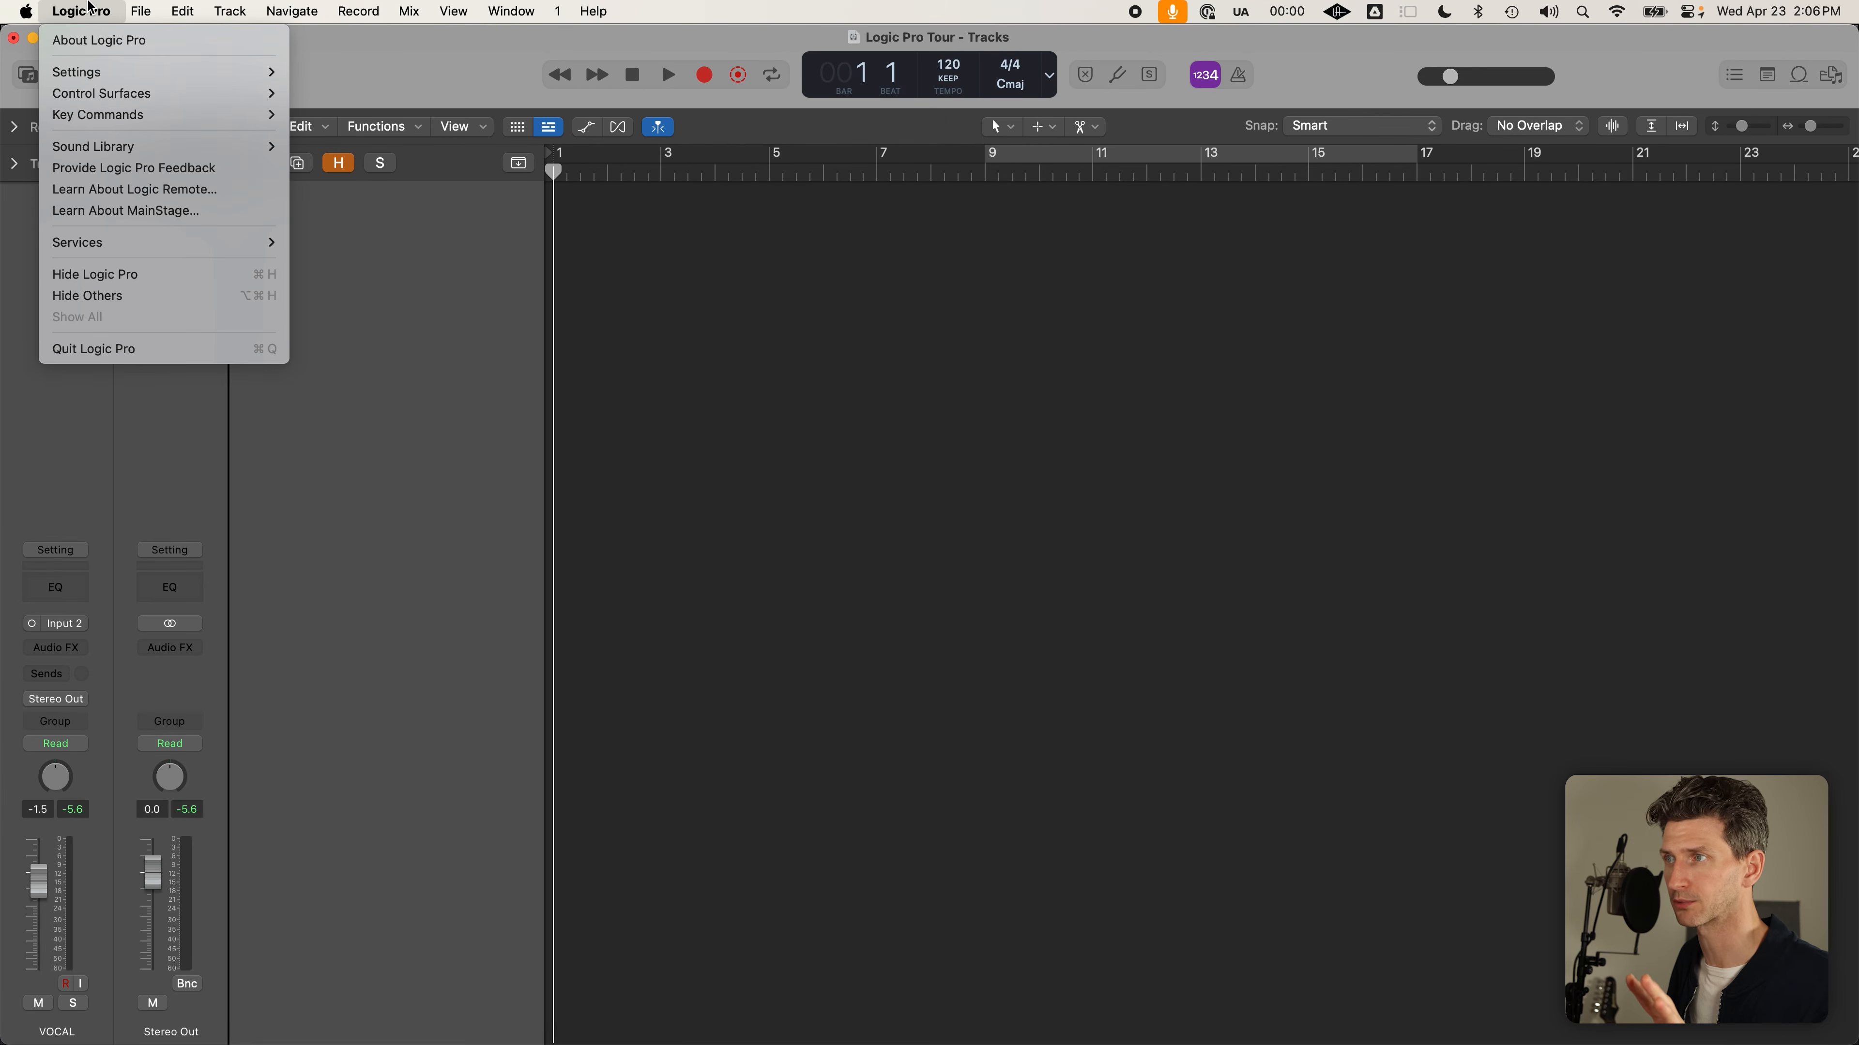
Open the application's Advanced settings
mouse_move(241, 72)
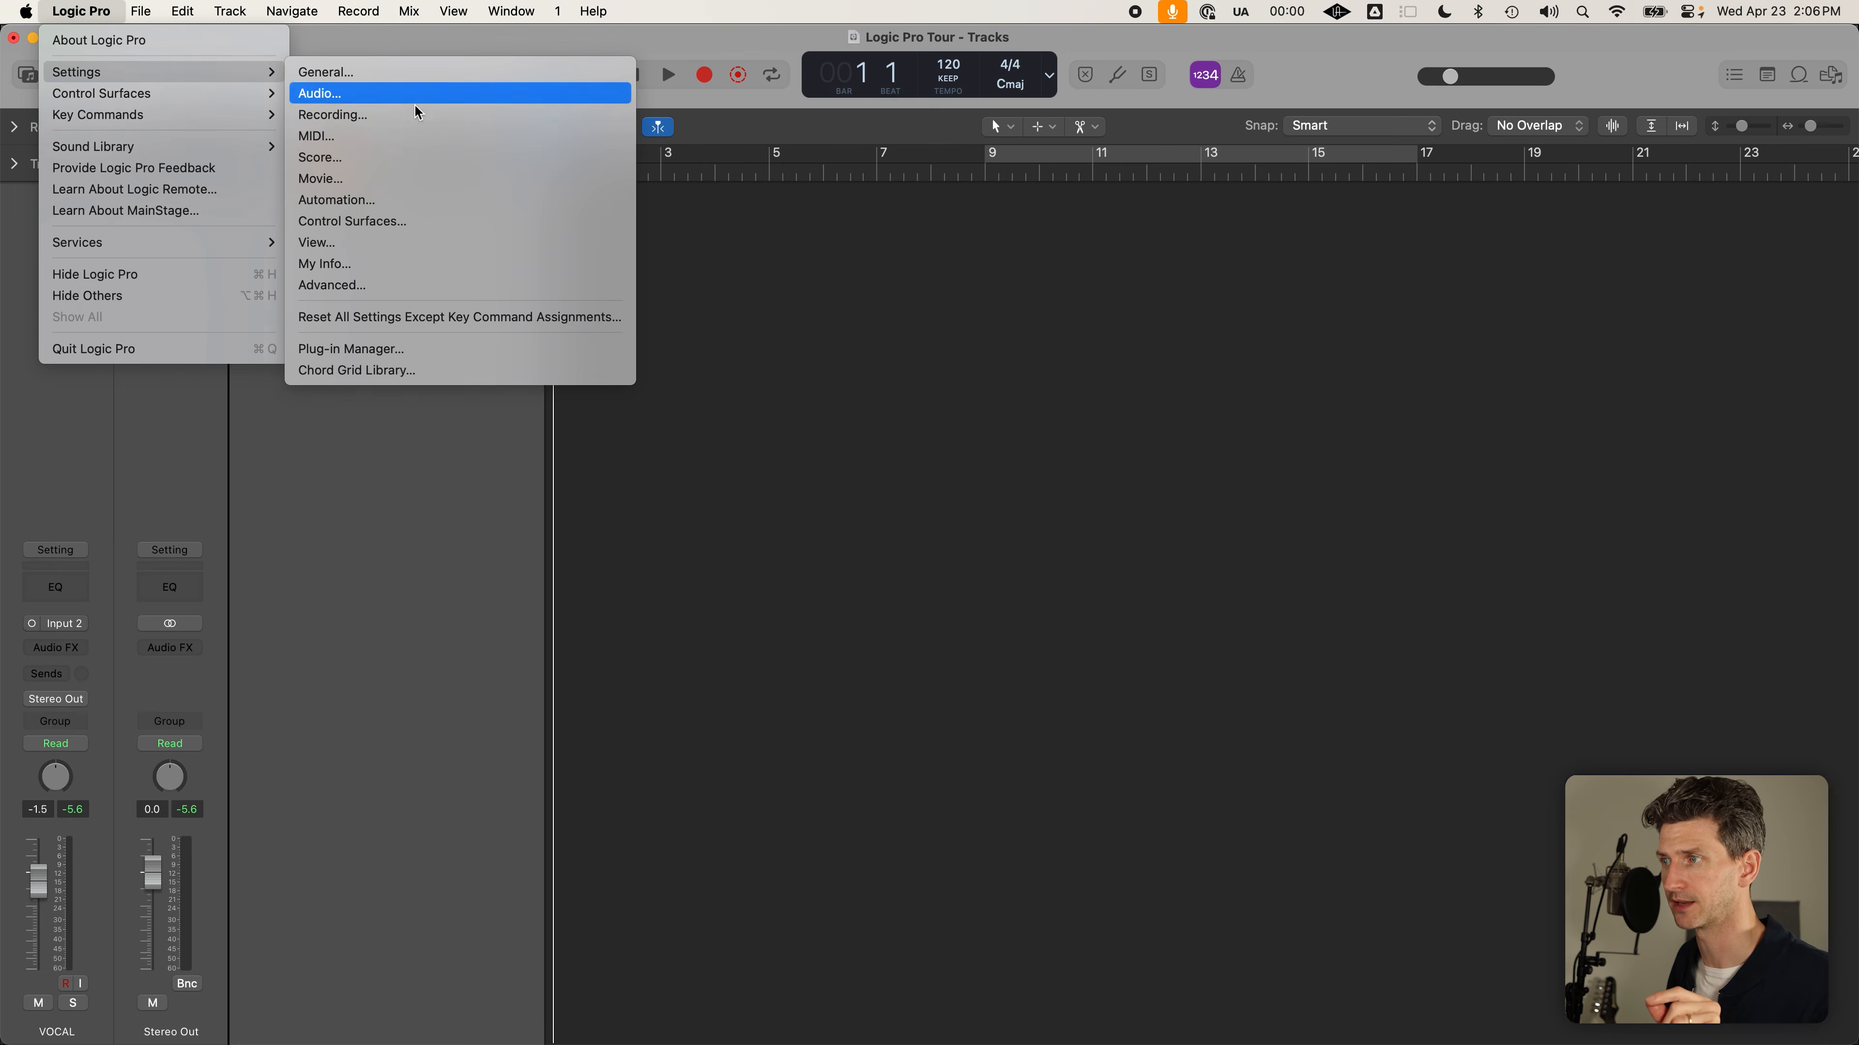
left_click(443, 284)
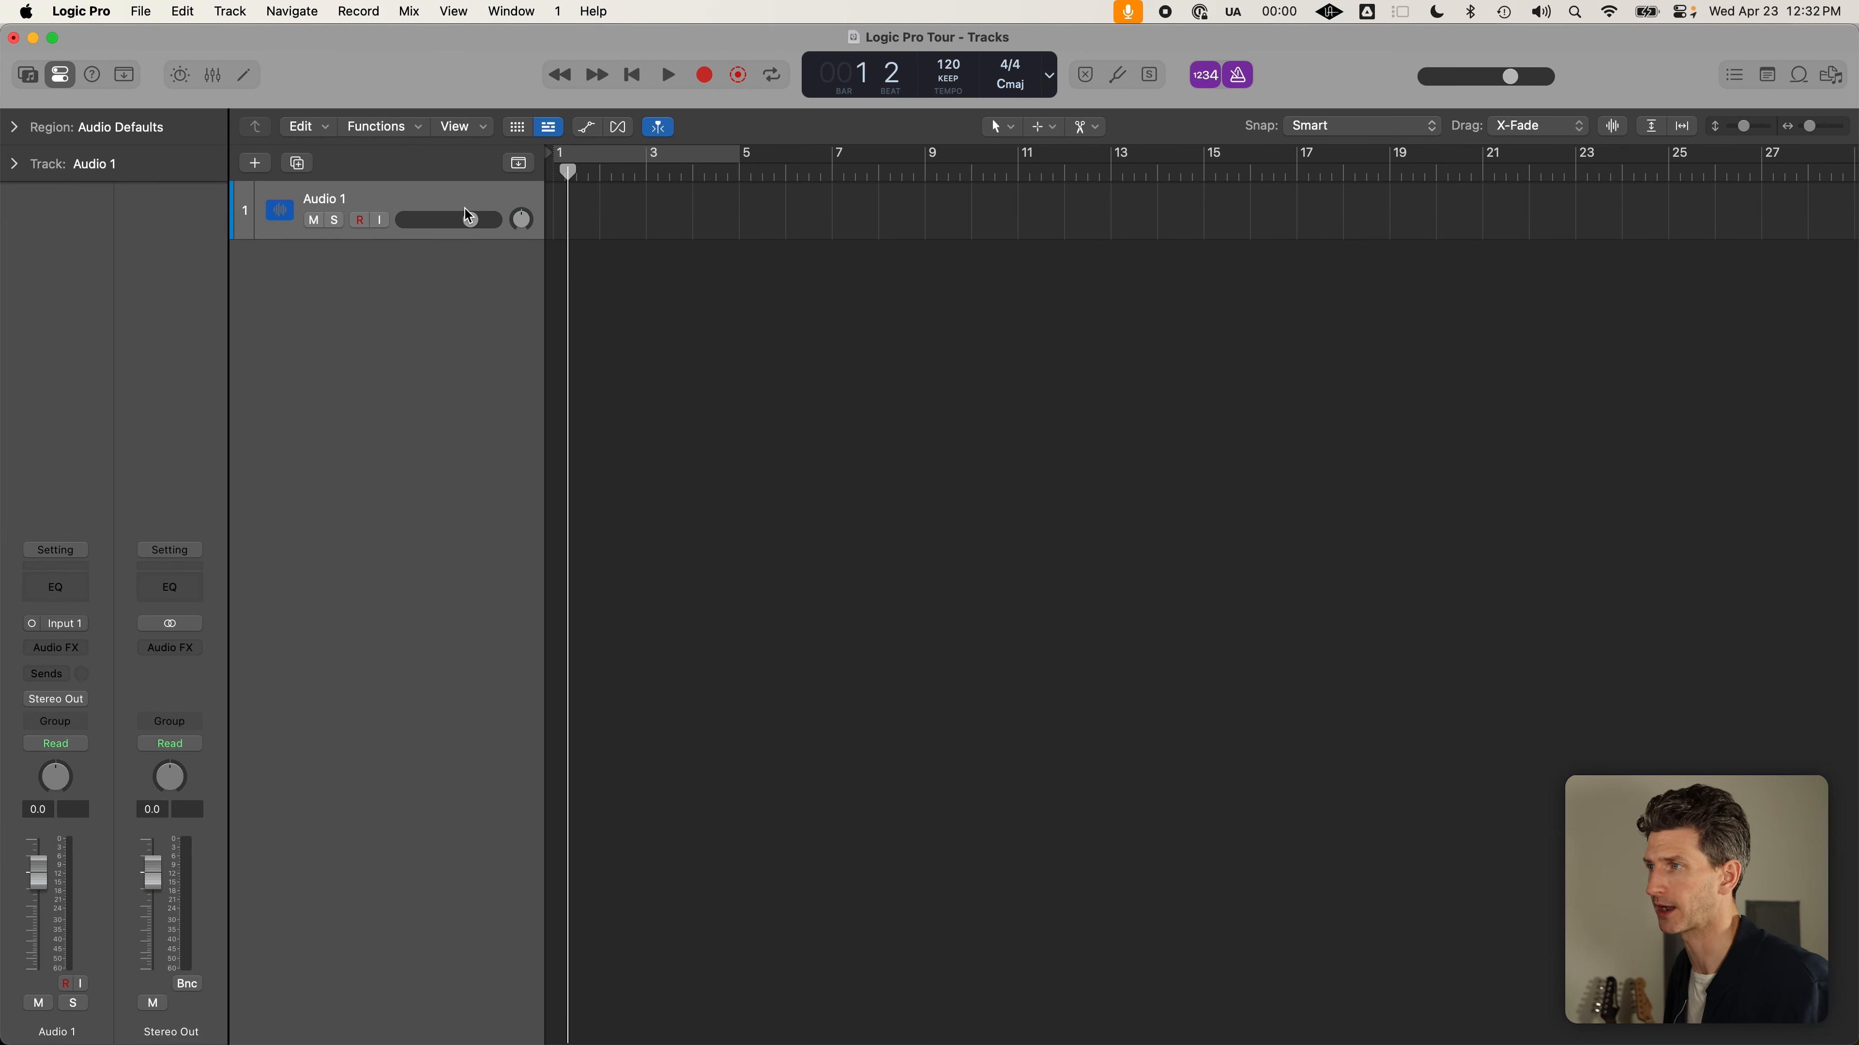
Rename the Audio 1 track as TRACK
double_click(324, 199)
type("TRACK")
key("Return")
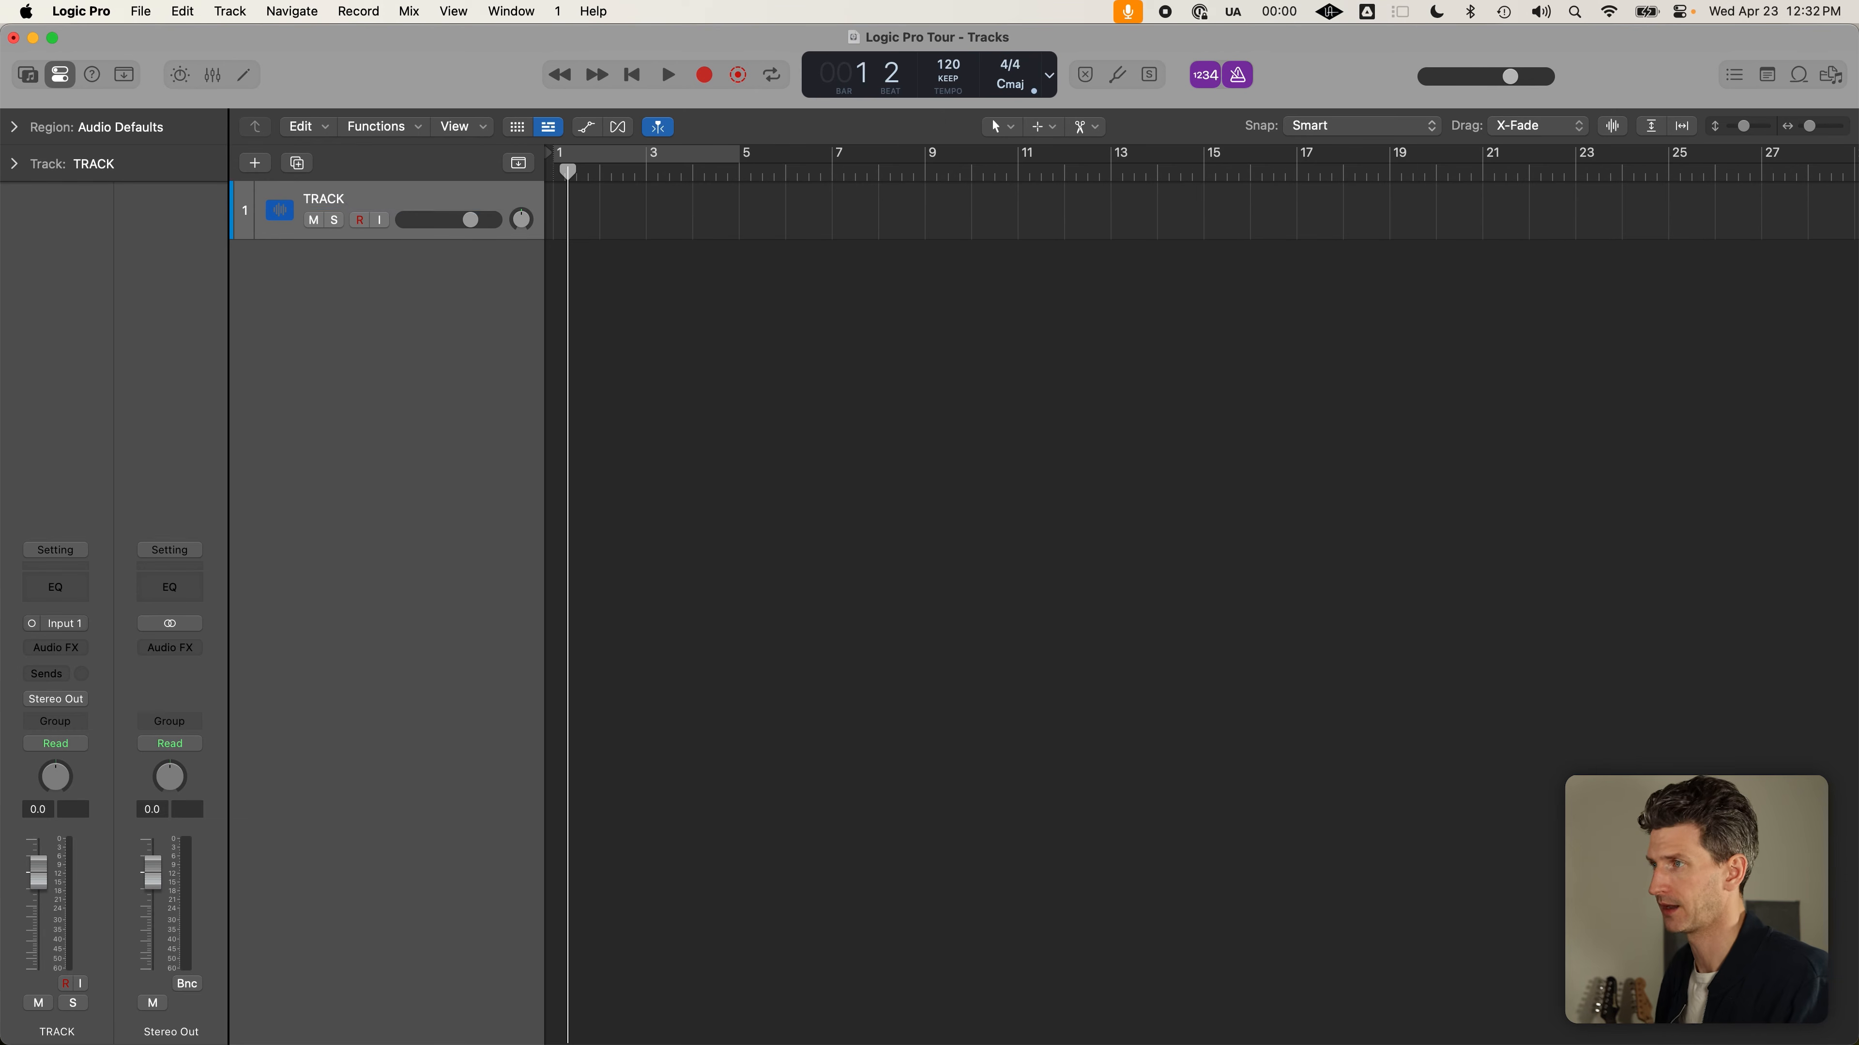
Duplicate the audio track repeatedly until the project holds 14 tracks named TRACK
key("super+d")
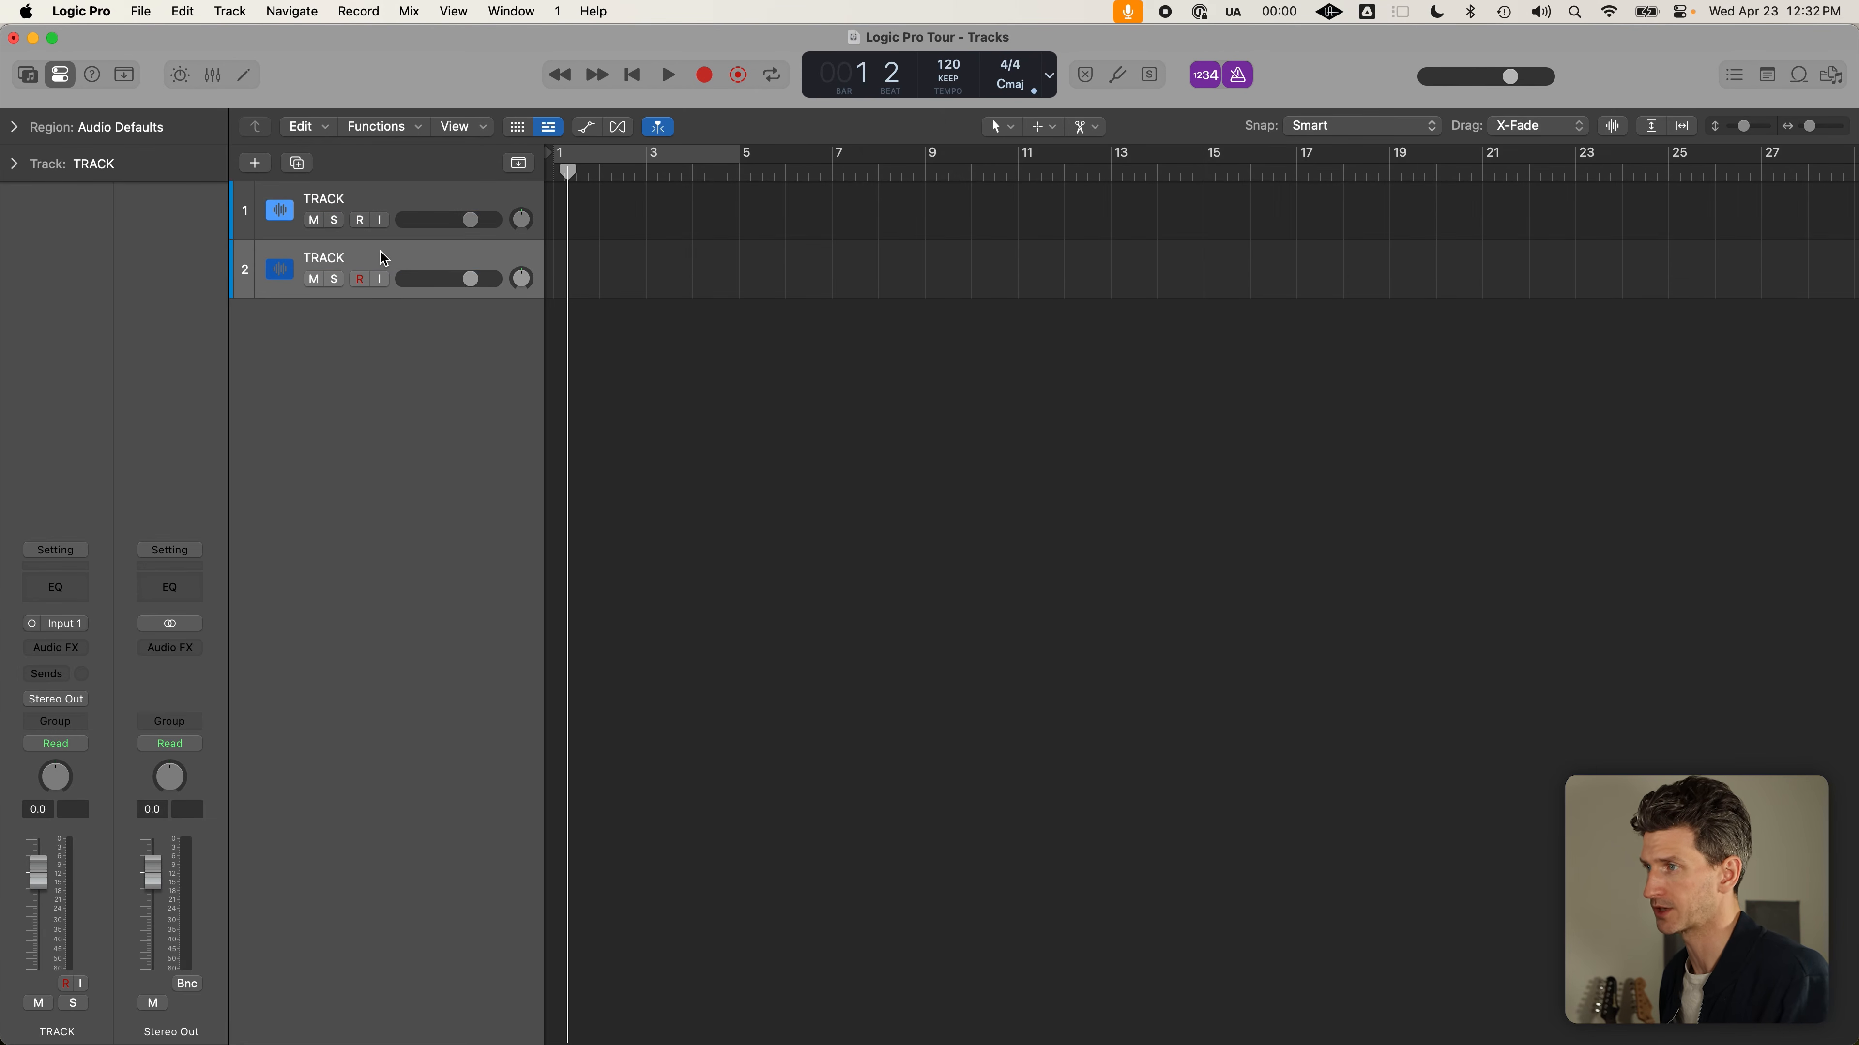
key("super+d")
key("super+d")
key("super+d")
key("super+d")
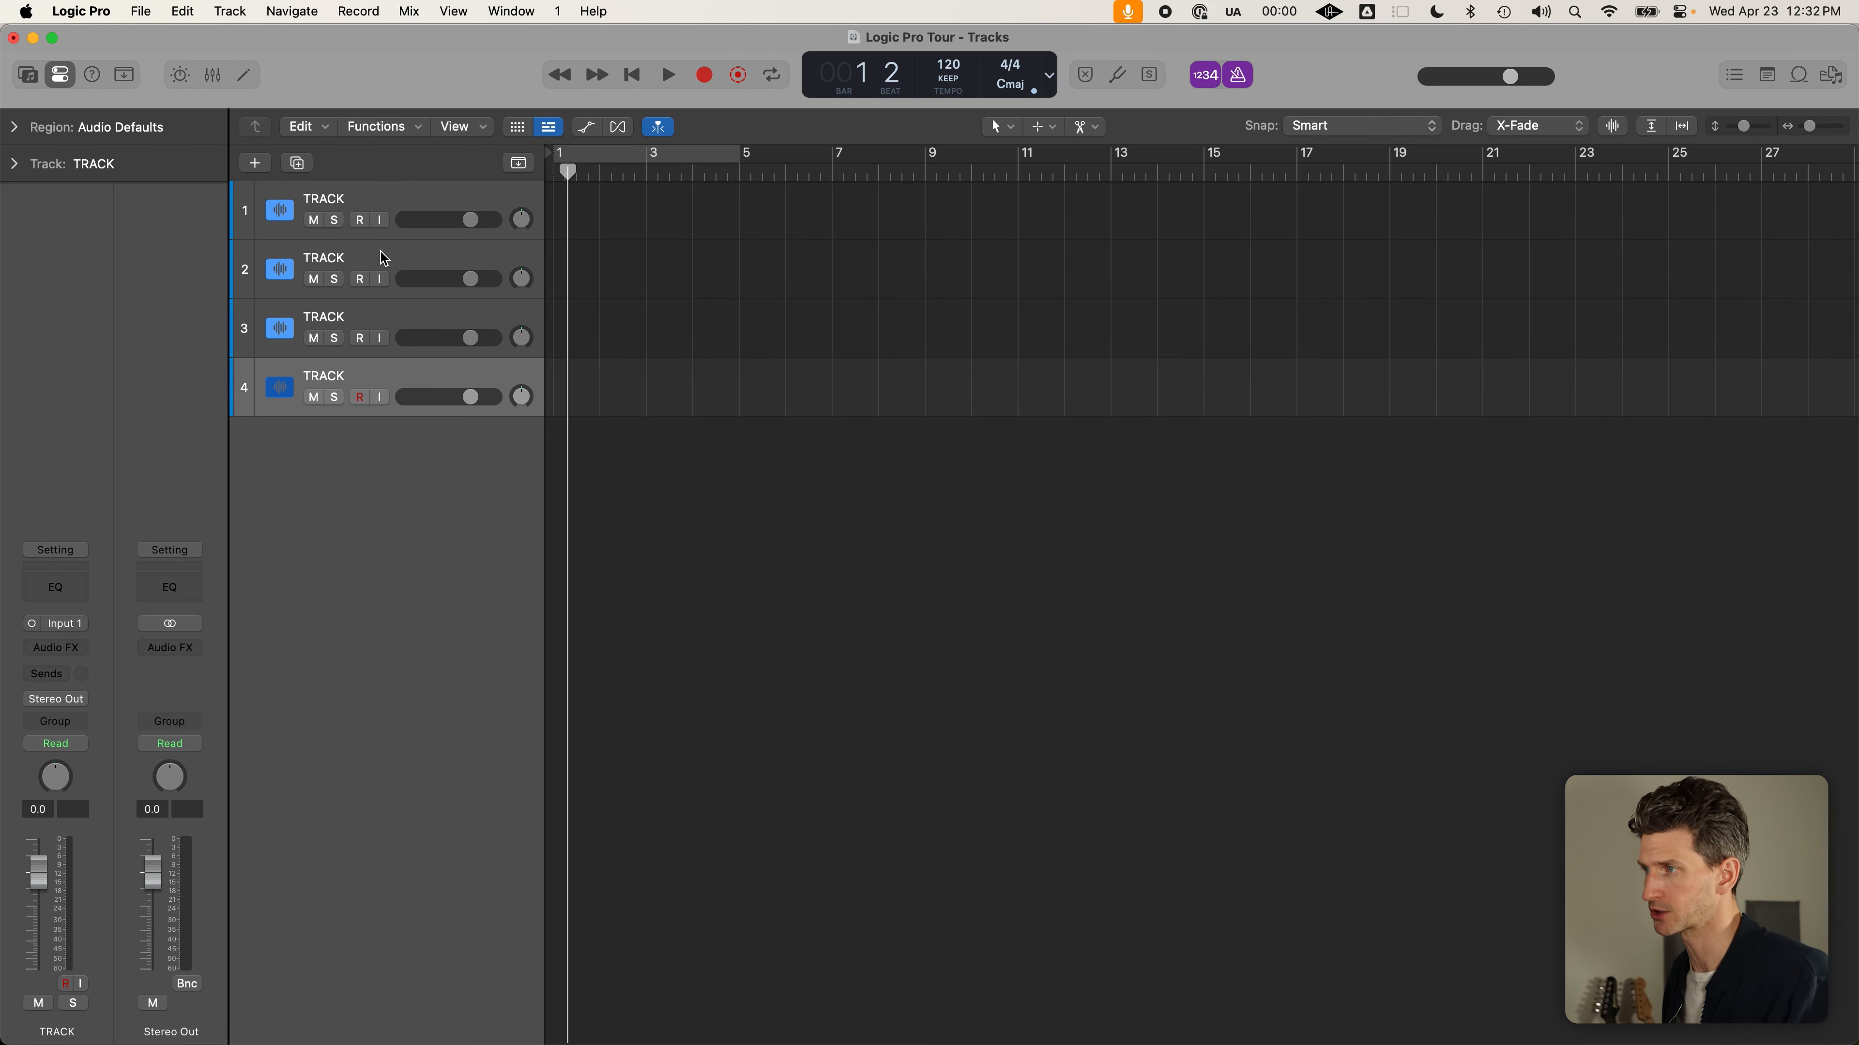
key("super+d")
key("super+d")
key("super+d")
key("super+d")
key("super+d")
key("super+d")
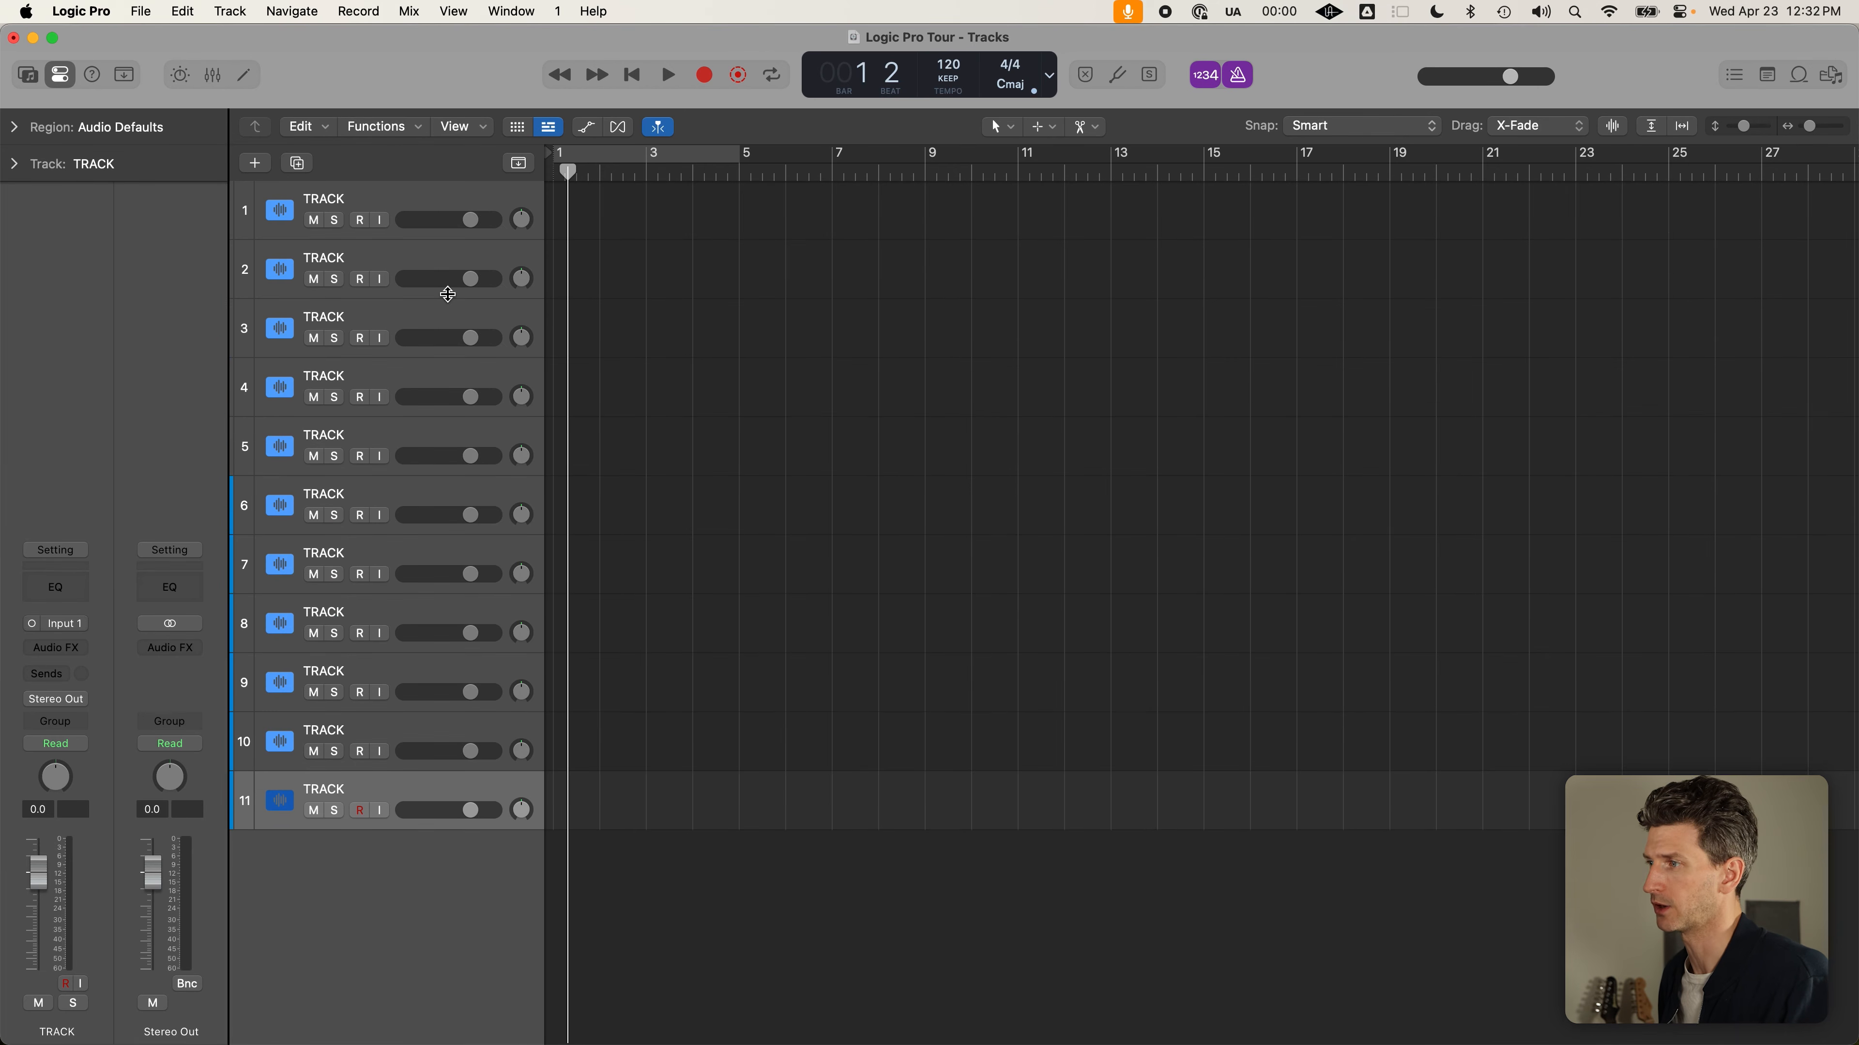
key("super+d")
key("super+d")
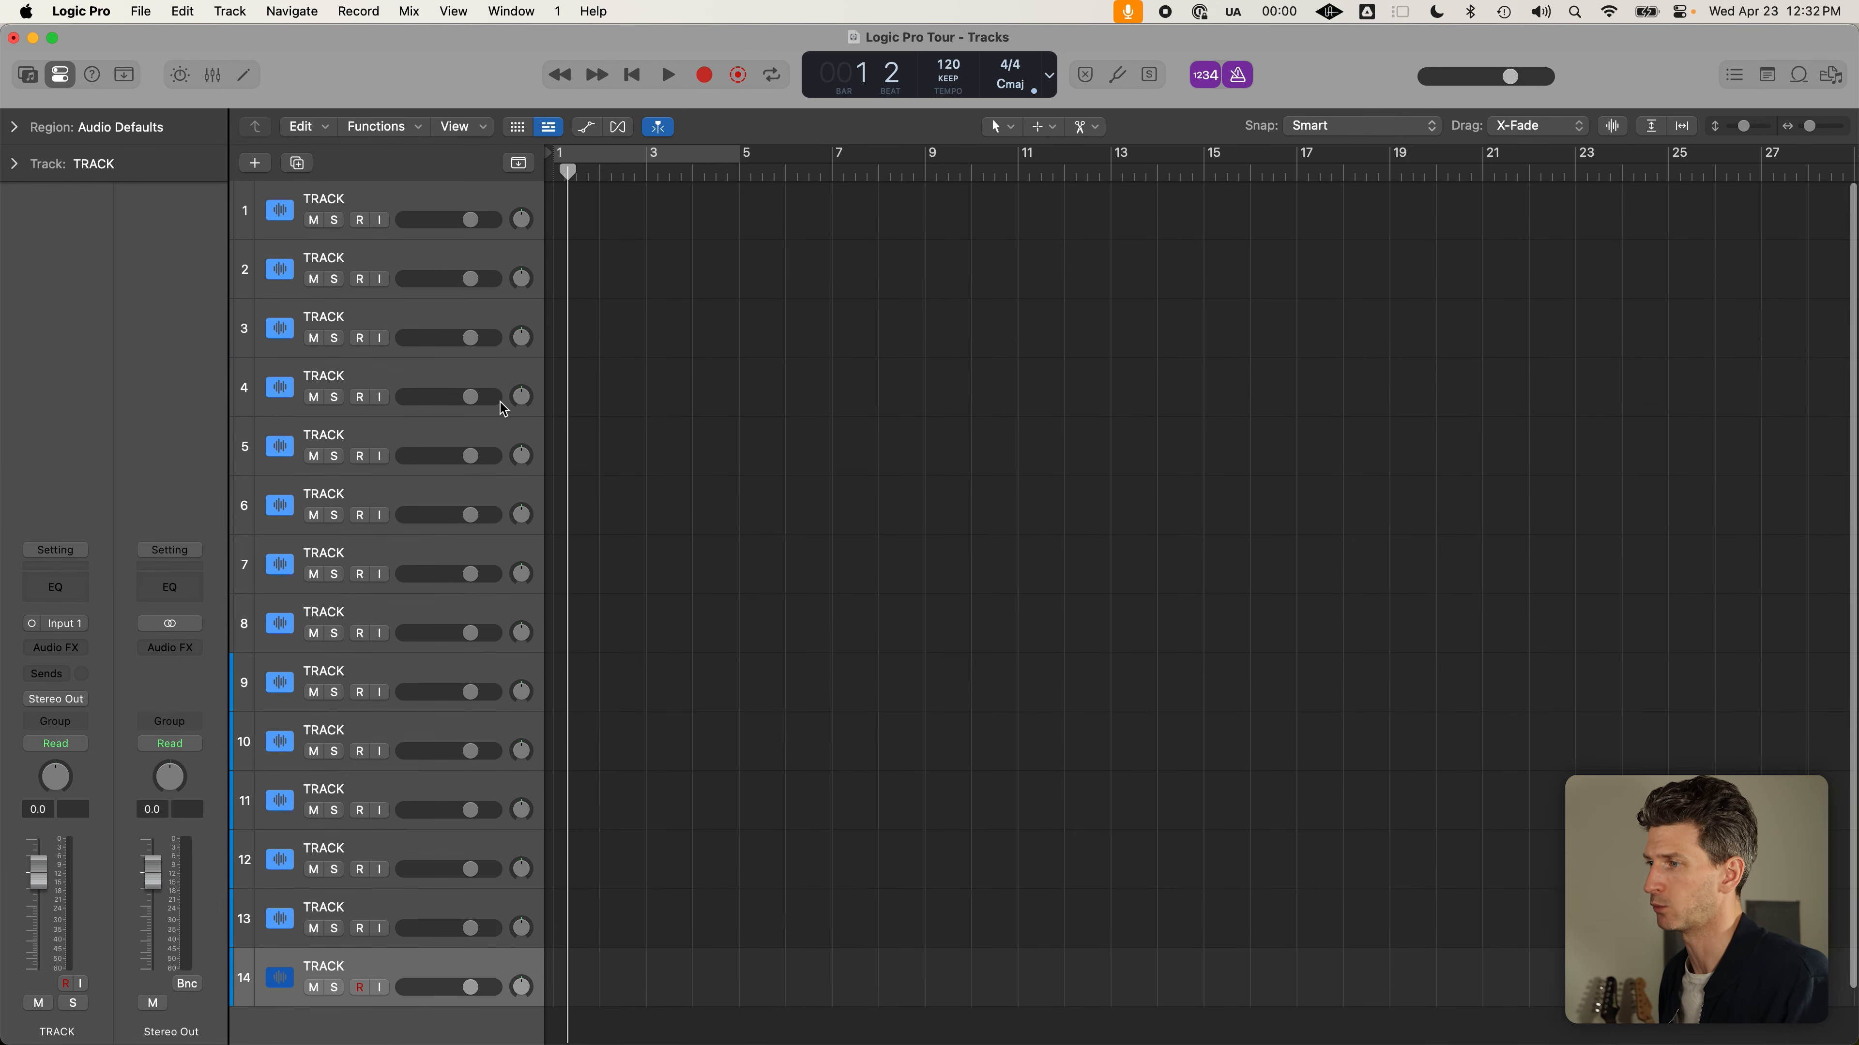
Select tracks 1 through 14 as a range, and reduce the selection to track 3 alone
left_click(485, 212)
left_click(473, 954, "shift")
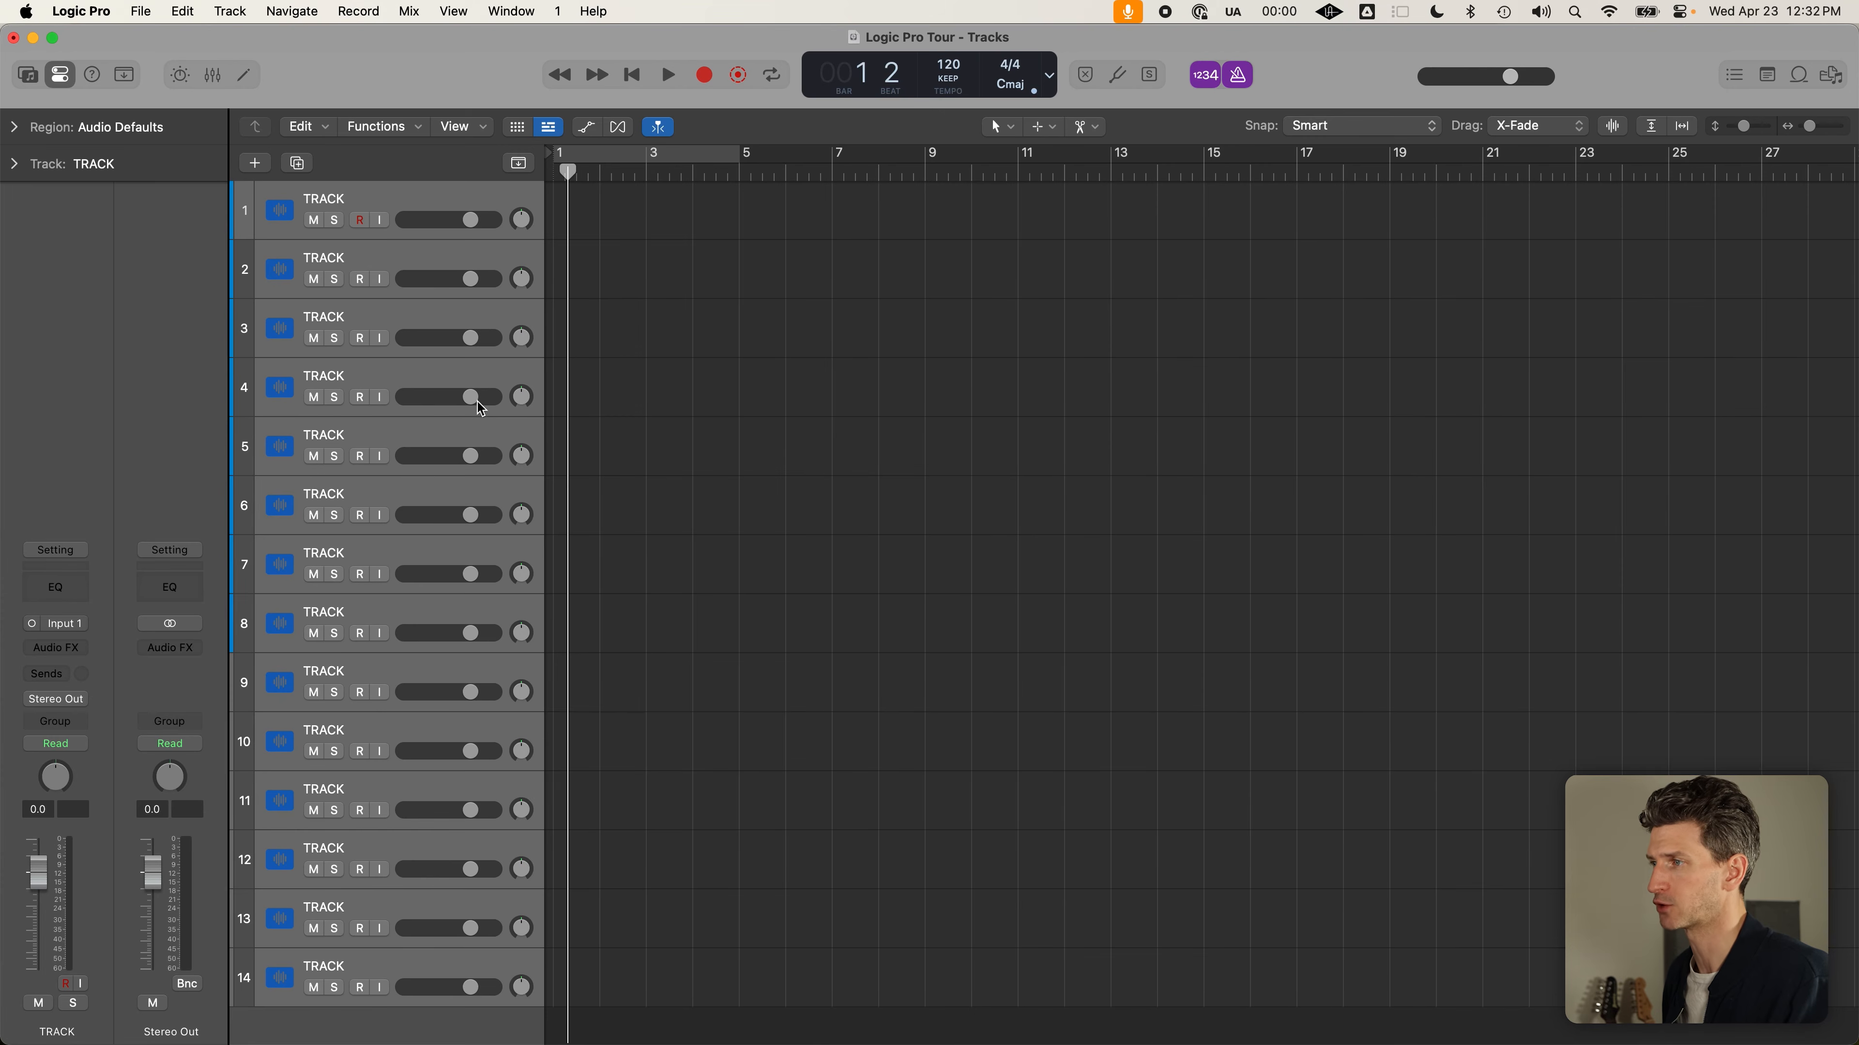
left_click(480, 316)
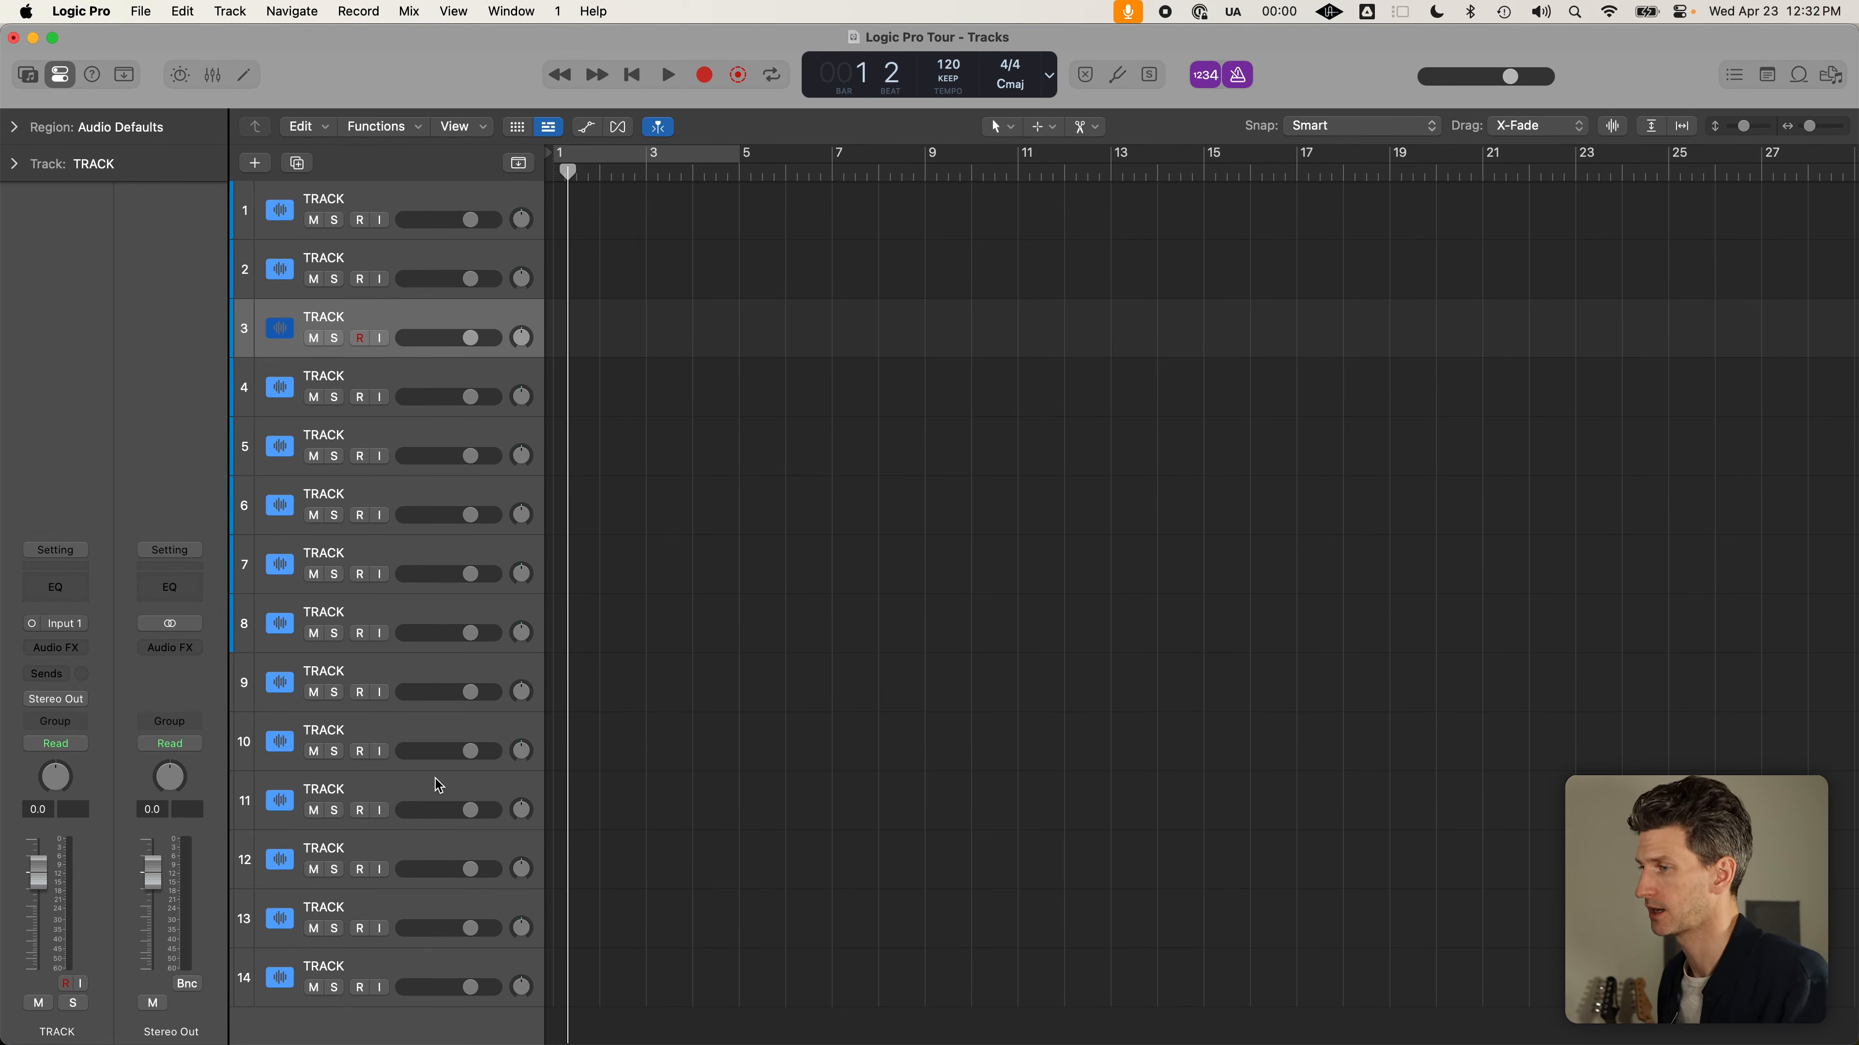
Delete tracks 2 through 14, keeping only the first track
left_click(501, 250)
left_click(392, 971, "shift")
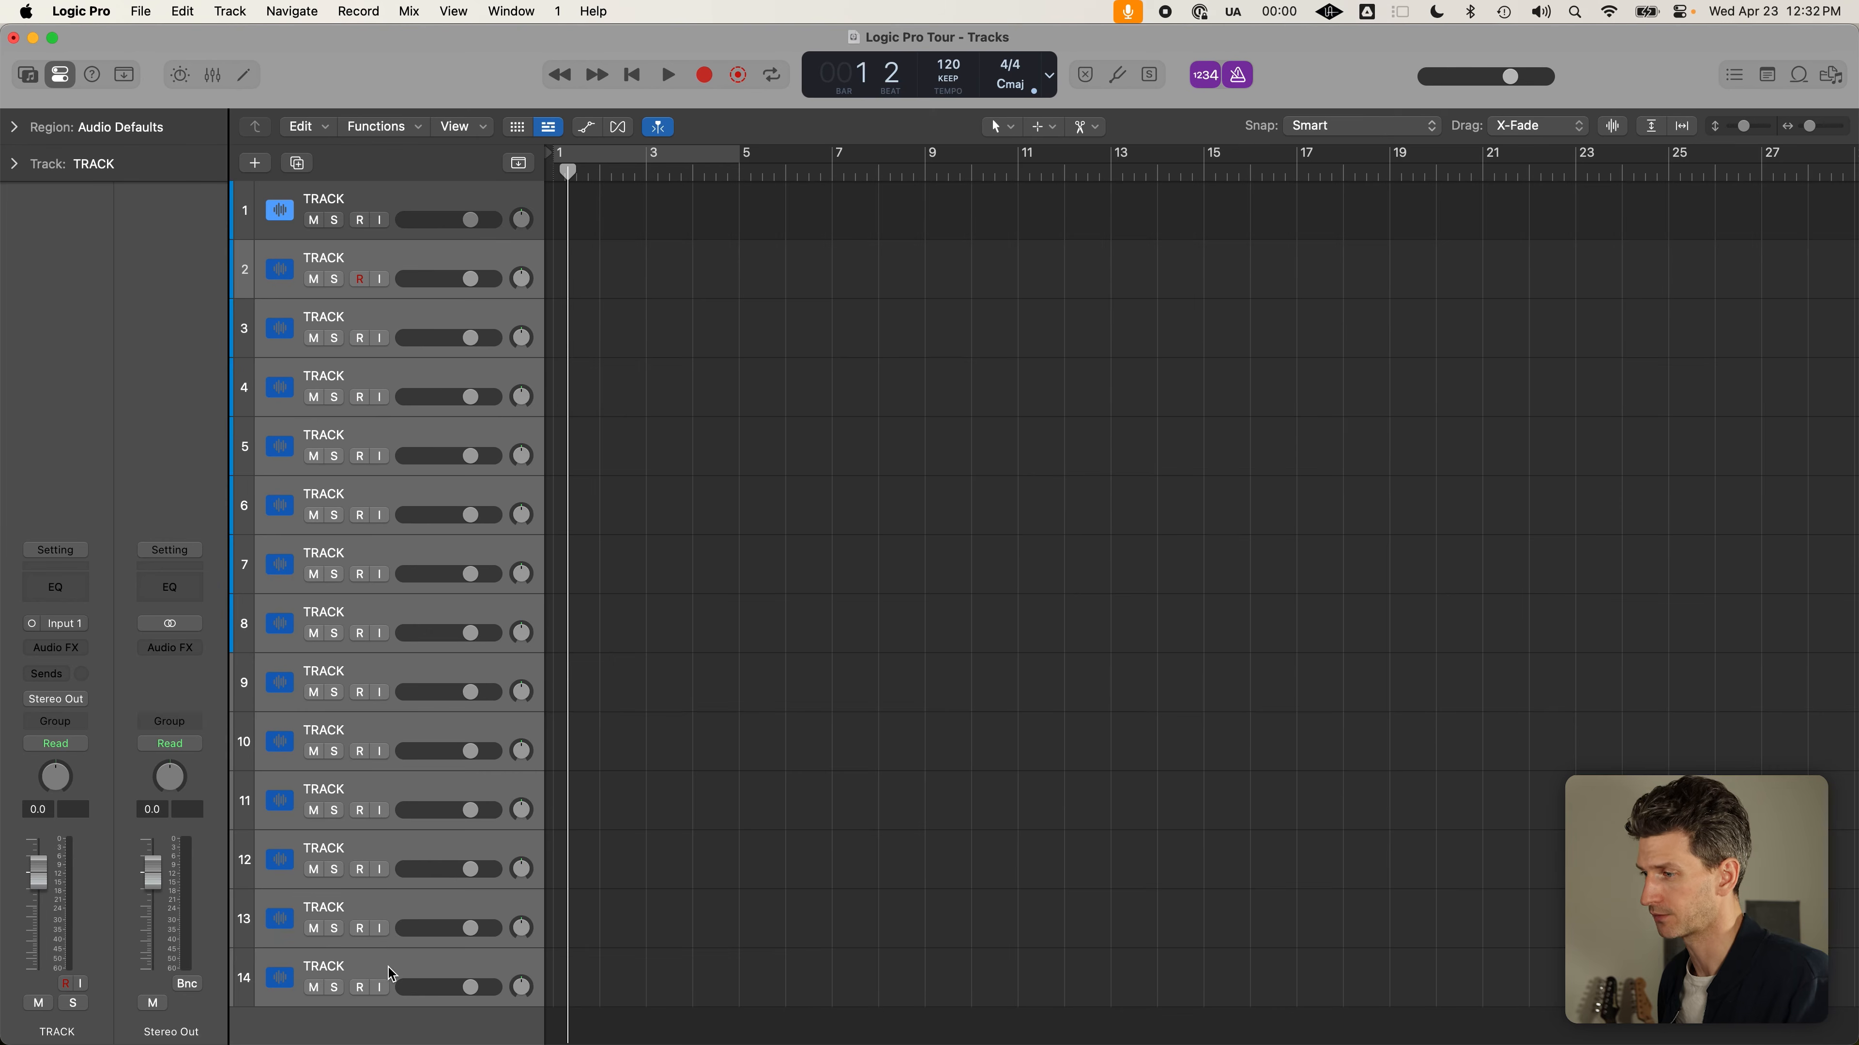
key("super+BackSpace")
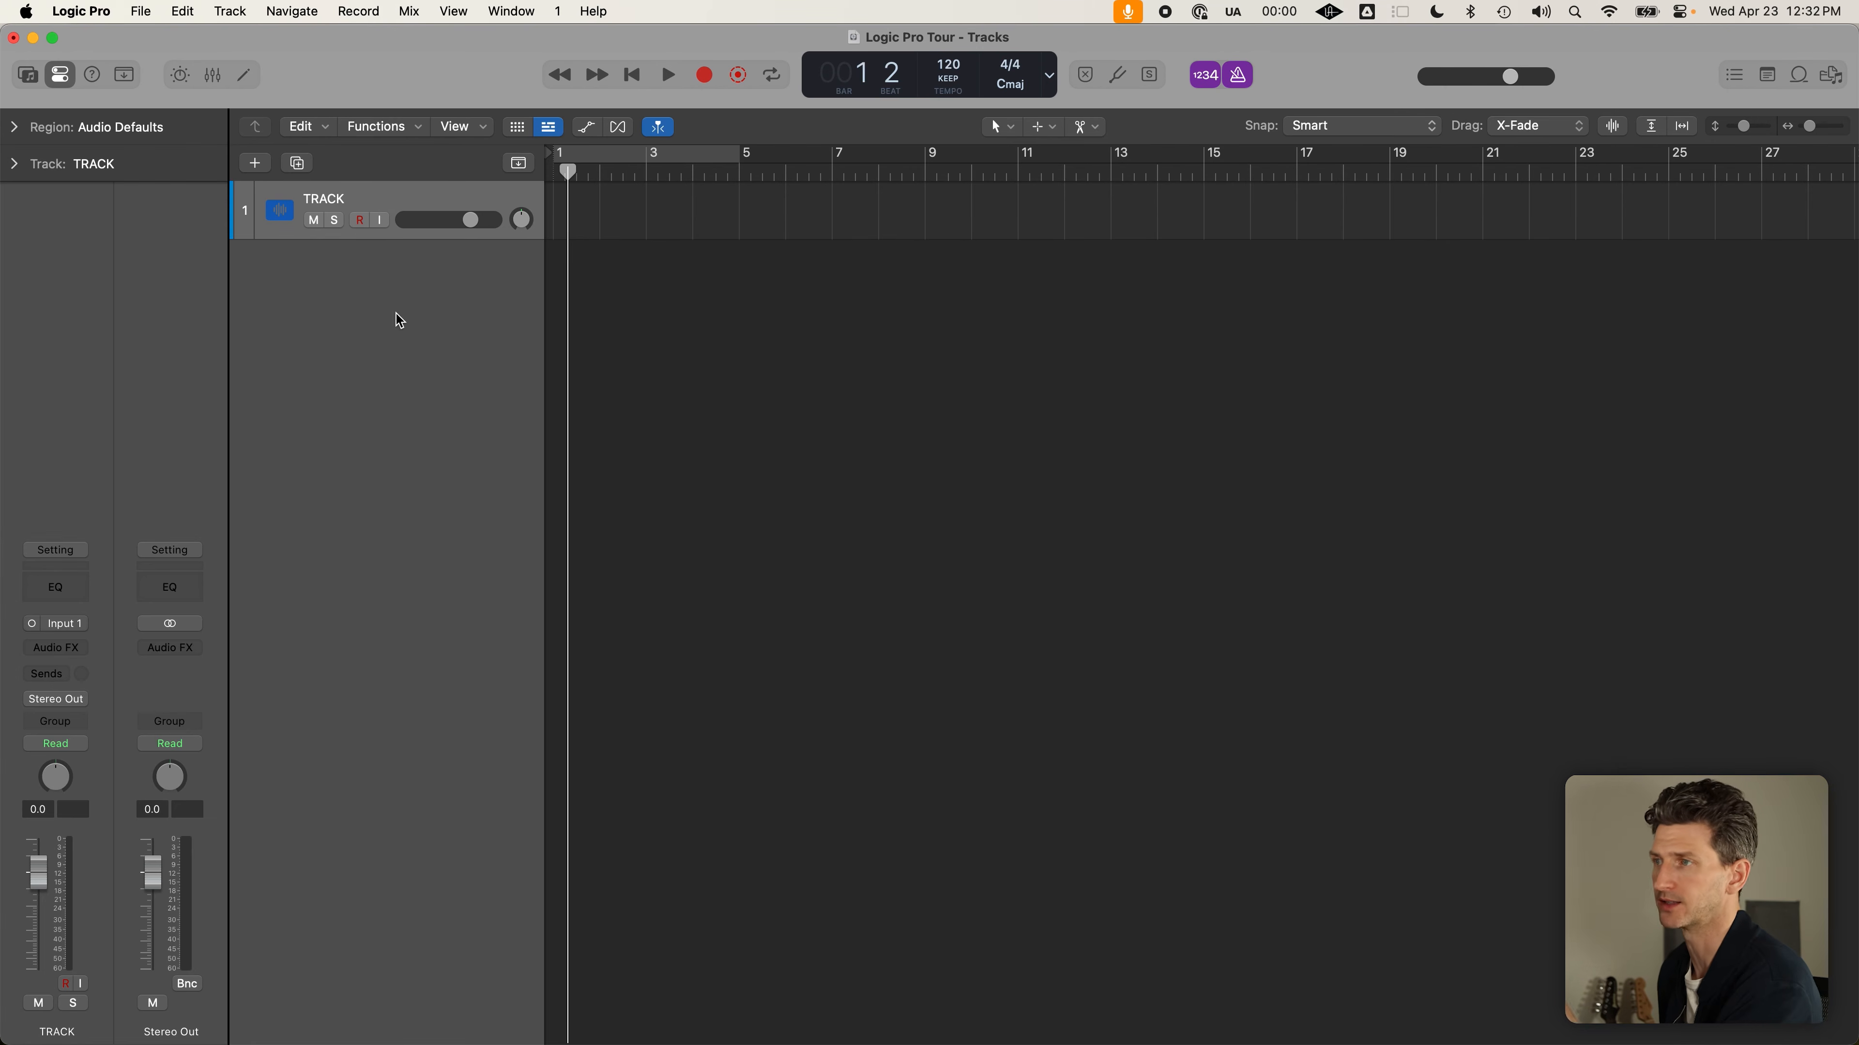
Move the playhead back to bar 1, beat 1
left_click_drag(568, 171, 553, 172)
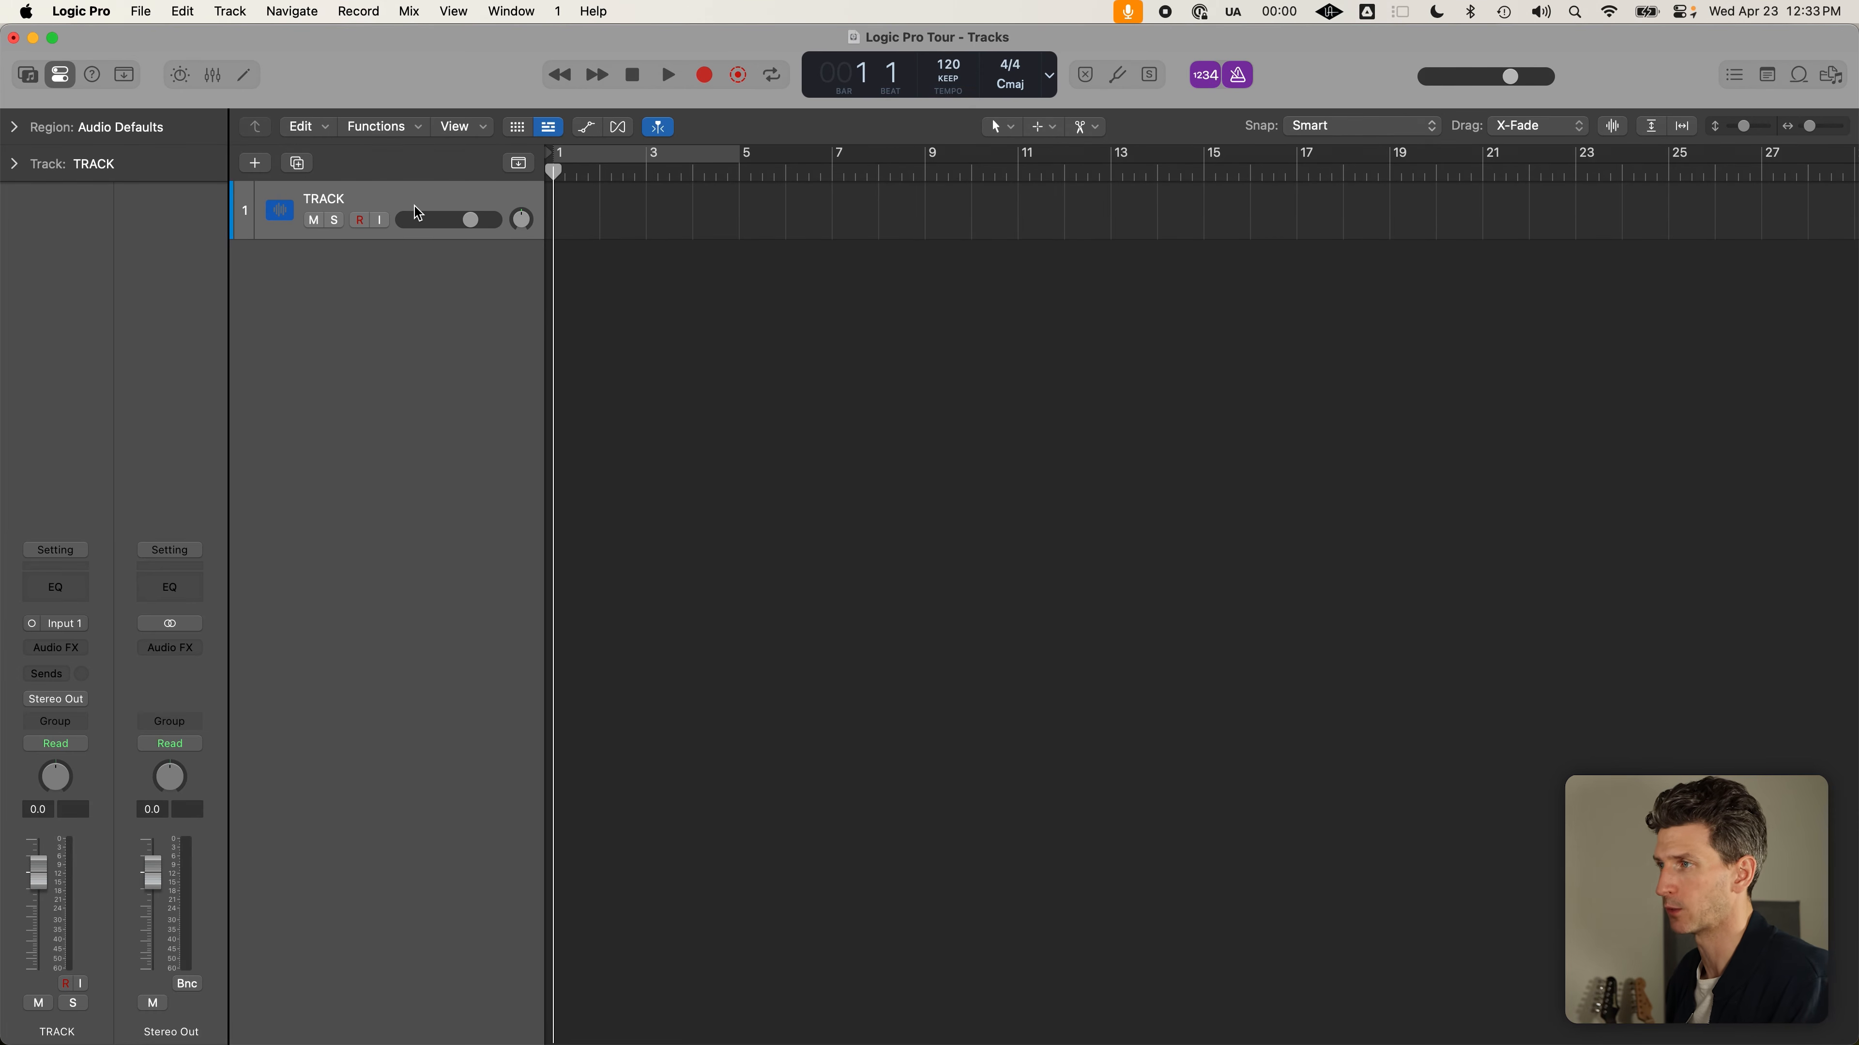
Pan the track left to -64 and right to +63, and reset the pan to centre
mouse_move(465, 233)
left_mouse_down()
mouse_move(417, 228)
mouse_move(495, 227)
mouse_move(248, 228)
mouse_move(571, 219)
mouse_move(472, 219)
left_mouse_up()
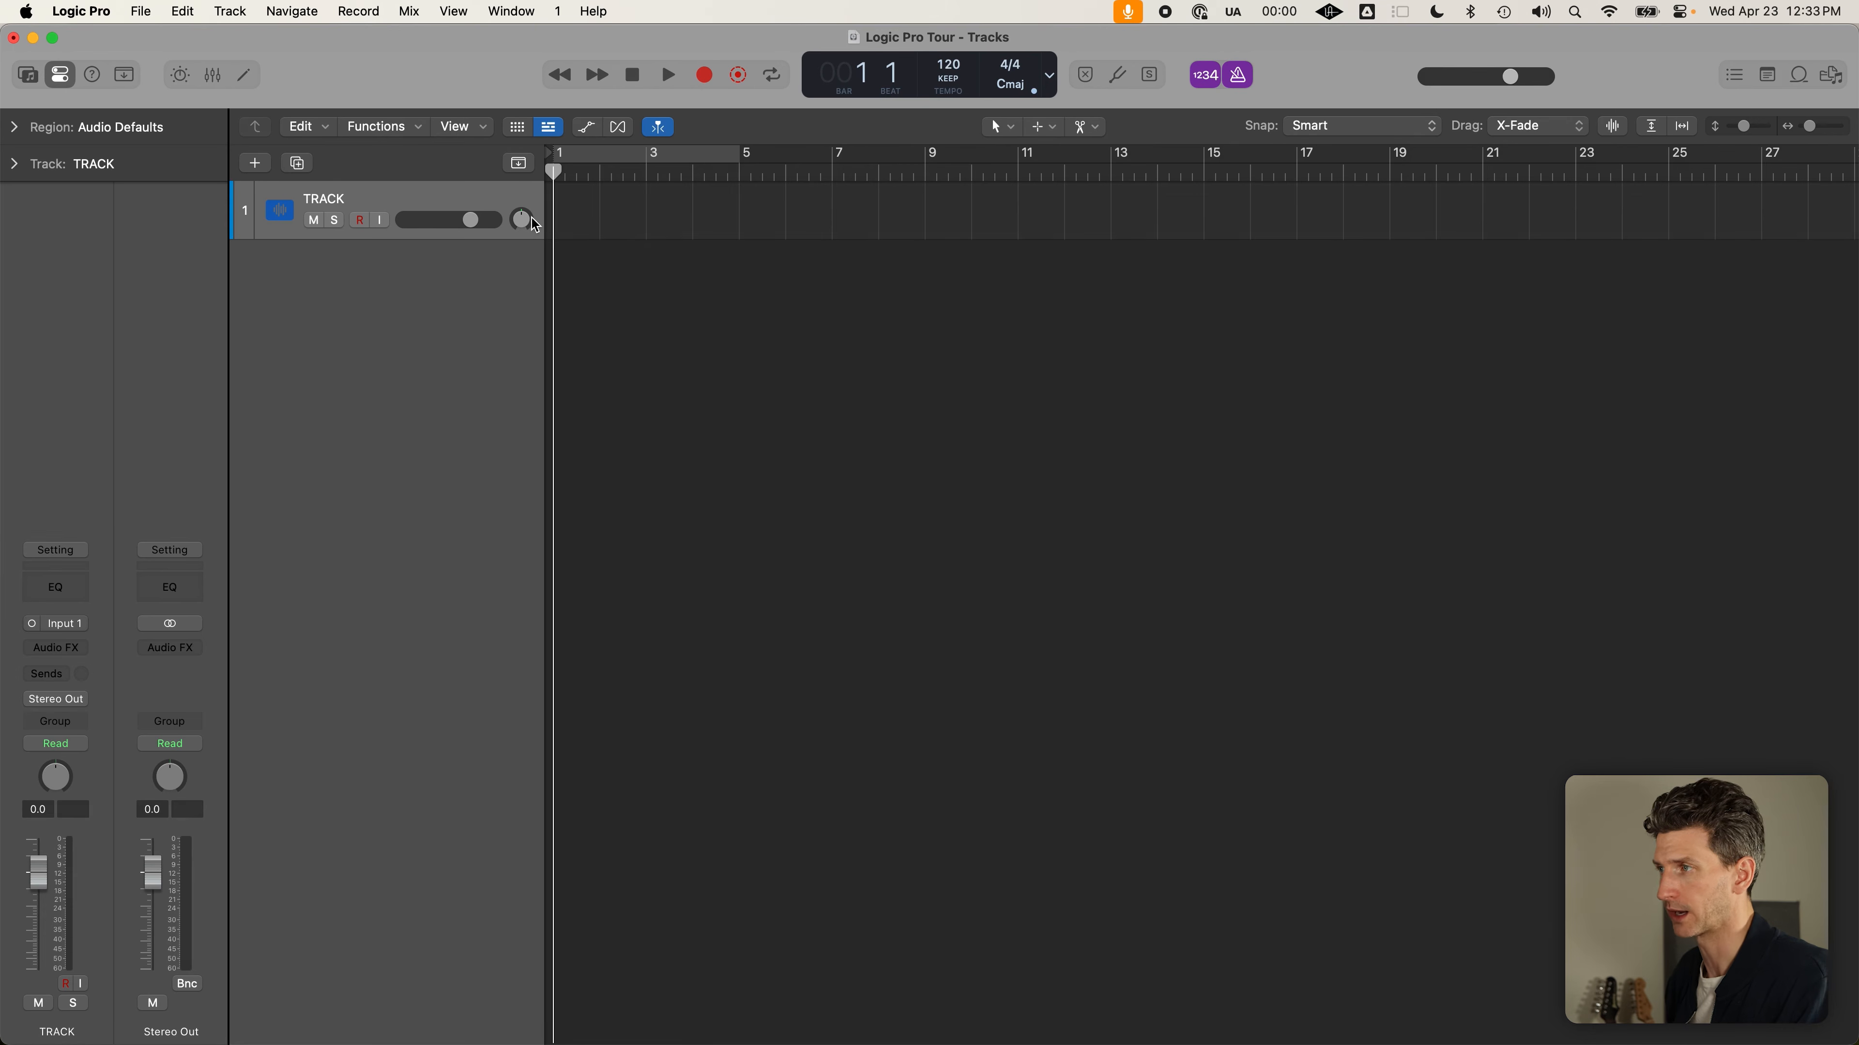
left_click_drag(526, 219, 518, 224)
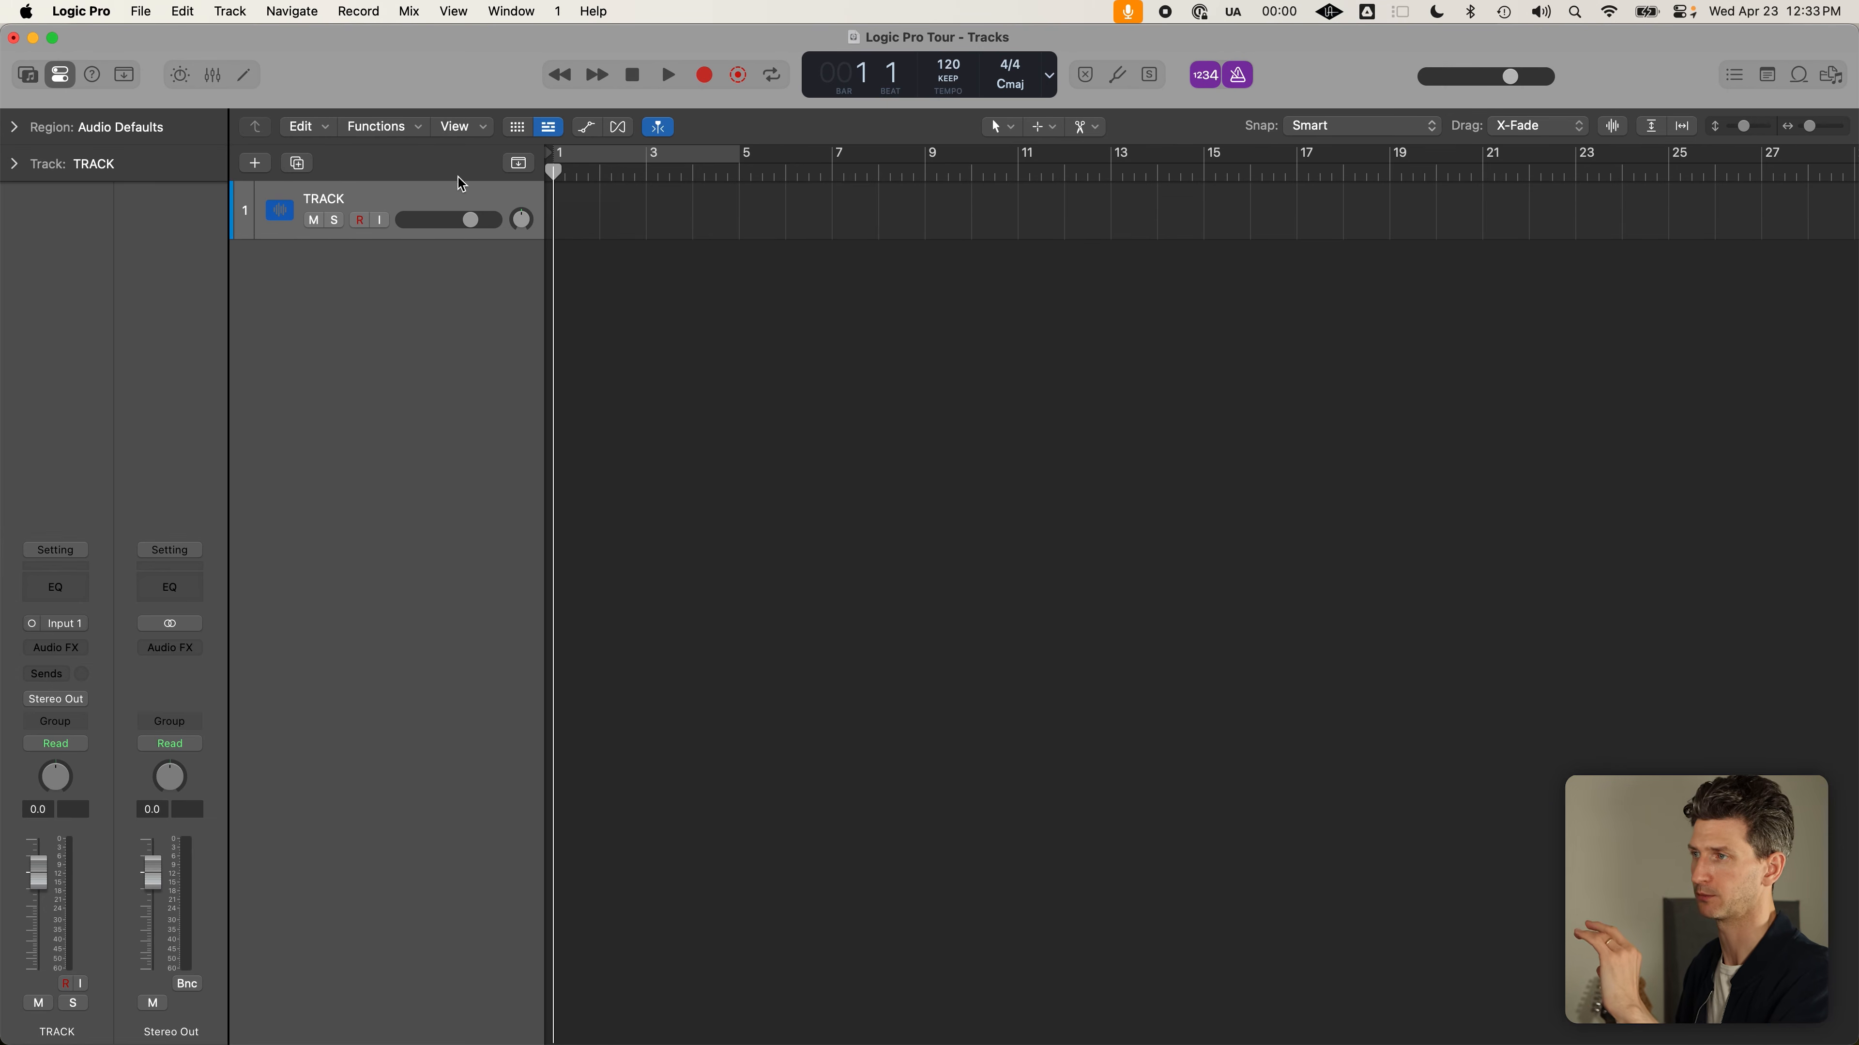
left_click(521, 219)
left_click_drag(526, 217, 535, 292)
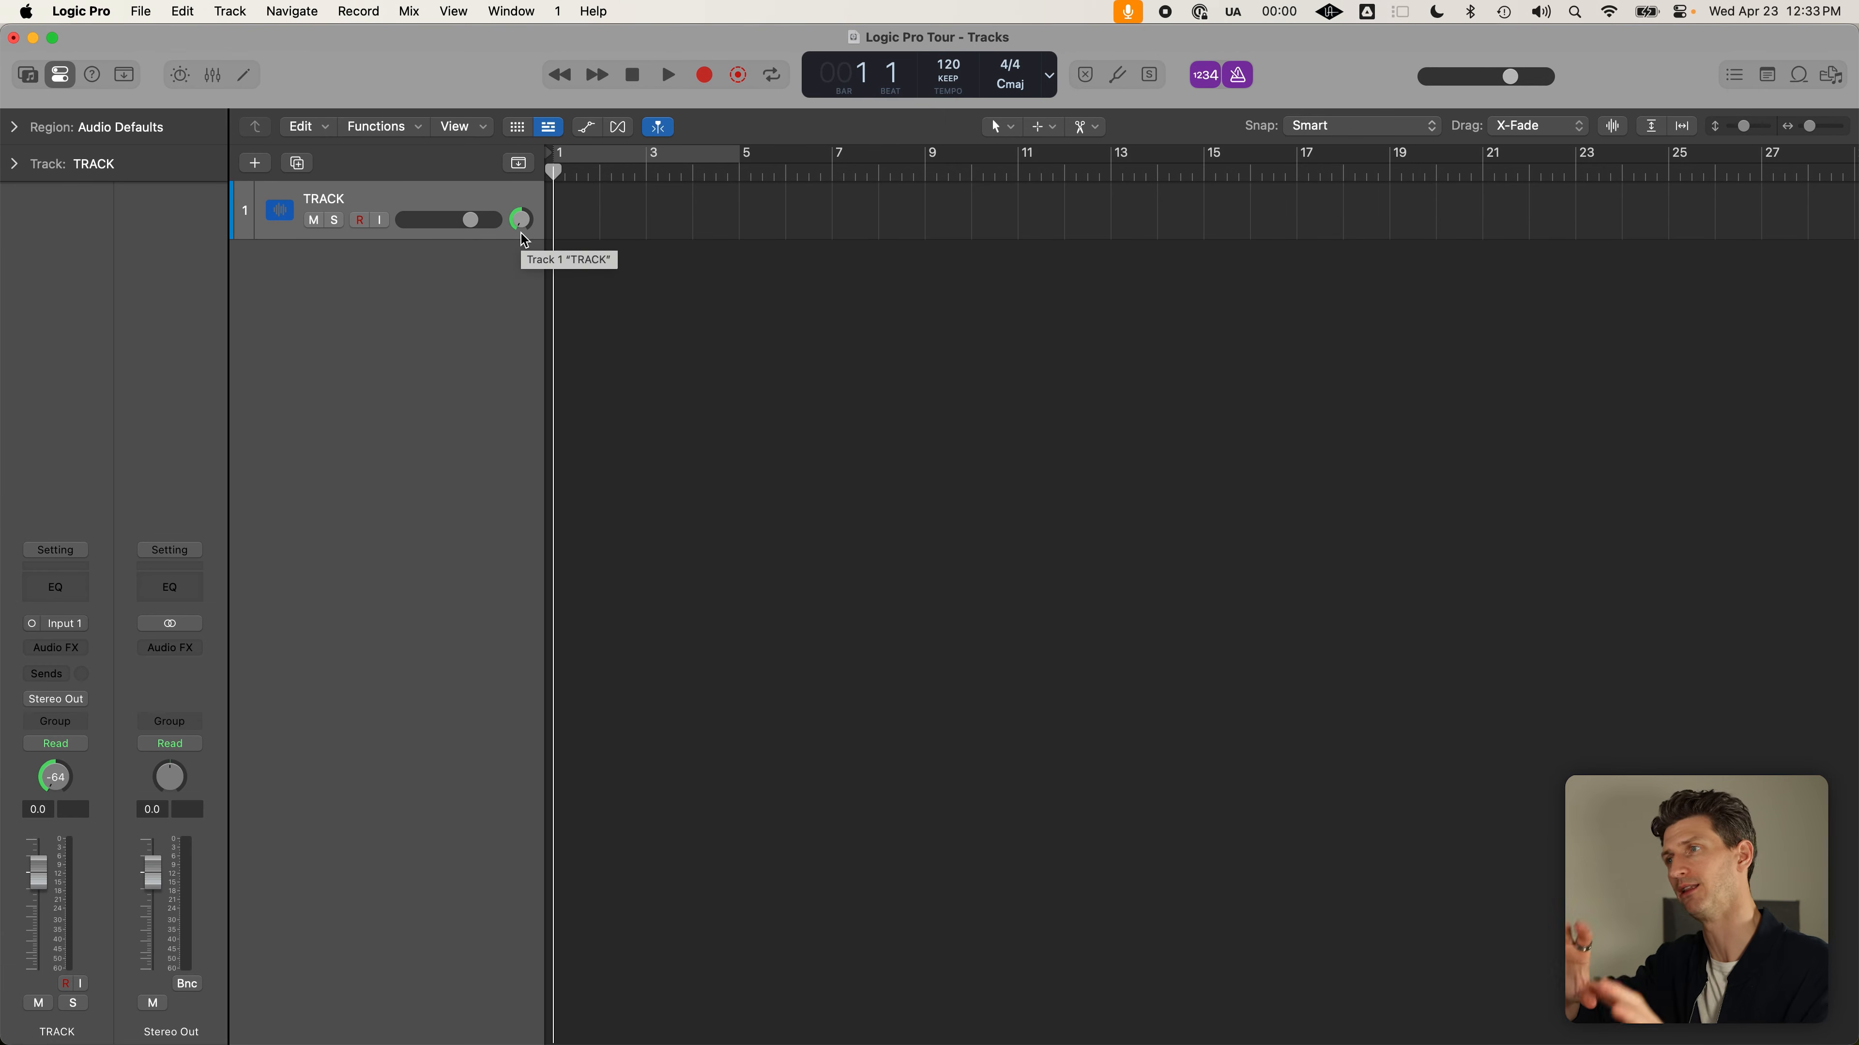
left_click_drag(521, 234, 572, 90)
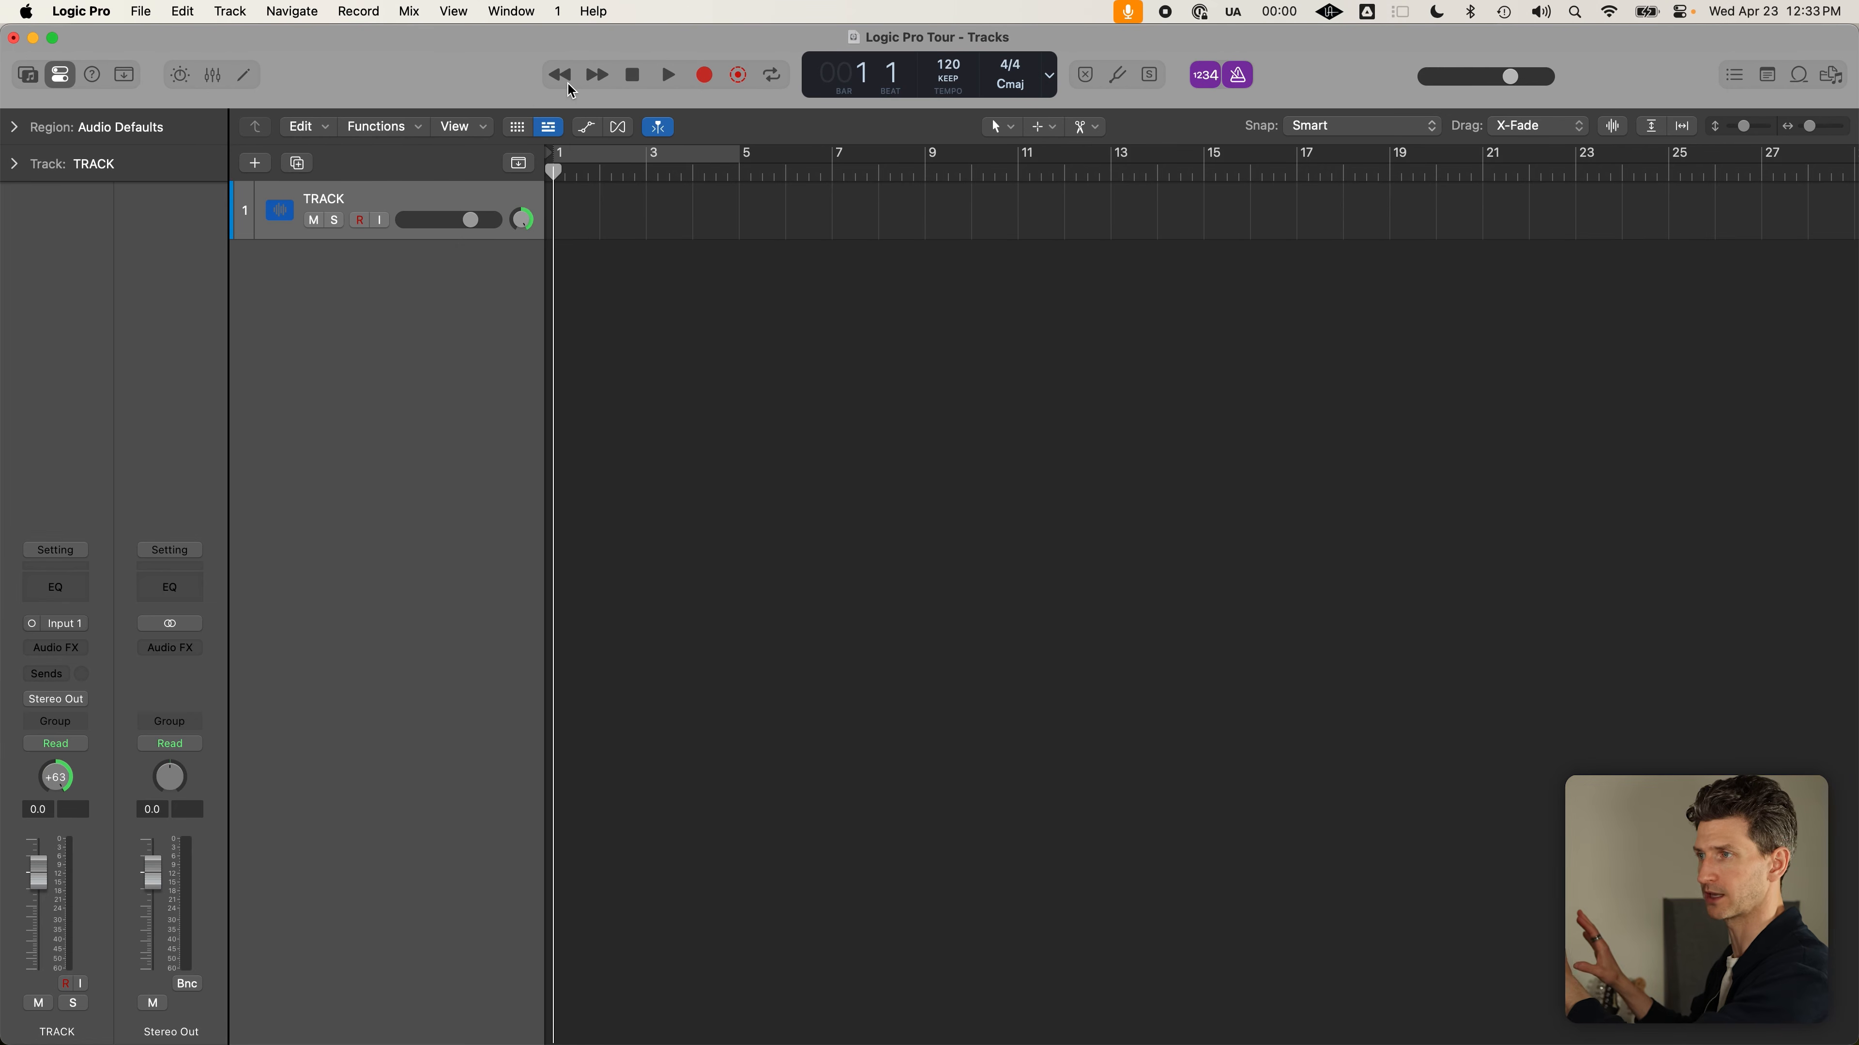
left_click(523, 223, "alt")
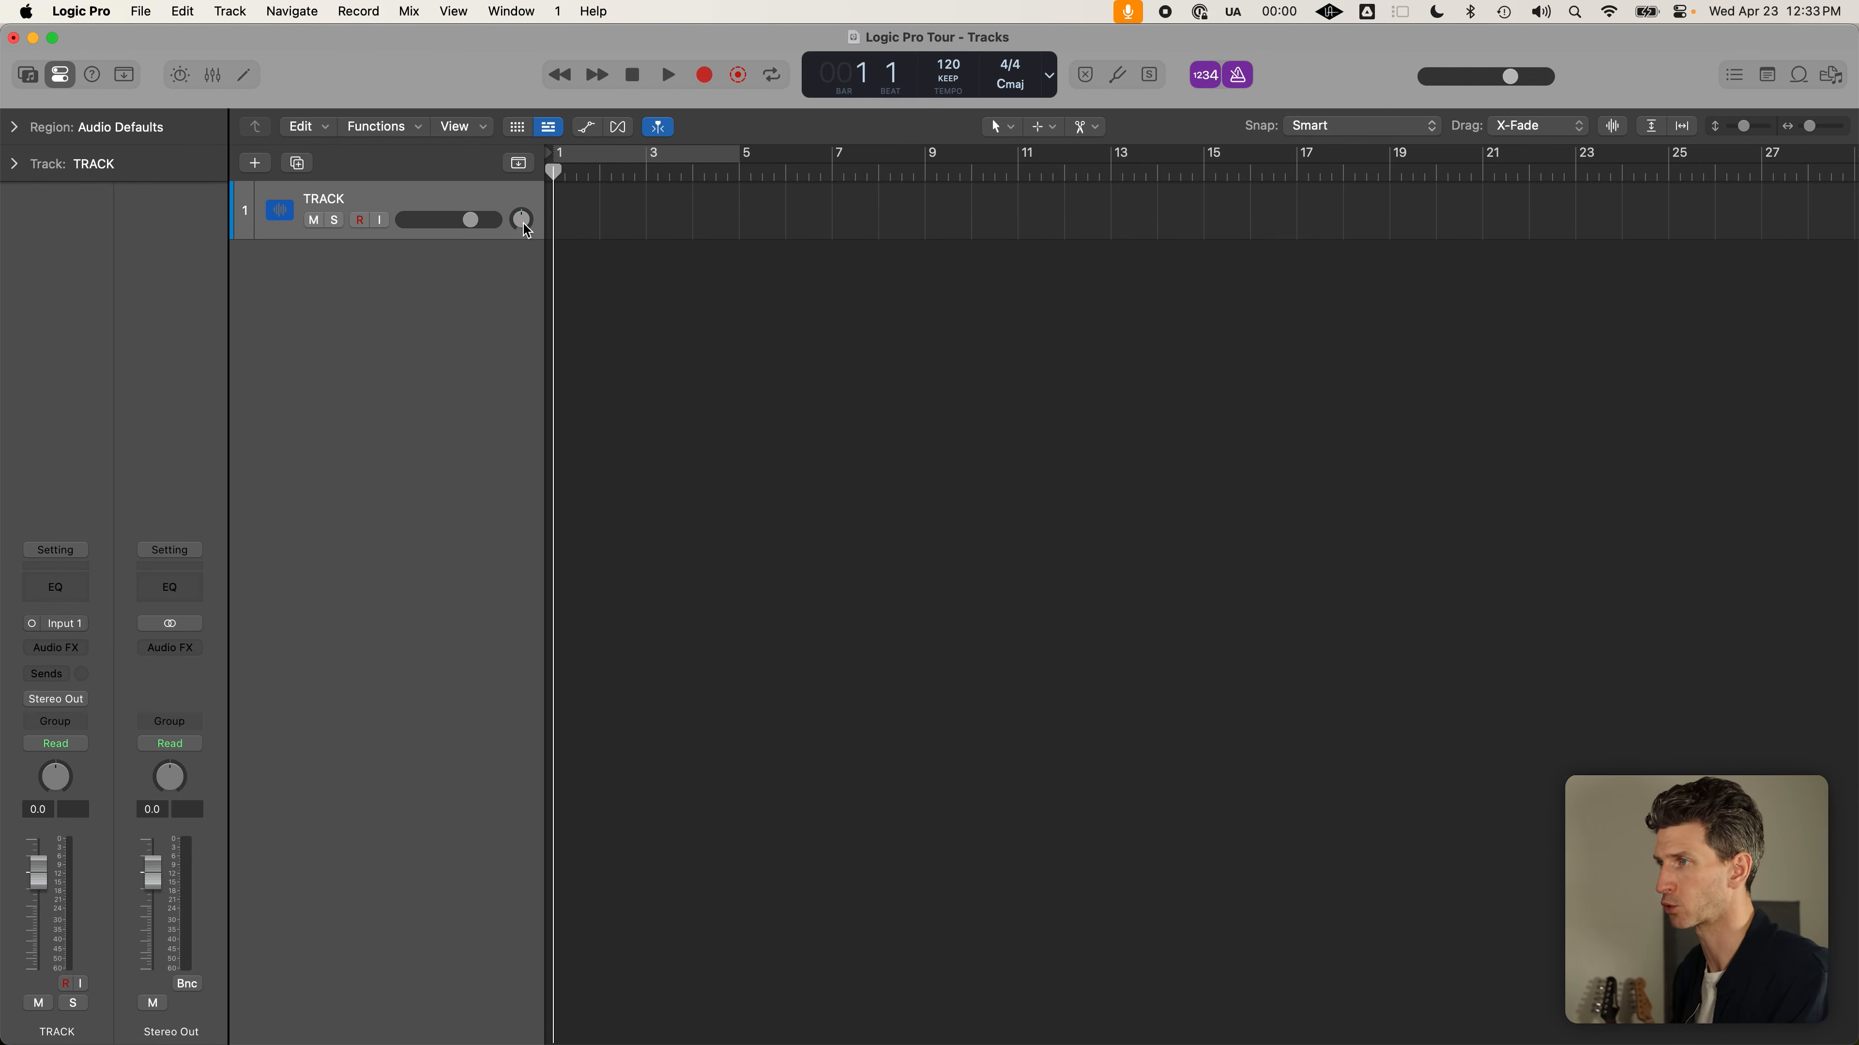
Try out the mute, solo, record enable and input monitoring switches in the track header, restoring each one
left_click(317, 220)
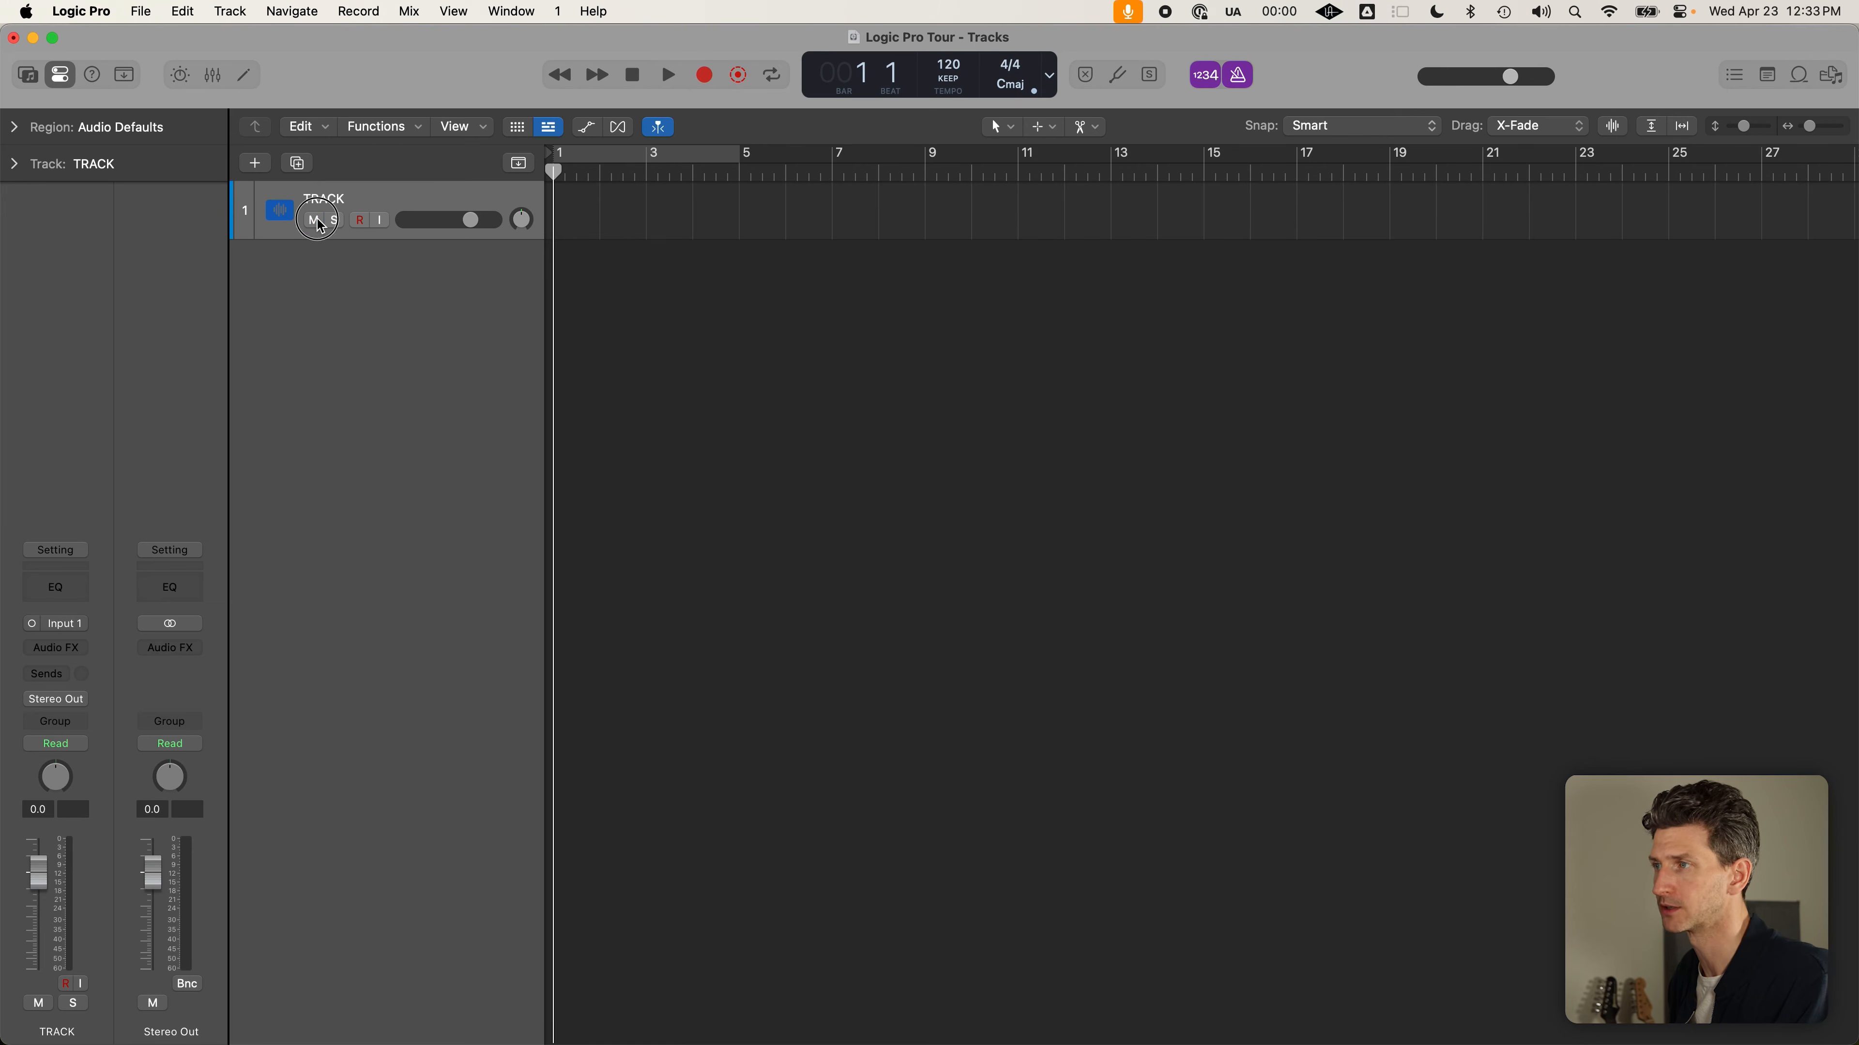
left_click(336, 220)
left_click(336, 220)
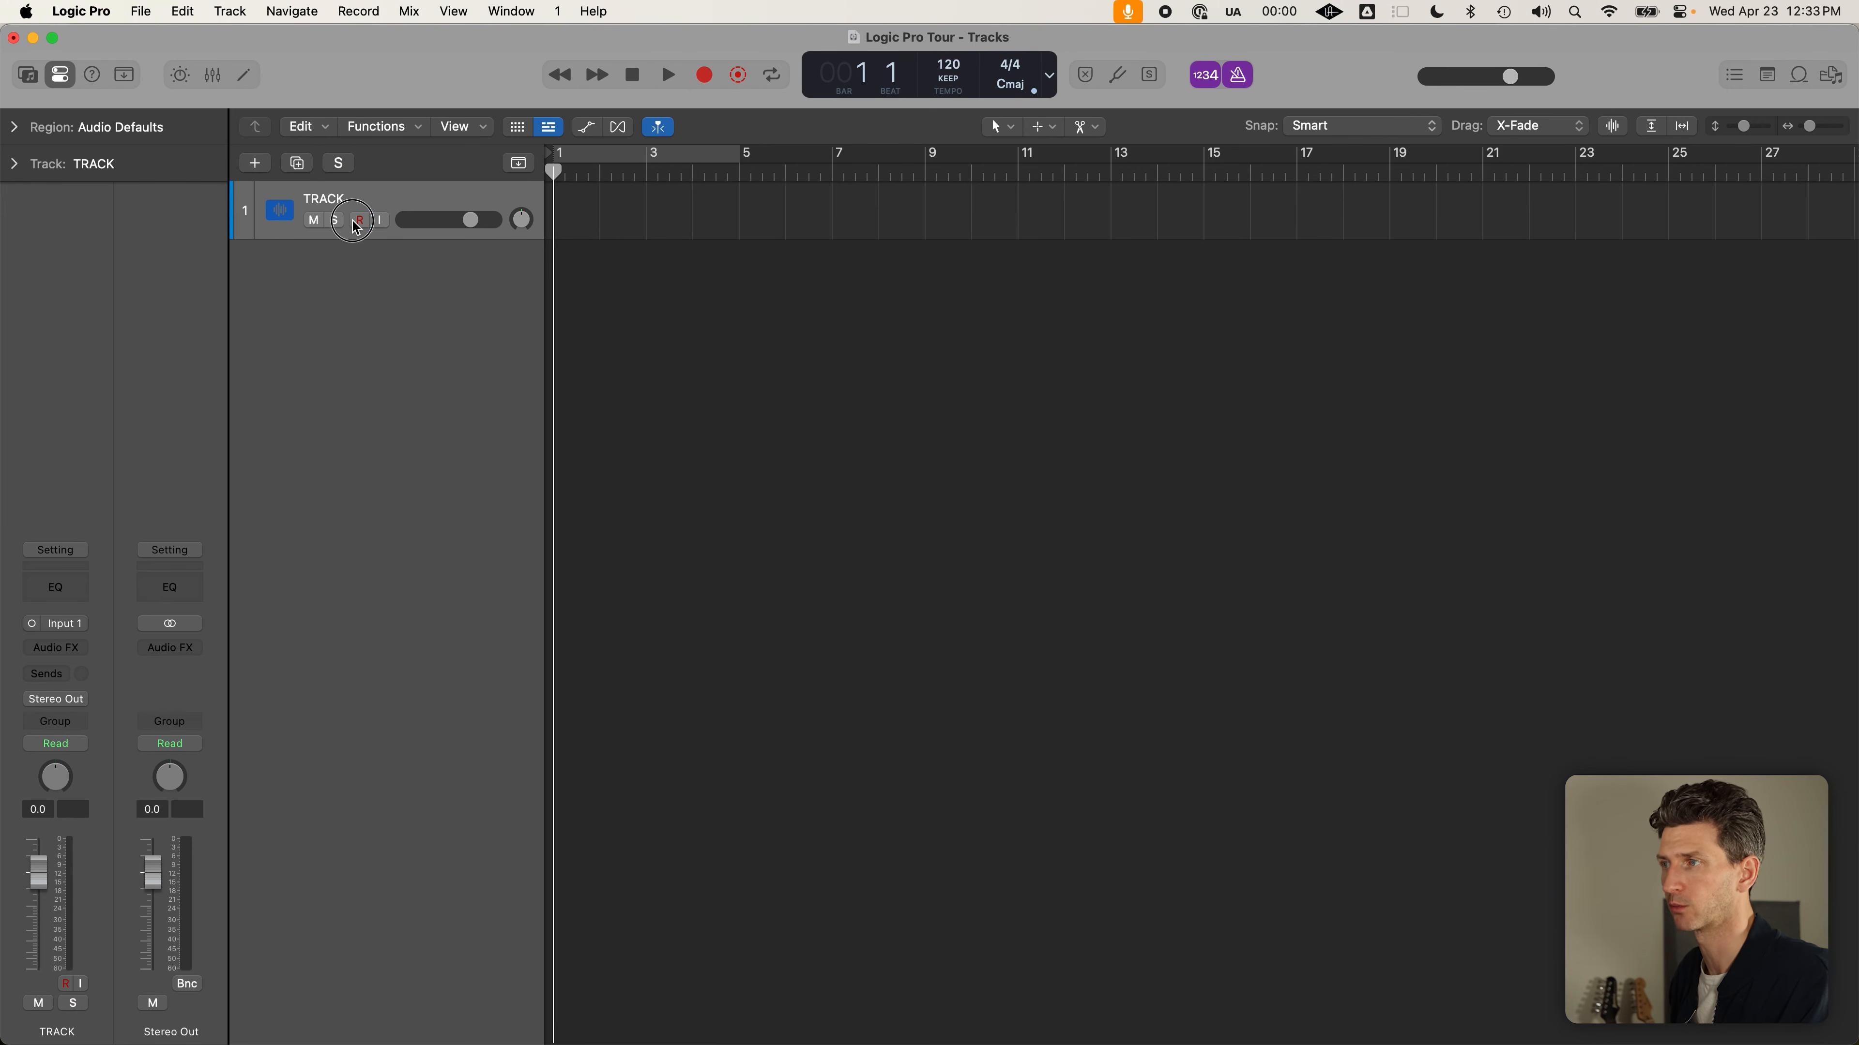
left_click(358, 222)
left_click(382, 221)
left_click(382, 221)
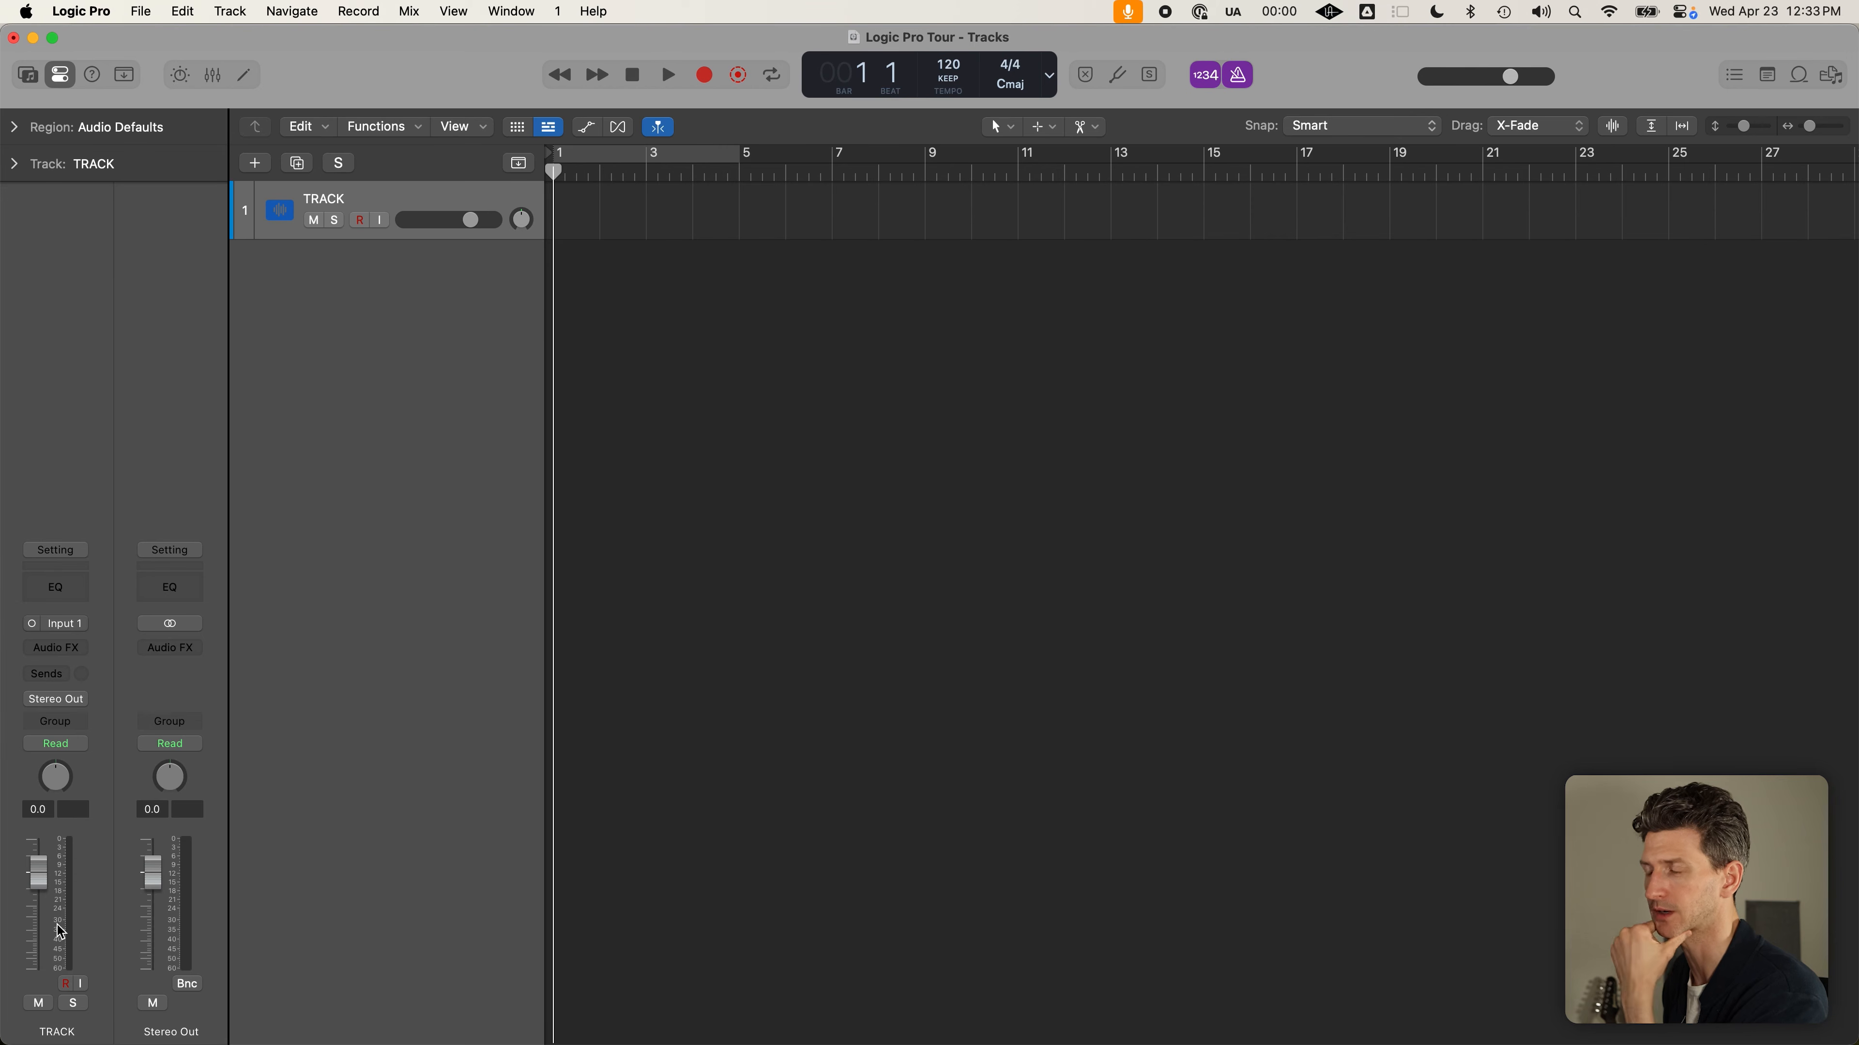
Hide and show the Inspector twice, leaving it open
left_click(52, 76)
left_click(52, 77)
left_click(52, 77)
left_click(53, 79)
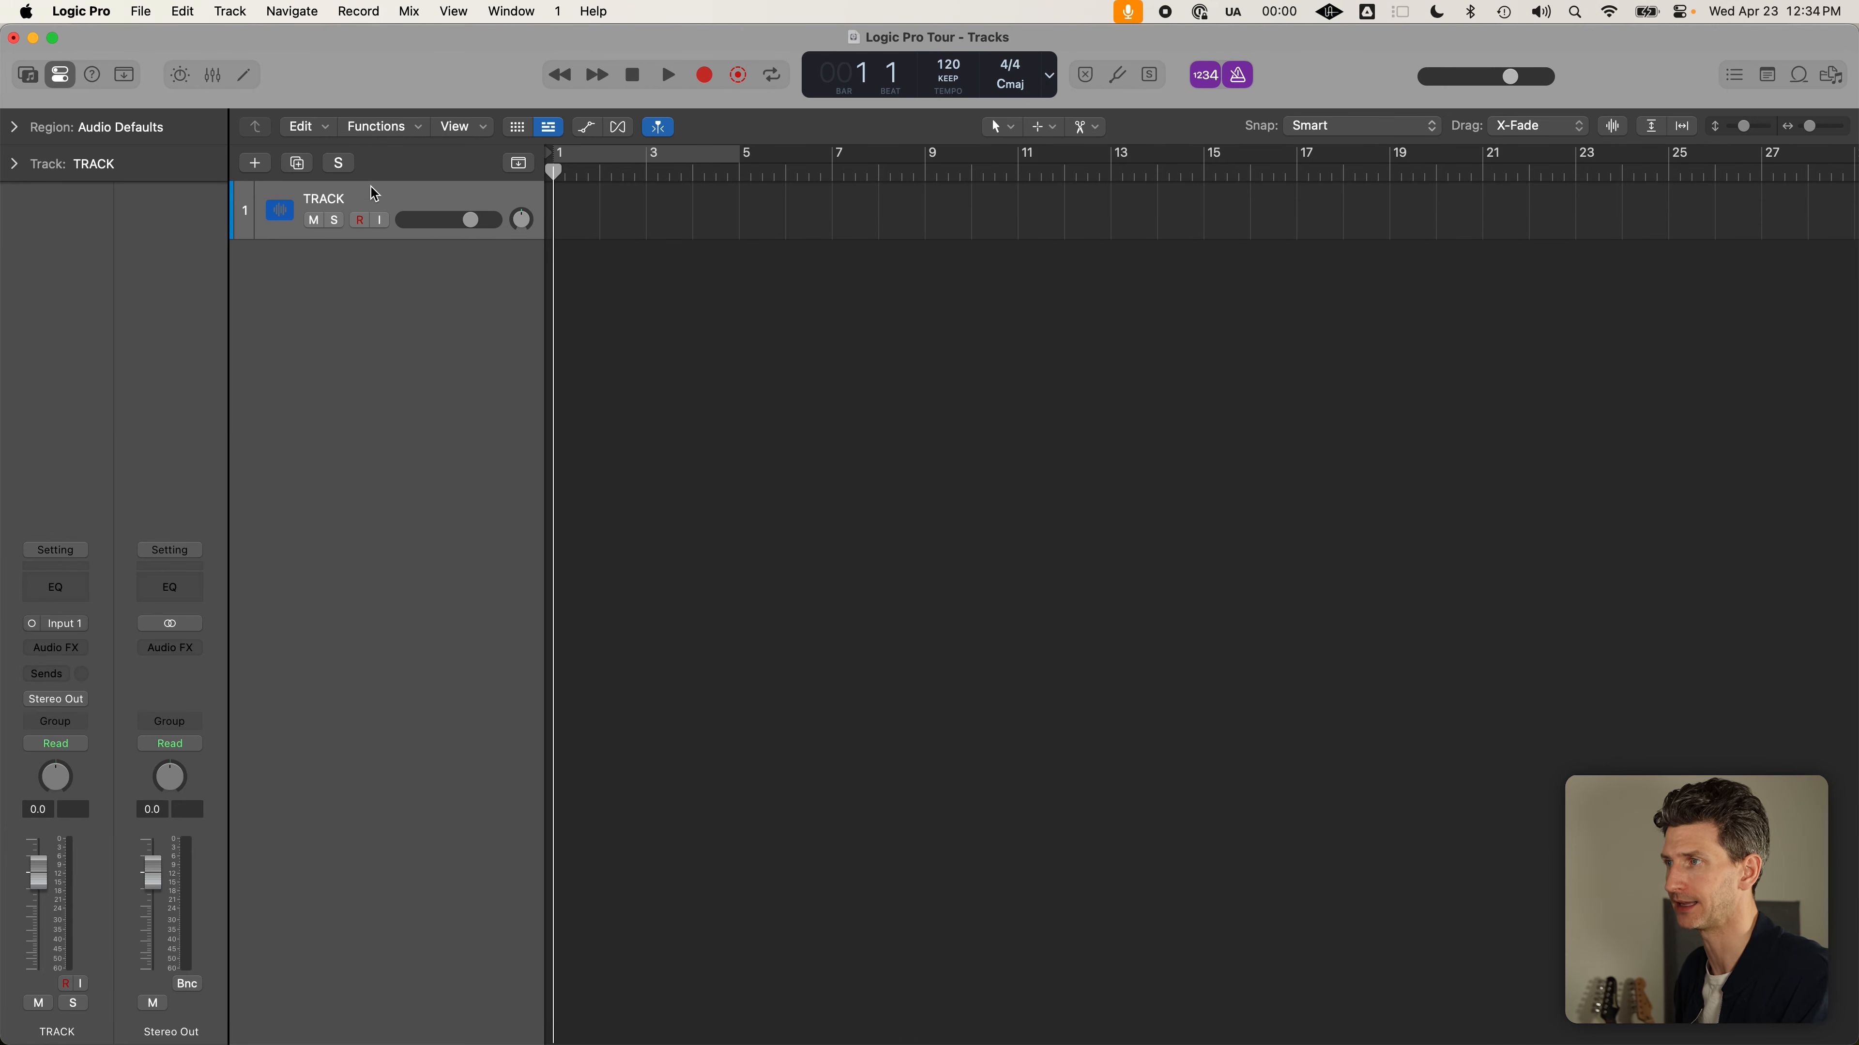
Rename track 1 as HIGHLIGHTED TRACK
left_click(365, 198)
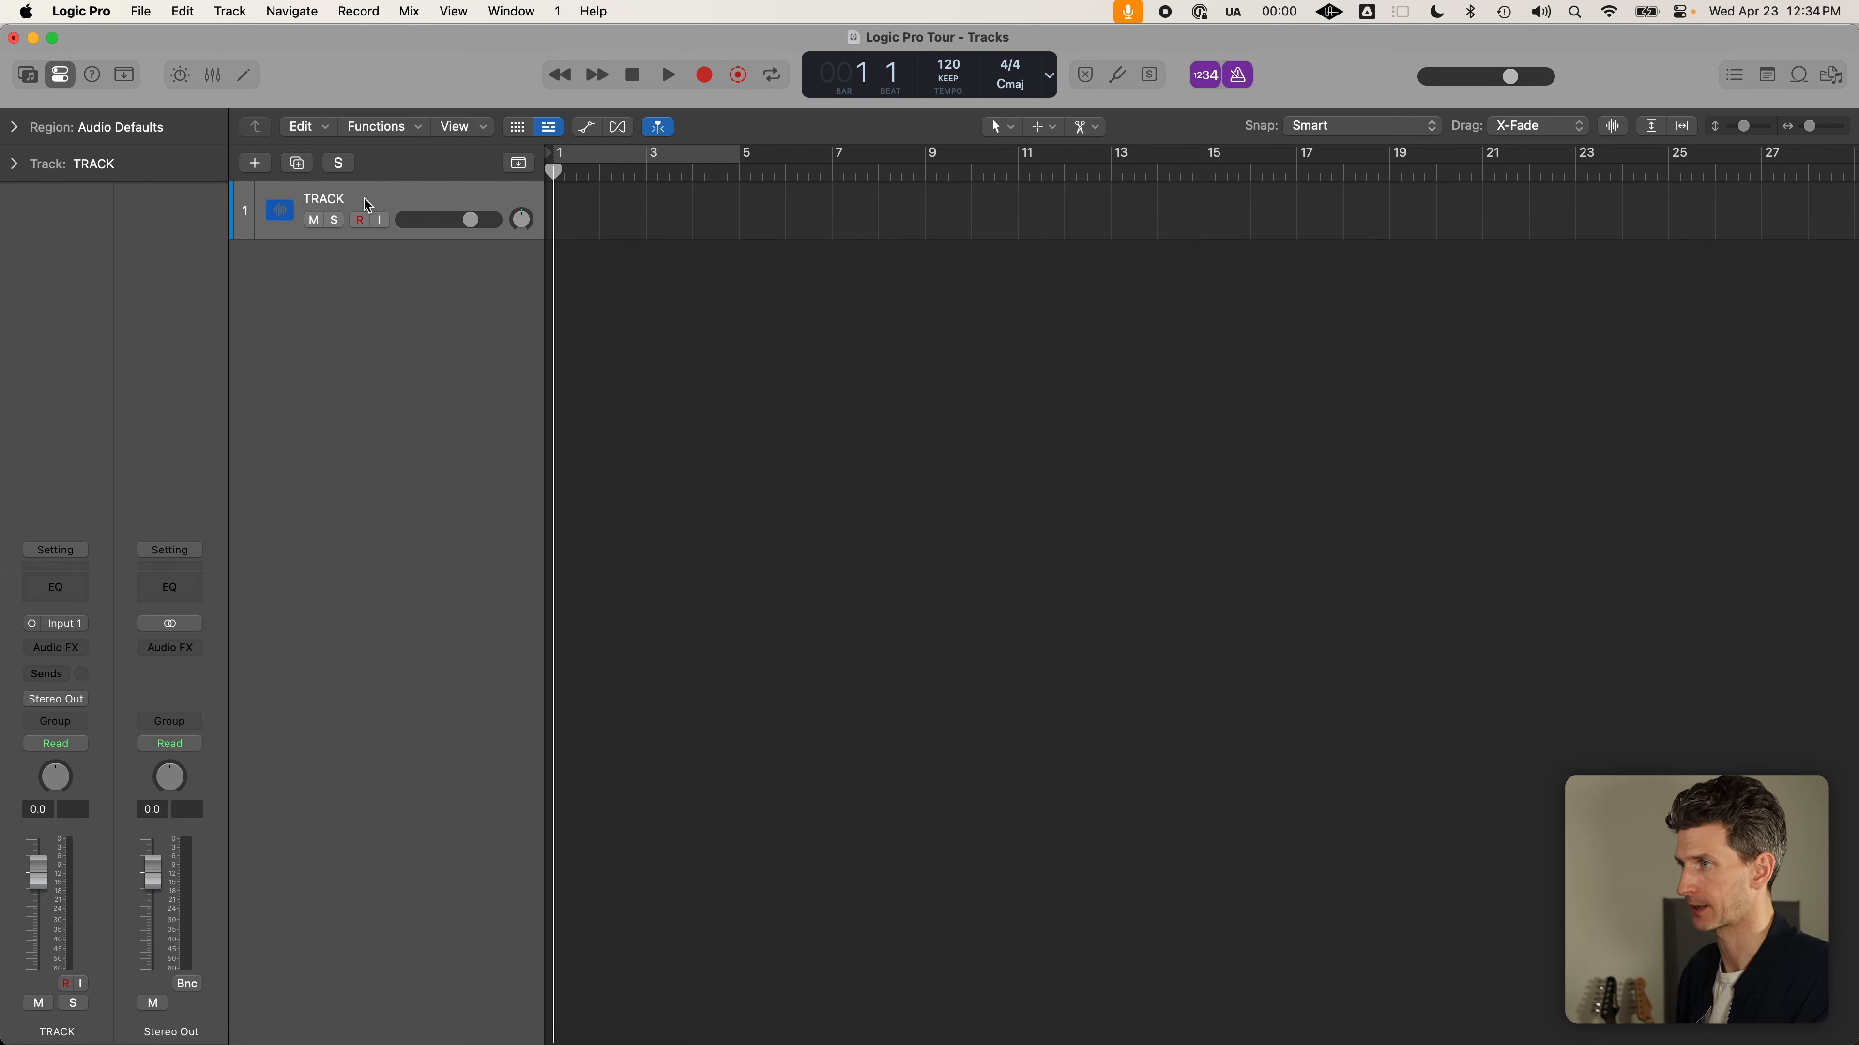
double_click(364, 198)
type("HIGHLIGHTED")
key("Return")
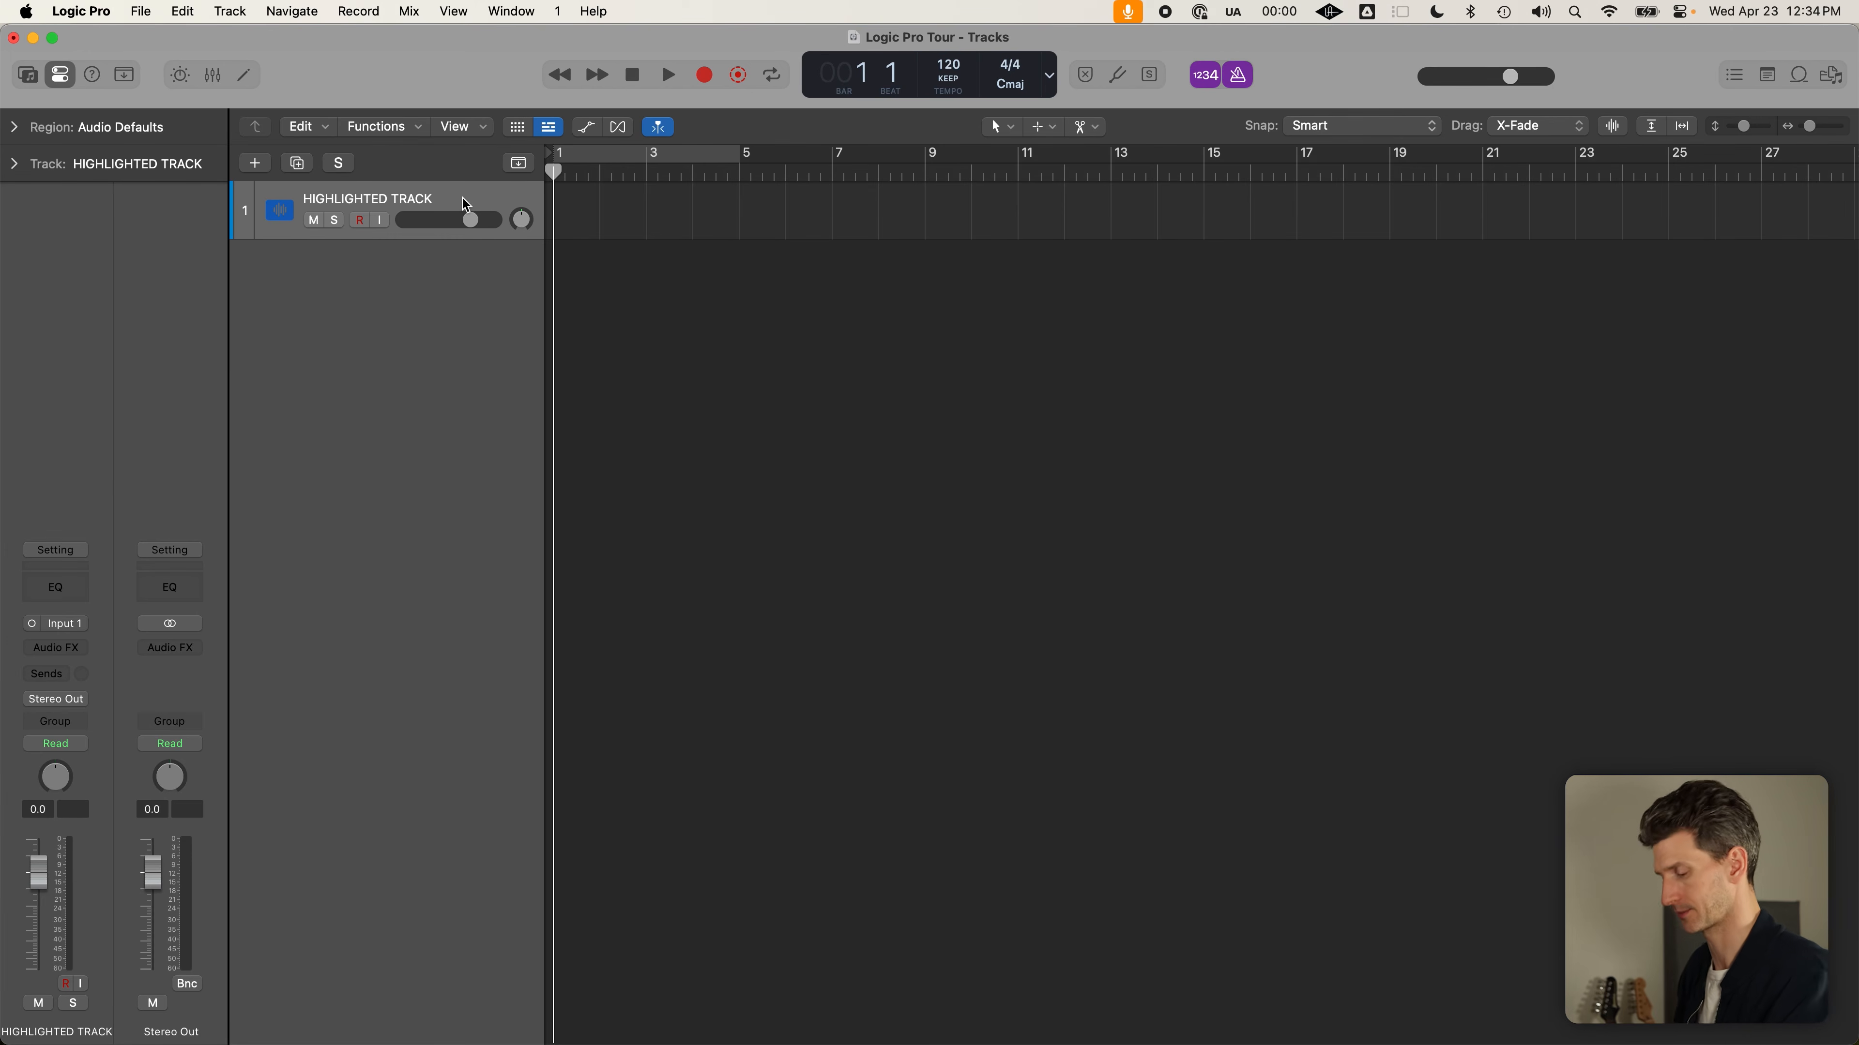
Duplicate HIGHLIGHTED TRACK and rename the second track as NEW TRACK
double_click(453, 251)
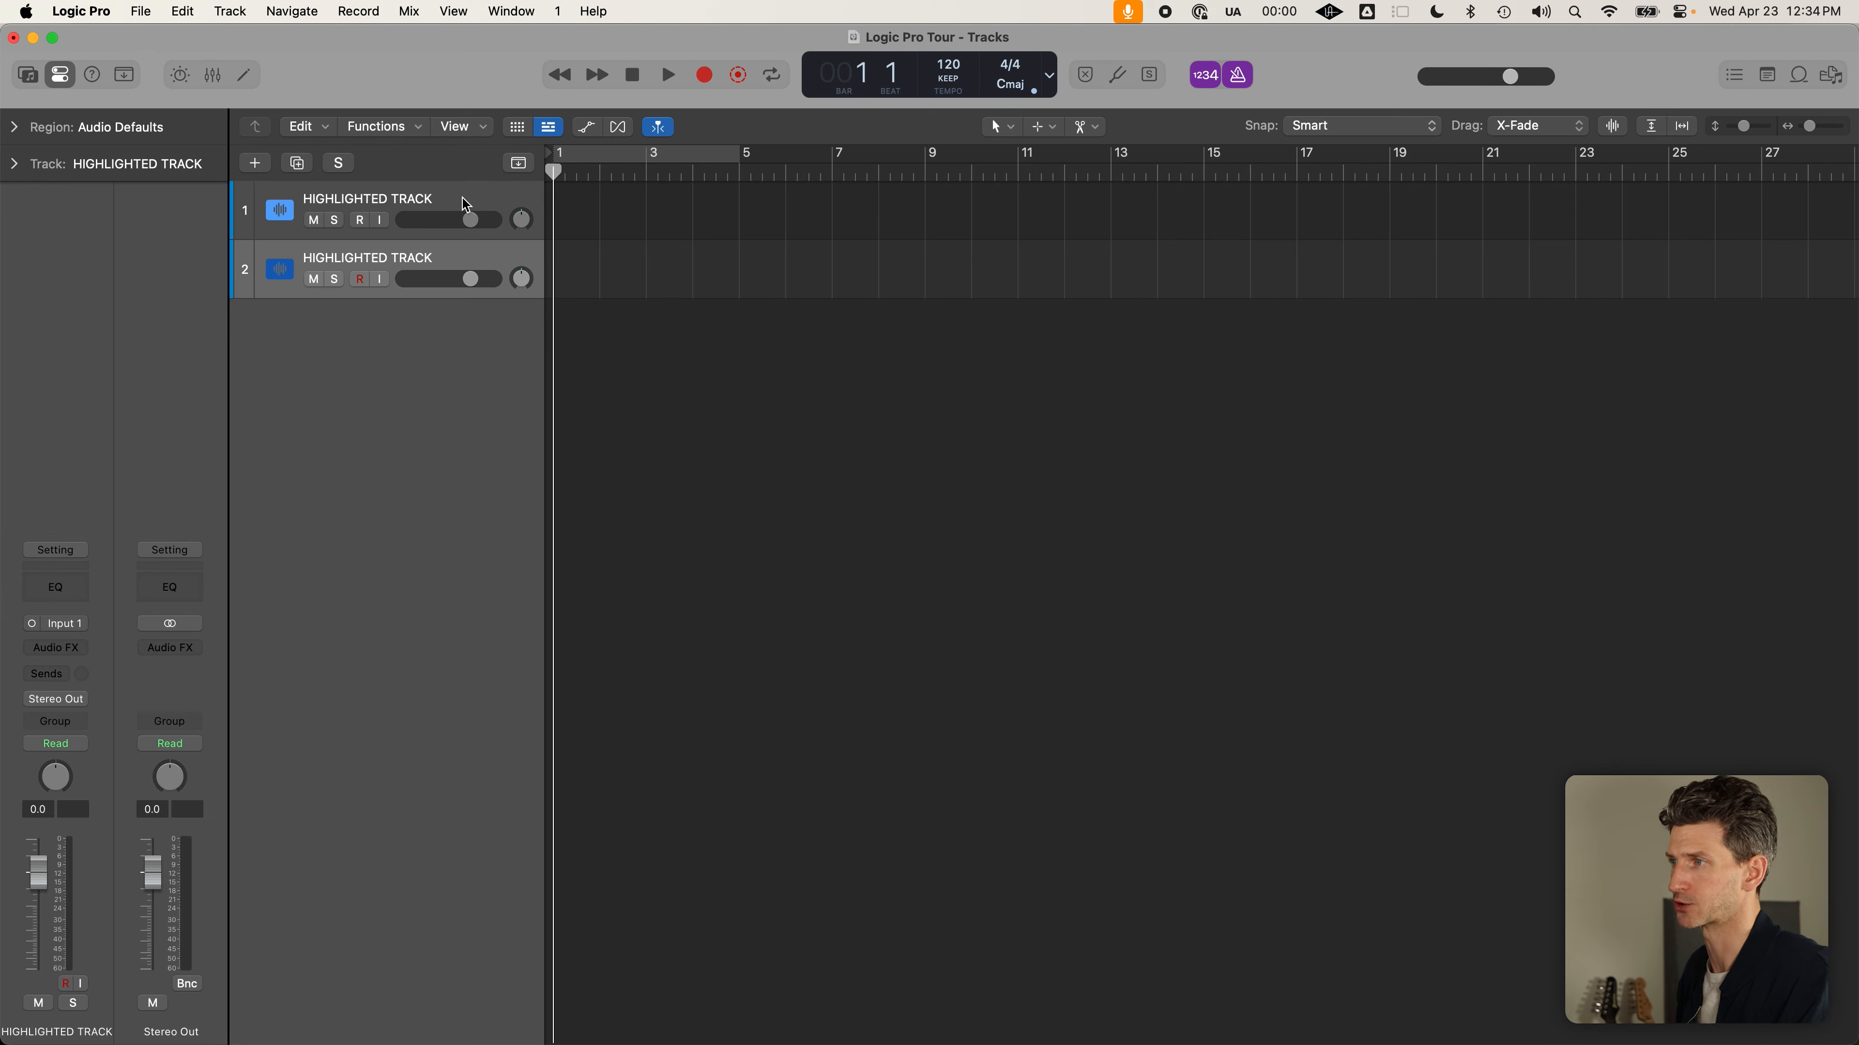
double_click(446, 261)
left_click(395, 252)
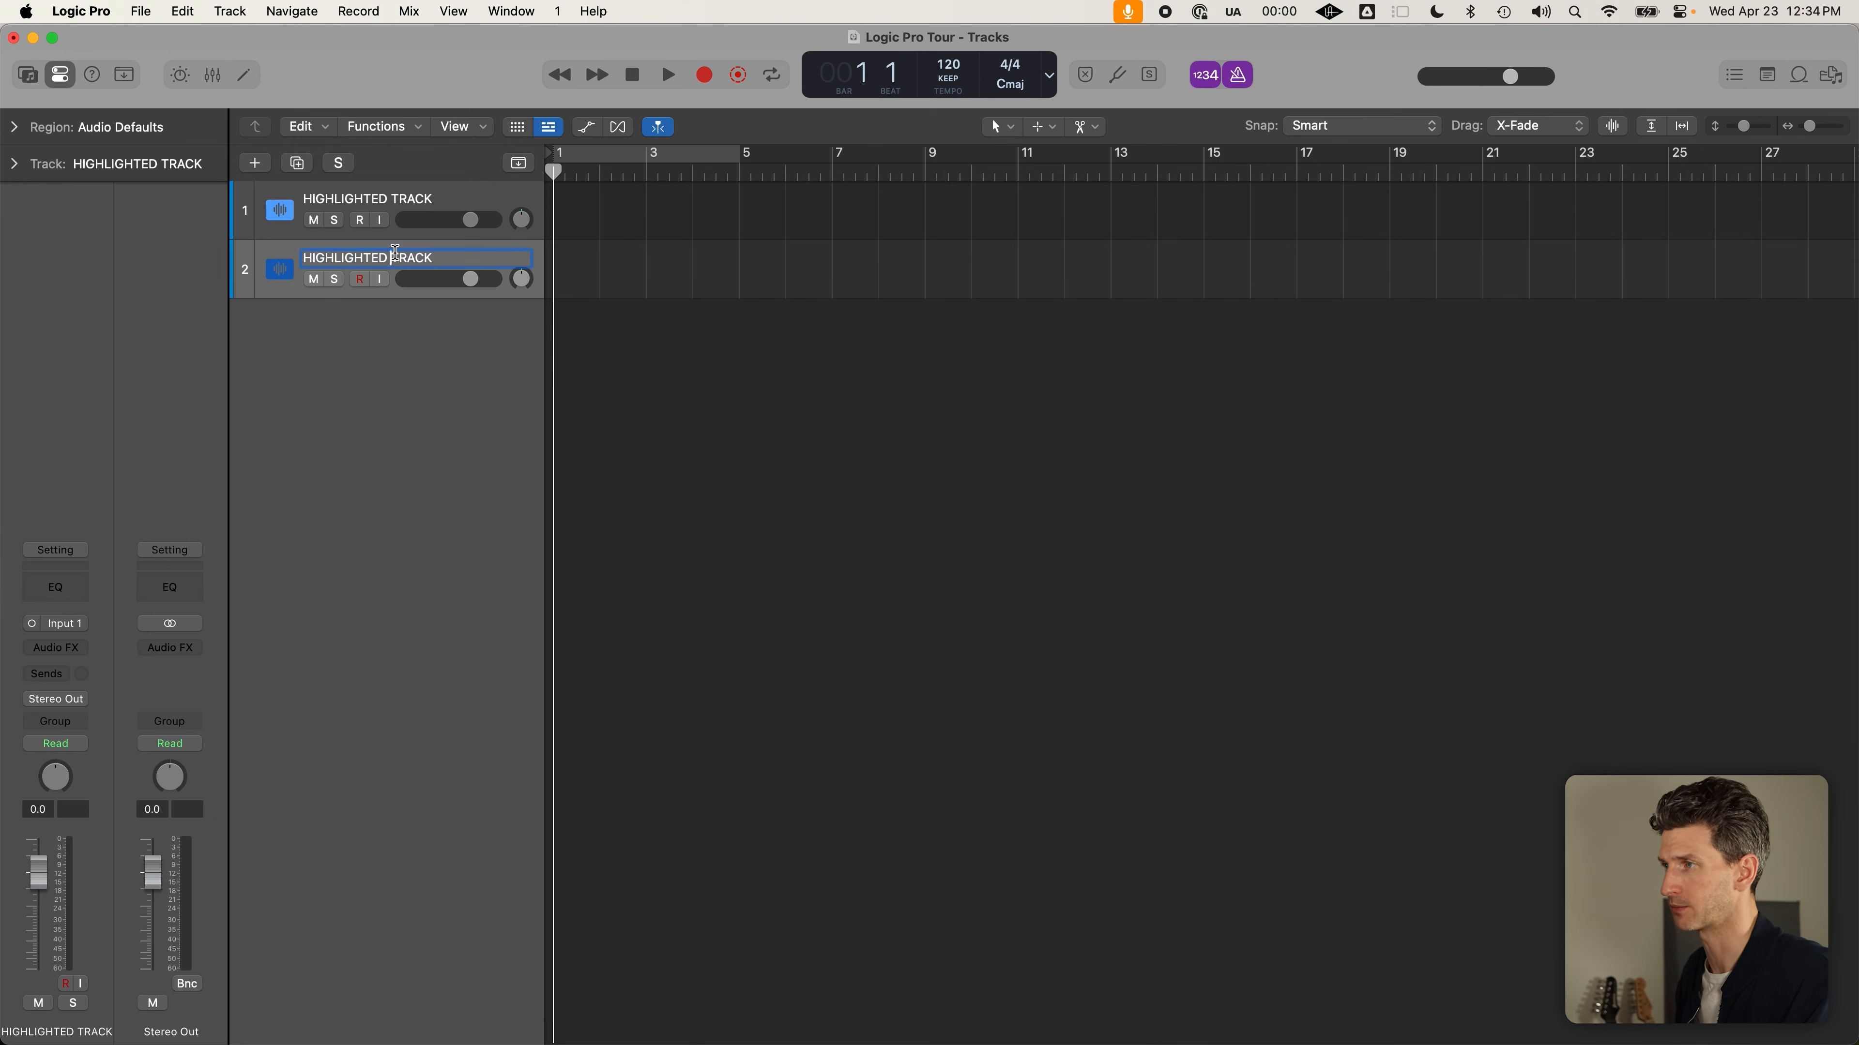
key("super+Left")
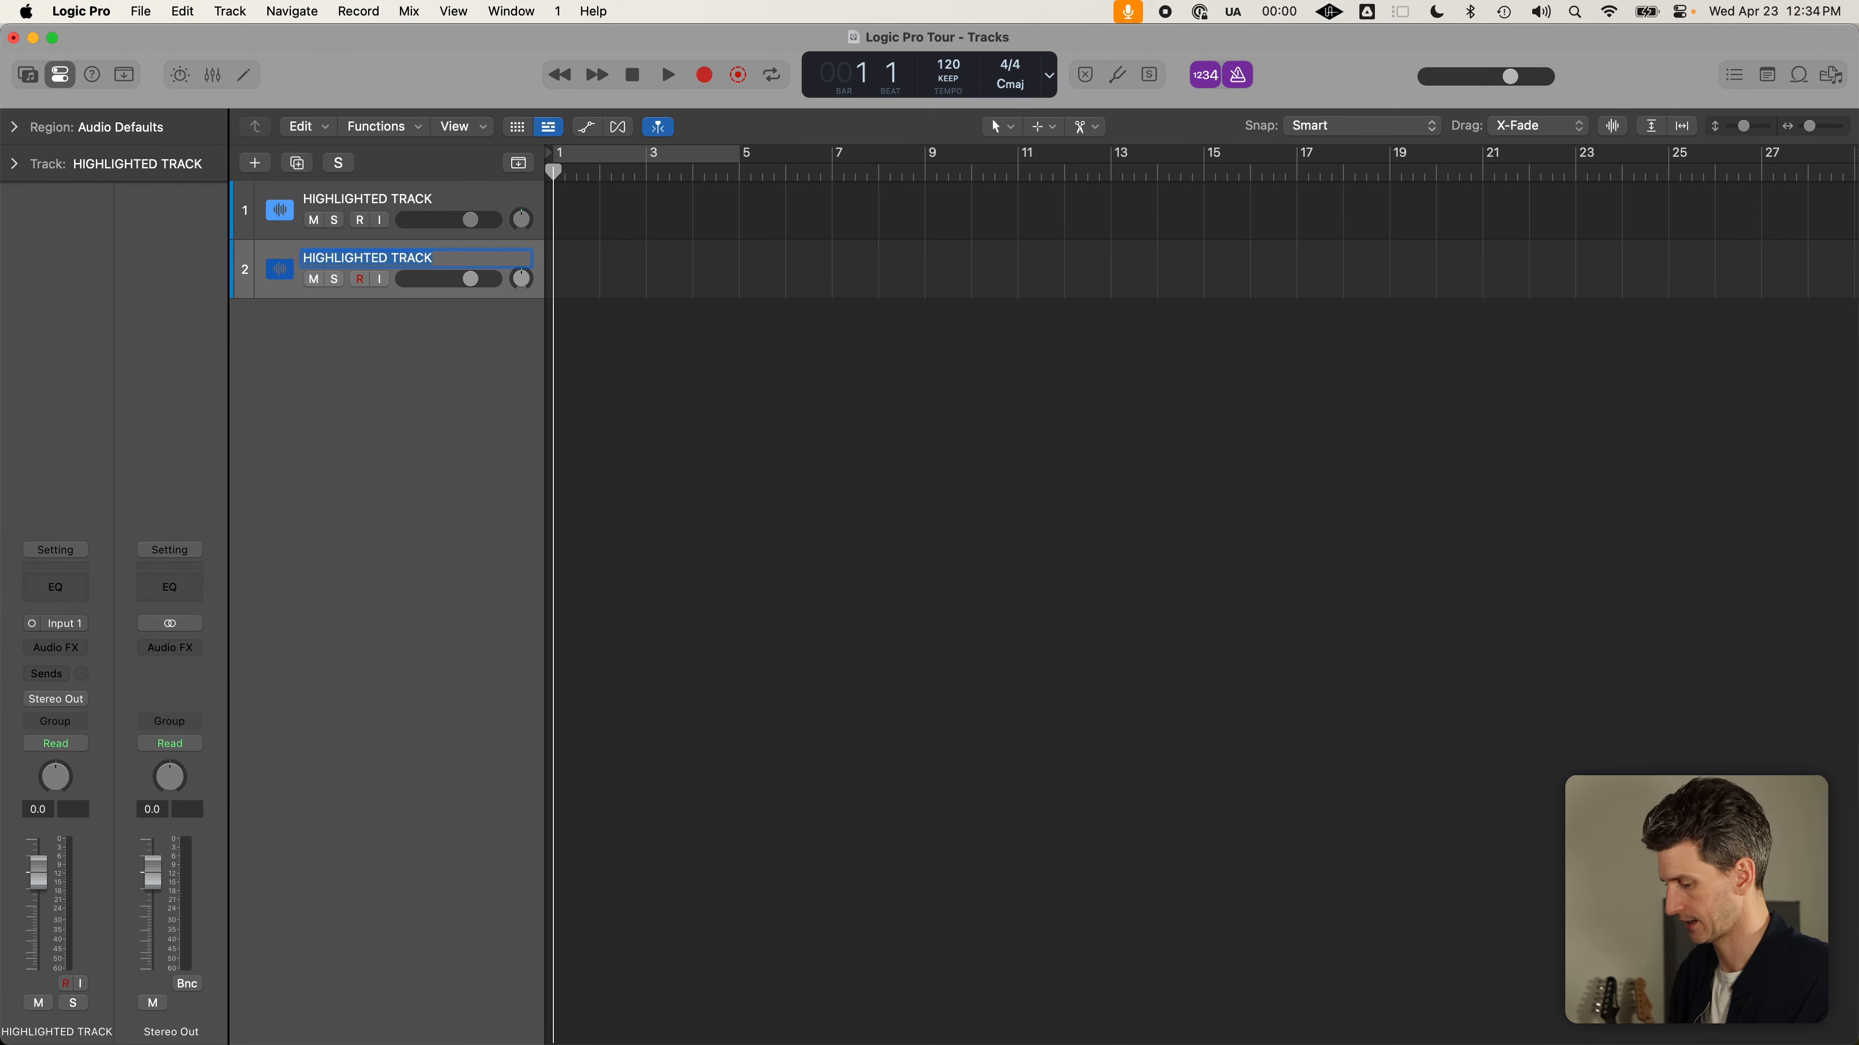
type("NEW TRACK")
key("Return")
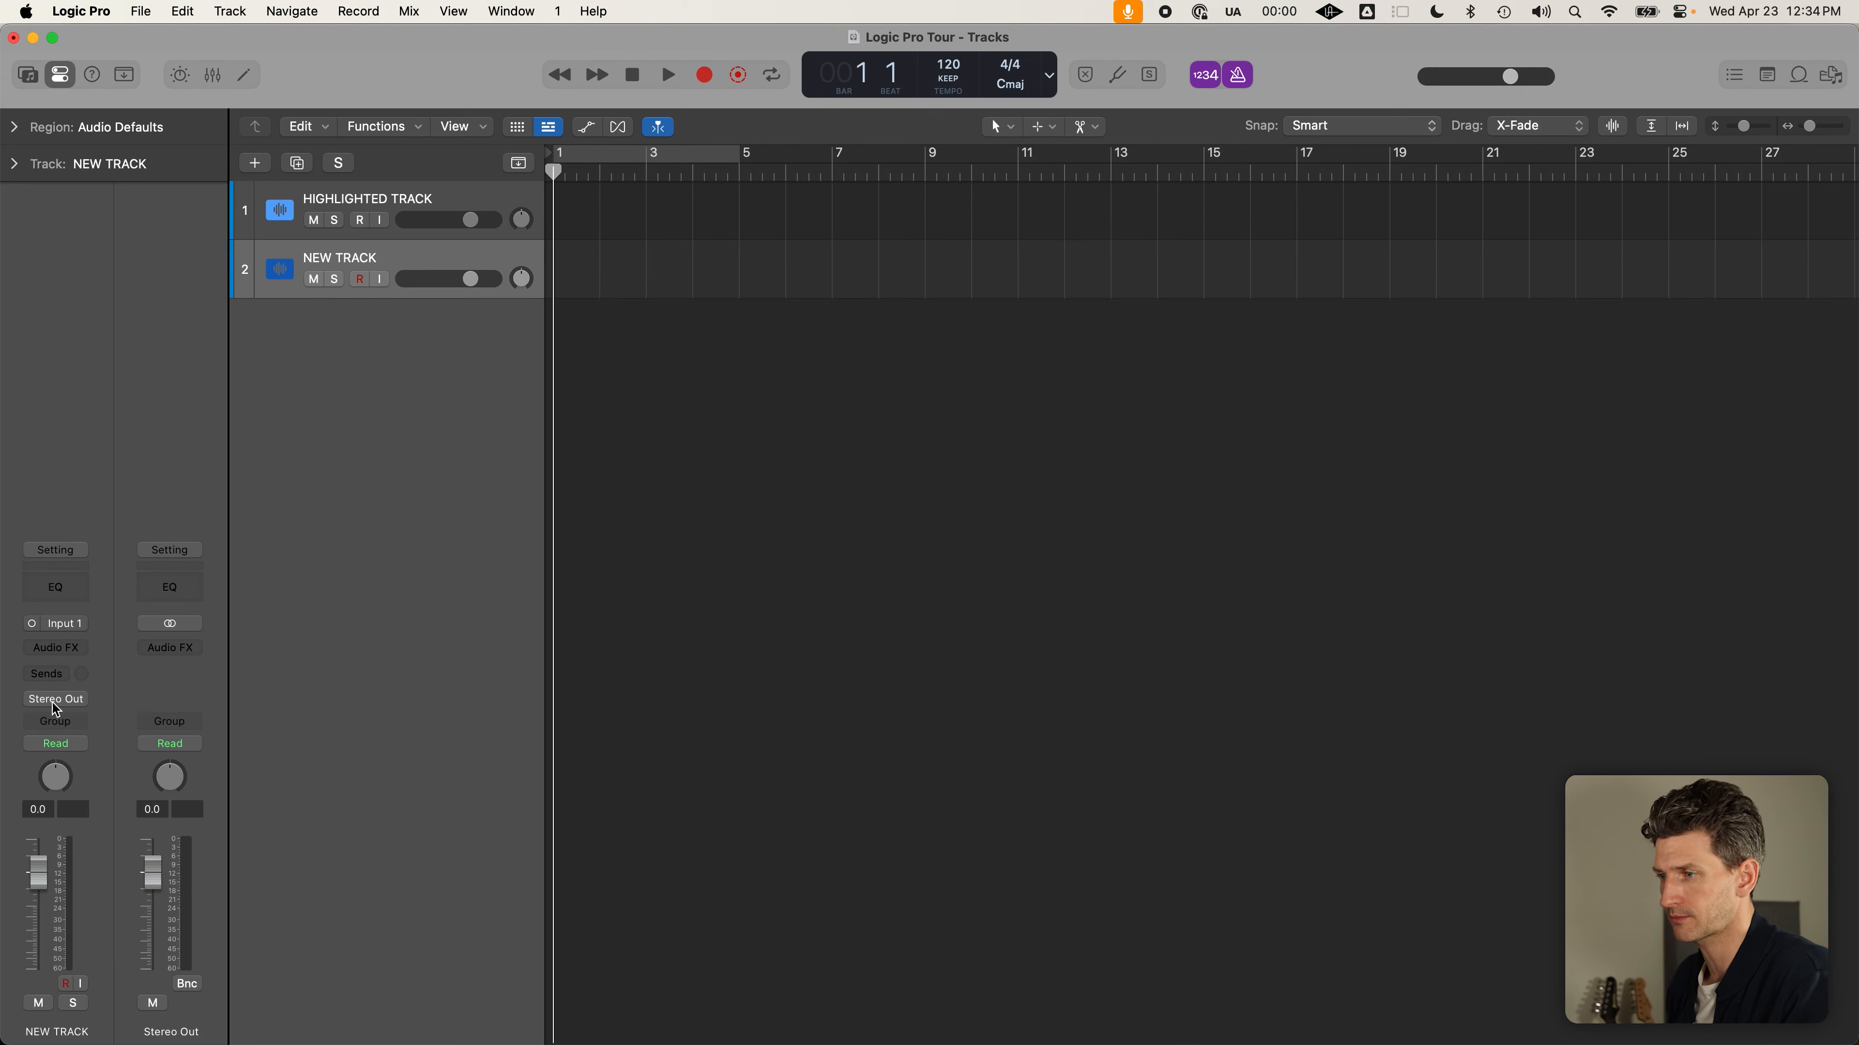
Select HIGHLIGHTED TRACK and lower its channel volume to -0.4
left_click(60, 308)
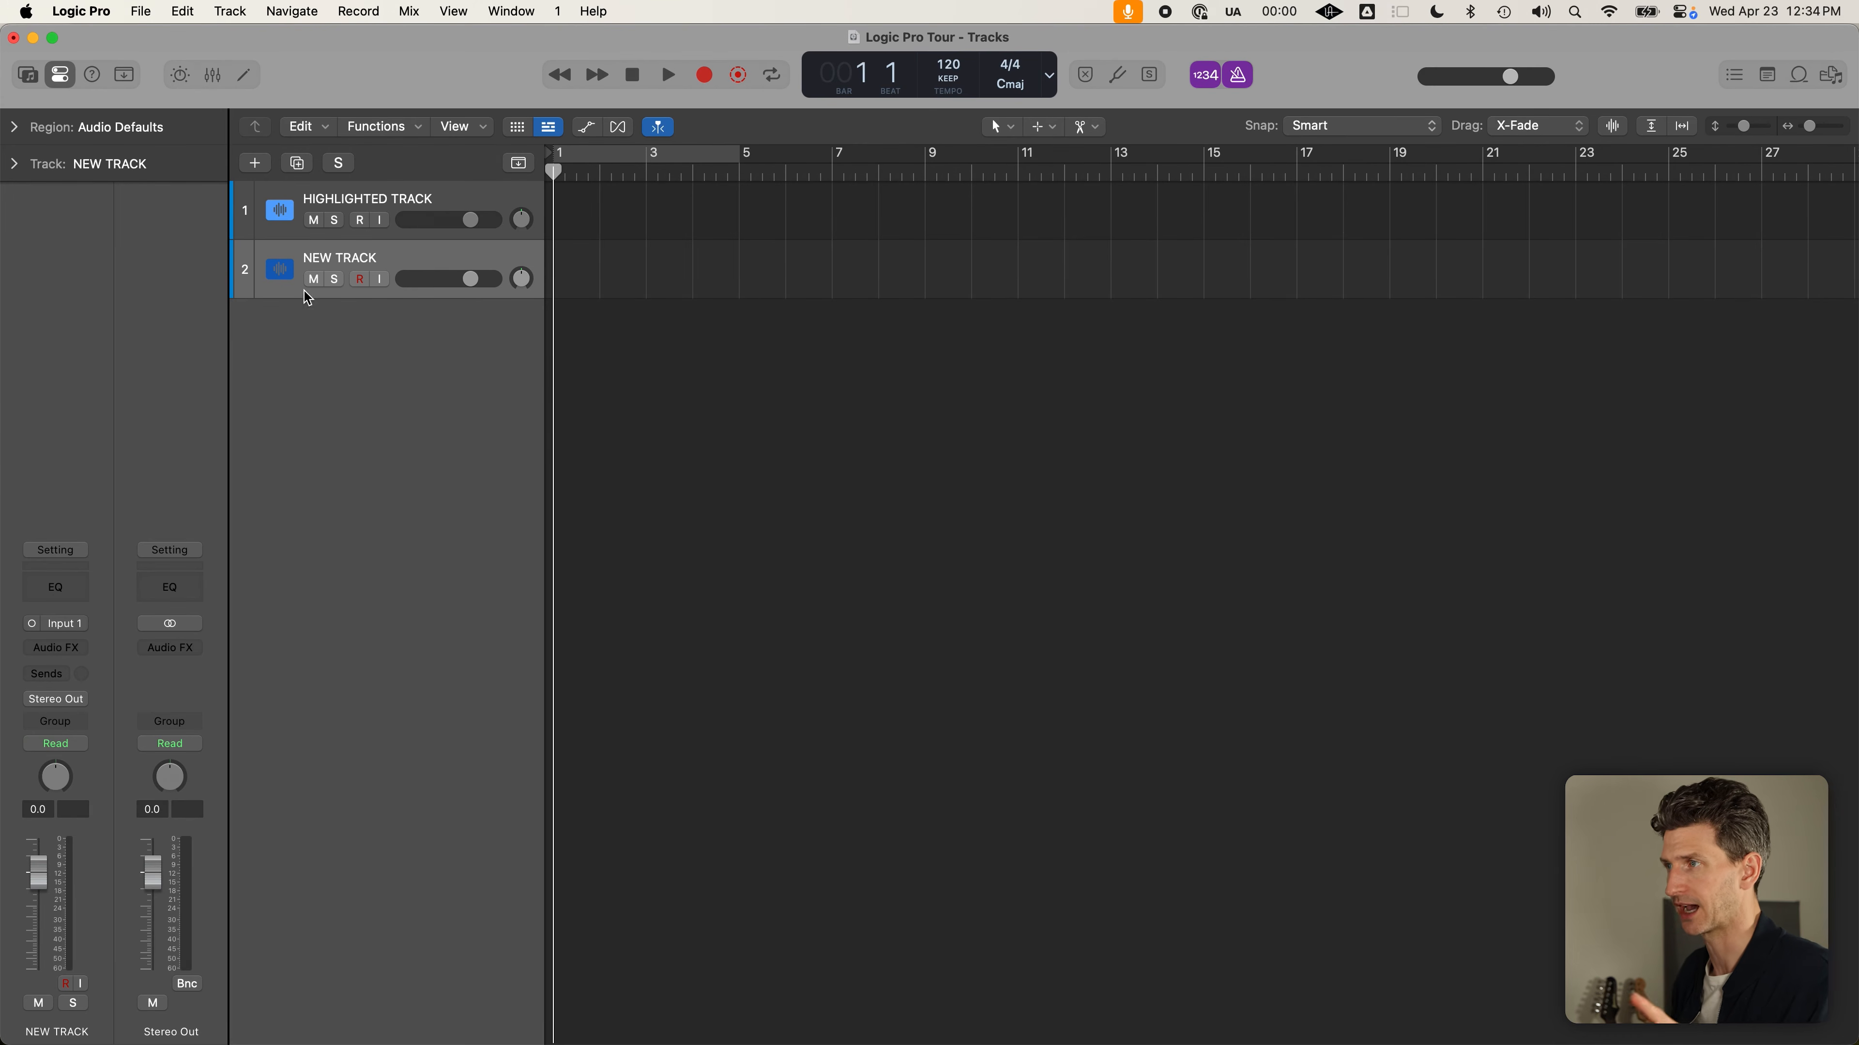
left_click(458, 206)
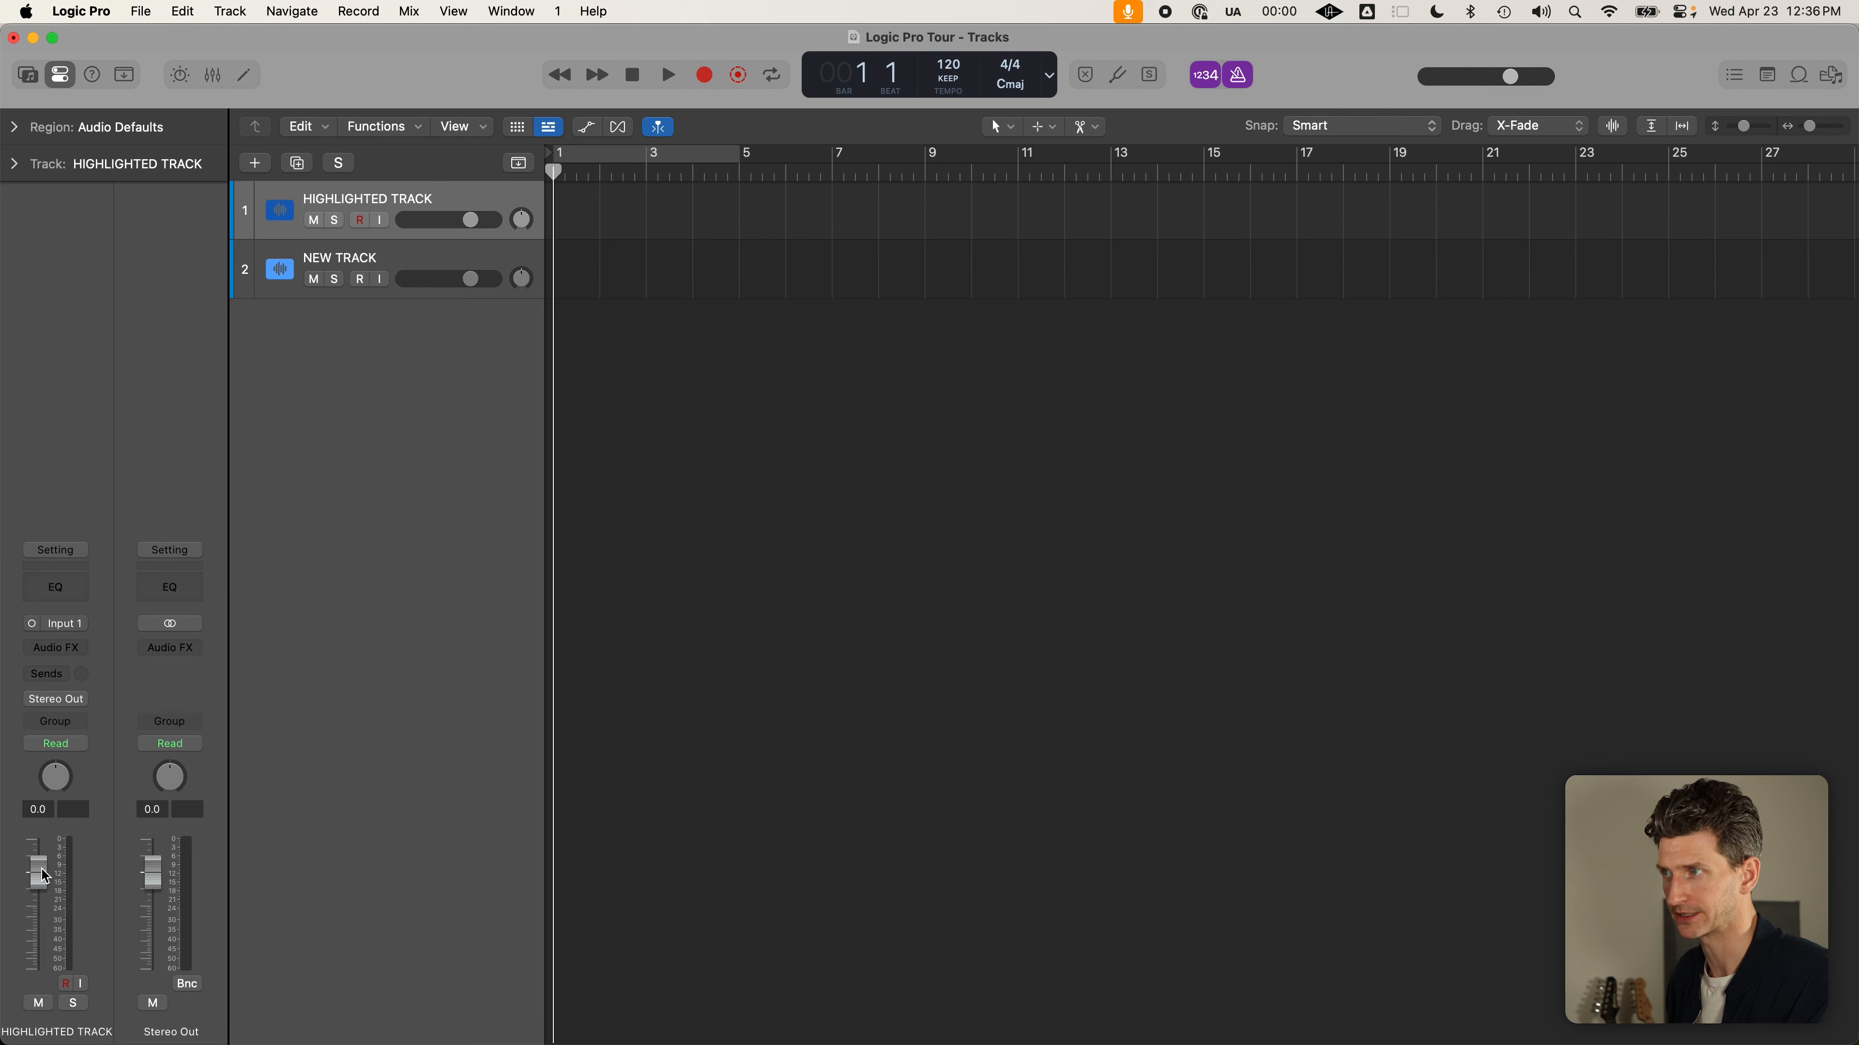
mouse_move(41, 884)
left_mouse_down()
mouse_move(53, 981)
mouse_move(46, 884)
left_mouse_up()
mouse_move(61, 773)
left_mouse_down()
mouse_move(56, 813)
mouse_move(56, 714)
mouse_move(52, 813)
mouse_move(65, 718)
mouse_move(57, 792)
mouse_move(62, 772)
left_mouse_up()
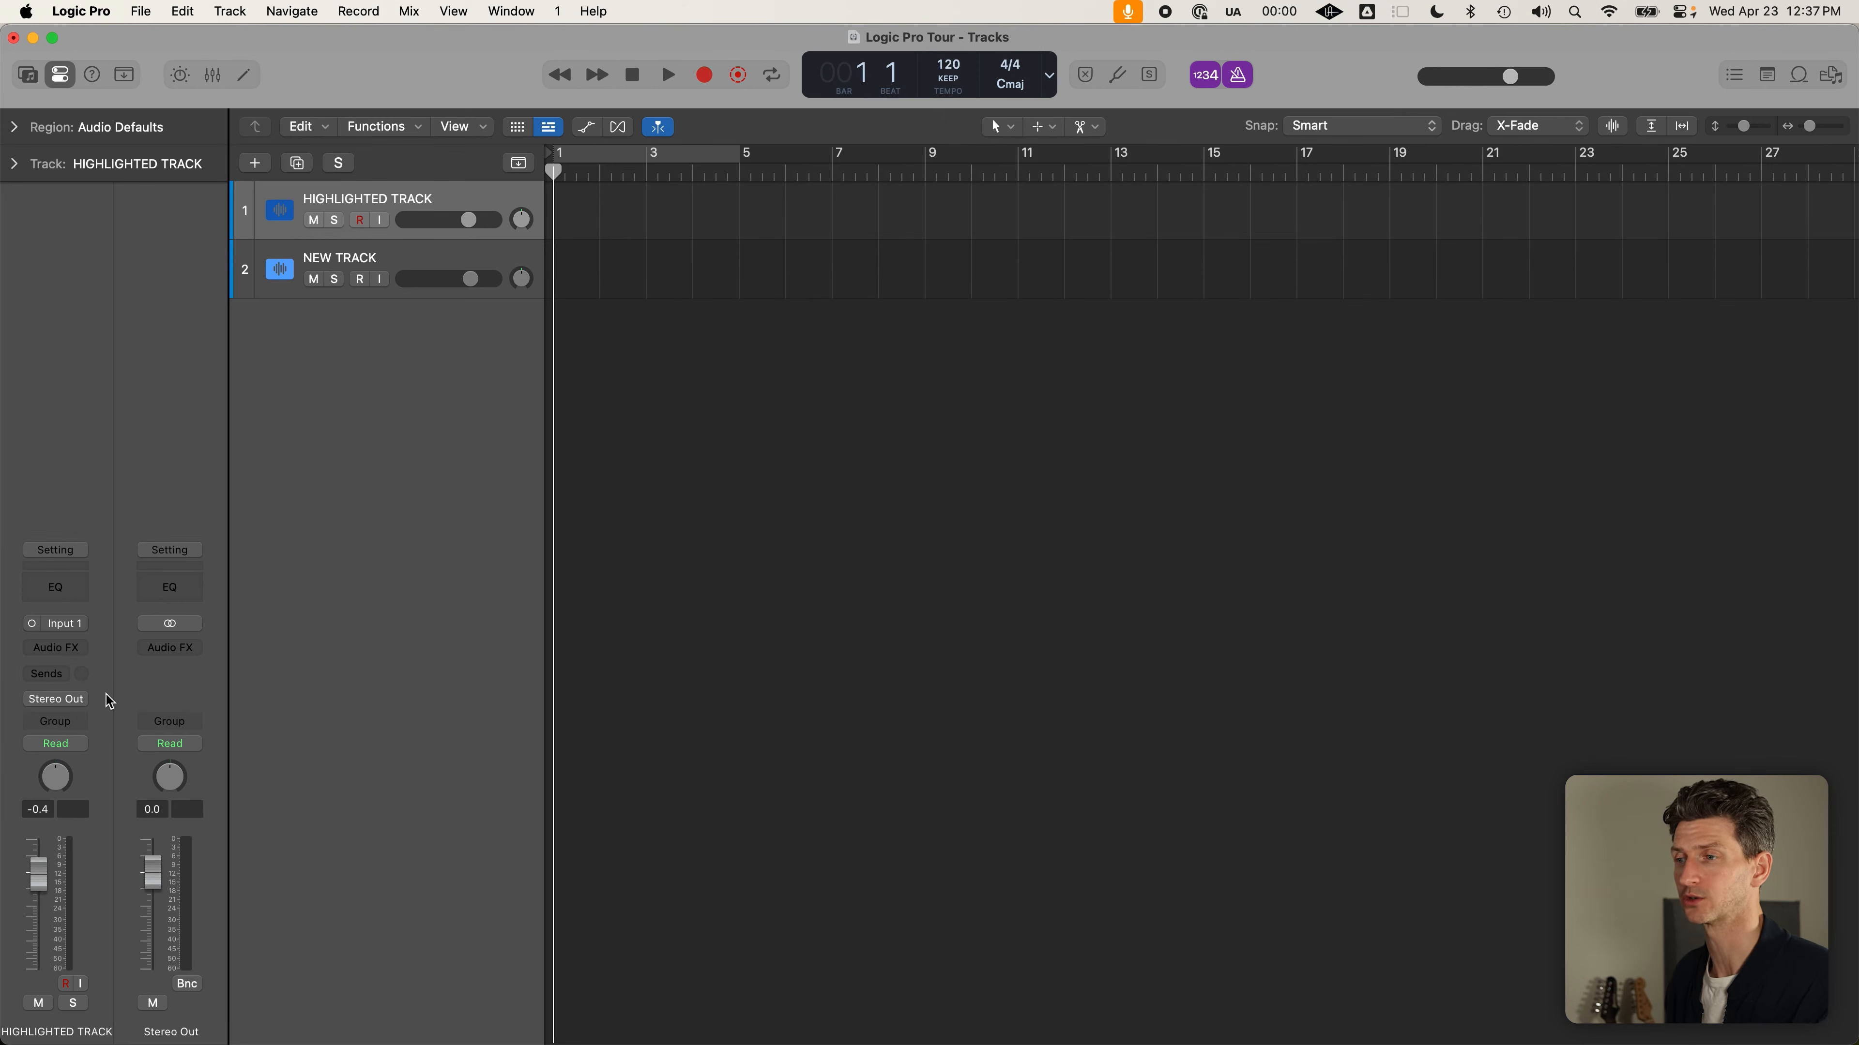
Look at the output options of HIGHLIGHTED TRACK and search its audio effect plug-ins for reverb, inserting none
left_click(77, 698)
left_click(122, 651)
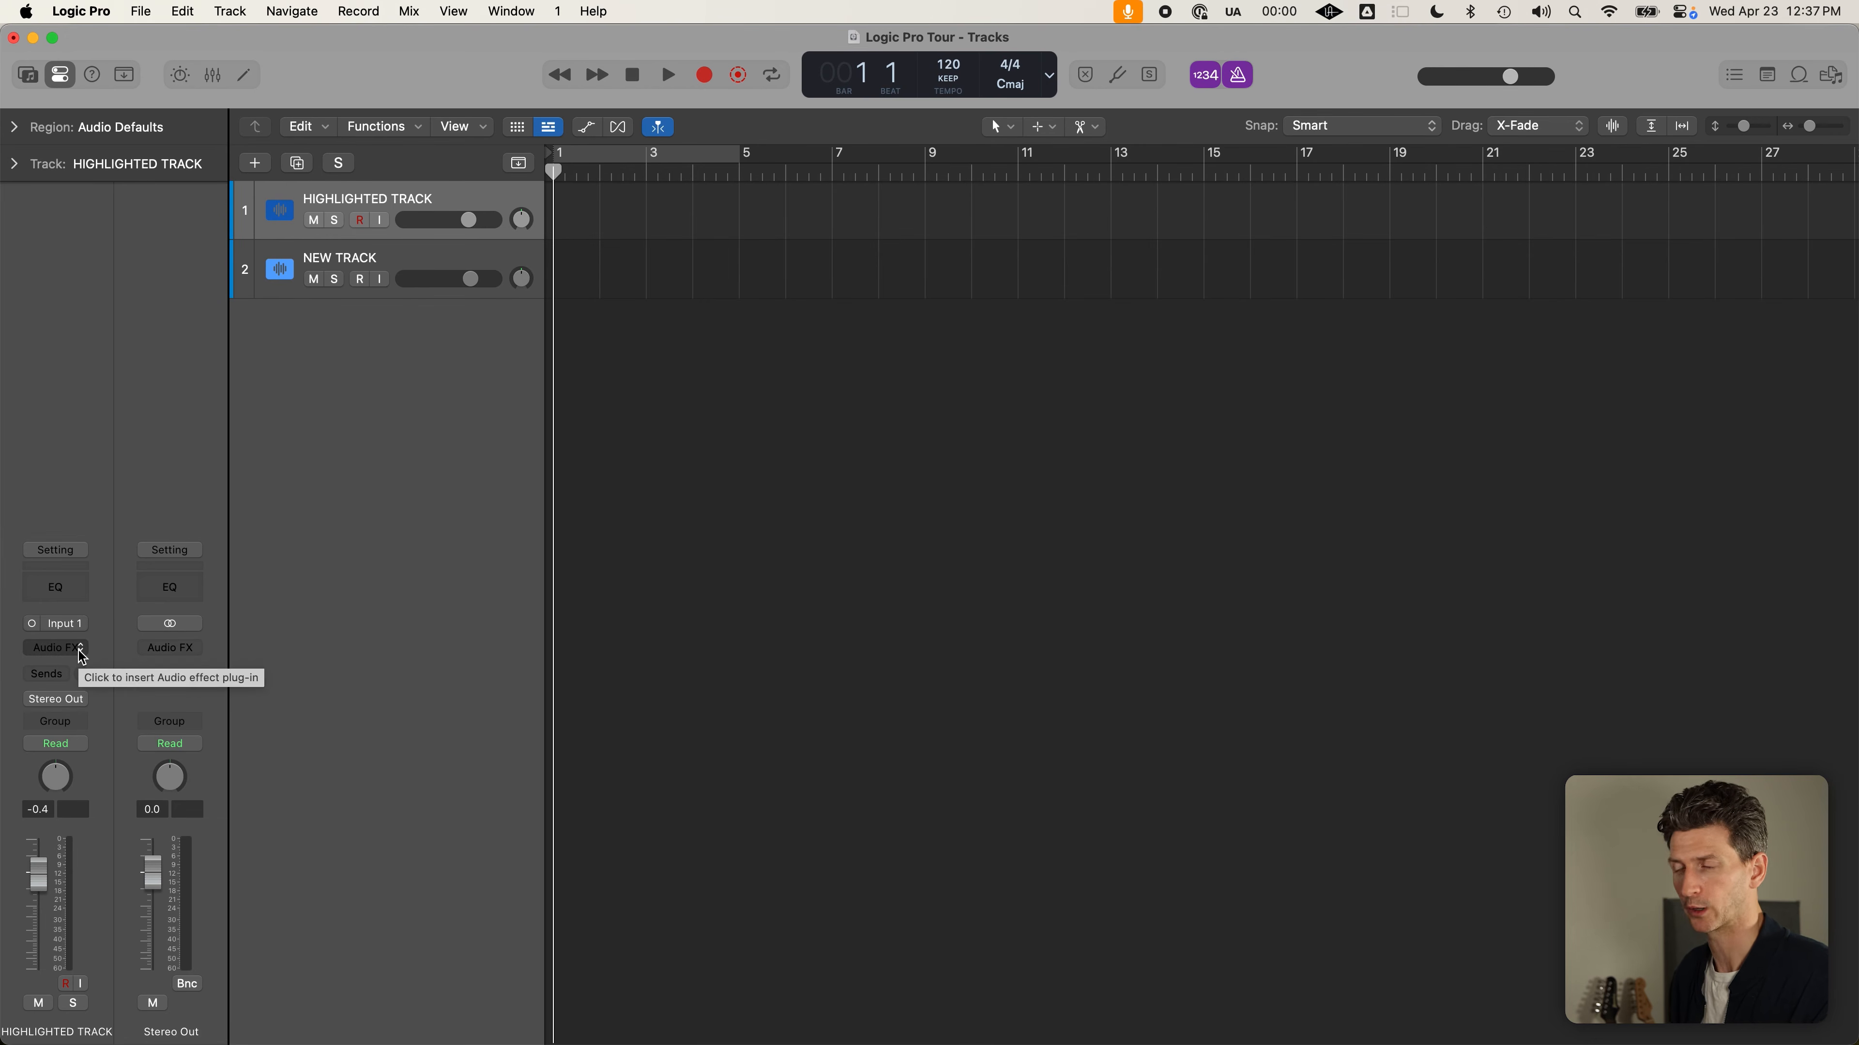
left_click(81, 650)
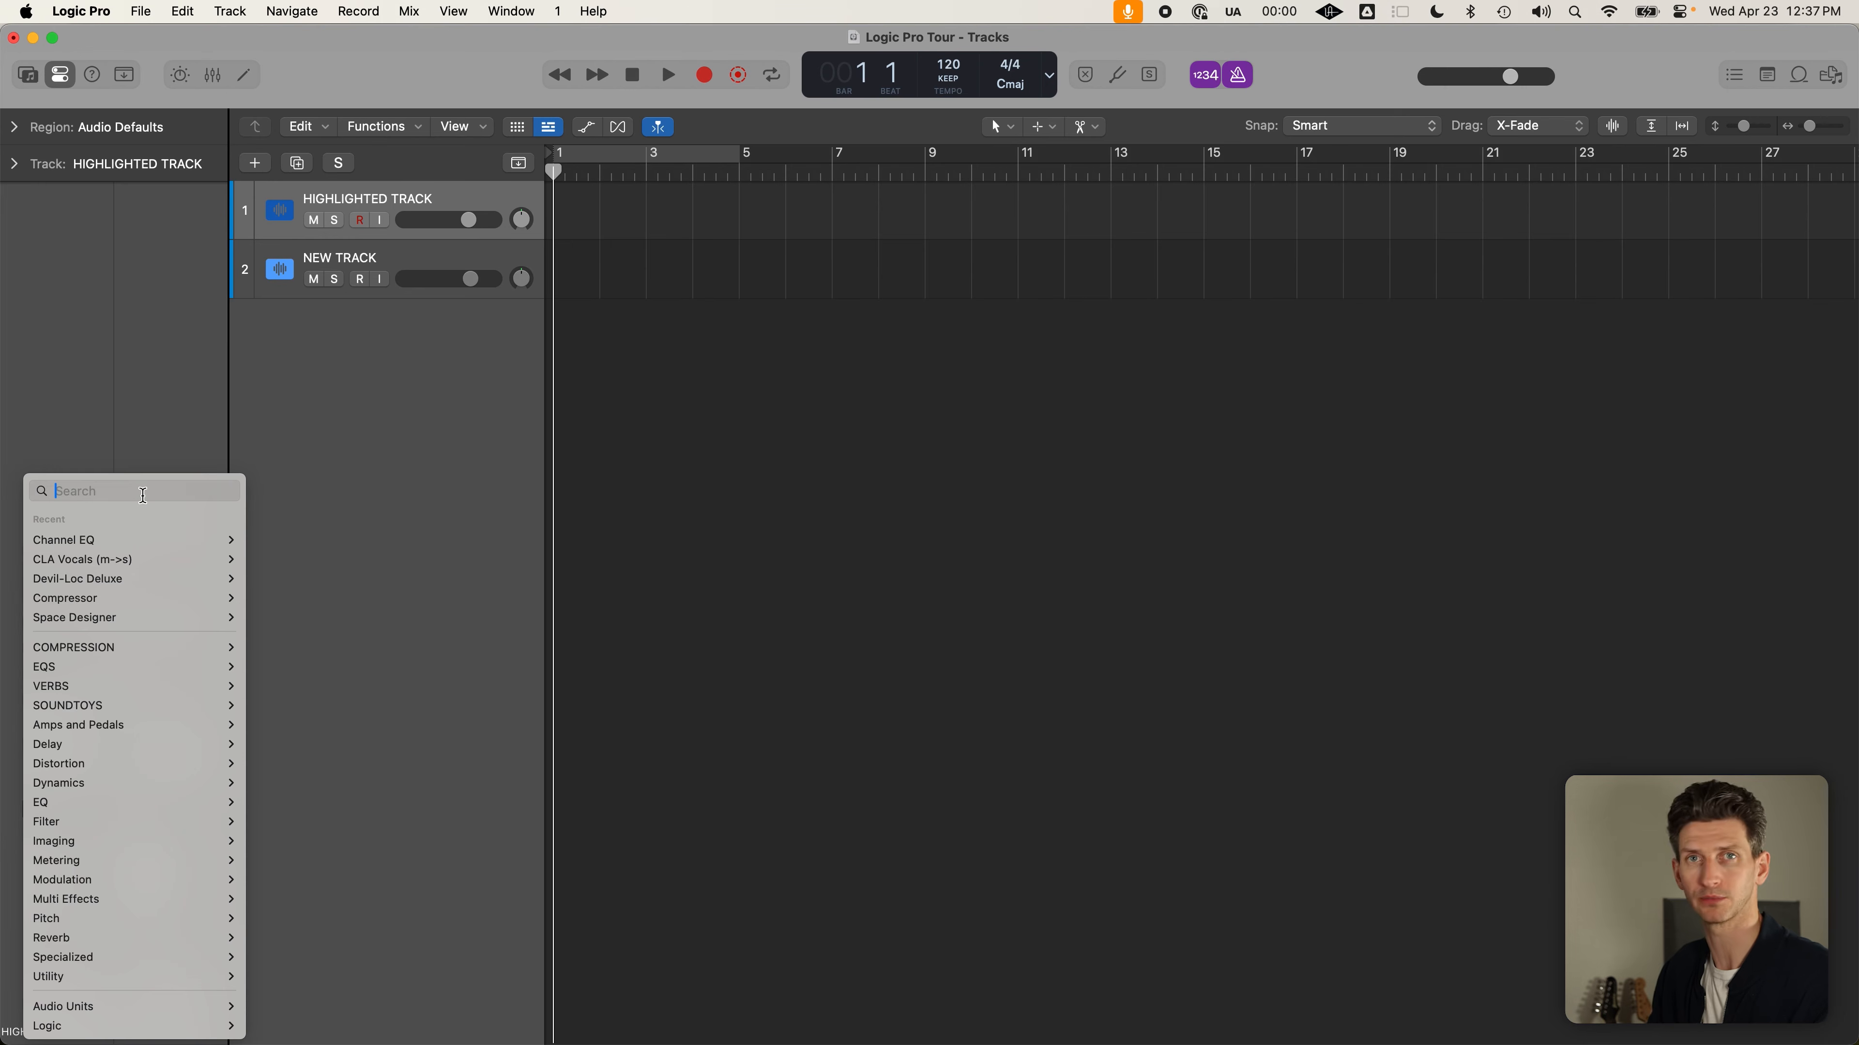
type("reverb")
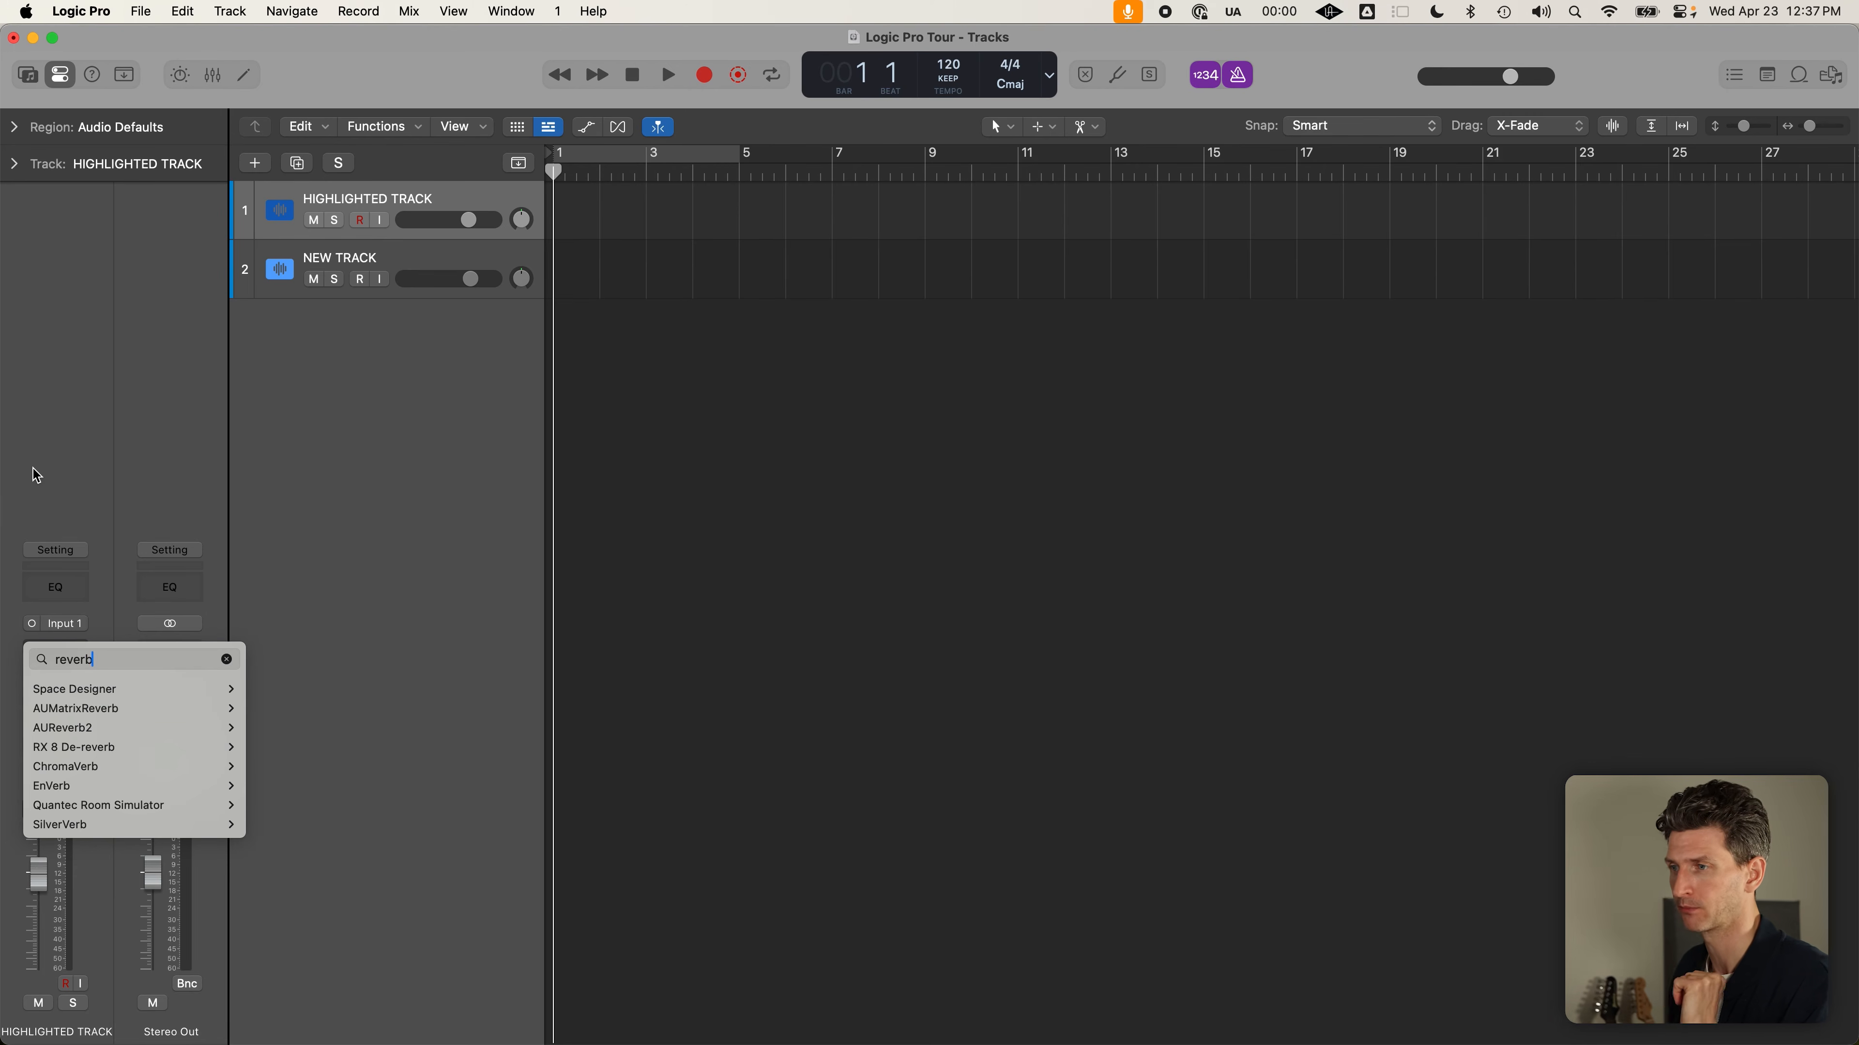
left_click(94, 508)
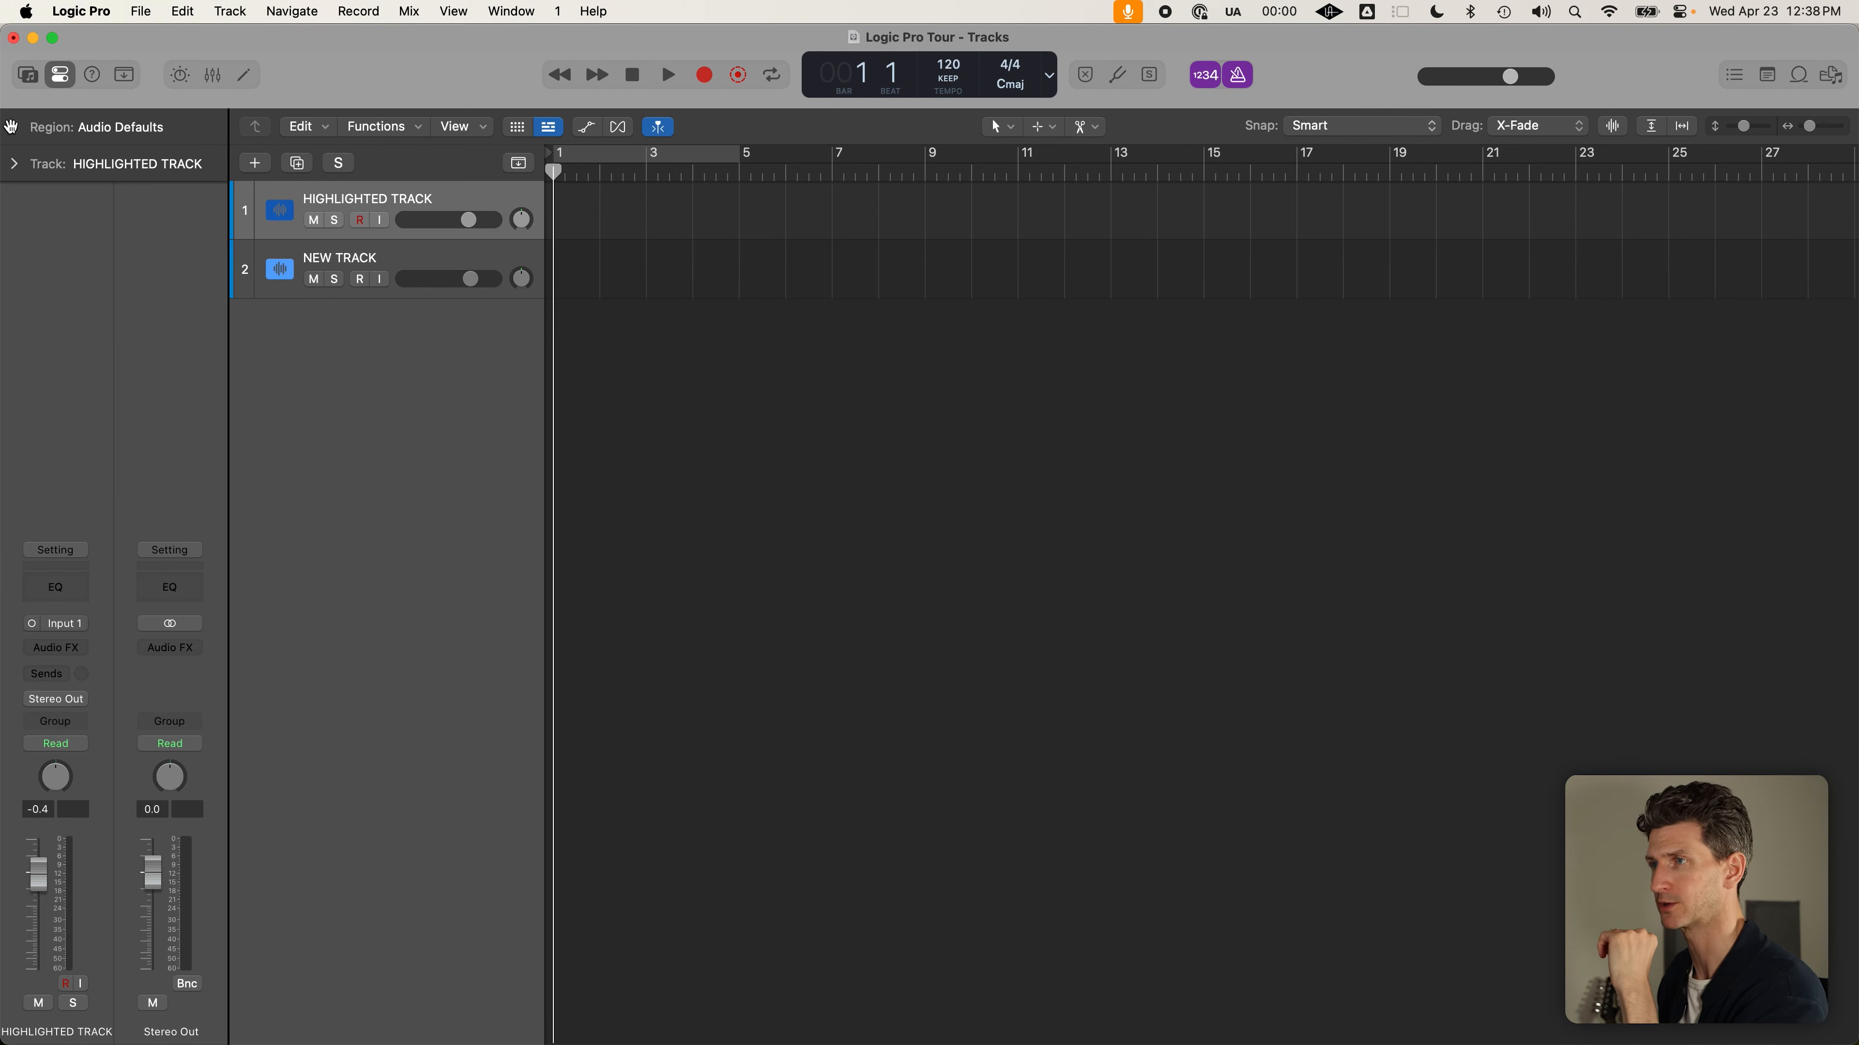
Expand and collapse the track parameters of HIGHLIGHTED TRACK, and expand the region parameters in the Inspector
left_click(19, 170)
left_click(17, 167)
left_click(16, 130)
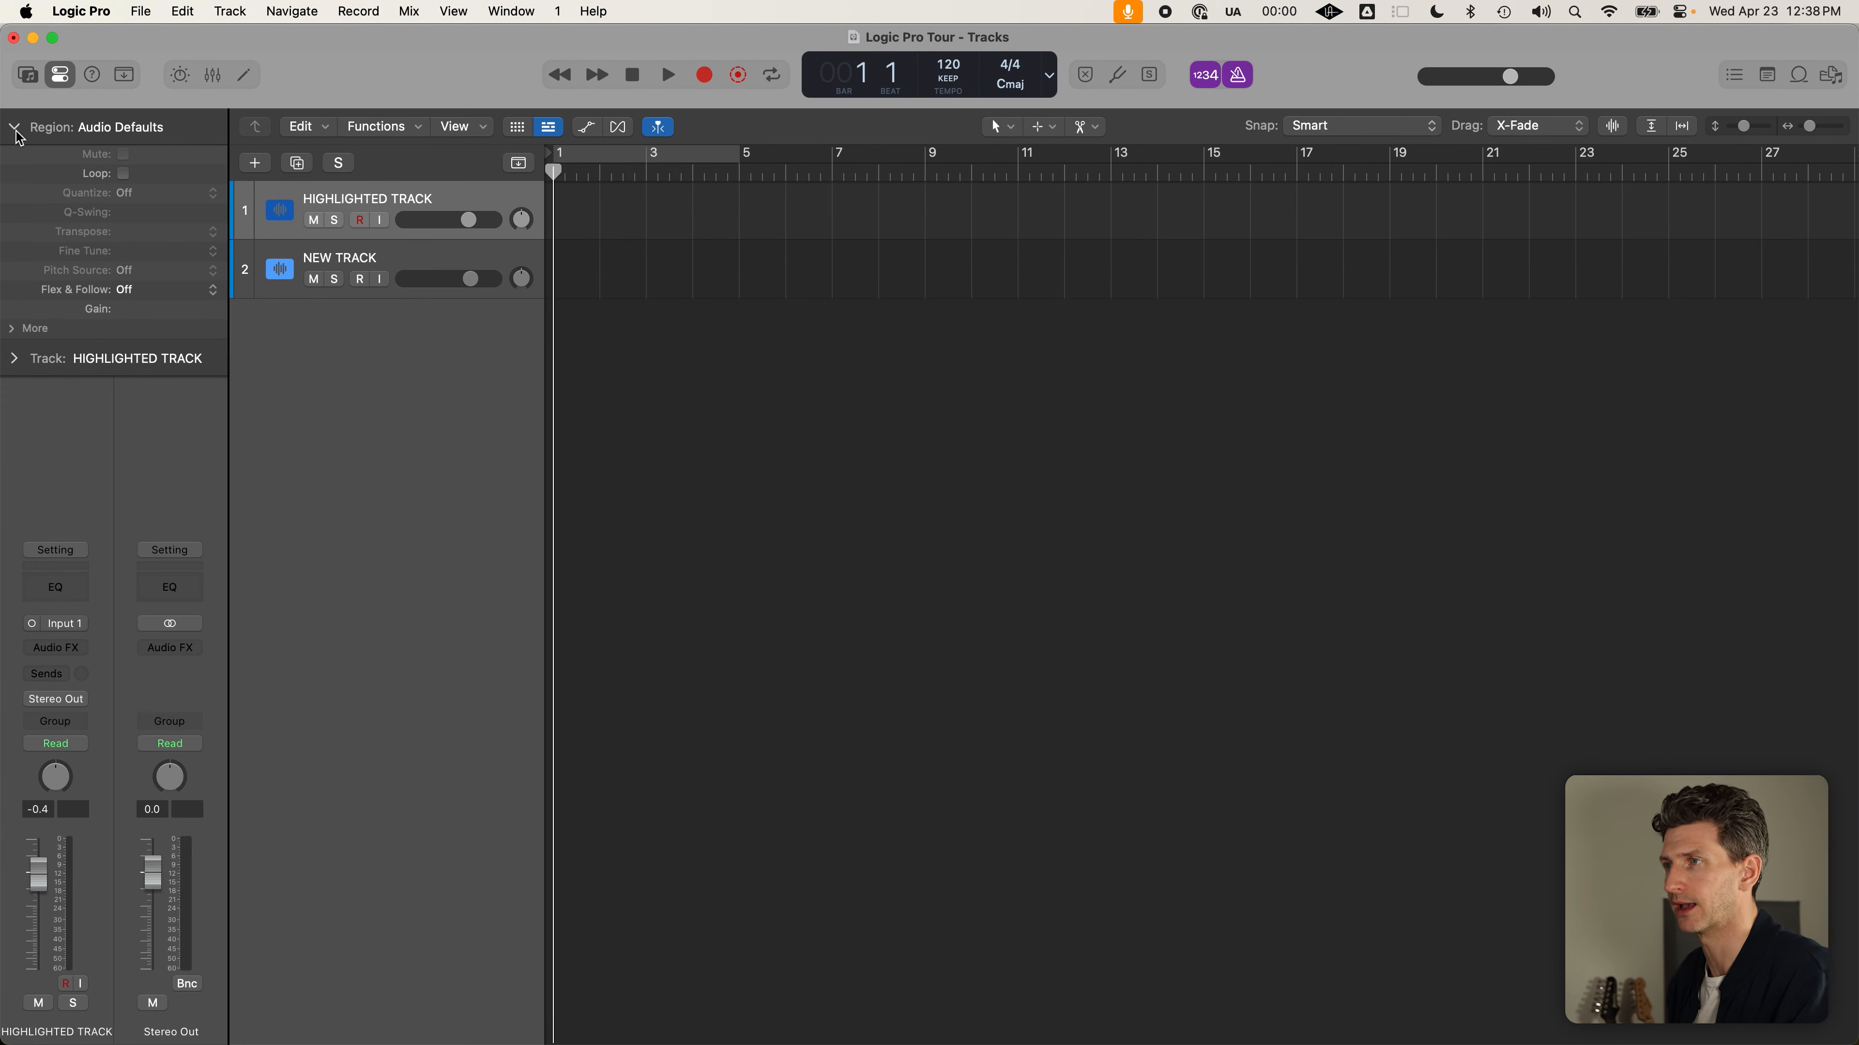
Look through the region and track parameters in the Inspector, and leave both sections collapsed
left_click(18, 134)
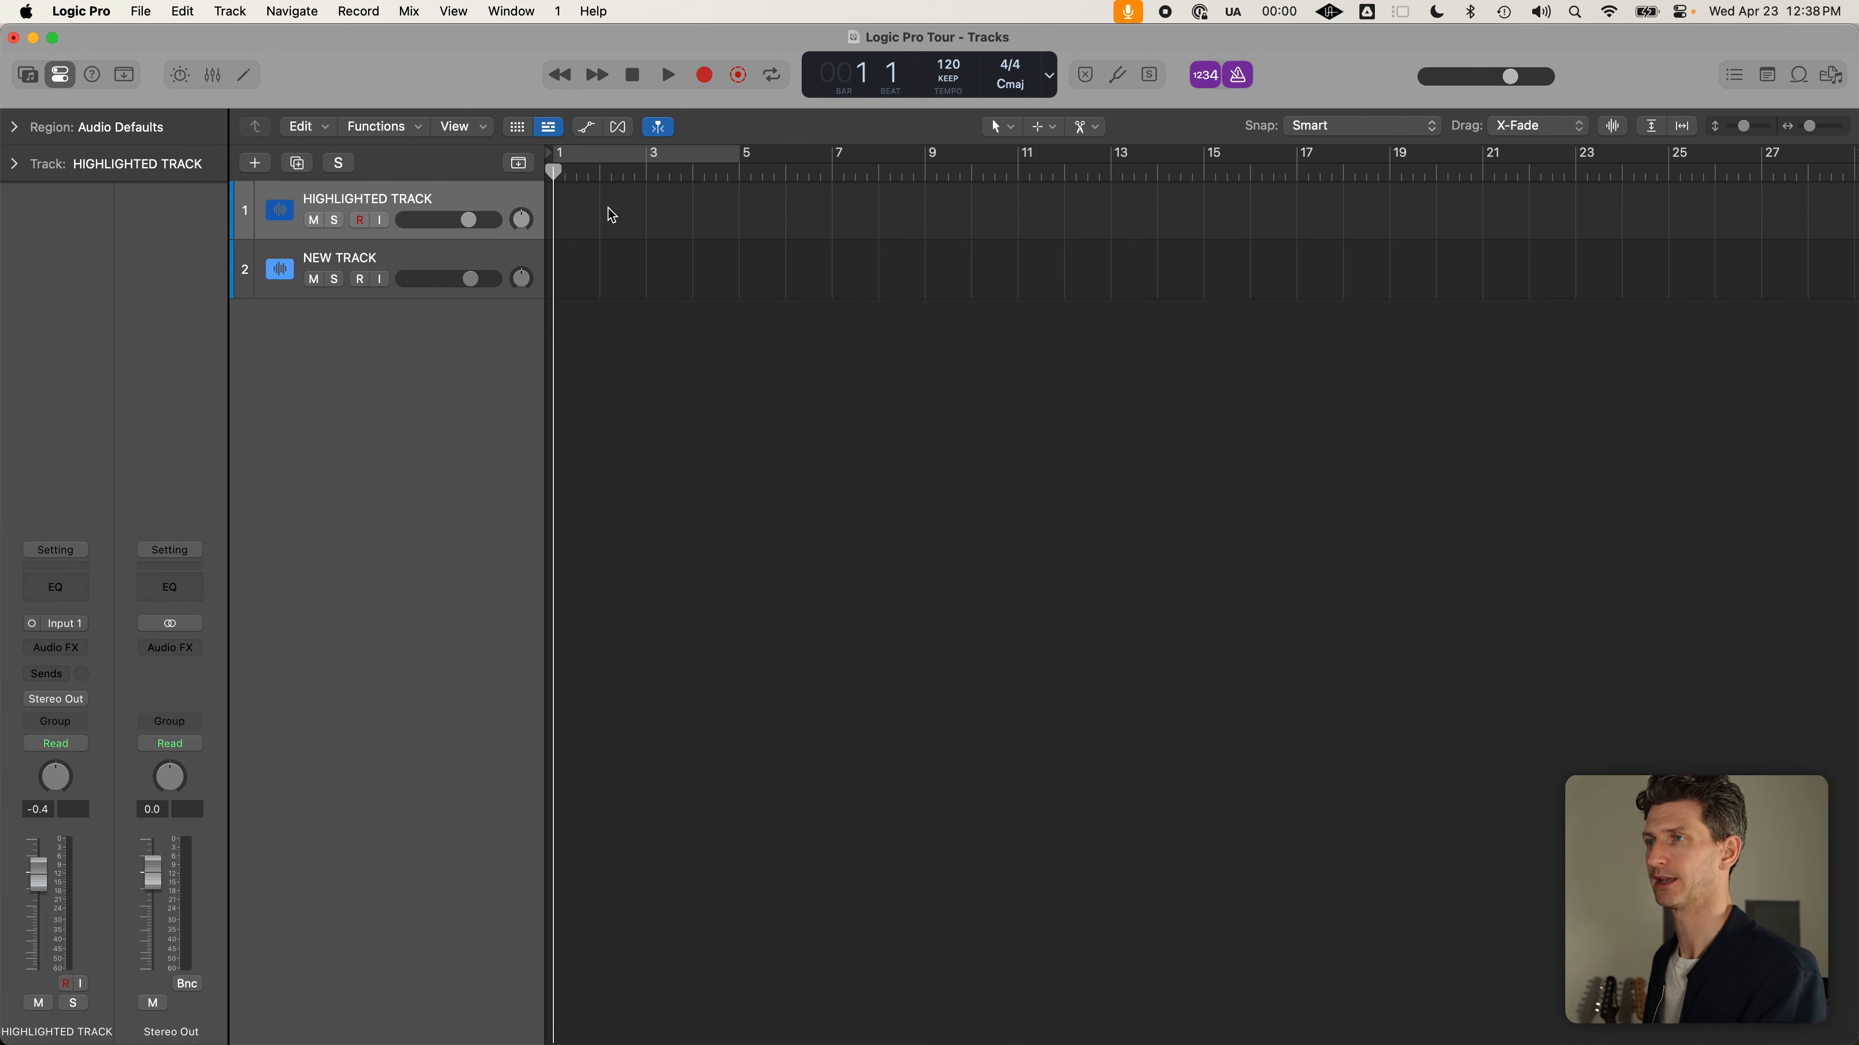
left_click(19, 162)
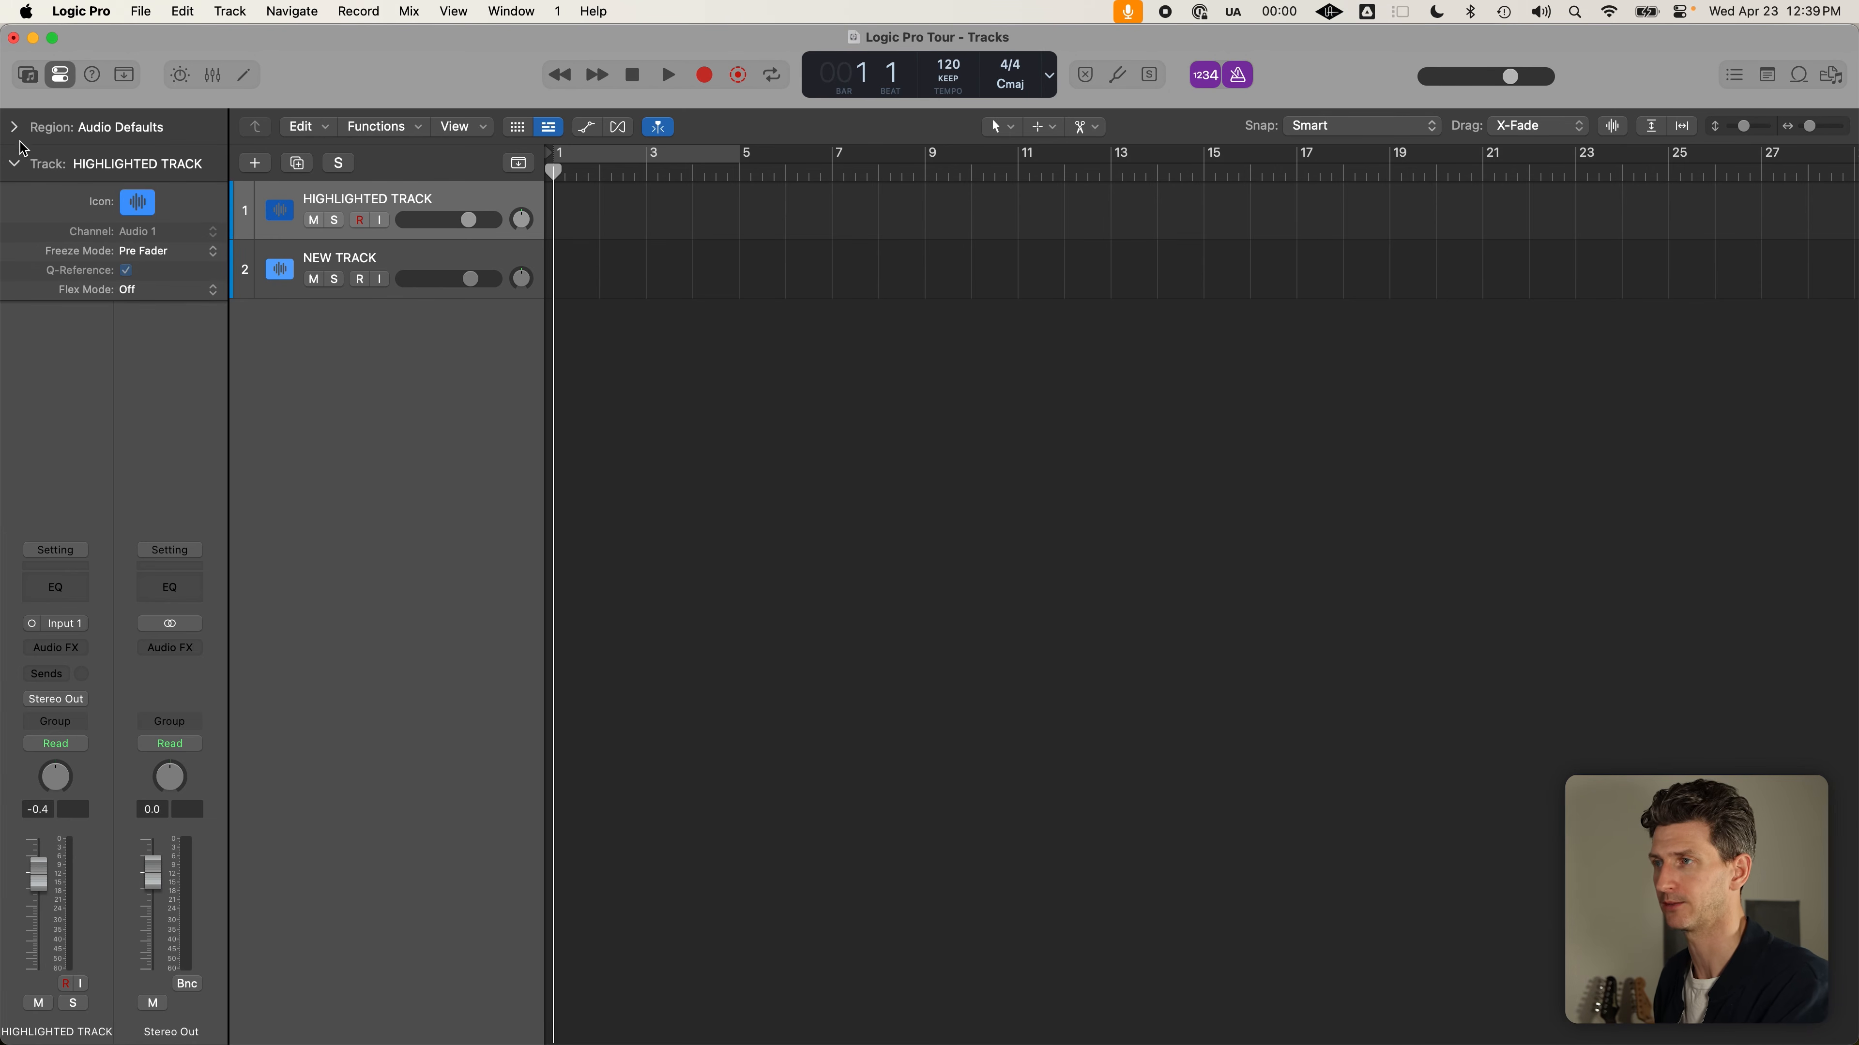
left_click(15, 127)
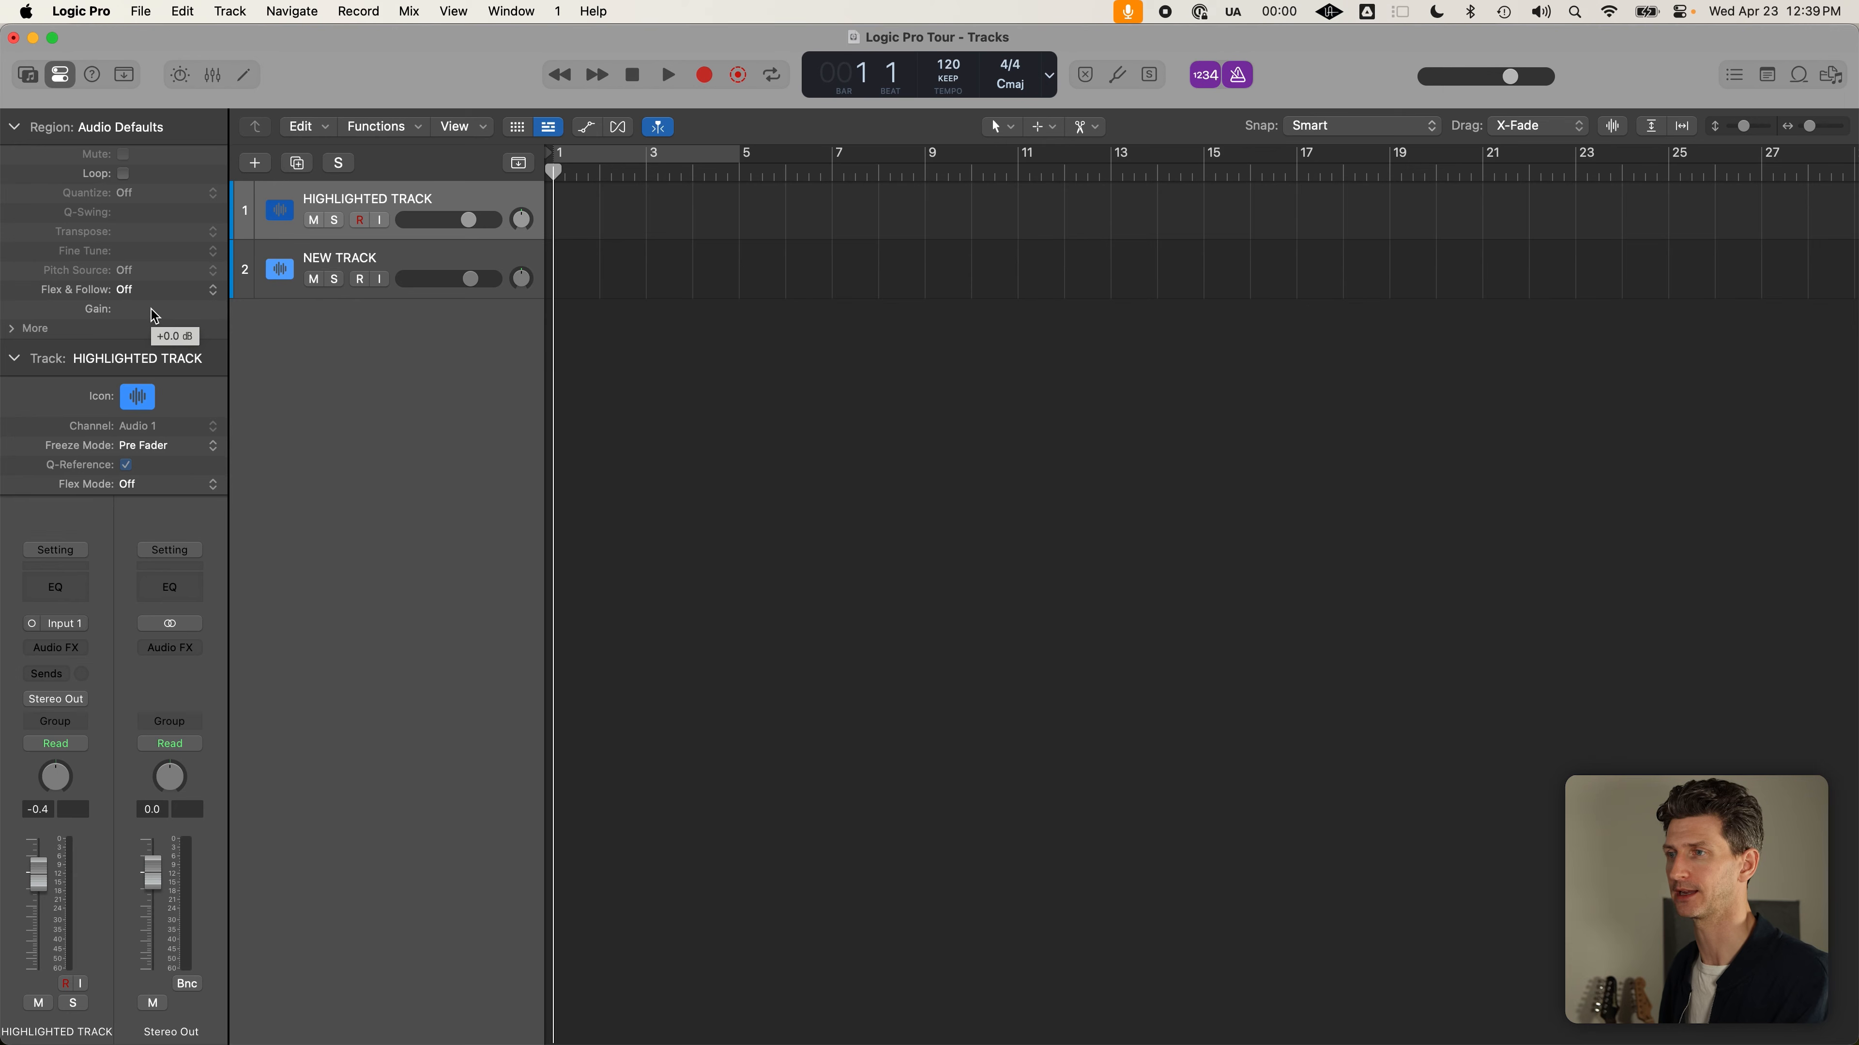
left_click(16, 129)
left_click(13, 164)
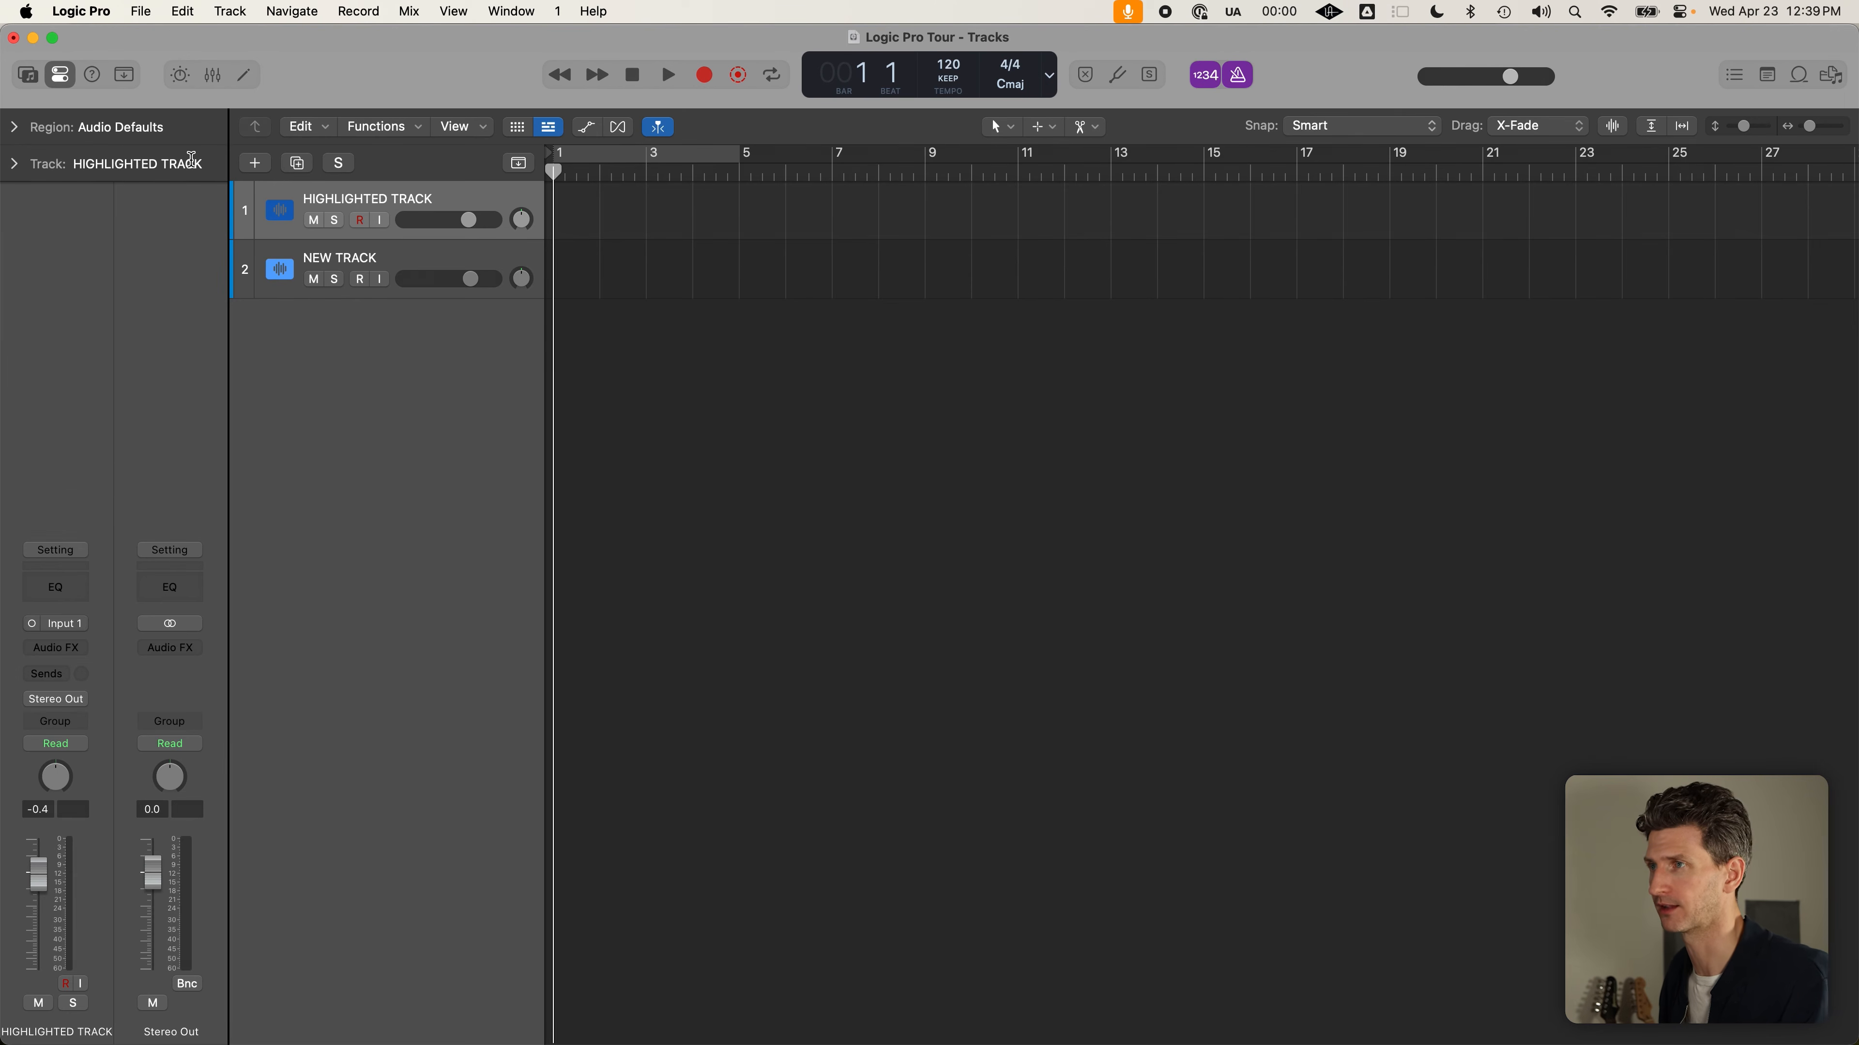
Hide and show the Inspector twice, leaving it visible
left_click(59, 76)
left_click(59, 76)
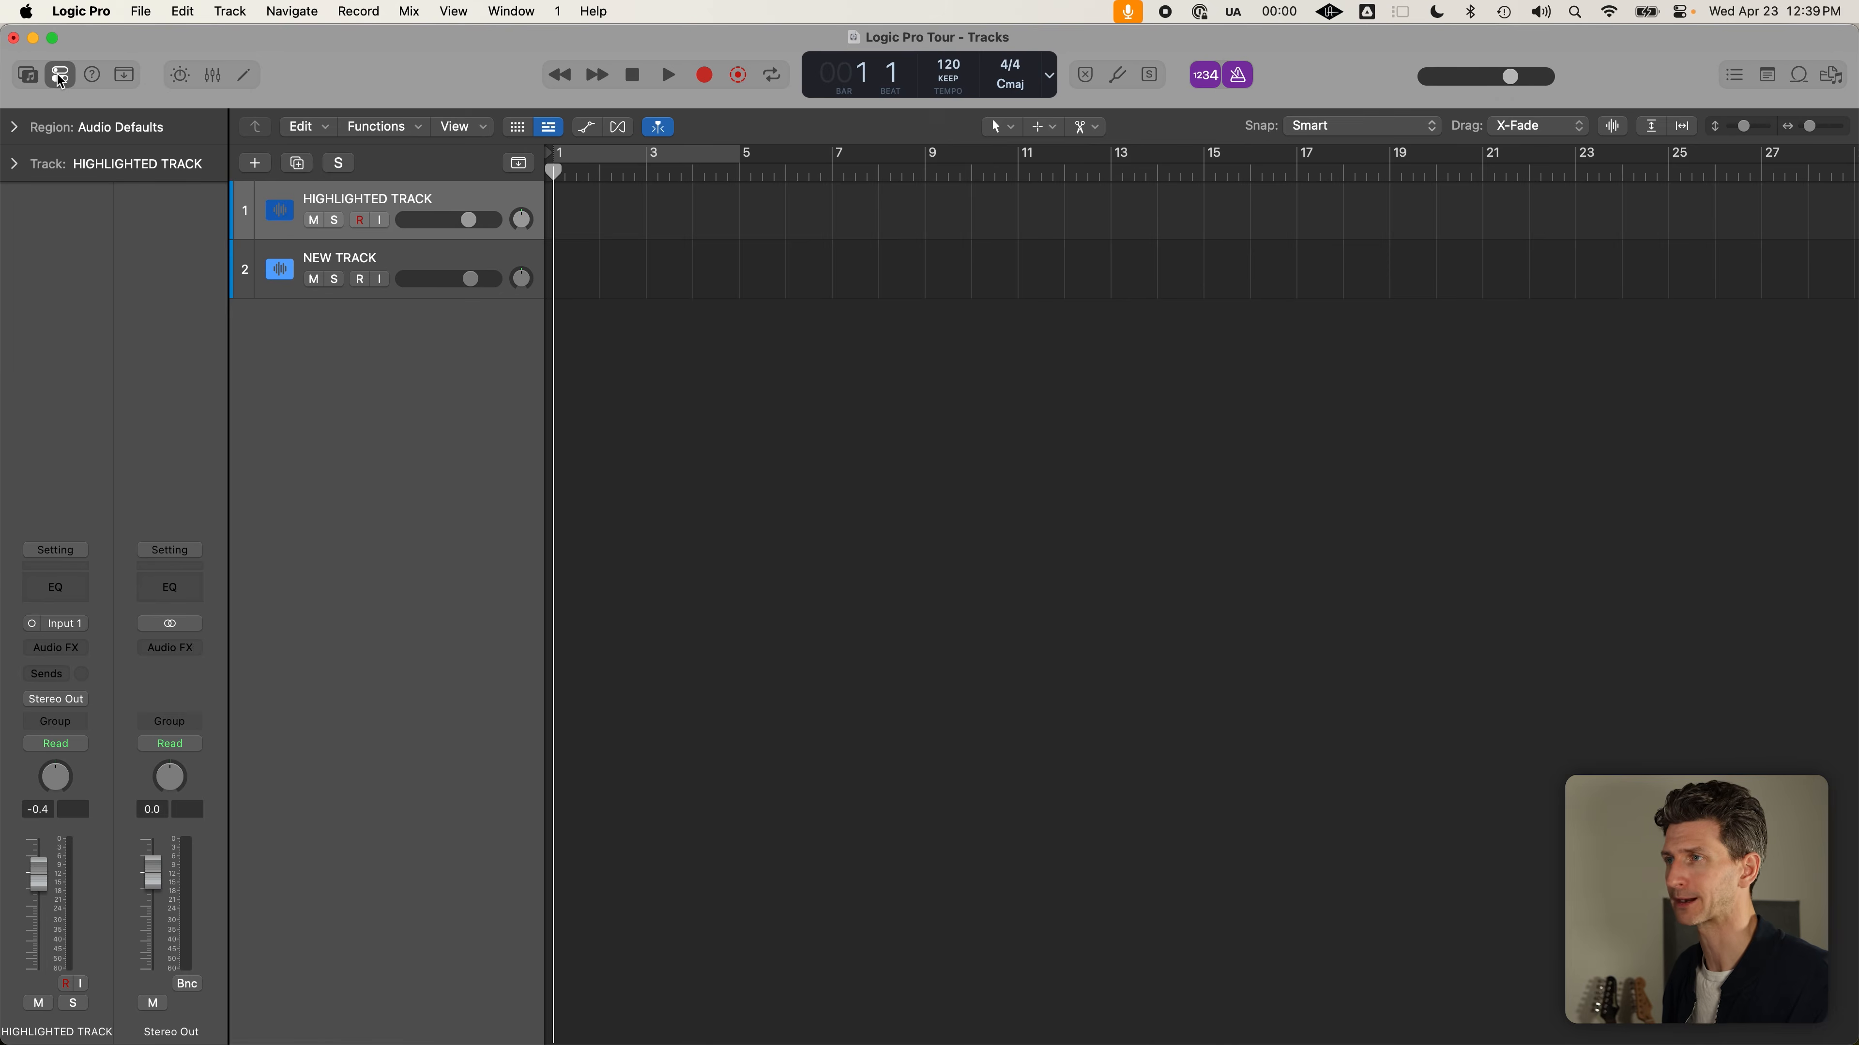
left_click(59, 76)
left_click(60, 77)
Show the Library, toggle it off and on, and leave it open beside the Inspector
left_click(33, 84)
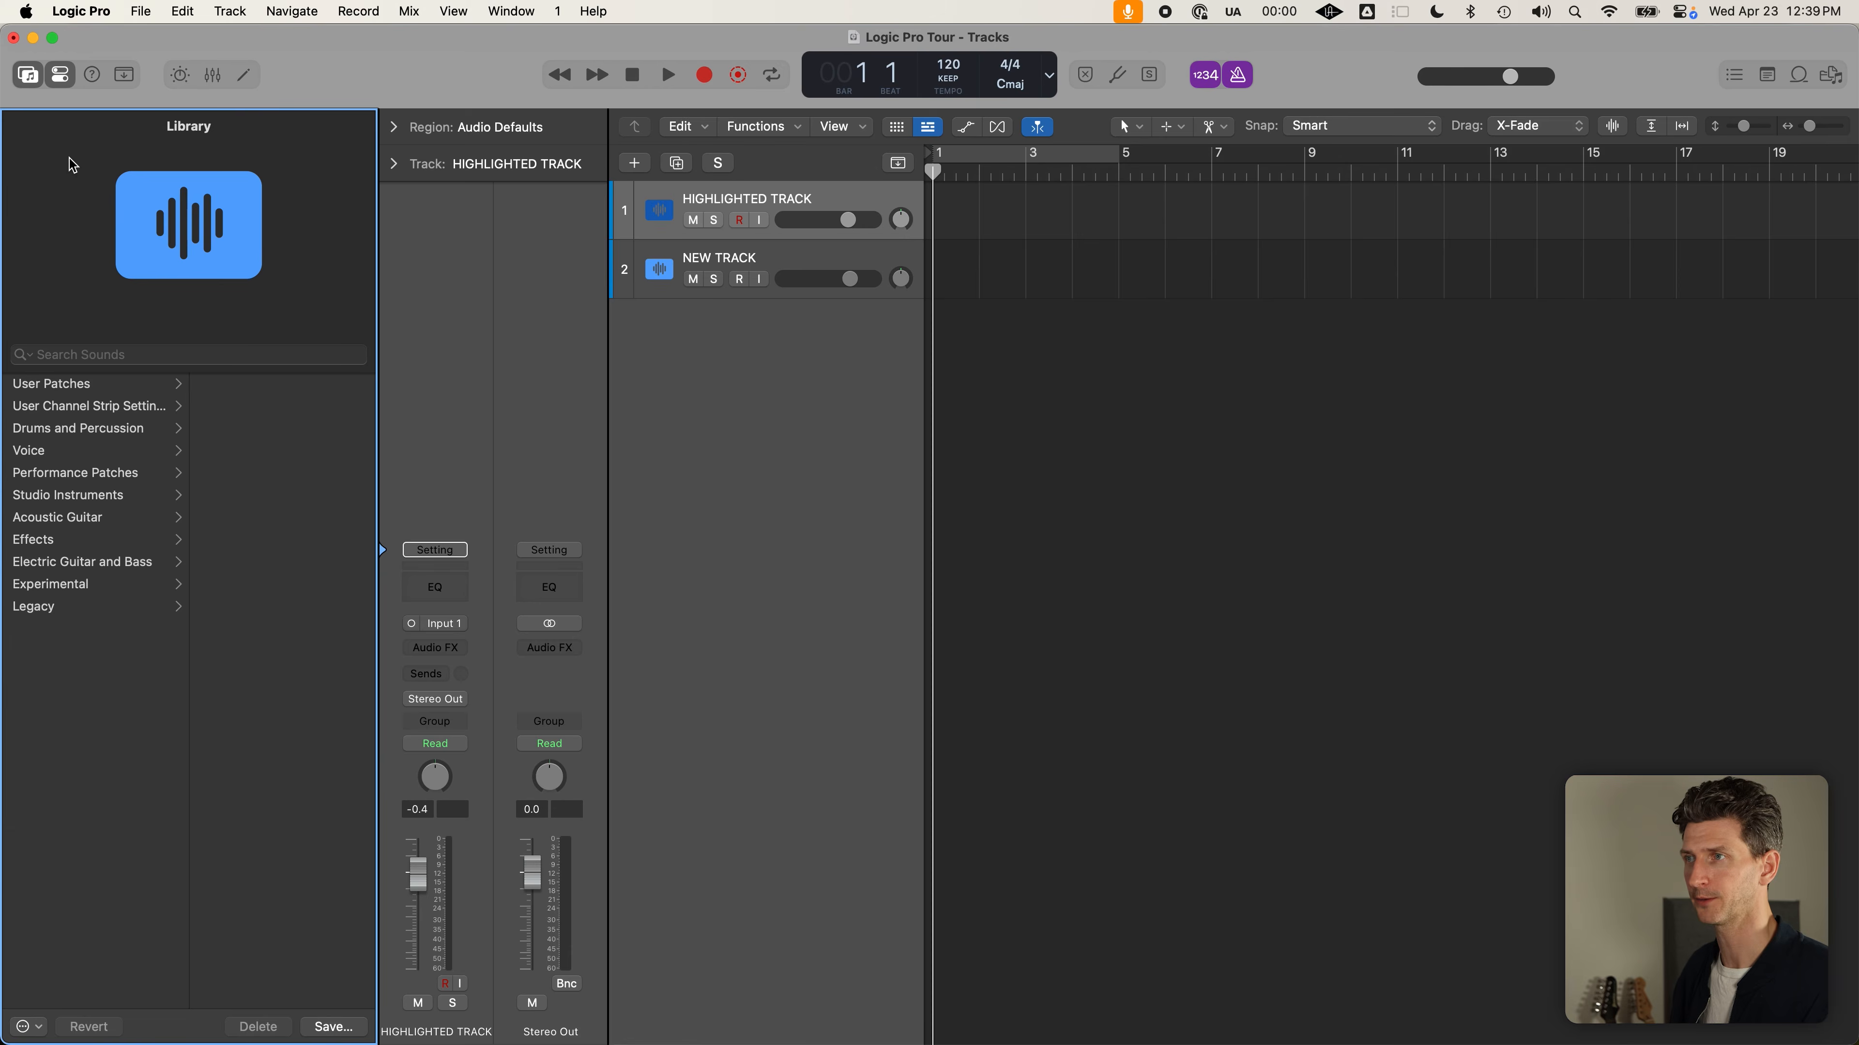
left_click(24, 77)
left_click(26, 76)
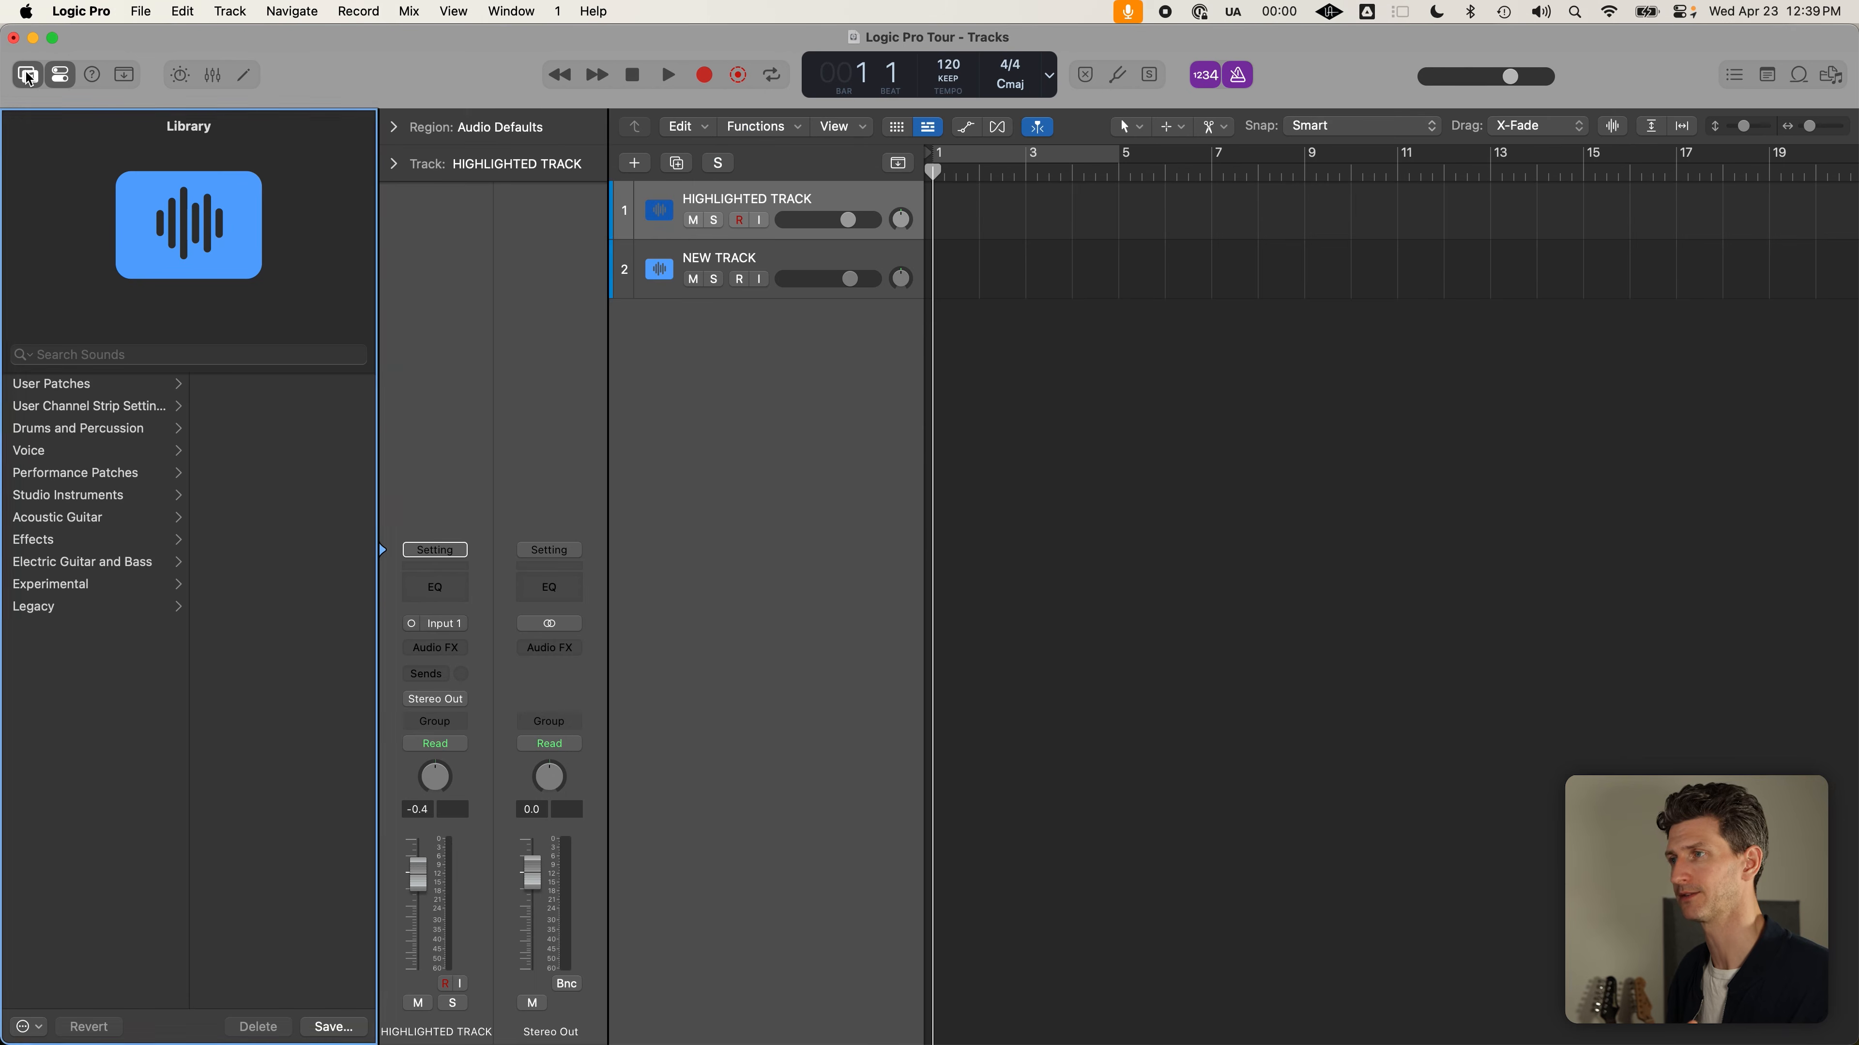
left_click(28, 76)
left_click(28, 76)
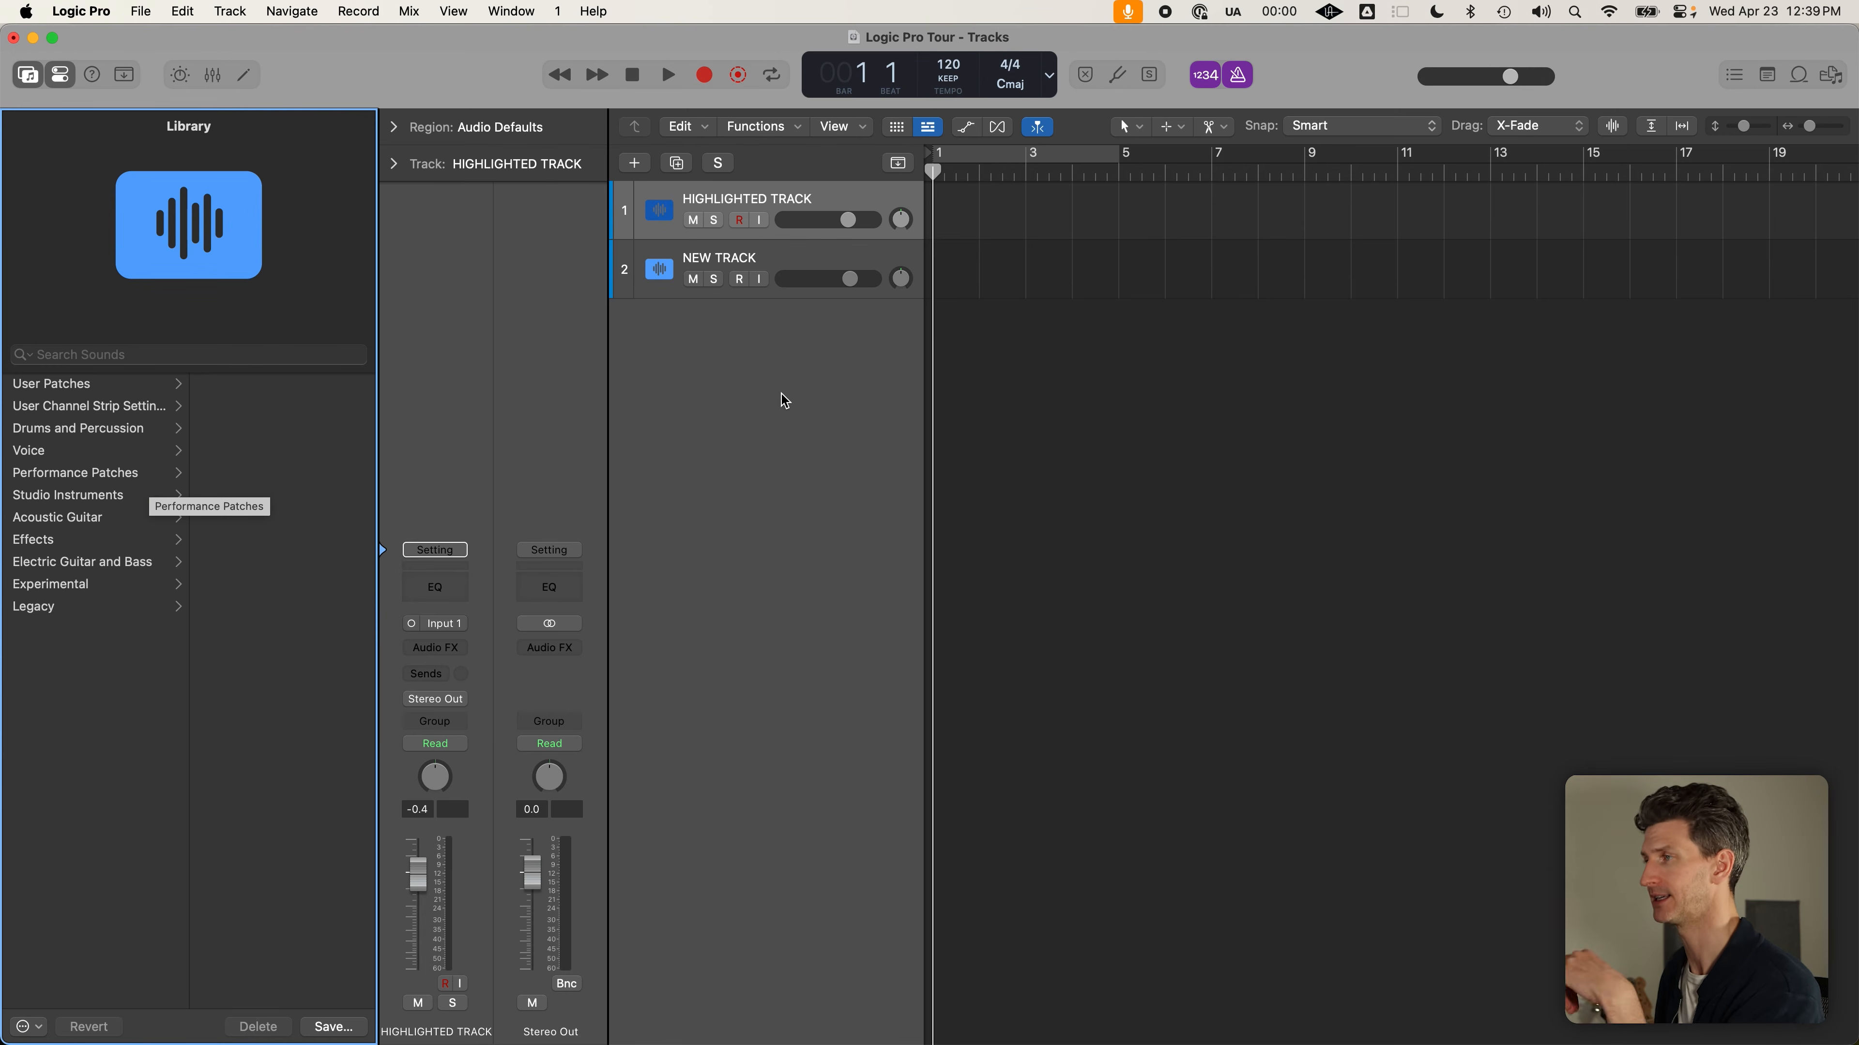
Rename HIGHLIGHTED TRACK as AUDIO
left_click(774, 433)
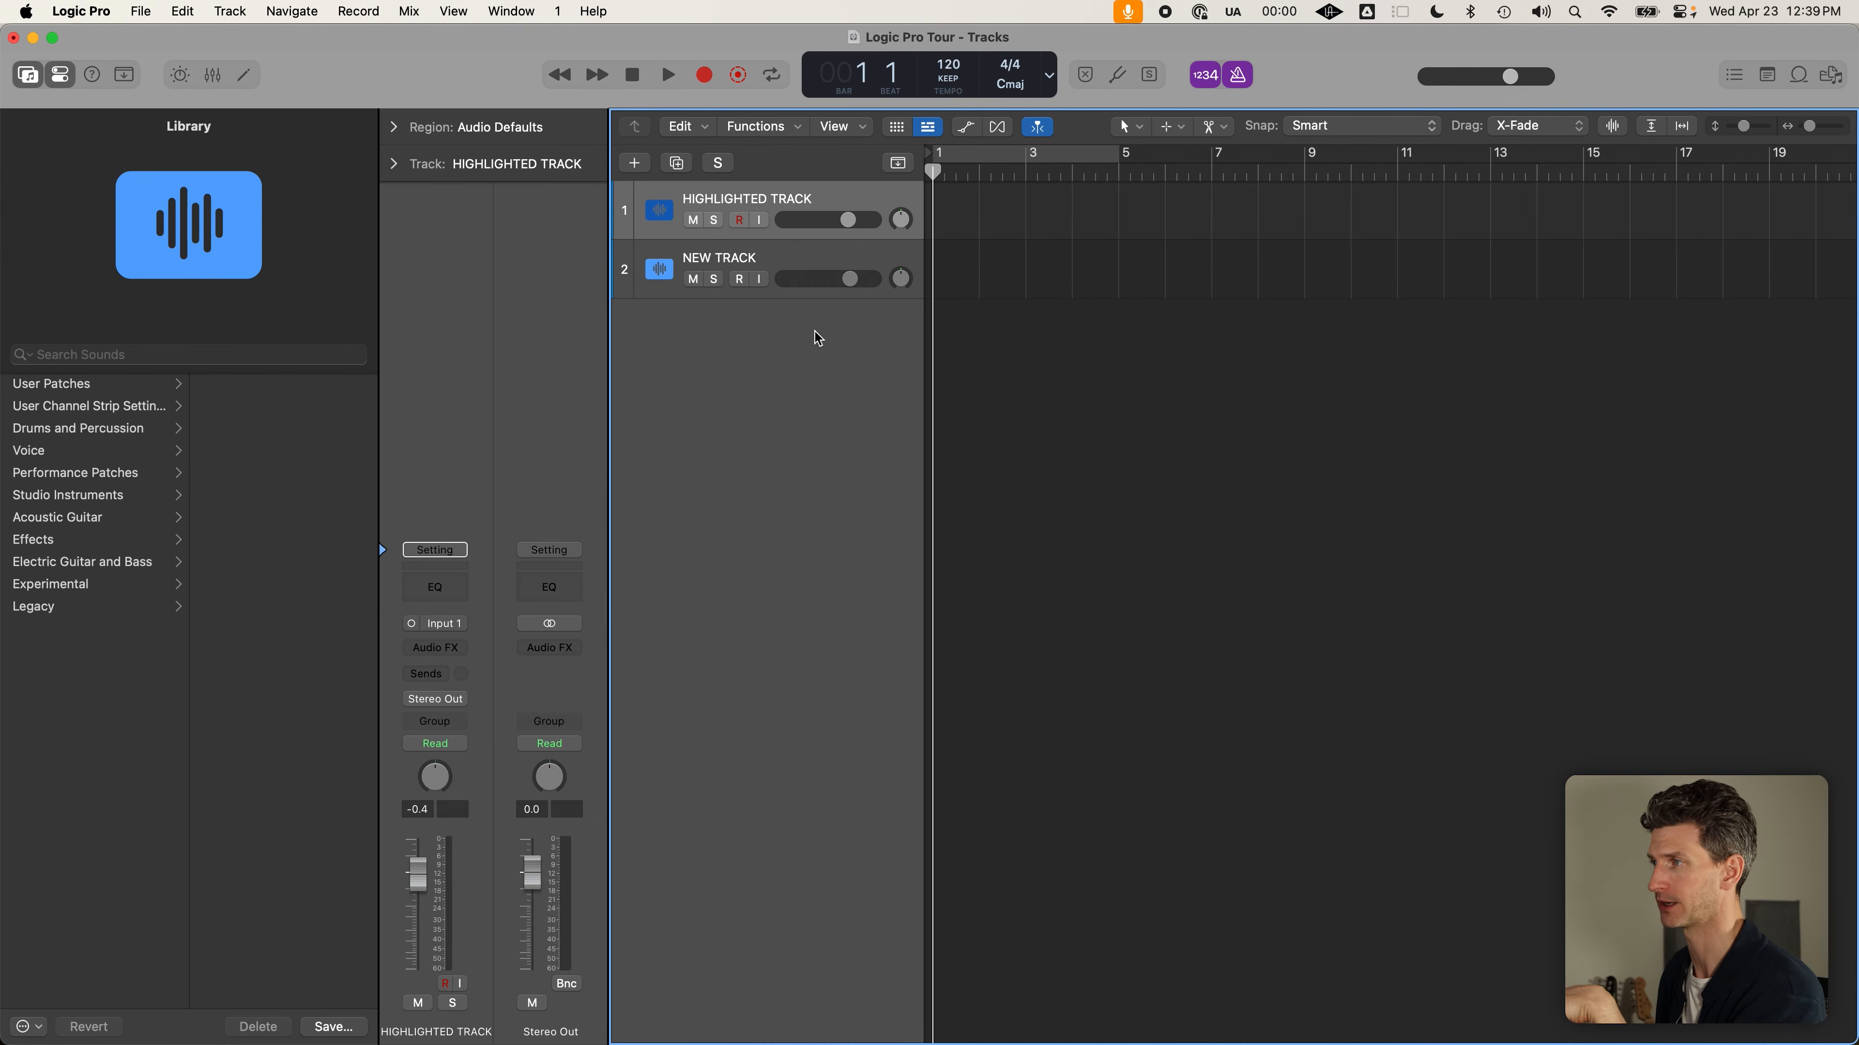
left_click(826, 203)
double_click(827, 203)
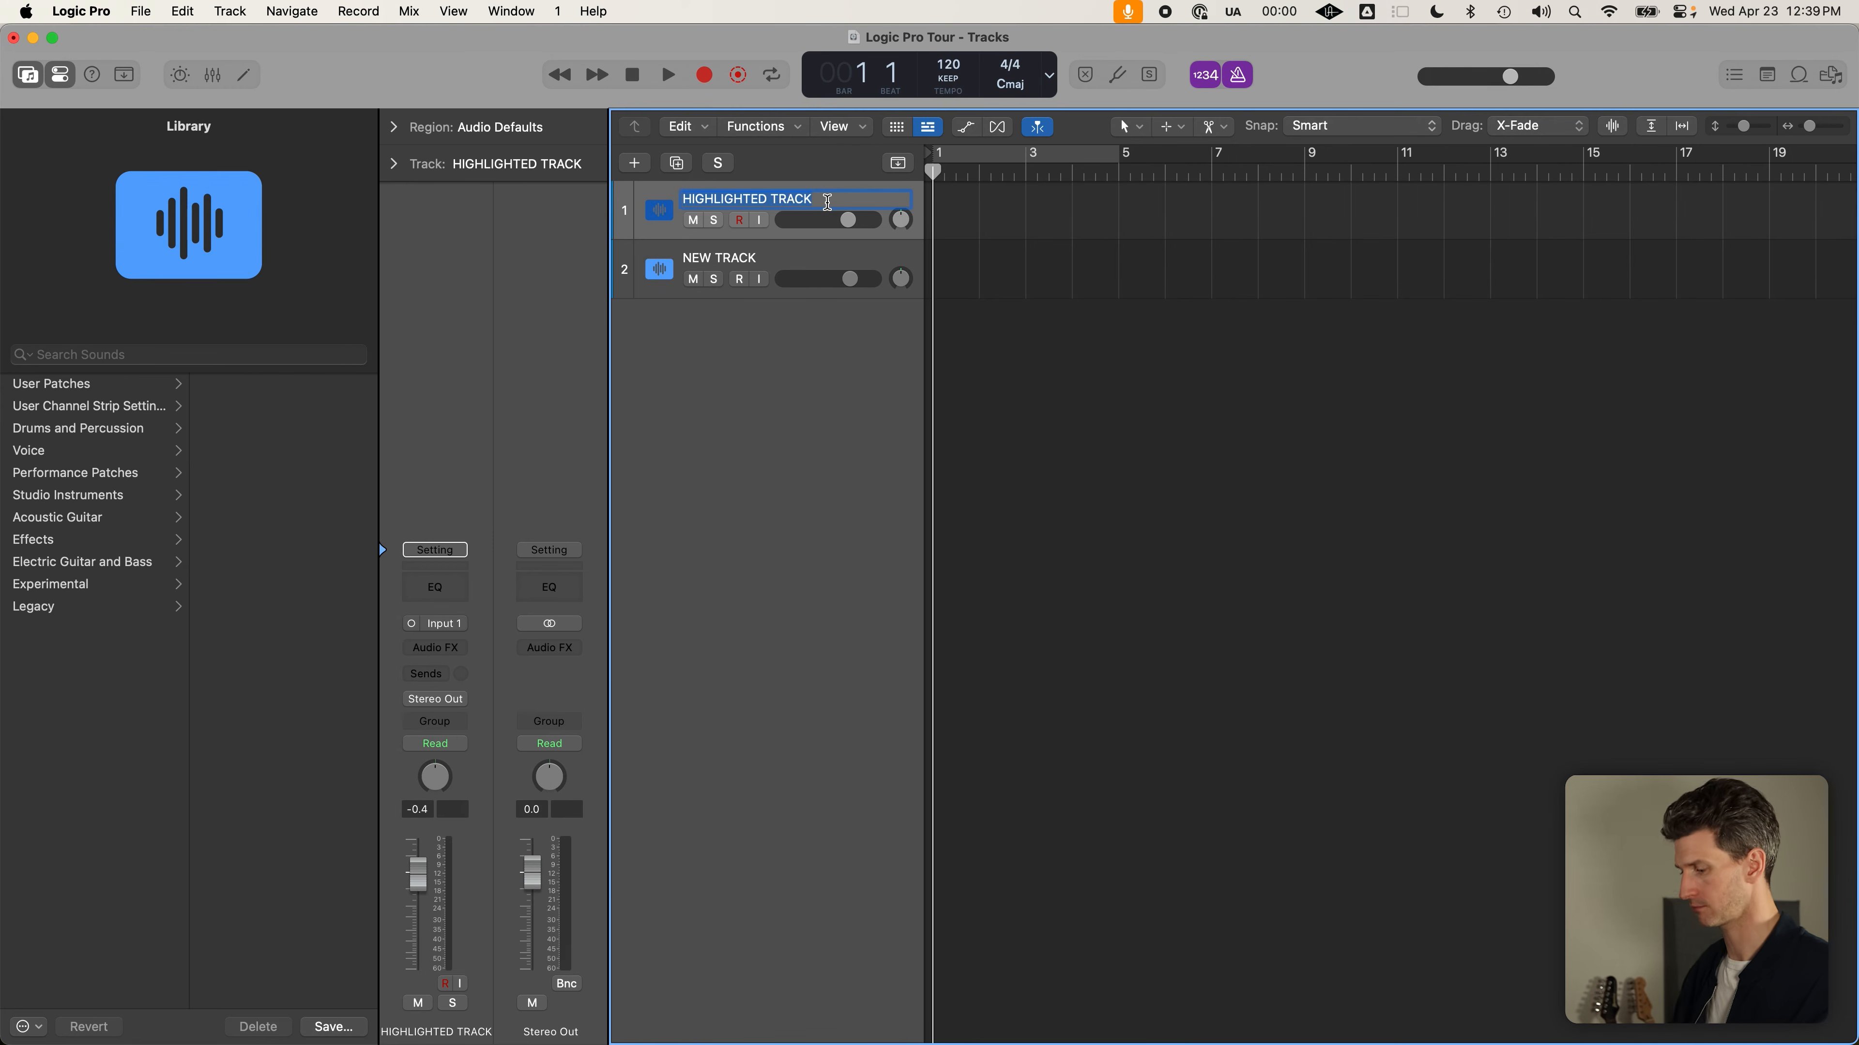
key("BackSpace")
type("AUDIO")
key("Return")
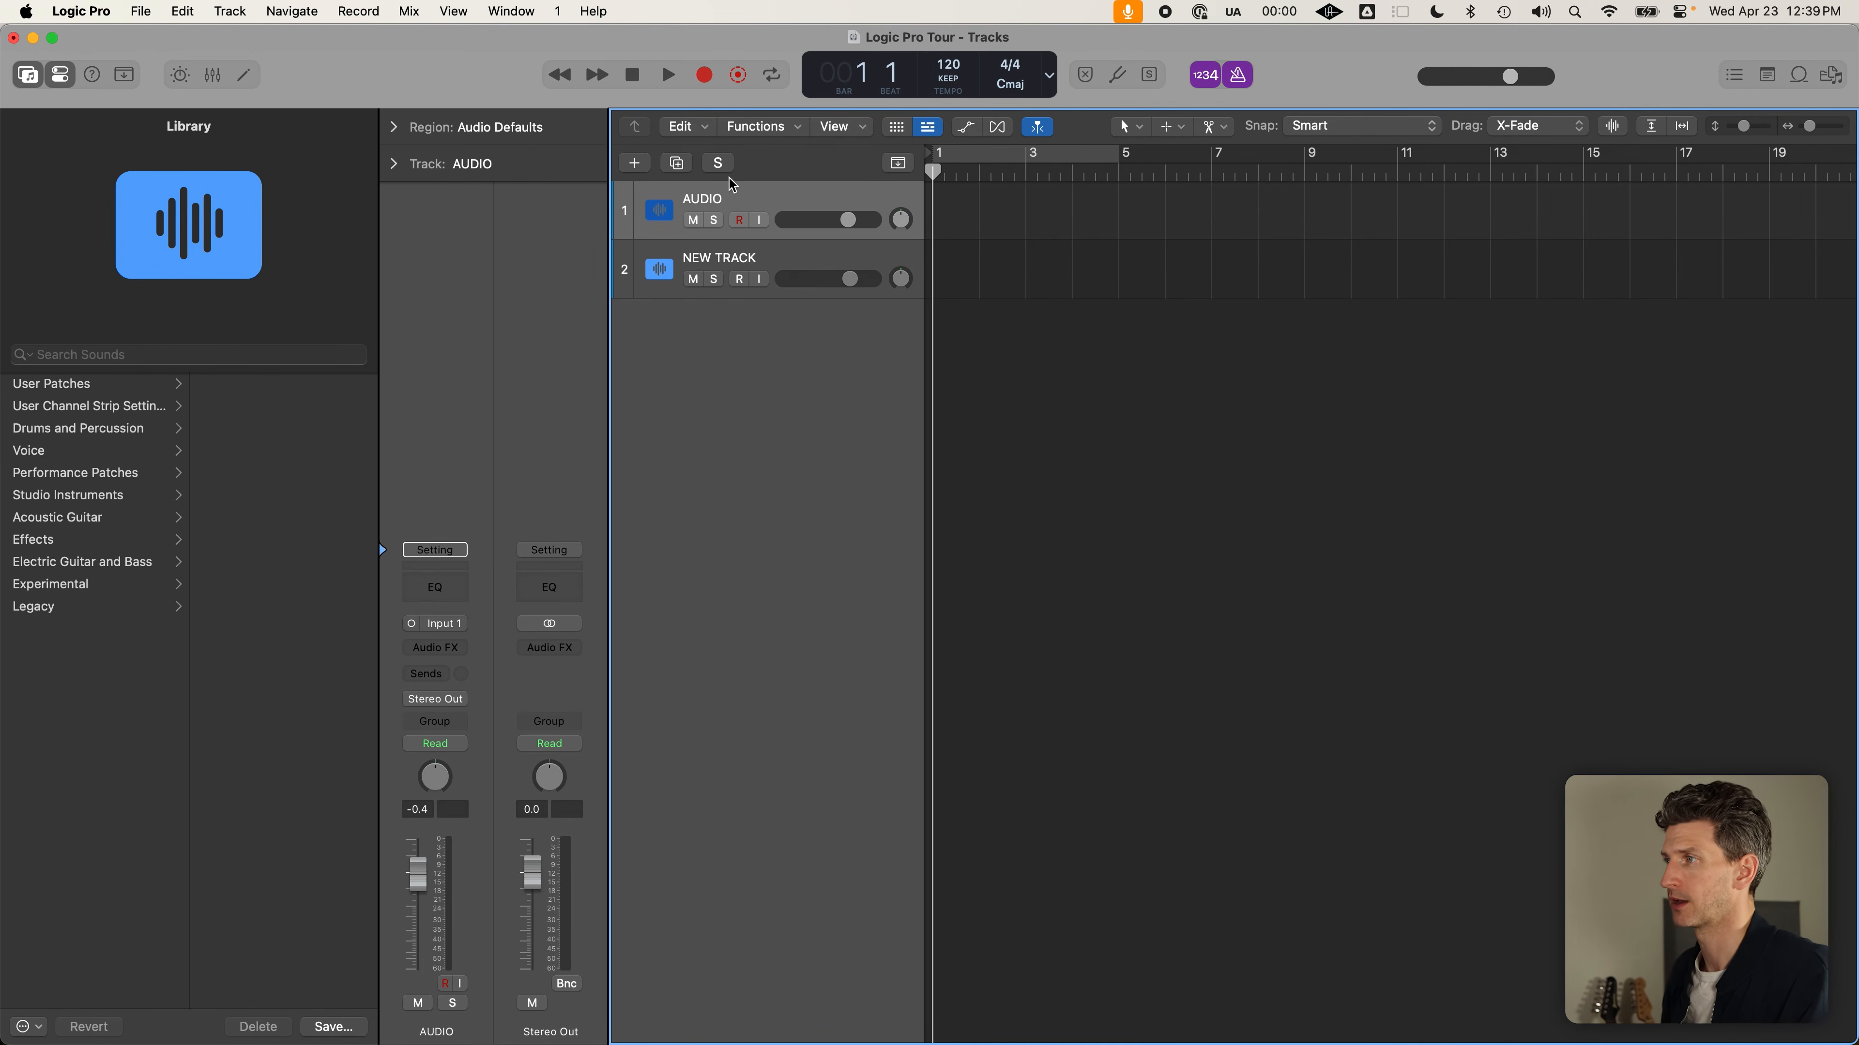
Create a new software instrument track below AUDIO and rename it SOFTWARE
left_click(240, 11)
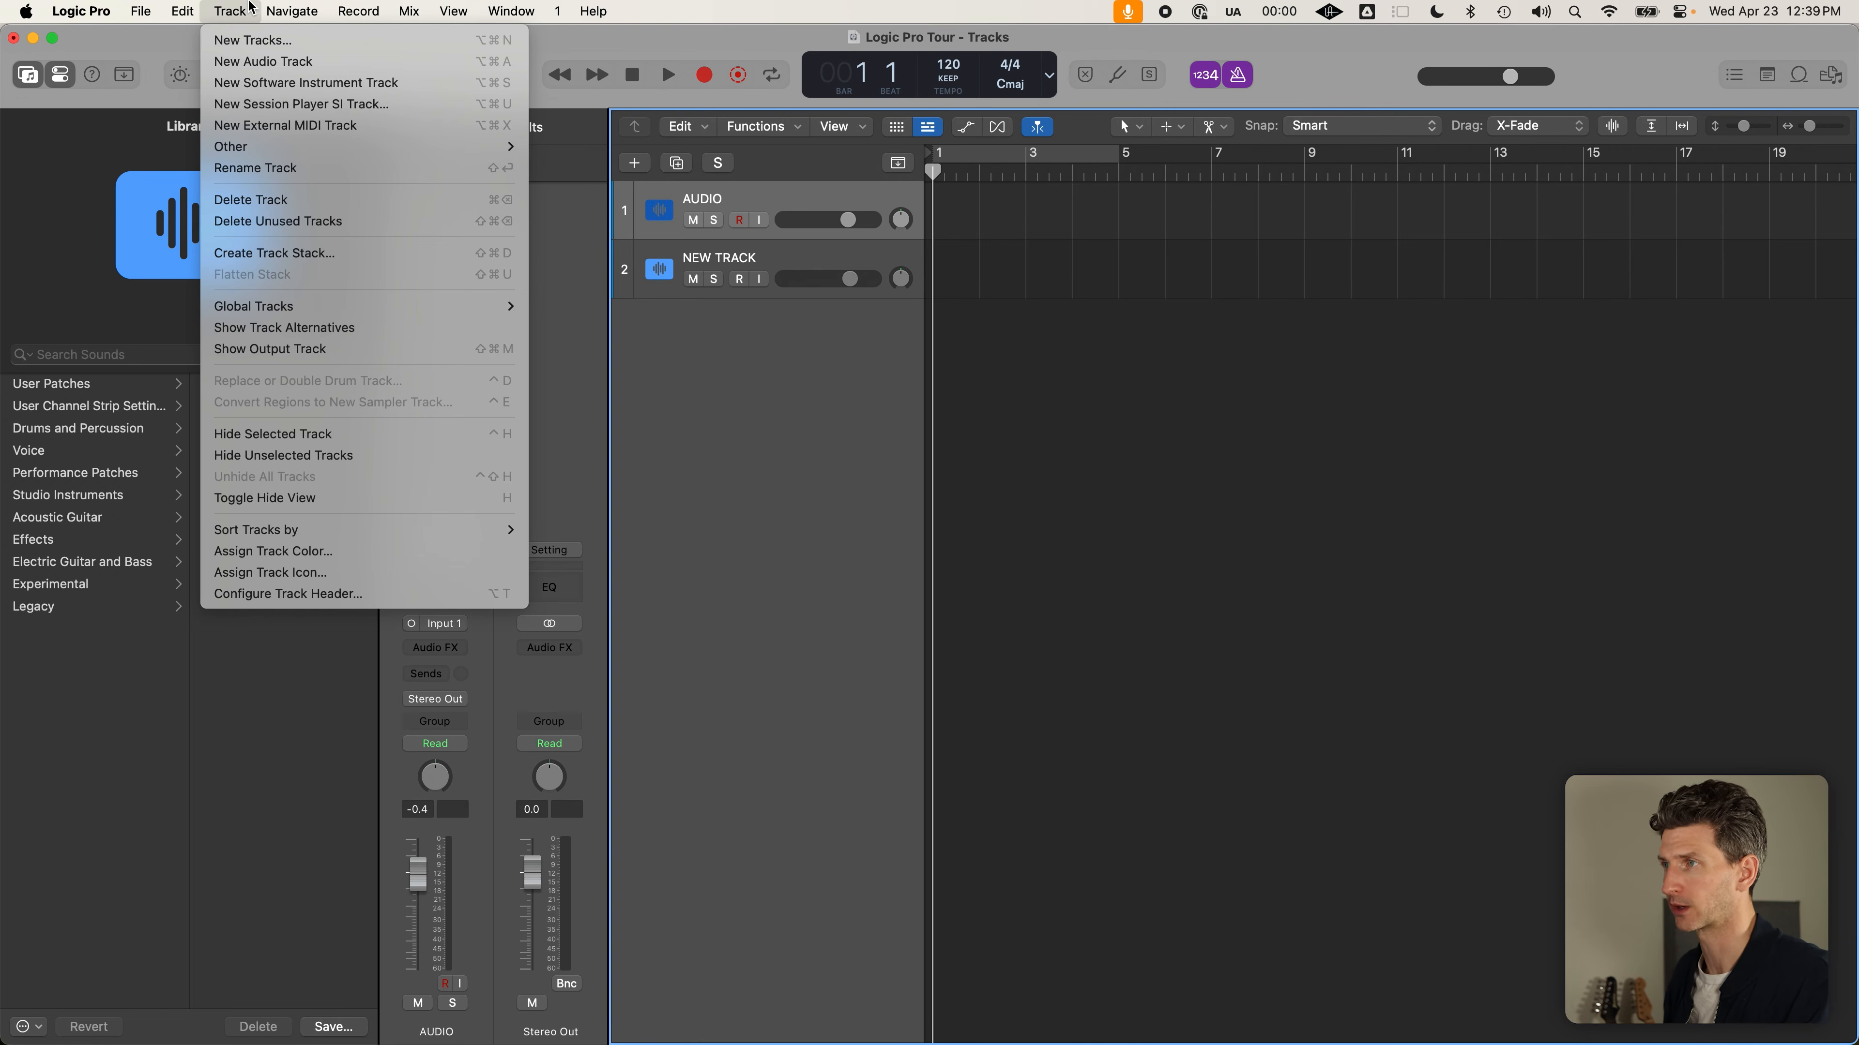
left_click(256, 82)
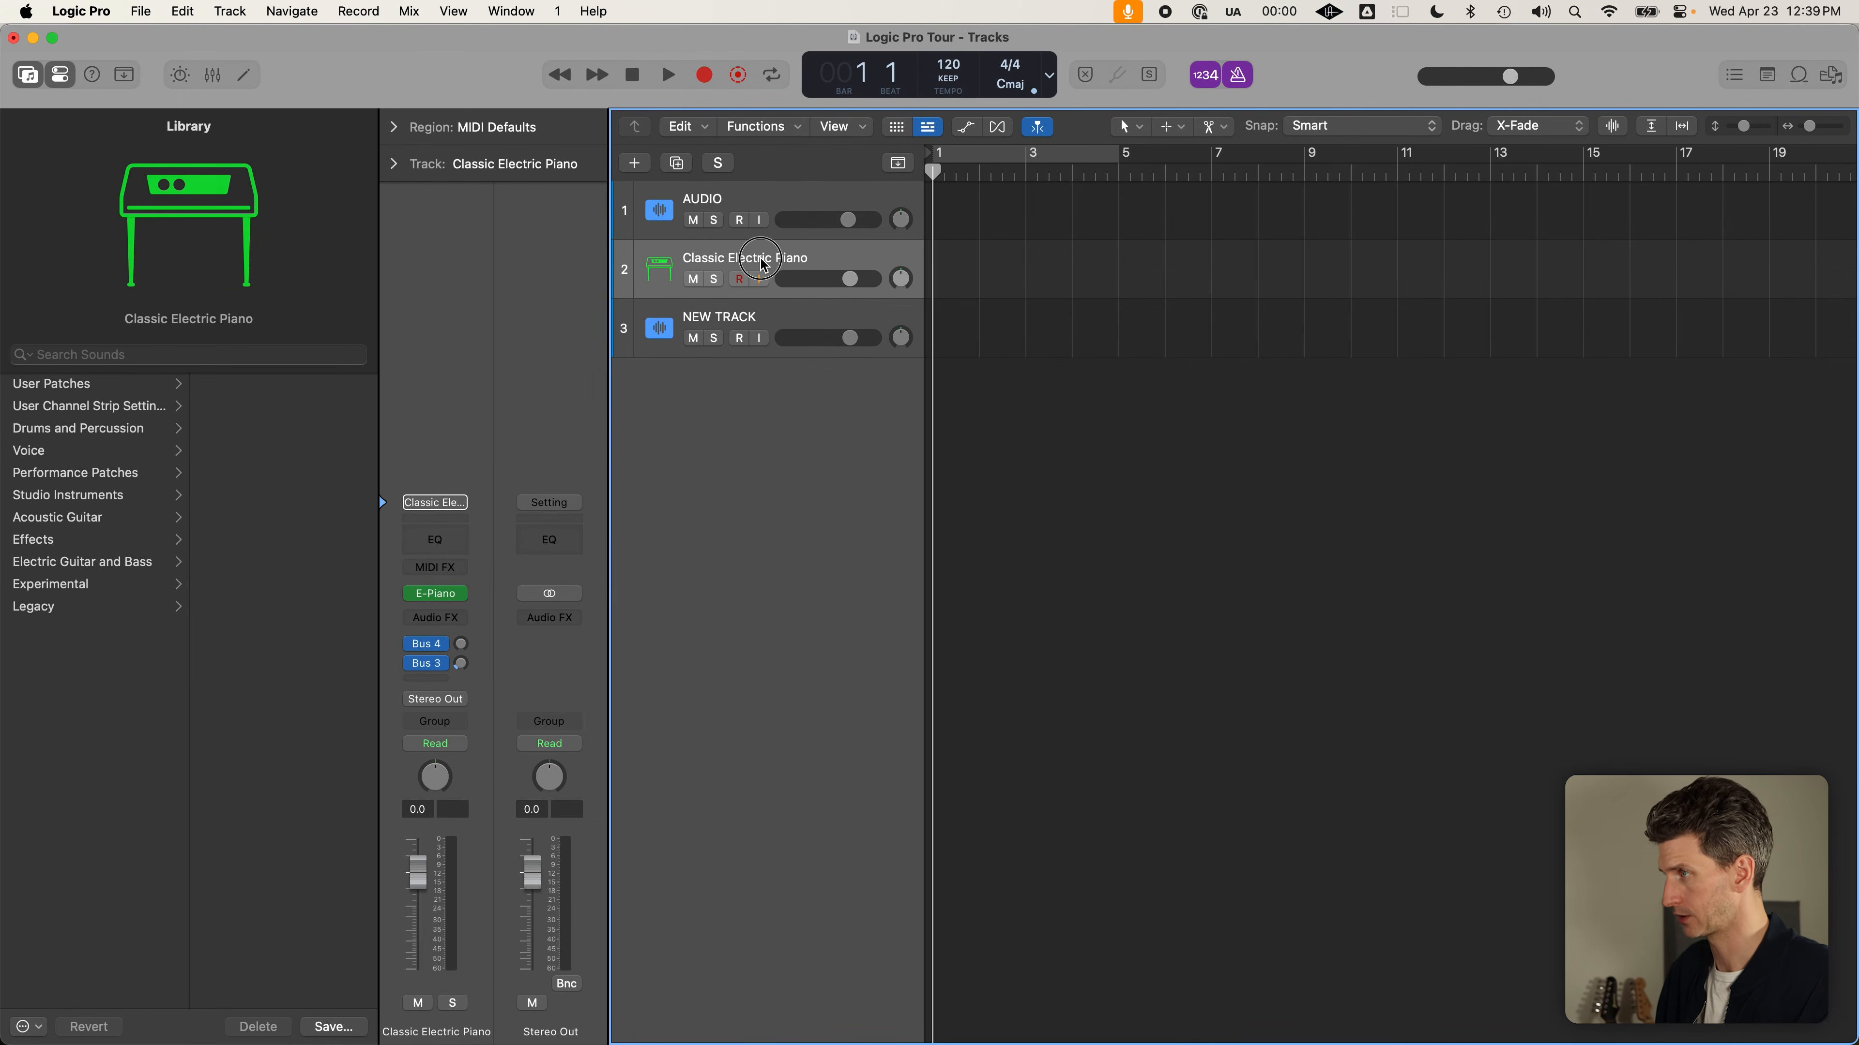
double_click(761, 258)
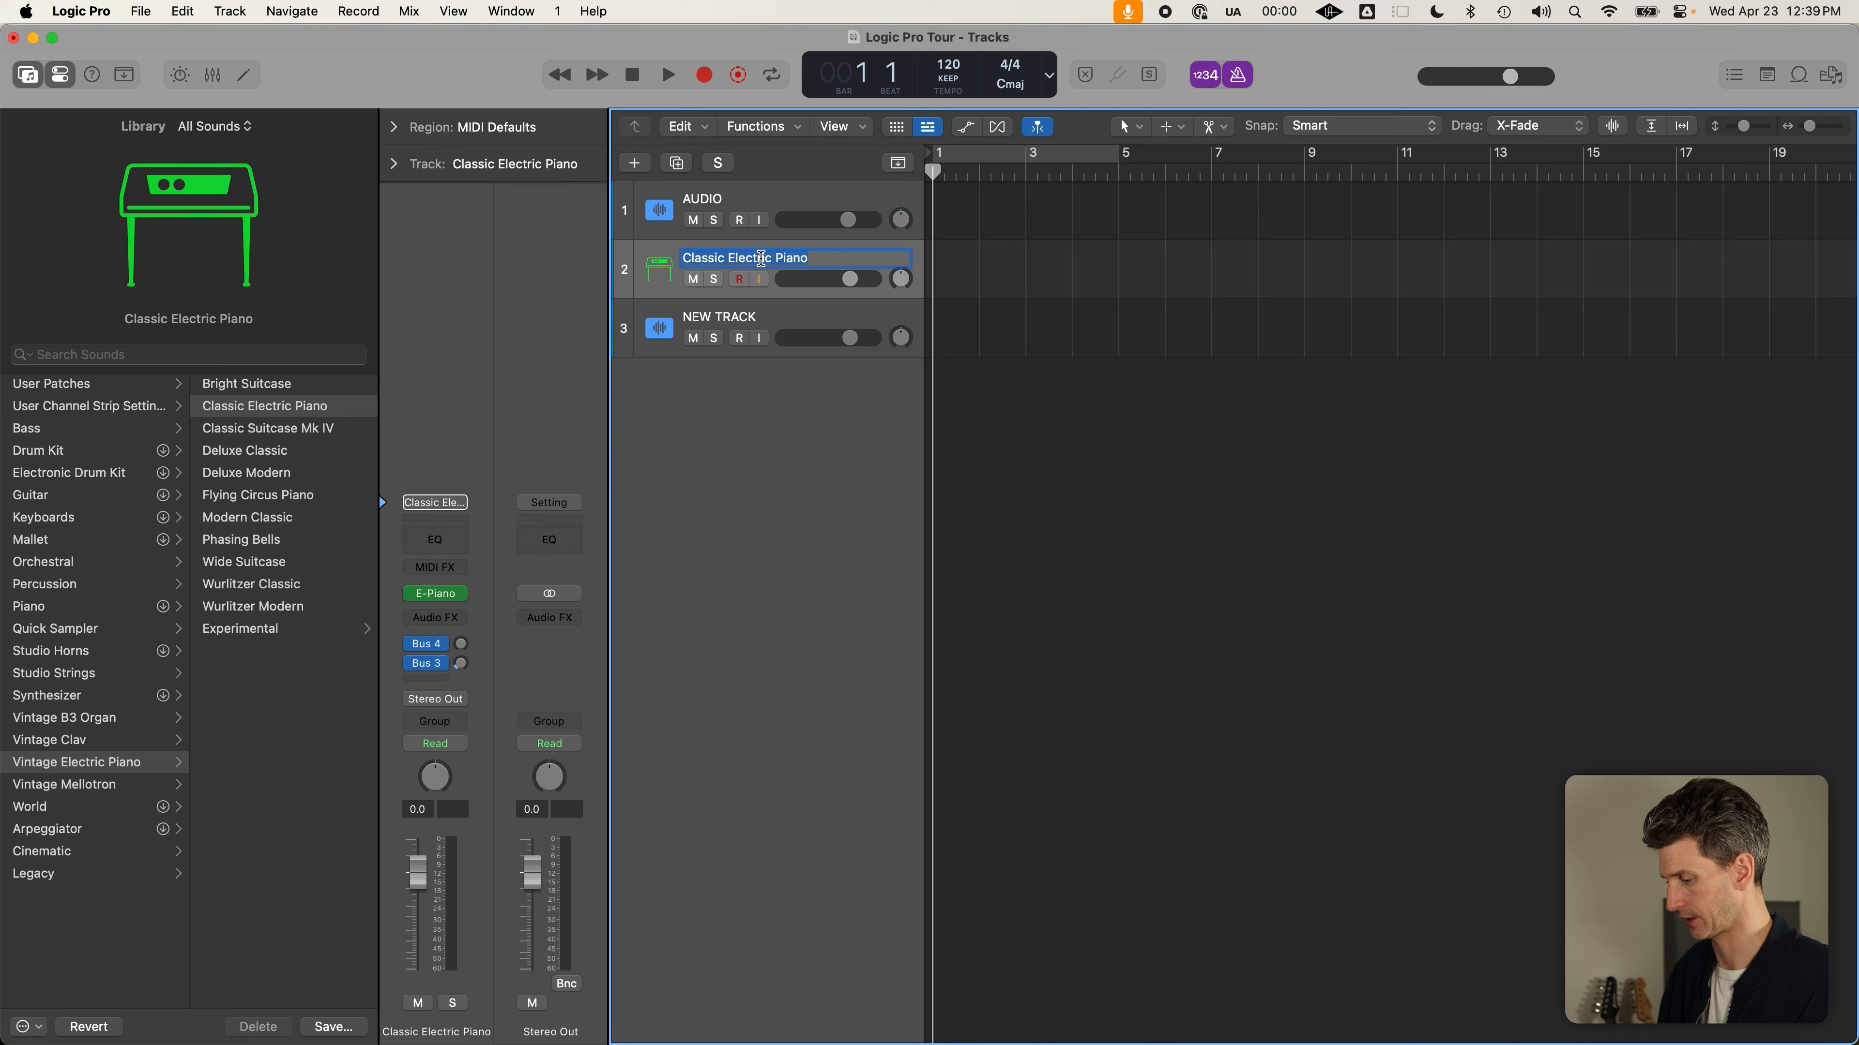
type("SOFTWARE")
key("Return")
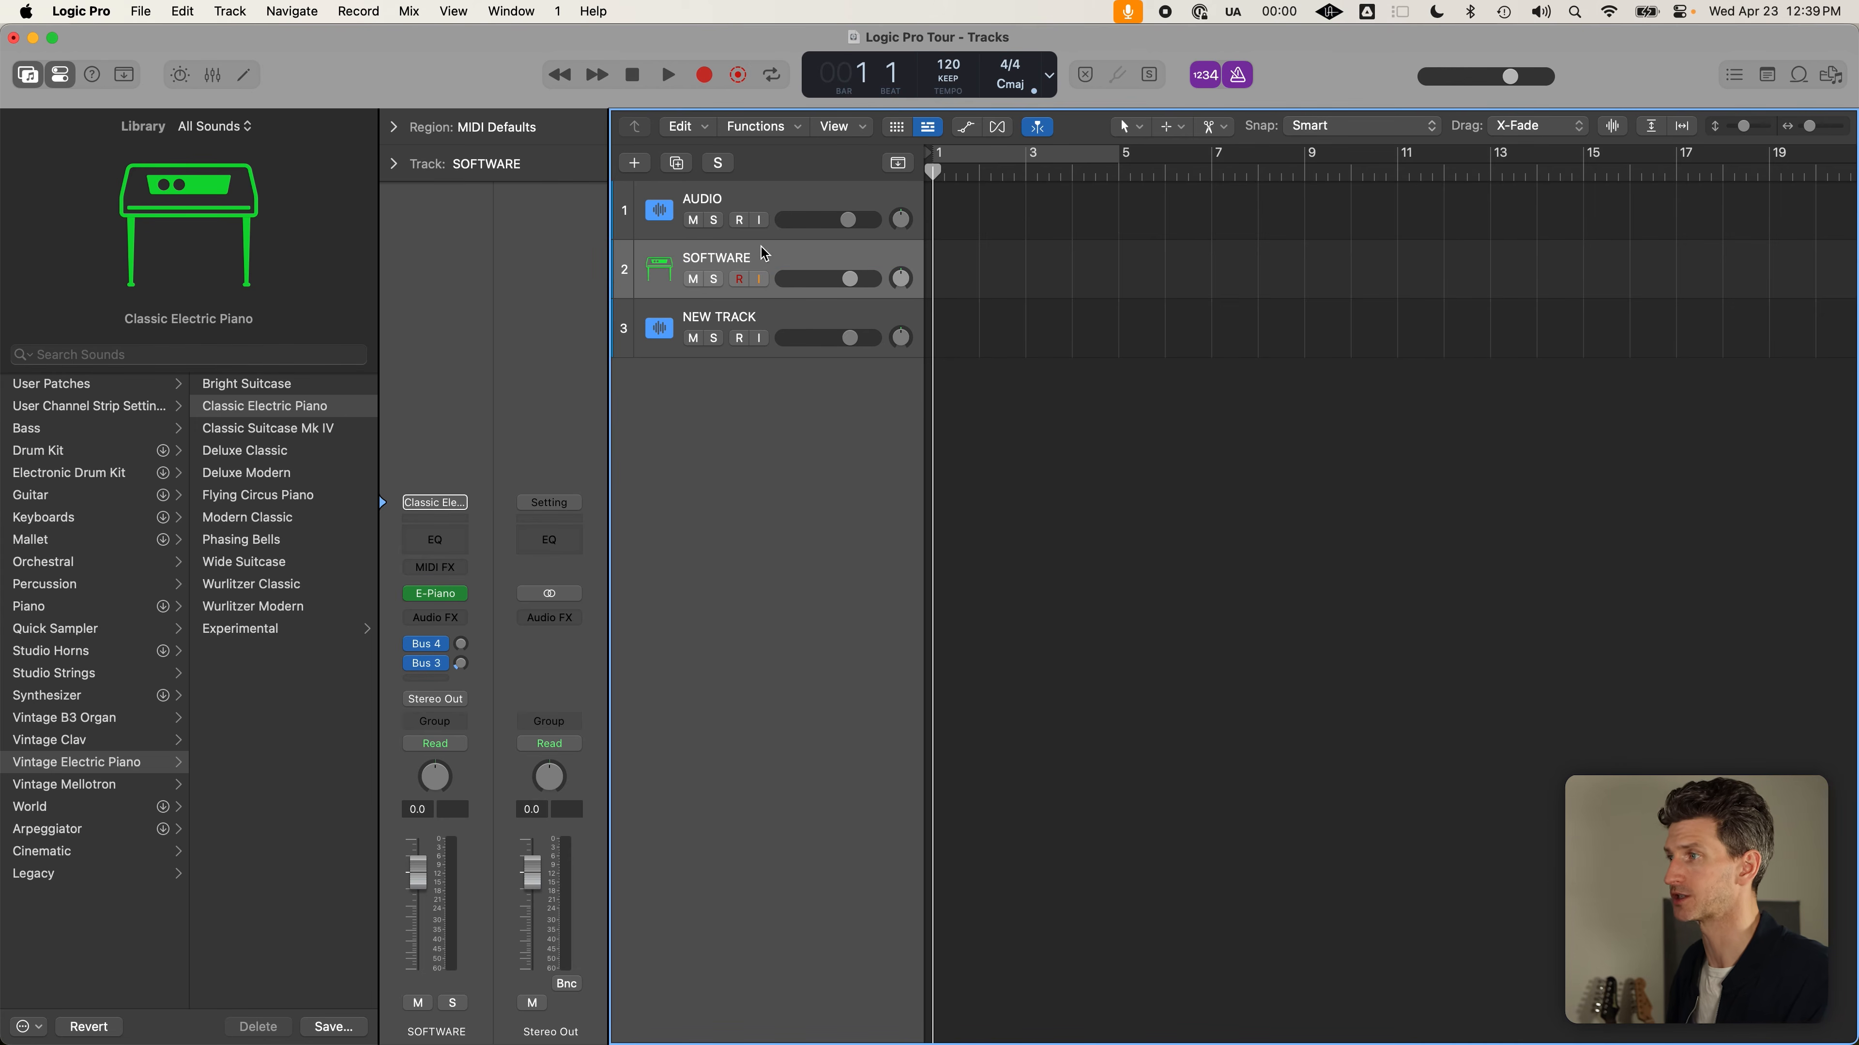
Add a Session Player drummer track below NEW TRACK and rename it DRUMMER
left_click(849, 336)
left_click(225, 10)
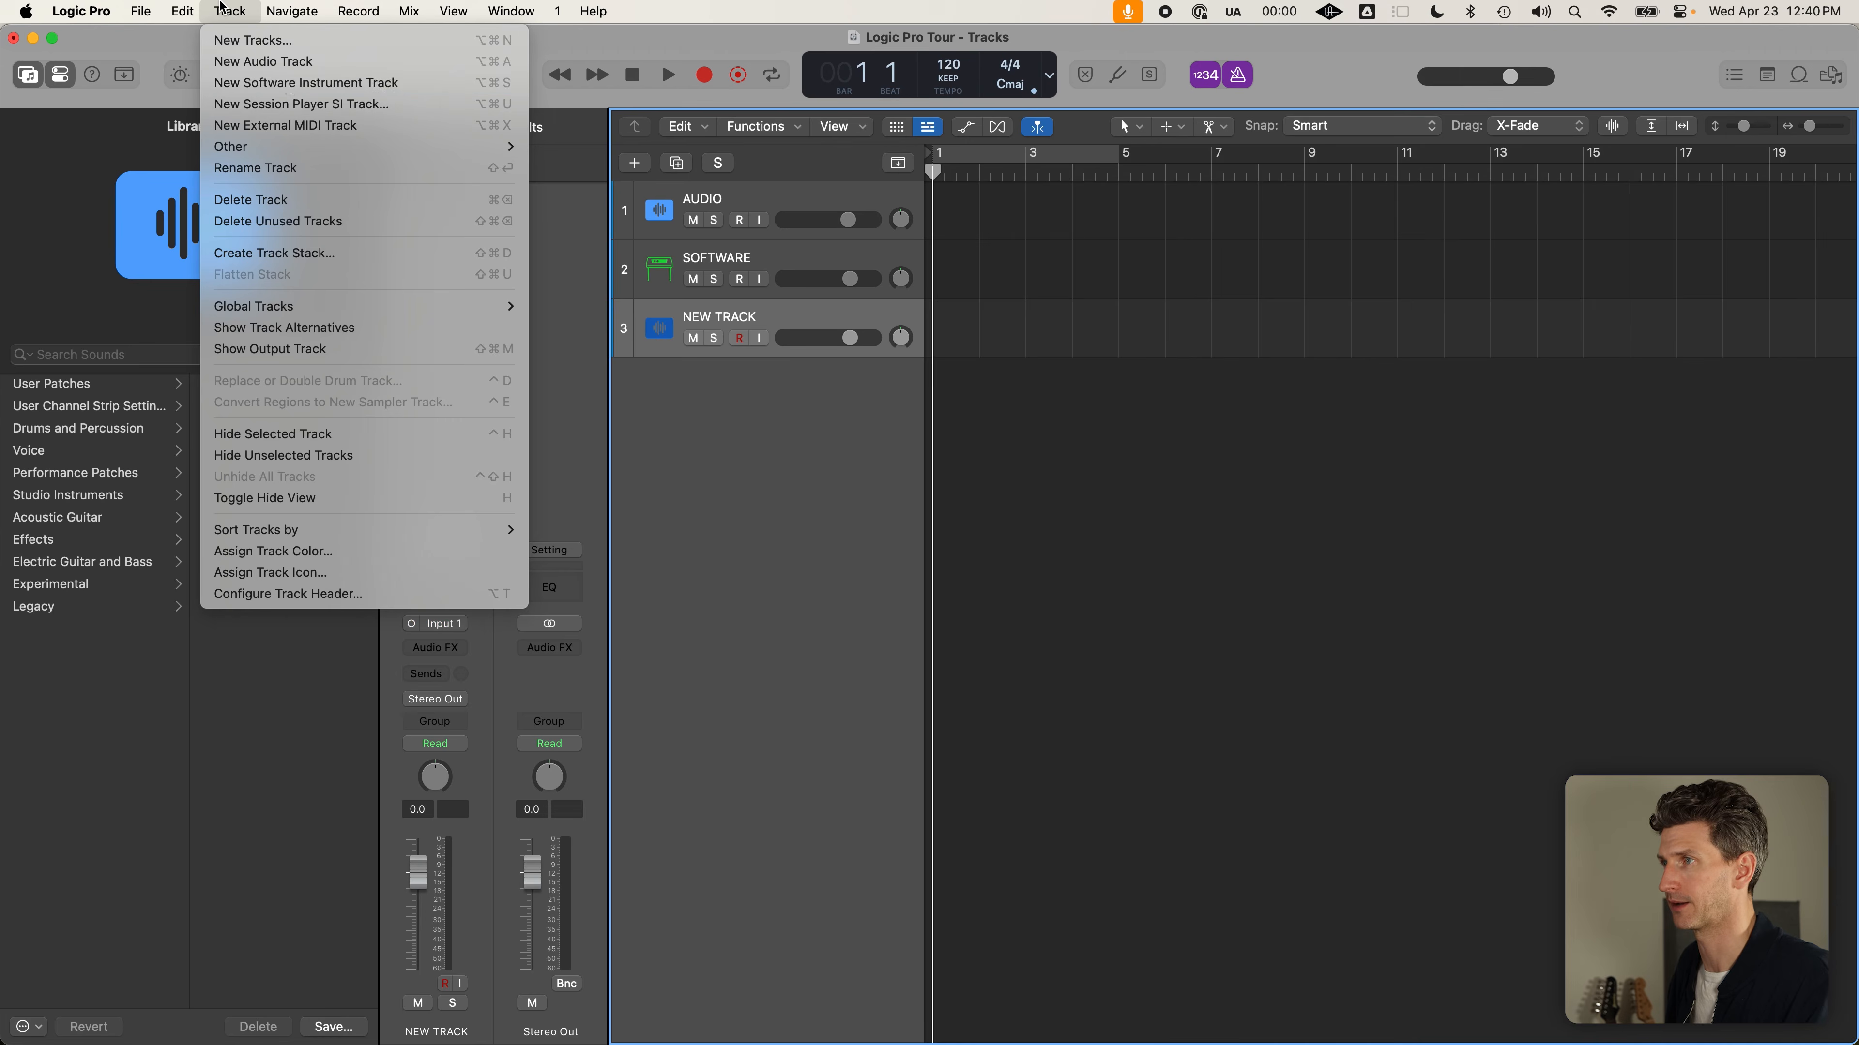
left_click(309, 106)
left_click(1334, 701)
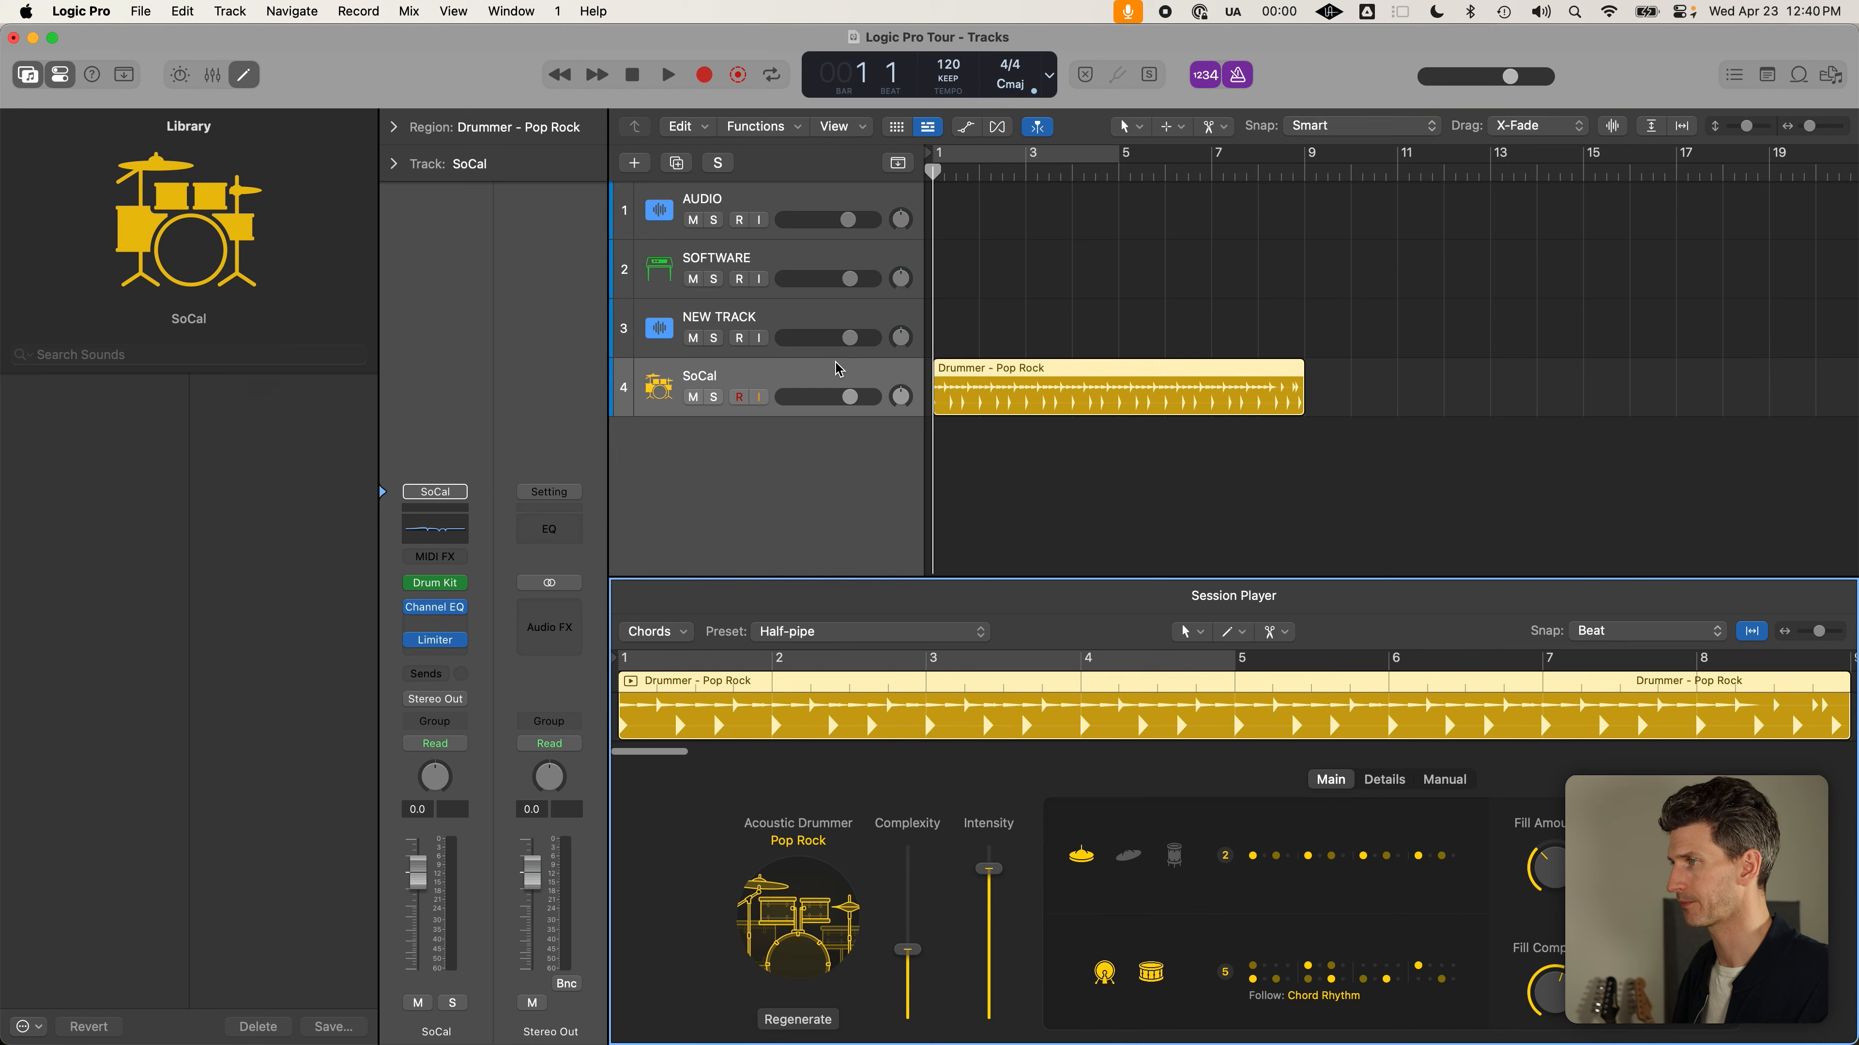
double_click(807, 373)
type("DRUMMER")
key("Return")
Delete NEW TRACK and hide the Session Player editor
left_click(782, 322)
key("super+BackSpace")
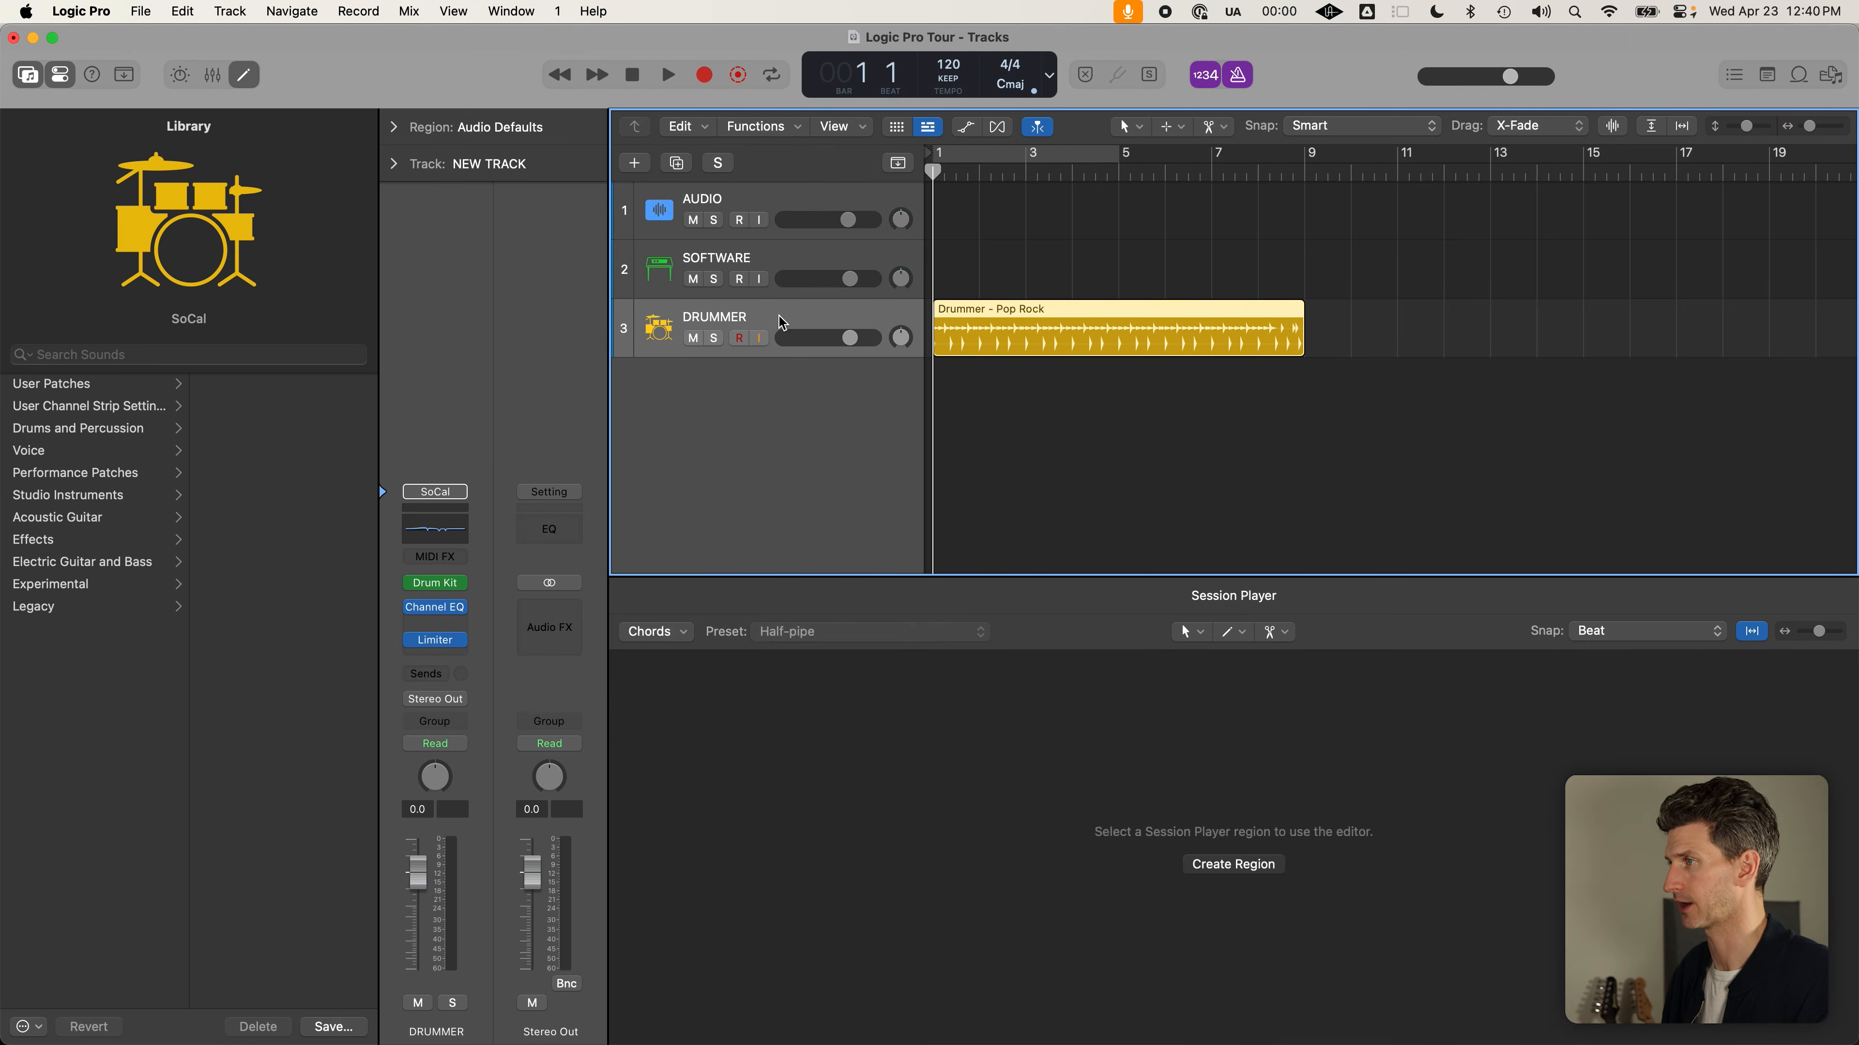
key("e")
Insert a Channel EQ on the Stereo Out channel and close its plug-in window
left_click(558, 538)
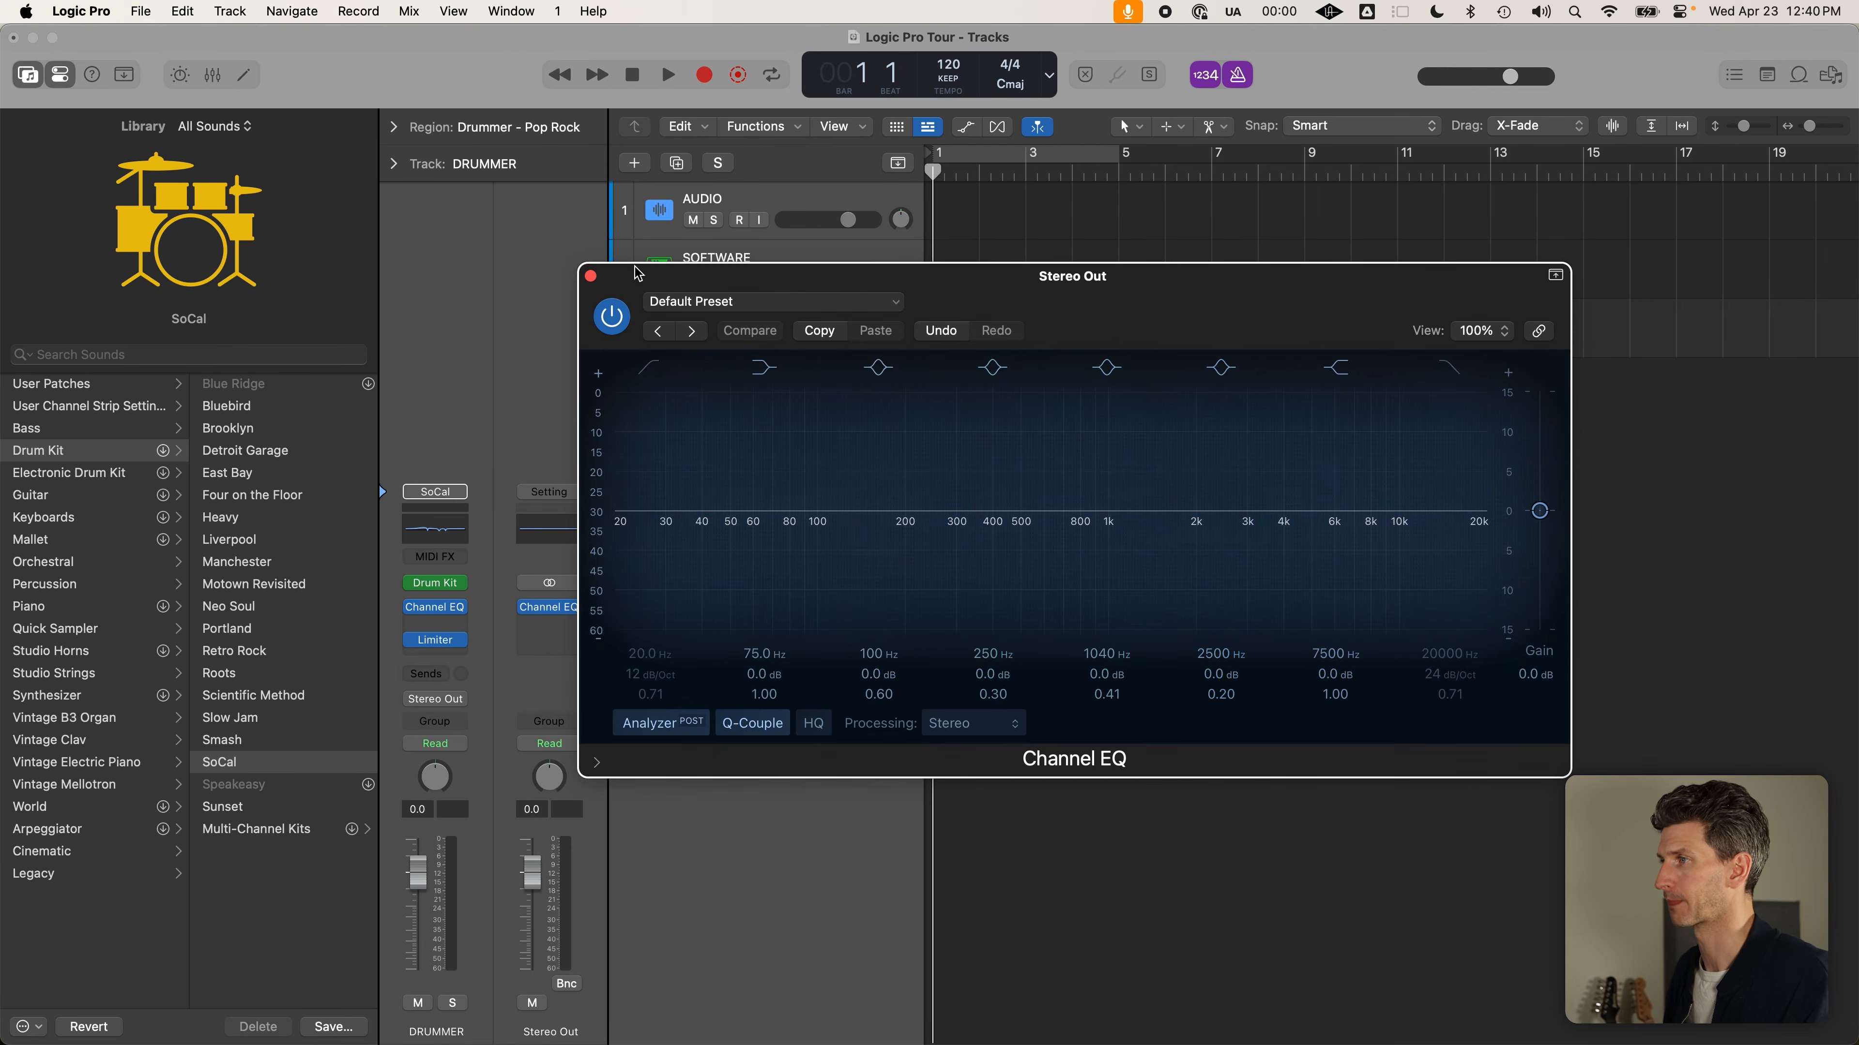
left_click(590, 276)
Browse the Library's Effects category for the AUDIO track, and load the Warm Vocal patch from Voice
left_click(782, 201)
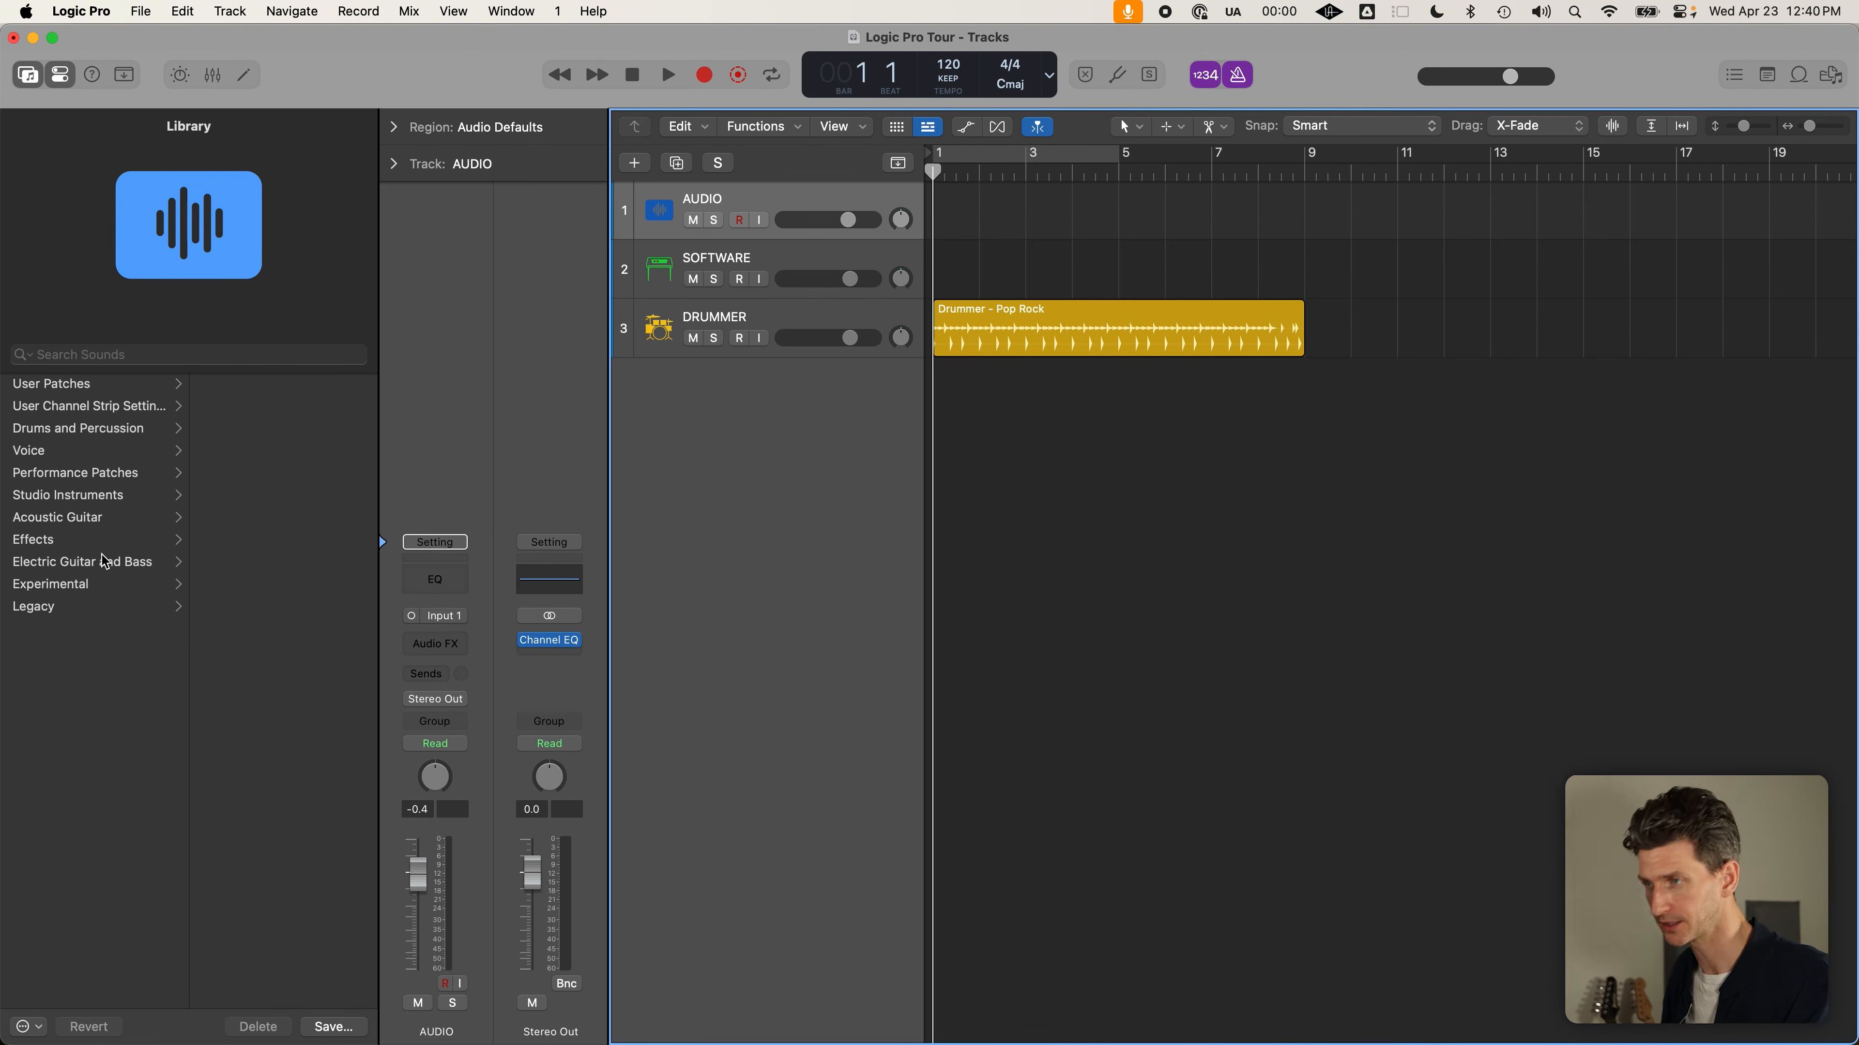
left_click(98, 542)
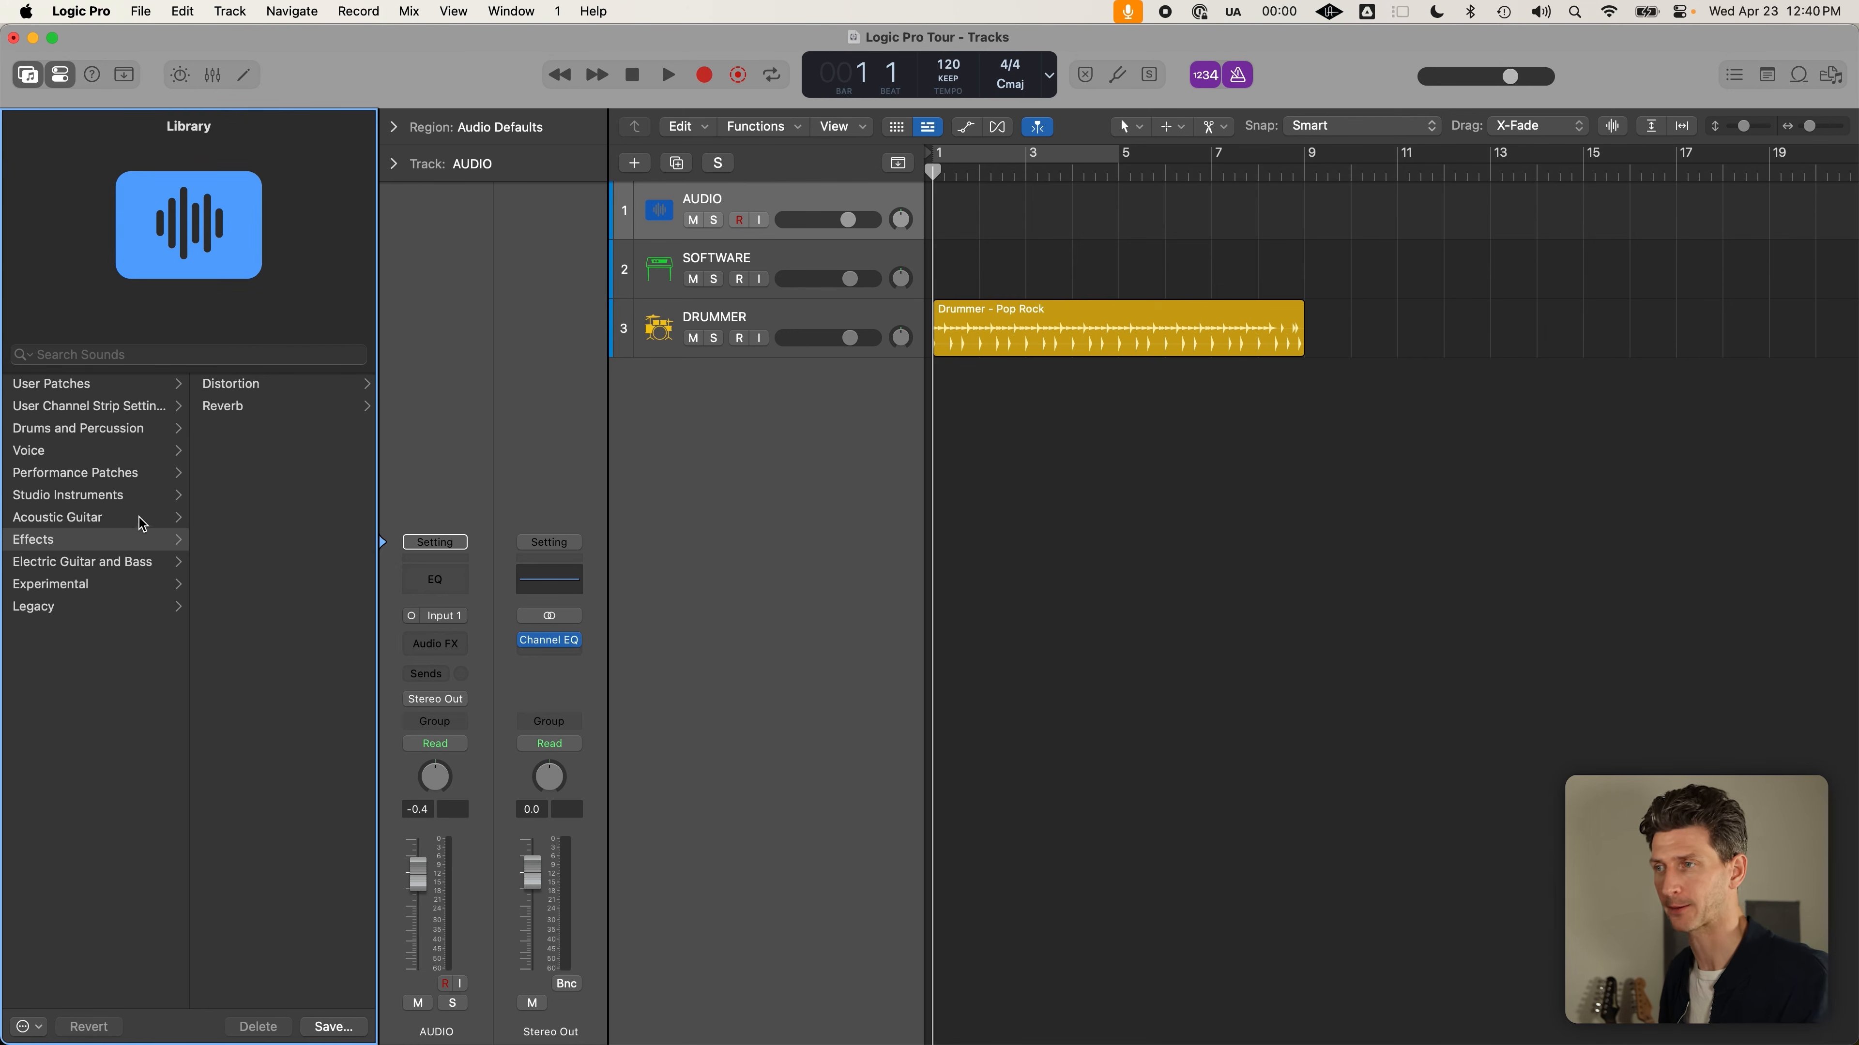
left_click(106, 451)
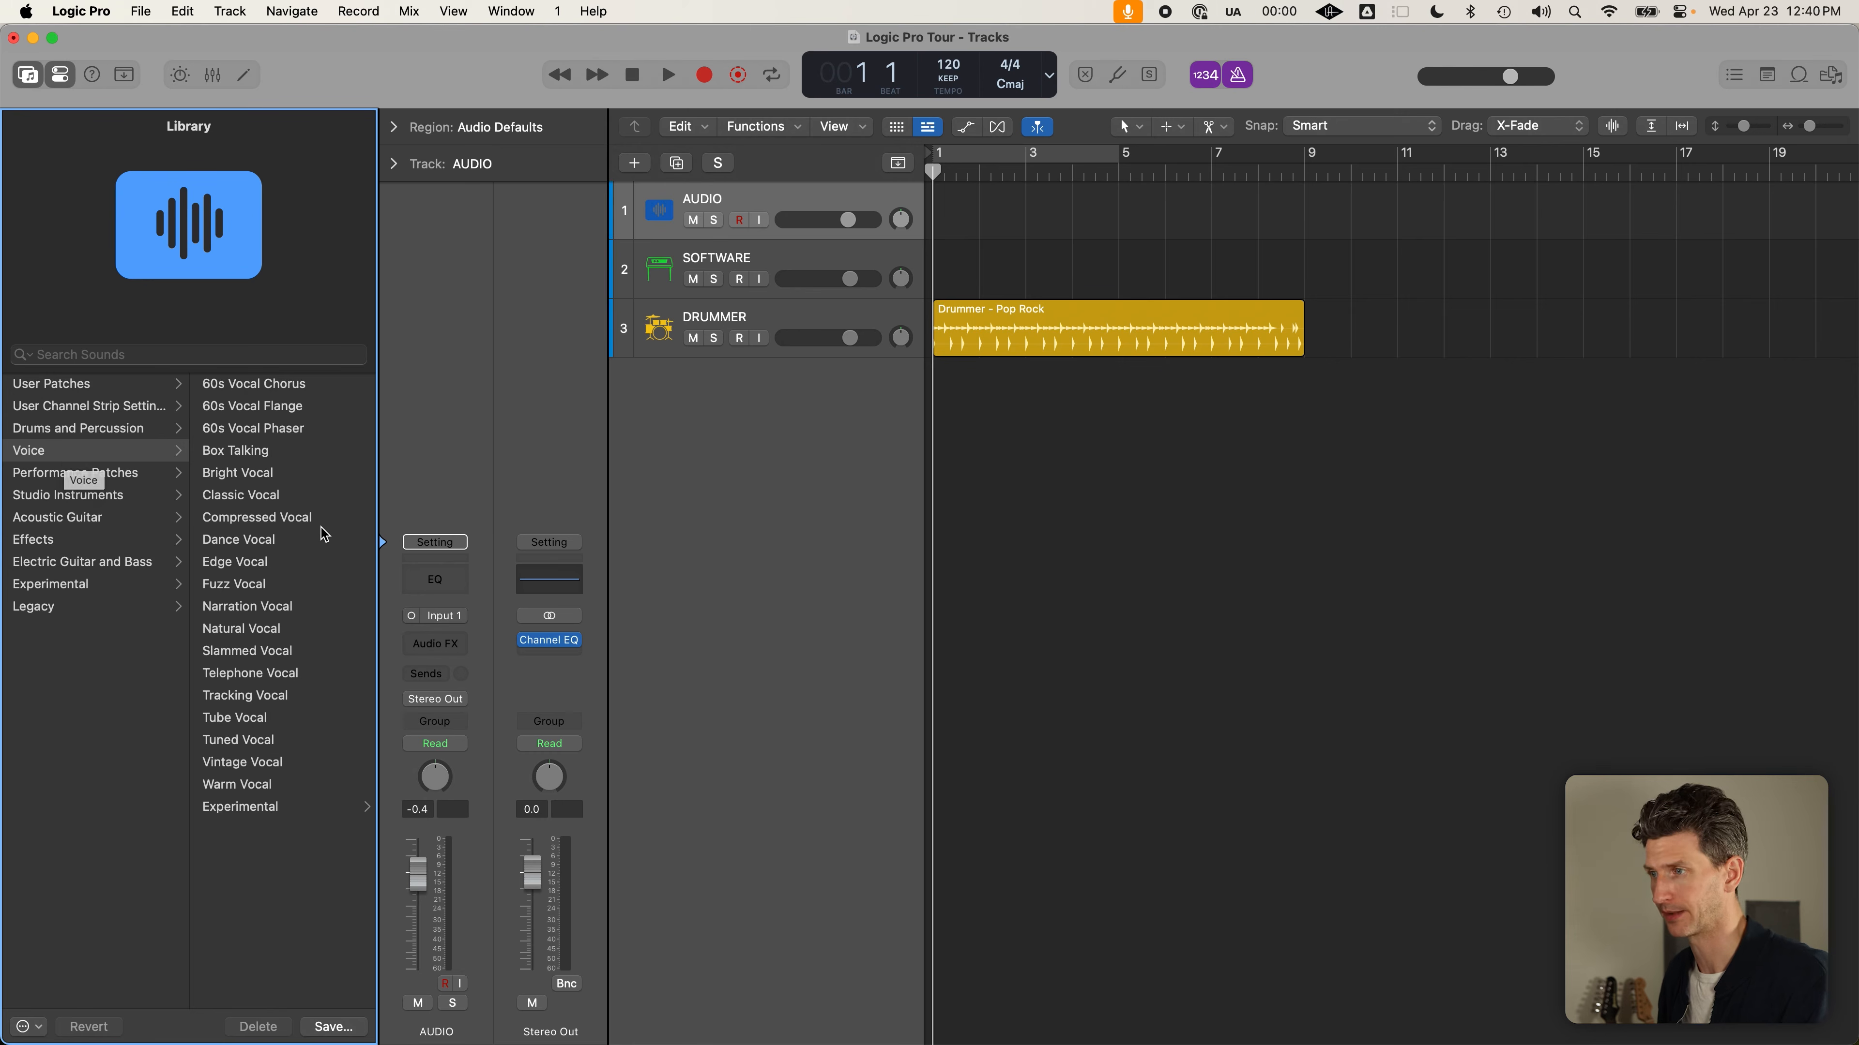
left_click(264, 785)
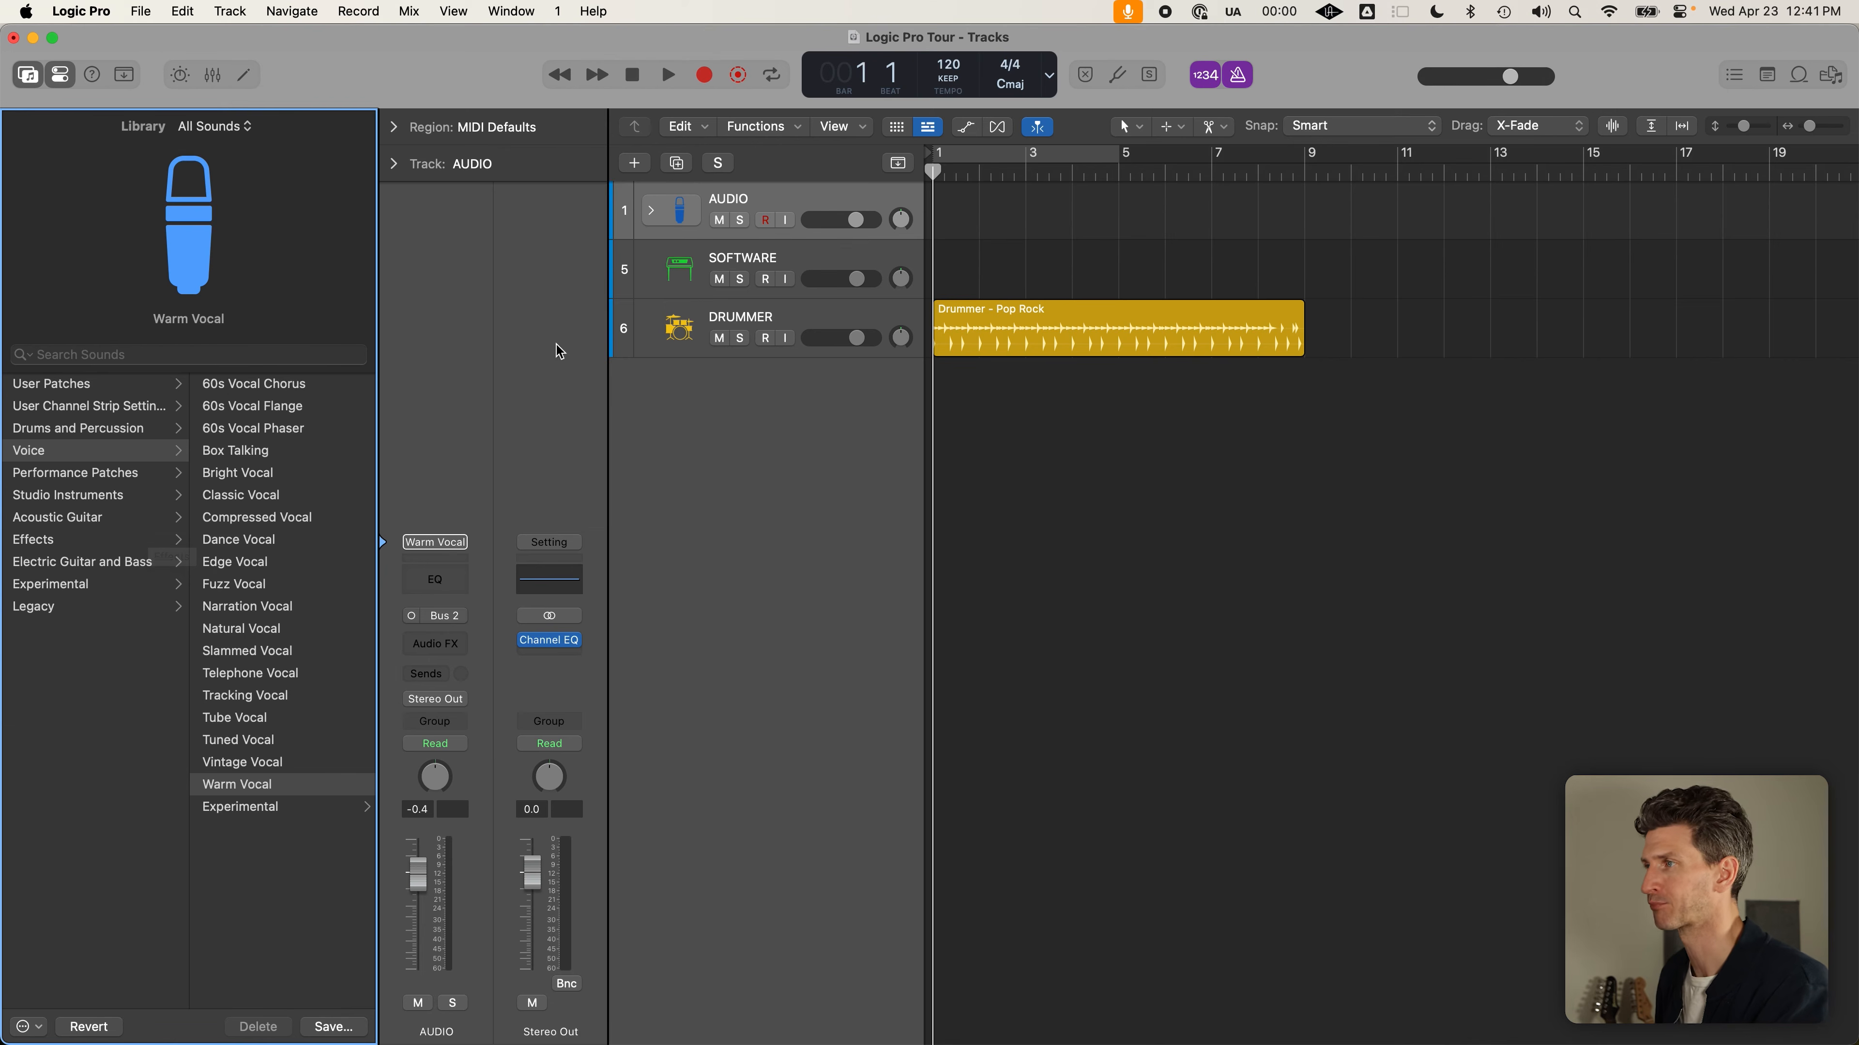
Try the Concert Grand piano patch and the Detroit Garage drum kit patch on the SOFTWARE track
left_click(832, 258)
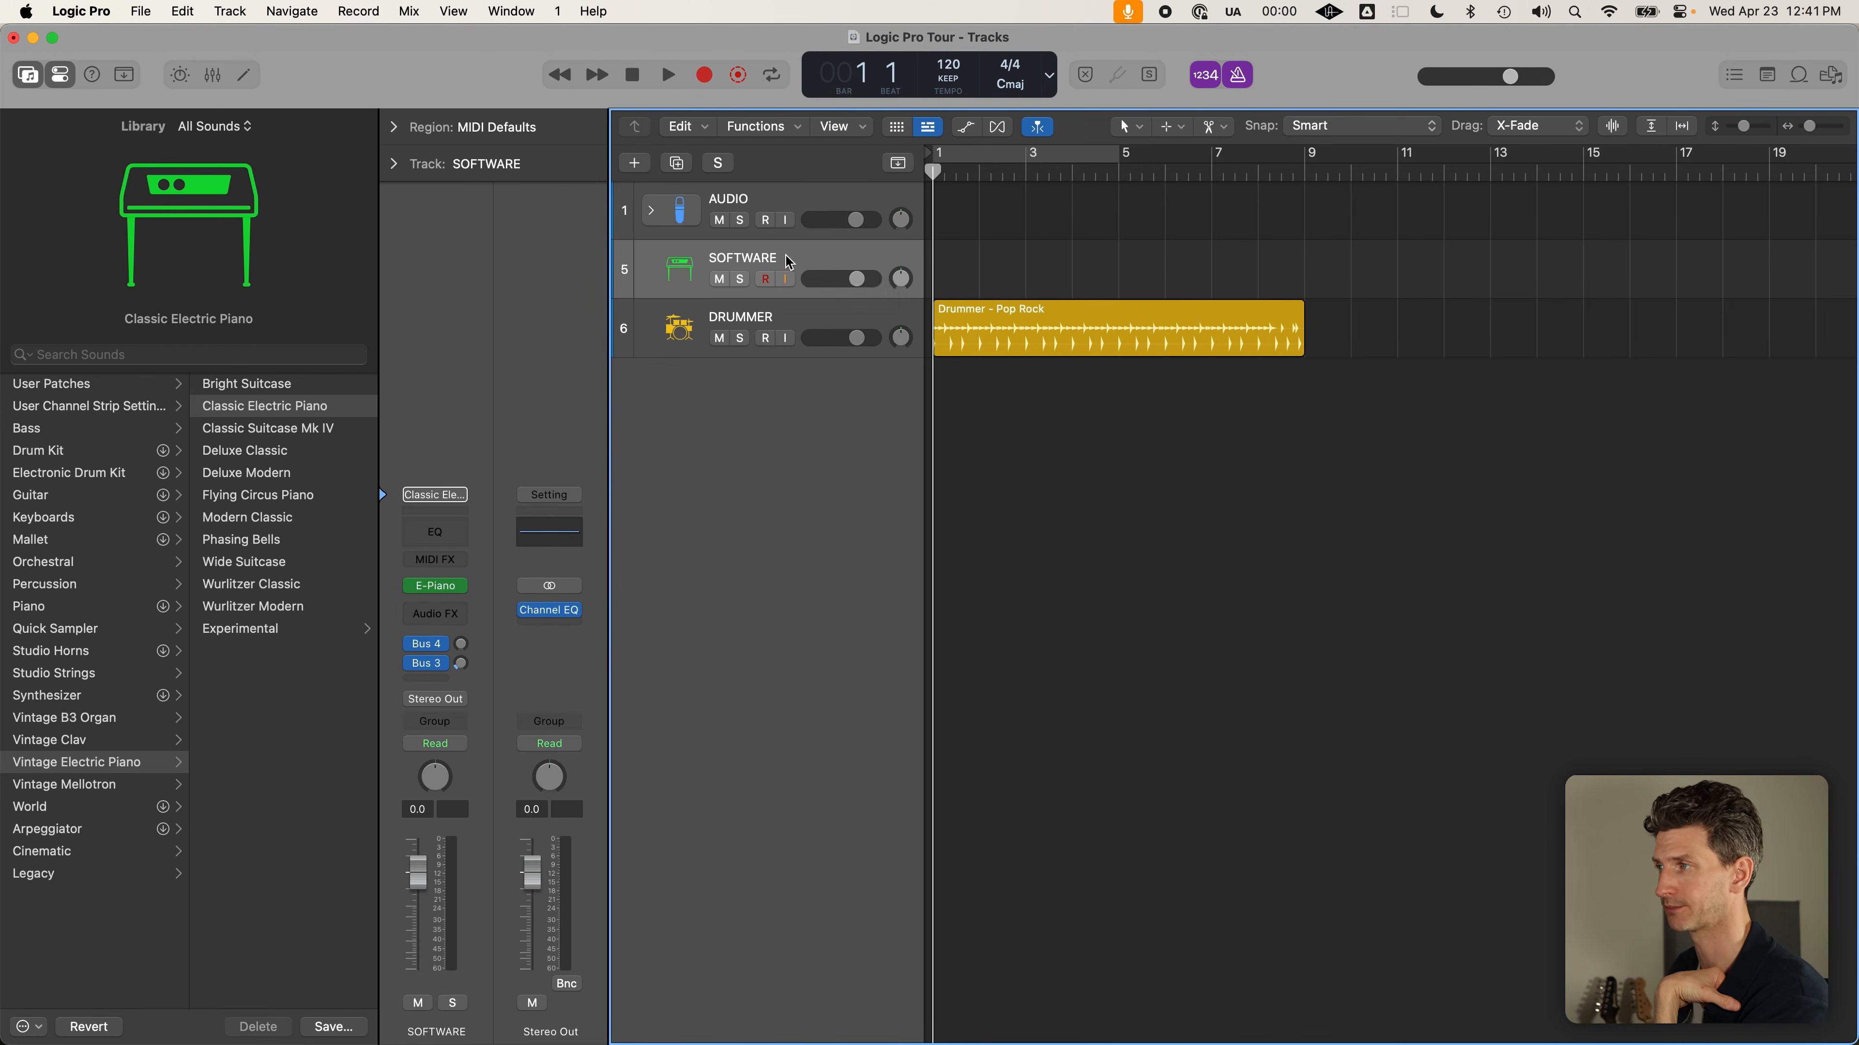
left_click(221, 10)
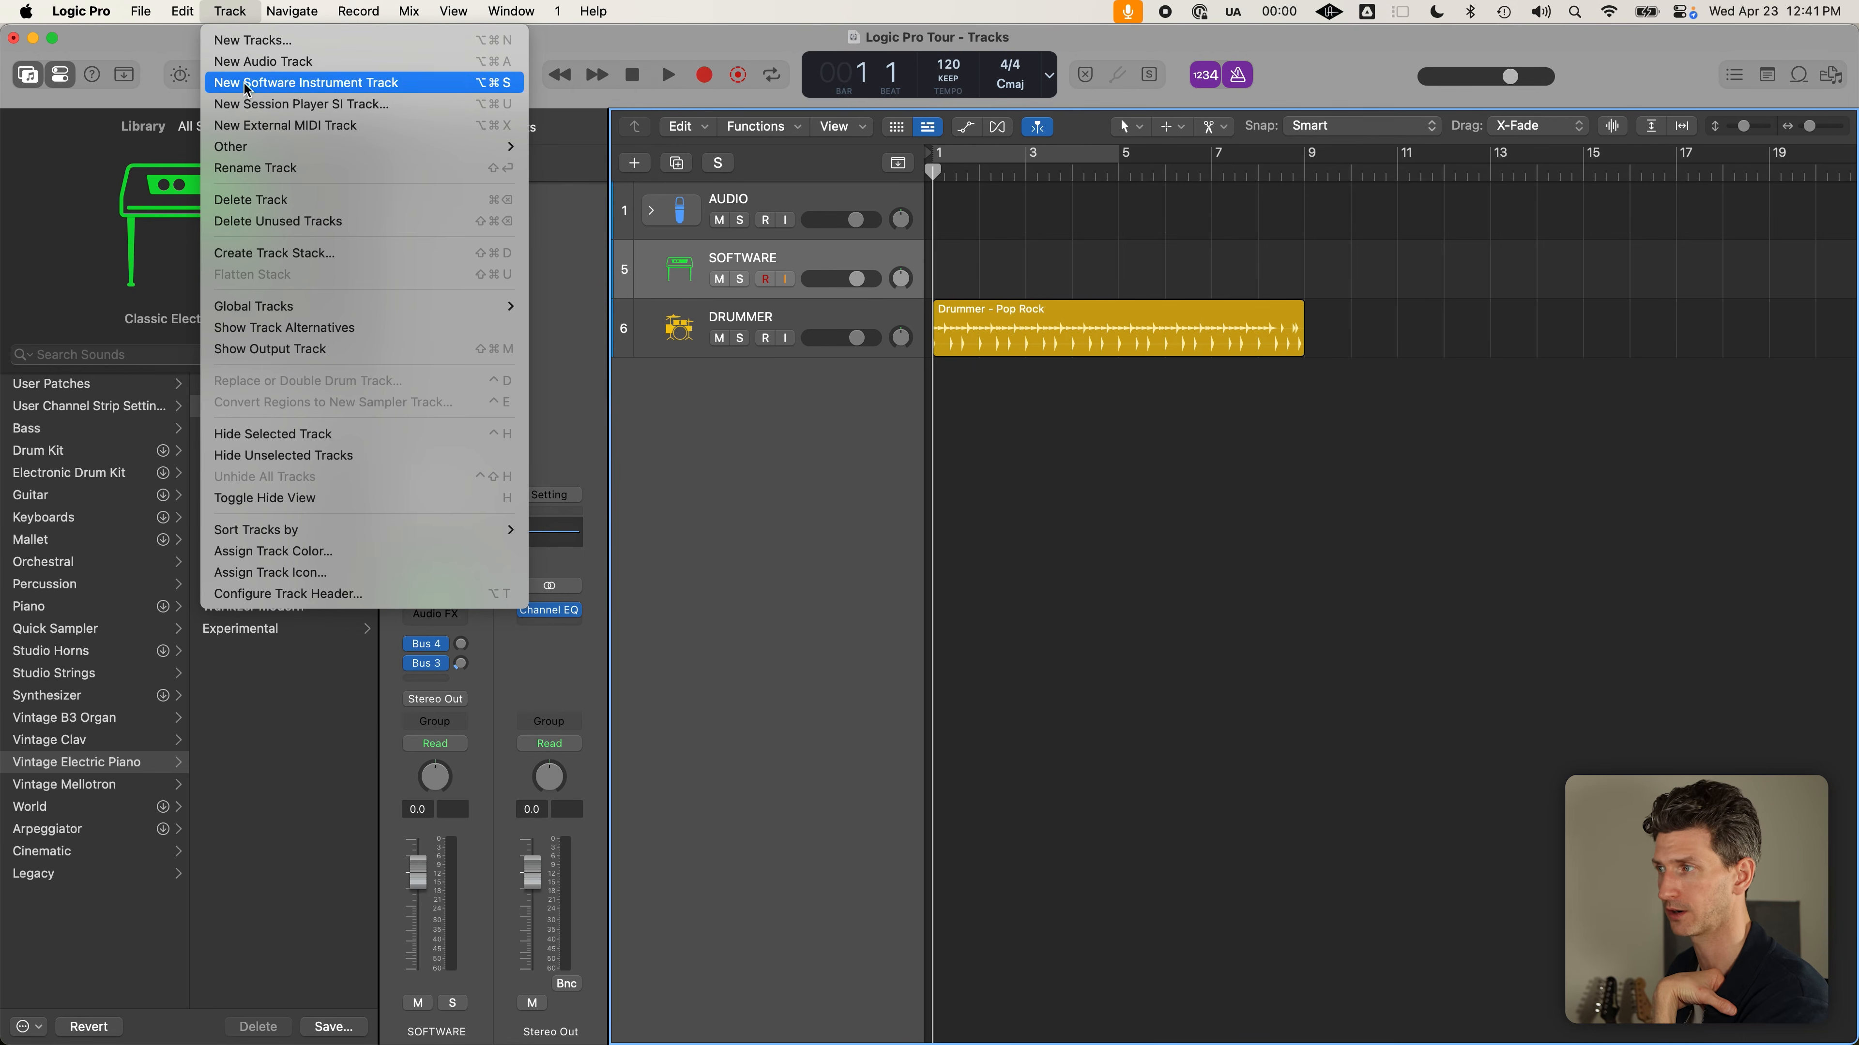
left_click(799, 248)
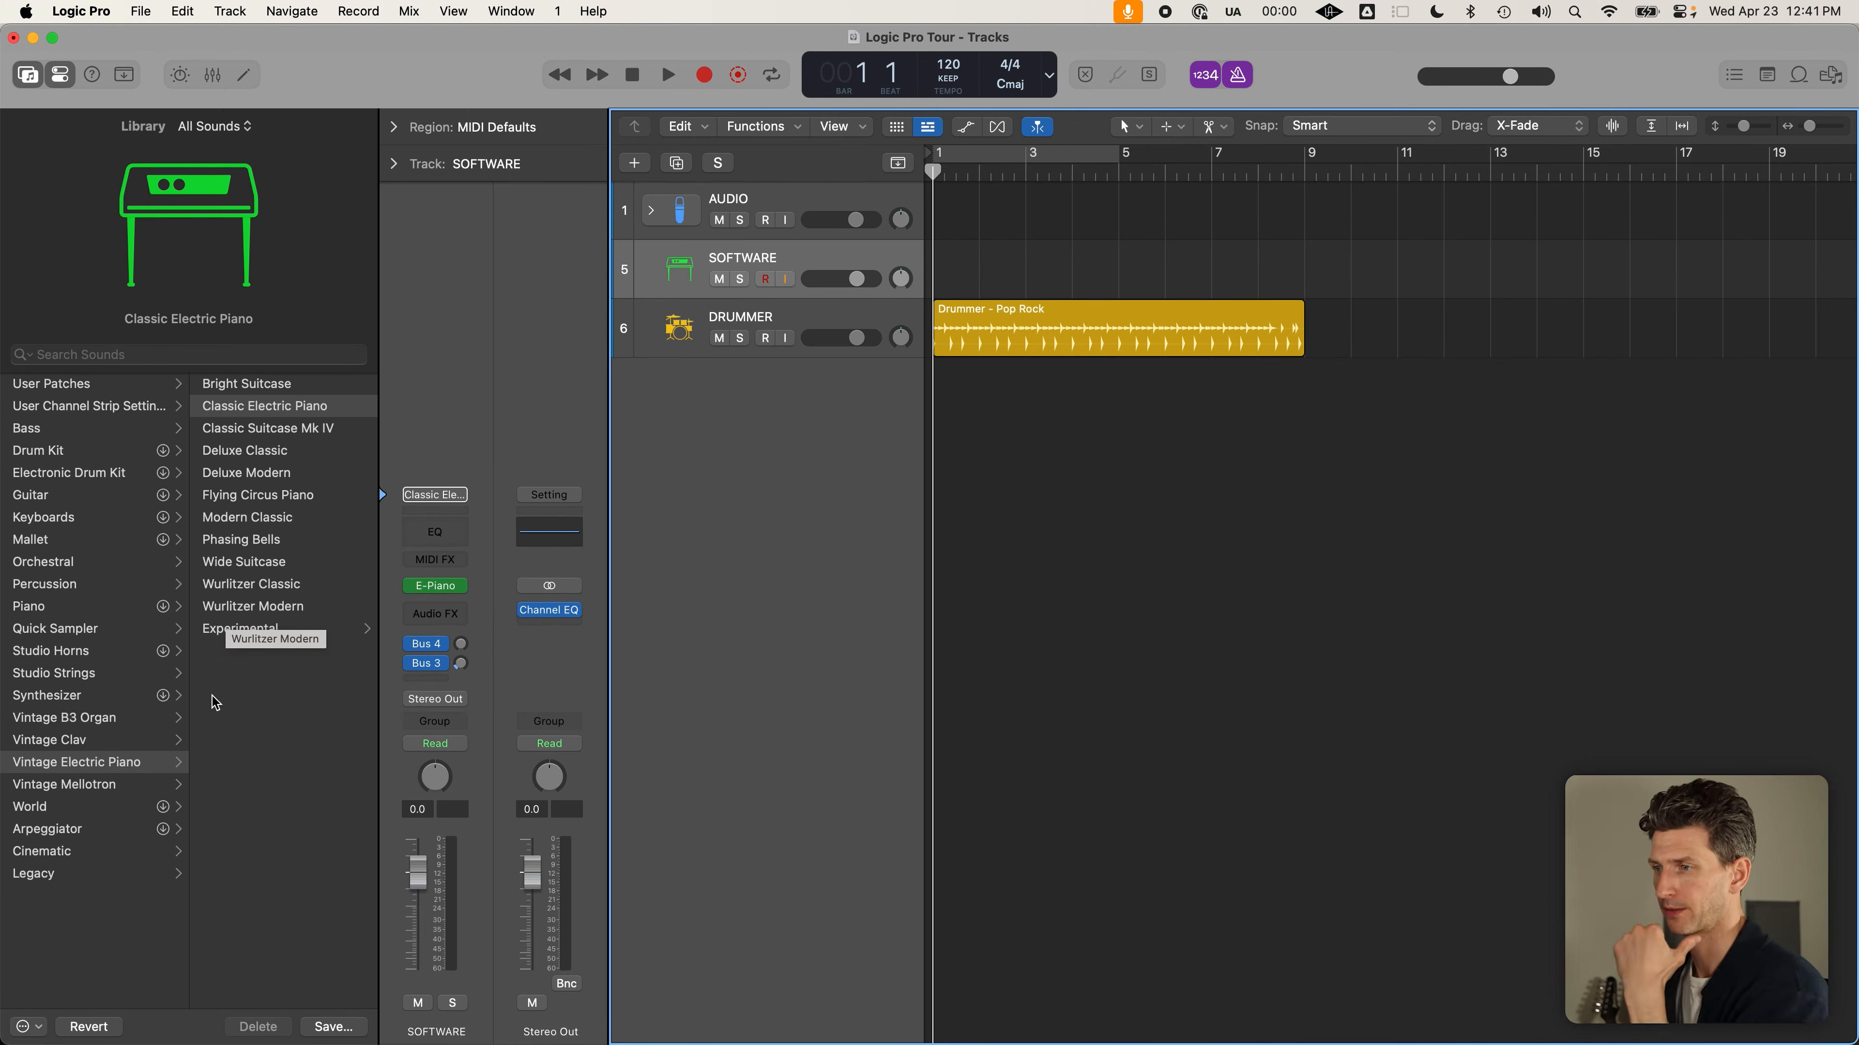
left_click(117, 606)
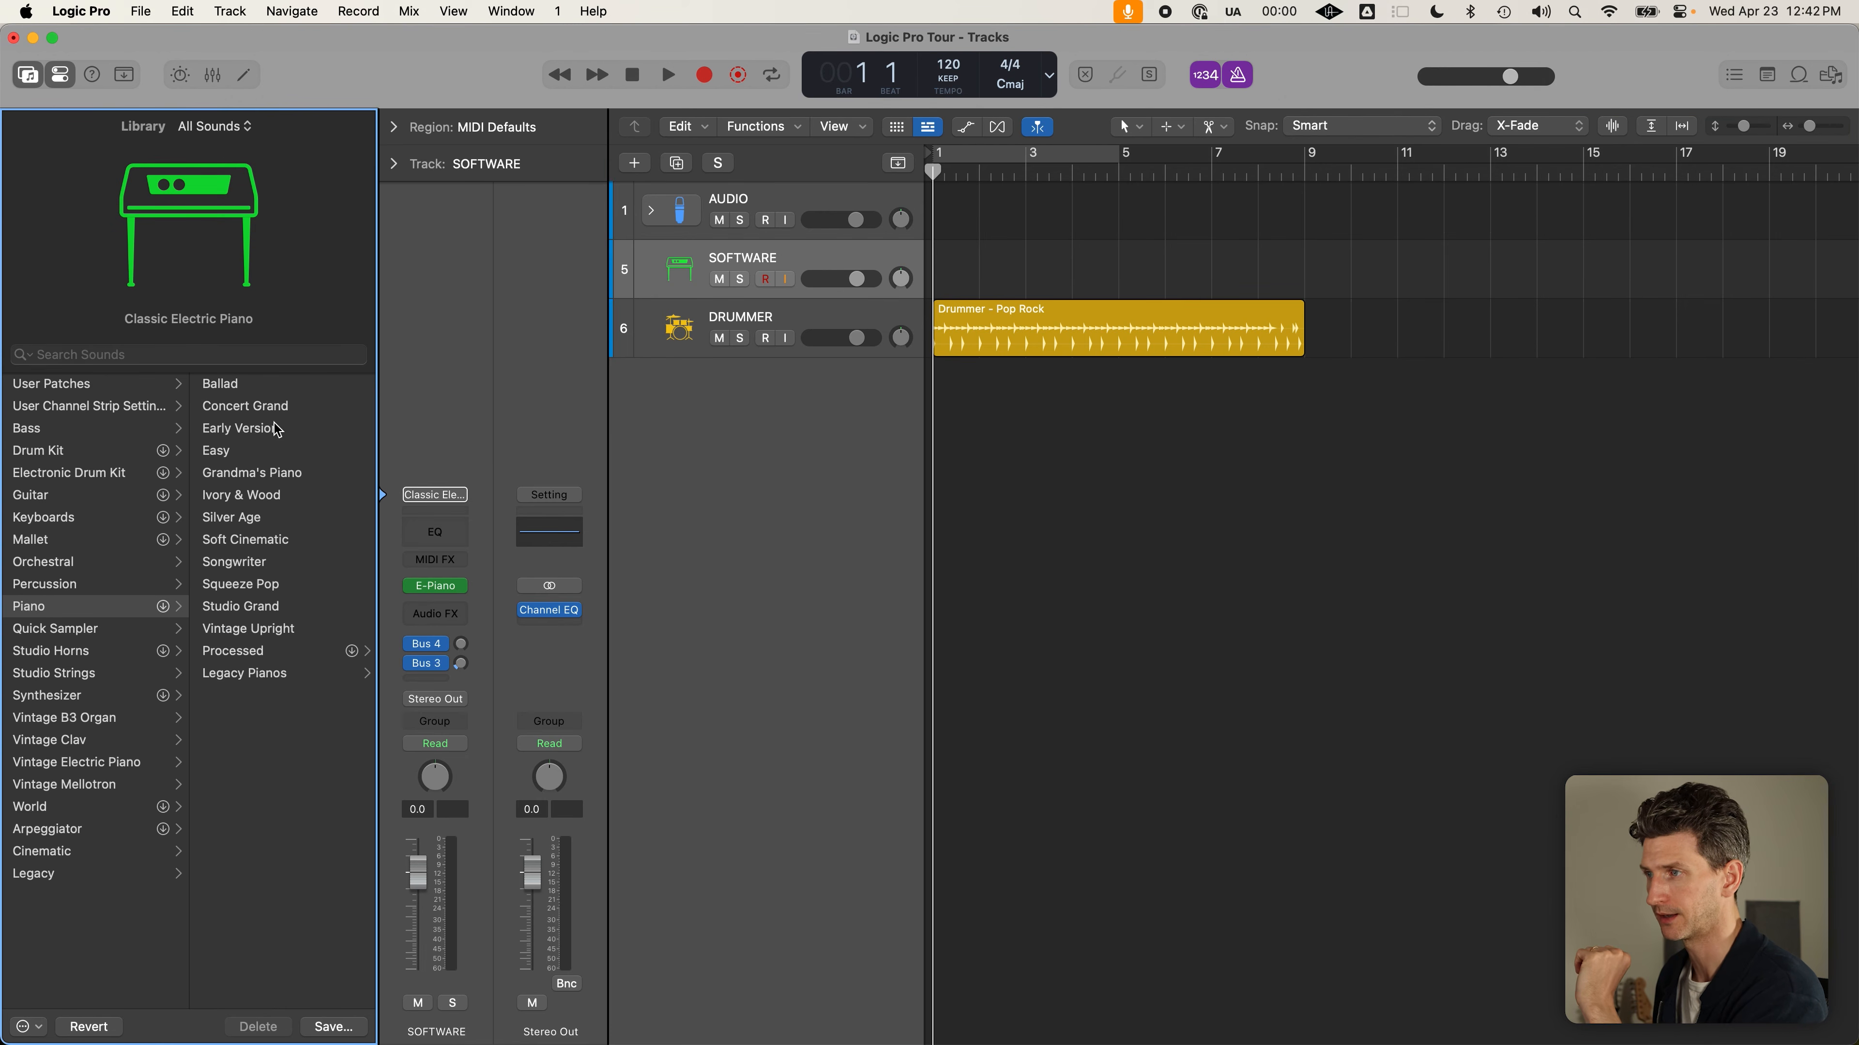
left_click(270, 398)
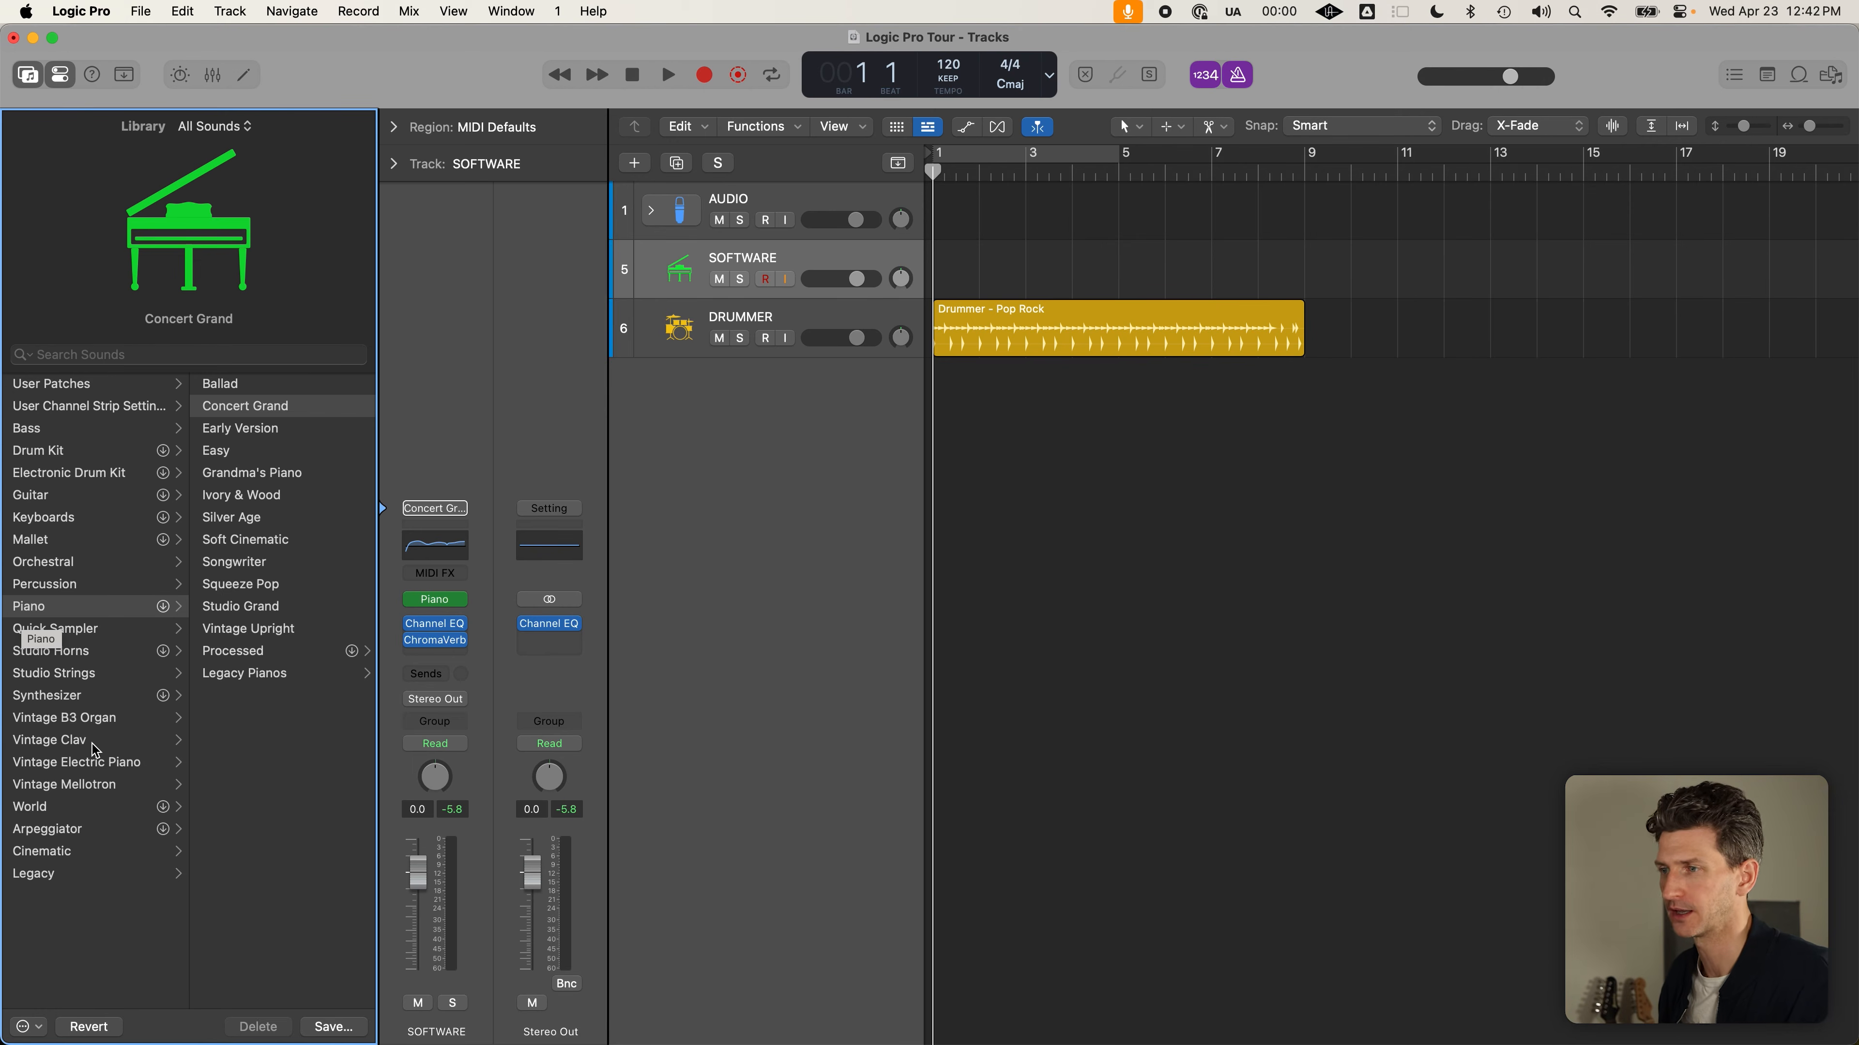
left_click(72, 450)
left_click(250, 444)
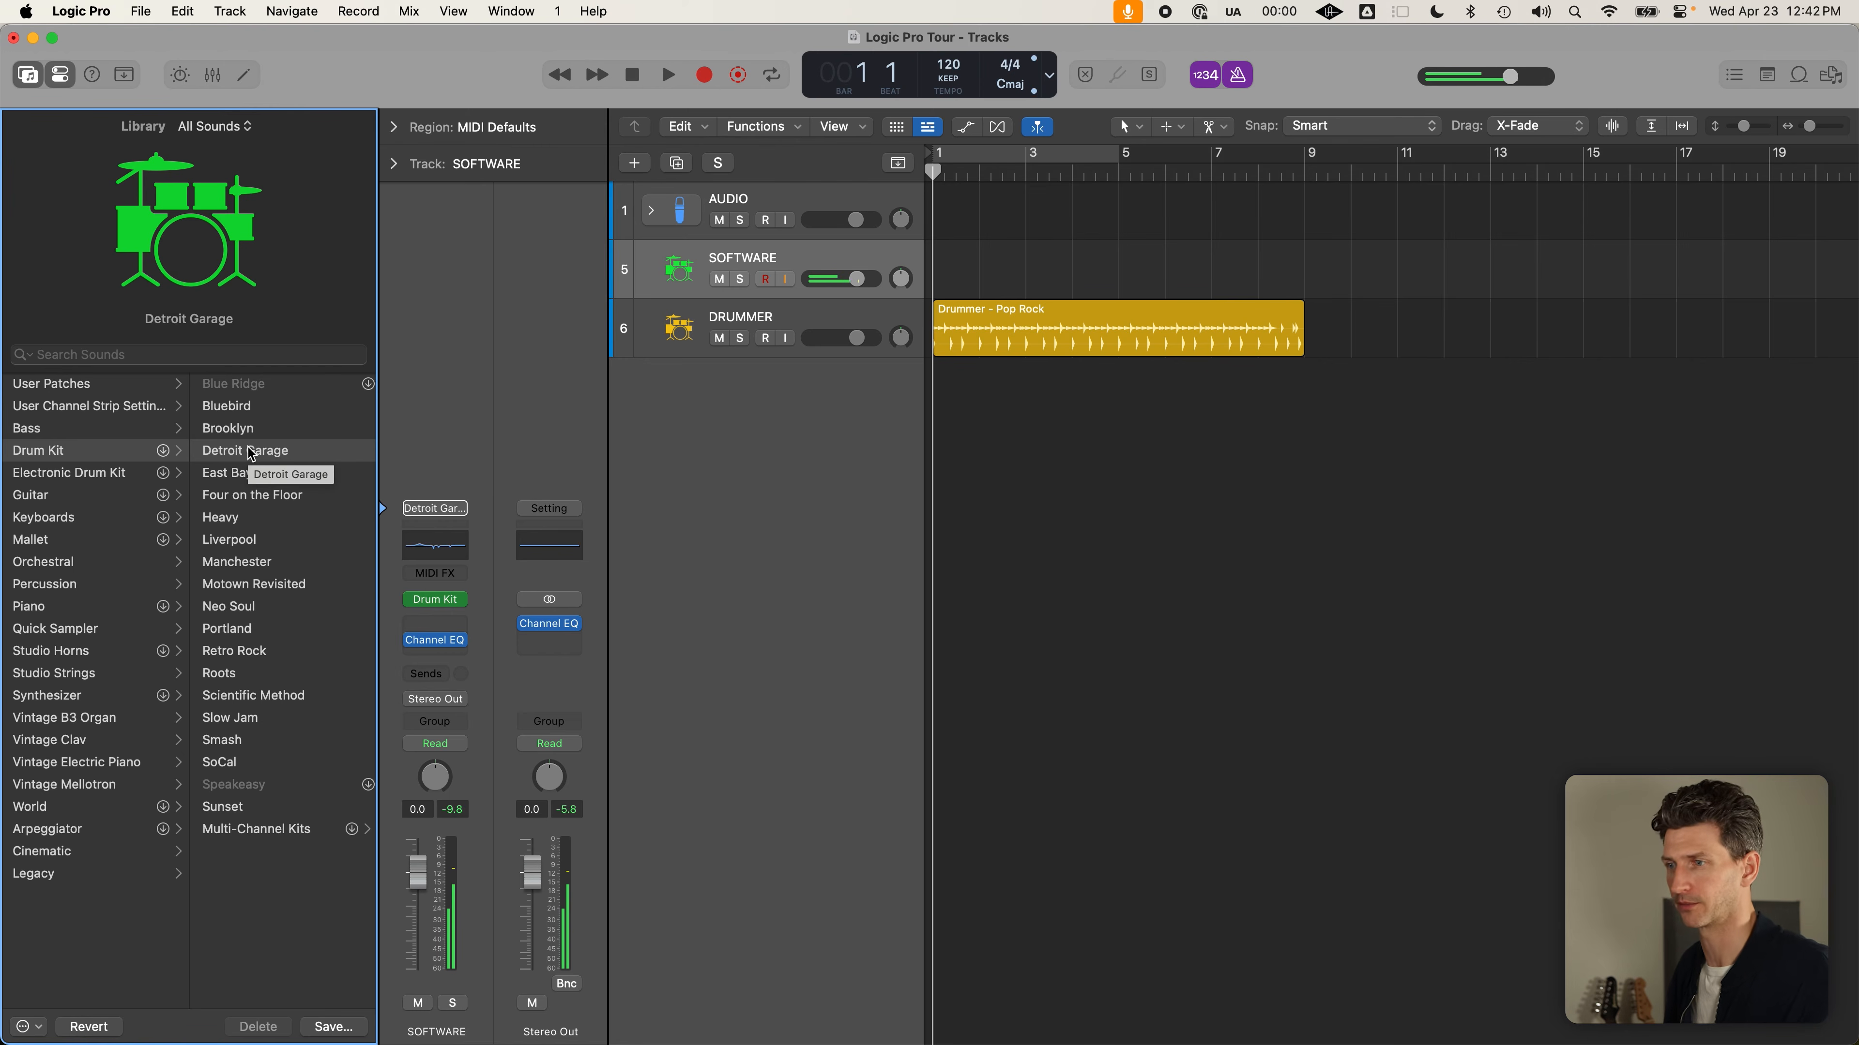
Load the Buzzy Pluck patch from the Plucked synthesizer sounds onto the SOFTWARE track
left_click(112, 696)
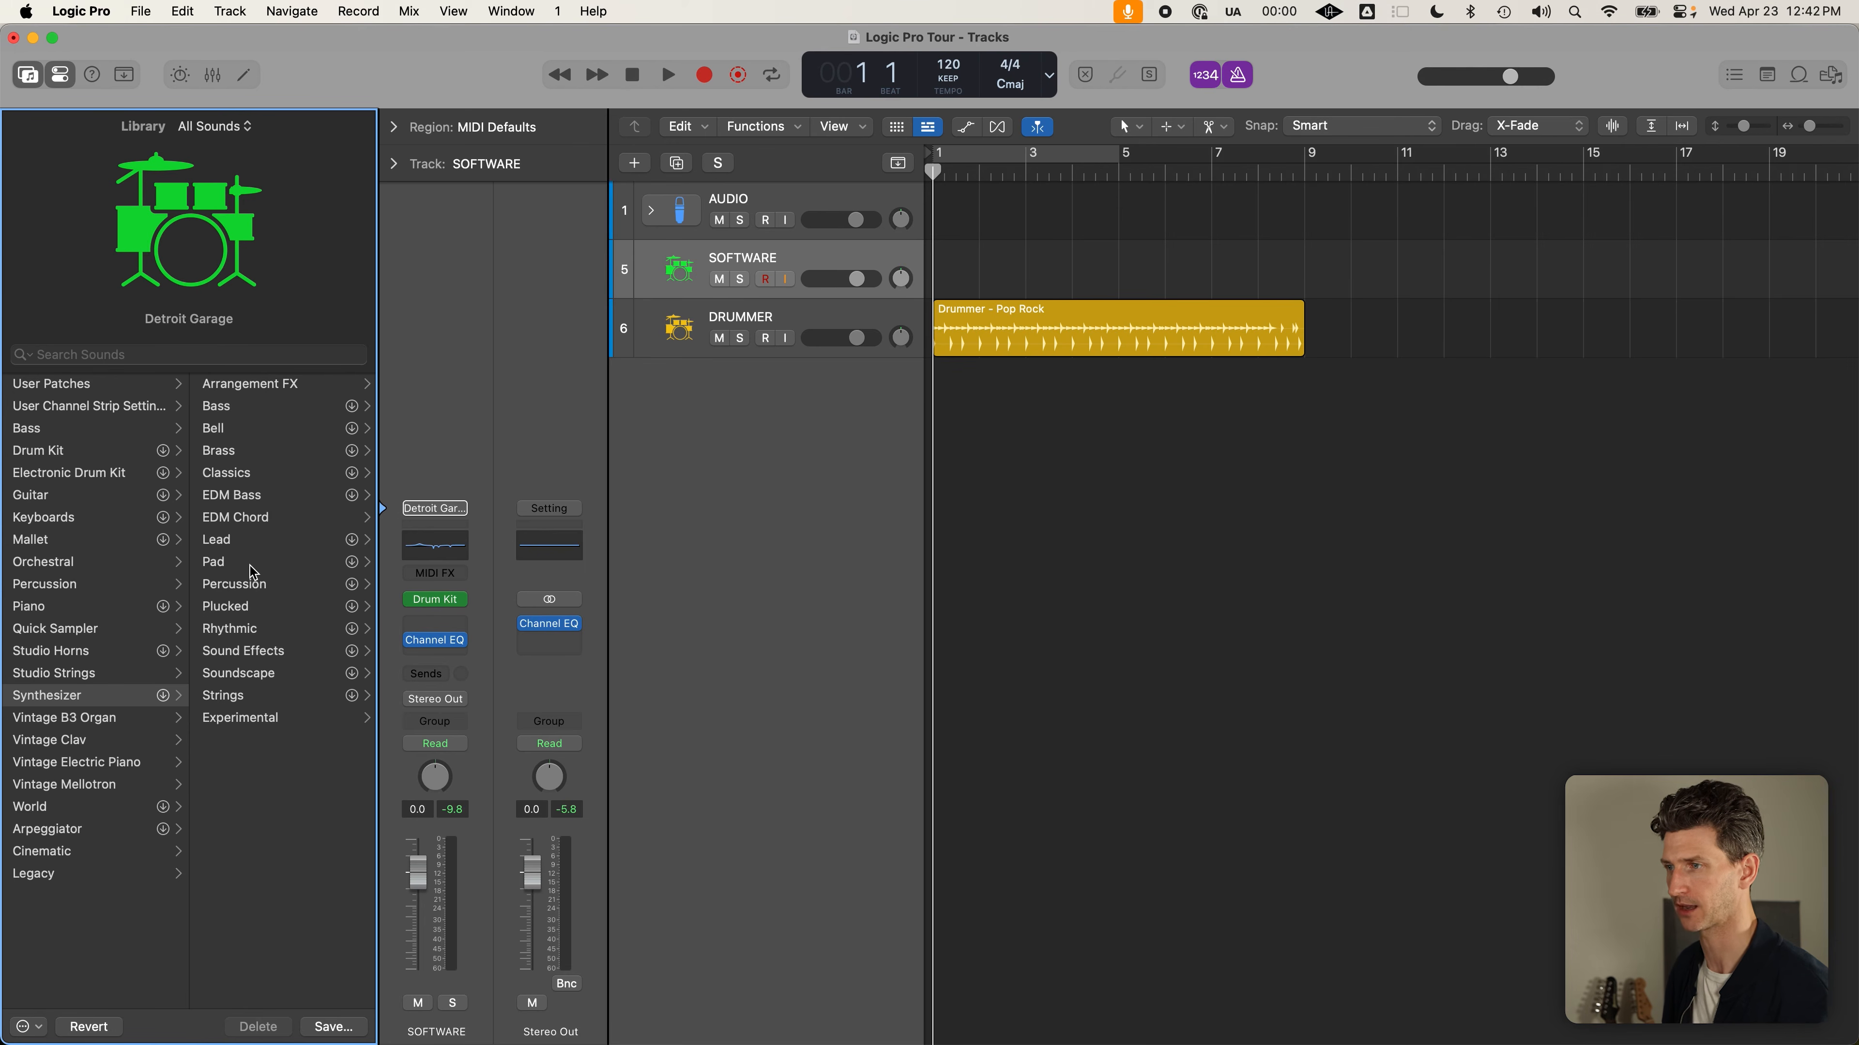
left_click(240, 608)
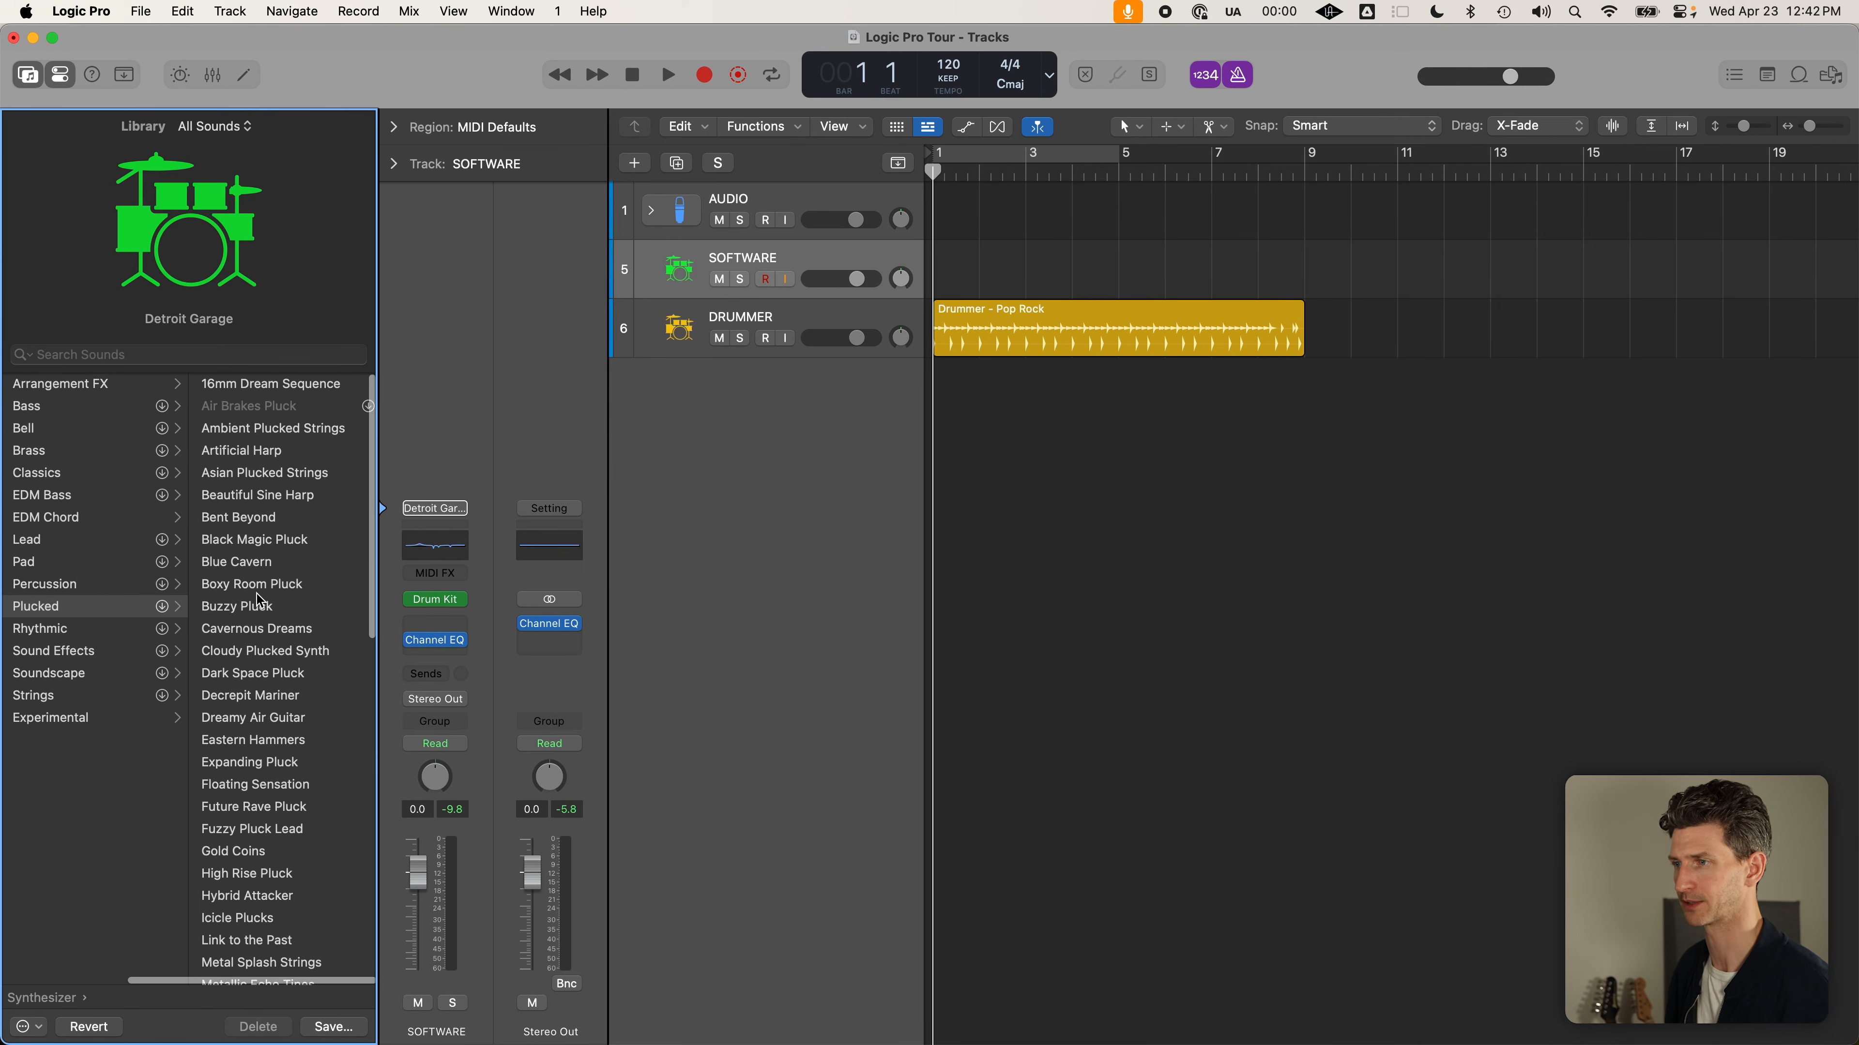
left_click(260, 606)
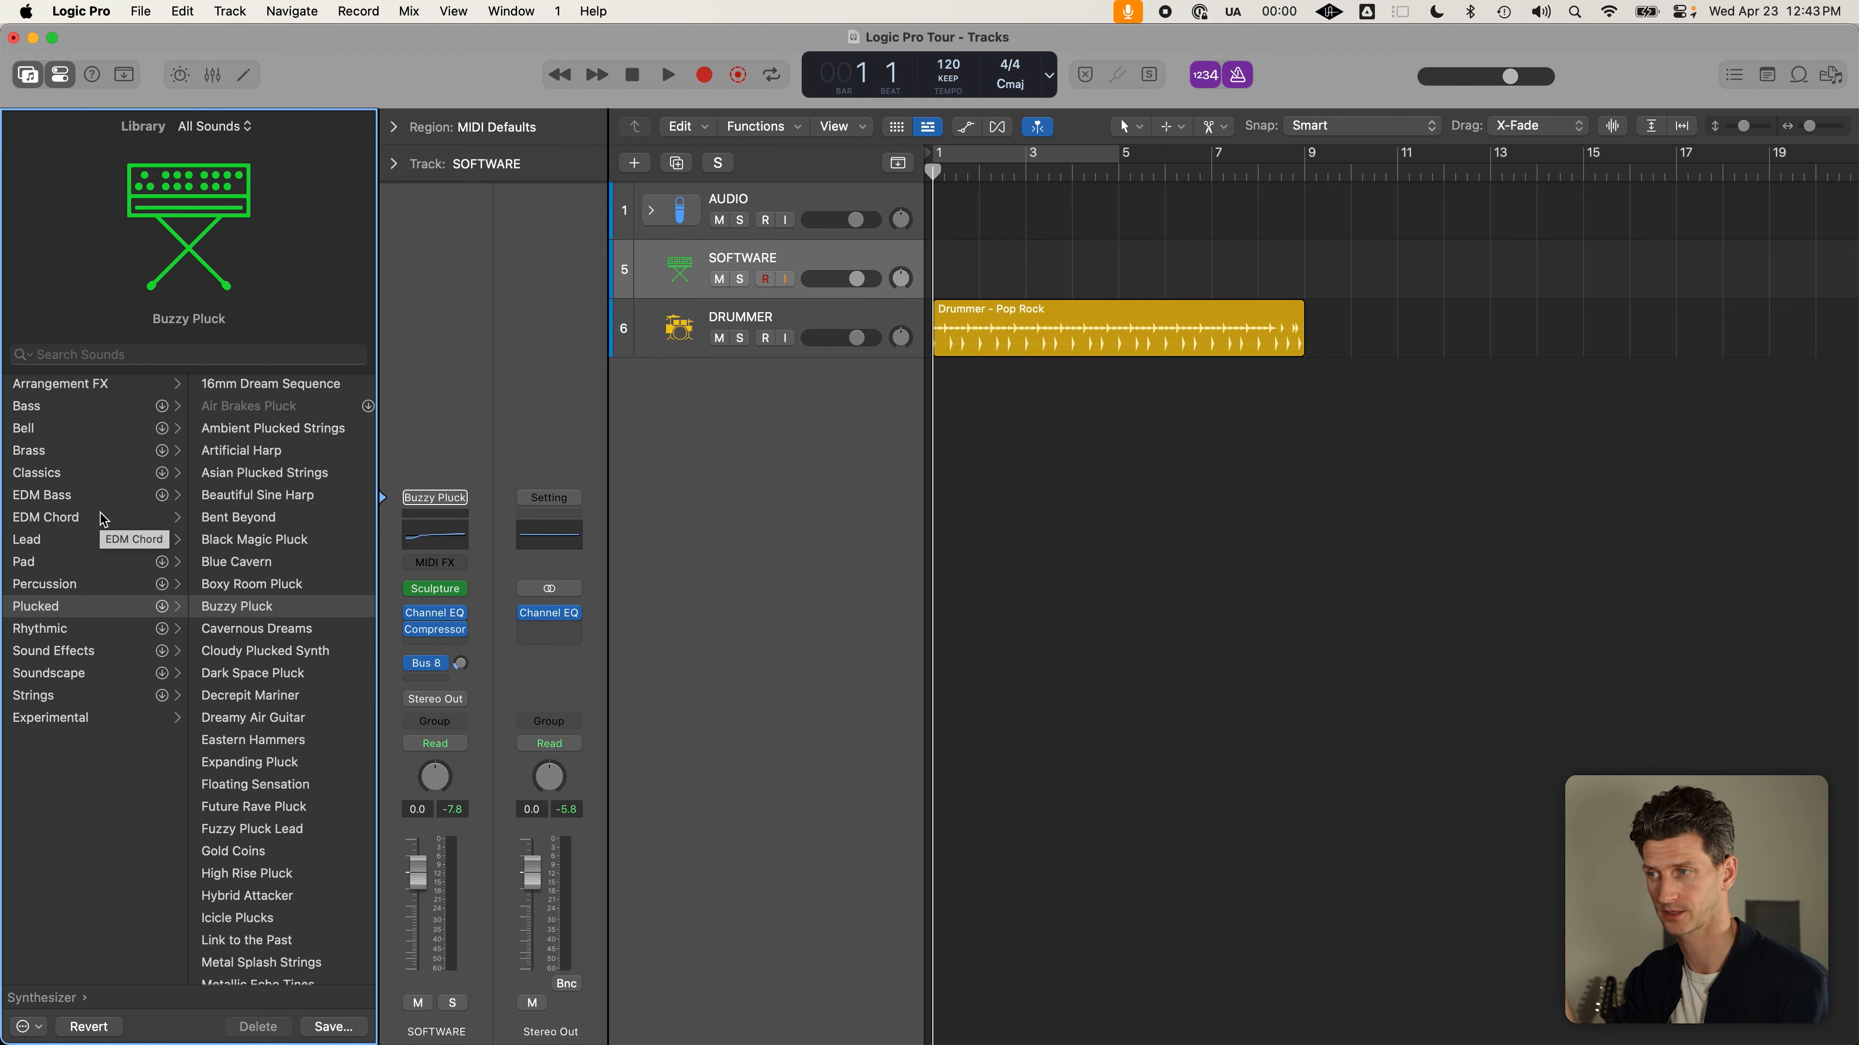
Compare the Library patches of the DRUMMER and SOFTWARE tracks, ending with DRUMMER selected
left_click(850, 359)
left_click(849, 326)
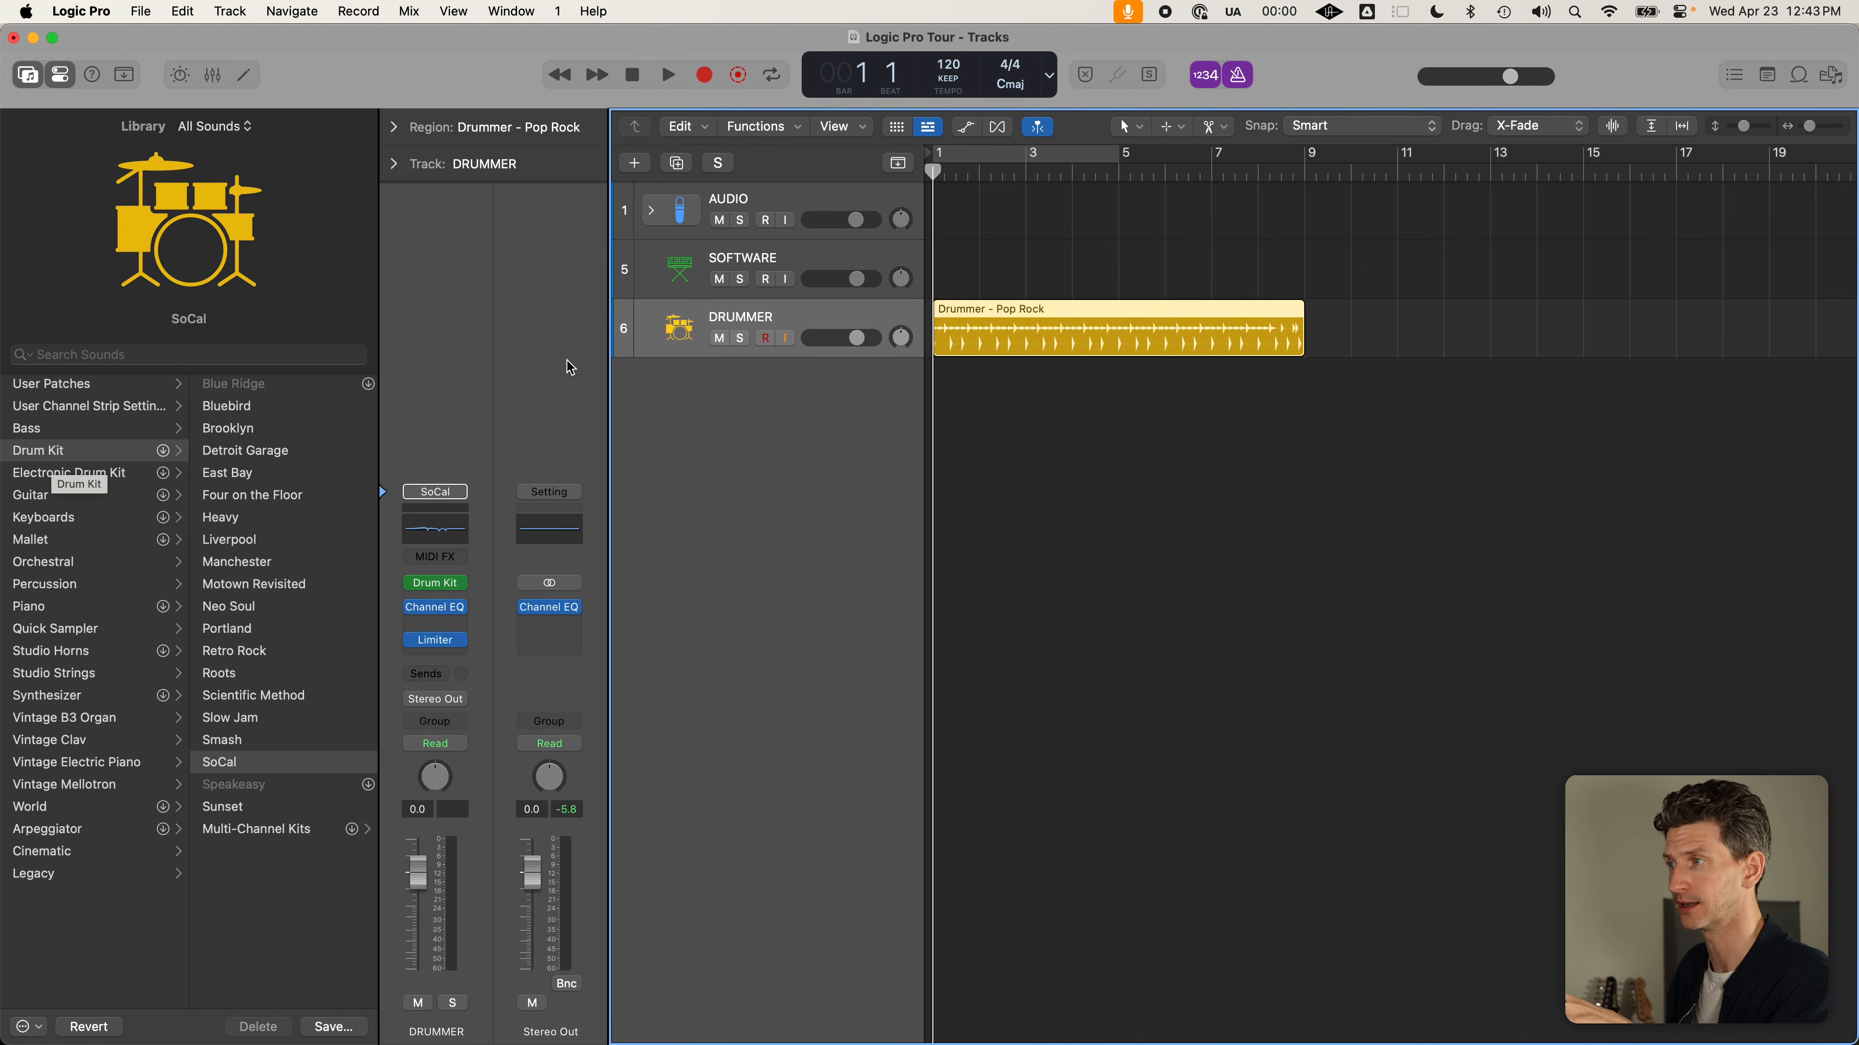
left_click(792, 267)
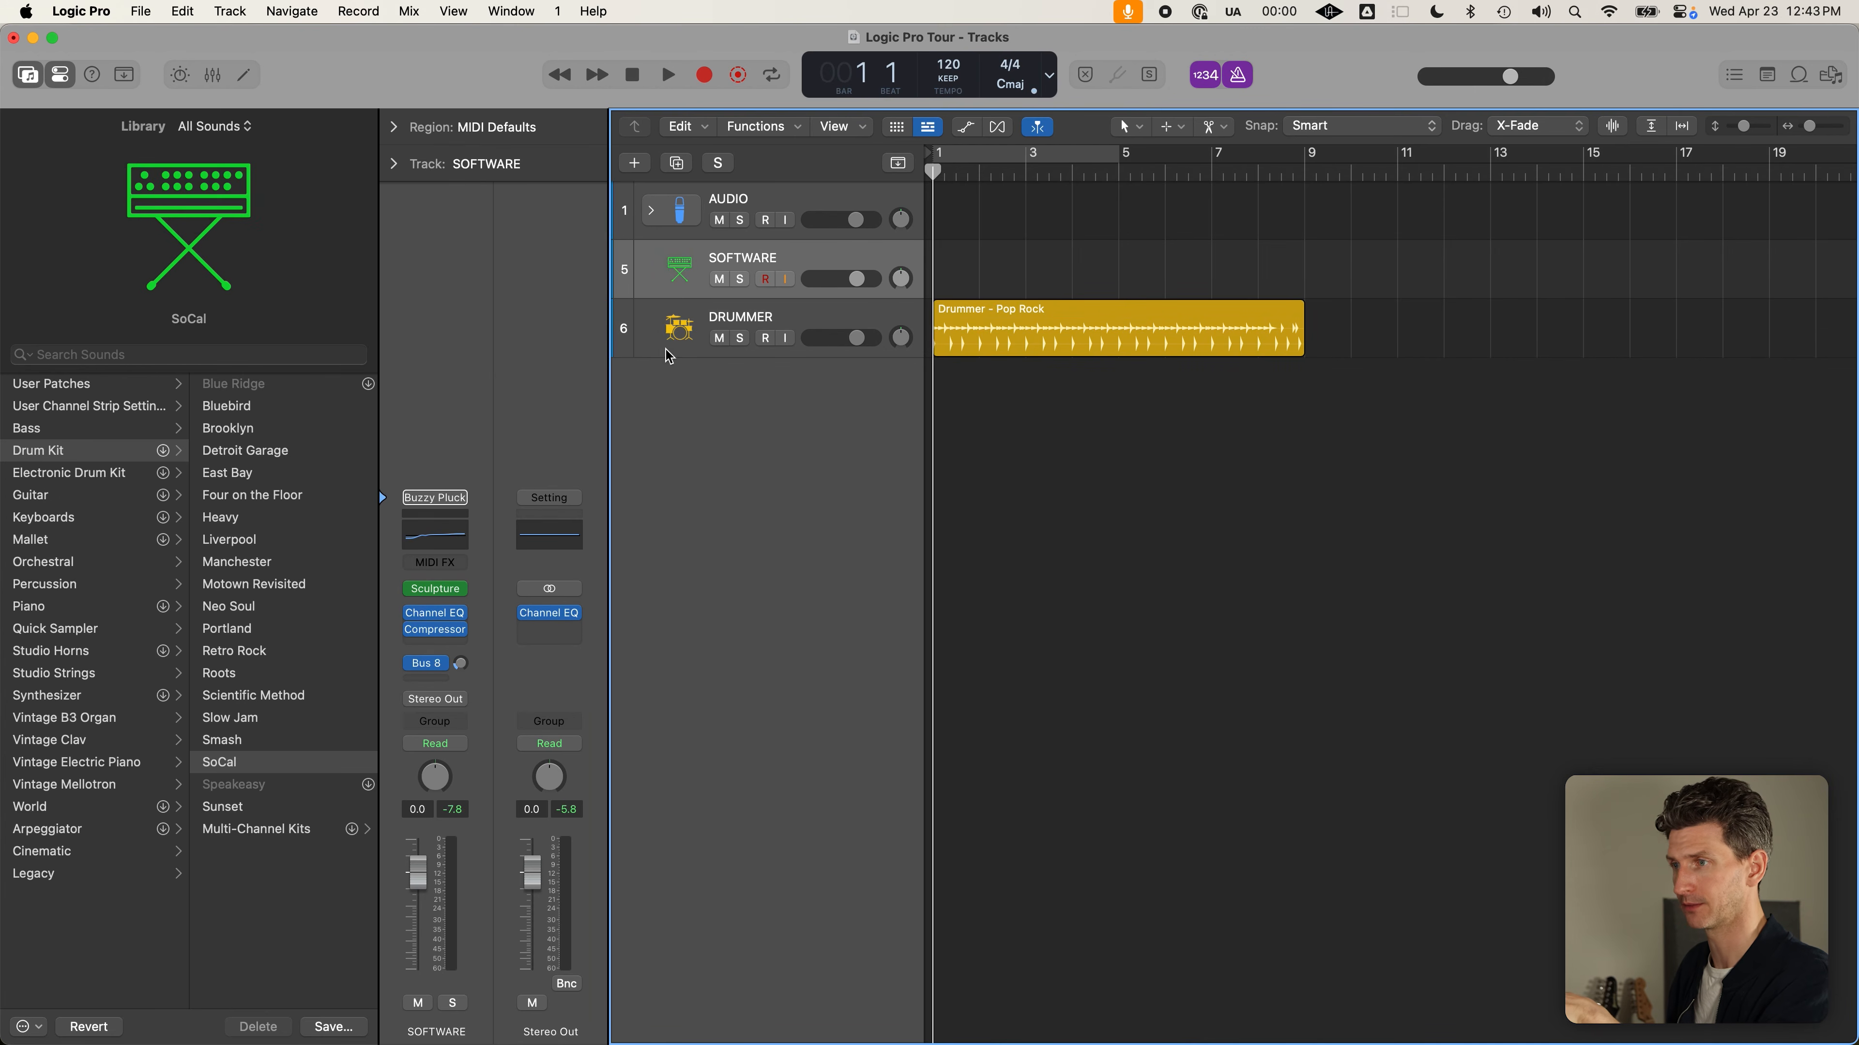
left_click(776, 325)
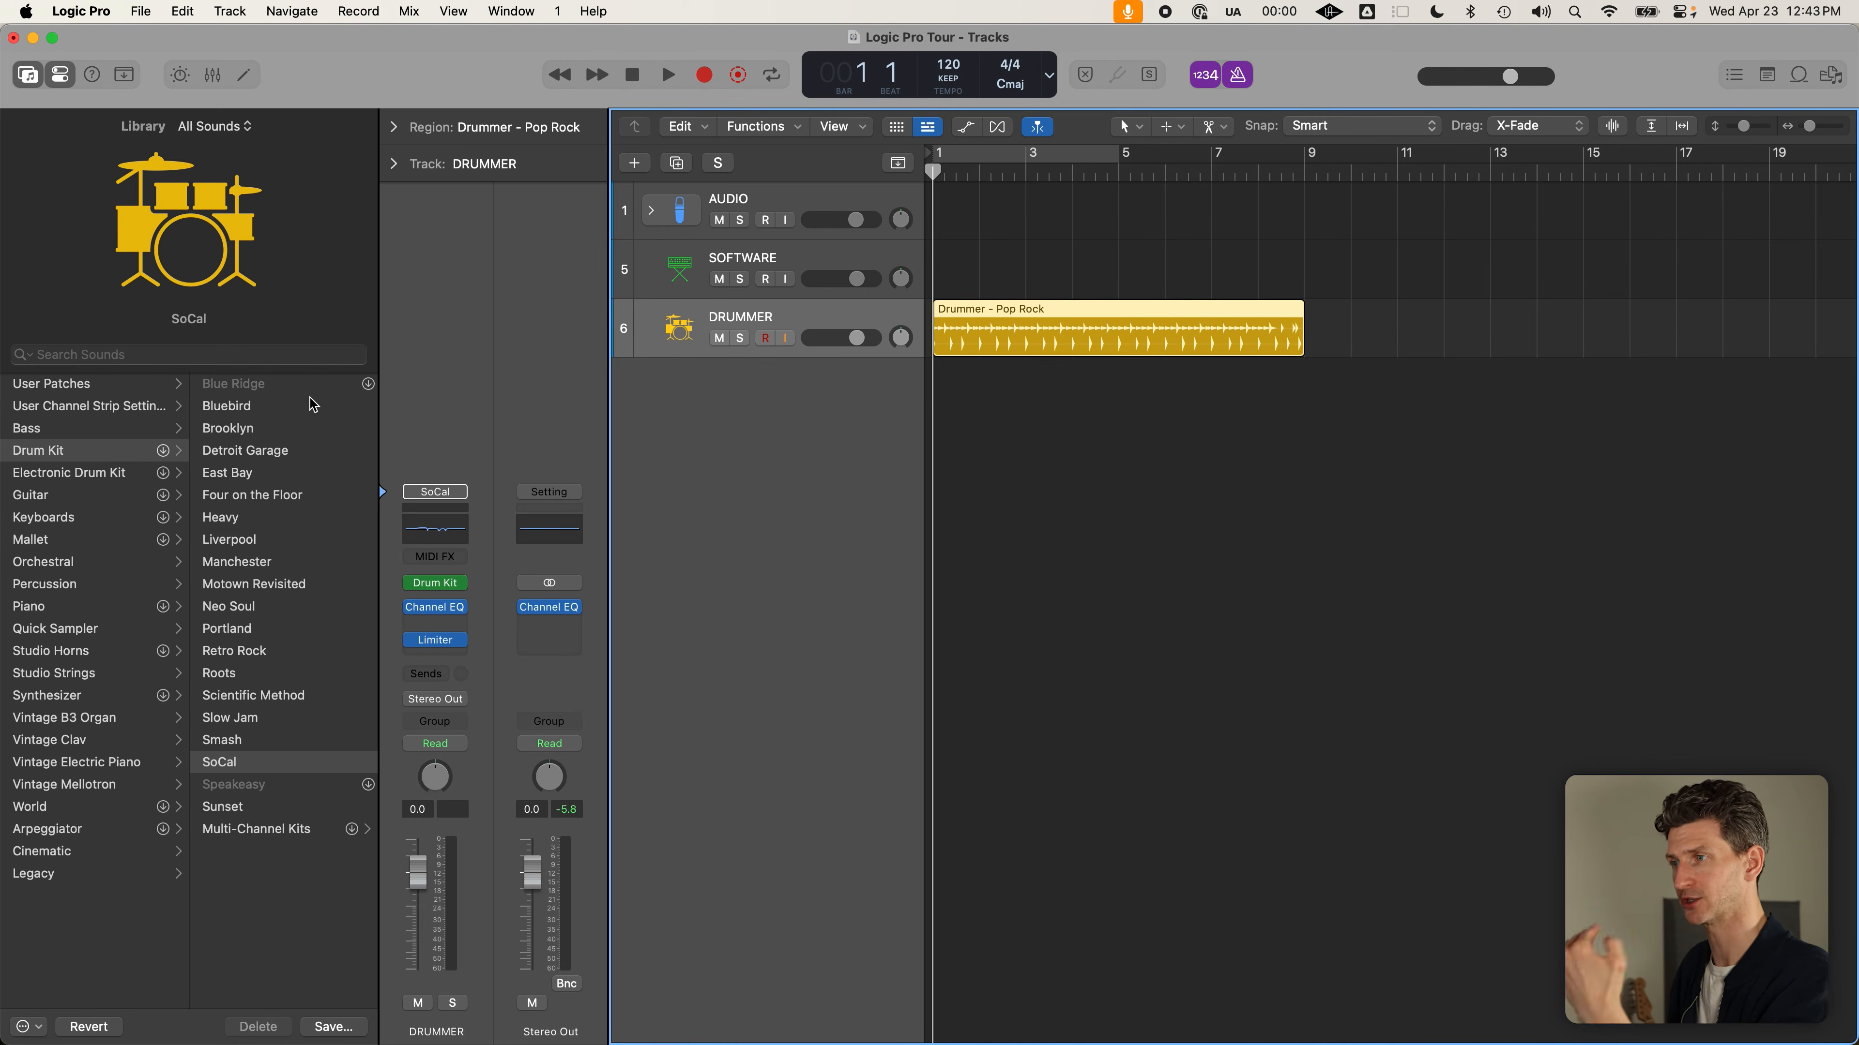
Load the Detroit Garage drum kit patch onto the DRUMMER track and browse the Multi-Channel Kits
left_click(281, 450)
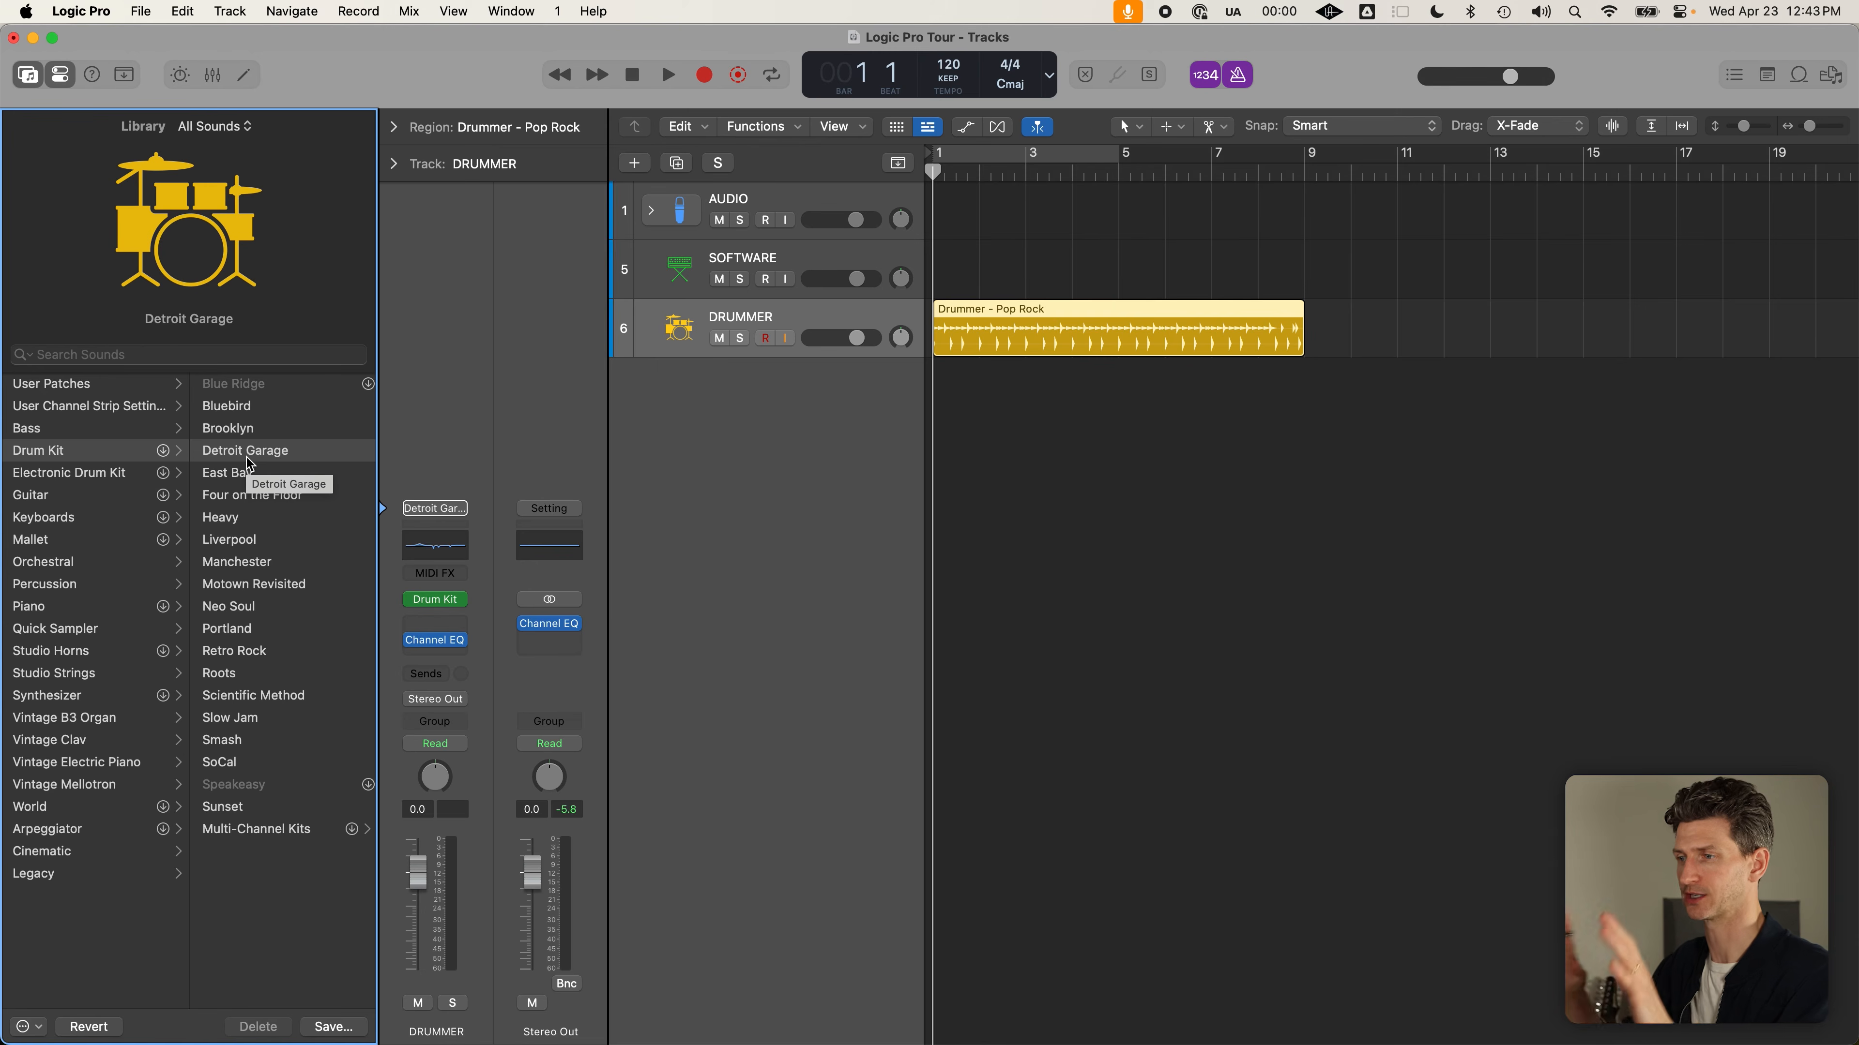
left_click(267, 832)
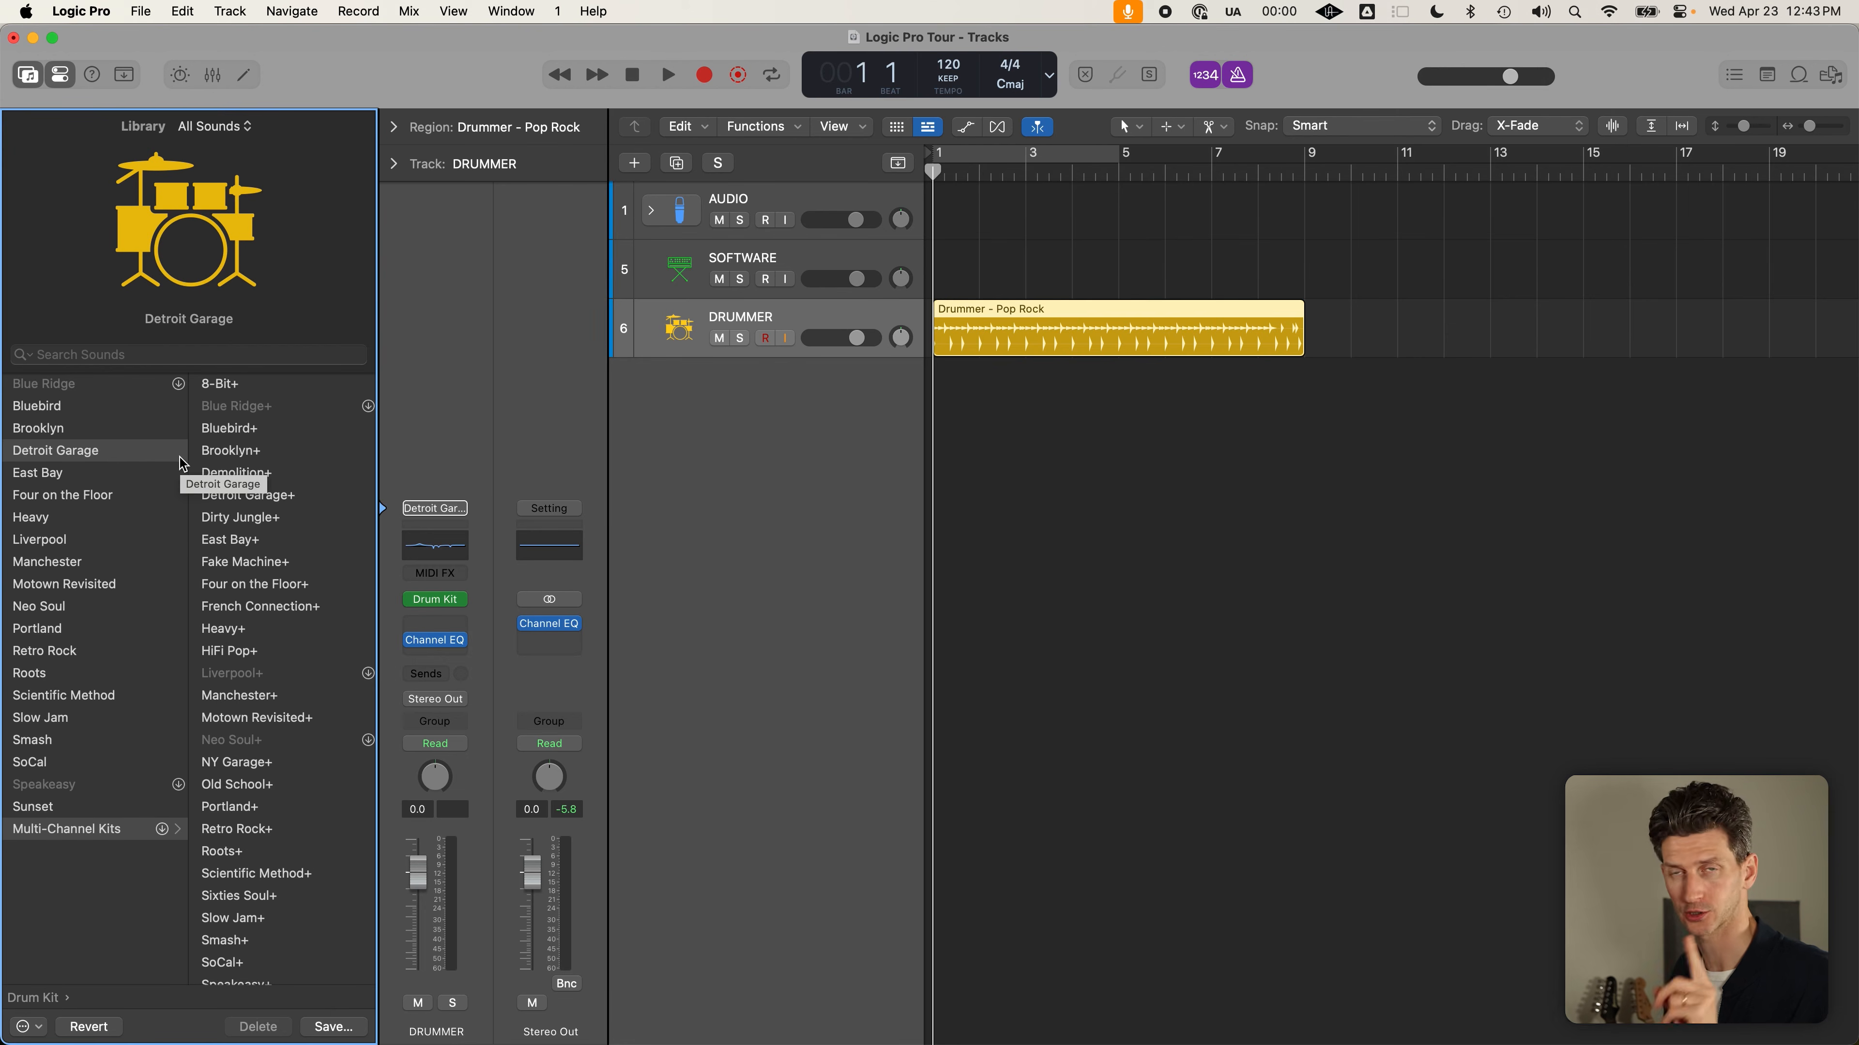
left_click(805, 444)
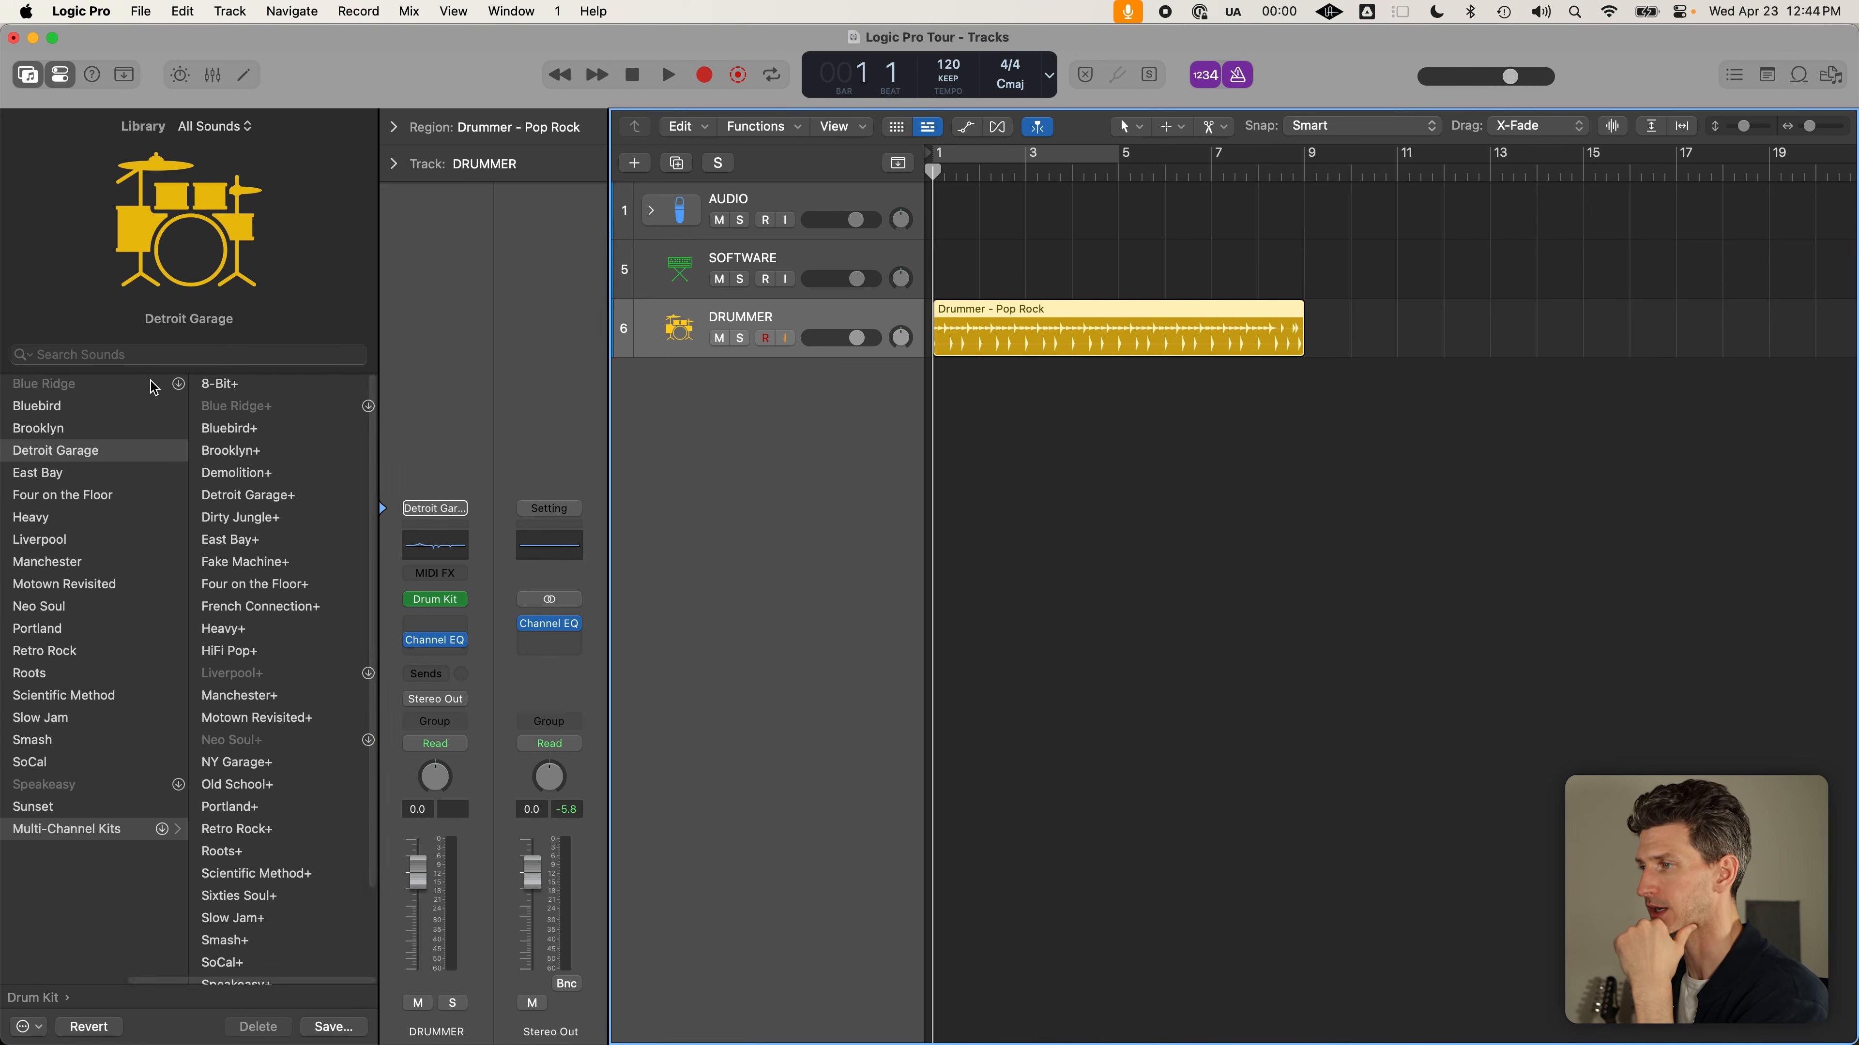
Toggle the Library's visibility several times, ending with it hidden
left_click(31, 77)
left_click(30, 77)
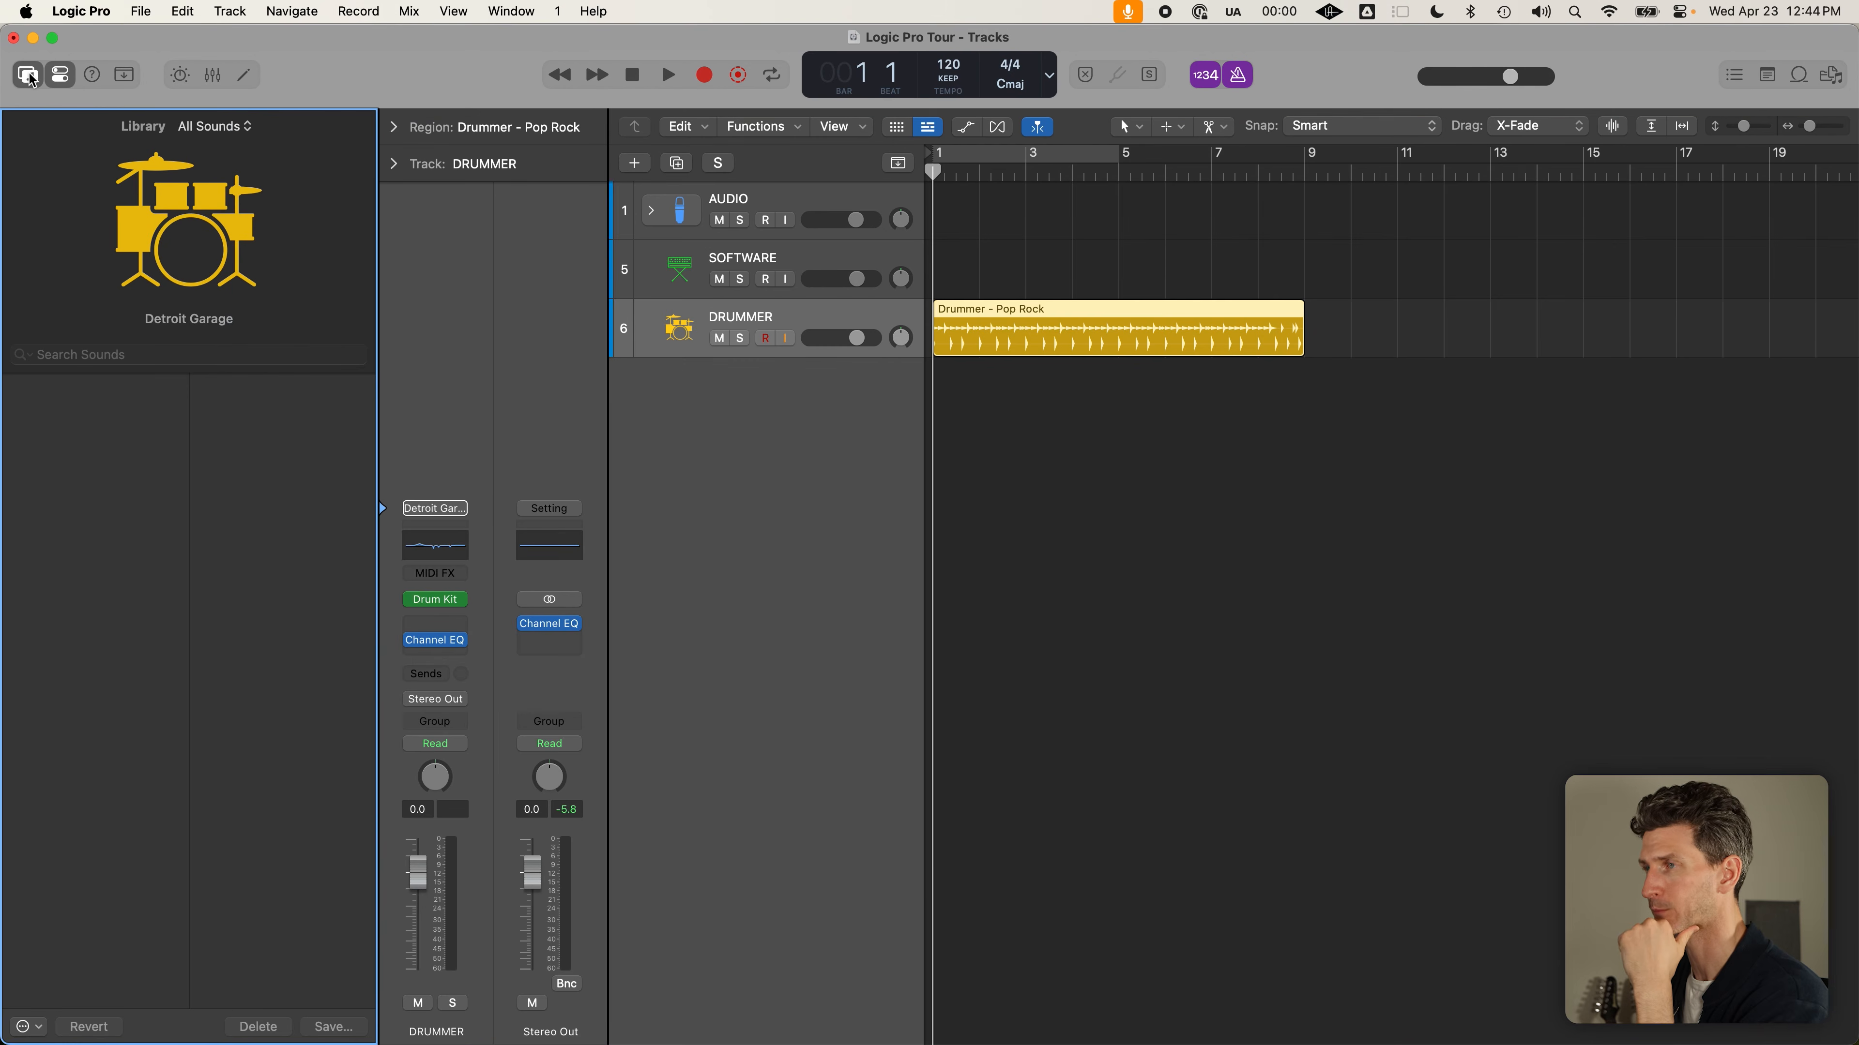
key("y")
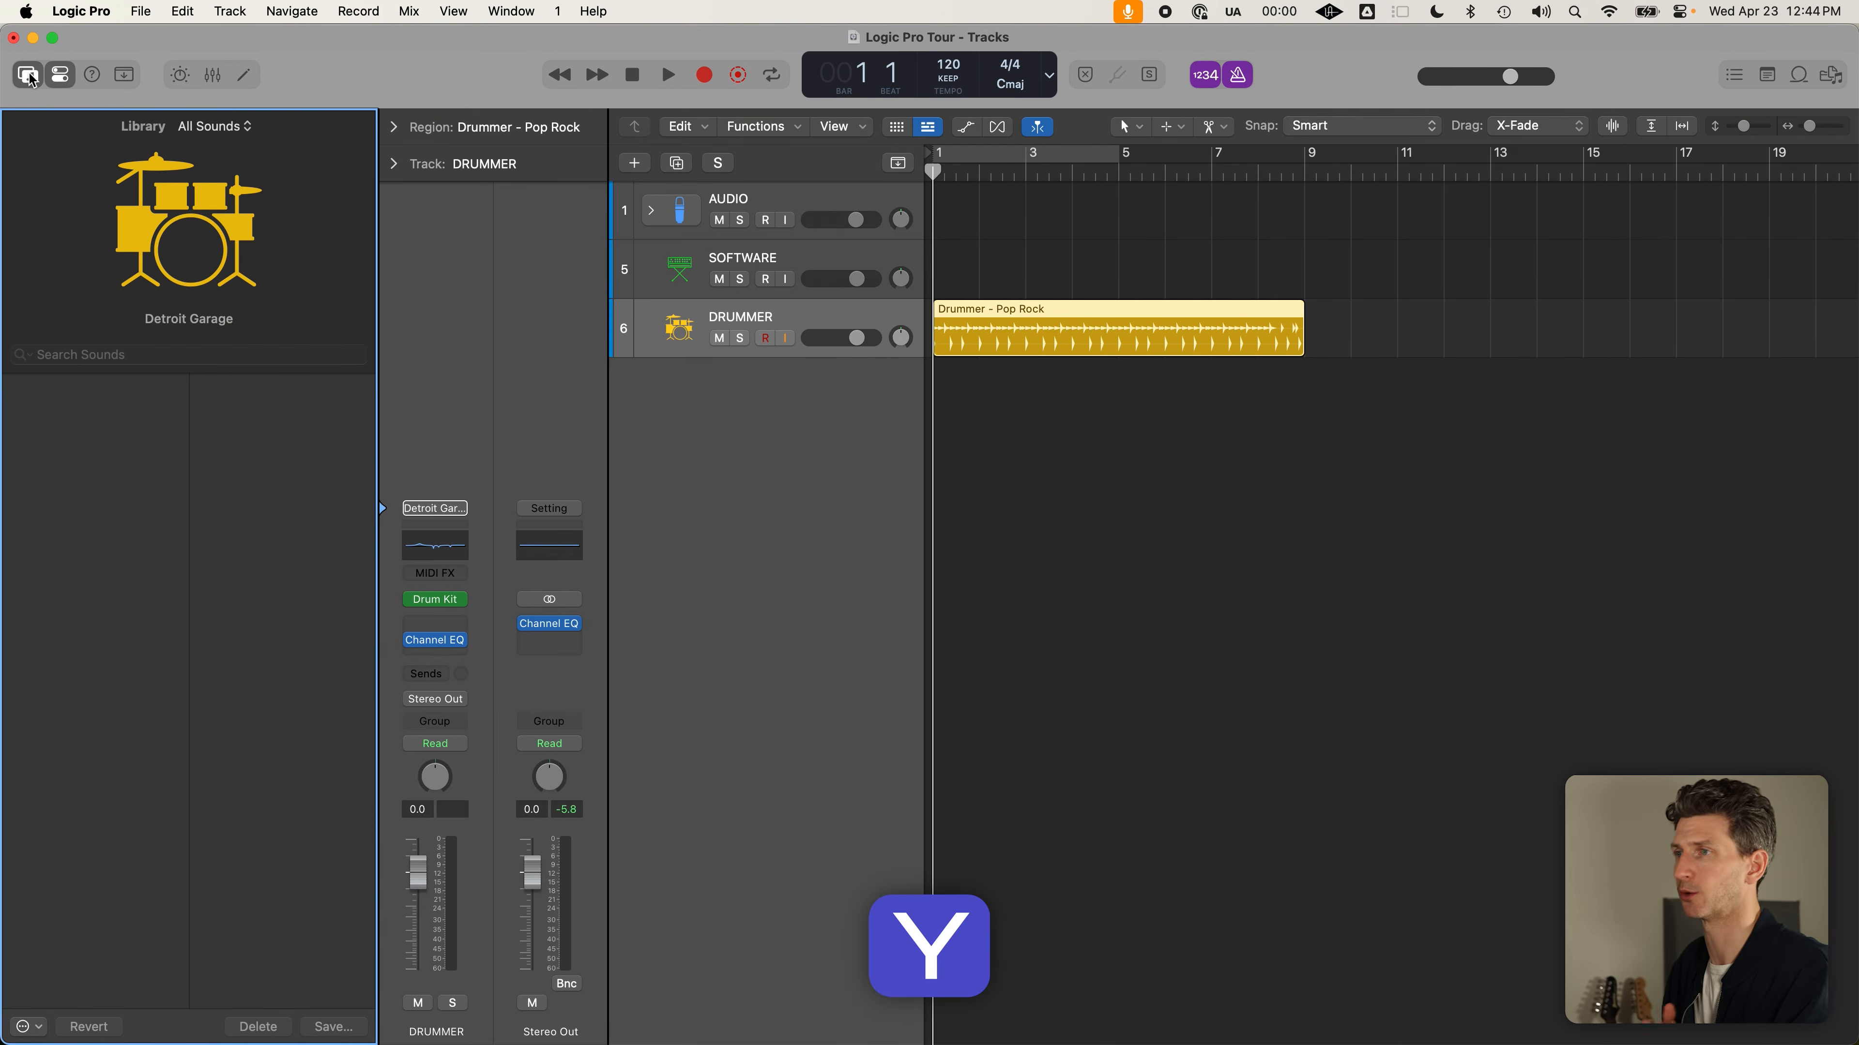
key("y")
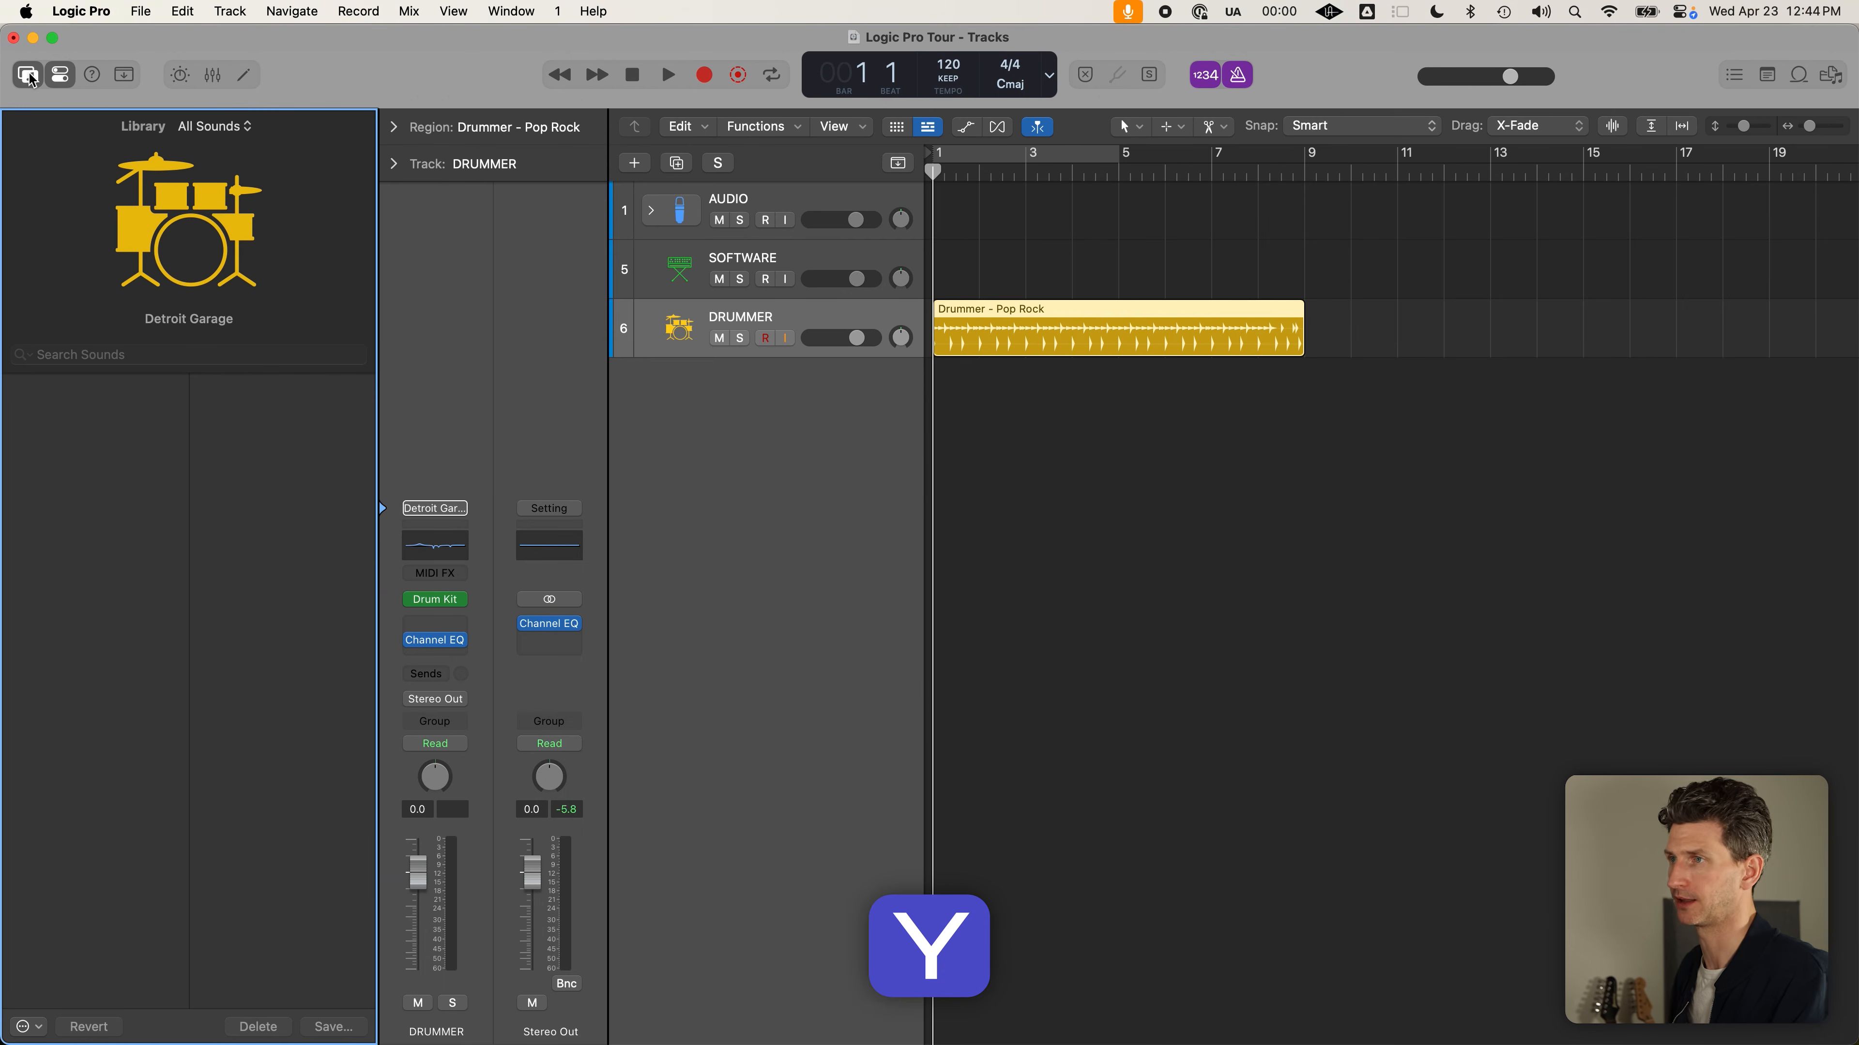
left_click(31, 77)
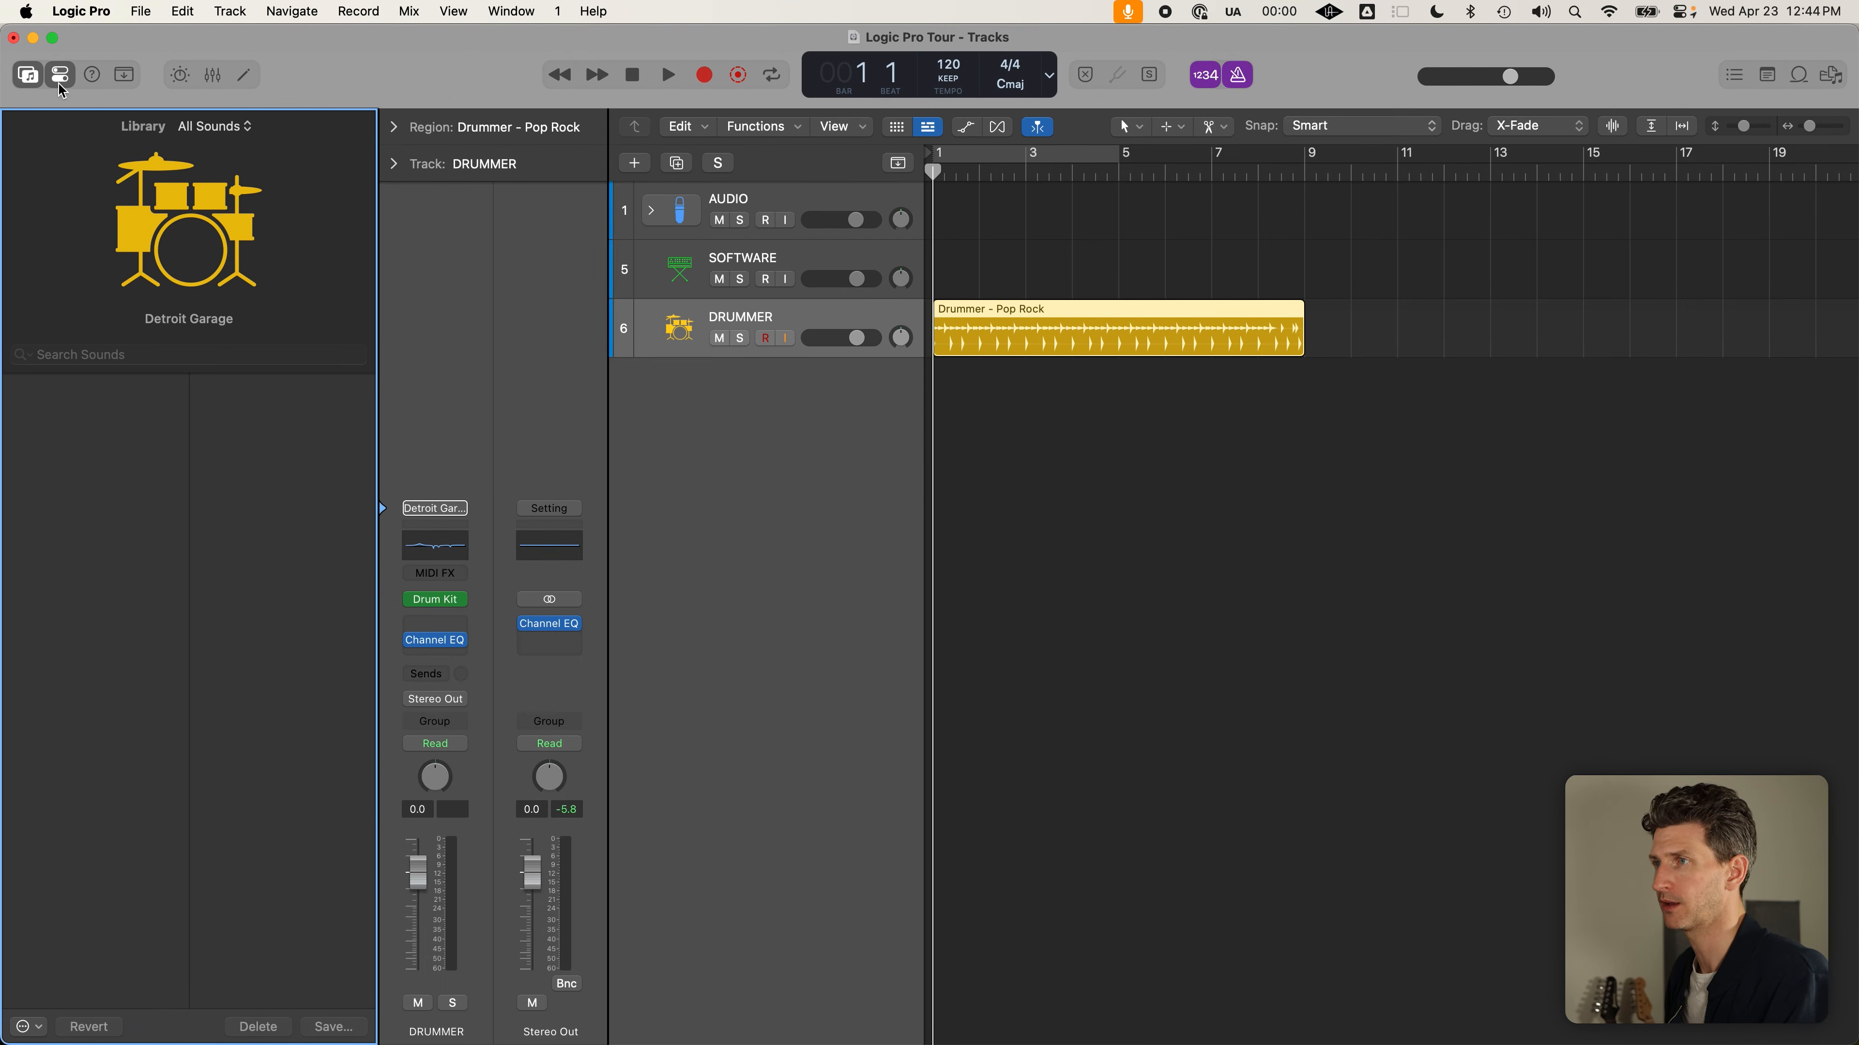
Show Quick Help, place its window beneath the tracks, inspect the control bar's Replace function, and close Quick Help
left_click(92, 76)
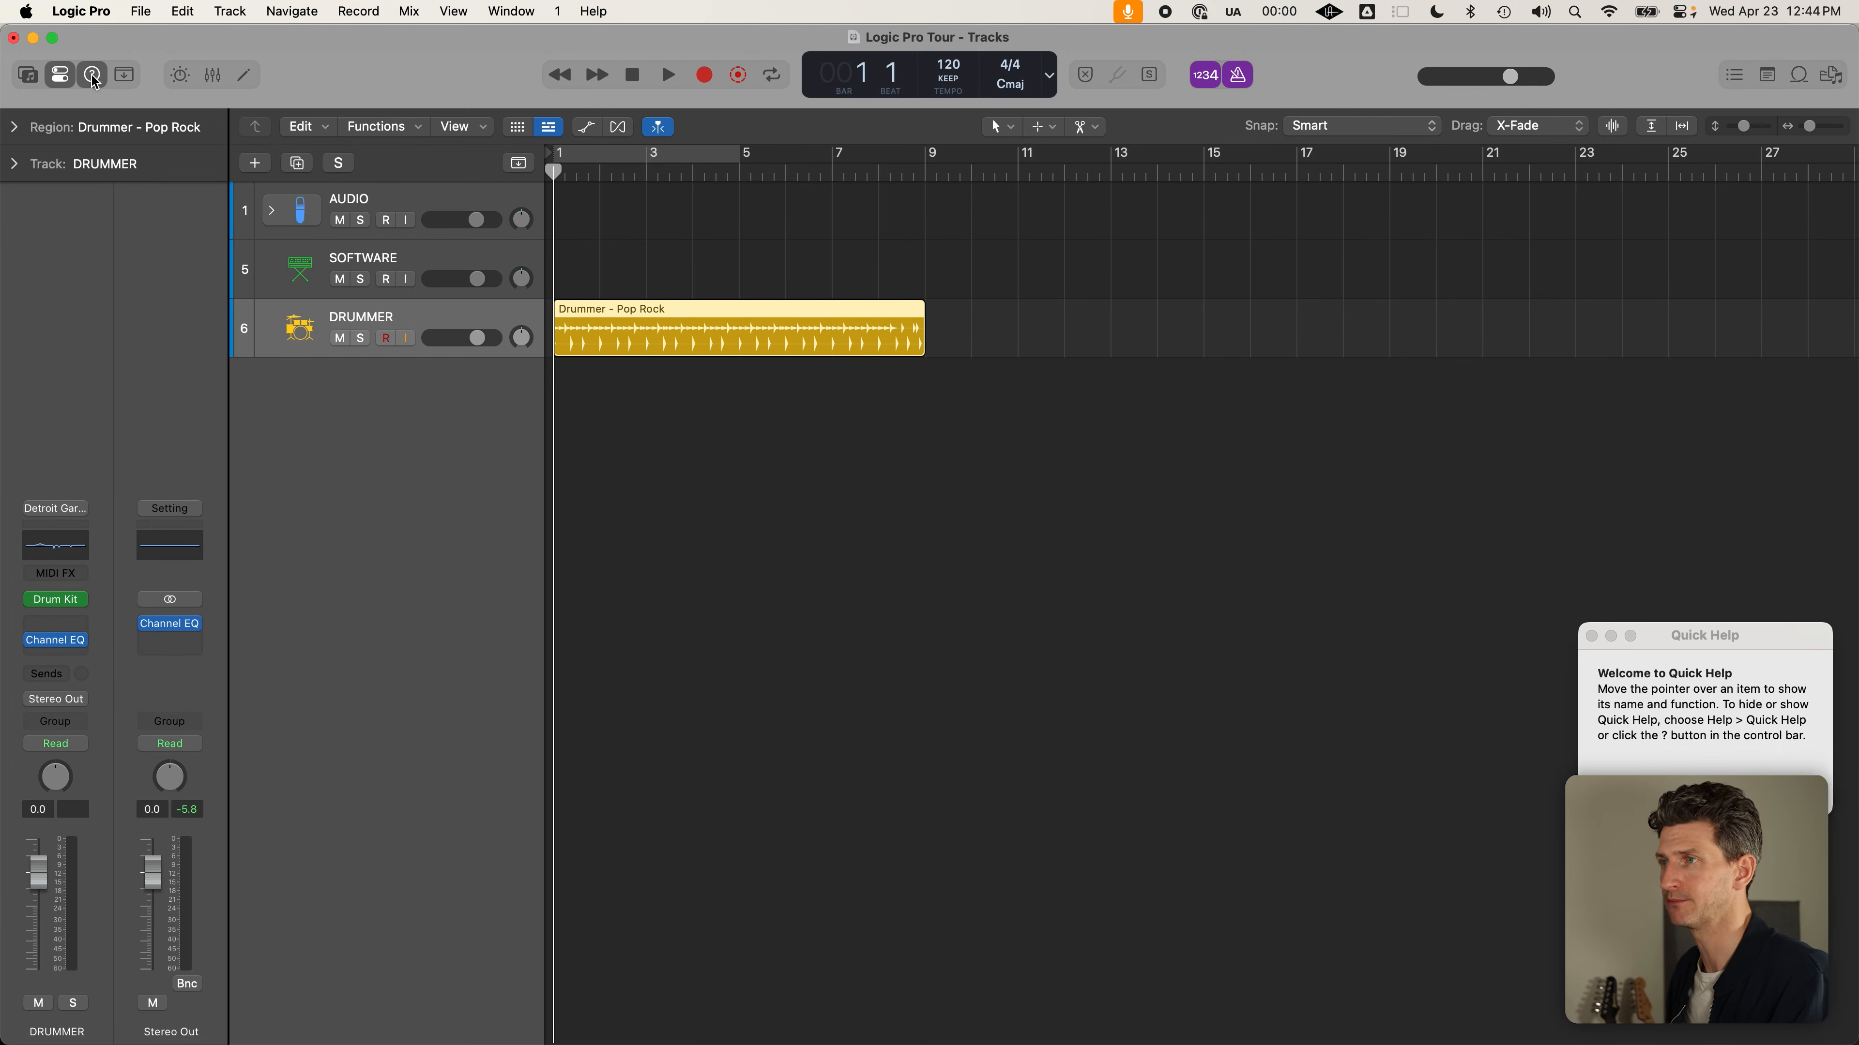
left_click_drag(1713, 638, 732, 478)
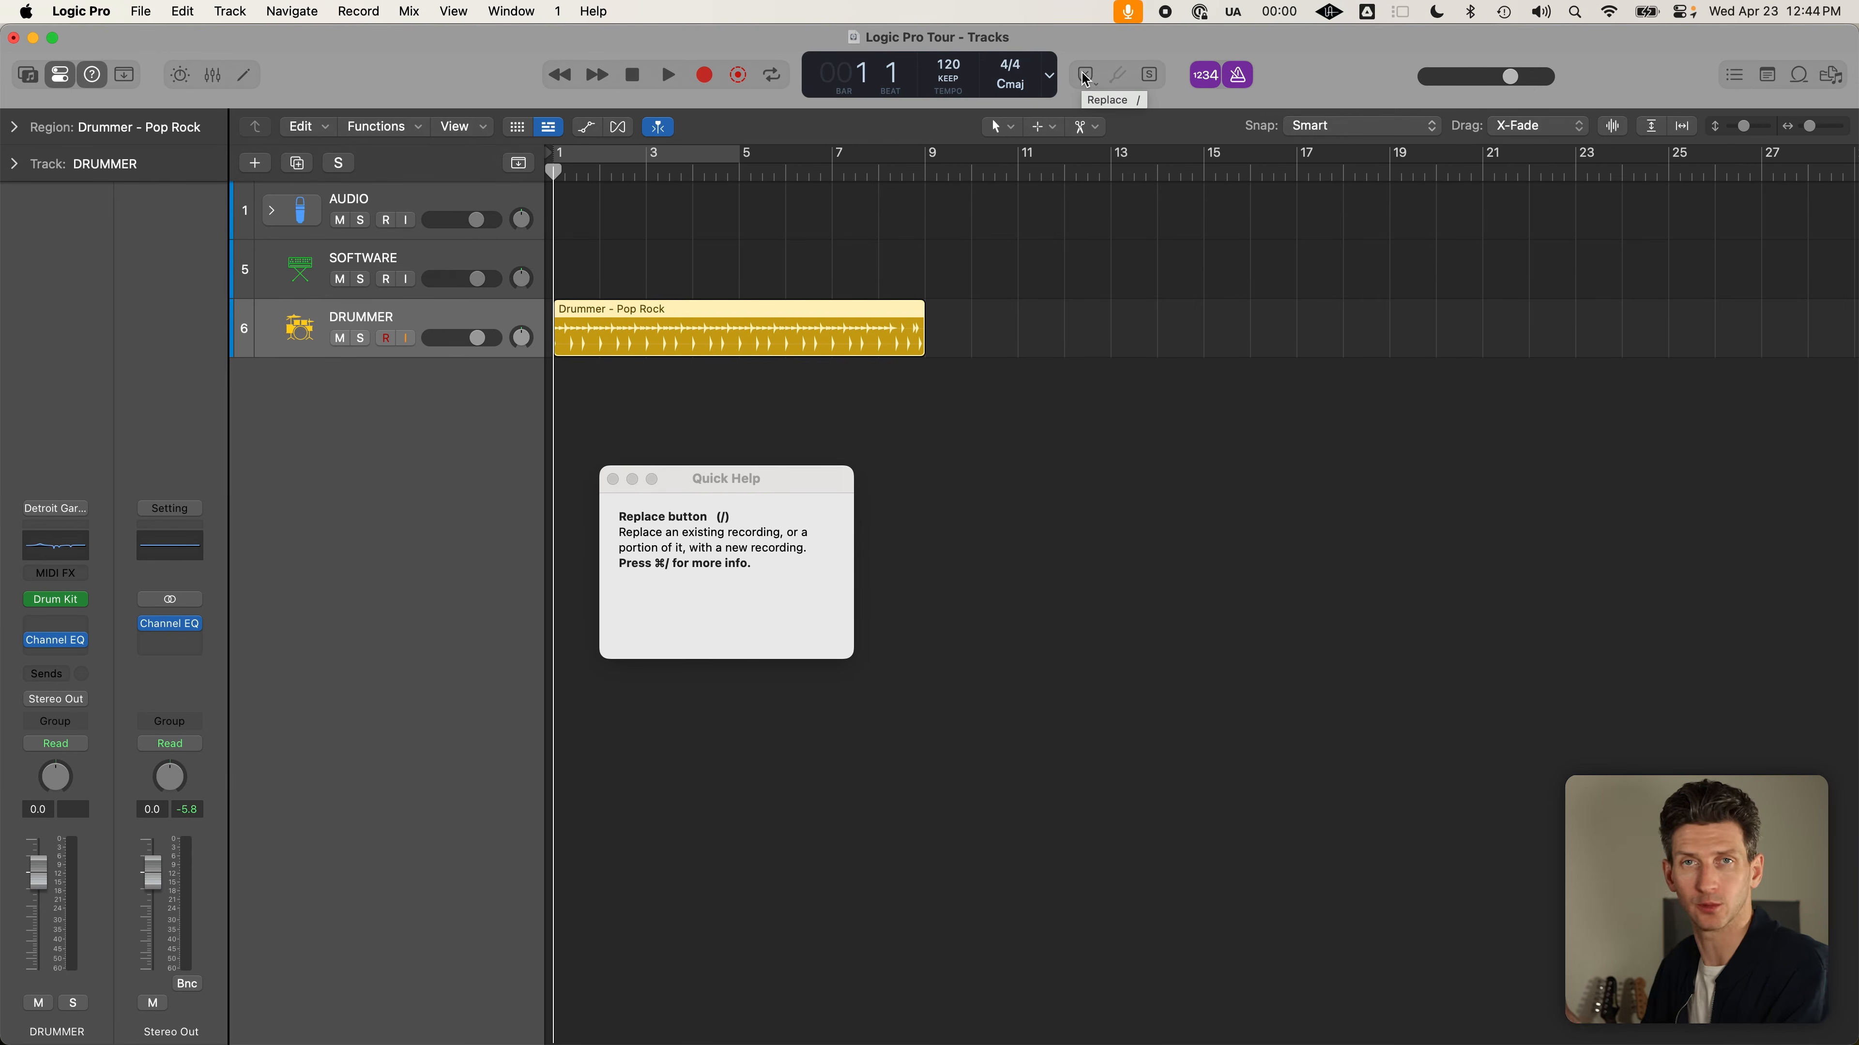
left_click(94, 74)
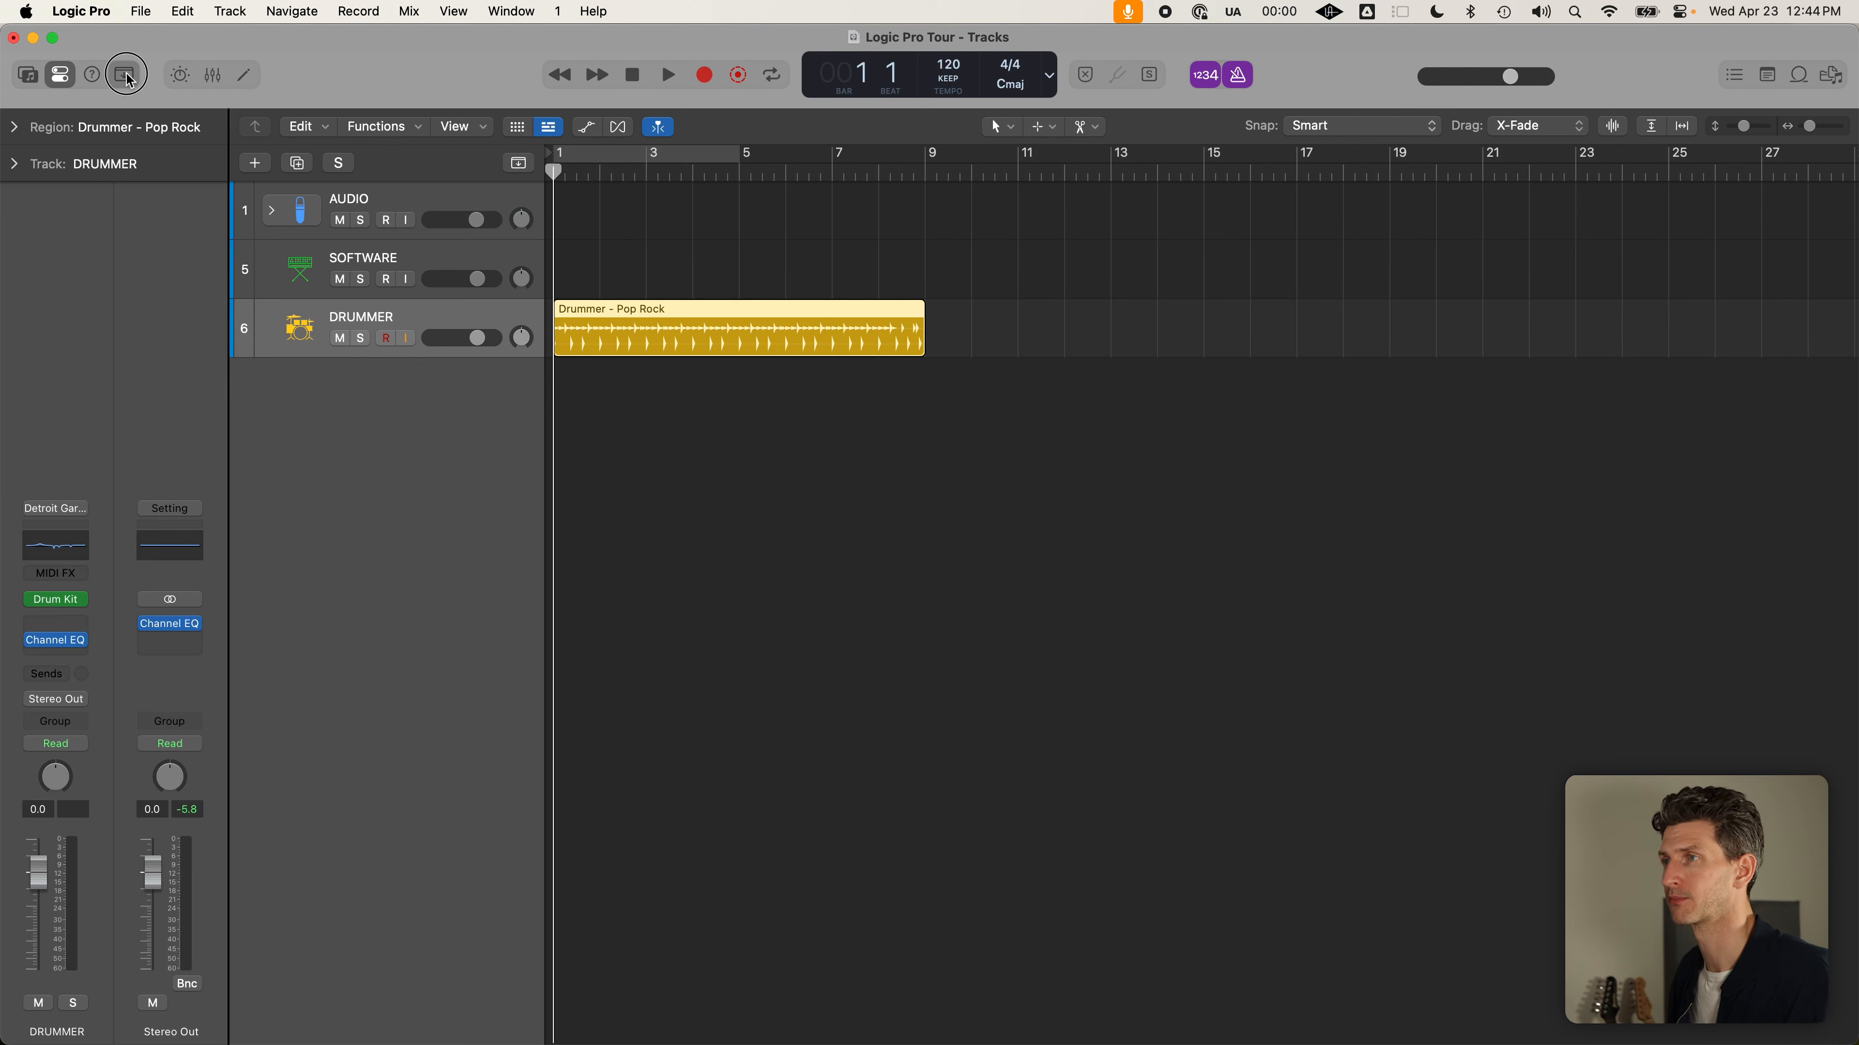
Show the Toolbar to view its editing shortcuts, toggle it repeatedly, and leave it hidden
left_click(125, 74)
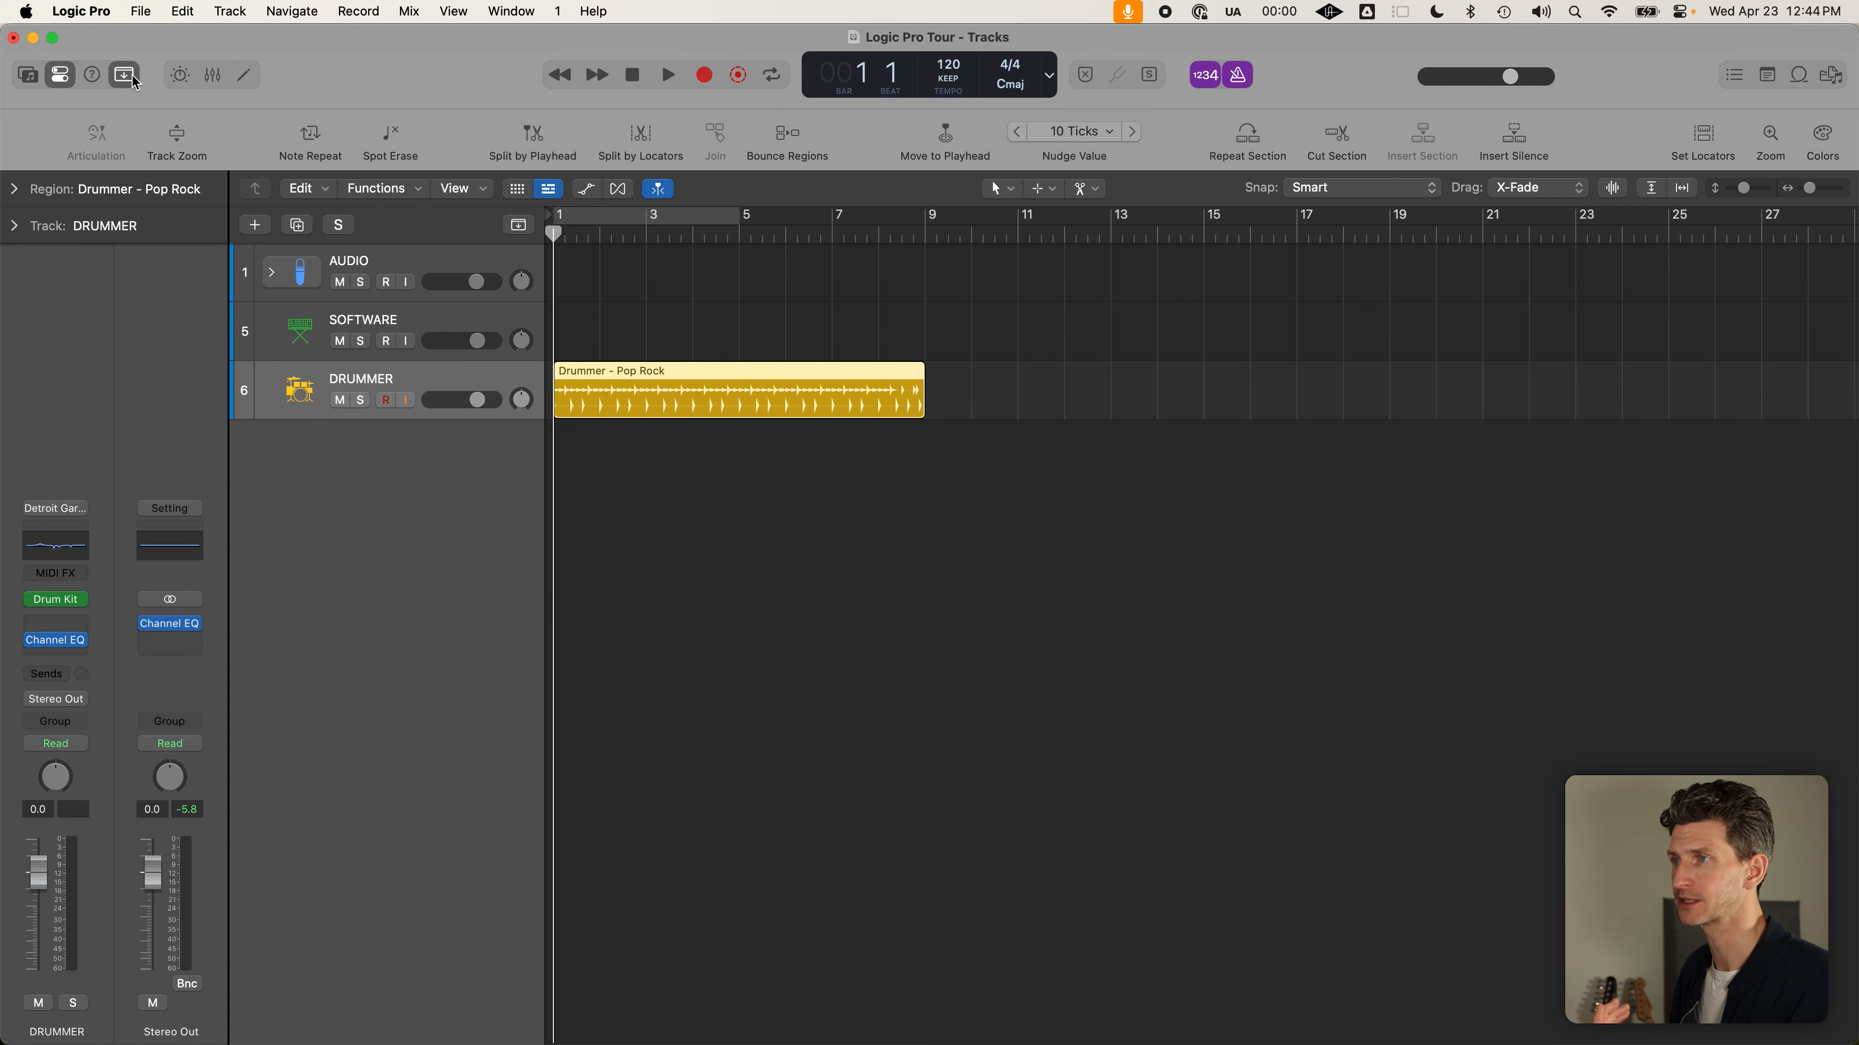
left_click(132, 77)
left_click(134, 79)
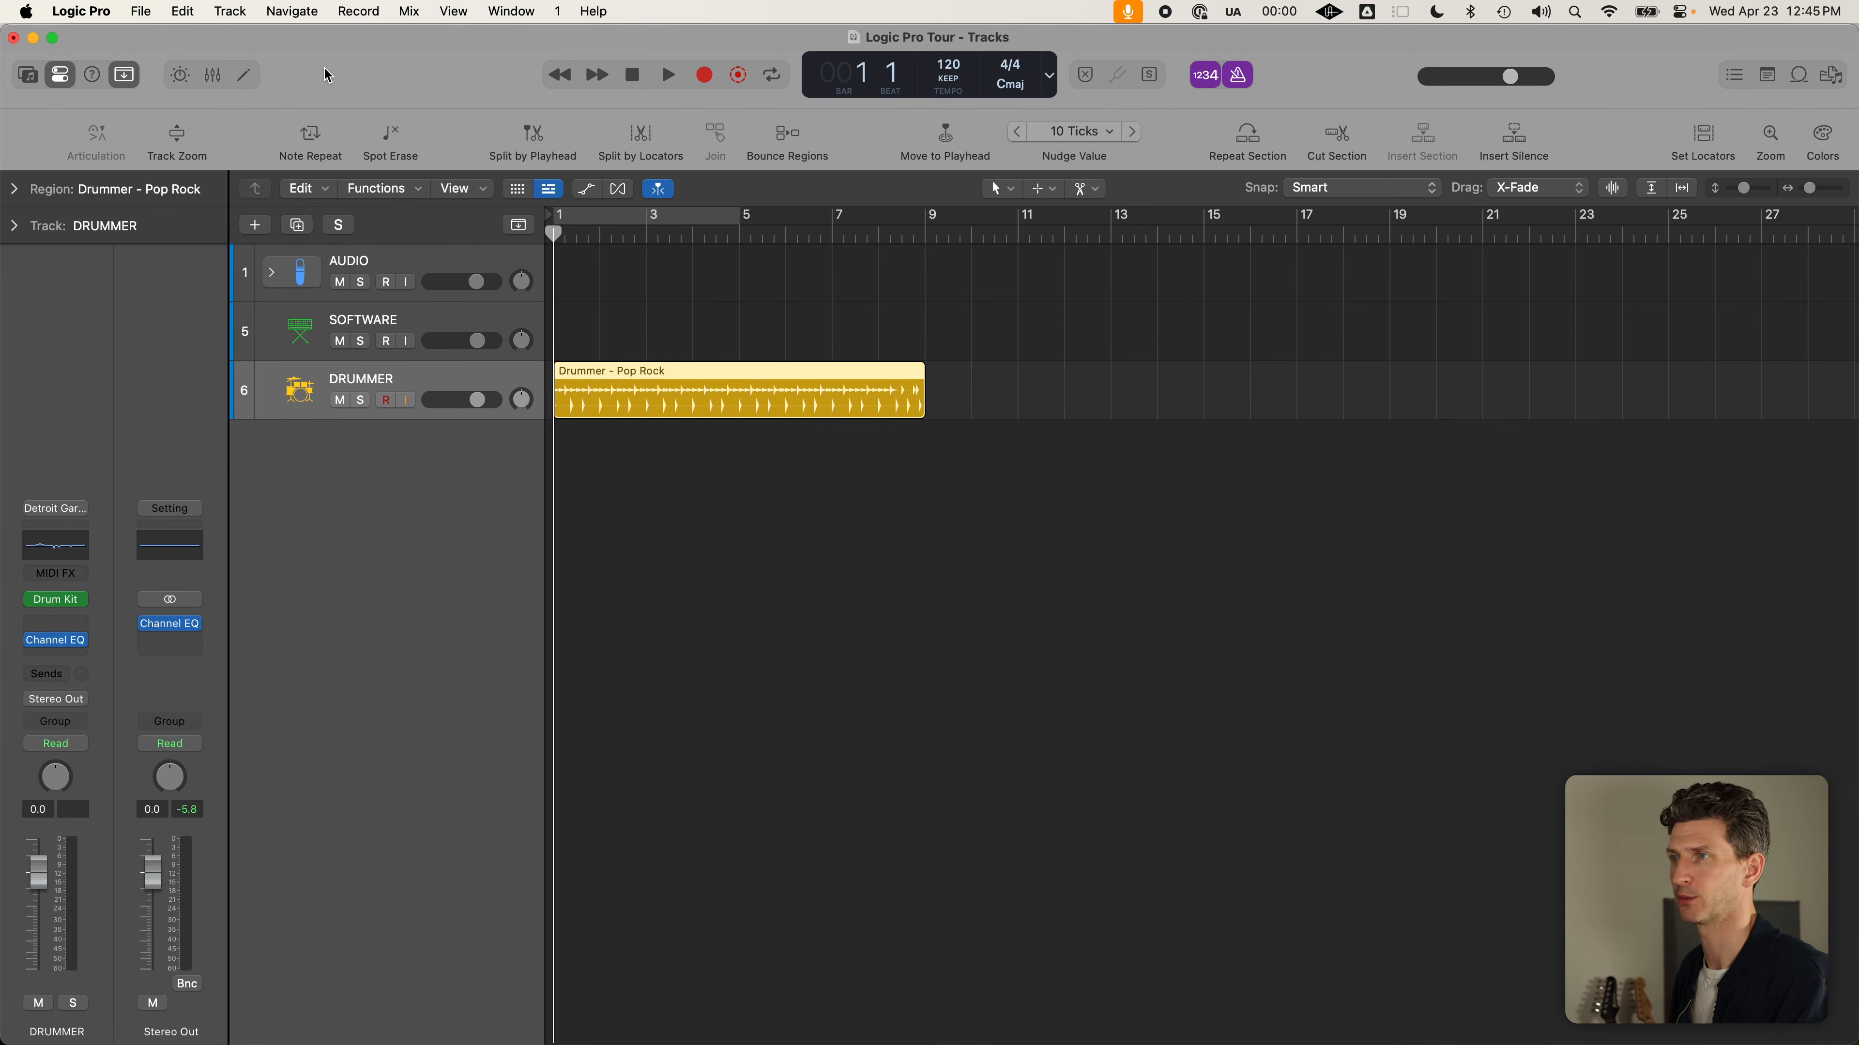
left_click(126, 75)
left_click(125, 75)
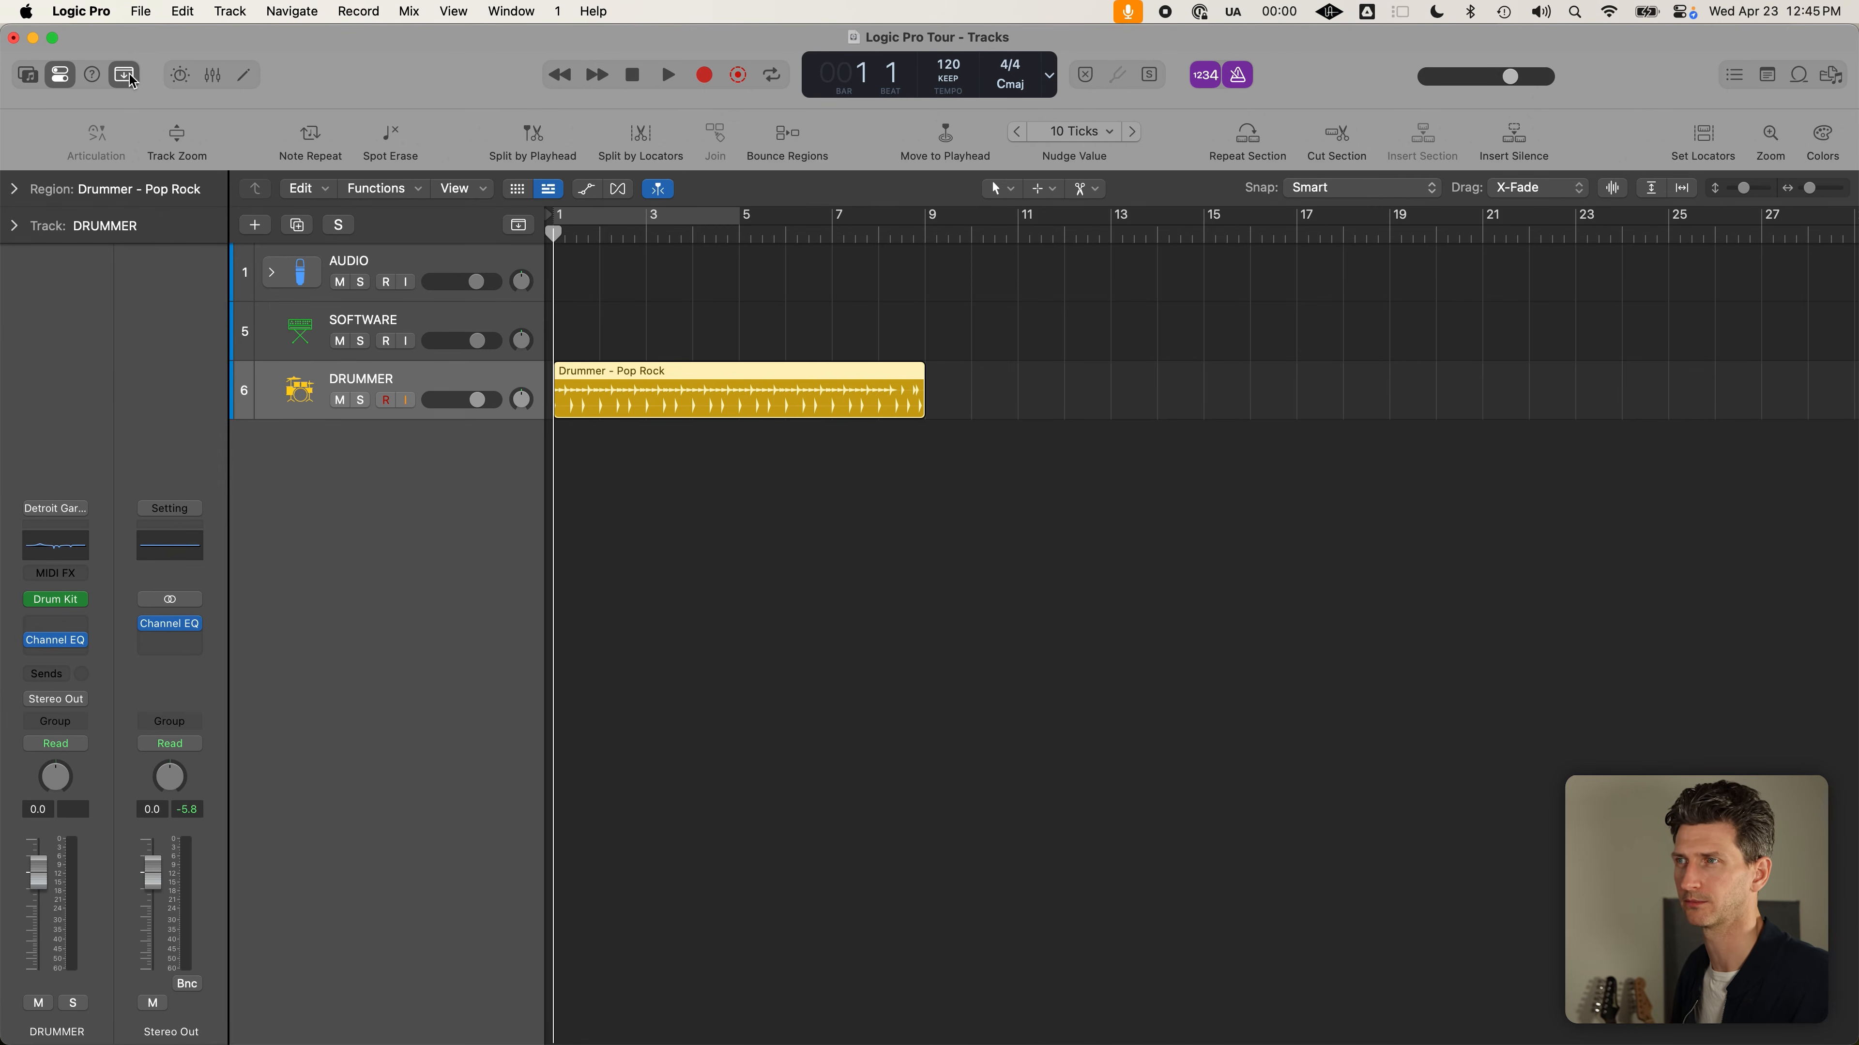
left_click(133, 75)
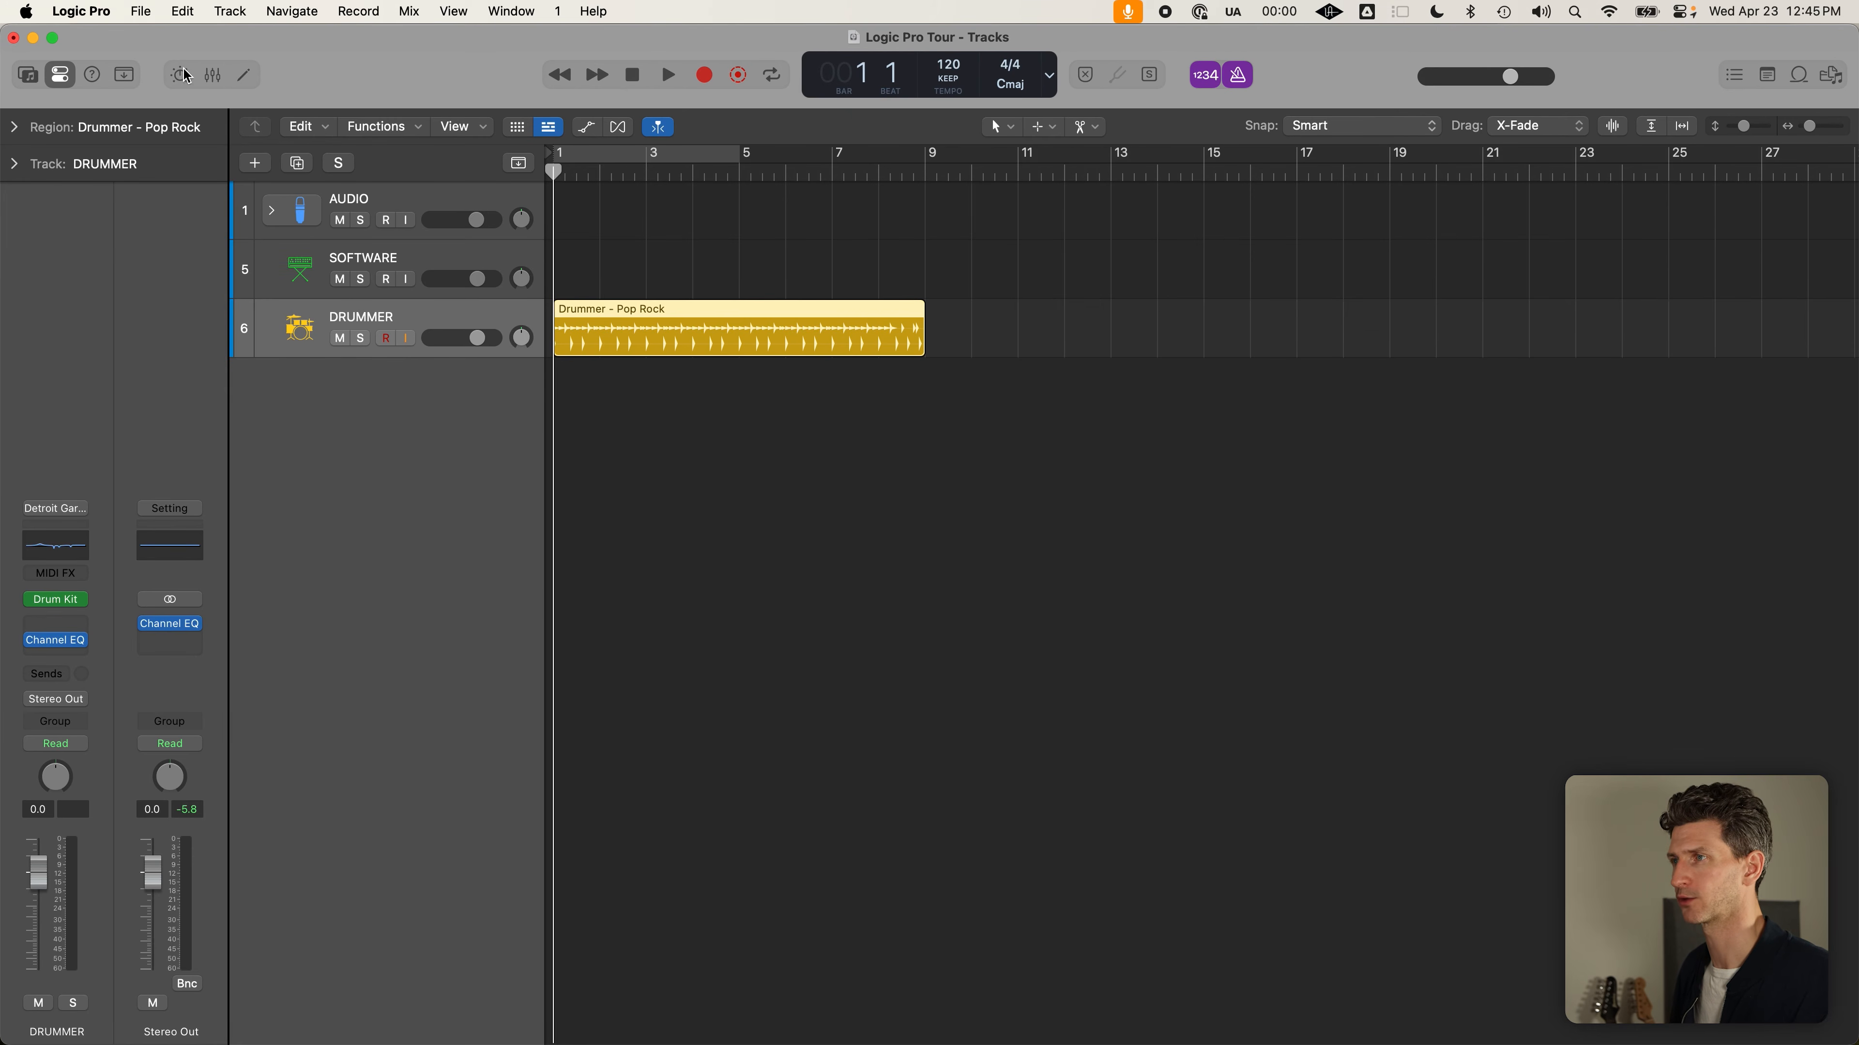
Toggle the Smart Controls for the DRUMMER track, leaving them open
left_click(176, 85)
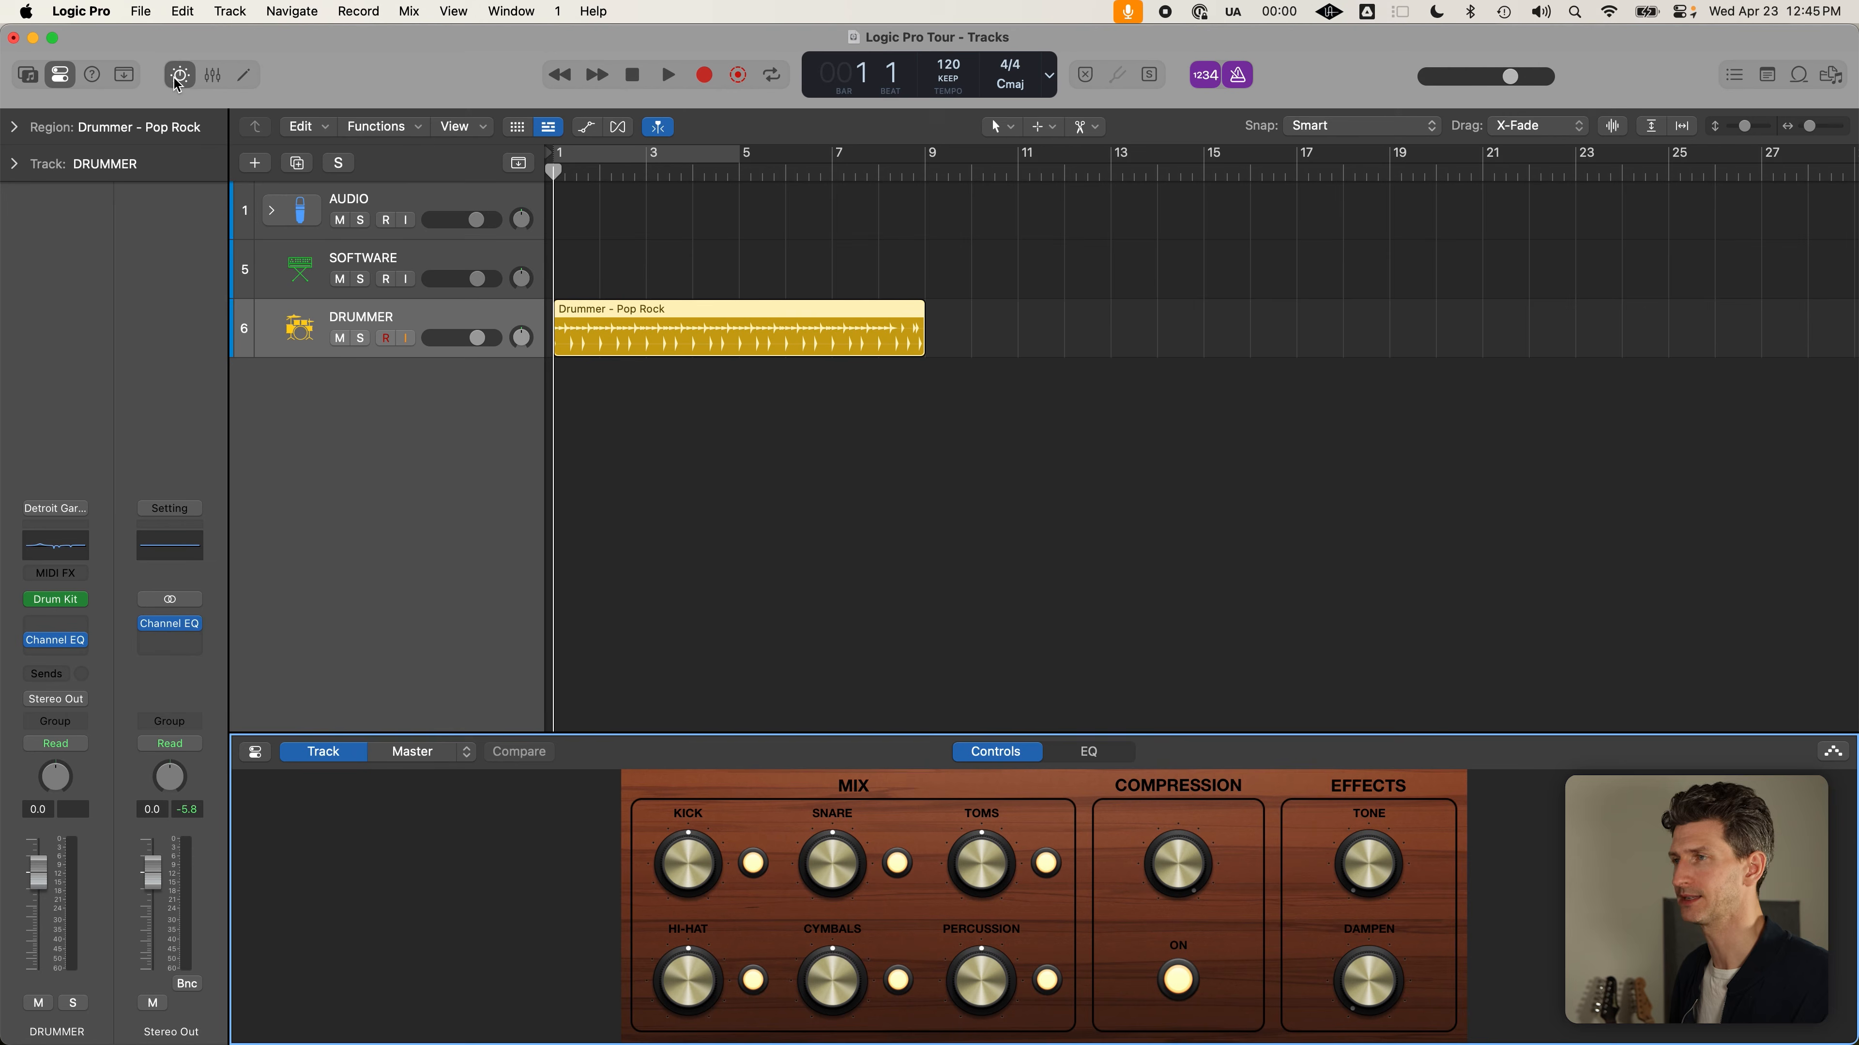
left_click(178, 76)
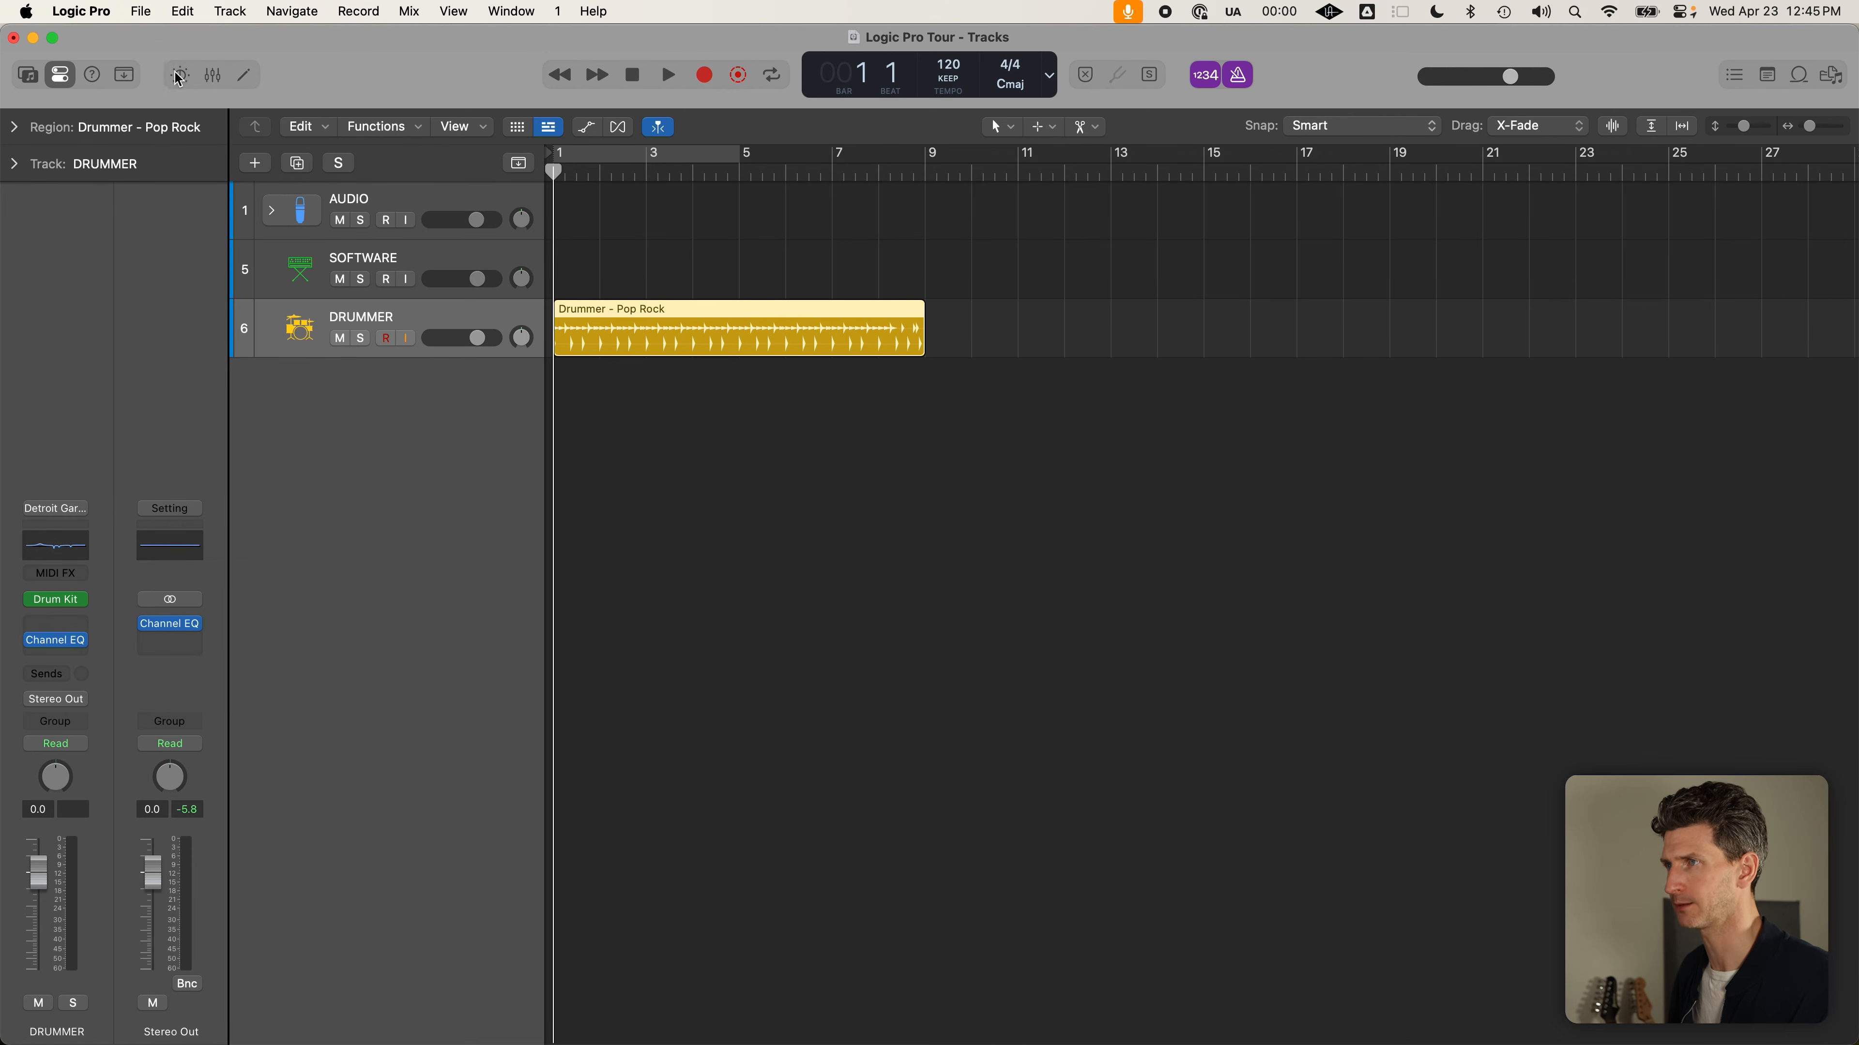
left_click(178, 76)
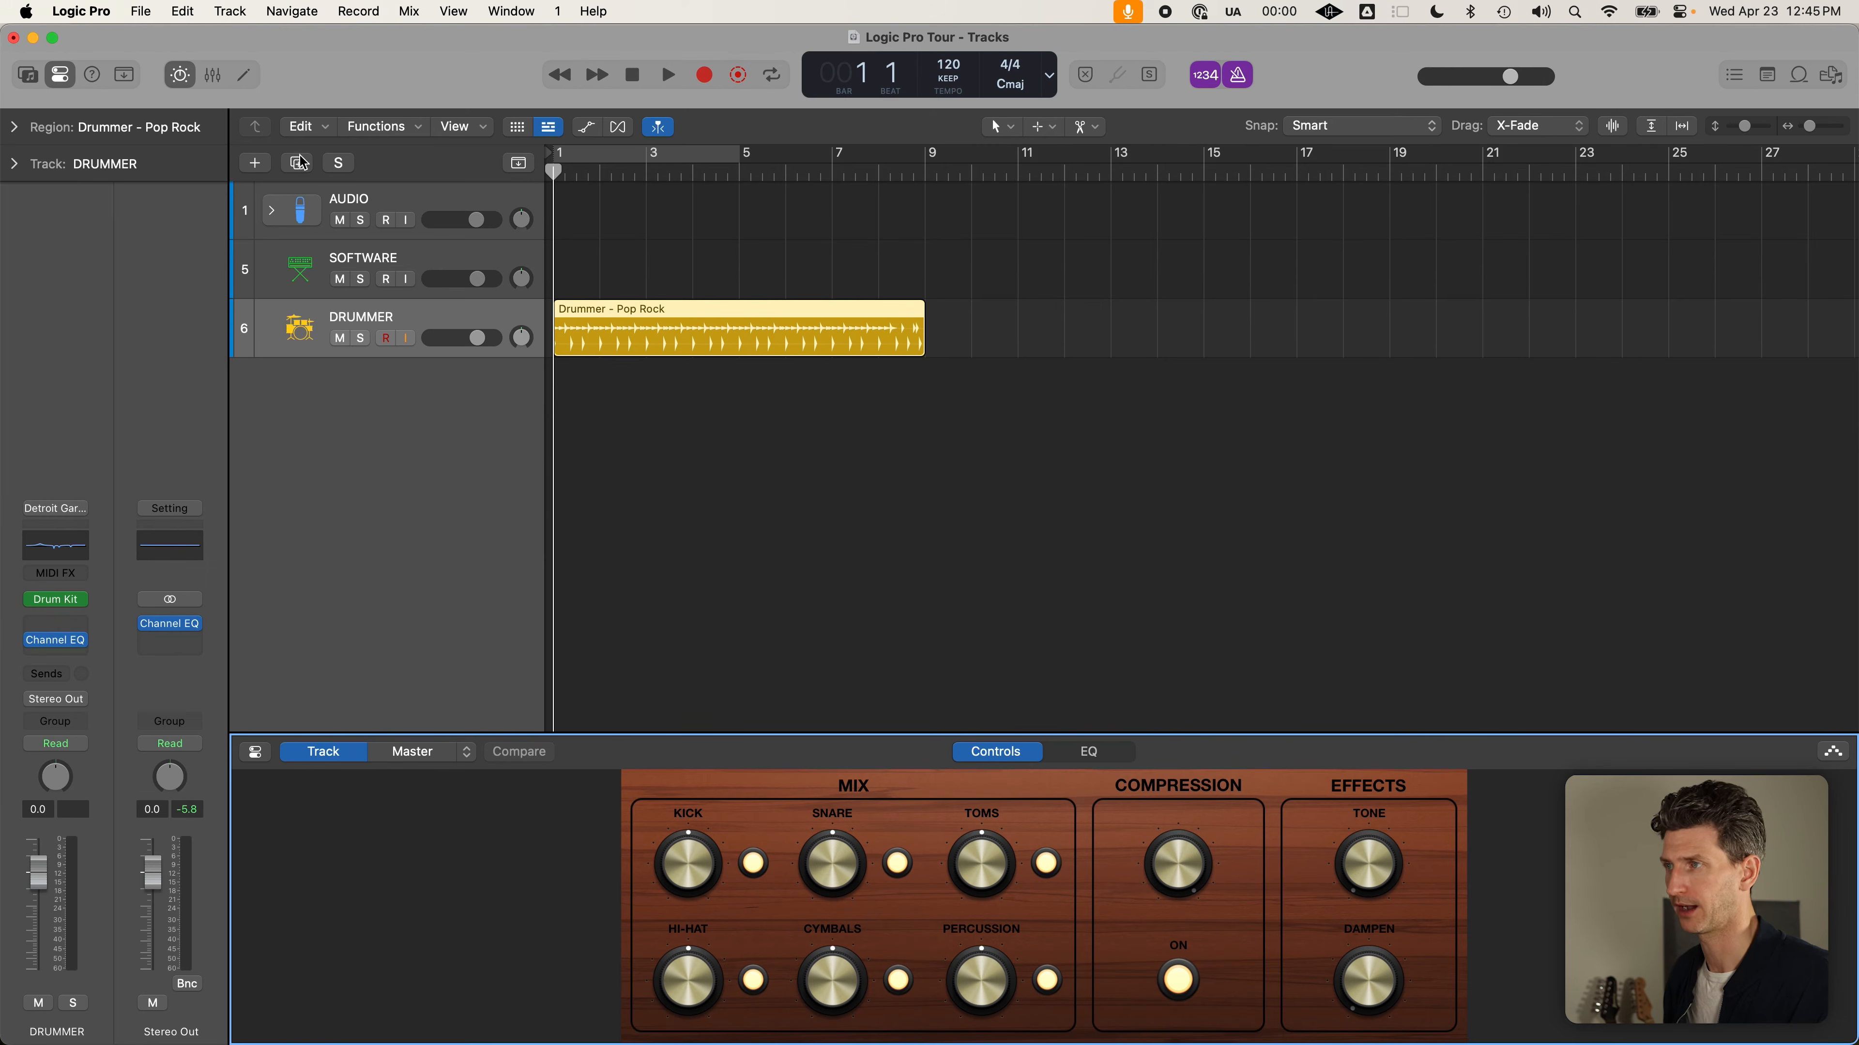
Compare the Smart Controls of the AUDIO, SOFTWARE and DRUMMER tracks, ending with SOFTWARE selected and its controls open
left_click(450, 207)
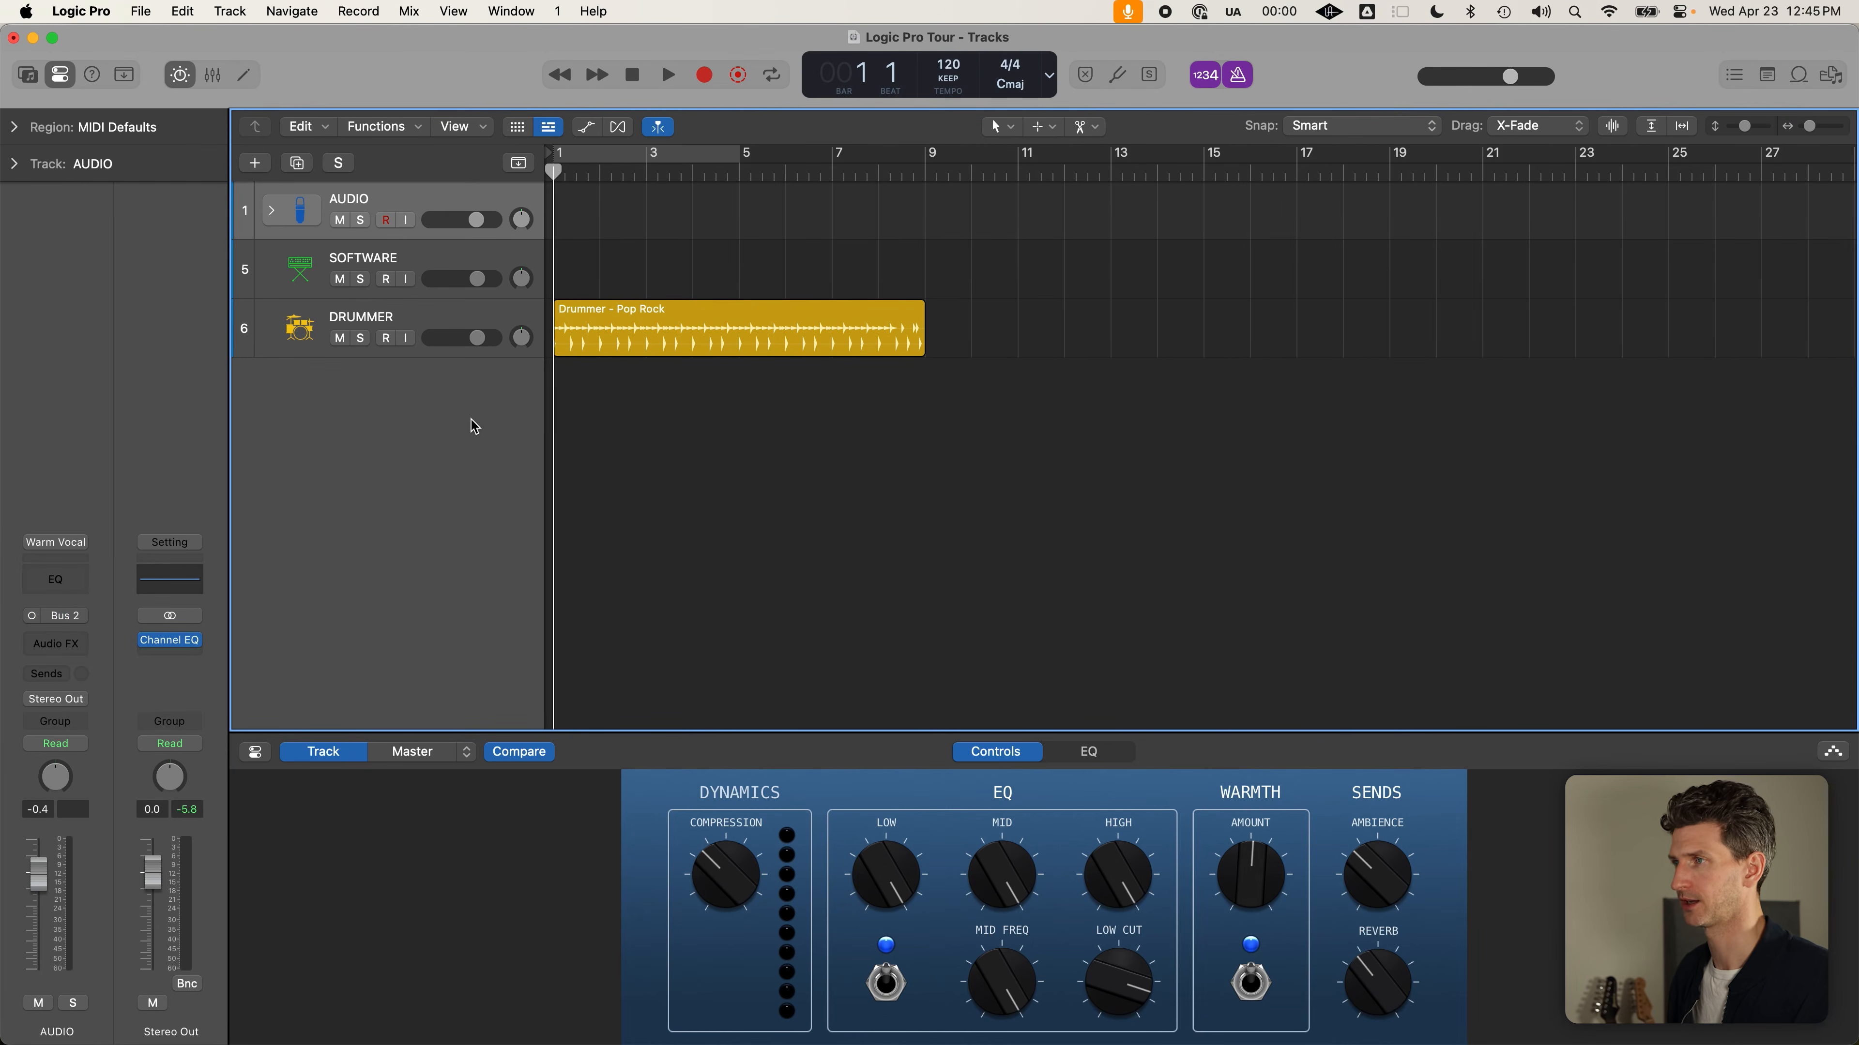
left_click(430, 260)
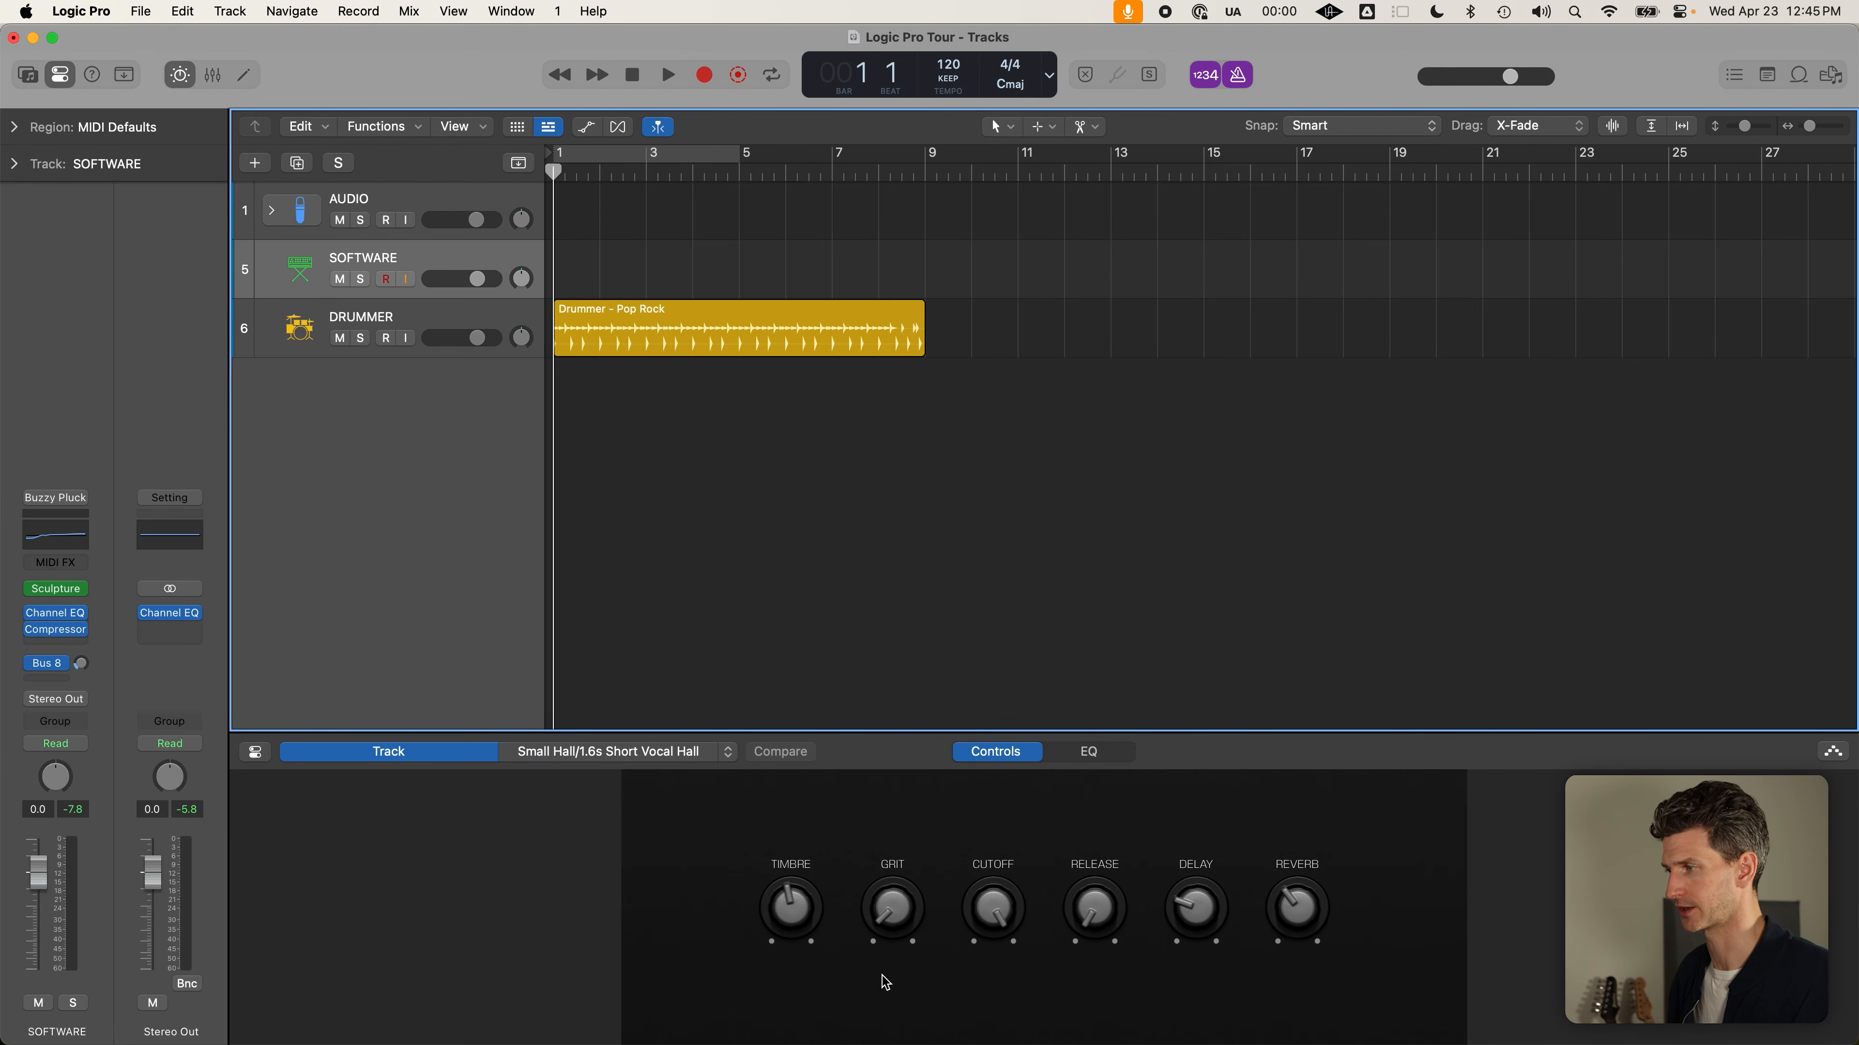
left_click(420, 324)
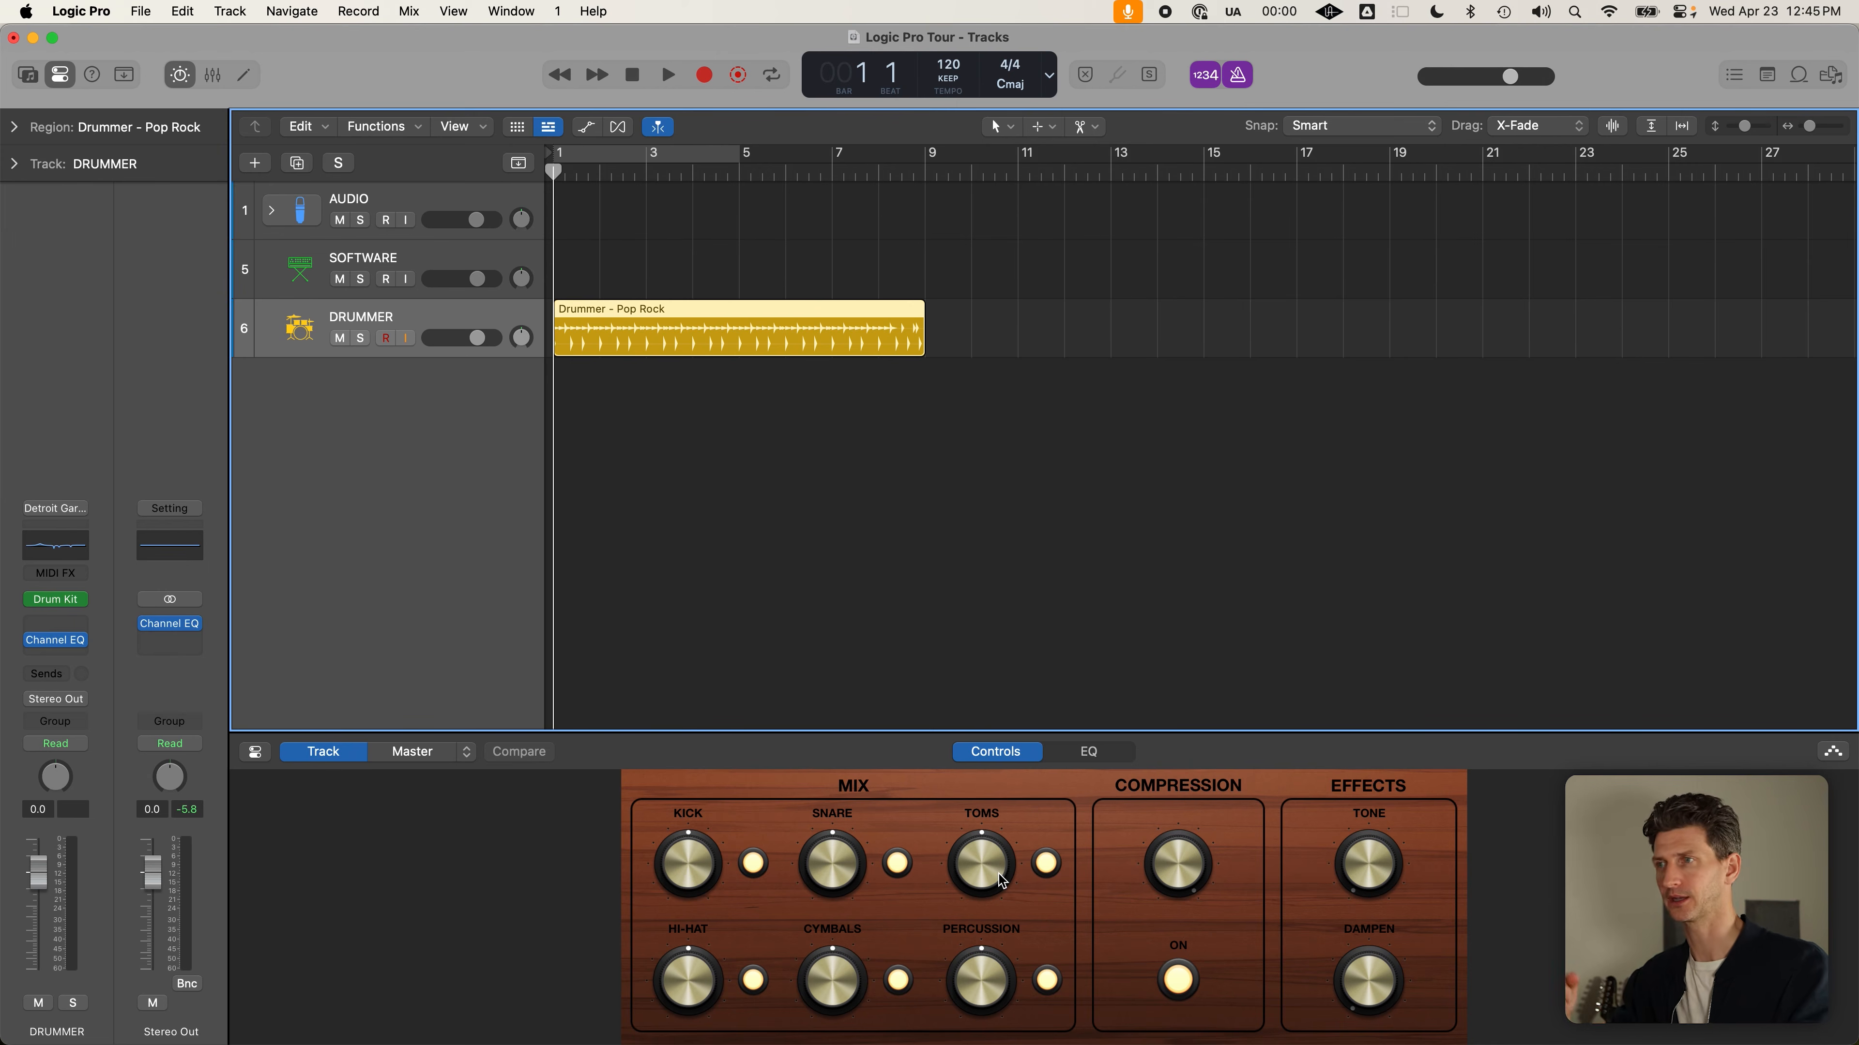
left_click(413, 261)
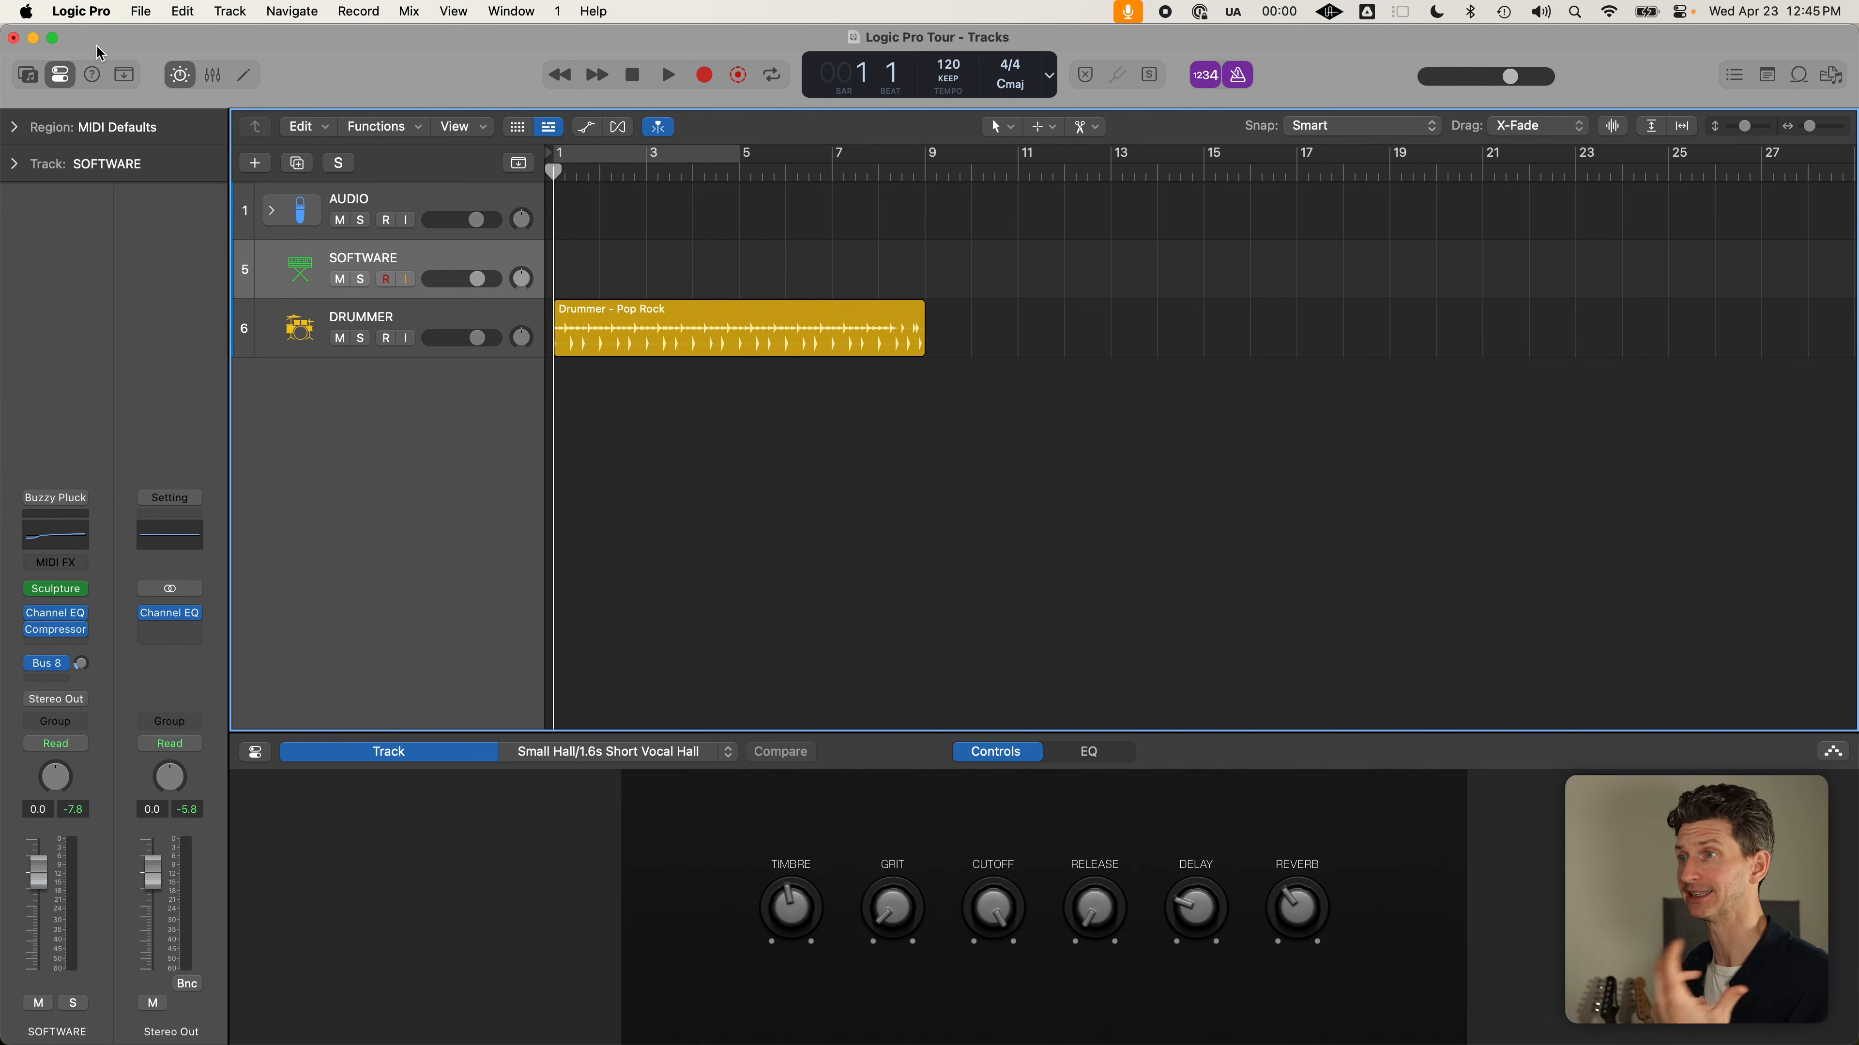
left_click(188, 65)
left_click(189, 65)
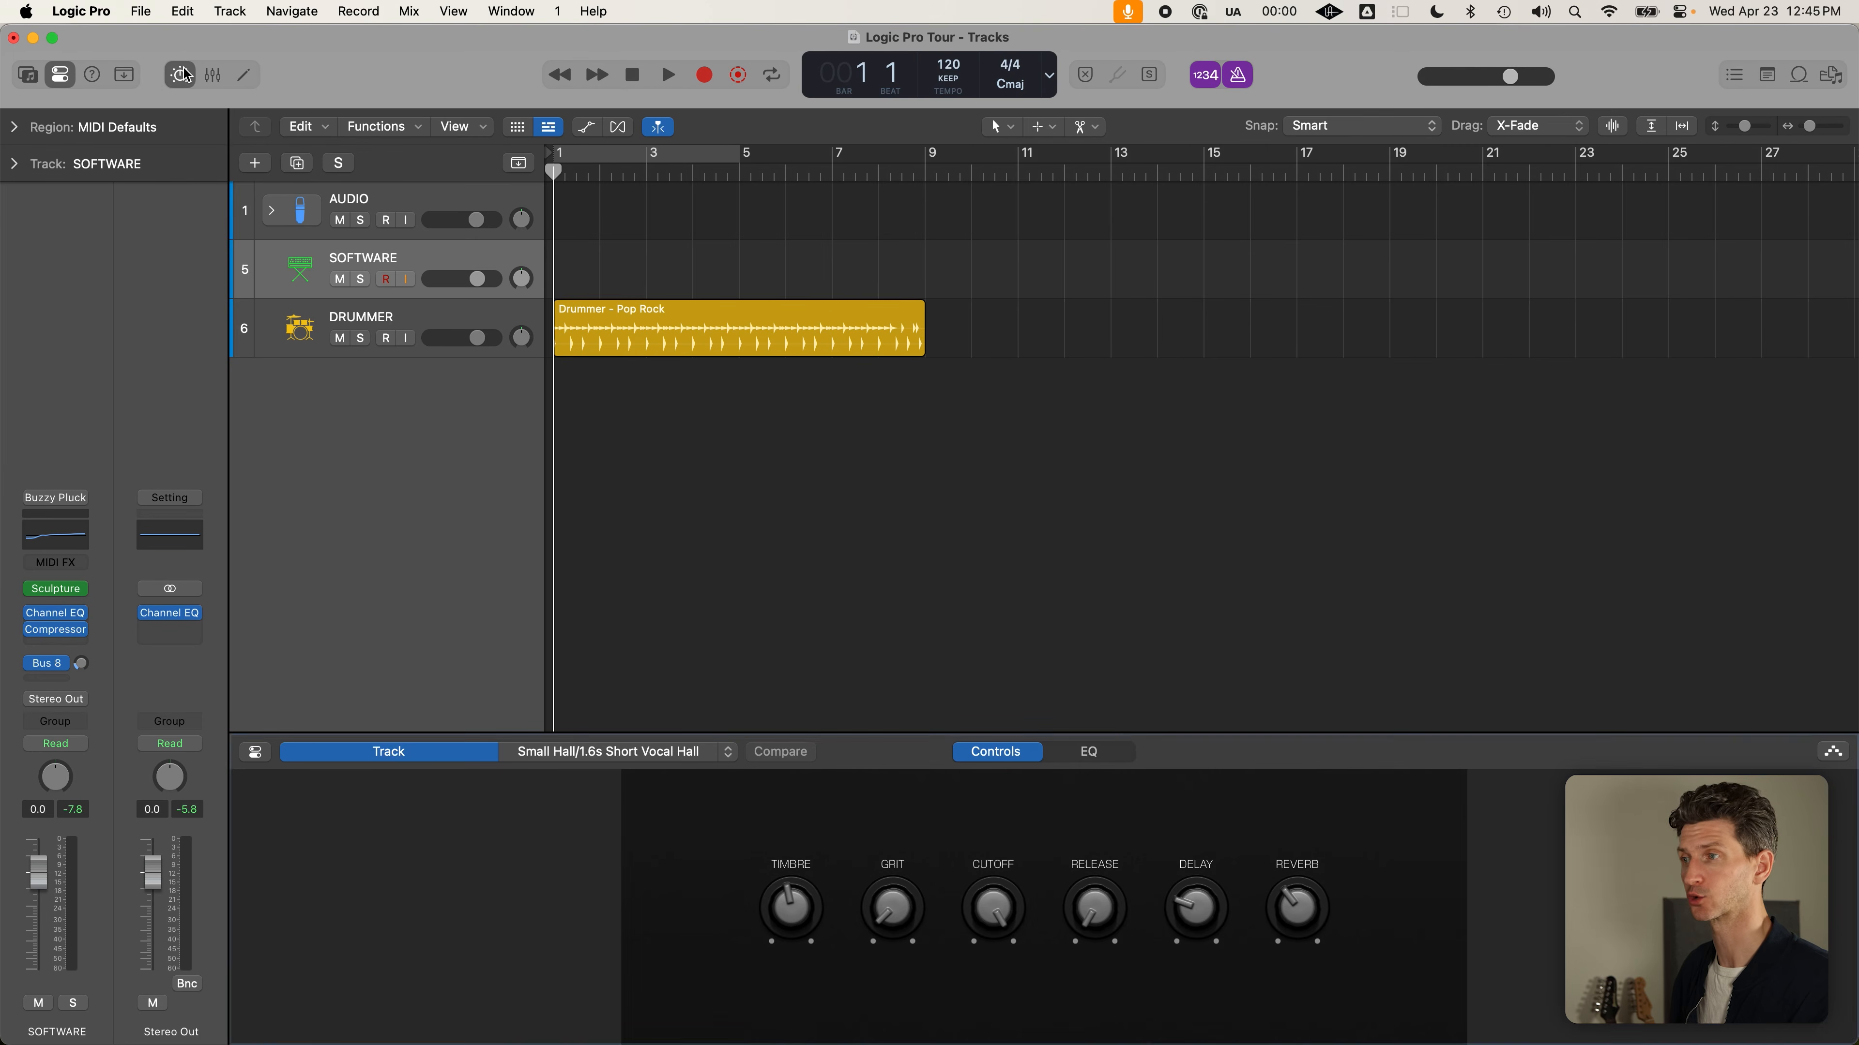
Raise Timbre, Grit, Release, Delay and Reverb in the SOFTWARE track's Smart Controls, and lower Cutoff to about 39%
left_click_drag(783, 914, 886, 858)
left_click_drag(1002, 924, 1019, 1044)
left_click_drag(1093, 900, 1143, 835)
left_click_drag(1213, 917, 1237, 862)
left_click_drag(1319, 914, 1331, 882)
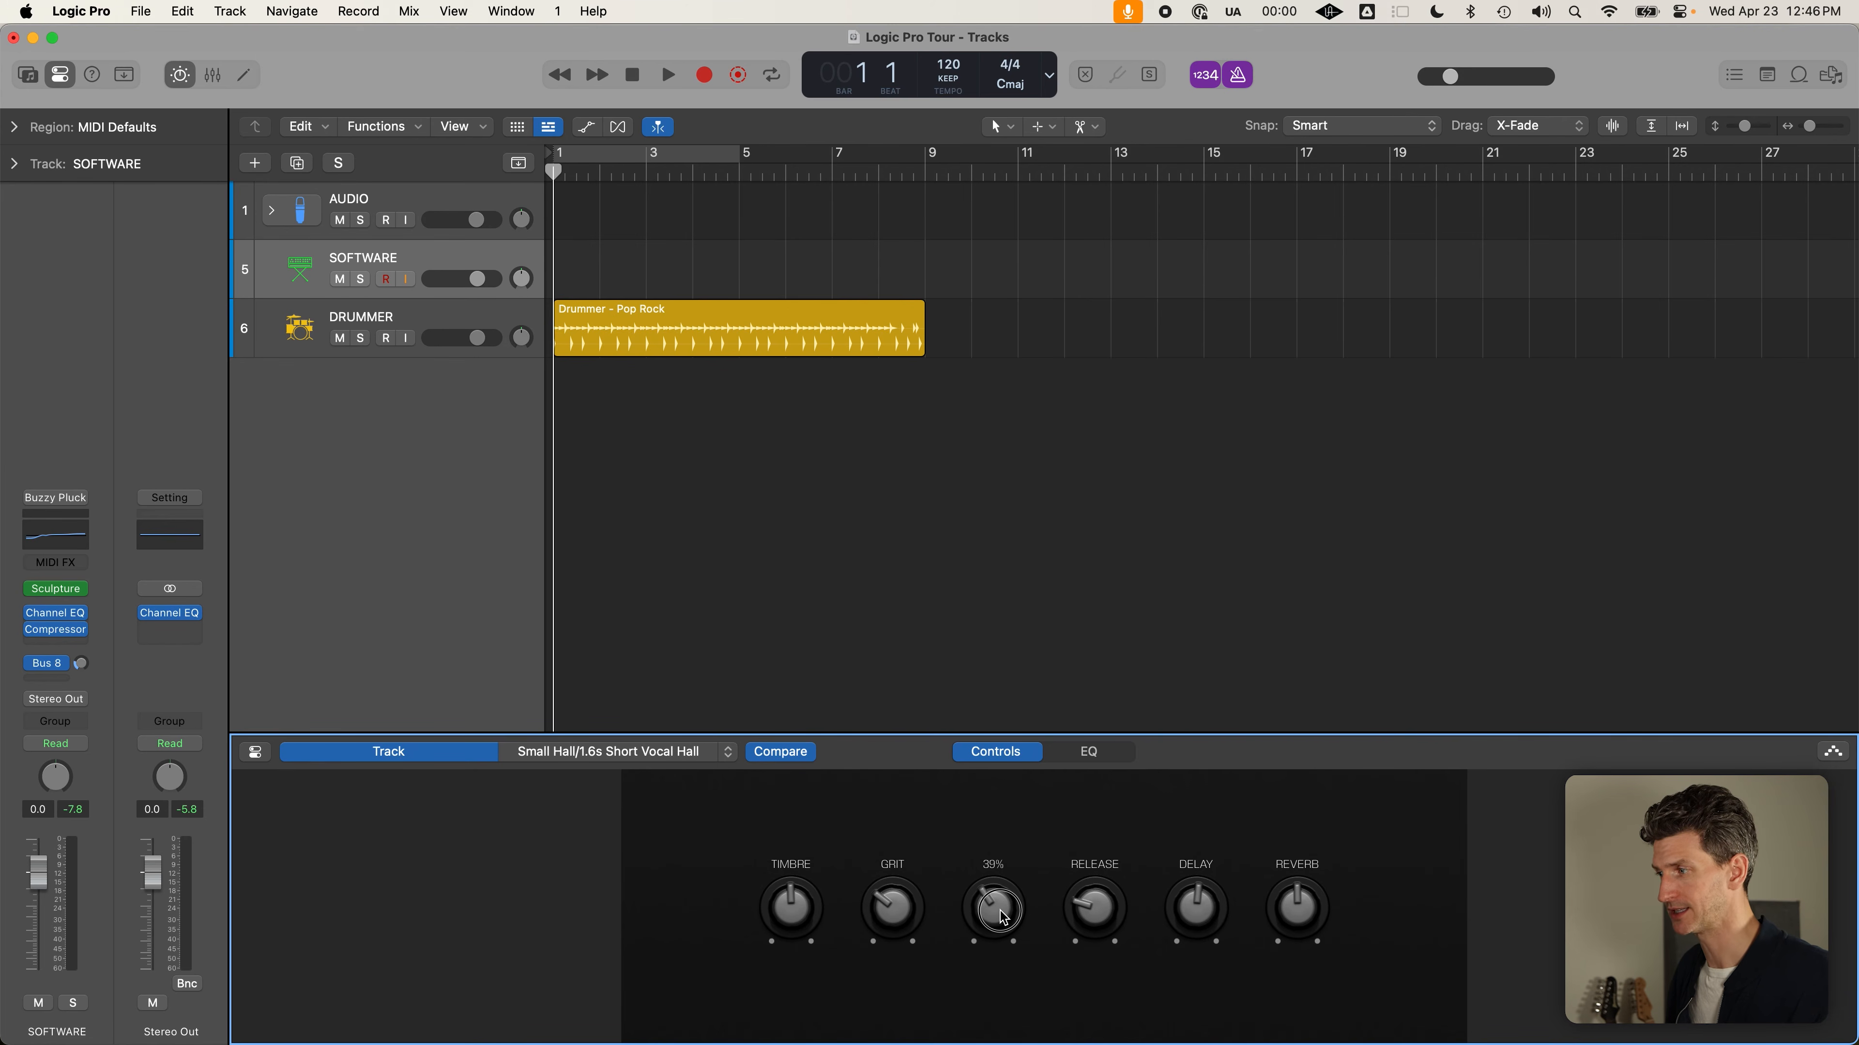
Sweep the SOFTWARE track's Cutoff to its minimum and maximum, and settle it near the middle
left_click_drag(1002, 919, 1017, 1034)
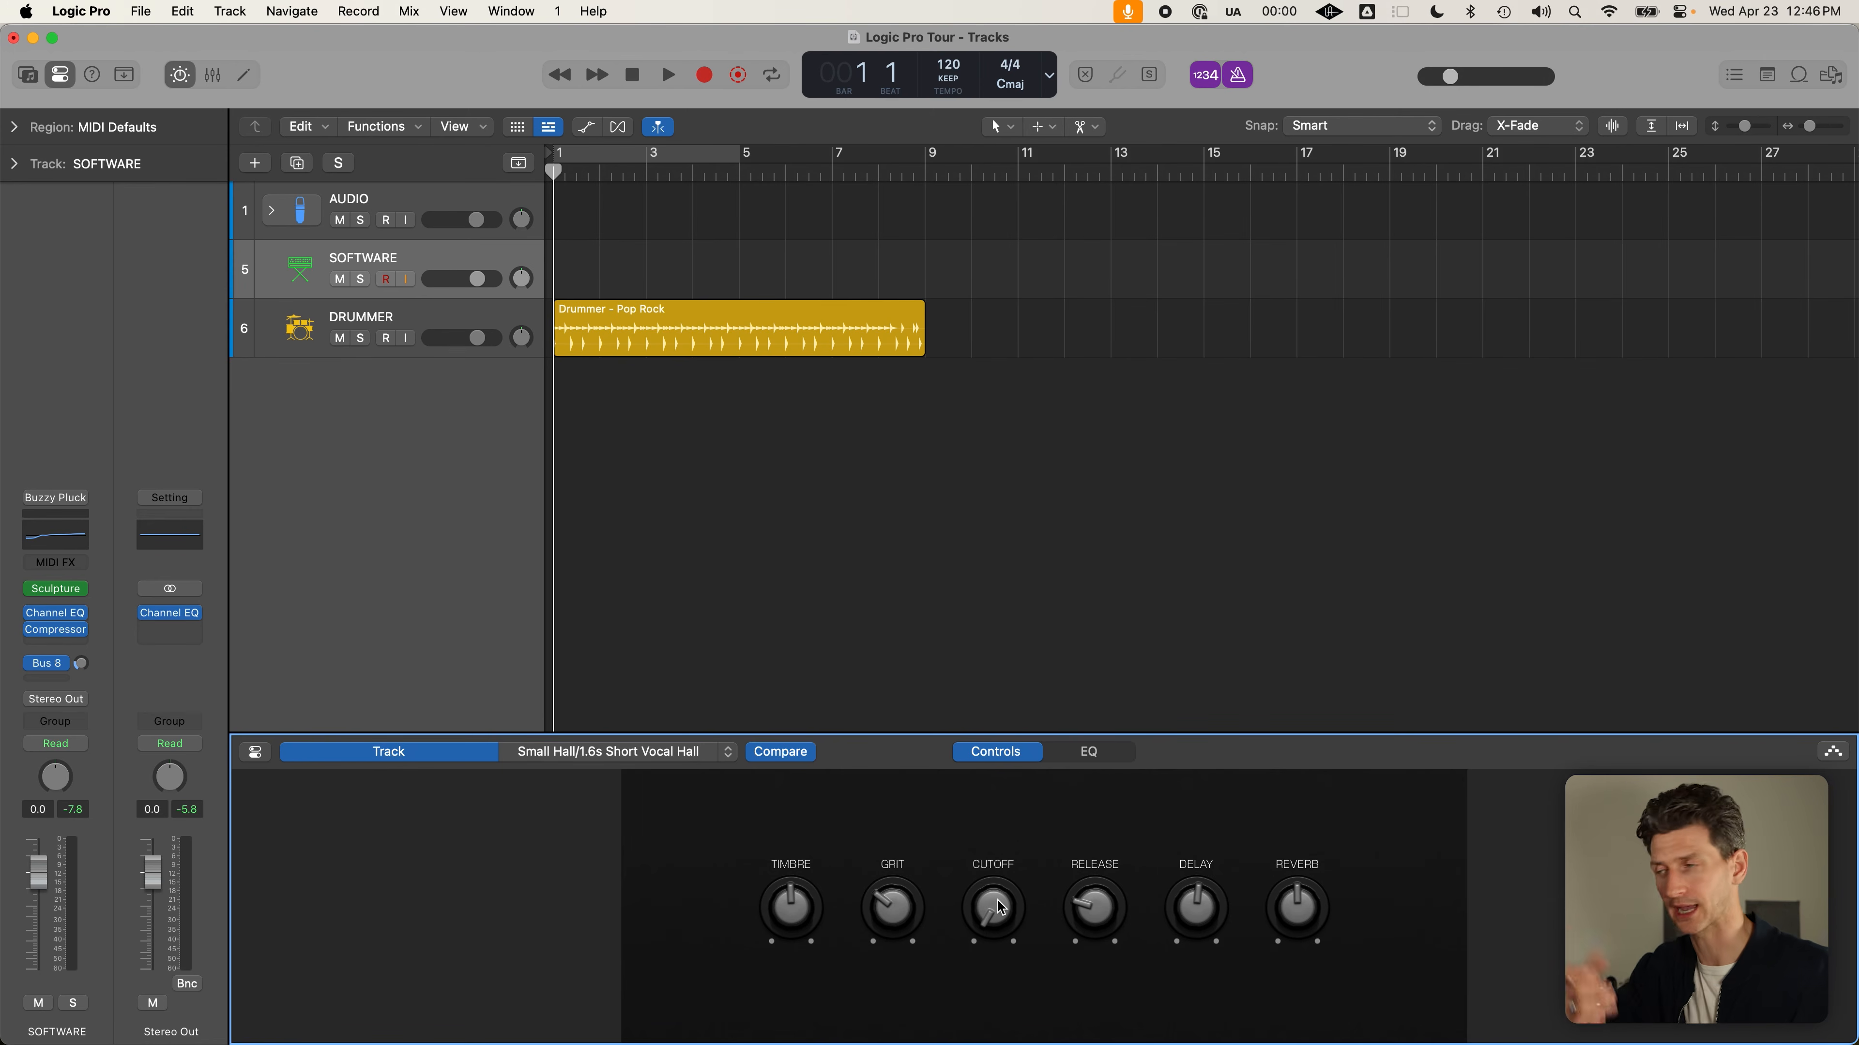
left_click_drag(998, 901, 1012, 623)
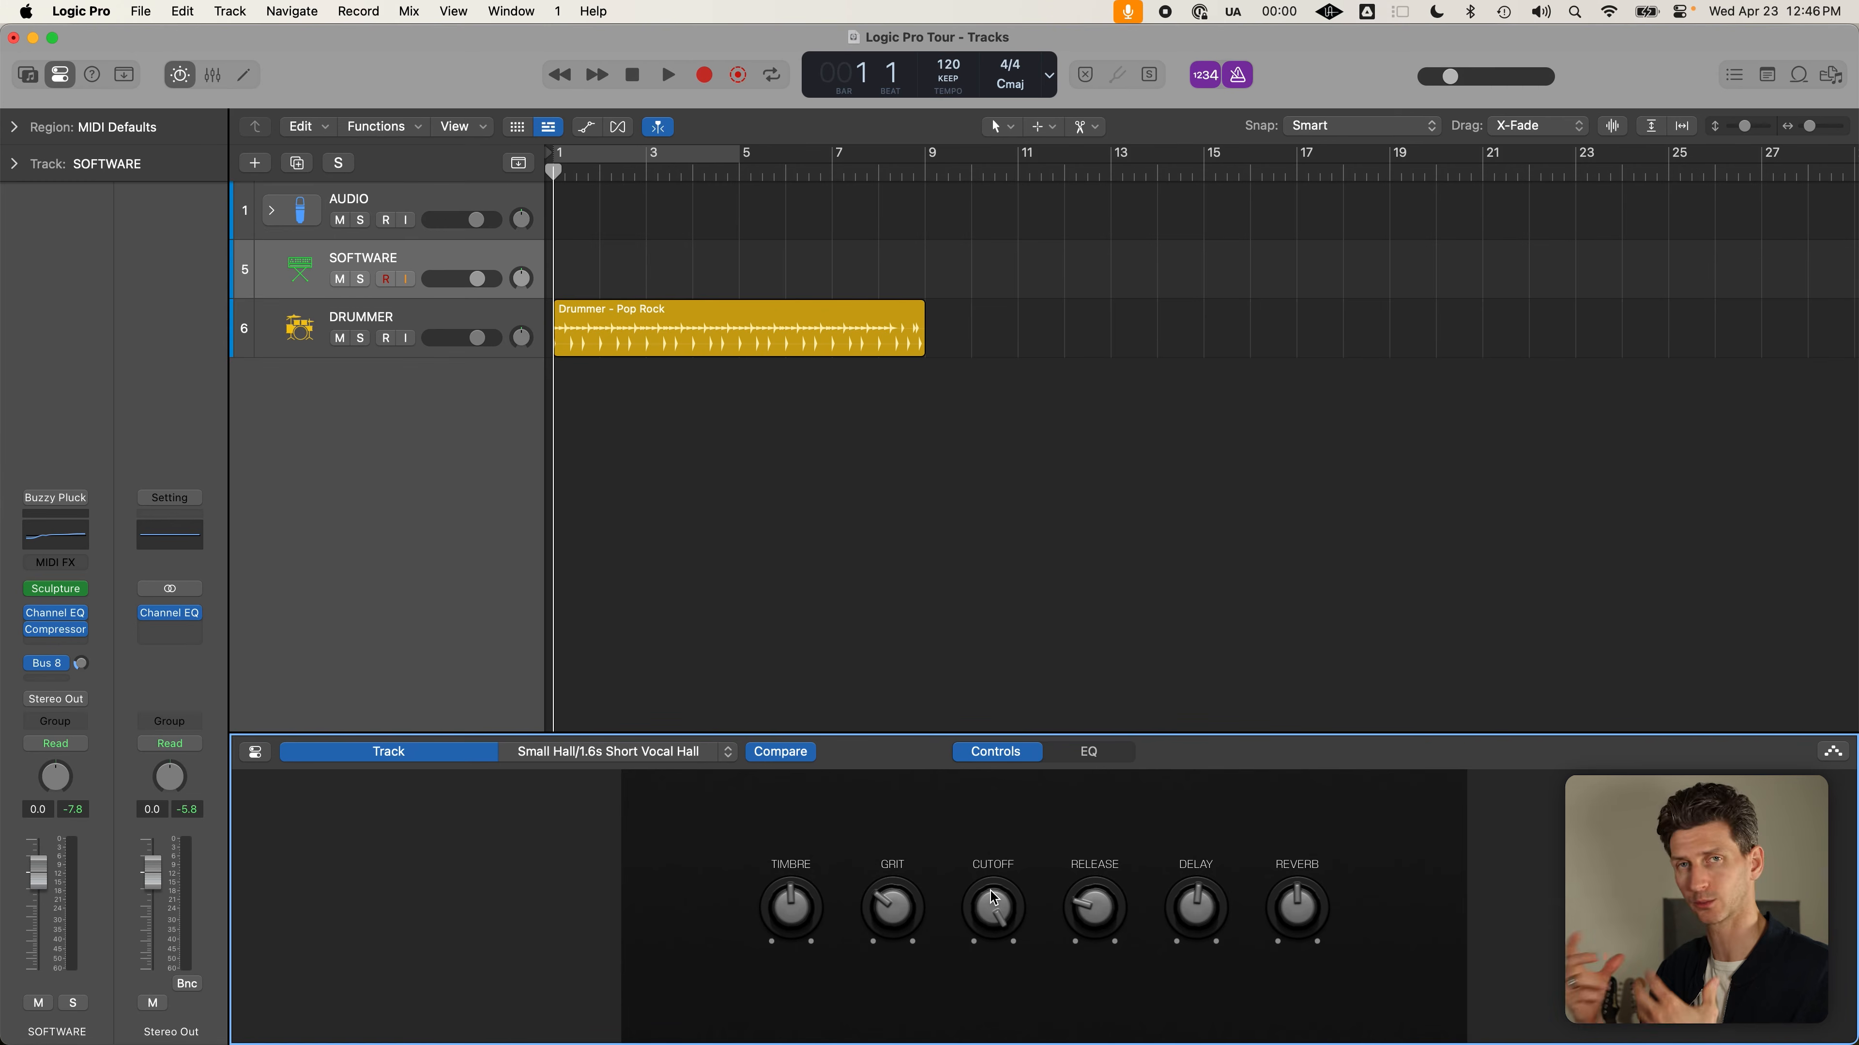
mouse_move(994, 898)
left_mouse_down()
mouse_move(1010, 1005)
mouse_move(988, 928)
left_mouse_up()
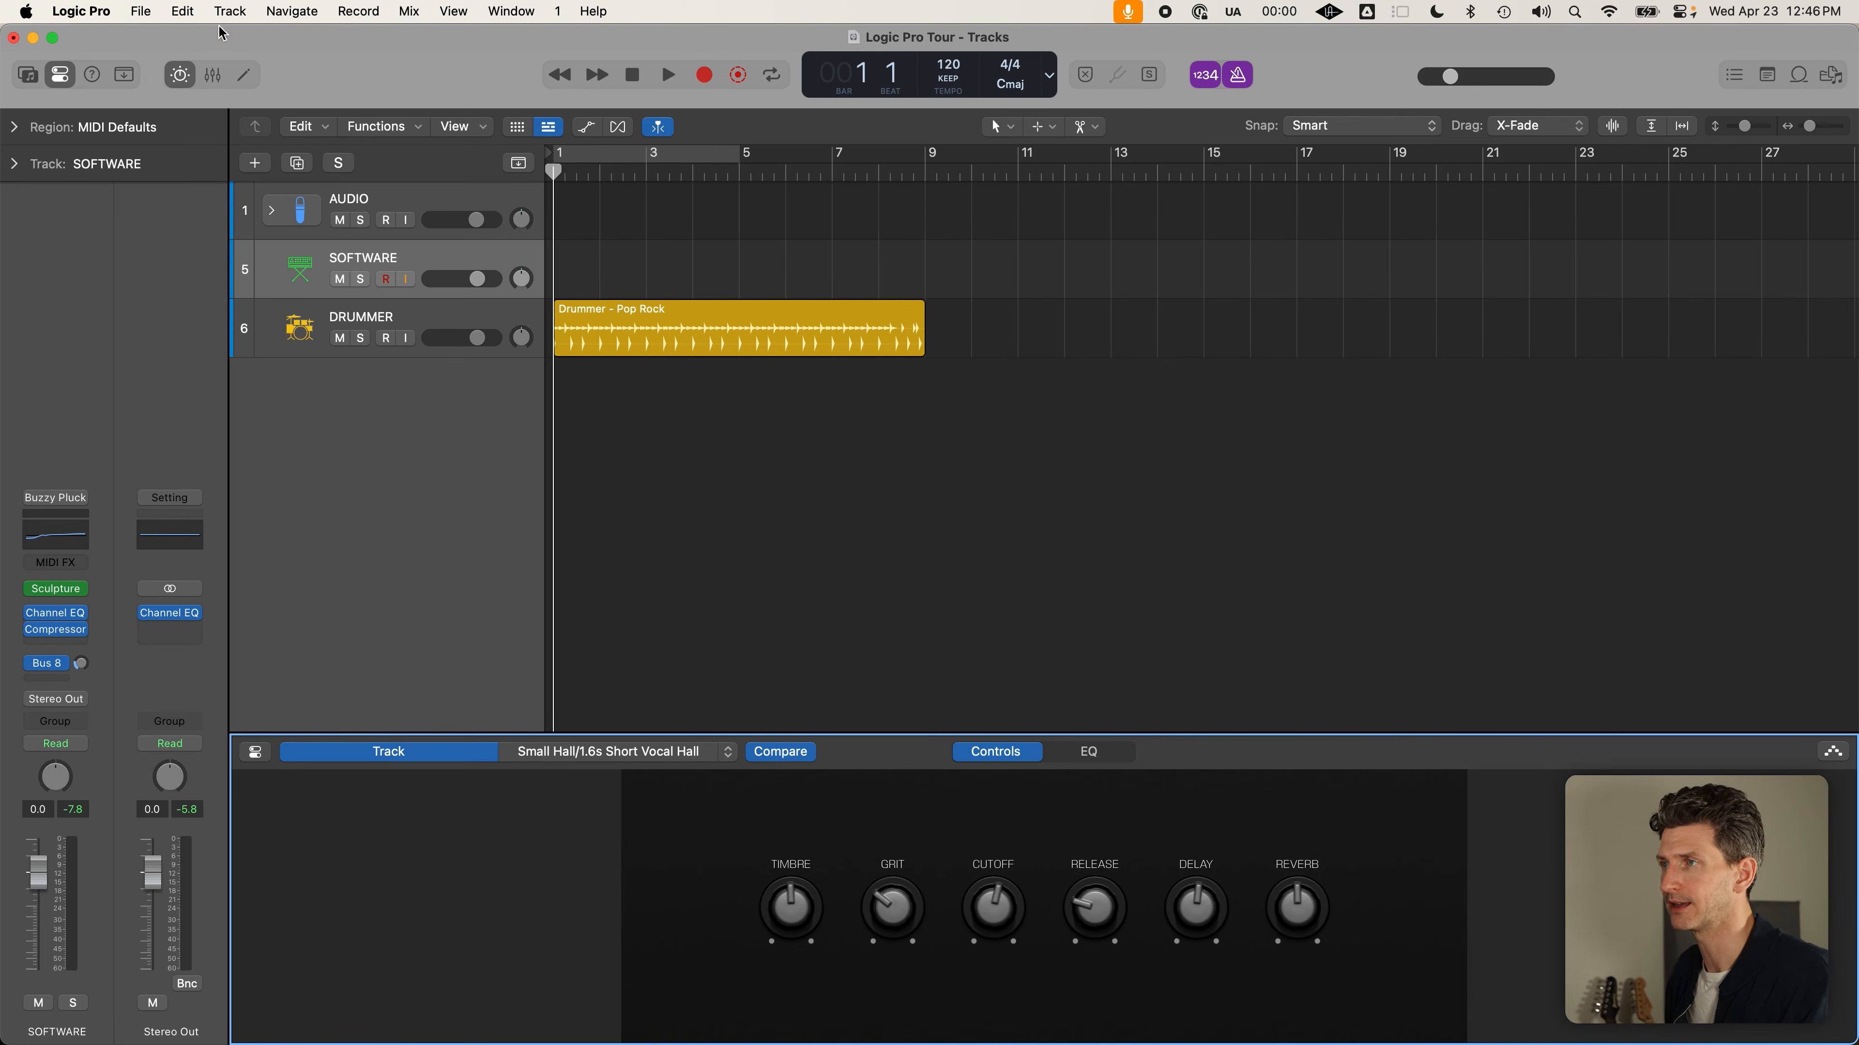
Open the Mixer in place of the Smart Controls, toggle its visibility, and reduce its height to reveal more of the Tracks area
left_click(212, 76)
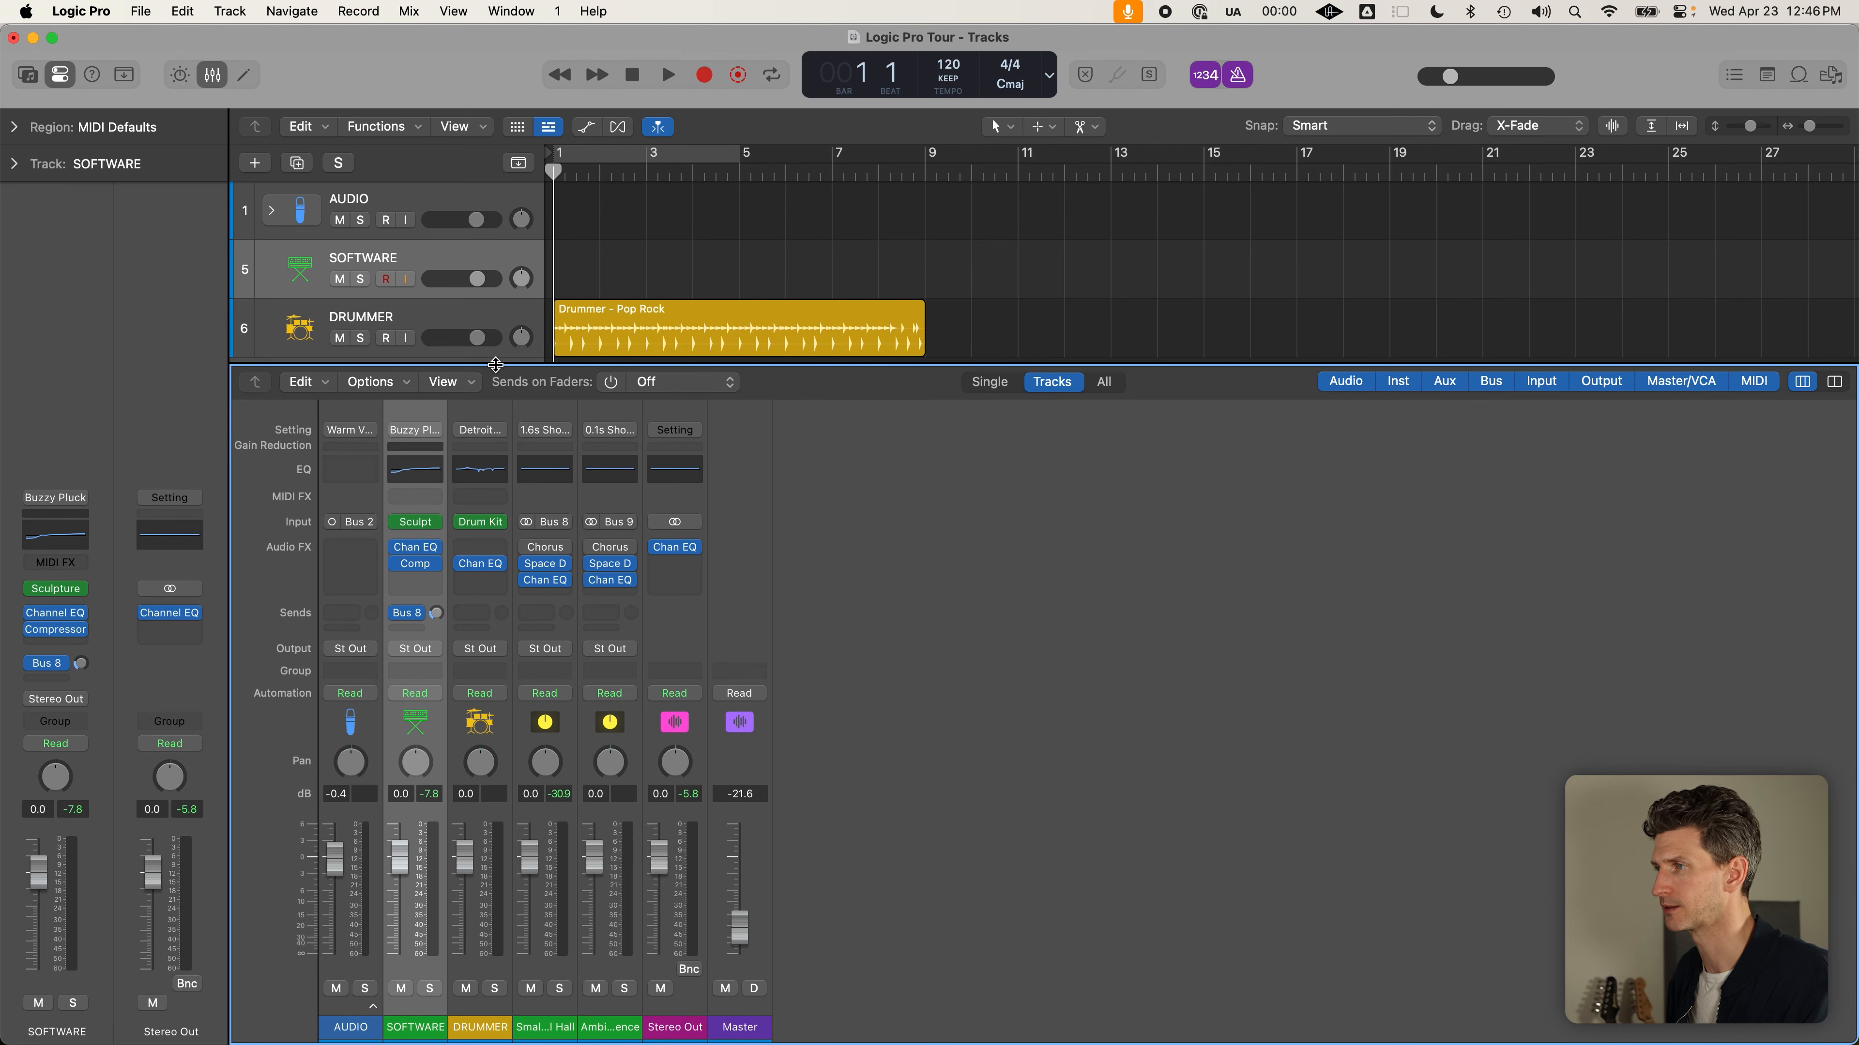
mouse_move(495, 364)
left_mouse_down()
mouse_move(496, 292)
mouse_move(504, 376)
mouse_move(506, 360)
left_mouse_up()
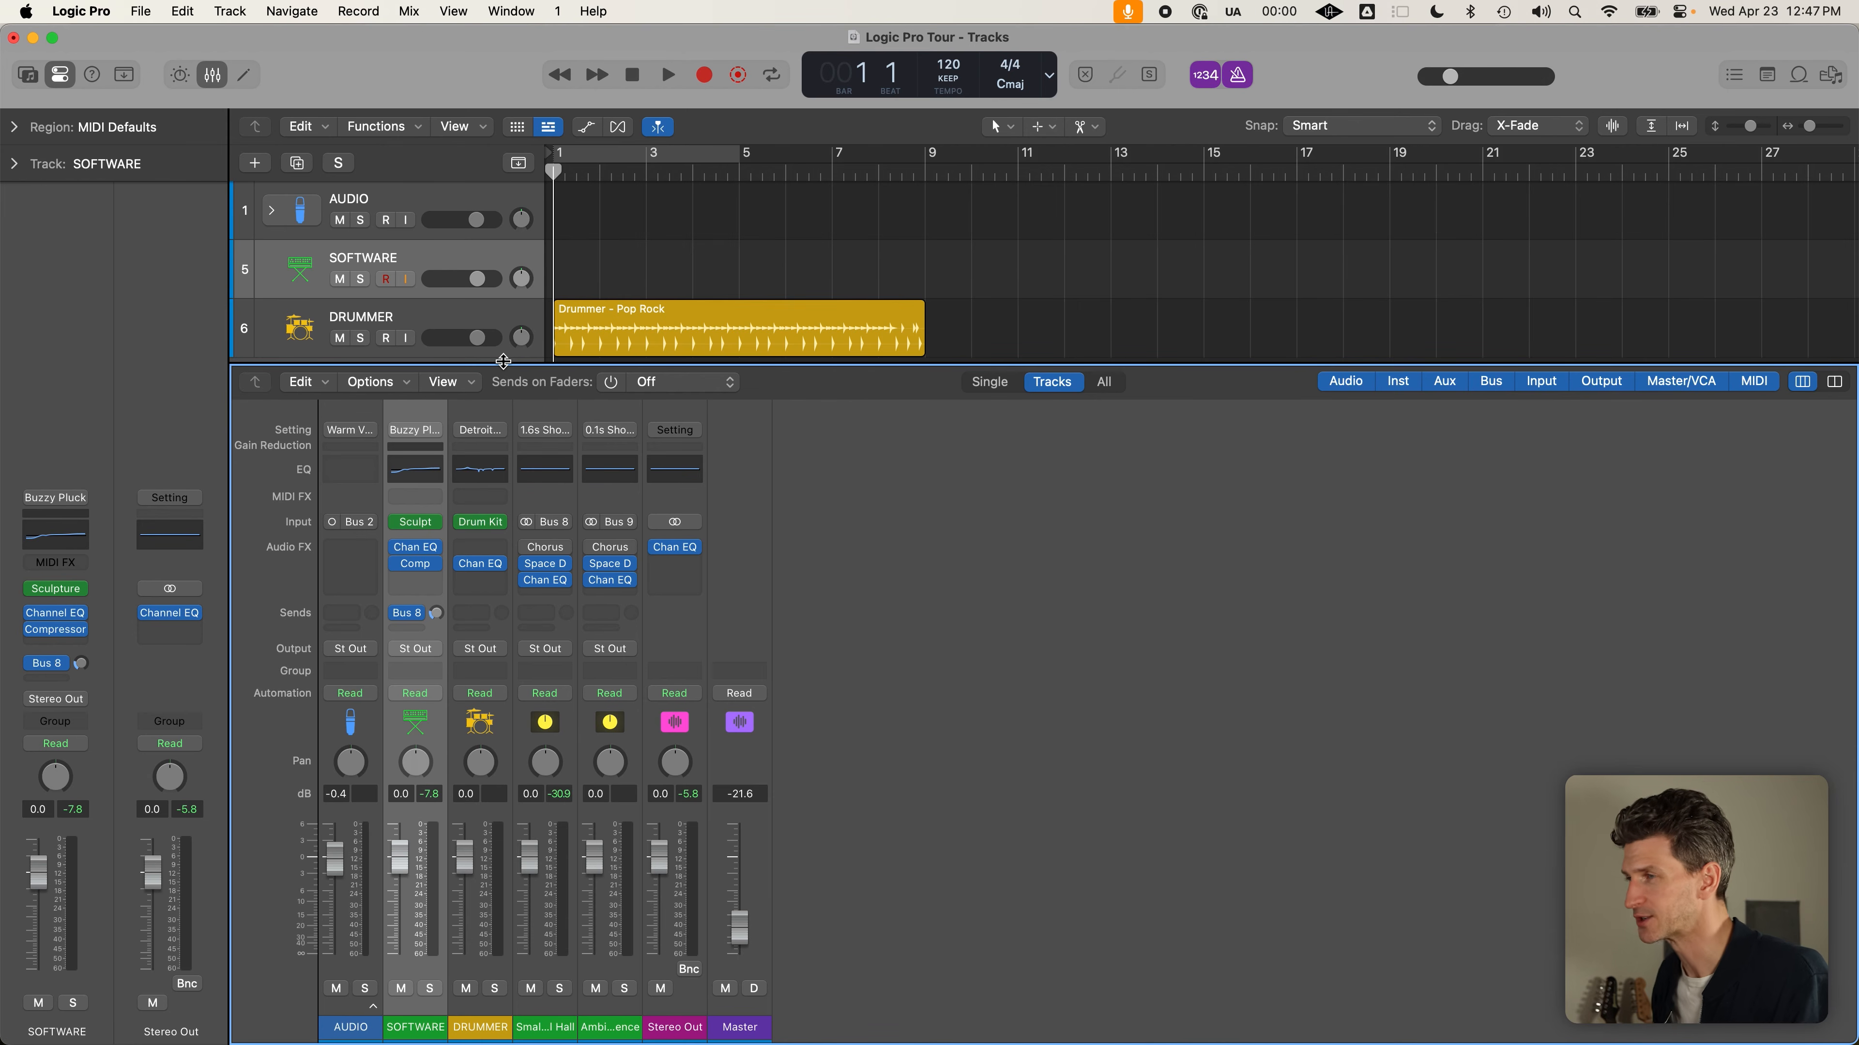
key("x")
key("x")
key("x")
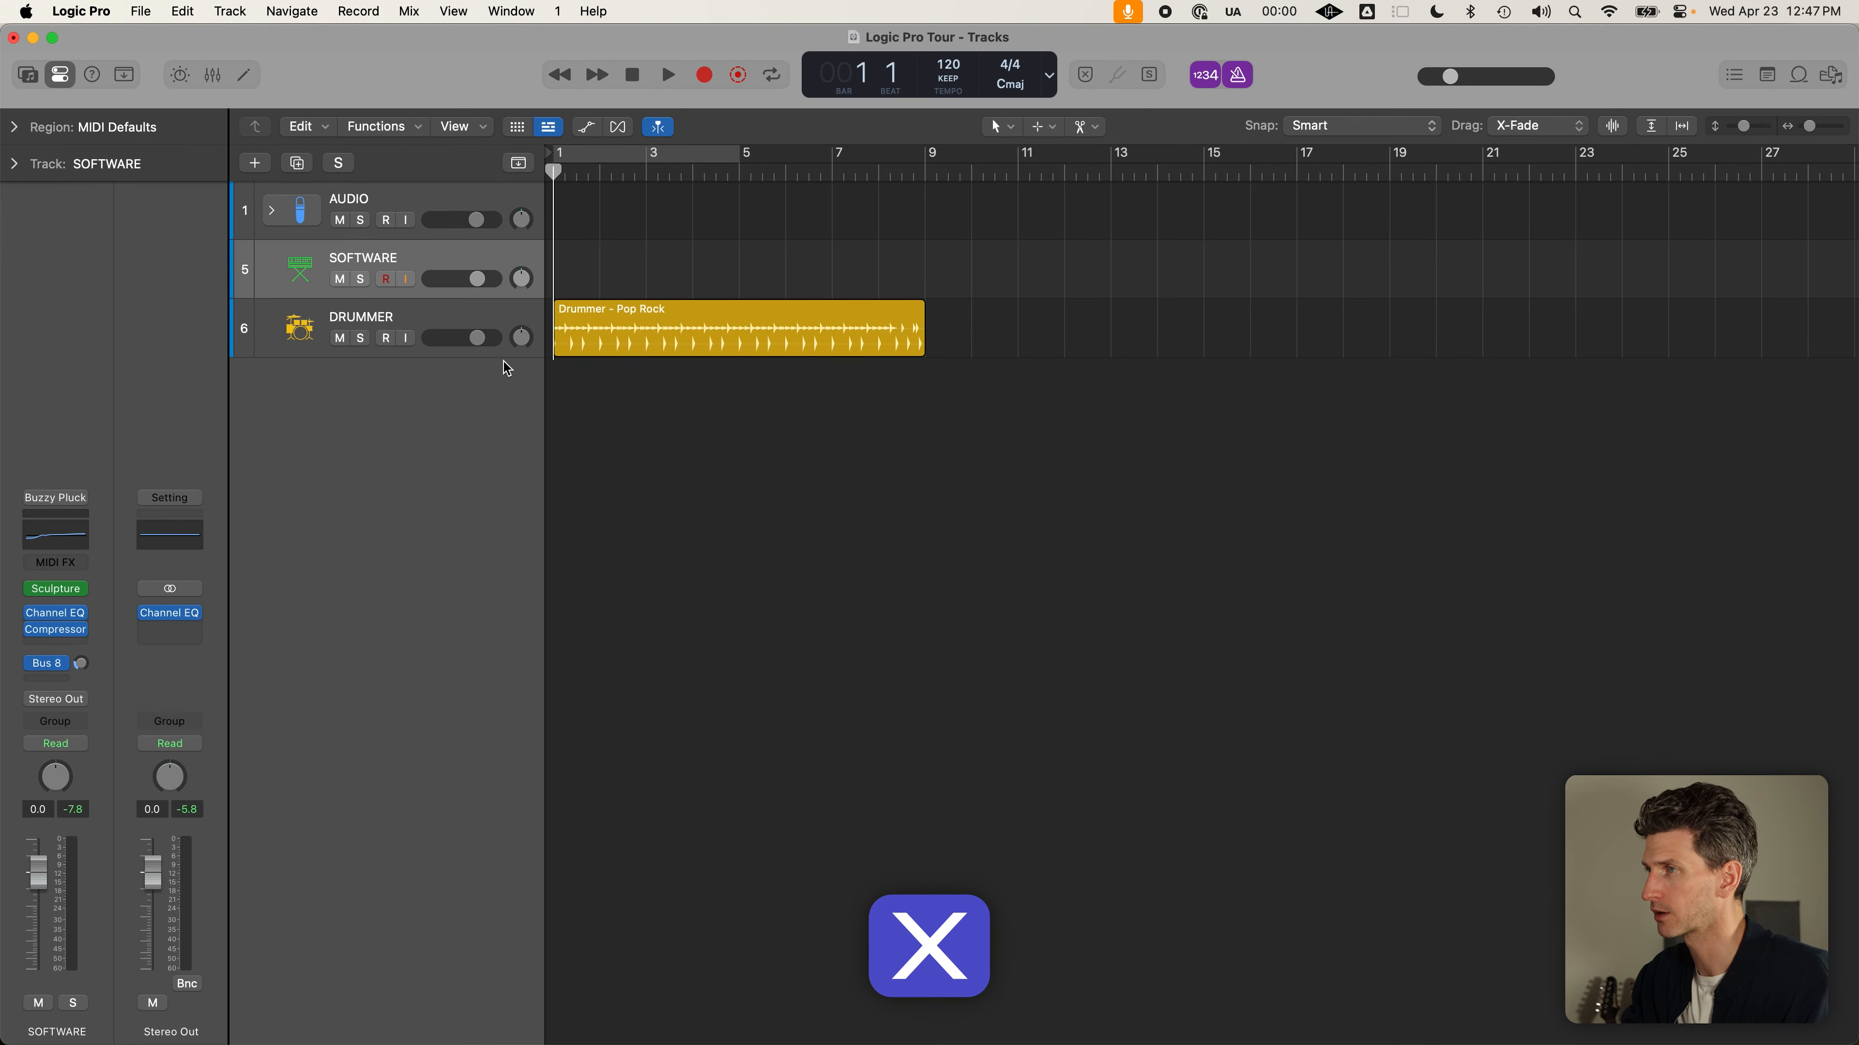
key("x")
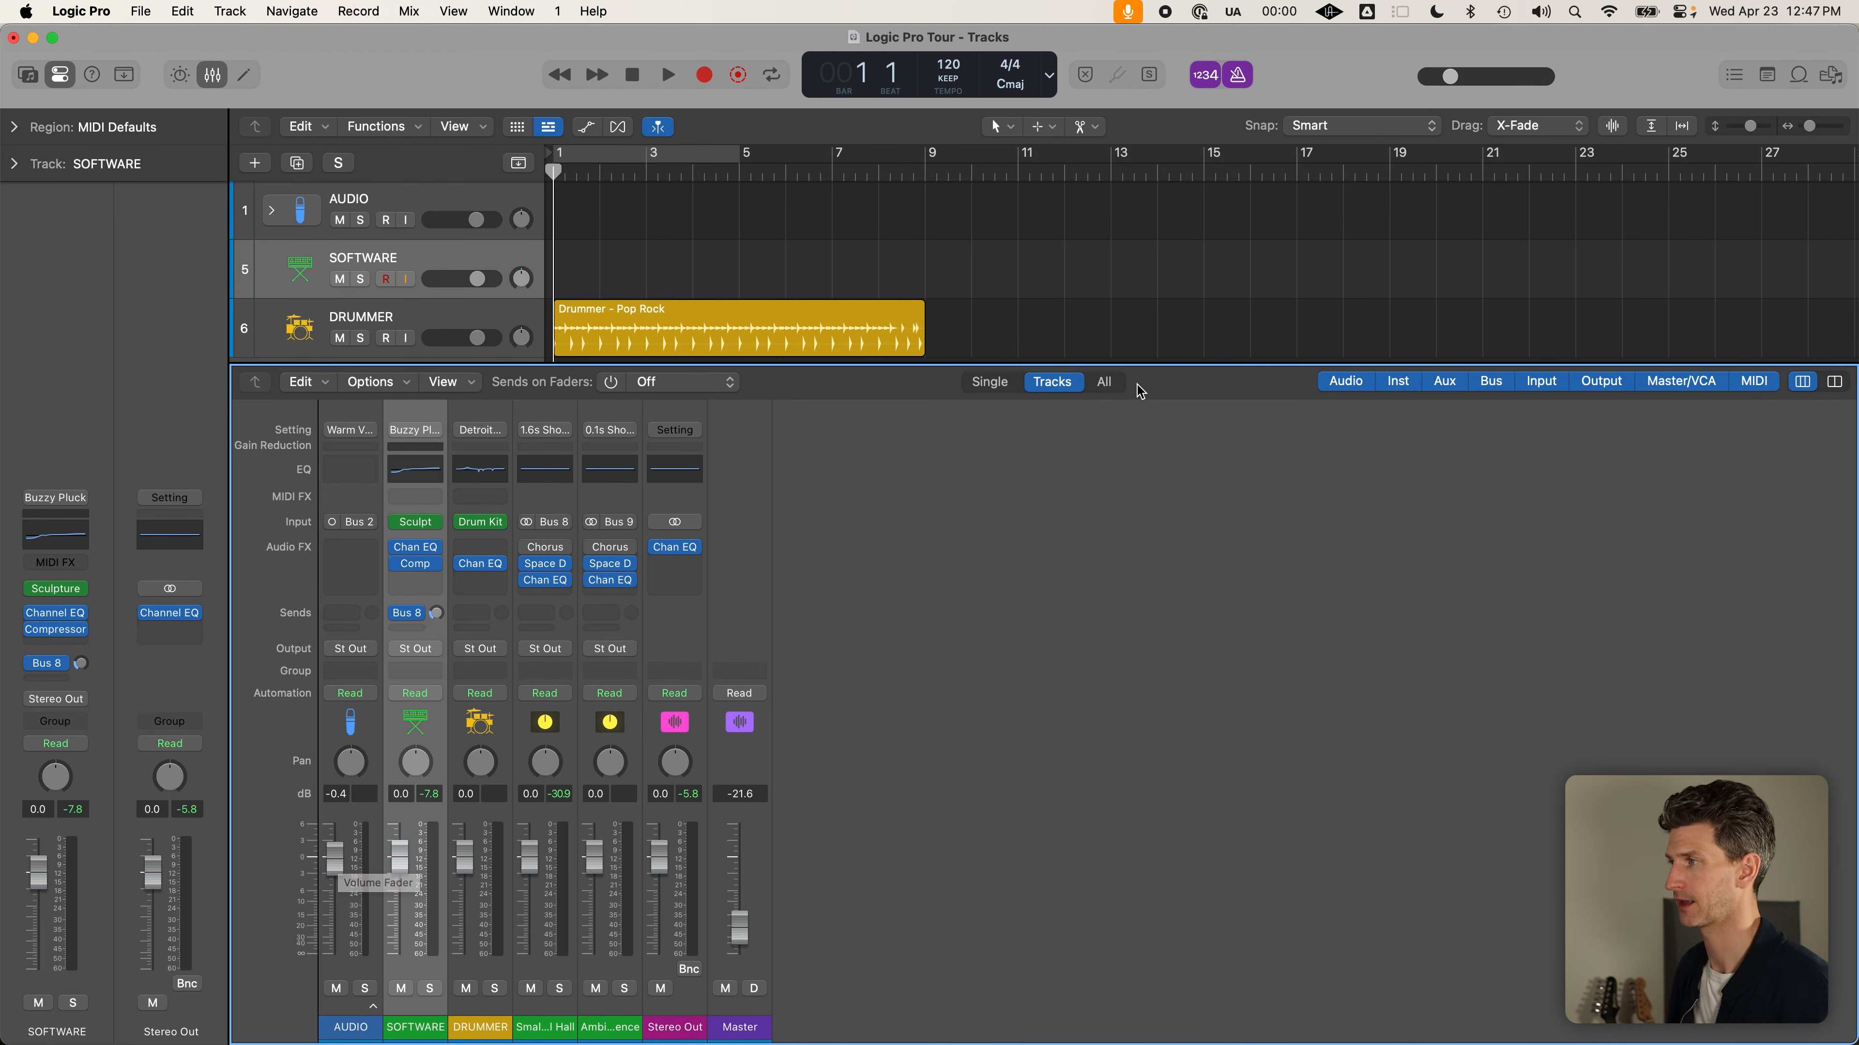
left_click_drag(1139, 366, 1146, 570)
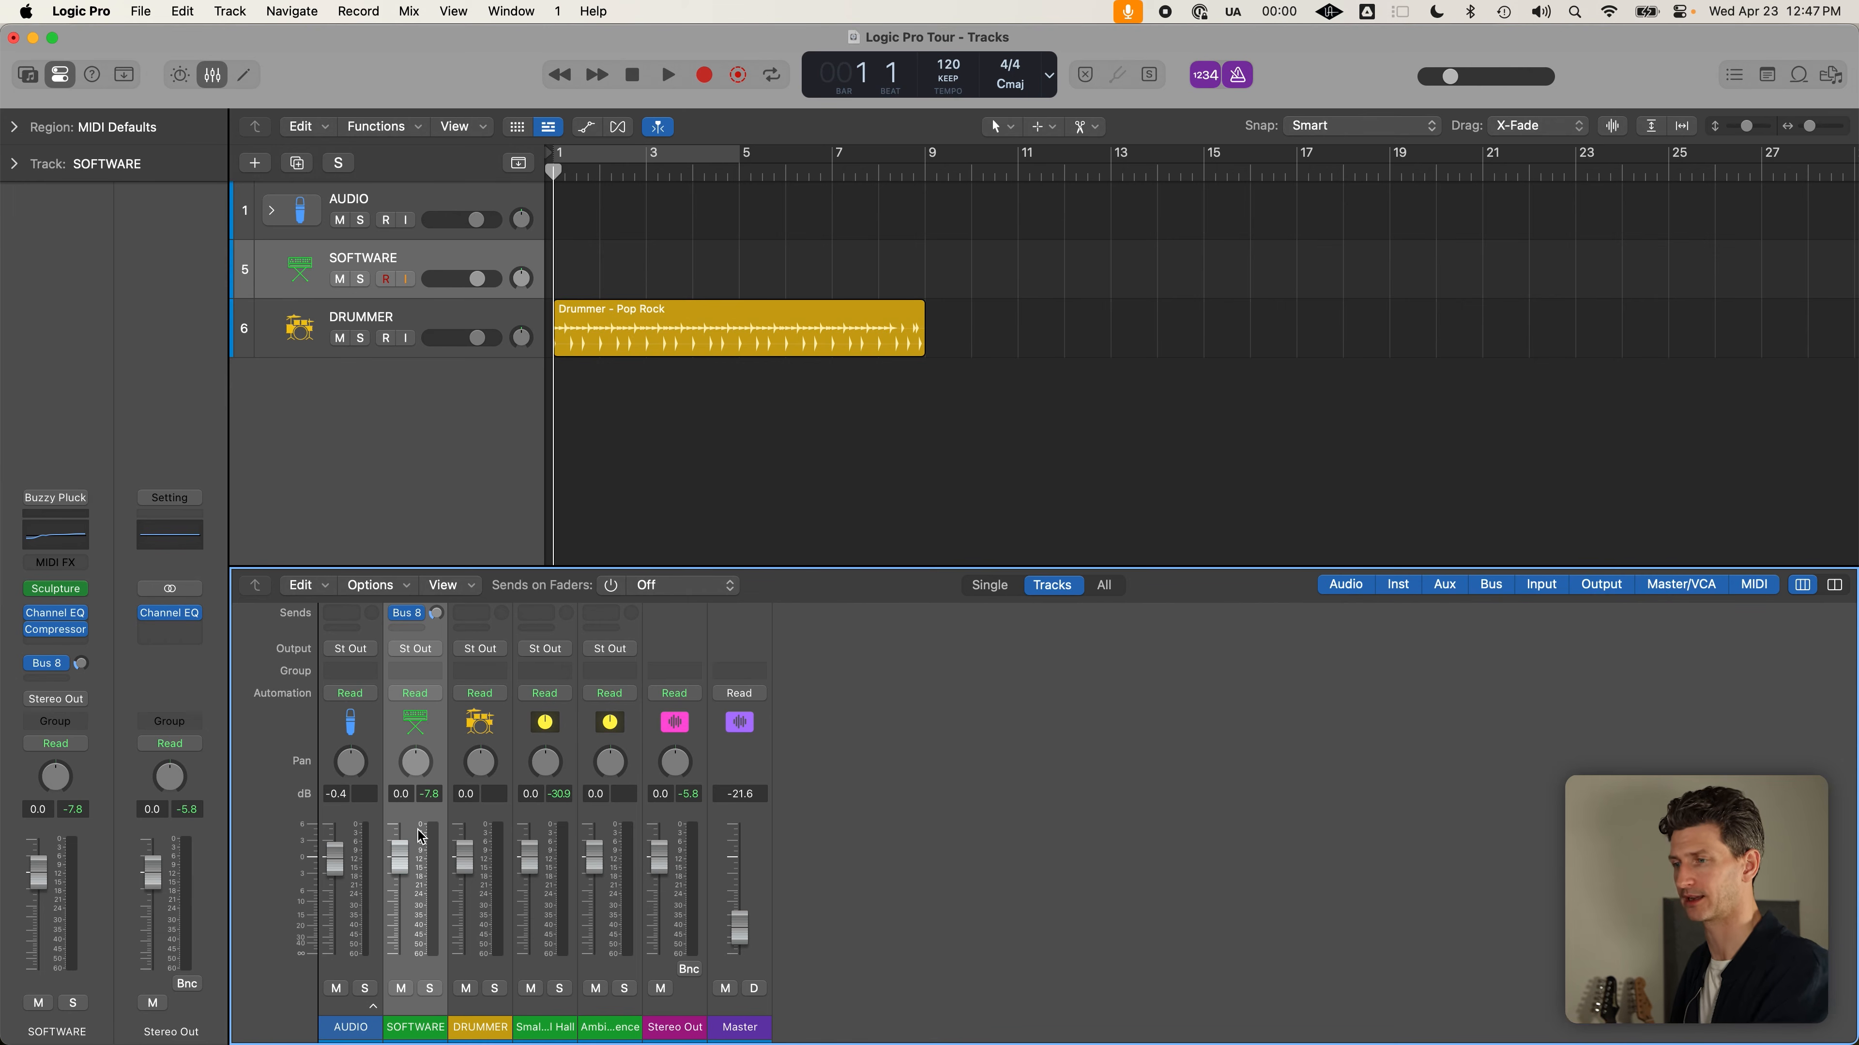
Set the volume faders in the Mixer to -3.1 dB for the AUDIO track and -0.6 dB for the SOFTWARE track
left_click(455, 199)
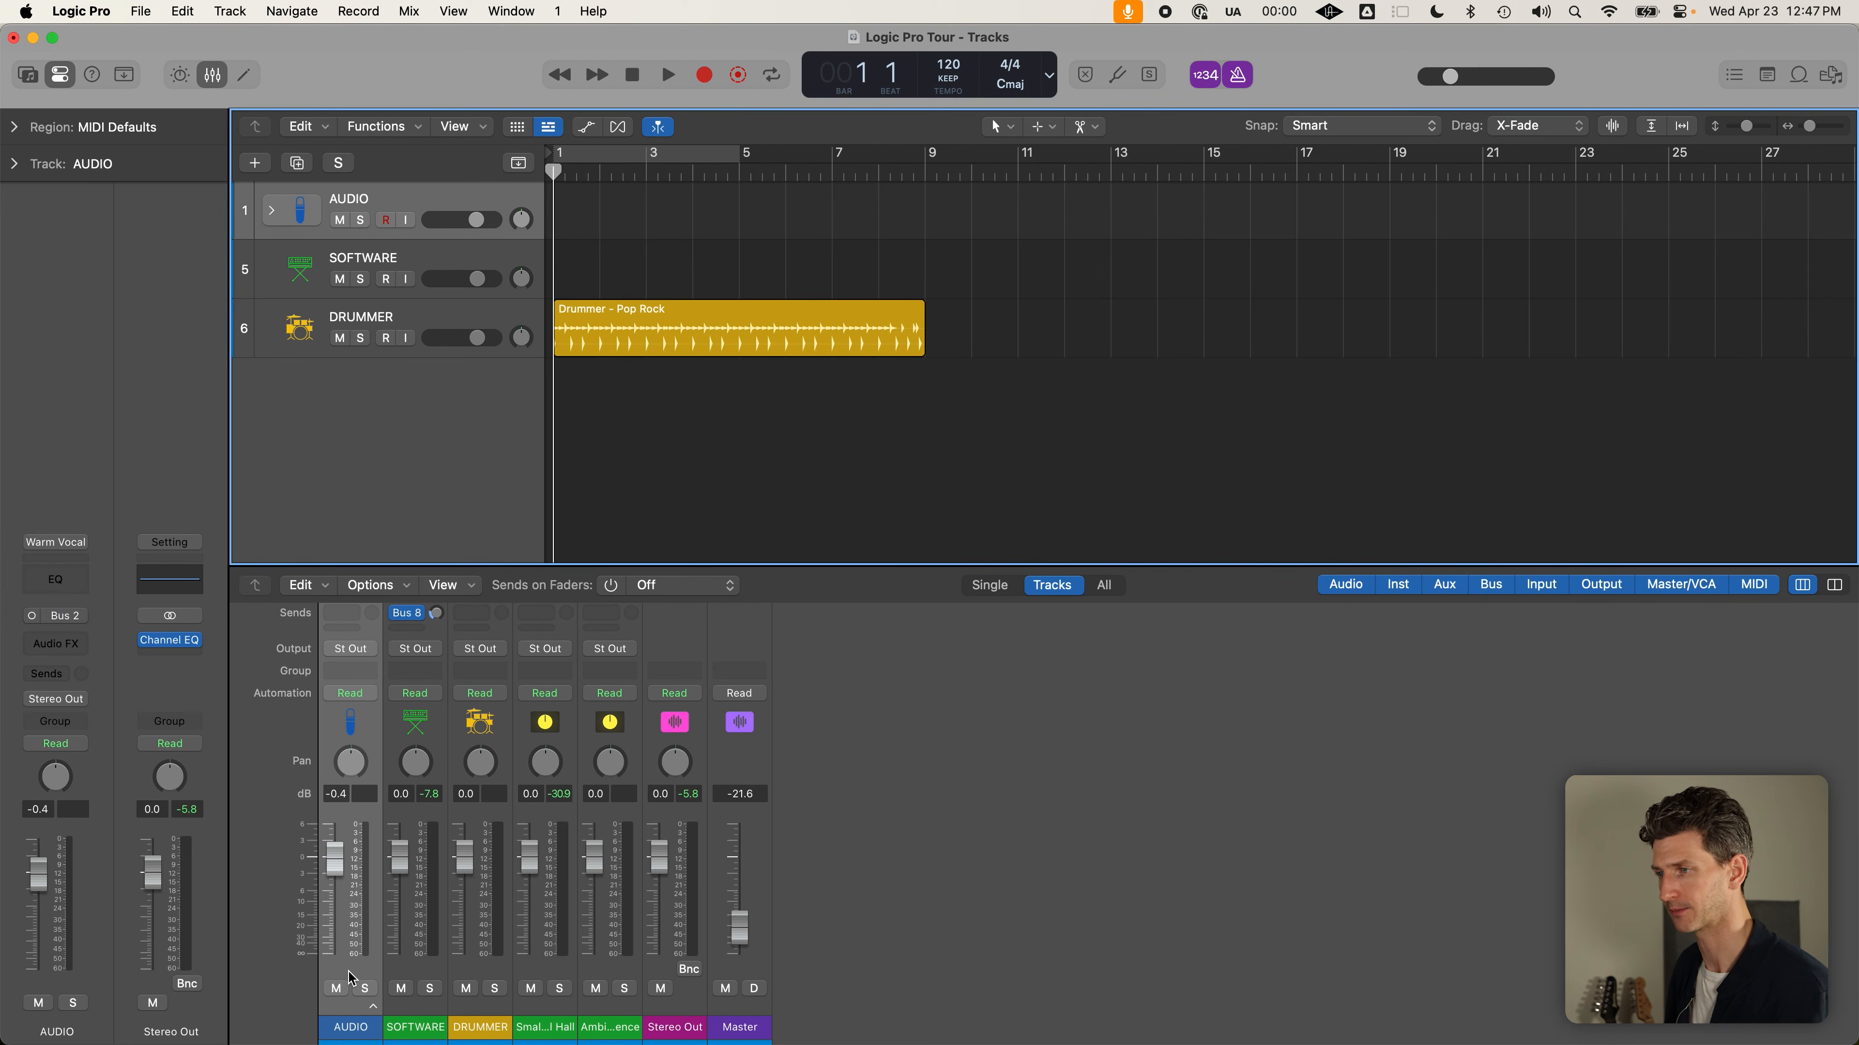
left_click_drag(334, 852, 343, 912)
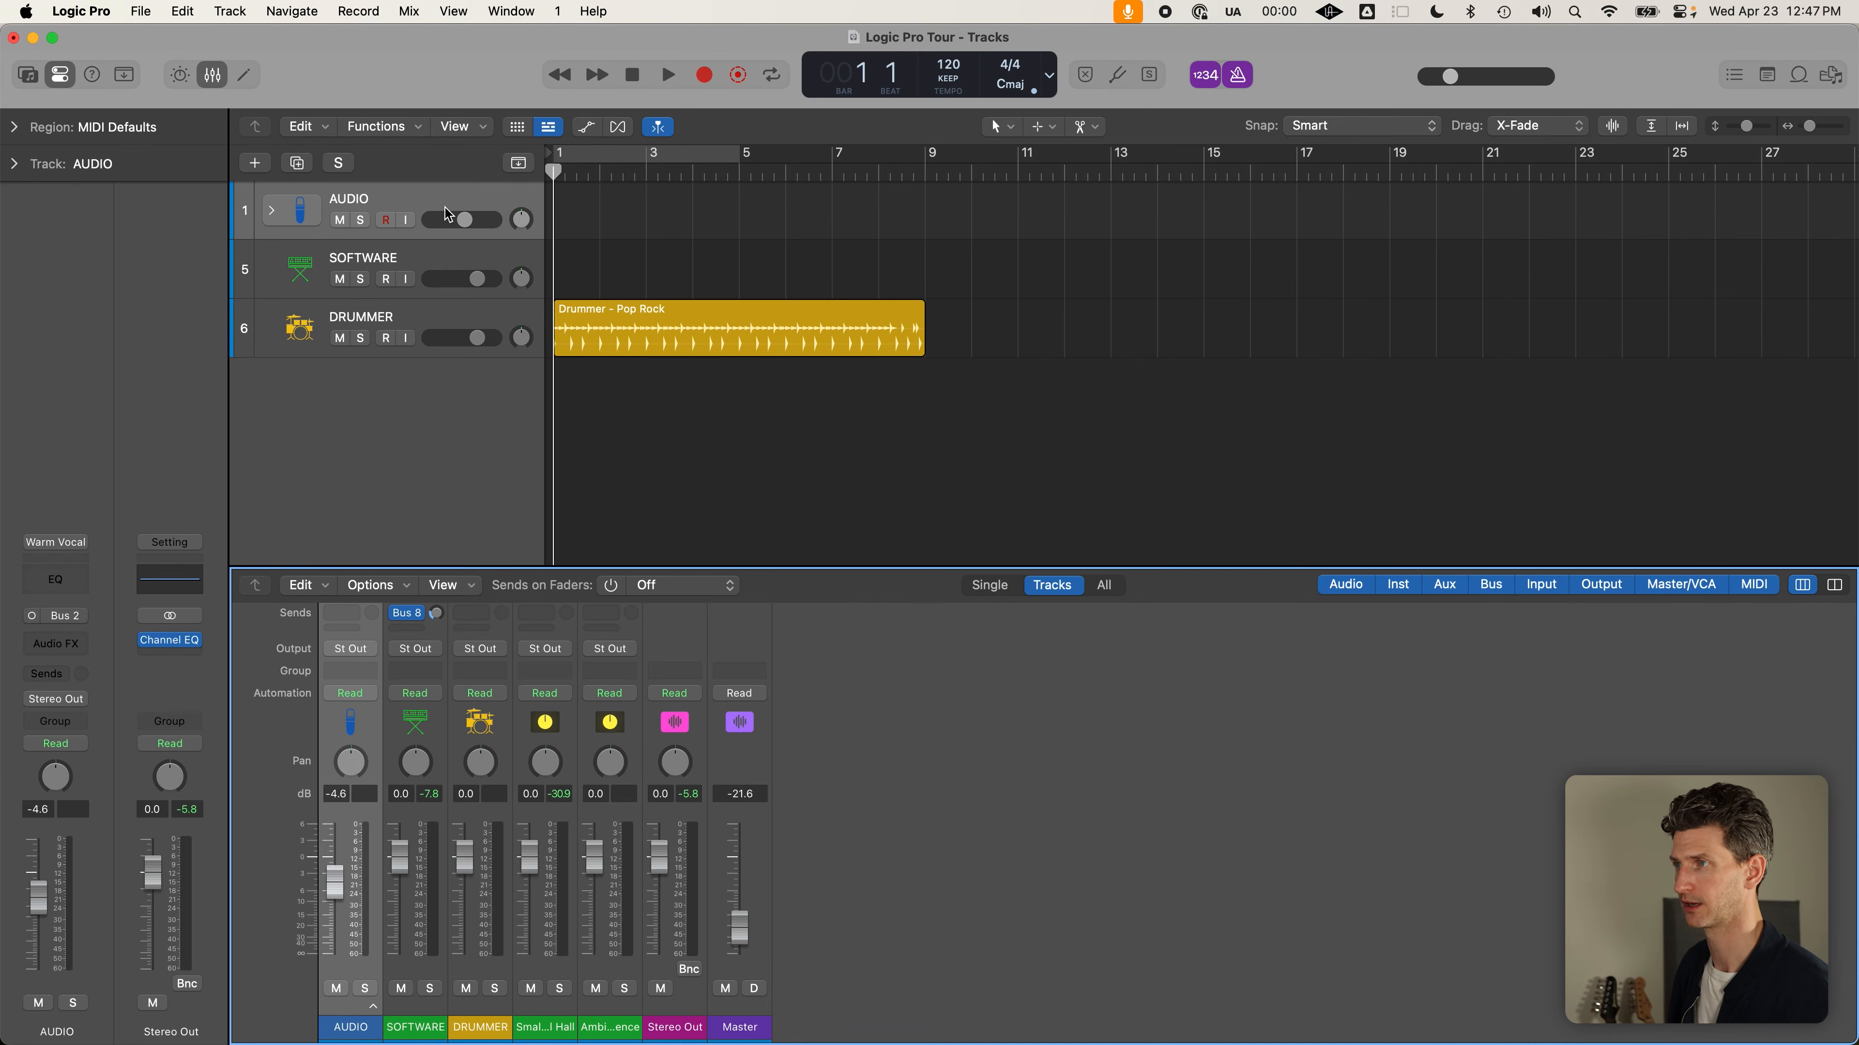
left_click_drag(341, 882, 344, 868)
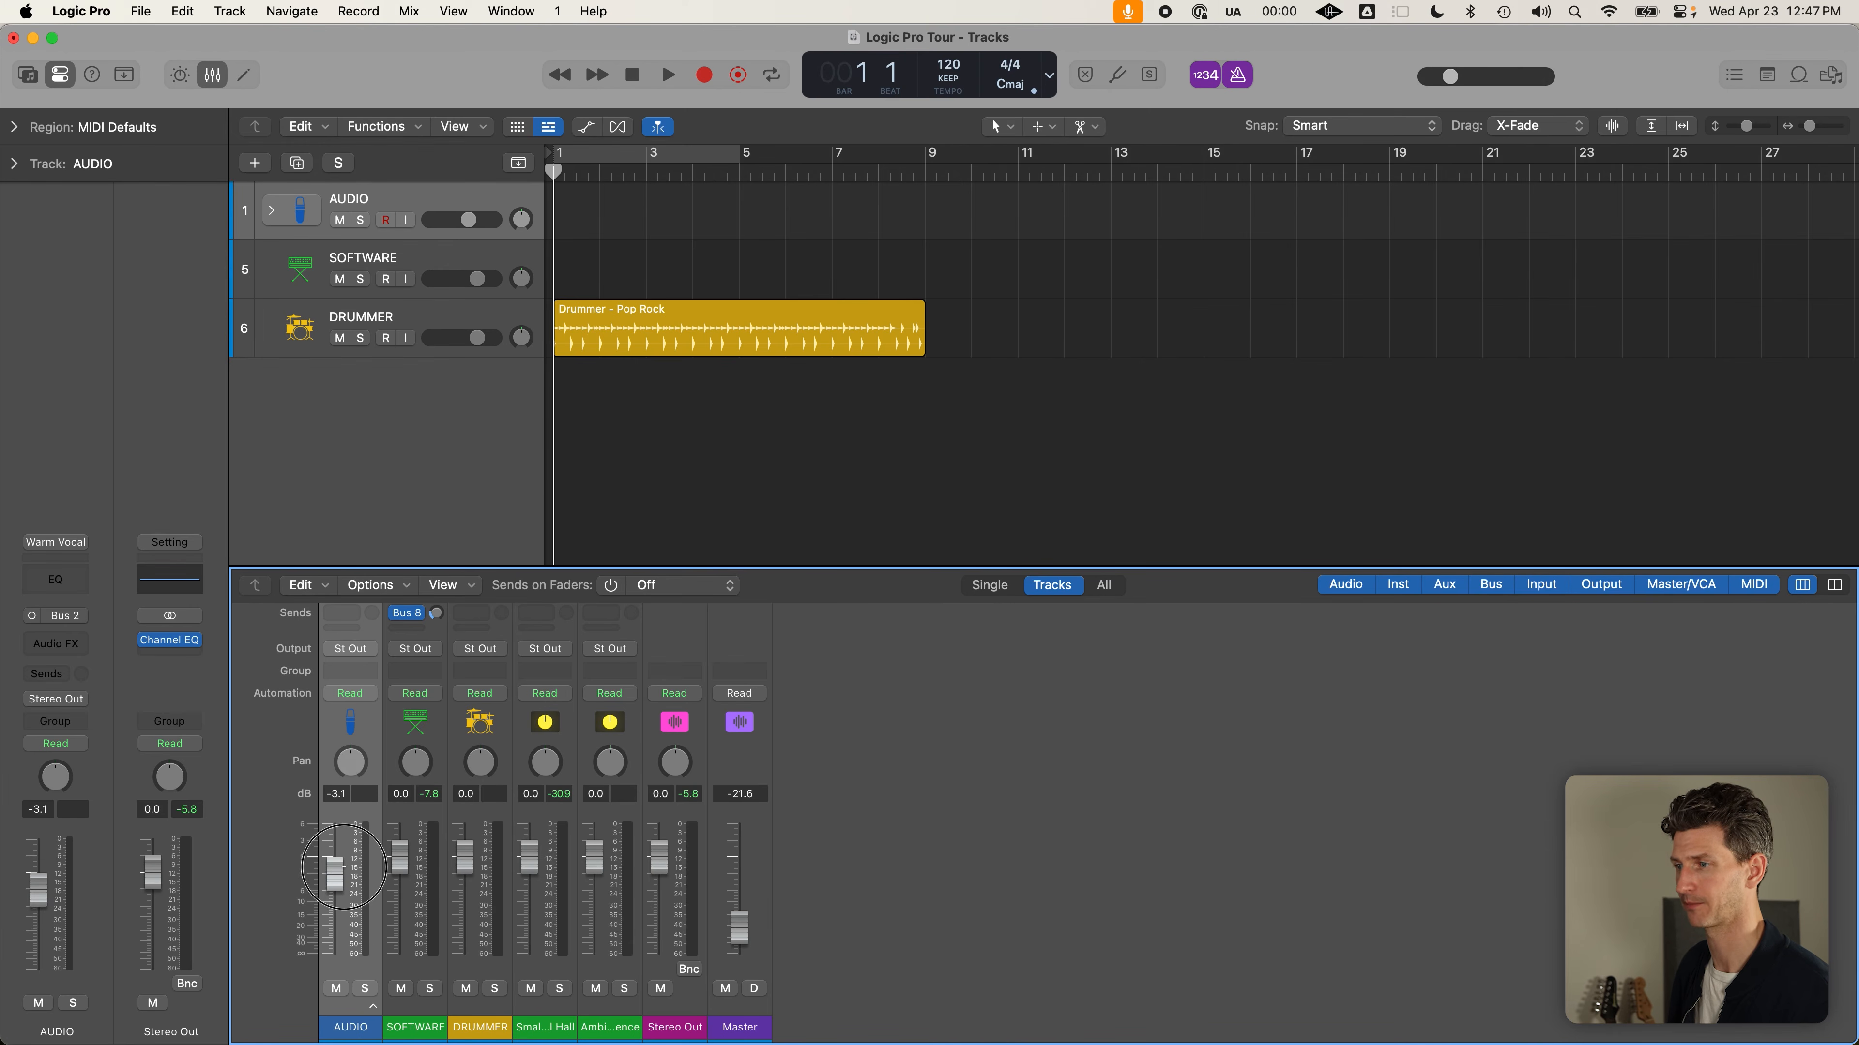
left_click(483, 262)
mouse_move(413, 855)
left_mouse_down()
mouse_move(406, 944)
mouse_move(400, 851)
left_mouse_up()
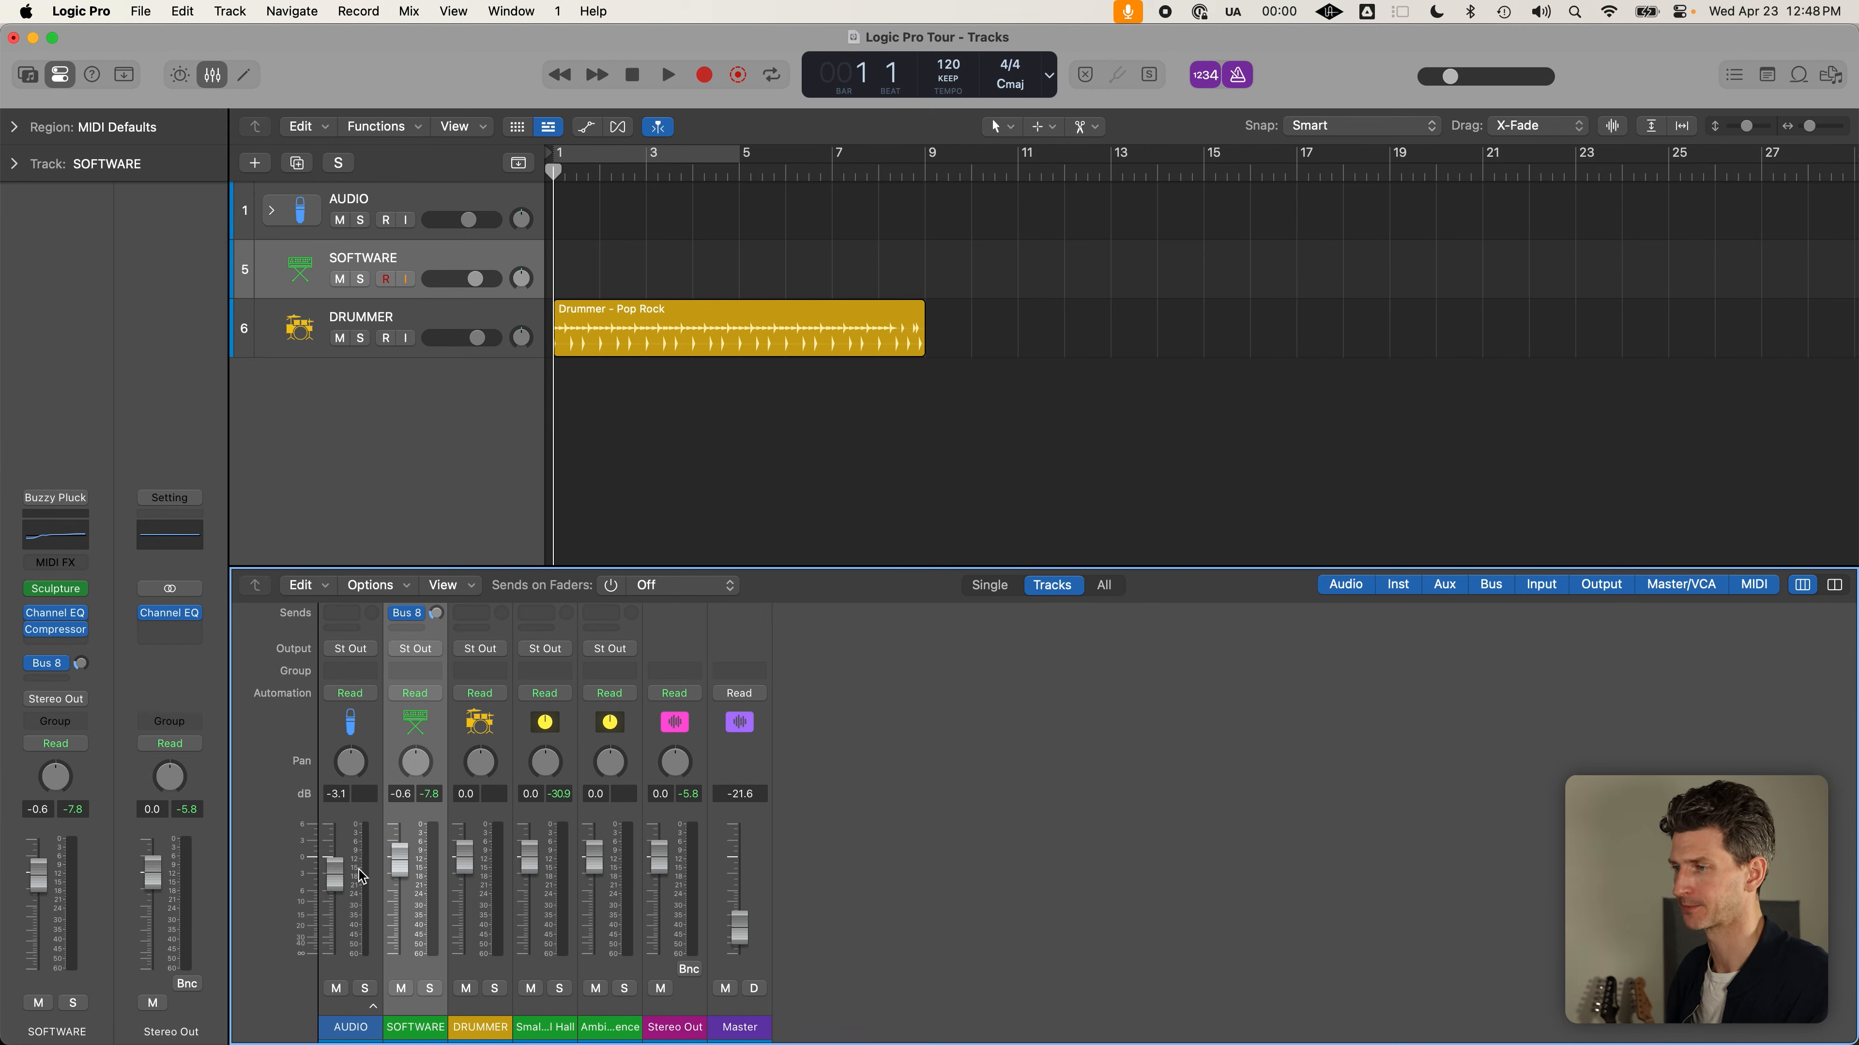
Open the Editors area in place of the Mixer and view the editors for the DRUMMER, AUDIO and SOFTWARE tracks
left_click(482, 816)
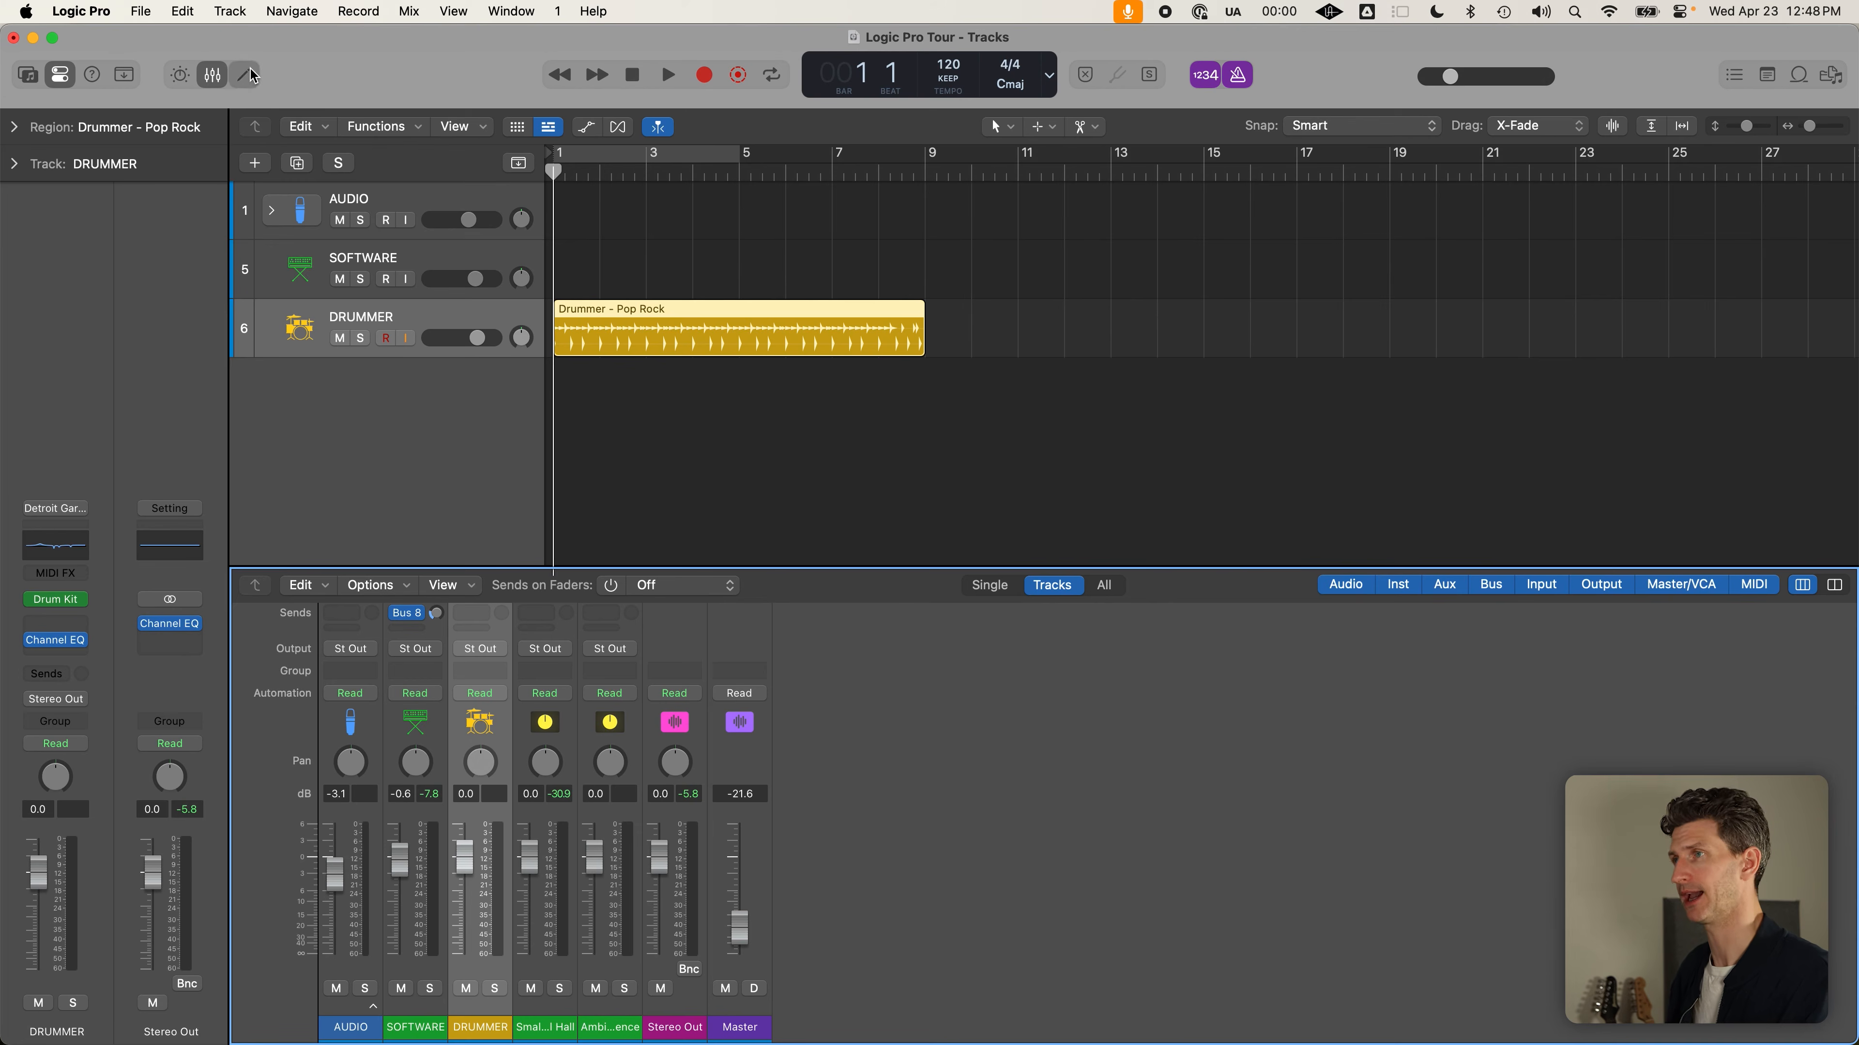
left_click(246, 75)
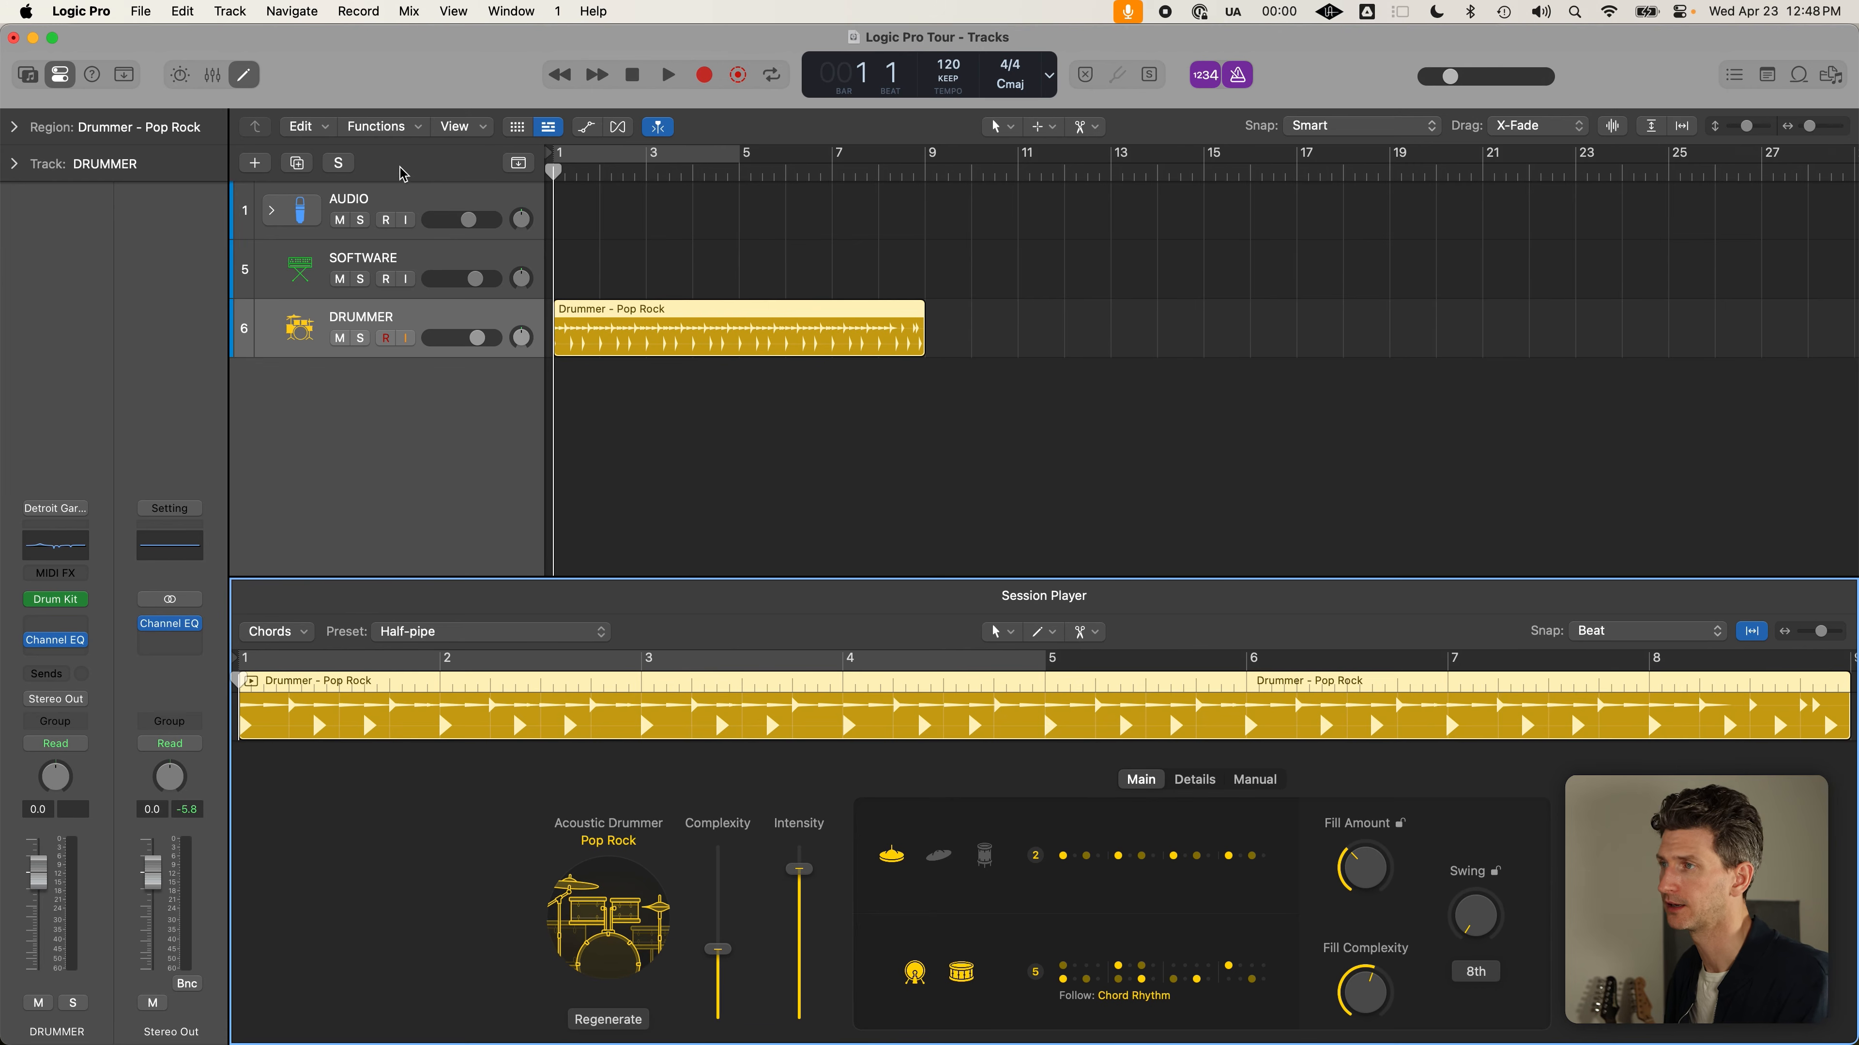
left_click(417, 195)
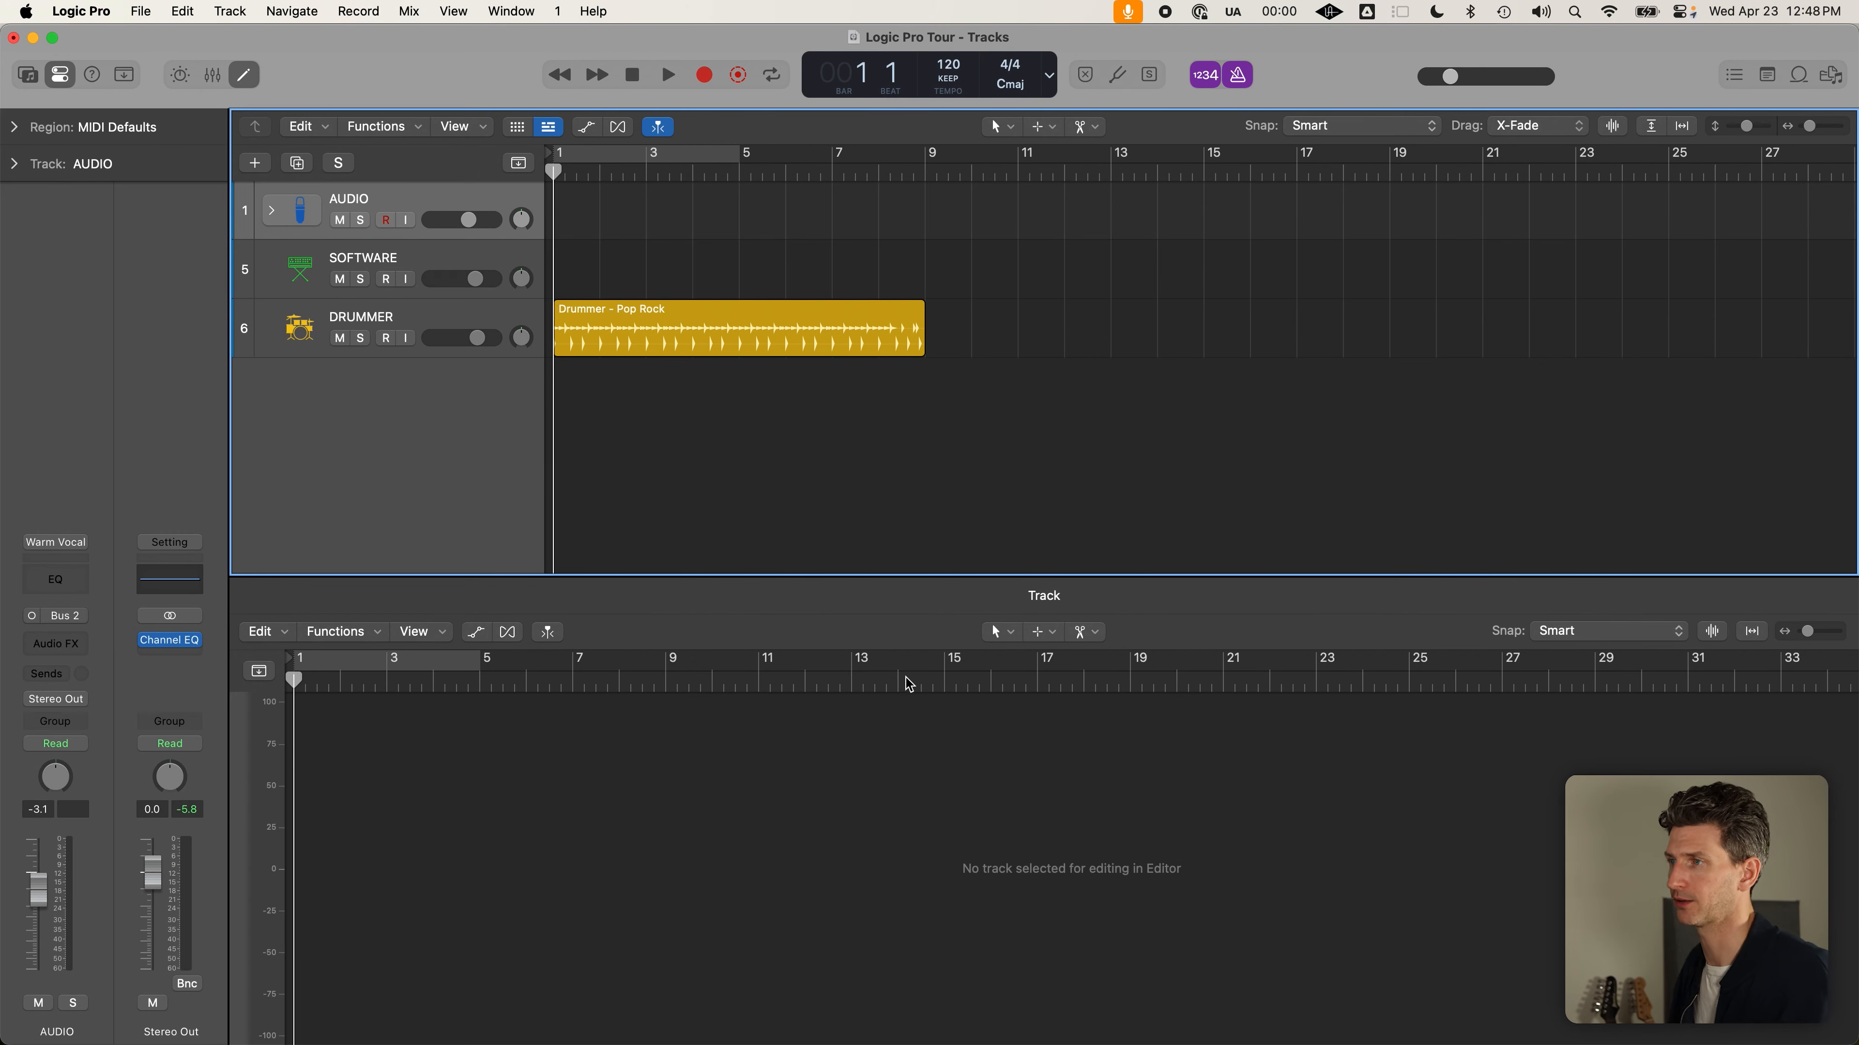
left_click(433, 260)
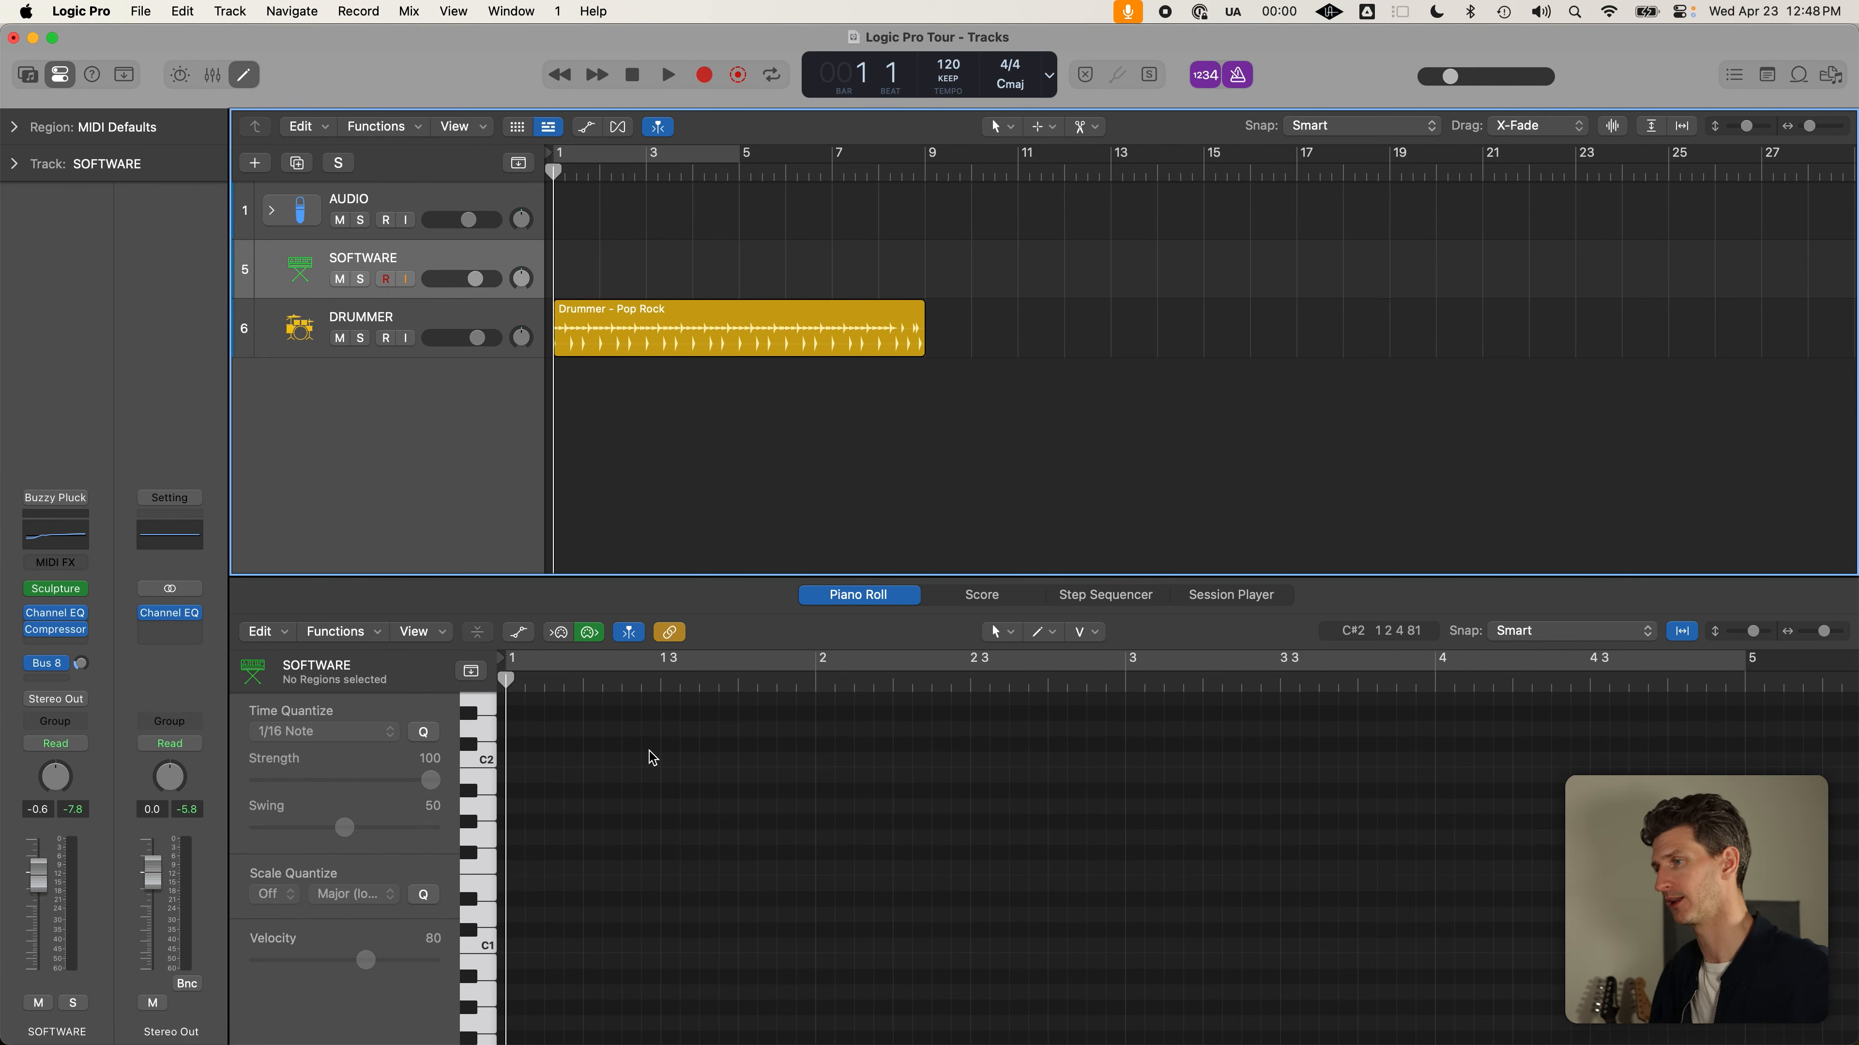
left_click(476, 316)
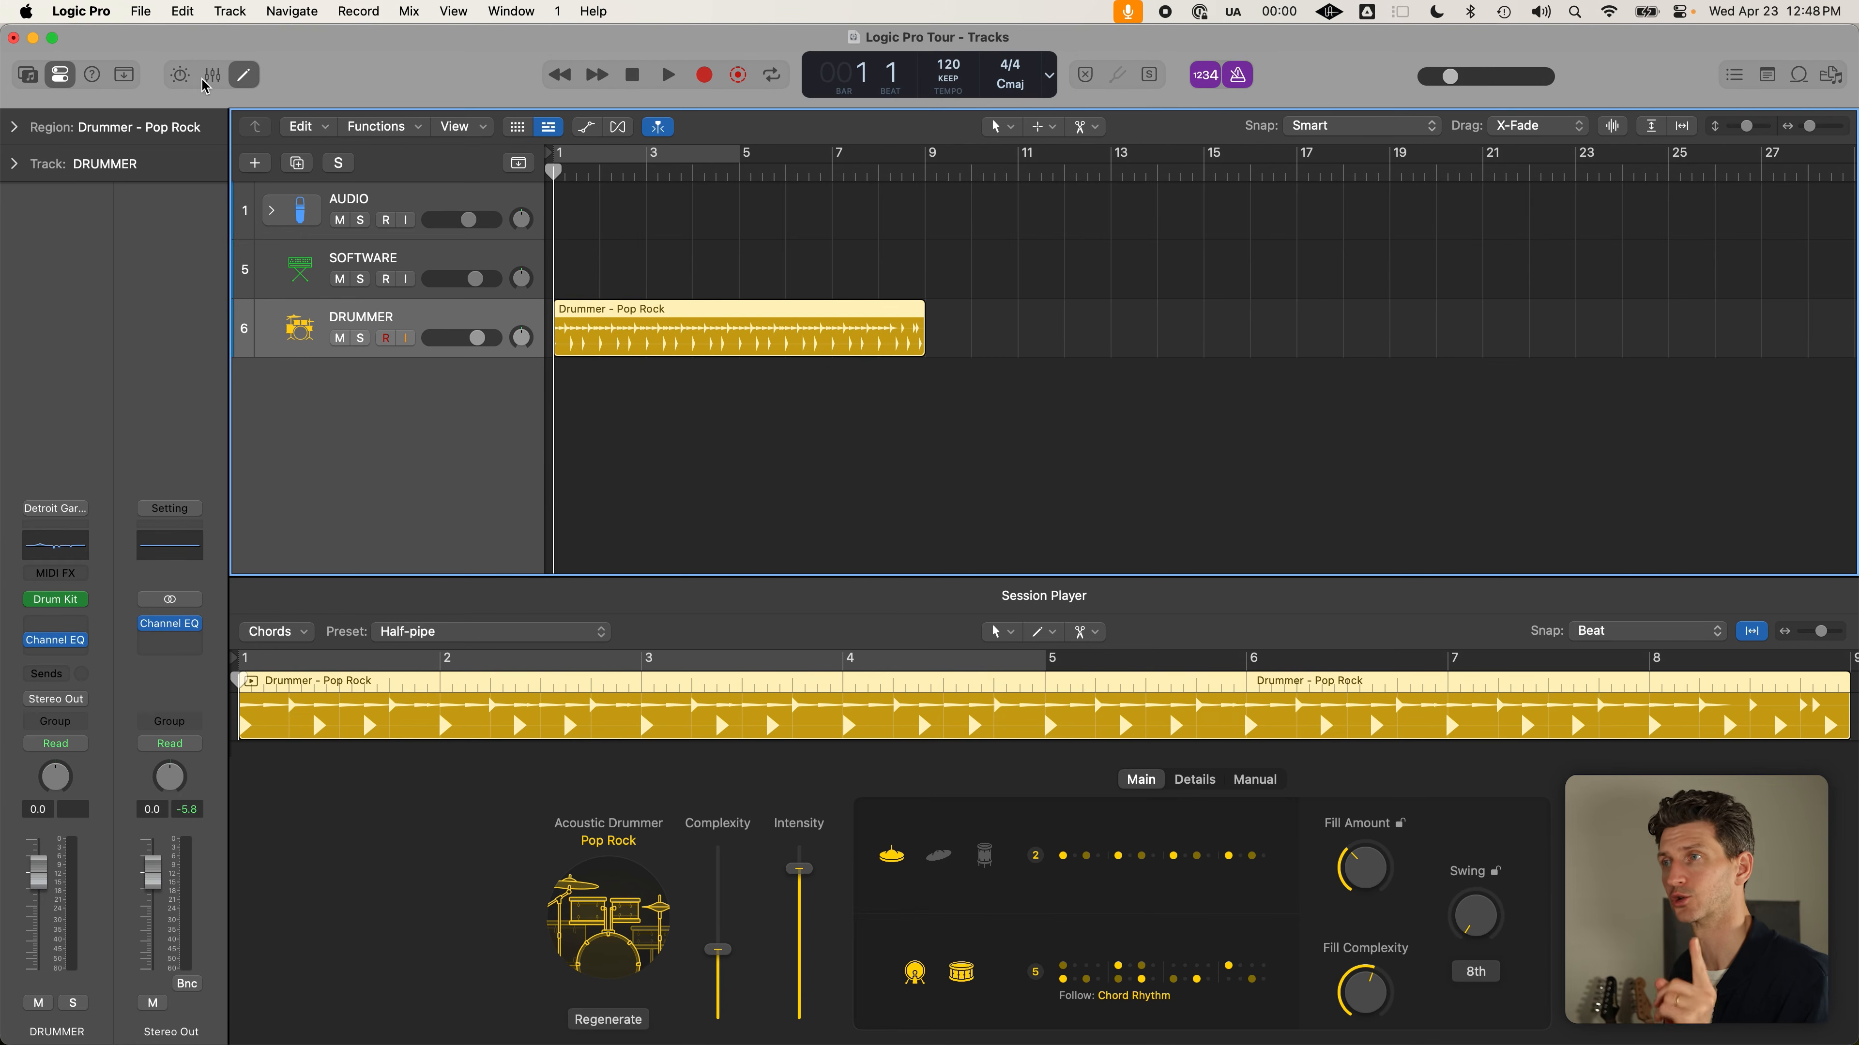
Switch the DRUMMER track from its editor to the Smart Controls and back, and close the editor
left_click(176, 75)
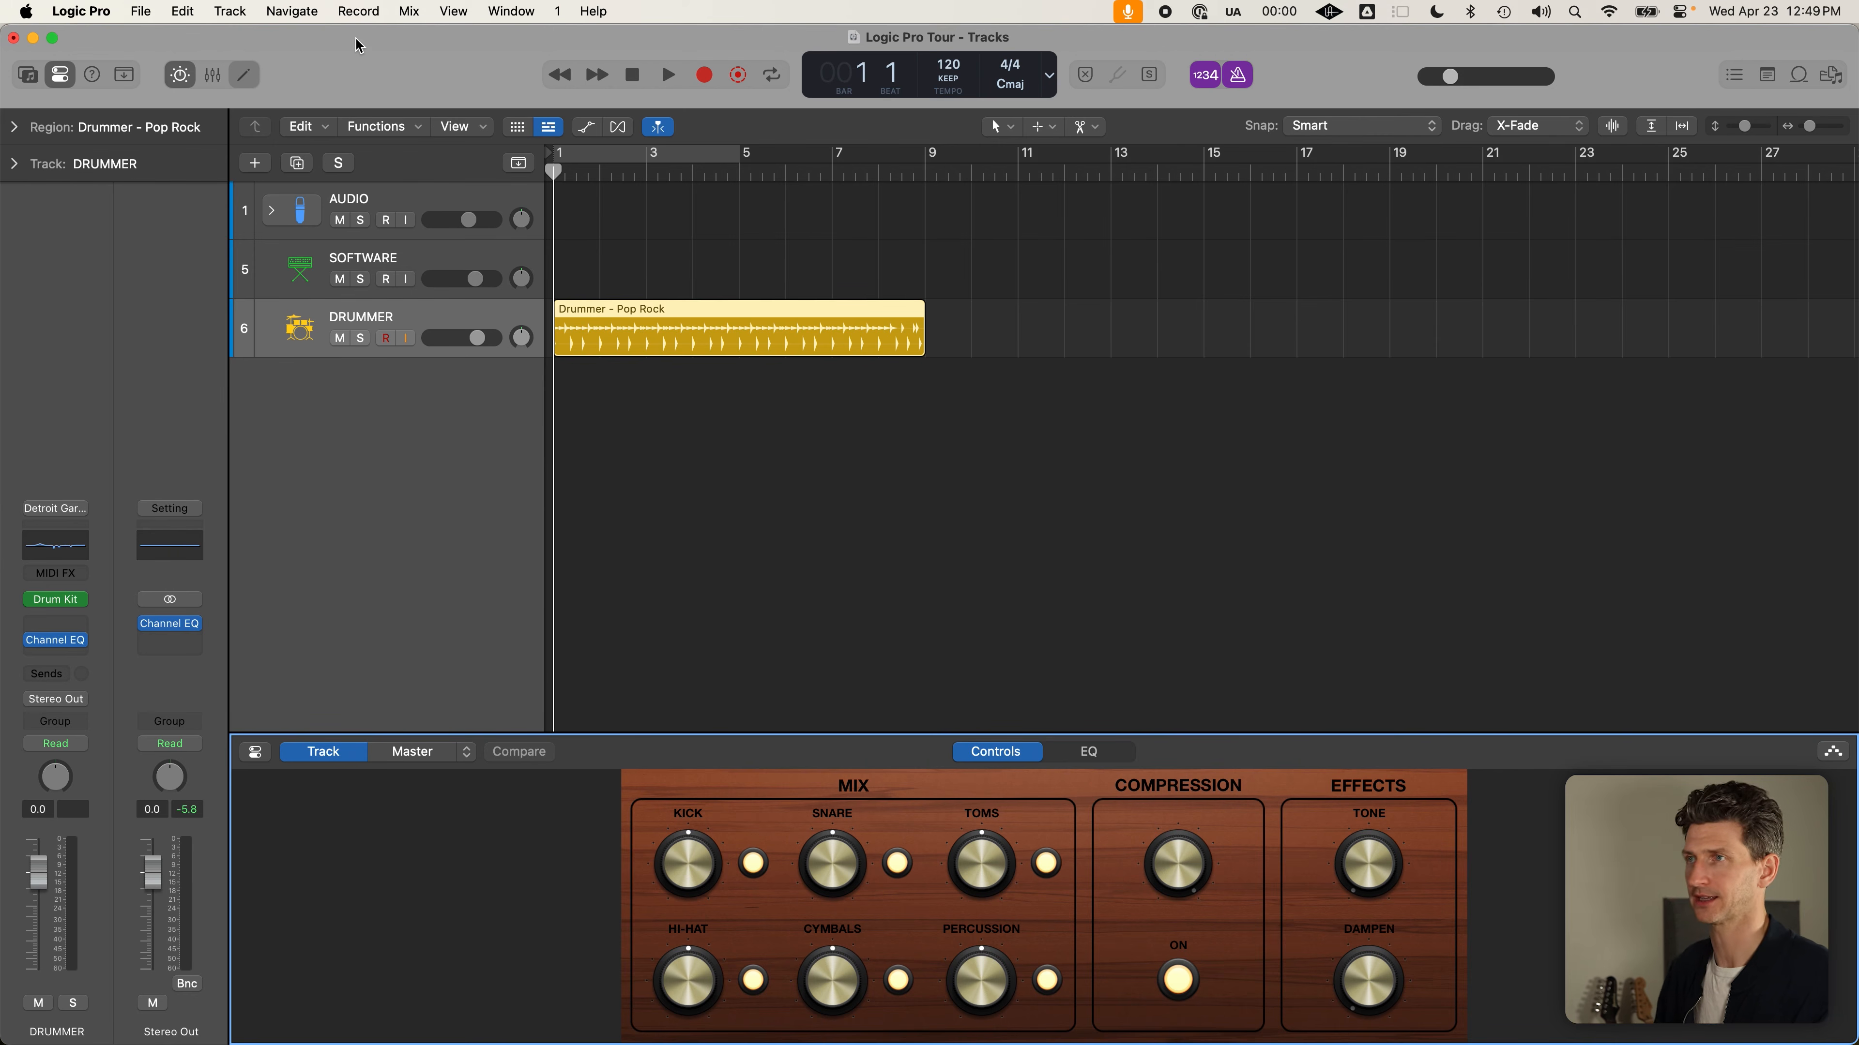
key("e")
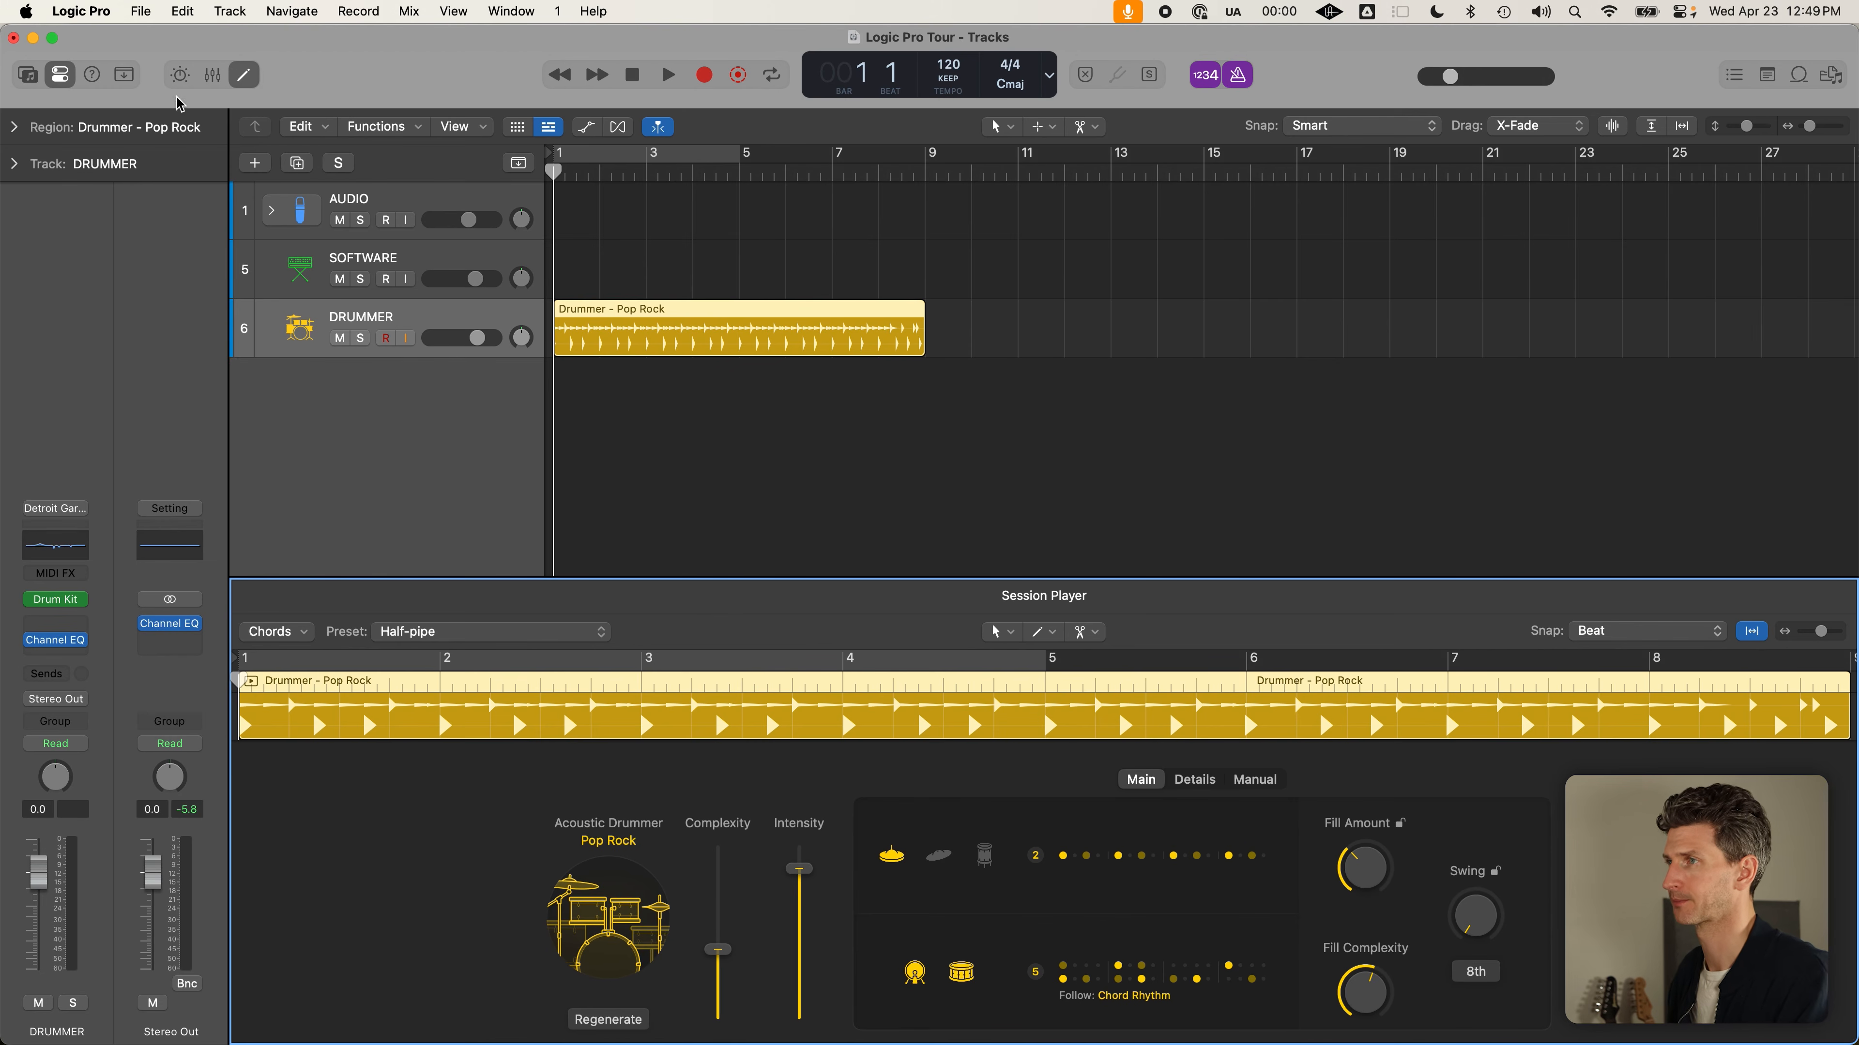
left_click(242, 72)
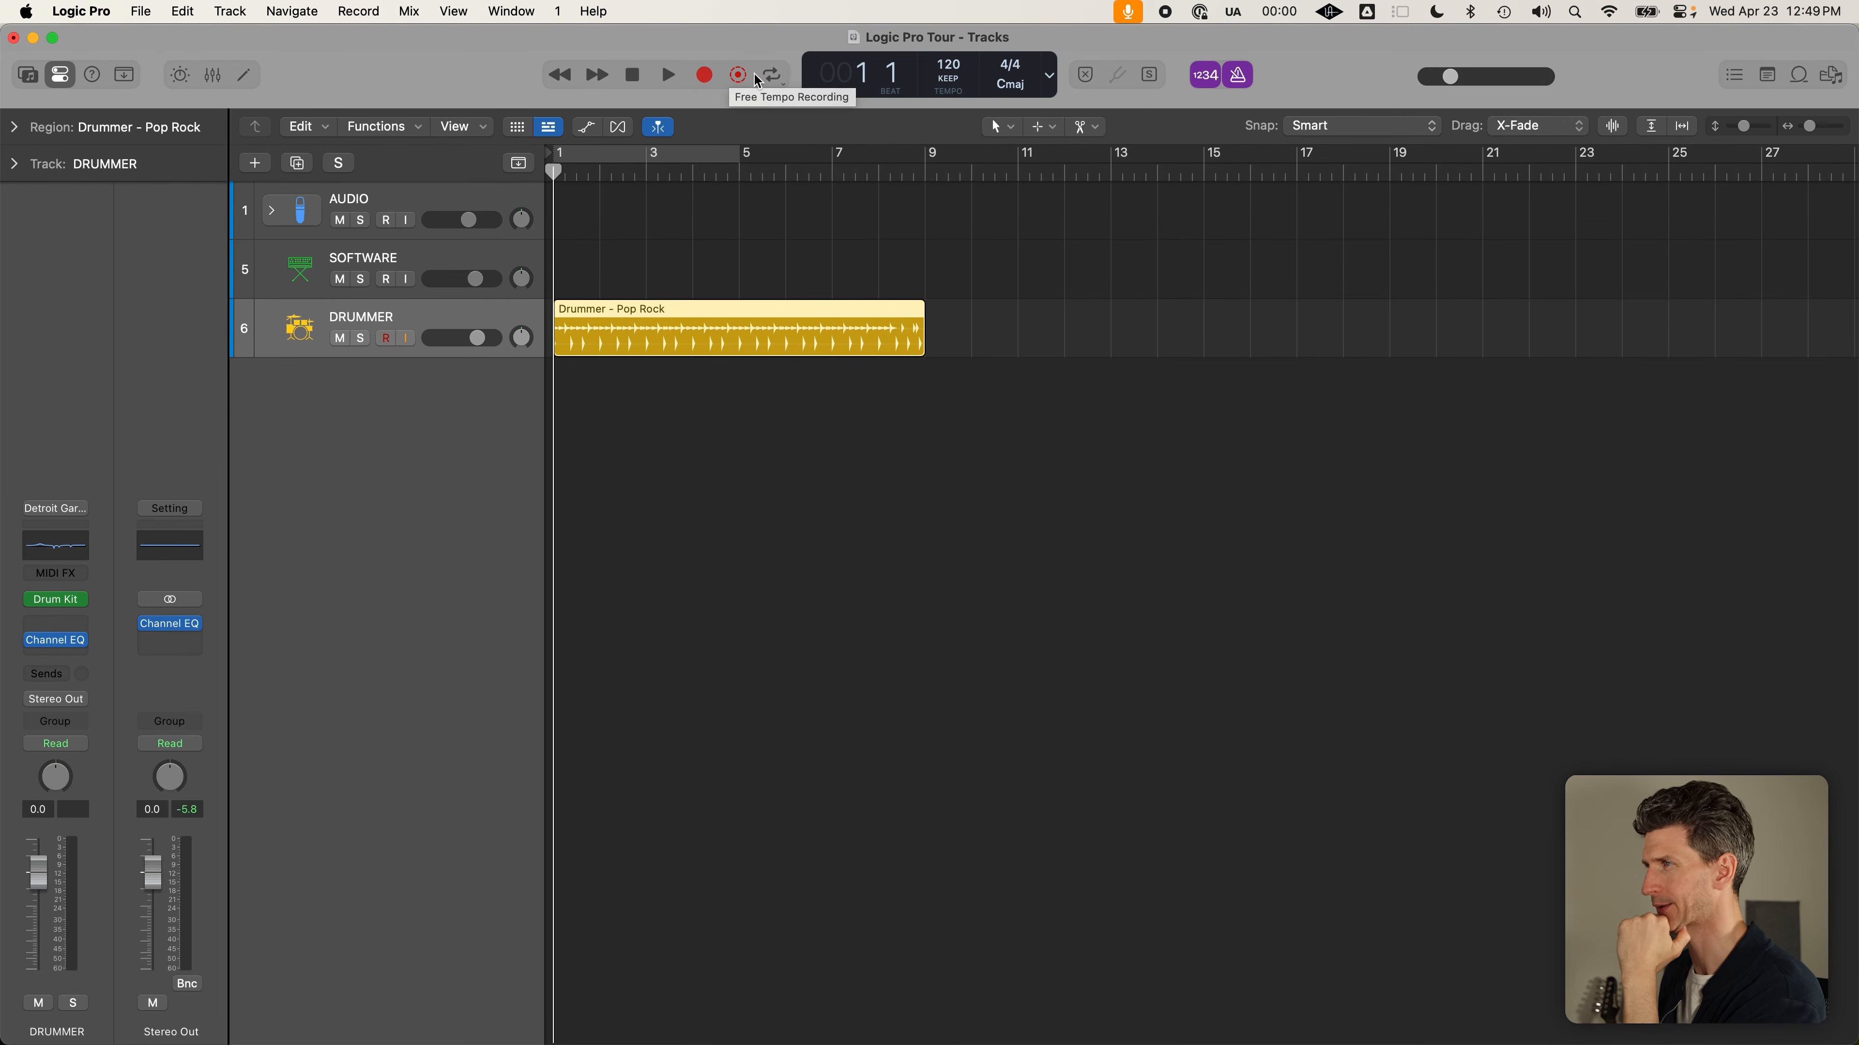
Toggle Cycle mode on and off repeatedly, ending with it off
left_click(773, 74)
left_click(774, 74)
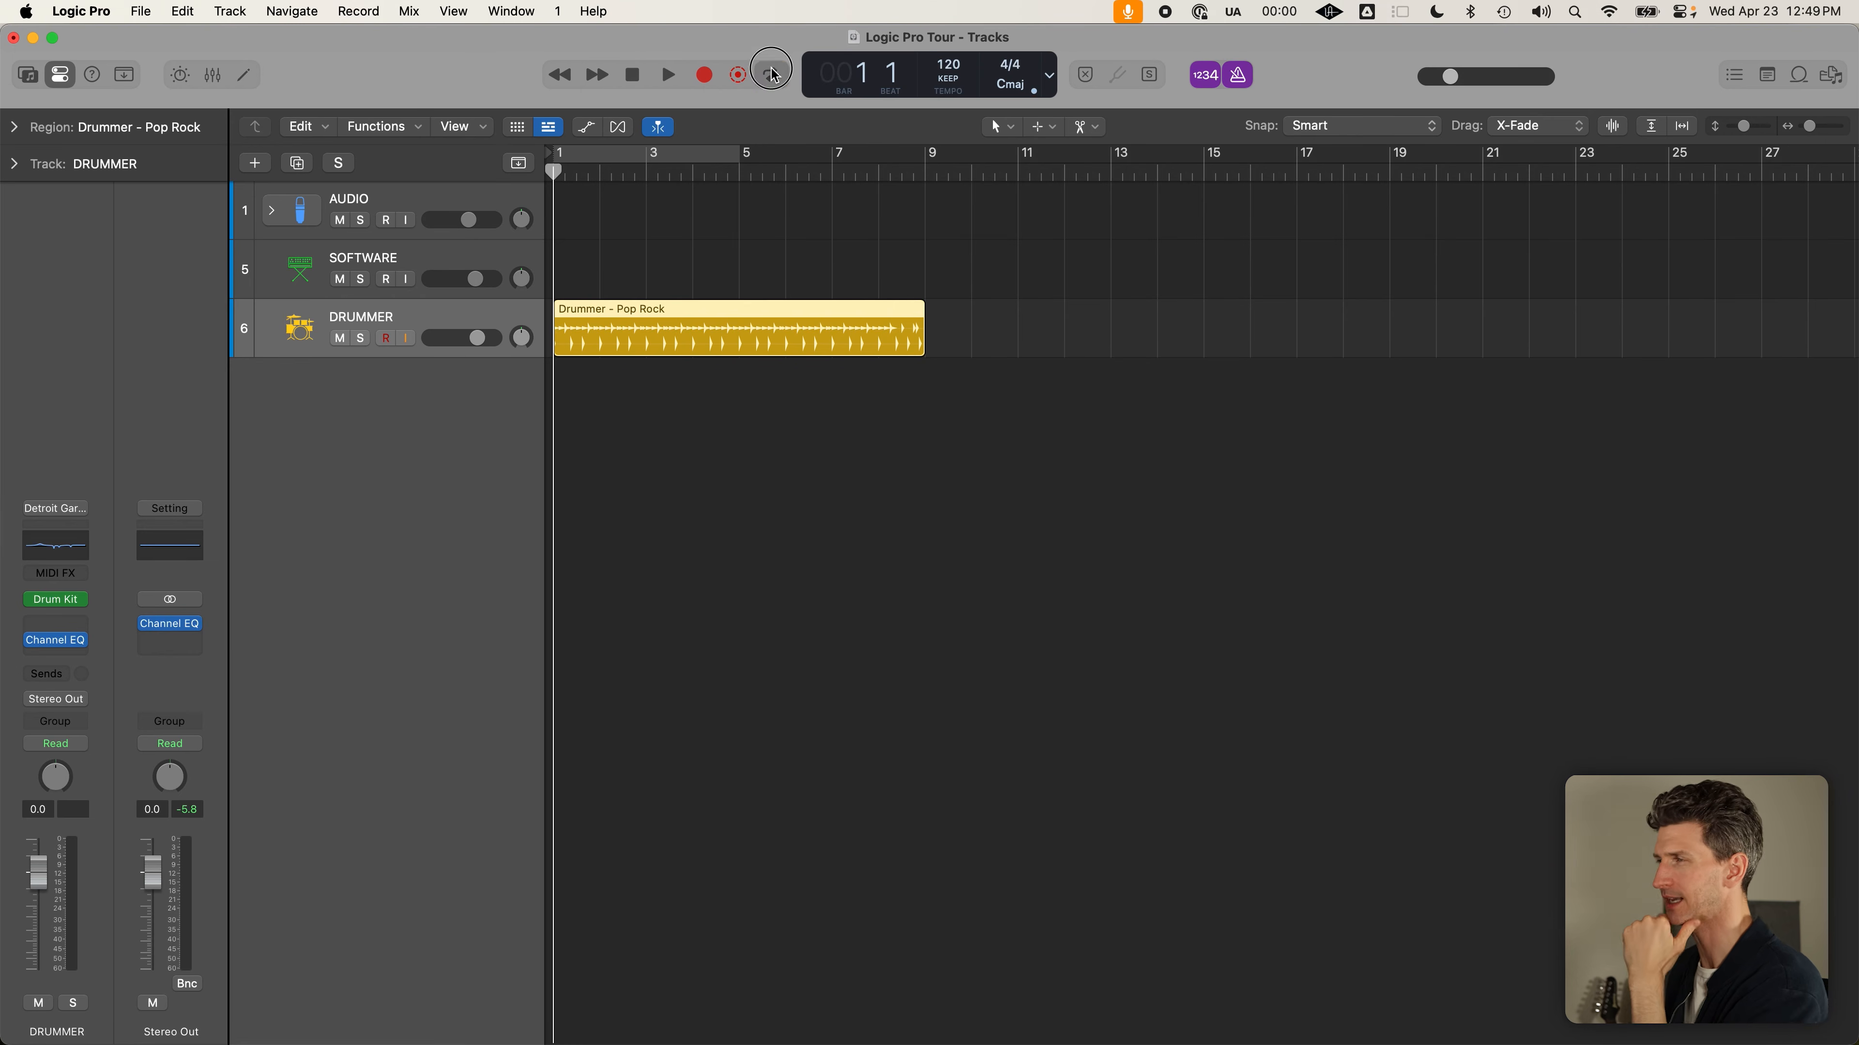
left_click(773, 76)
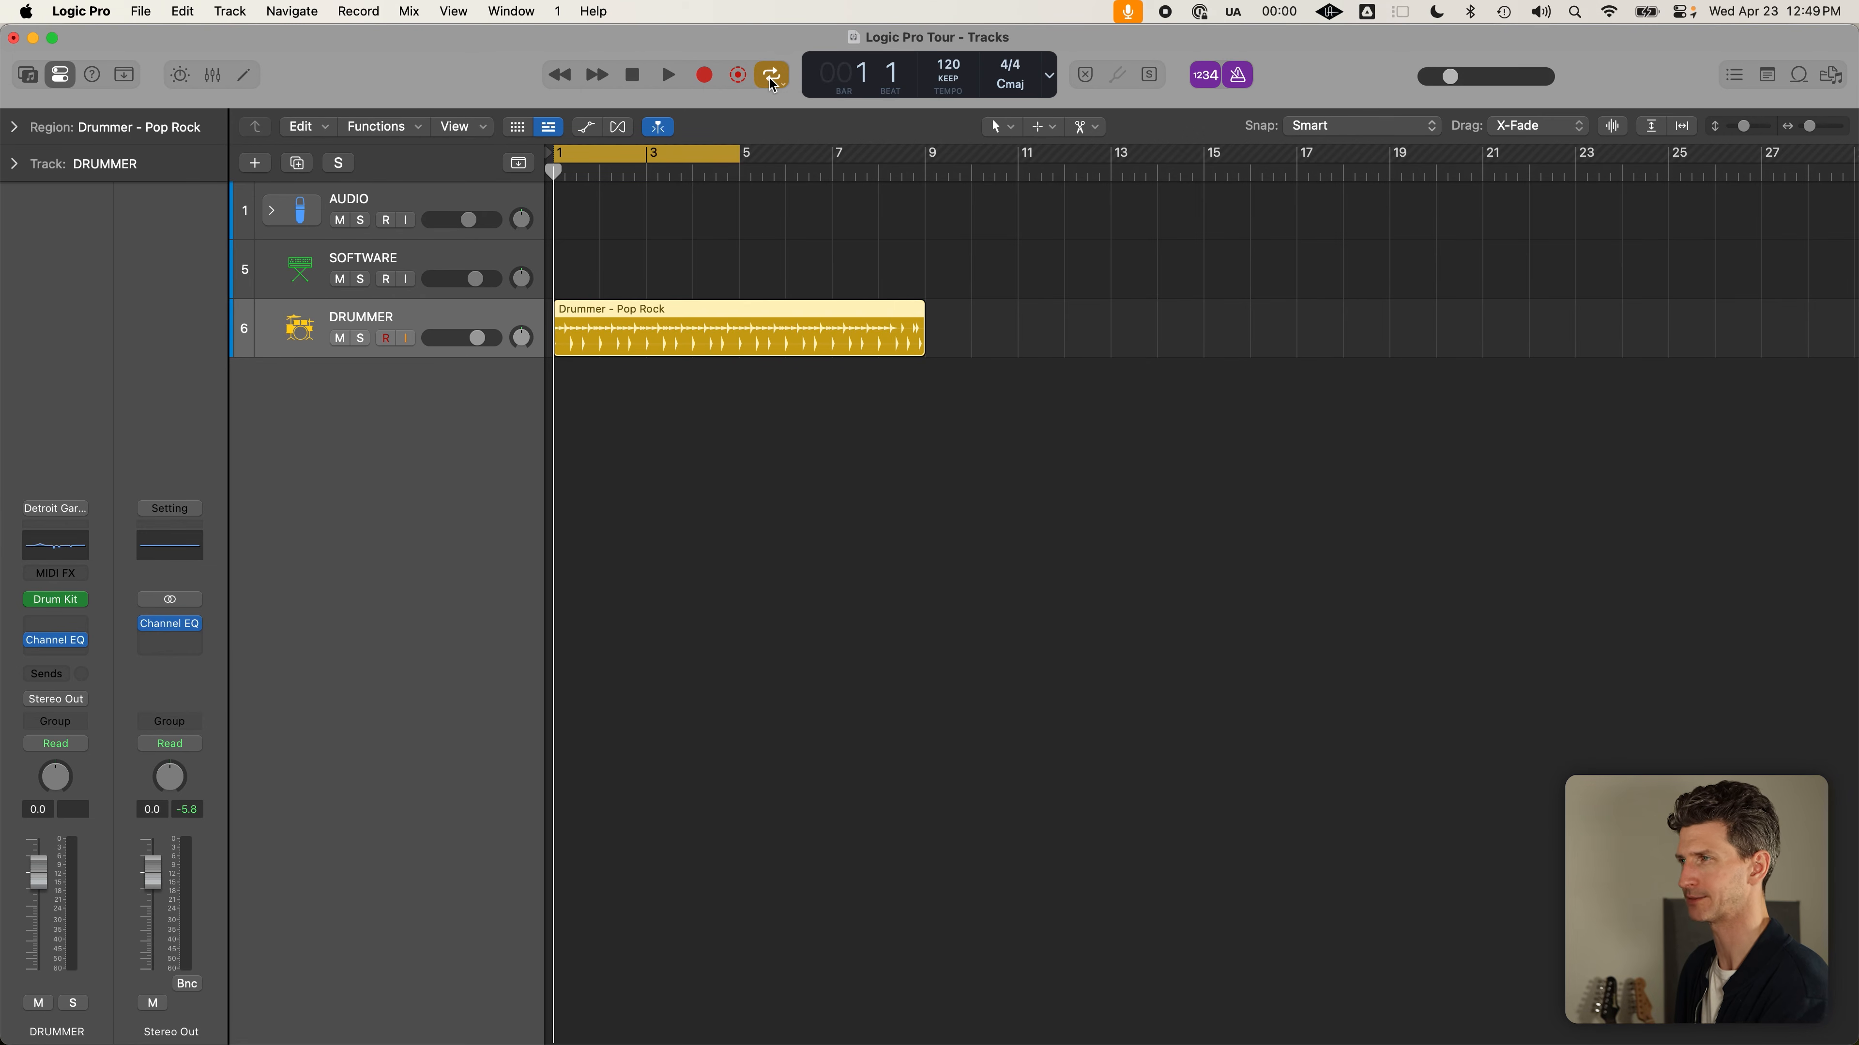
left_click(762, 79)
left_click(762, 78)
left_click(761, 79)
left_click(761, 79)
left_click(761, 79)
left_click(761, 79)
left_click(763, 81)
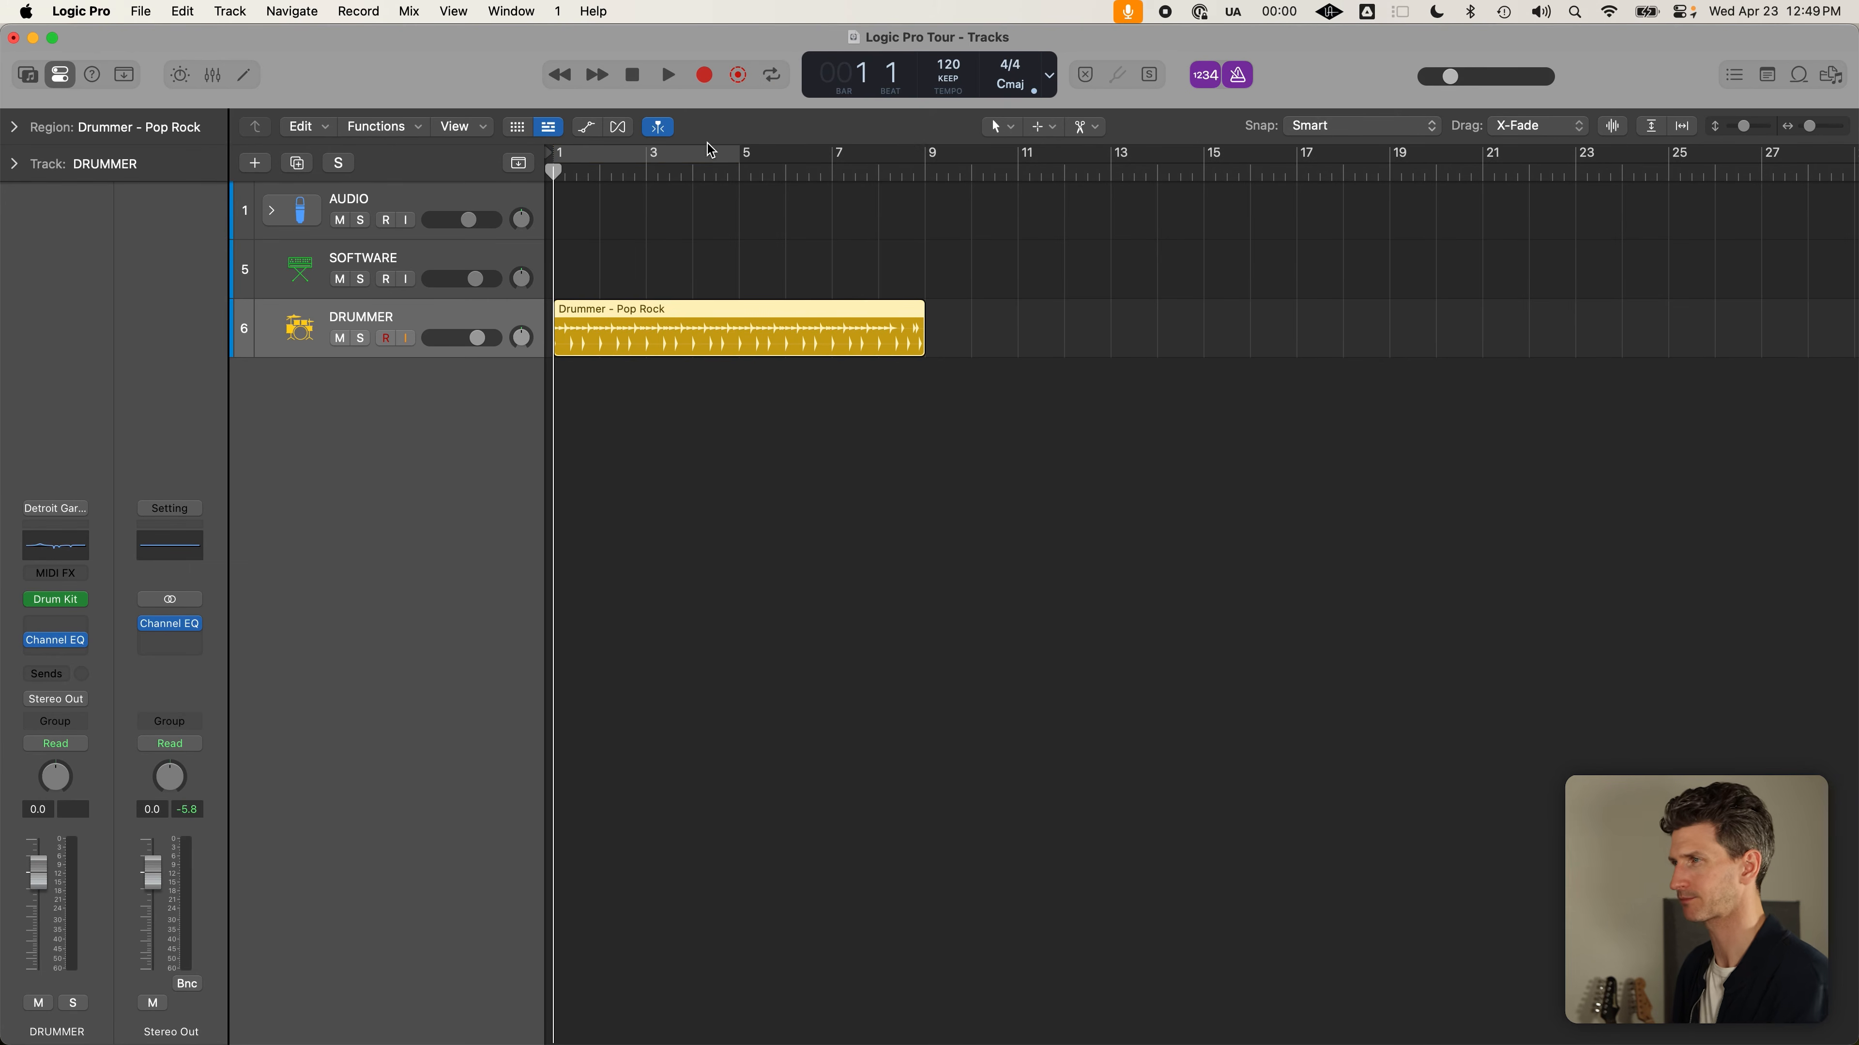
Turn on Cycle mode and move the cycle range to bars 9 to 13
left_click(655, 162)
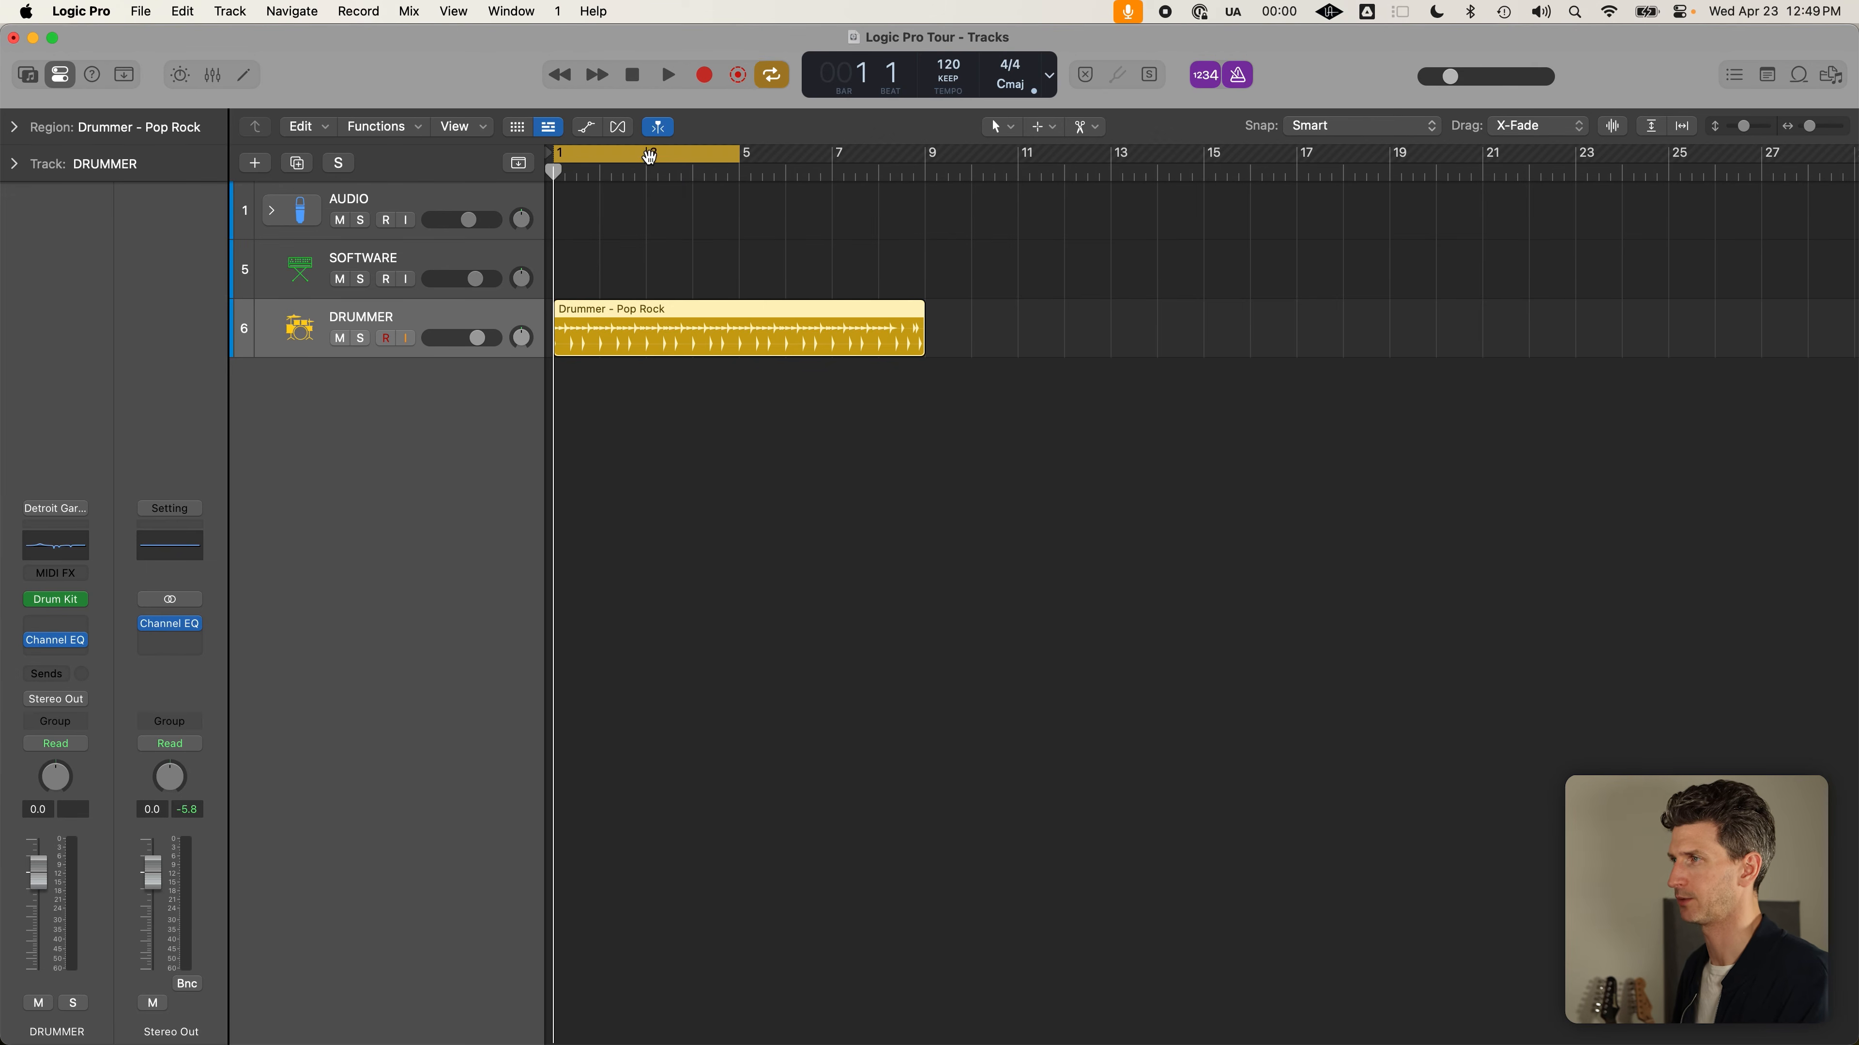
left_click_drag(612, 156, 1014, 151)
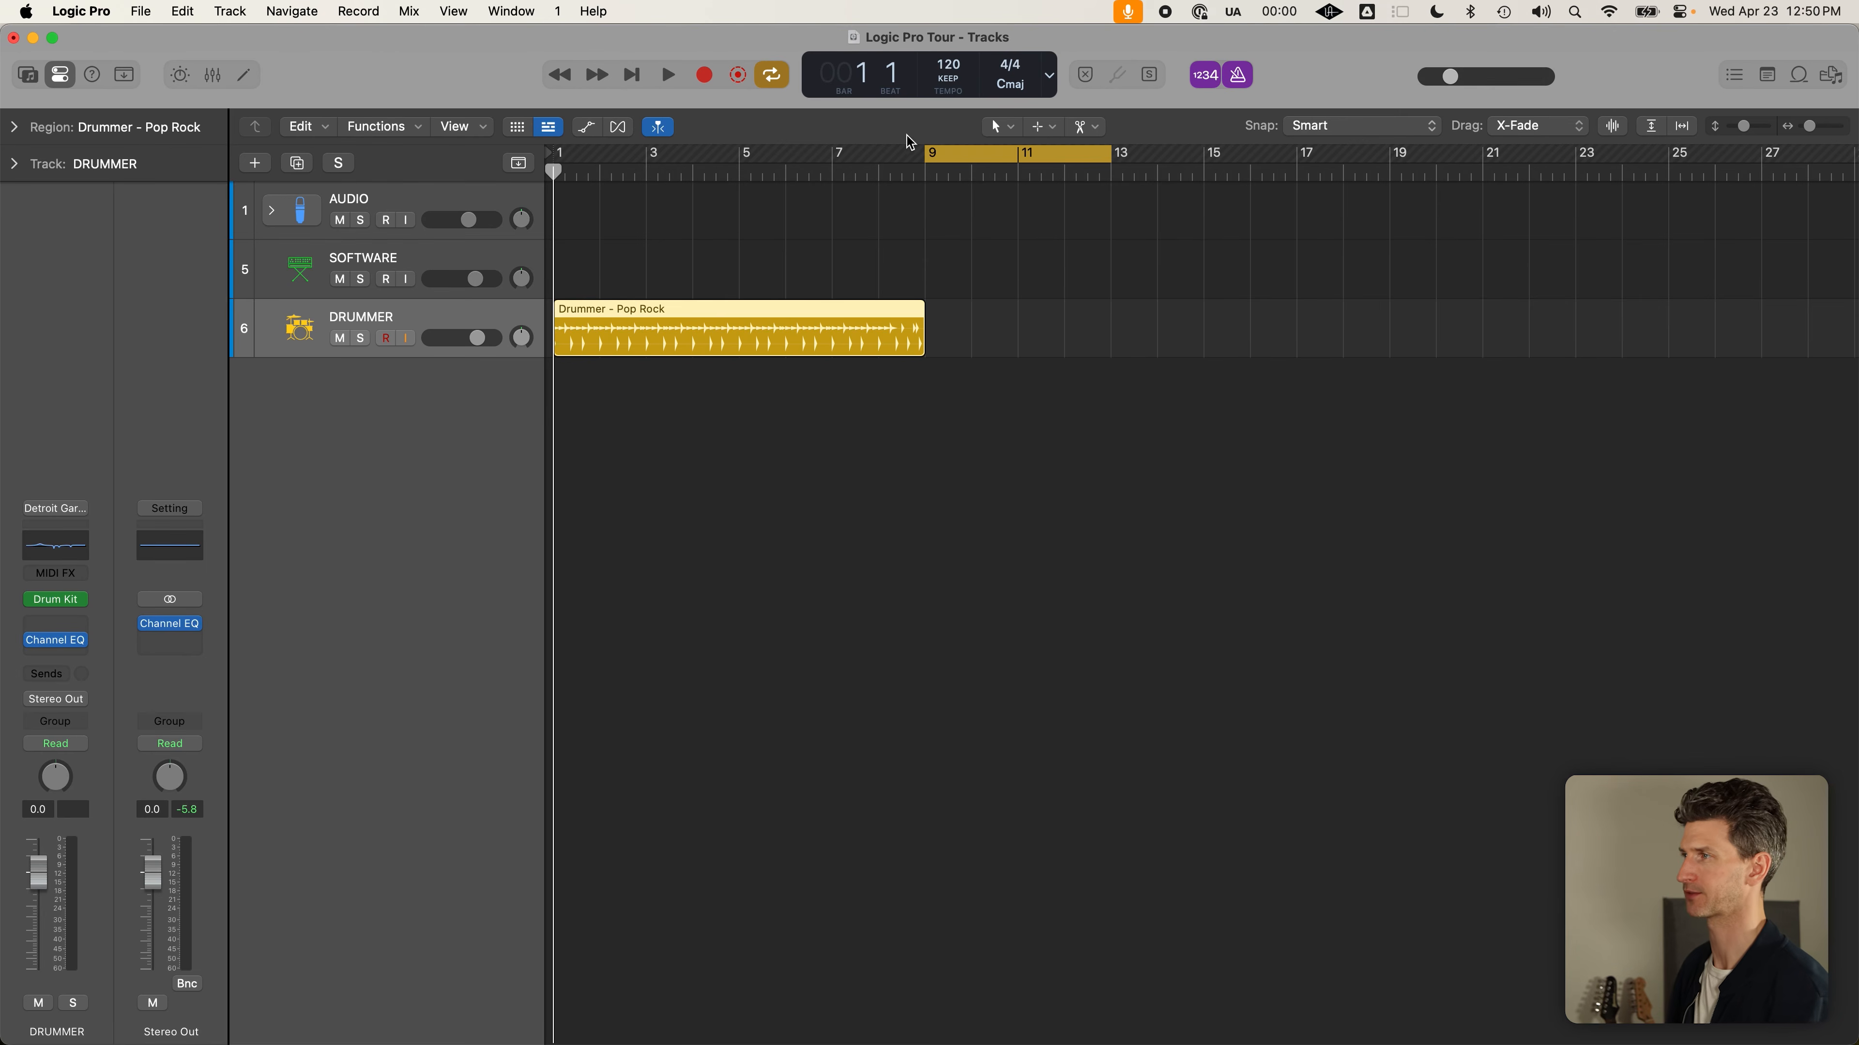
Play the cycle range from bar 9 to hear it loop, and stop playback
left_click(925, 170)
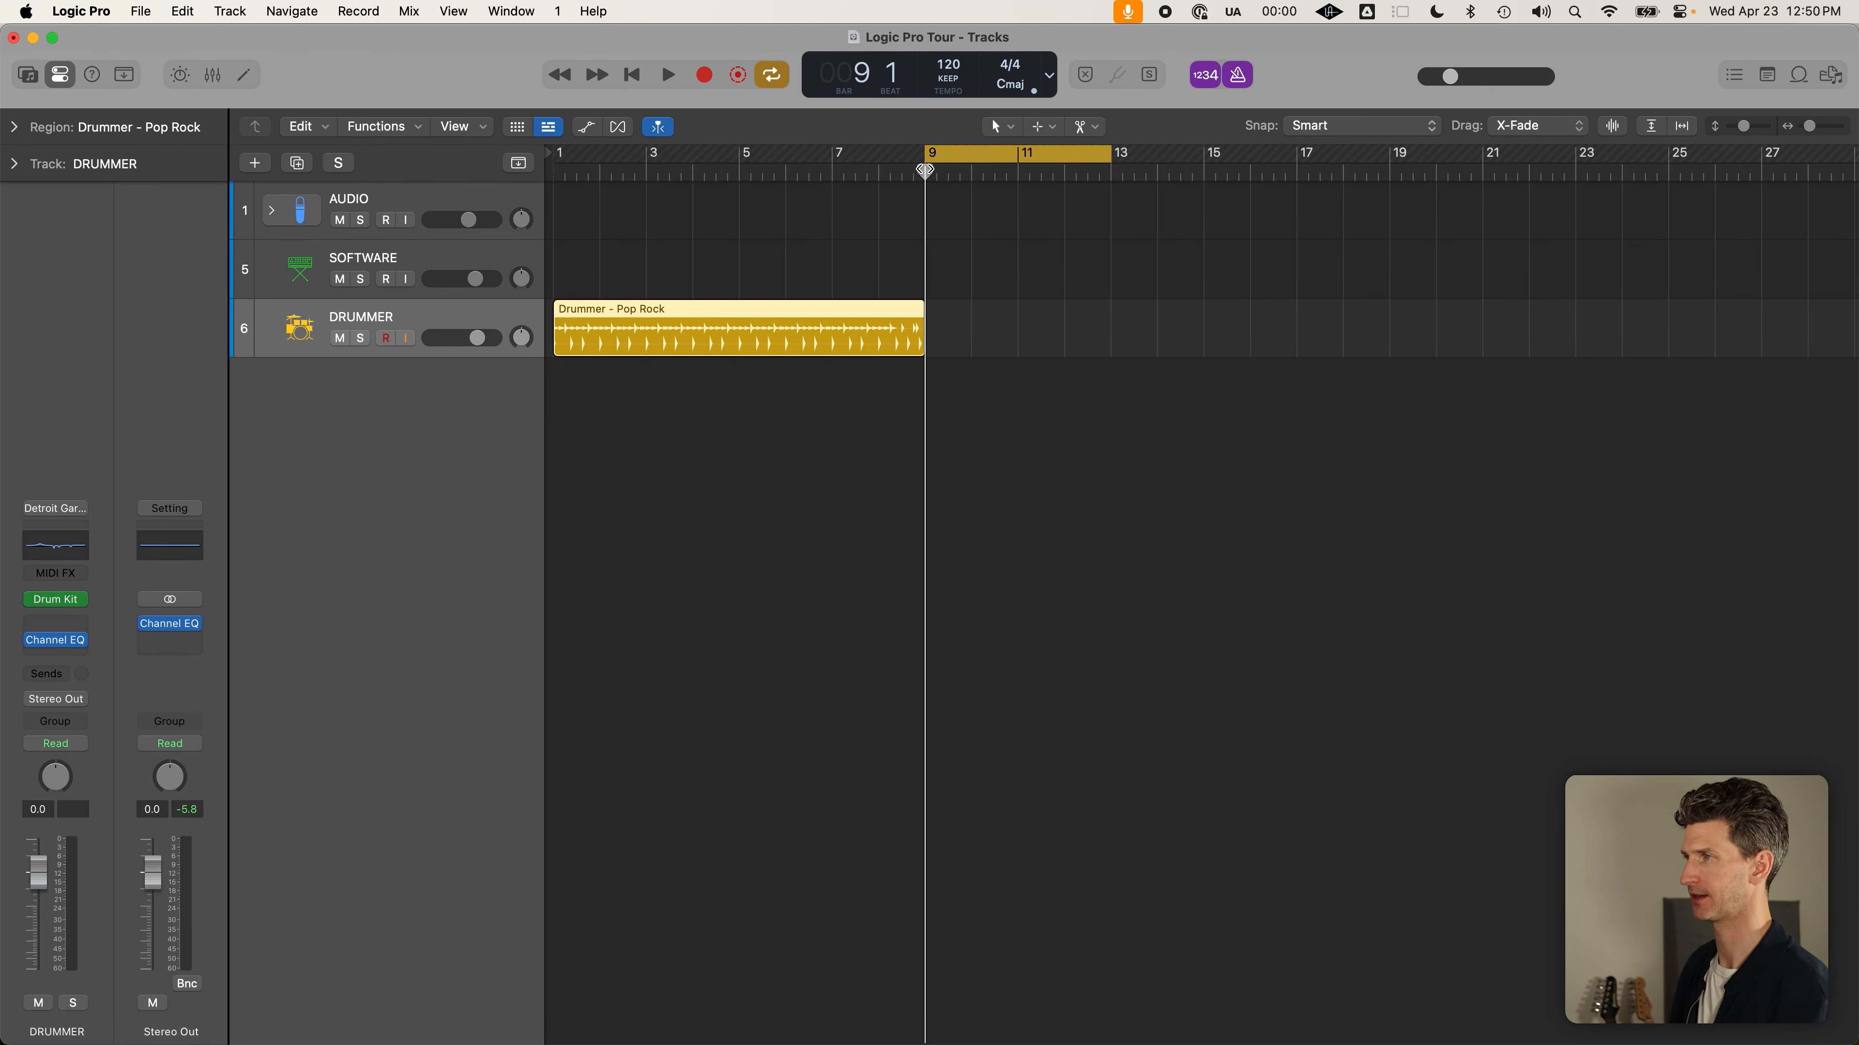
left_click(673, 77)
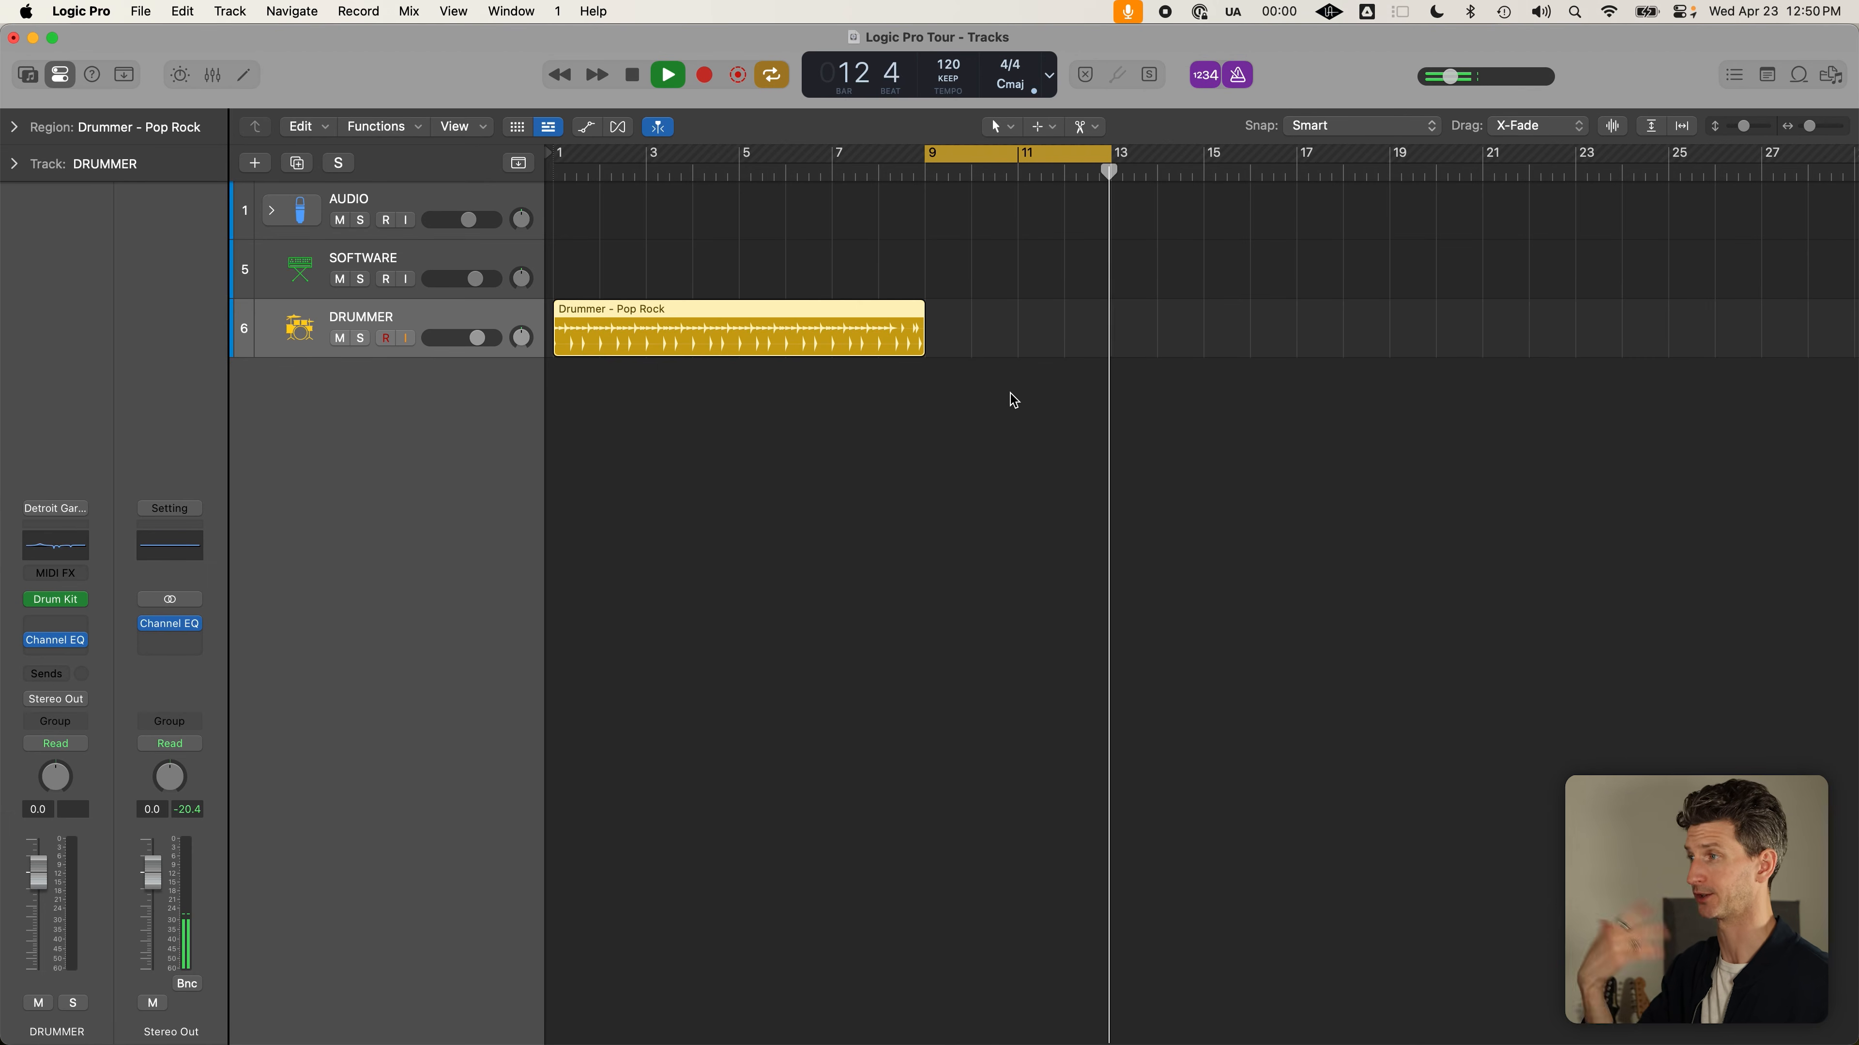
key("space")
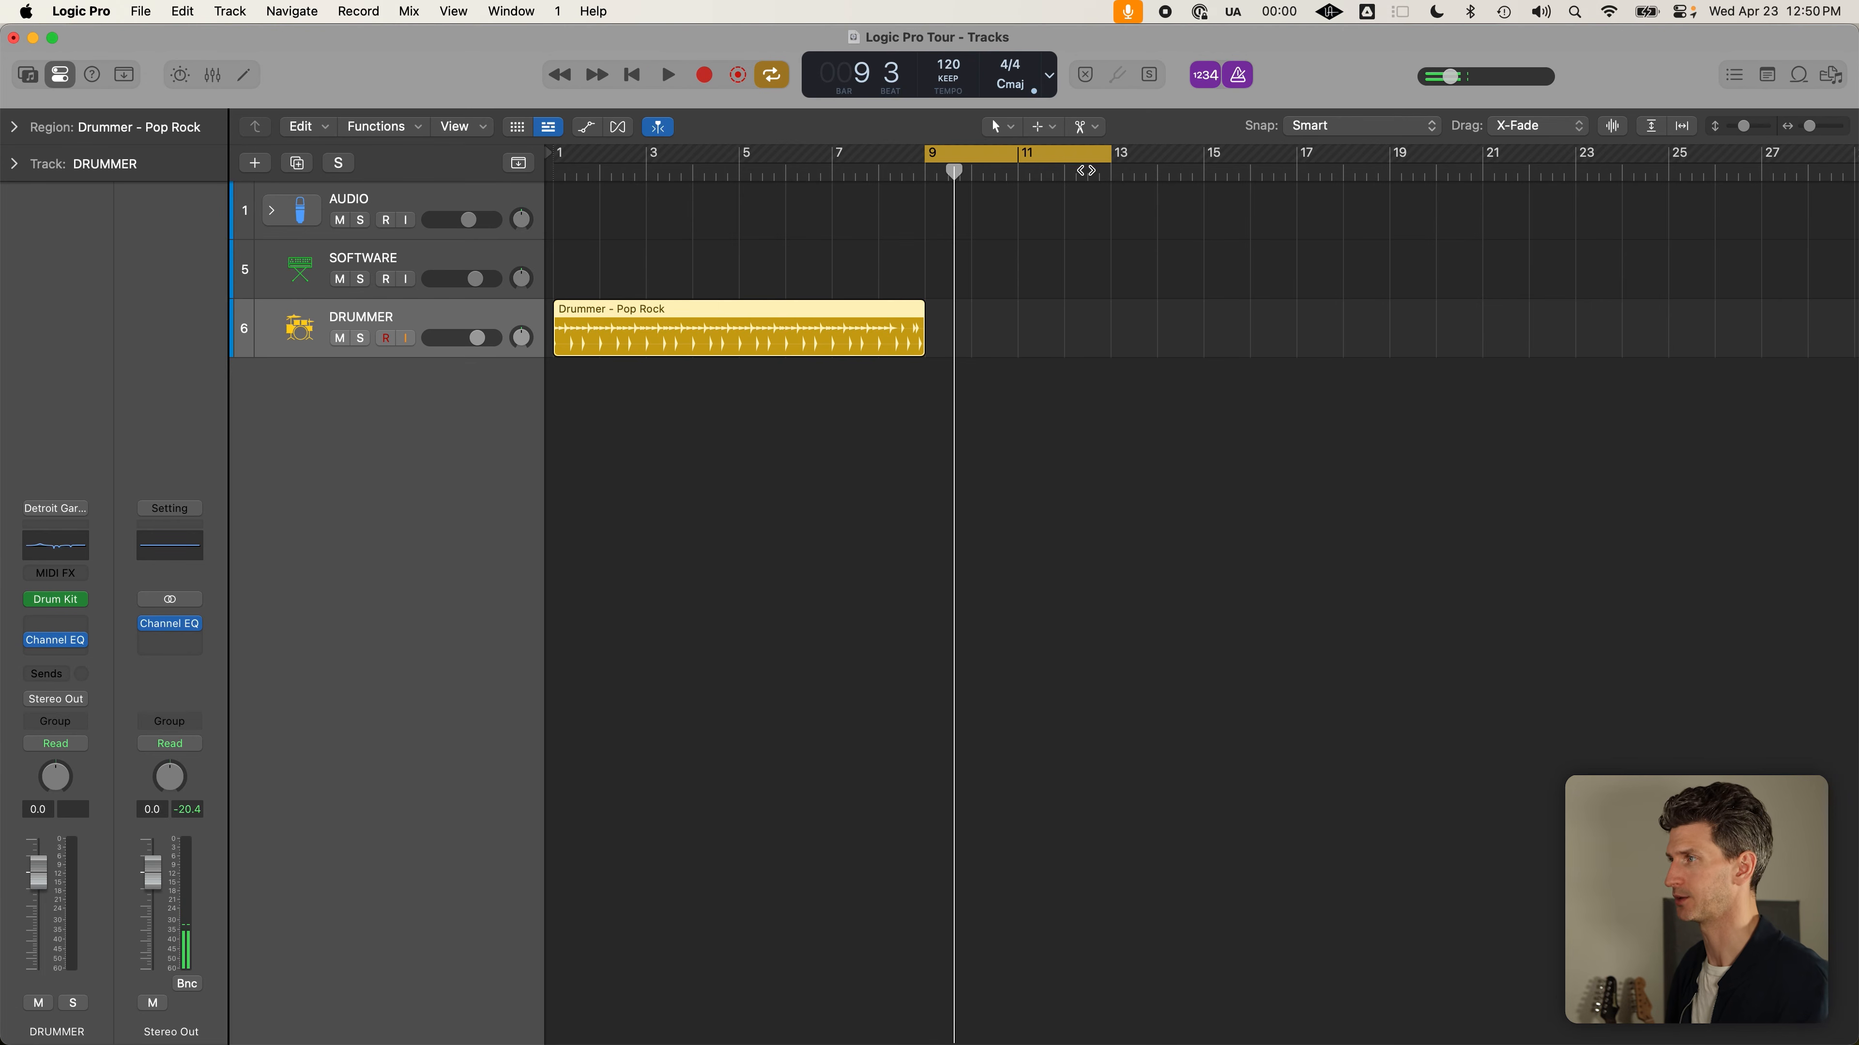
Adjust the cycle range so it spans bars 1 to 9, with Cycle mode turned on
mouse_move(1110, 155)
left_mouse_down()
mouse_move(1012, 163)
mouse_move(1693, 161)
mouse_move(1113, 151)
left_mouse_up()
left_click_drag(1317, 154, 893, 157)
left_click(927, 159)
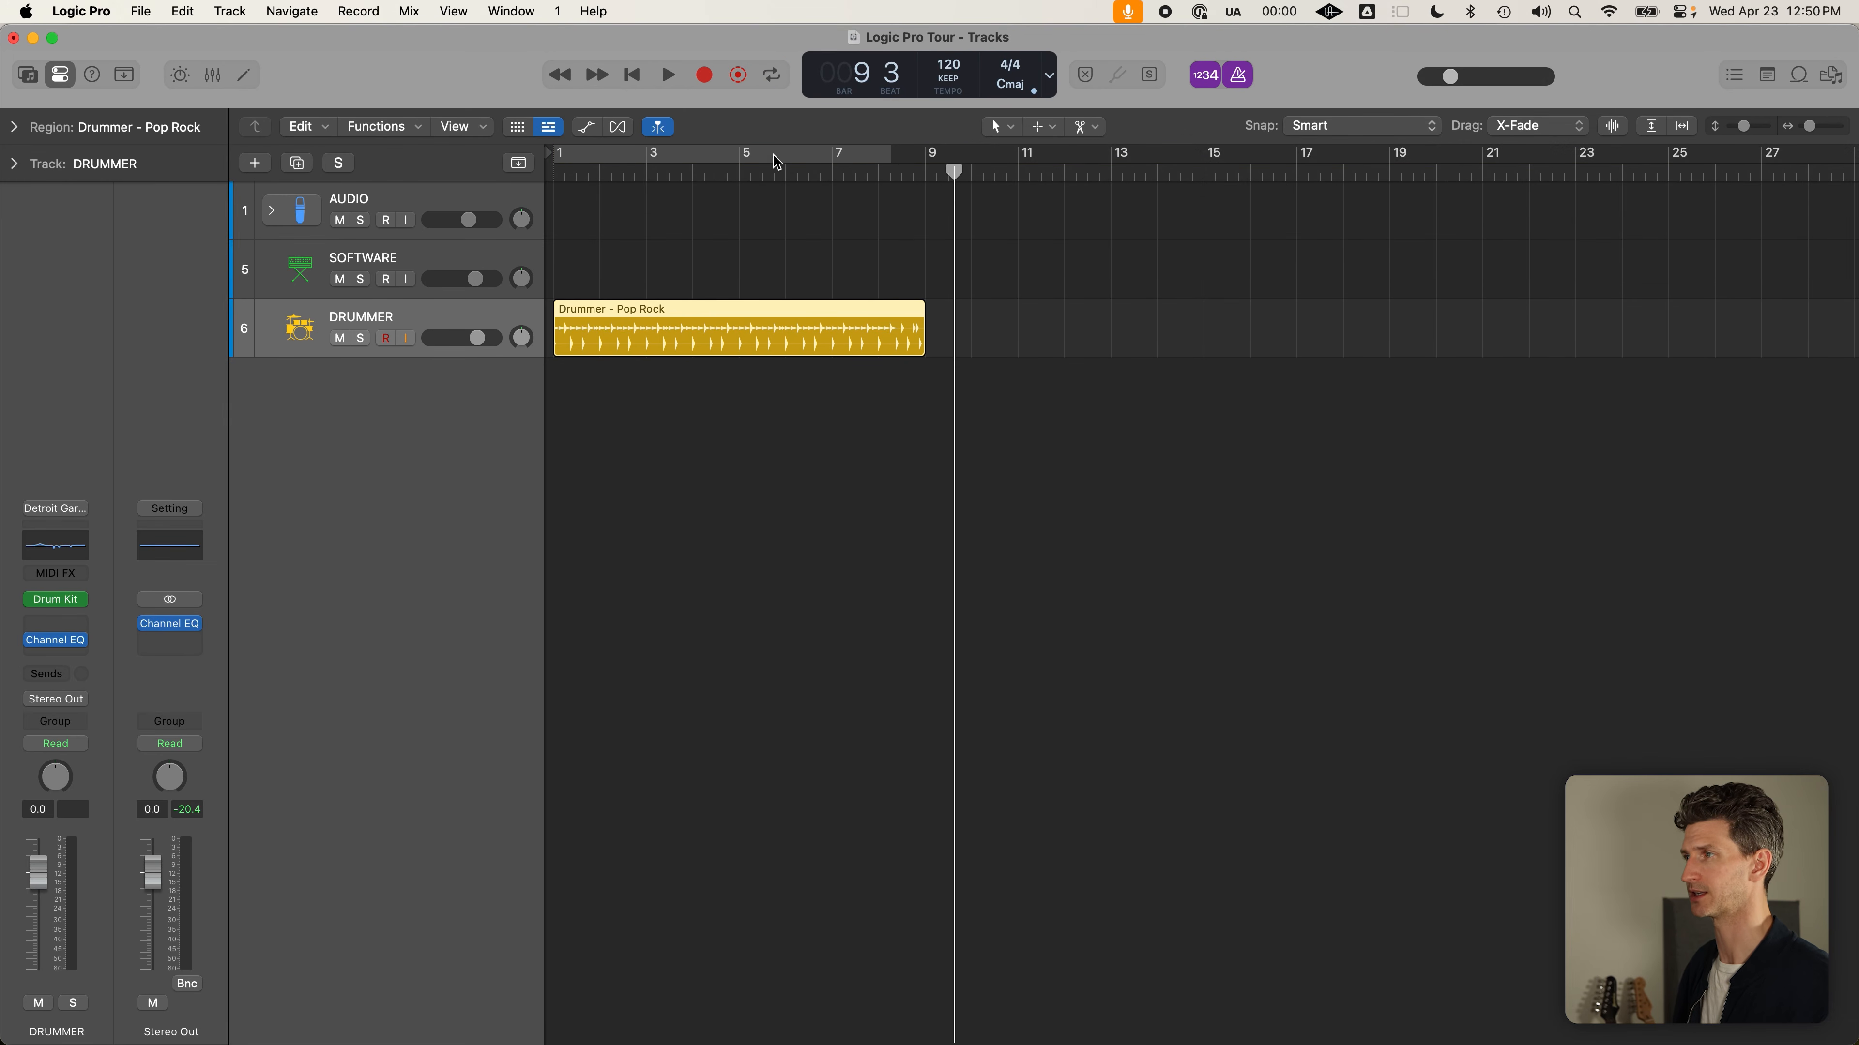
left_click(746, 154)
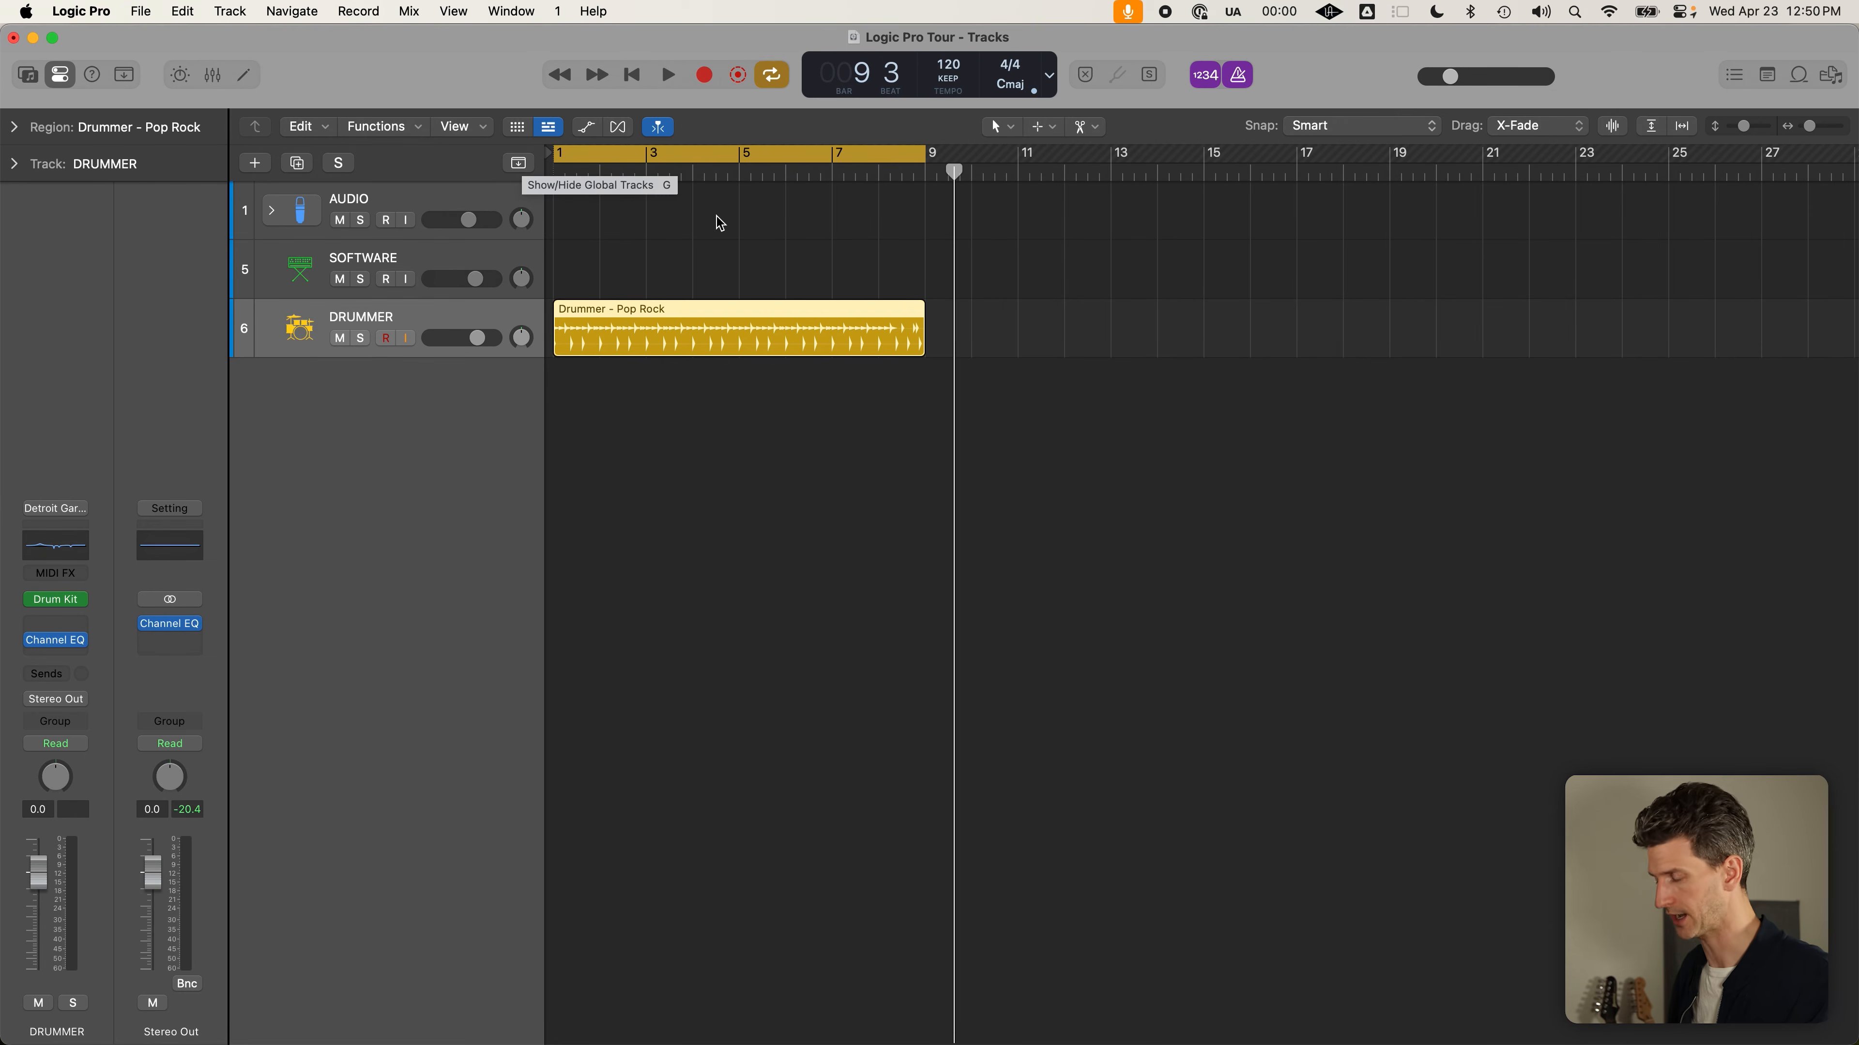
Deselect the drummer region and toggle Cycle mode several times, leaving it off
left_click(736, 410)
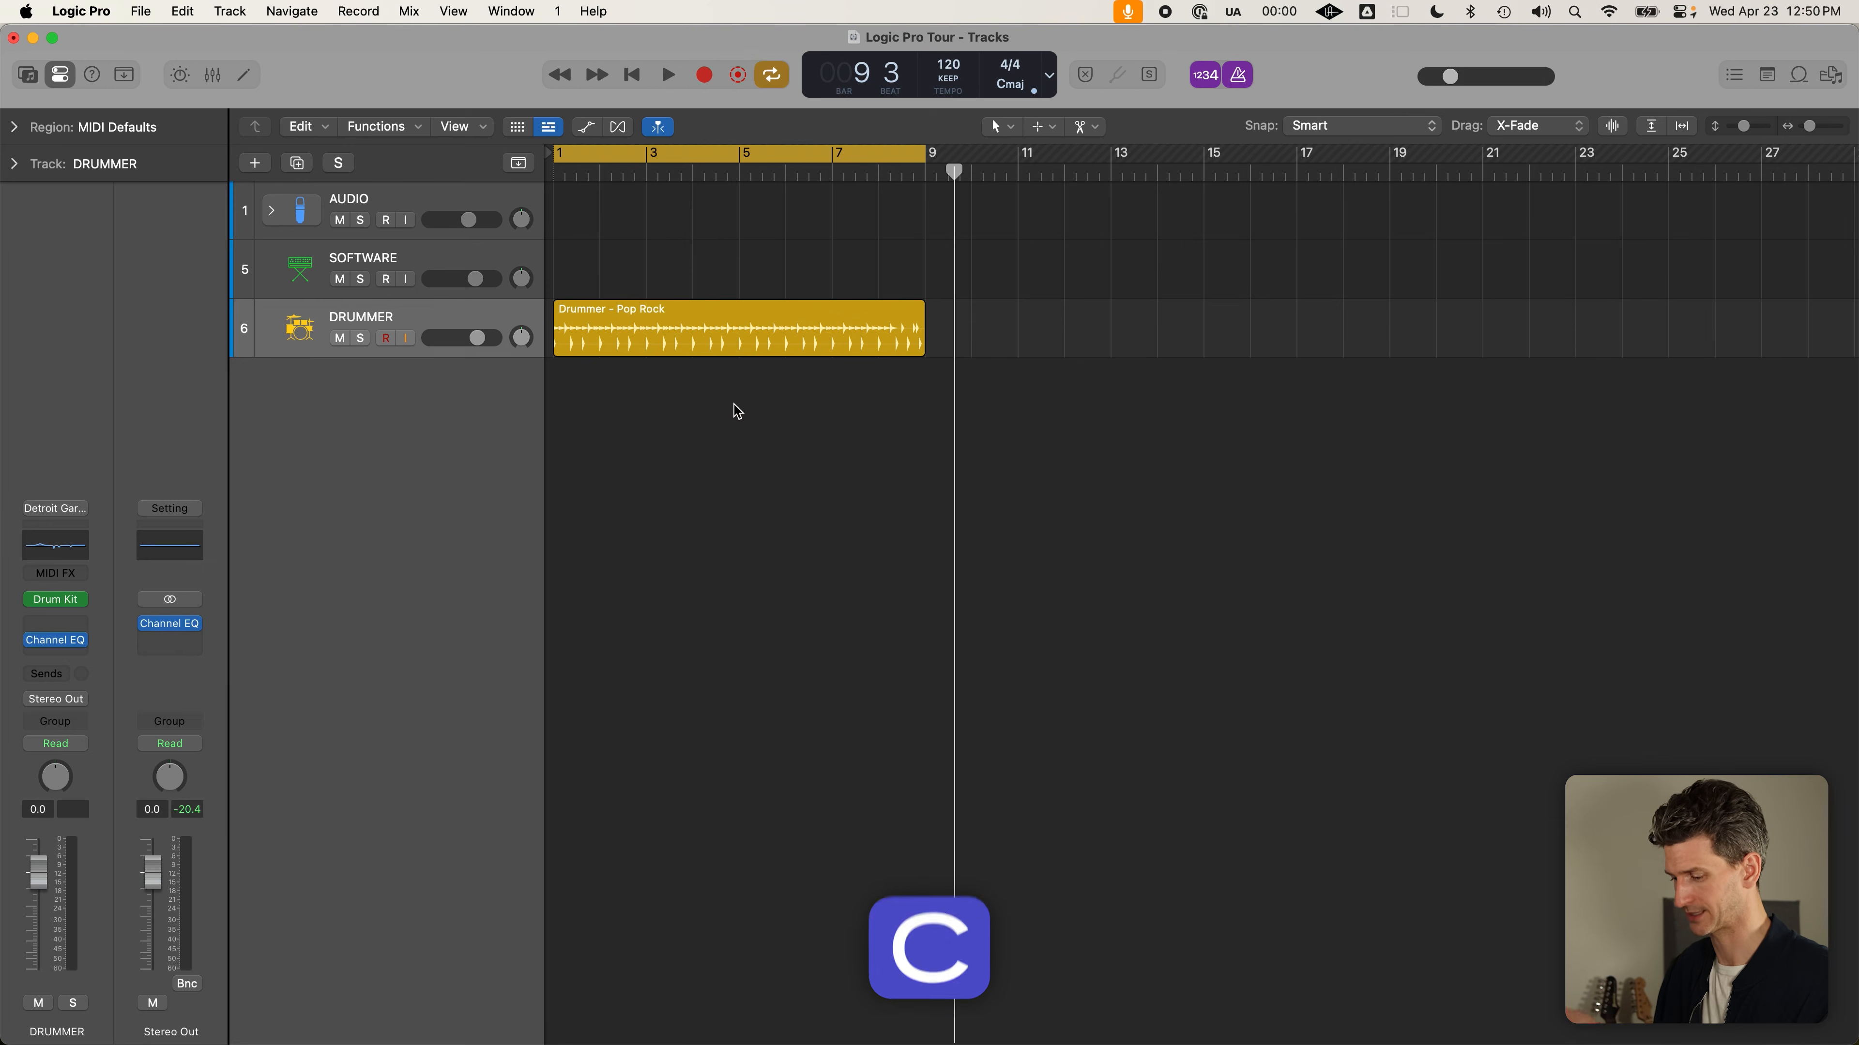
key("c")
key("c")
key("c")
key("c")
key("c")
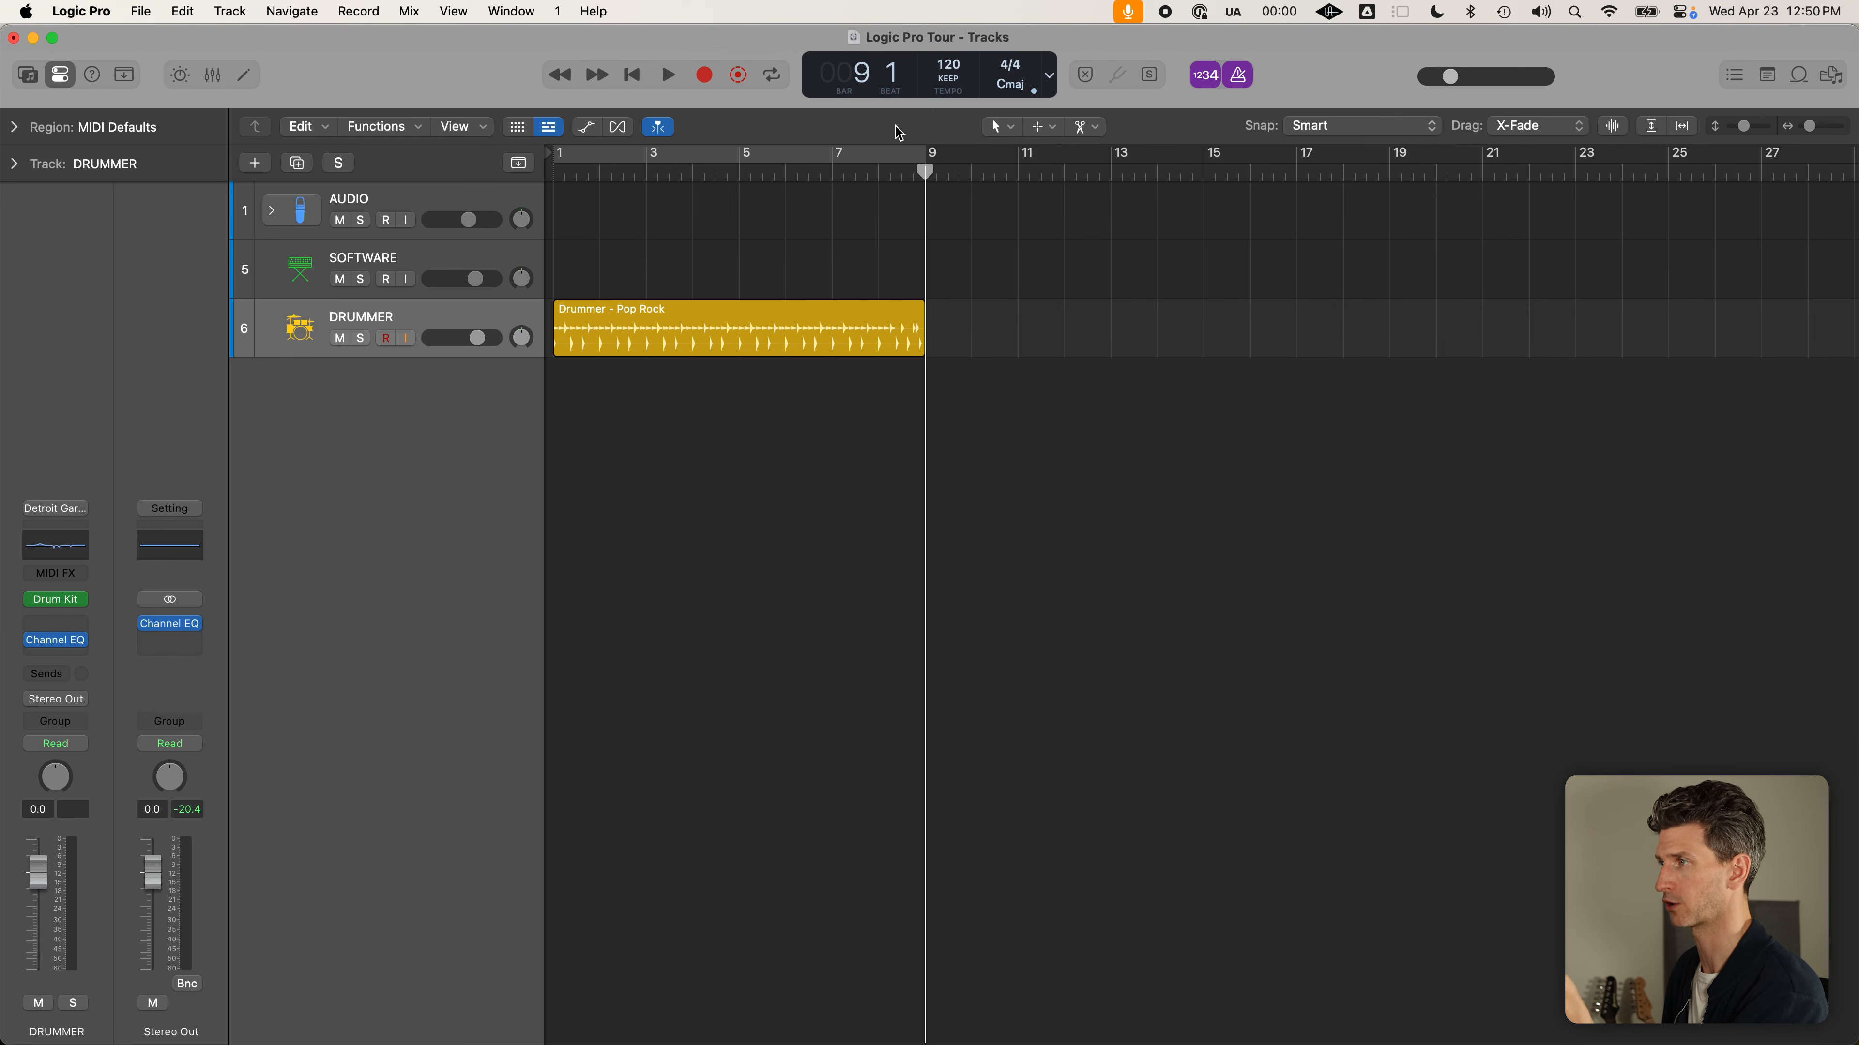
Move the playhead to bar 9, and from there to bar 11
left_click_drag(958, 174, 927, 189)
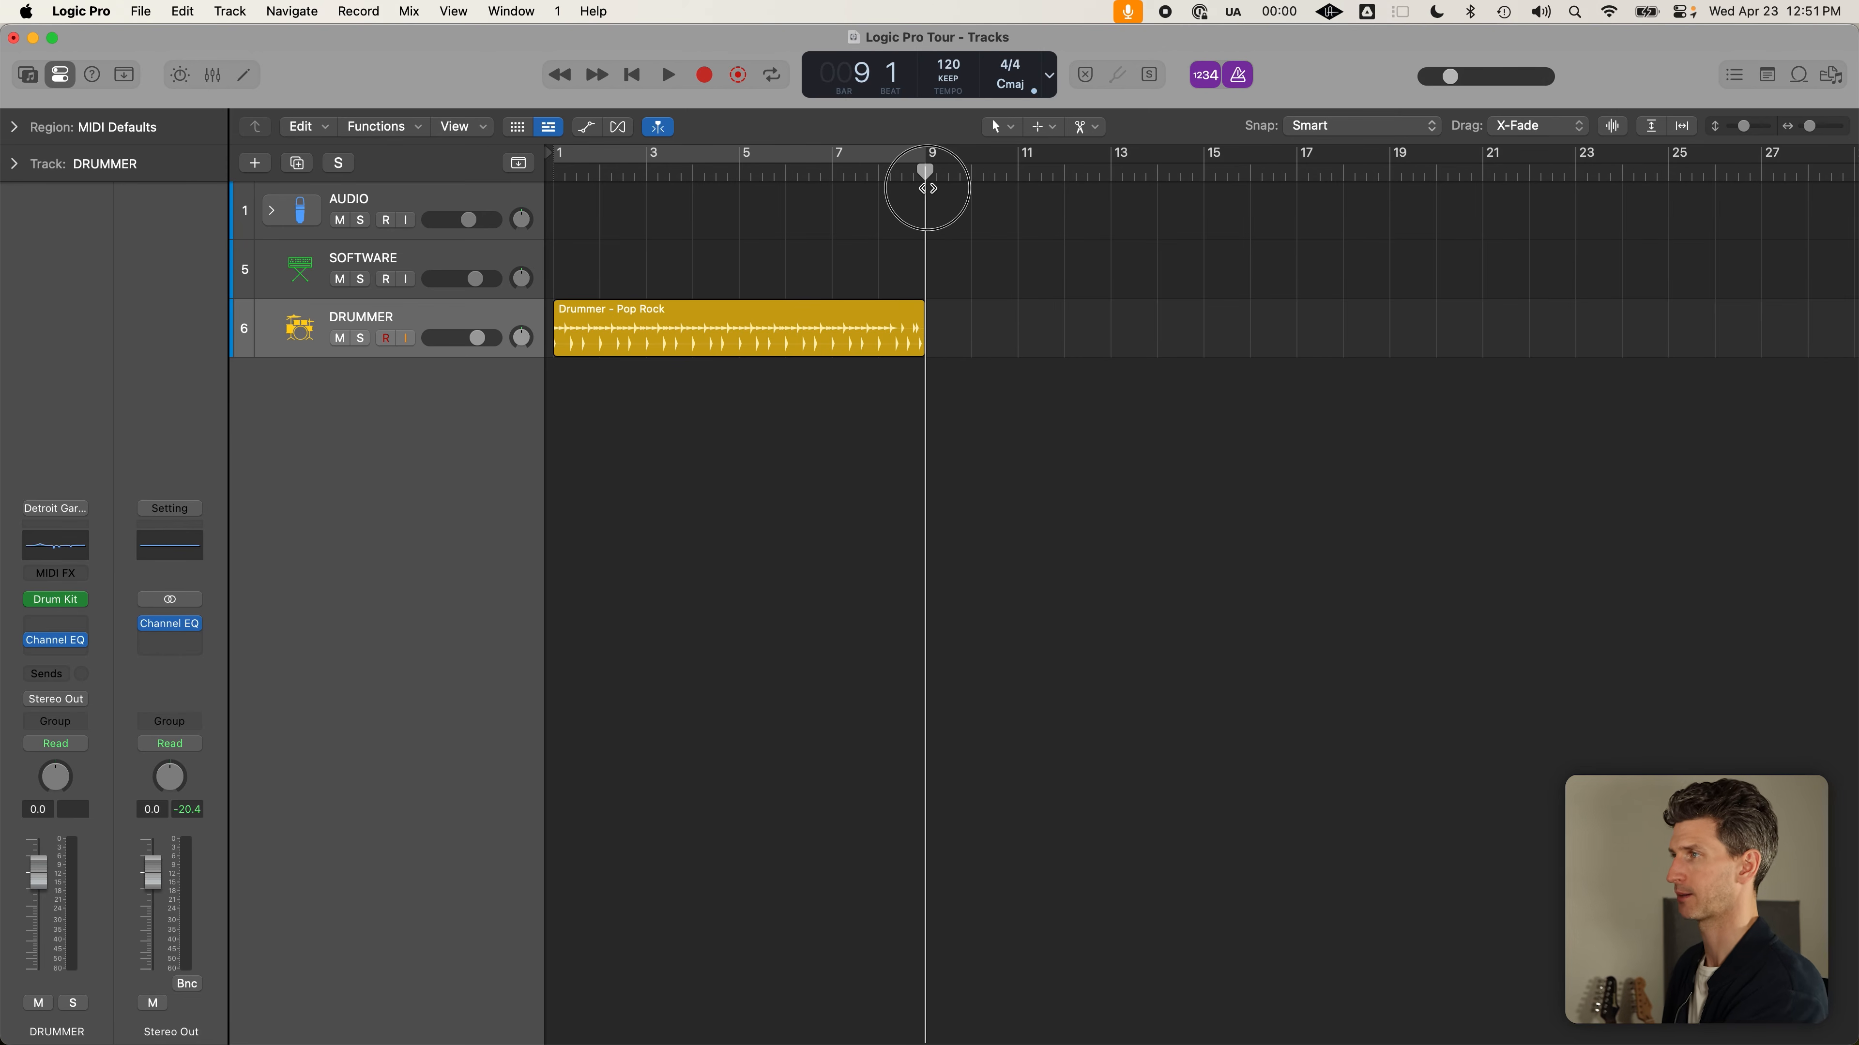
left_click_drag(928, 188, 1017, 175)
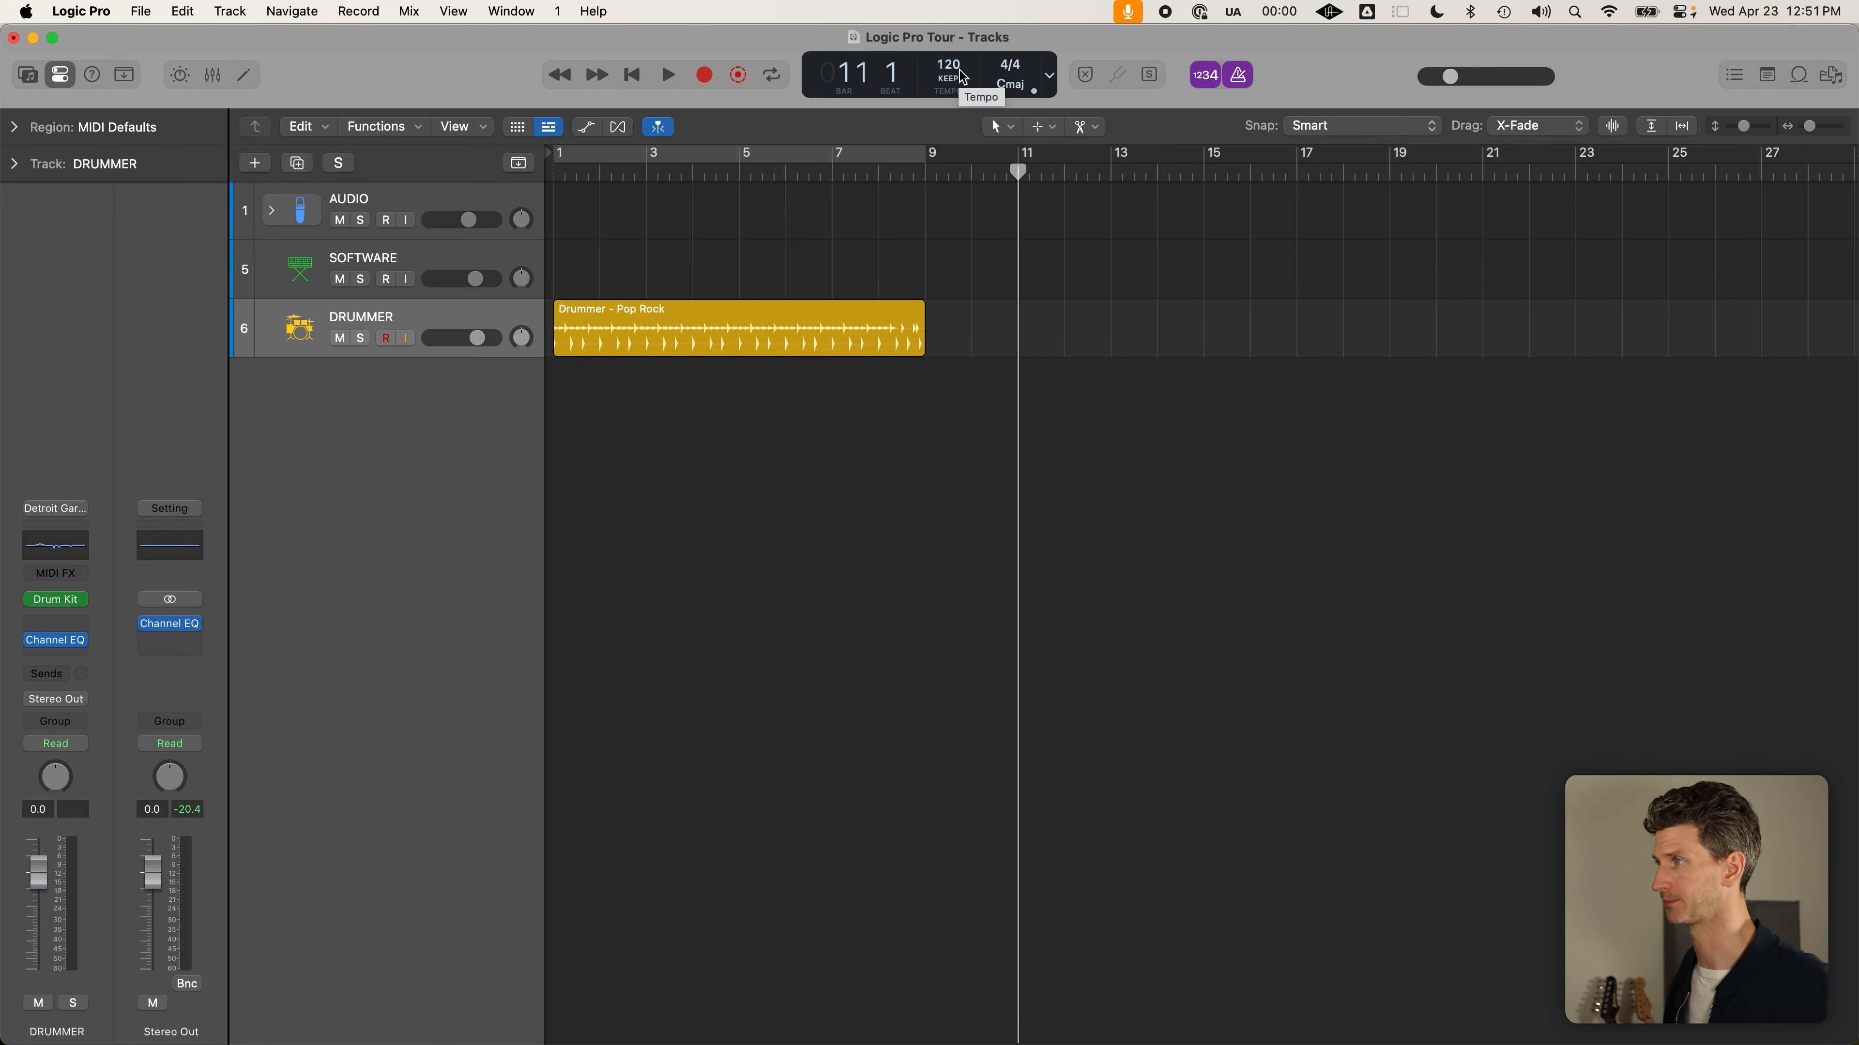
Change the control bar's LCD display mode to Custom
left_click(1049, 75)
left_click(1051, 77)
left_click(1052, 77)
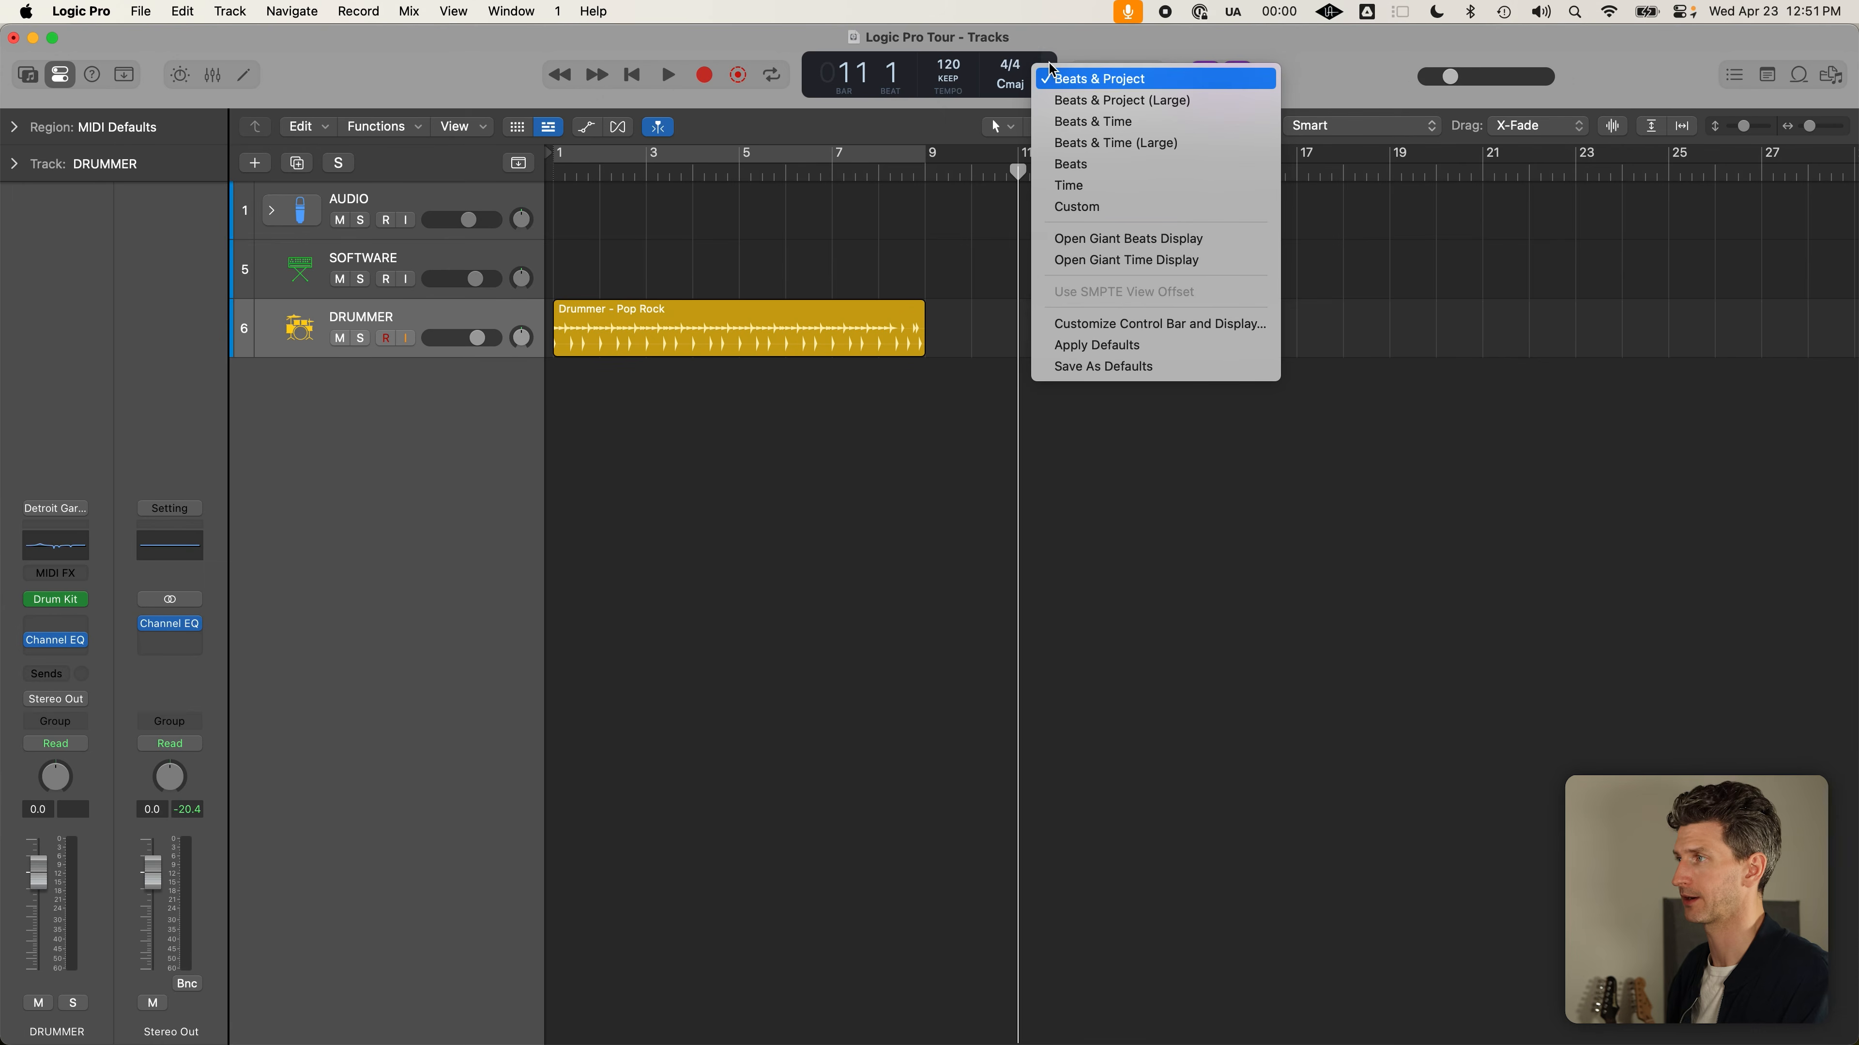
left_click(1072, 208)
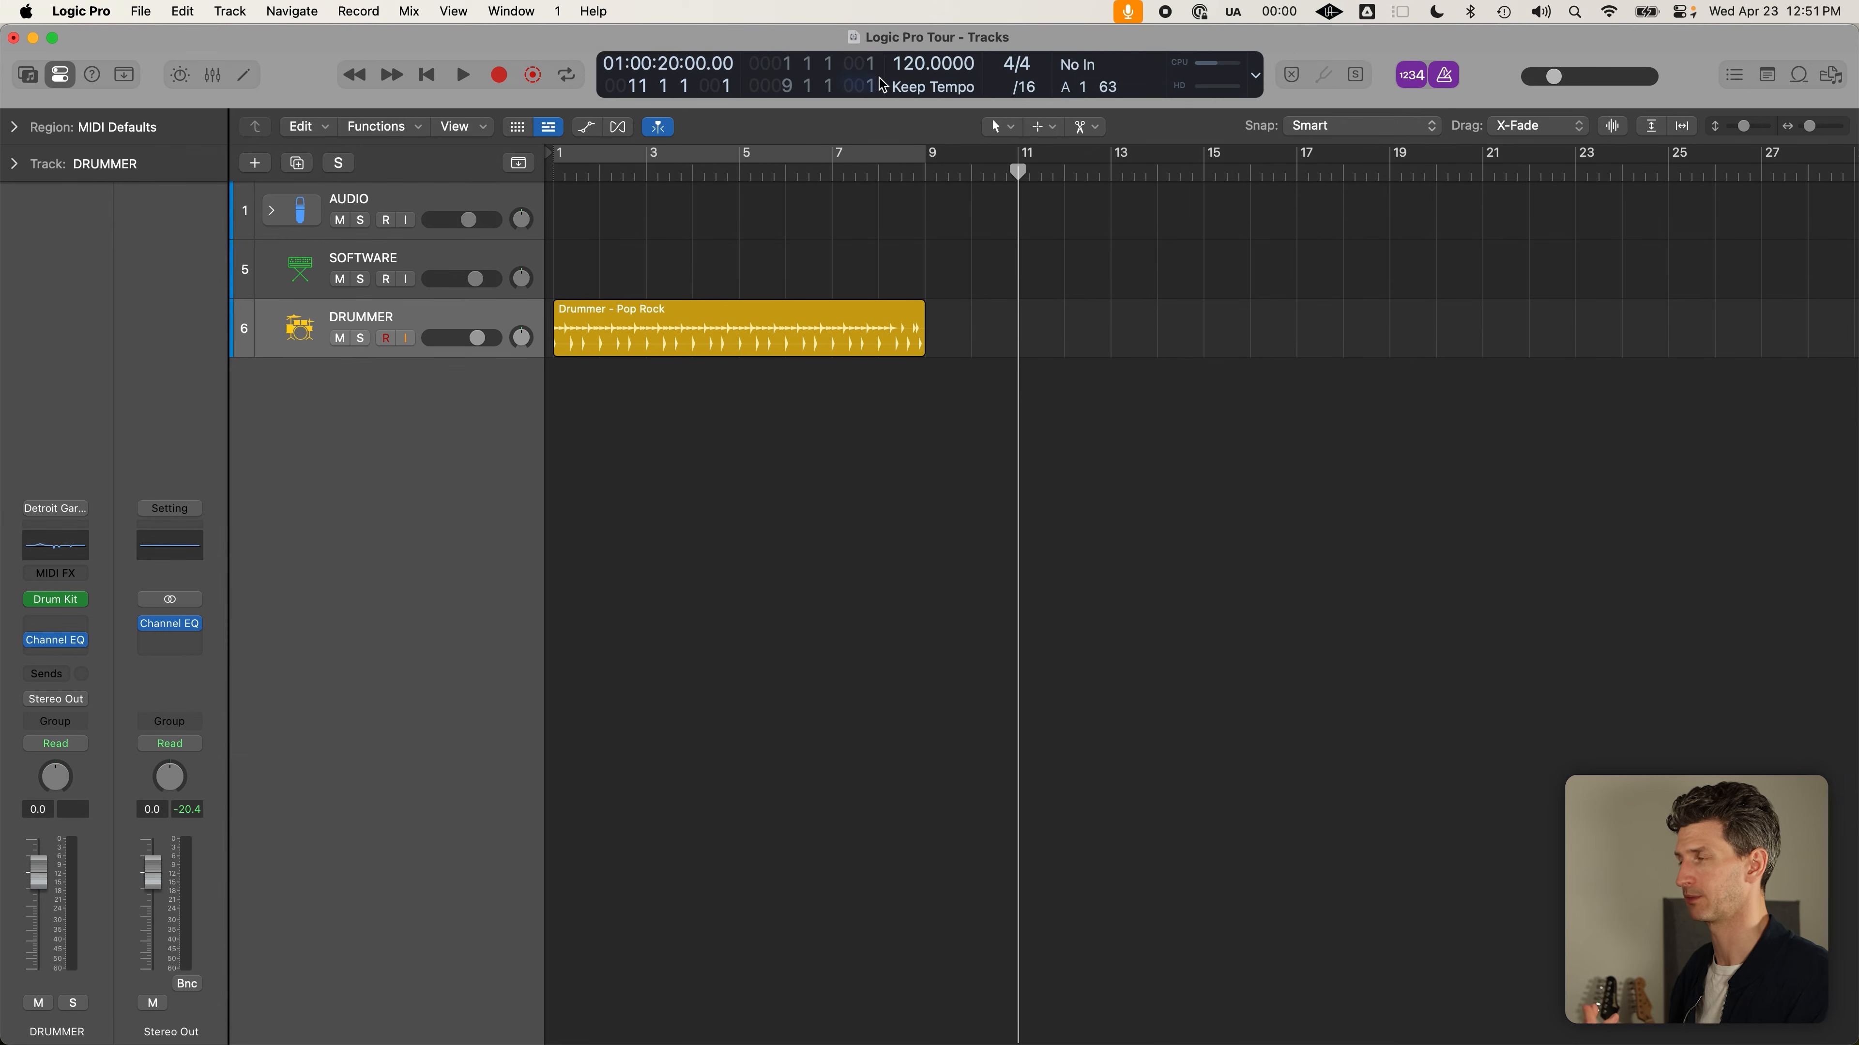
Open the options for customizing the control bar and display
left_click(1255, 75)
left_click(1294, 196)
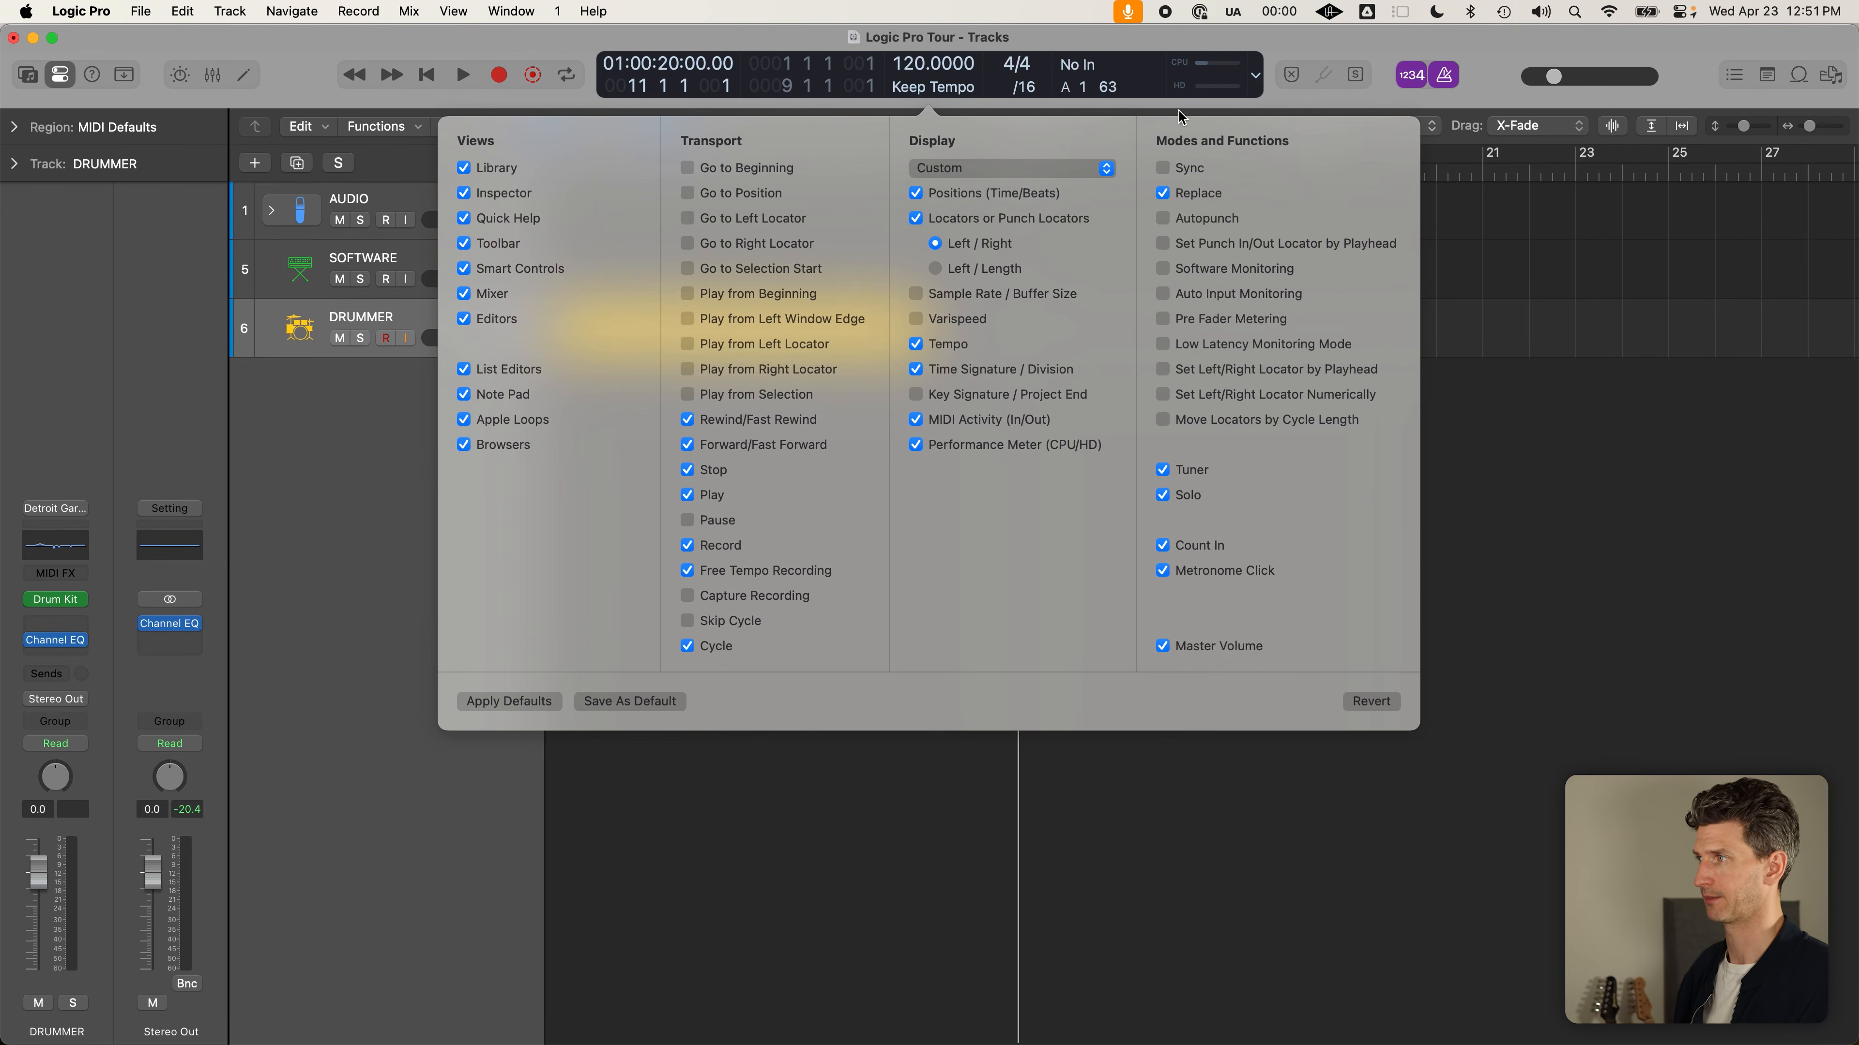
left_click(1263, 77)
left_click(1257, 75)
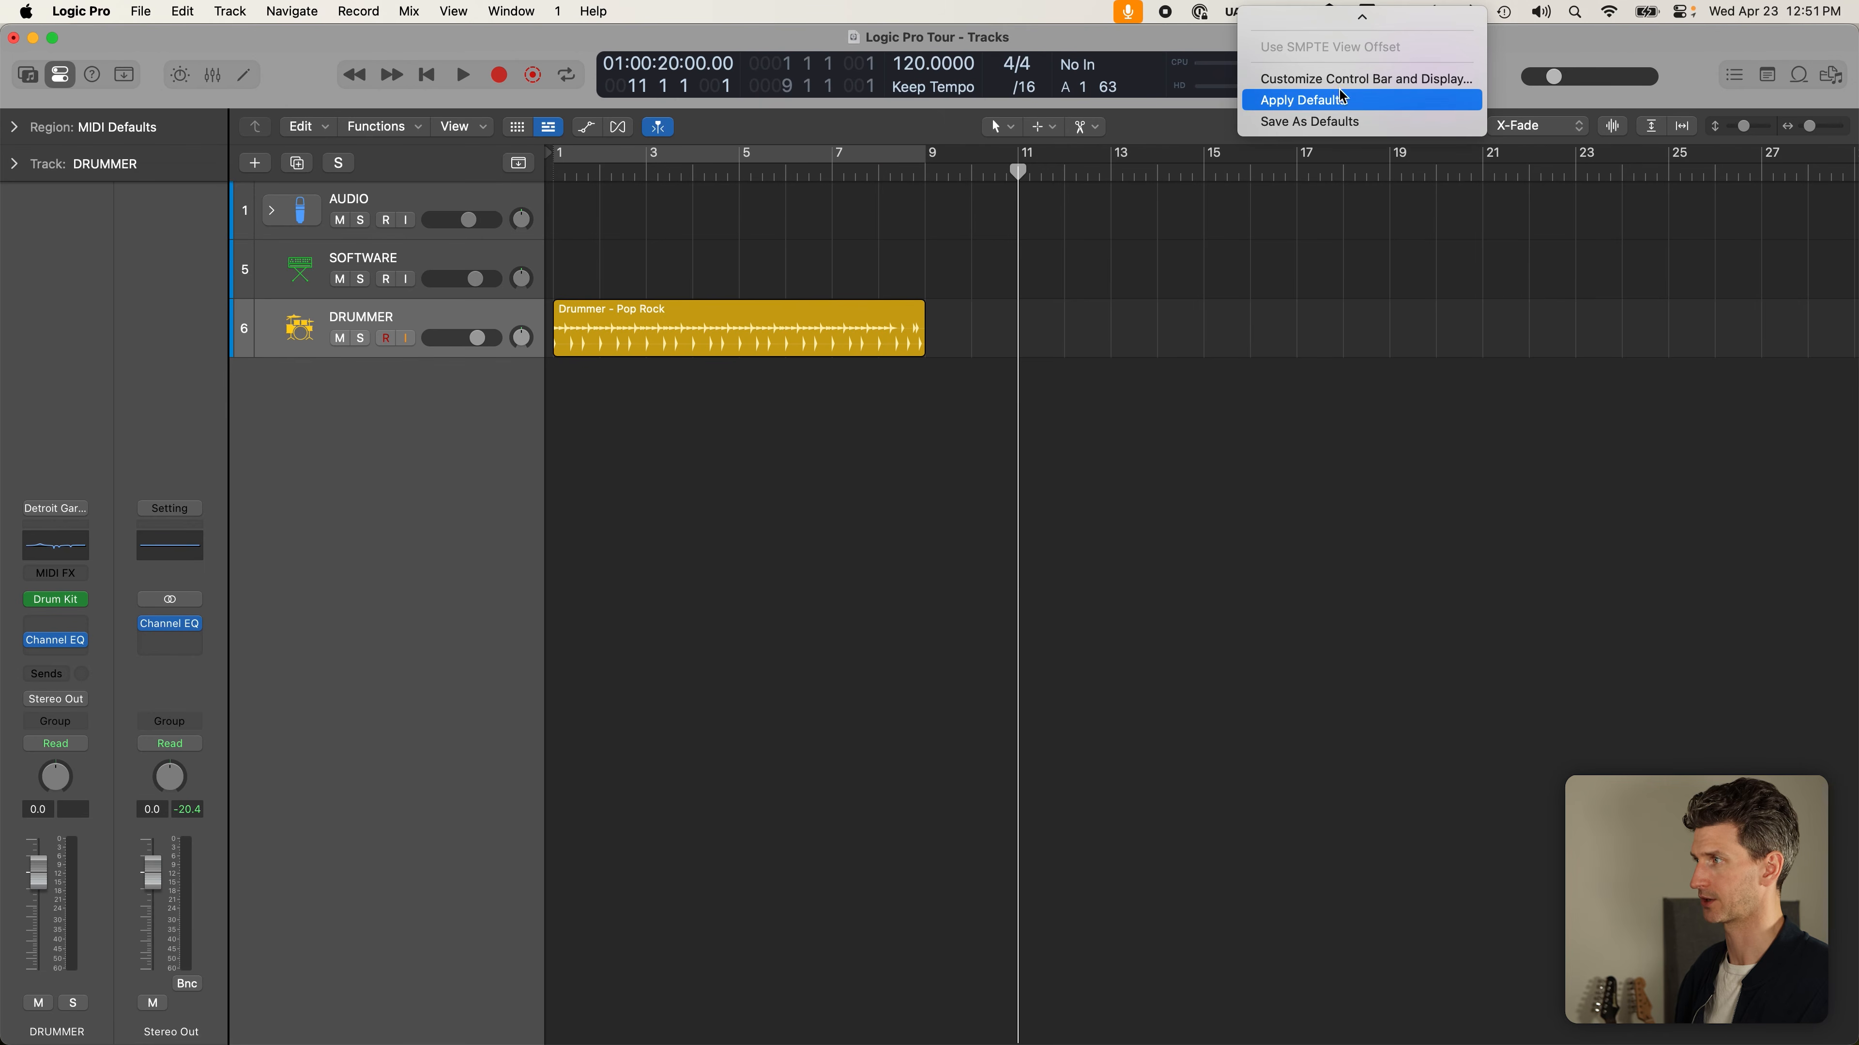
left_click(1347, 309)
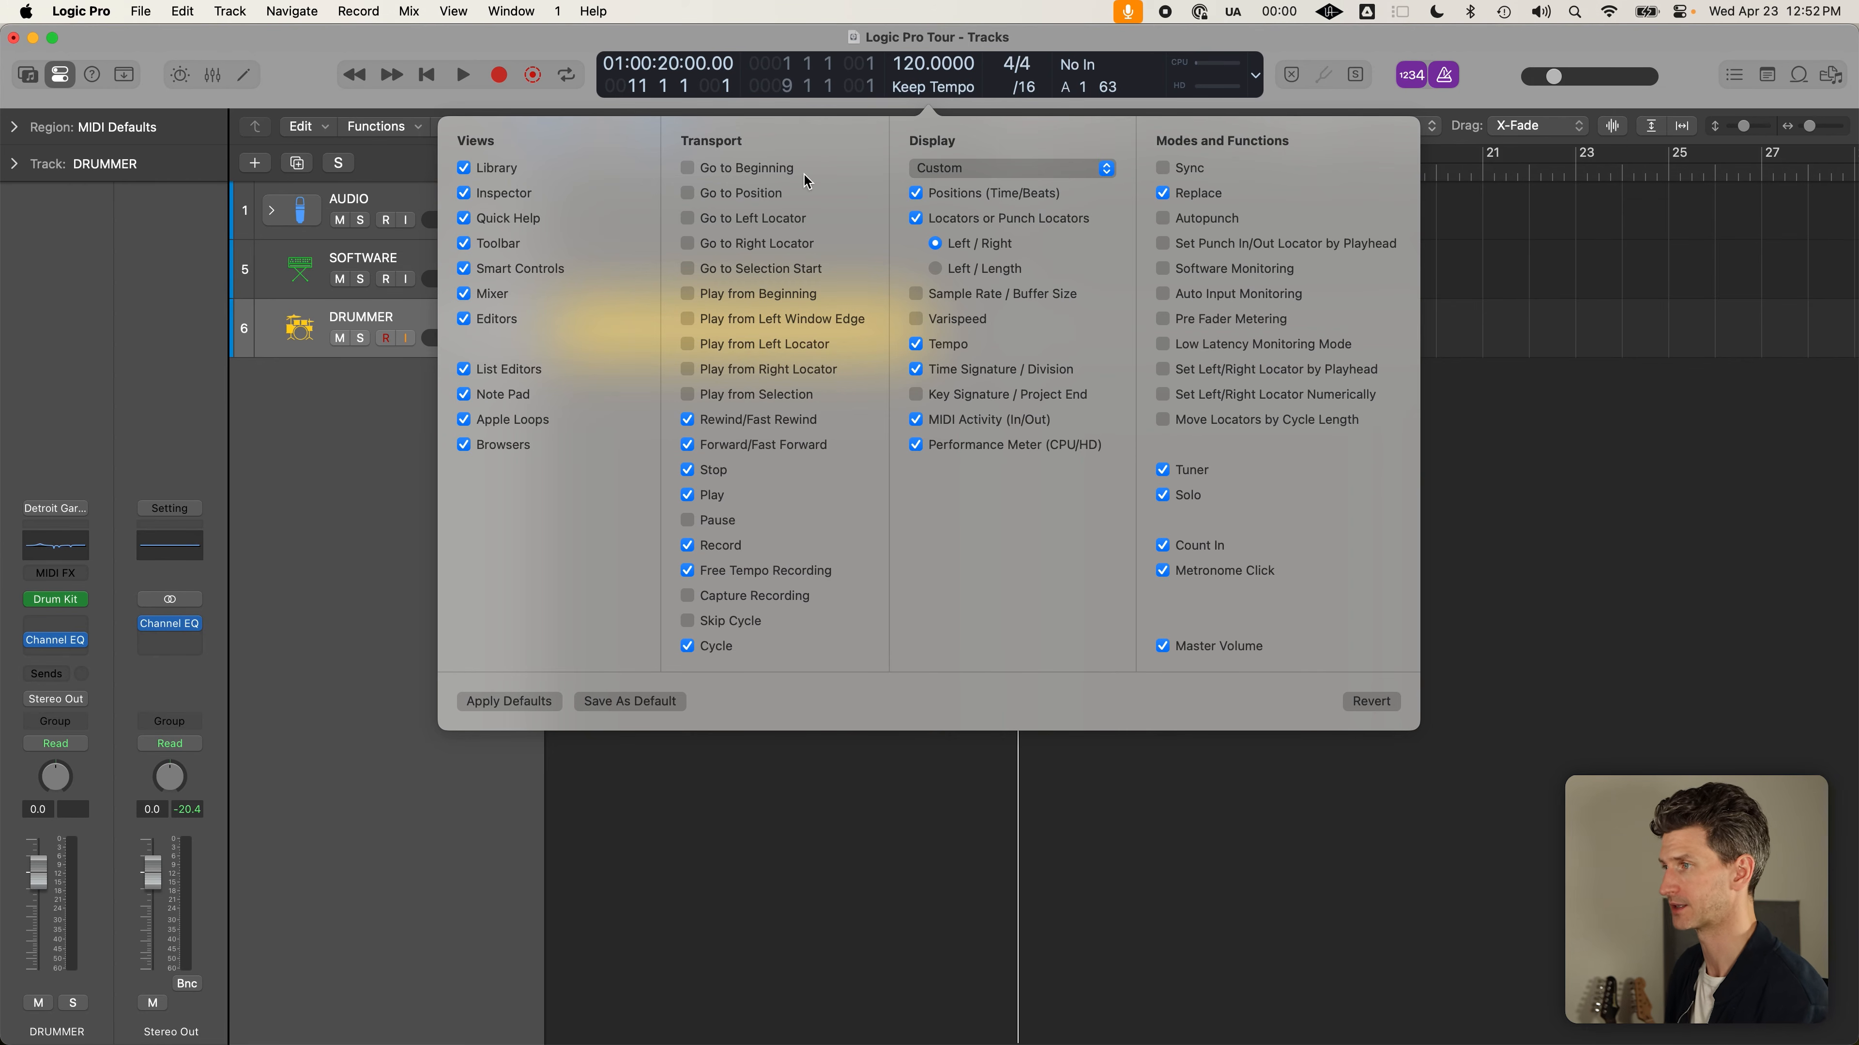
Hide the Play and Stop controls in the control bar, restore both, and close the customization options
left_click(690, 496)
left_click(688, 469)
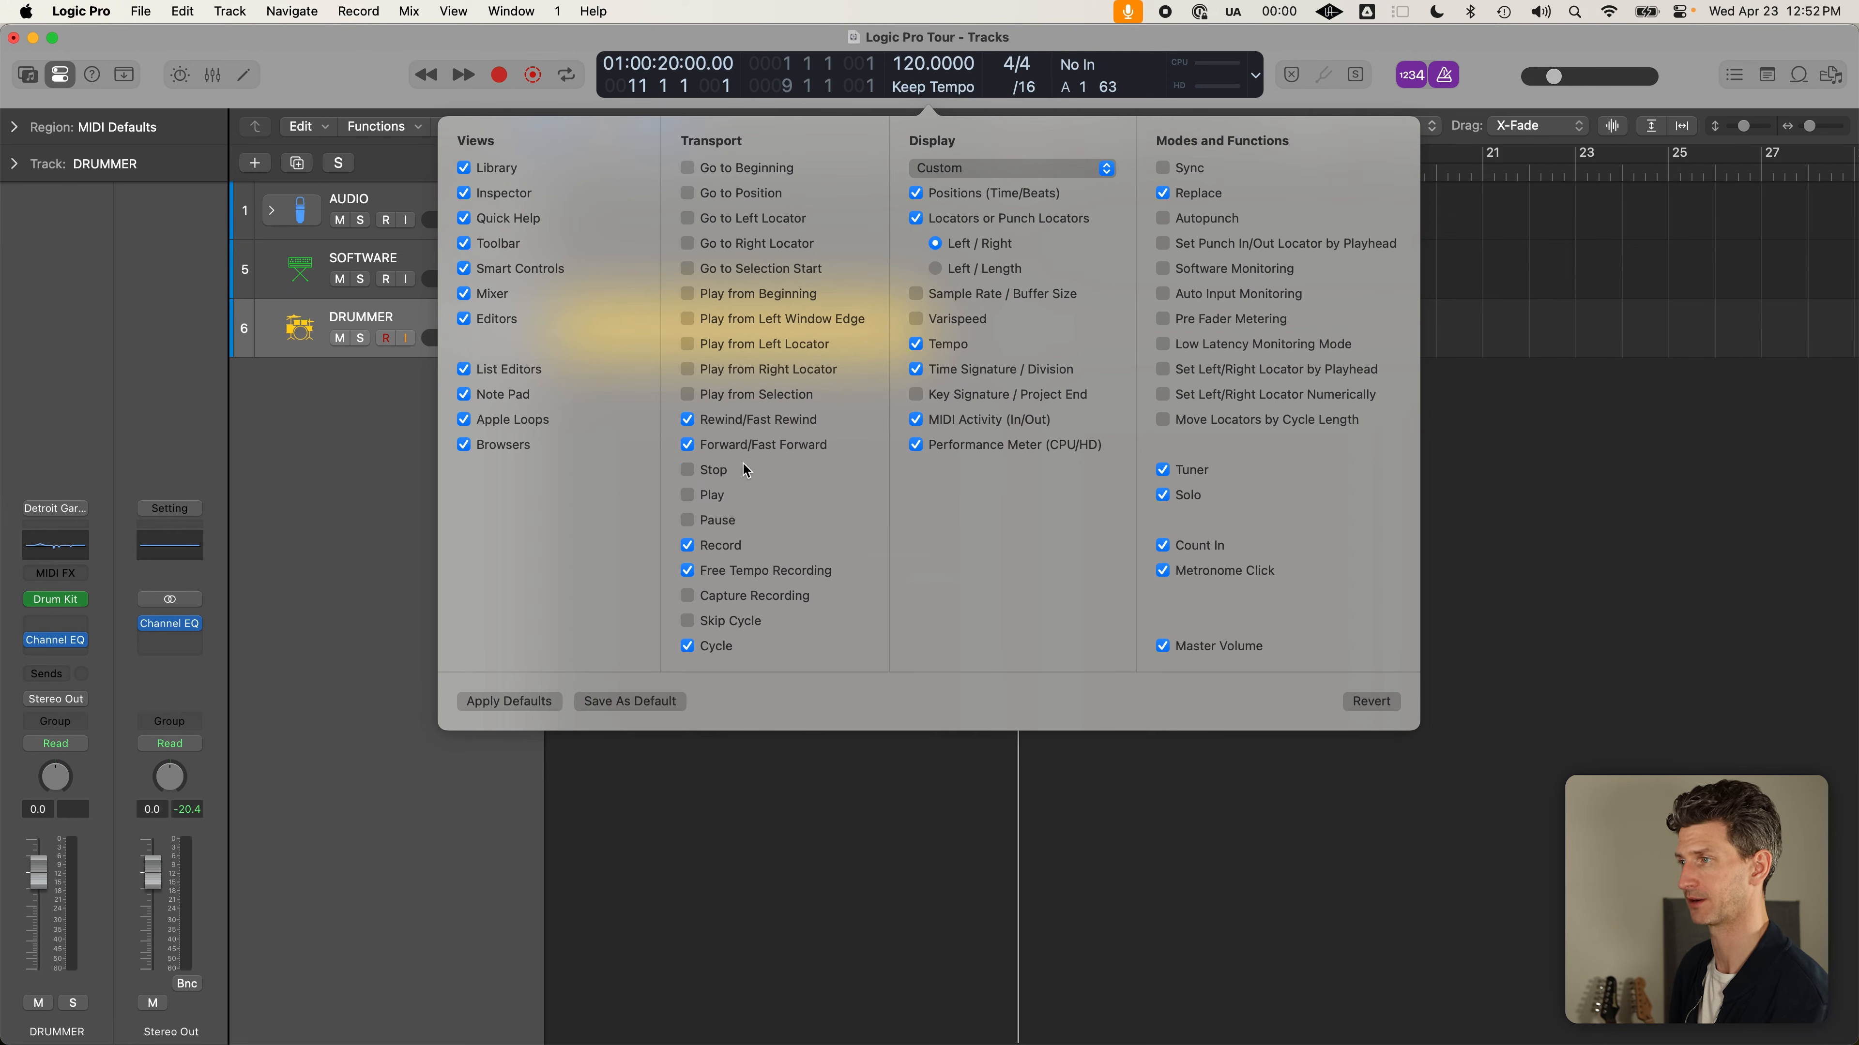
left_click(689, 471)
left_click(690, 495)
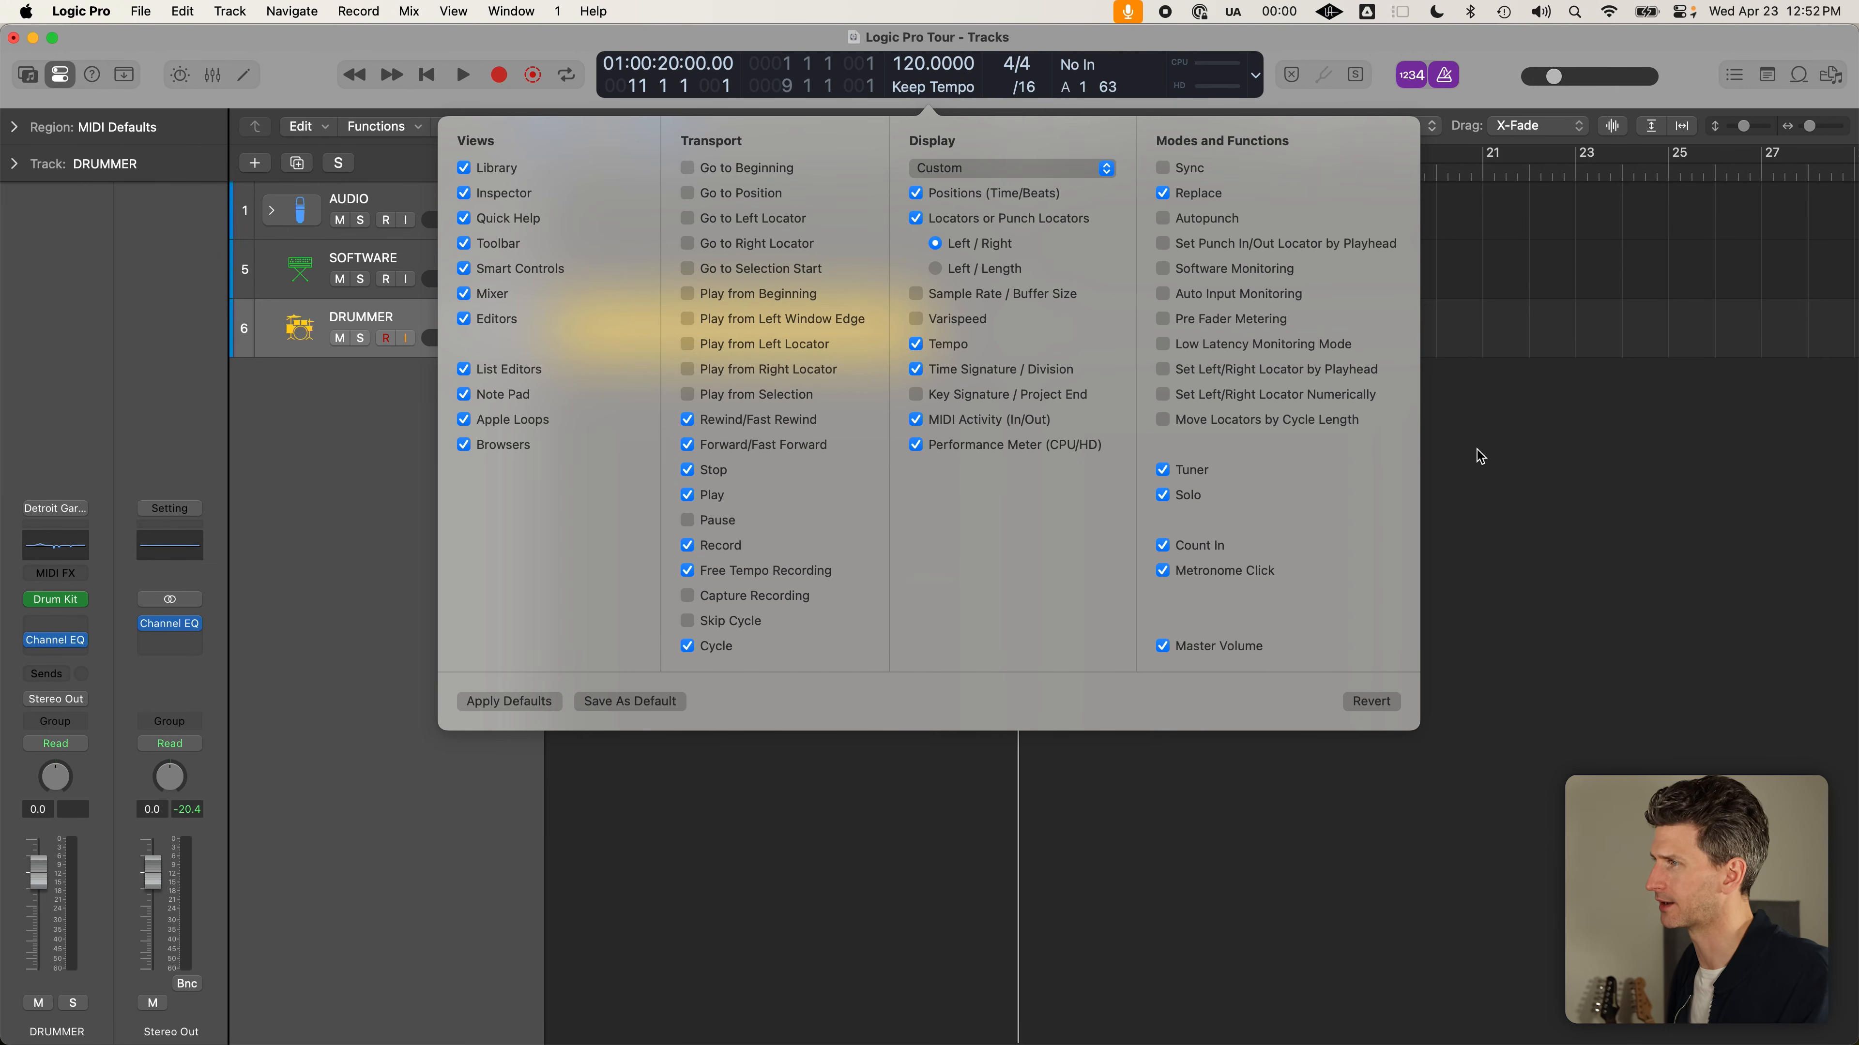
left_click(1471, 463)
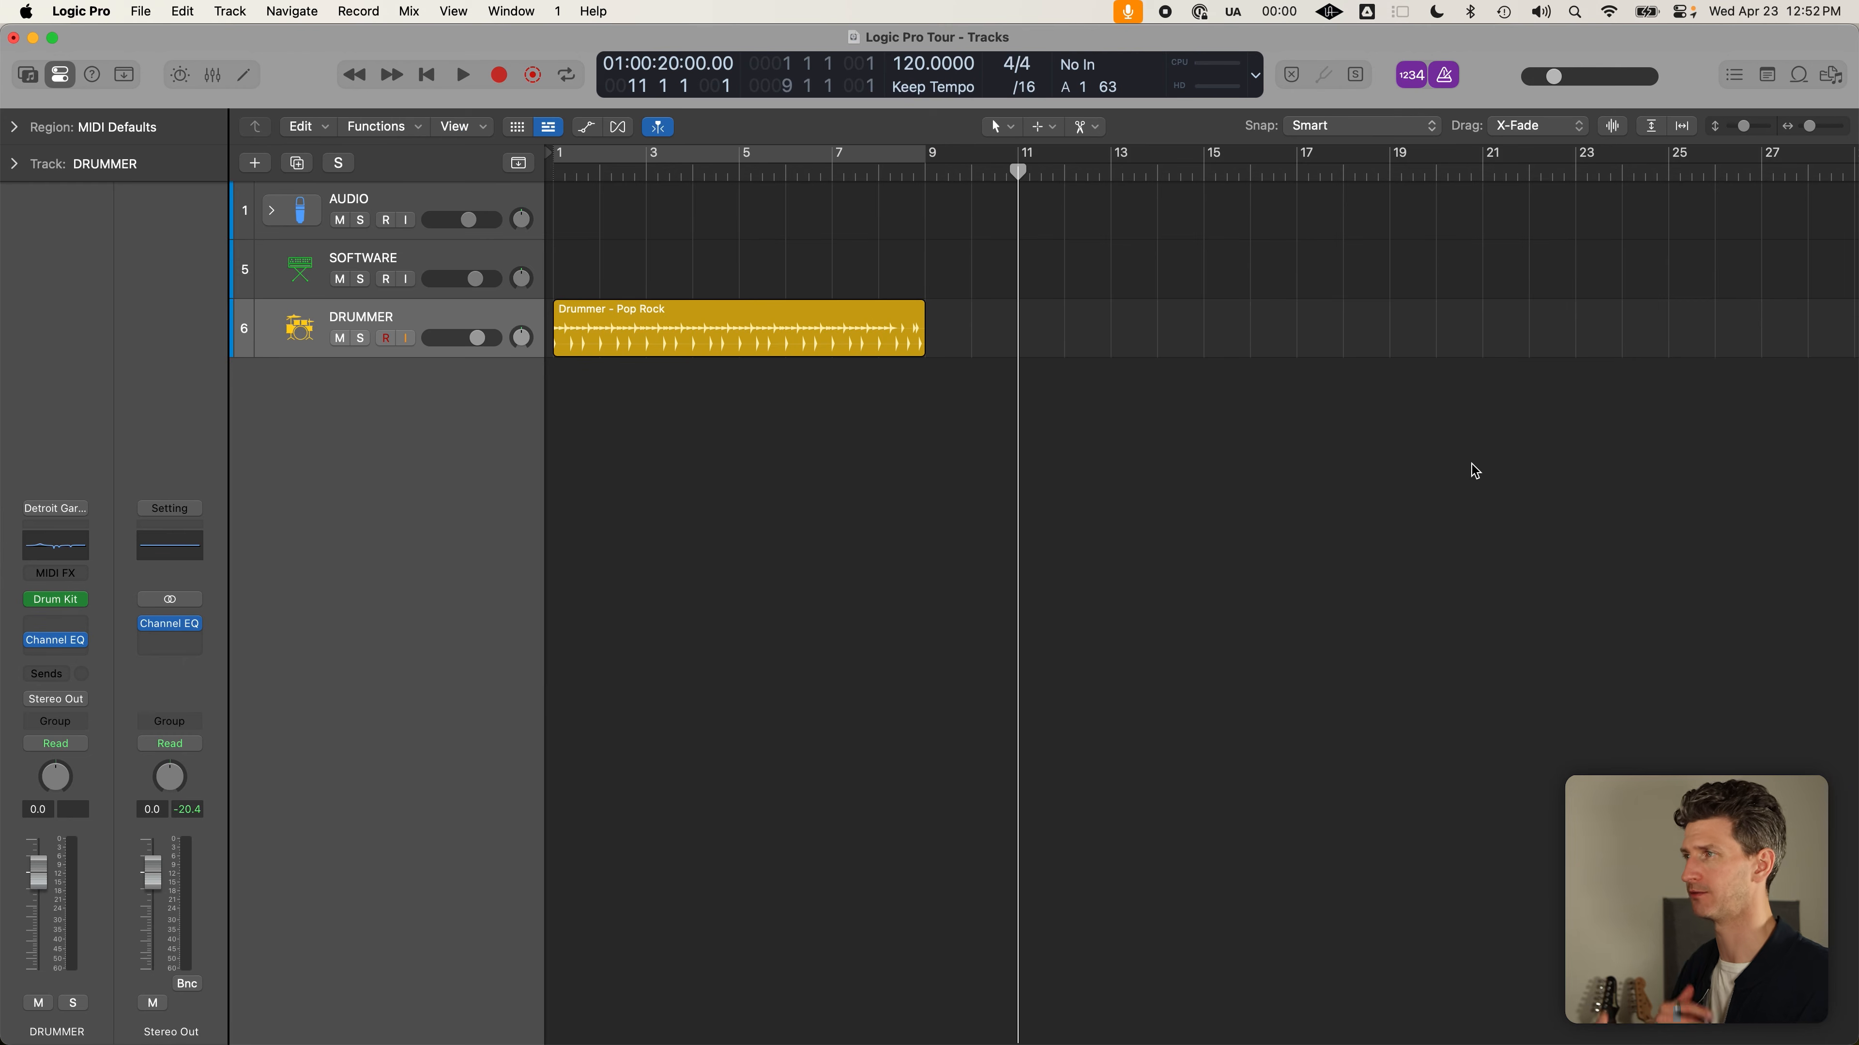
Move the playhead to bar 9 and set the LCD display mode back to Beats & Project
left_click(925, 170)
key("super+Left")
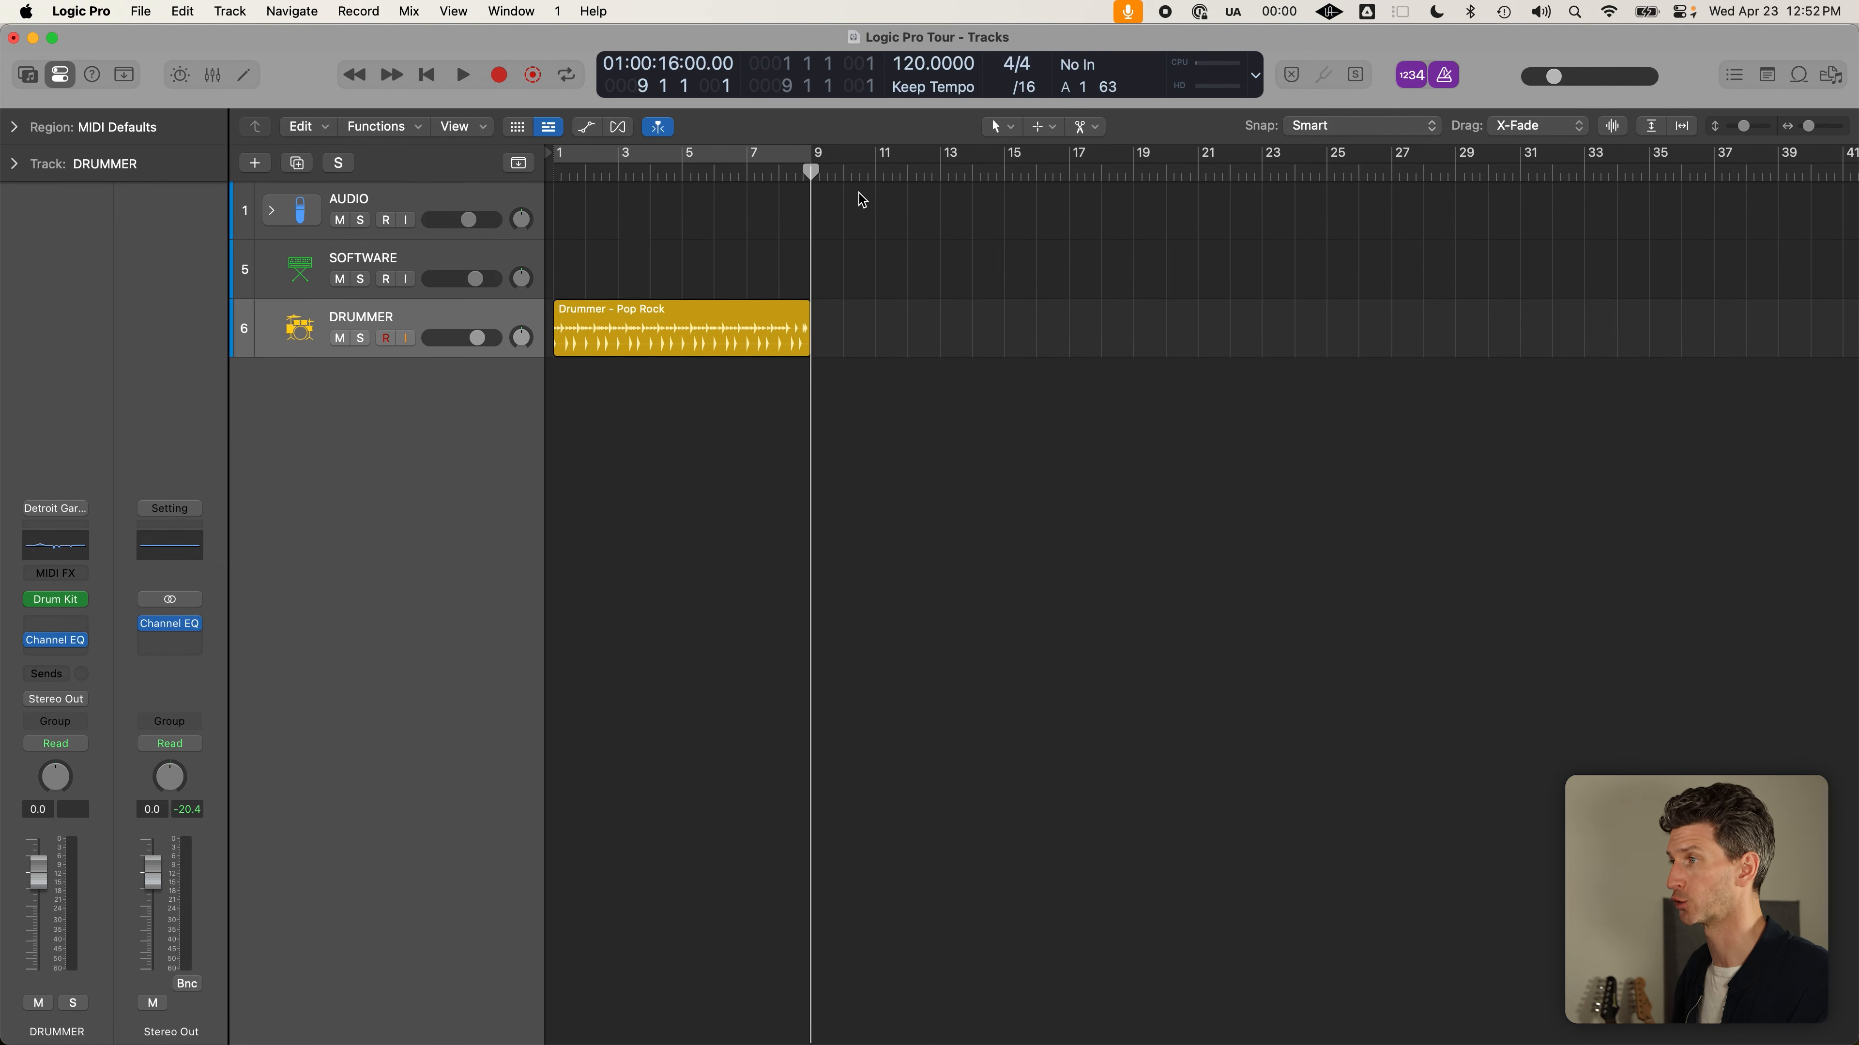
left_click(1255, 75)
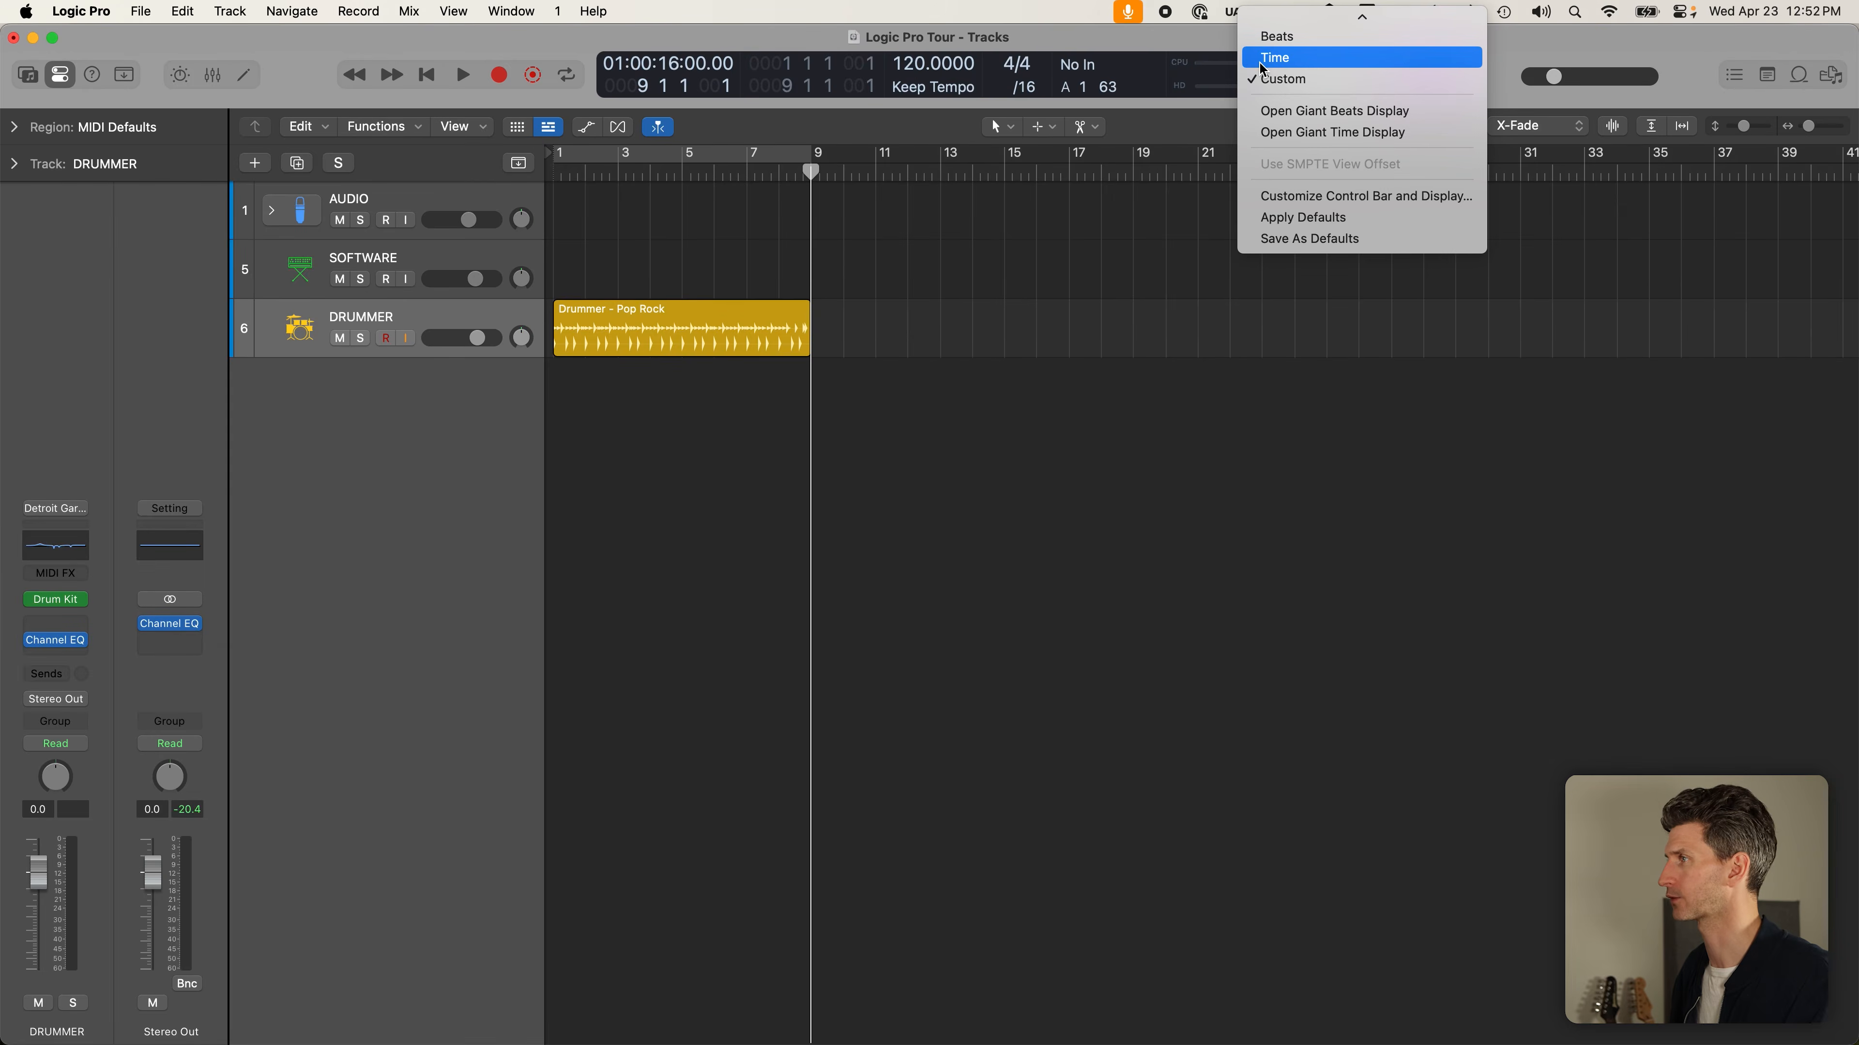
left_click(1303, 43)
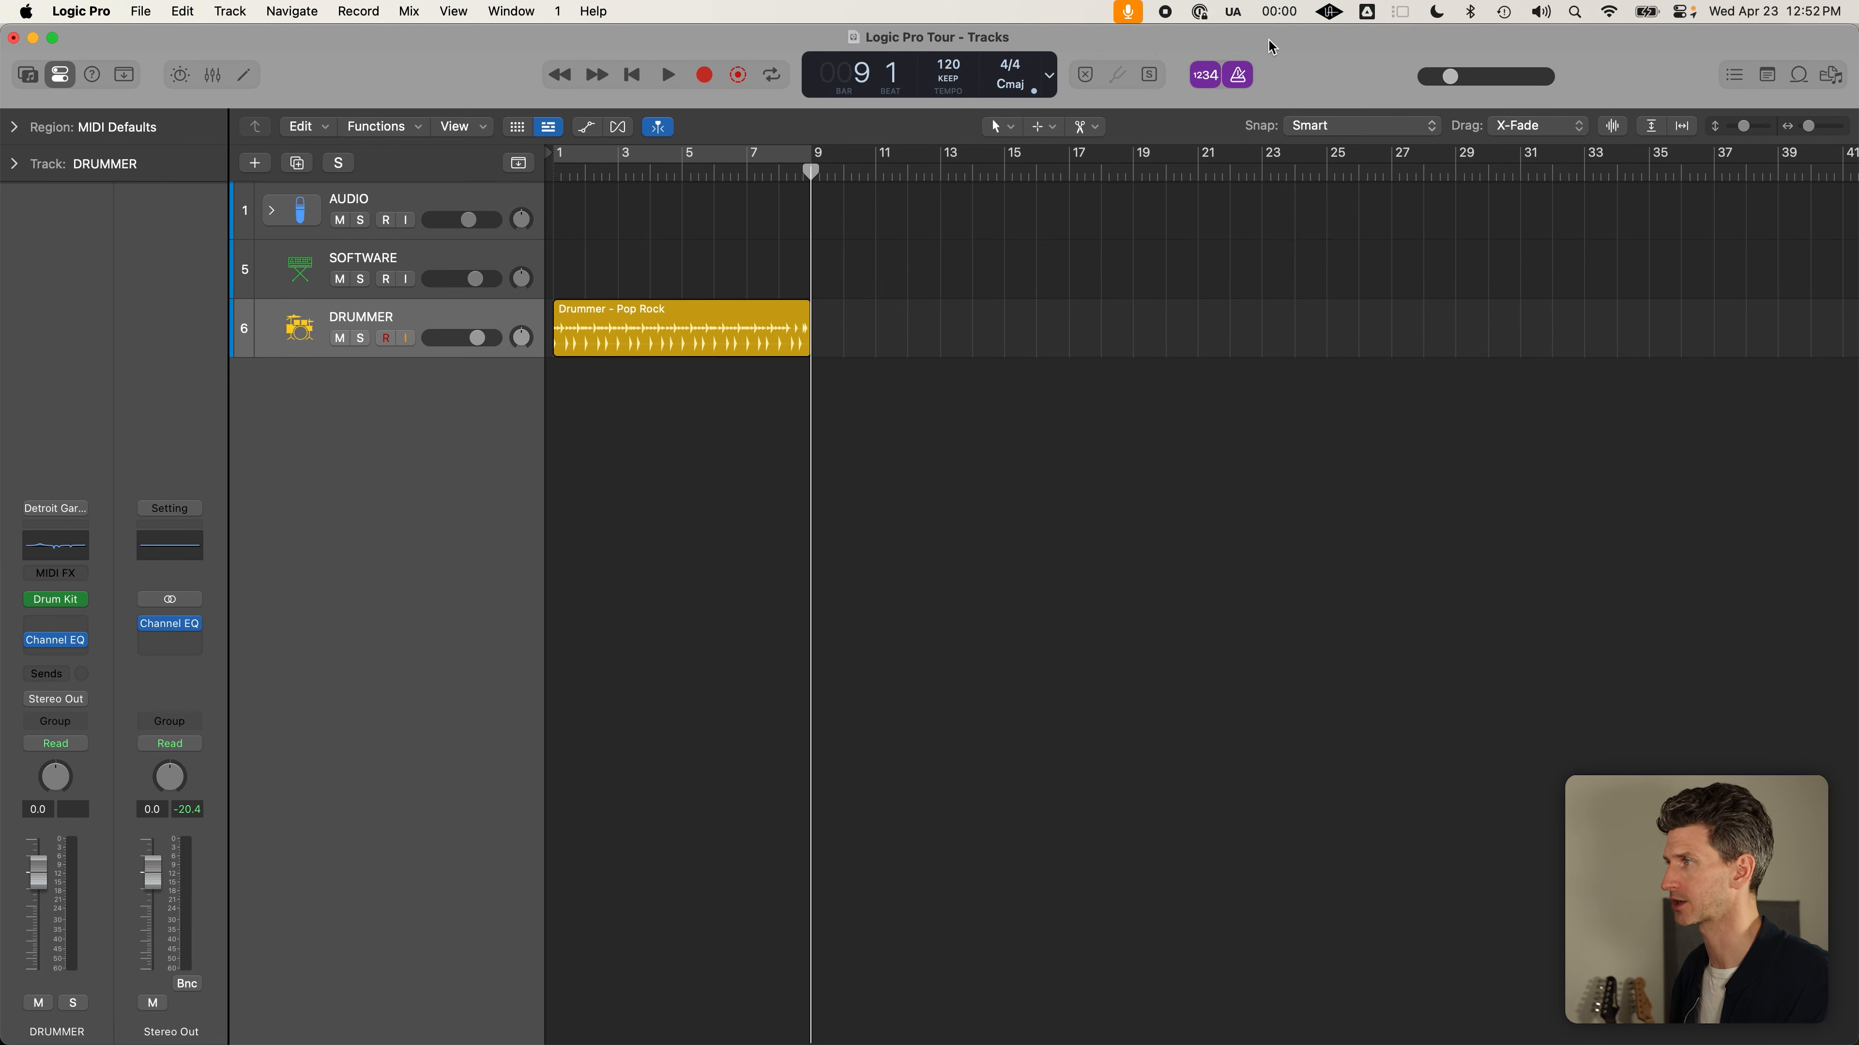
Turn Replace mode on and off again
left_click(1088, 73)
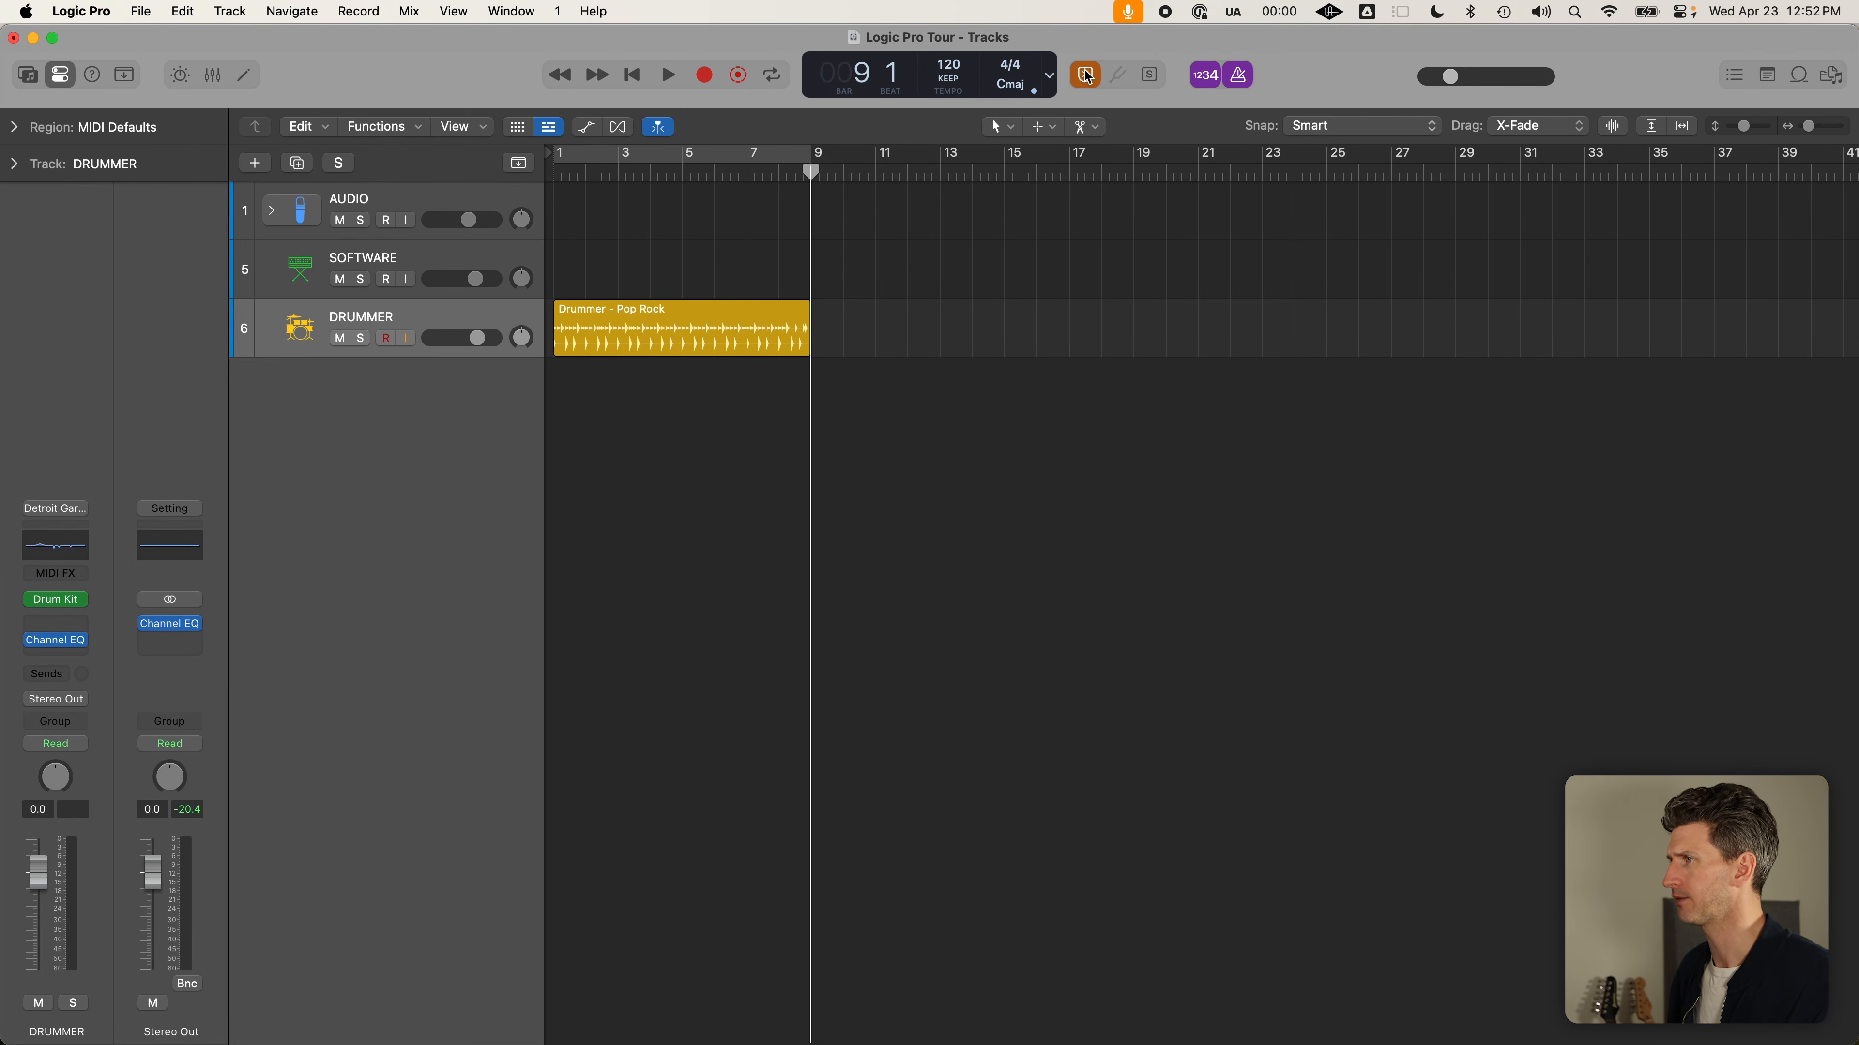
left_click(1087, 73)
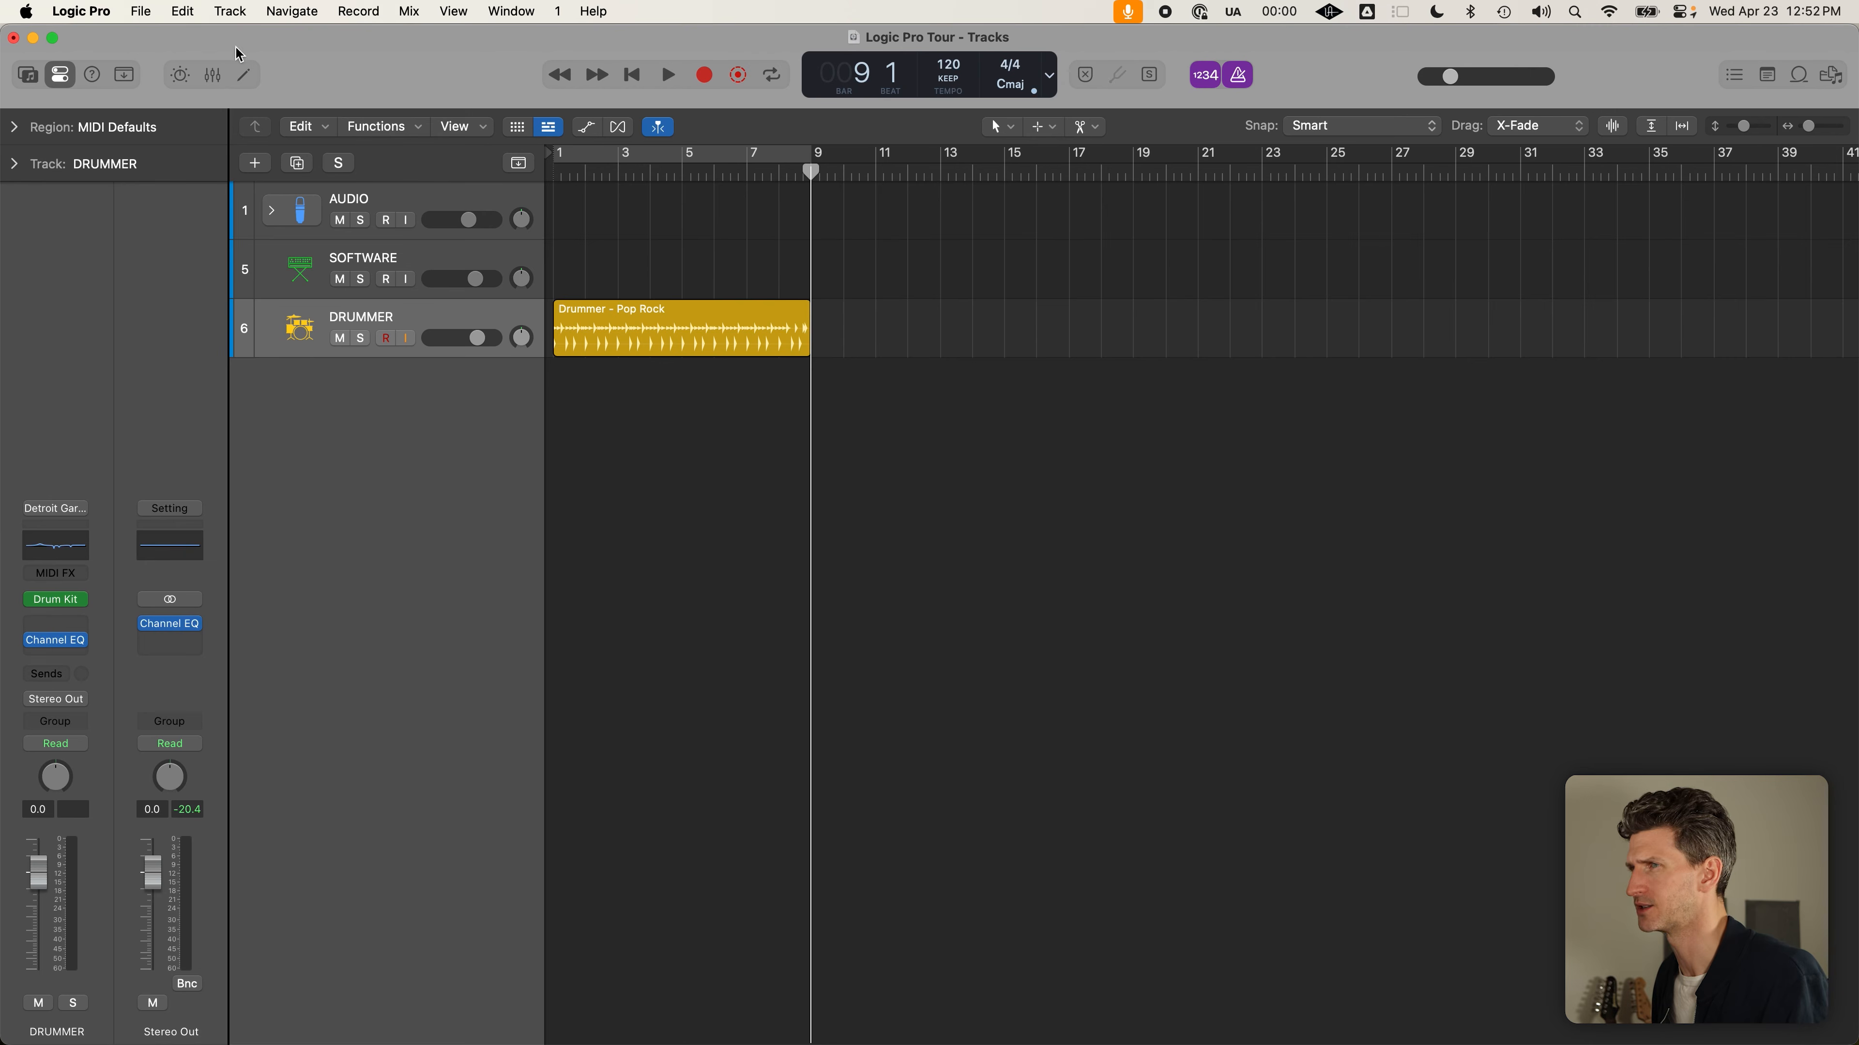
Turn on Quick Help, dock it in the Inspector by closing its floating window, select the AUDIO track, and collapse the Quick Help section
left_click(94, 76)
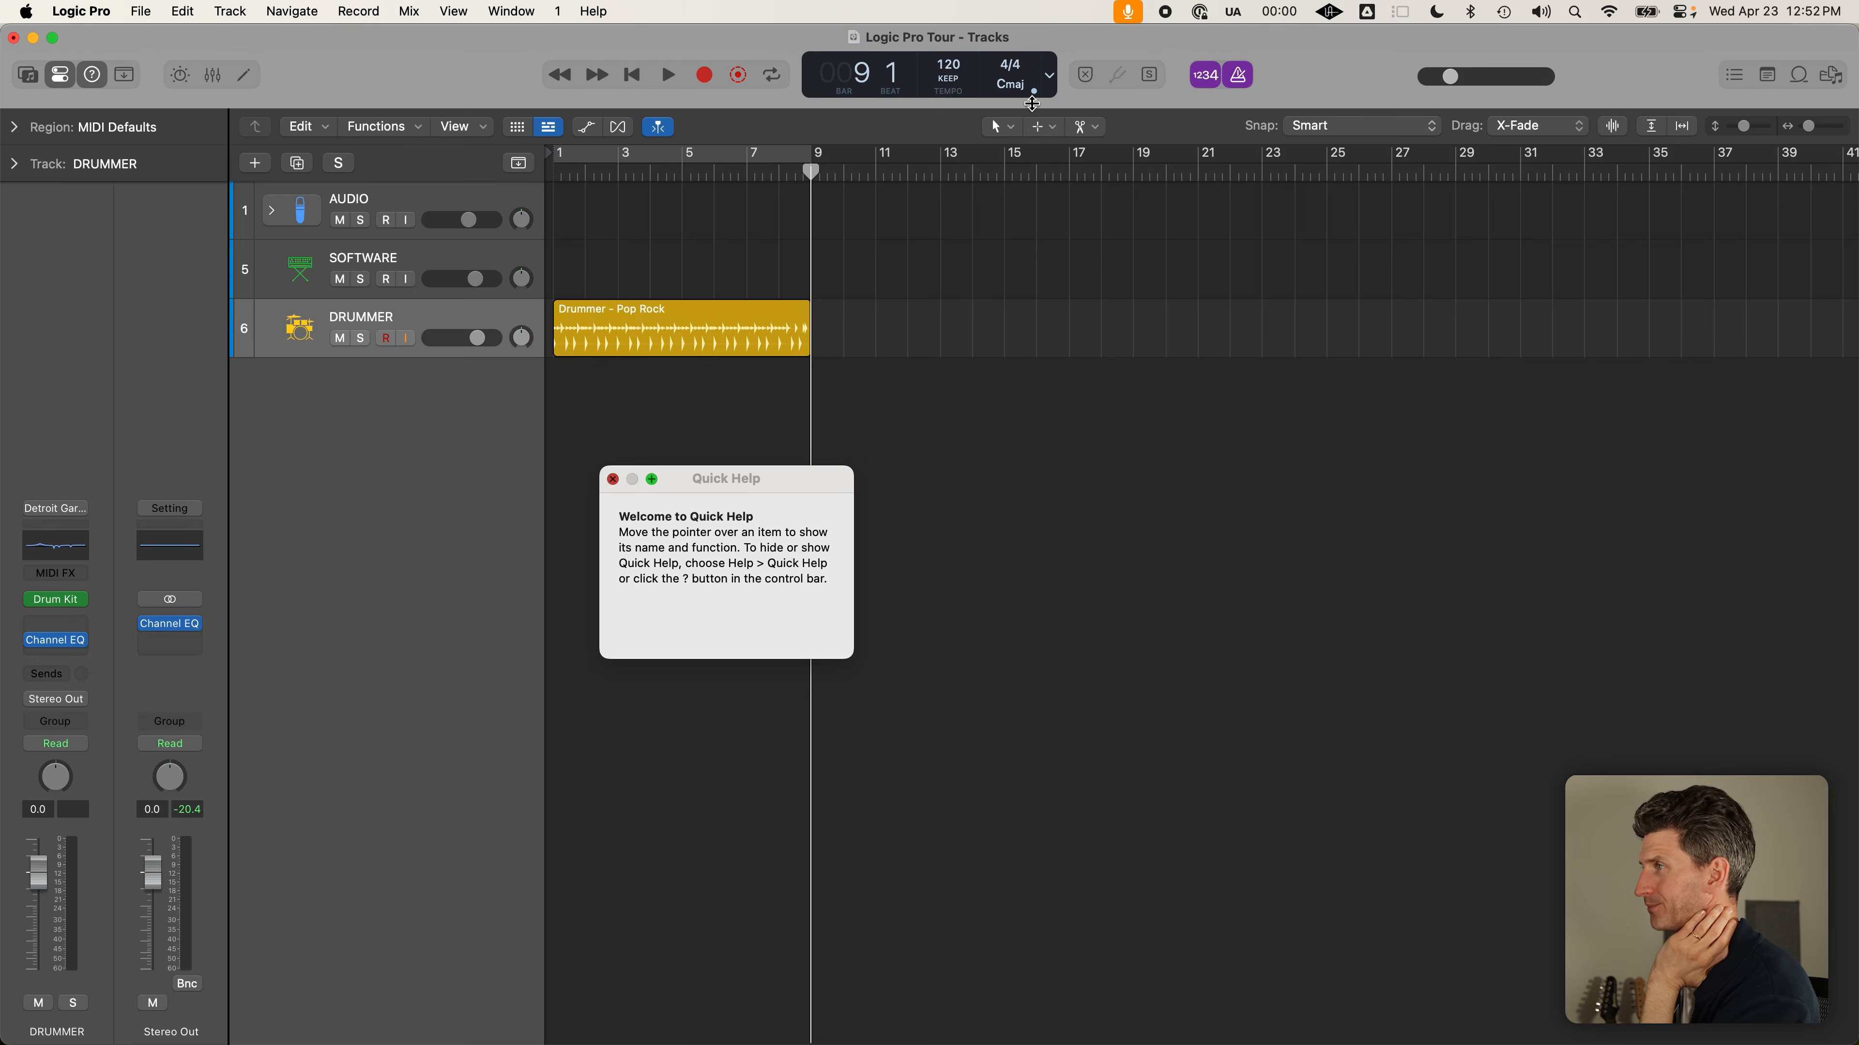
left_click(612, 479)
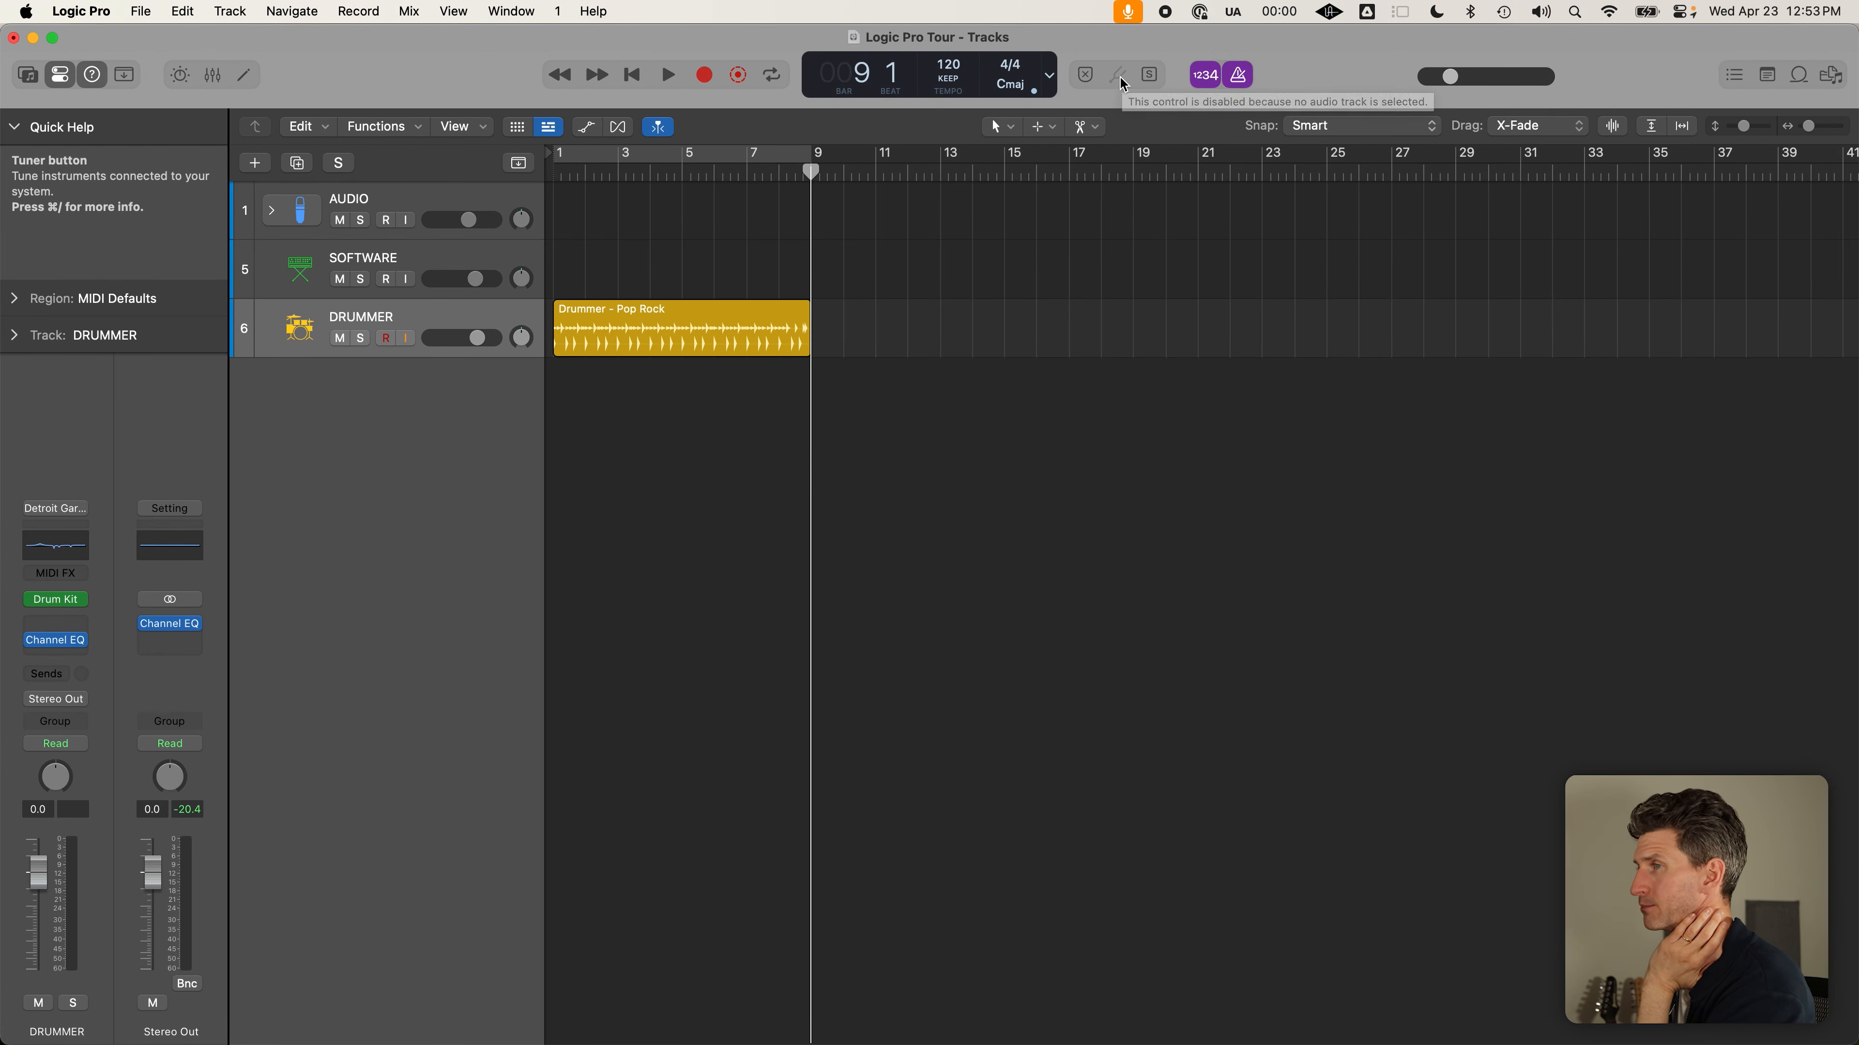
left_click(457, 236)
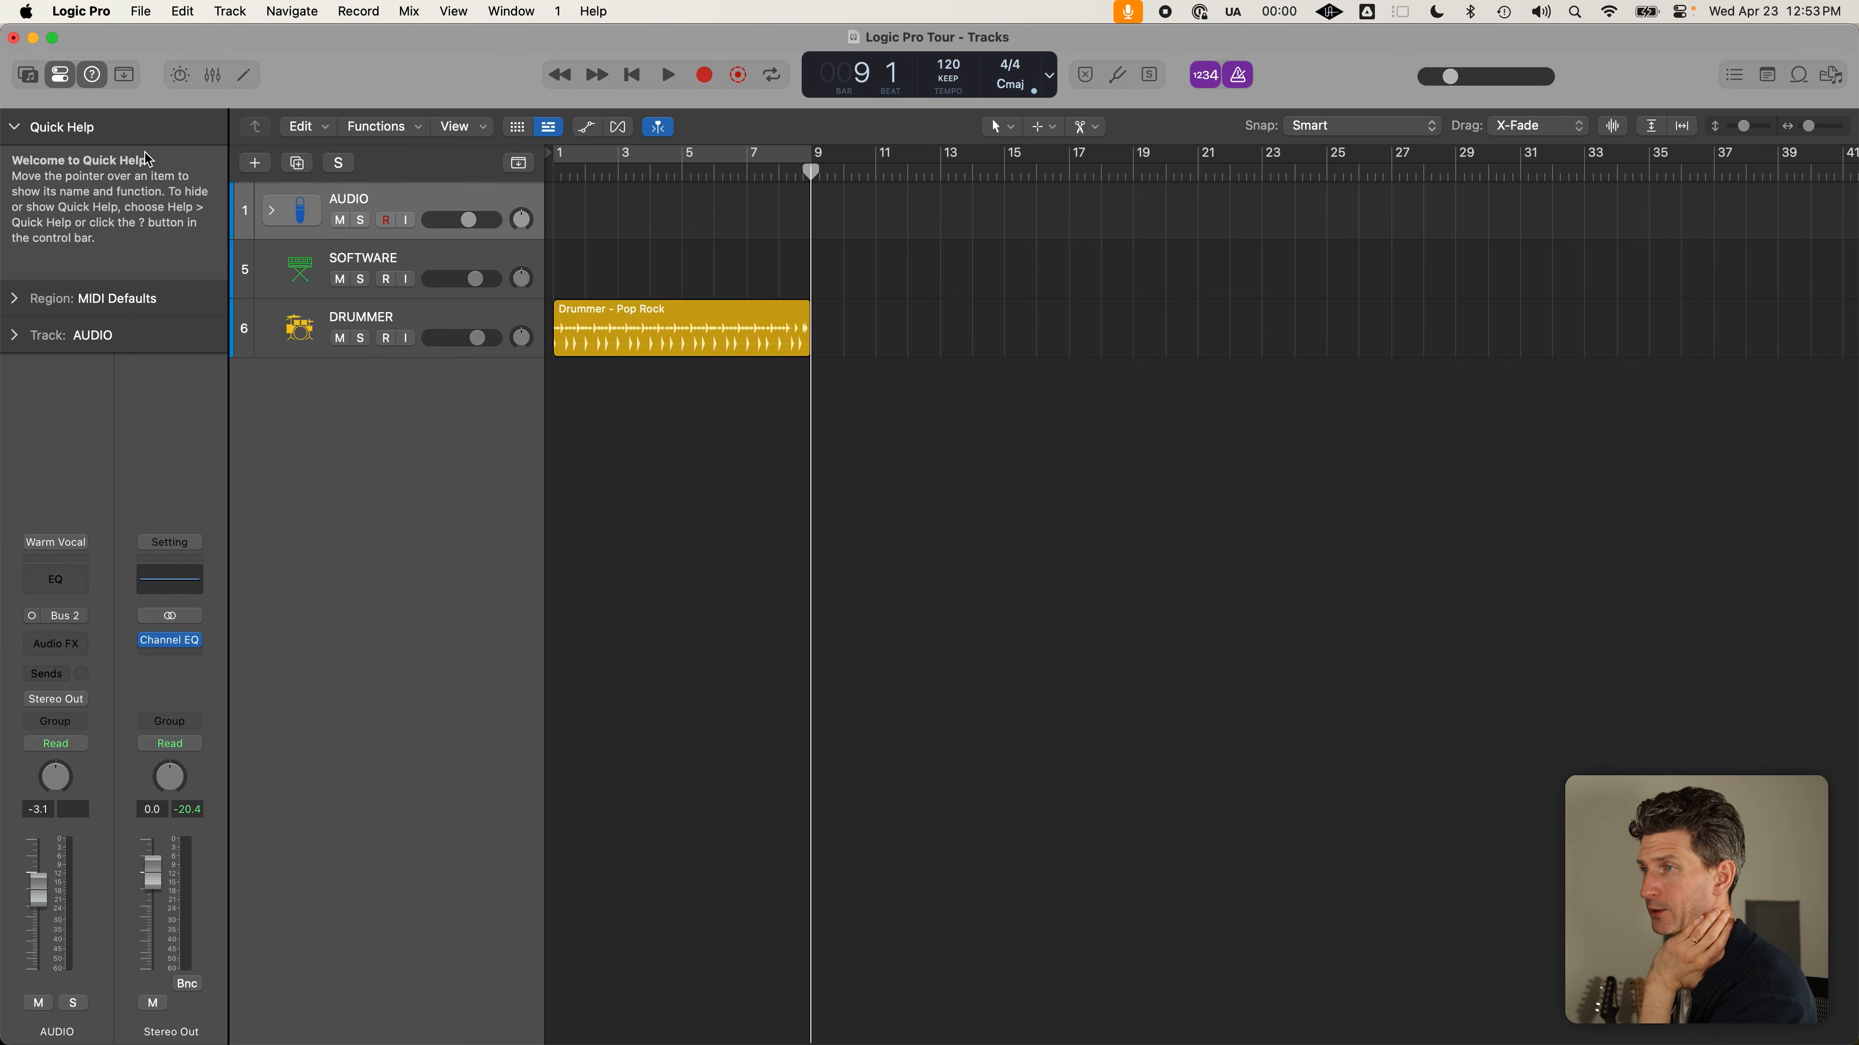
left_click(27, 128)
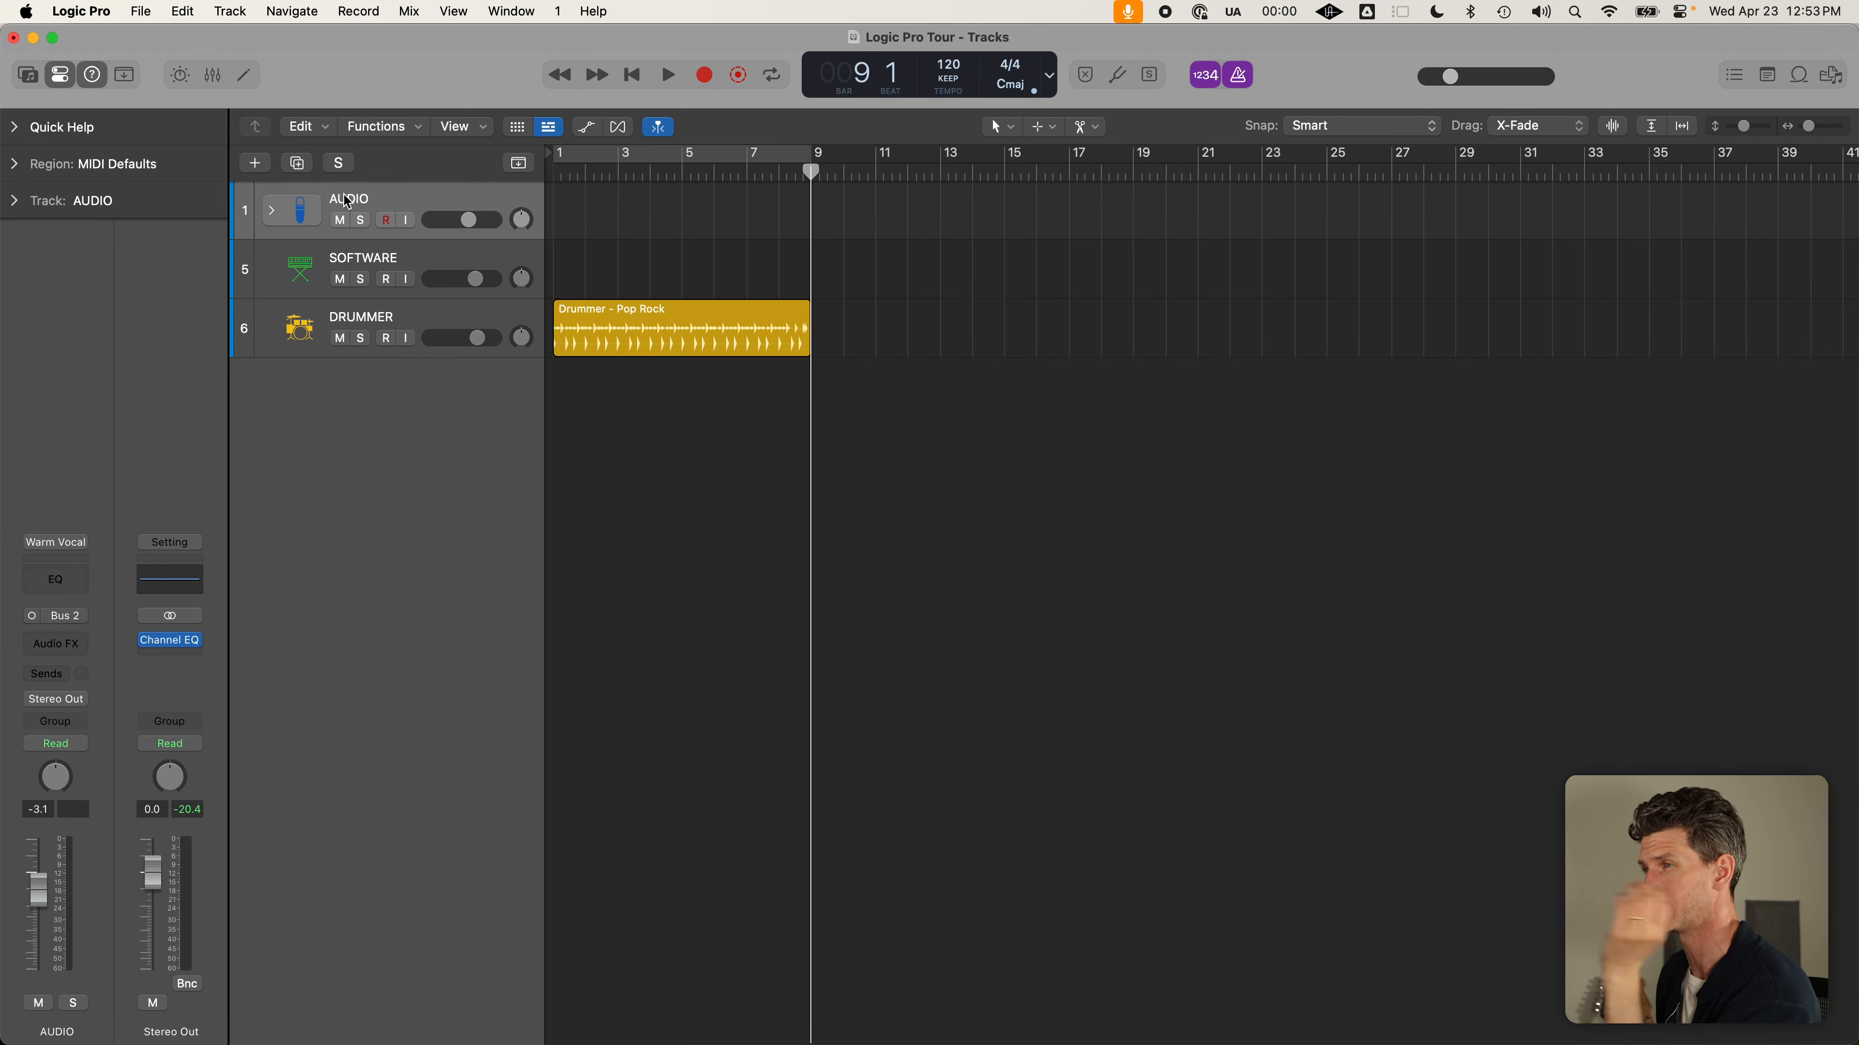
Compare the Tuner's availability on the SOFTWARE and AUDIO tracks, then open the Tuner for the AUDIO track and close it
left_click(453, 256)
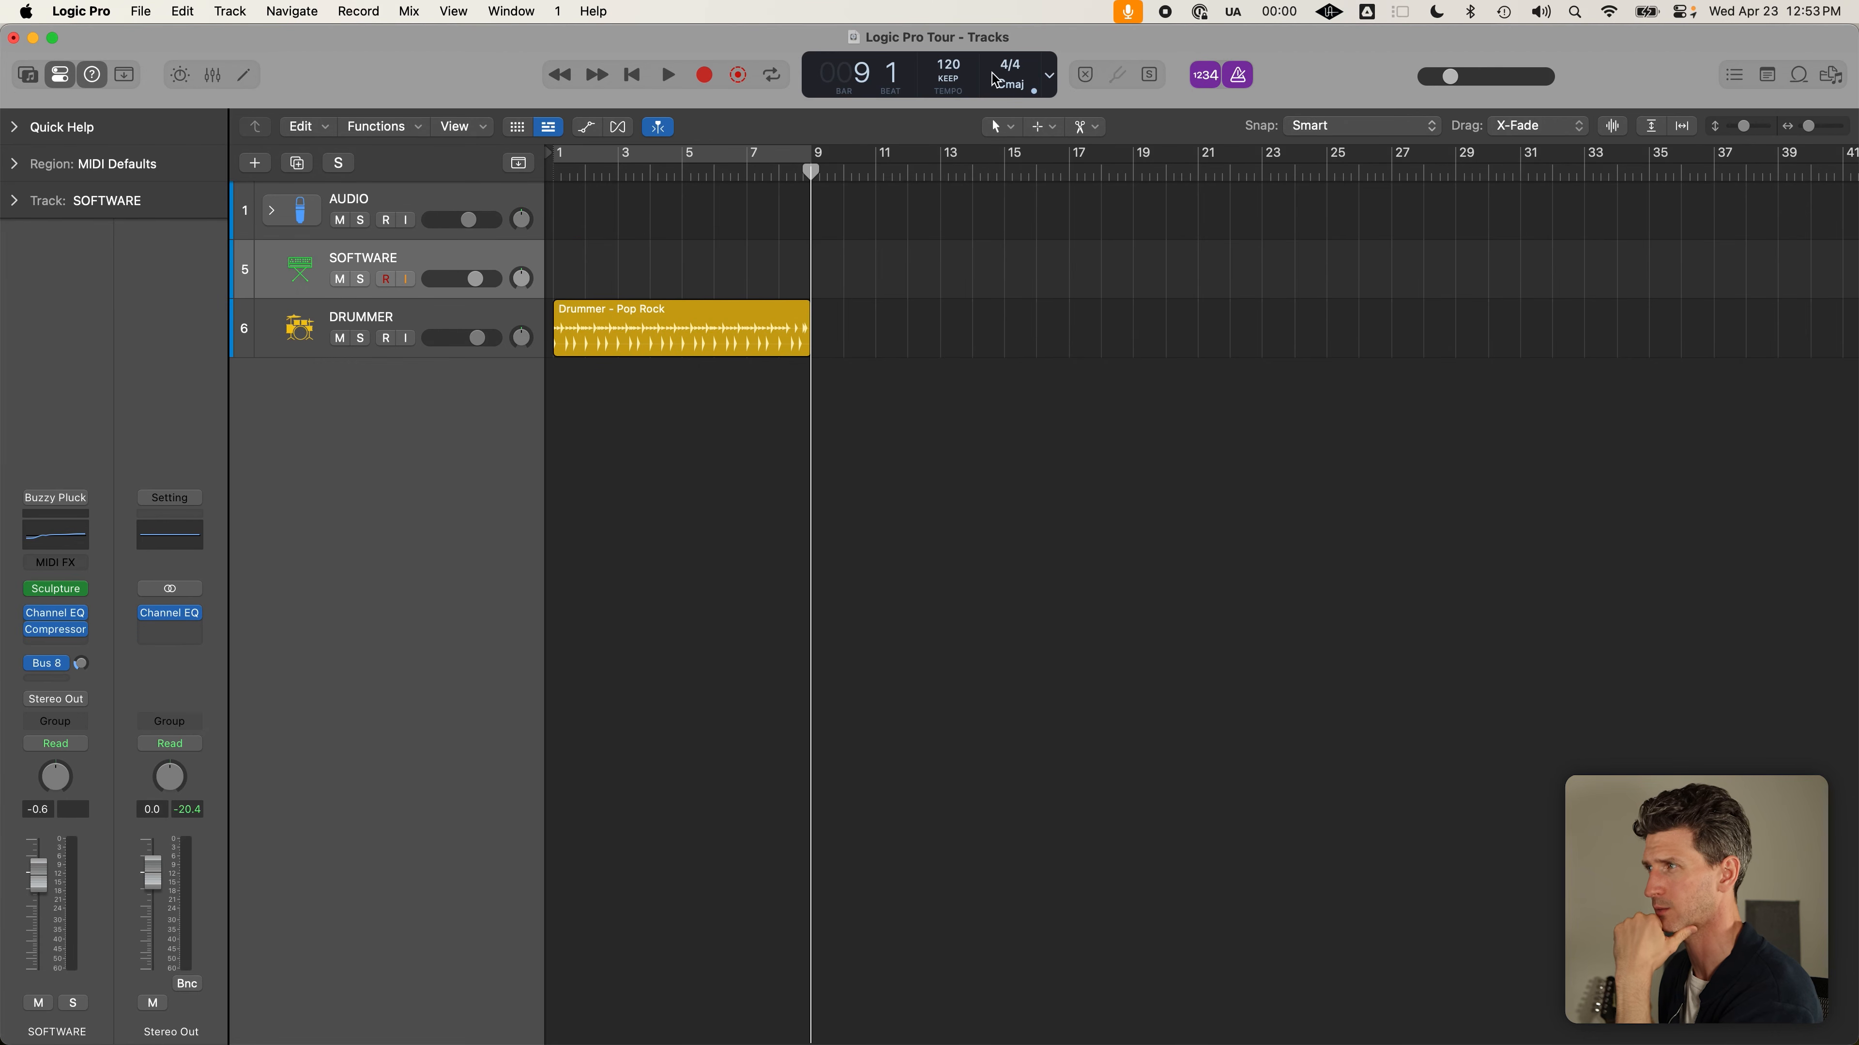
left_click(431, 196)
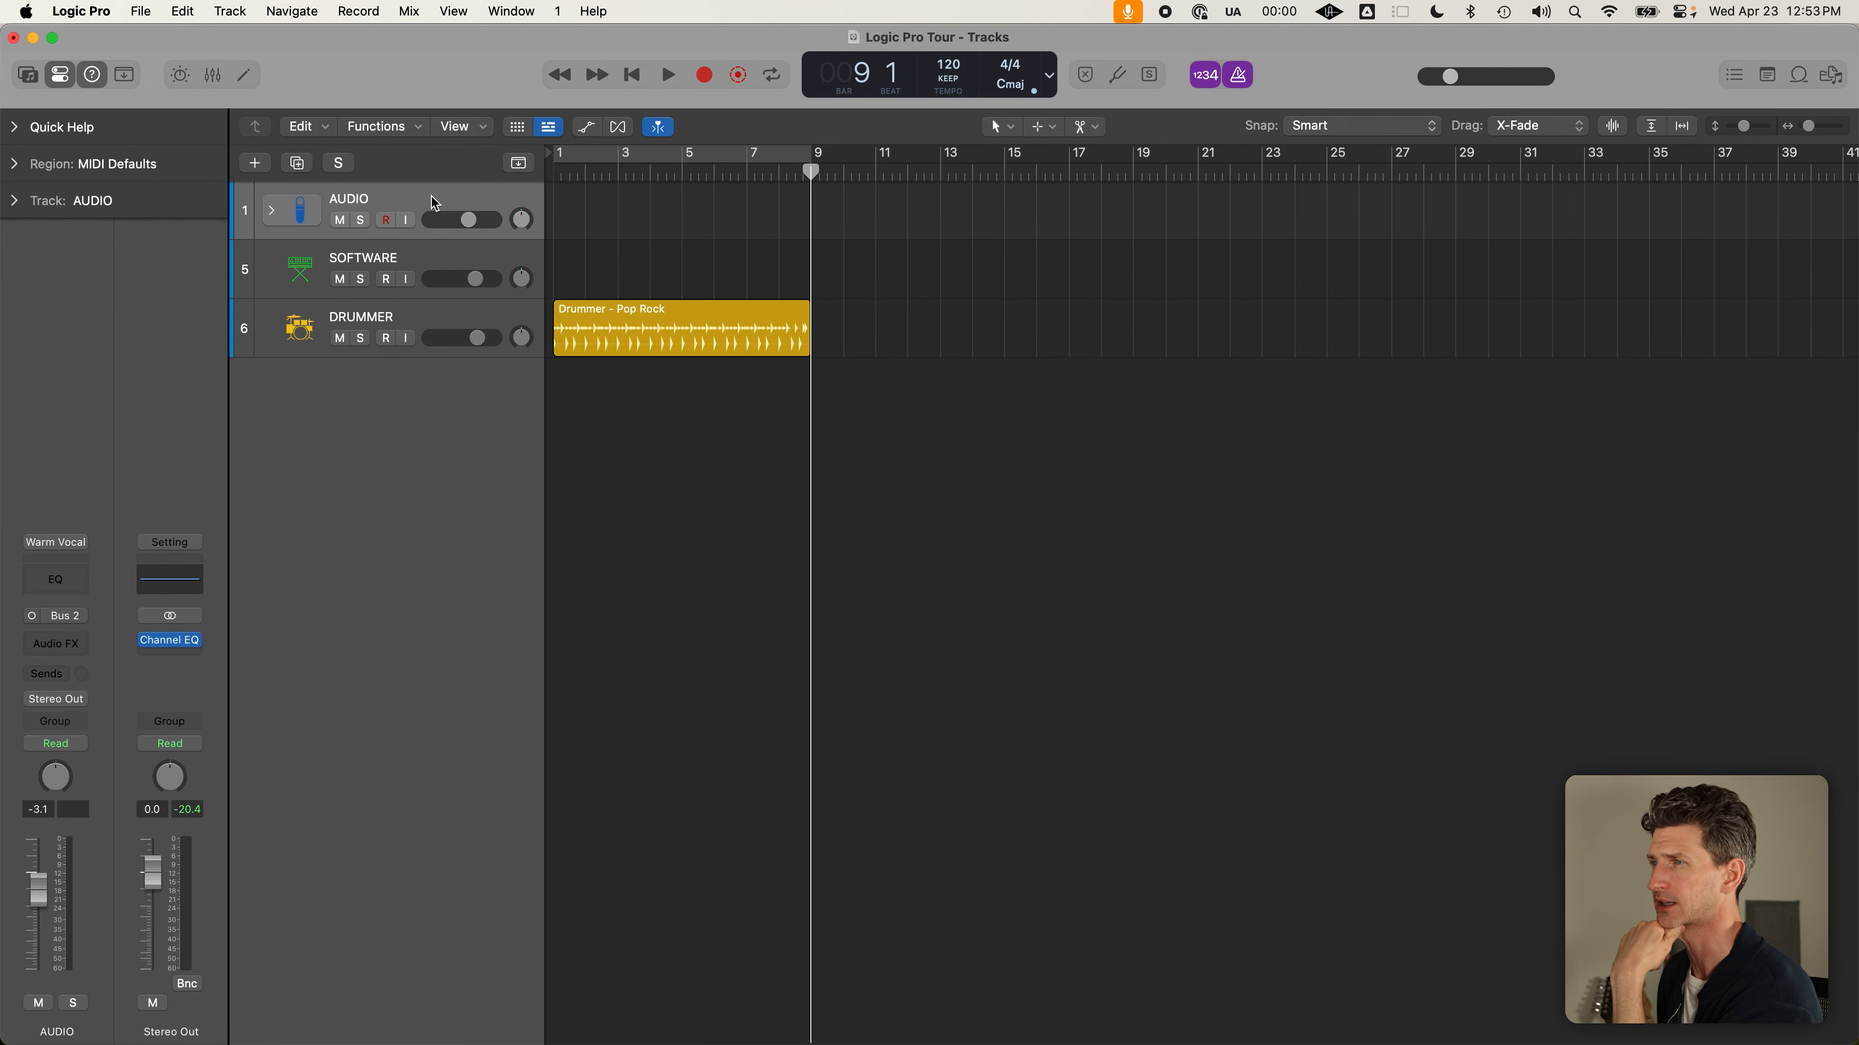
left_click(1129, 84)
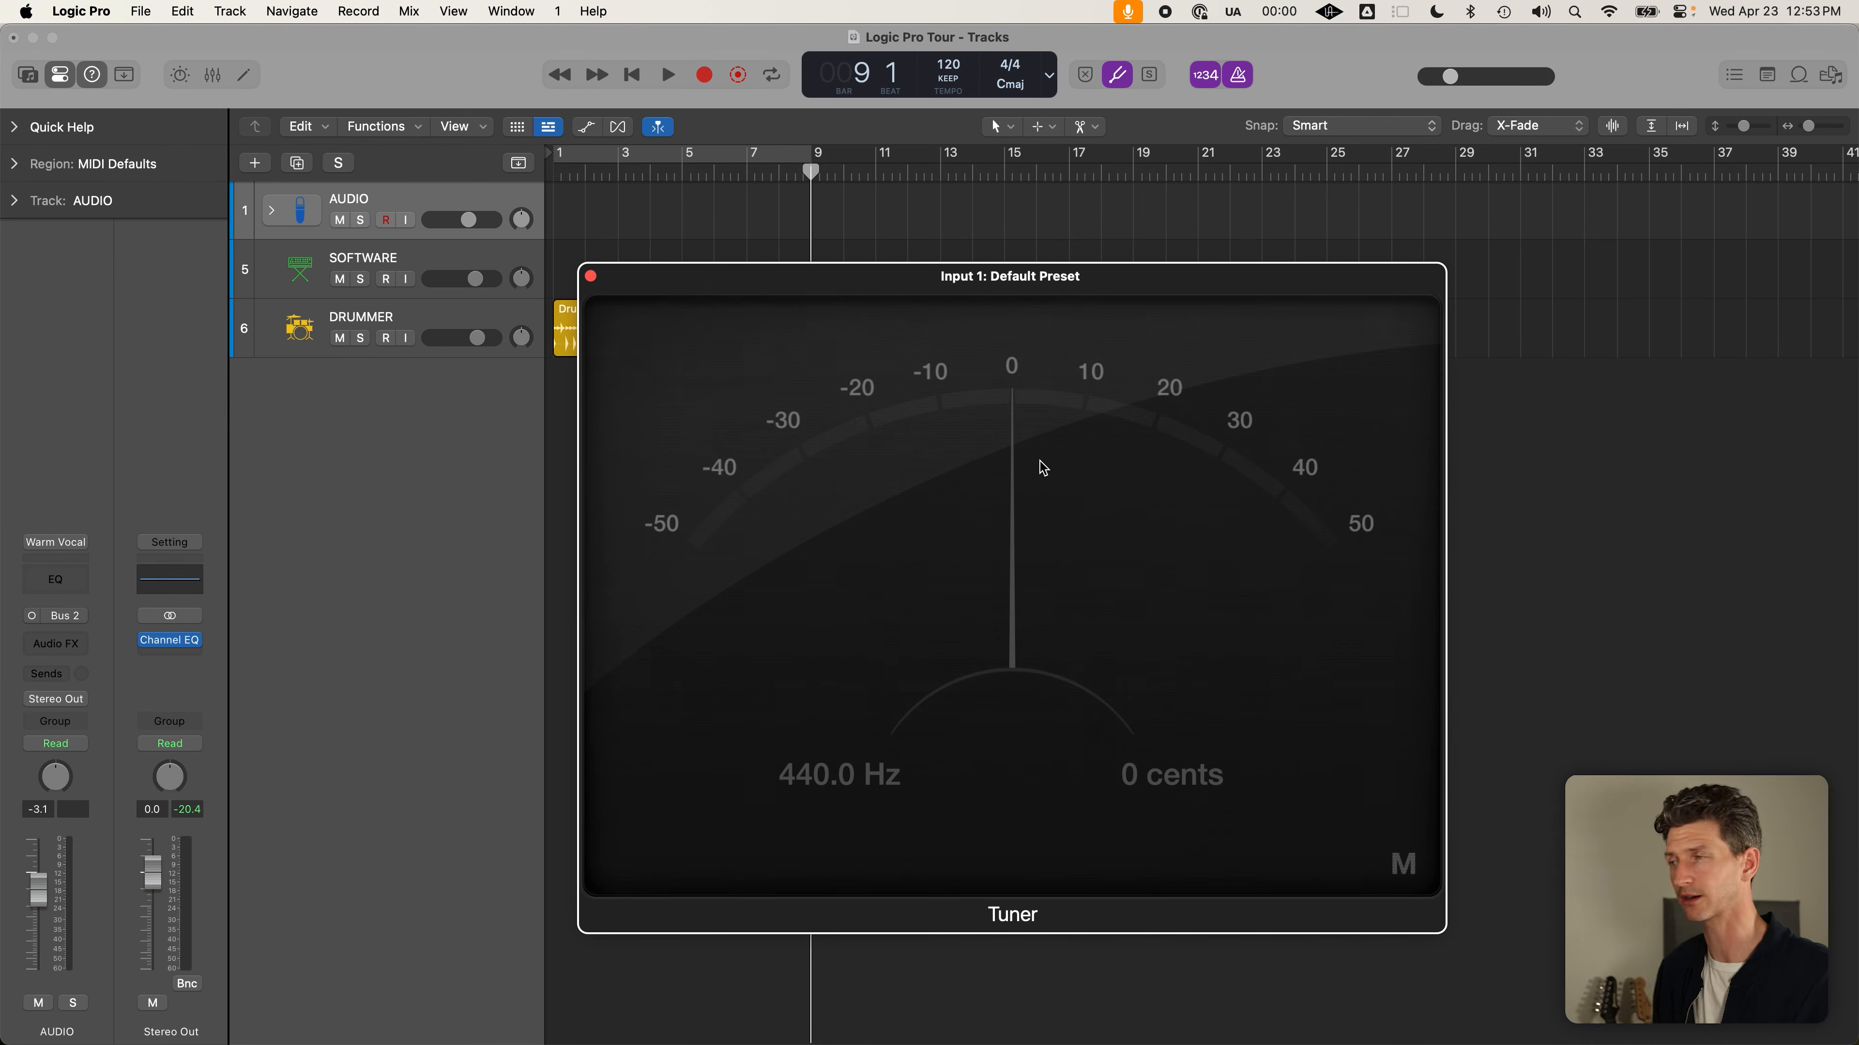
left_click(590, 276)
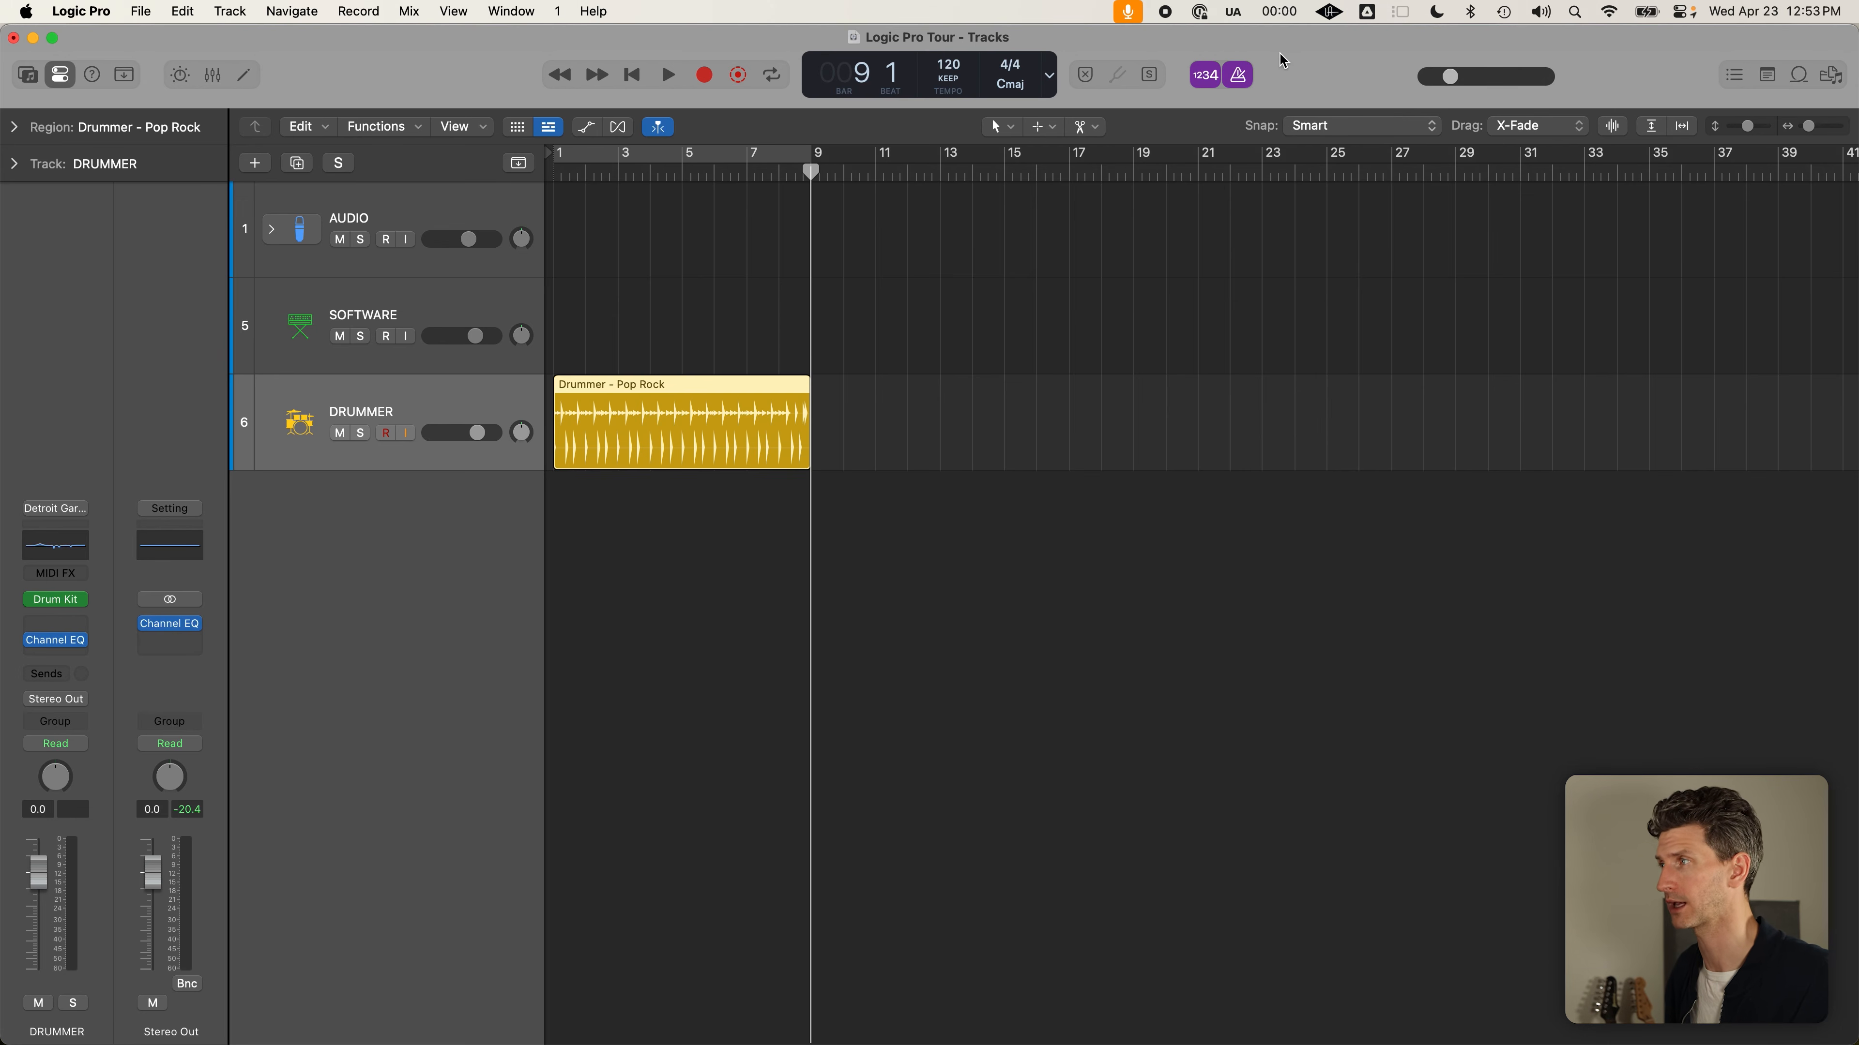
Raise the Master Volume, lower it to its minimum, and bring it back up to about two-thirds
left_click_drag(1446, 84, 1496, 77)
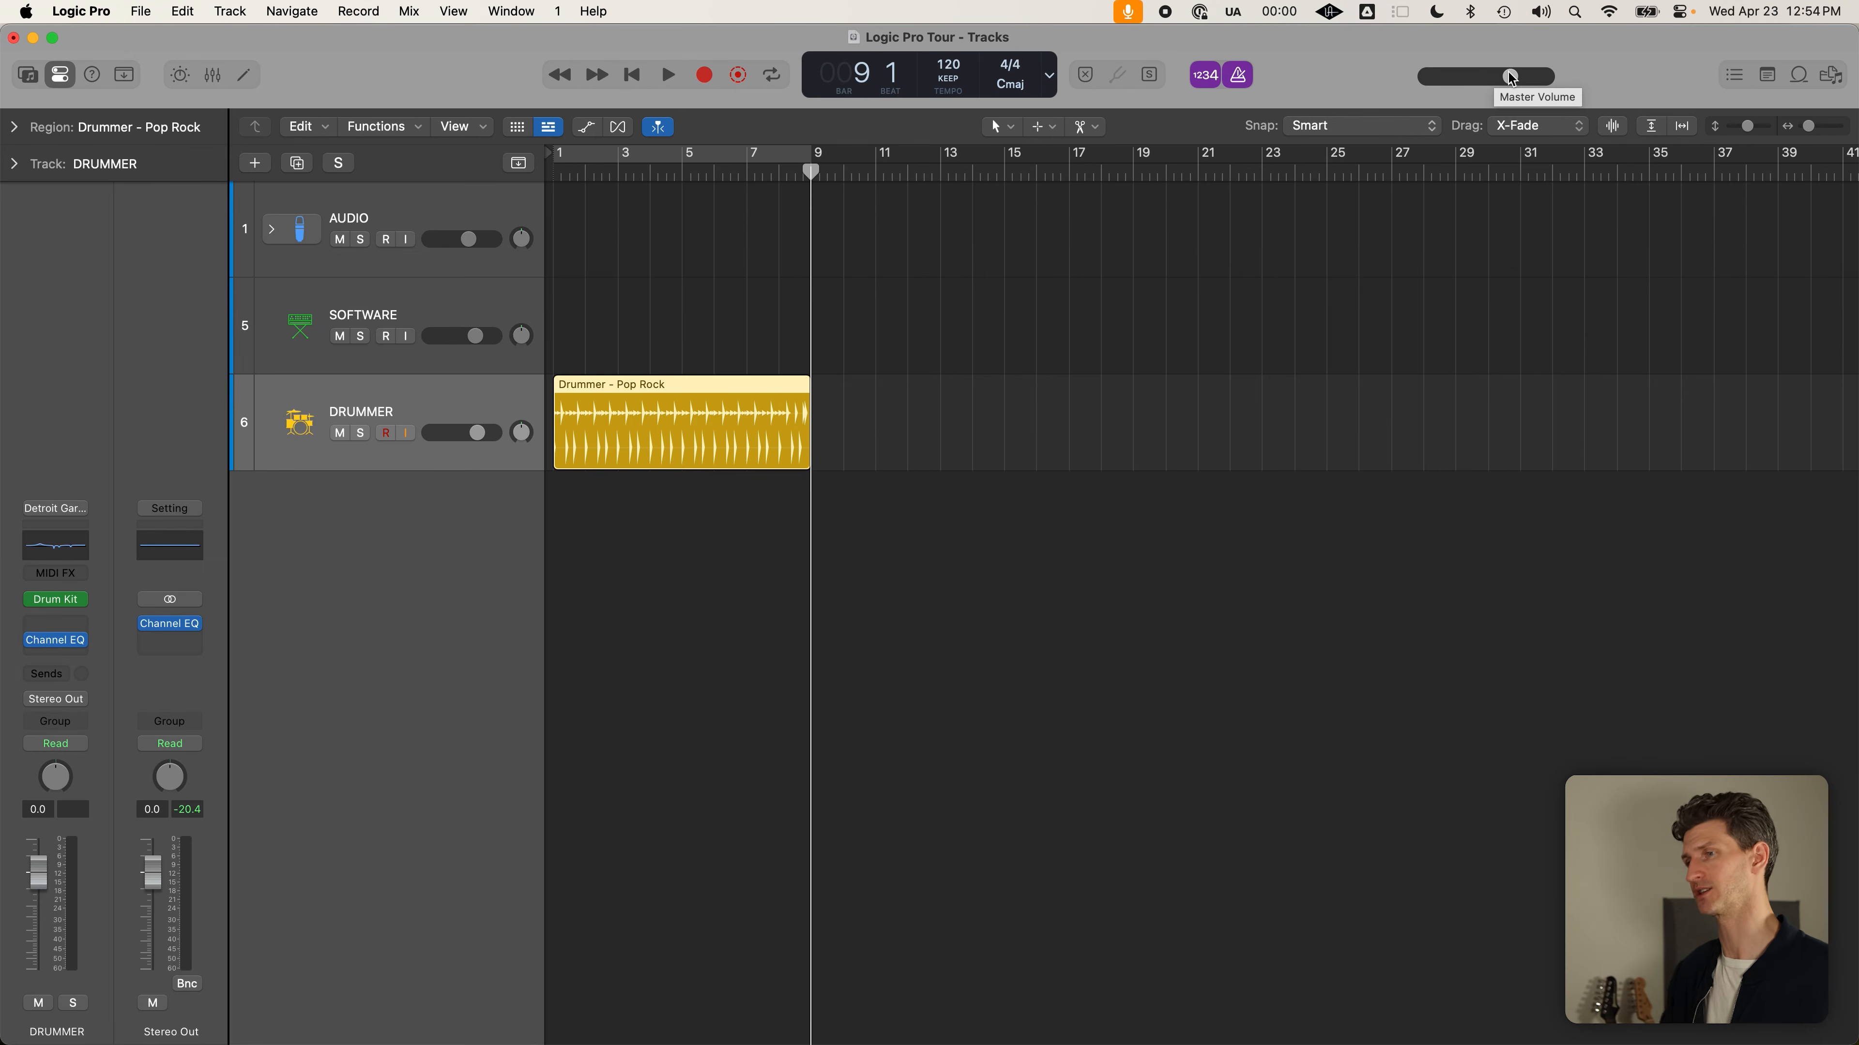
left_click_drag(1511, 79, 1297, 86)
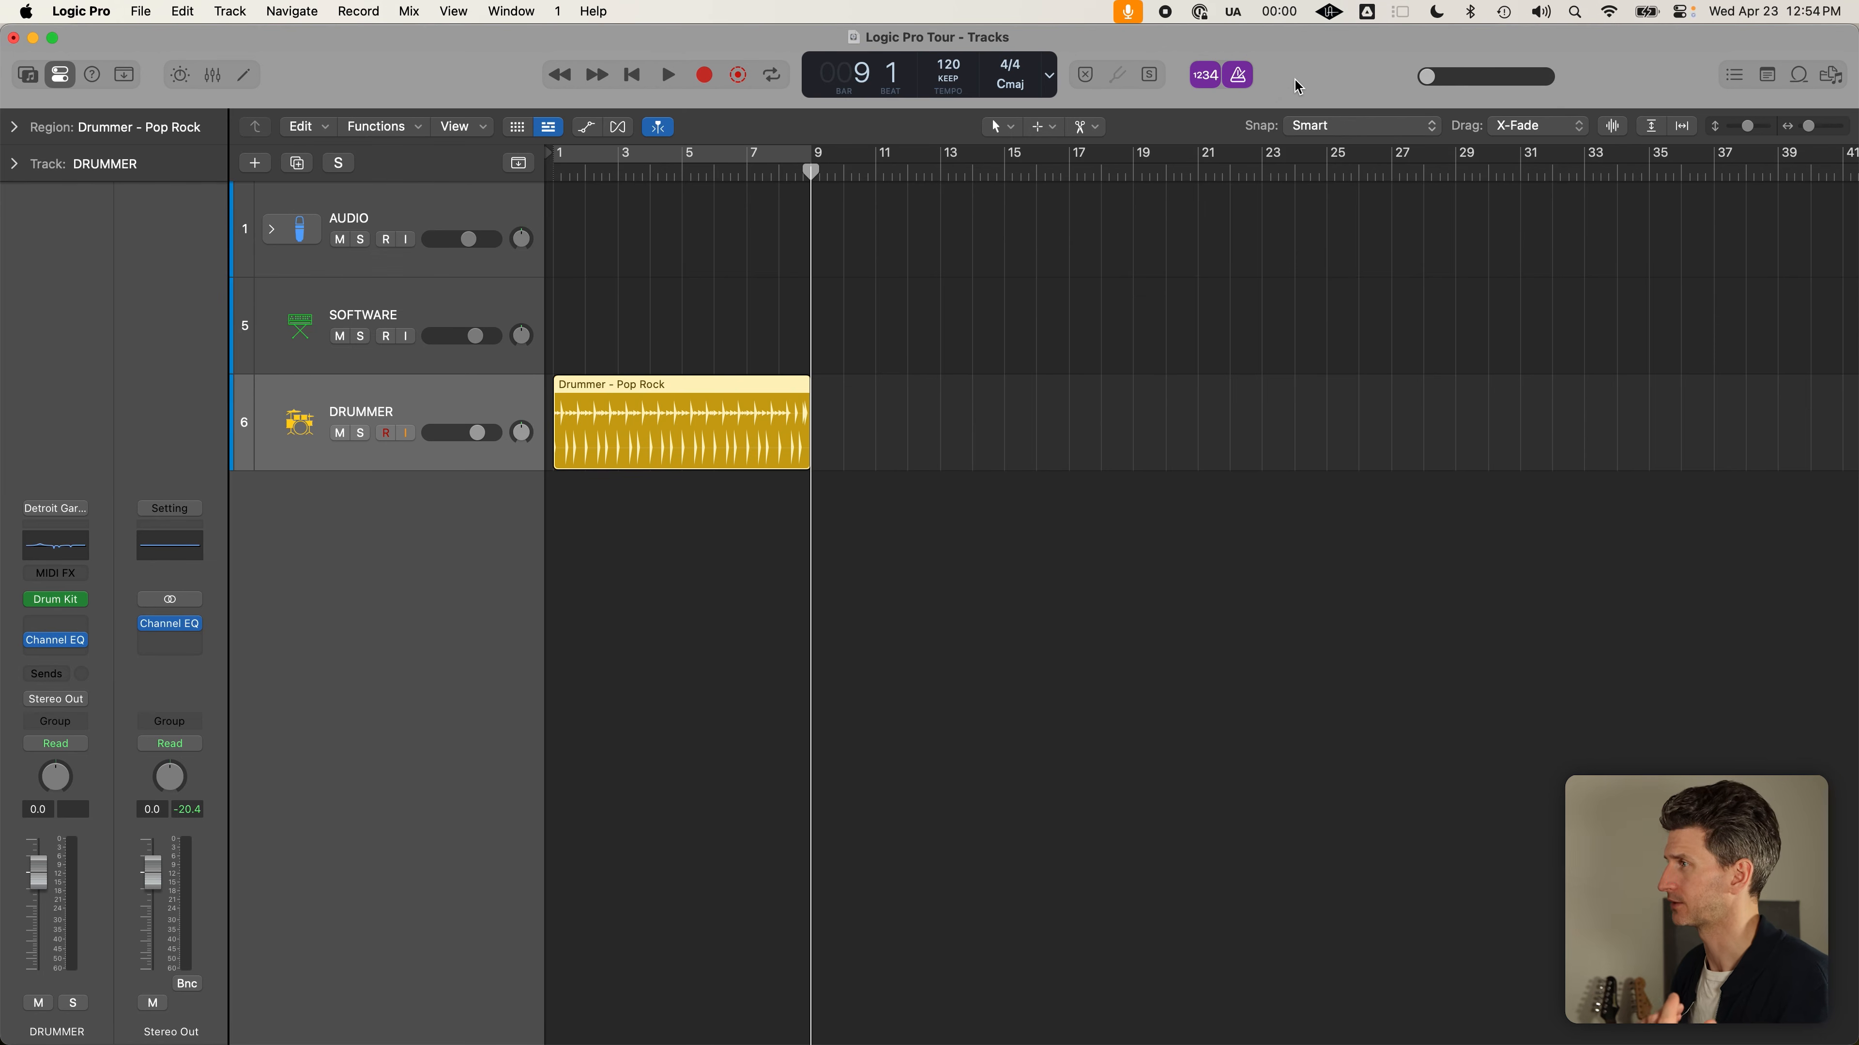
left_click_drag(1427, 76, 1513, 78)
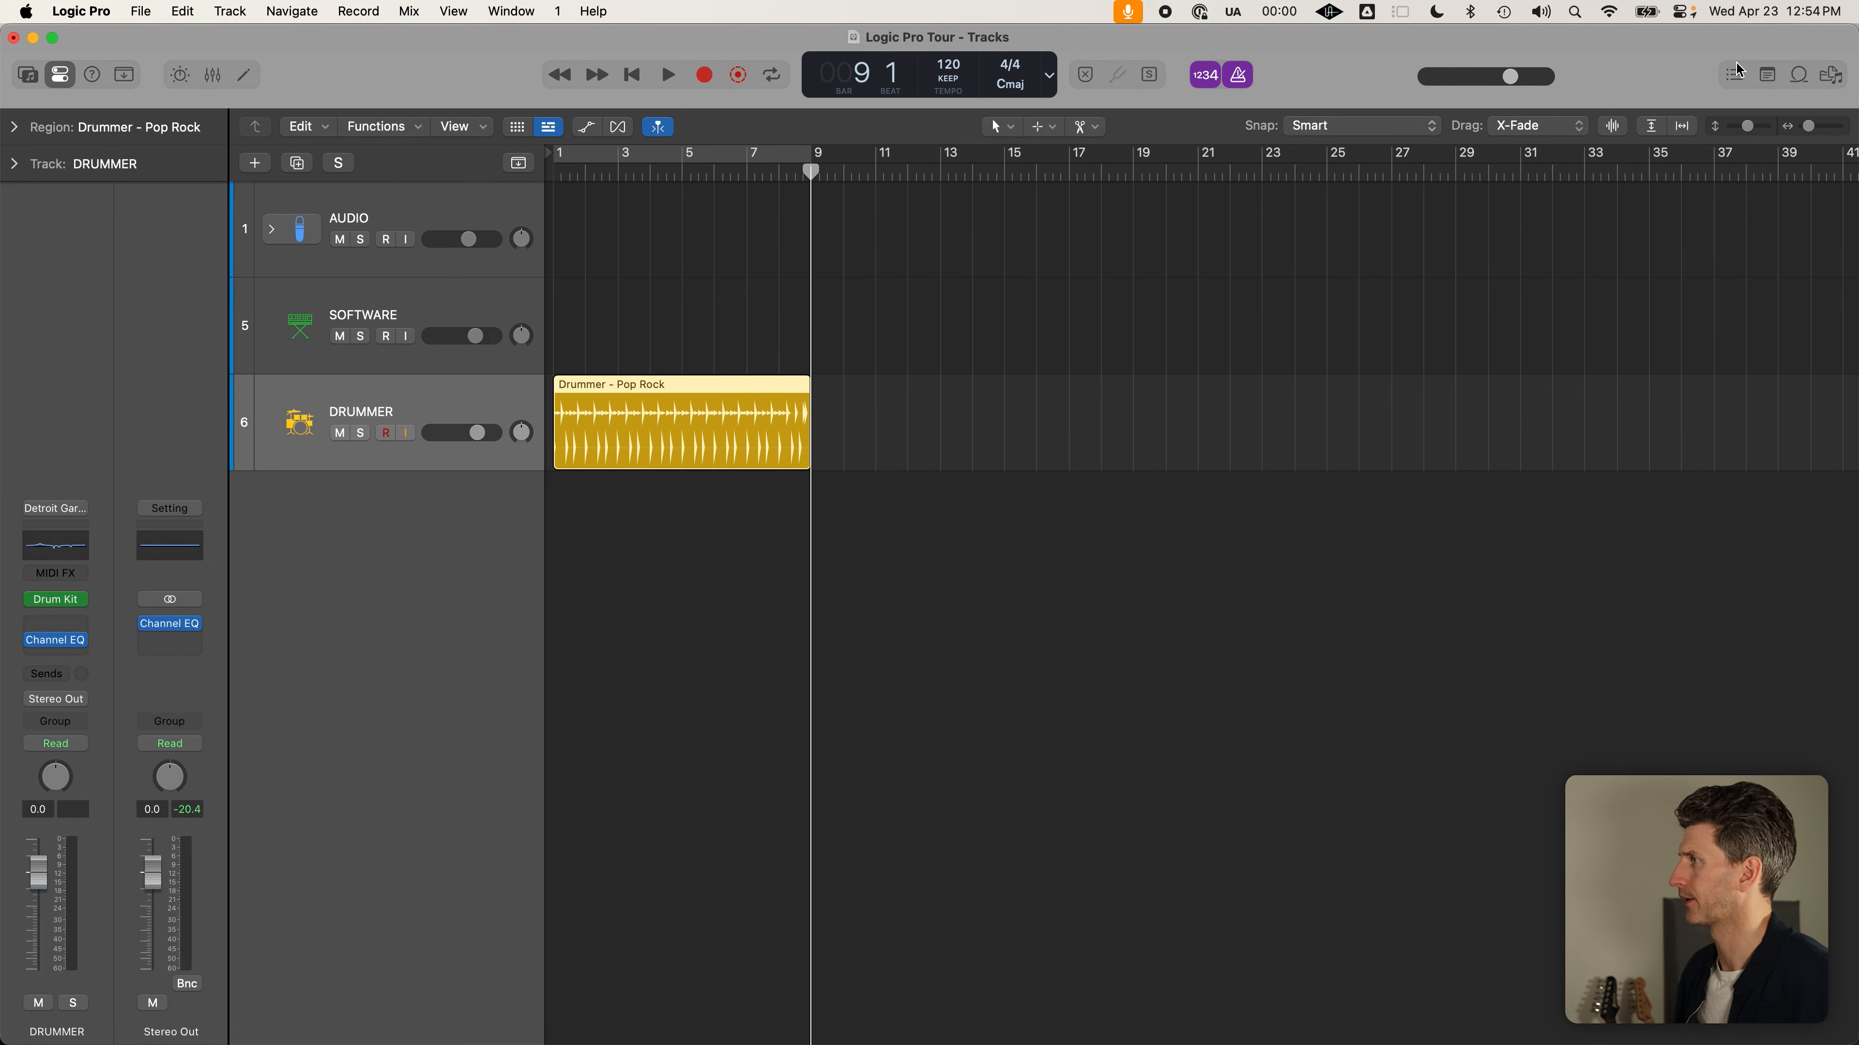
Open the List Editors, view the Marker, Tempo and Signature lists, return to the Event list, and close them
left_click(1735, 76)
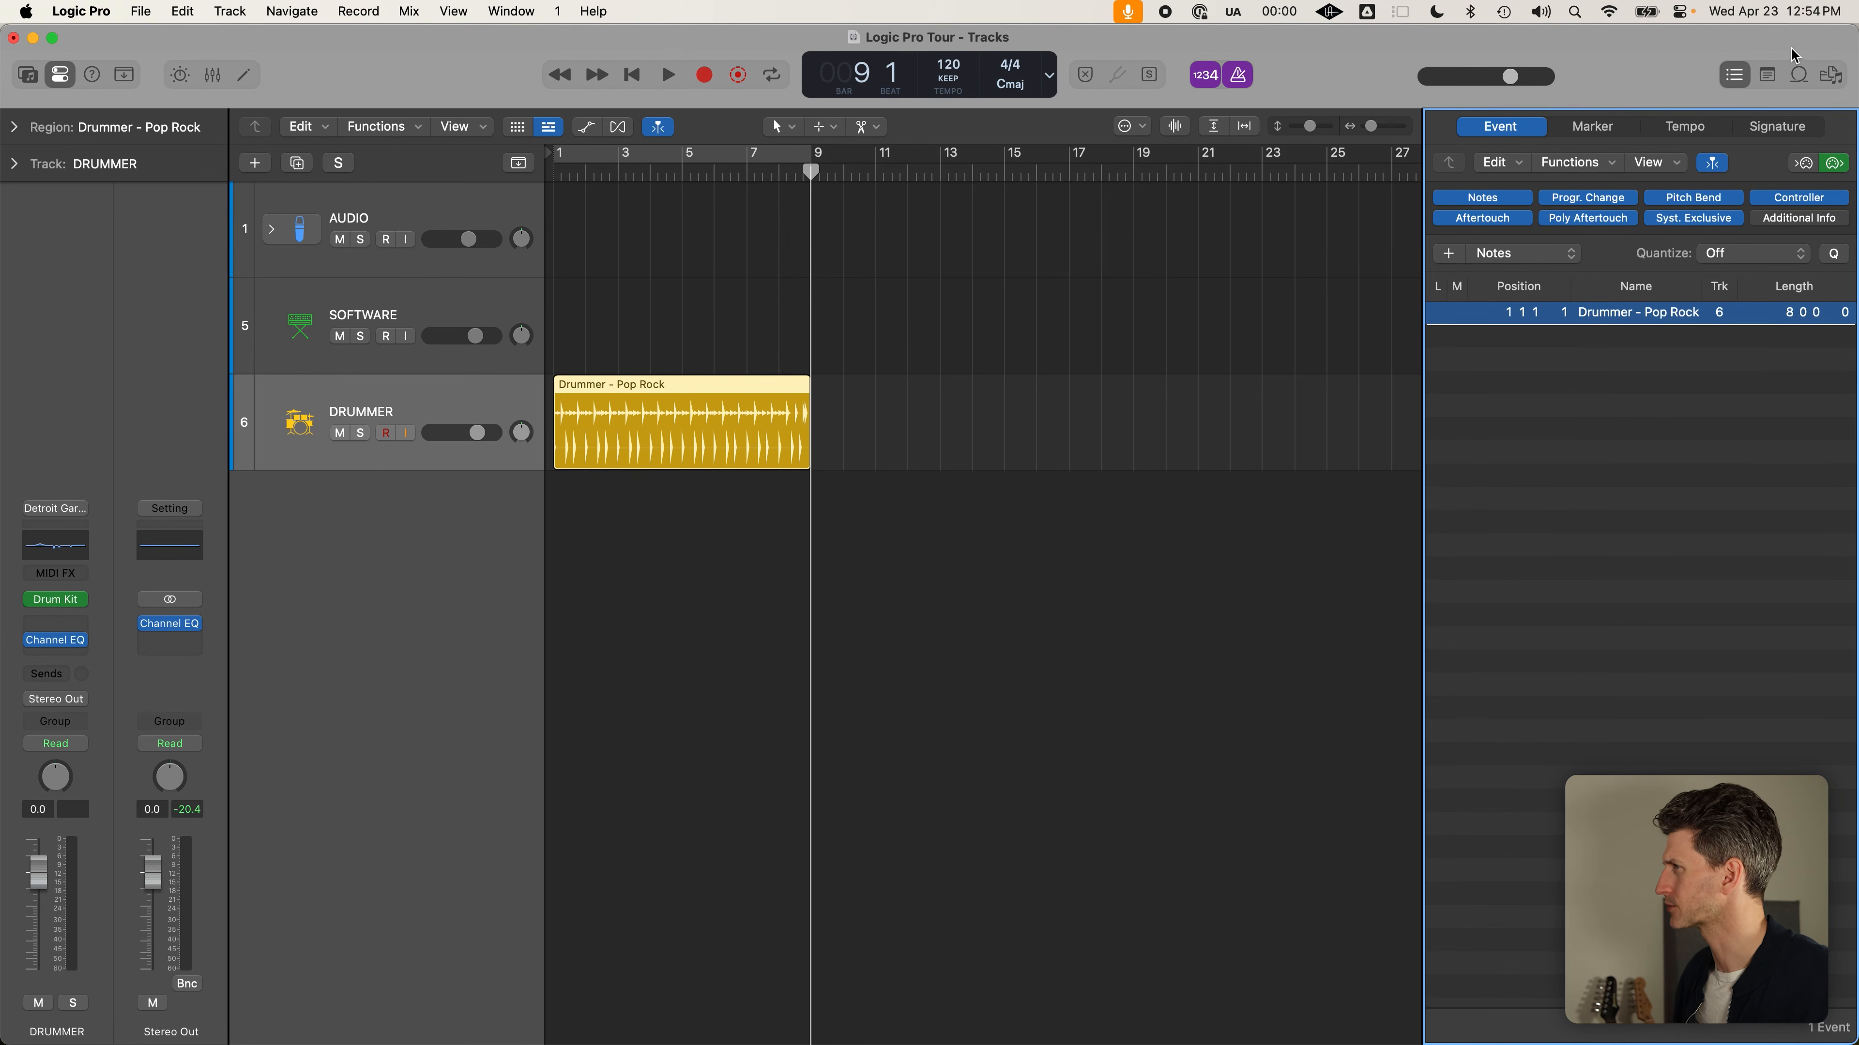
left_click(1593, 128)
left_click(1684, 127)
left_click(1777, 128)
left_click(1500, 129)
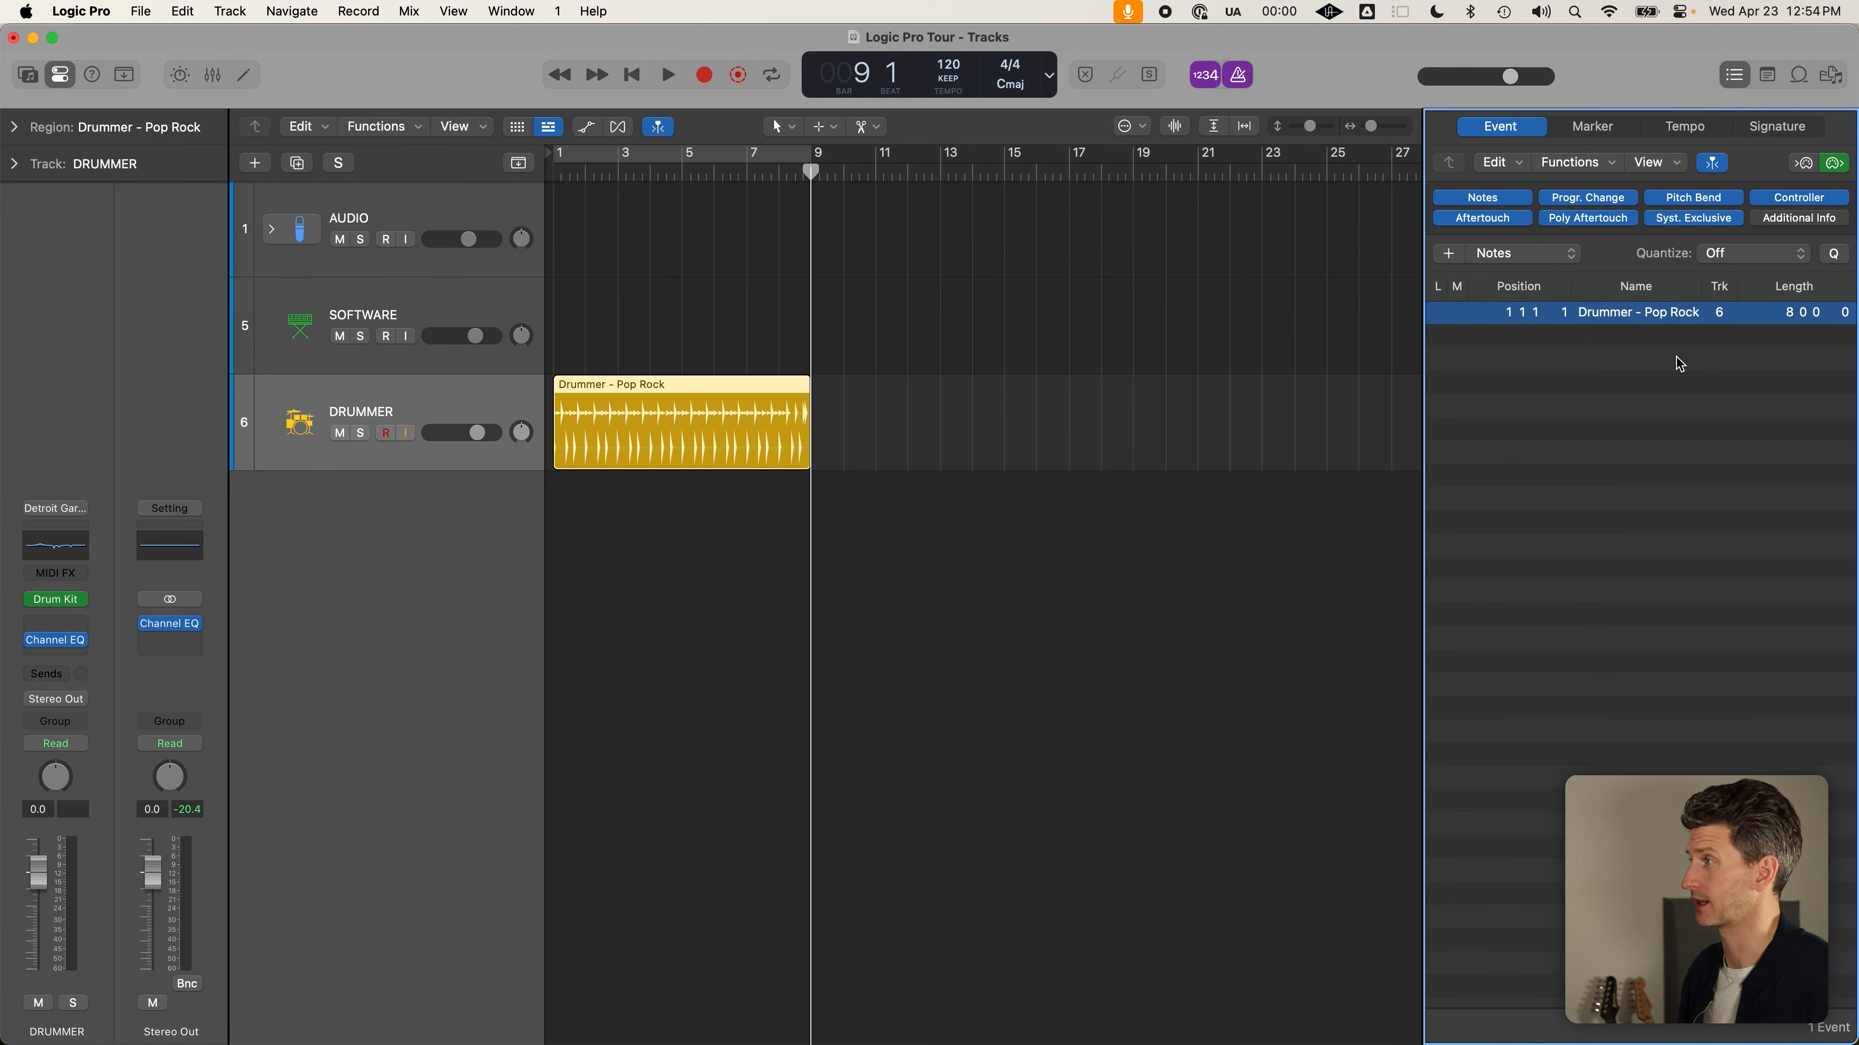
left_click(1734, 74)
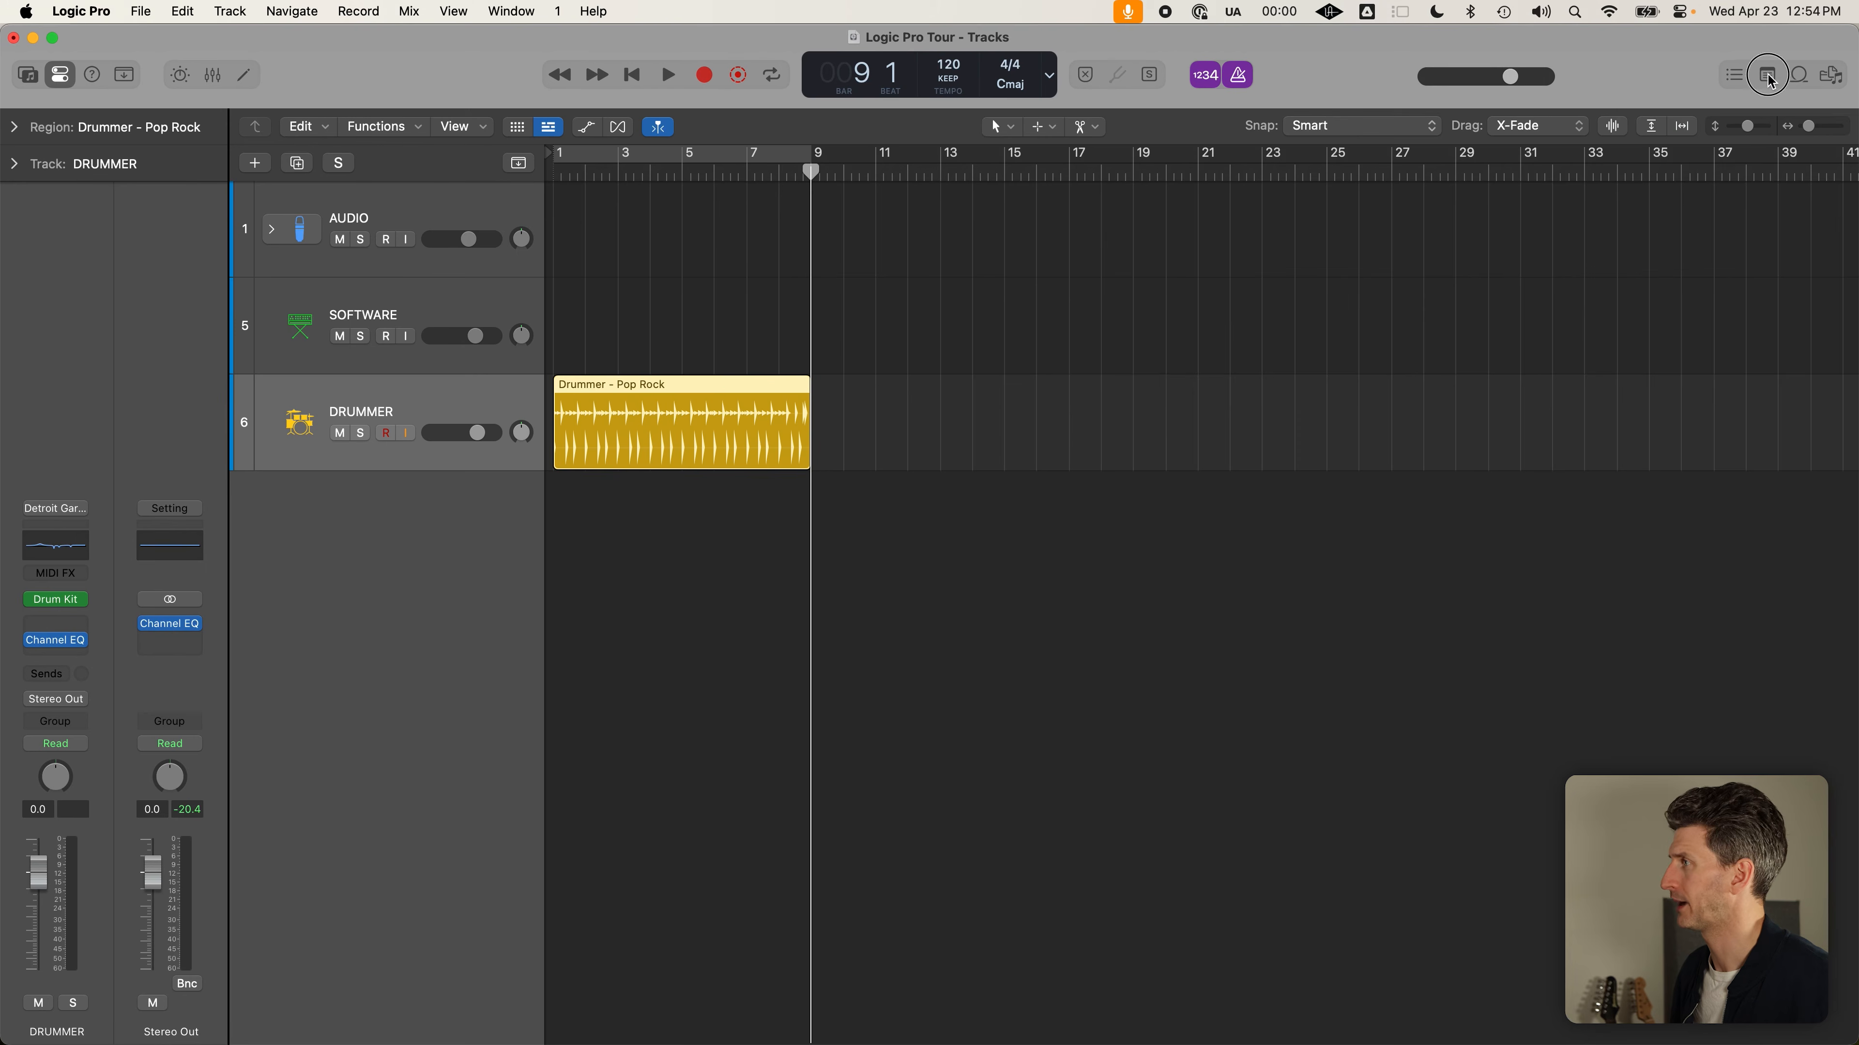
Show the project notes, then switch to the Loop Browser and view its Instrument, Genre and Descriptors filters, ending on Instrument
left_click(1767, 74)
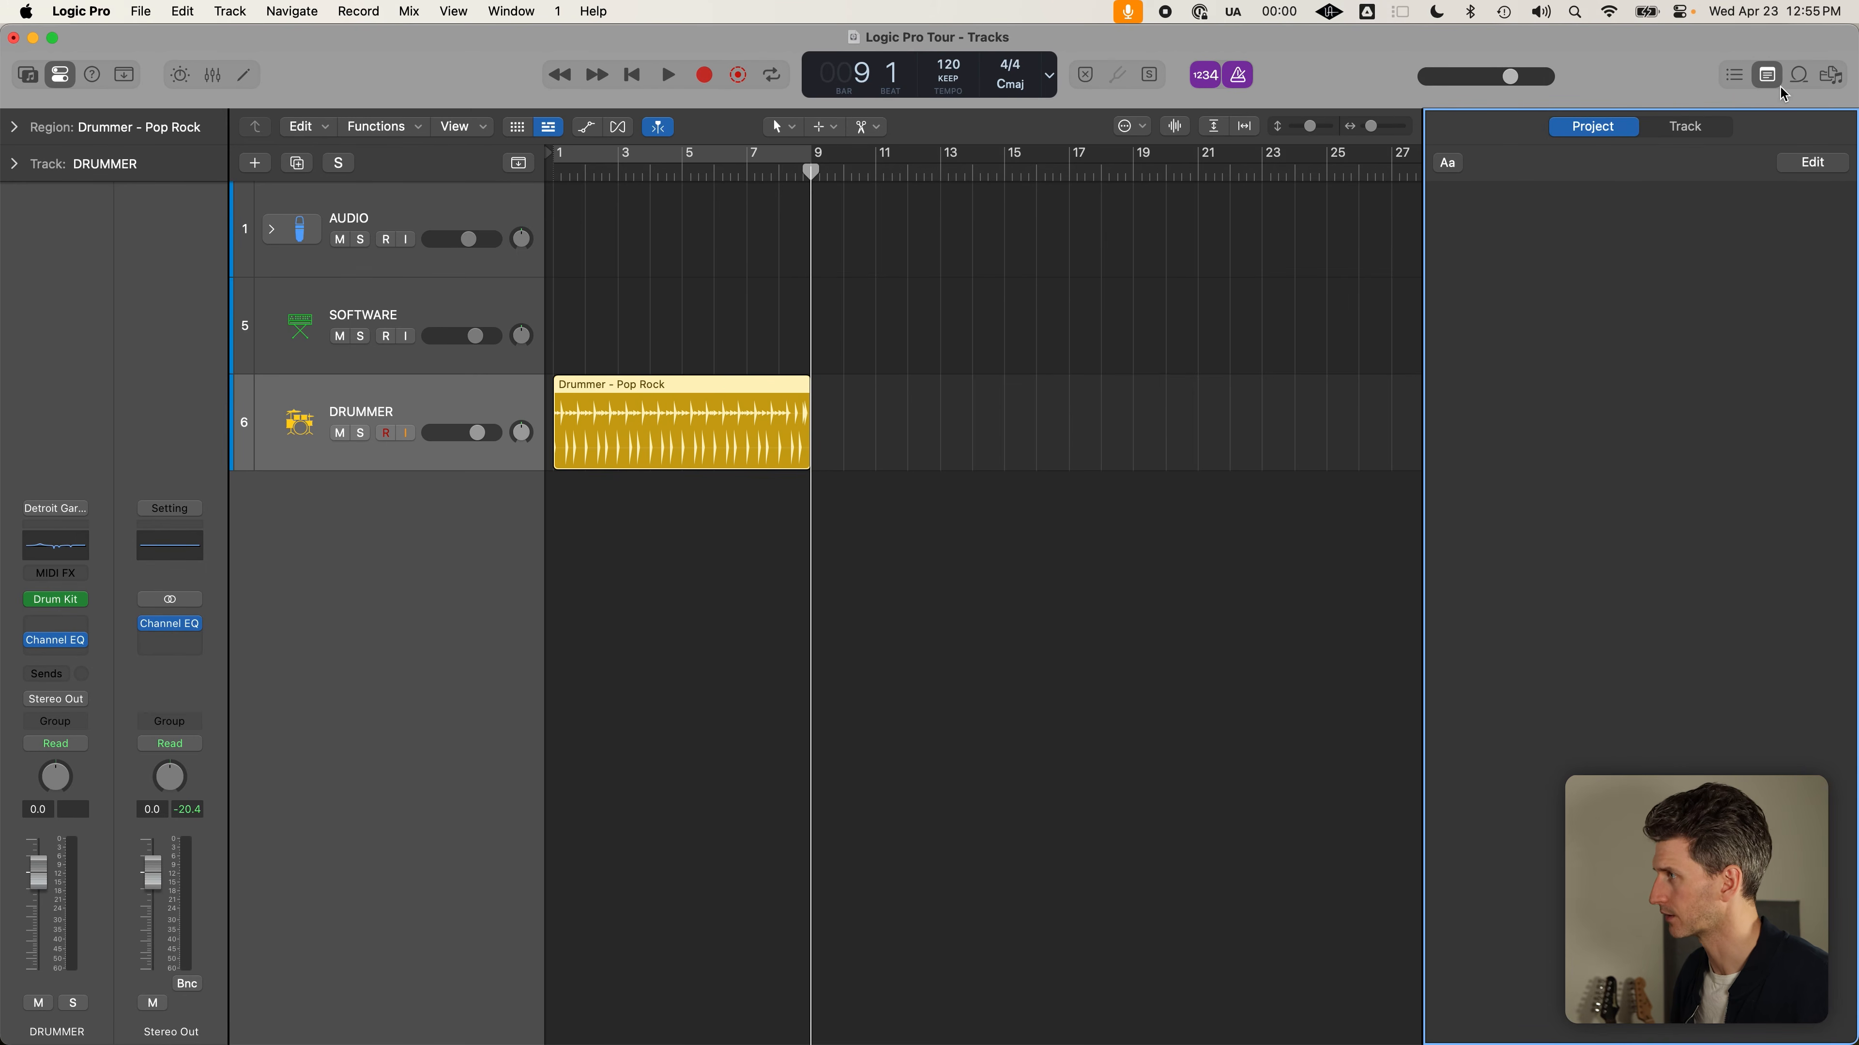
left_click(1799, 75)
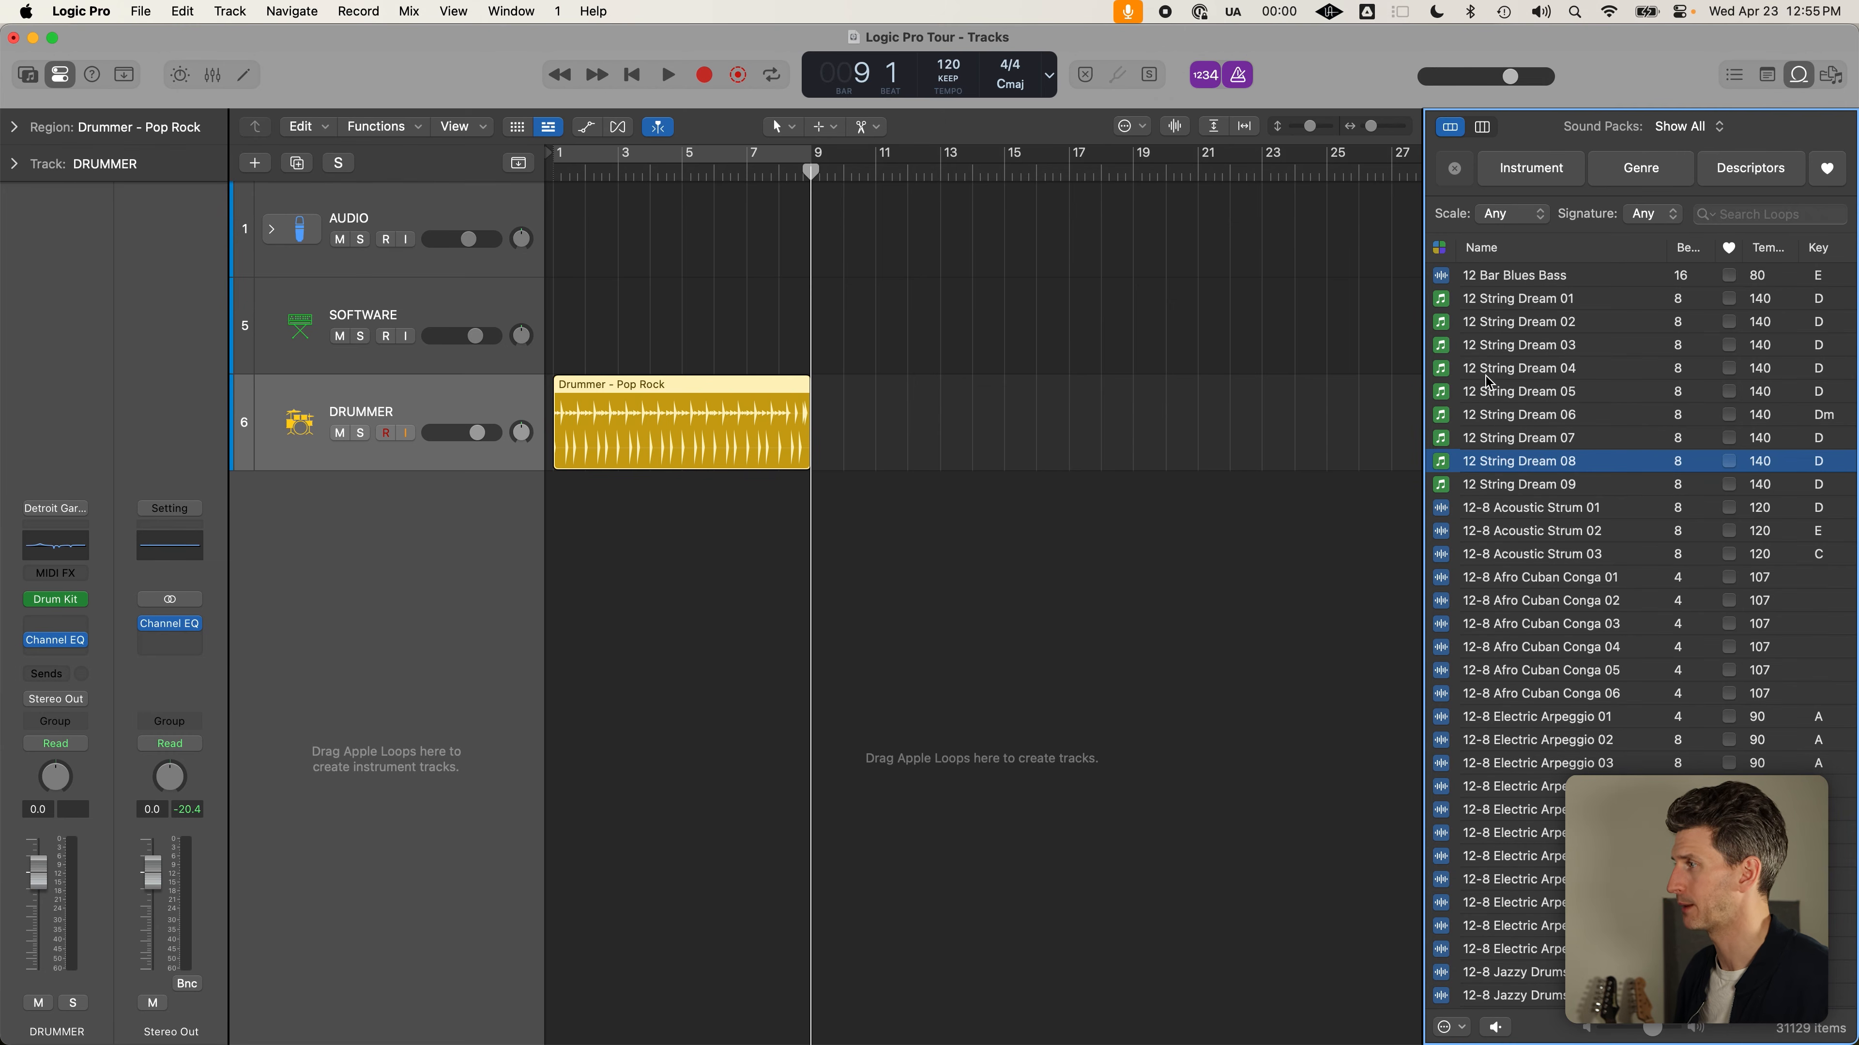
left_click(1526, 169)
left_click(1628, 170)
left_click(1716, 170)
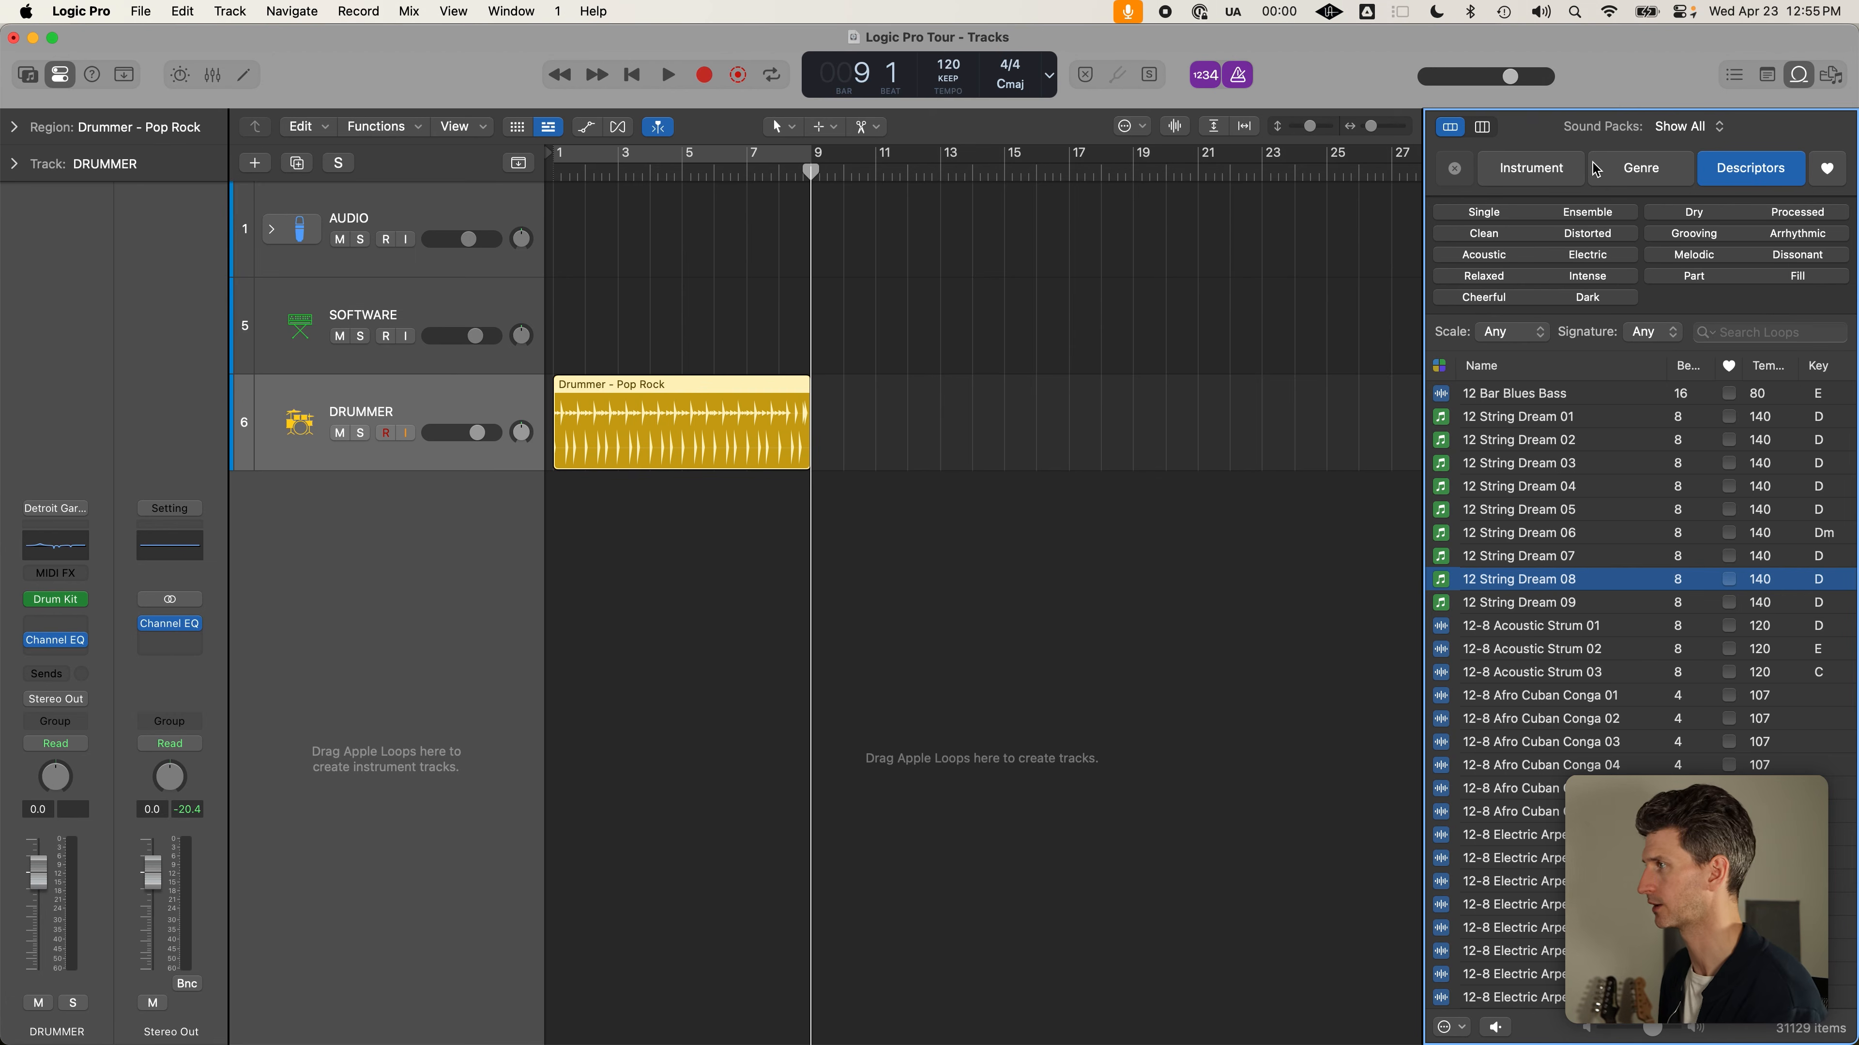
left_click(1531, 167)
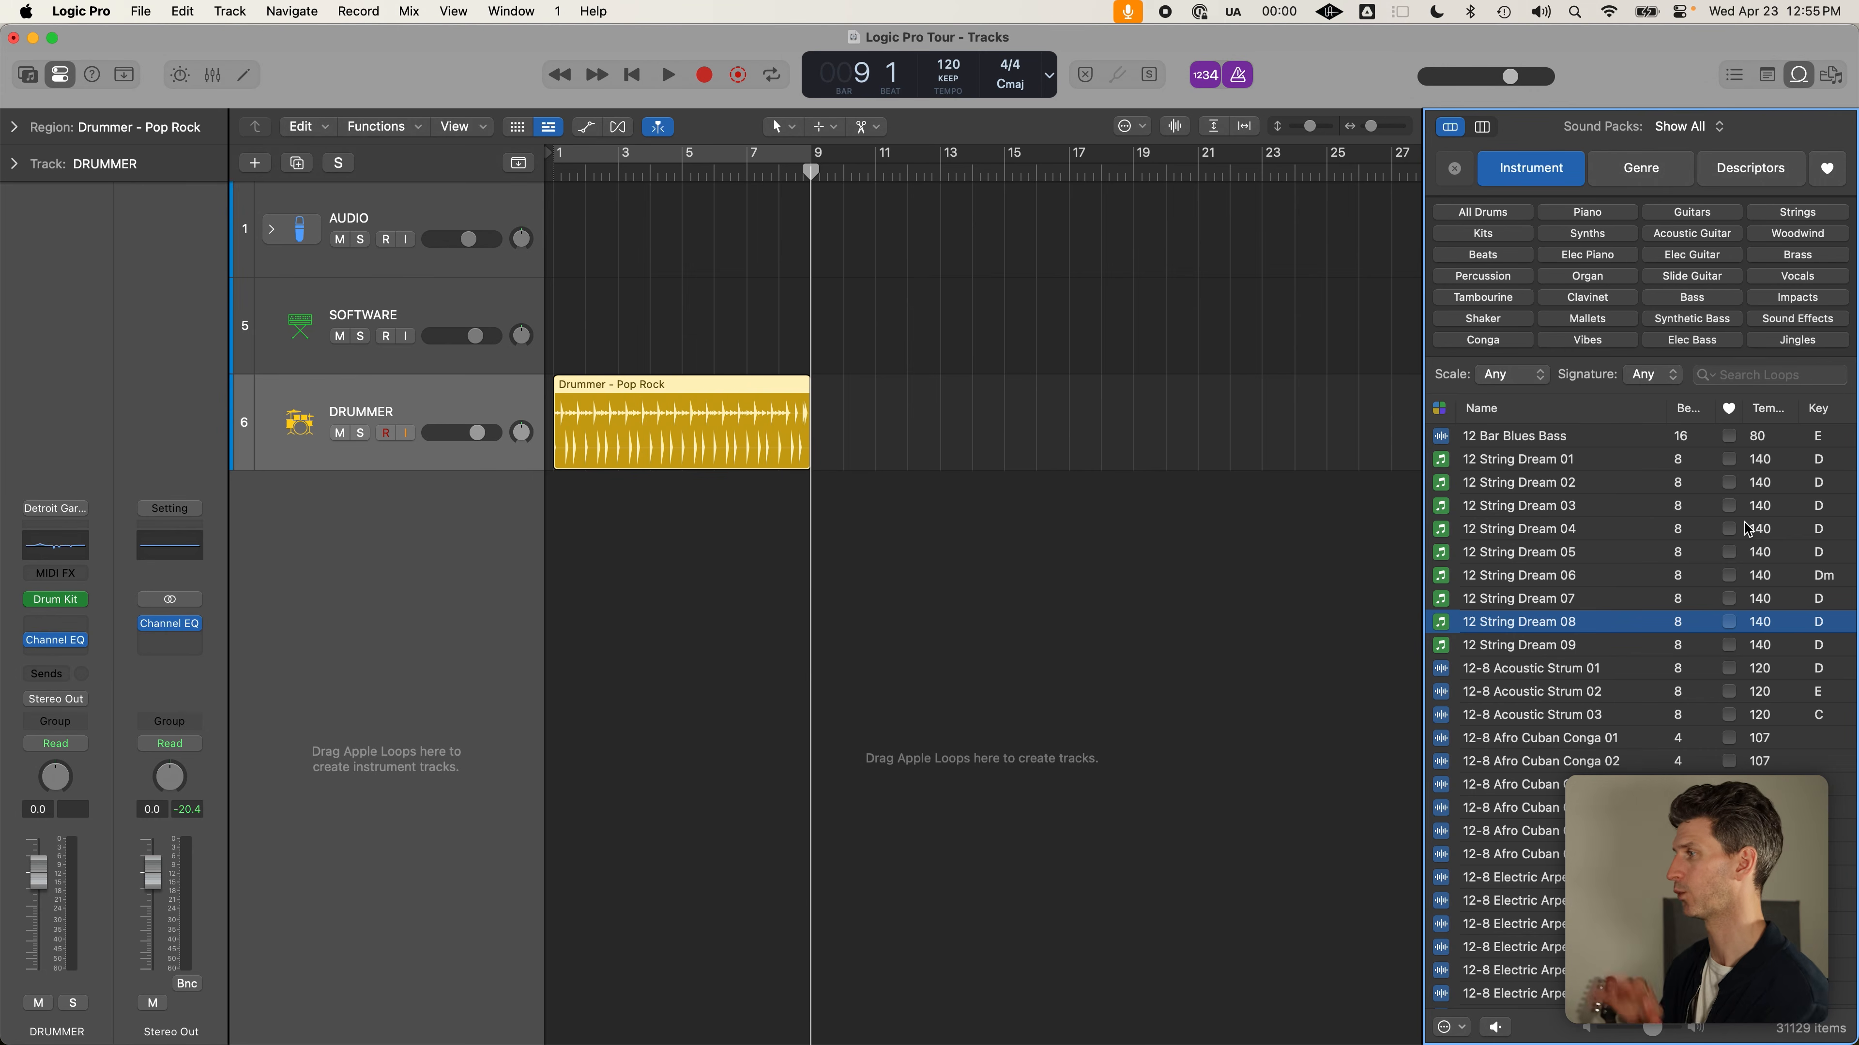
Browse the Apple Loops list and preview the loop 12-8 Acoustic Strum 02, then stop it
scroll(1655, 696, "down", 1)
scroll(1655, 696, "down", 2)
scroll(1650, 697, "up", 2)
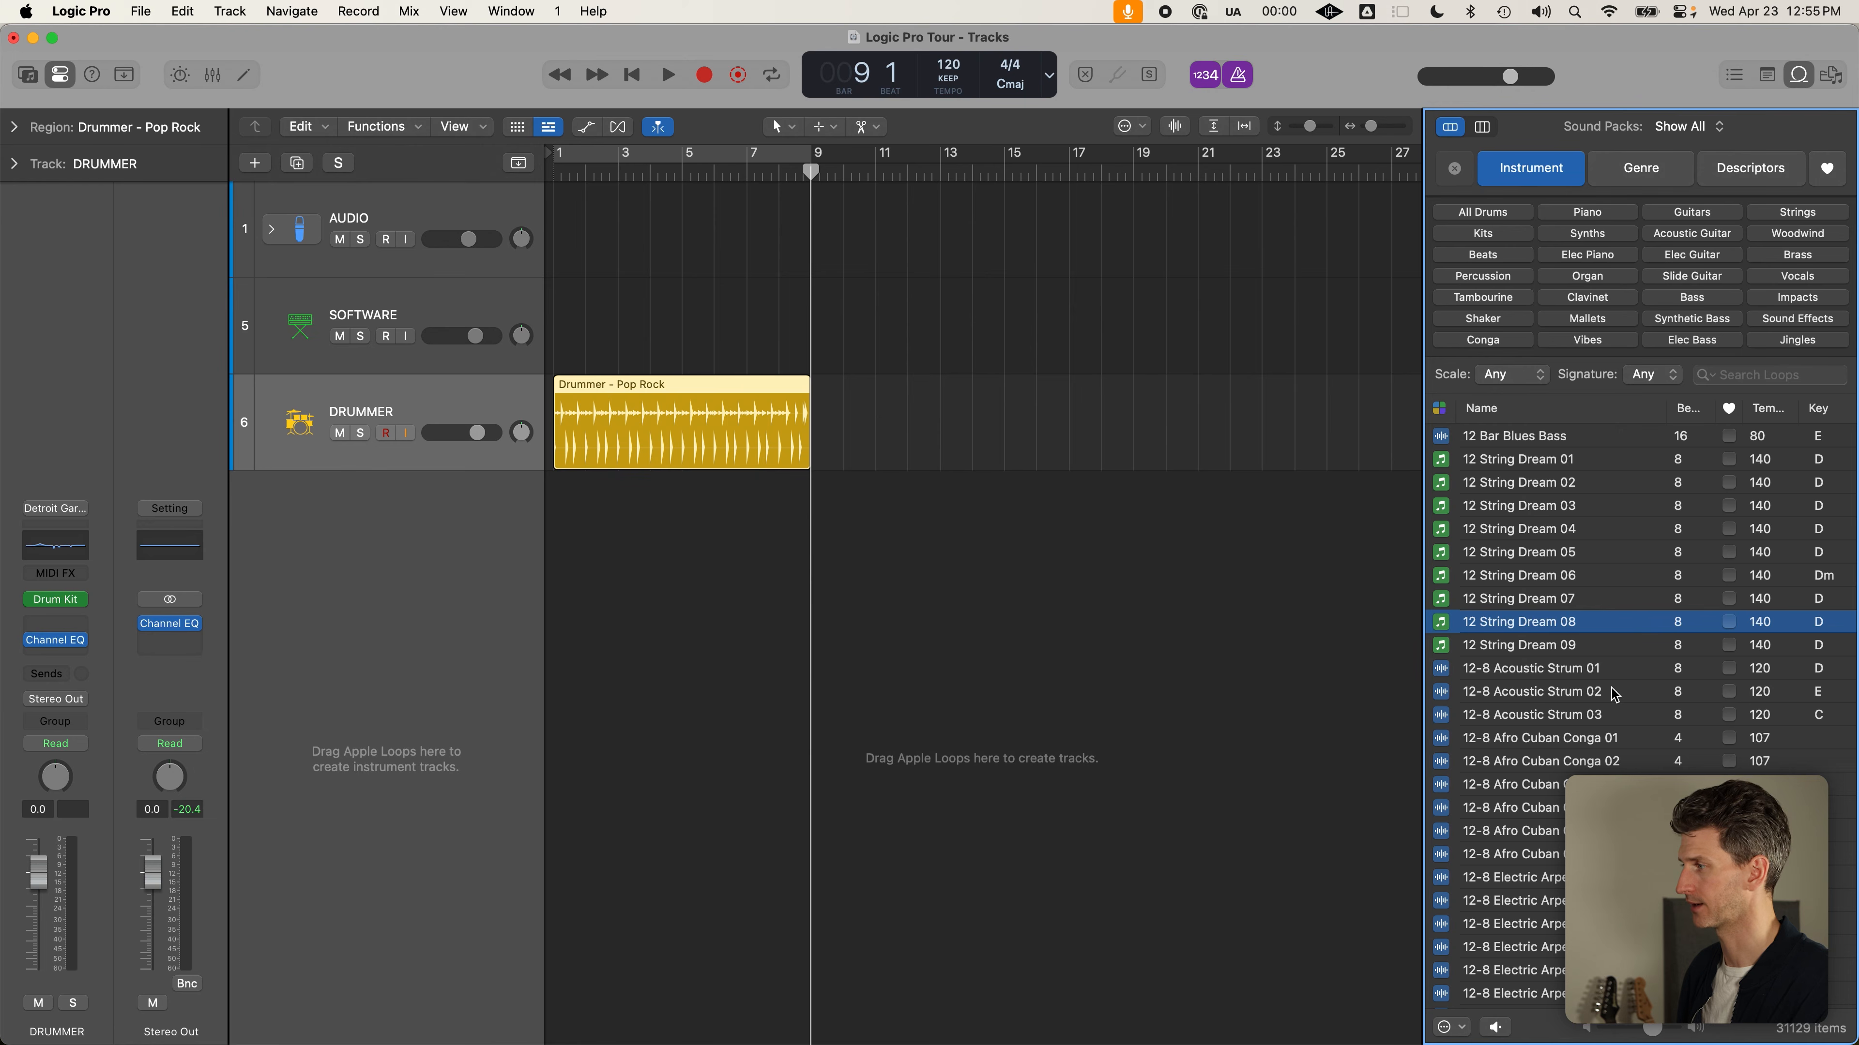
left_click(1821, 695)
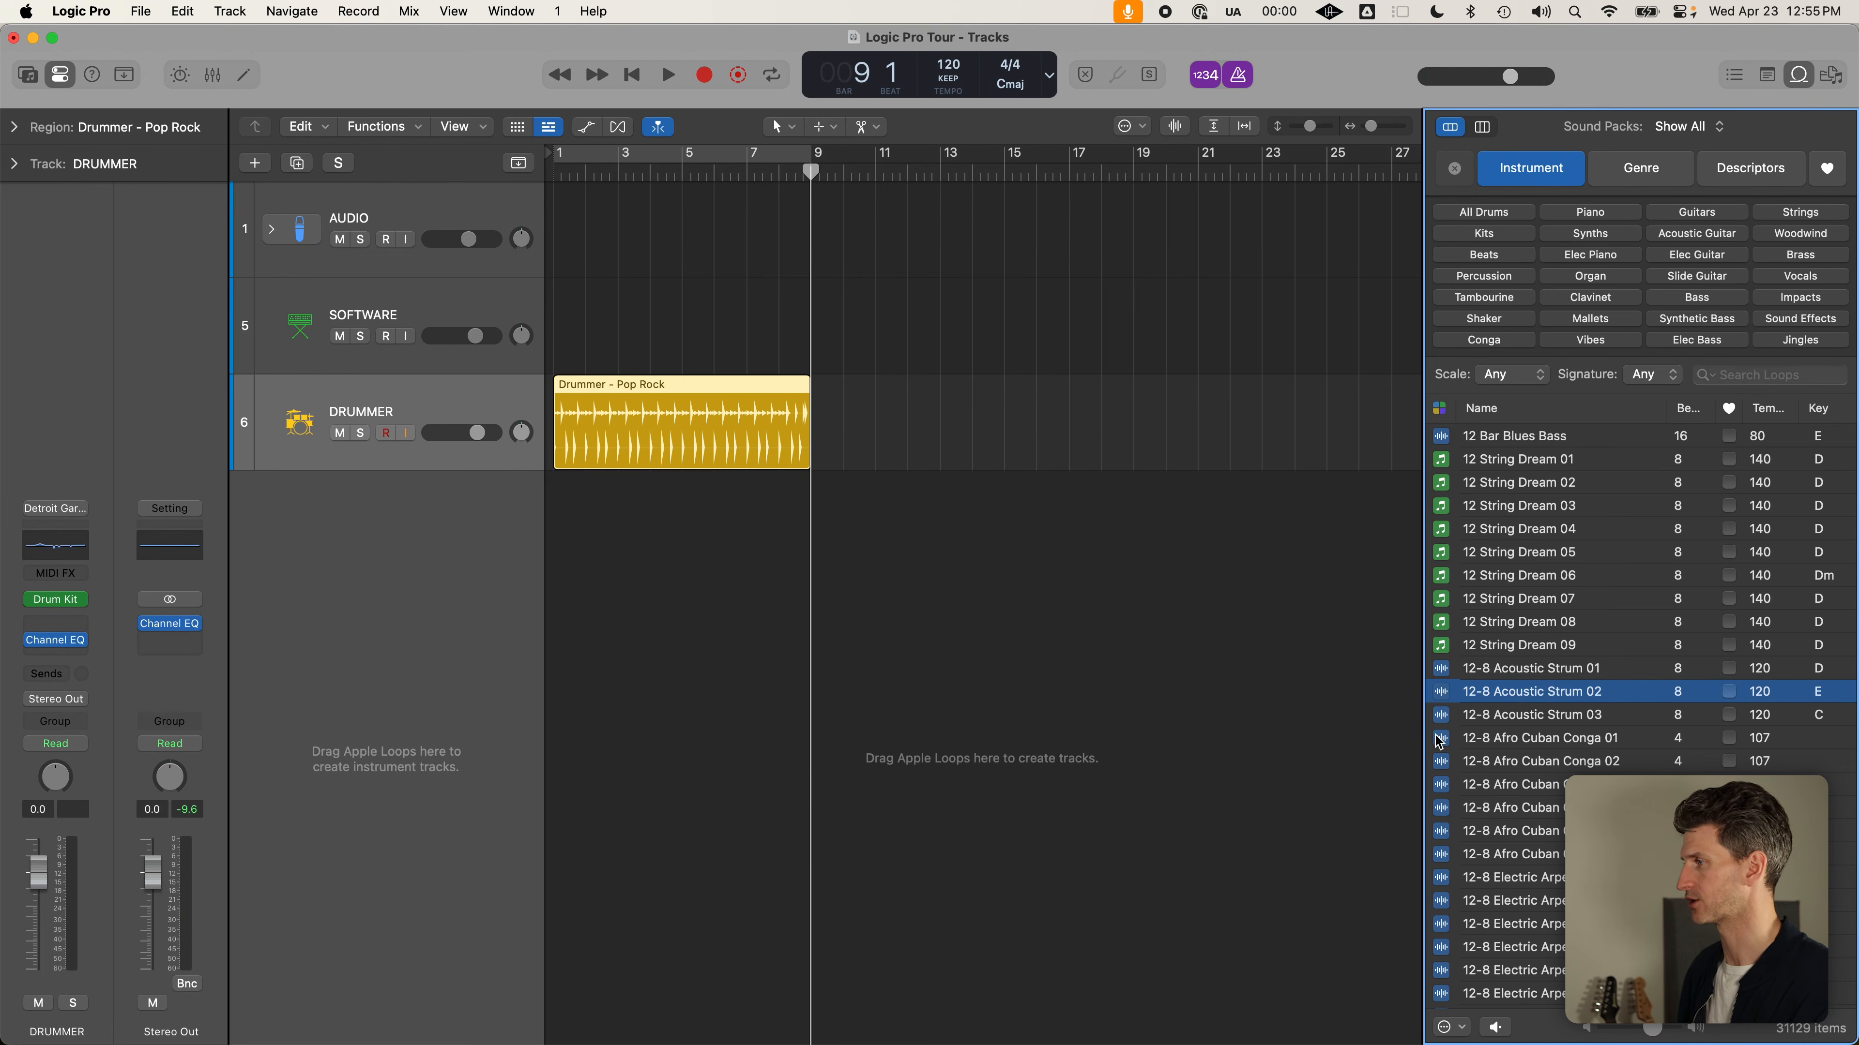
left_click(1495, 695)
left_click(1492, 695)
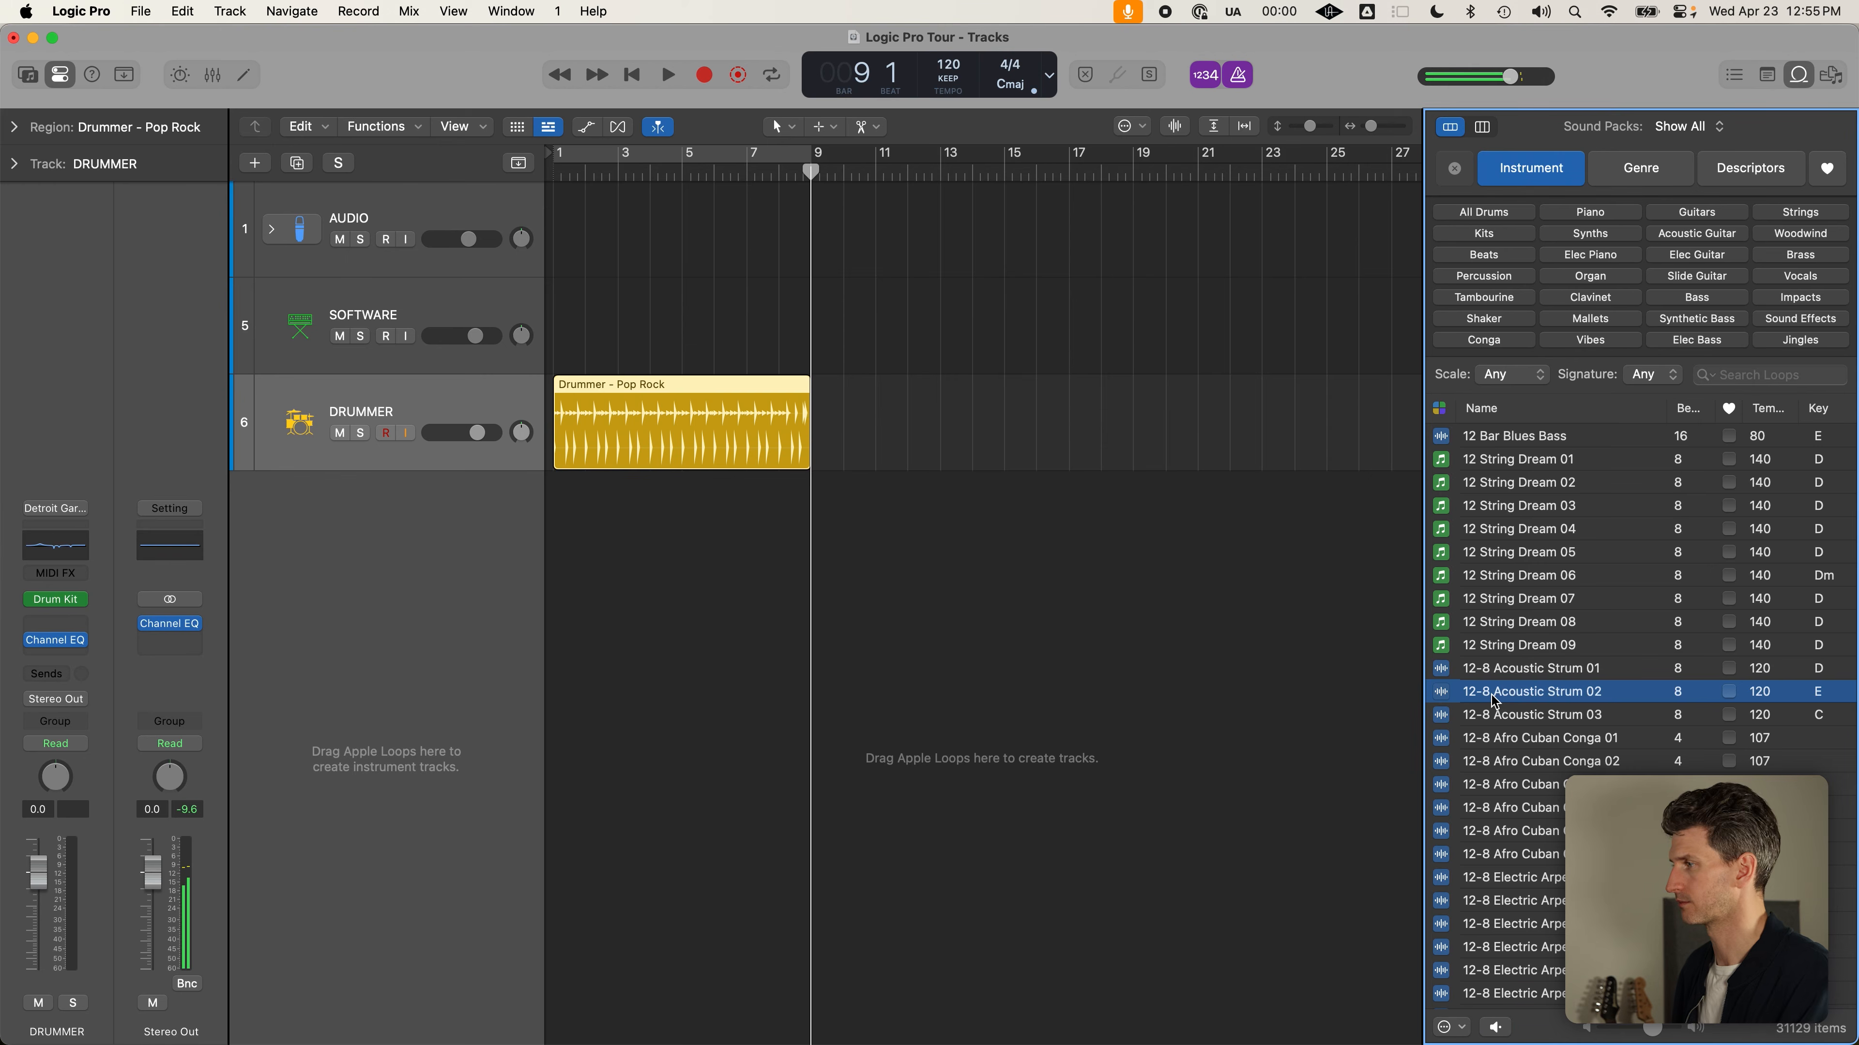
left_click(1363, 623)
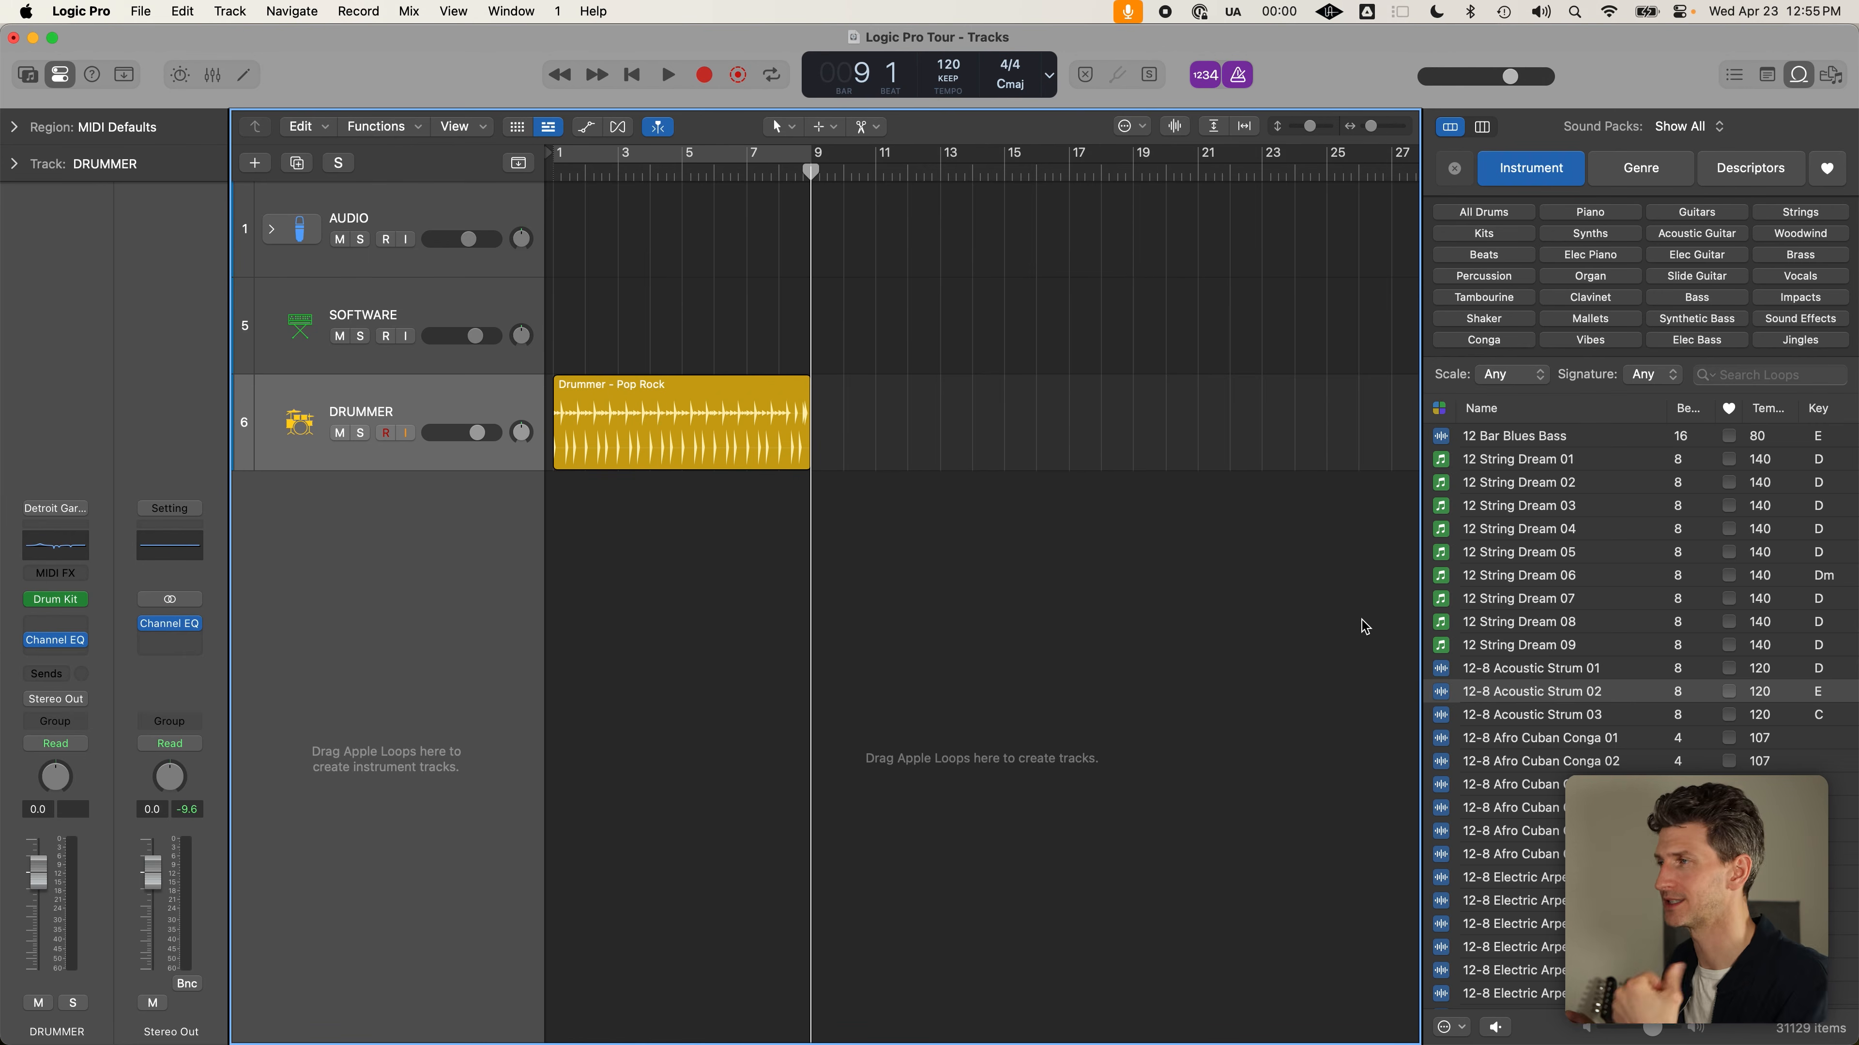
Show the Project audio browser in place of the Loop Browser and close it again
left_click(1798, 75)
left_click(1831, 76)
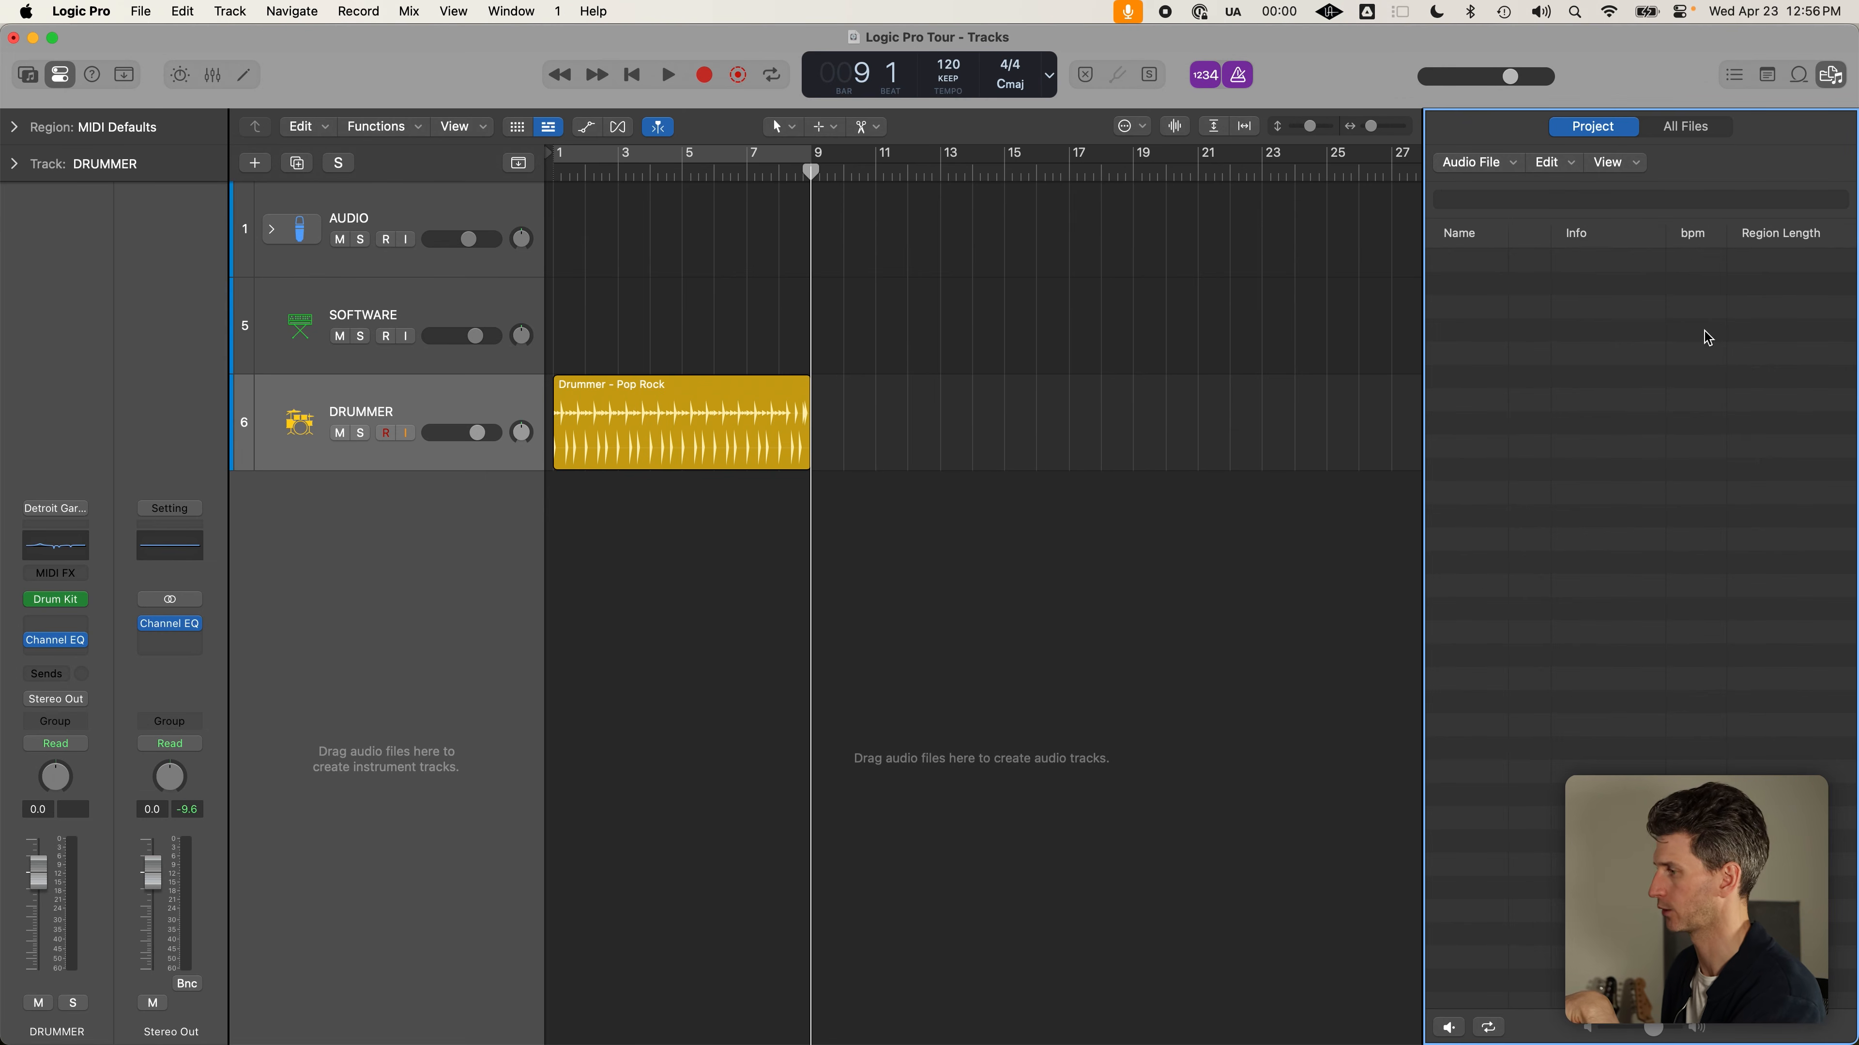
left_click(1837, 79)
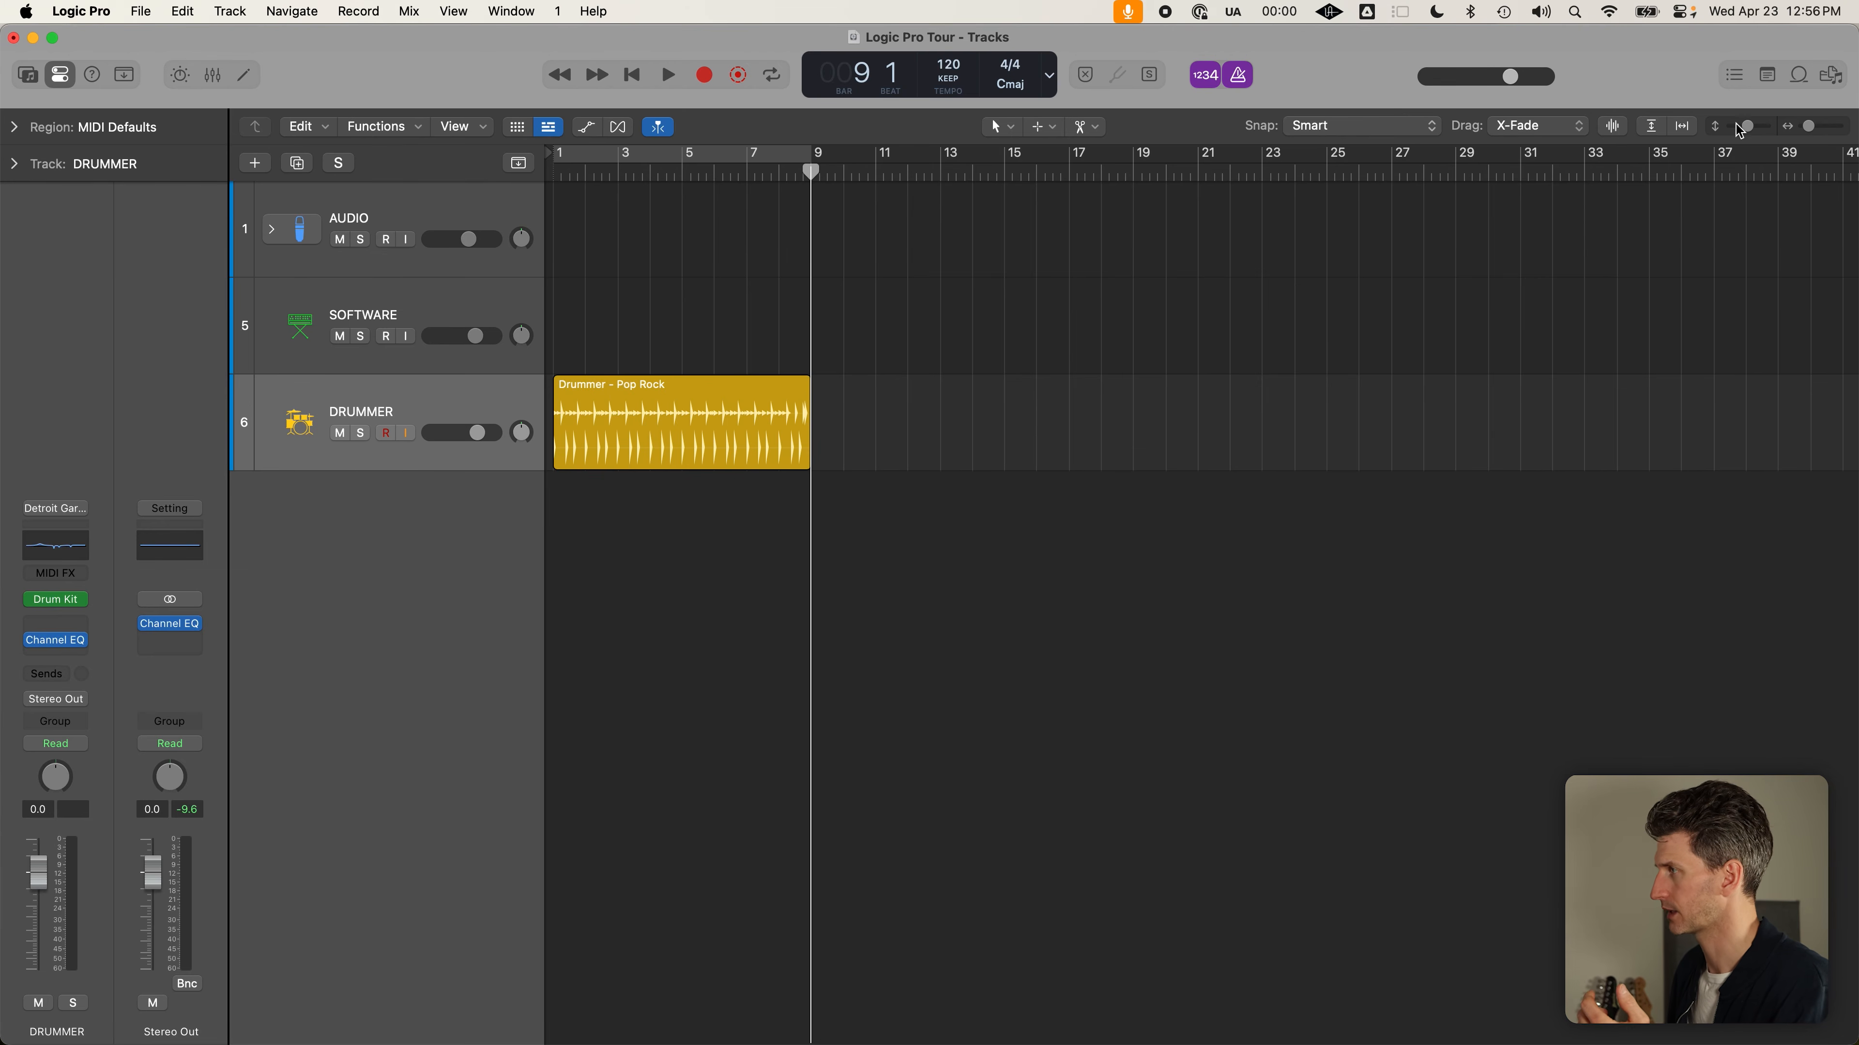
Zoom the Tracks area in and out vertically and horizontally to examine track heights and the timeline scale
left_click_drag(1747, 126, 1802, 137)
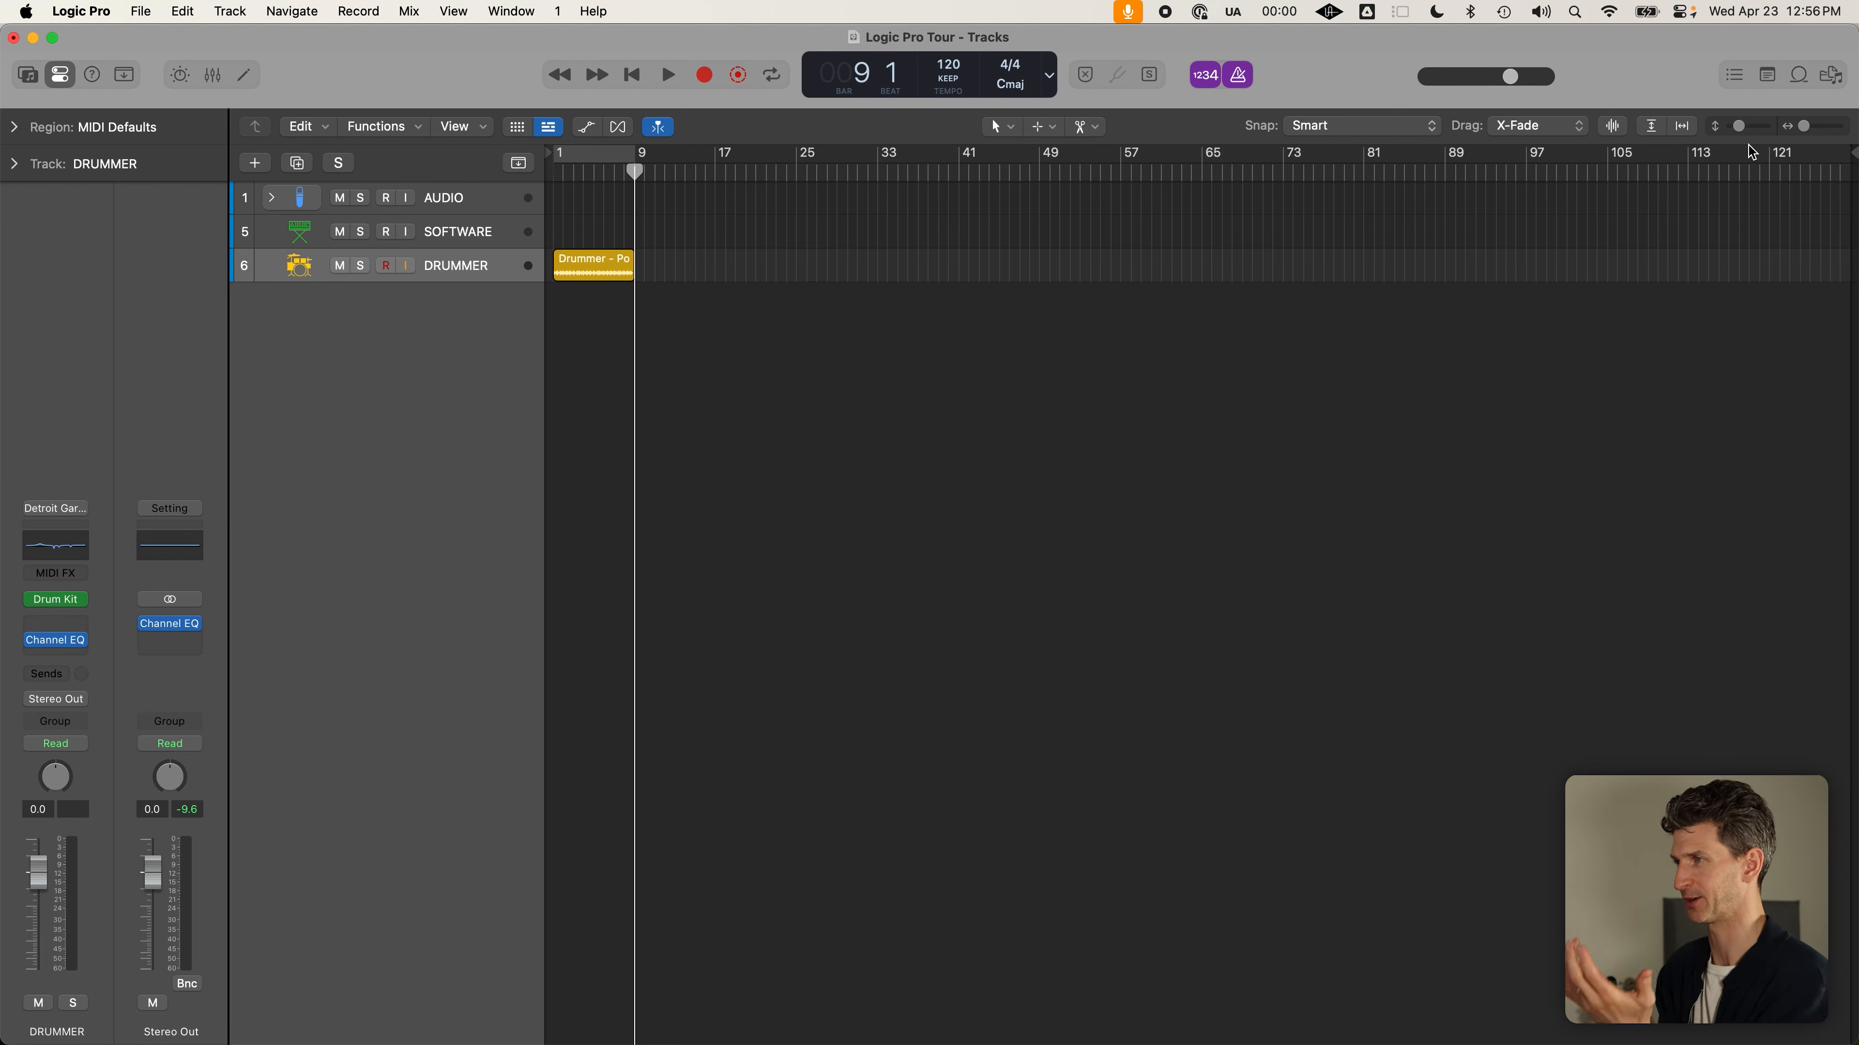
scroll(672, 447, "up", 5)
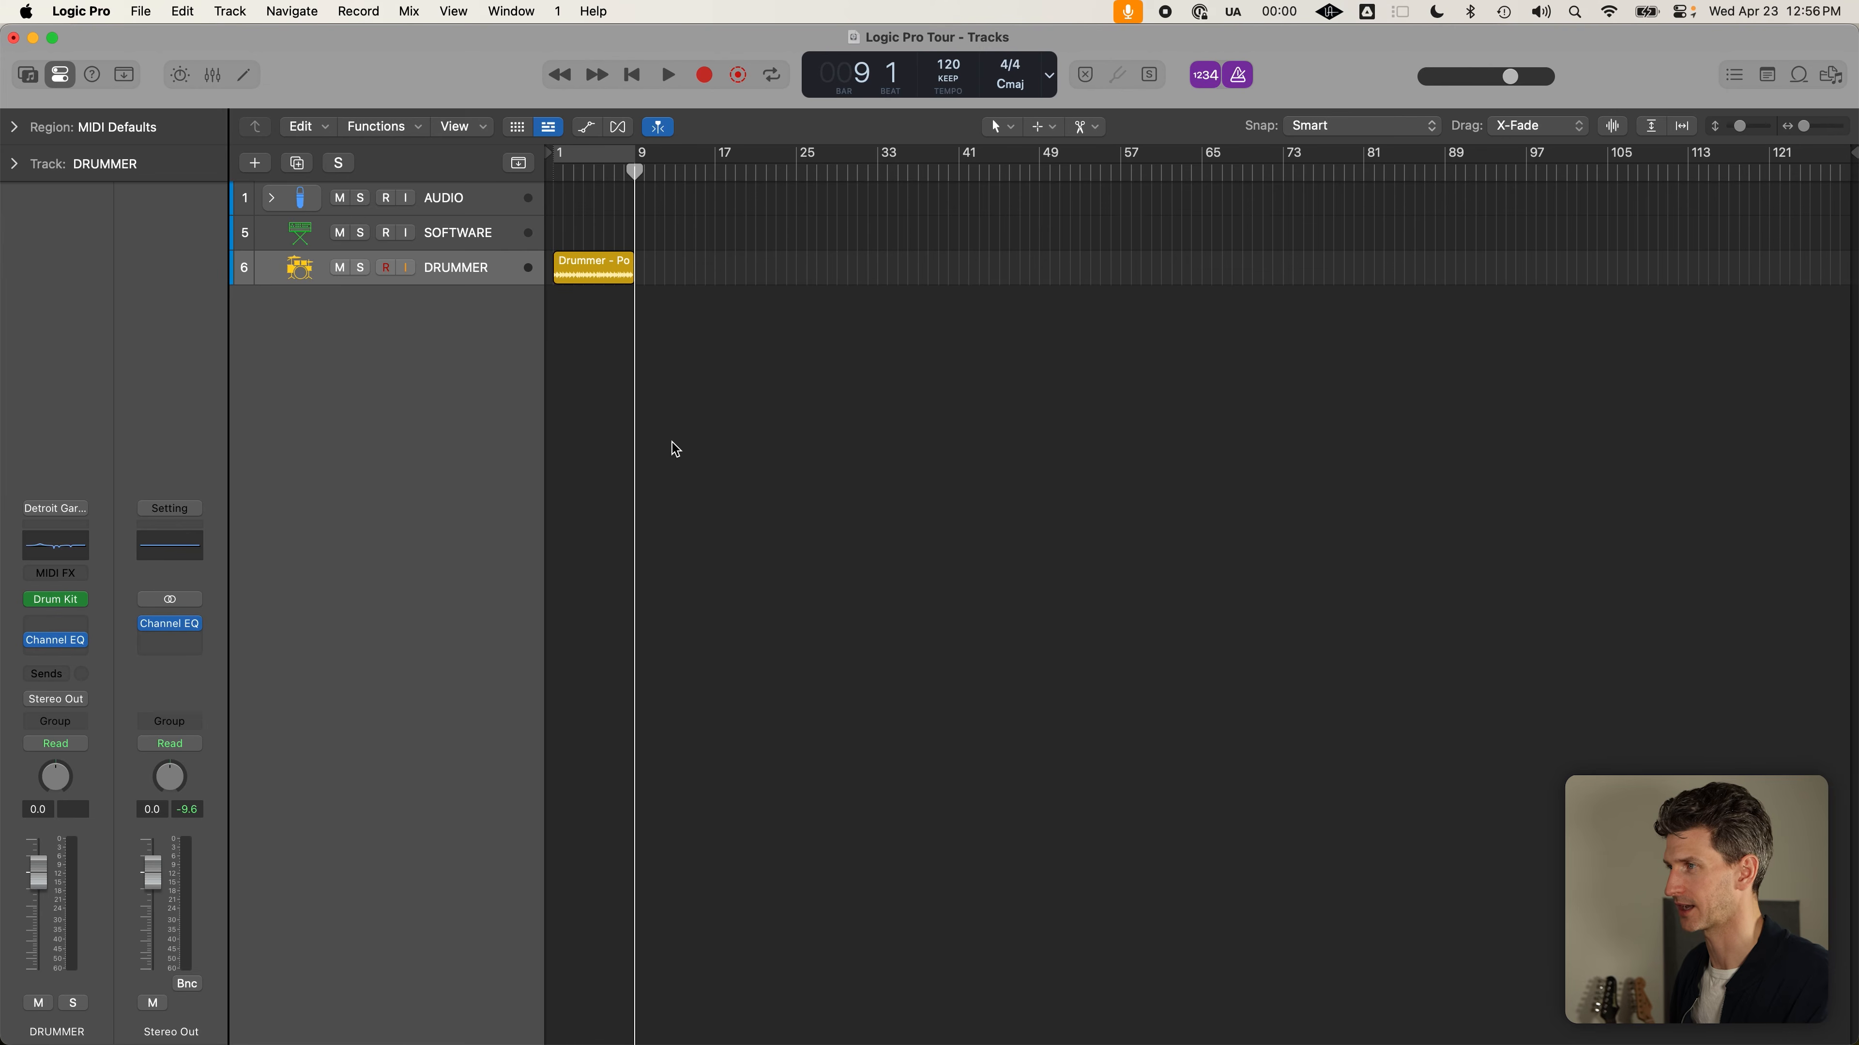
scroll(678, 449, "up", 3)
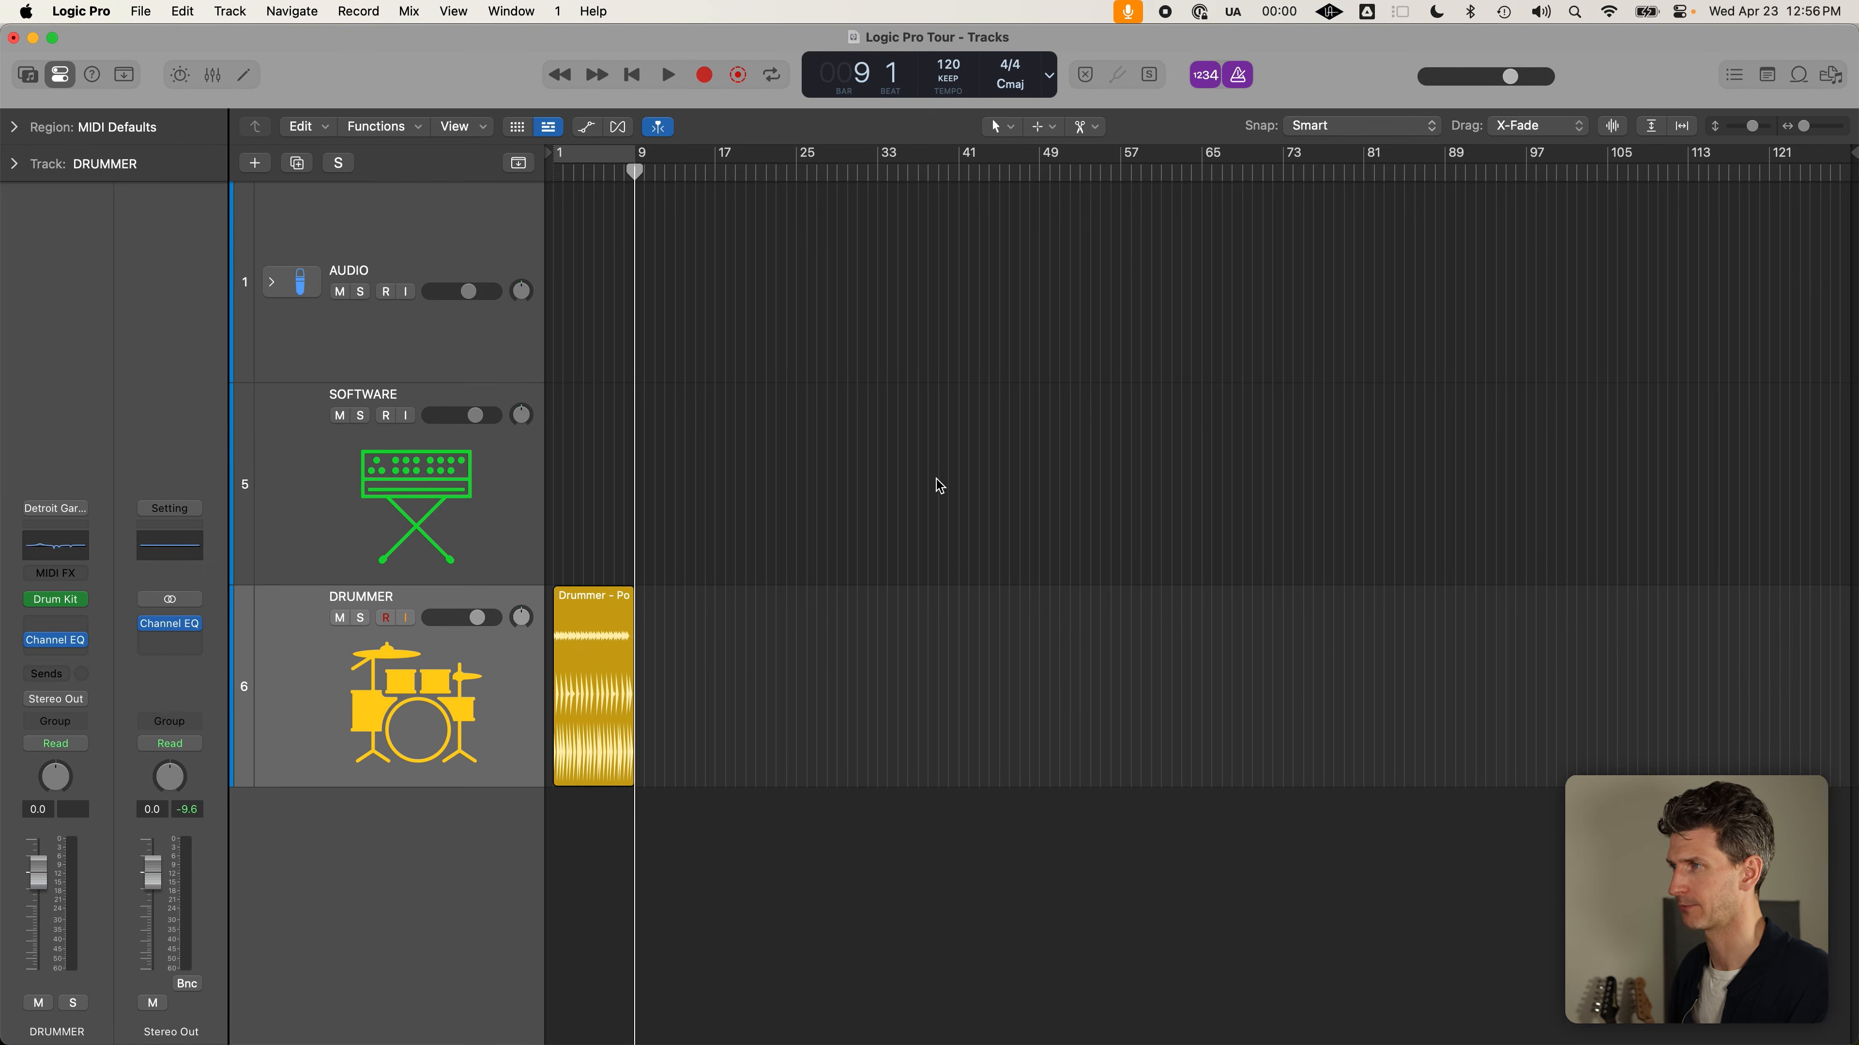
scroll(940, 486, "up", 5)
scroll(1653, 311, "left", 15)
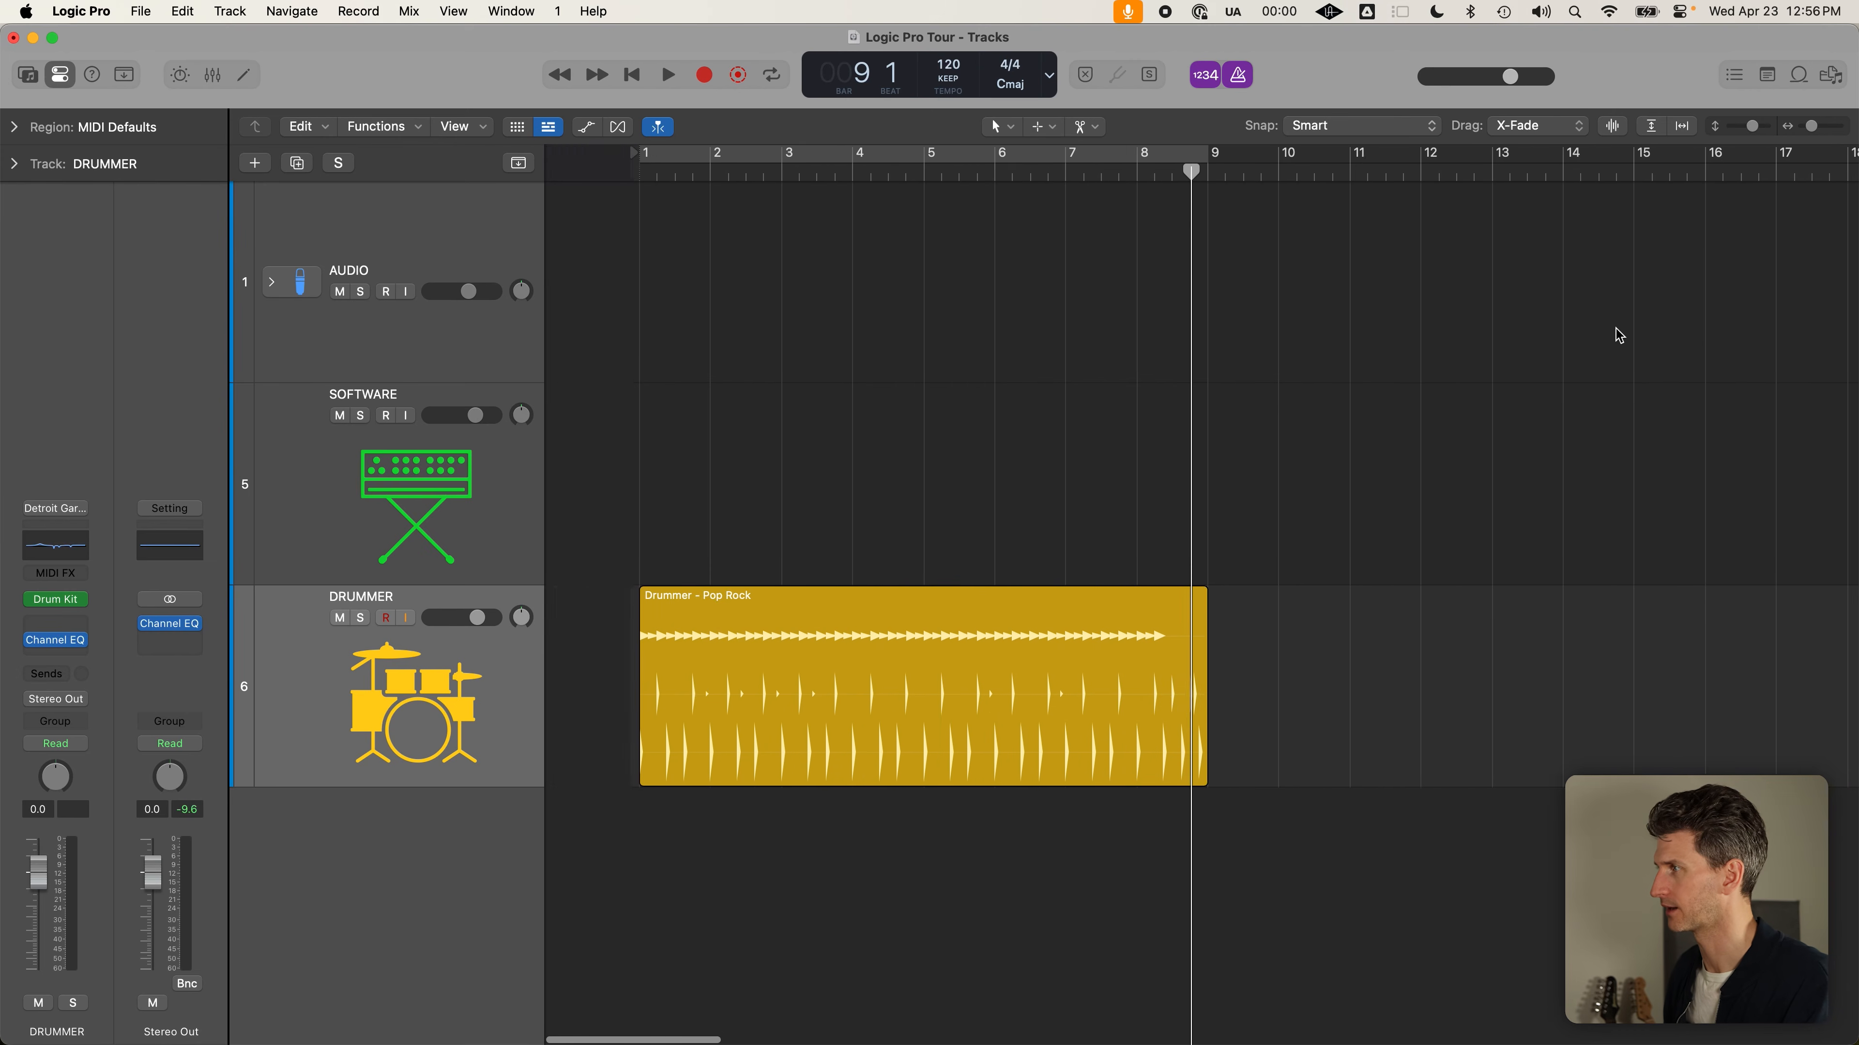
left_click_drag(1752, 126, 1813, 134)
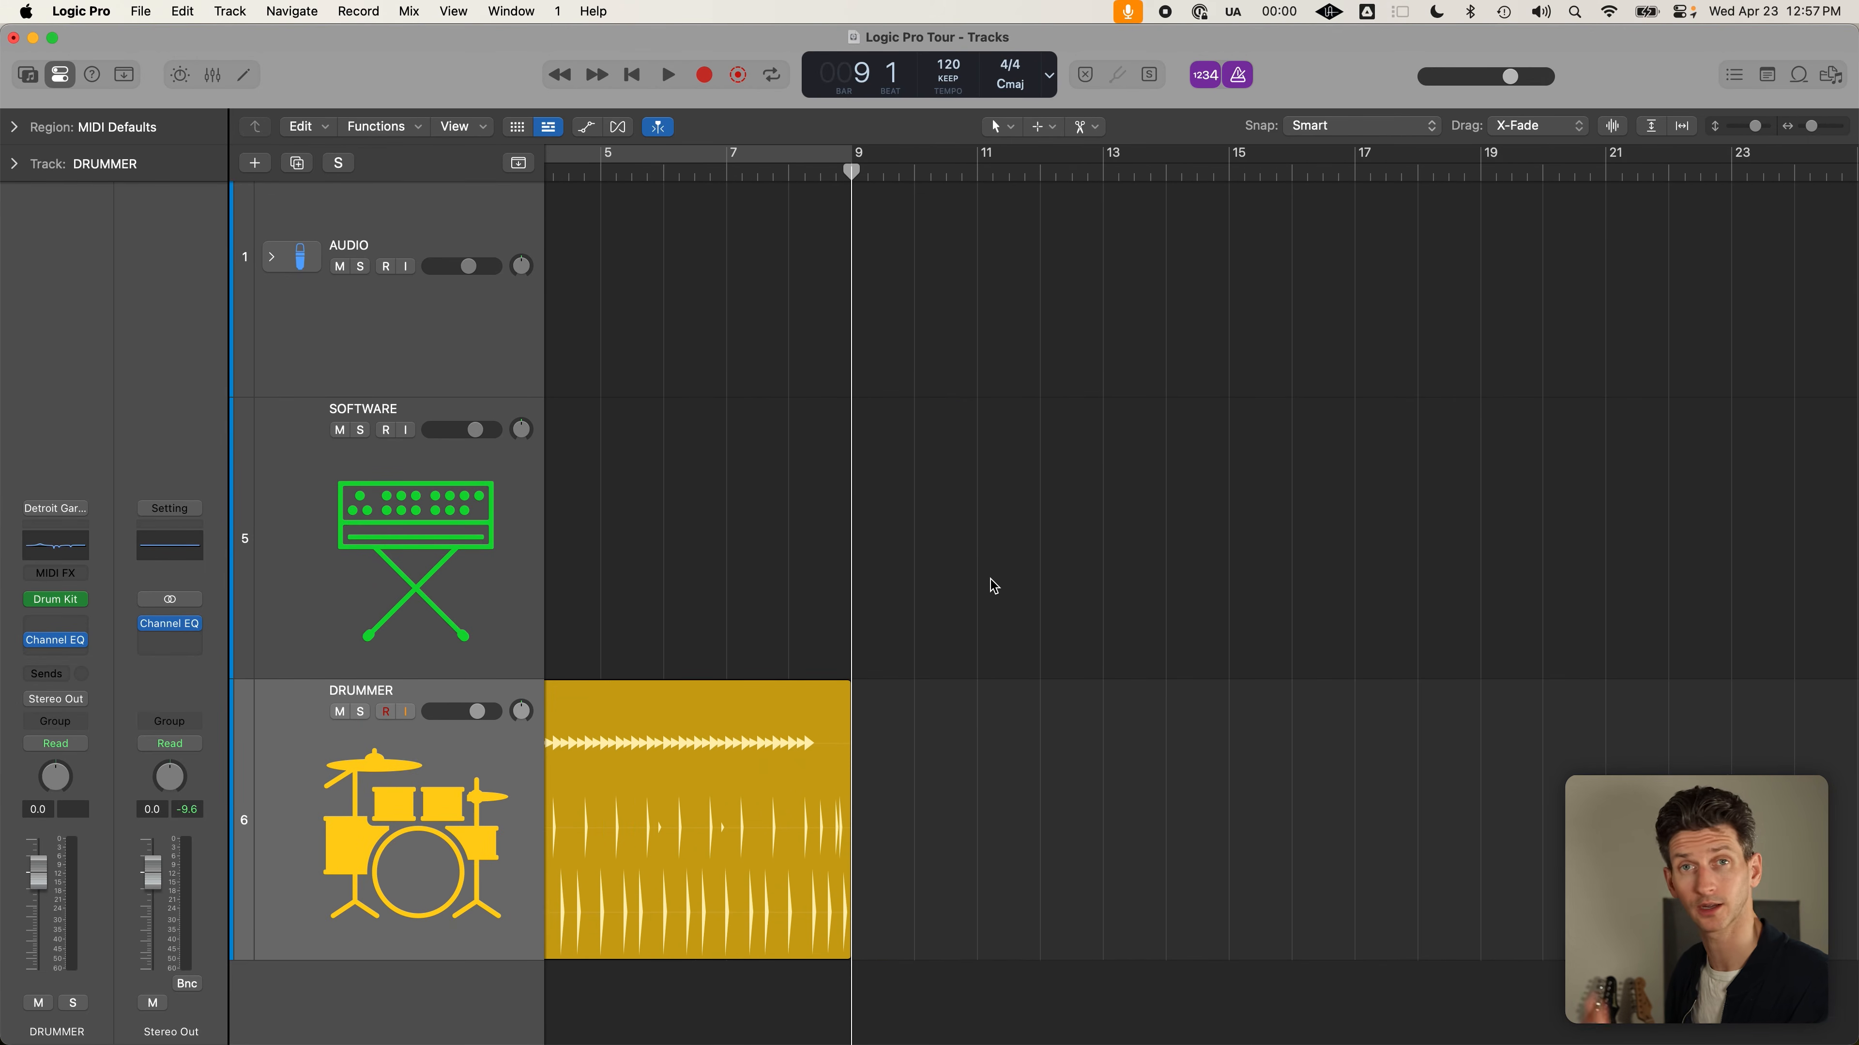
key("super+Right")
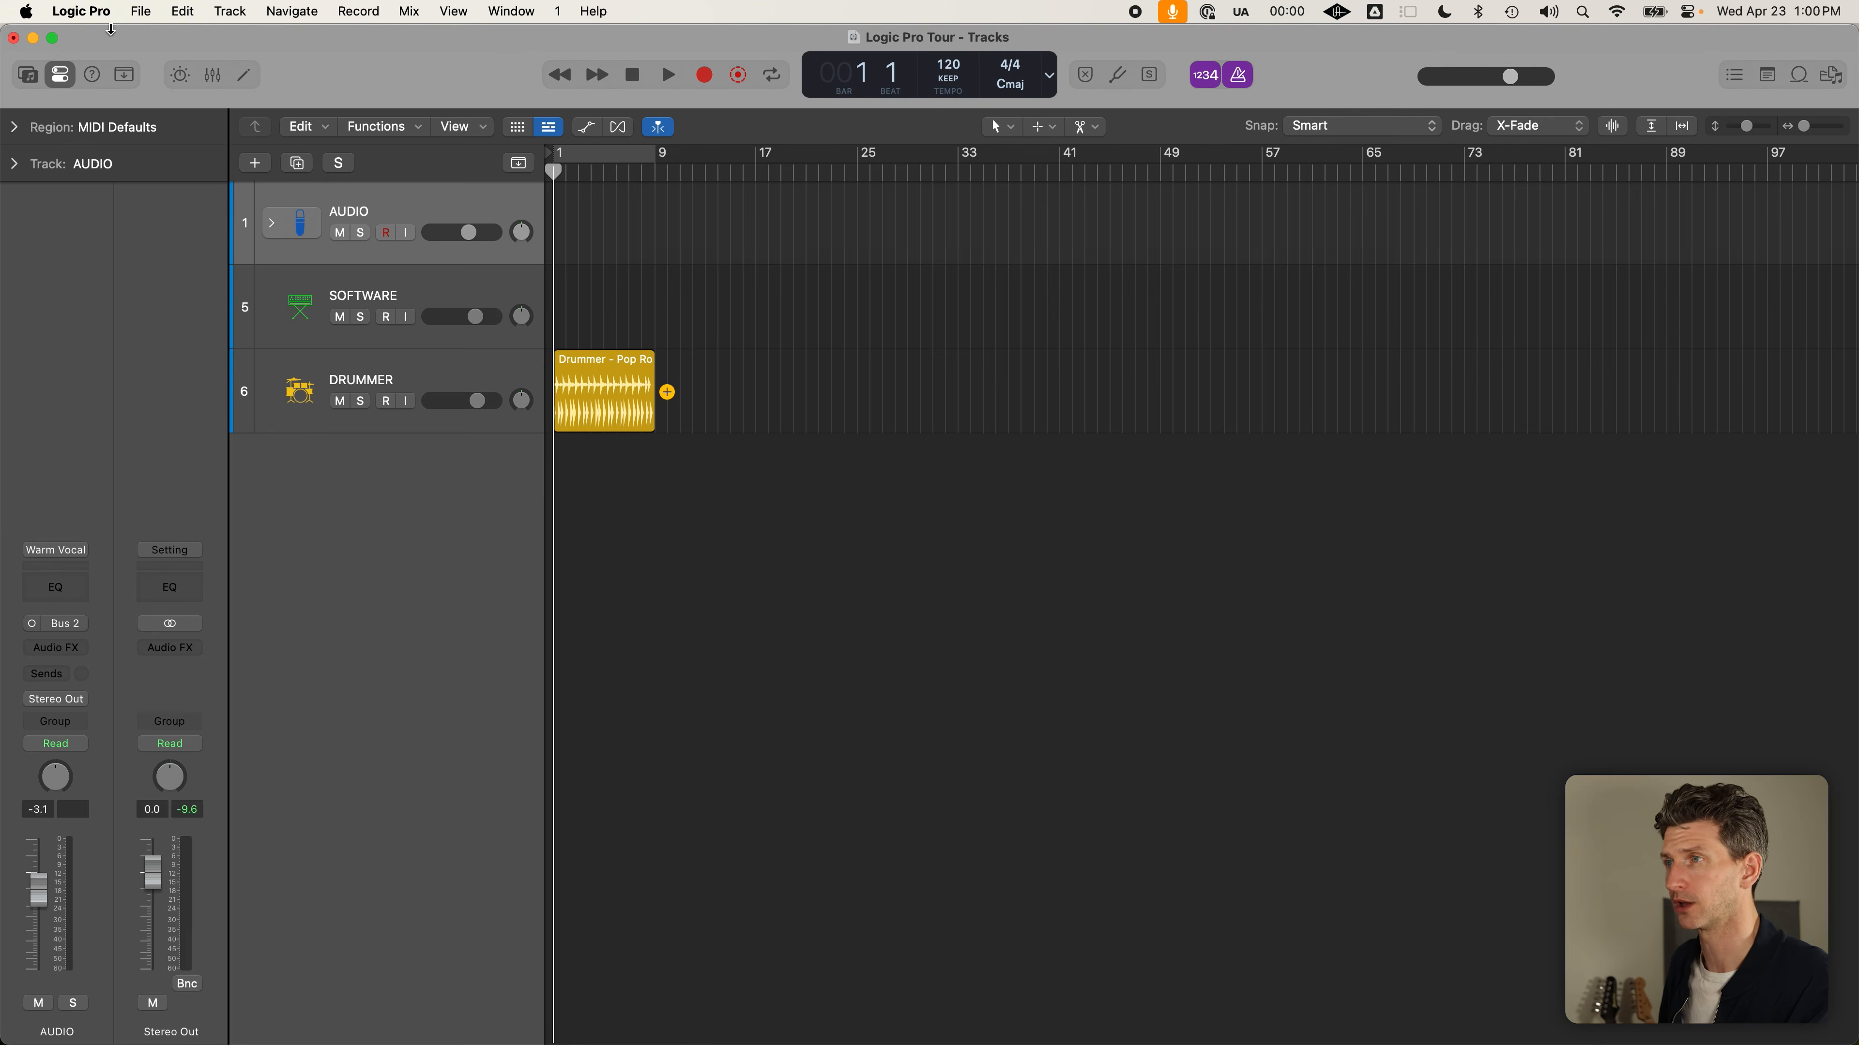
Open the Audio Devices settings and move the Settings window clear of the control bar
left_click(82, 11)
mouse_move(249, 71)
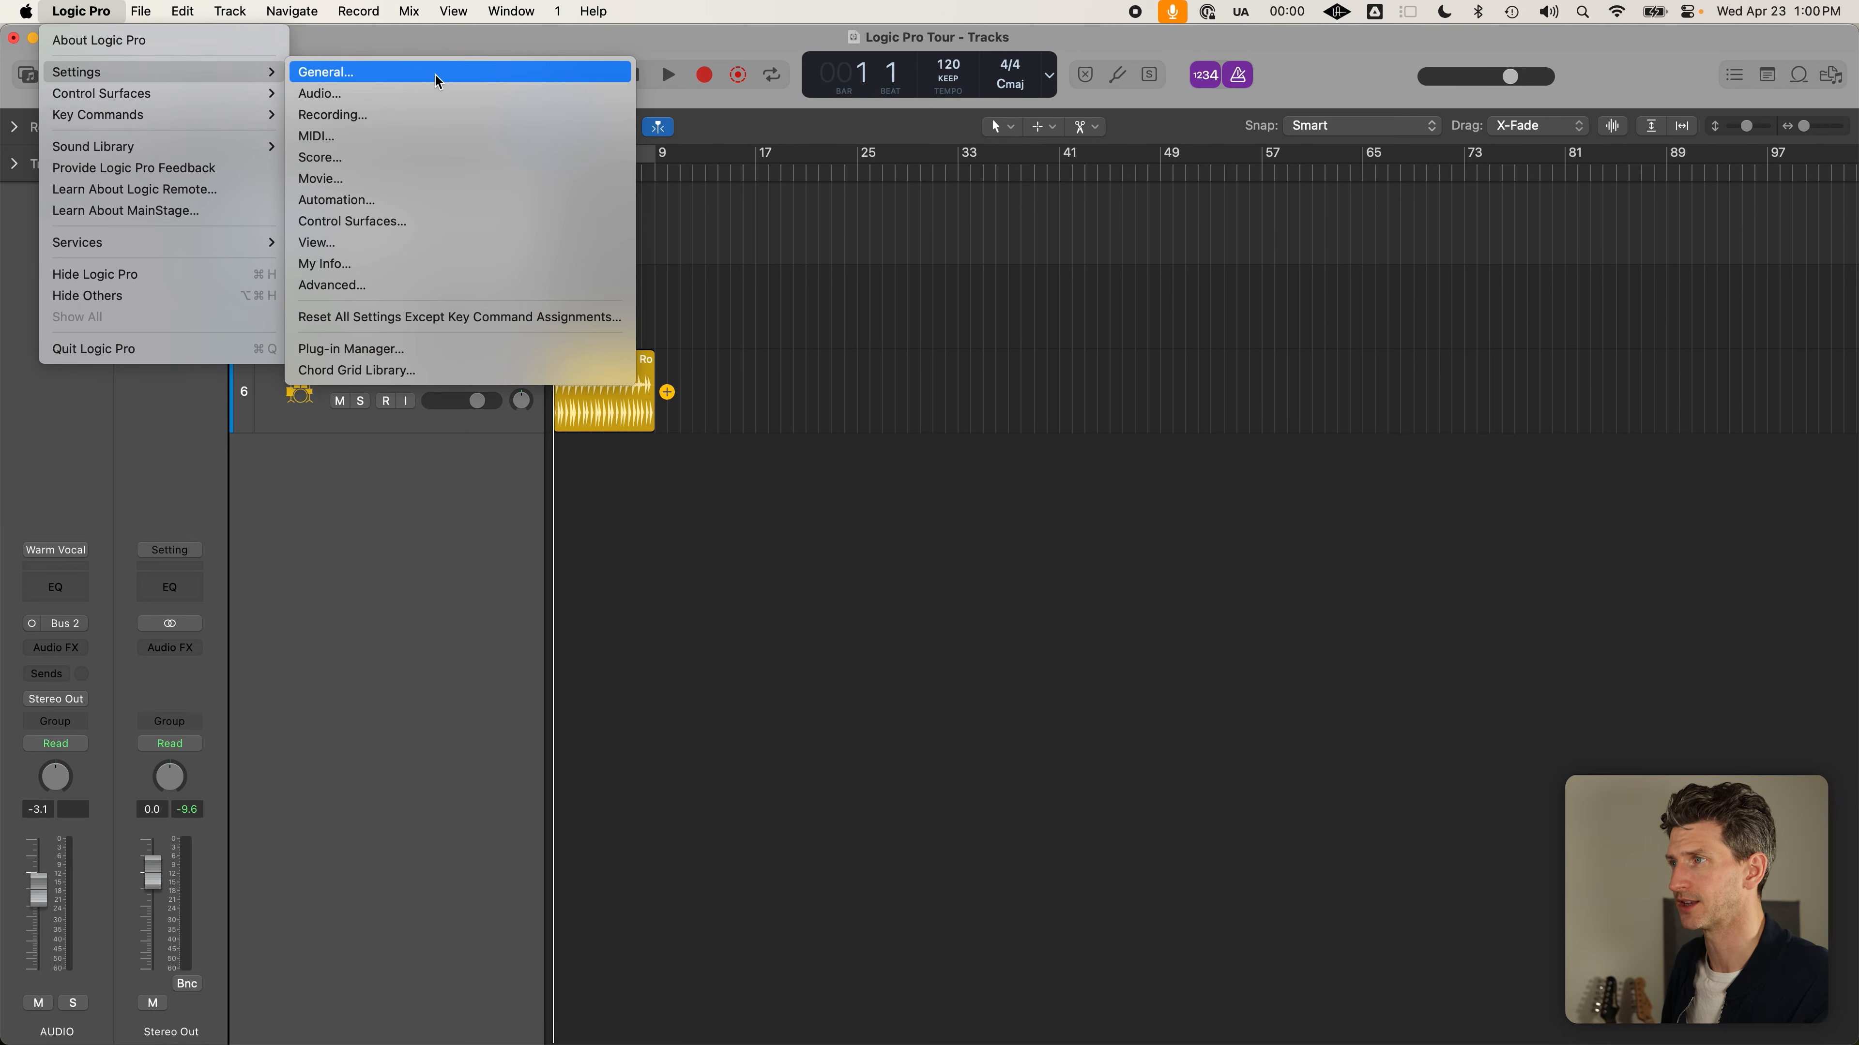
left_click(479, 73)
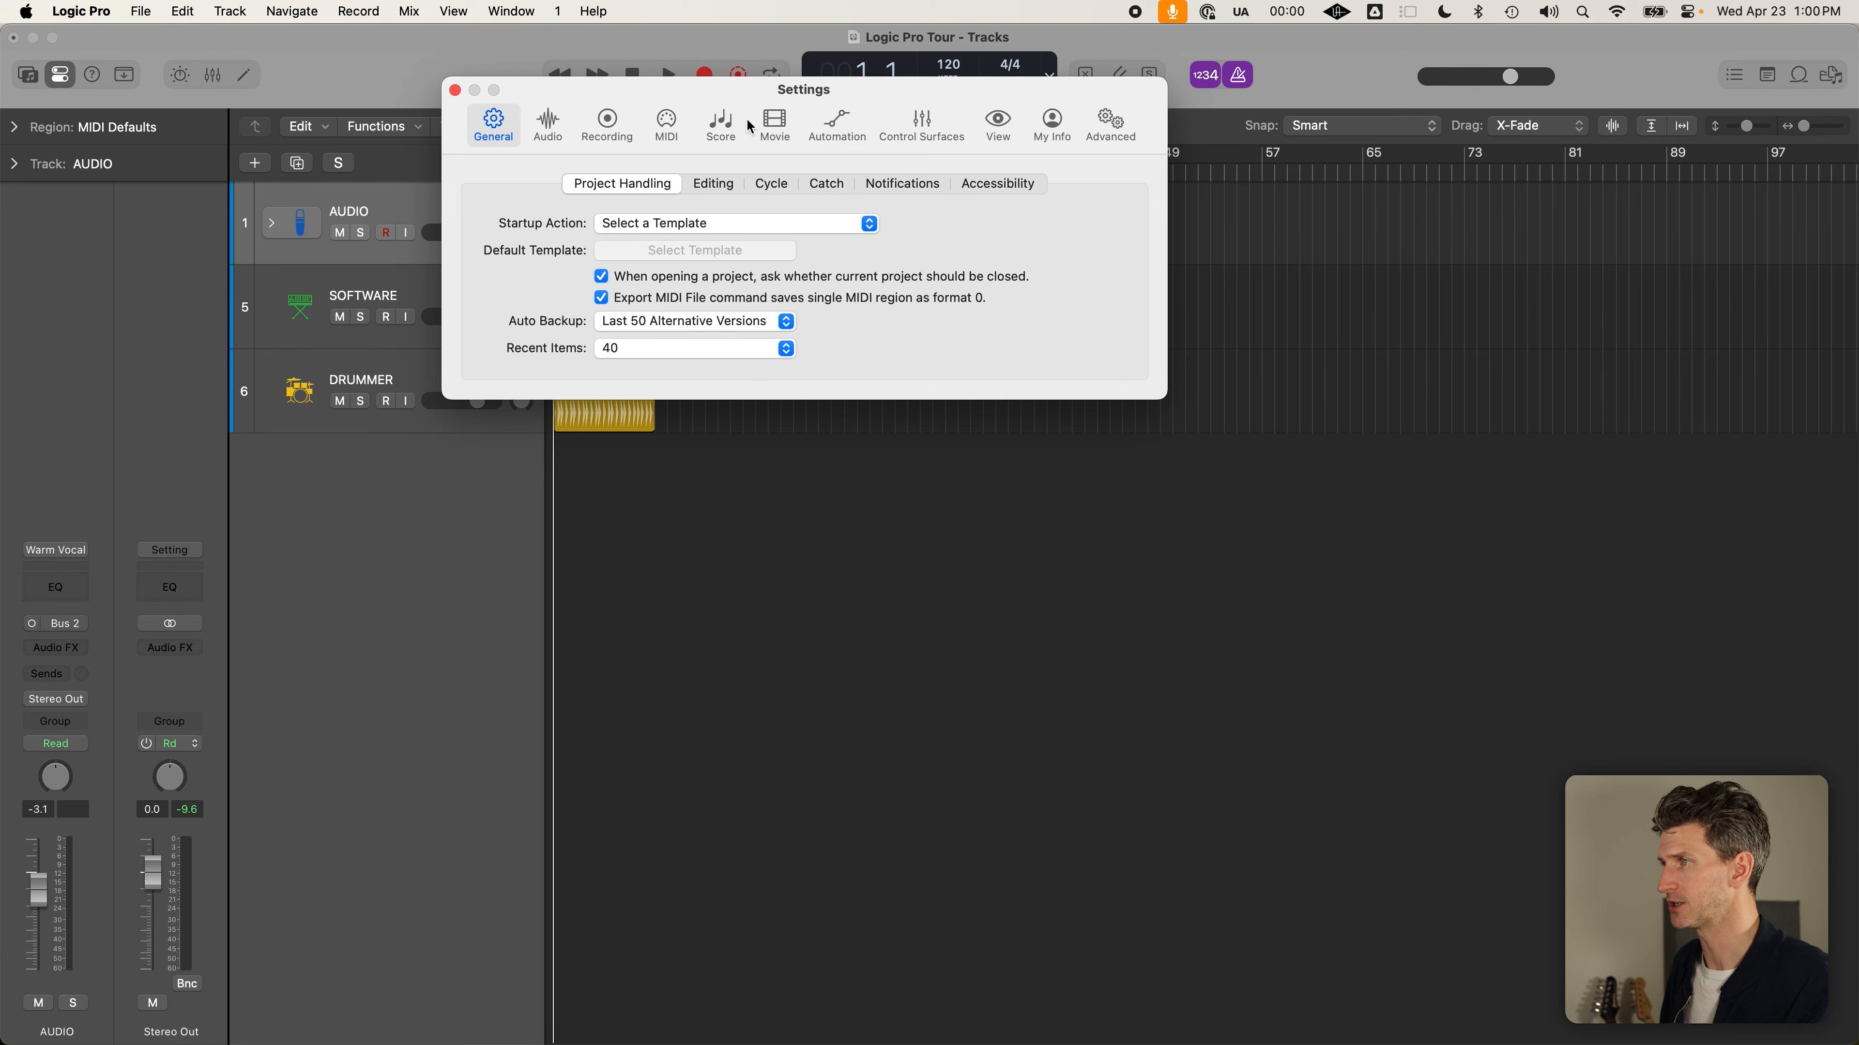
left_click_drag(819, 100, 858, 224)
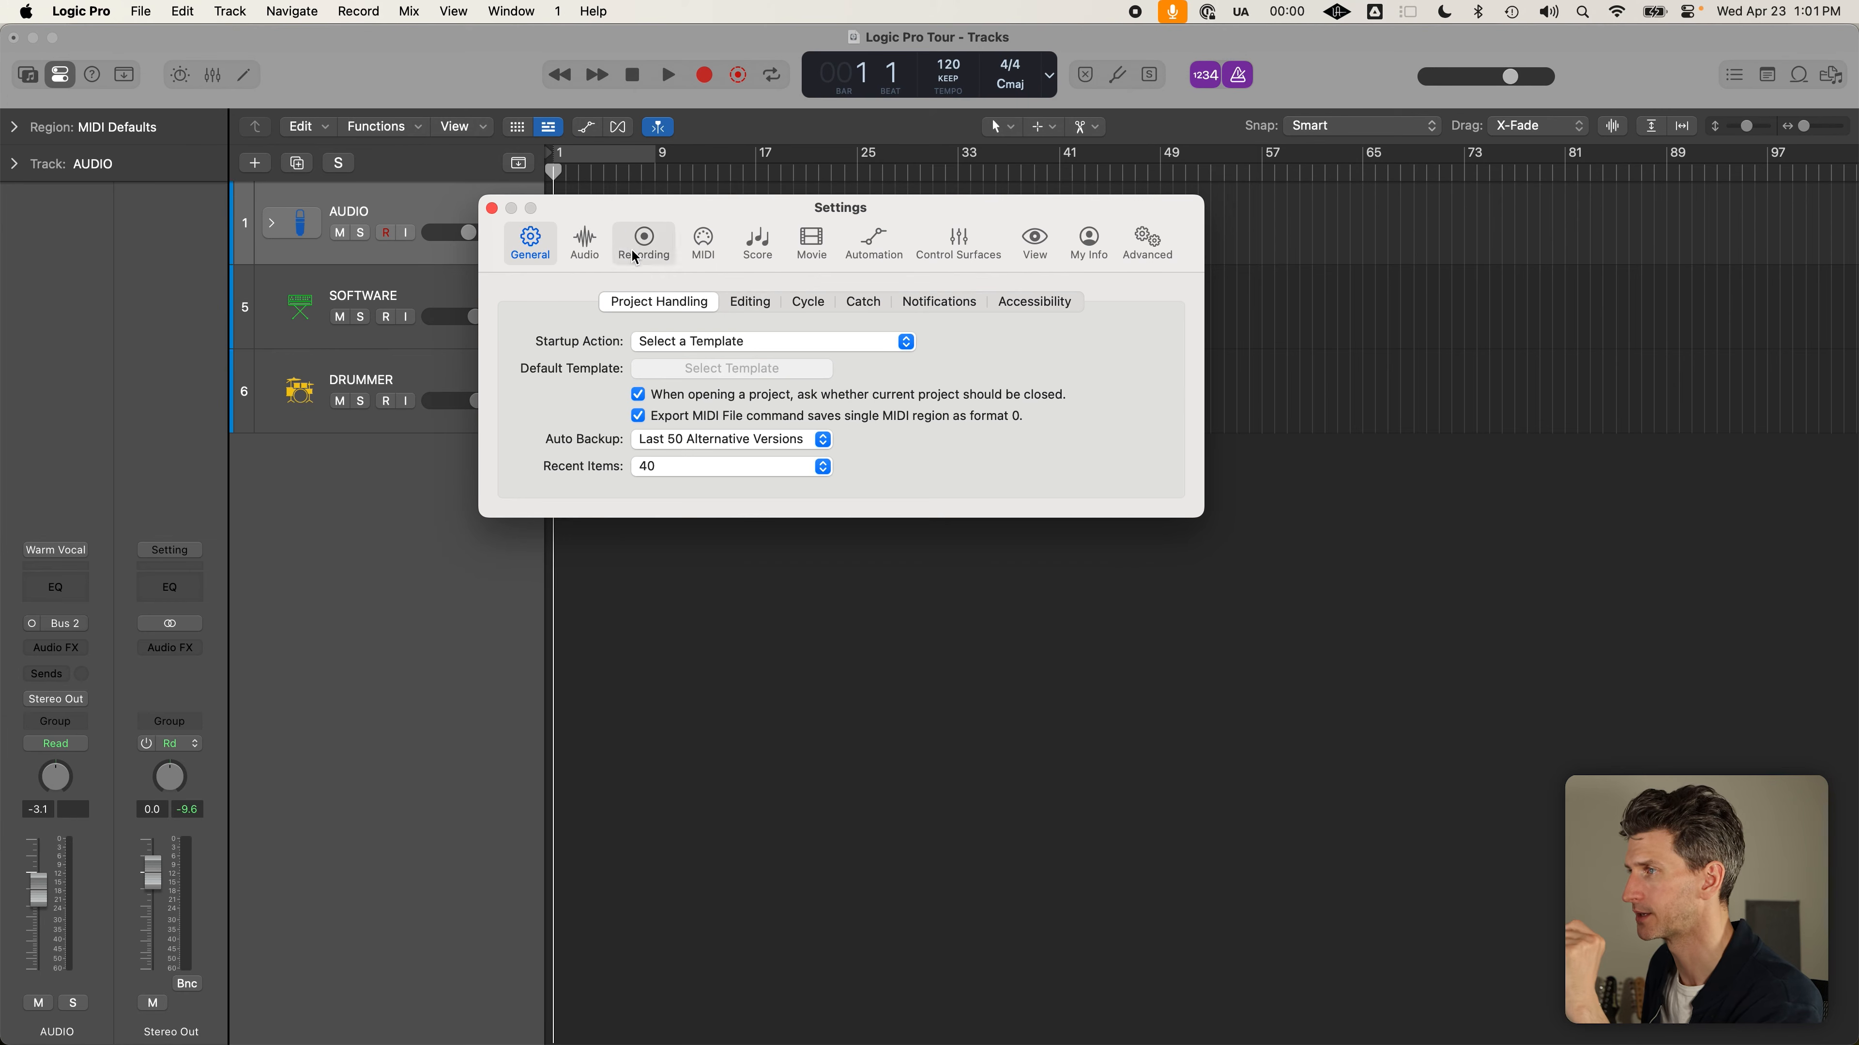
left_click(585, 242)
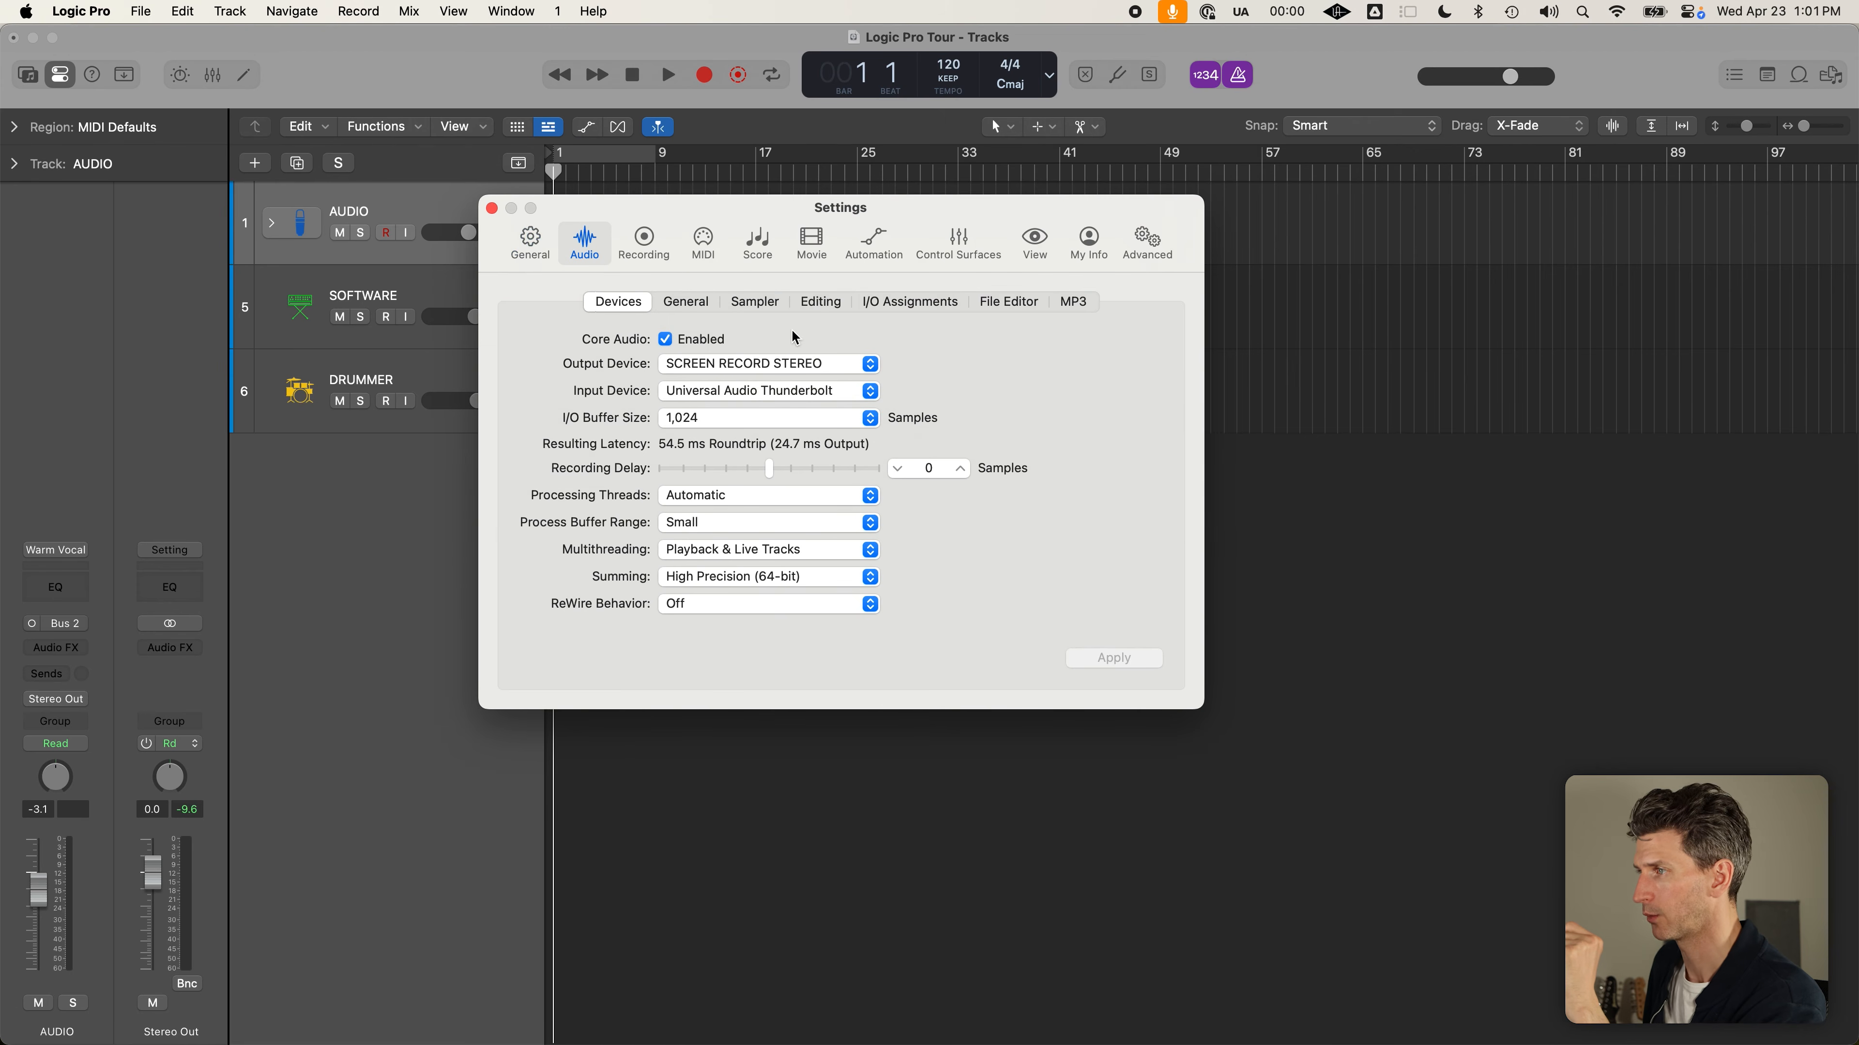
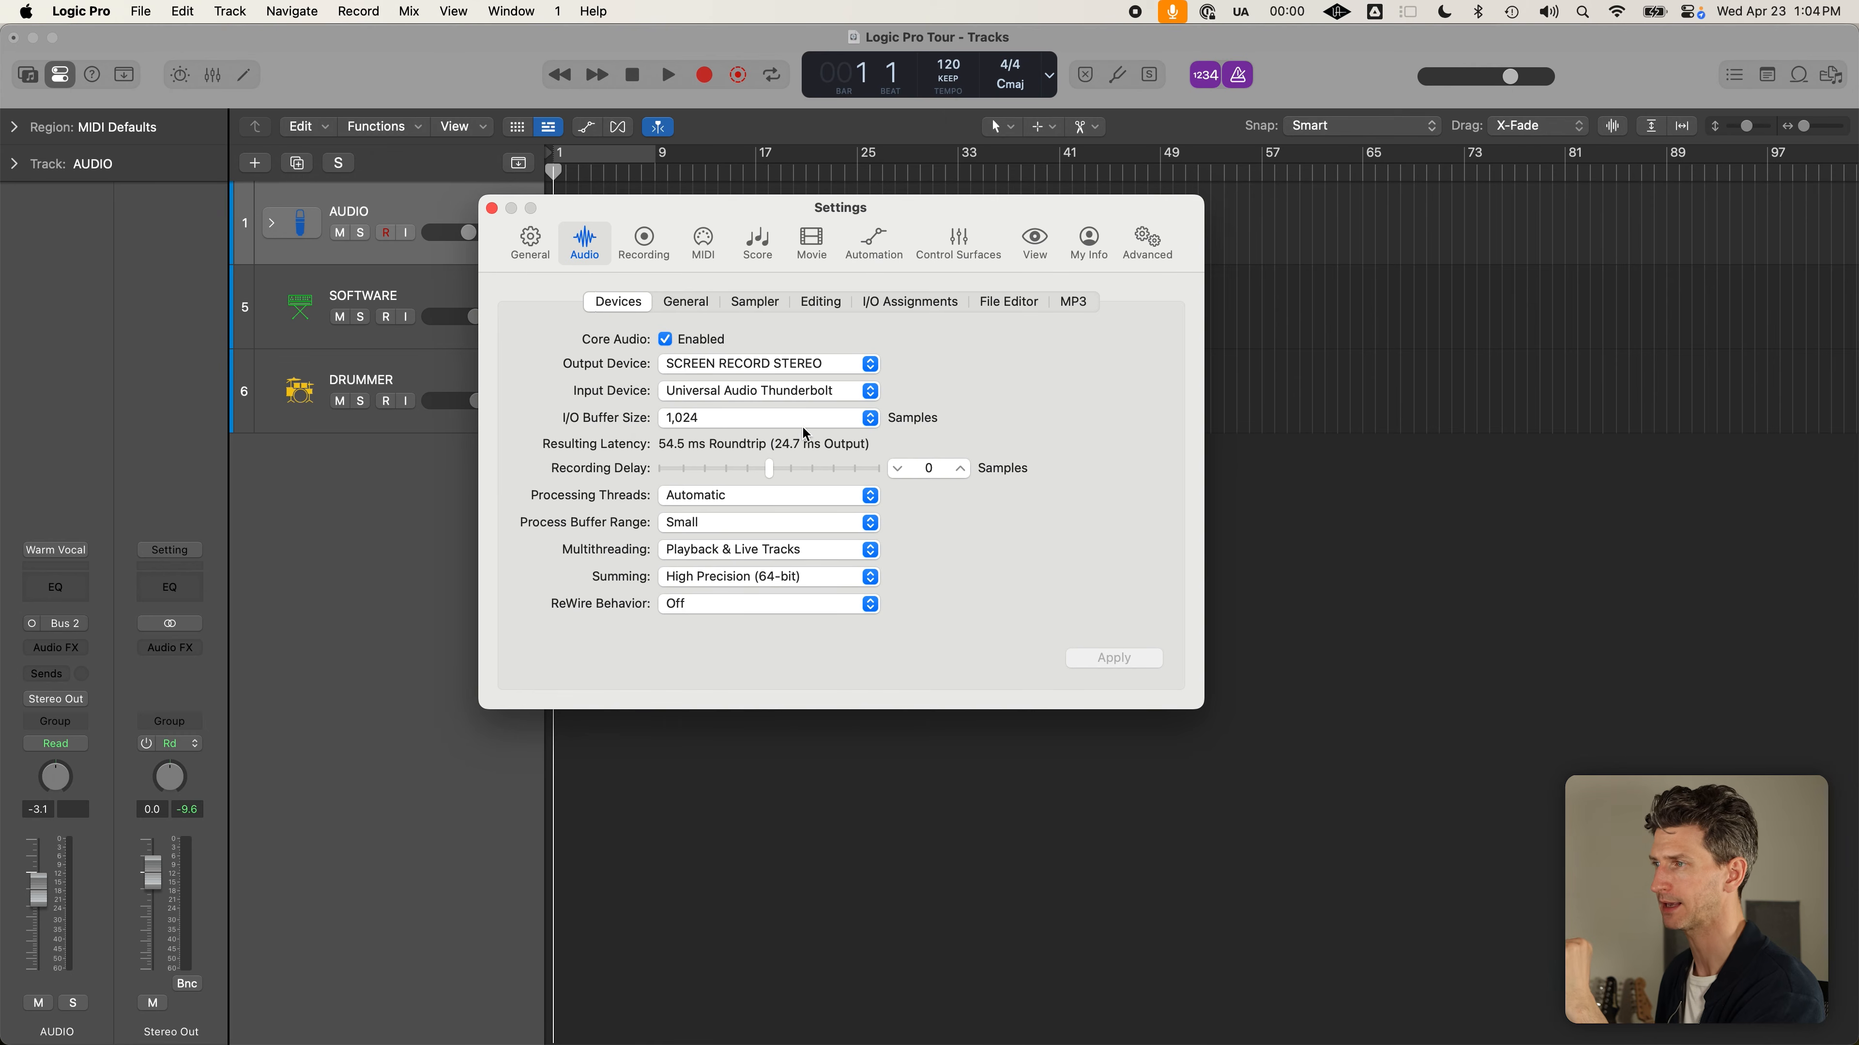
Examine the I/O Buffer Size choices in the Audio Devices settings without changing the value, and close the Settings window
left_click(715, 425)
left_click(714, 422)
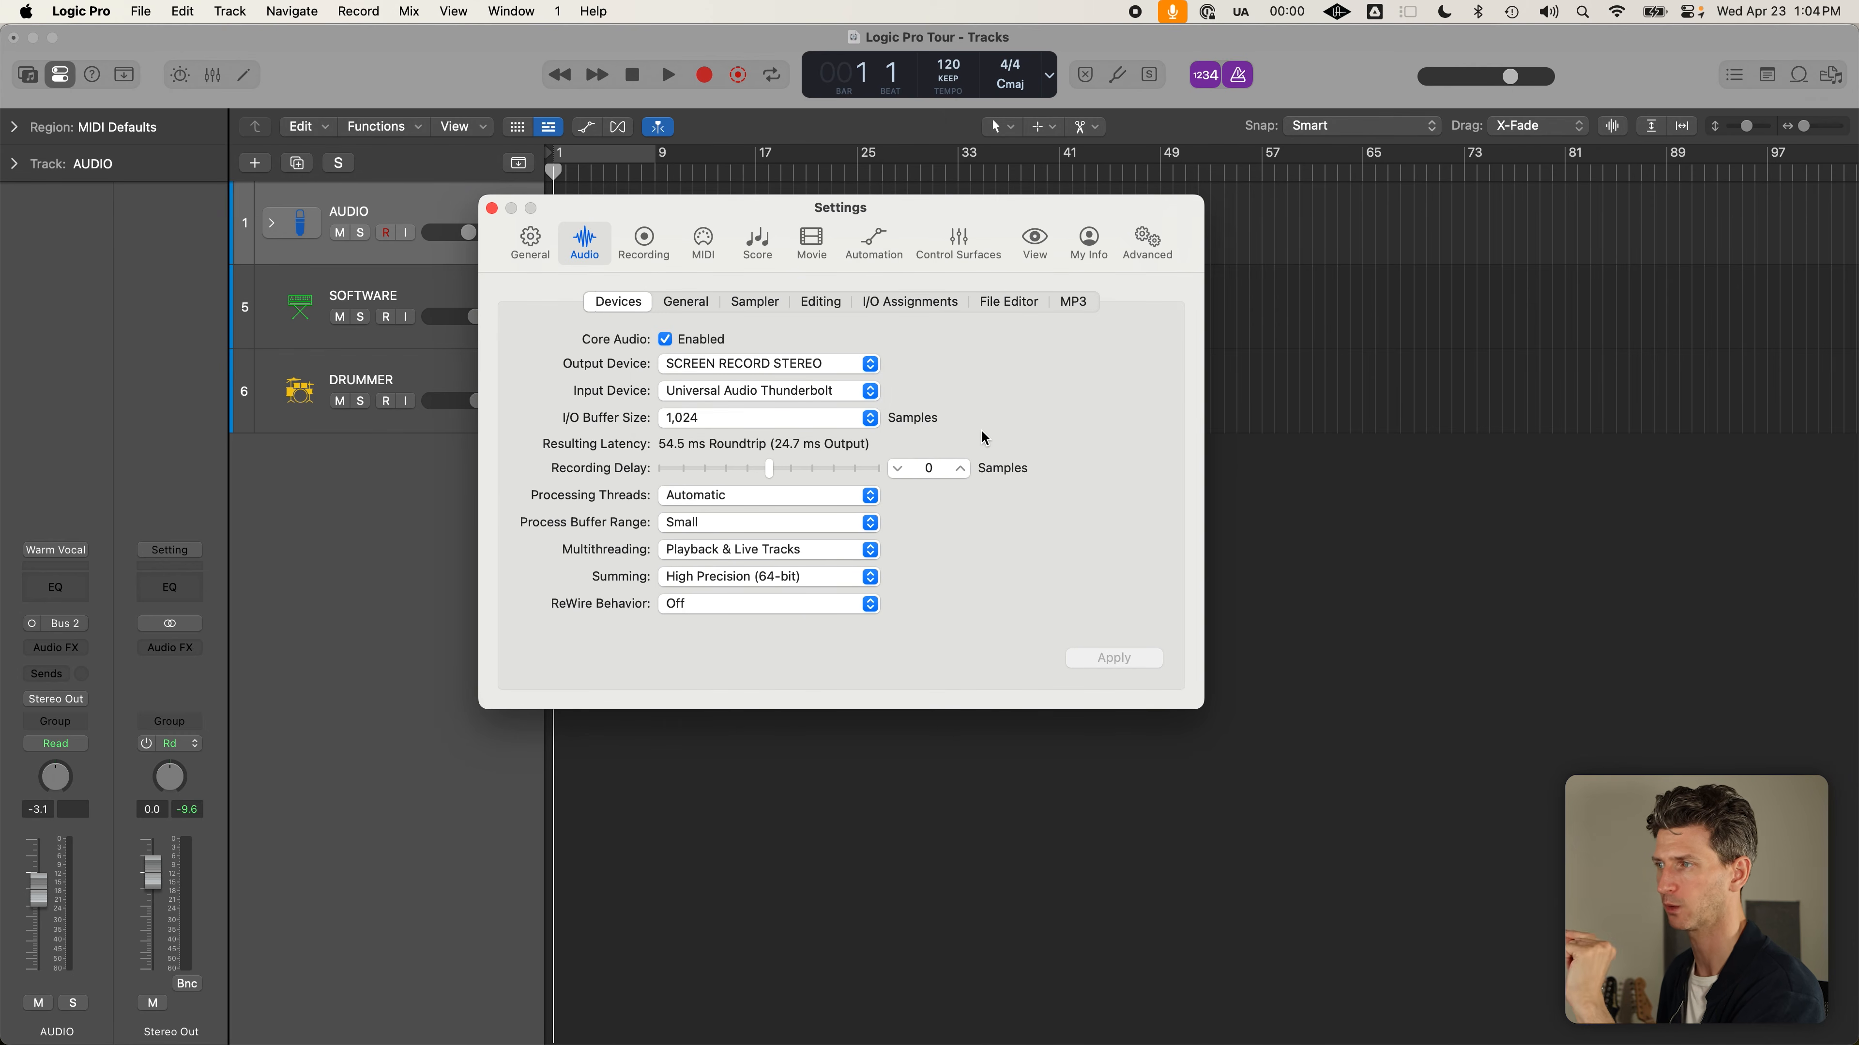
left_click(792, 426)
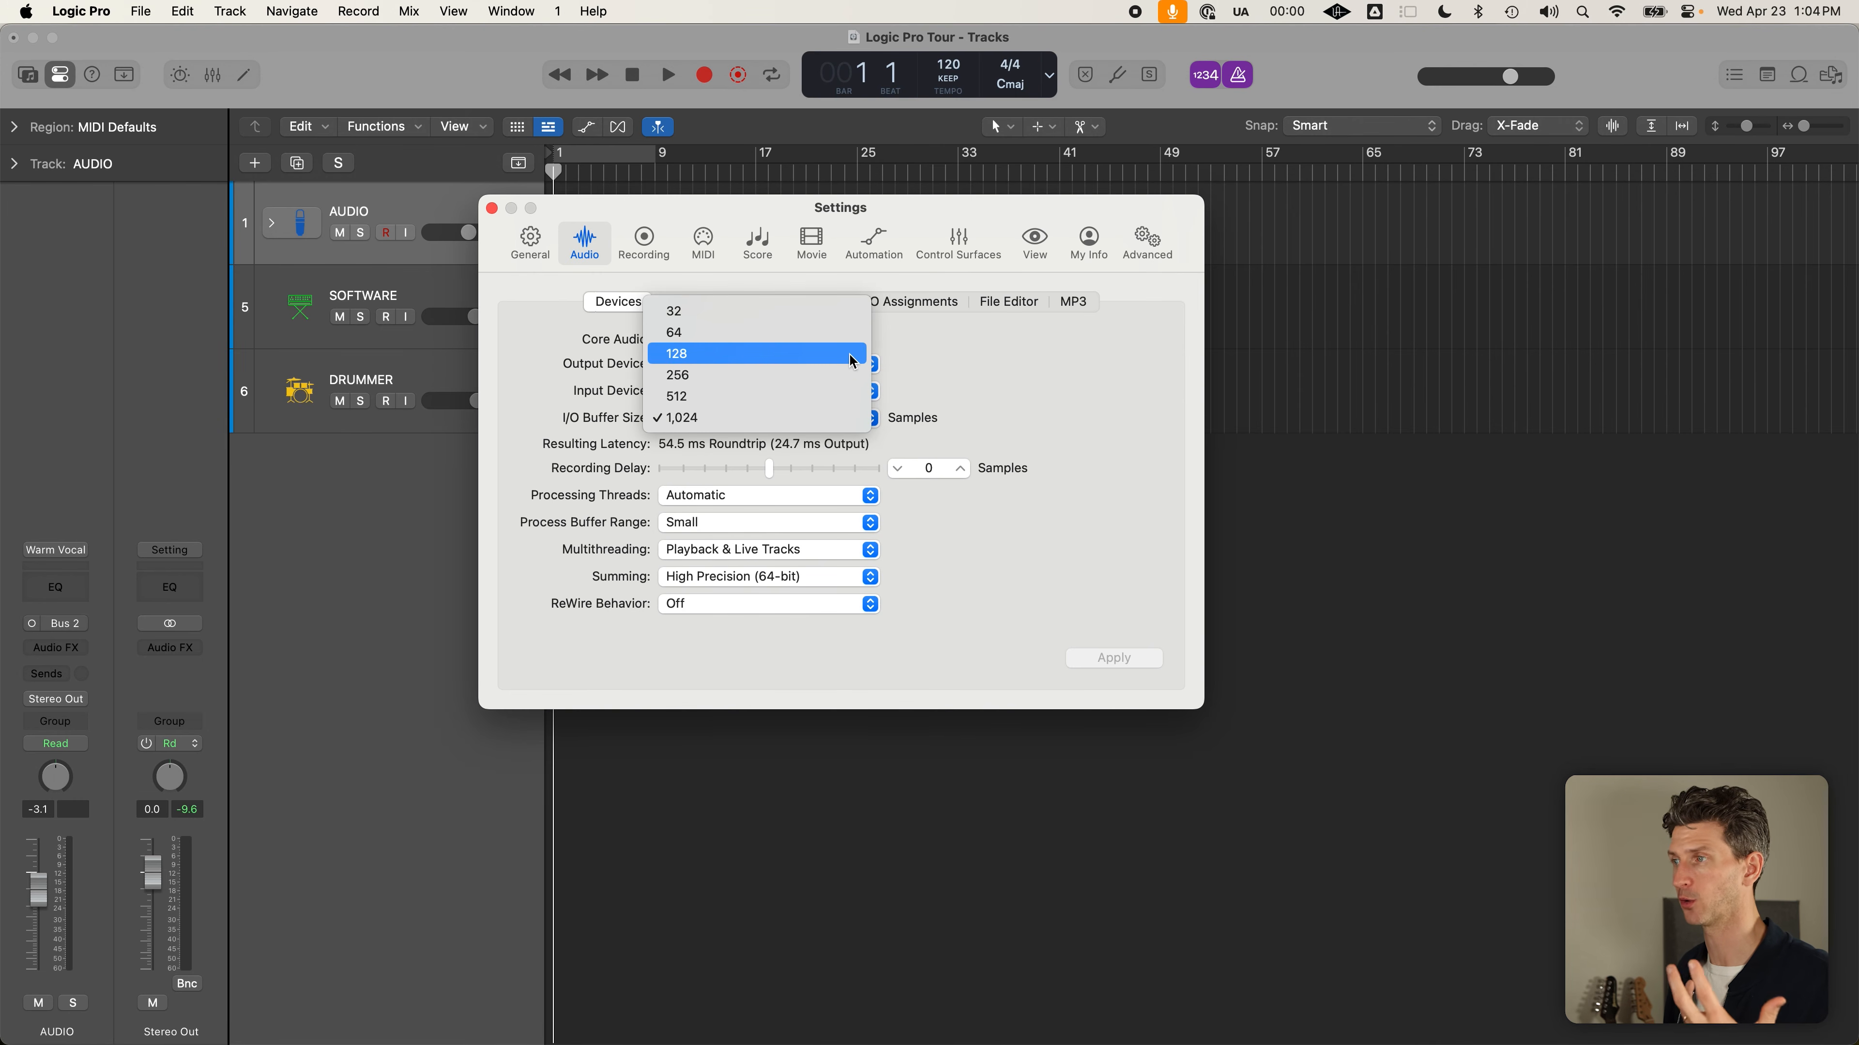
left_click(1012, 394)
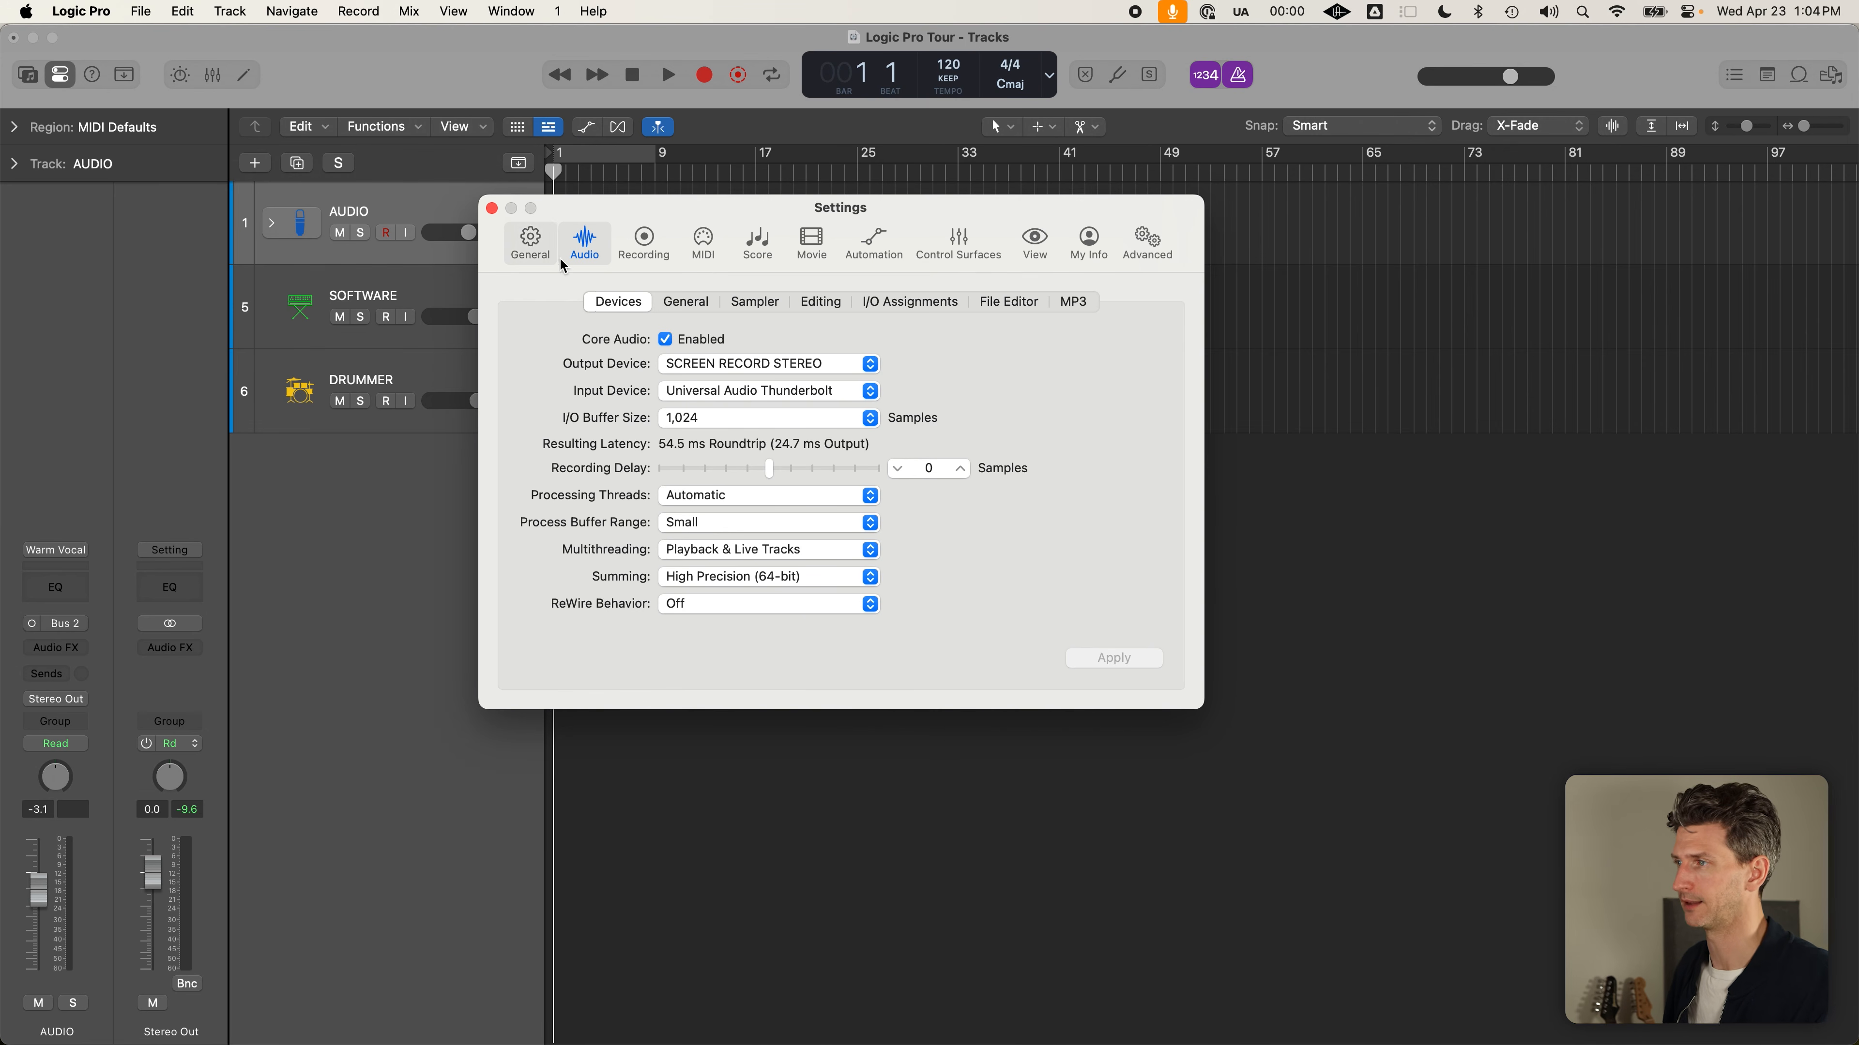
left_click(688, 419)
left_click(688, 418)
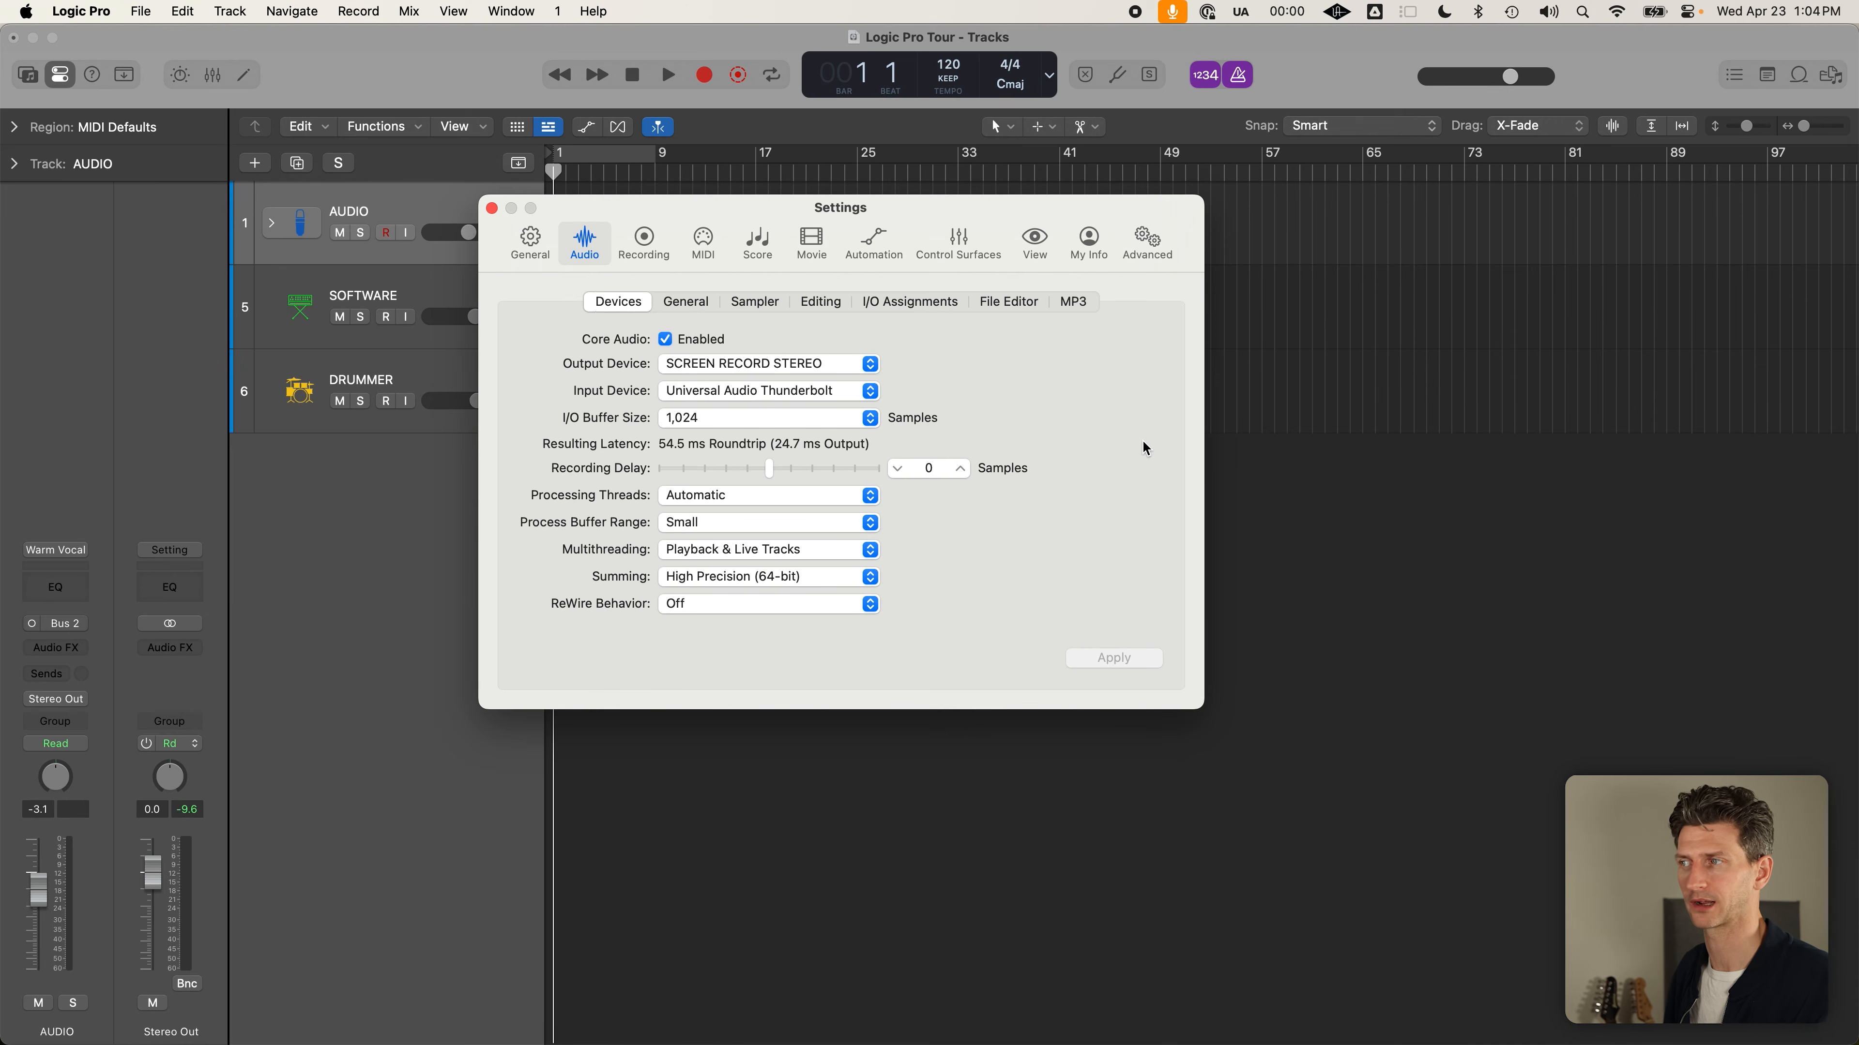
left_click(493, 208)
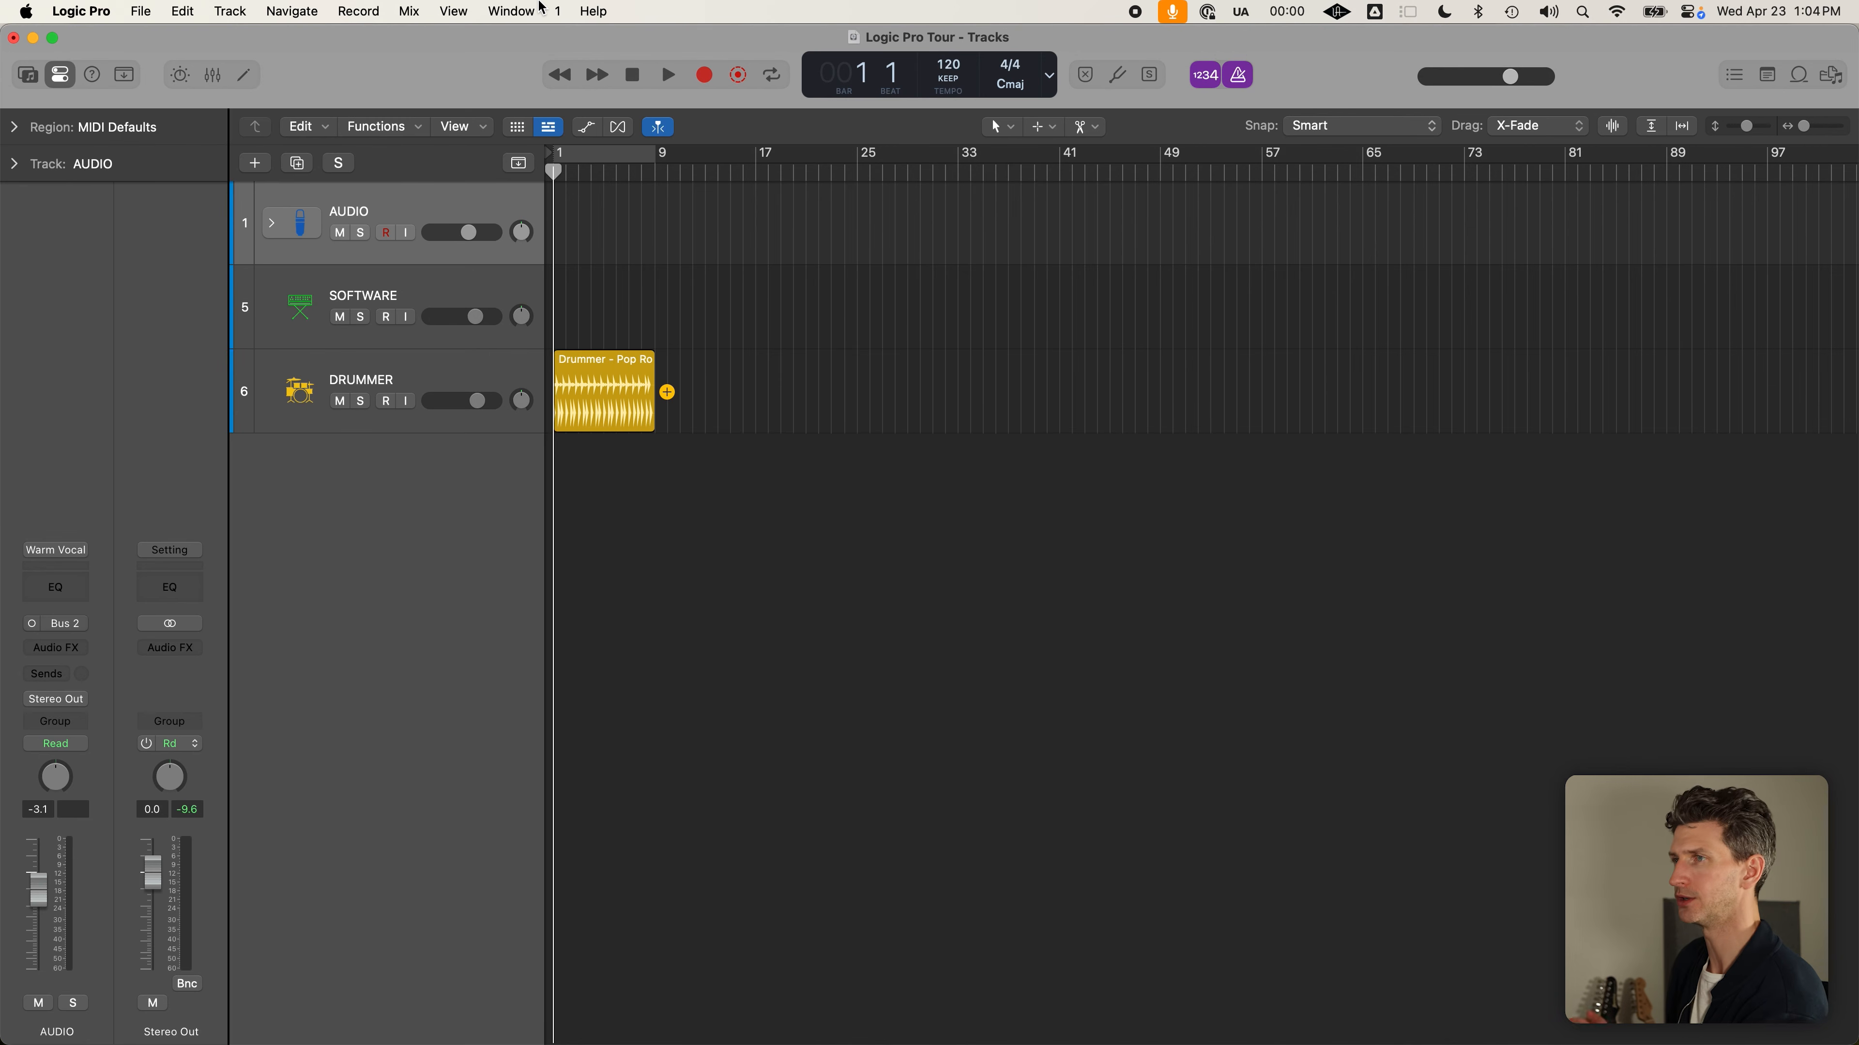
Reopen and close the Audio settings, and check the Mac's list of sound output devices
left_click(103, 10)
mouse_move(110, 71)
left_click(320, 92)
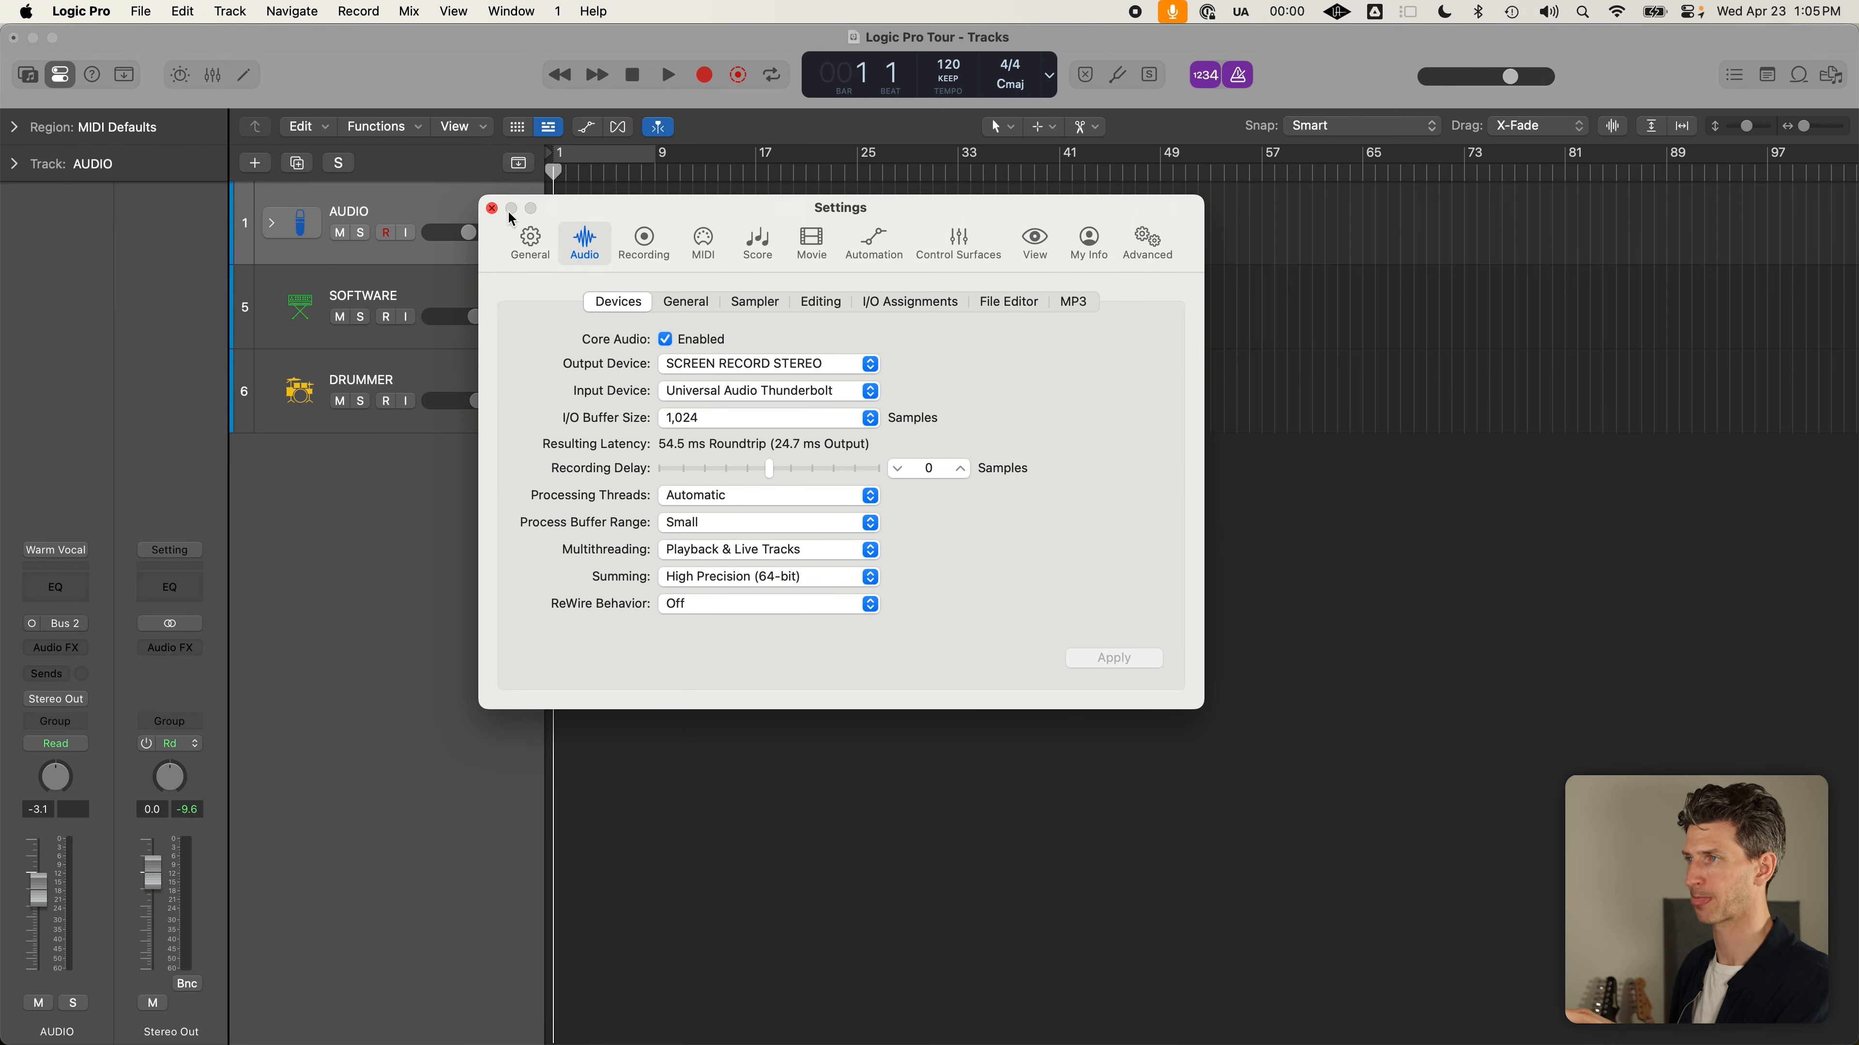
left_click(492, 208)
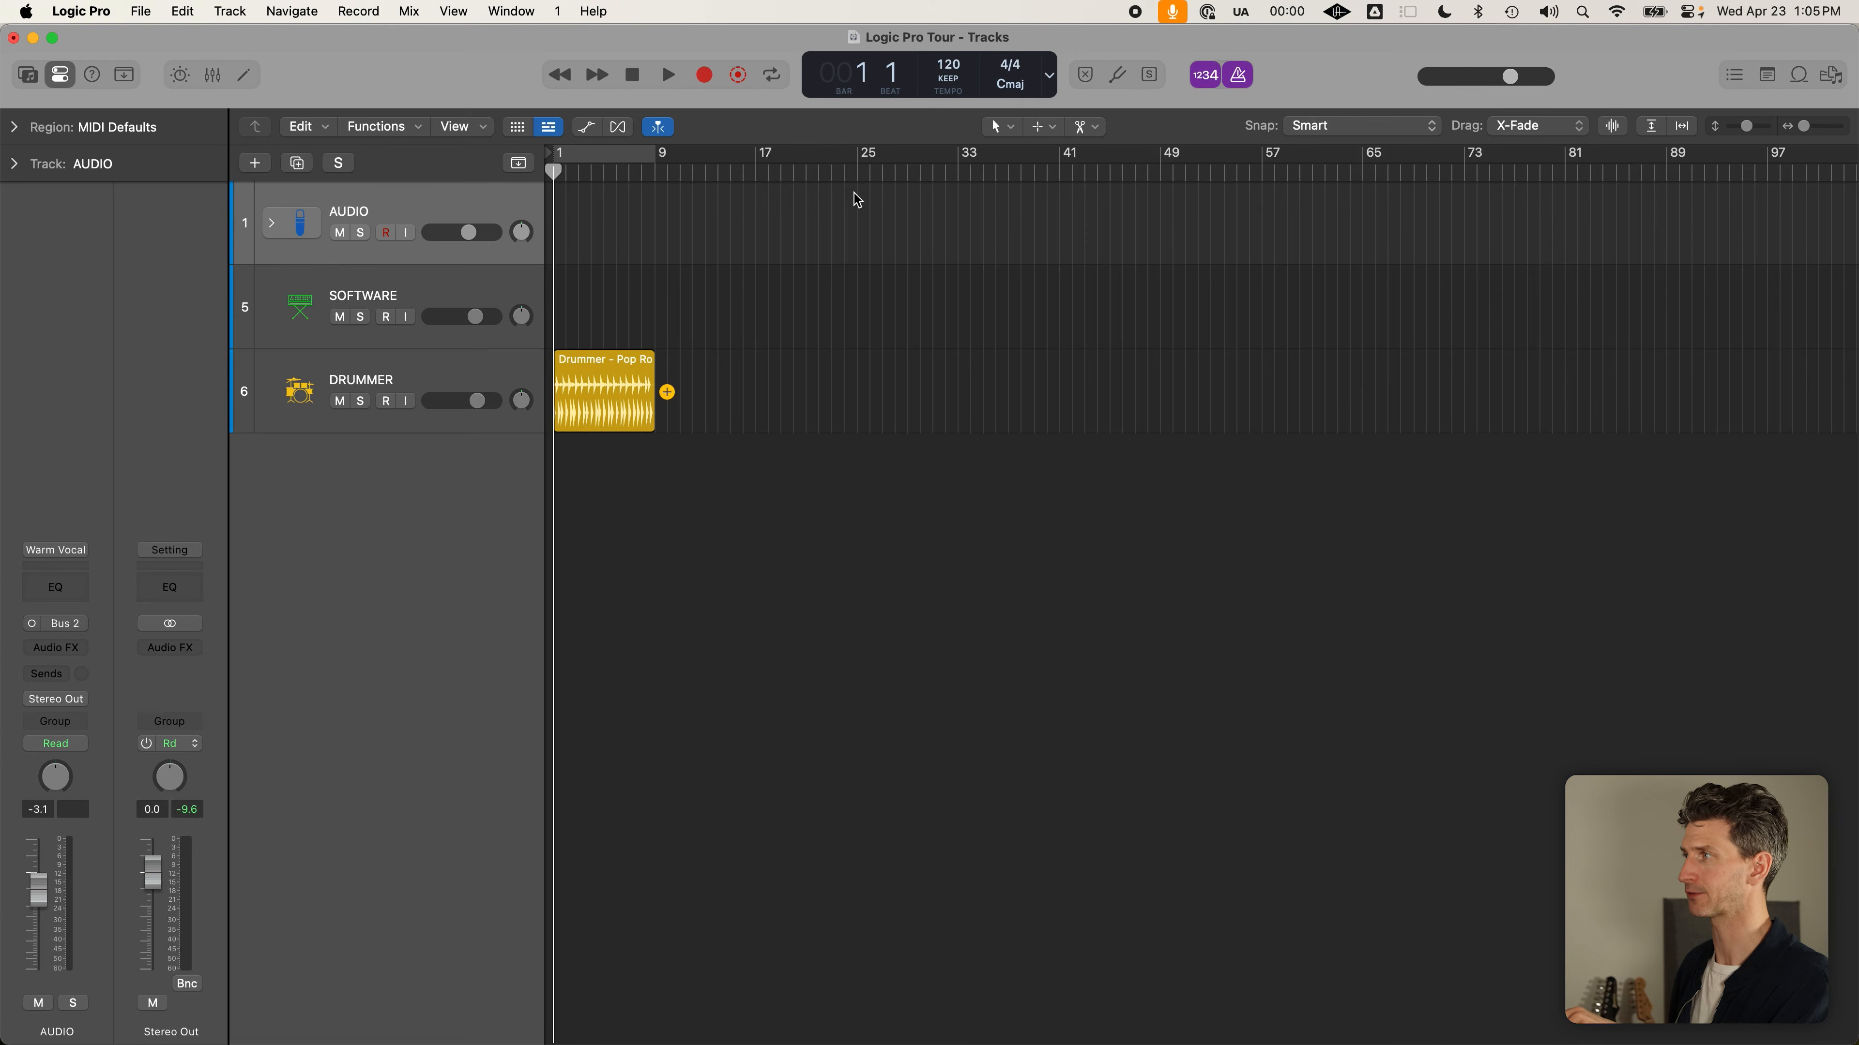
left_click(1551, 11)
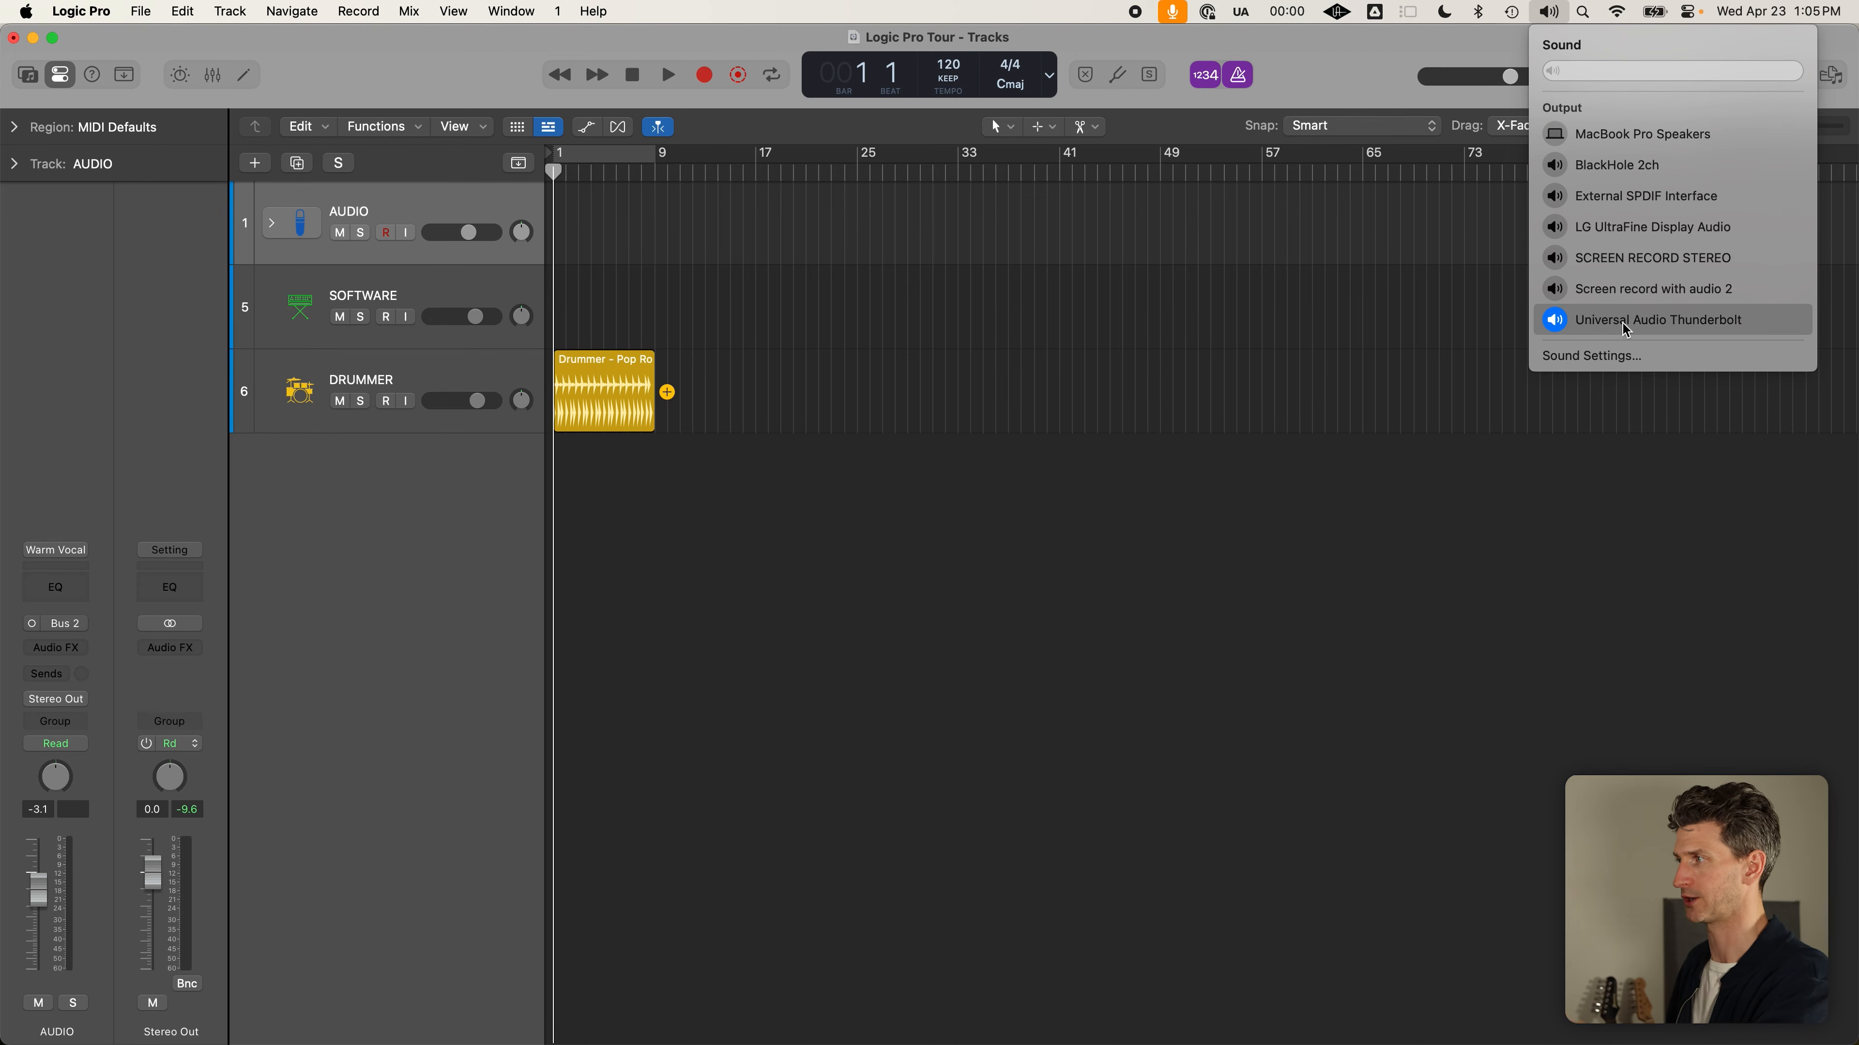
left_click(1338, 74)
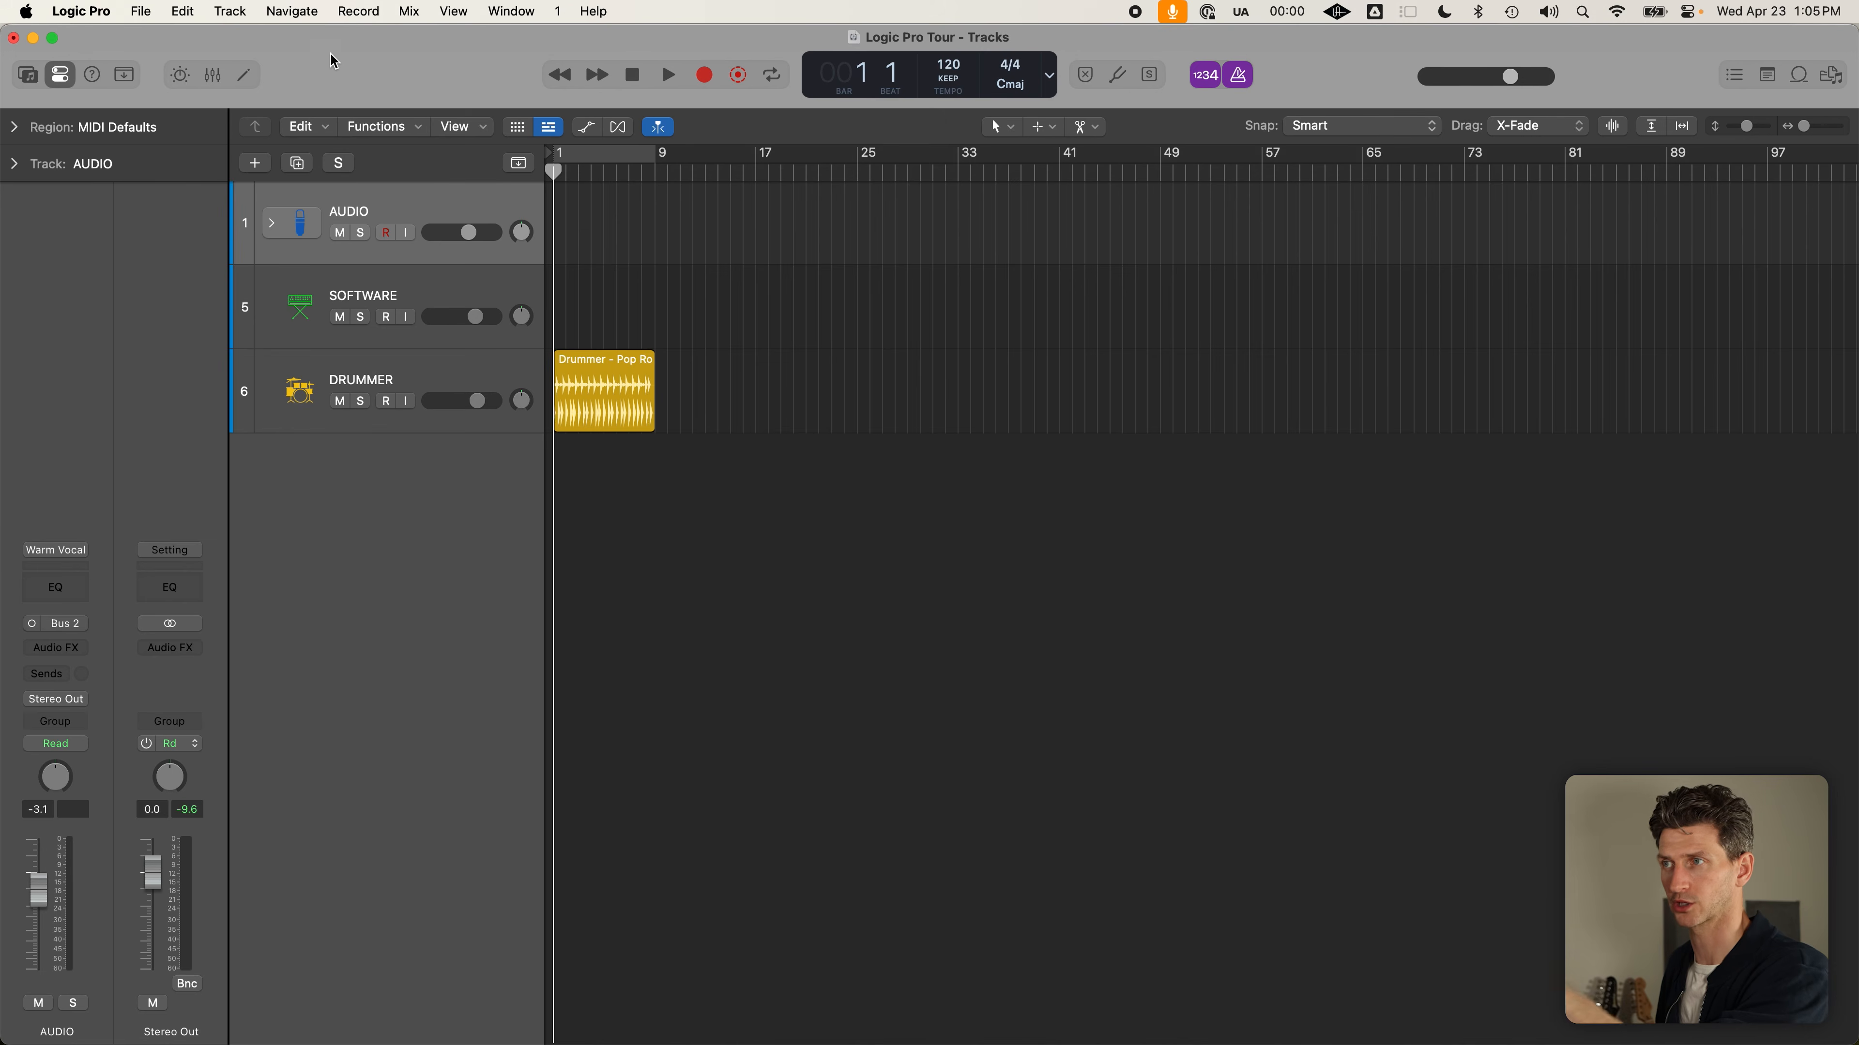
Look over the available settings categories, then show the Audio Devices settings once more and close them
left_click(82, 11)
mouse_move(123, 72)
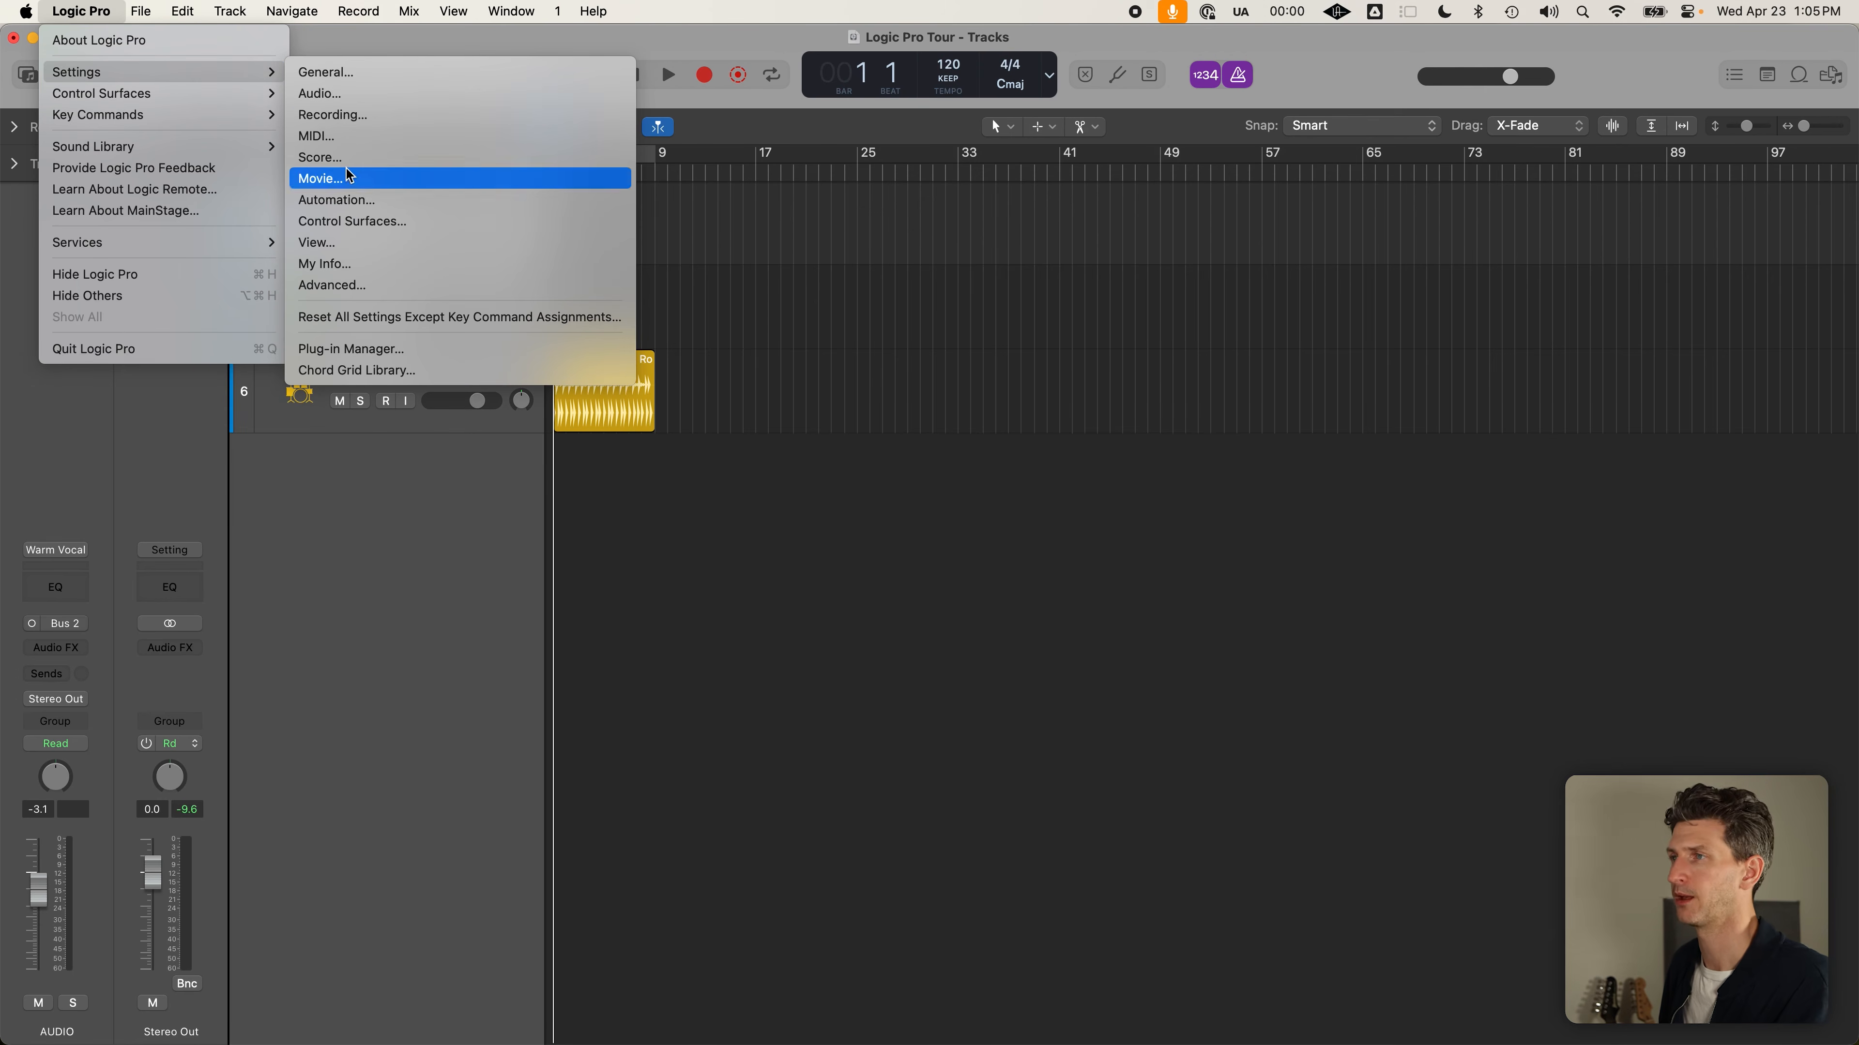
left_click(340, 60)
key("super+comma")
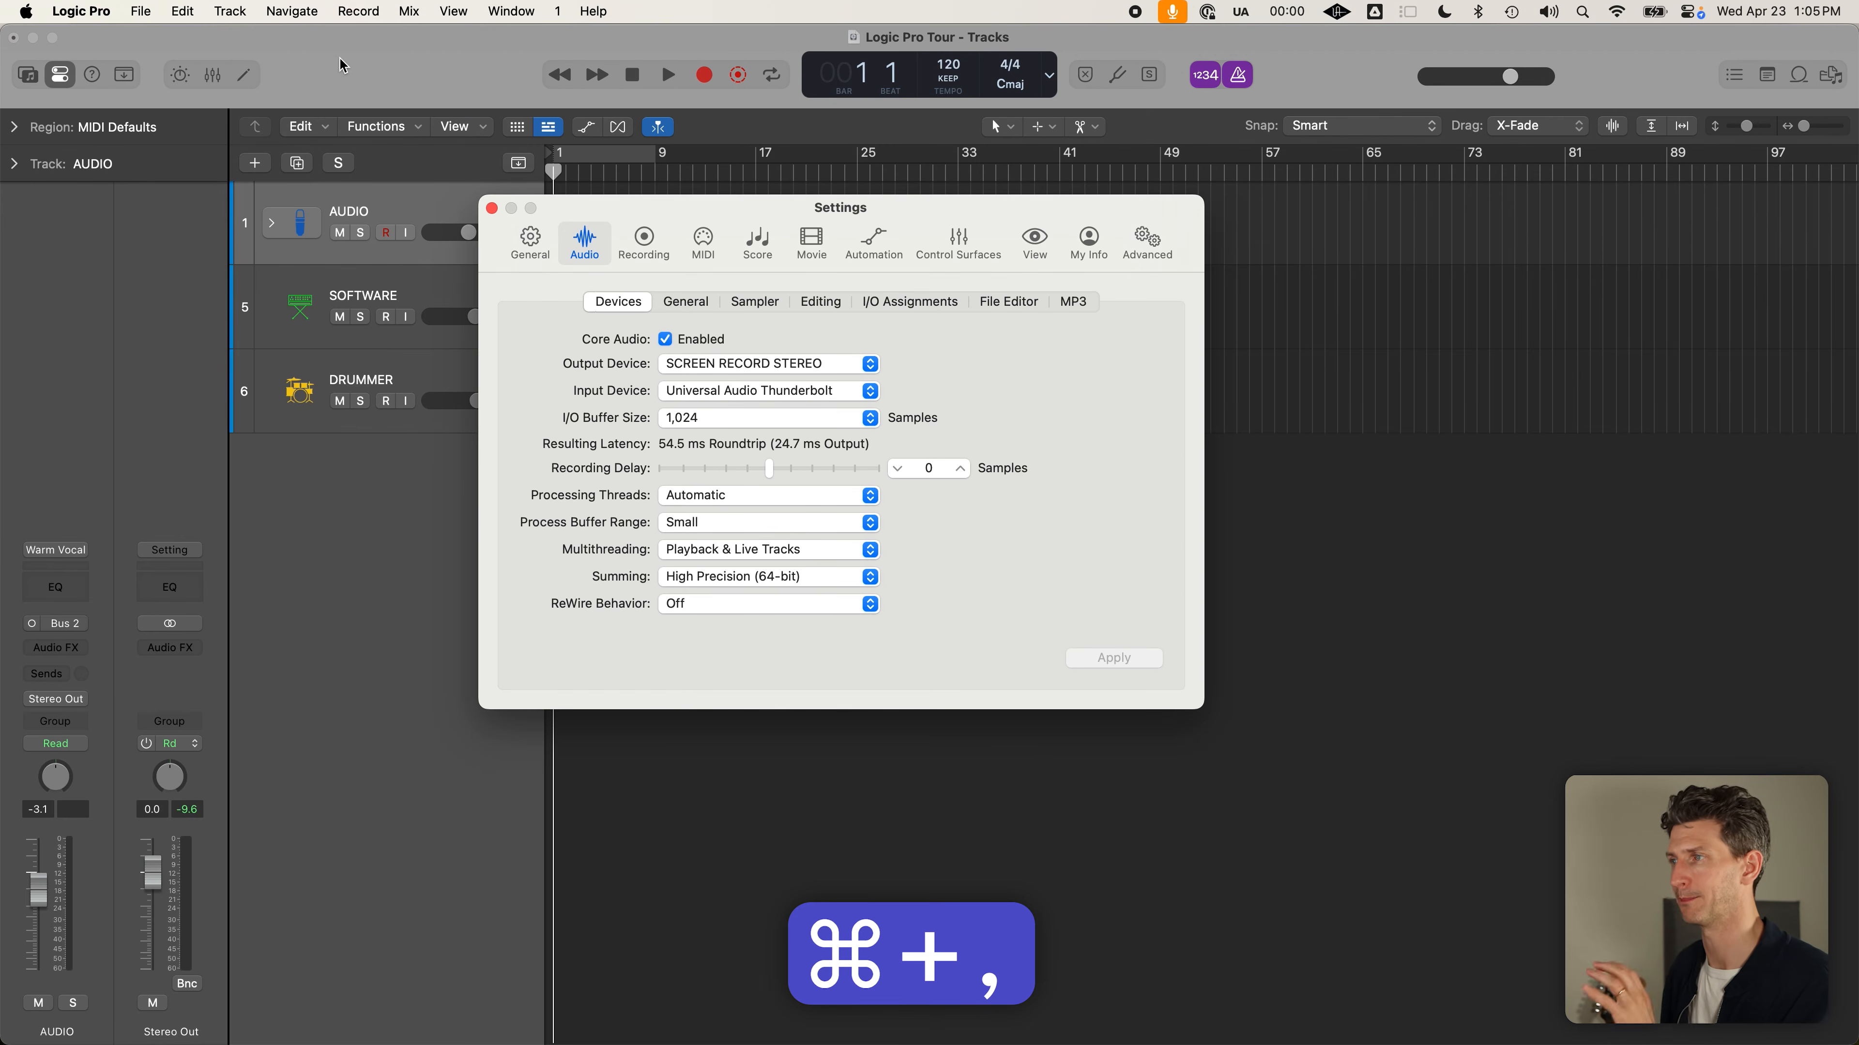
left_click(491, 209)
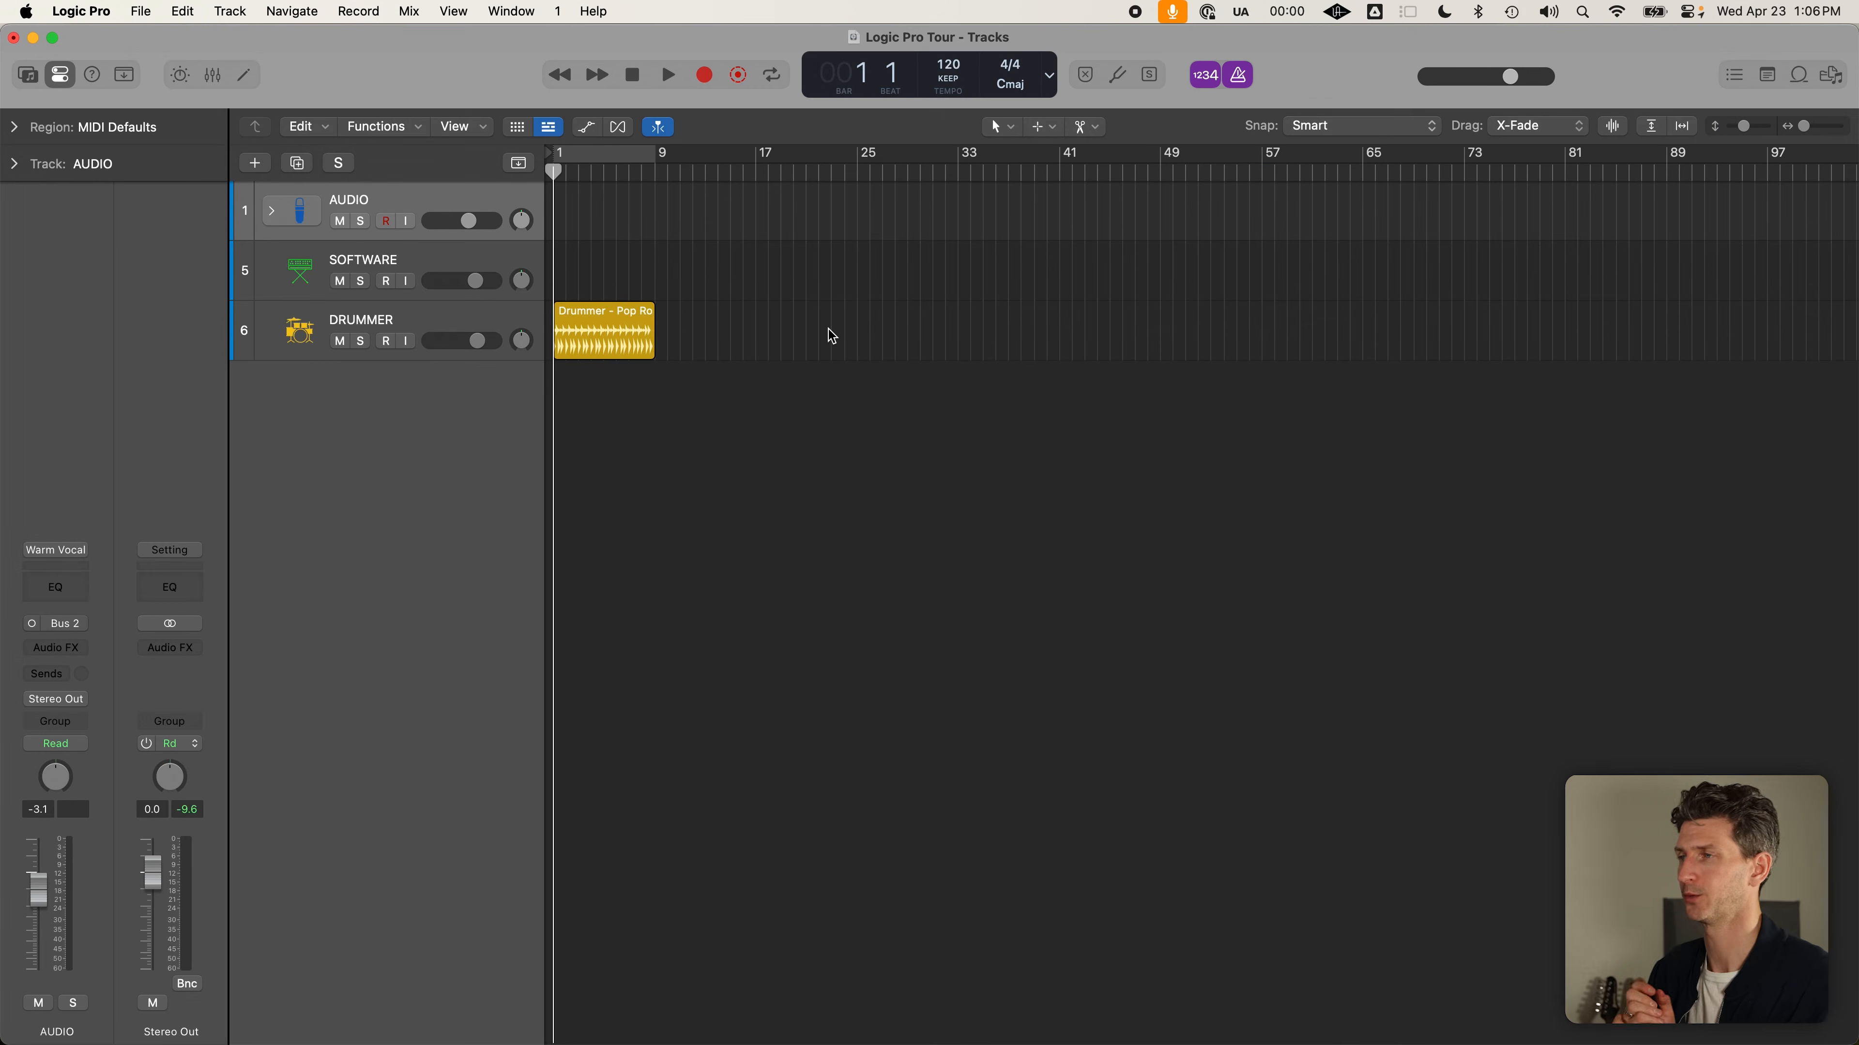
Show the Library's patch categories for the AUDIO track and hide the Library again
left_click(274, 219)
left_click(274, 218)
key("y")
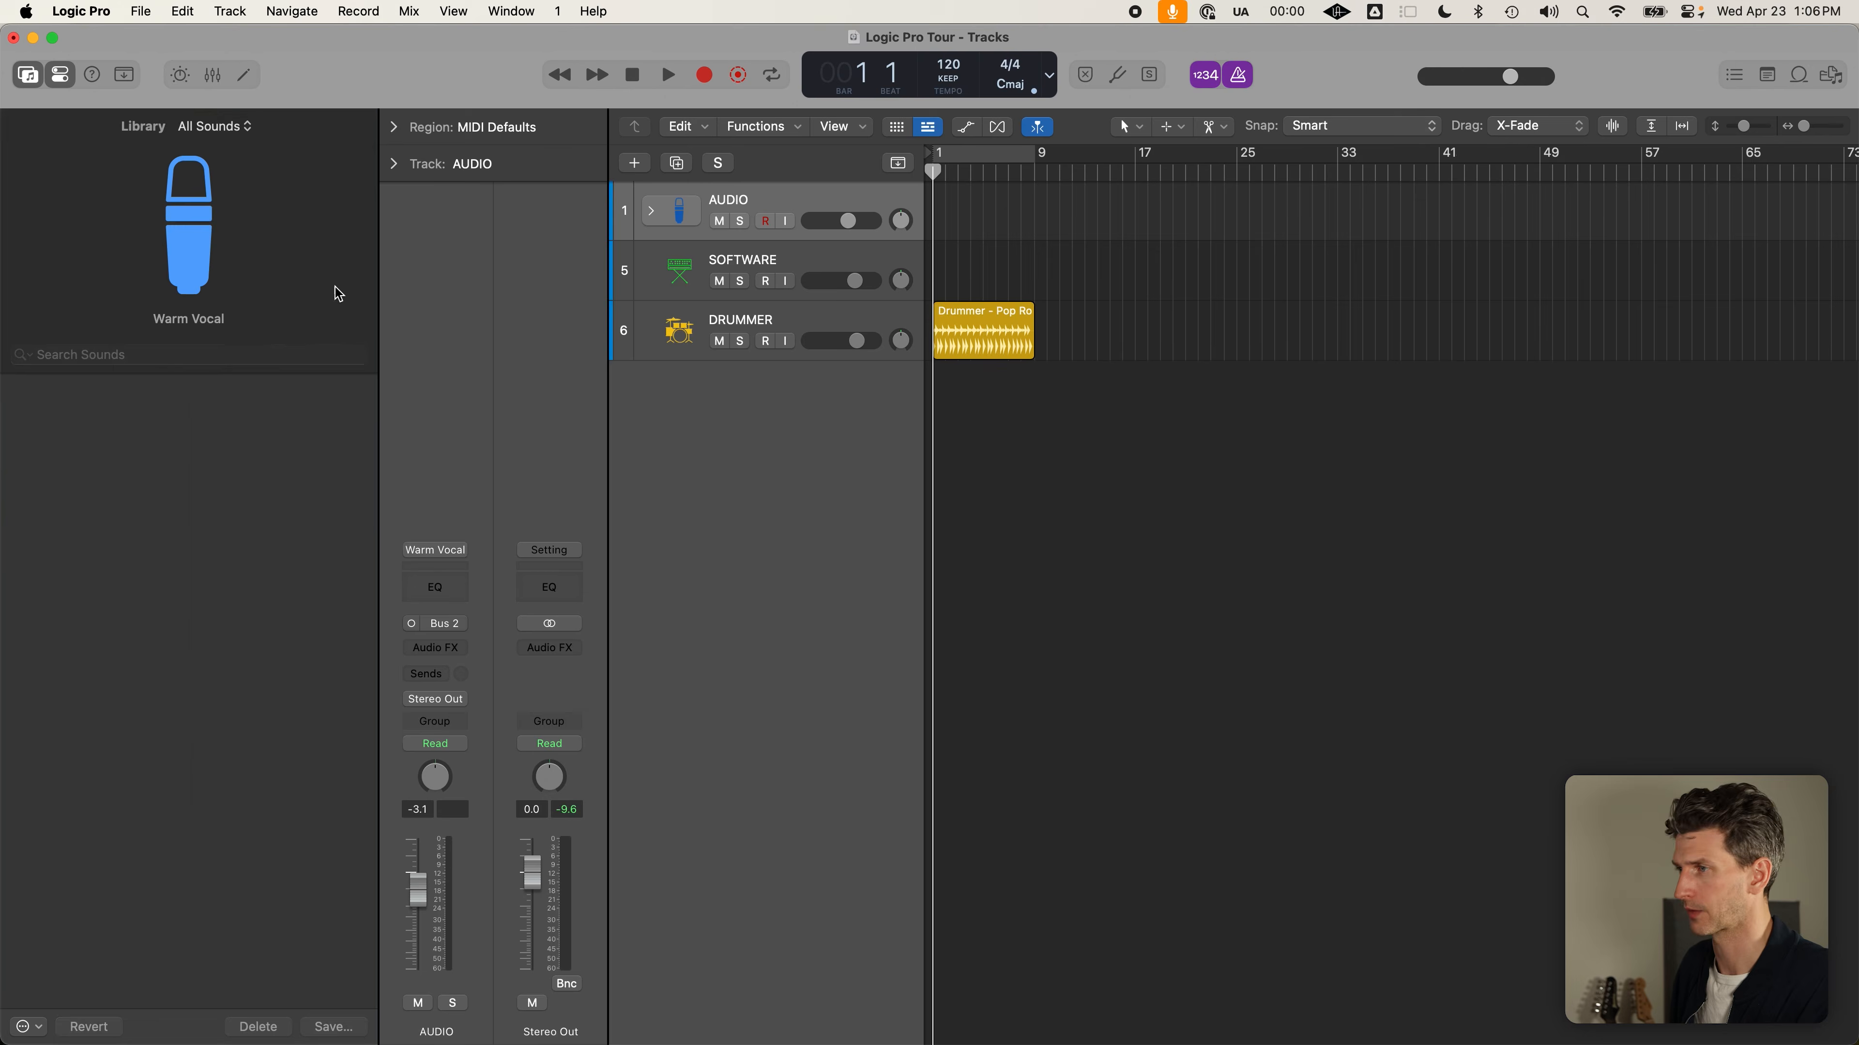
left_click(132, 388)
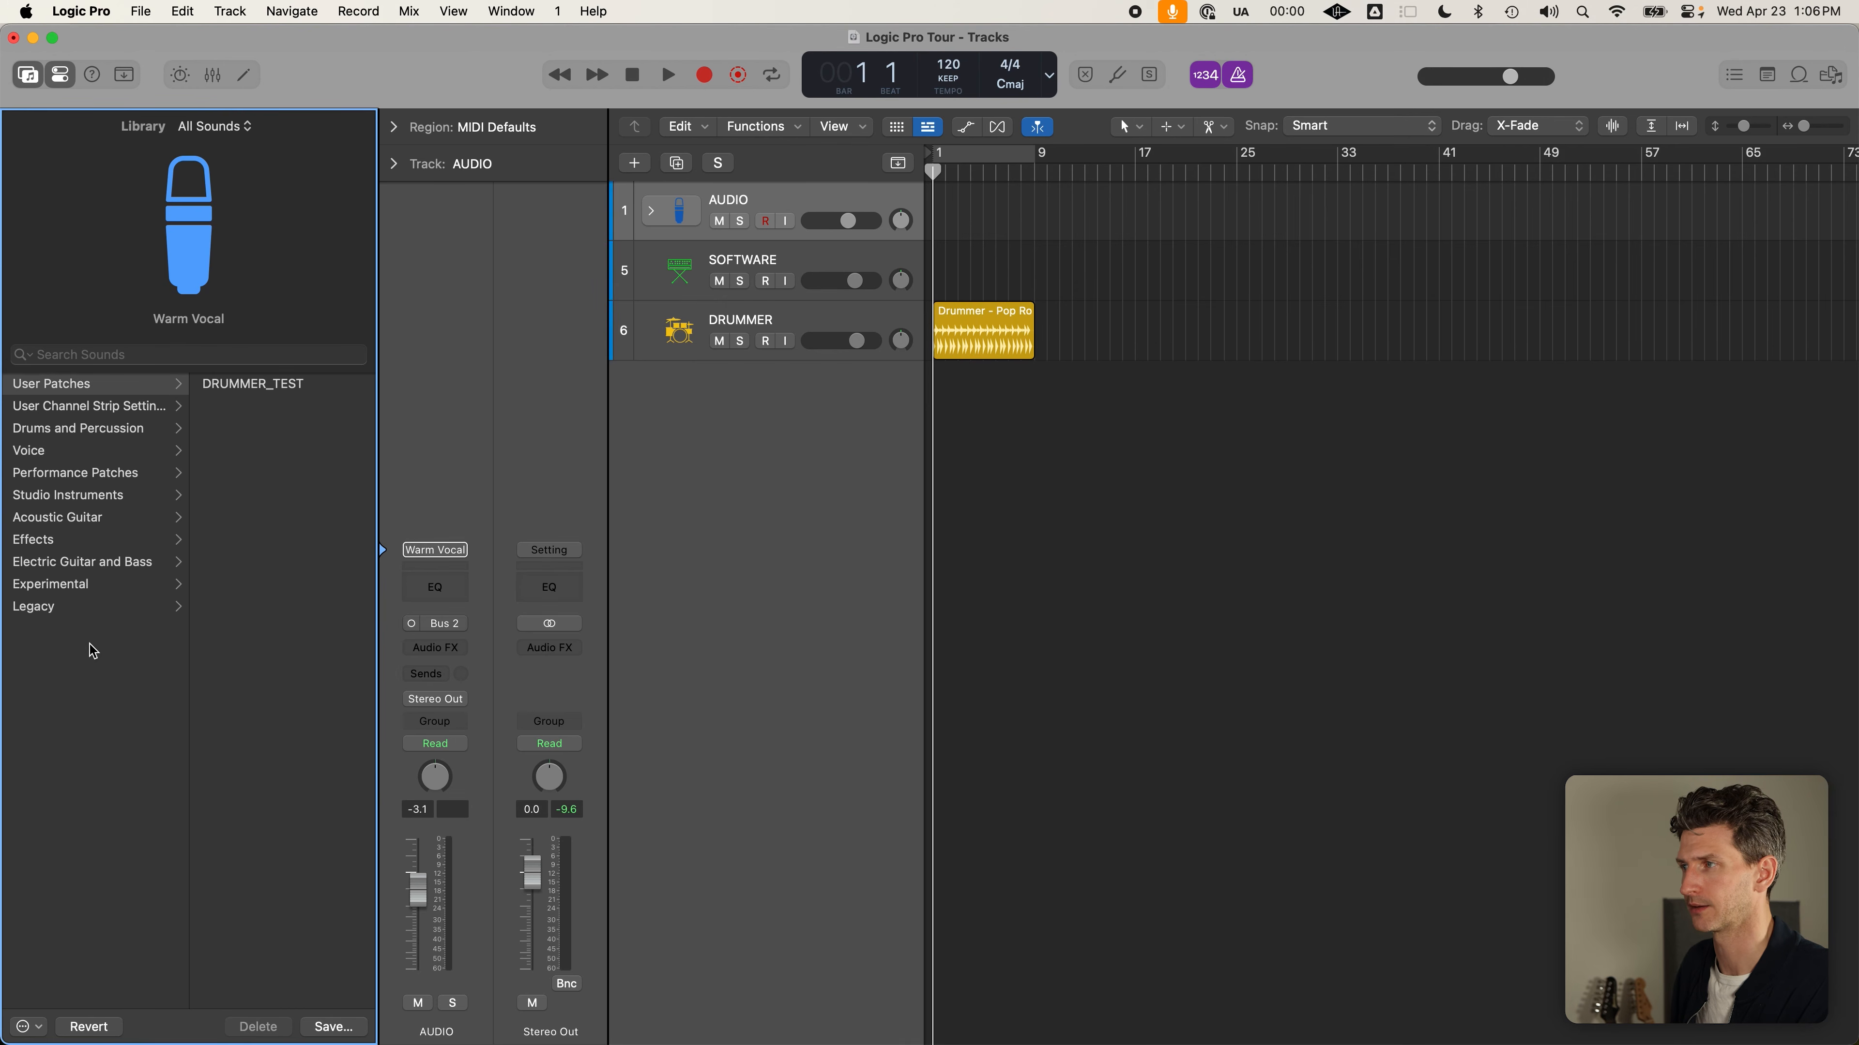
key("y")
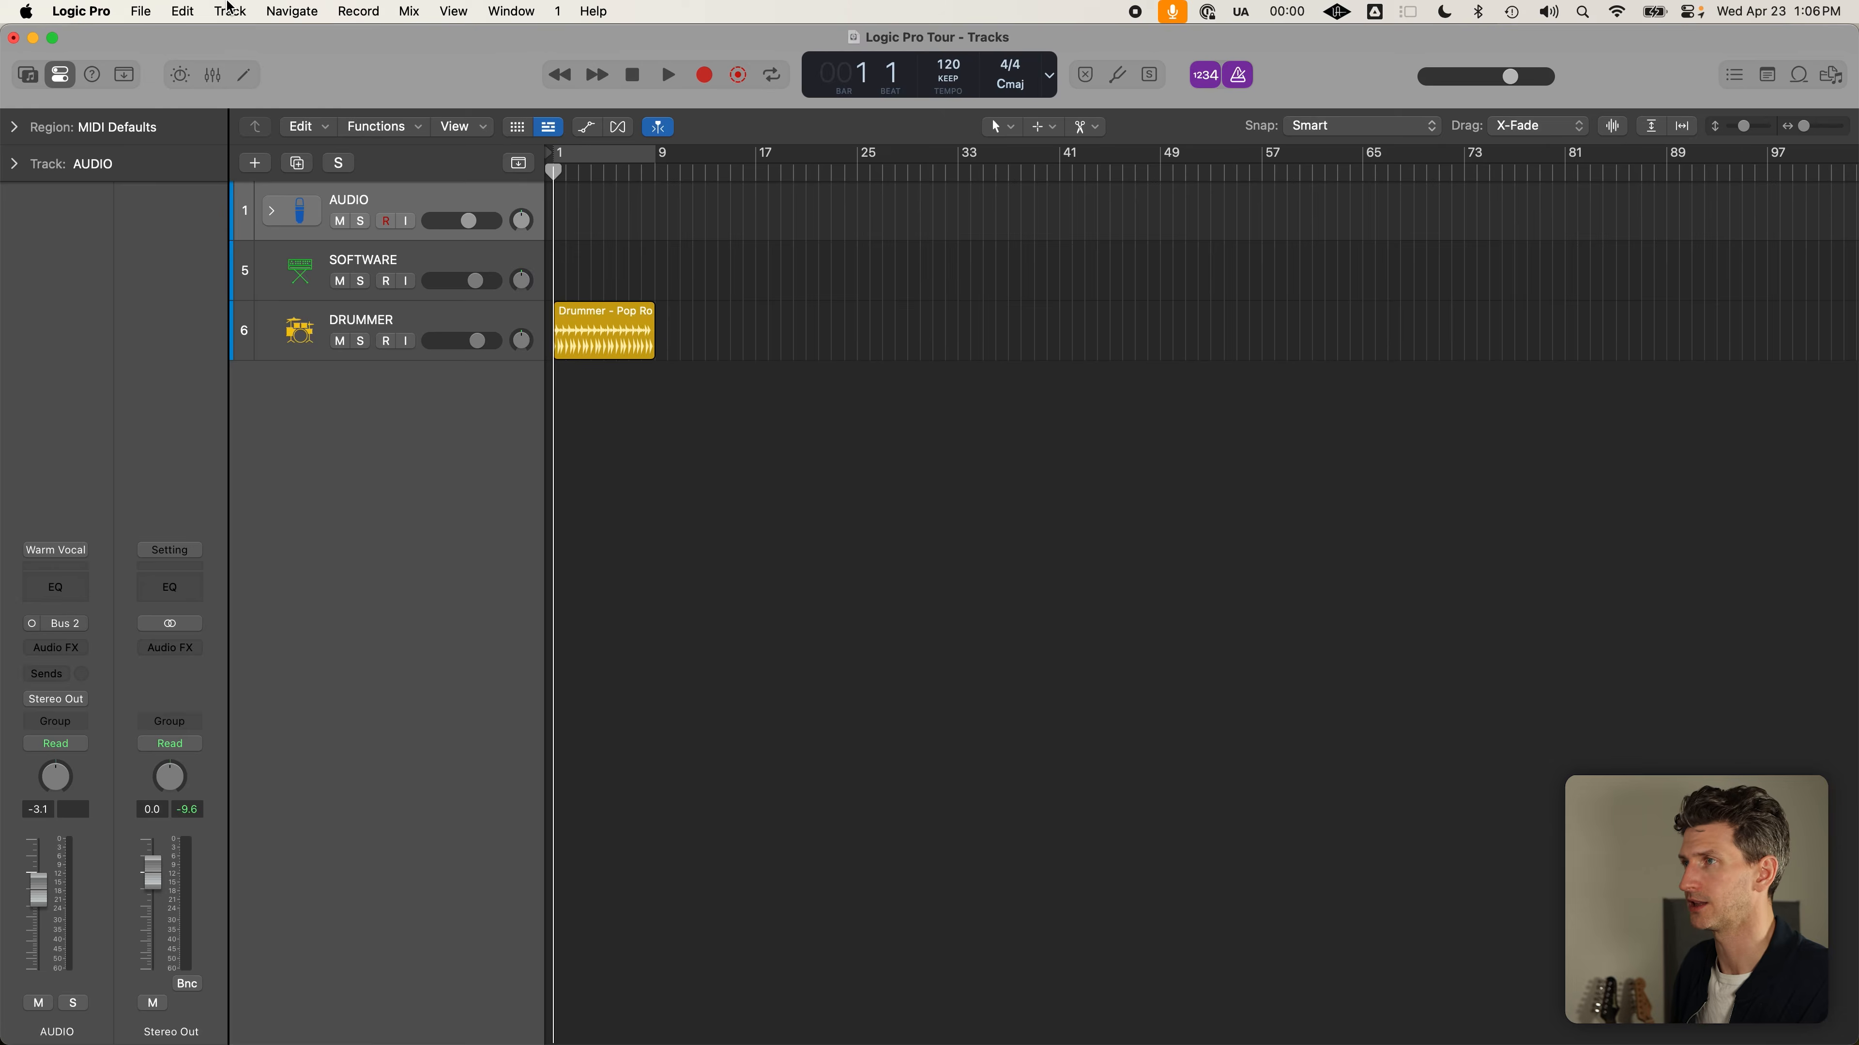
Add a new audio track and delete the AUDIO track stack
left_click(230, 11)
left_click(246, 63)
left_click(449, 206)
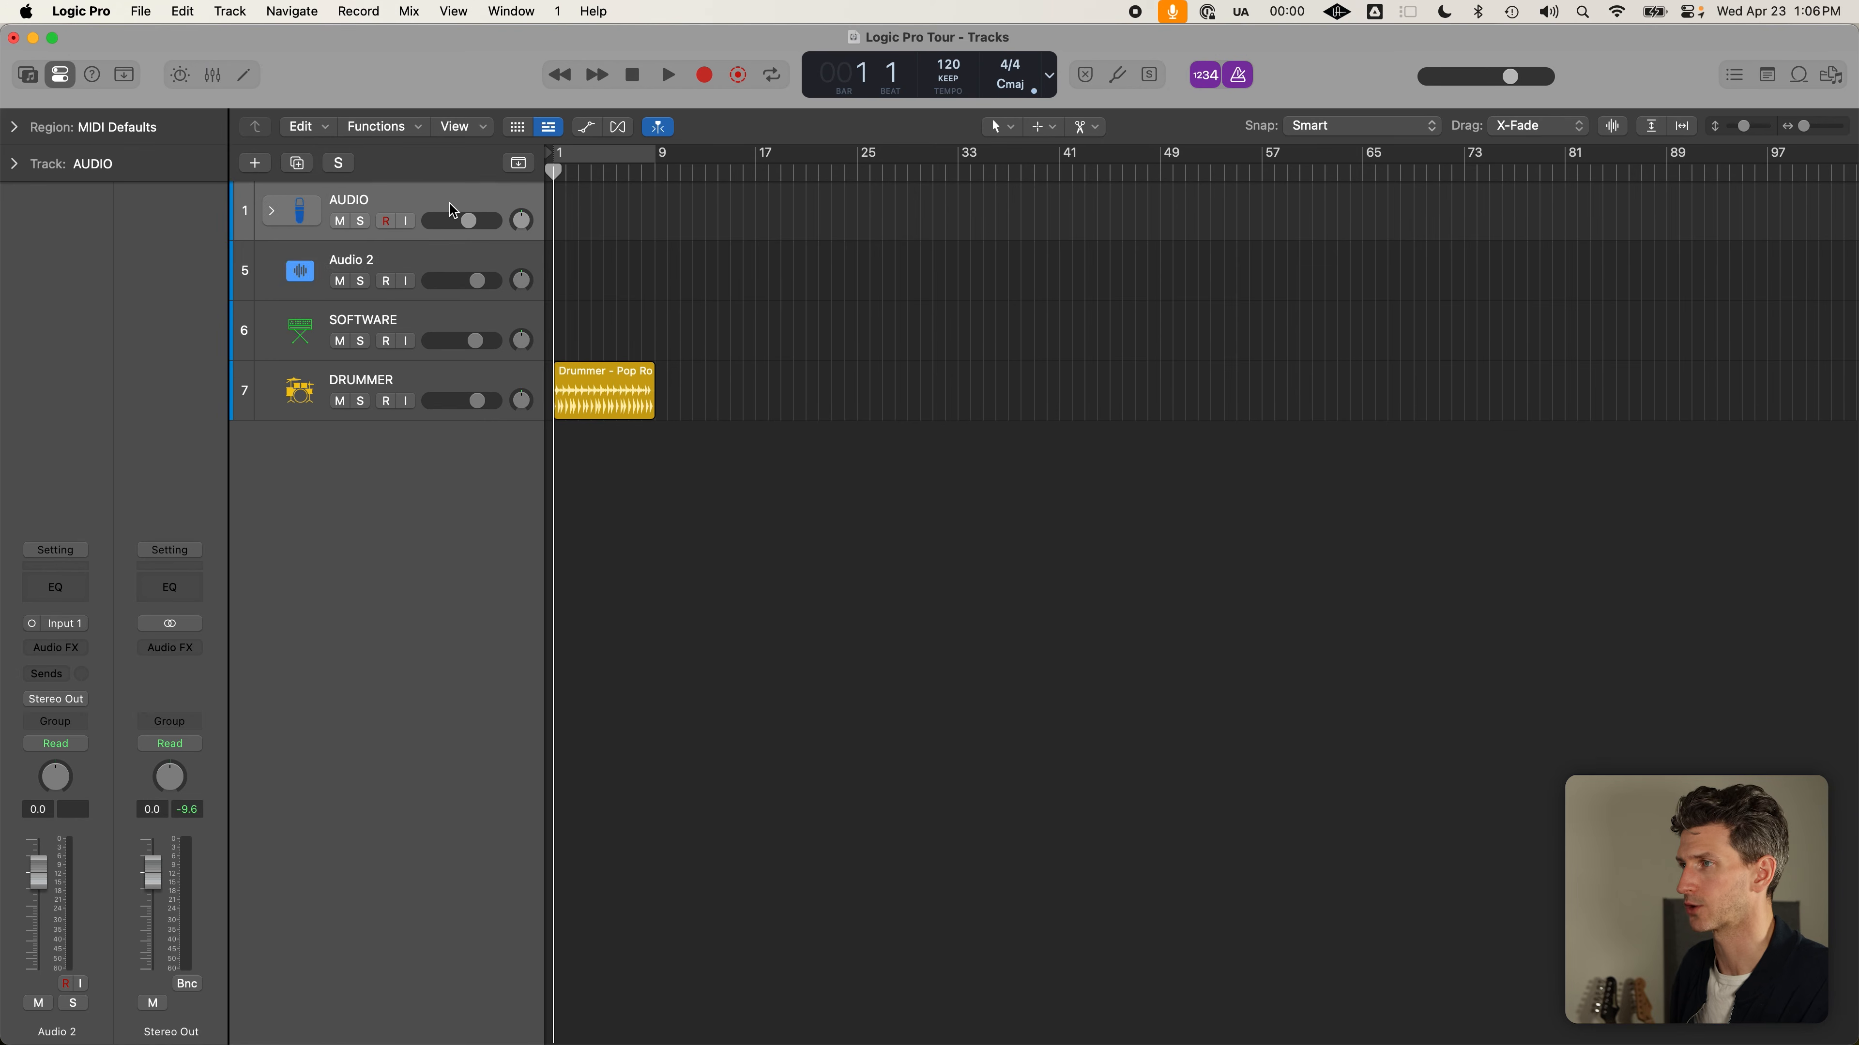
key("super+BackSpace")
Rename the new audio track as INPUTS
double_click(440, 195)
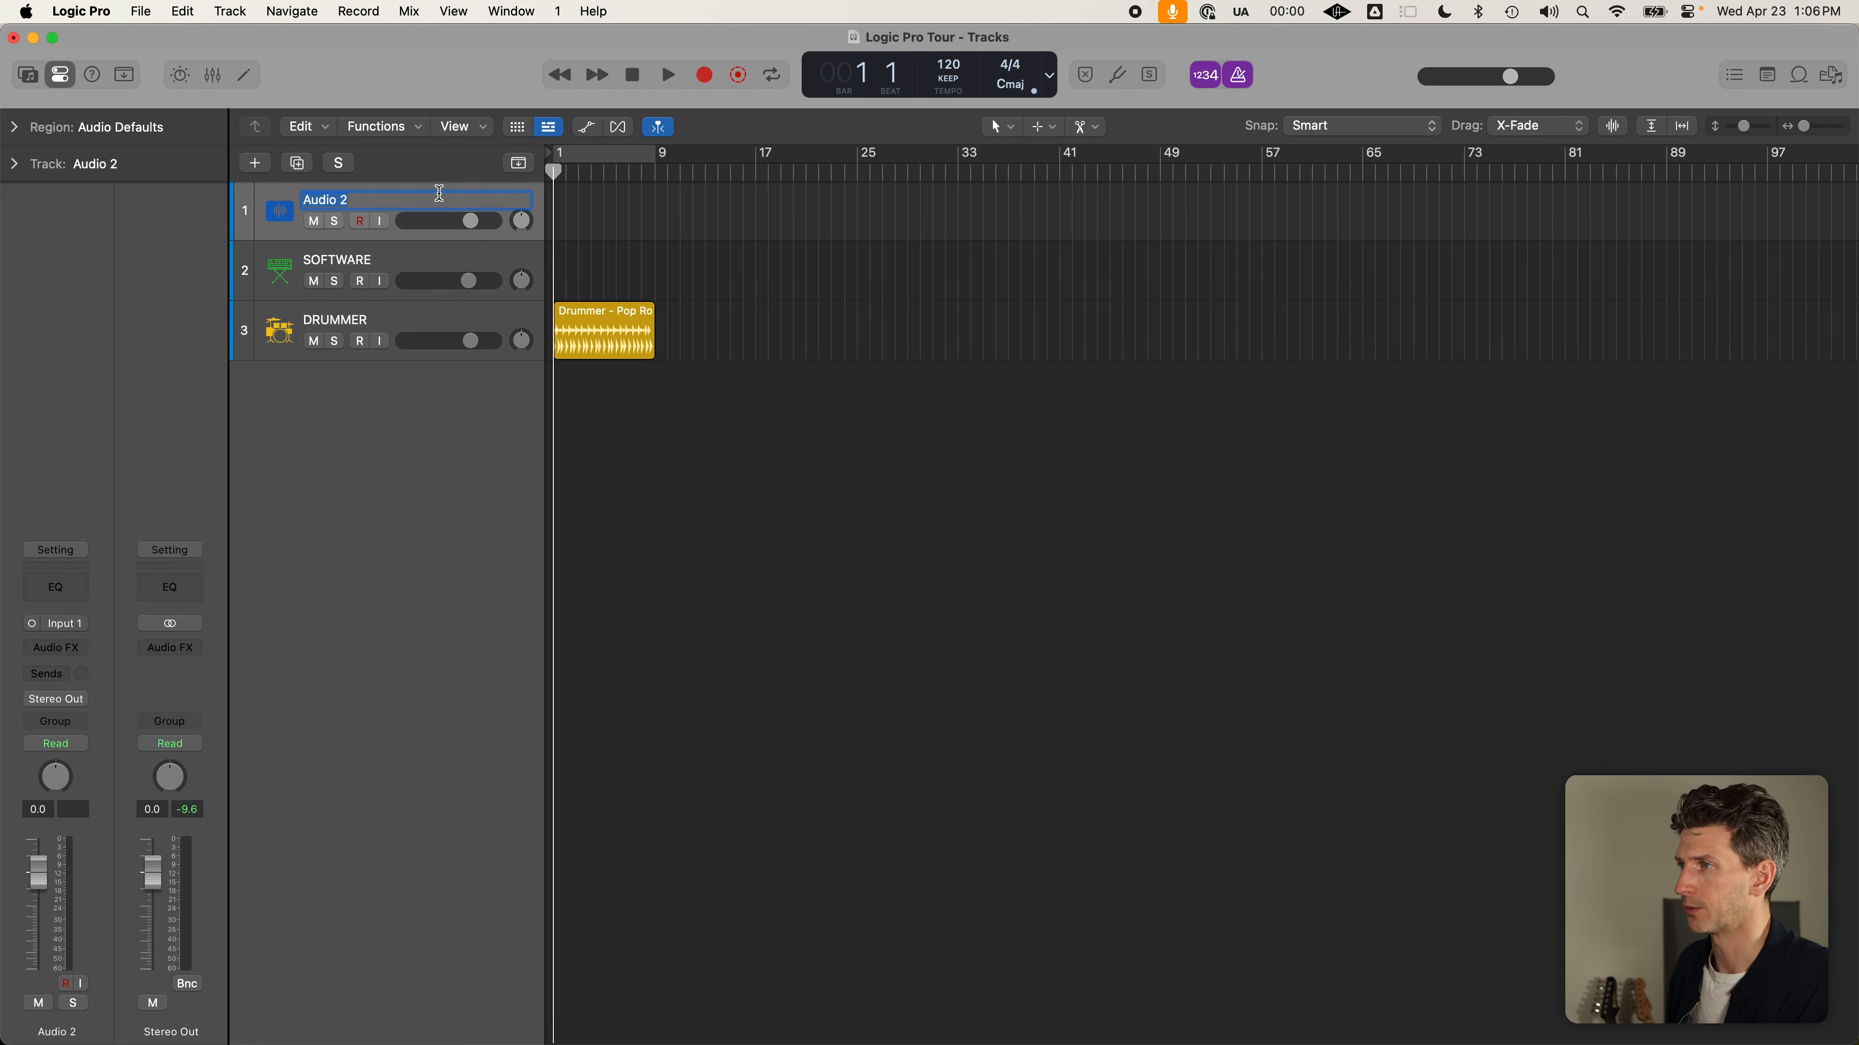
type("INPUTS")
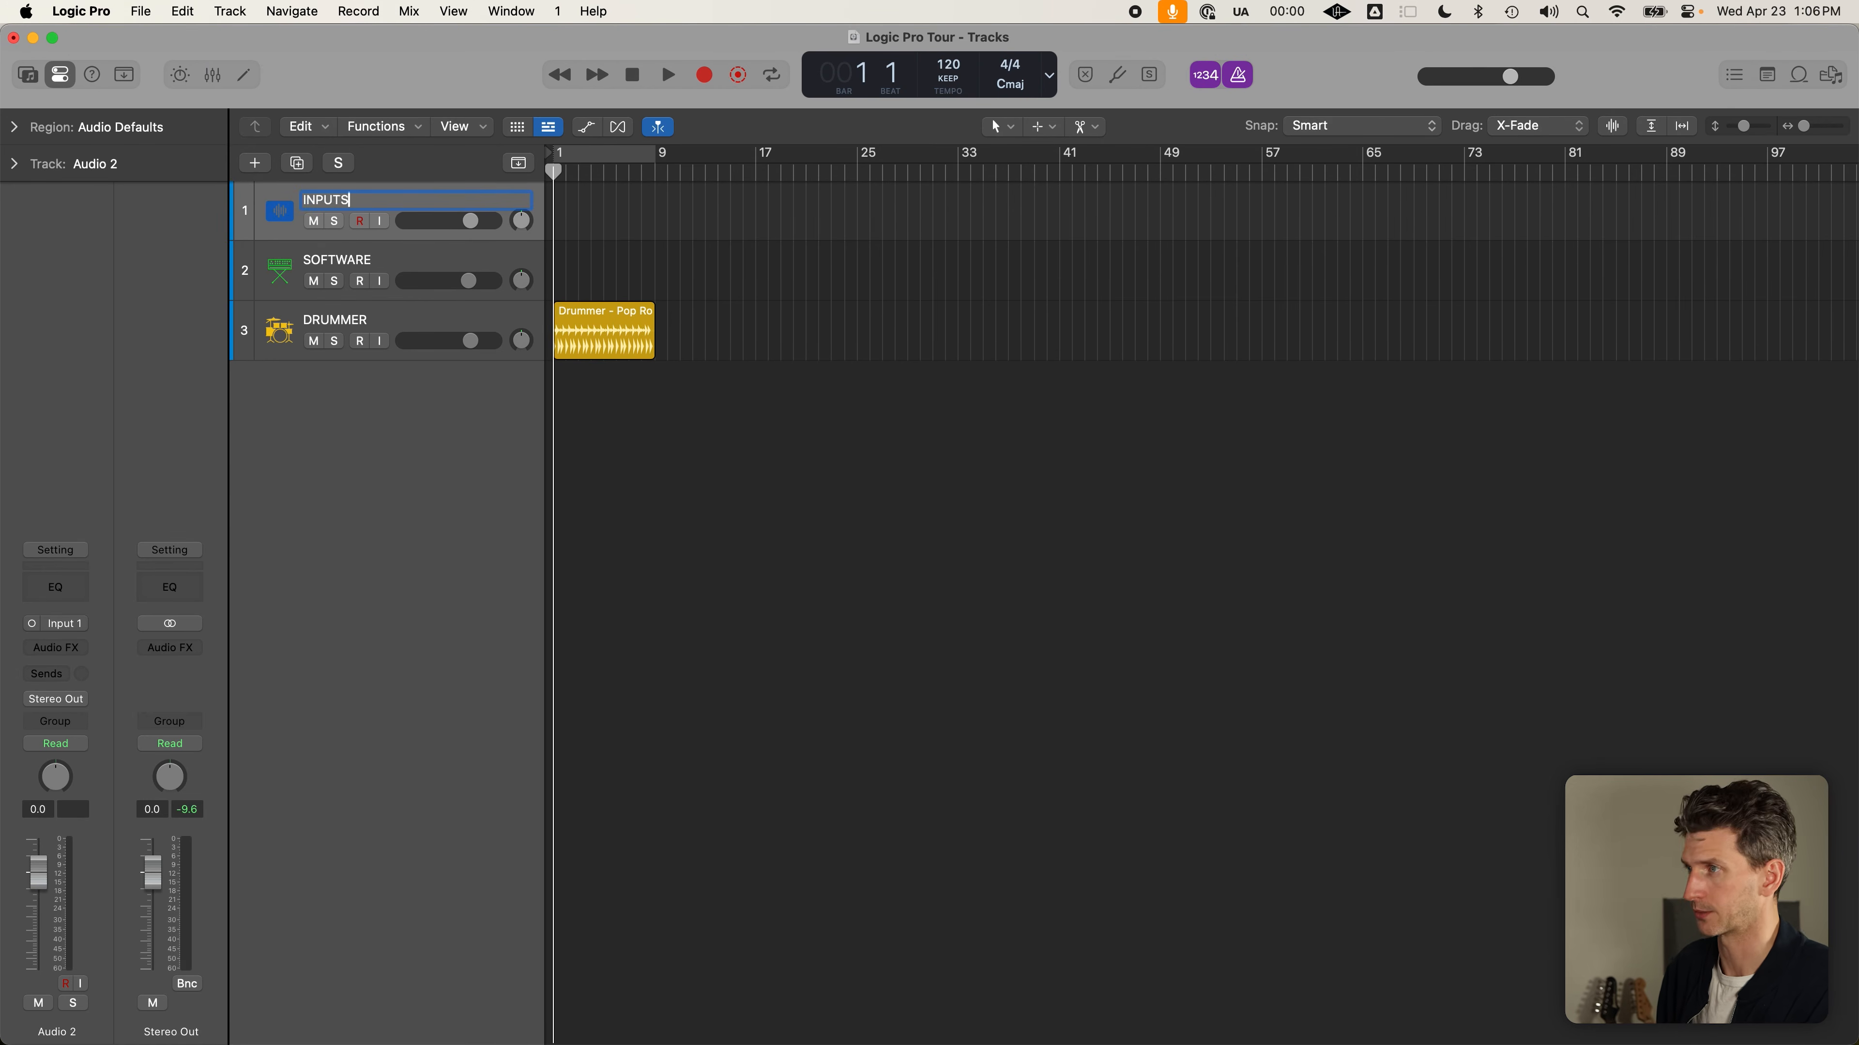
key("Return")
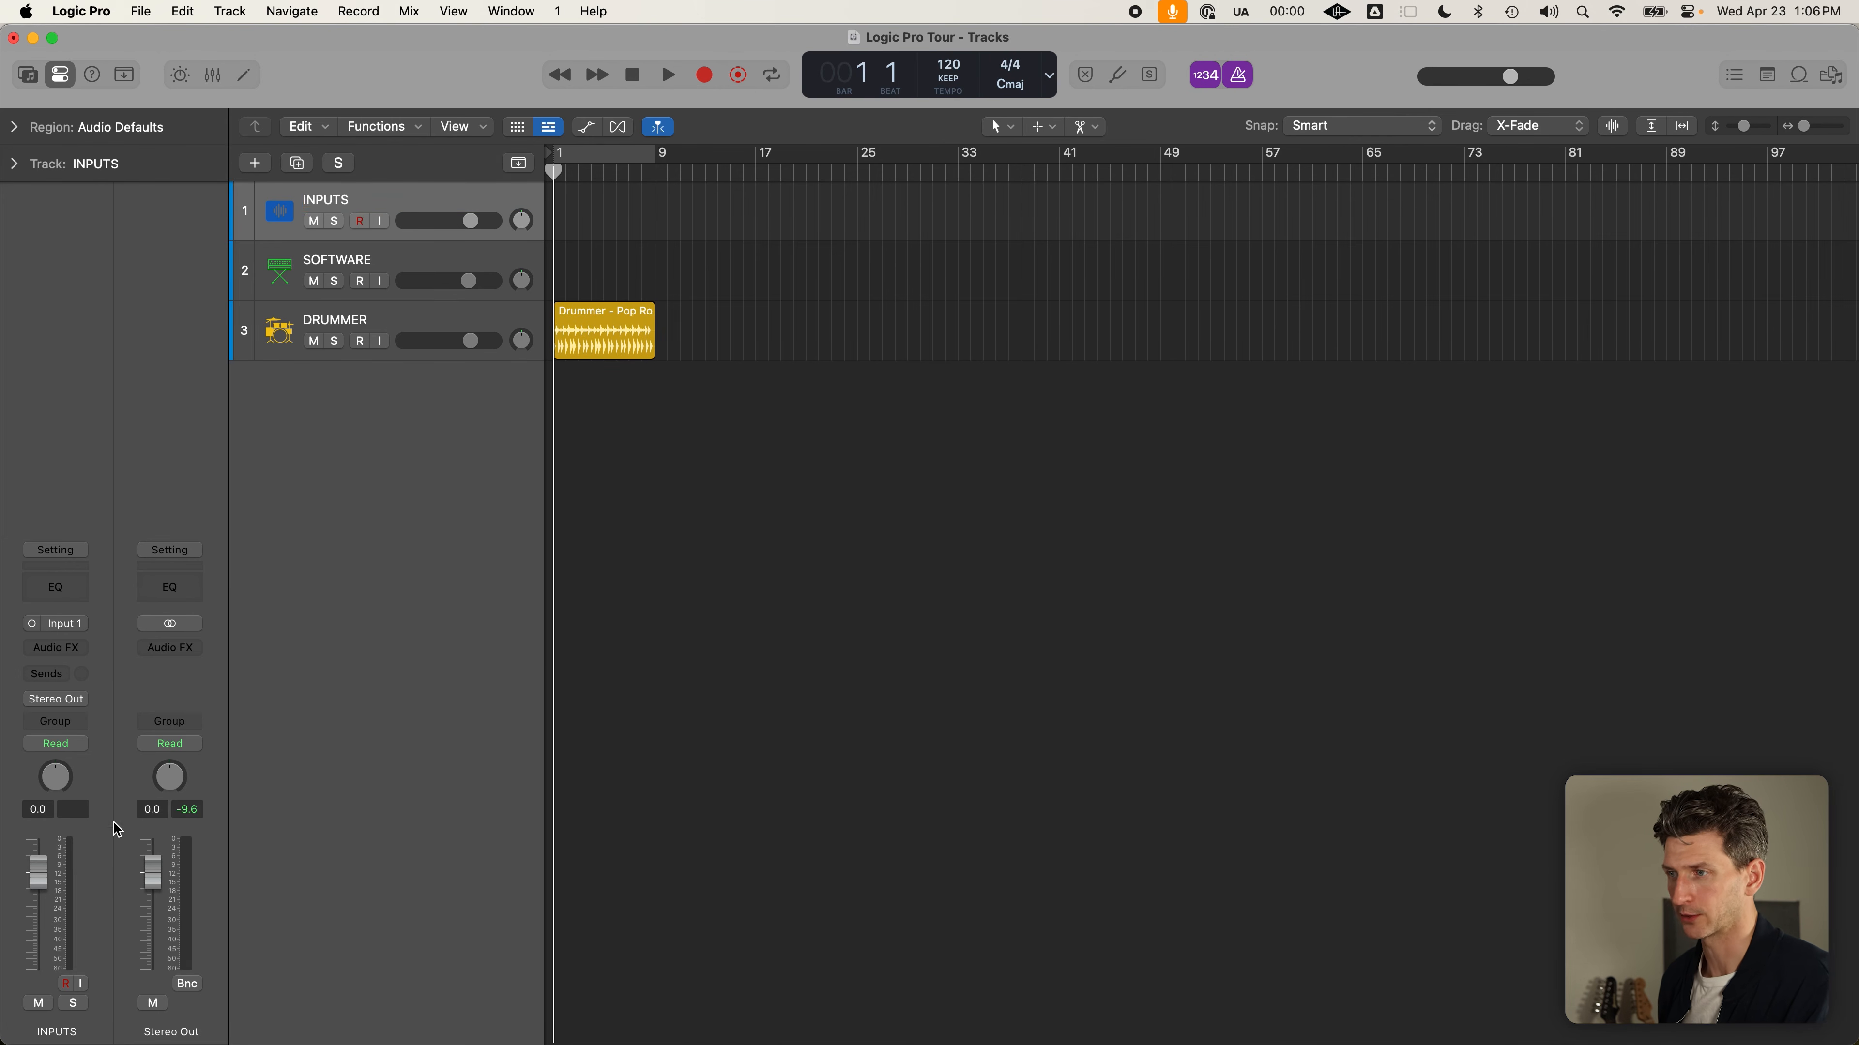
Set the INPUTS track's channel input to No Input and view the list of available inputs
left_click(73, 626)
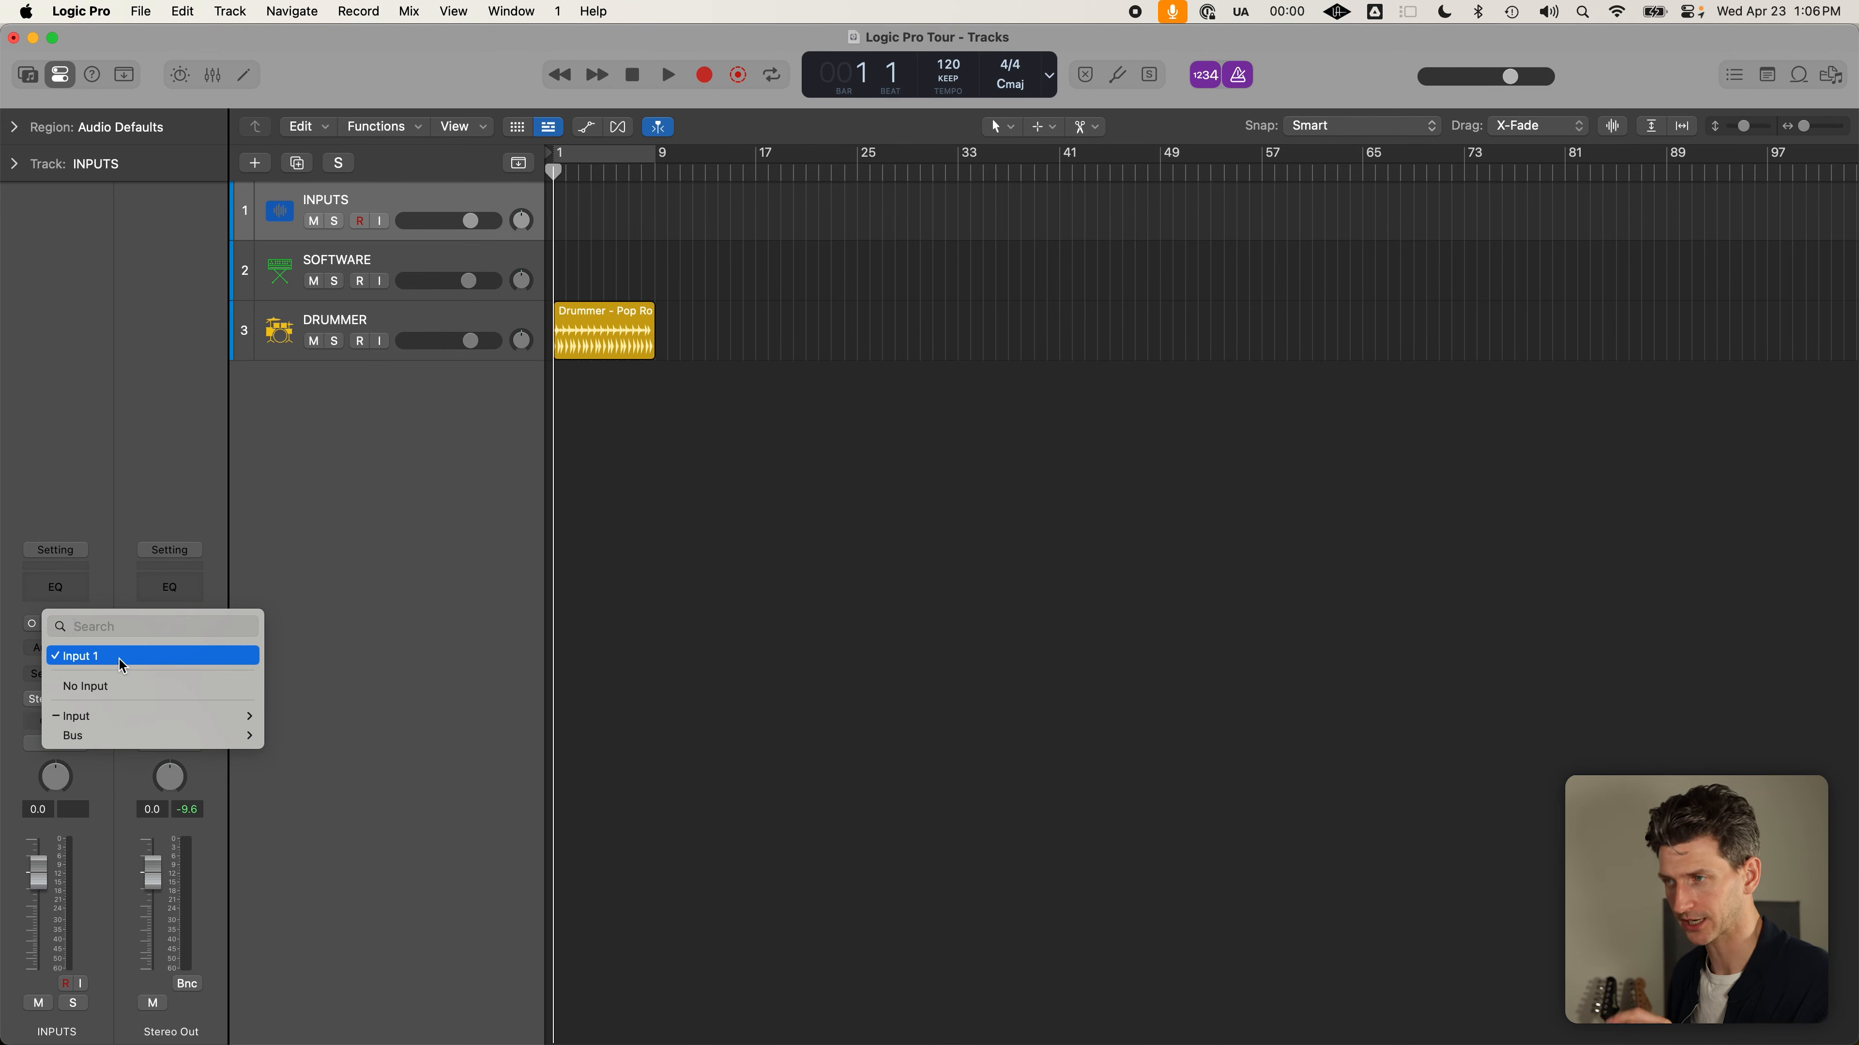
left_click(110, 688)
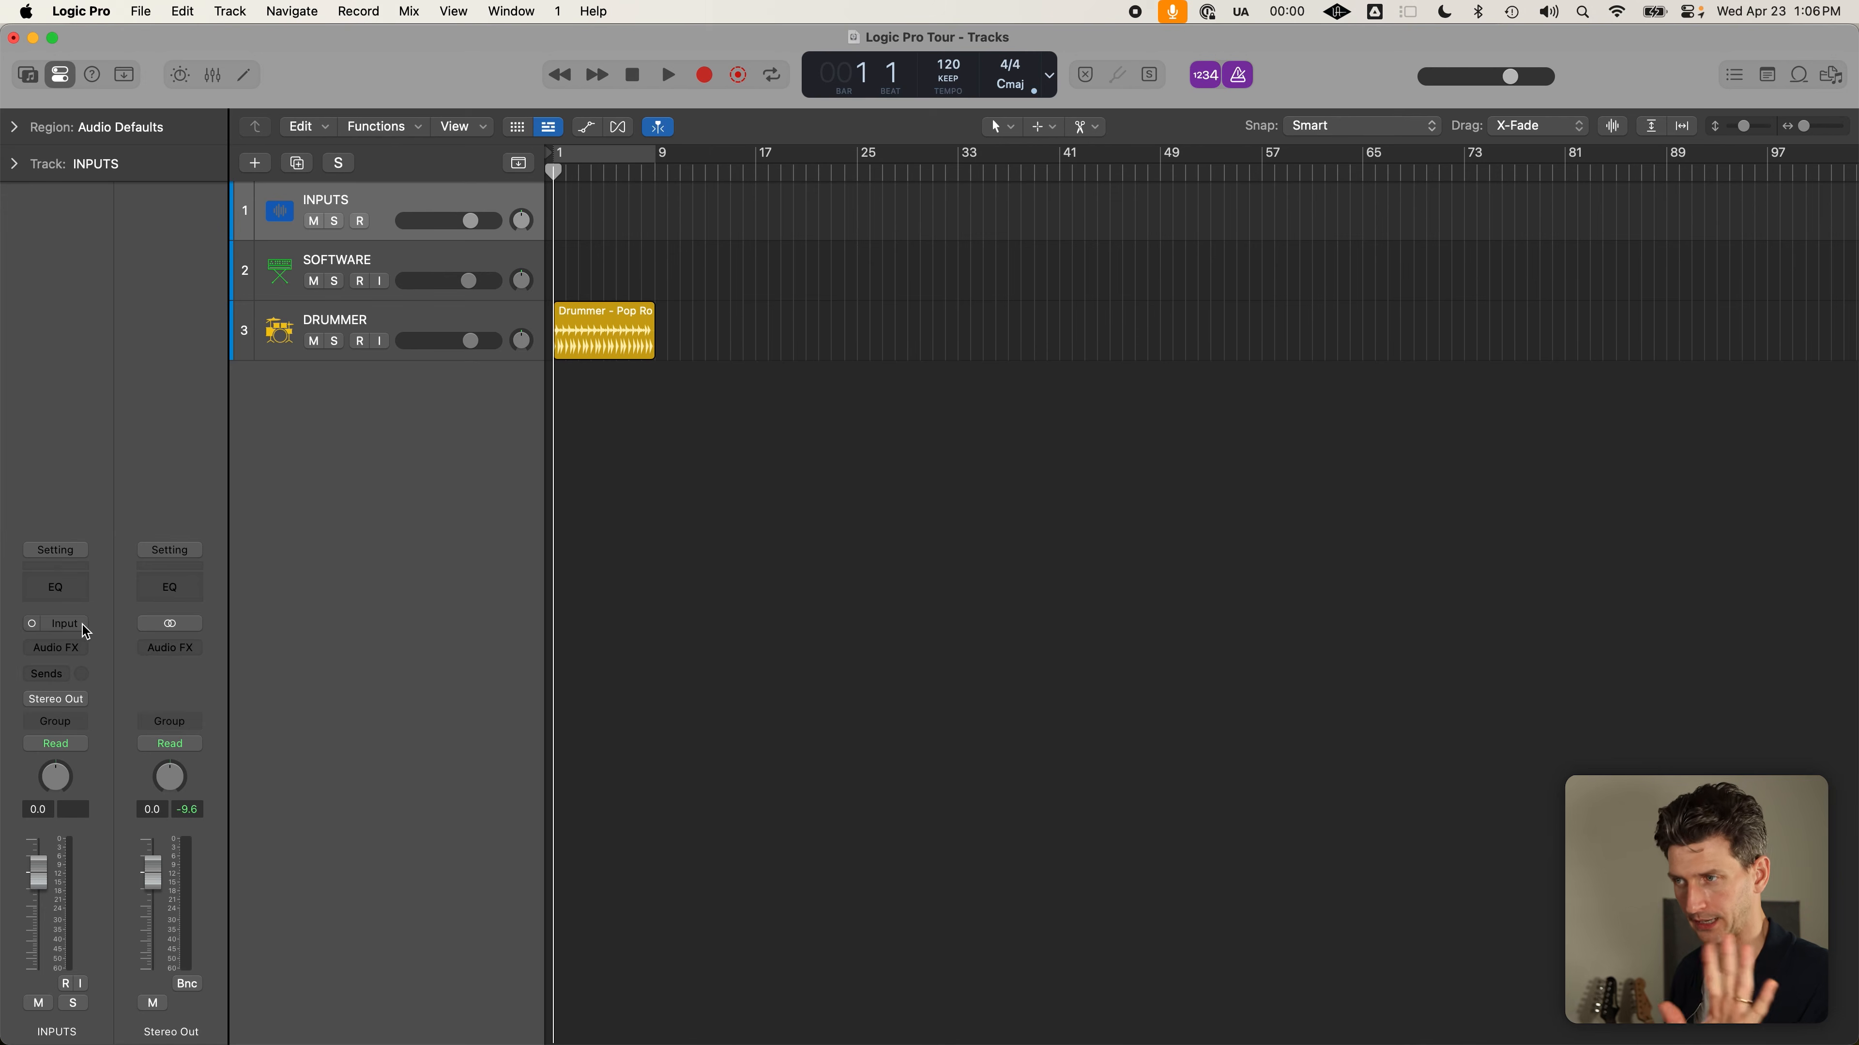
left_click(87, 622)
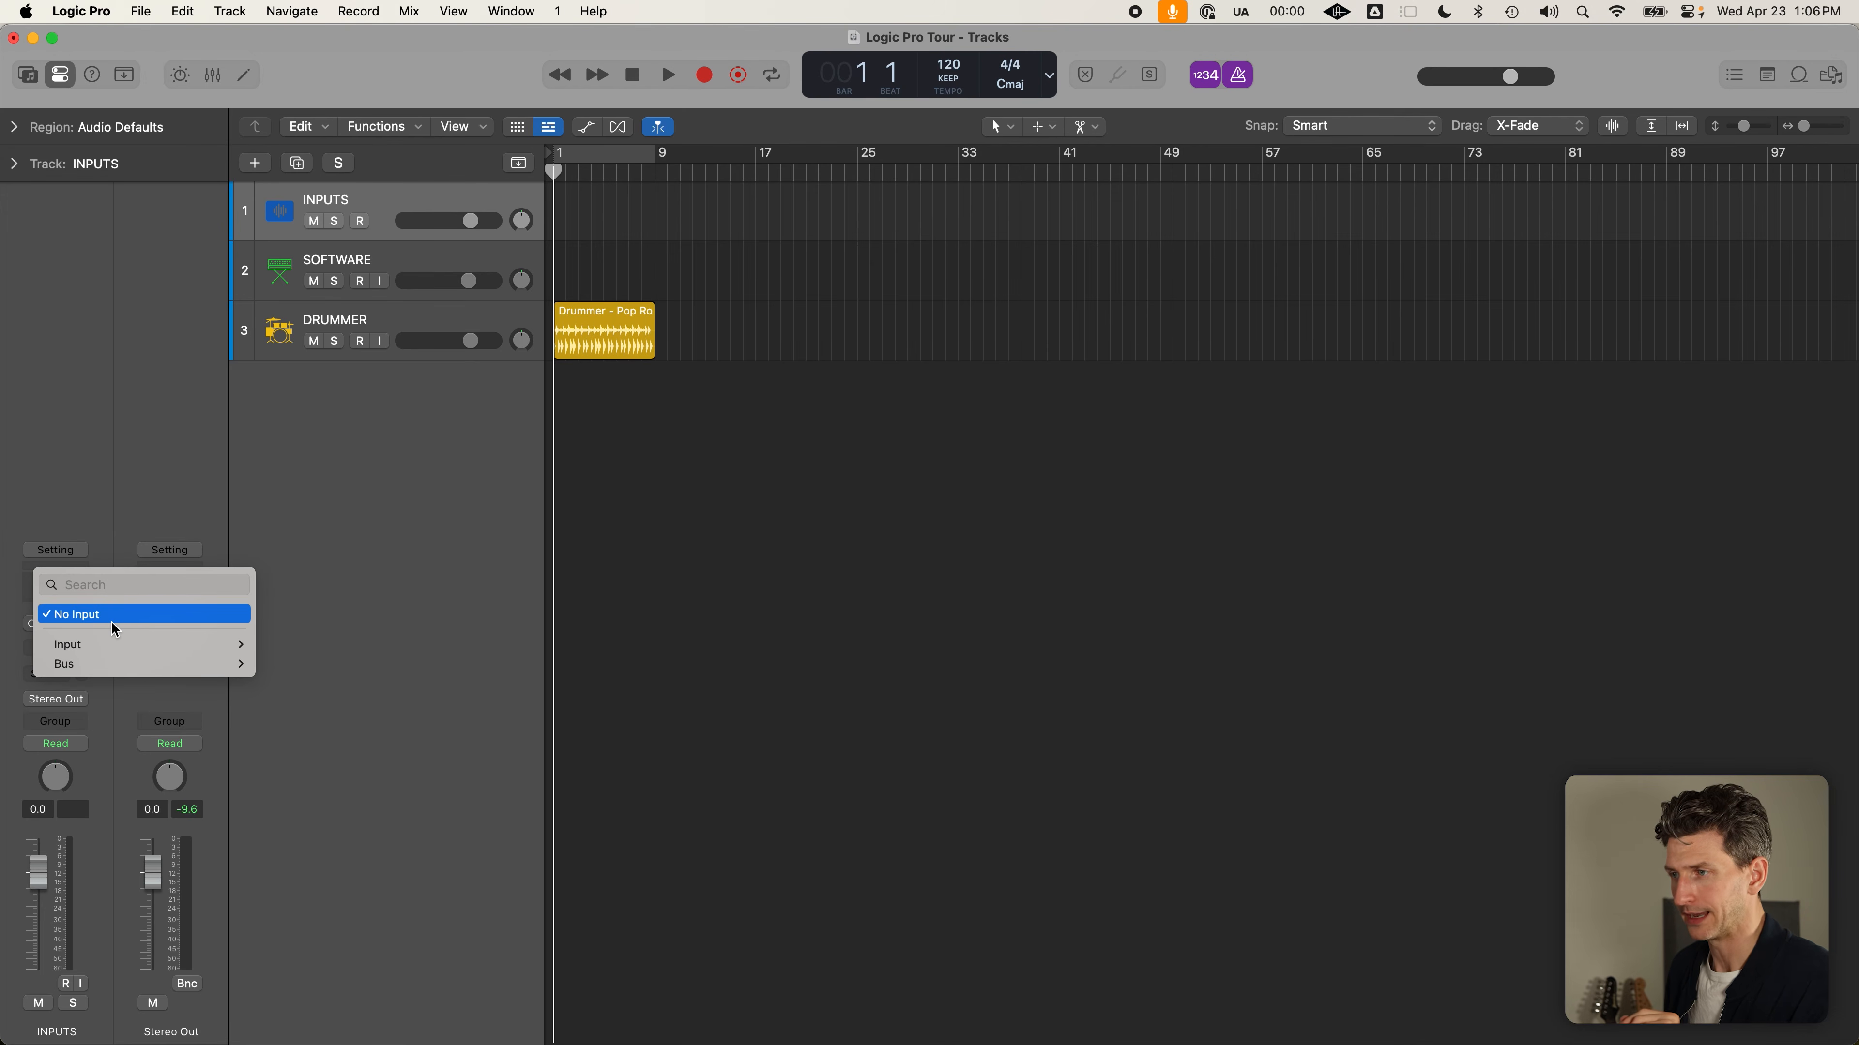
mouse_move(161, 644)
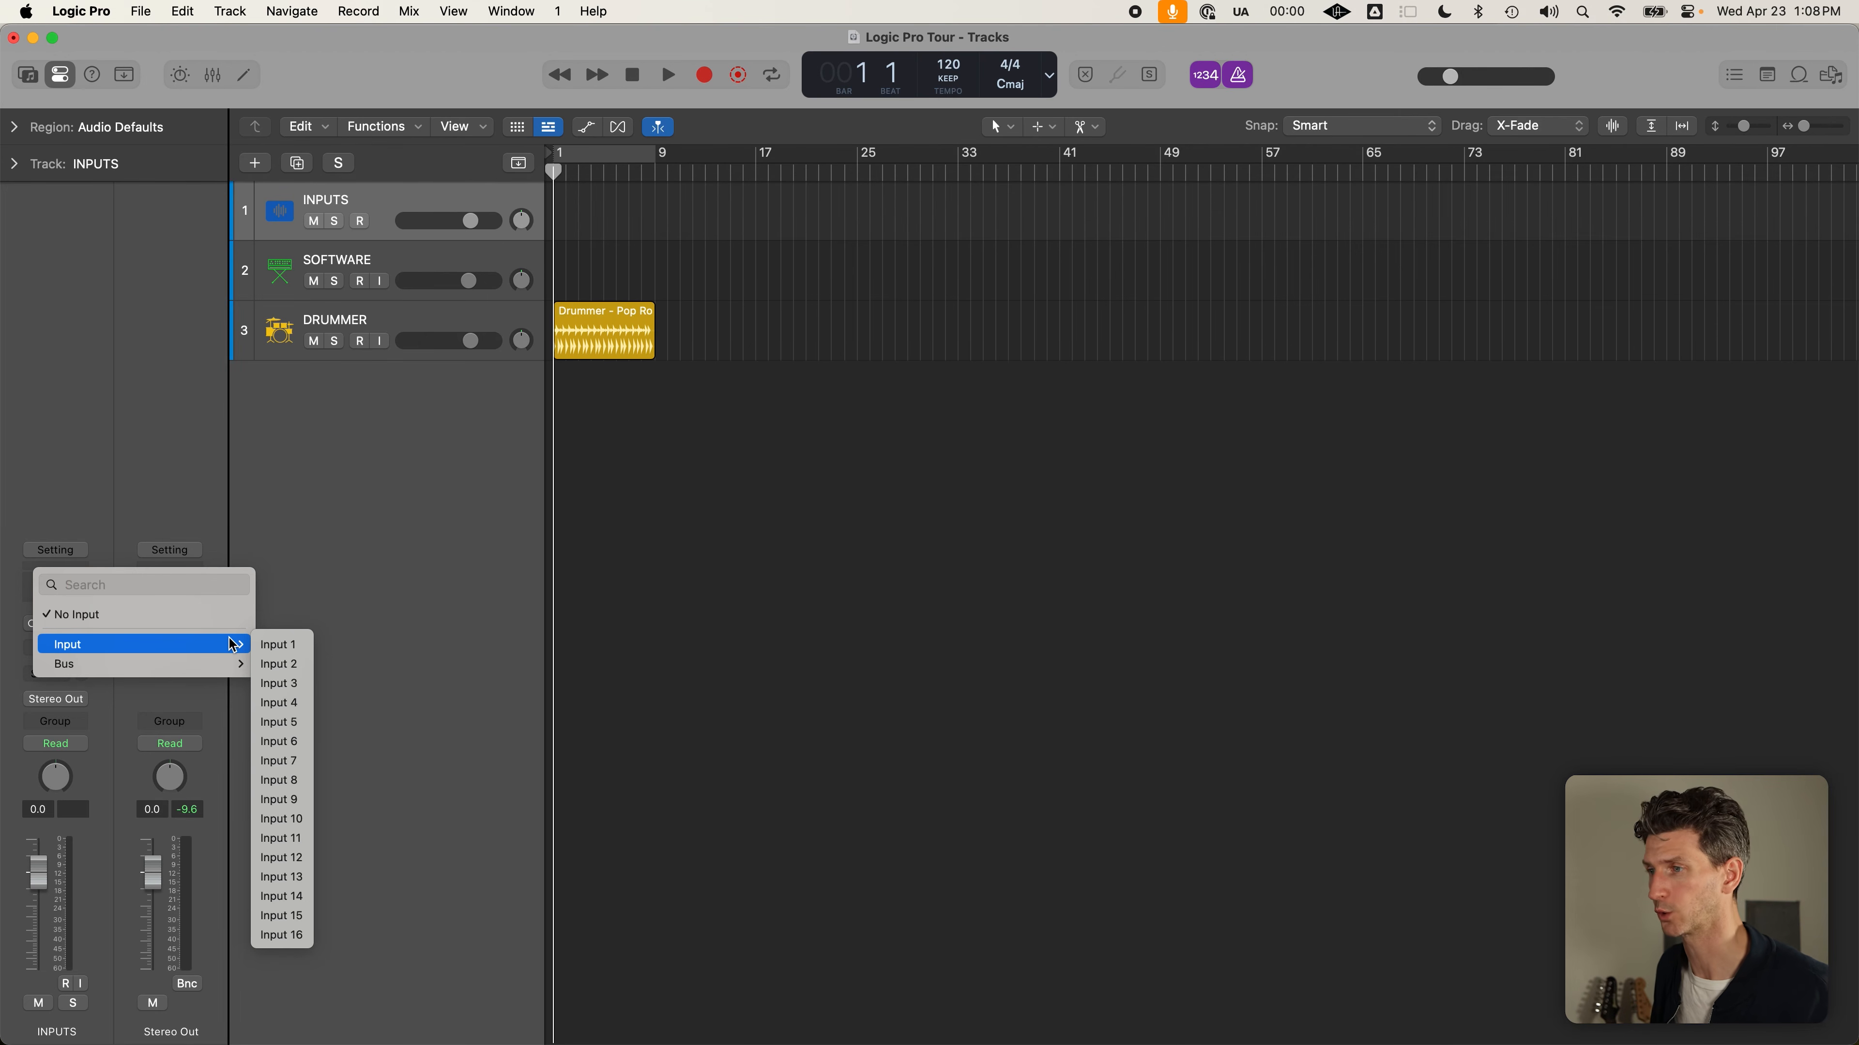
left_click(148, 486)
Assign Input 2 as the INPUTS track's channel input
left_click(76, 625)
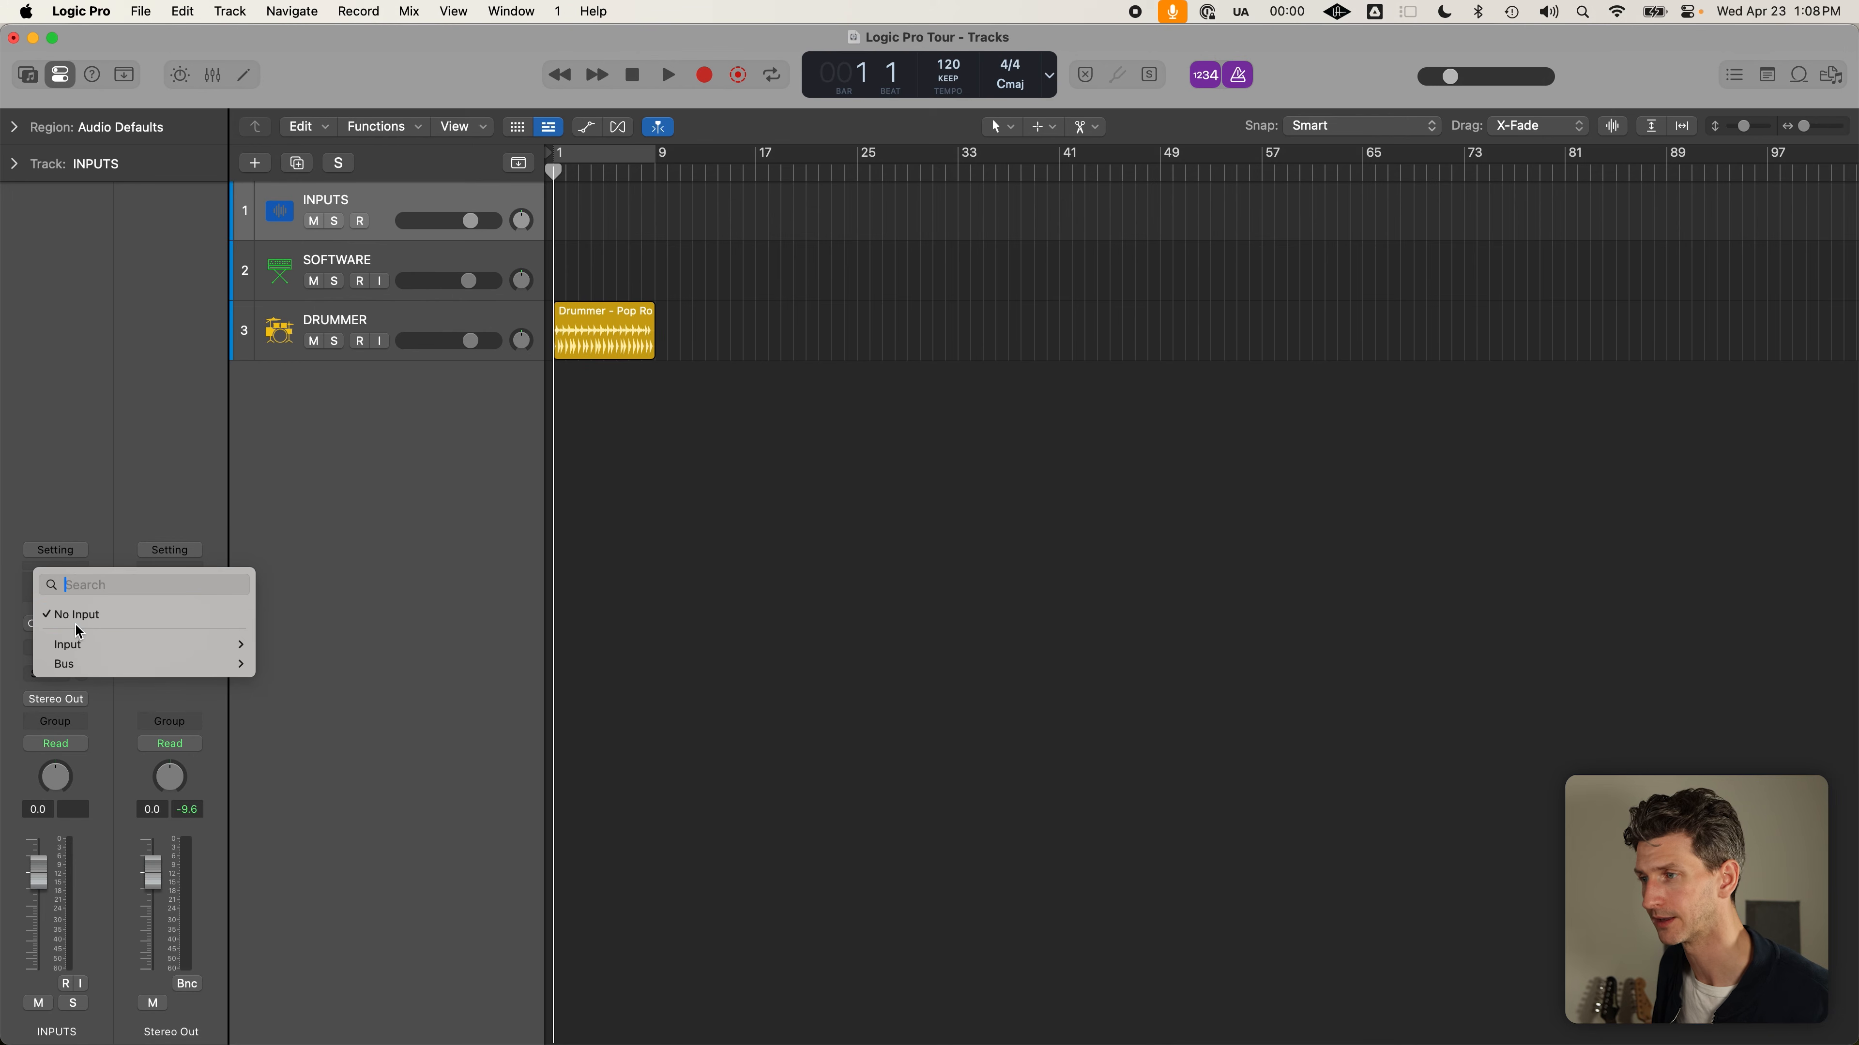
mouse_move(73, 644)
left_click(276, 662)
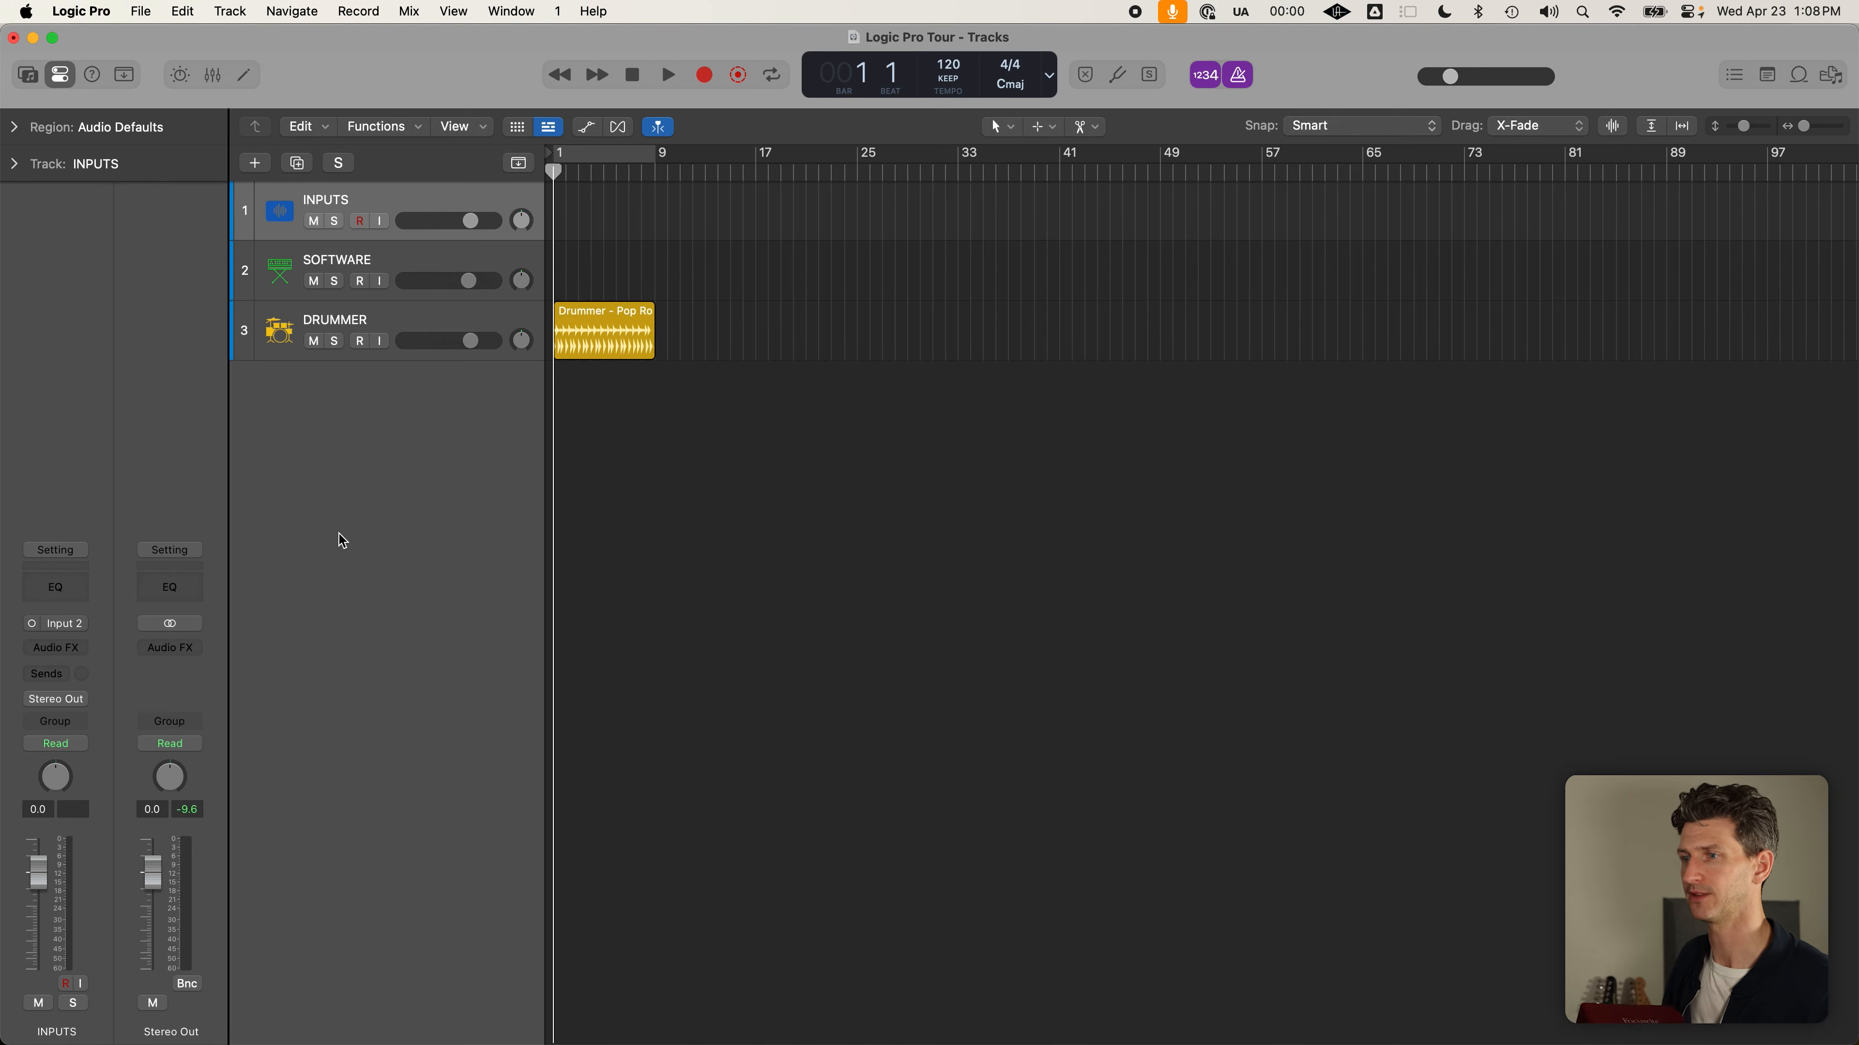
Switch the INPUTS track's channel input to Input 1
left_click(81, 623)
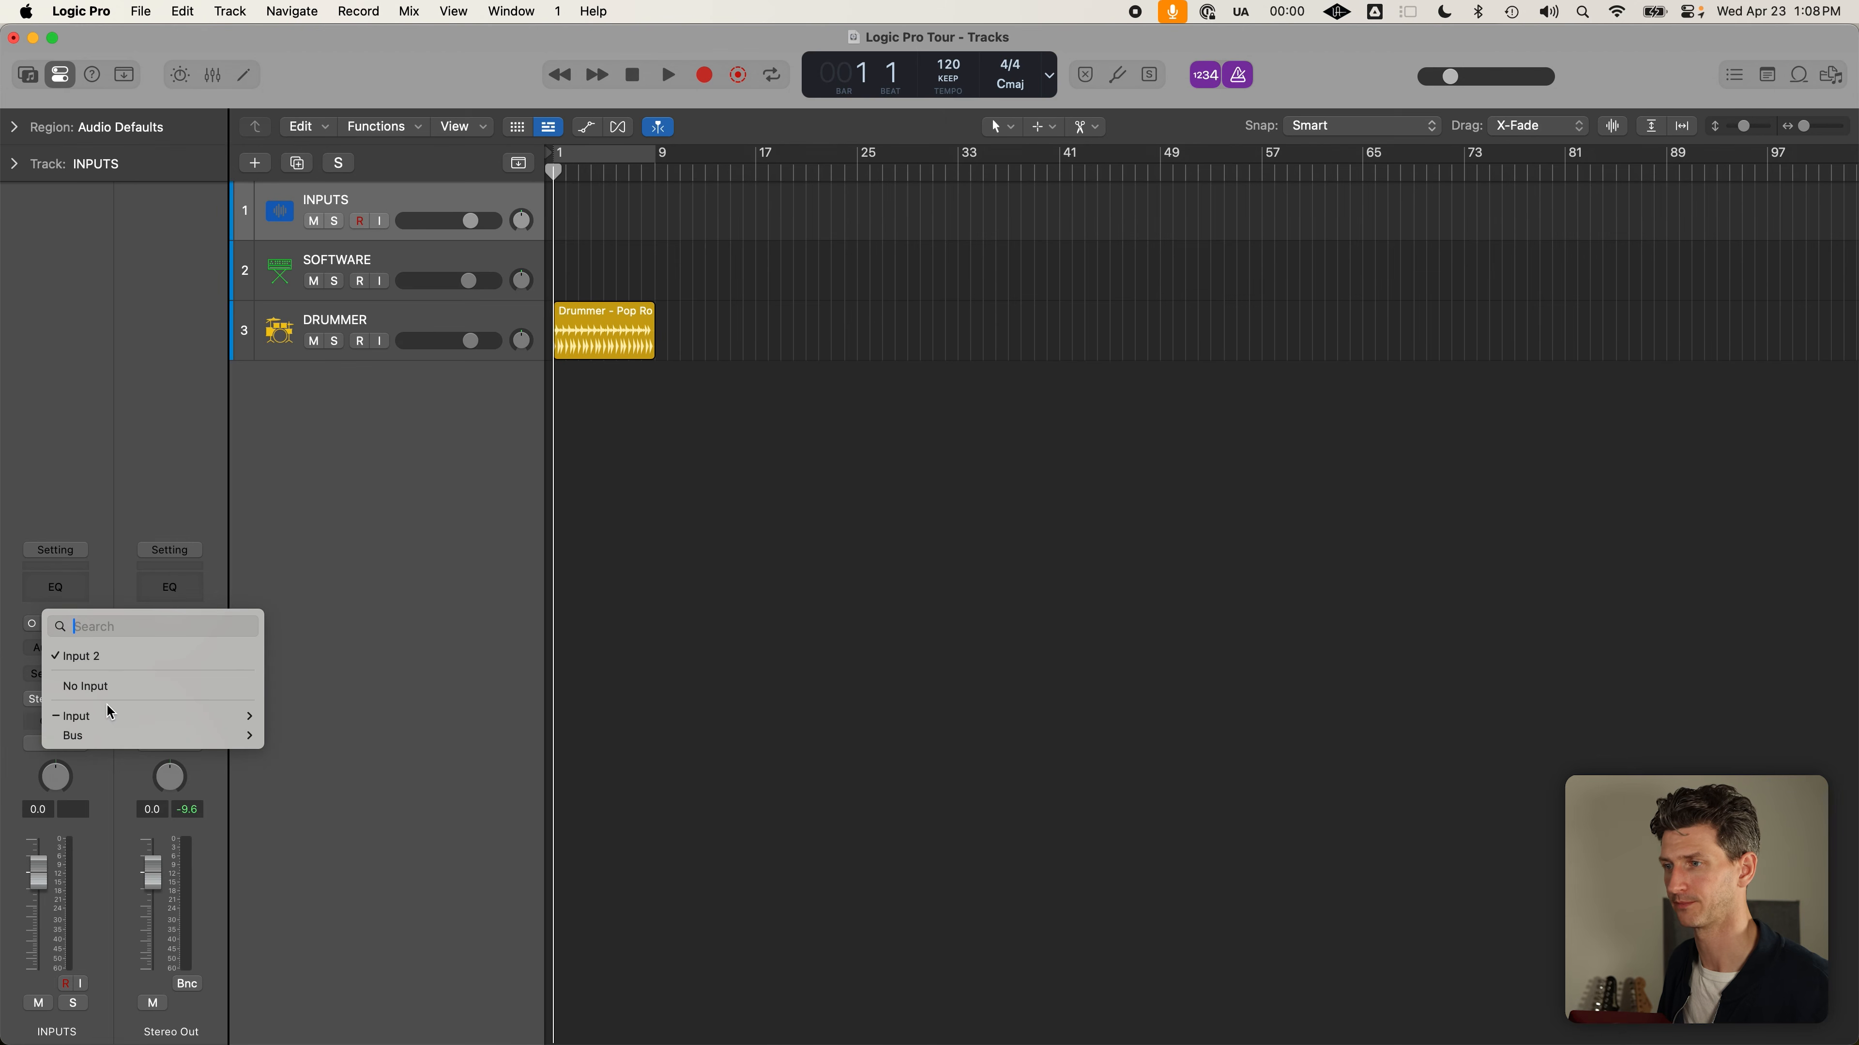
mouse_move(110, 714)
left_click(289, 714)
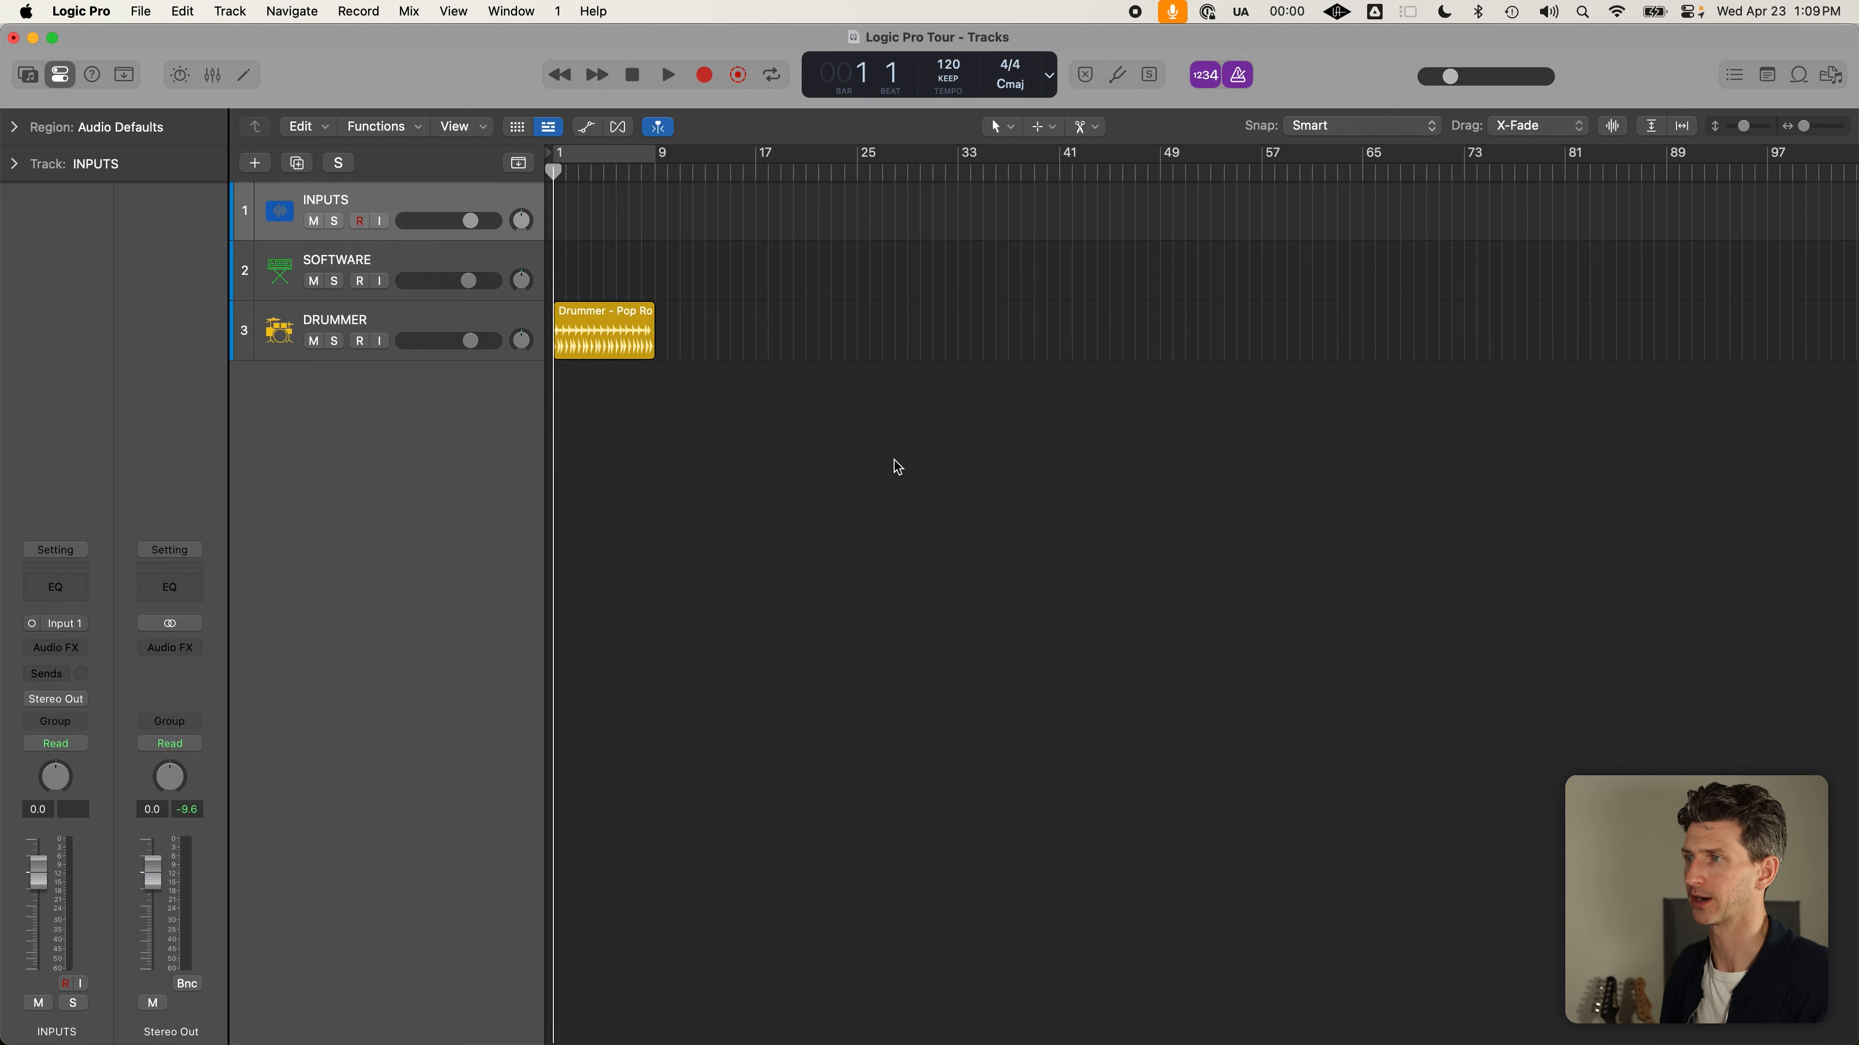
Show the Library for the SOFTWARE track and record-enable that track
left_click(407, 271)
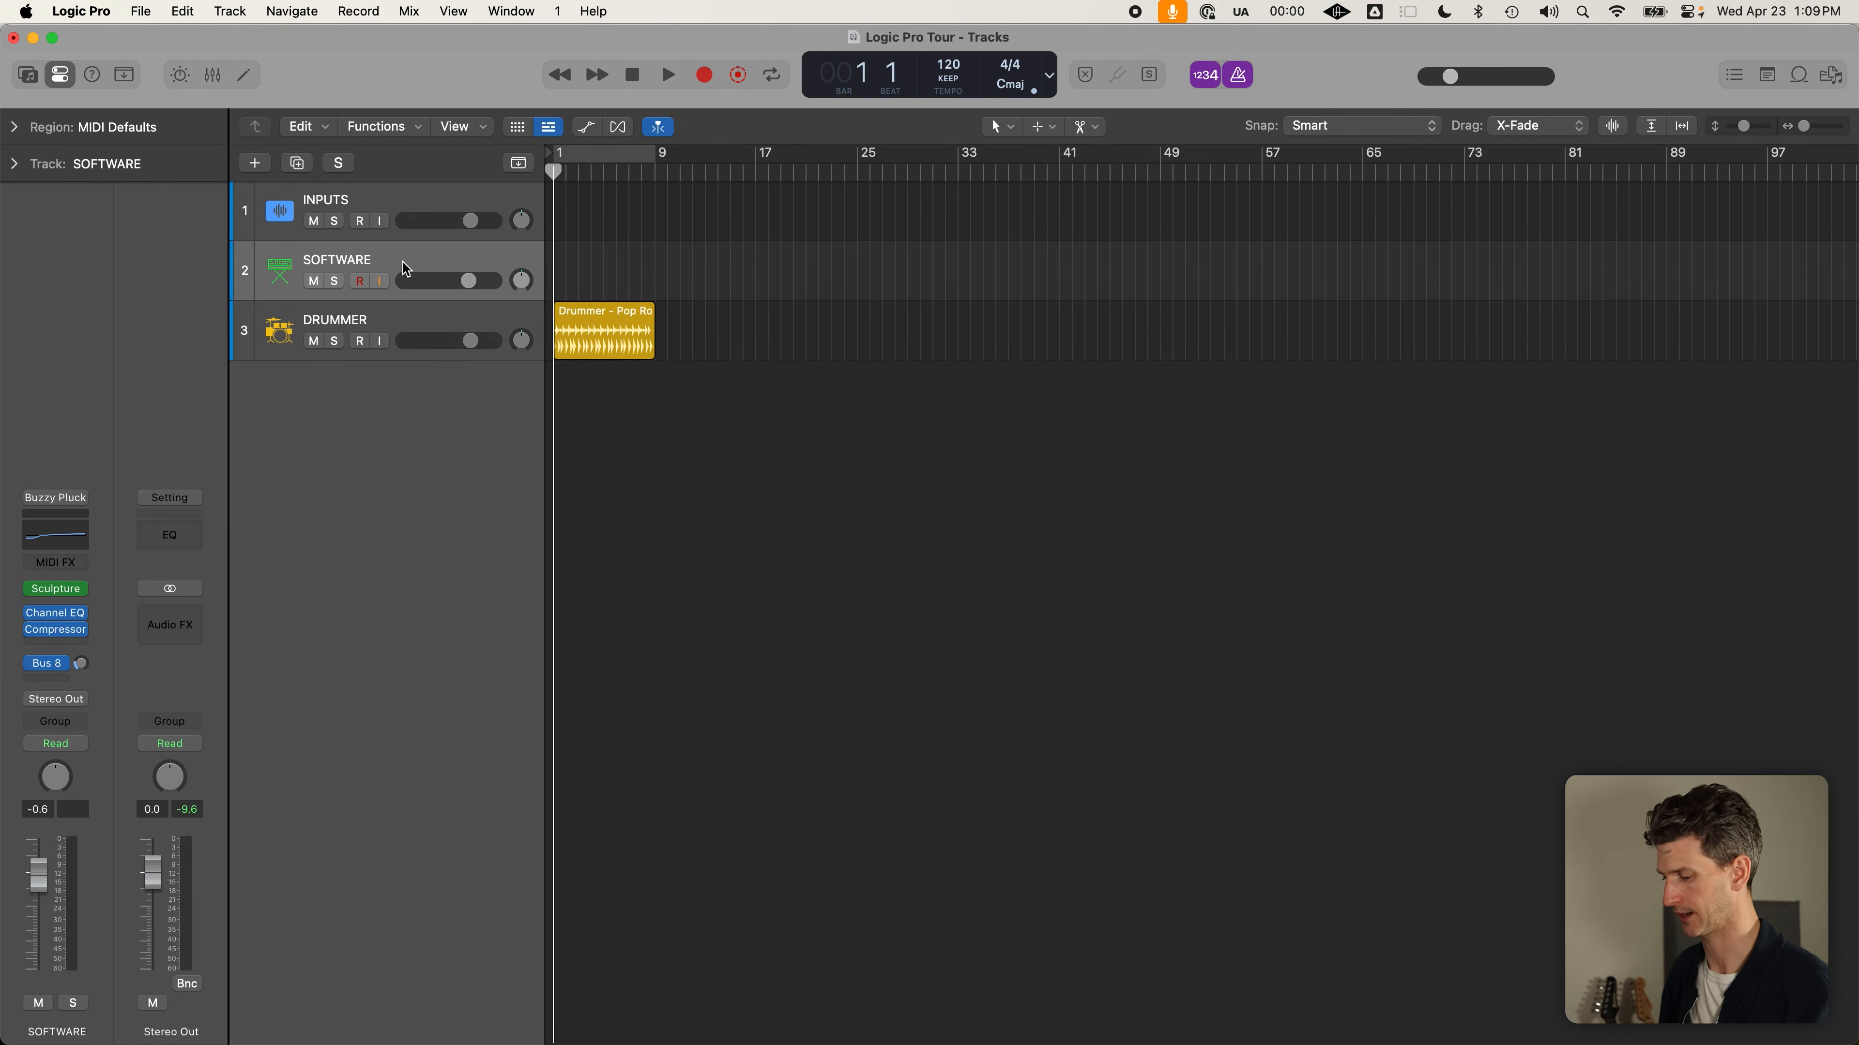
key("y")
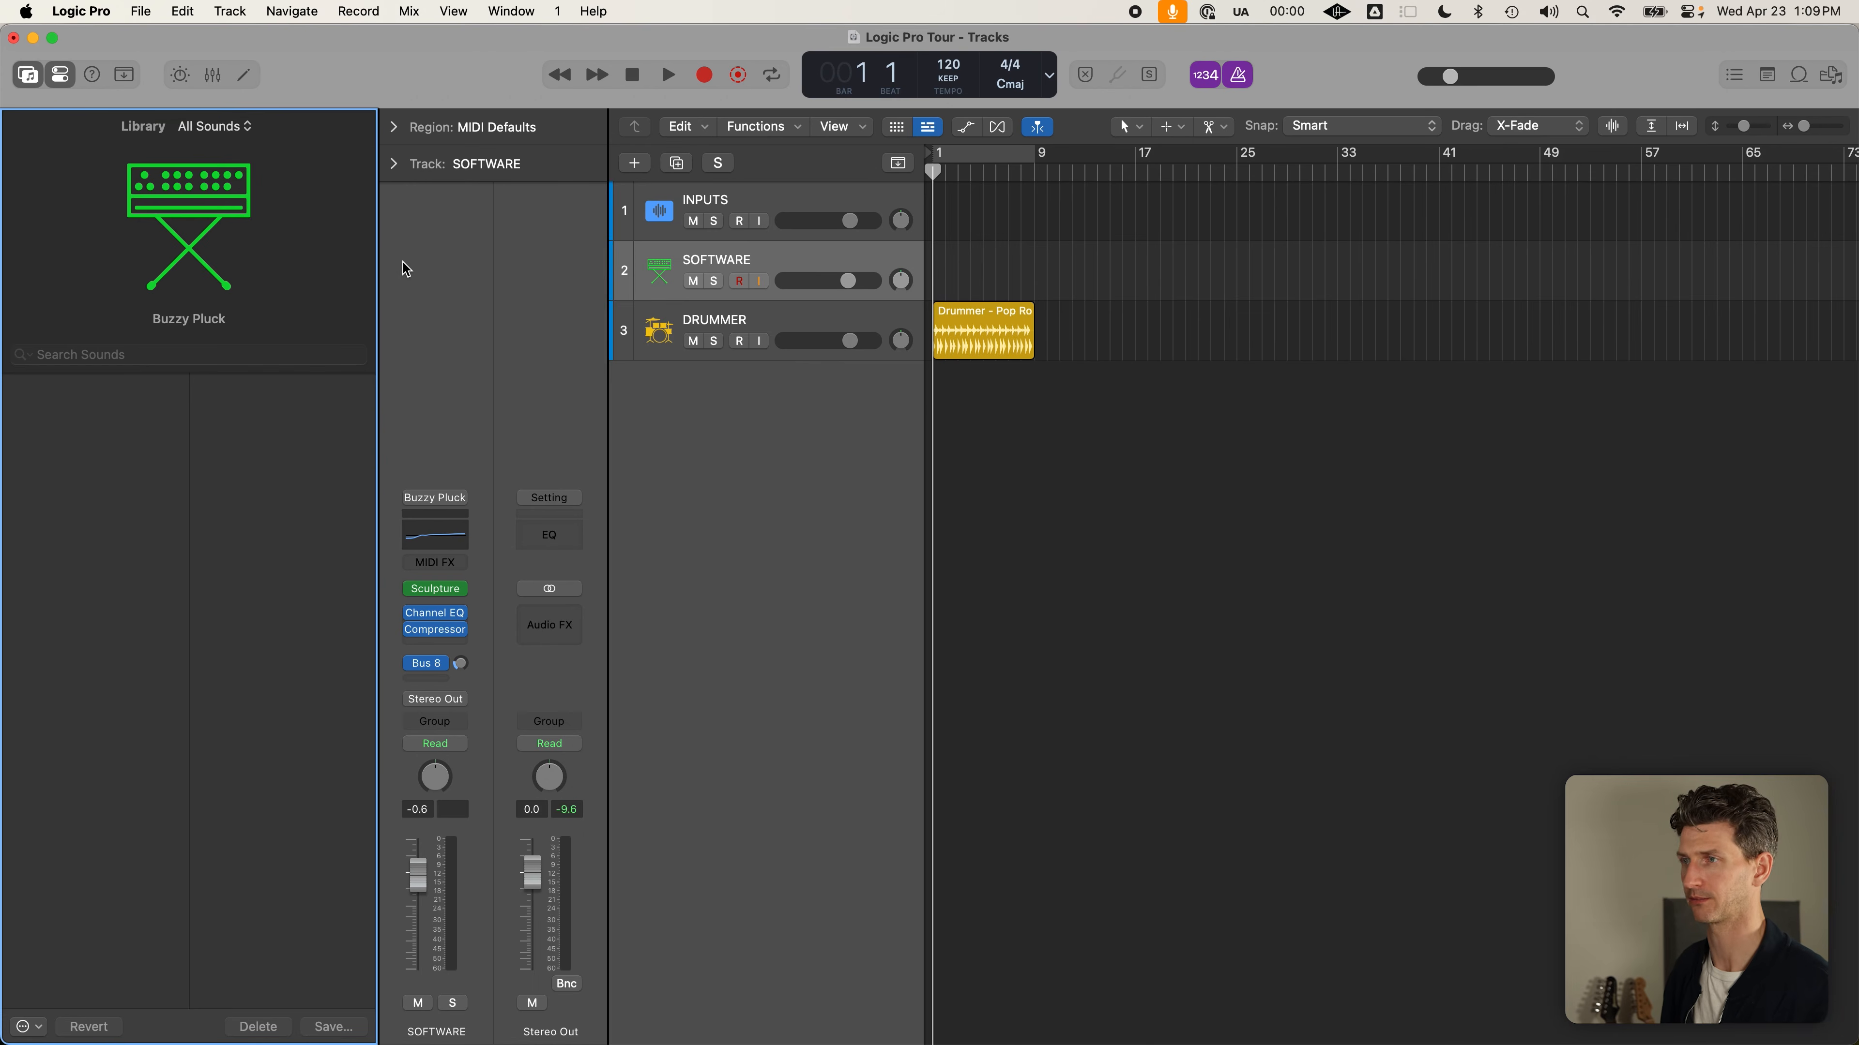
mouse_move(197, 334)
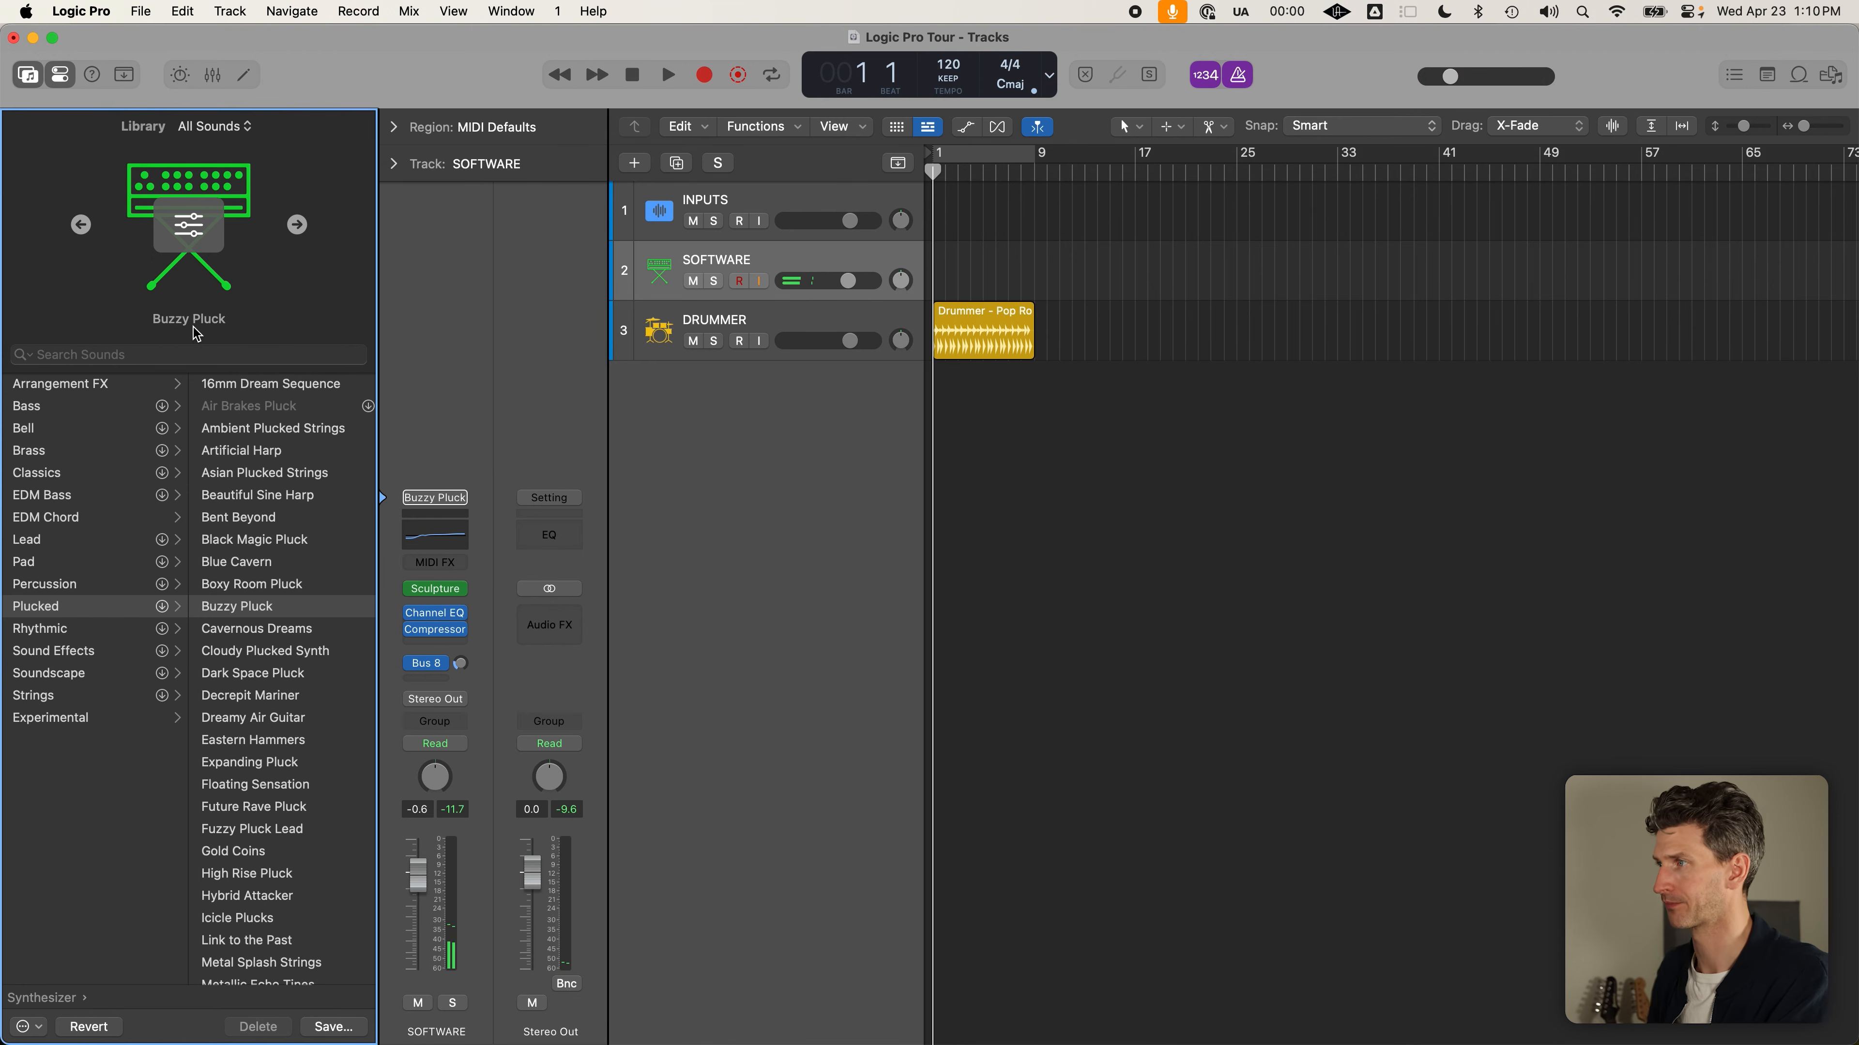
left_click(729, 286)
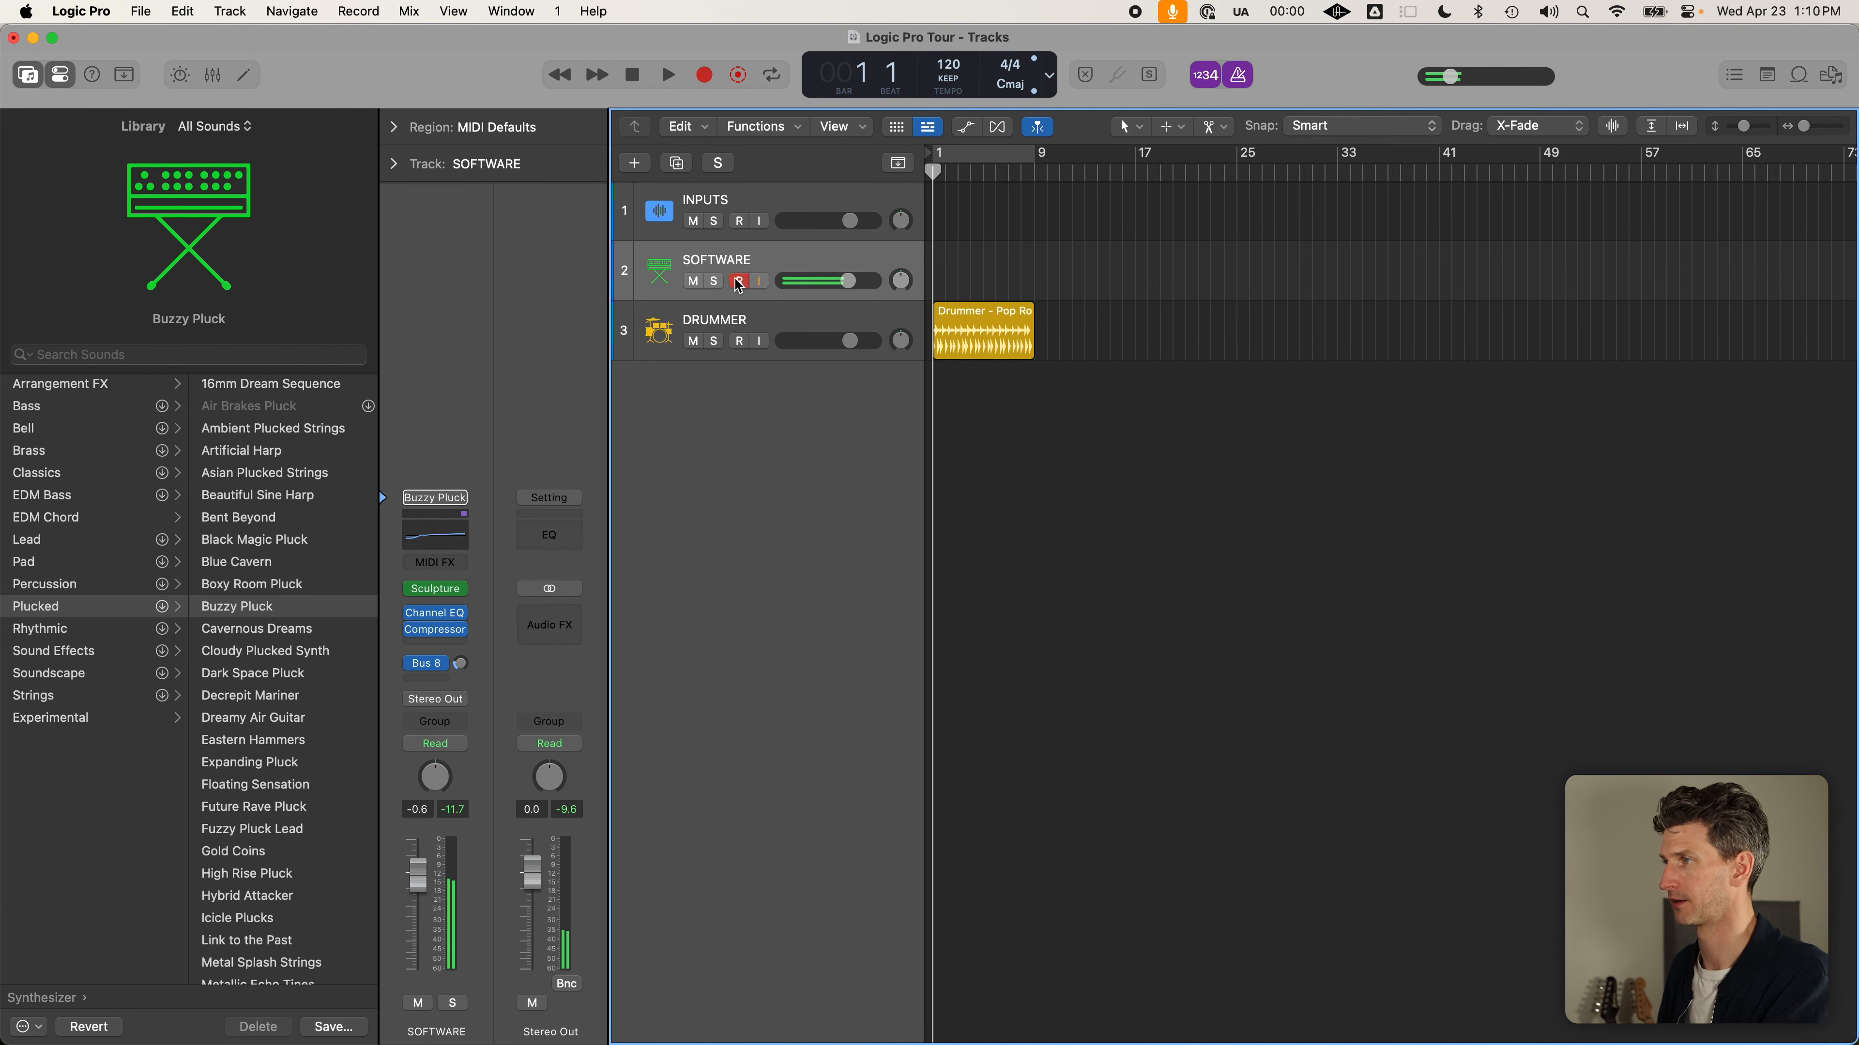
Reset the master volume to its default and load the Ambient Plucked Strings patch on the SOFTWARE track
left_click(1447, 79, "alt")
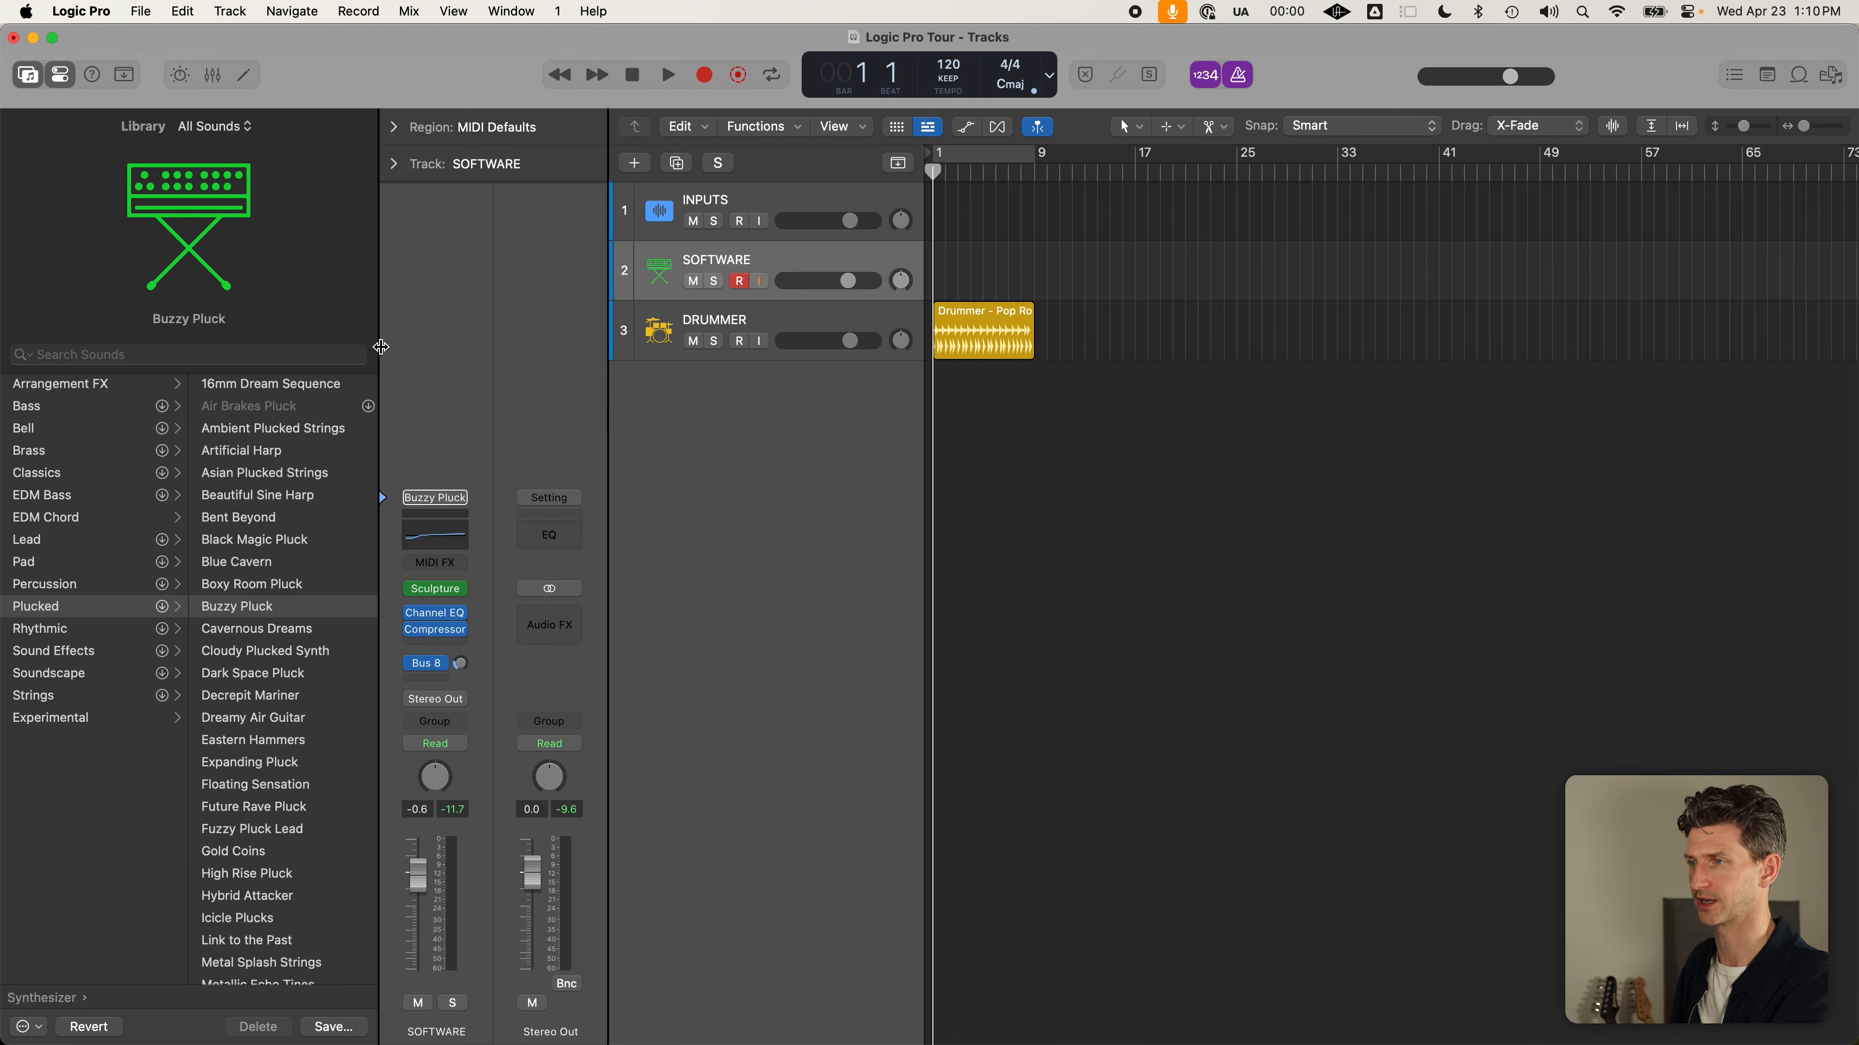
left_click(297, 430)
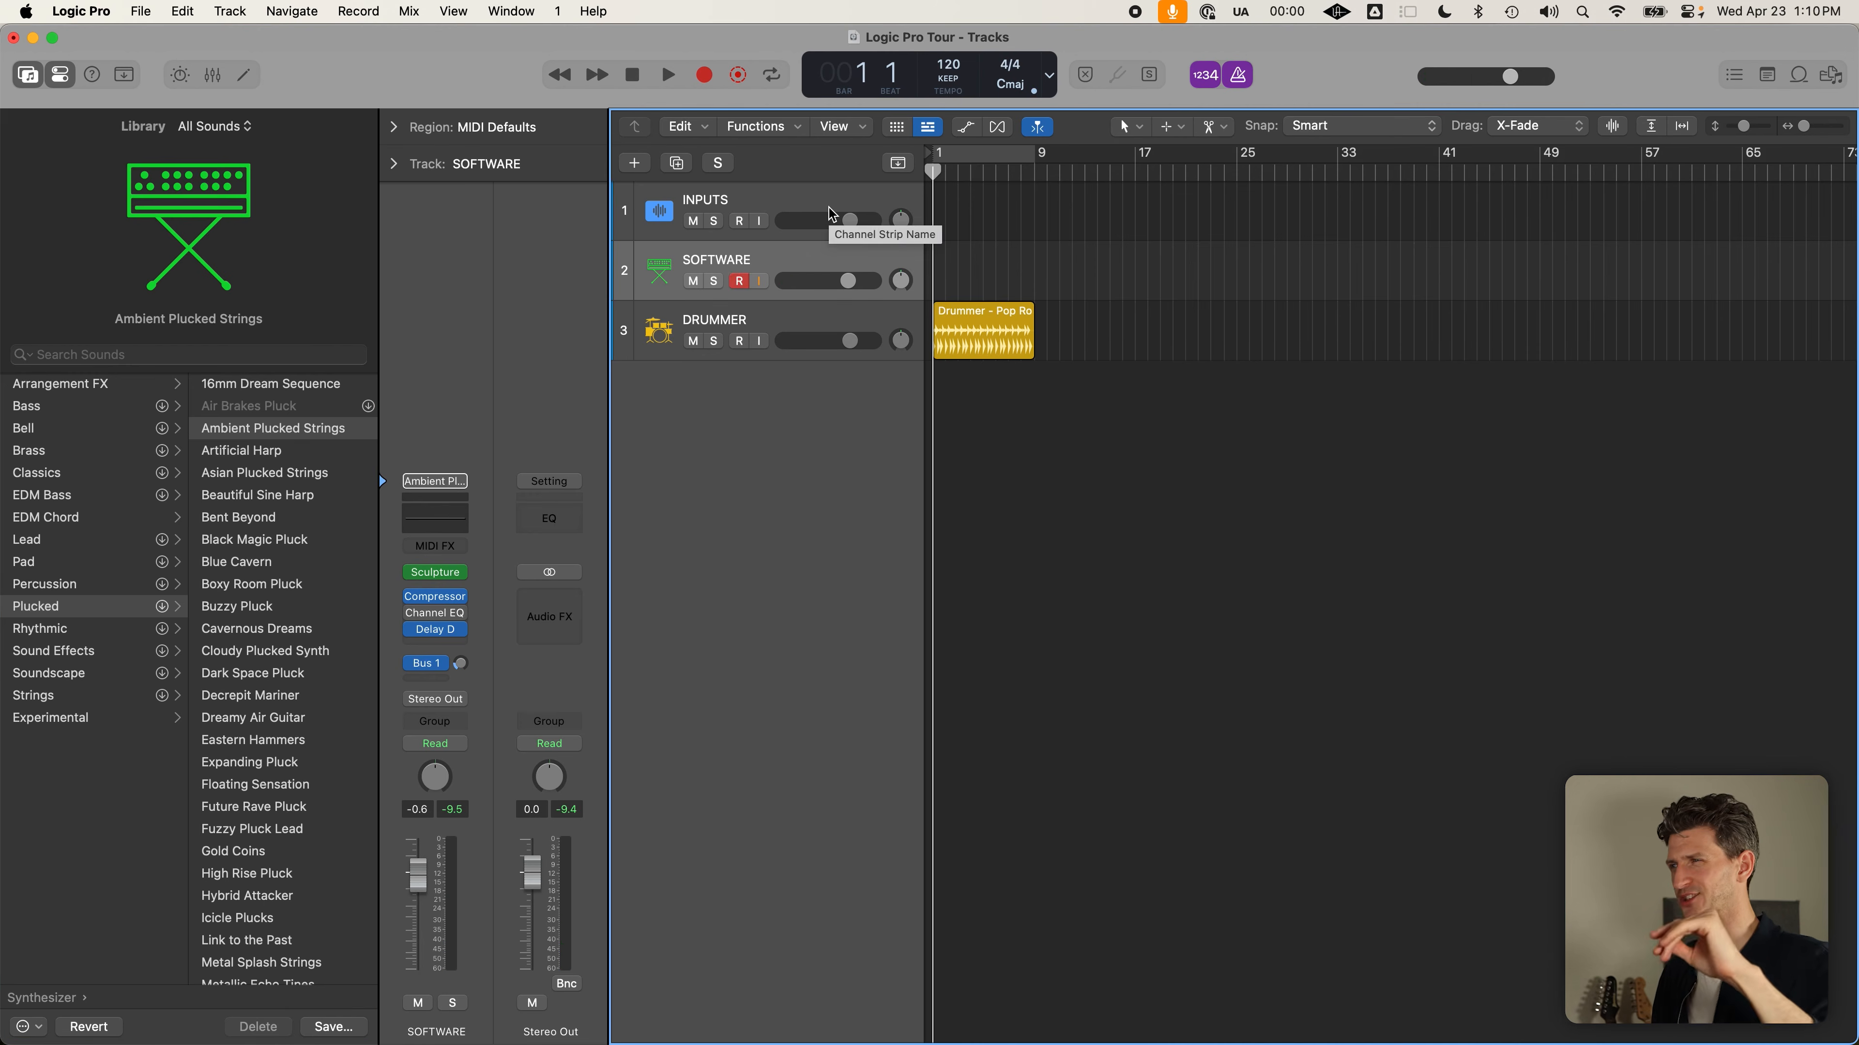
Select the DRUMMER track and solo it
left_click(832, 212)
left_click(793, 381)
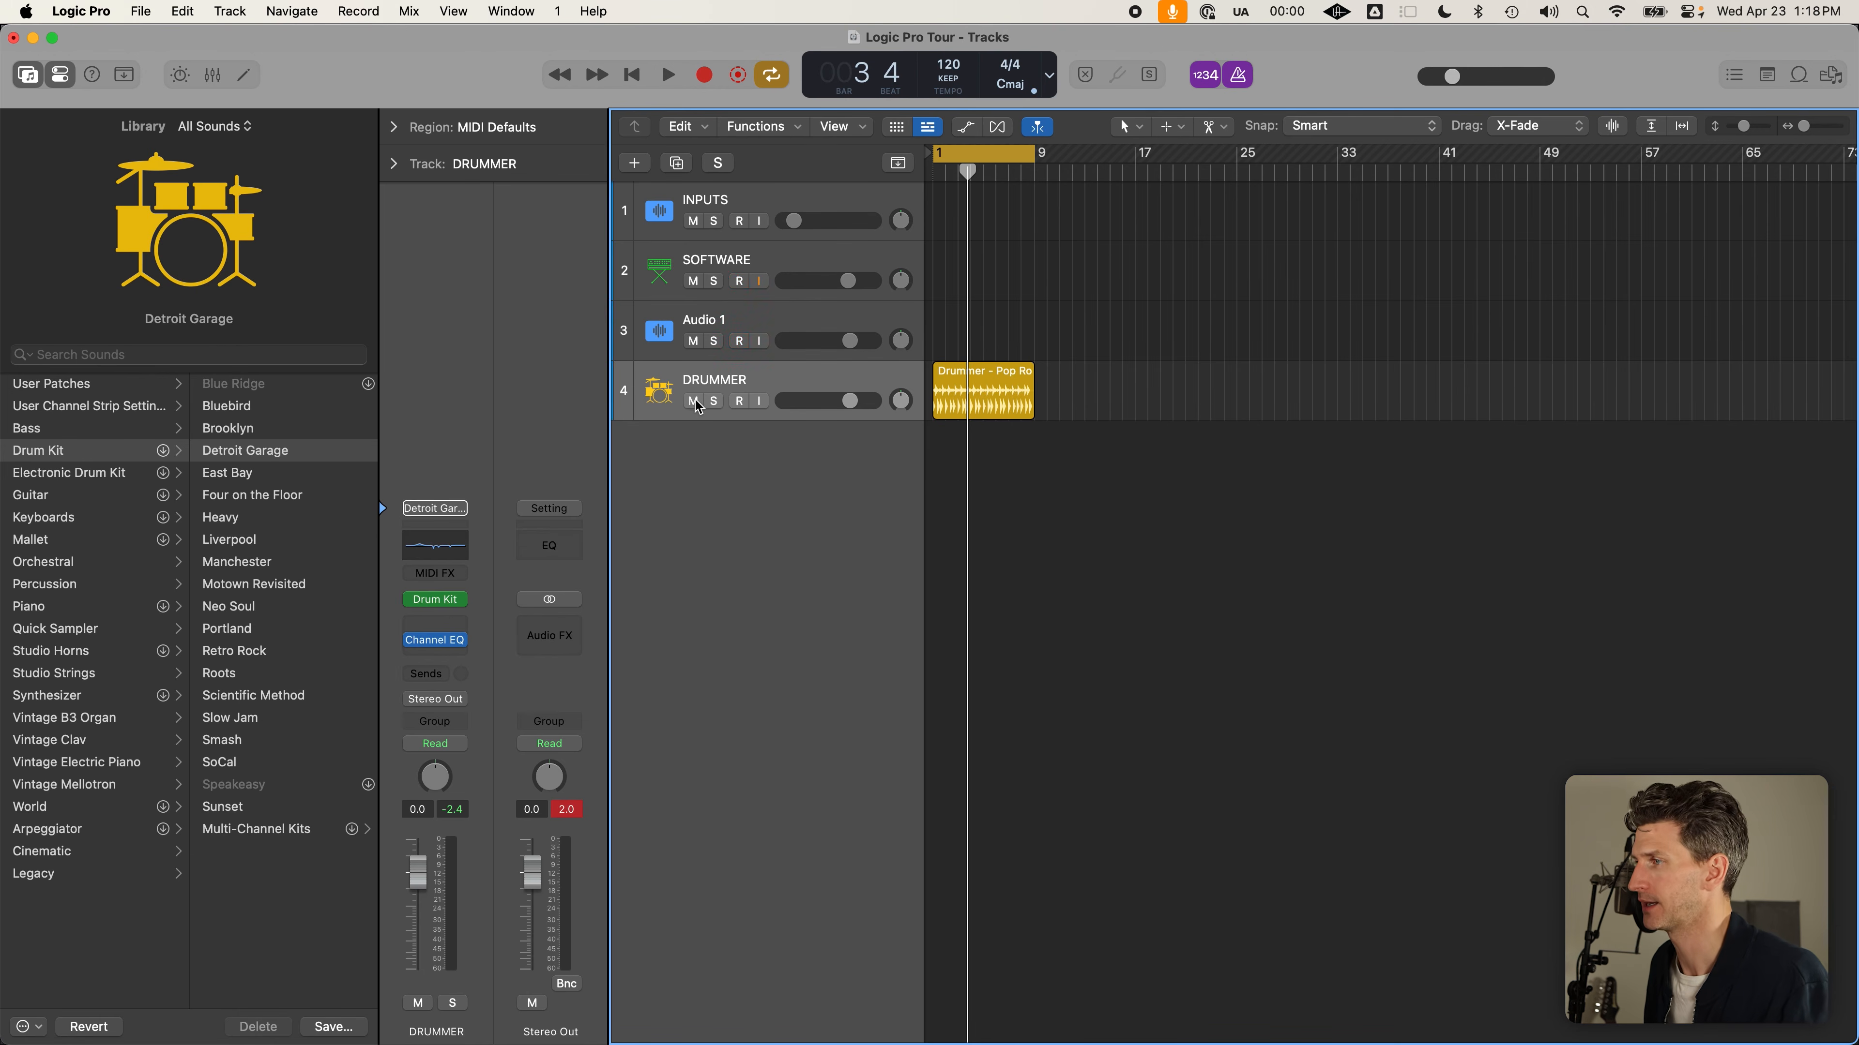
left_click(715, 401)
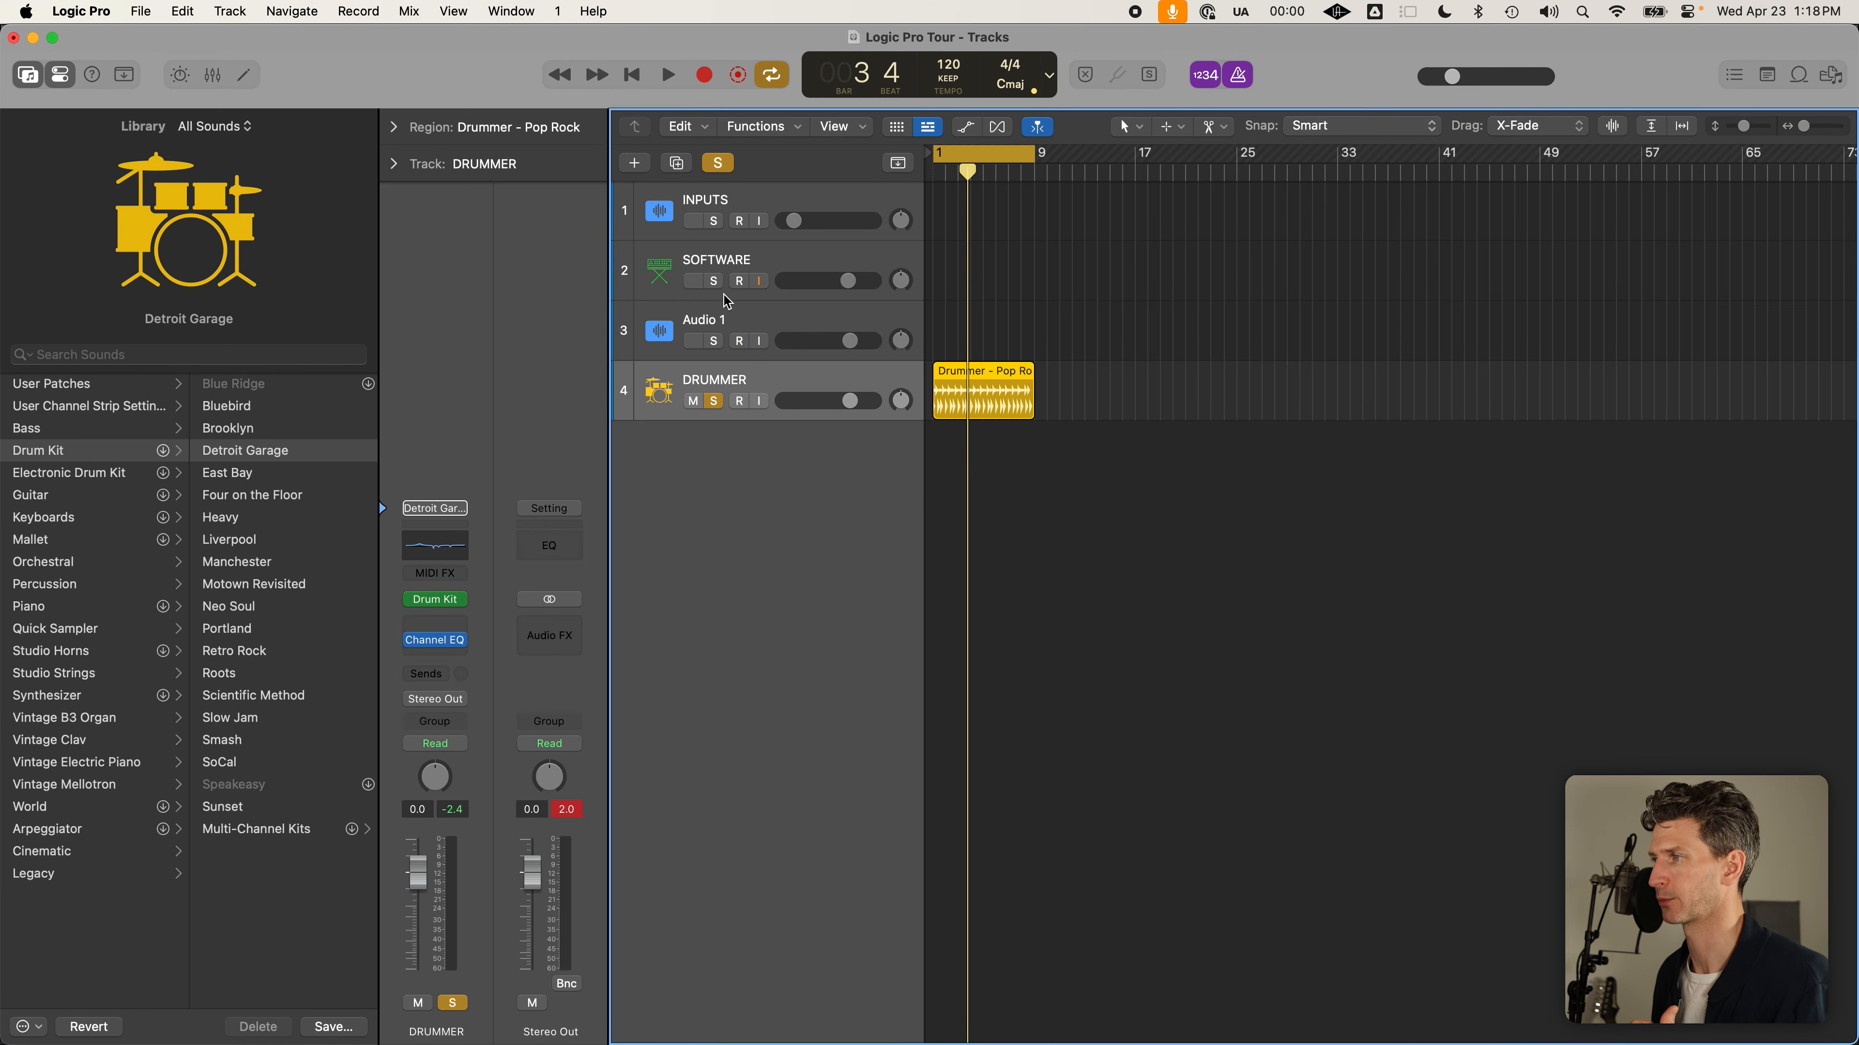
Turn off cycle mode and move the Drummer - Pop Rock region so it starts at bar 9
left_click(995, 440)
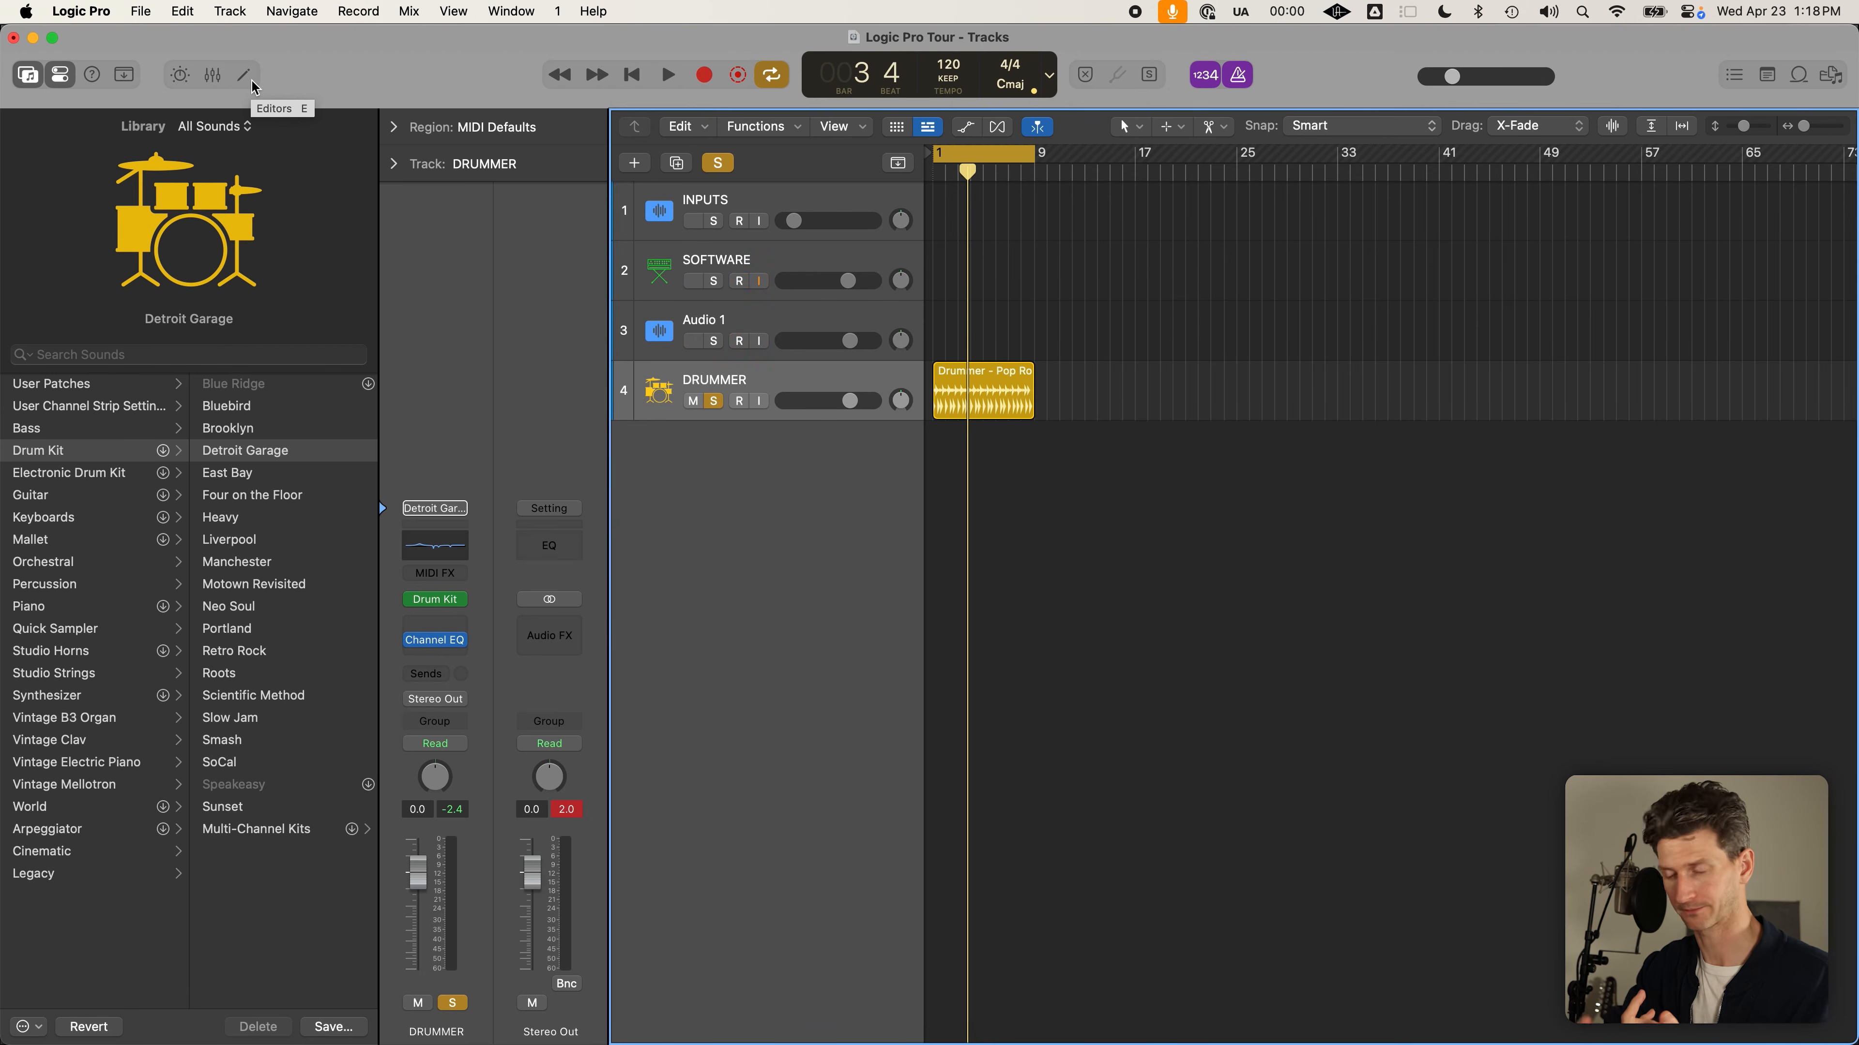
key("c")
left_click_drag(999, 398, 1034, 329)
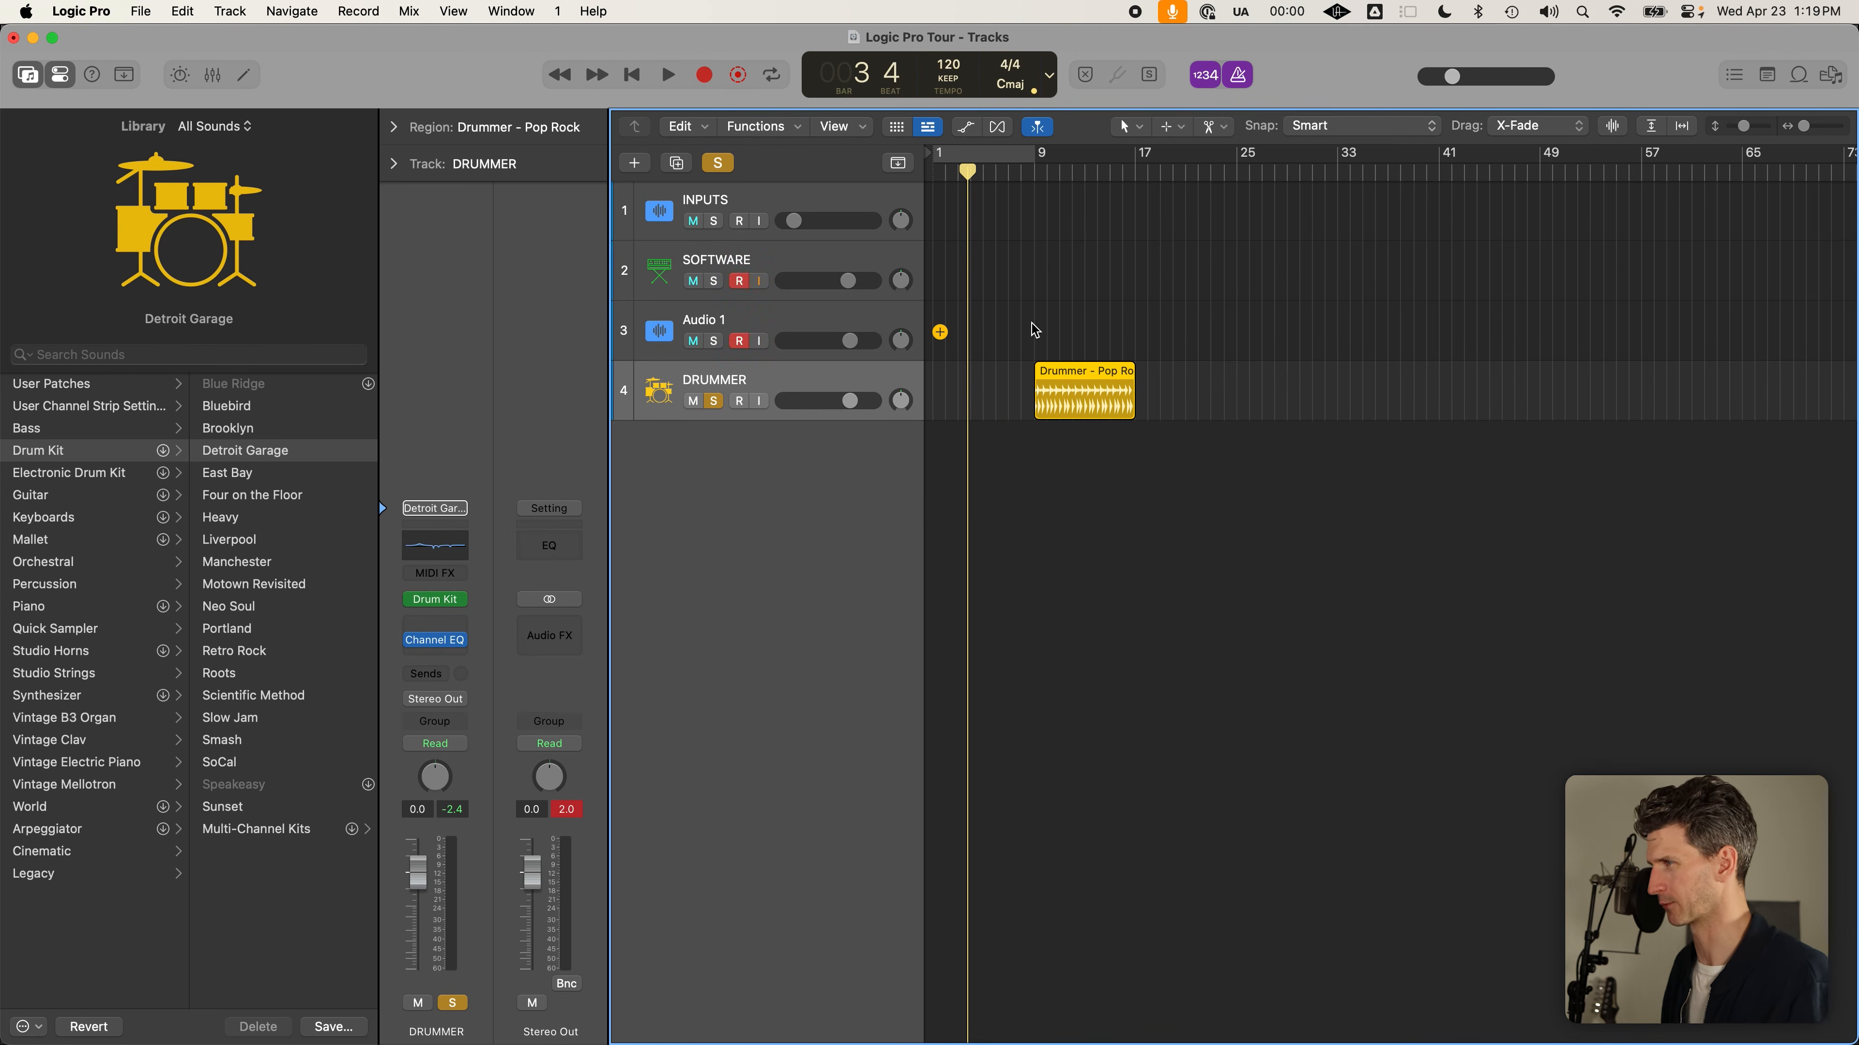
Place the playhead at bar 9, then enable cycle mode with its range moved to bars 9–17
left_click(1032, 173)
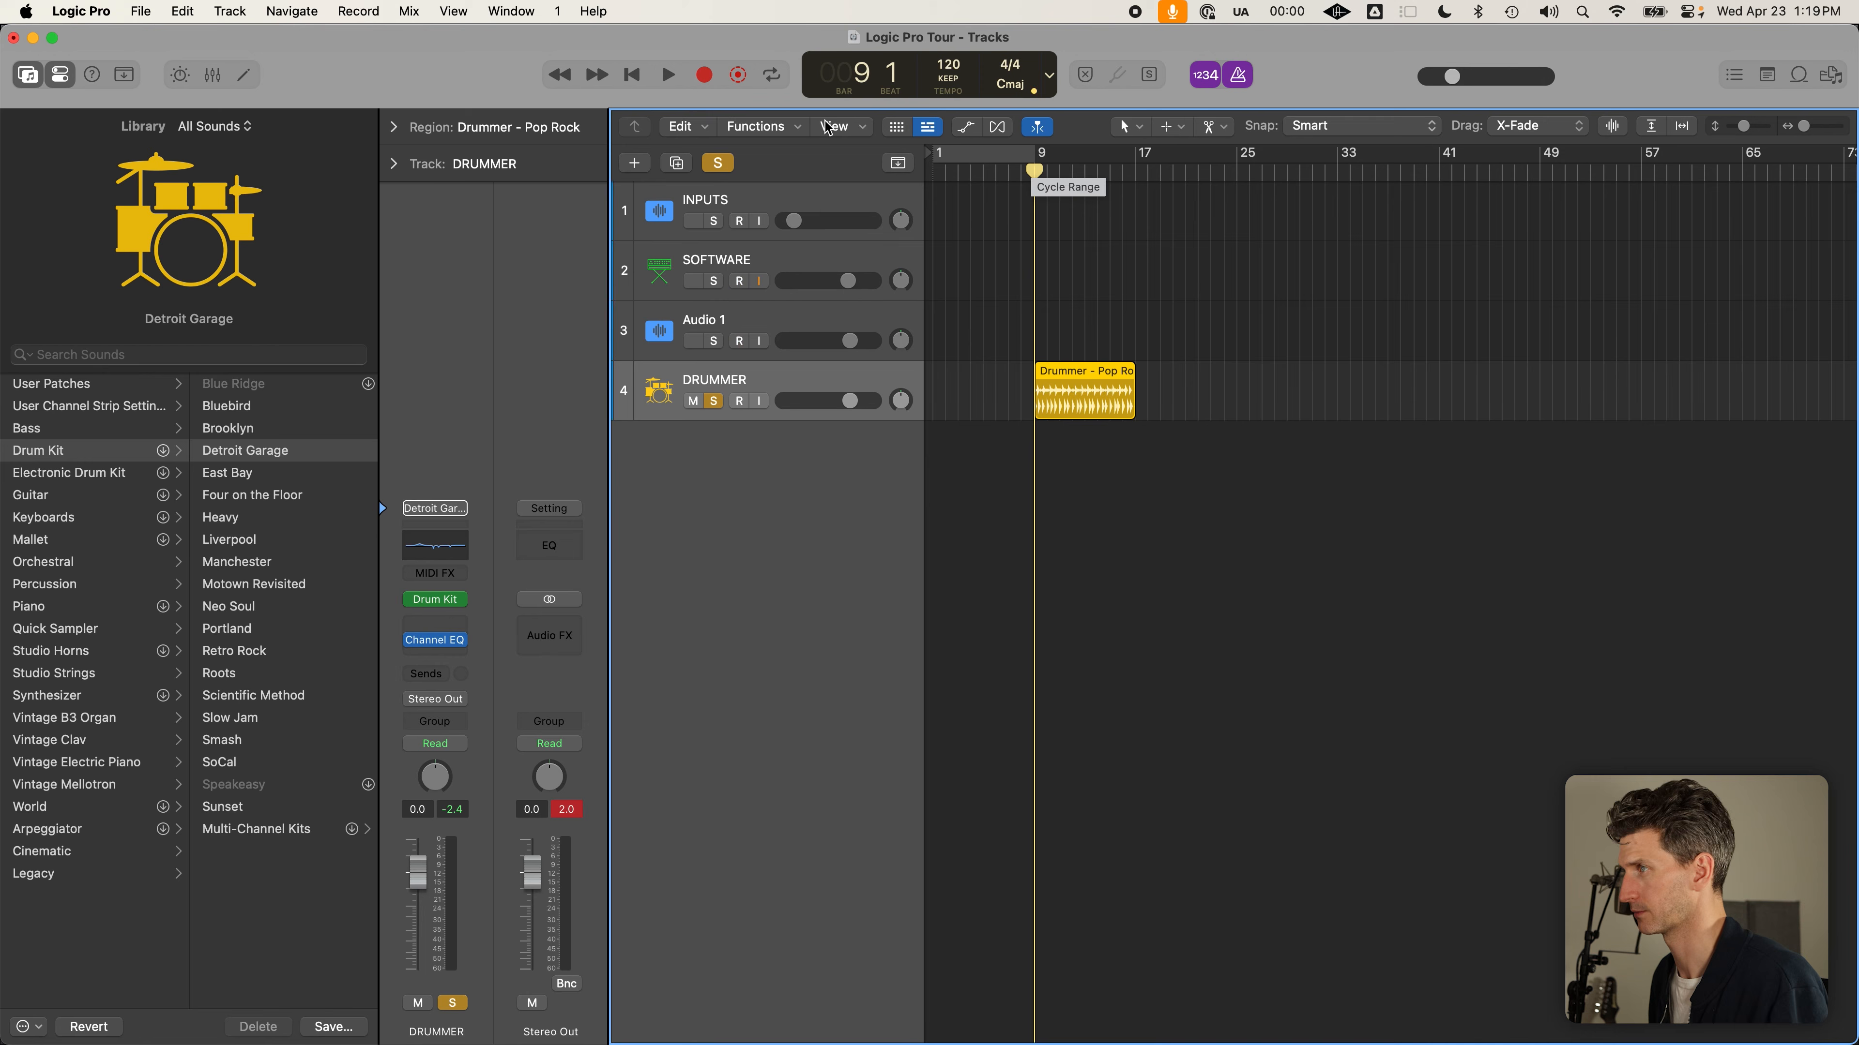
key("c")
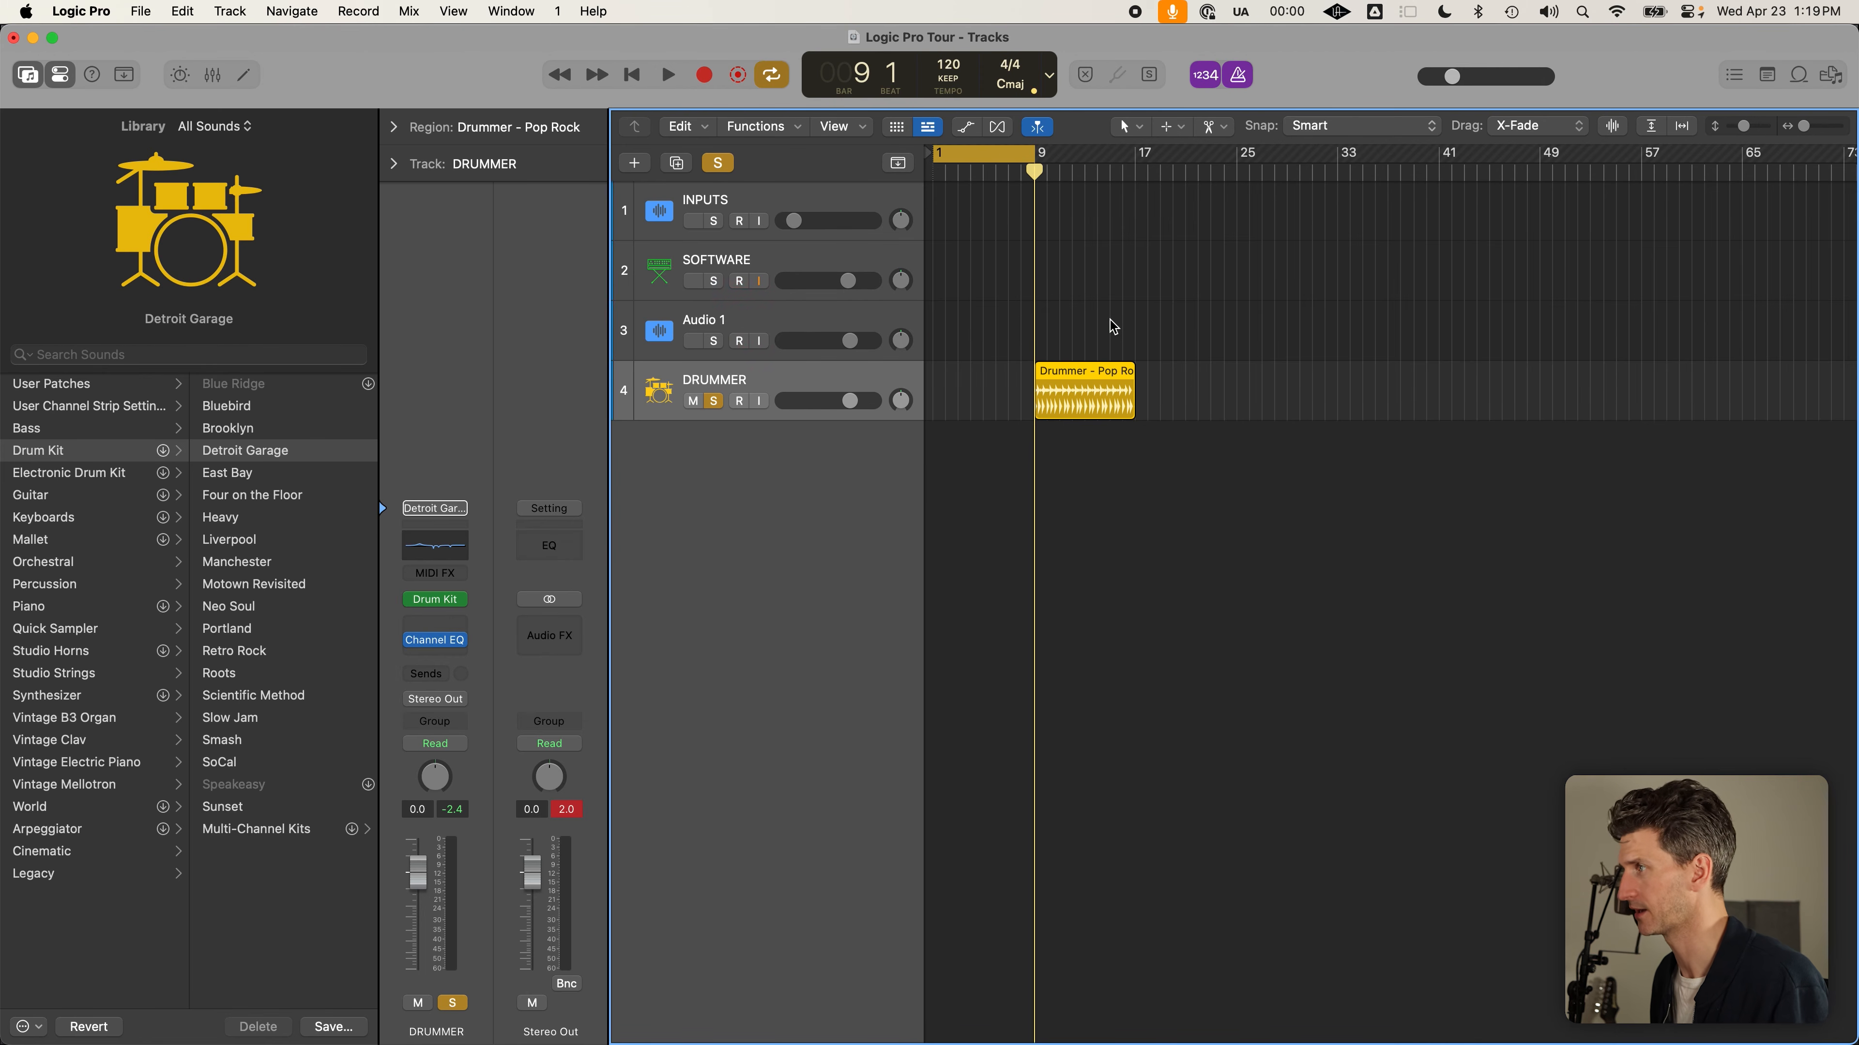
left_click_drag(997, 157, 1102, 161)
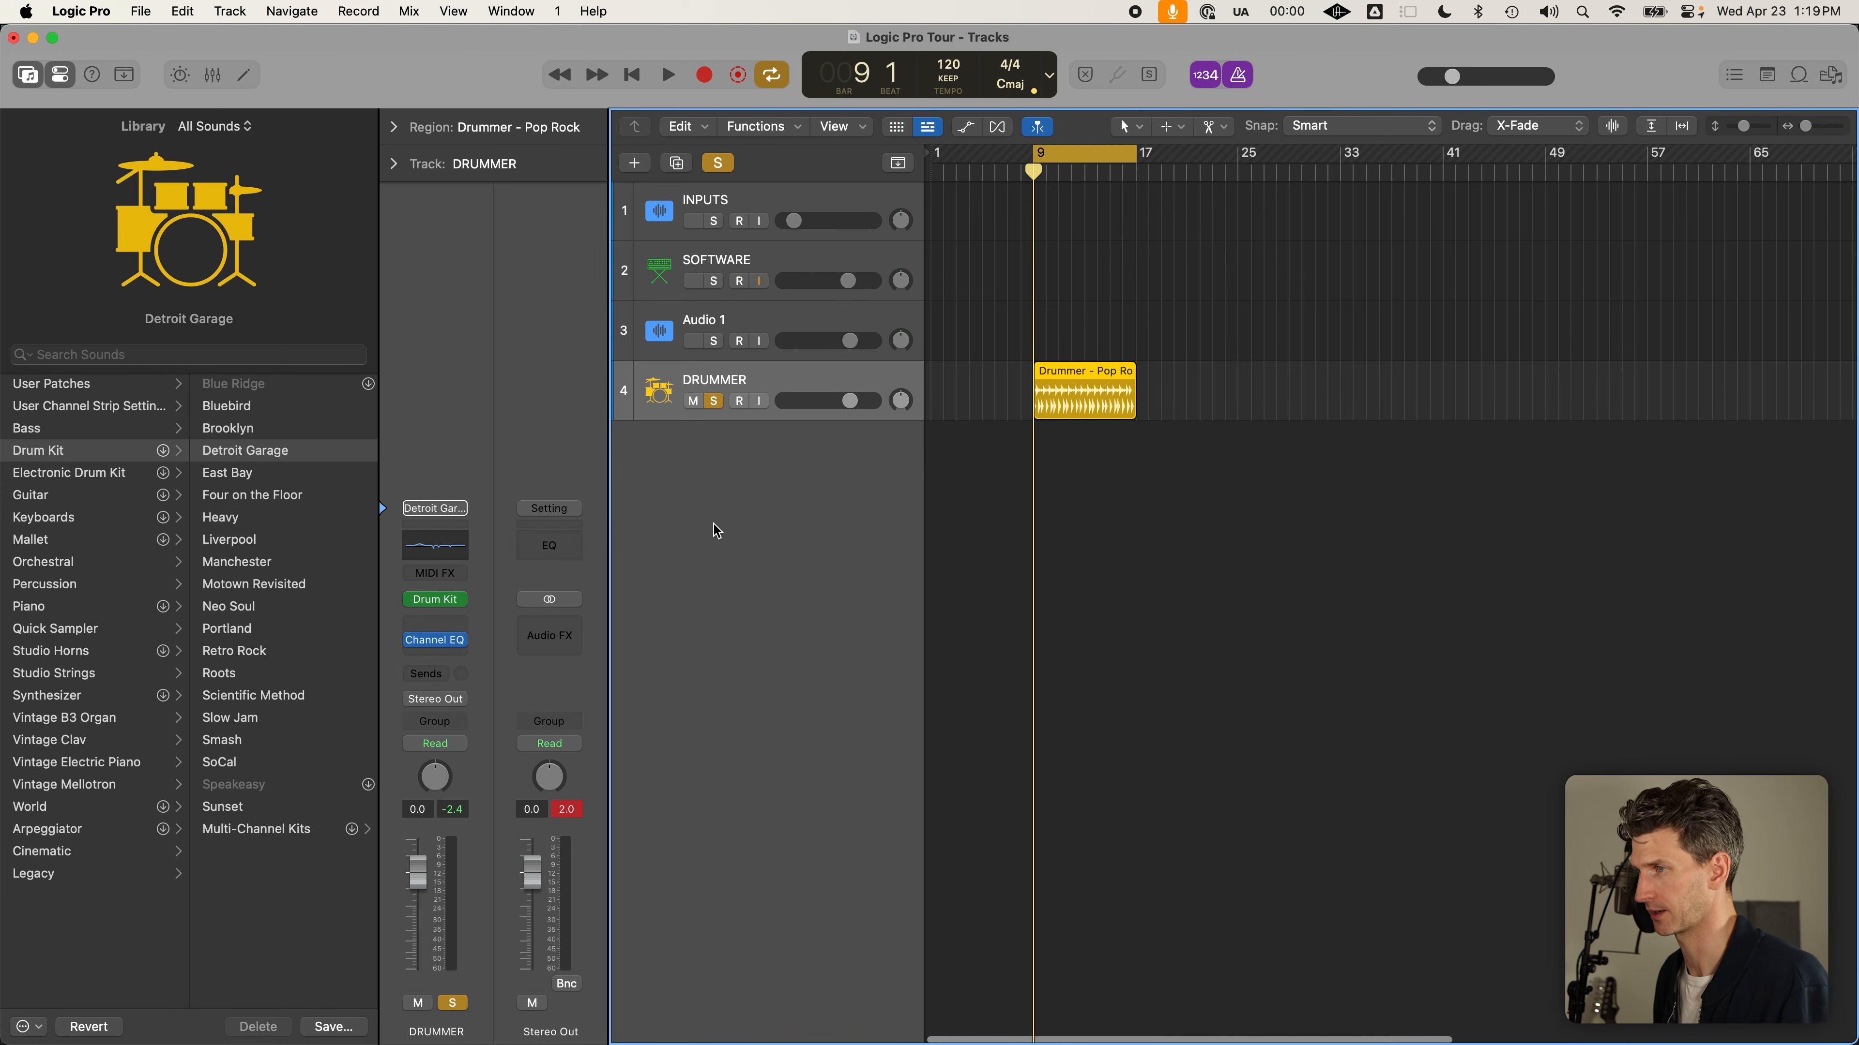
Enlarge the tracks vertically and play a short passage of the drummer region
key("super+Down")
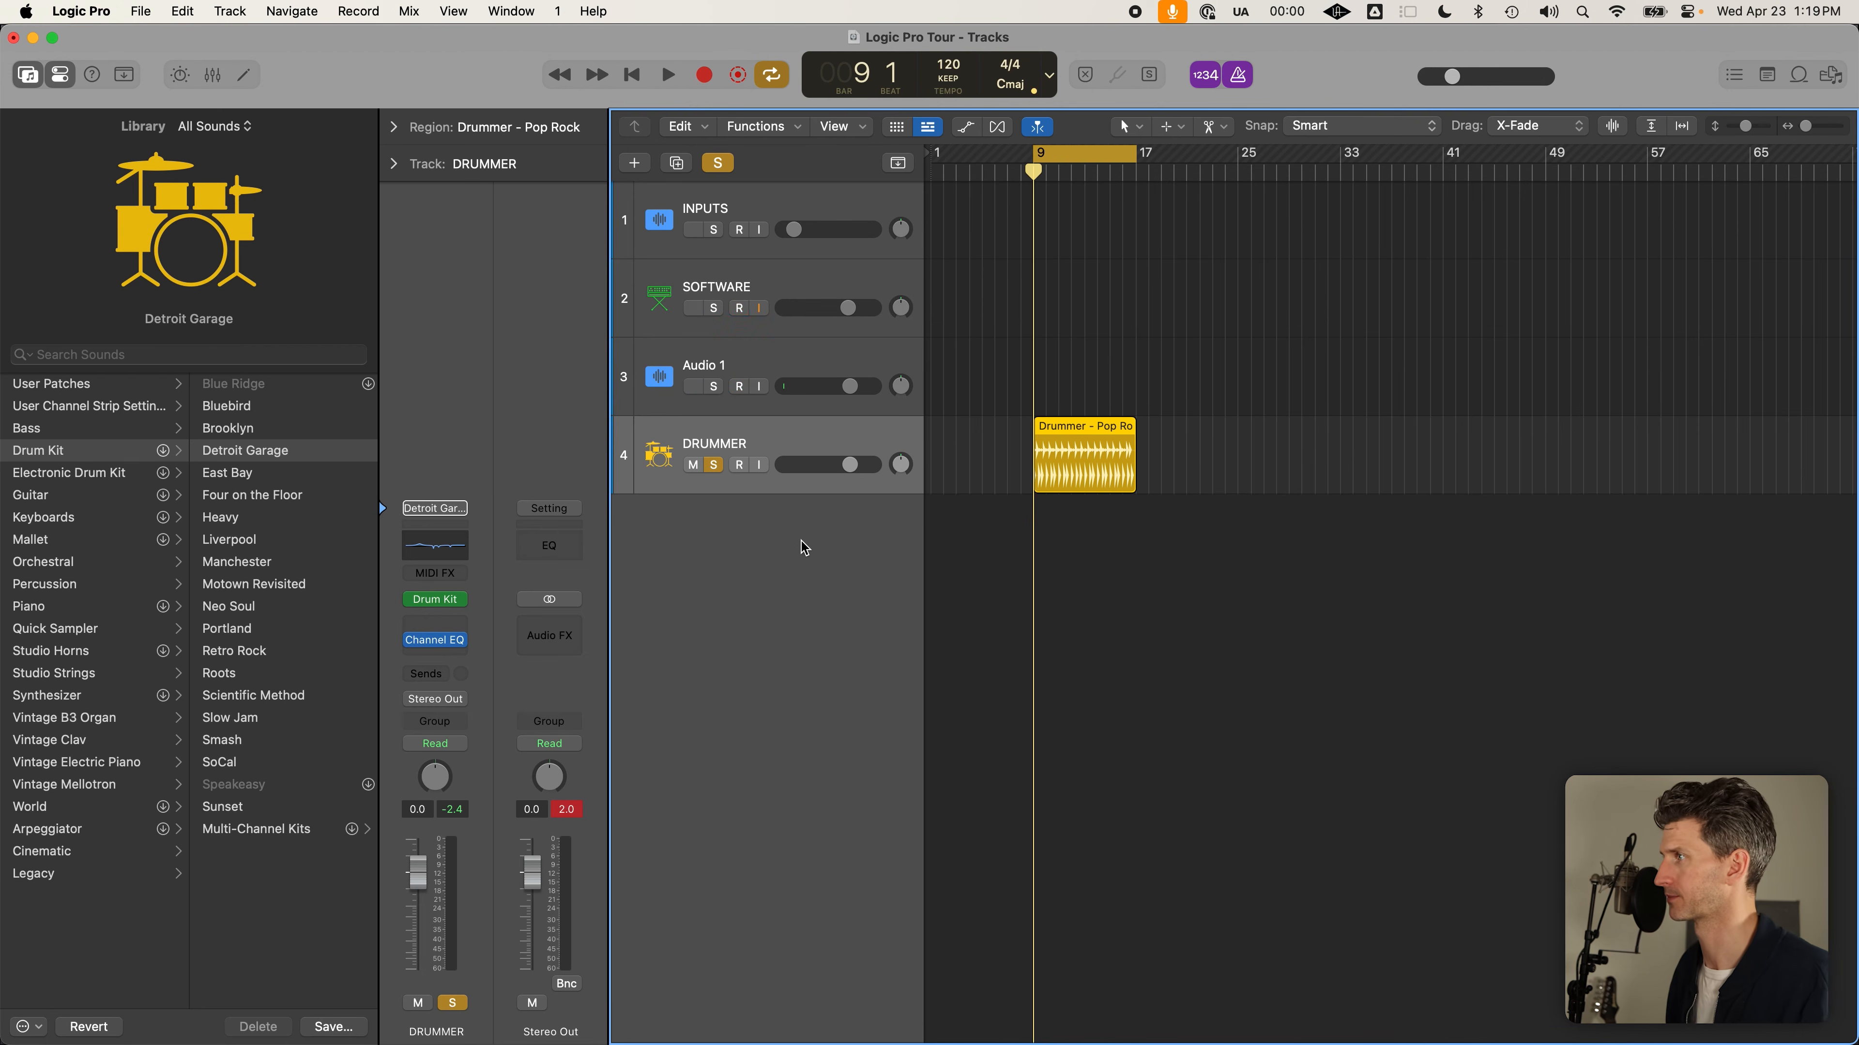
key("space")
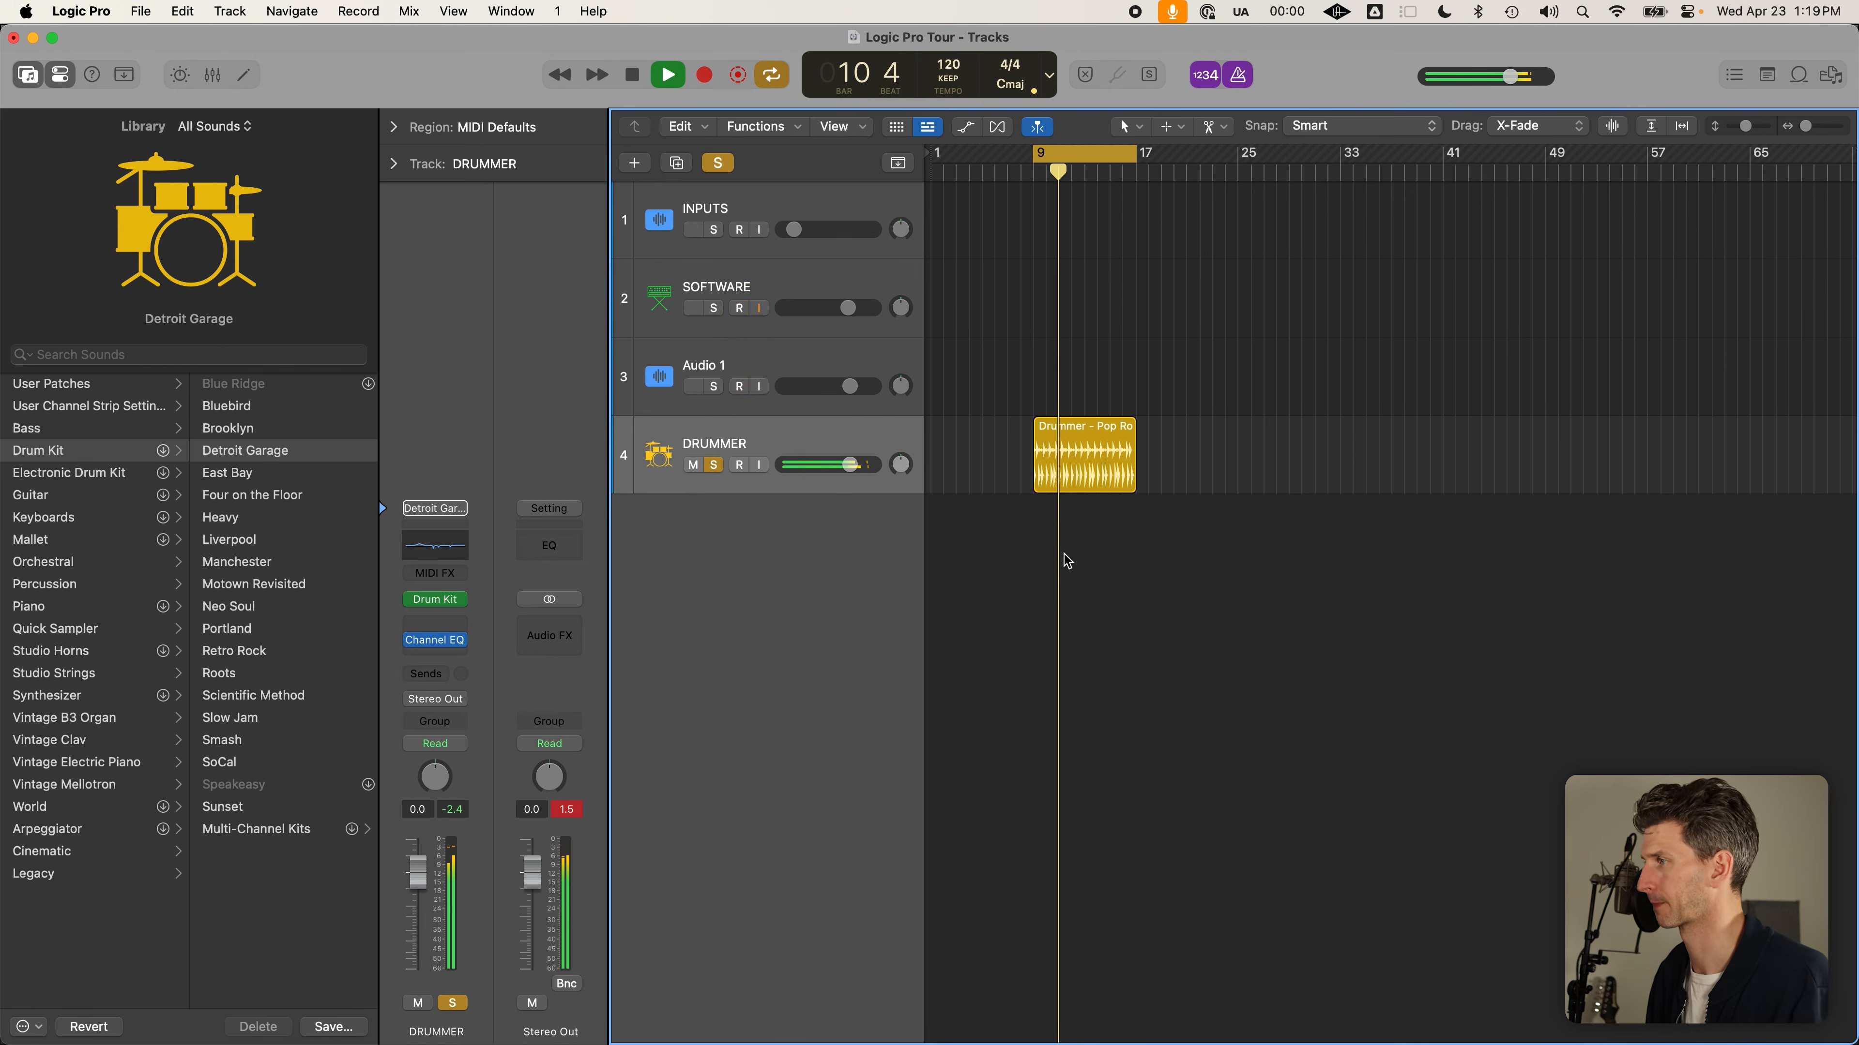
key("space")
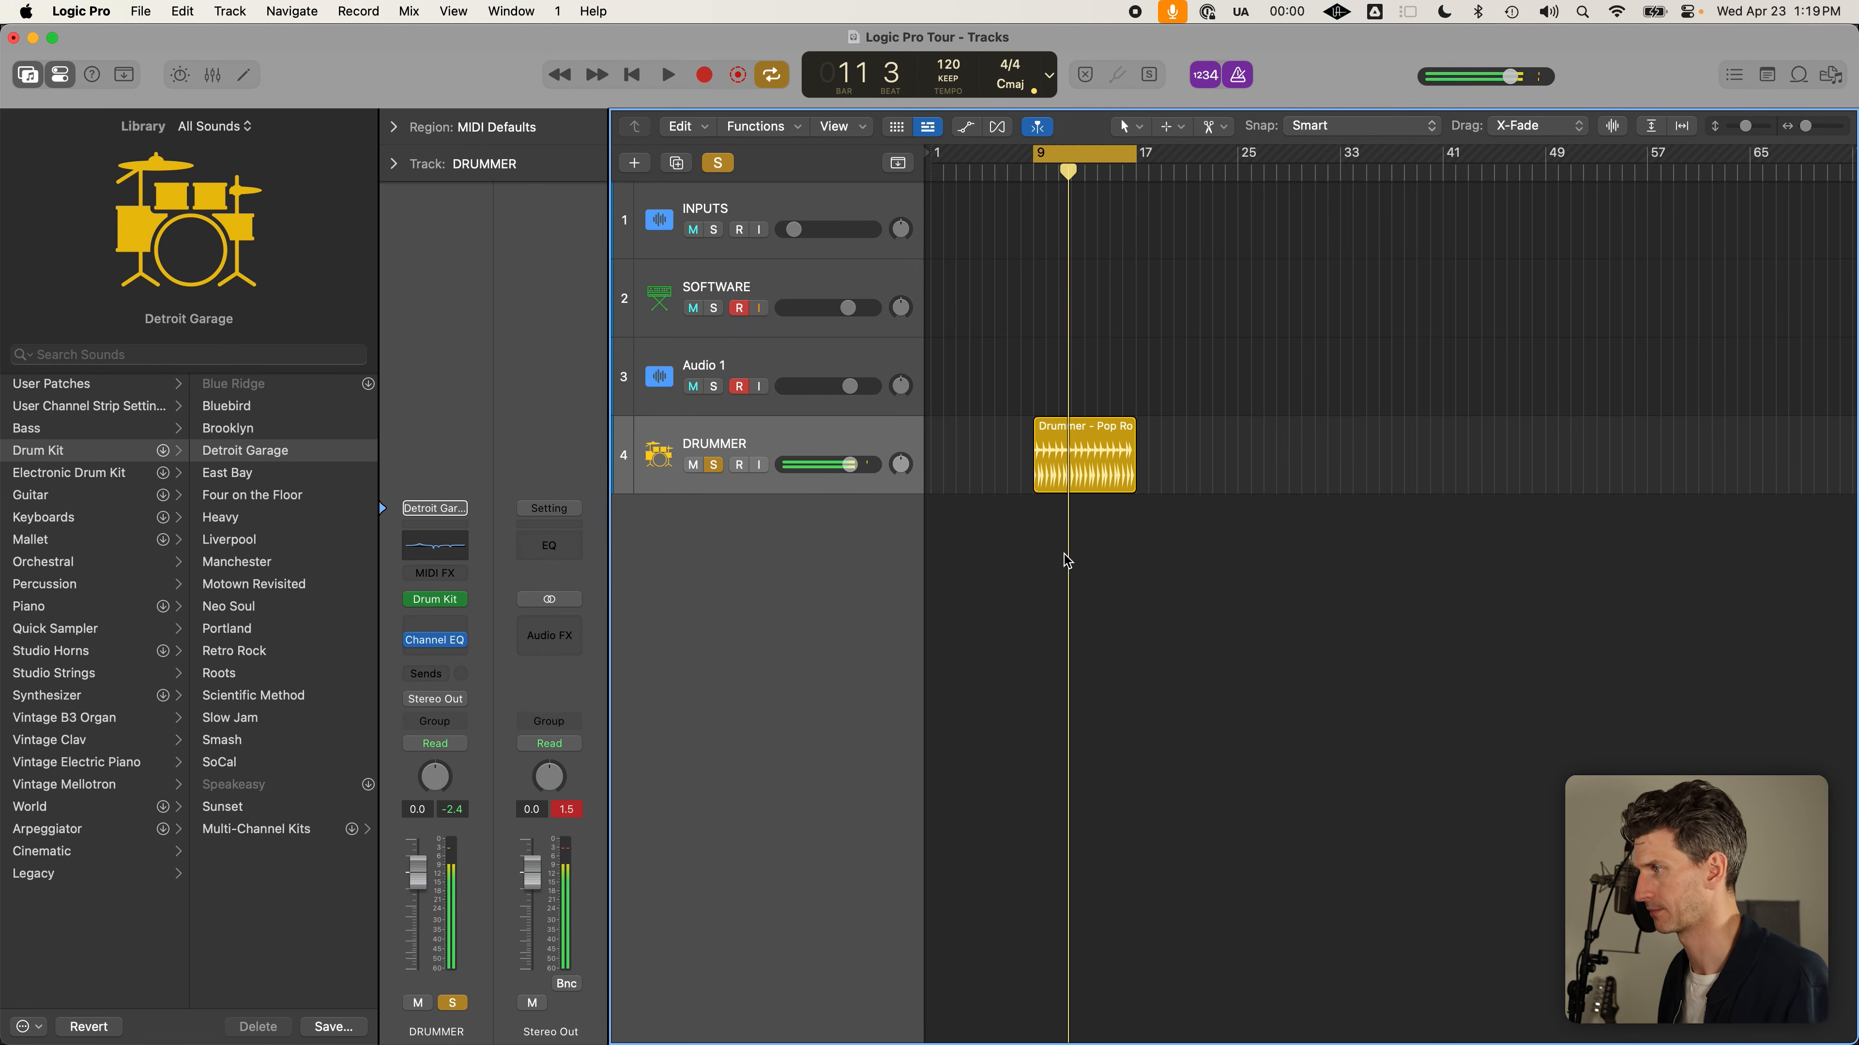
Open the drummer region in the Session Player editor and set Complexity to 57% and Intensity to 77%
left_click(1070, 470)
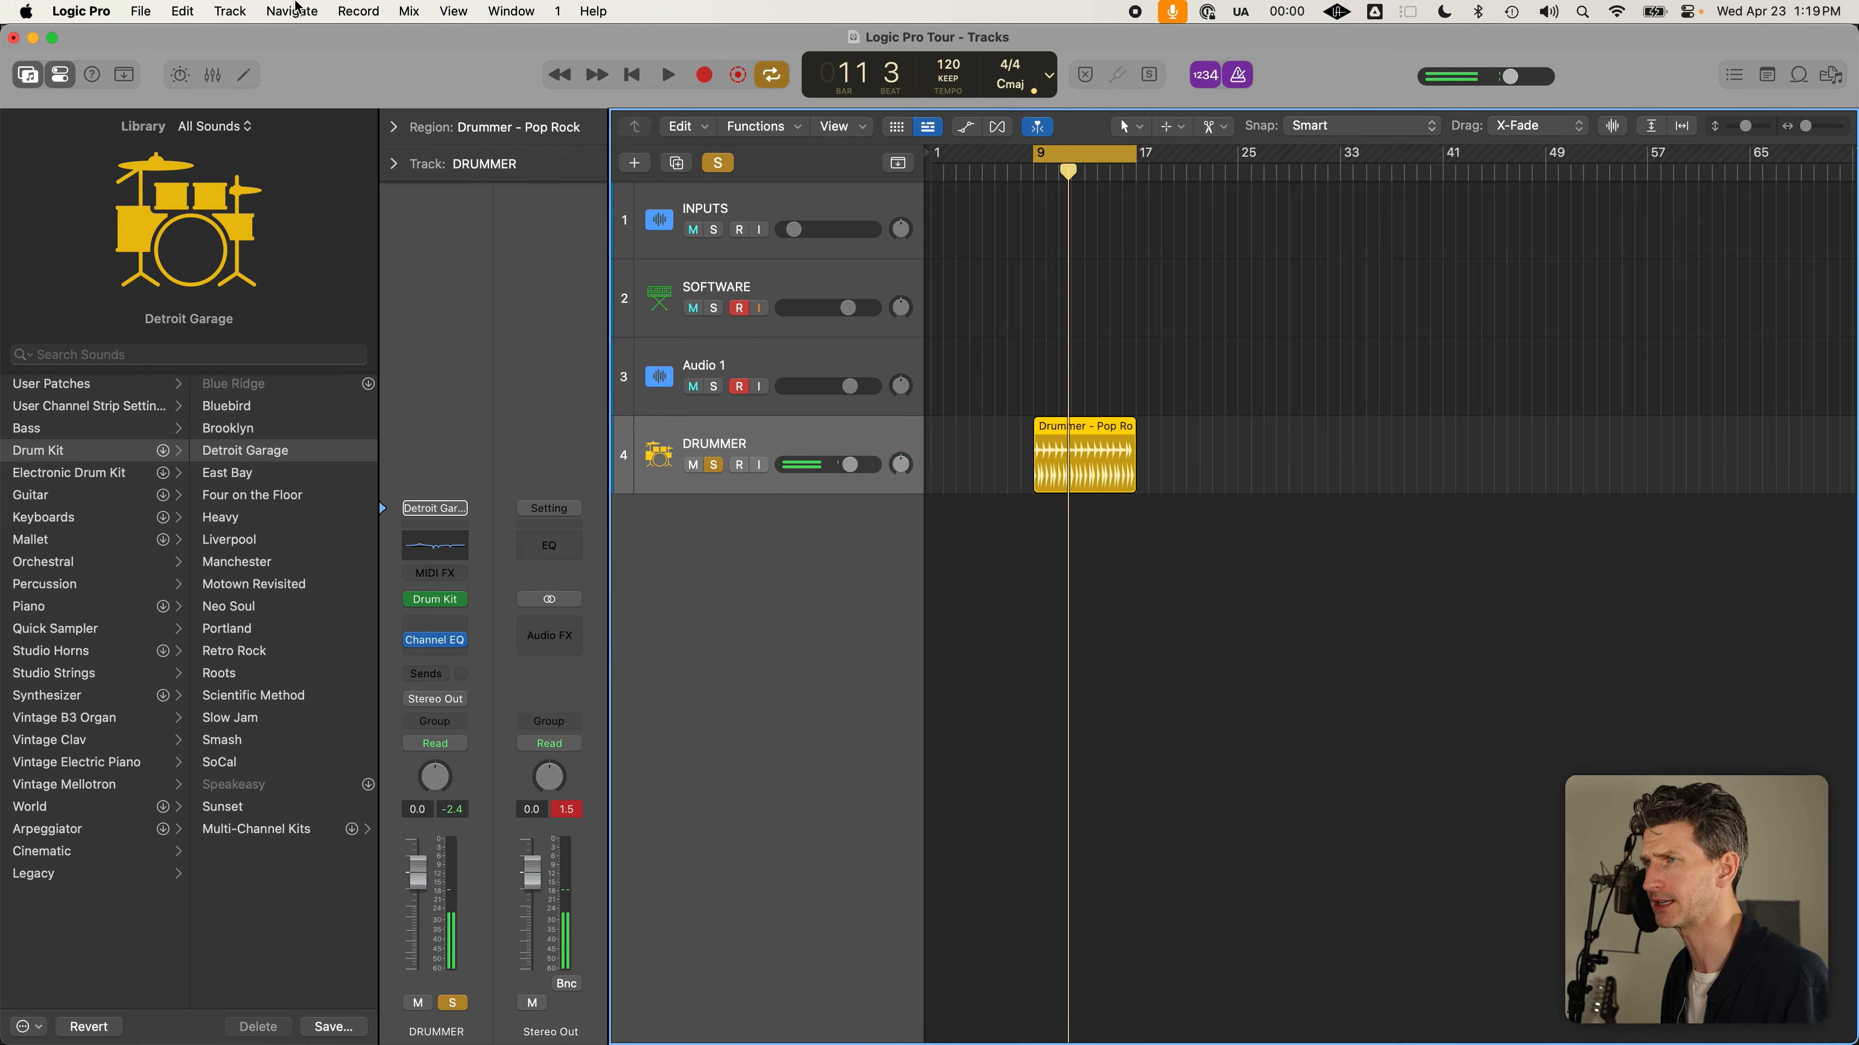
left_click(246, 74)
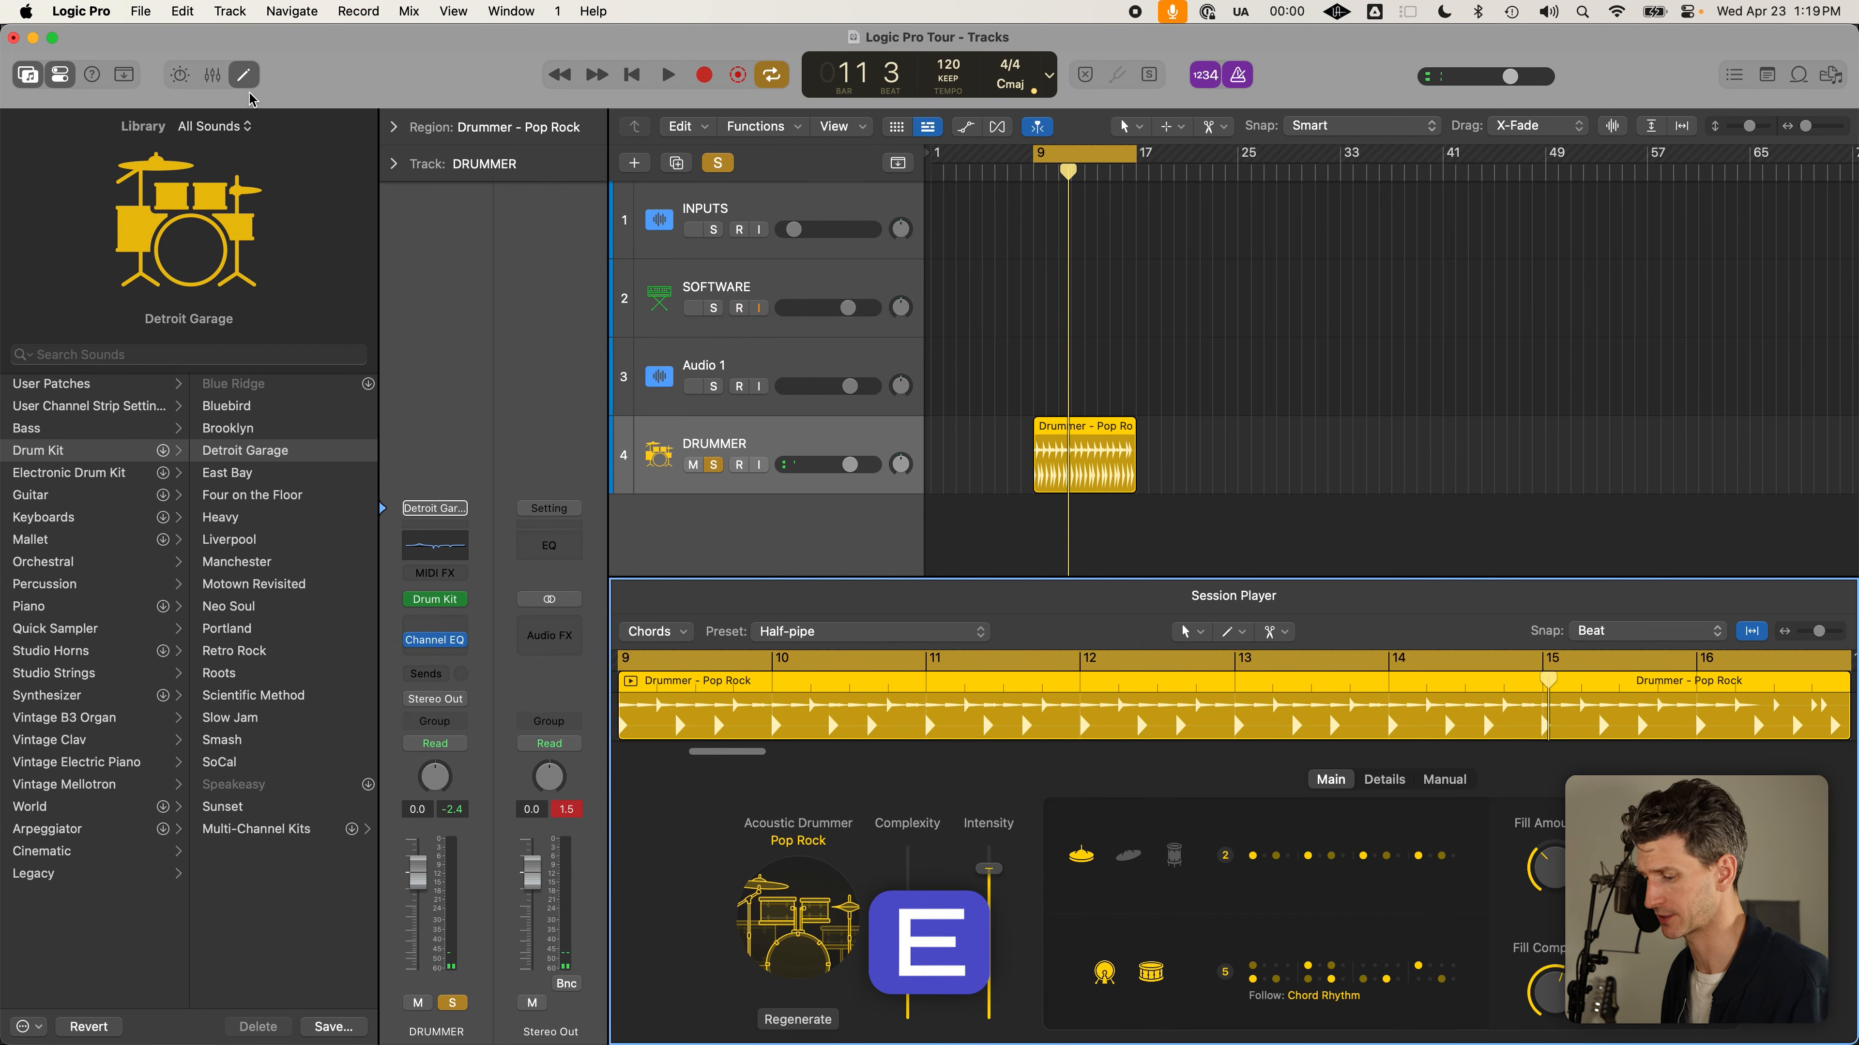
key("e")
key("e")
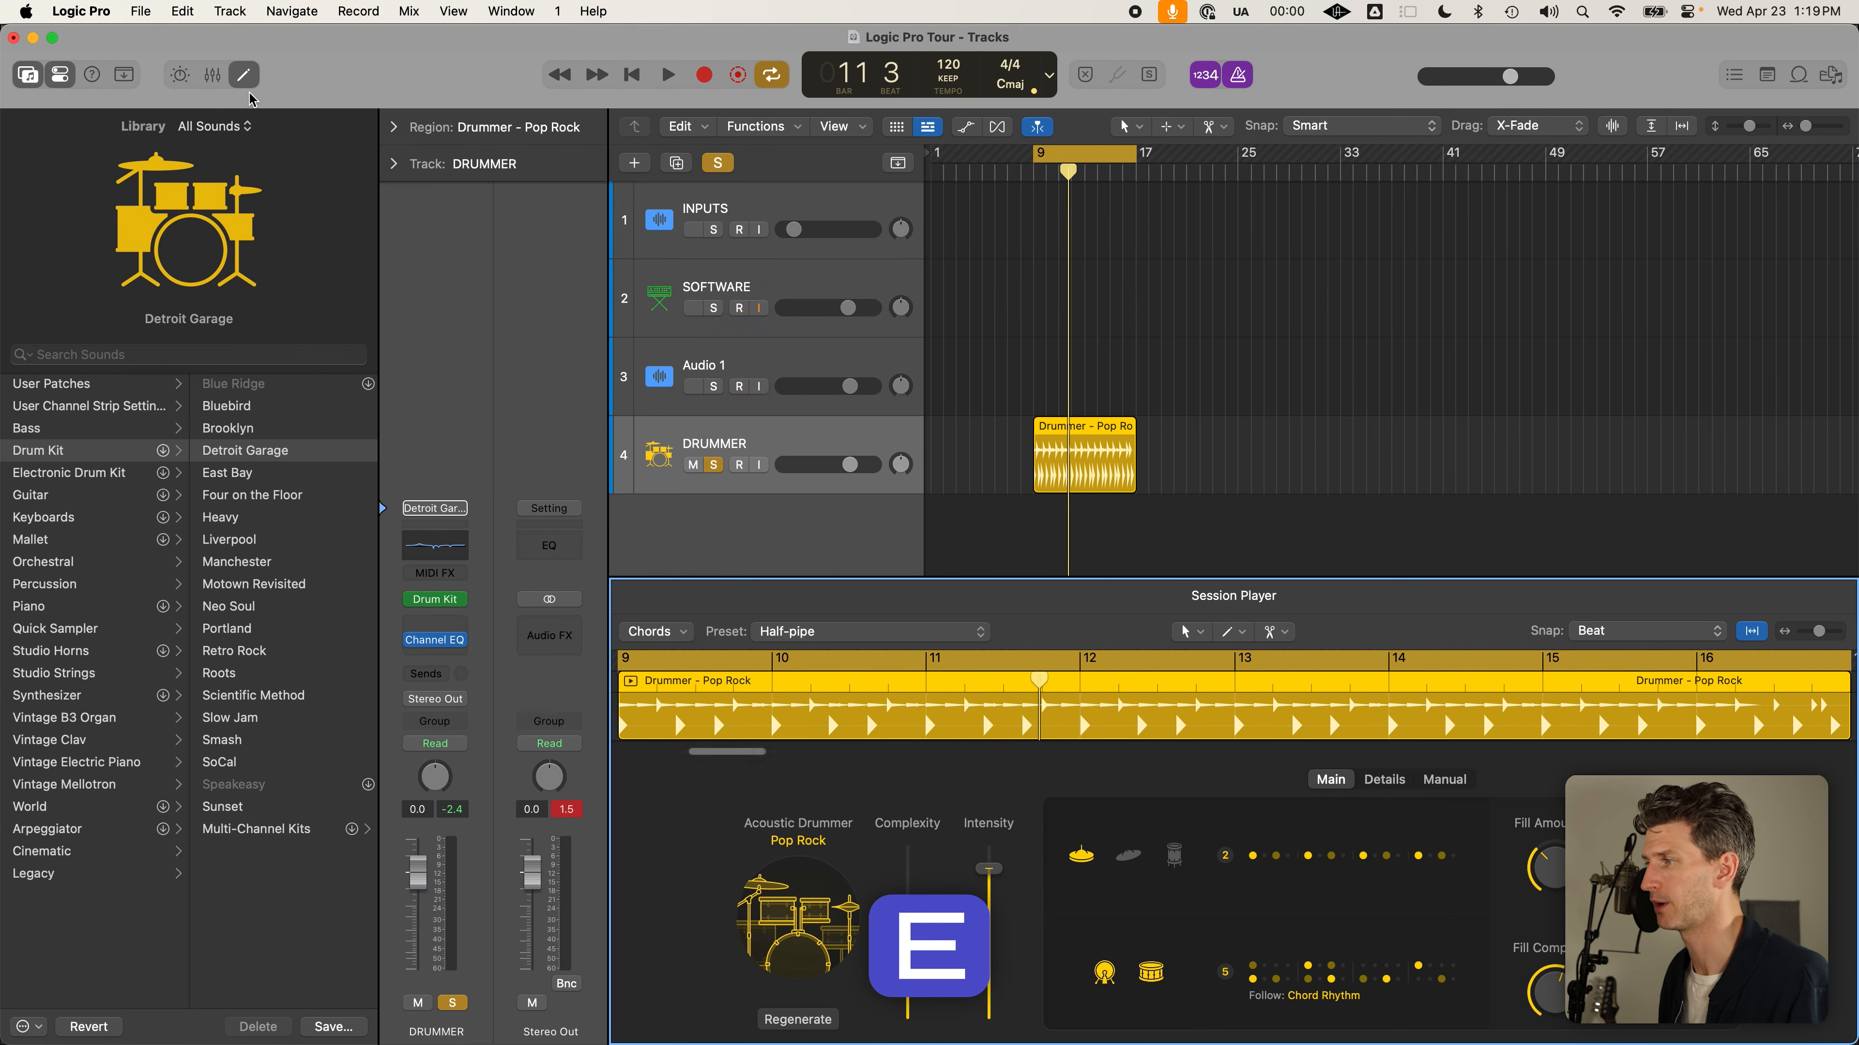
left_click_drag(913, 963, 910, 934)
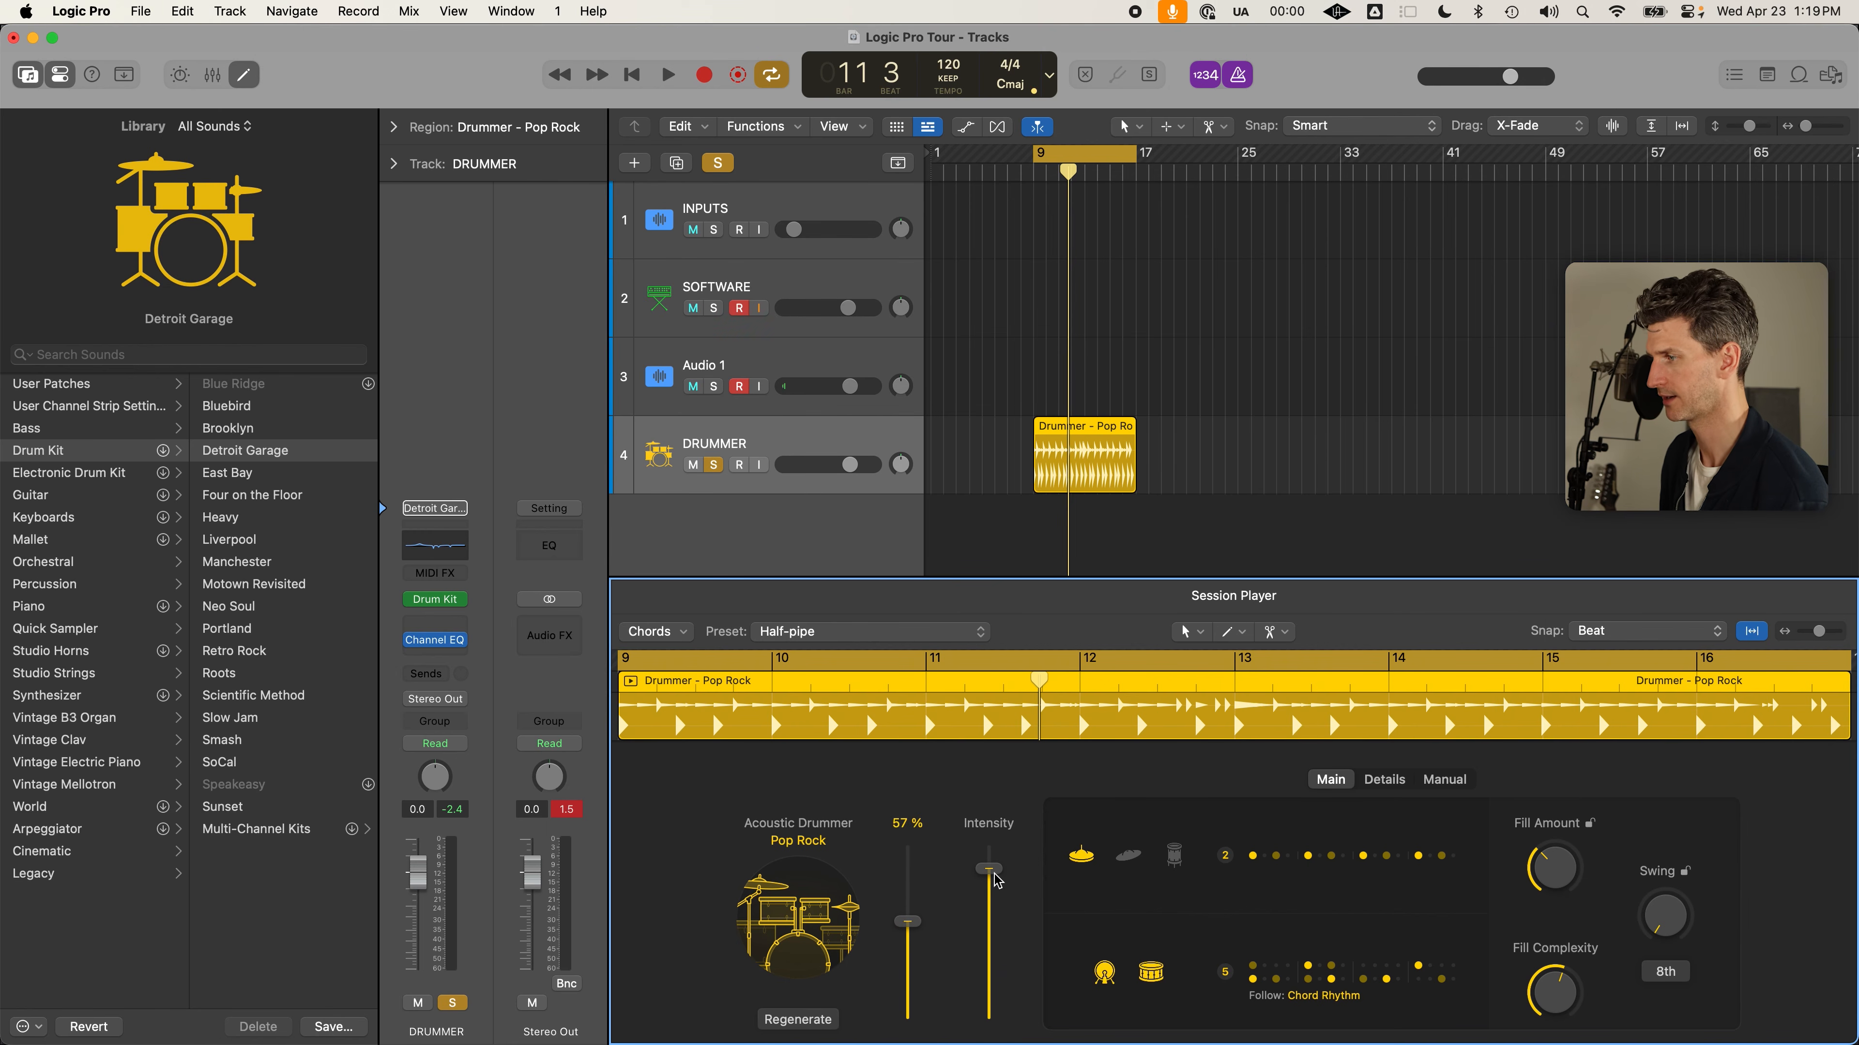
left_click_drag(989, 875, 991, 901)
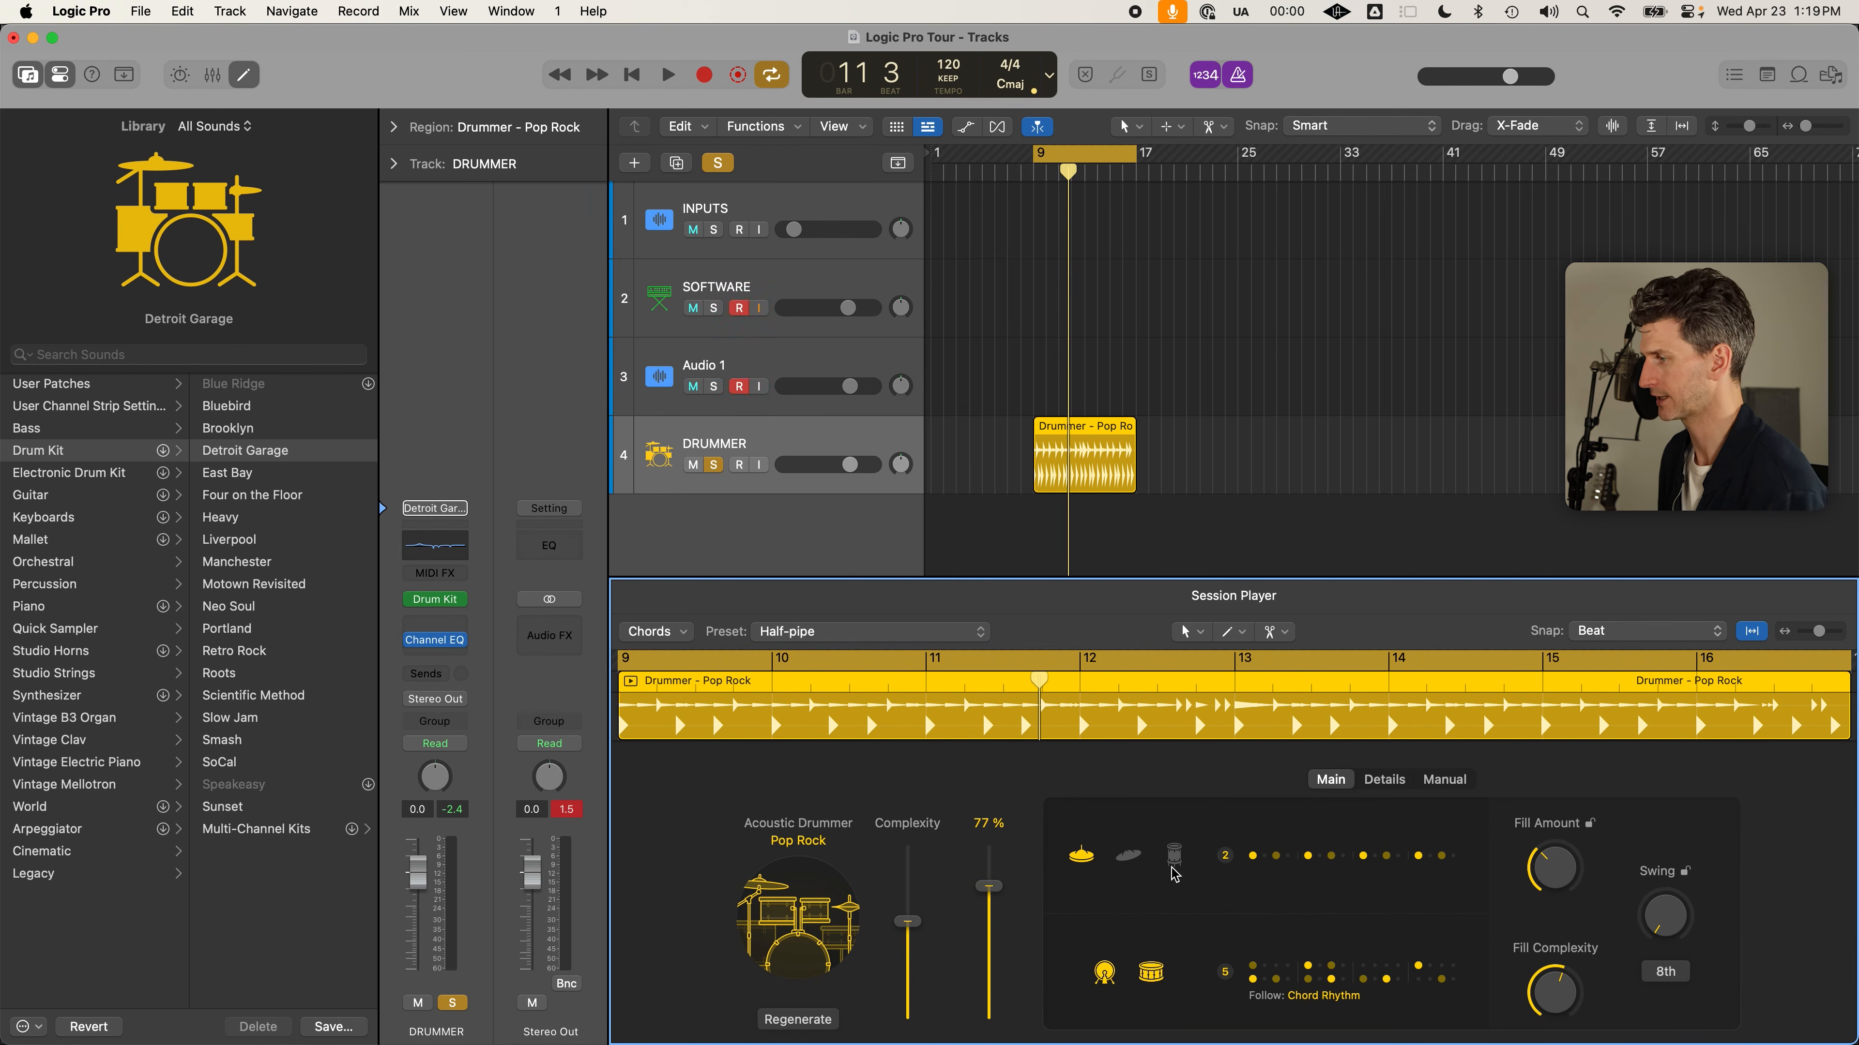
Set the drummer's hi-hat rhythm to pattern 1 and play back a short passage
left_click(1319, 860)
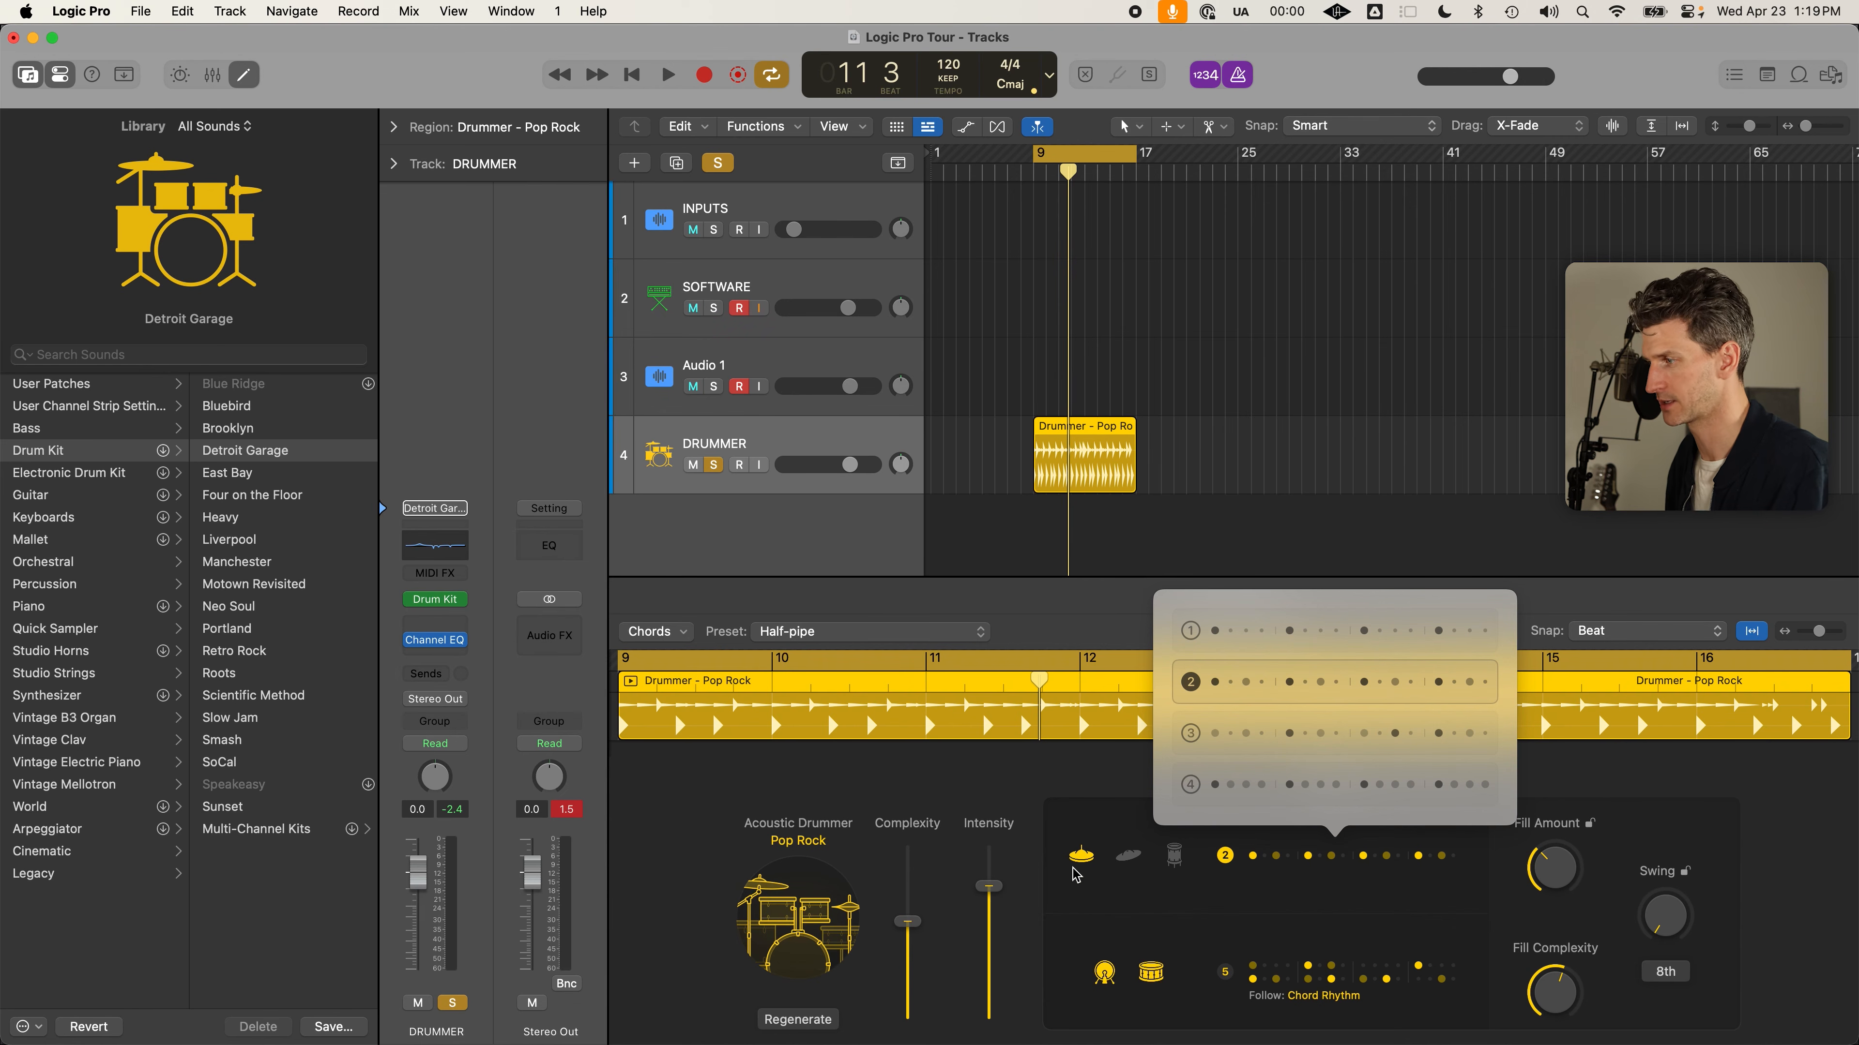
left_click(1319, 928)
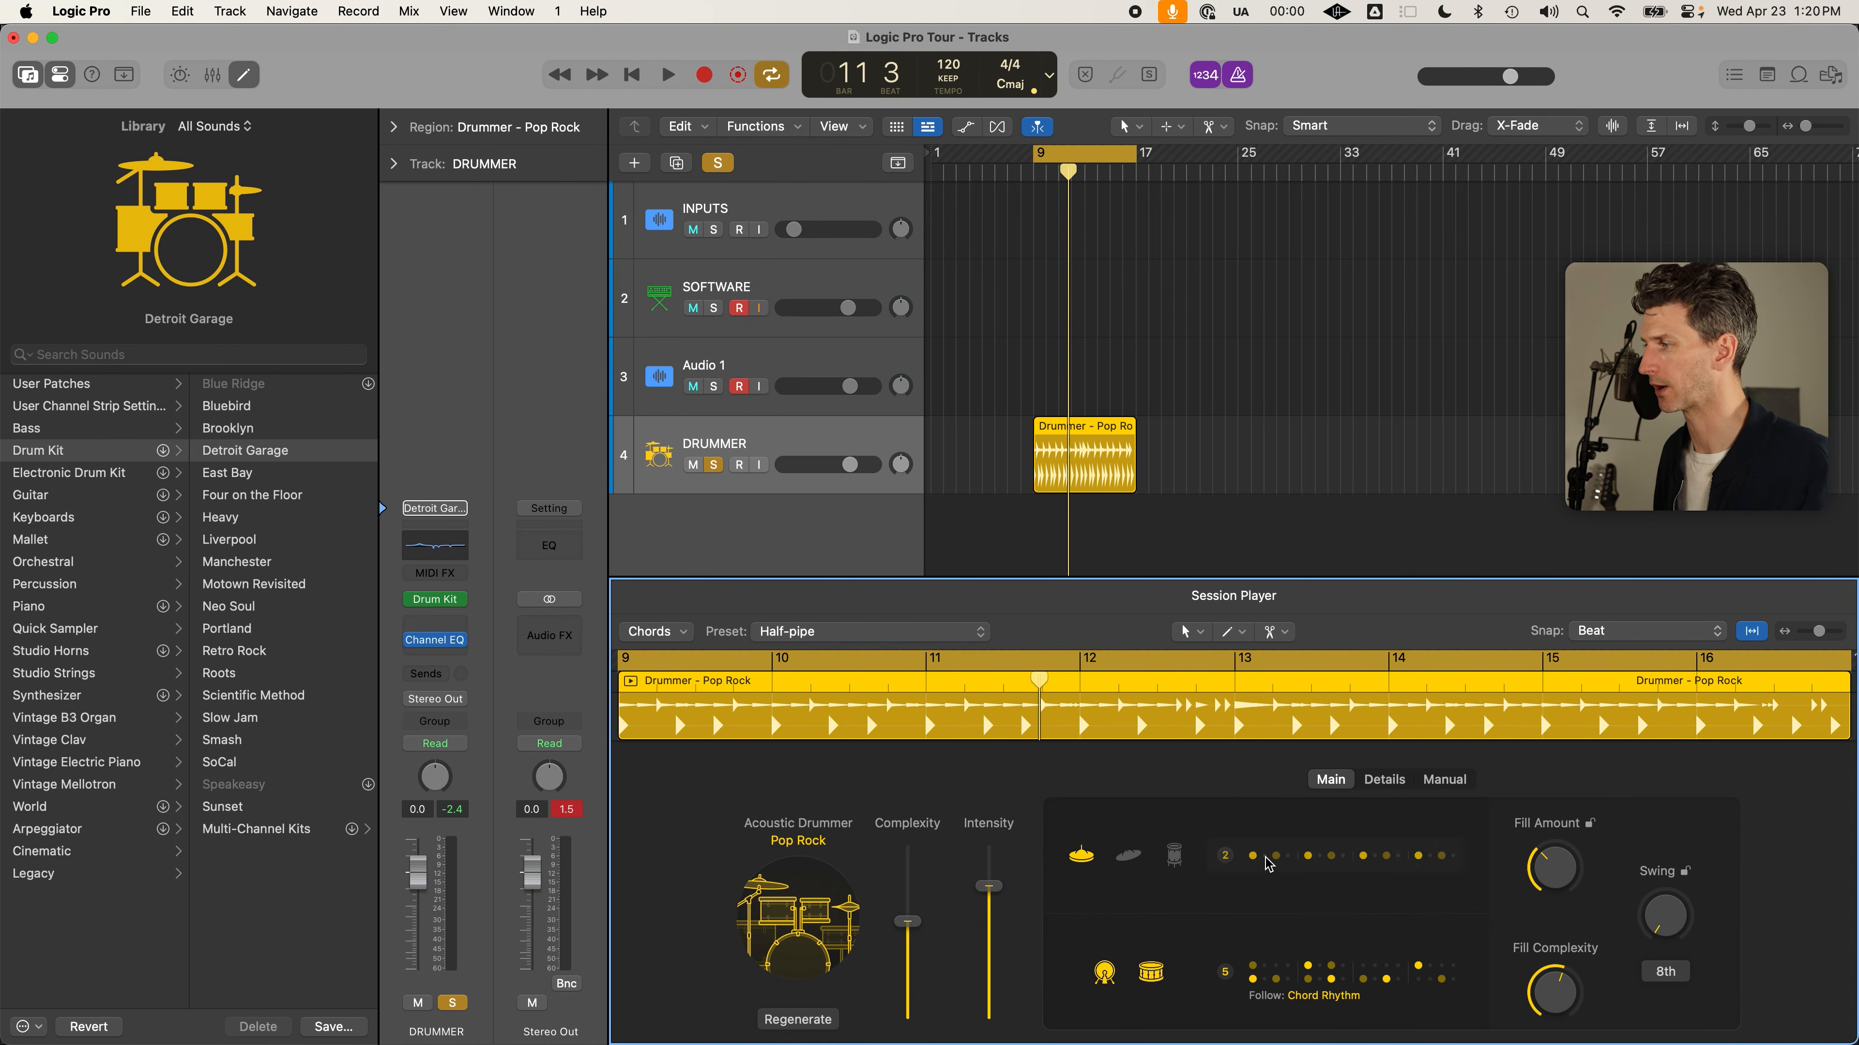
left_click(1268, 875)
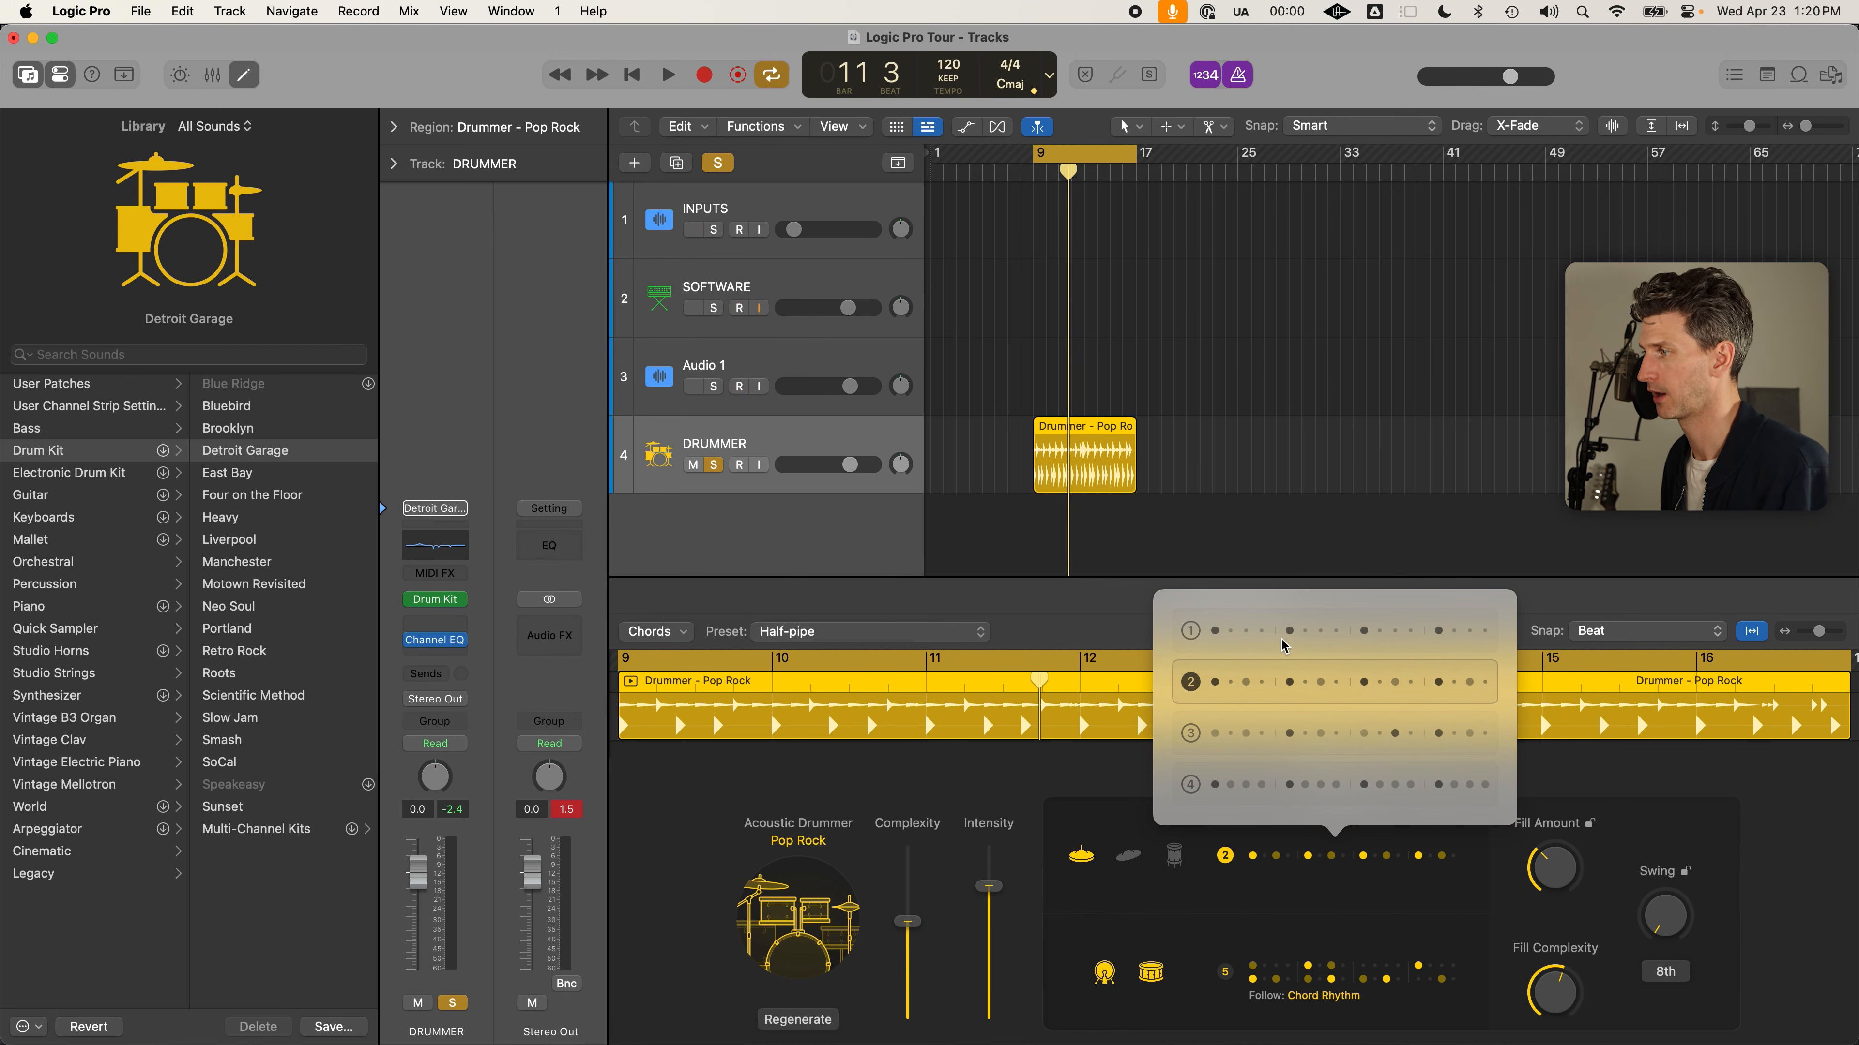
left_click(1299, 634)
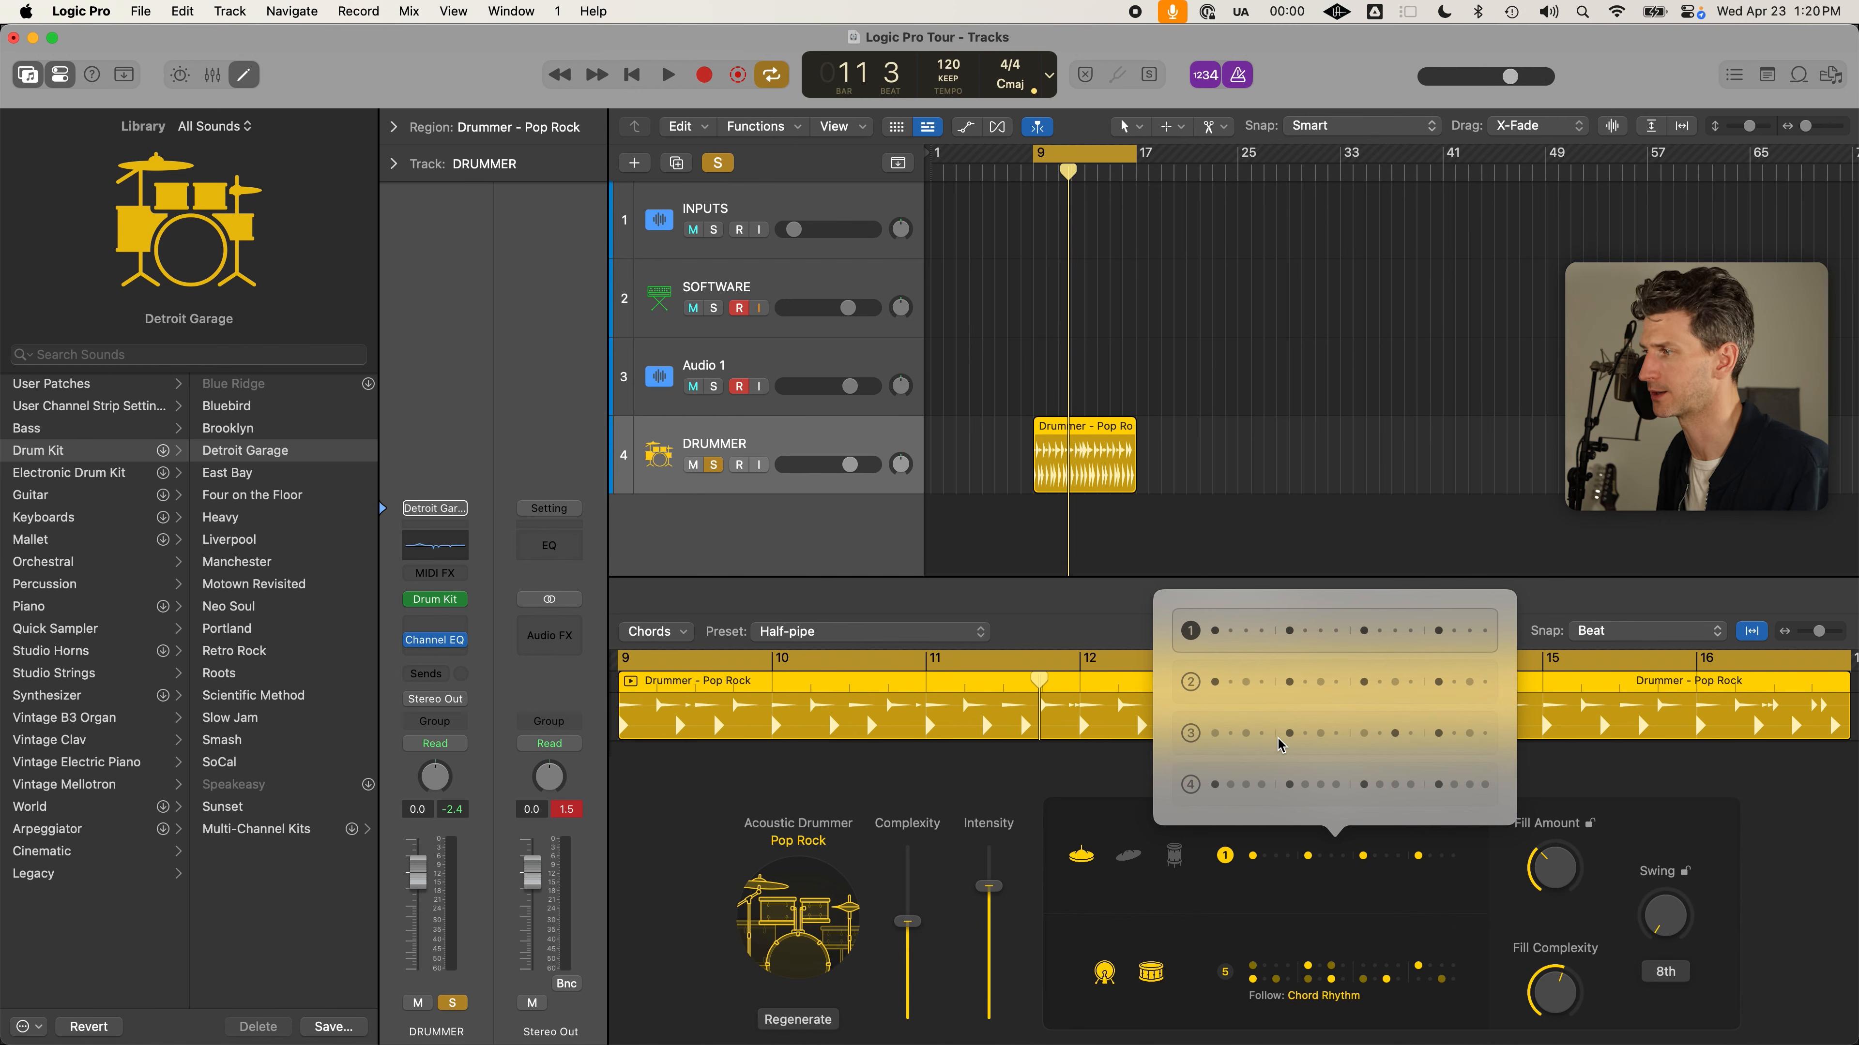
key("space")
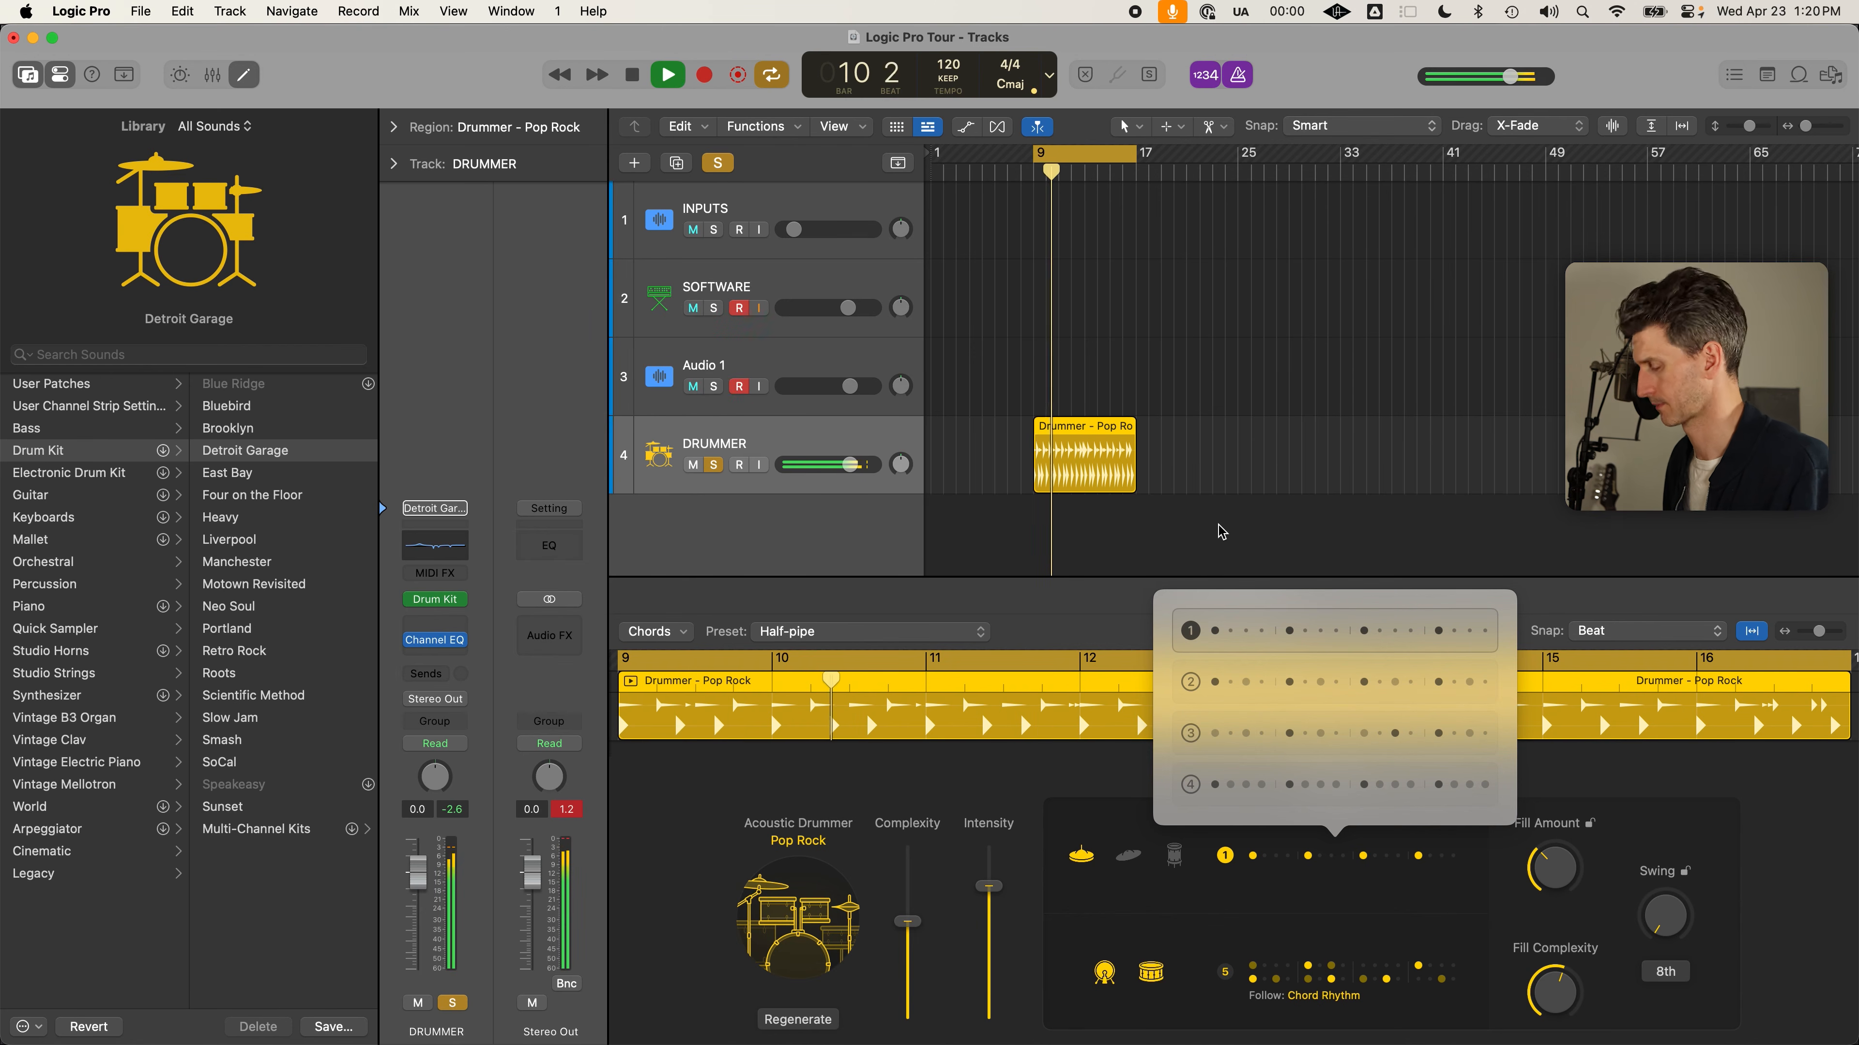
key("space")
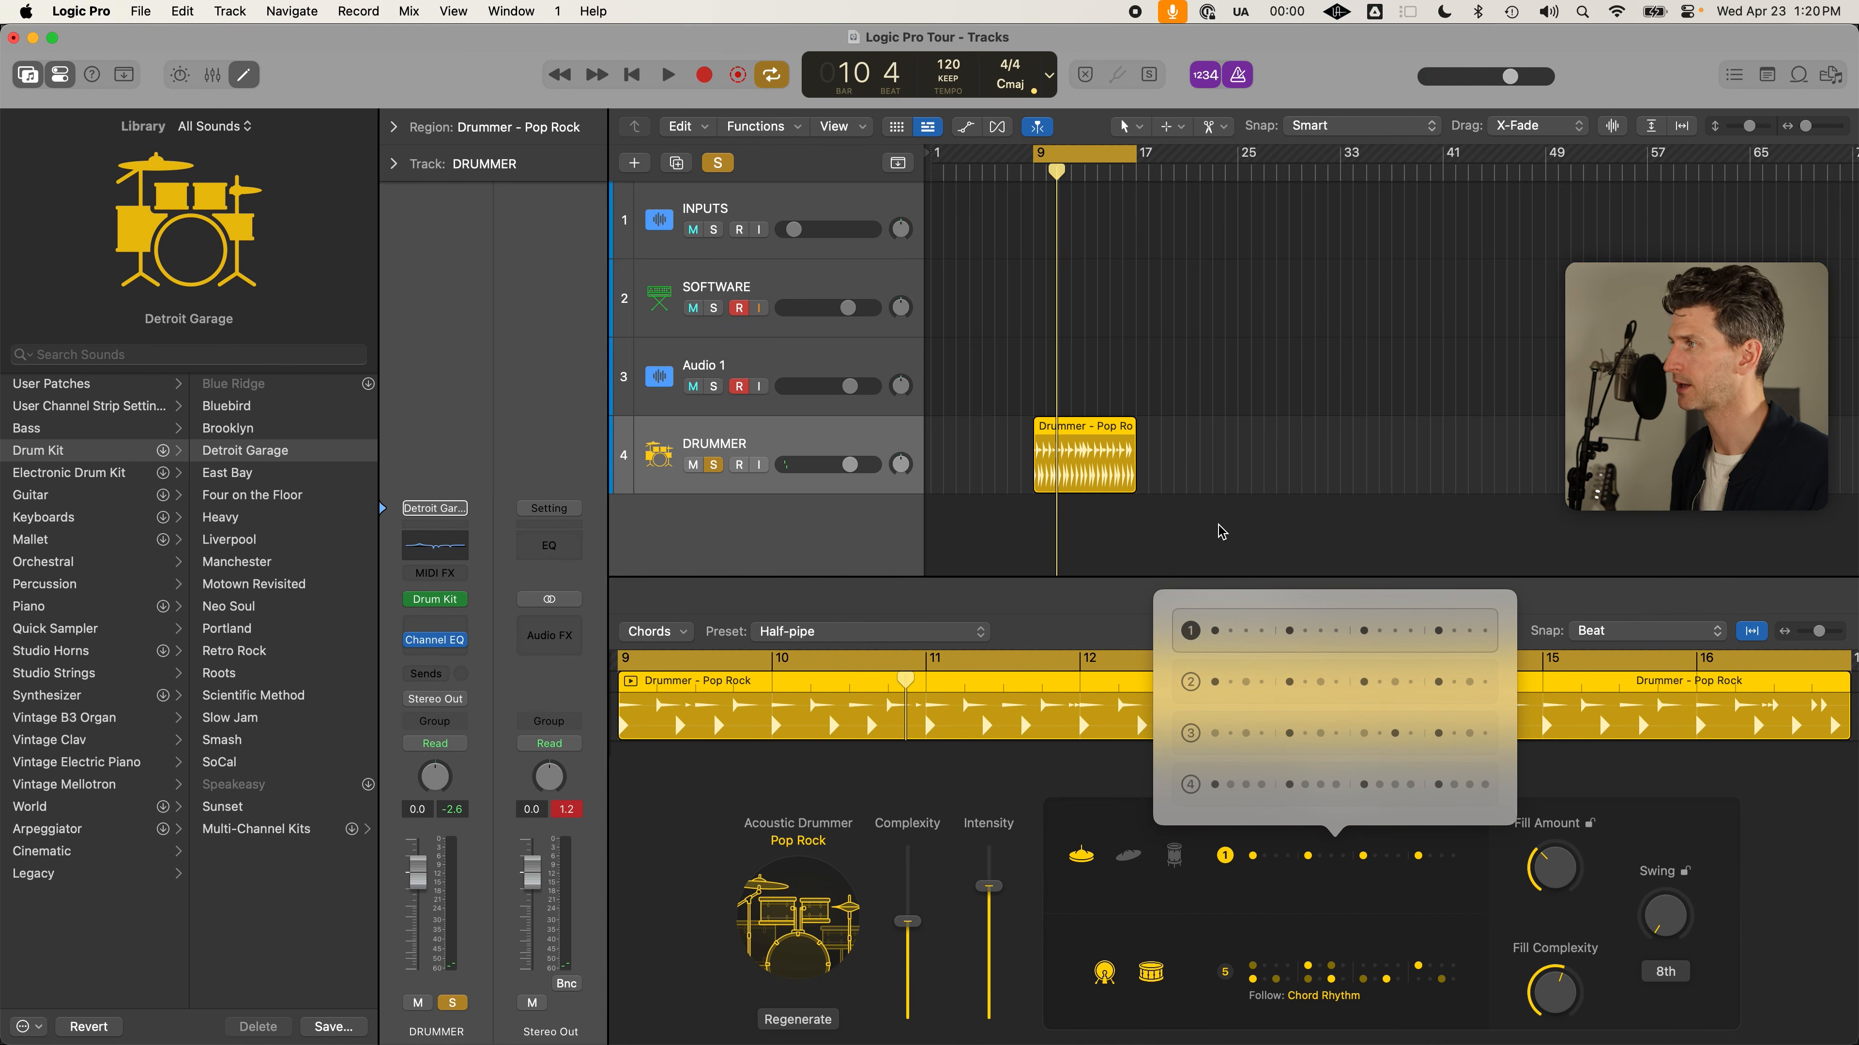
Turn off the metronome, demonstrate toggling it, and keep the drummer region selected
left_click(1244, 77)
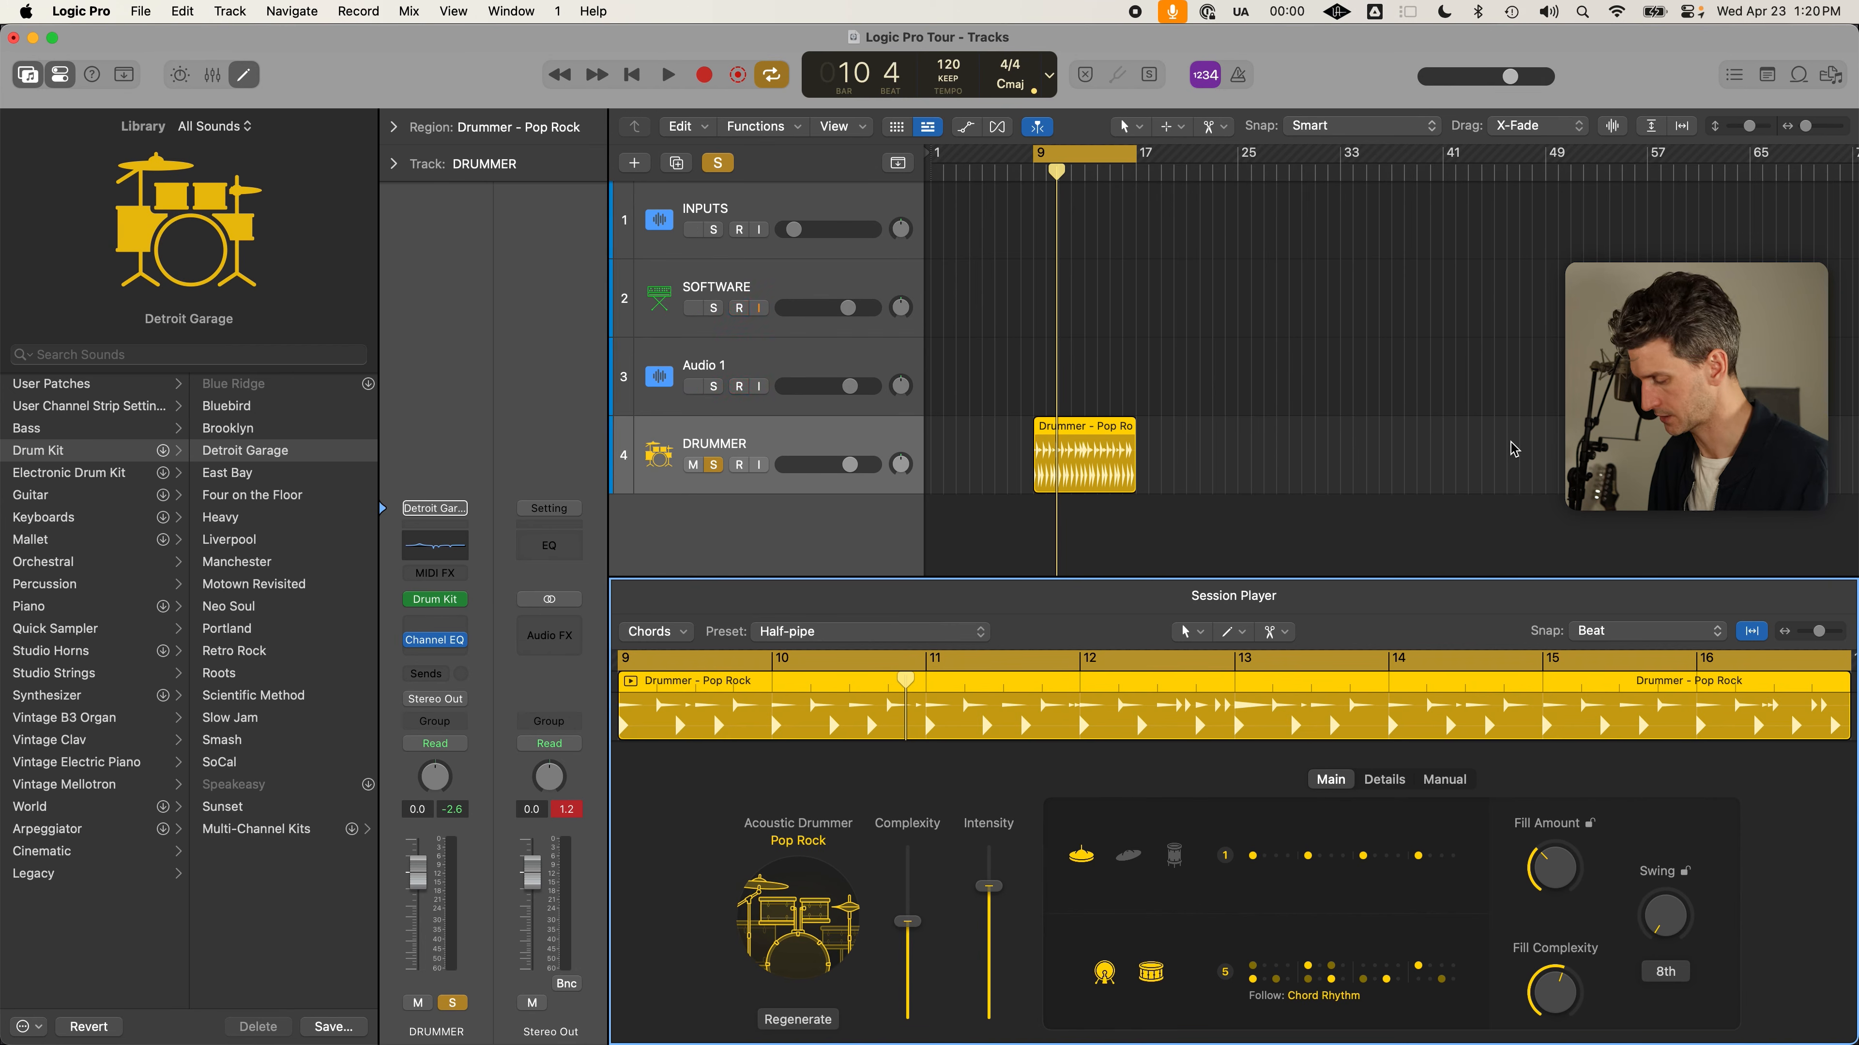
key("k")
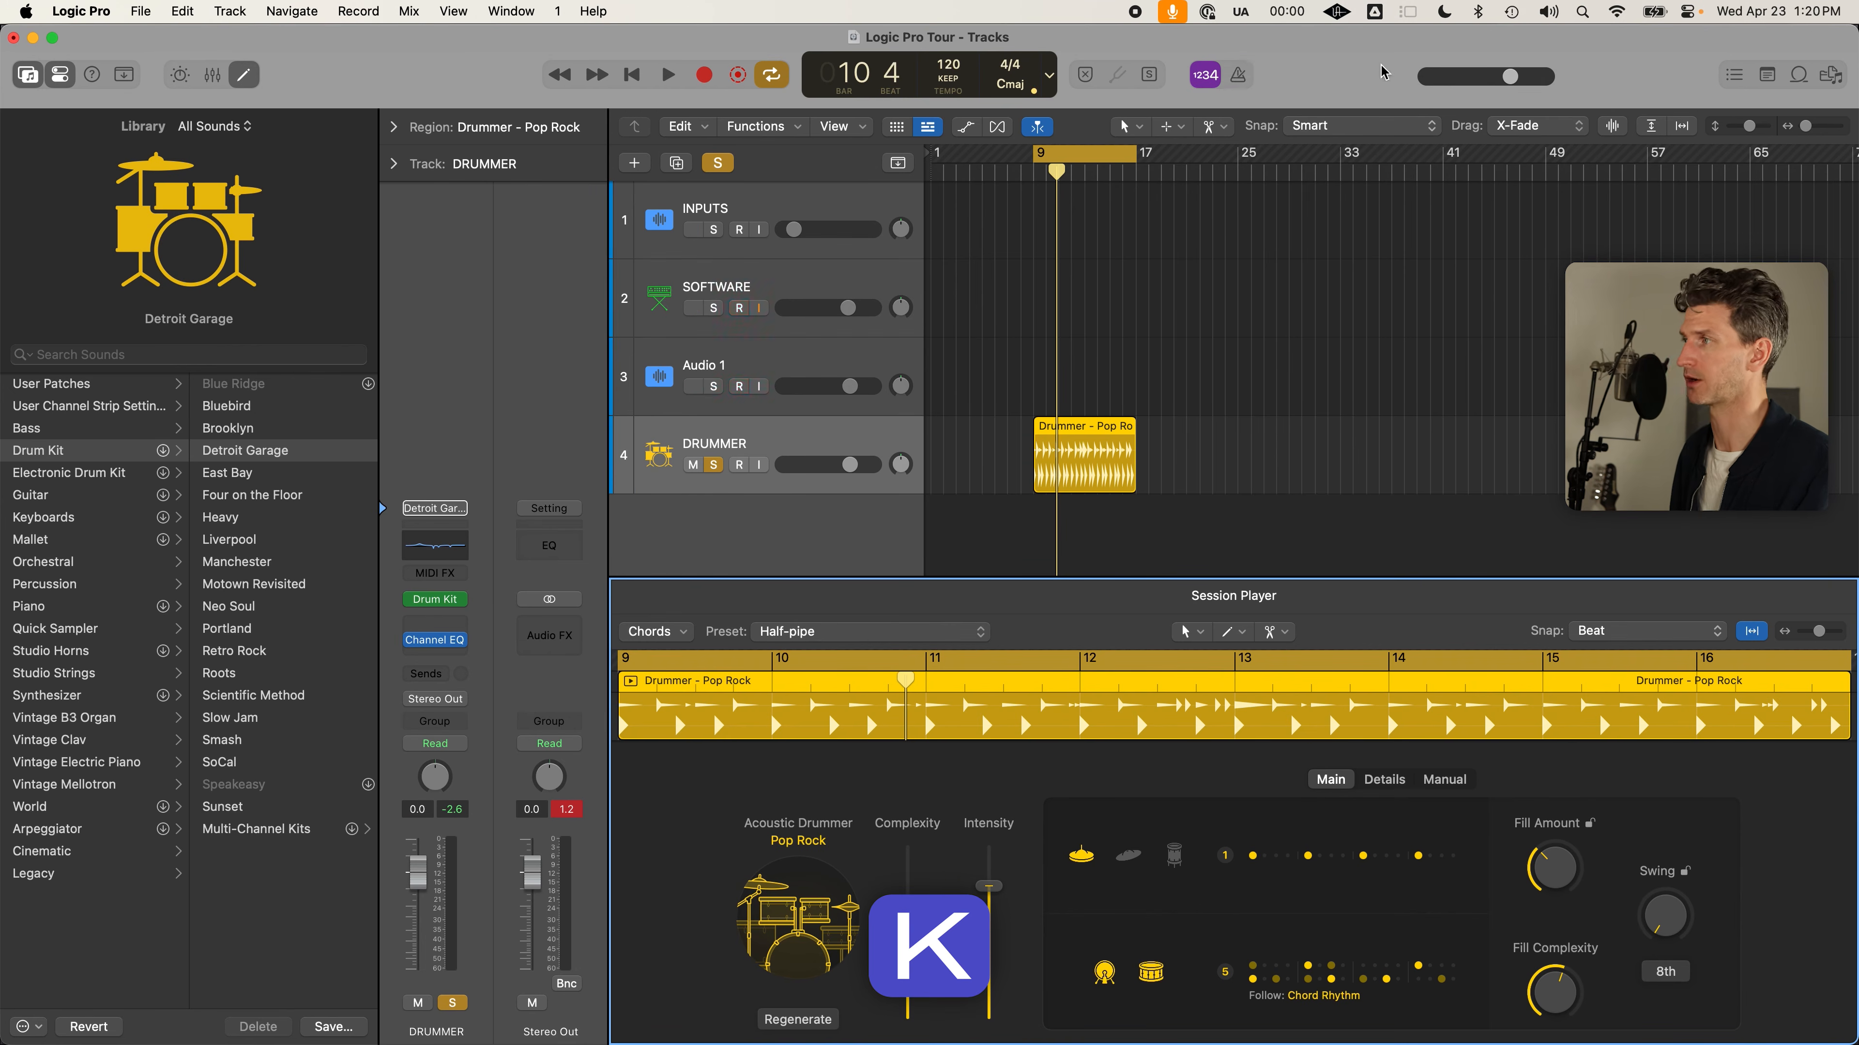
key("k")
left_click(1092, 460)
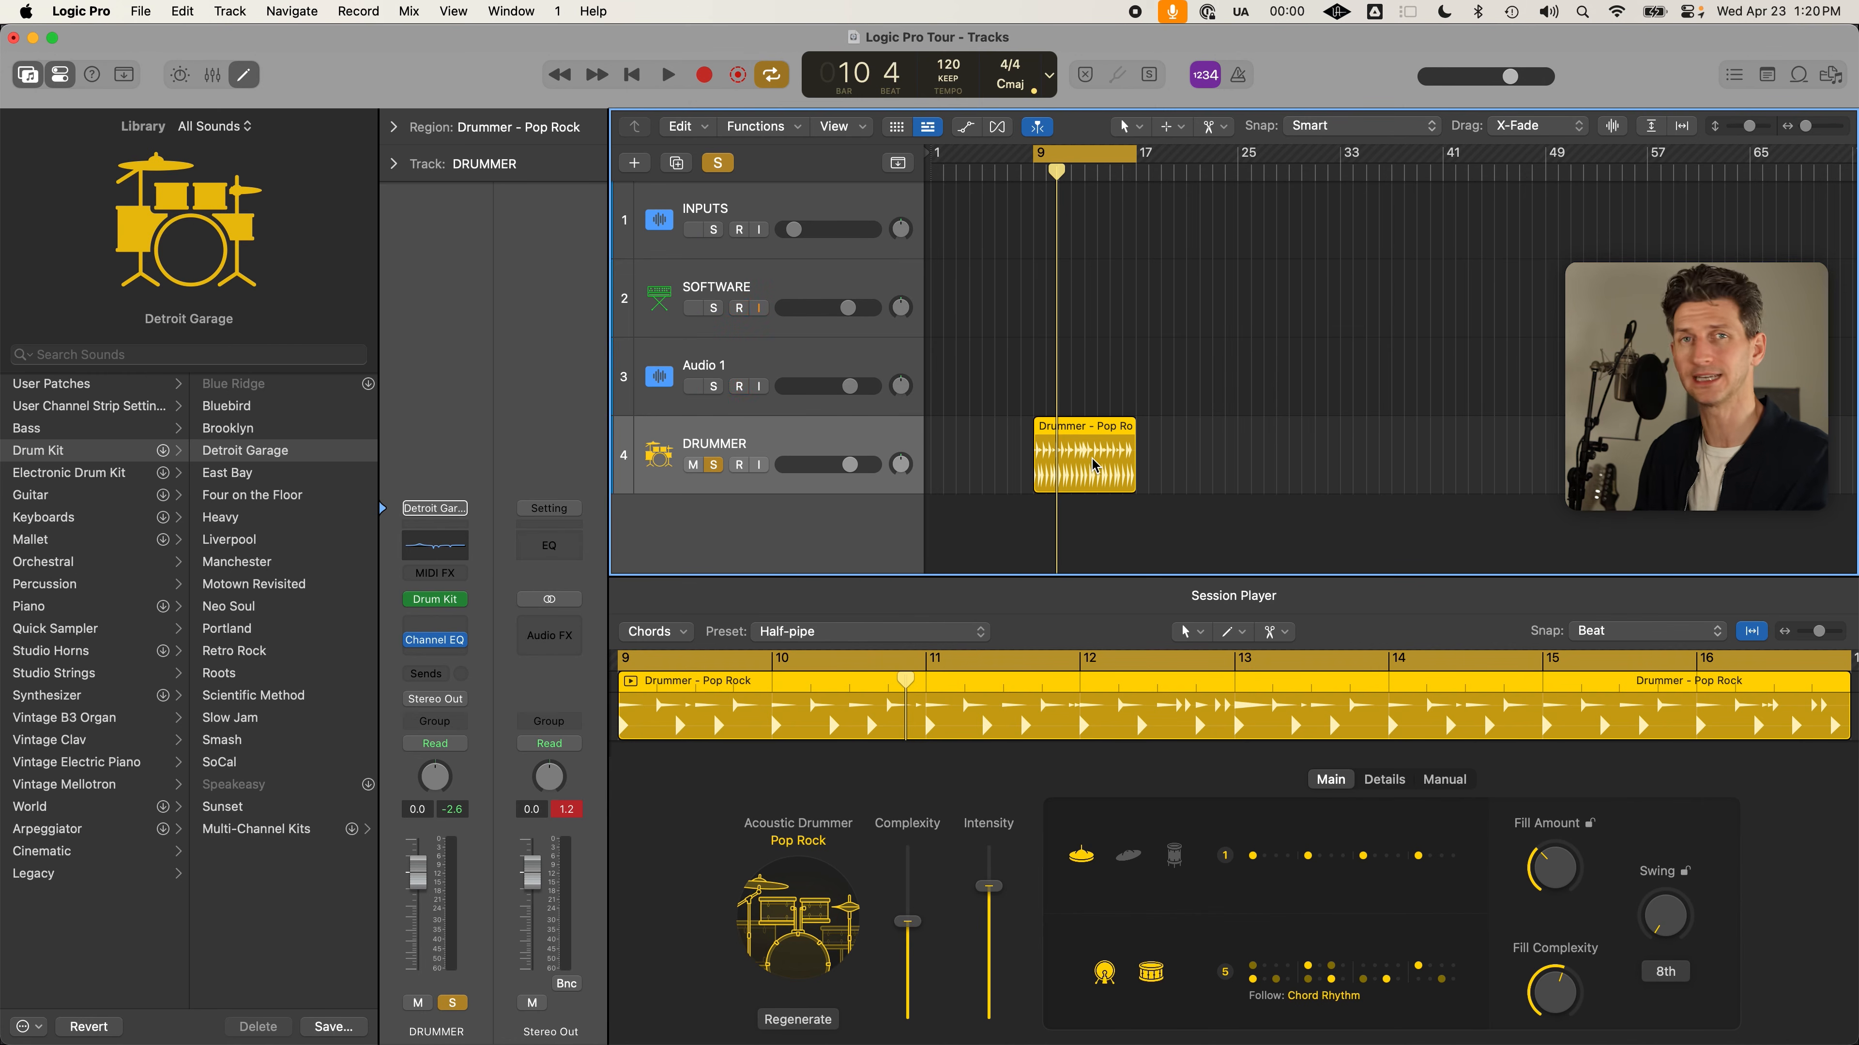
Audition hi-hat pattern 4 during playback, then stop and switch back to pattern 1
key("space")
left_click(1327, 867)
left_click(1327, 868)
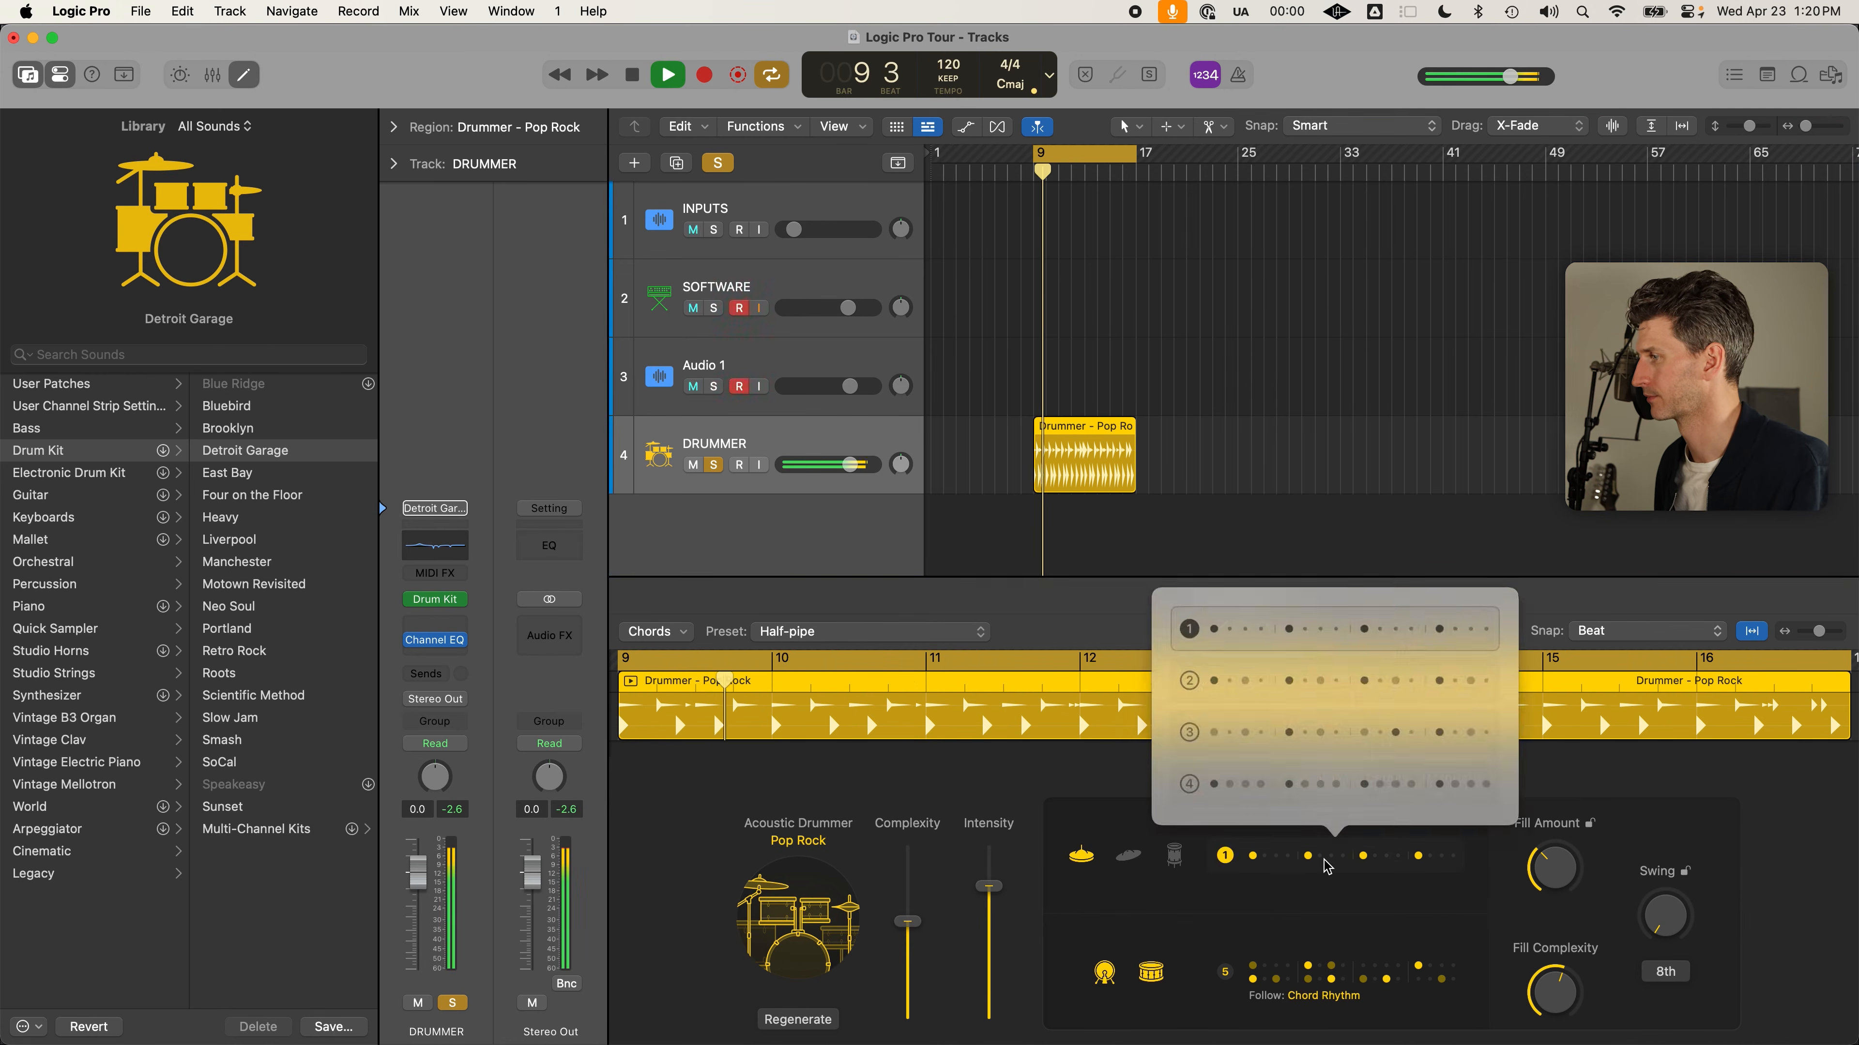
left_click(1341, 789)
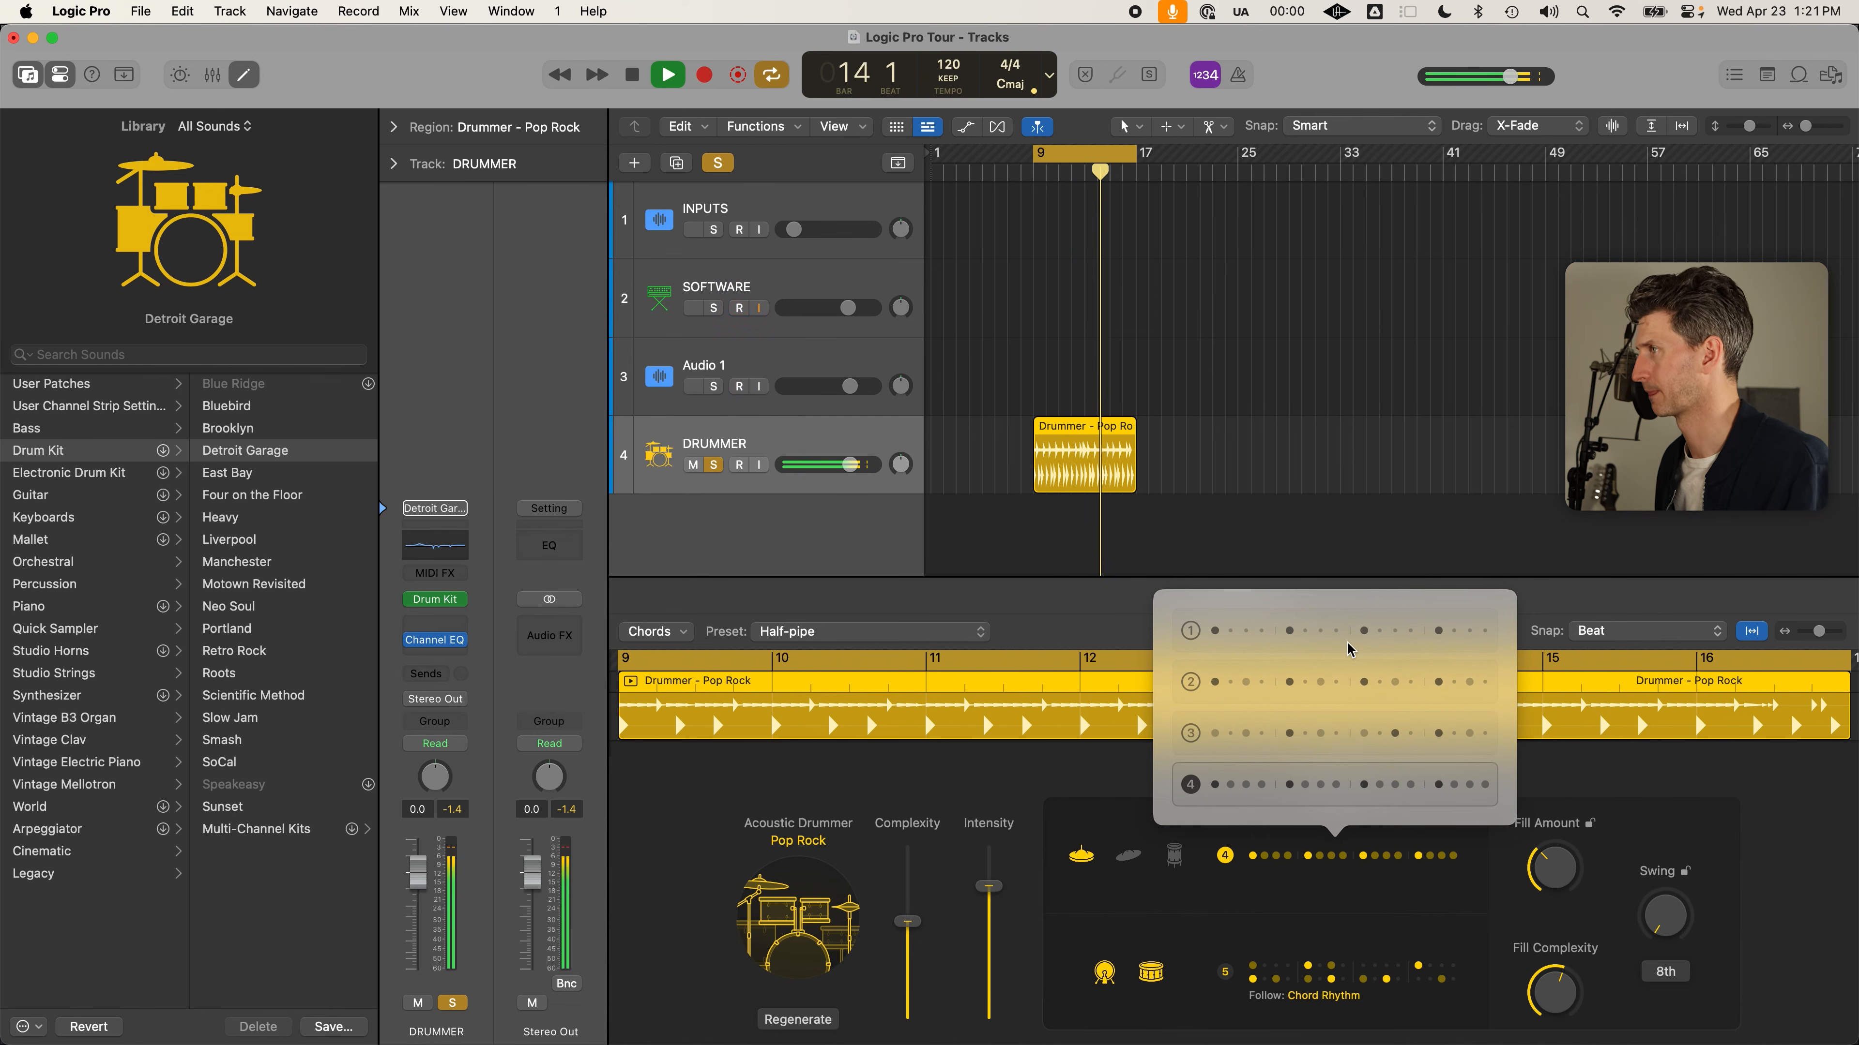
key("space")
left_click(1265, 639)
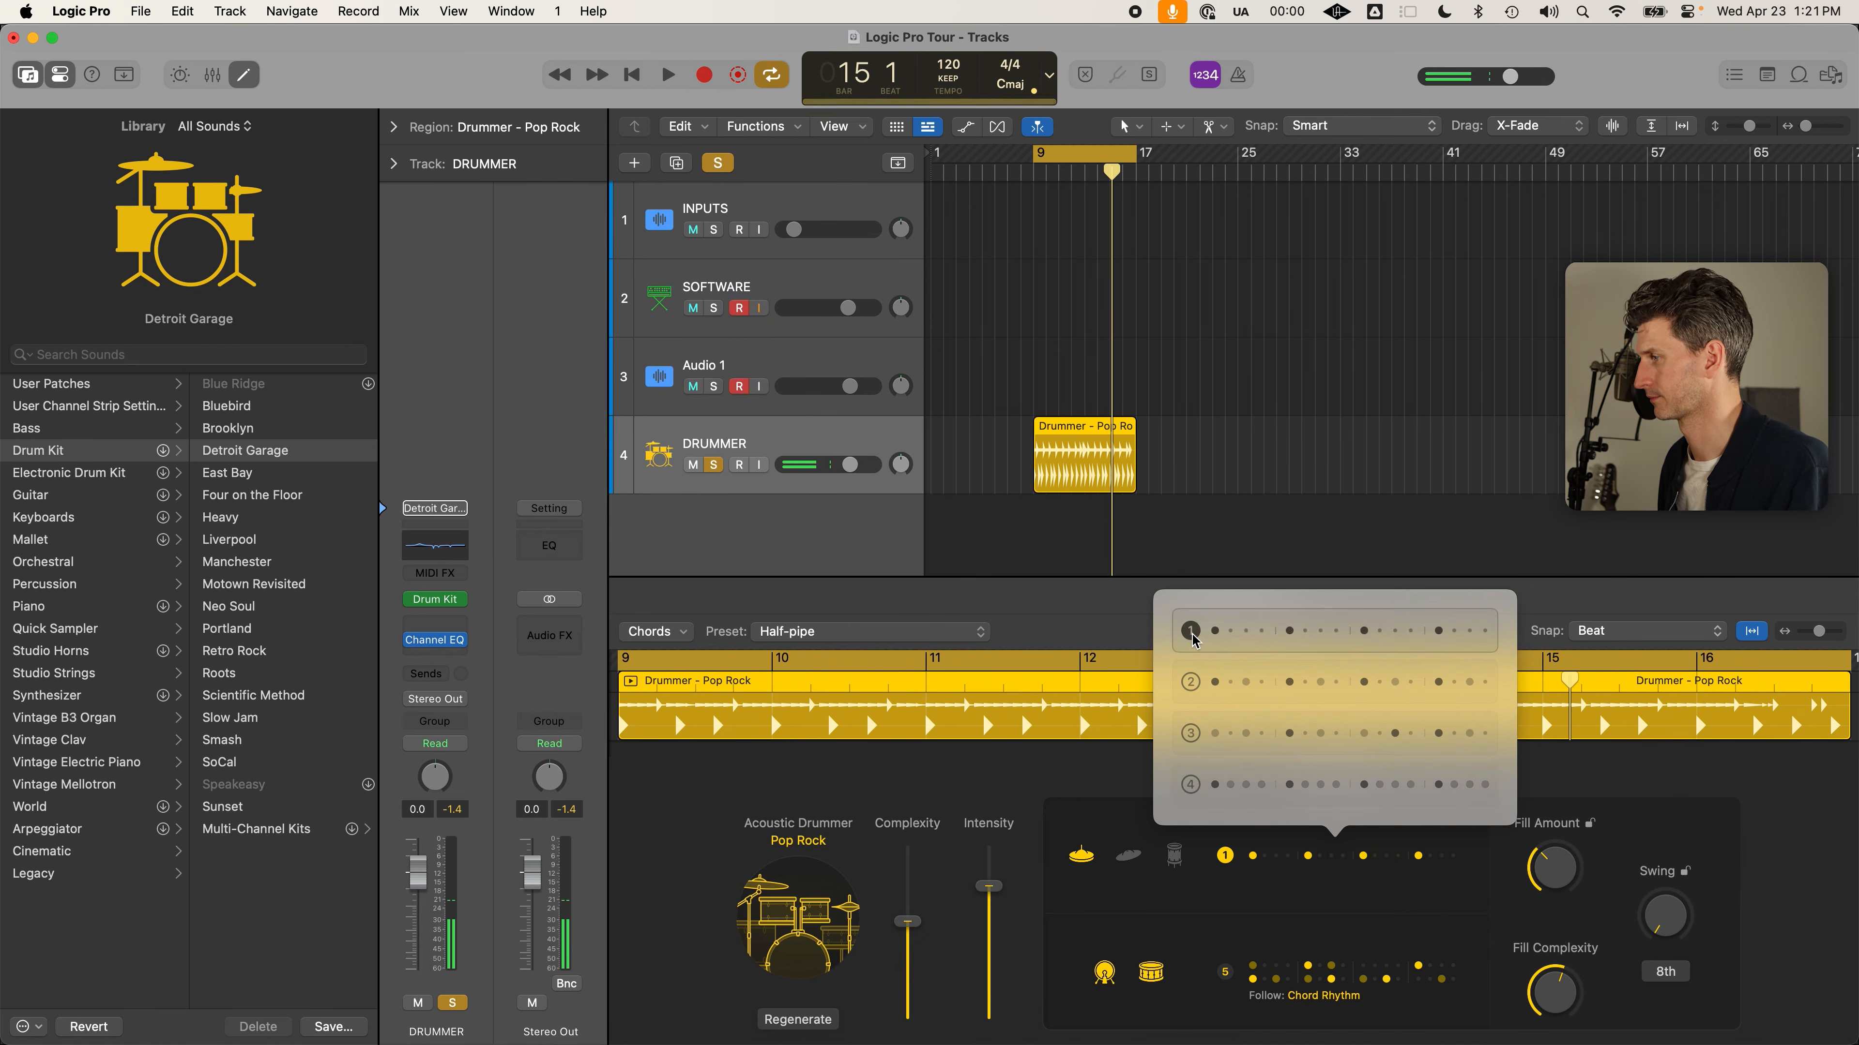
Audition kick and snare pattern 3, switch to pattern 2, and stop playback with the drummer region selected
left_click(1254, 985)
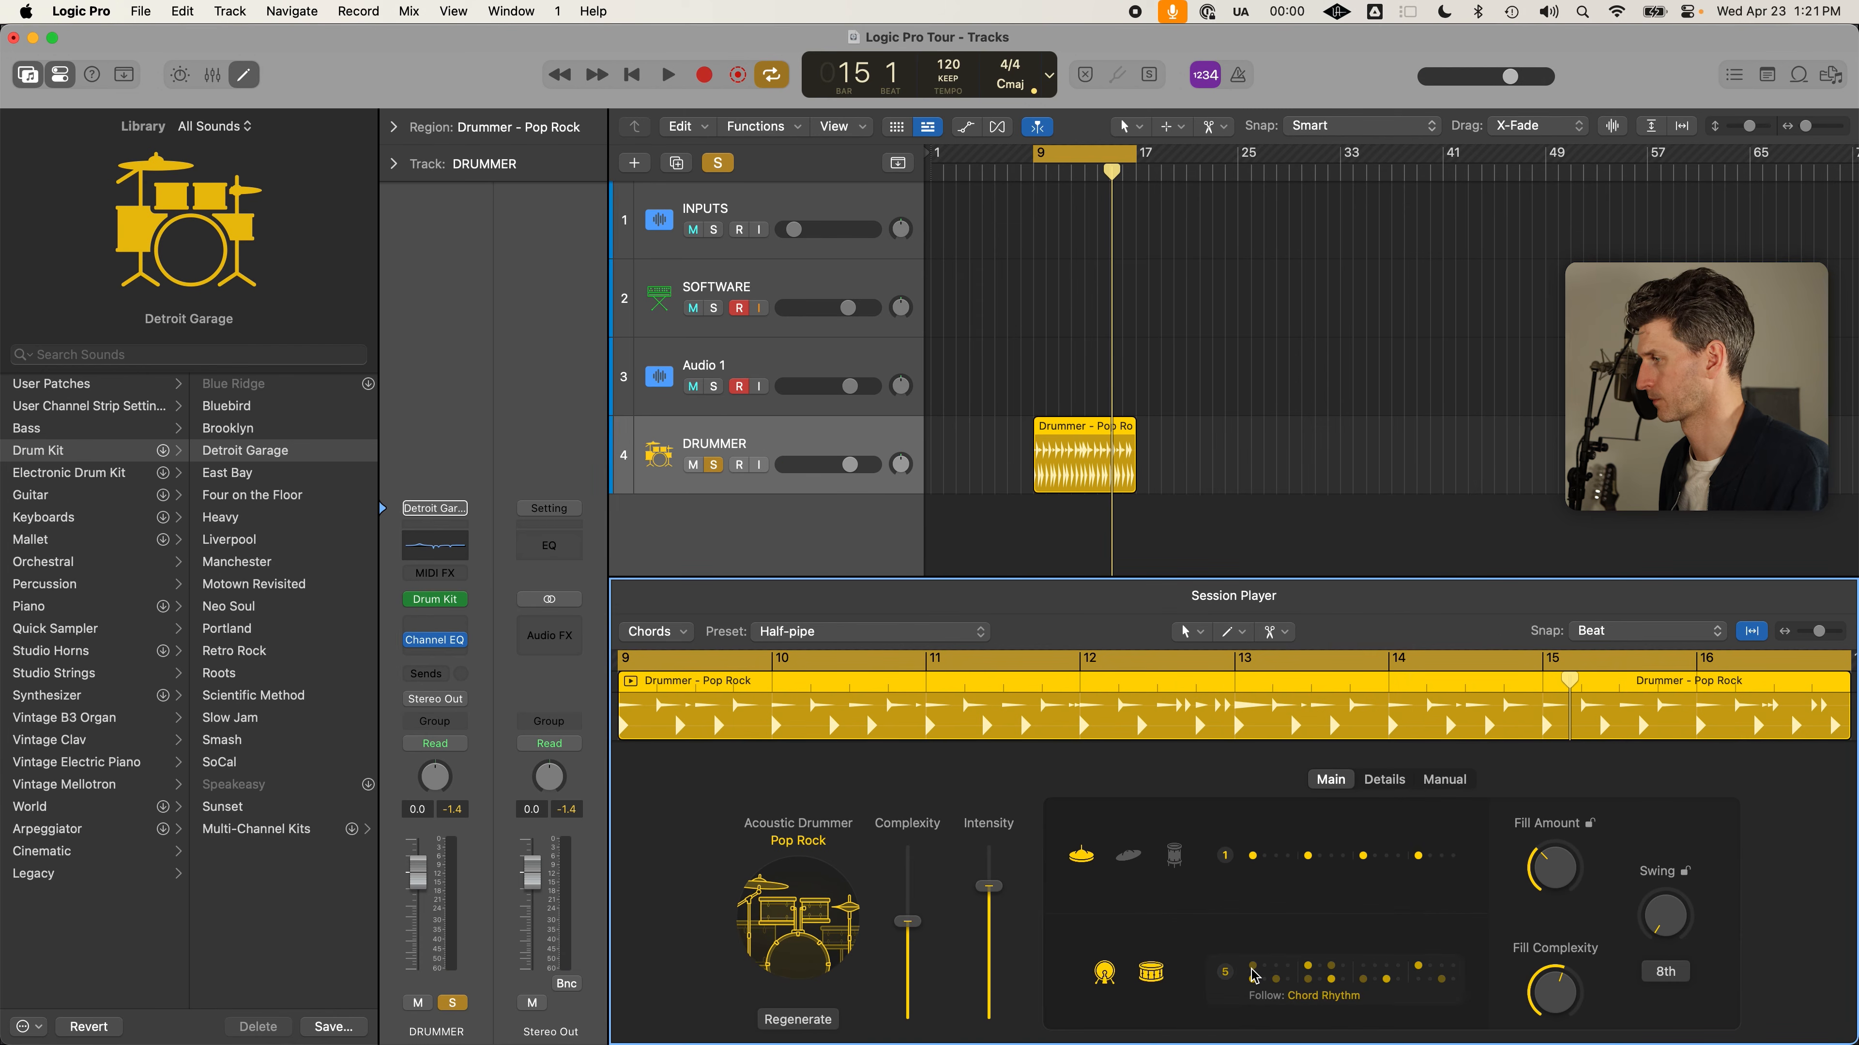
left_click(1254, 976)
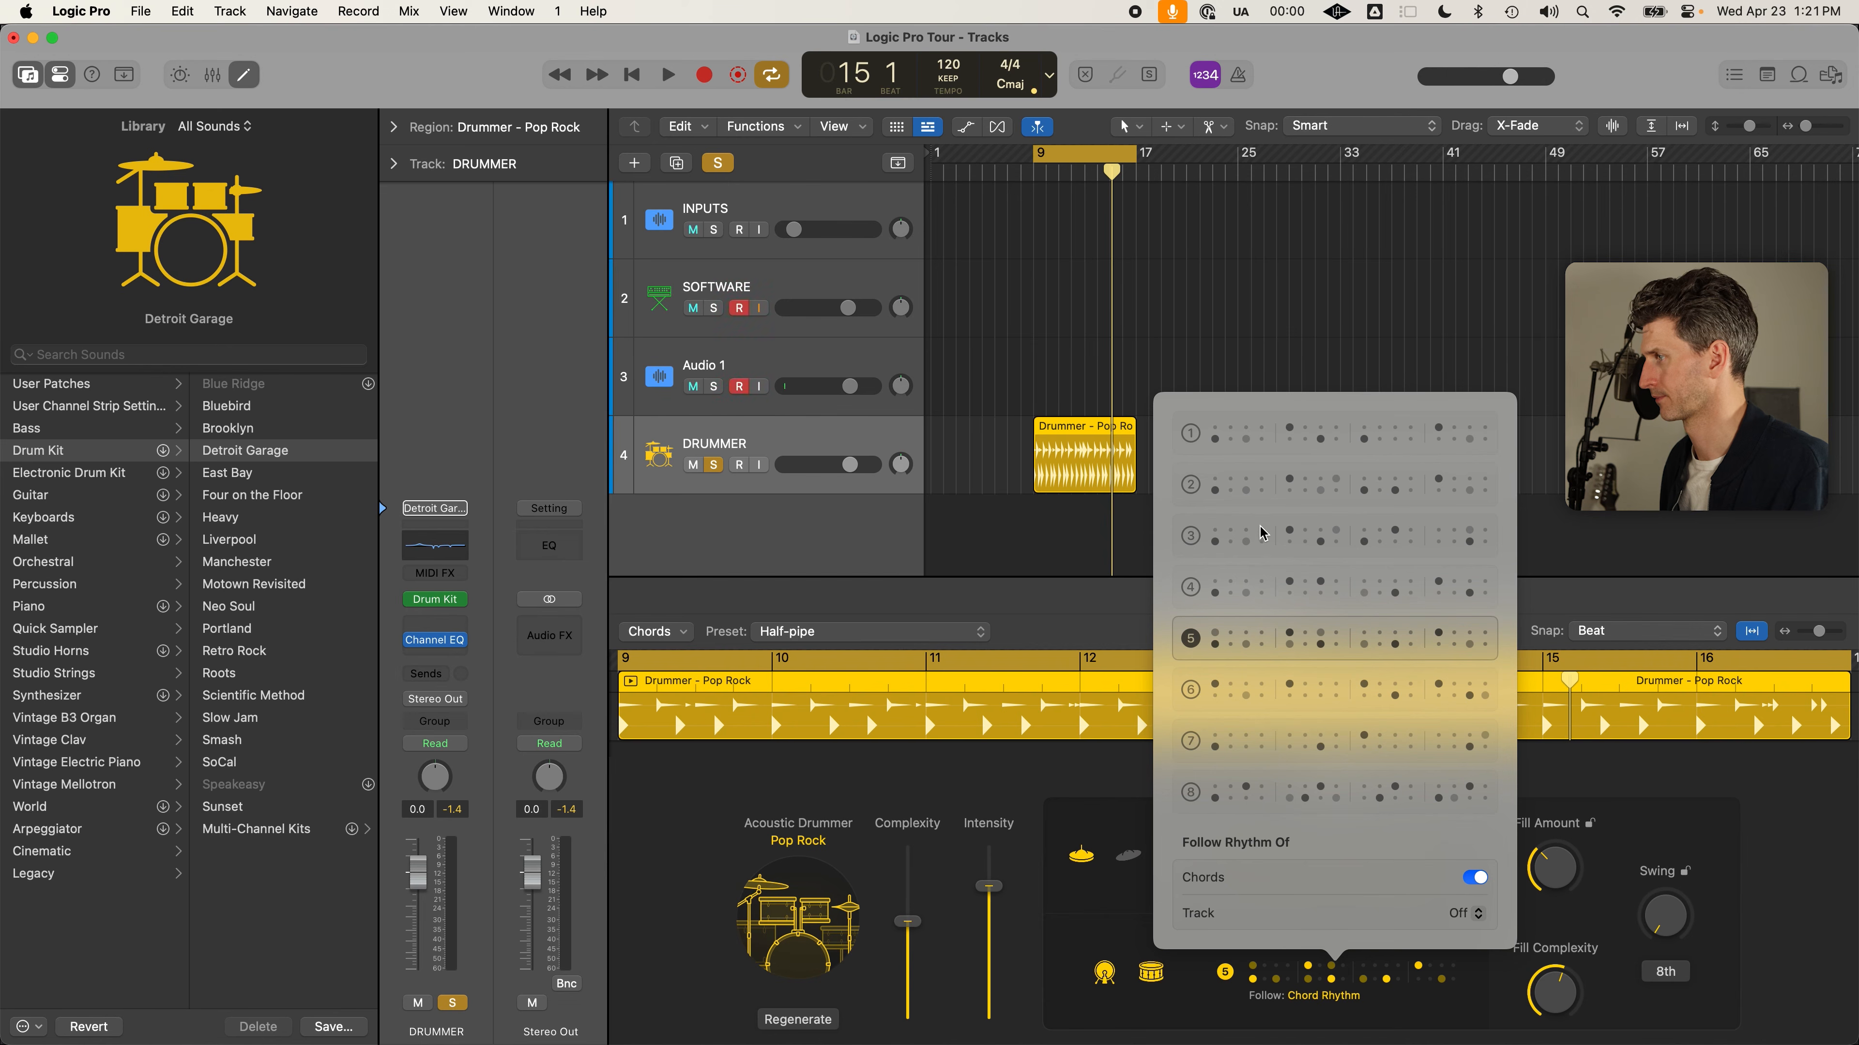
left_click(1262, 543)
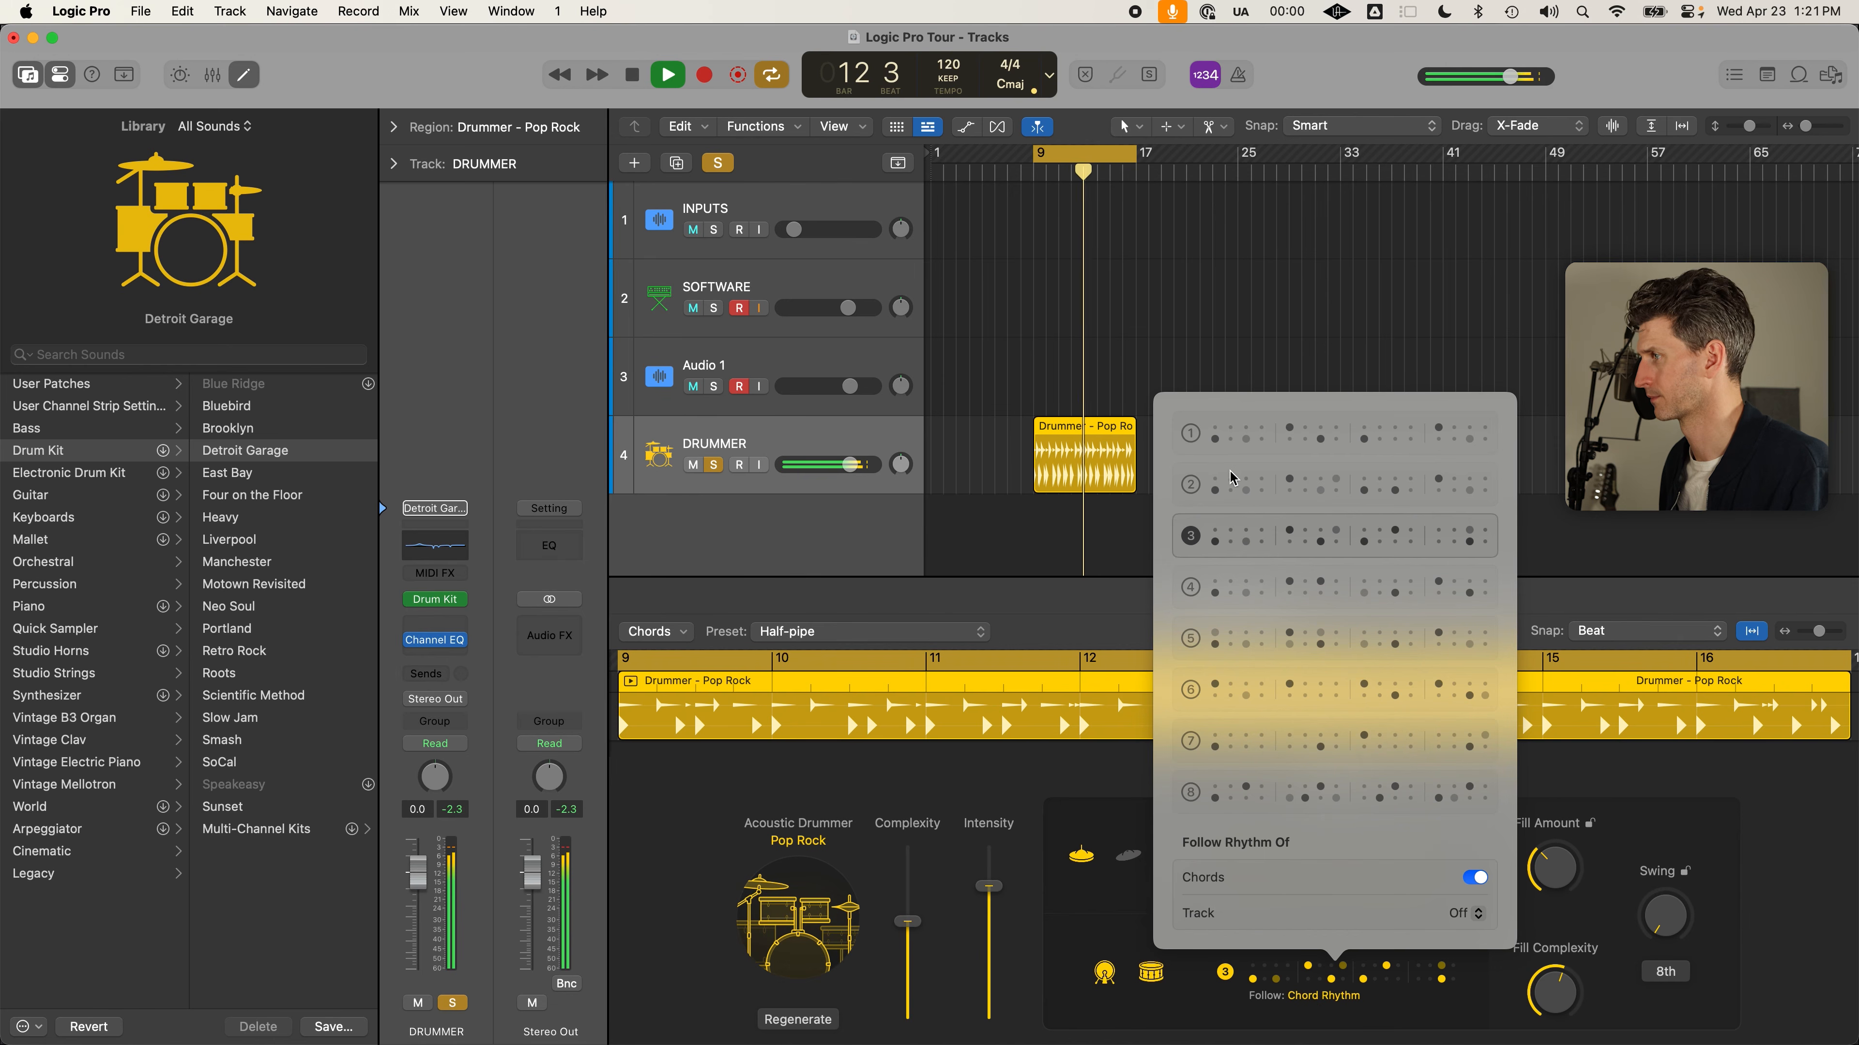
left_click(1213, 486)
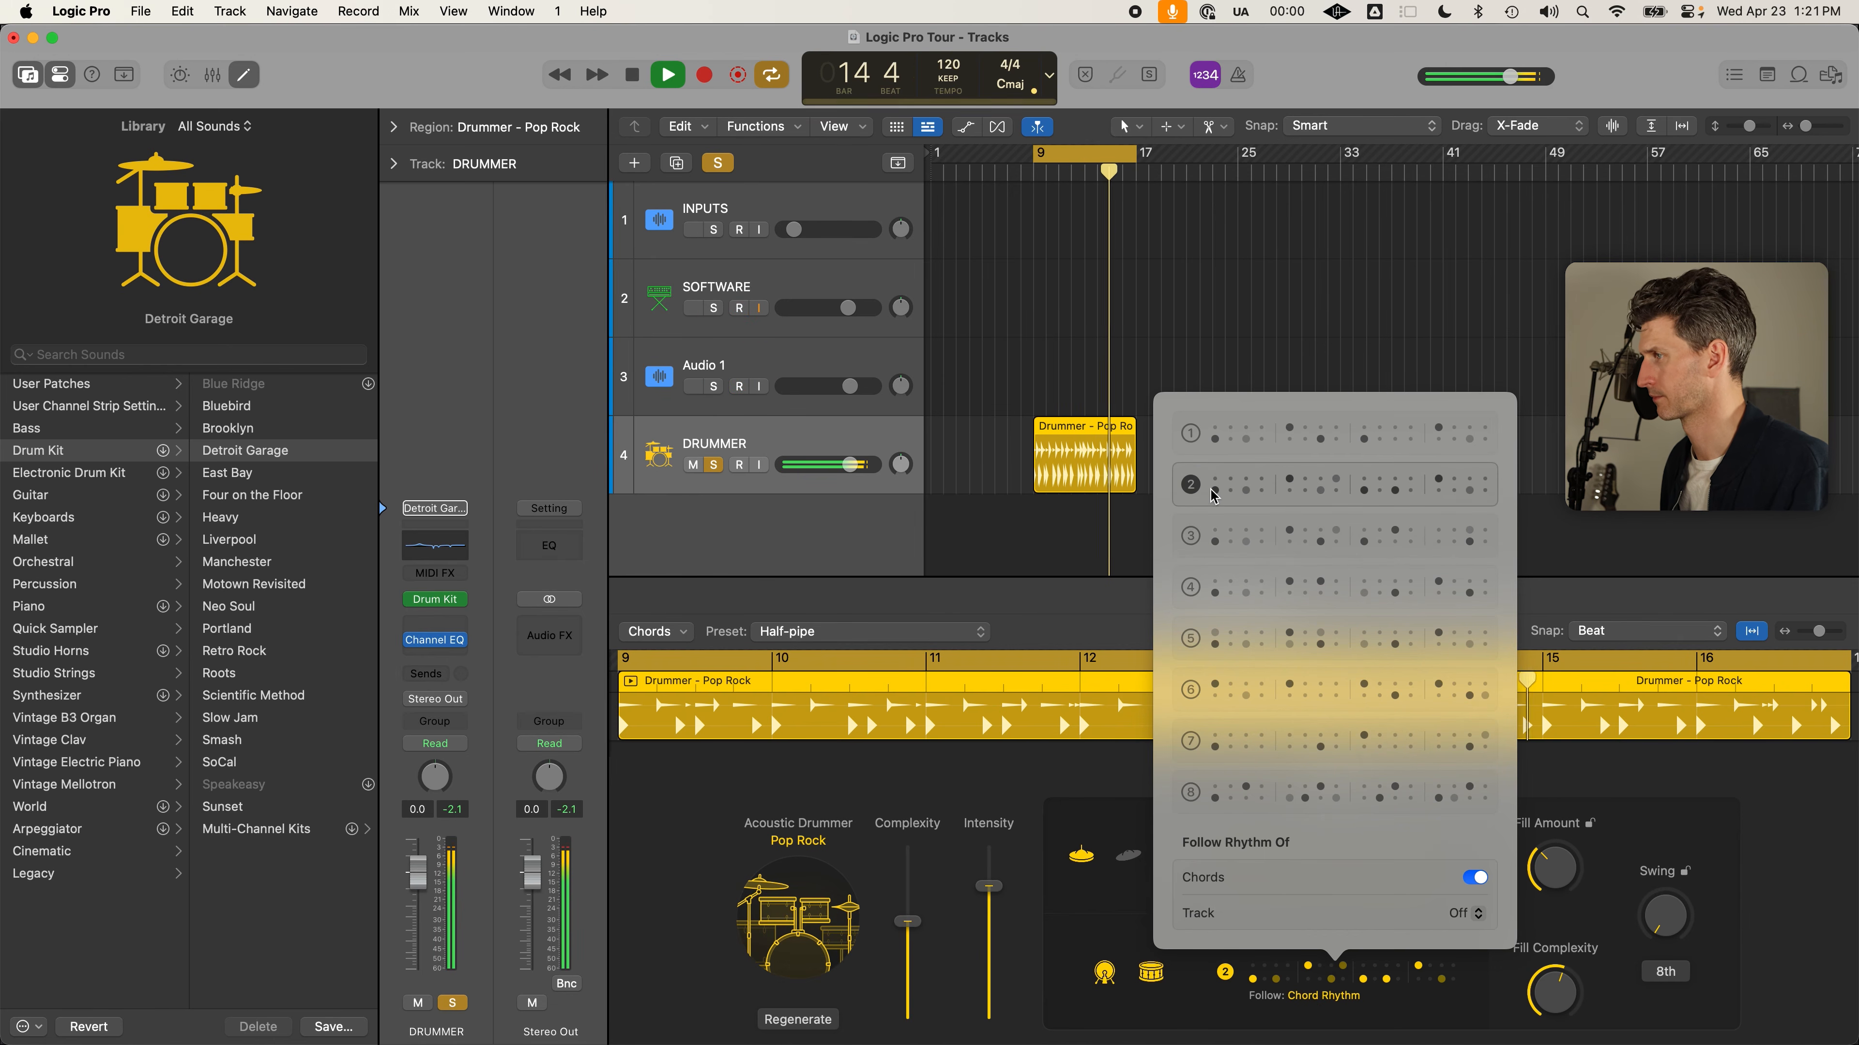
left_click(1125, 531)
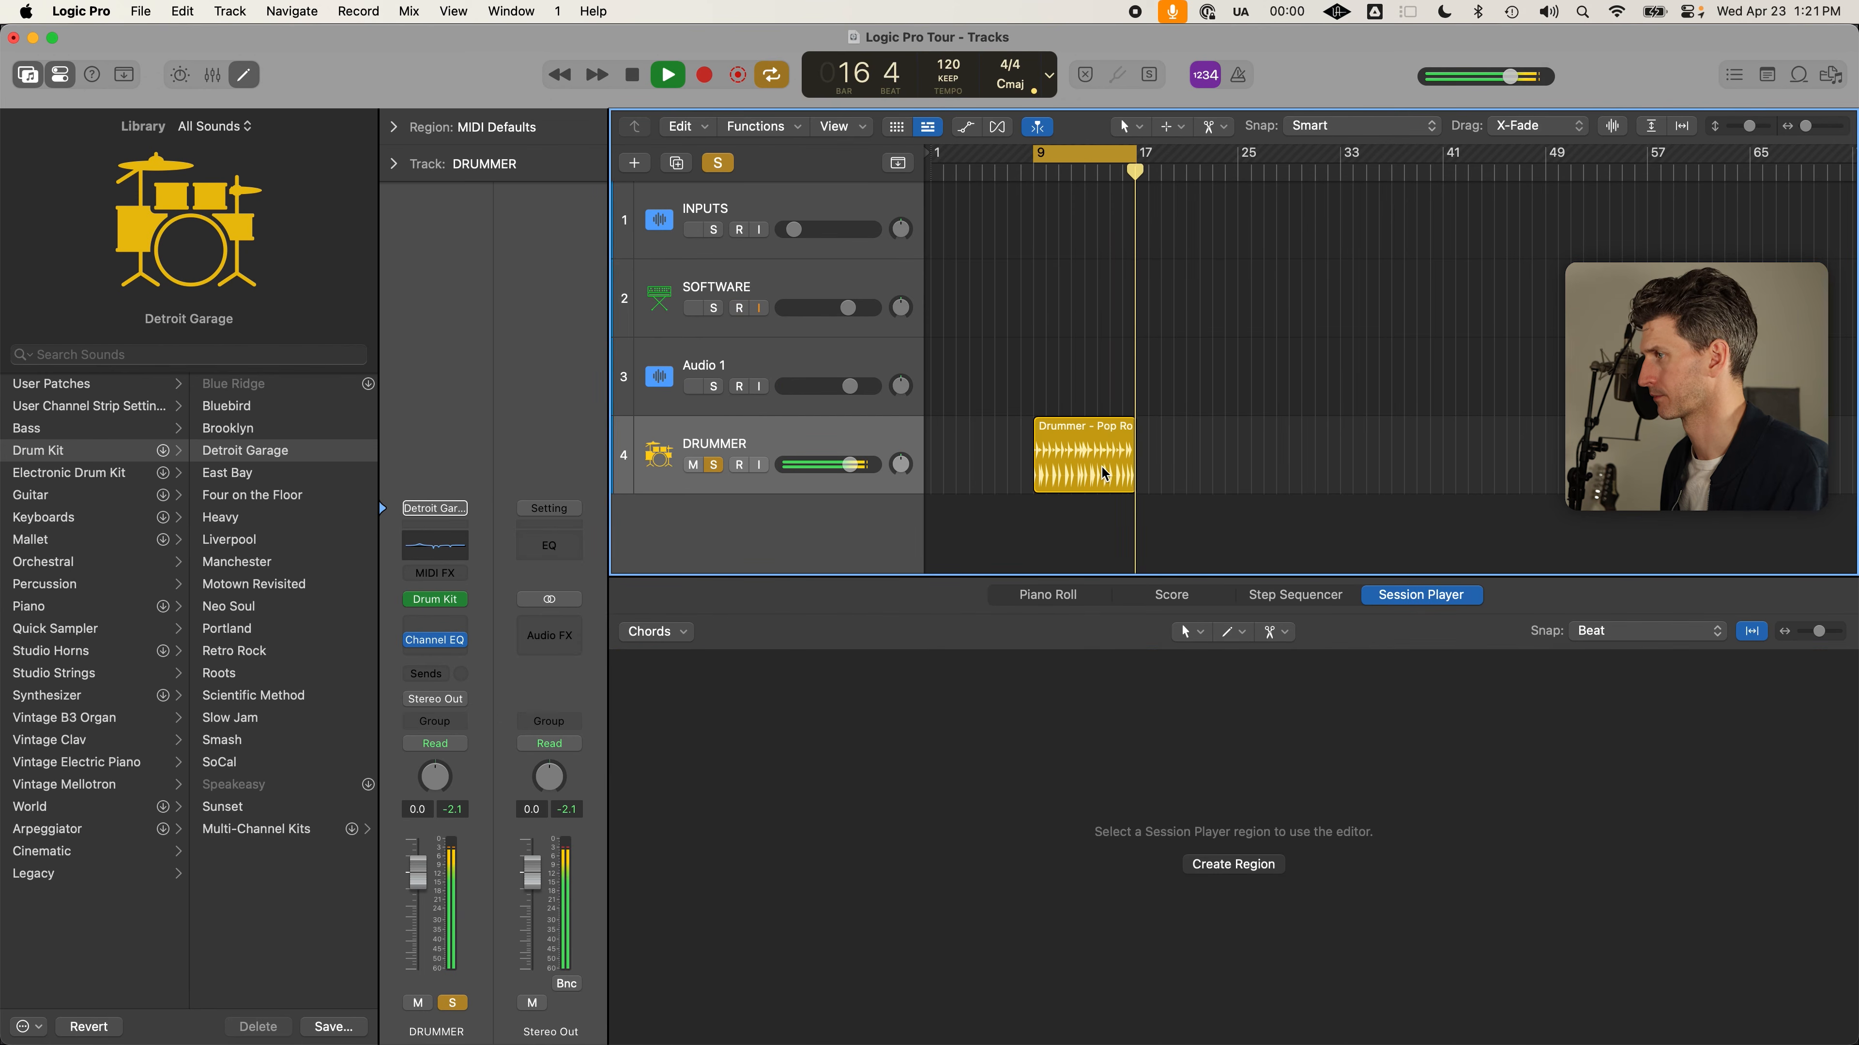
left_click(1108, 445)
key("space")
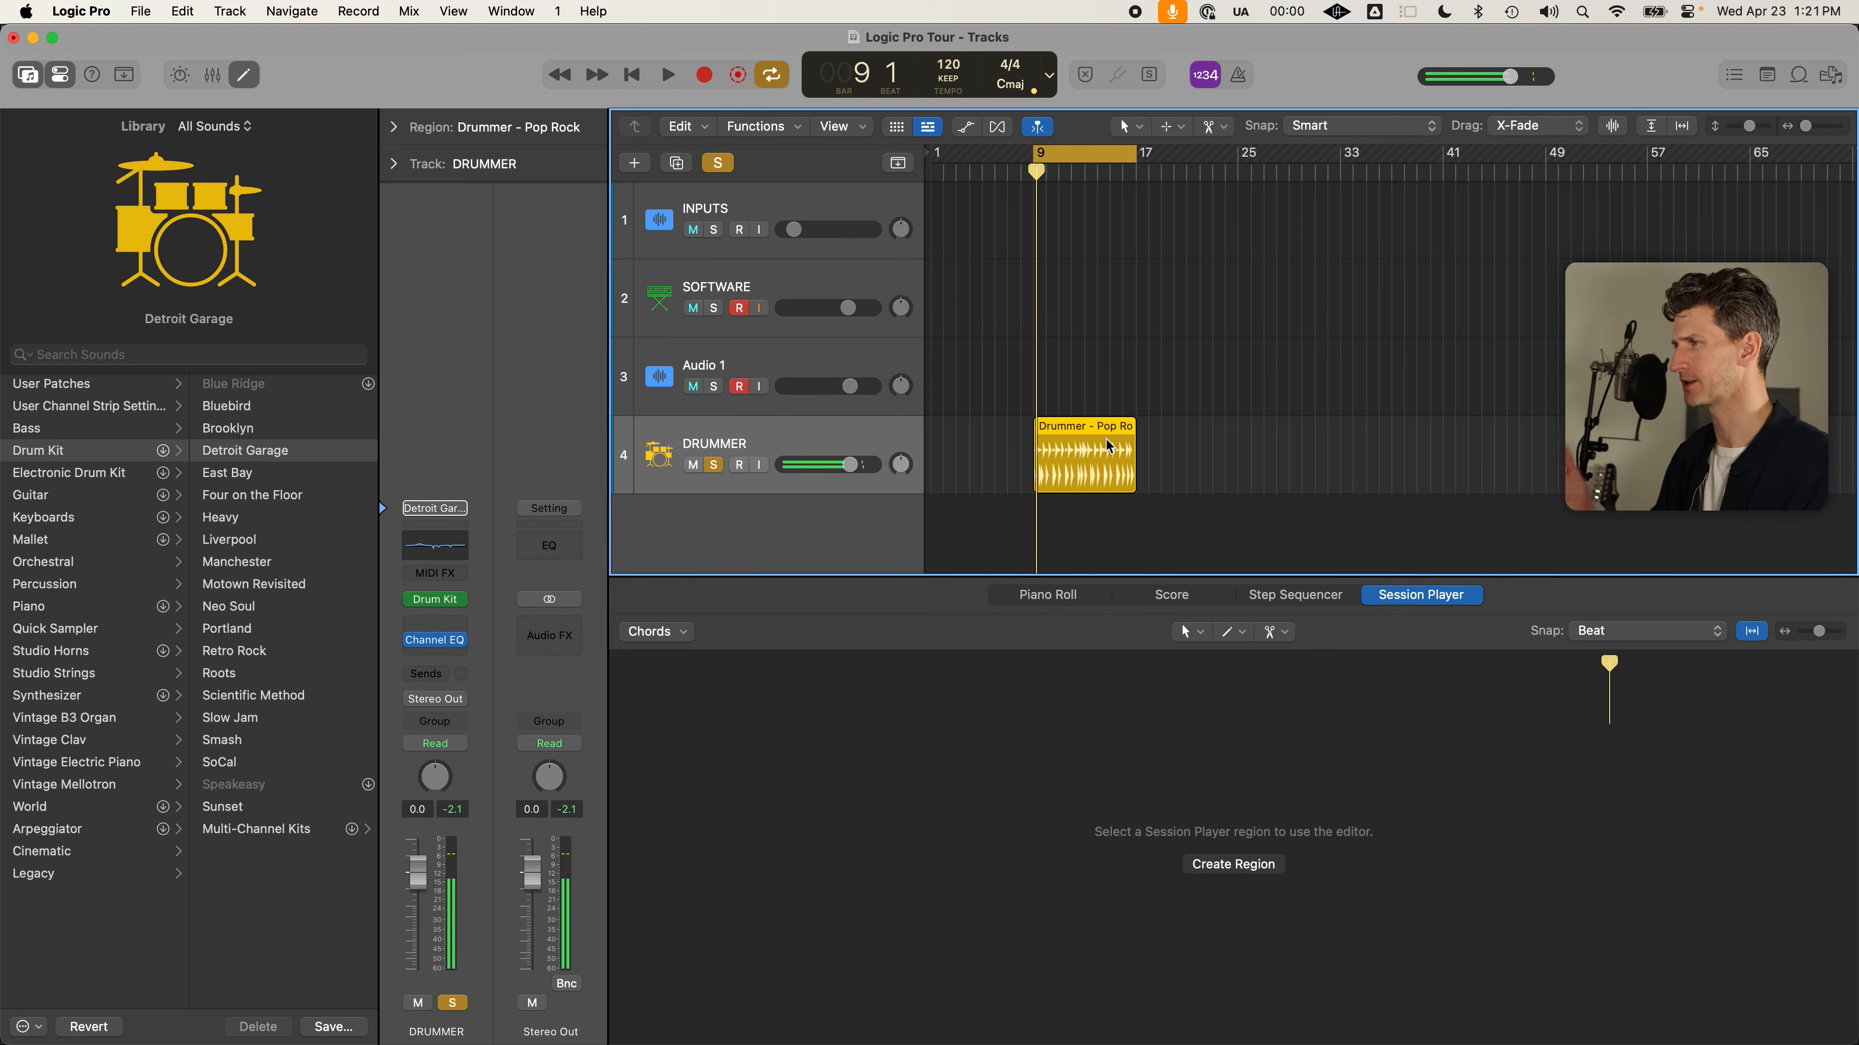
Reopen the Session Player editor, turn Fill Amount down to its minimum, and set Fill Complexity to 17%
key("e")
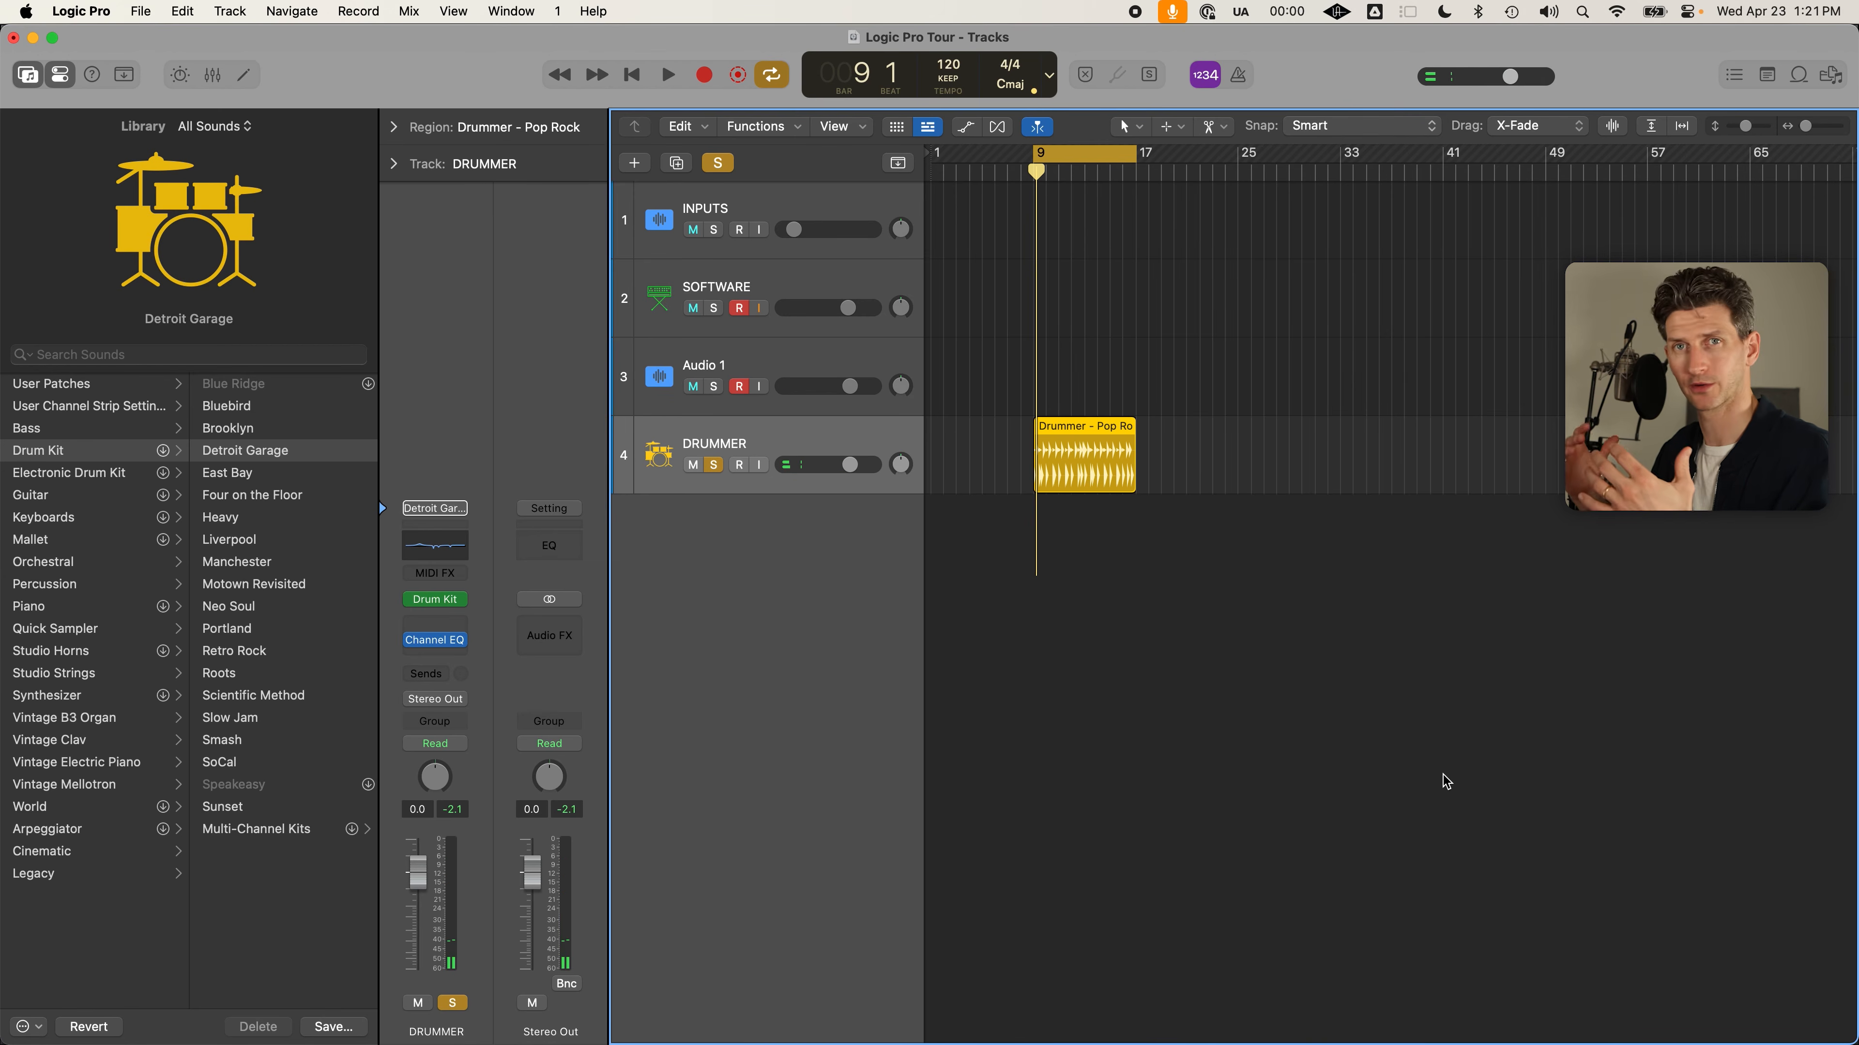
key("e")
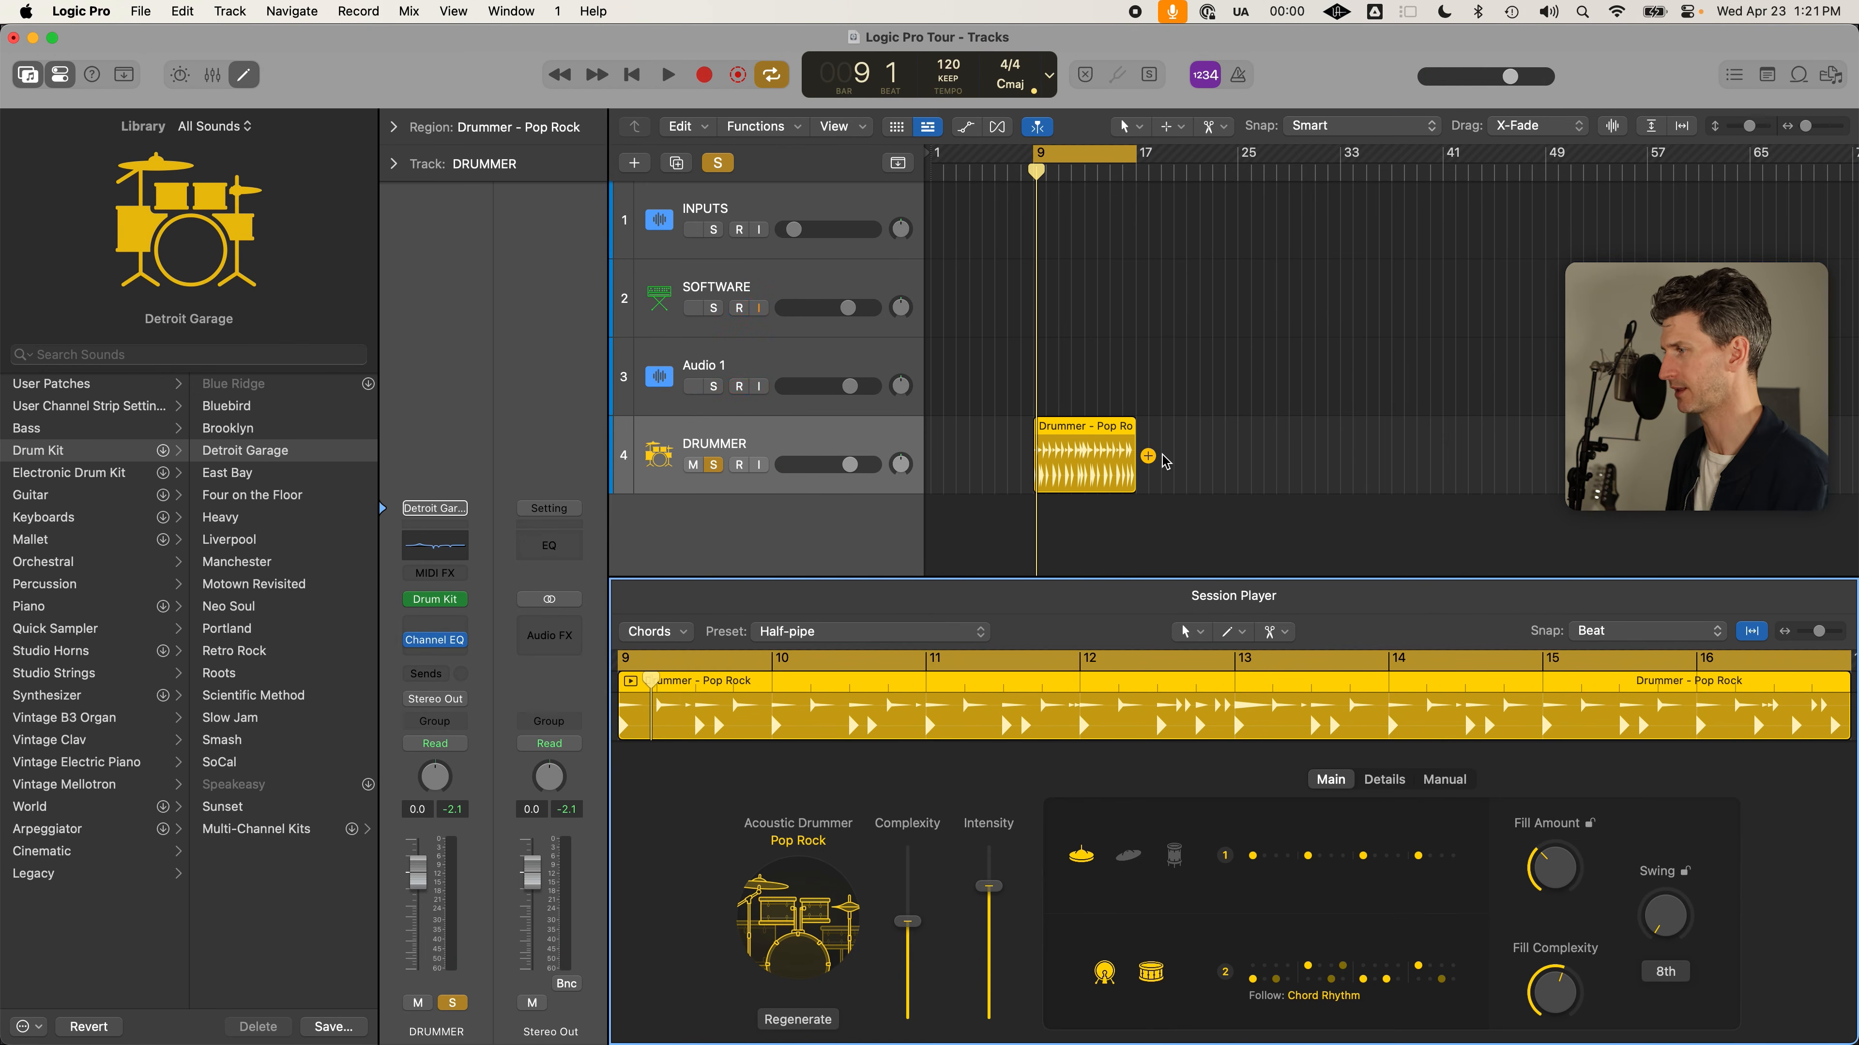
left_click_drag(1565, 906, 1552, 1036)
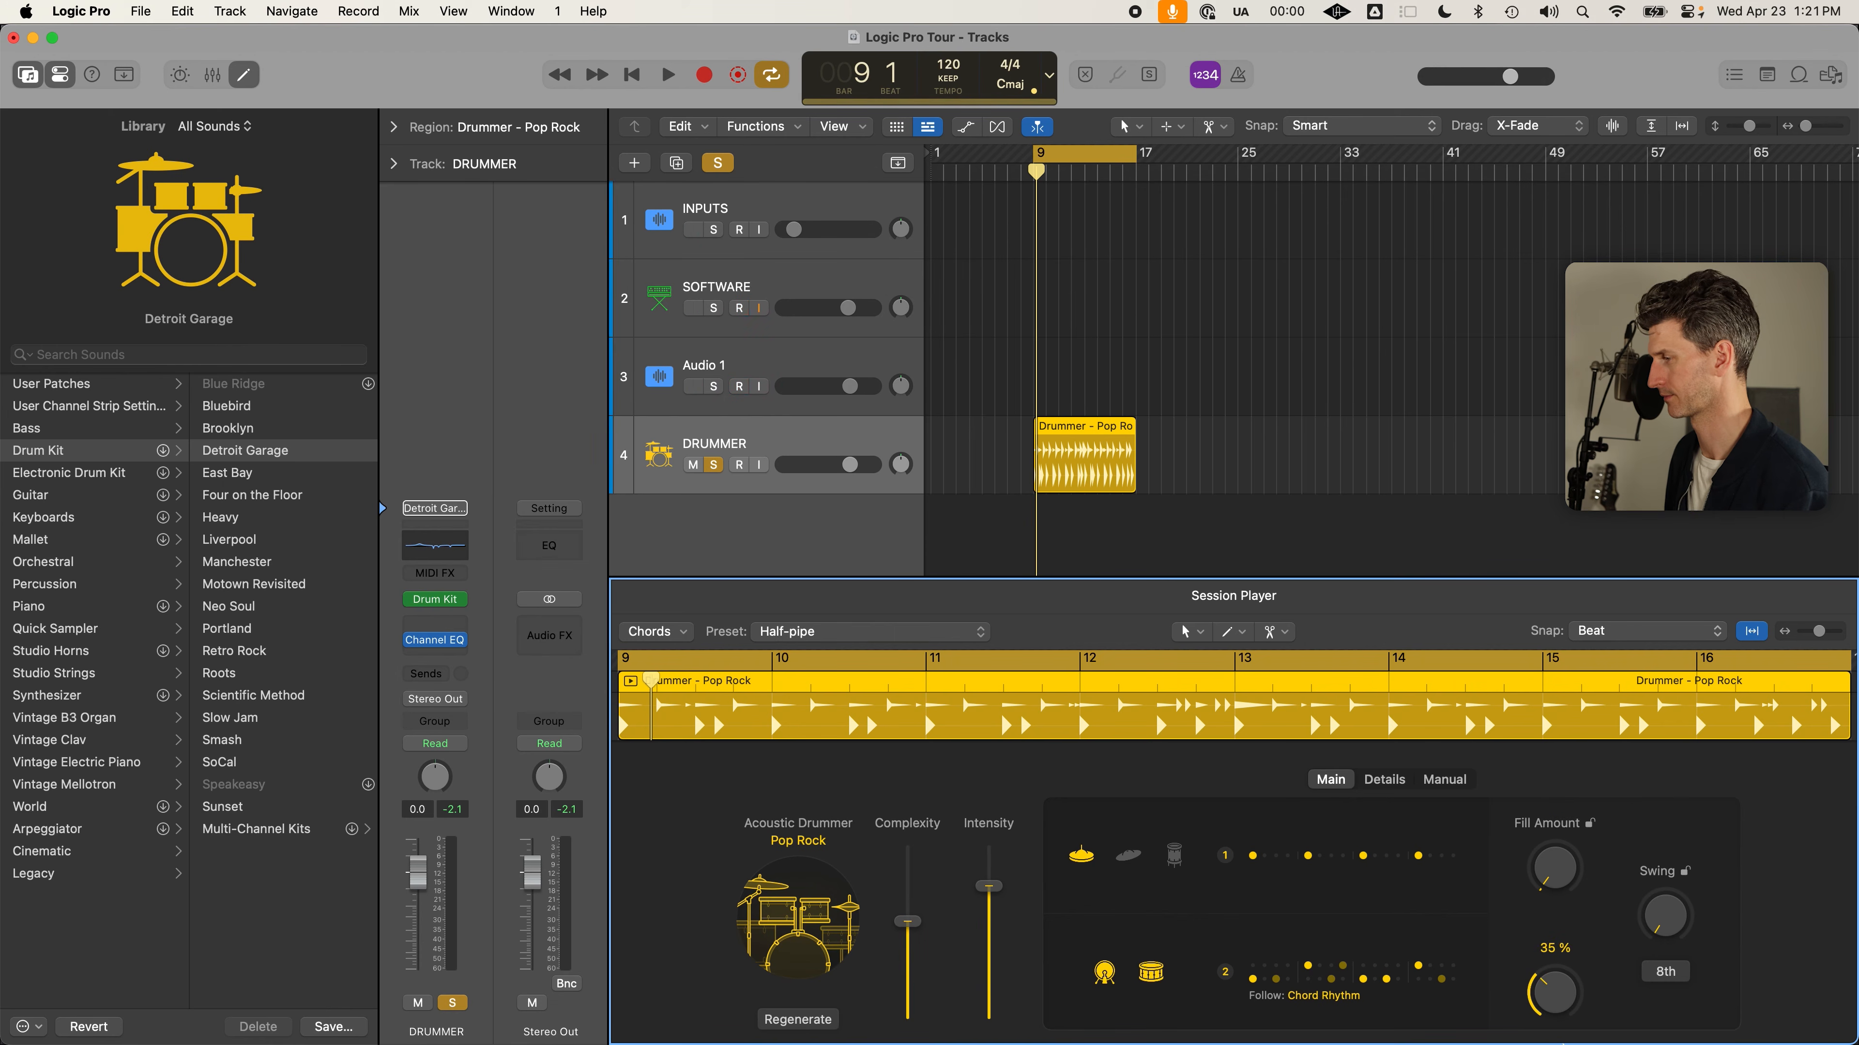
left_click_drag(1557, 1007, 1553, 1036)
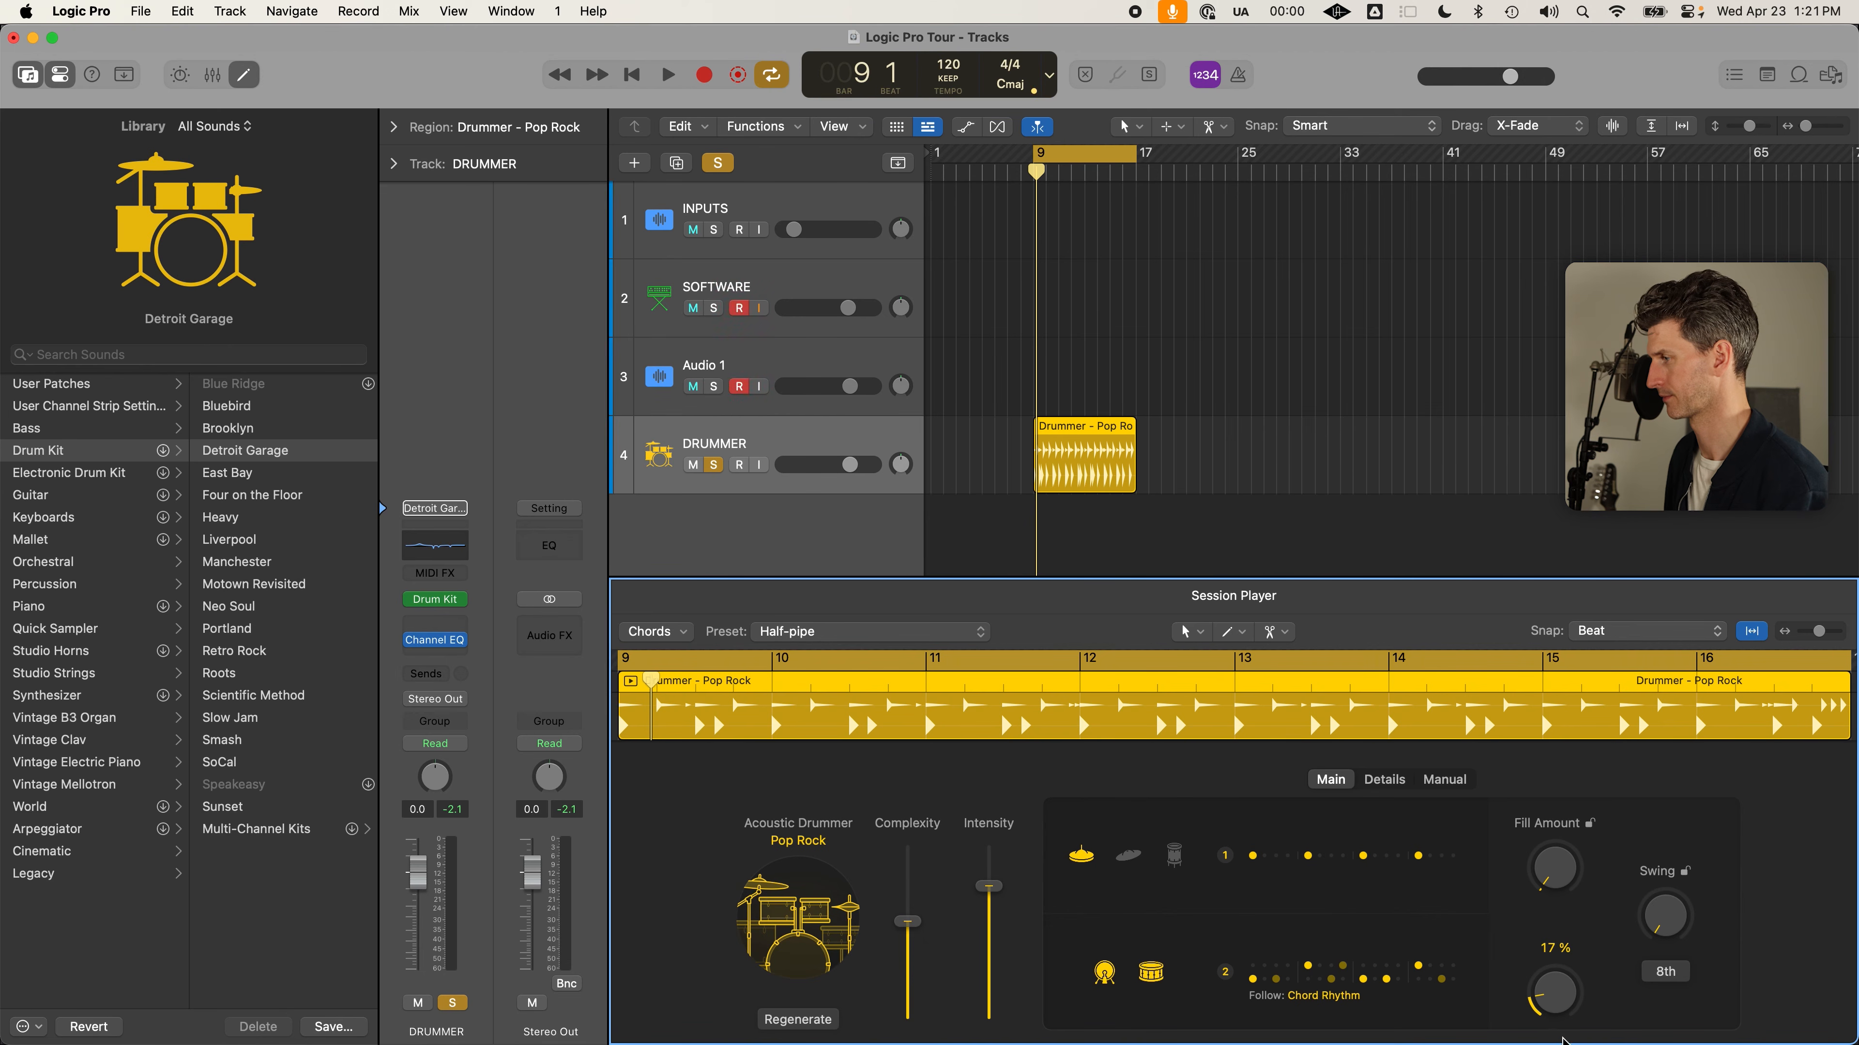
Turn the drummer region's Fill Complexity down to its minimum
left_click_drag(1548, 1018, 1549, 1039)
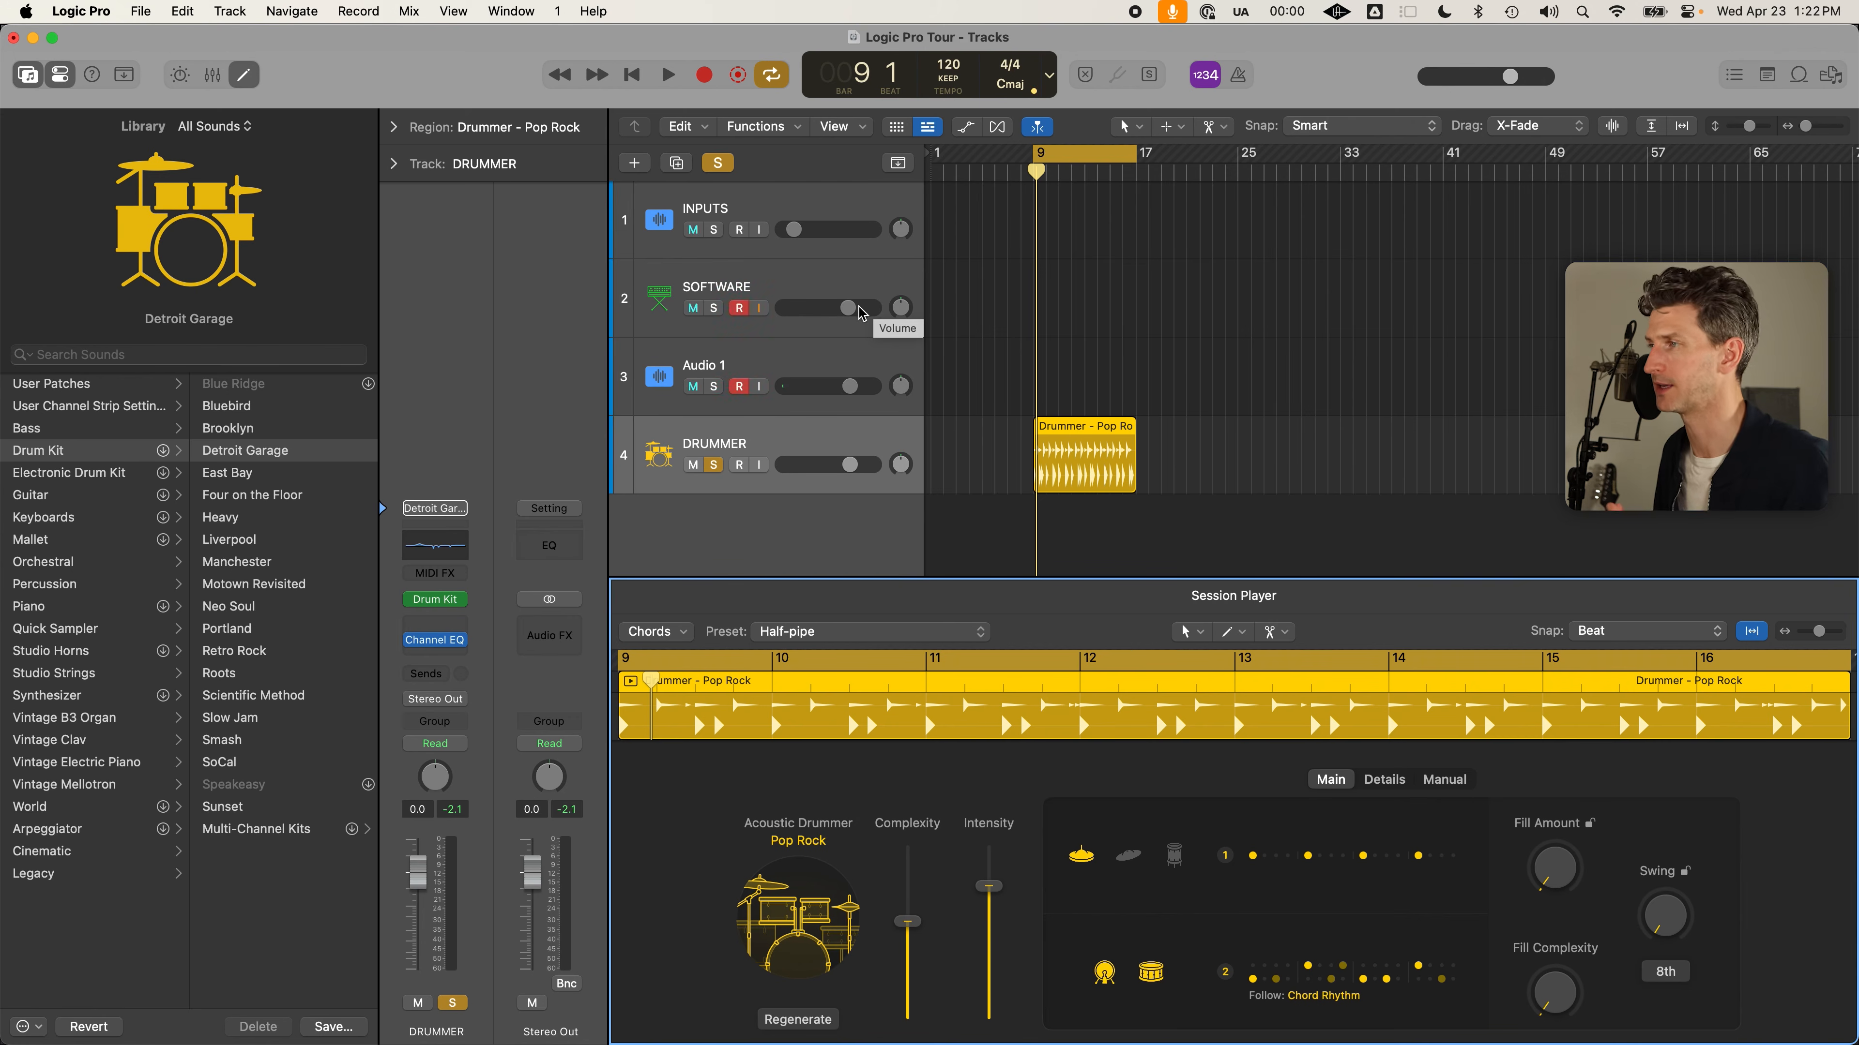
Select the SOFTWARE track, solo it briefly, and clear all track solos in the project
left_click(724, 315)
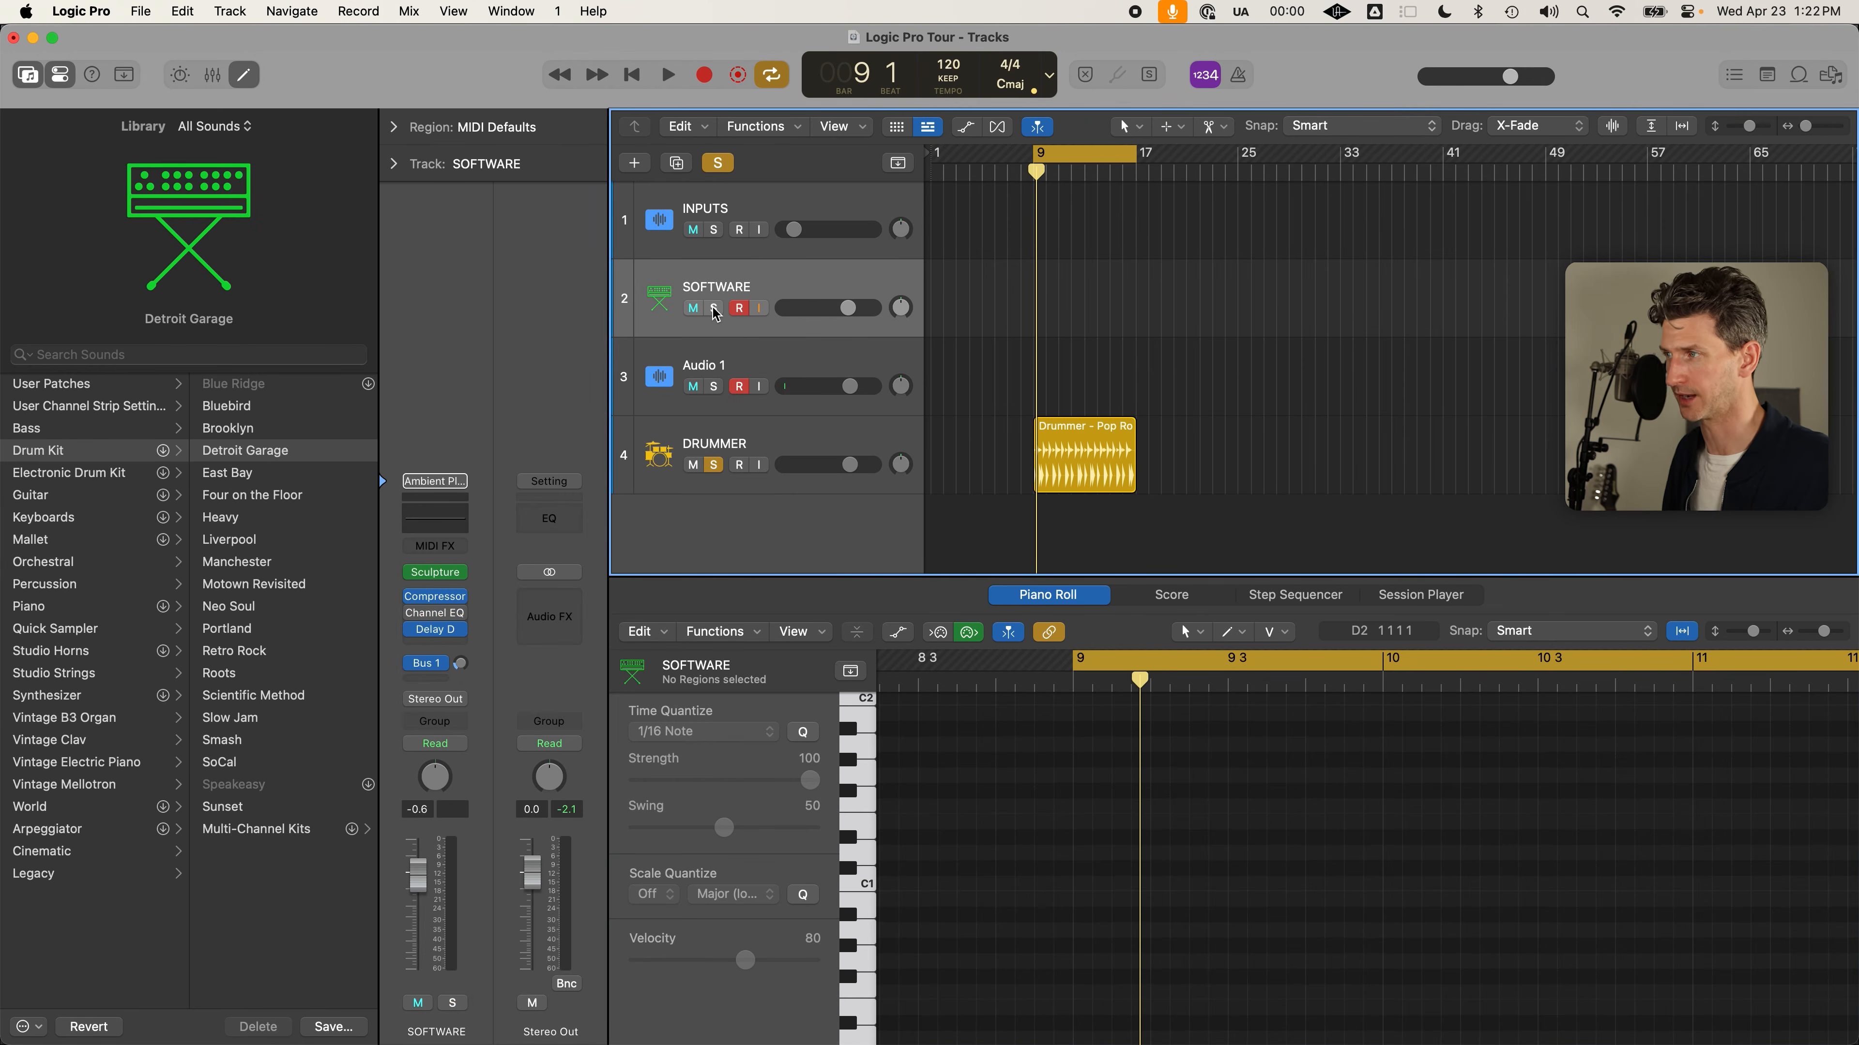
left_click(715, 311)
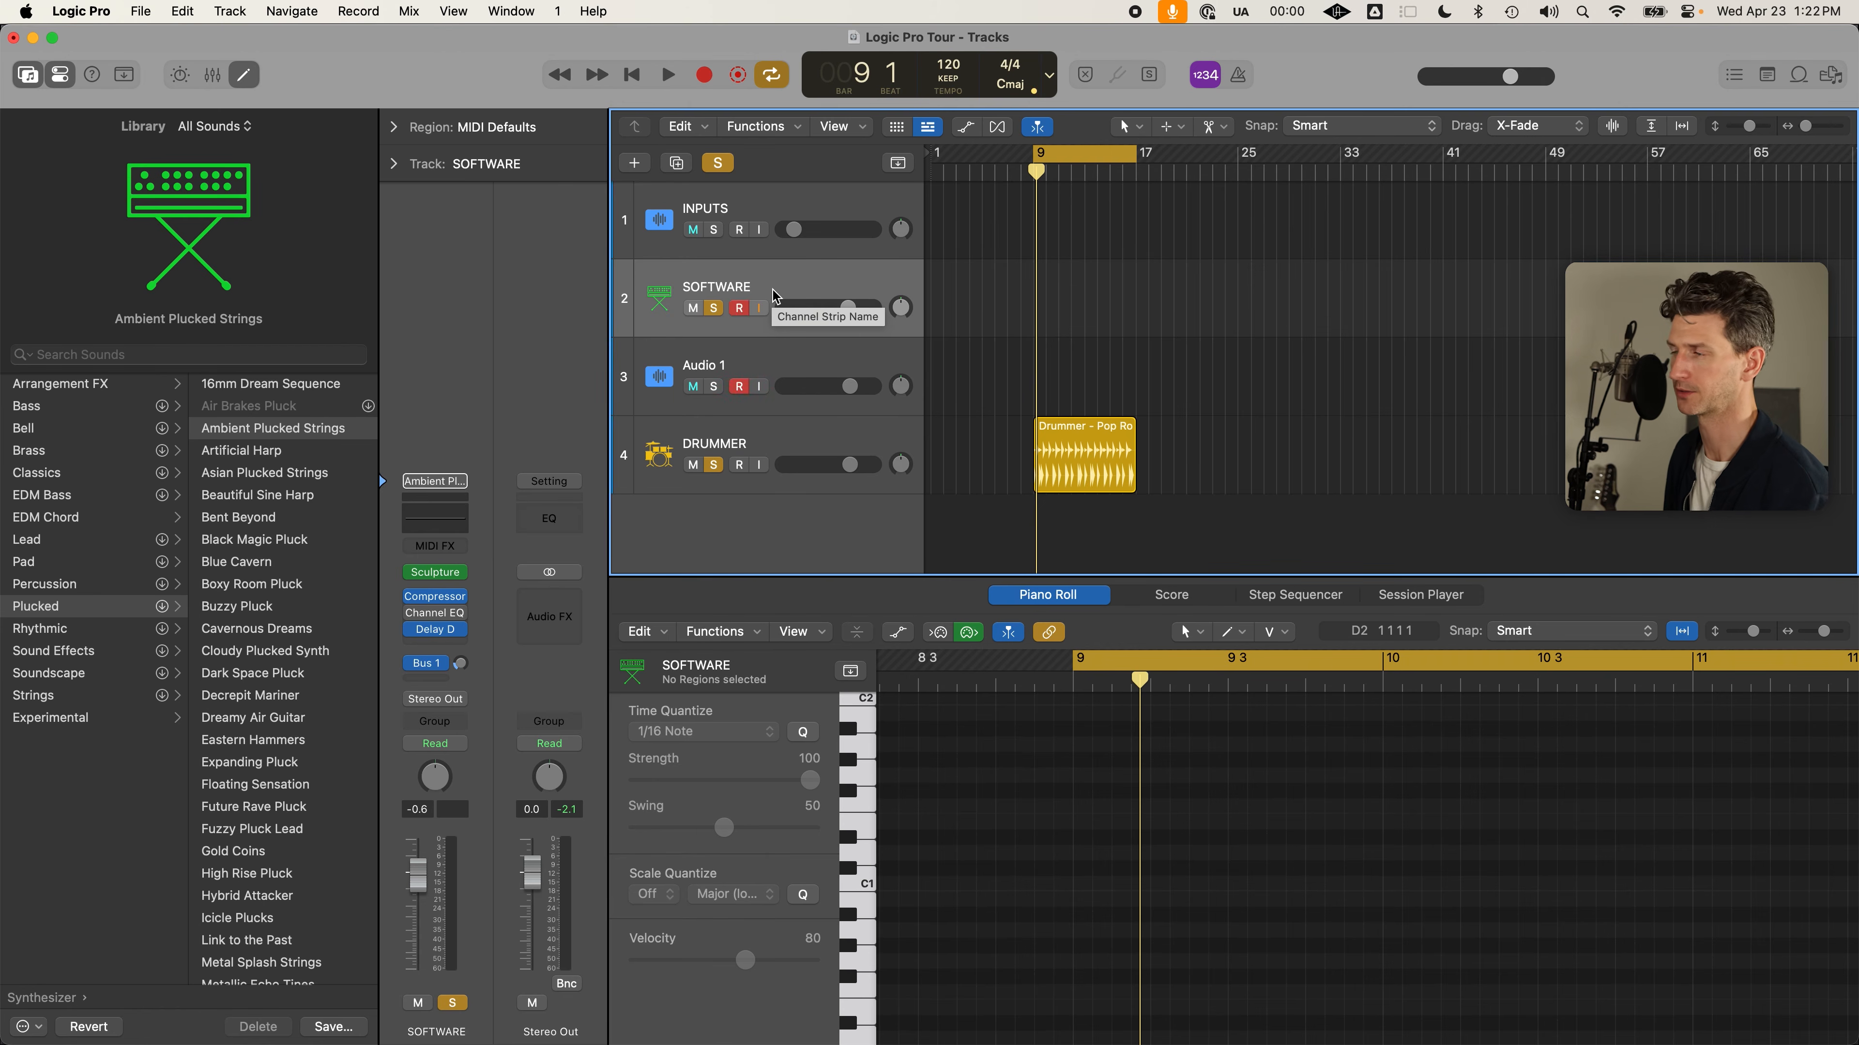
left_click(718, 162)
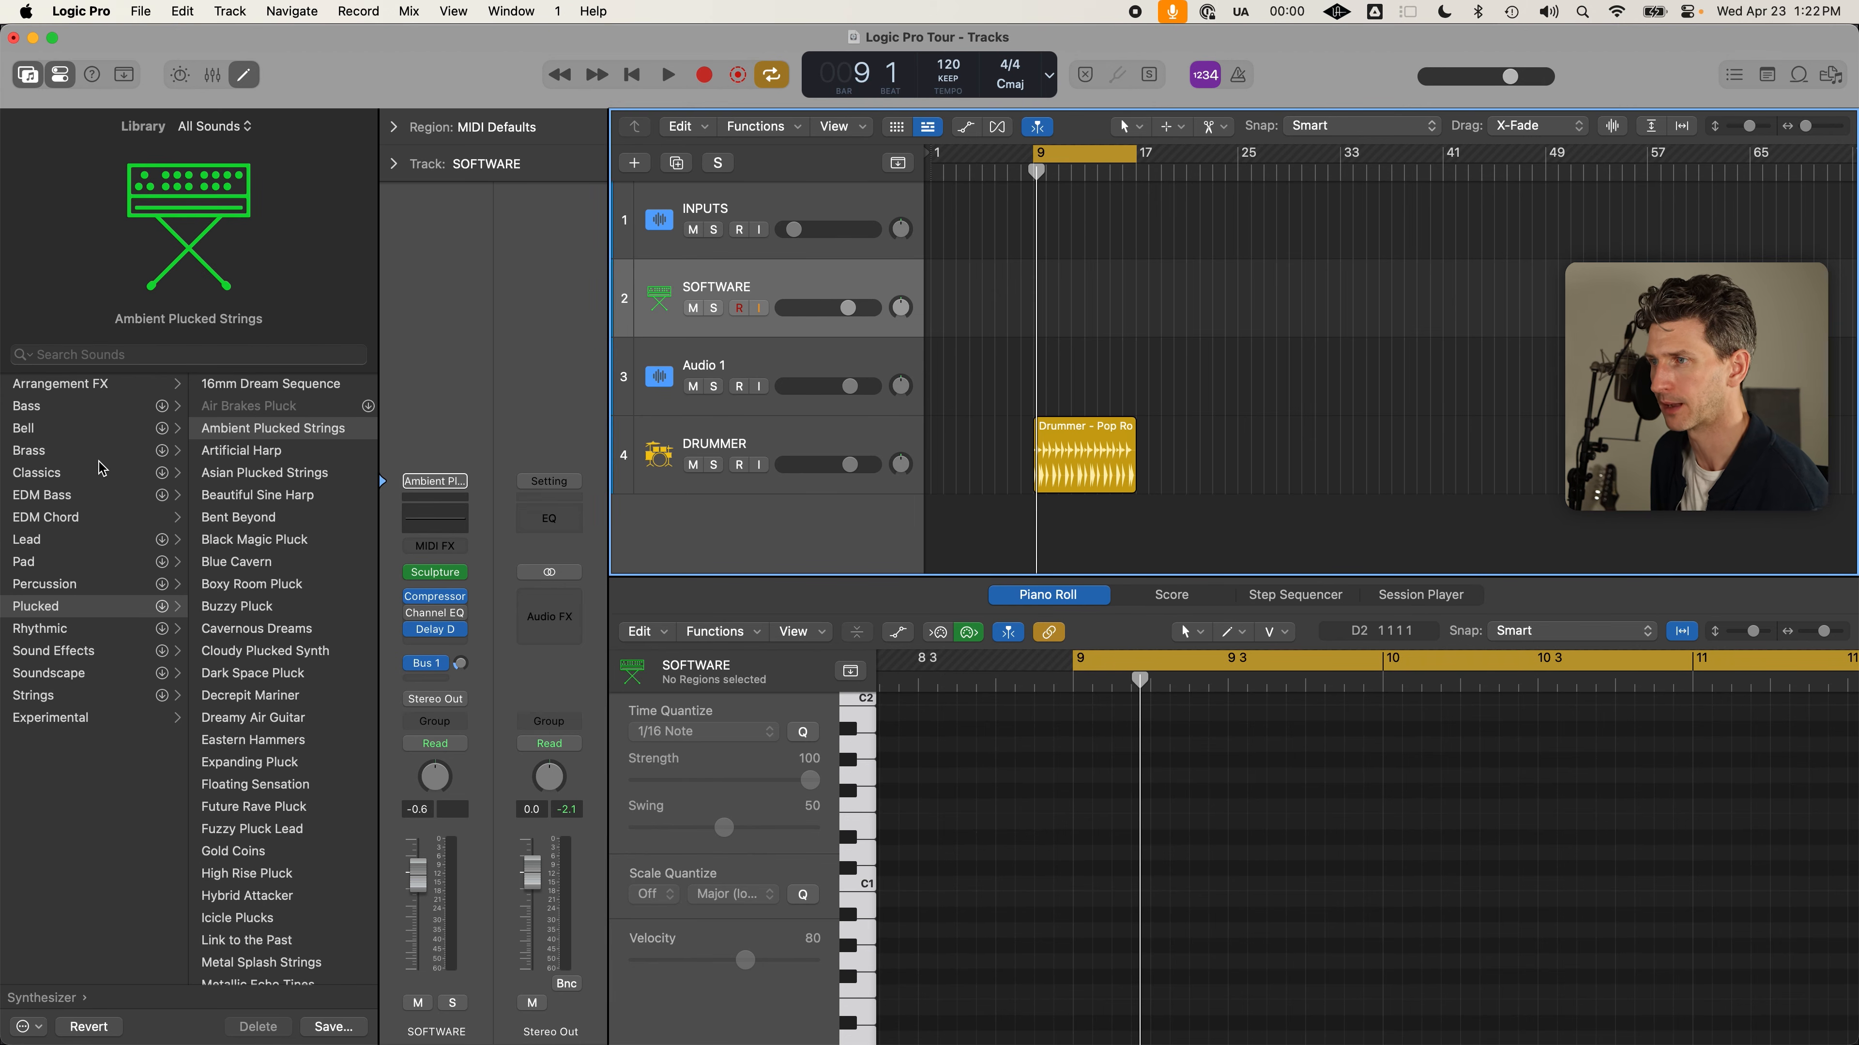
Load the Songwriter patch from the Library's Piano category onto the SOFTWARE track, with the track record-enabled
left_click(31, 996)
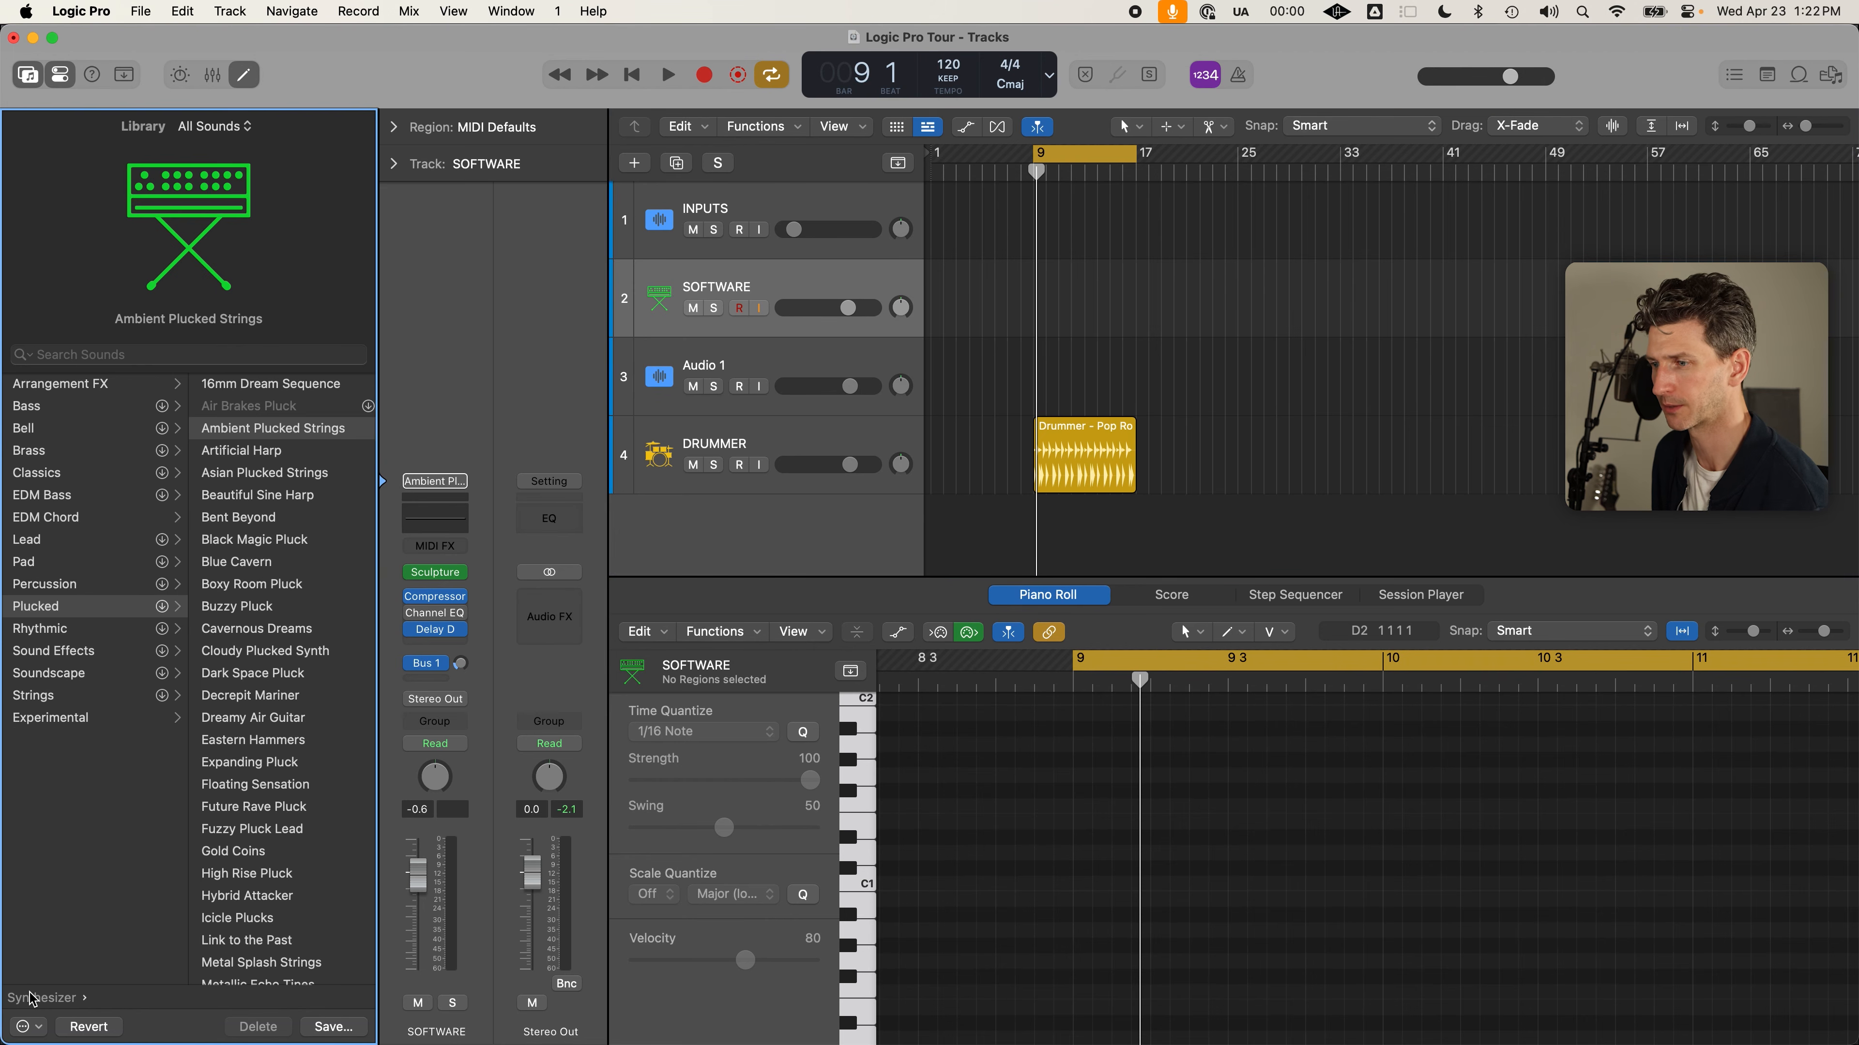
left_click(52, 606)
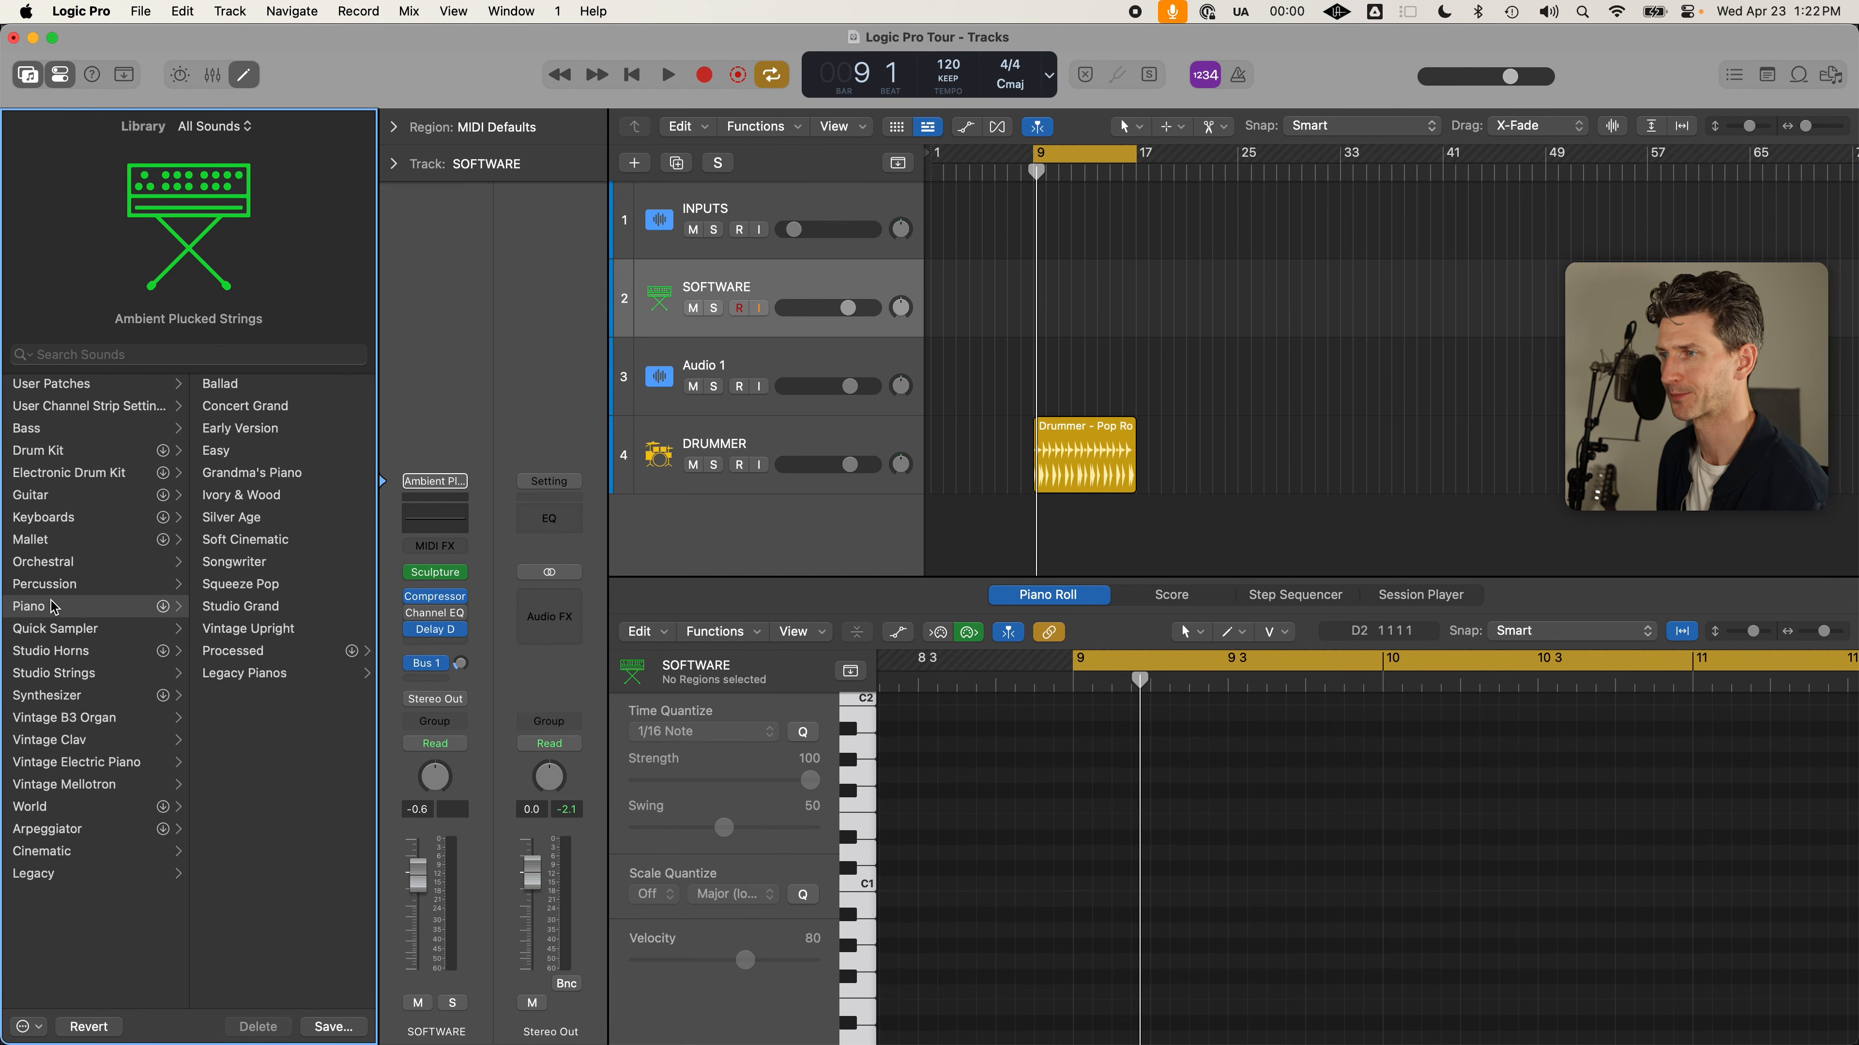
left_click(261, 561)
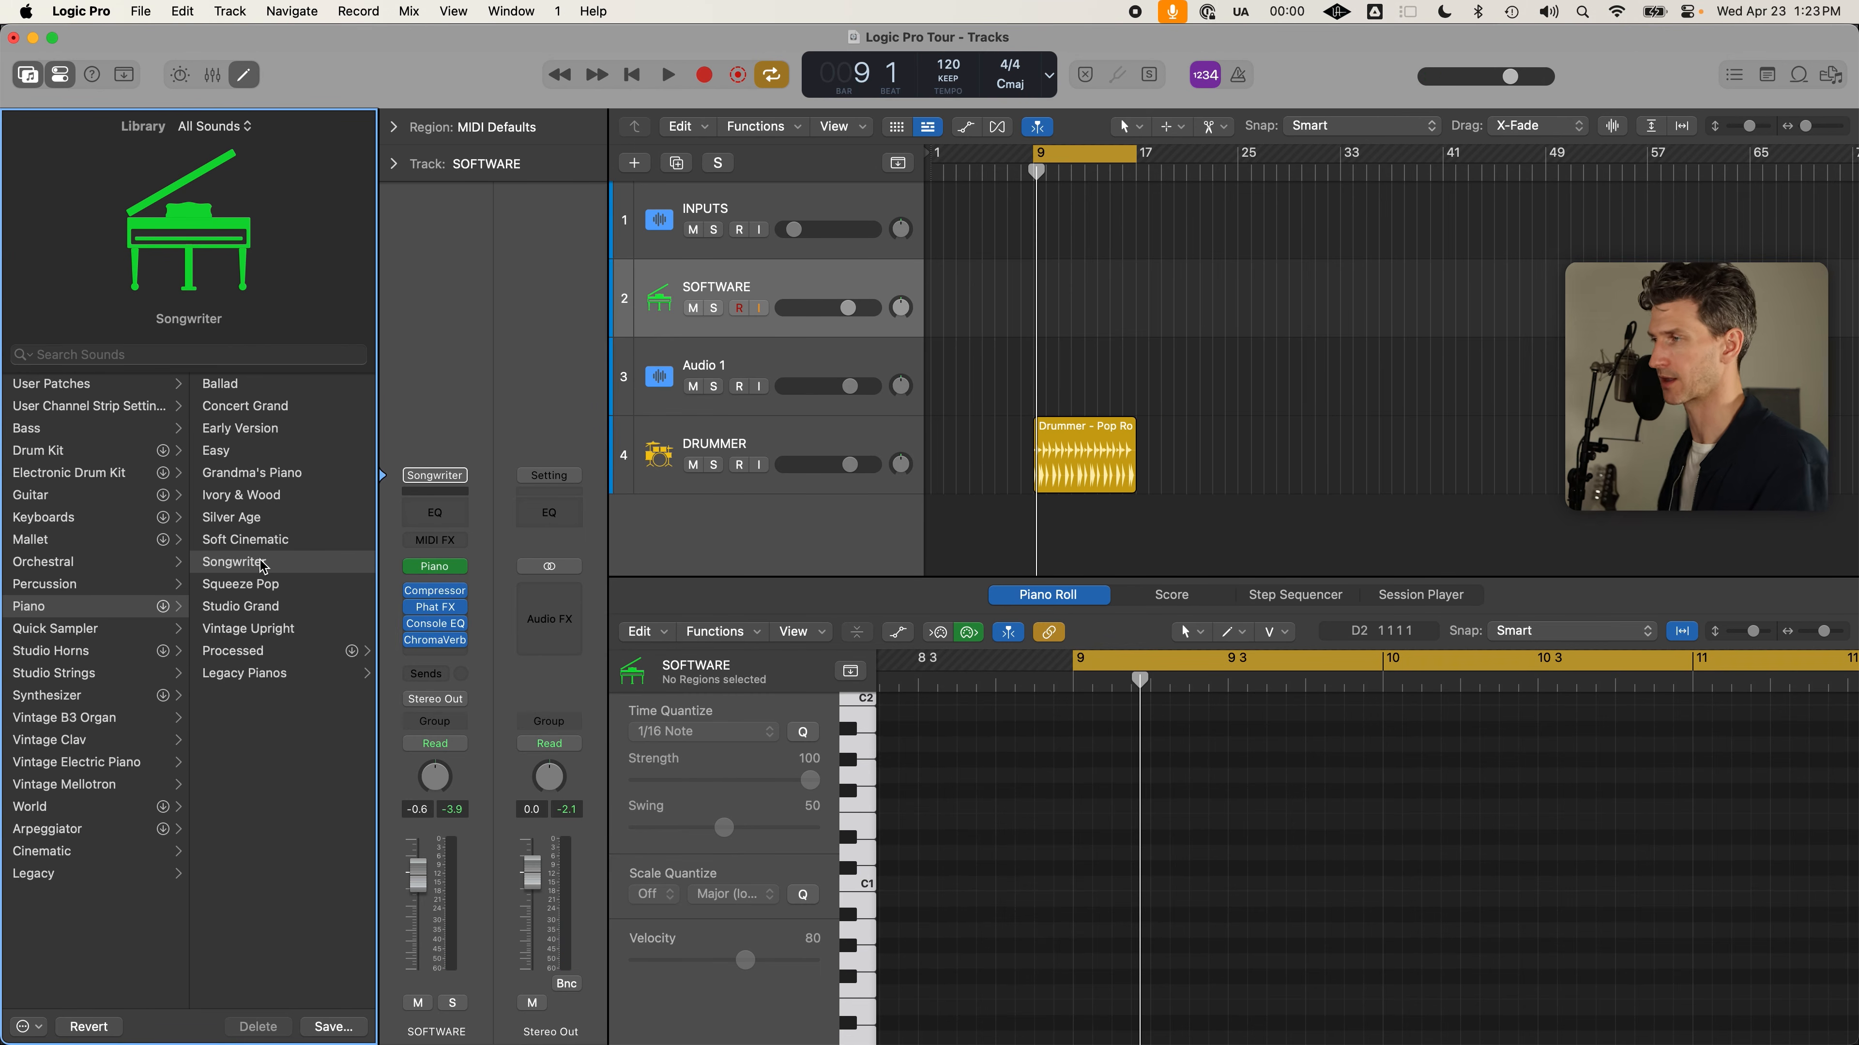
left_click(740, 308)
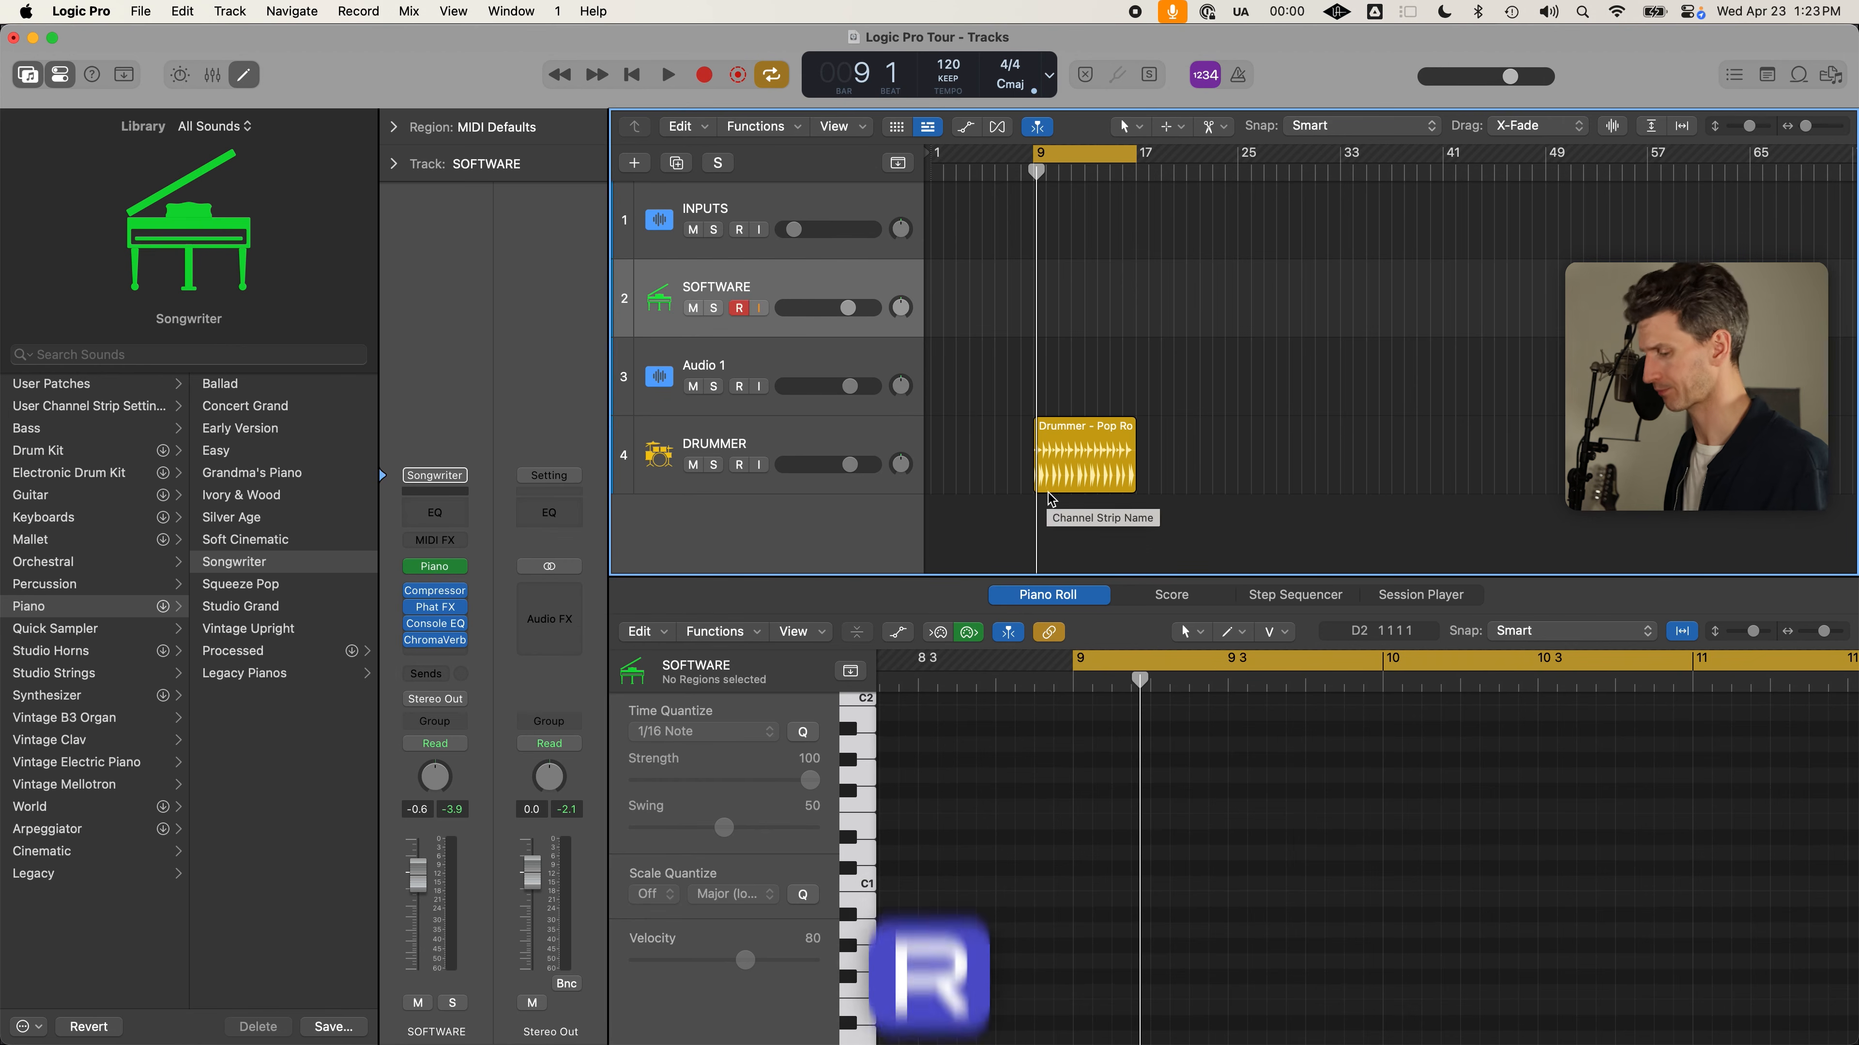
Close the Piano Roll and place the playhead at bar 7 beat 4, ahead of the drummer region
key("p")
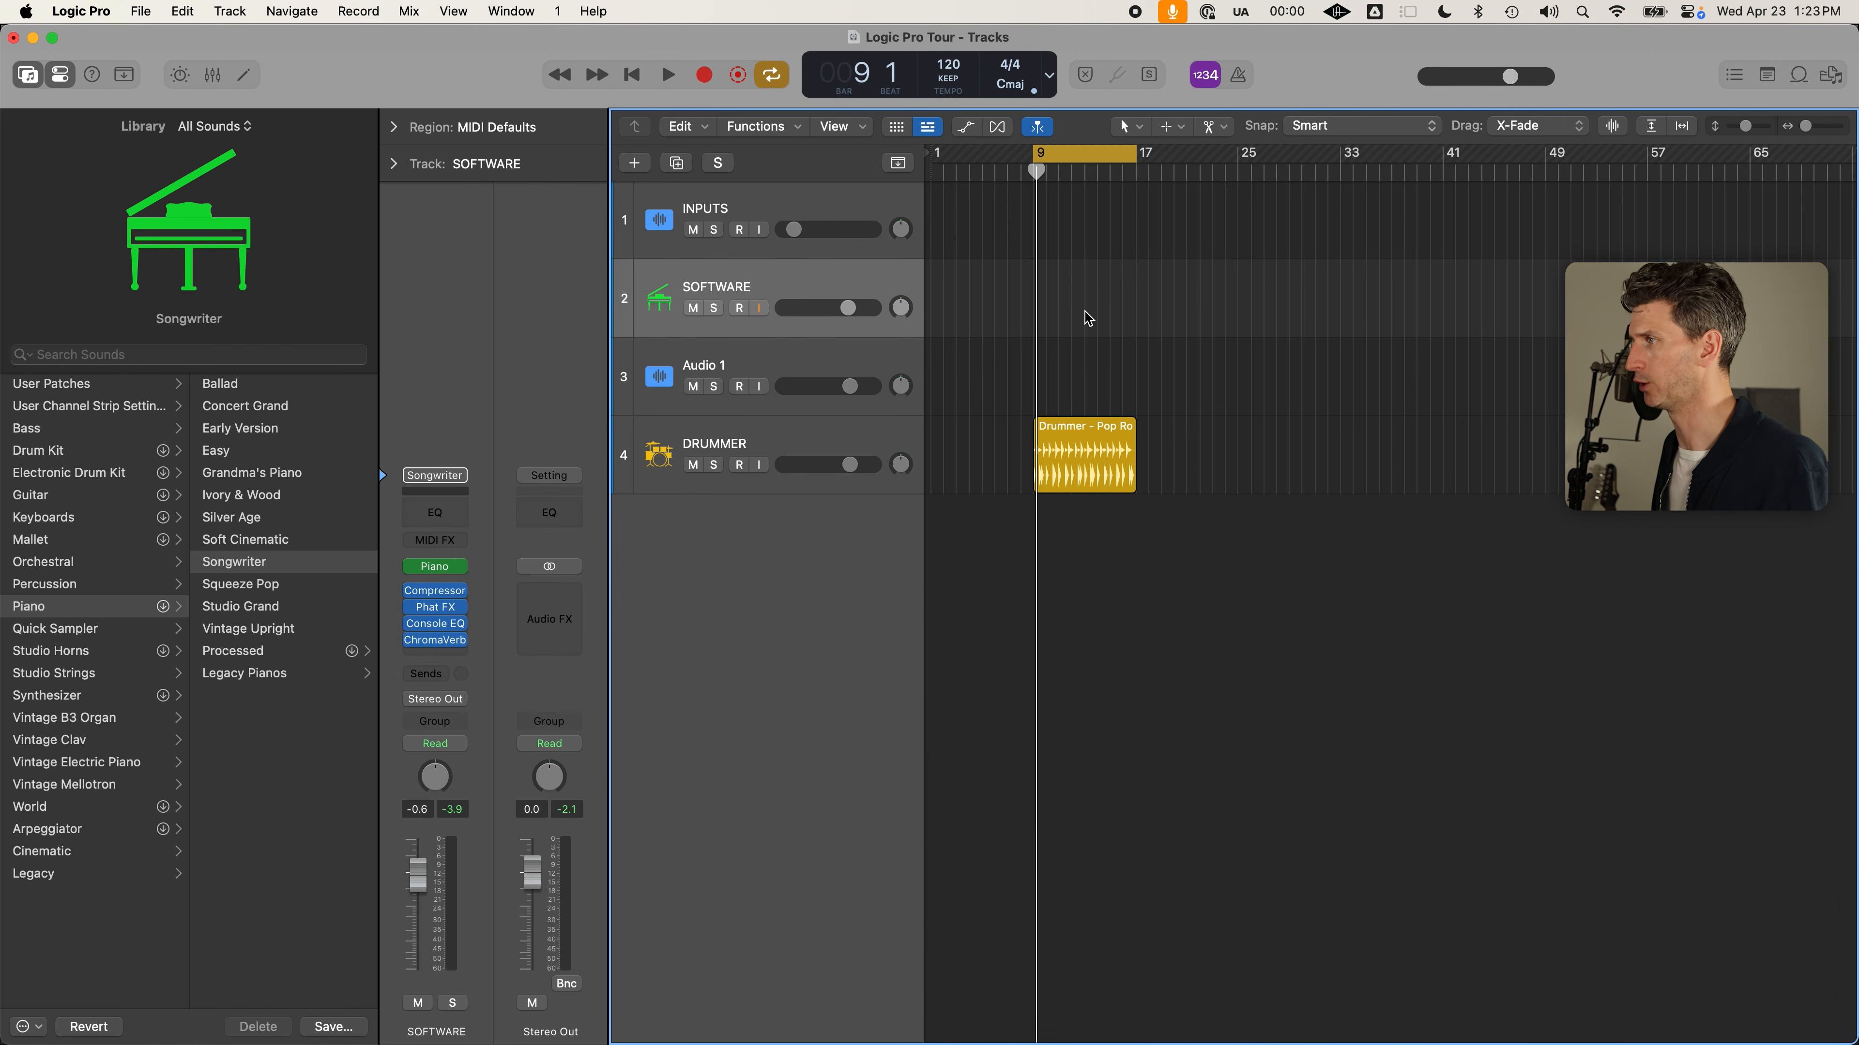
scroll(1081, 215, "up", 5)
scroll(1082, 220, "left", 4)
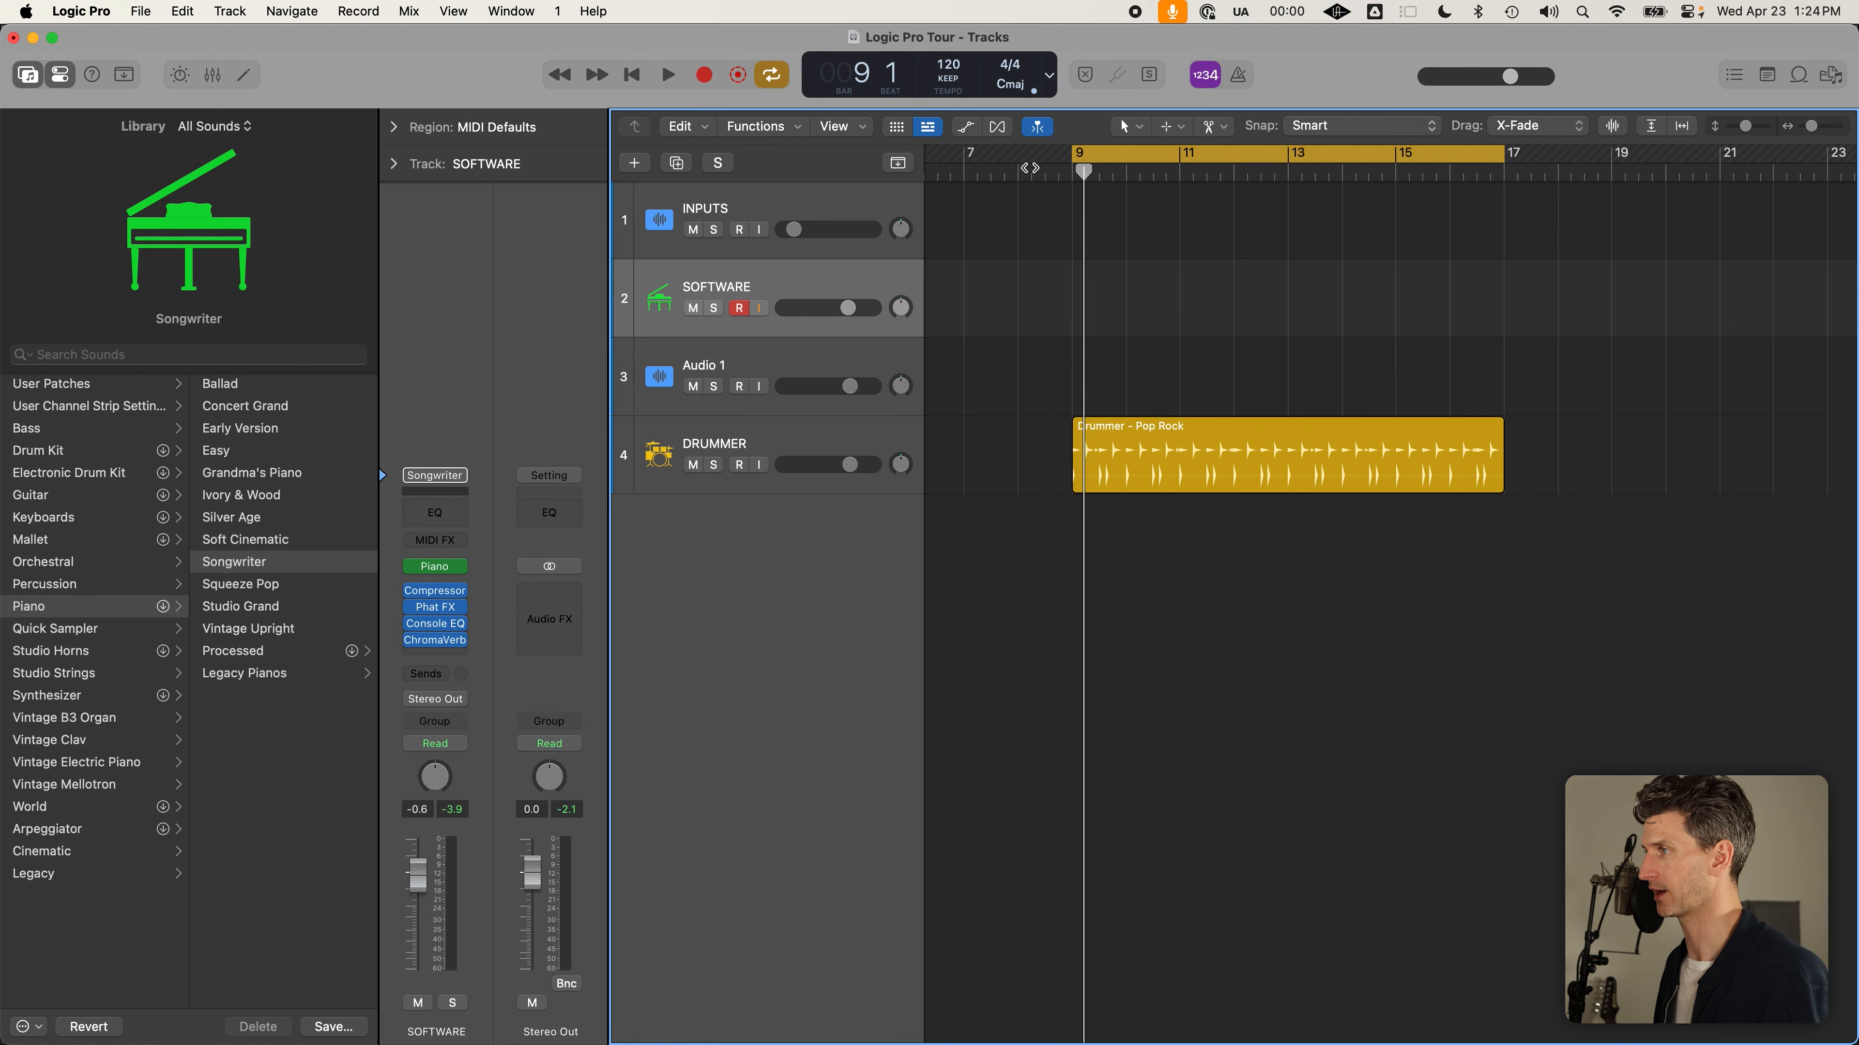
left_click(1015, 174)
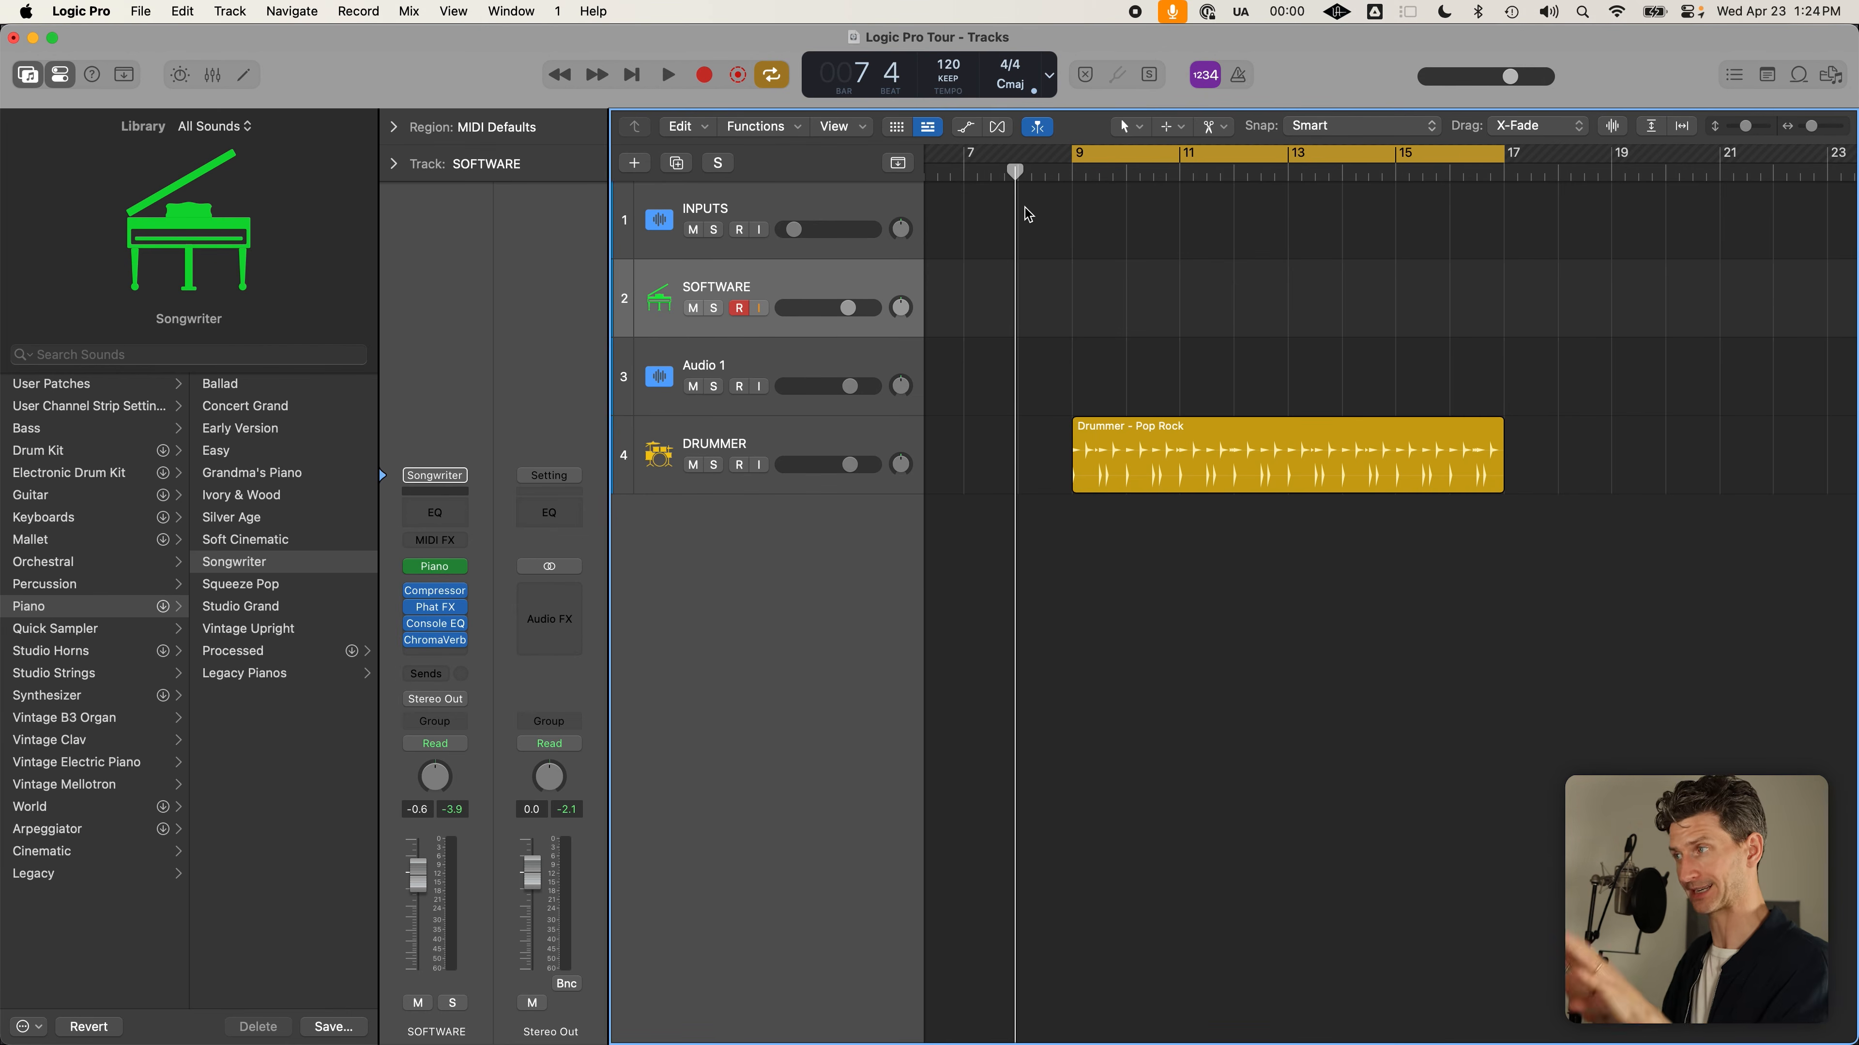
Turn the count-in off and back on, and review its length options with 1 Bar kept selected
left_click(1208, 75)
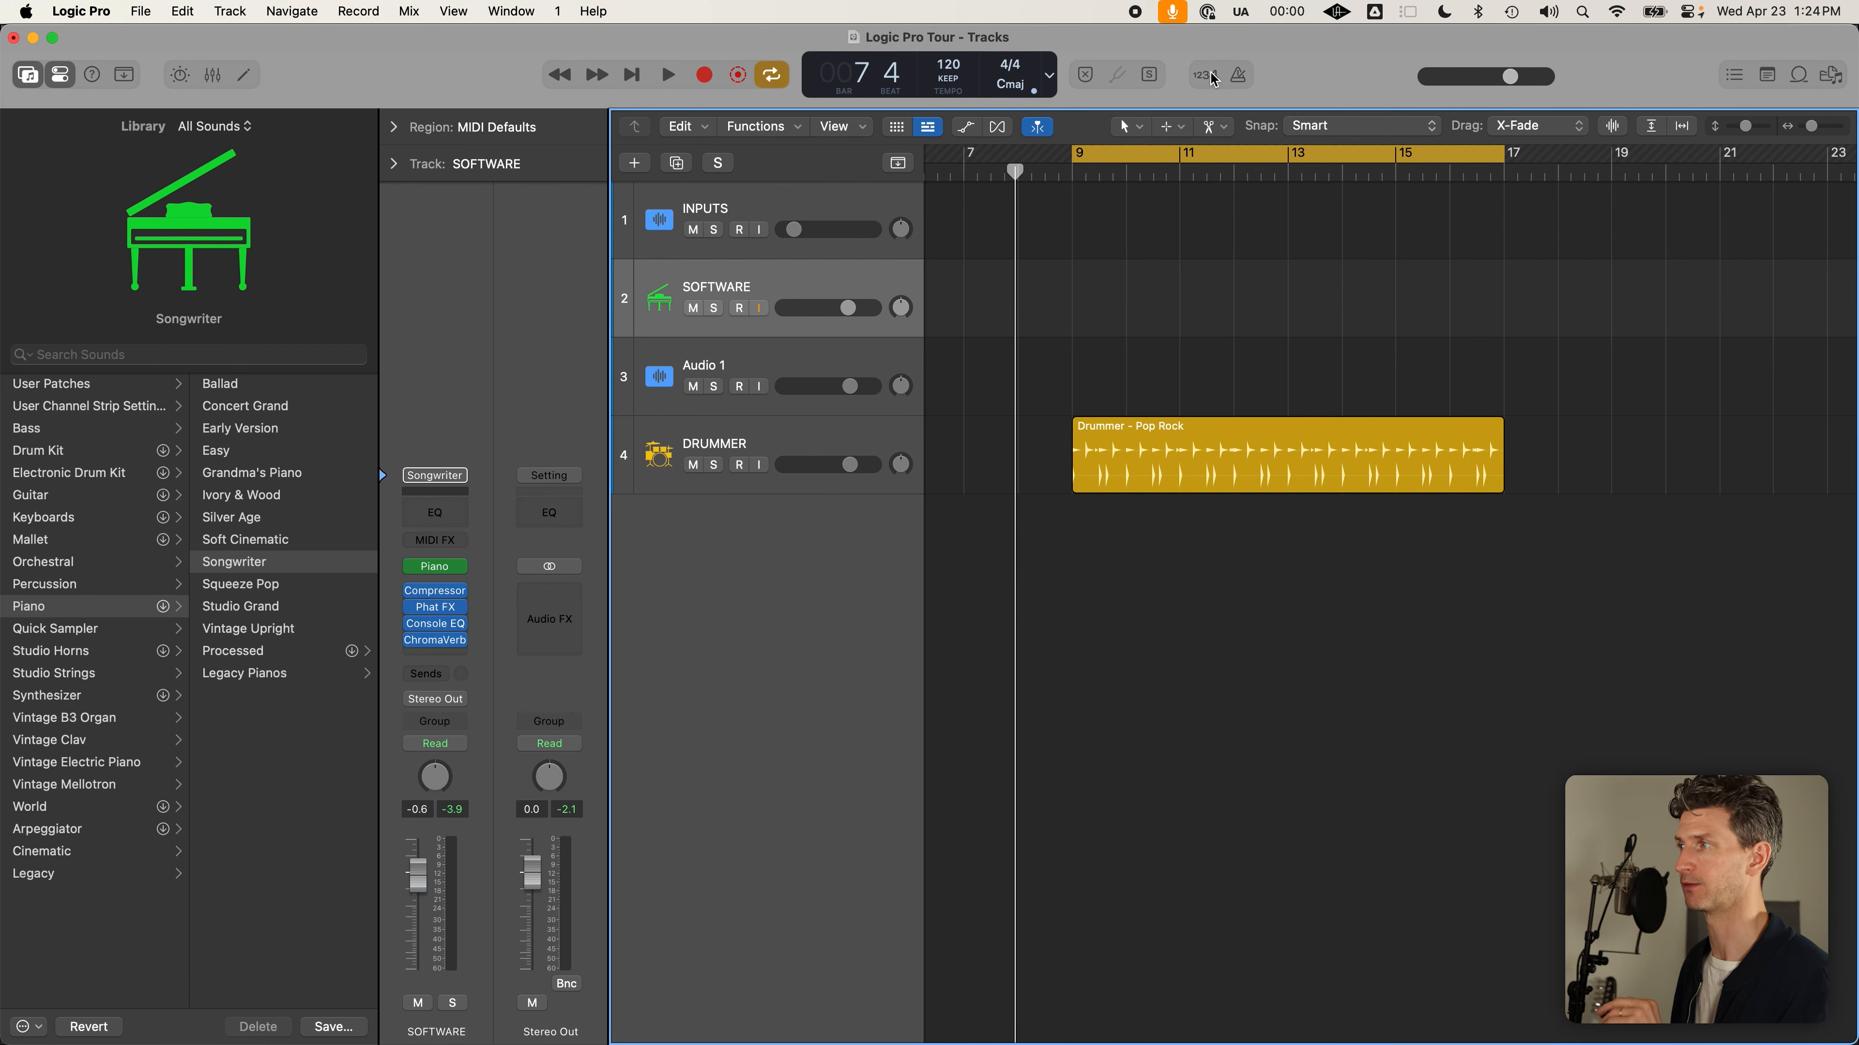
left_click(1205, 77)
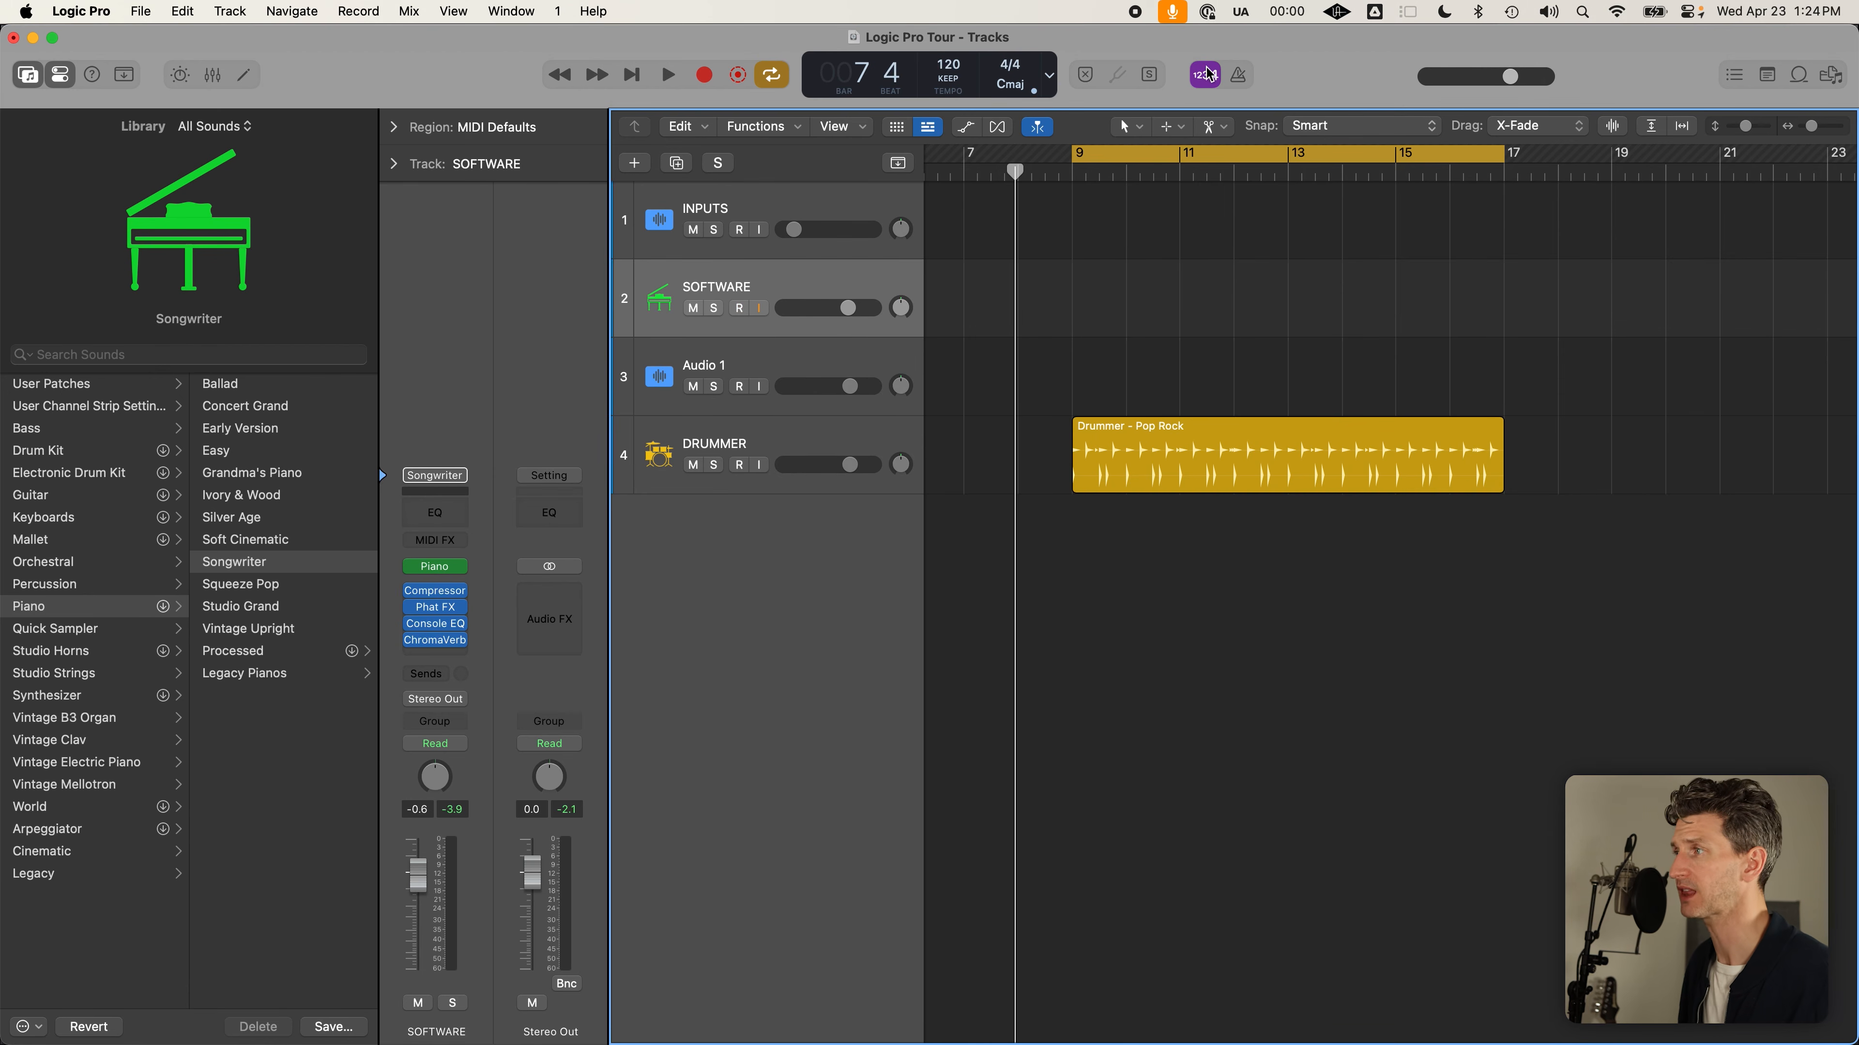
right_click(1207, 75)
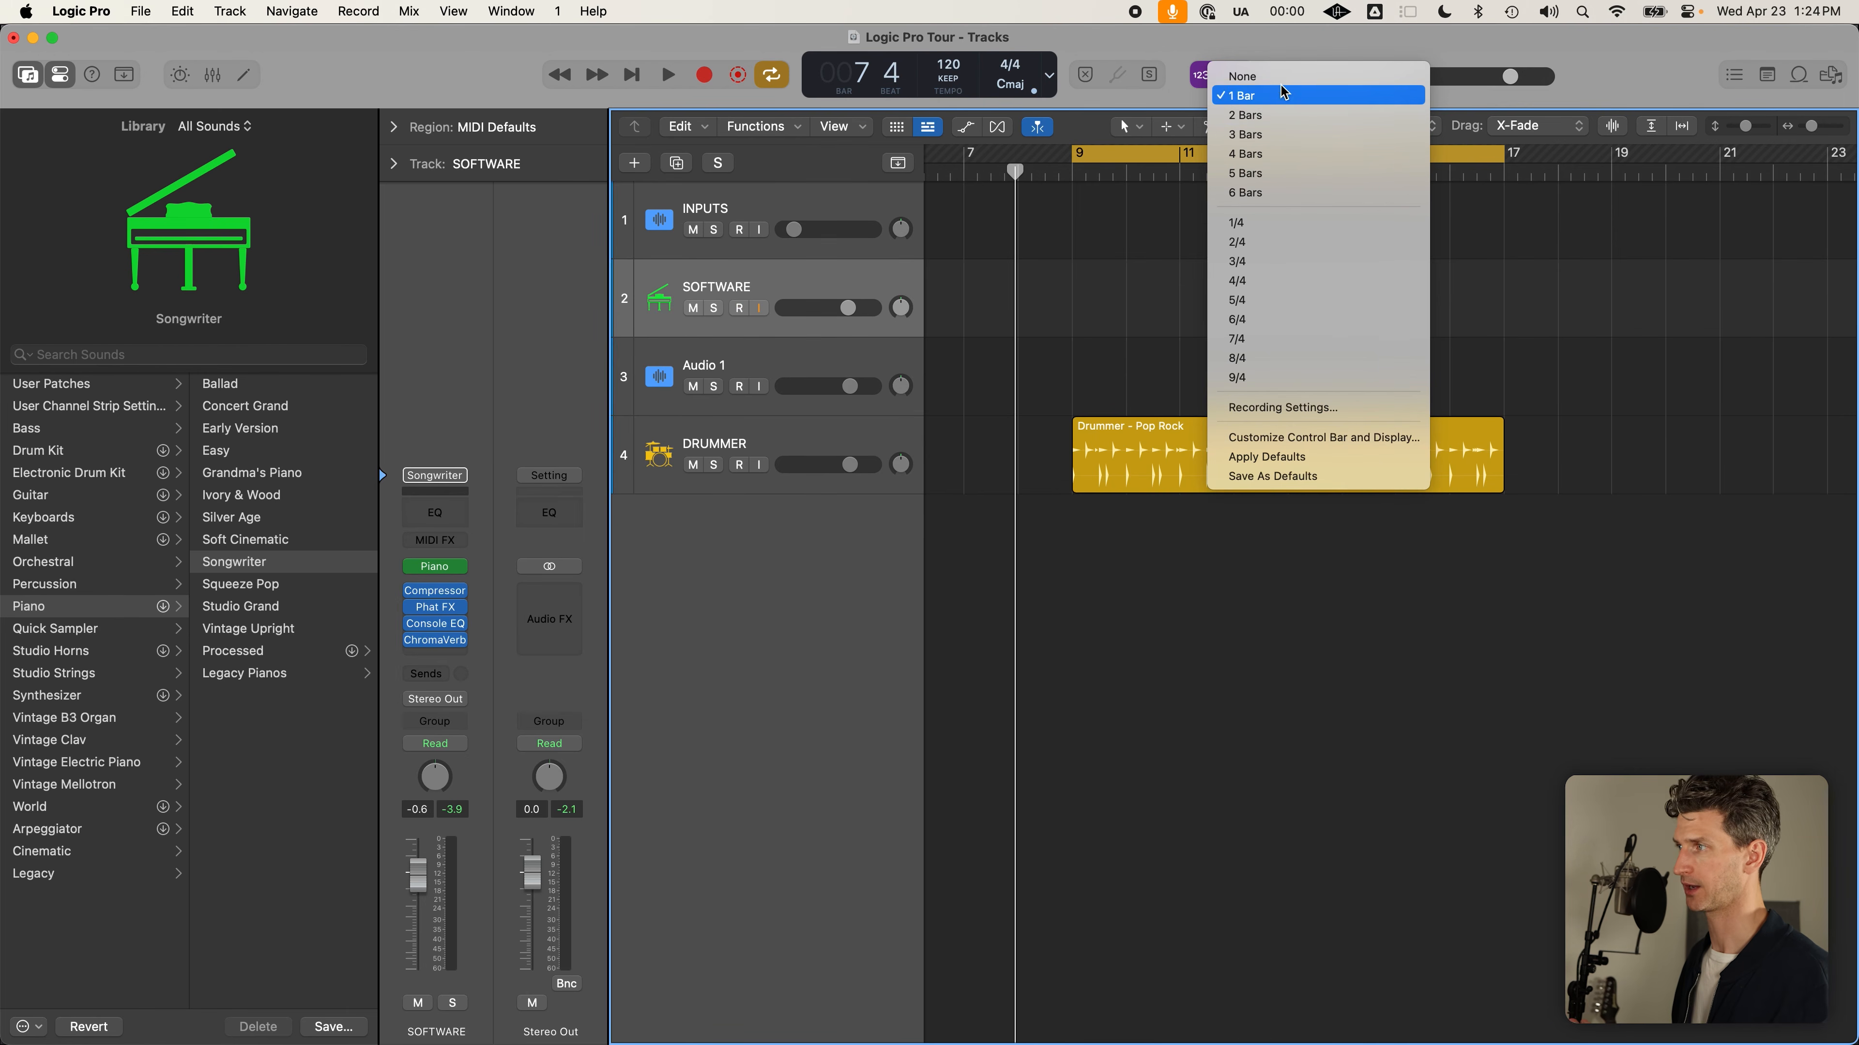
left_click(1195, 59)
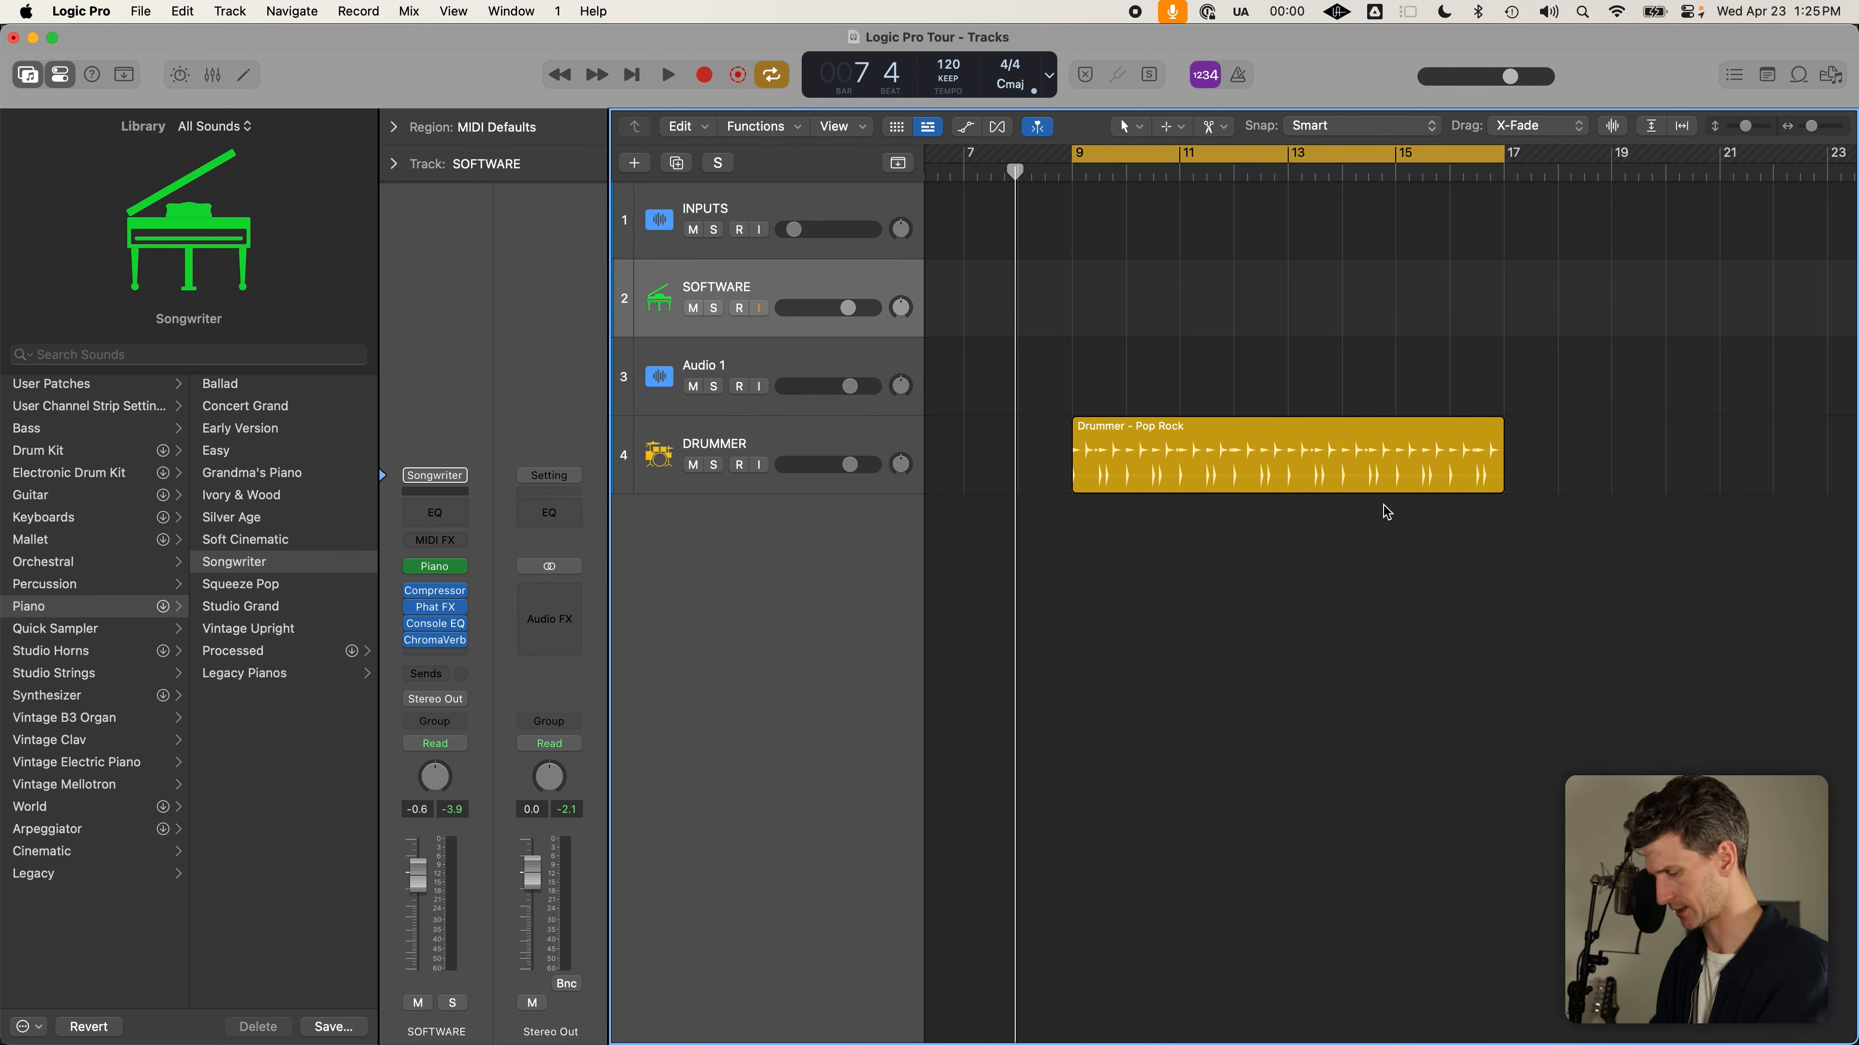
Record a piano part on the SOFTWARE track over bars 9 to 17, stop recording, and deselect the region
key("space")
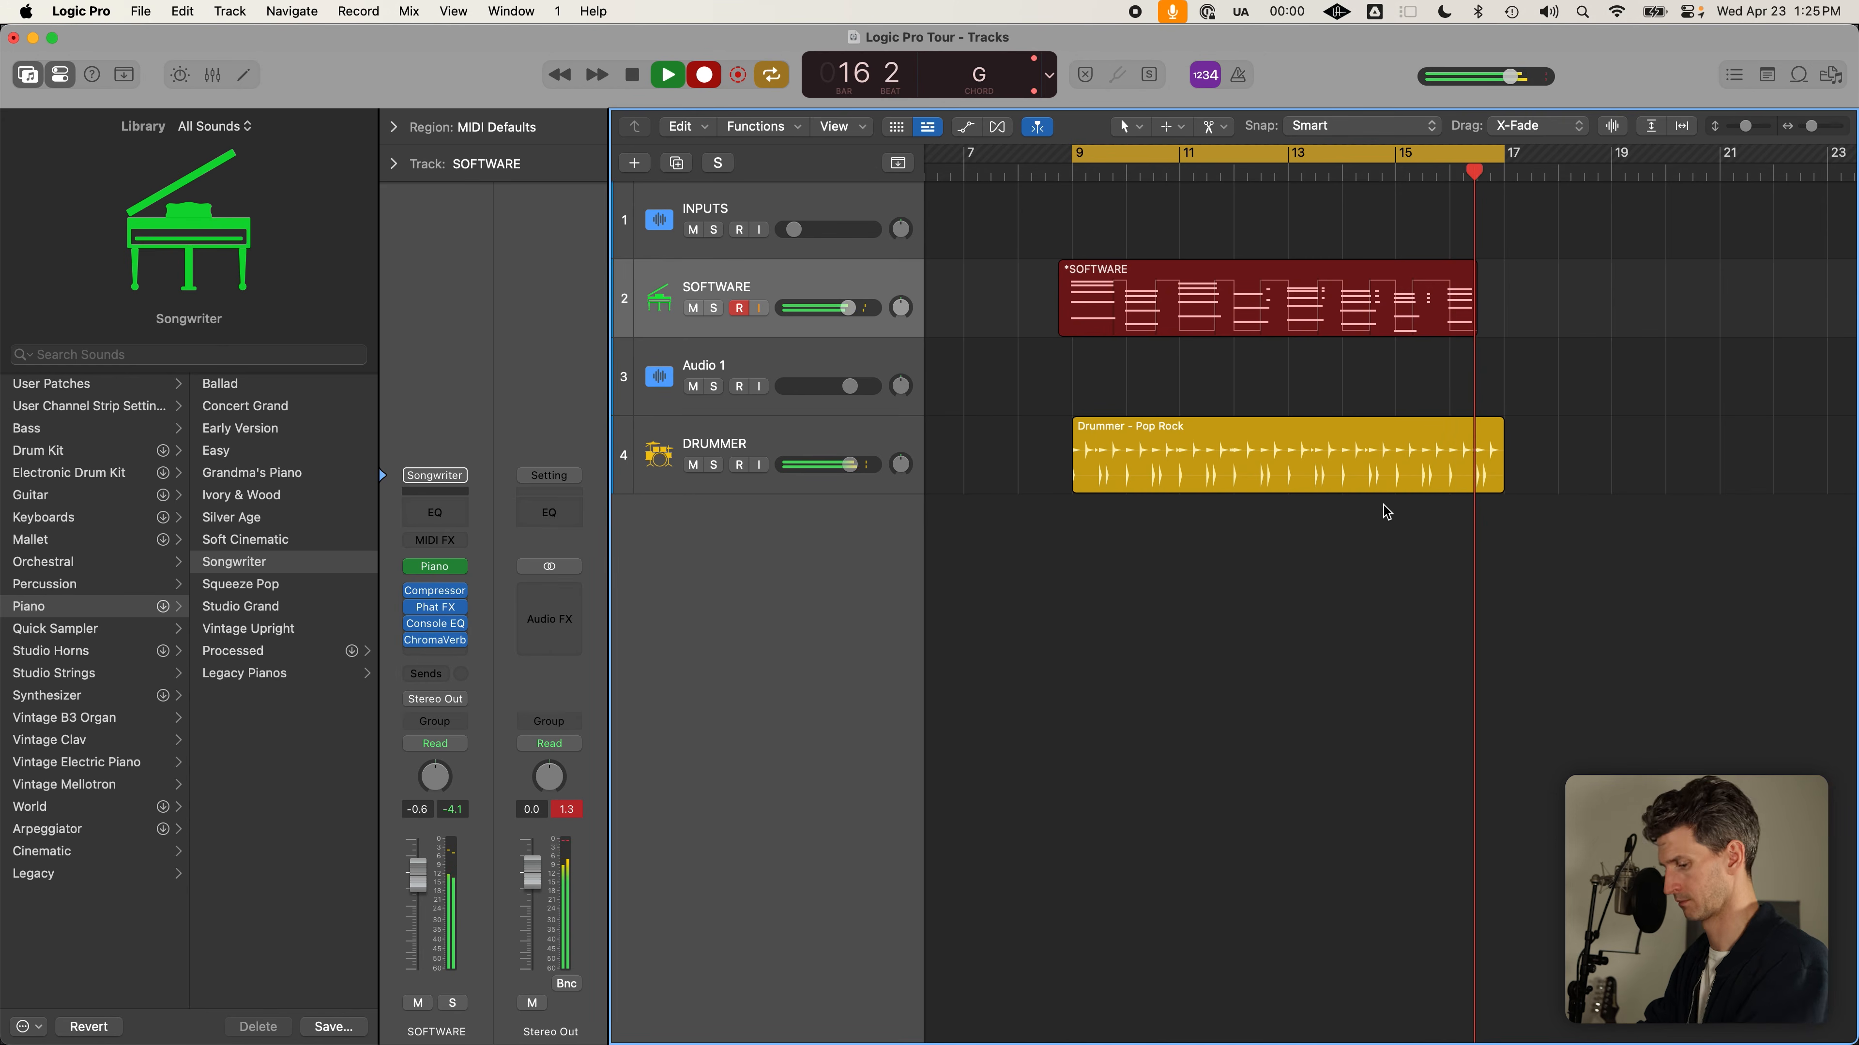
key("space")
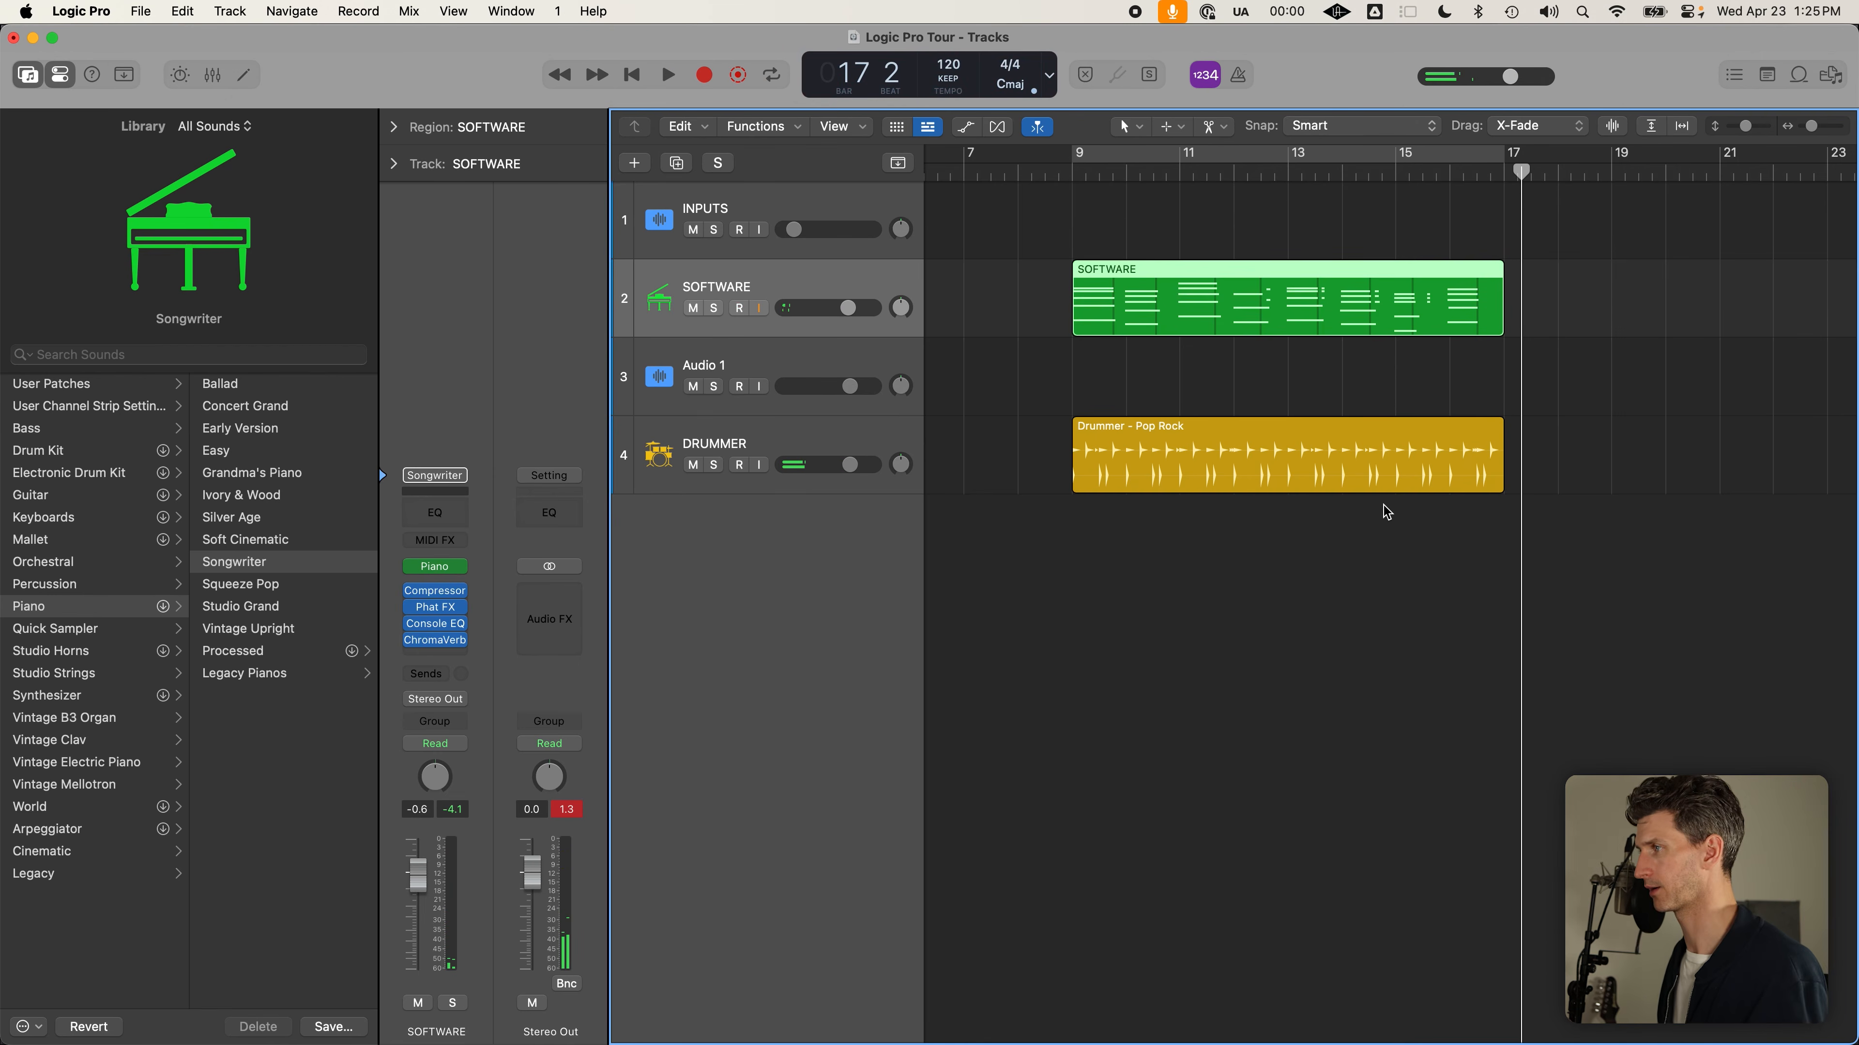
left_click(1295, 369)
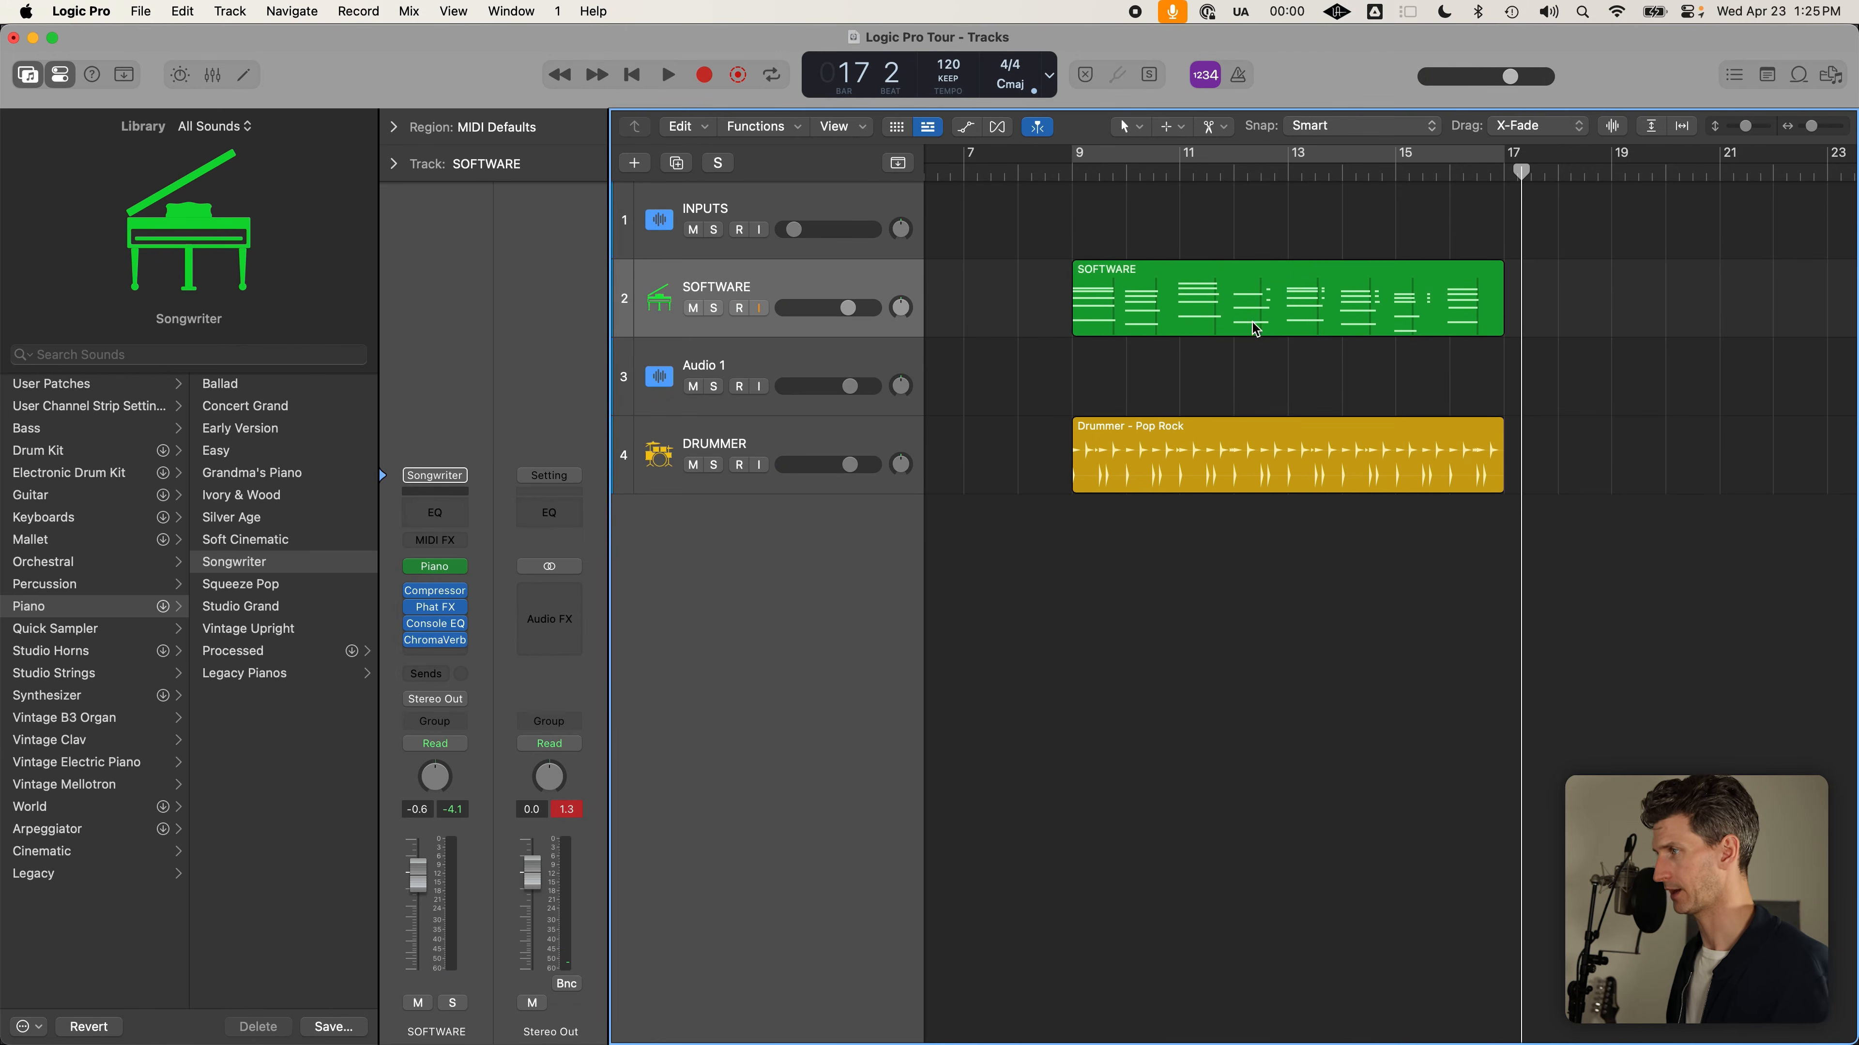
Play the recorded piano region with the drums from bar 9, and stop playback
left_click(1040, 154)
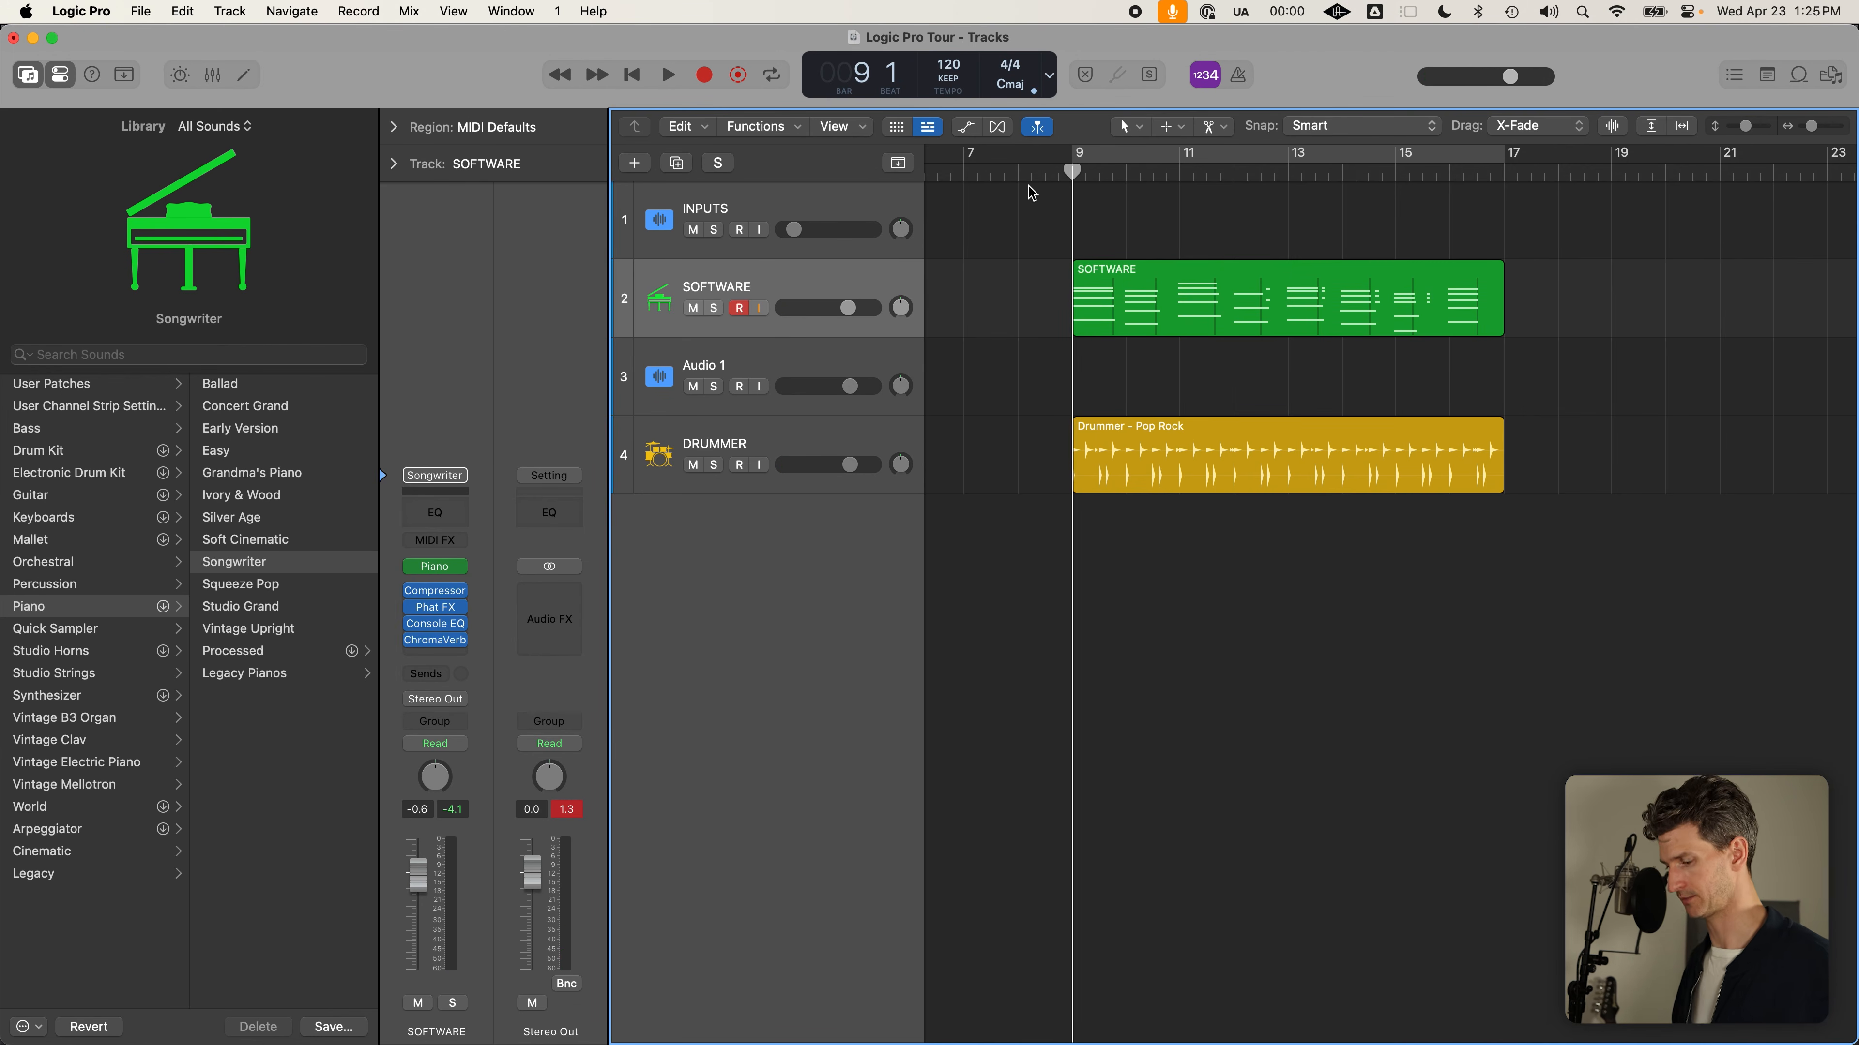
key("space")
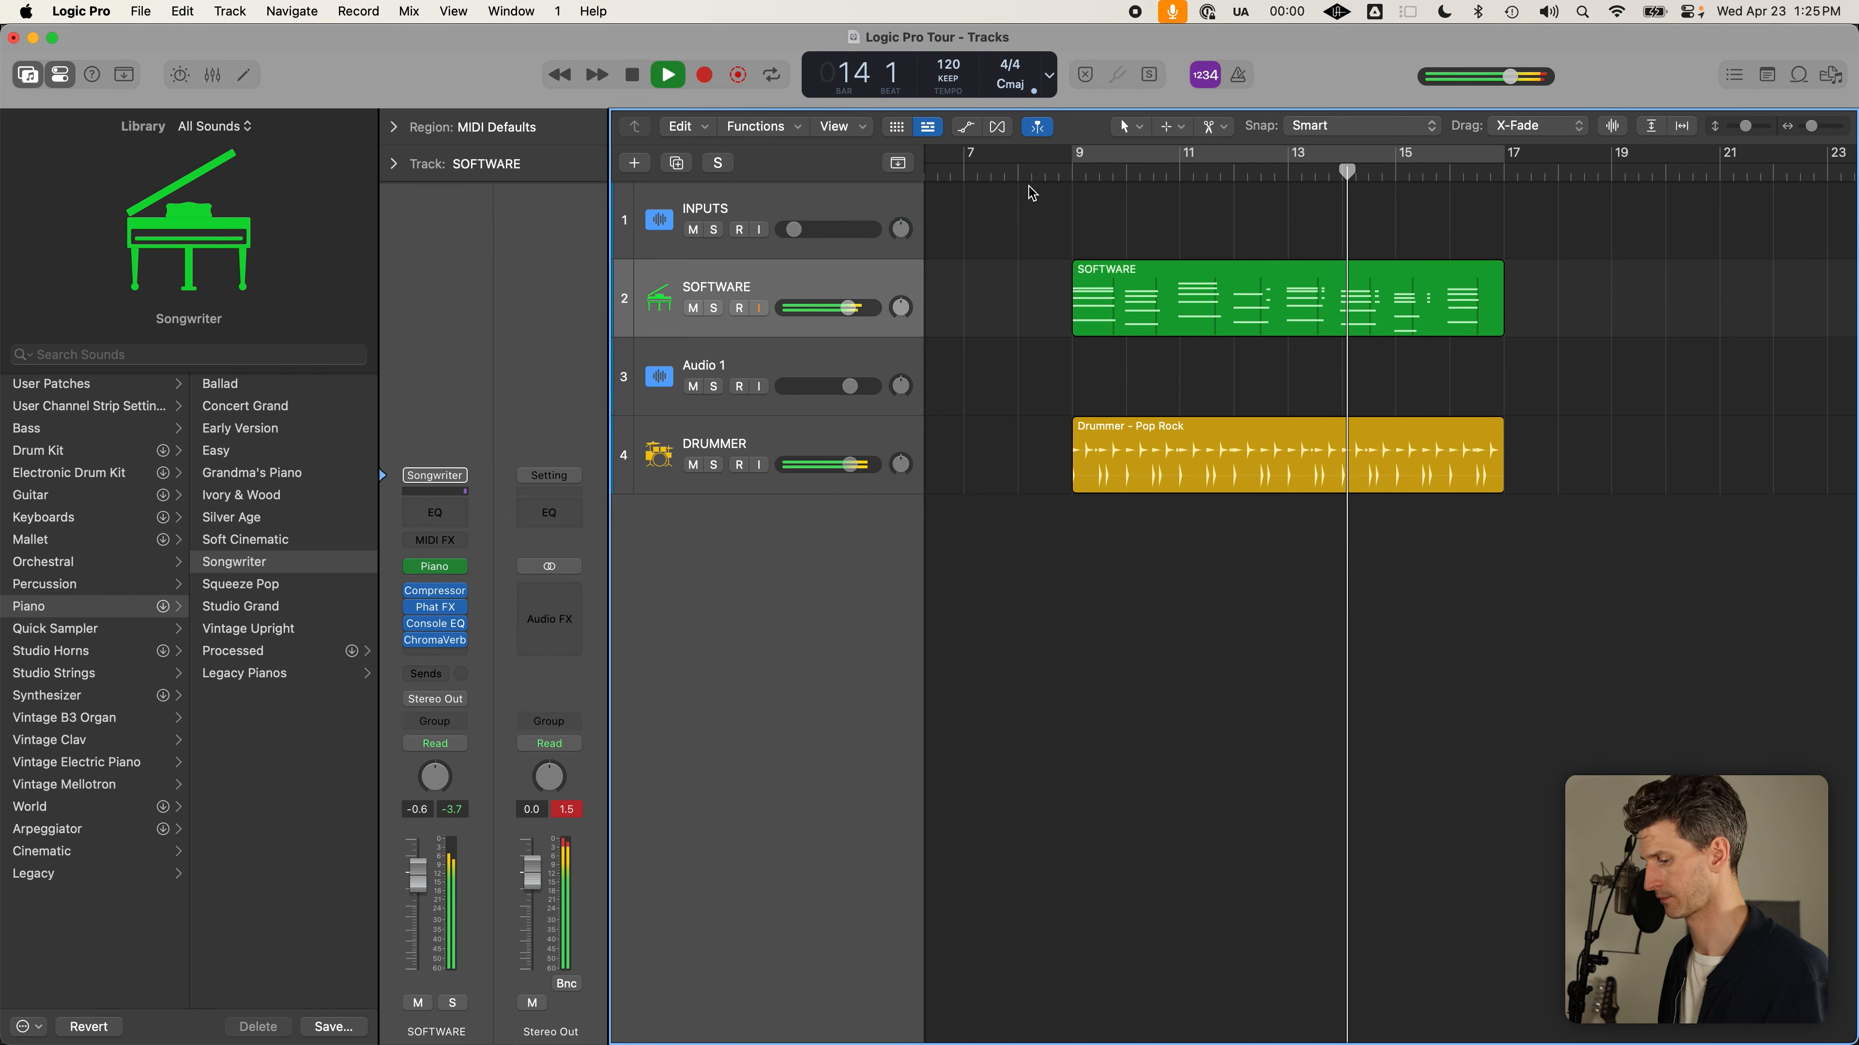
key("space")
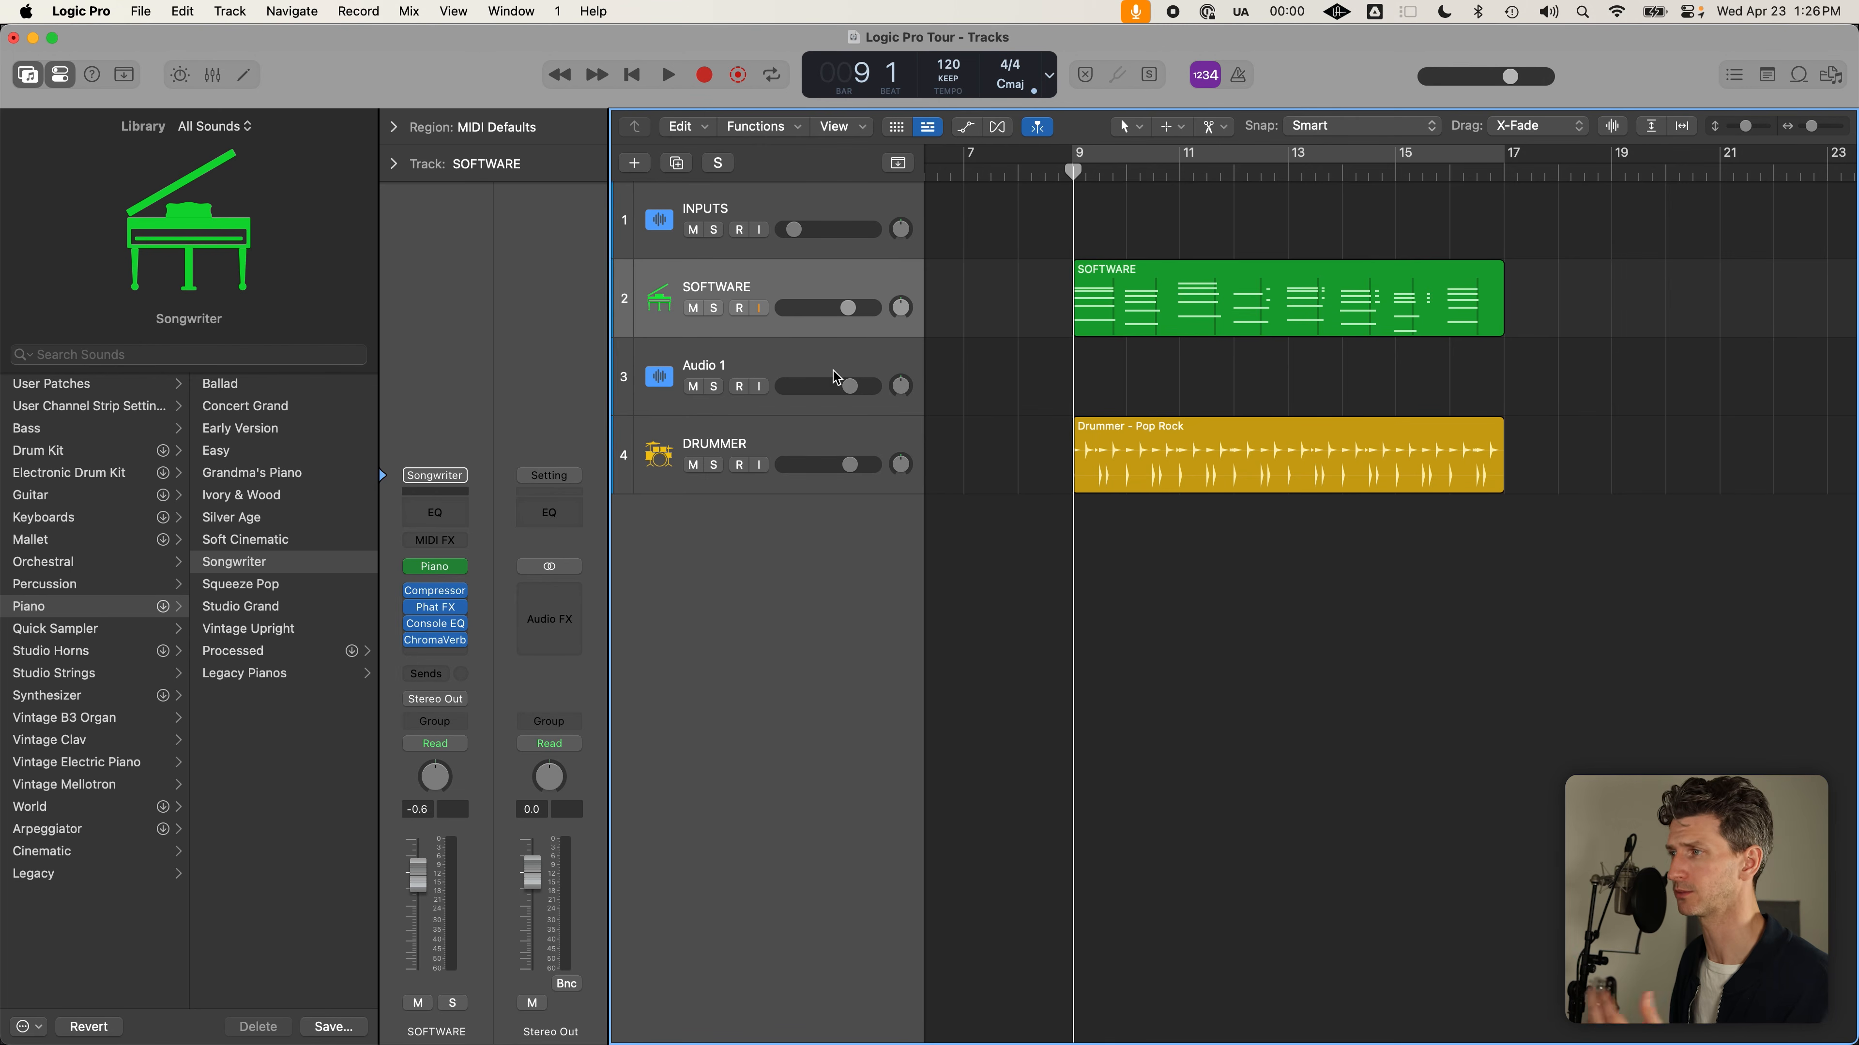
Delete the empty Audio 1 track and create a new audio track below the DRUMMER track
left_click(768, 399)
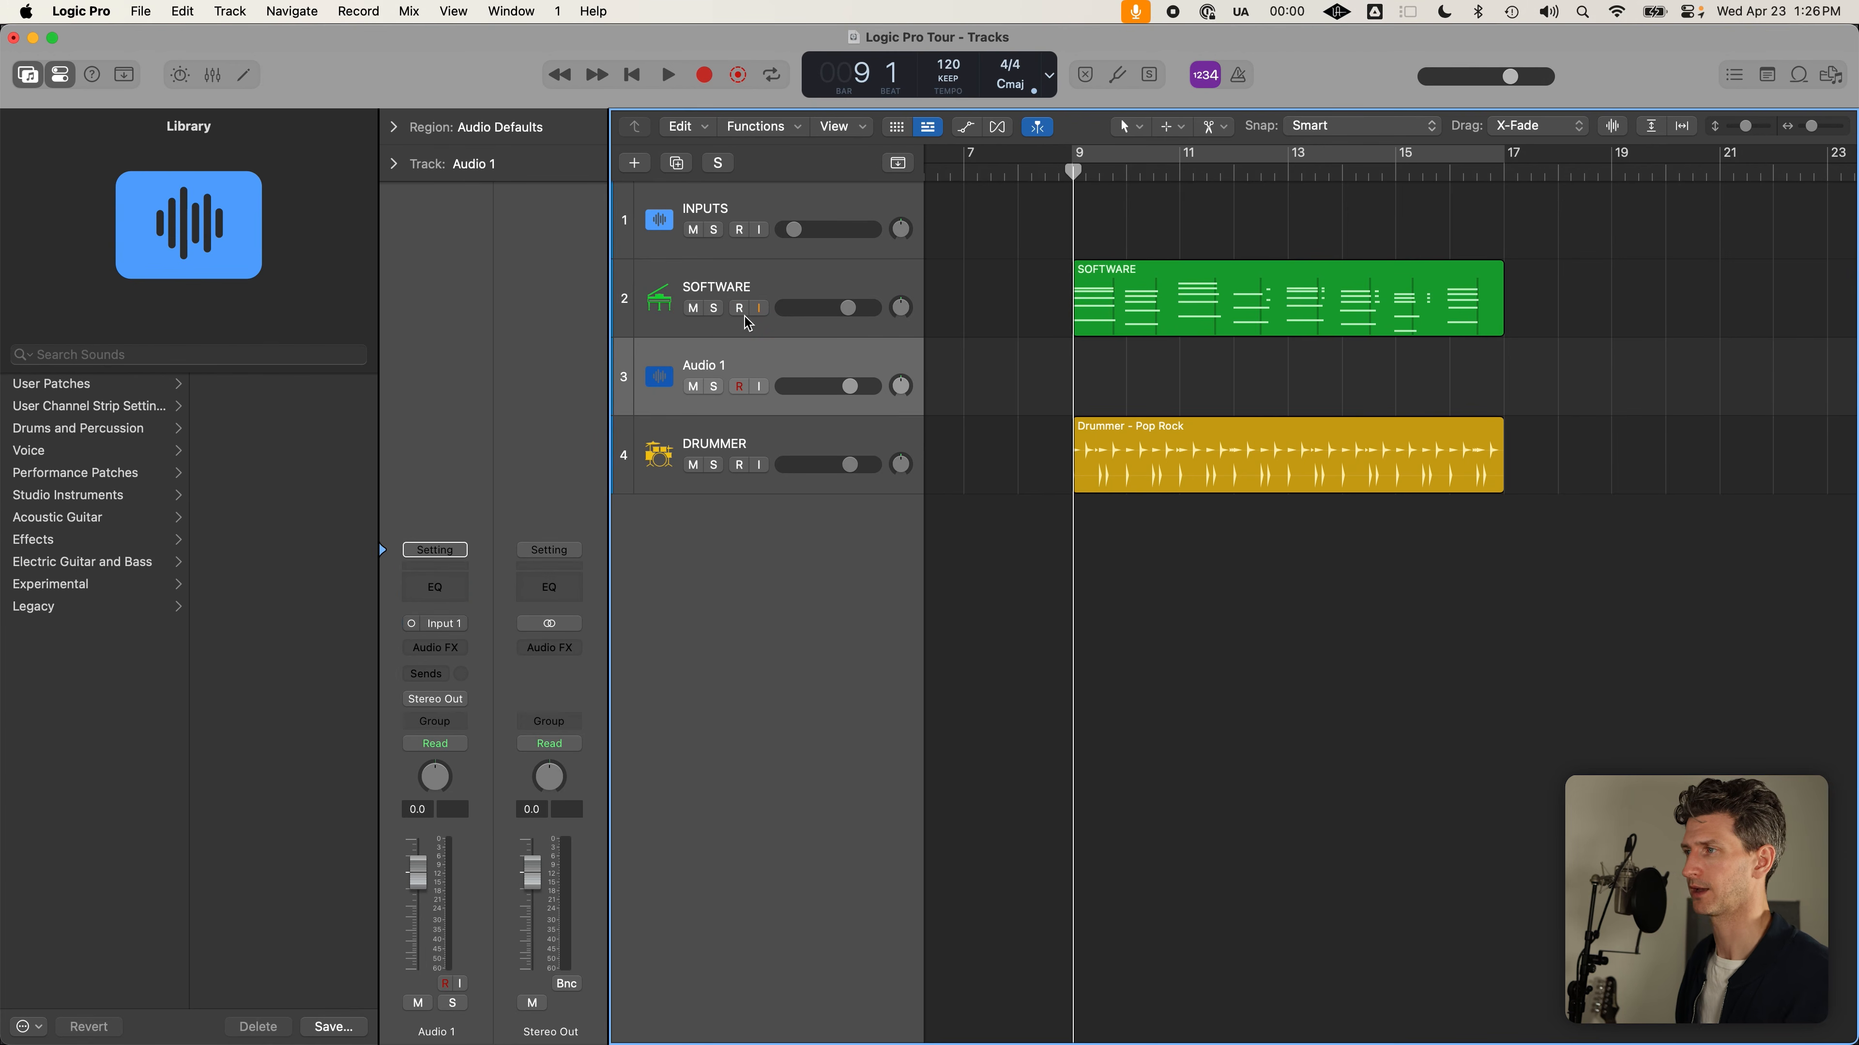
key("super+BackSpace")
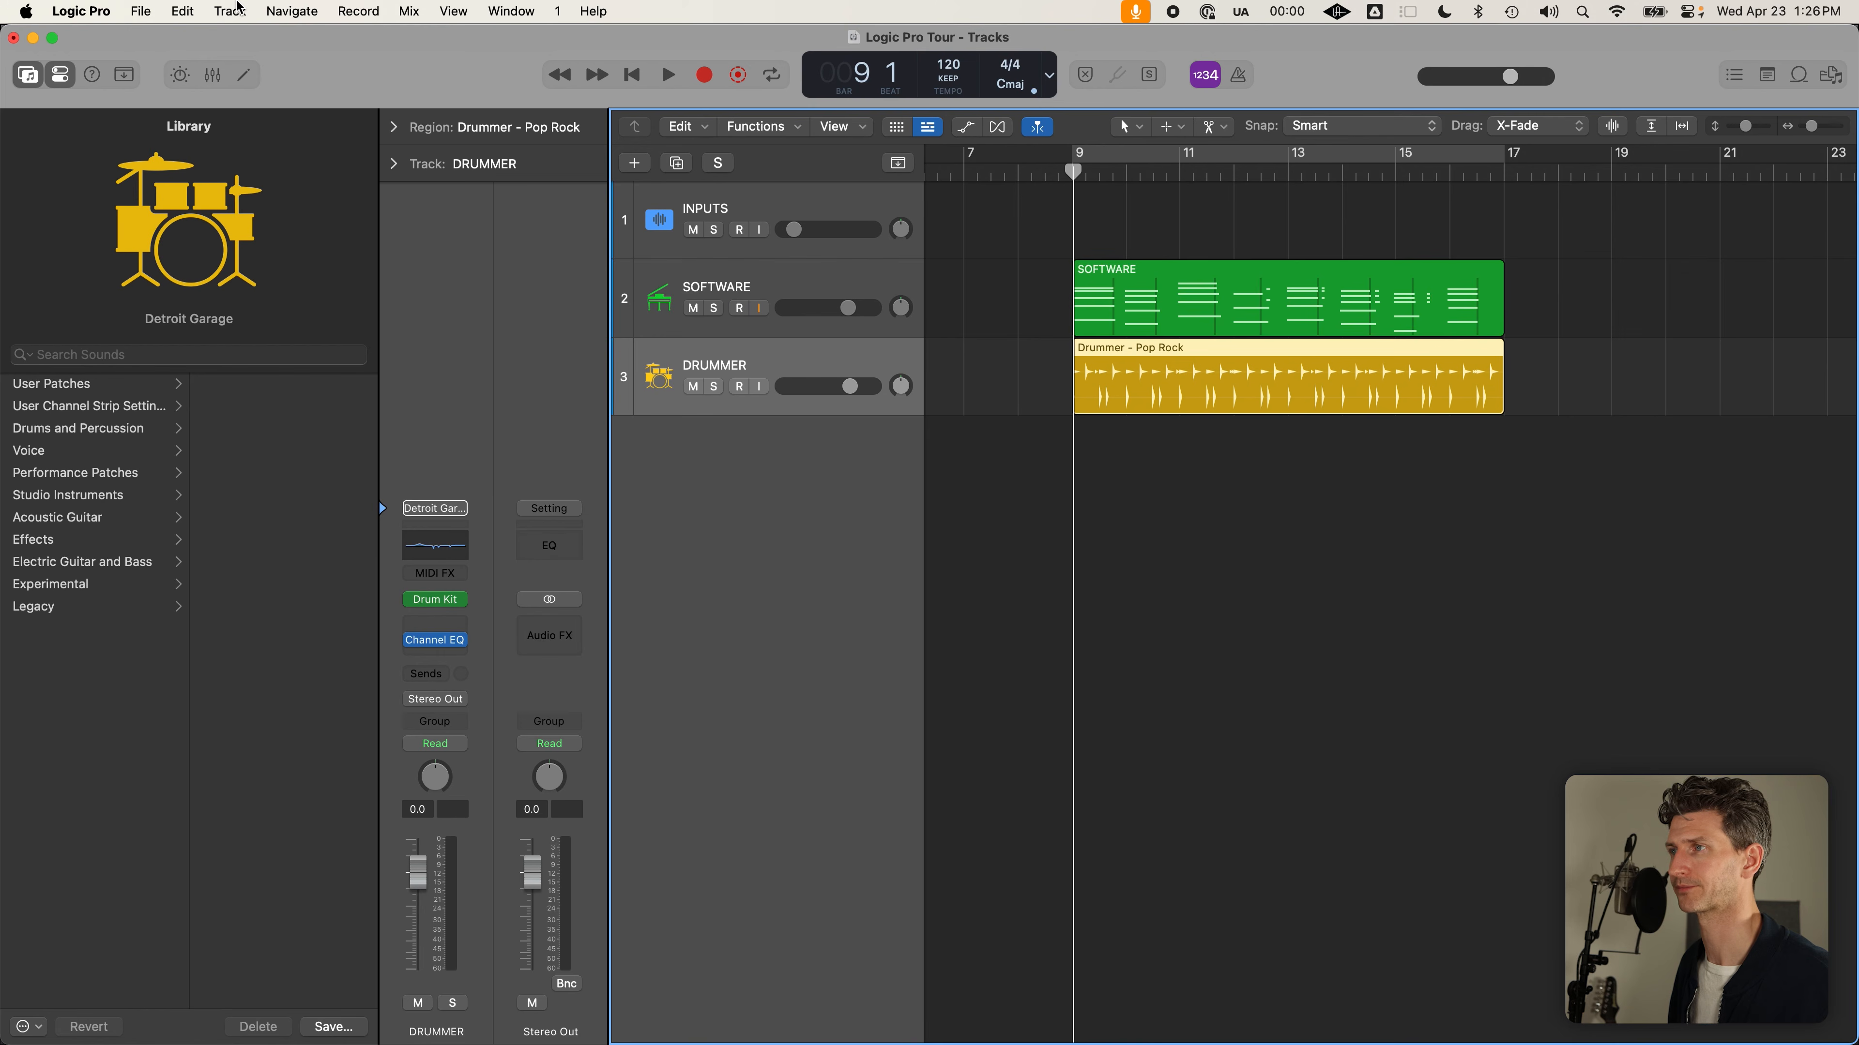
left_click(240, 11)
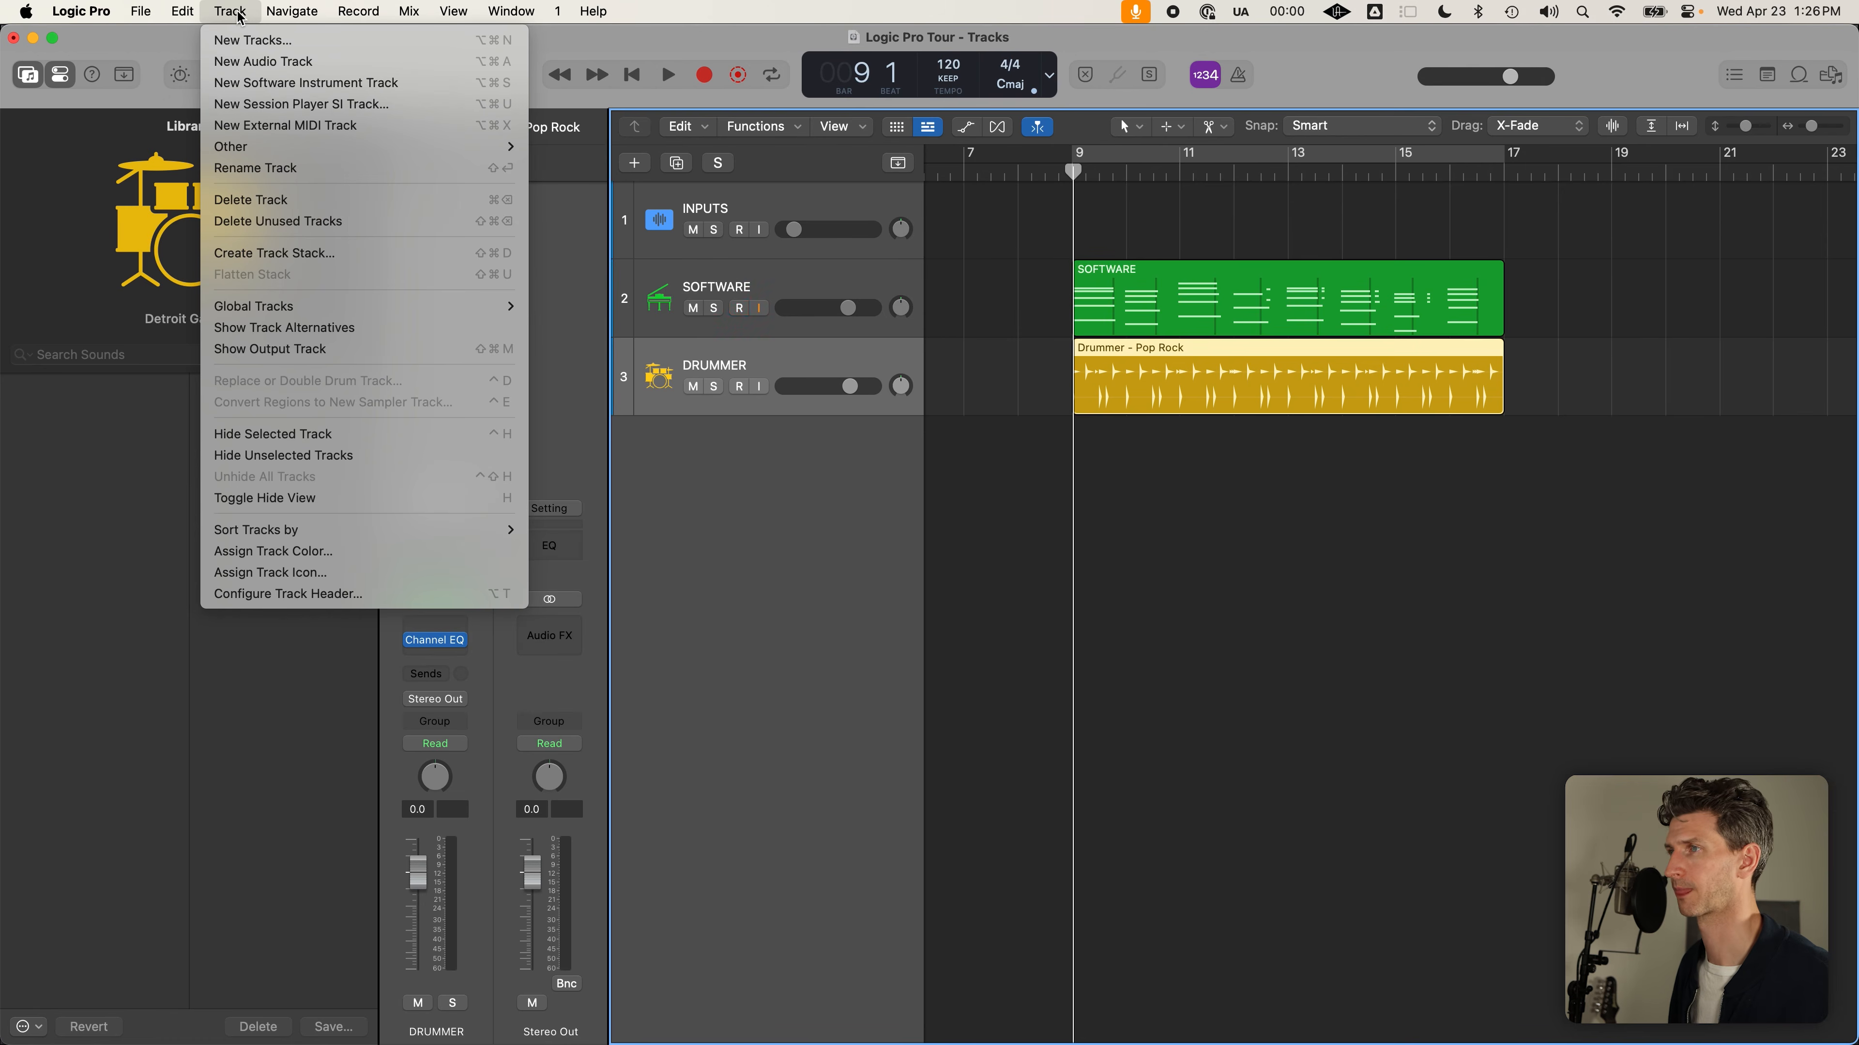
left_click(274, 61)
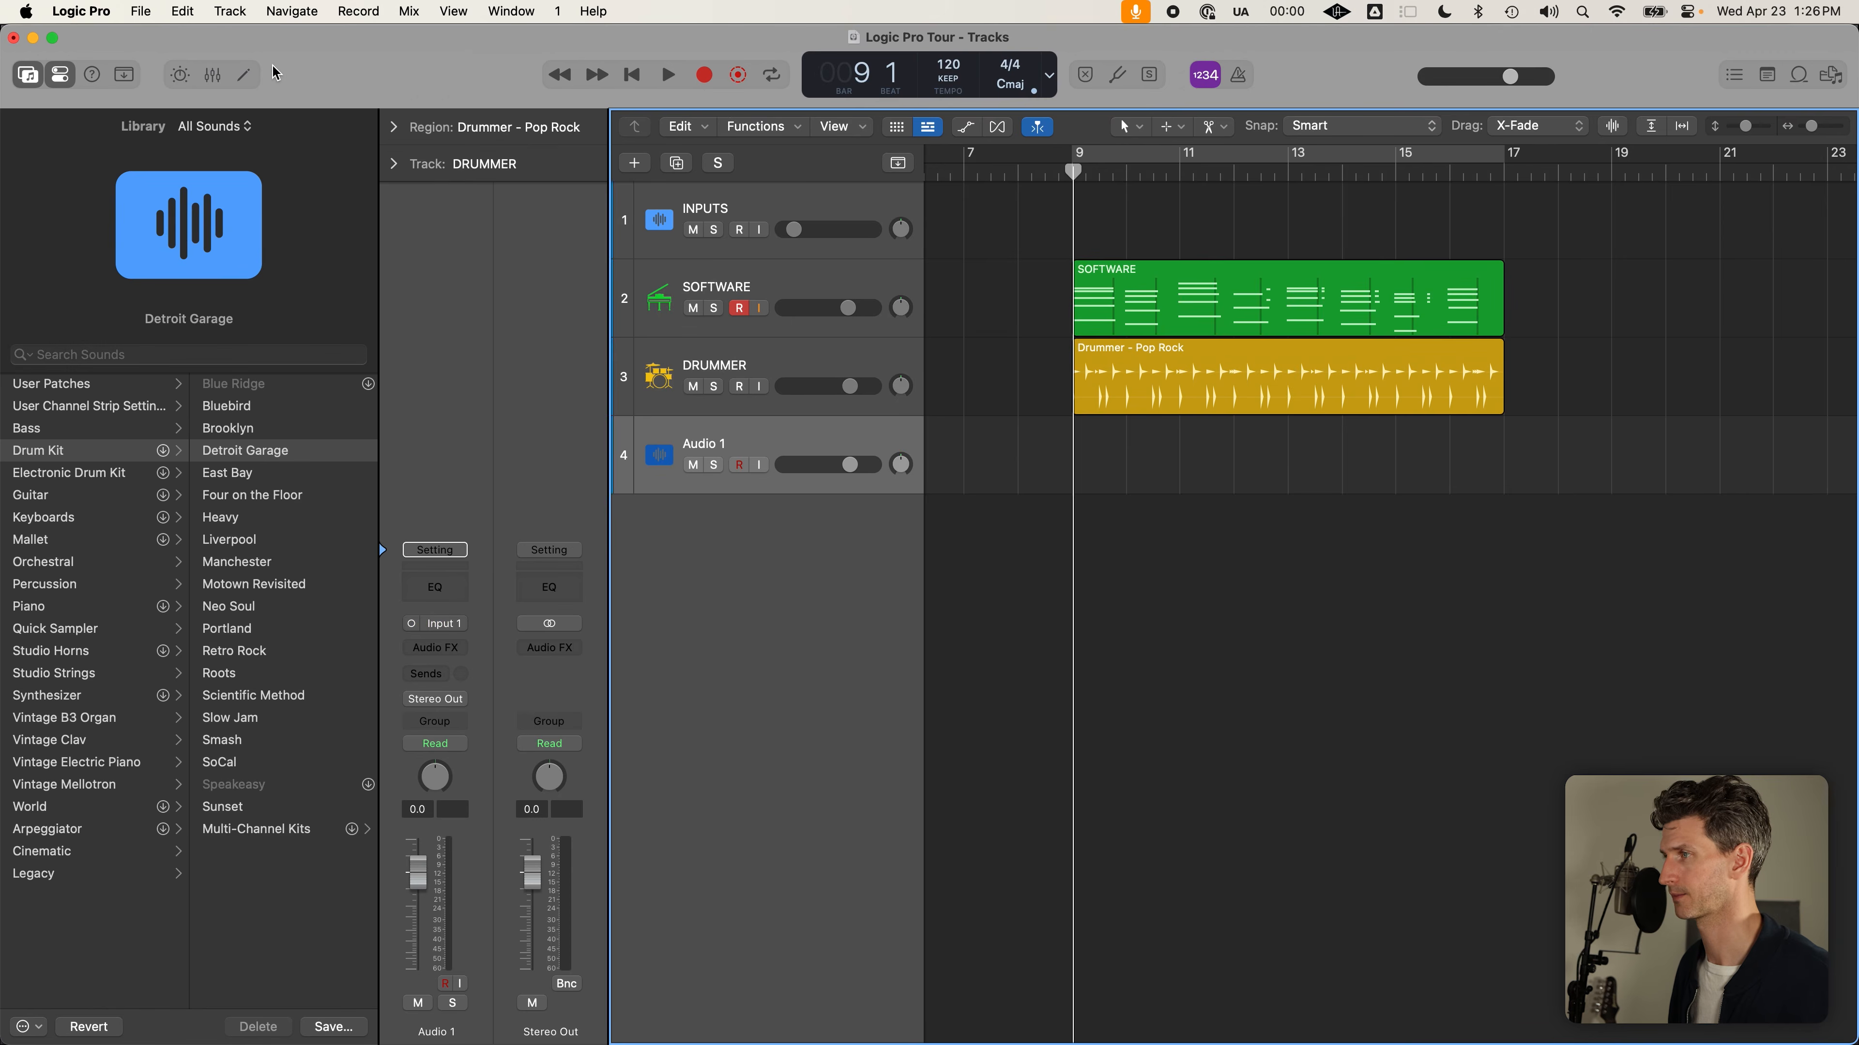
Rename the new audio track ELECTRIC GUITAR
double_click(778, 444)
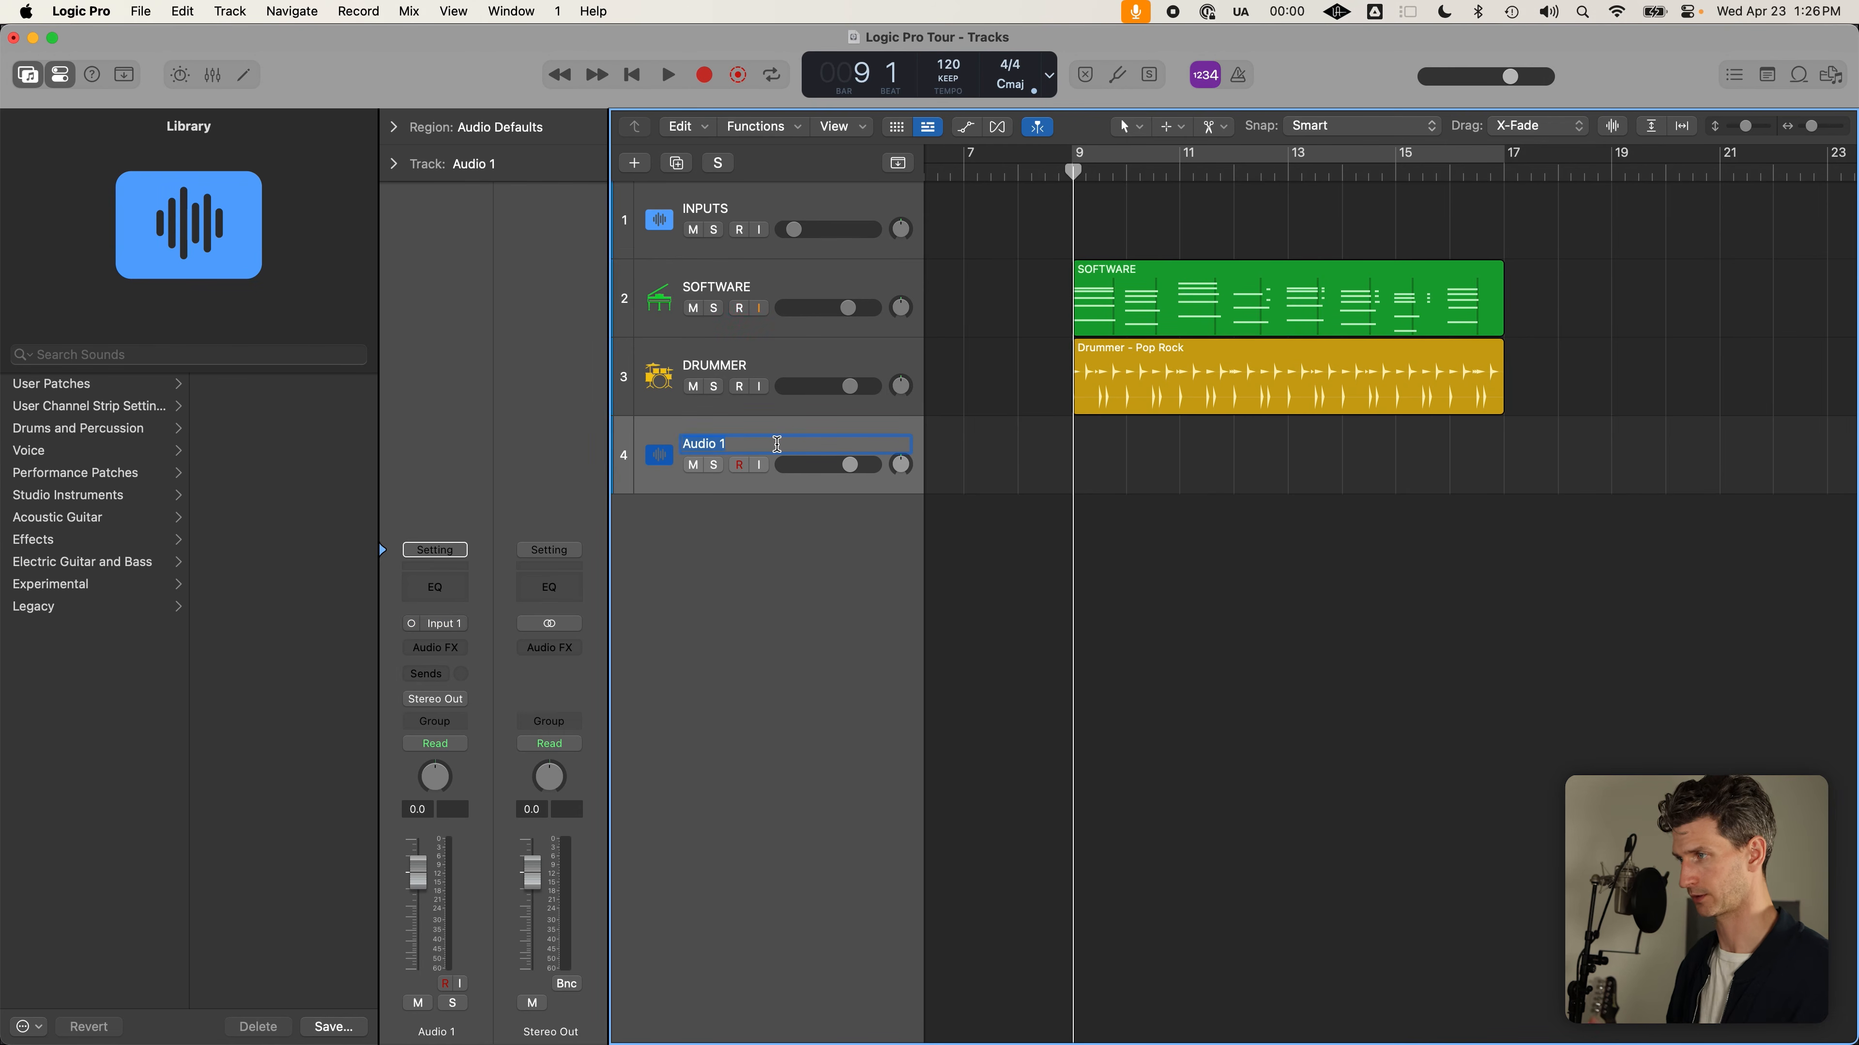
type("ELECTRIC GUITAR")
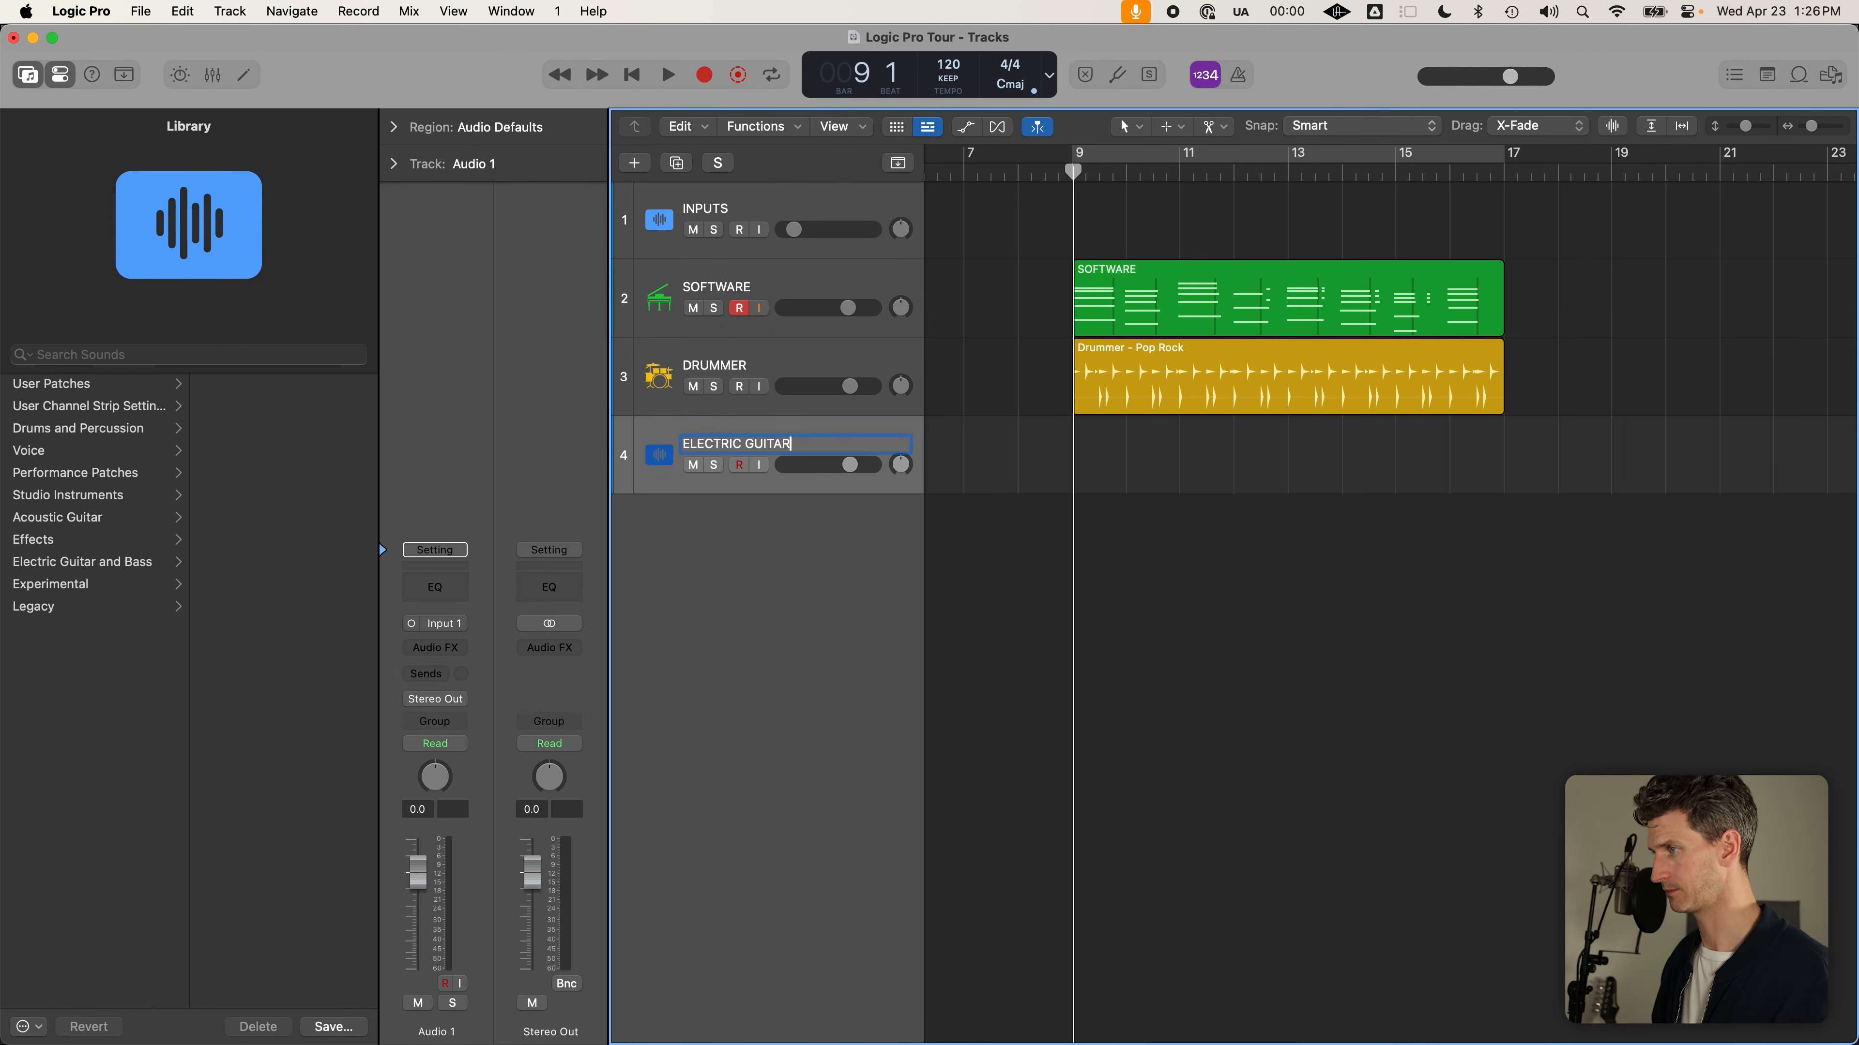
key("Return")
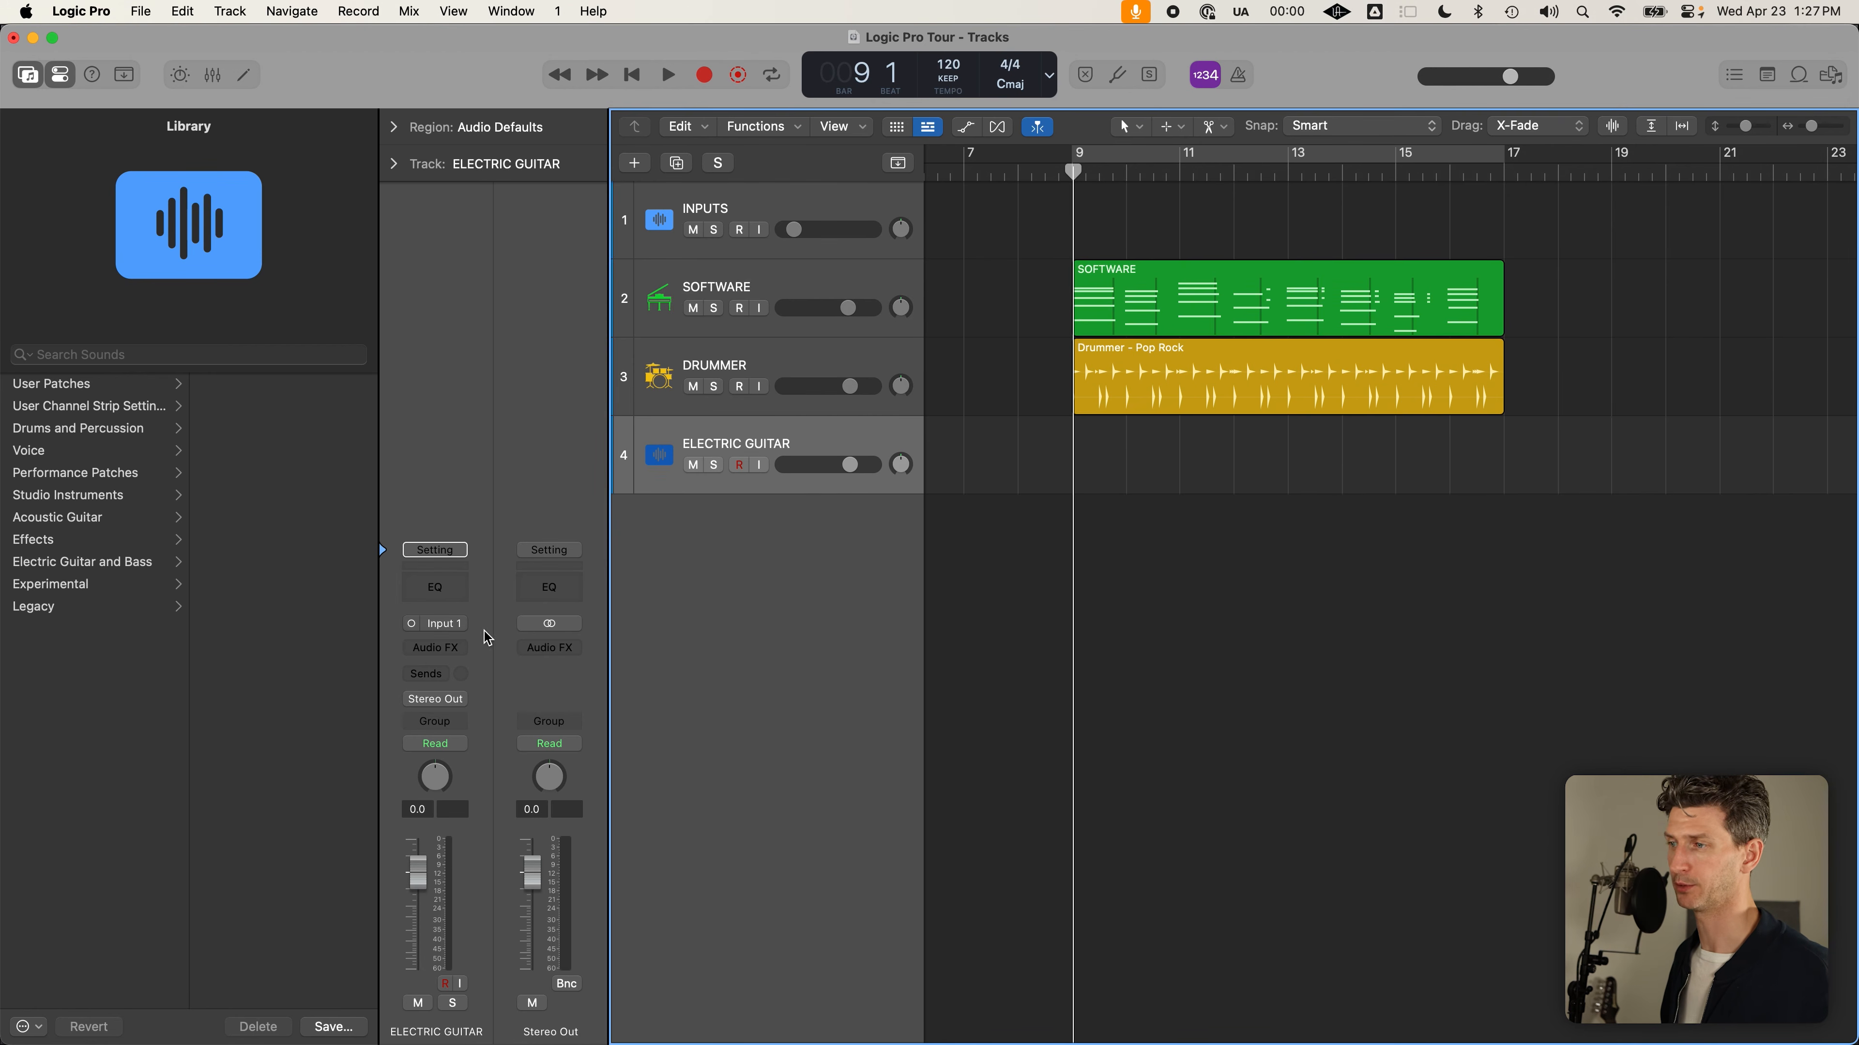
Set the ELECTRIC GUITAR track's input to Input 2 and record-enable the track
left_click(459, 623)
mouse_move(615, 716)
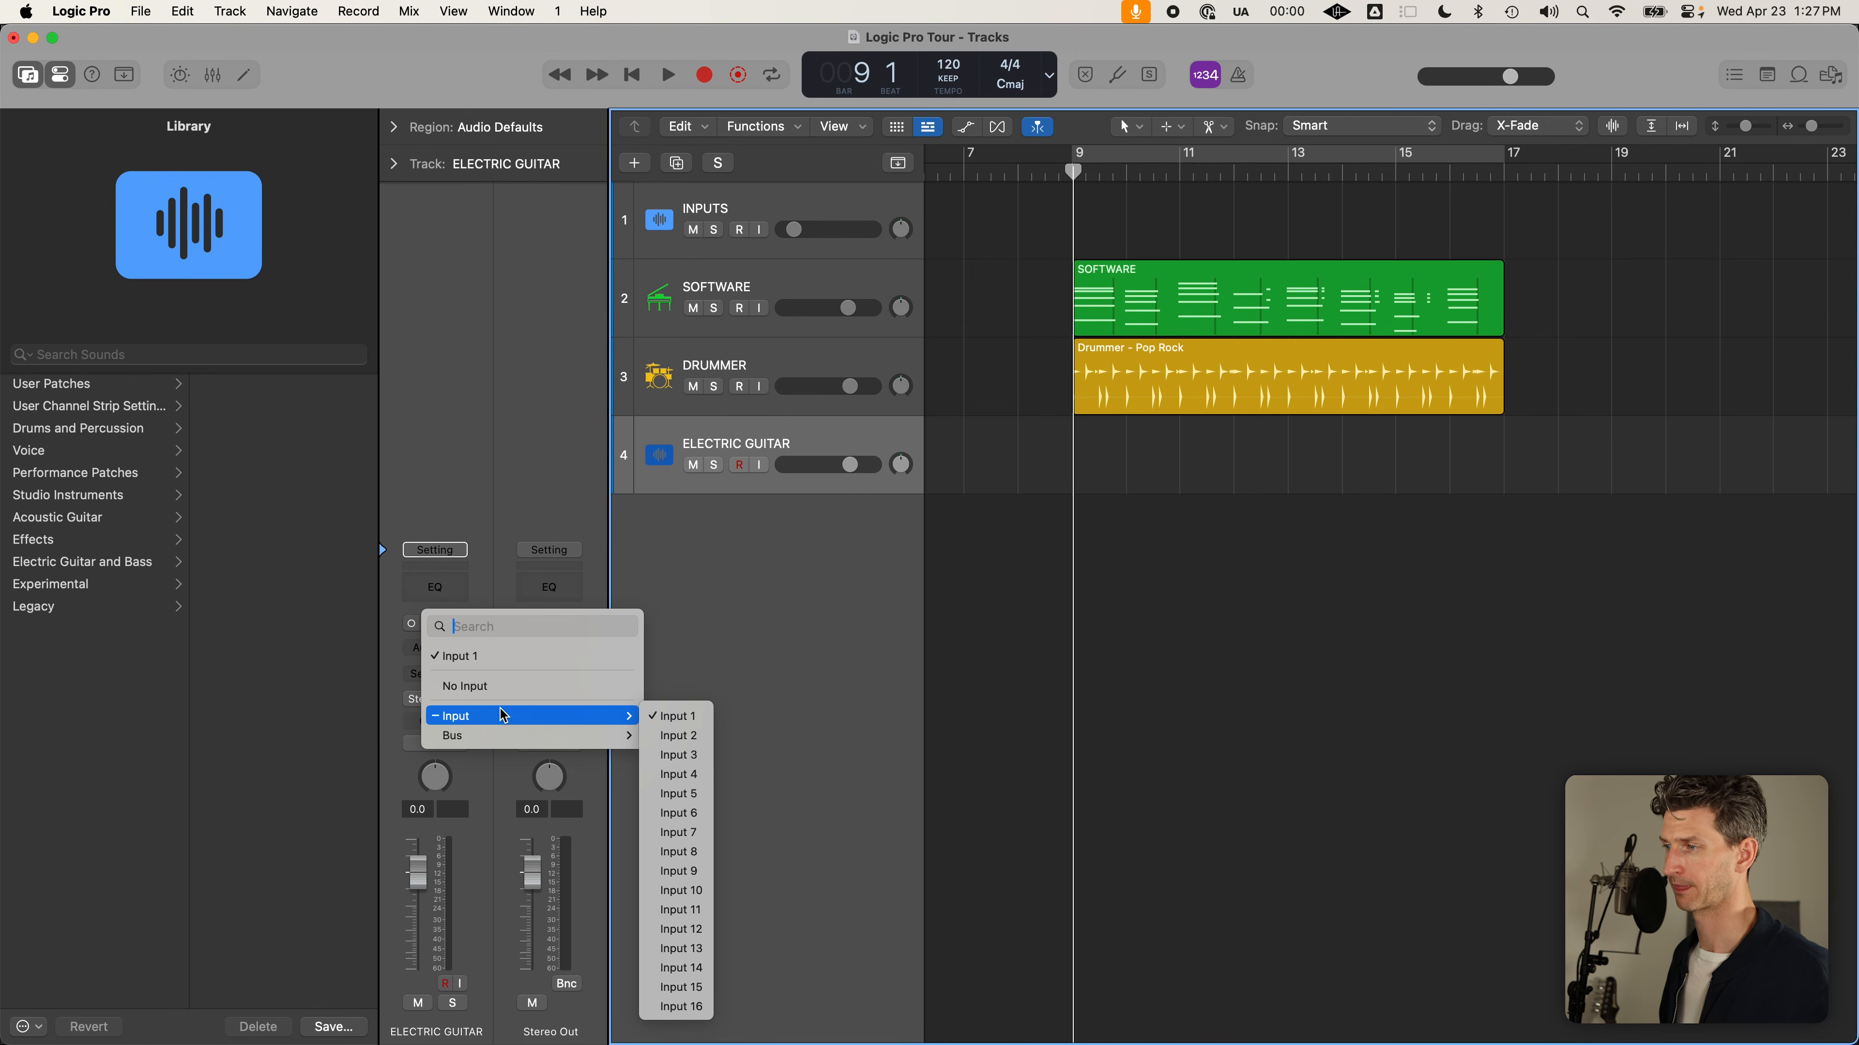
left_click(683, 740)
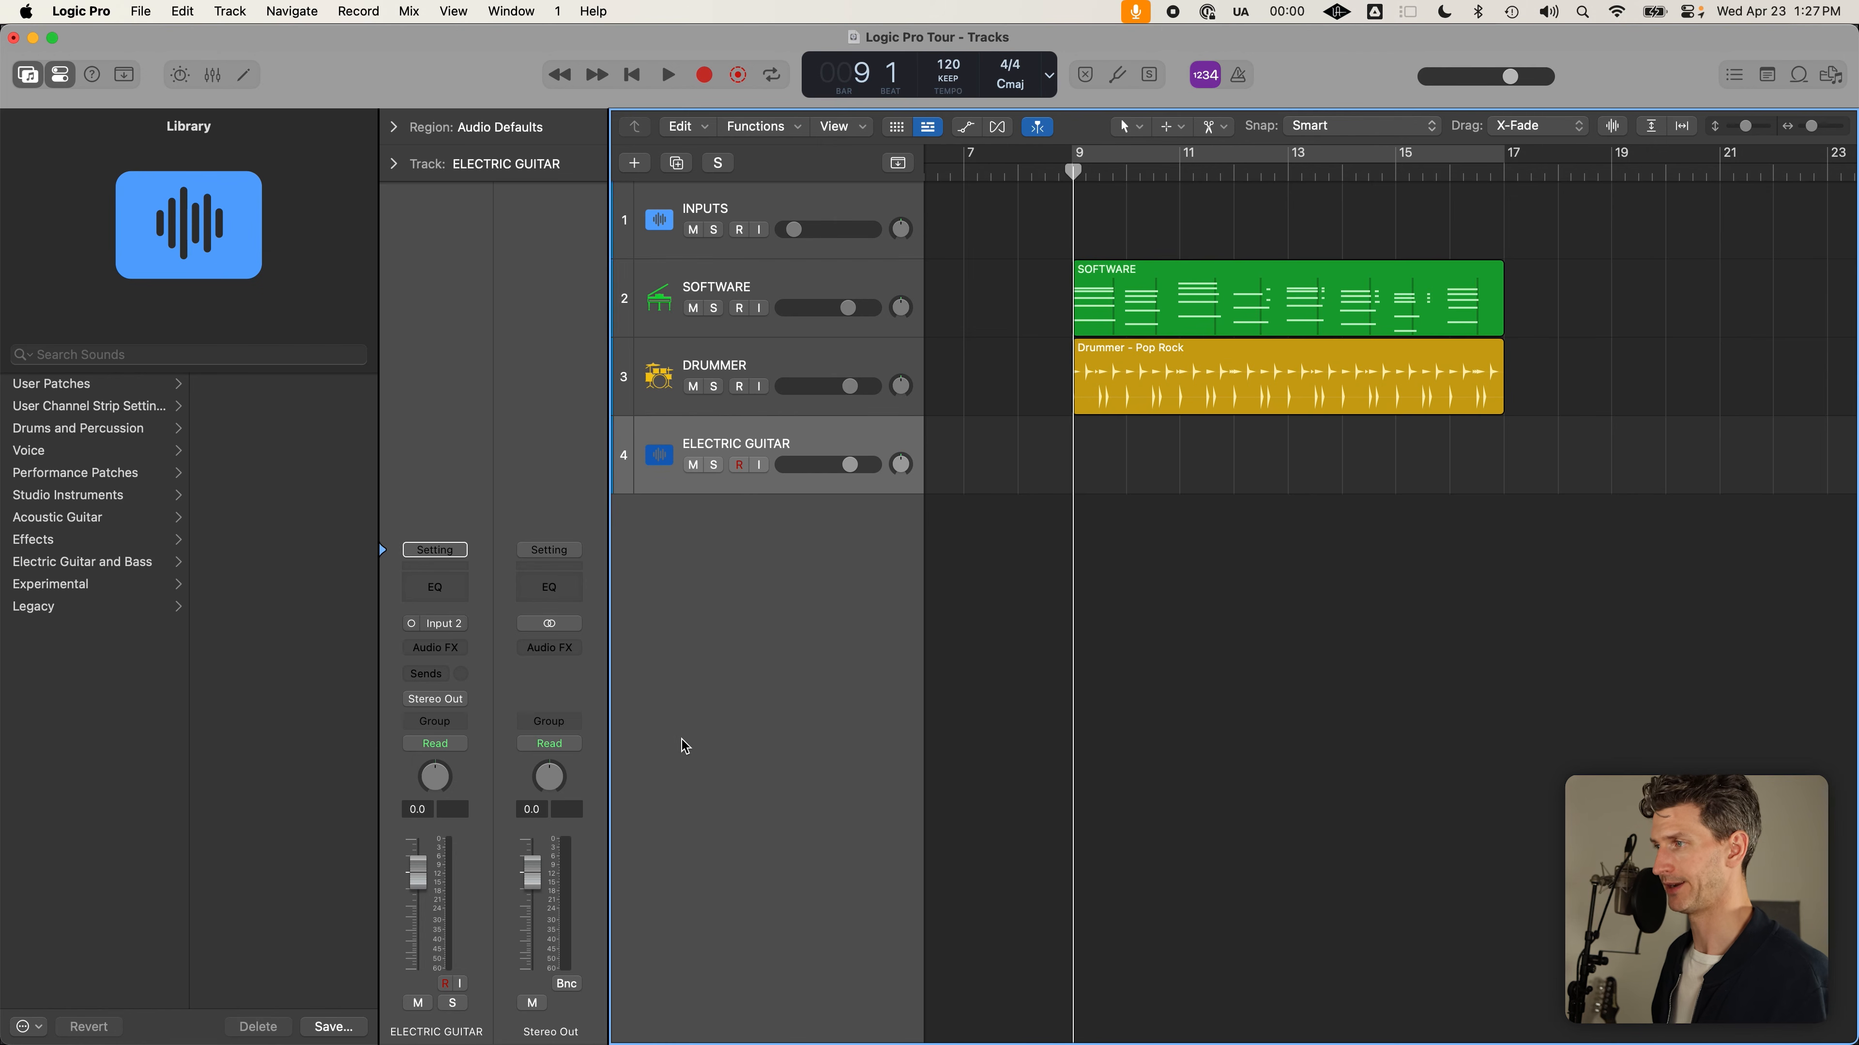
left_click(740, 467)
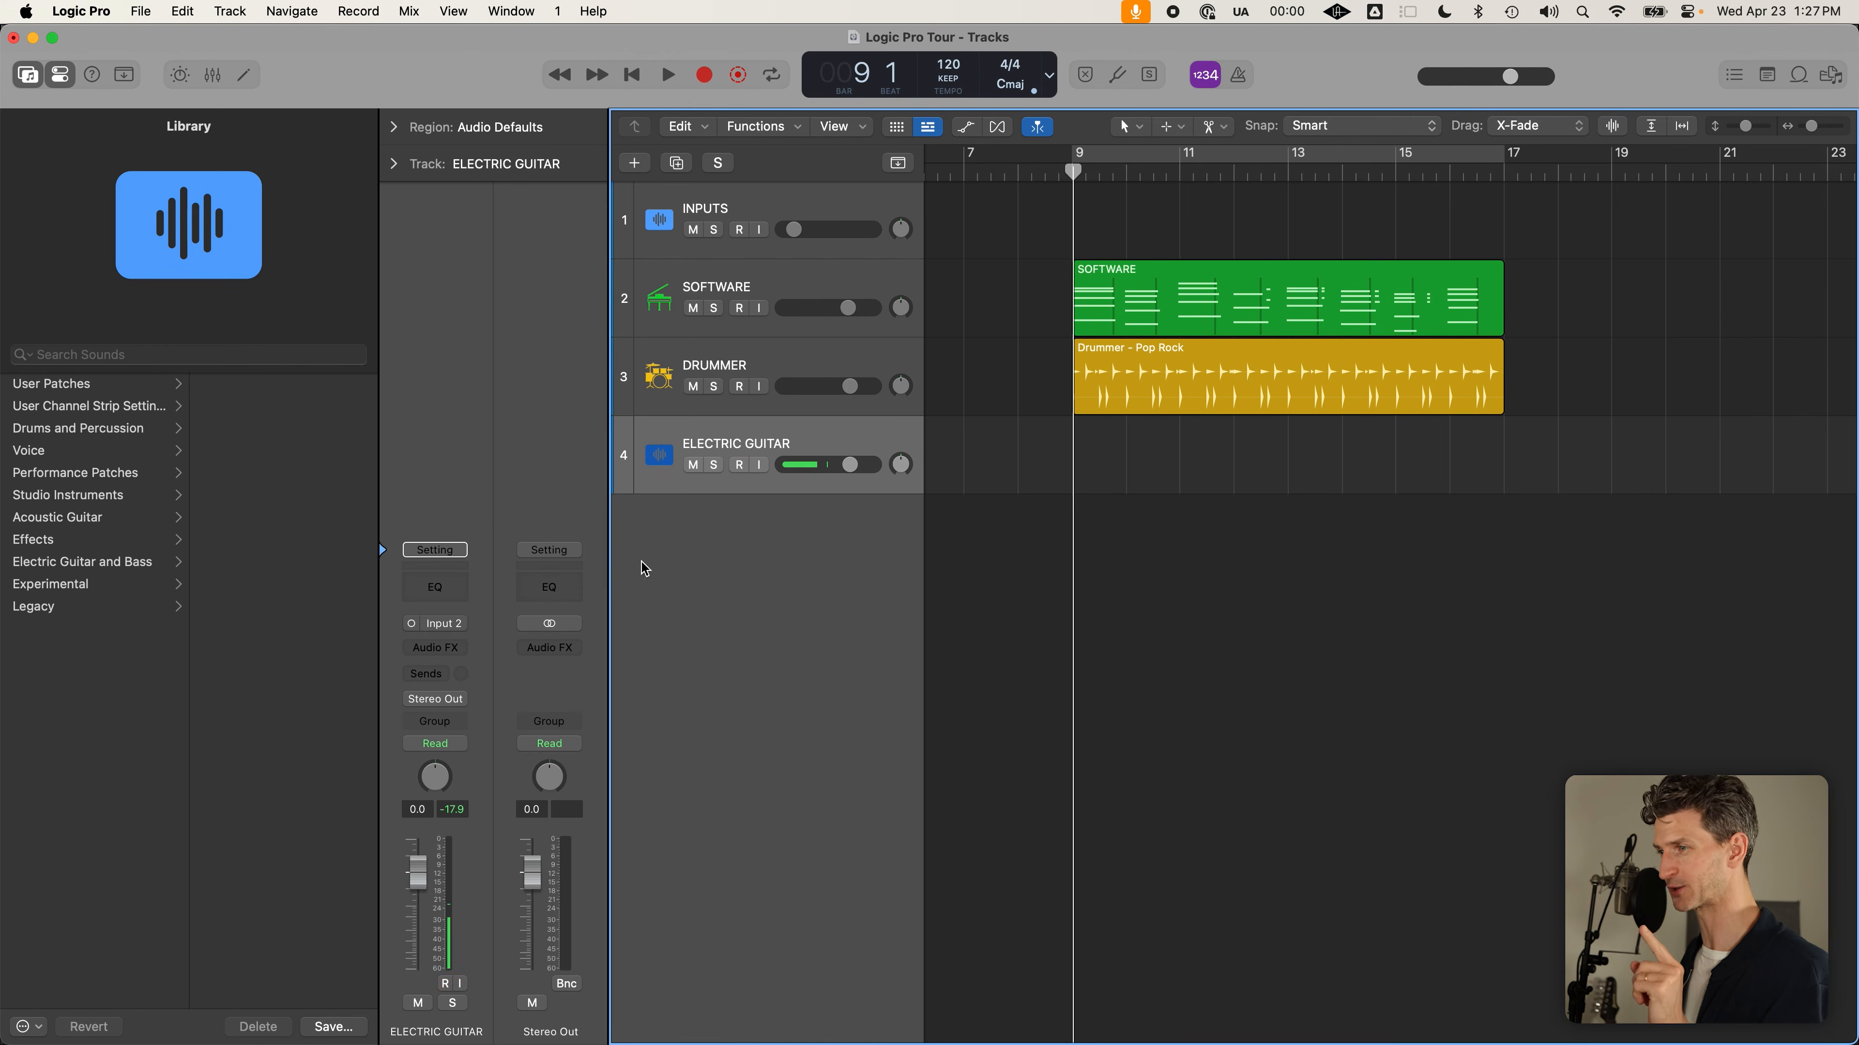
Switch the ELECTRIC GUITAR track to Input 1 and reset its peak level display while testing the guitar's level
left_click(443, 624)
mouse_move(504, 715)
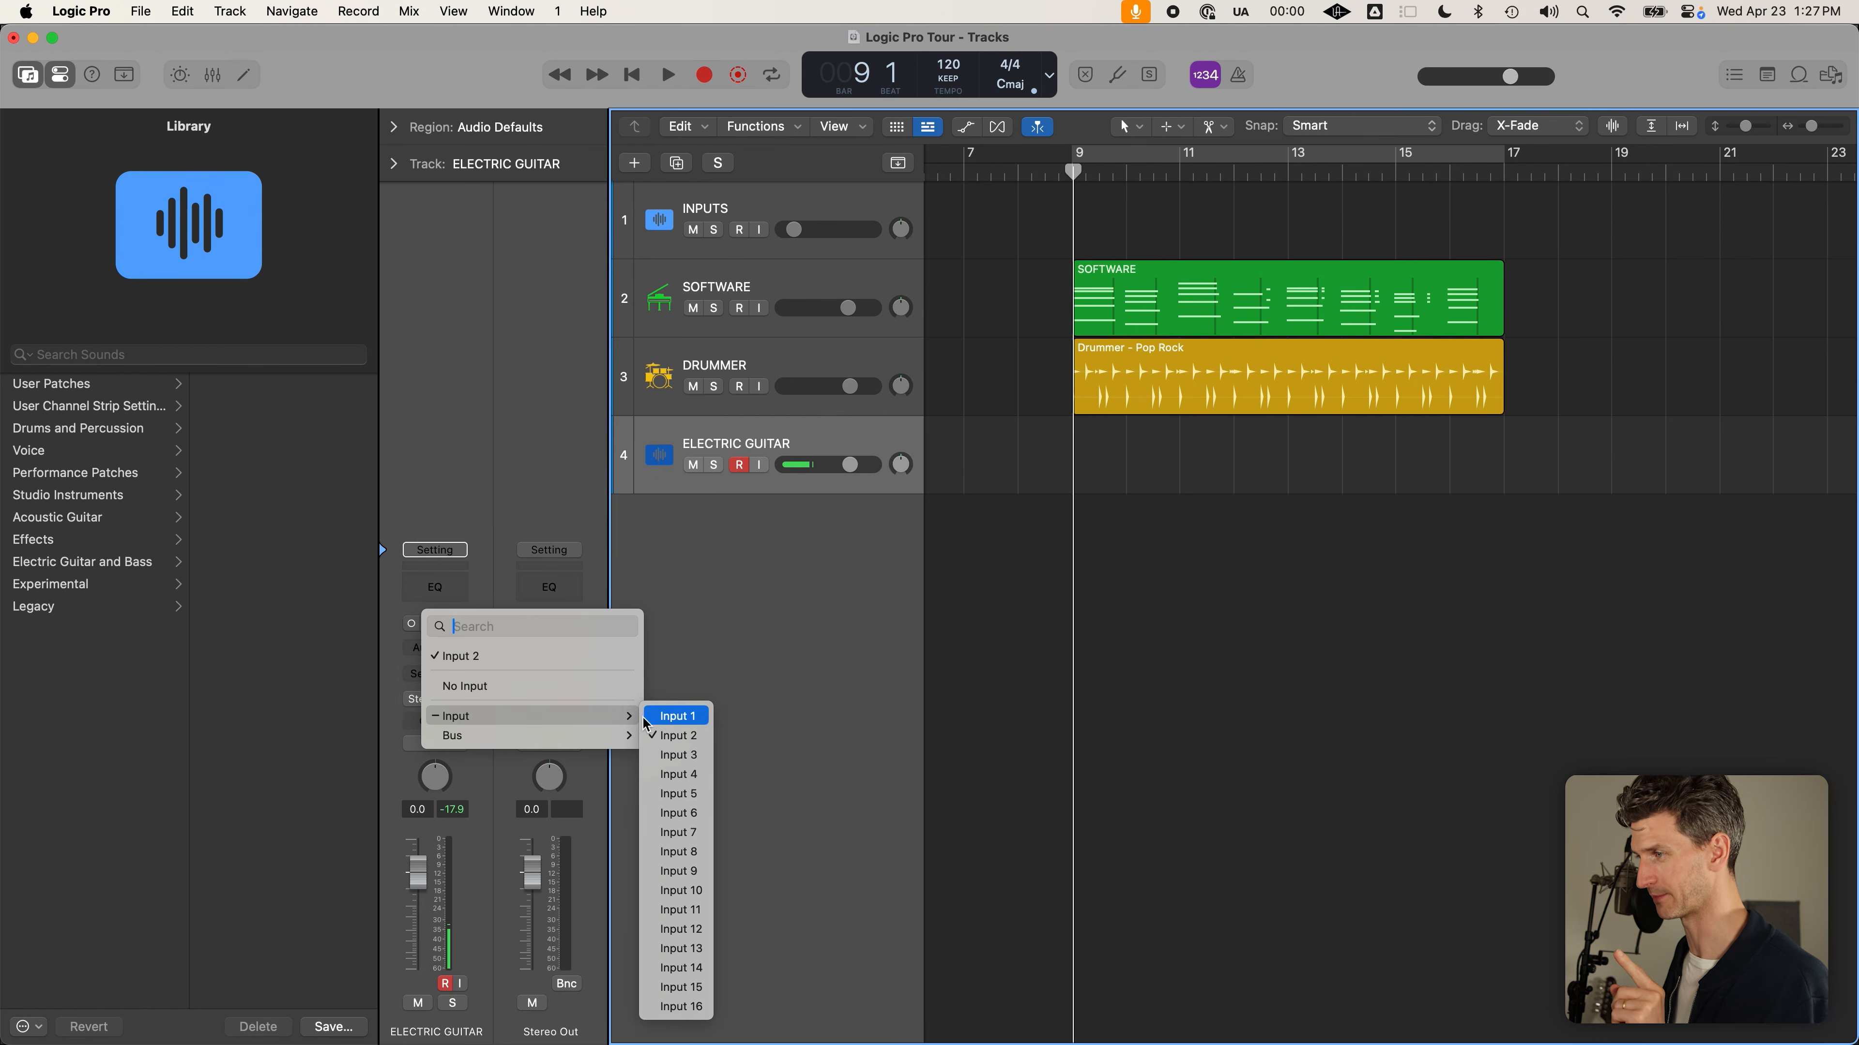
left_click(659, 716)
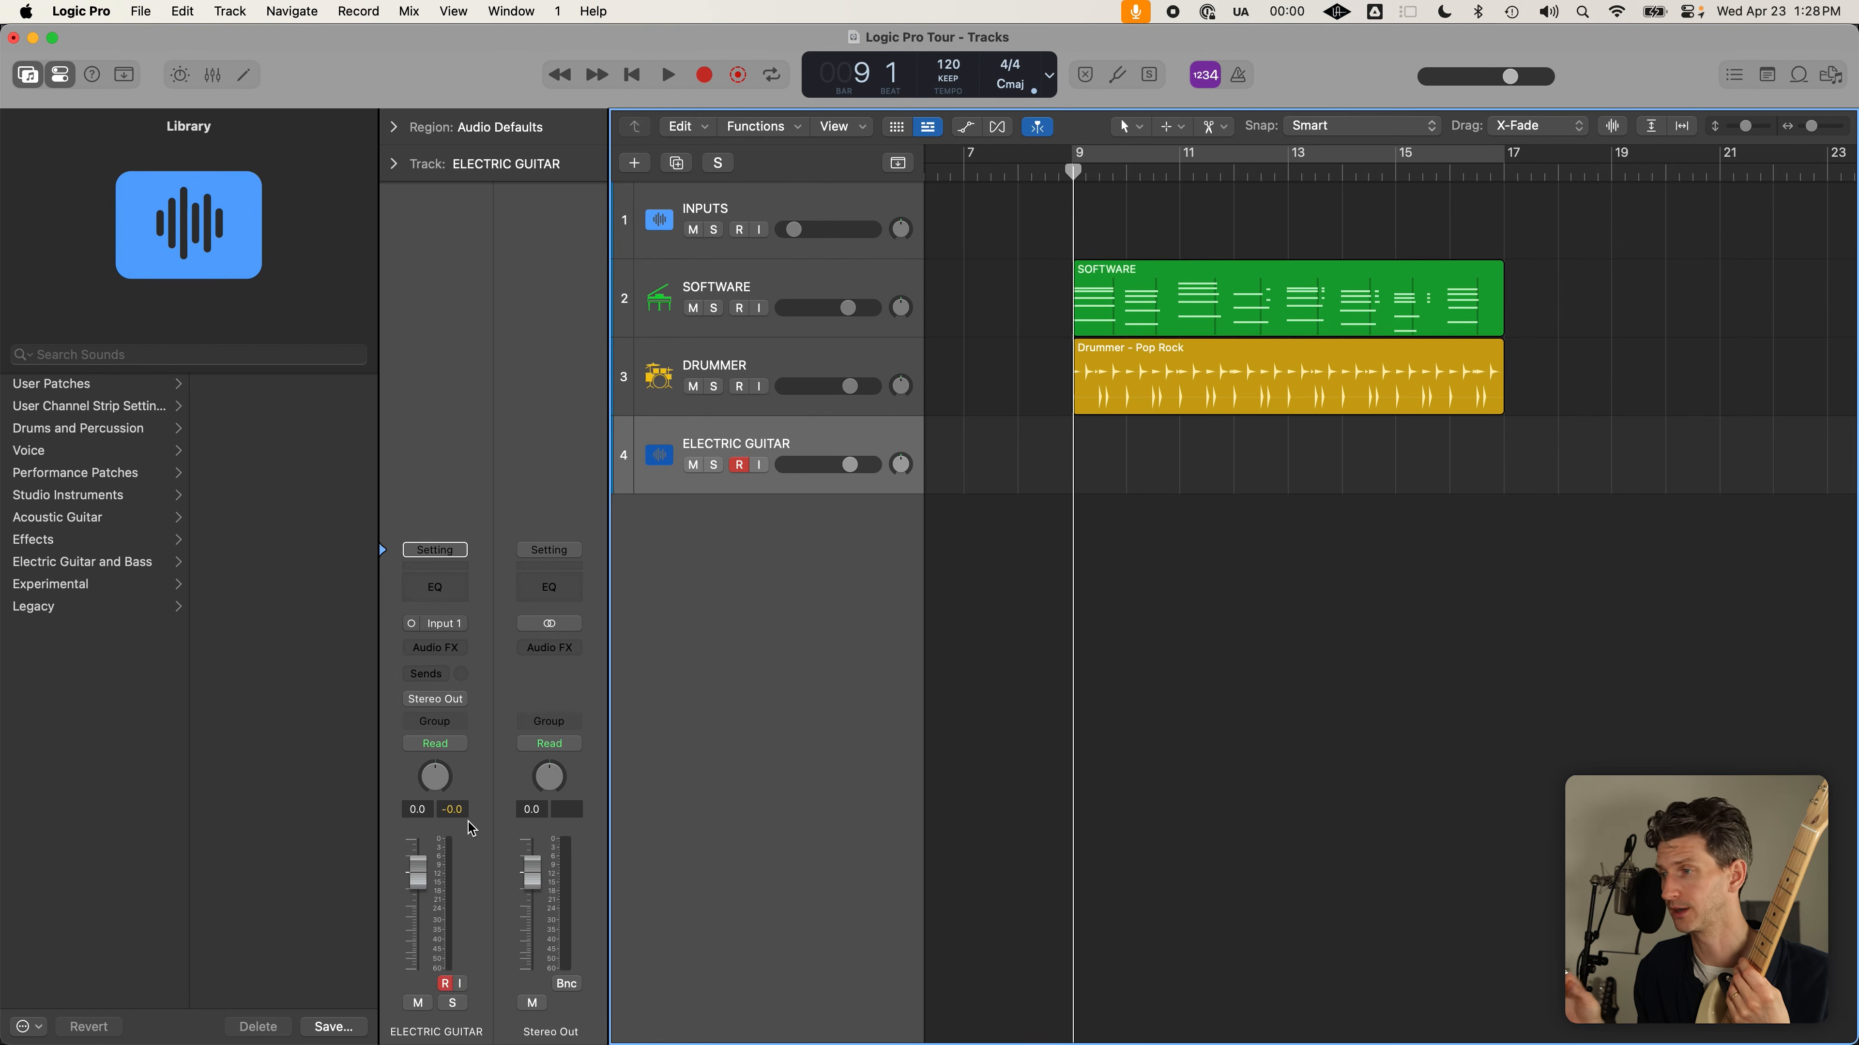
left_click(457, 811)
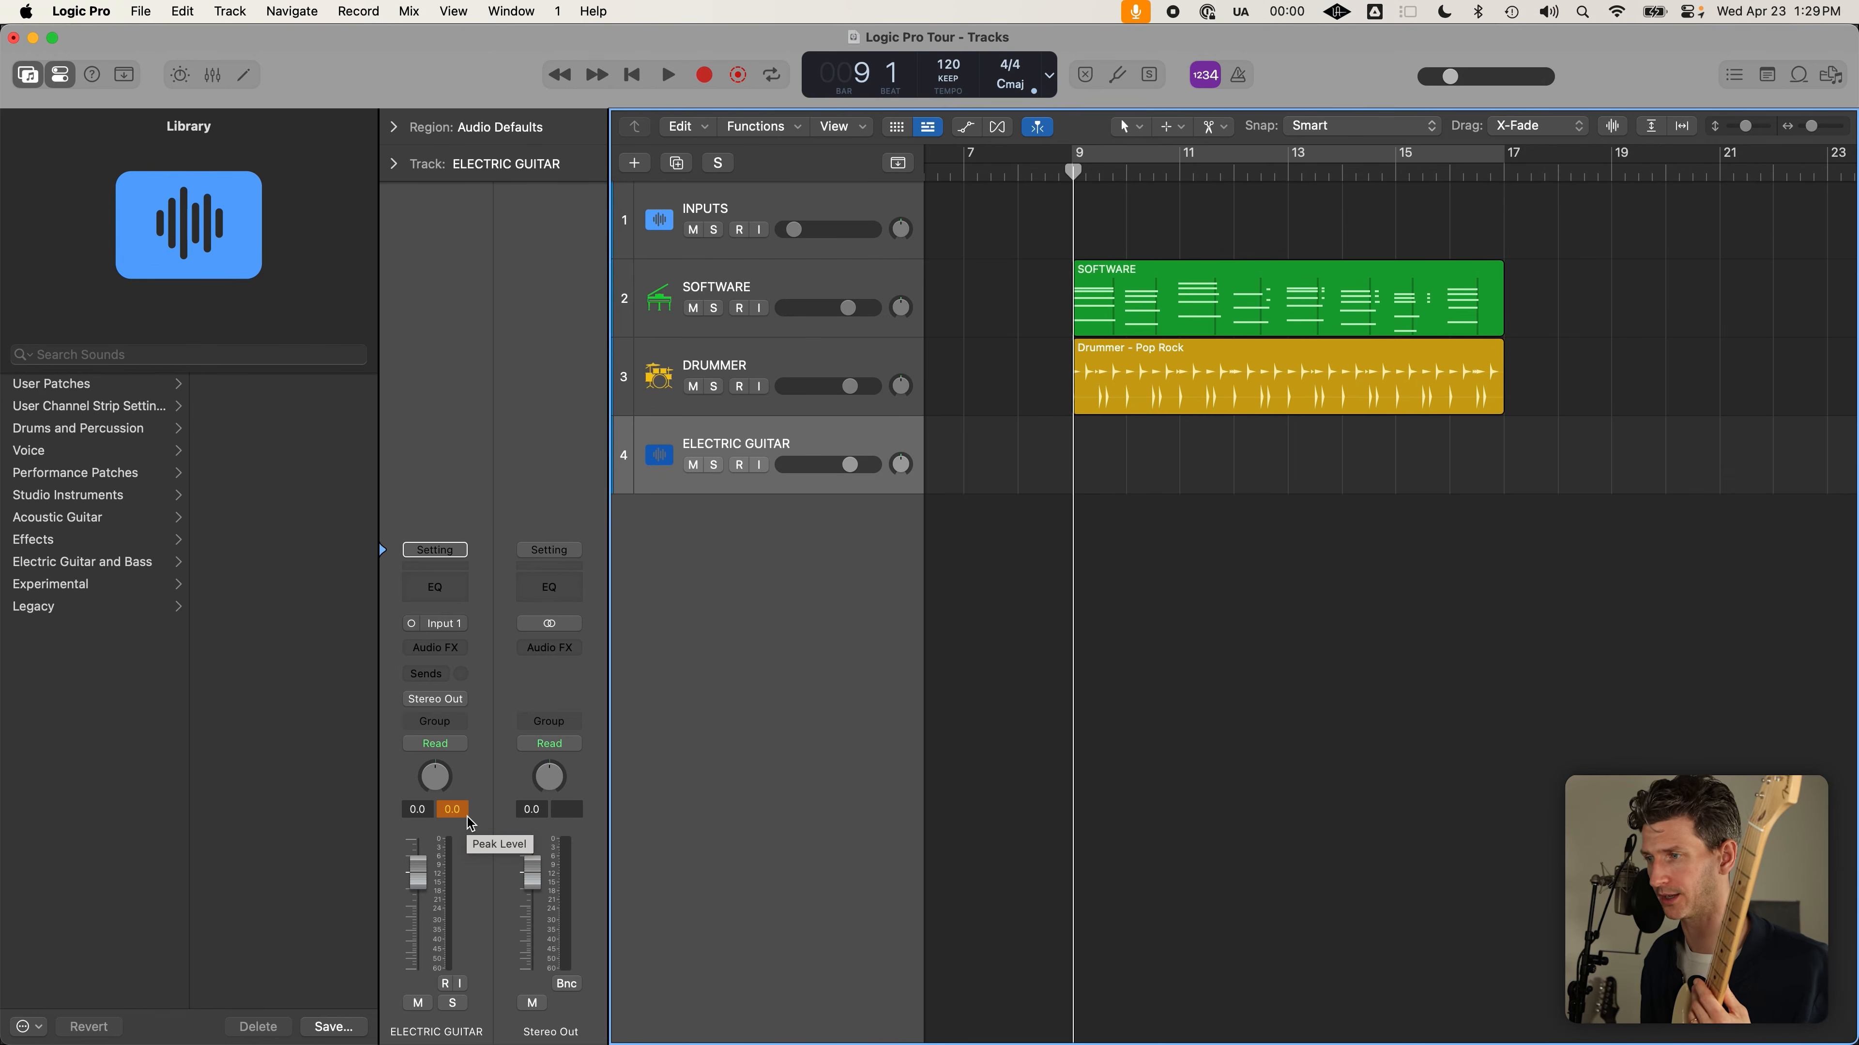
left_click(461, 811)
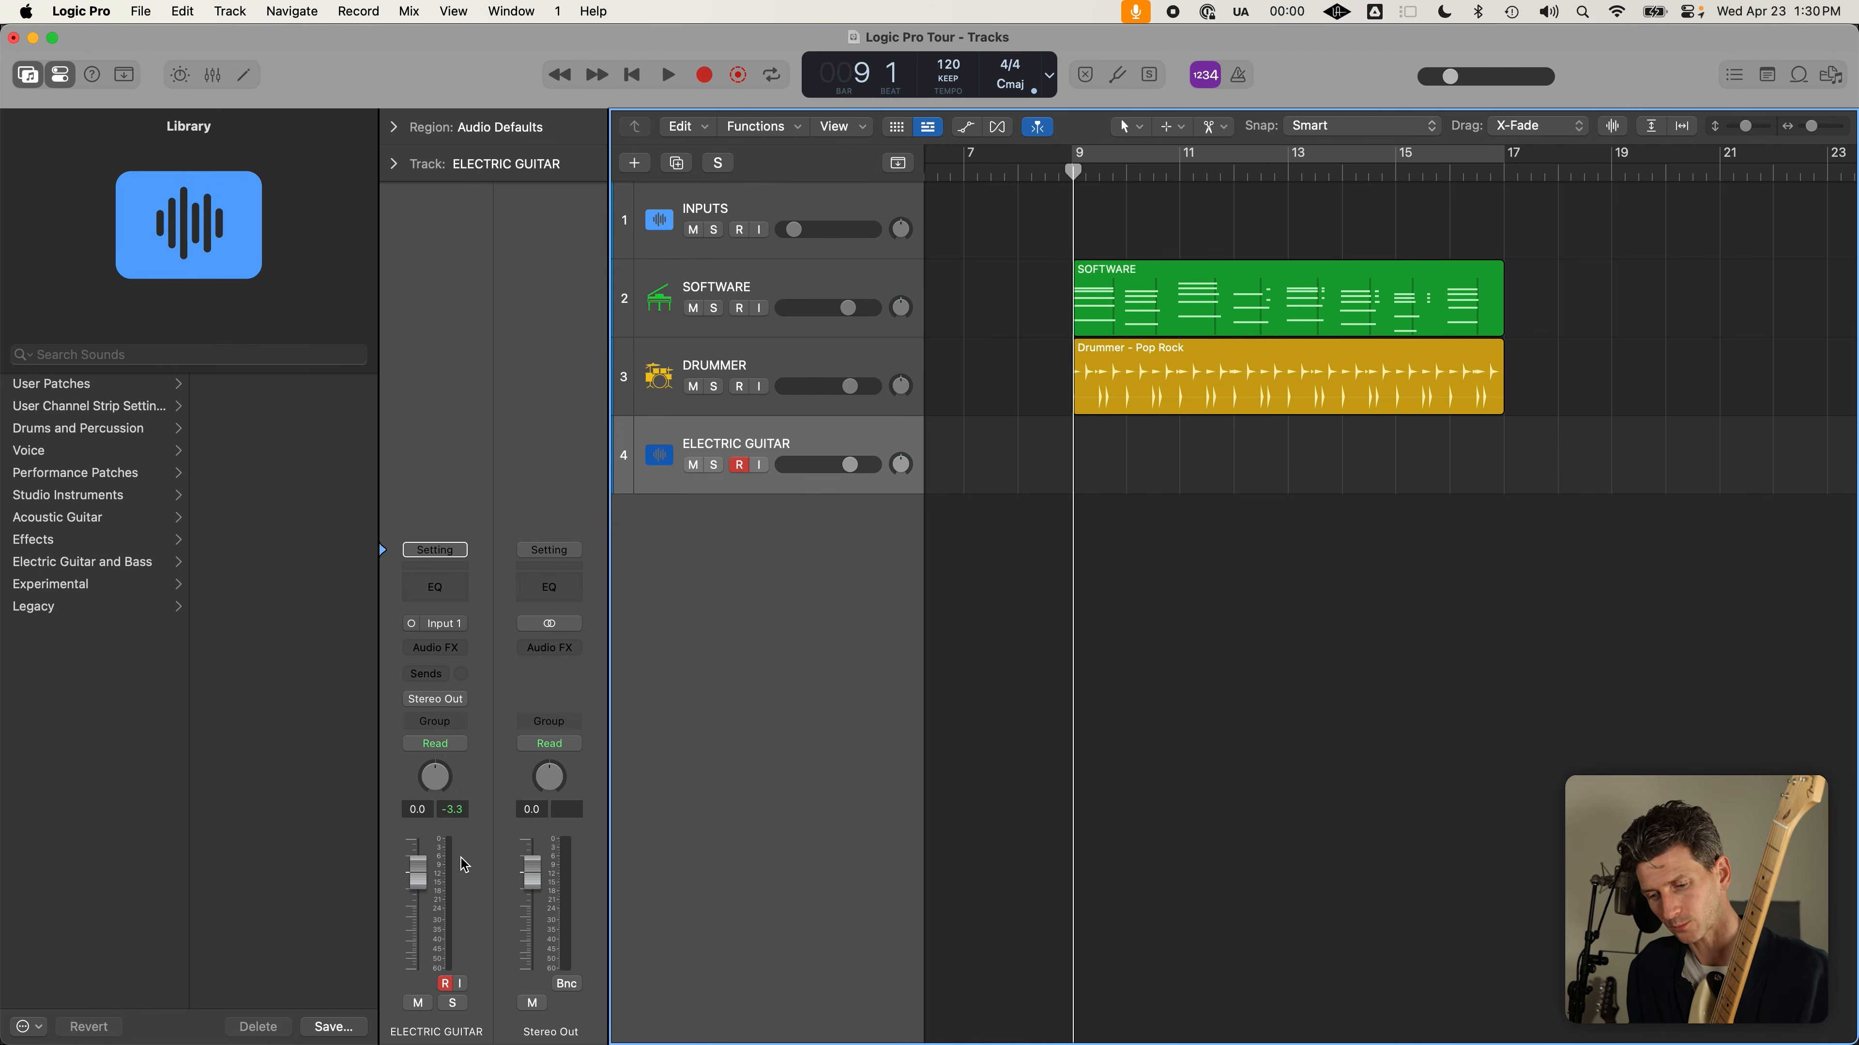
Turn on the cycle range over bars 9 to 17 and place the playhead at bar 9
key("alt+r")
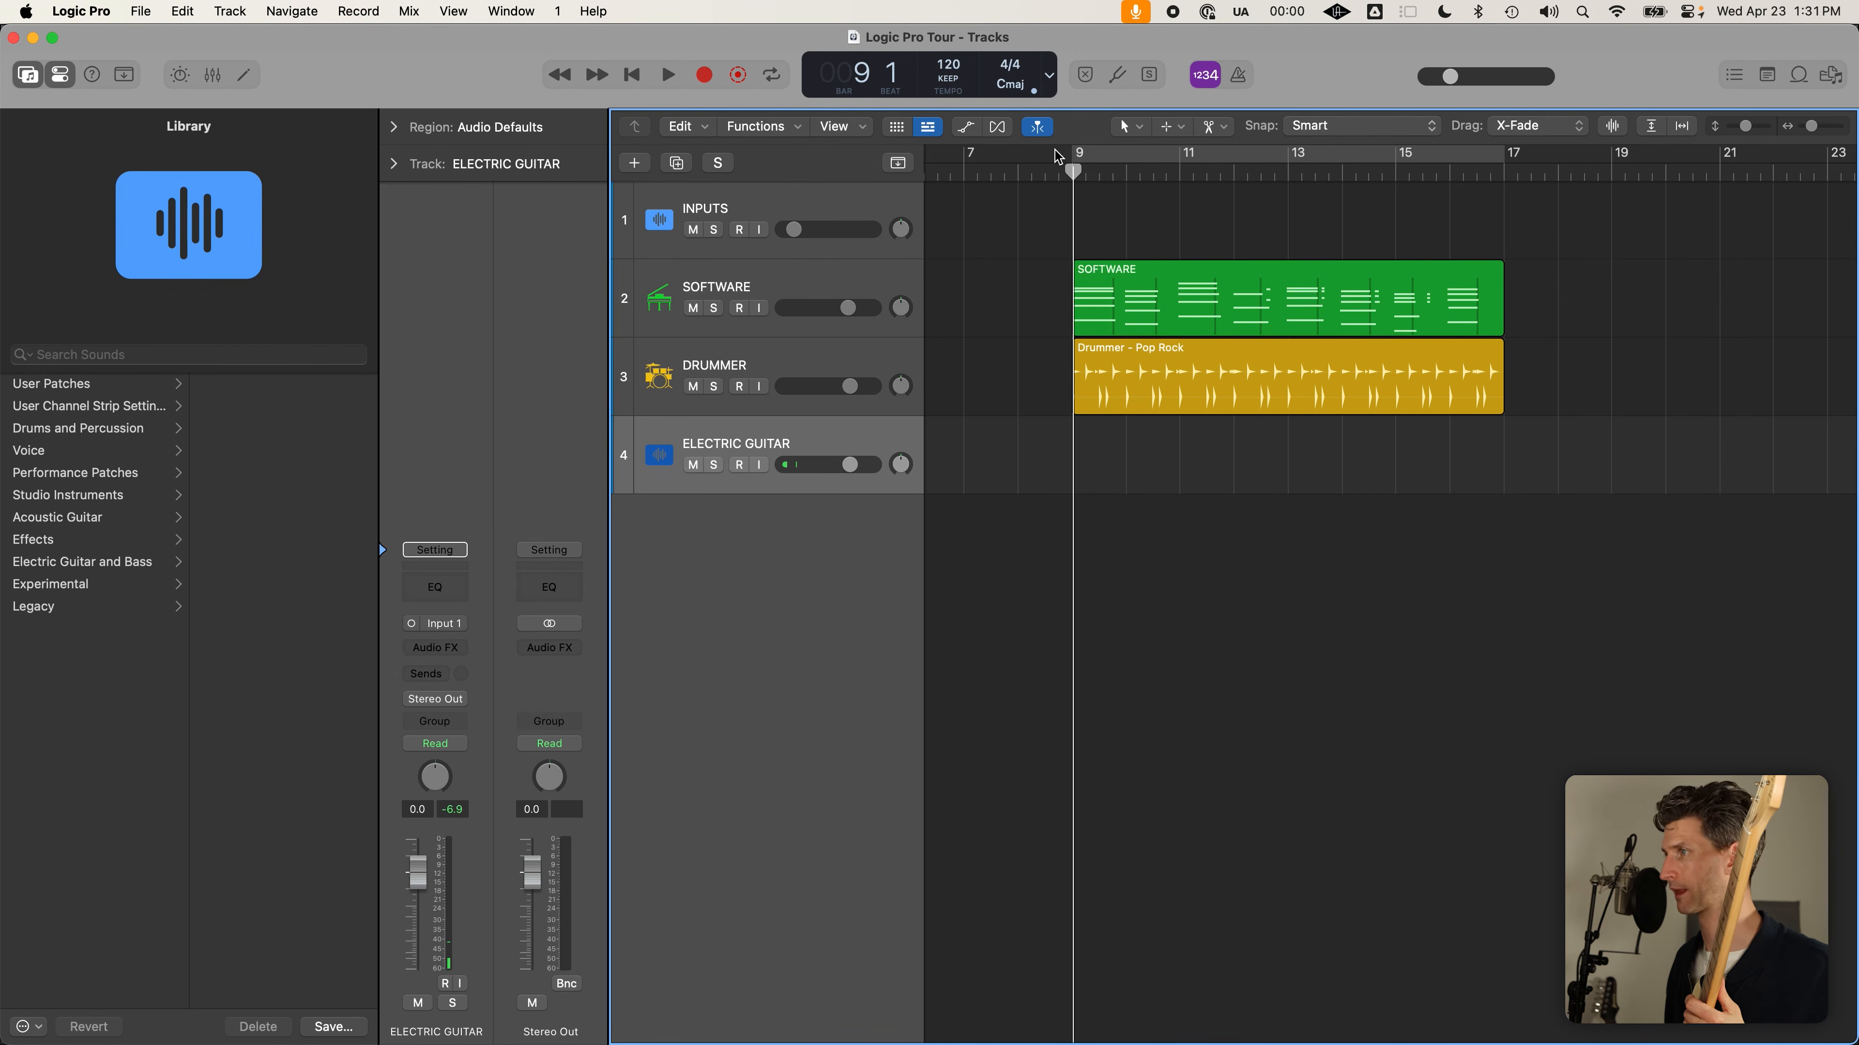
left_click(1063, 160)
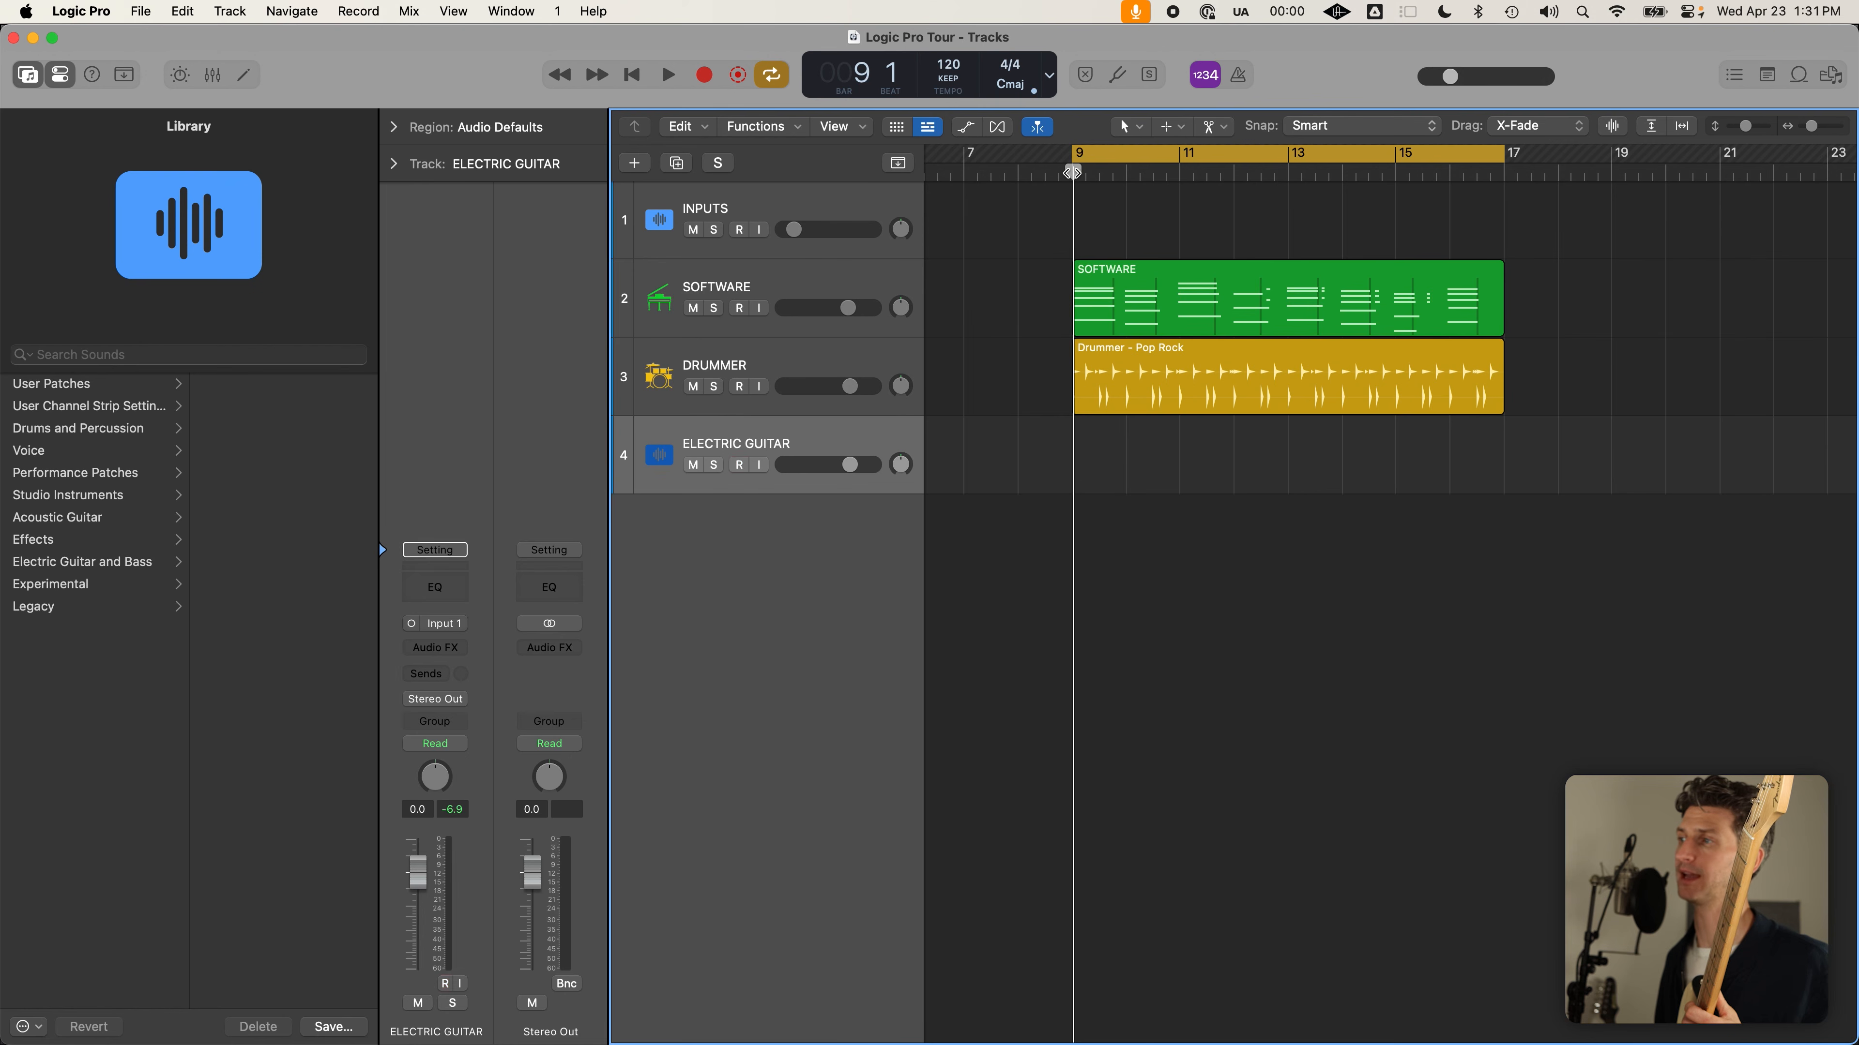
mouse_move(1072, 173)
left_mouse_down()
mouse_move(1016, 174)
mouse_move(1087, 181)
mouse_move(1073, 175)
left_mouse_up()
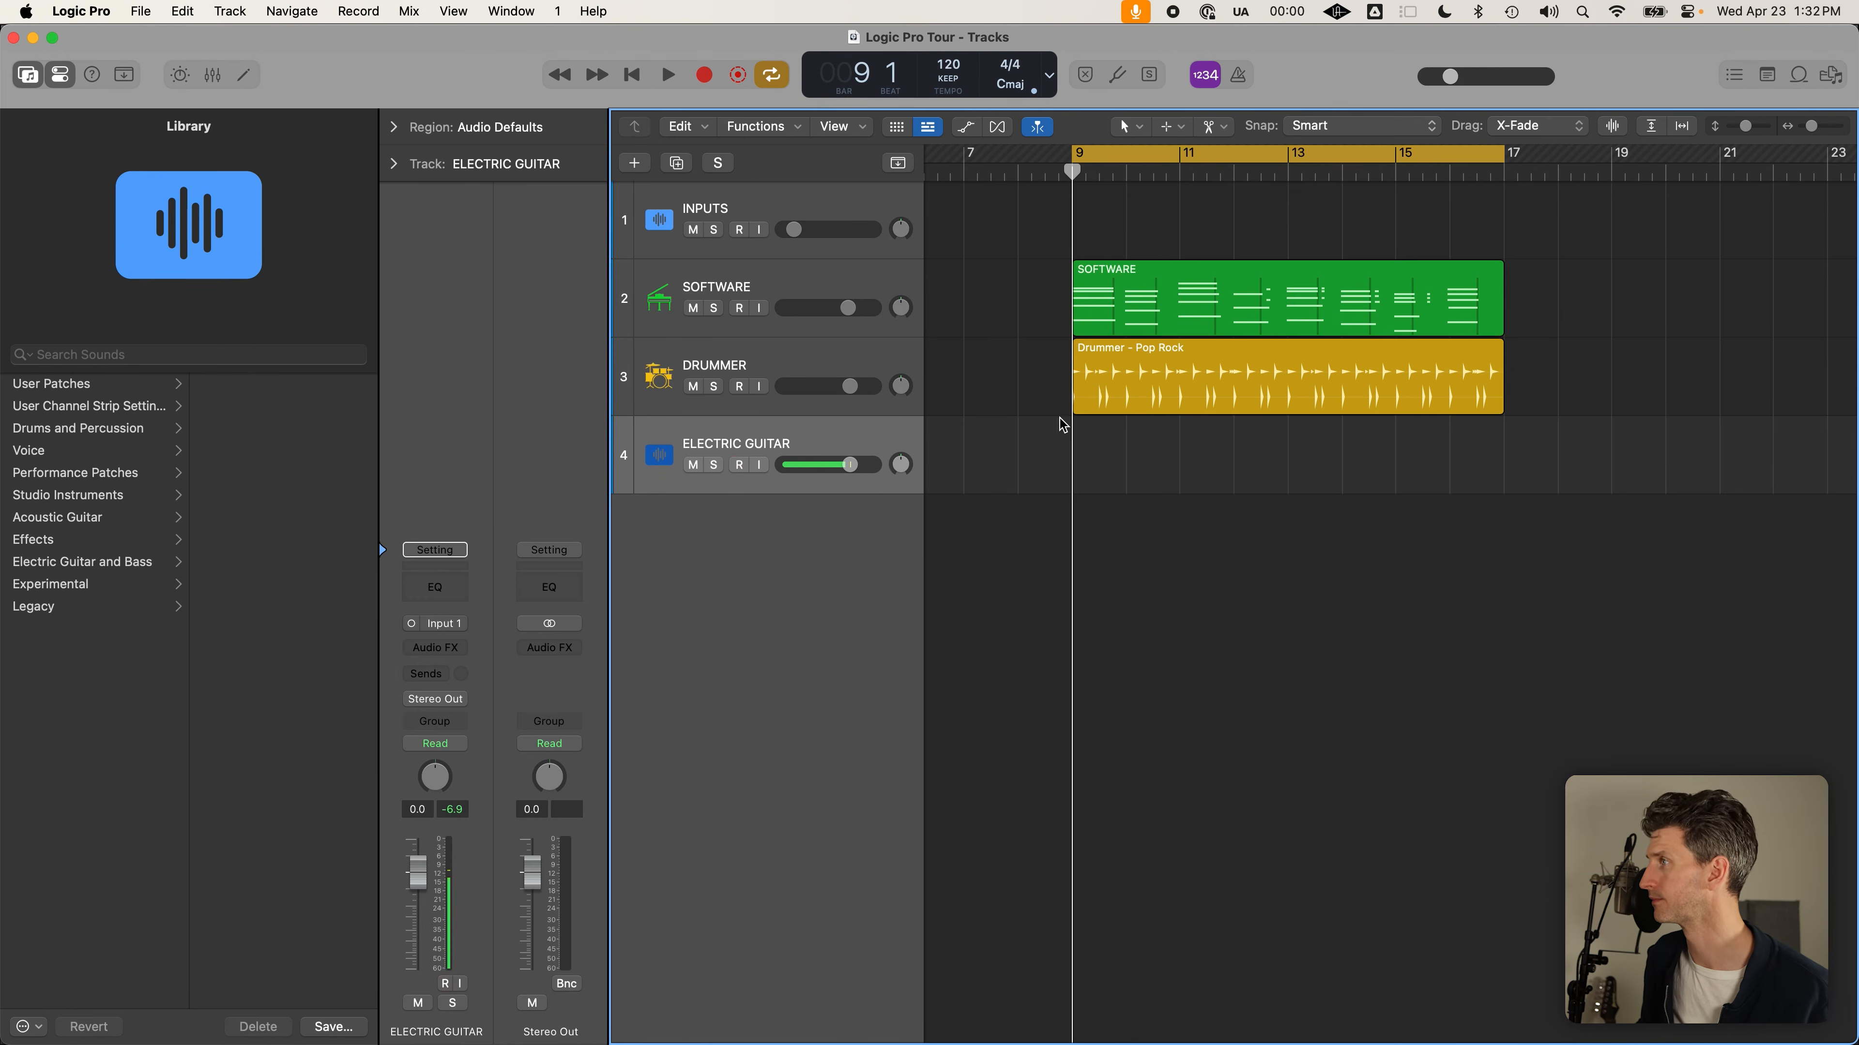
Raise the master volume and record a guitar take across bars 9 to 17 on the ELECTRIC GUITAR track
left_click_drag(1455, 82, 1544, 92)
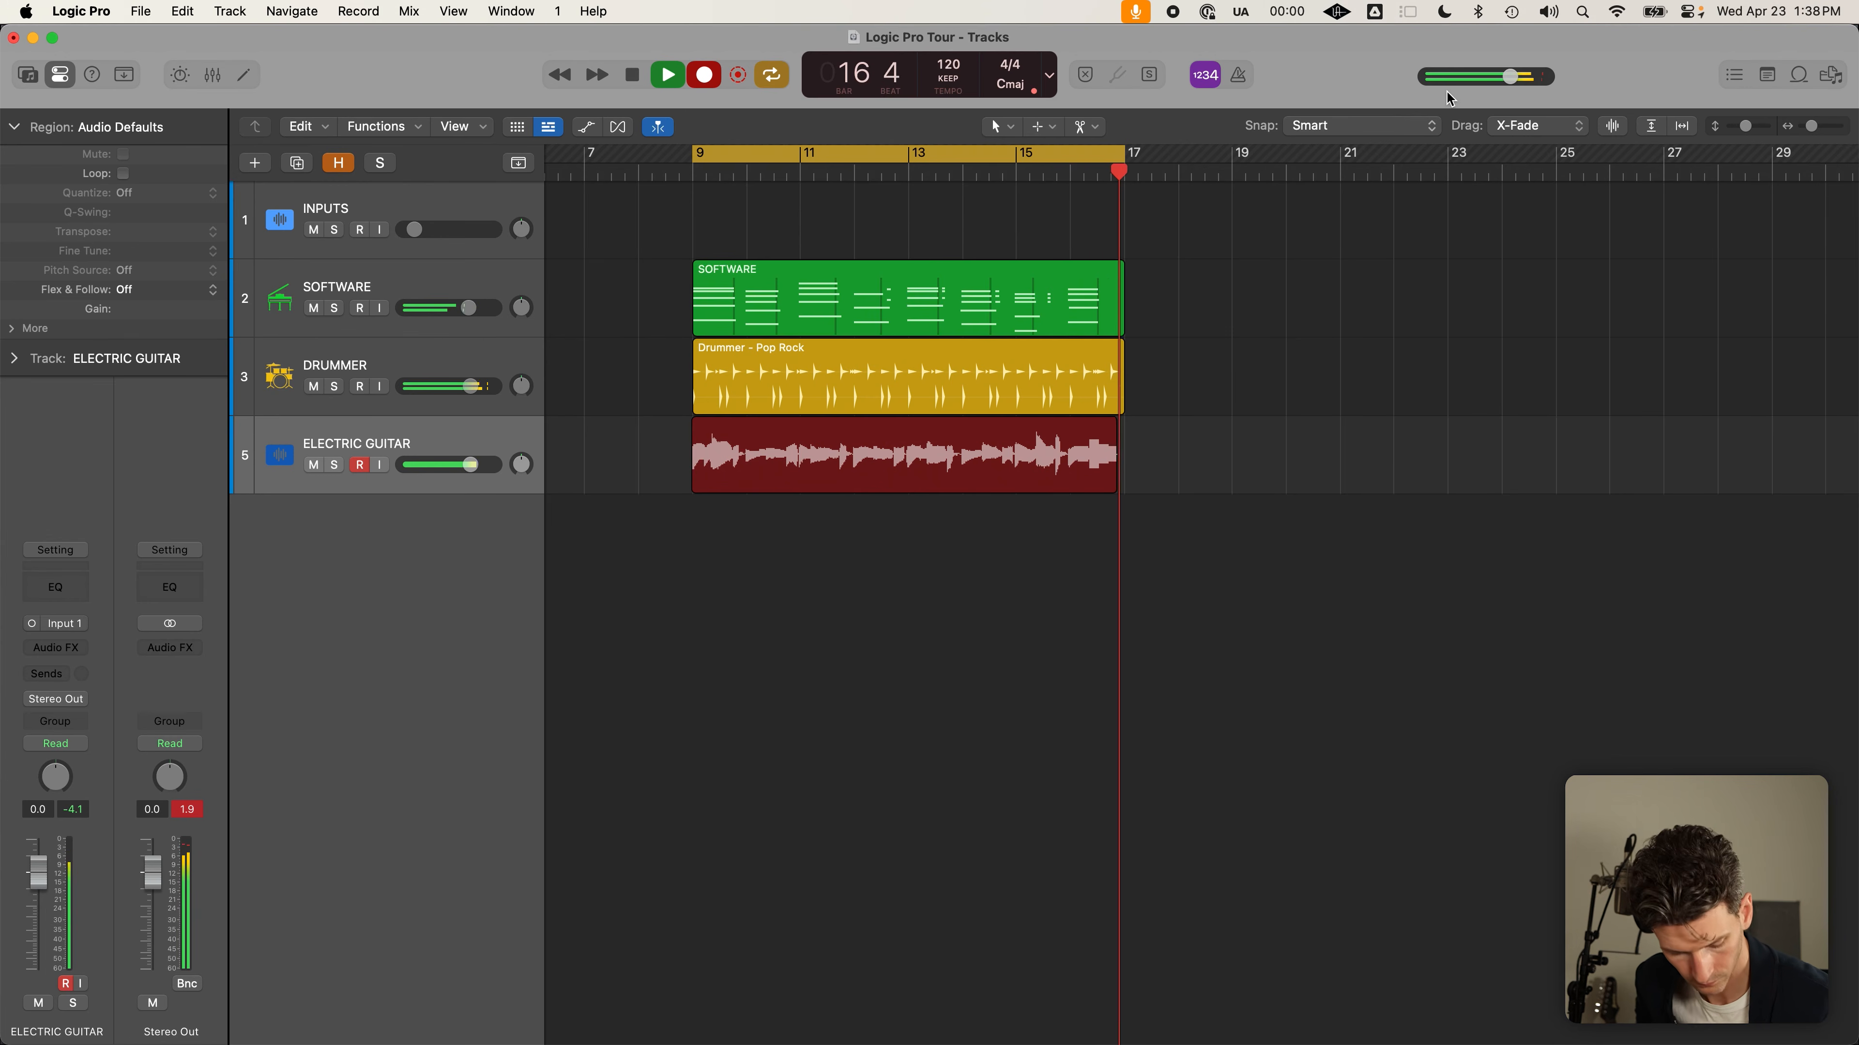
key("space")
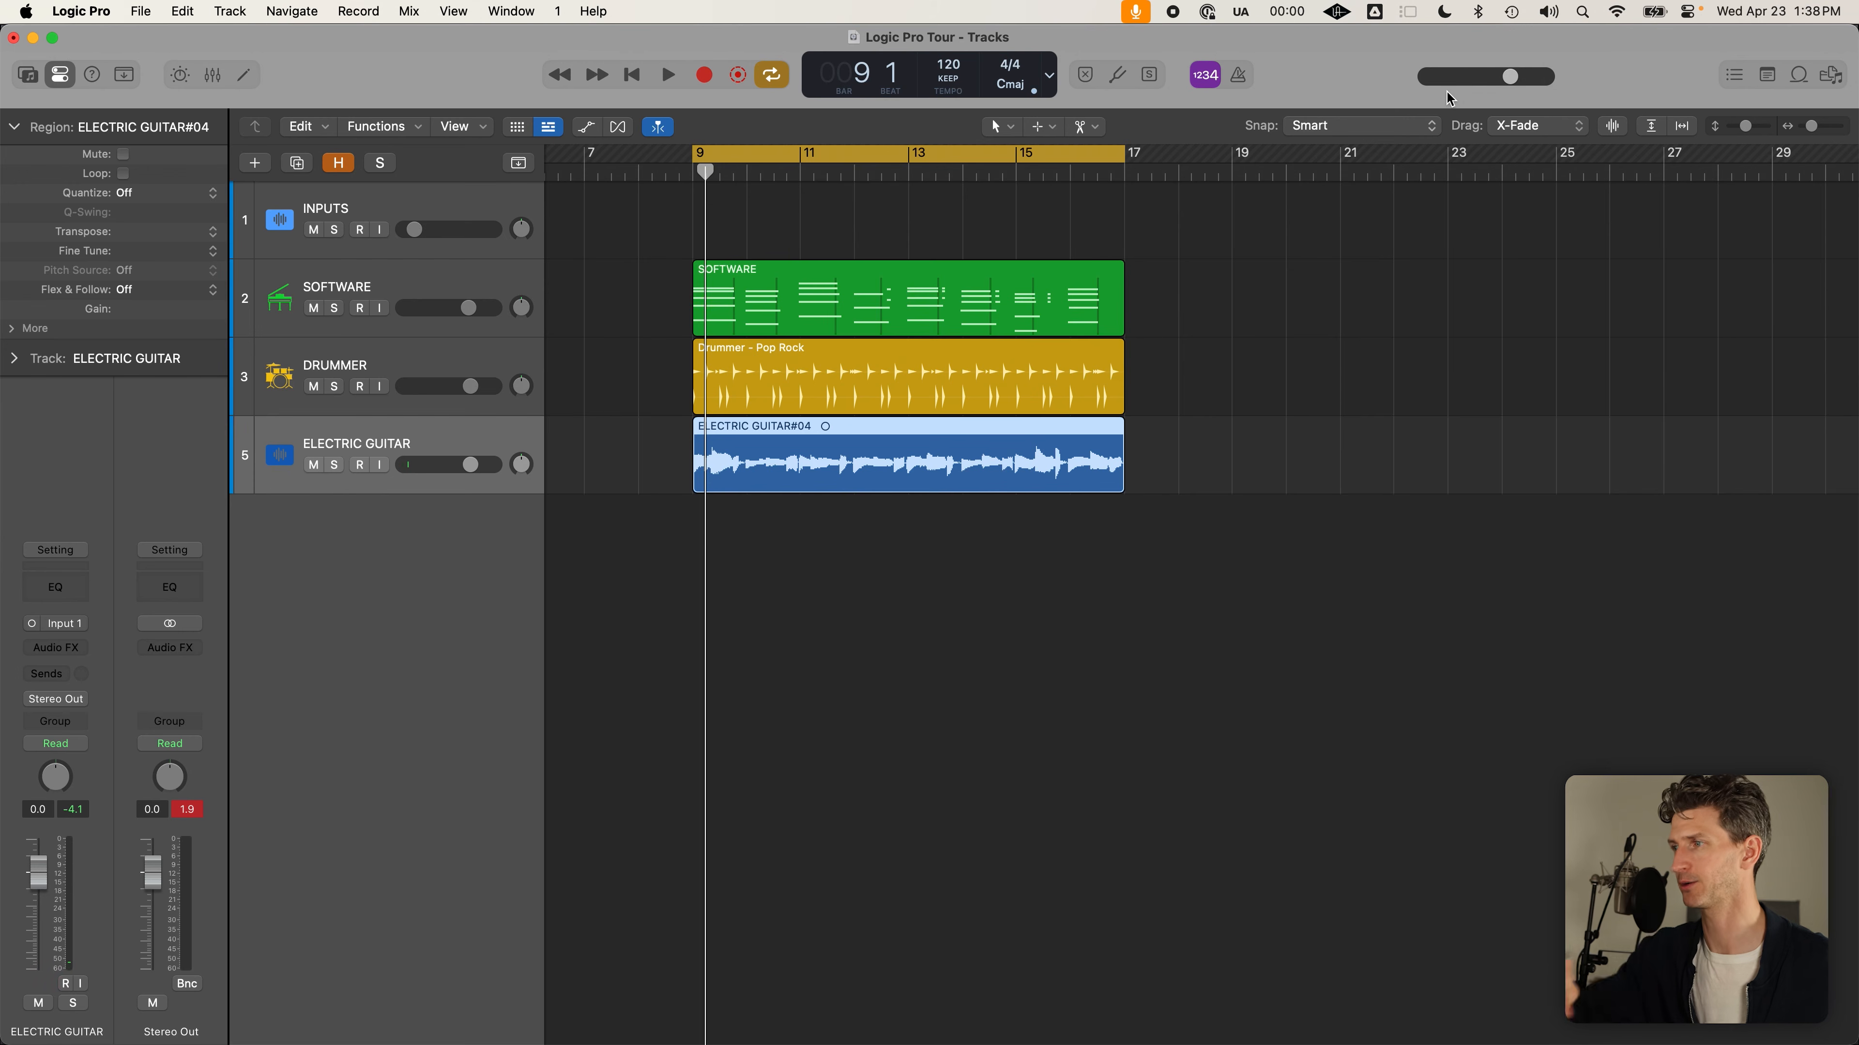
Disarm the first ELECTRIC GUITAR track and solo the one holding the ELECTRIC GUITAR#02 region to examine its waveform at a larger size
left_click(1167, 620)
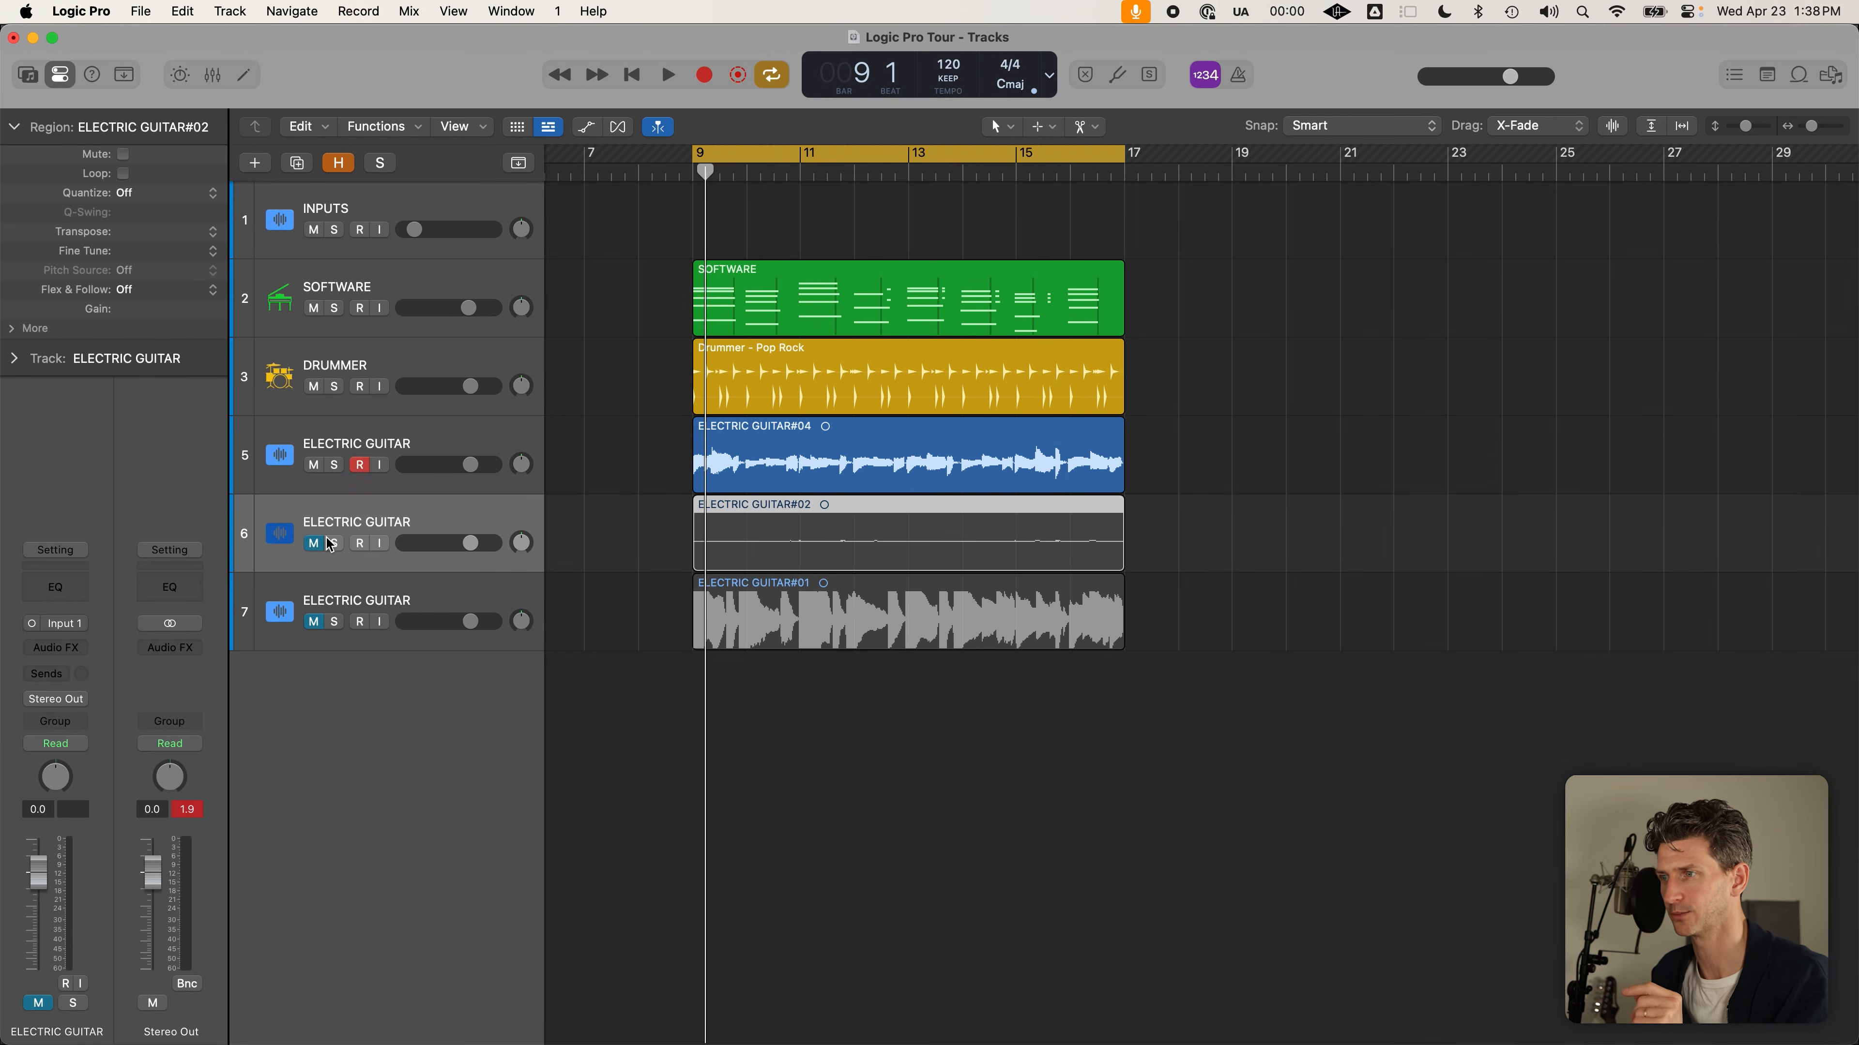
left_click(361, 468)
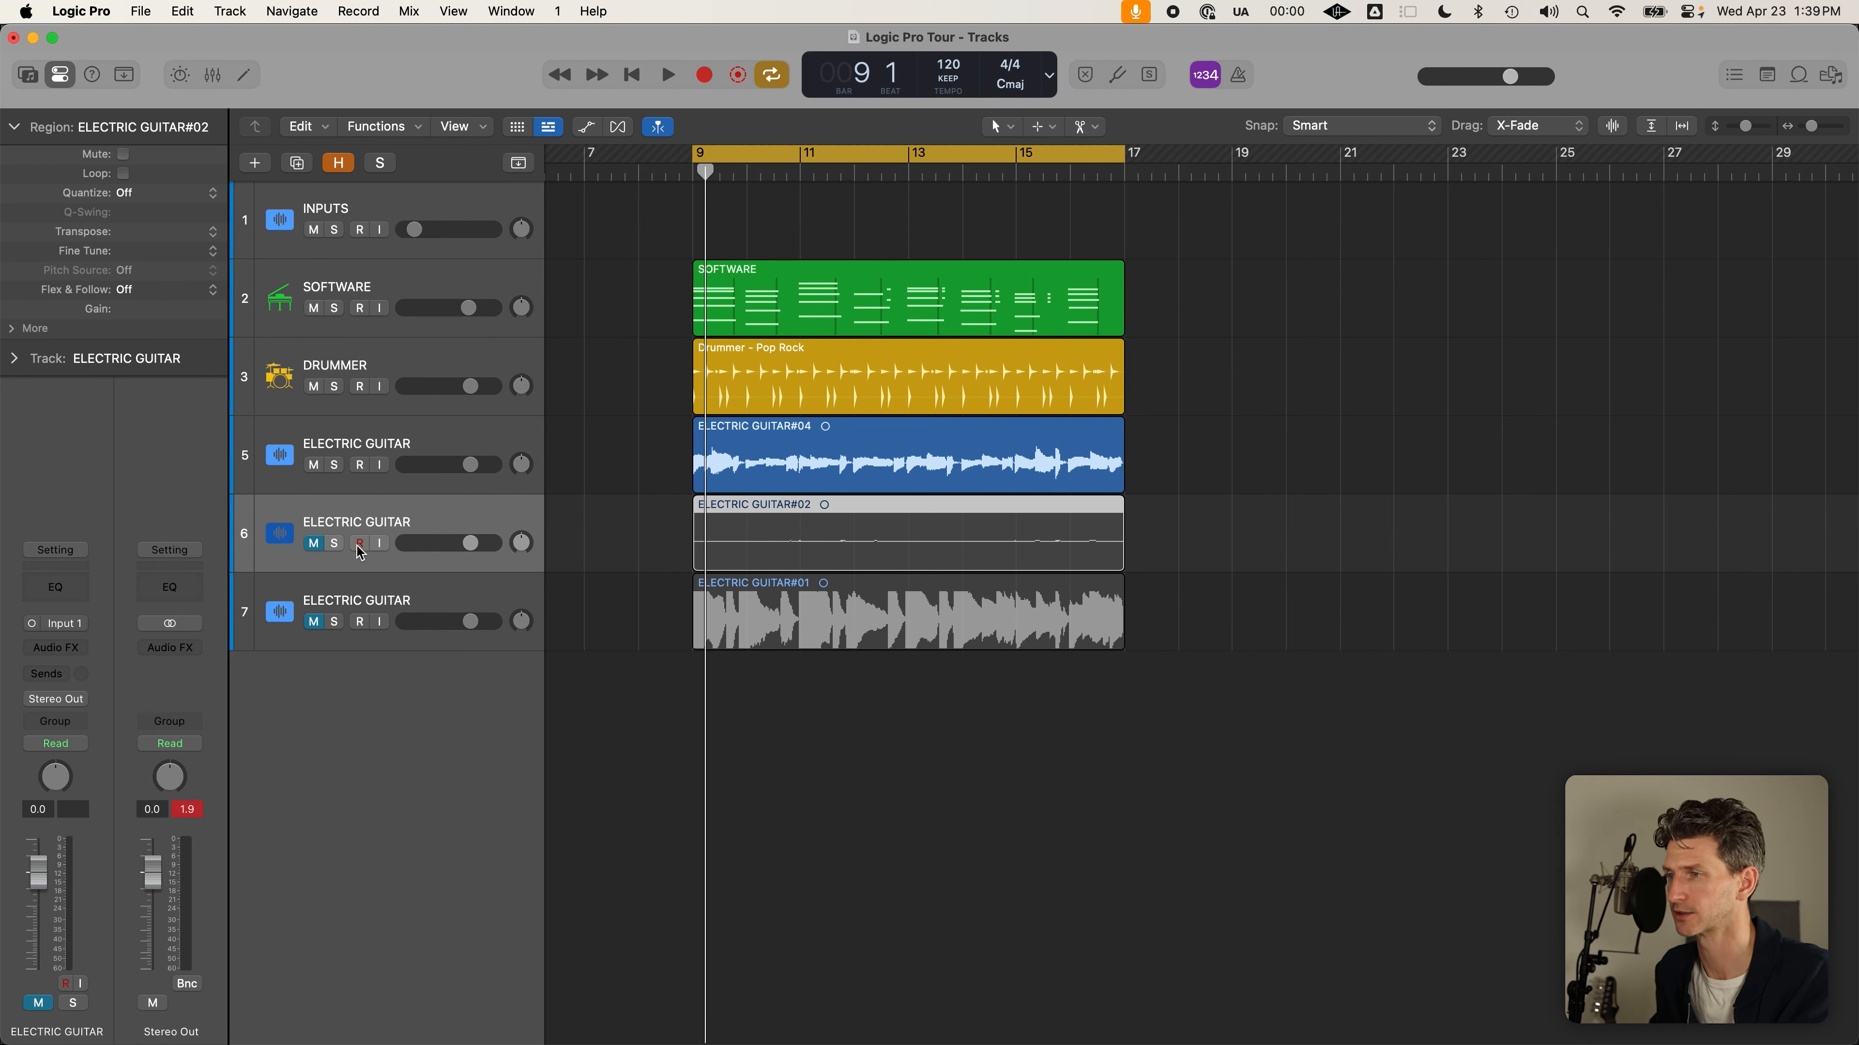
left_click(335, 543)
key("super+Down")
left_click(612, 694)
left_click(827, 786)
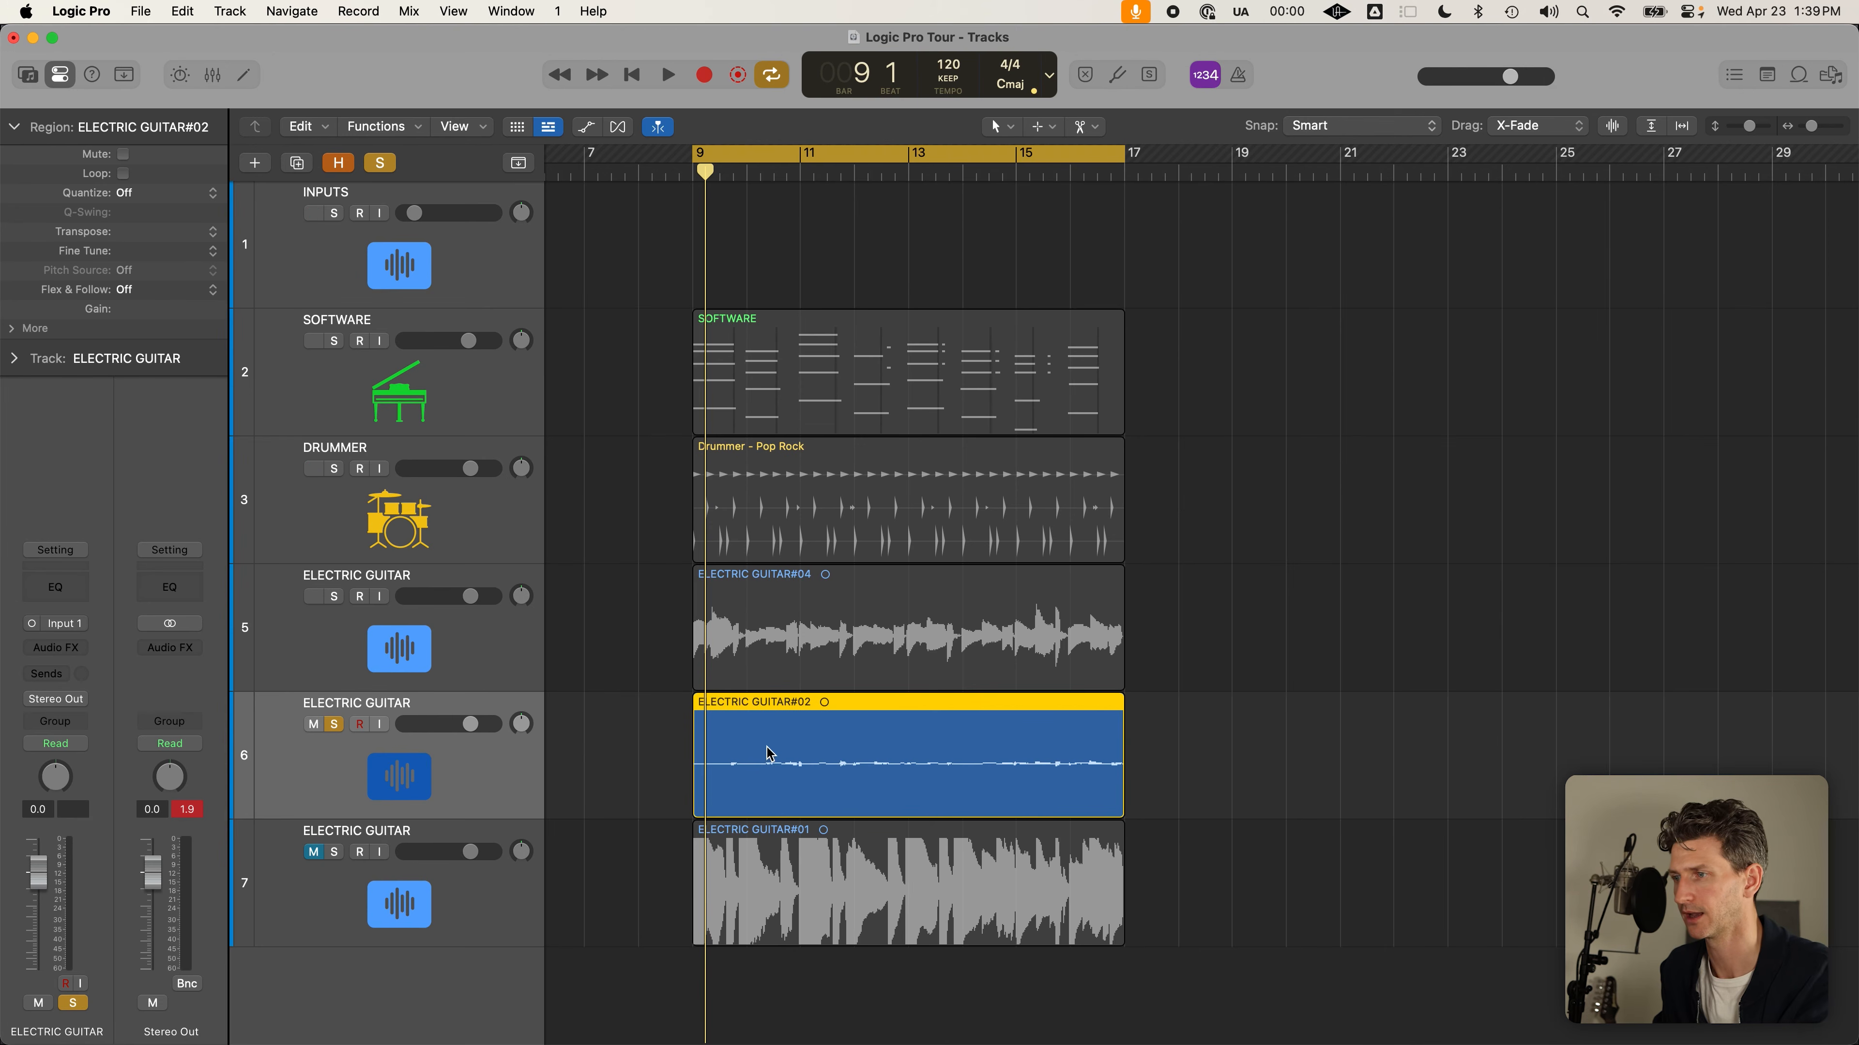
Move the solo from the ELECTRIC GUITAR#02 track to the ELECTRIC GUITAR#01 track and examine that region's waveform
left_click(333, 724)
left_click(323, 869)
left_click(575, 943)
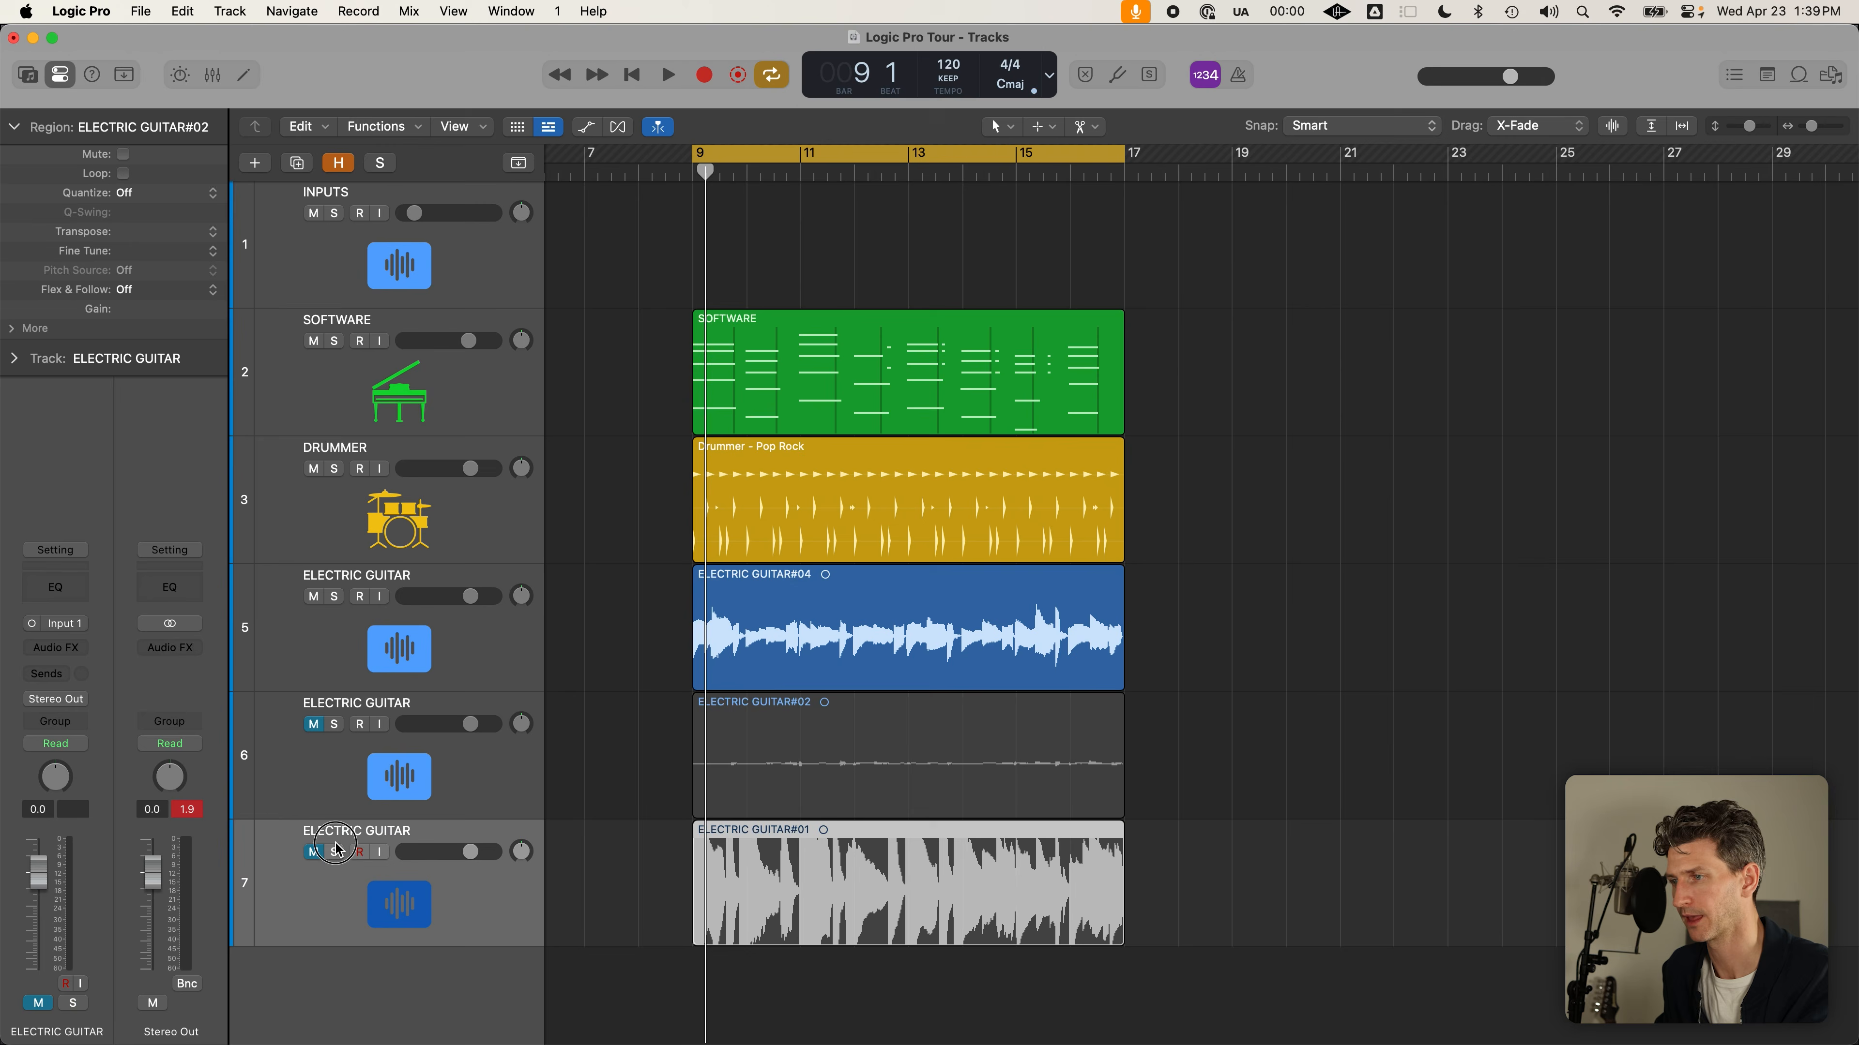
left_click(332, 853)
left_click(713, 908)
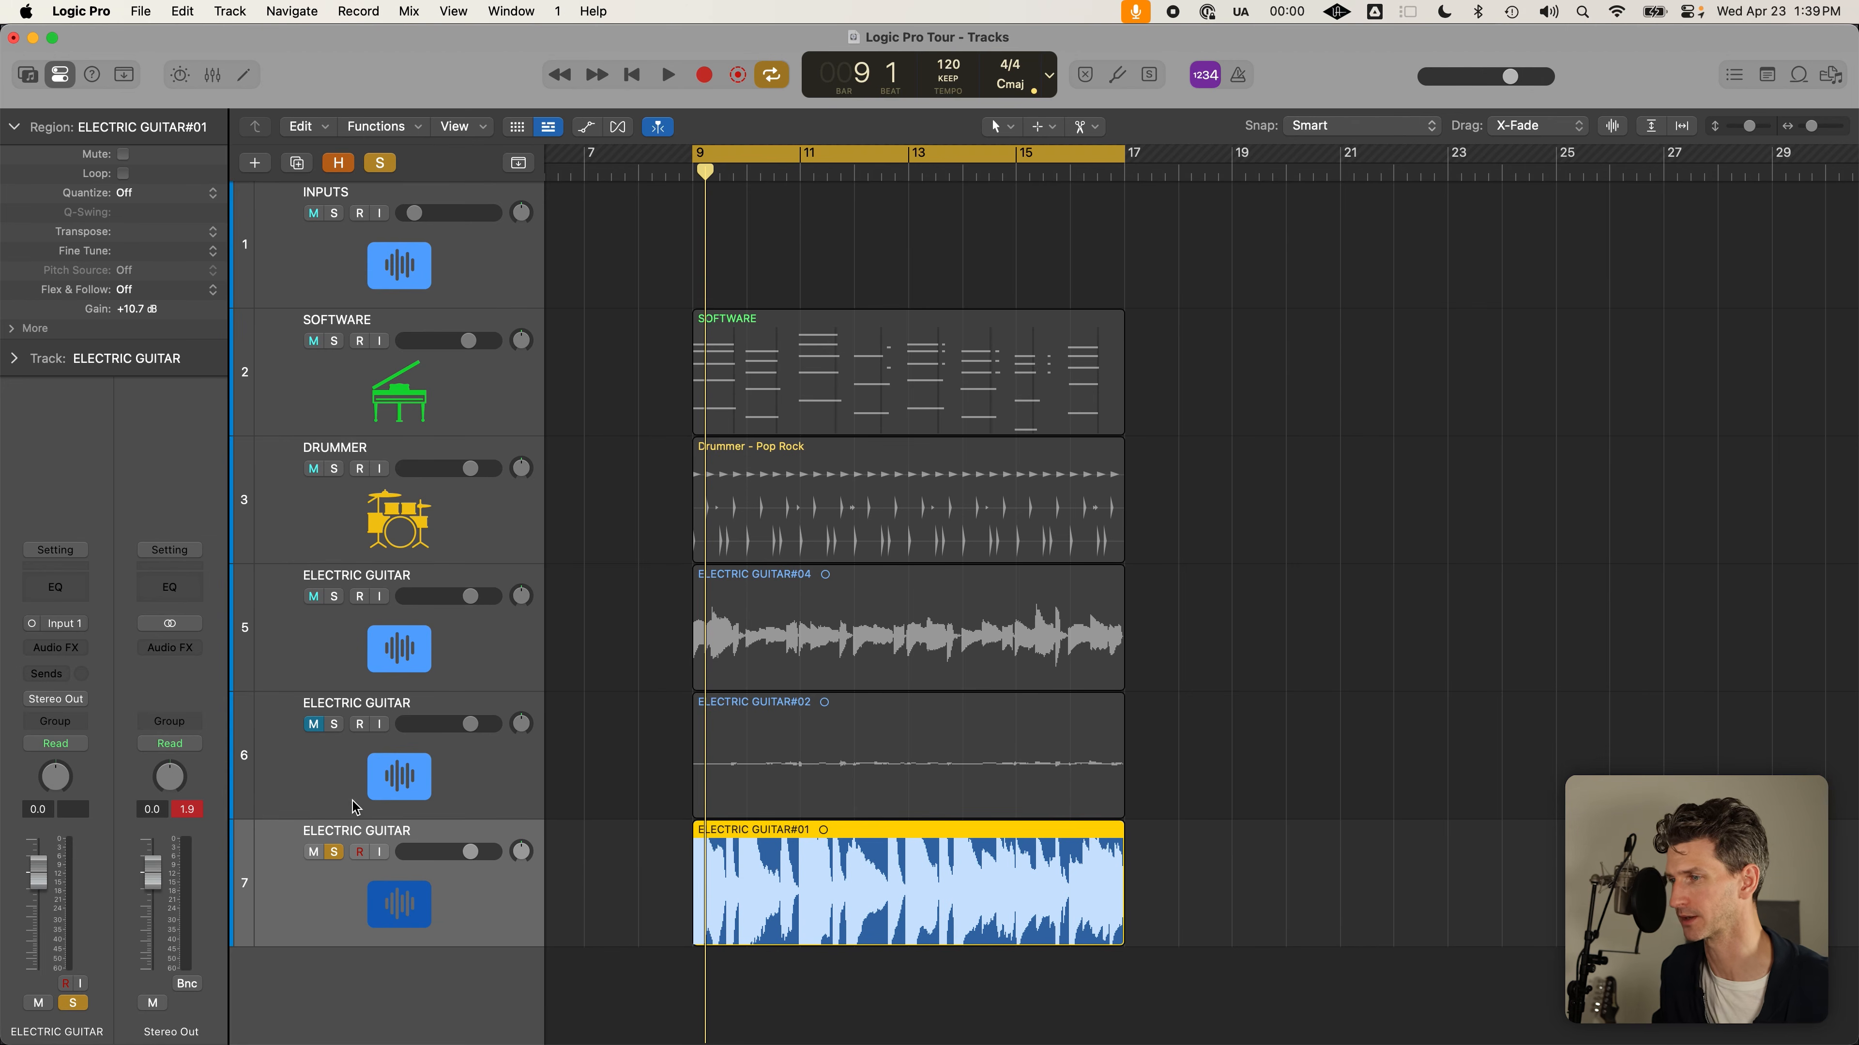
Delete the two muted tracks holding the ELECTRIC GUITAR#02 and ELECTRIC GUITAR#01 takes
left_click(468, 862, "shift")
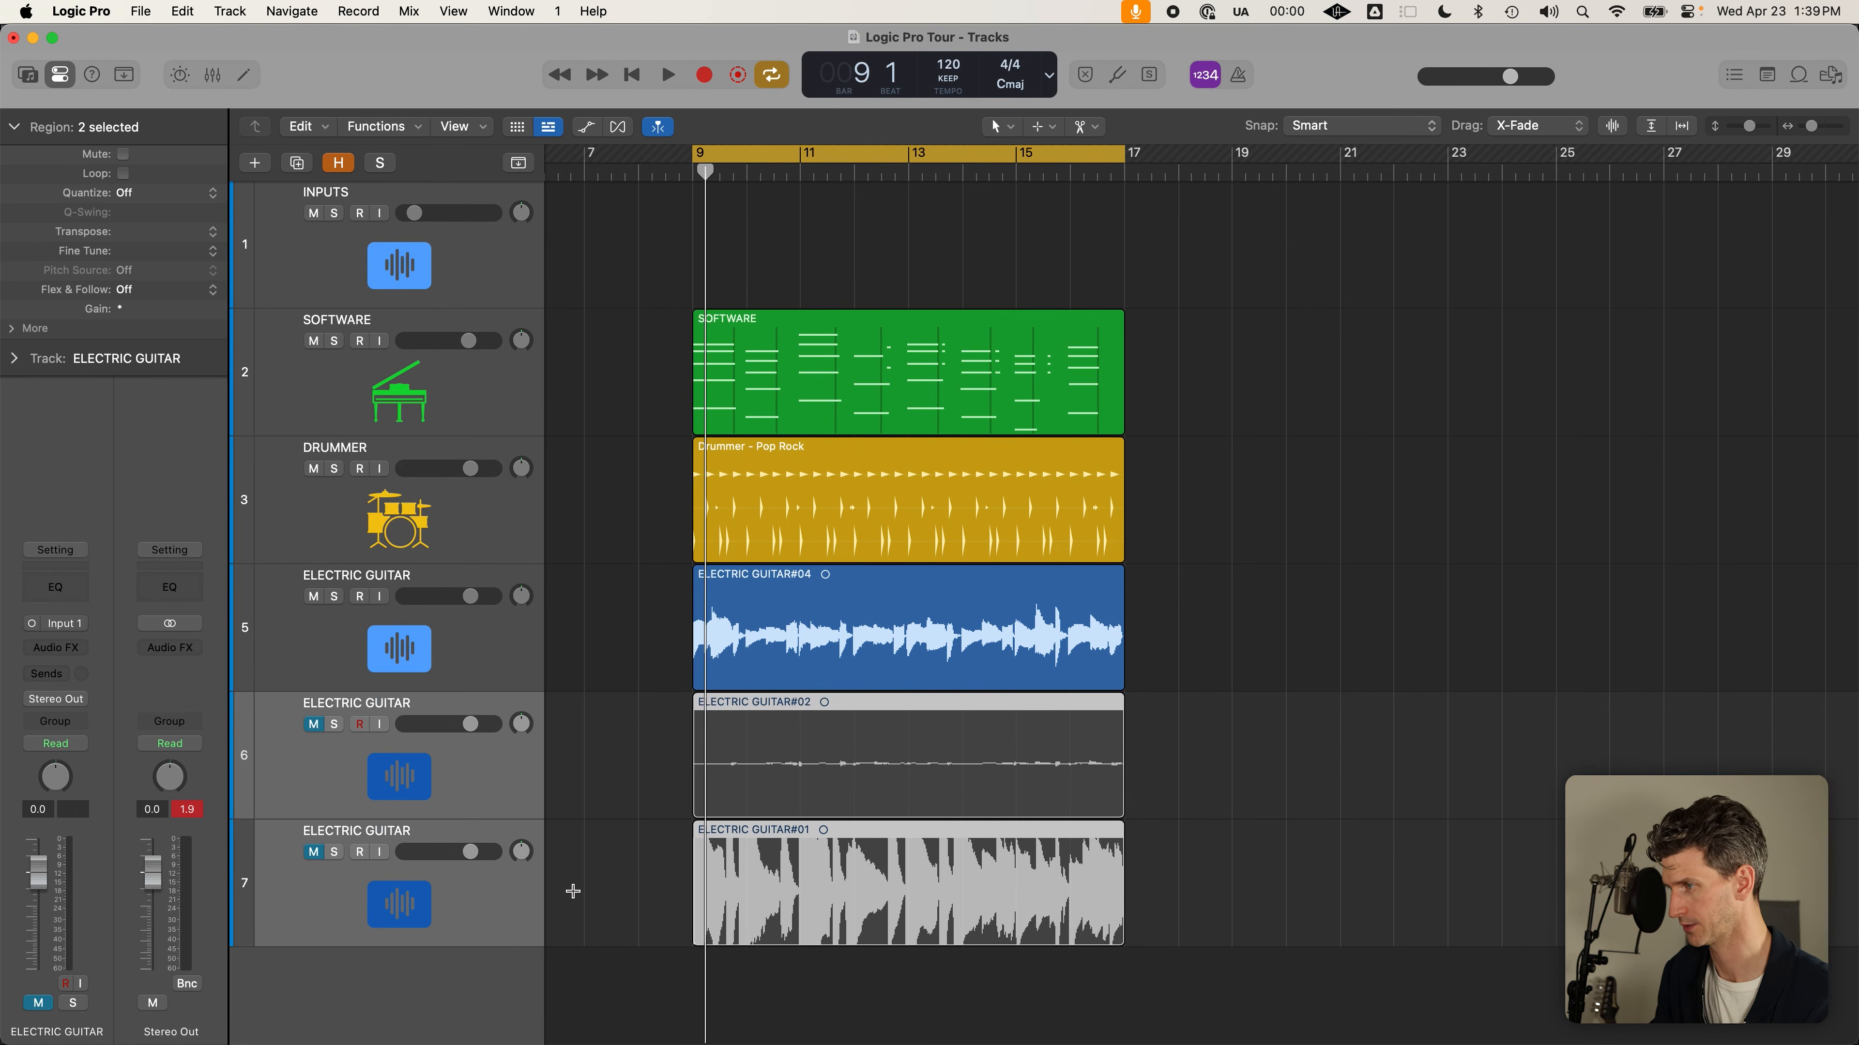
key("super+BackSpace")
key("Return")
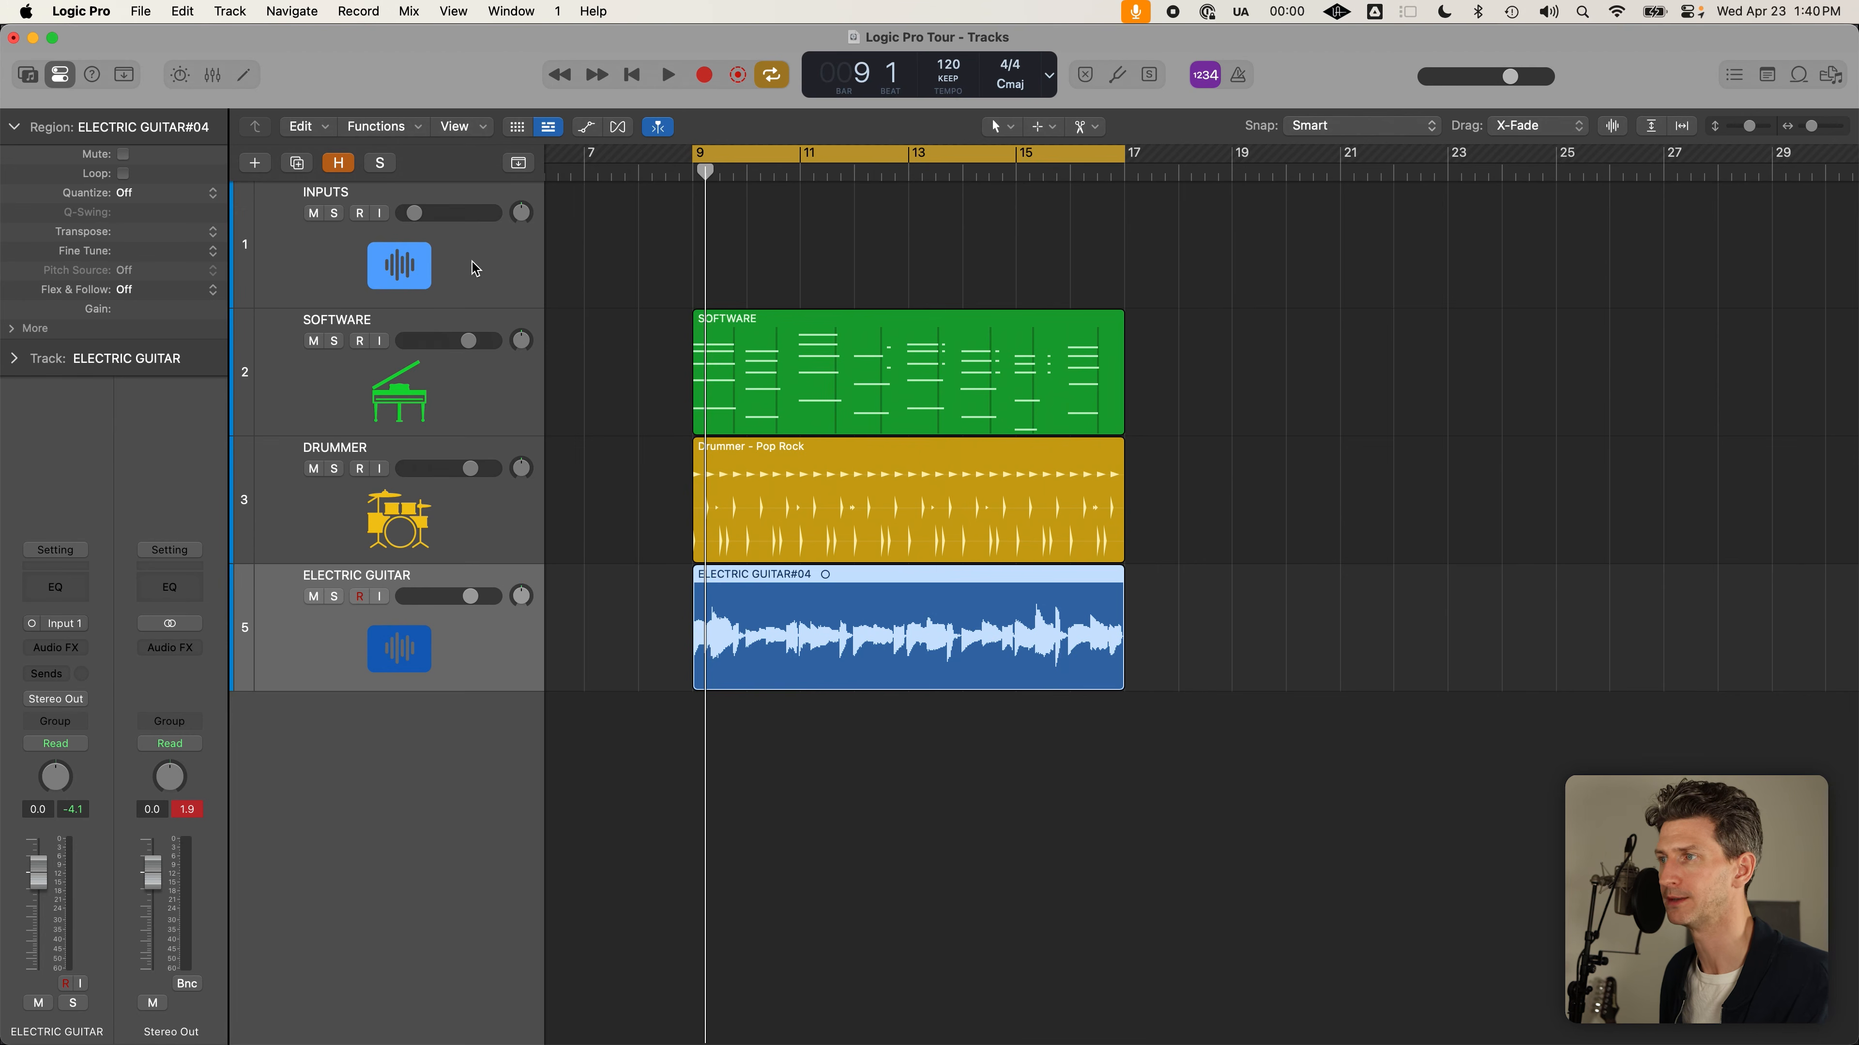
Turn off the cycle range and rename the INPUTS track VOCAL
left_click(483, 294)
key("c")
double_click(389, 193)
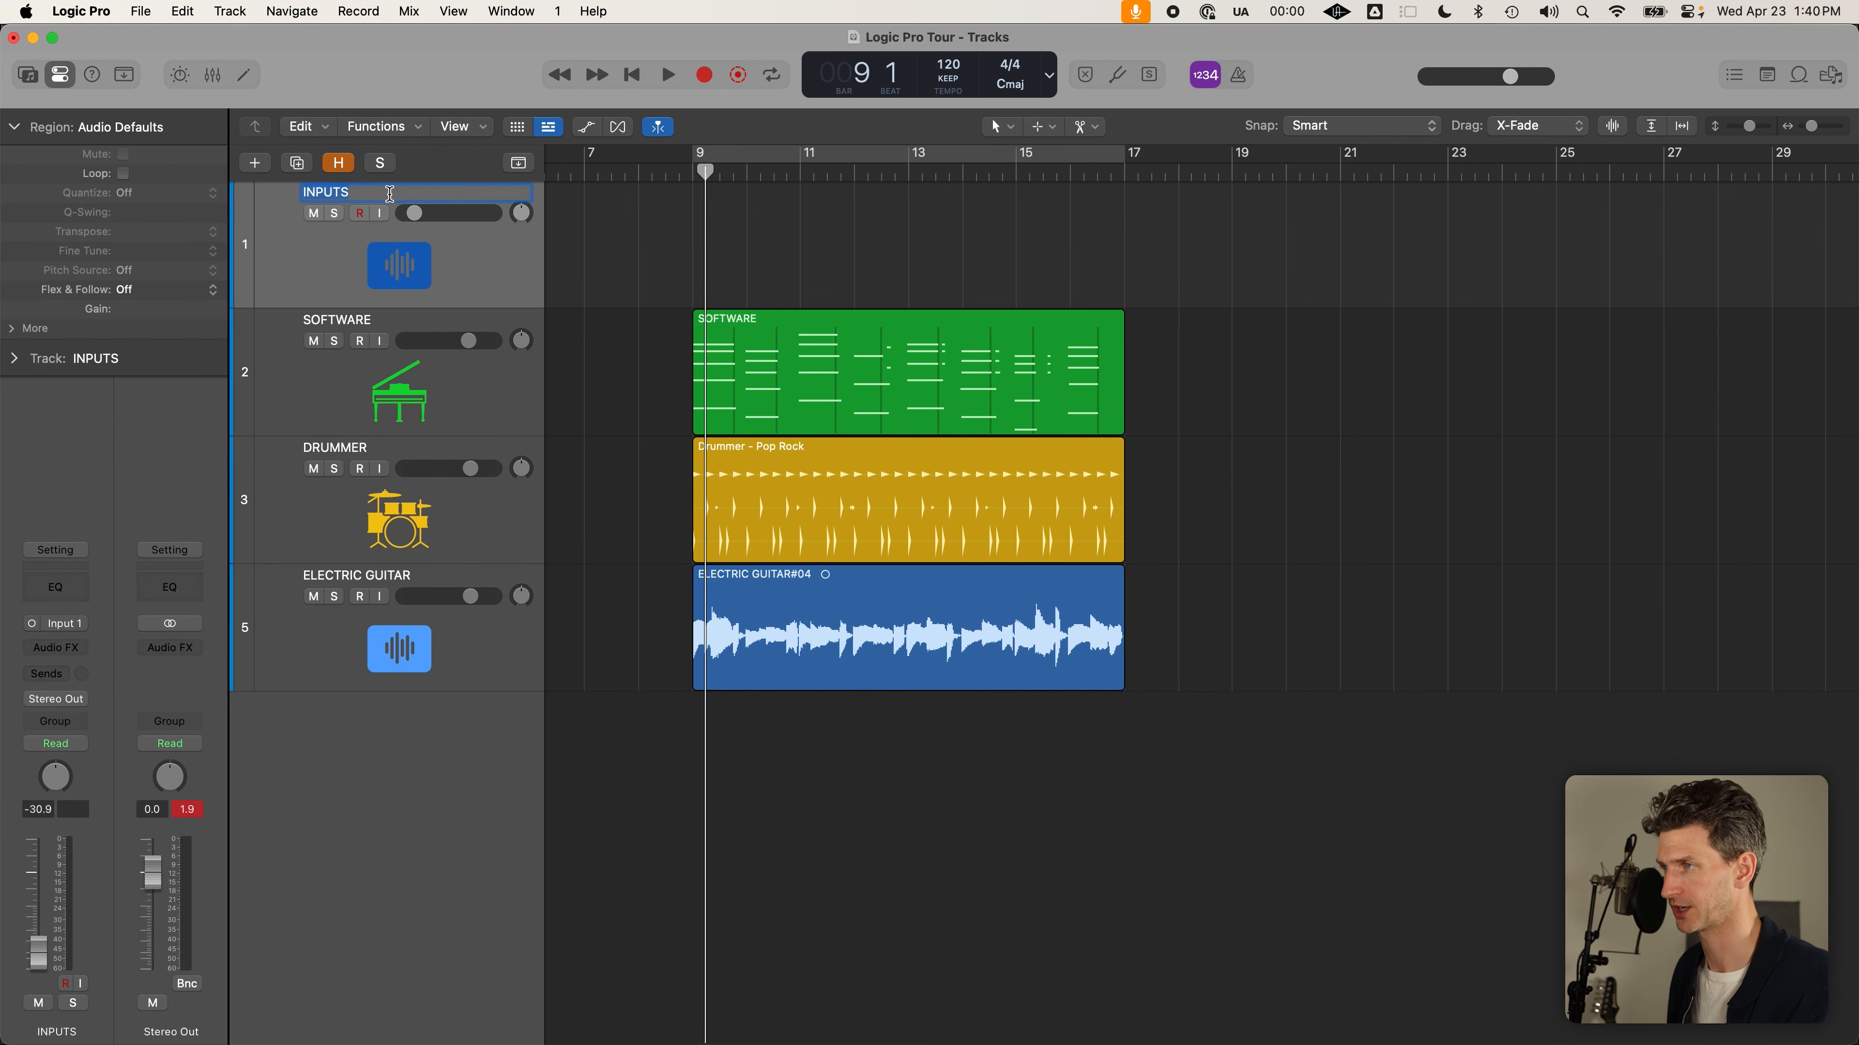
type("VOCAL T")
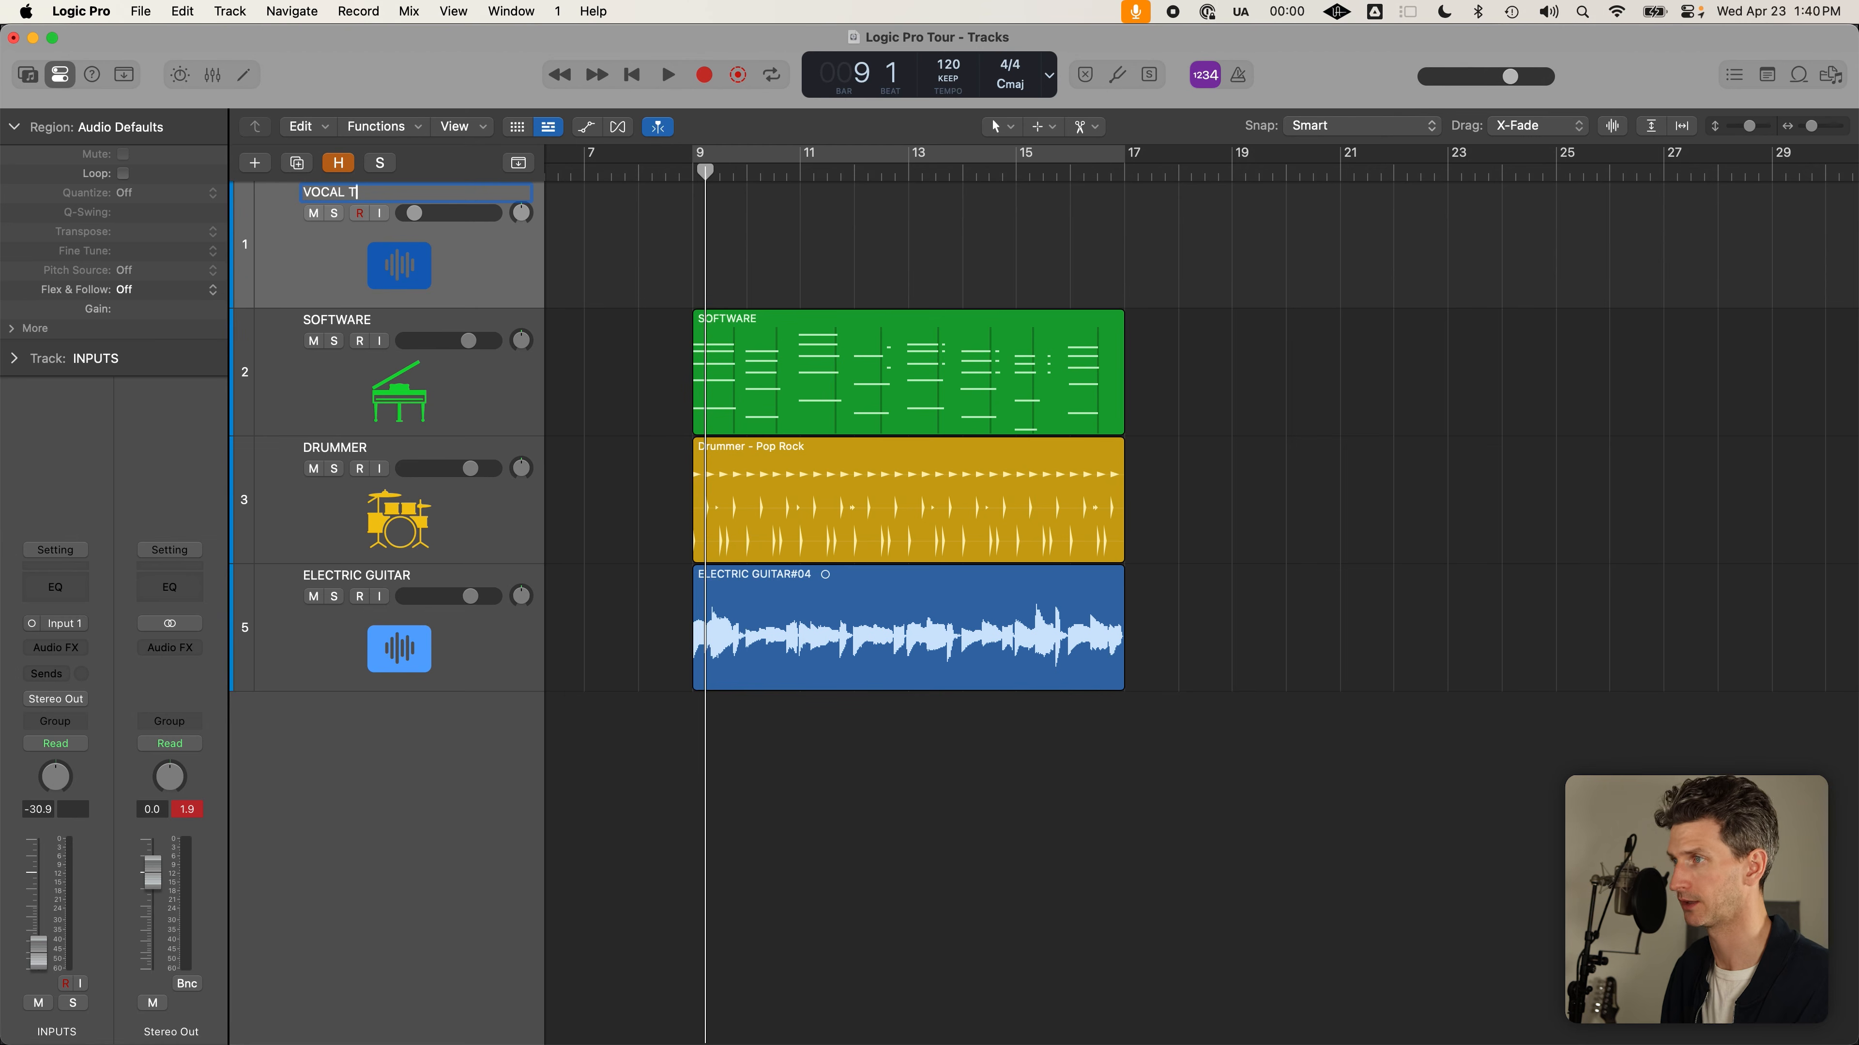
key("Return")
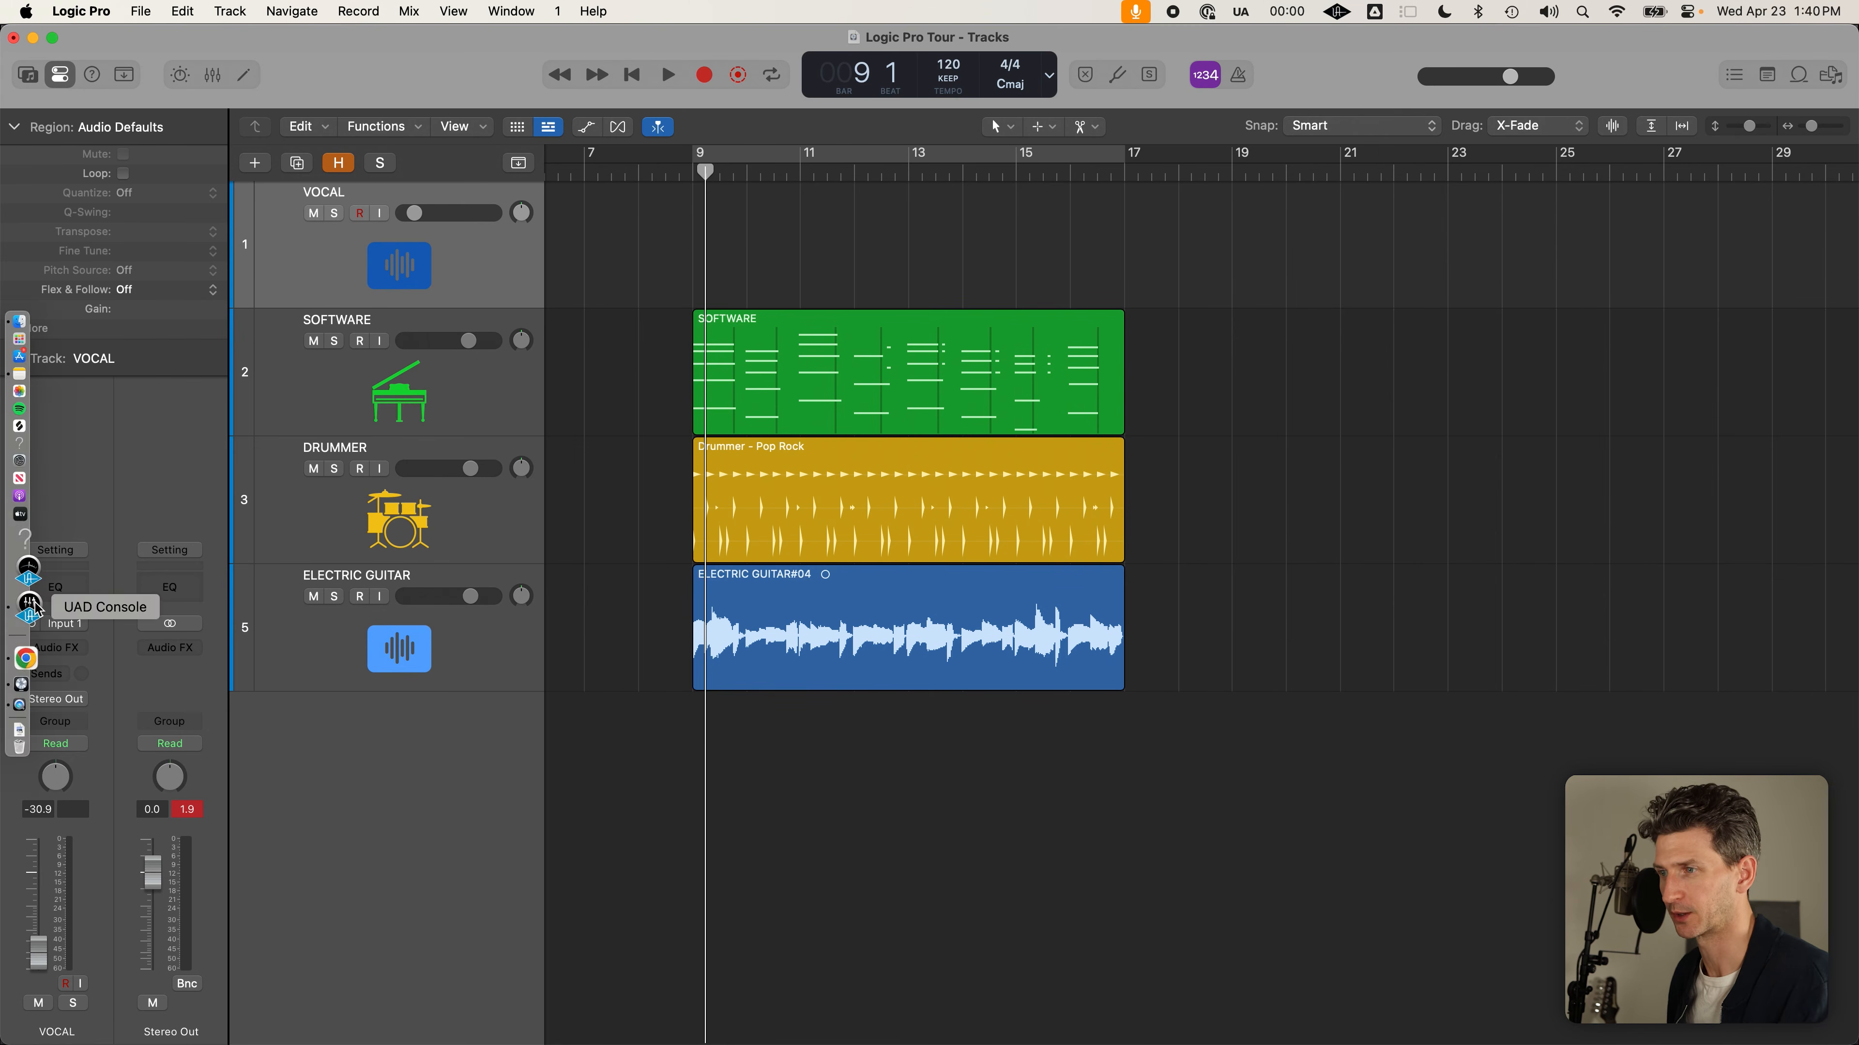
Set the VOCAL track's input to Input 2 and raise its volume to near 0 dB
left_click(14, 127)
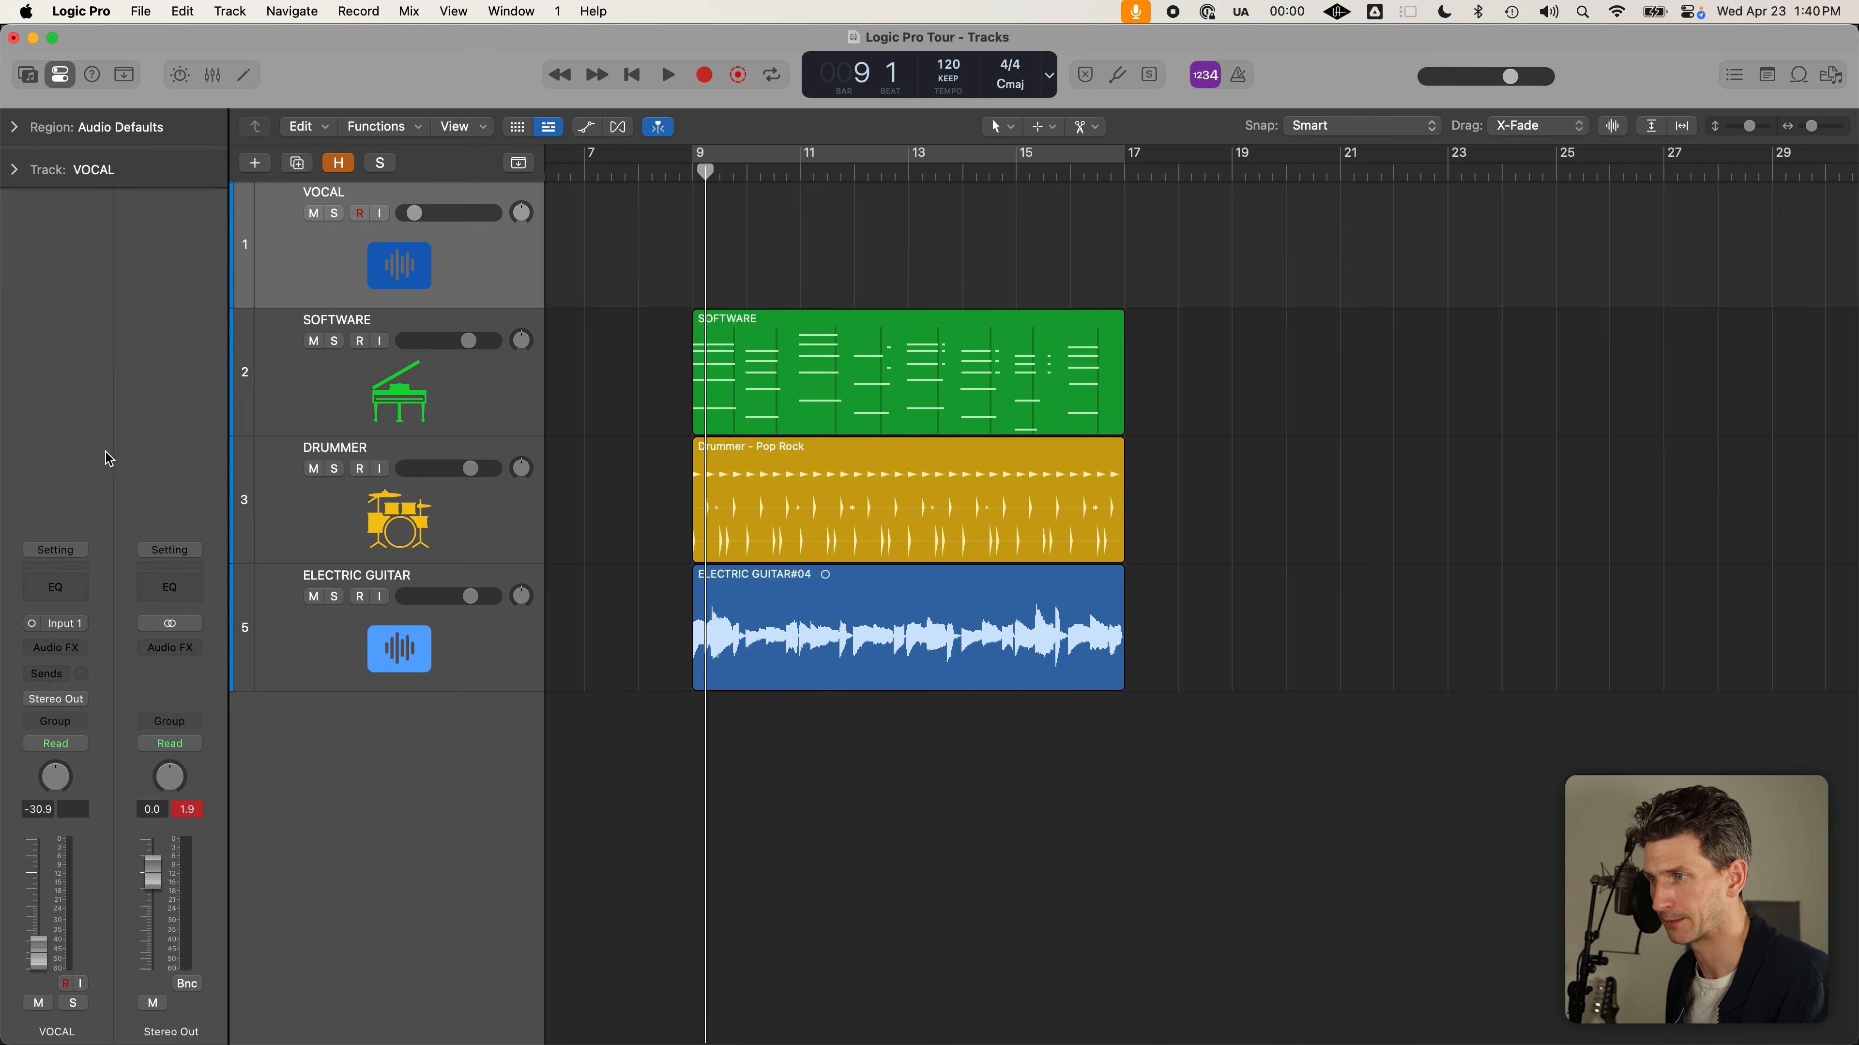
left_click(77, 625)
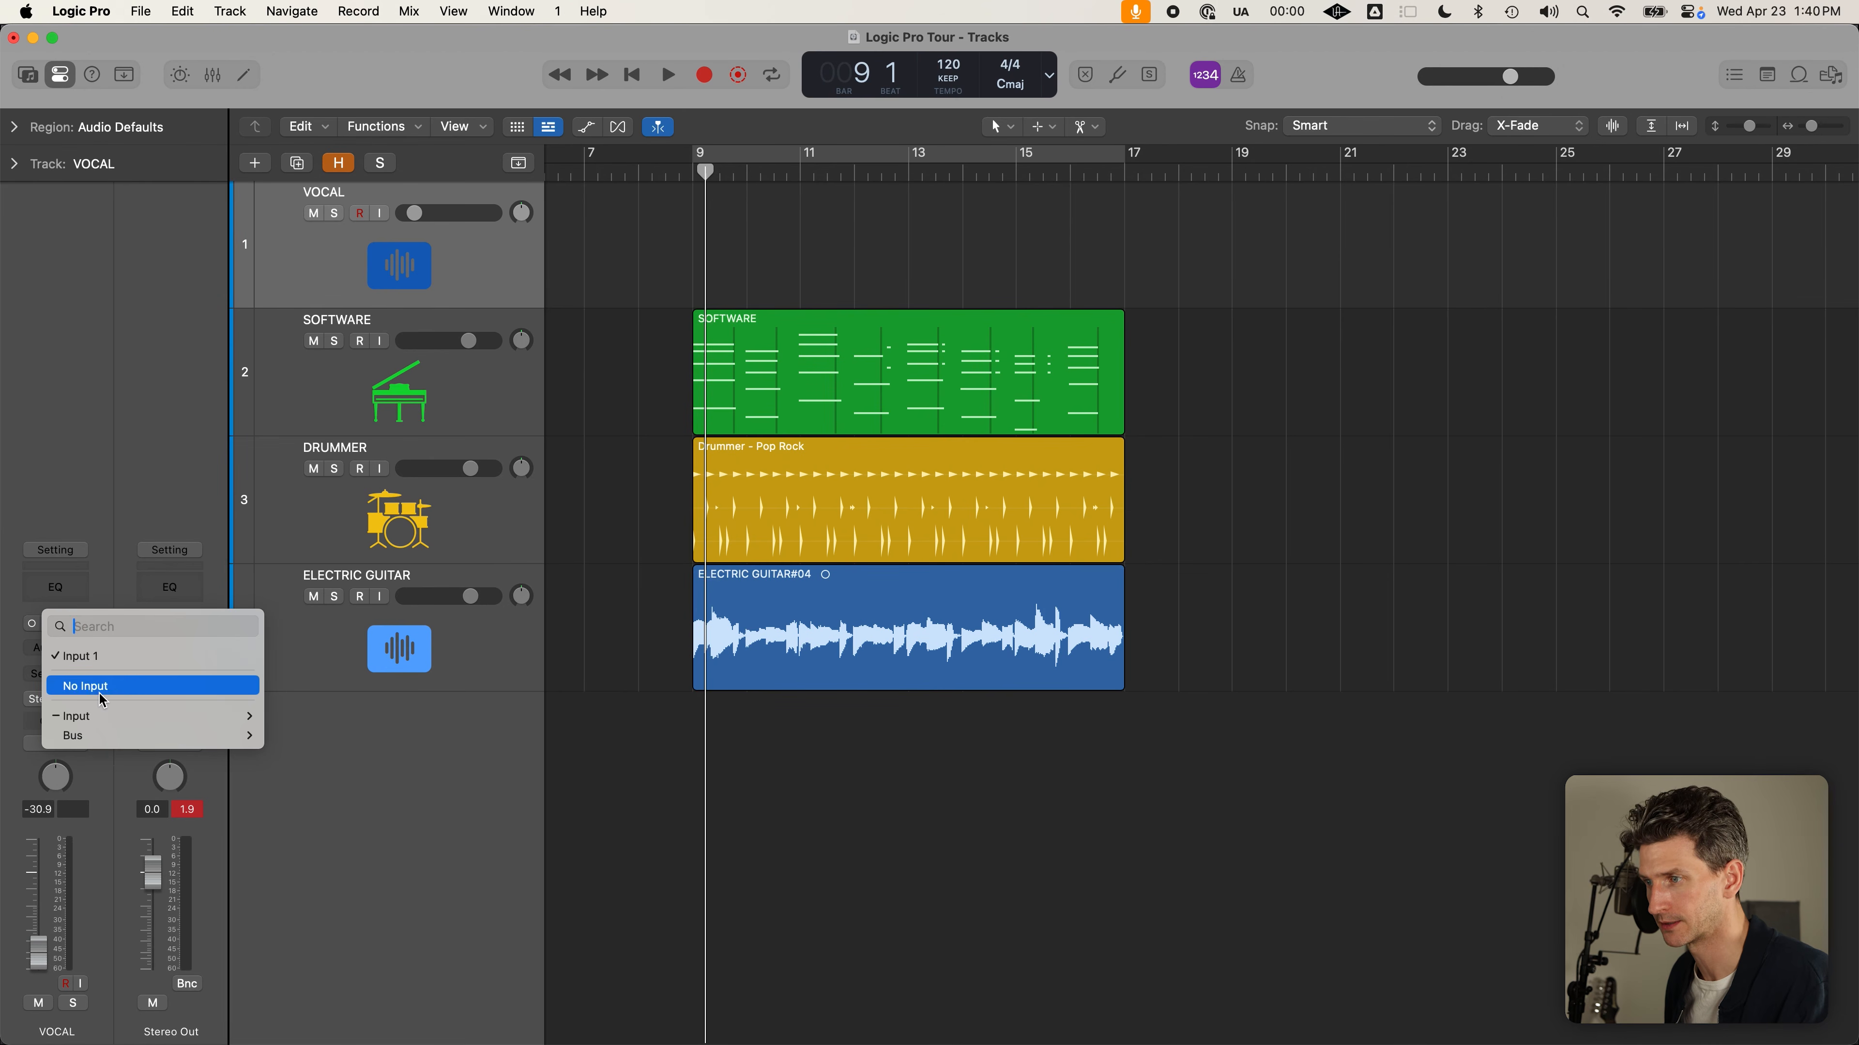
mouse_move(103, 716)
left_click(293, 731)
left_click_drag(416, 214, 540, 230)
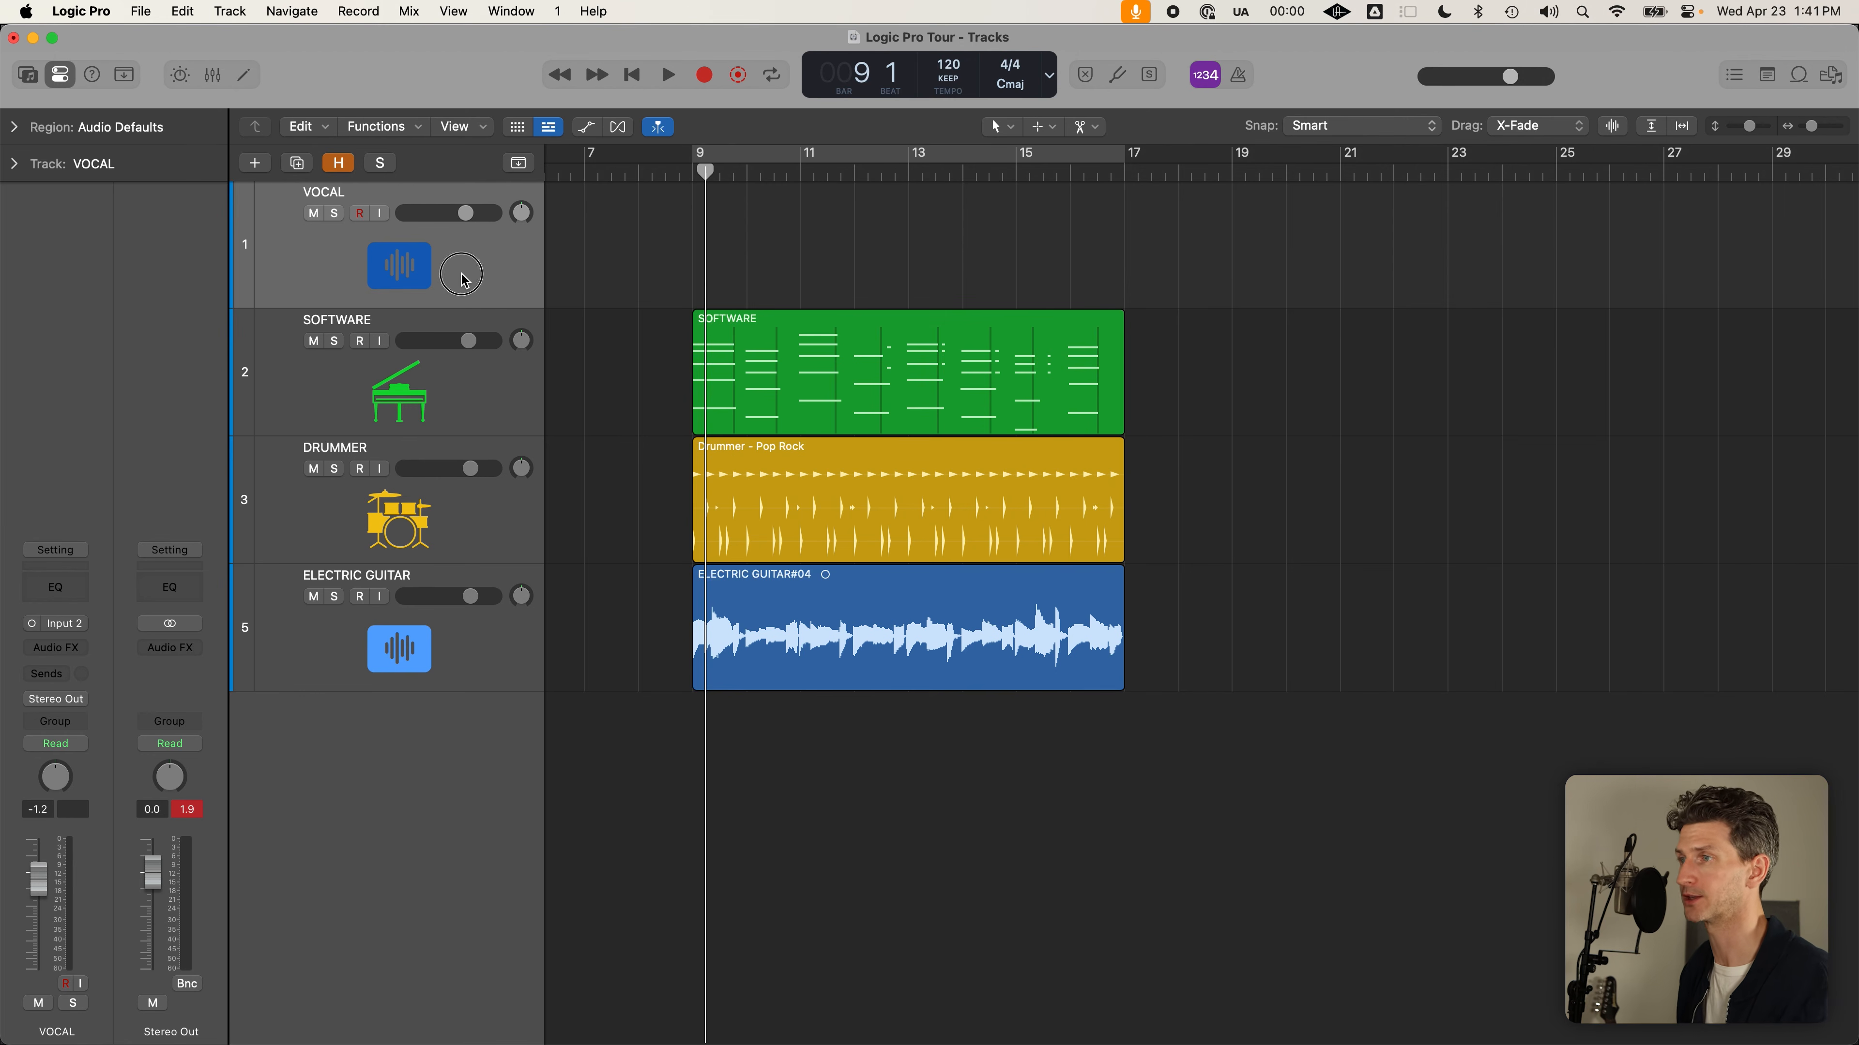
Record-enable the VOCAL track and reset its peak level display while testing the microphone's level
left_click(363, 213)
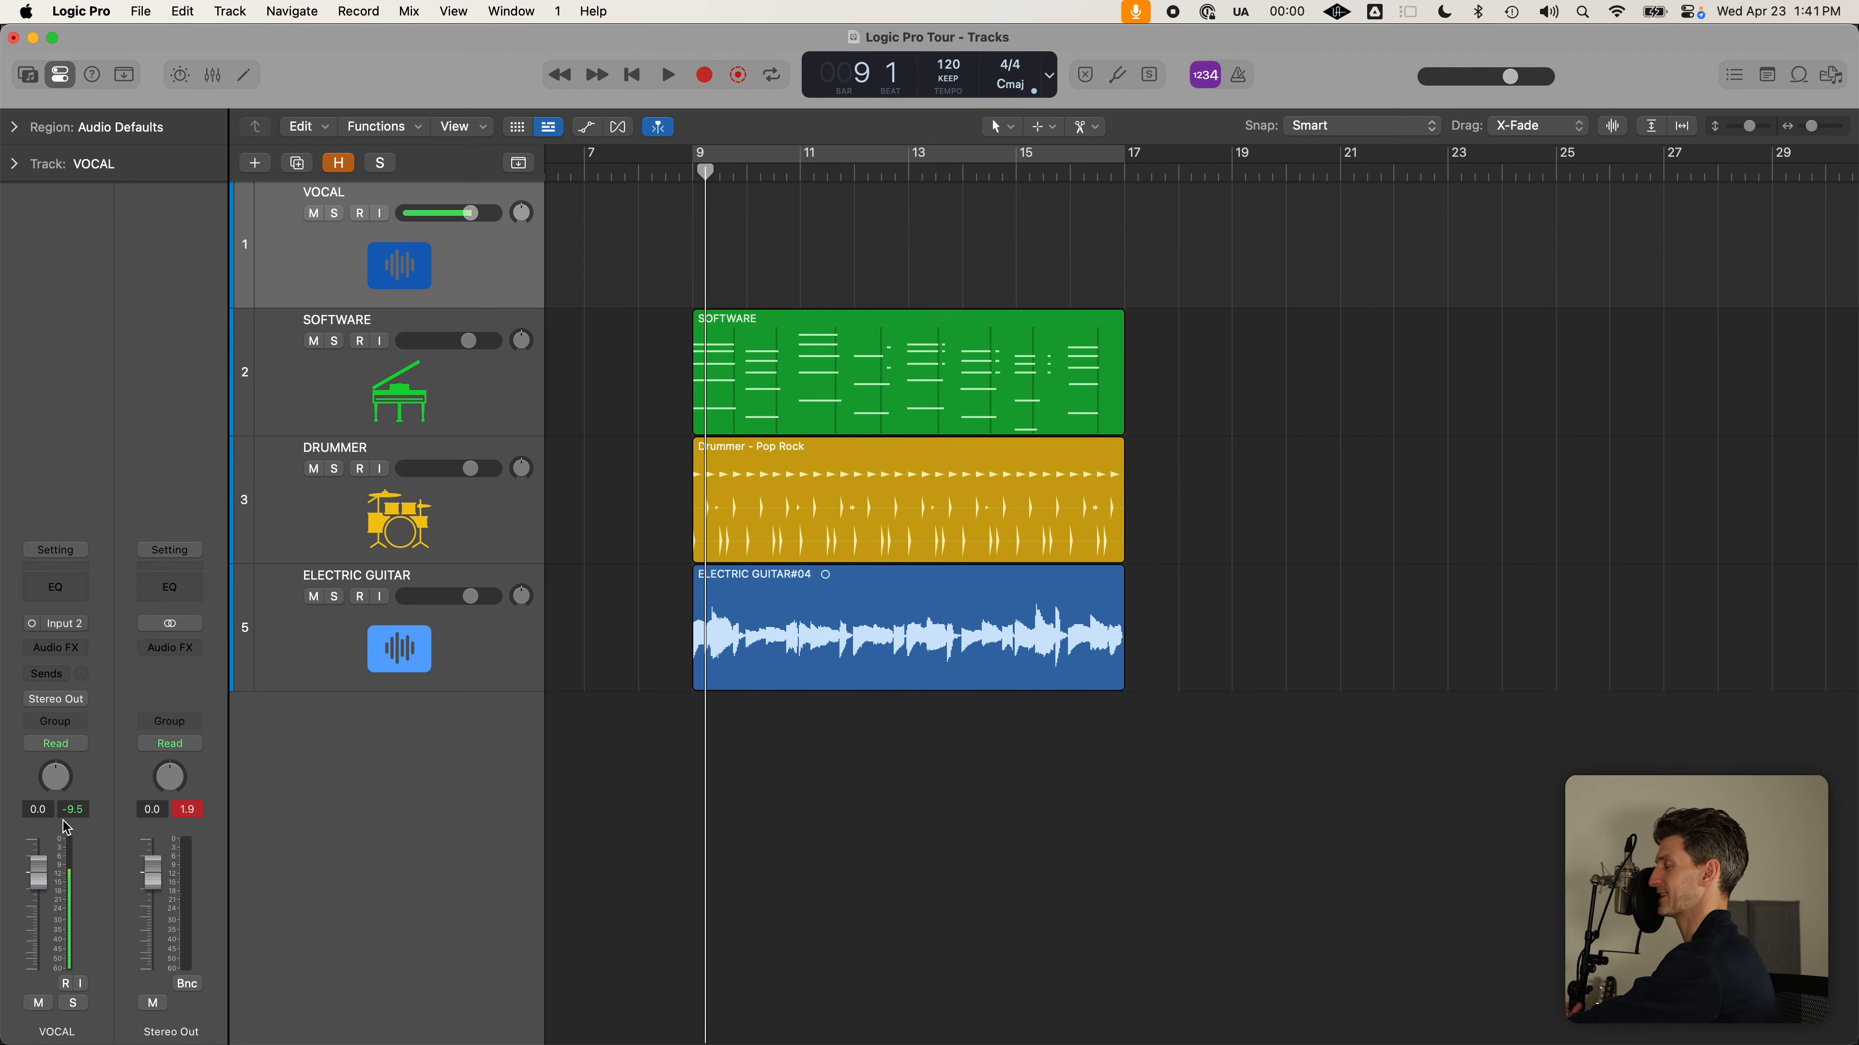
left_click(74, 809)
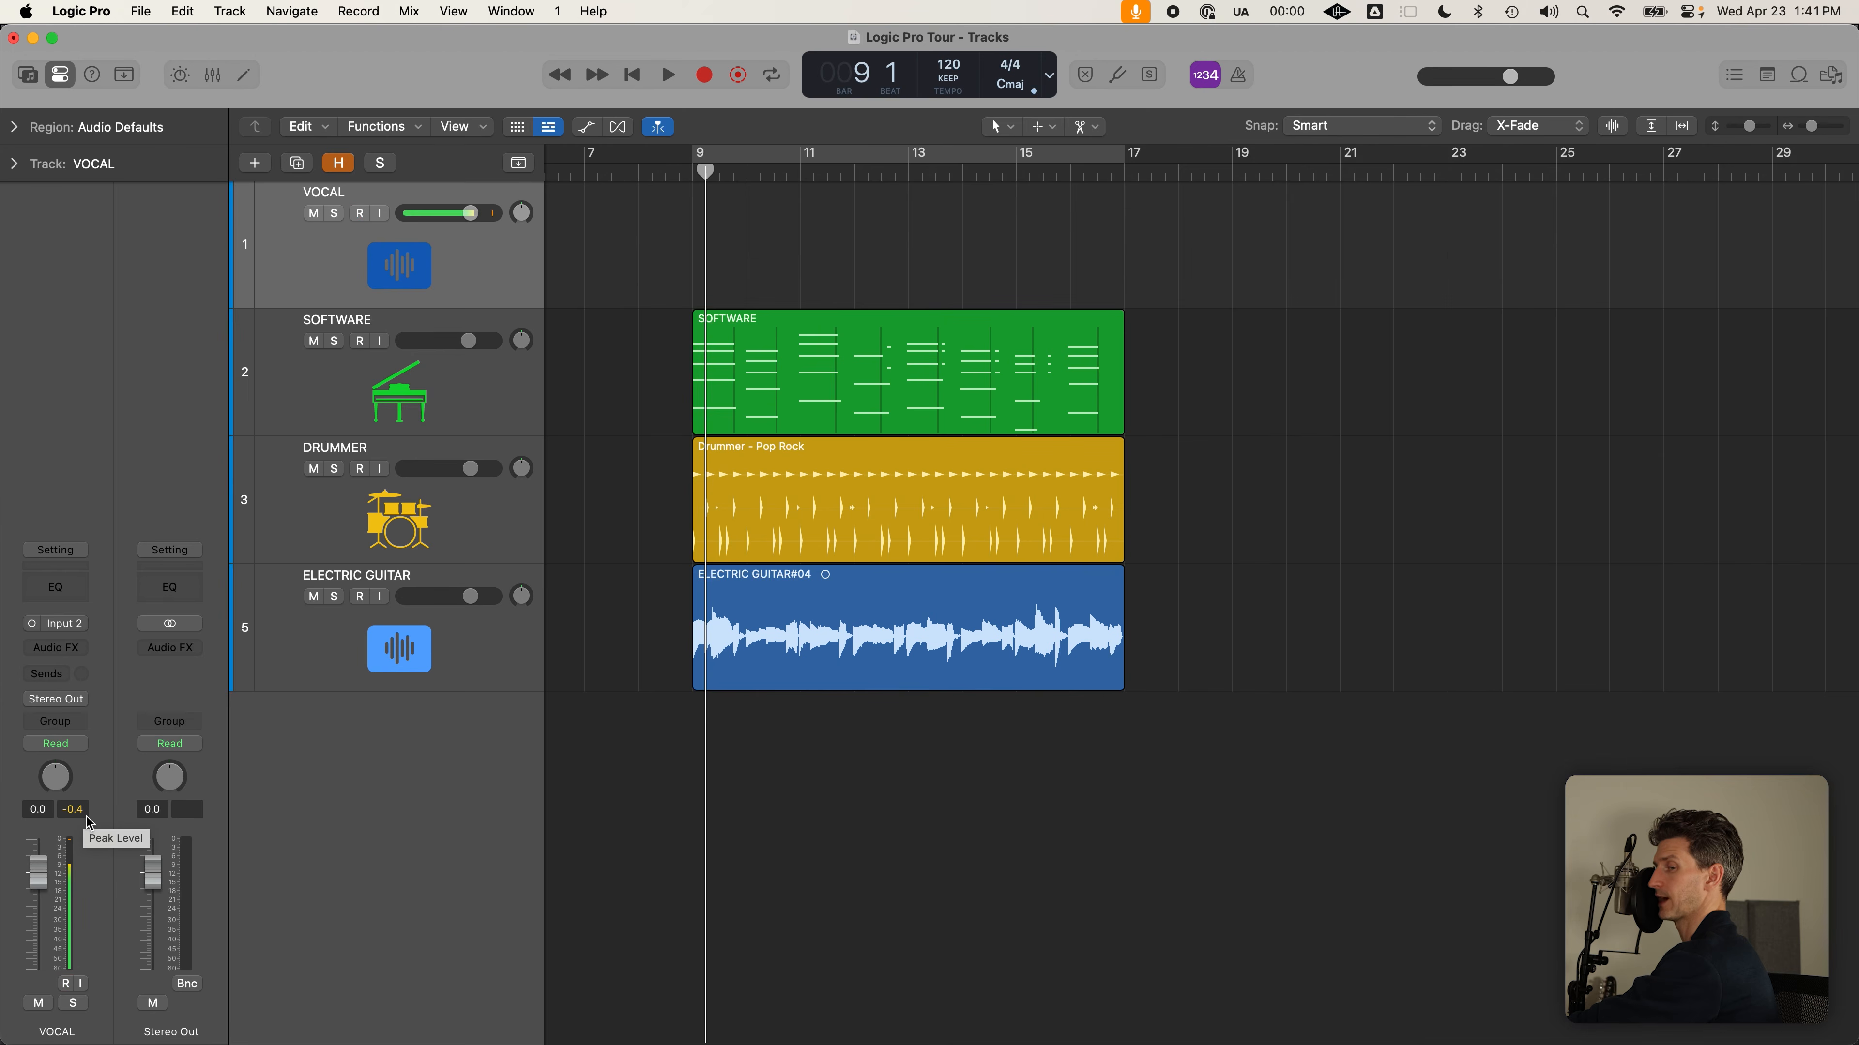
left_click(87, 814)
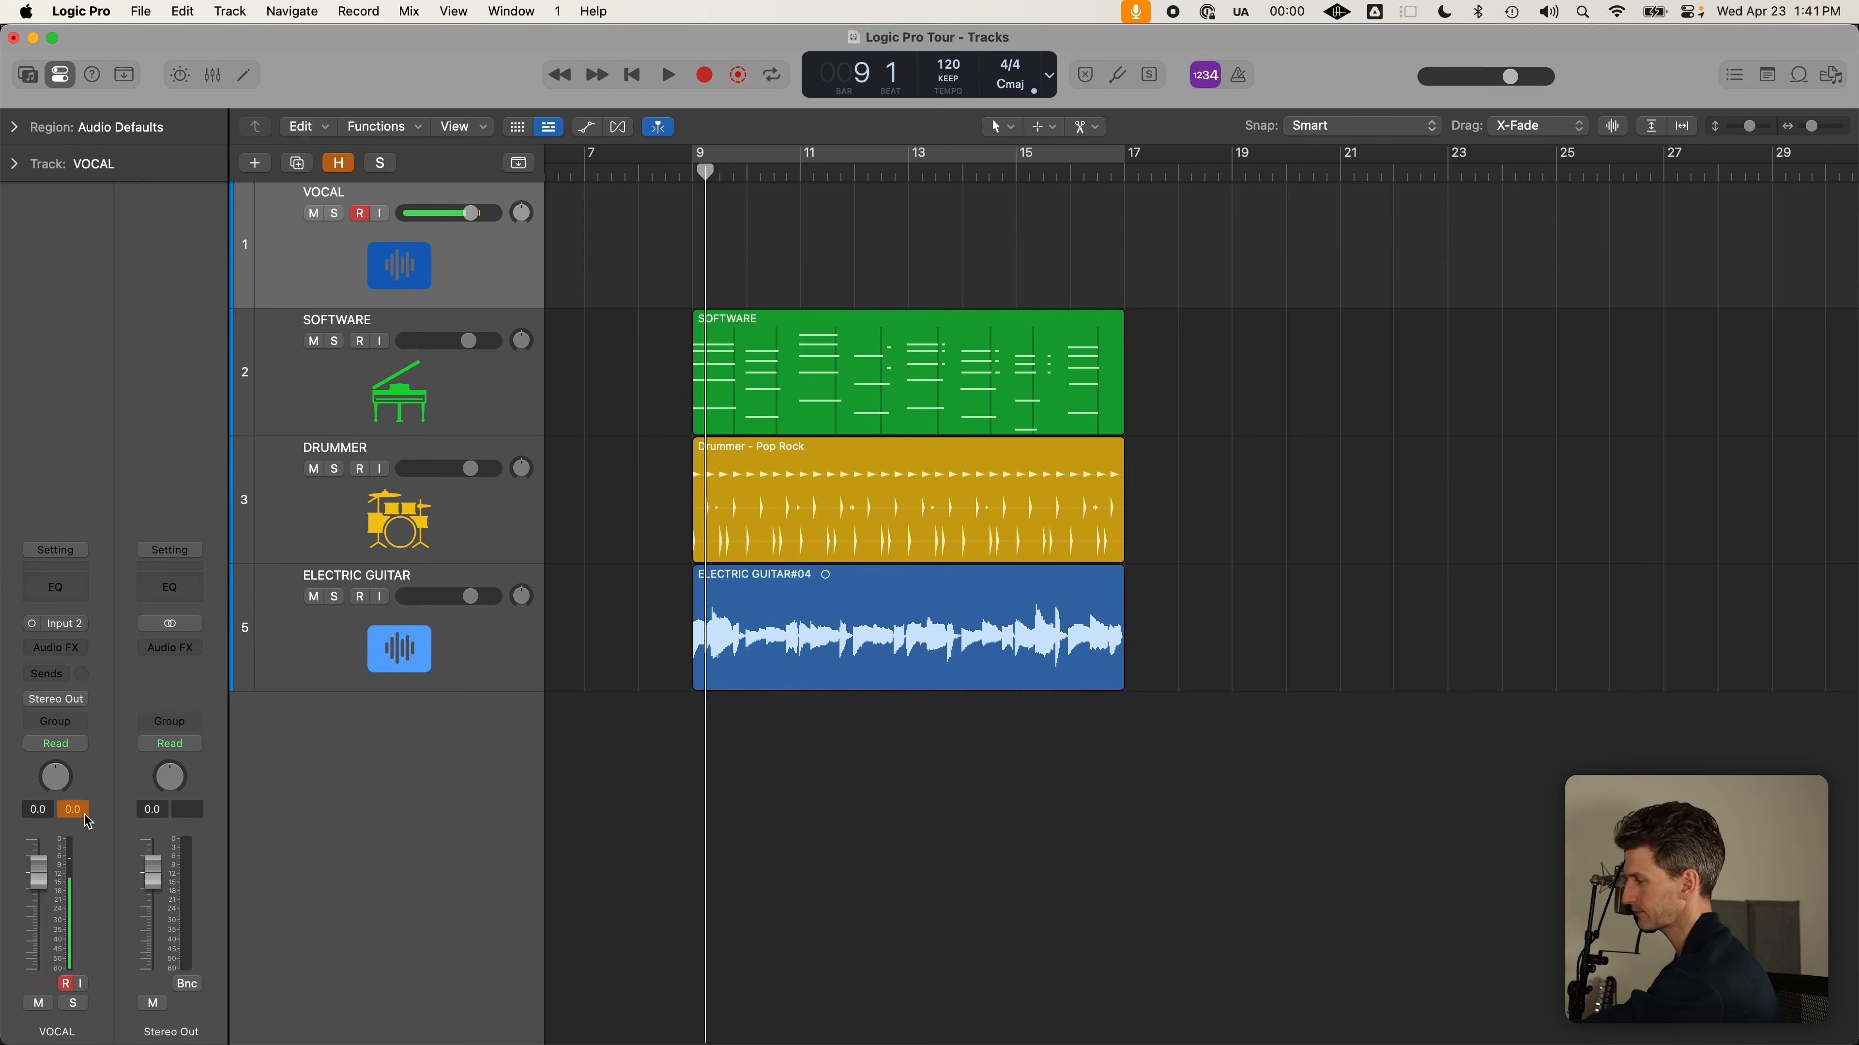
left_click(85, 818)
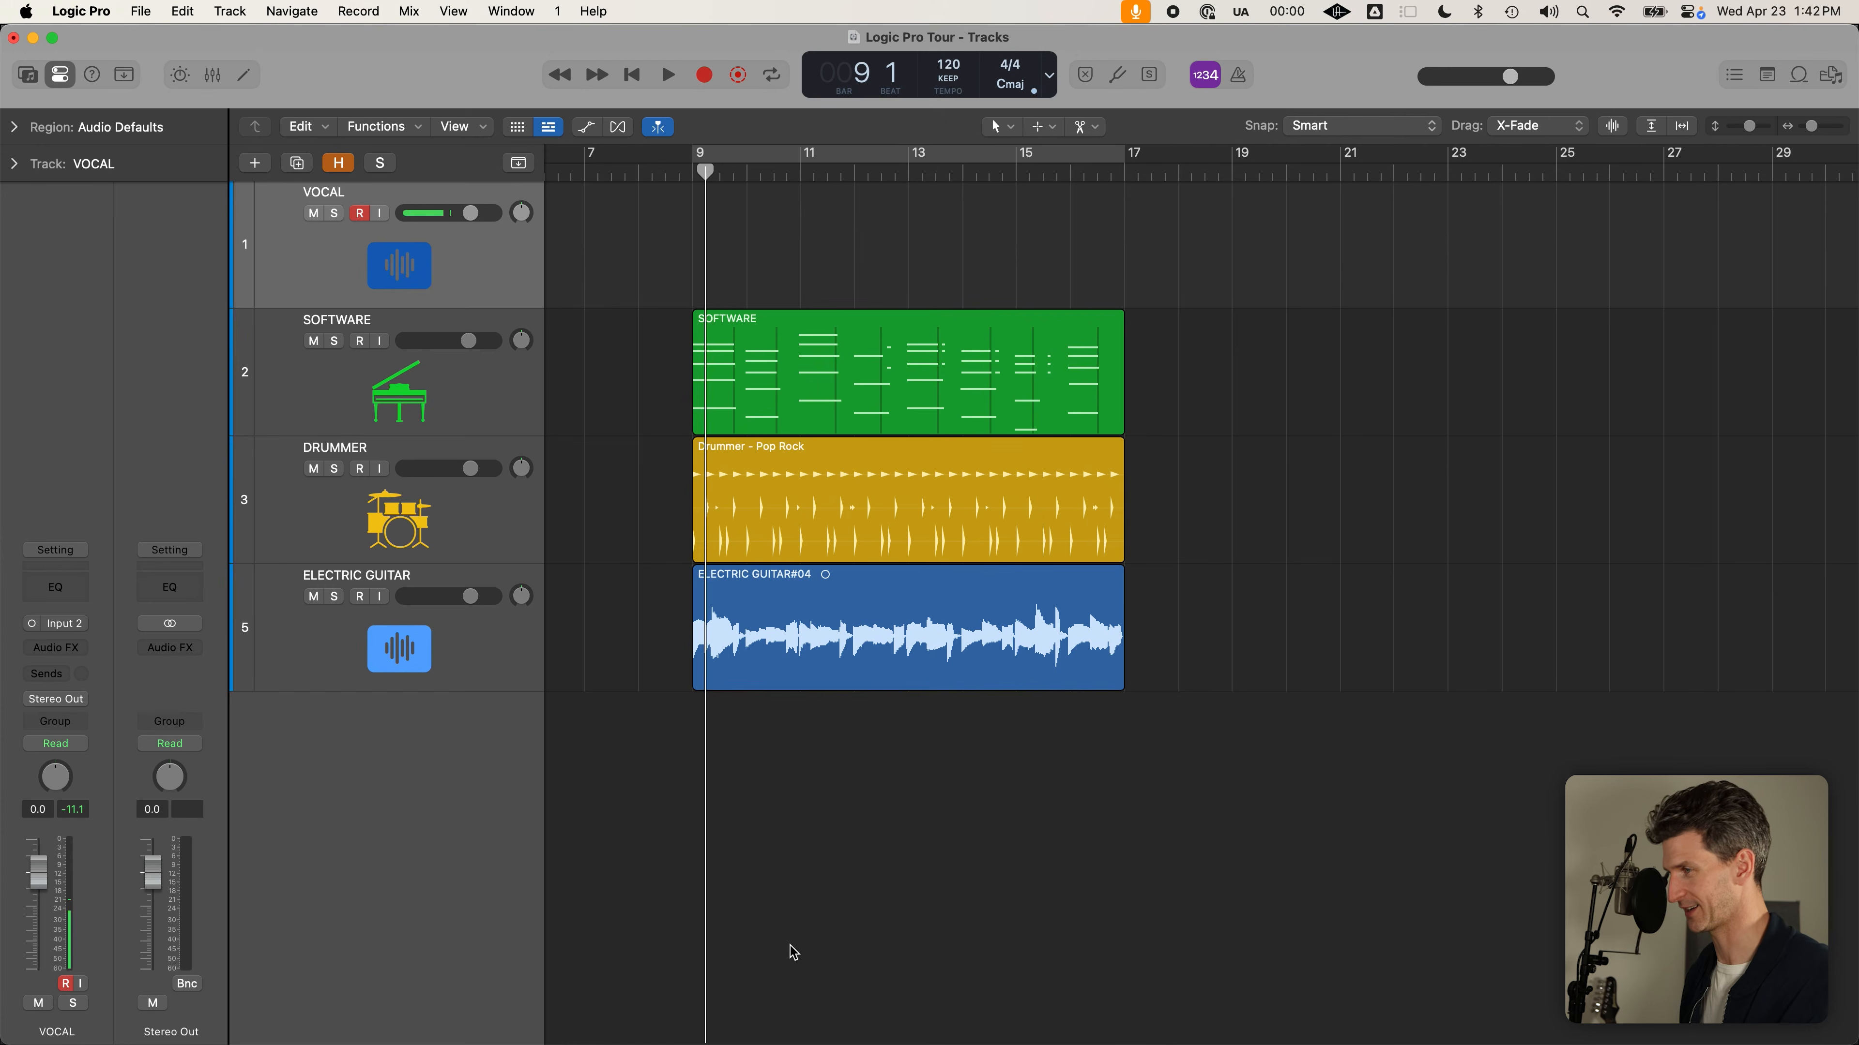
Turn the cycle range back on and play the arrangement from bar 9 to about bar 12 to check the levels
key("c")
left_click(784, 377)
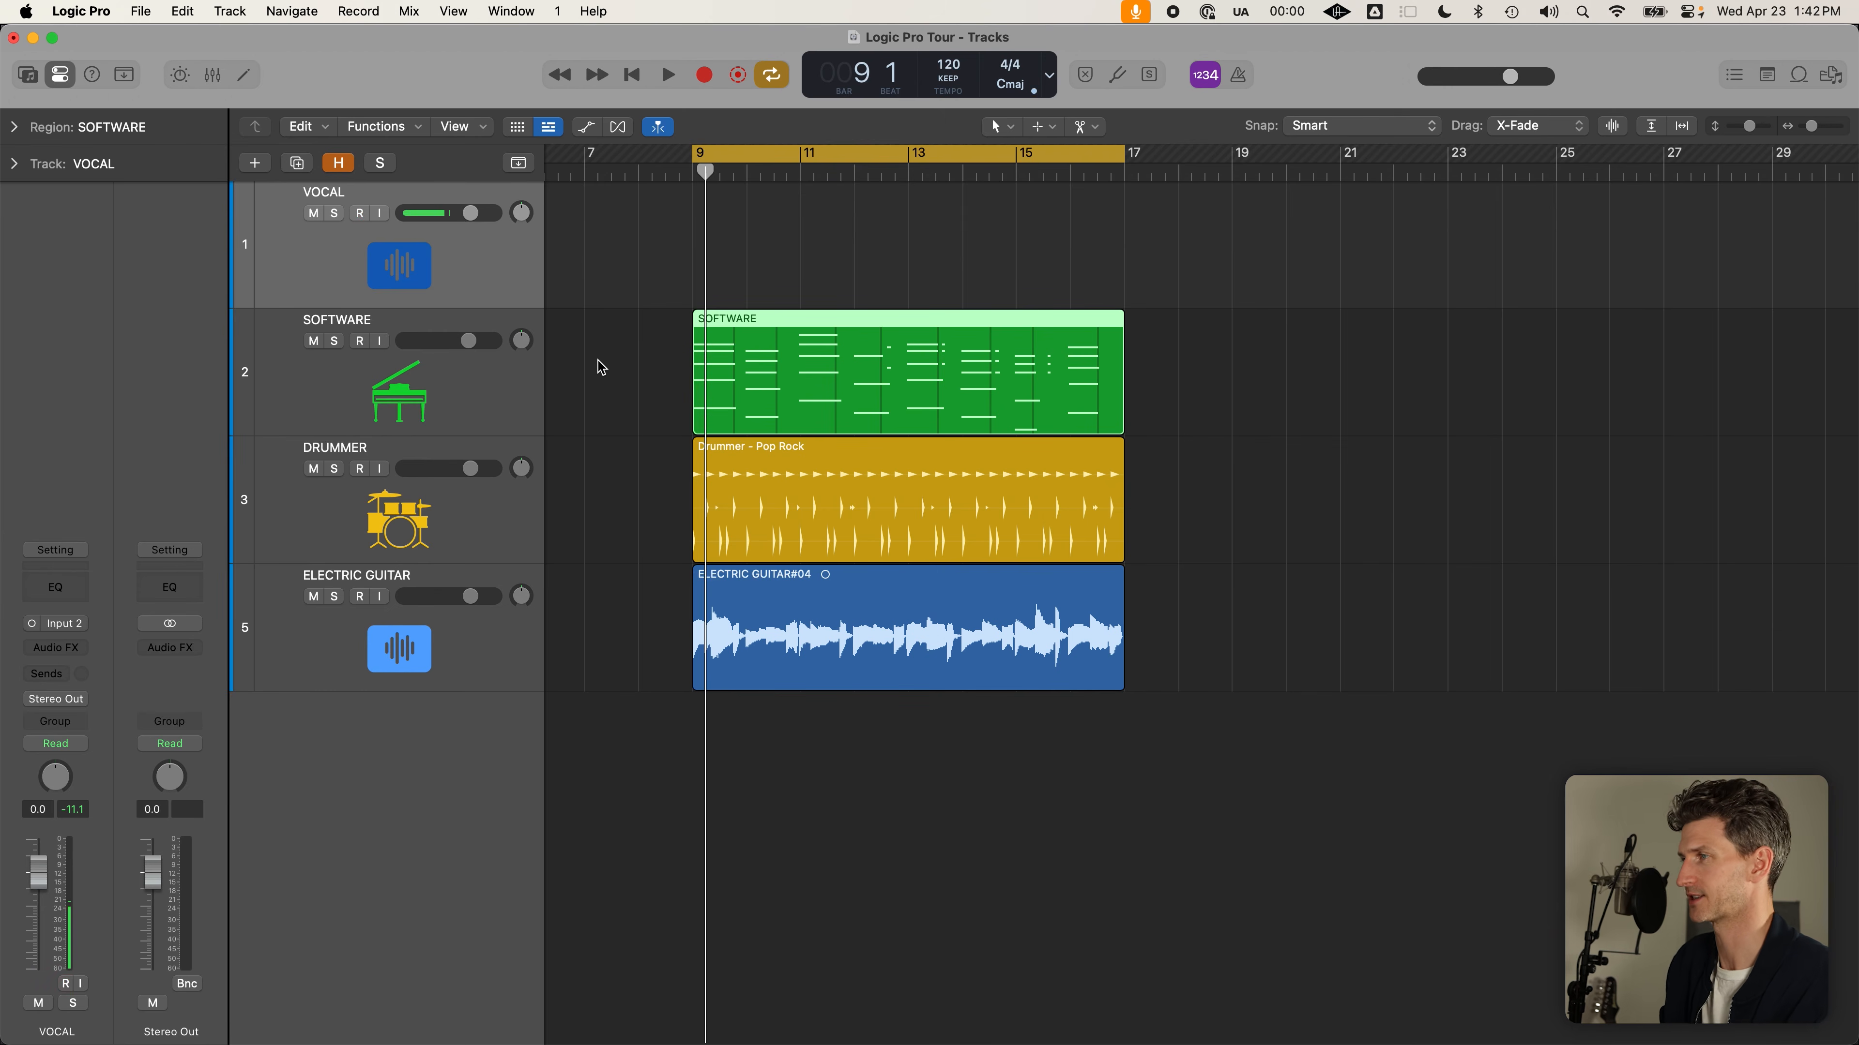
key("space")
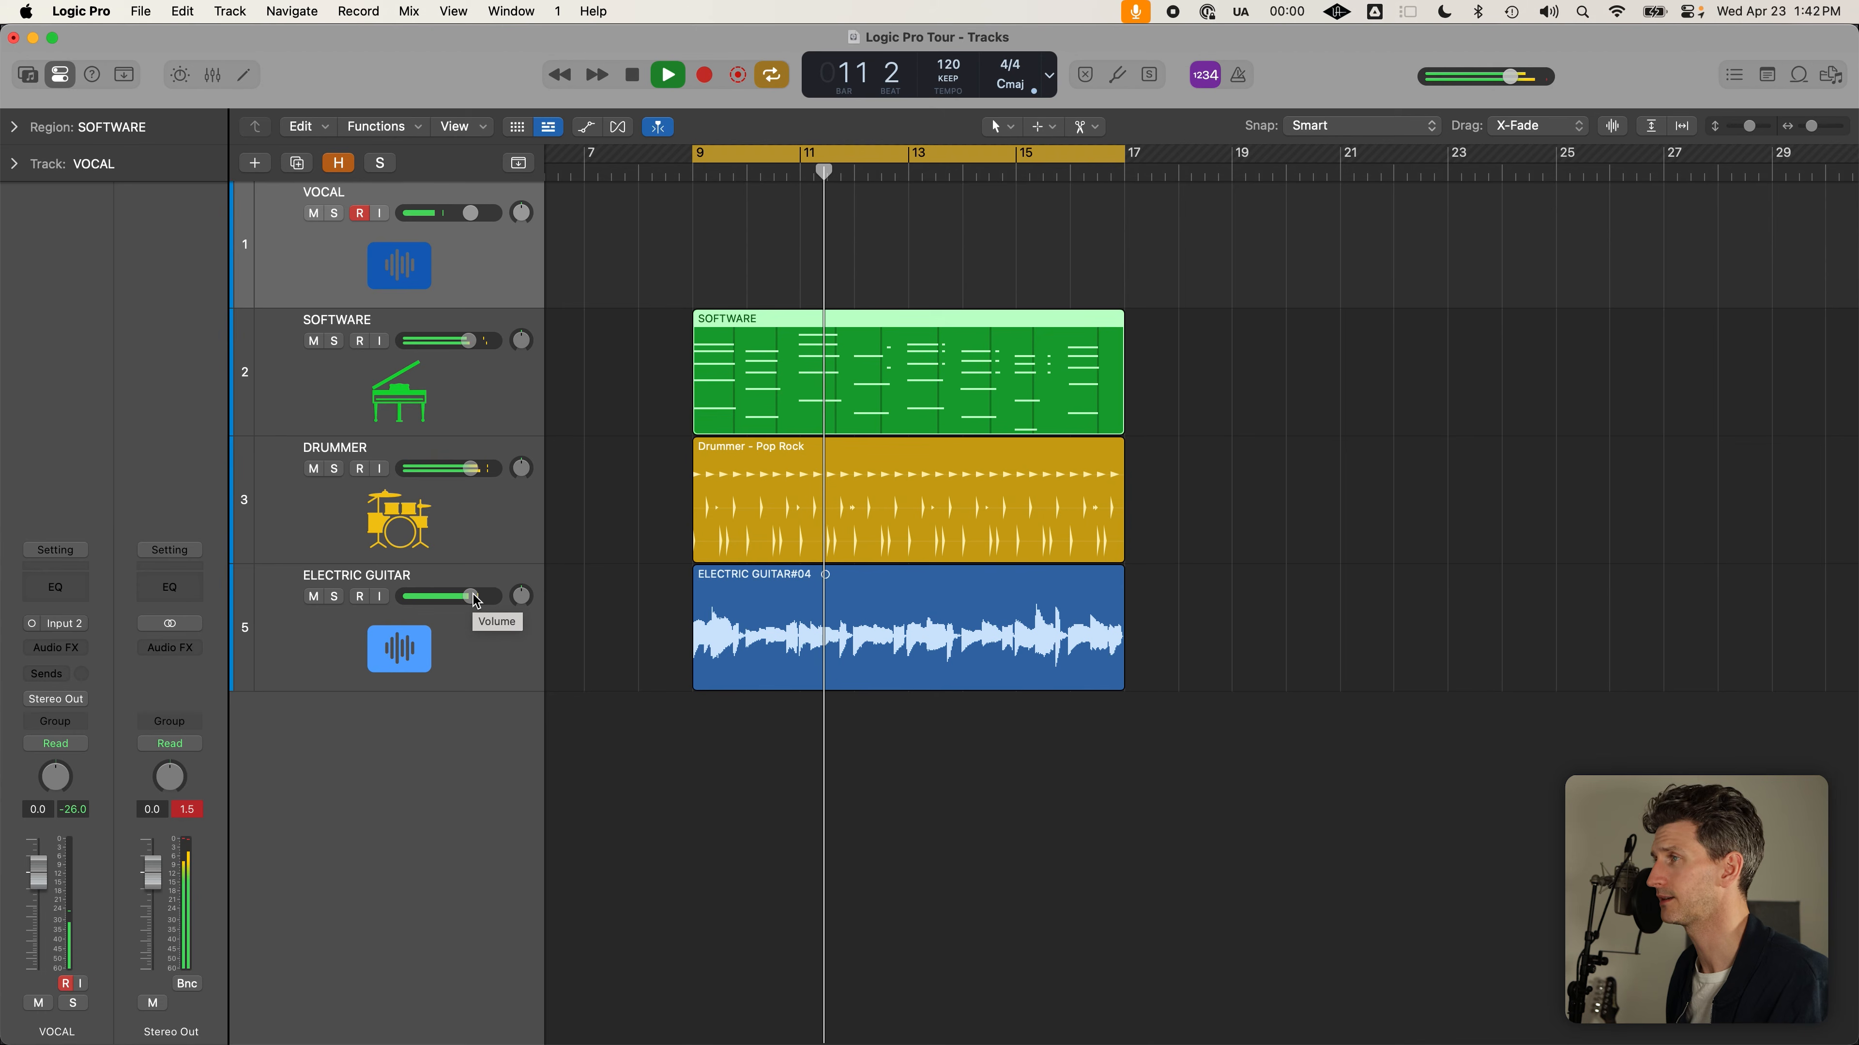
key("space")
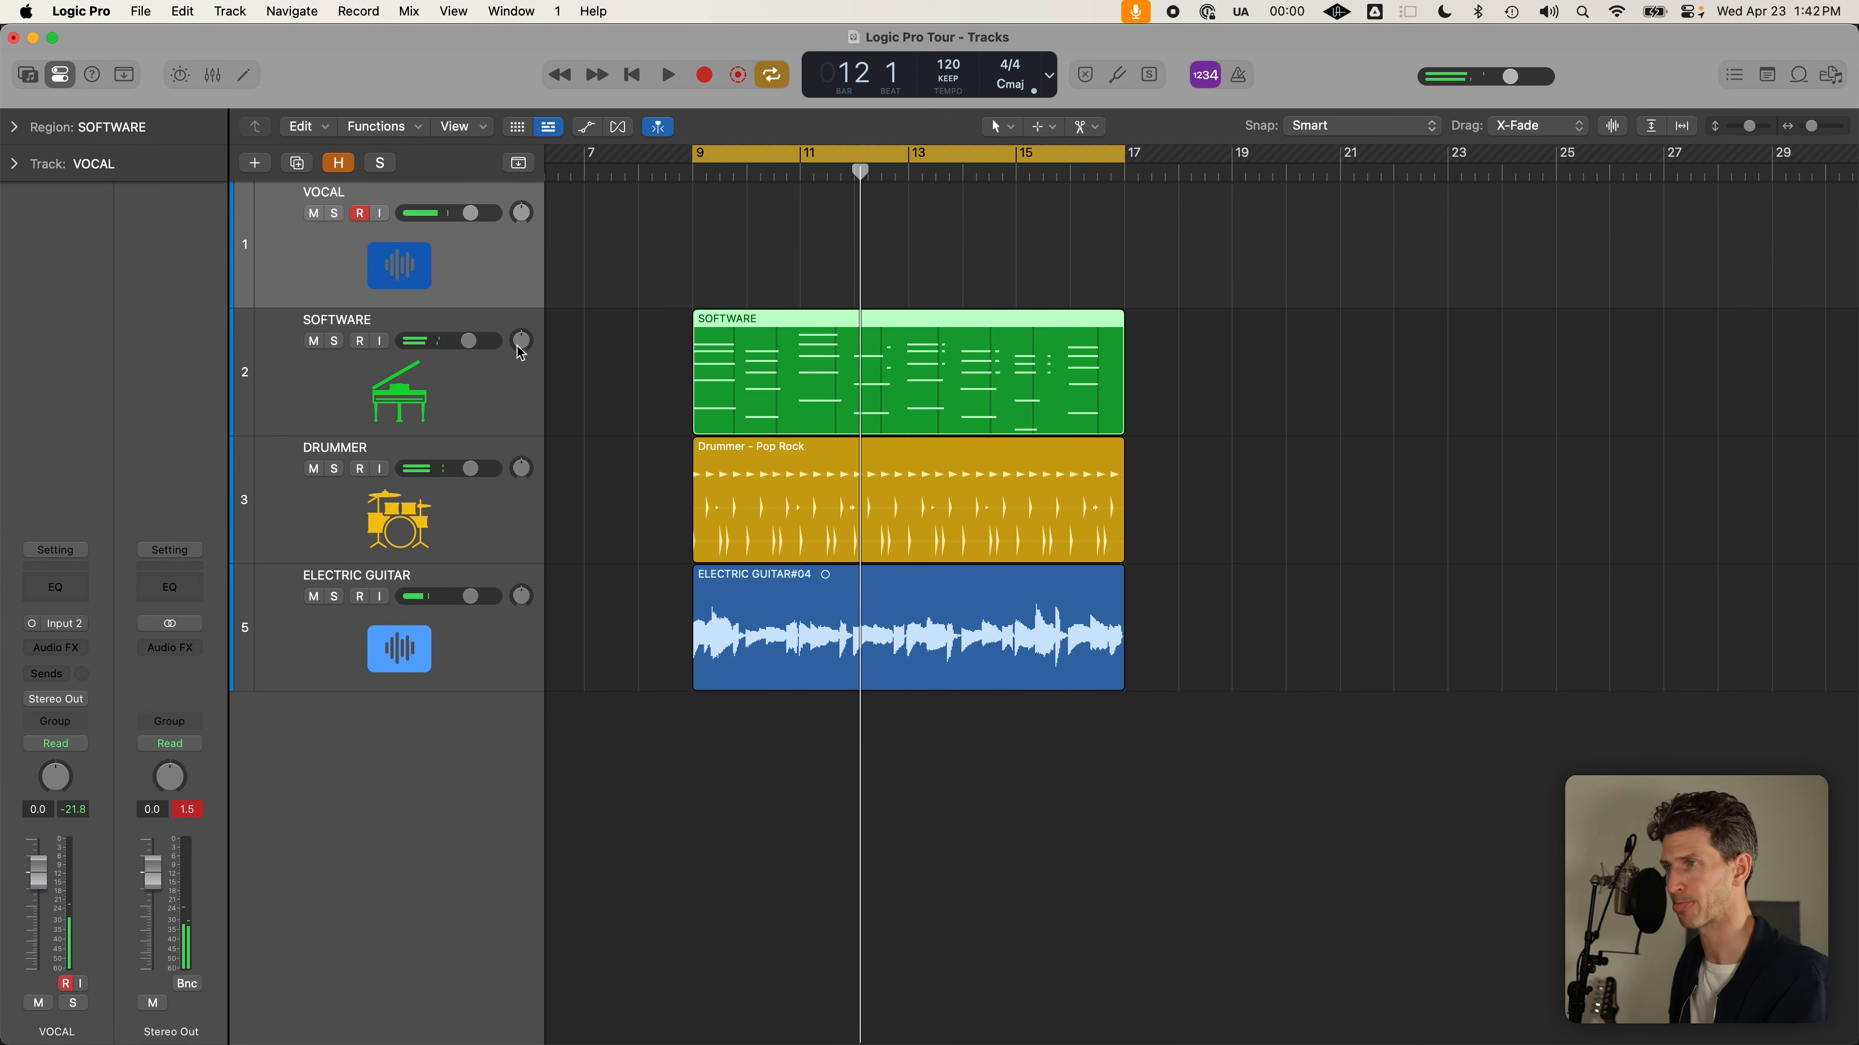
Reset the VOCAL track's peak level display and record a vocal take of less than one bar from bar 9
left_click(530, 276)
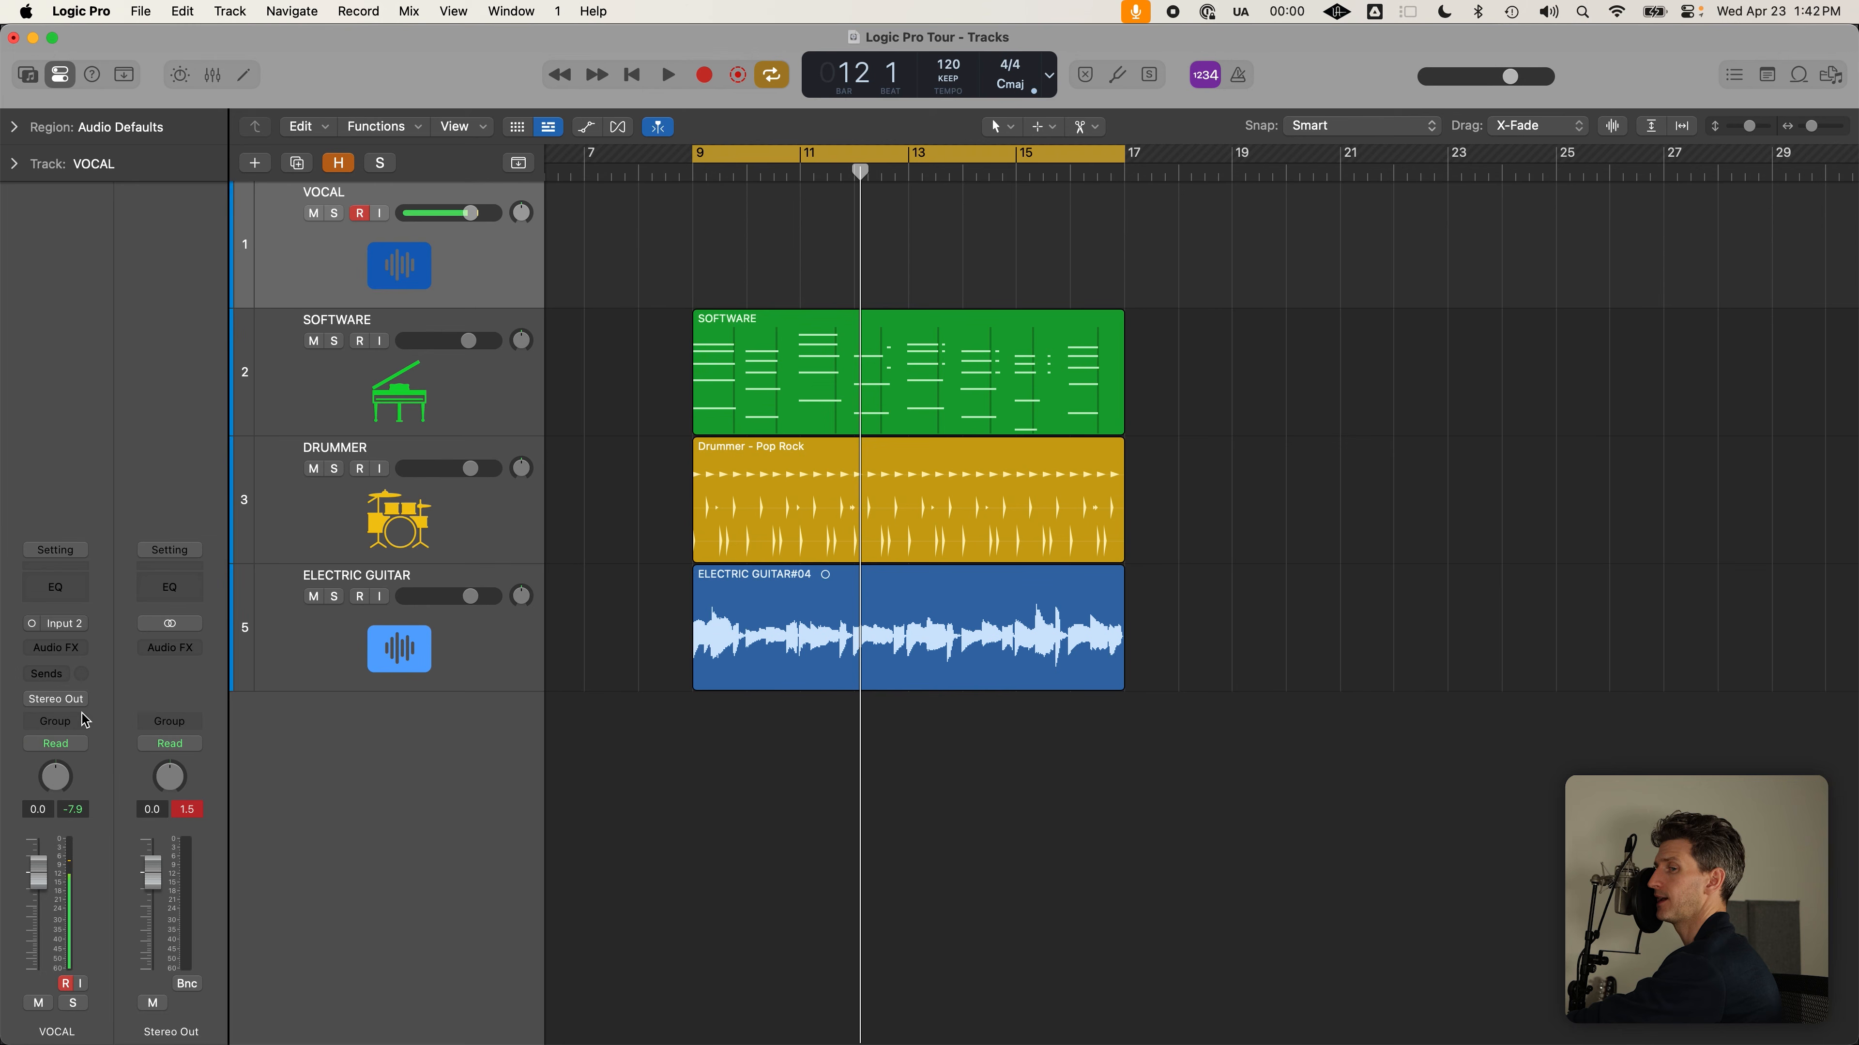
left_click(79, 812)
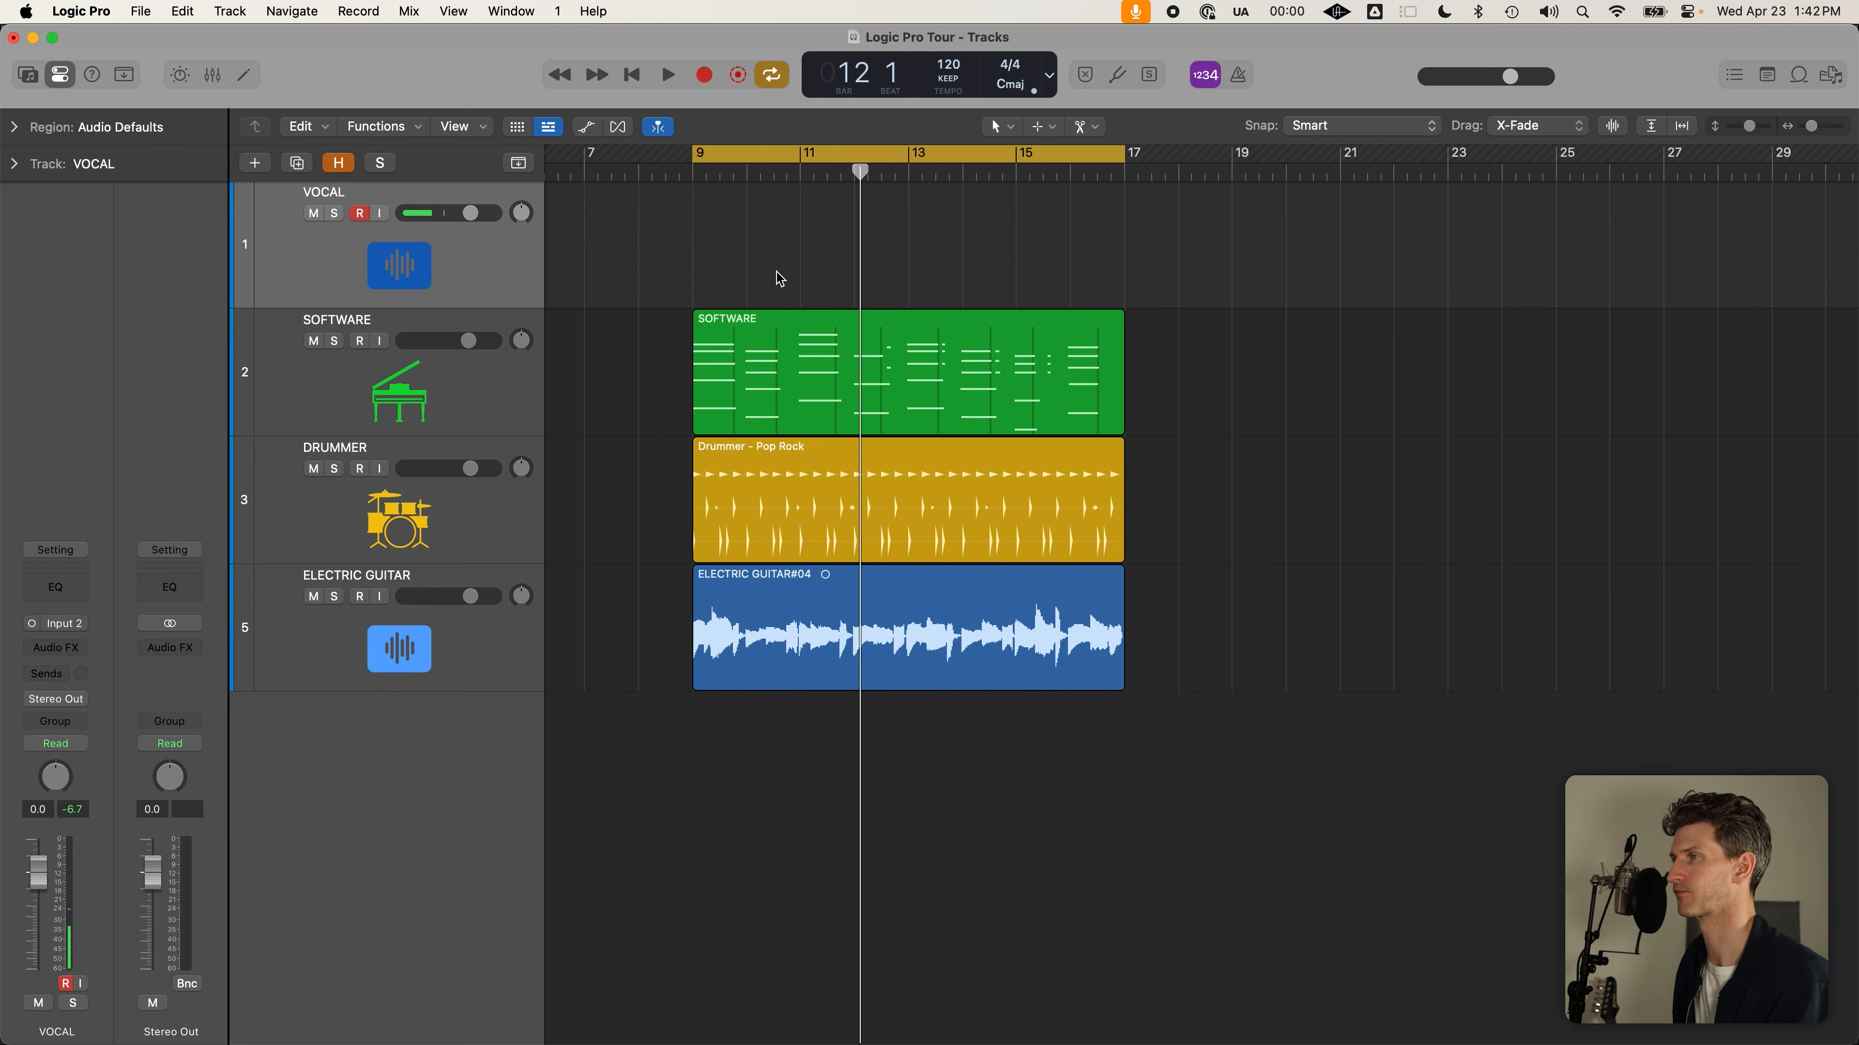
key("r")
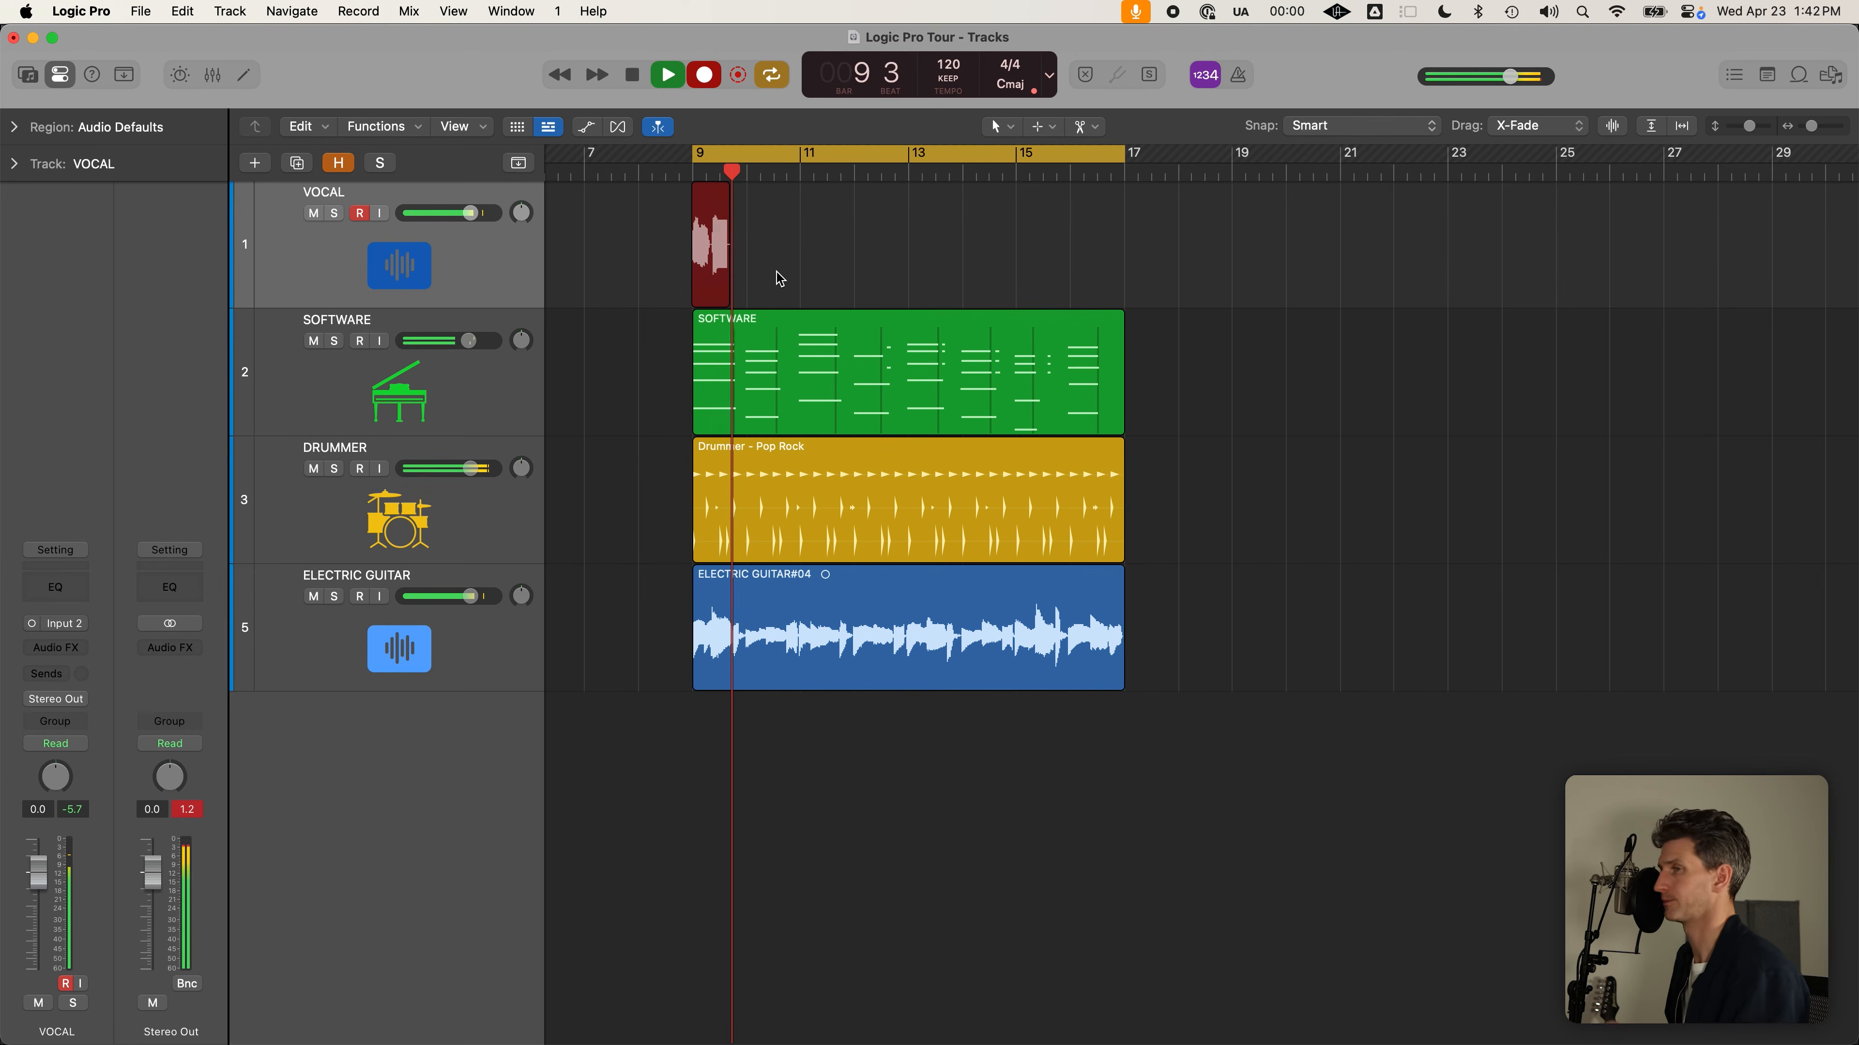
key("space")
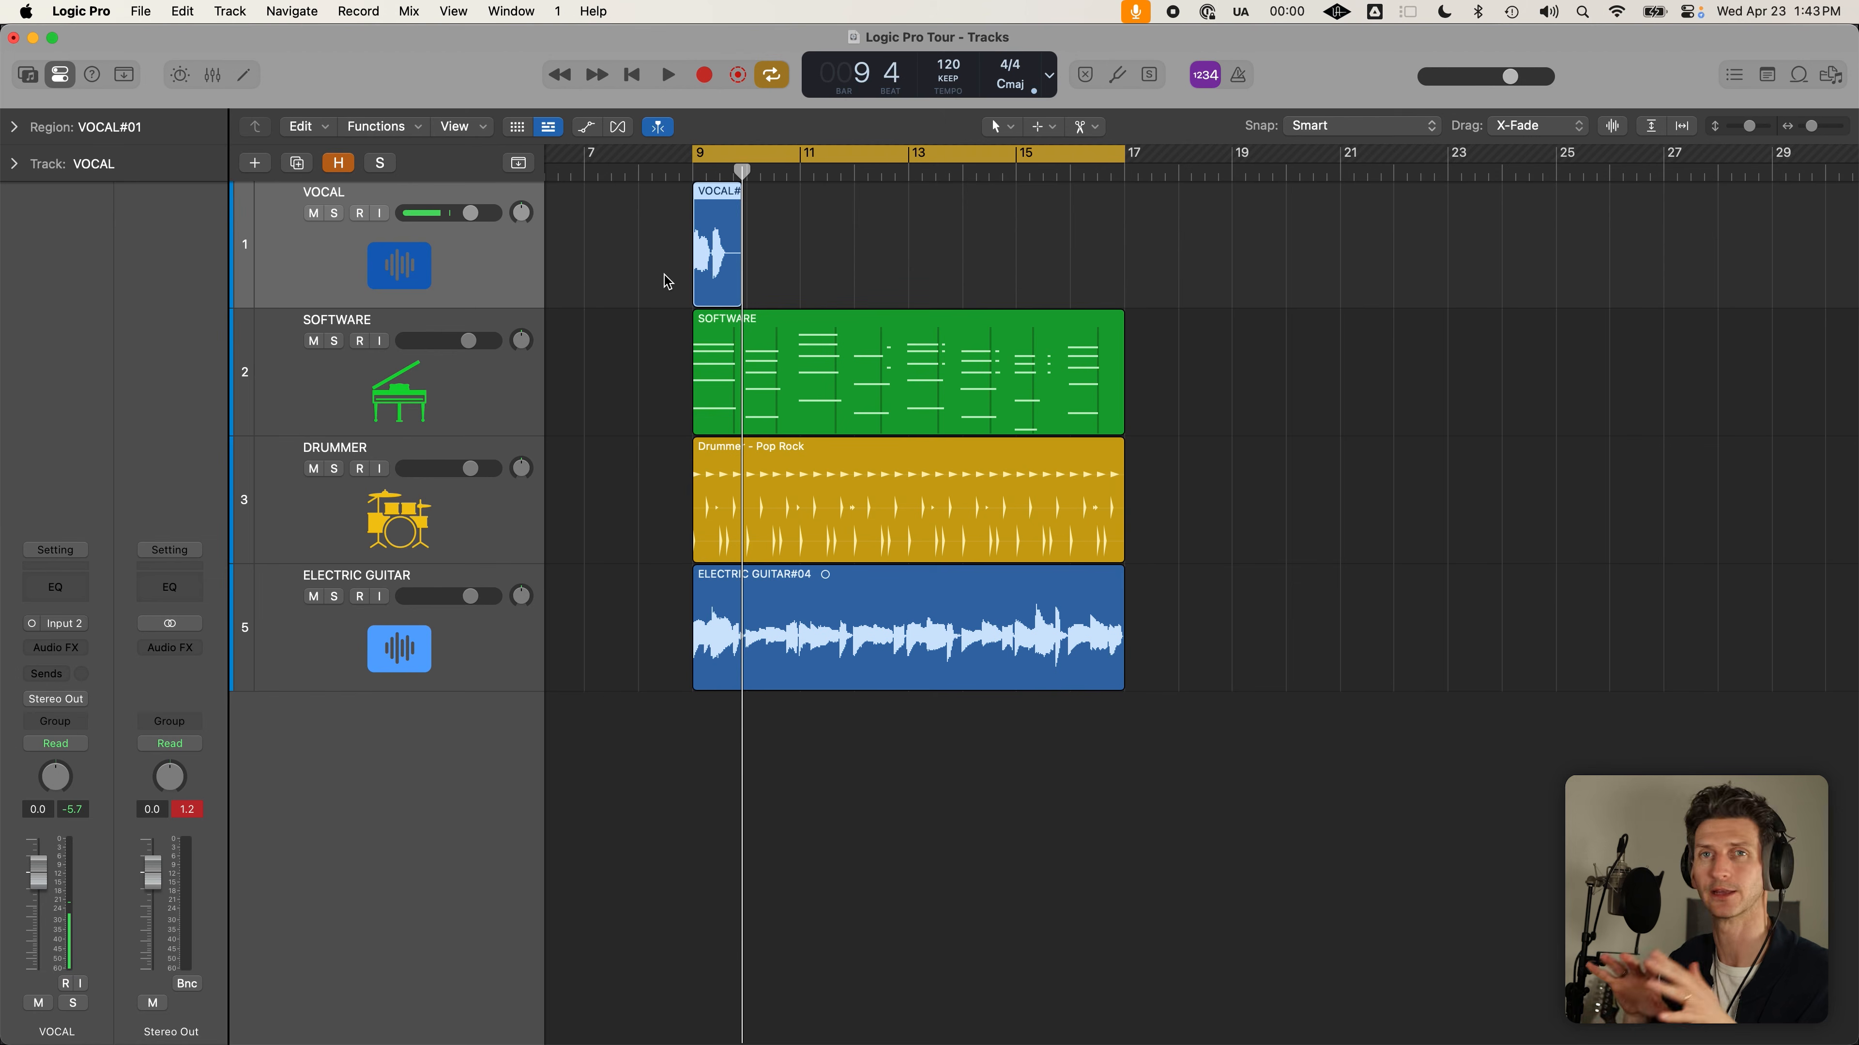
Try undoing the vocal recording and delete the short VOCAL#01 region from the VOCAL track
key("super+z")
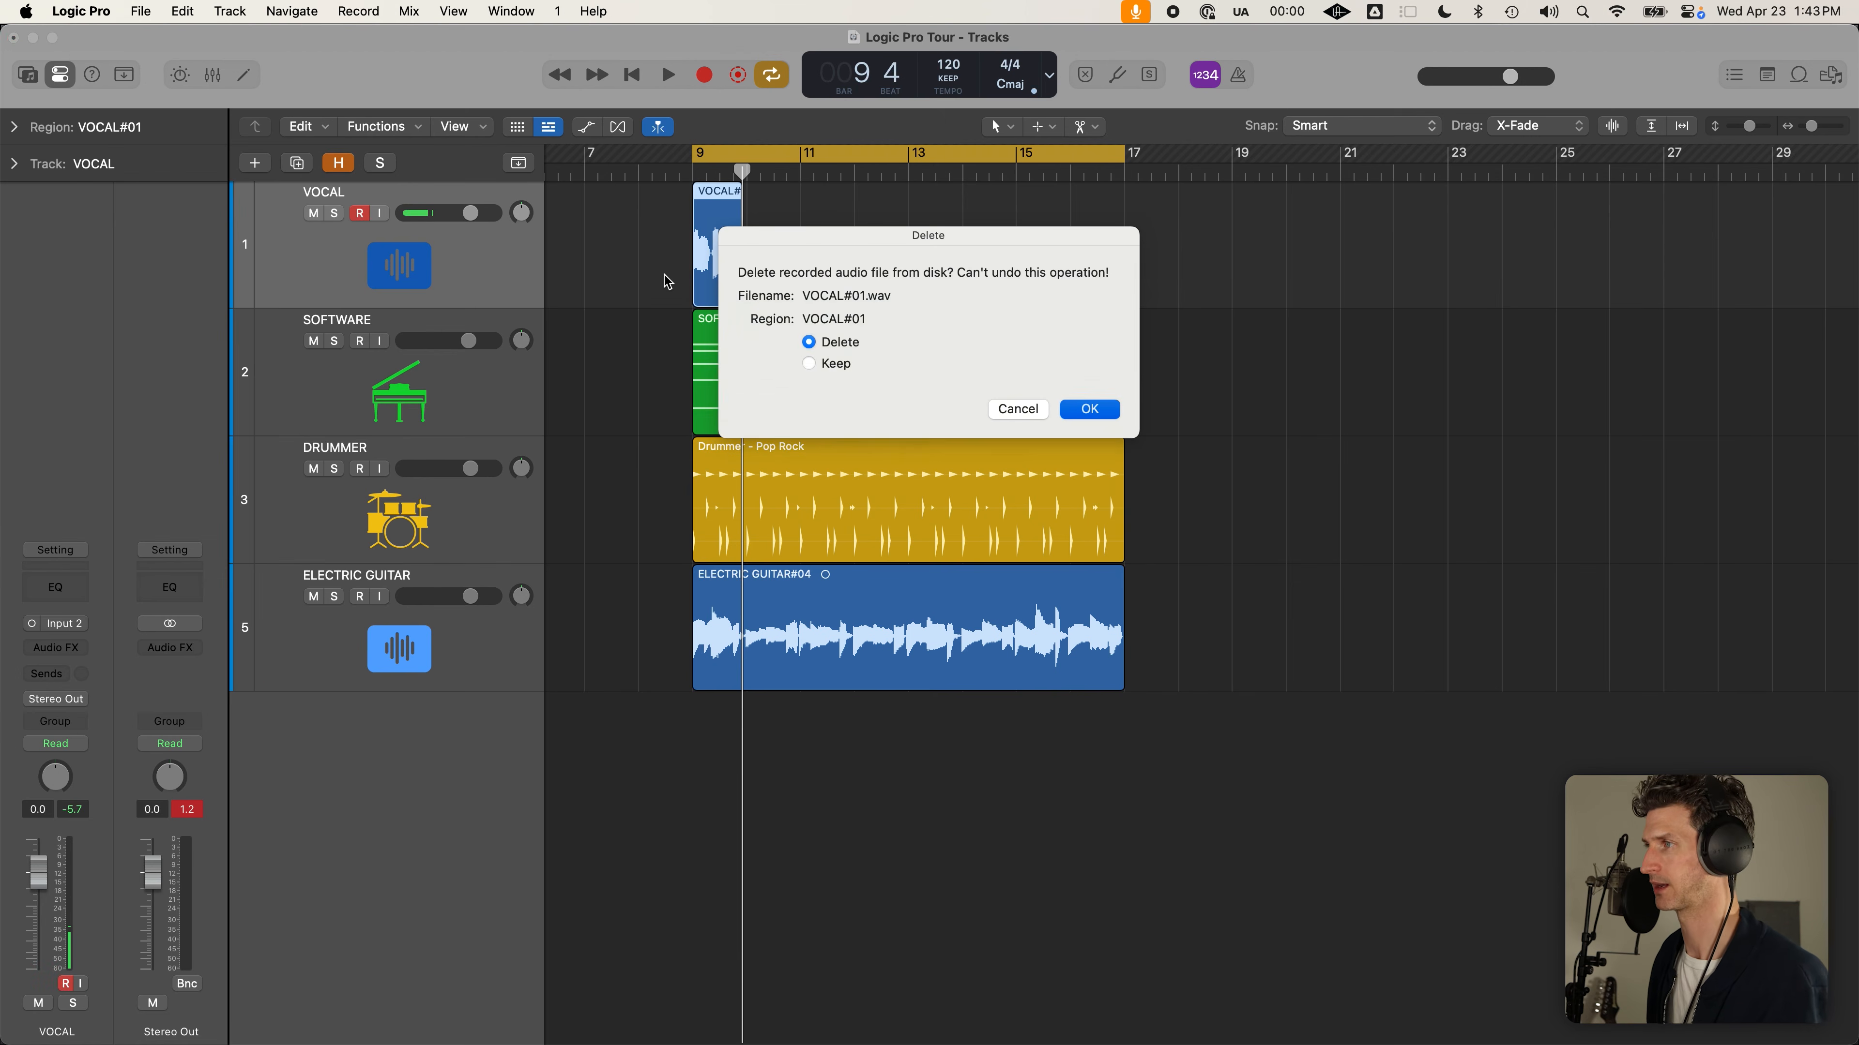
key("Return")
key("super+shift+z")
left_click(781, 237)
left_click(726, 244)
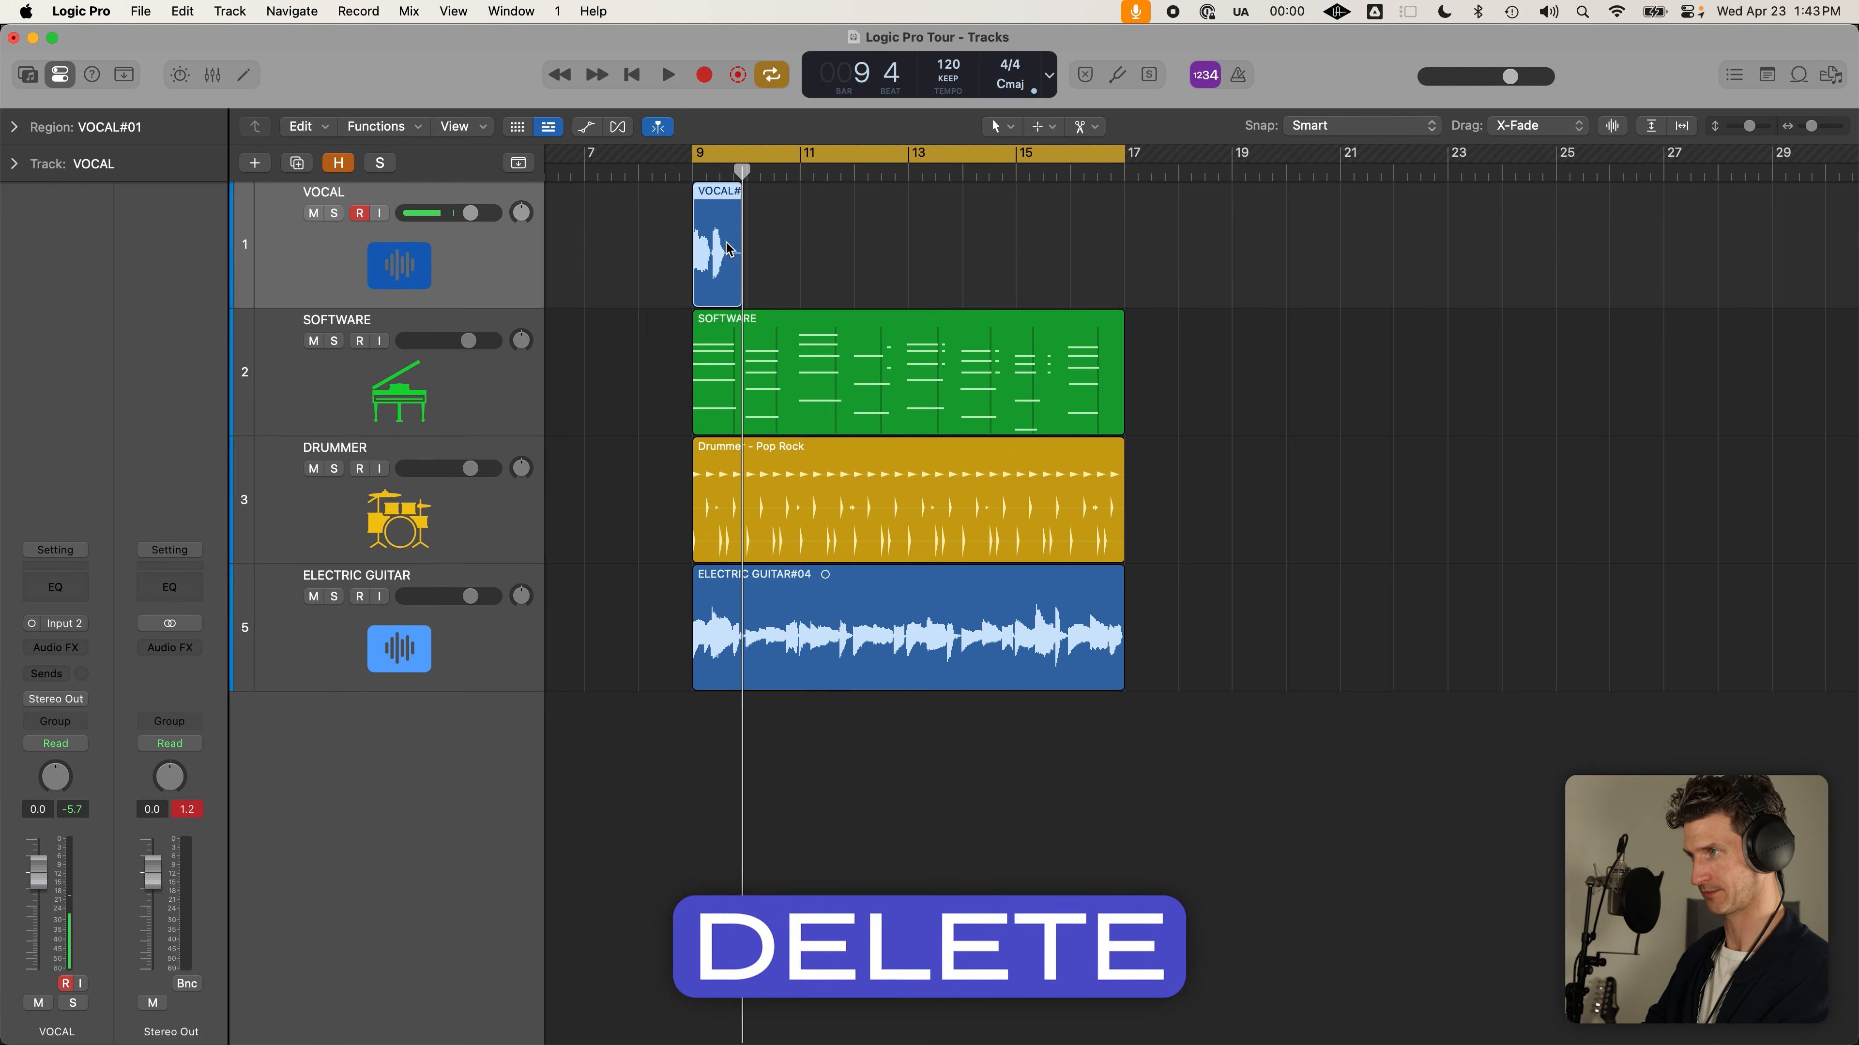
key("Delete")
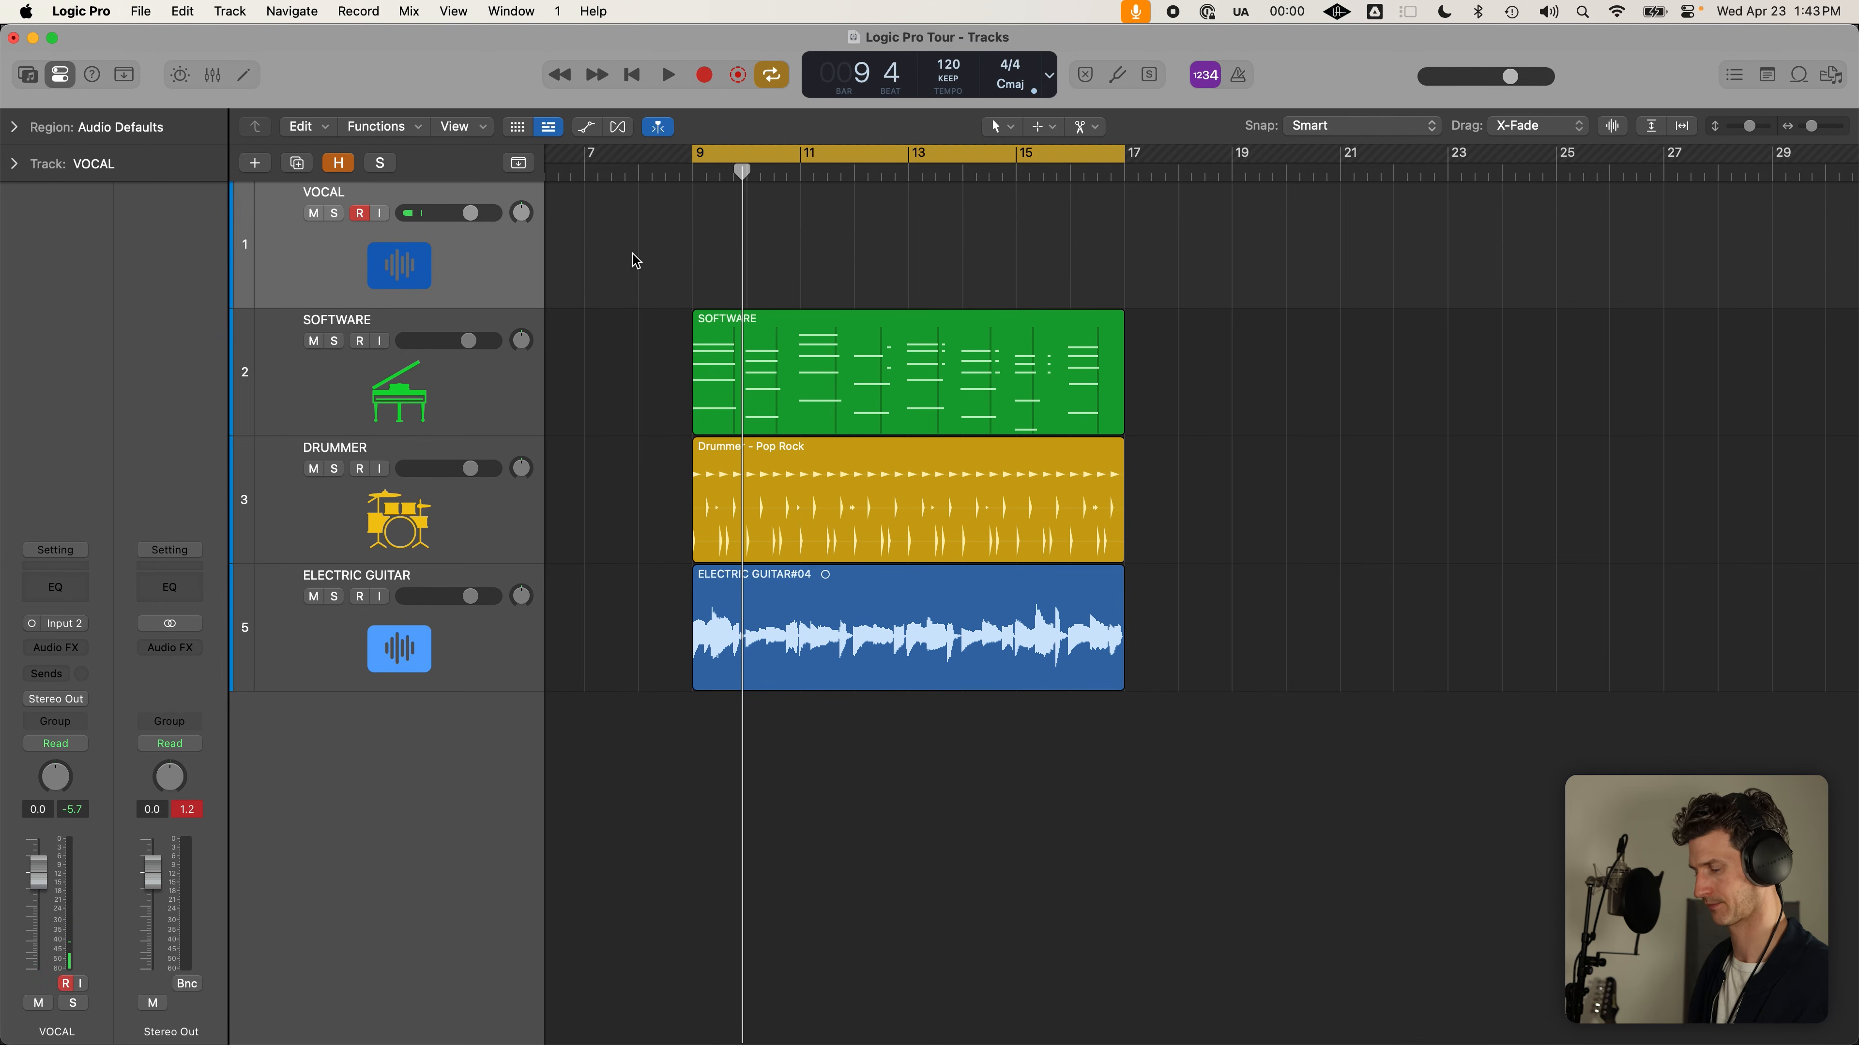
Record a vocal take from bar 9 to about bar 13 on the VOCAL track and turn the cycle range on
key("r")
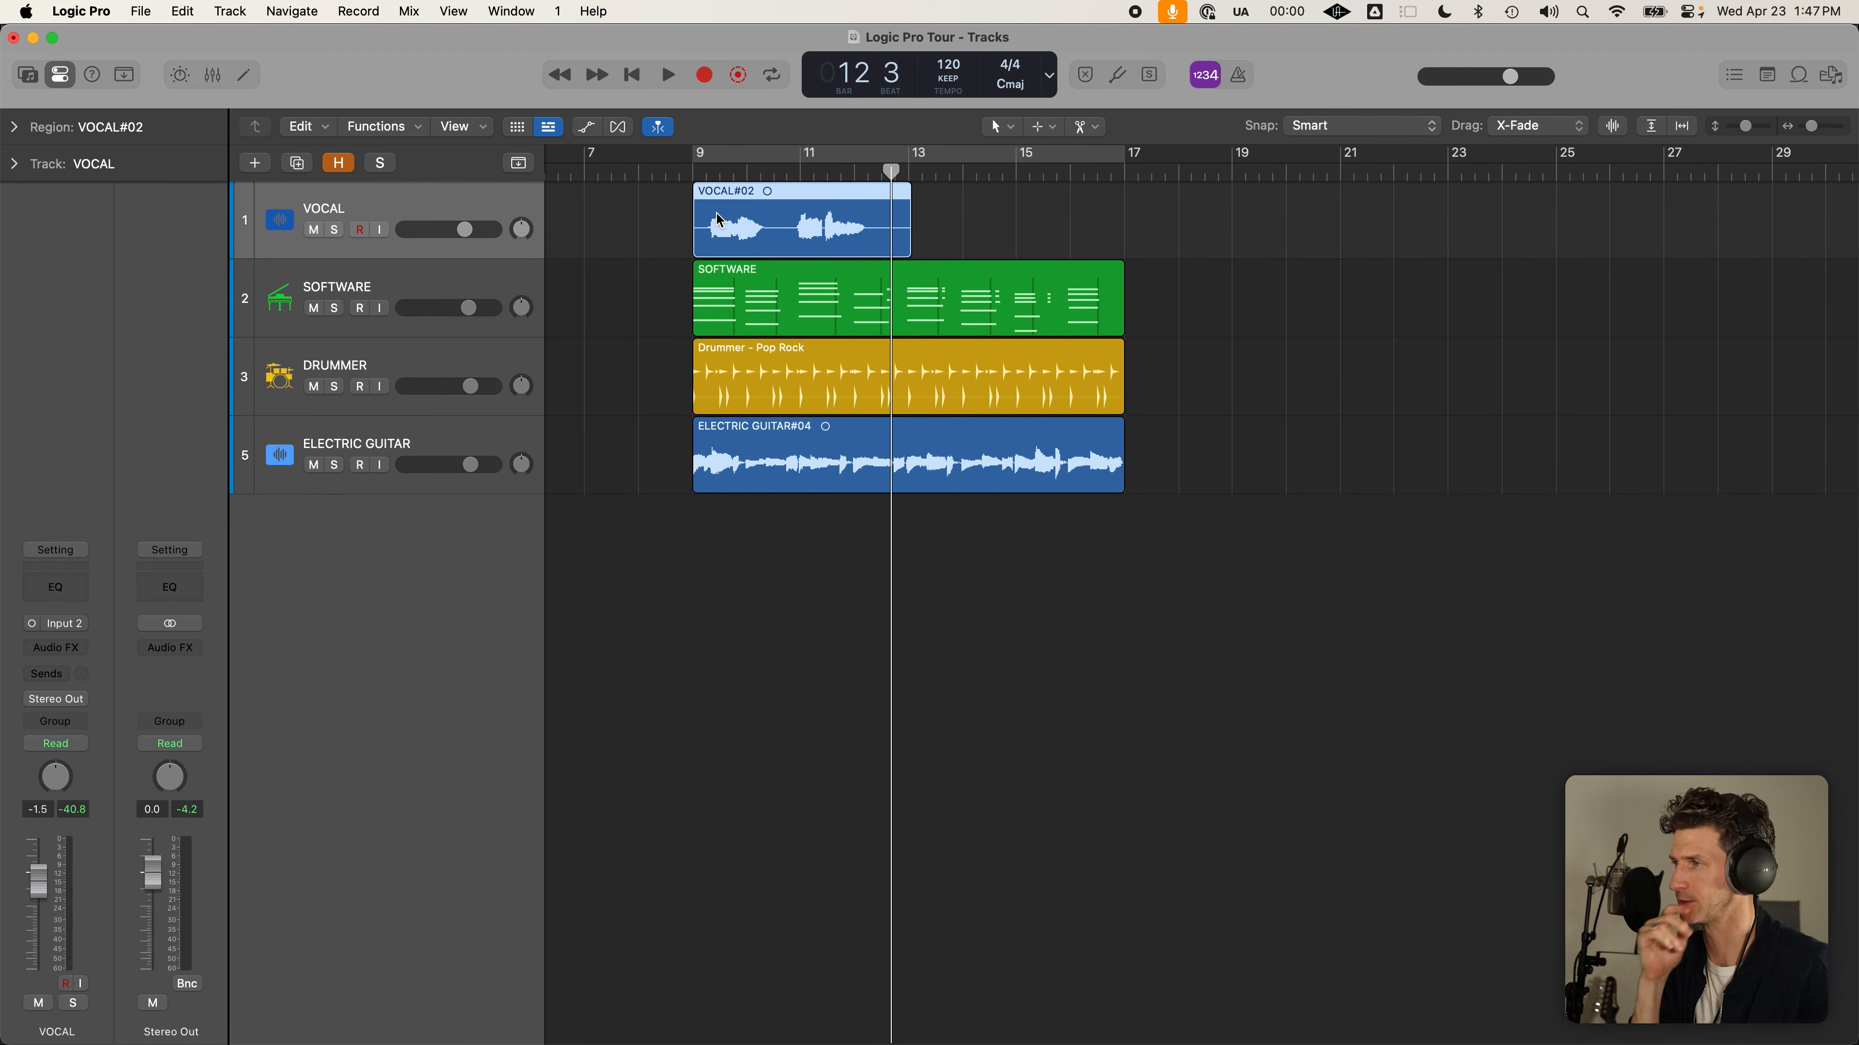
key("c")
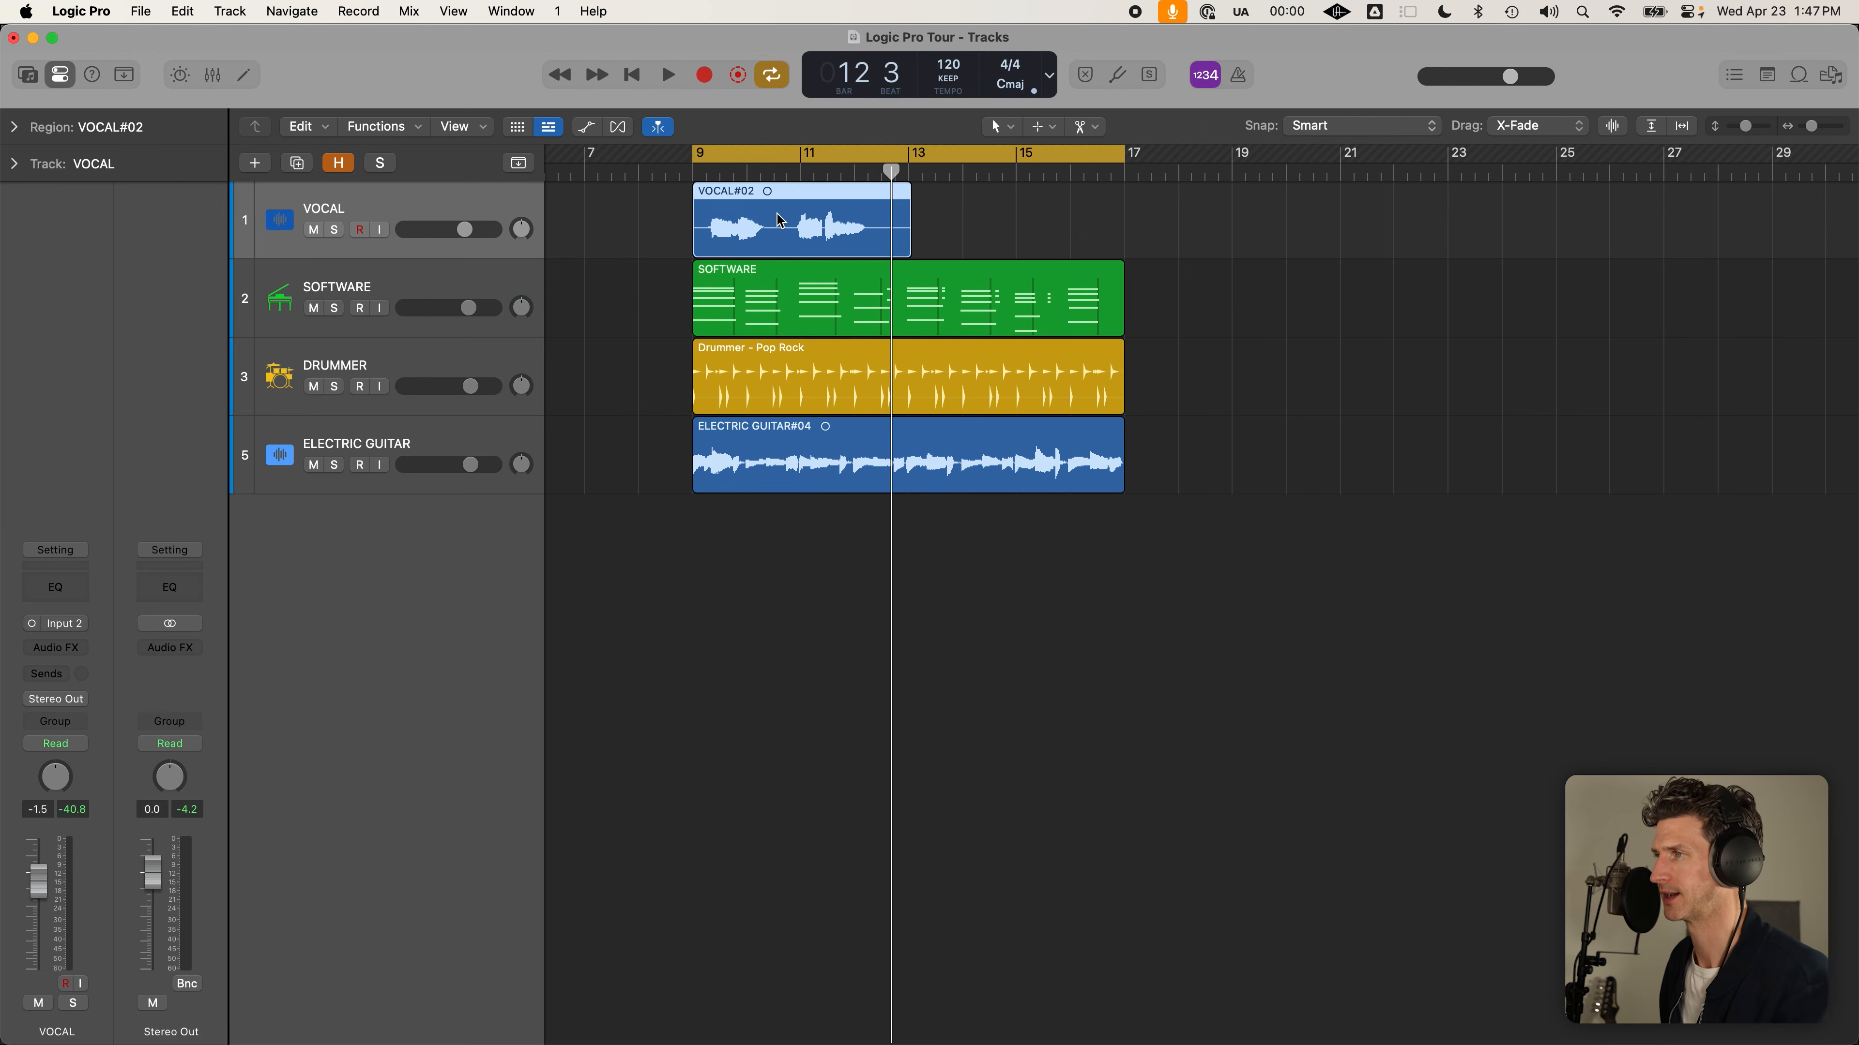
left_click(1054, 231)
left_click(788, 236)
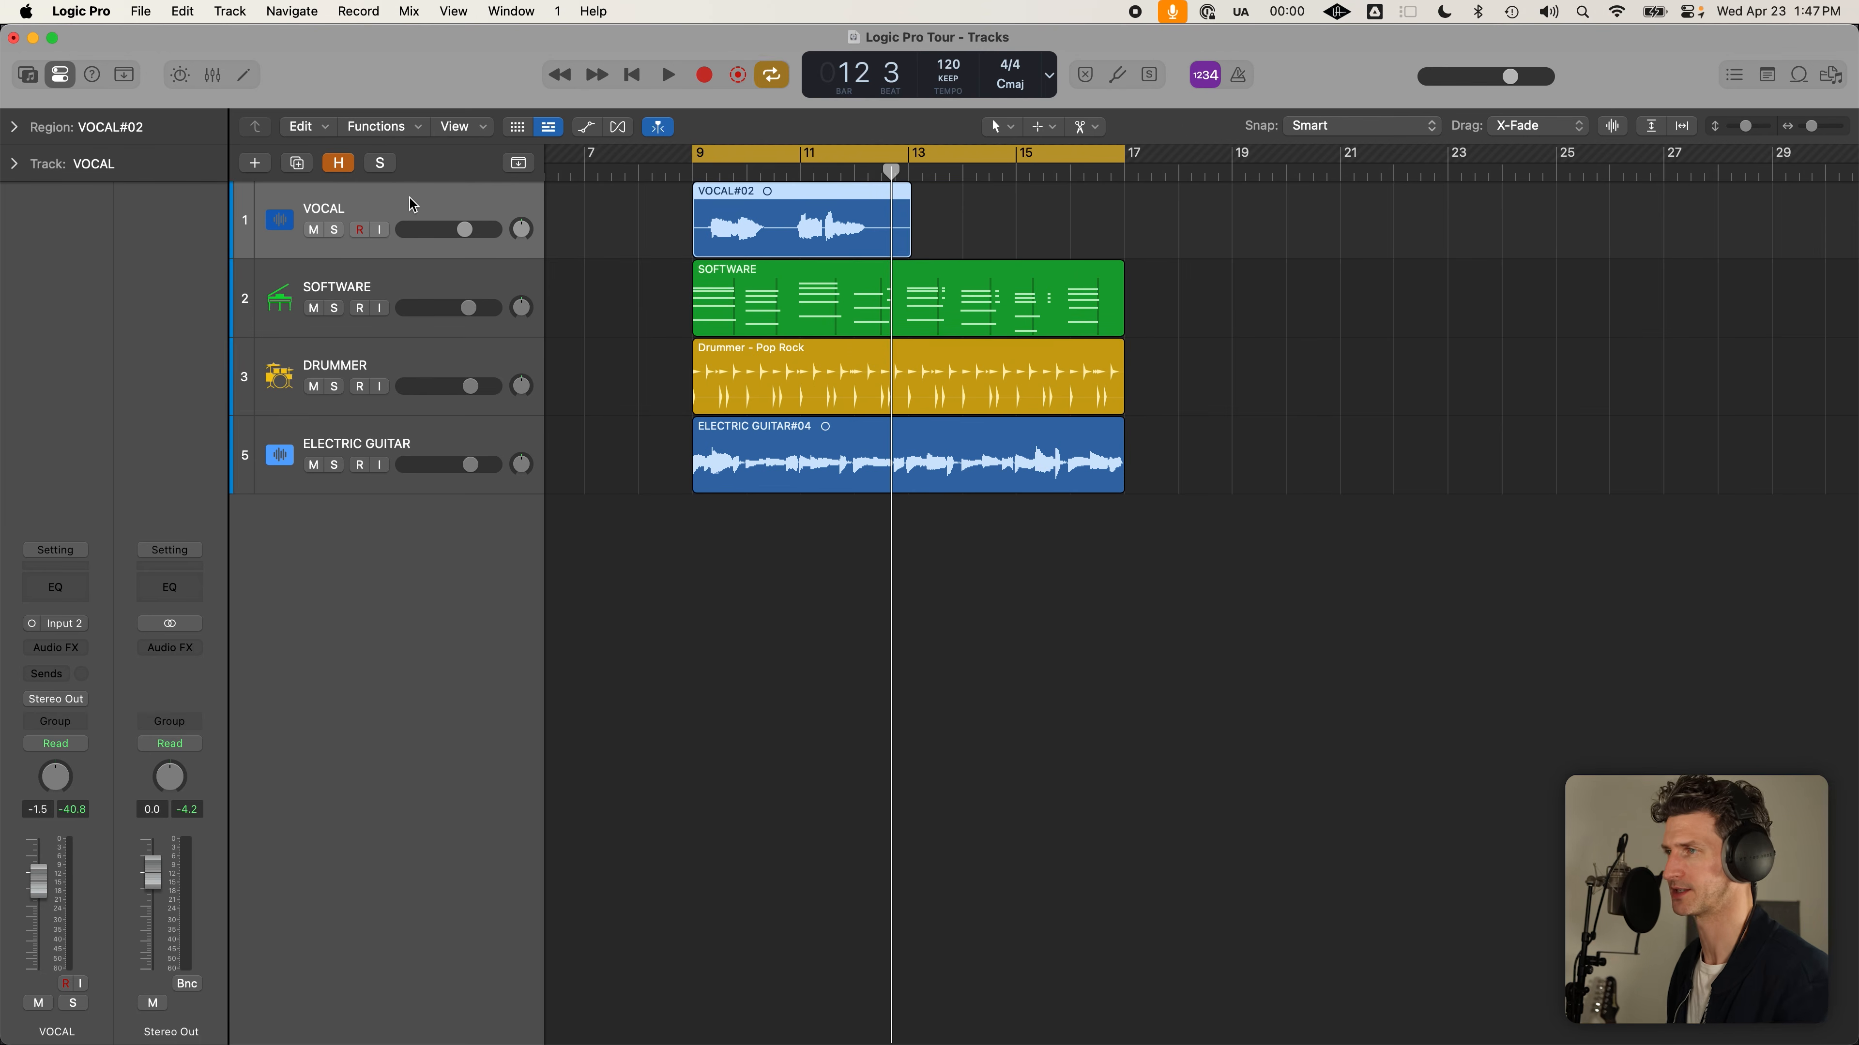
Solo the VOCAL track, enlarge the track heights and play the recorded take from bar 9 to about bar 12
left_click(335, 230)
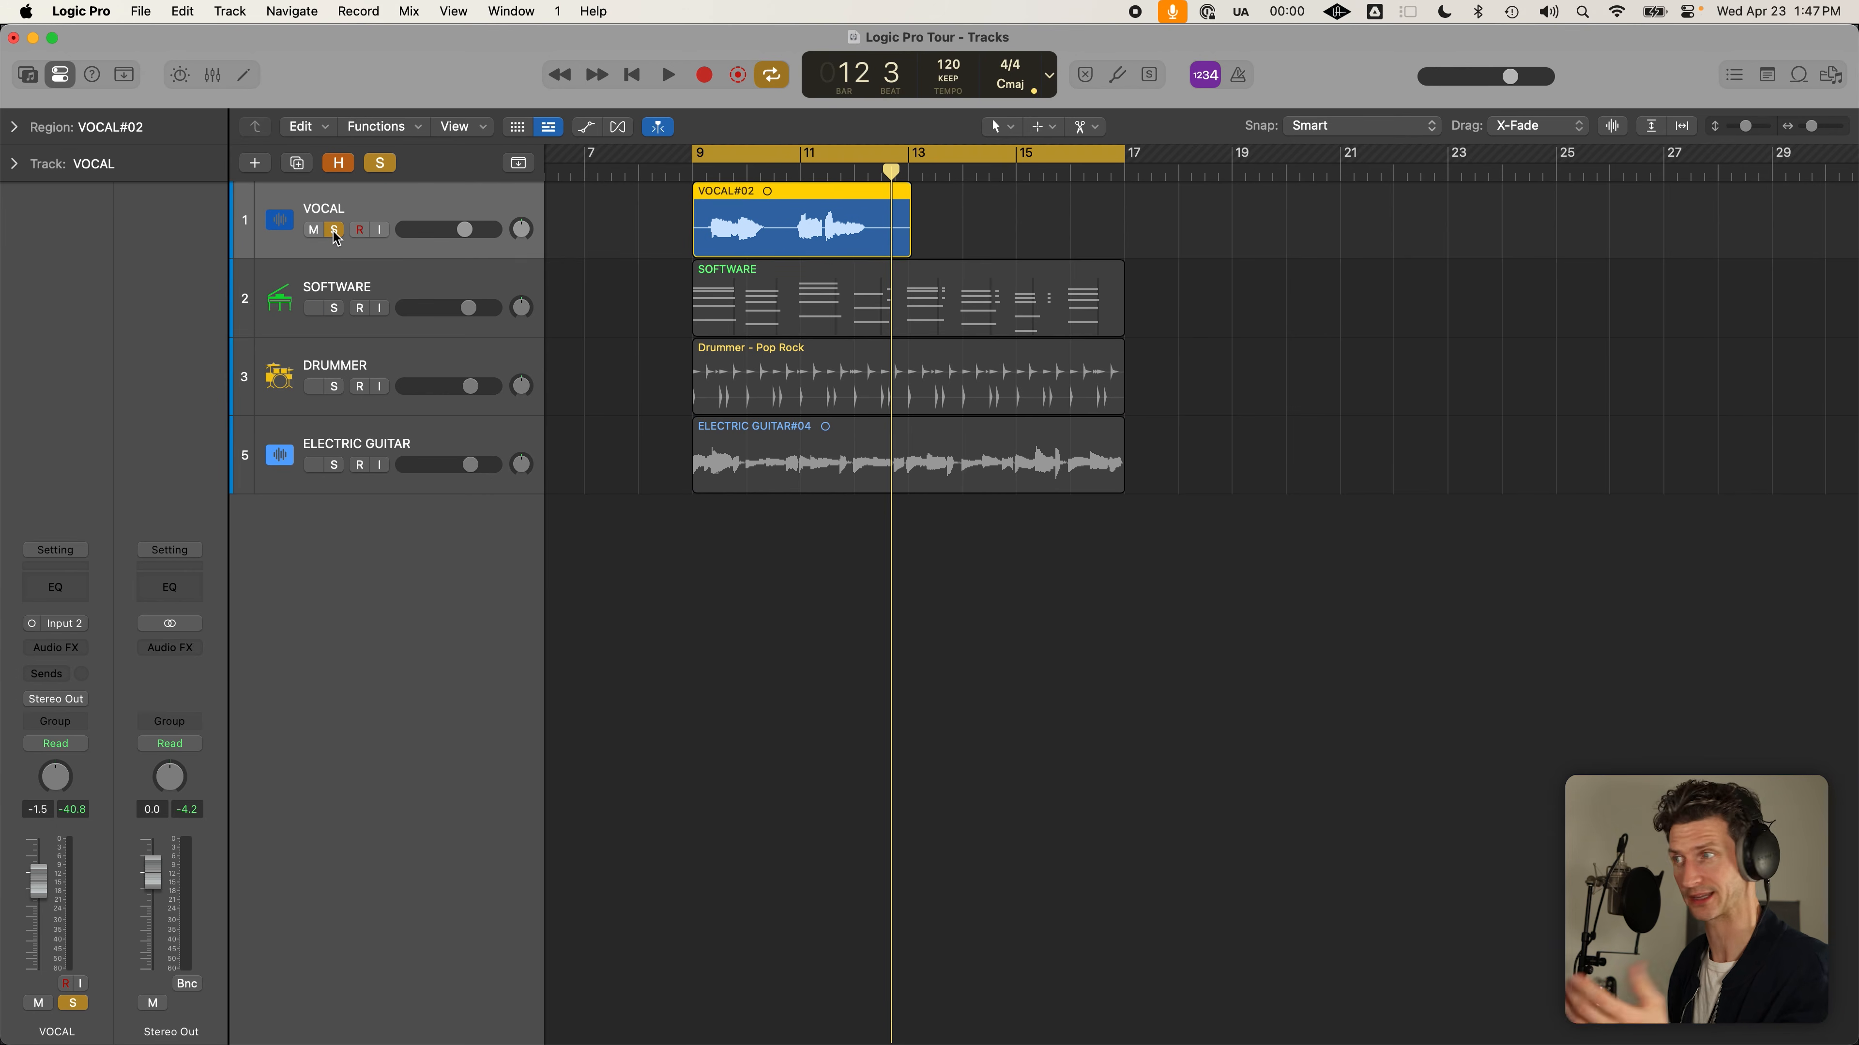
key("super+Down")
key("space")
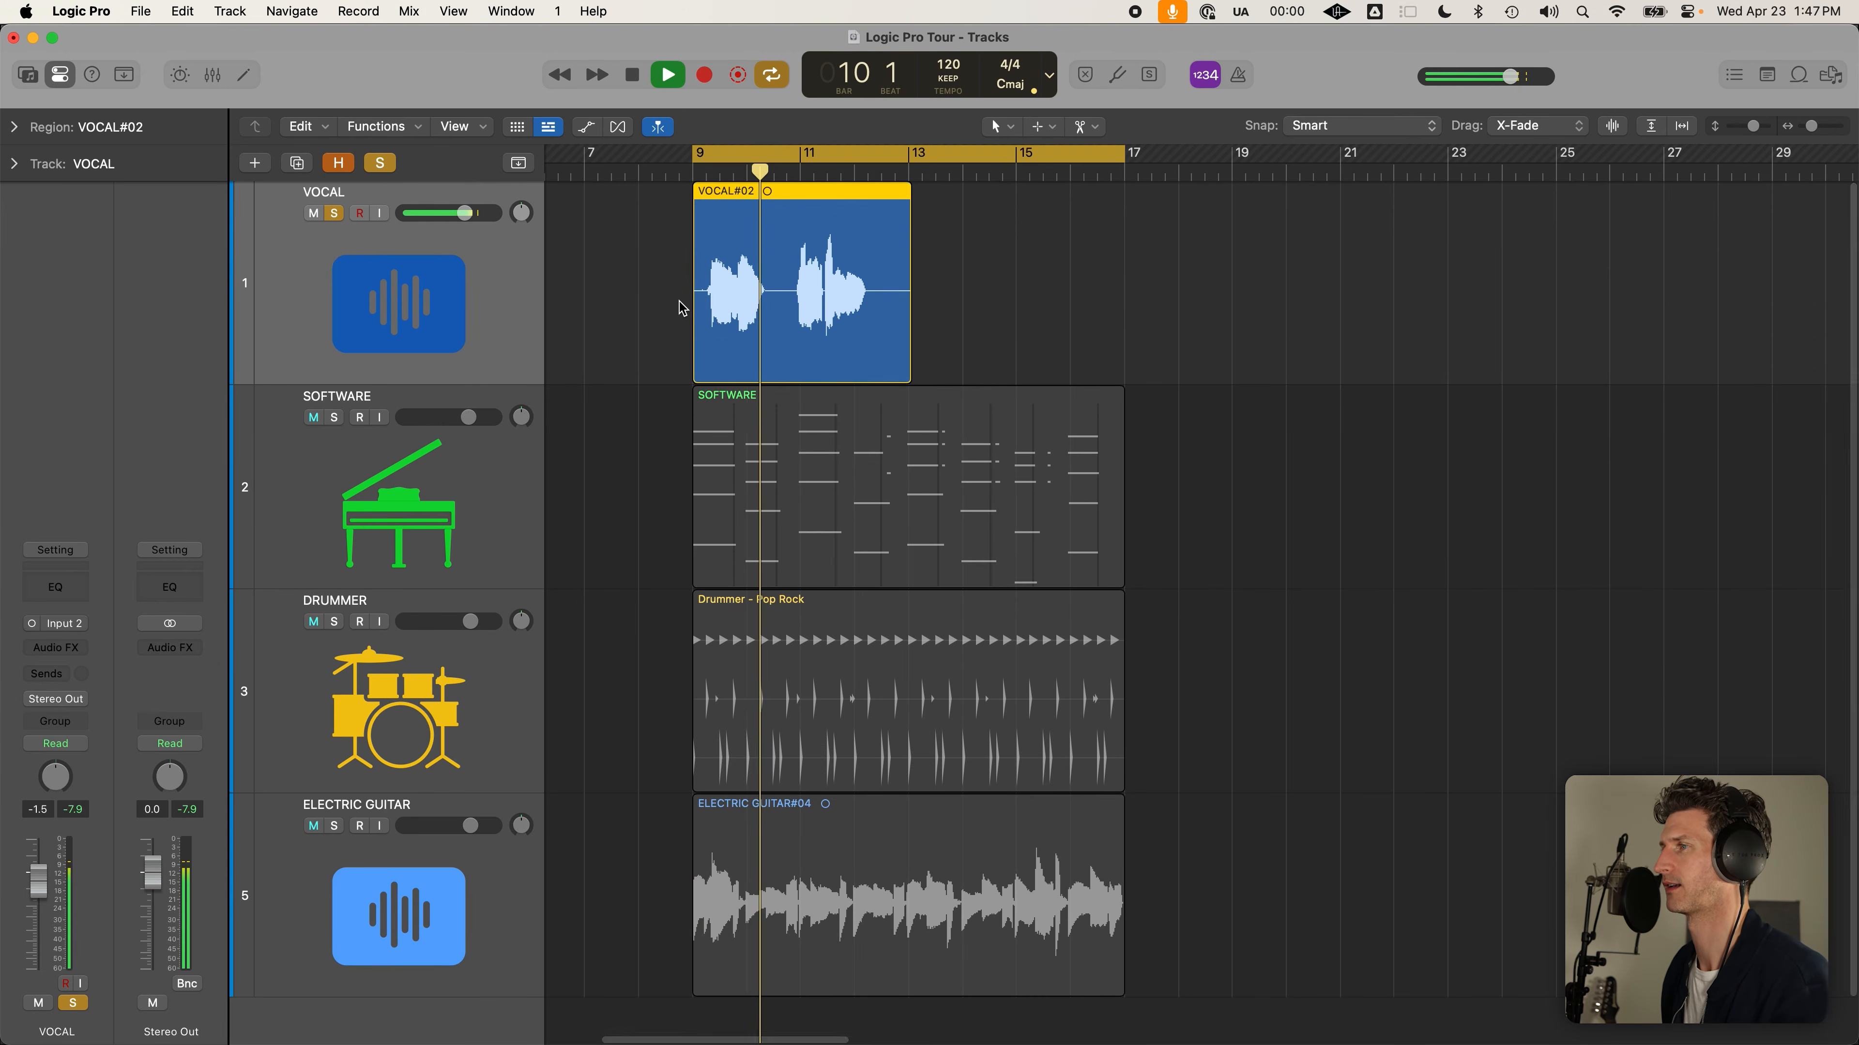
key("super+Up")
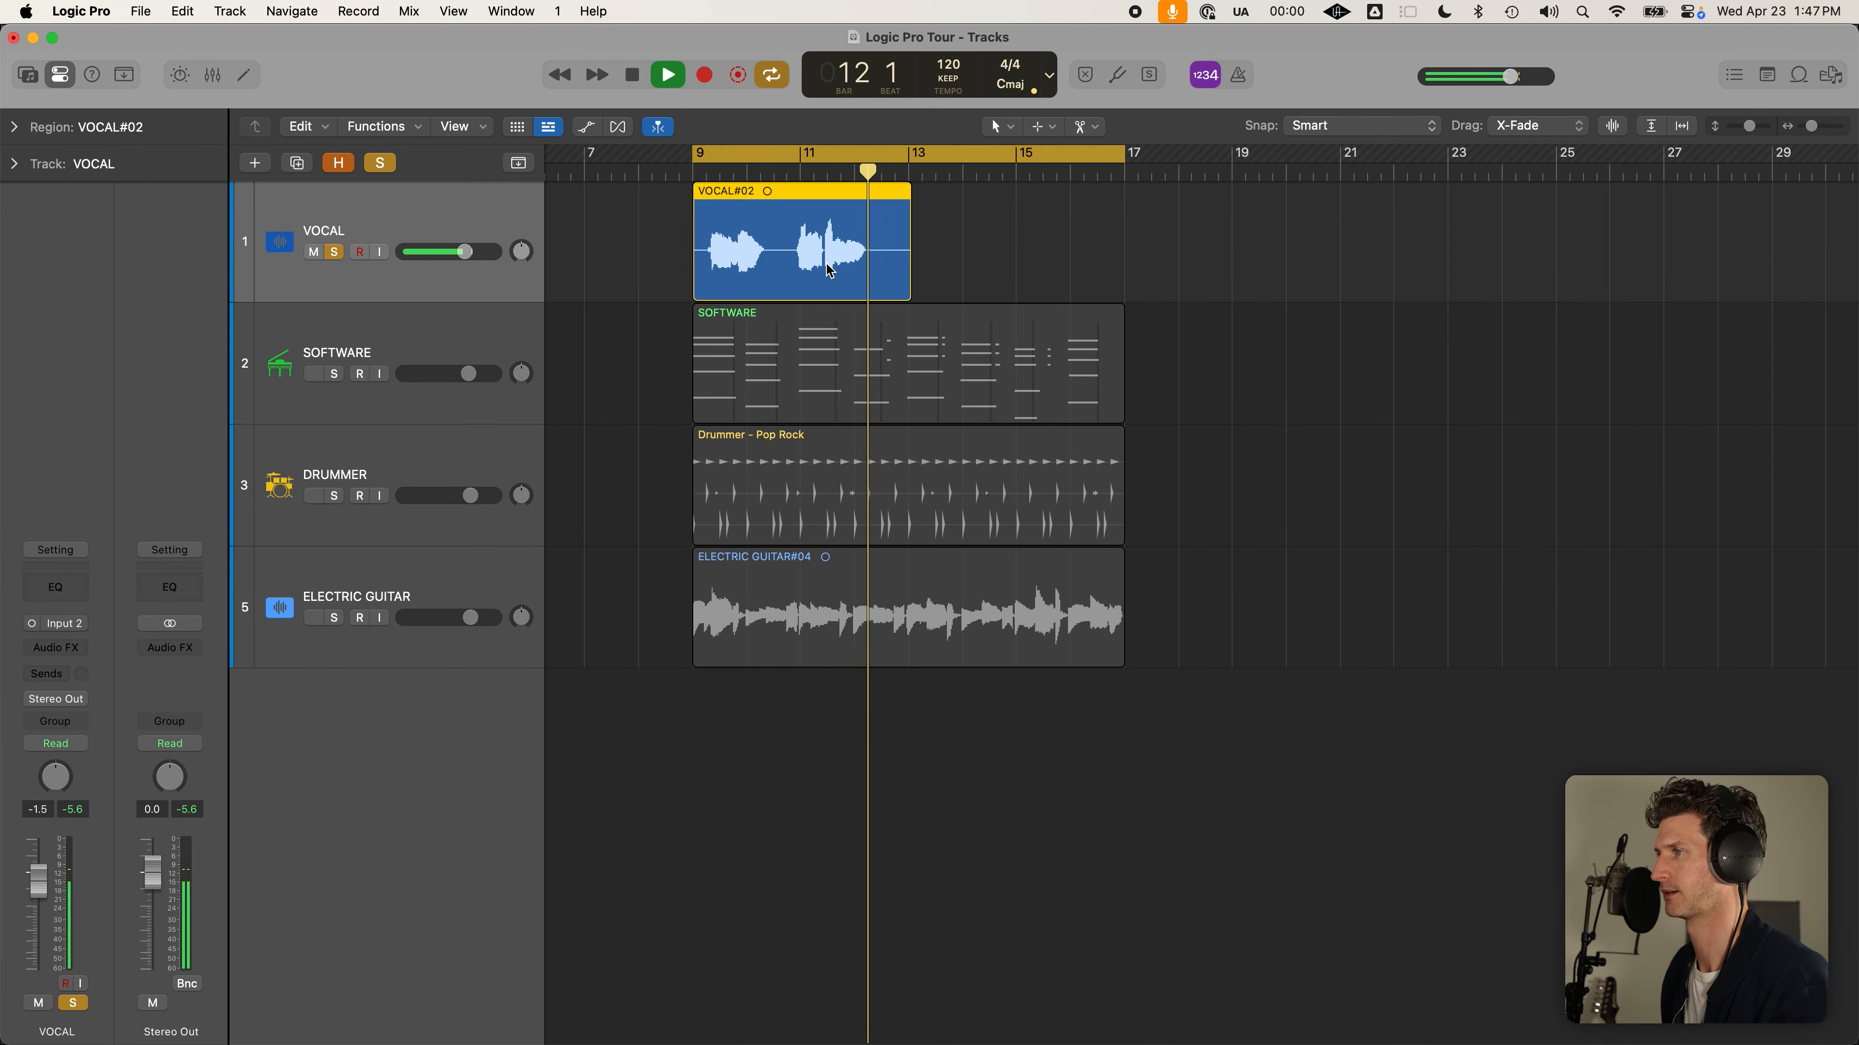
key("space")
Turn the cycle range off and move the playhead to bar 13 at the end of the VOCAL#02 region
left_click(964, 238)
key("c")
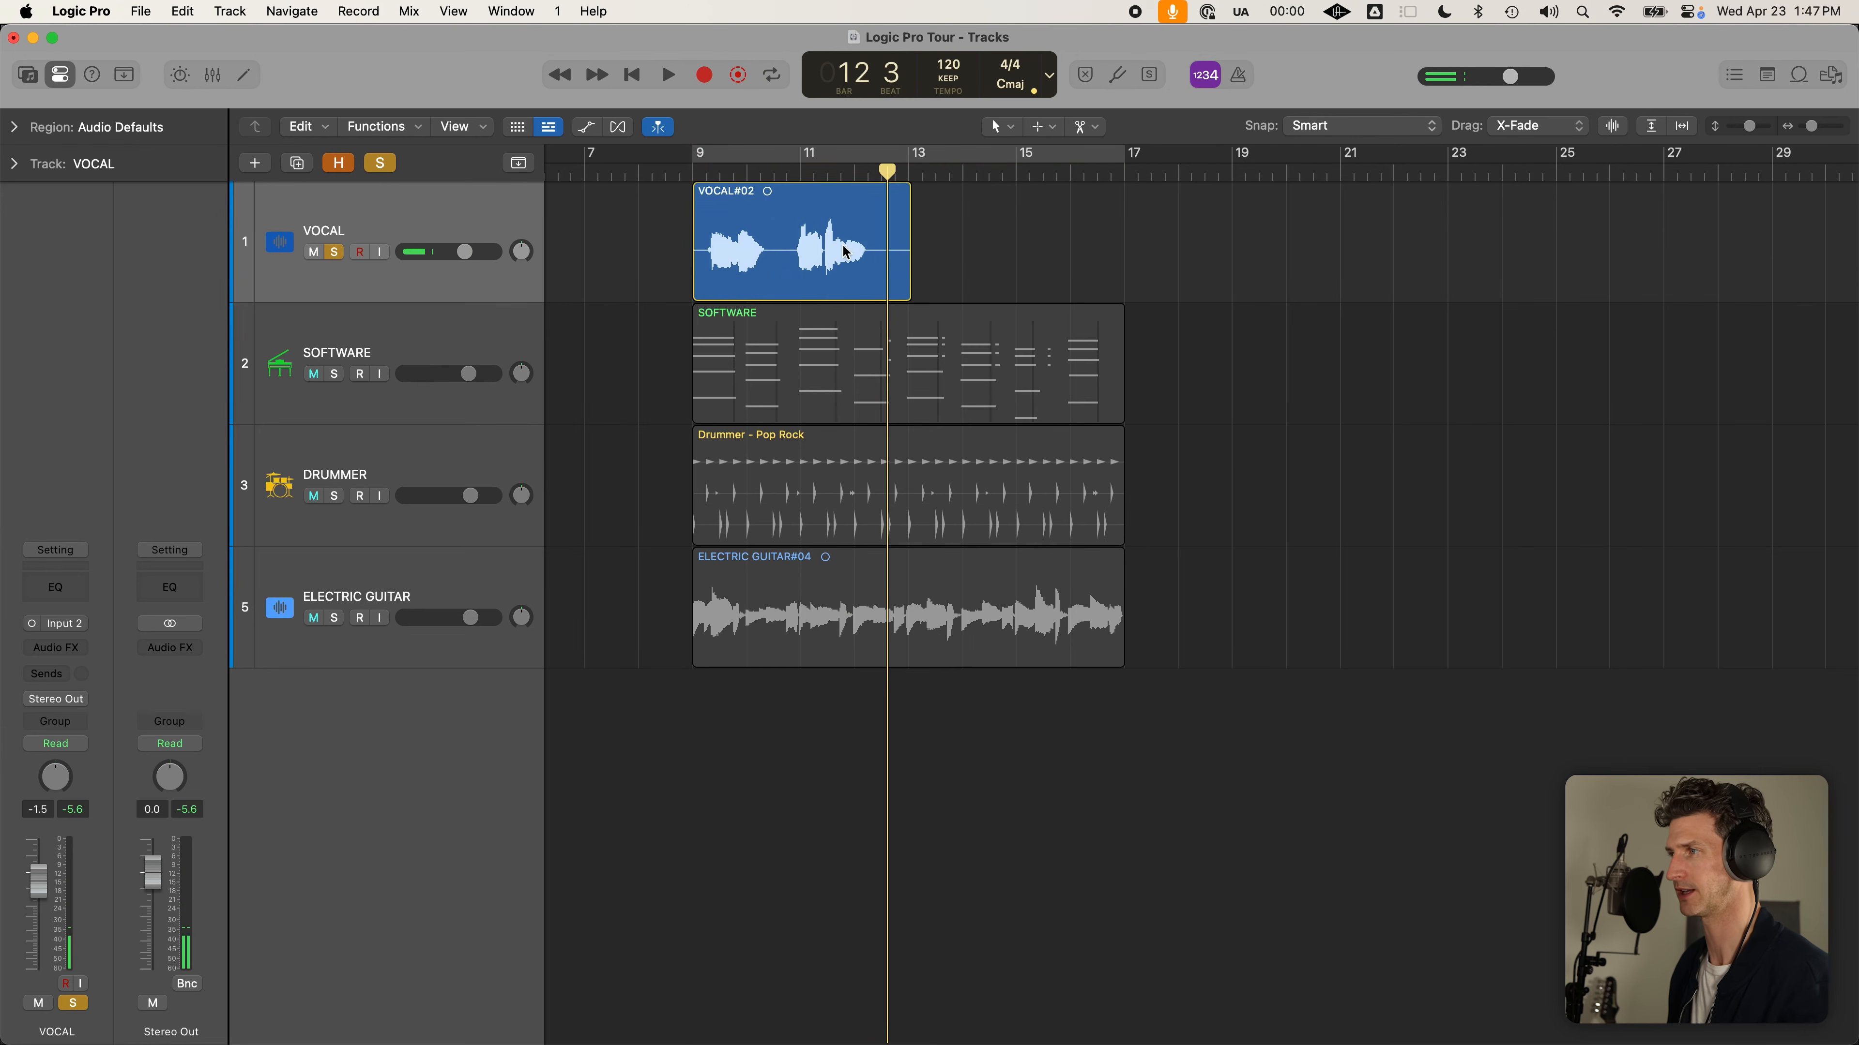
left_click(843, 250)
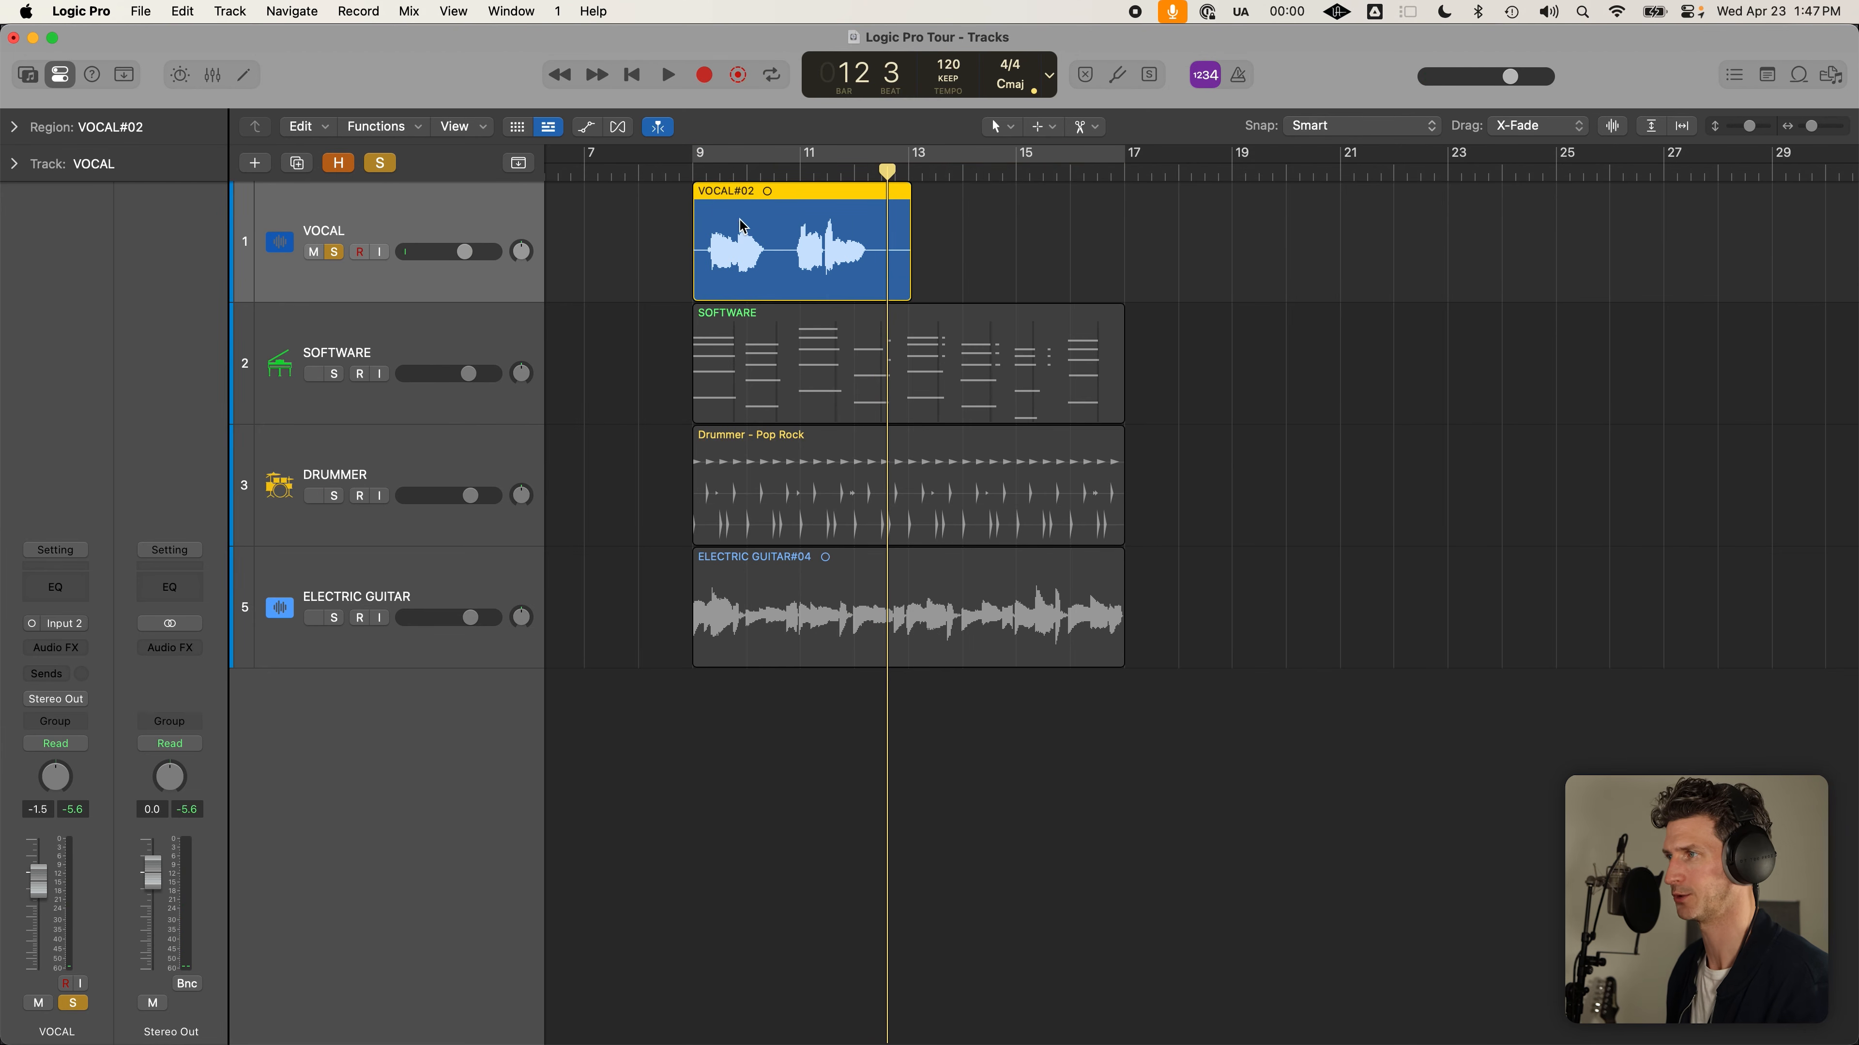
left_click(693, 174)
left_click(695, 176)
left_click(692, 171)
left_click_drag(692, 172, 909, 171)
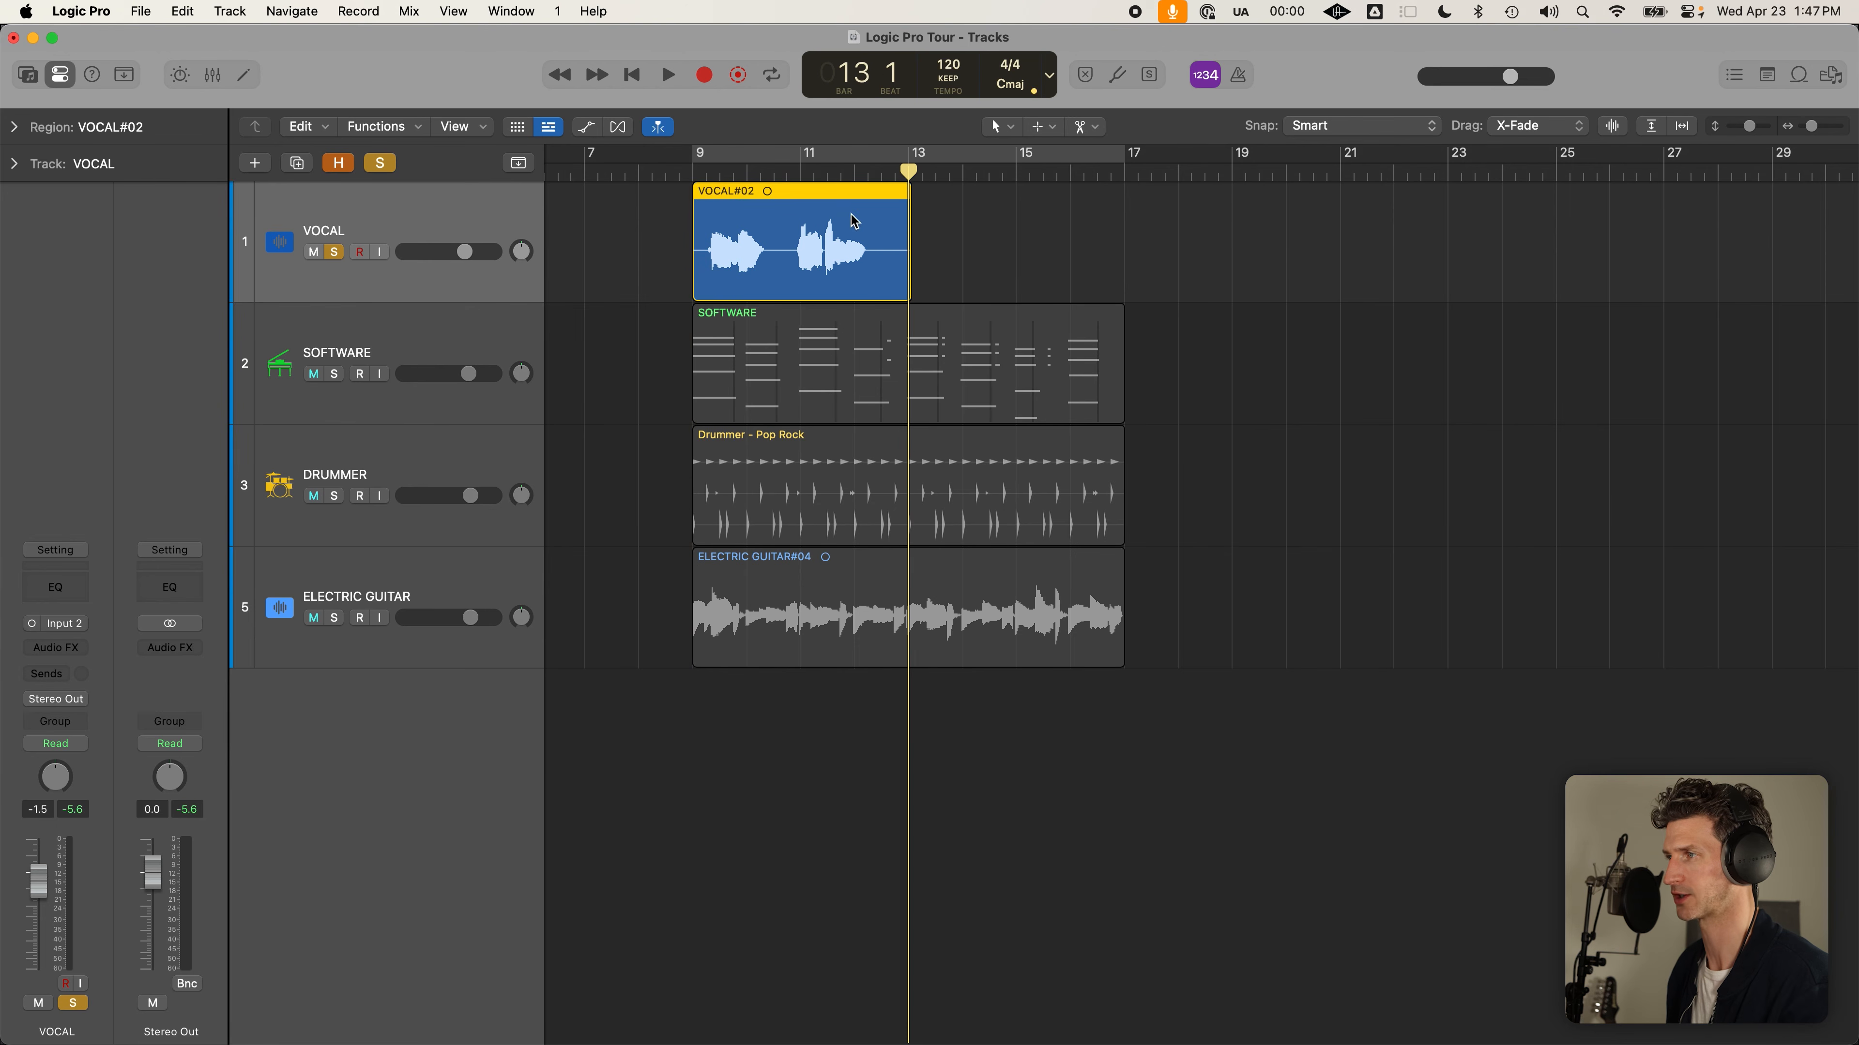
Turn off the solo on the VOCAL track and deselect its region
left_click(636, 244)
left_click(761, 244)
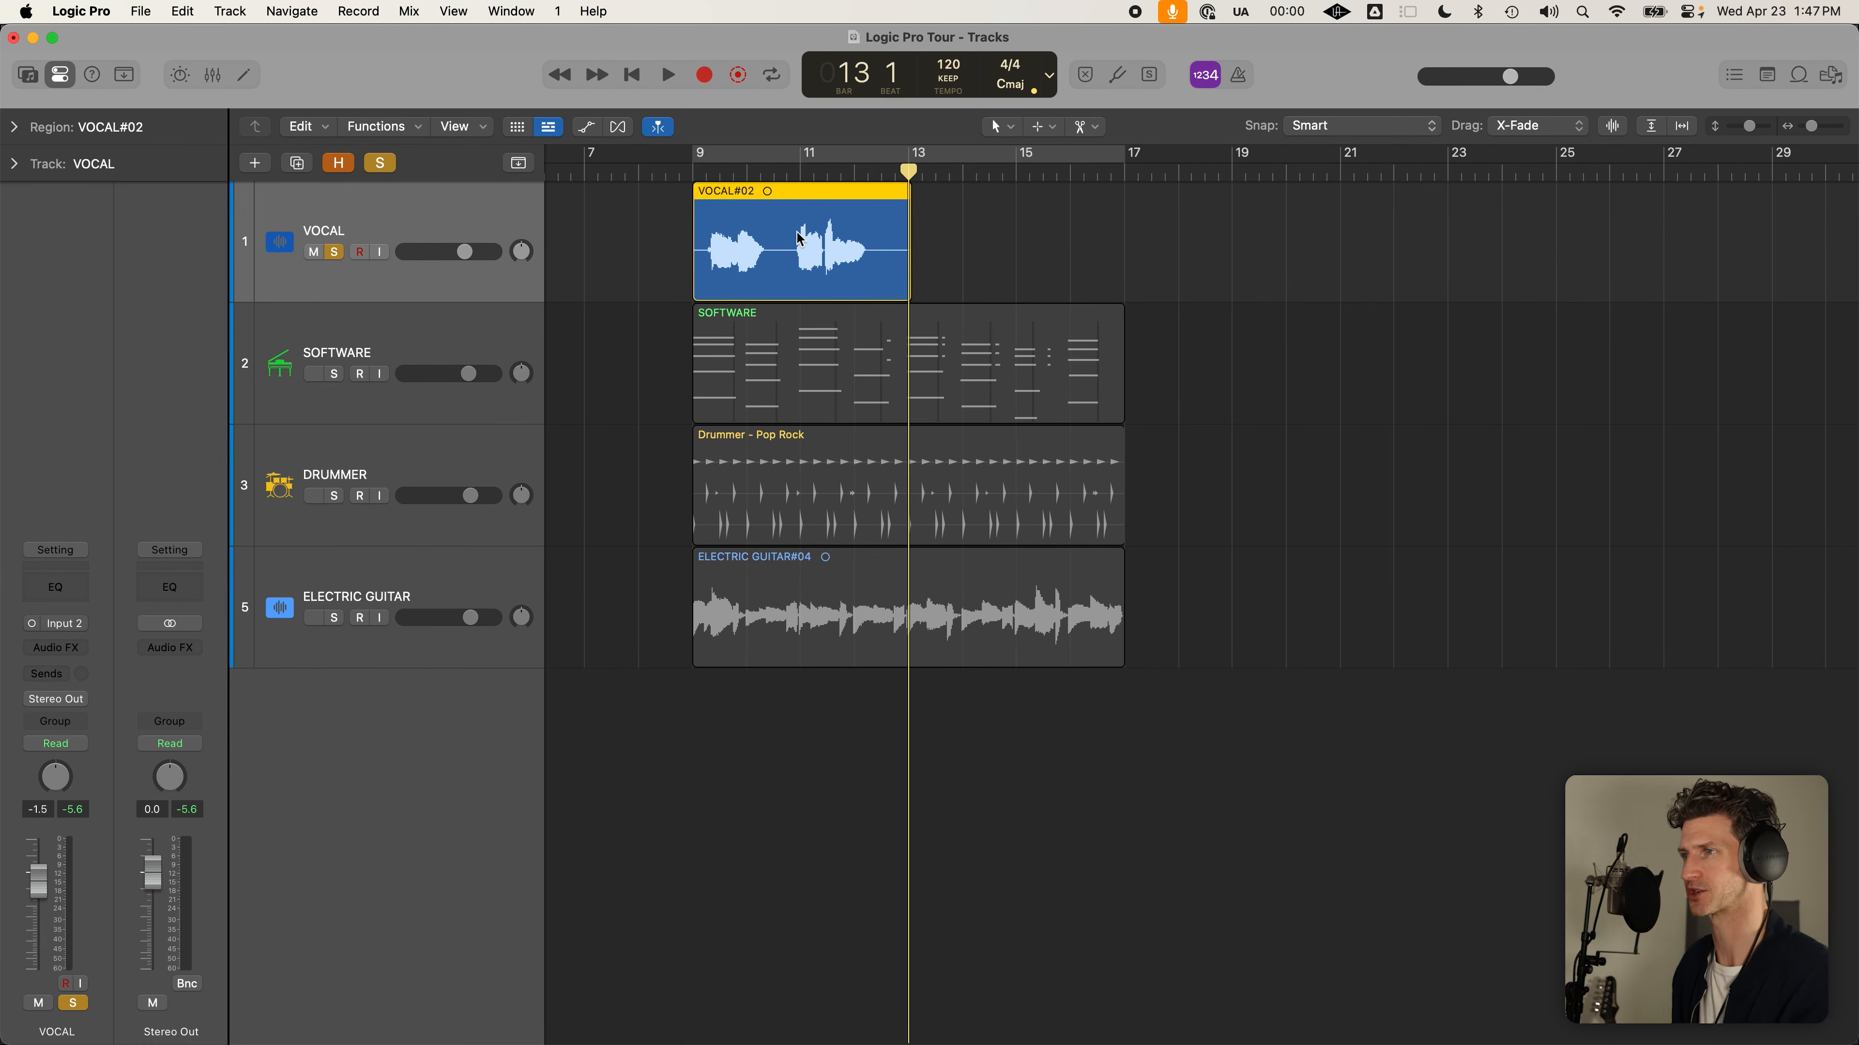
left_click(382, 164)
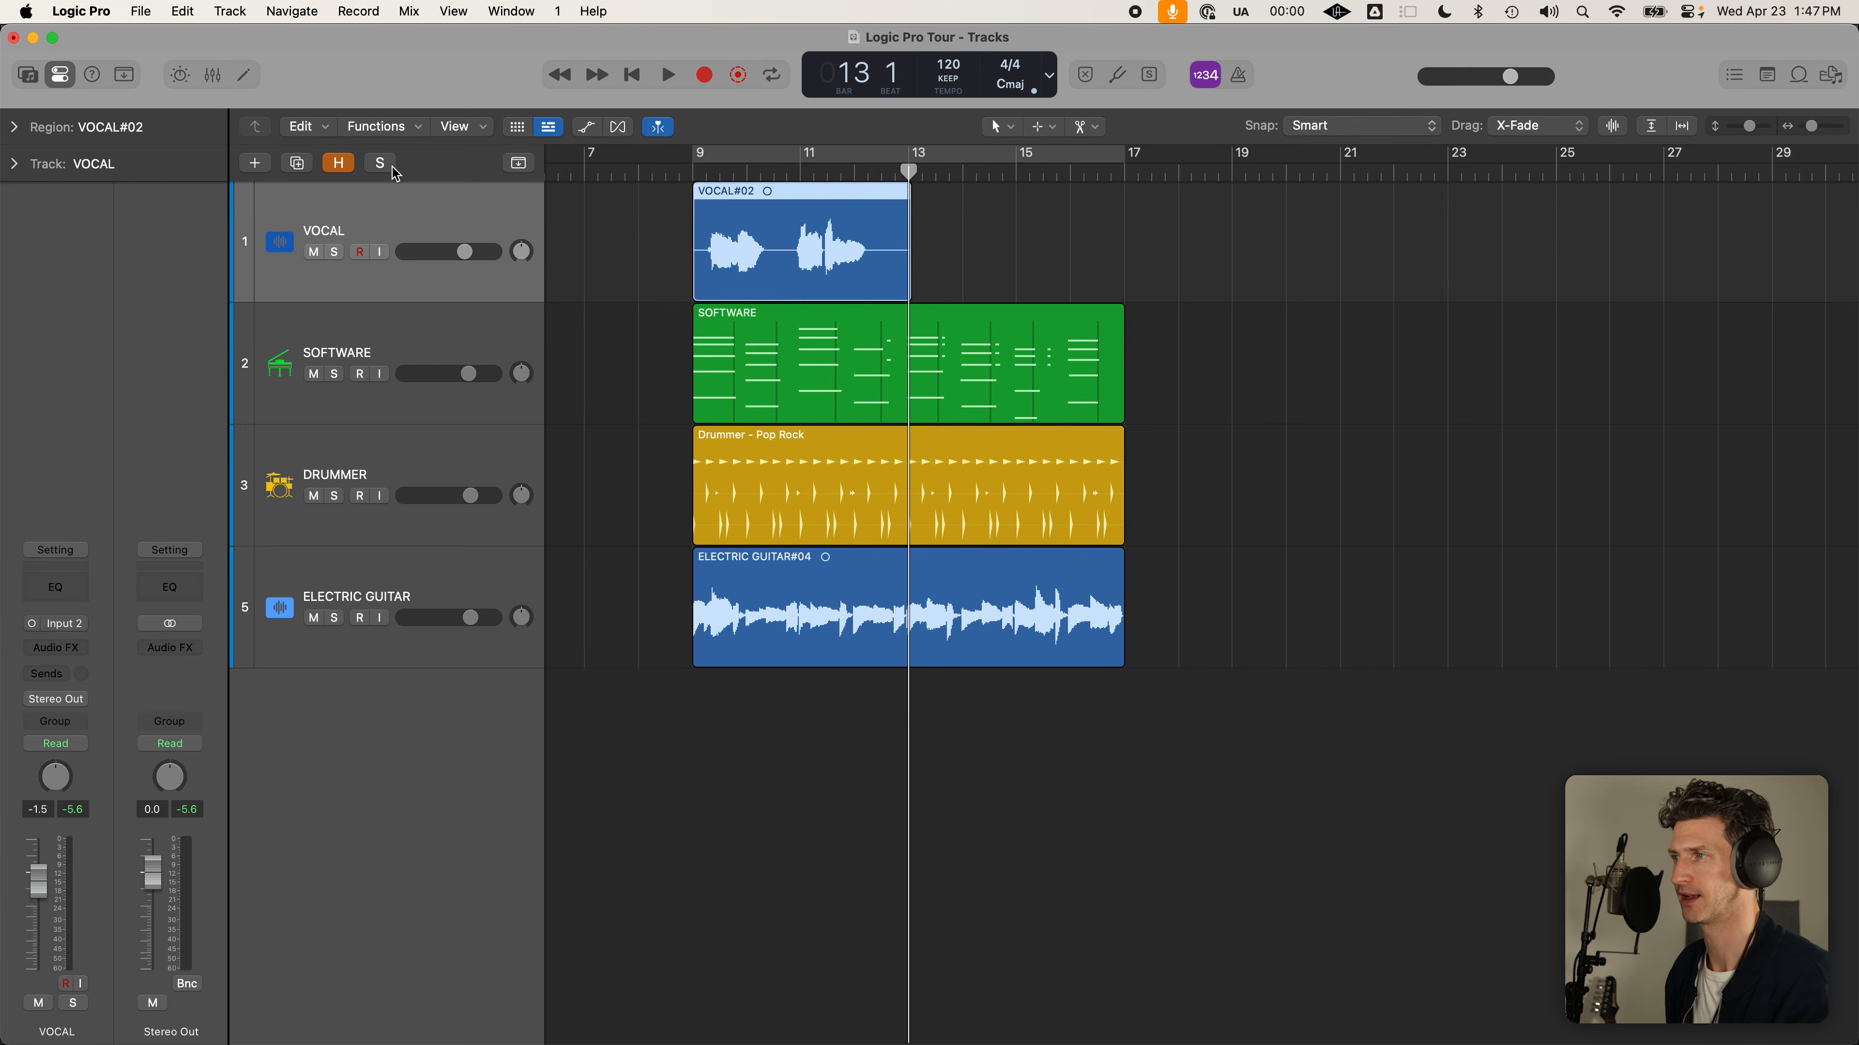
left_click(677, 270)
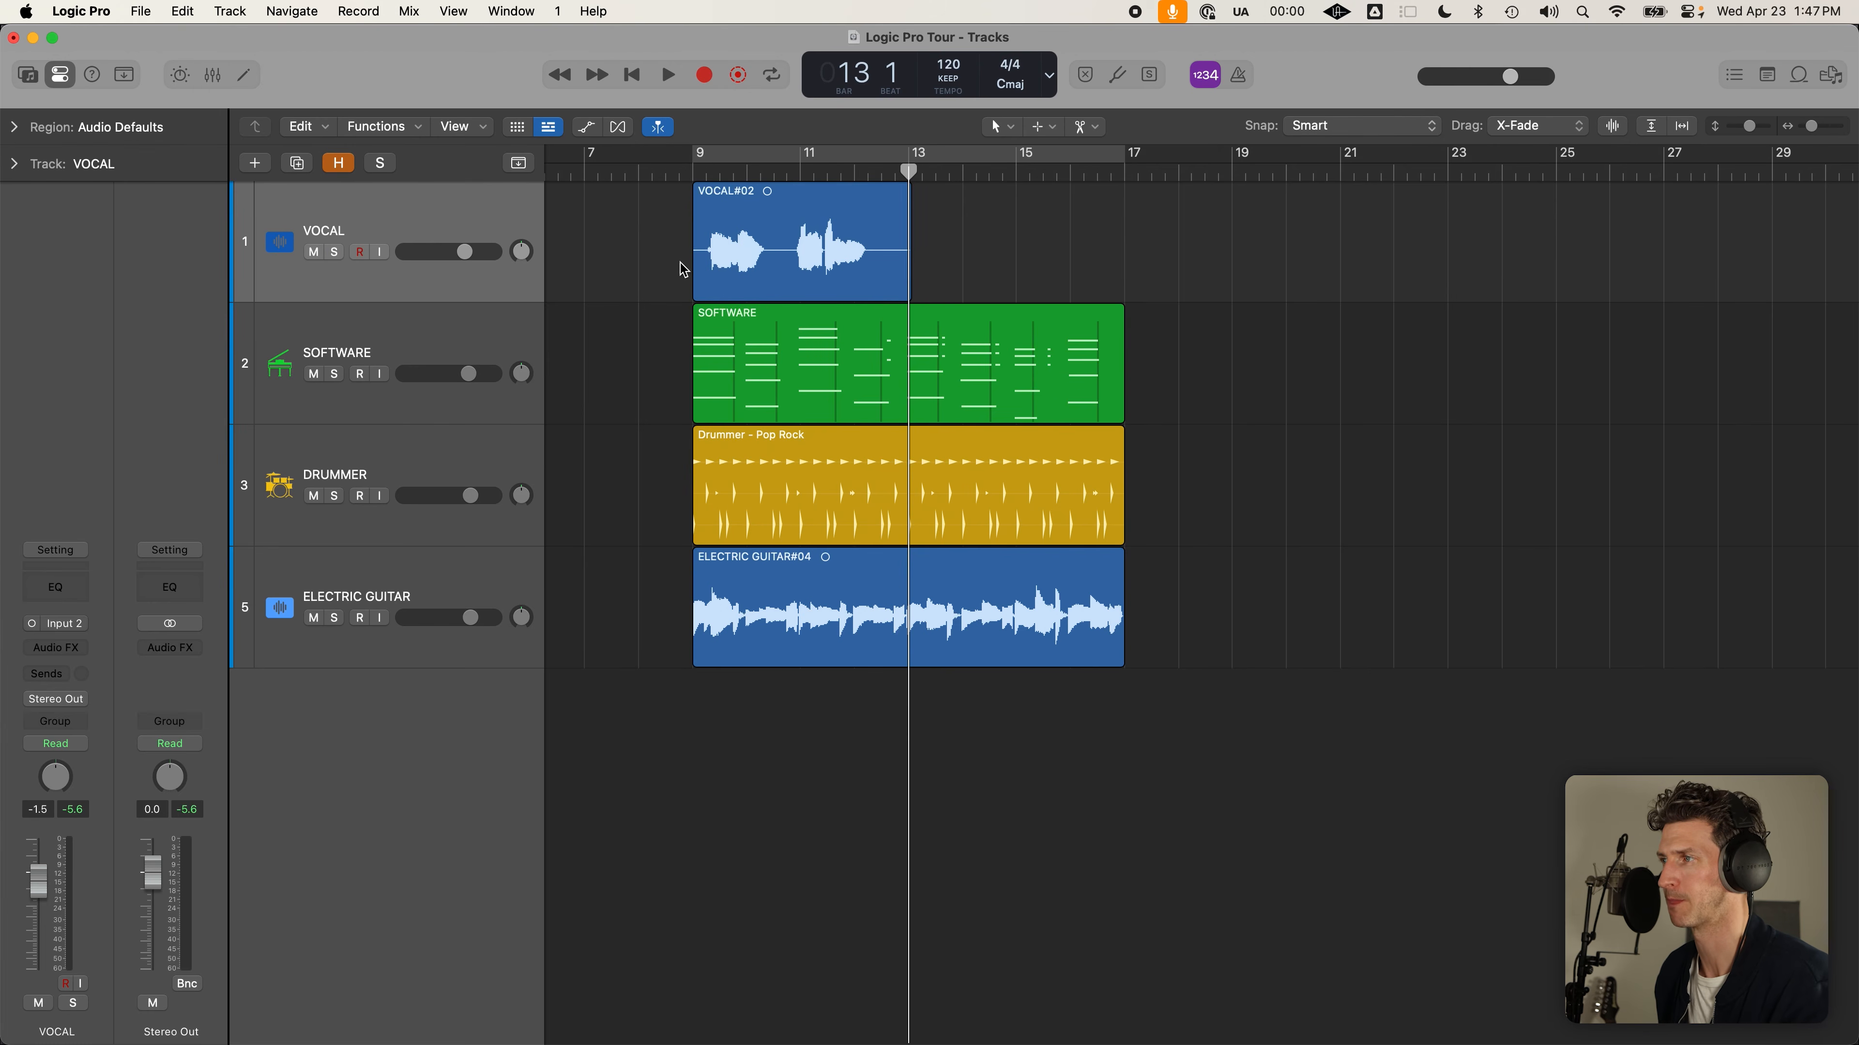
Copy the VOCAL#02 region to bar 13 on the same track, directly after the original
left_click(729, 266)
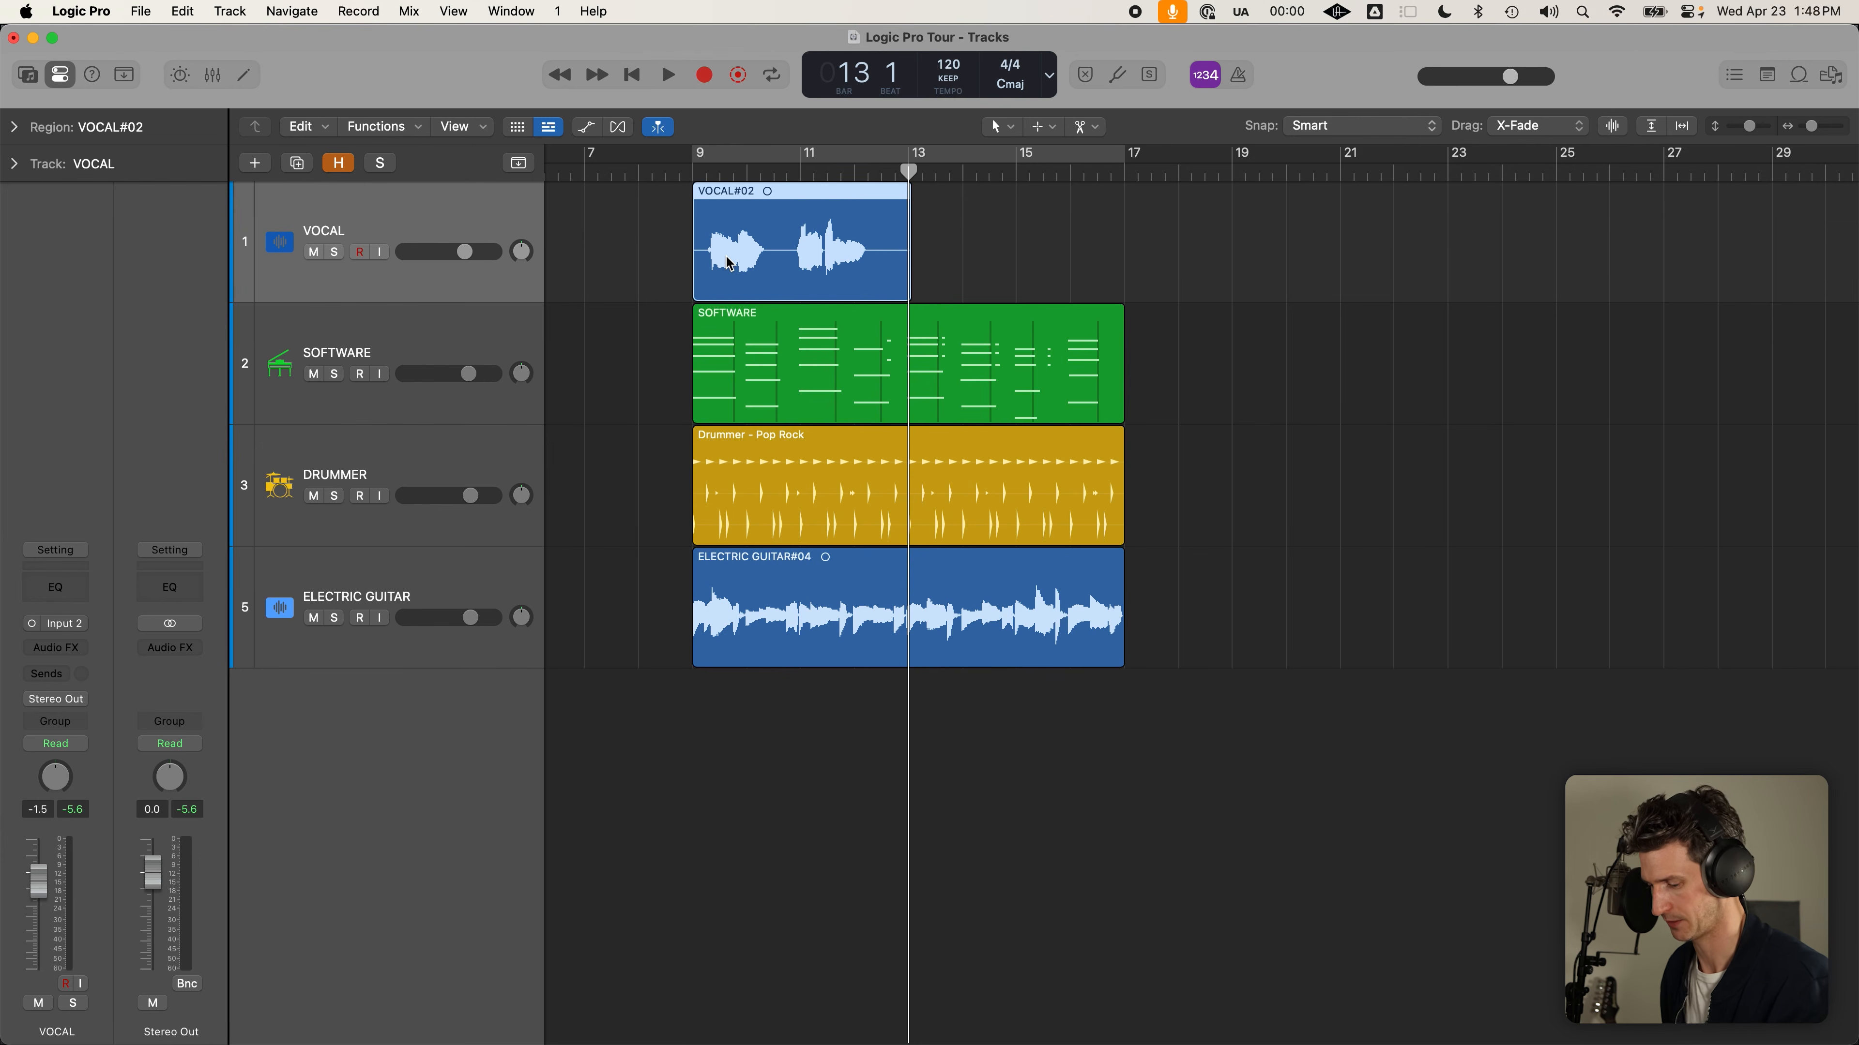
left_click(634, 240)
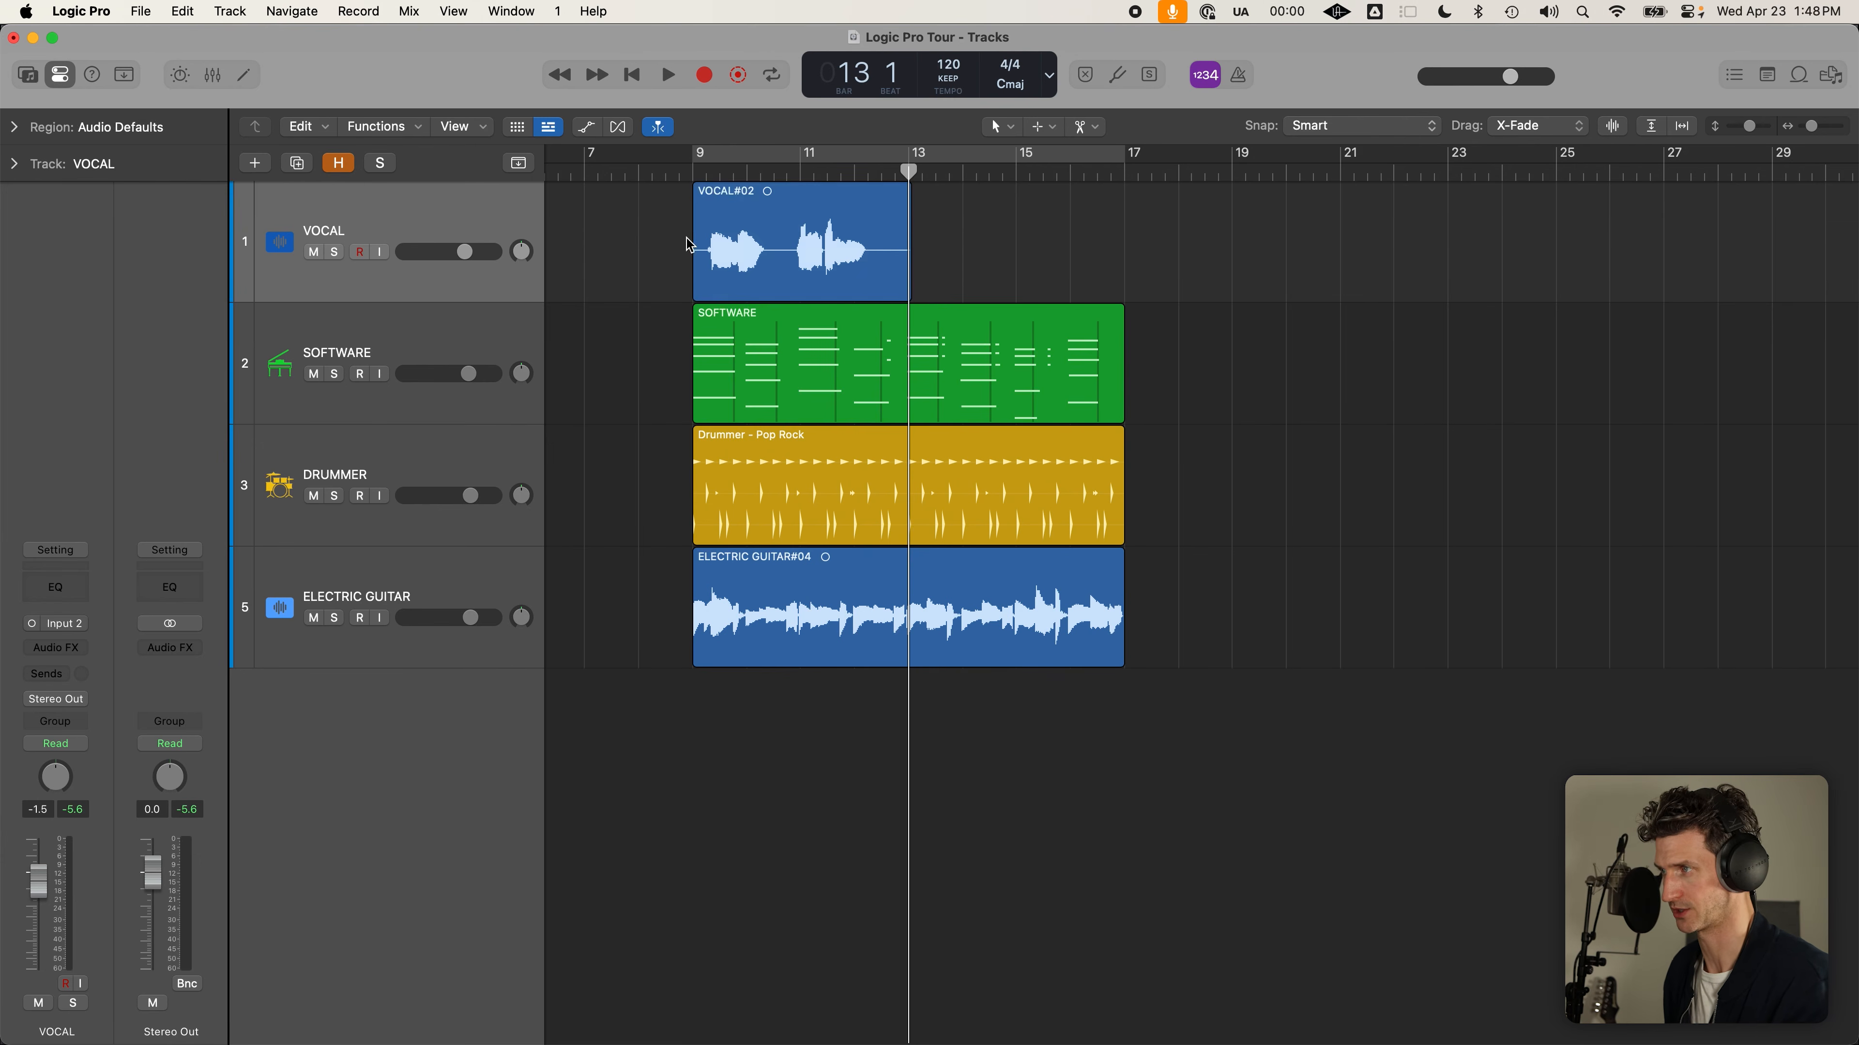
left_click(739, 246)
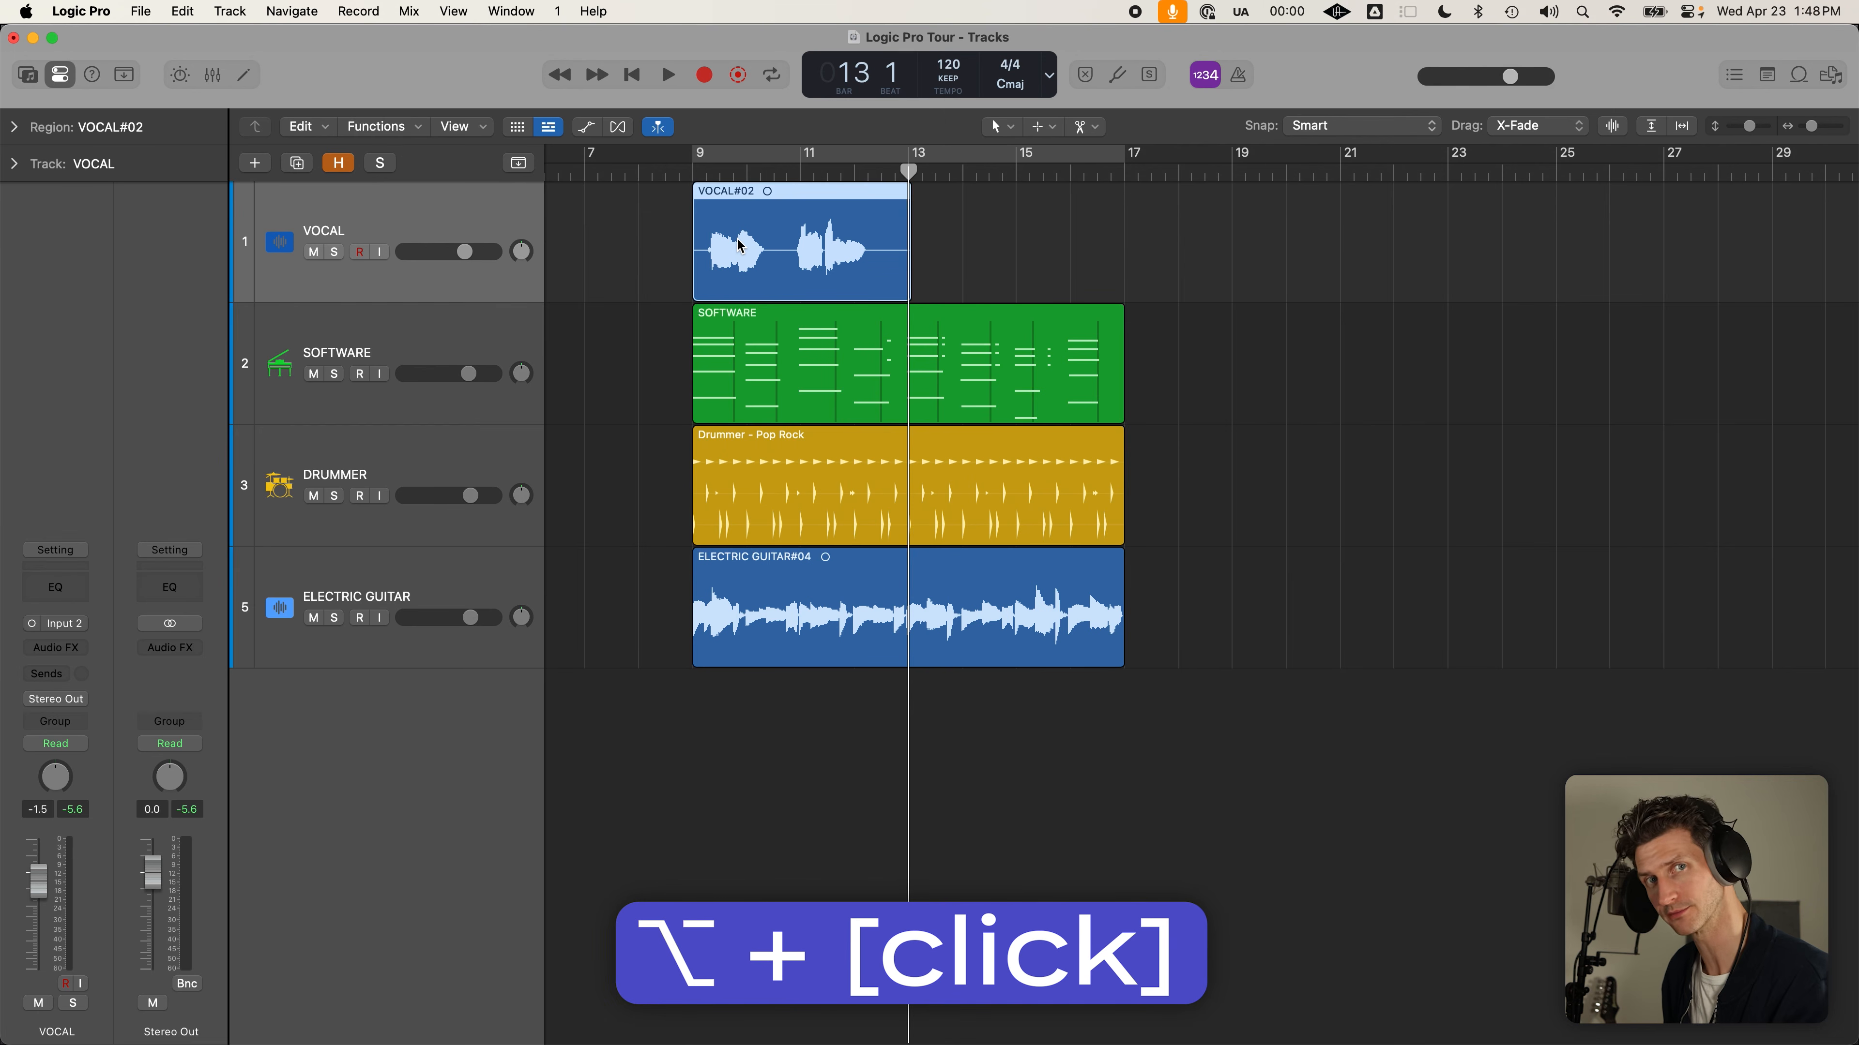
left_click_drag(749, 246, 749, 246)
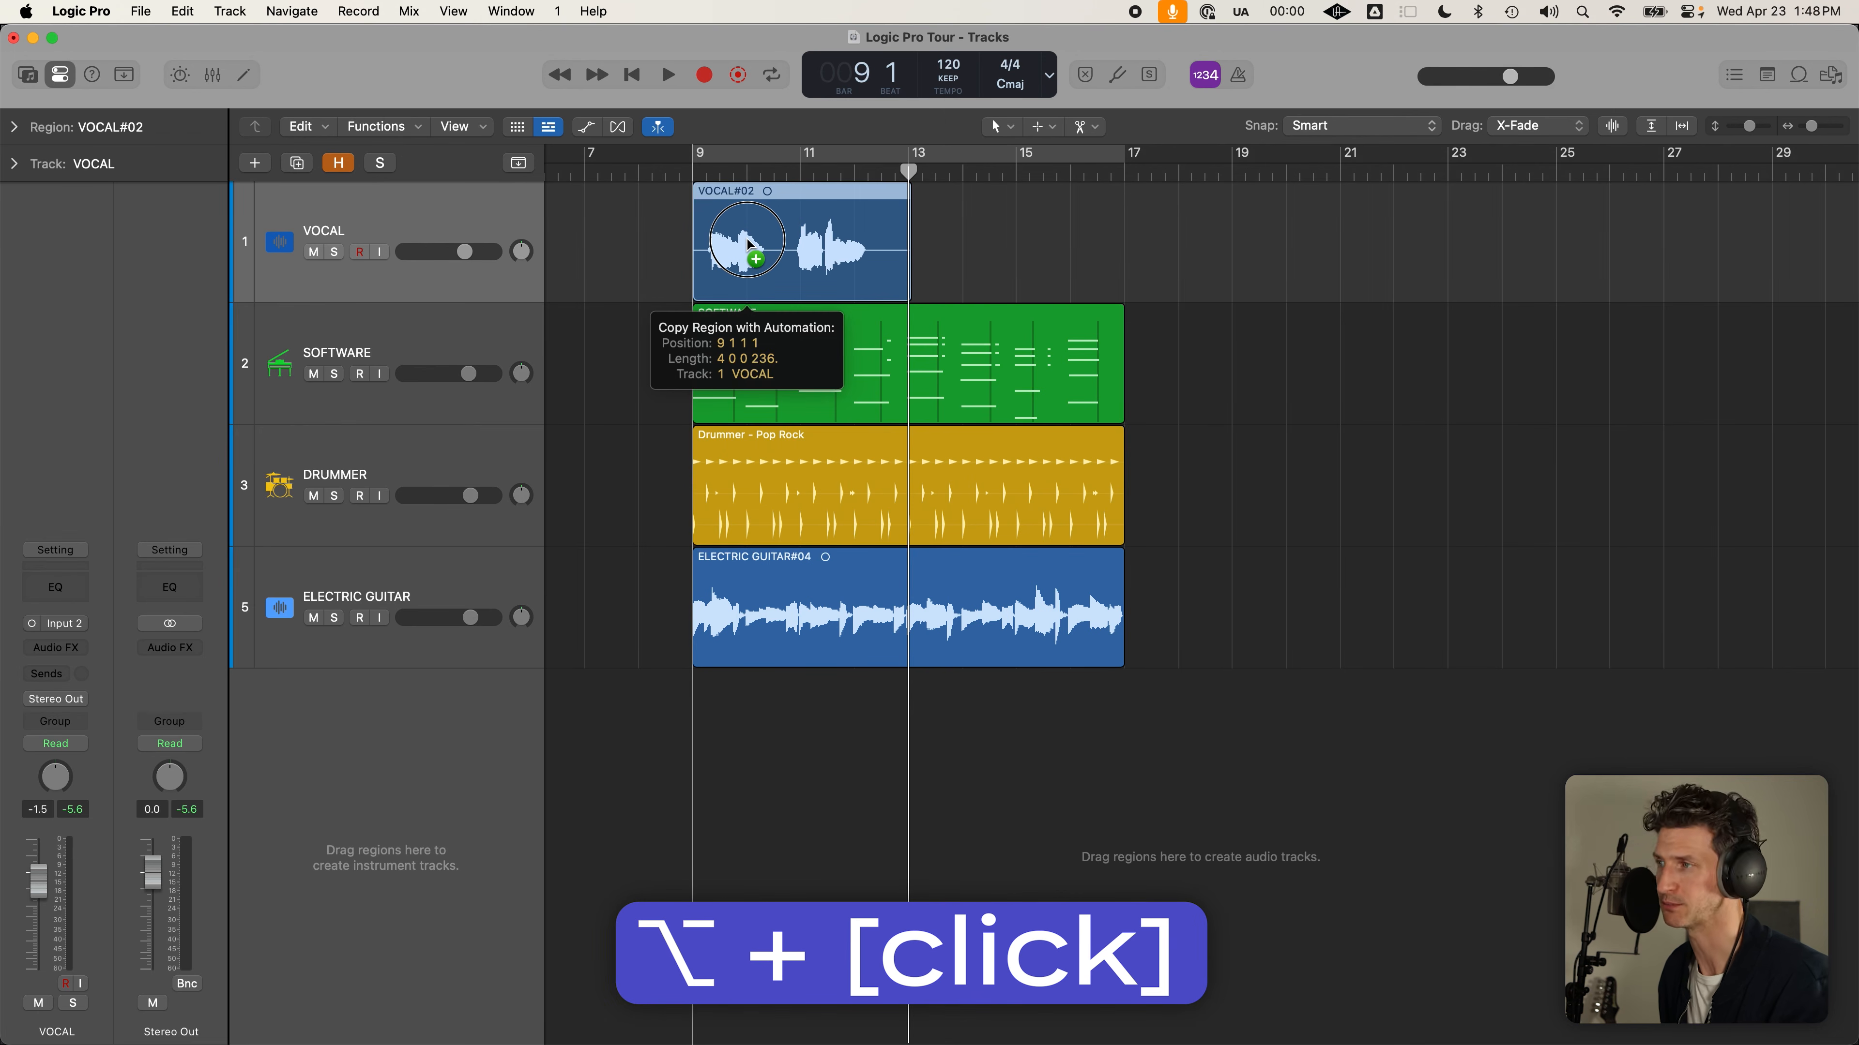
left_click_drag(748, 240, 968, 260)
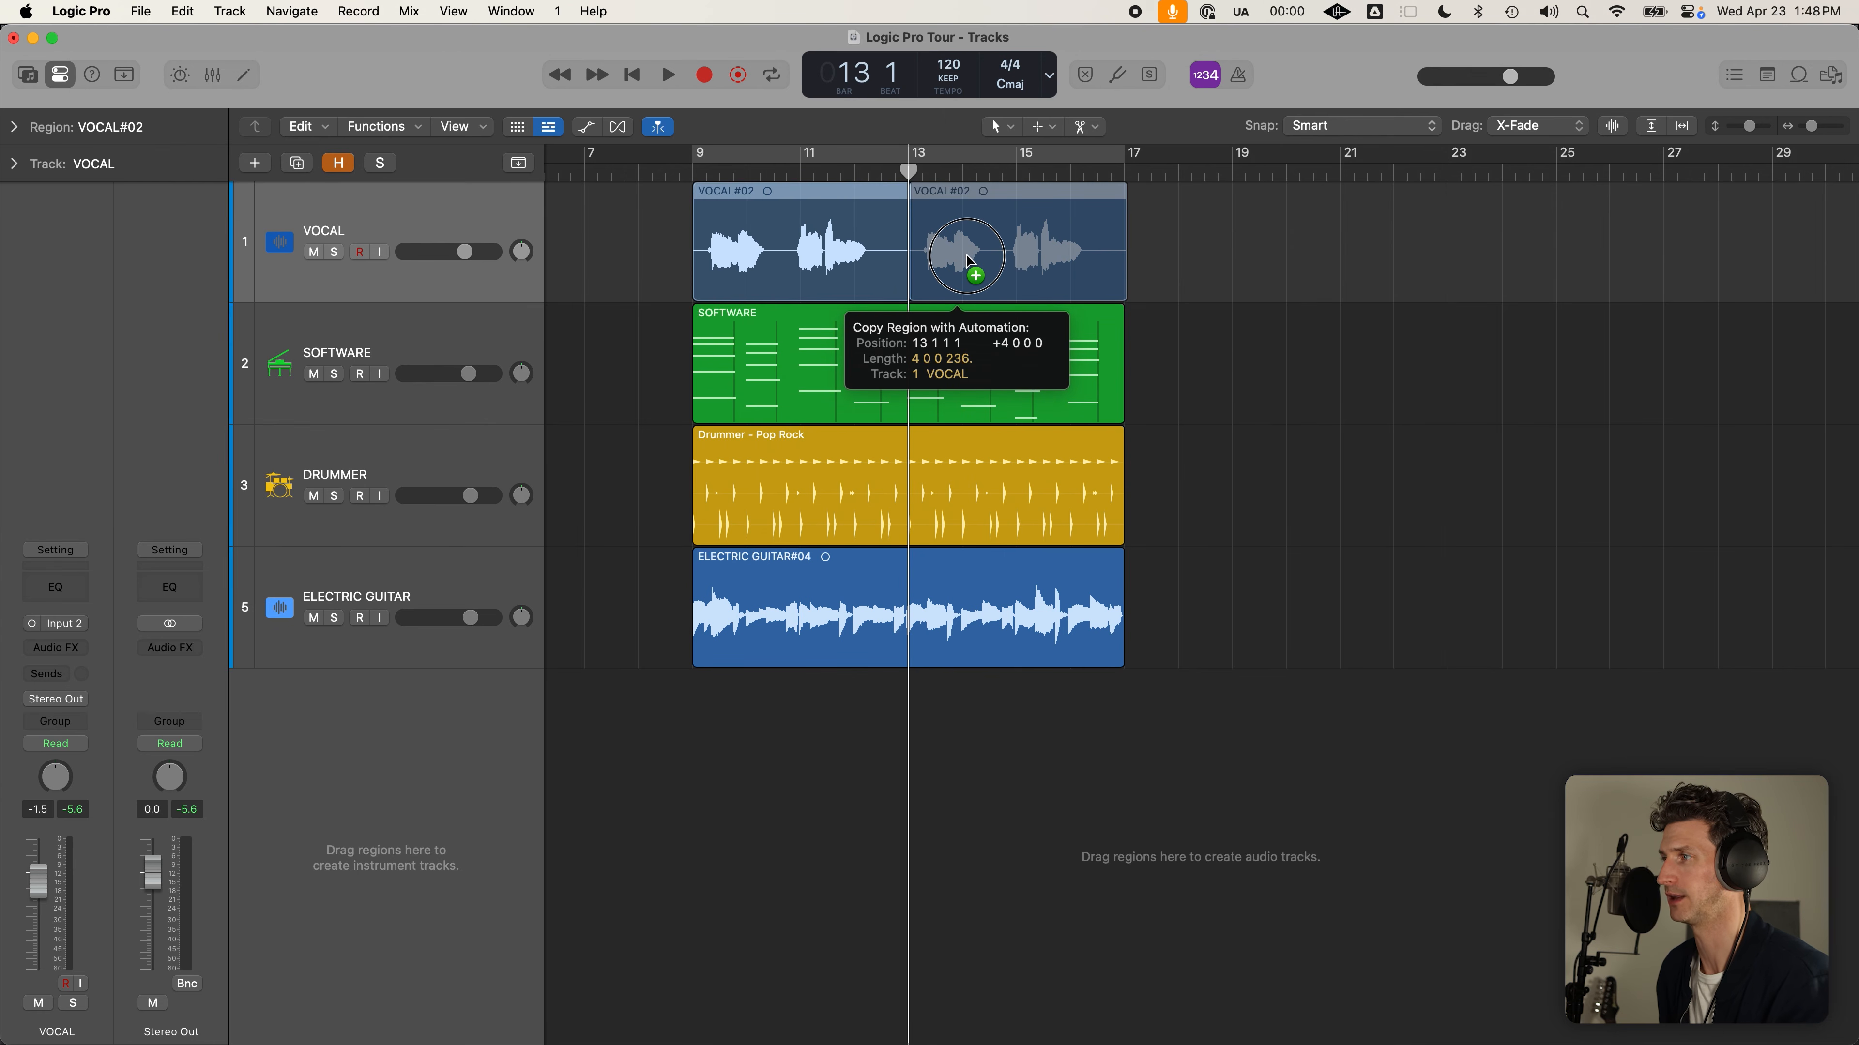
left_click_drag(968, 260, 972, 263)
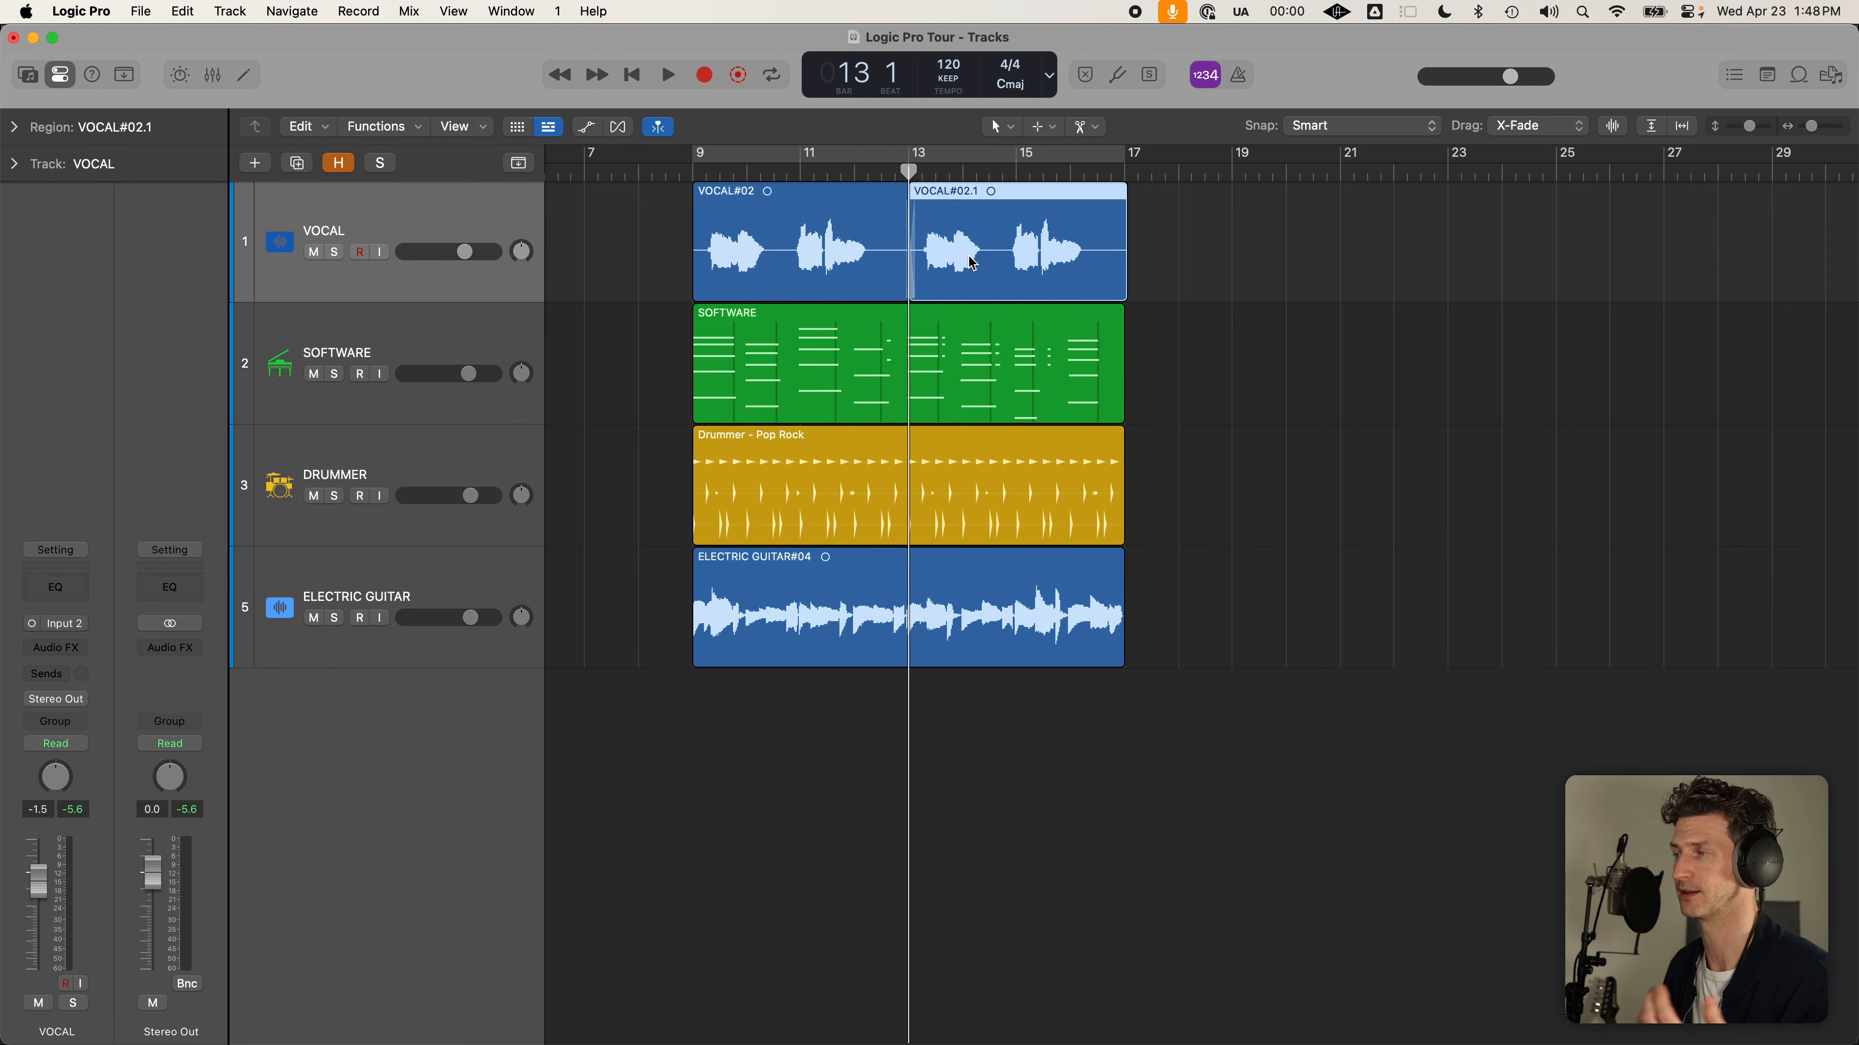
Compare the original vocal region with its copy by selecting them in turn
left_click(1204, 257)
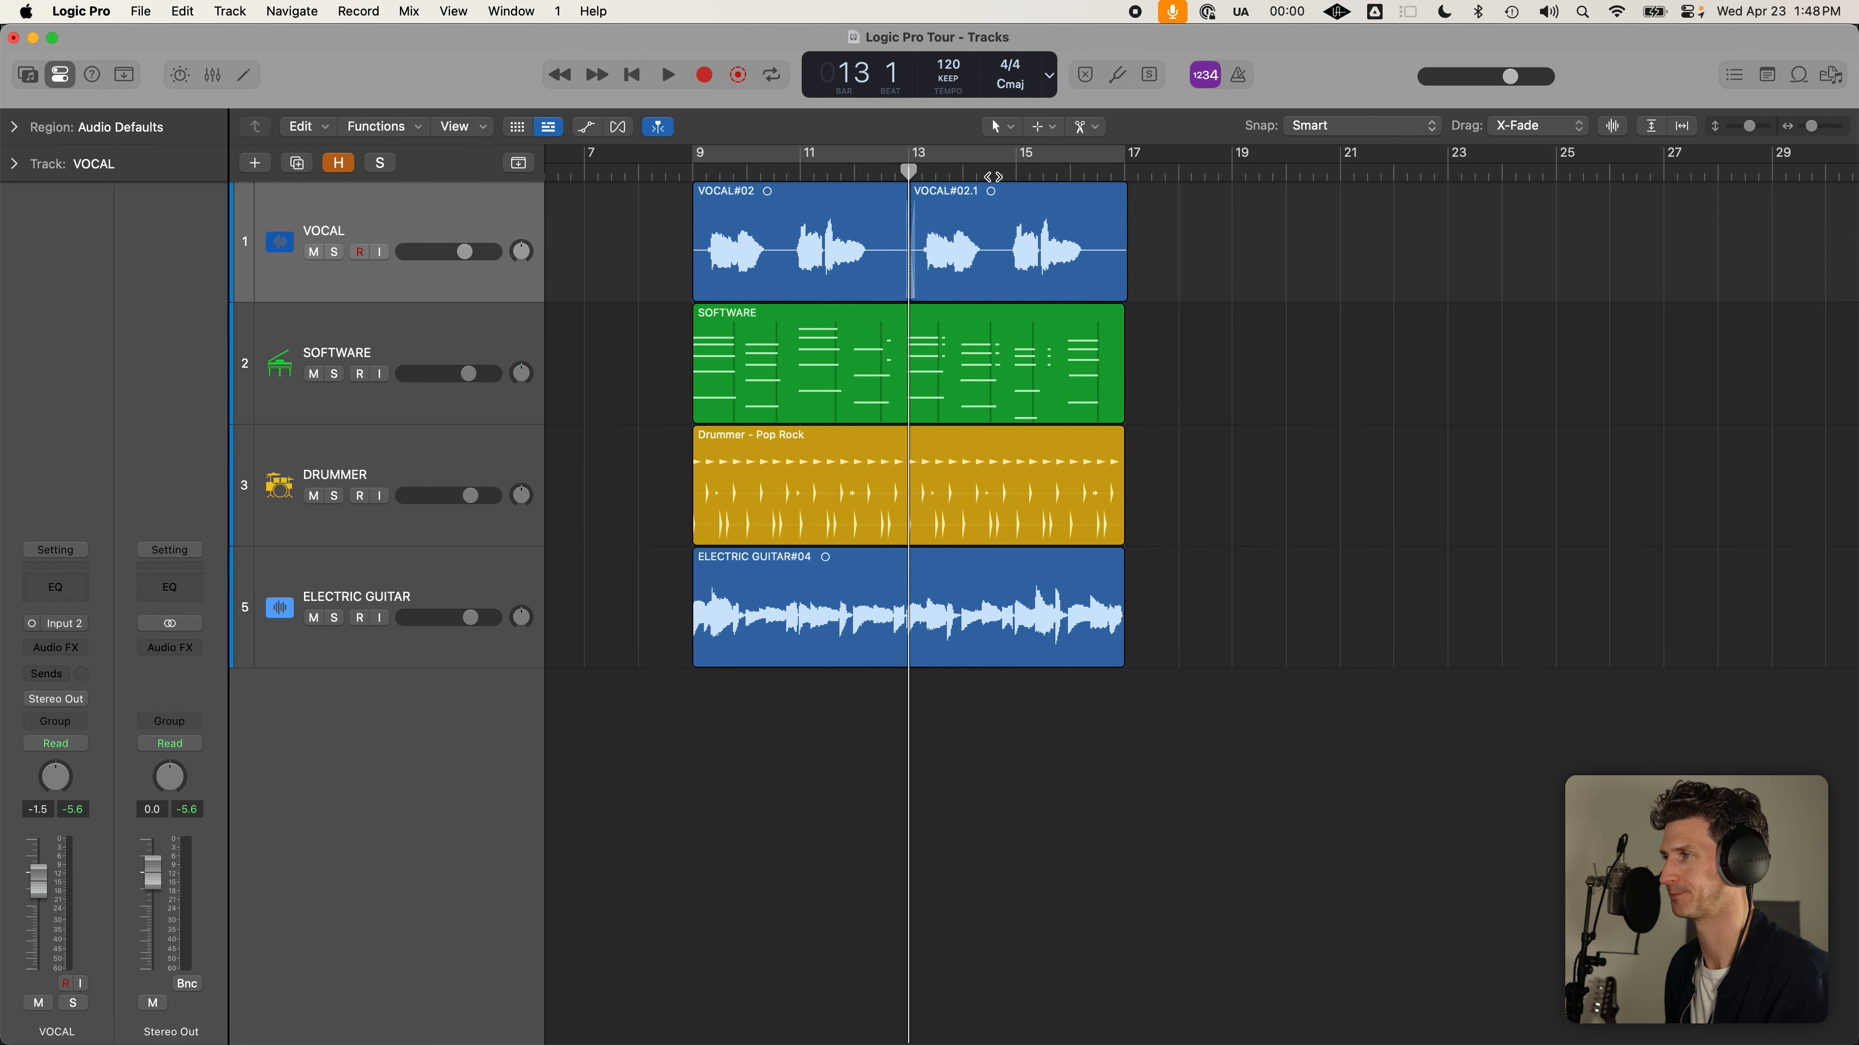
left_click(700, 256)
left_click(922, 236)
left_click(824, 238)
left_click(1028, 245)
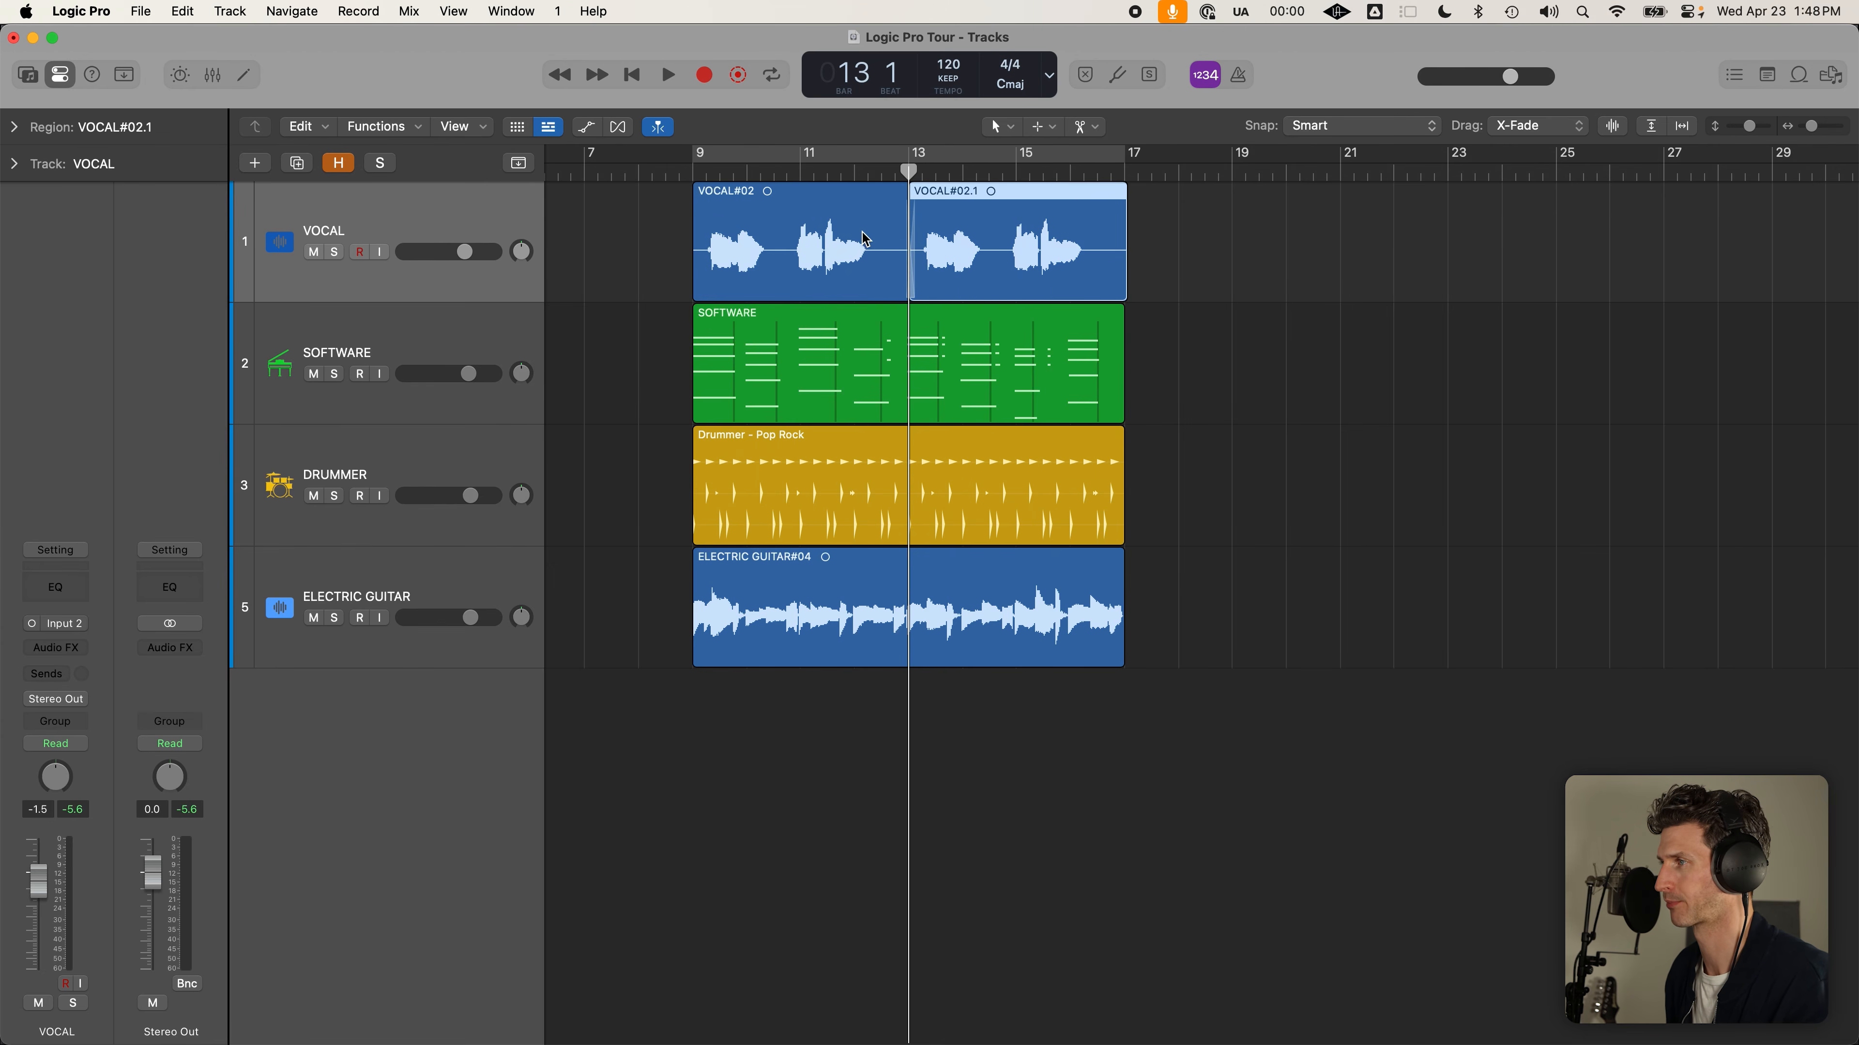
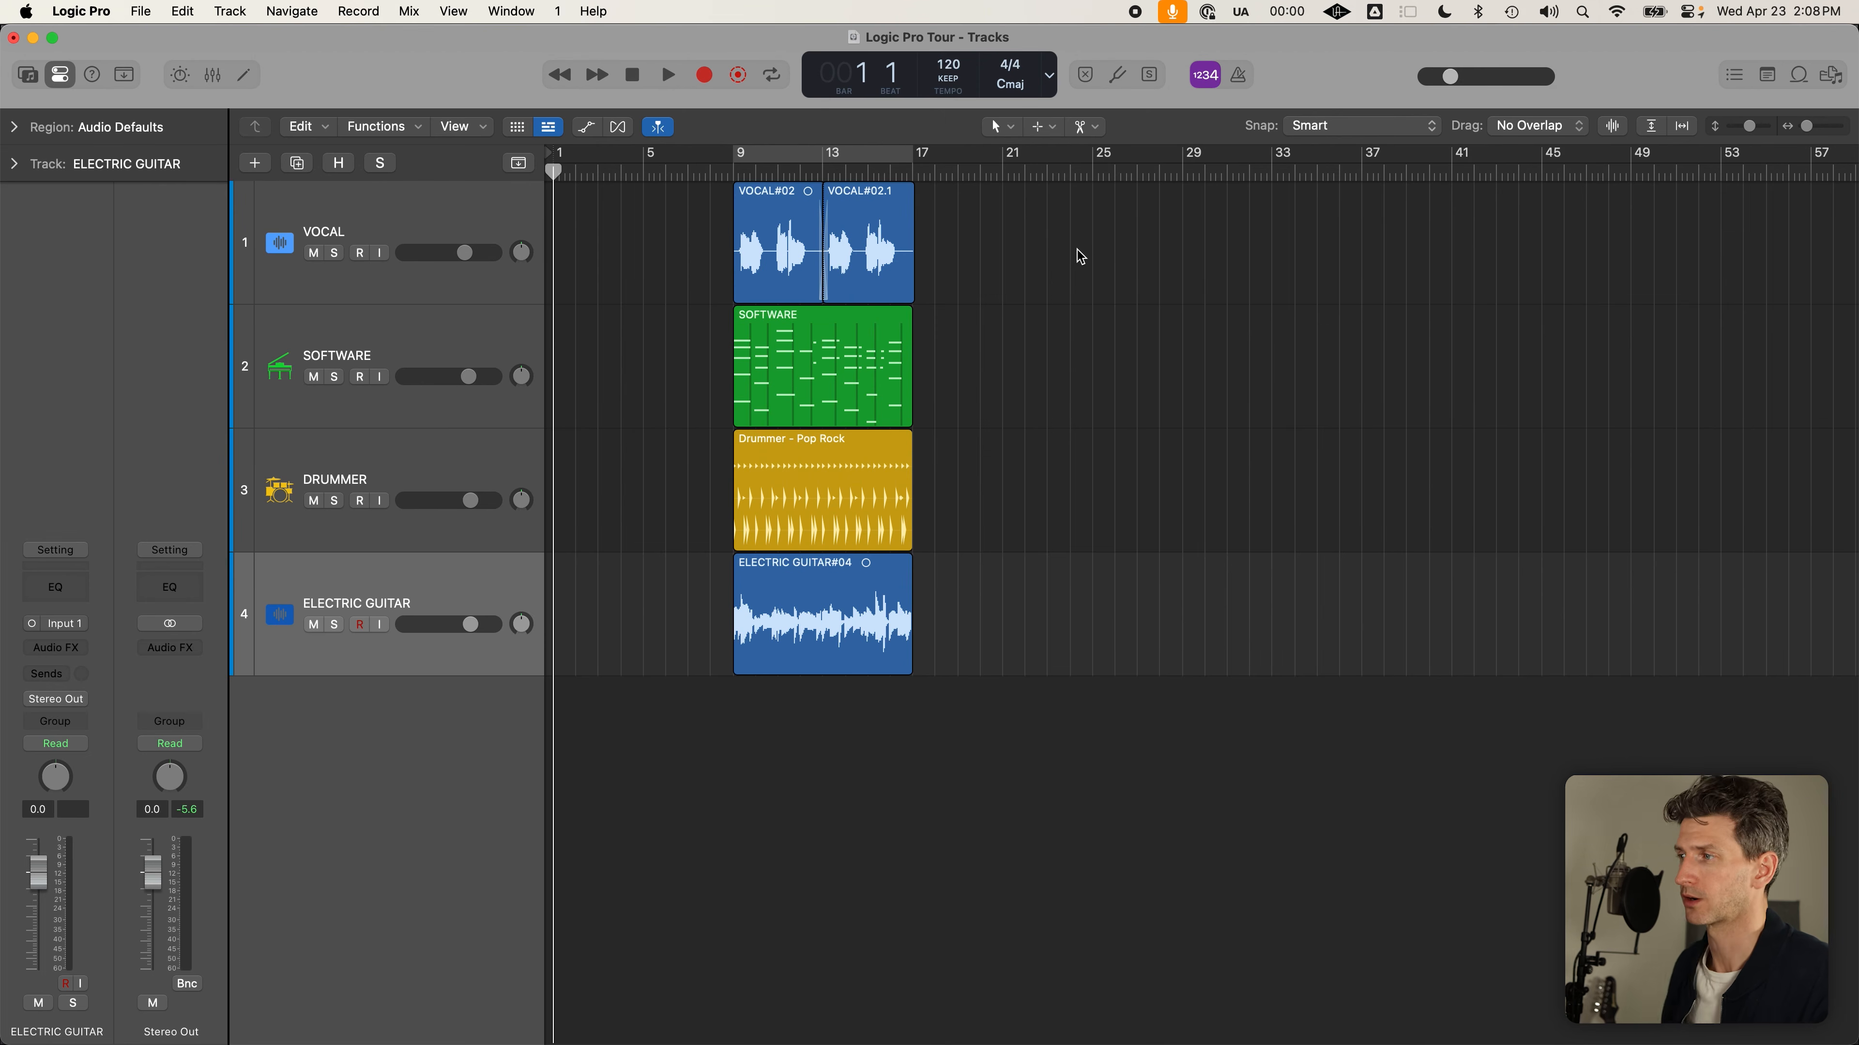
Create one new Session Player track with Bass Player as its type, after trying the Drummer and Keyboard Player options
left_click(236, 10)
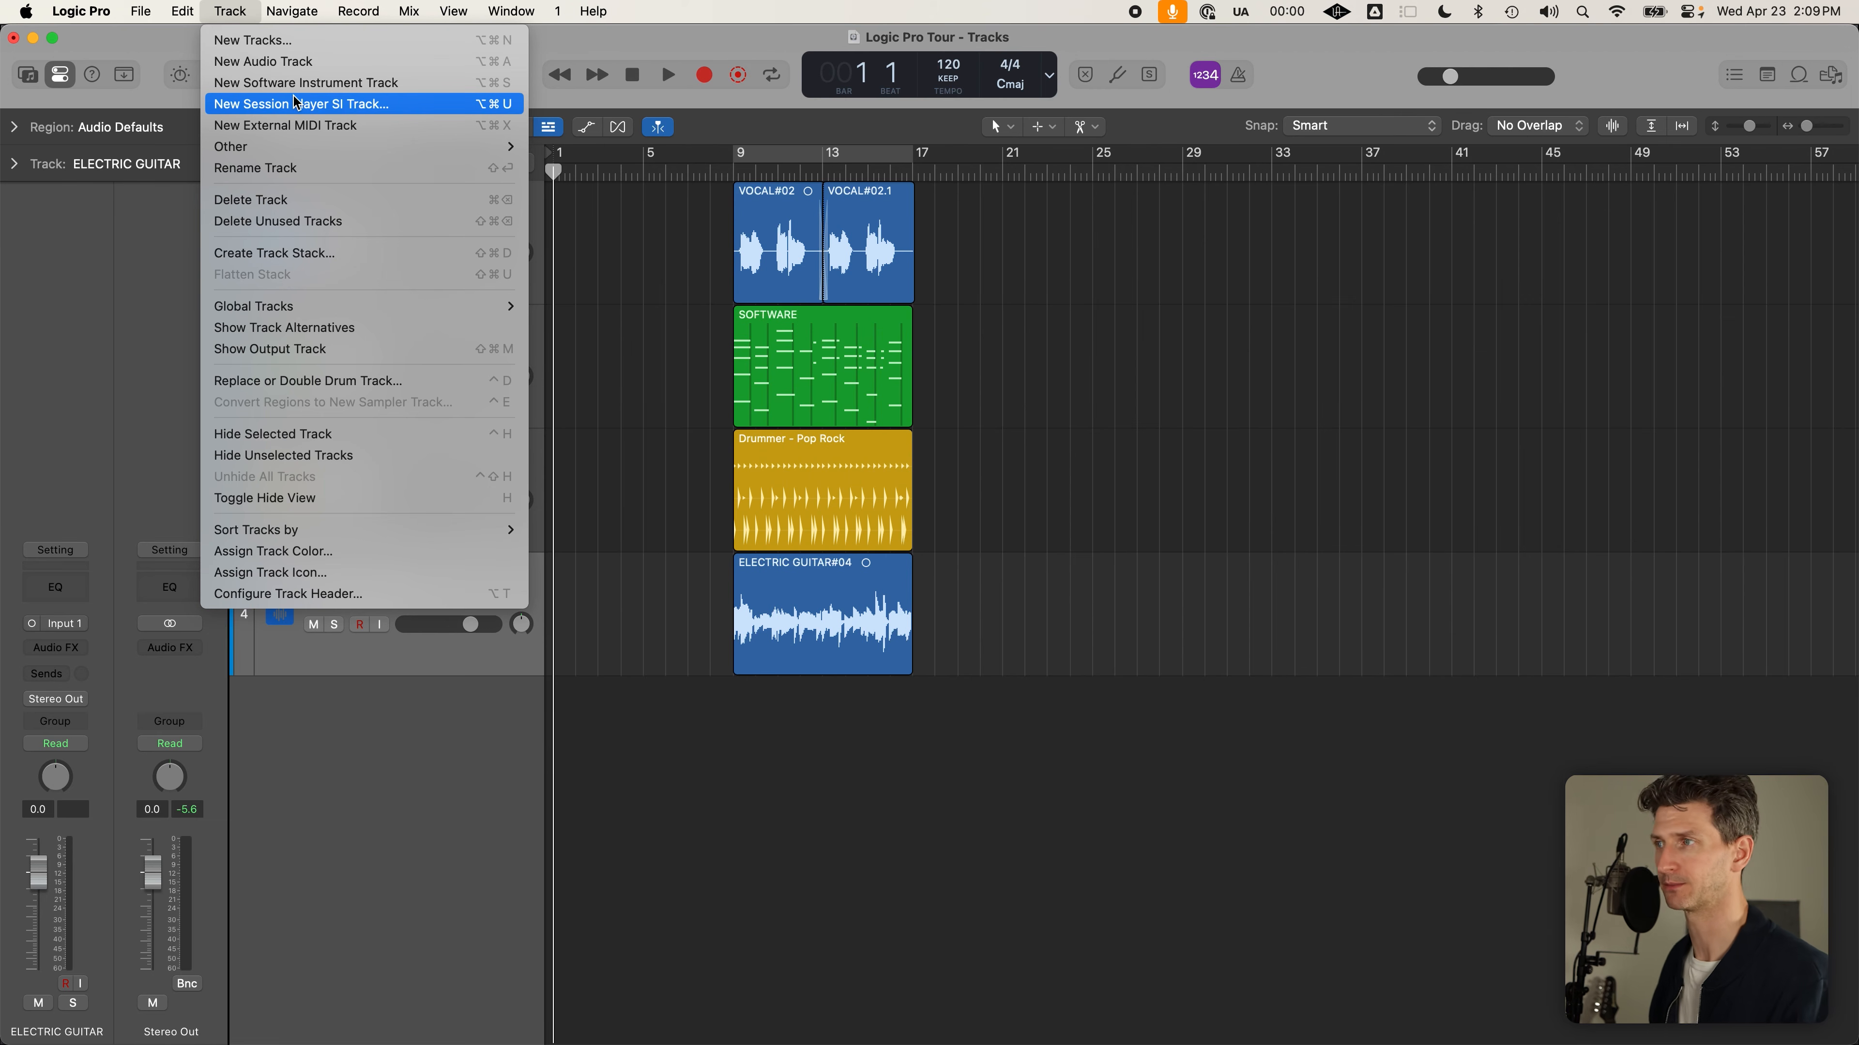
left_click(390, 108)
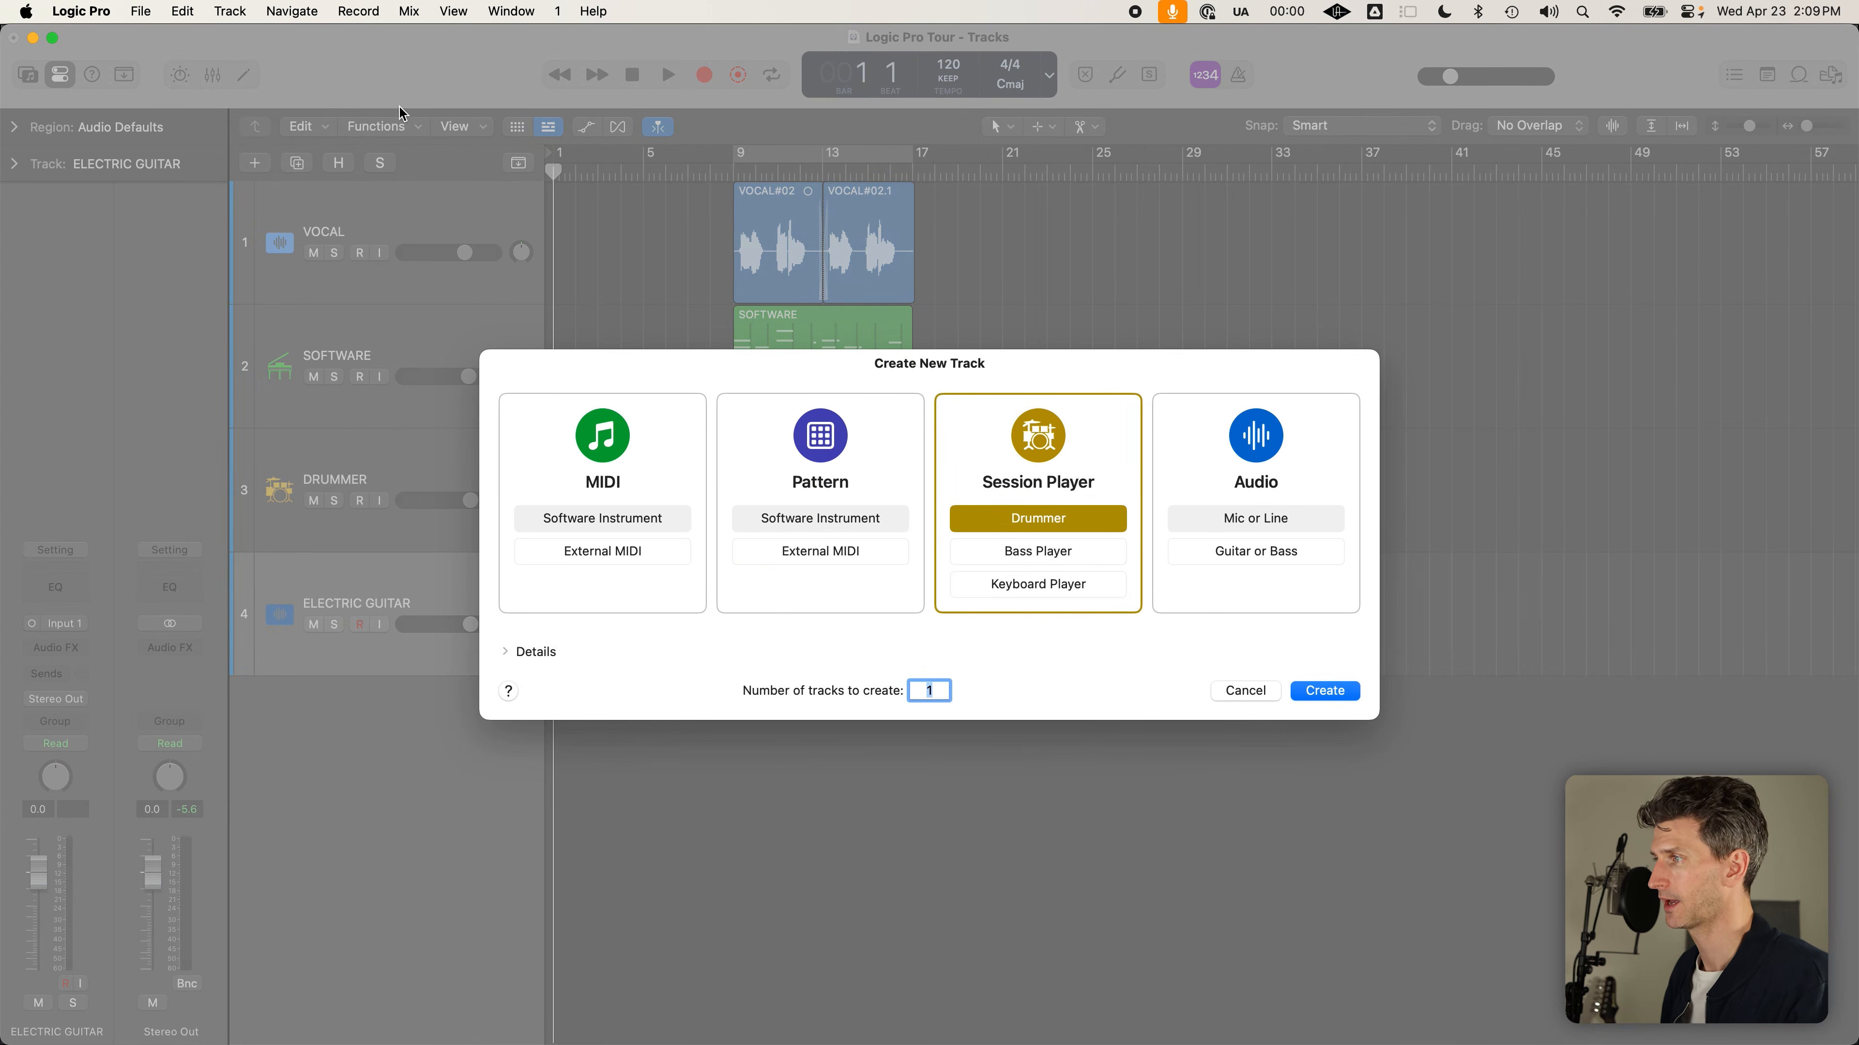
left_click(1069, 551)
left_click(1070, 586)
left_click(1071, 525)
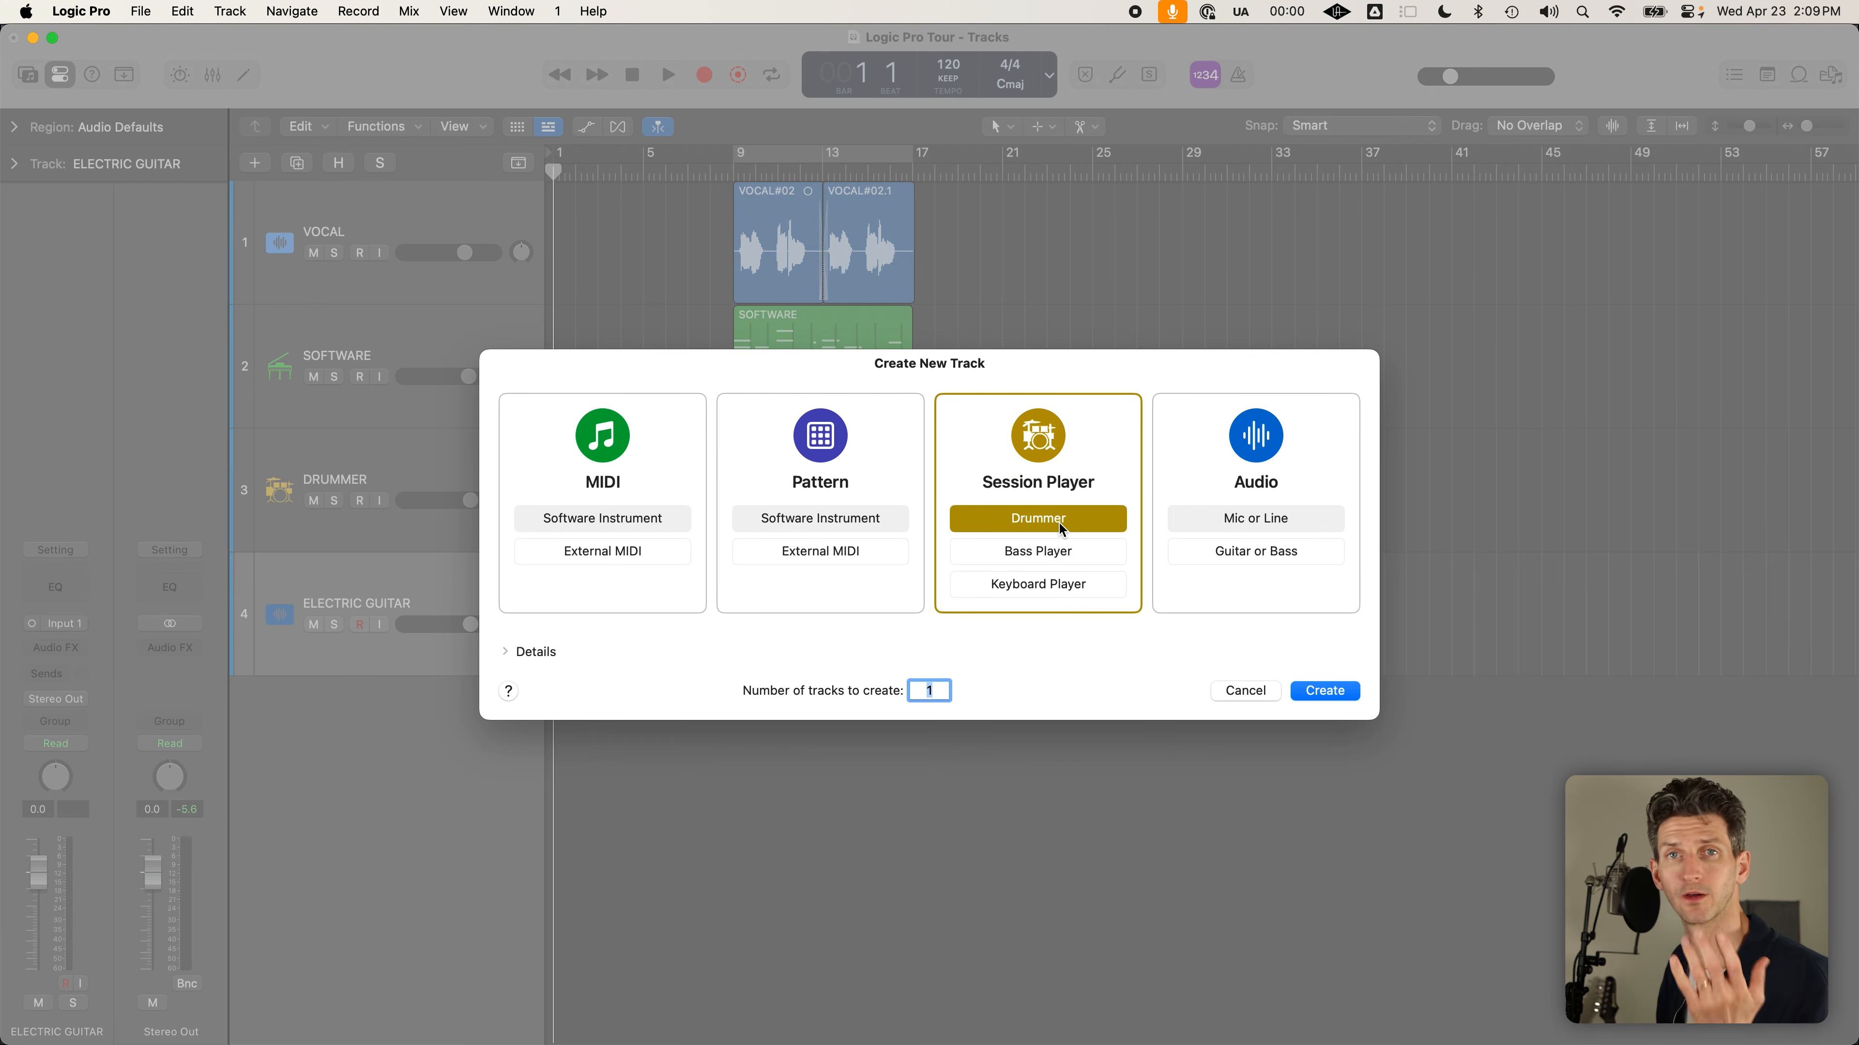
left_click(1062, 555)
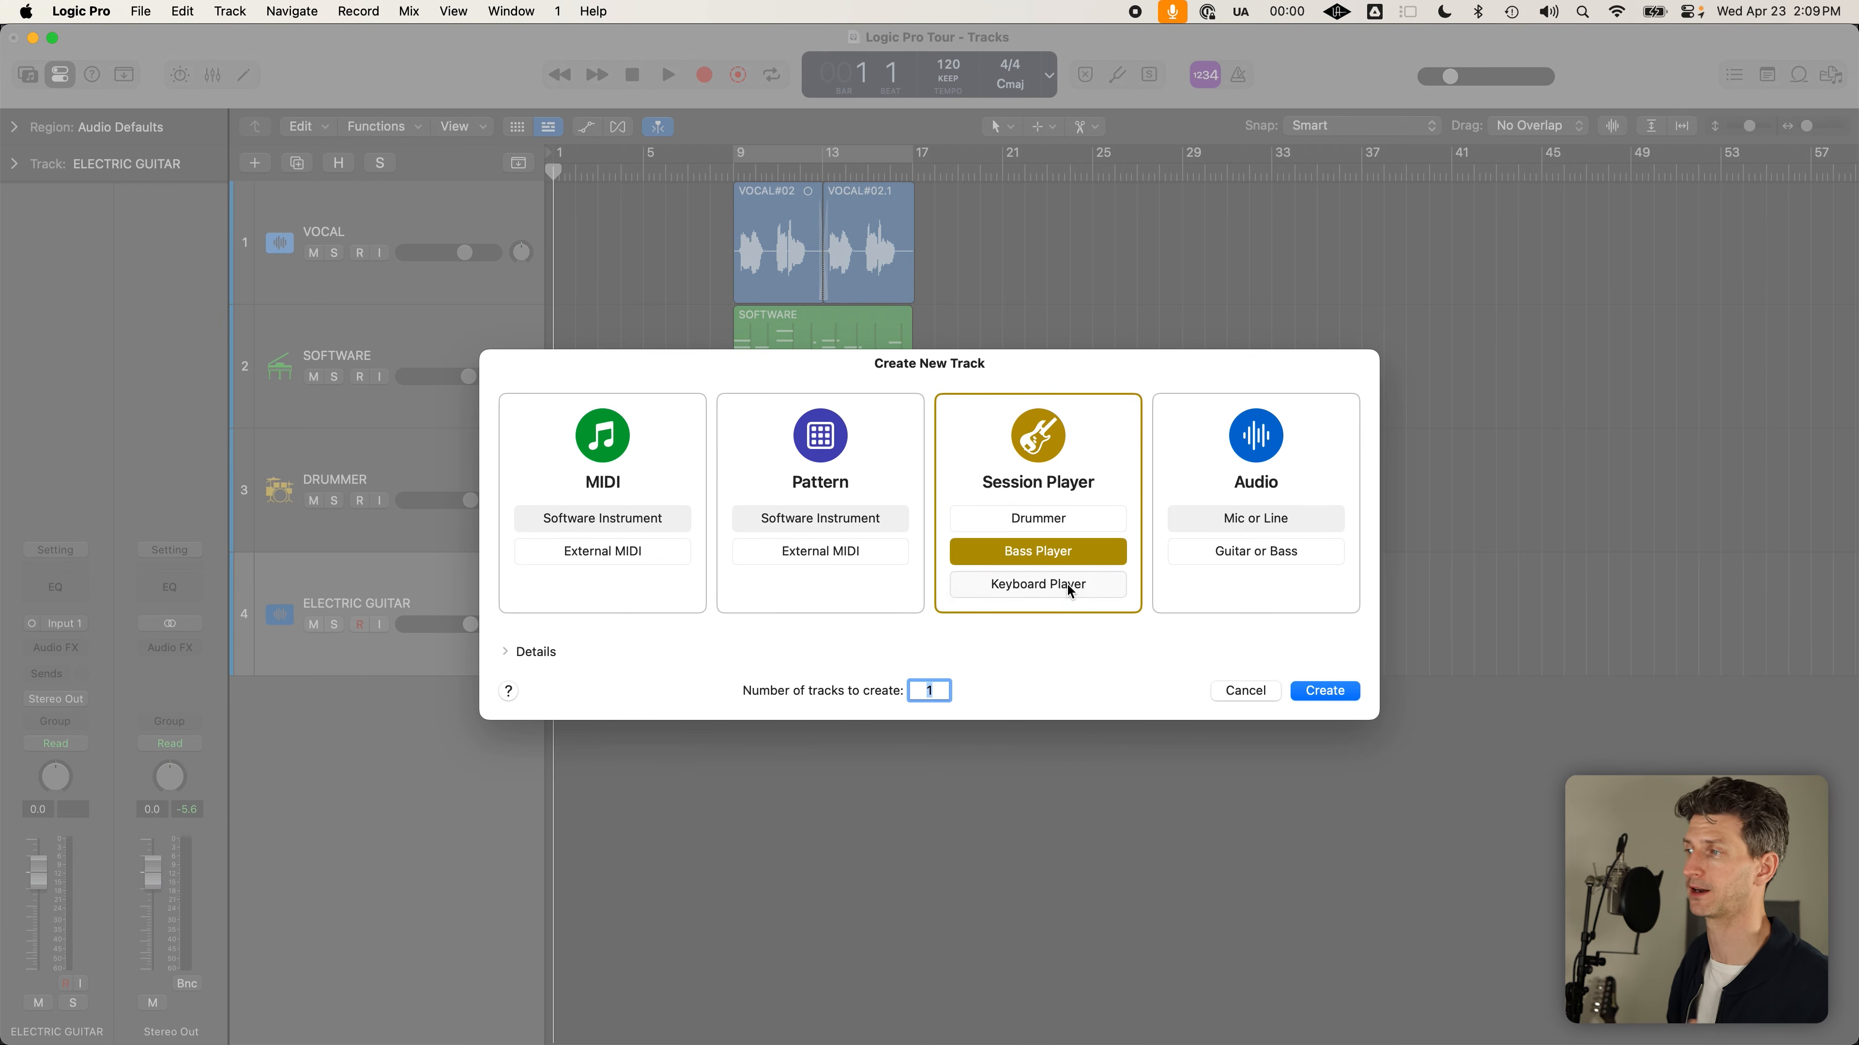
left_click(1081, 582)
left_click(1086, 561)
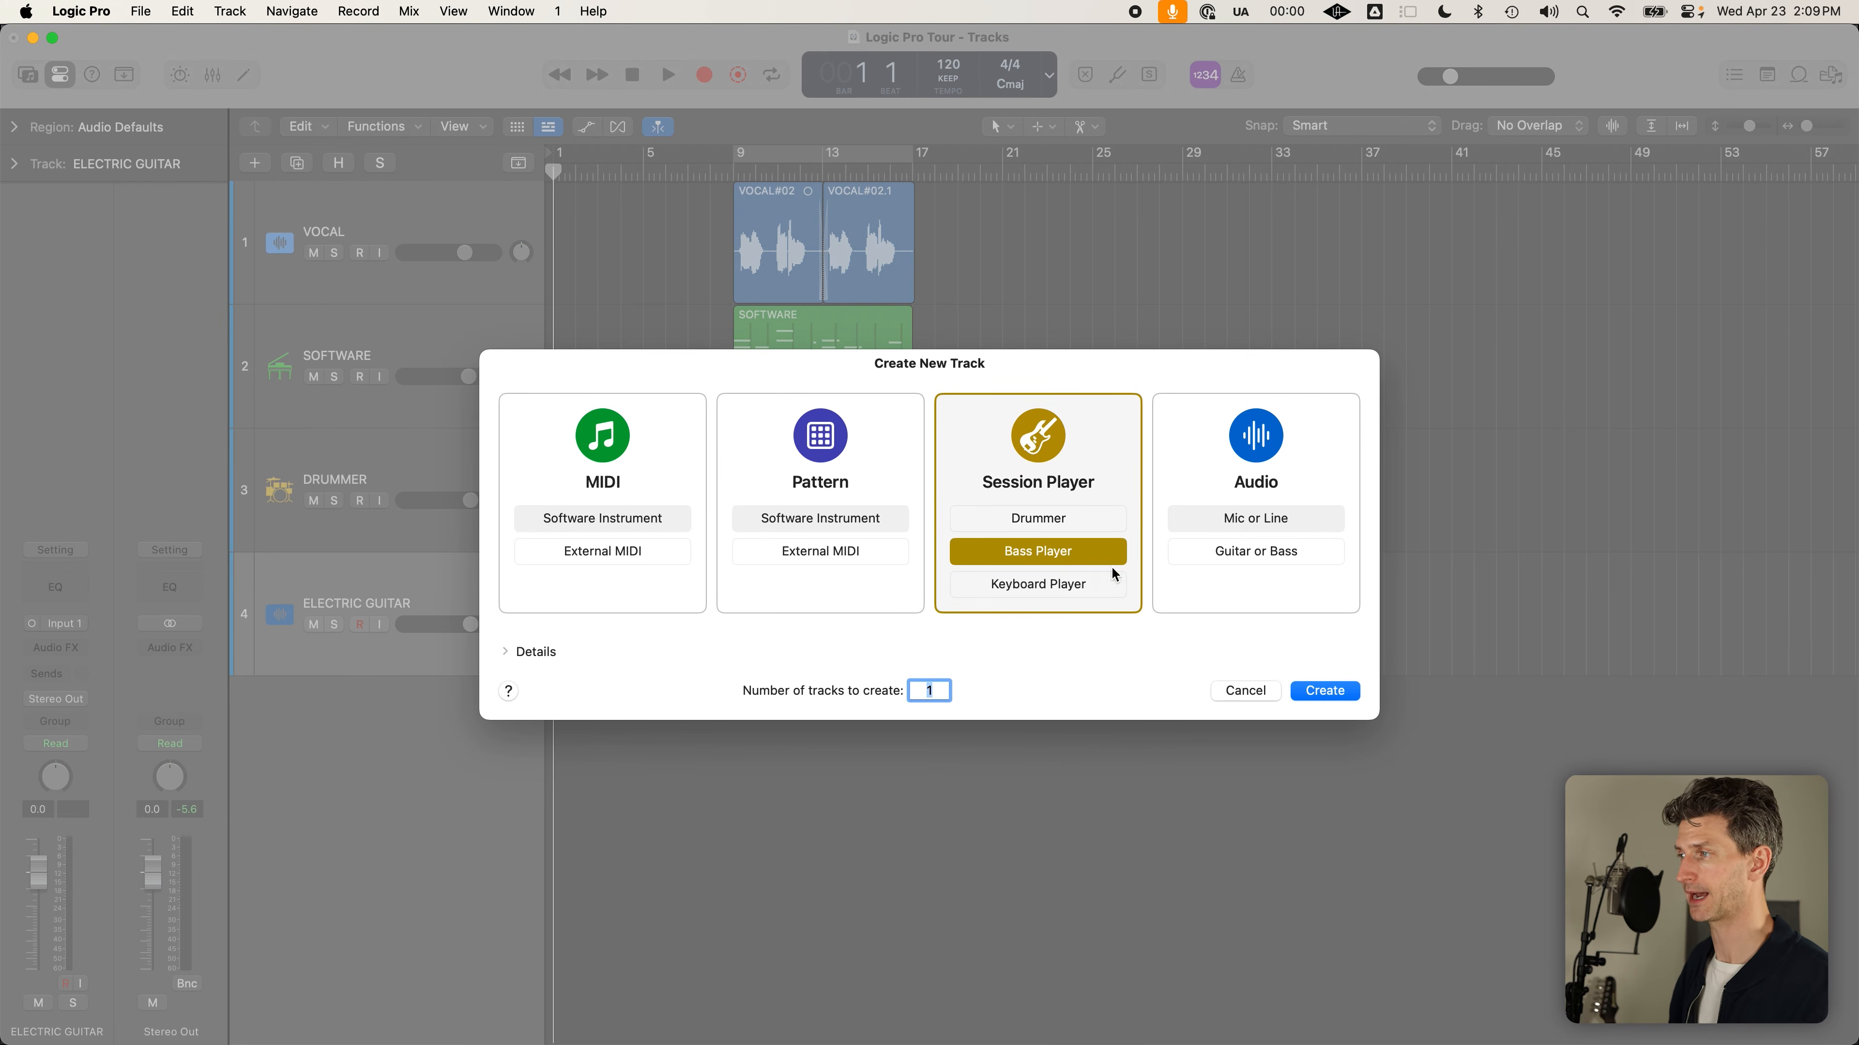
left_click(1309, 690)
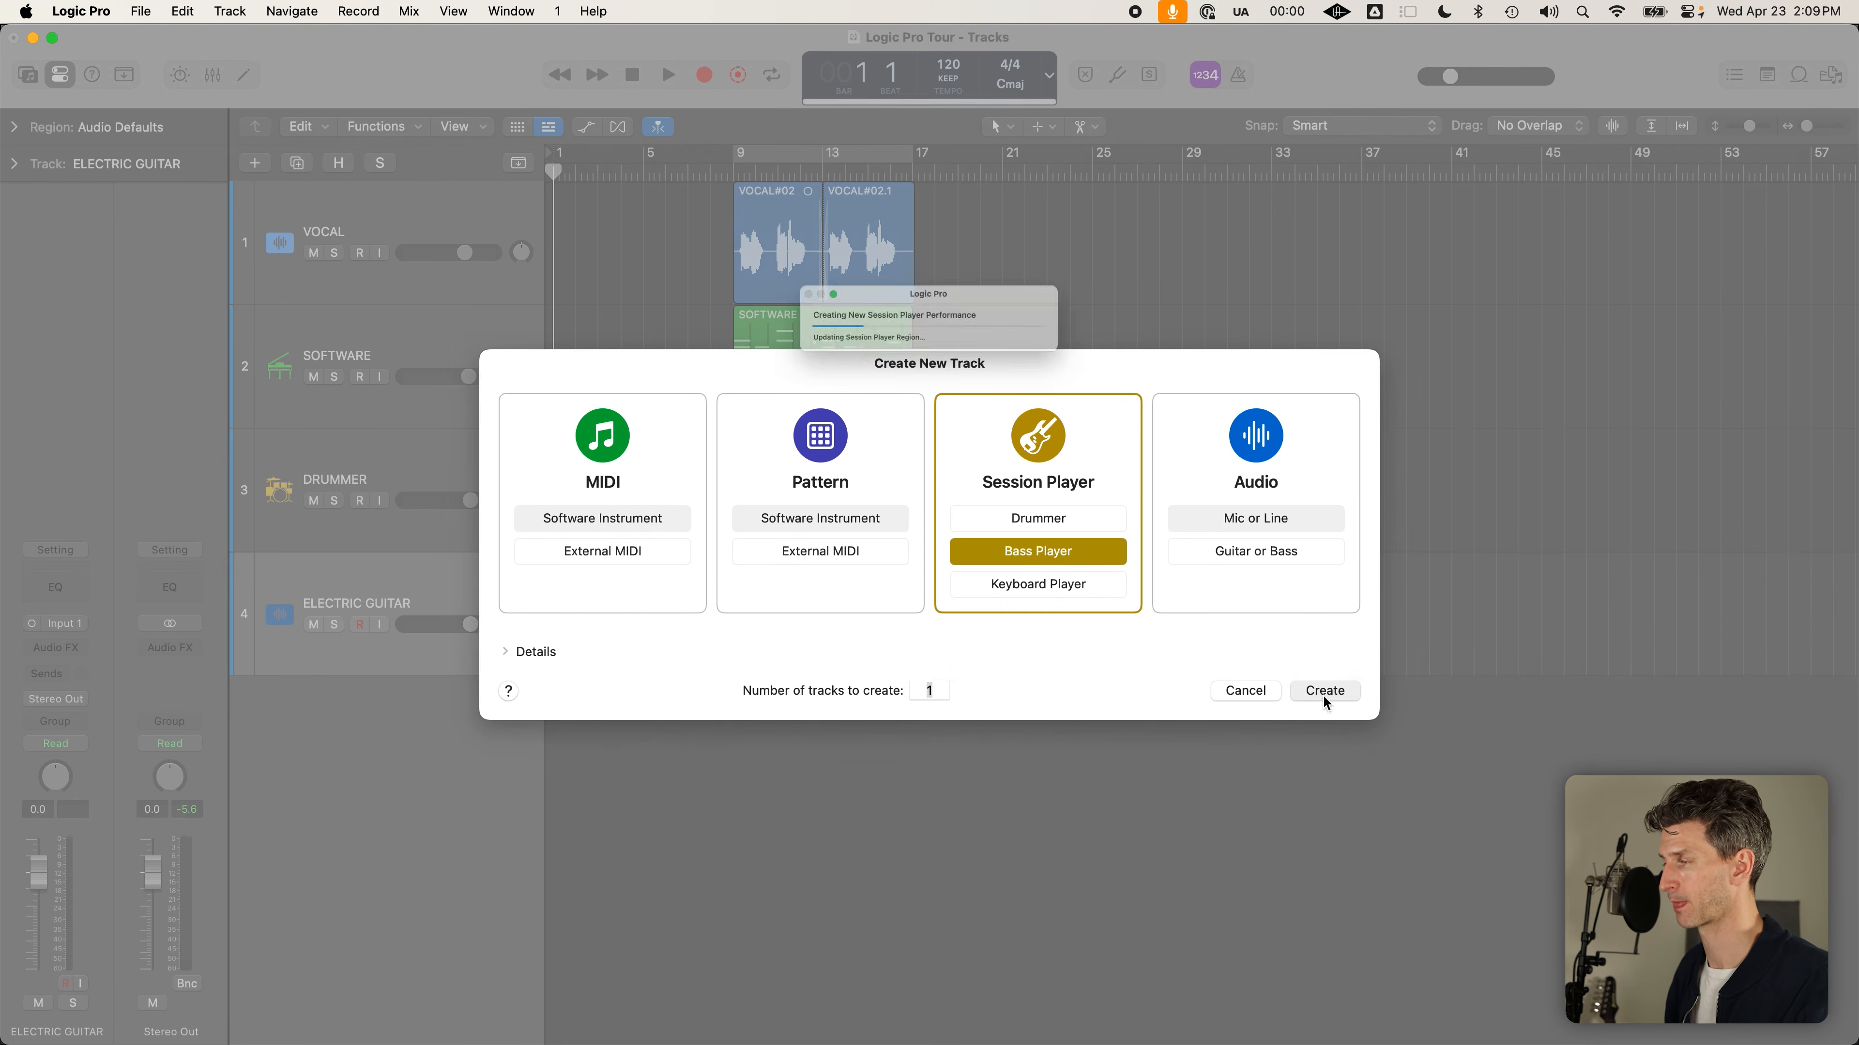
Rename the new bass player track as BASS
scroll(491, 572, "down", 2)
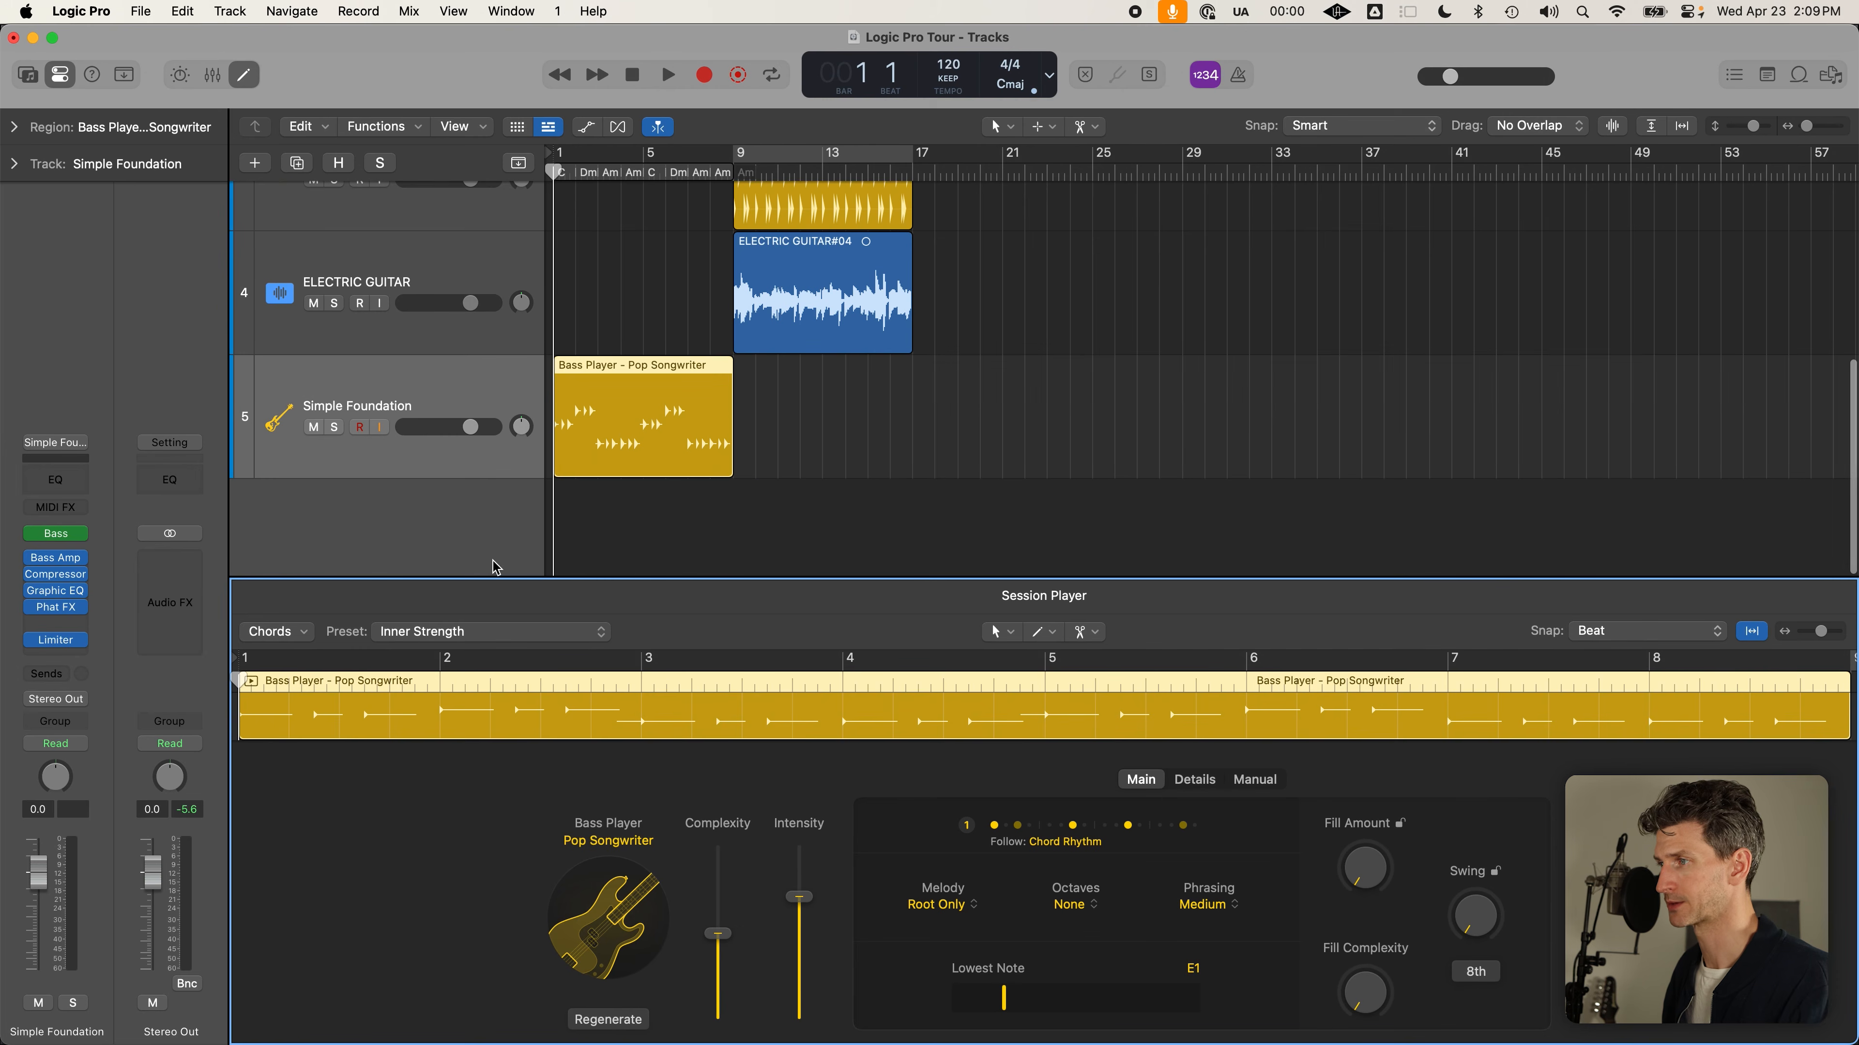
double_click(404, 407)
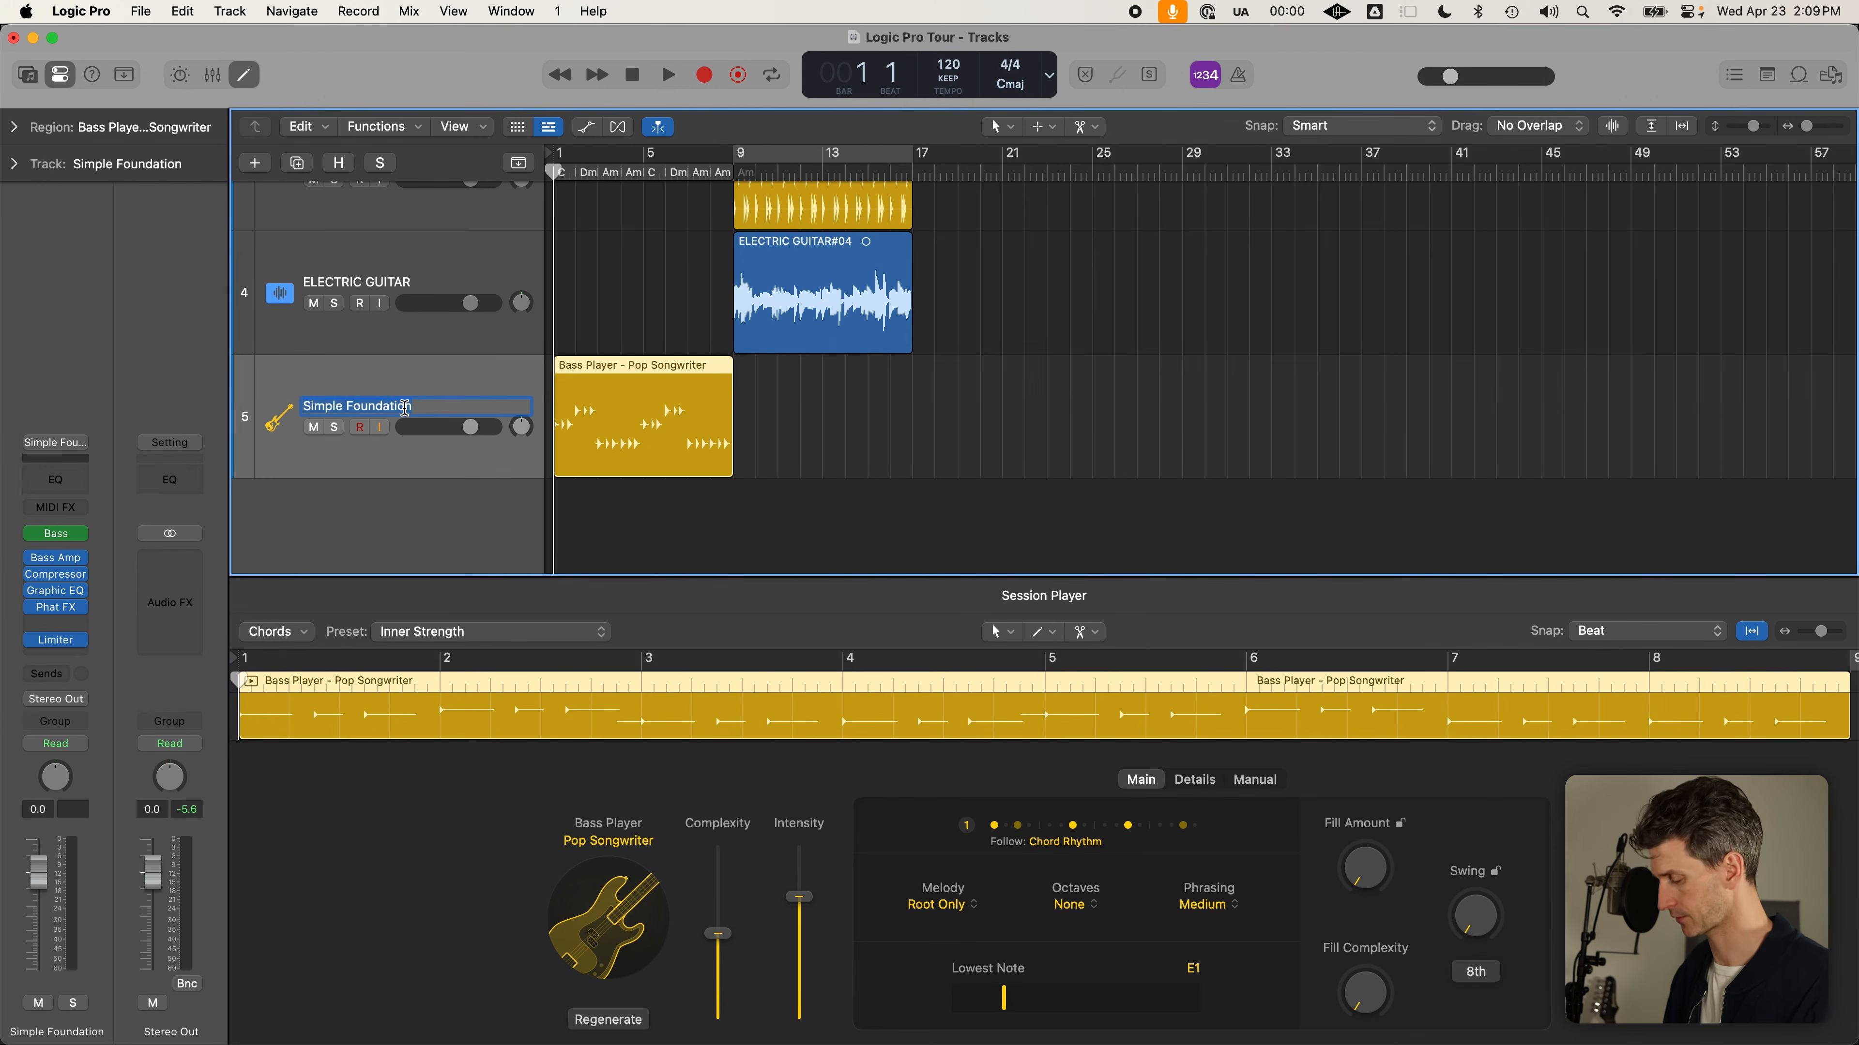
type("BASS")
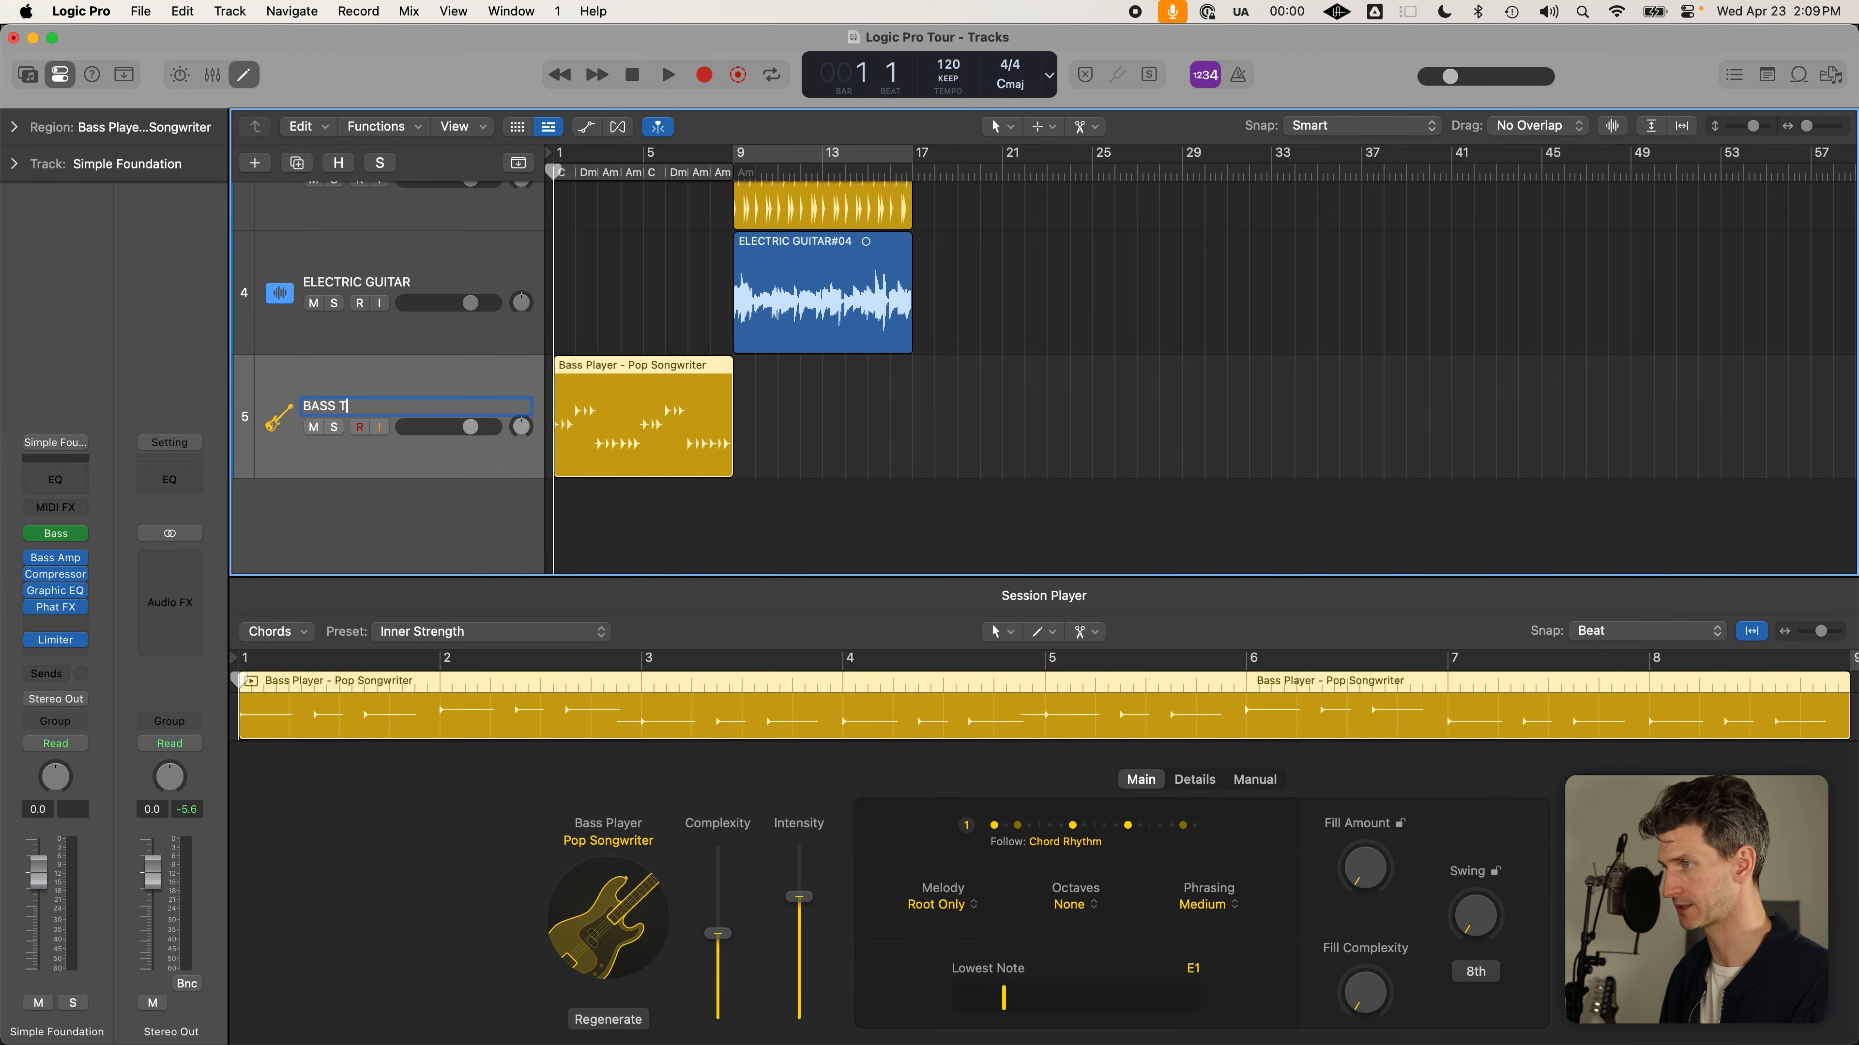
key("Return")
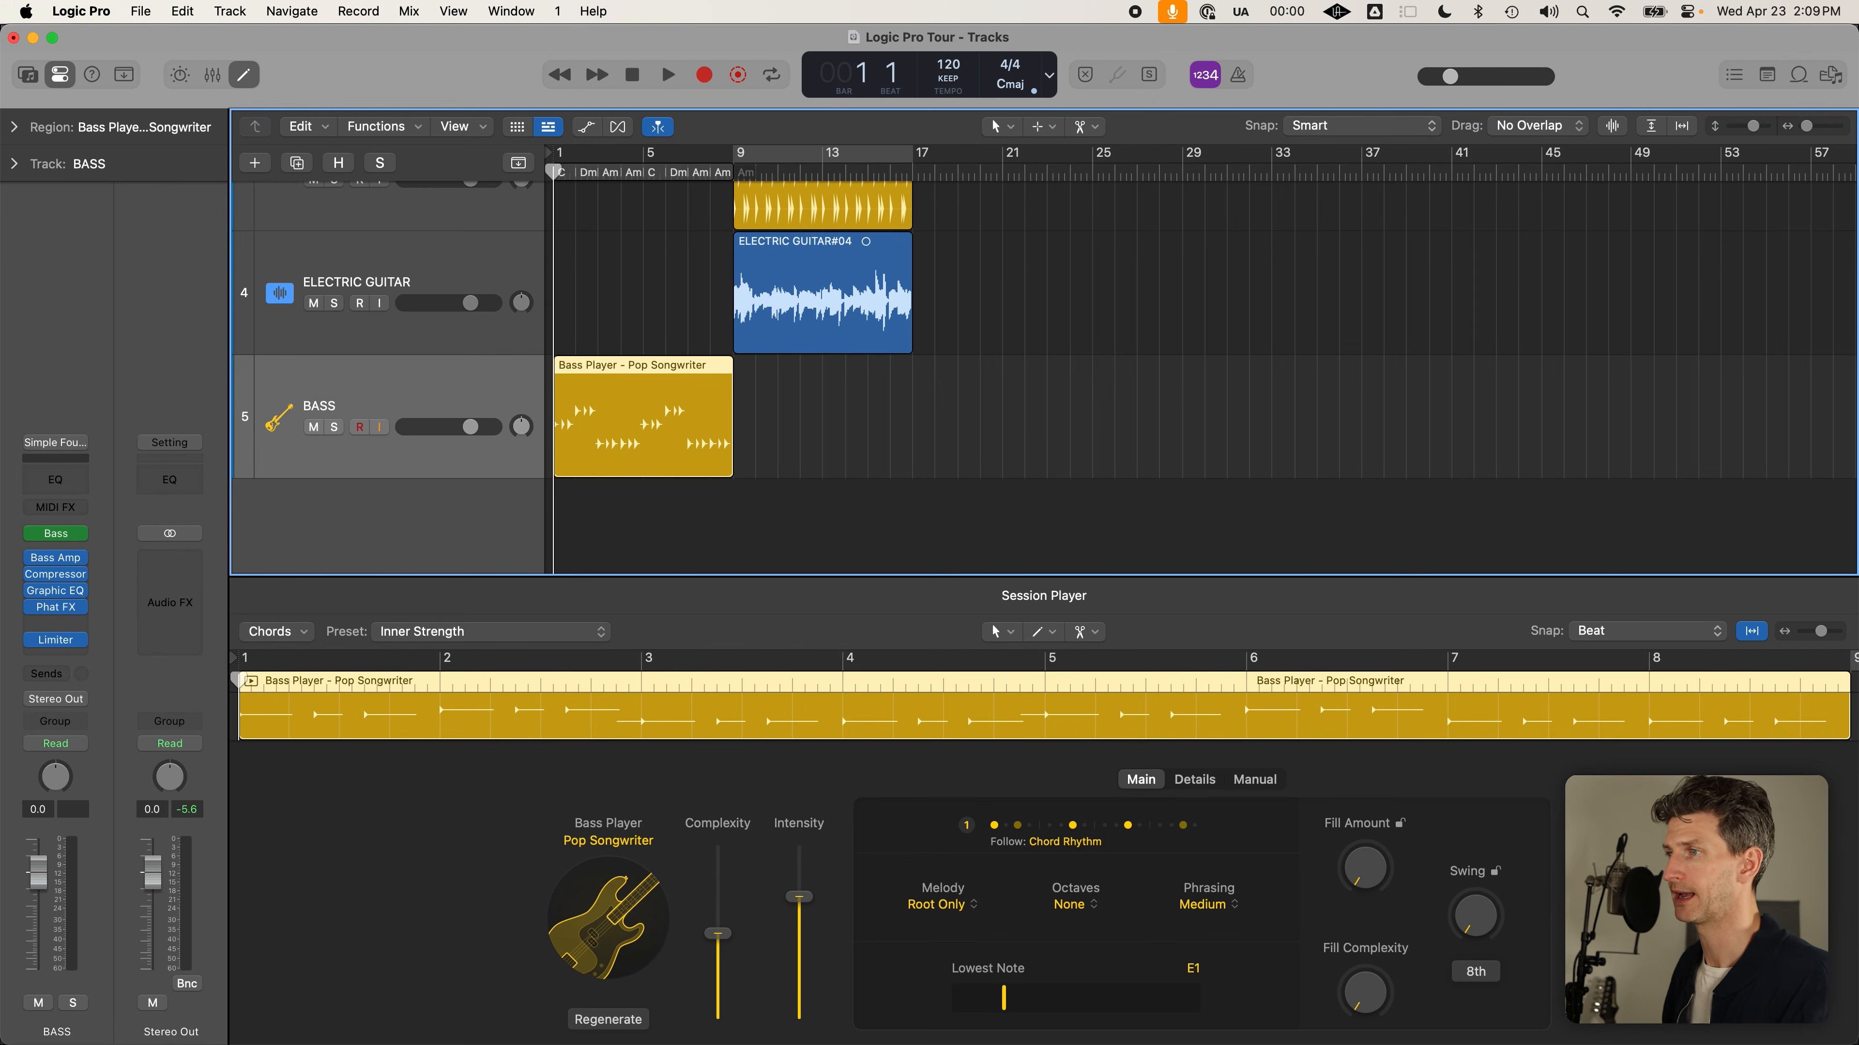
Create one new Session Player track with Keyboard Player as its type
left_click(235, 10)
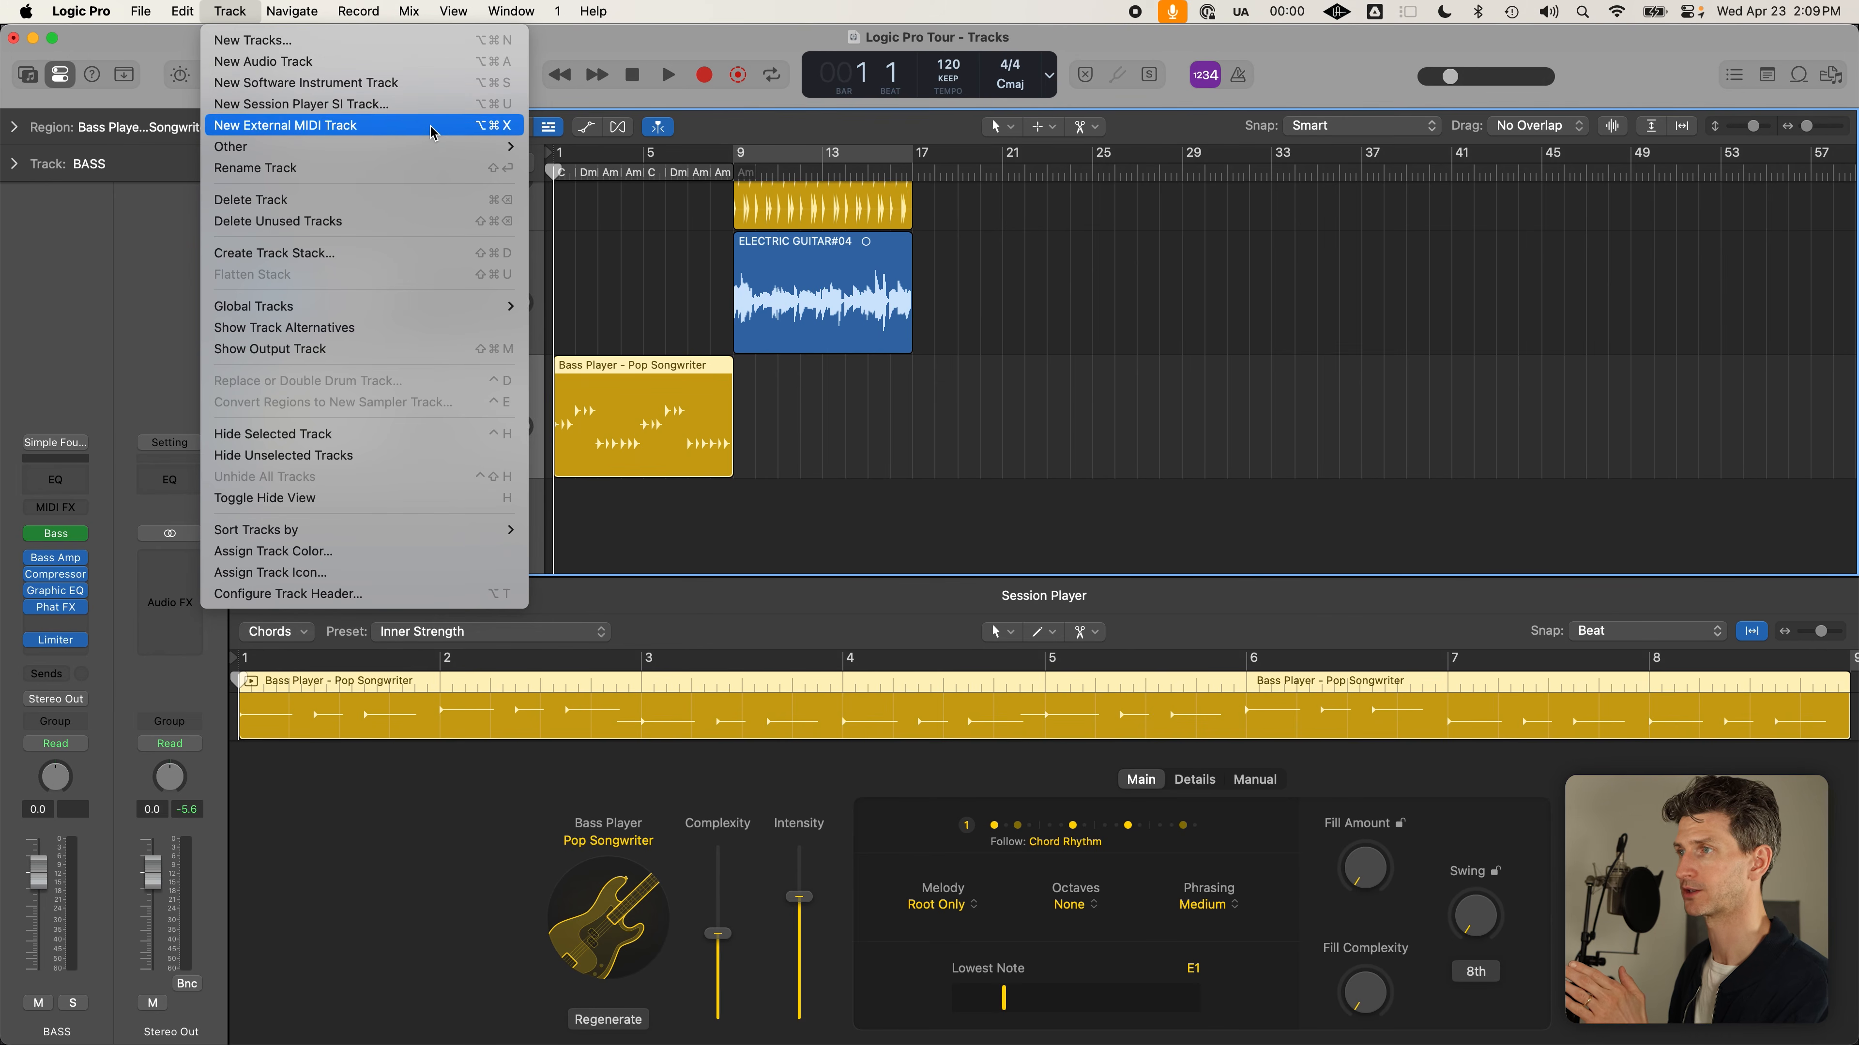
left_click(485, 110)
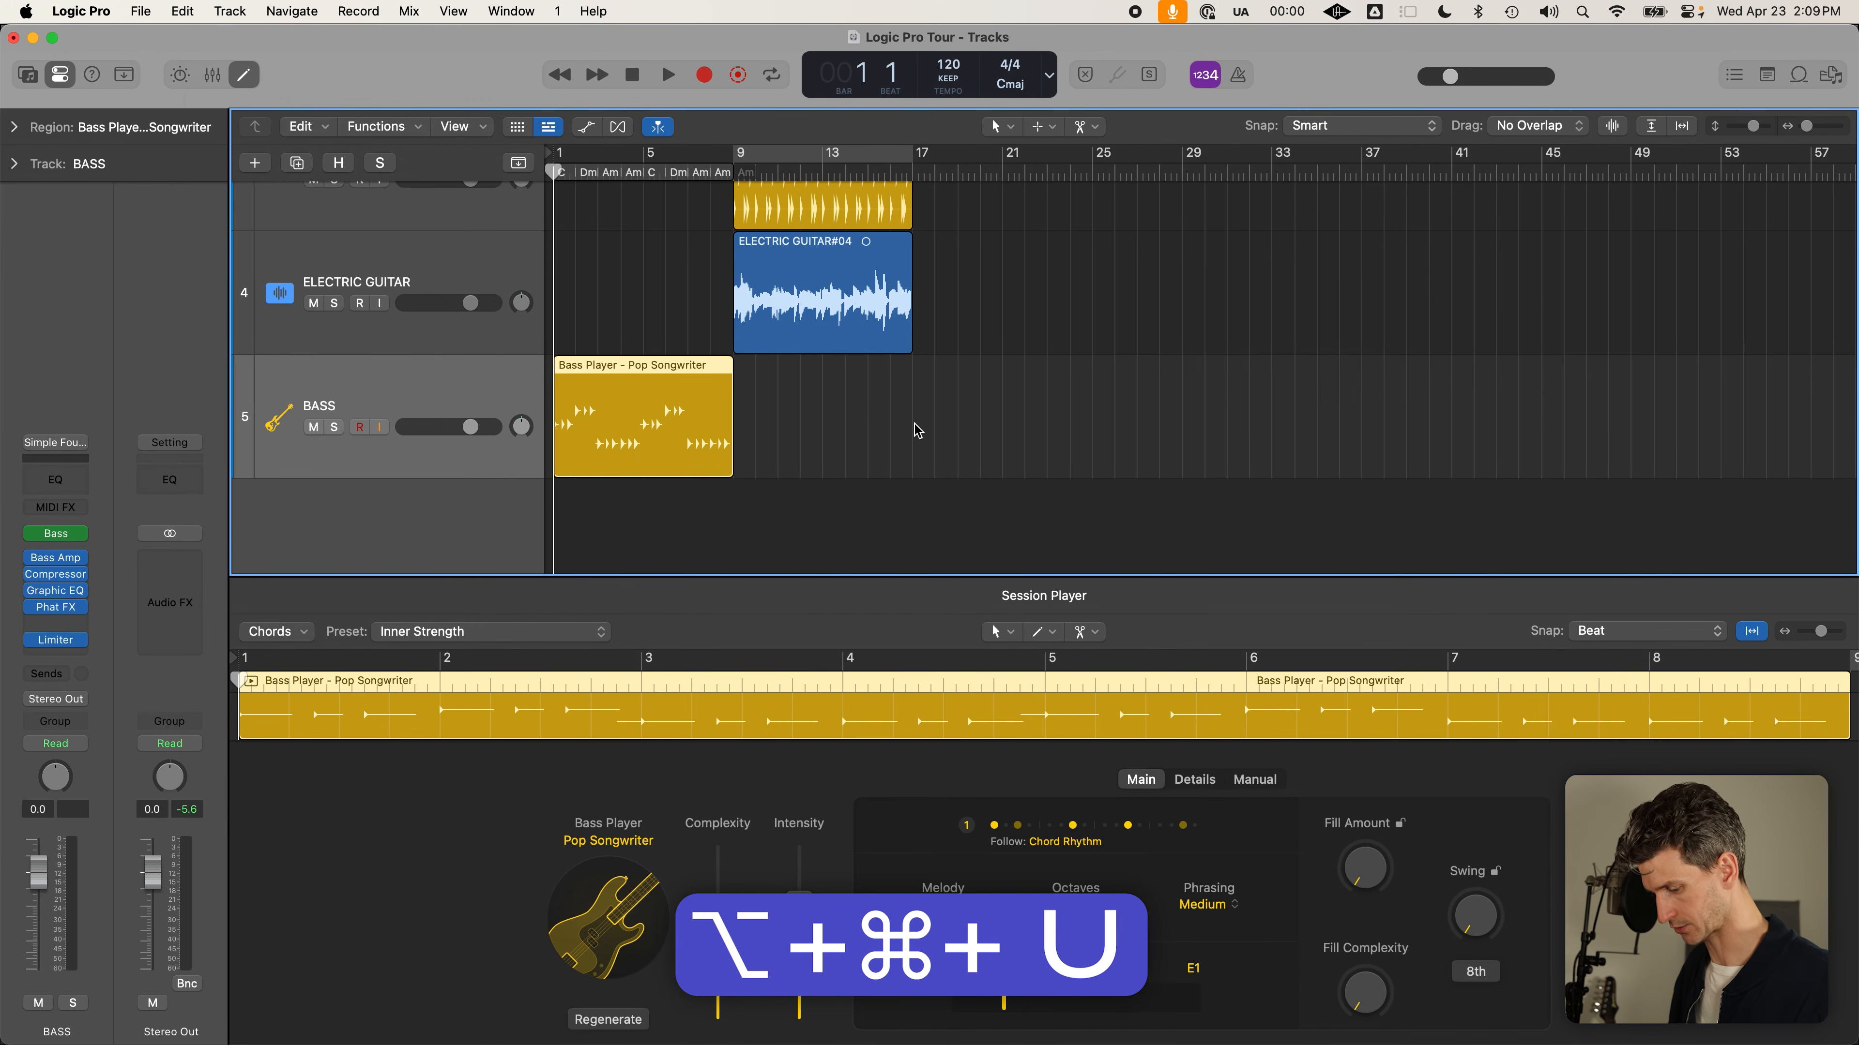
key("alt+super+u")
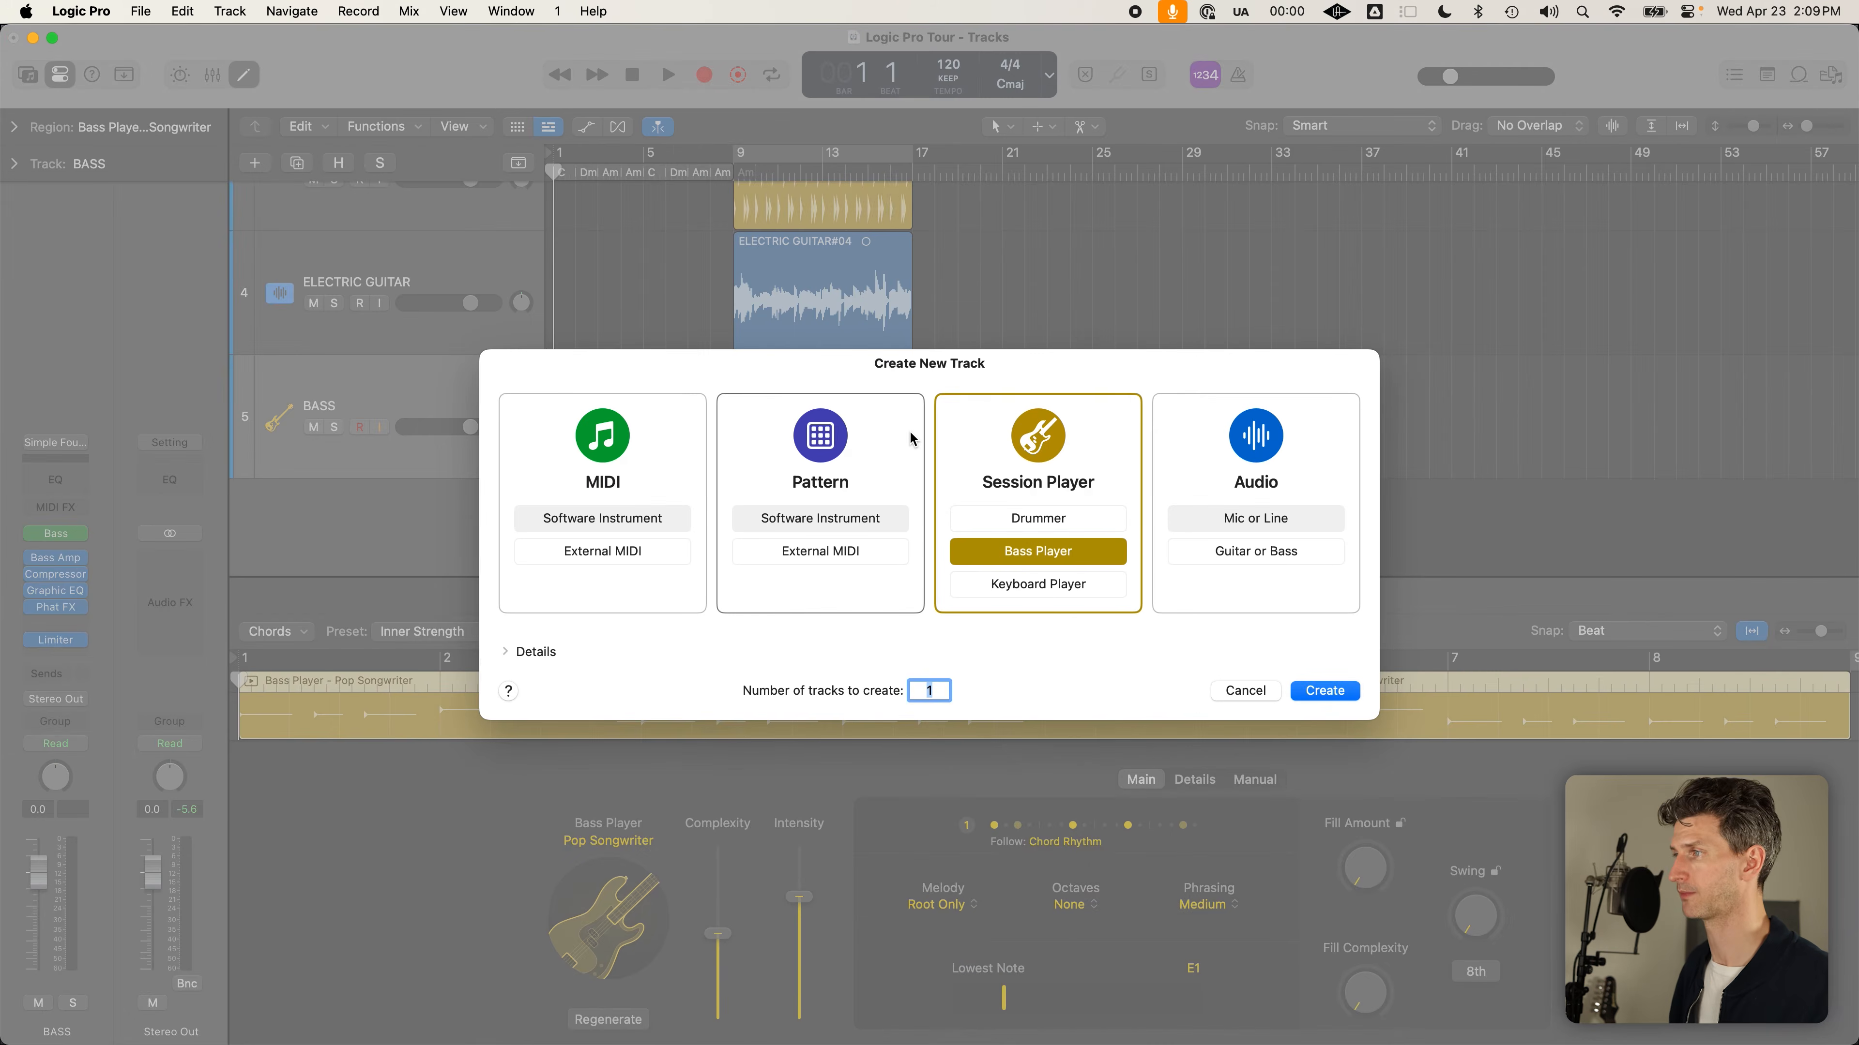
left_click(1038, 584)
left_click(1345, 688)
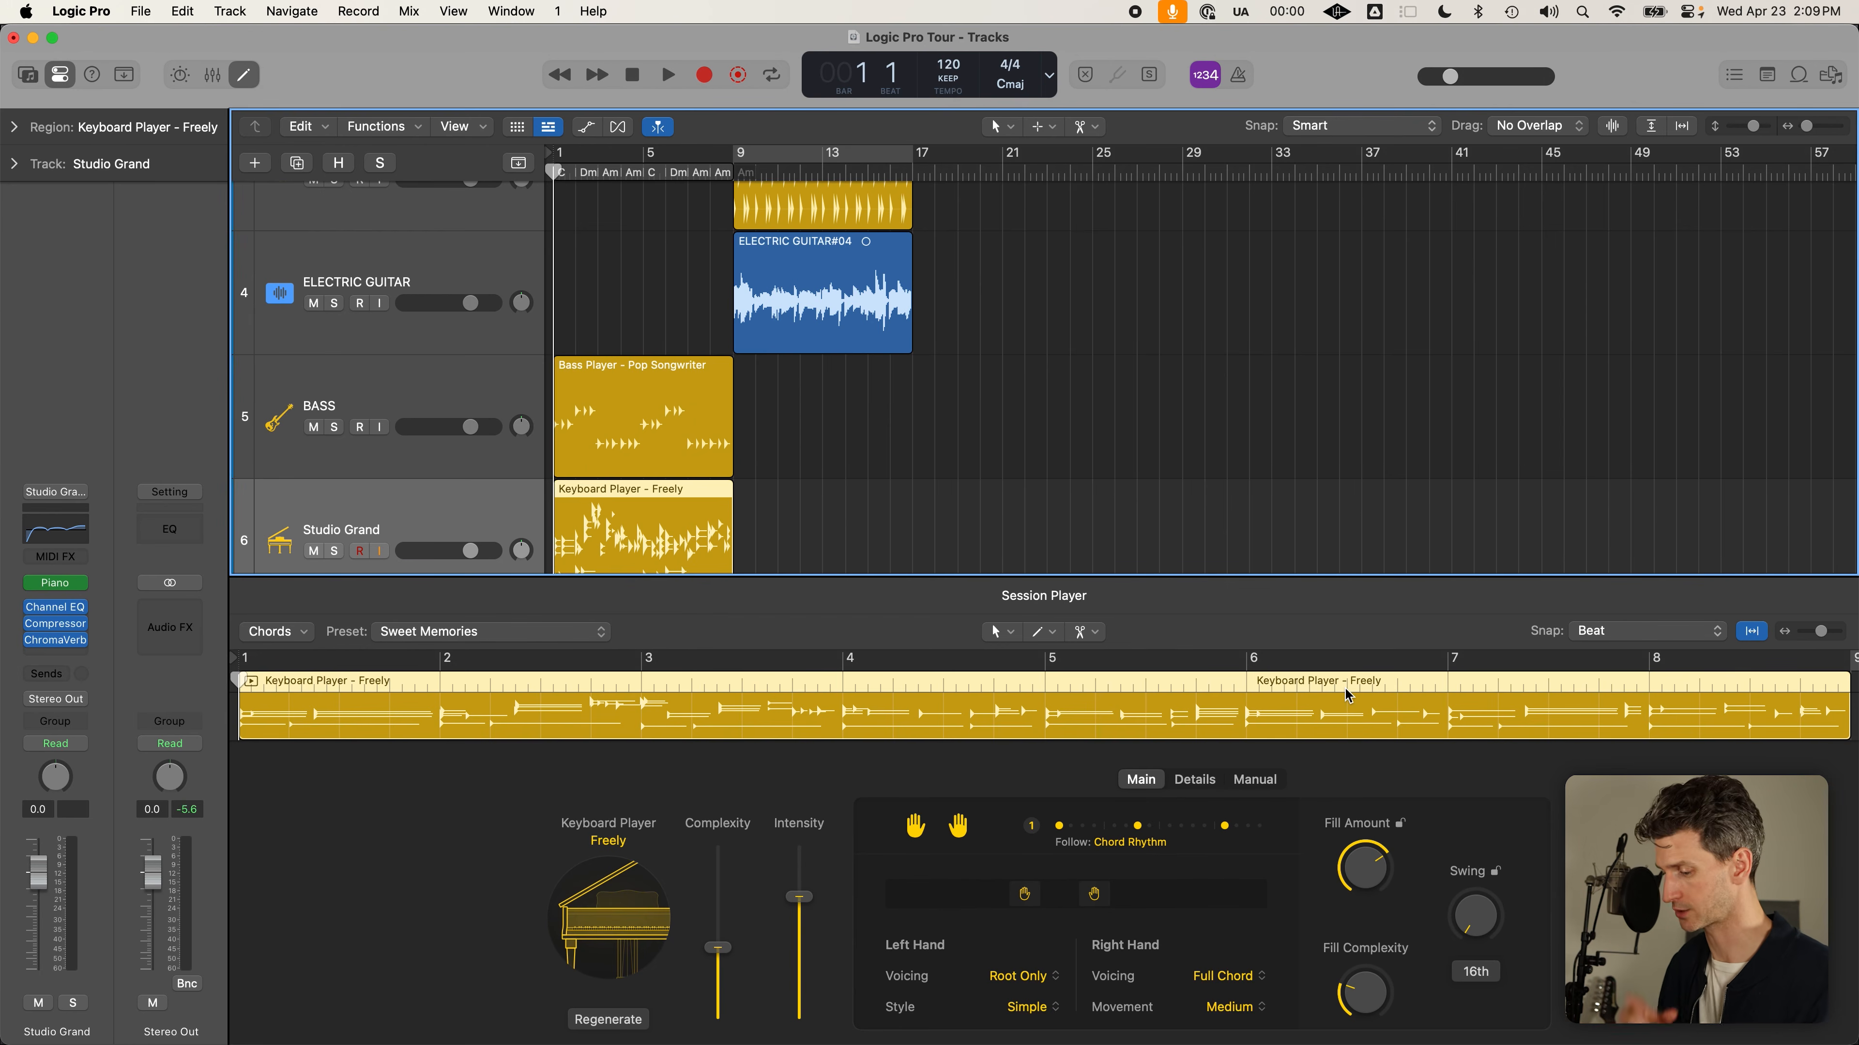
Close the editor and rename the Studio Grand track as KEYBOARD
key("e")
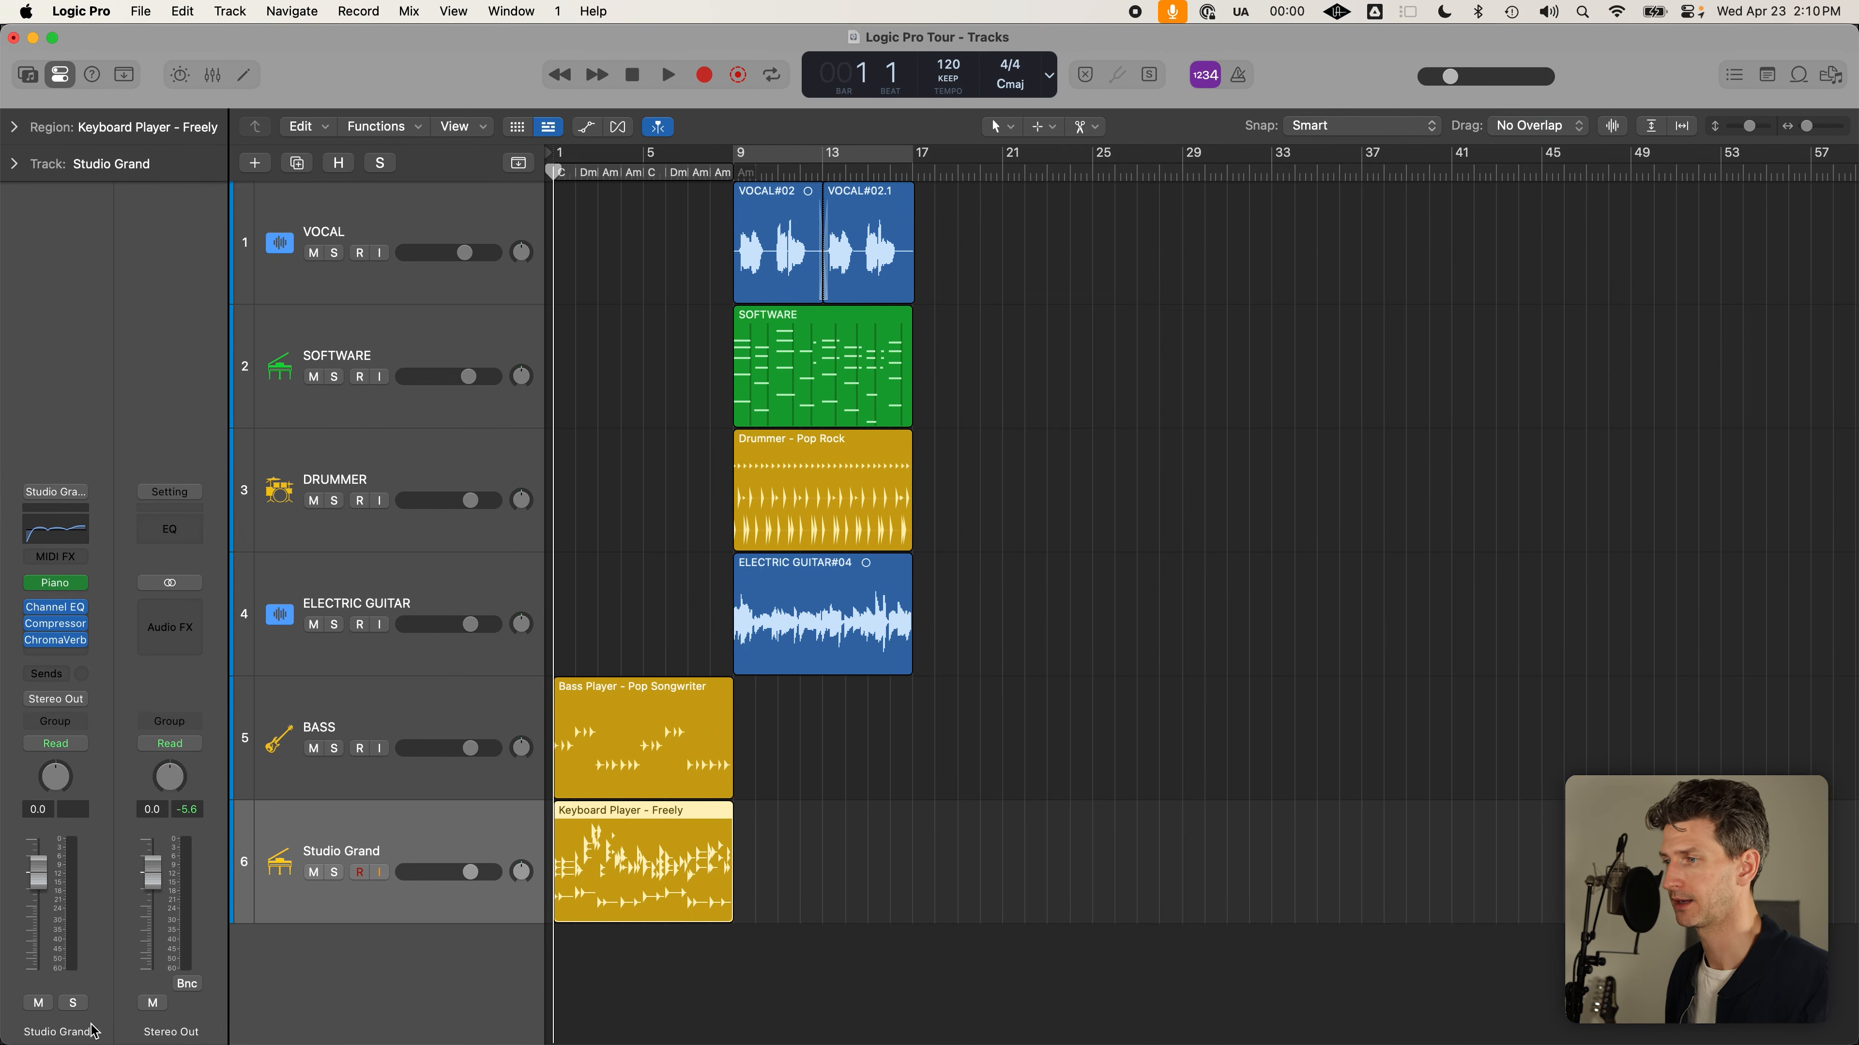
double_click(409, 849)
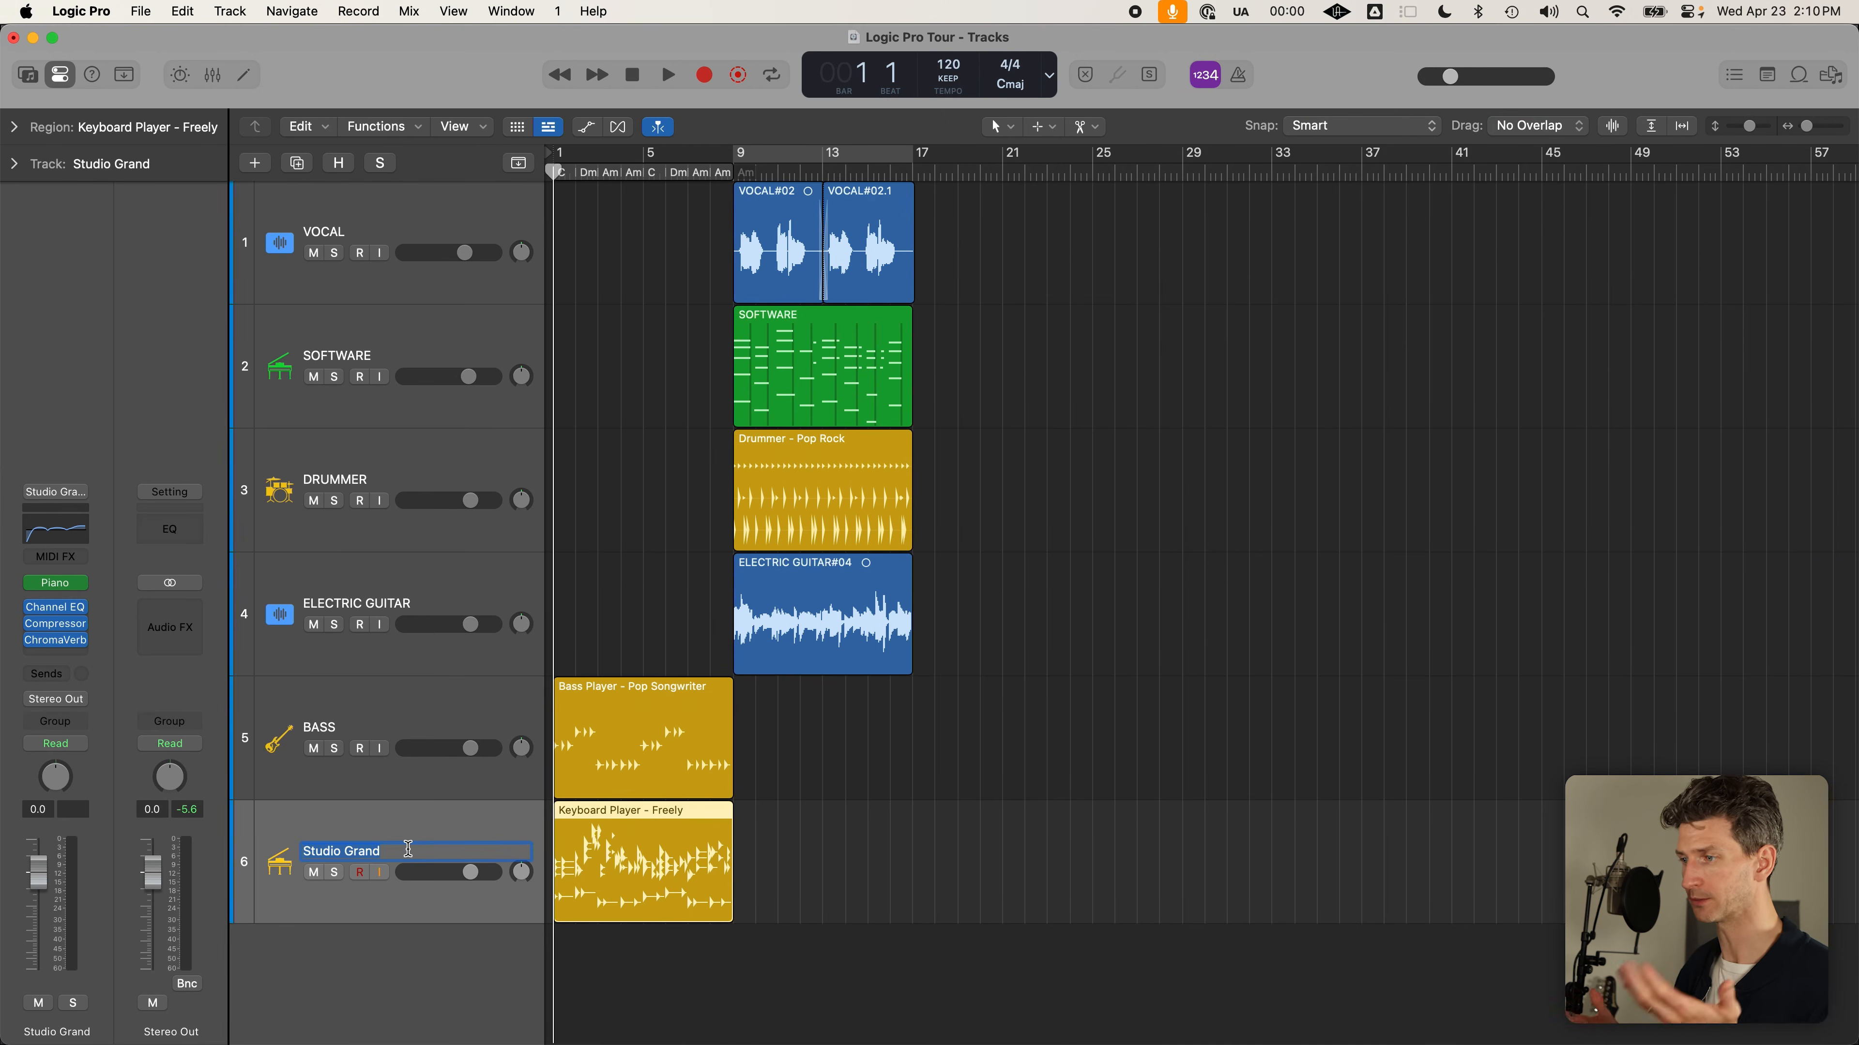
type("KEYBOARD")
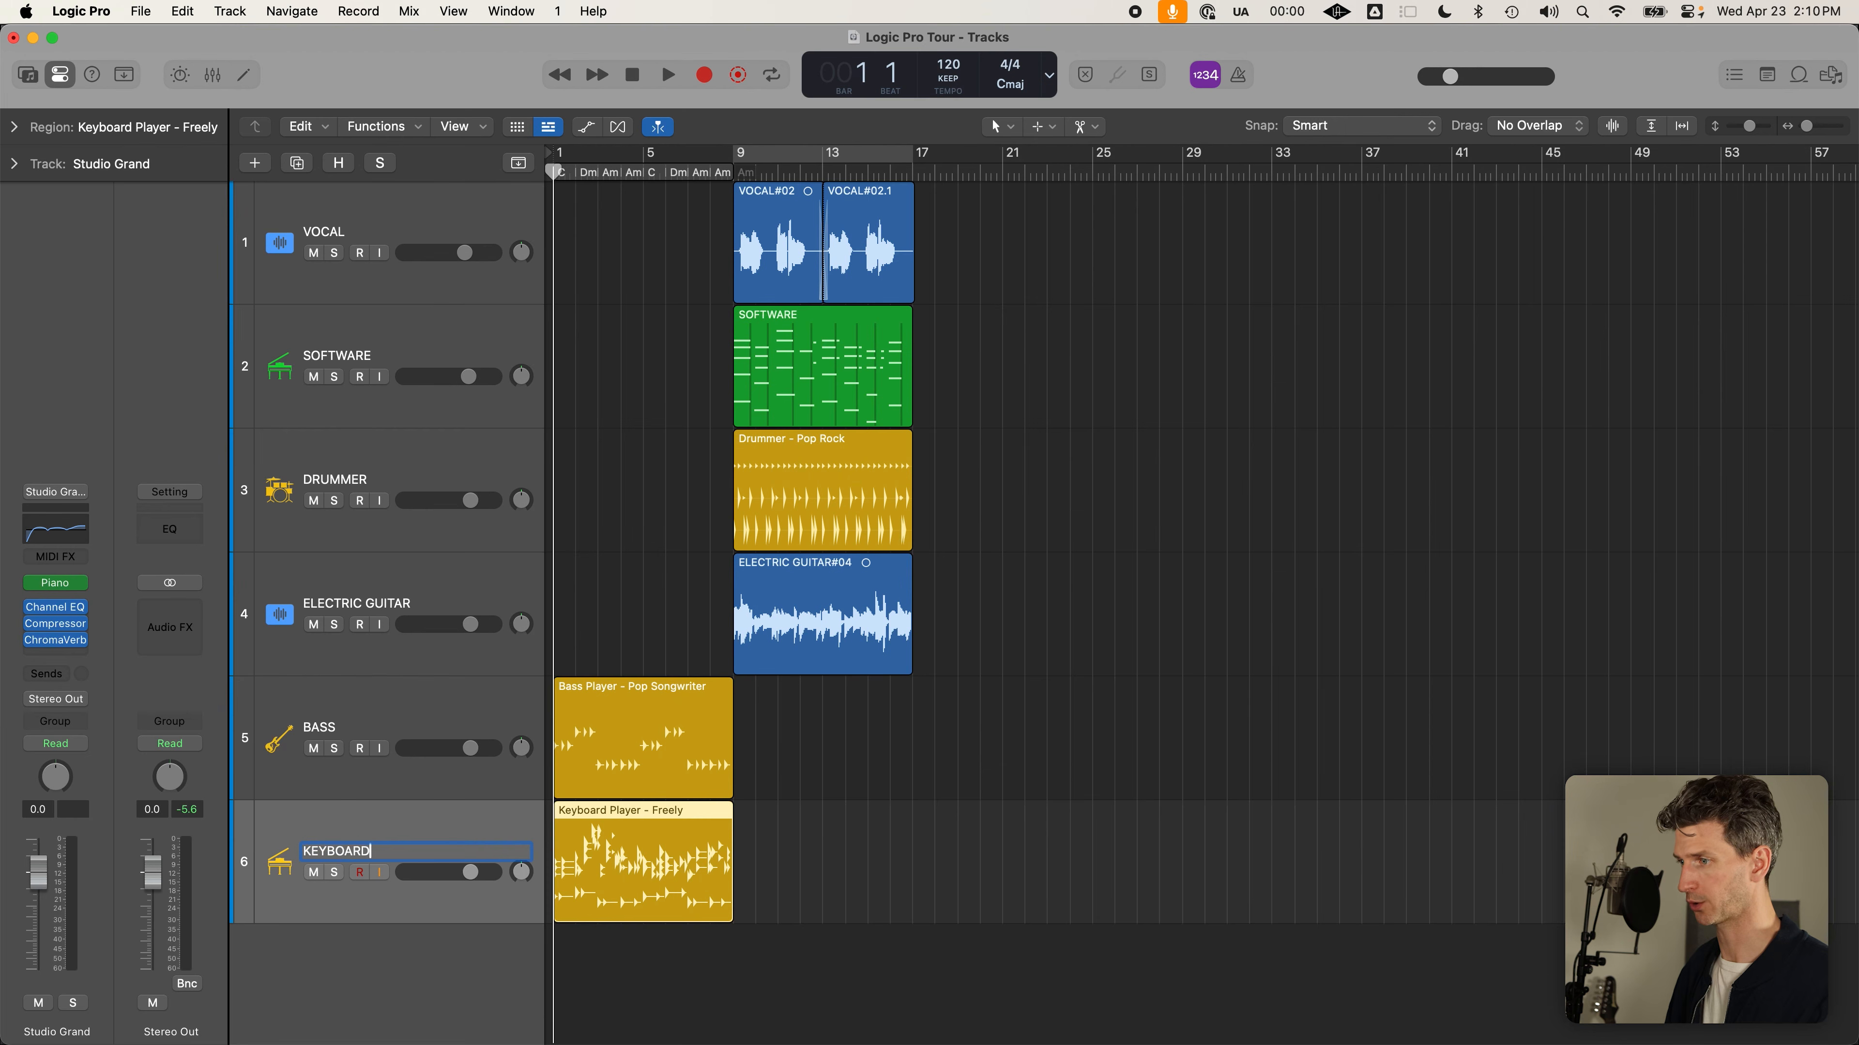
key("Return")
Move the Bass Player and Keyboard Player regions together so they start at bar 9
left_click_drag(828, 849, 645, 730)
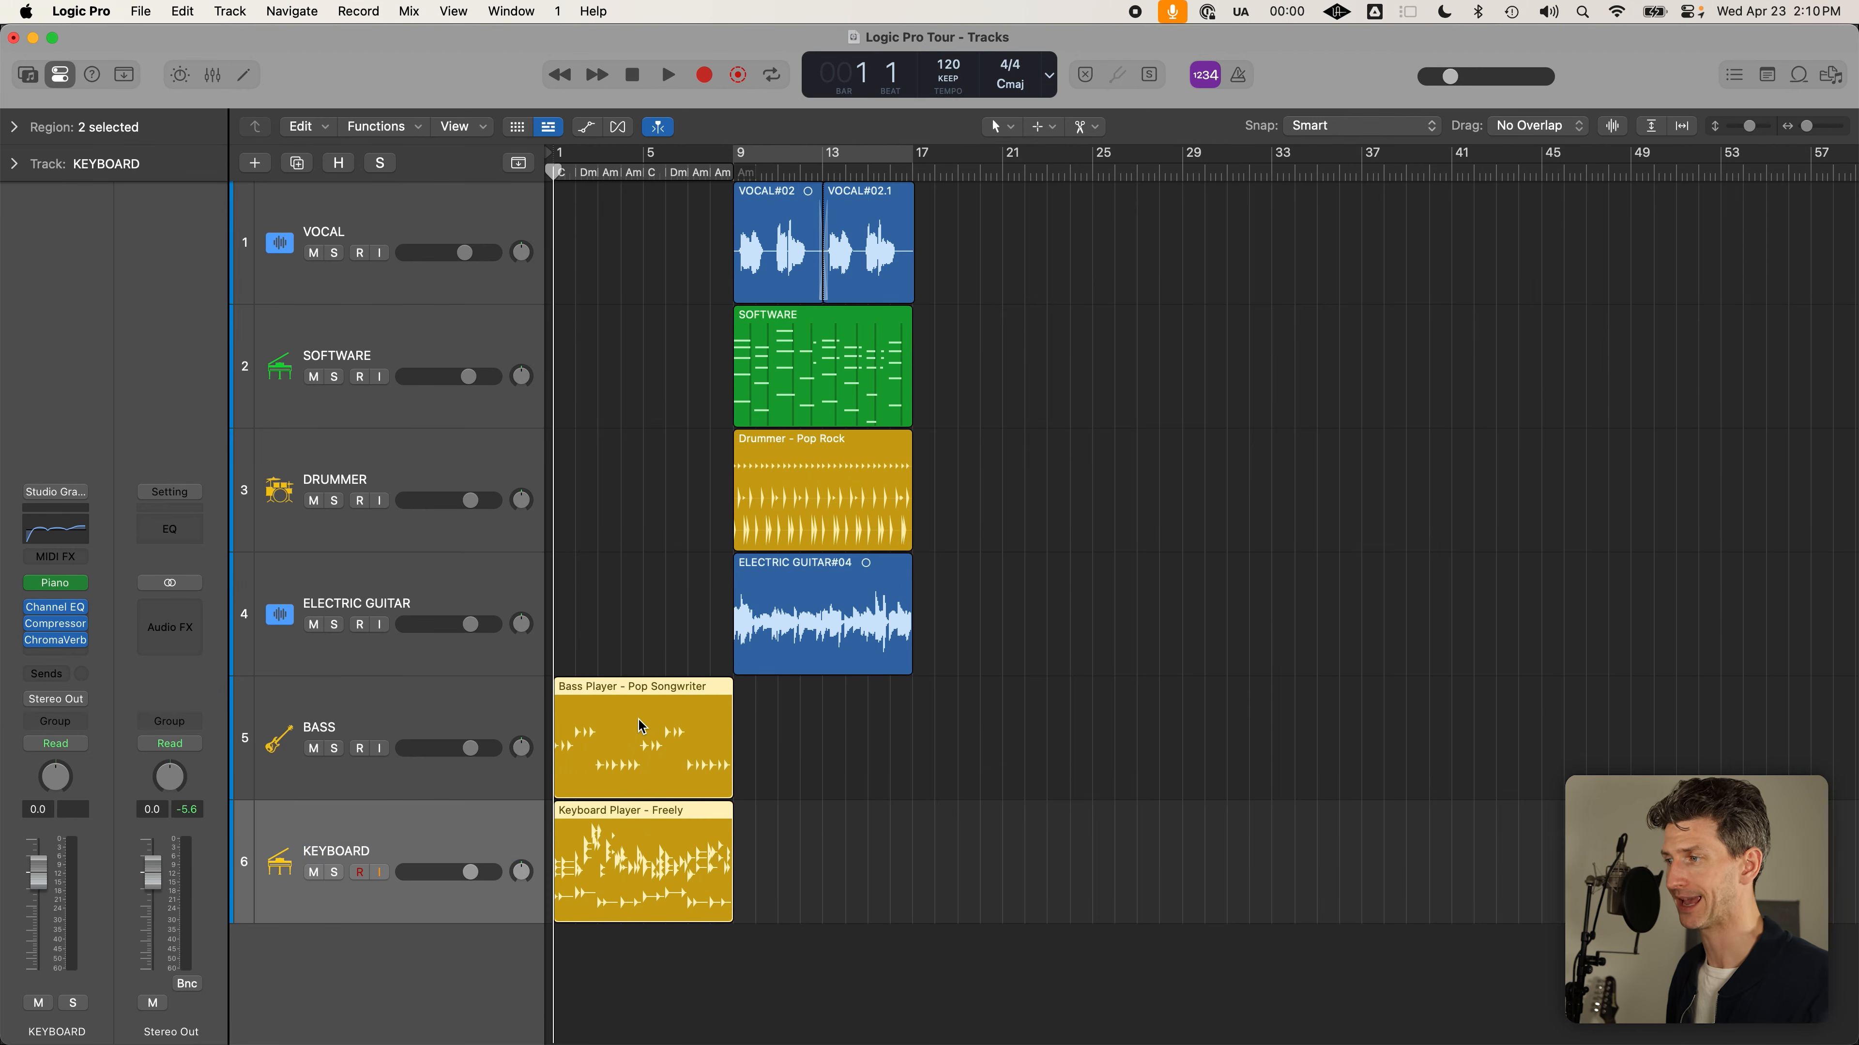
left_click_drag(610, 724, 789, 725)
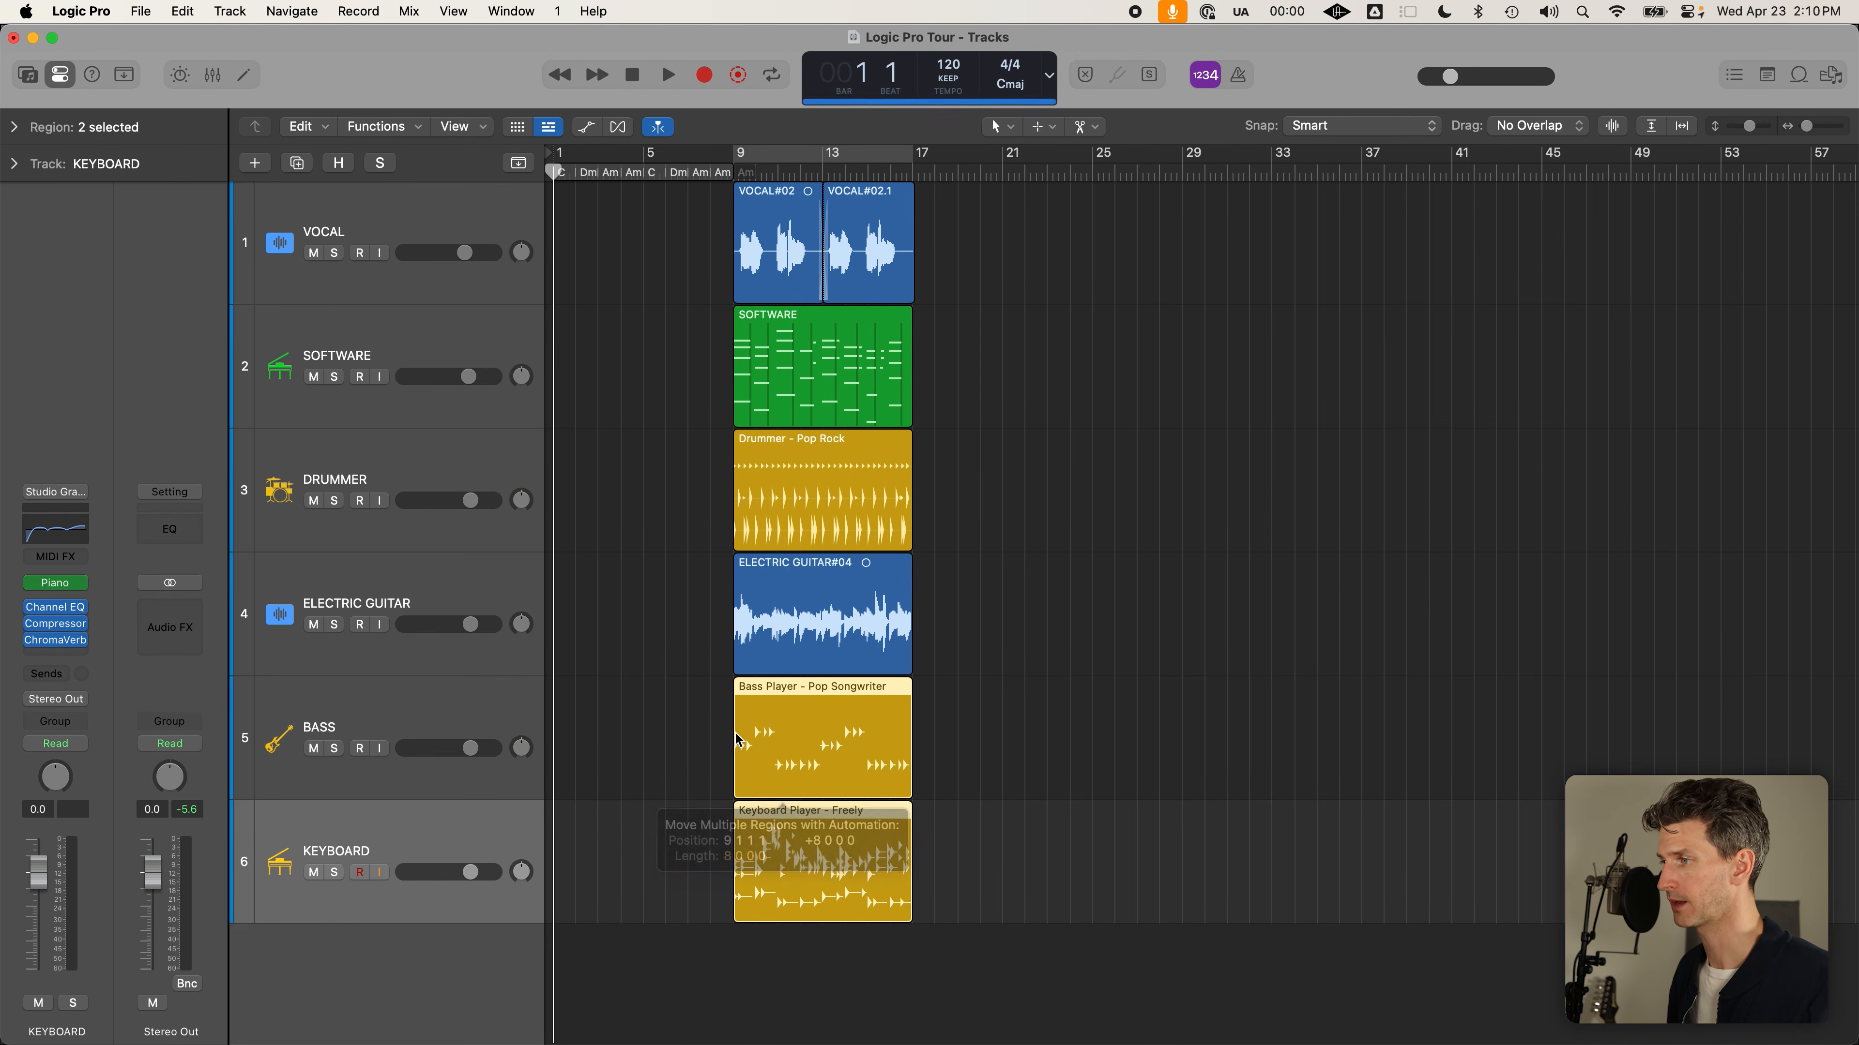
Solo the DRUMMER and BASS tracks and select the BASS track
left_click(335, 503)
left_click(335, 503)
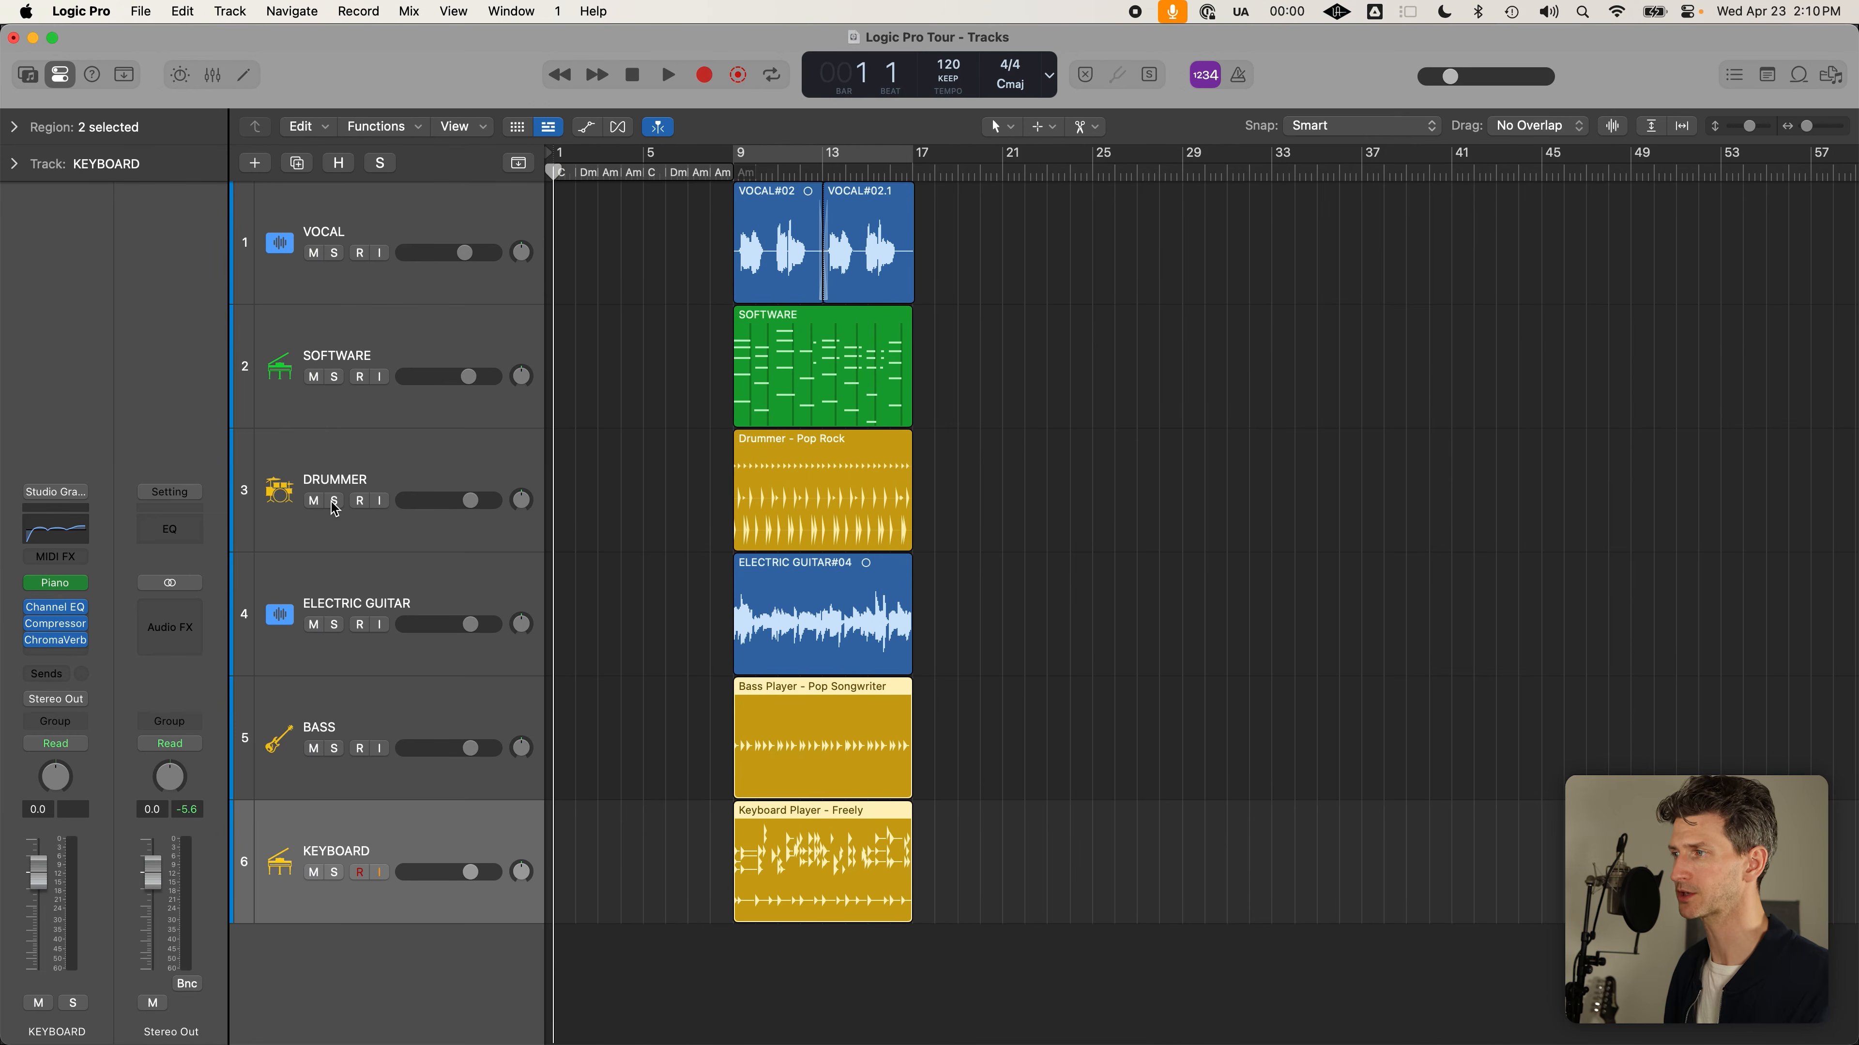
left_click(335, 503)
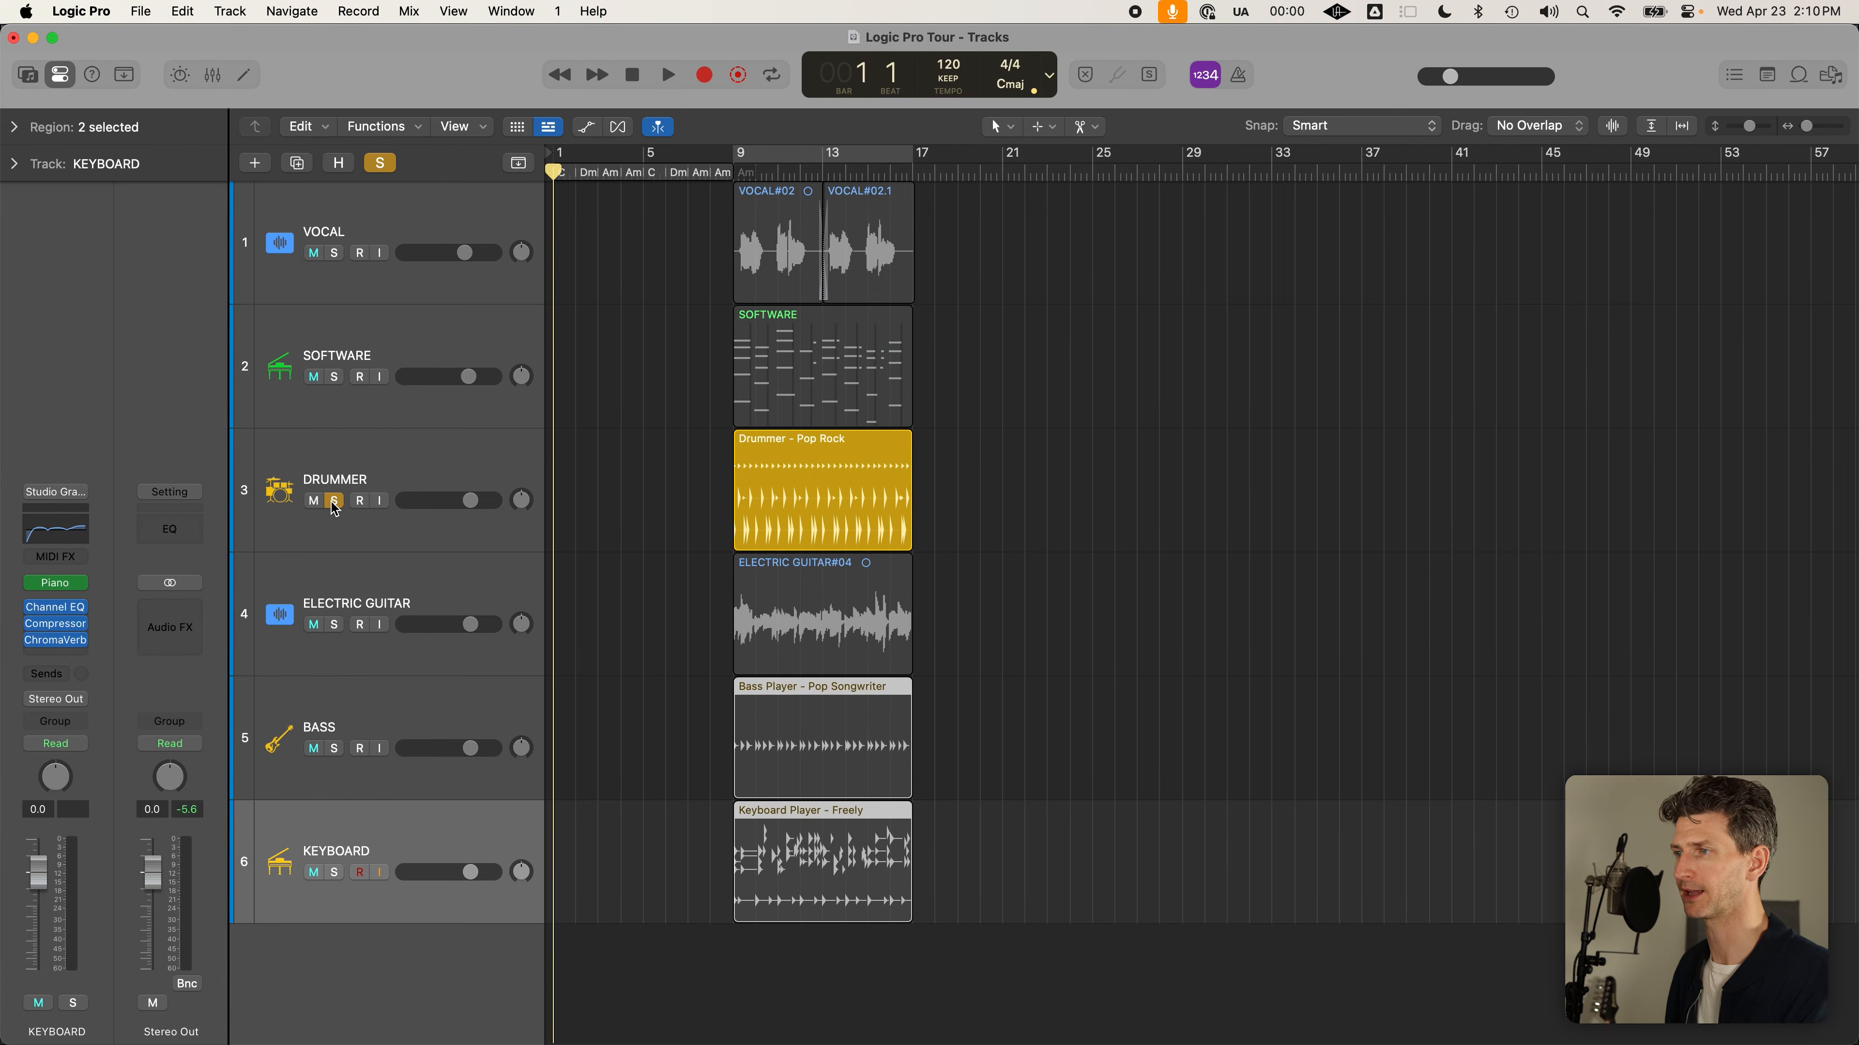
left_click(423, 454)
left_click(334, 749)
left_click(366, 726)
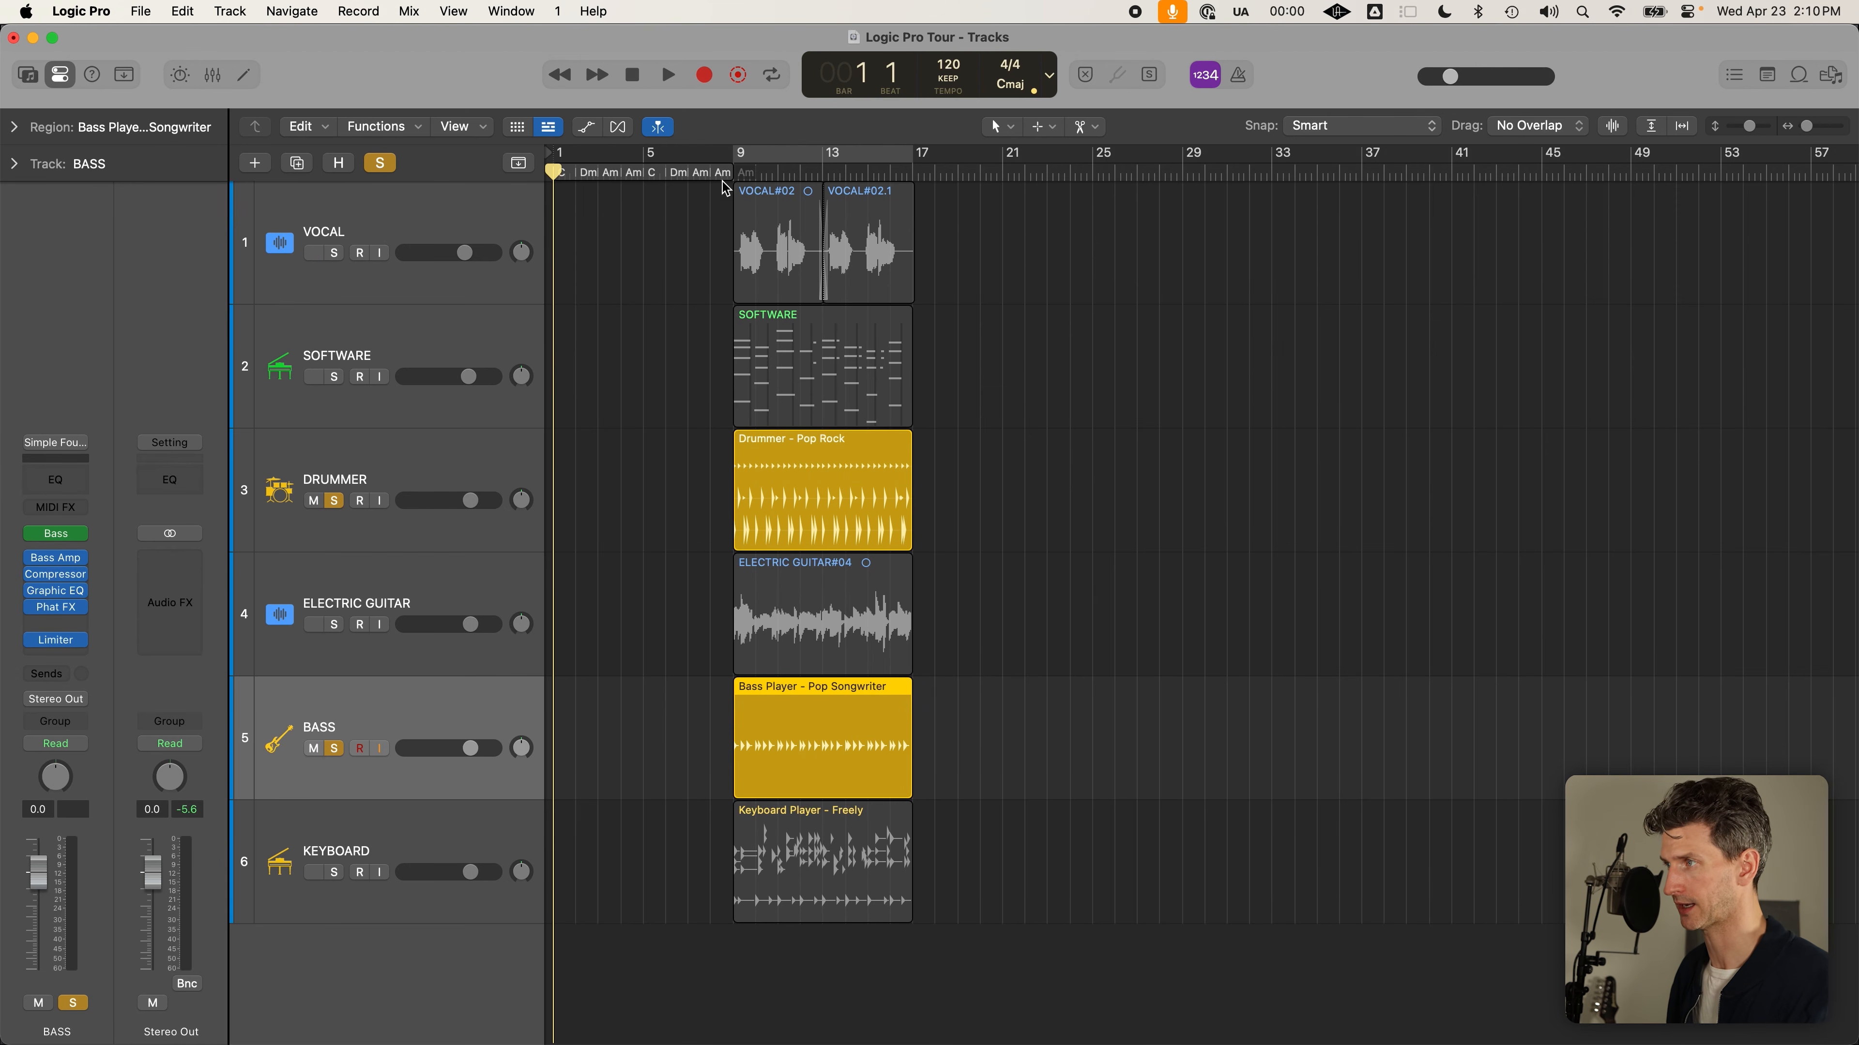
Place the playhead at bar 9 and set a cycle range from bar 9 to bar 17
left_click(733, 170)
left_click_drag(734, 156, 909, 173)
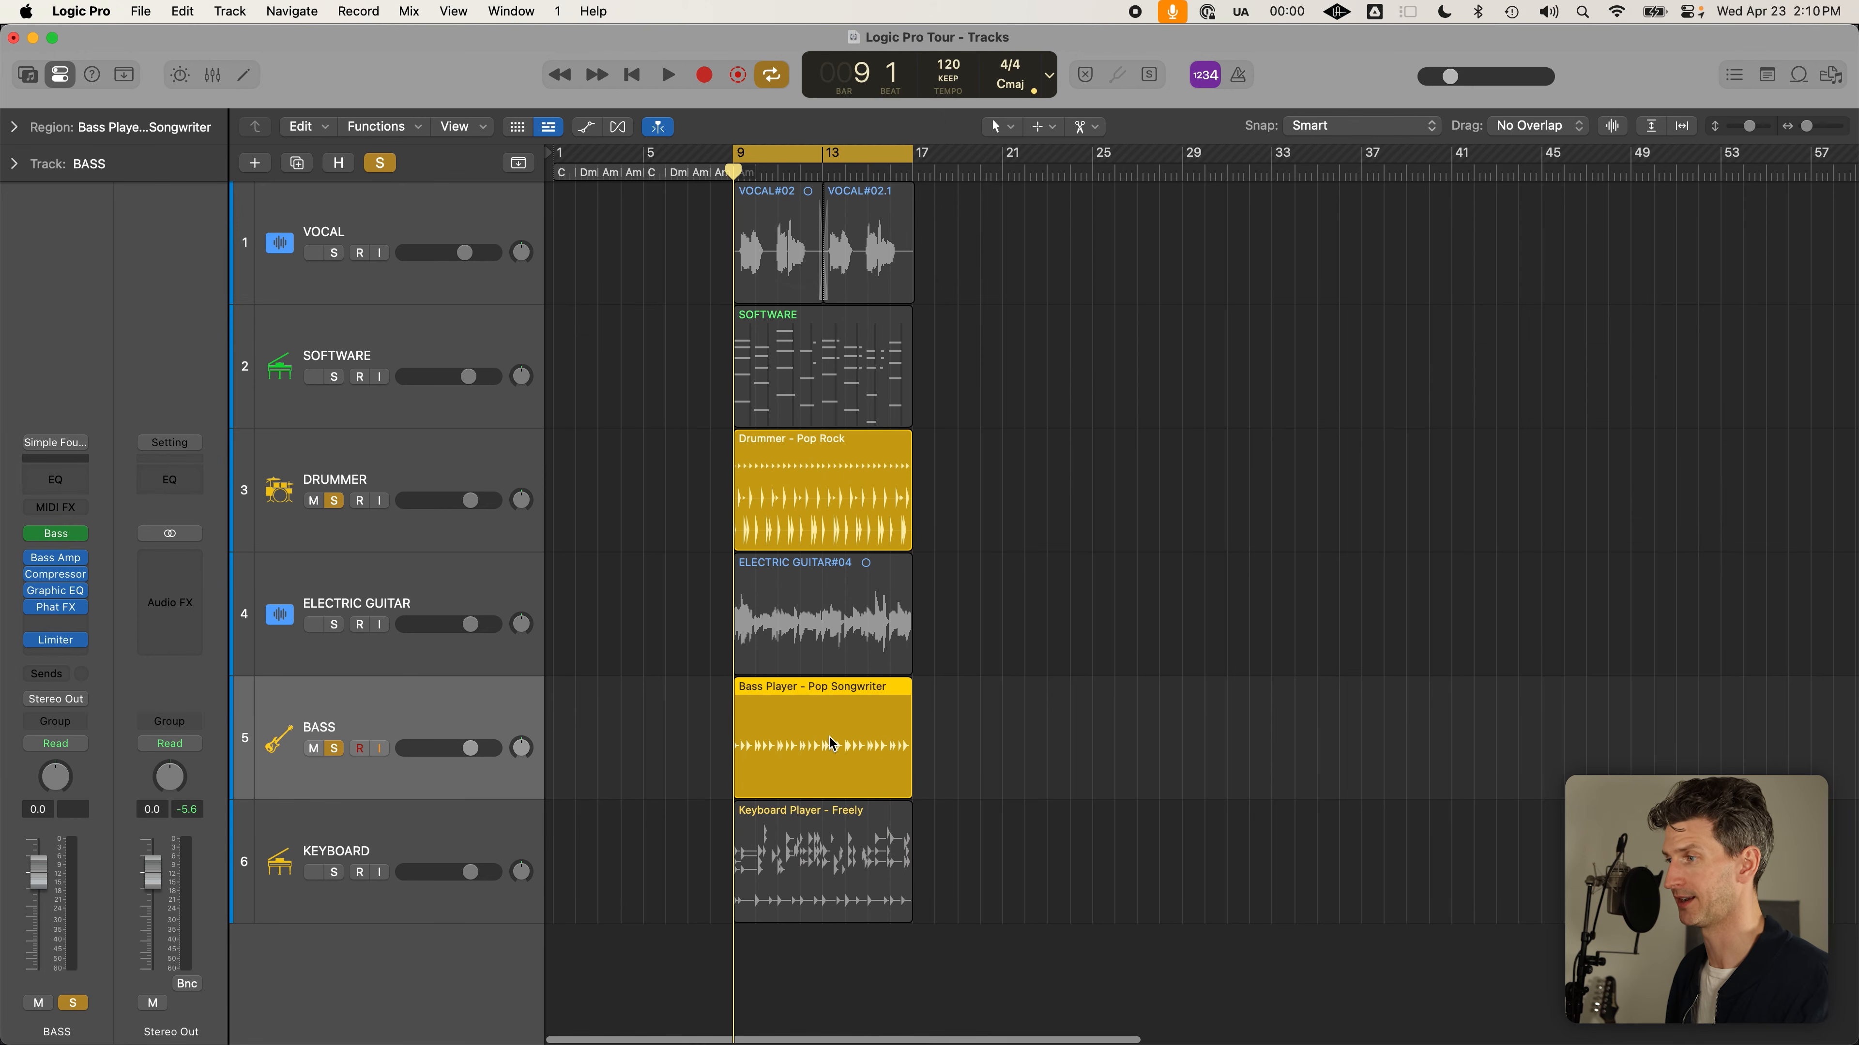
Raise the master volume and play the soloed drums and bass from bar 9, then stop playback
scroll(825, 727, "up", 3)
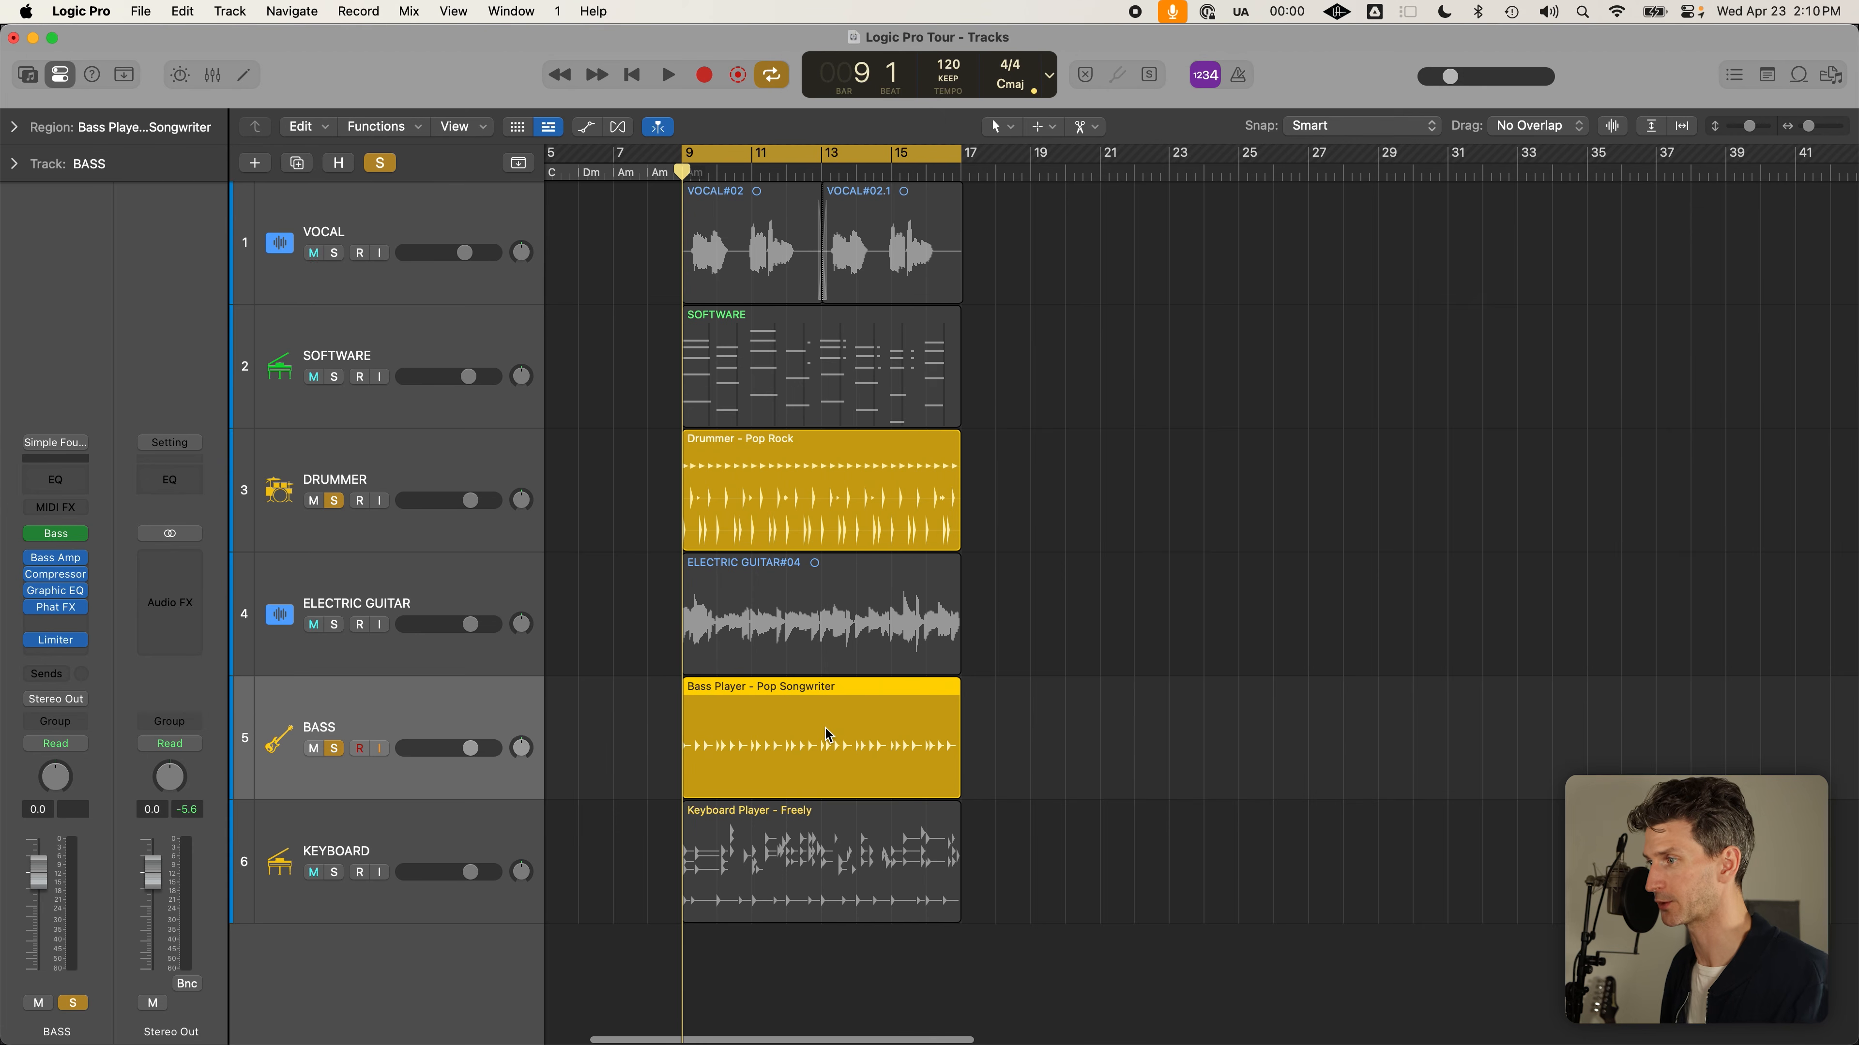
scroll(825, 727, "down", 1)
left_click(446, 698)
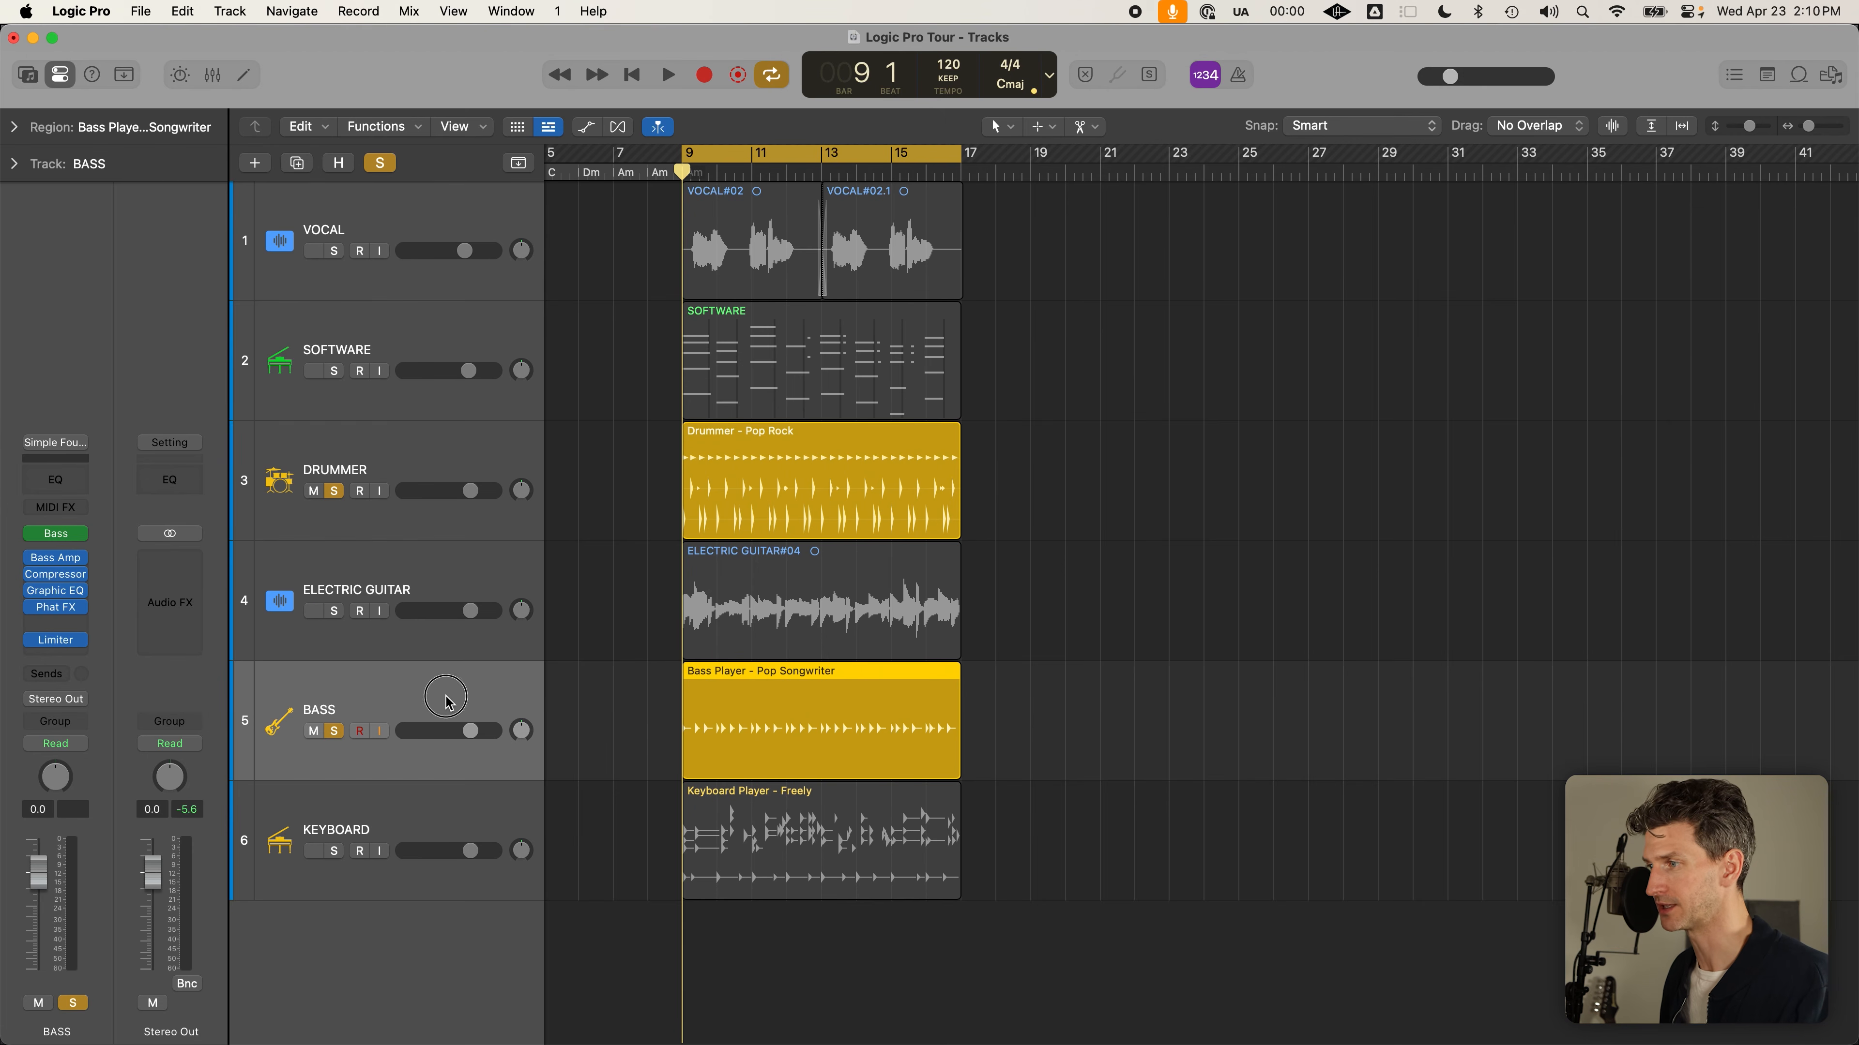
left_click_drag(1450, 77, 1510, 77)
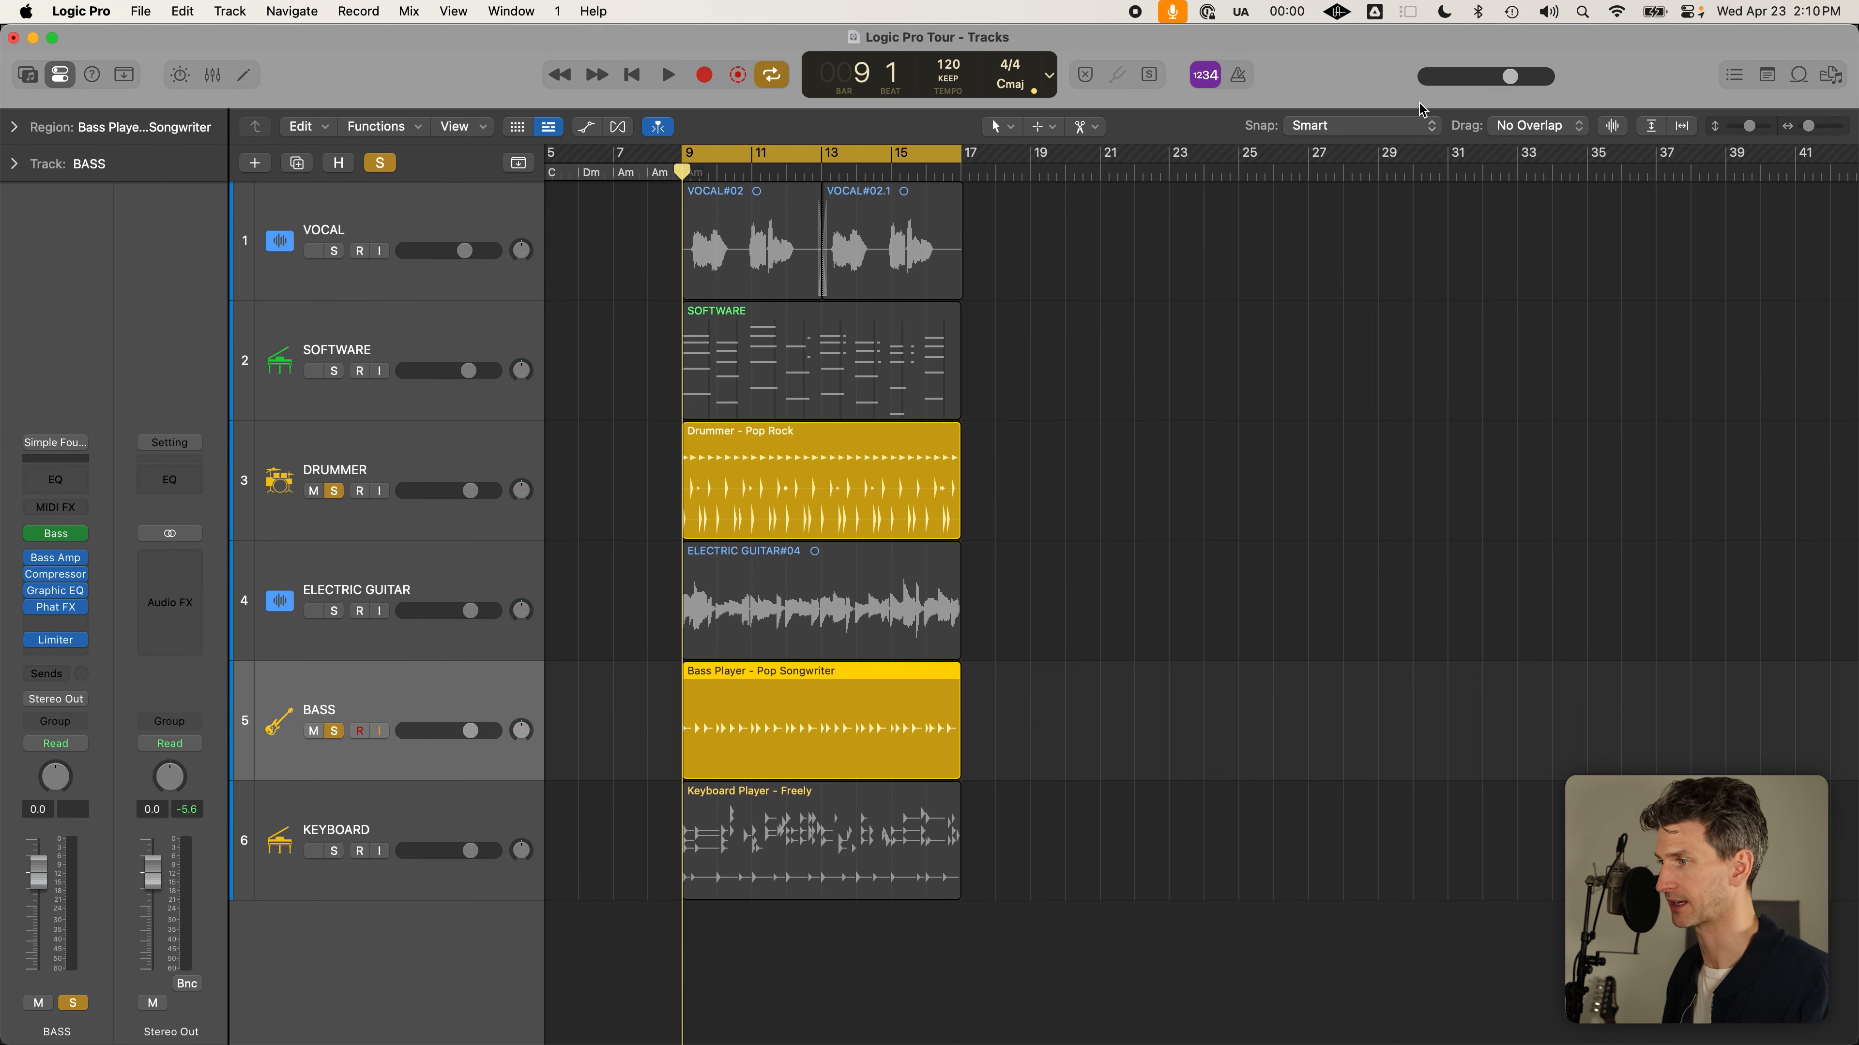
key("space")
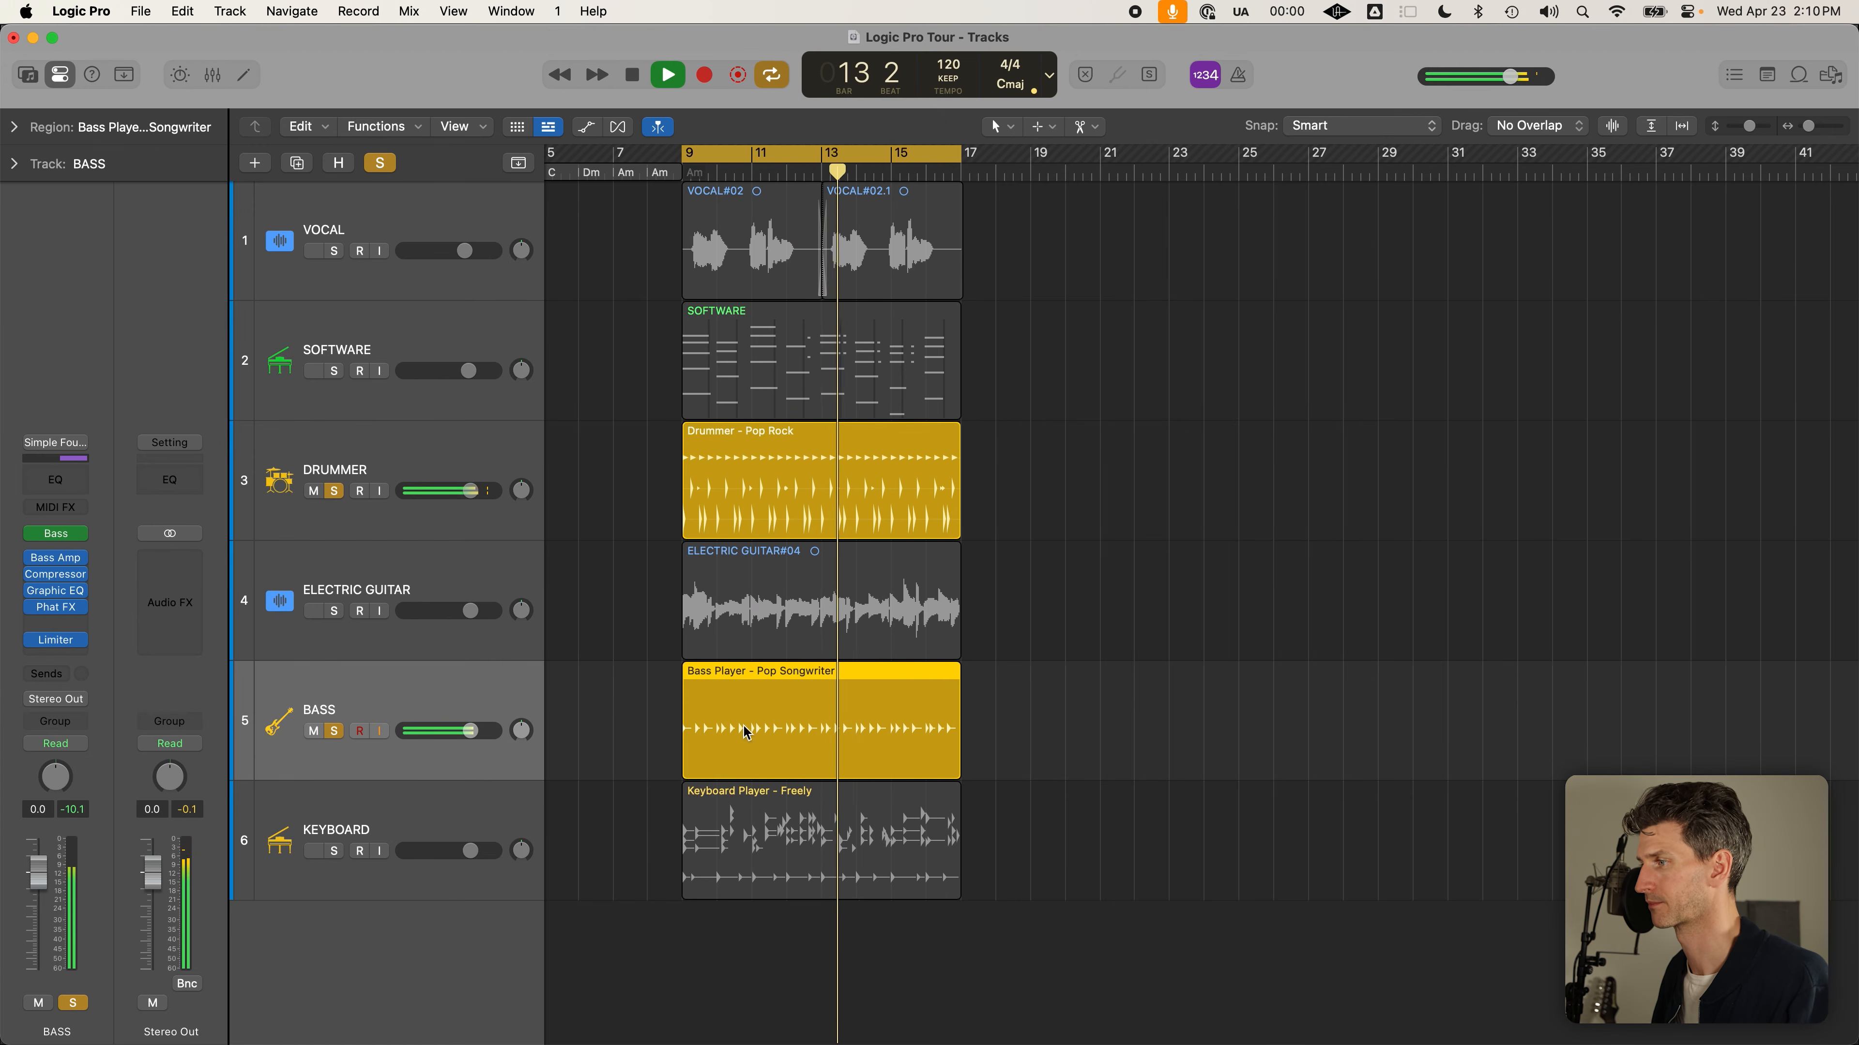
left_click(885, 754)
left_click(888, 754)
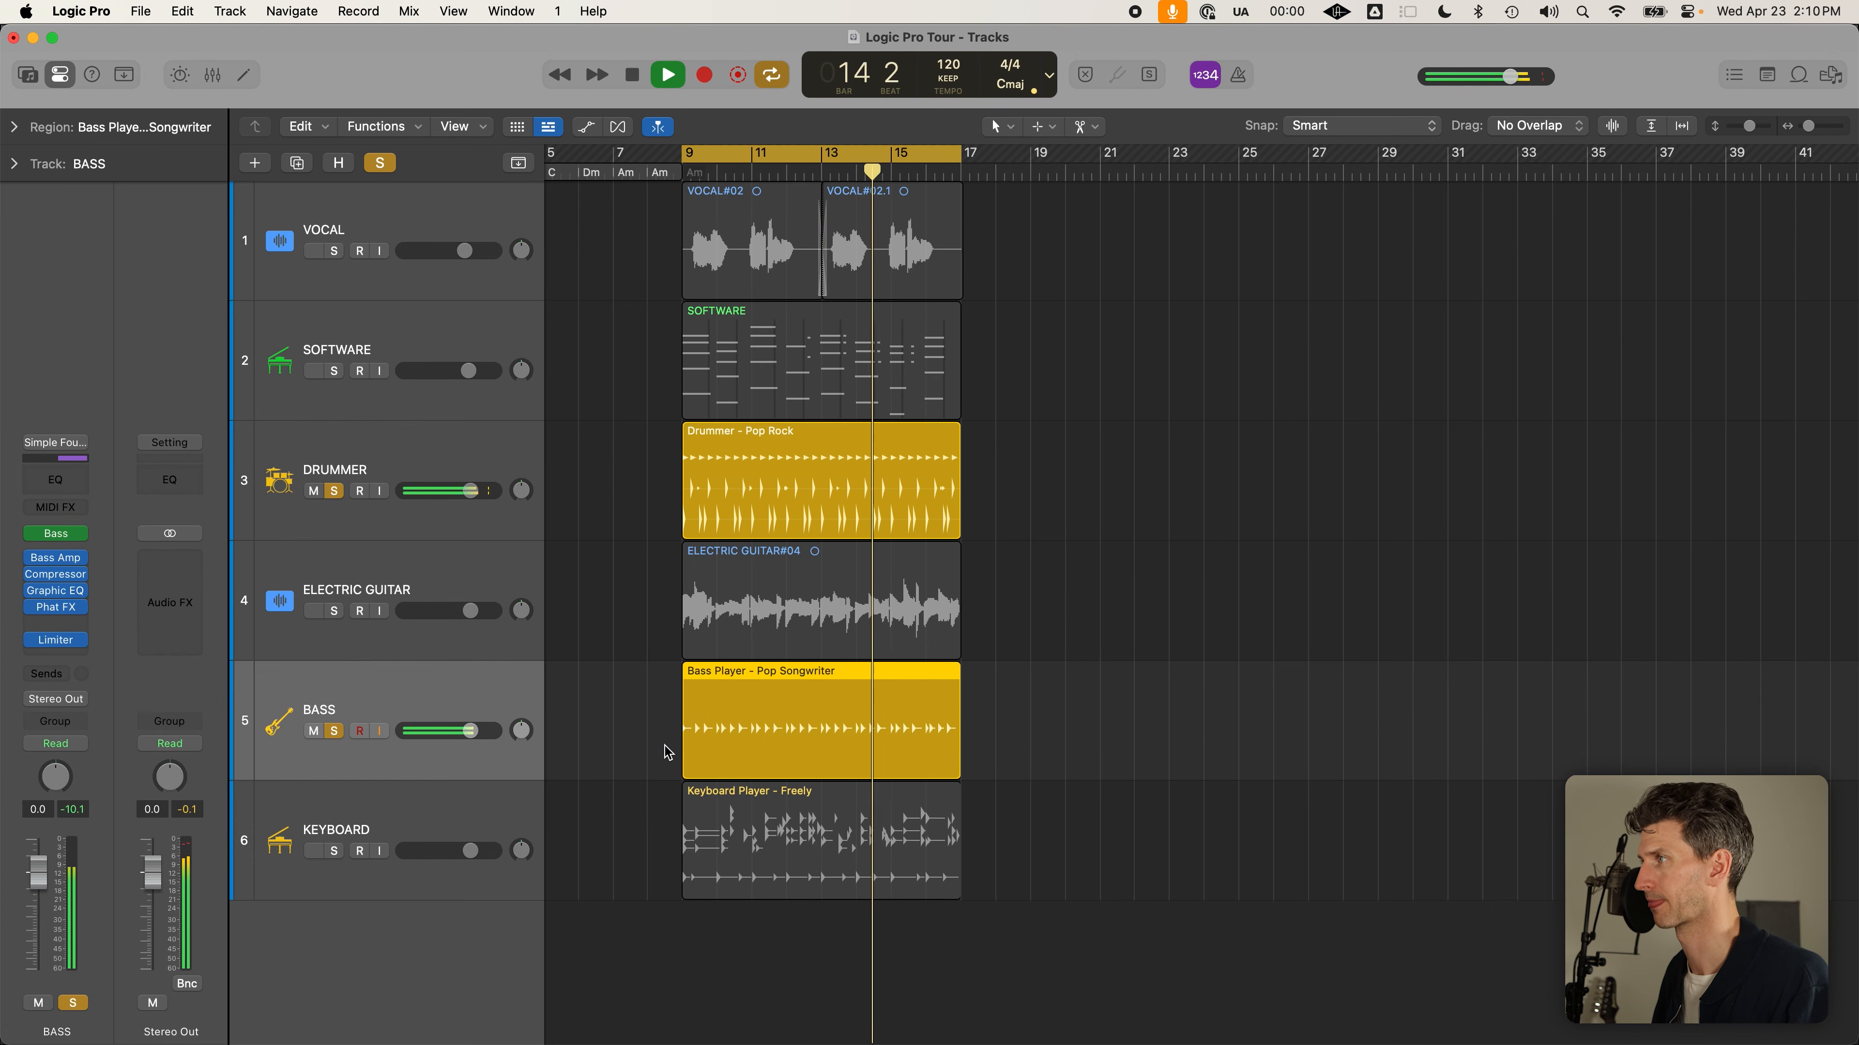
key("space")
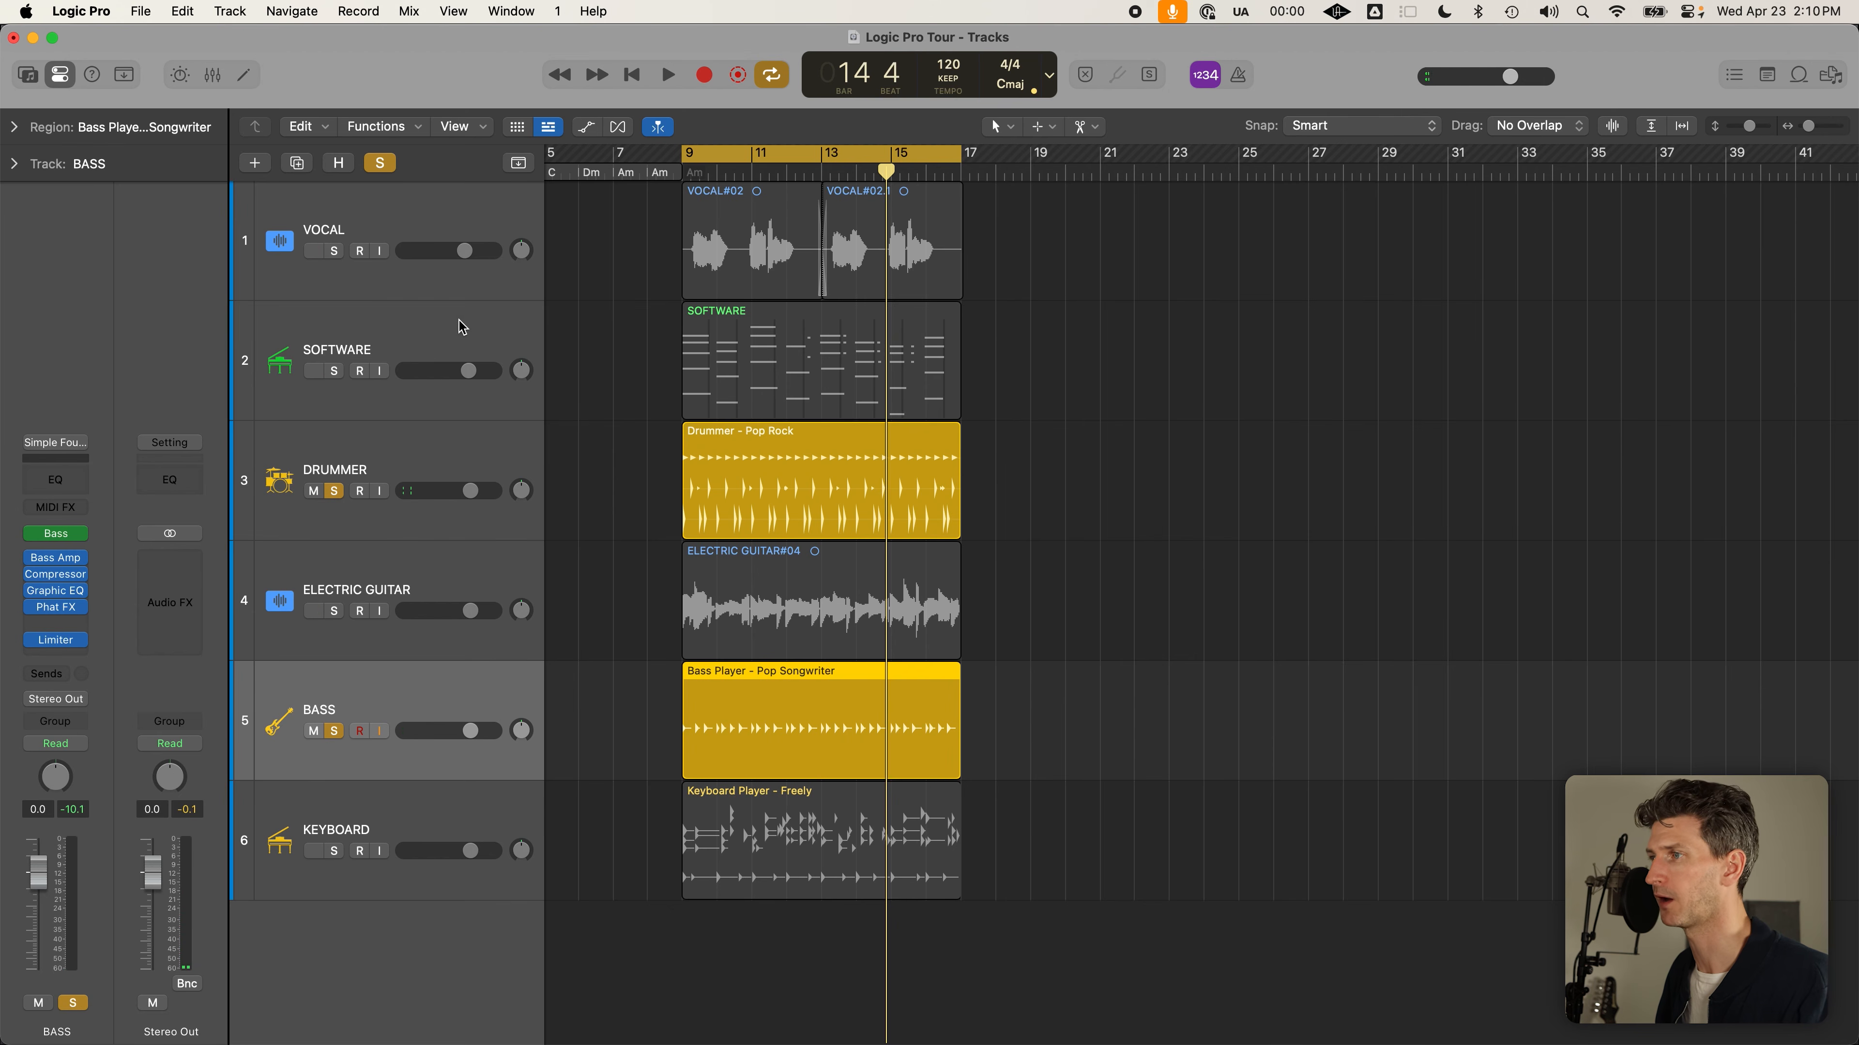
Solo the SOFTWARE track along with the drums and bass, and select it
left_click(337, 371)
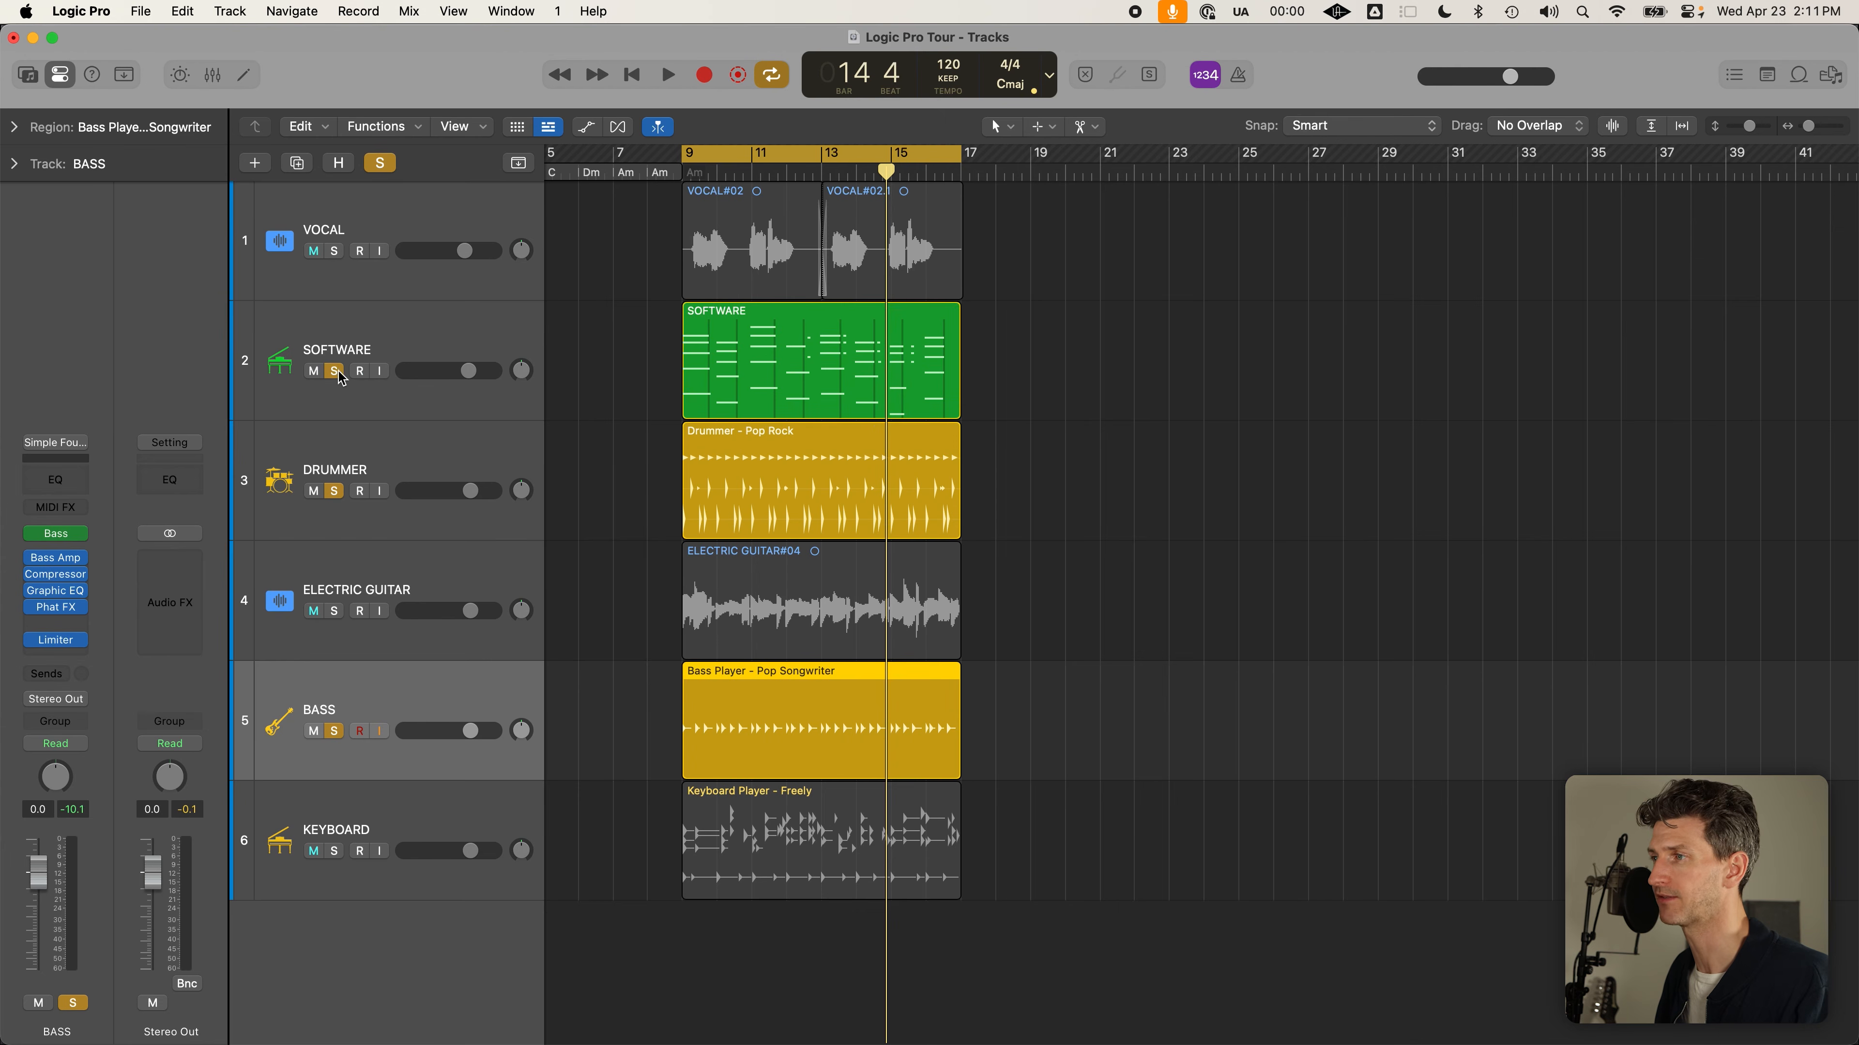
left_click(410, 351)
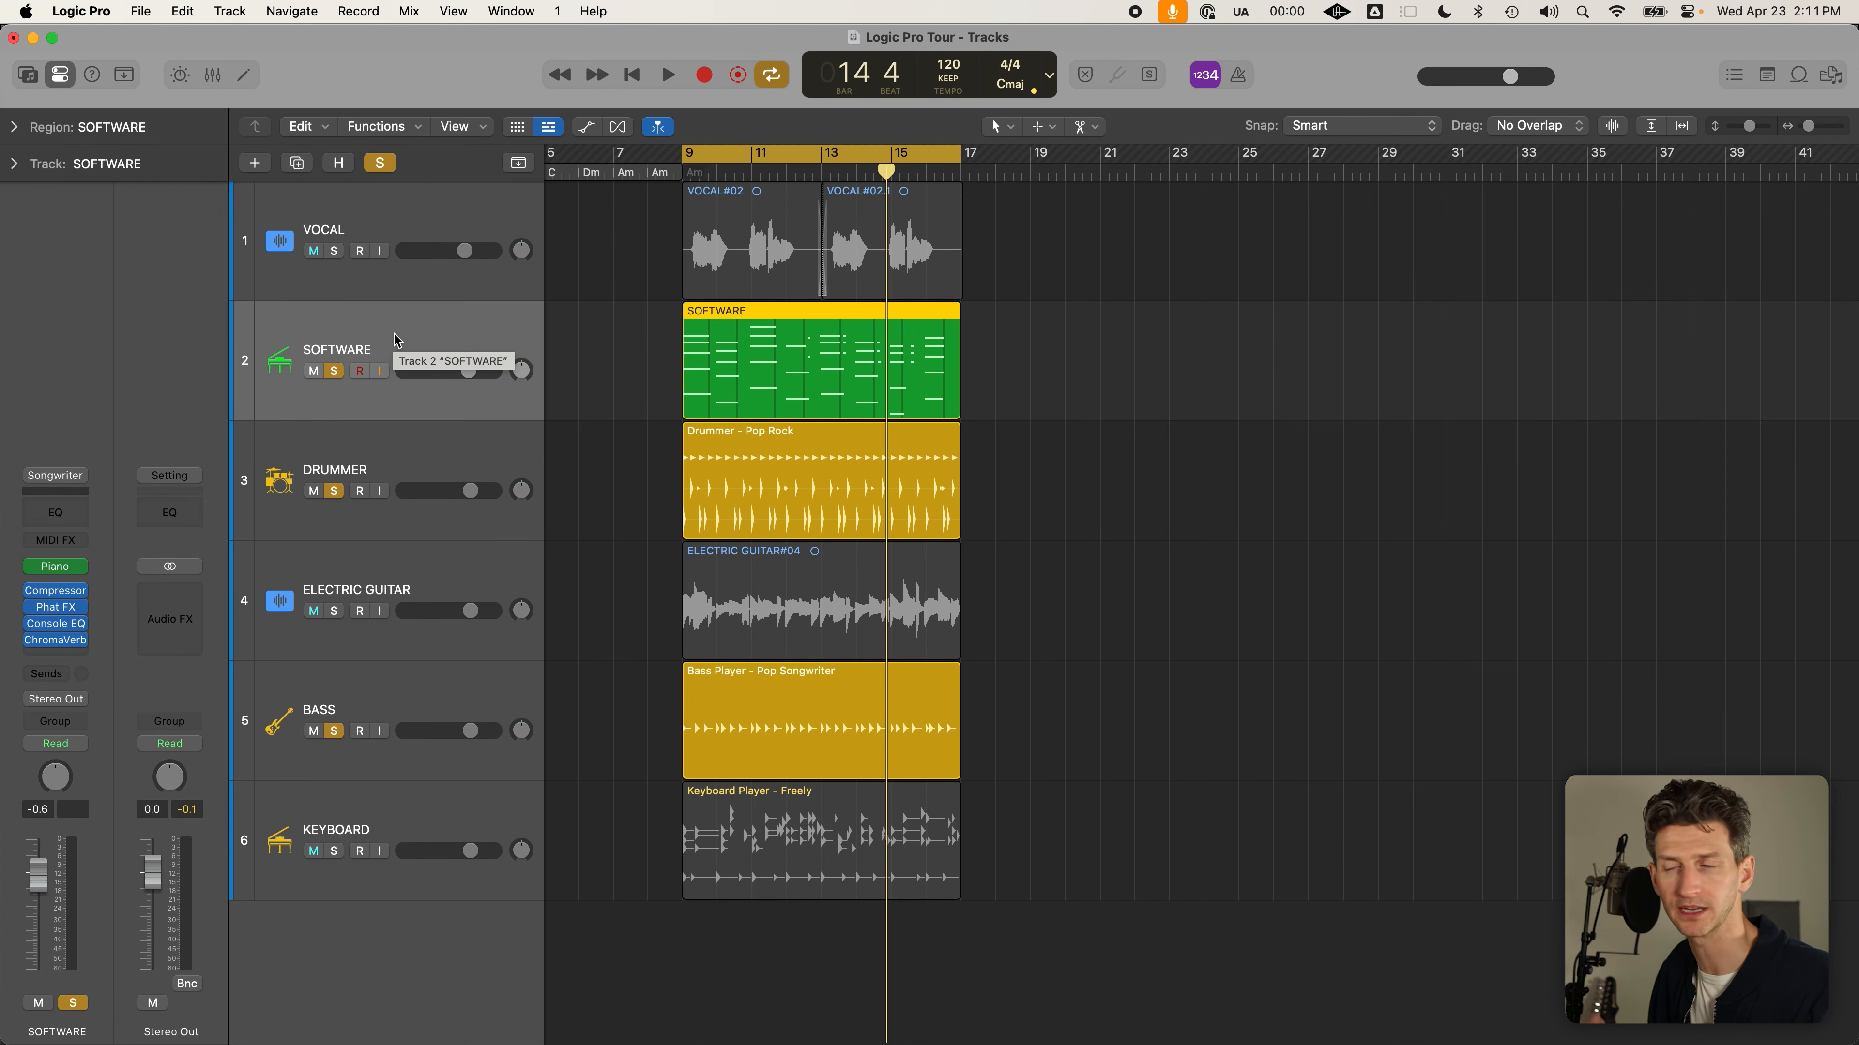
Open the Bass Player - Pop Songwriter region in the Session Player editor
left_click(681, 750)
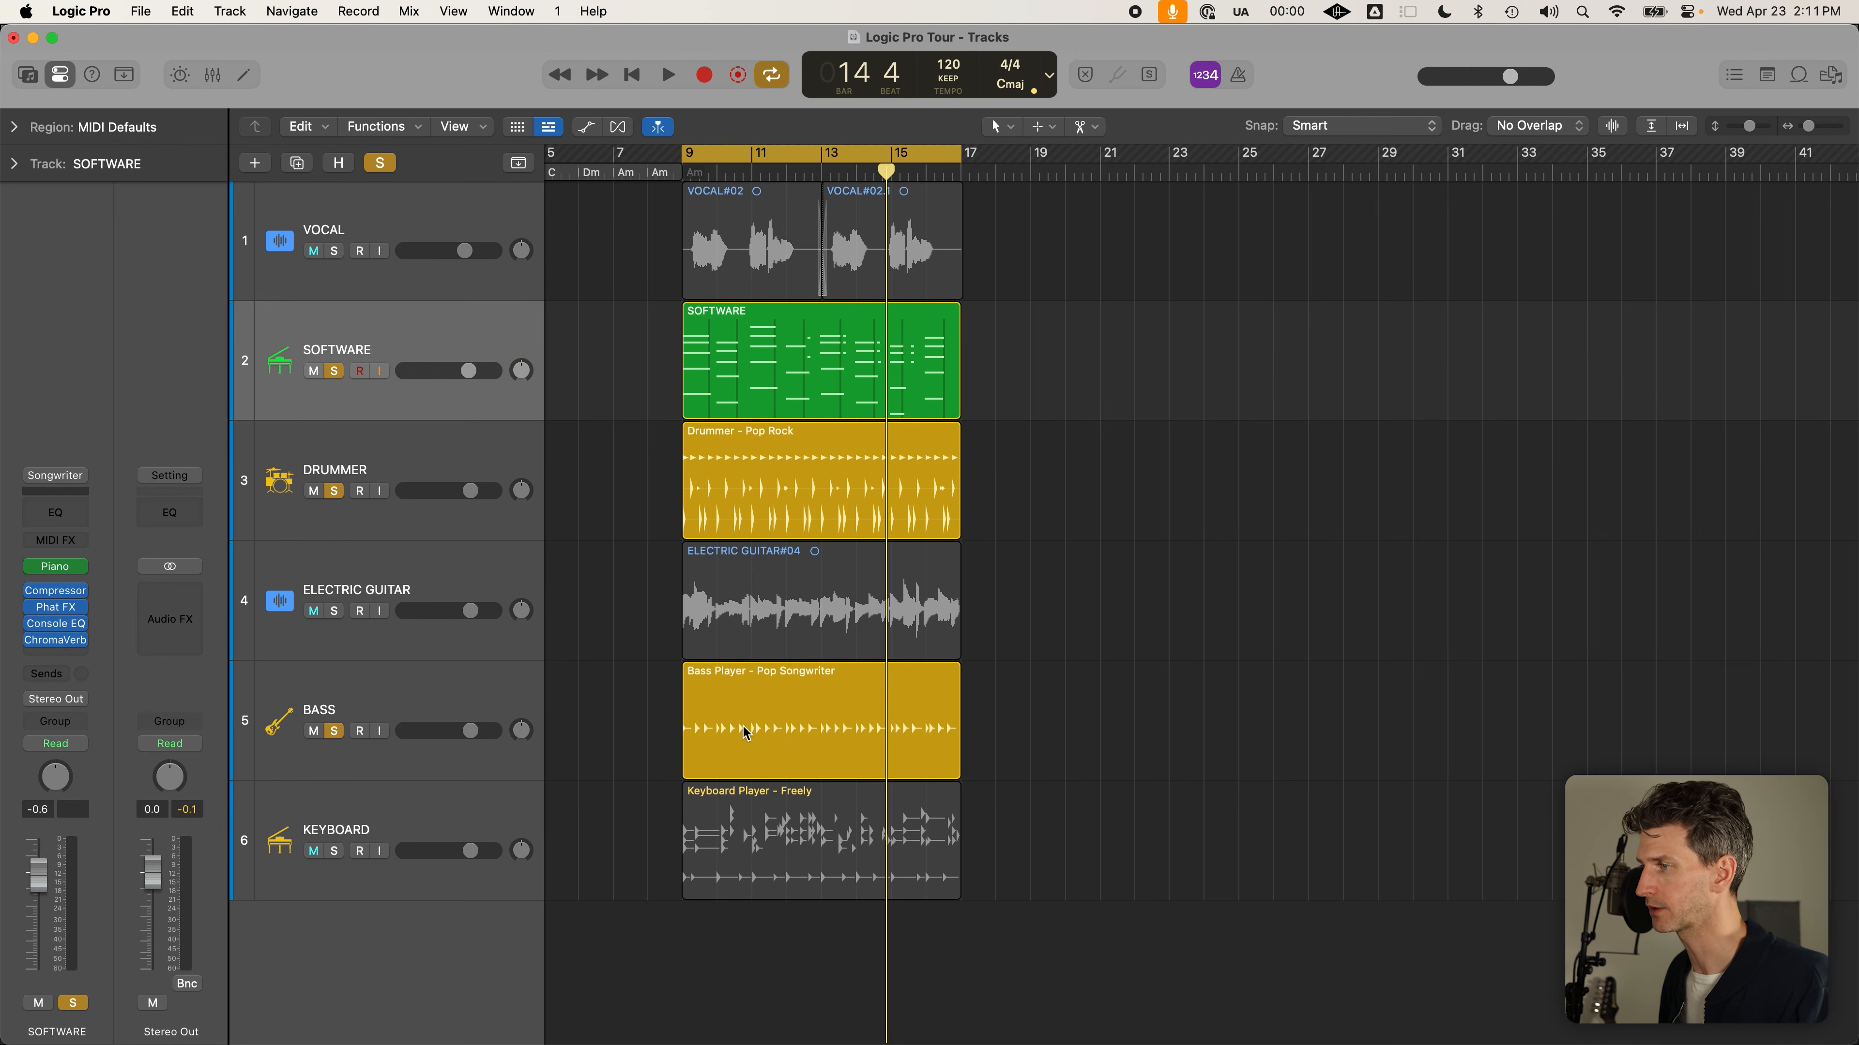
left_click(792, 711)
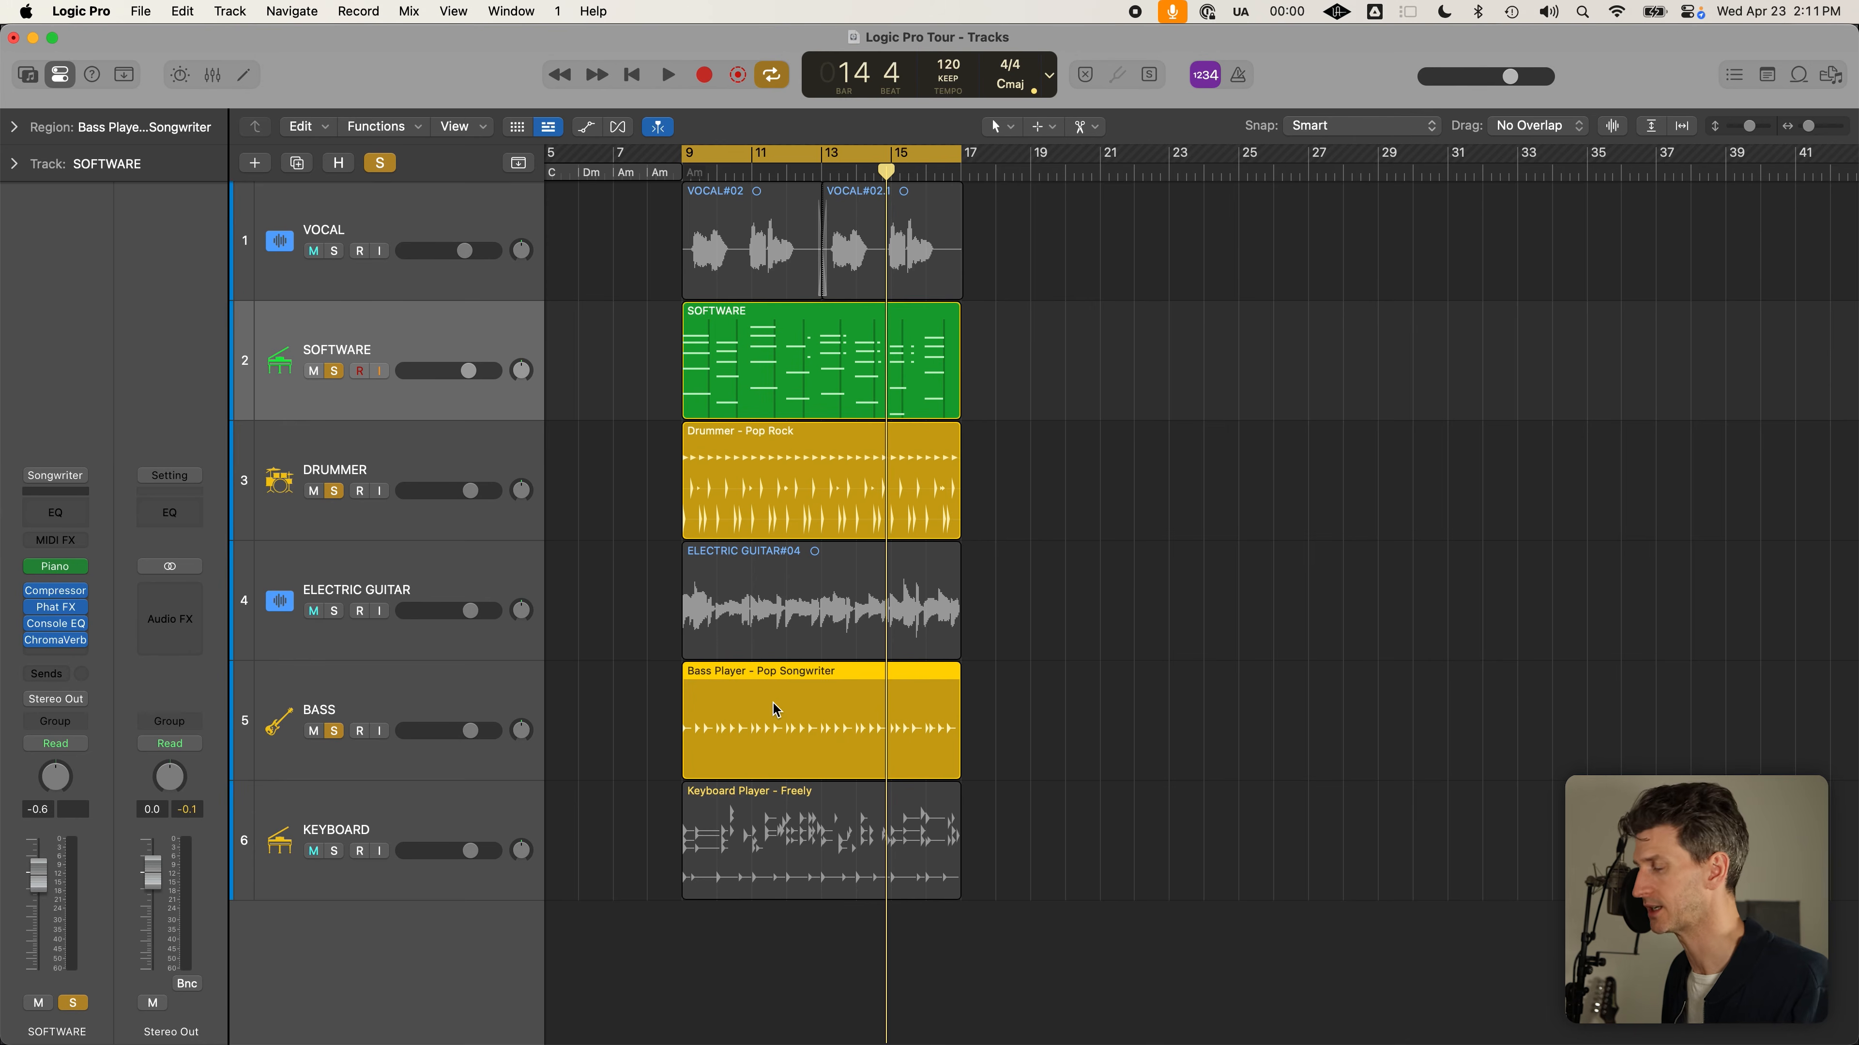
key("e")
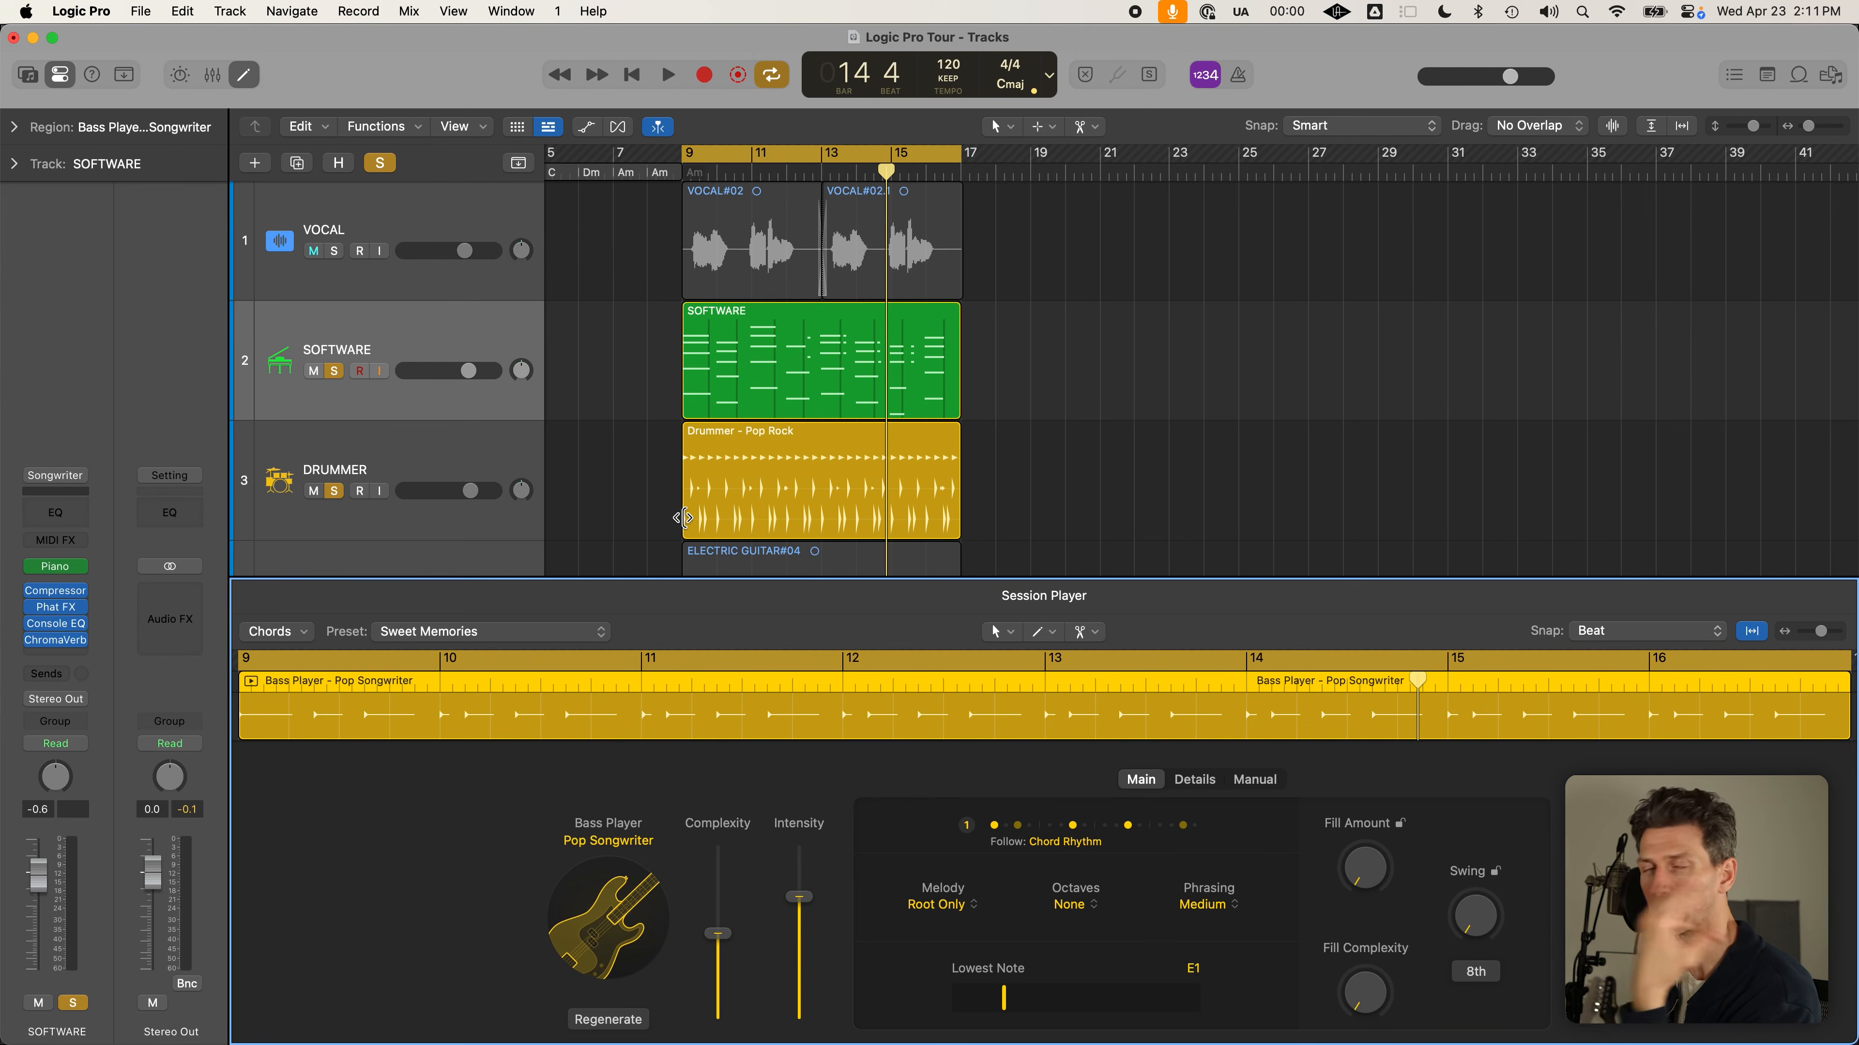
scroll(684, 513, "down", 1)
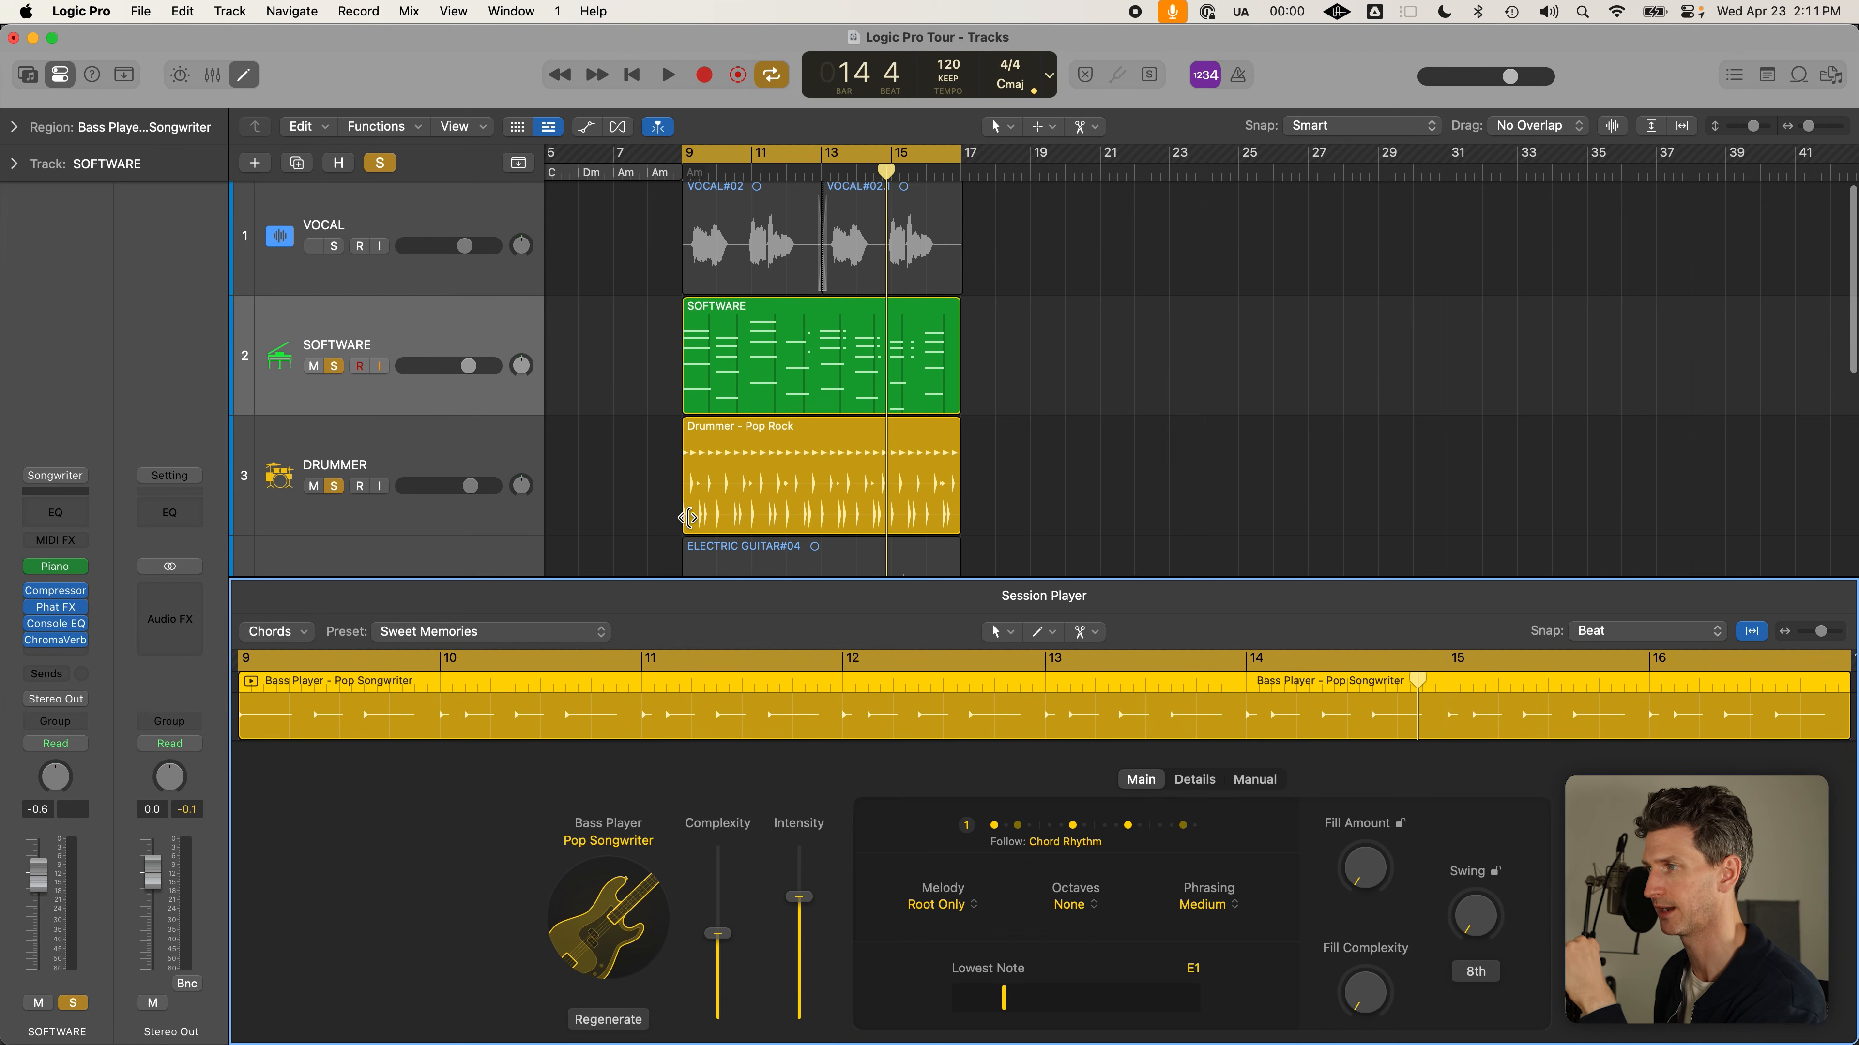
scroll(688, 509, "down", 1)
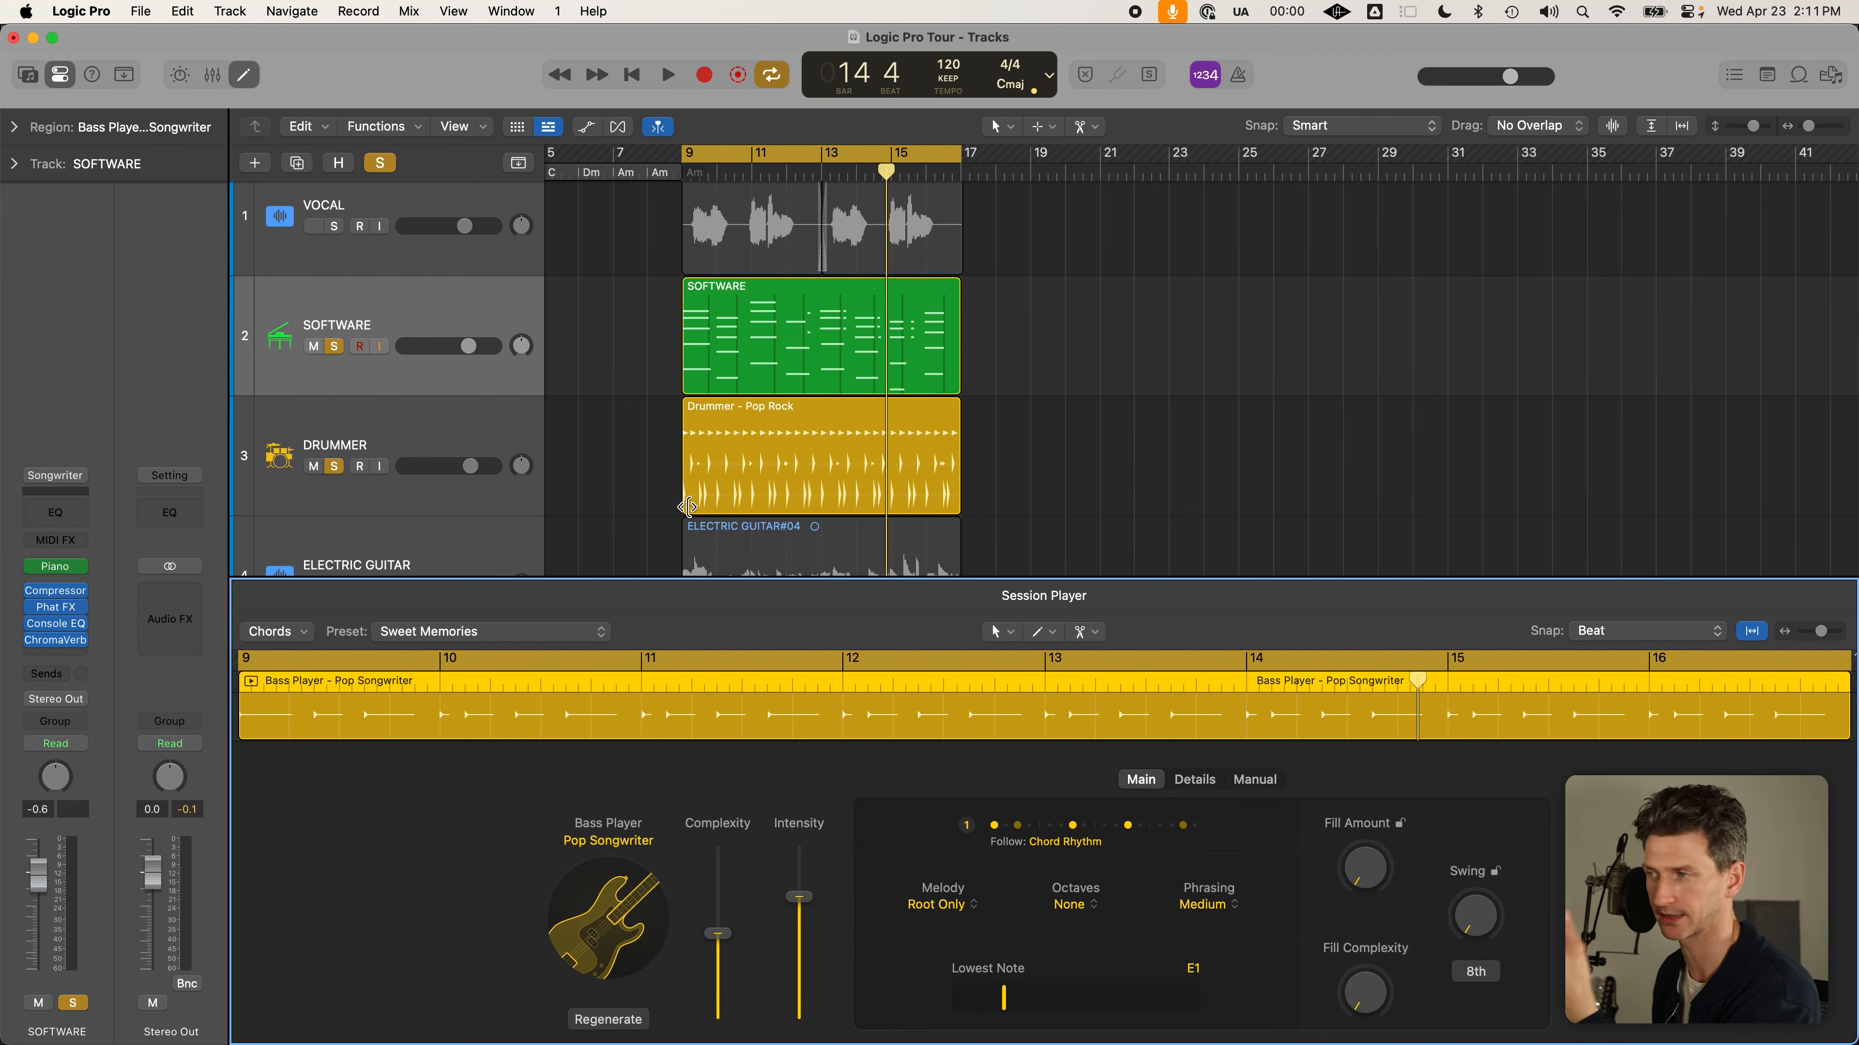
scroll(684, 498, "down", 4)
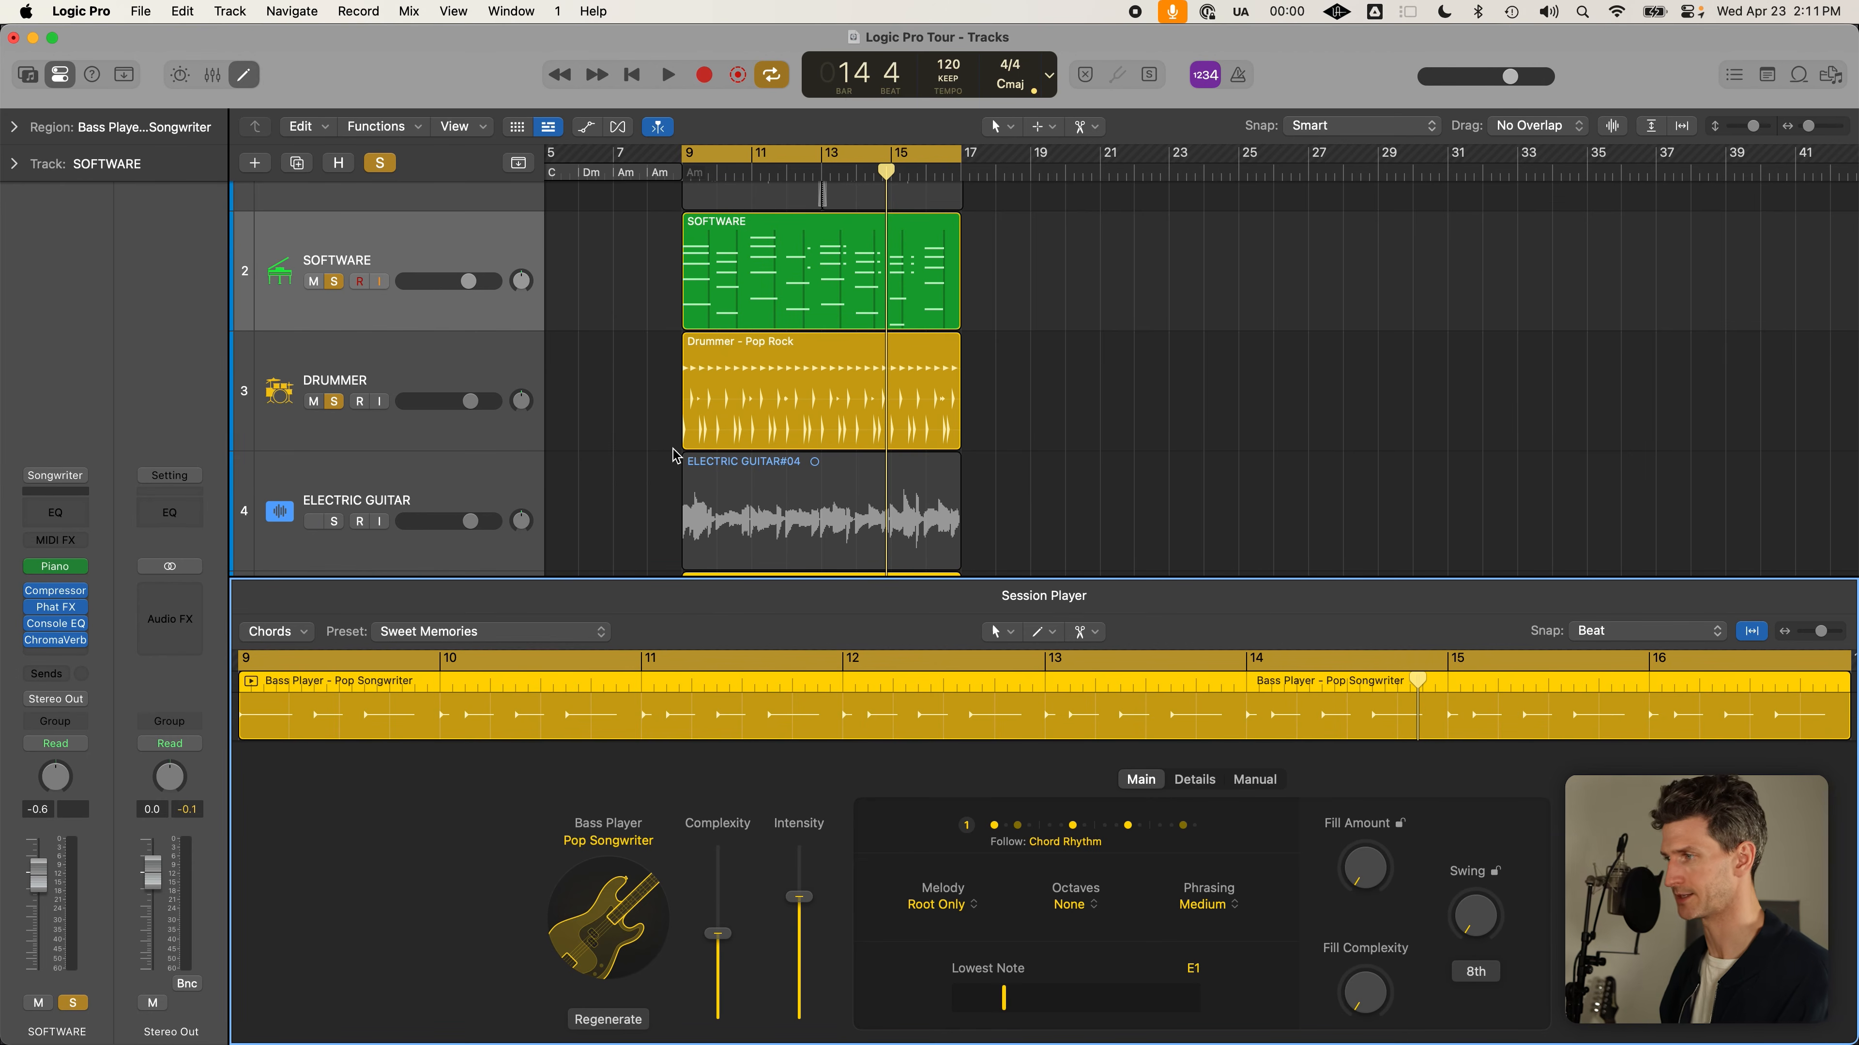
scroll(462, 402, "down", 1)
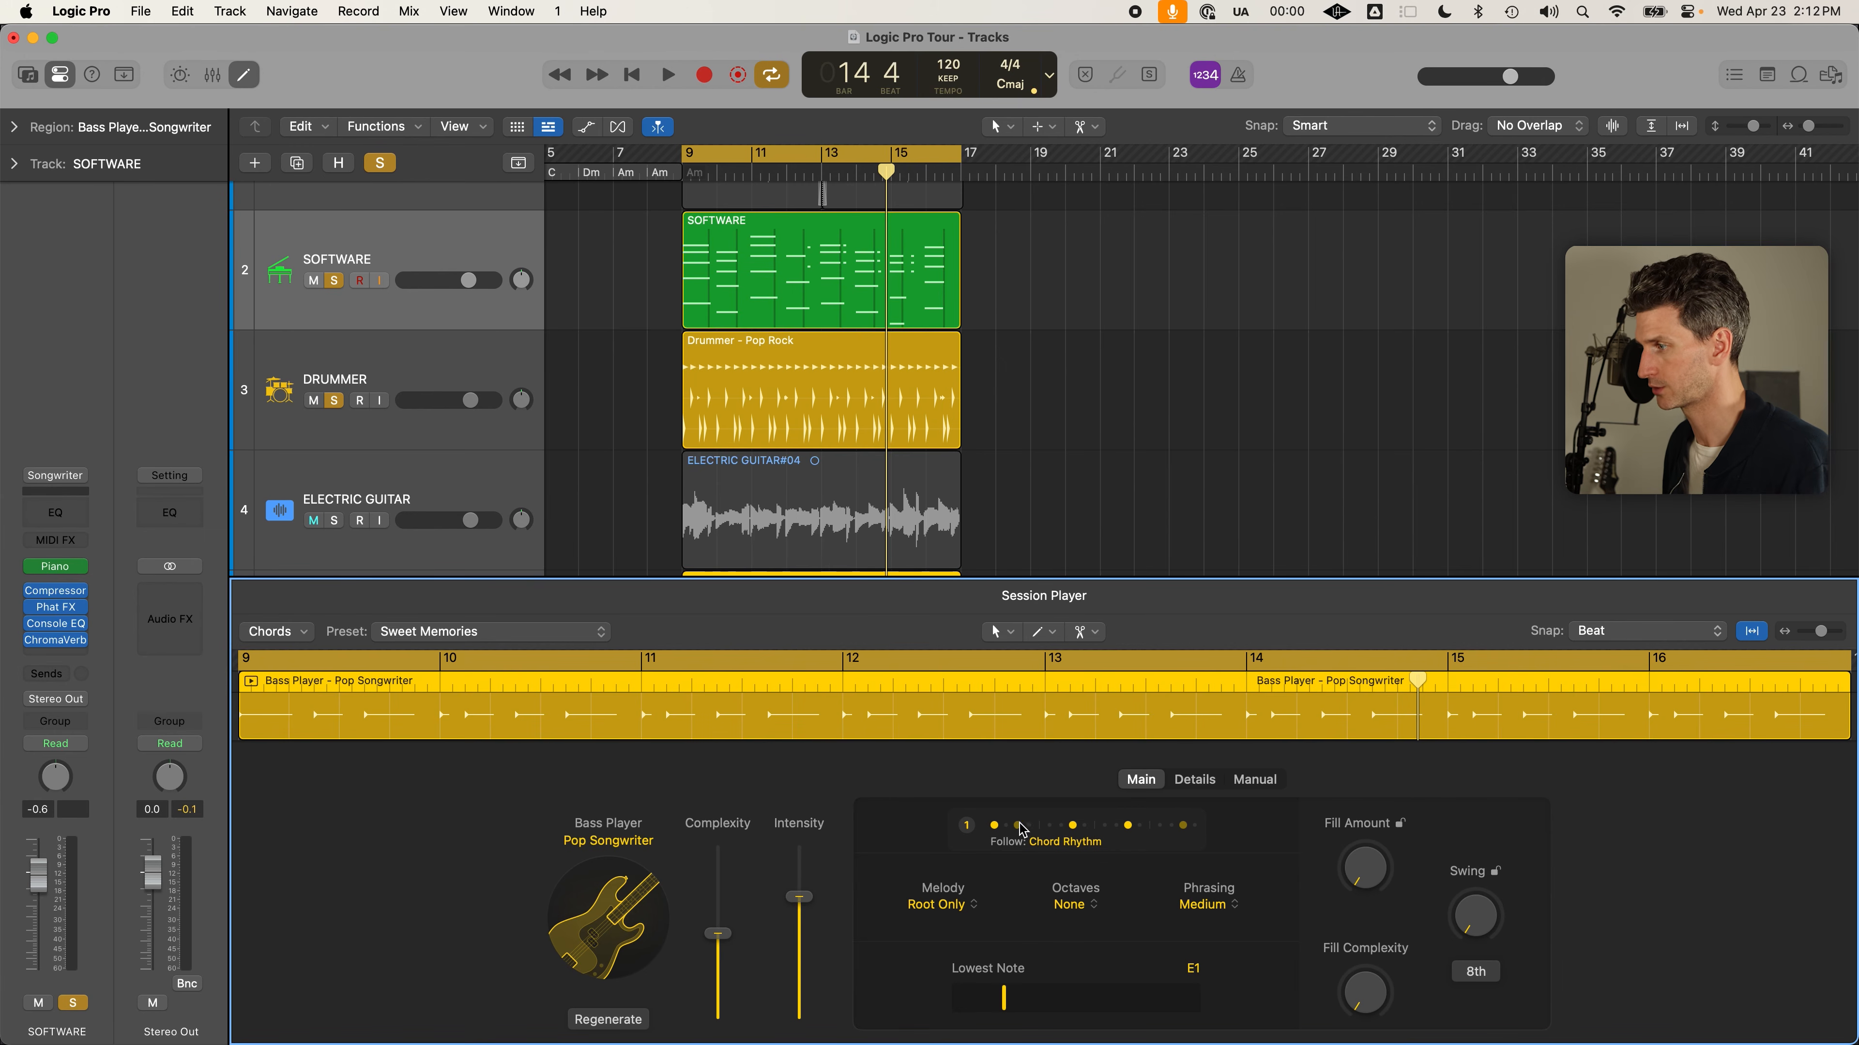
left_click(993, 834)
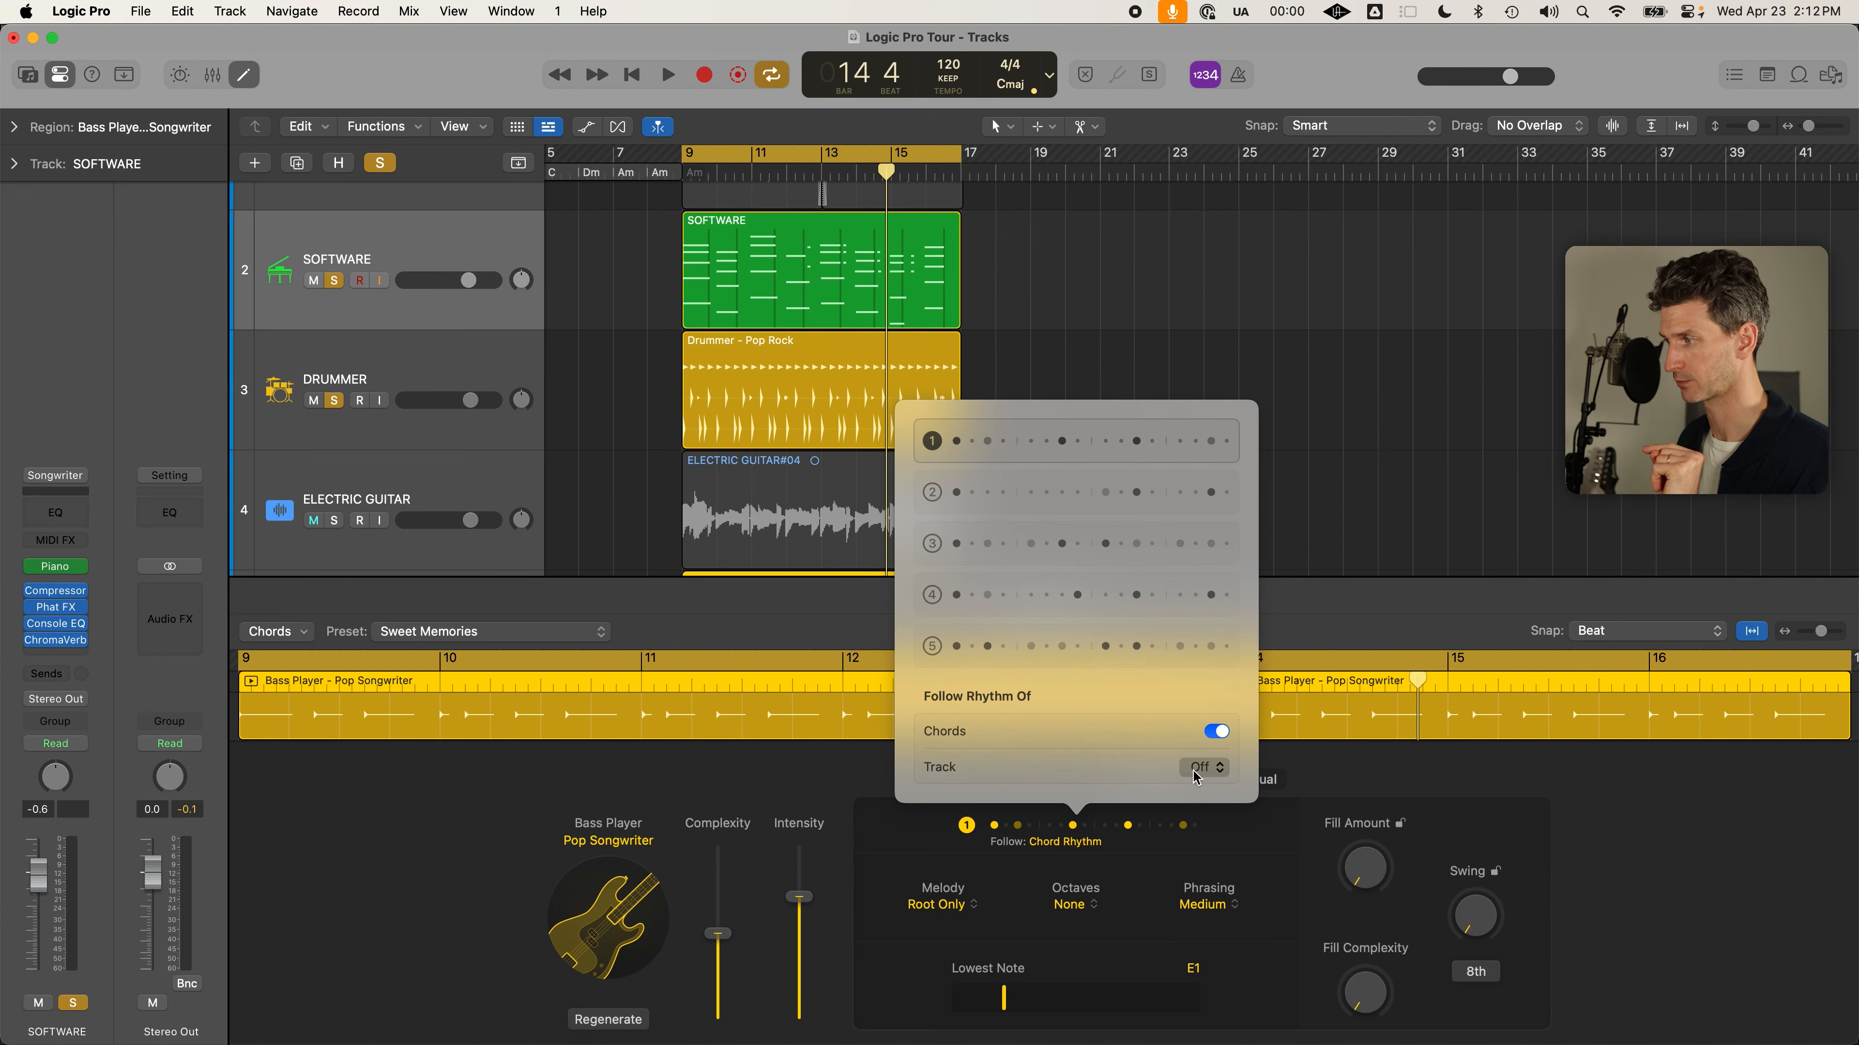
left_click(1221, 766)
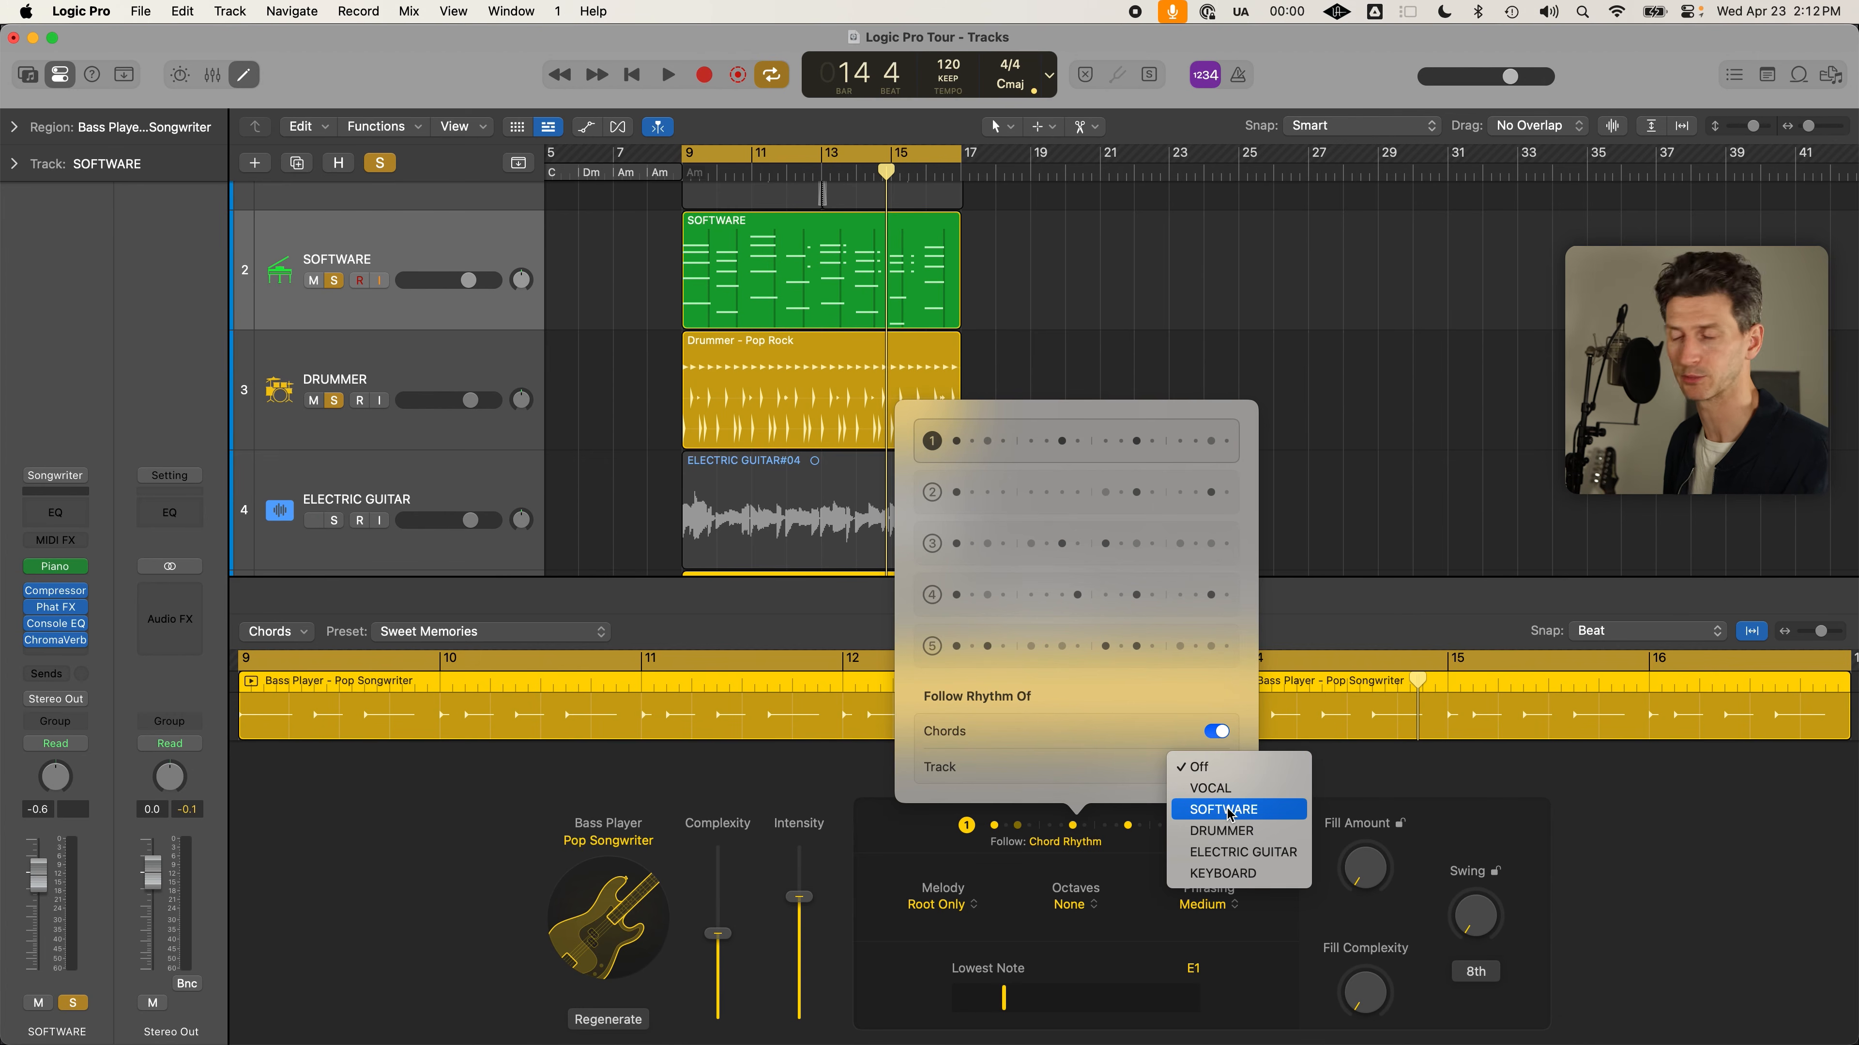
left_click(835, 791)
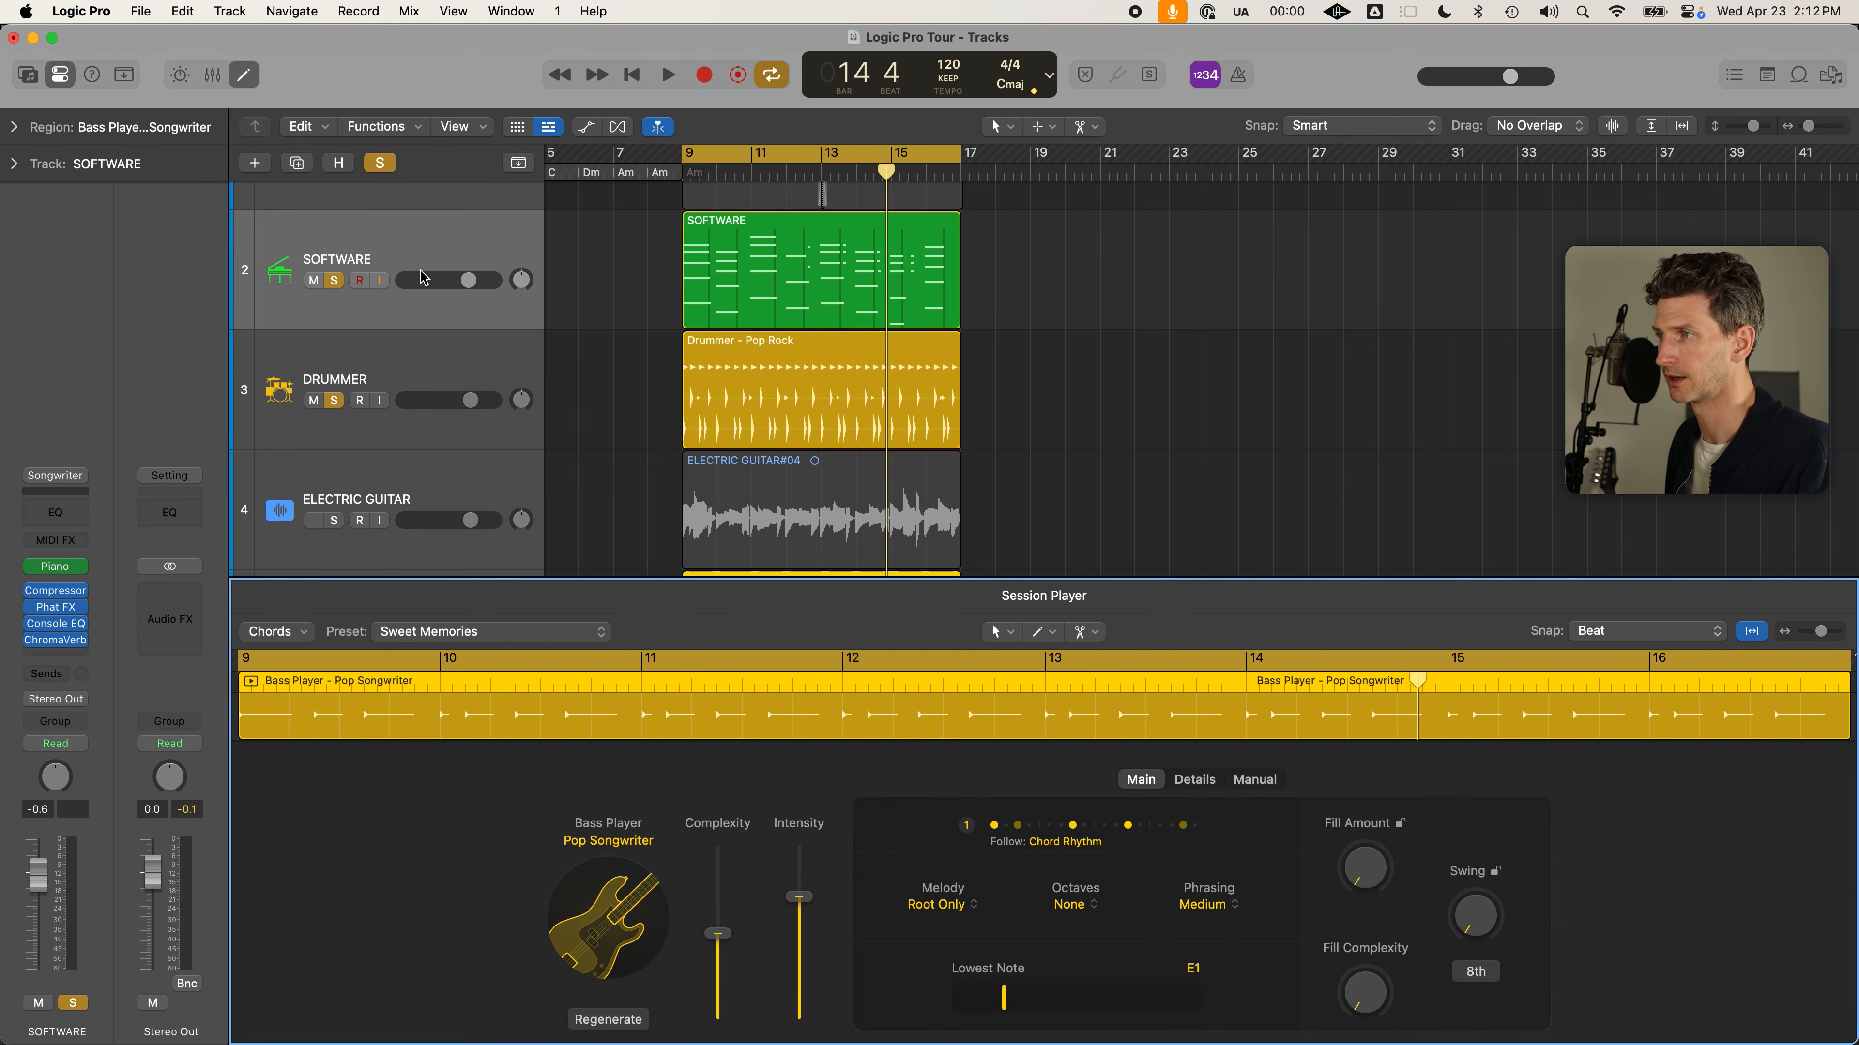
Rename the SOFTWARE track as PIANO
double_click(356, 259)
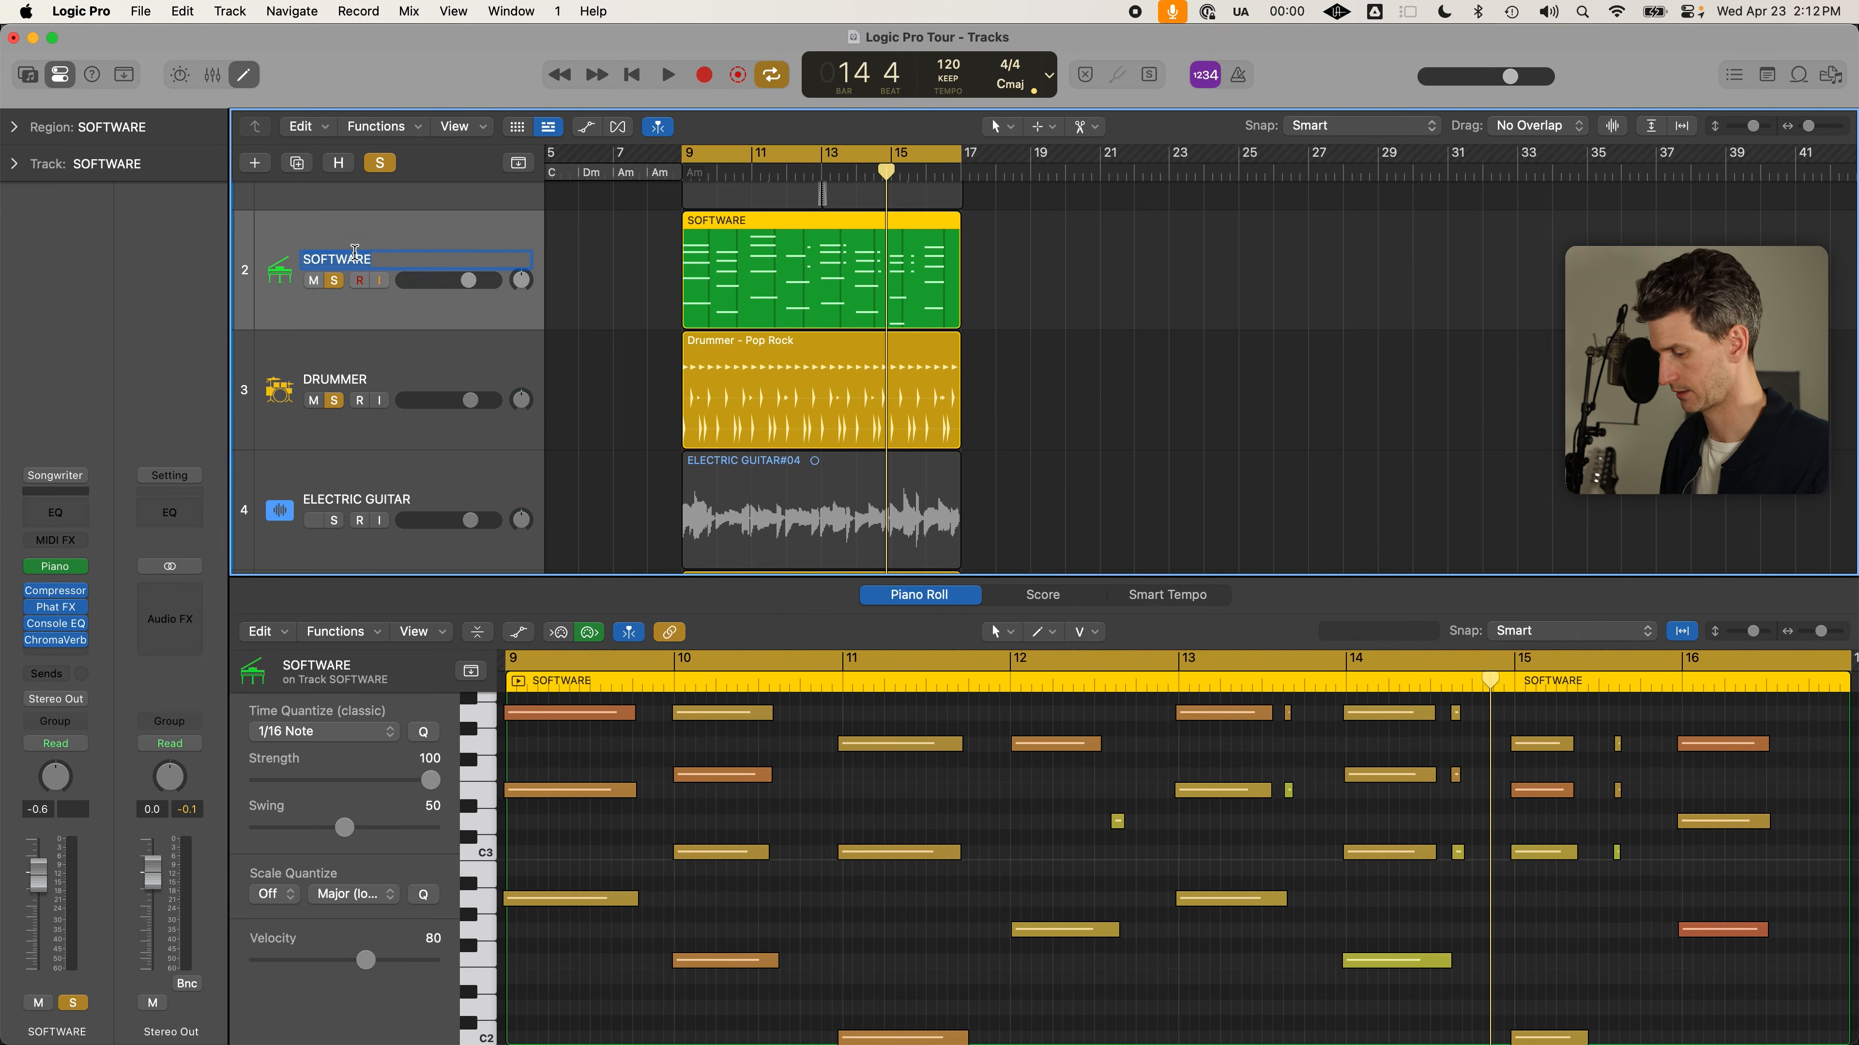
type("PIANO")
key("Return")
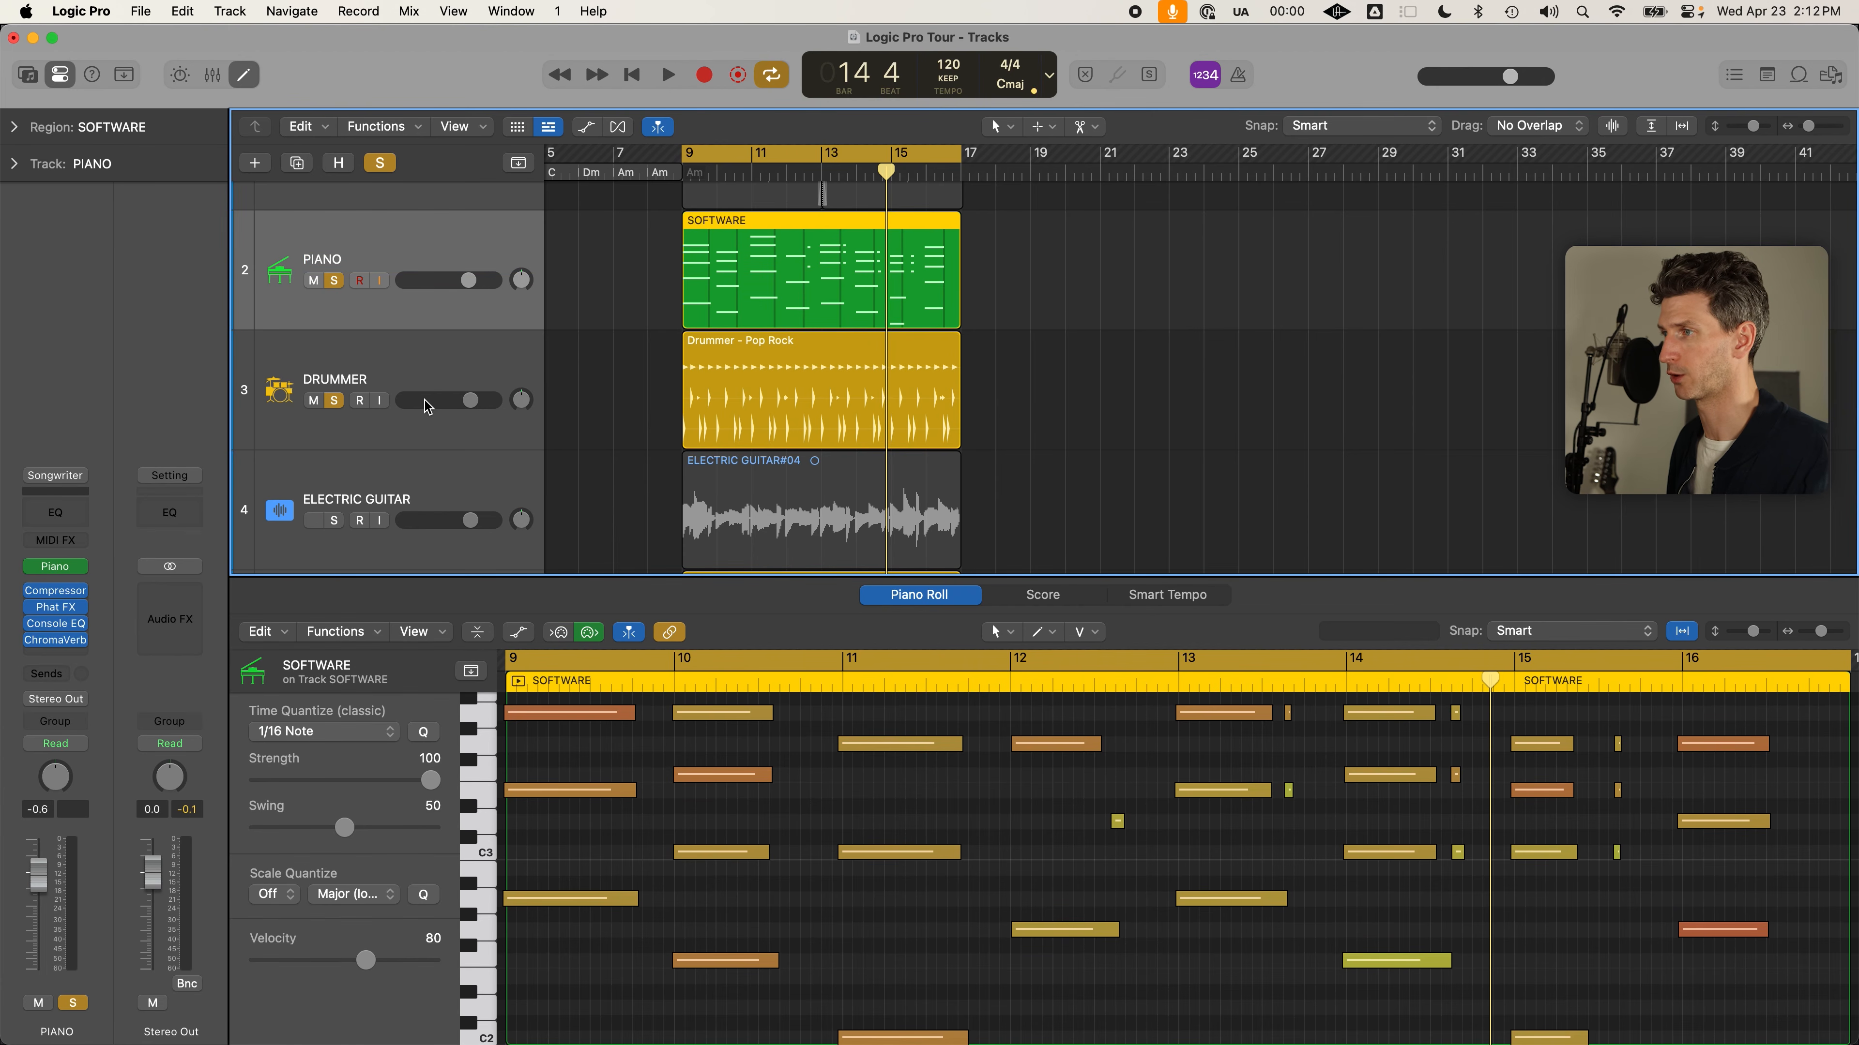
Set the bass player's pattern to follow the rhythm of the PIANO track, keeping Chords on
scroll(460, 388, "down", 3)
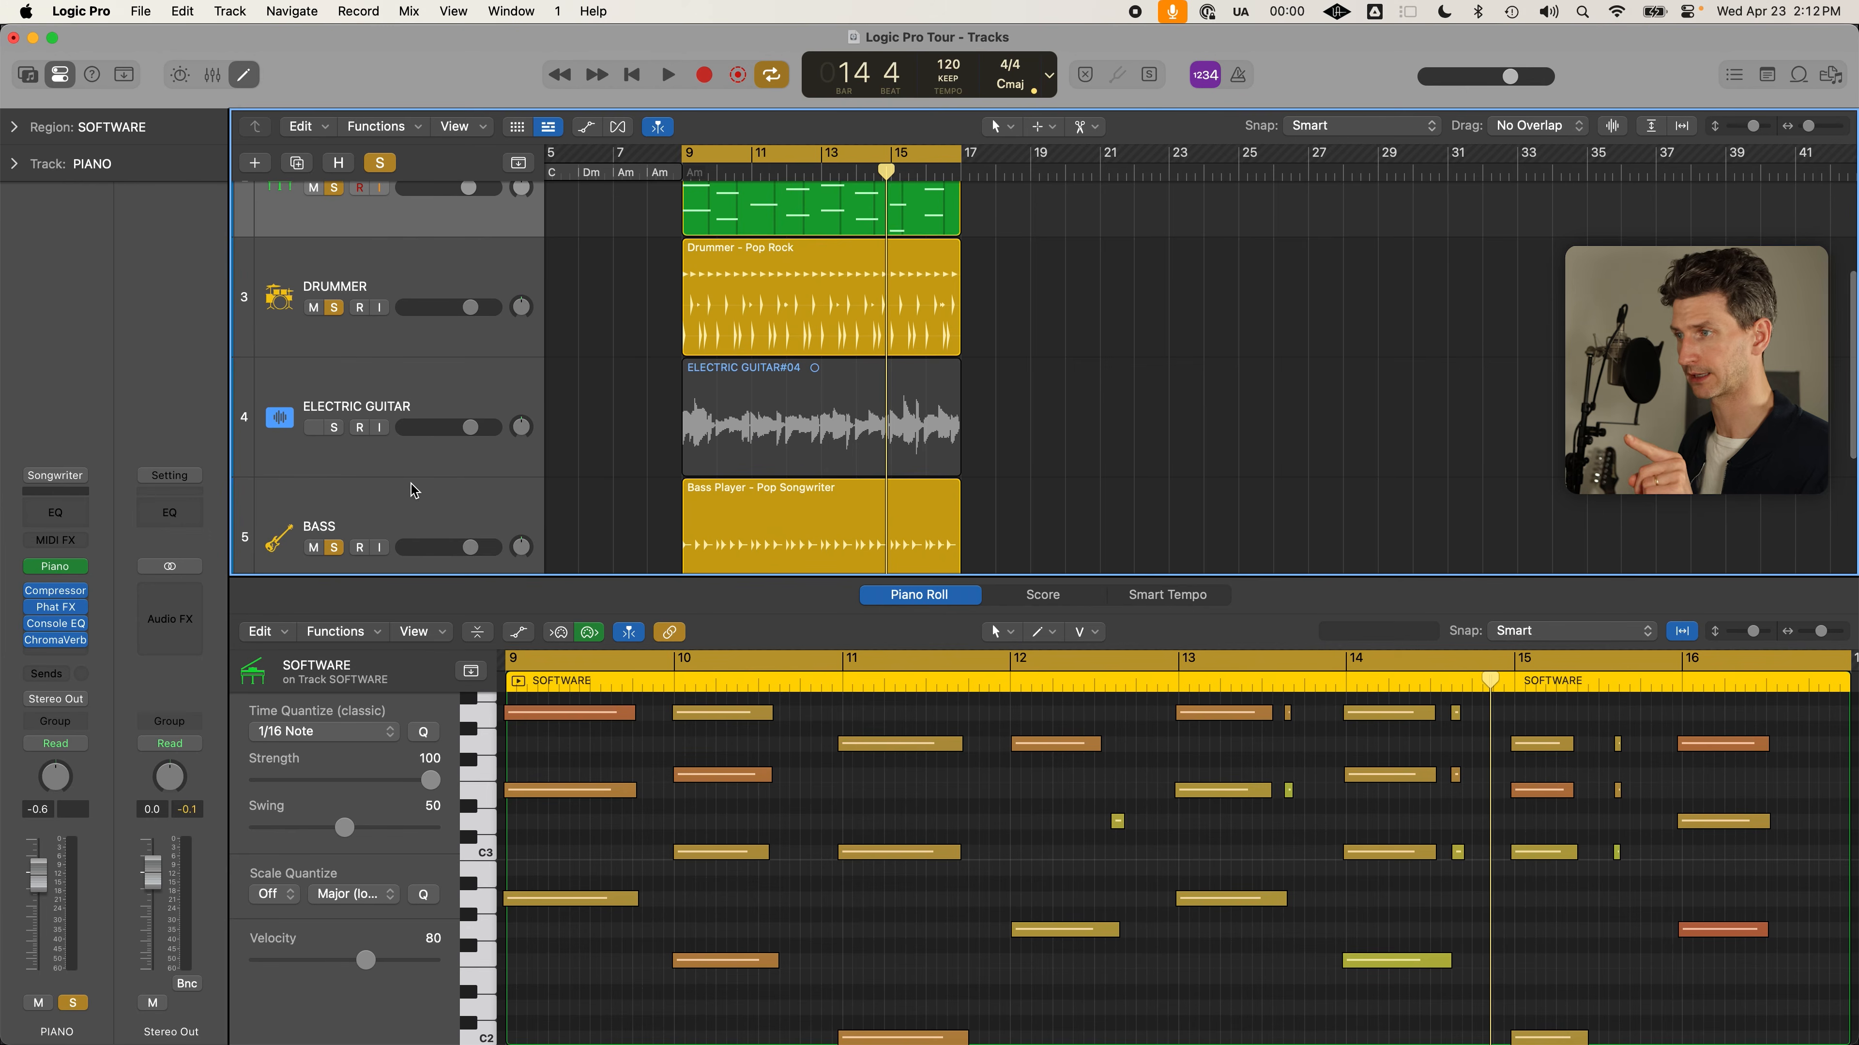
left_click(410, 493)
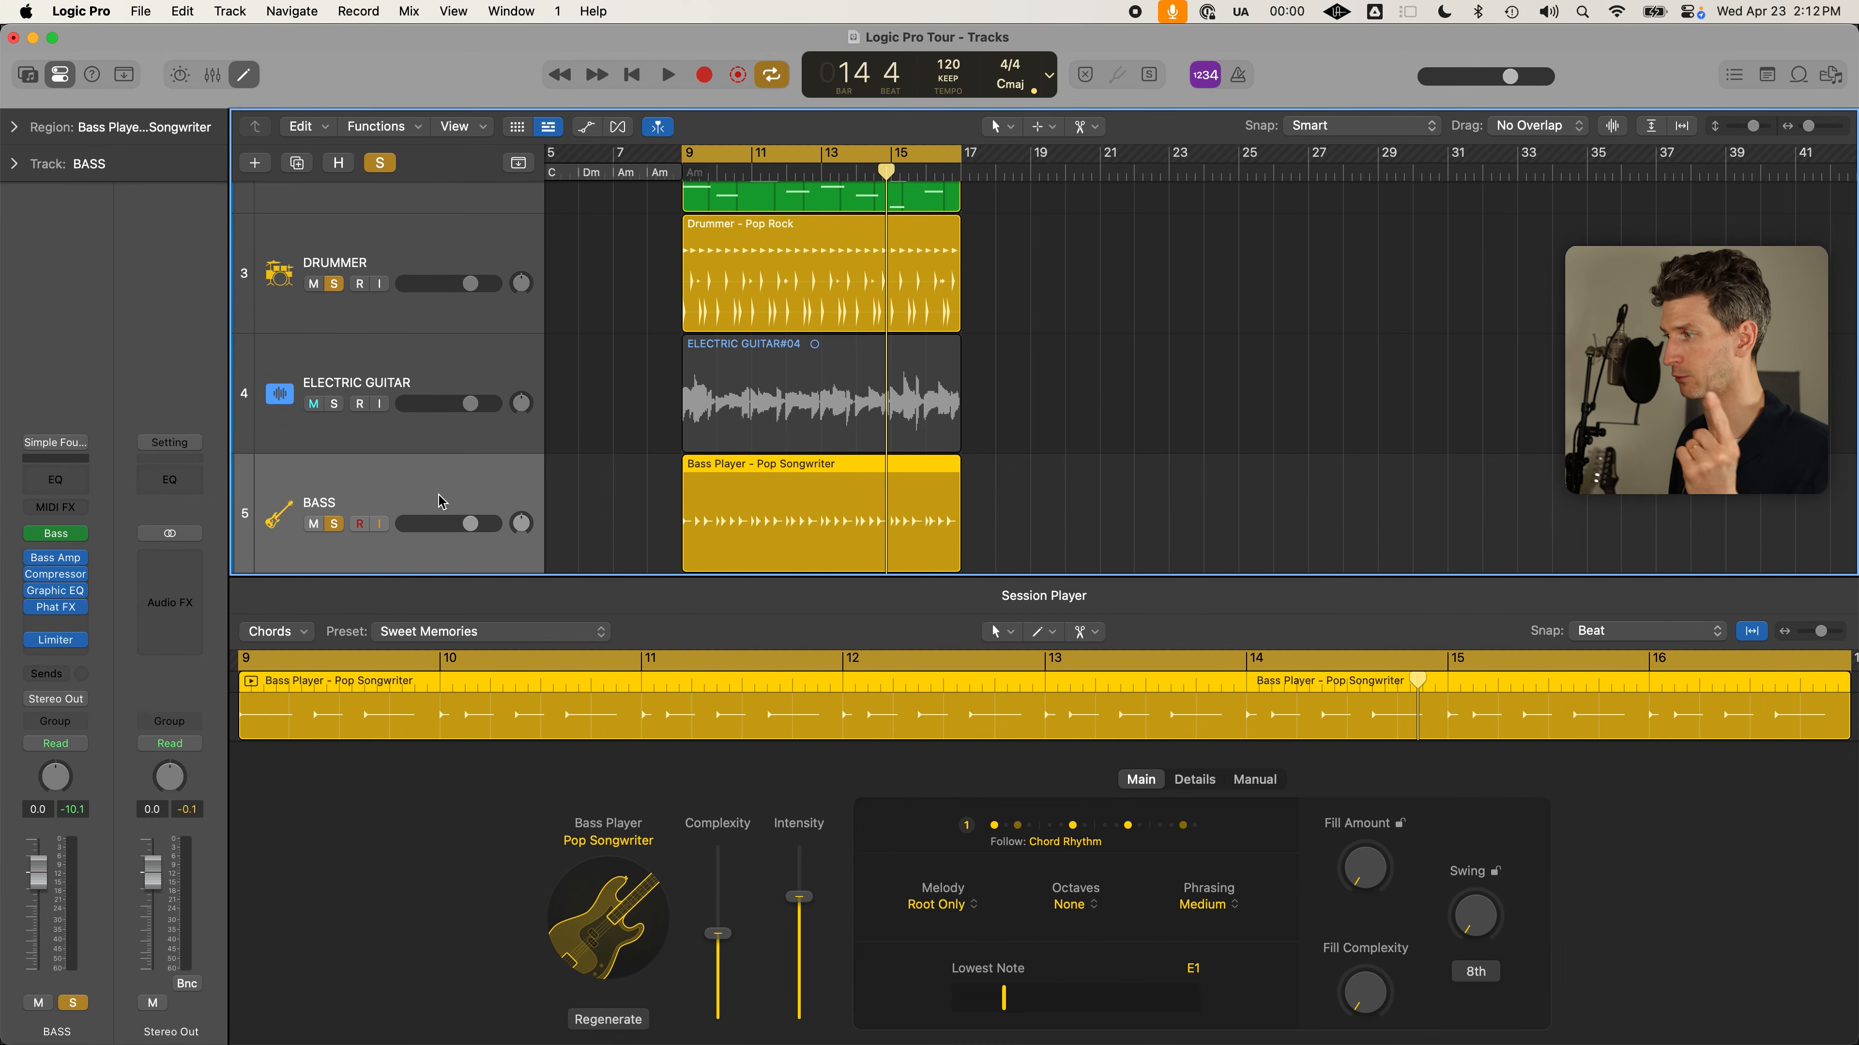
left_click(1040, 831)
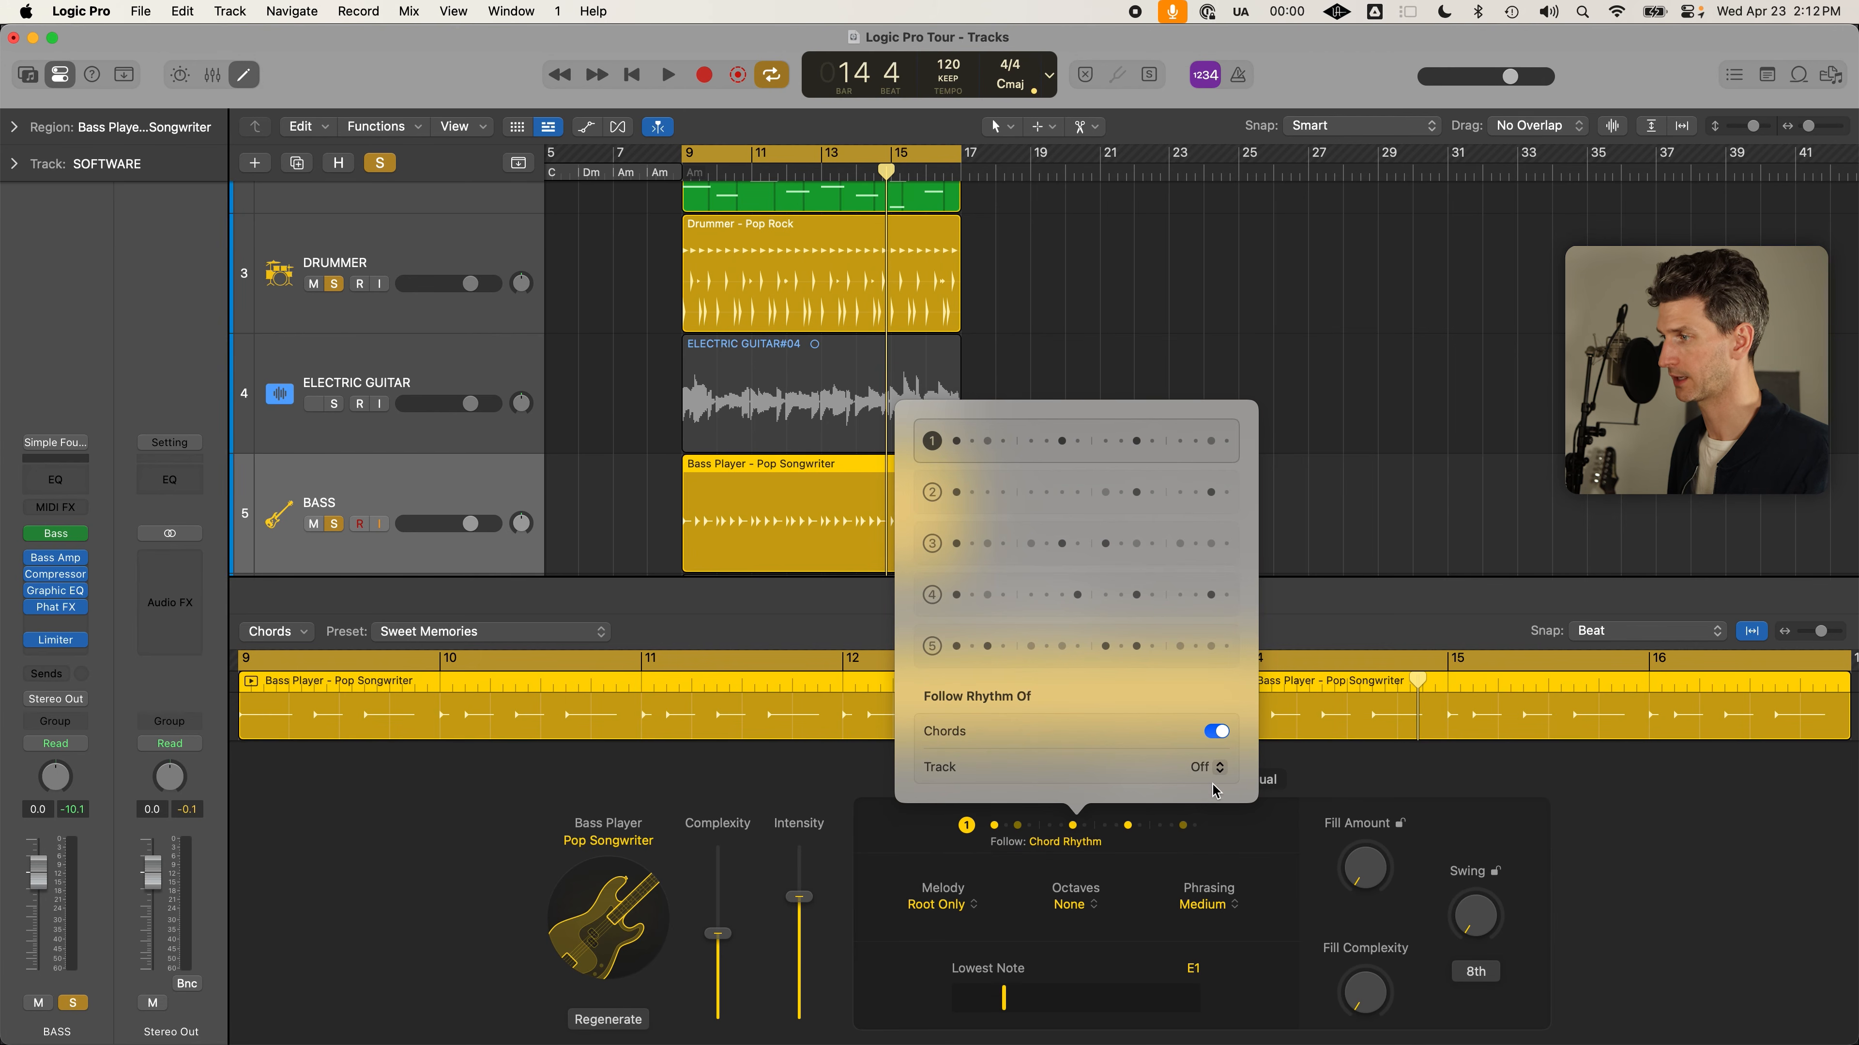
left_click(1216, 767)
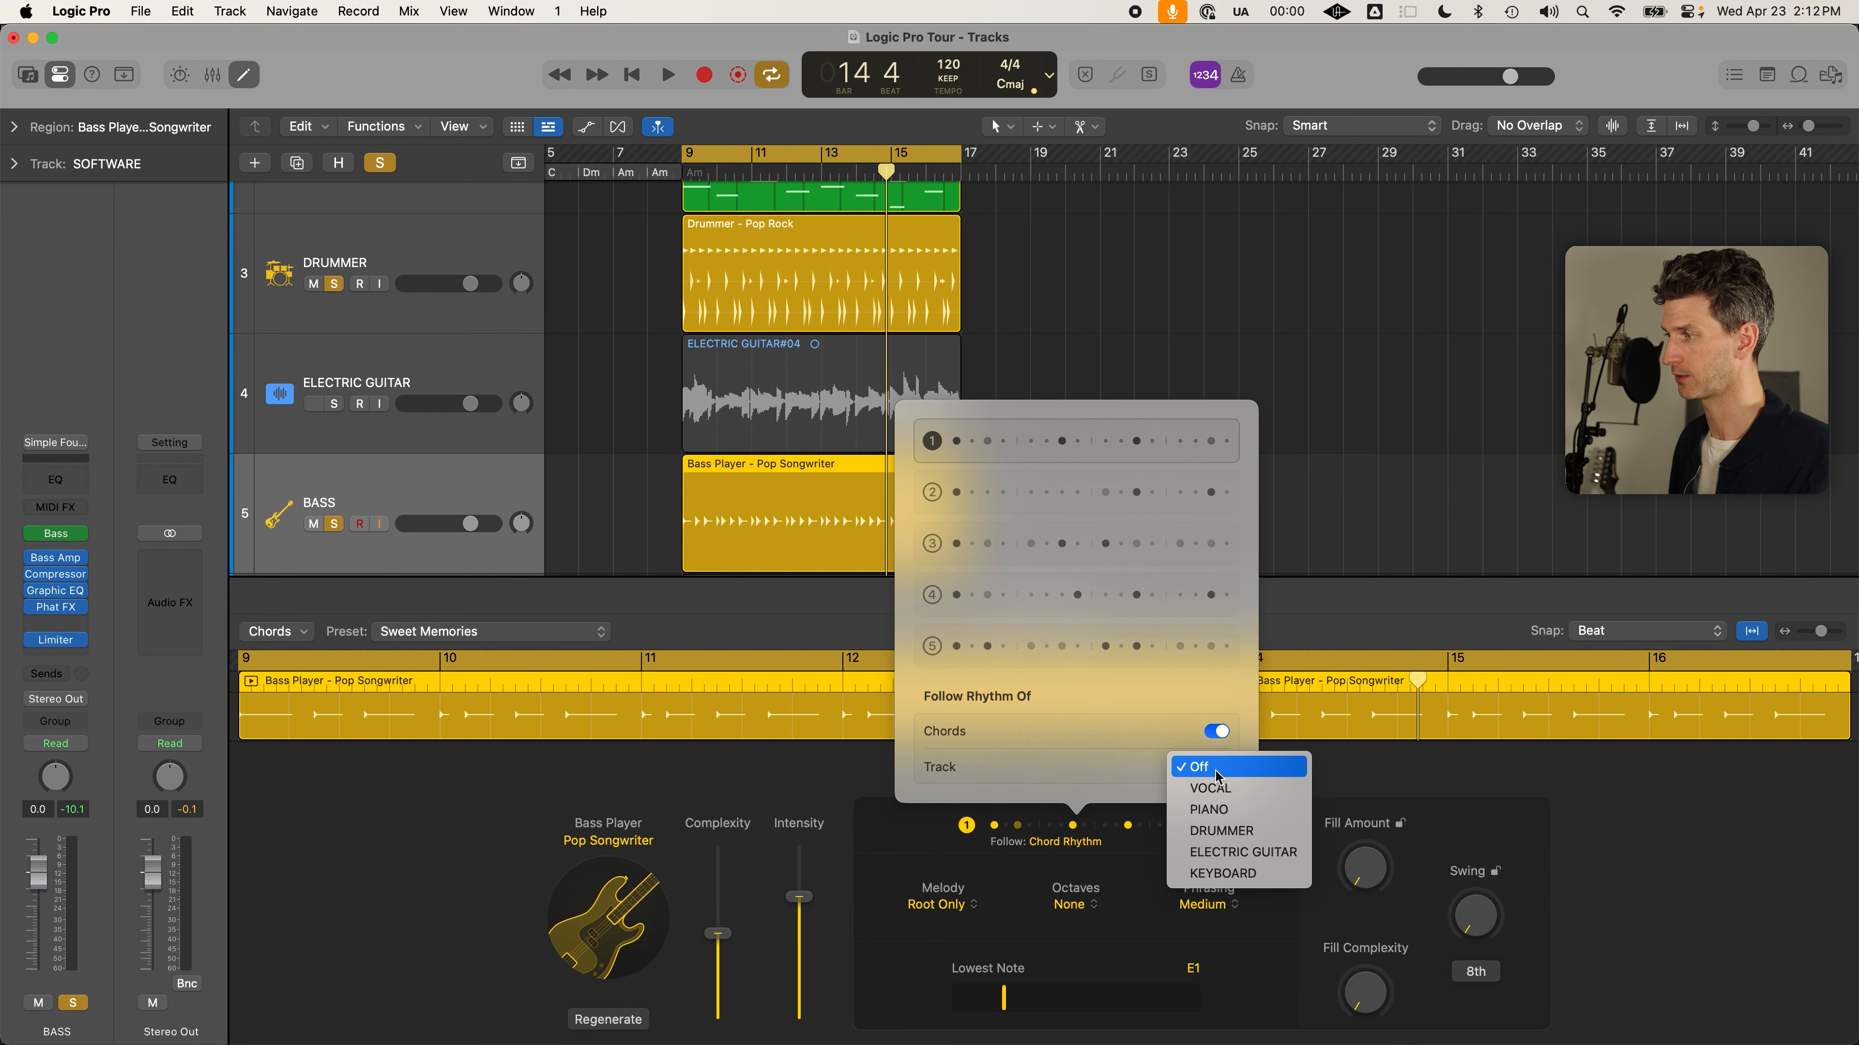
left_click(1239, 810)
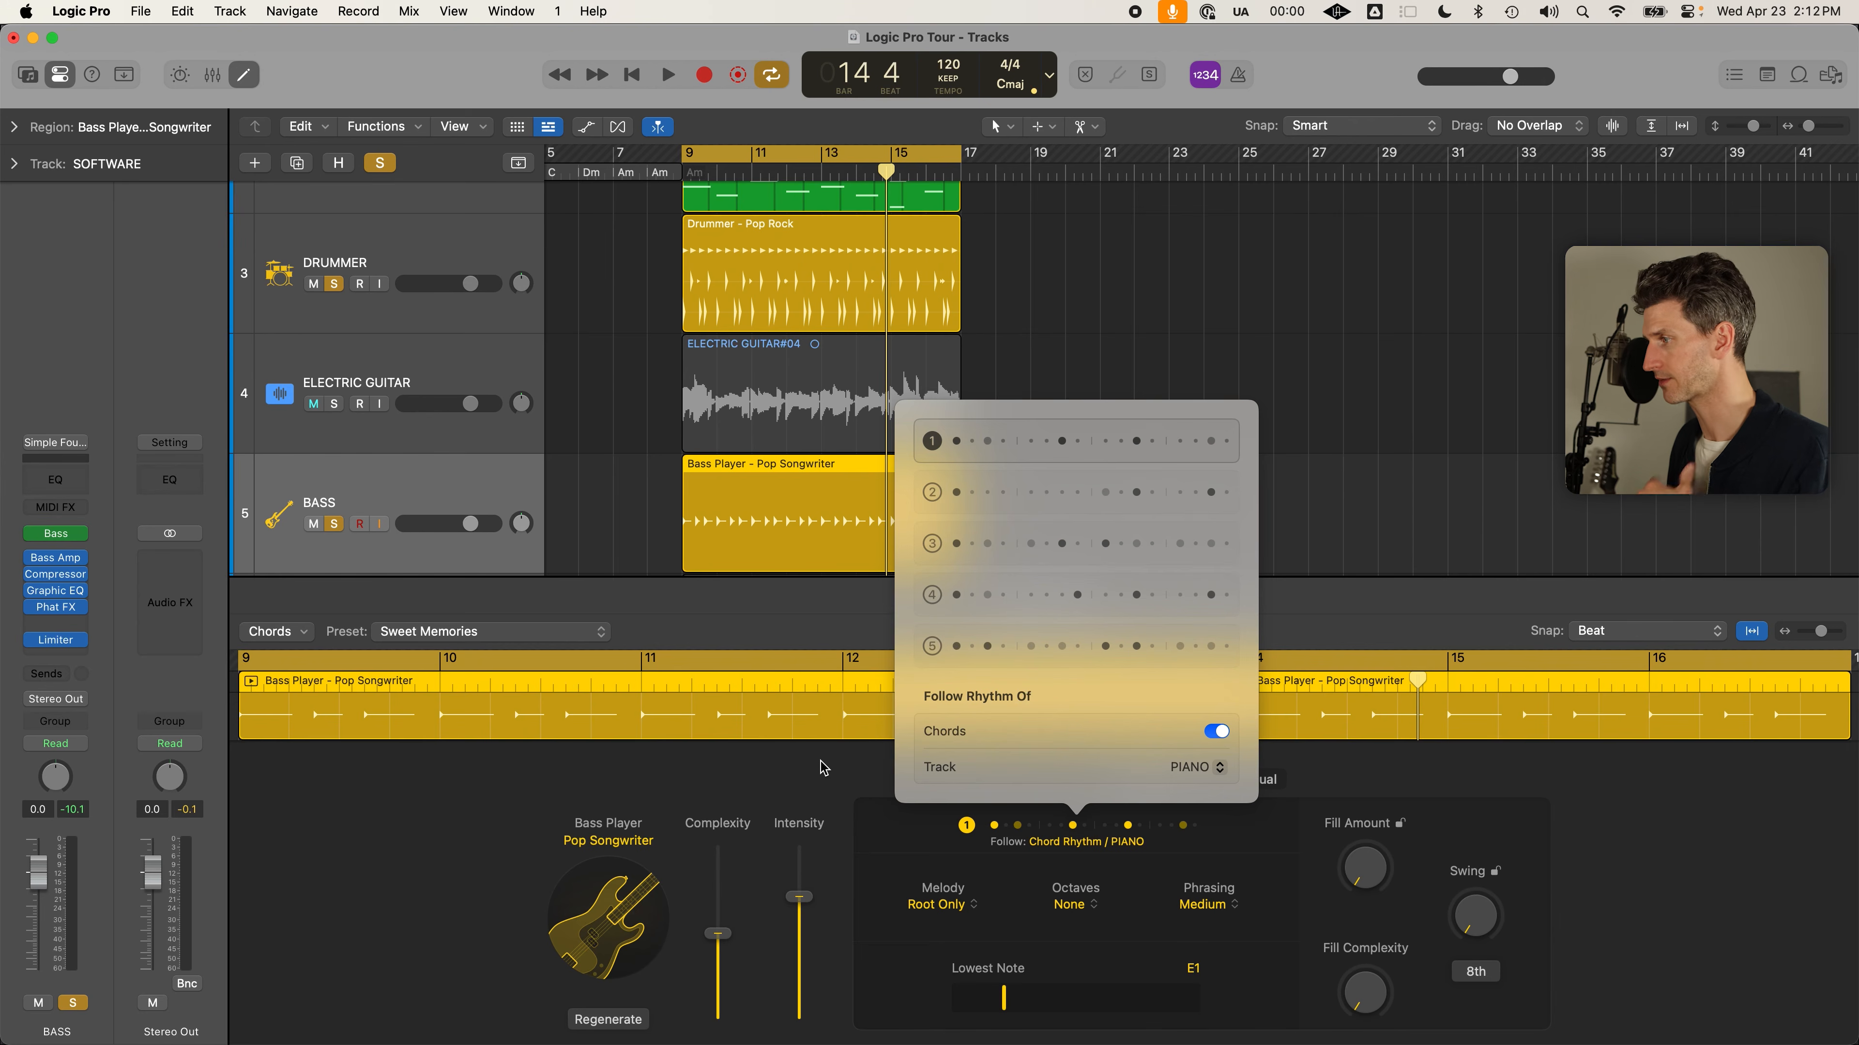
left_click(819, 783)
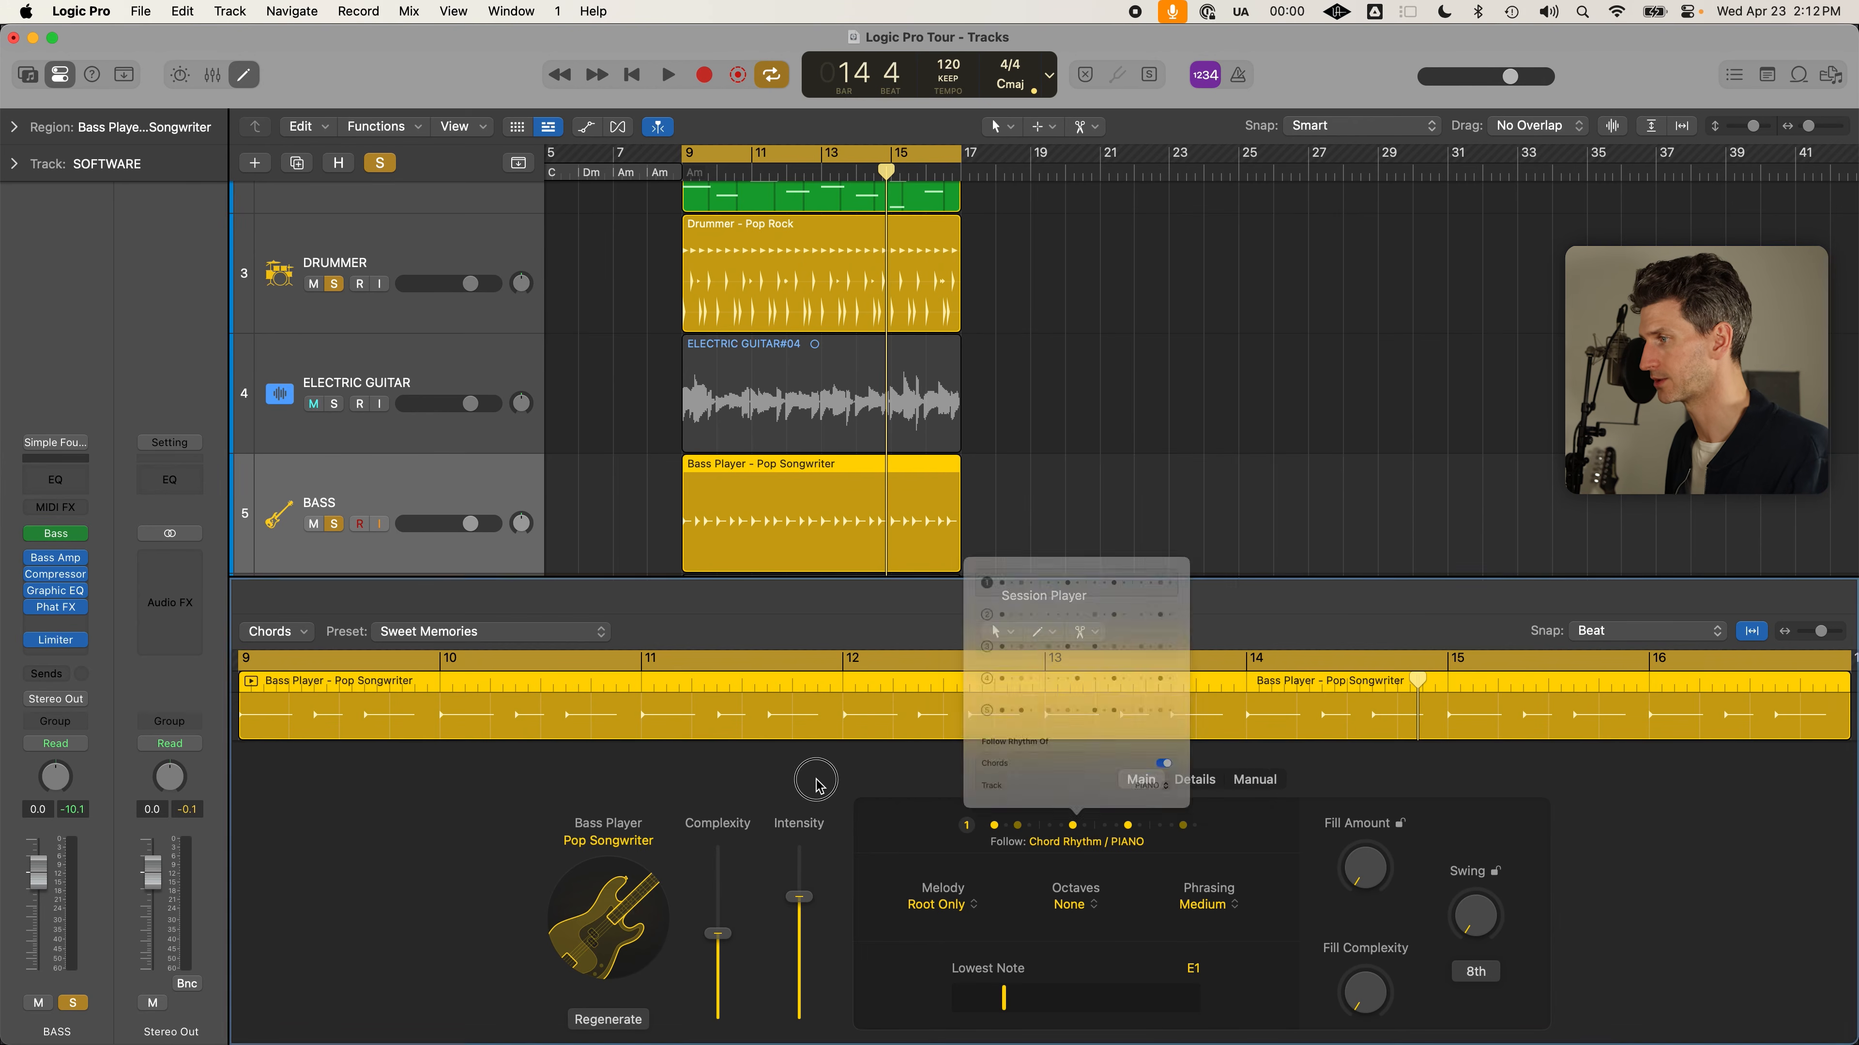
Set the bass player's melody to Some Notes and its octaves to Some
left_click(966, 906)
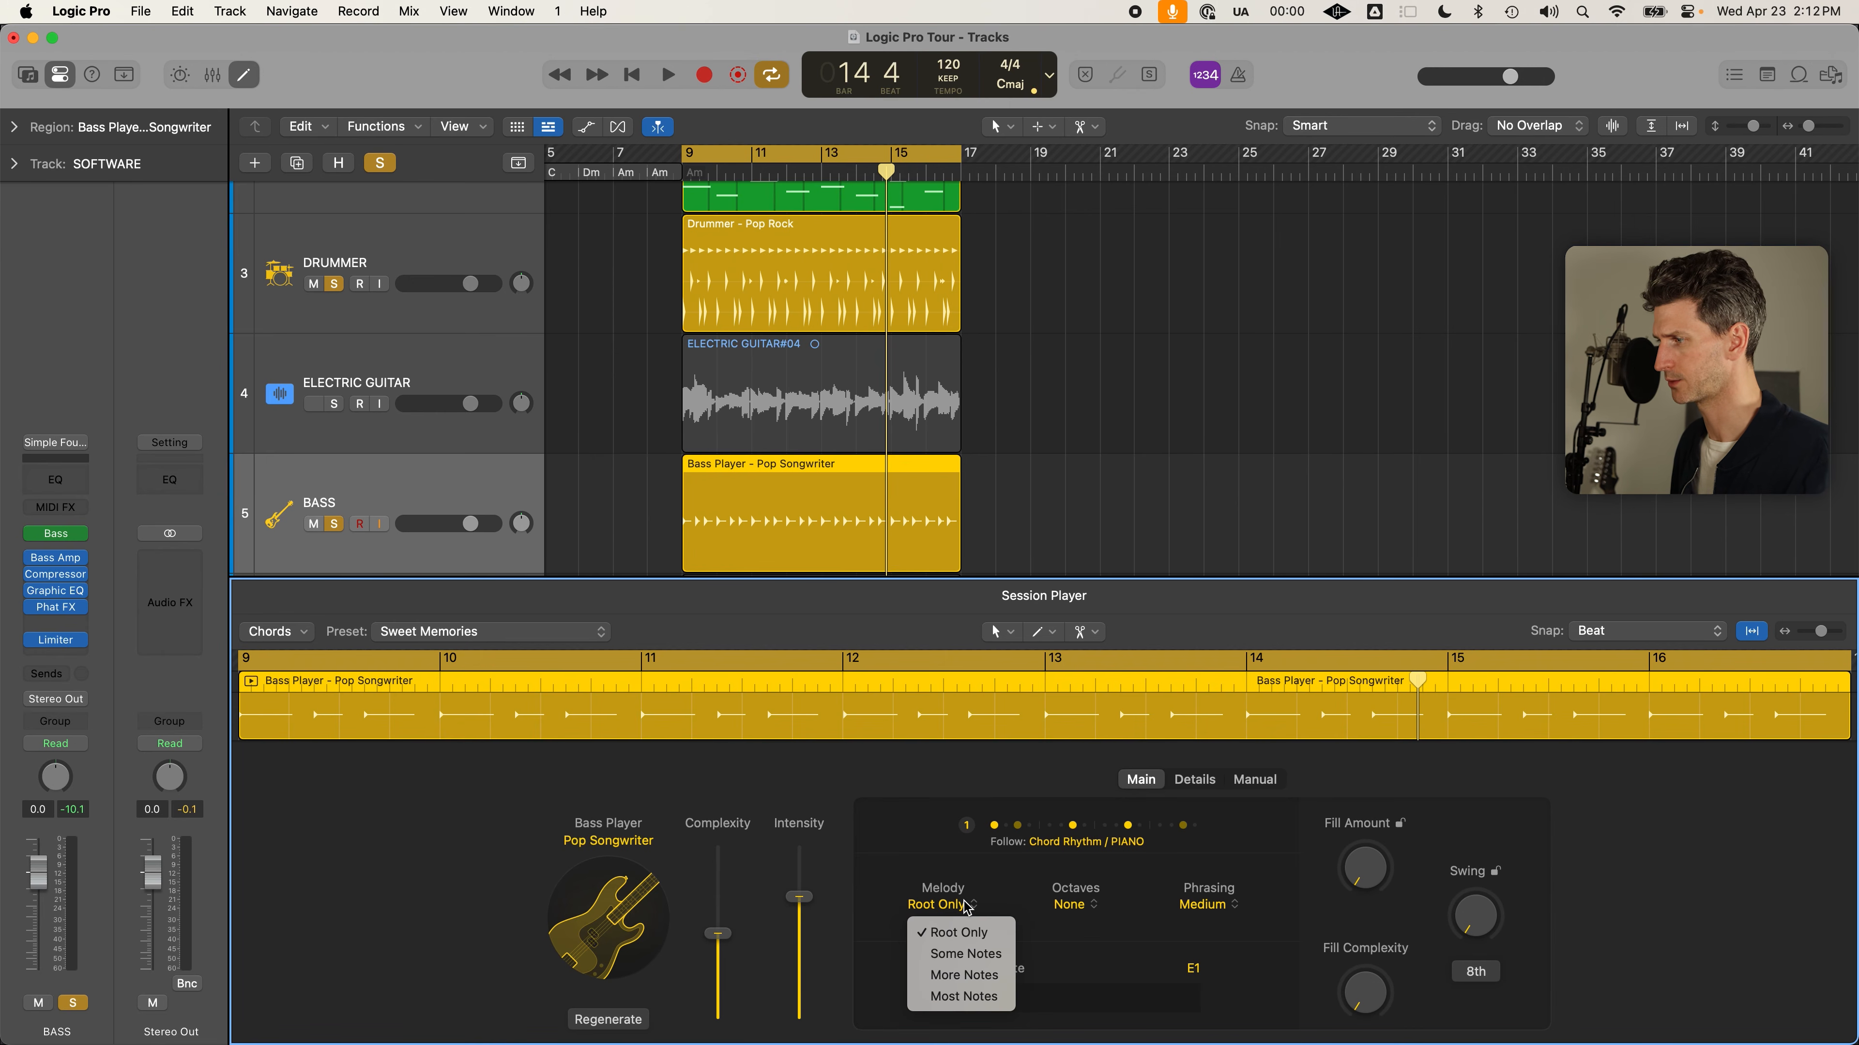
left_click(974, 957)
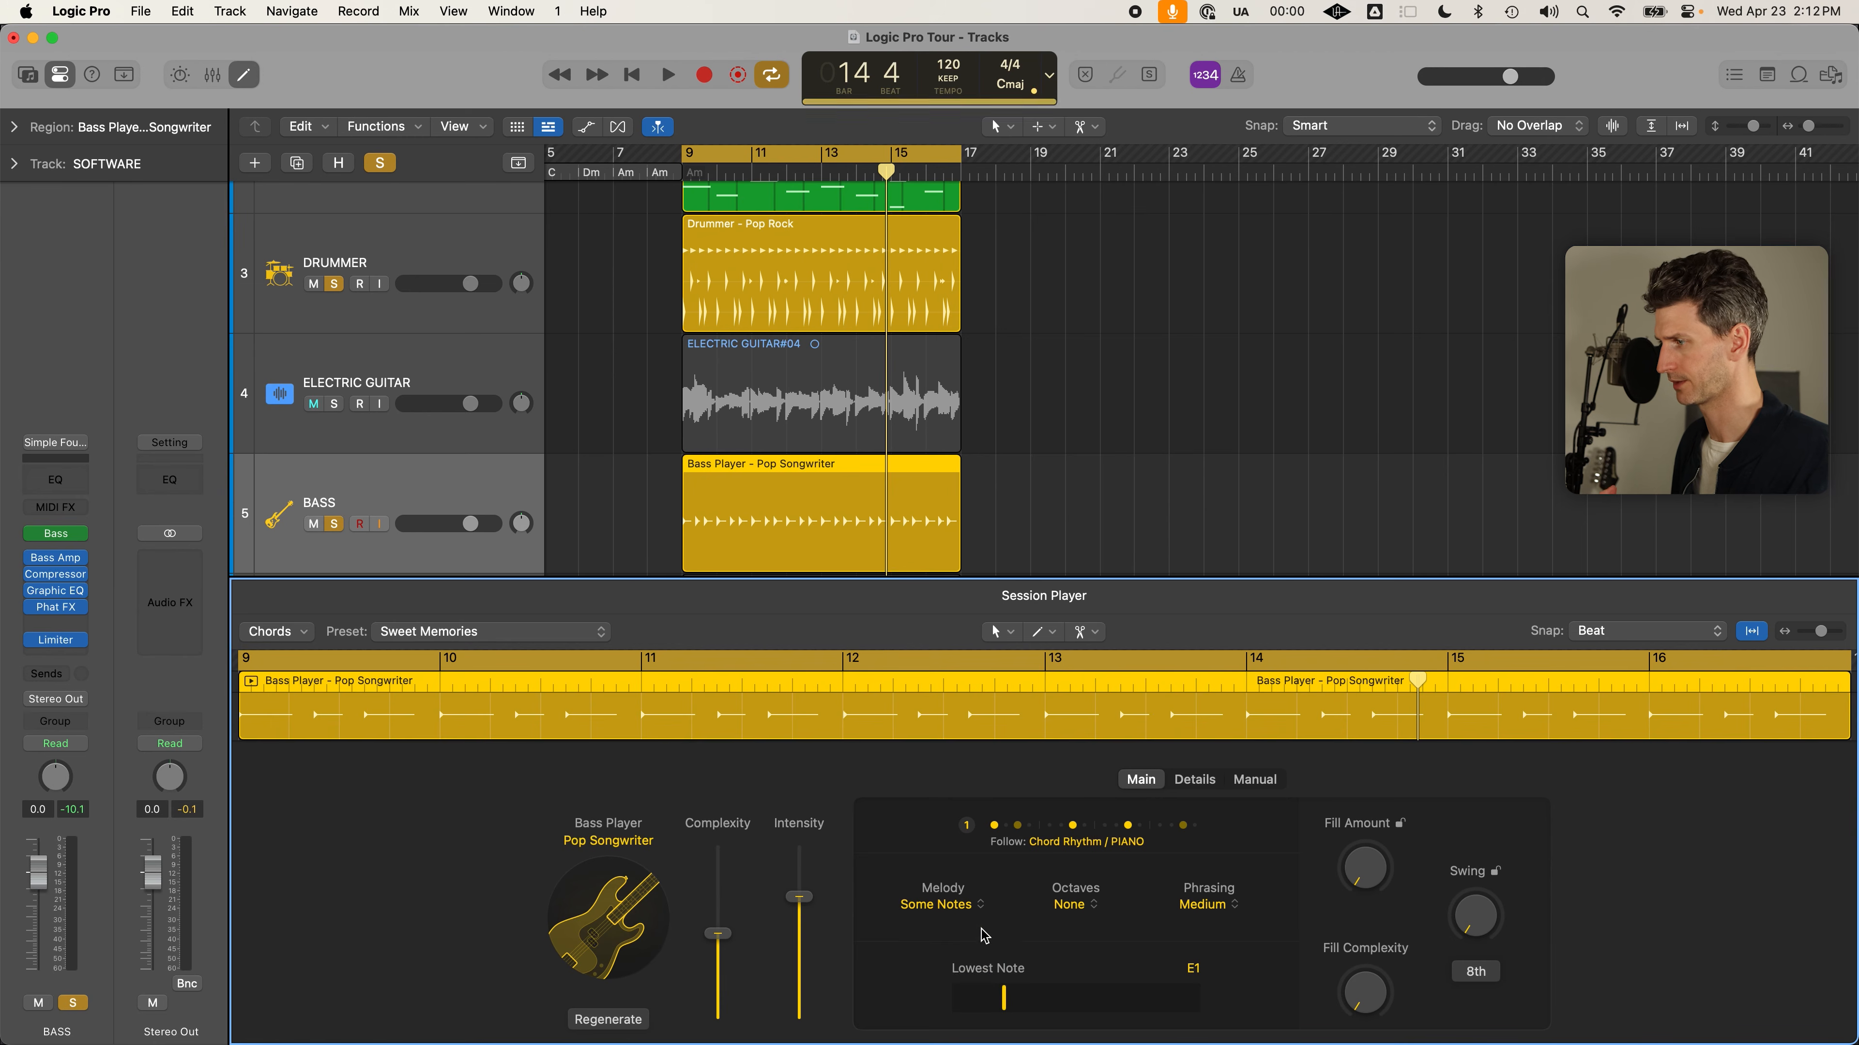
left_click(1088, 911)
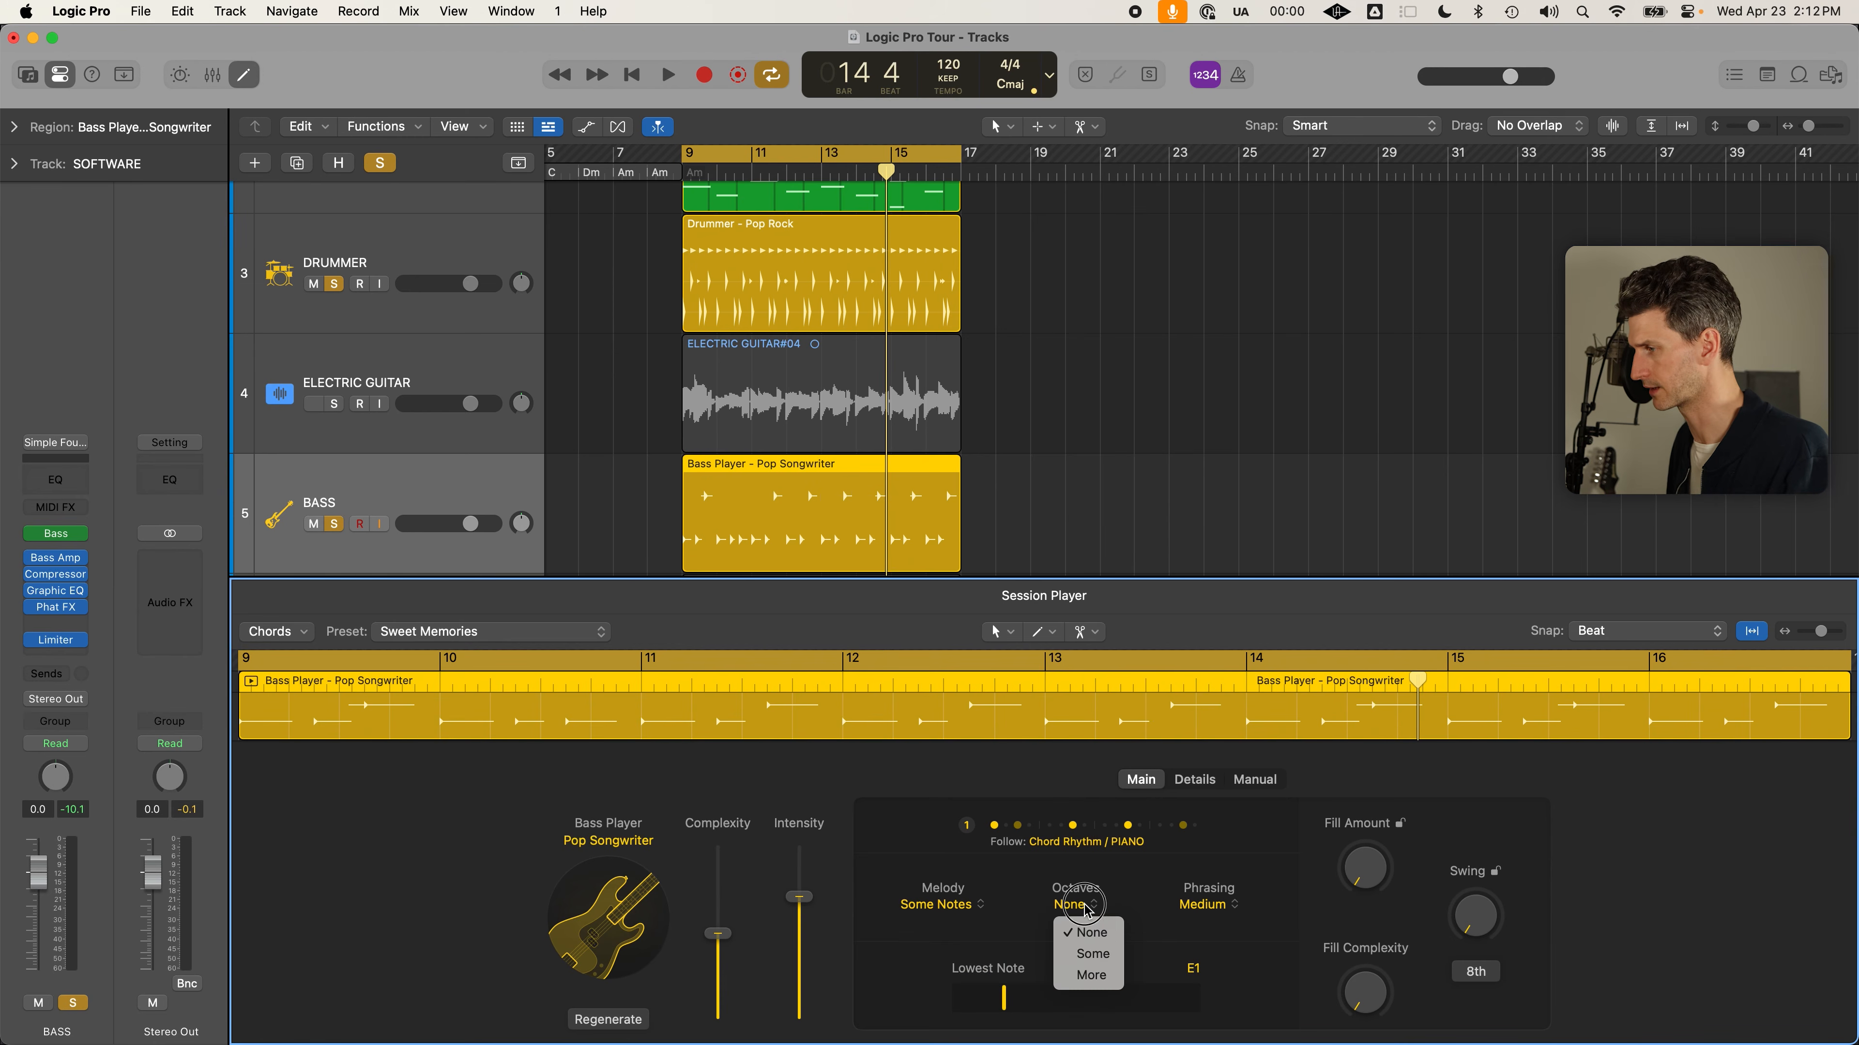
left_click(1100, 965)
Leave the bass player's phrasing at Medium and raise its complexity slightly
left_click(1207, 905)
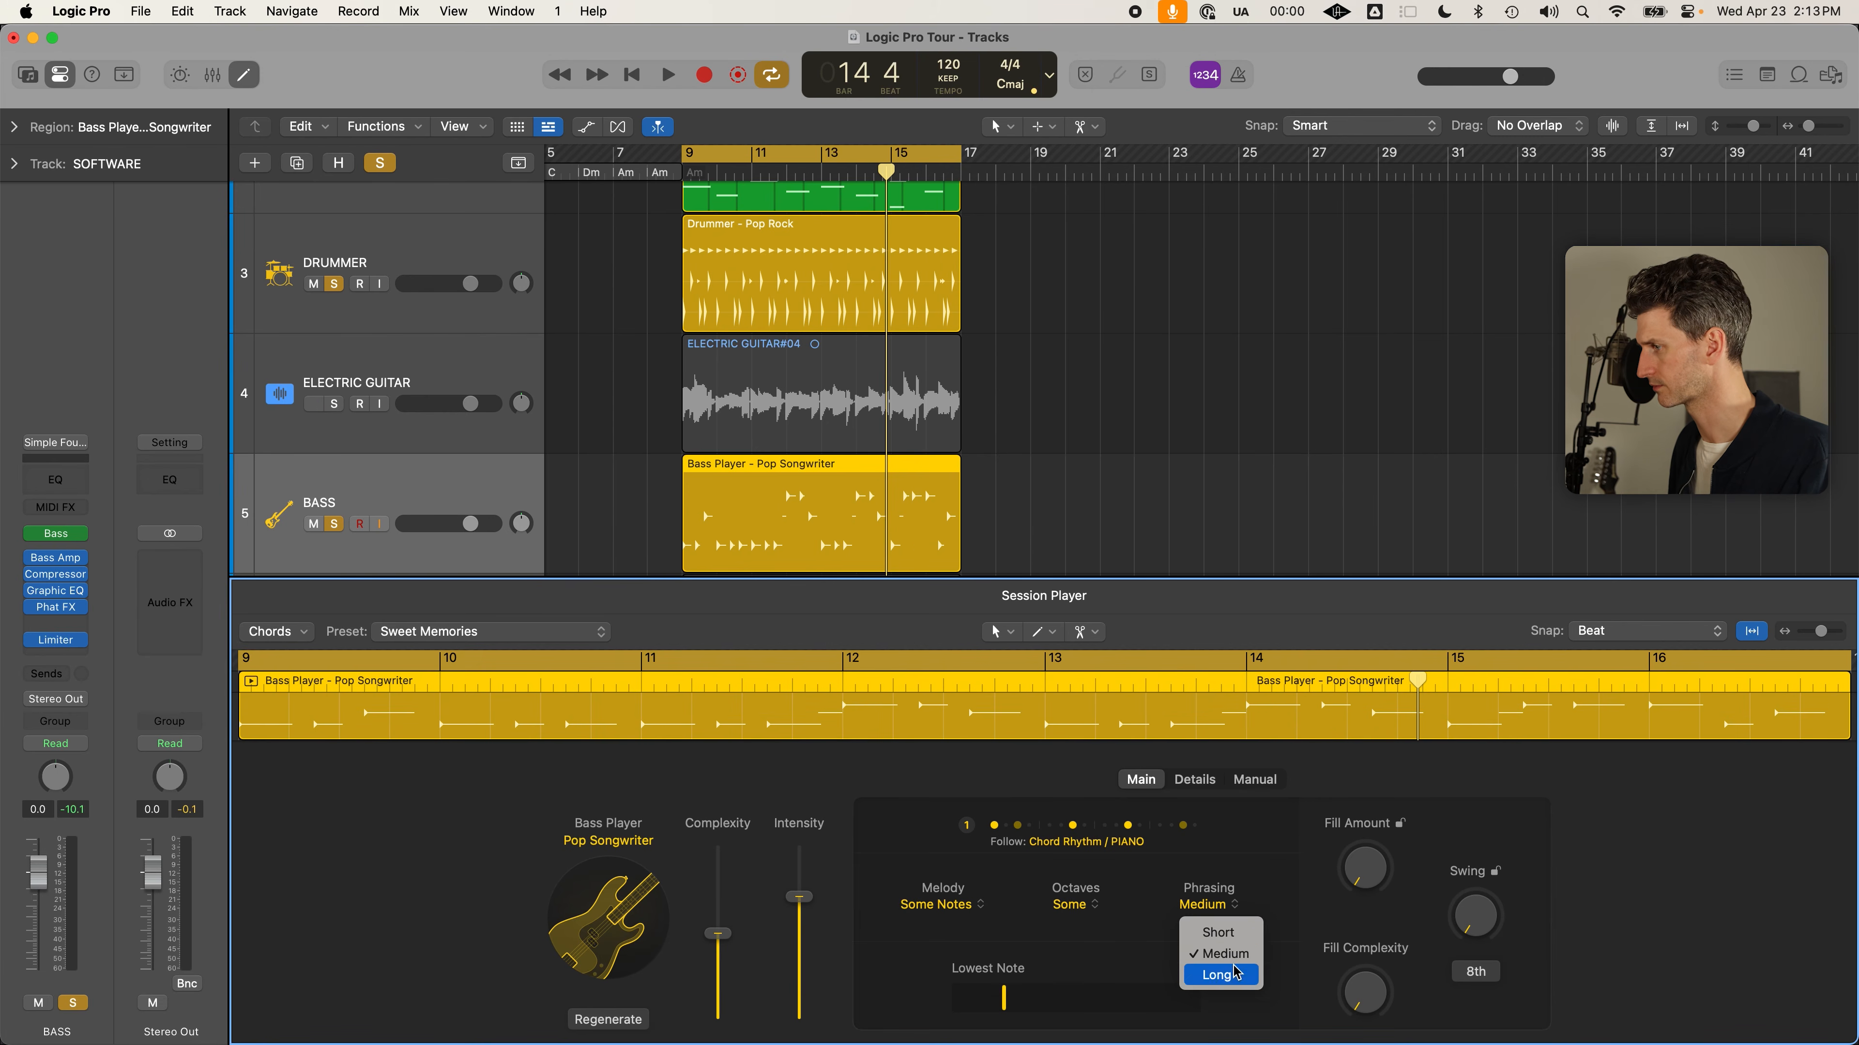
left_click(1088, 944)
mouse_move(1028, 984)
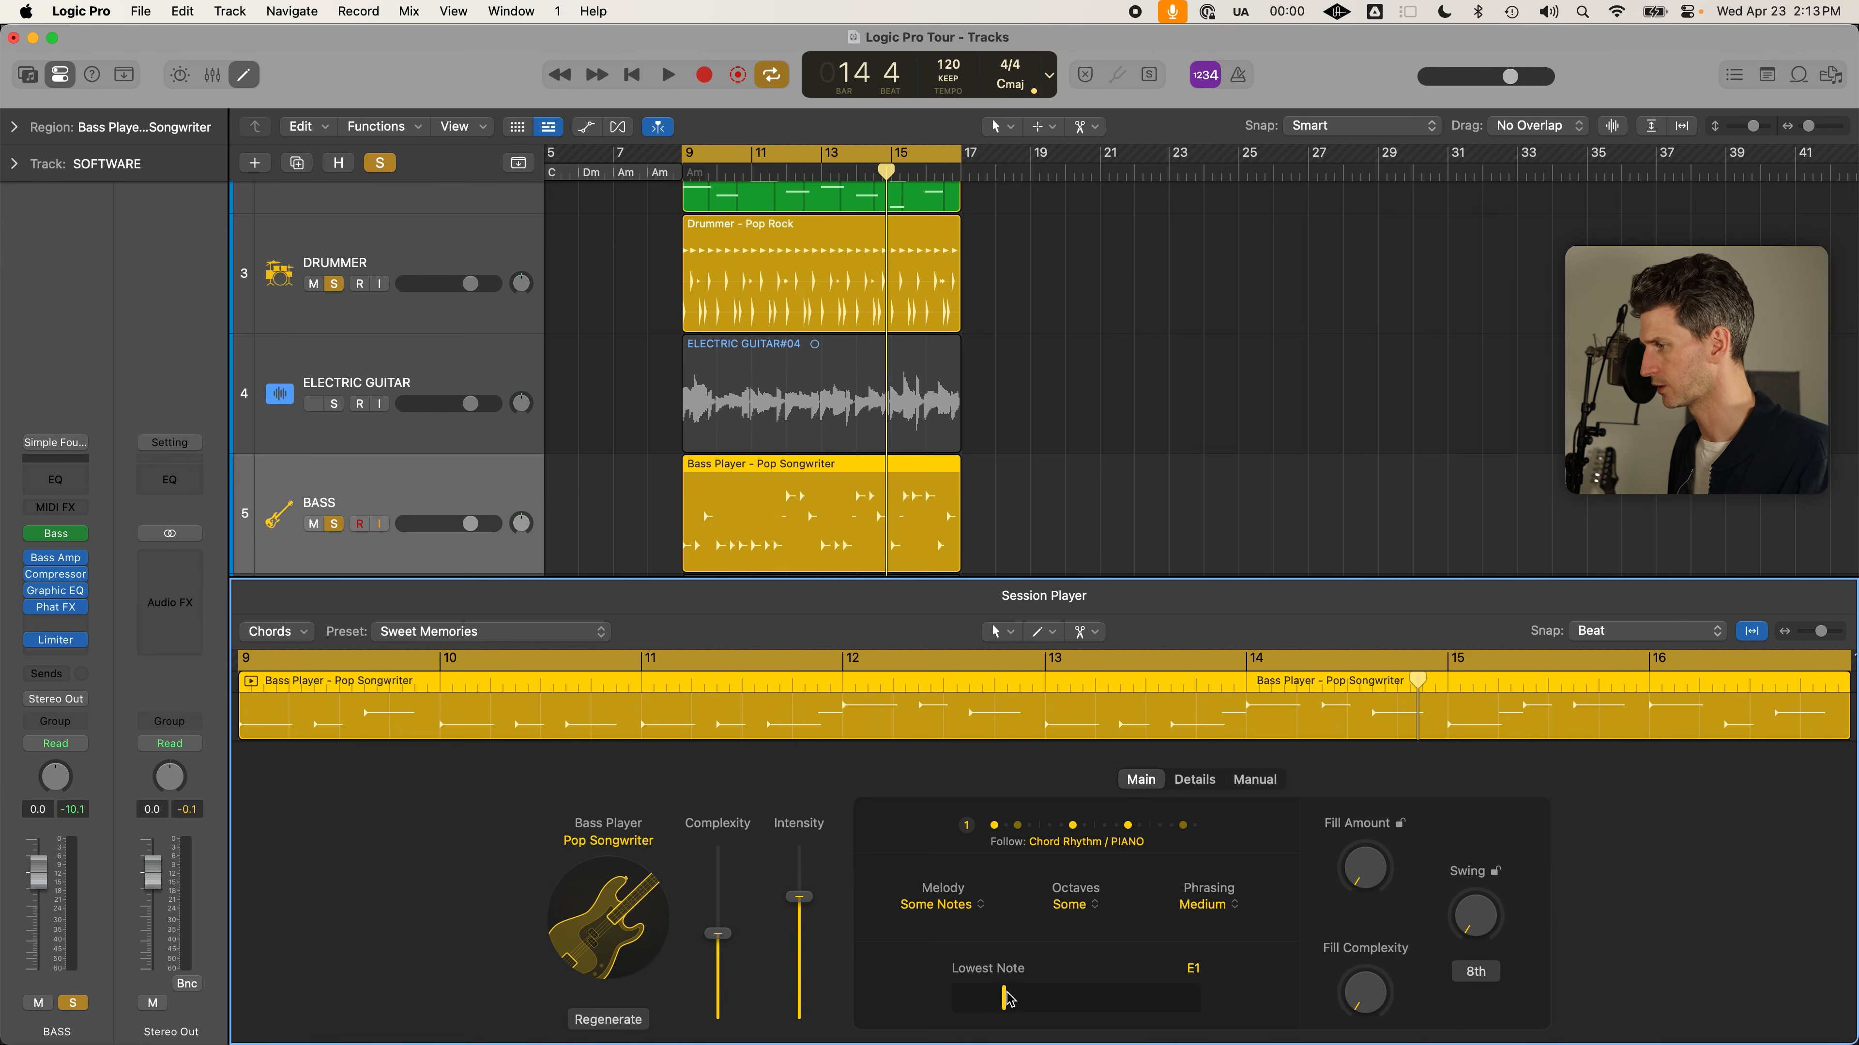
left_click_drag(719, 945, 720, 931)
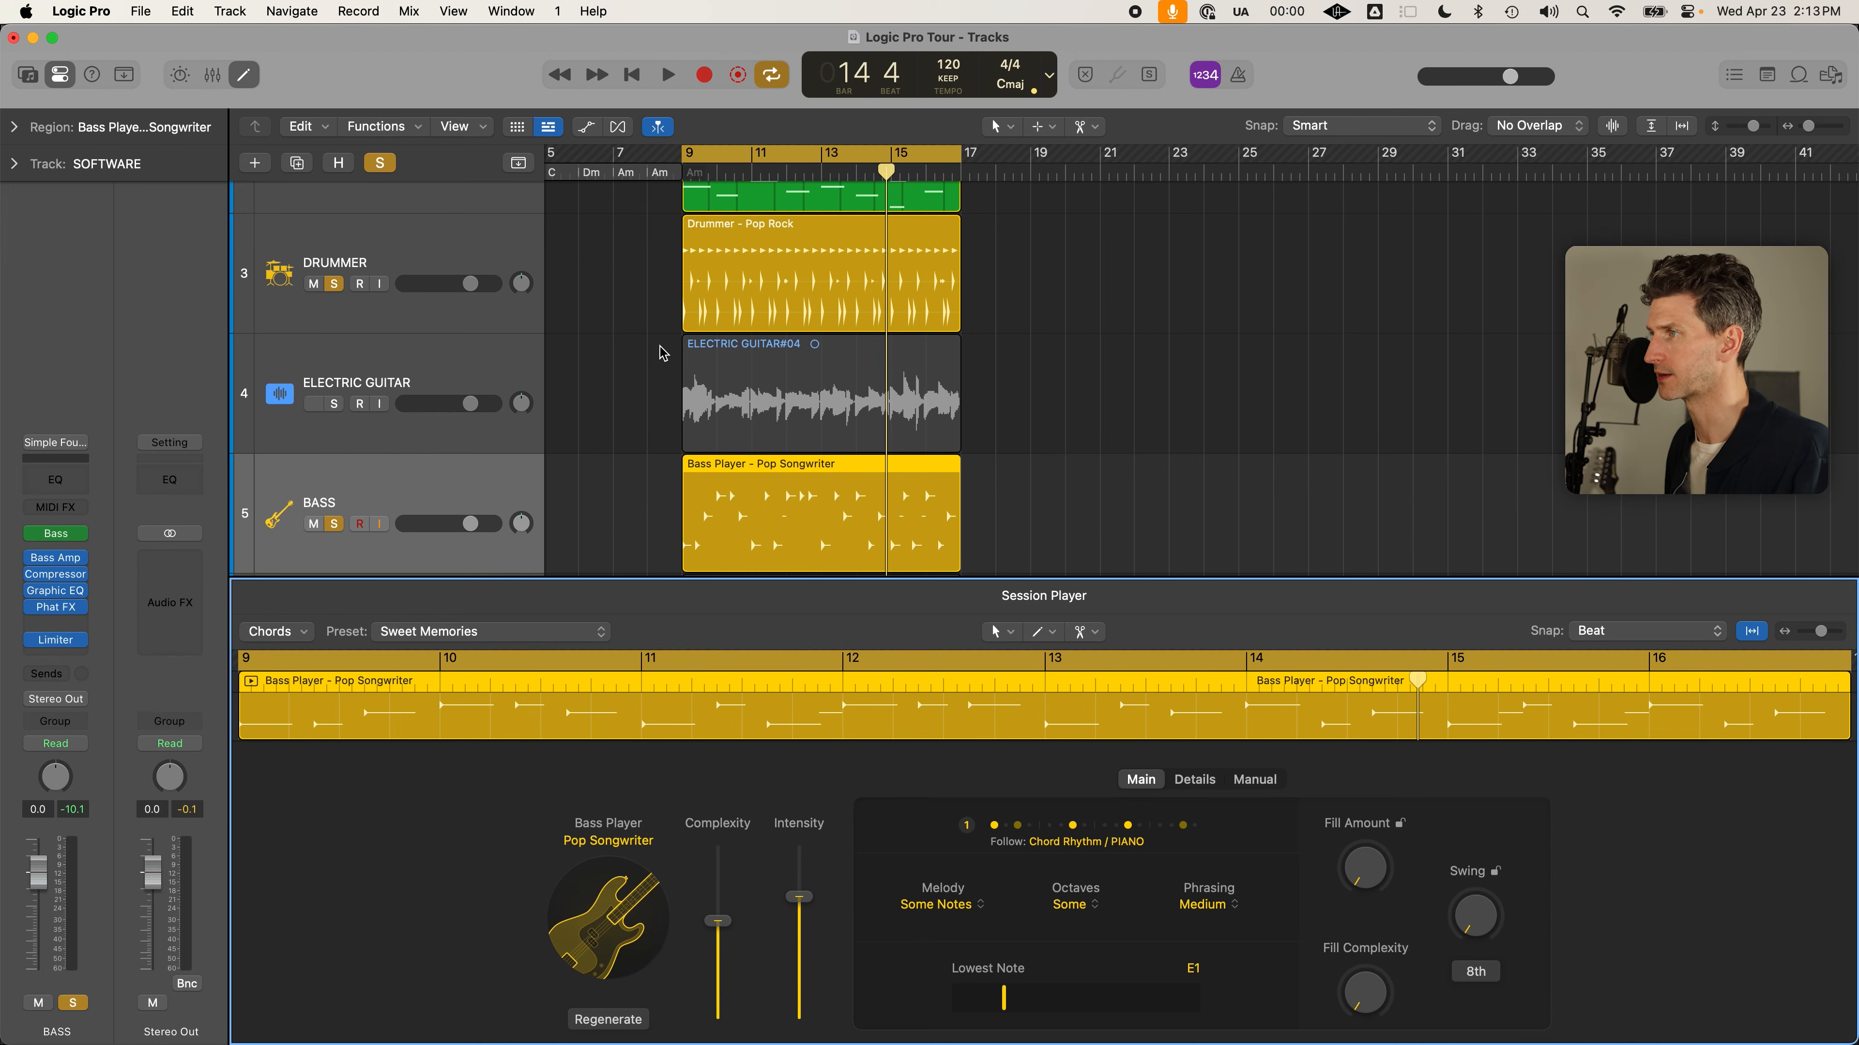
Play the soloed tracks to hear the bass follow the piano, and look over the bass player's Details settings
key("space")
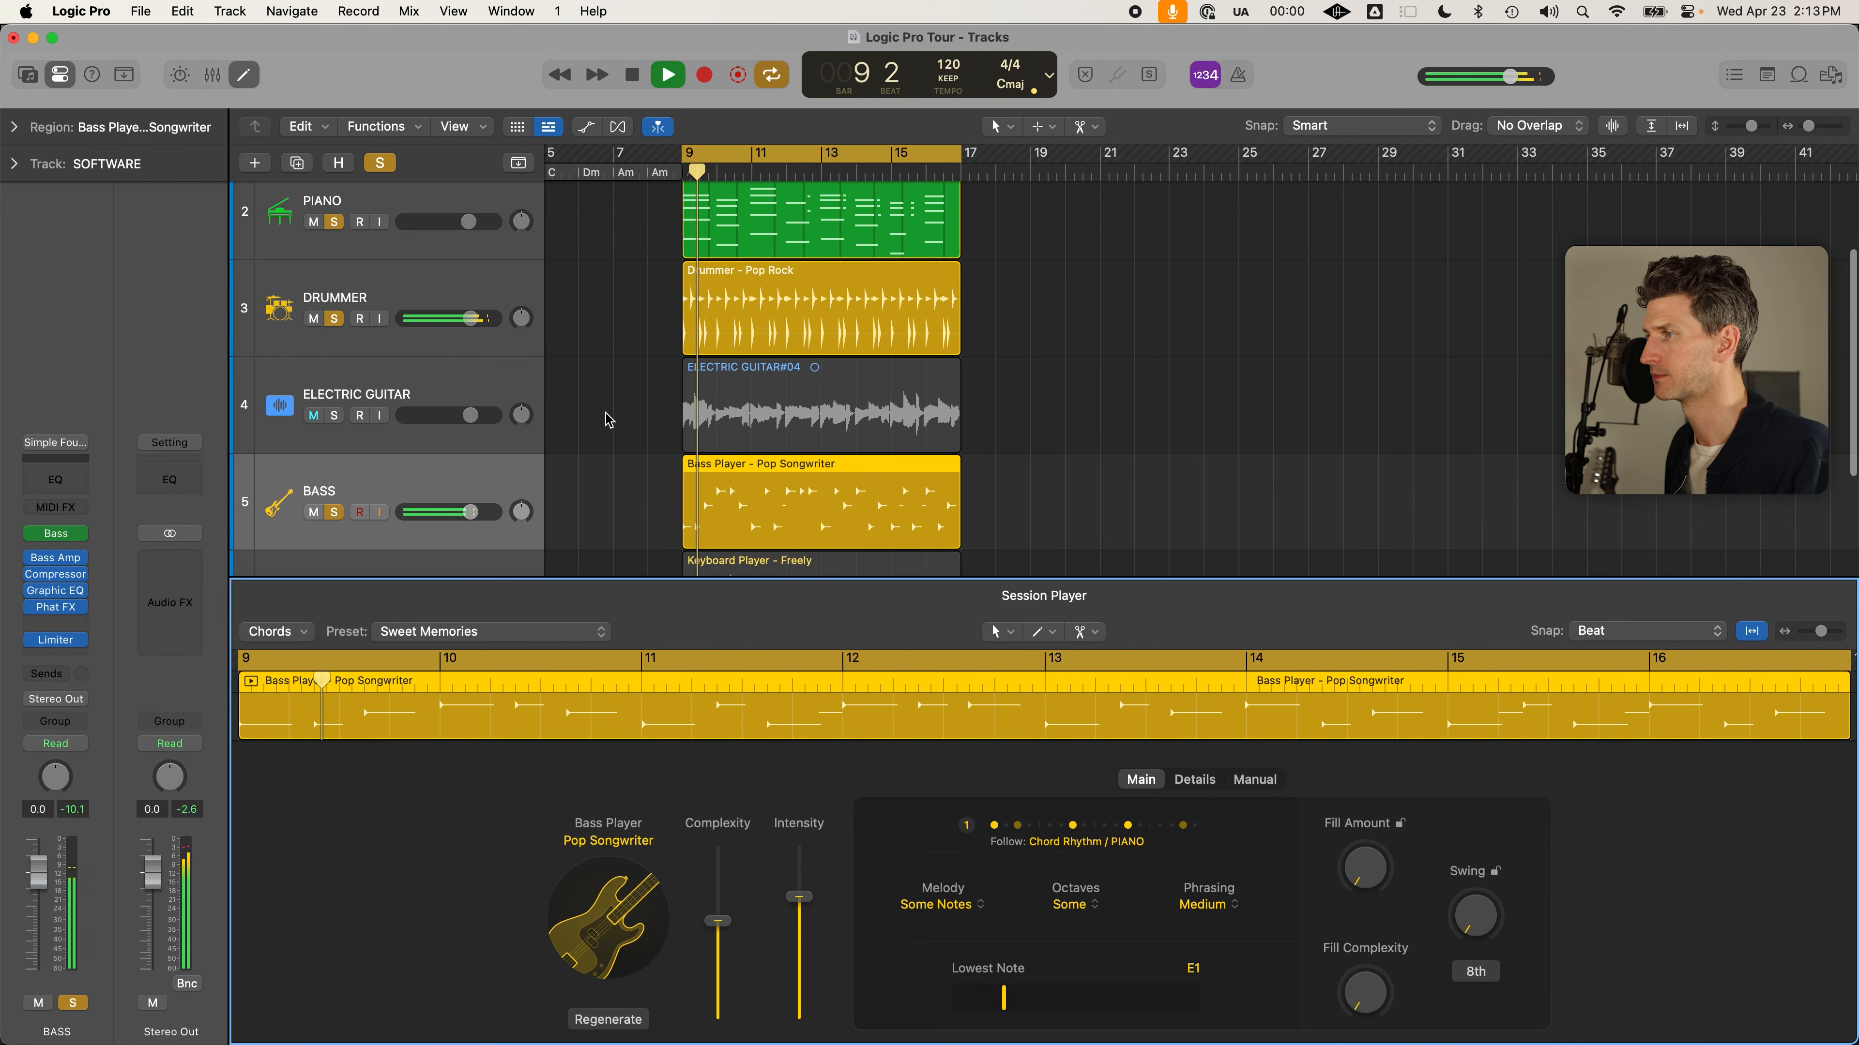
scroll(606, 418, "down", 1)
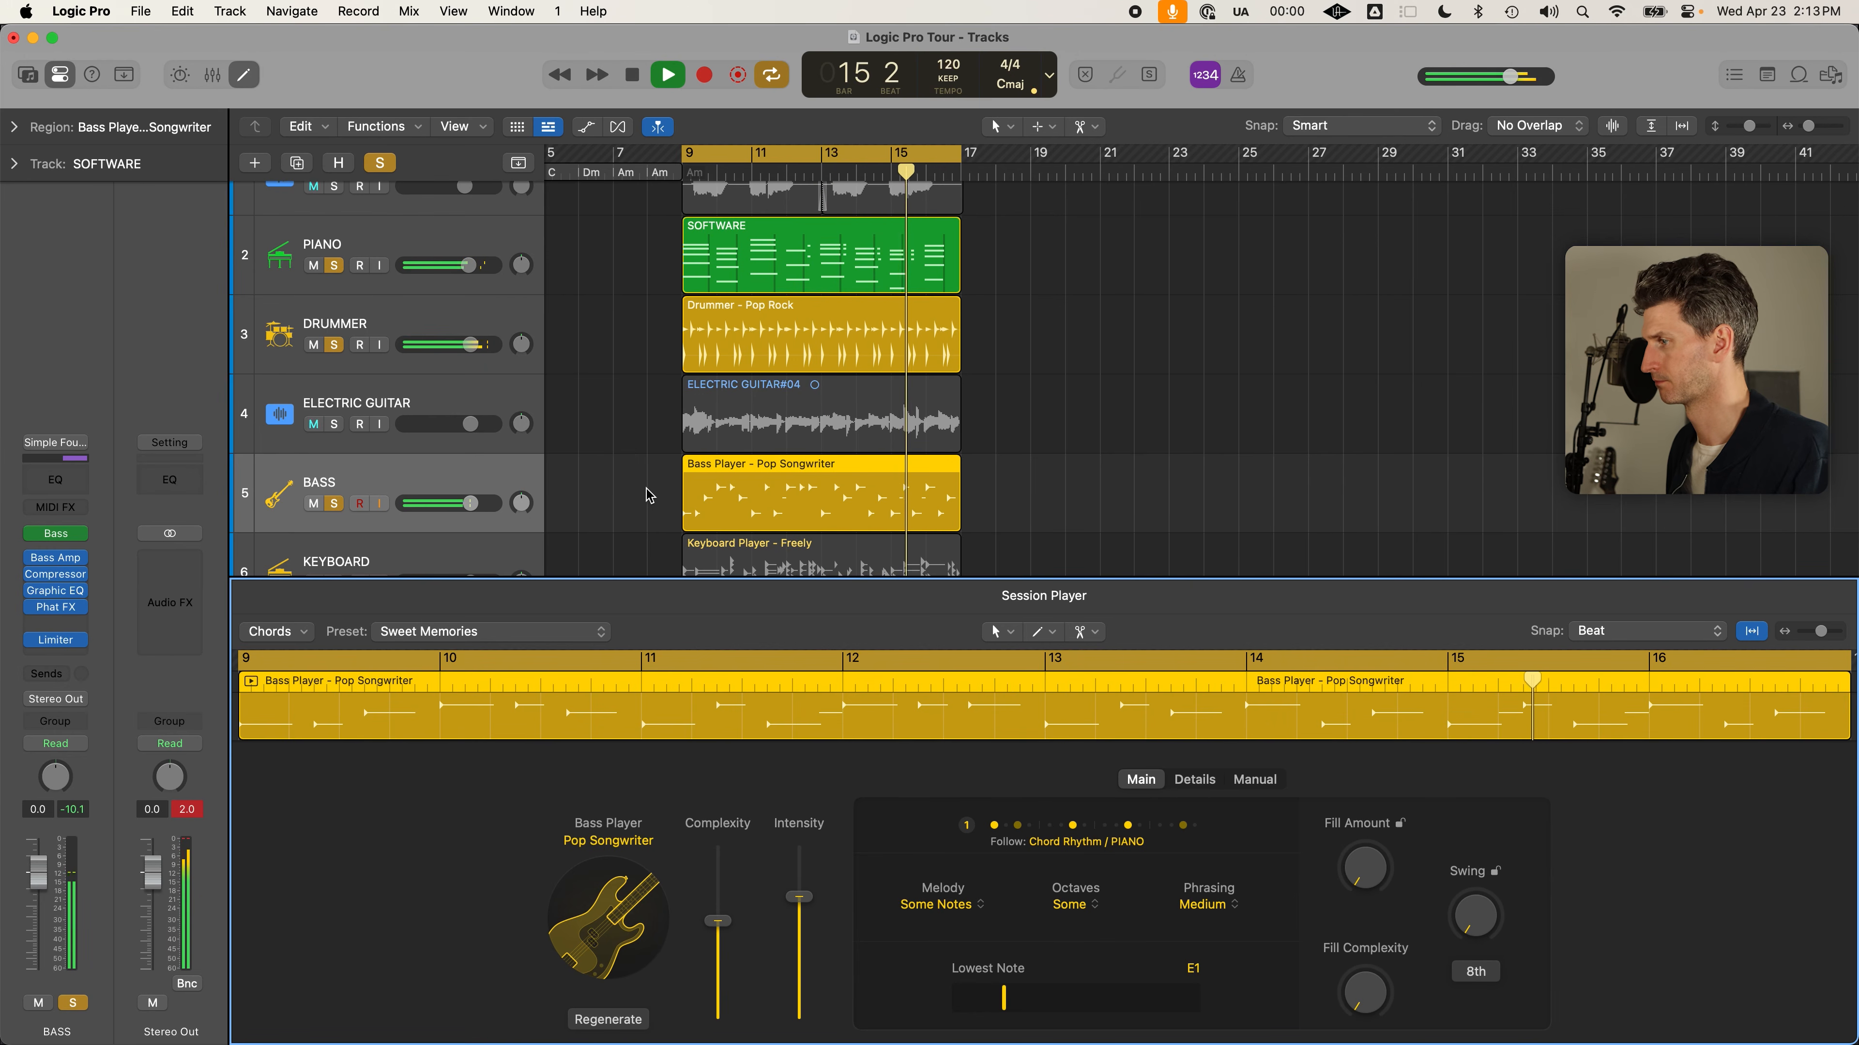
key("space")
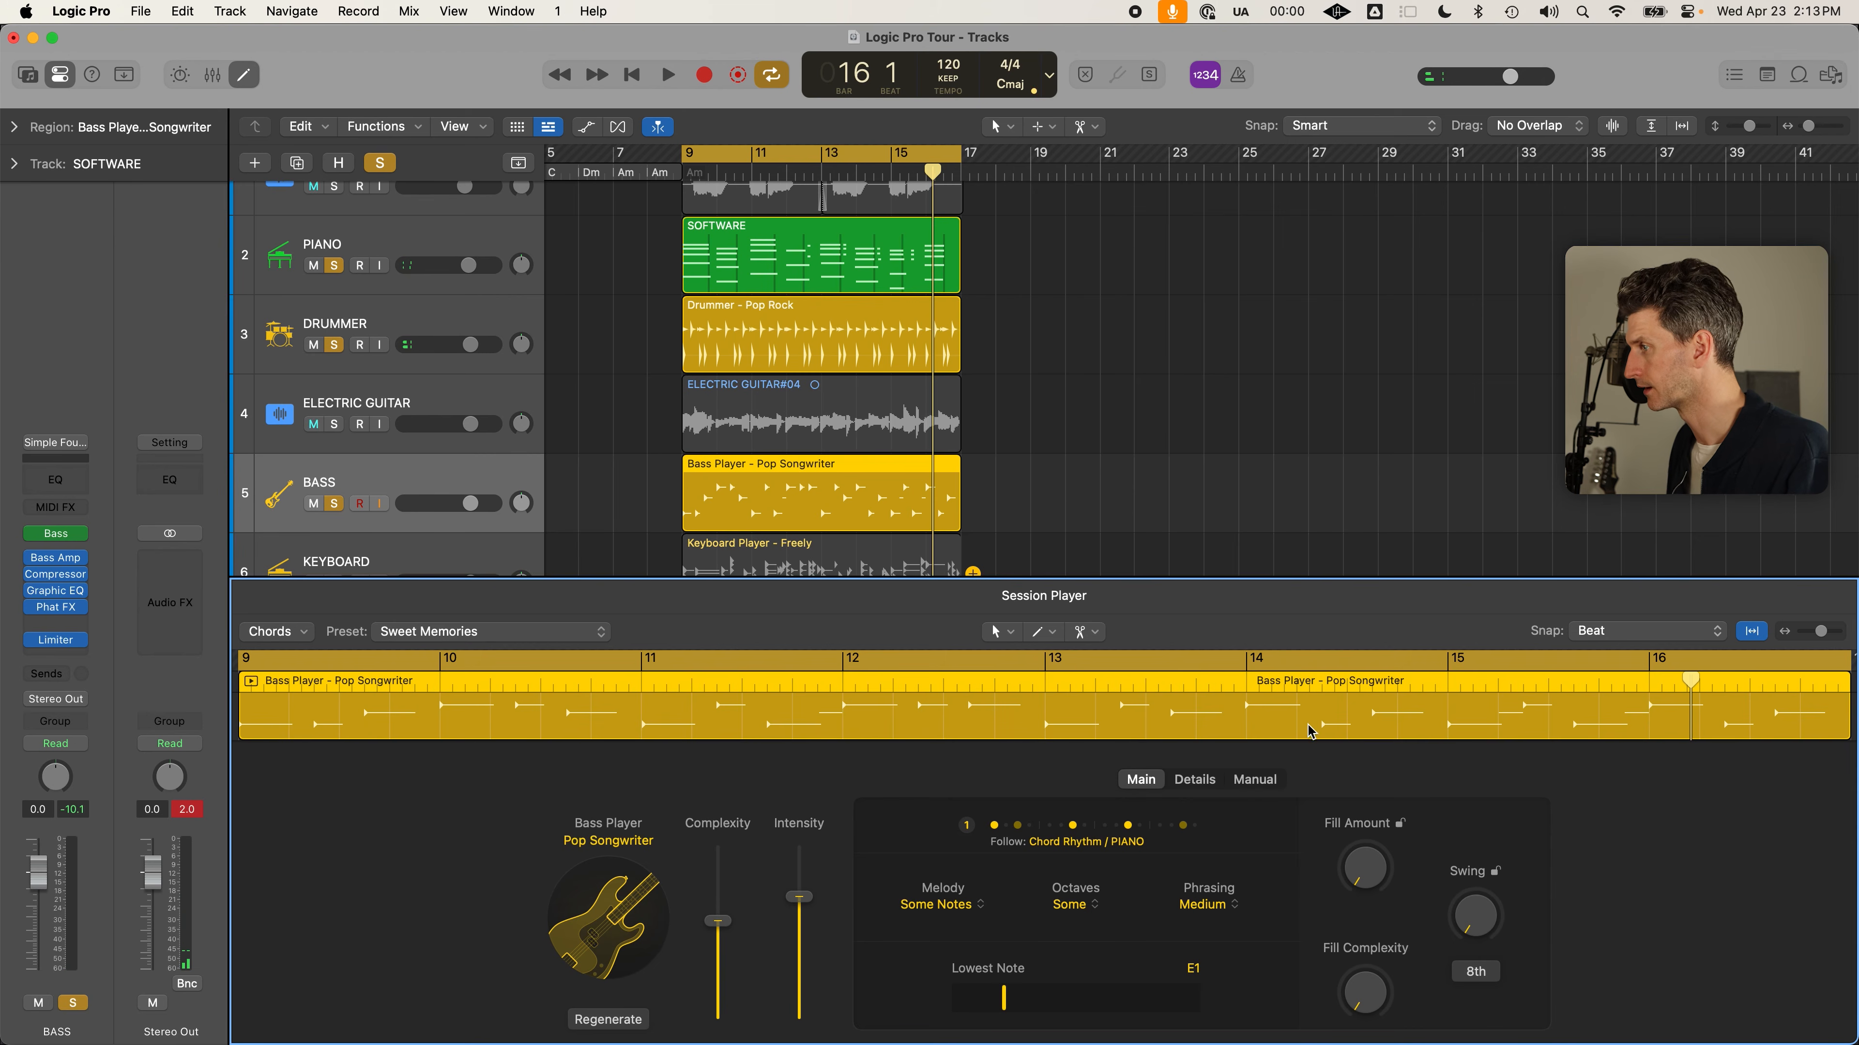
left_click(1195, 782)
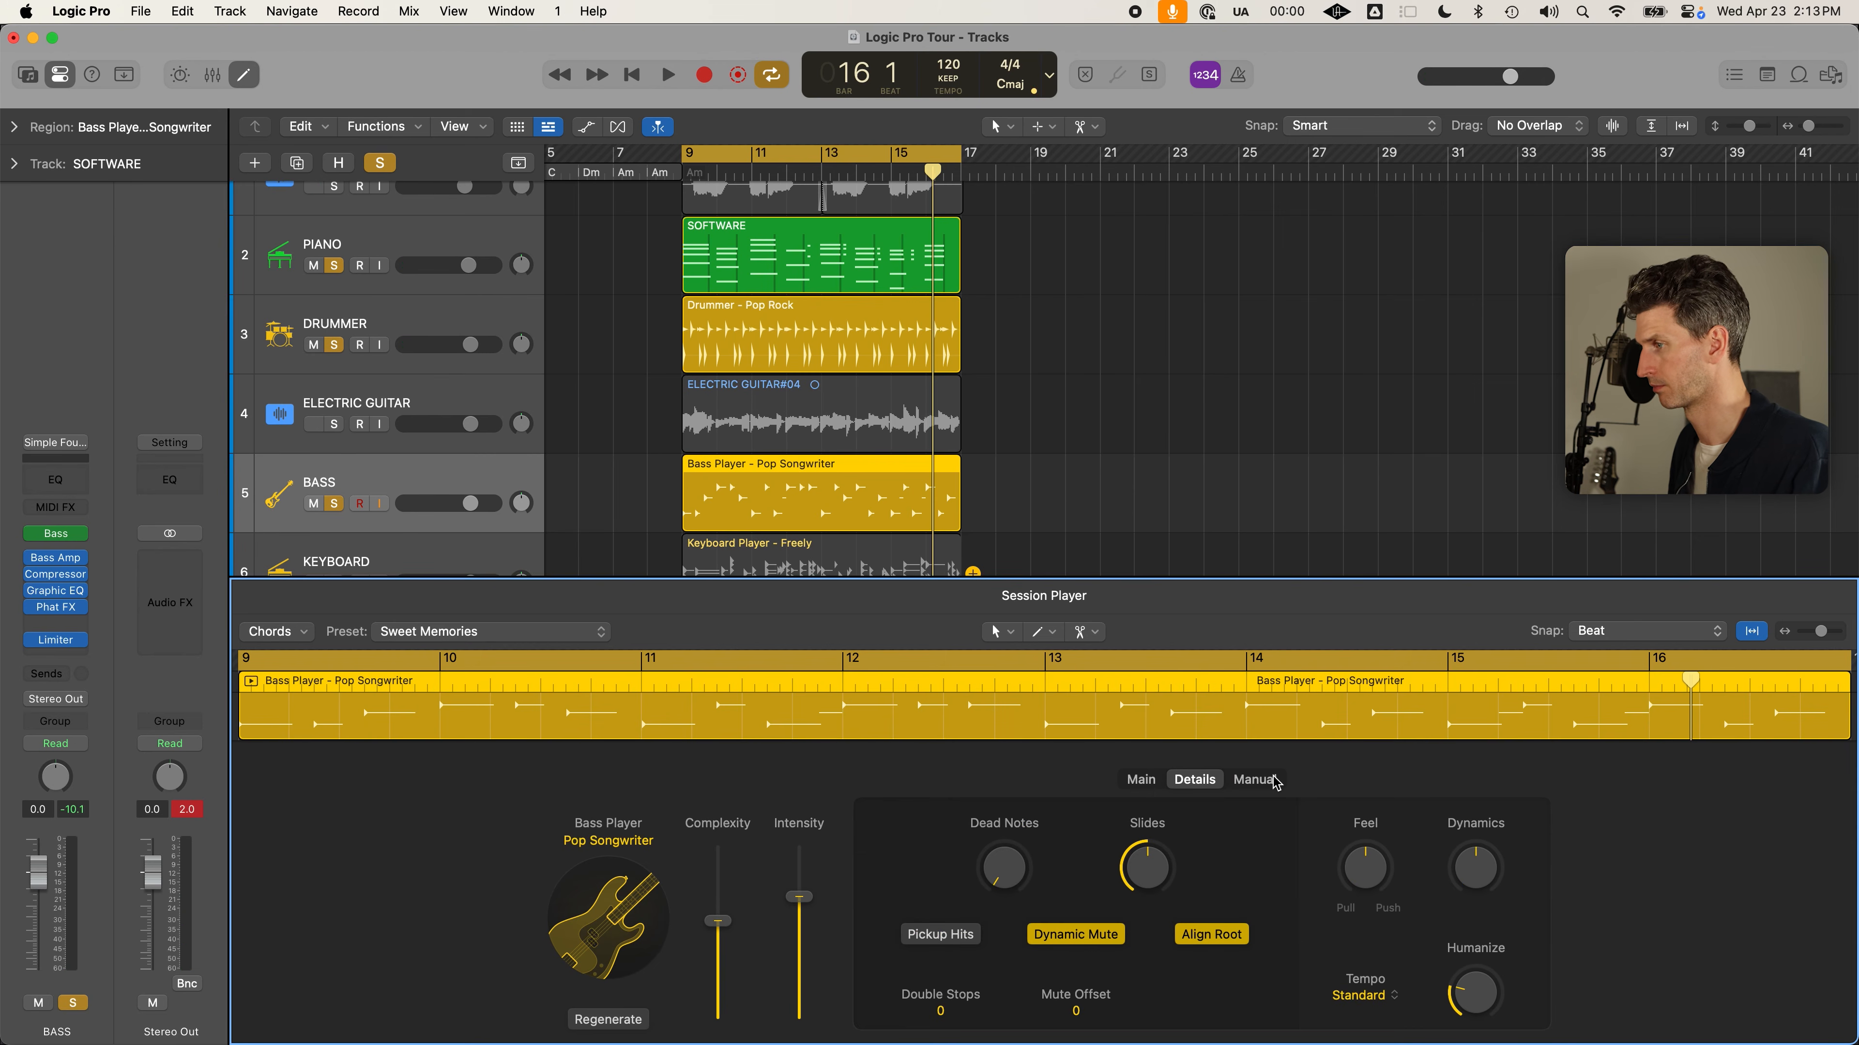
left_click(1140, 781)
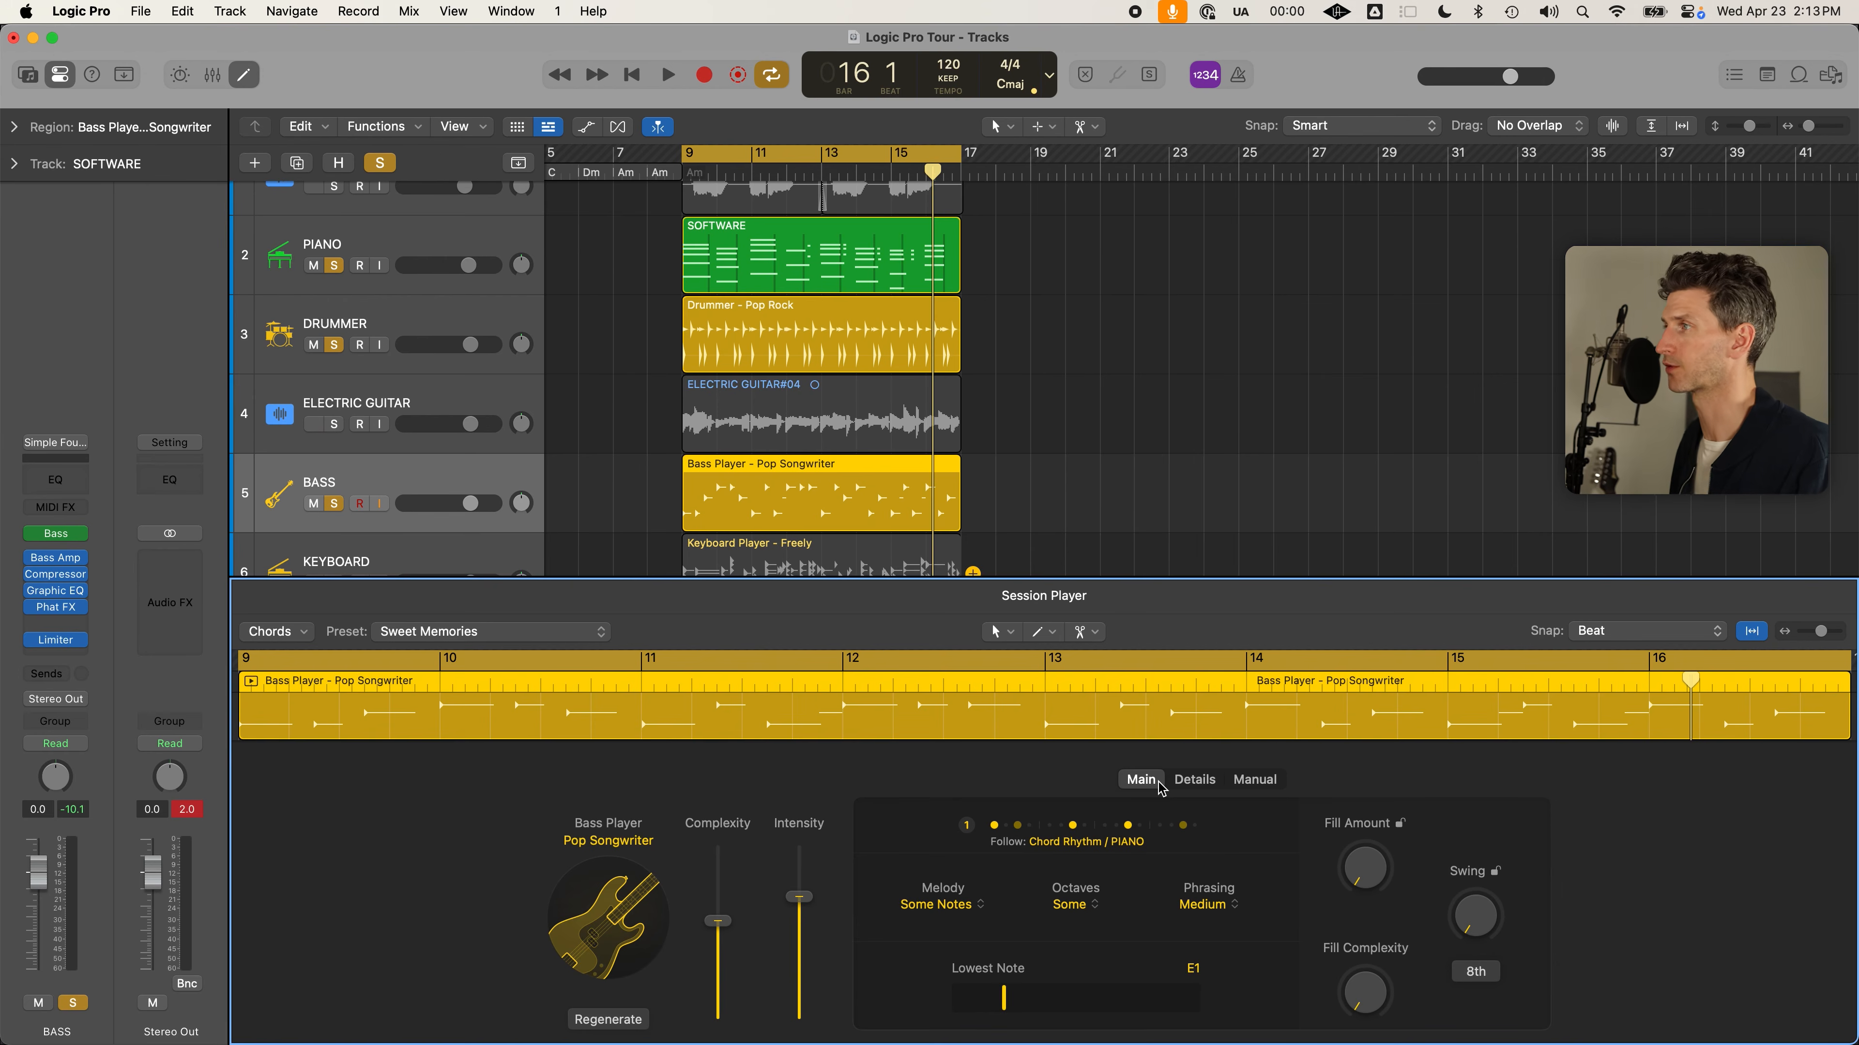
Close the Session Player editor and change the project key to A Minor, transposing the chords with it
key("e")
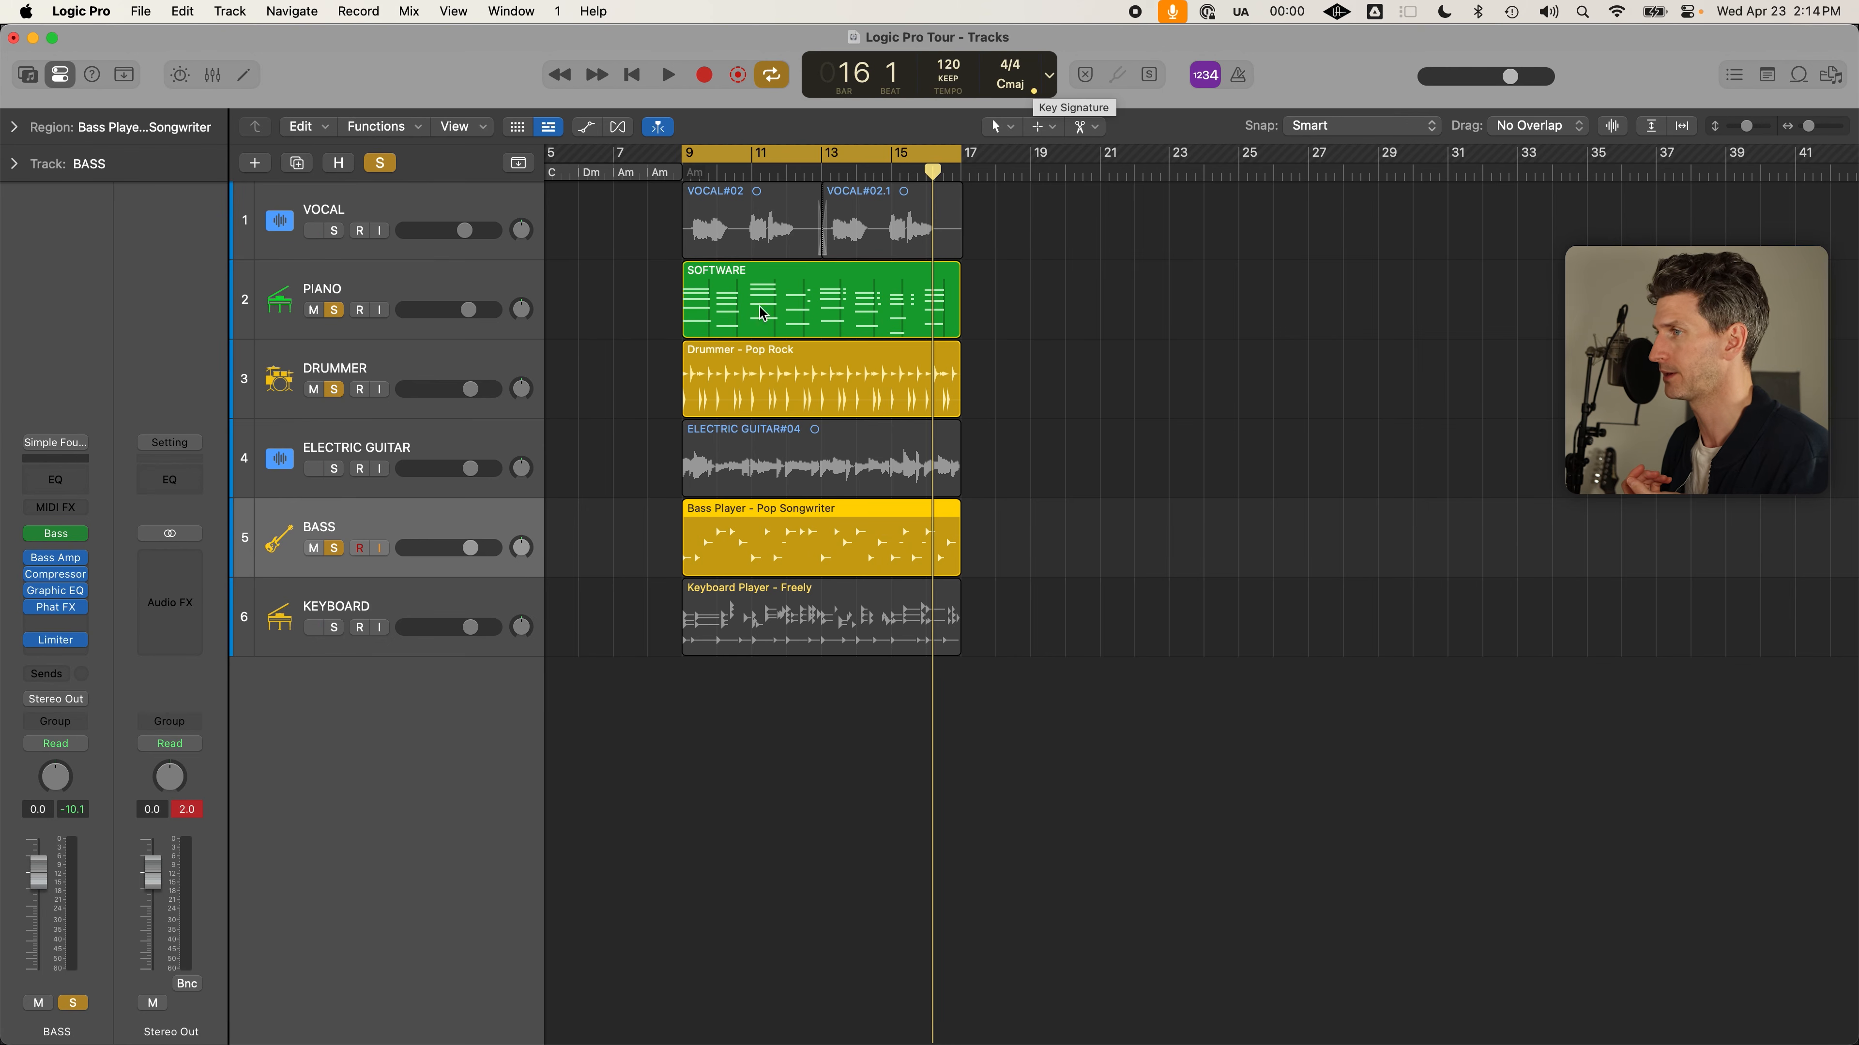
left_click(438, 304)
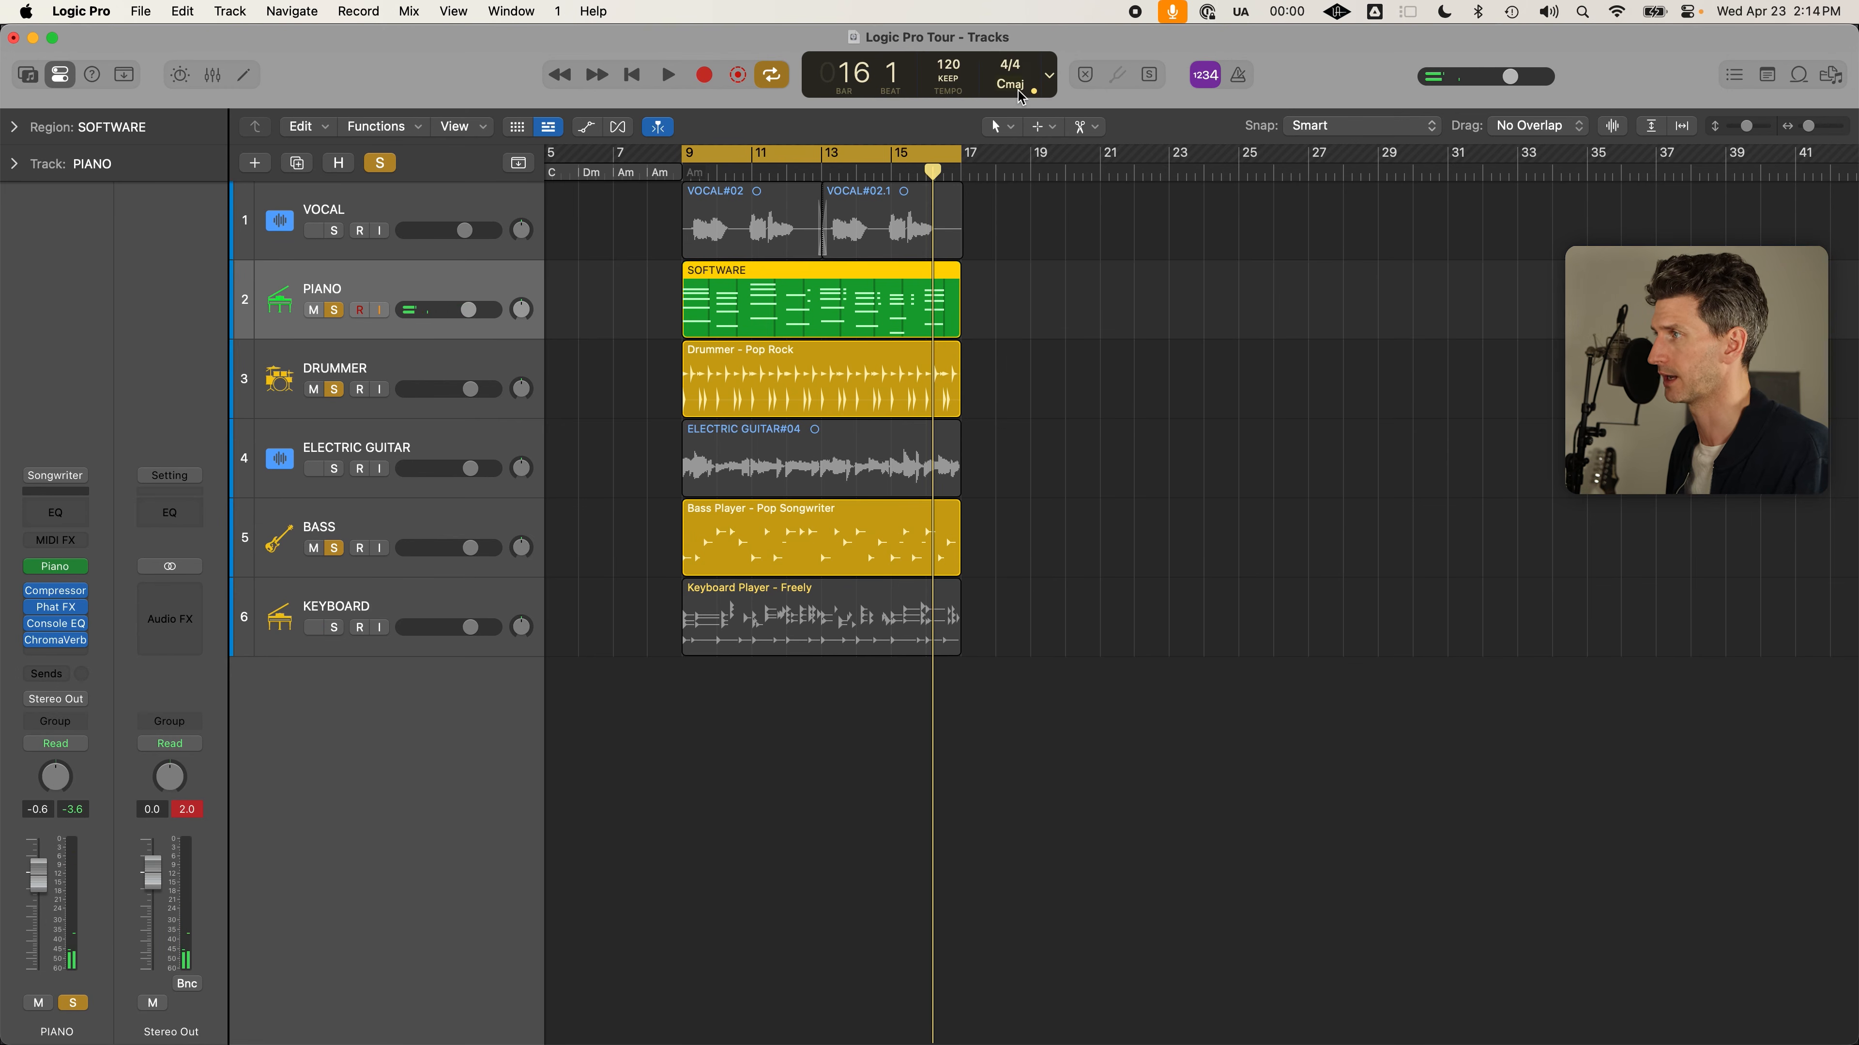
left_click(1016, 88)
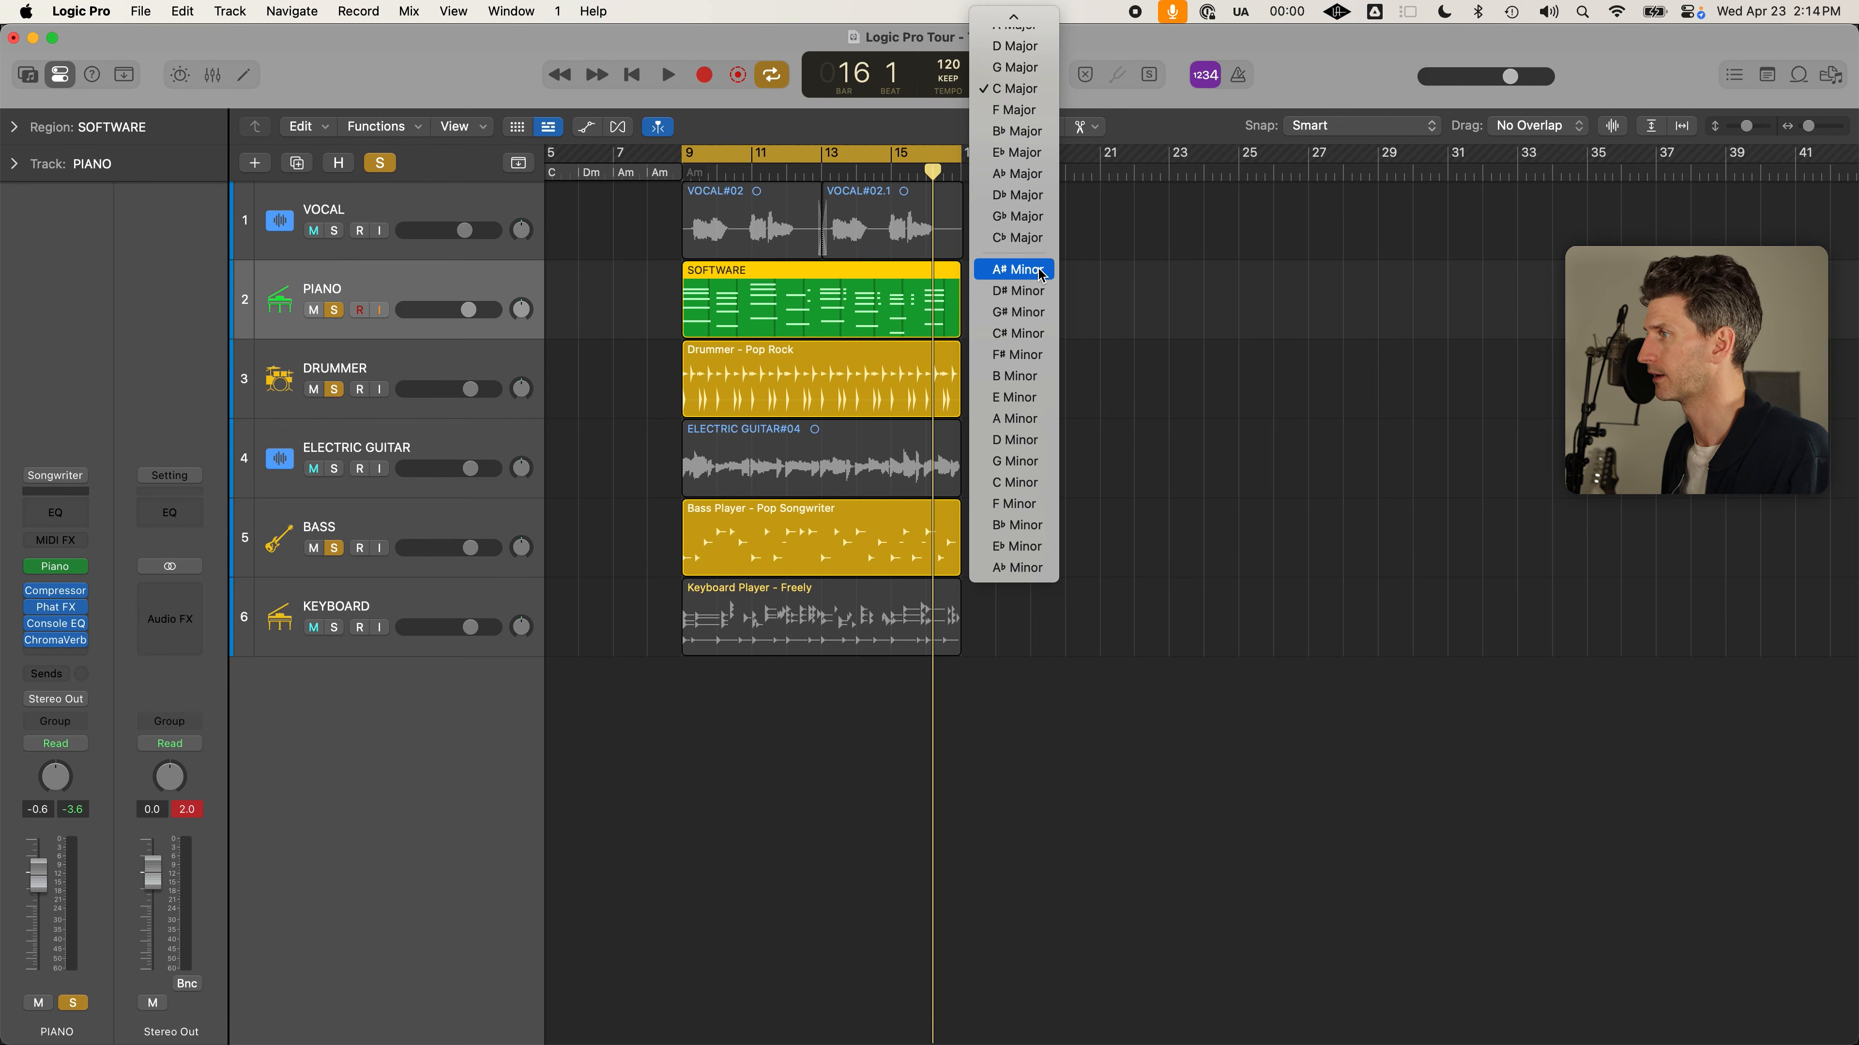
left_click(1033, 416)
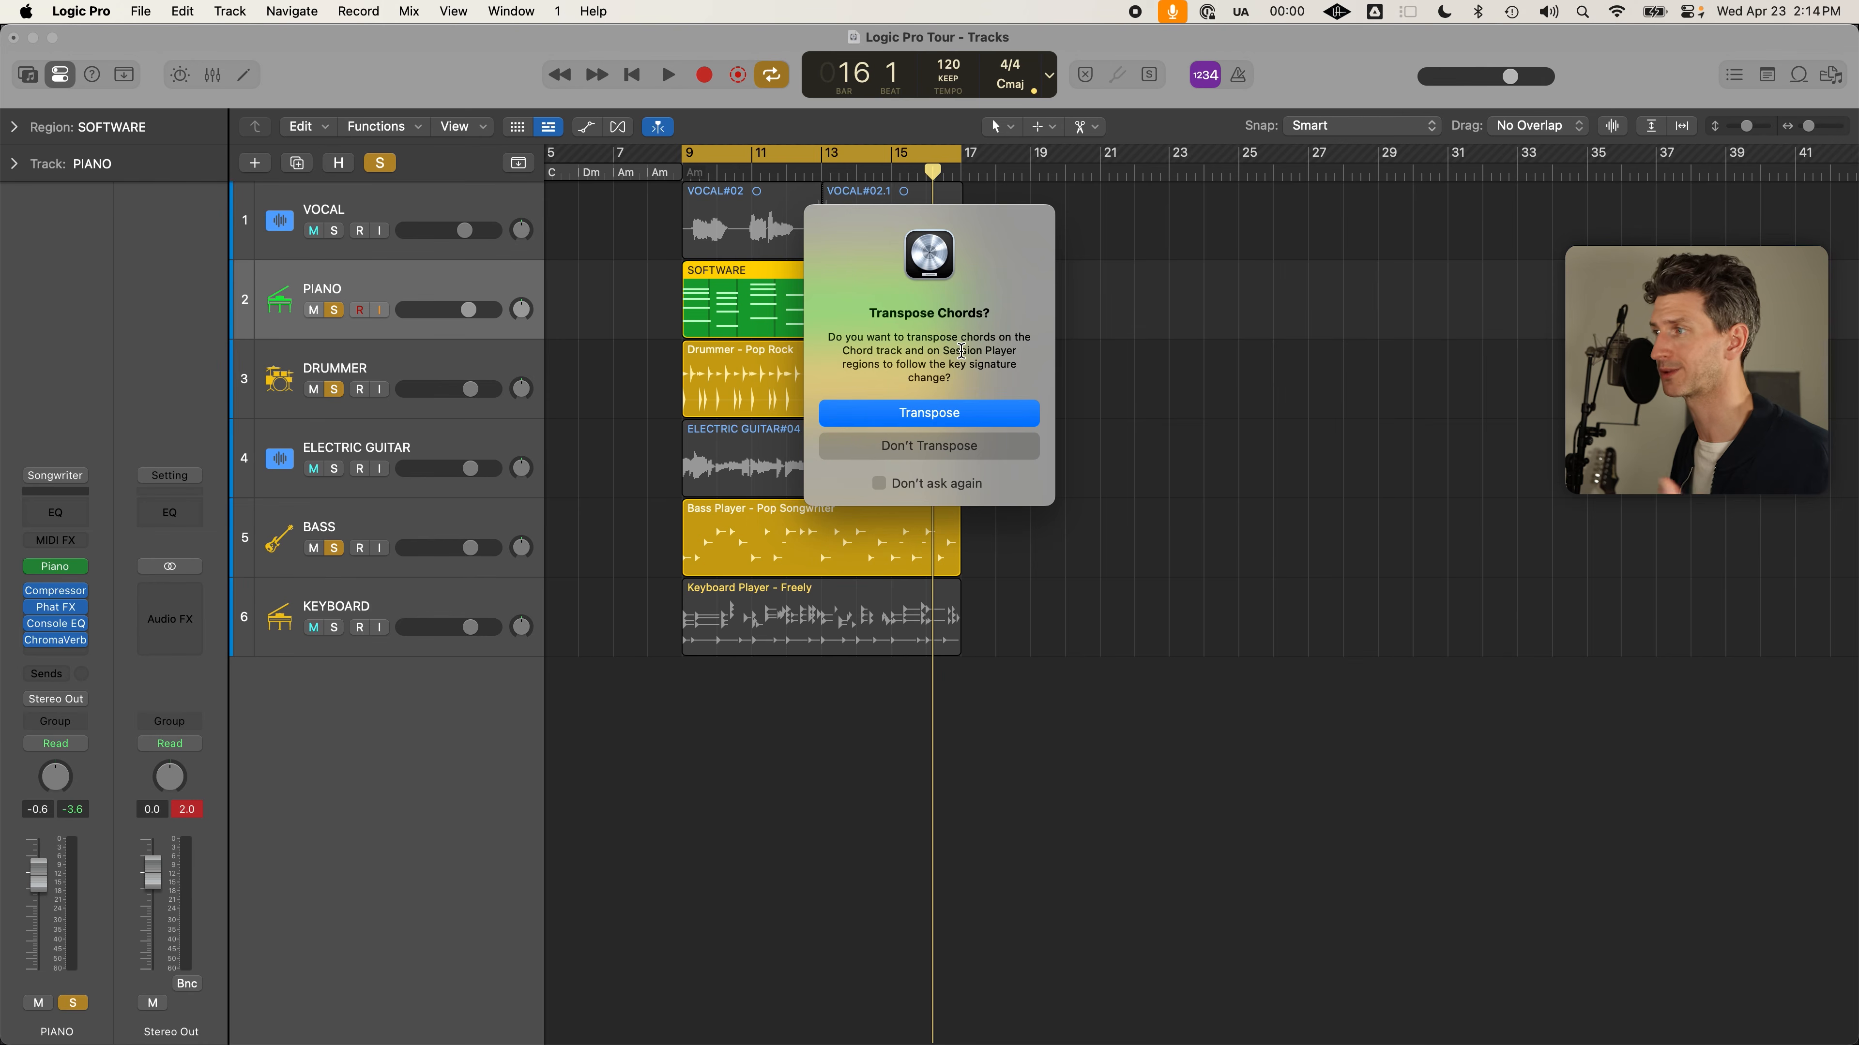
left_click(919, 414)
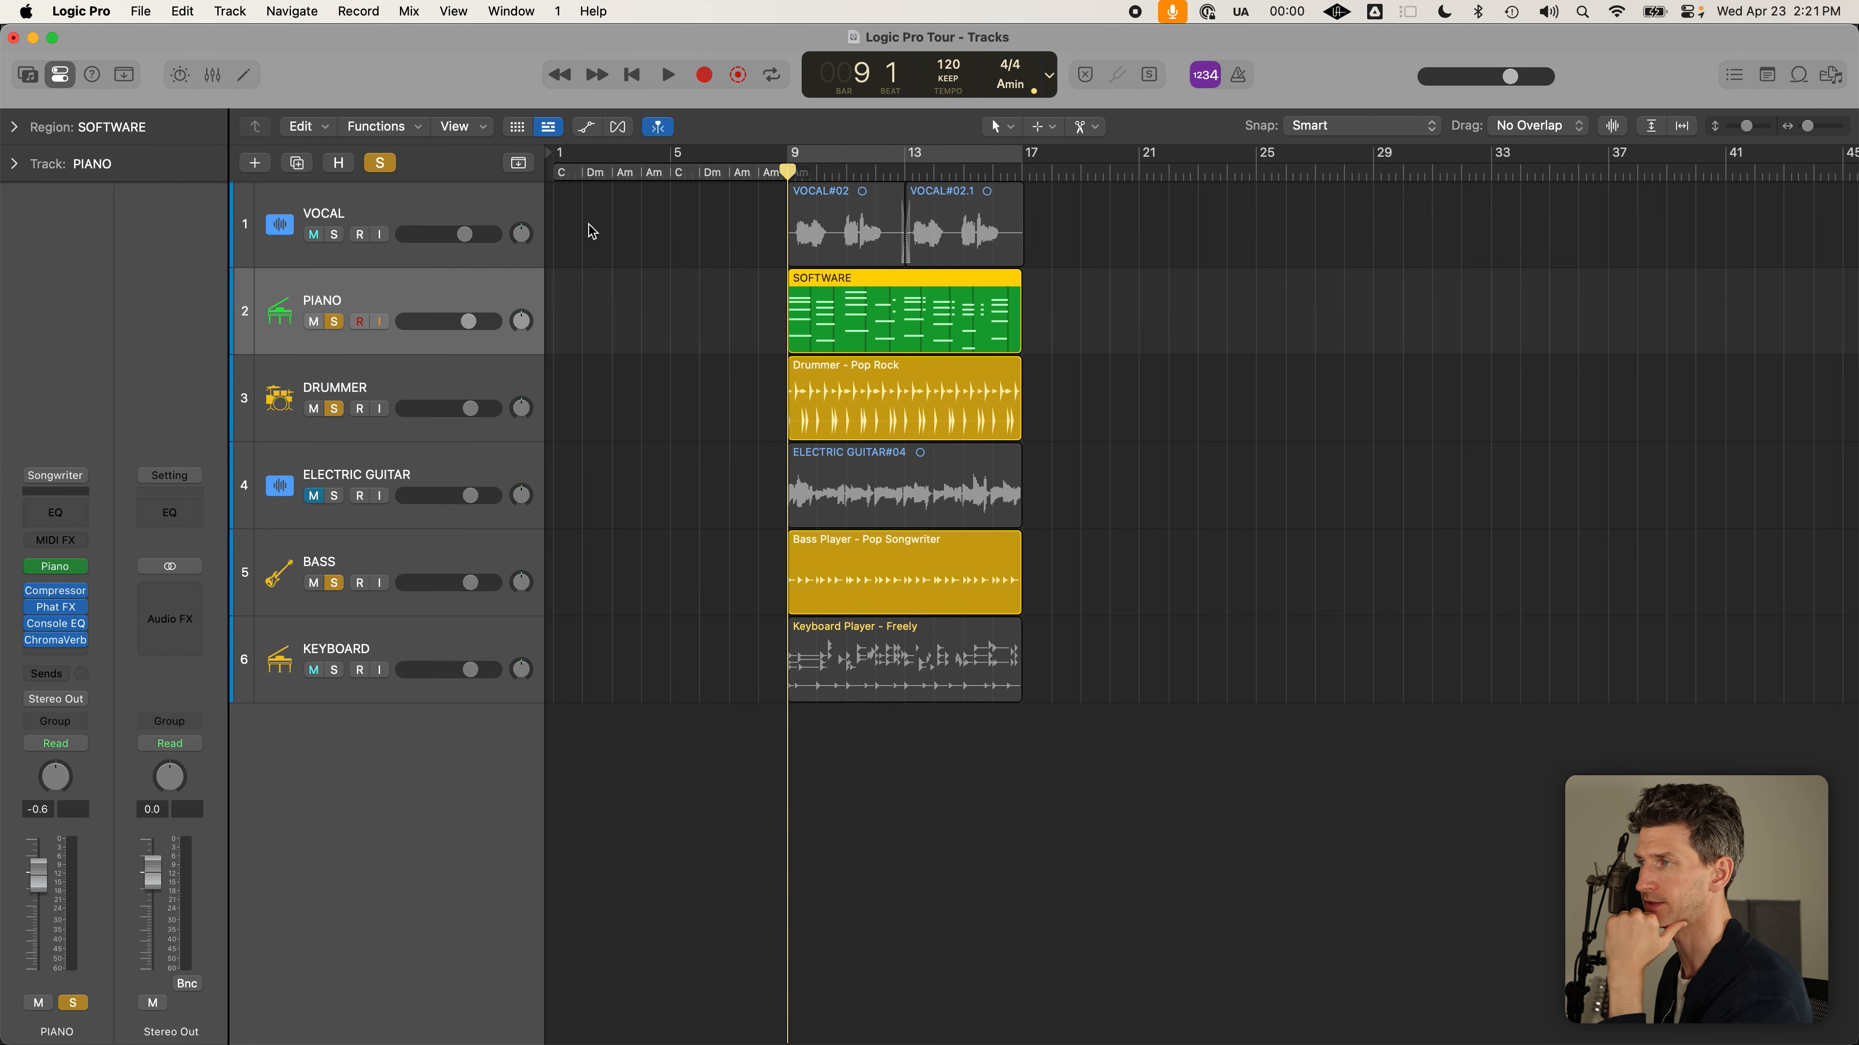
Show the global tracks and move the chord group on the Chord track so it starts at bar 9 above the regions
left_click(520, 164)
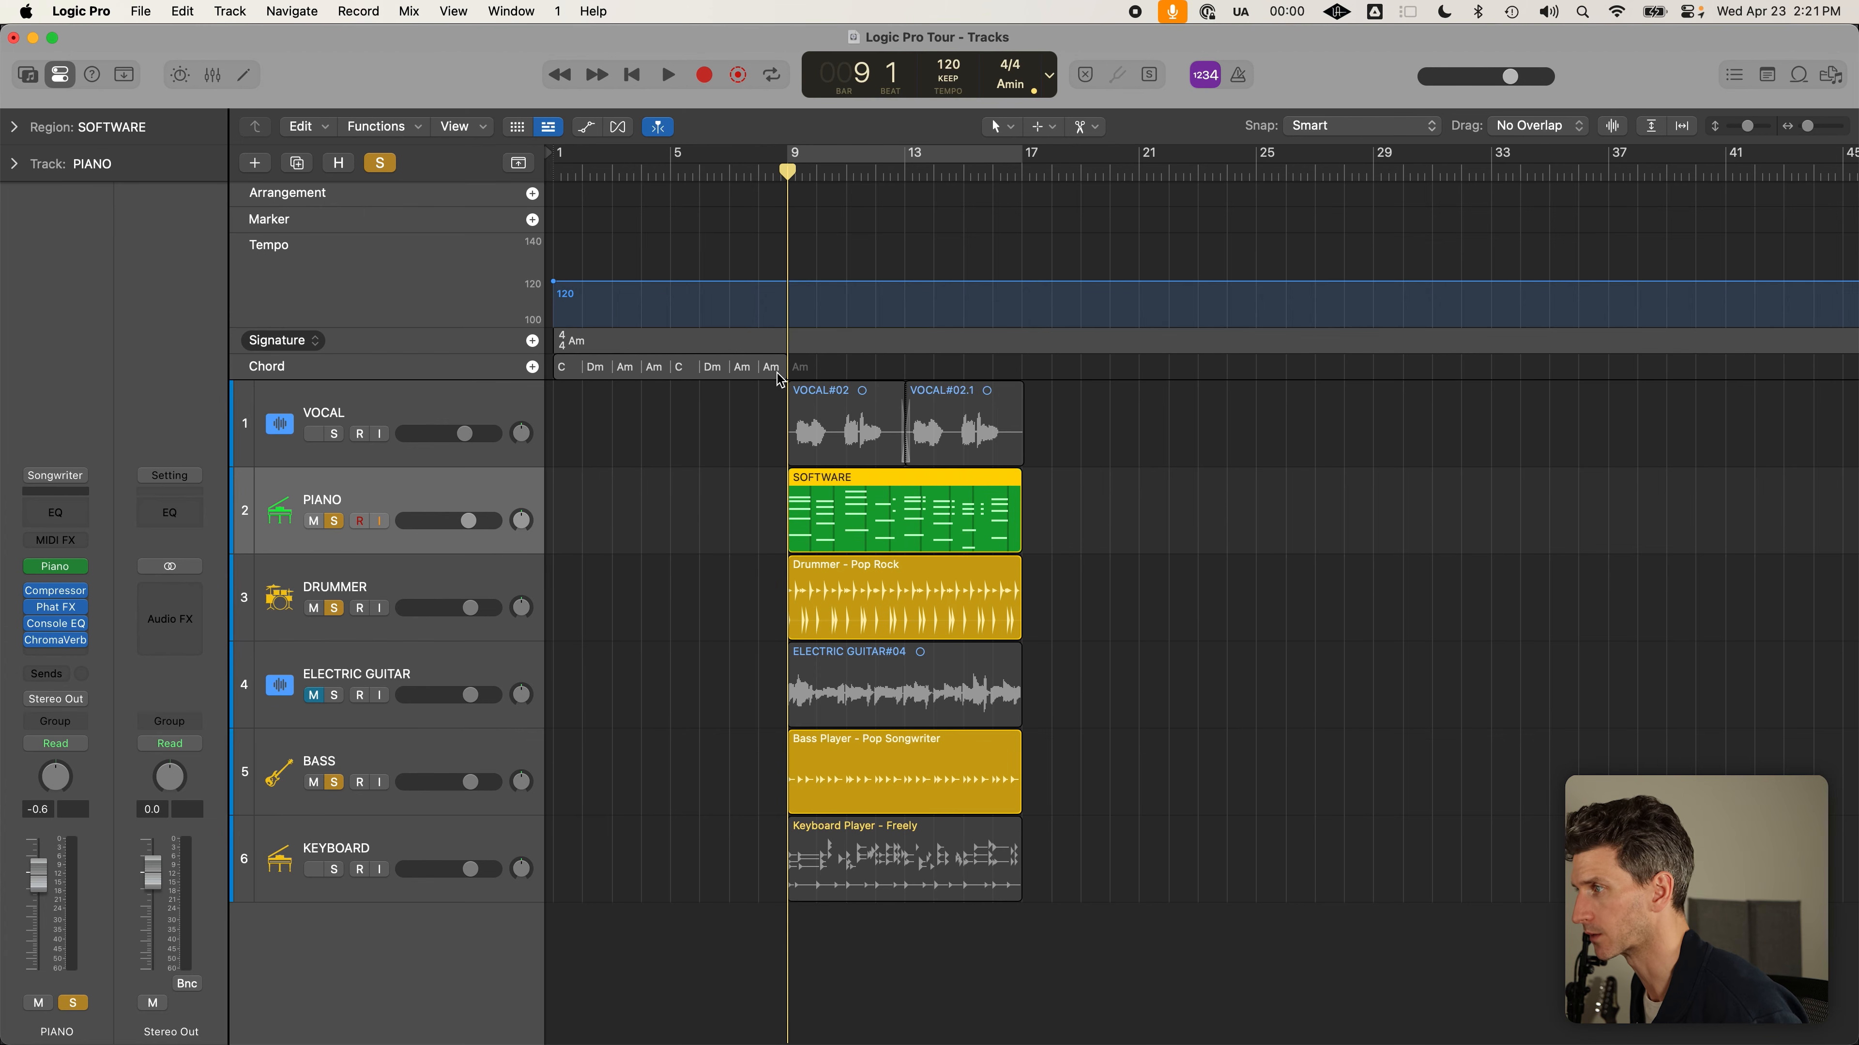
left_click(602, 376)
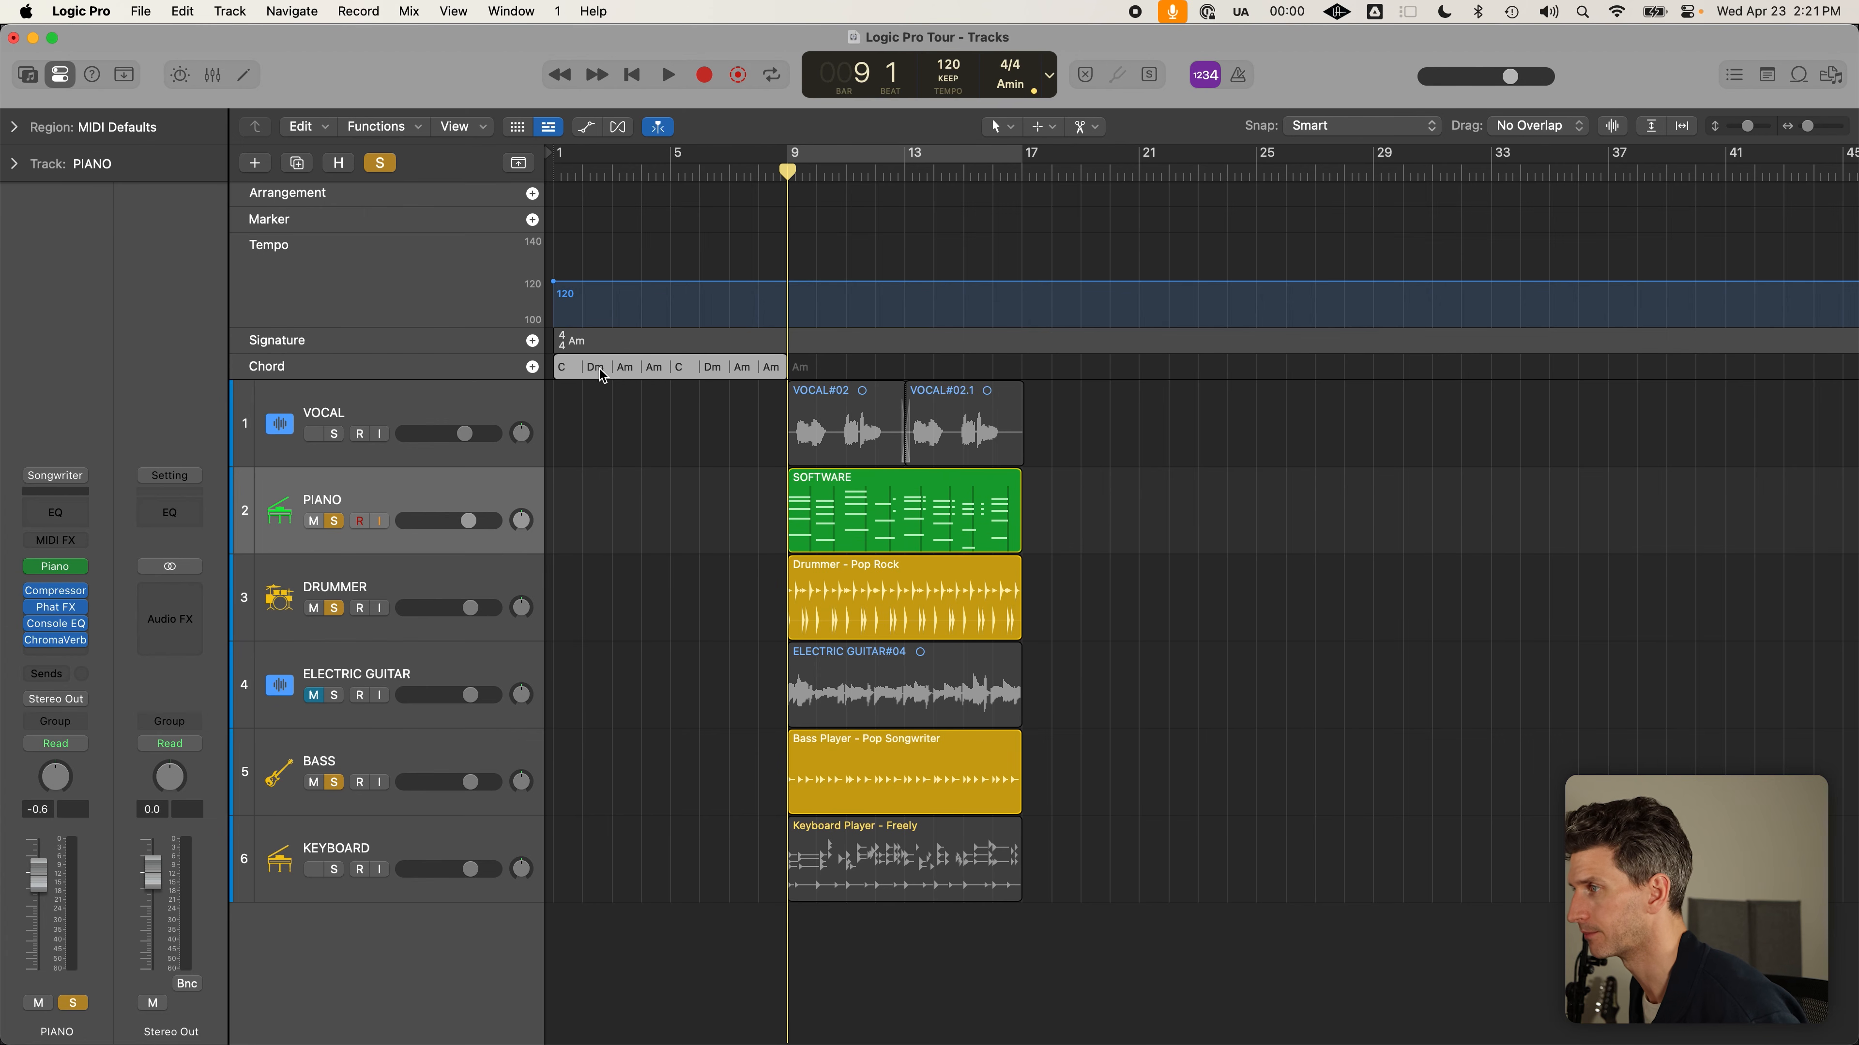
left_click(565, 367)
left_click_drag(565, 369, 808, 376)
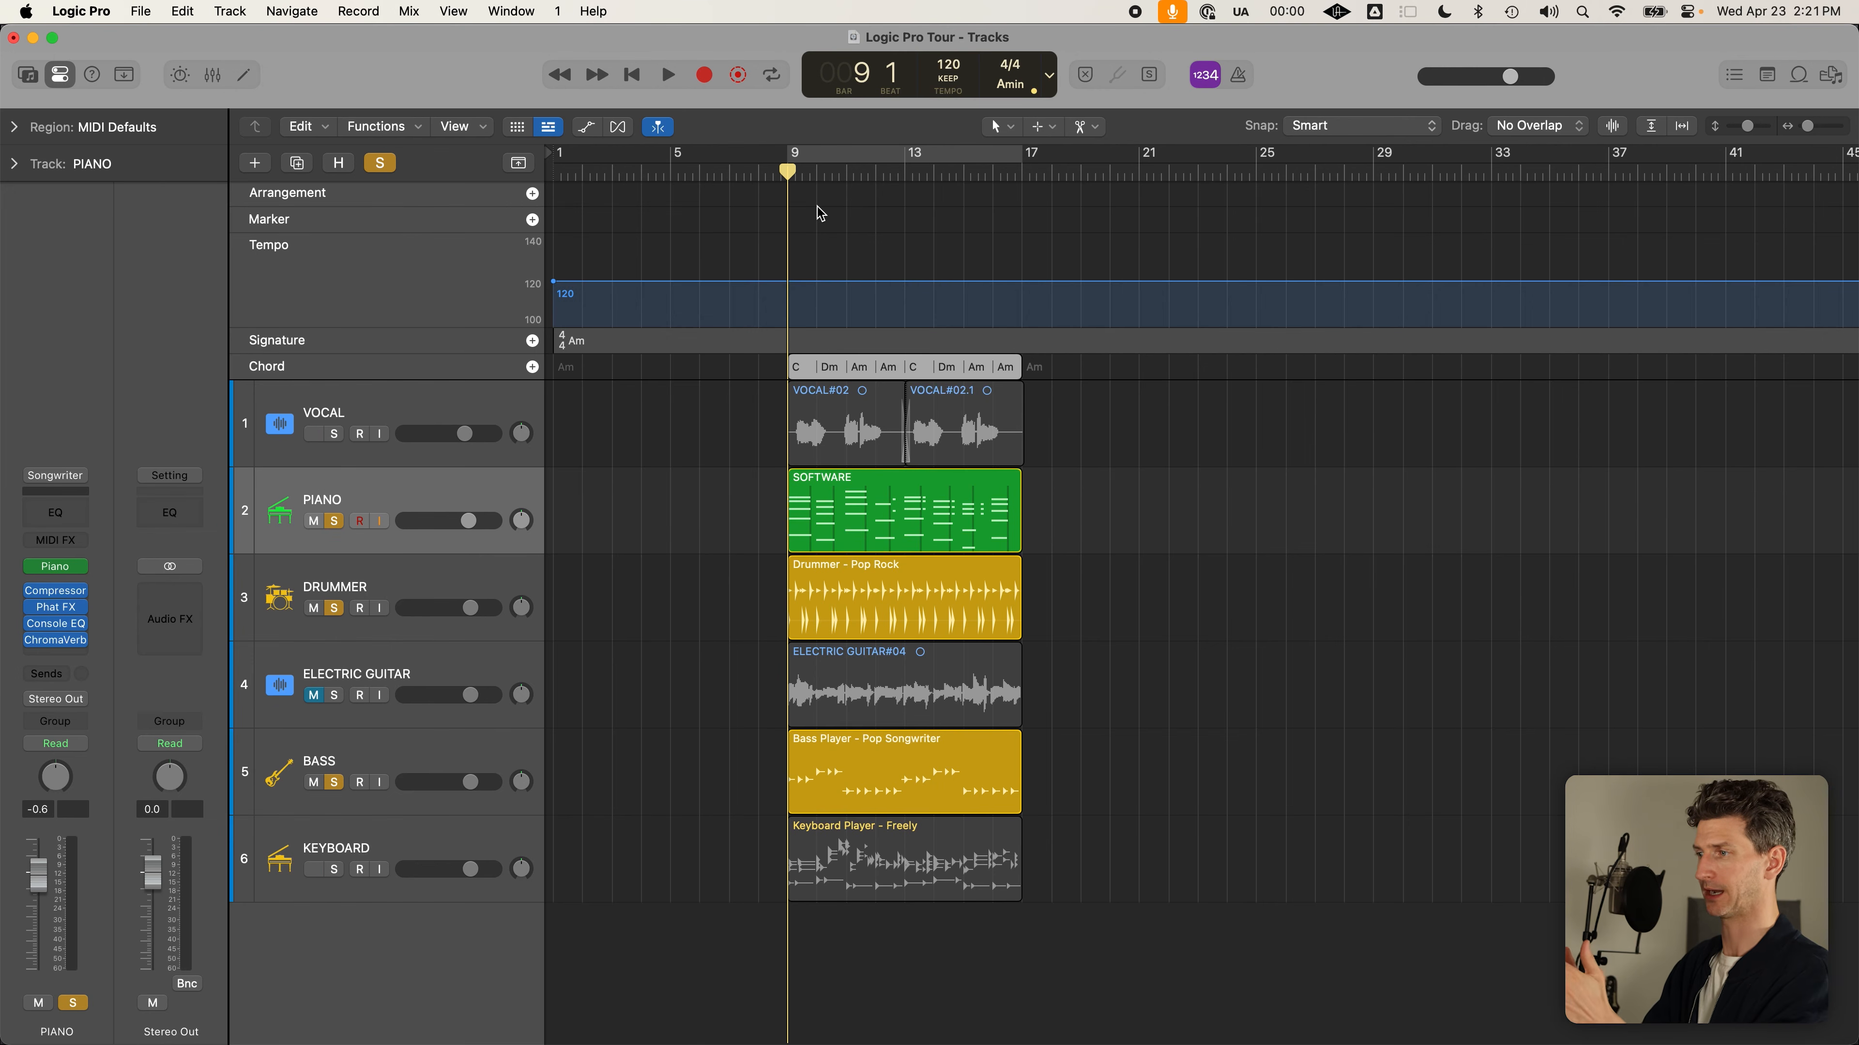
left_click(913, 786)
Change the first chord at bar 9 to Am by setting the root note to A and the quality to Min
scroll(813, 376, "up", 2)
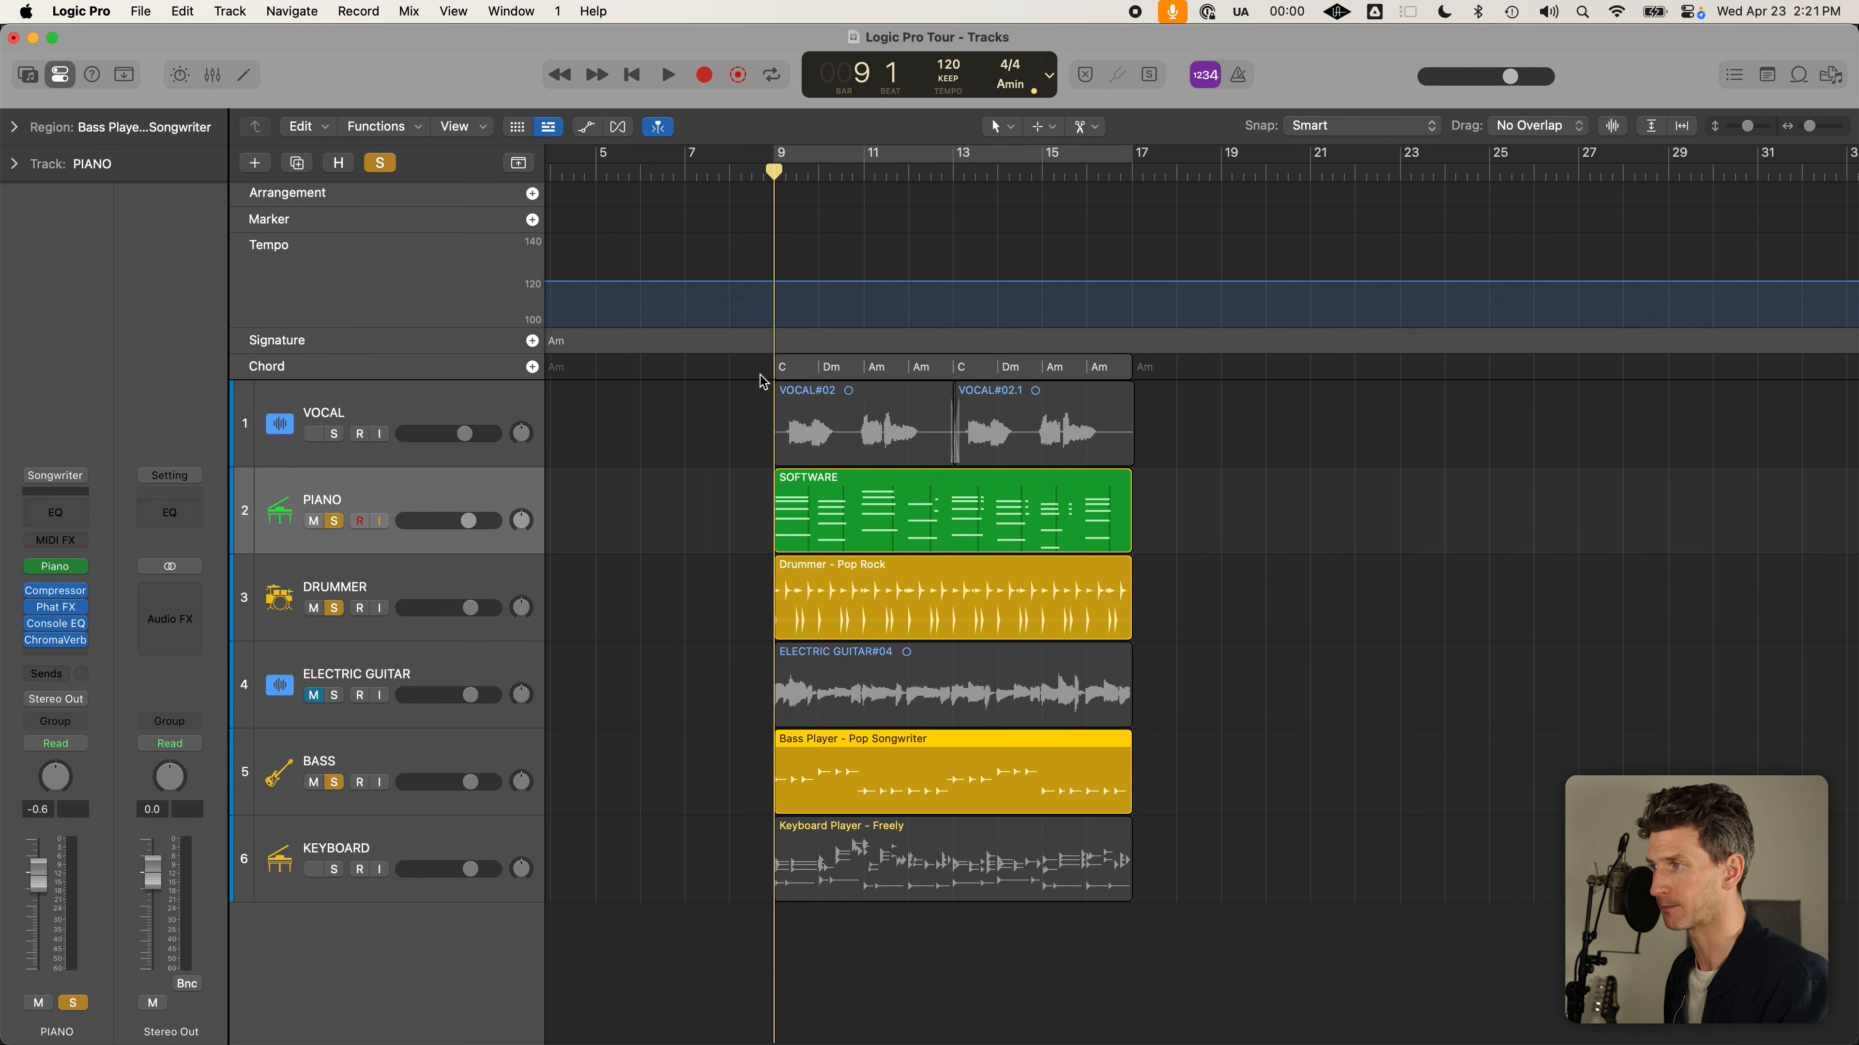
left_click(803, 373)
double_click(802, 373)
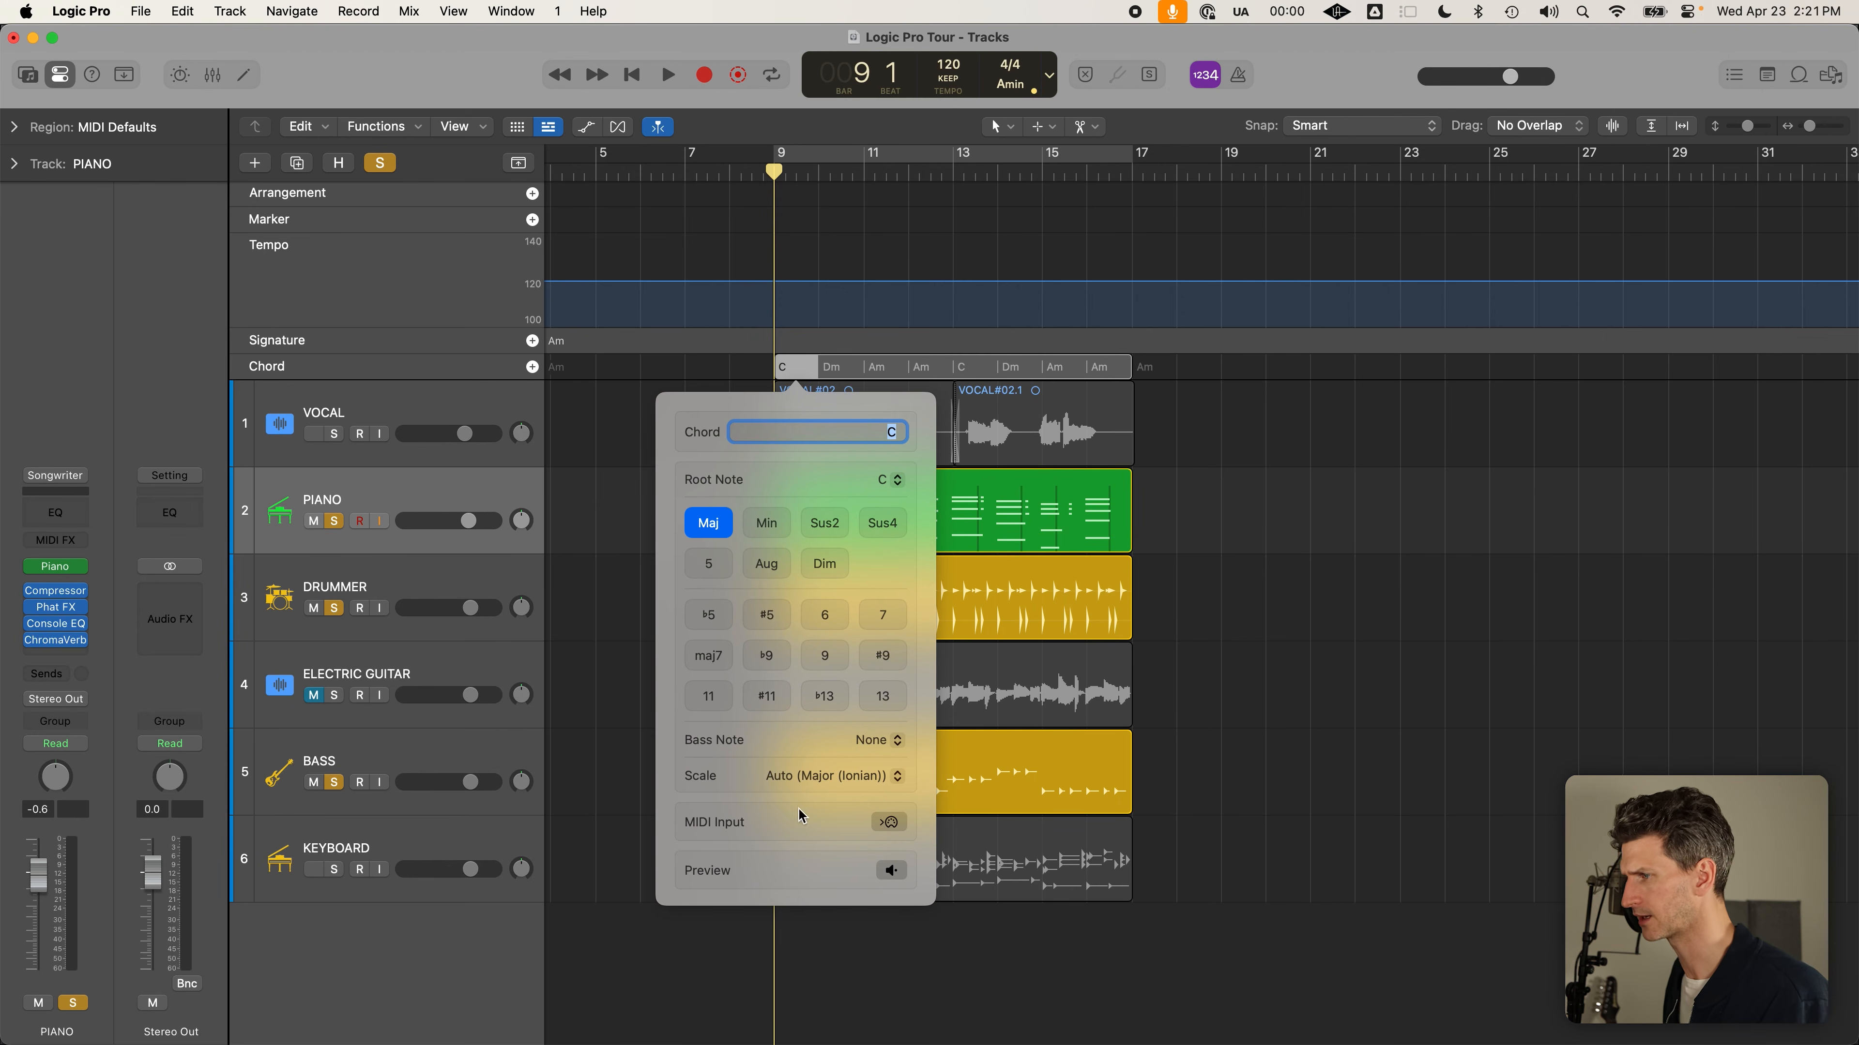
left_click(887, 483)
left_click(888, 488)
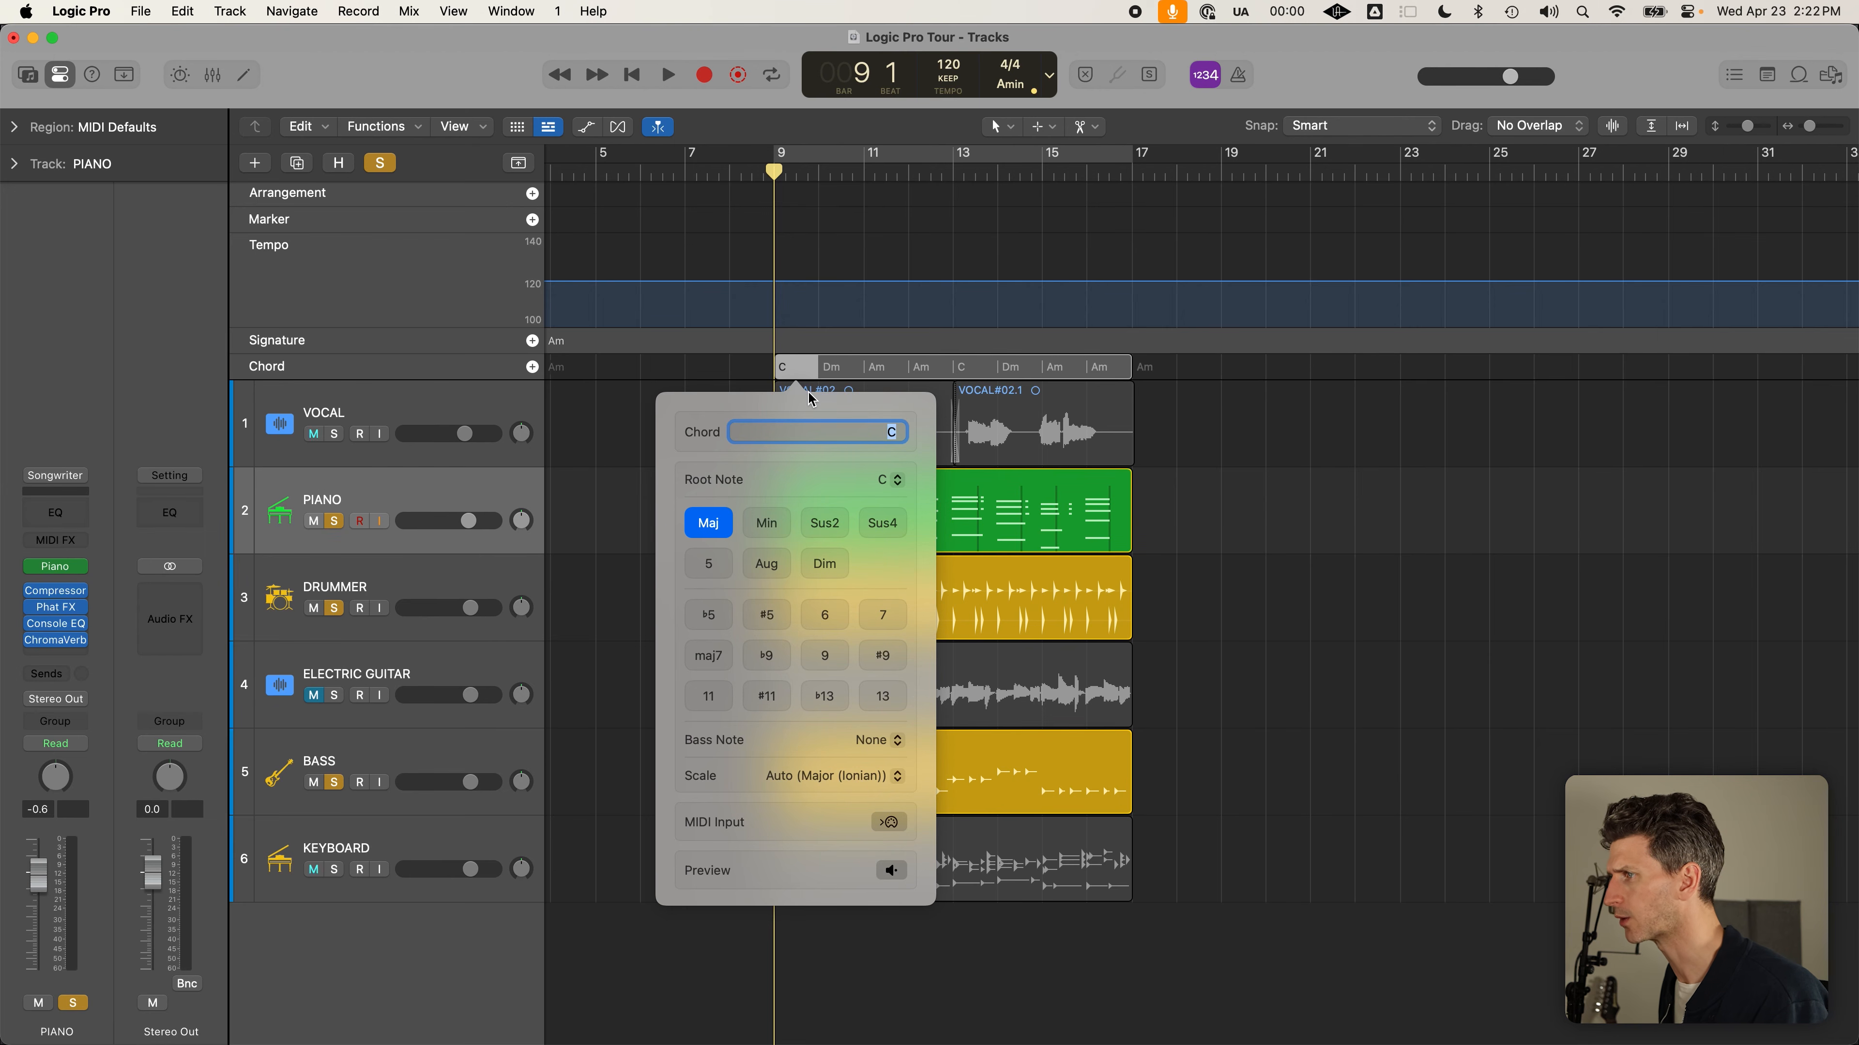
left_click(891, 481)
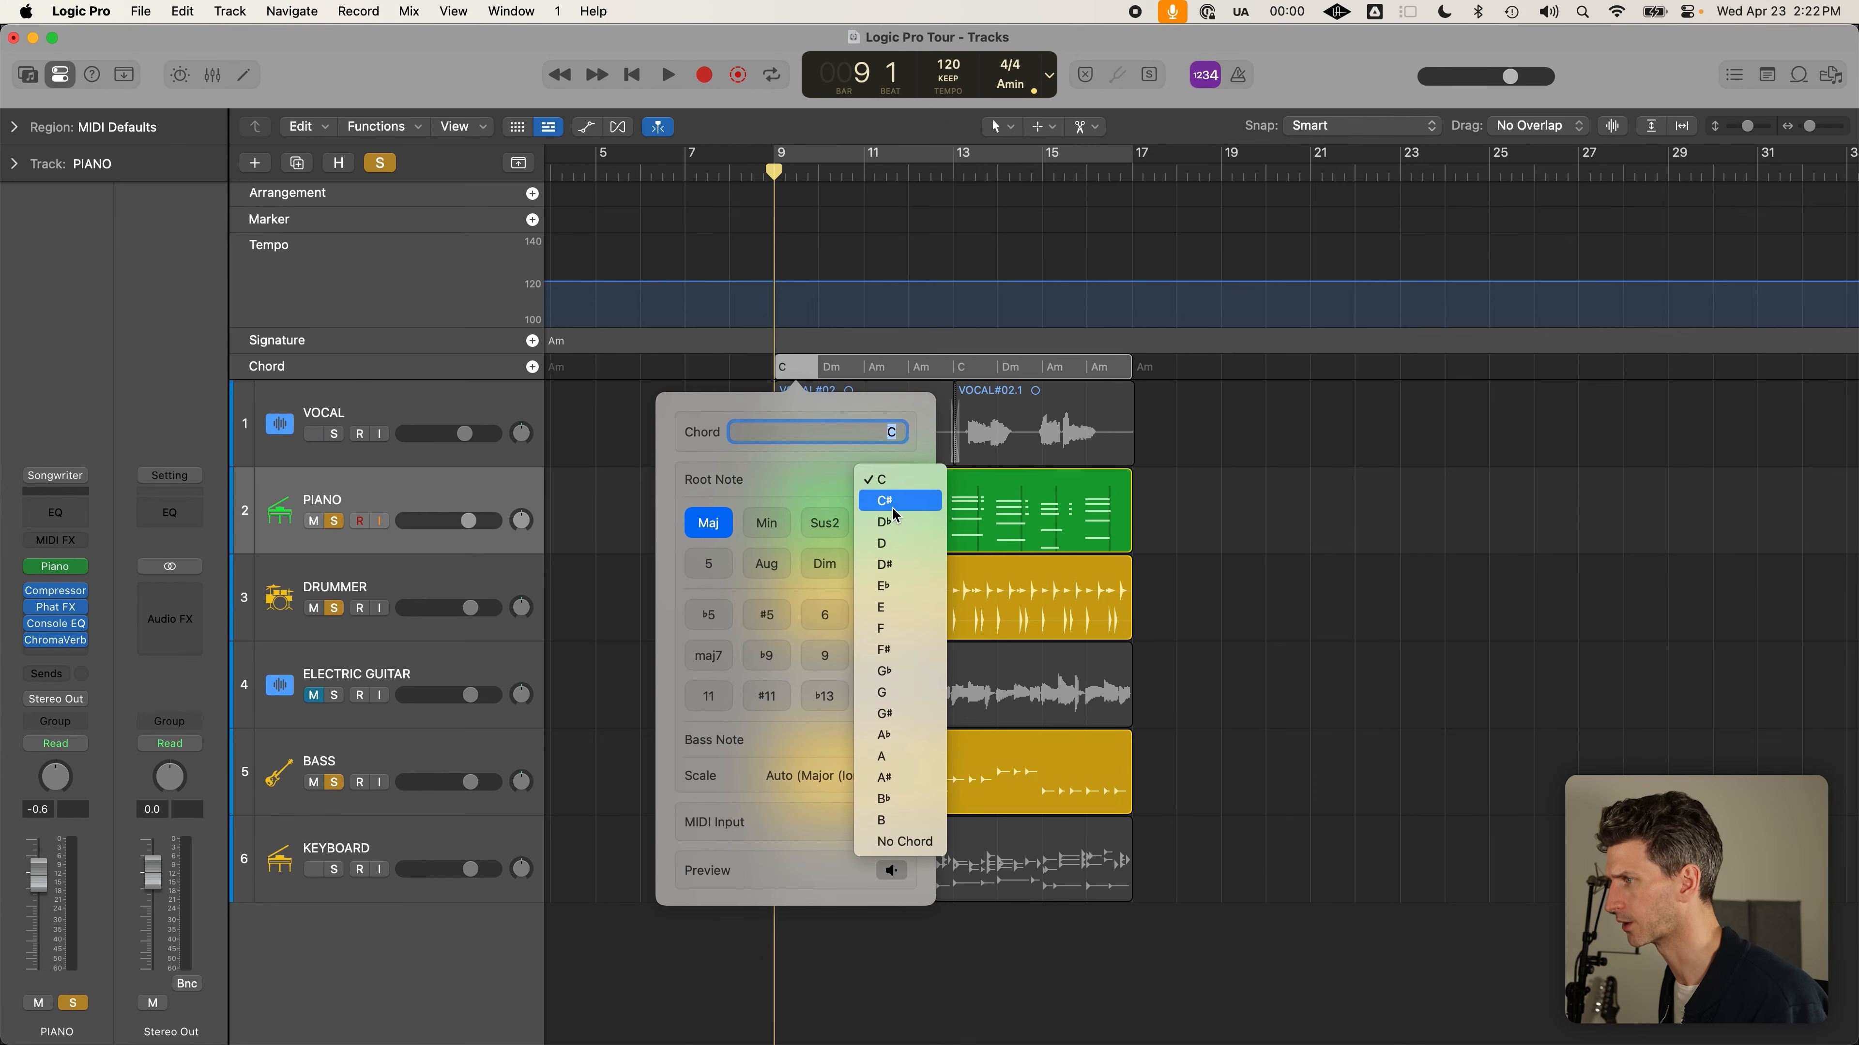
left_click(883, 756)
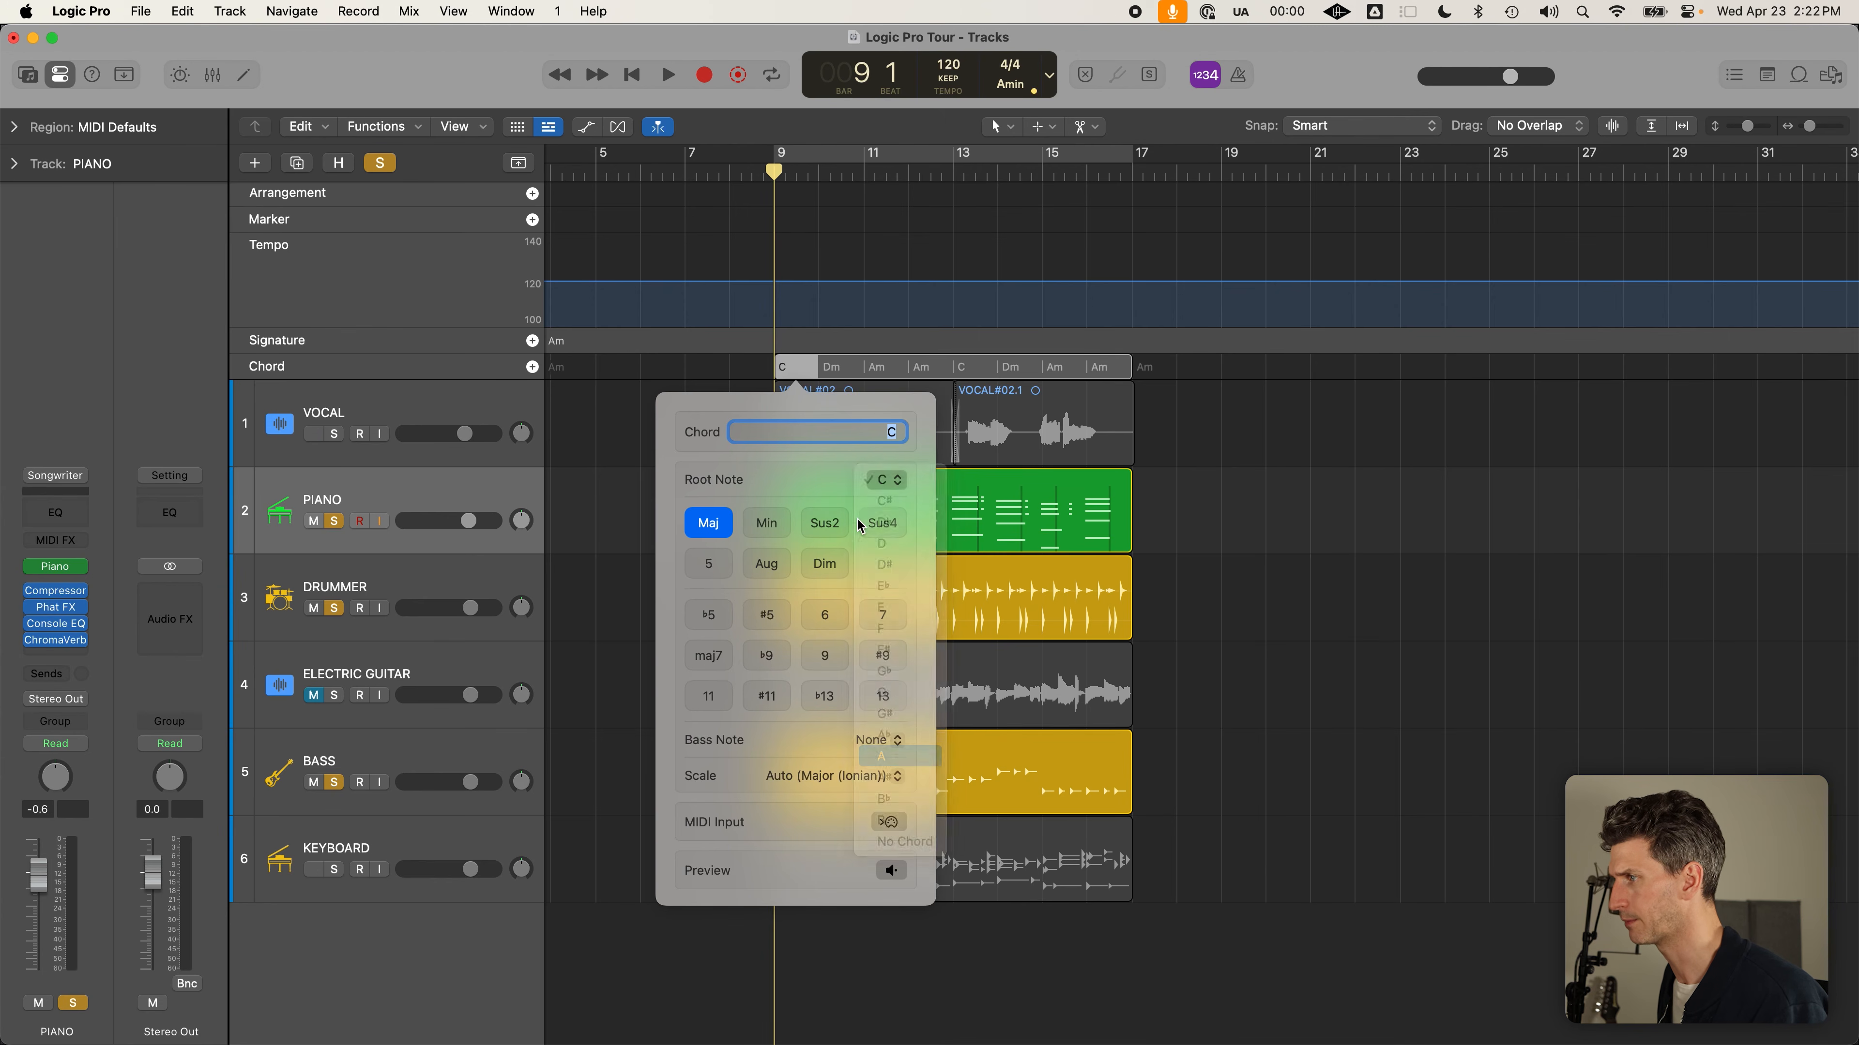
left_click(893, 483)
left_click(821, 468)
left_click(766, 523)
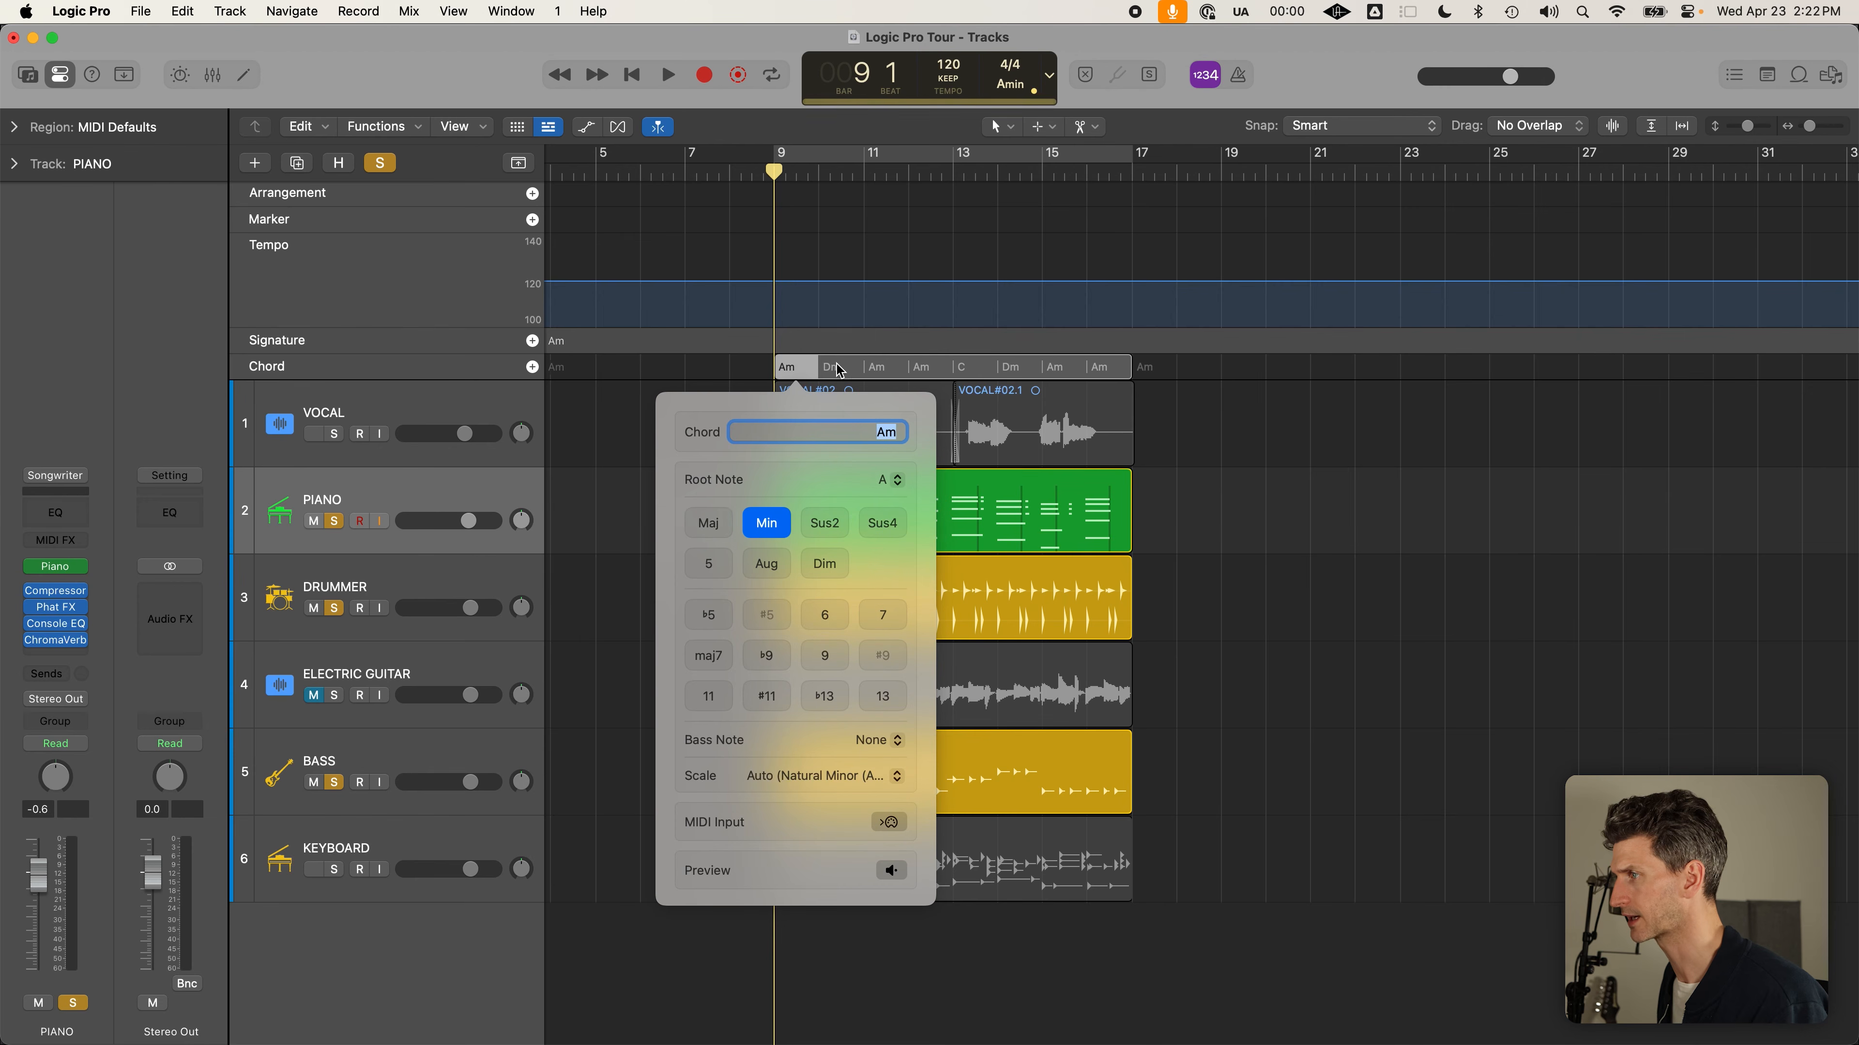
Change the second chord at bar 10 to F major
left_click(834, 367)
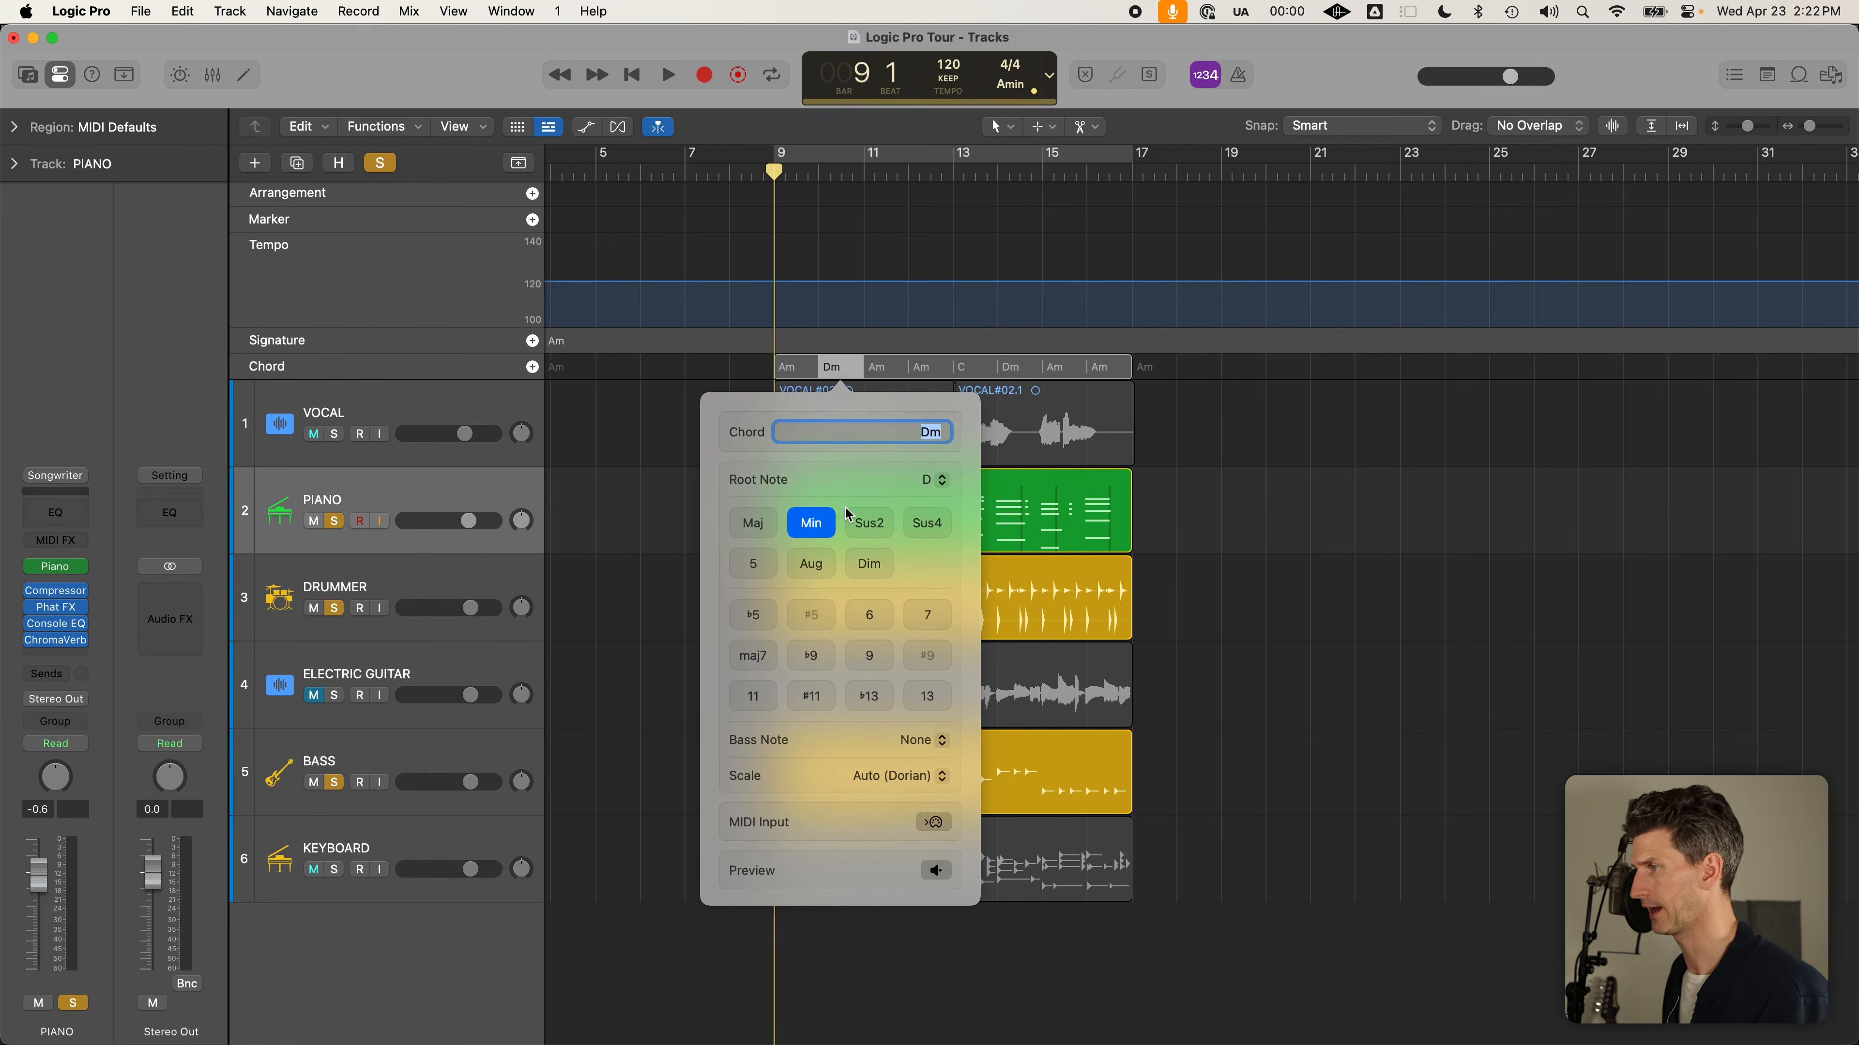
left_click(769, 525)
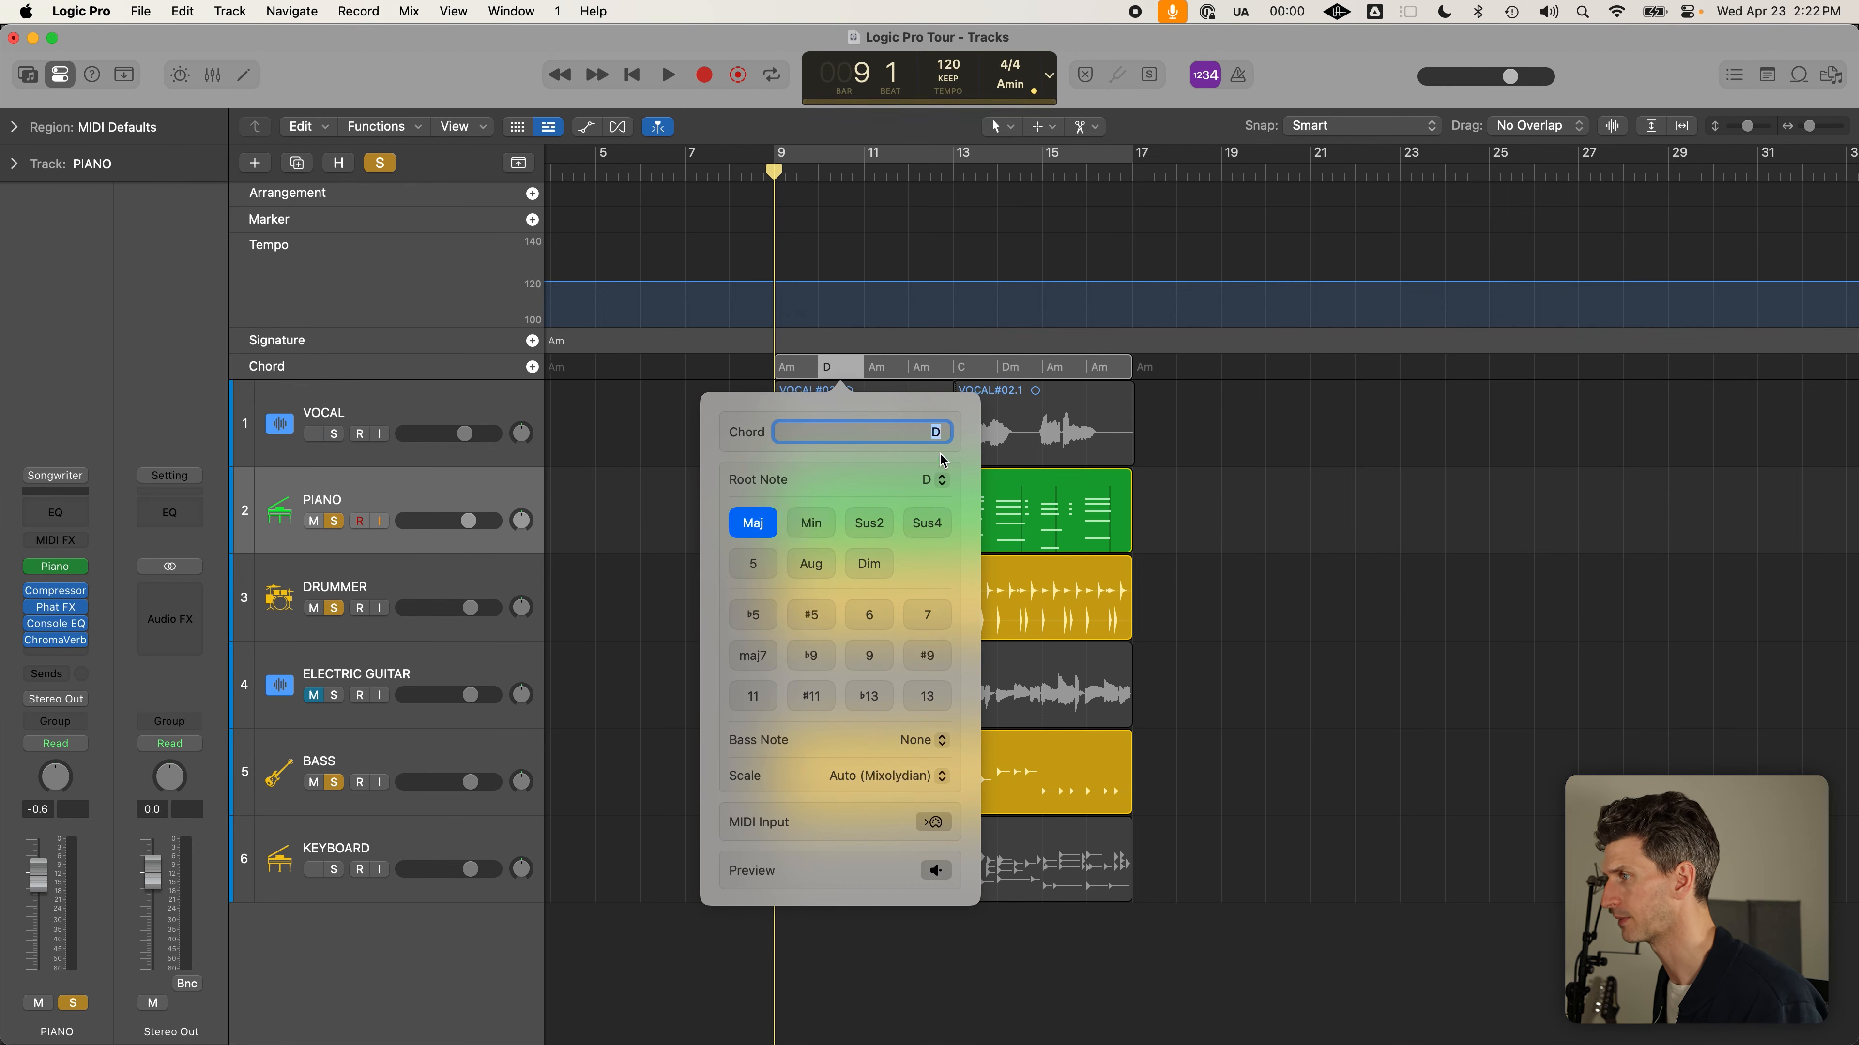
left_click(935, 480)
left_click(949, 567)
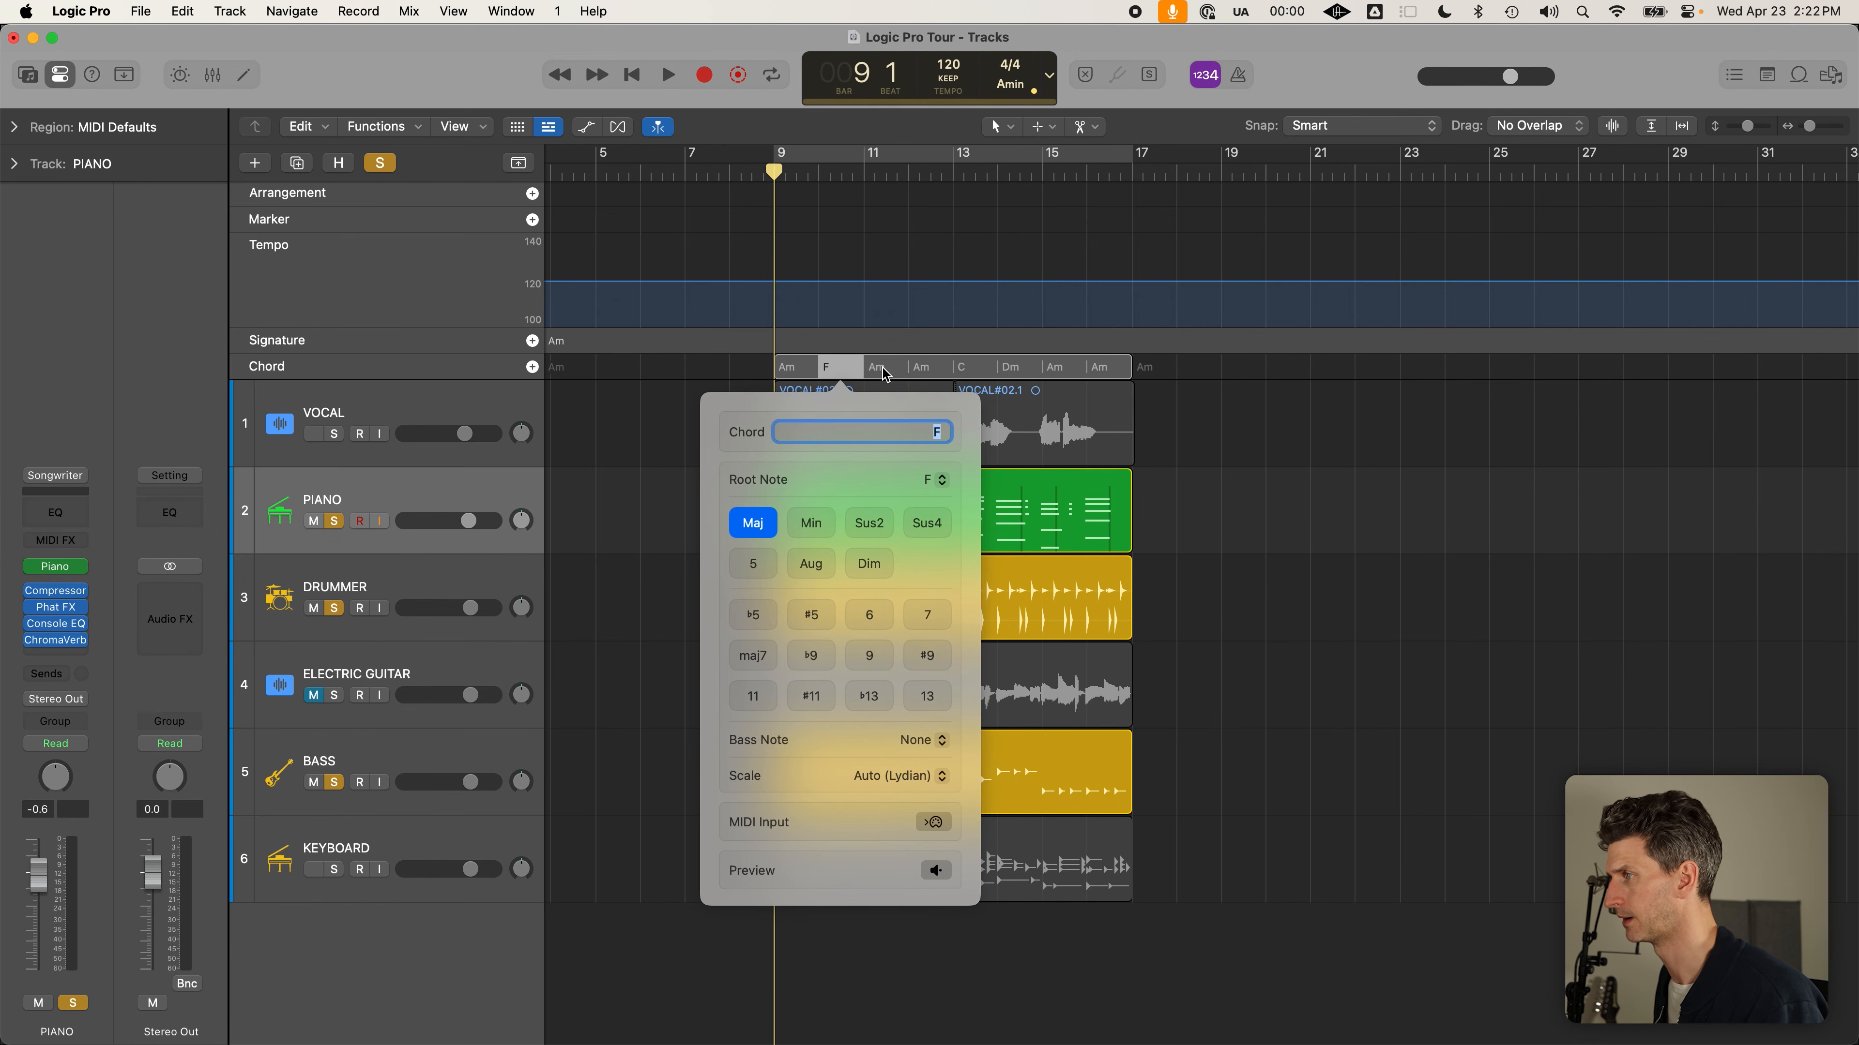
Change the third chord at bar 11 to G major
left_click(885, 367)
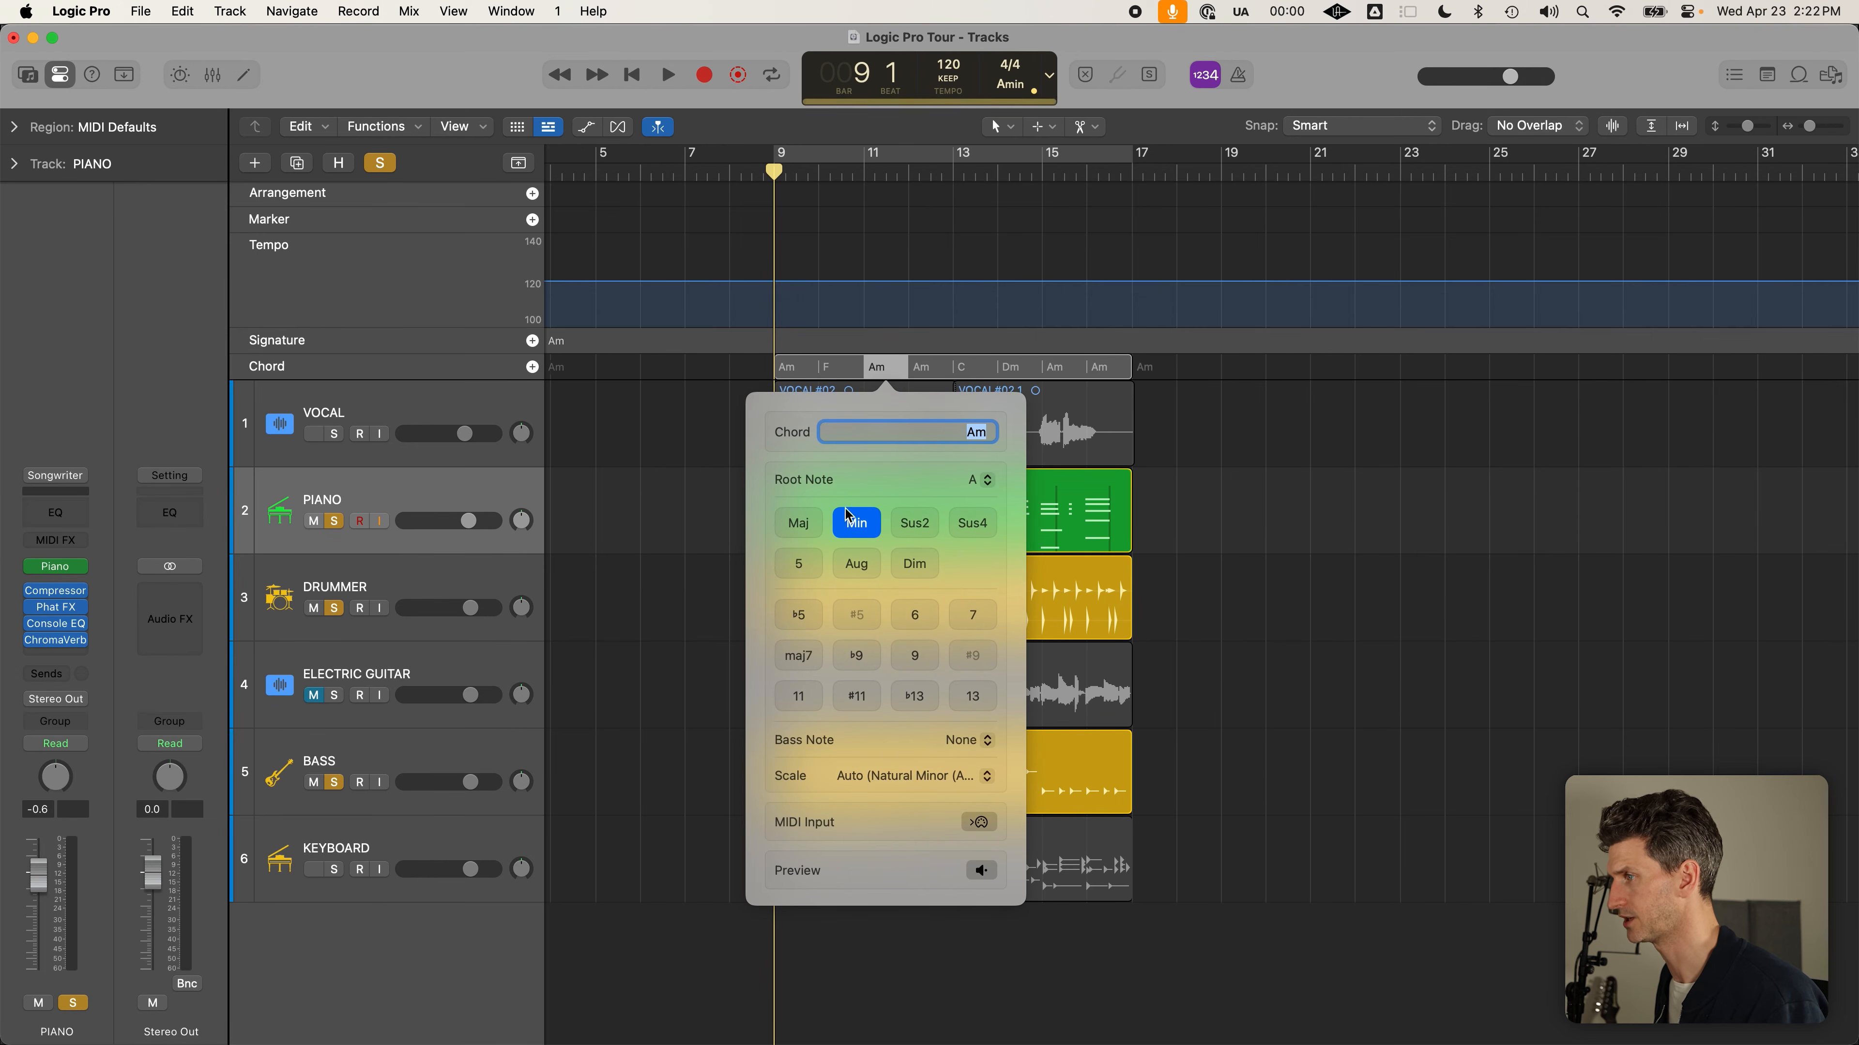
left_click(816, 523)
left_click(981, 481)
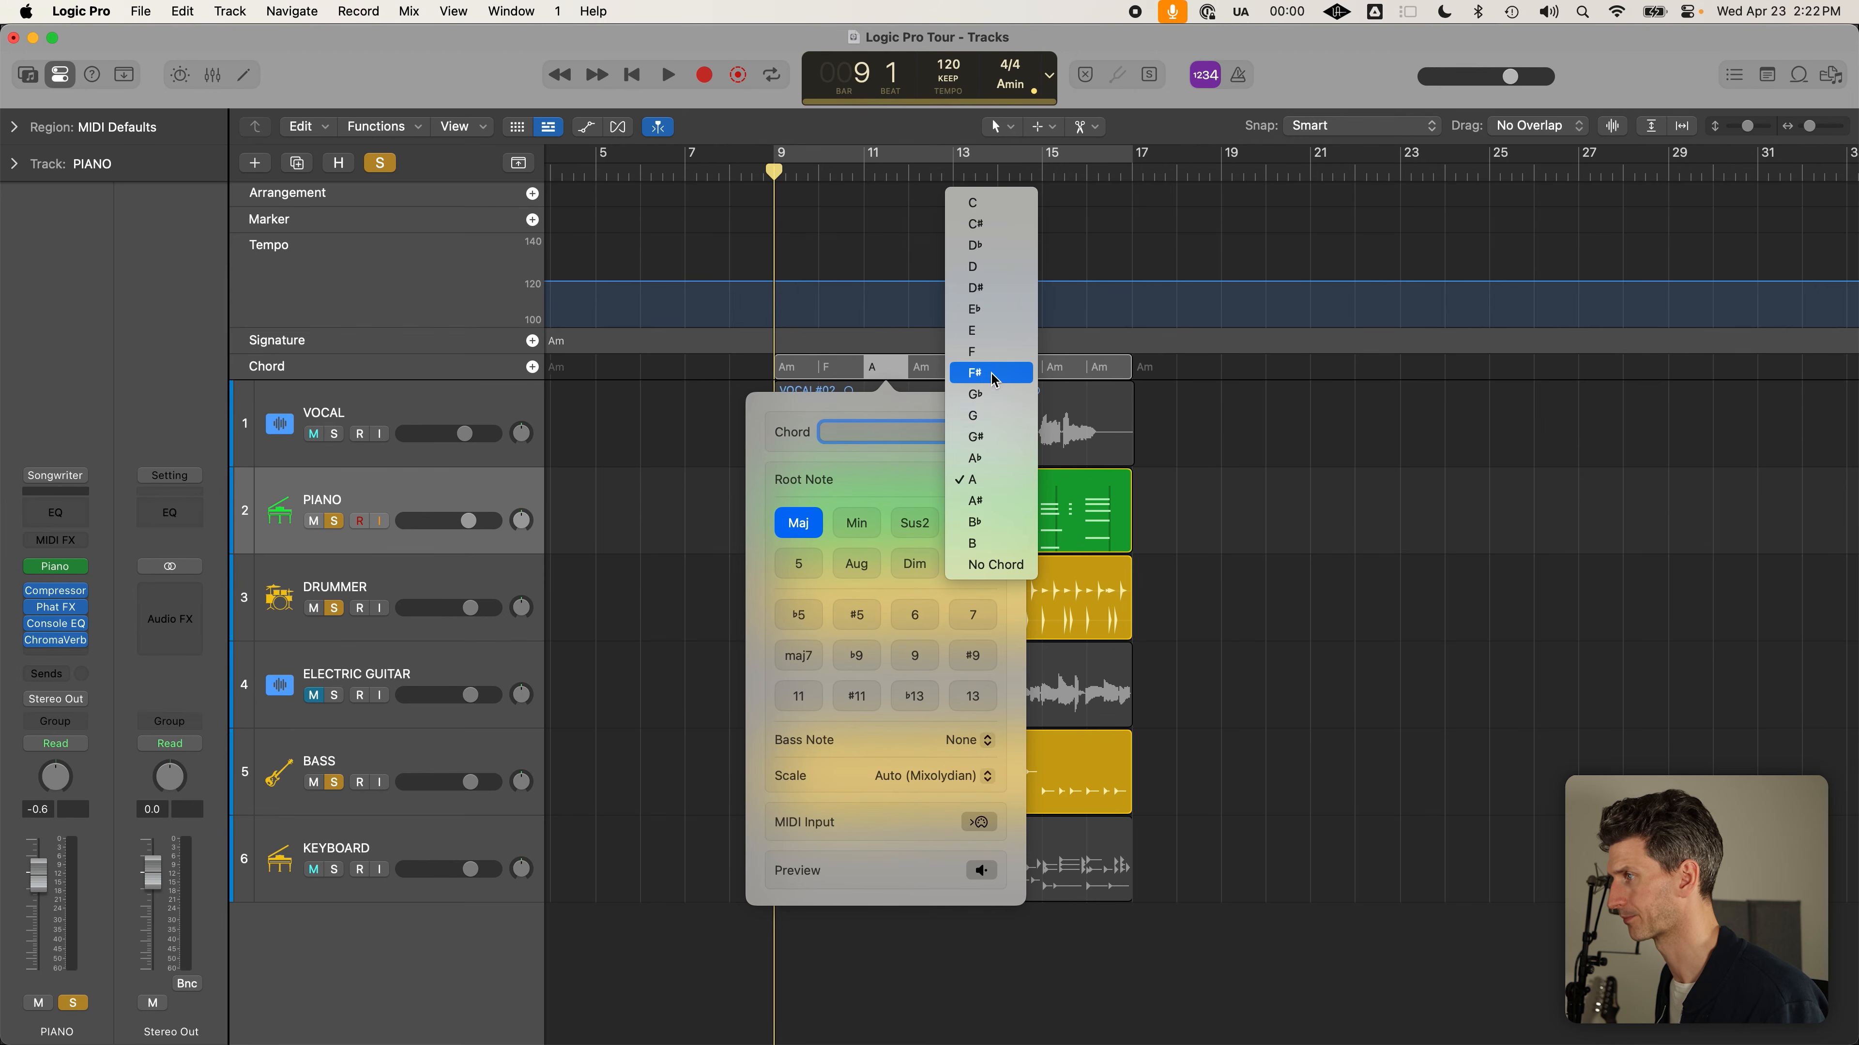
left_click(982, 437)
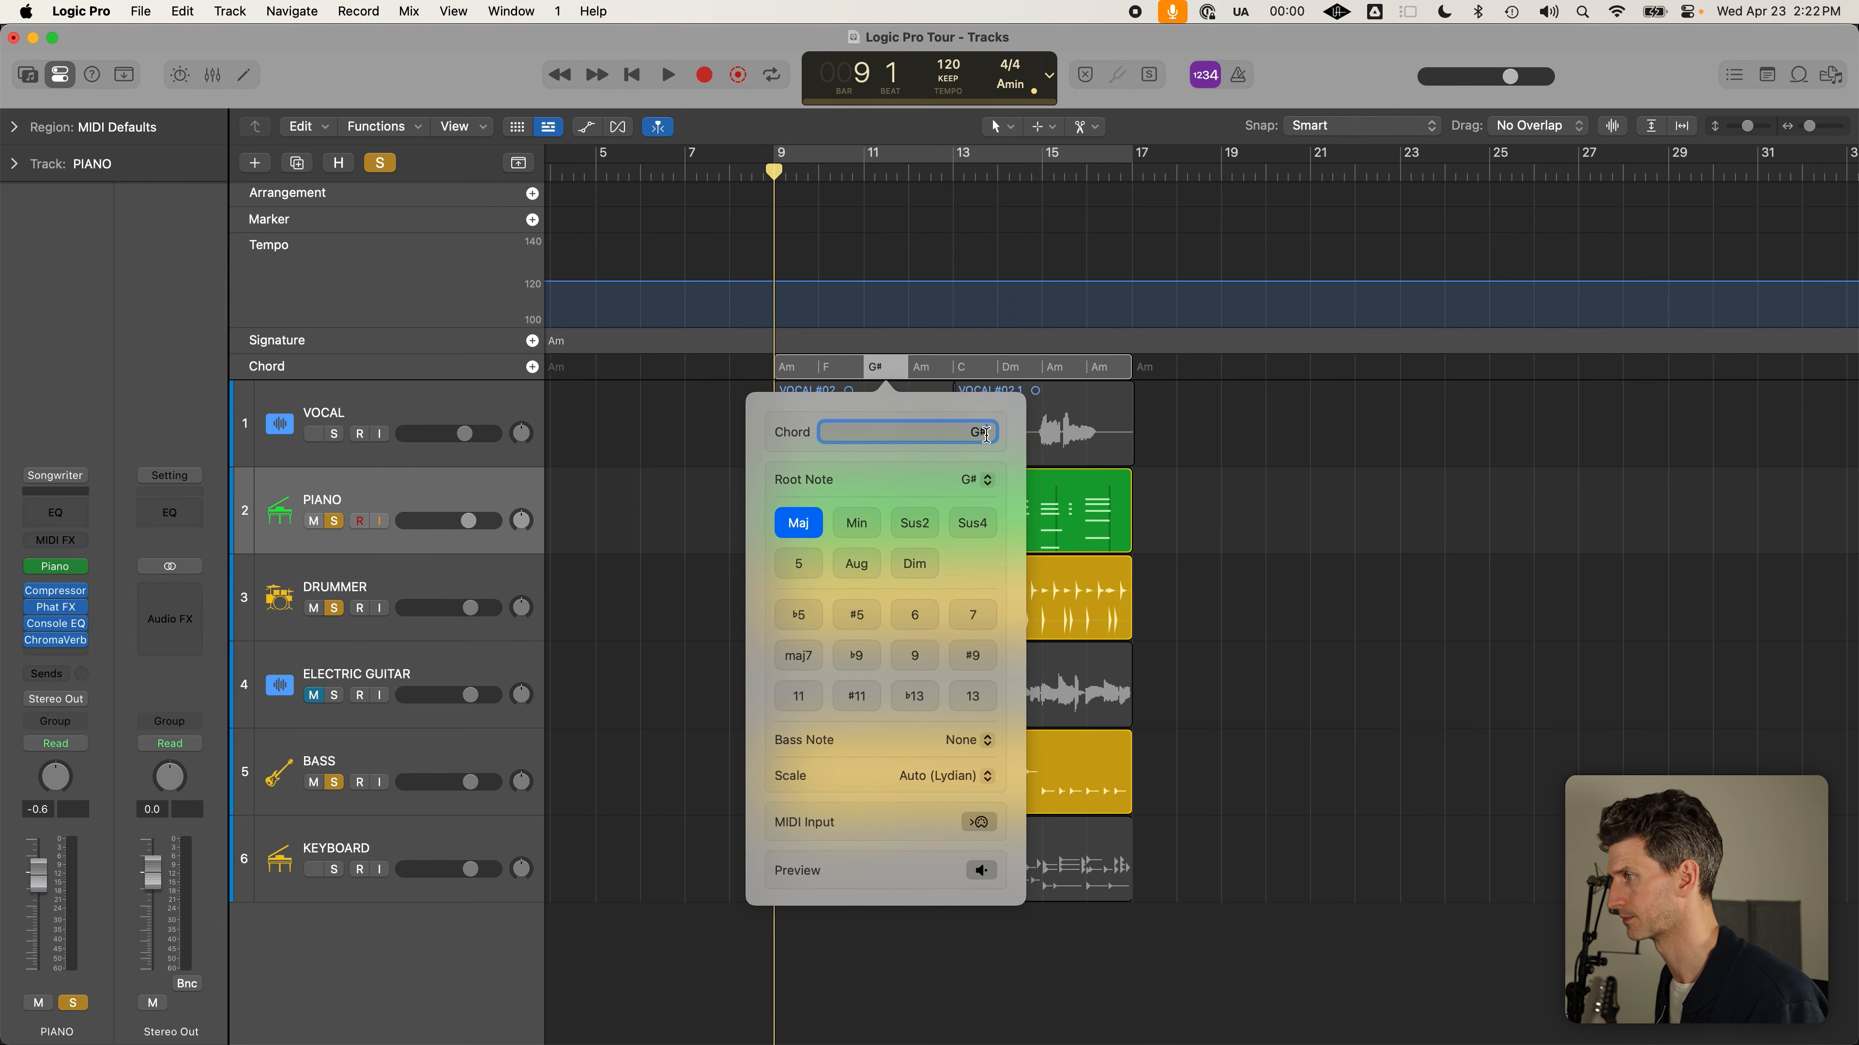
key("BackSpace")
key("Return")
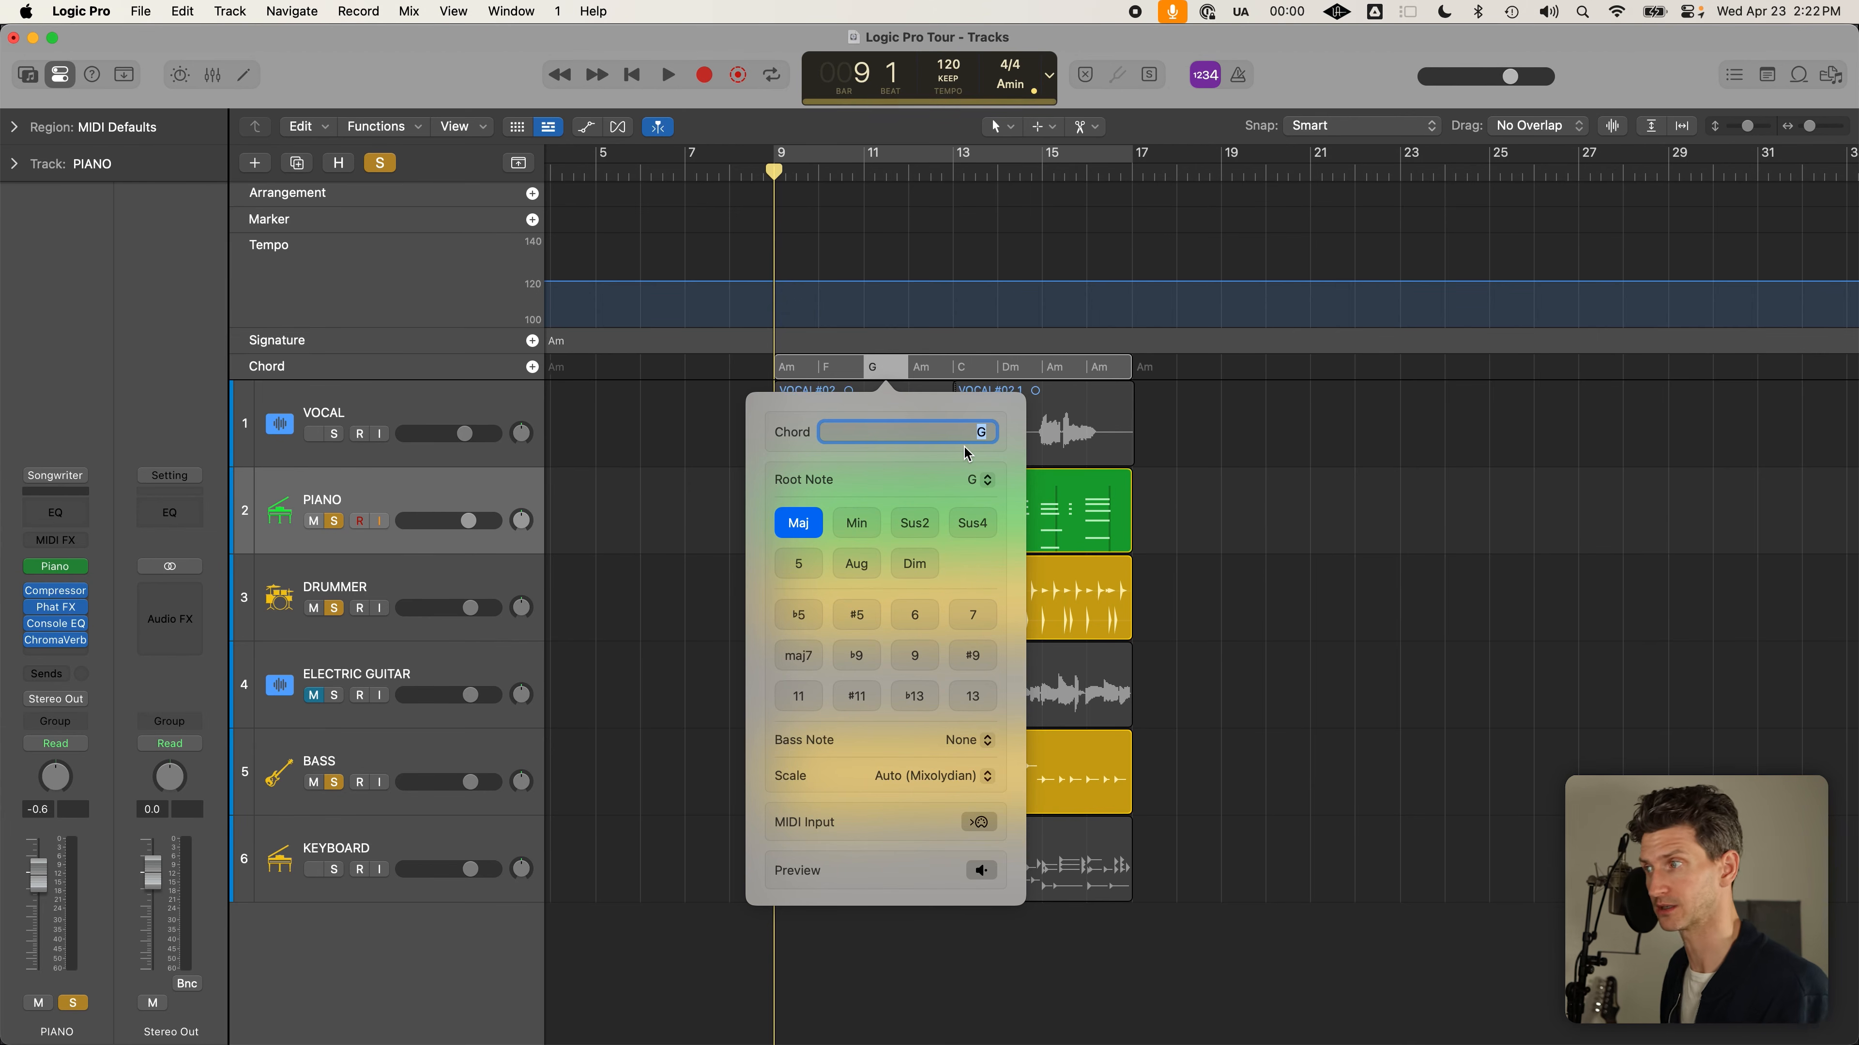
Change the fourth chord at bar 12 on the Chord track to A major
left_click(924, 368)
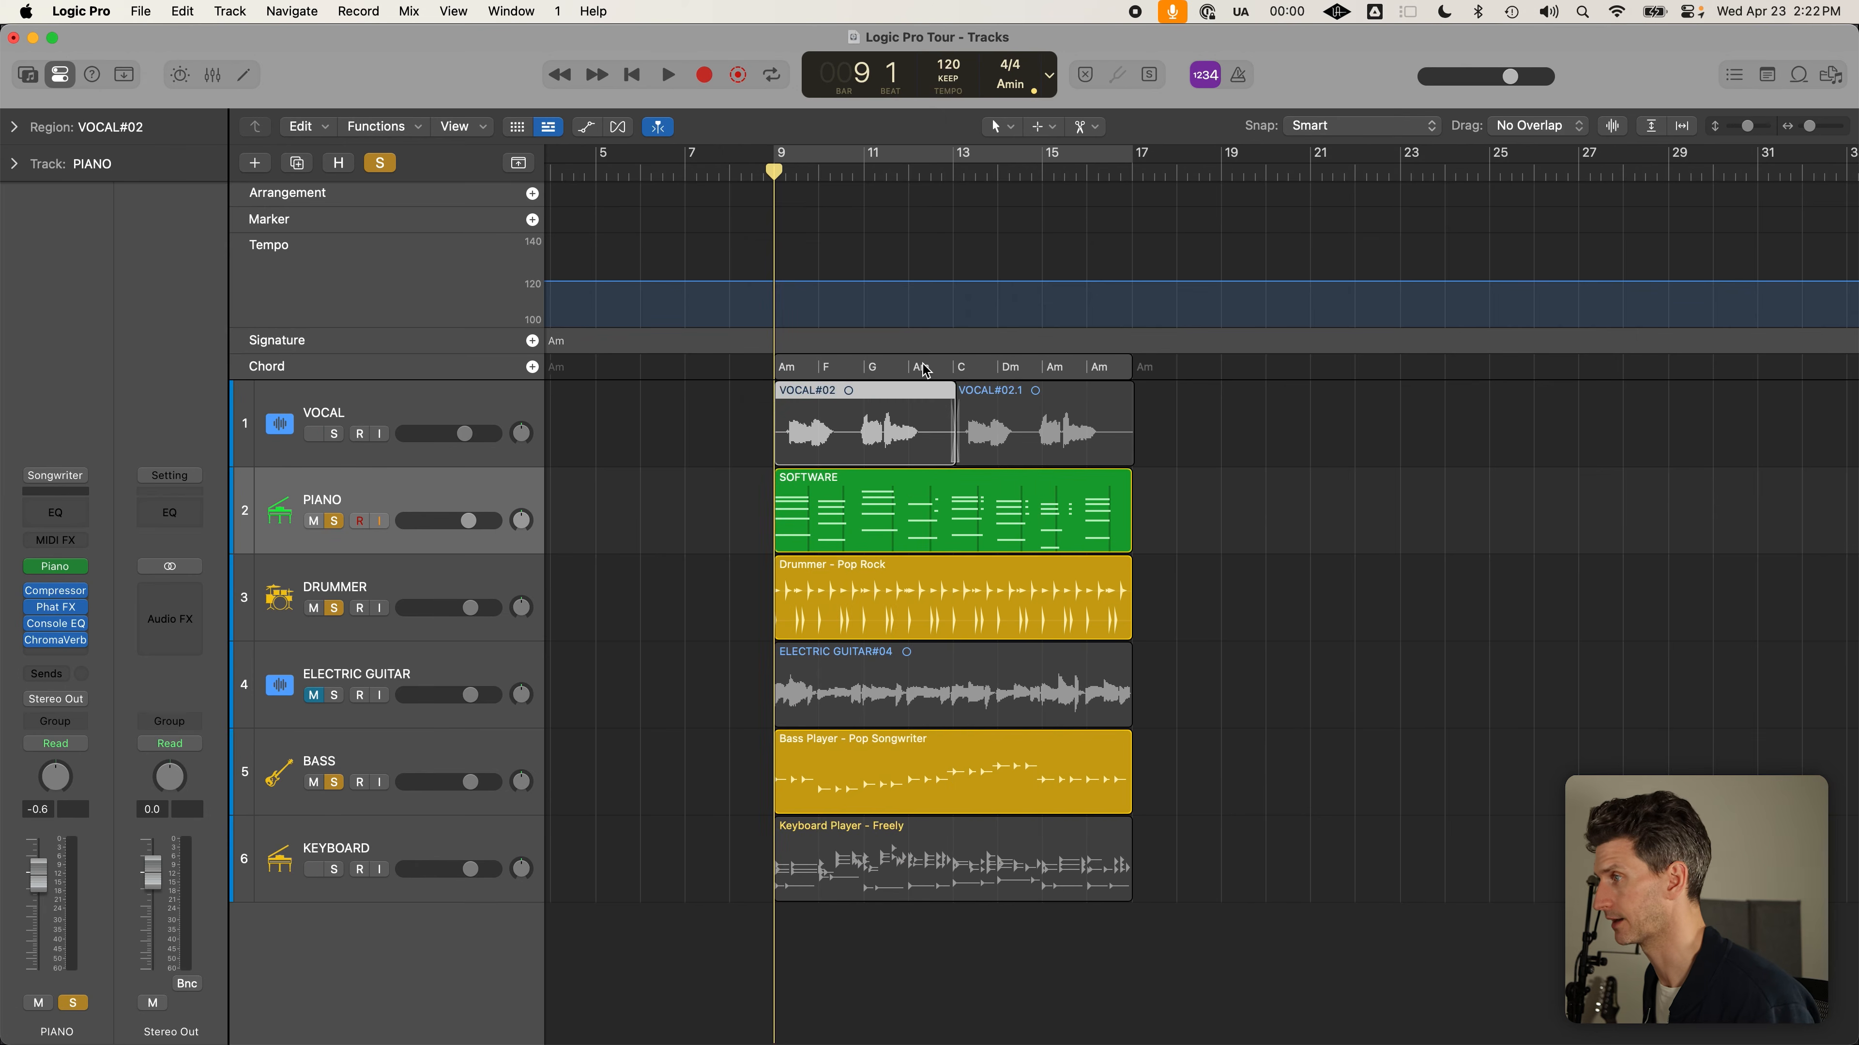
left_click(926, 371)
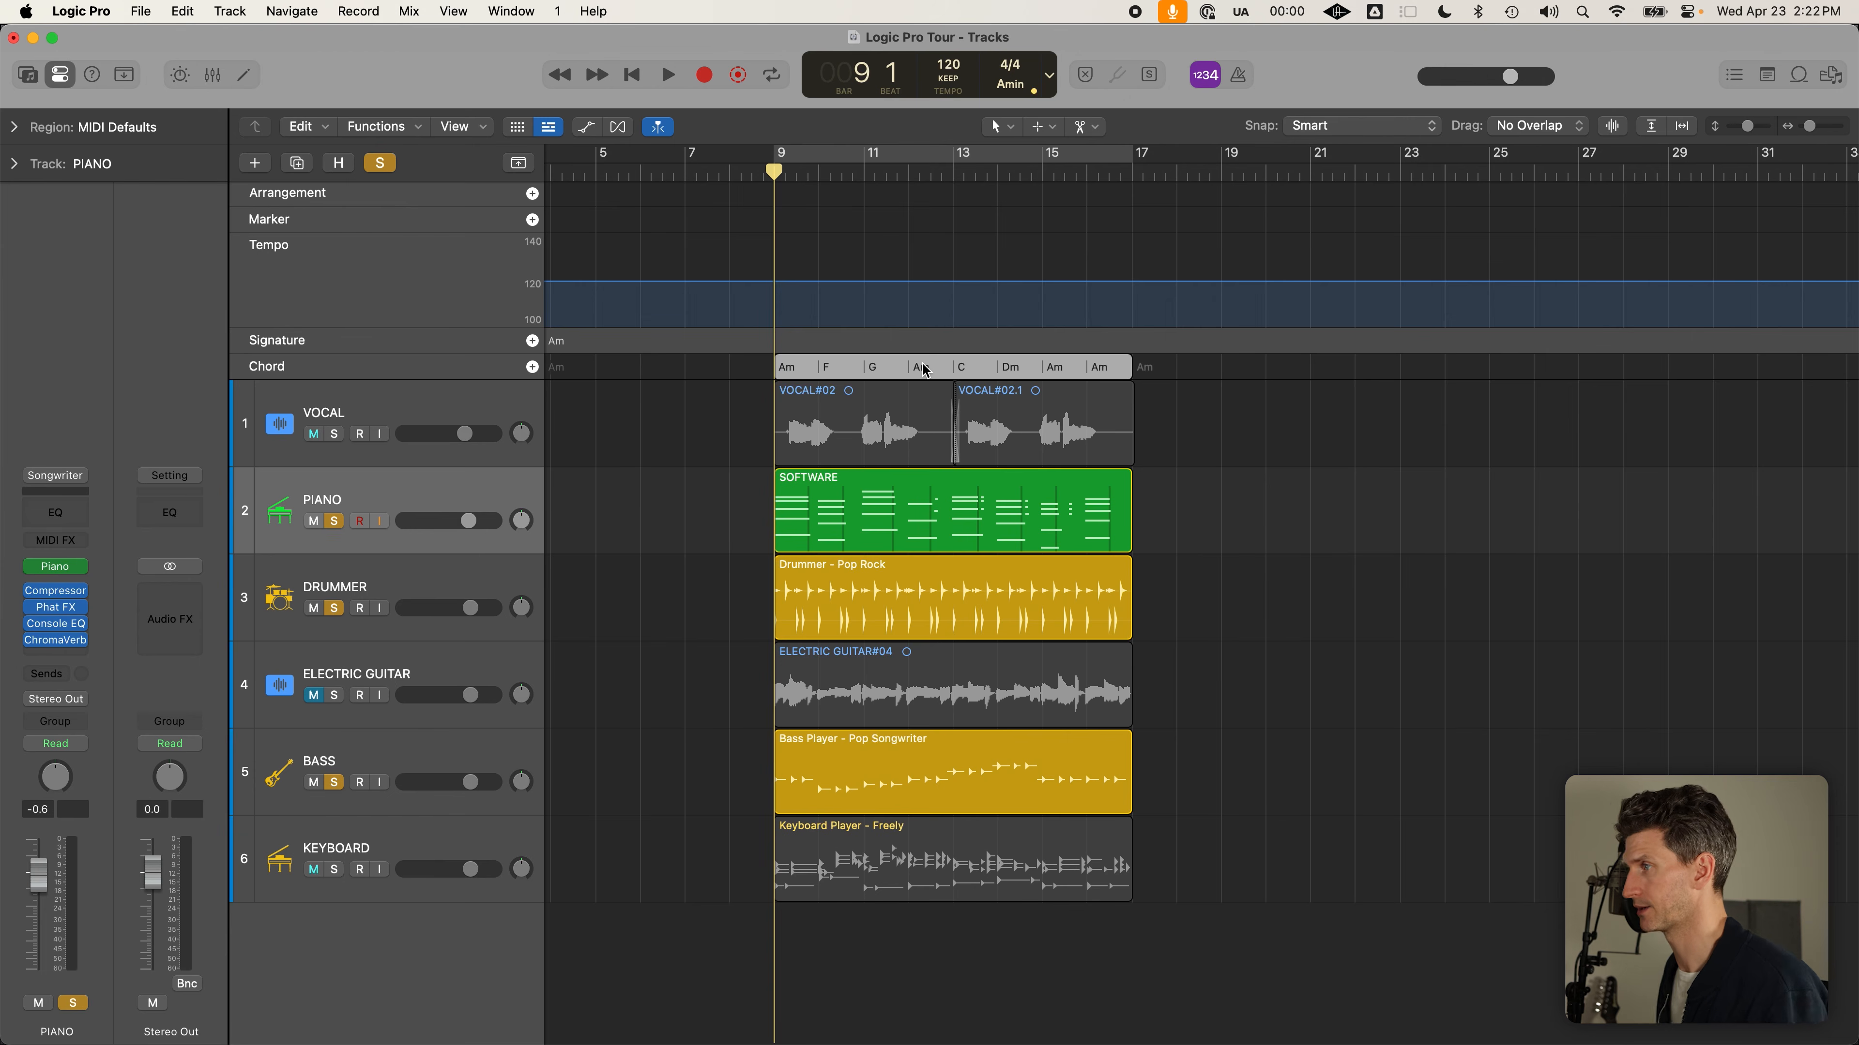
left_click(924, 371)
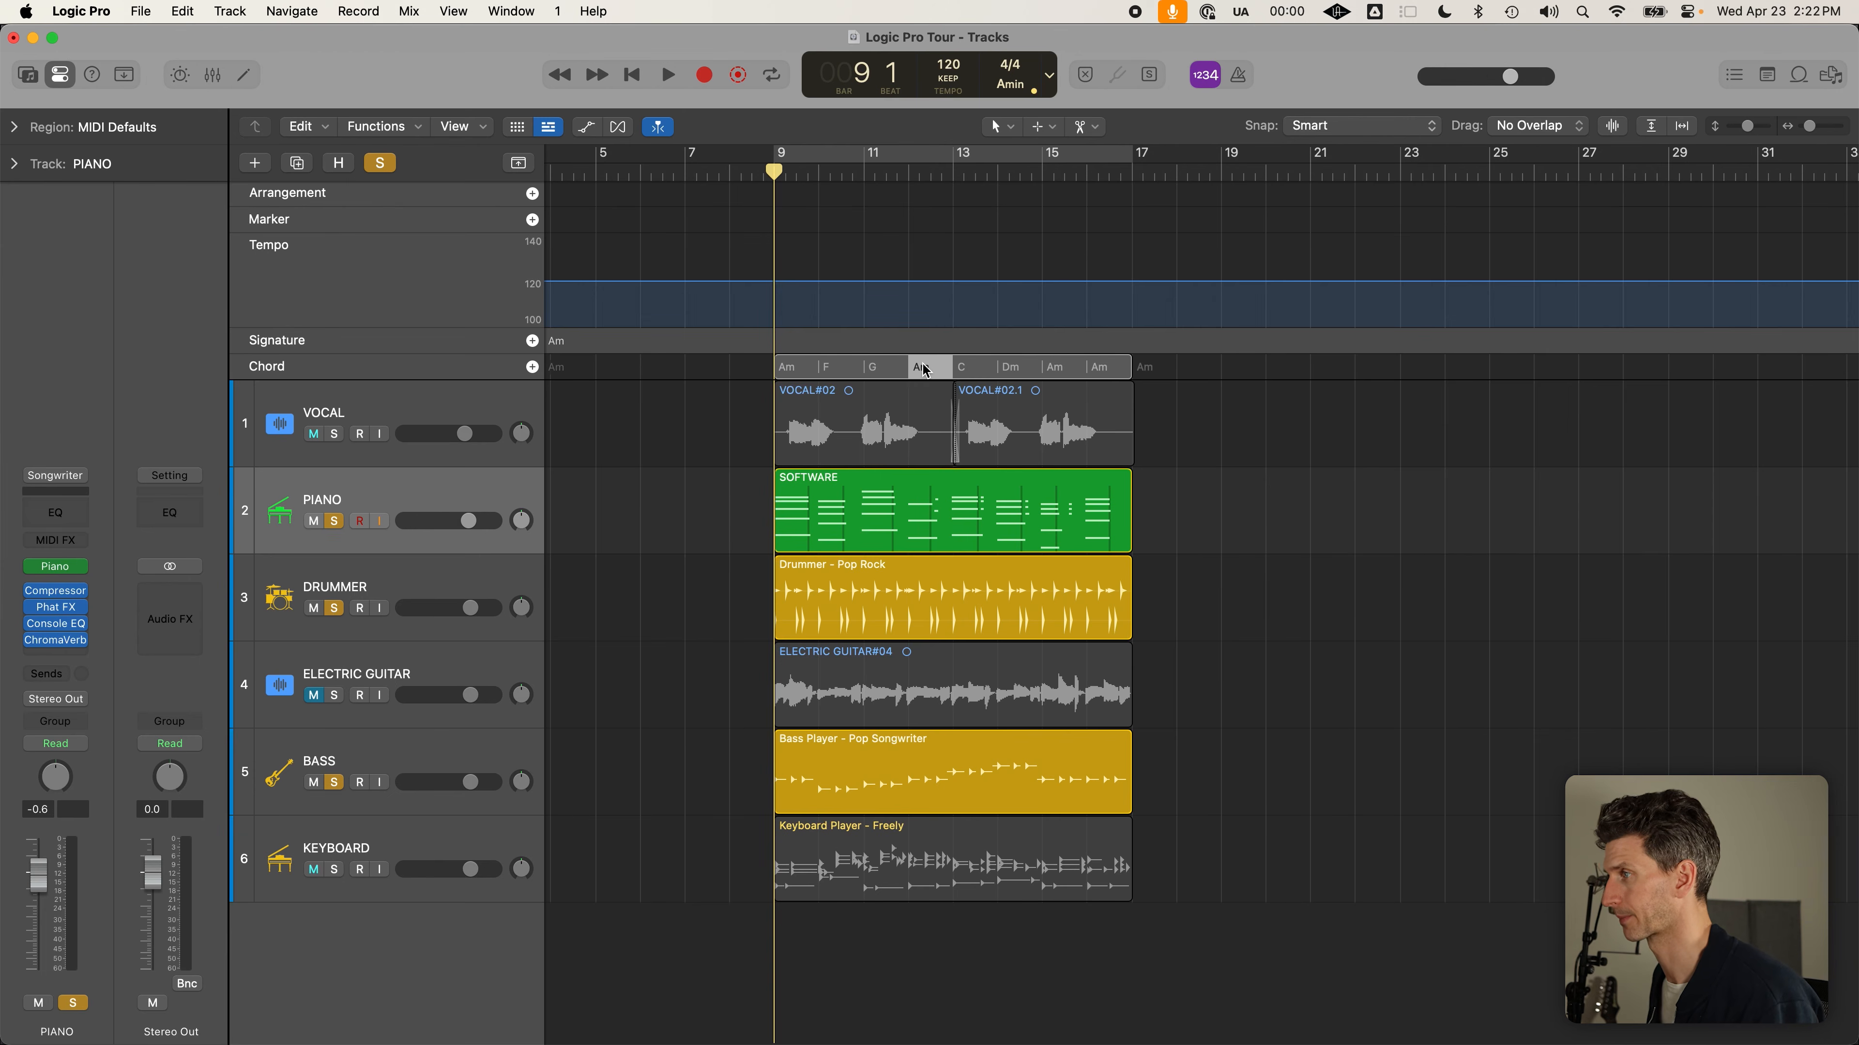
double_click(925, 370)
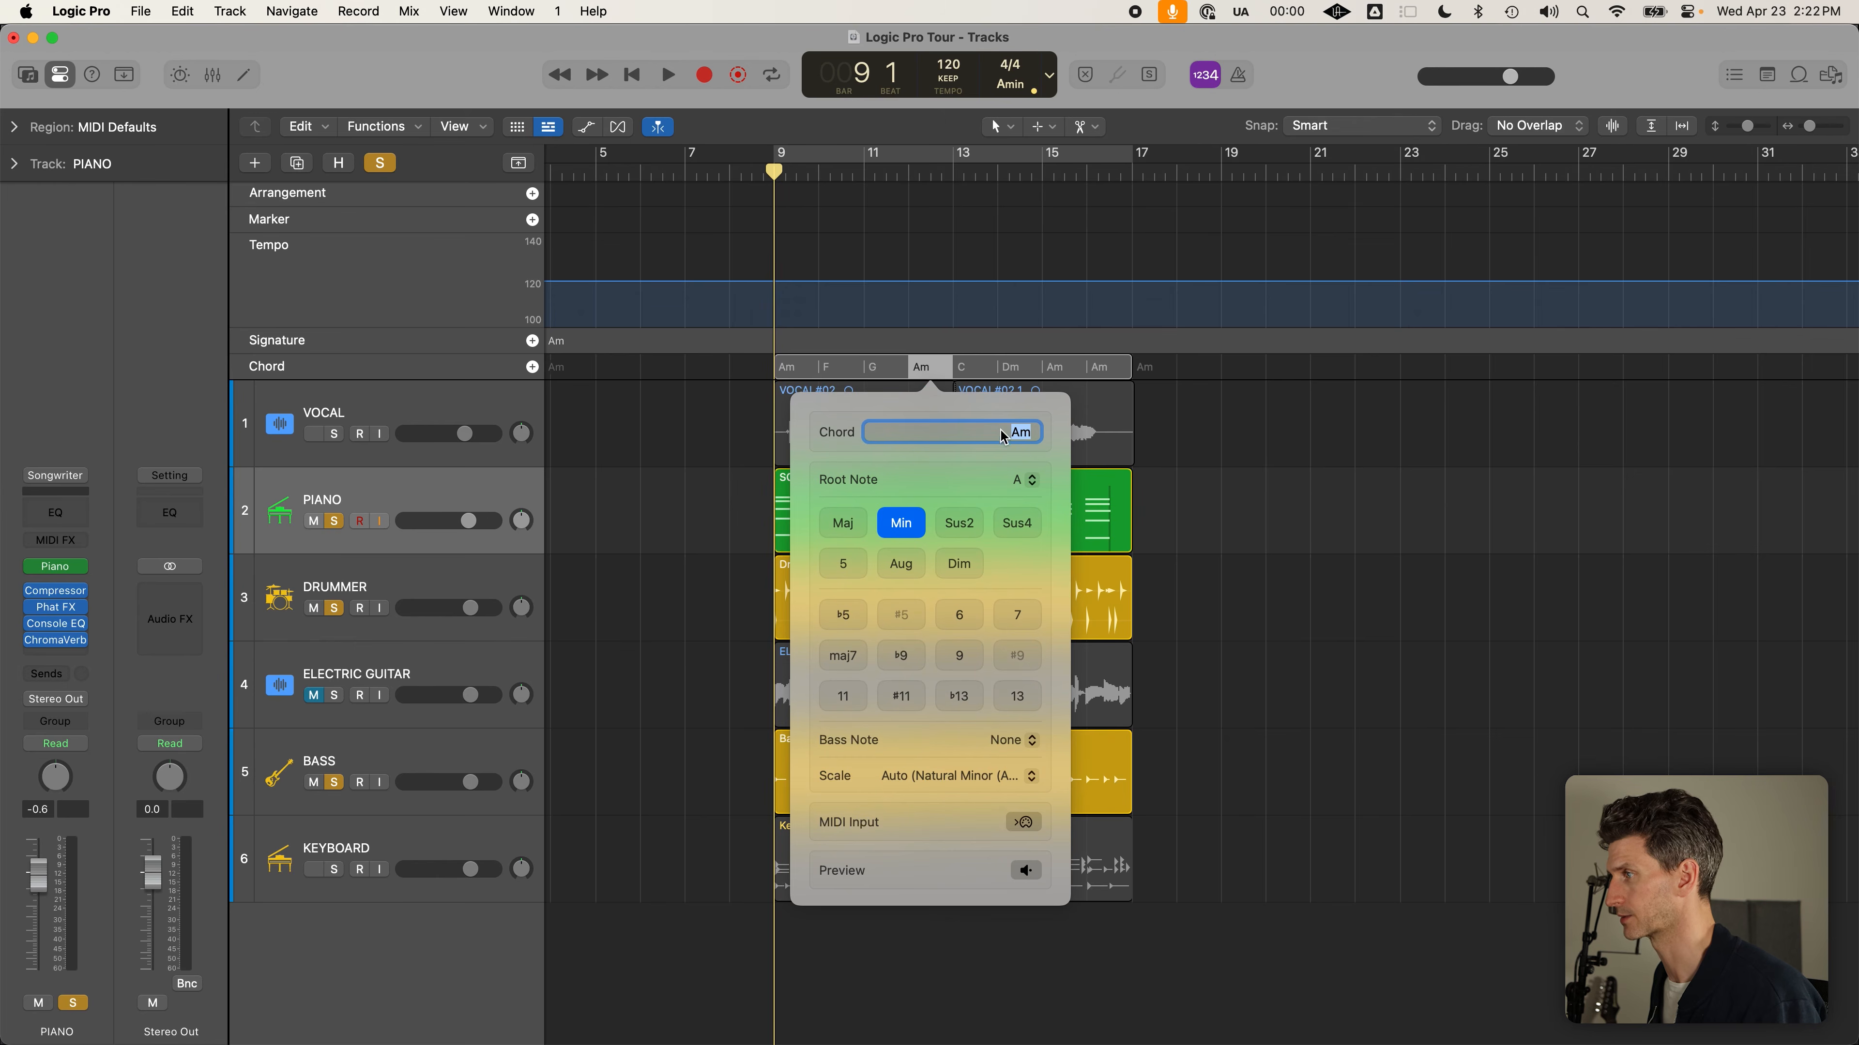
type("C")
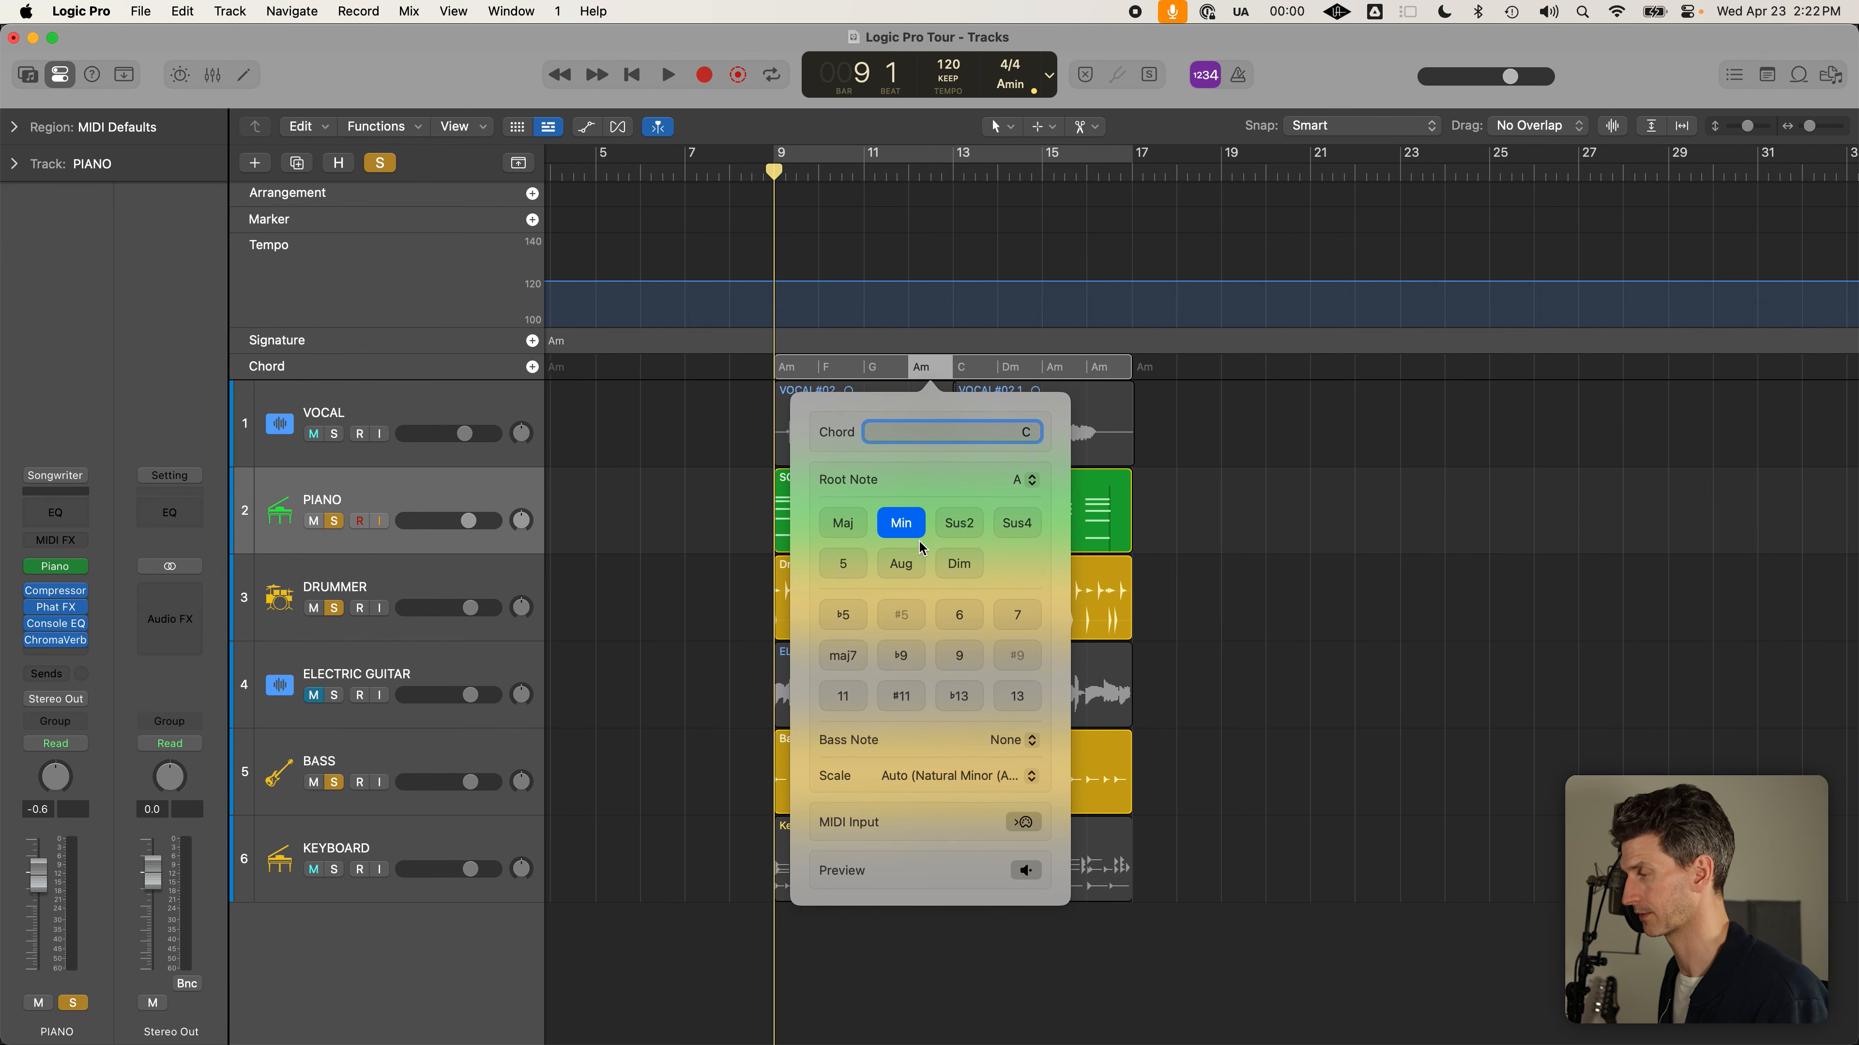
left_click(843, 523)
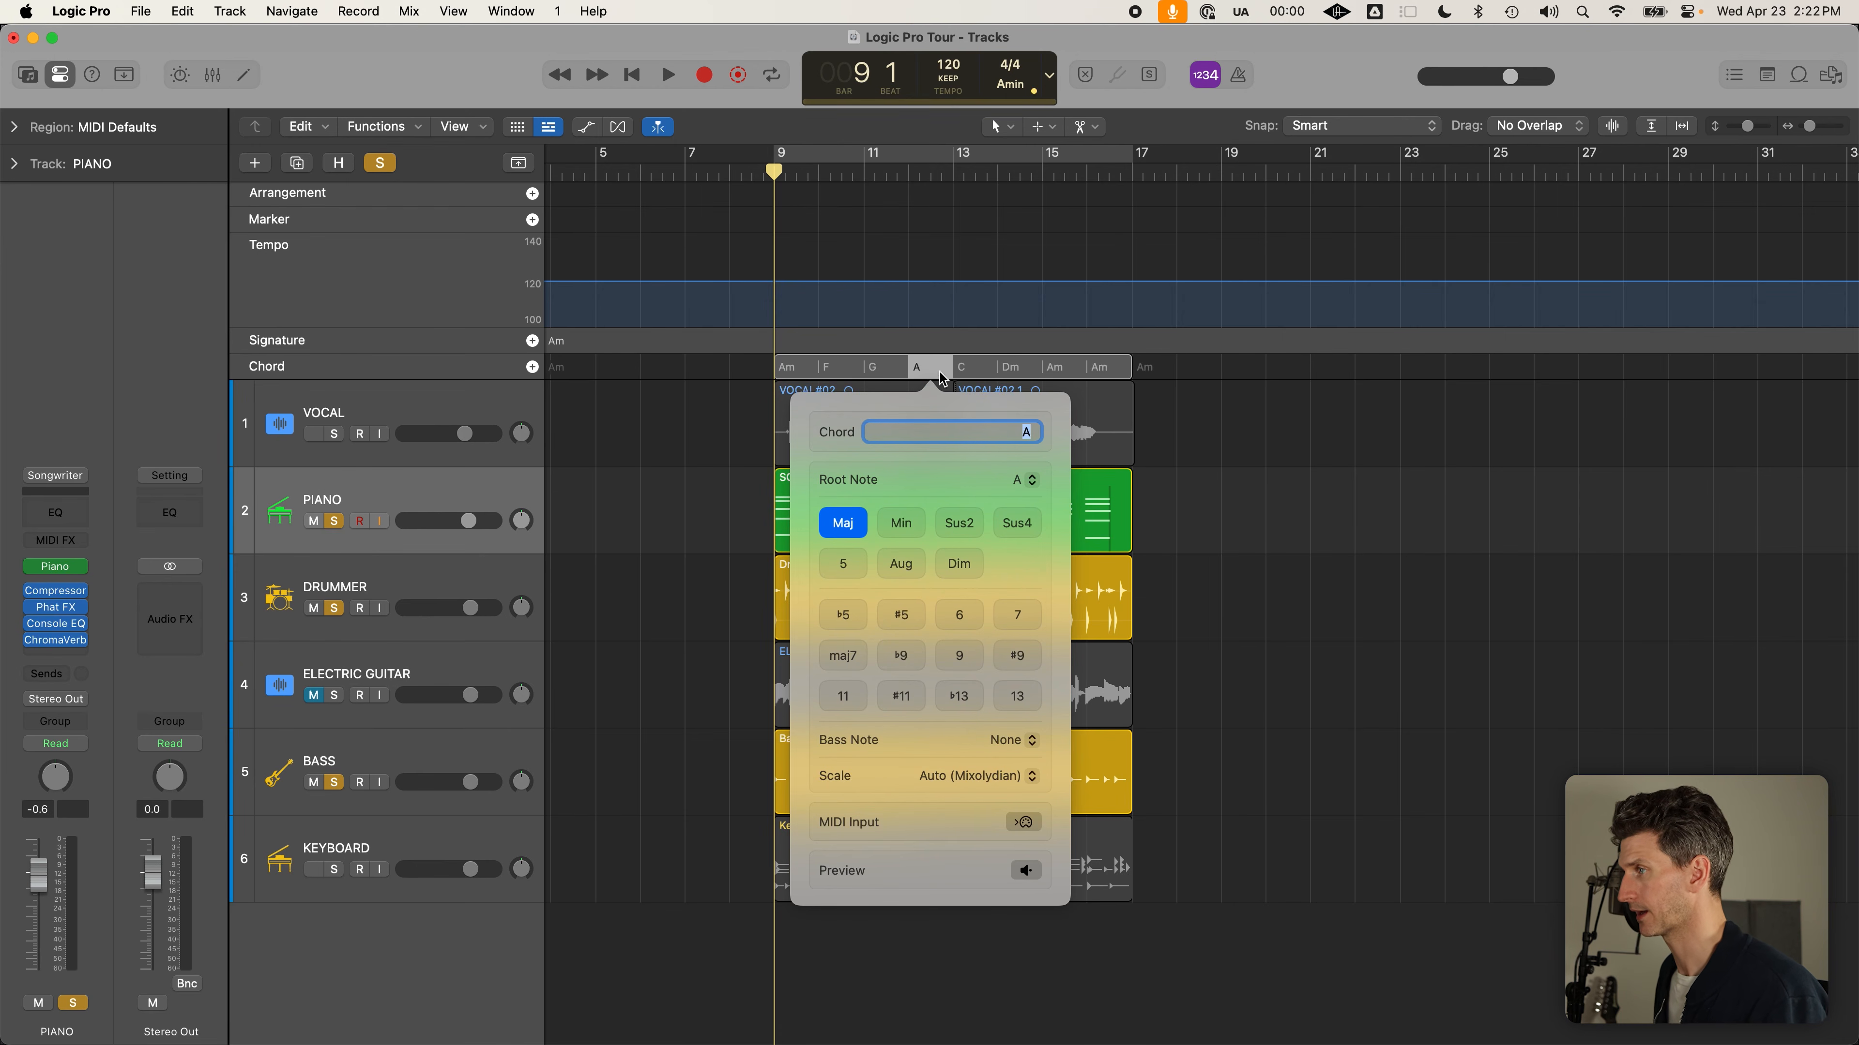
Delete the C chord at bar 13 and the Dm chord at bar 14 from the chord group
left_click(975, 374)
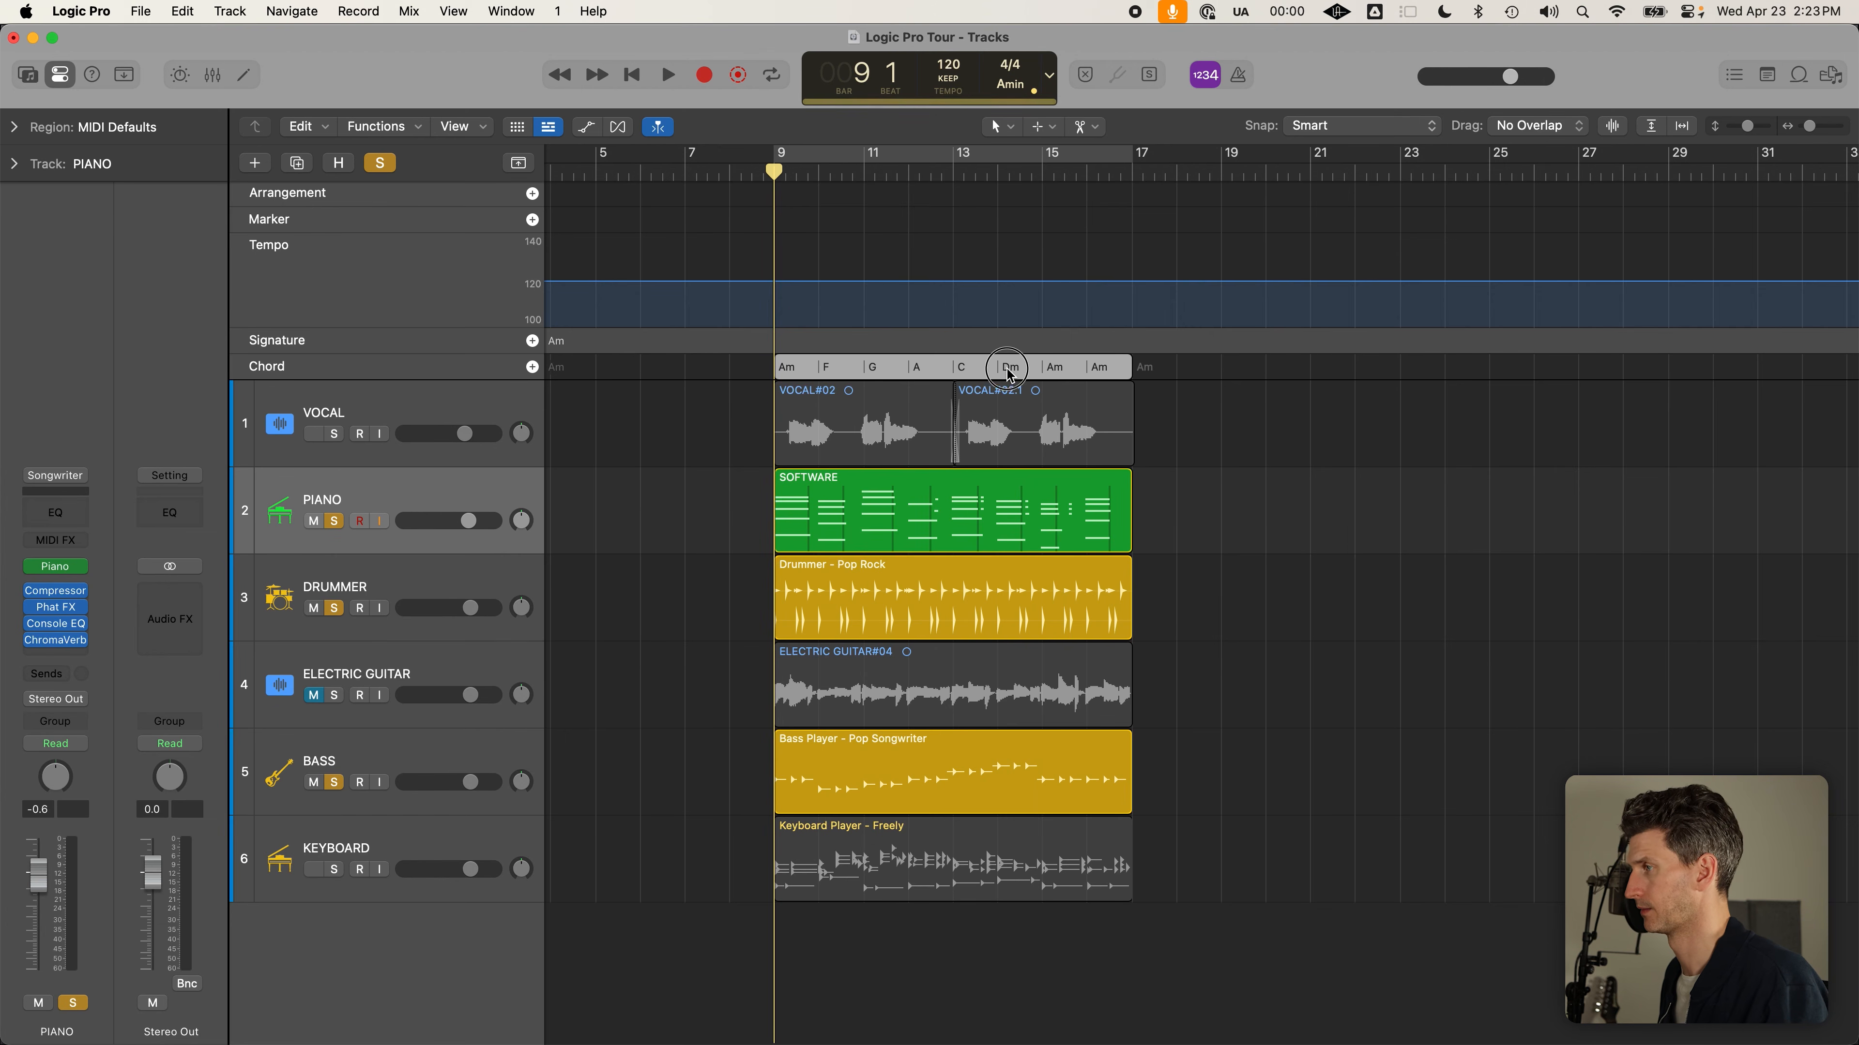
left_click(967, 370)
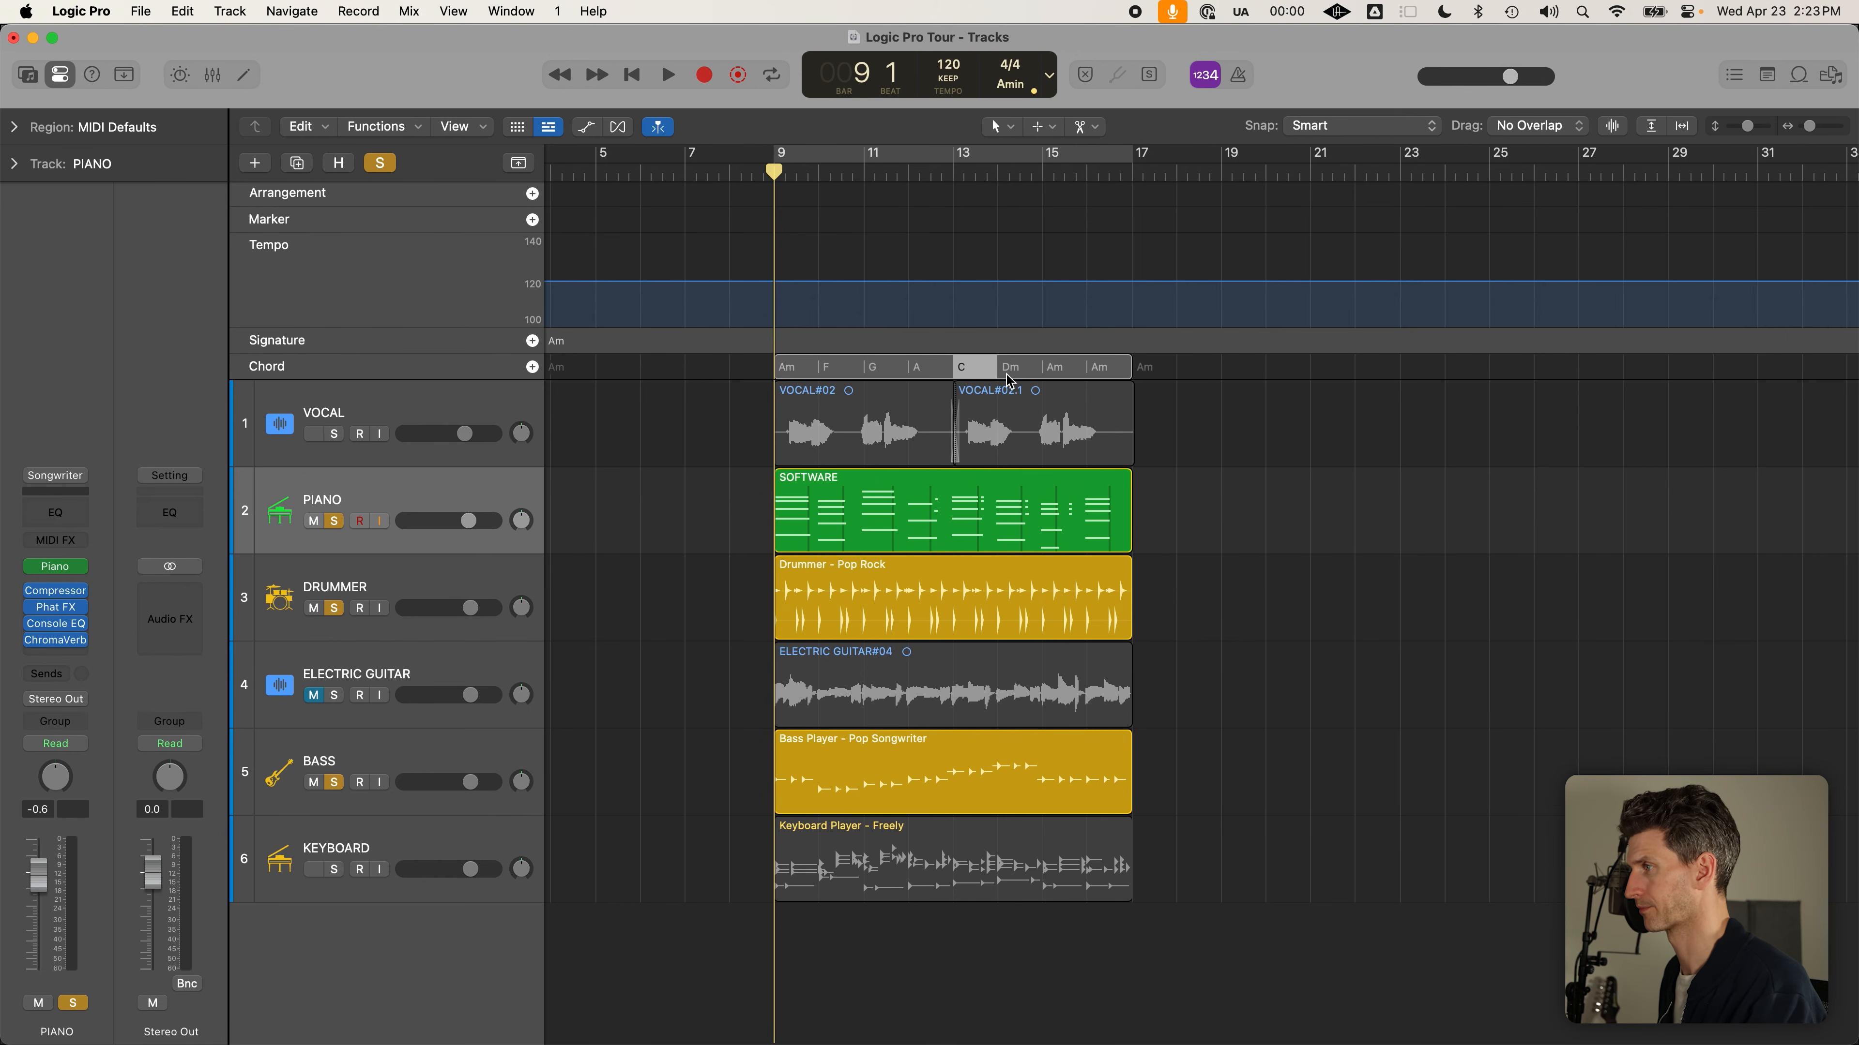
key("Delete")
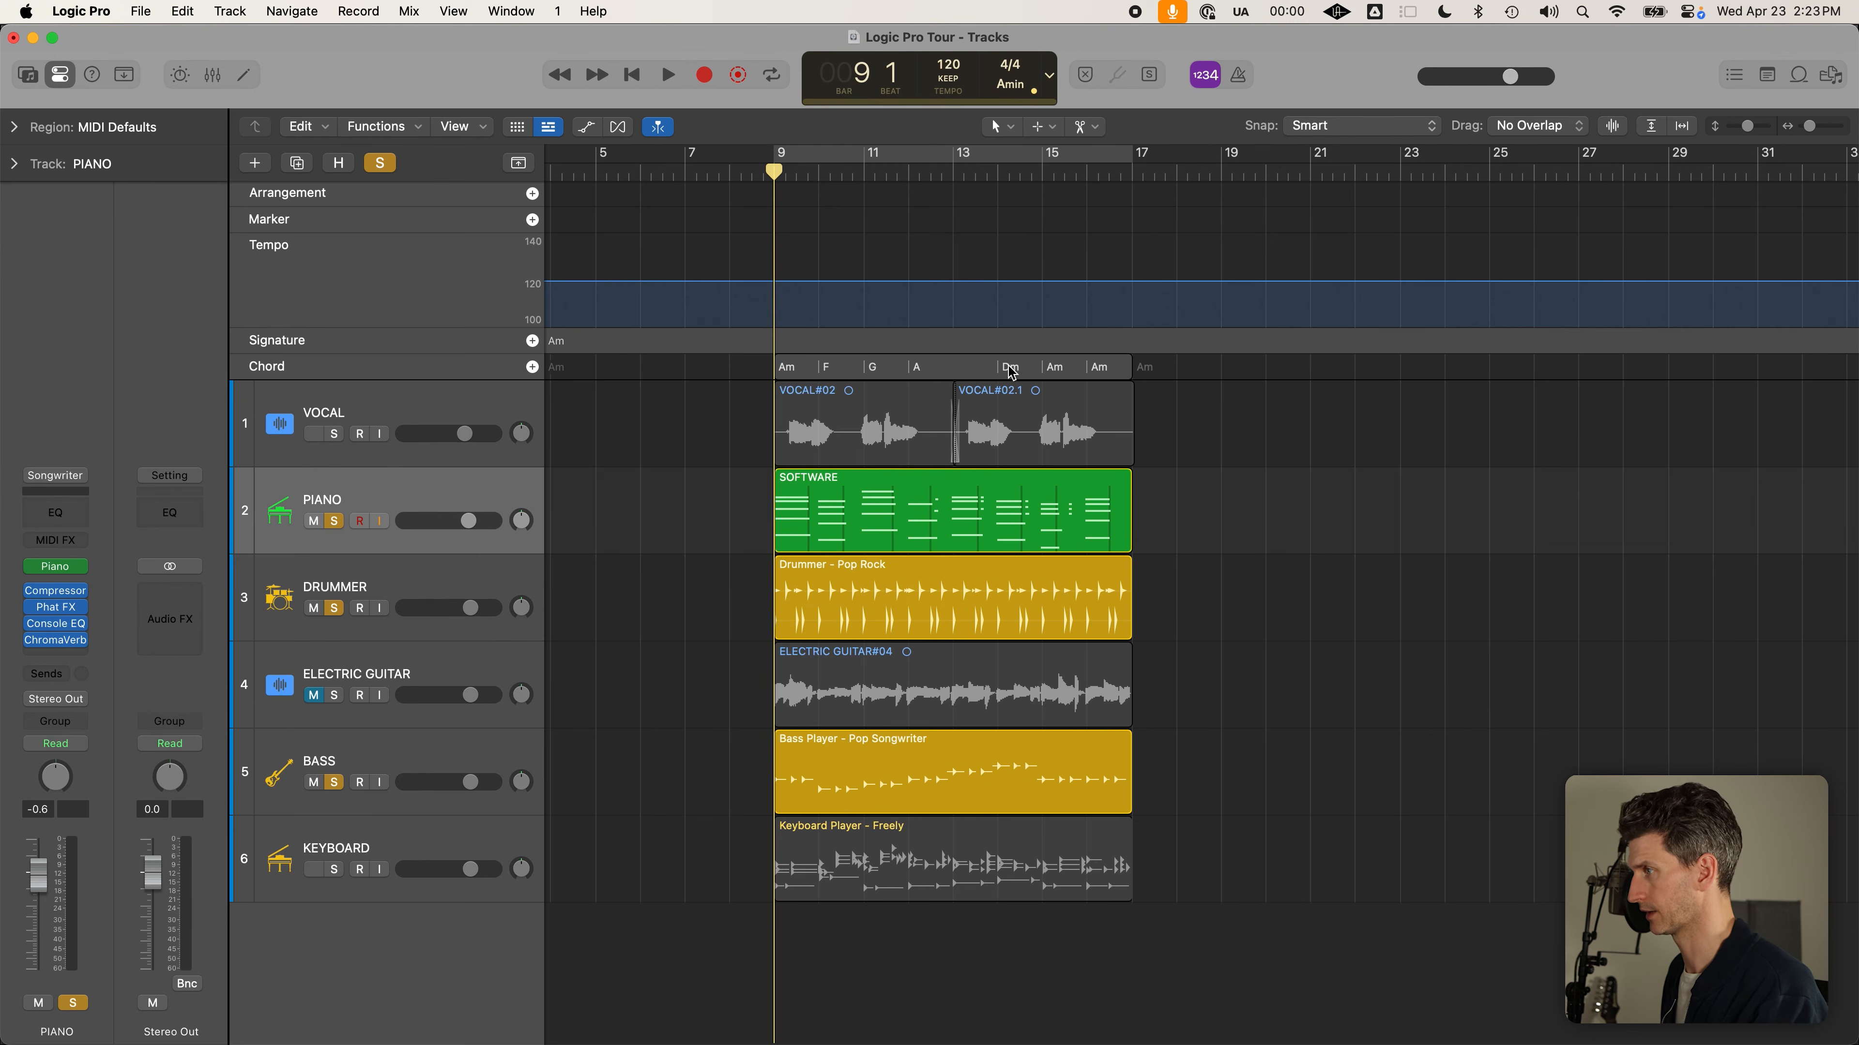
left_click(1011, 373)
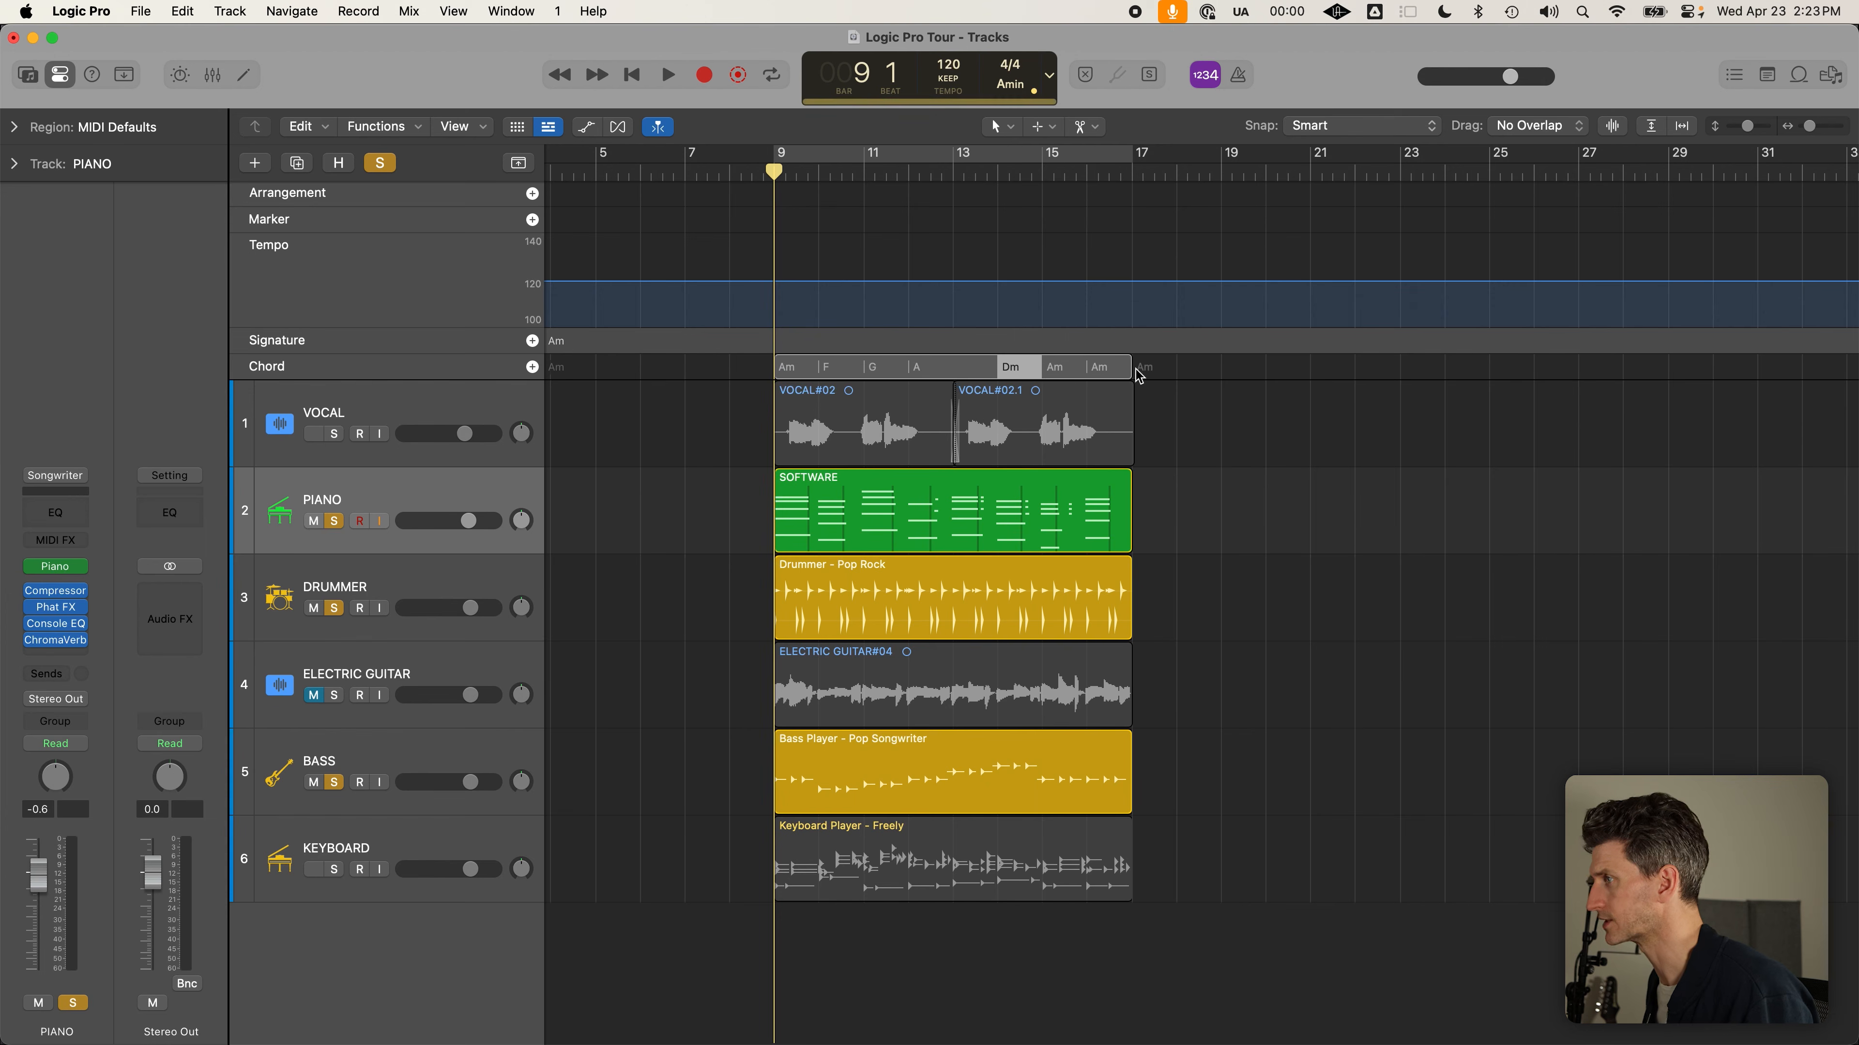
key("Delete")
Shorten the chord group to end at bar 13 and place a copy of it starting at bar 13
left_click_drag(1132, 370, 953, 367)
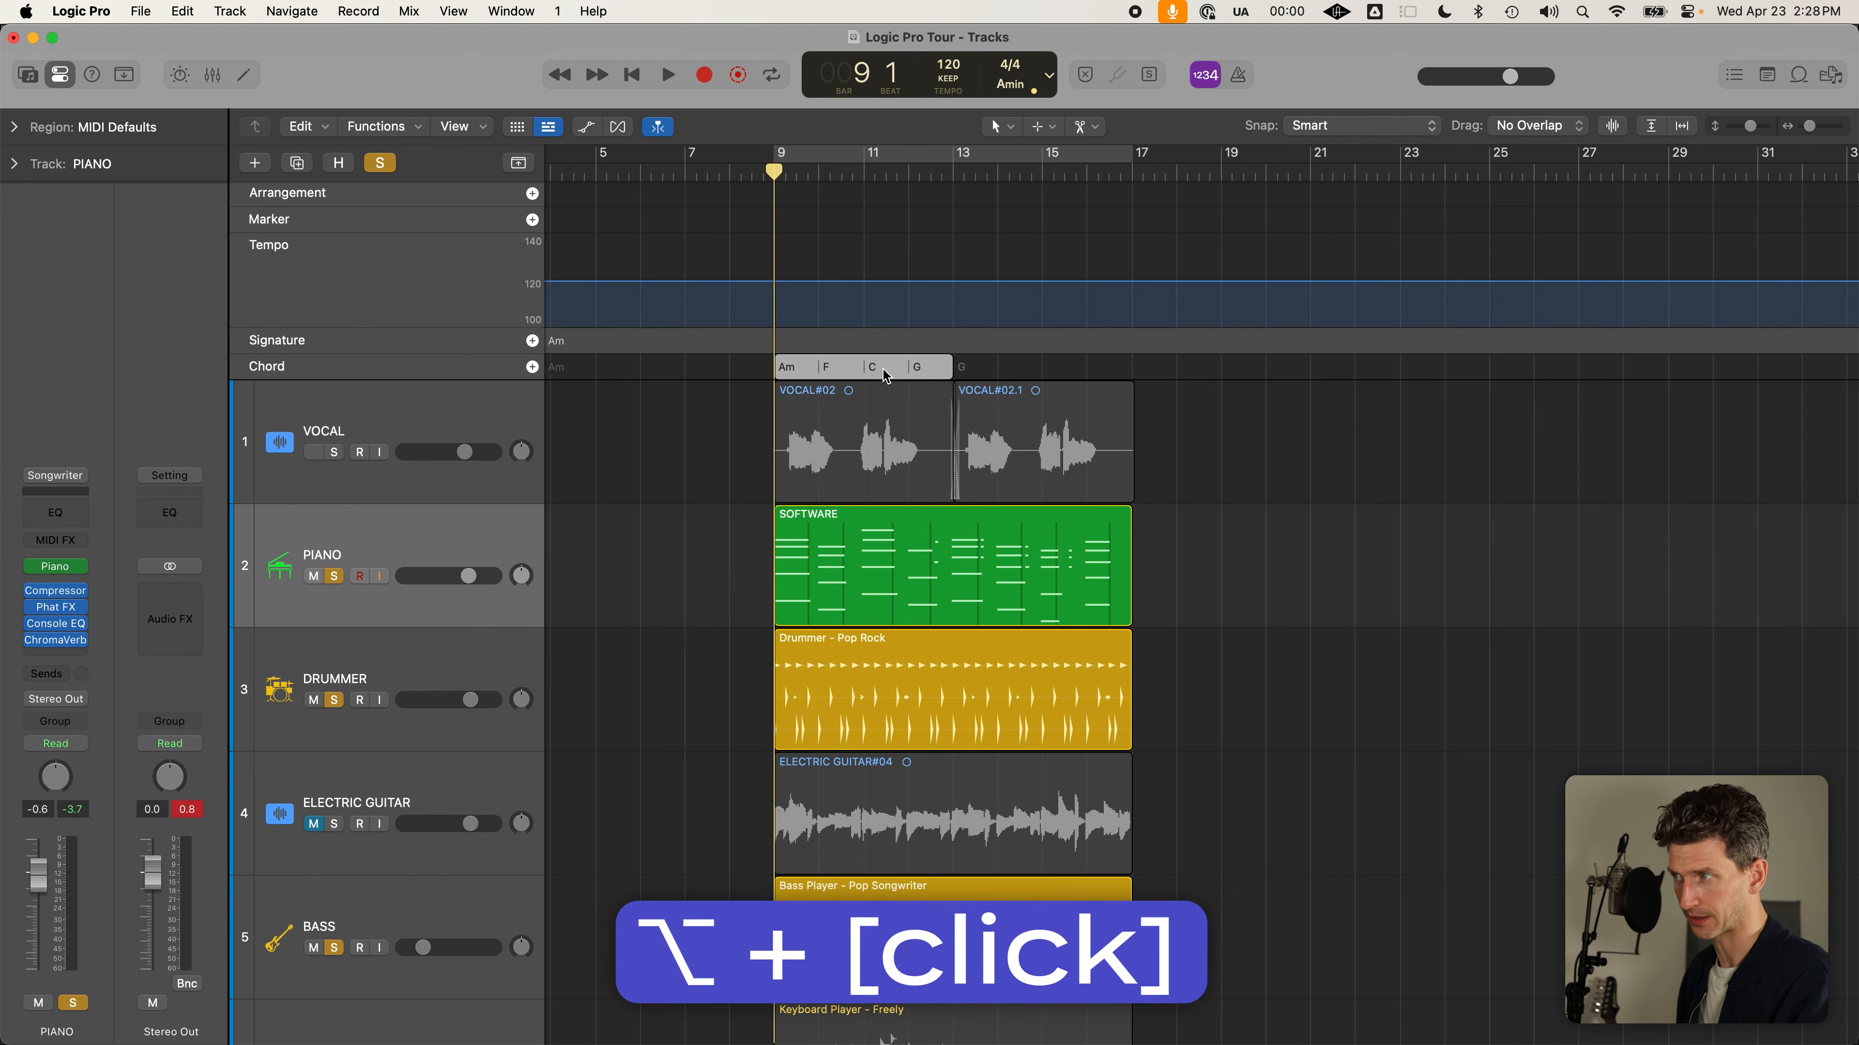
left_click_drag(825, 377, 999, 375)
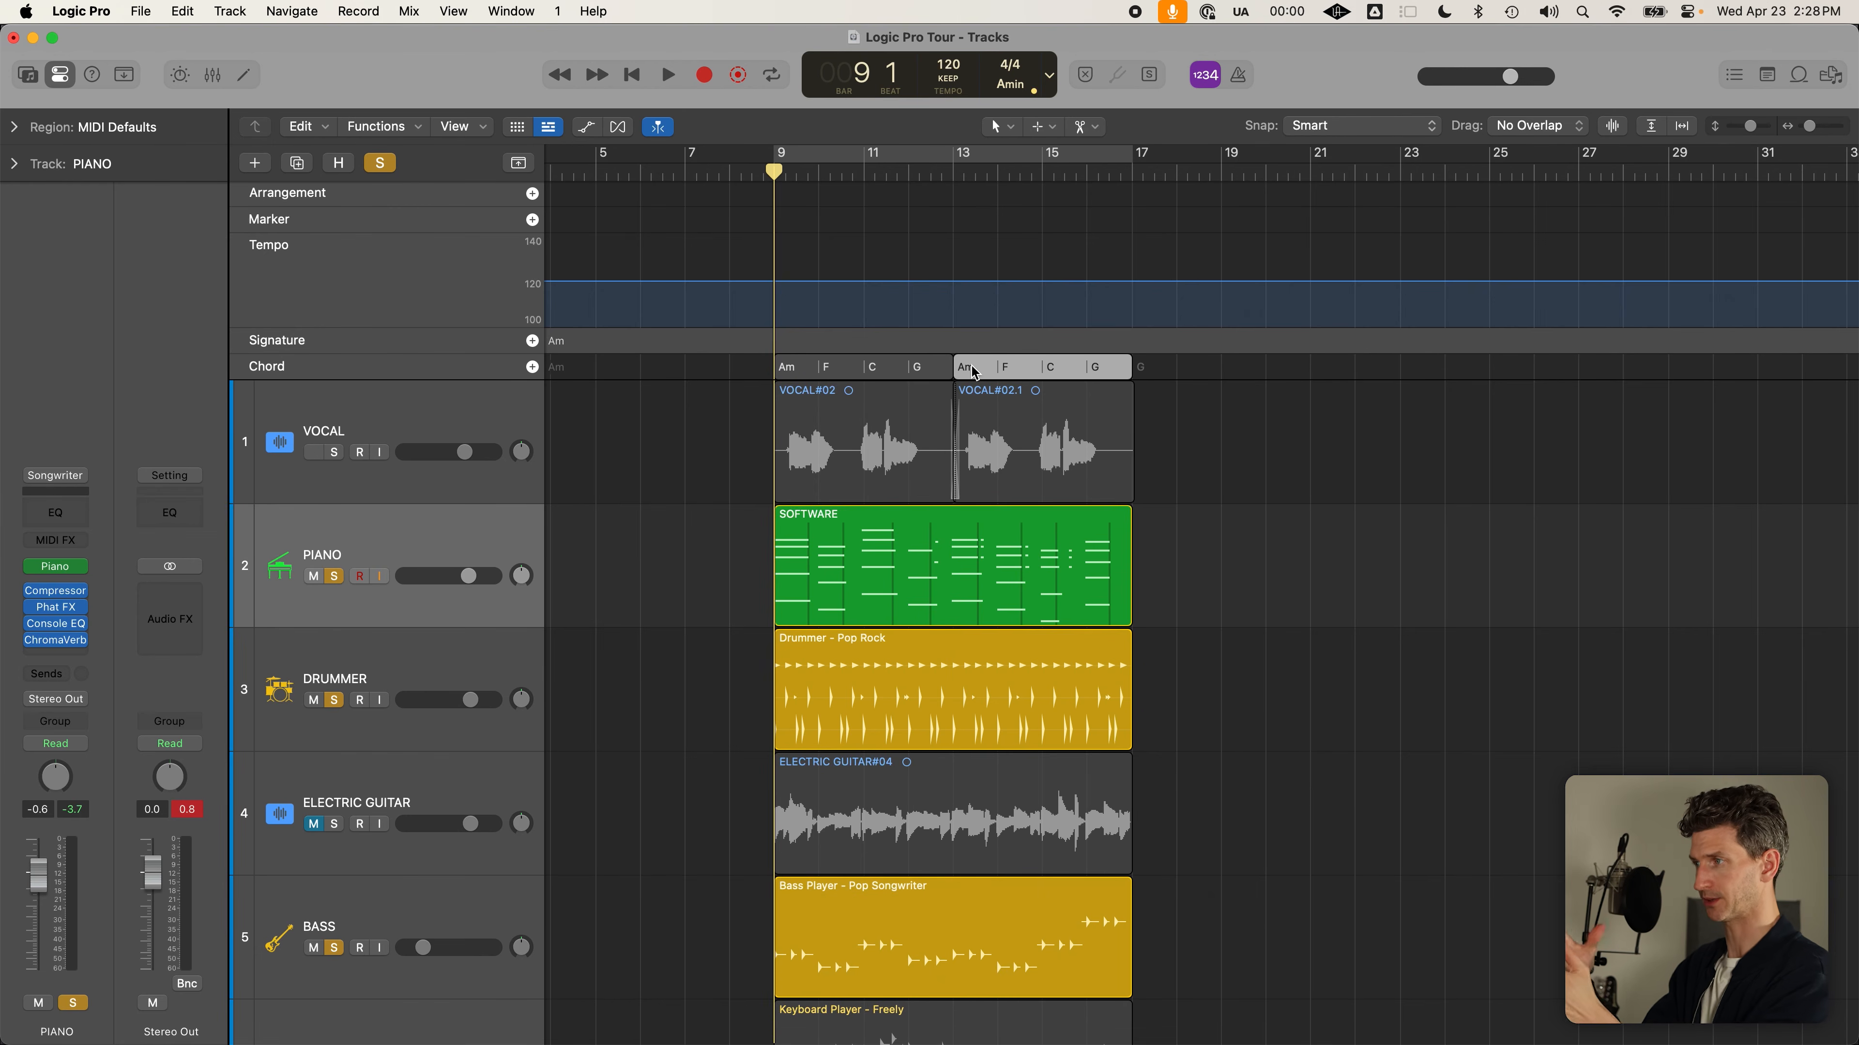
Select the BASS track, play the arrangement from bar 9 and reset the bass volume to 0.0 dB
left_click(425, 920)
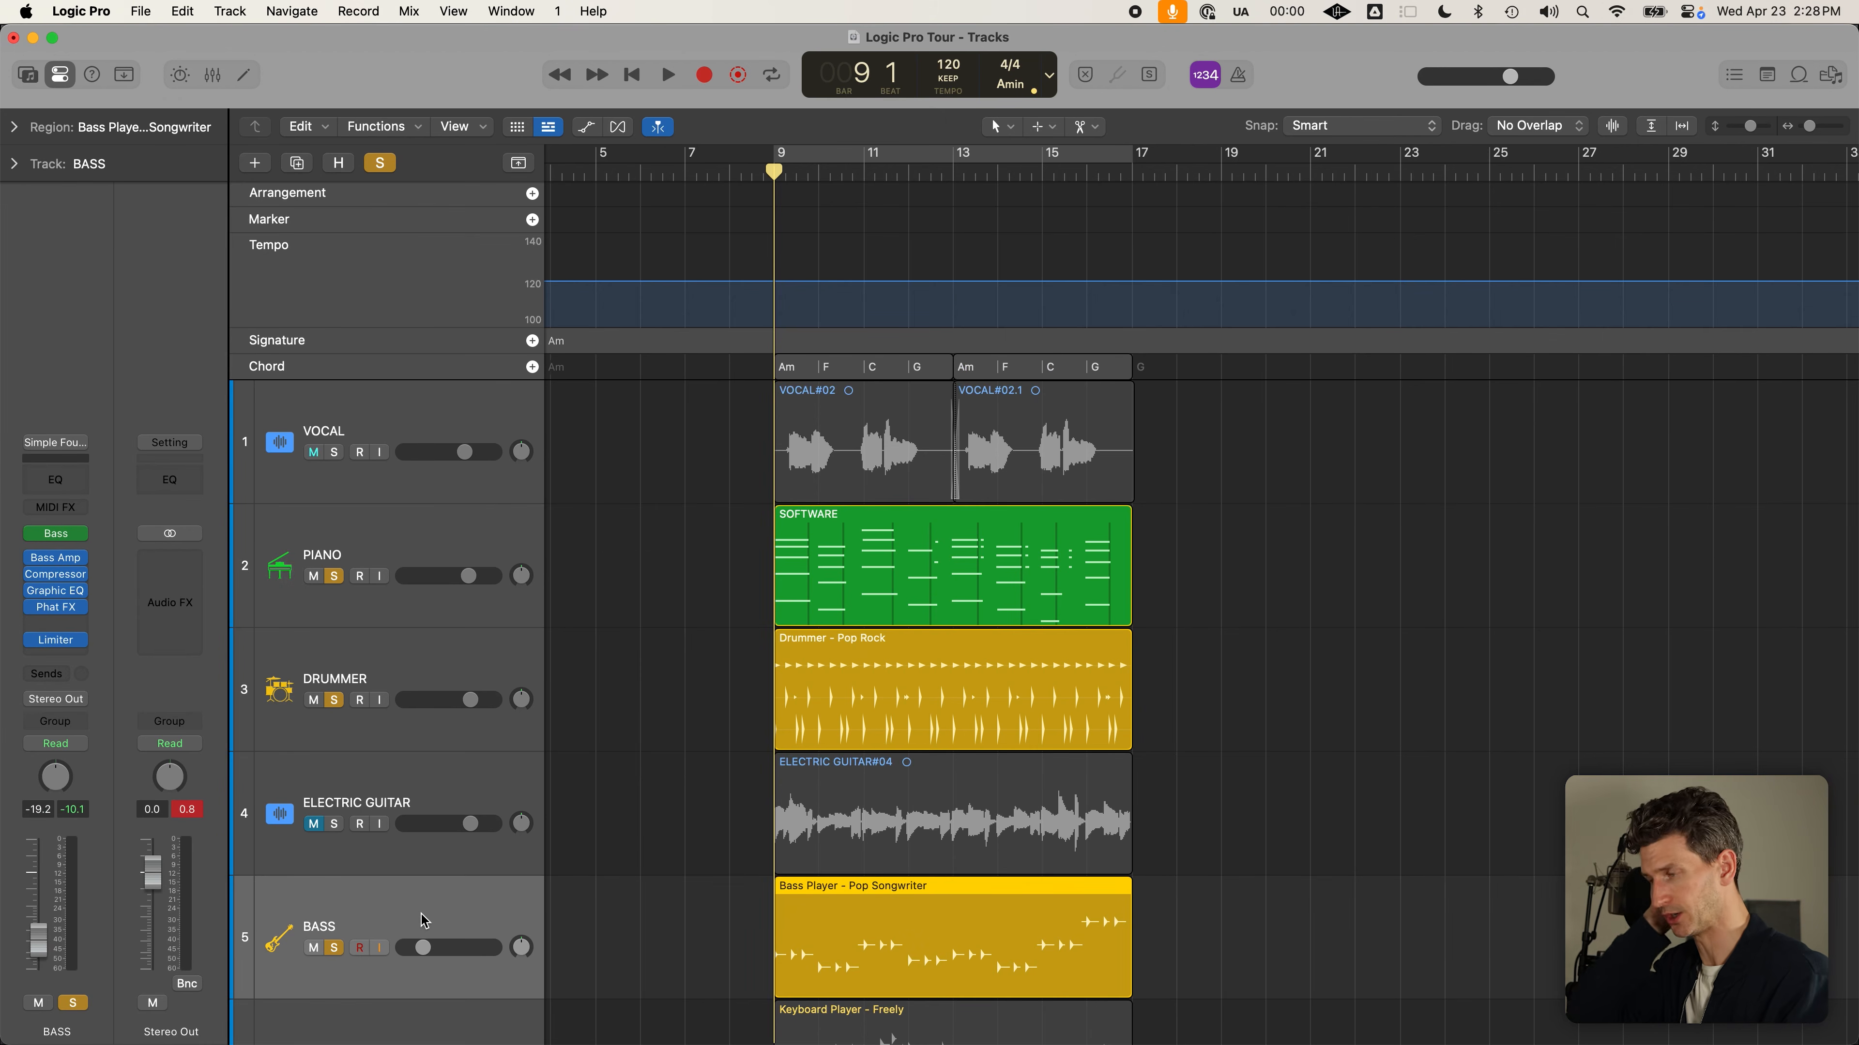
key("super+Up")
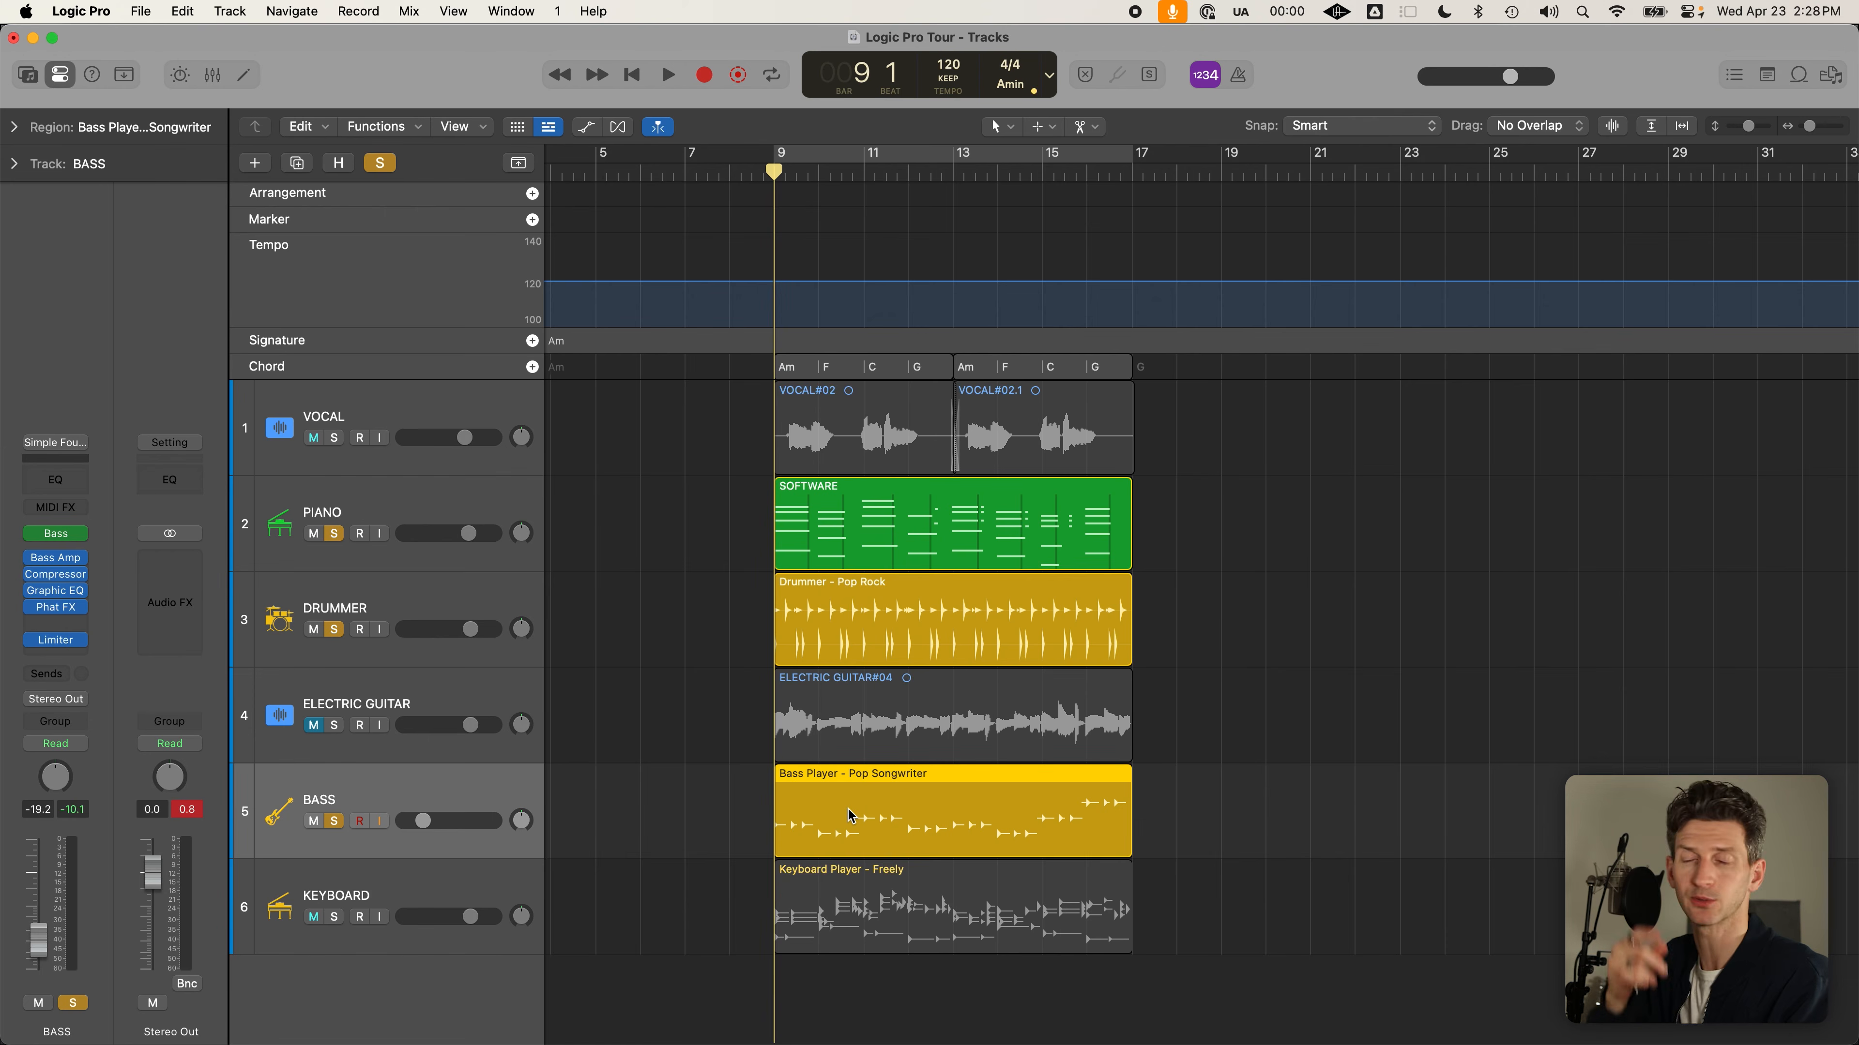
key("space")
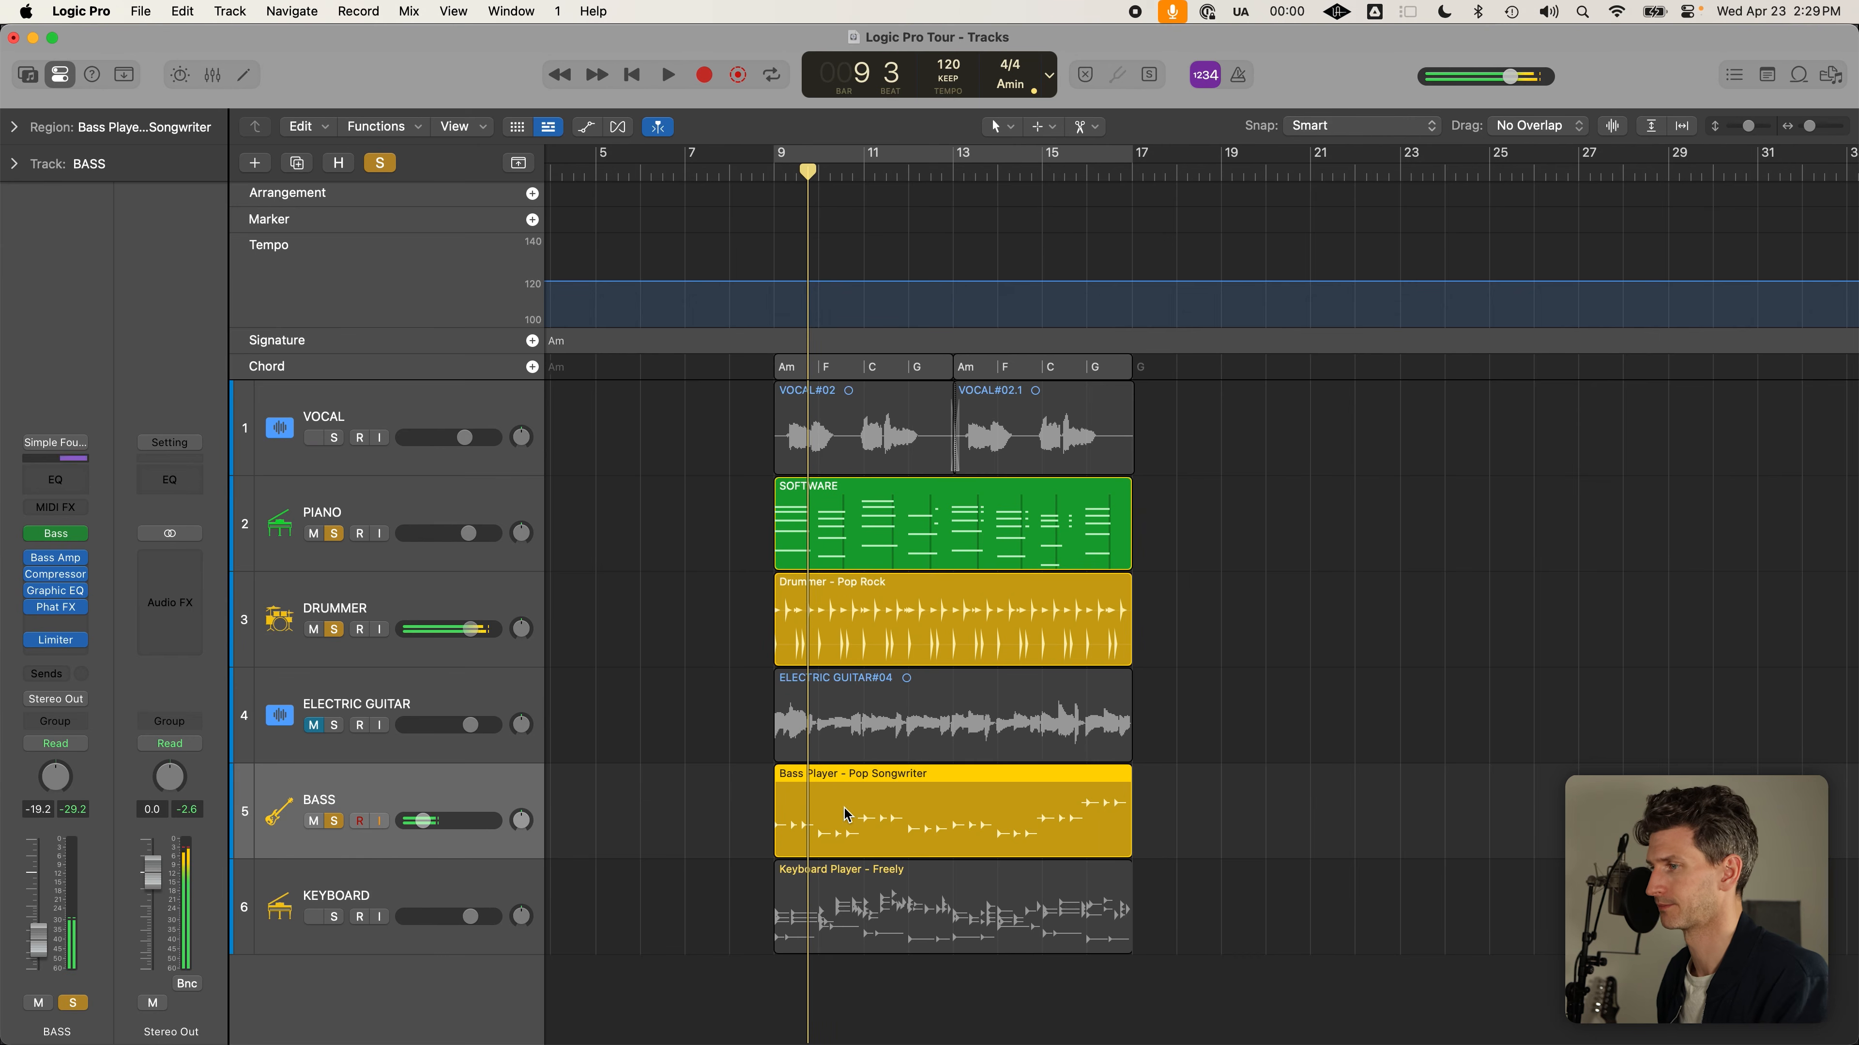
left_click(422, 822, "alt")
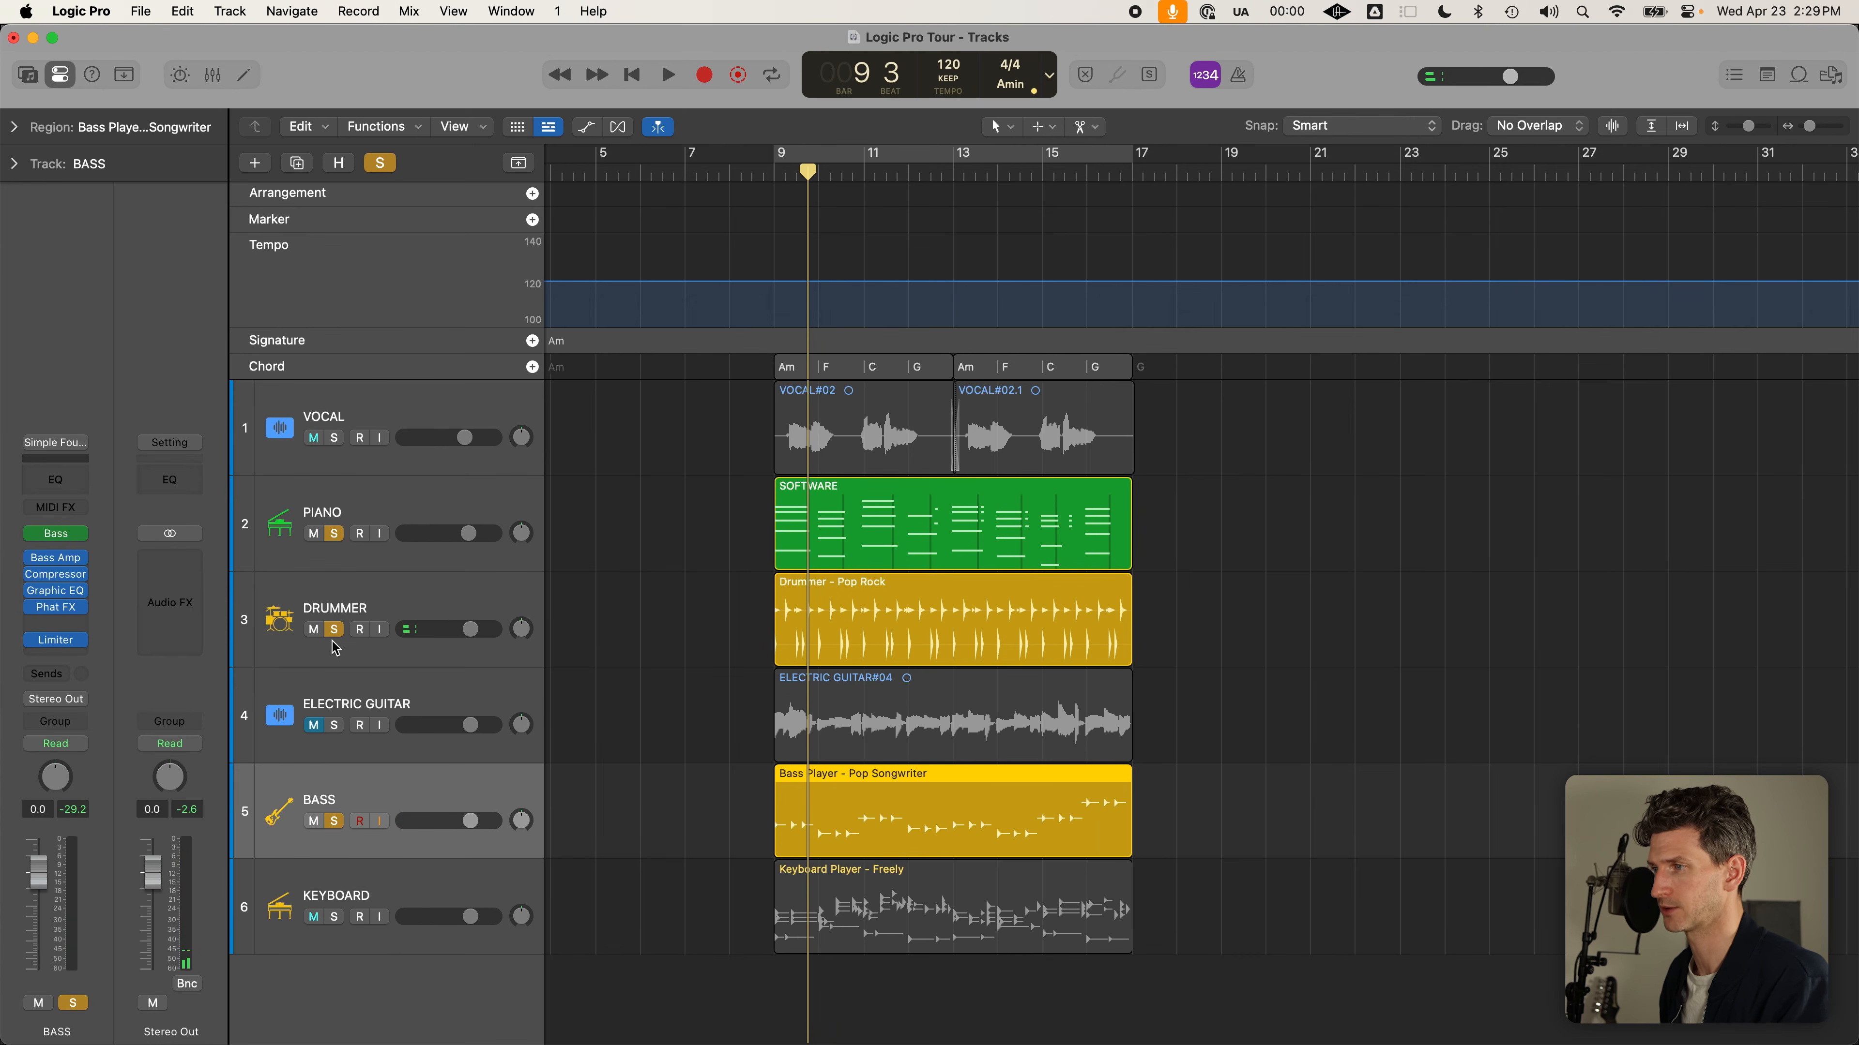
Lower the Stereo Out level to -2.5 dB during playback, clearing its peak reading, and return the playhead to bar 9
key("space")
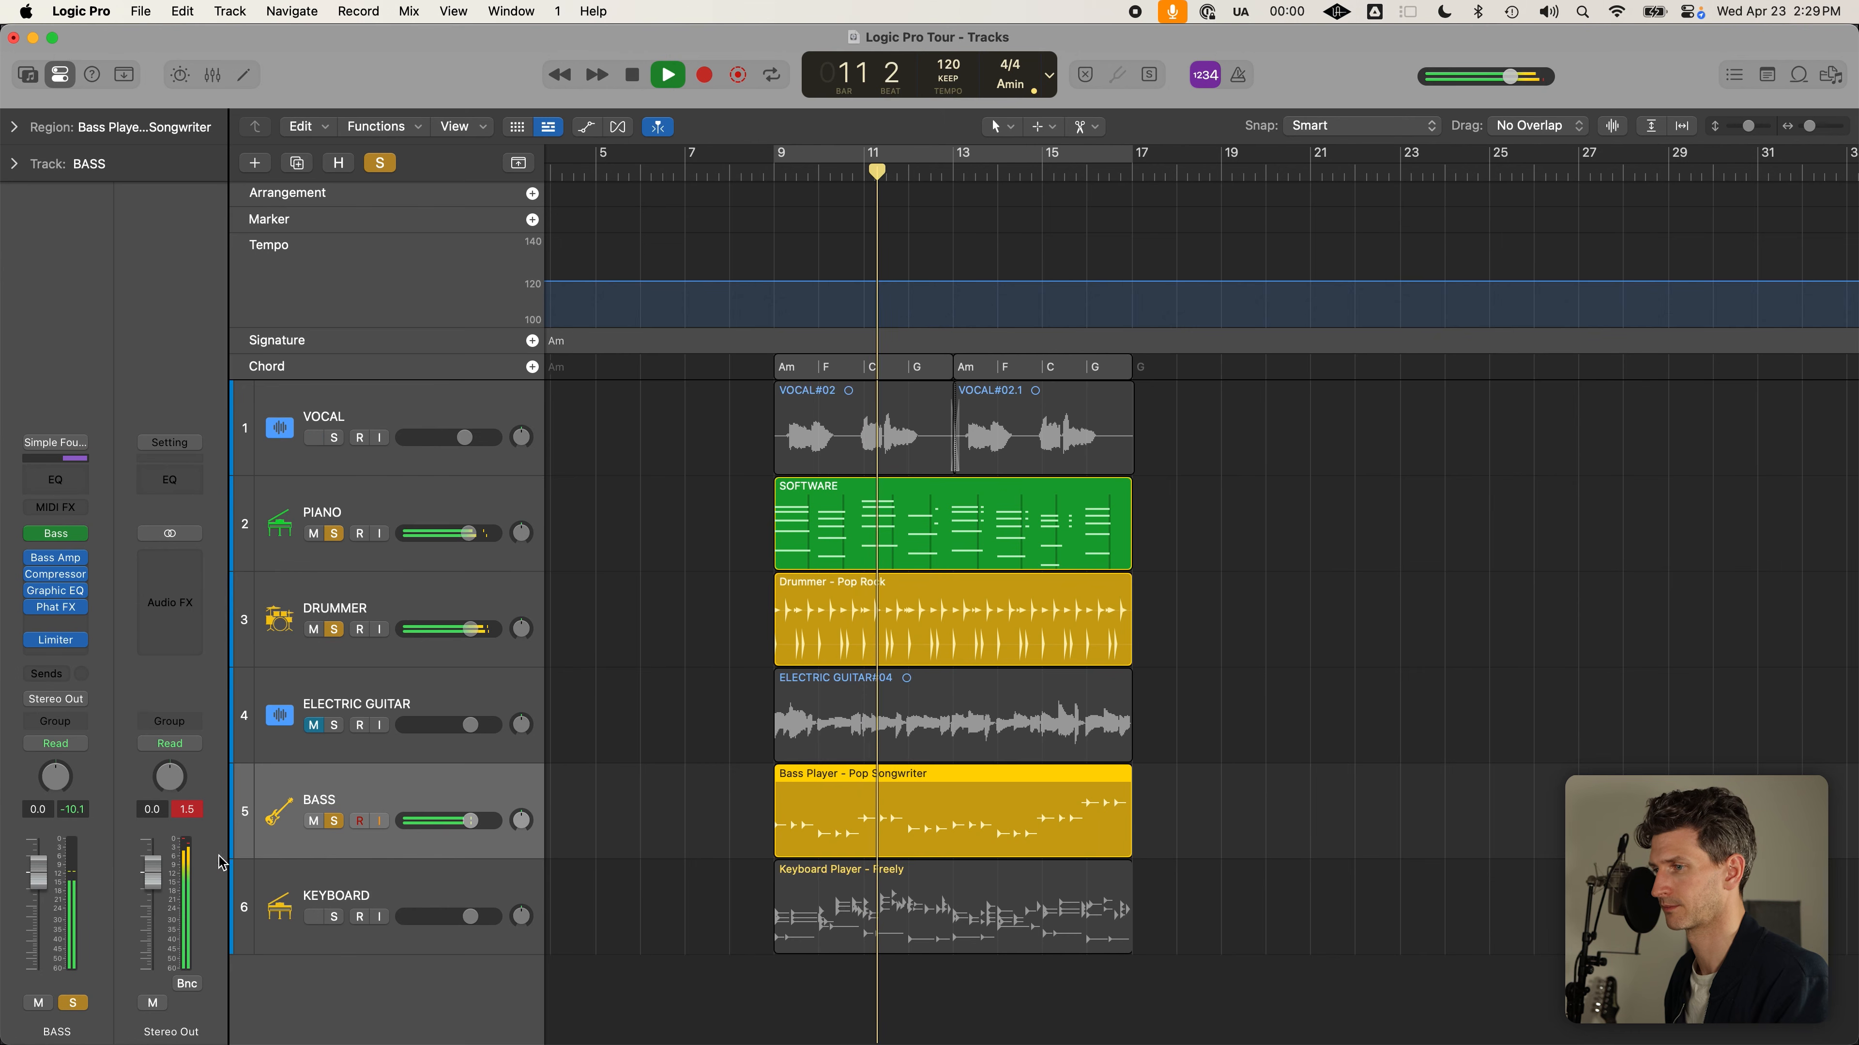
left_click_drag(154, 877, 155, 887)
left_click(186, 811)
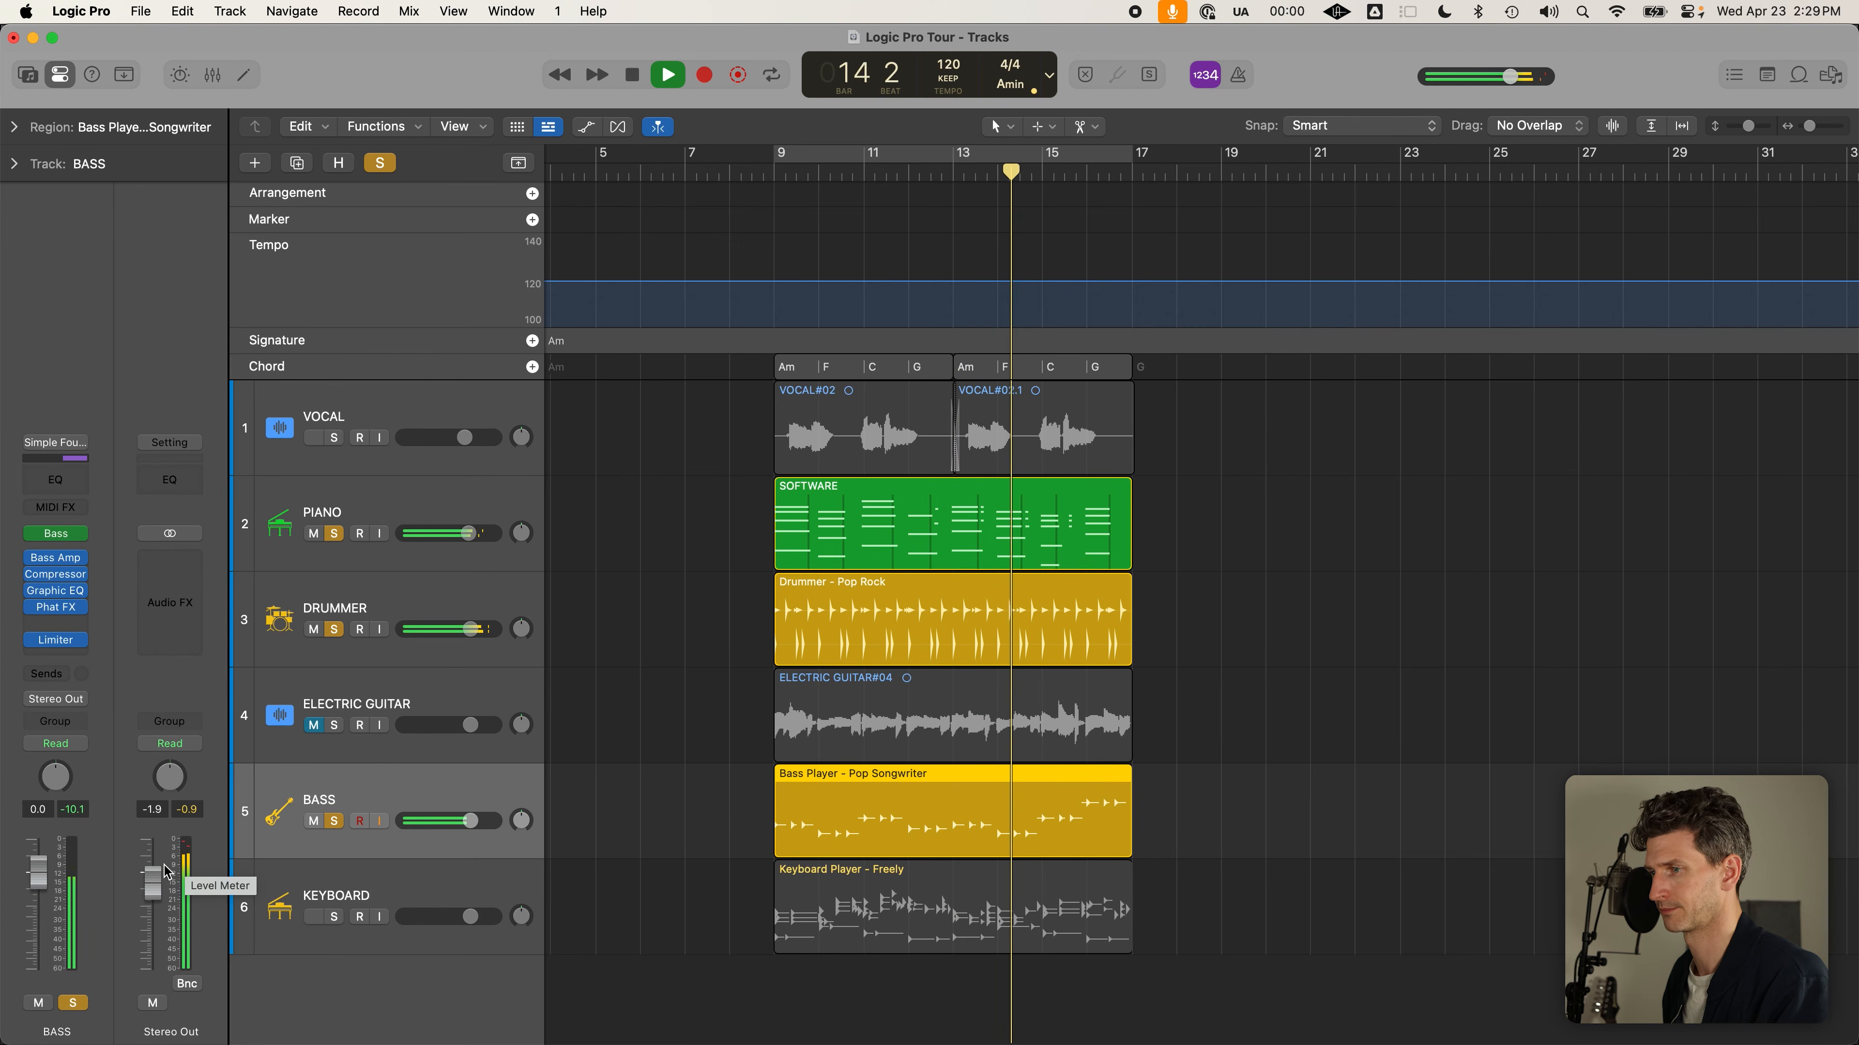
left_click_drag(153, 885, 154, 887)
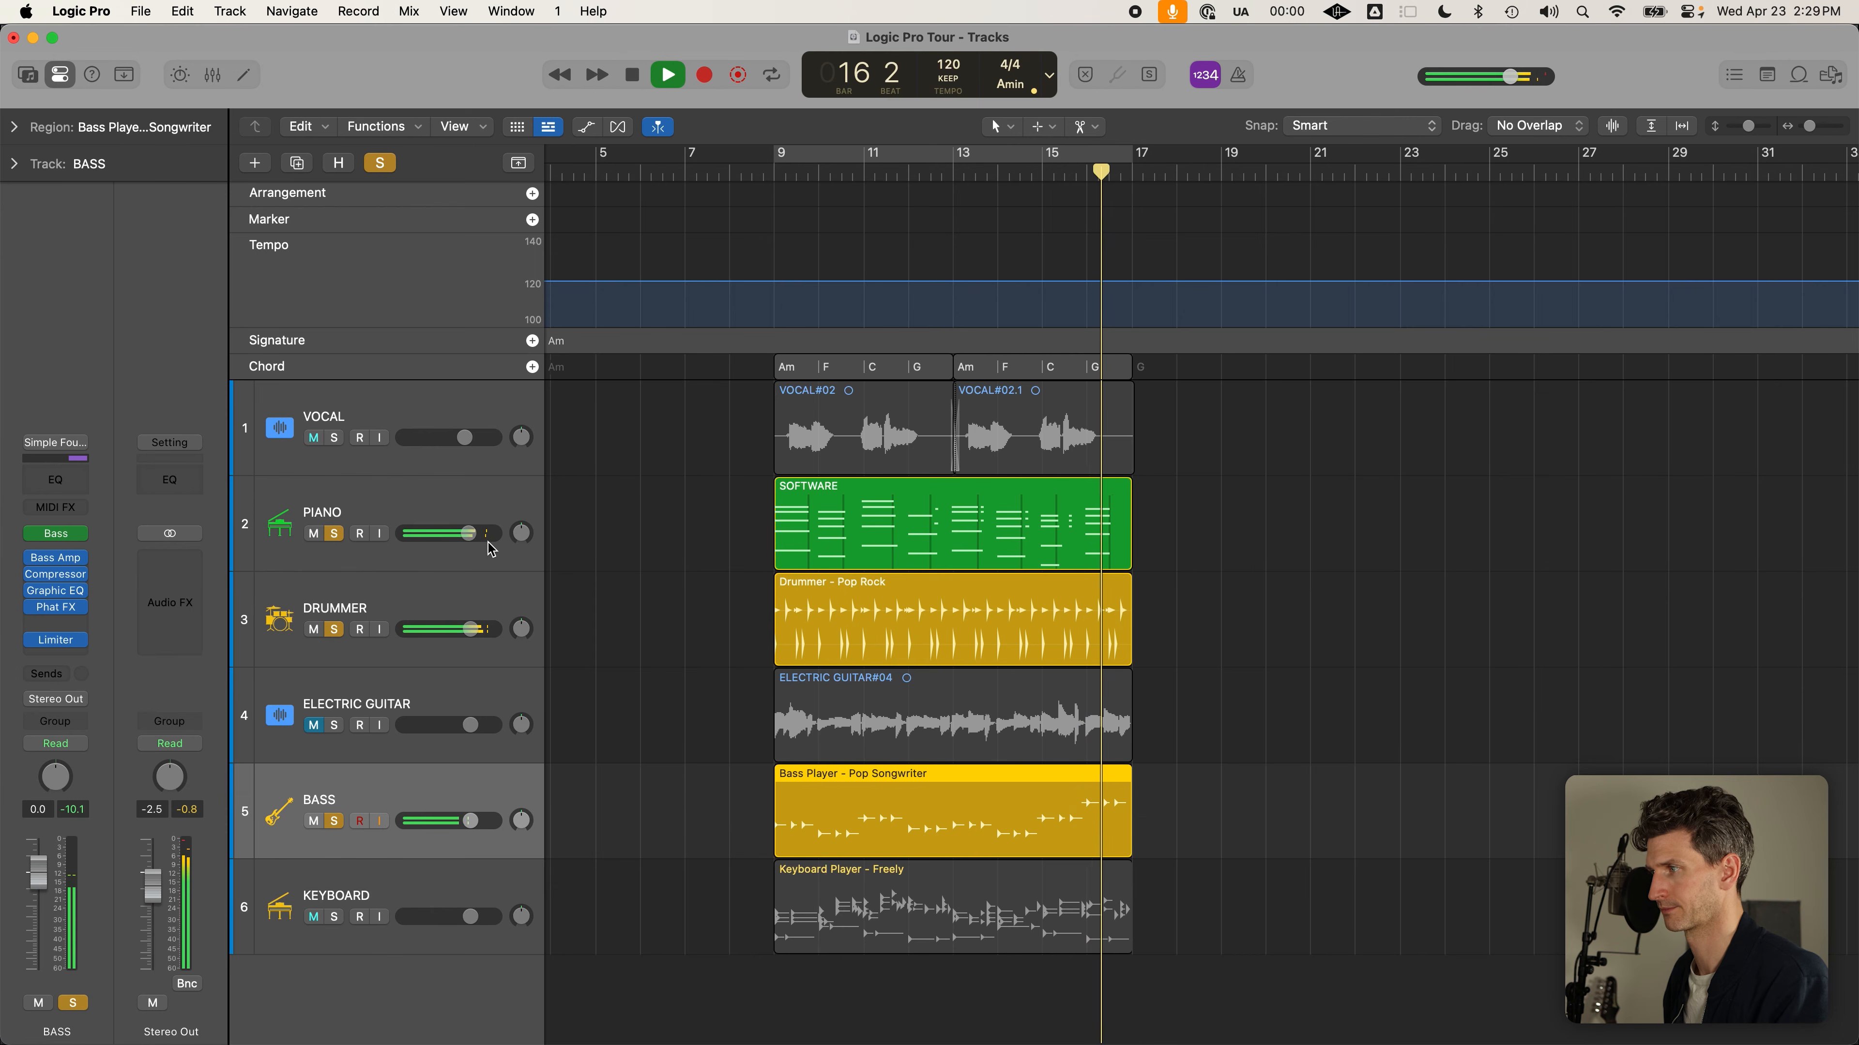
key("space")
left_click(761, 174)
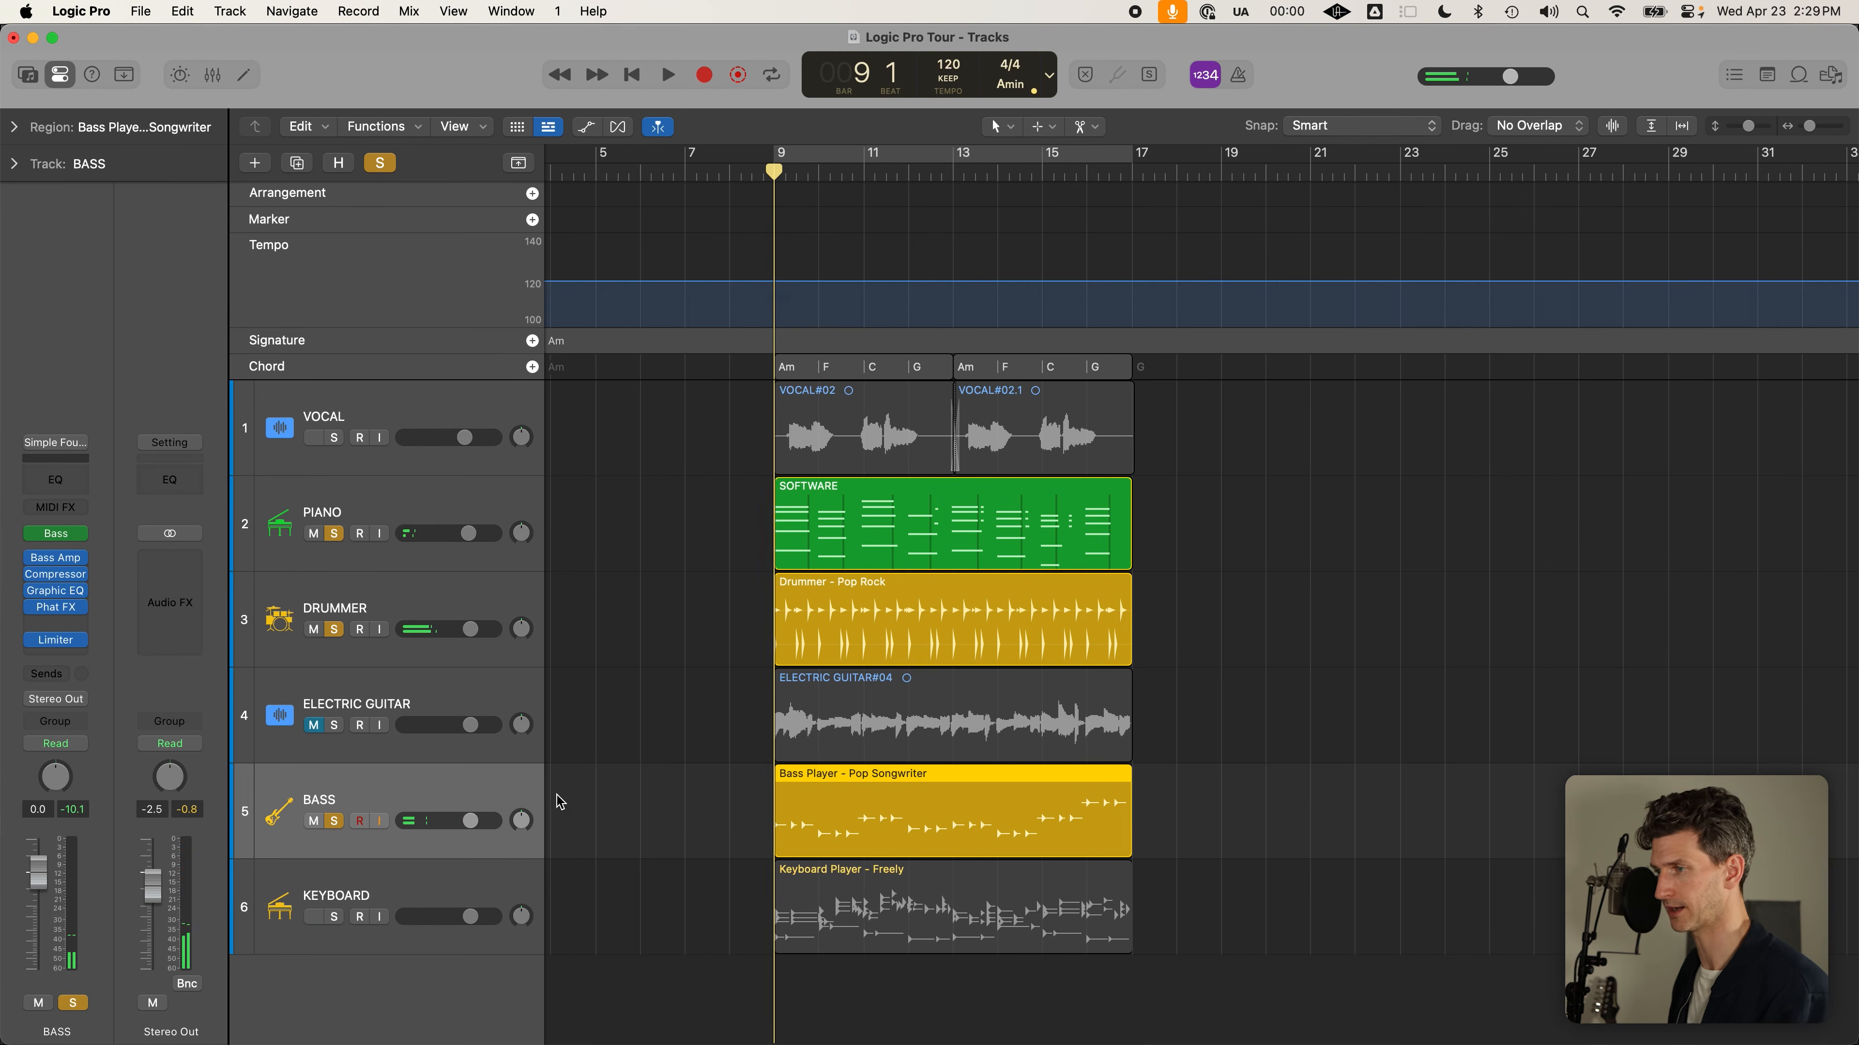
Open the bass region in the Session Player editor and examine its rhythm patterns, Follow Rhythm options and manual pattern grid
left_click(683, 820)
left_click(832, 830)
key("e")
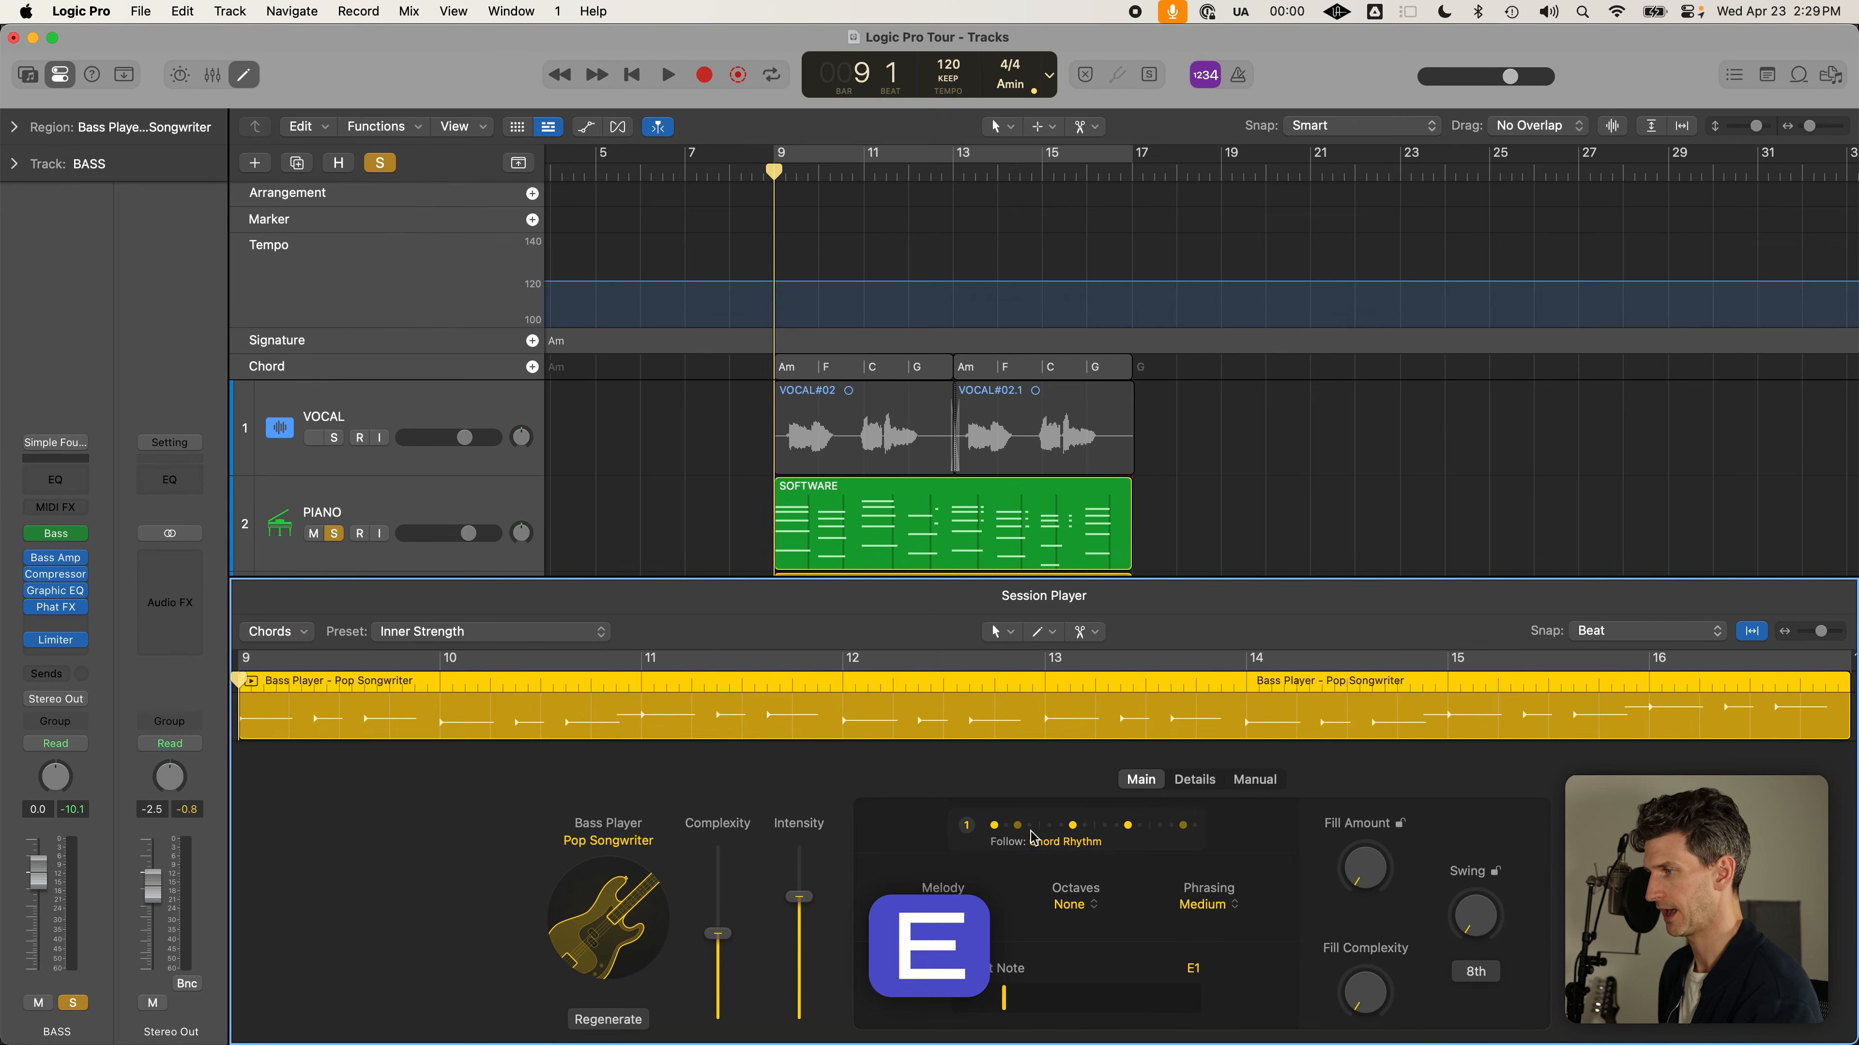
left_click(1034, 835)
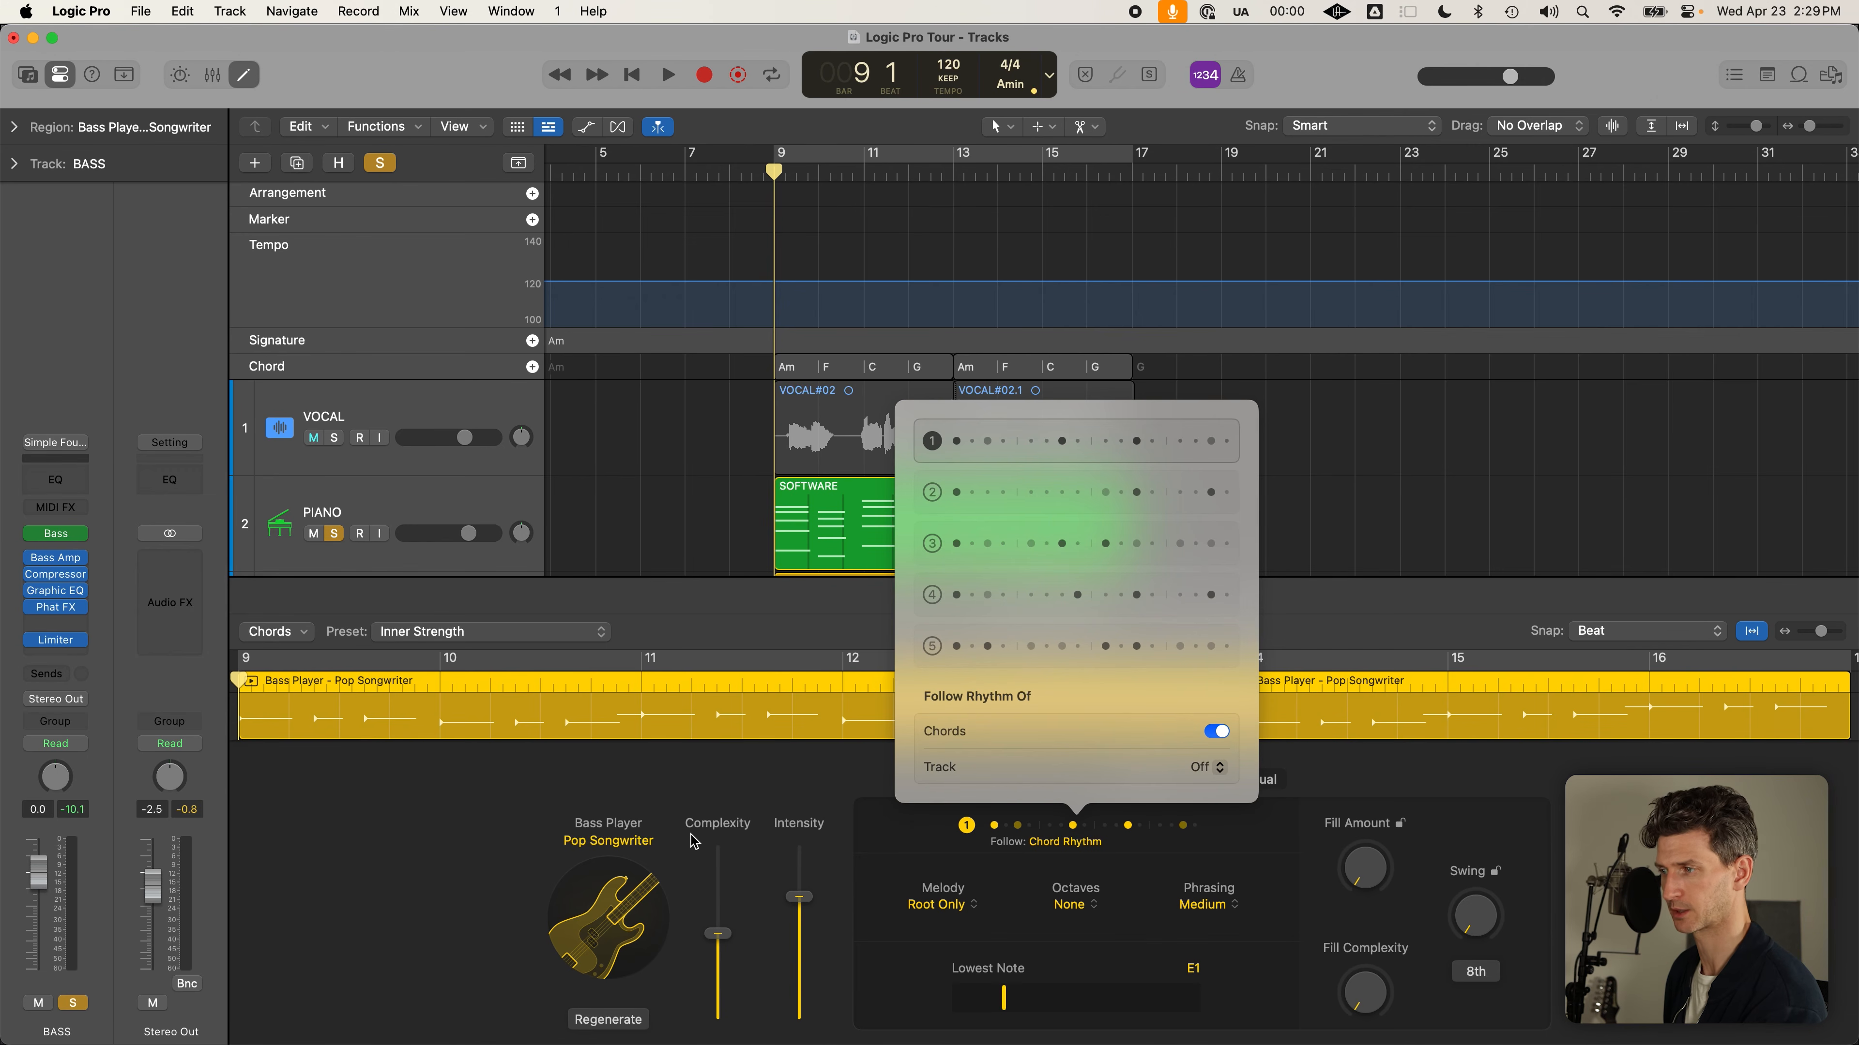
left_click(882, 894)
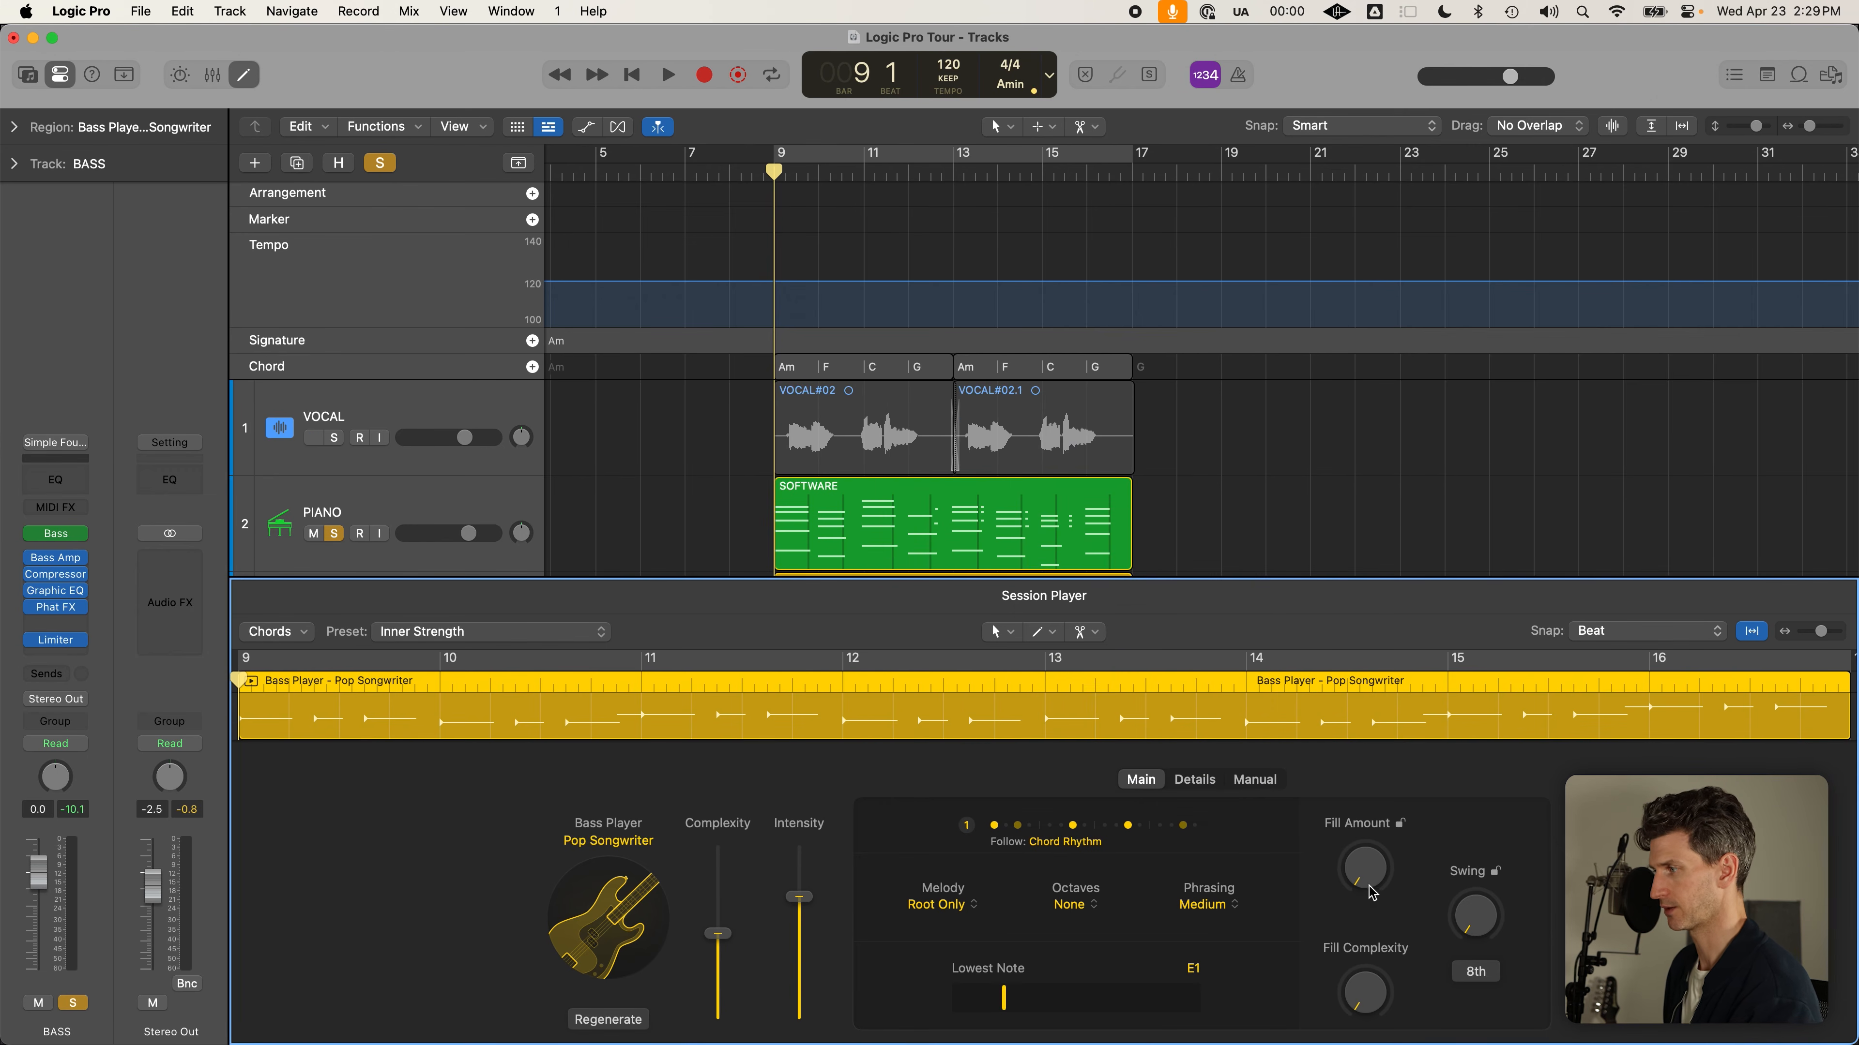
left_click(1276, 783)
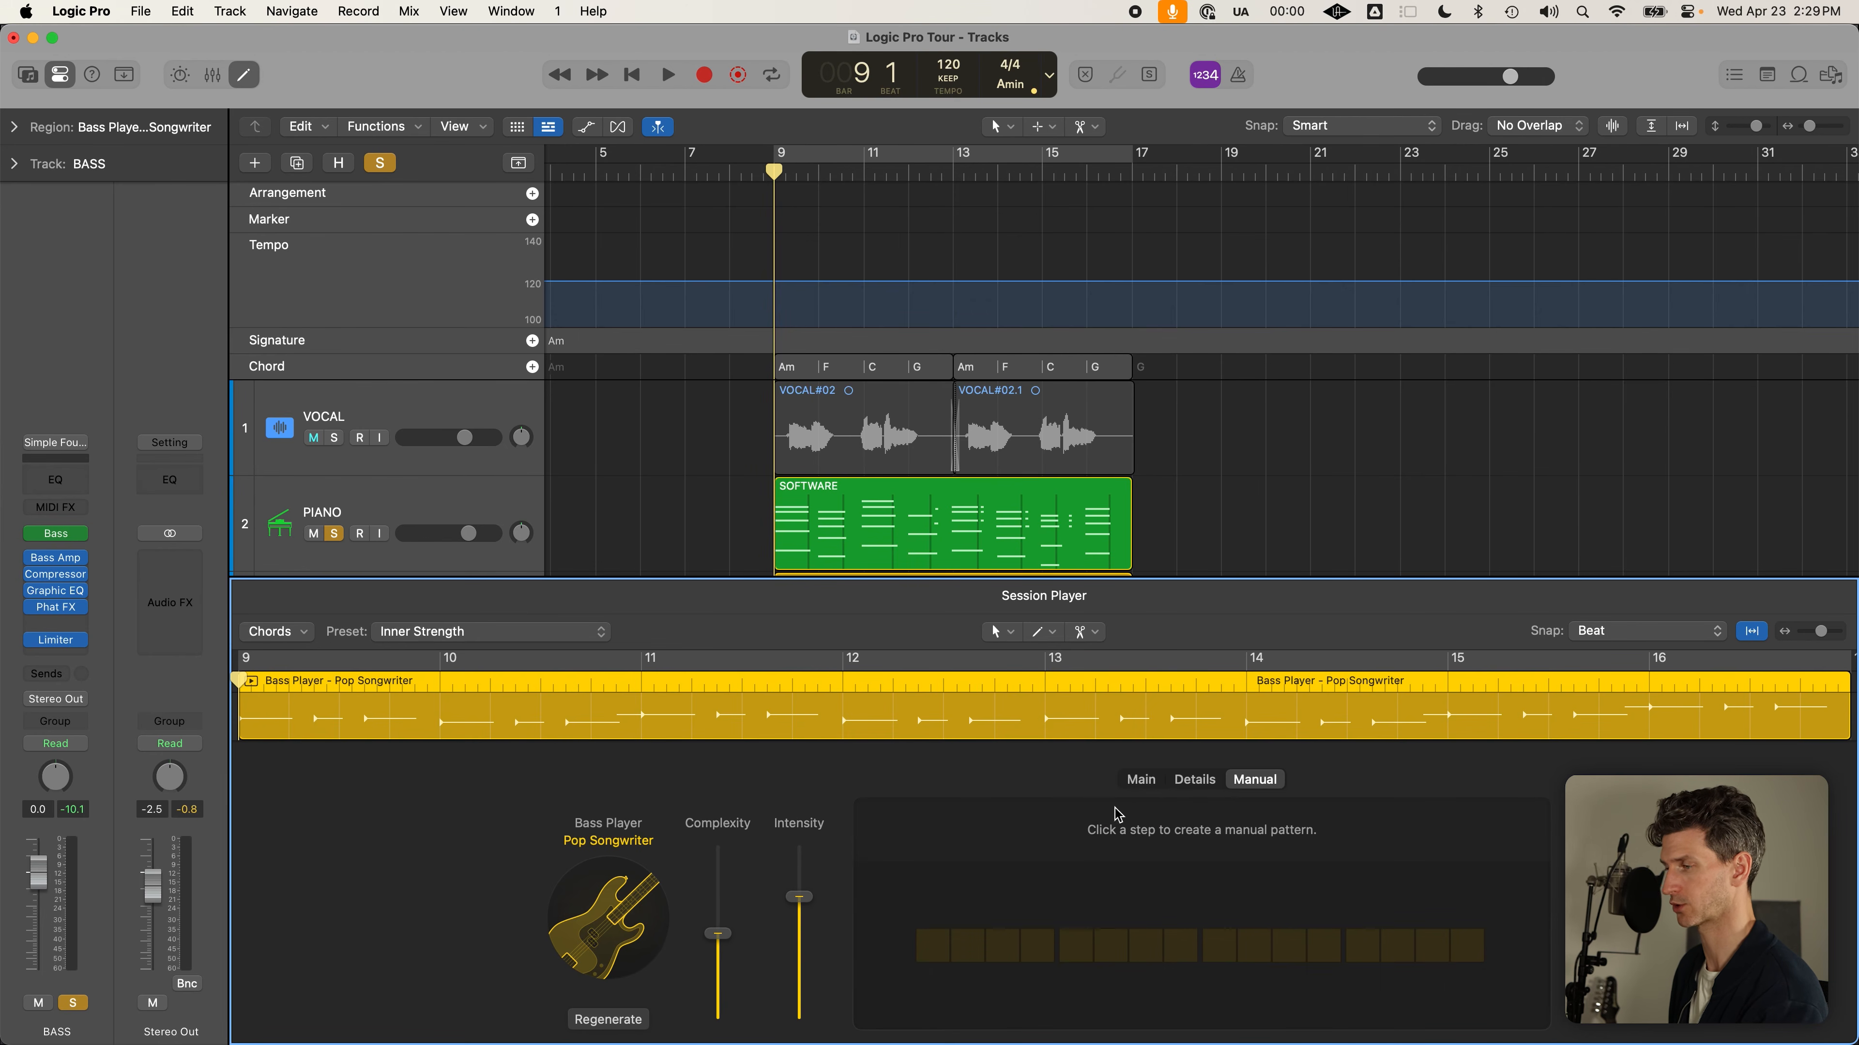
left_click(1144, 780)
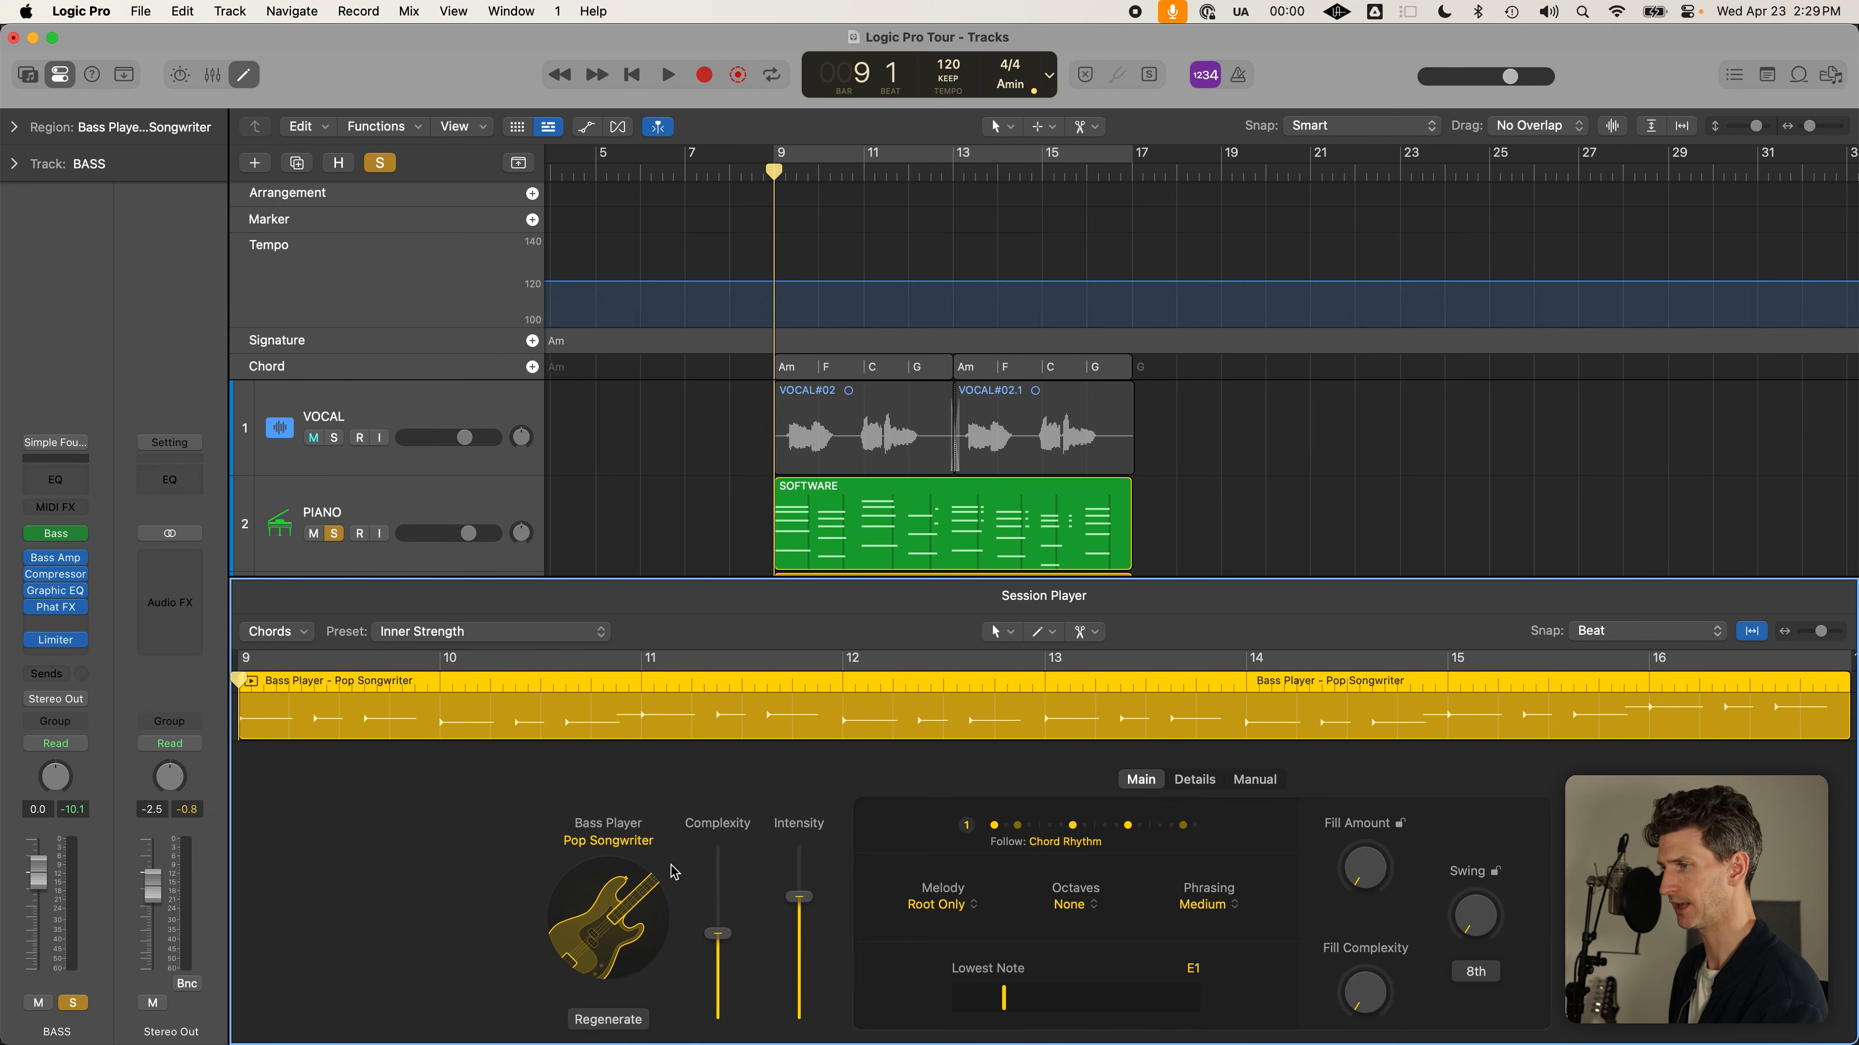
Browse the available Bass Player styles without changing Pop Songwriter, and close the Session Player editor
left_click(620, 842)
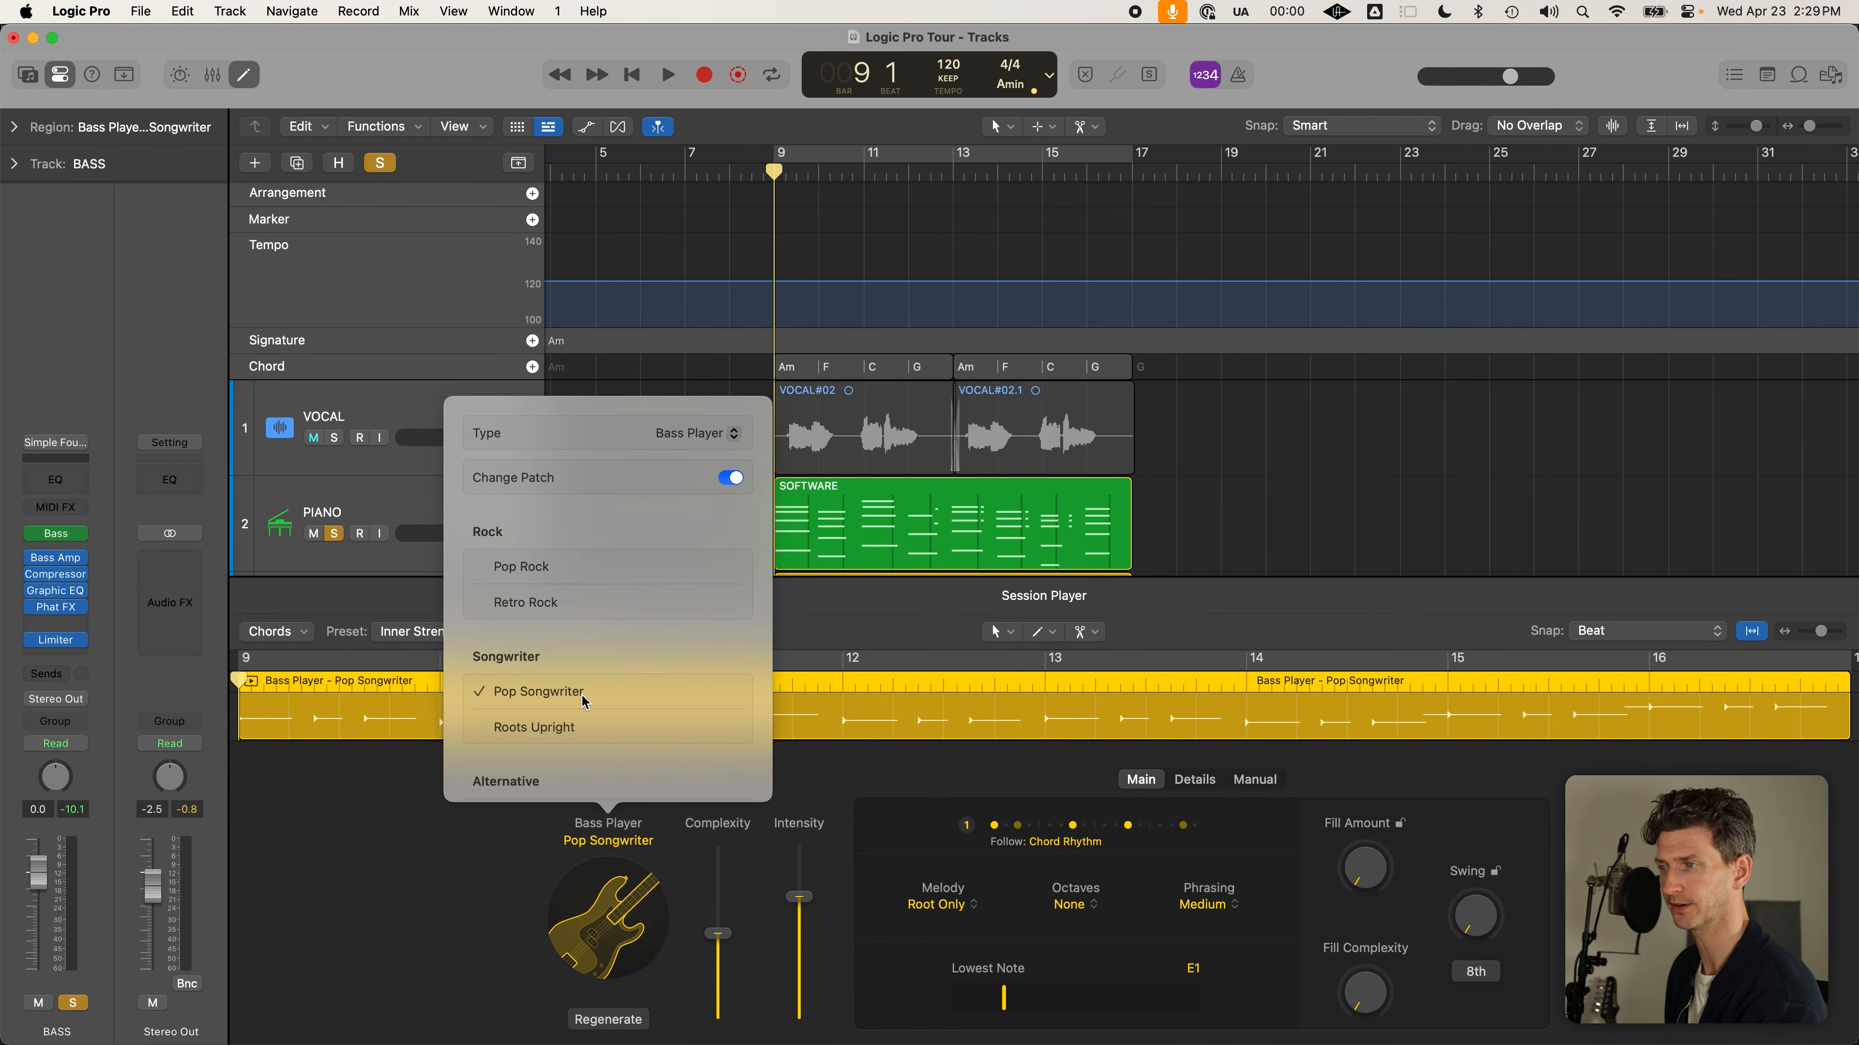
scroll(585, 703, "down", 3)
scroll(586, 705, "down", 2)
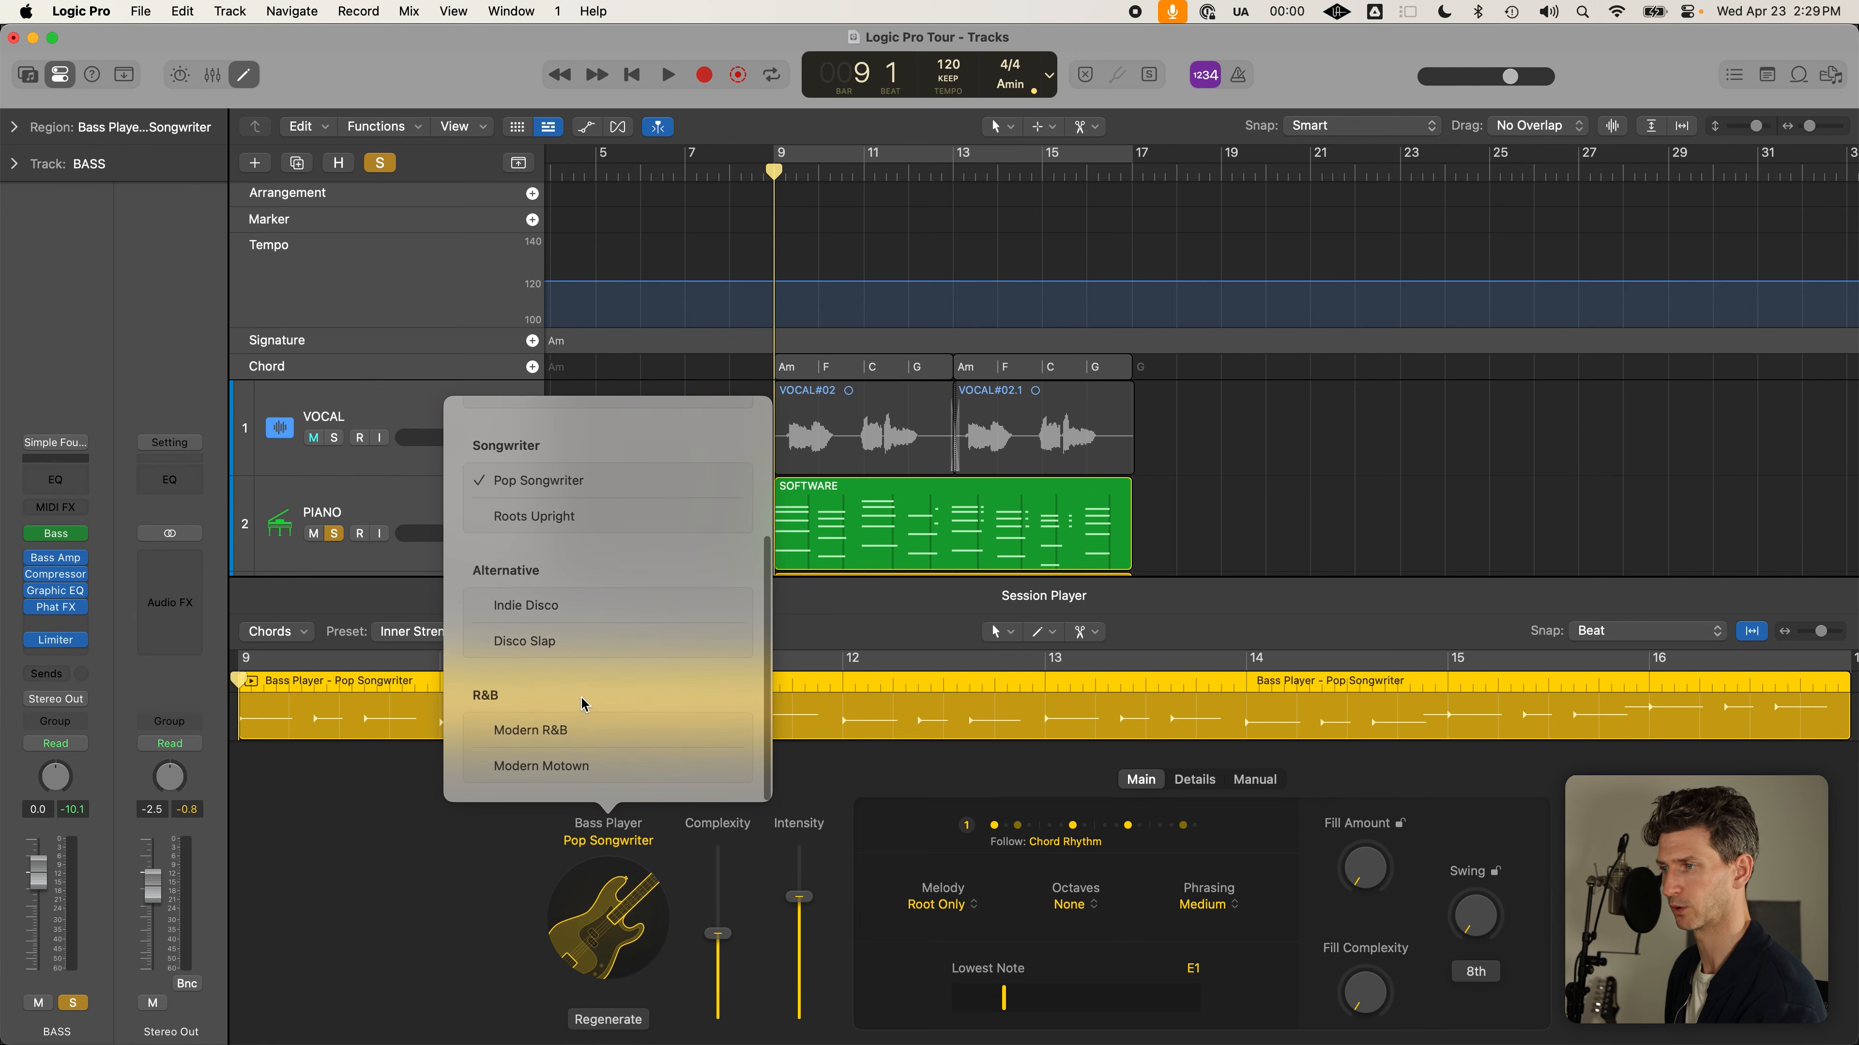
scroll(575, 761, "up", 3)
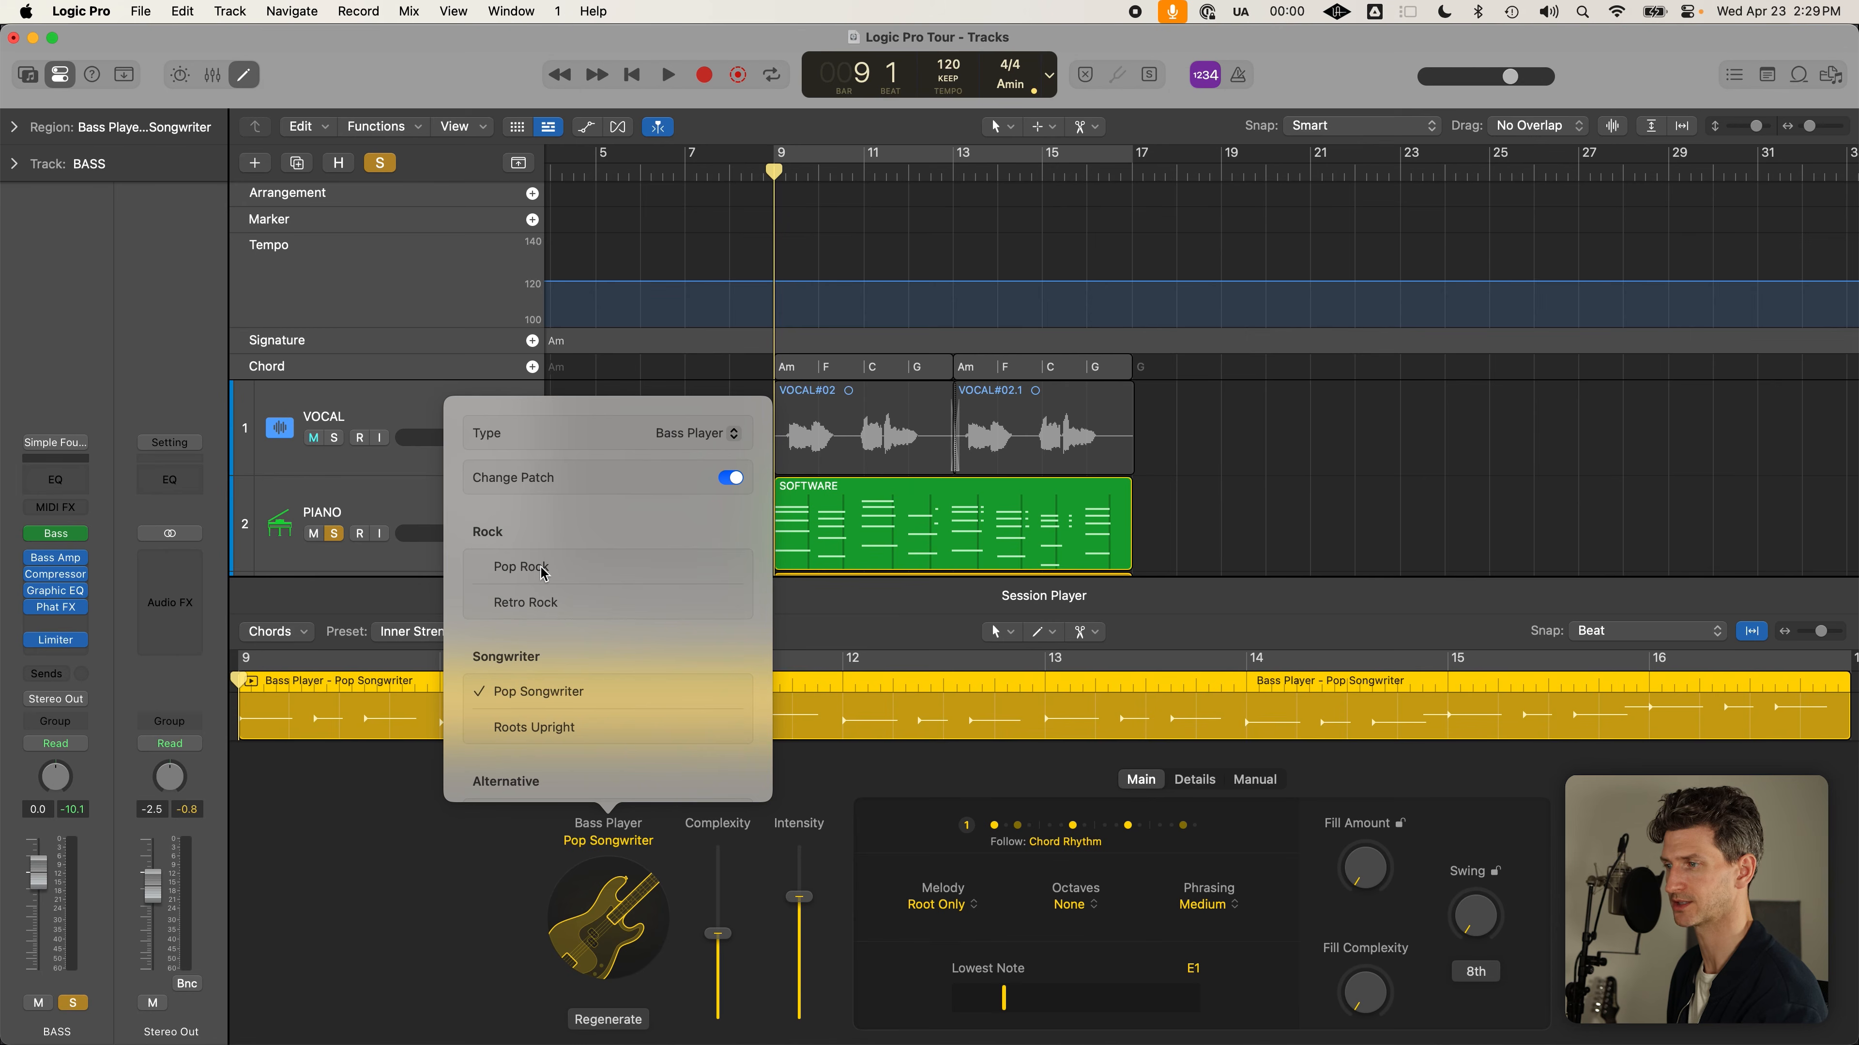
left_click(421, 914)
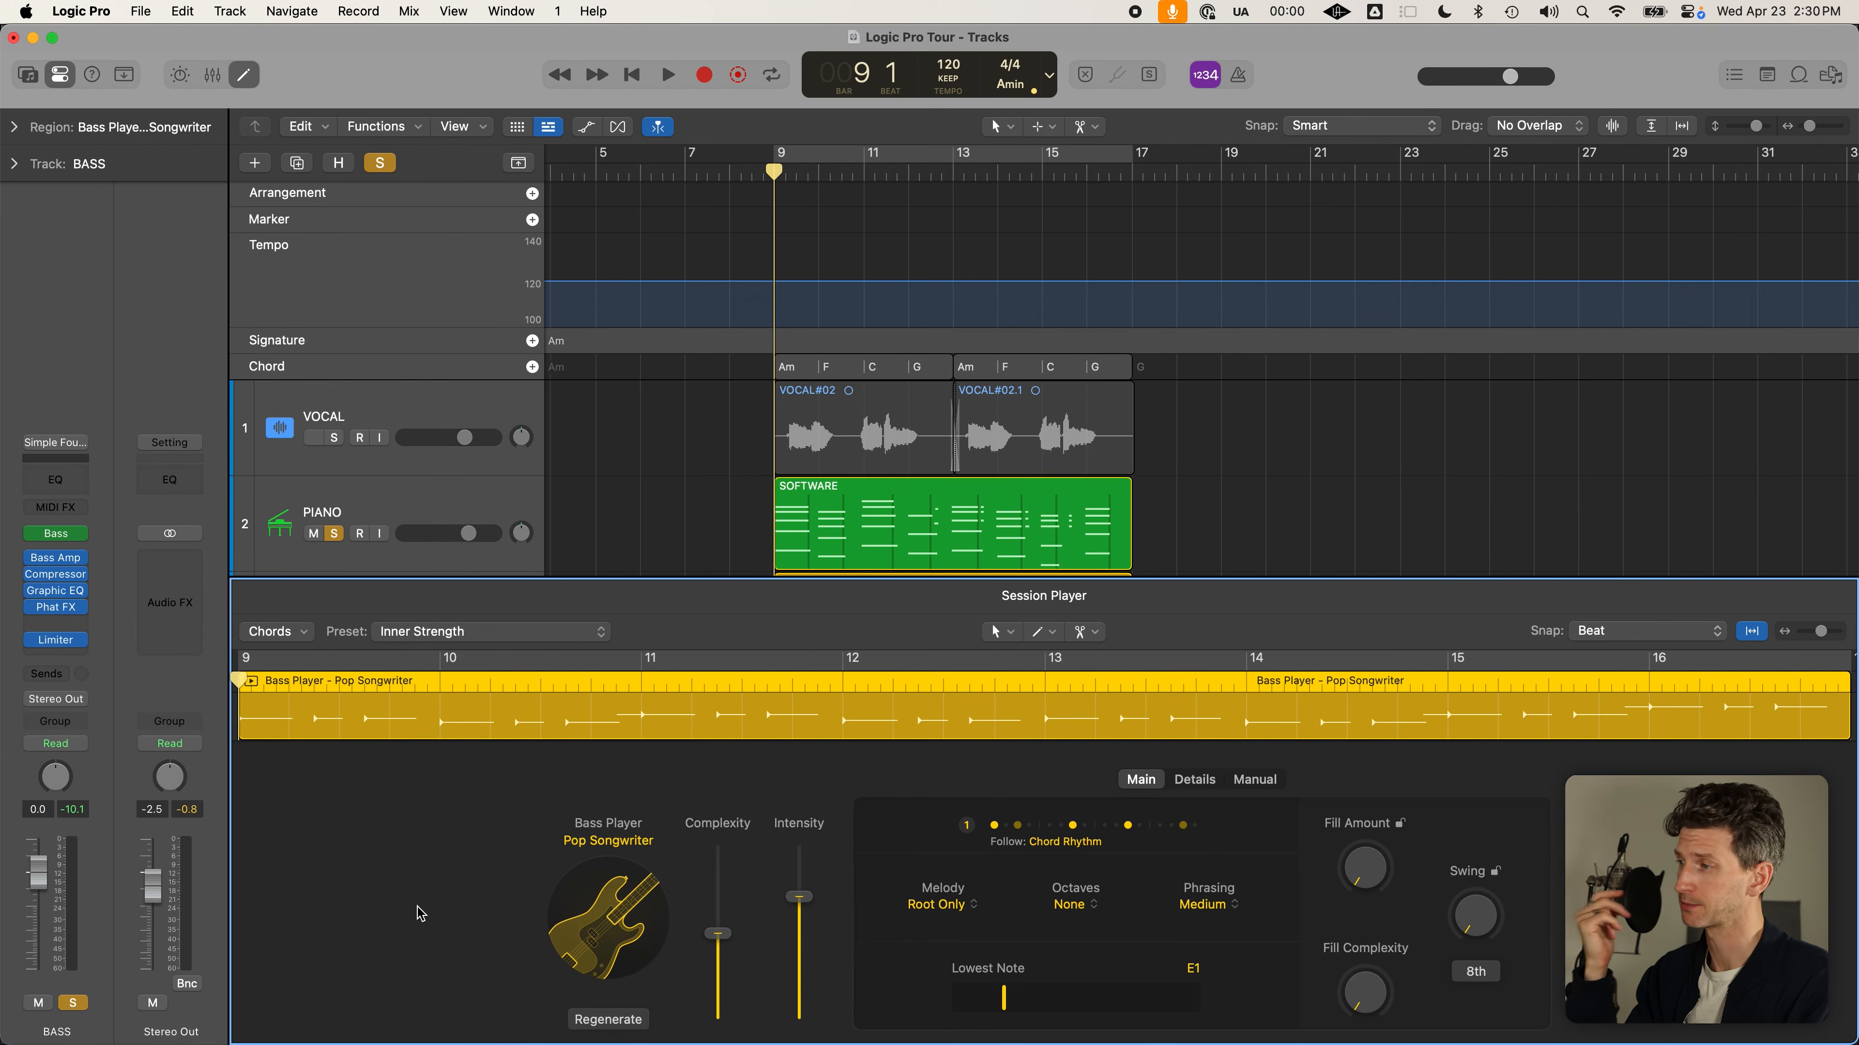
key("e")
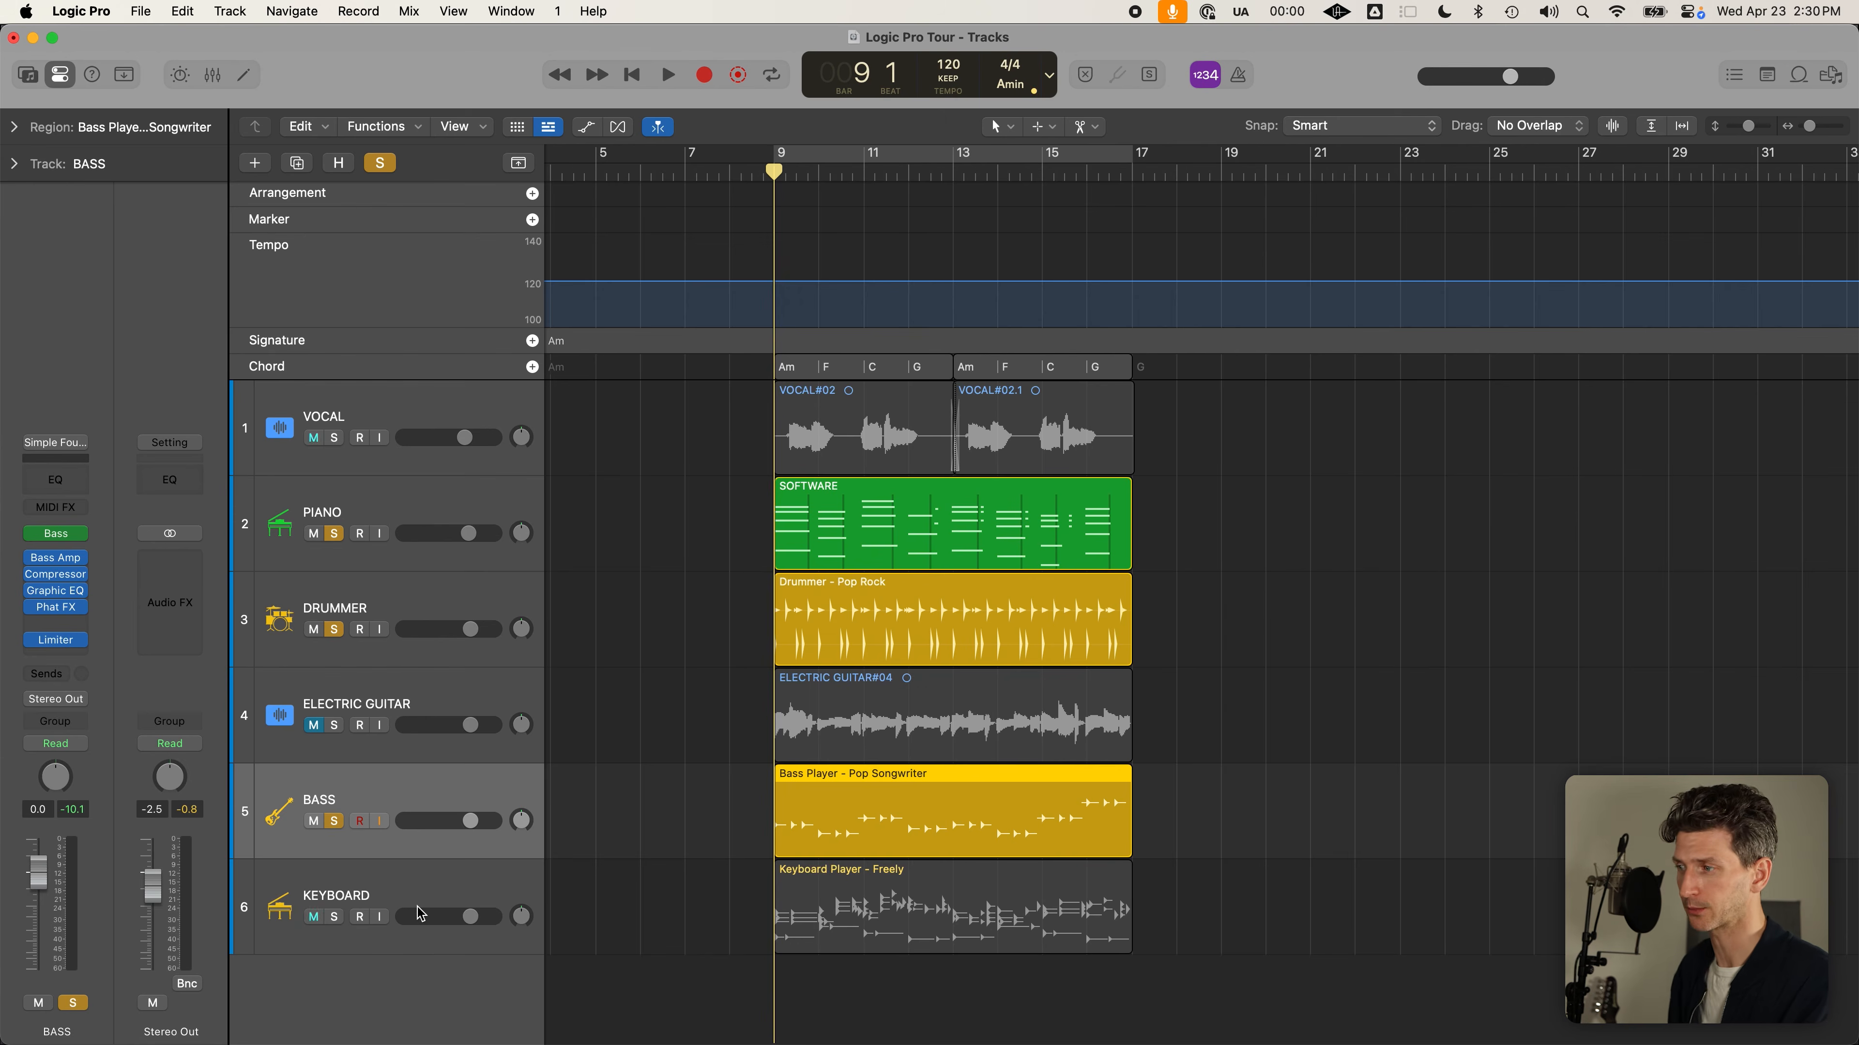
Solo the KEYBOARD track in place of the bass and open its region in the Session Player editor
left_click(335, 821)
left_click(335, 917)
left_click(348, 899)
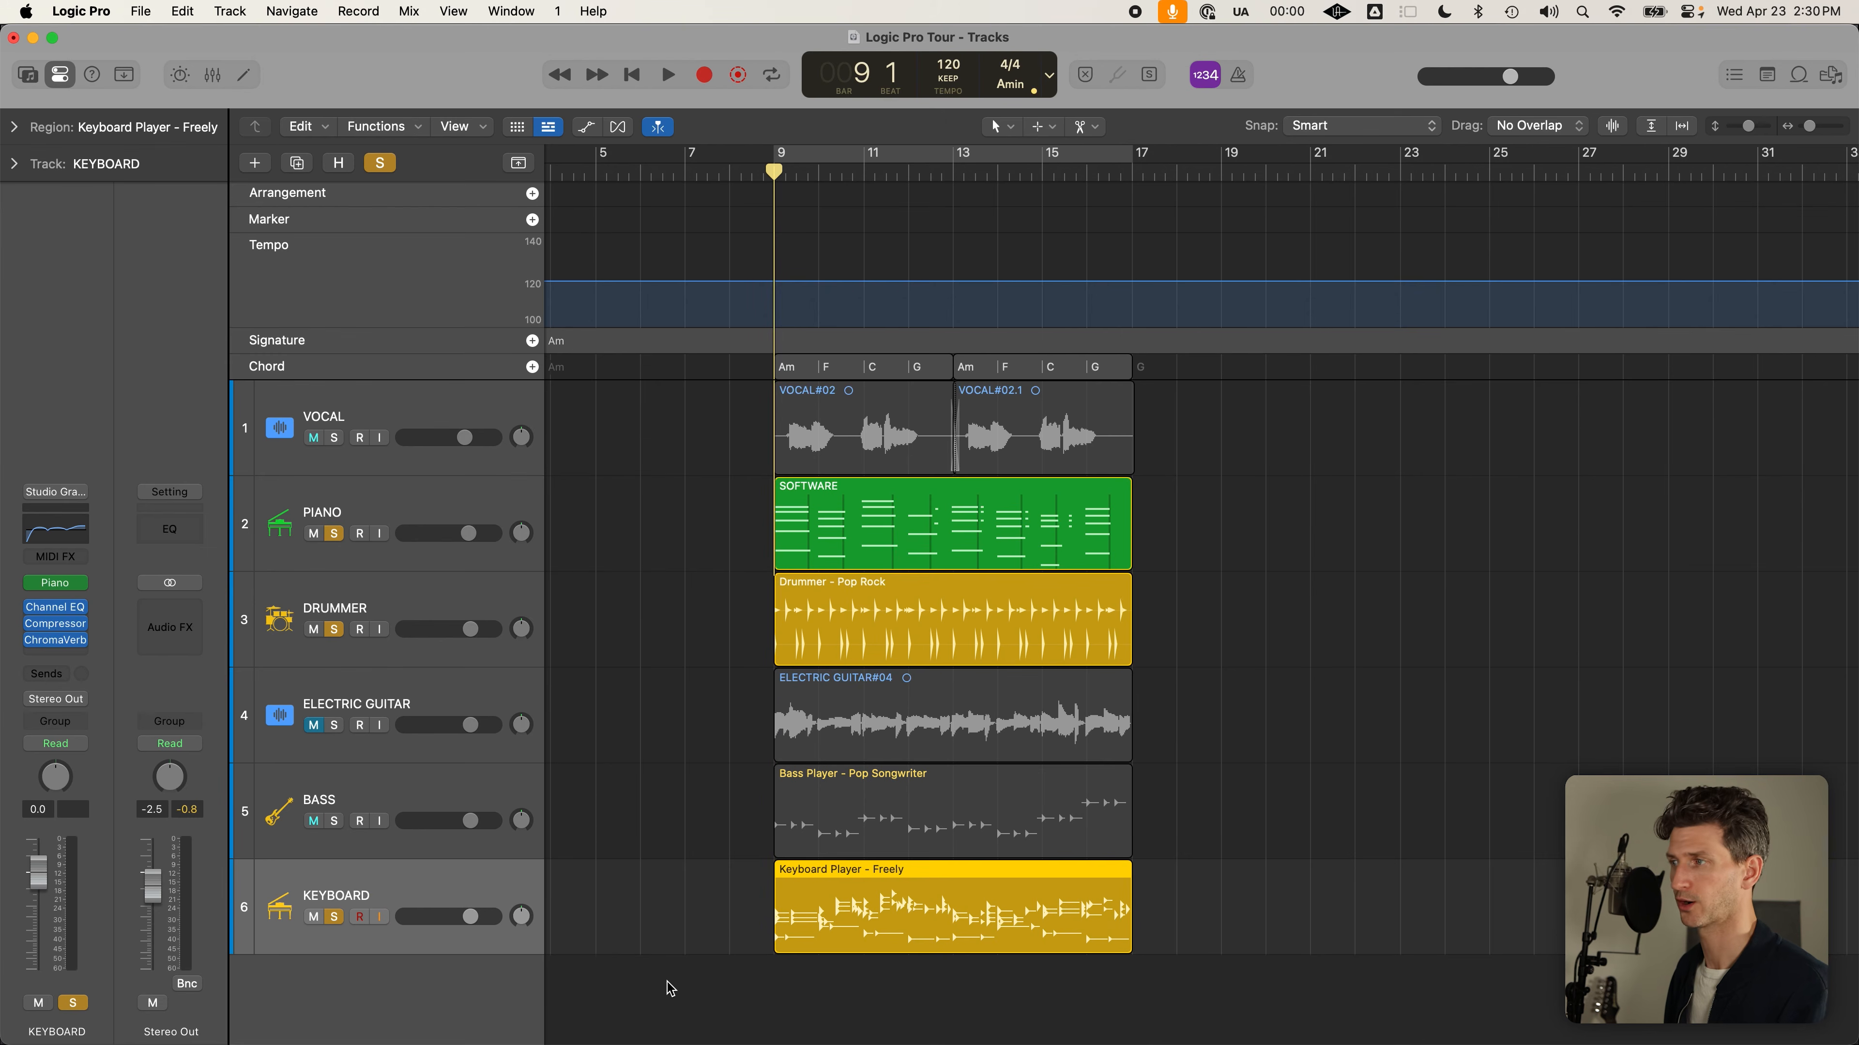
key("e")
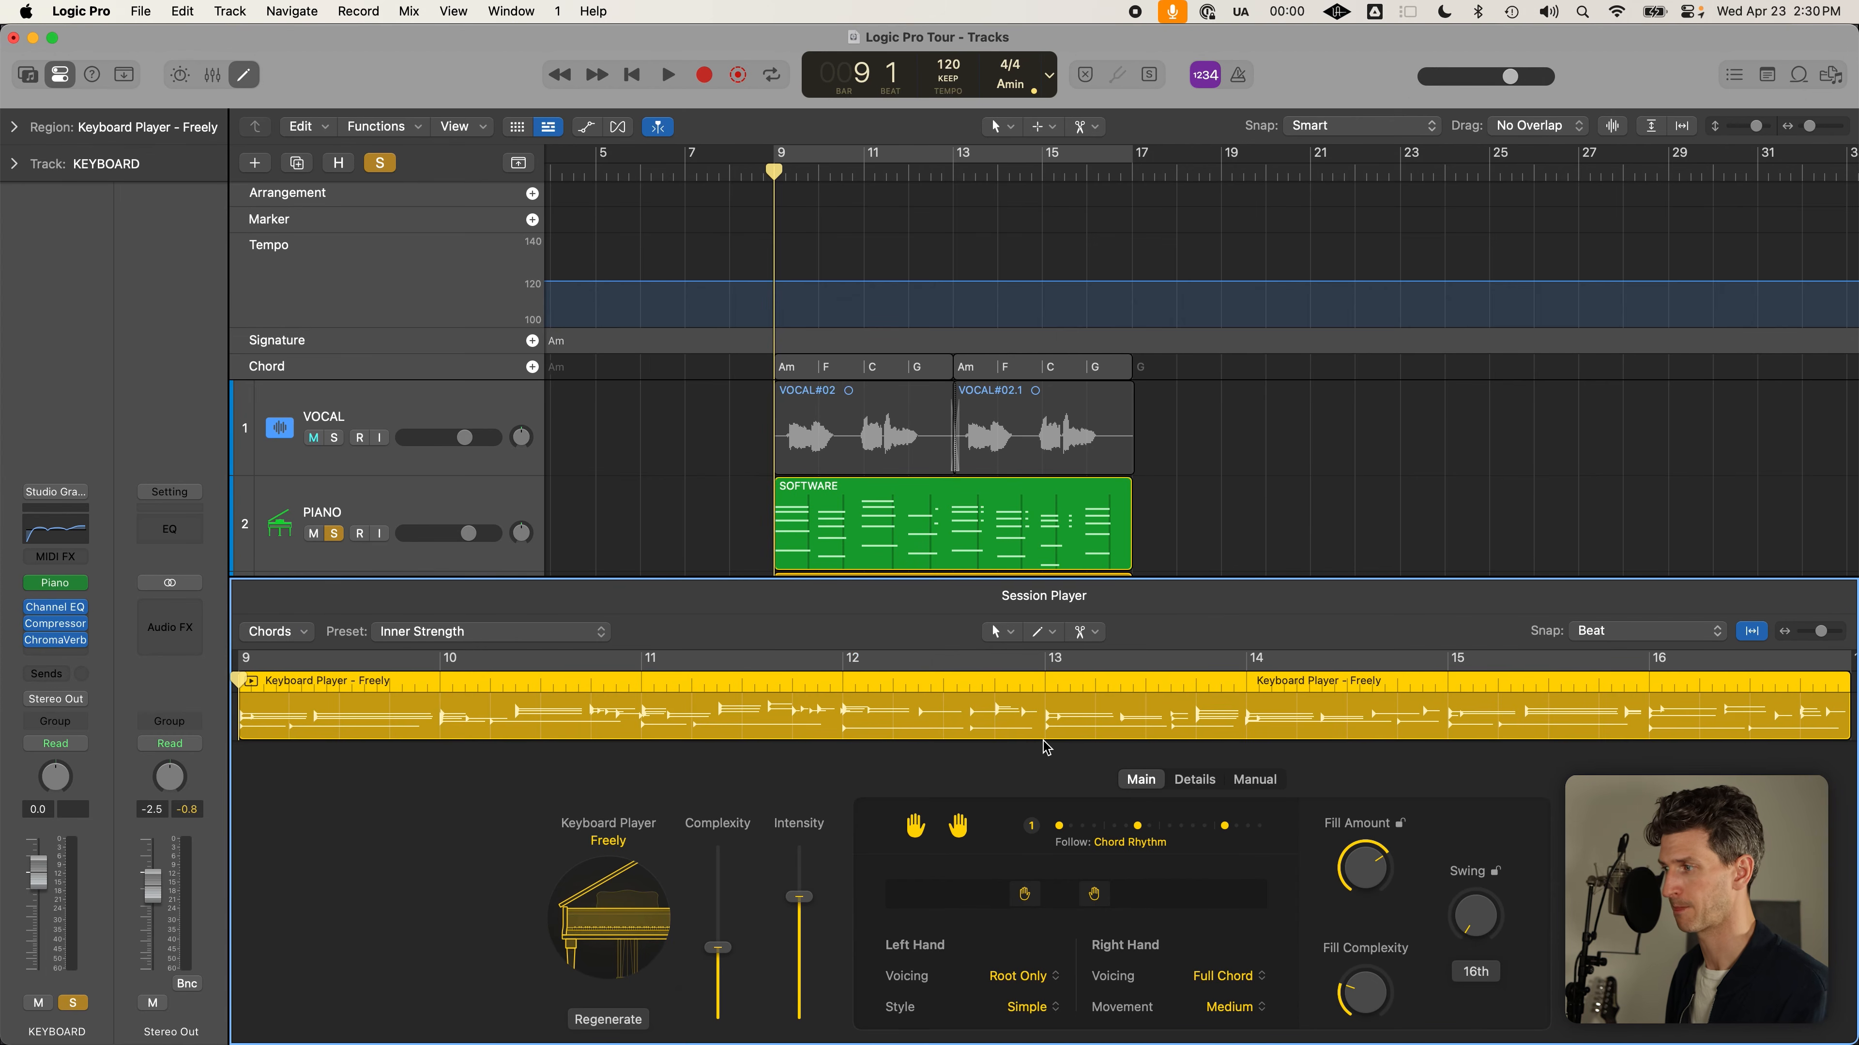
Examine the keyboard player's rhythm pattern and follow options, and try switching its left and right hands off and on
left_click(1087, 824)
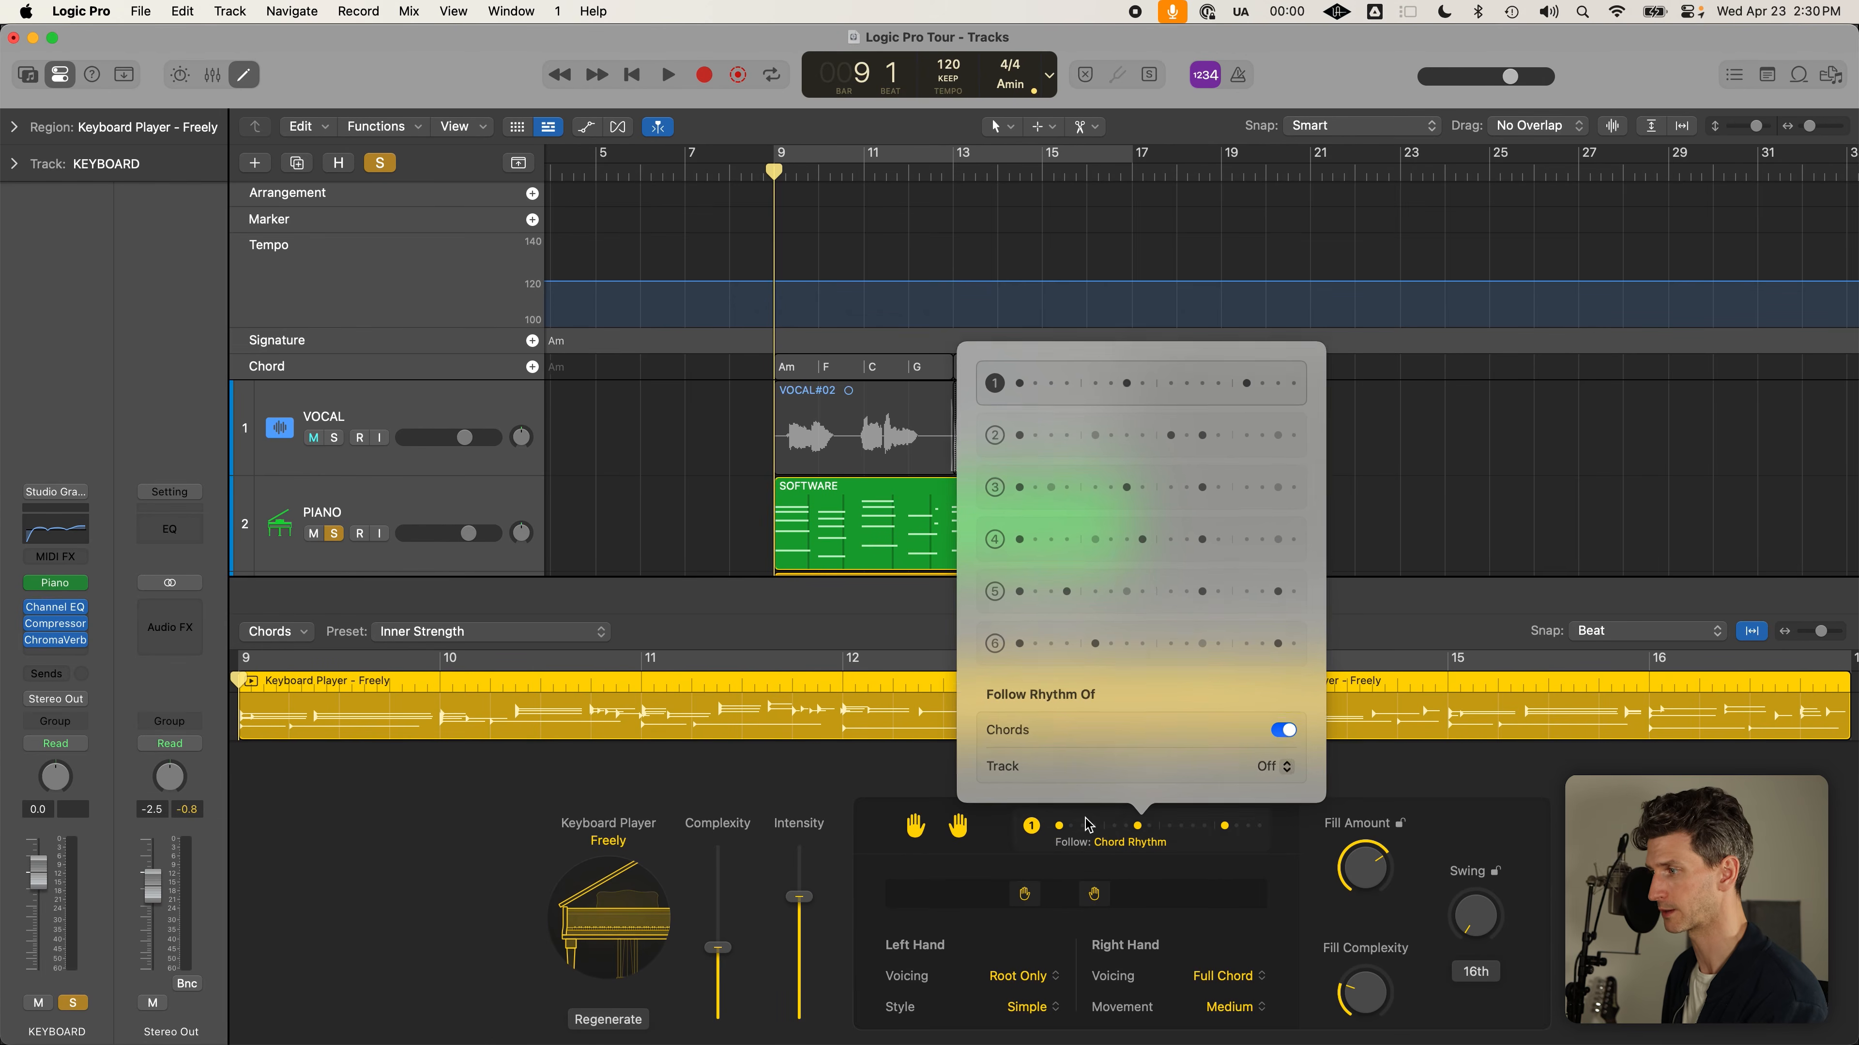
left_click(867, 793)
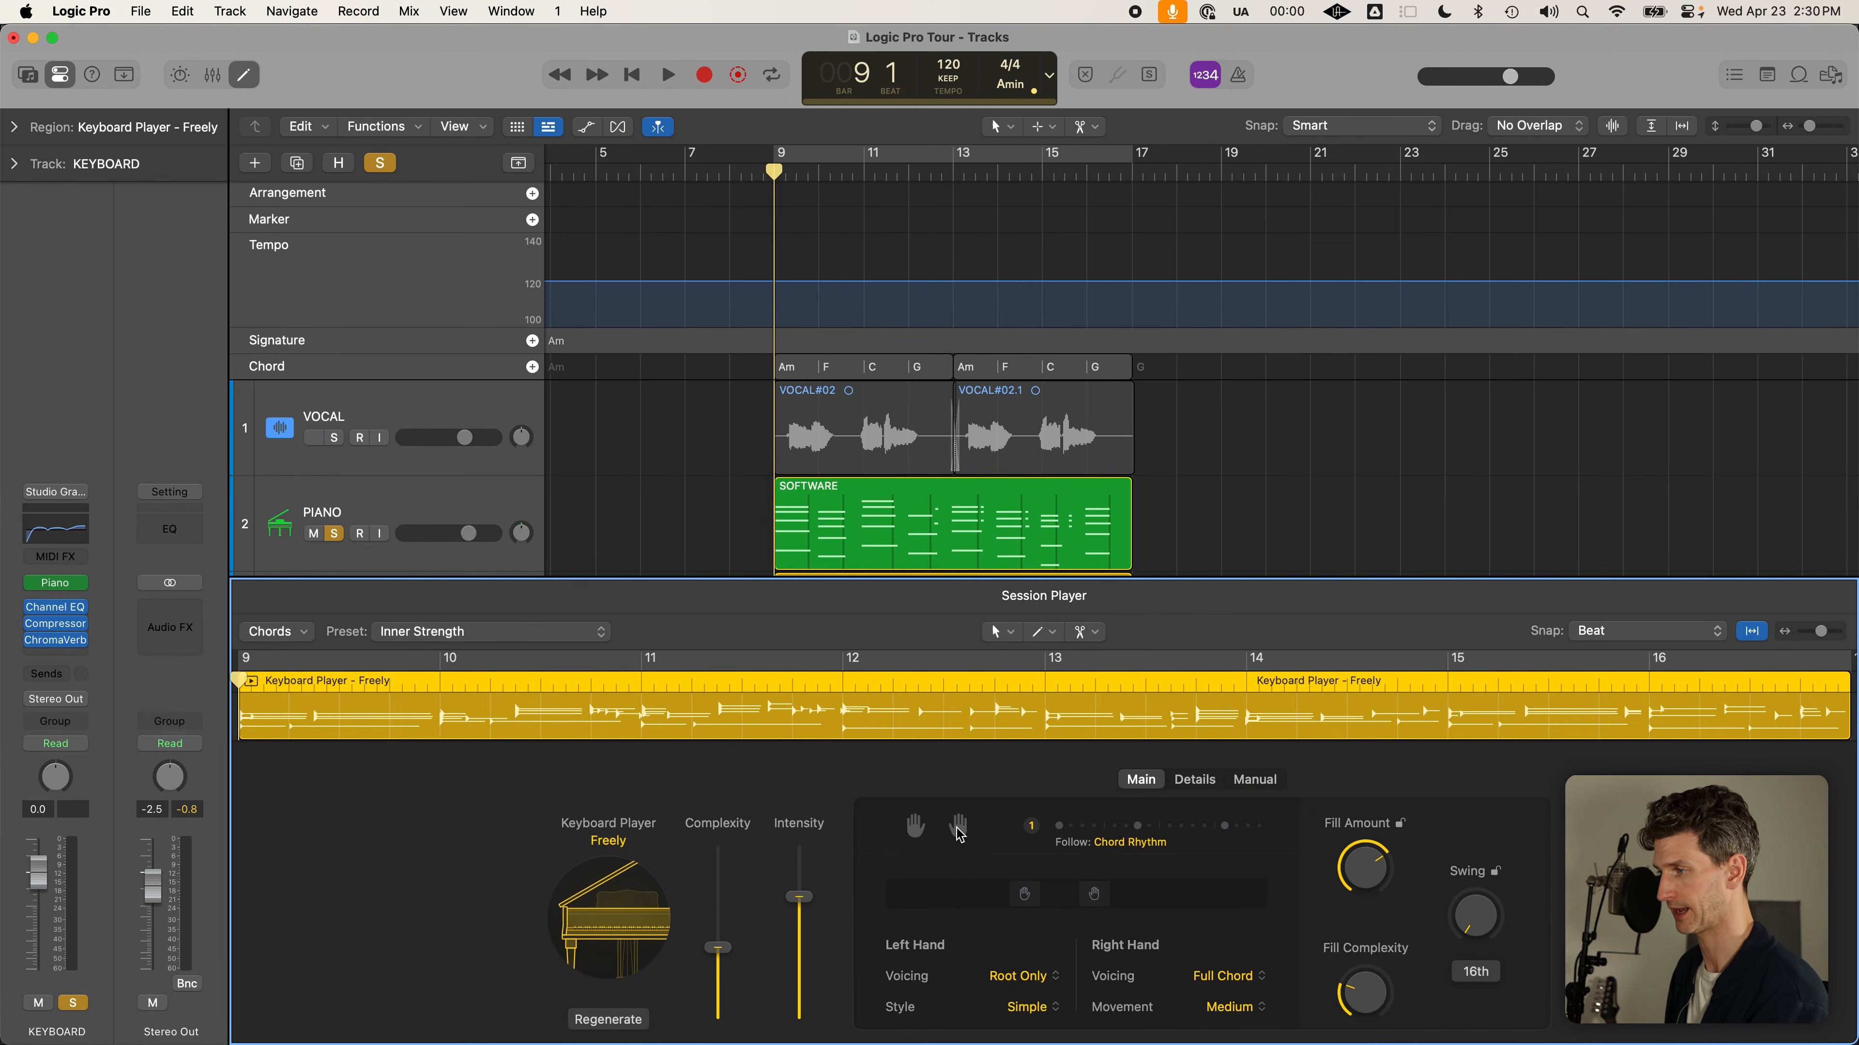
left_click(915, 826)
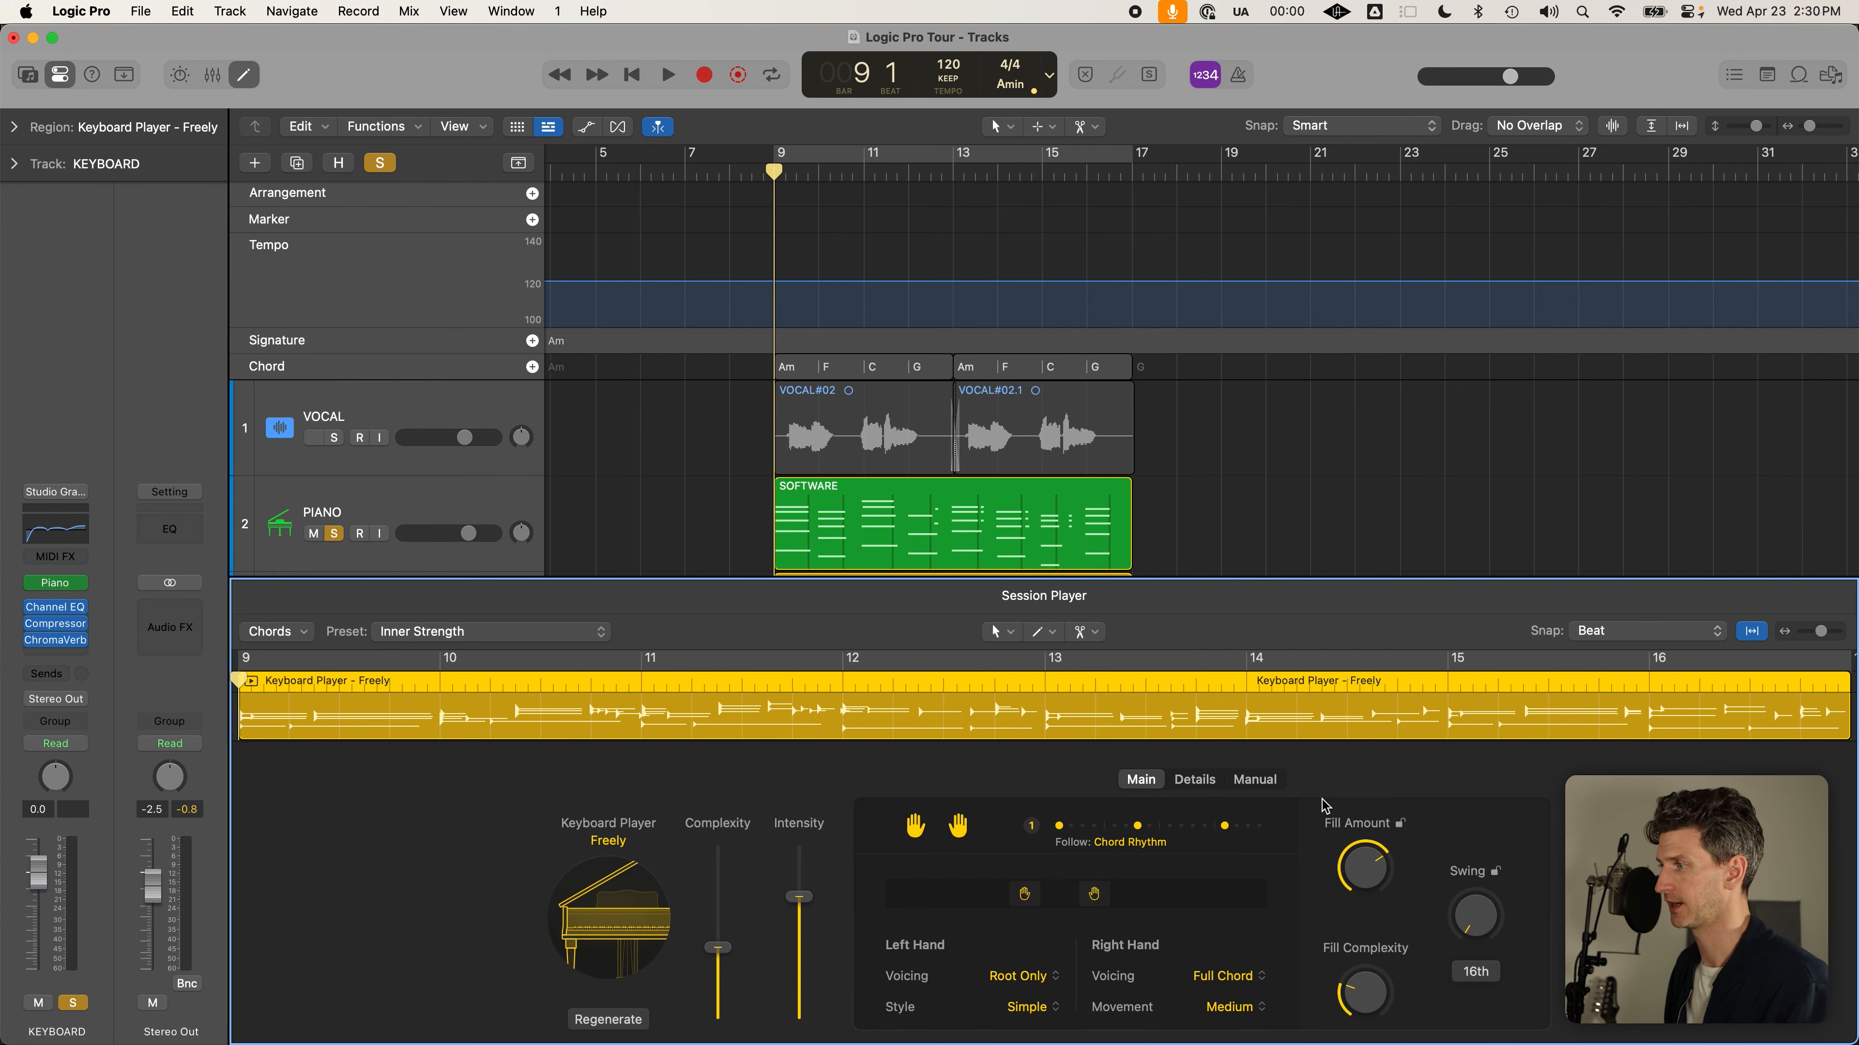
Lower the keyboard player's Fill Amount slightly, check its rhythm pattern and follow options, and close the Session Player editor
left_click_drag(1394, 866, 1394, 884)
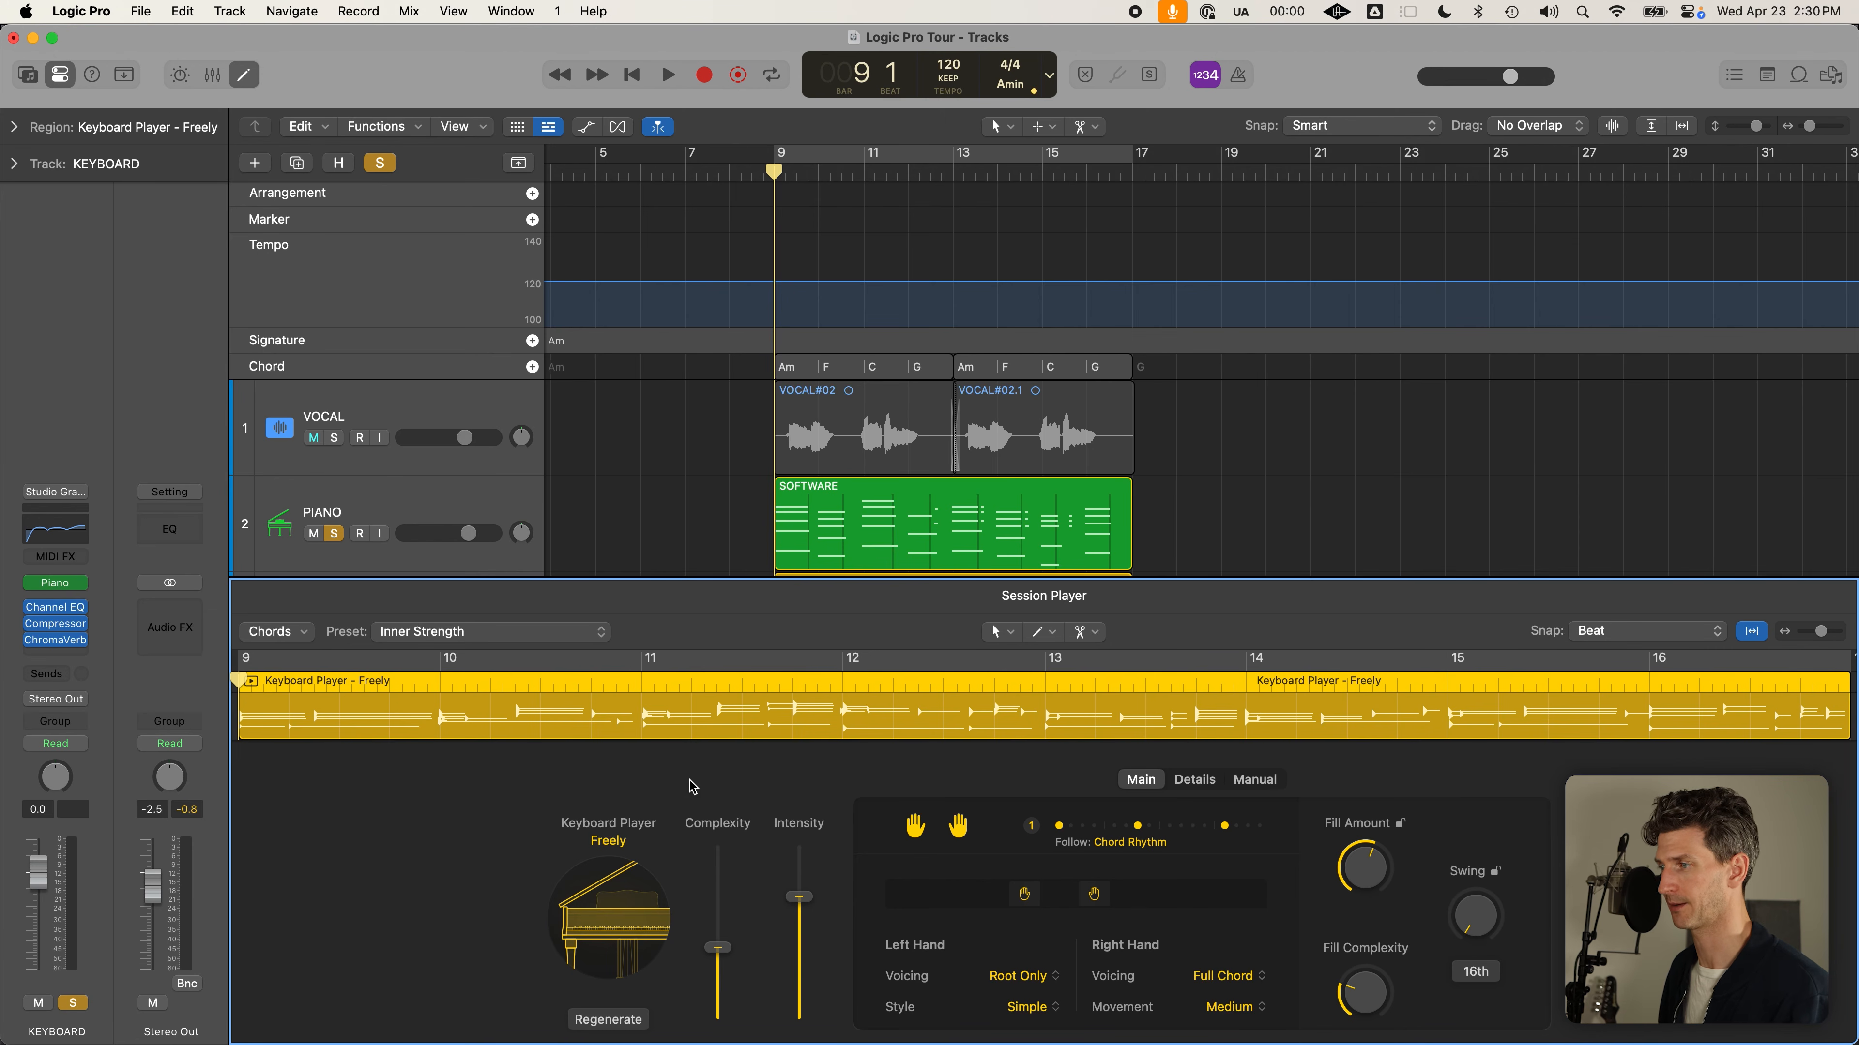
left_click(1132, 826)
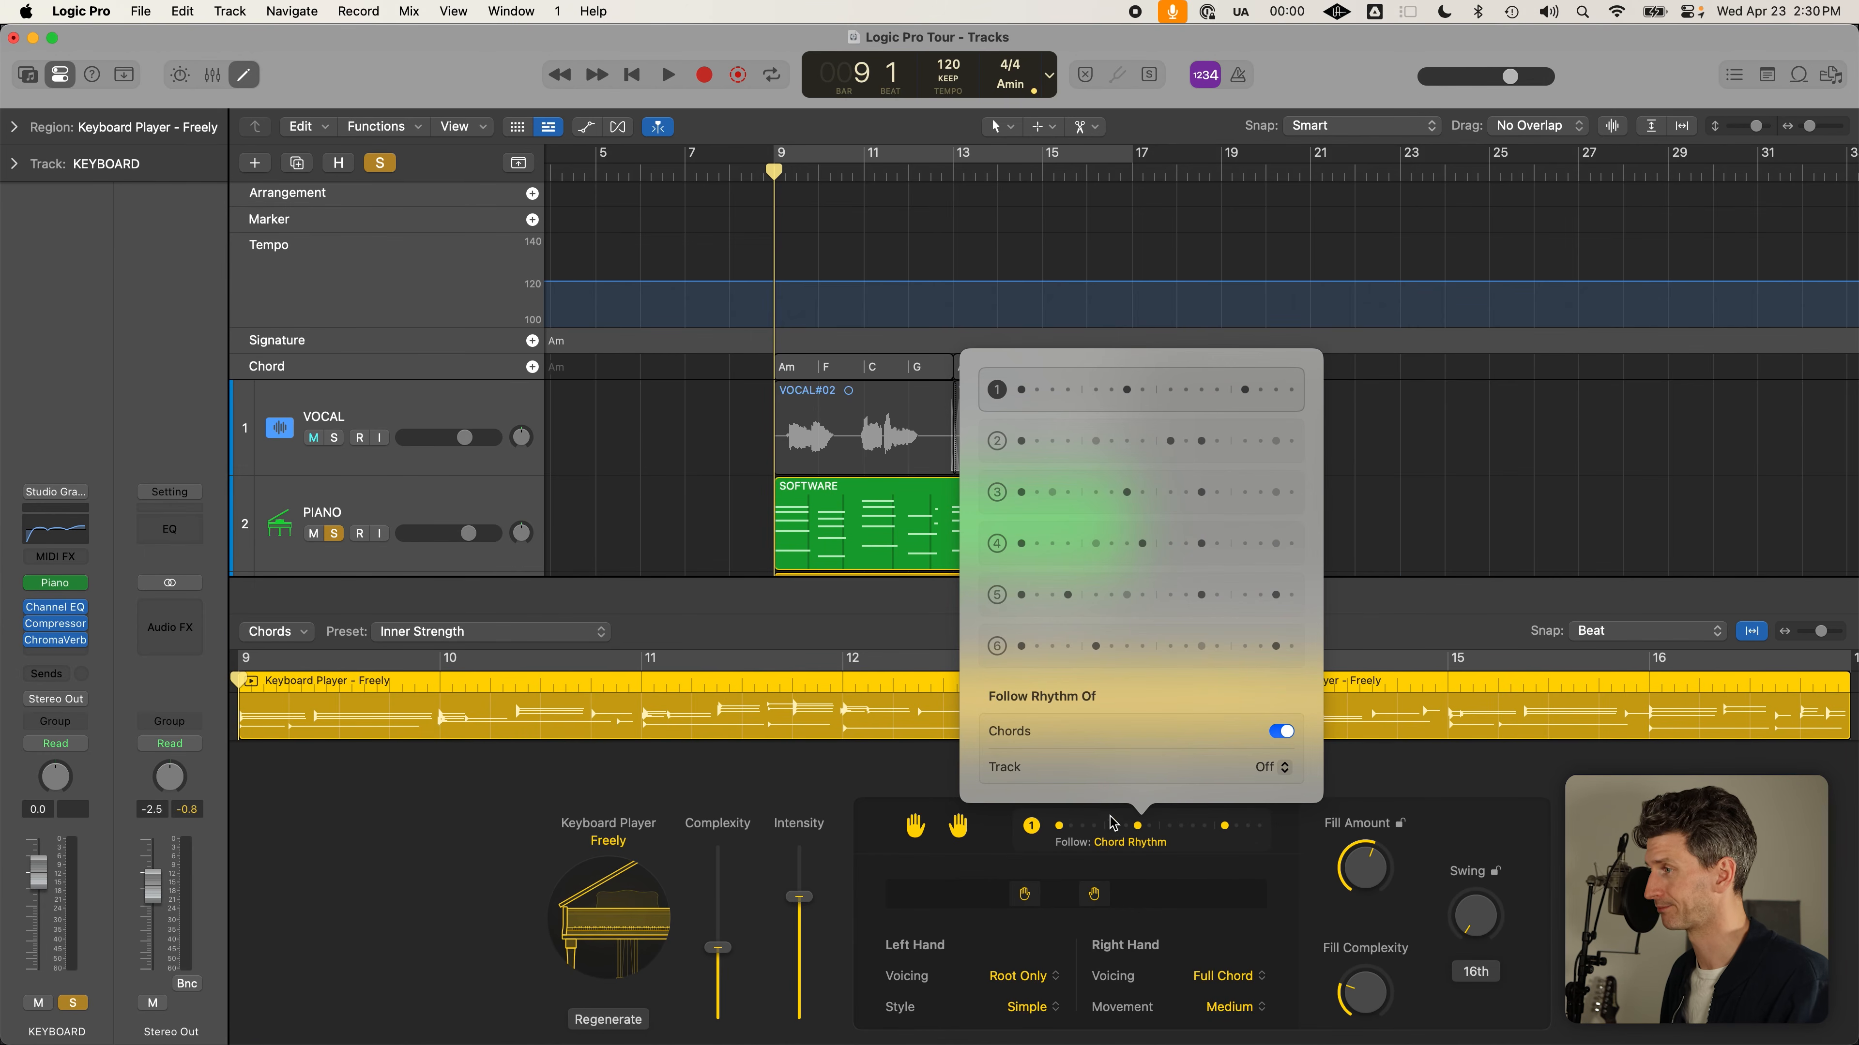
left_click(667, 501)
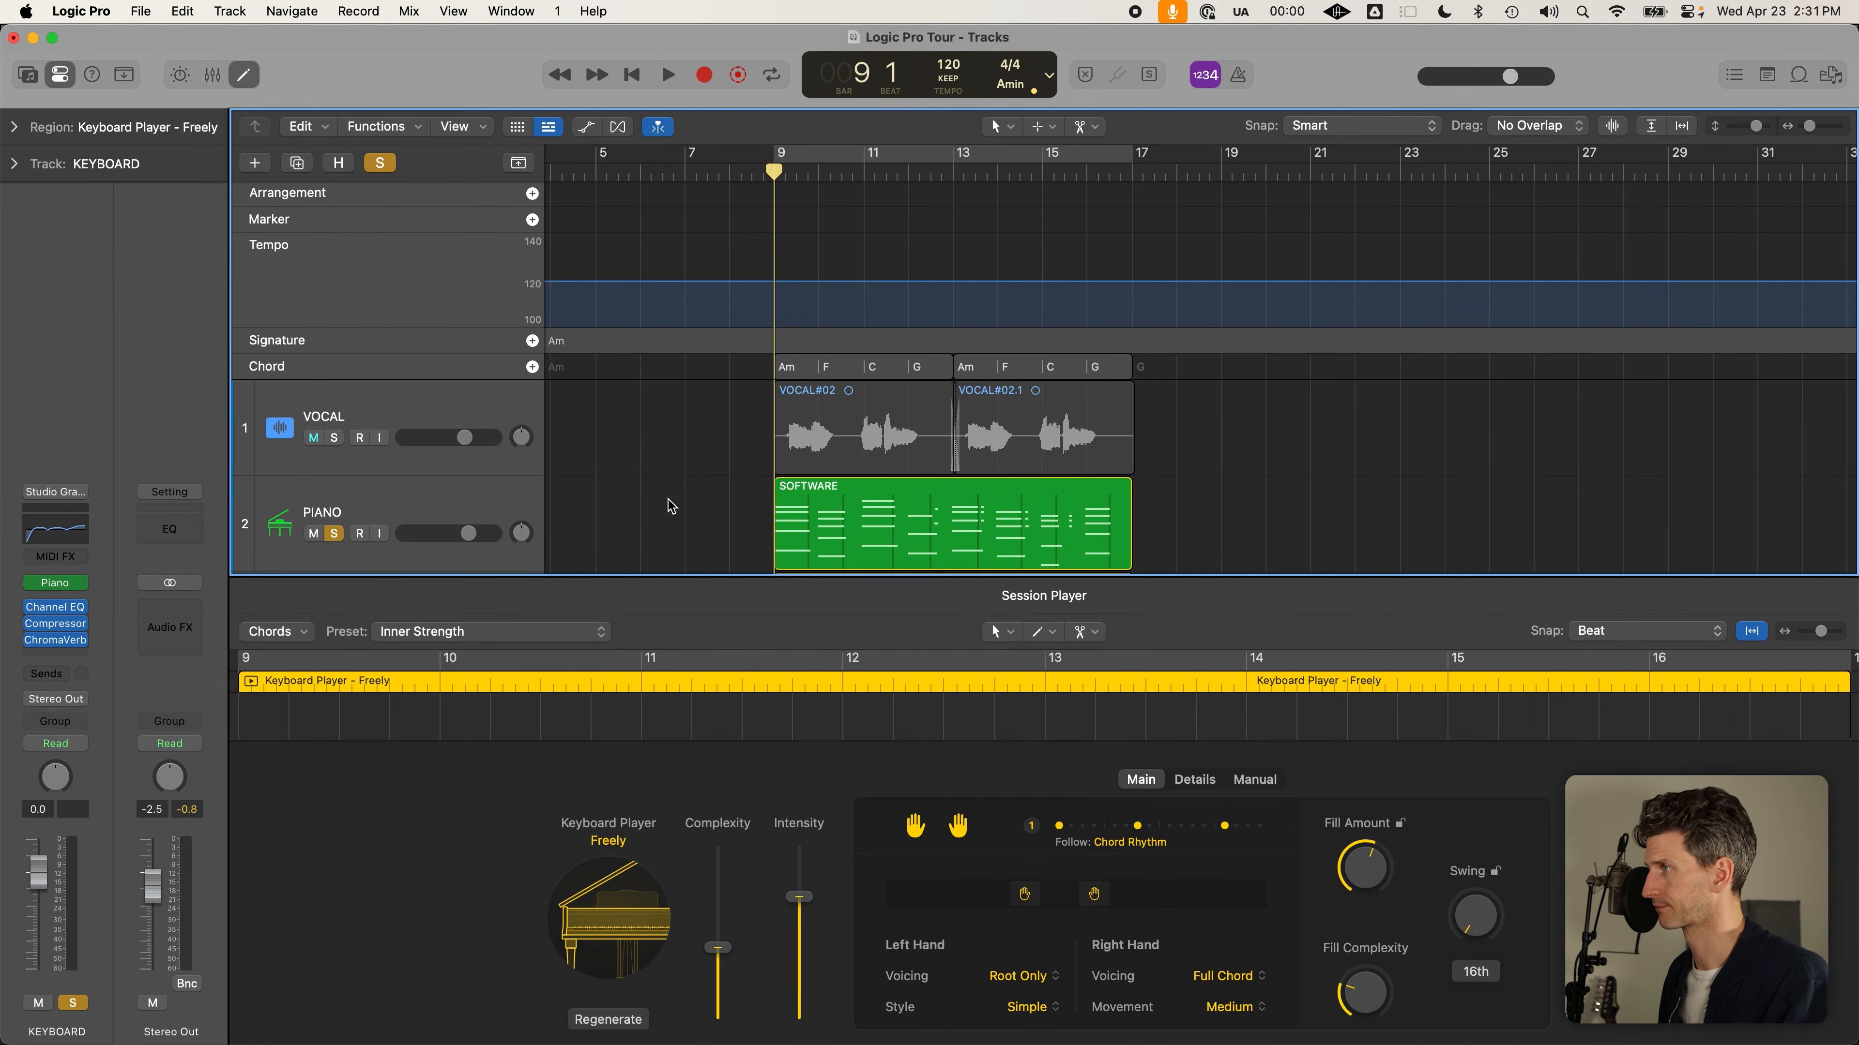
left_click(669, 501)
key("e")
left_click(871, 921)
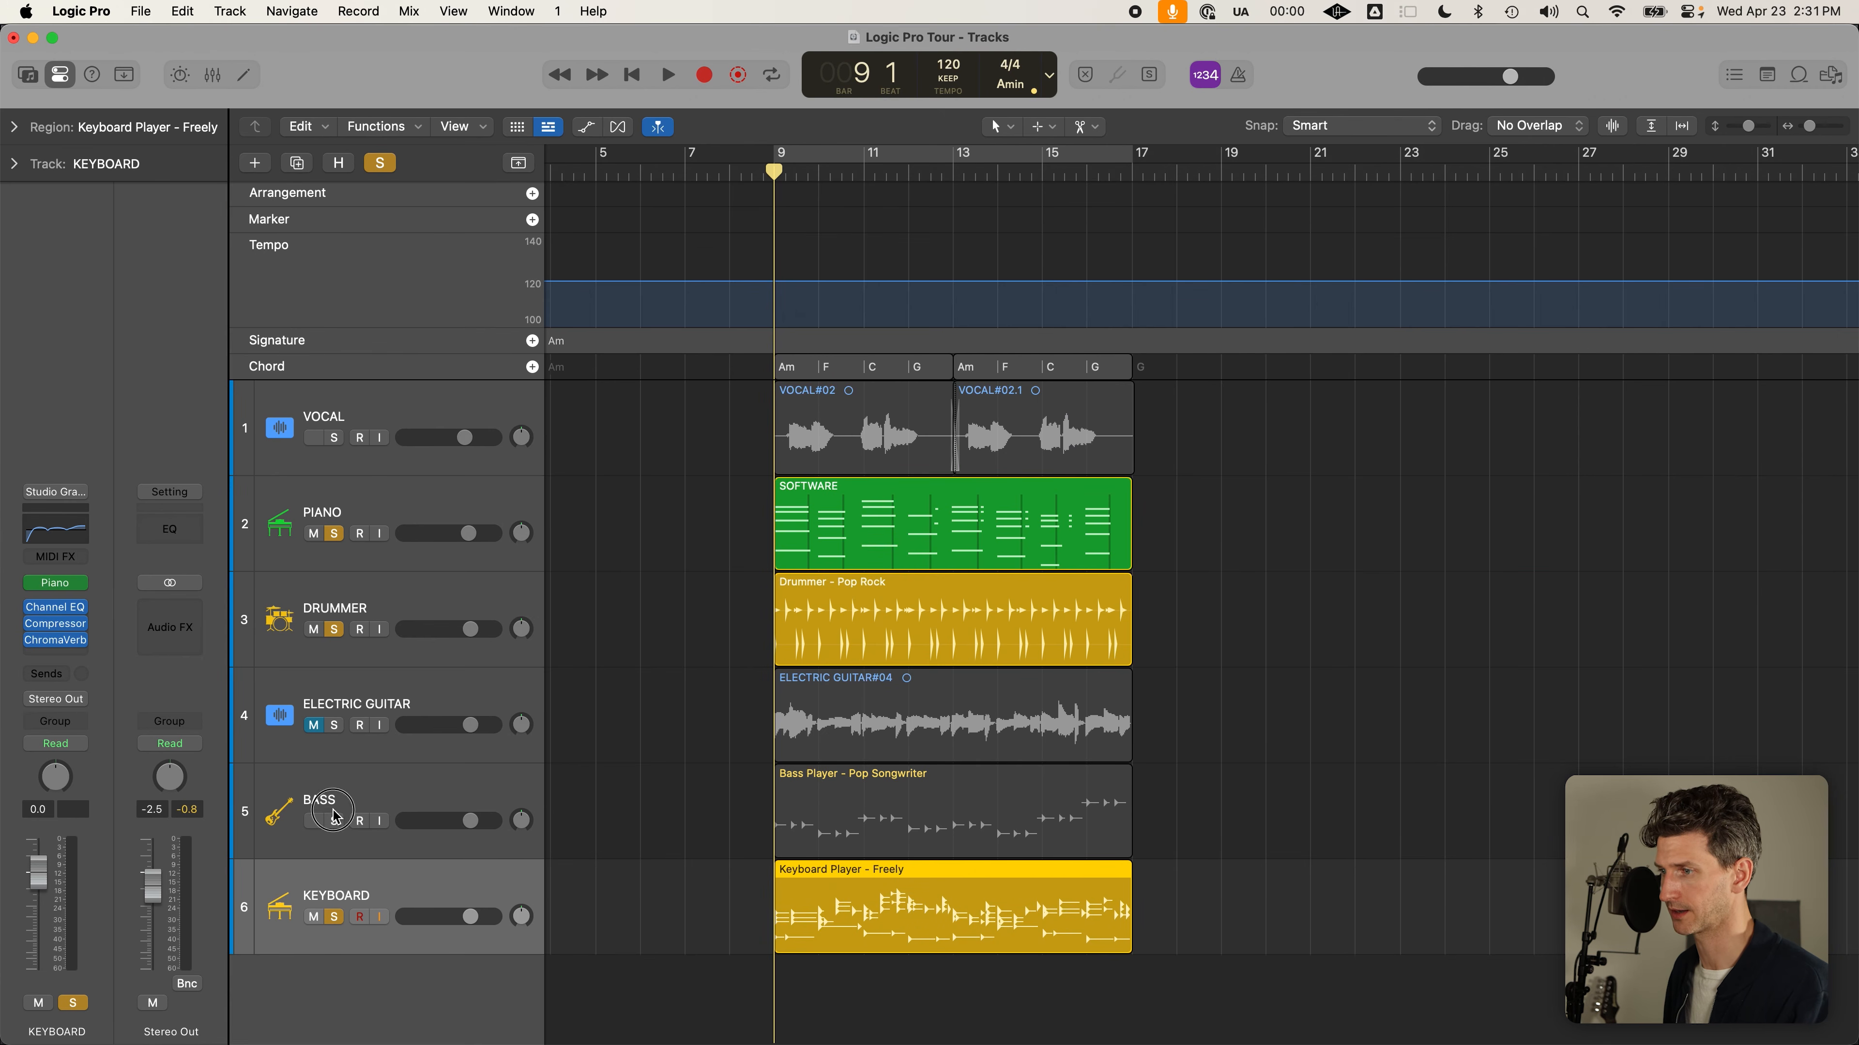
Unsolo the PIANO and DRUMMER tracks and play the KEYBOARD track alone in a cycle from bar 9 to 17
left_click(338, 841)
left_click(334, 533)
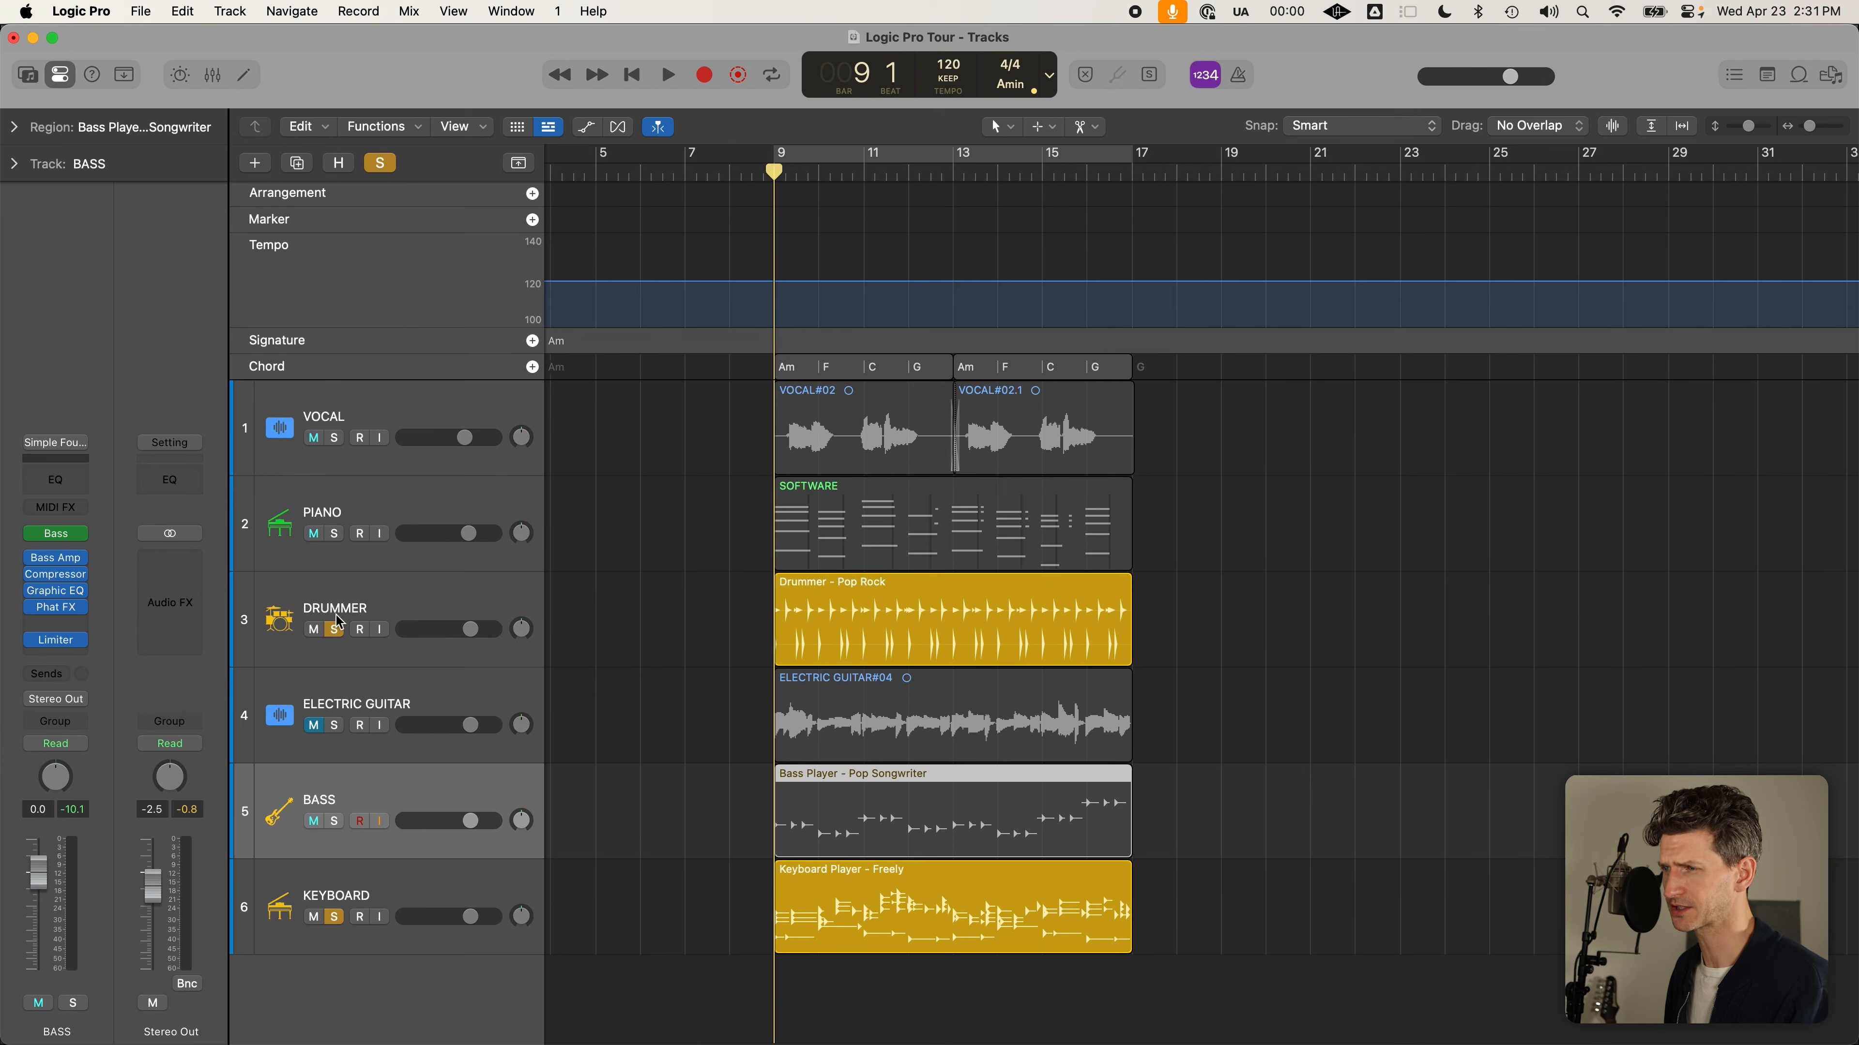
left_click(333, 634)
left_click(402, 878)
key("c")
key("space")
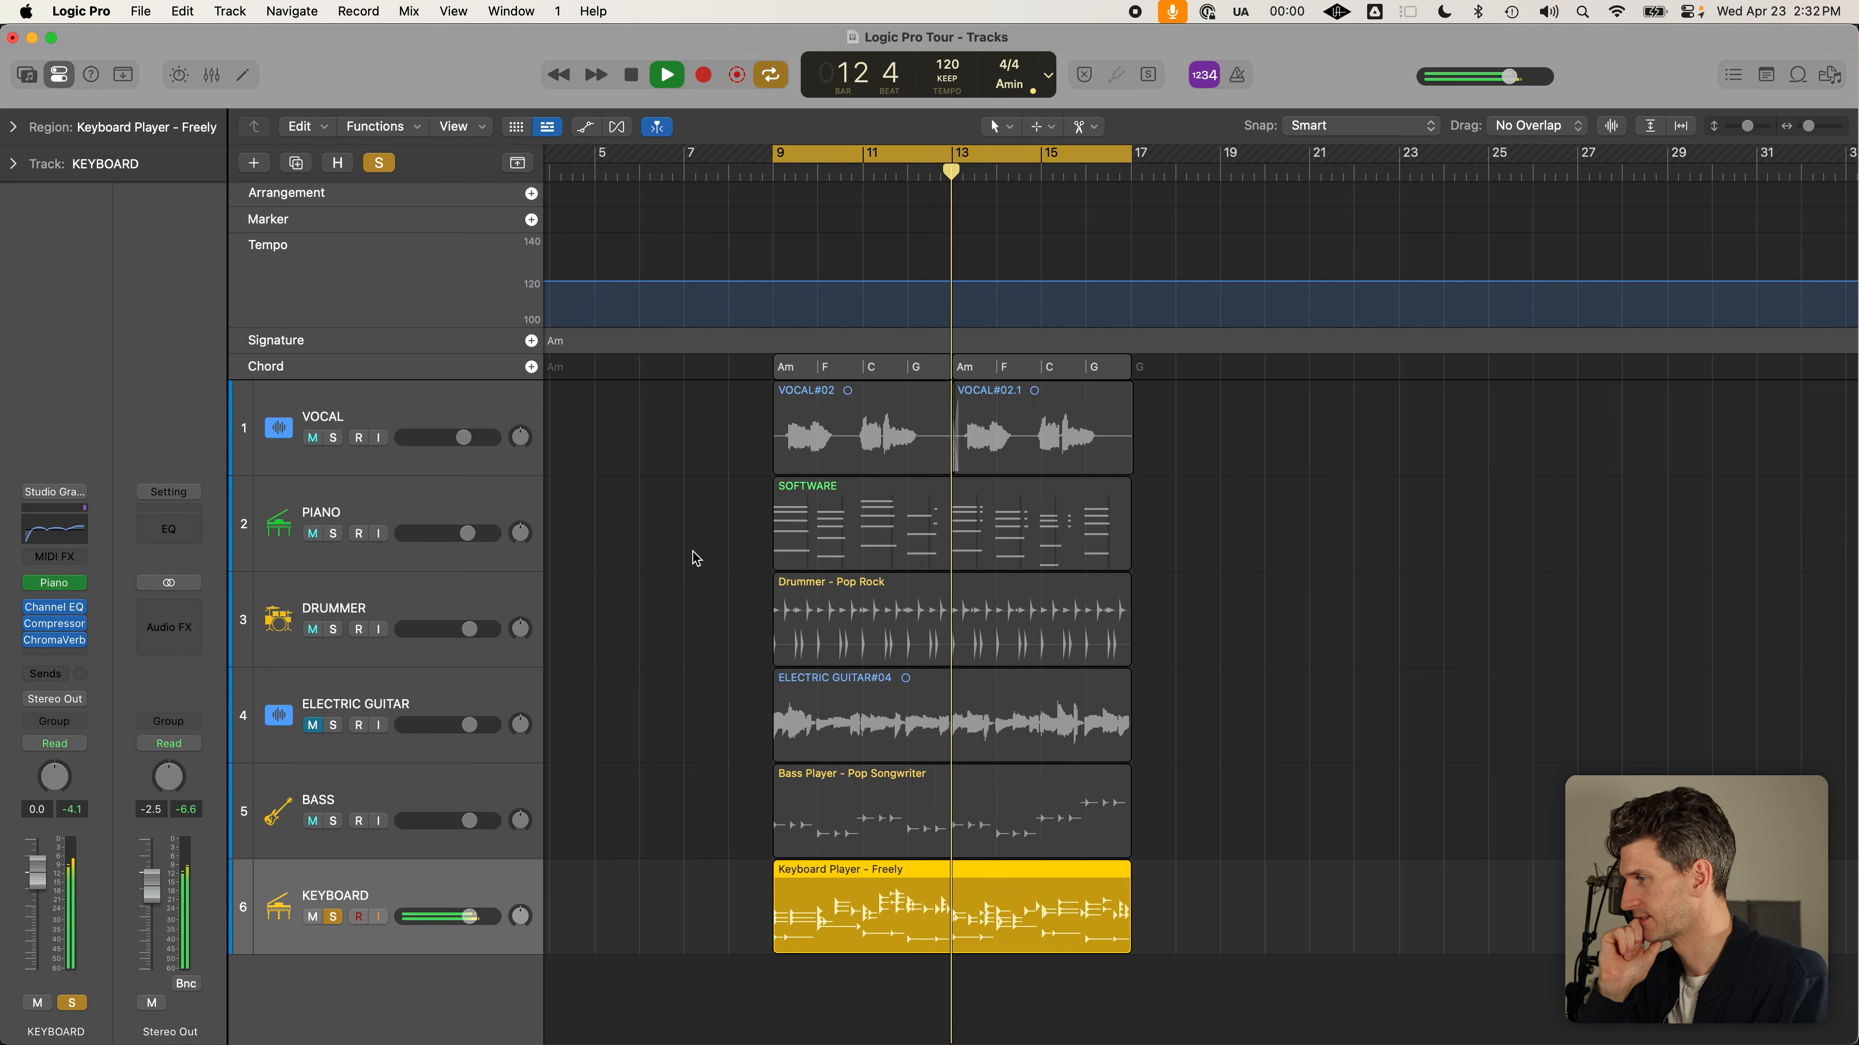
key("space")
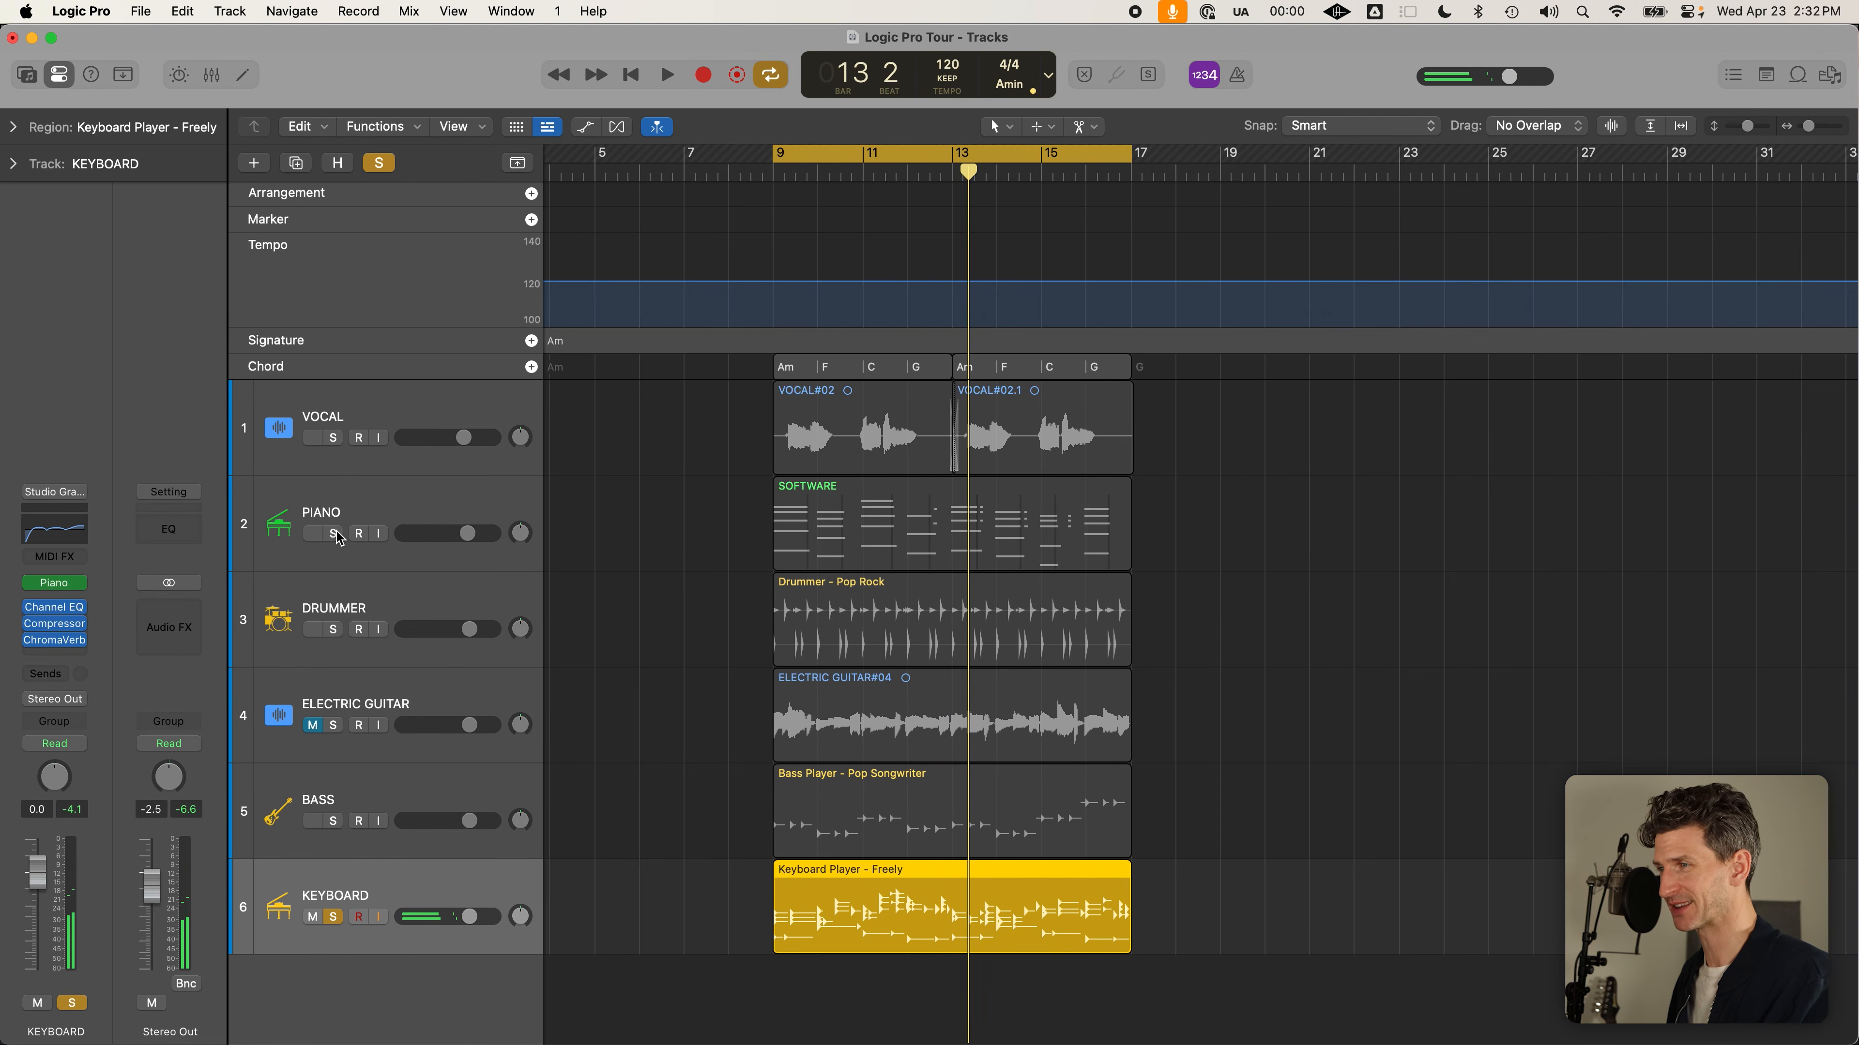
Solo the DRUMMER and BASS tracks alongside KEYBOARD and play the three session players together in the cycle
left_click(335, 535)
left_click(333, 821)
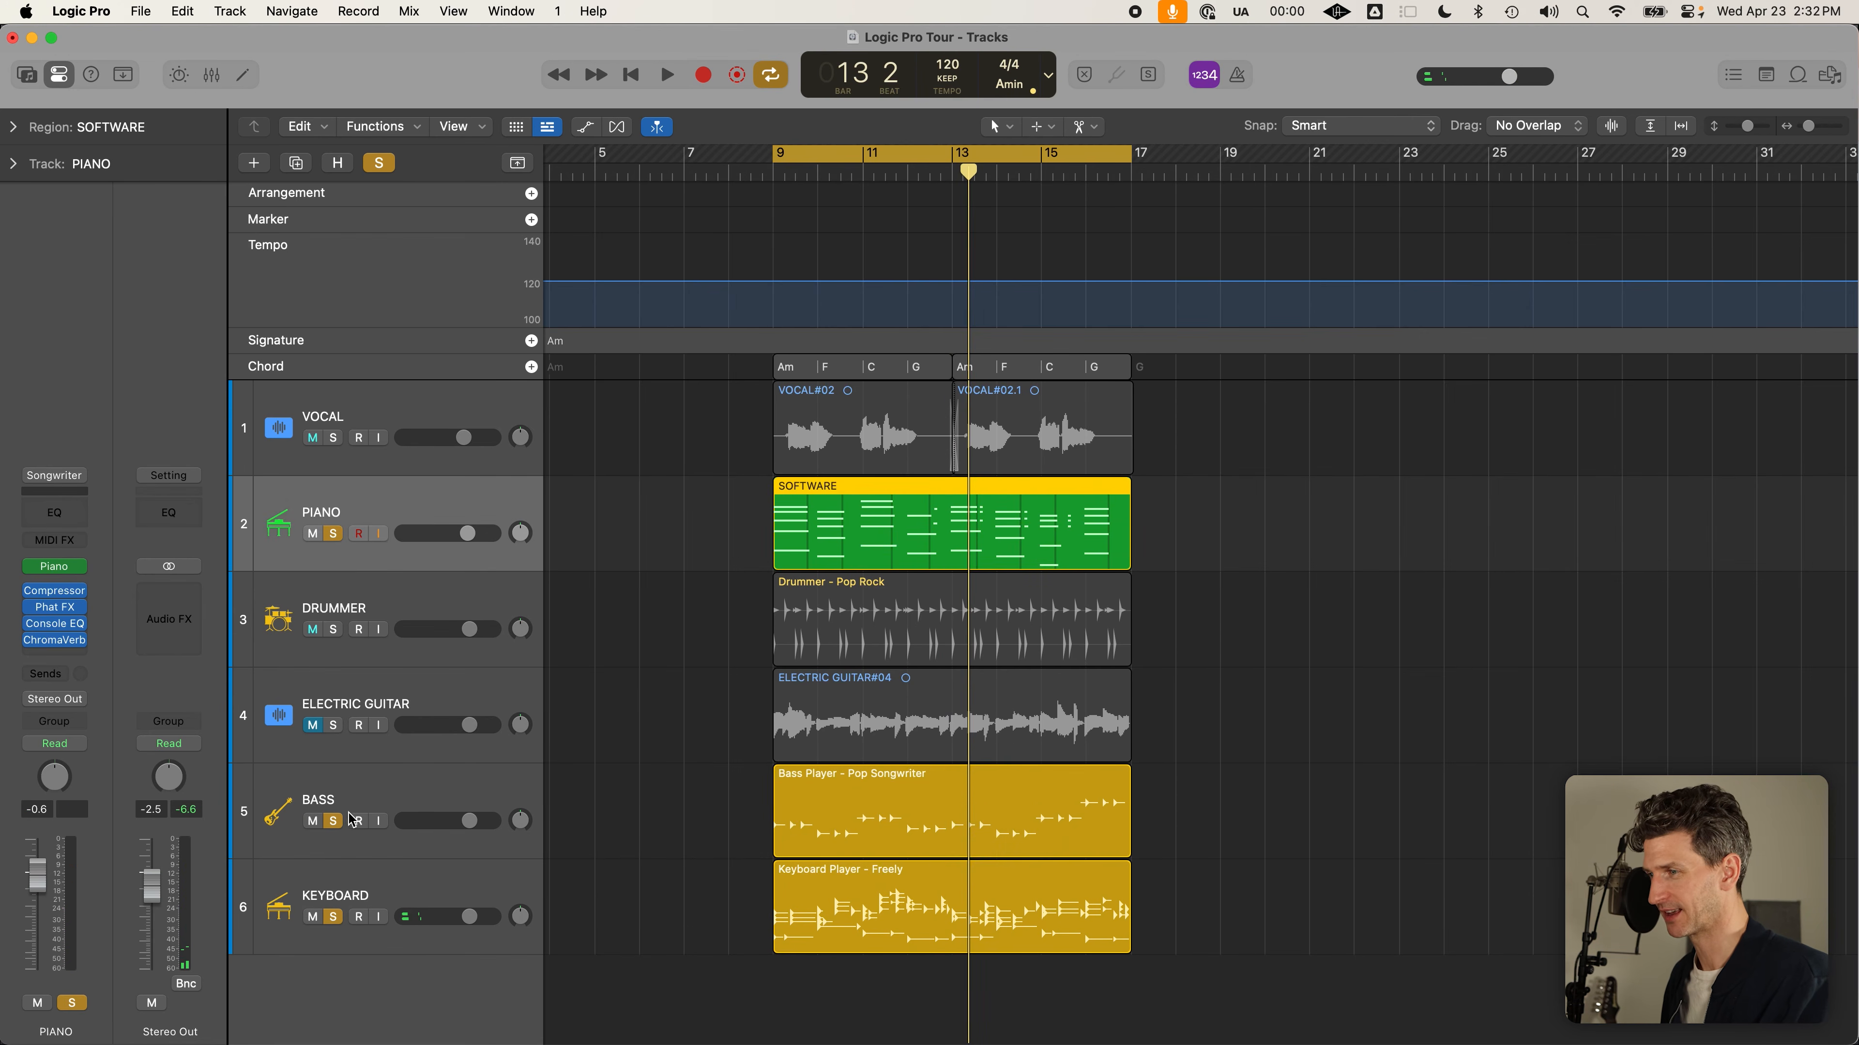
left_click(333, 630)
left_click(334, 535)
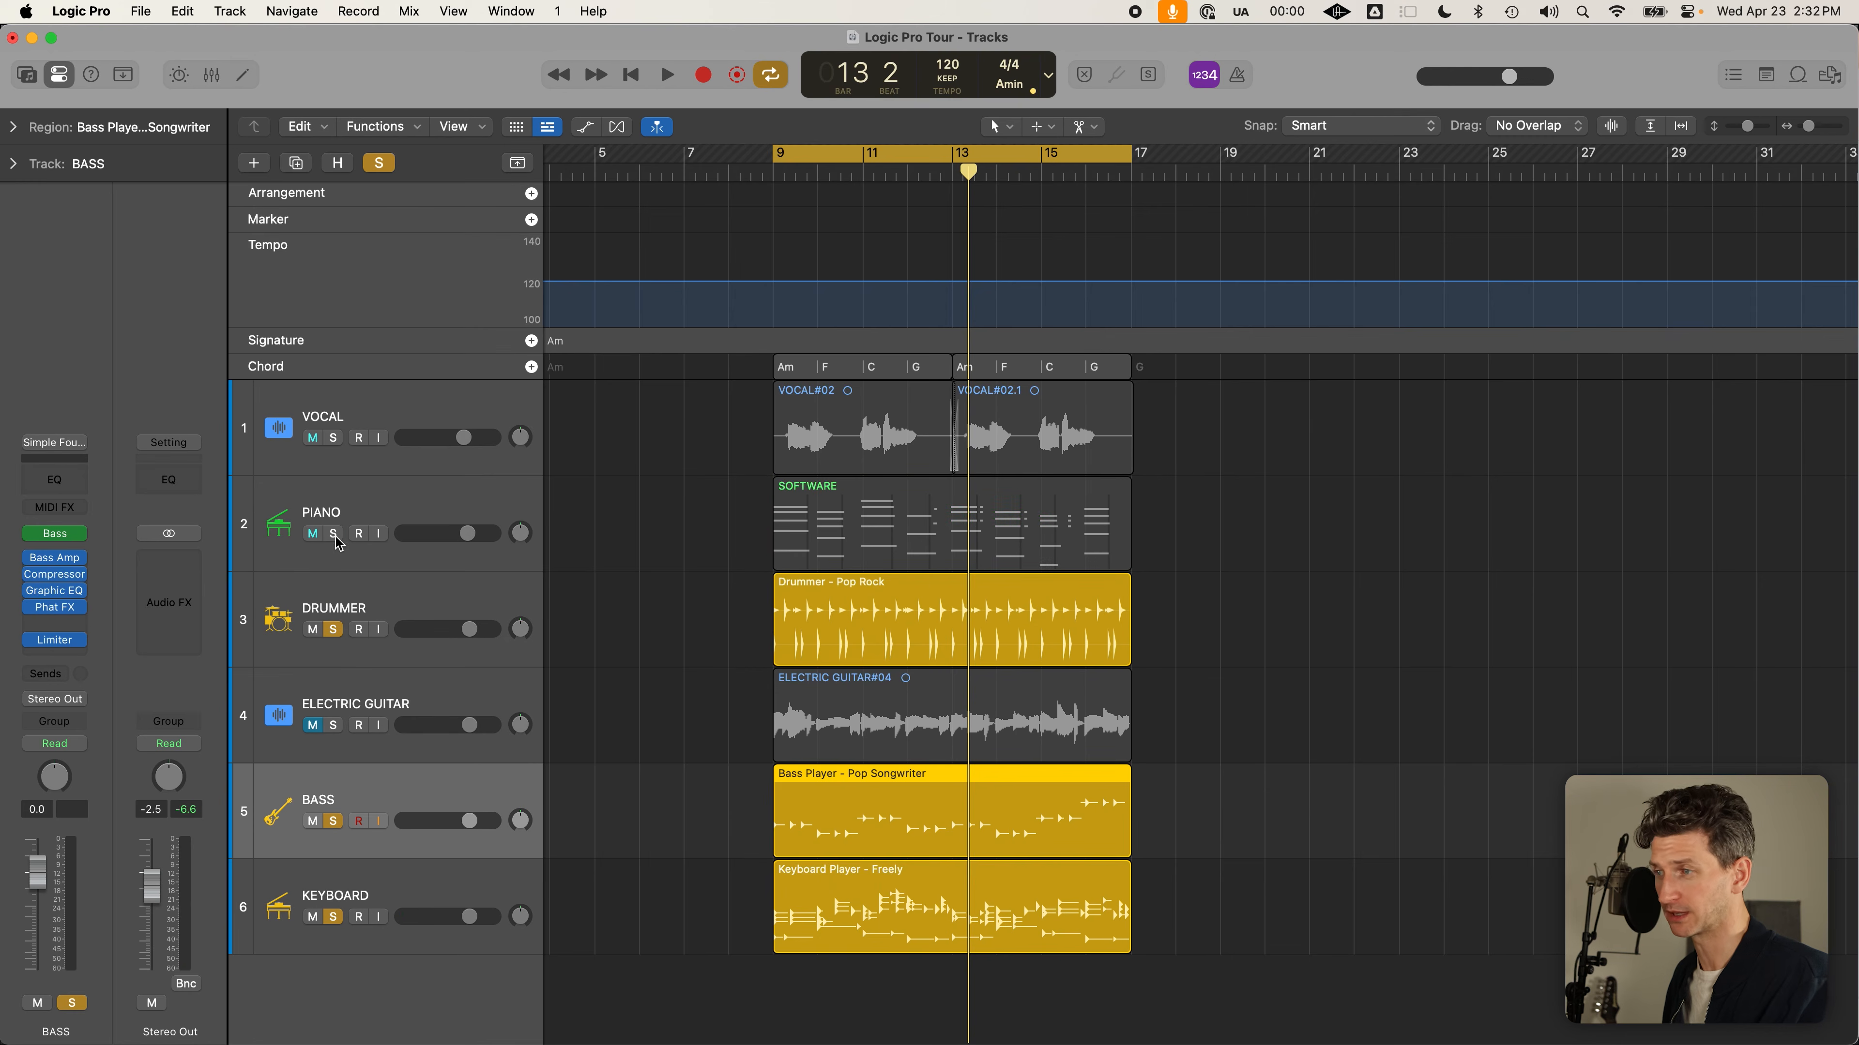
left_click(375, 498)
left_click(415, 609)
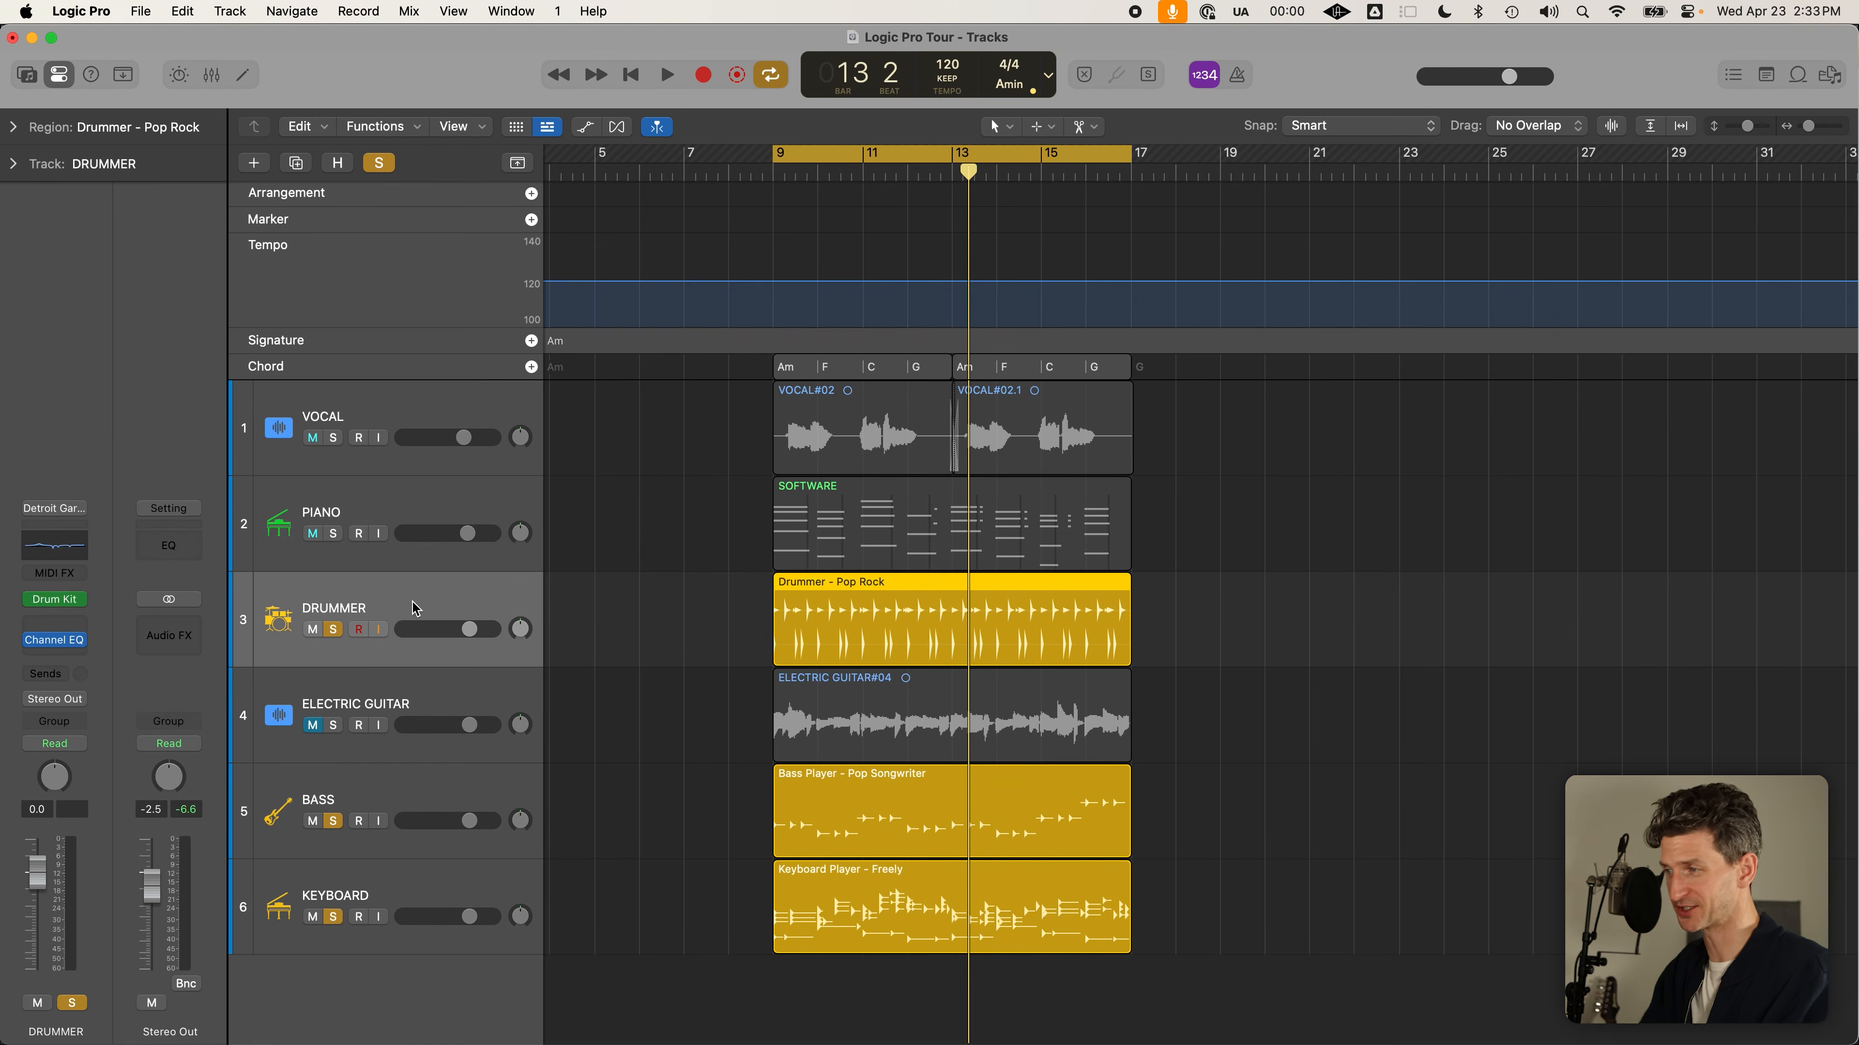
key("space")
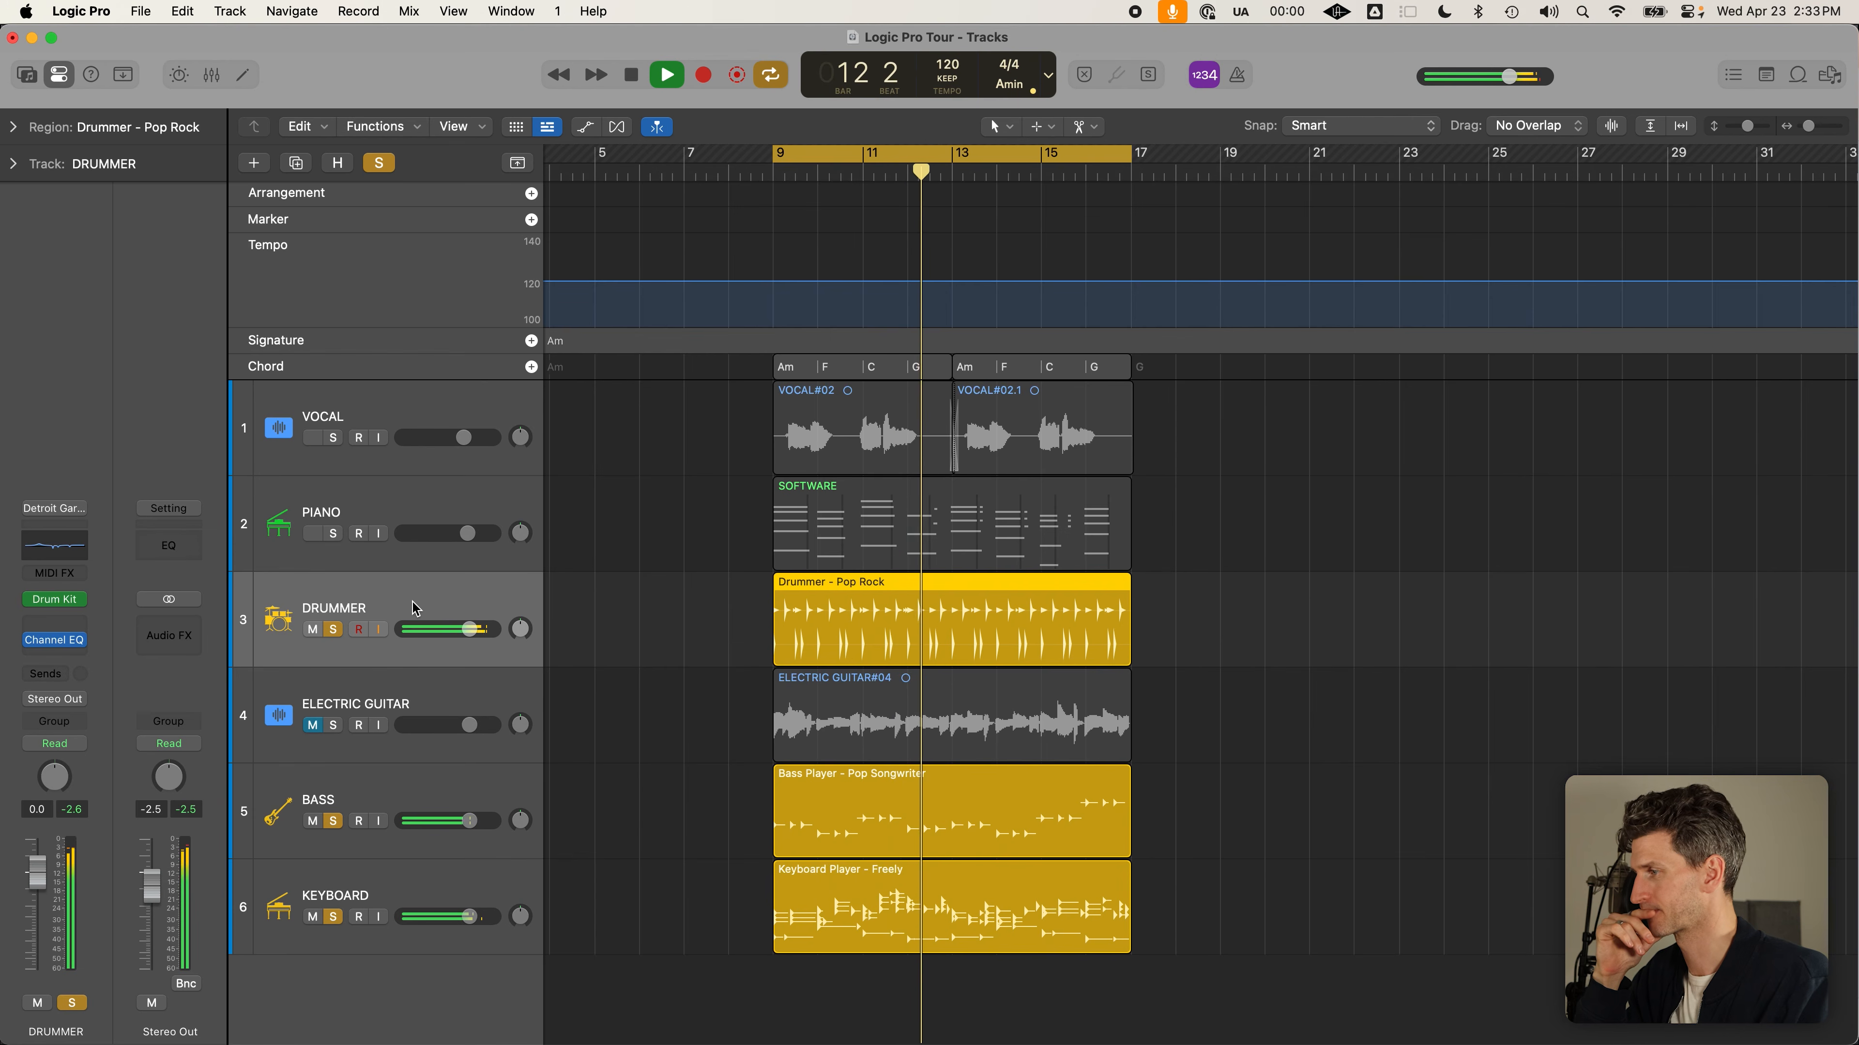
key("space")
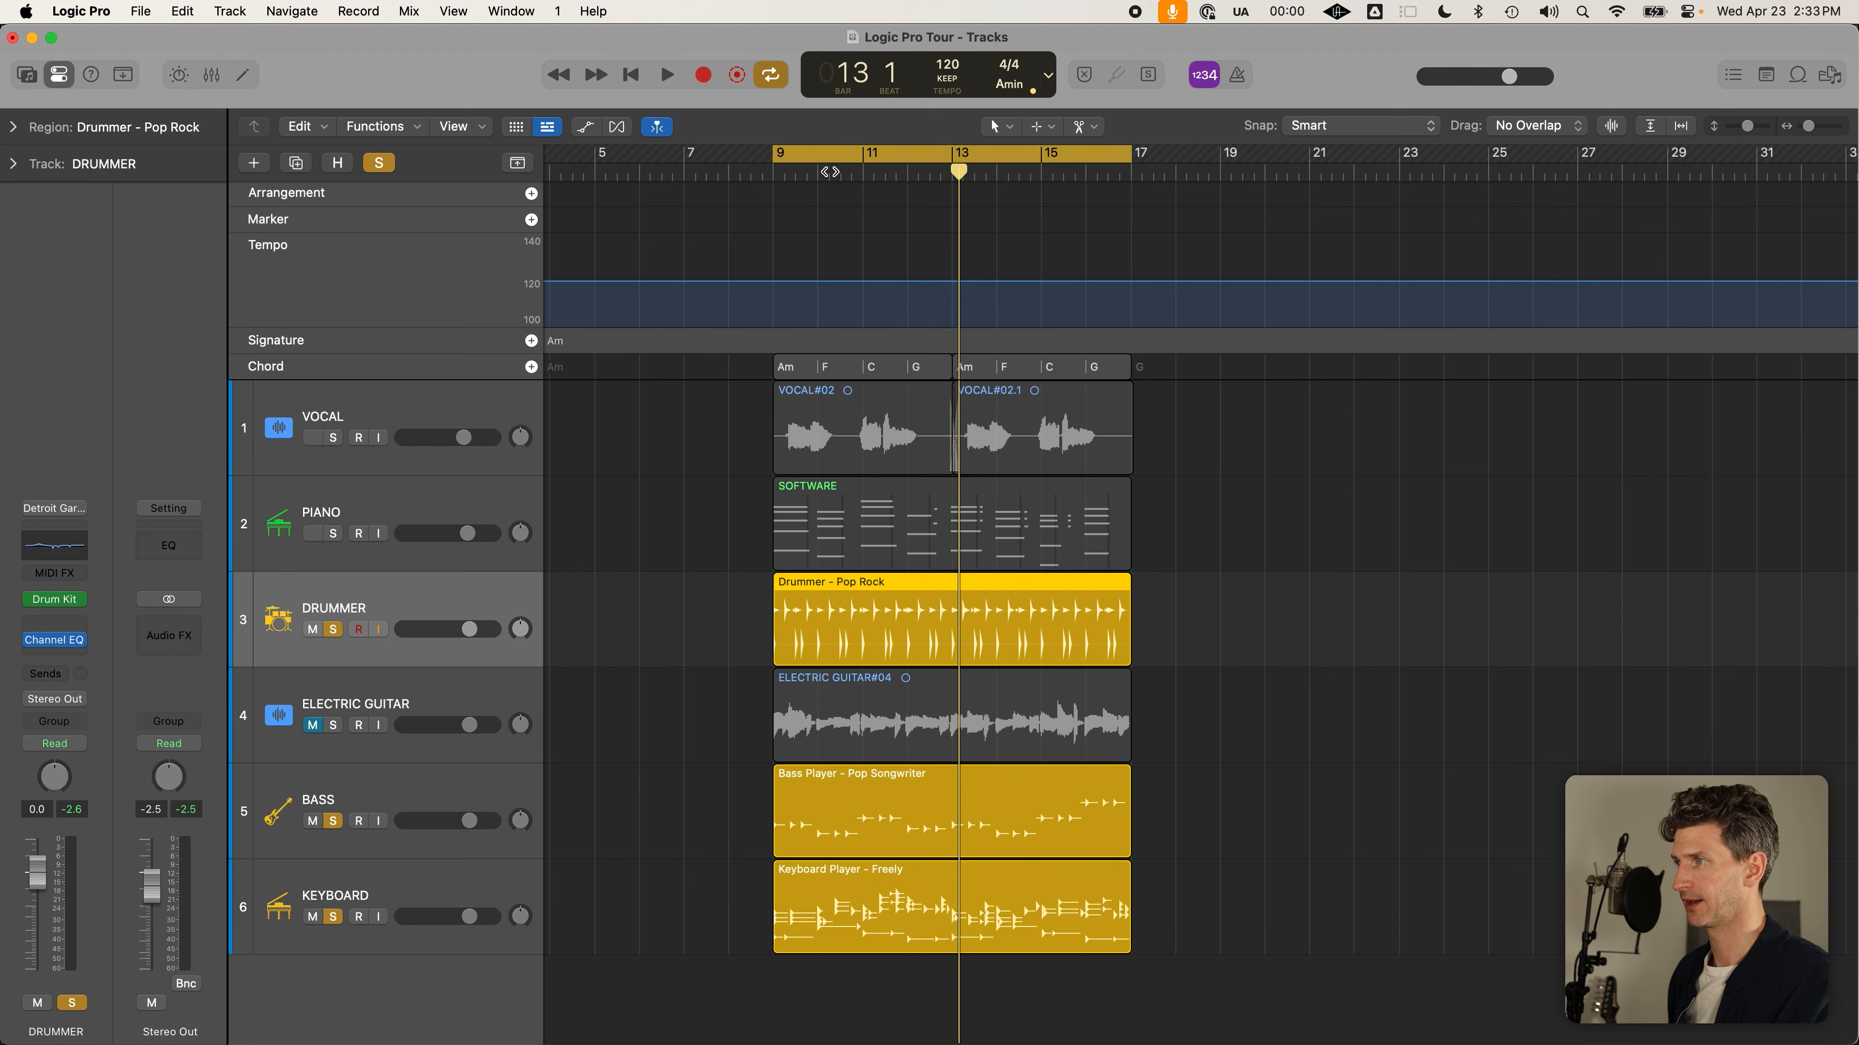
Turn off the cycle, place the playhead at bar 13, and compact the Tracks area with shorter tracks and hidden global tracks
left_click(773, 173)
left_click(896, 162)
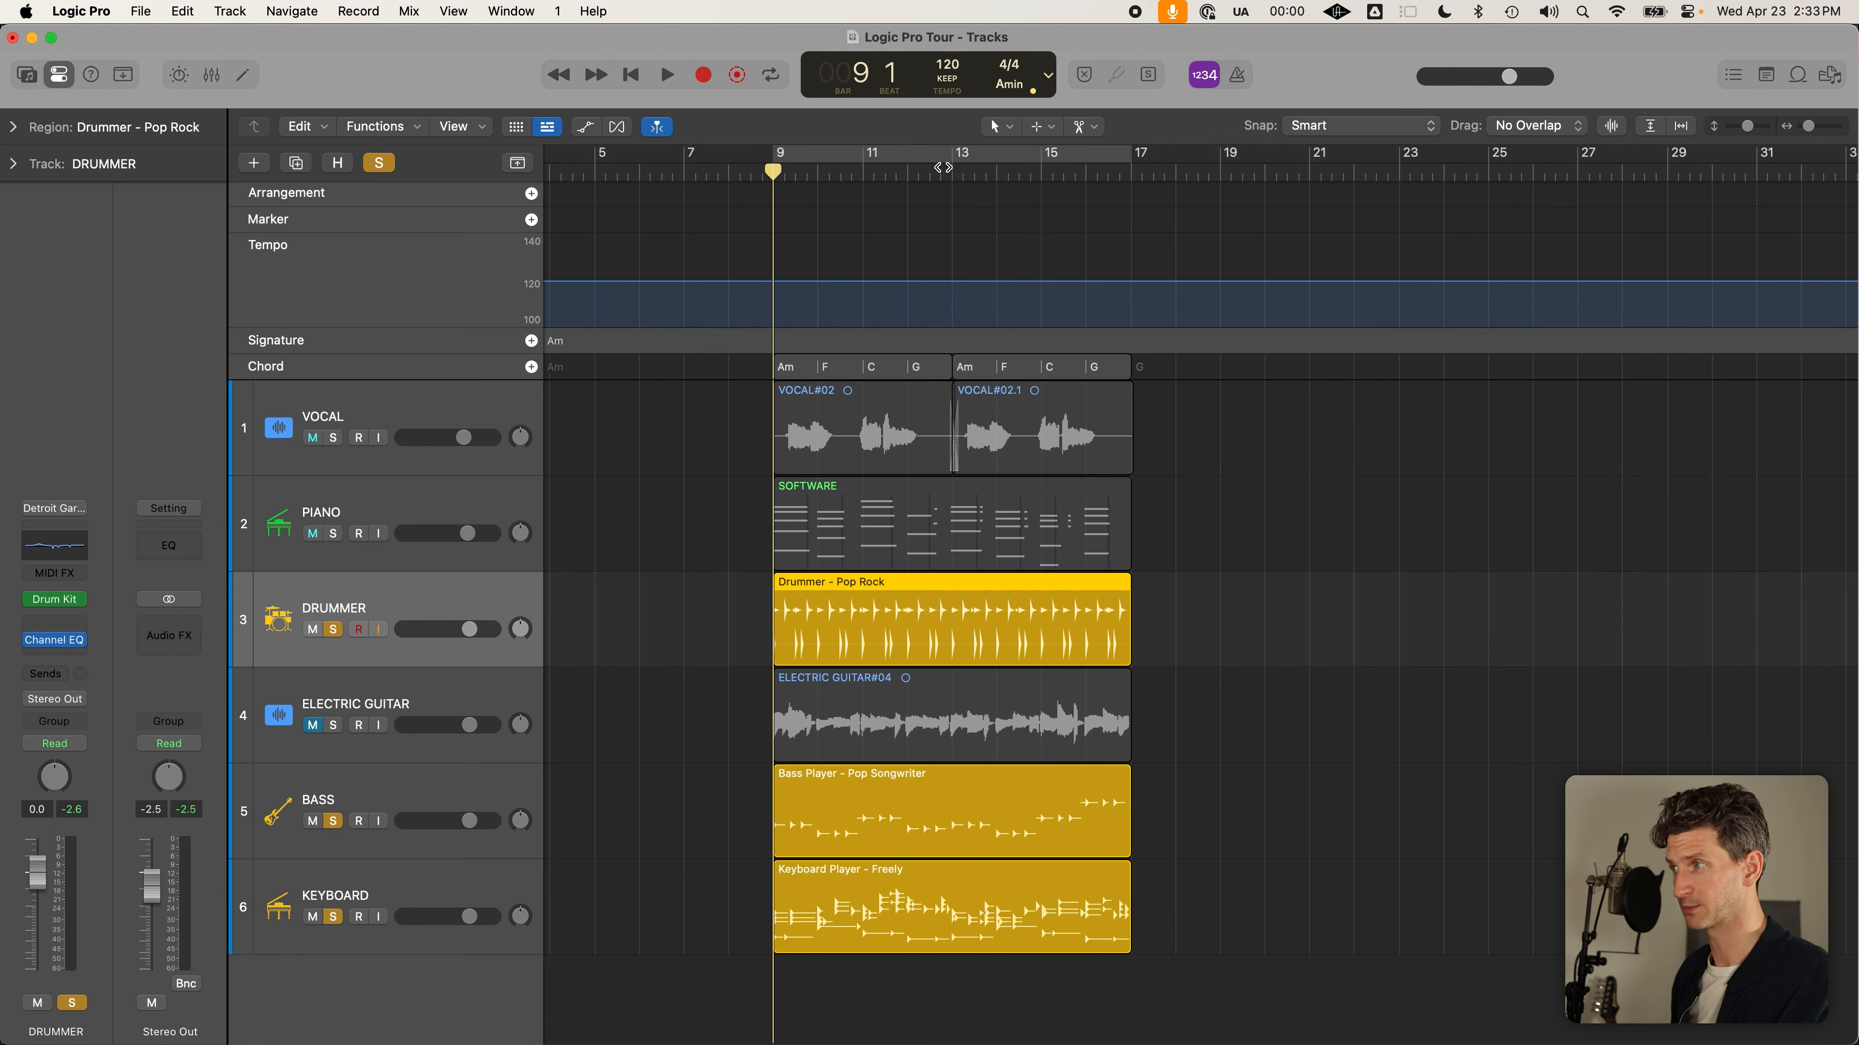
left_click(948, 168)
key("super+Up")
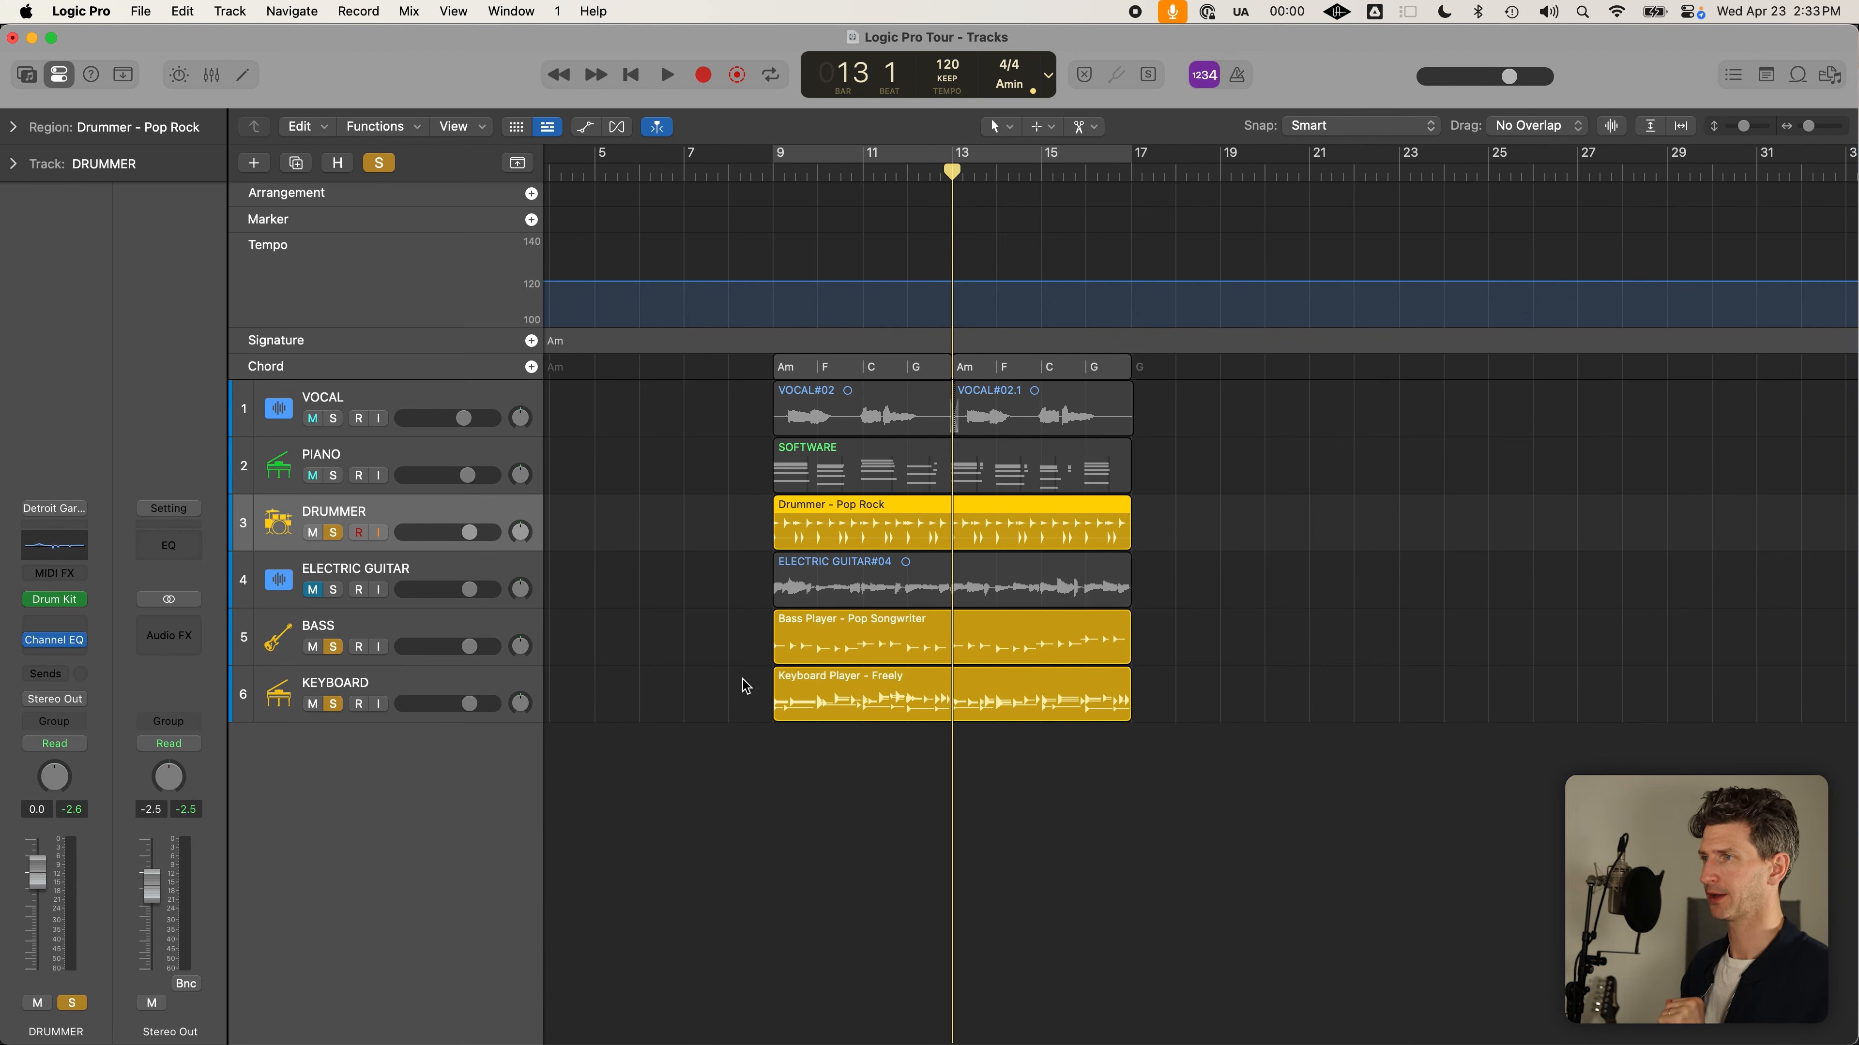
left_click(515, 164)
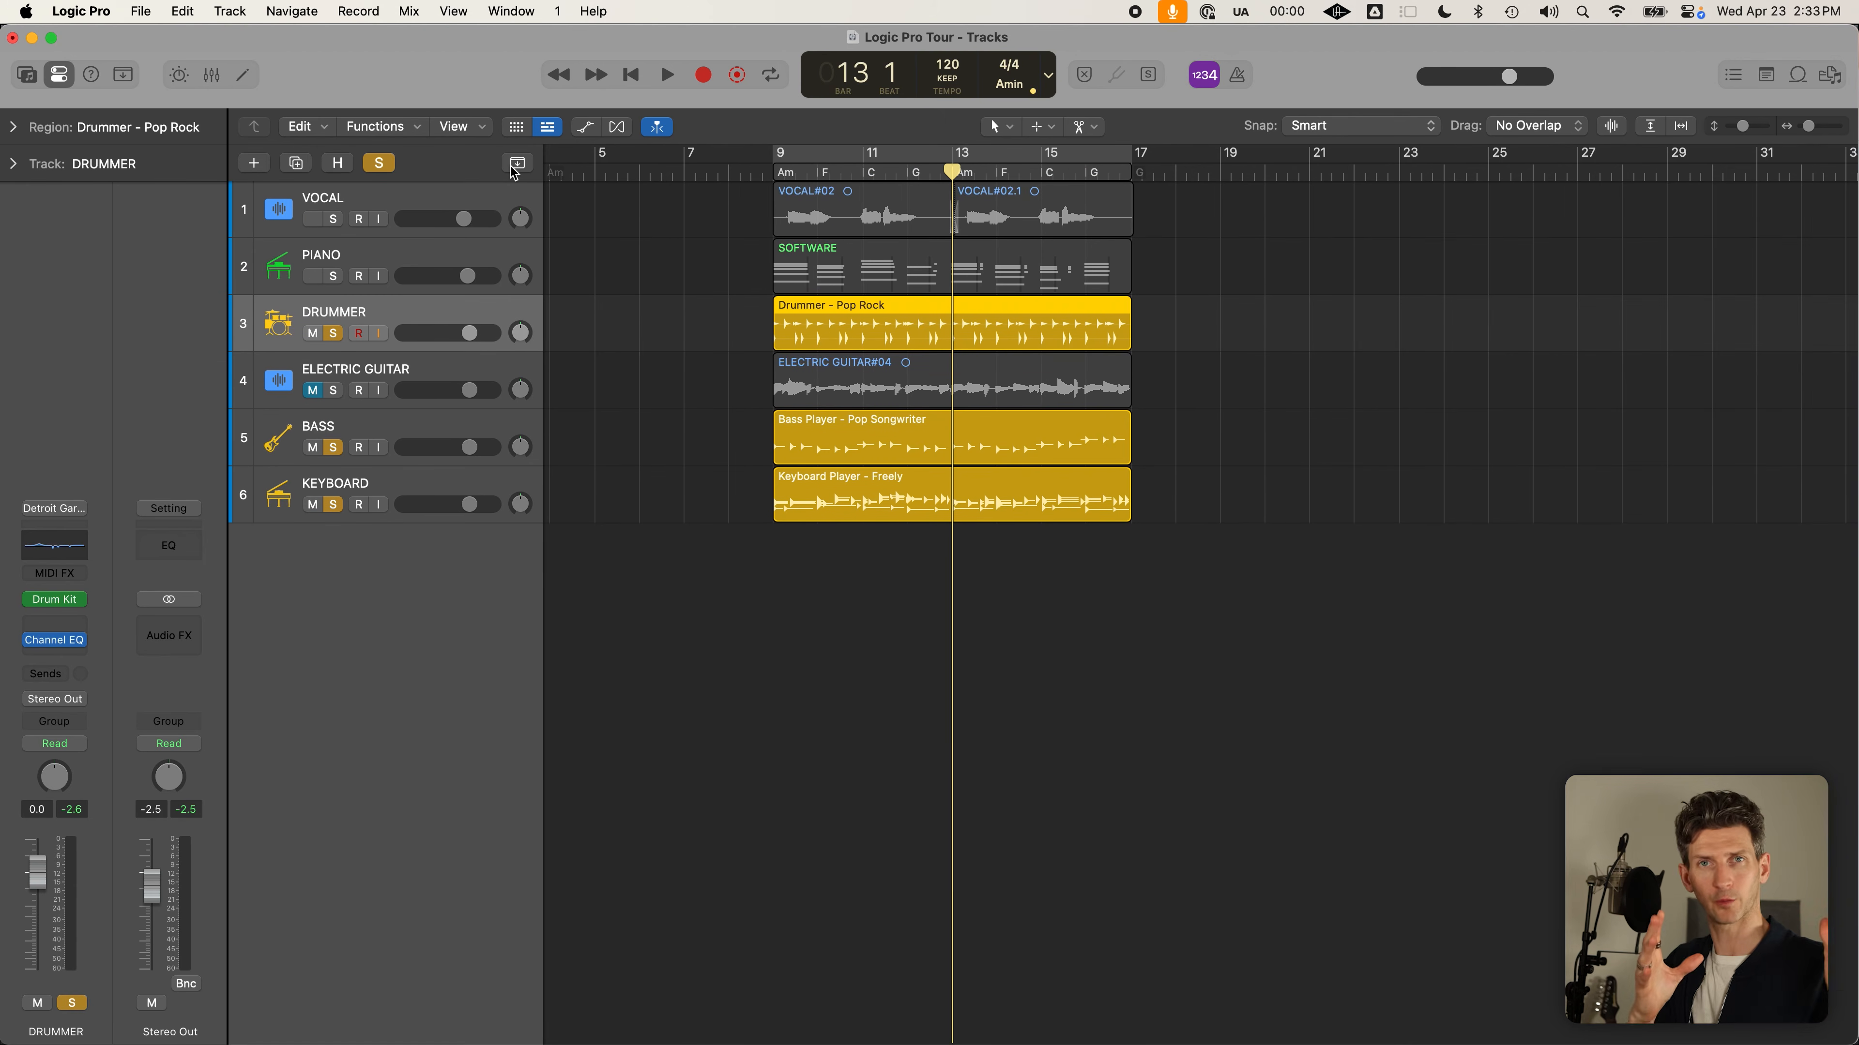
Solo the PIANO track as well, and show the Library beside the tracks
left_click(364, 256)
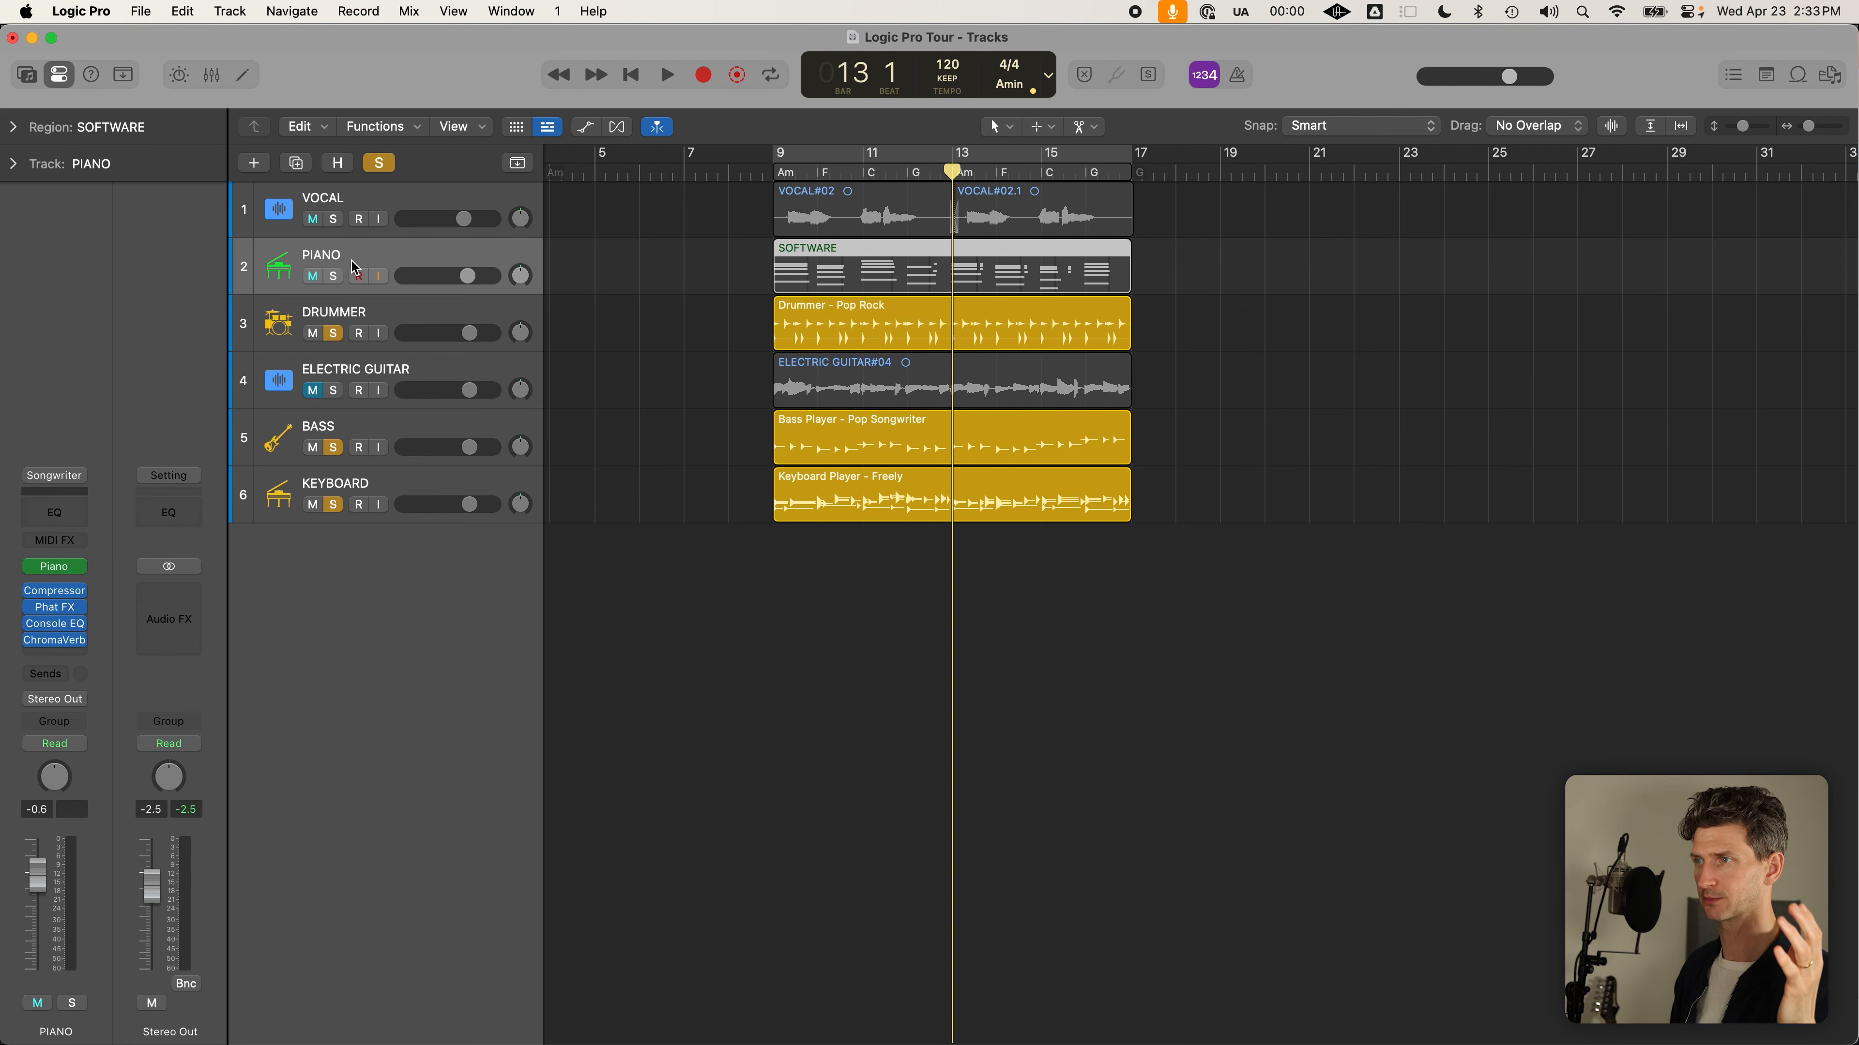
left_click(333, 276)
left_click(27, 76)
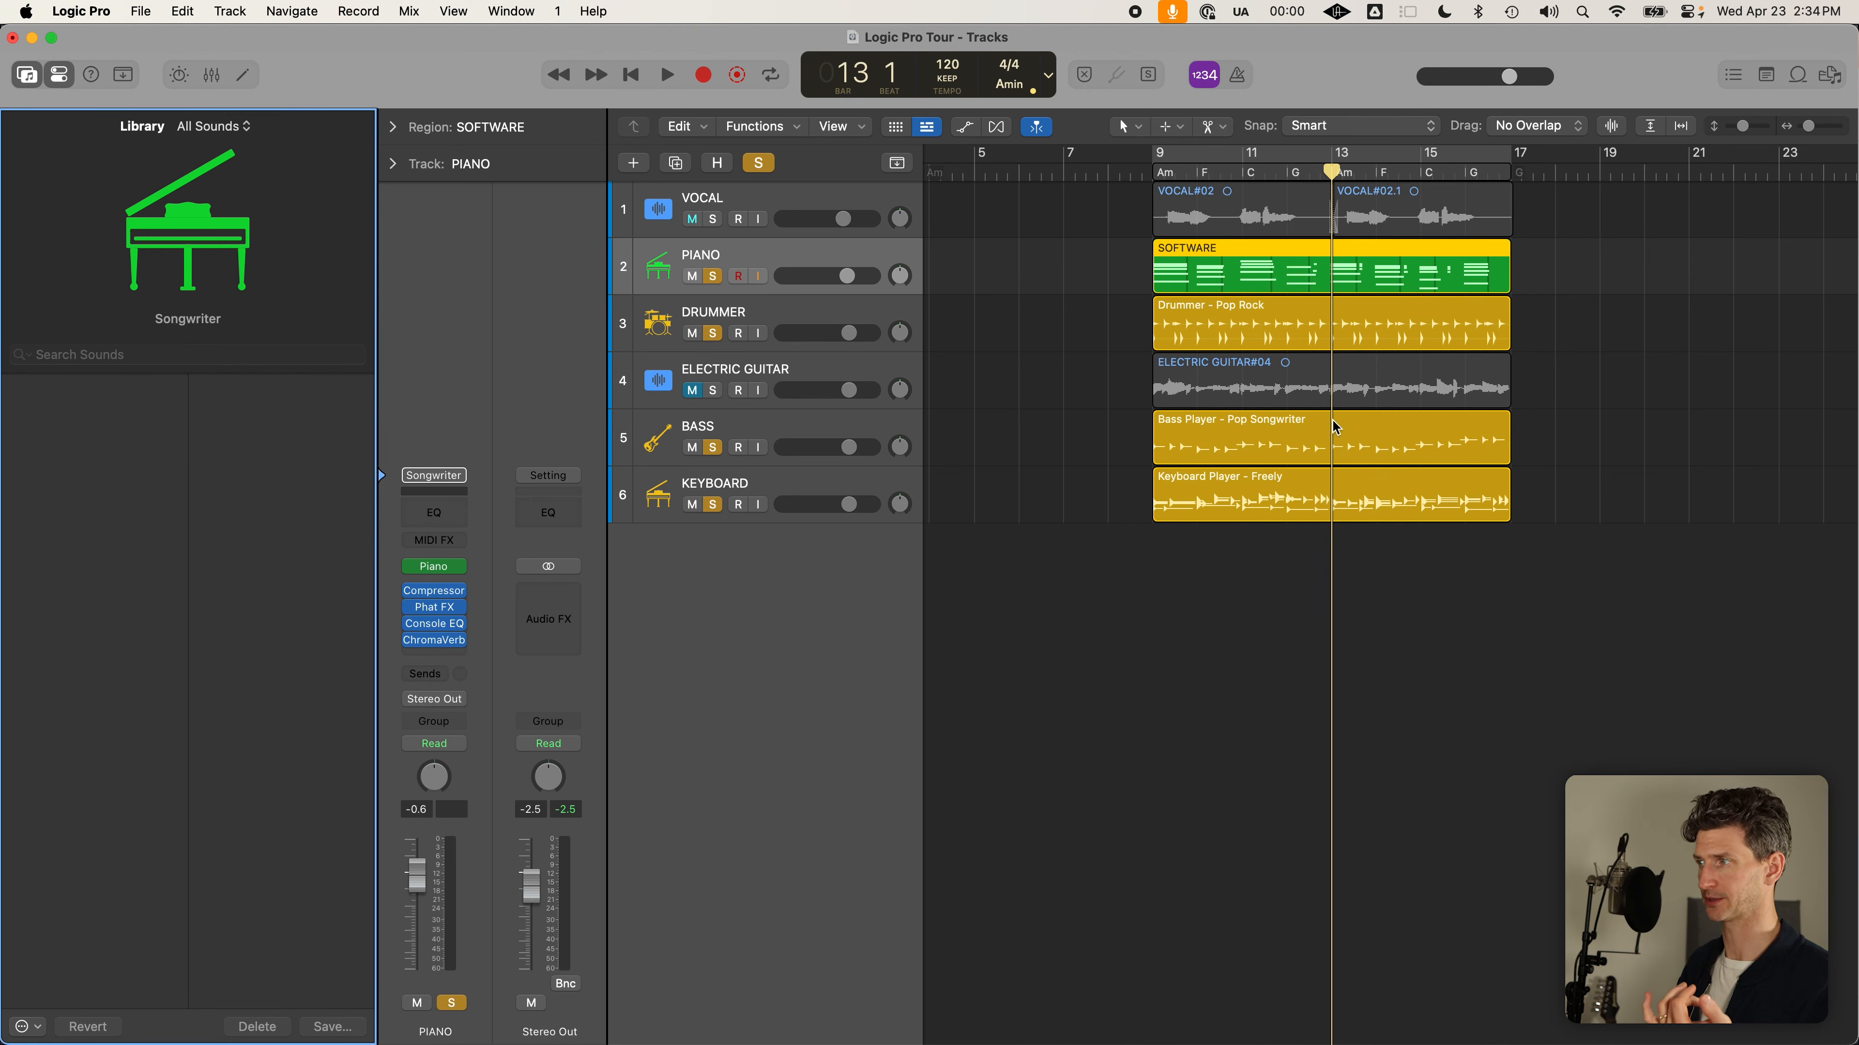
left_click(1317, 323)
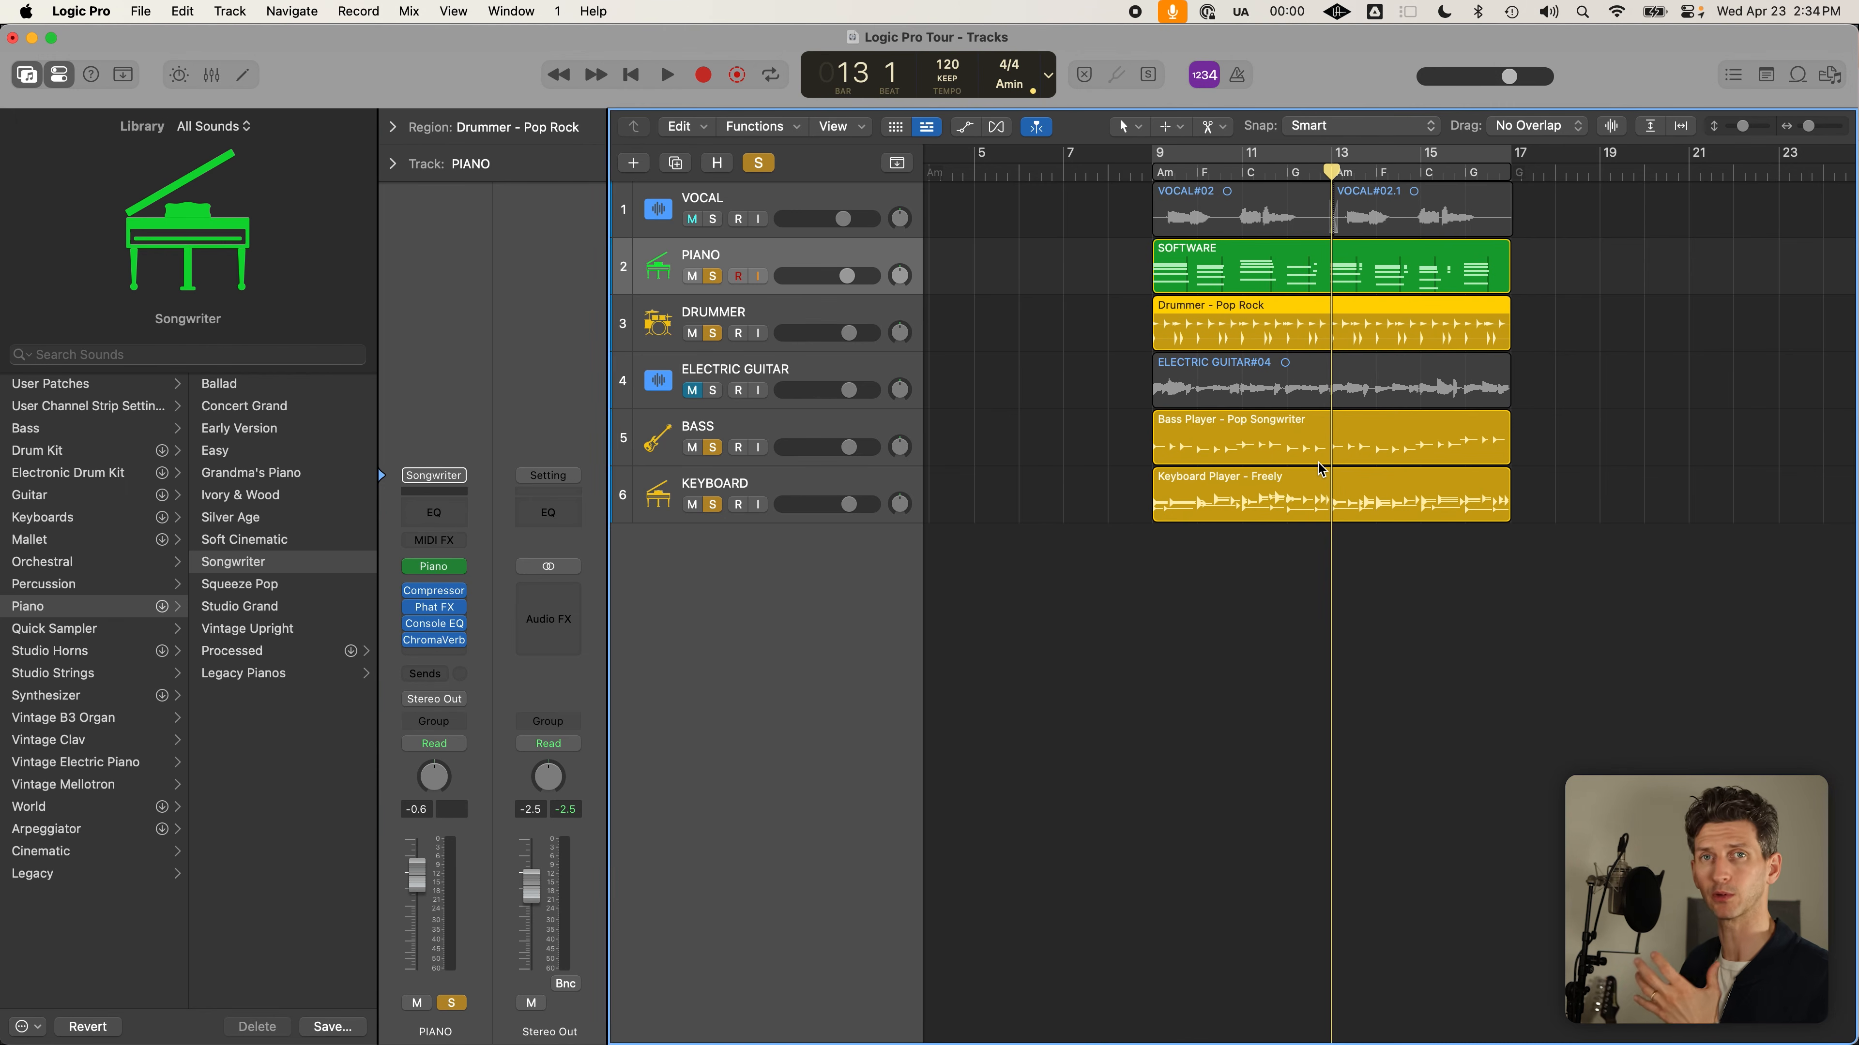
Open the Loop Browser, limit the loops to the Minor scale with any time signature, and sort them by key
left_click(1798, 74)
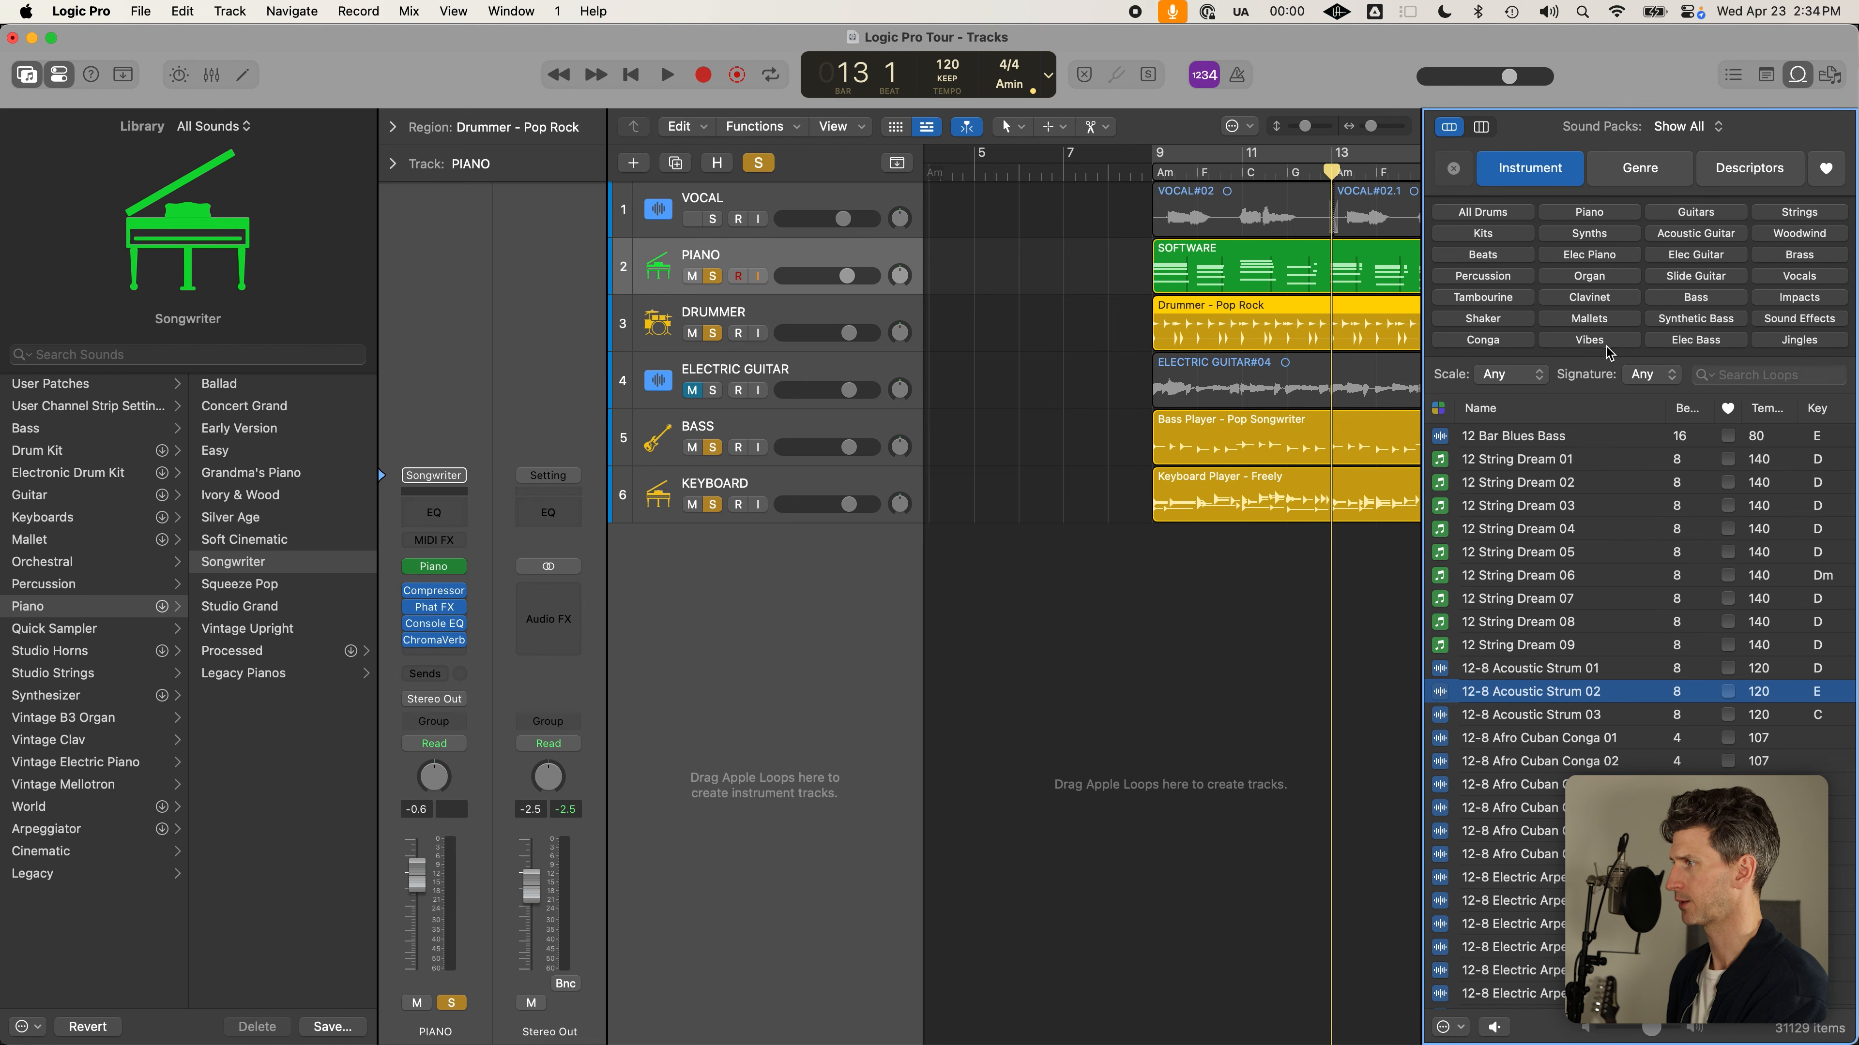
left_click(1671, 383)
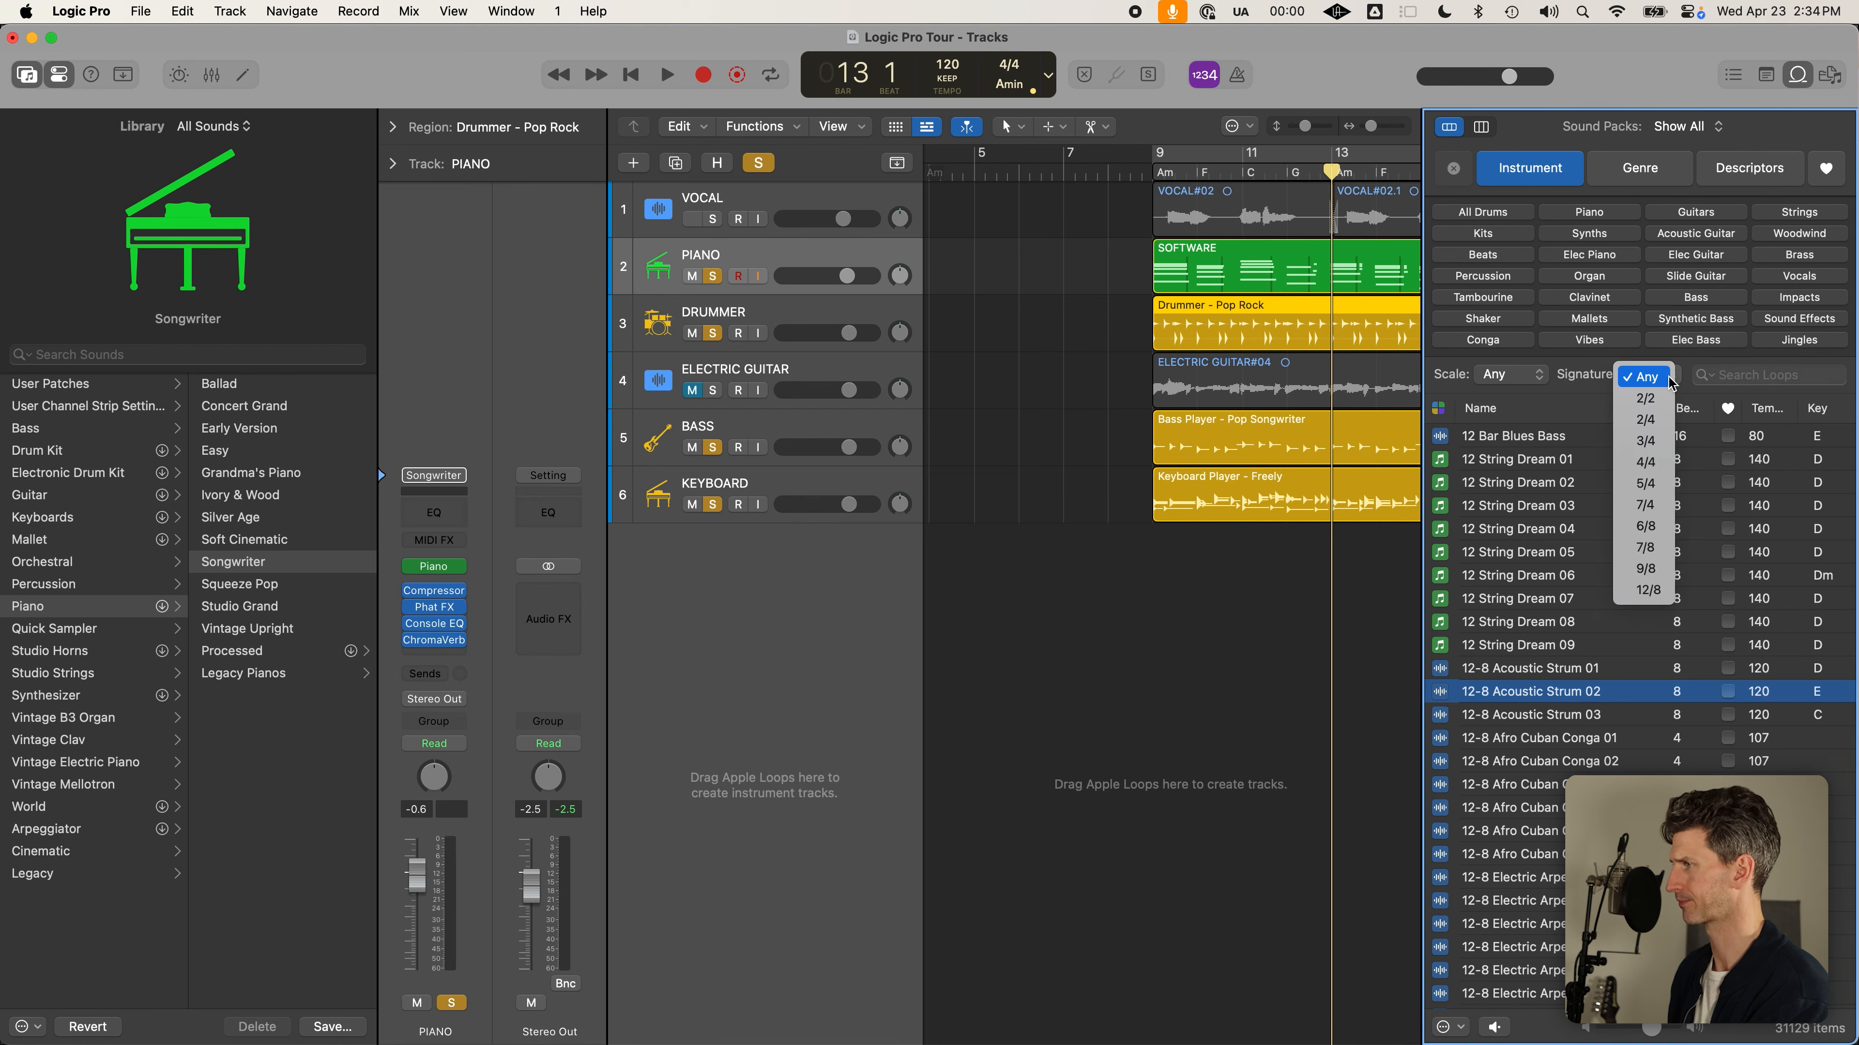
left_click(1595, 380)
left_click(1519, 375)
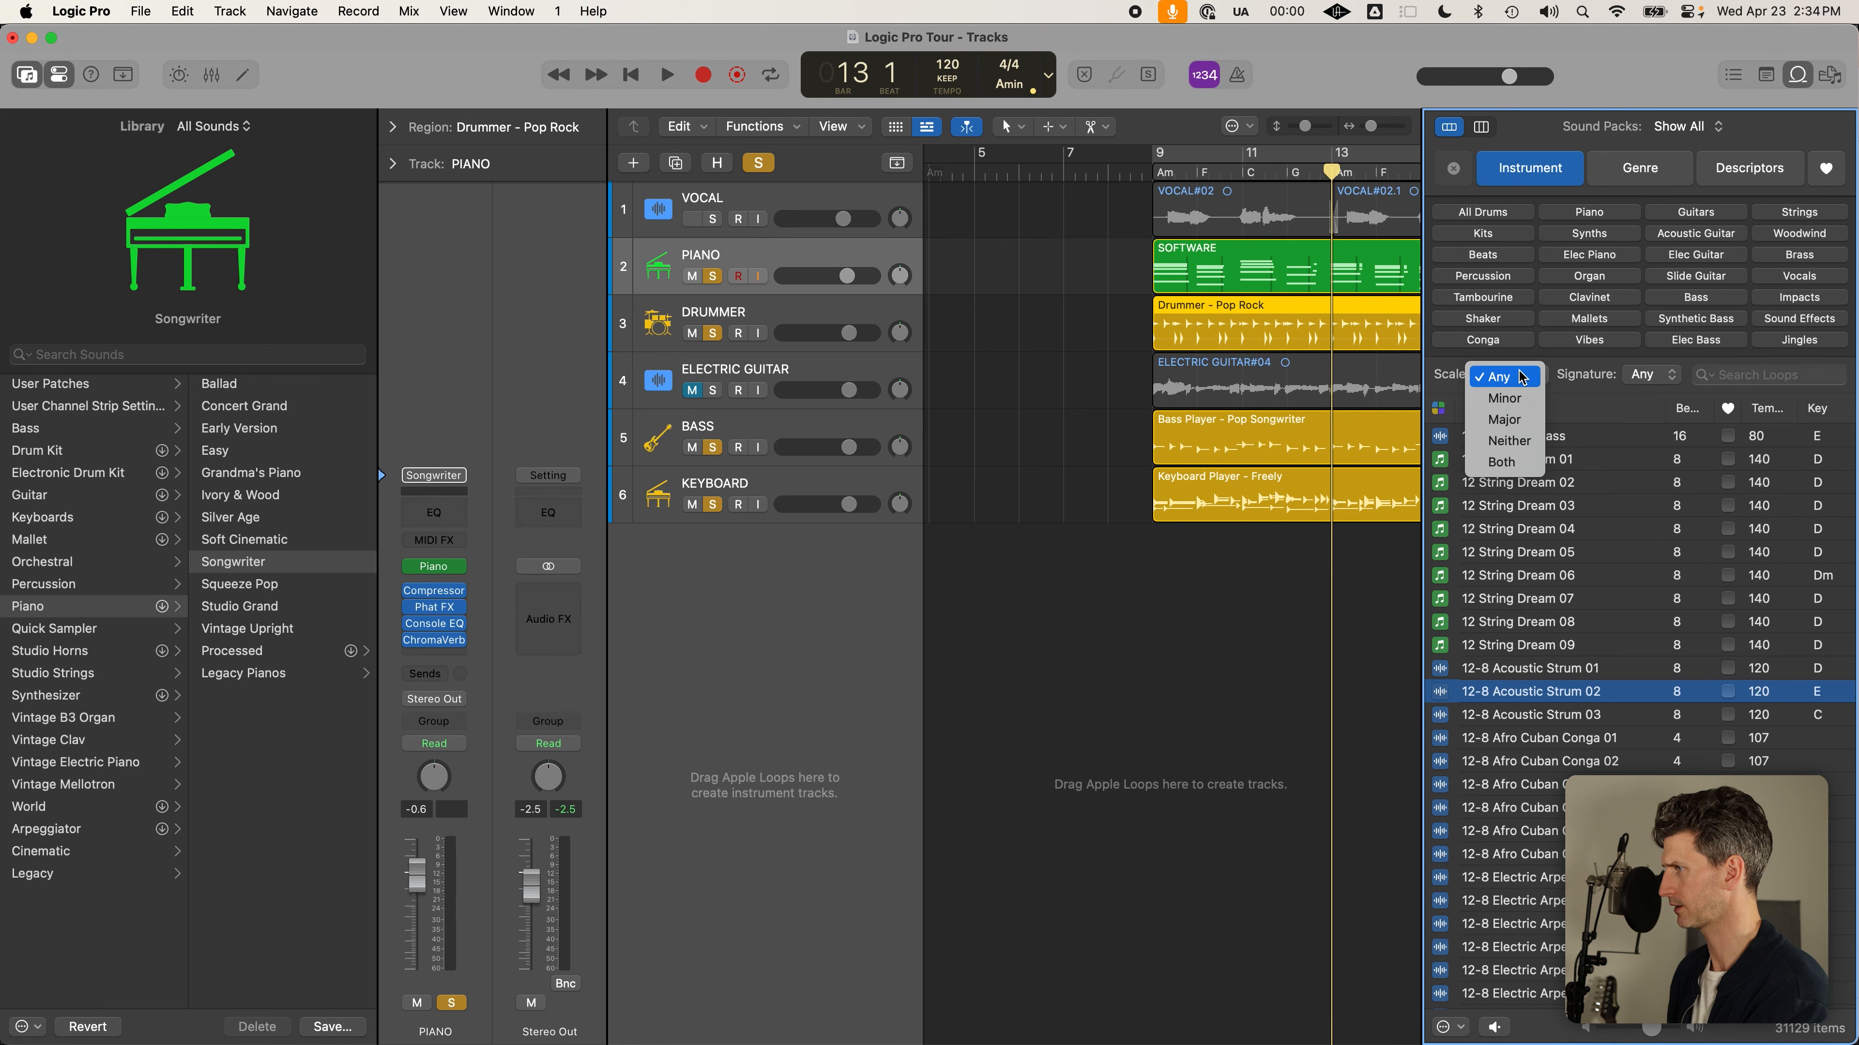
left_click(1525, 399)
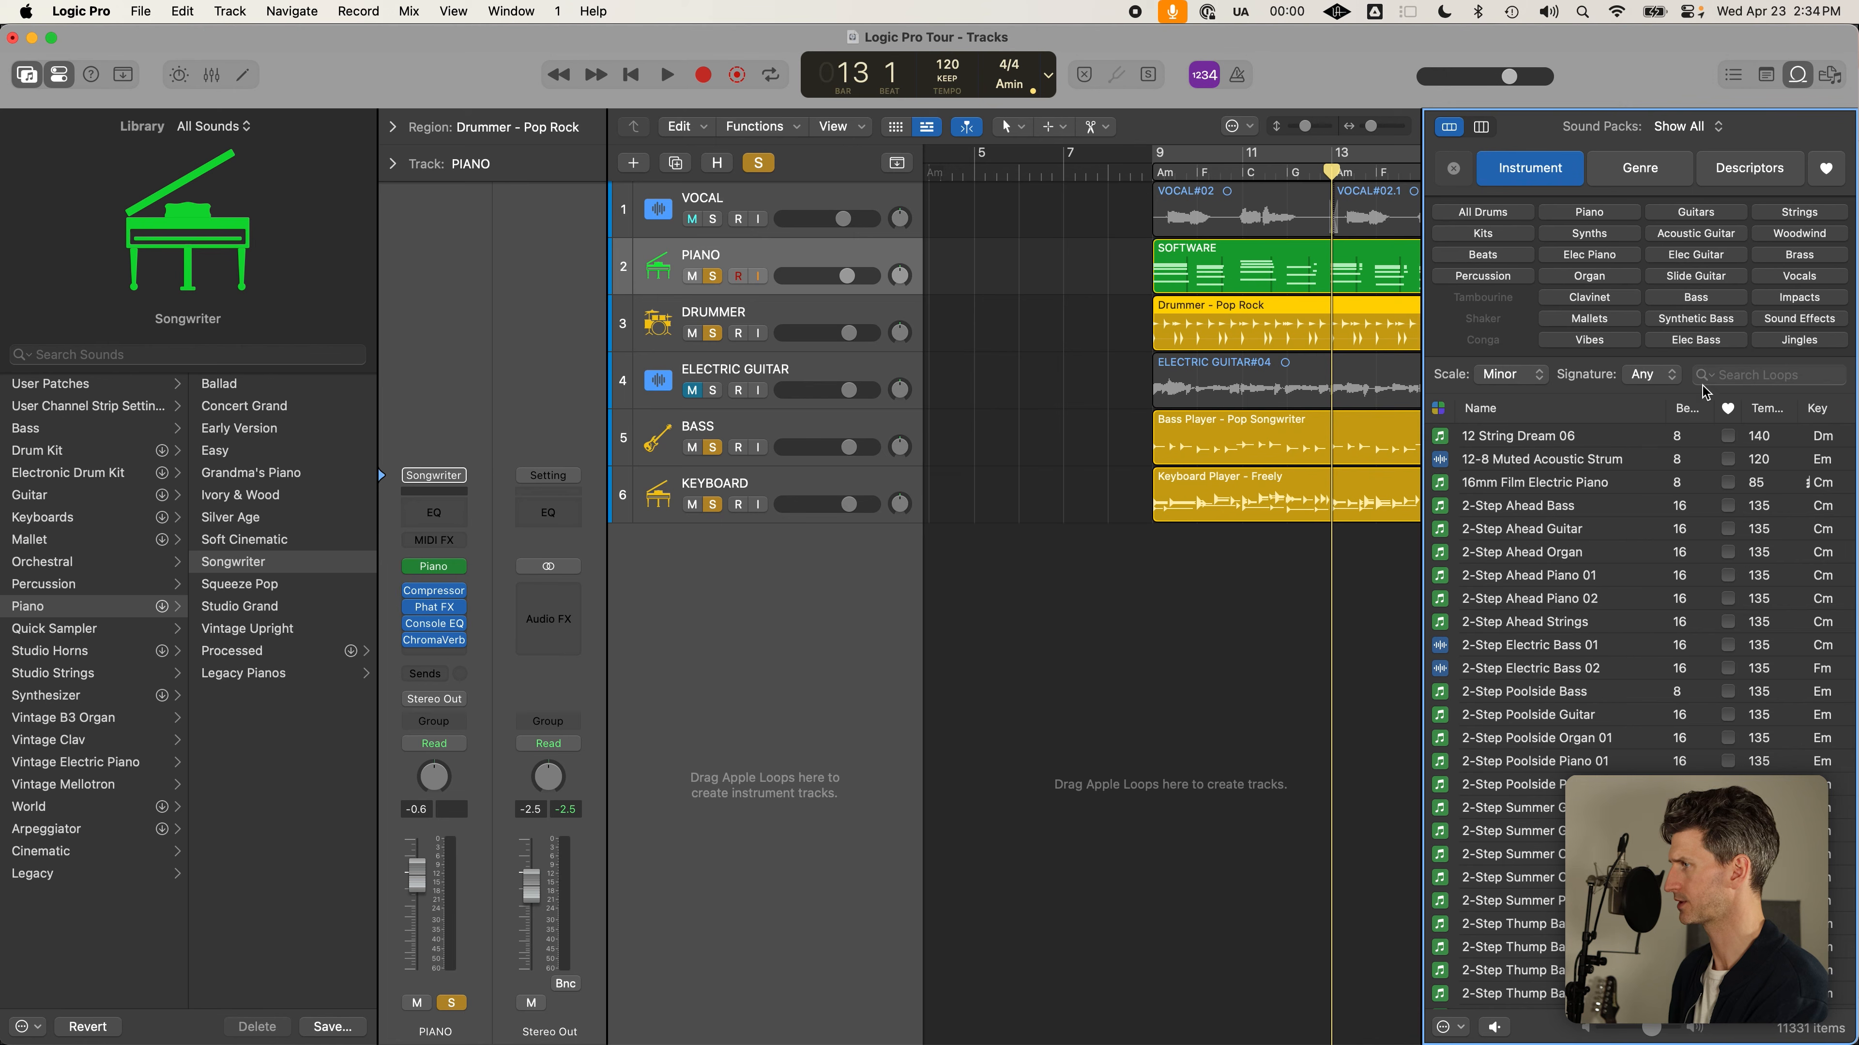
left_click(1836, 414)
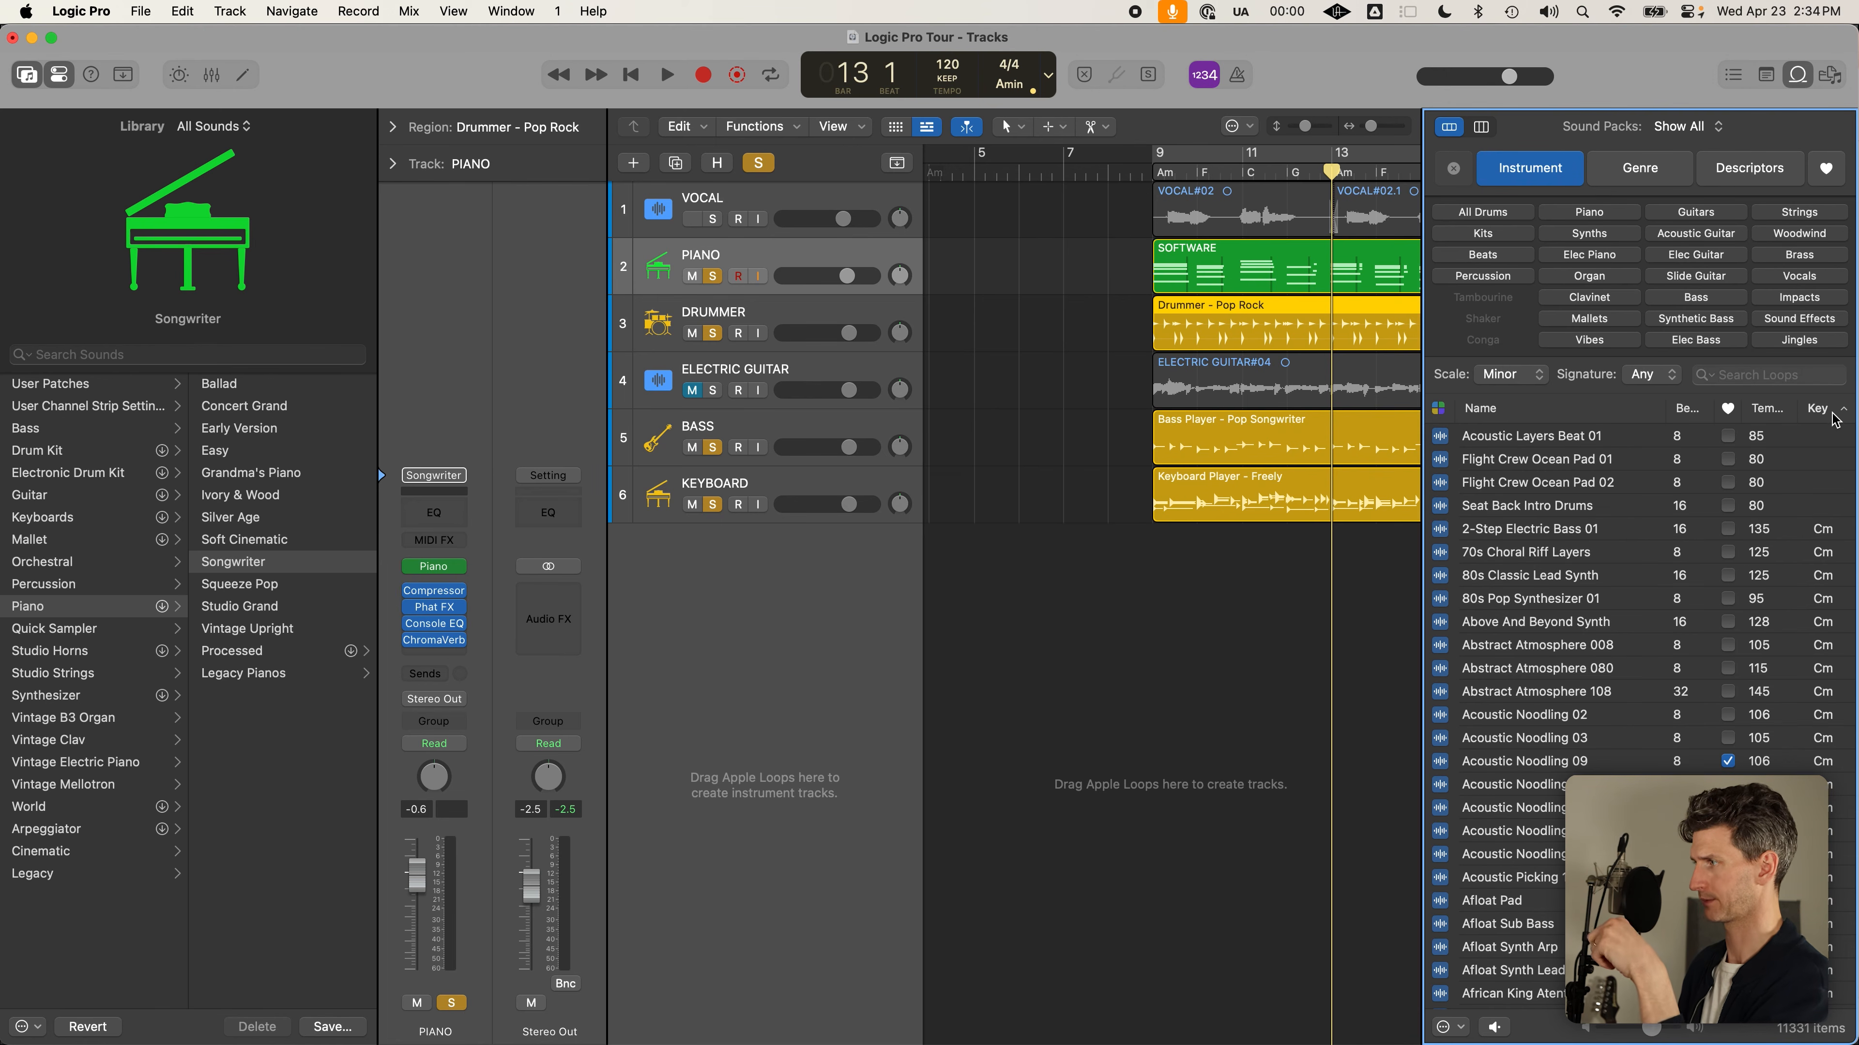
Filter the minor loops to the Organ instrument and find the ones in A minor
scroll(1826, 606, "down", 10)
scroll(1826, 606, "down", 5)
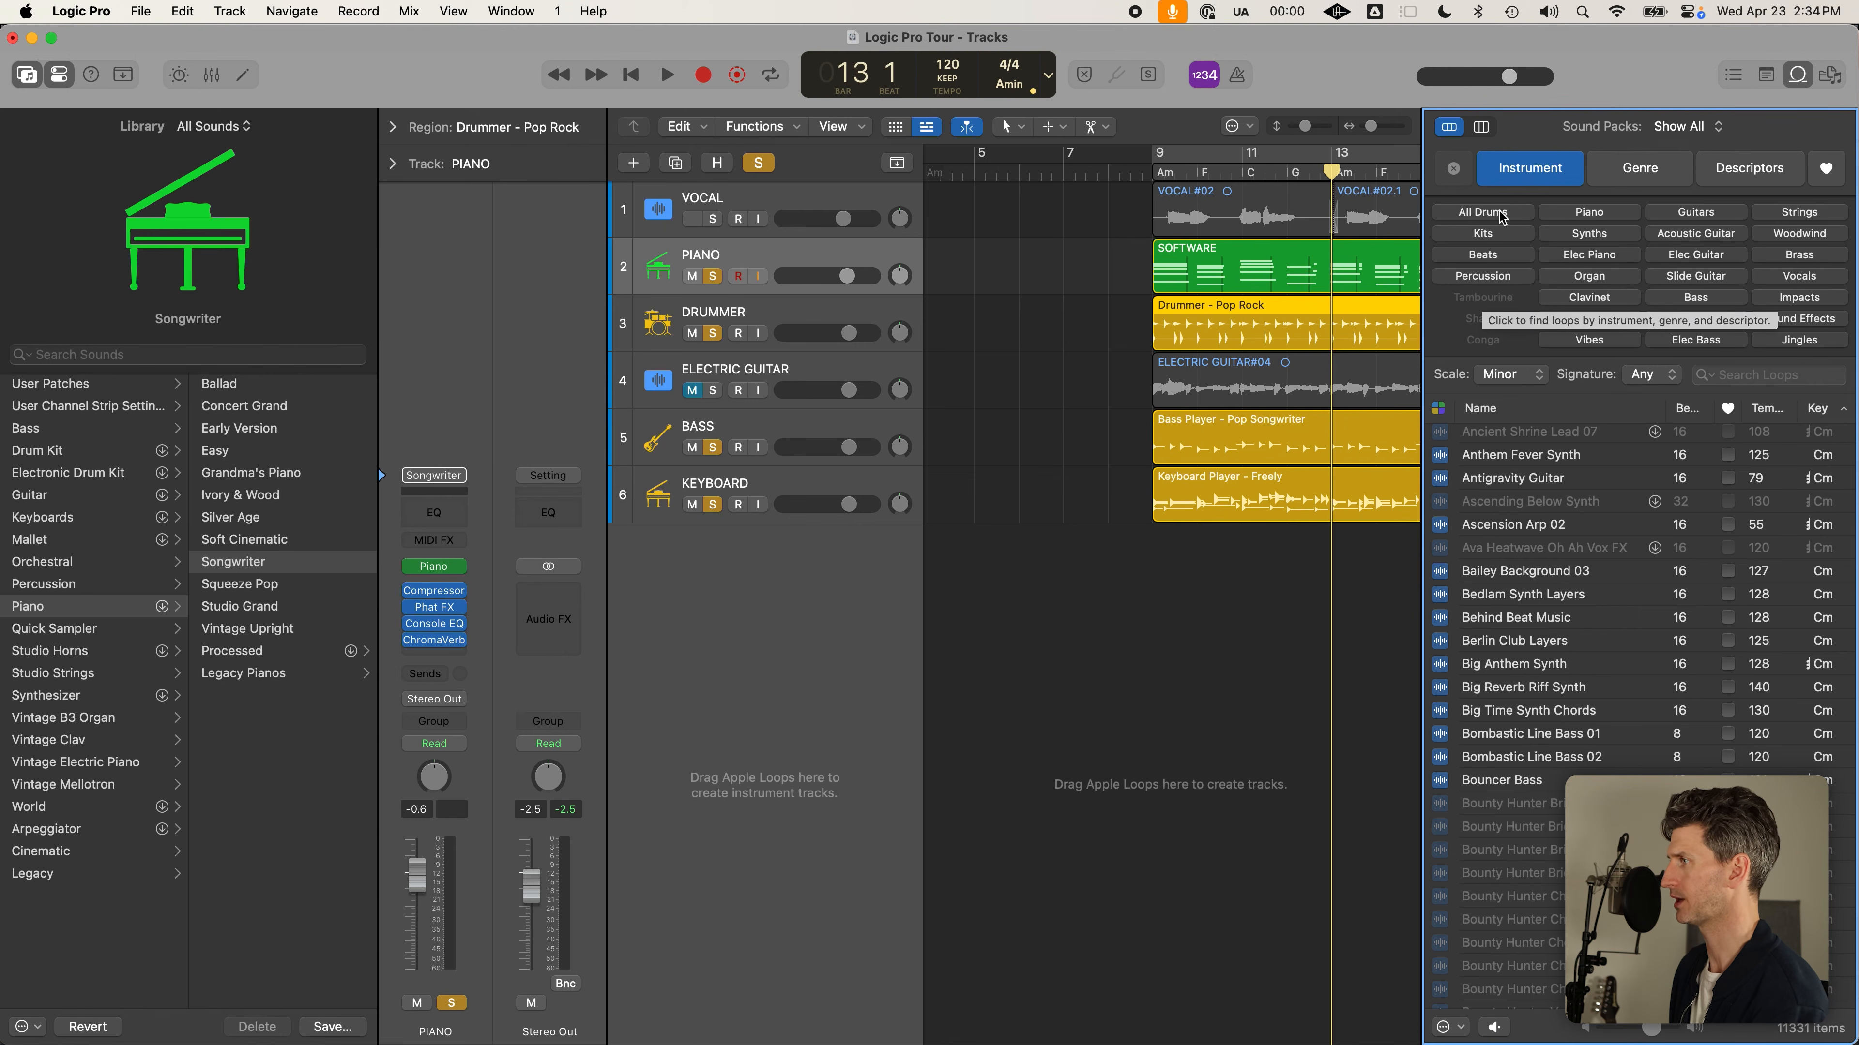
left_click(1616, 274)
scroll(1709, 600, "down", 15)
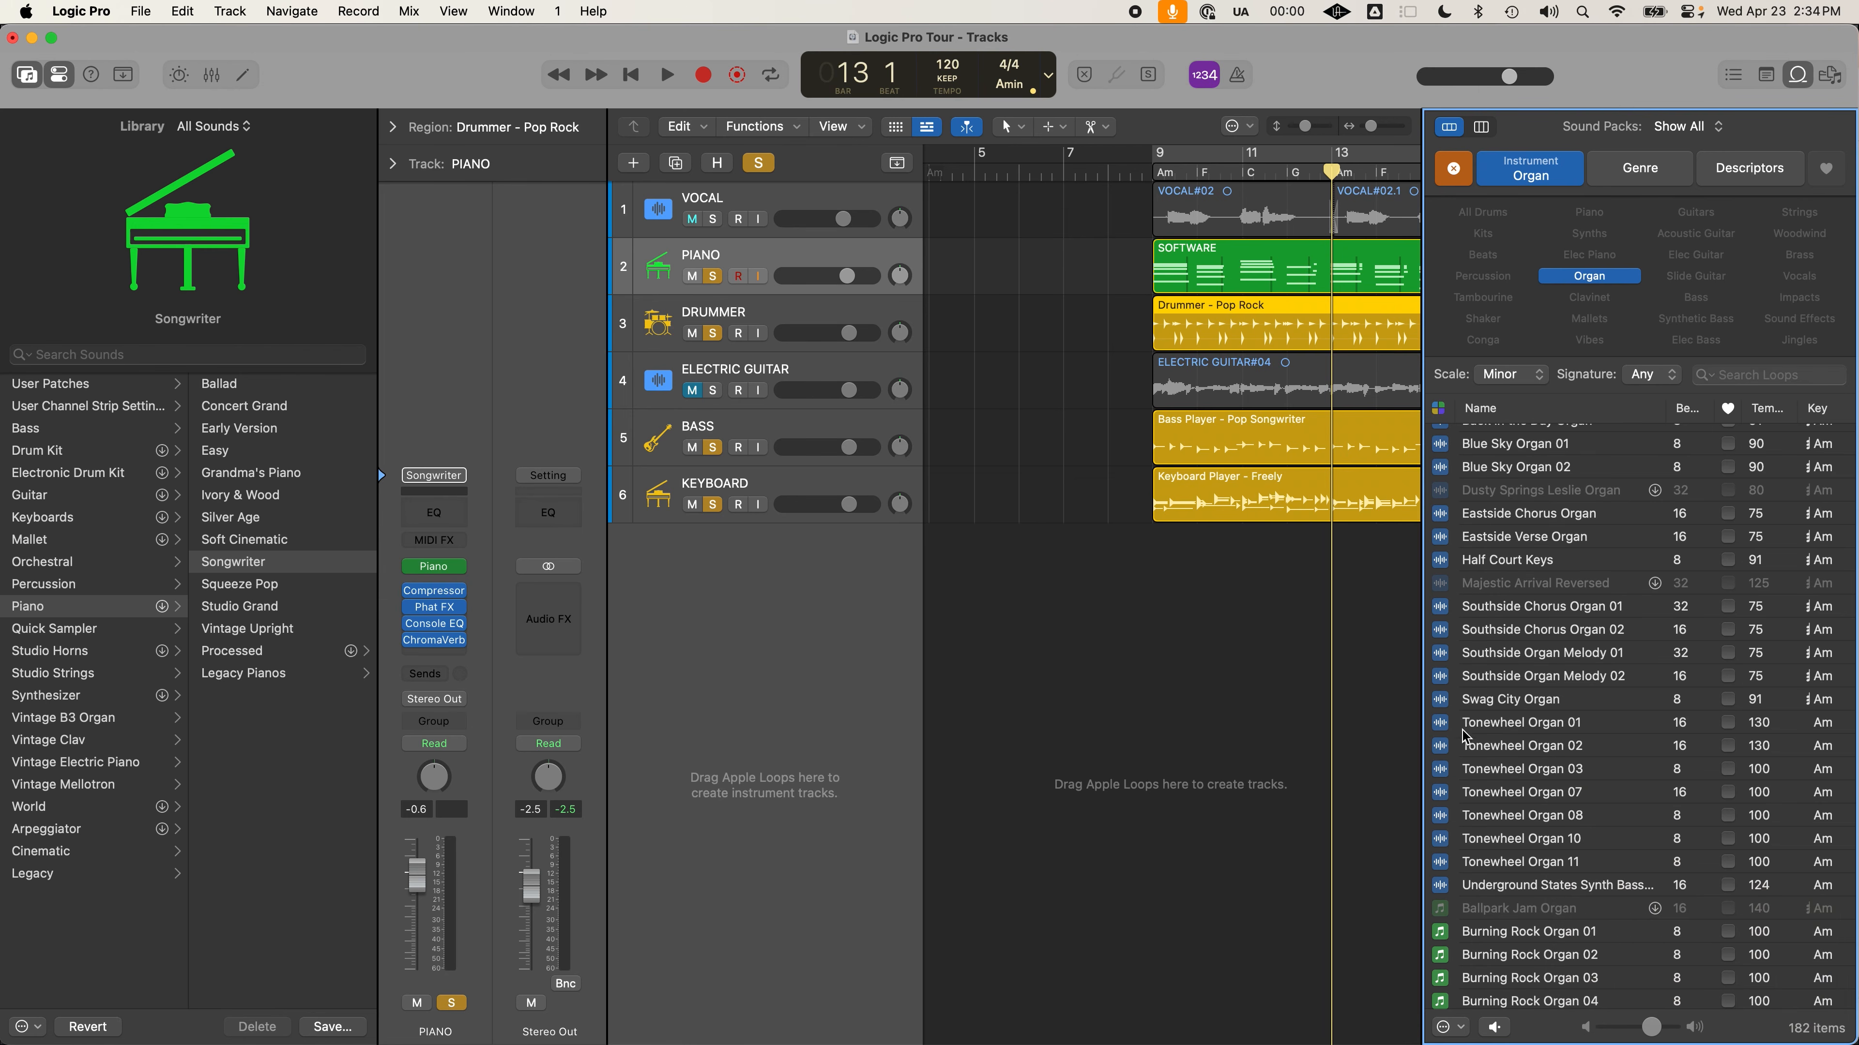
Audition the Swag City Organ and Tonewheel Organ 01, 02 and 03 loops, and briefly play the project from bar 13
left_click(1522, 702)
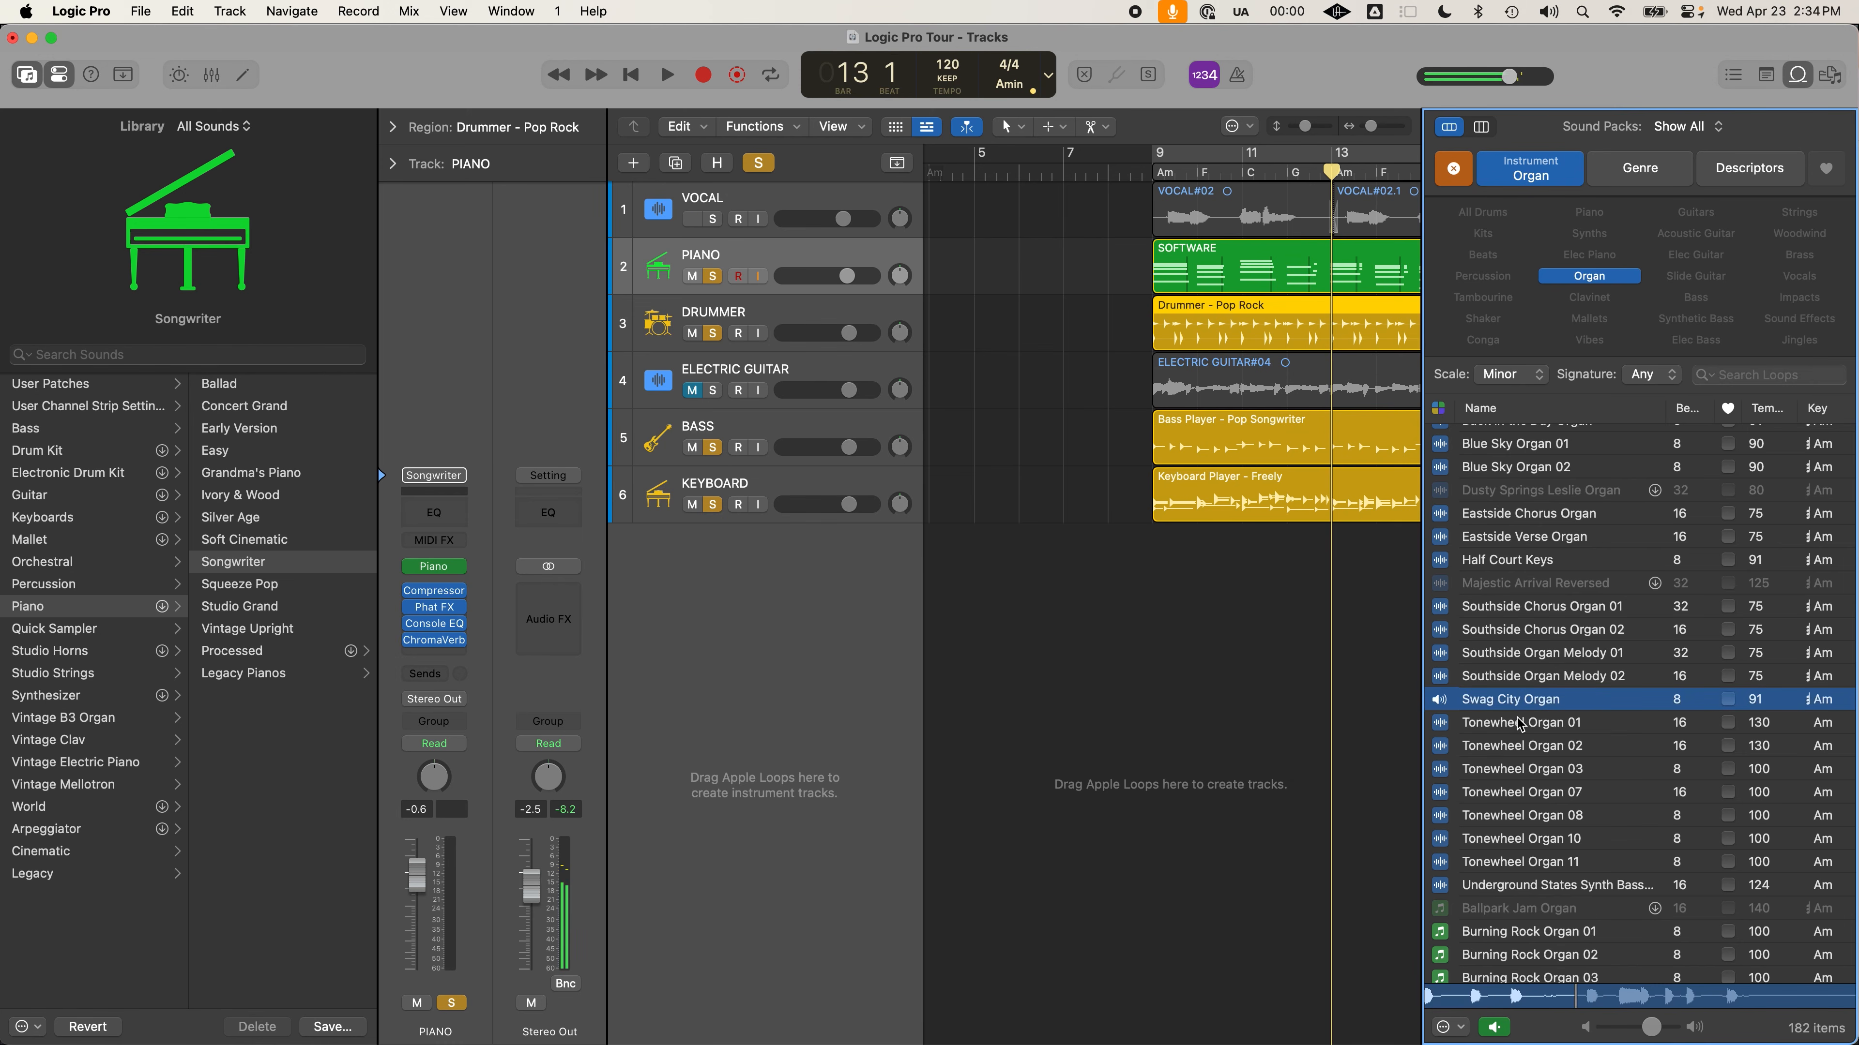
left_click(1517, 723)
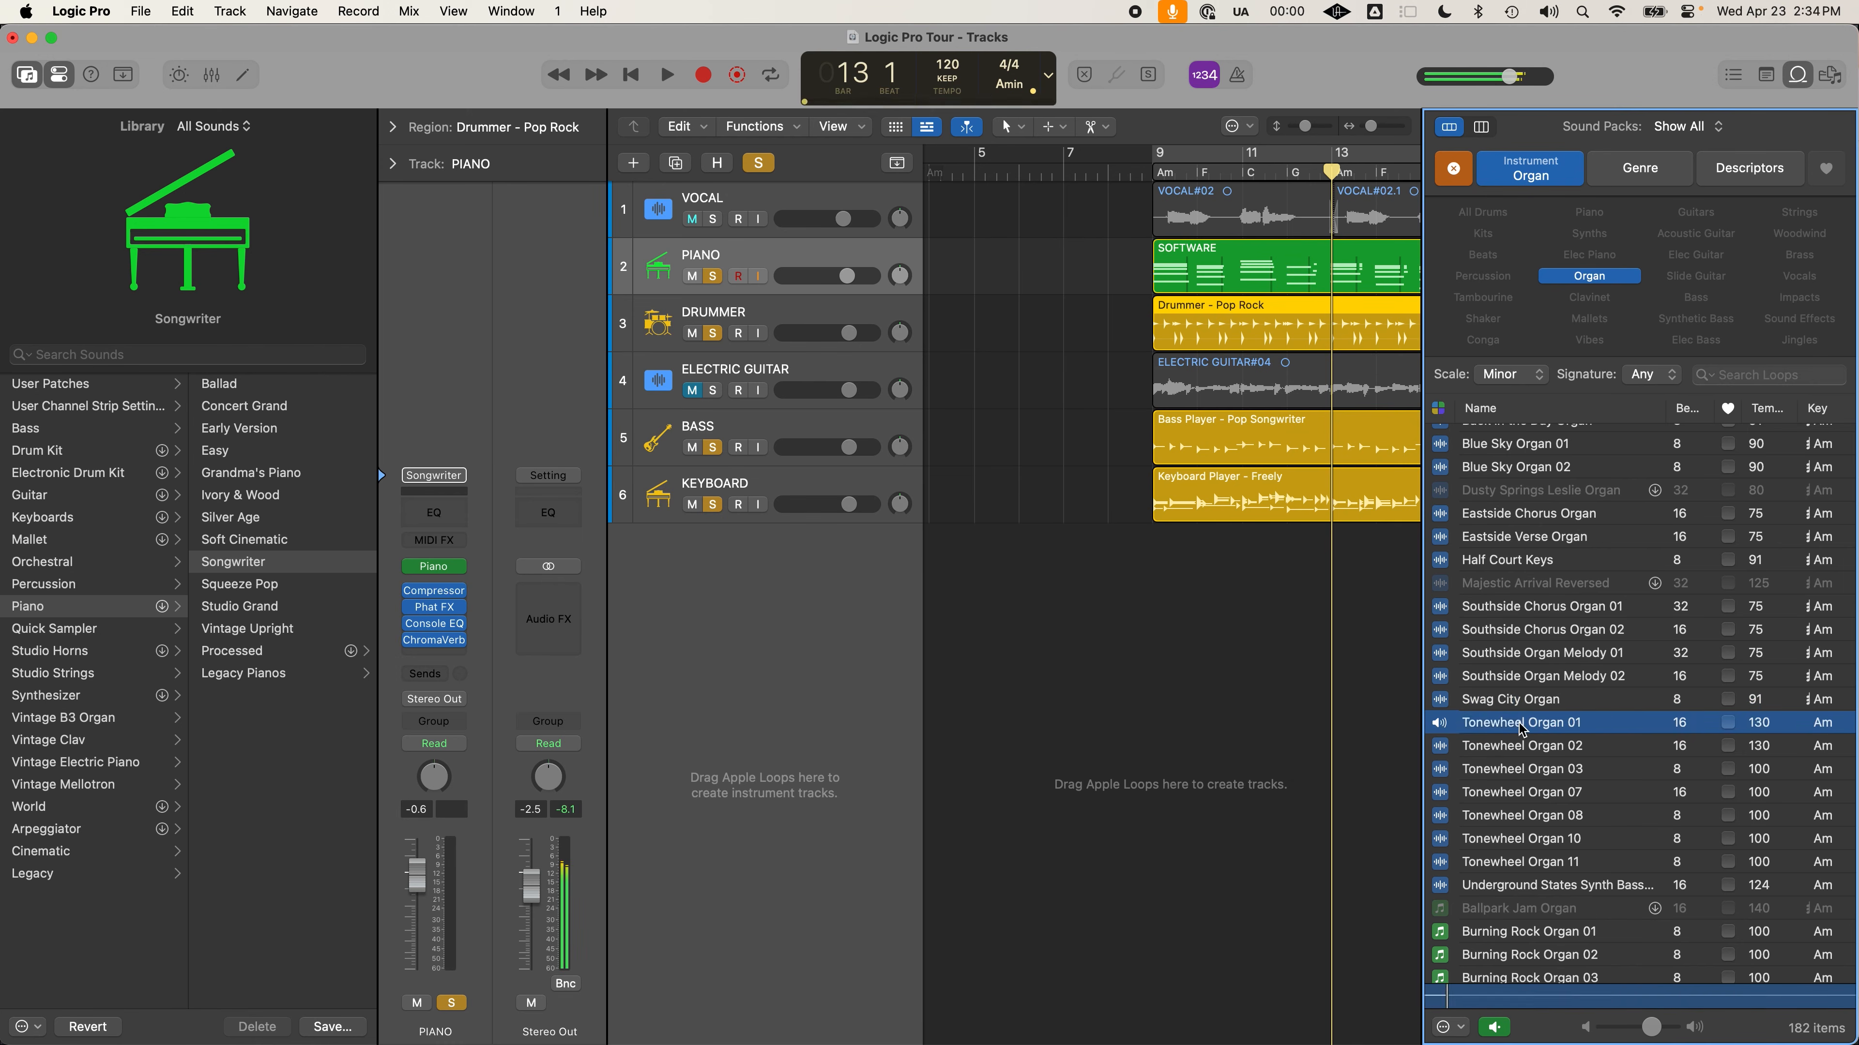
left_click(1520, 754)
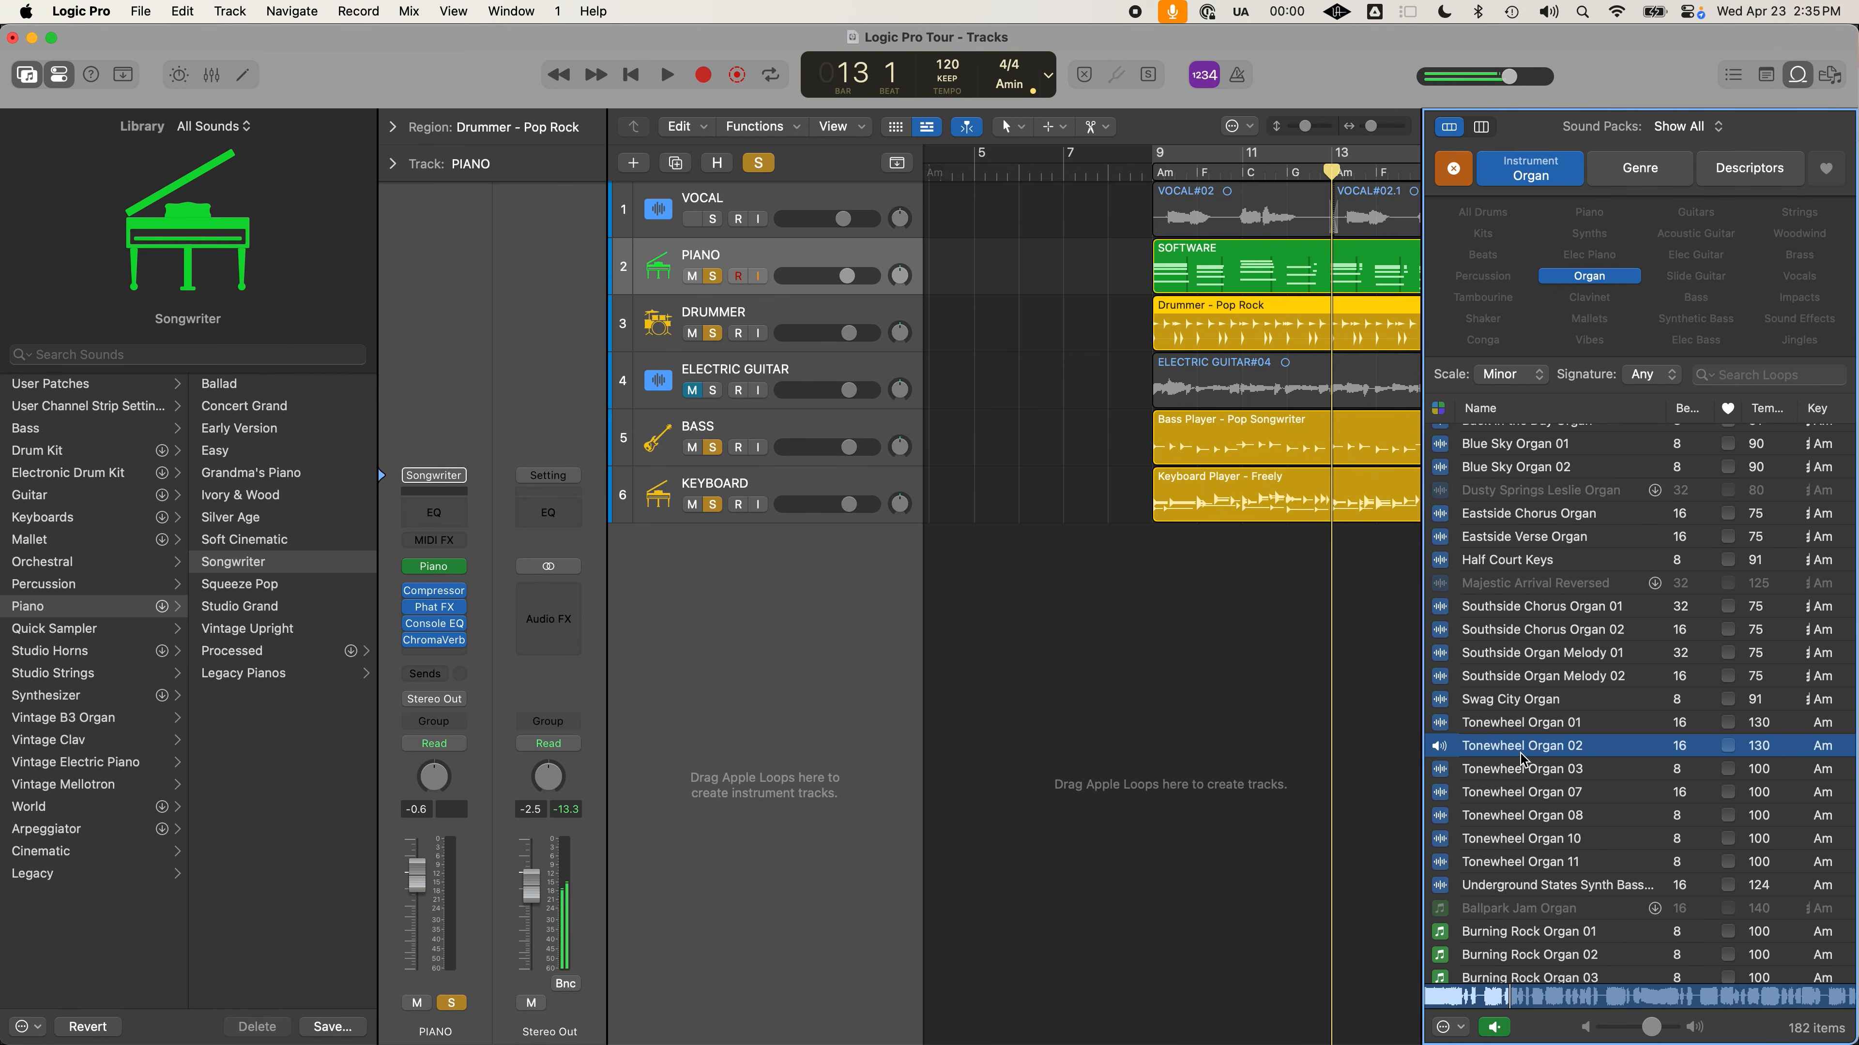
left_click(1532, 777)
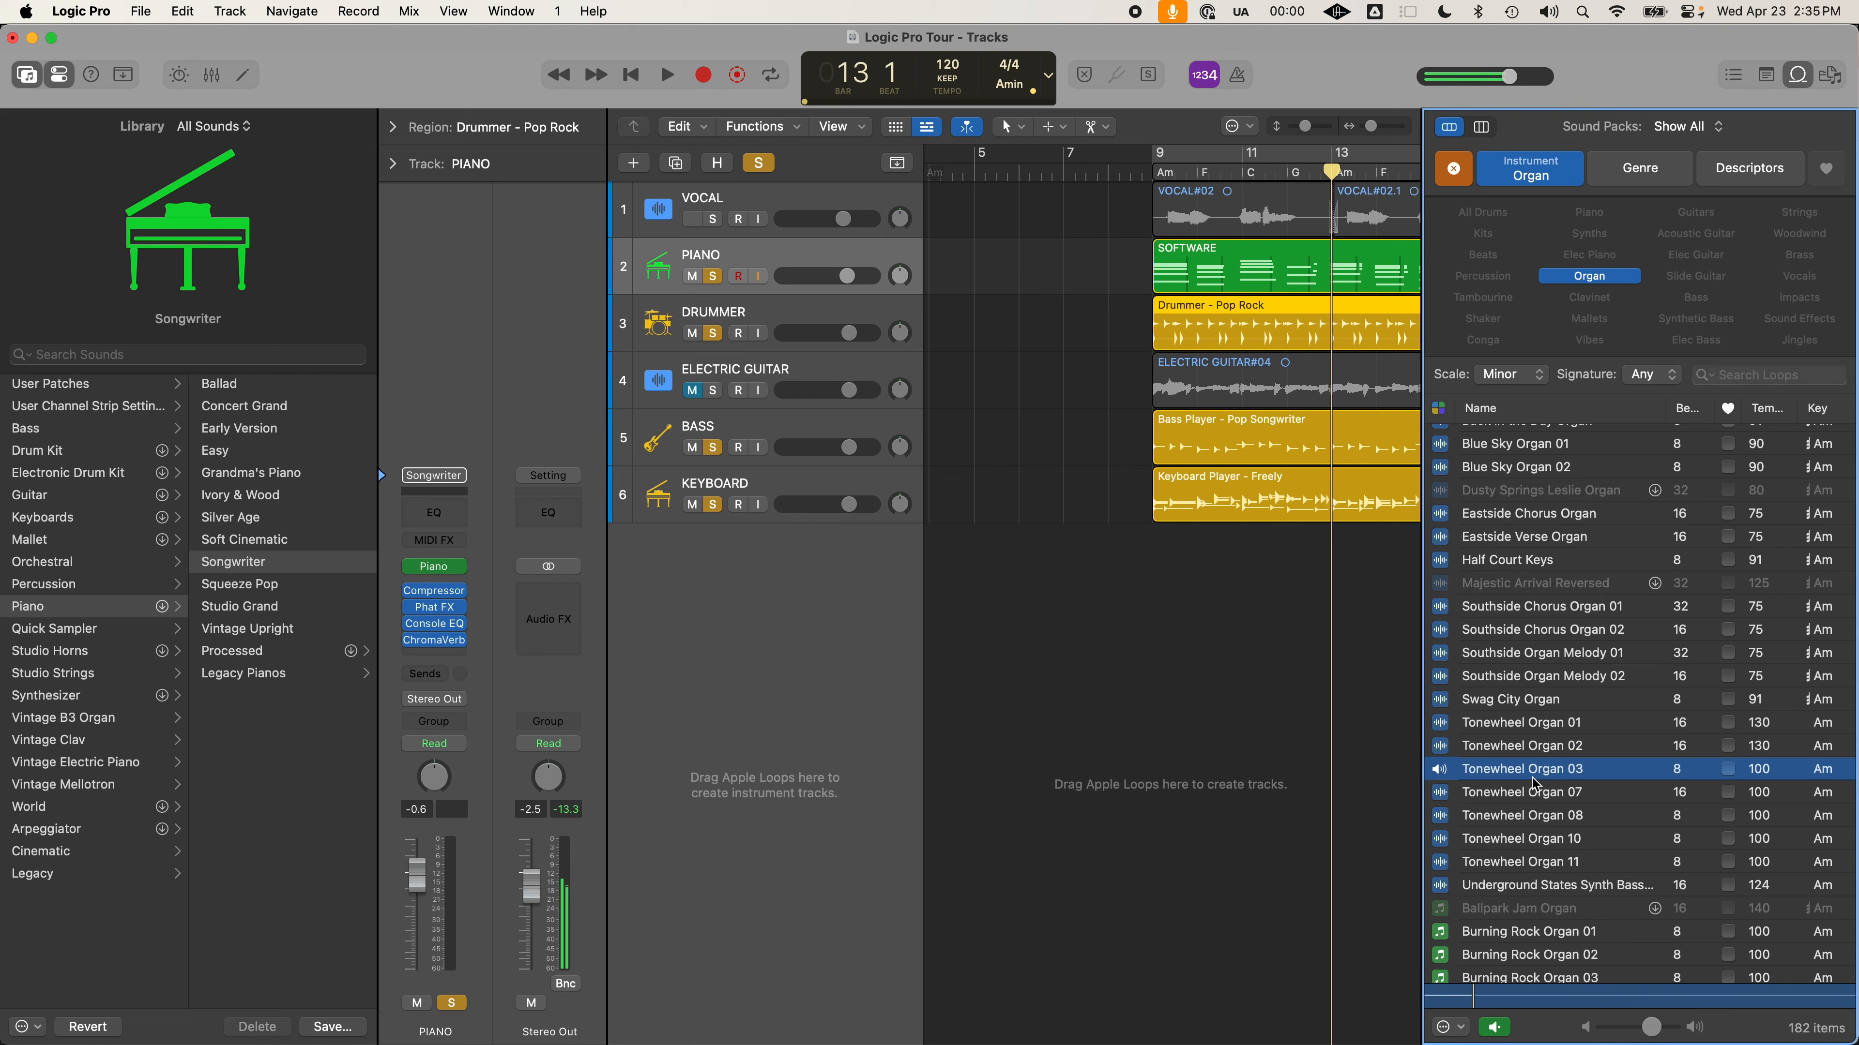
key("space")
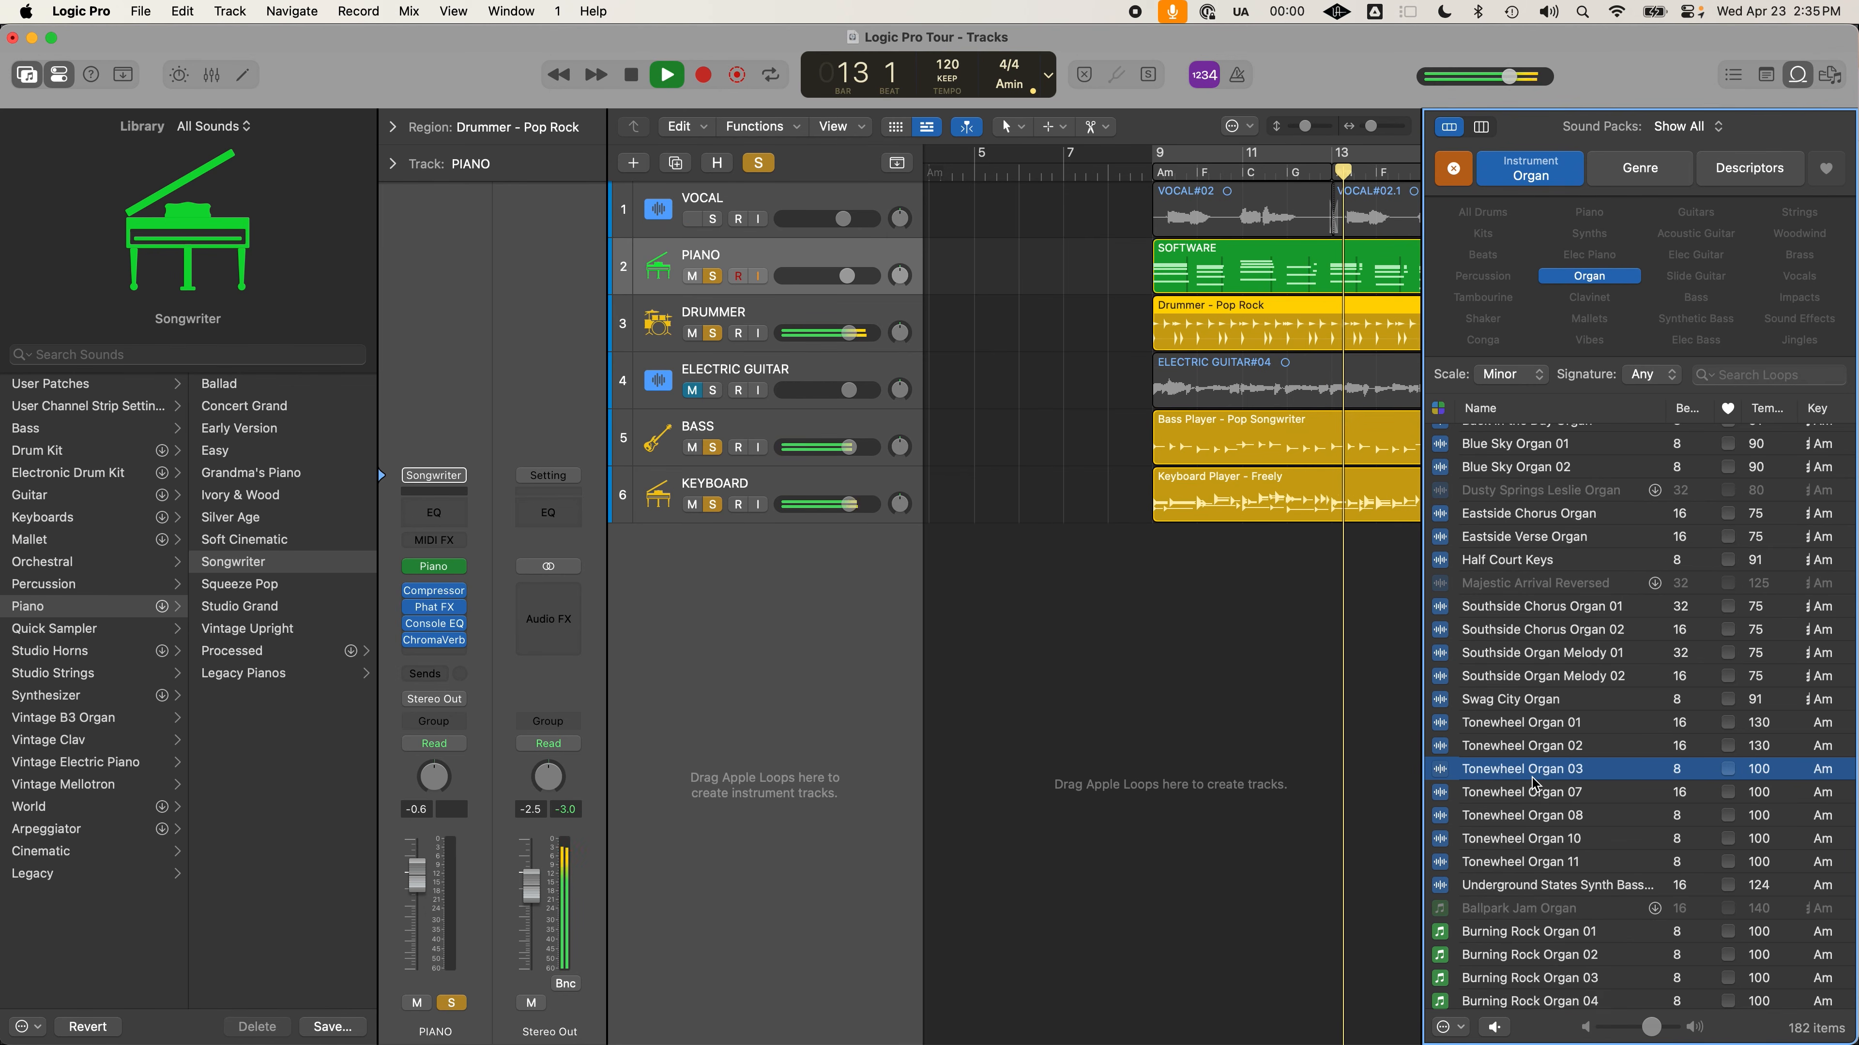
left_click(1346, 743)
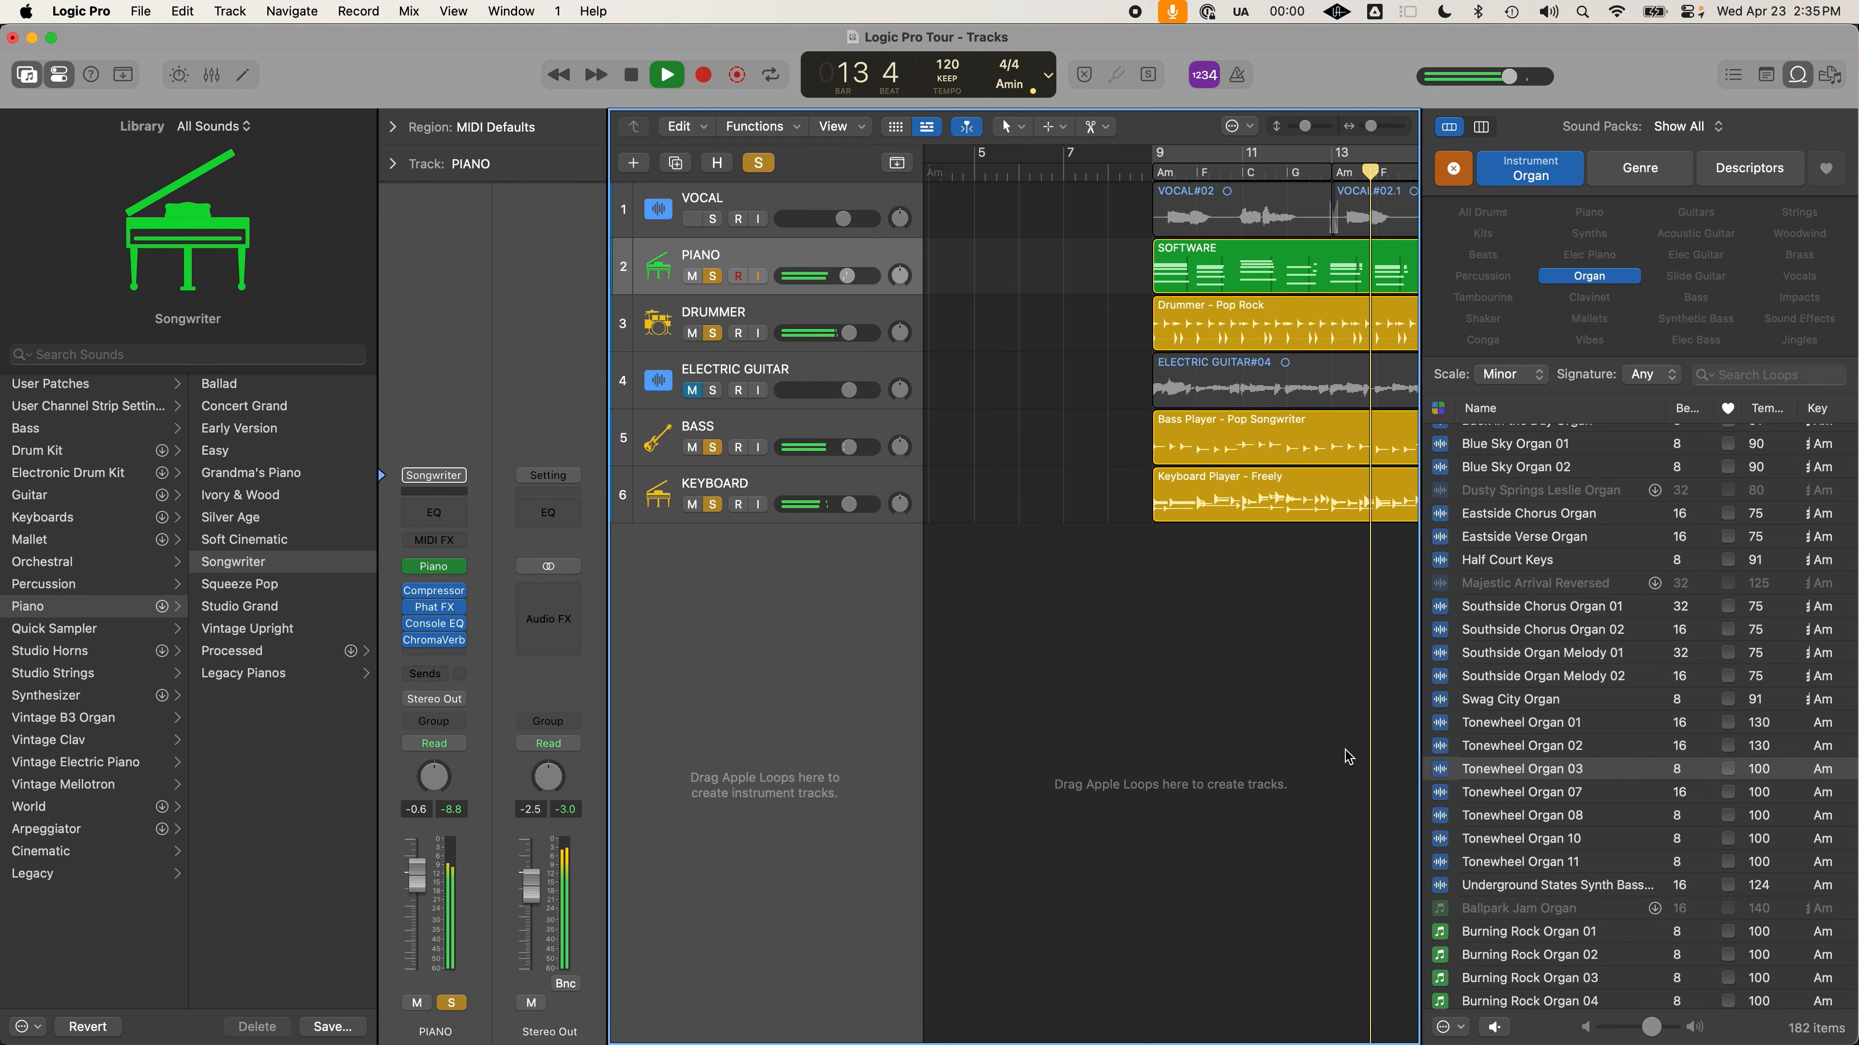
key("space")
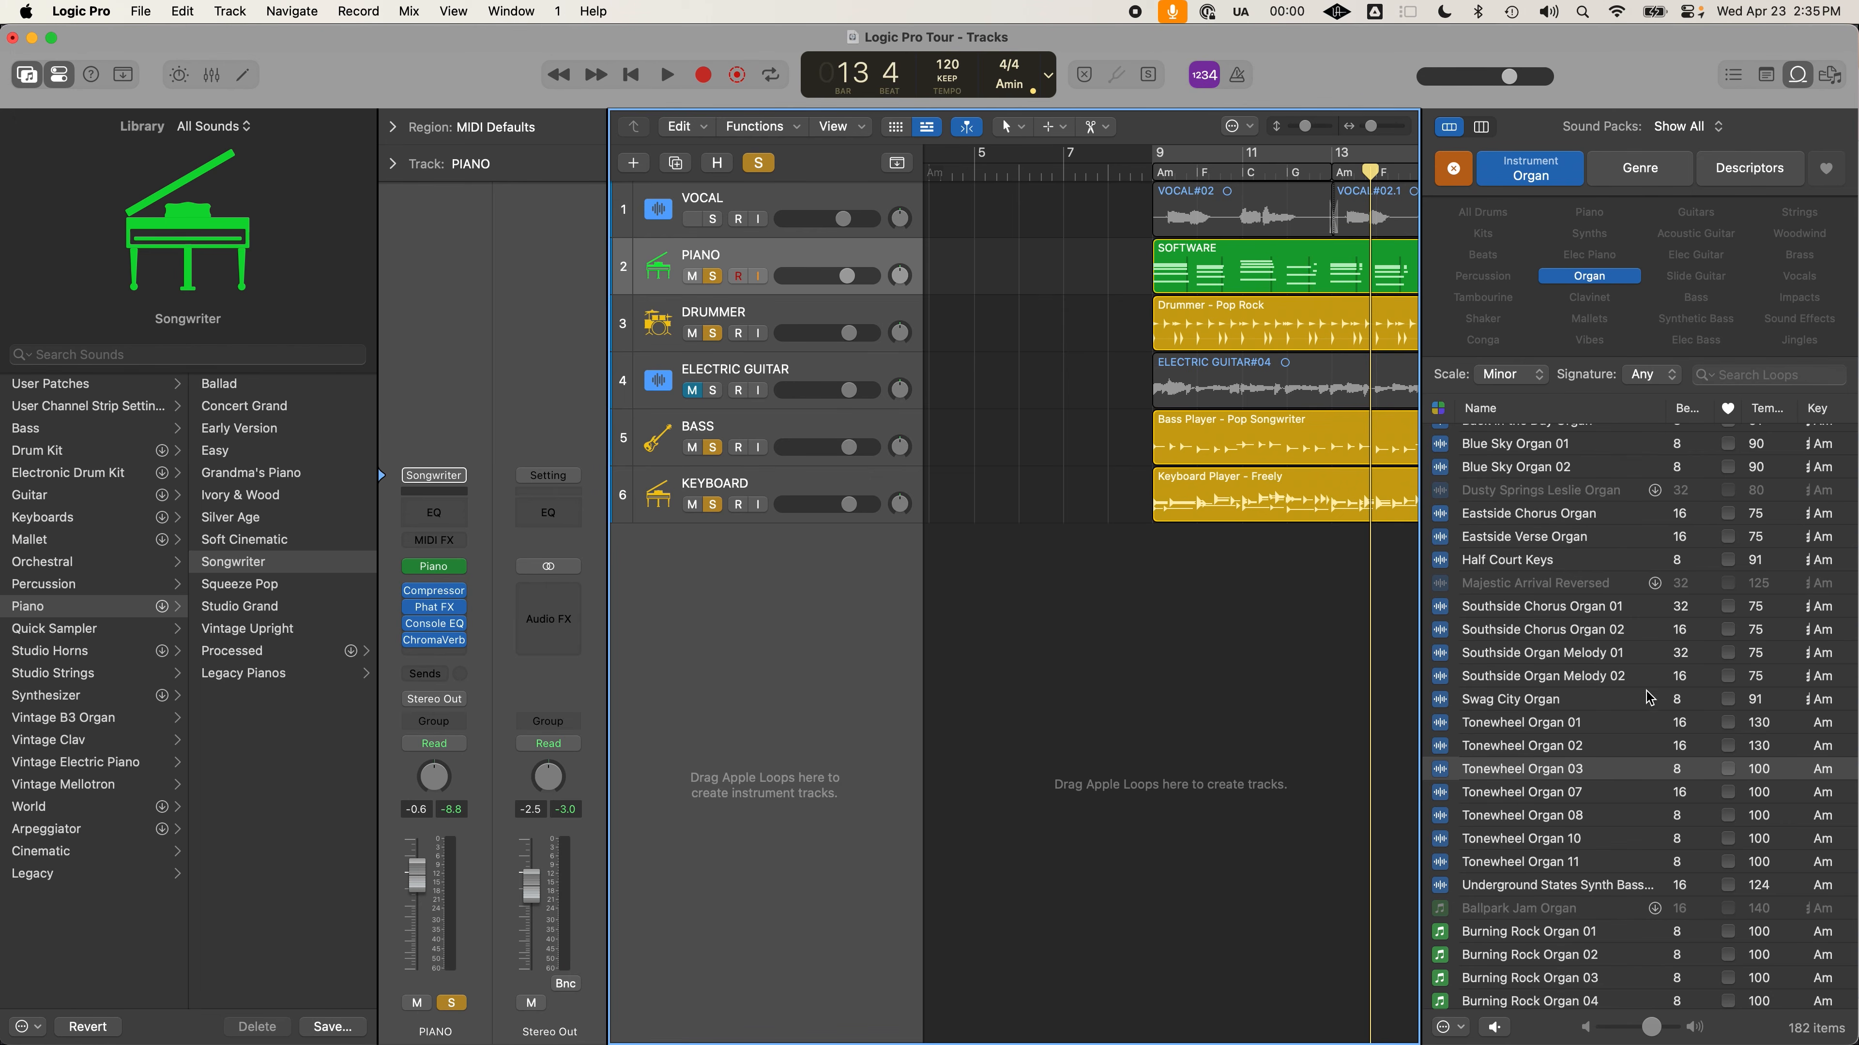
scroll(1551, 710, "down", 5)
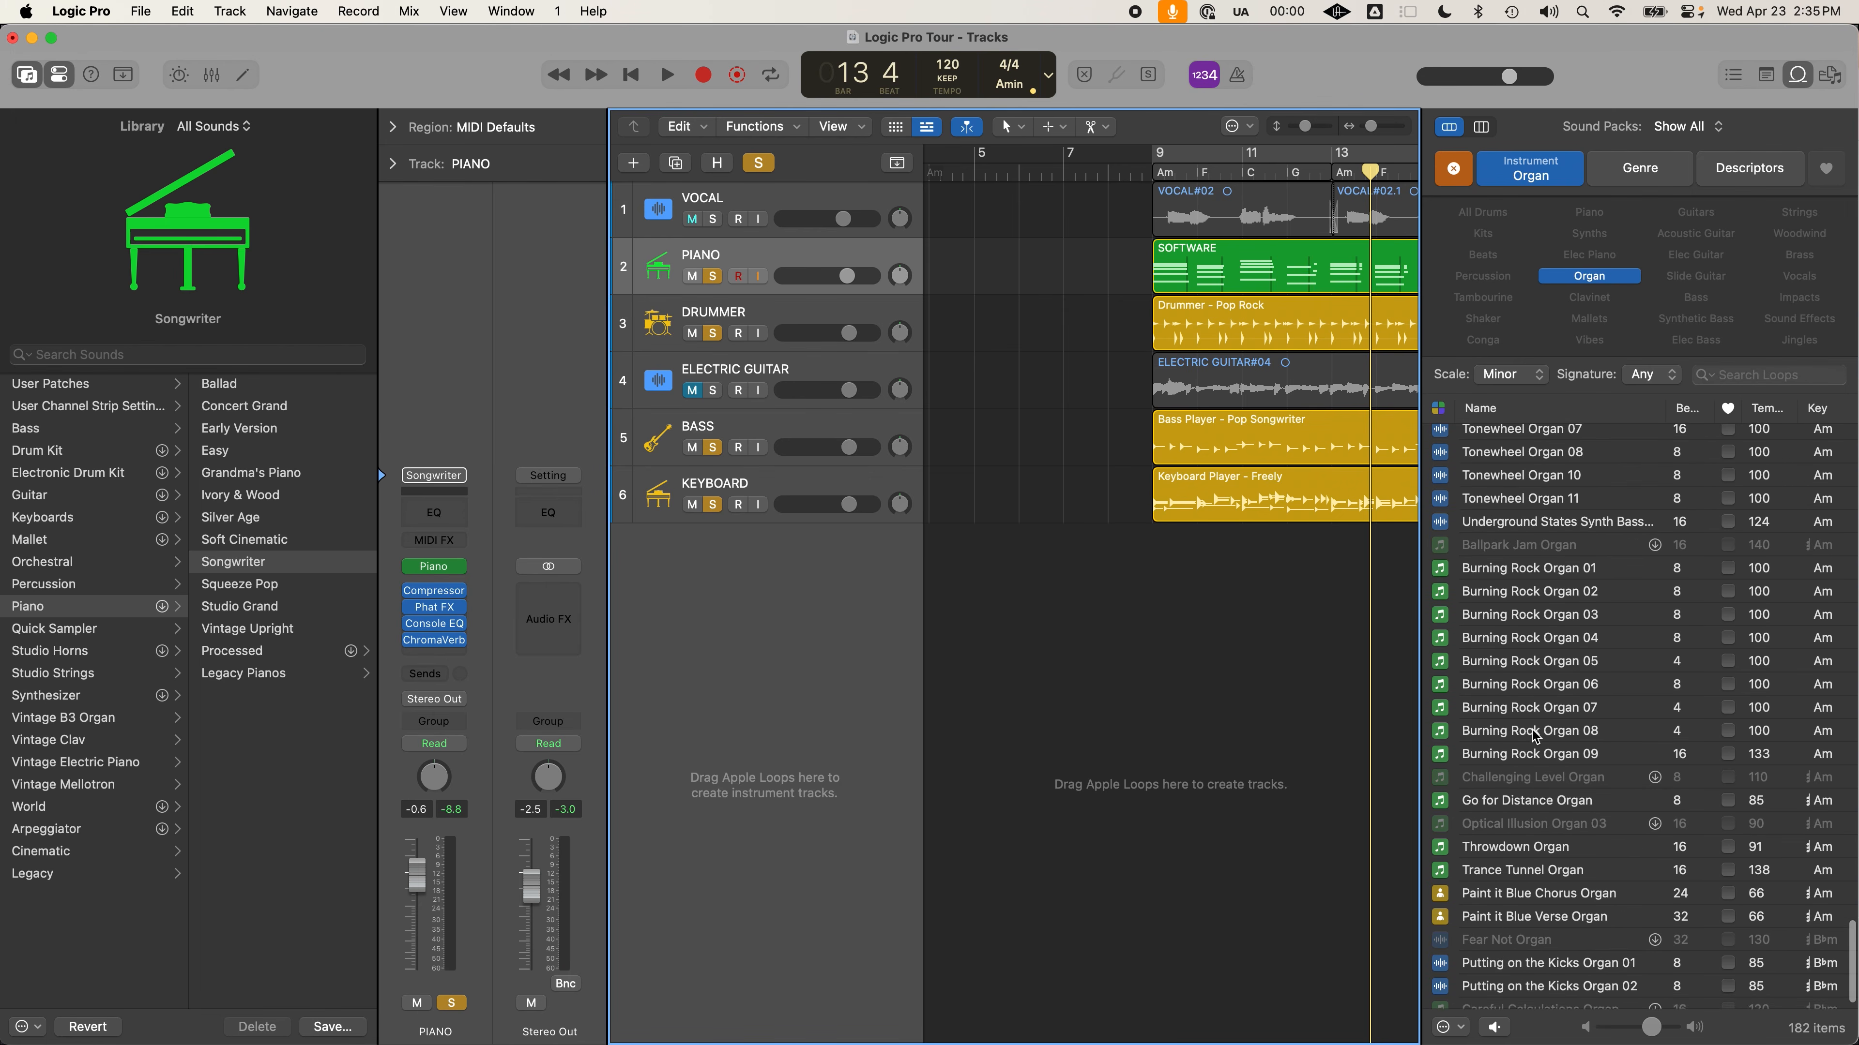
scroll(1536, 736, "up", 3)
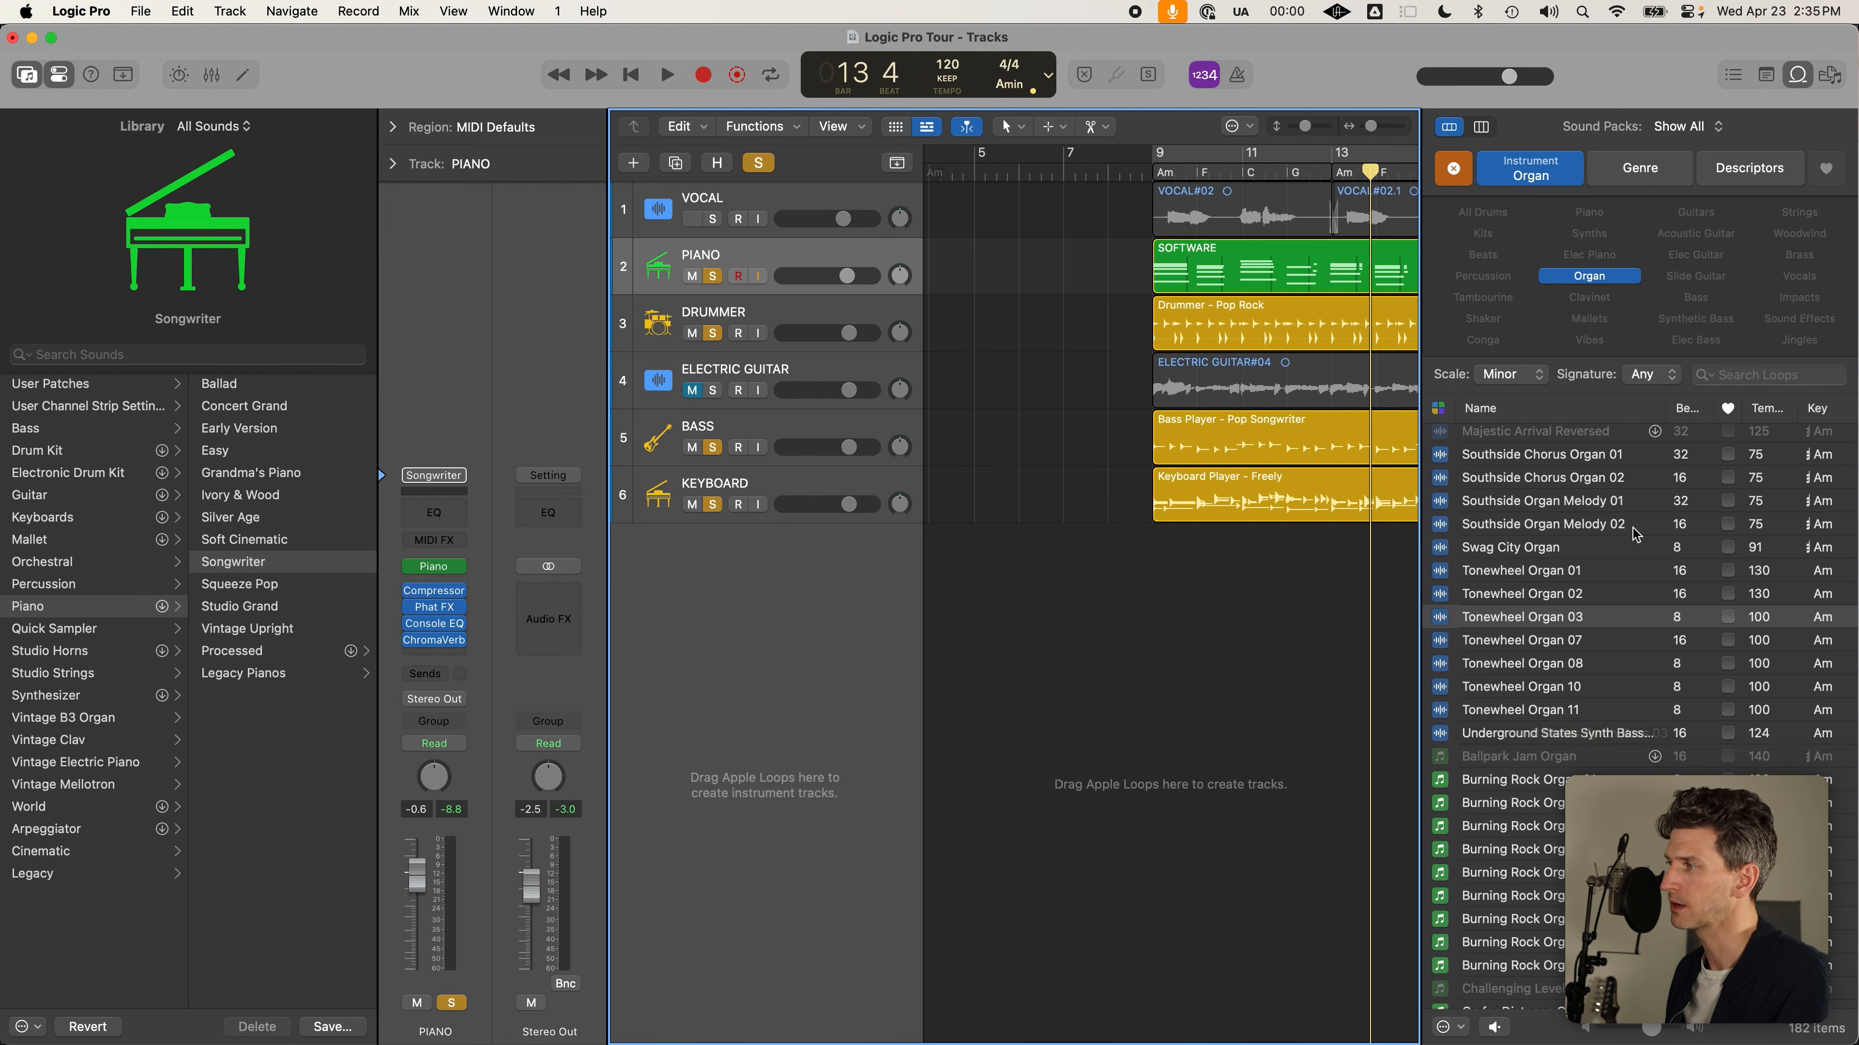
left_click_drag(1195, 602, 1188, 278)
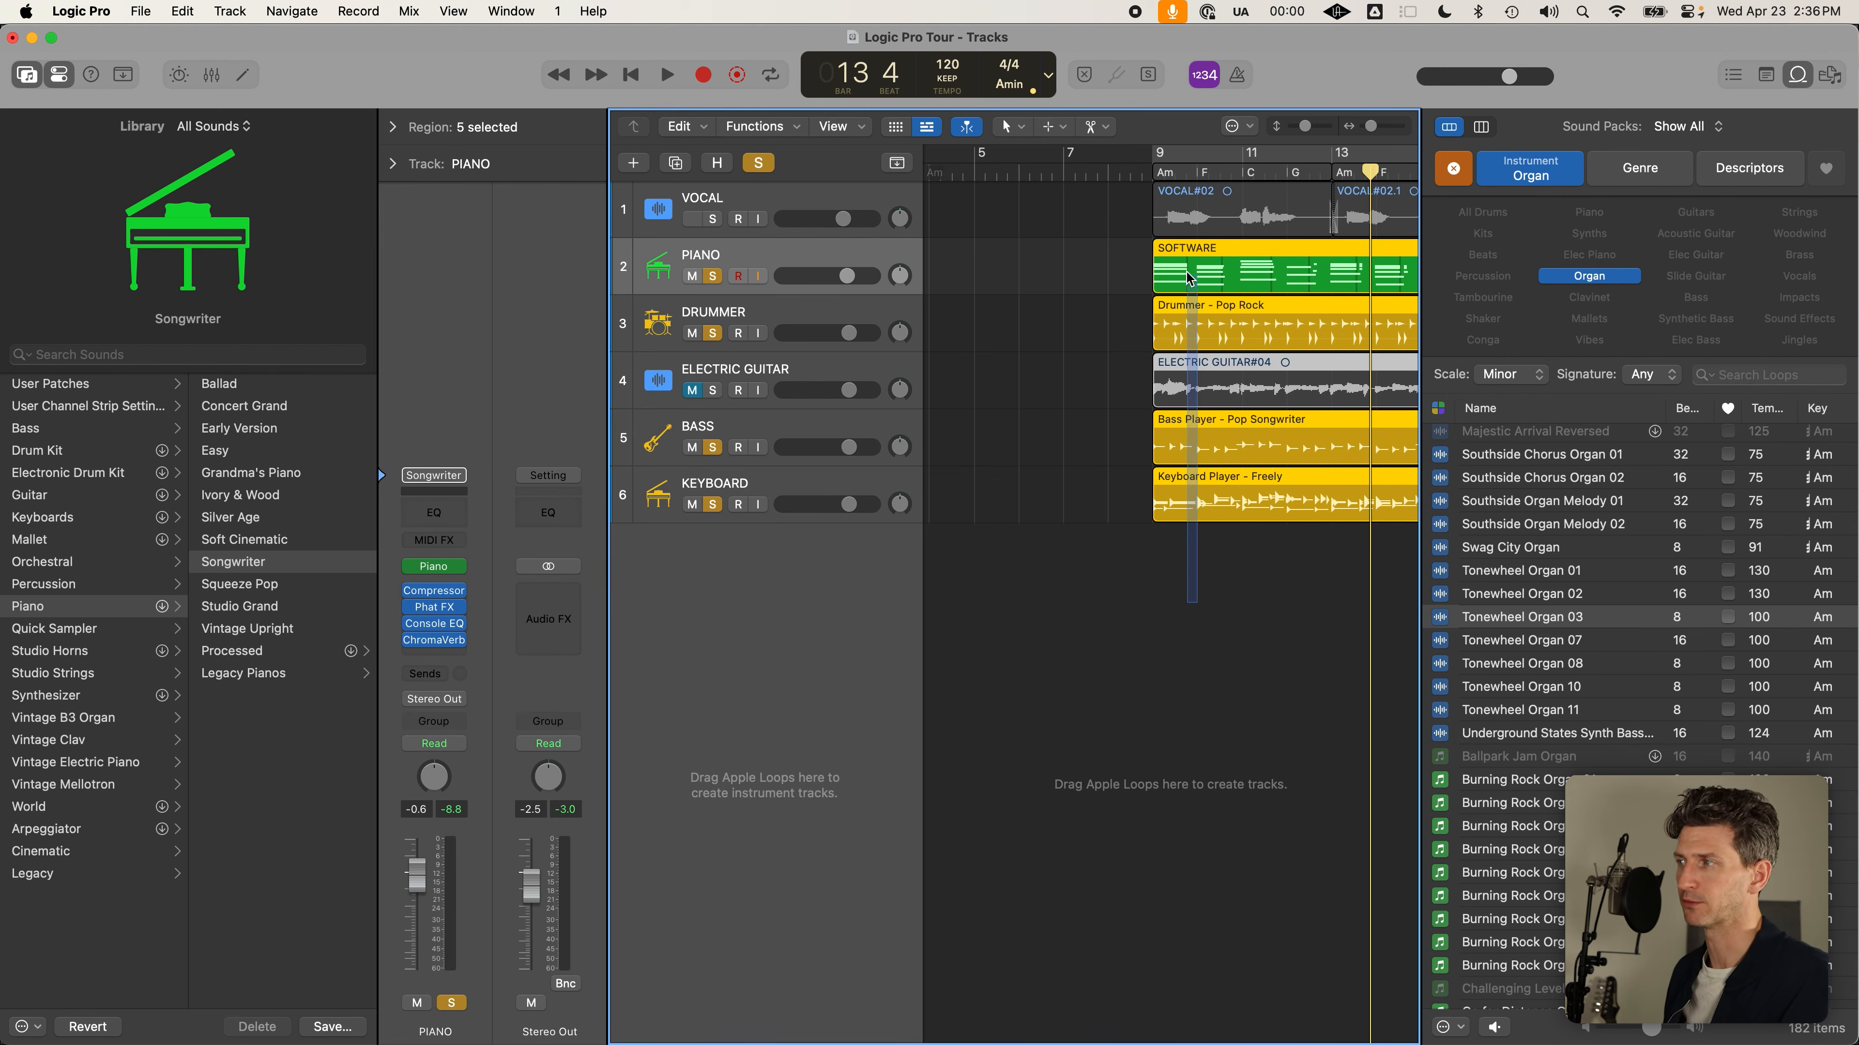
left_click(1144, 265)
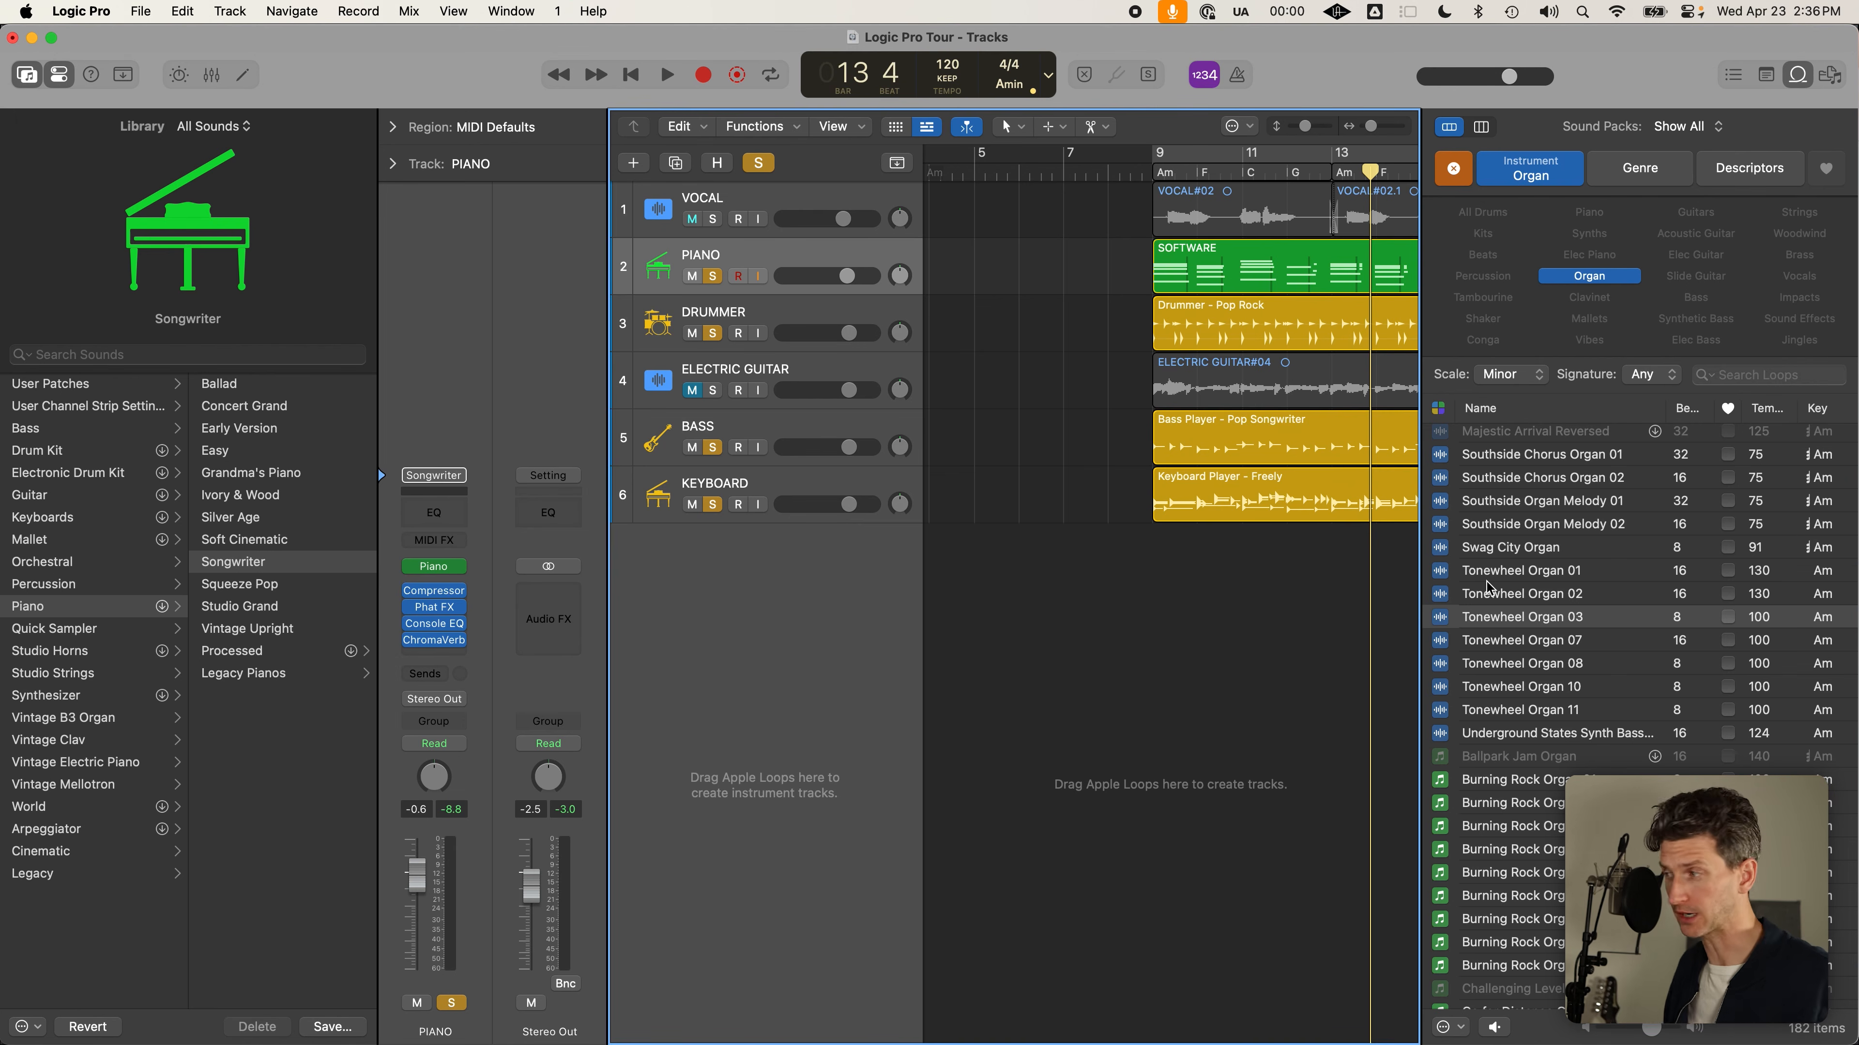
Add the Tonewheel Organ 03 loop on a new track at bar 4 and make that track the only soloed one
scroll(1573, 616, "down", 5)
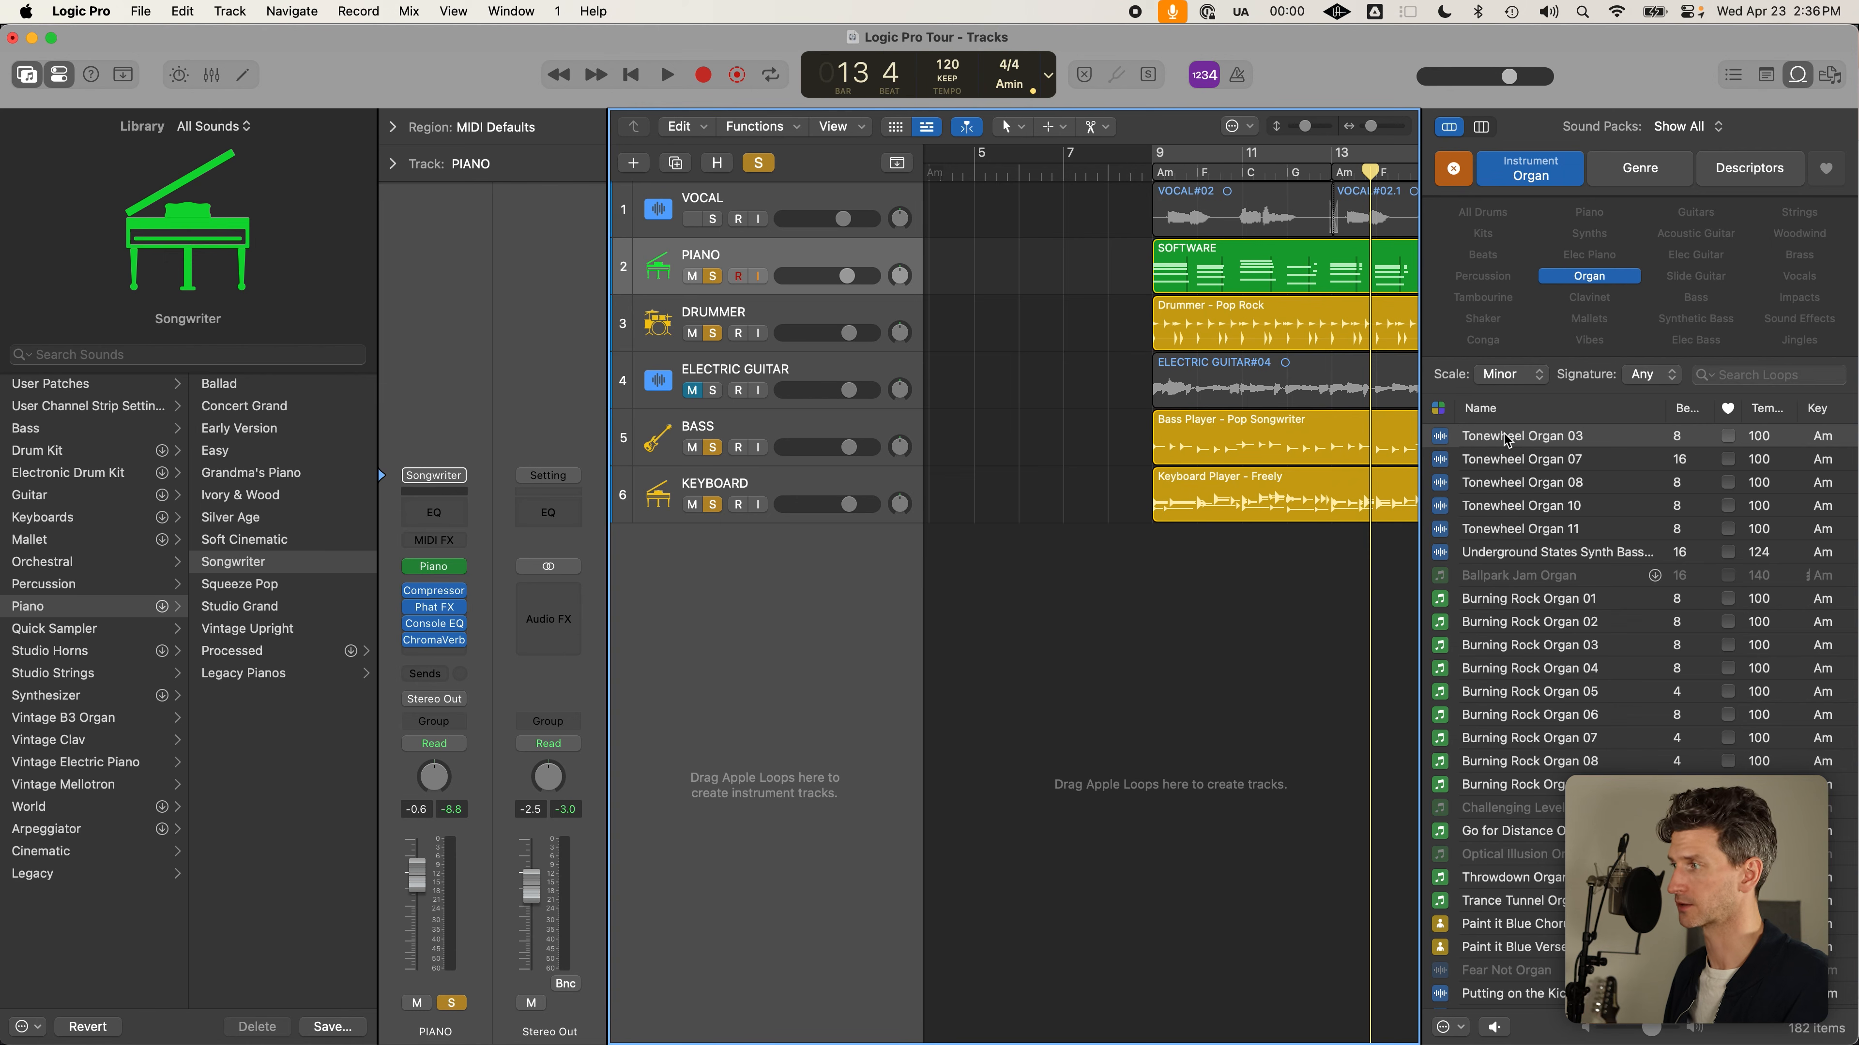
left_click_drag(1507, 440, 937, 597)
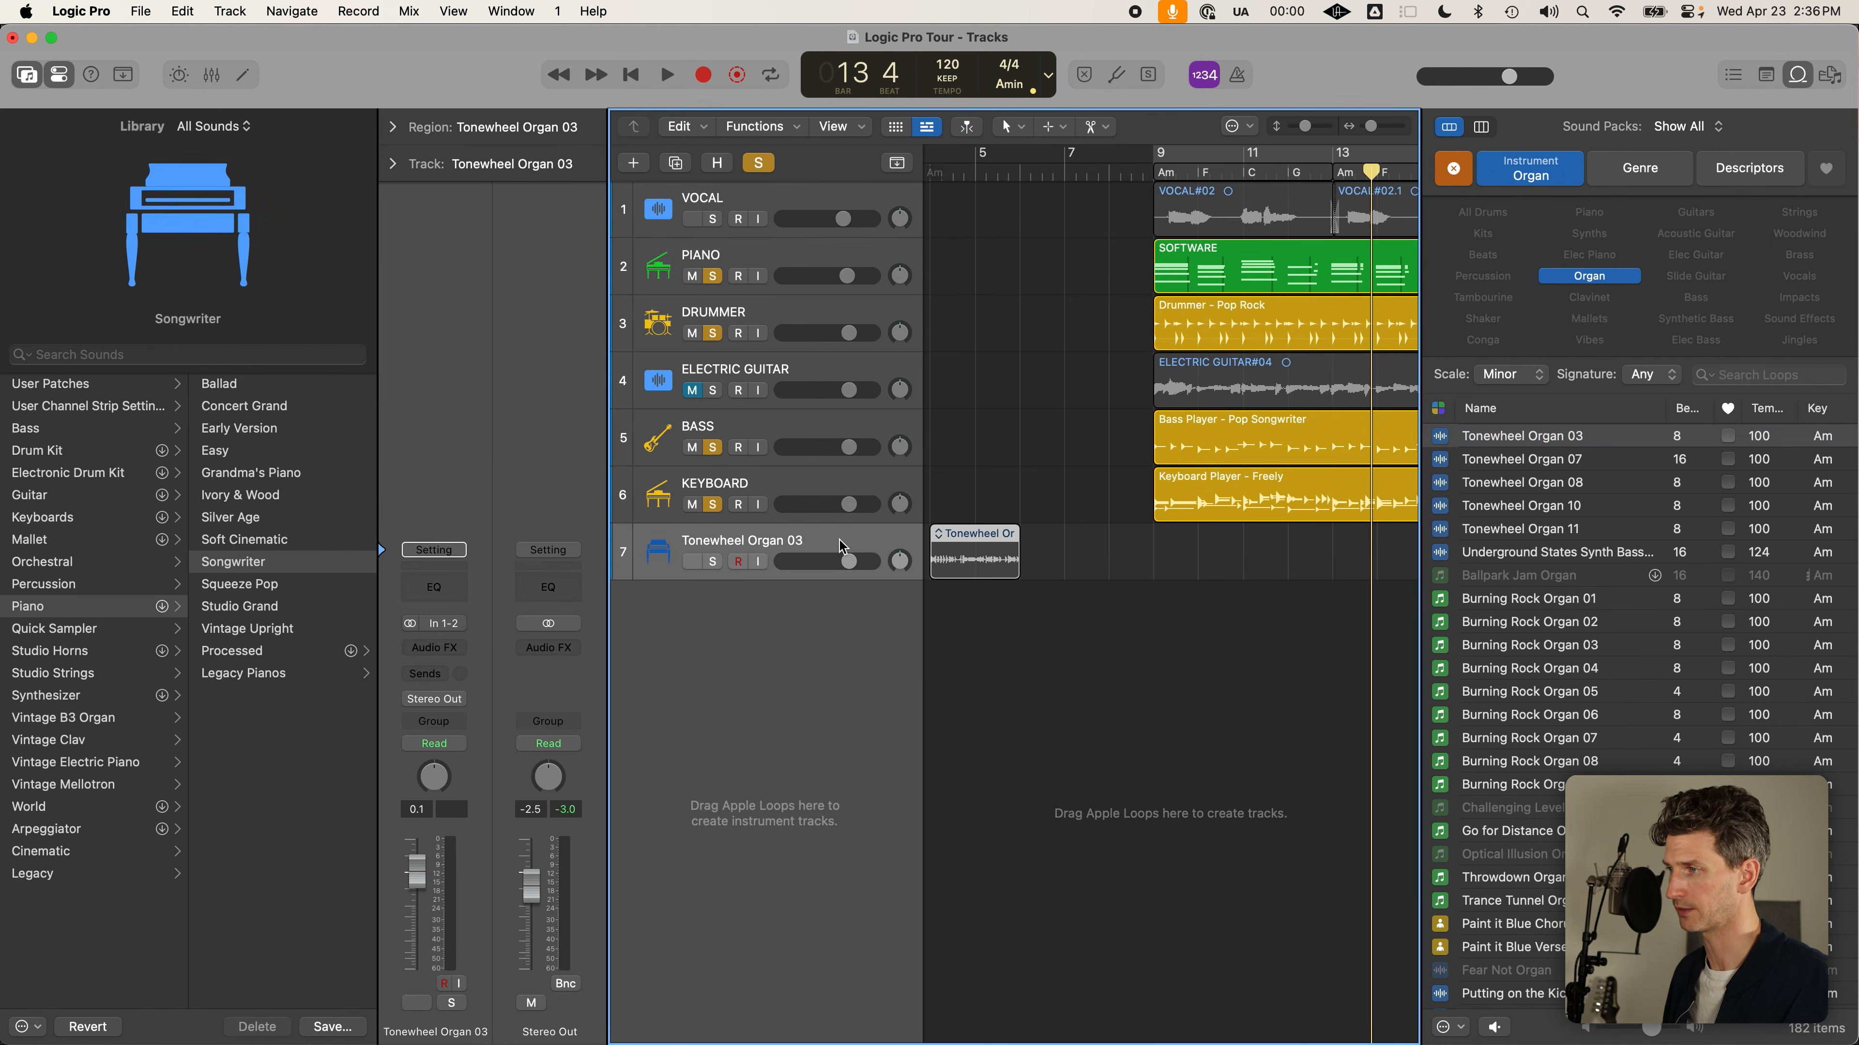
left_click(712, 561)
left_click_drag(712, 504, 723, 240)
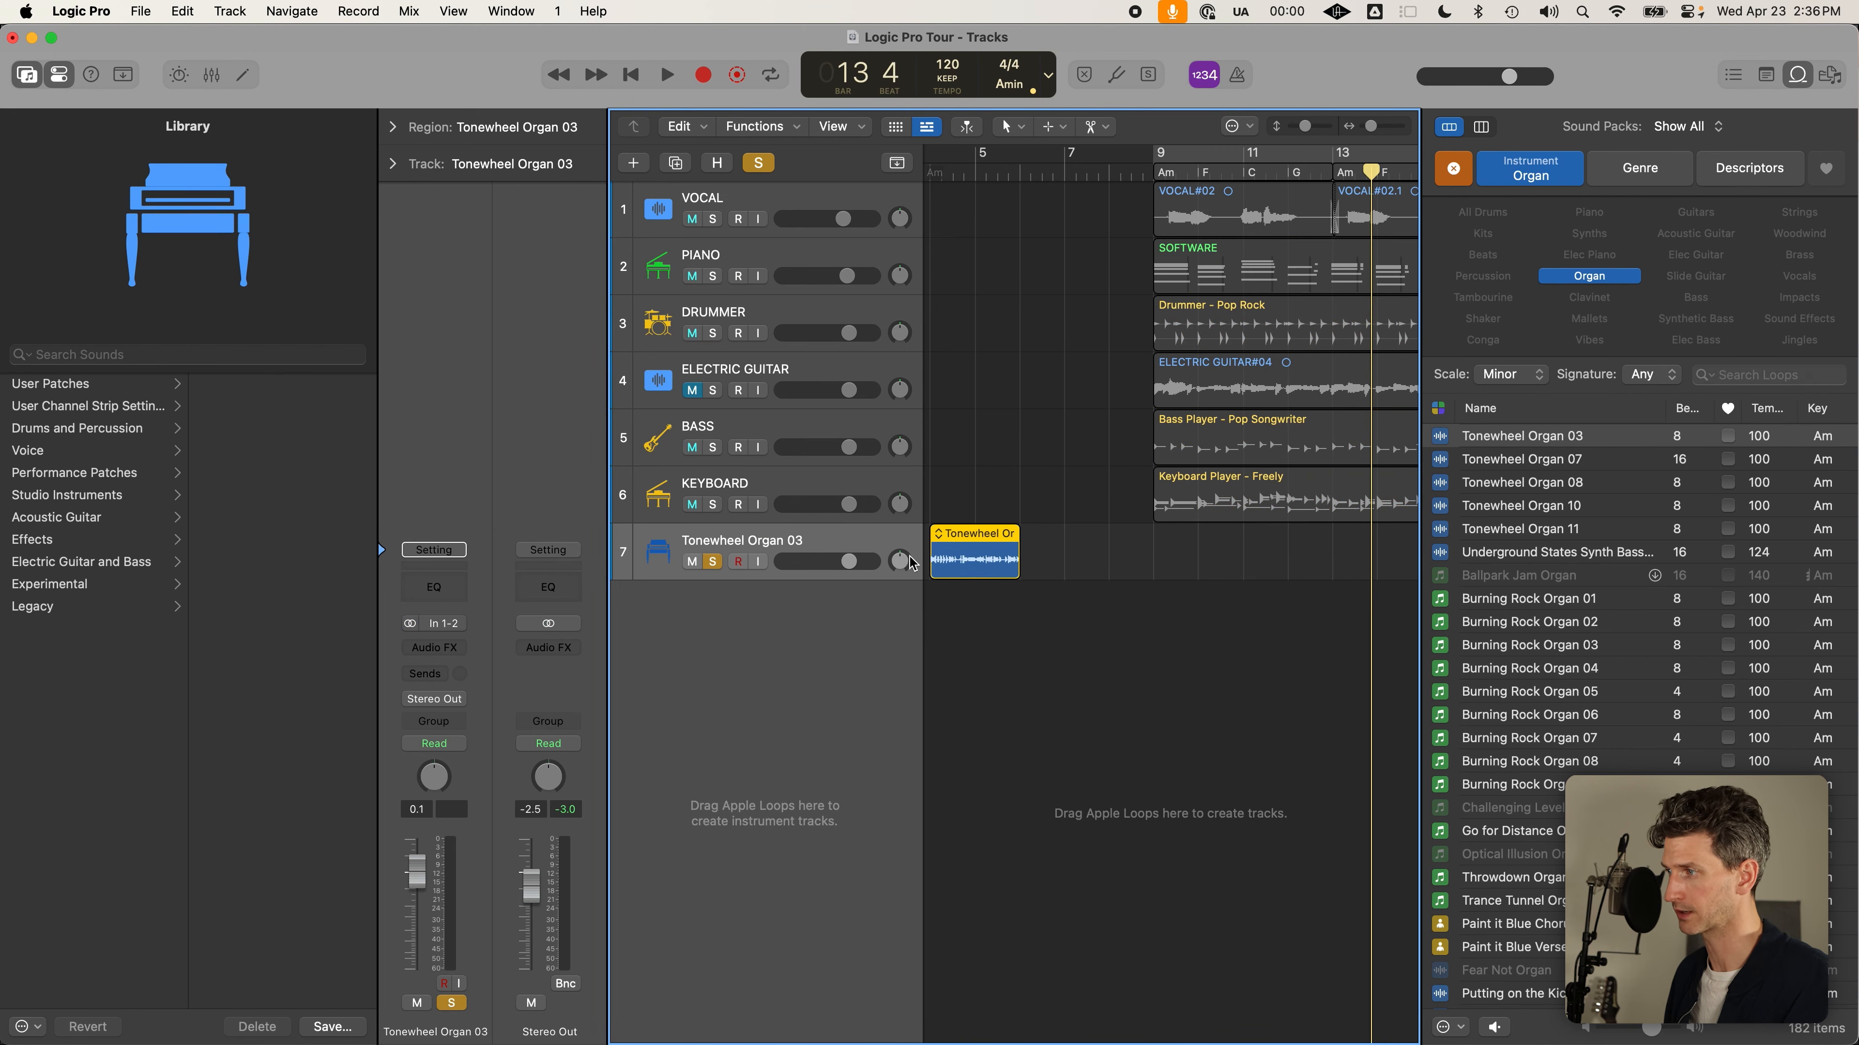
Add the Burning Rock Organ 01 and Paint it Blue Chorus Organ loops at bar 4 on new tracks, and hide the Session Player editor
left_click_drag(1519, 602, 935, 628)
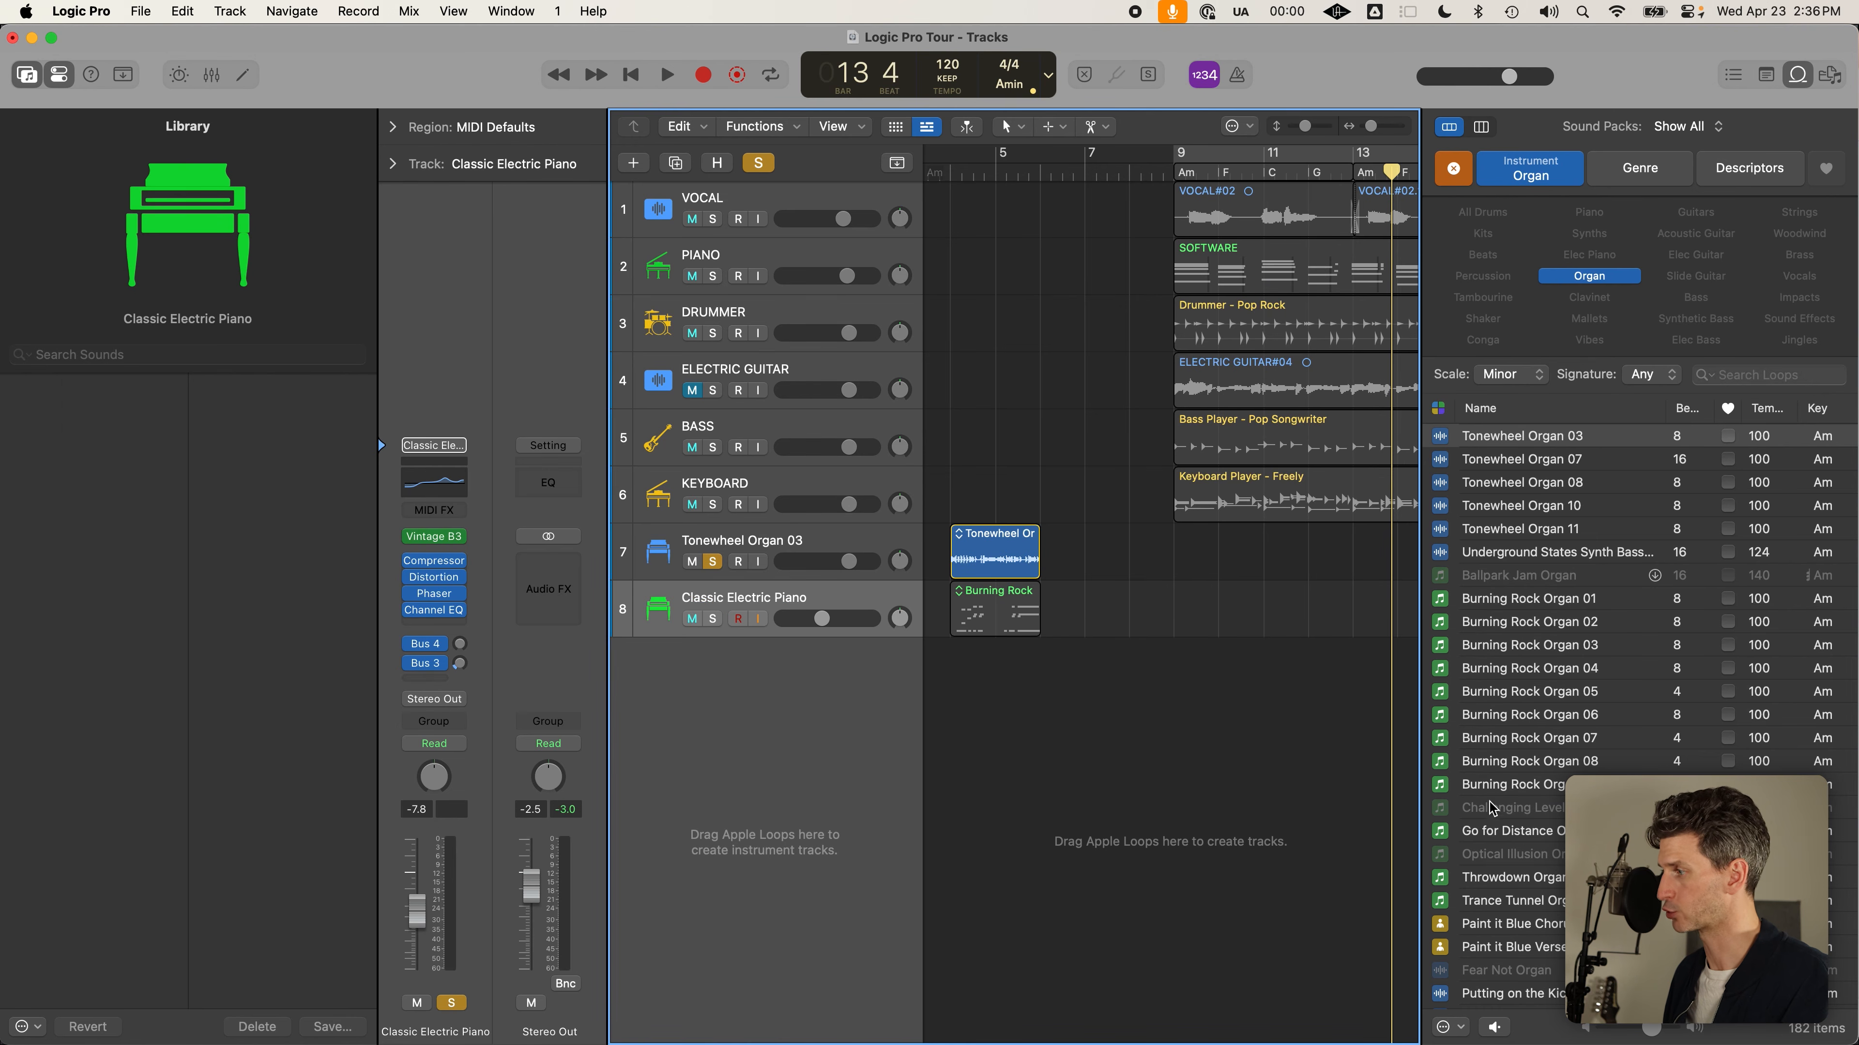
scroll(1501, 853, "down", 3)
mouse_move(1502, 852)
left_mouse_down()
mouse_move(924, 656)
mouse_move(1043, 692)
left_mouse_up()
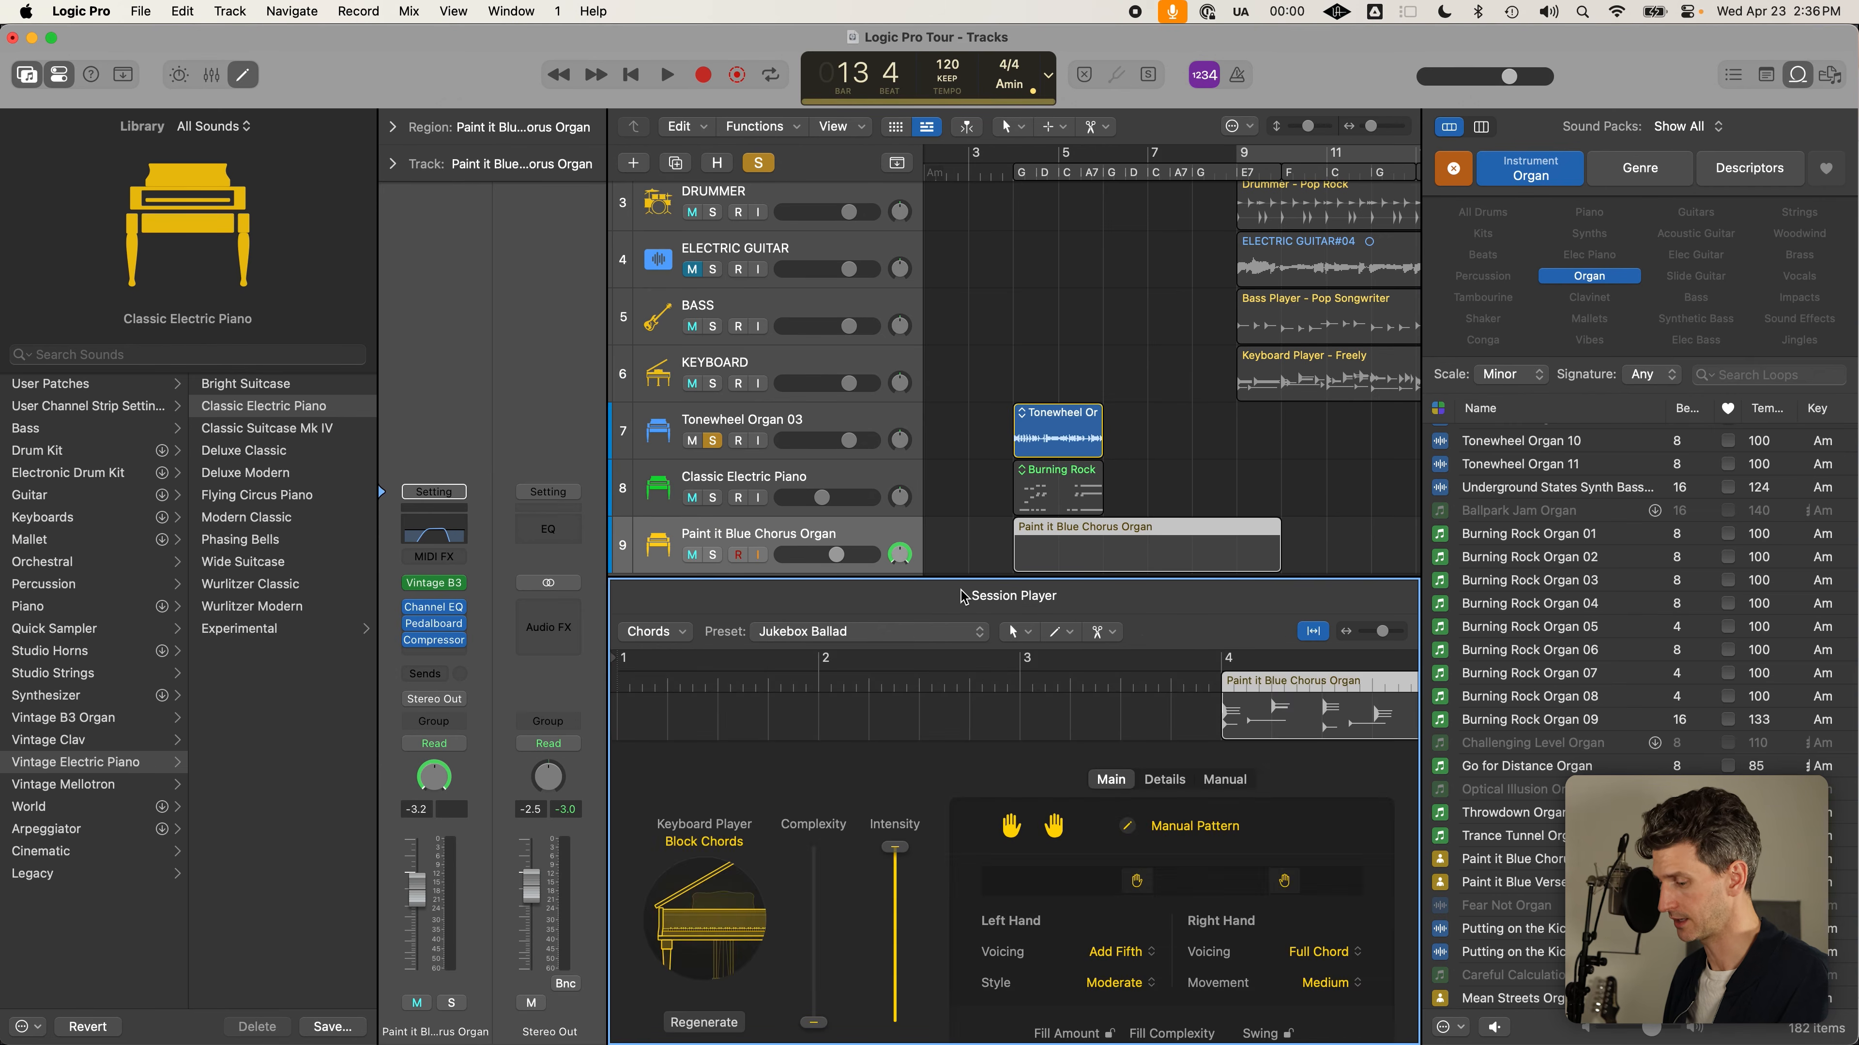
key("e")
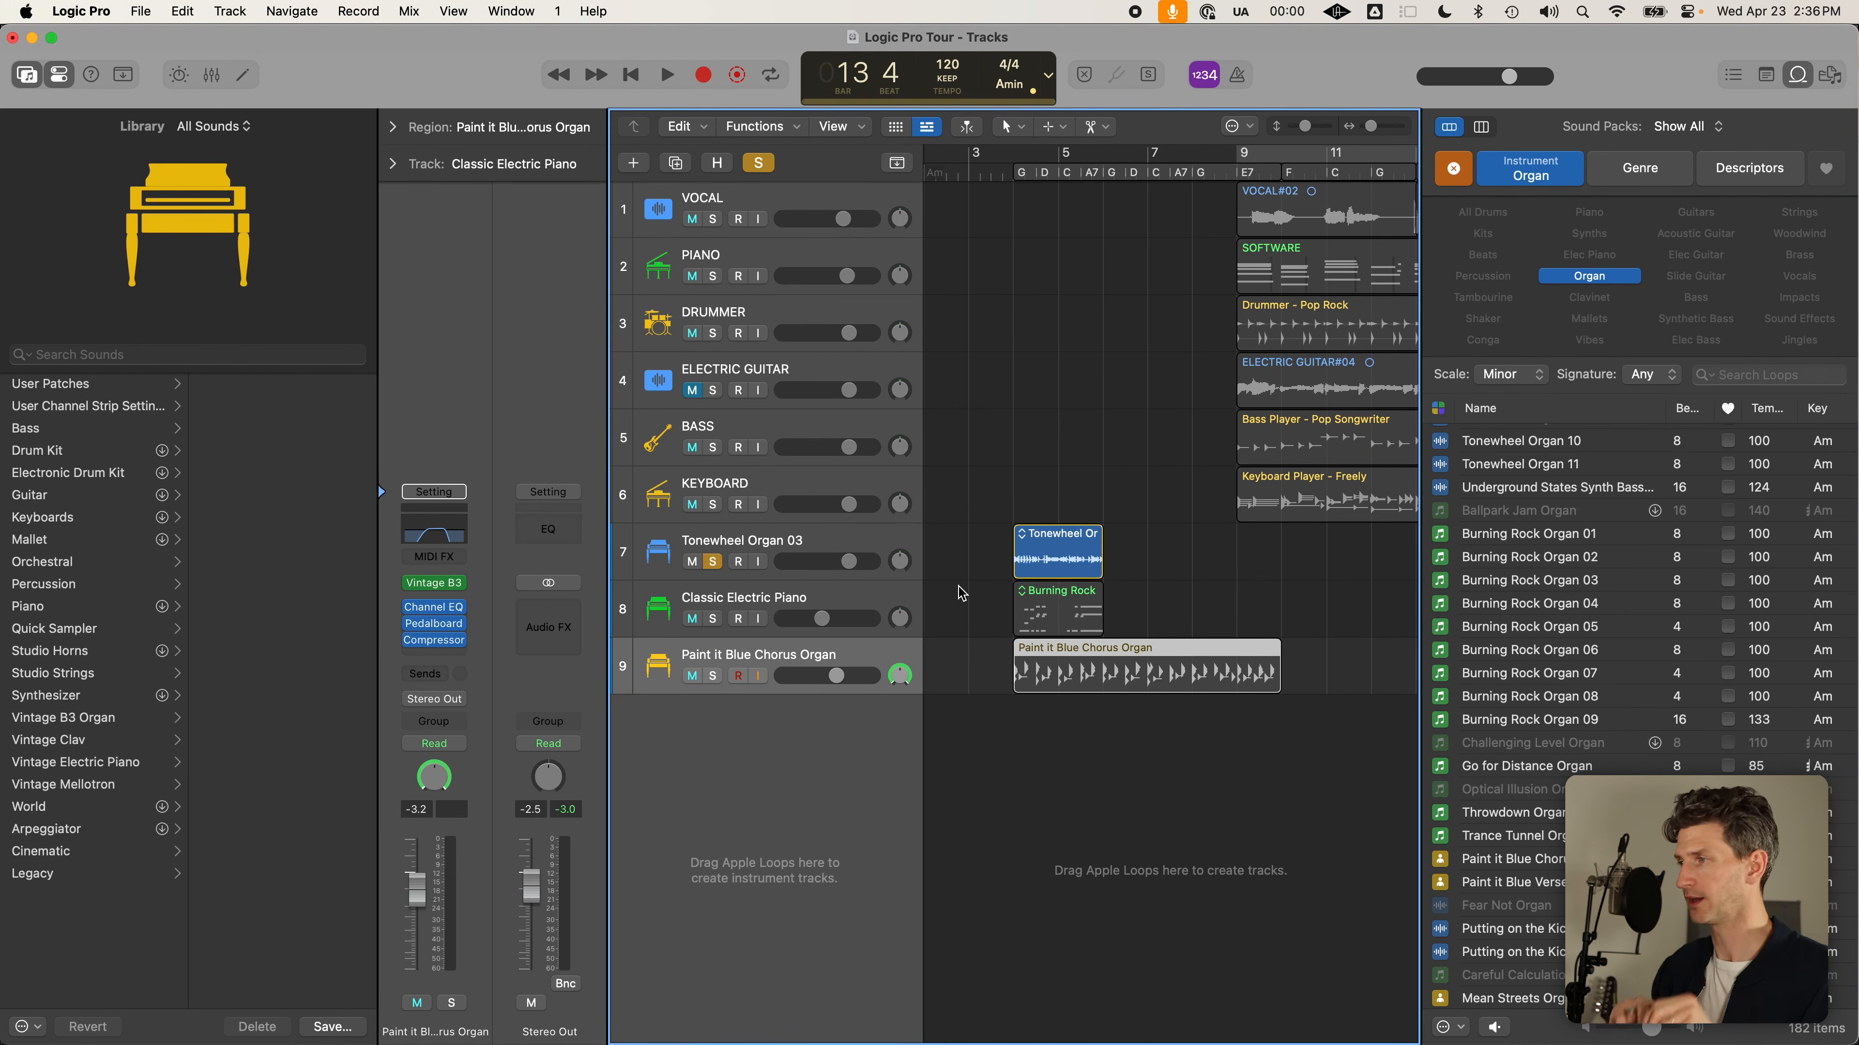
Solo the Classic Electric Piano track instead of Tonewheel Organ 03 and inspect the Burning Rock Organ 01 notes in the Piano Roll
left_click(712, 562)
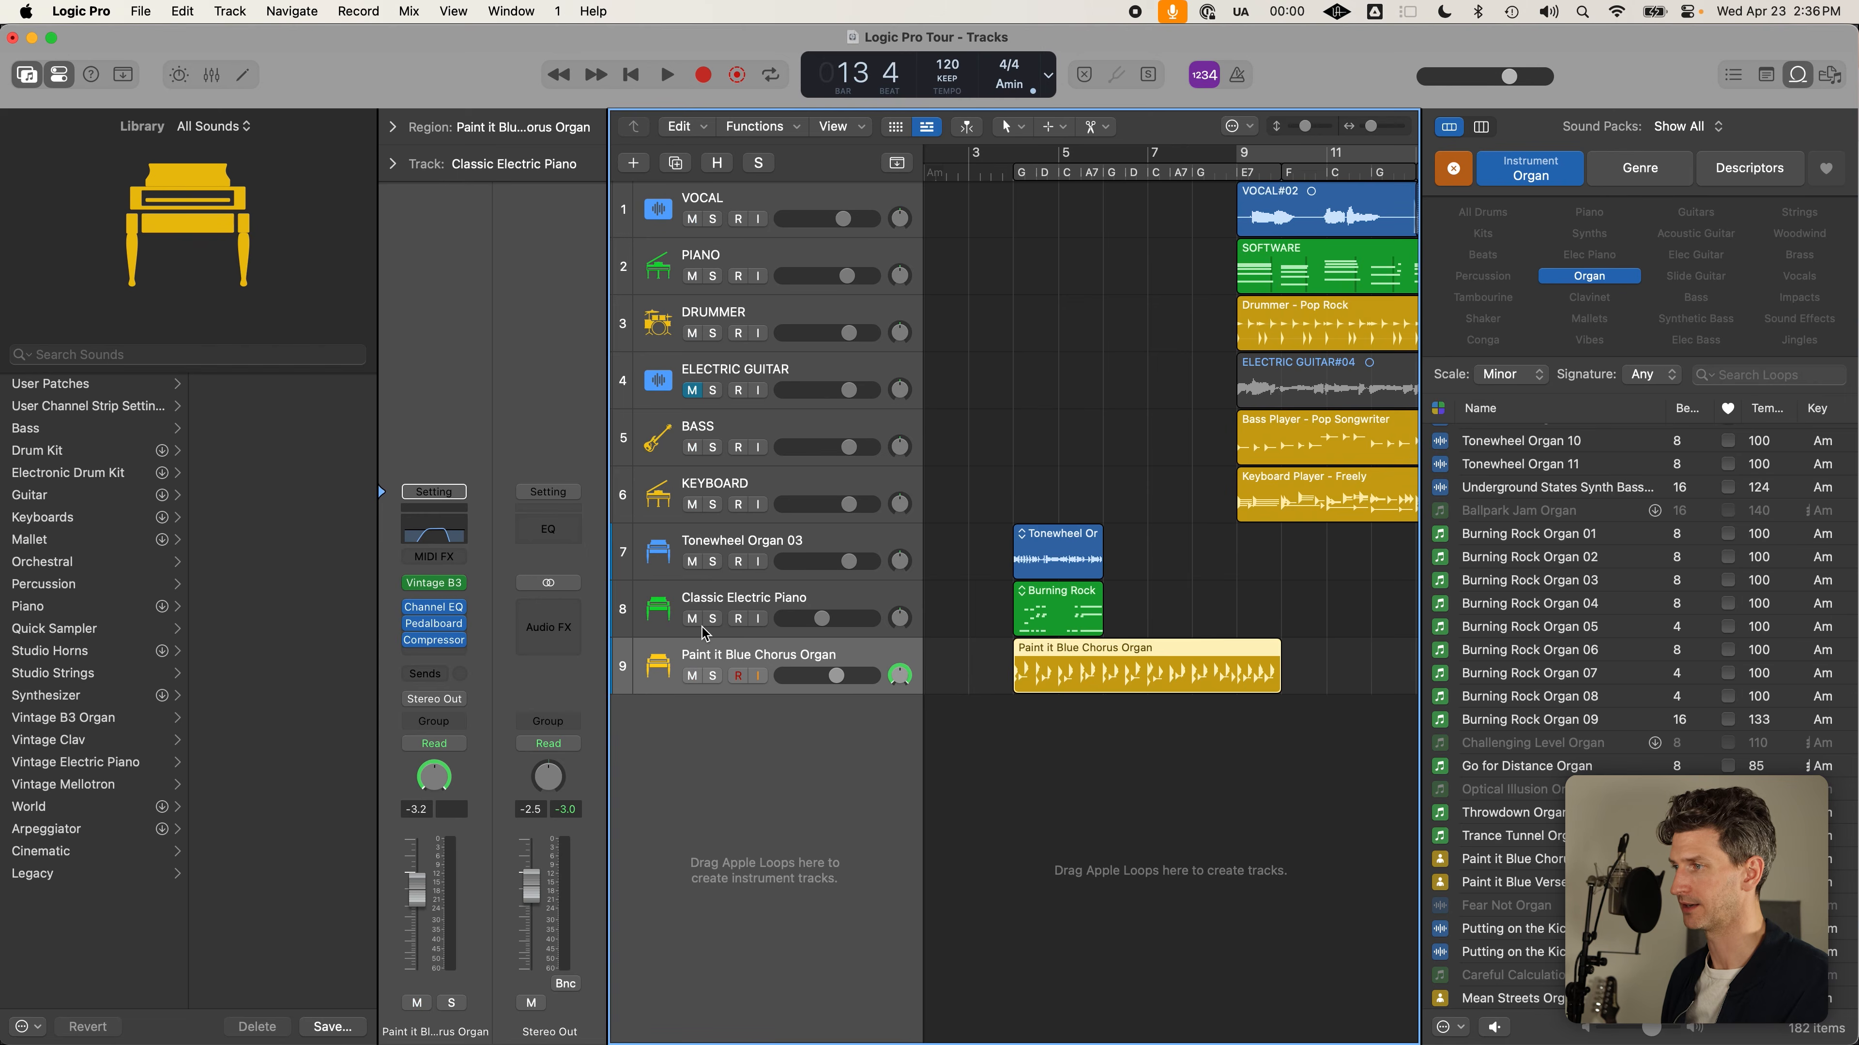
left_click(712, 620)
left_click(811, 604)
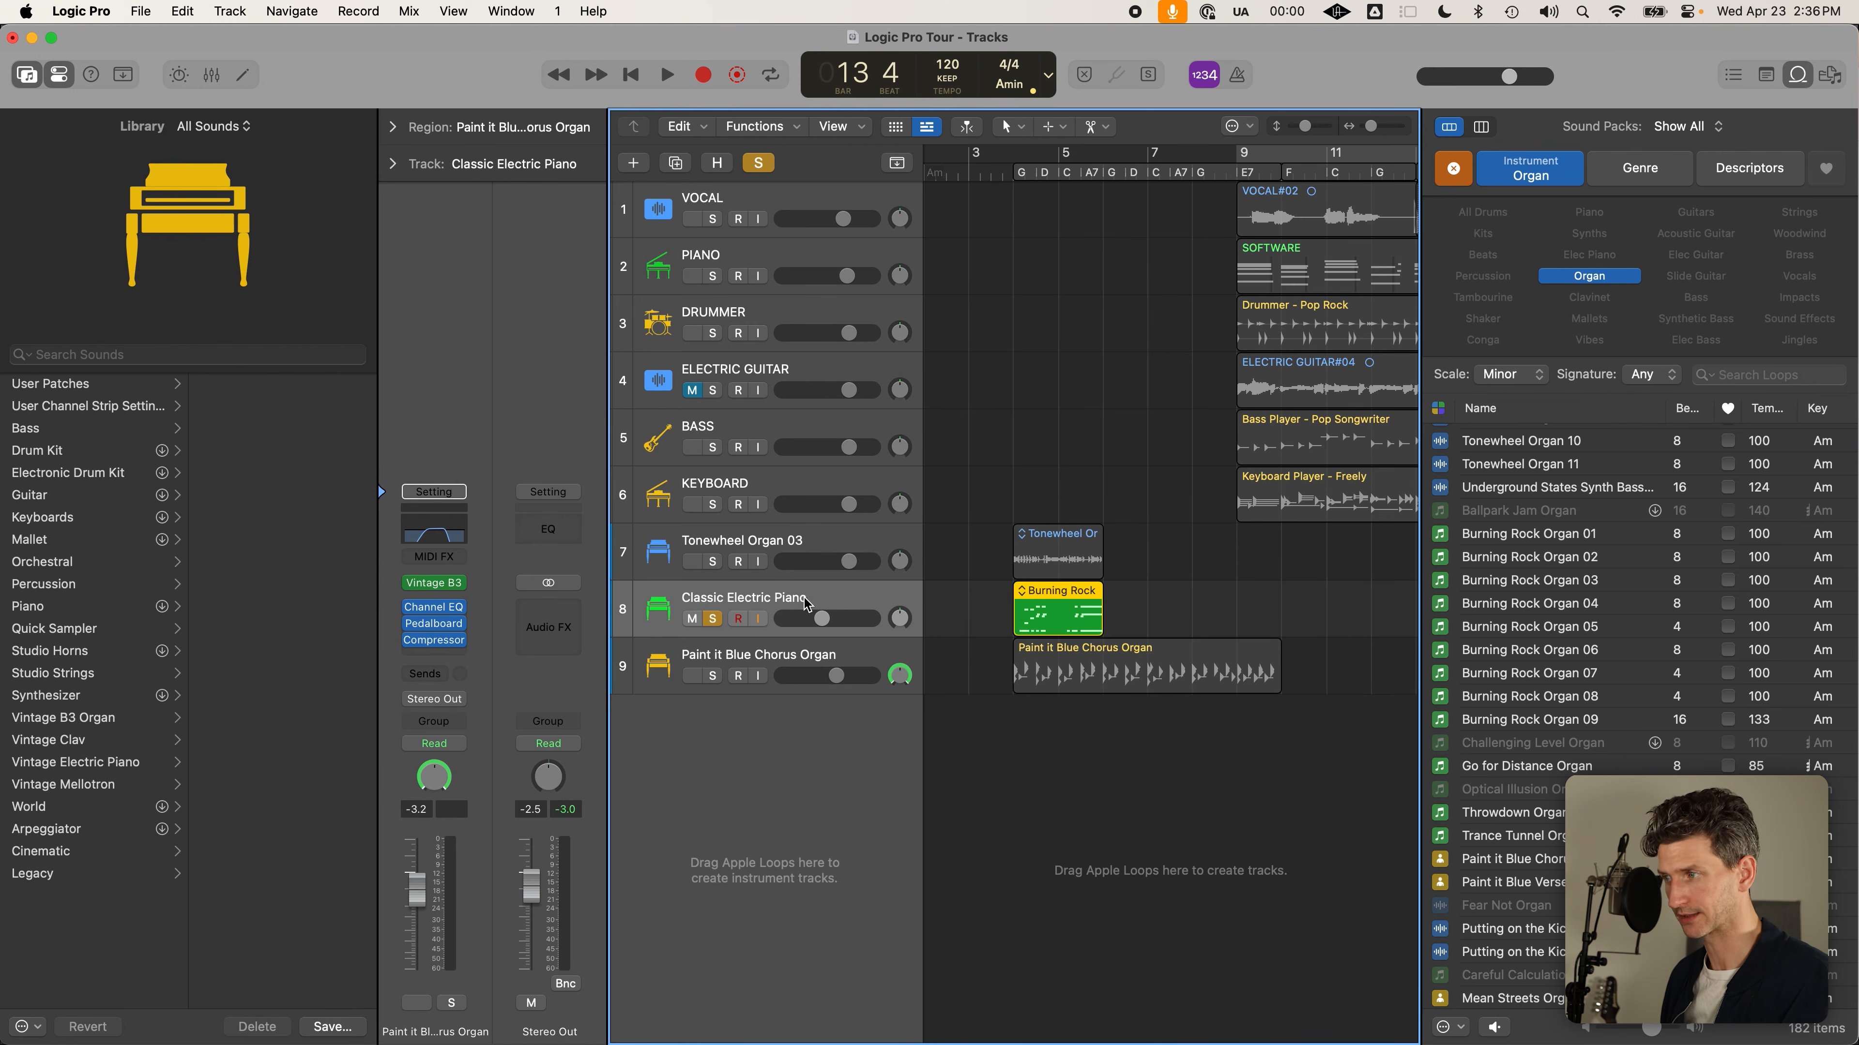
double_click(1029, 612)
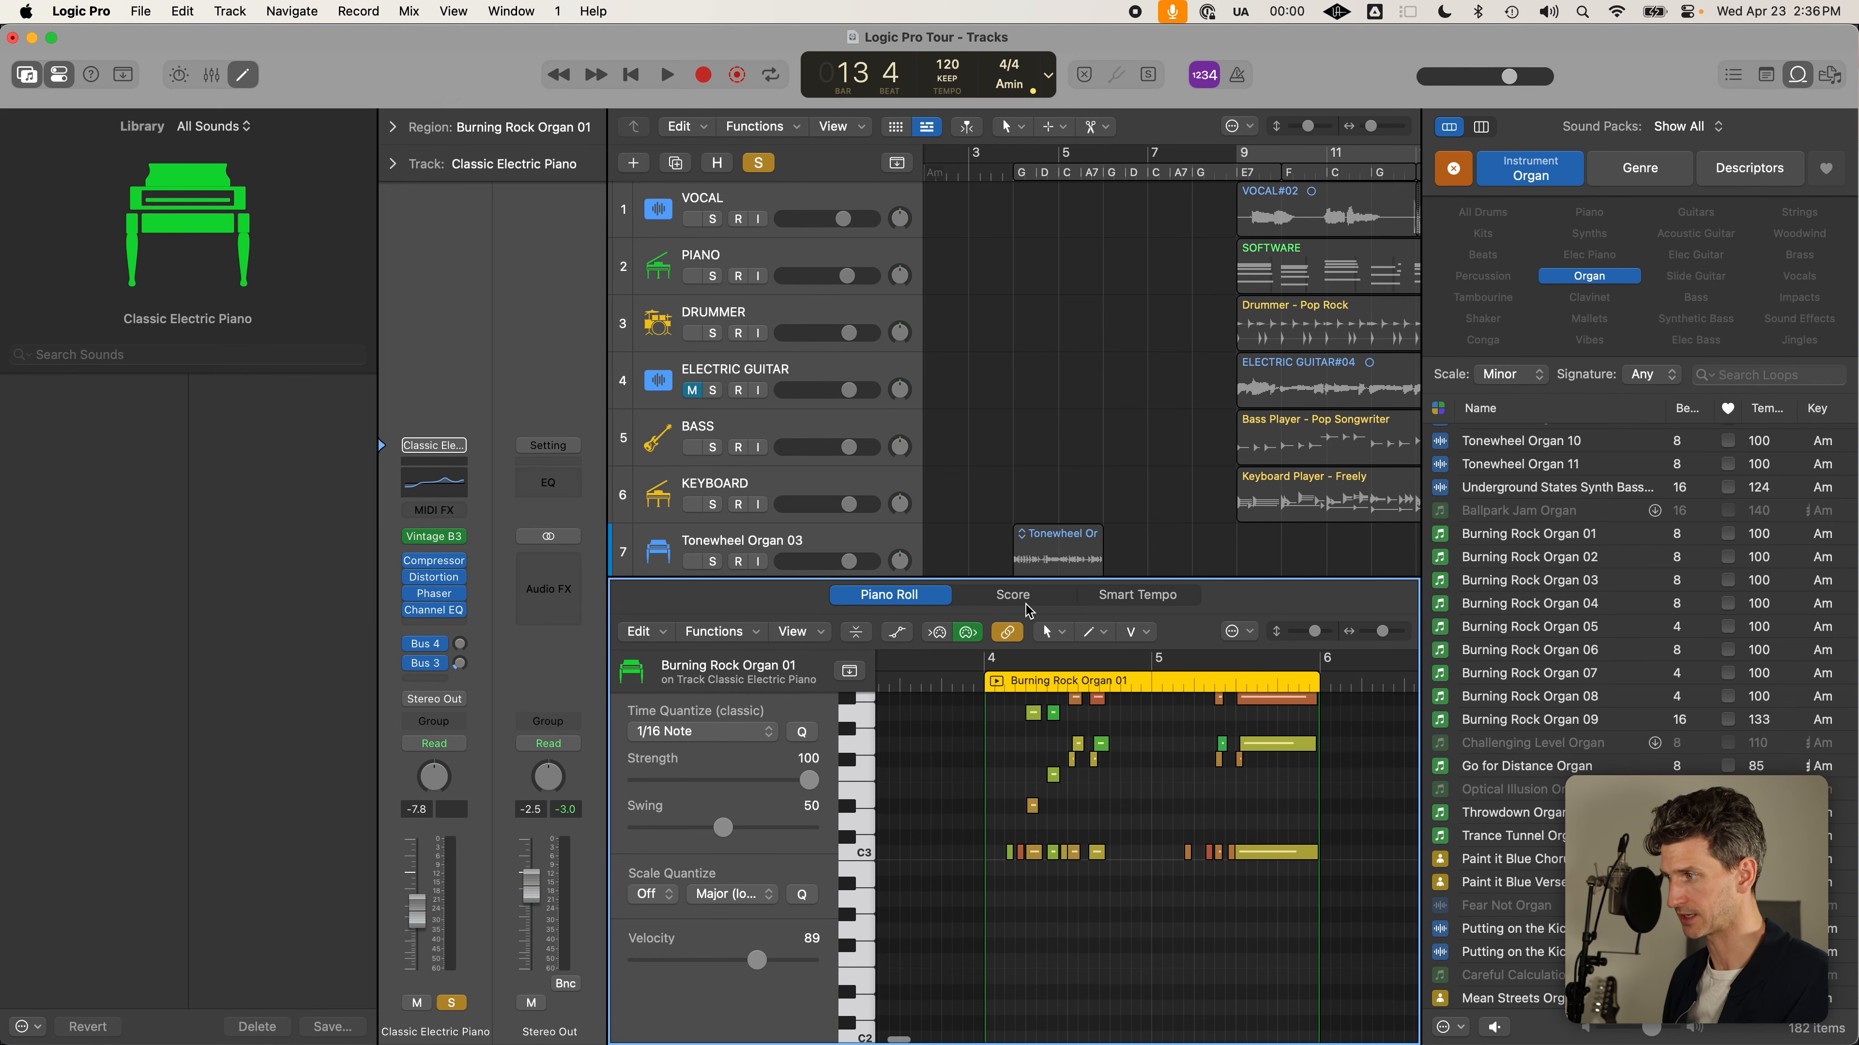
scroll(1039, 775, "up", 1)
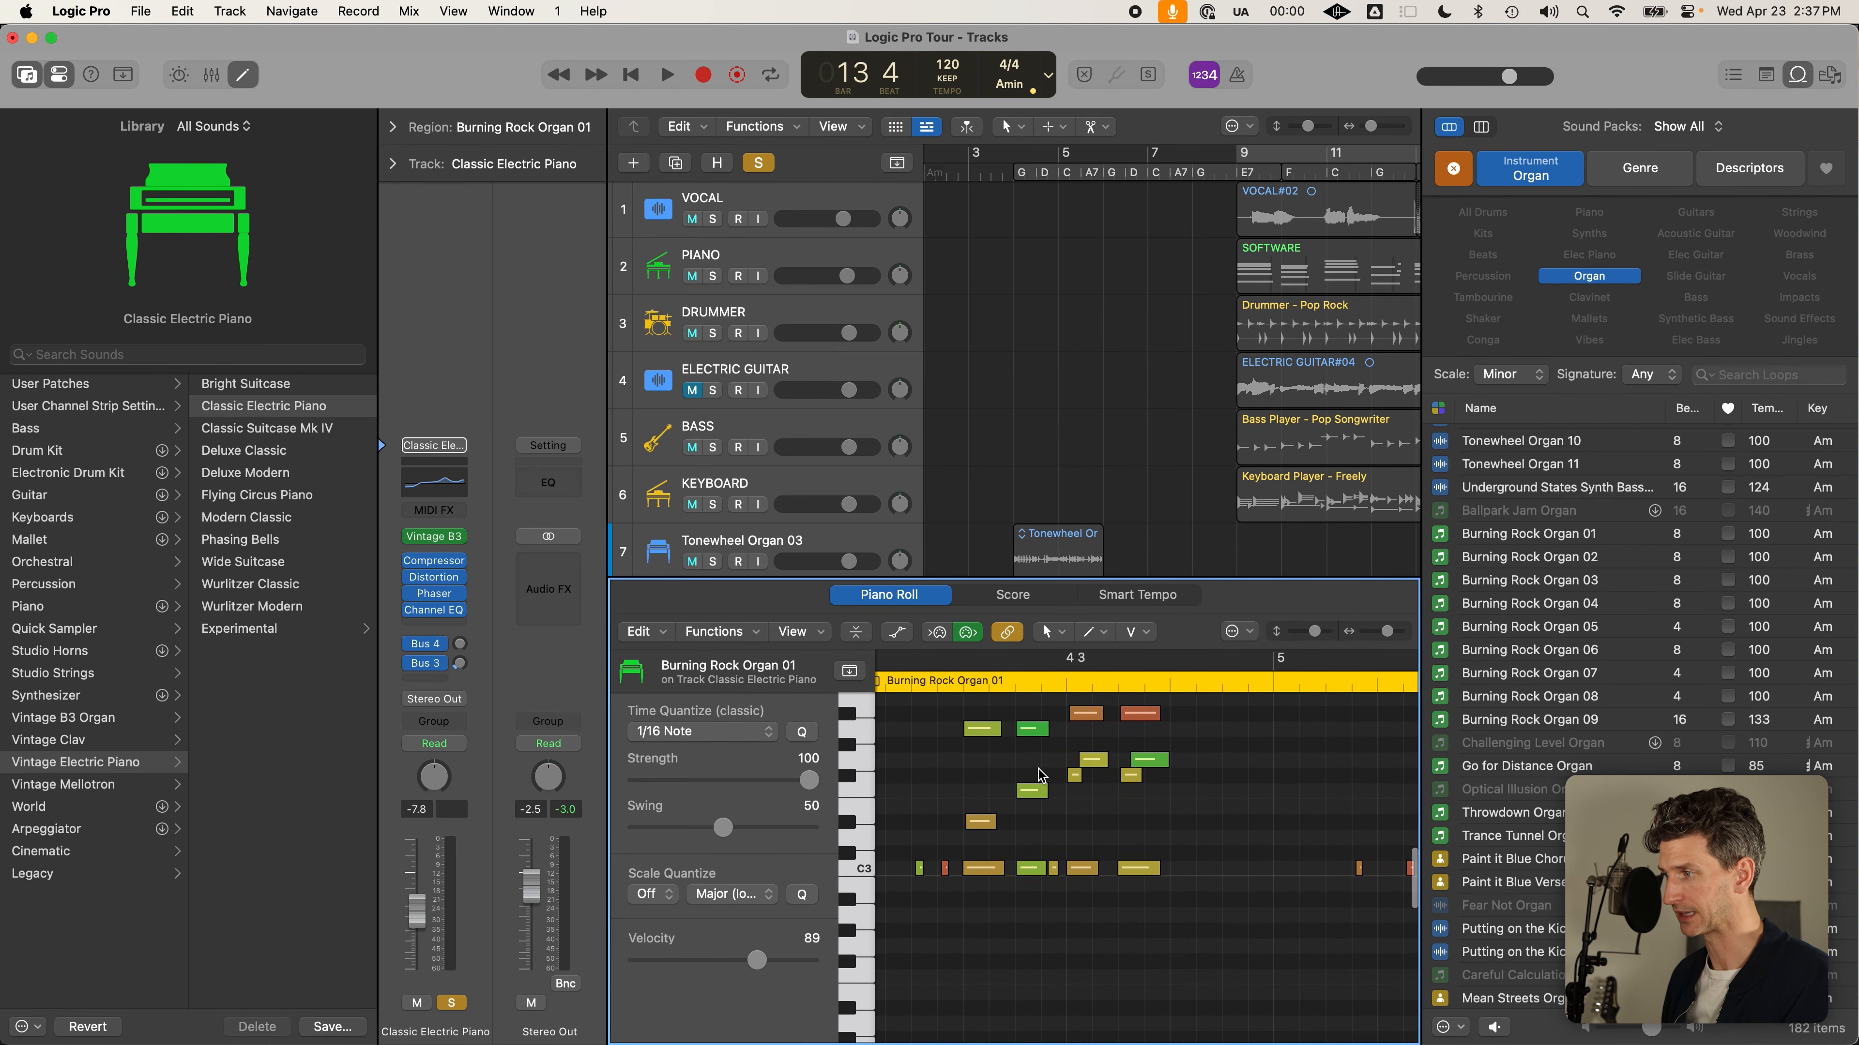
left_click(988, 728)
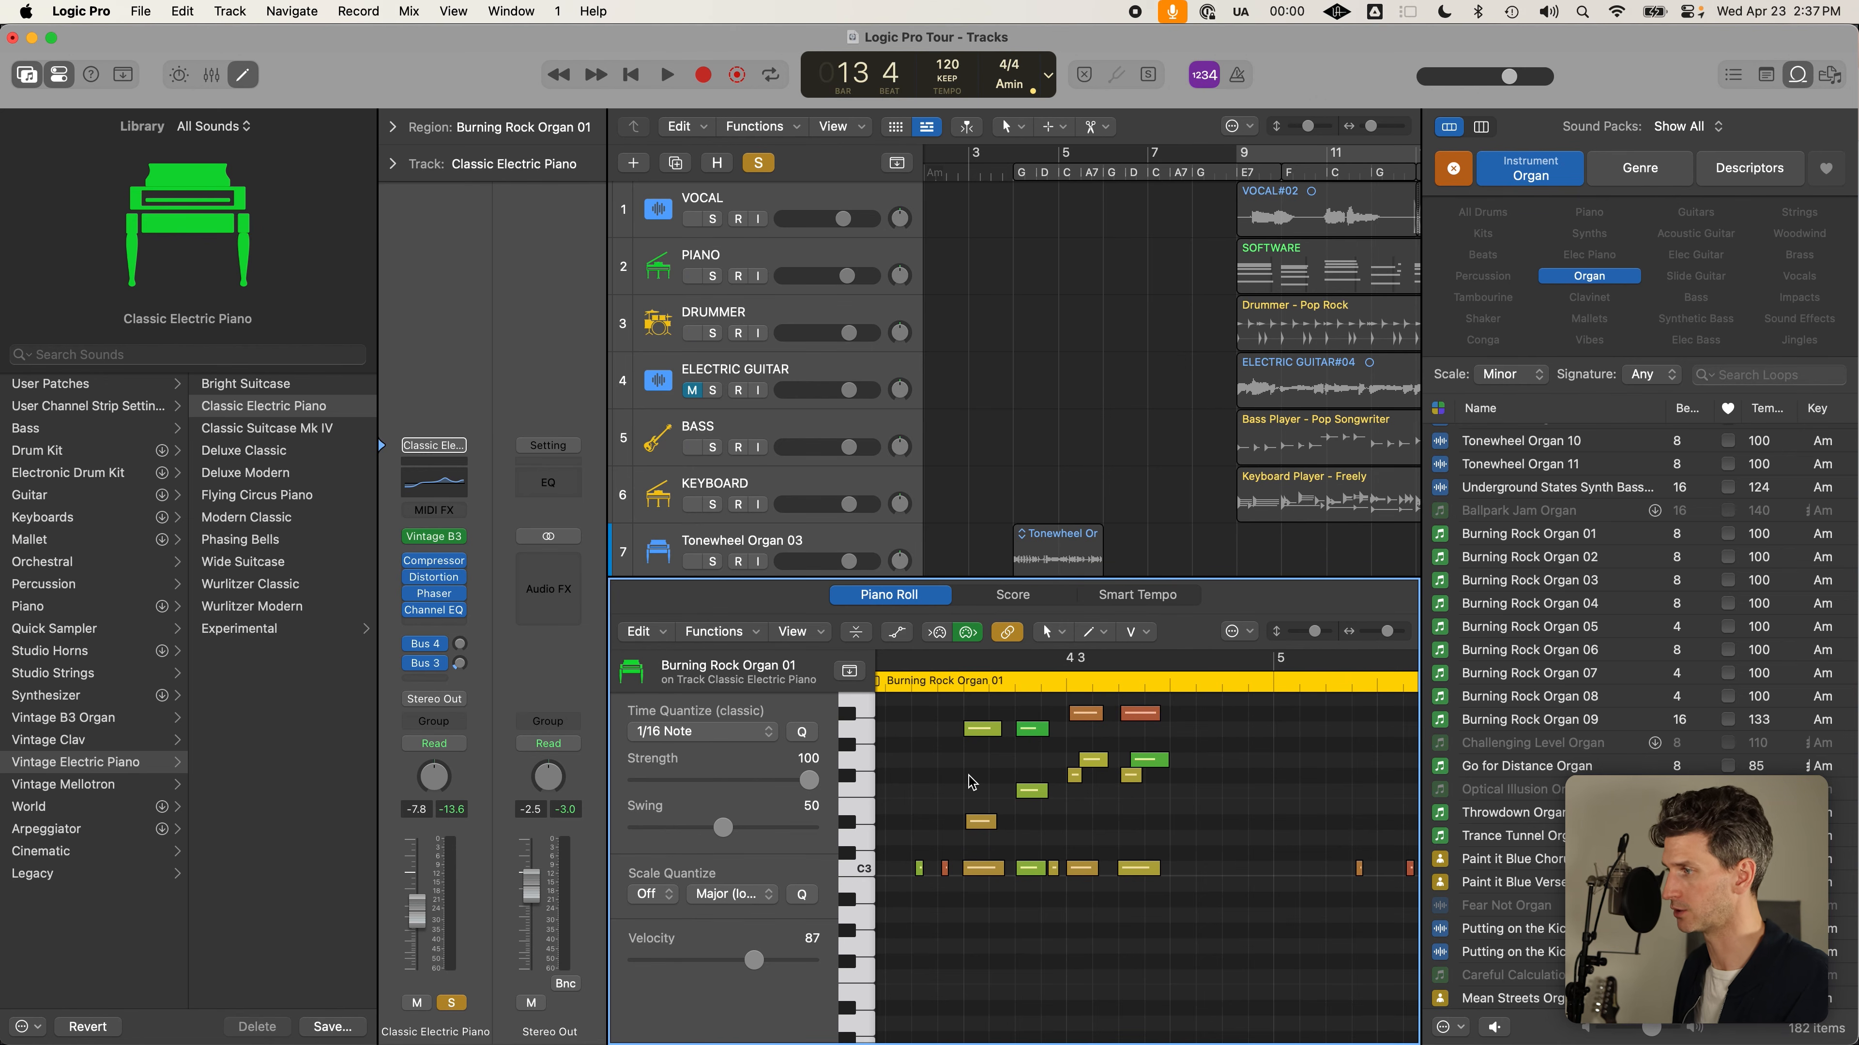
key("e")
Switch the solo to the Paint it Blue Chorus Organ track and place the playhead at the start of its region at bar 4
left_click(712, 619)
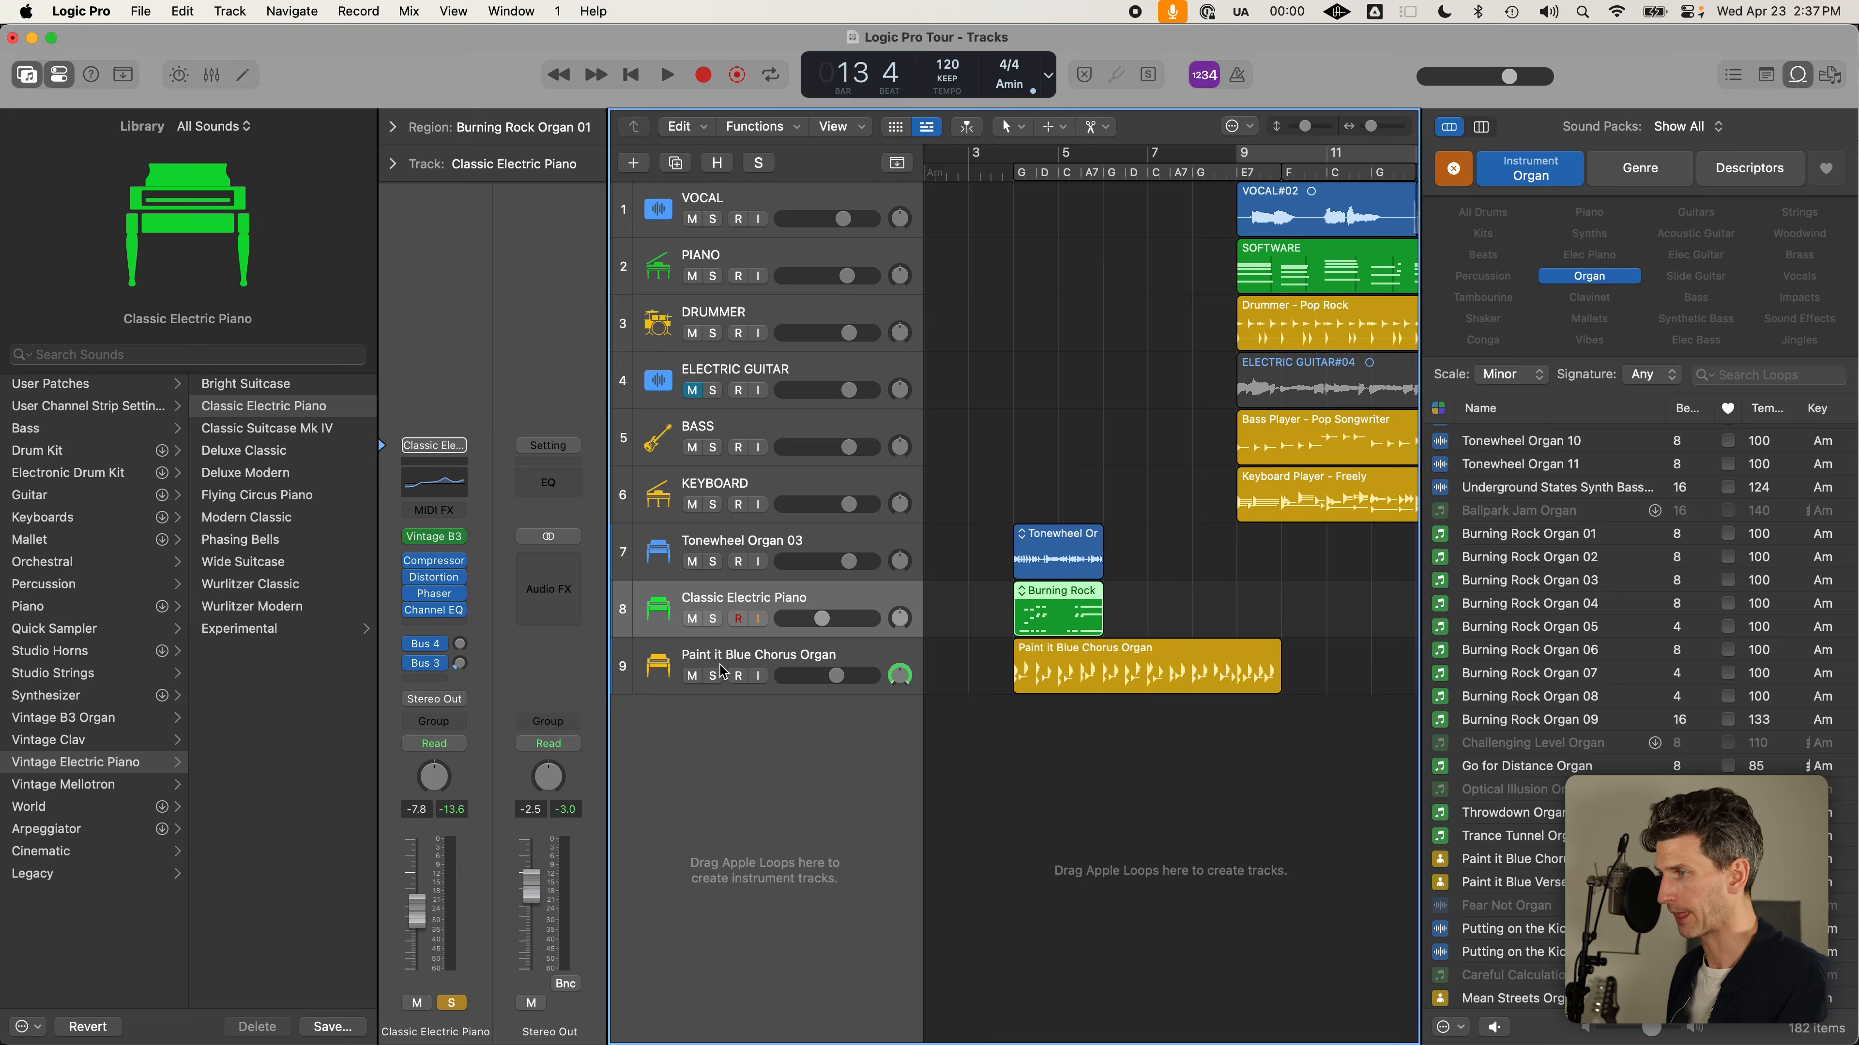
left_click(712, 675)
left_click(1072, 669)
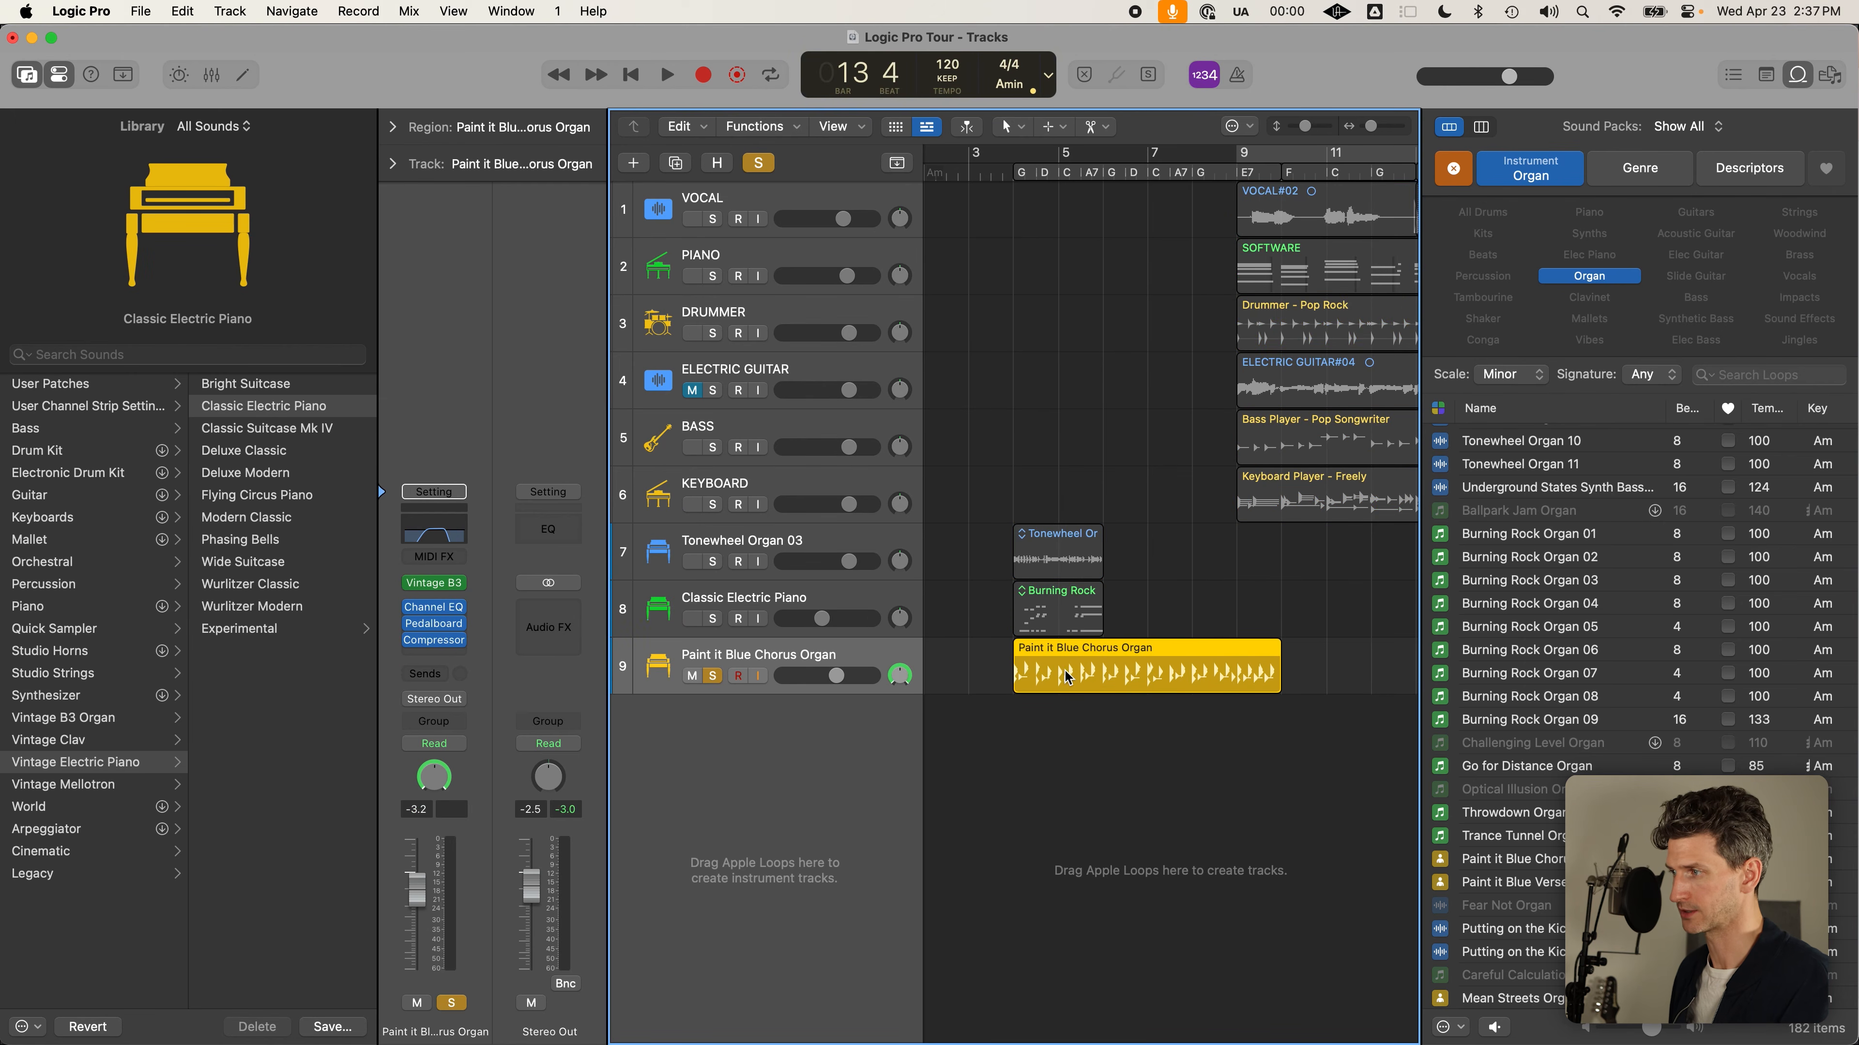
left_click(1017, 181)
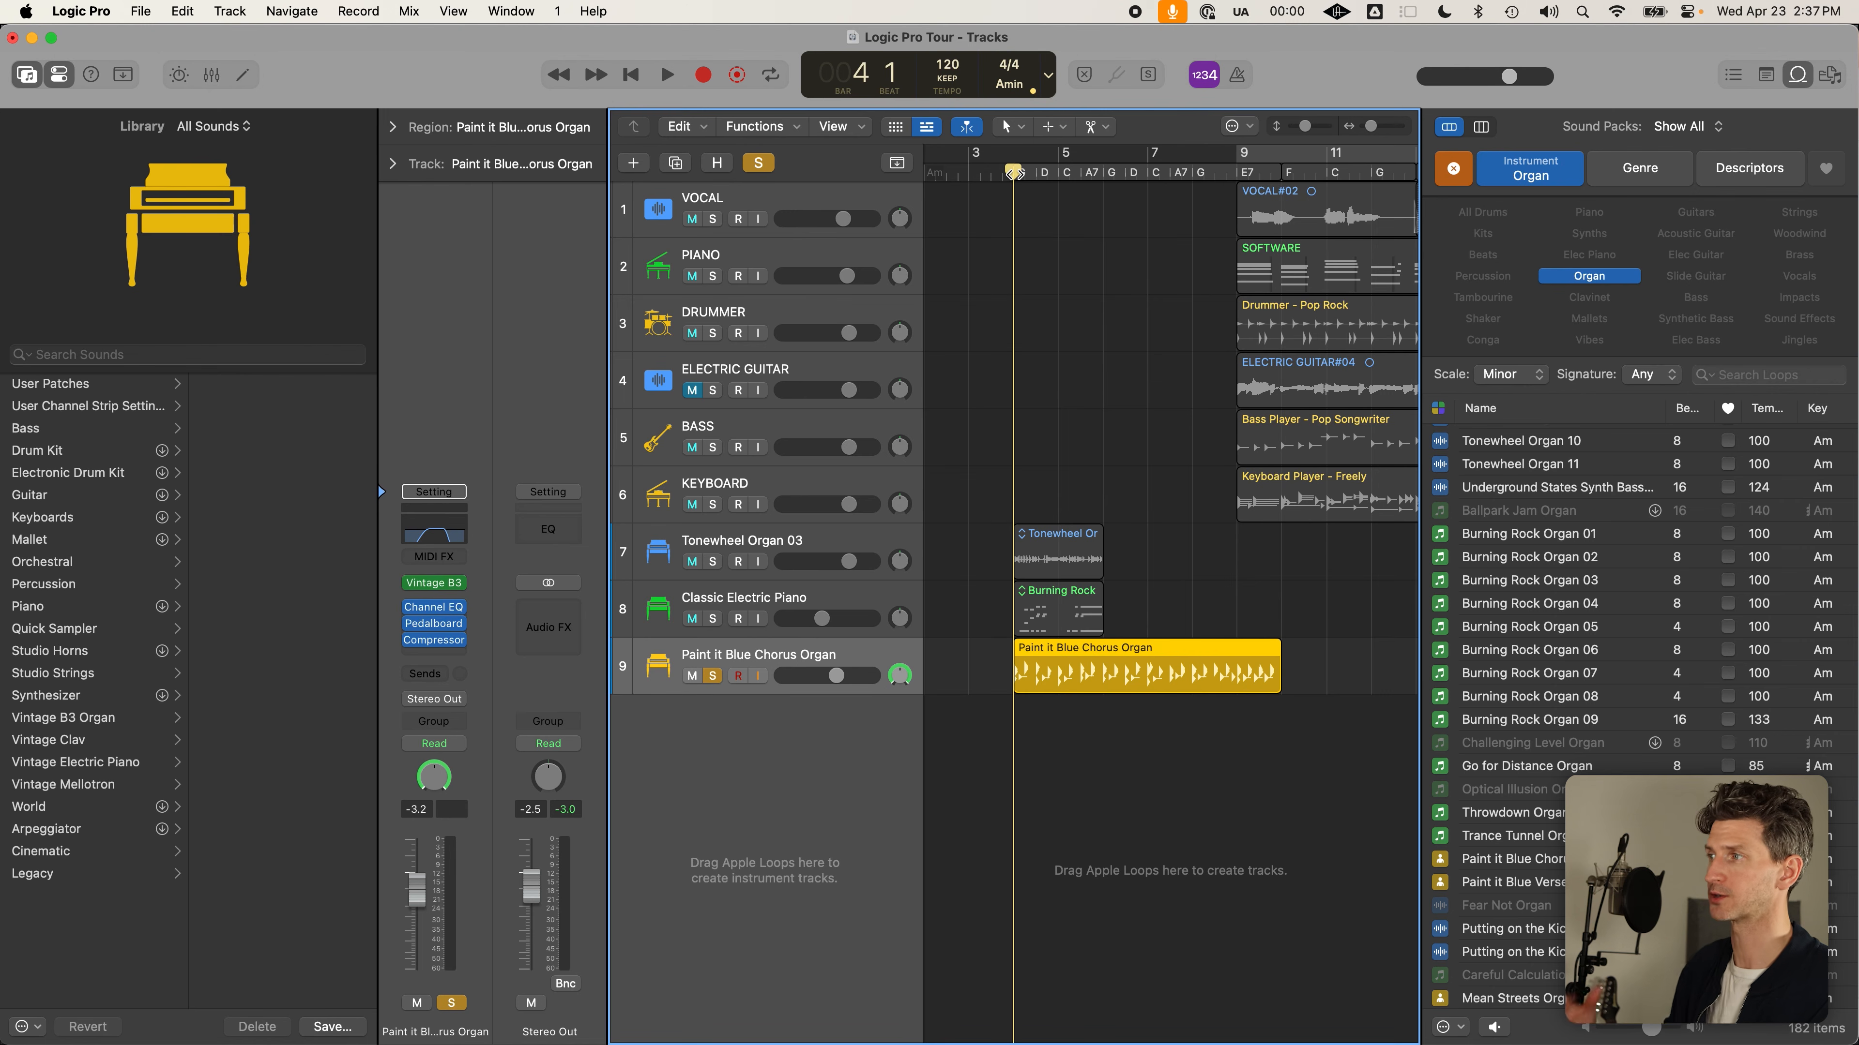
left_click(1188, 396)
scroll(1157, 399, "up", 3)
scroll(1054, 513, "left", 5)
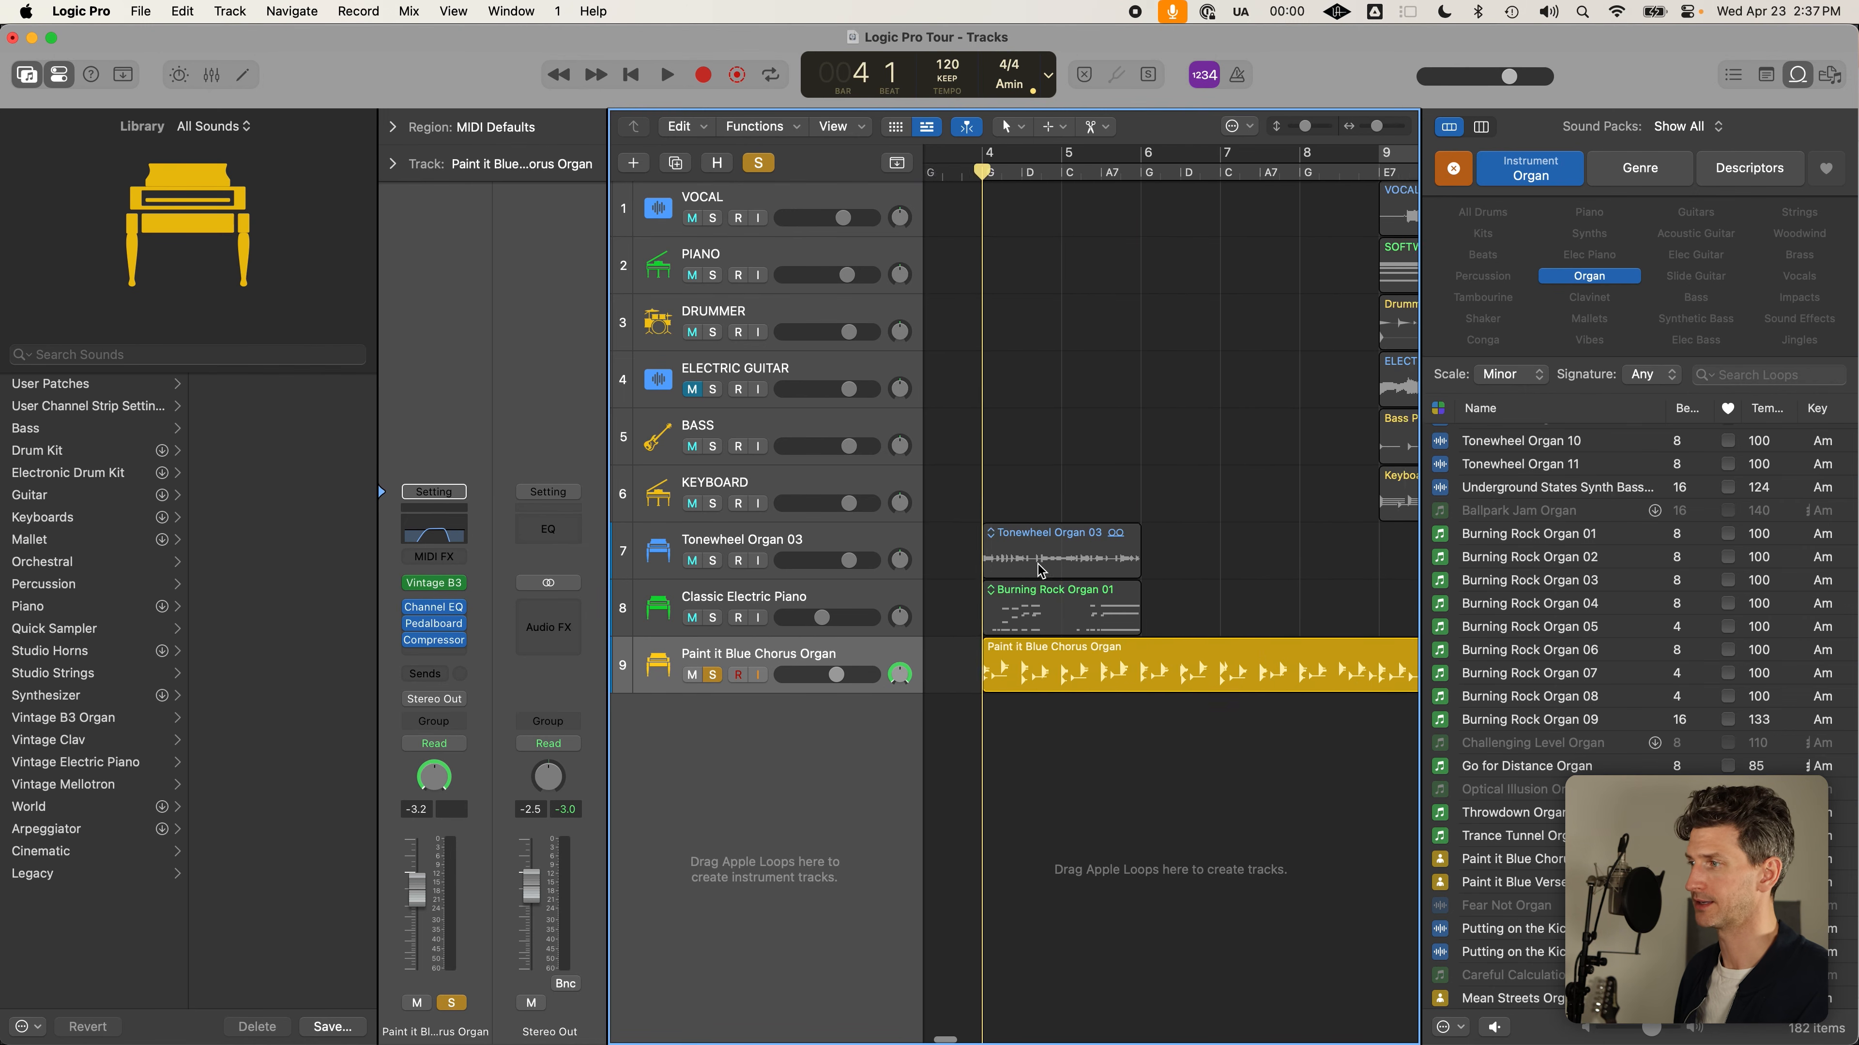
Switch the solo back to the Classic Electric Piano track and play the Burning Rock Organ 01 loop from bar 4
left_click(872, 581)
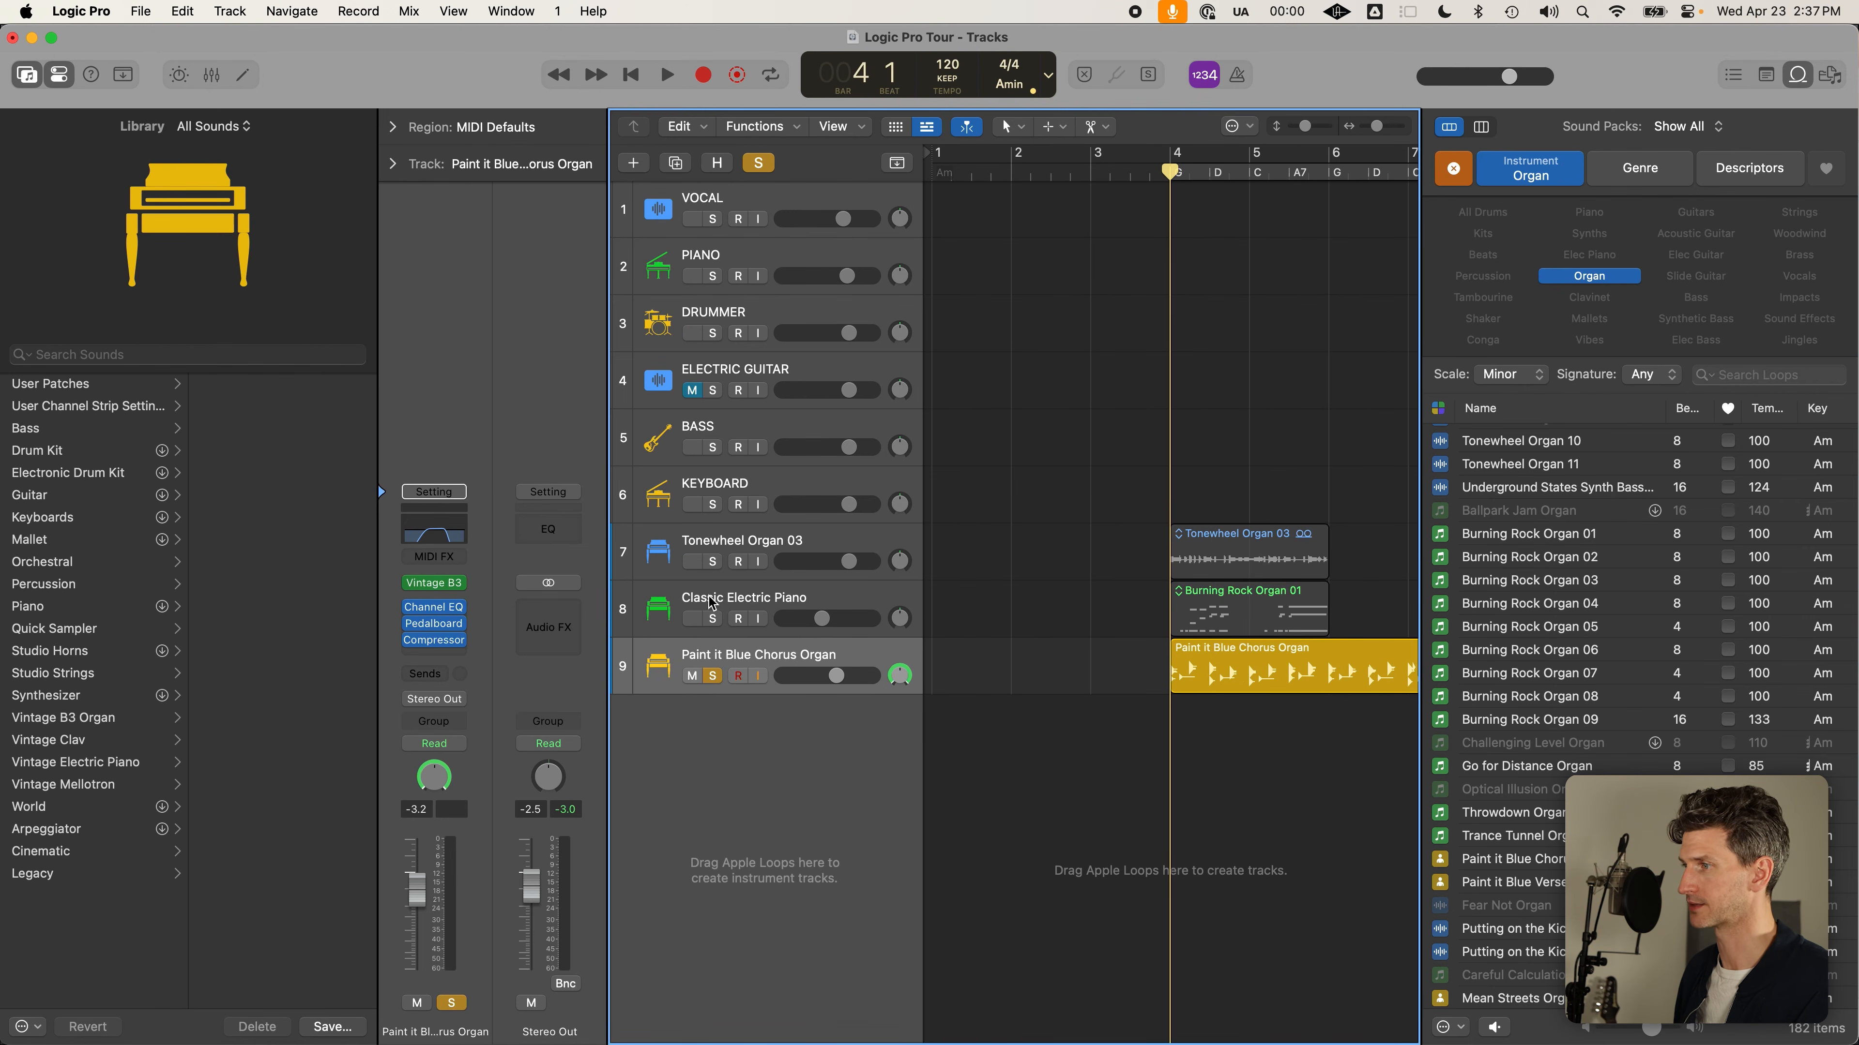
left_click(724, 620)
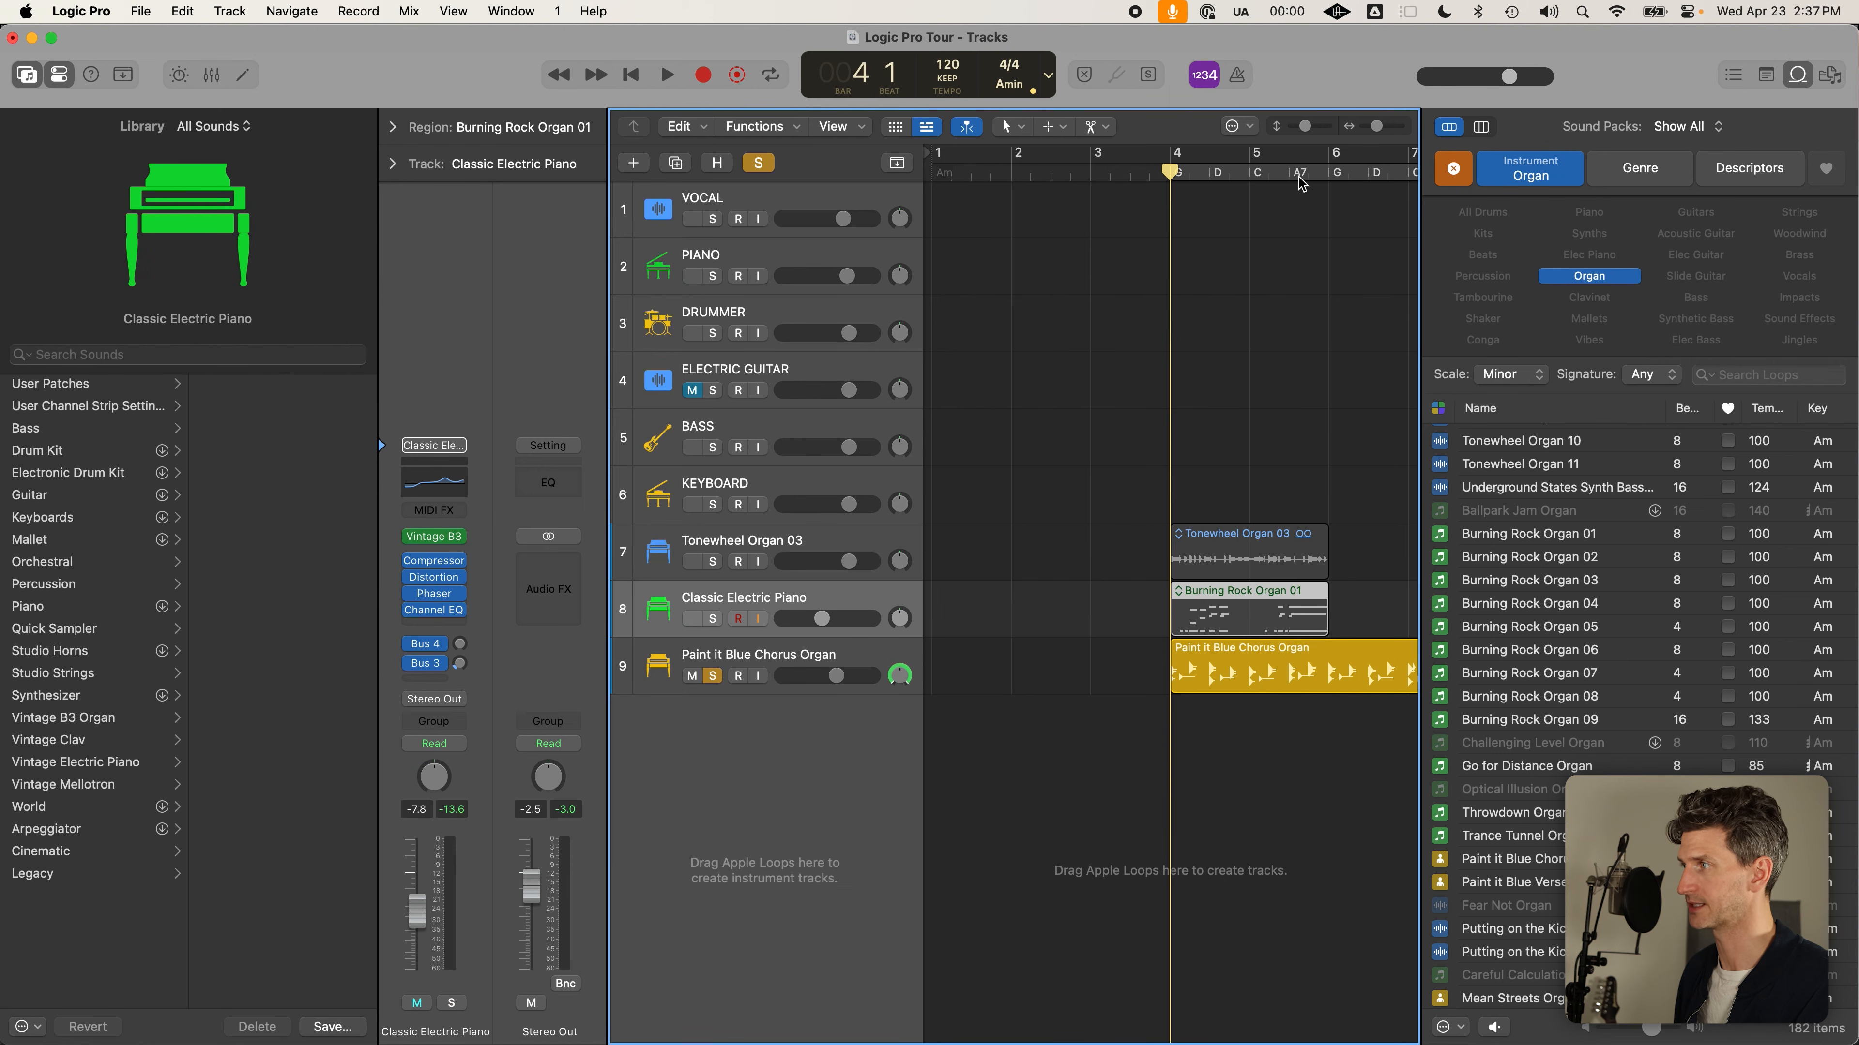
key("s")
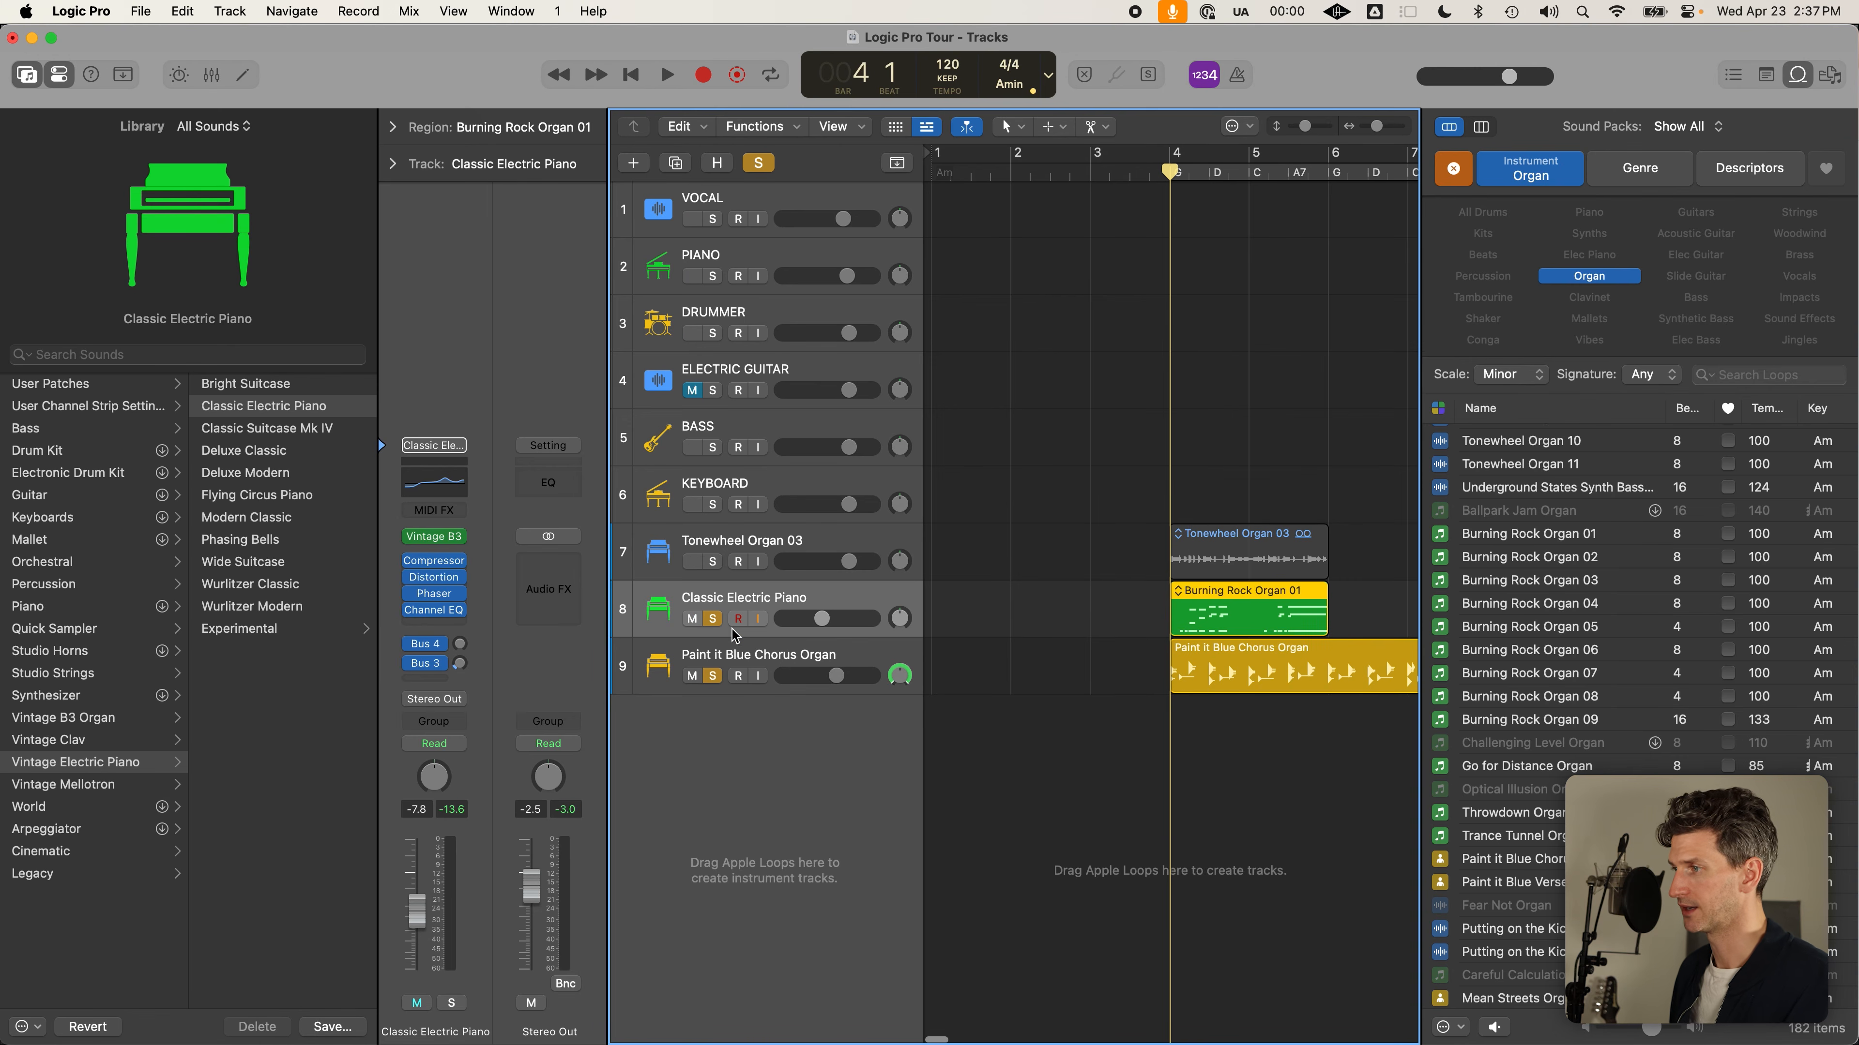
left_click(718, 677)
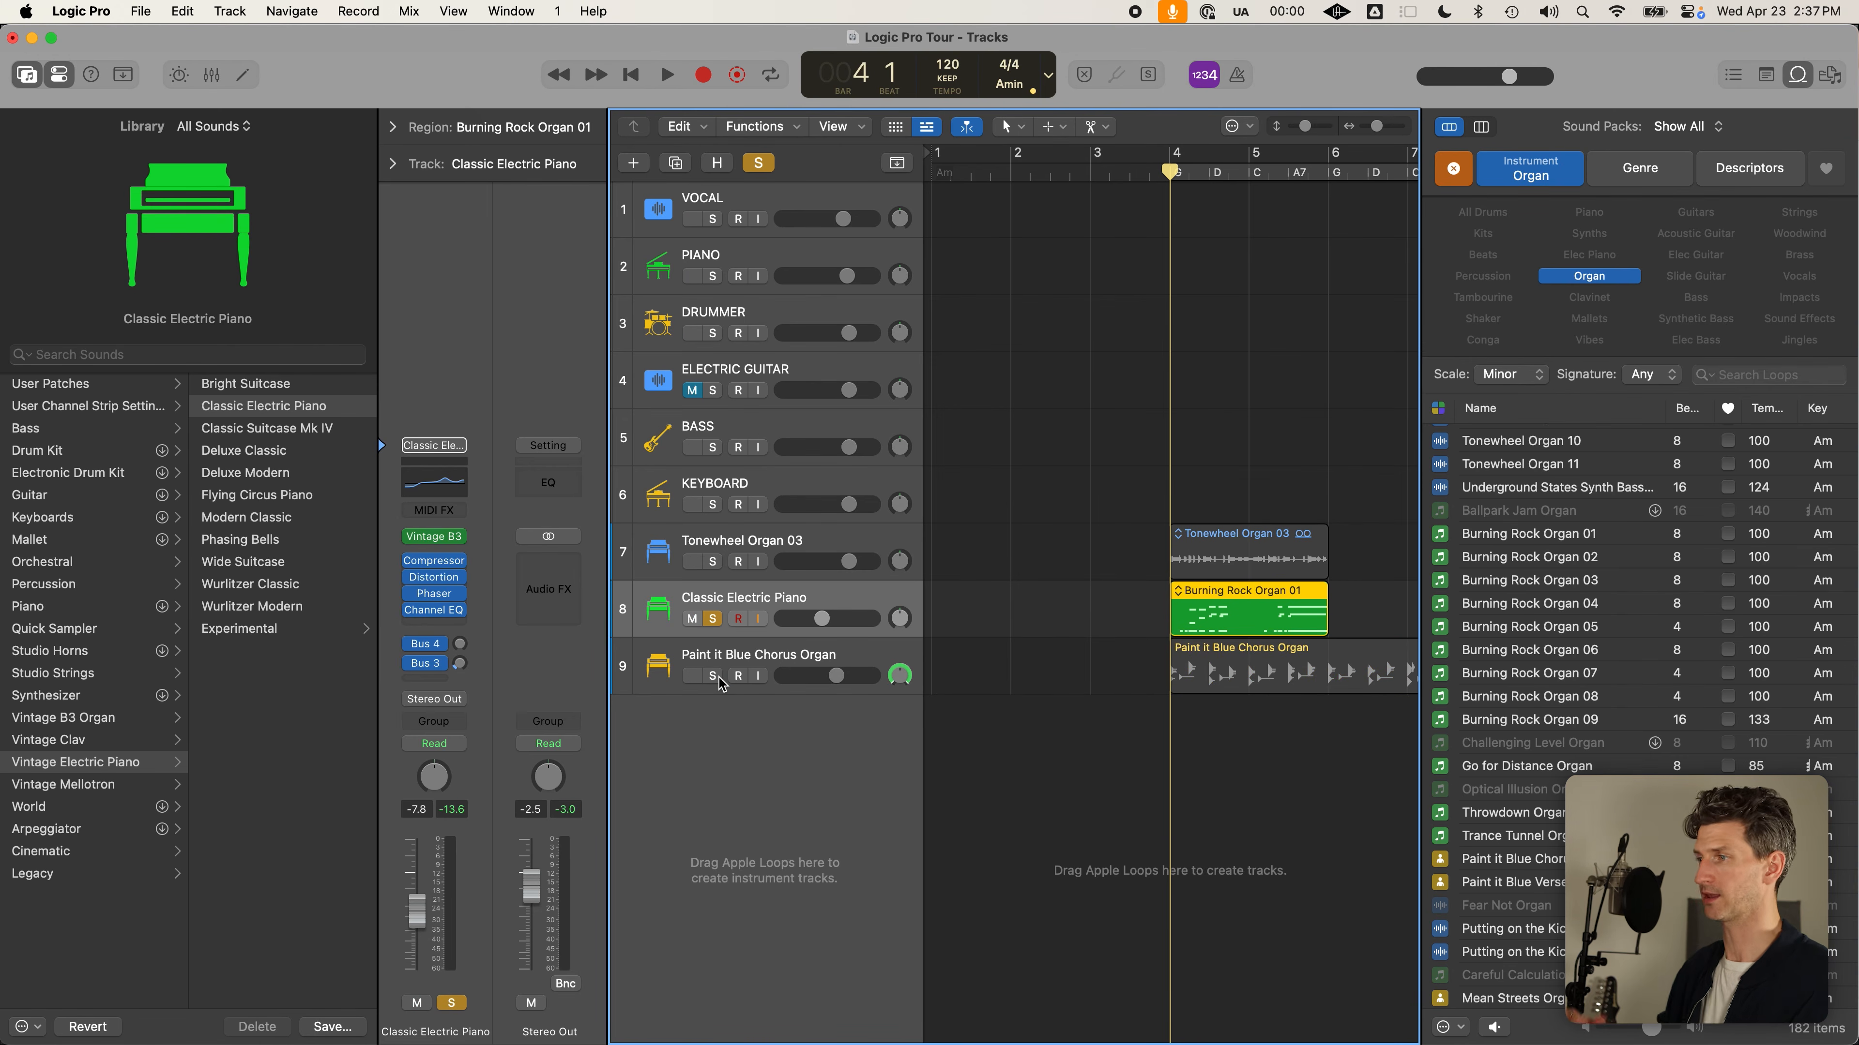
key("space")
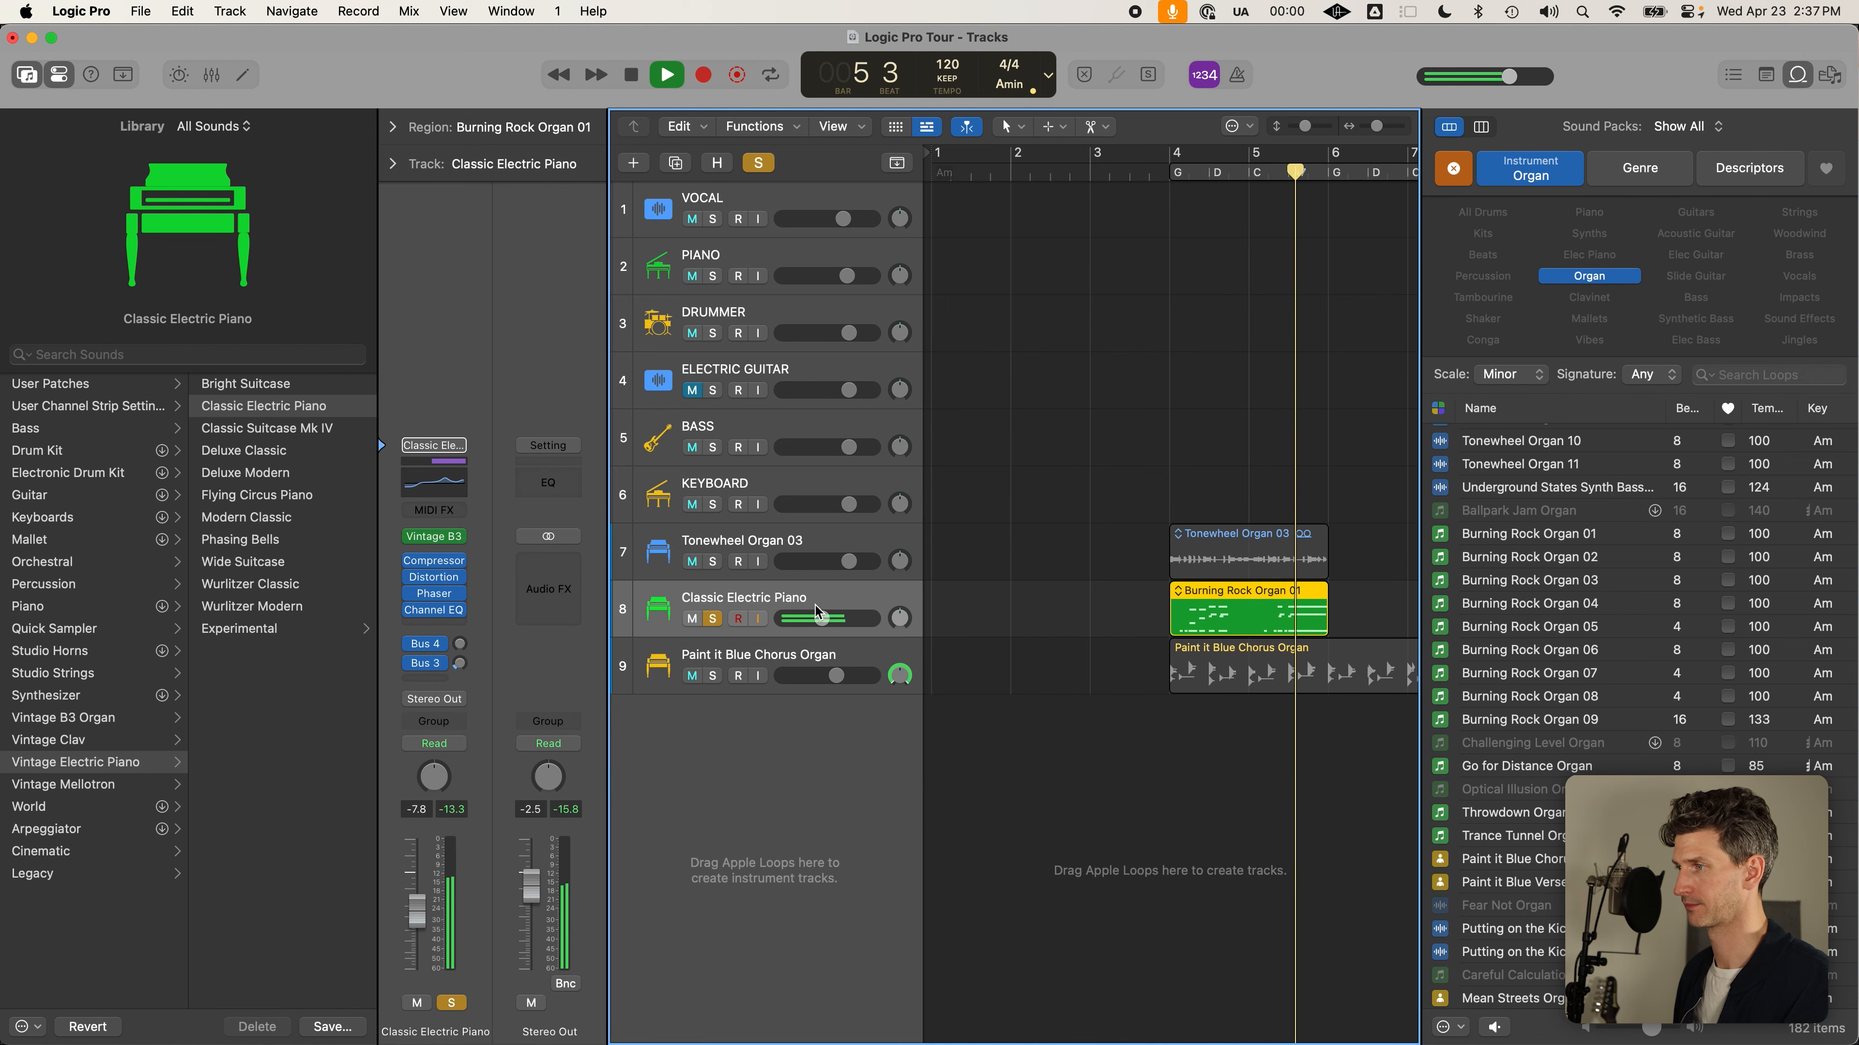
key("space")
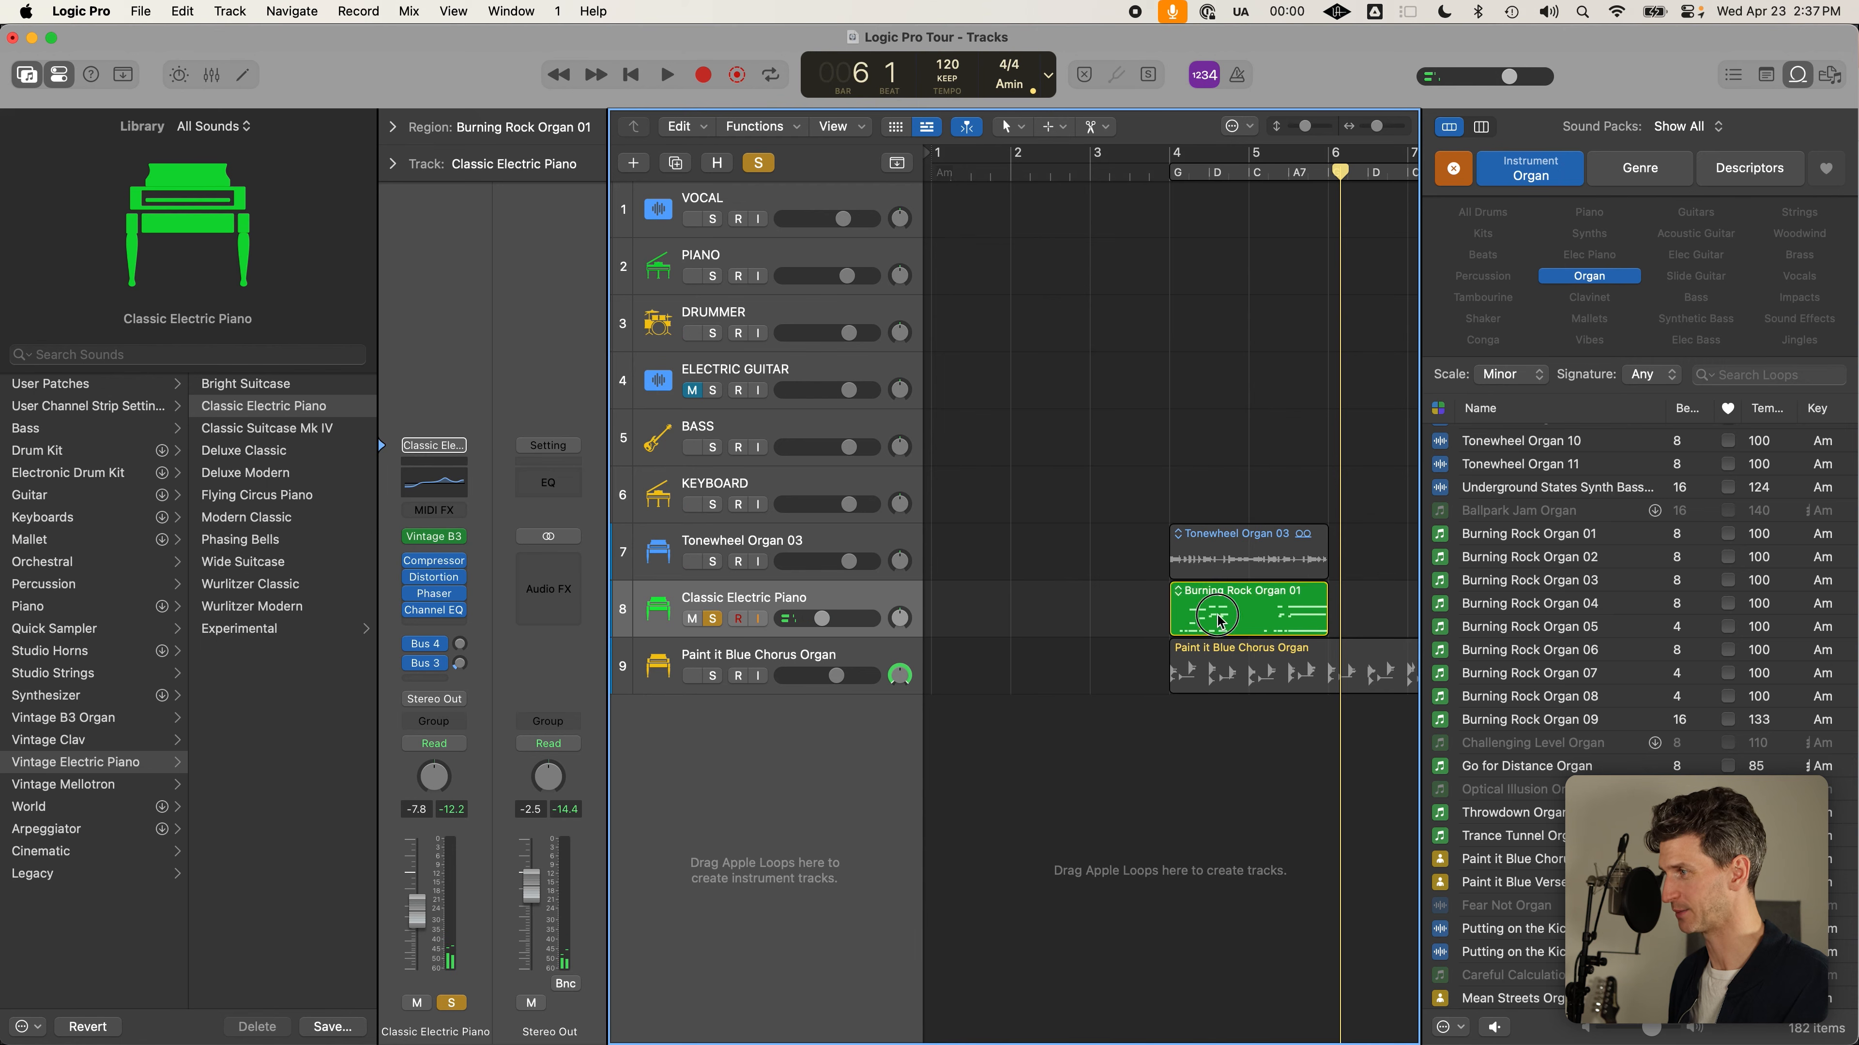
Delete four notes around beats 2 and 3 of bar 4 from the Burning Rock Organ 01 region in the Piano Roll
scroll(1207, 627, "right", 3)
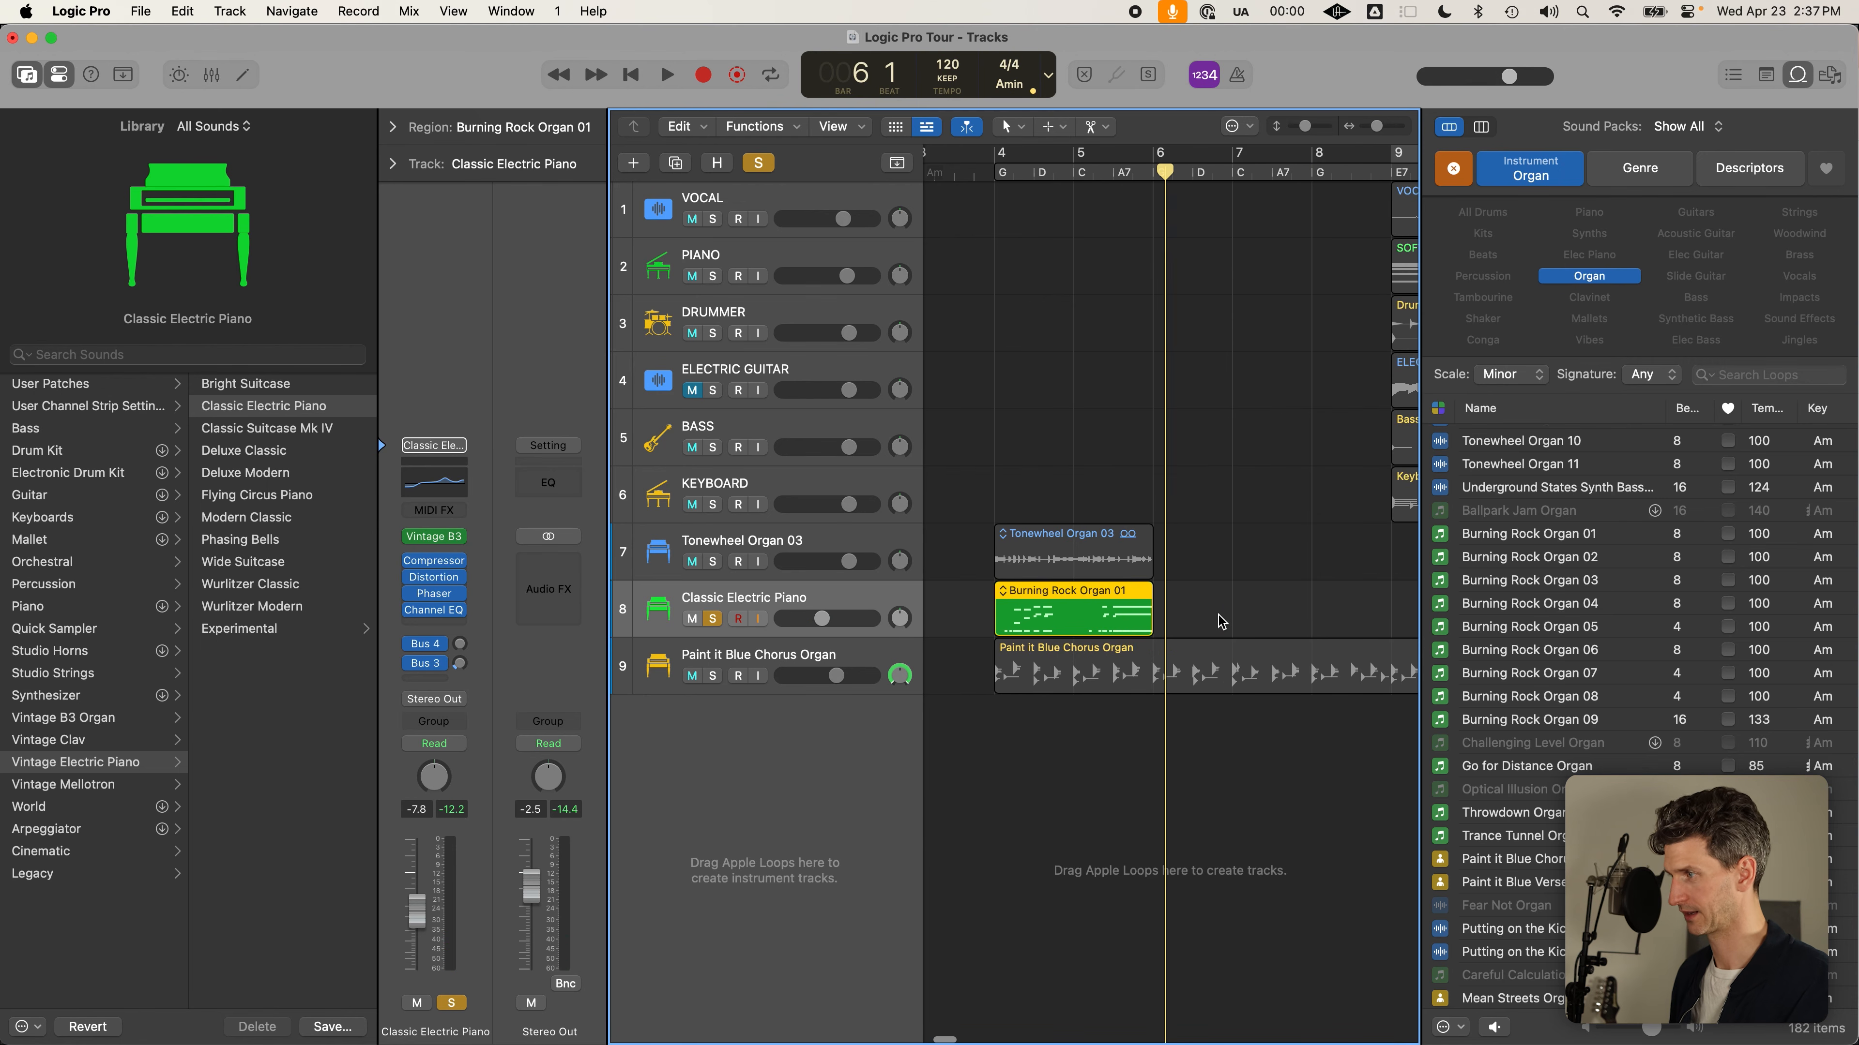
key("e")
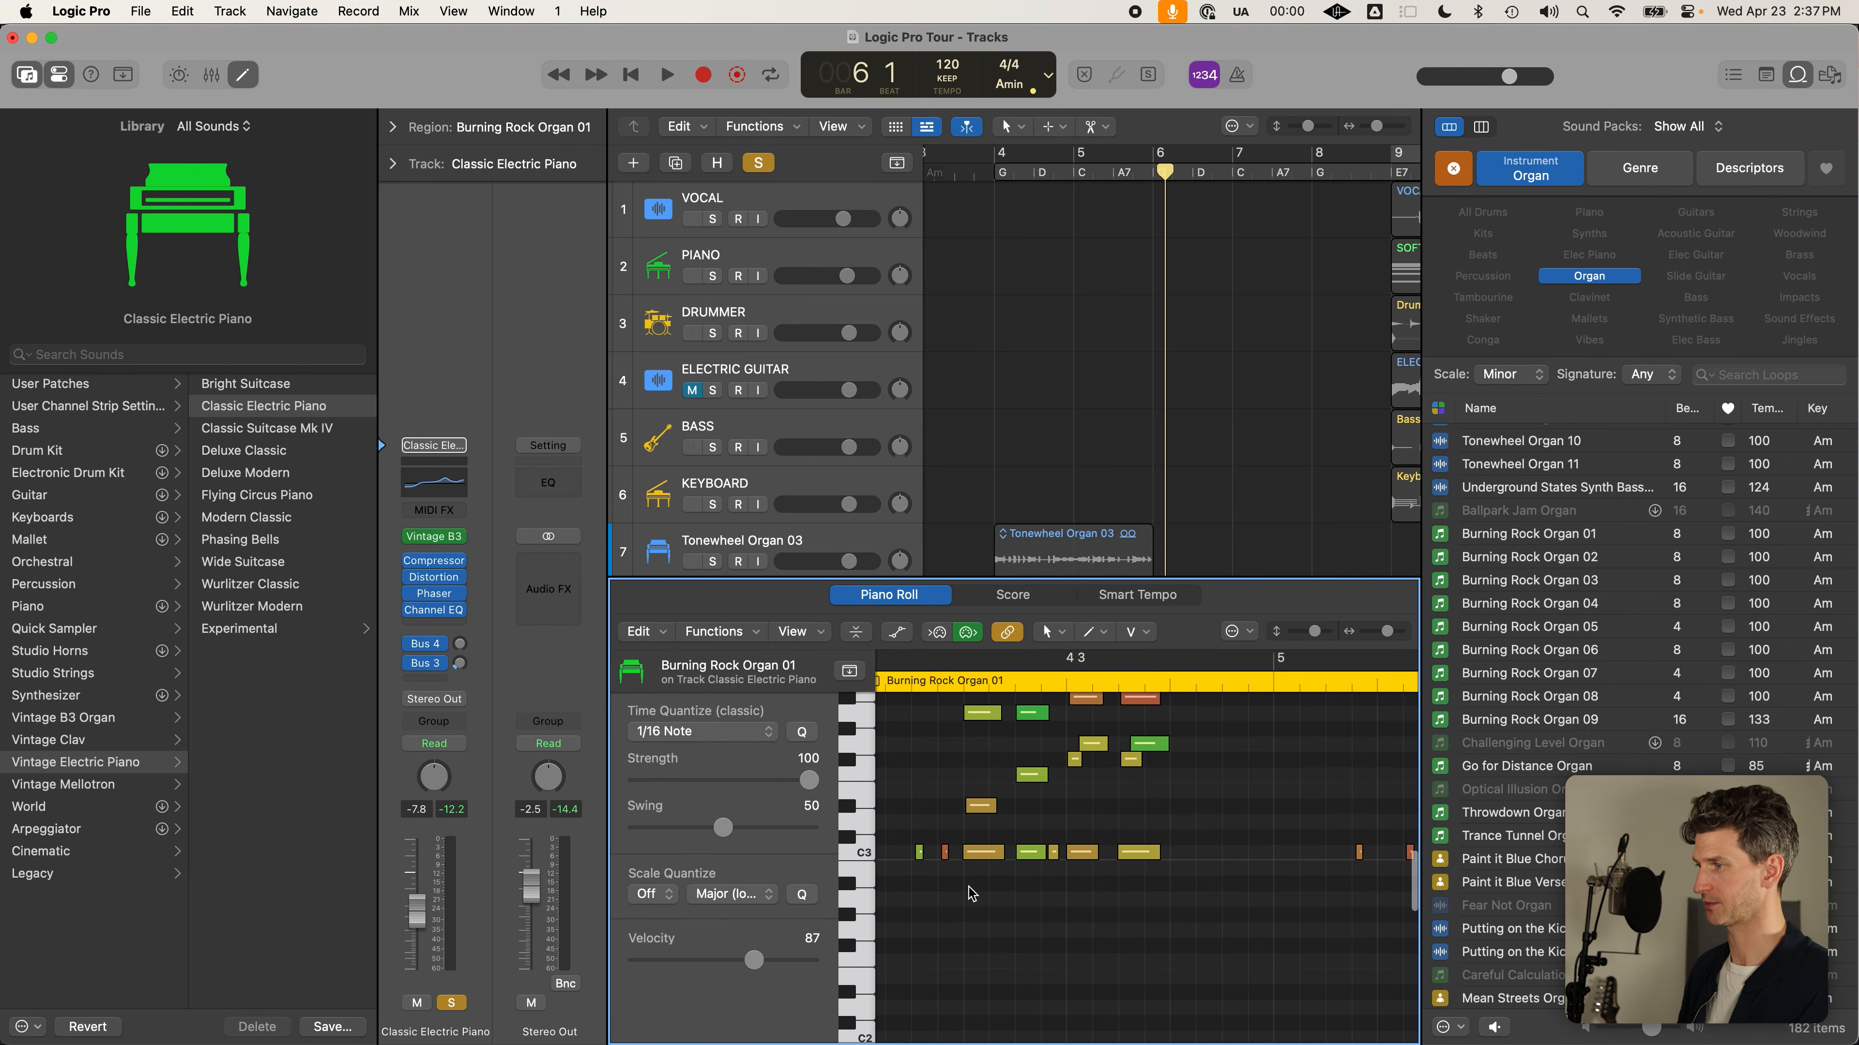
left_click(984, 805)
key("Delete")
left_click_drag(1088, 794, 1066, 738)
key("Delete")
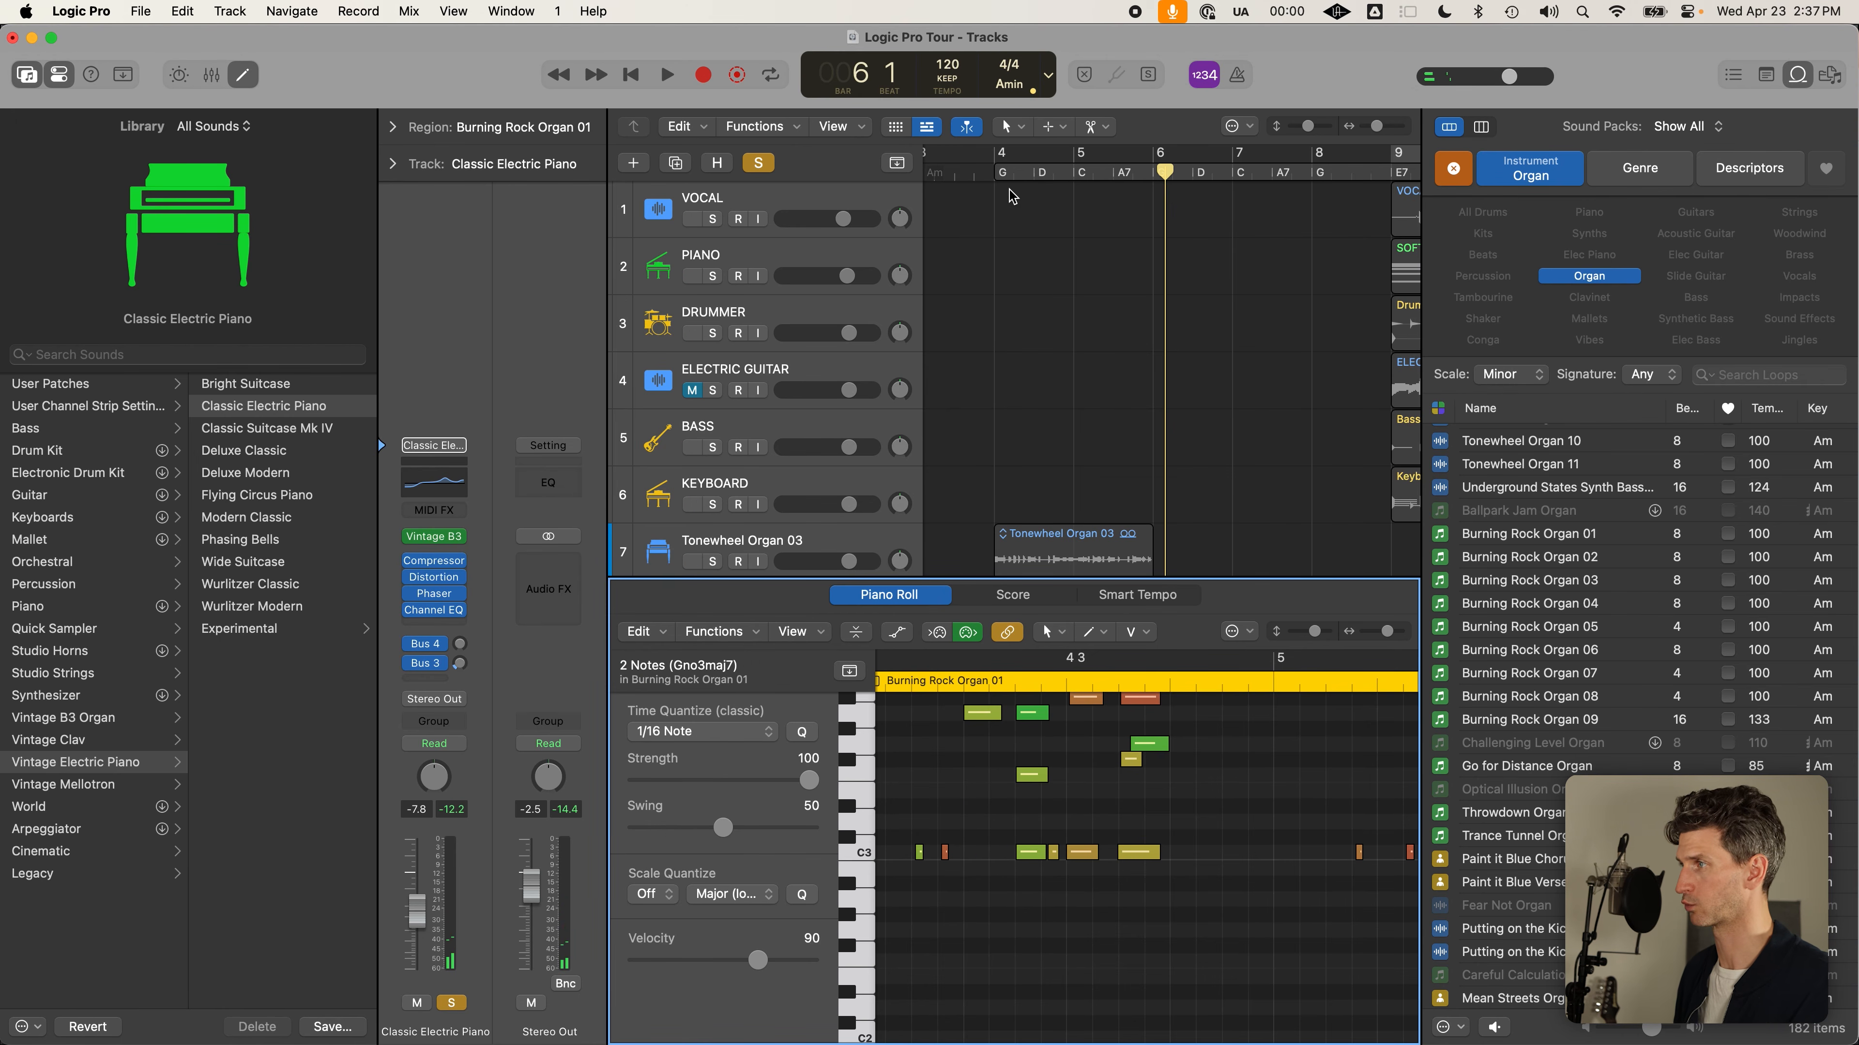
Try to play the edited Burning Rock Organ 01 region from bar 4, dismiss the alert, and stop playback
left_click(995, 173)
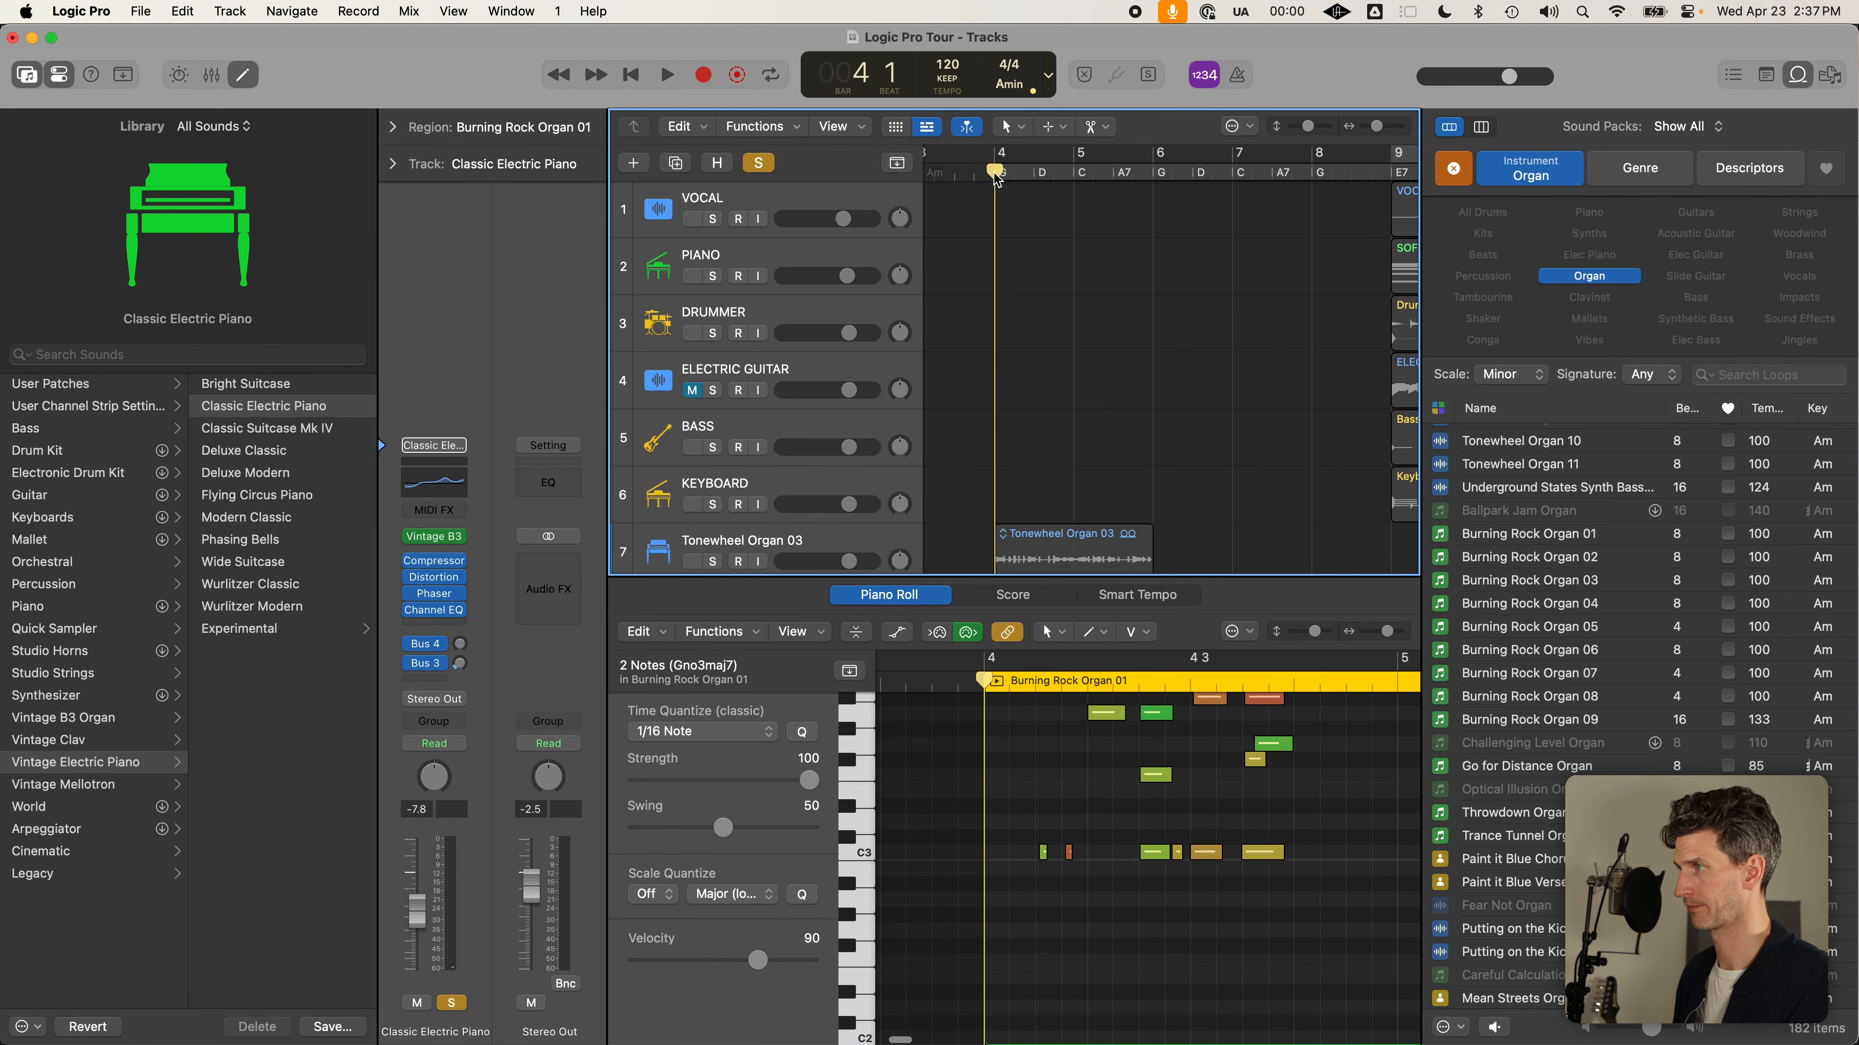
key("space")
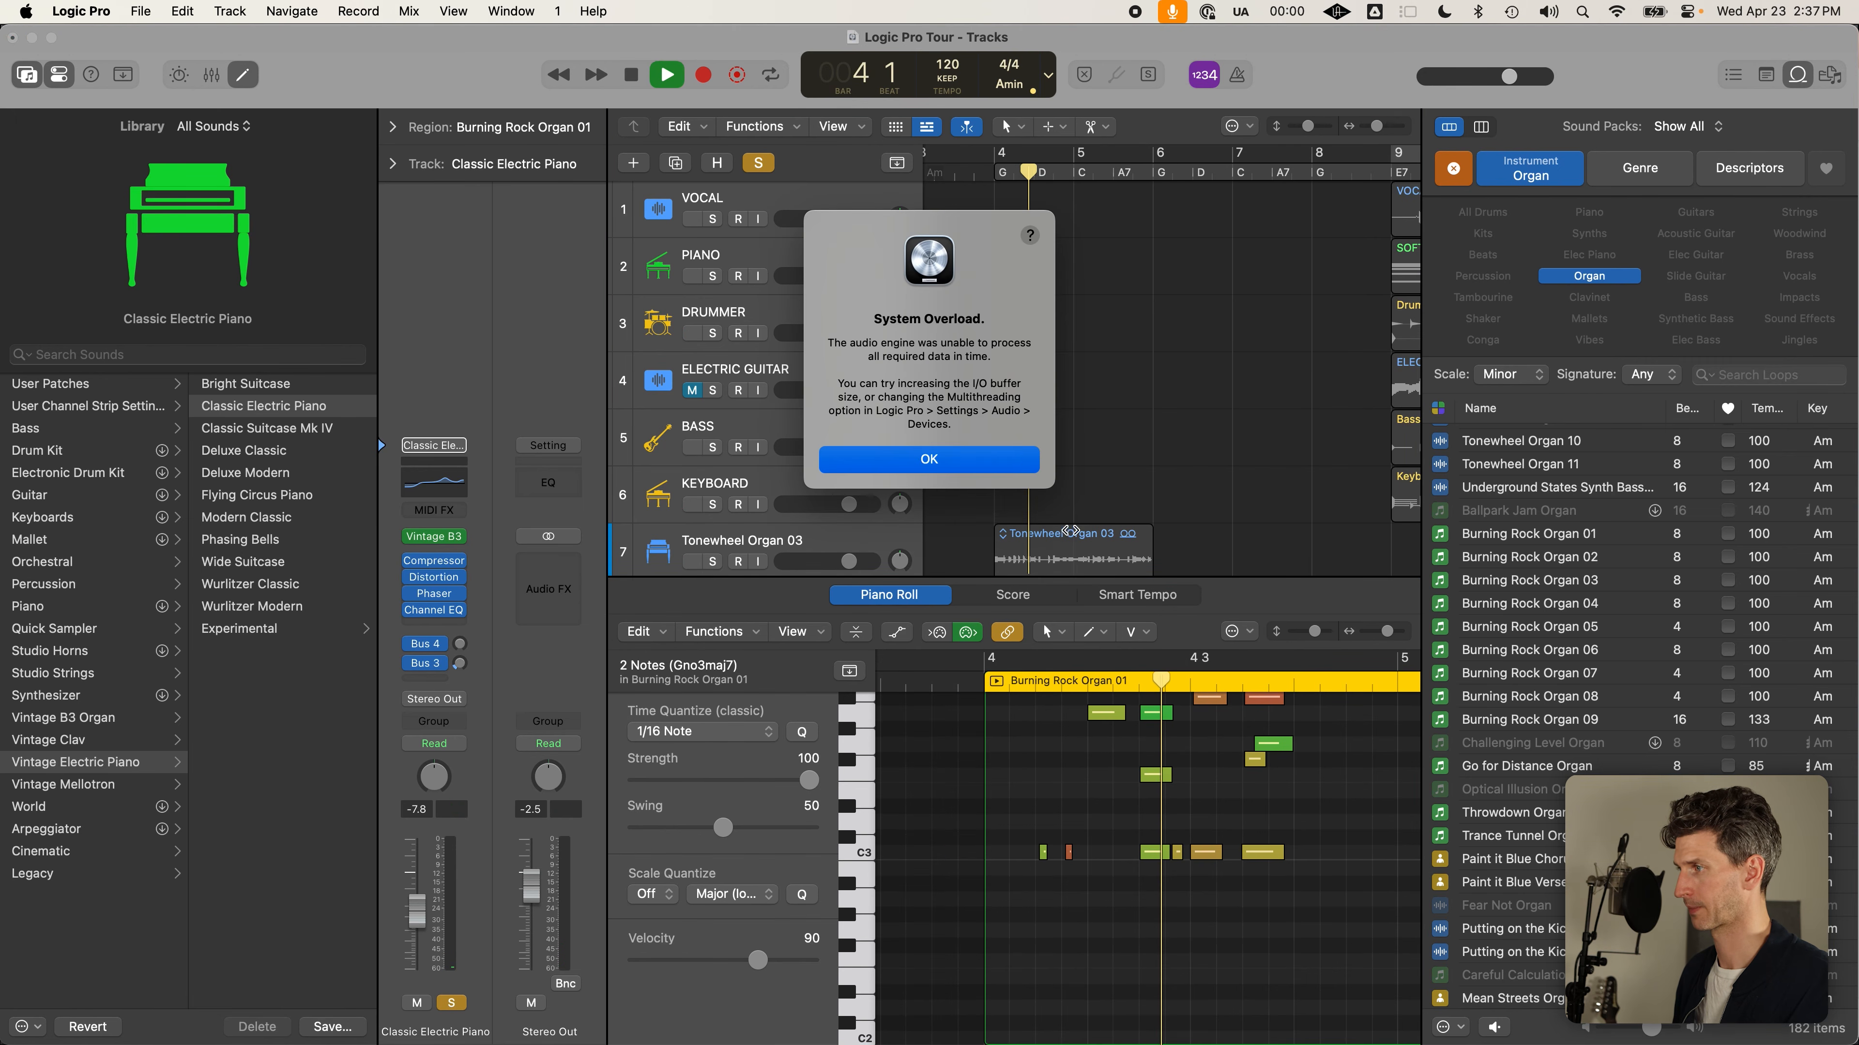
key("Return")
key("space")
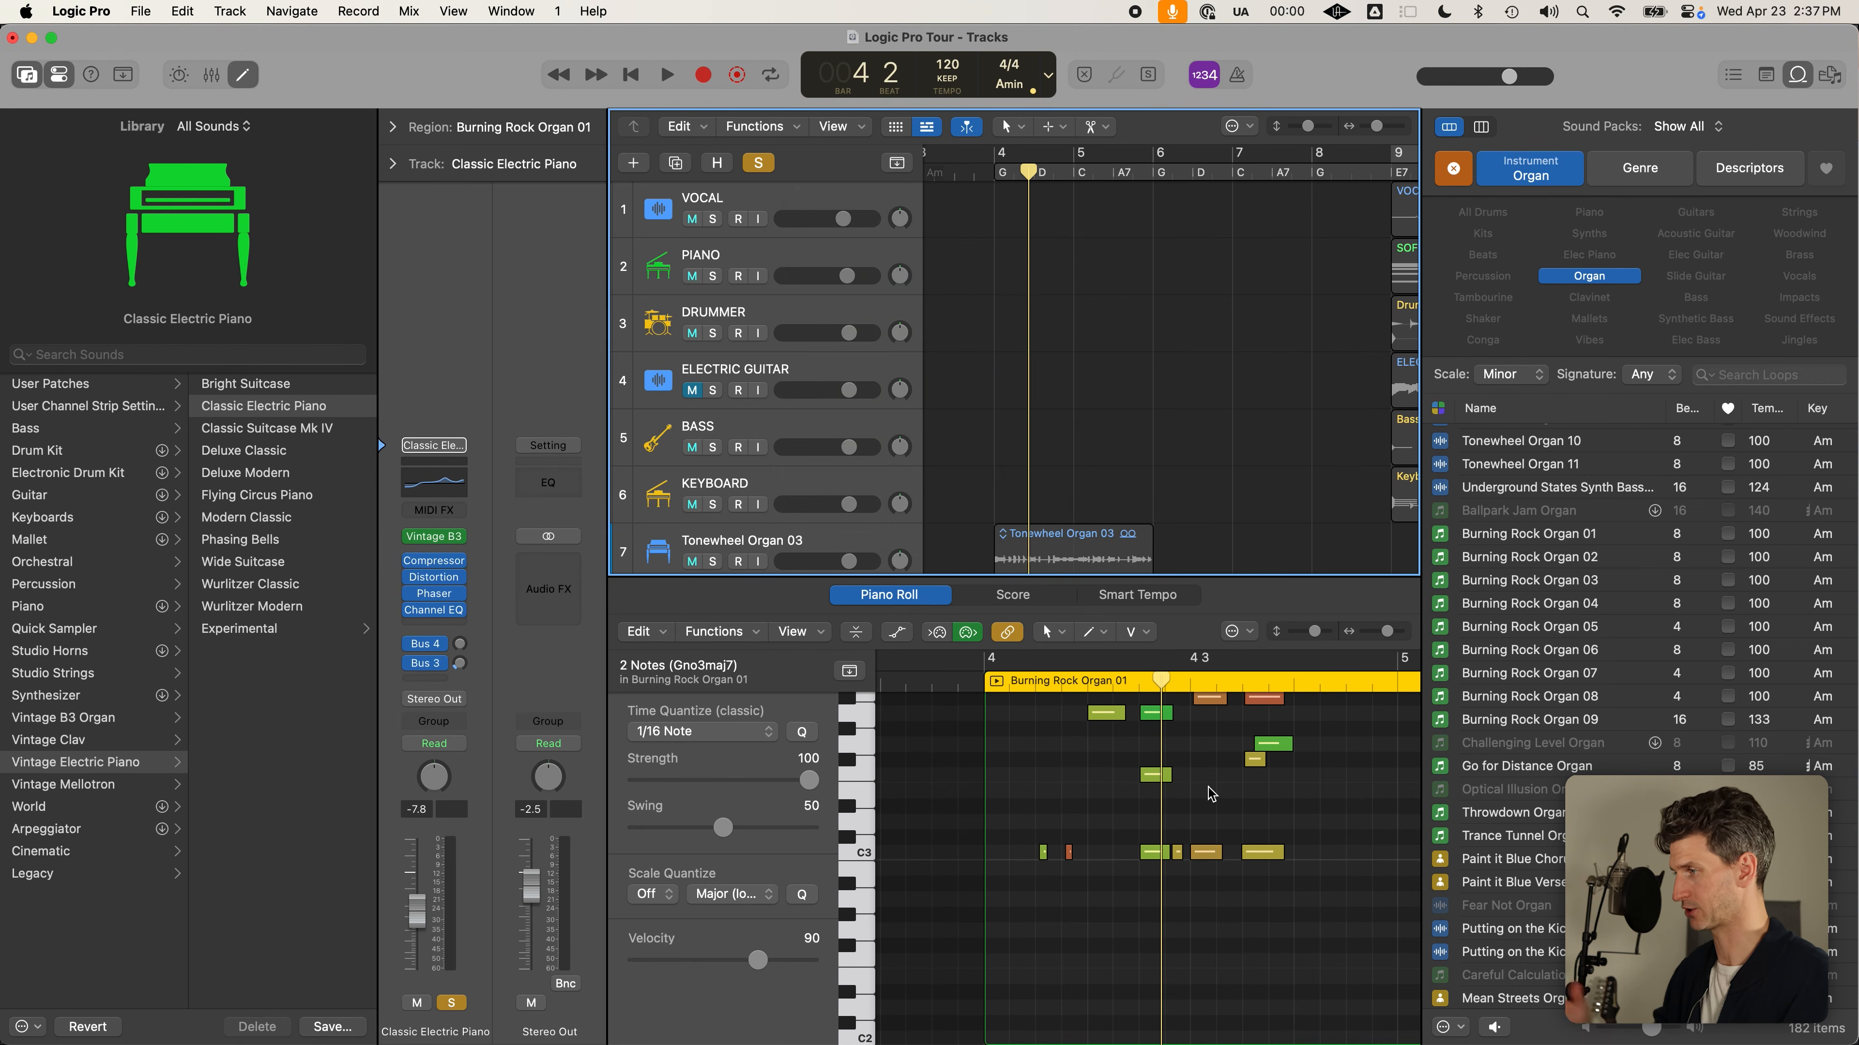
Close the Piano Roll and turn off solo on the Classic Electric Piano track
scroll(1211, 792, "right", 3)
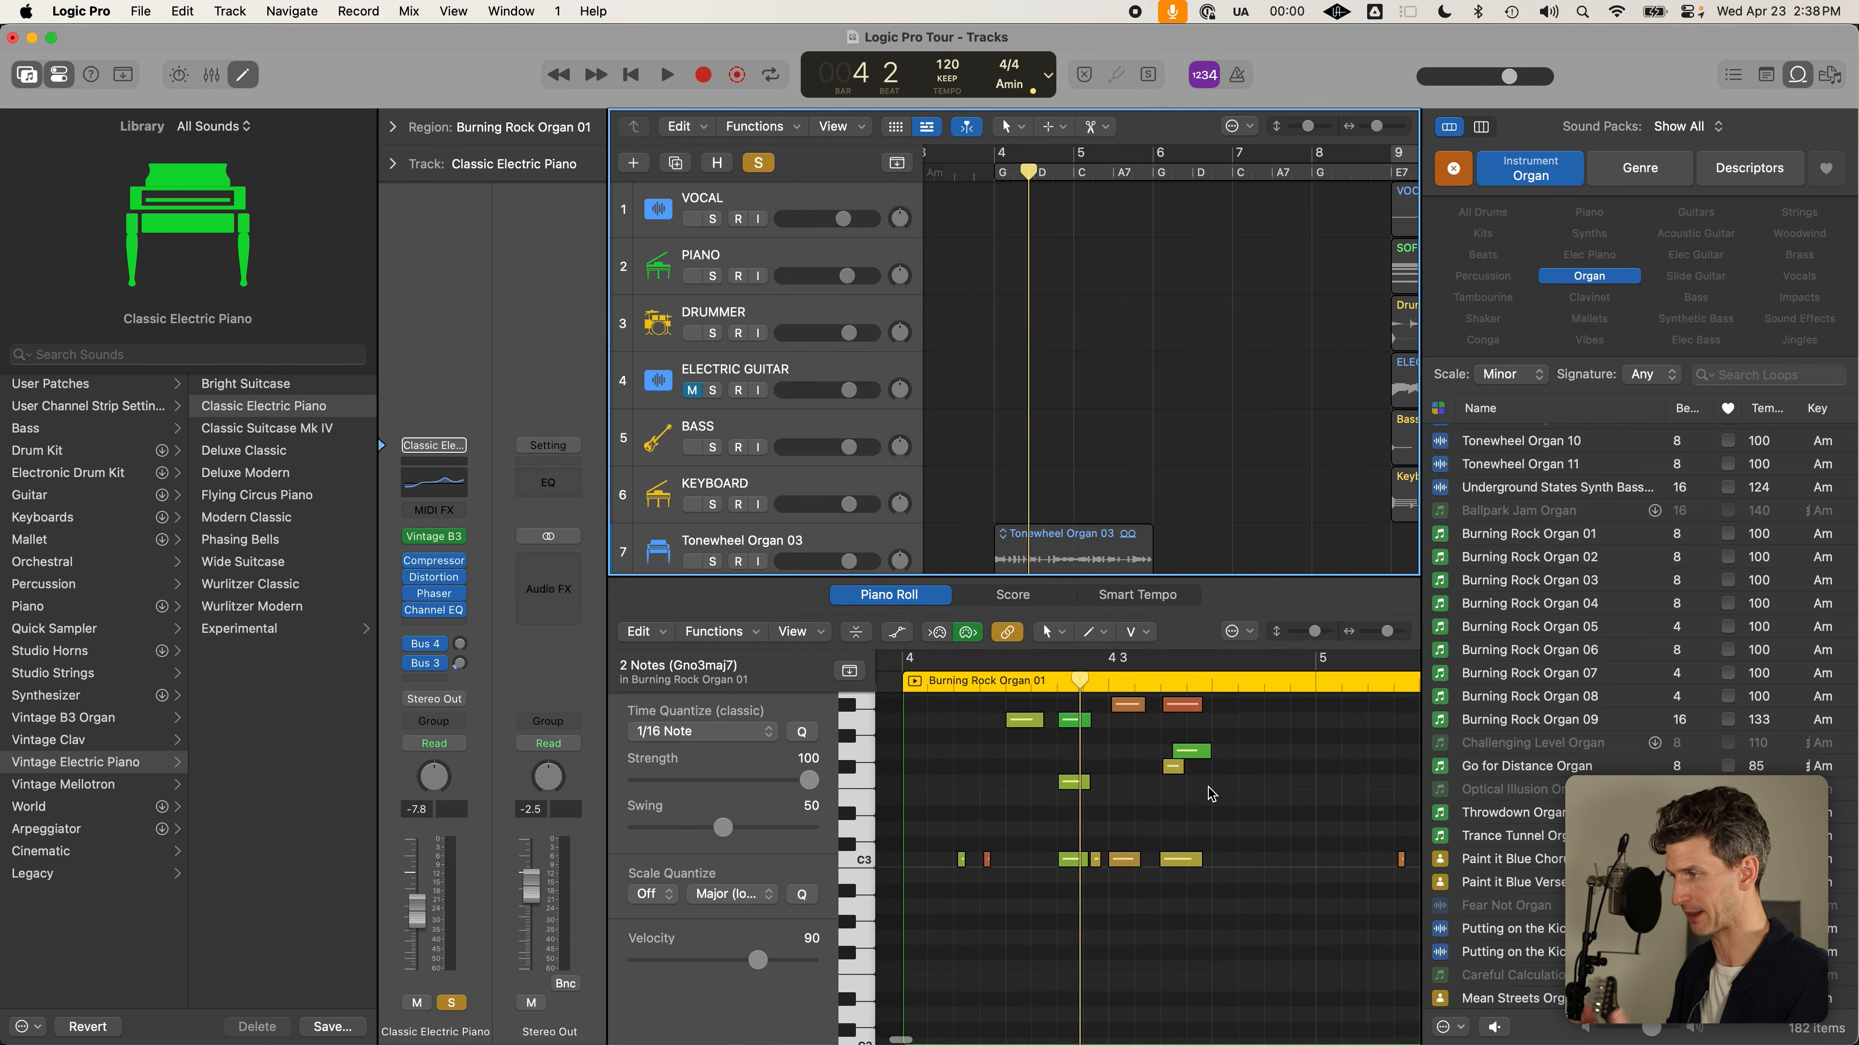
key("e")
left_click(713, 619)
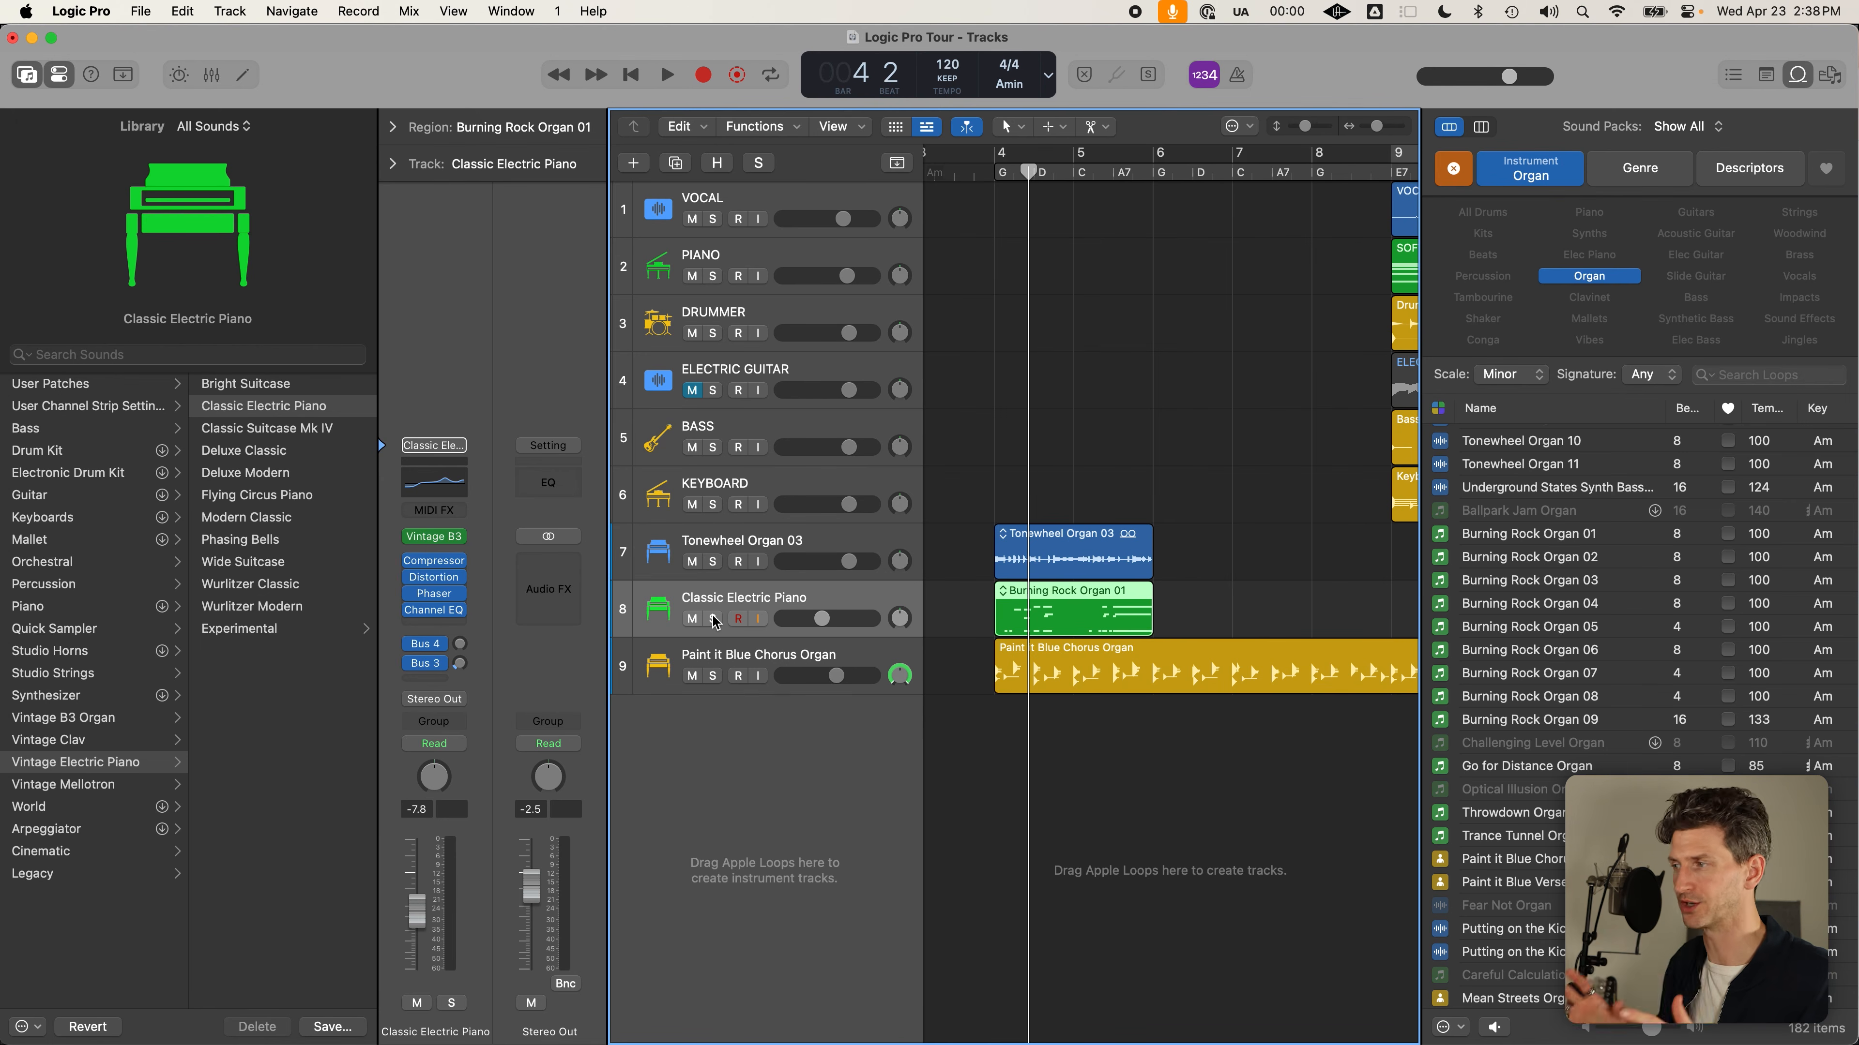
Return the playhead to bar 4 and clear the Organ instrument filter in the Loop Browser
left_click(989, 164)
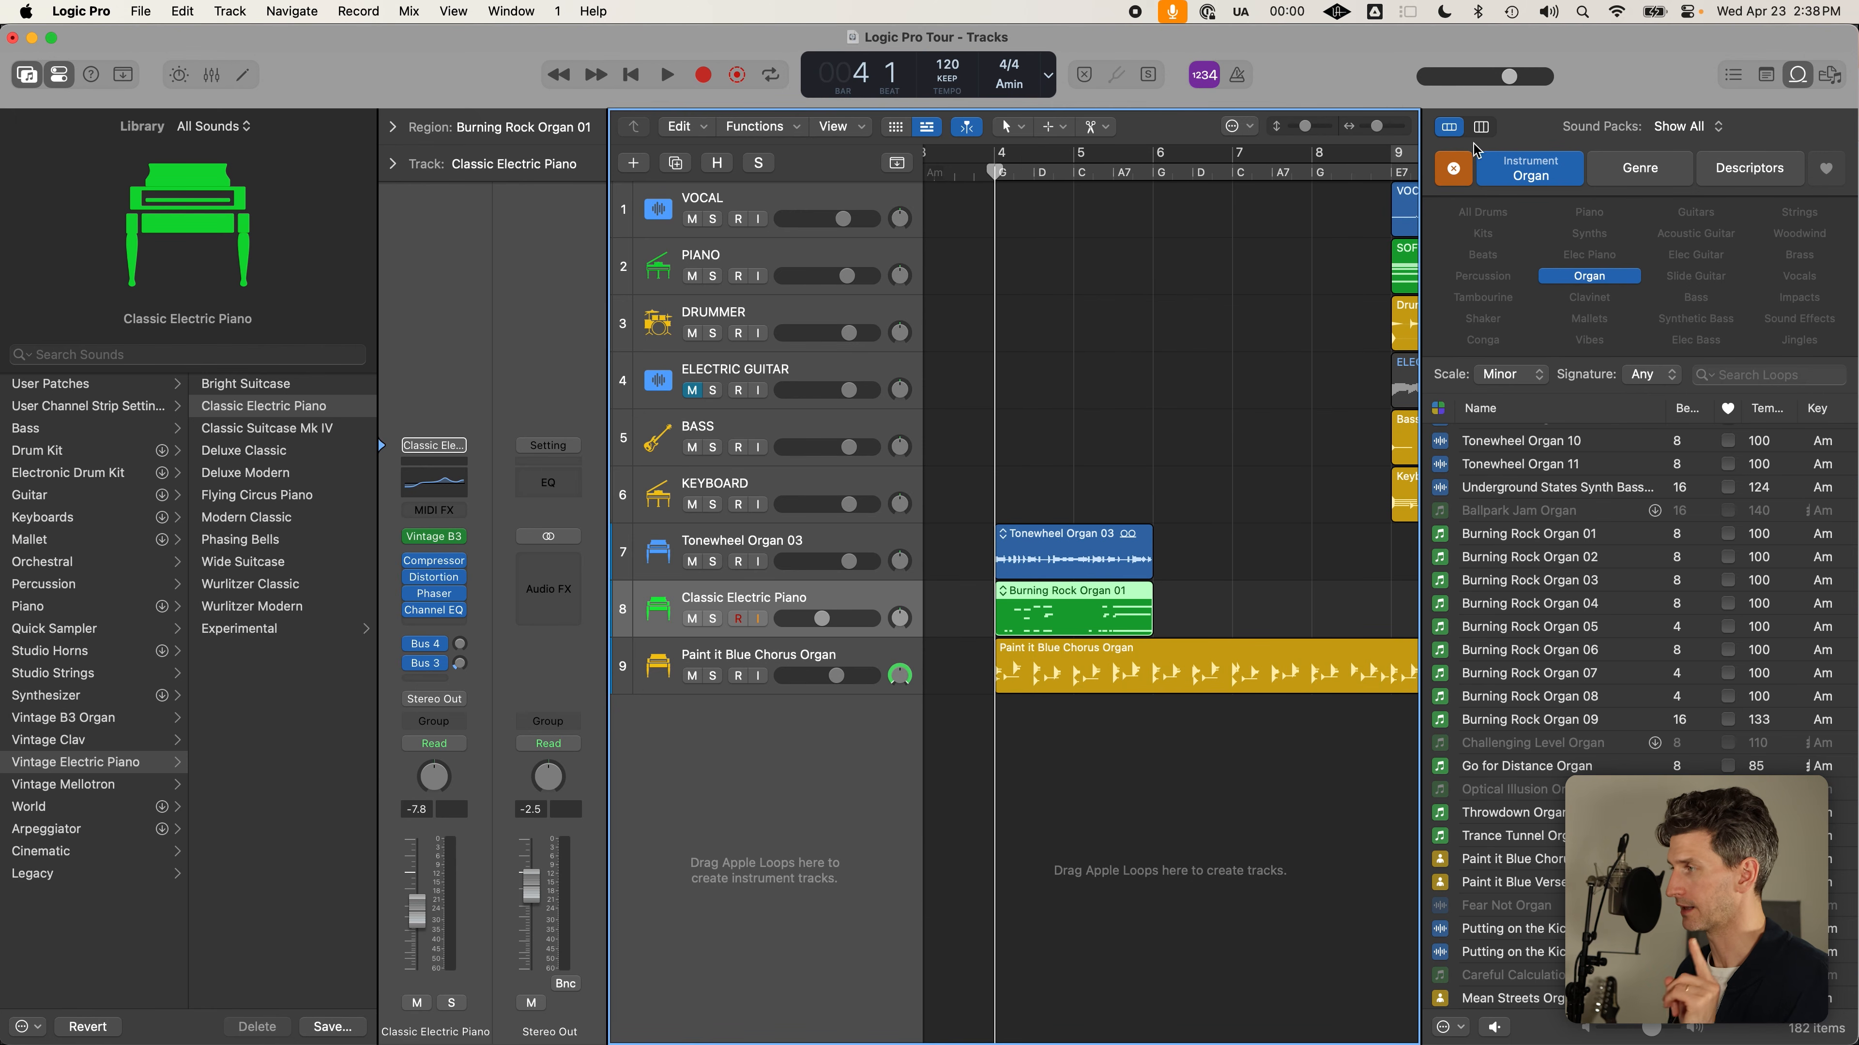
left_click(1470, 170)
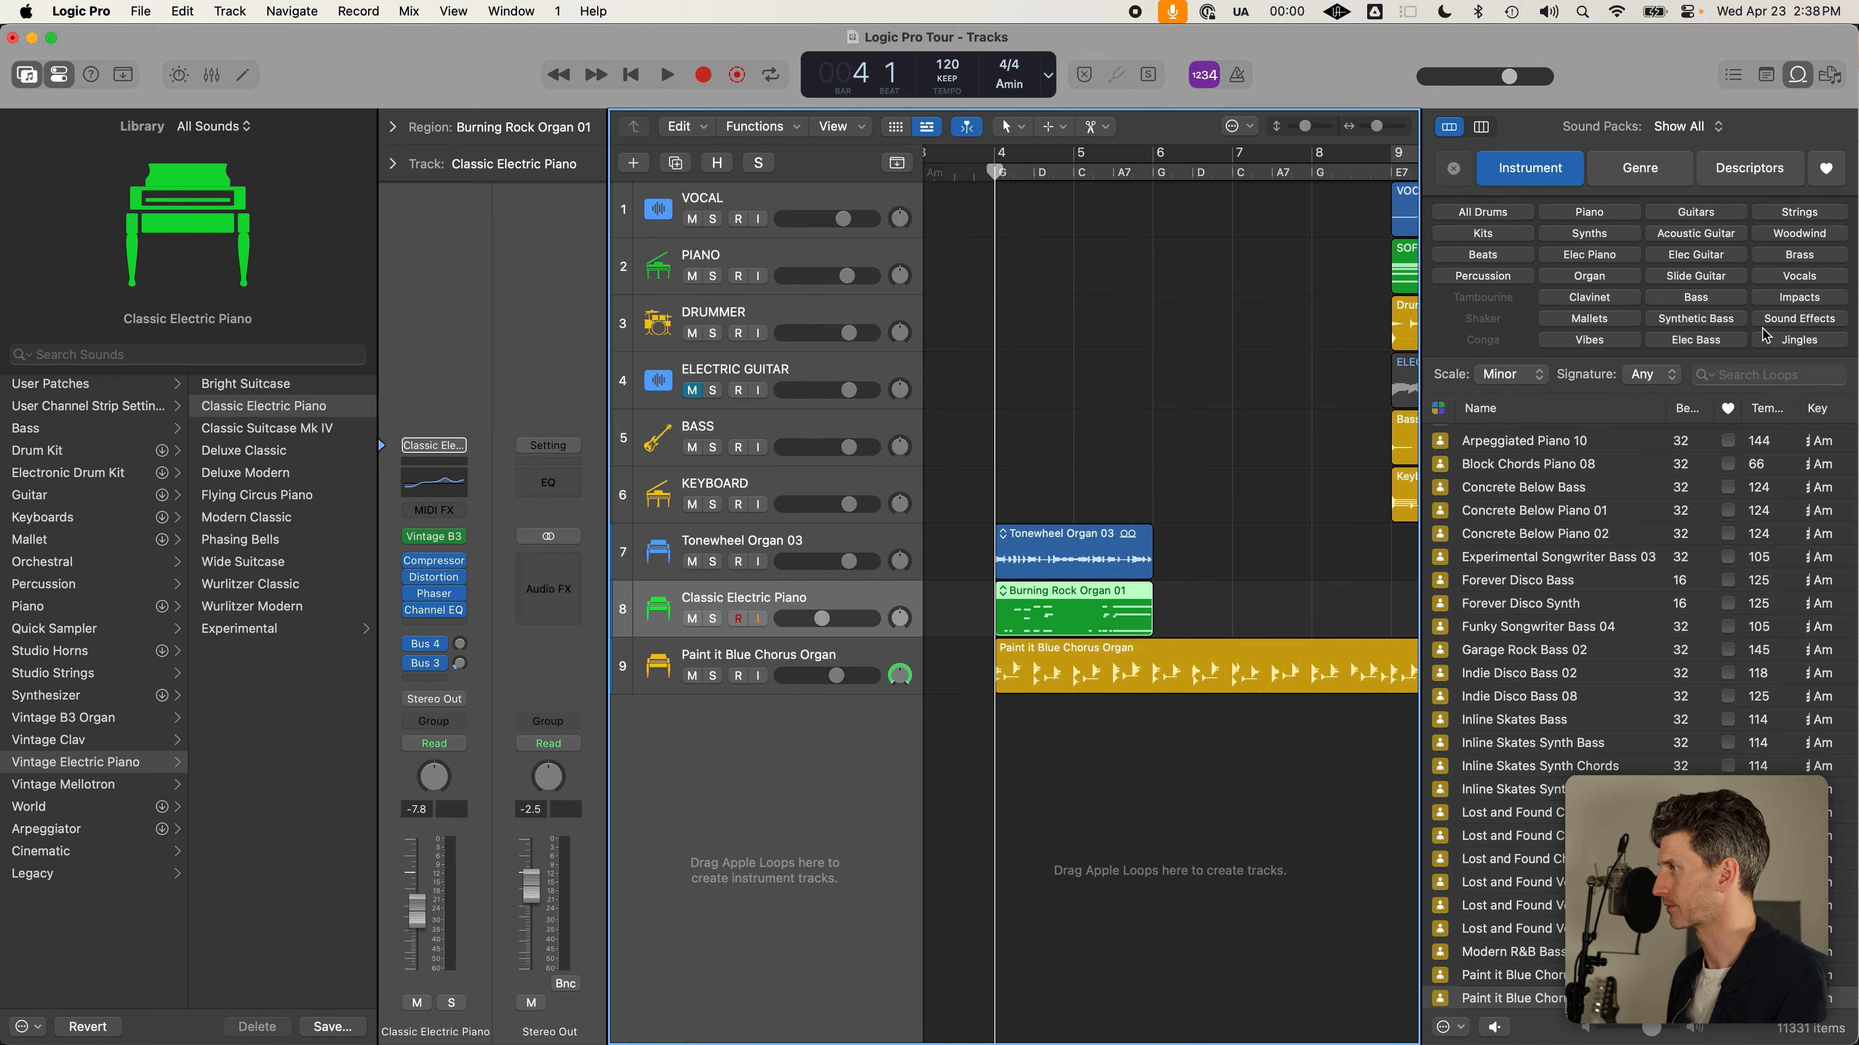
Filter the Loop Browser by the Sound Effects instrument and browse the matching loops
left_click(1783, 320)
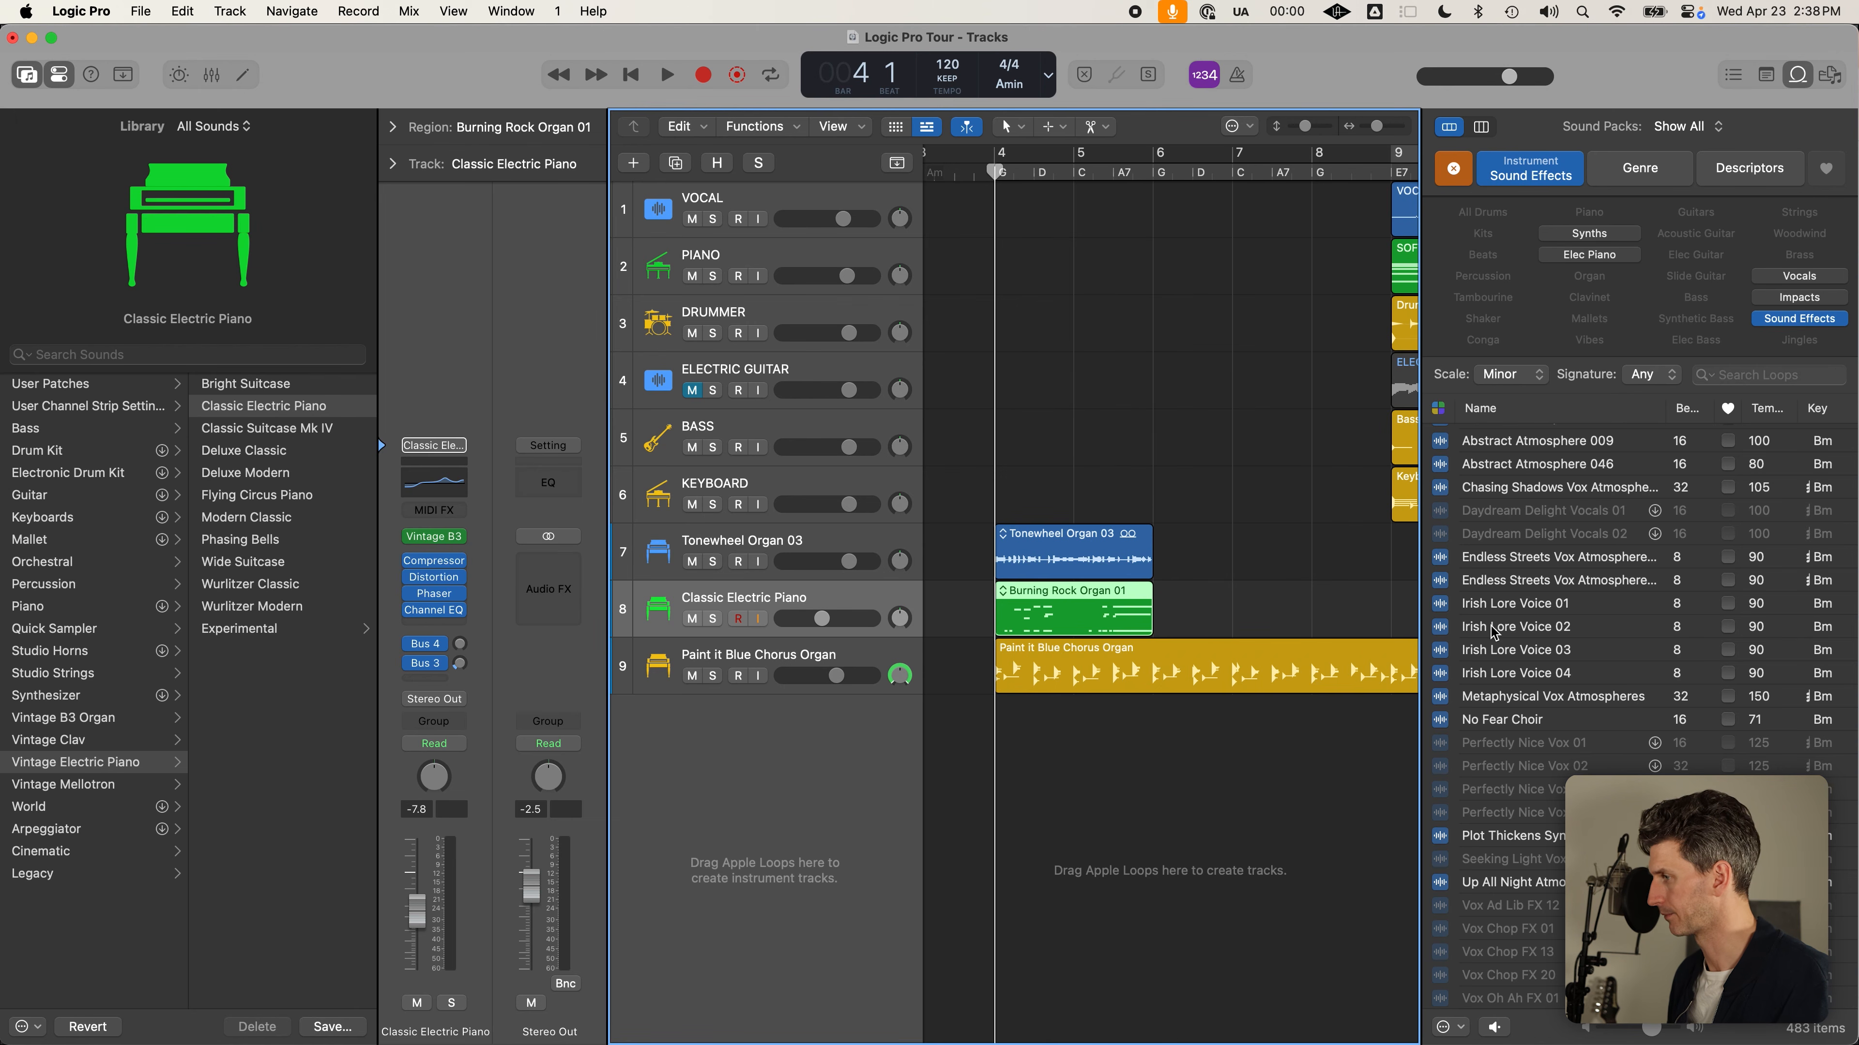
scroll(1495, 634, "up", 10)
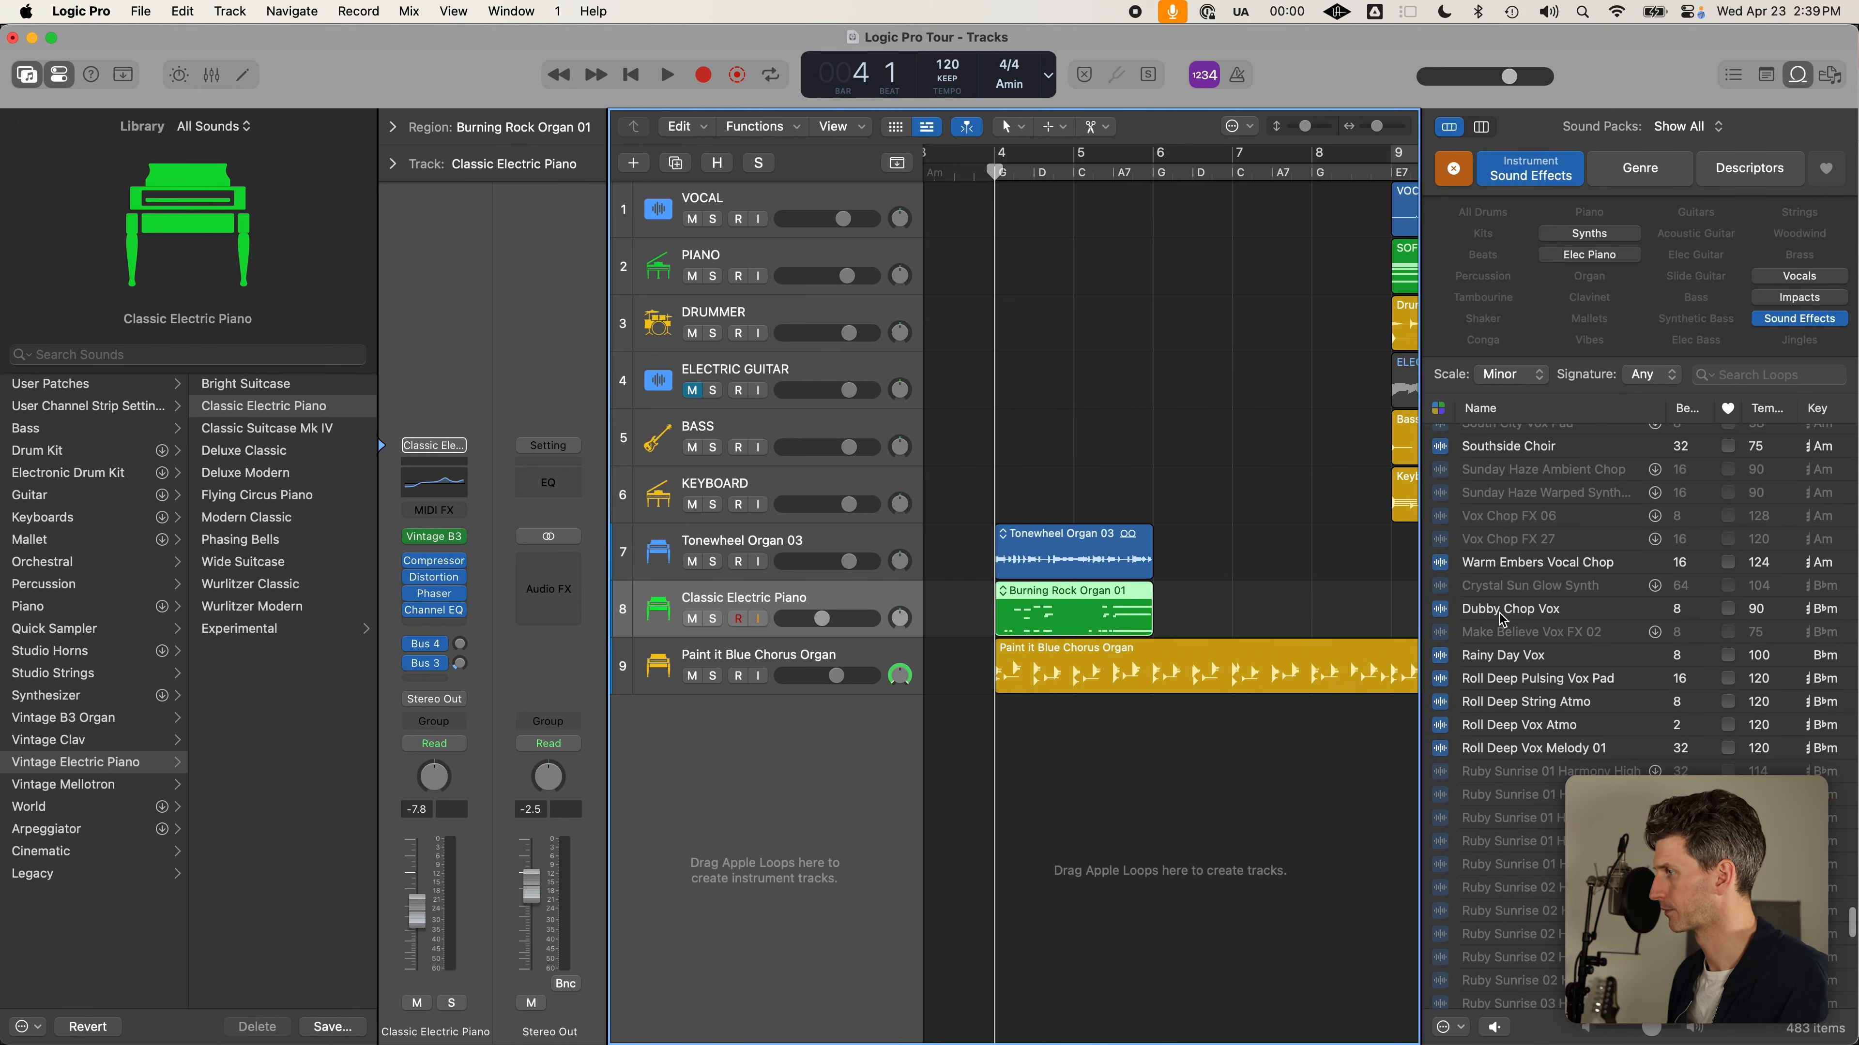
scroll(1501, 620, "up", 5)
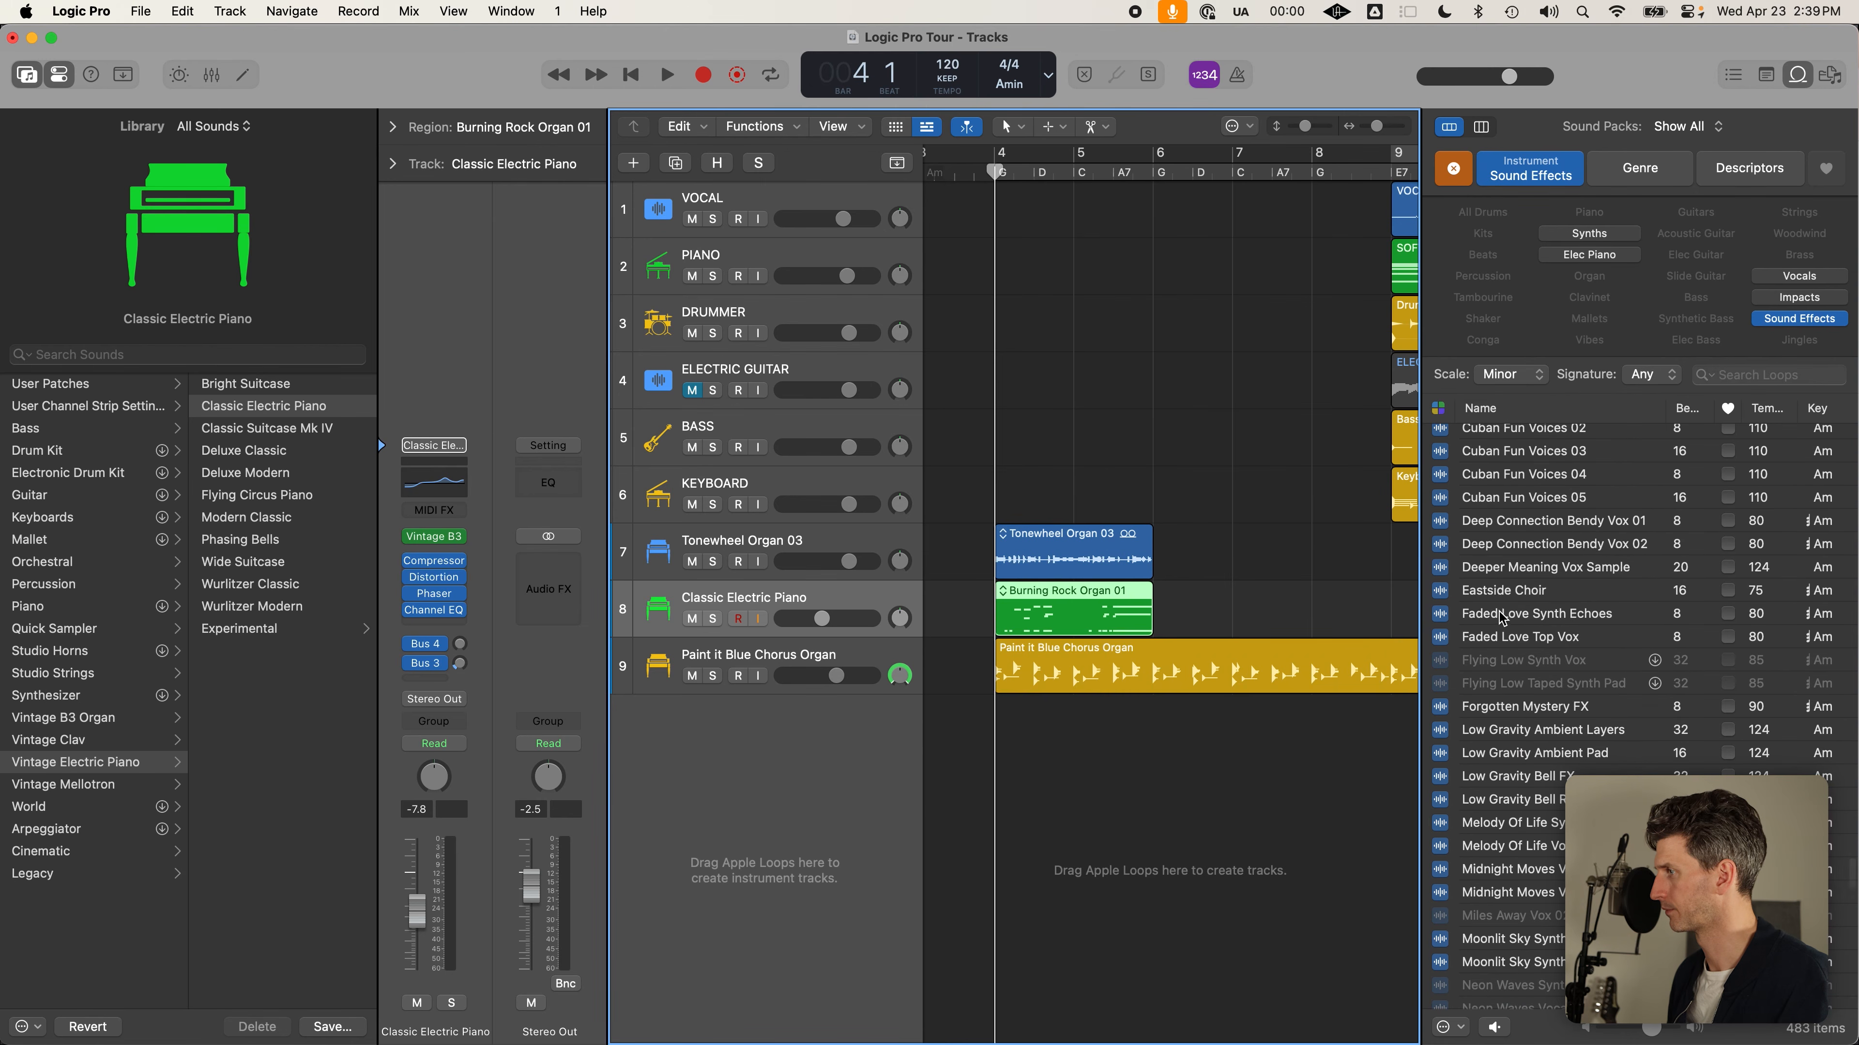
scroll(1512, 600, "up", 5)
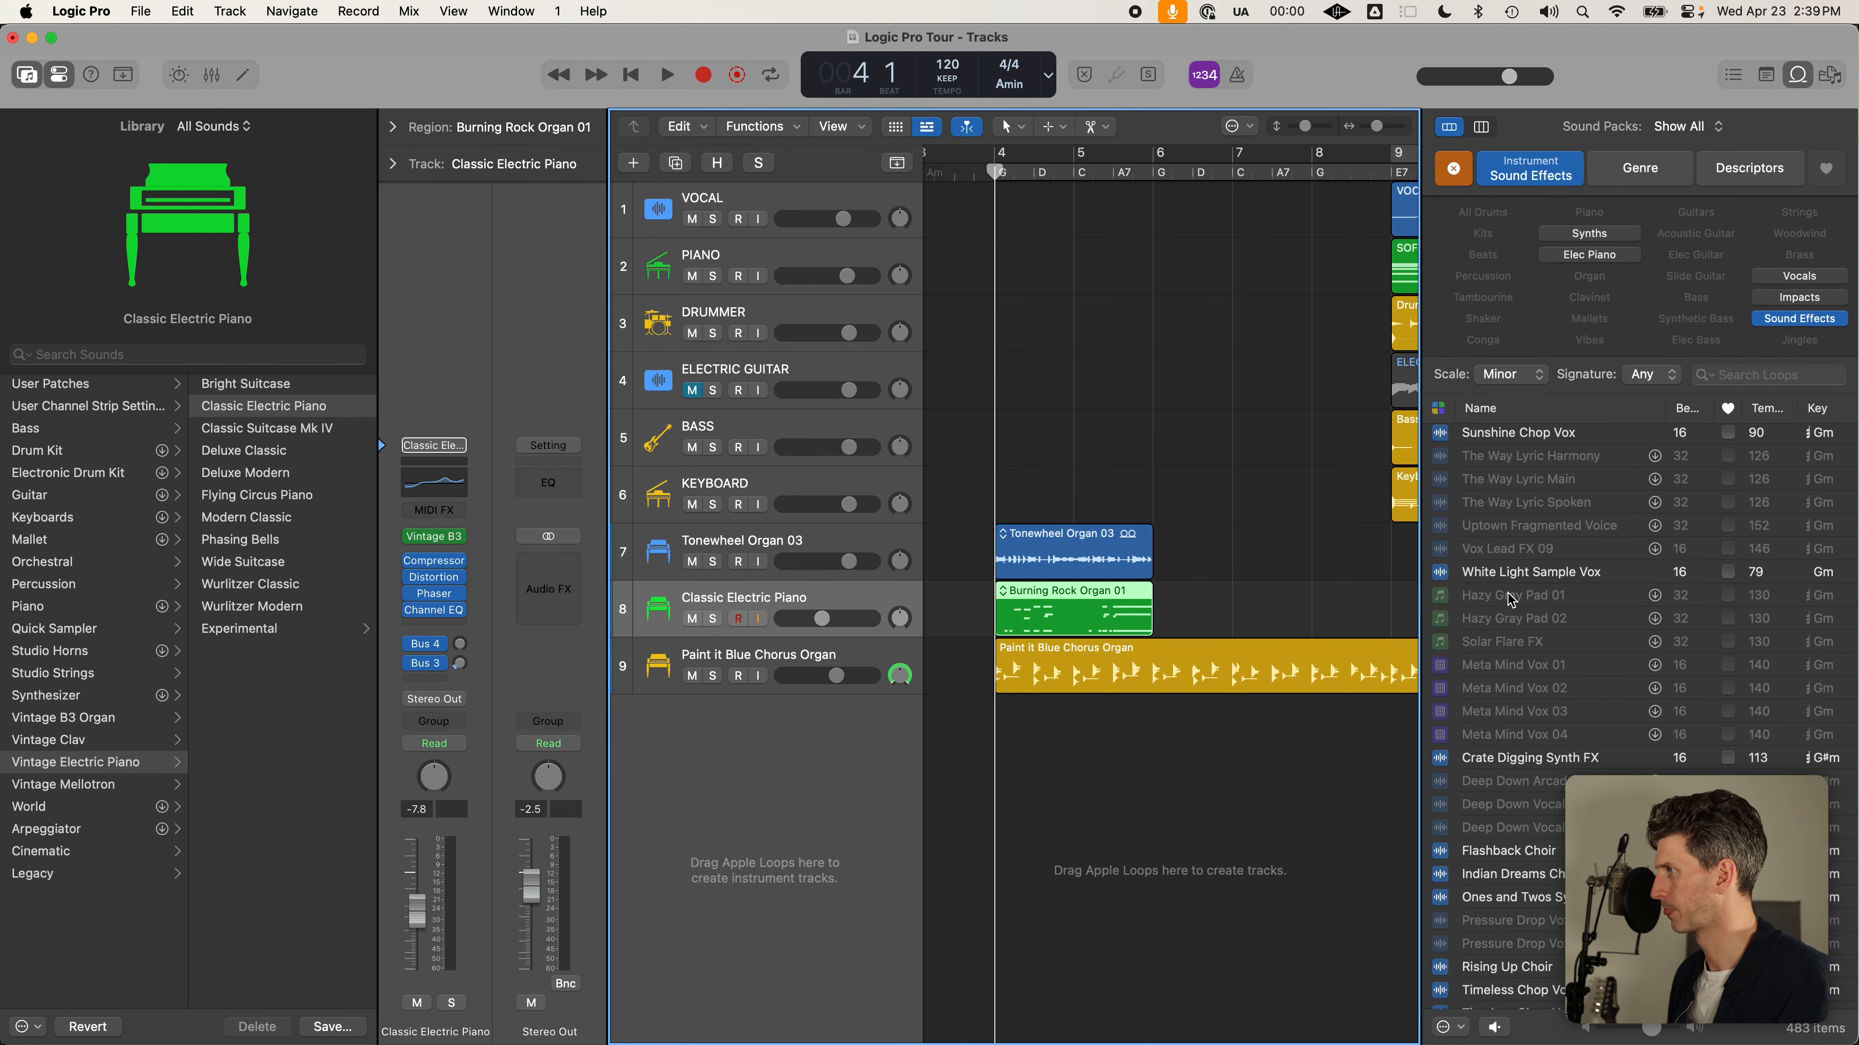
Add Impacts to the Sound Effects filter and preview the Ones and Twos Synth FX and Wires Crossed Synth FX loops
left_click(1795, 297)
left_click(1544, 464)
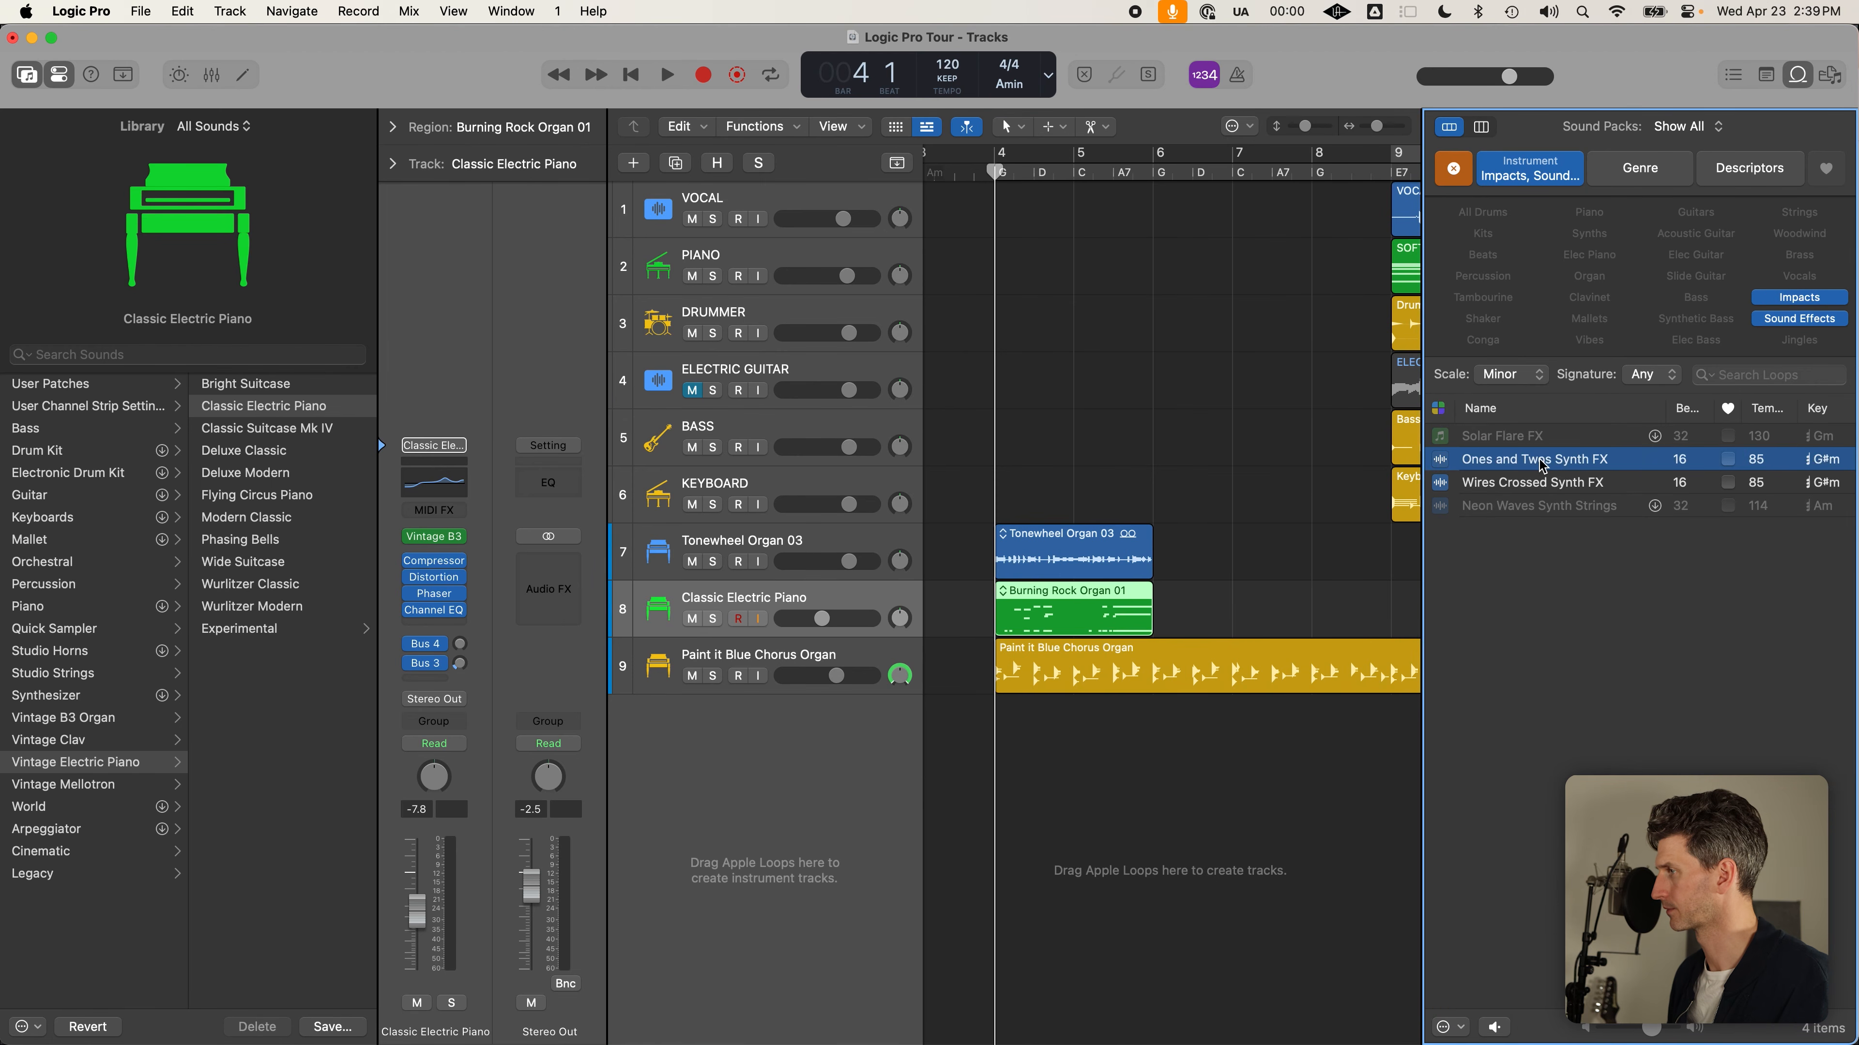
left_click(1531, 483)
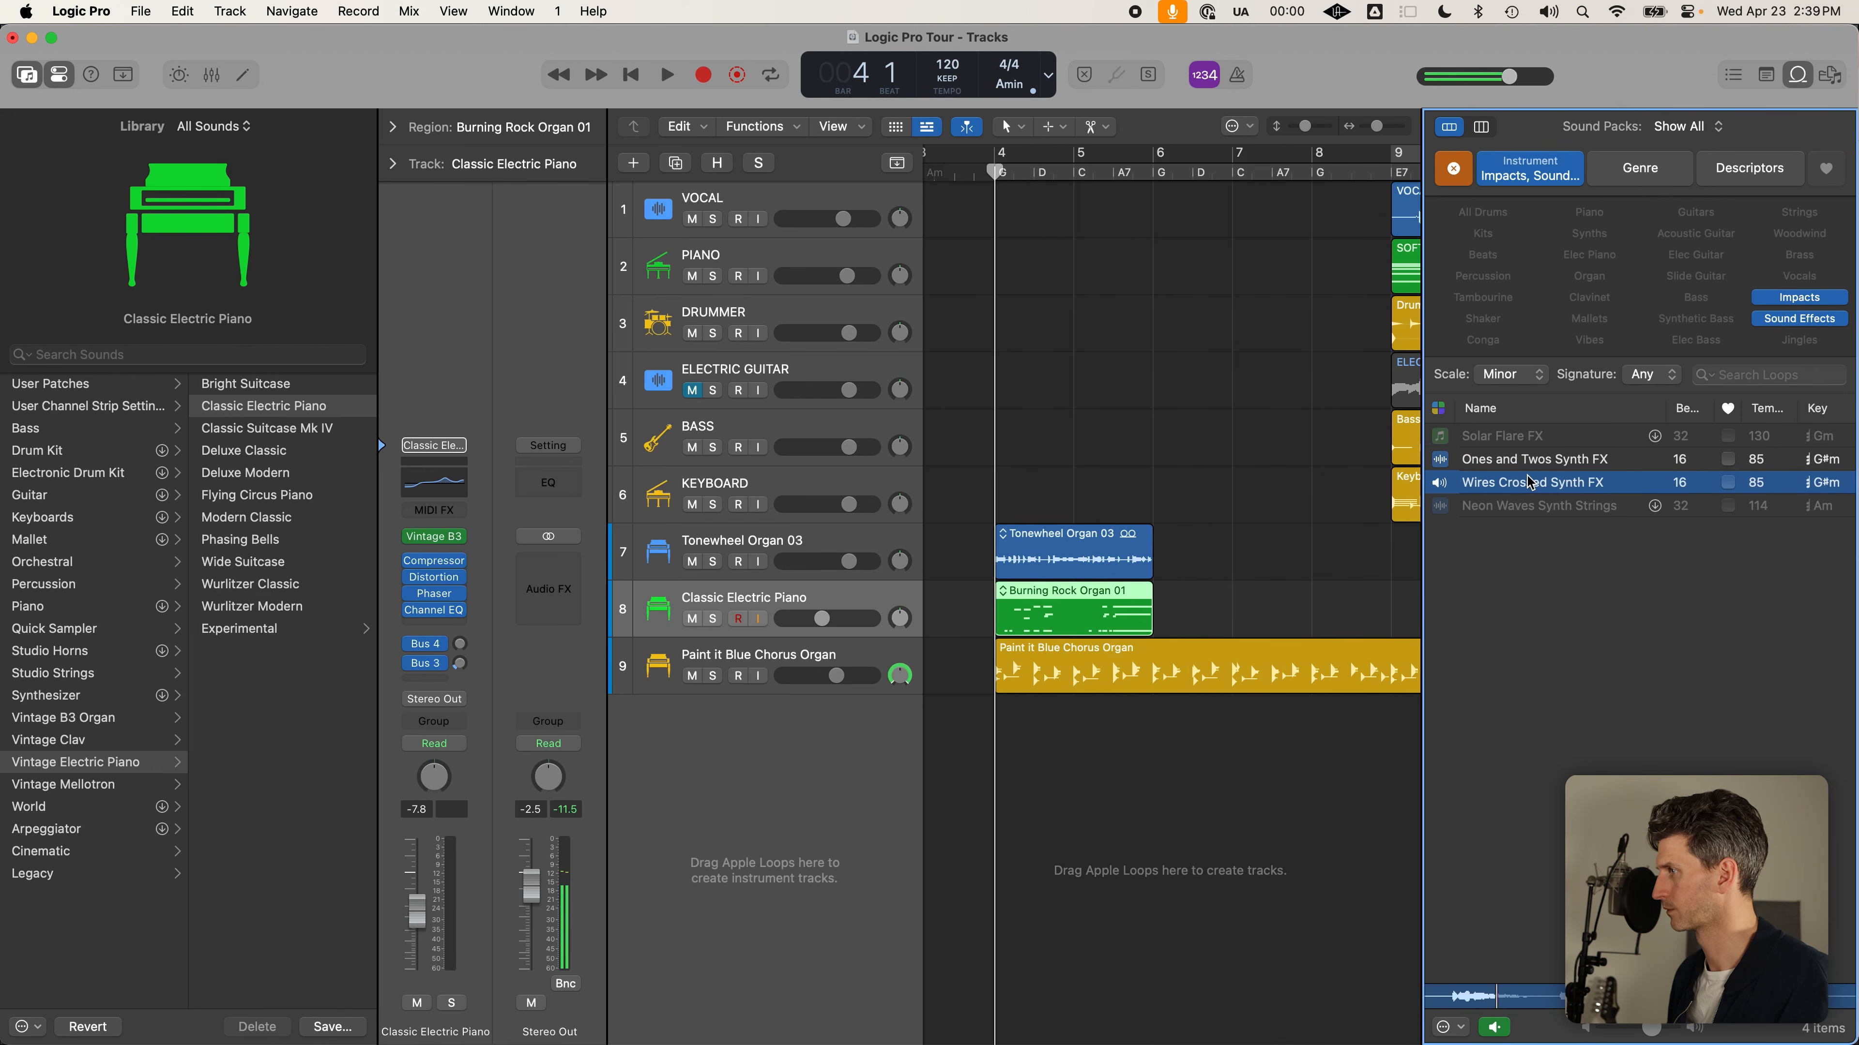
left_click(1520, 491)
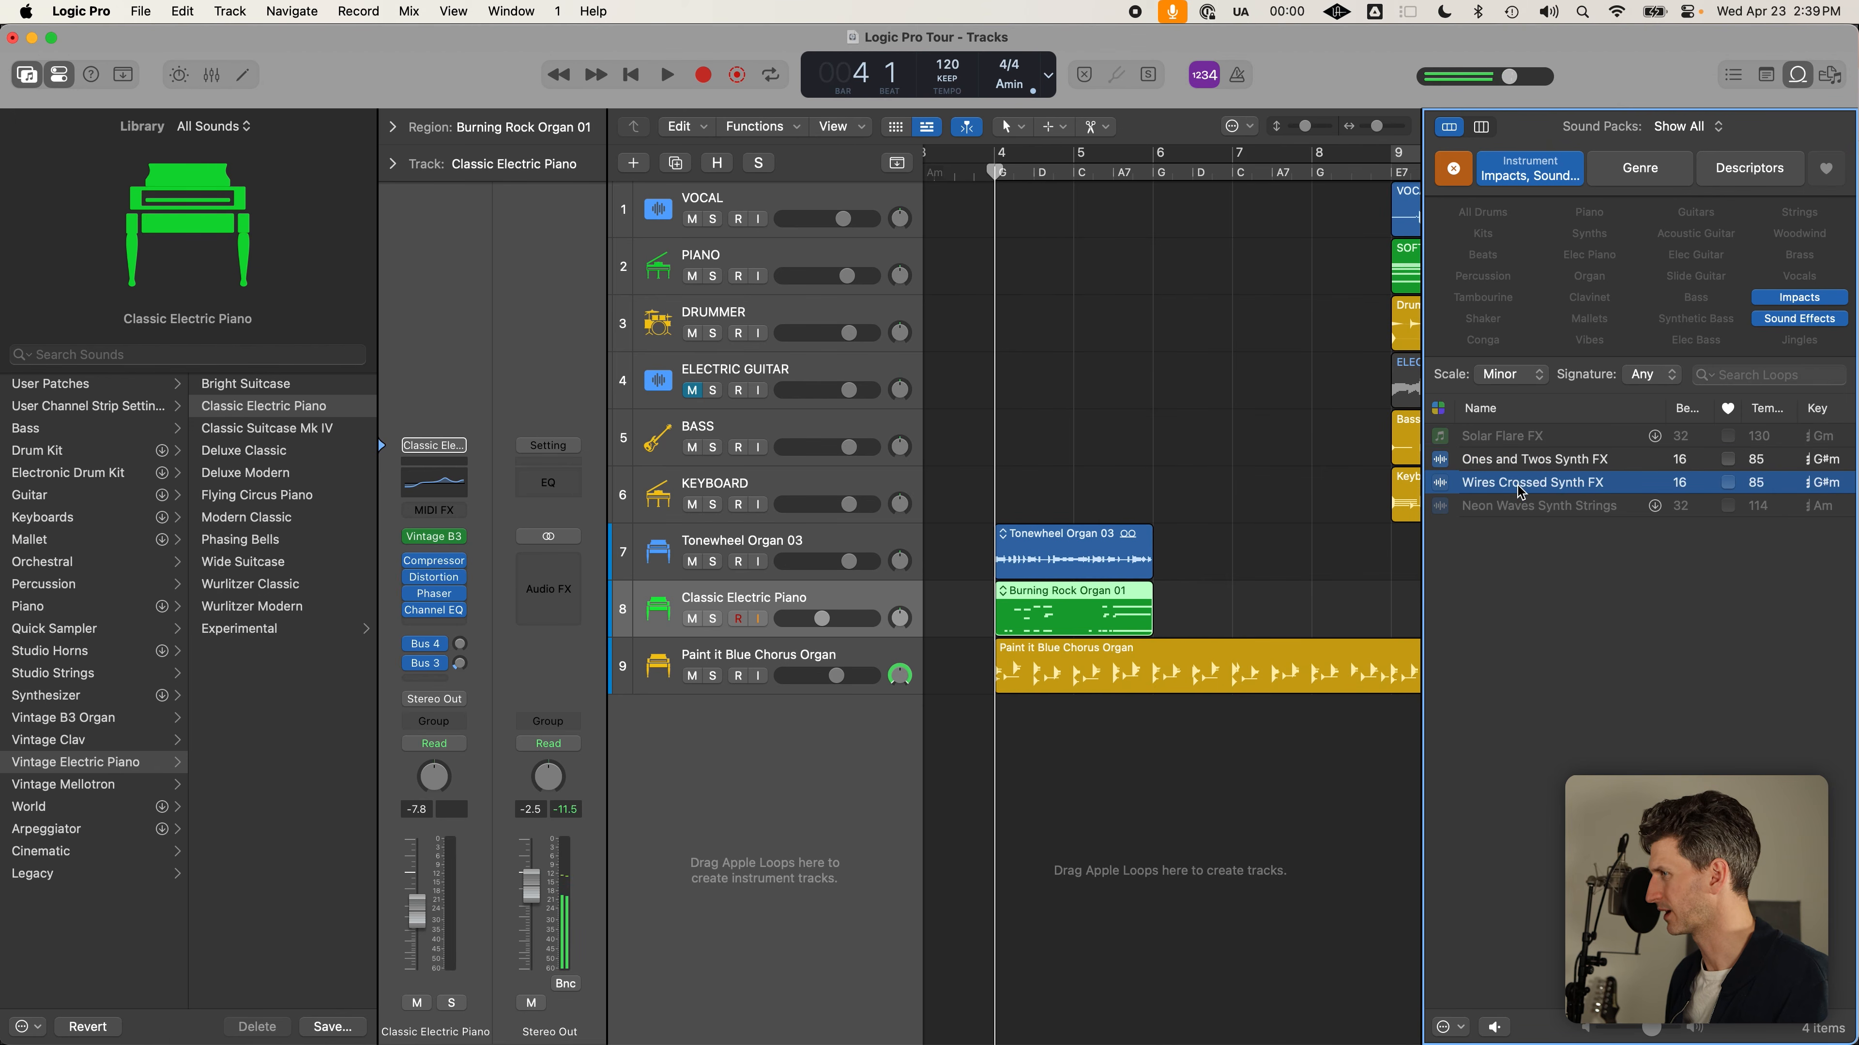
Clear the Sound Effects and Impacts filters and filter the loops by the Vocals instrument instead
left_click(1787, 322)
left_click(1778, 302)
left_click(1778, 301)
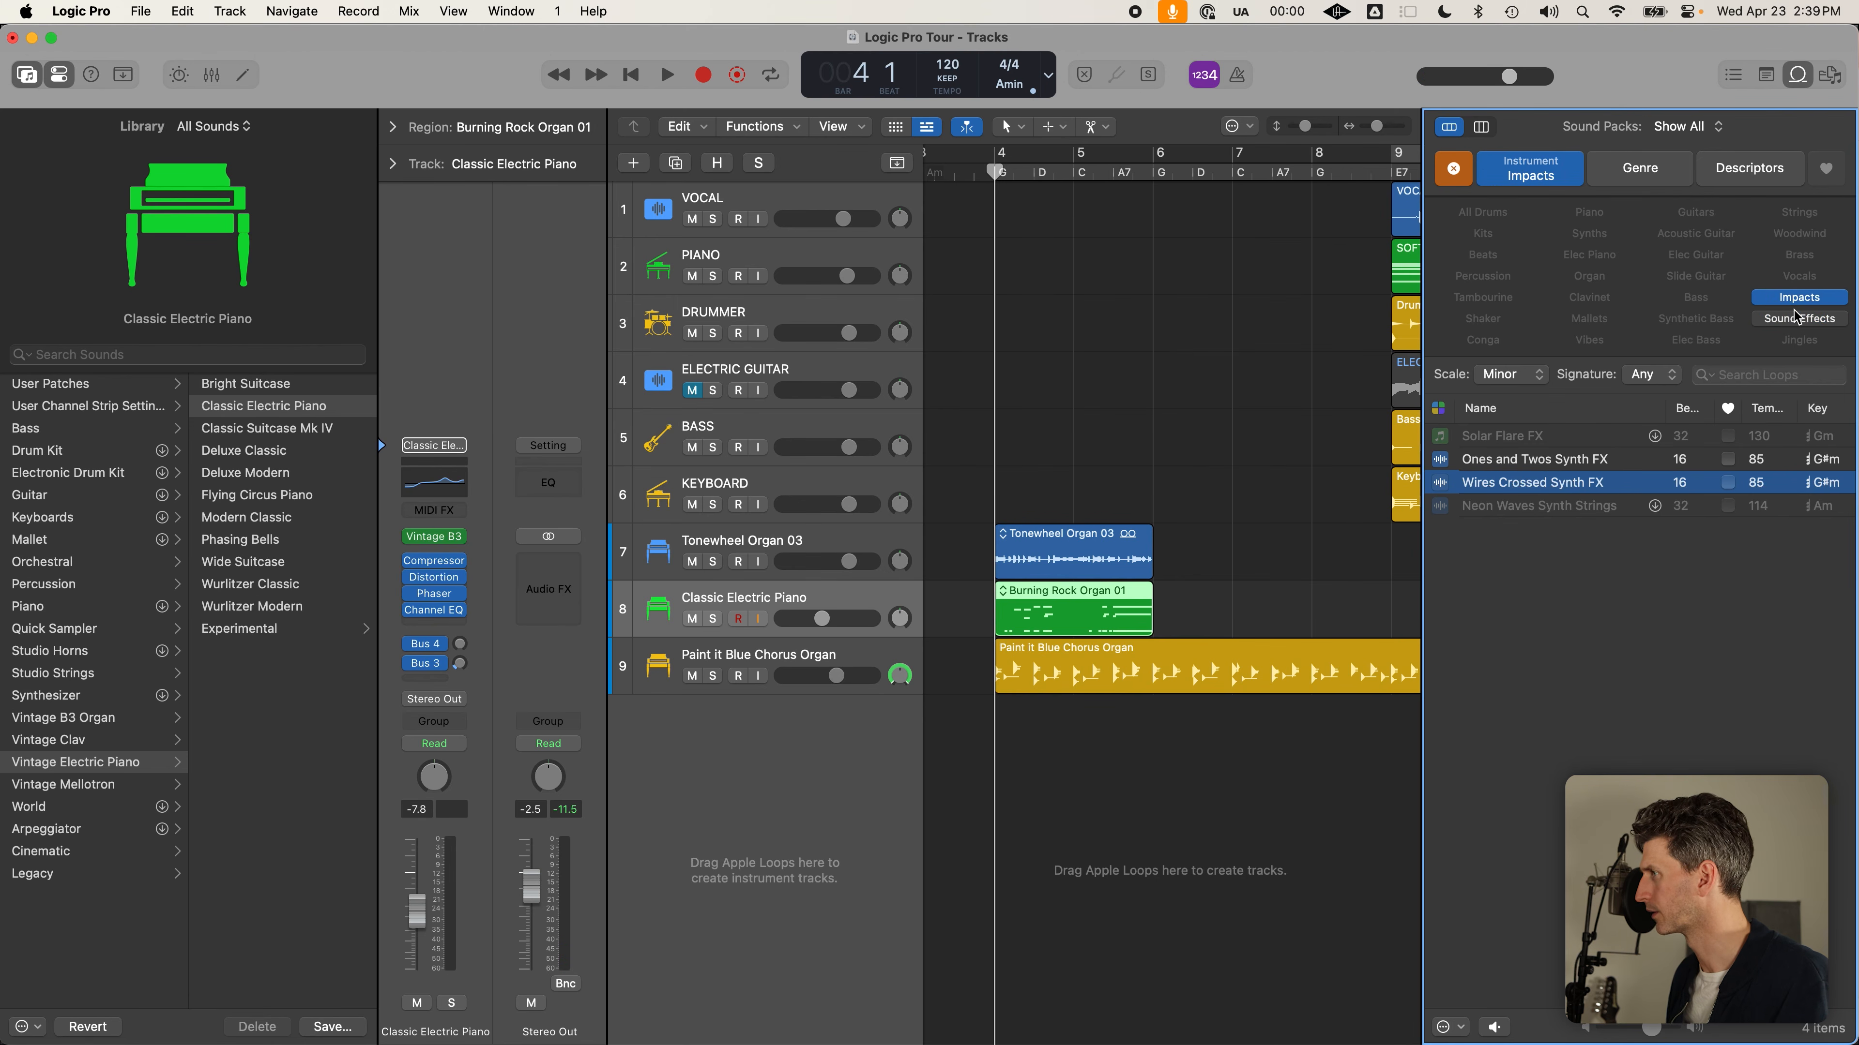
left_click(1787, 300)
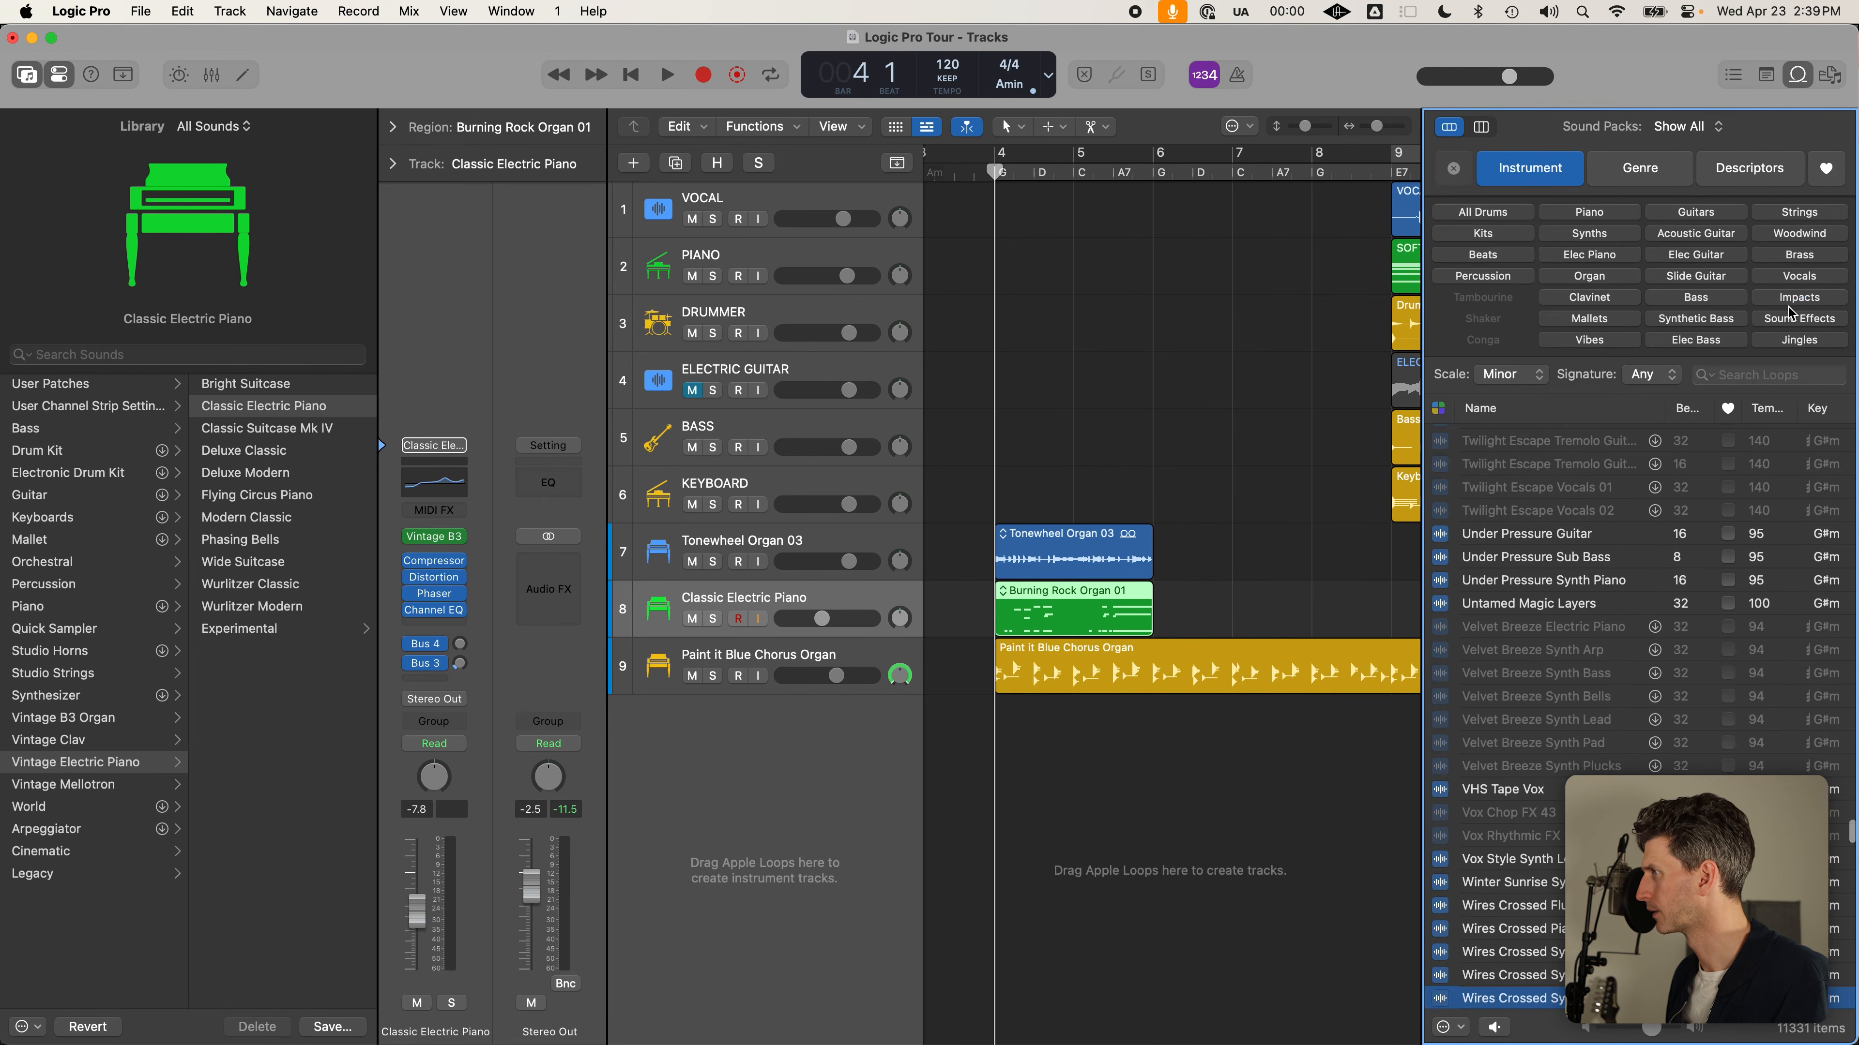
left_click(1790, 302)
left_click(1790, 299)
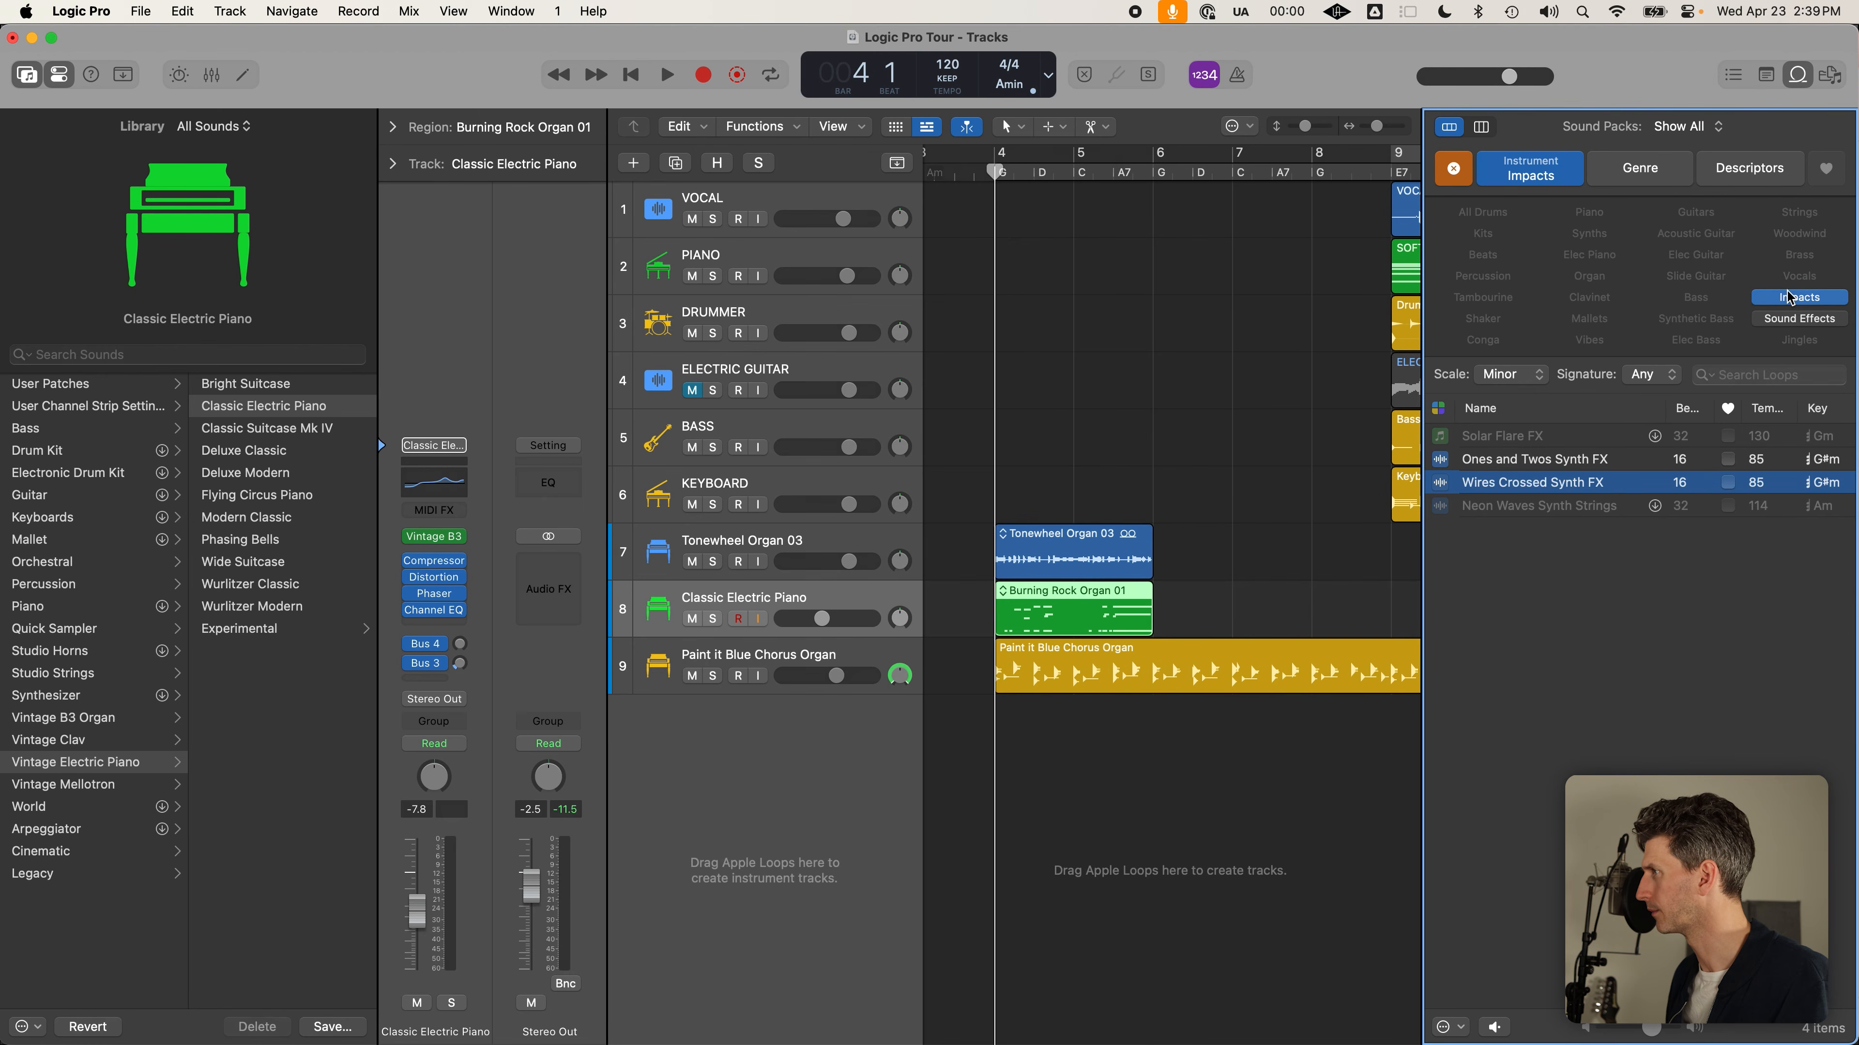
left_click(1794, 278)
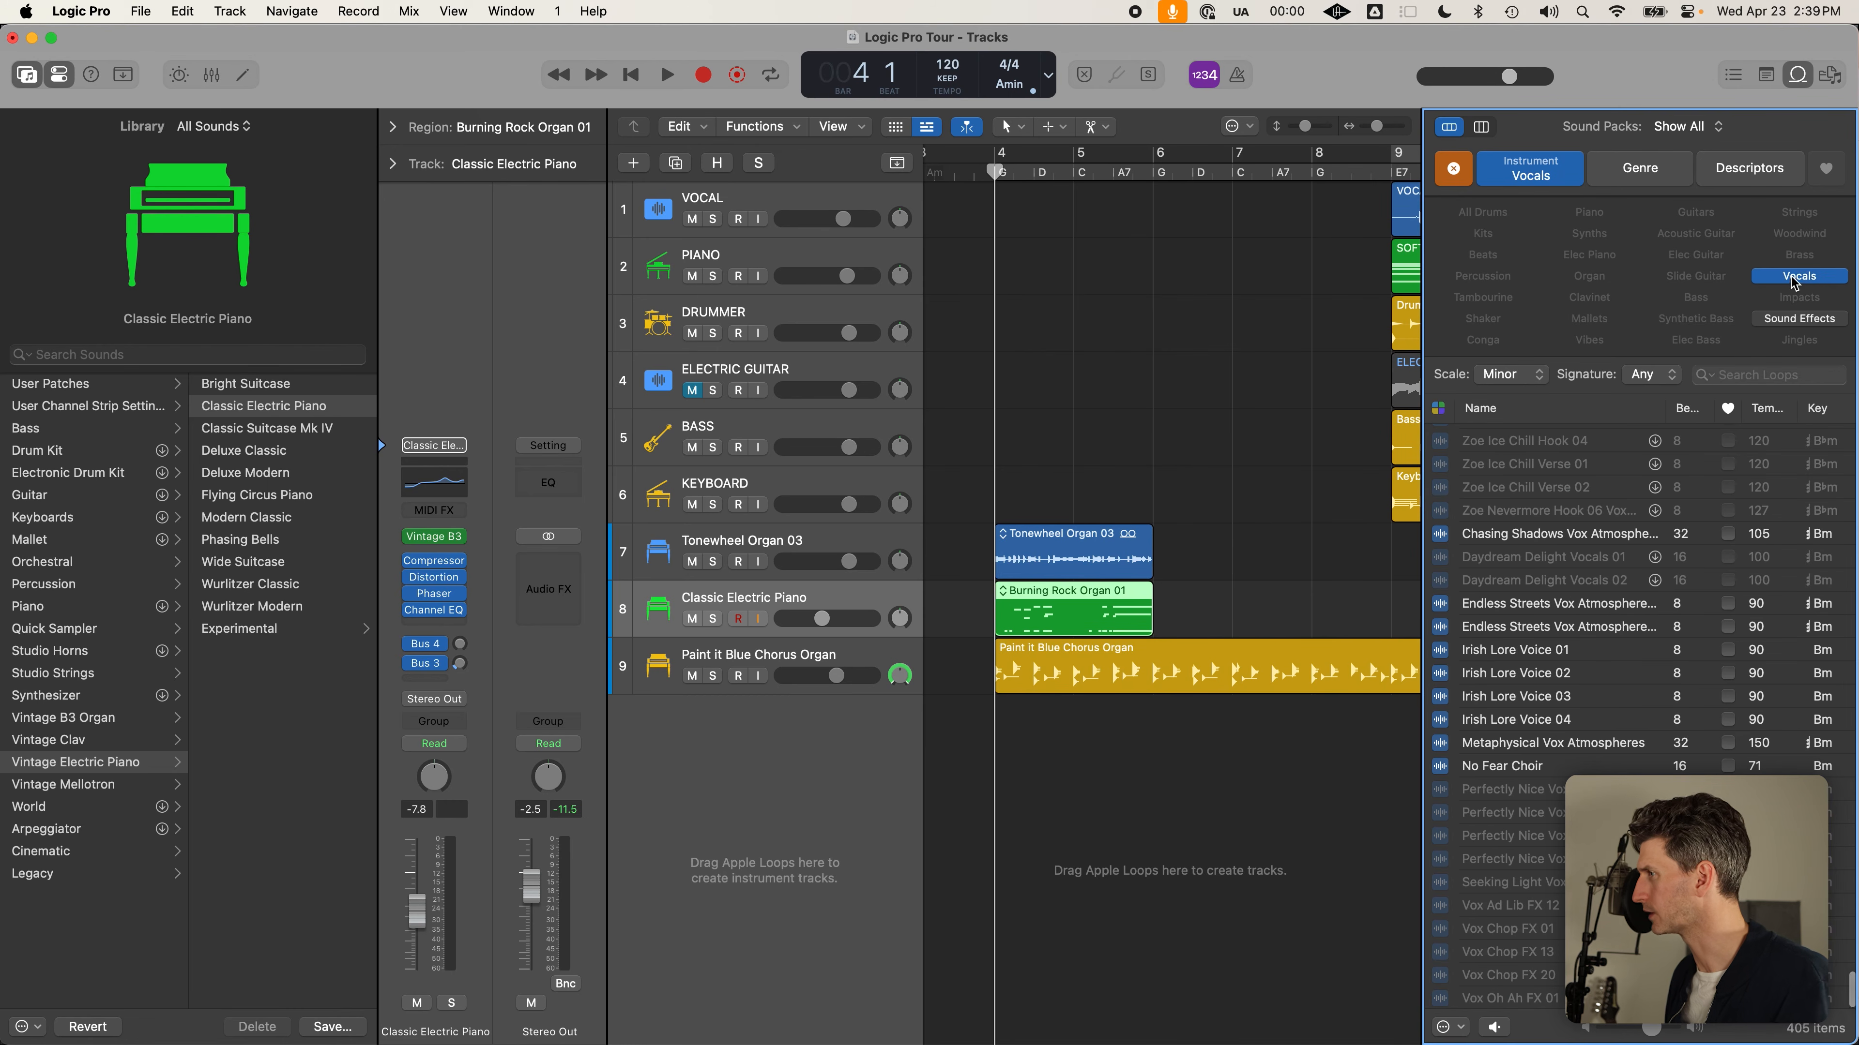
Preview the Chasing Shadows Vox Atmospheres and No Fear Choir loops and browse the other vocal loops
left_click(1512, 537)
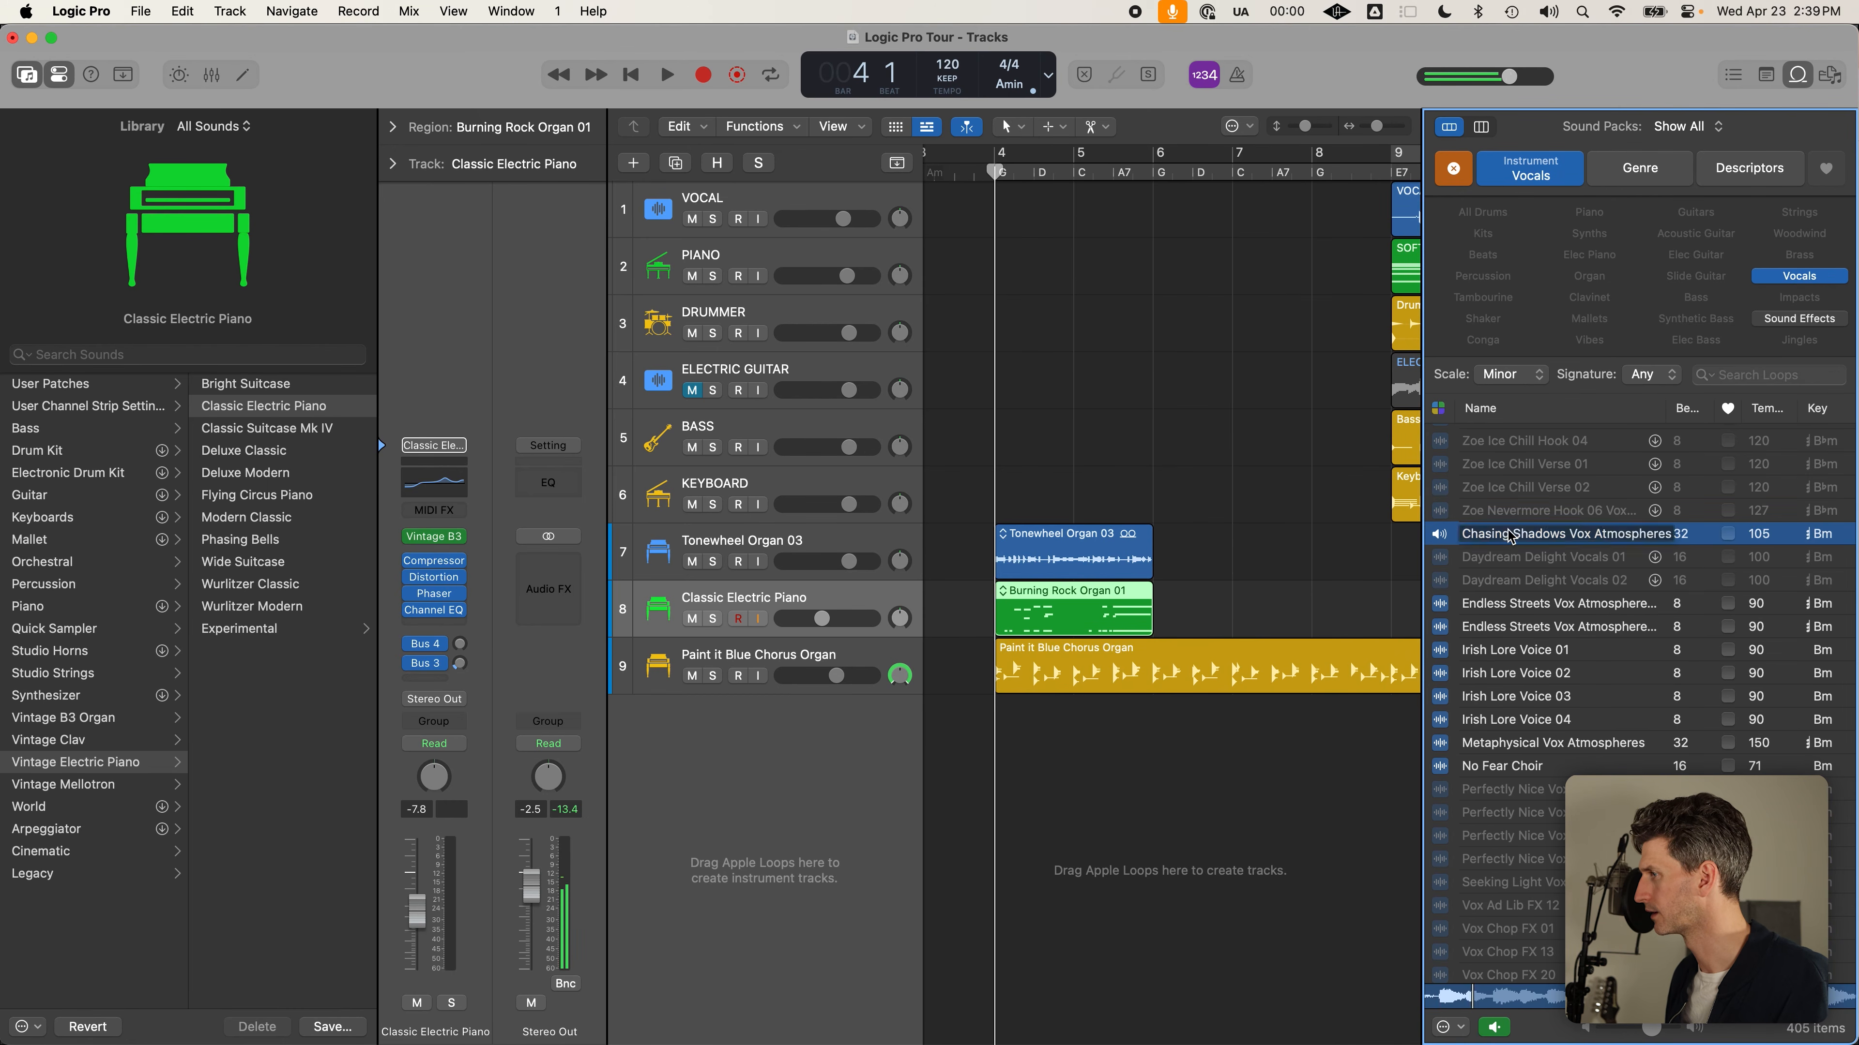
left_click(1504, 767)
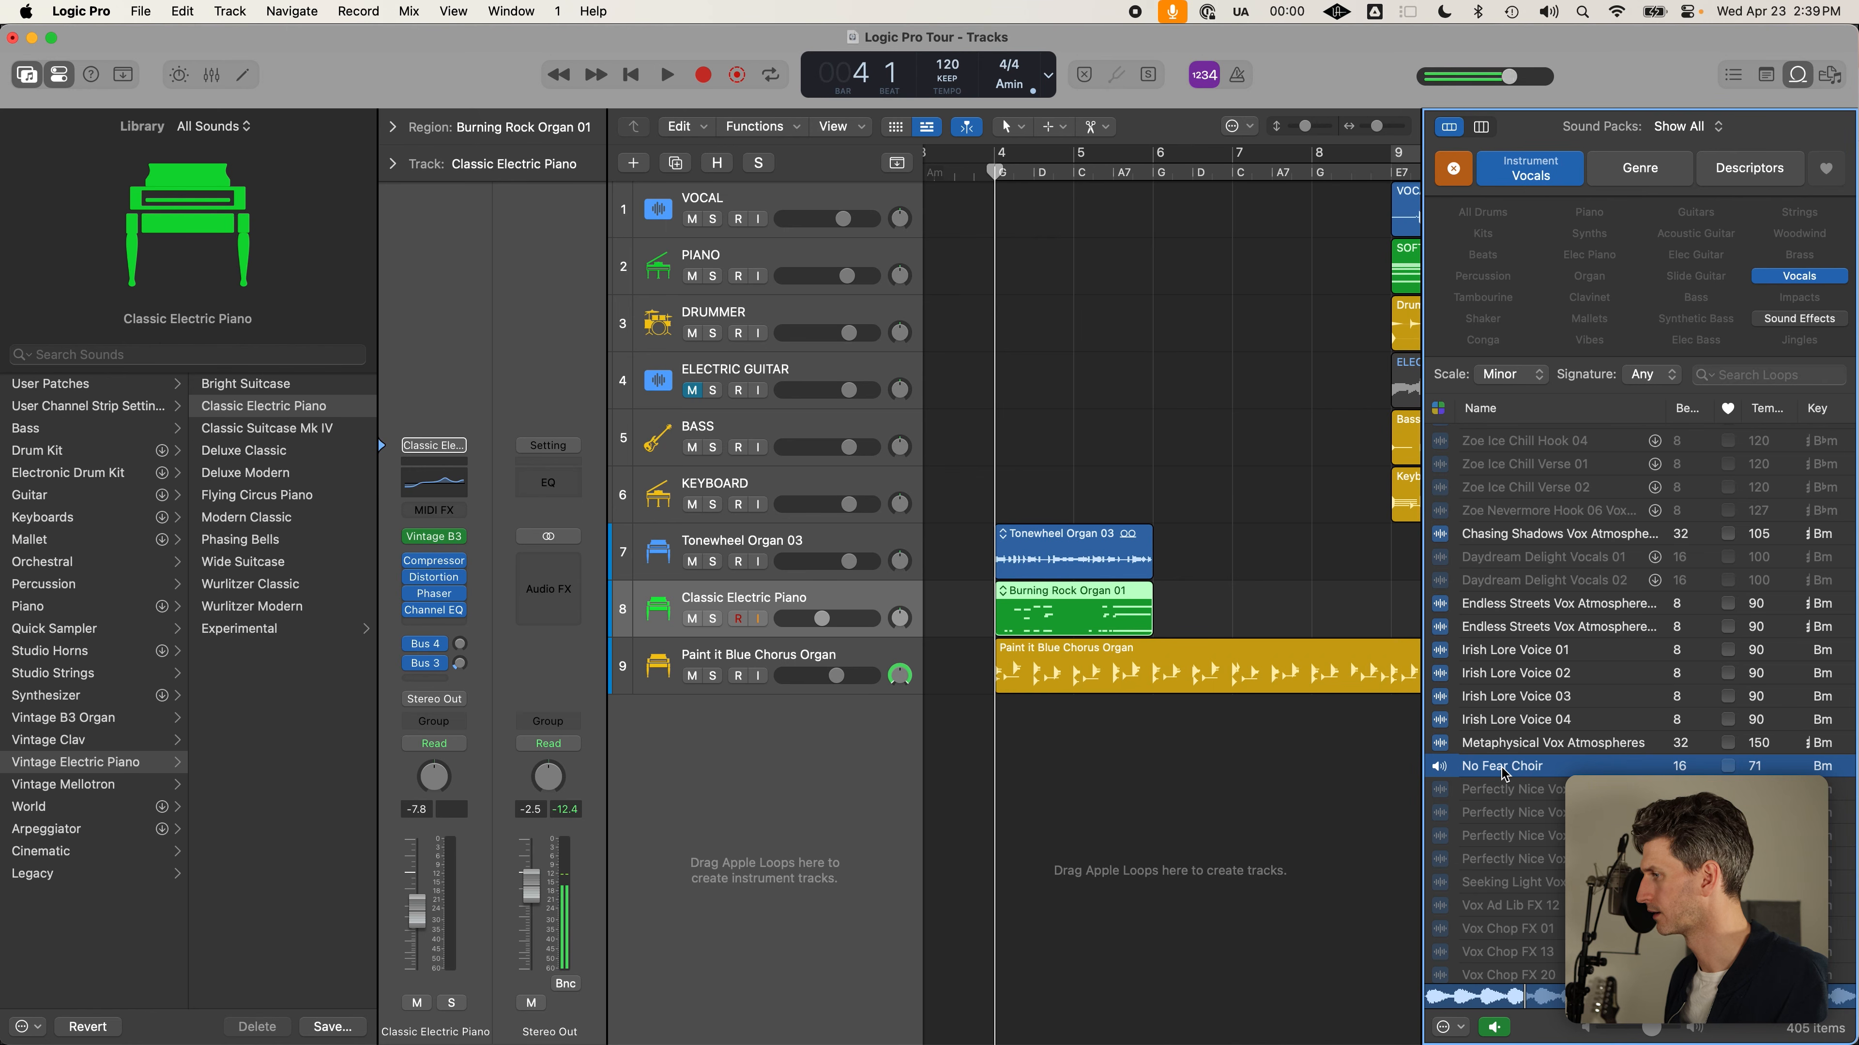
left_click(1504, 774)
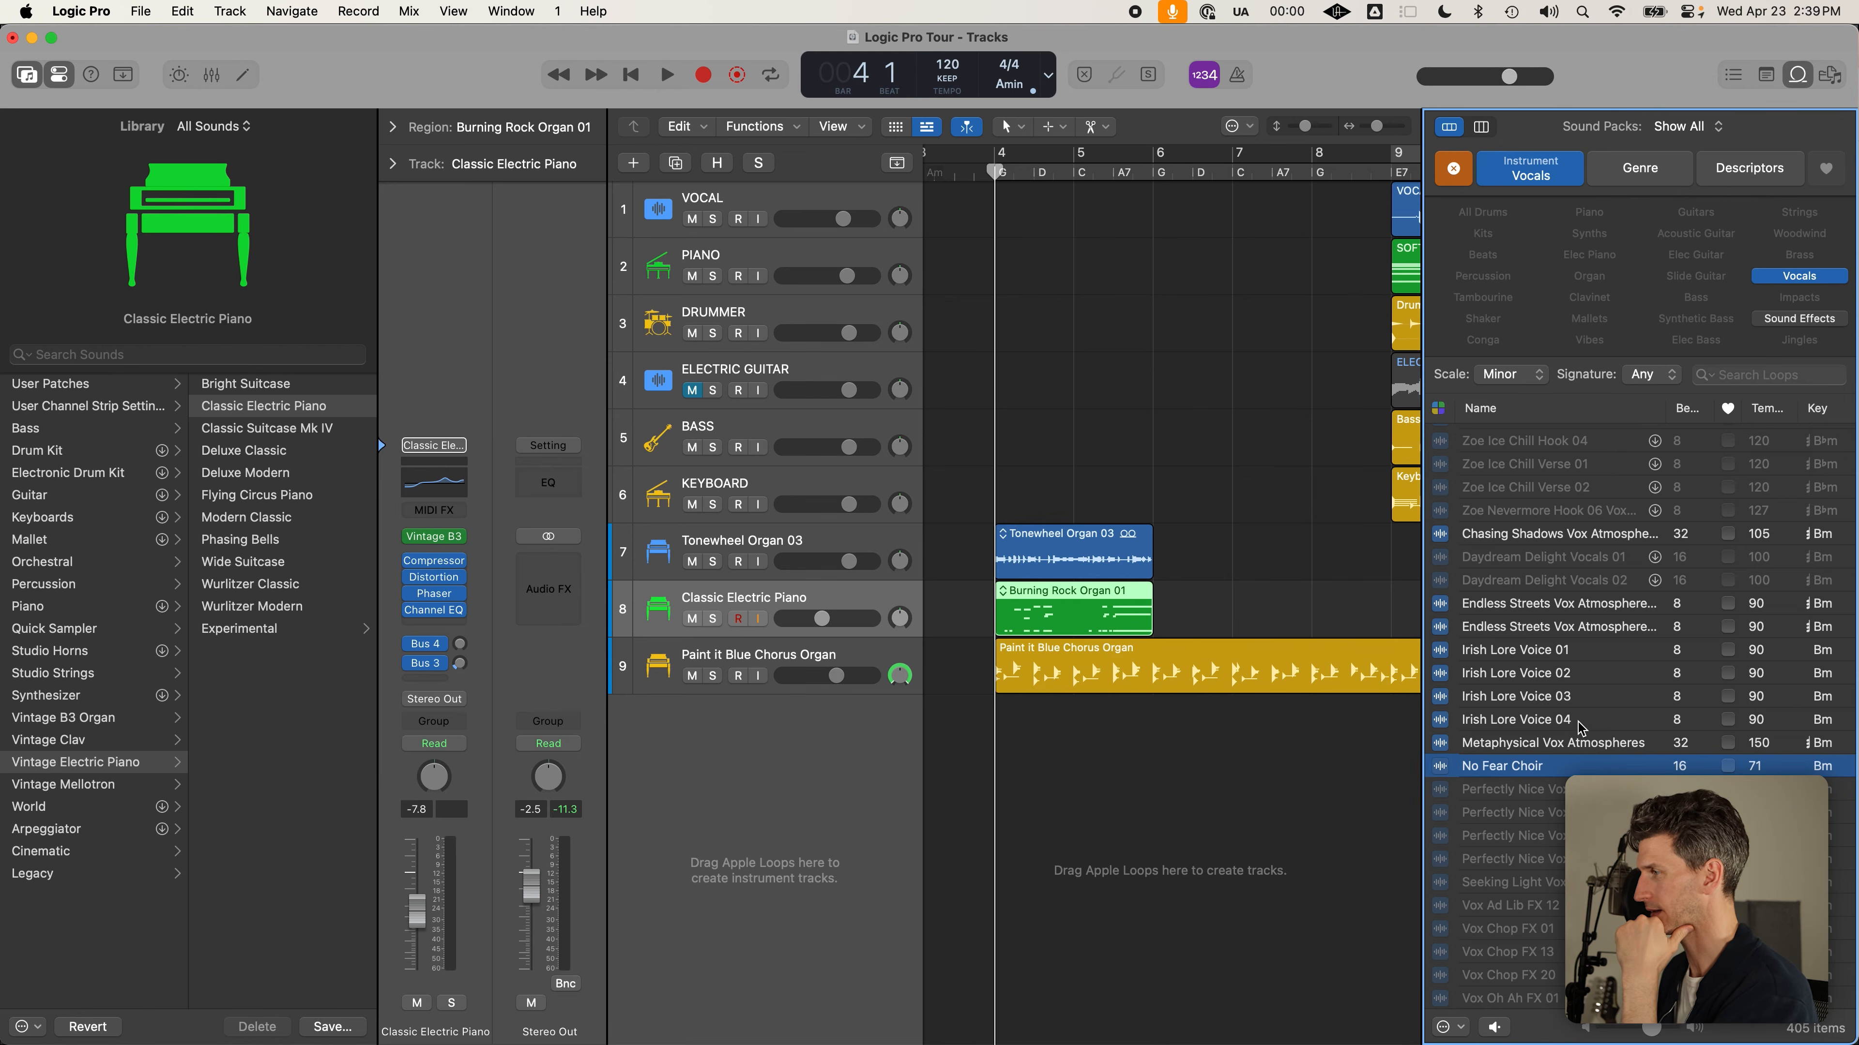
scroll(1581, 729, "up", 7)
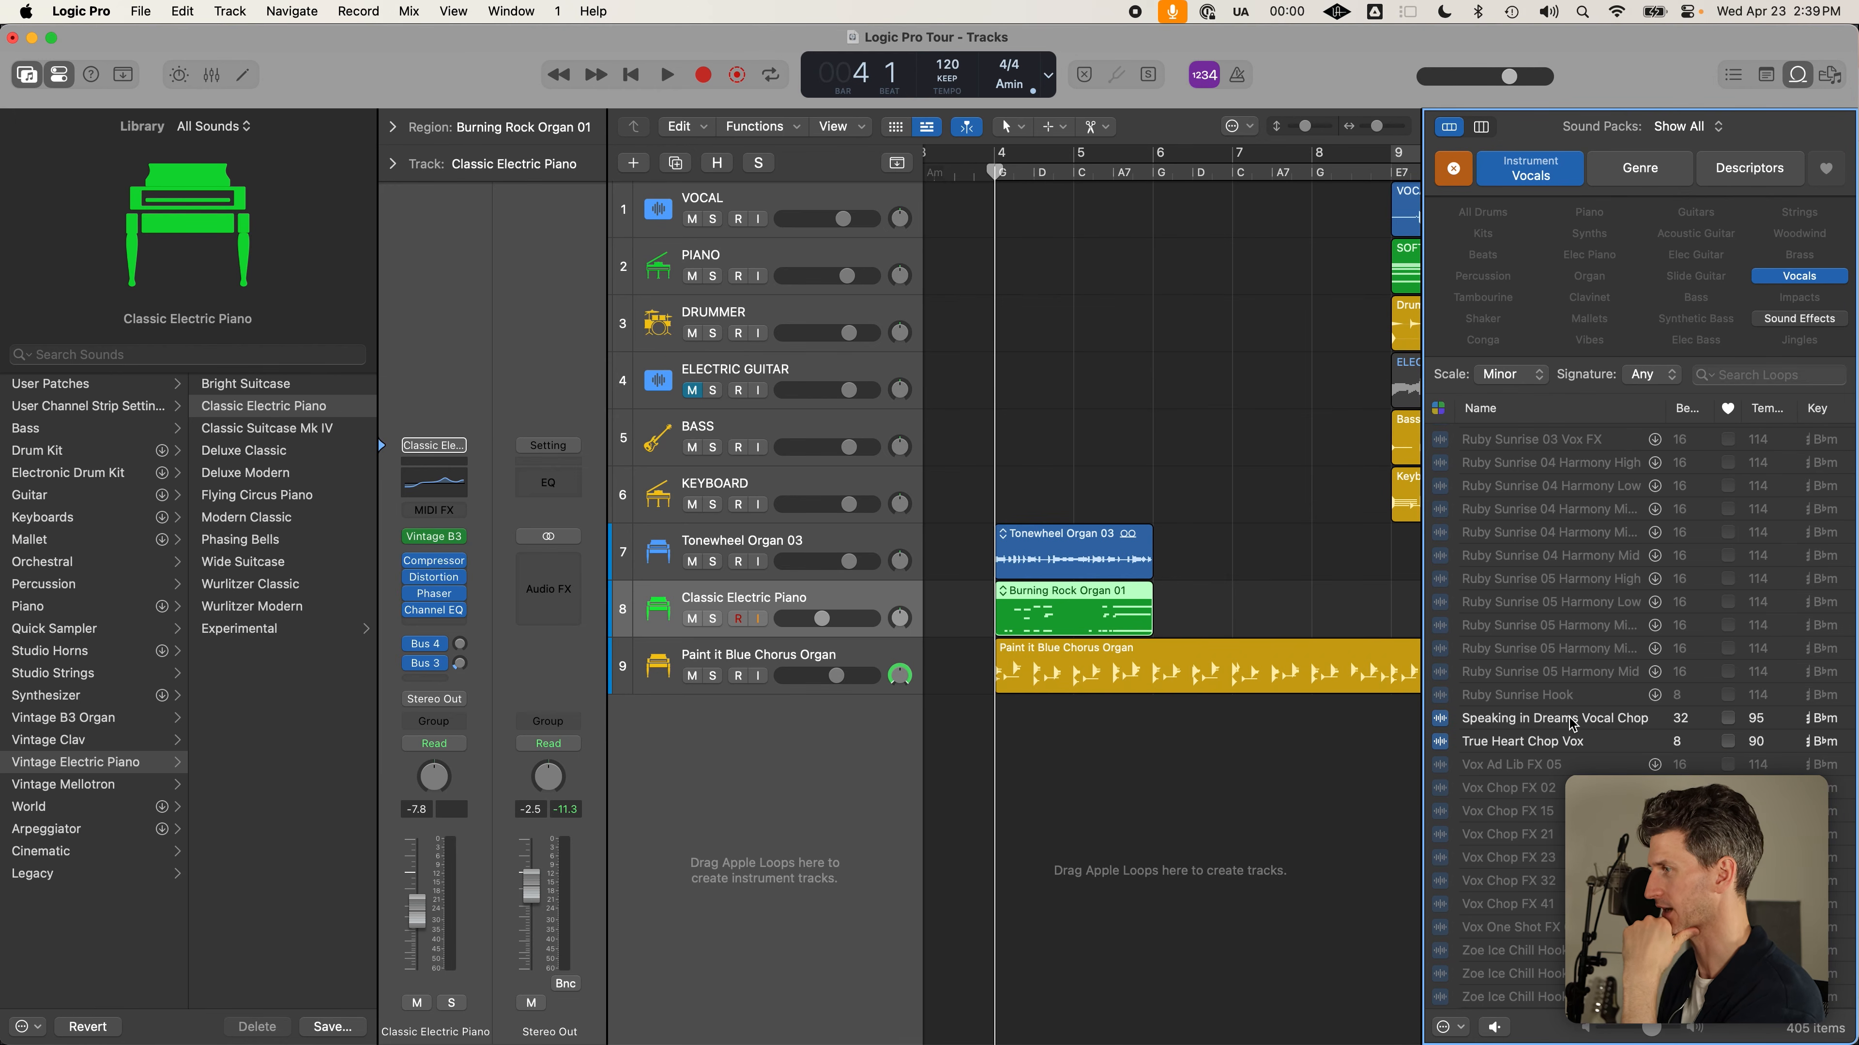
scroll(1571, 724, "up", 8)
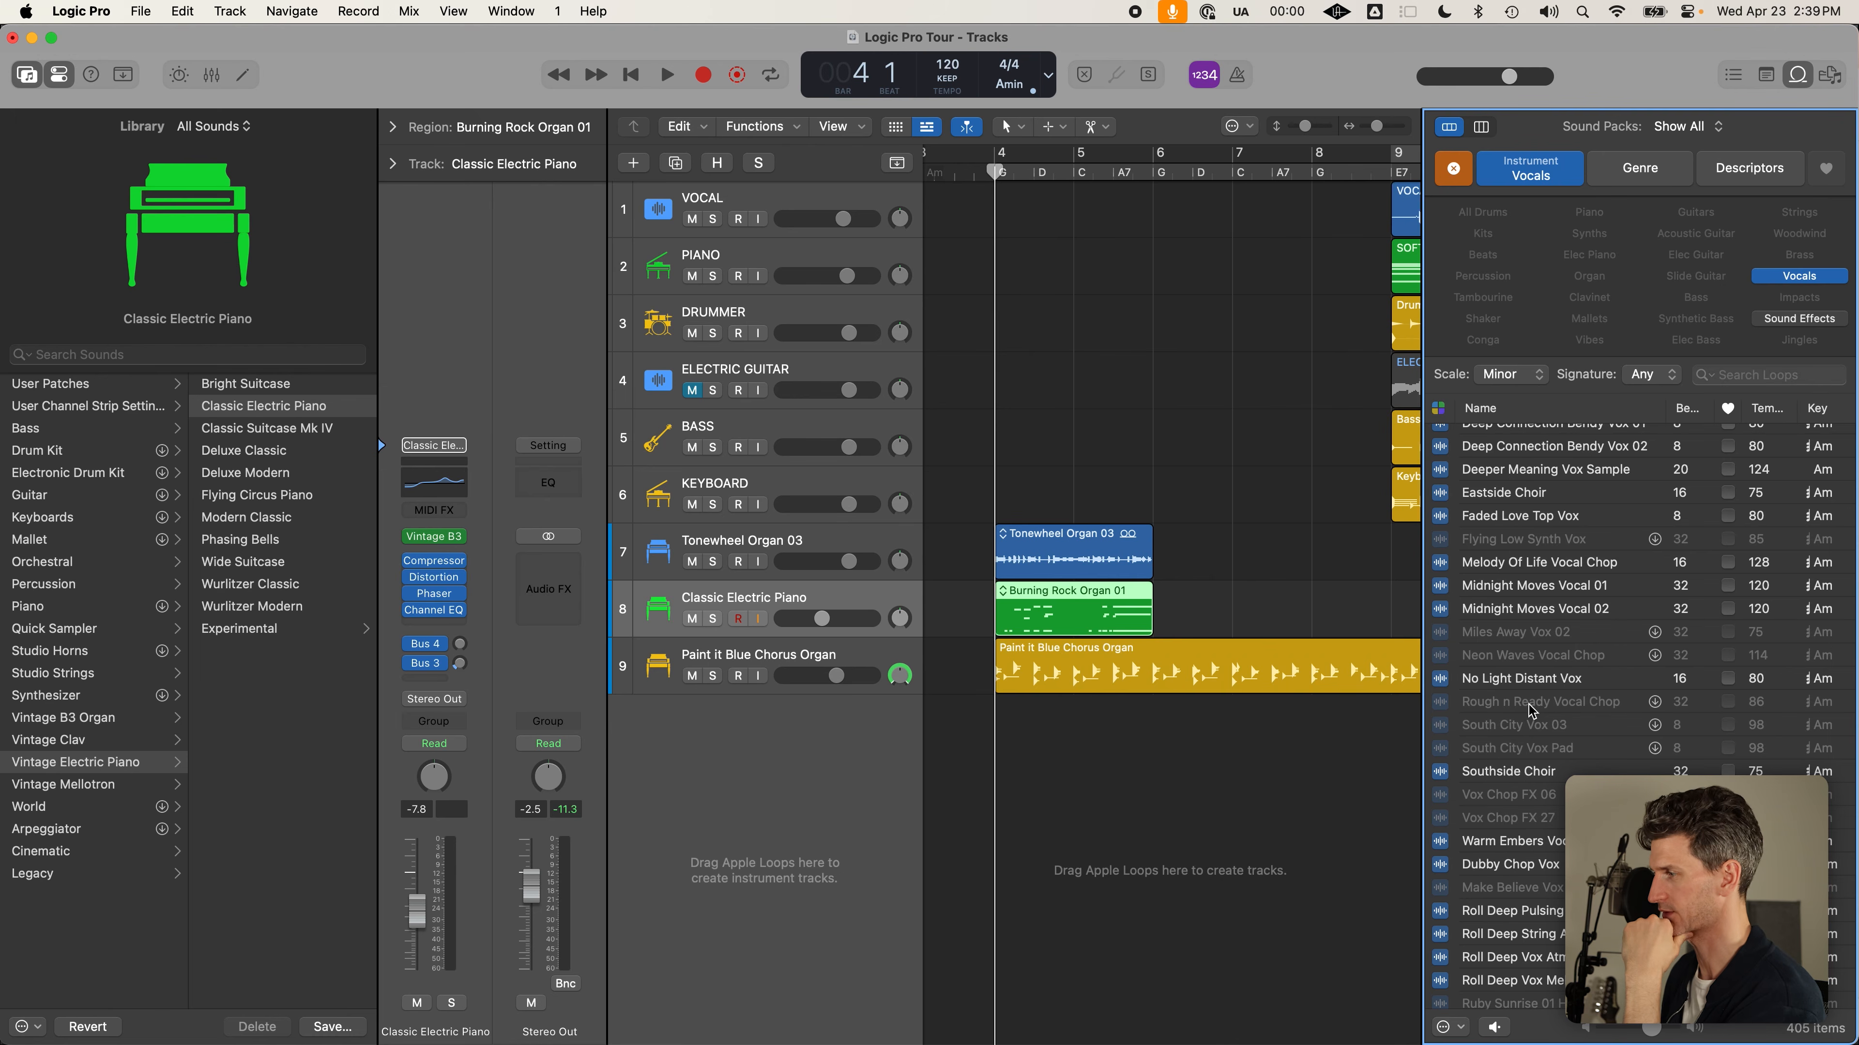
scroll(1531, 710, "up", 7)
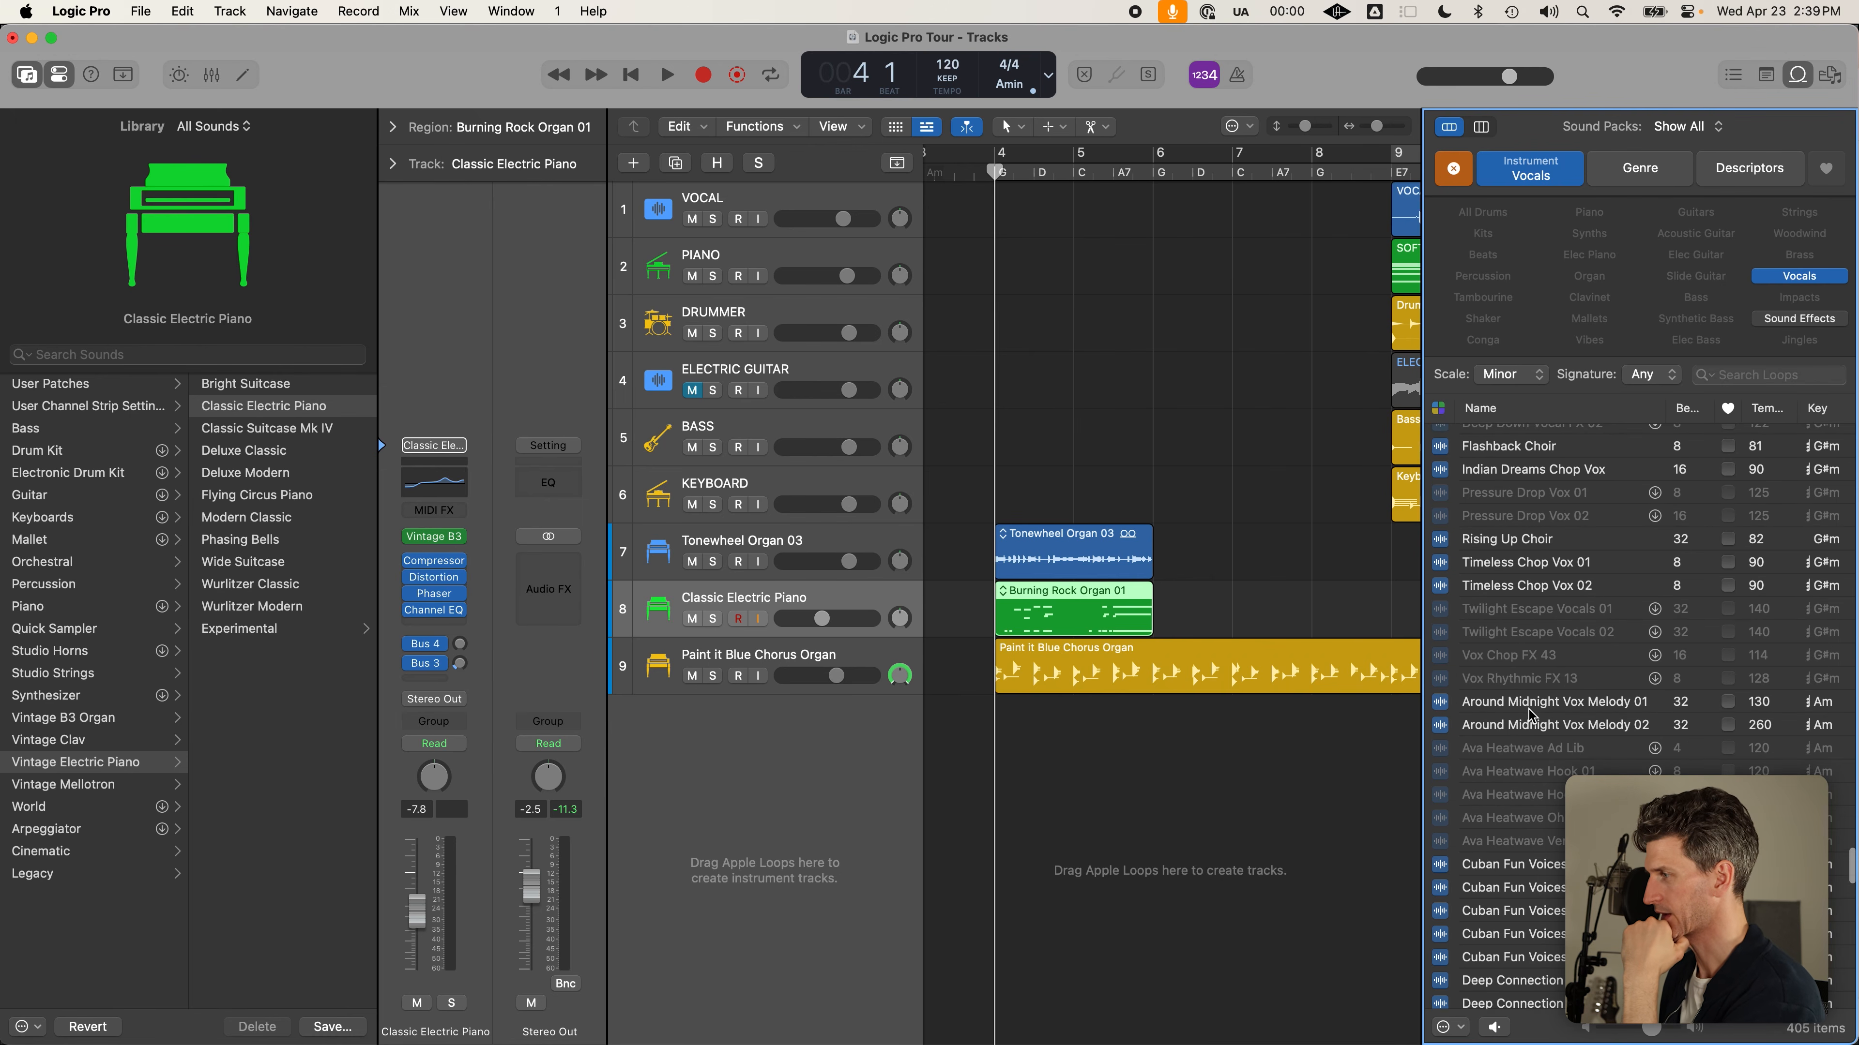
scroll(1531, 715, "up", 5)
scroll(1531, 714, "up", 4)
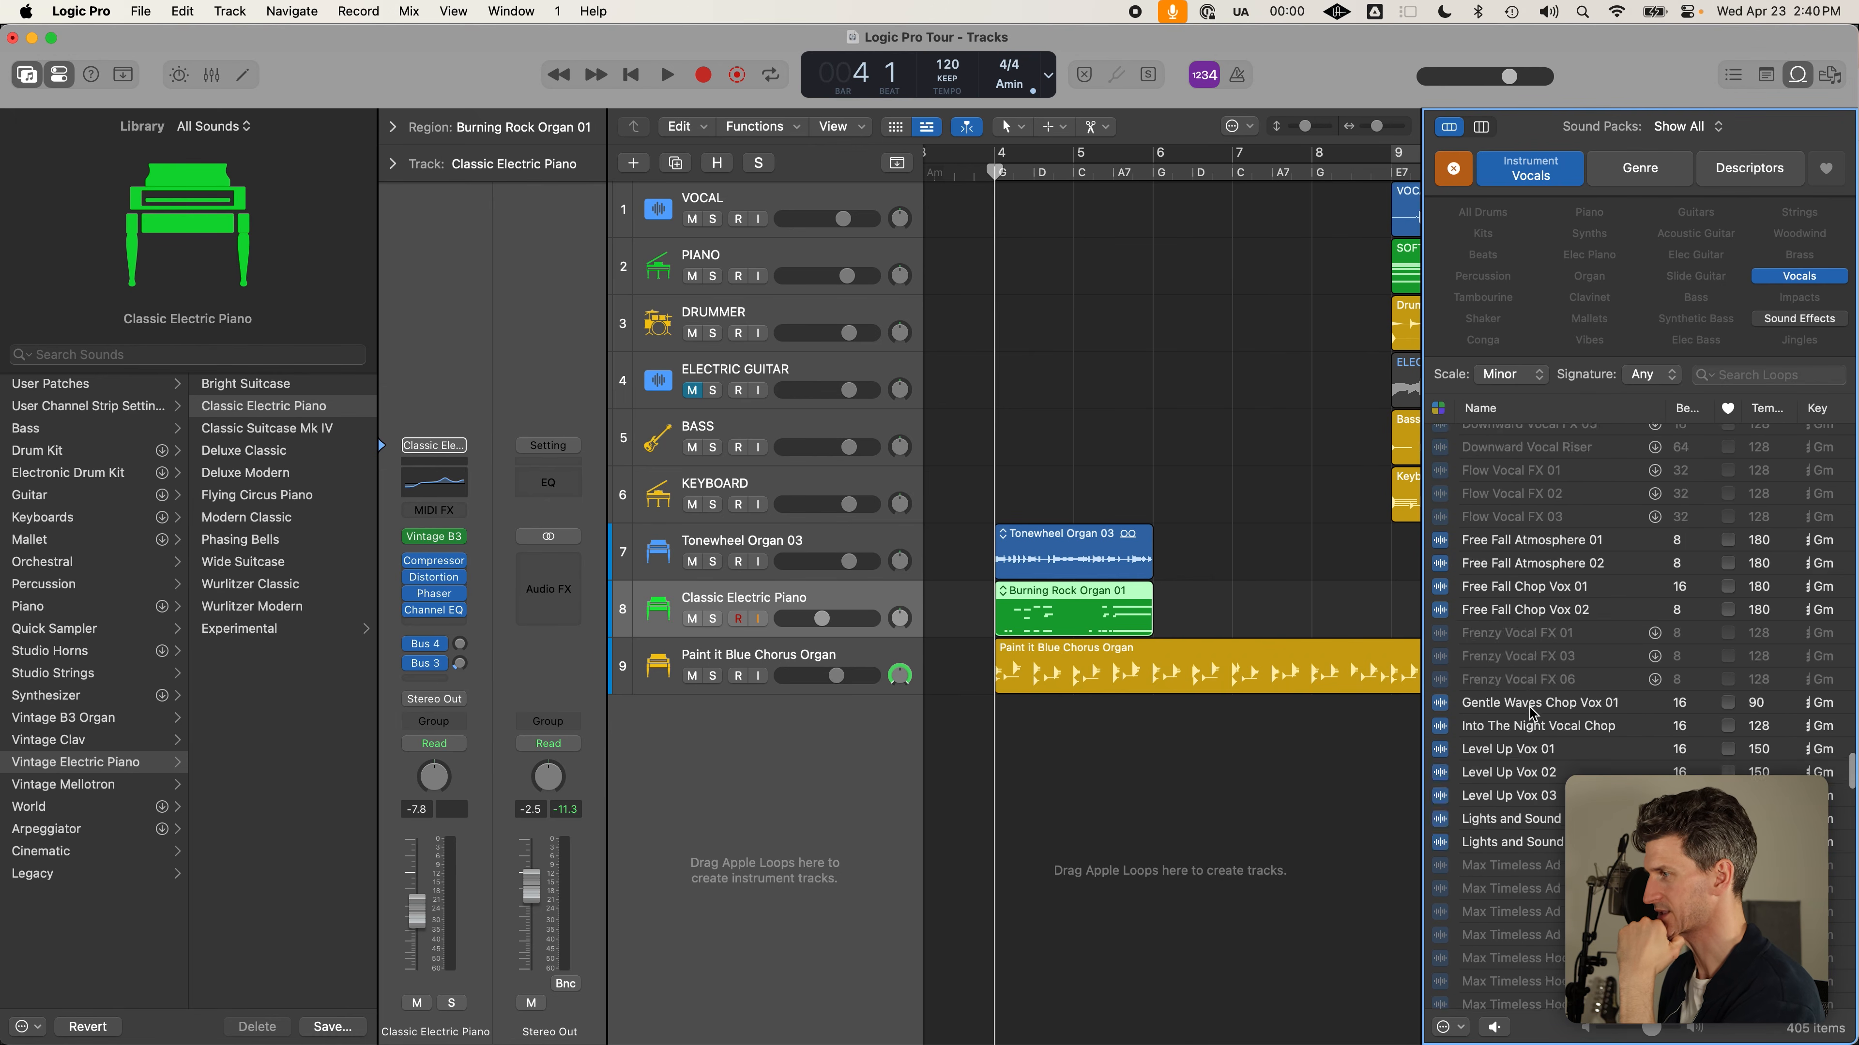
scroll(1544, 732, "up", 10)
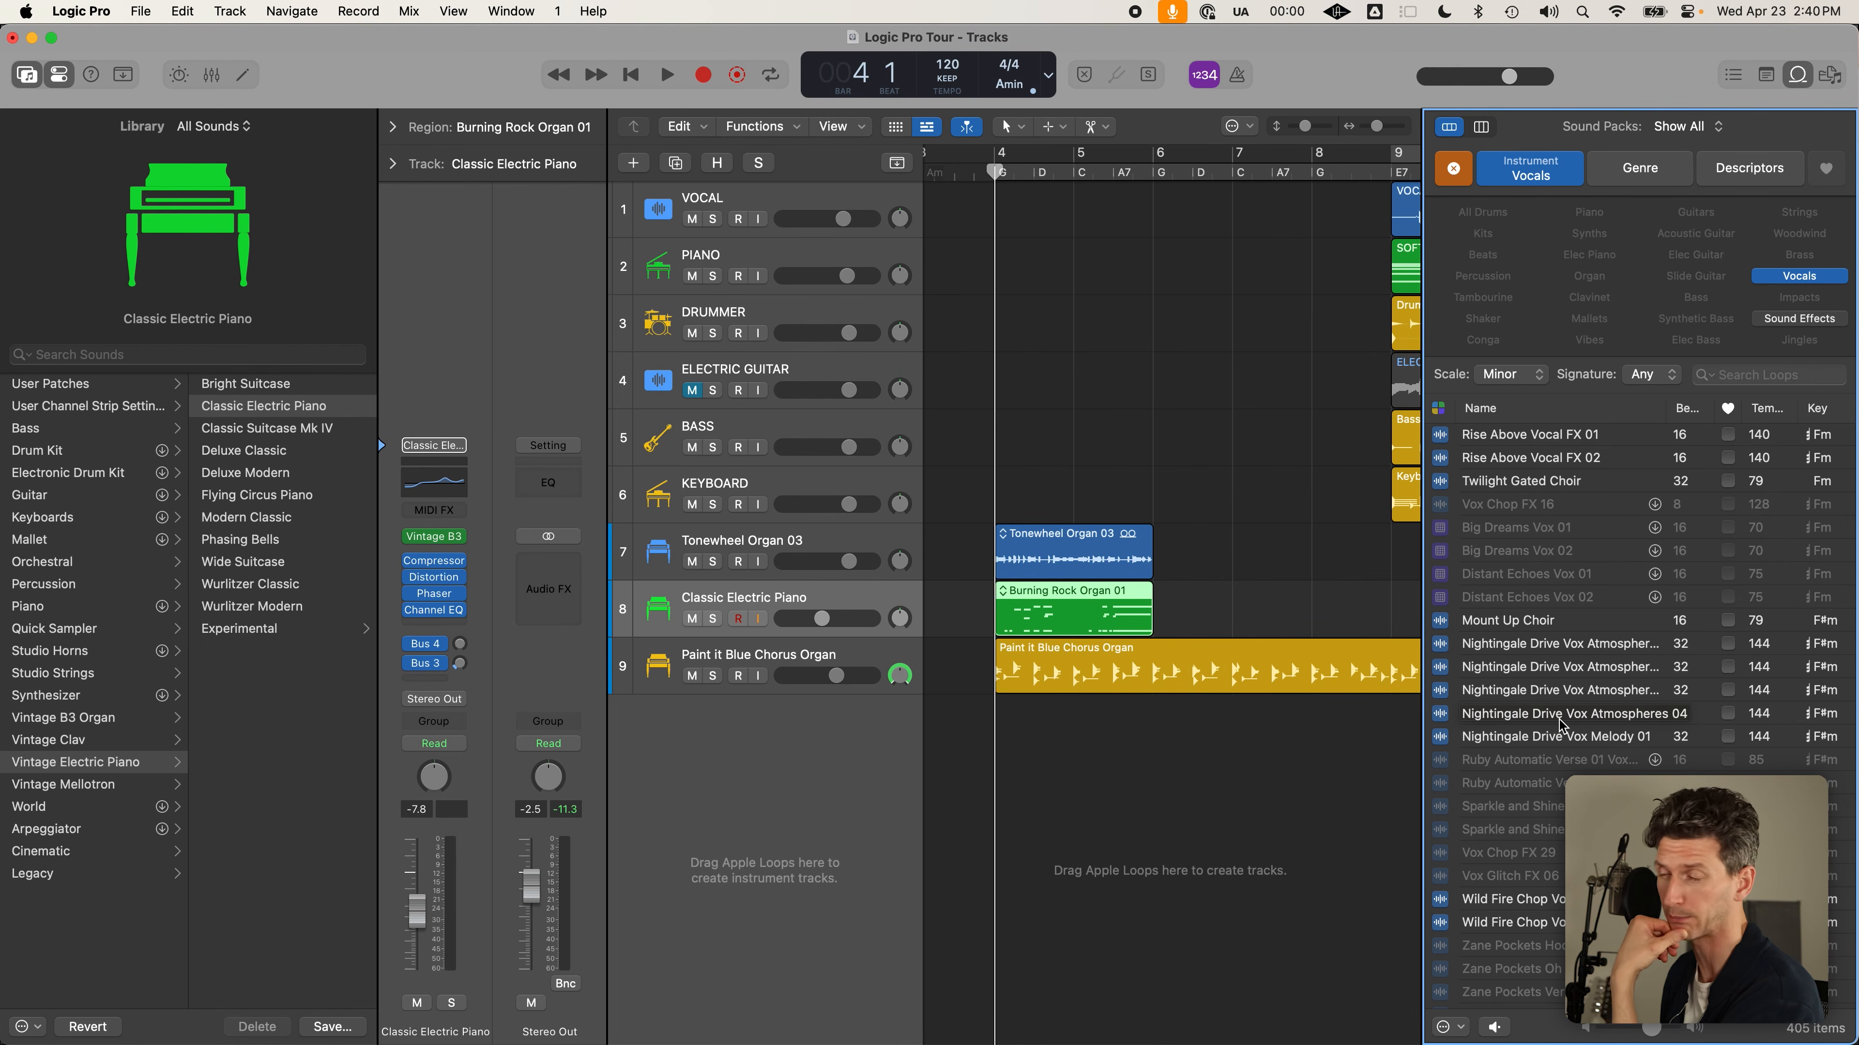
Deselect the organ region and close the Loop Browser
left_click(1219, 744)
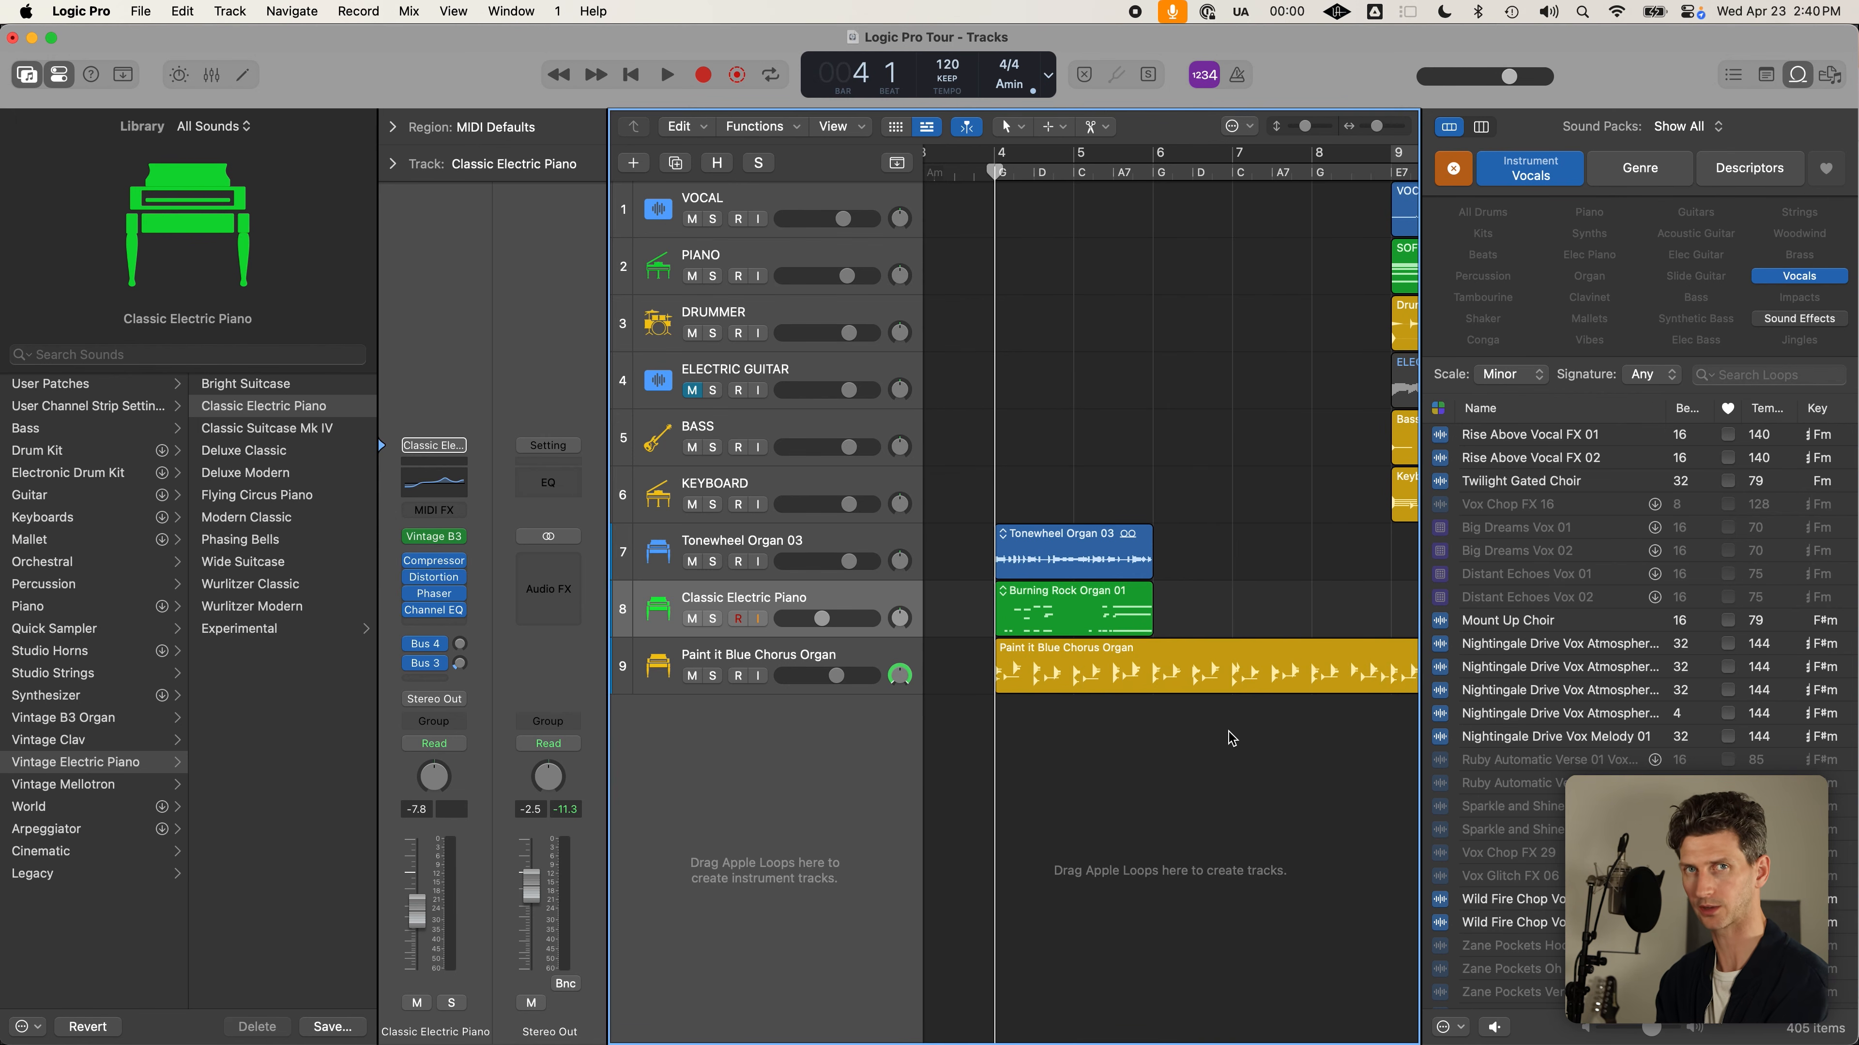
left_click(1797, 77)
left_click_drag(1553, 557, 1495, 196)
left_click(1374, 297)
left_click_drag(1372, 304, 1486, 543)
left_click(1485, 543)
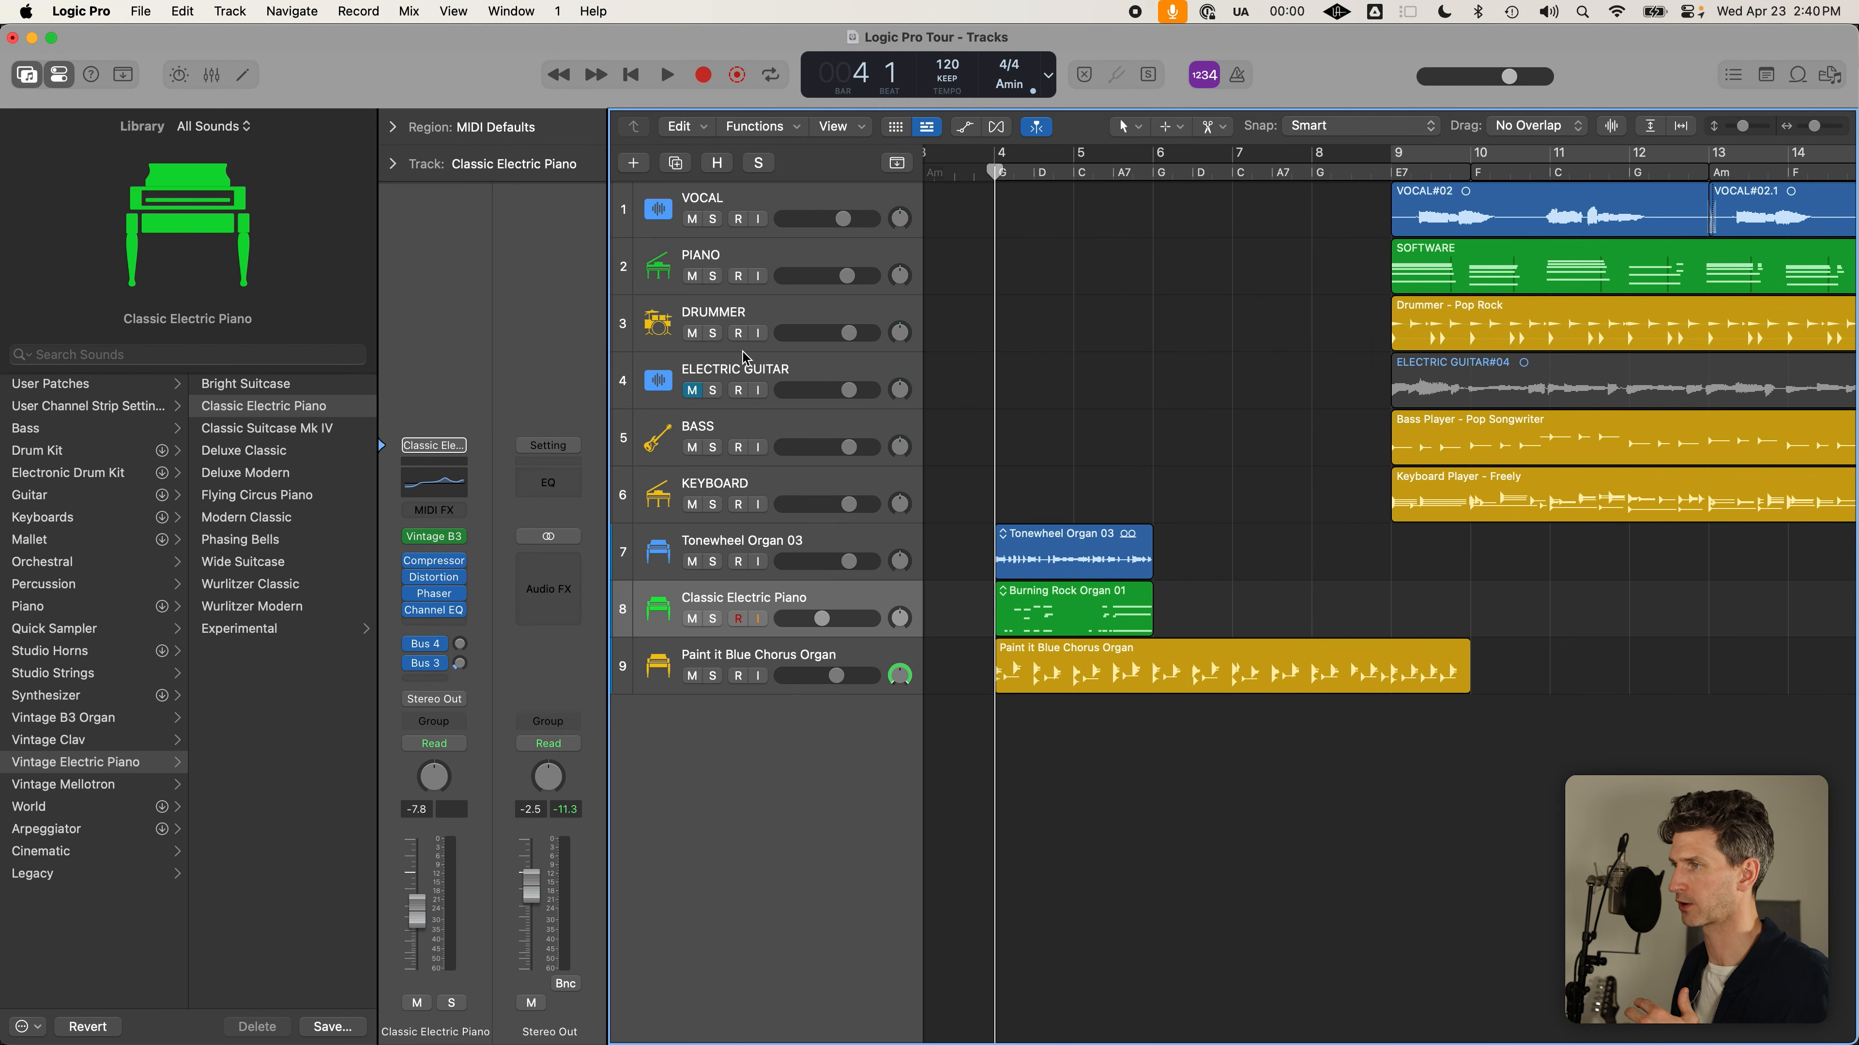
Unmute the ELECTRIC GUITAR track and select the VOCAL#02 region
left_click(692, 390)
left_click(1452, 284)
left_click(1440, 218)
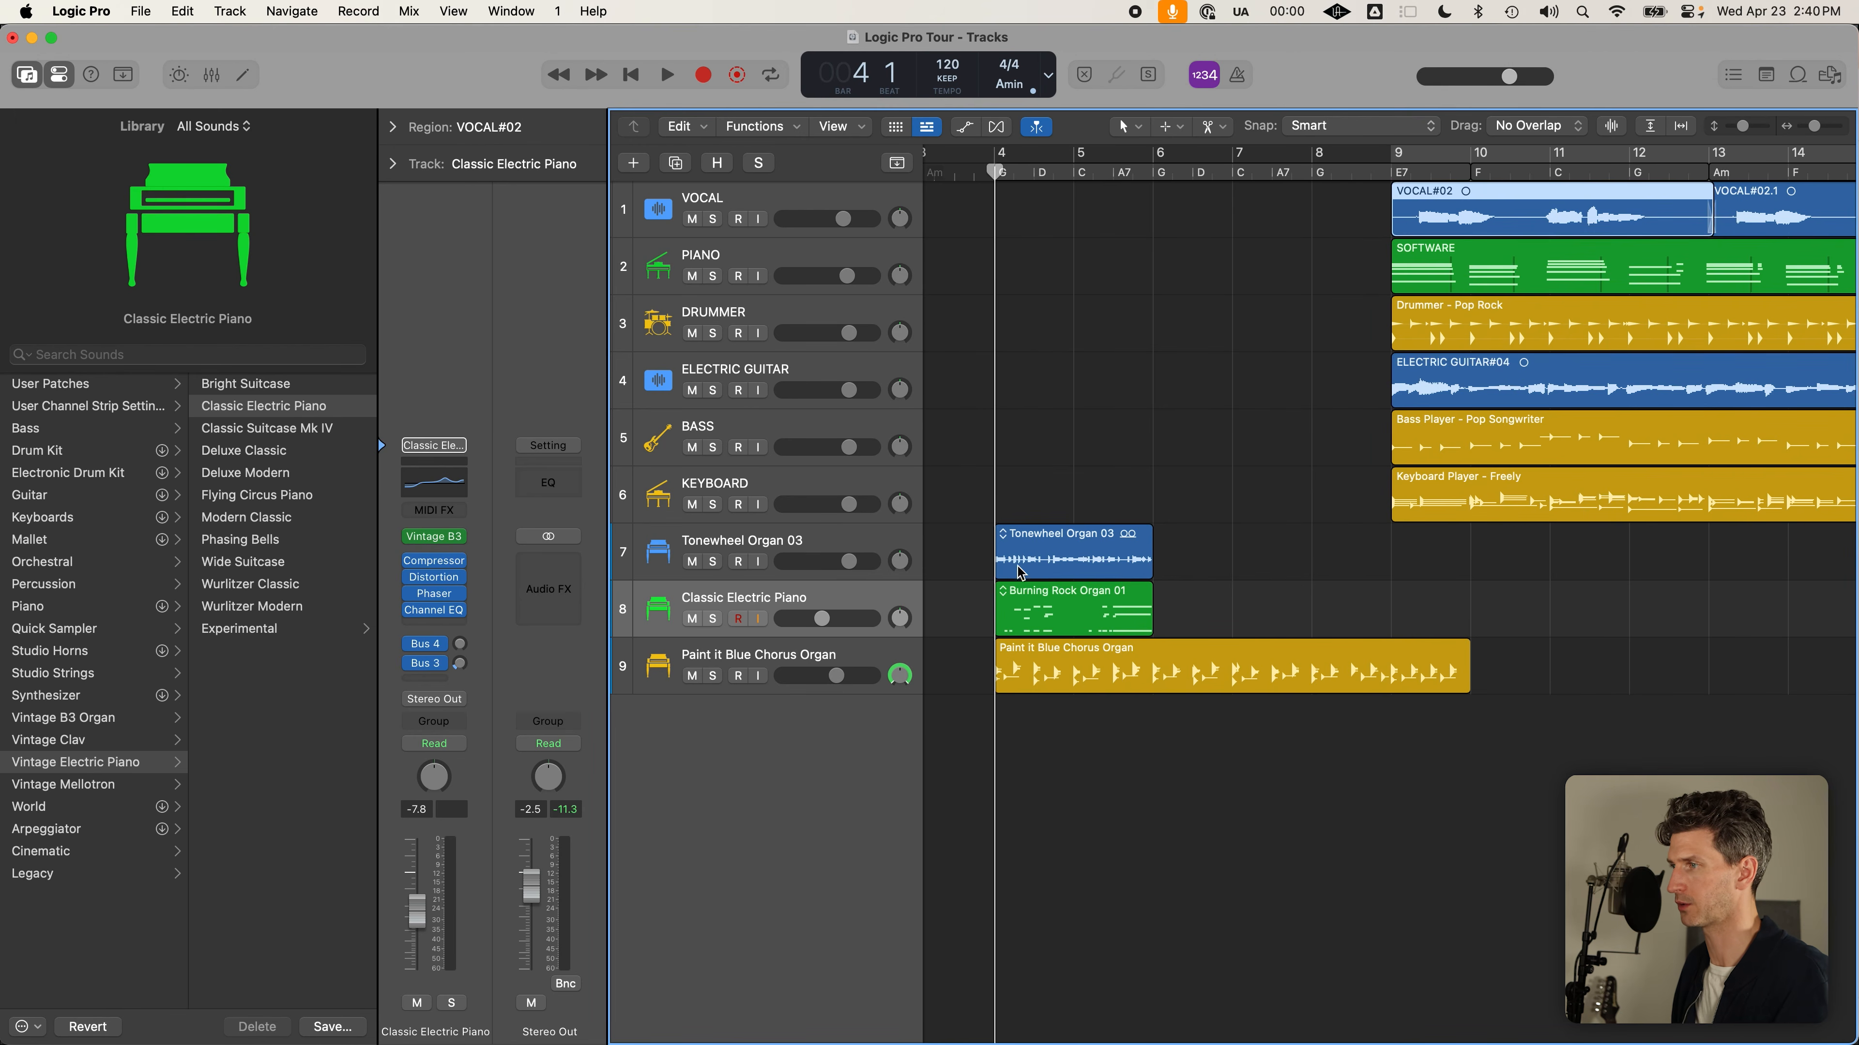
Delete the Tonewheel Organ 03, Classic Electric Piano and Paint it Blue Chorus Organ tracks together with their regions
left_click(778, 540)
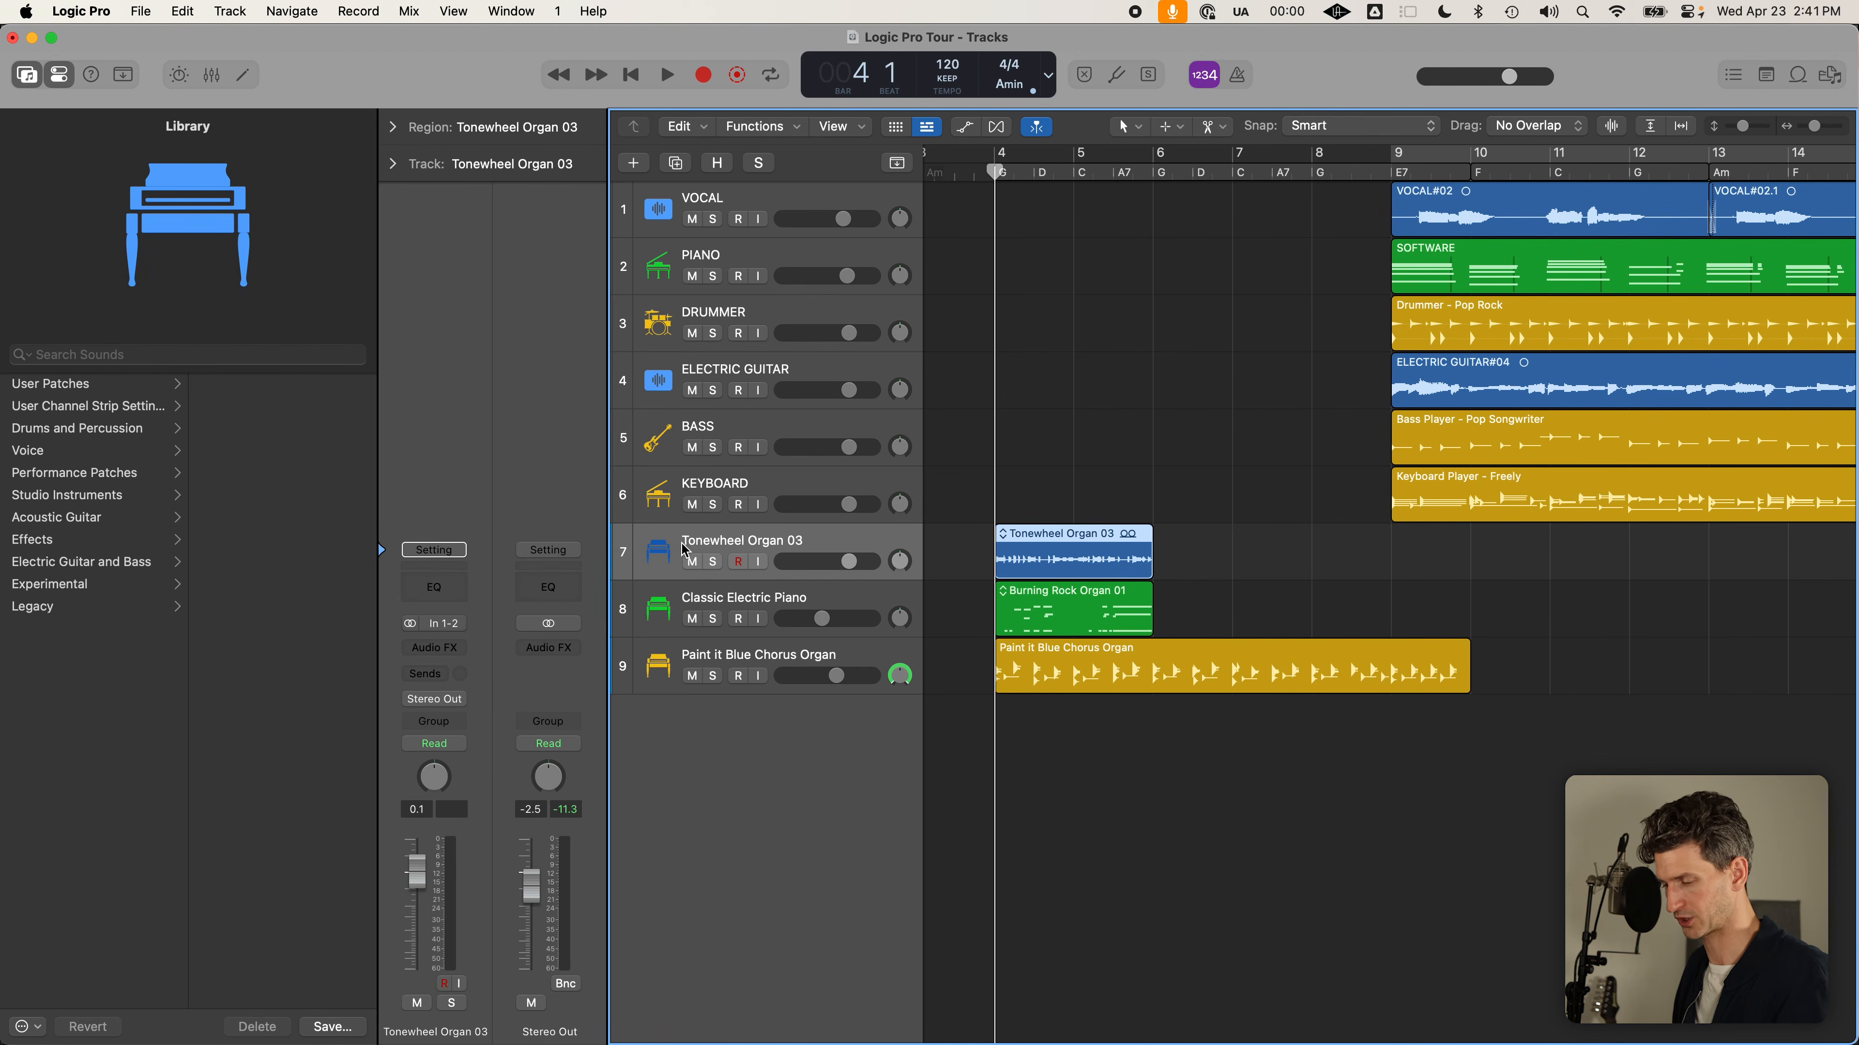
left_click(737, 653, "shift")
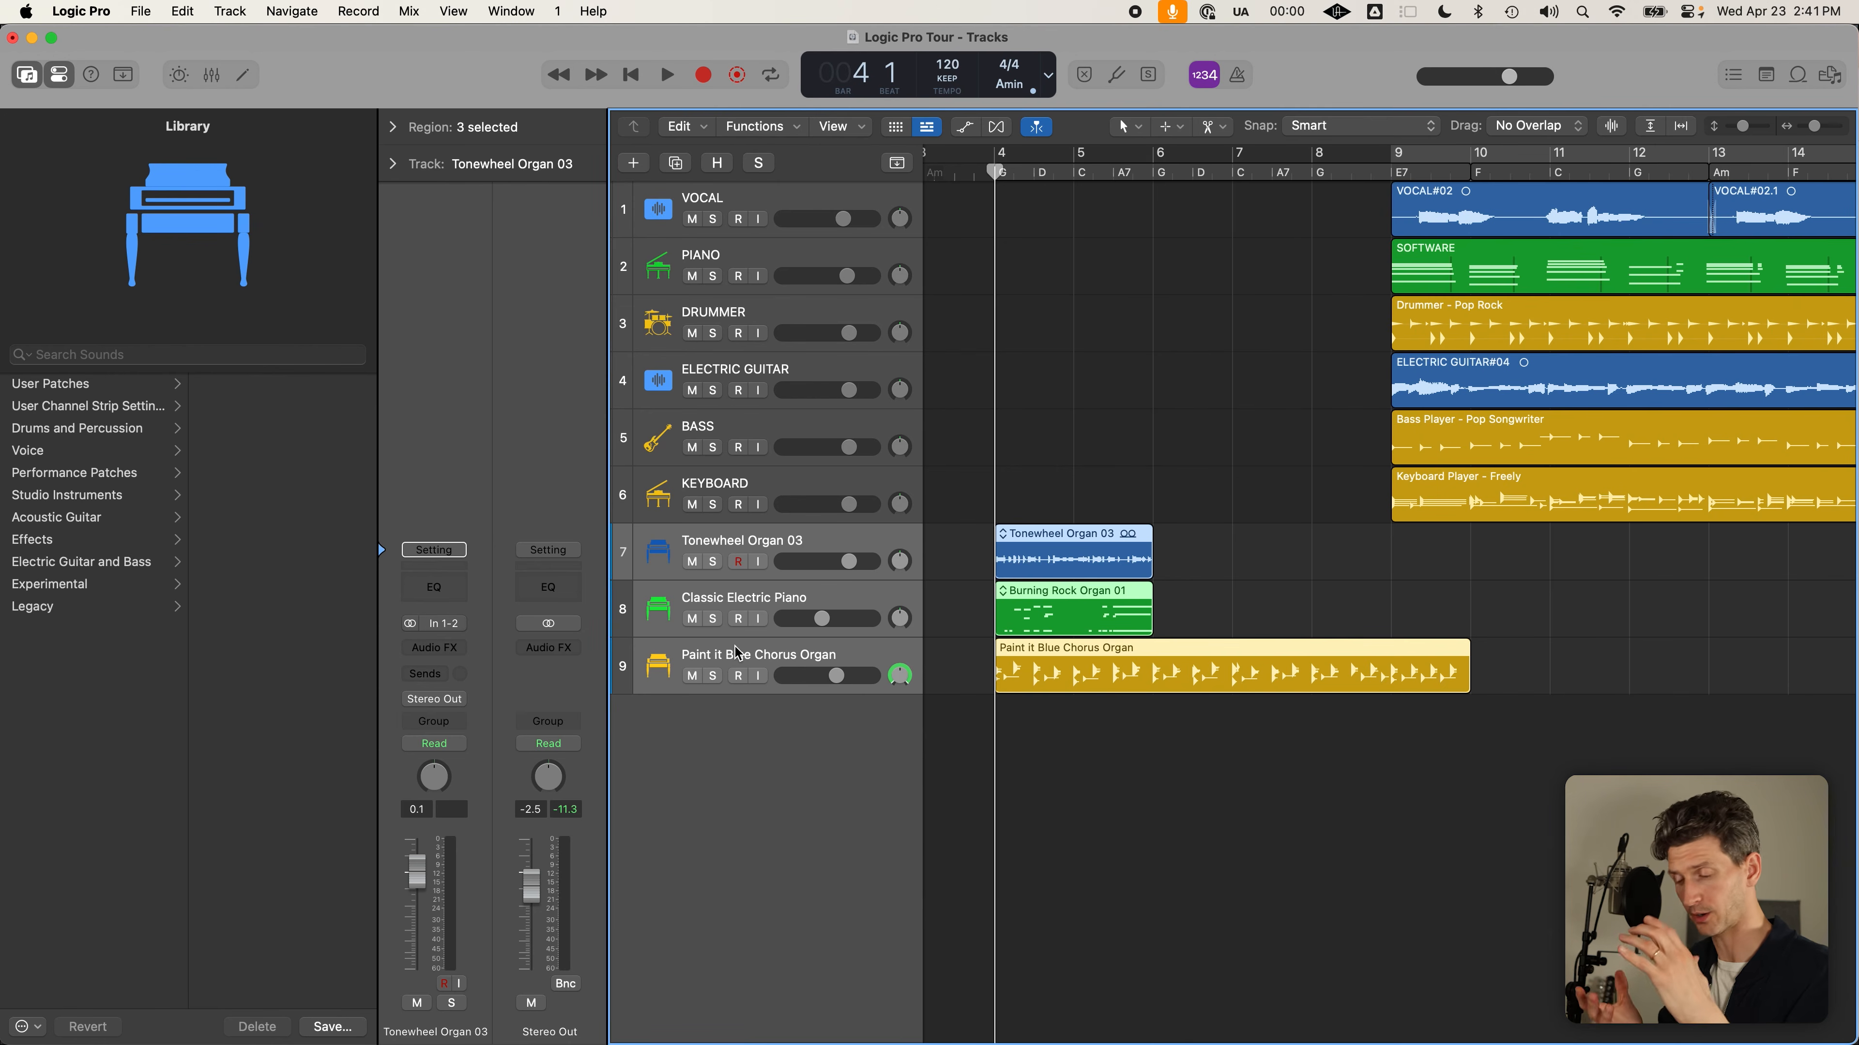
key("super+BackSpace")
key("Return")
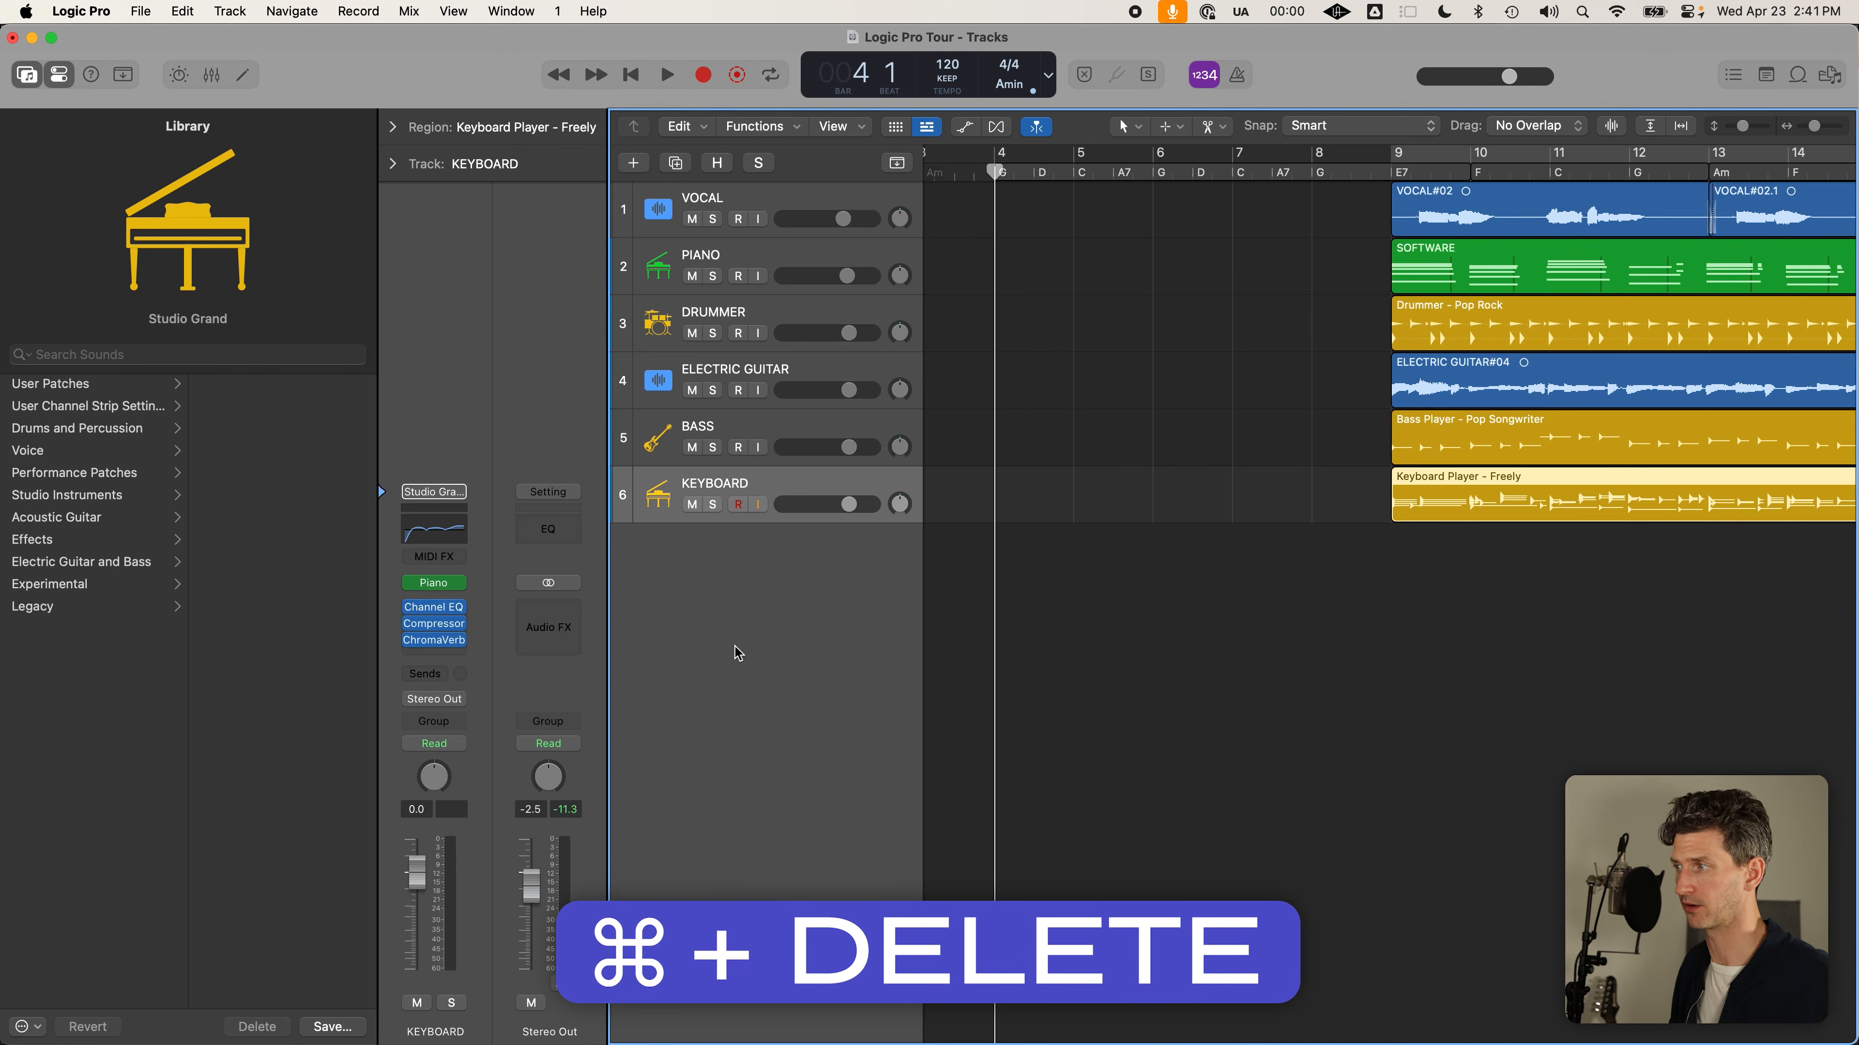
Solo the PIANO track and move the playhead to bar 9, where its region starts
scroll(1228, 444, "down", 5)
left_click(1015, 528)
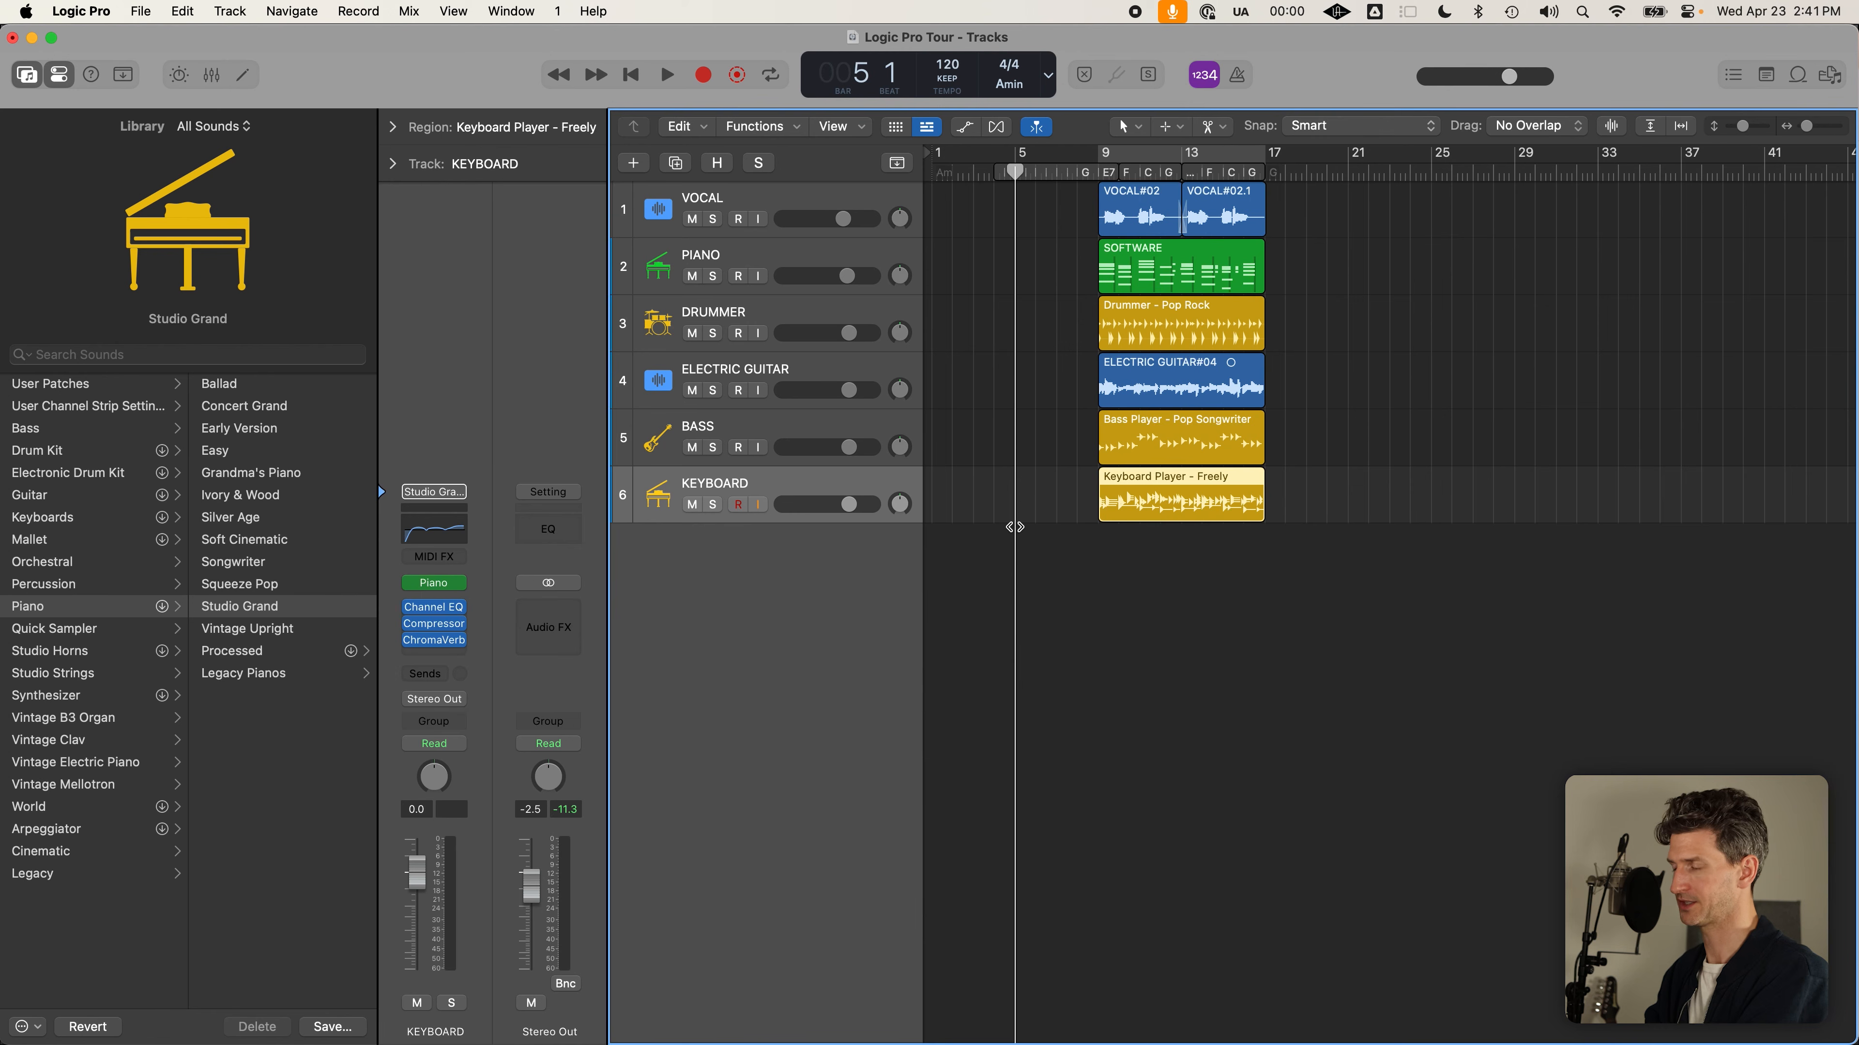
mouse_move(899, 275)
left_click(716, 292)
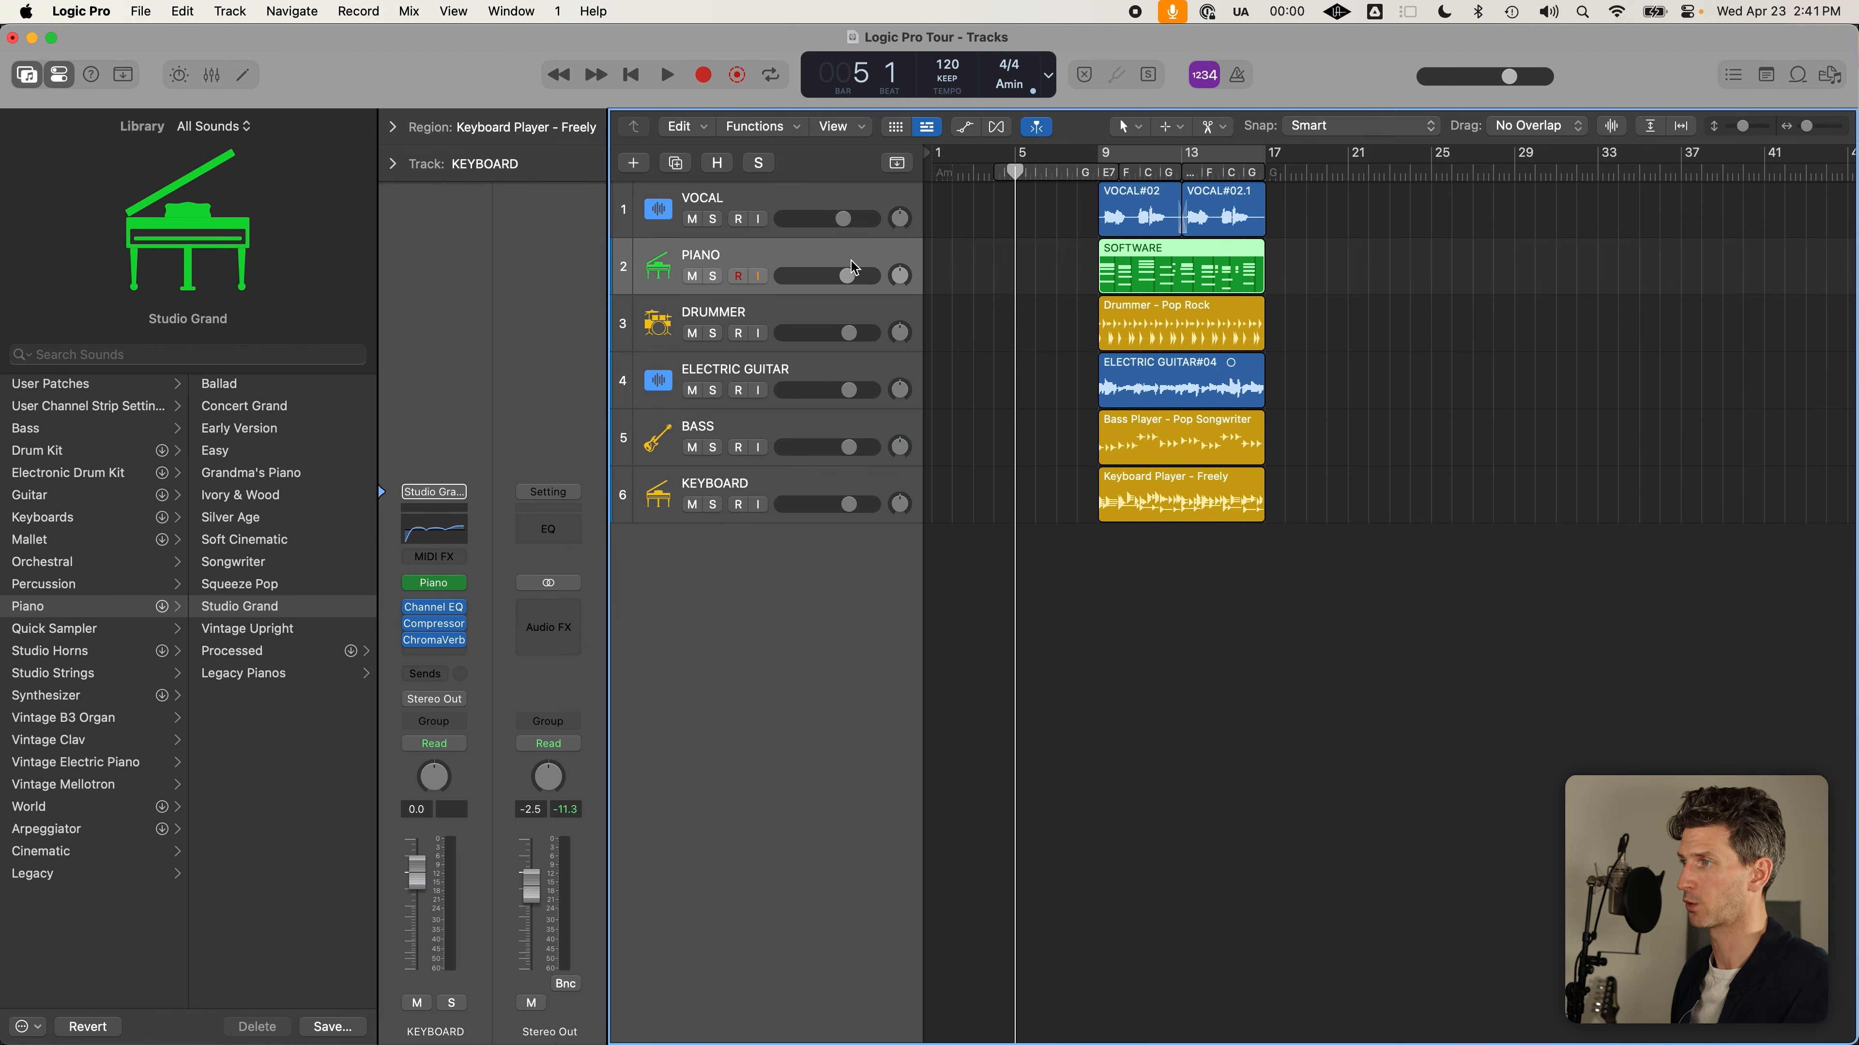
left_click(713, 277)
left_click(1104, 173)
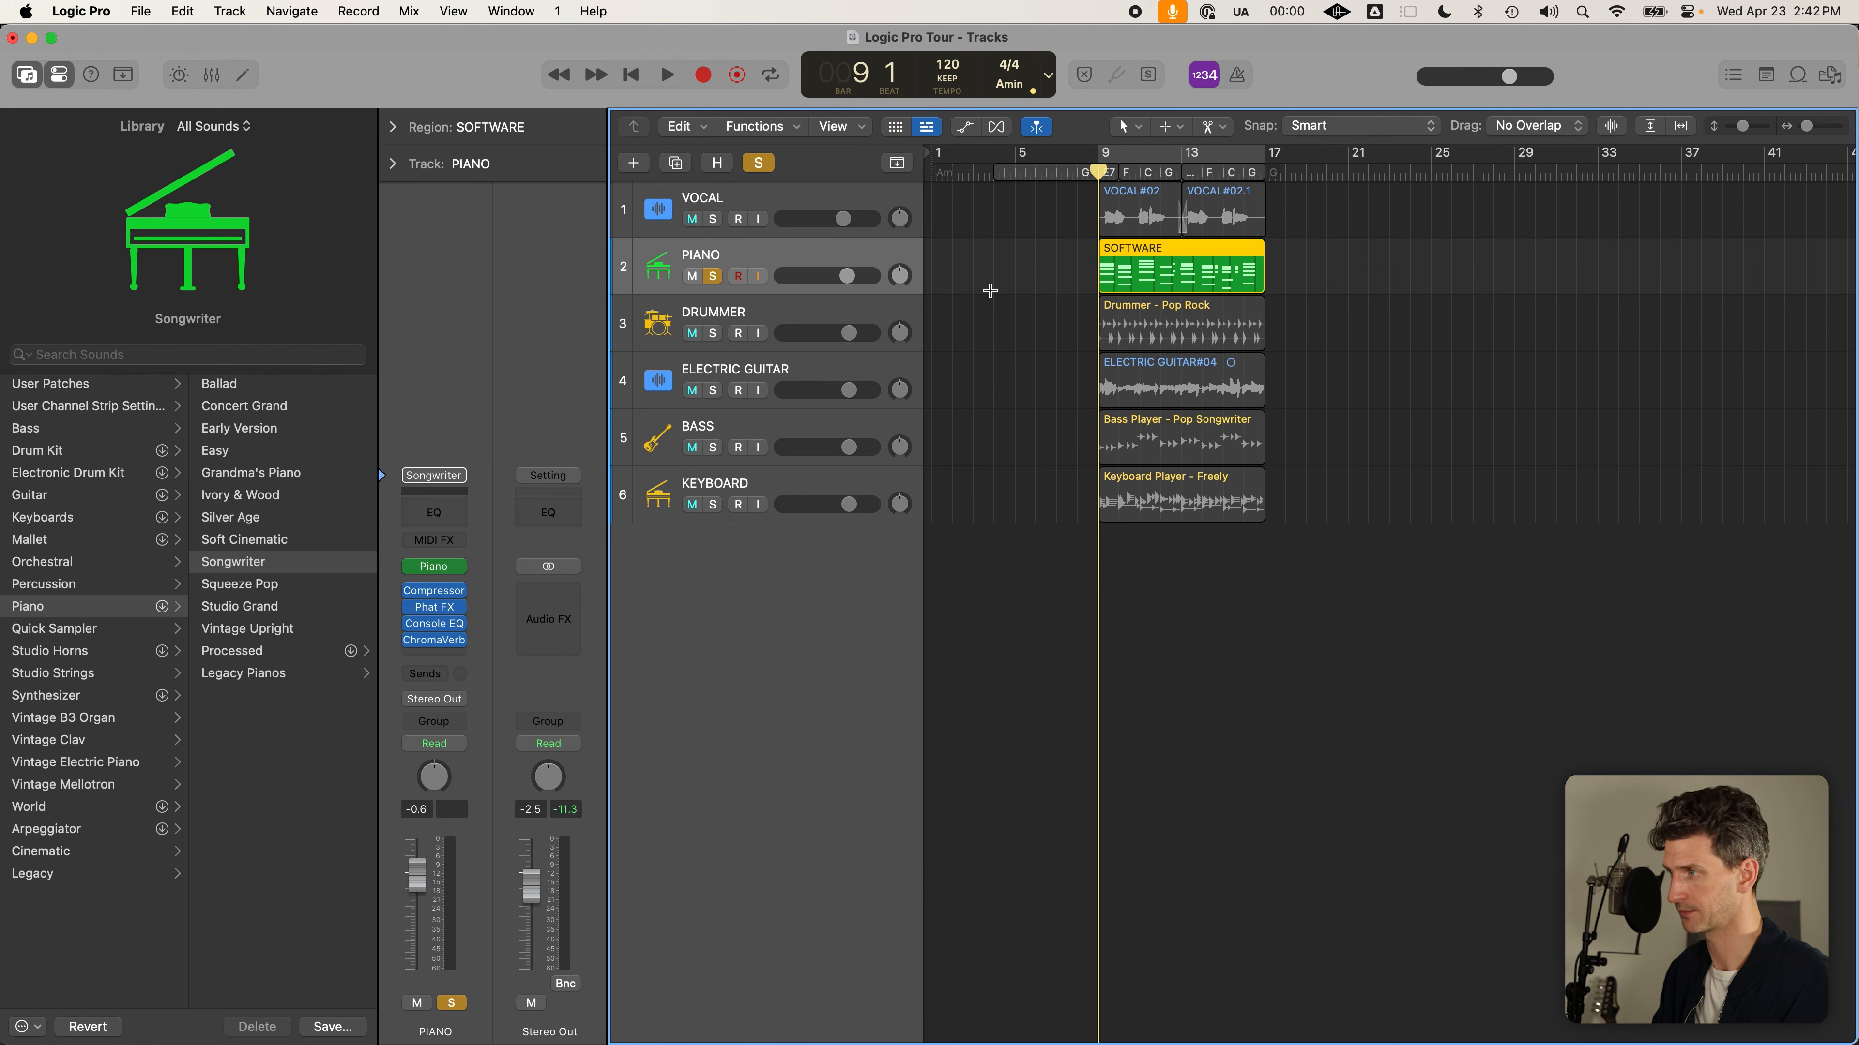
Duplicate the PIANO track with its settings and name the new track EXPERIMENTING TRACK
key("super+d")
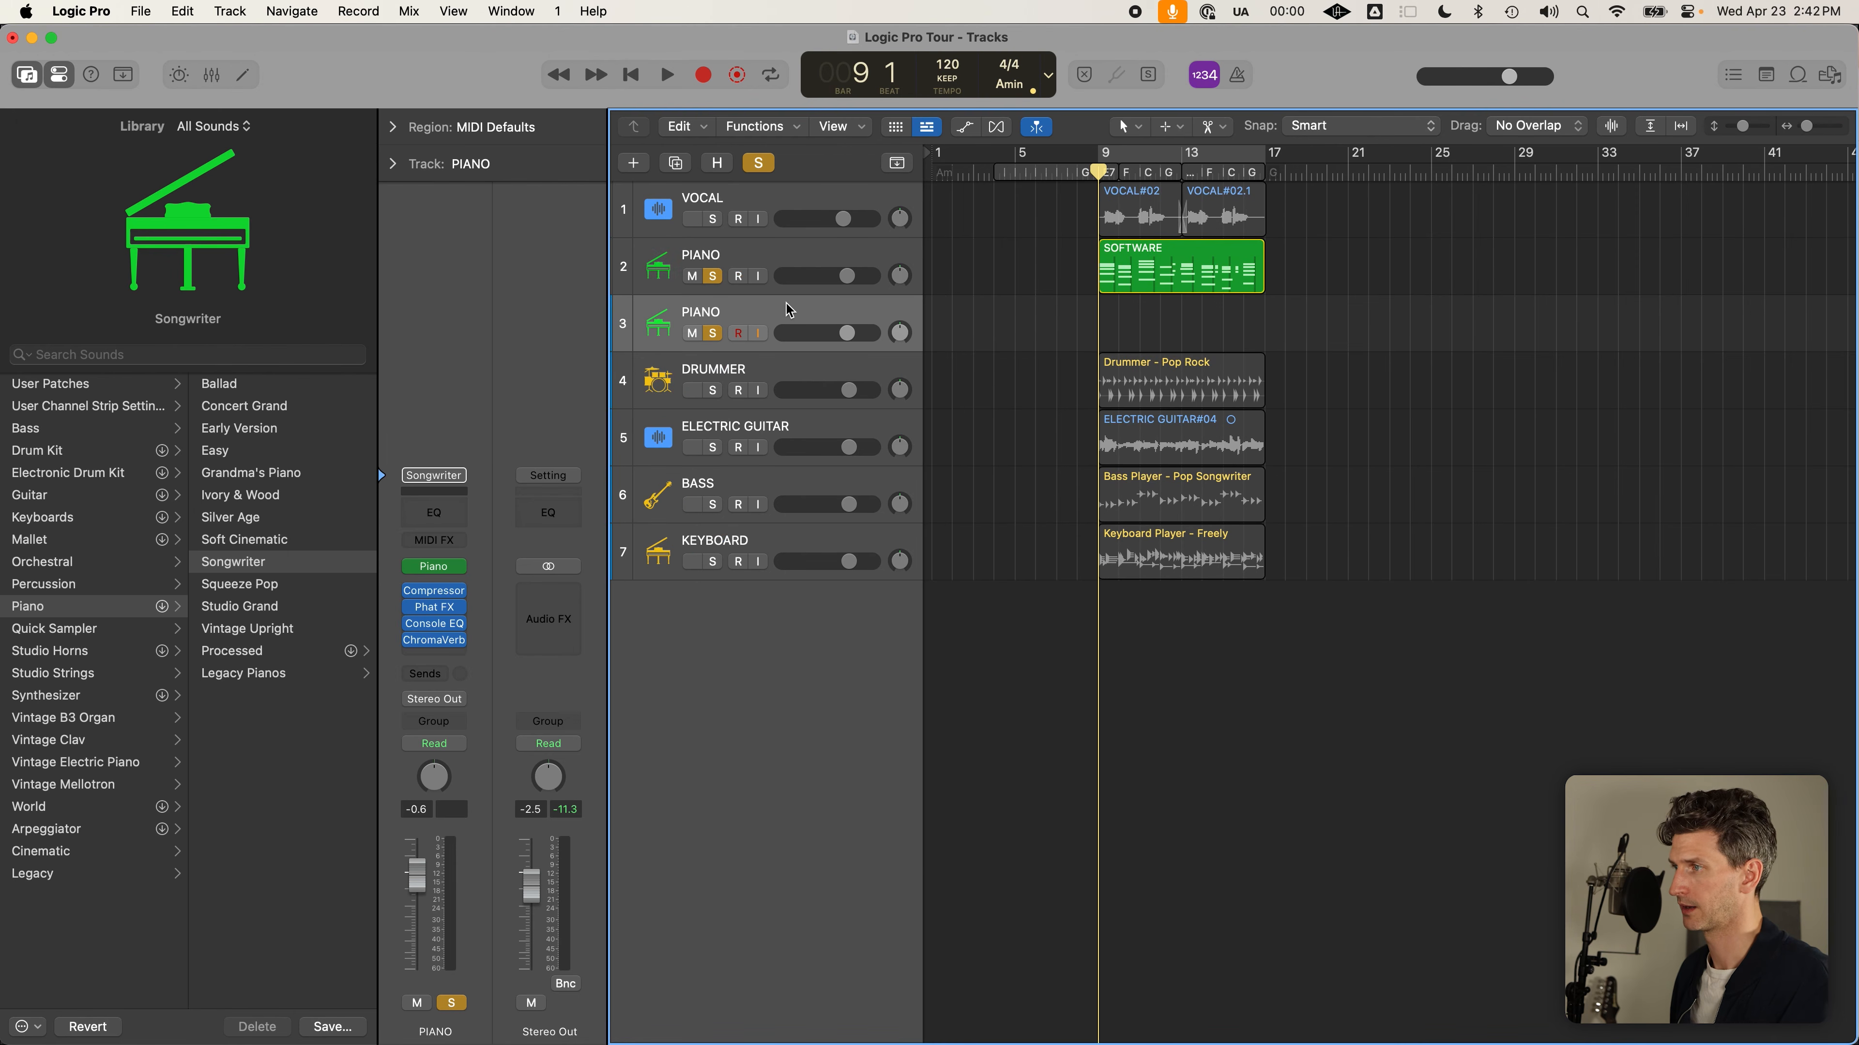
type("EXP")
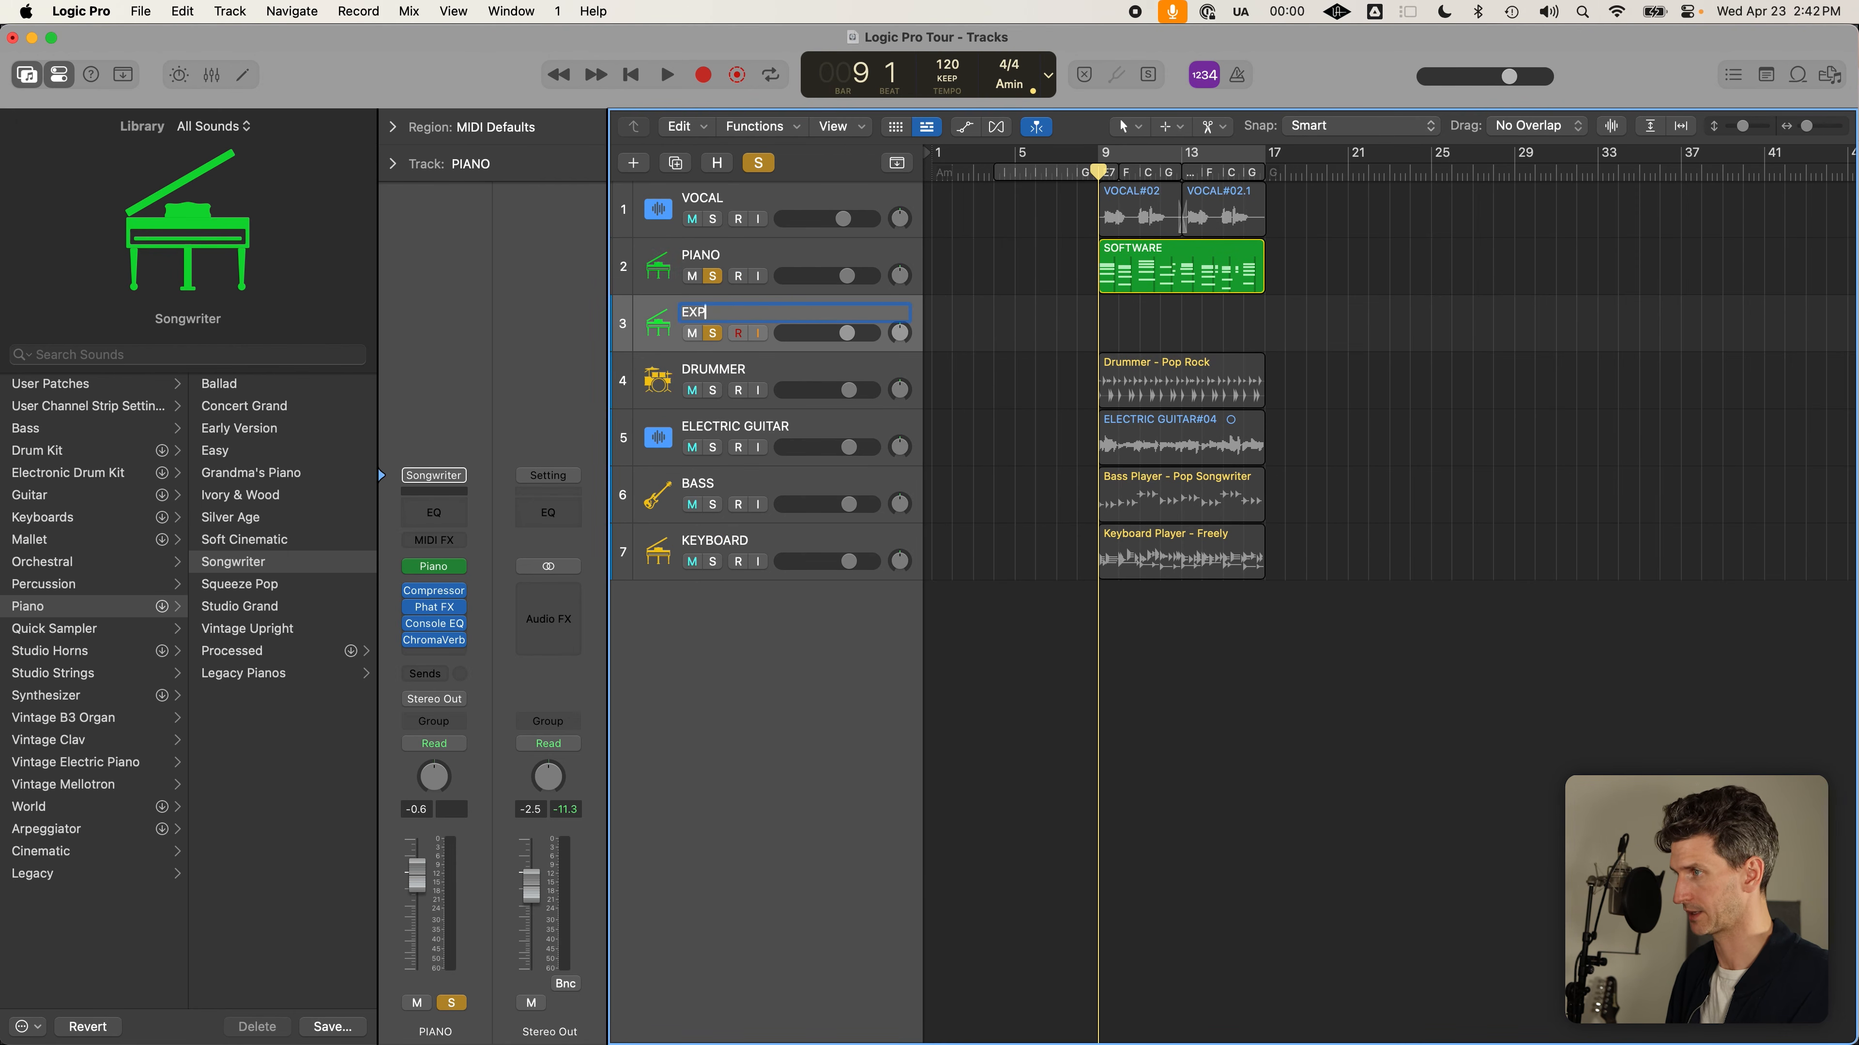
type("ERIMENTING")
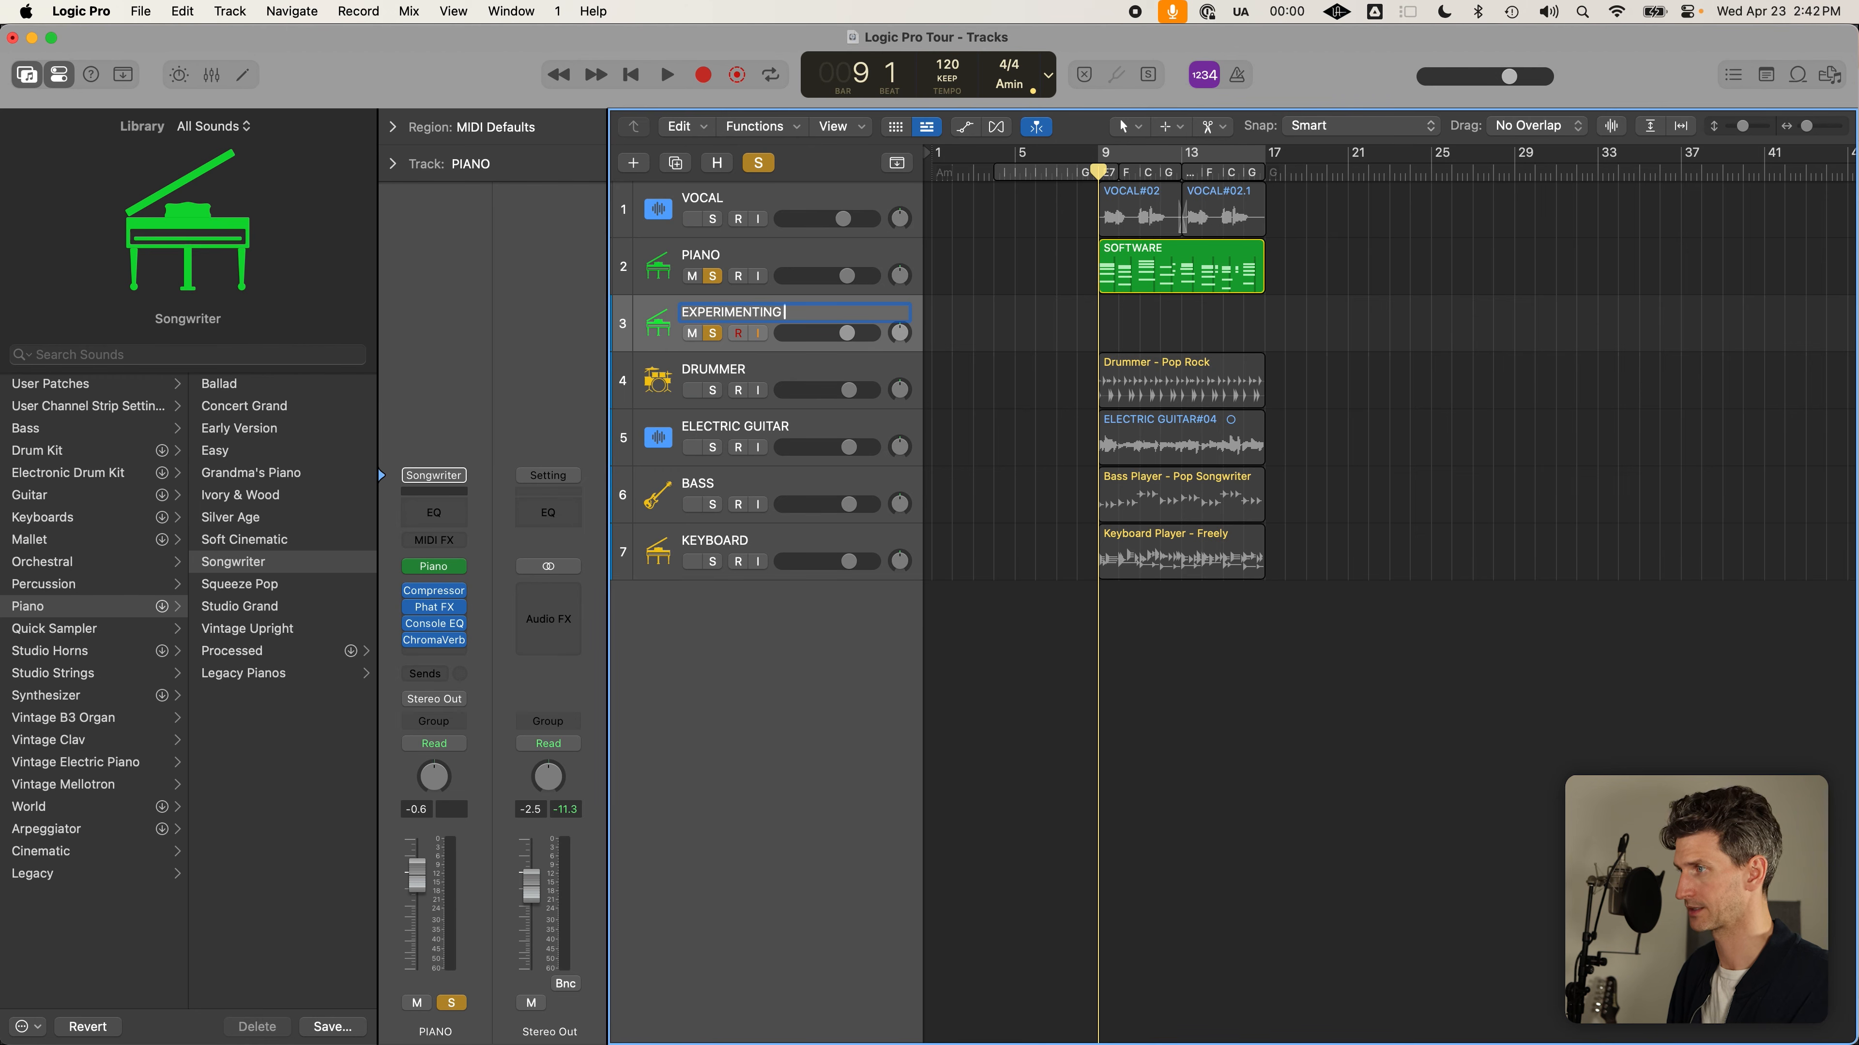
type(" SRACK")
key("Return")
Copy the SOFTWARE region from the PIANO track onto EXPERIMENTING TRACK at bar 9
left_click(1133, 256)
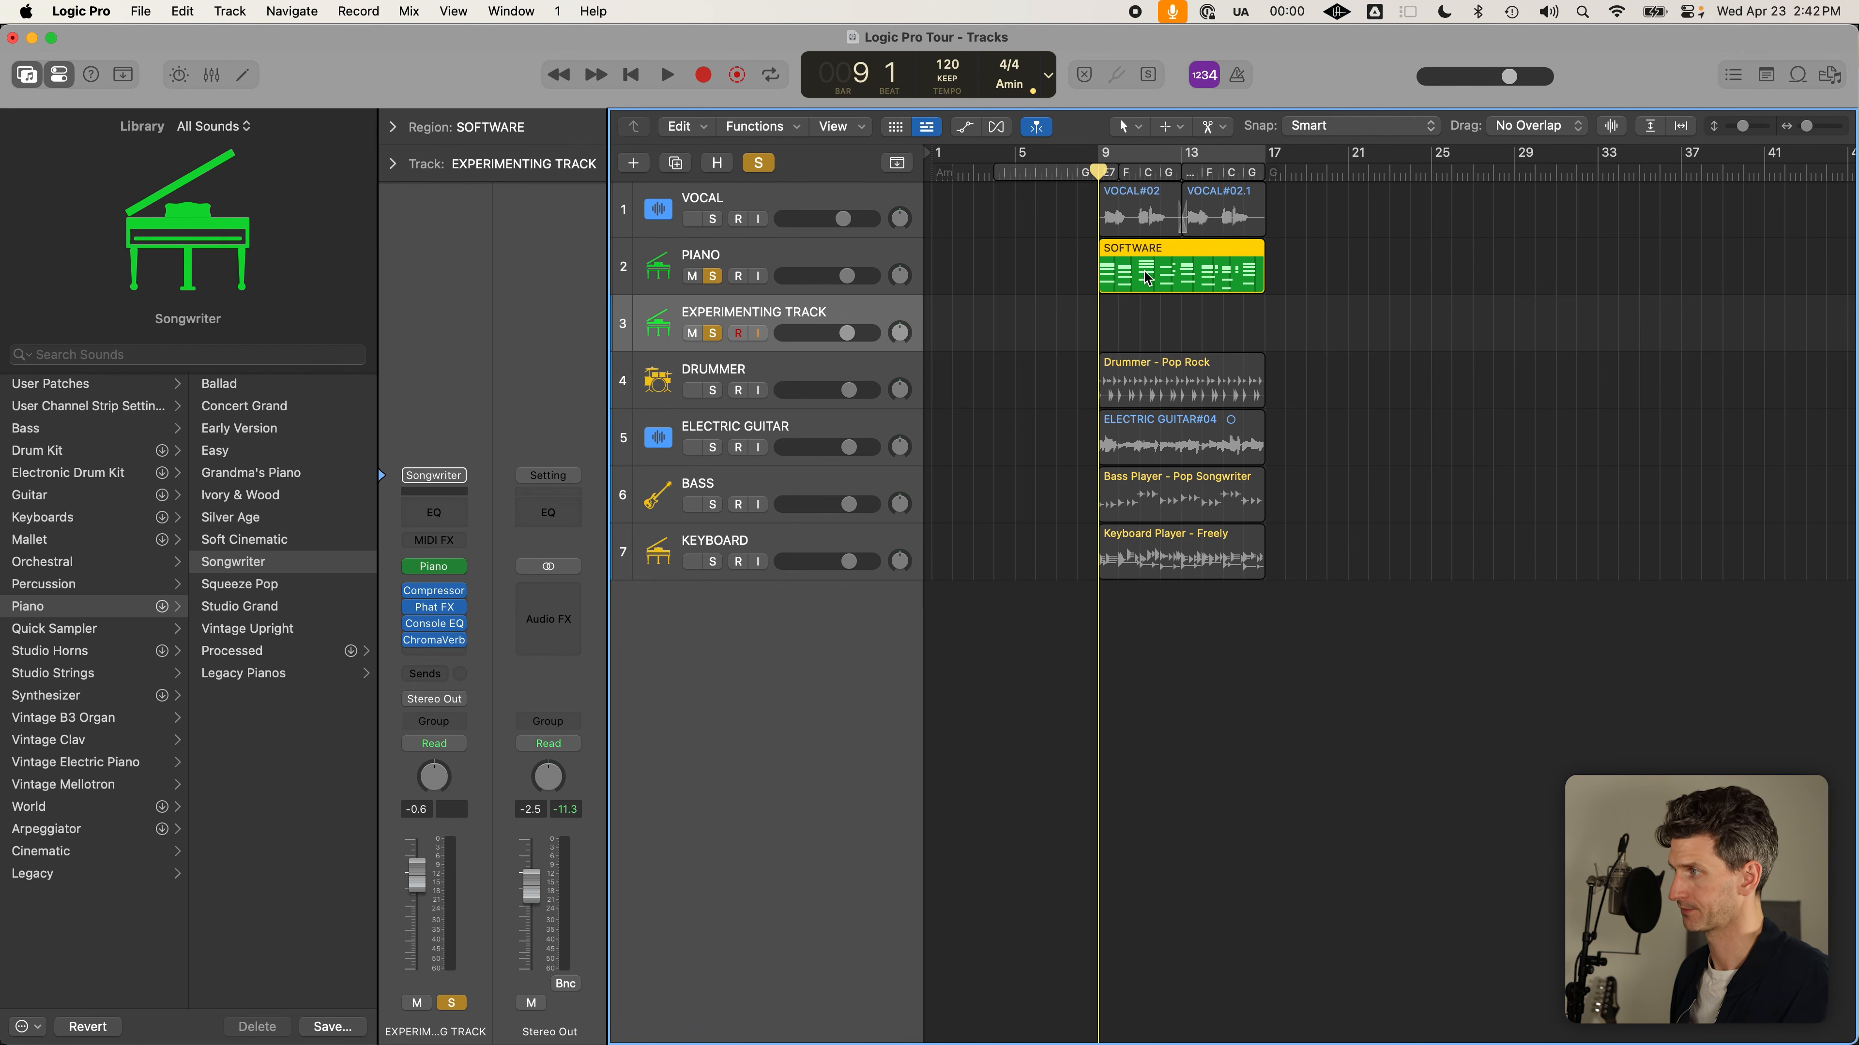
left_click(1170, 302)
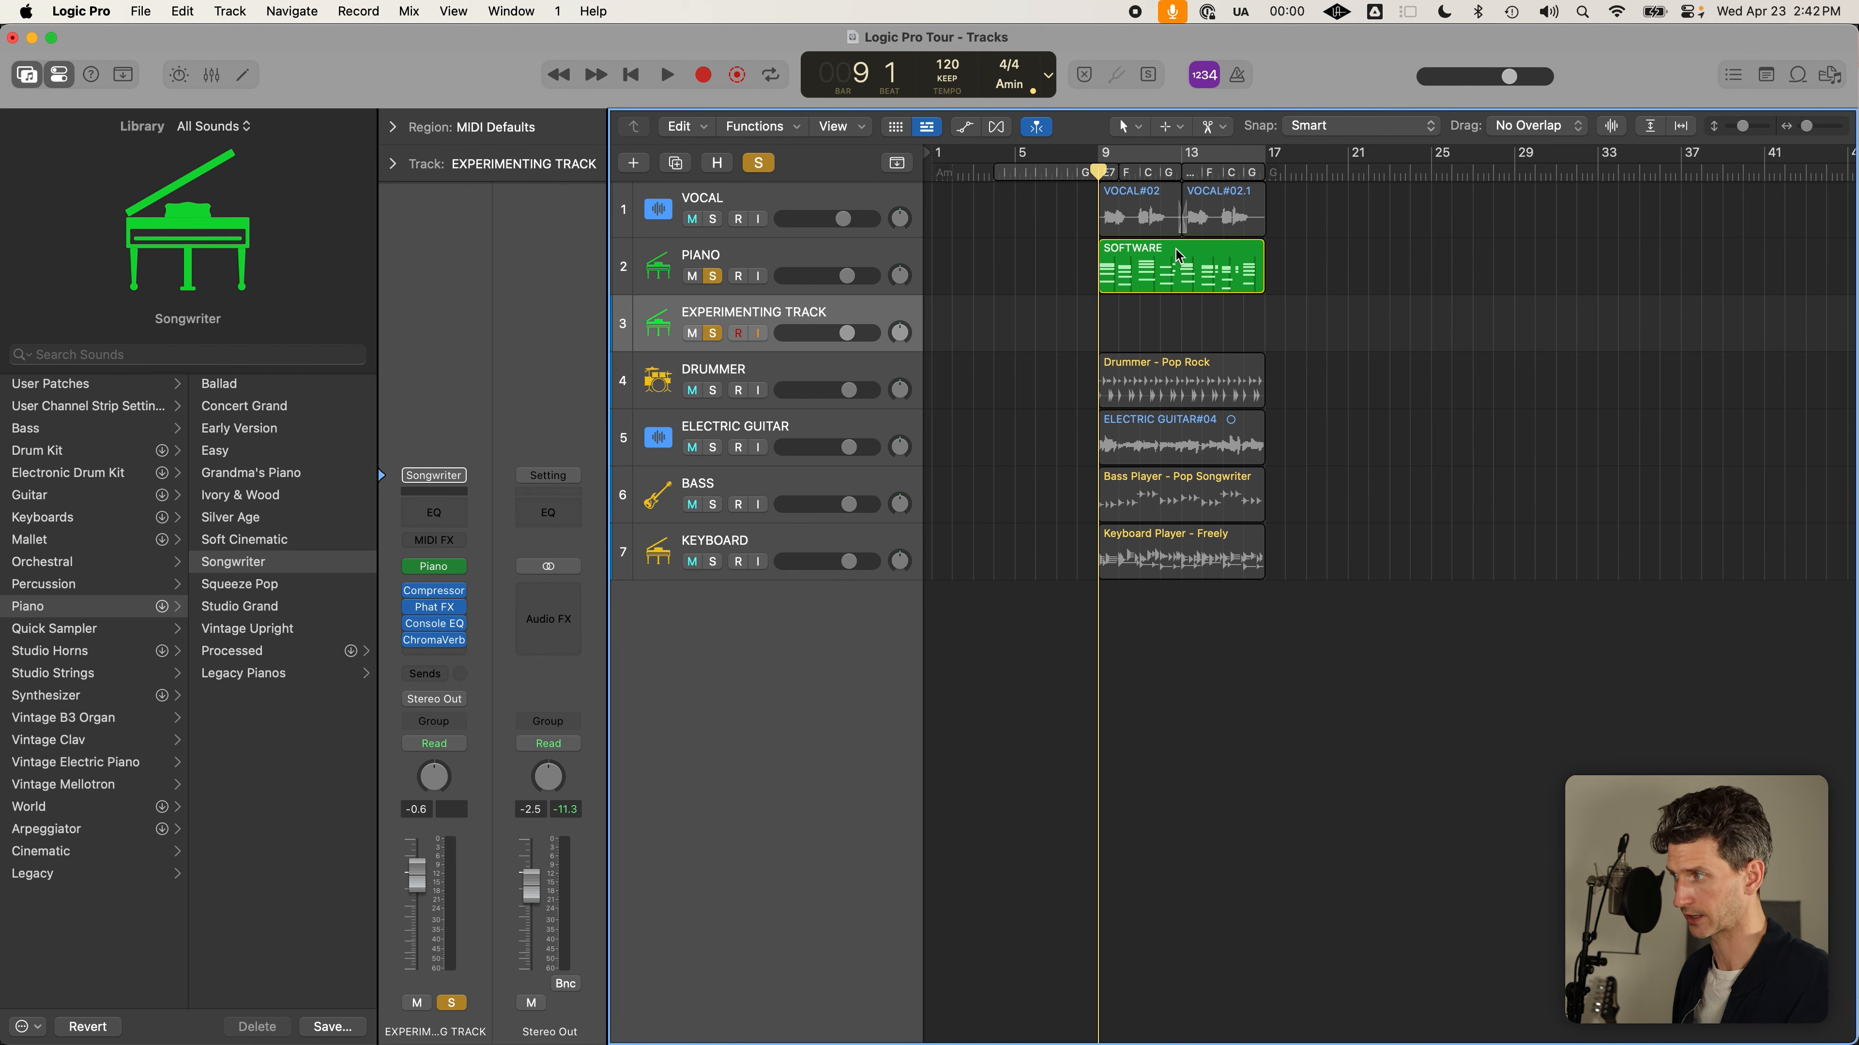
left_click(1159, 263)
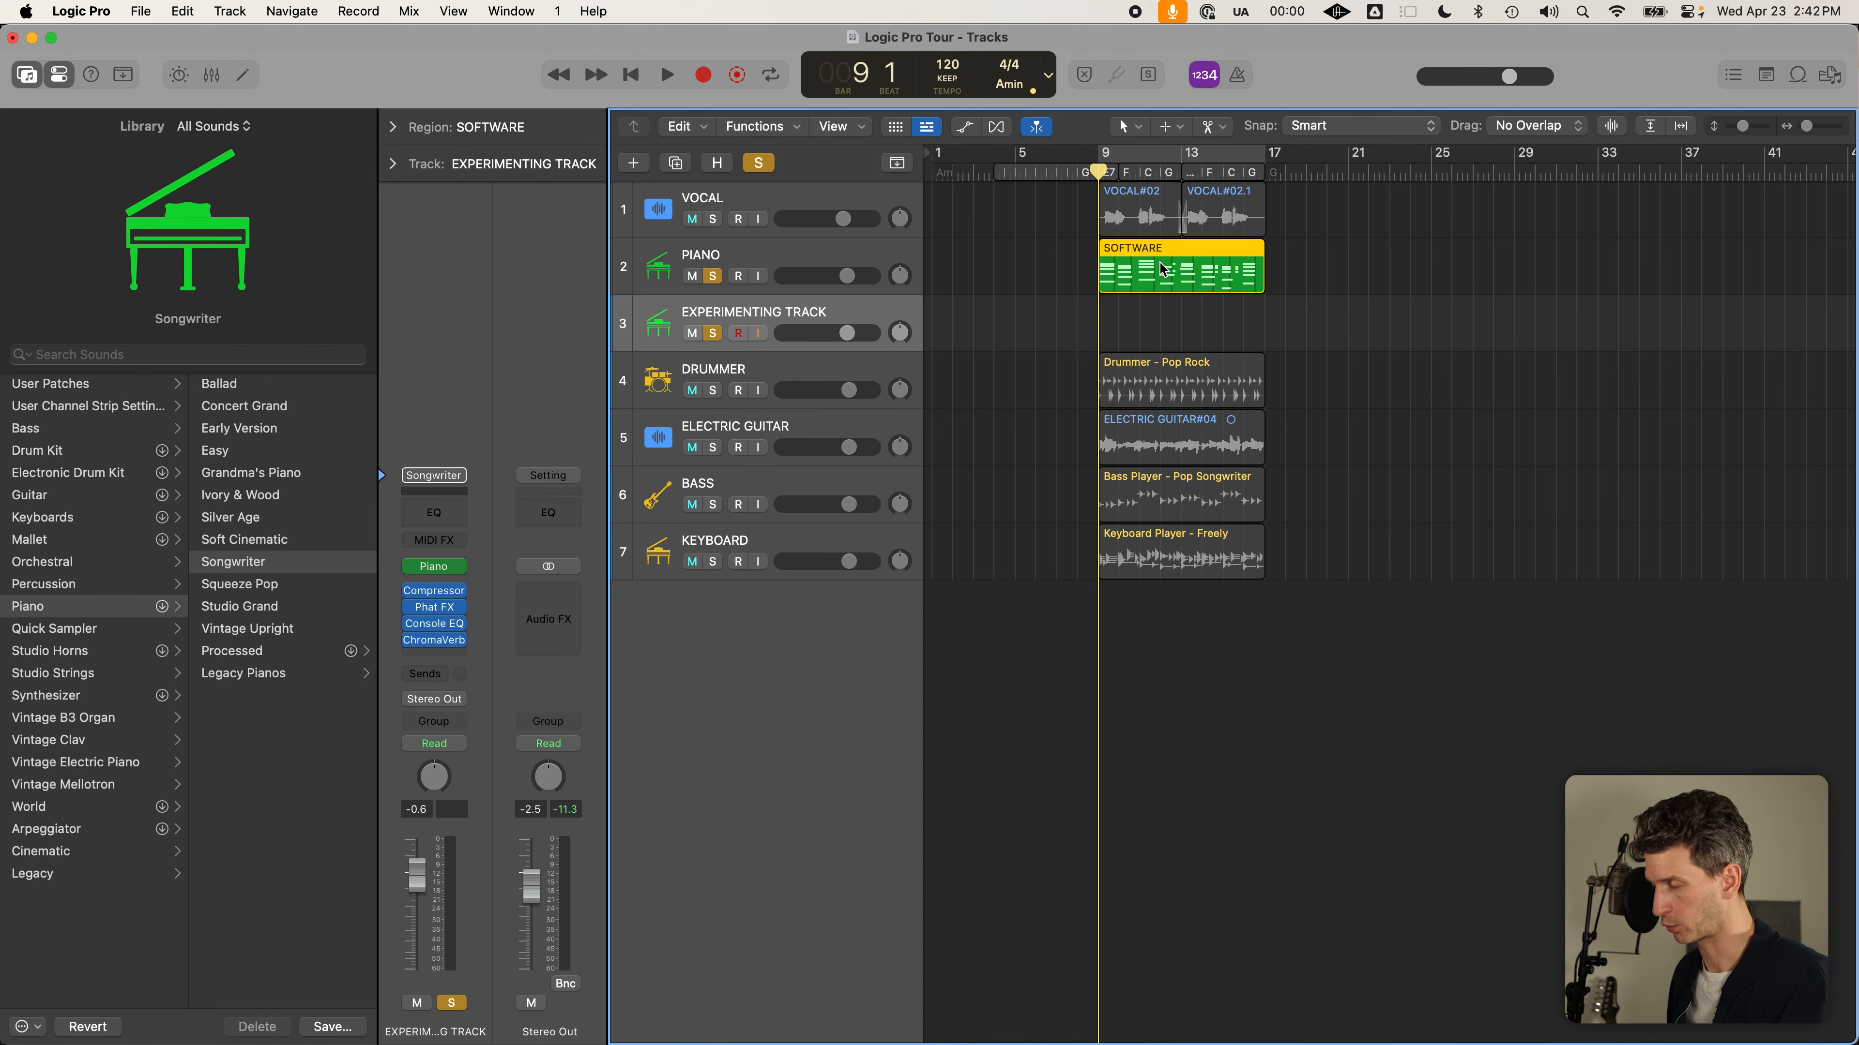
left_click_drag(1164, 269, 1167, 304)
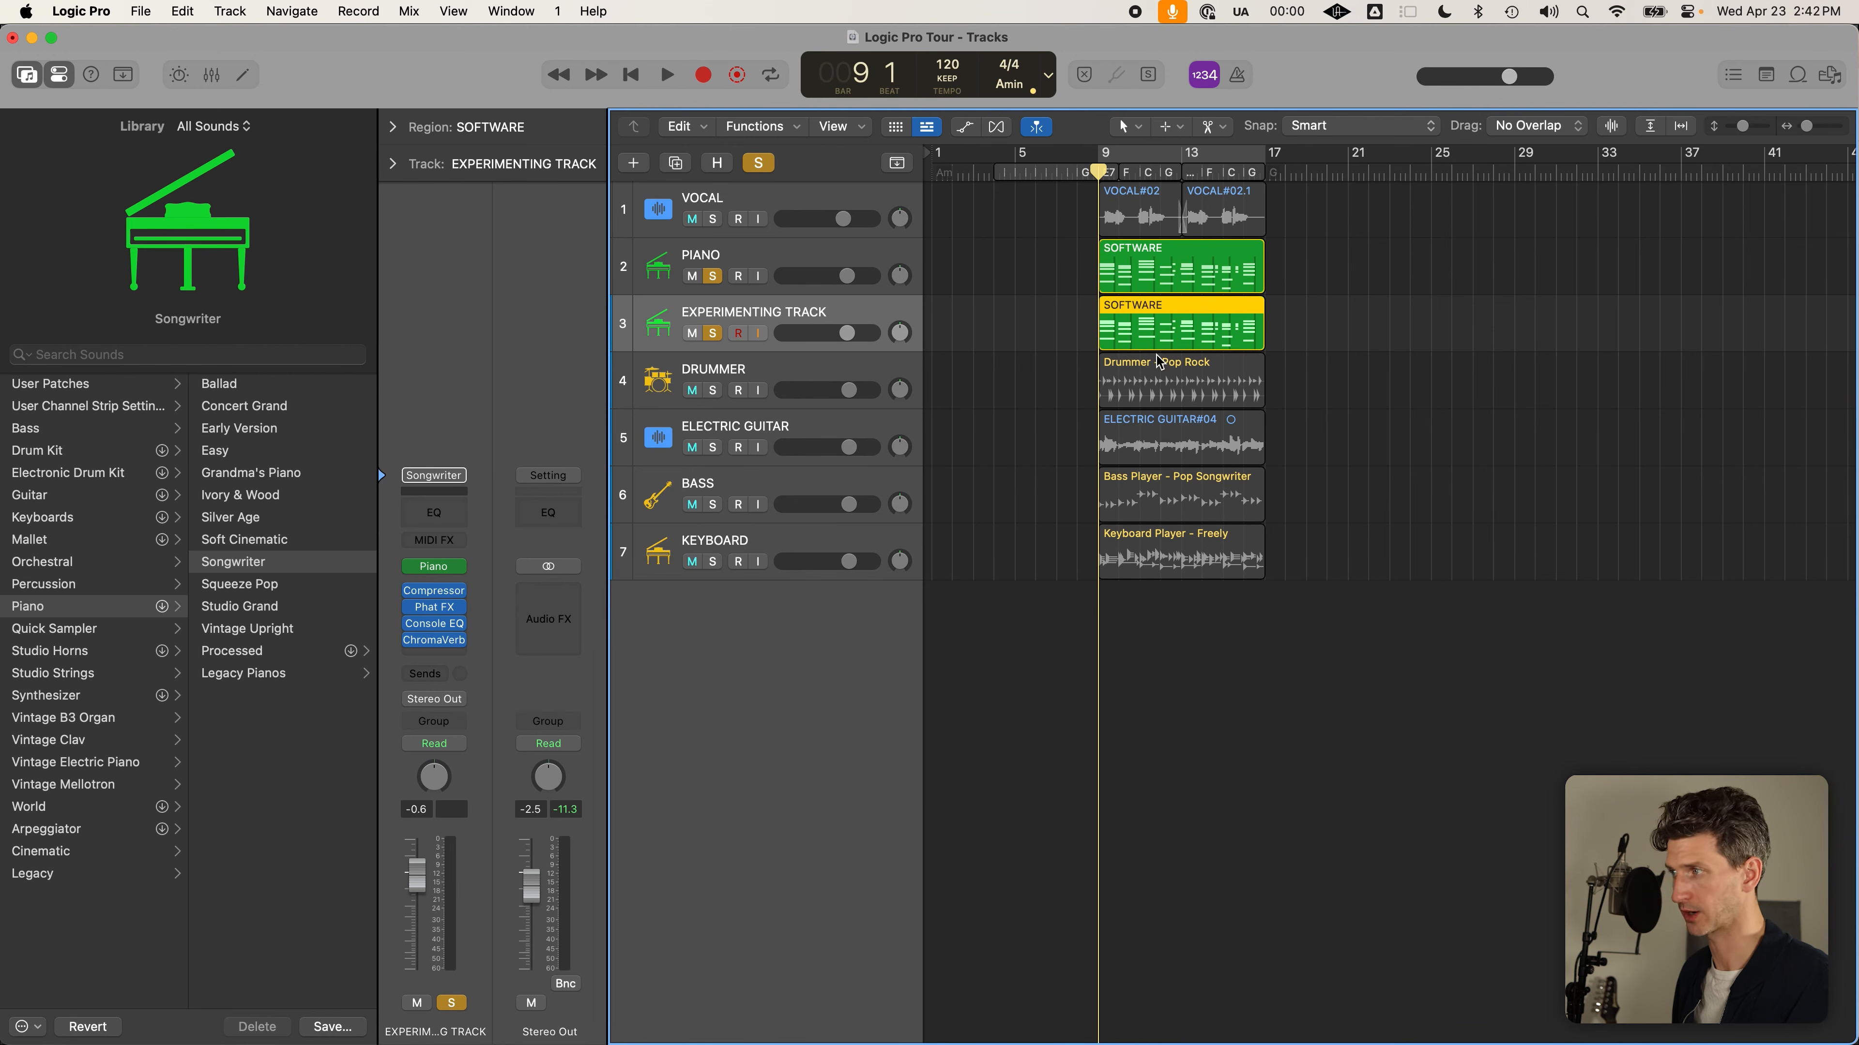
Unsolo the PIANO track and load the Classic Clean guitar sound on EXPERIMENTING TRACK
left_click(713, 276)
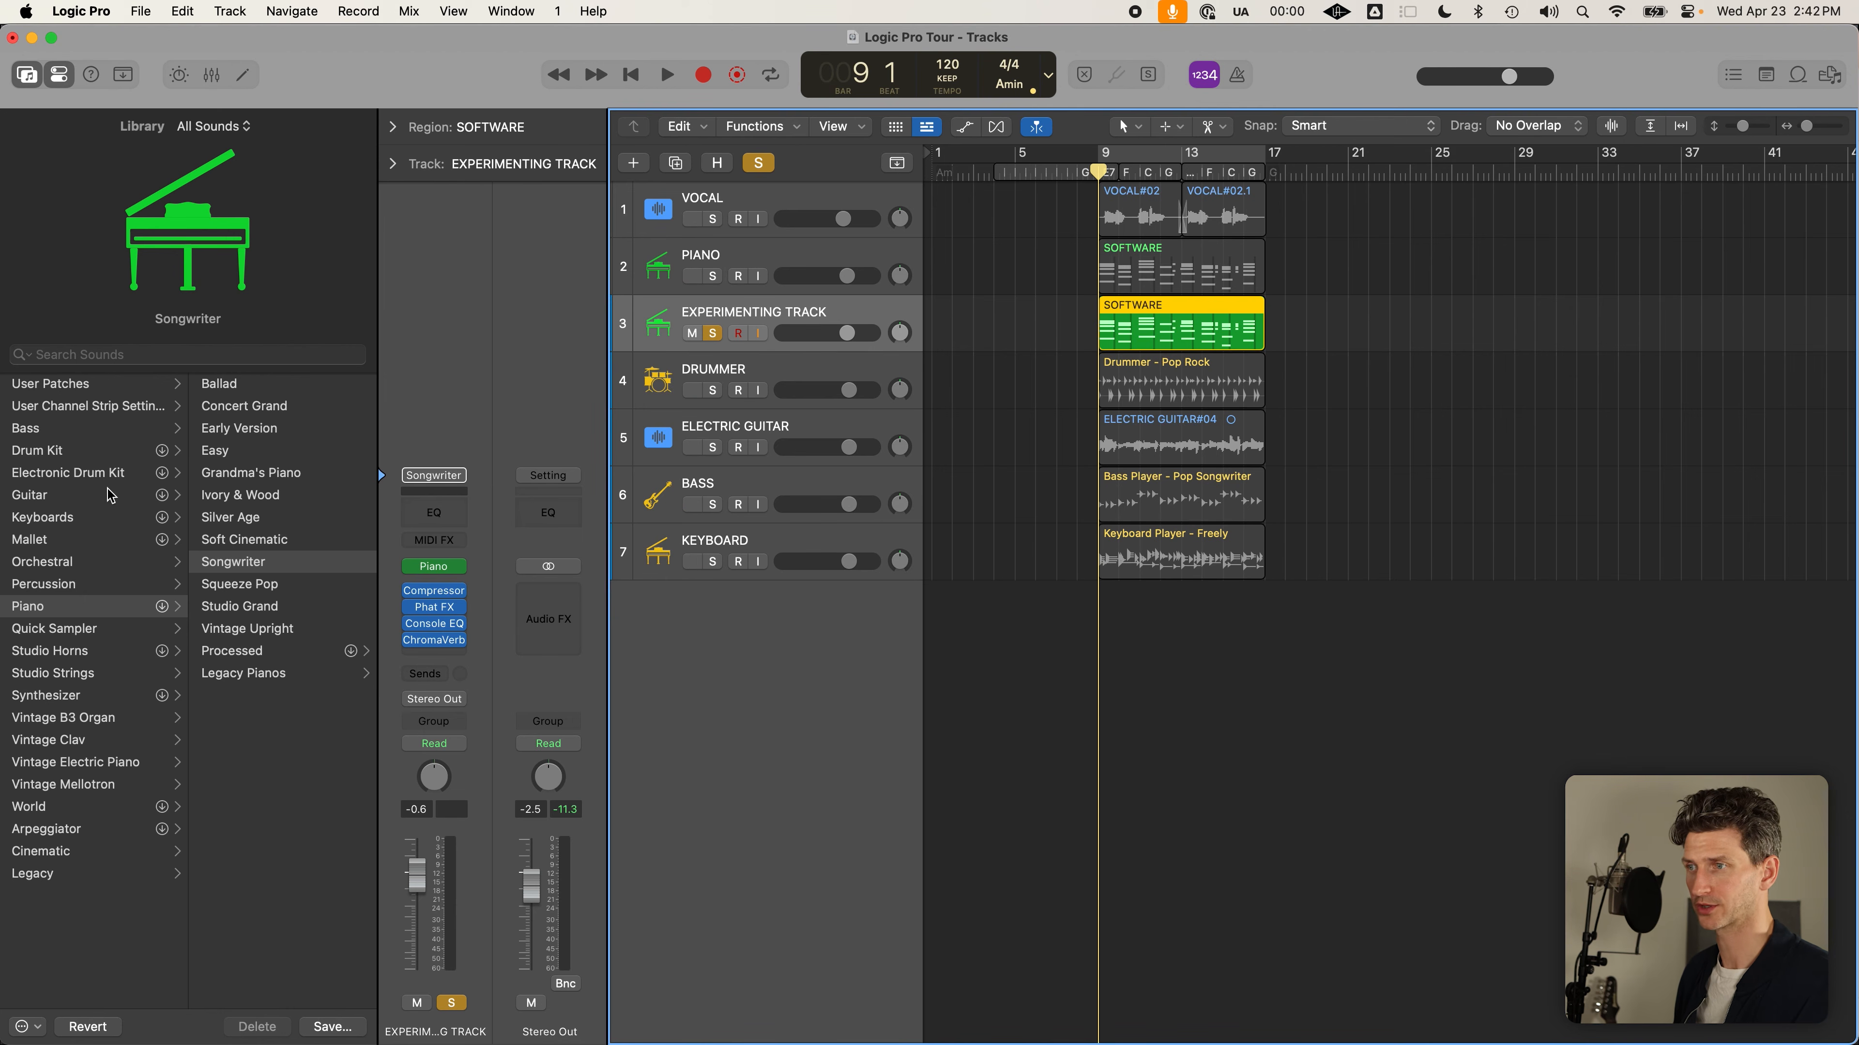
mouse_move(211, 245)
key("y")
key("y")
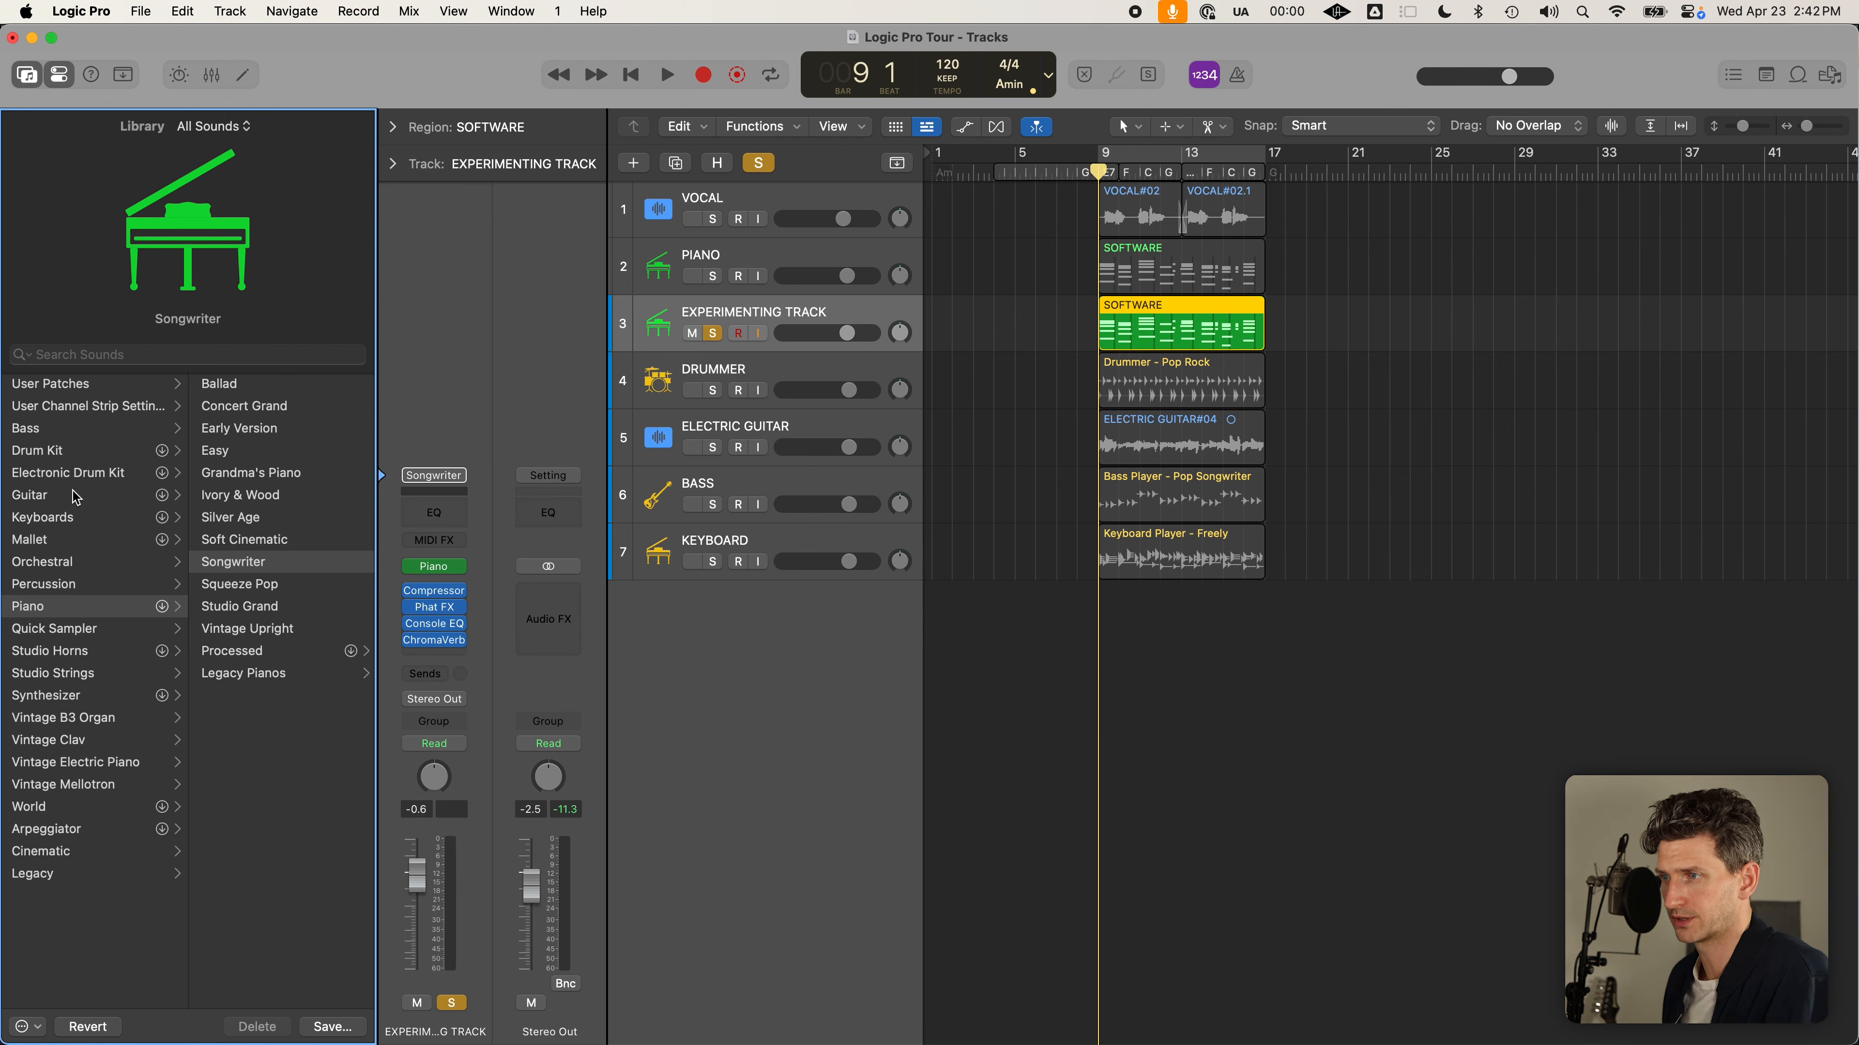
left_click(77, 498)
left_click(248, 496)
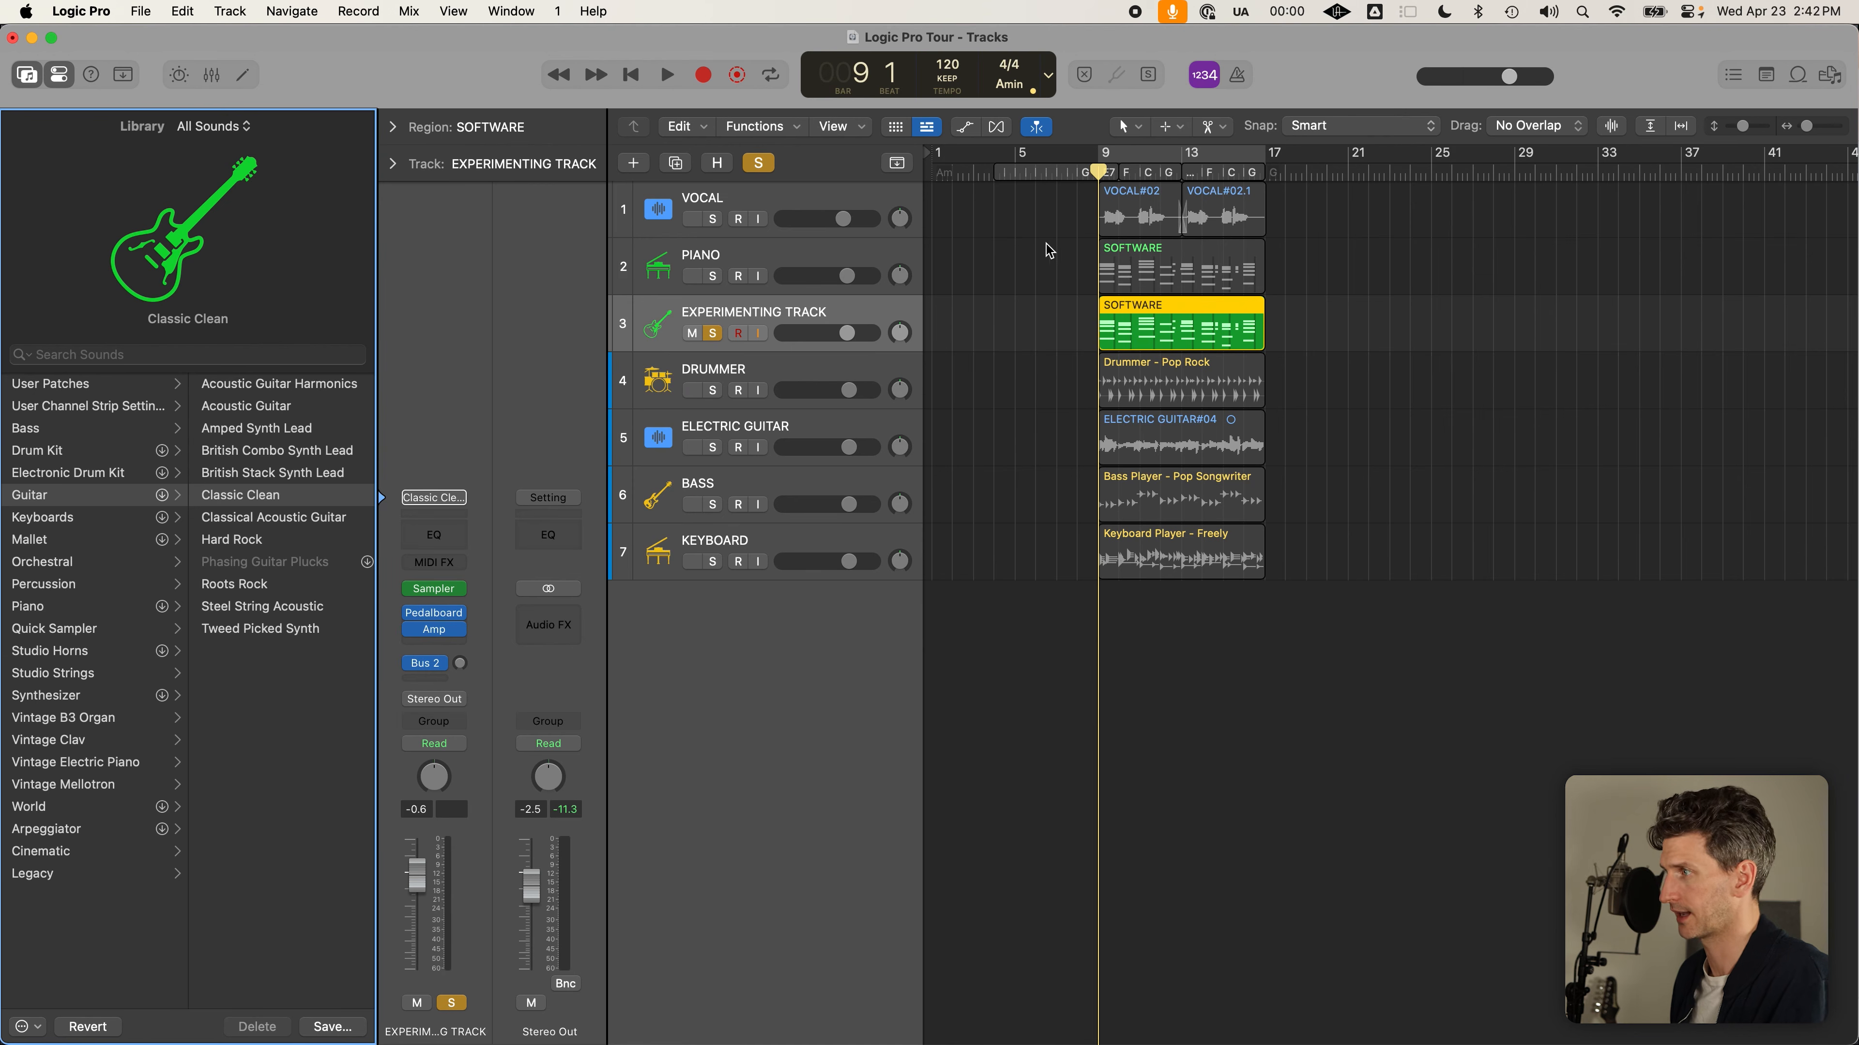
Play back EXPERIMENTING TRACK from bar 9 to hear the part with the guitar sound
left_click(1099, 176)
key("space")
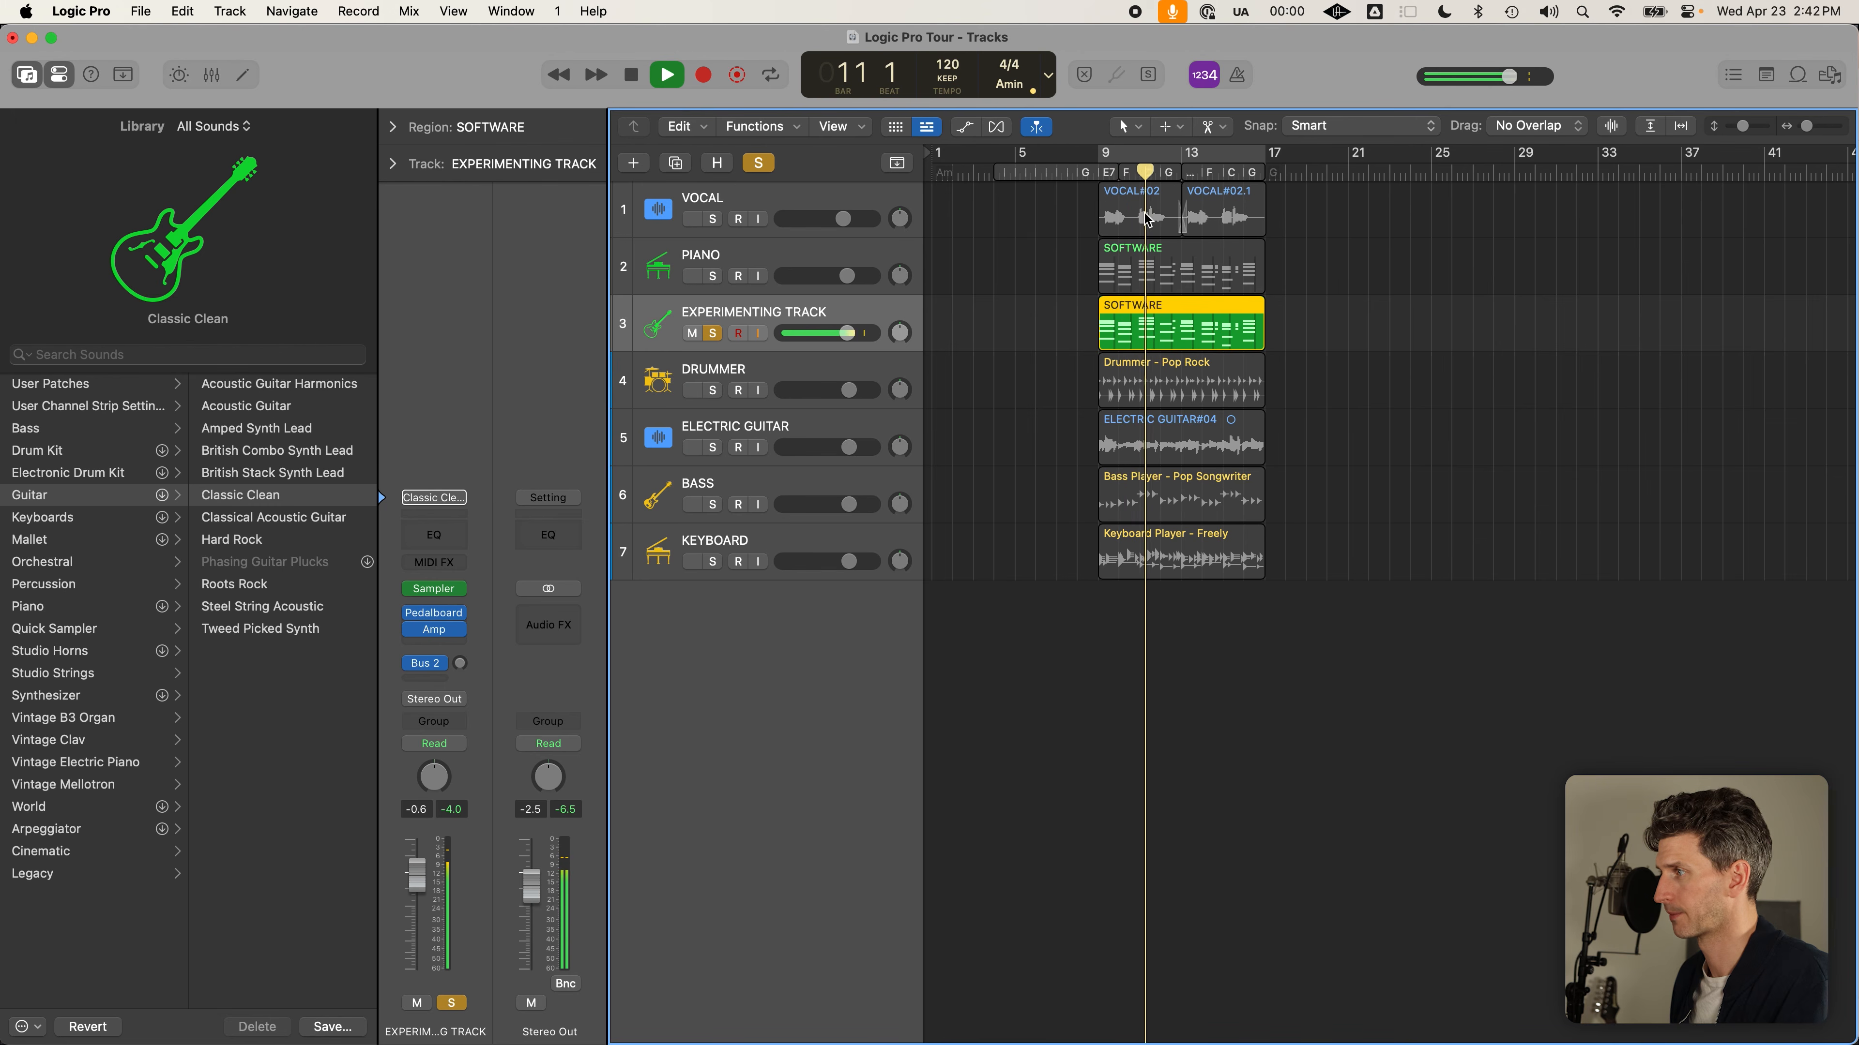
key("space")
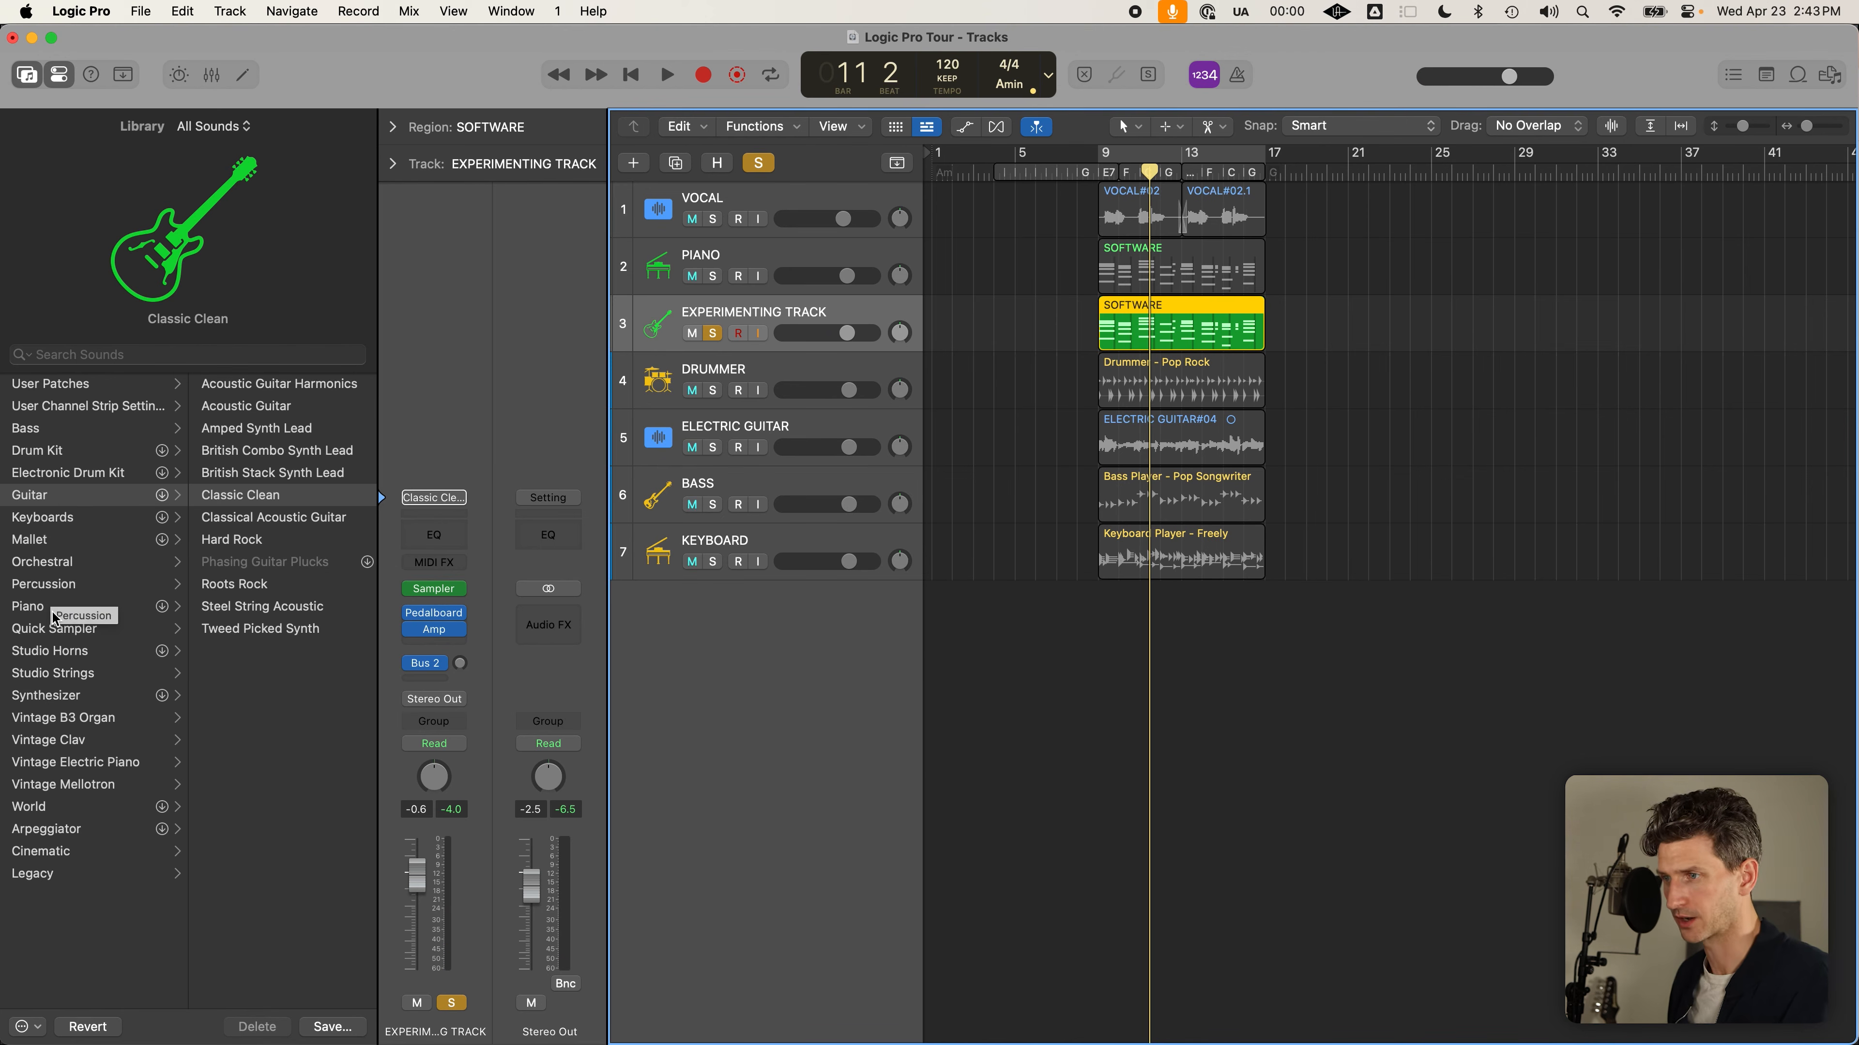
Load Studio Violas from Studio Strings on EXPERIMENTING TRACK and play the part from just before bar 9
left_click(97, 678)
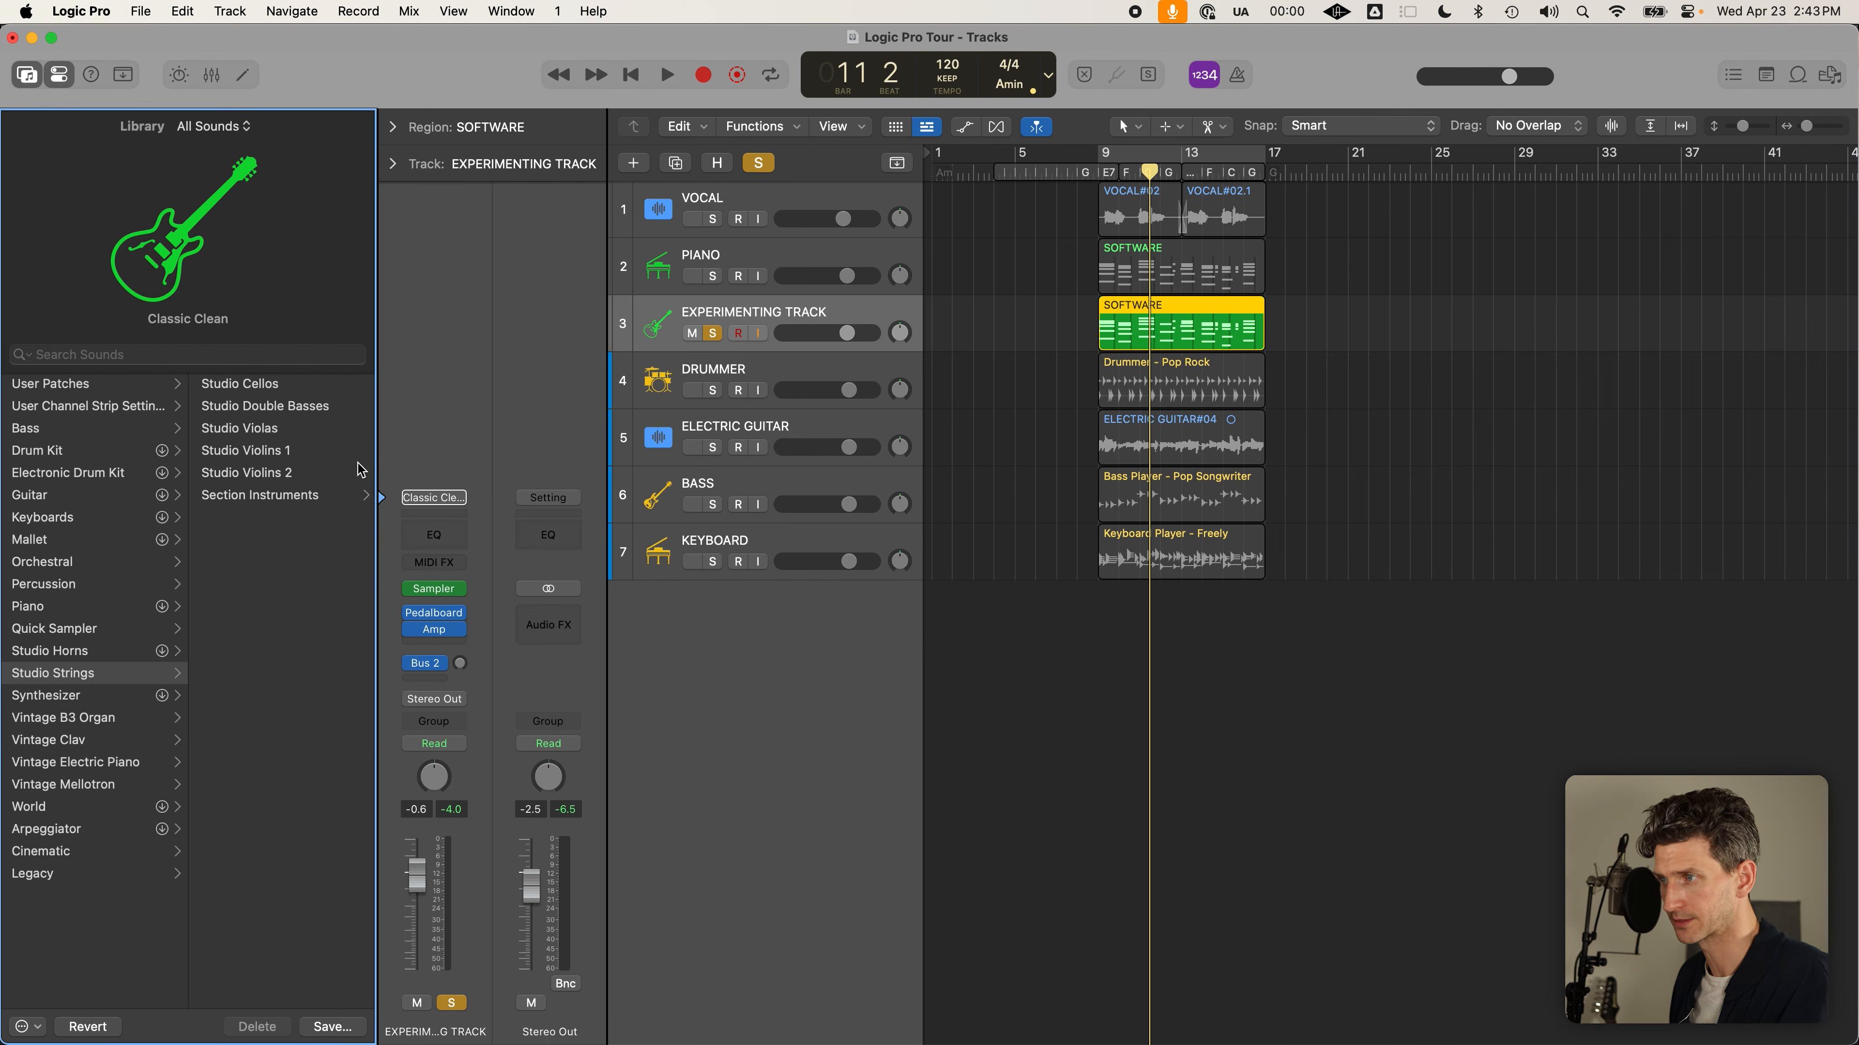
left_click(310, 430)
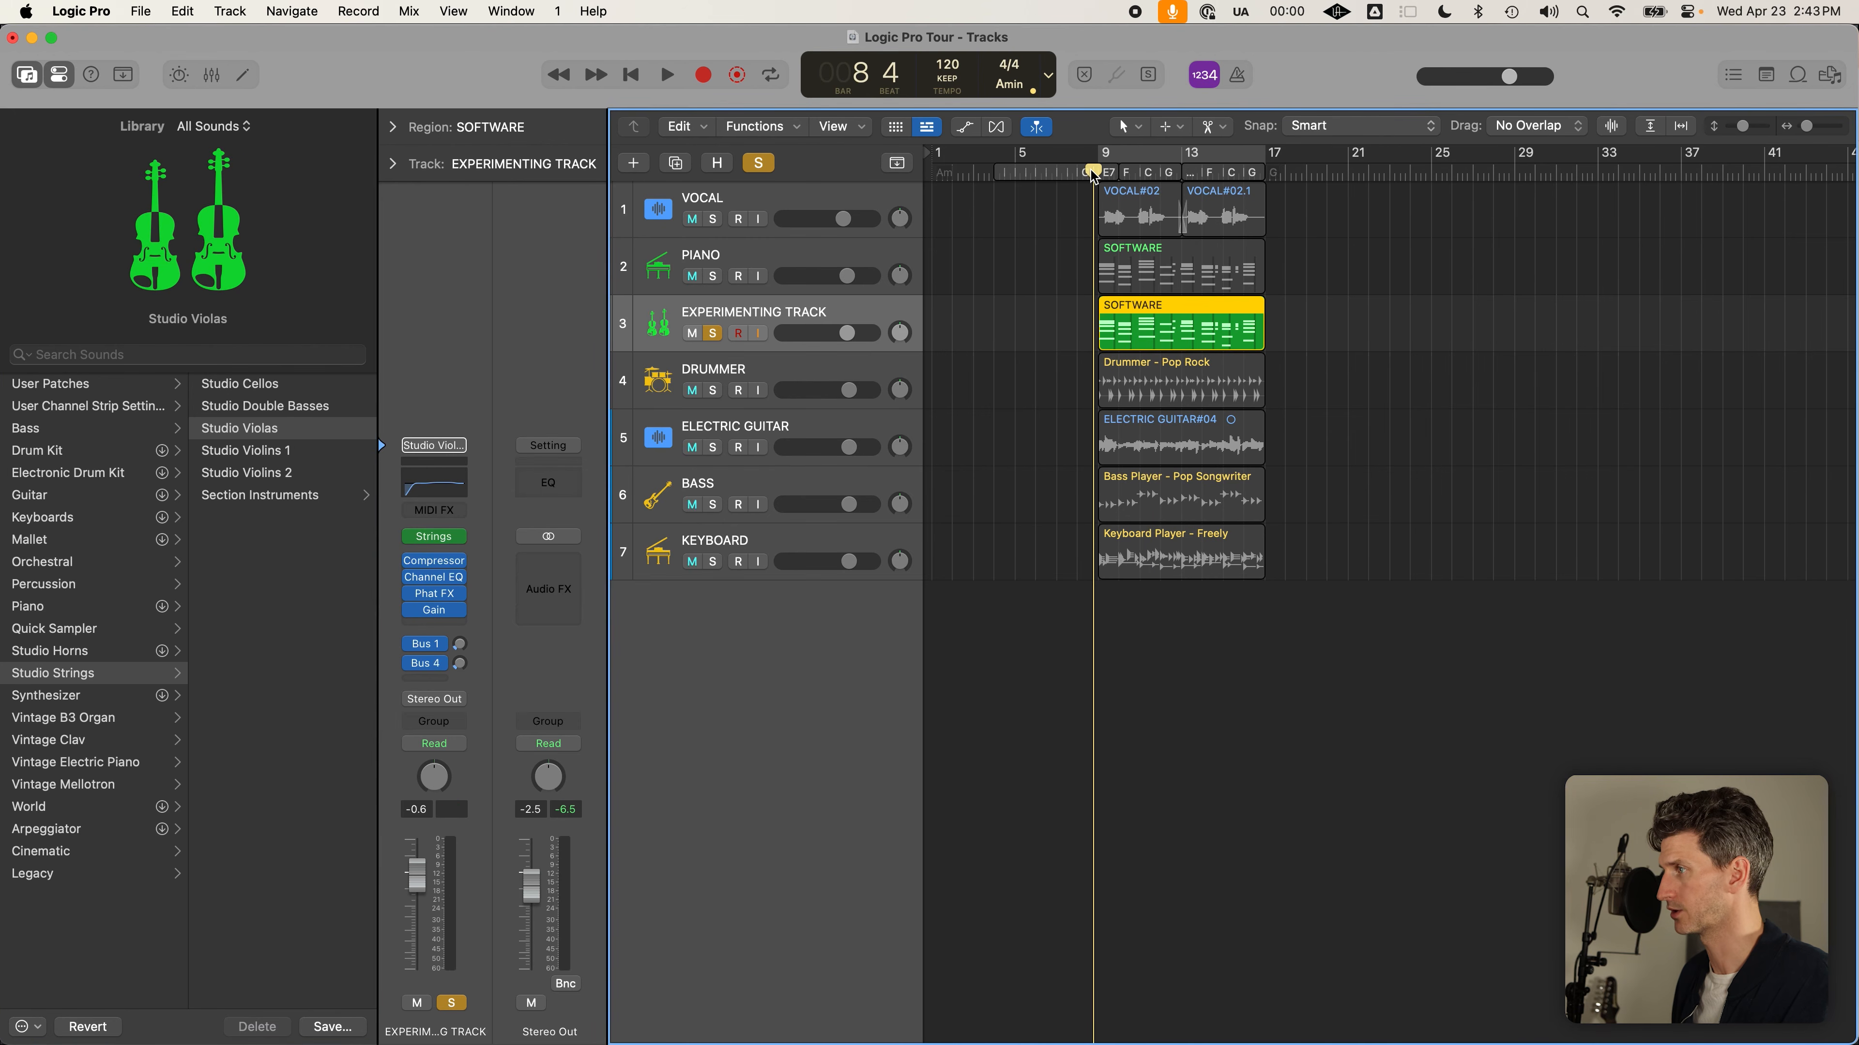
key("space")
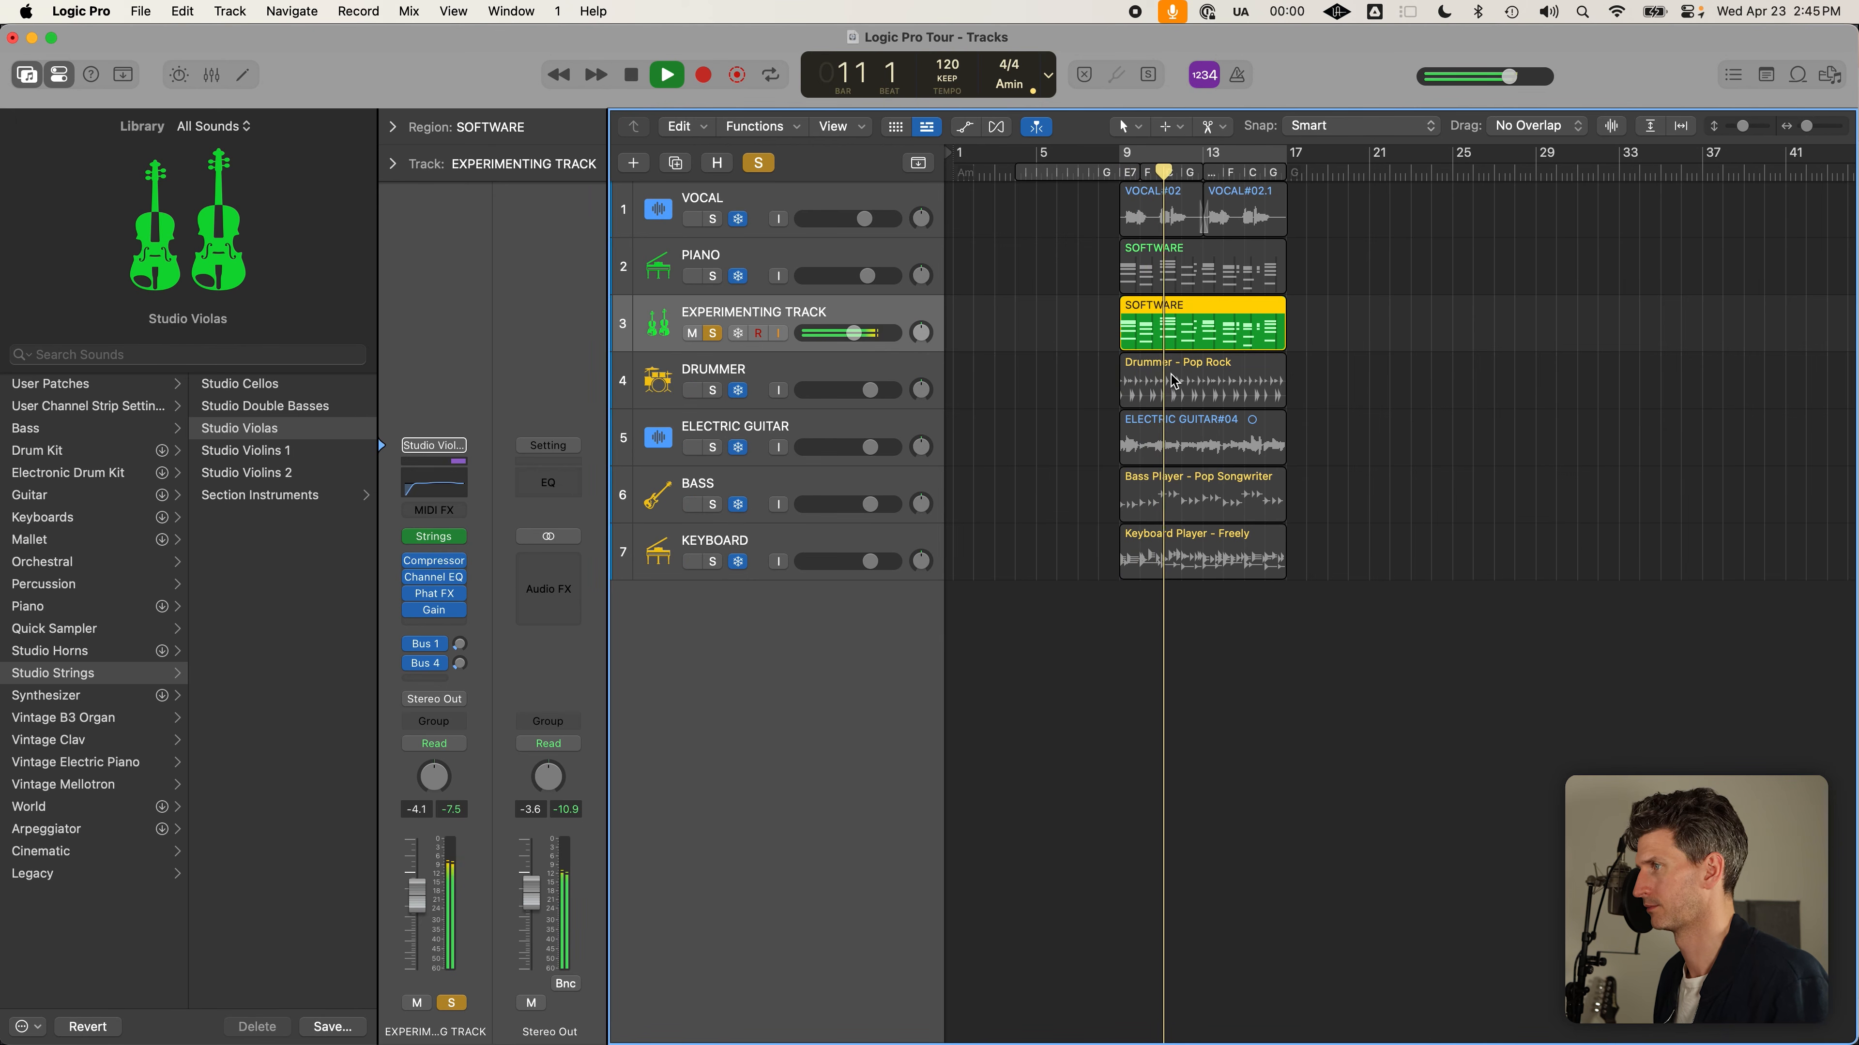
key("space")
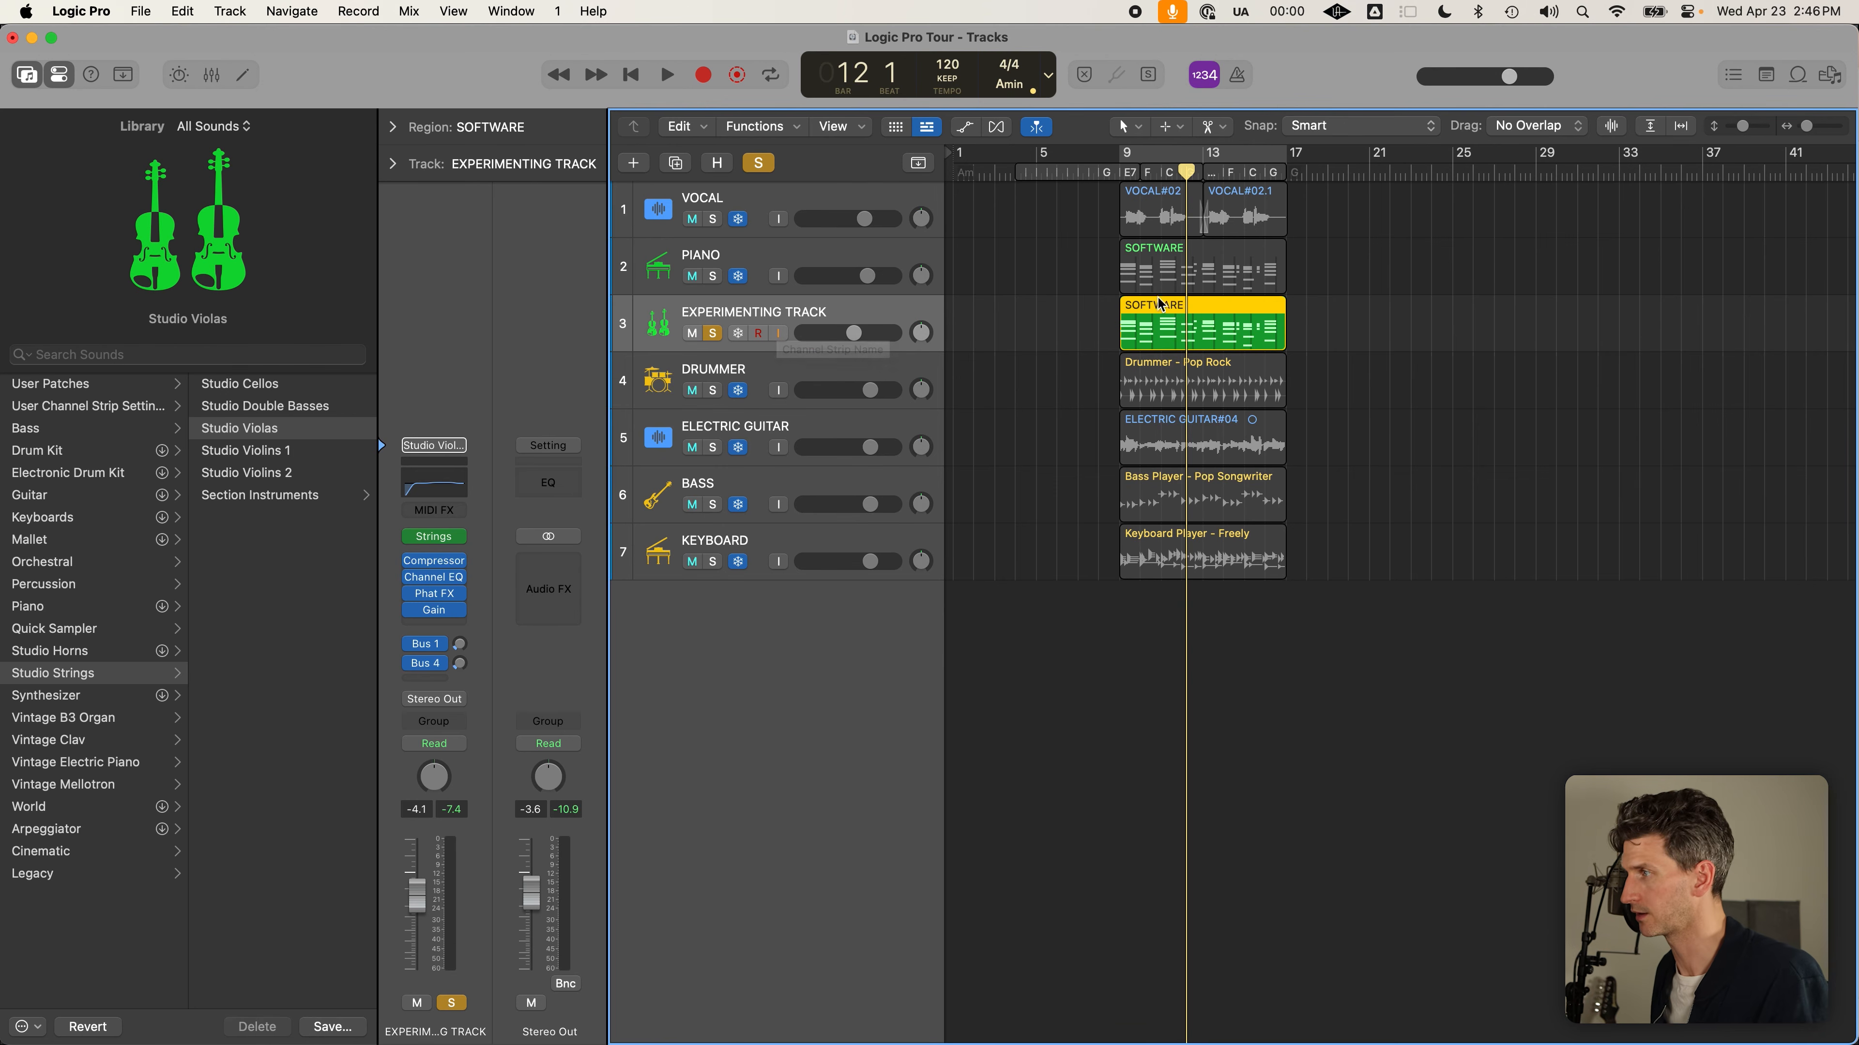
Examine the SOFTWARE region on EXPERIMENTING TRACK up close, fit all seven tracks in view and move the playhead to bar 8
left_click_drag(1091, 261, 1432, 579)
left_click_drag(982, 281, 1232, 665)
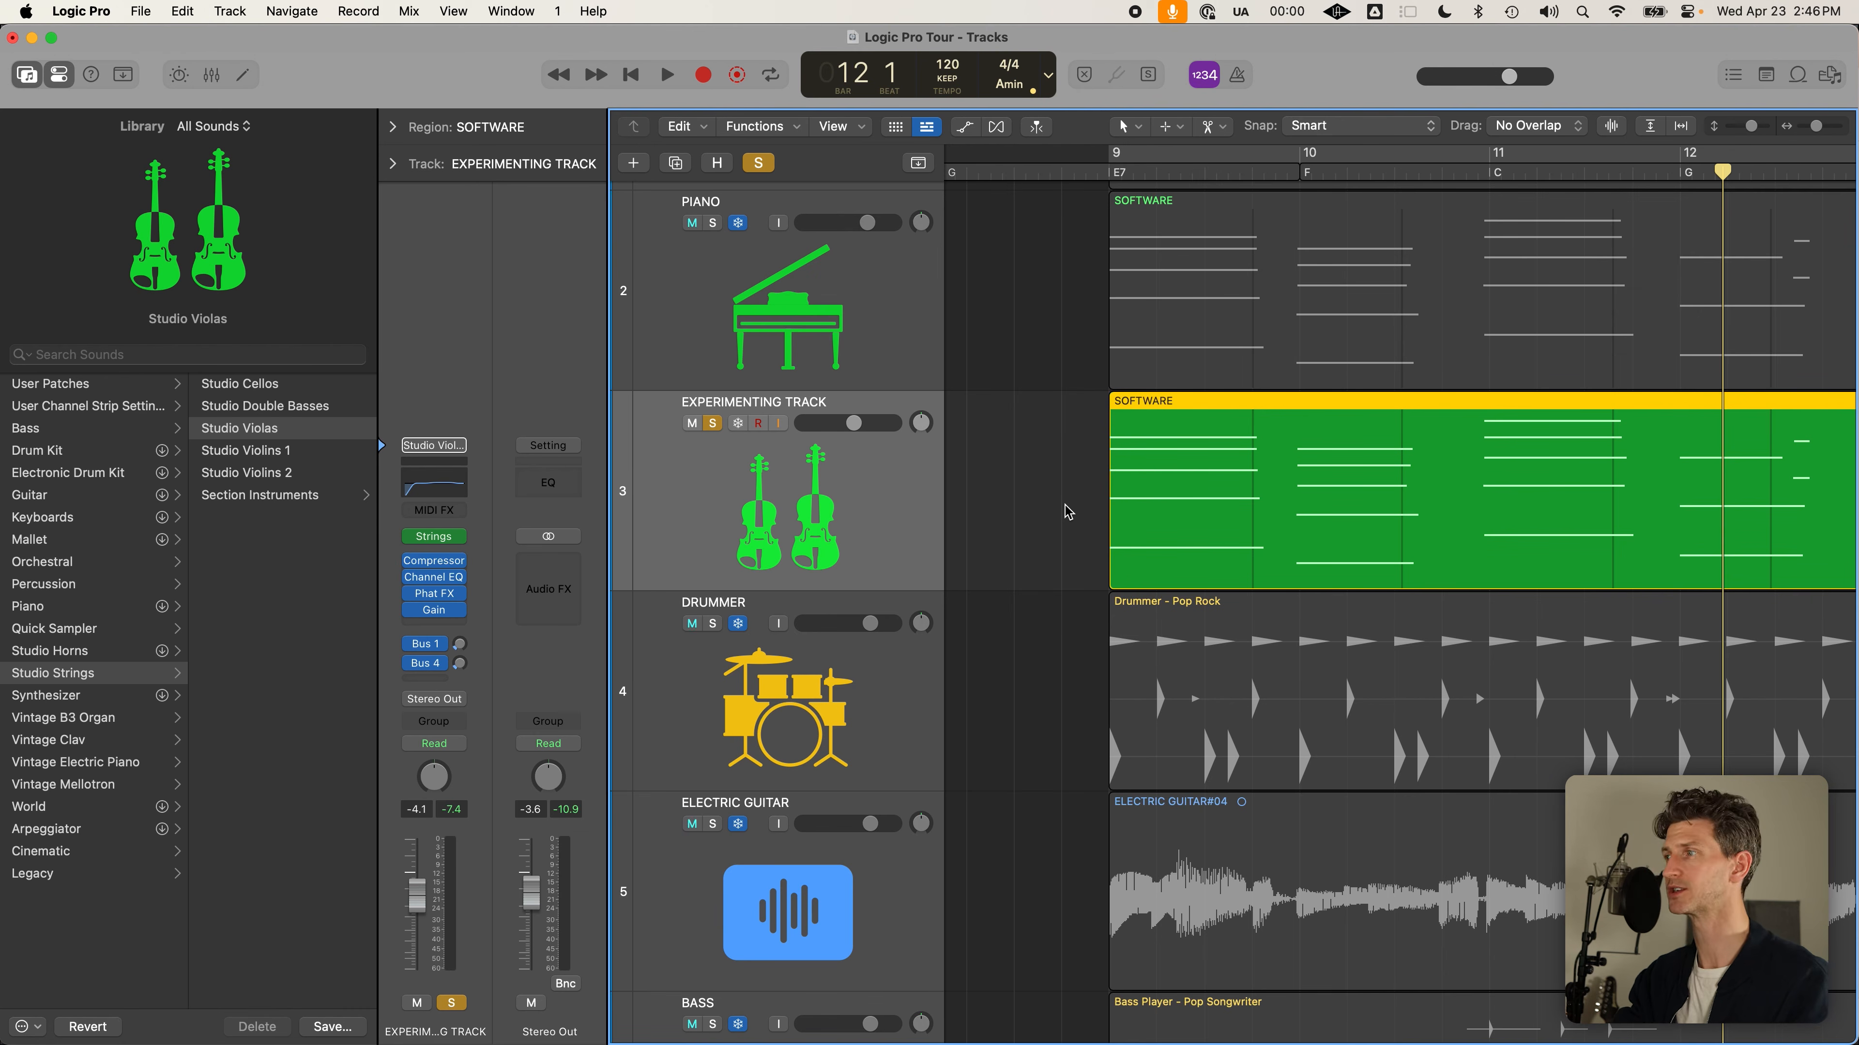
scroll(1068, 516, "down", 3)
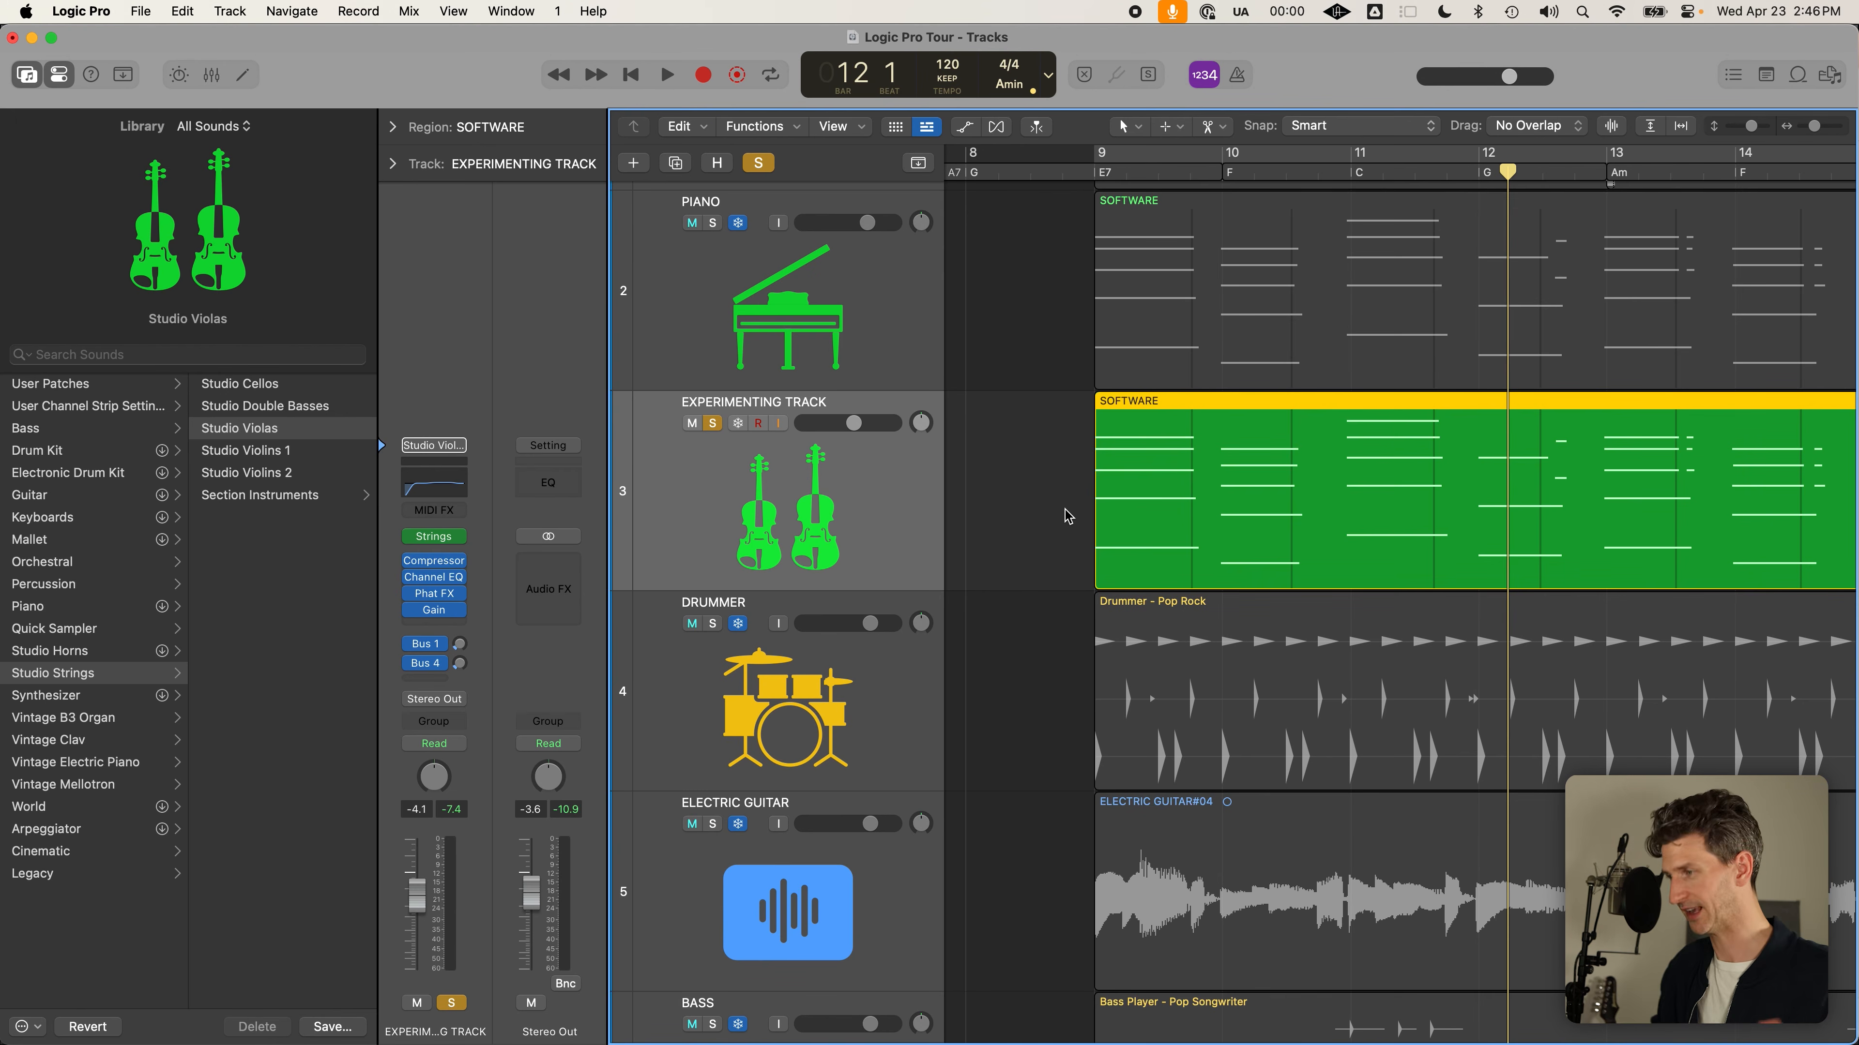
key("z")
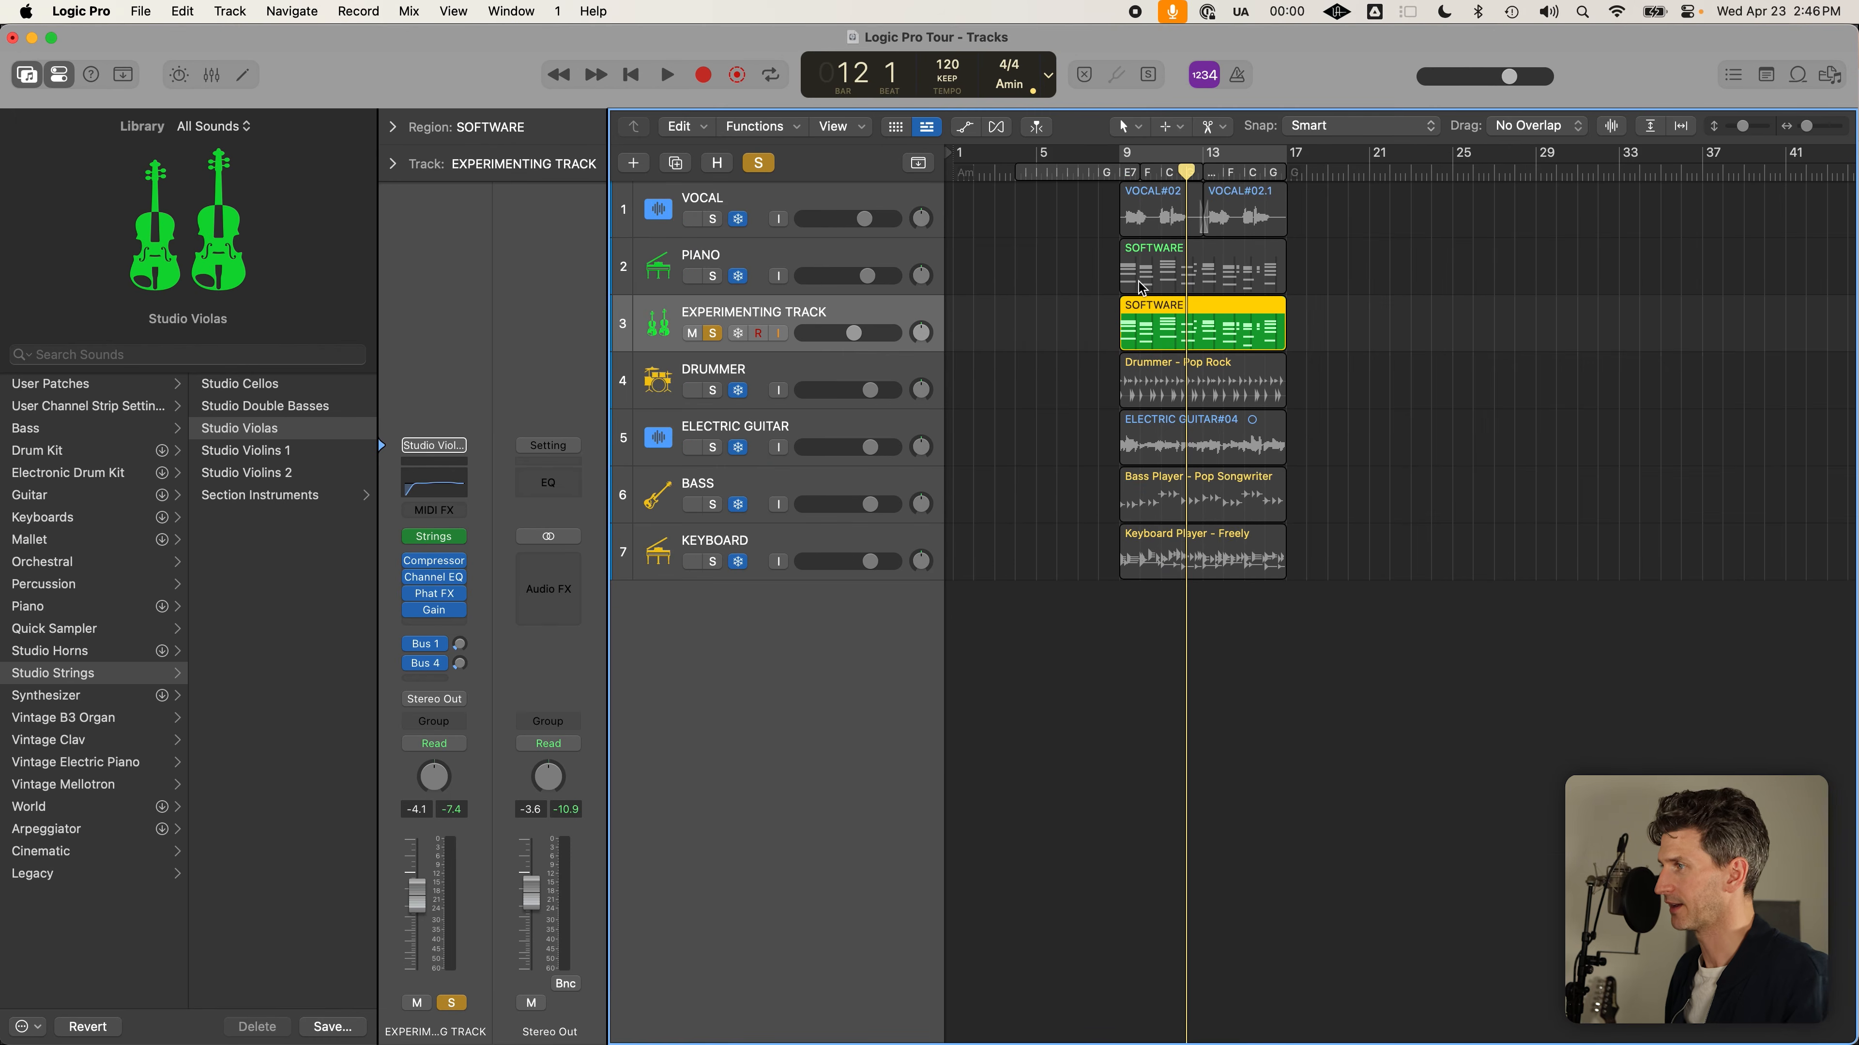
left_click_drag(1098, 246, 1306, 430)
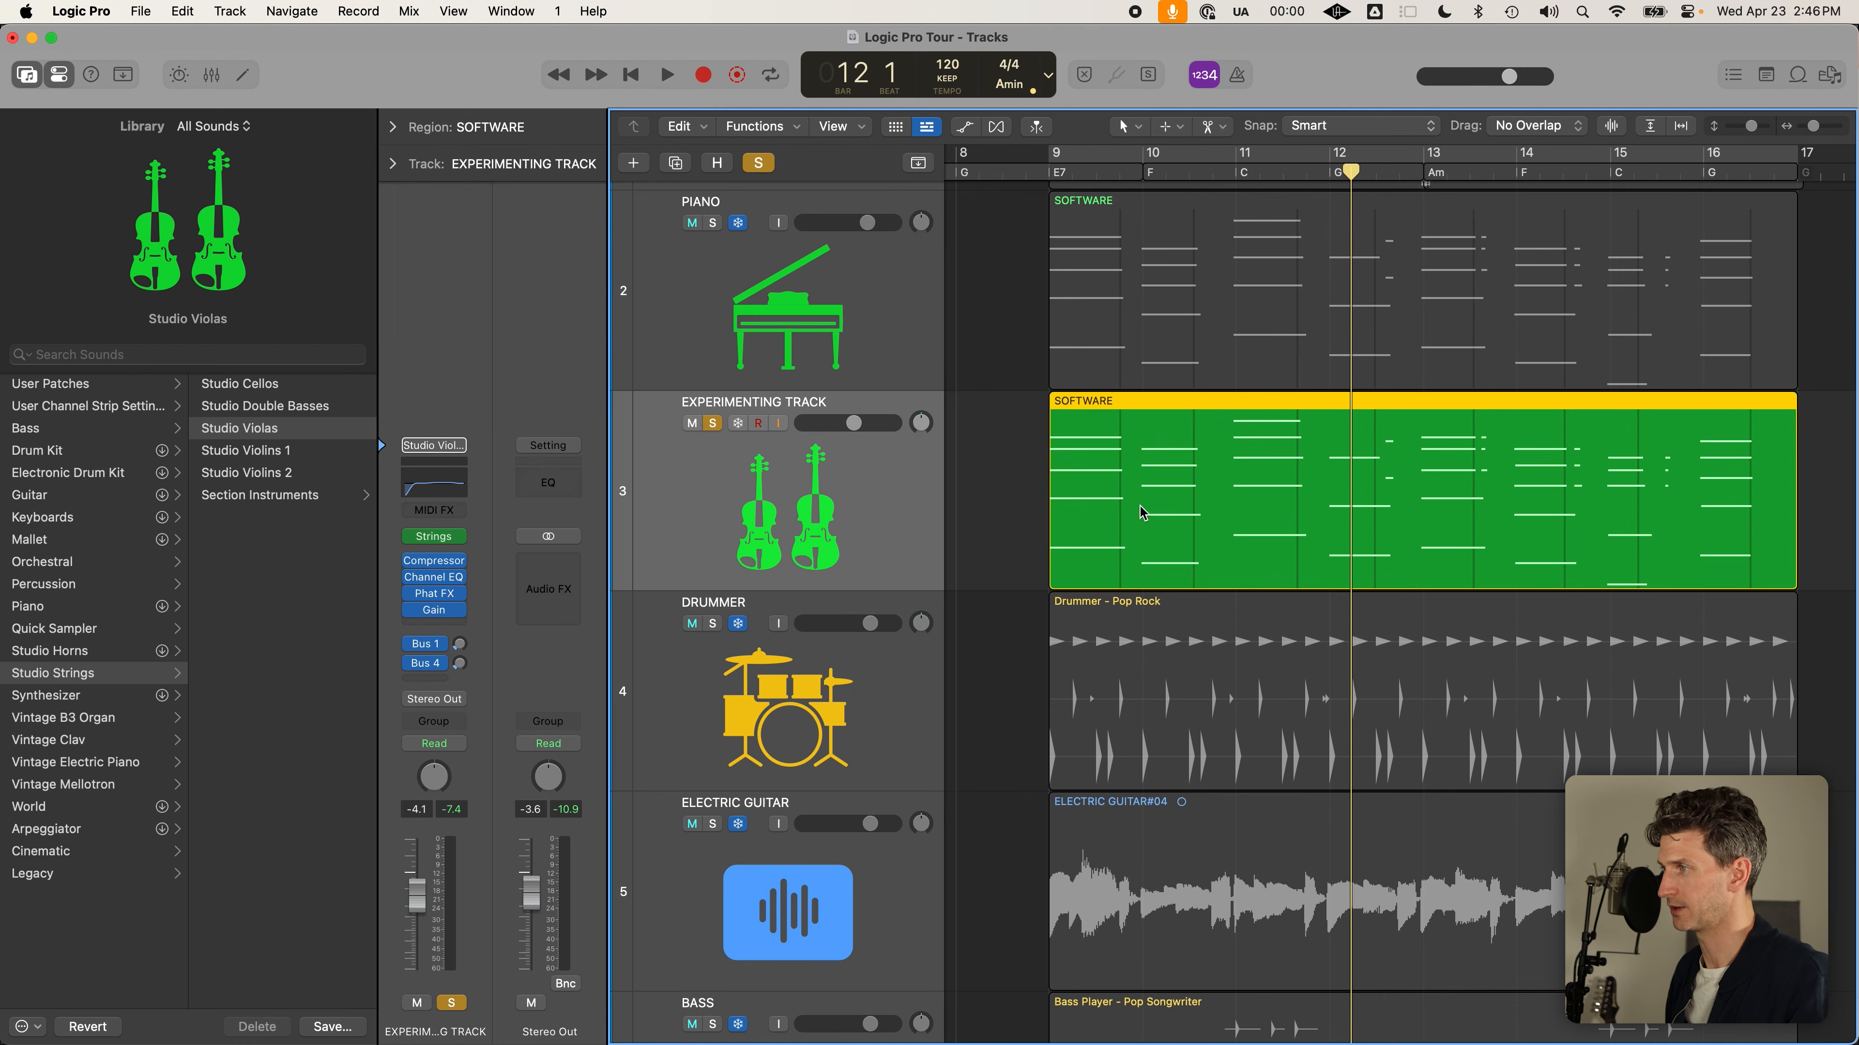
scroll(1083, 494, "down", 3)
left_click(1055, 507)
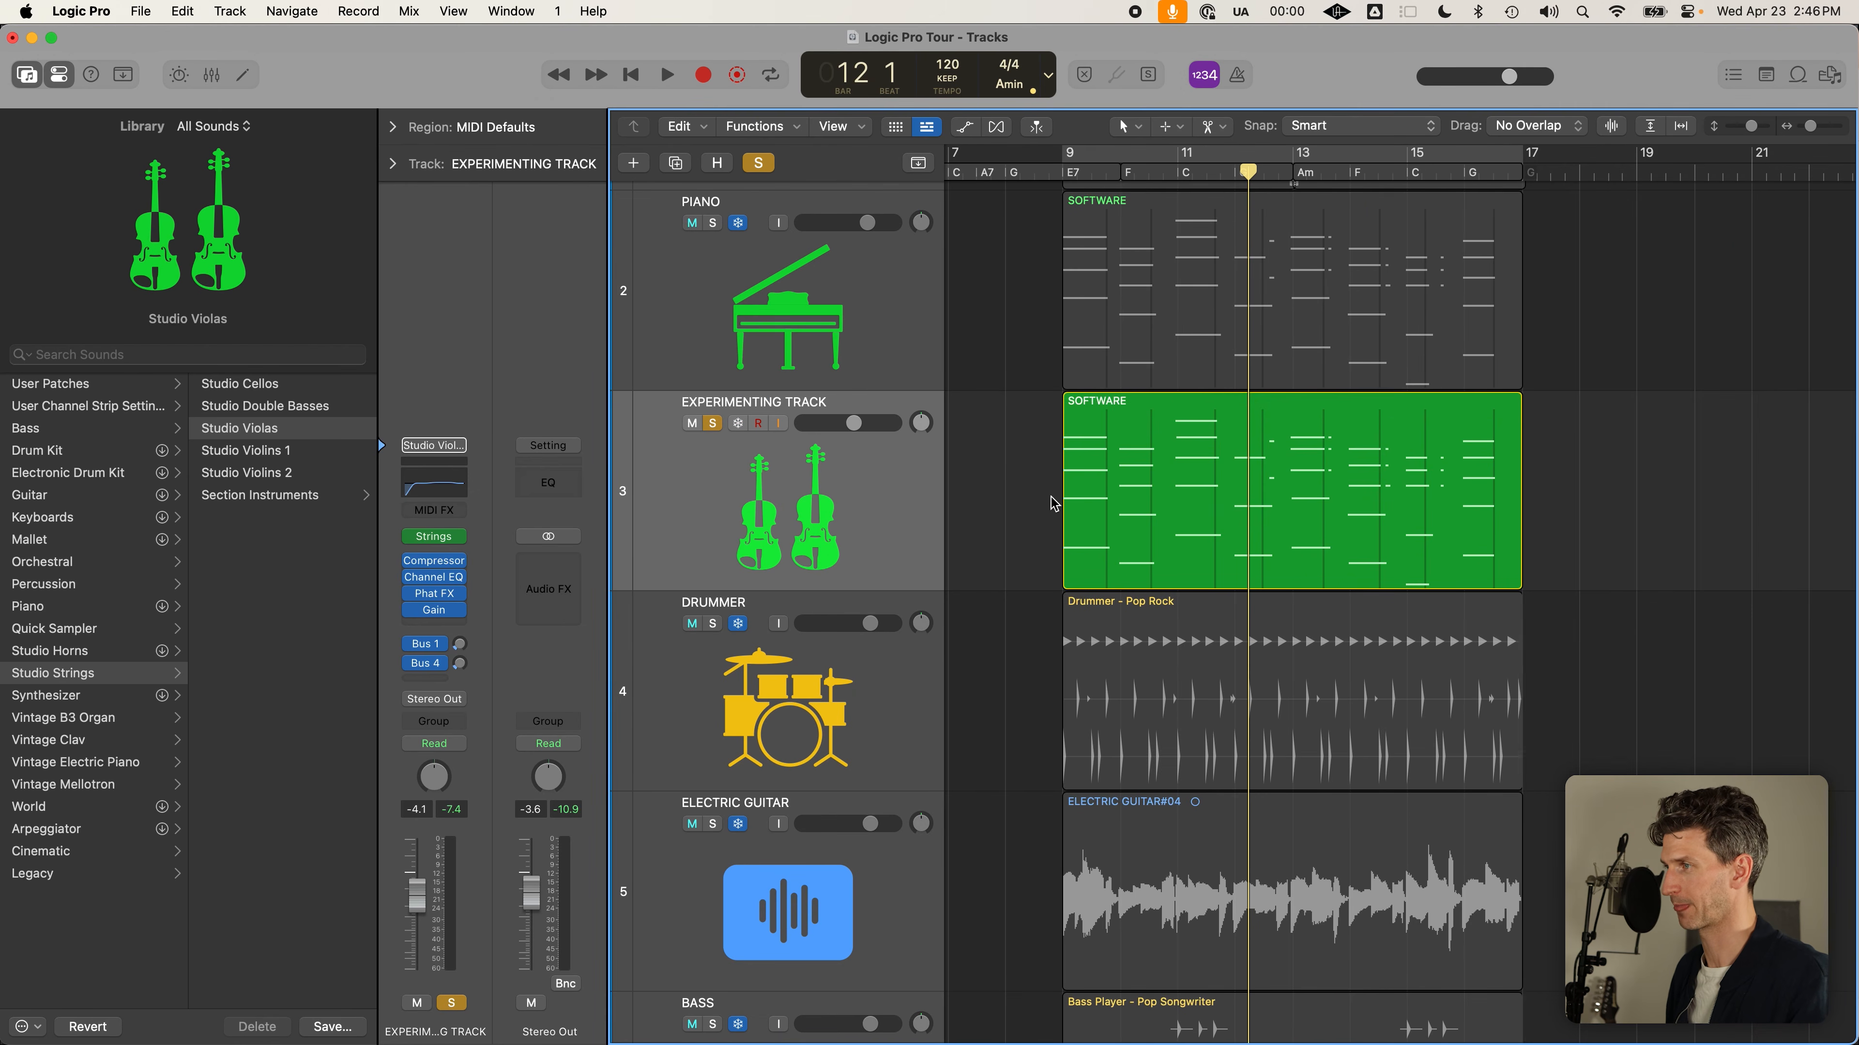
scroll(1058, 509, "down", 1)
left_click(920, 485)
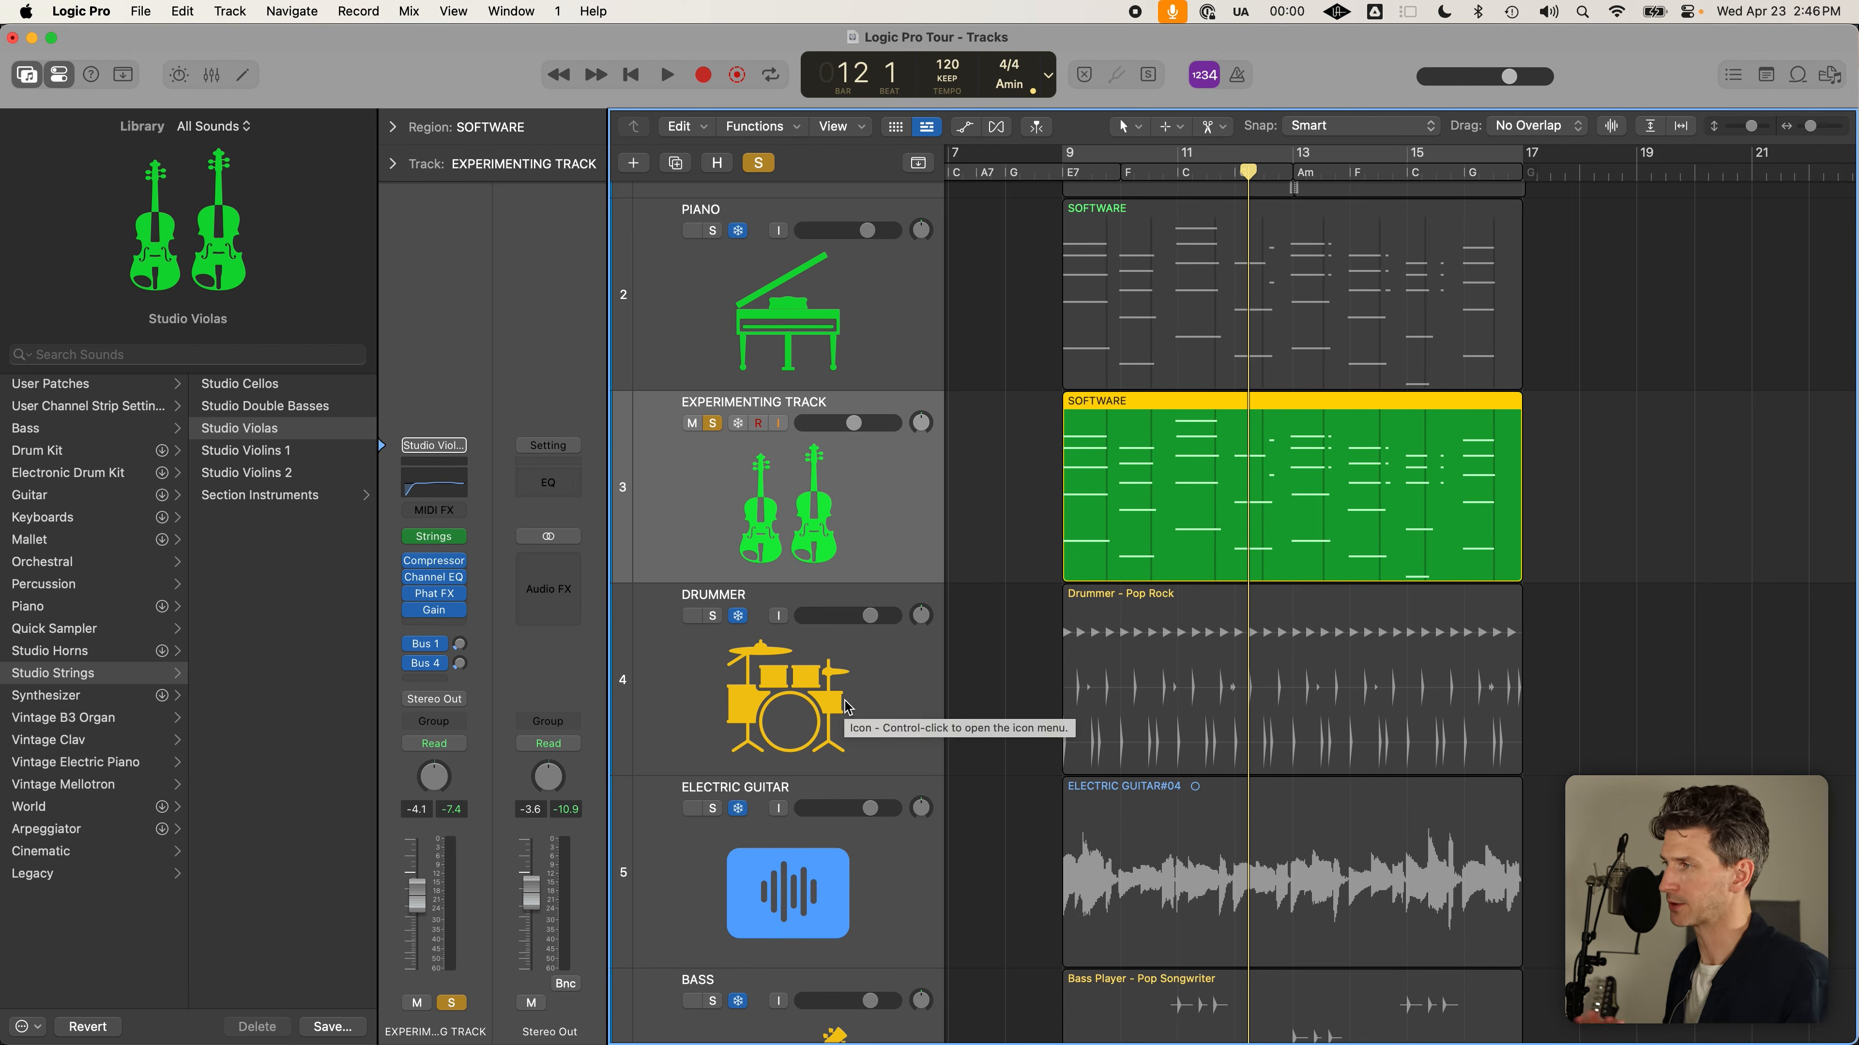
left_click(1010, 170)
key("super+Up")
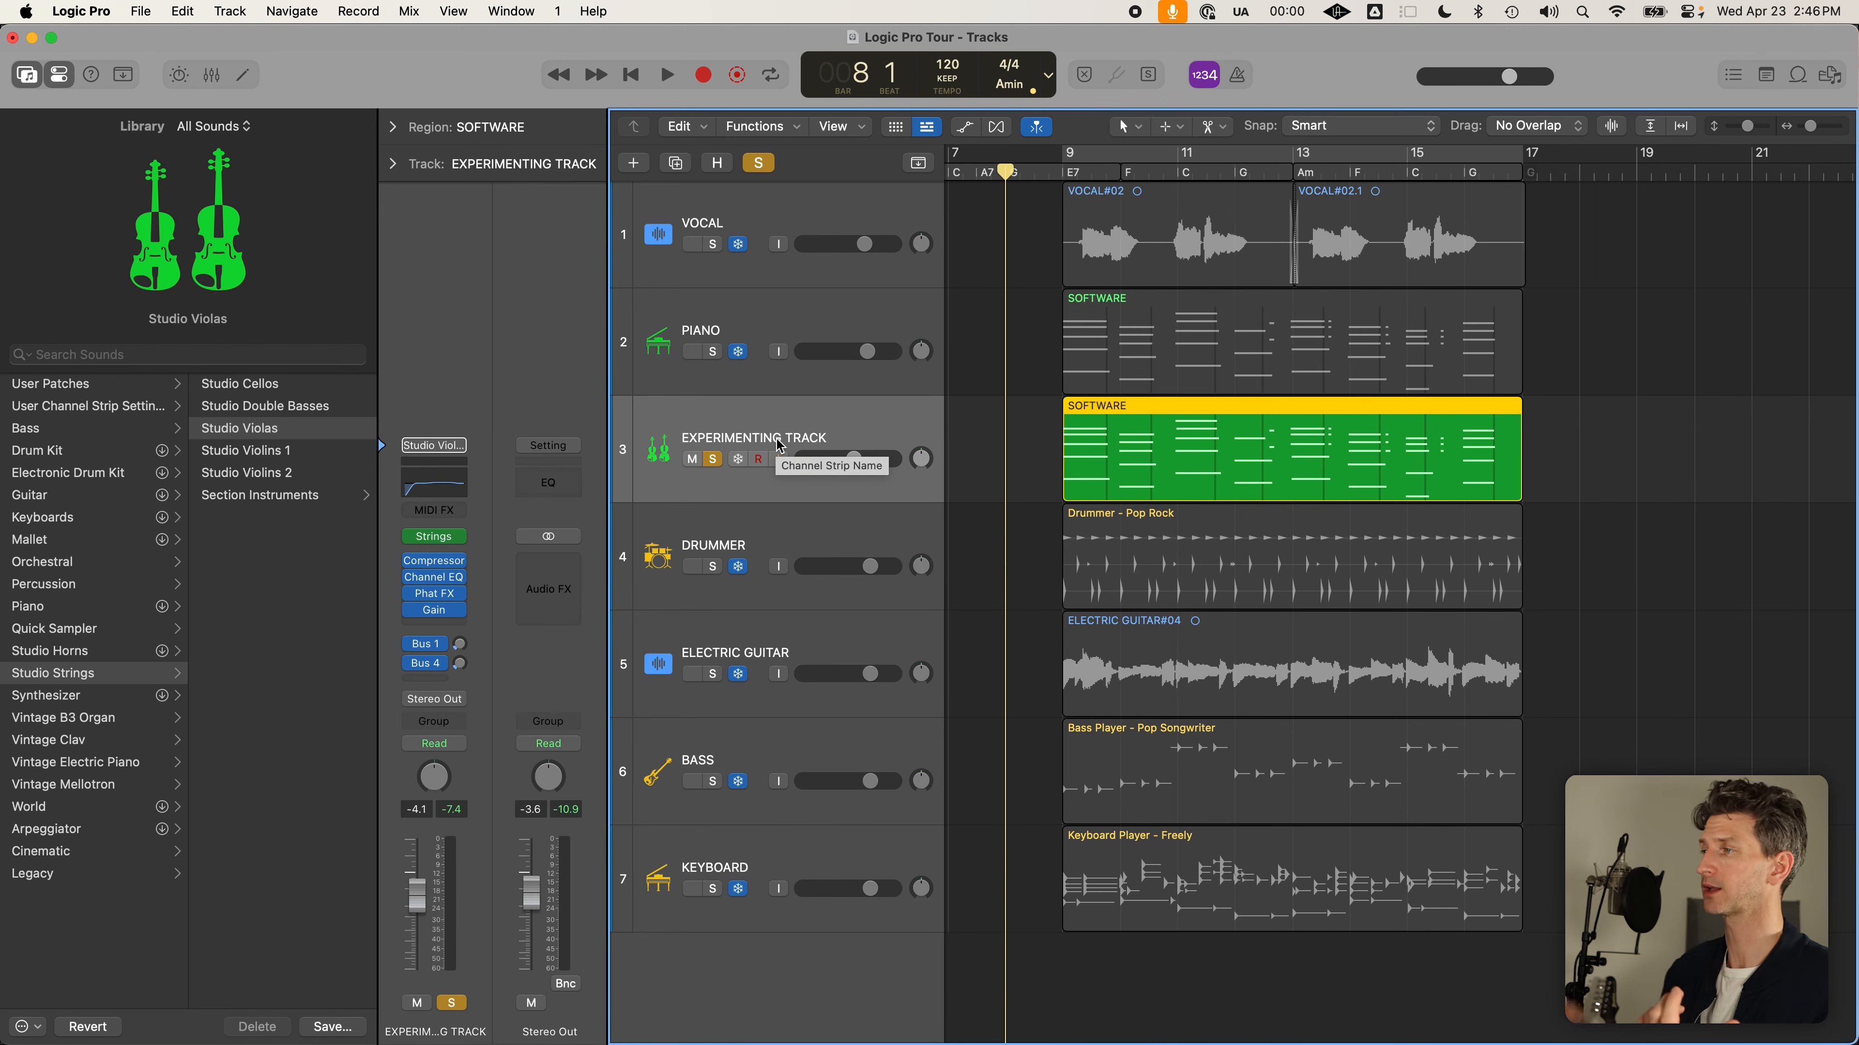
Transpose the SOFTWARE region on EXPERIMENTING TRACK down one octave (-12)
left_click(1061, 461)
left_click(1088, 467)
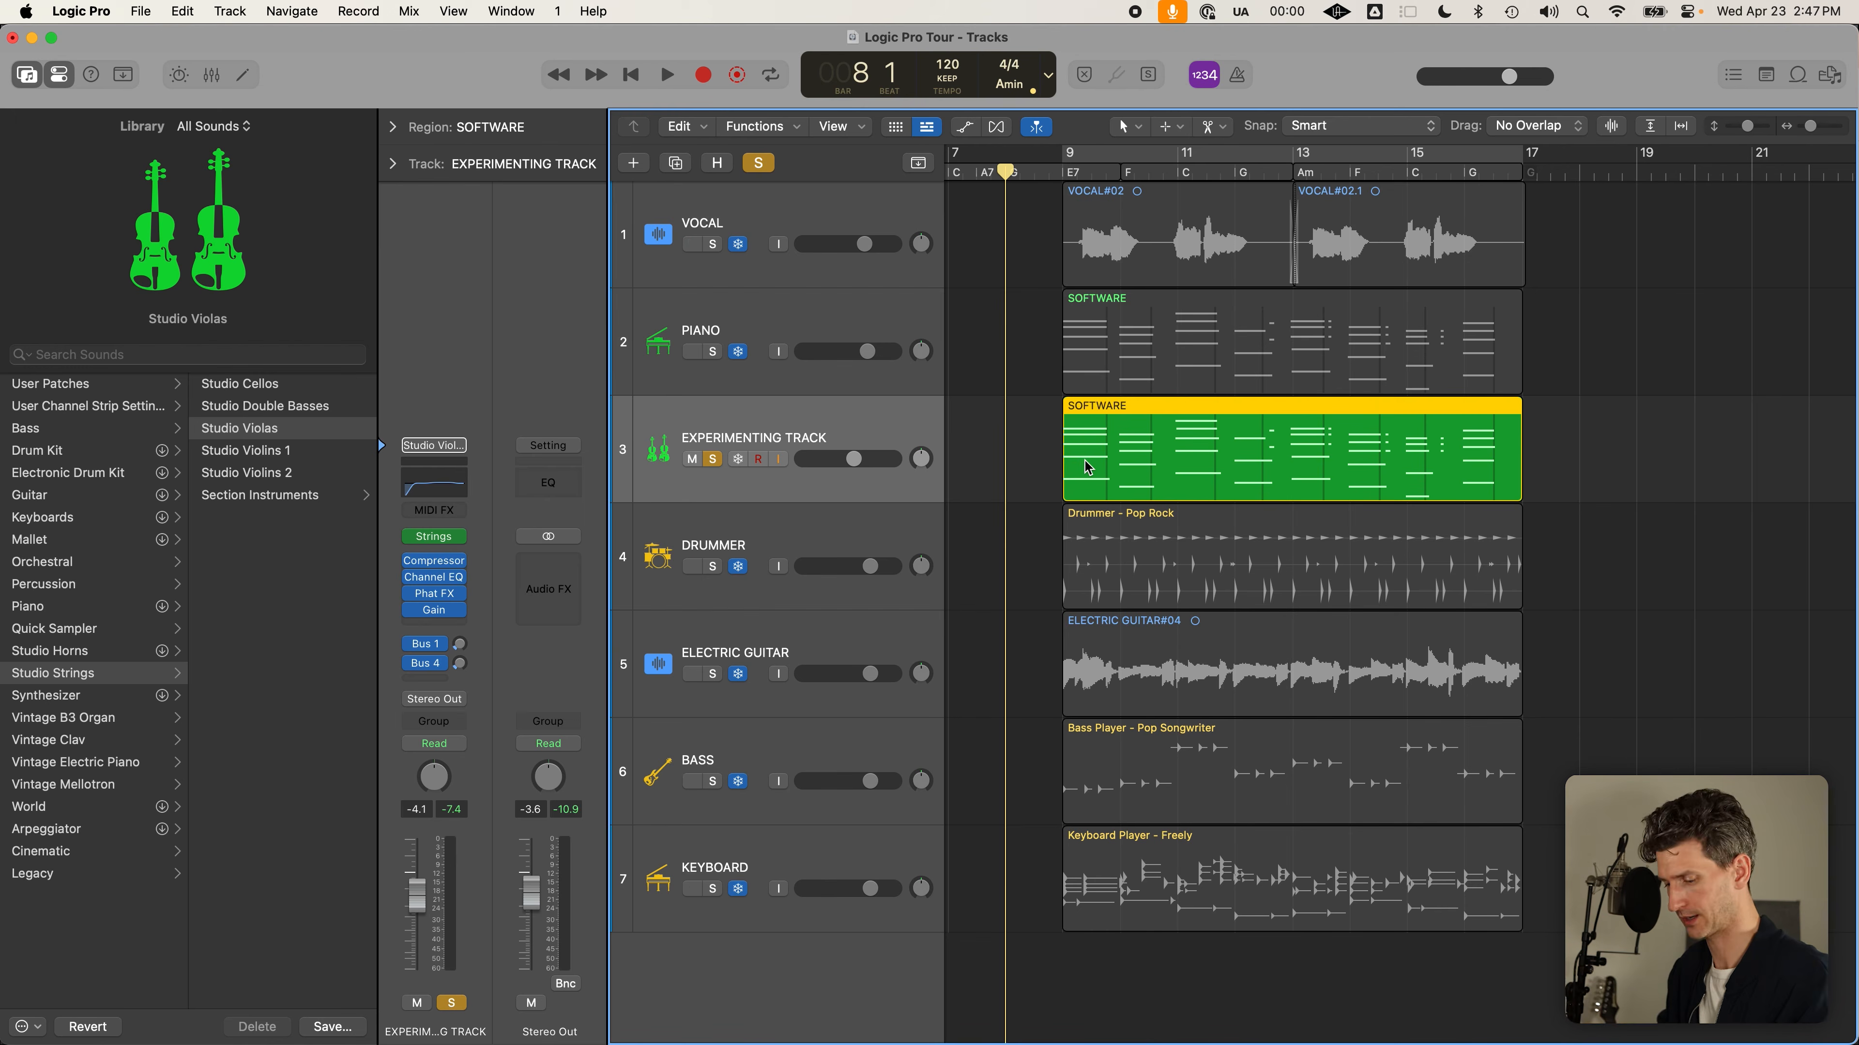
key("shift+alt+Down")
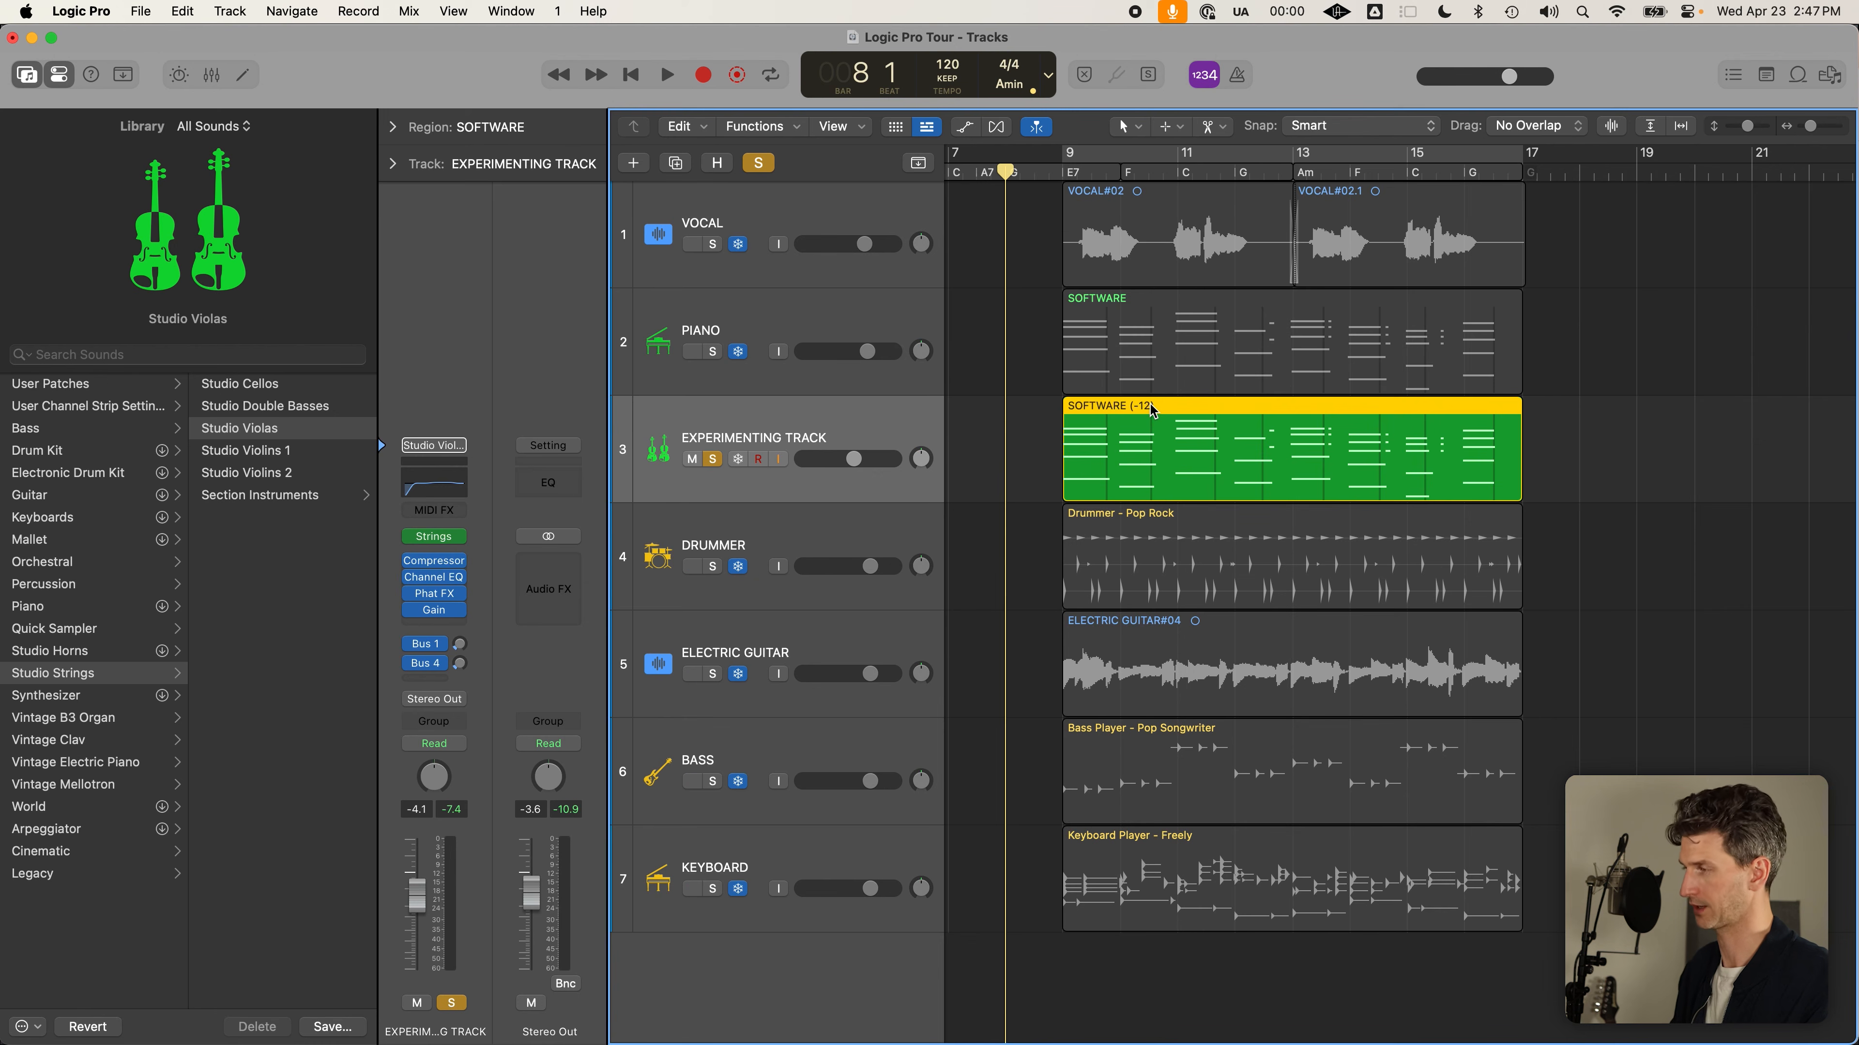
key("alt+shift+Up")
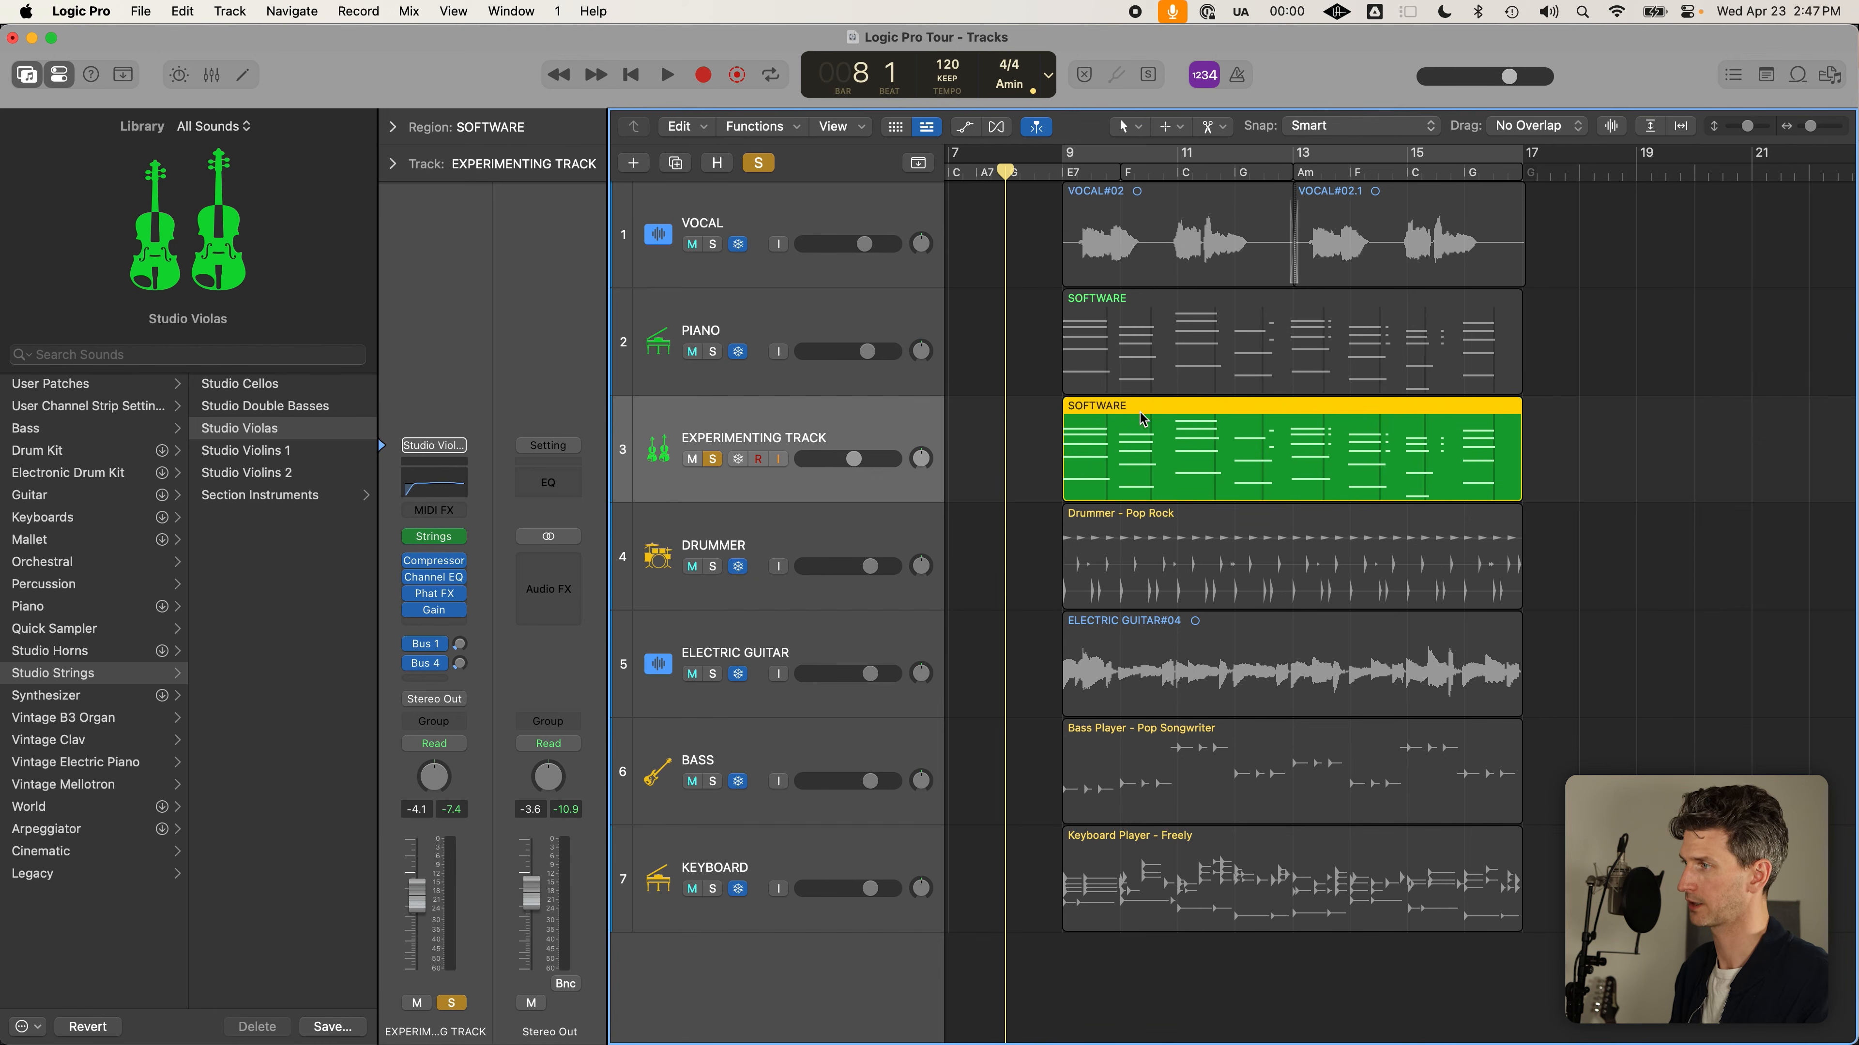
key("alt+shift+Down")
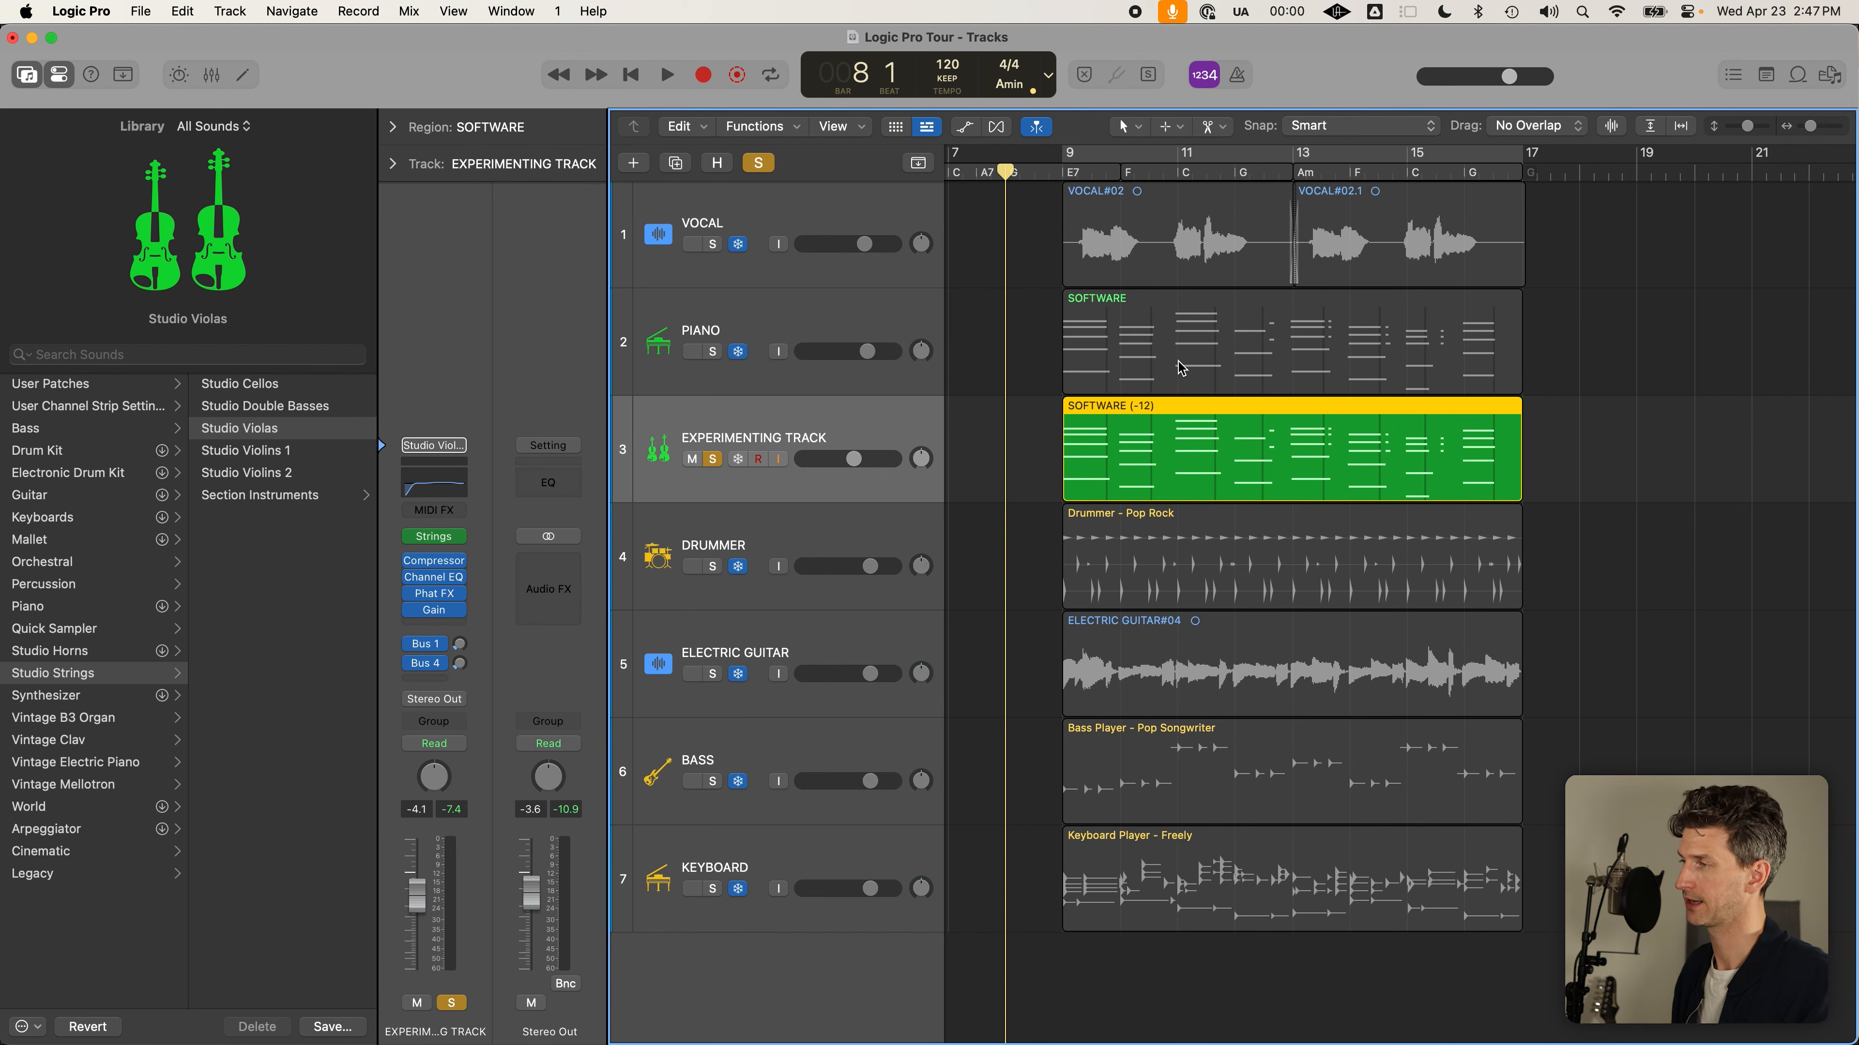
Play back the transposed viola part from just before bar 9
left_click(1054, 162)
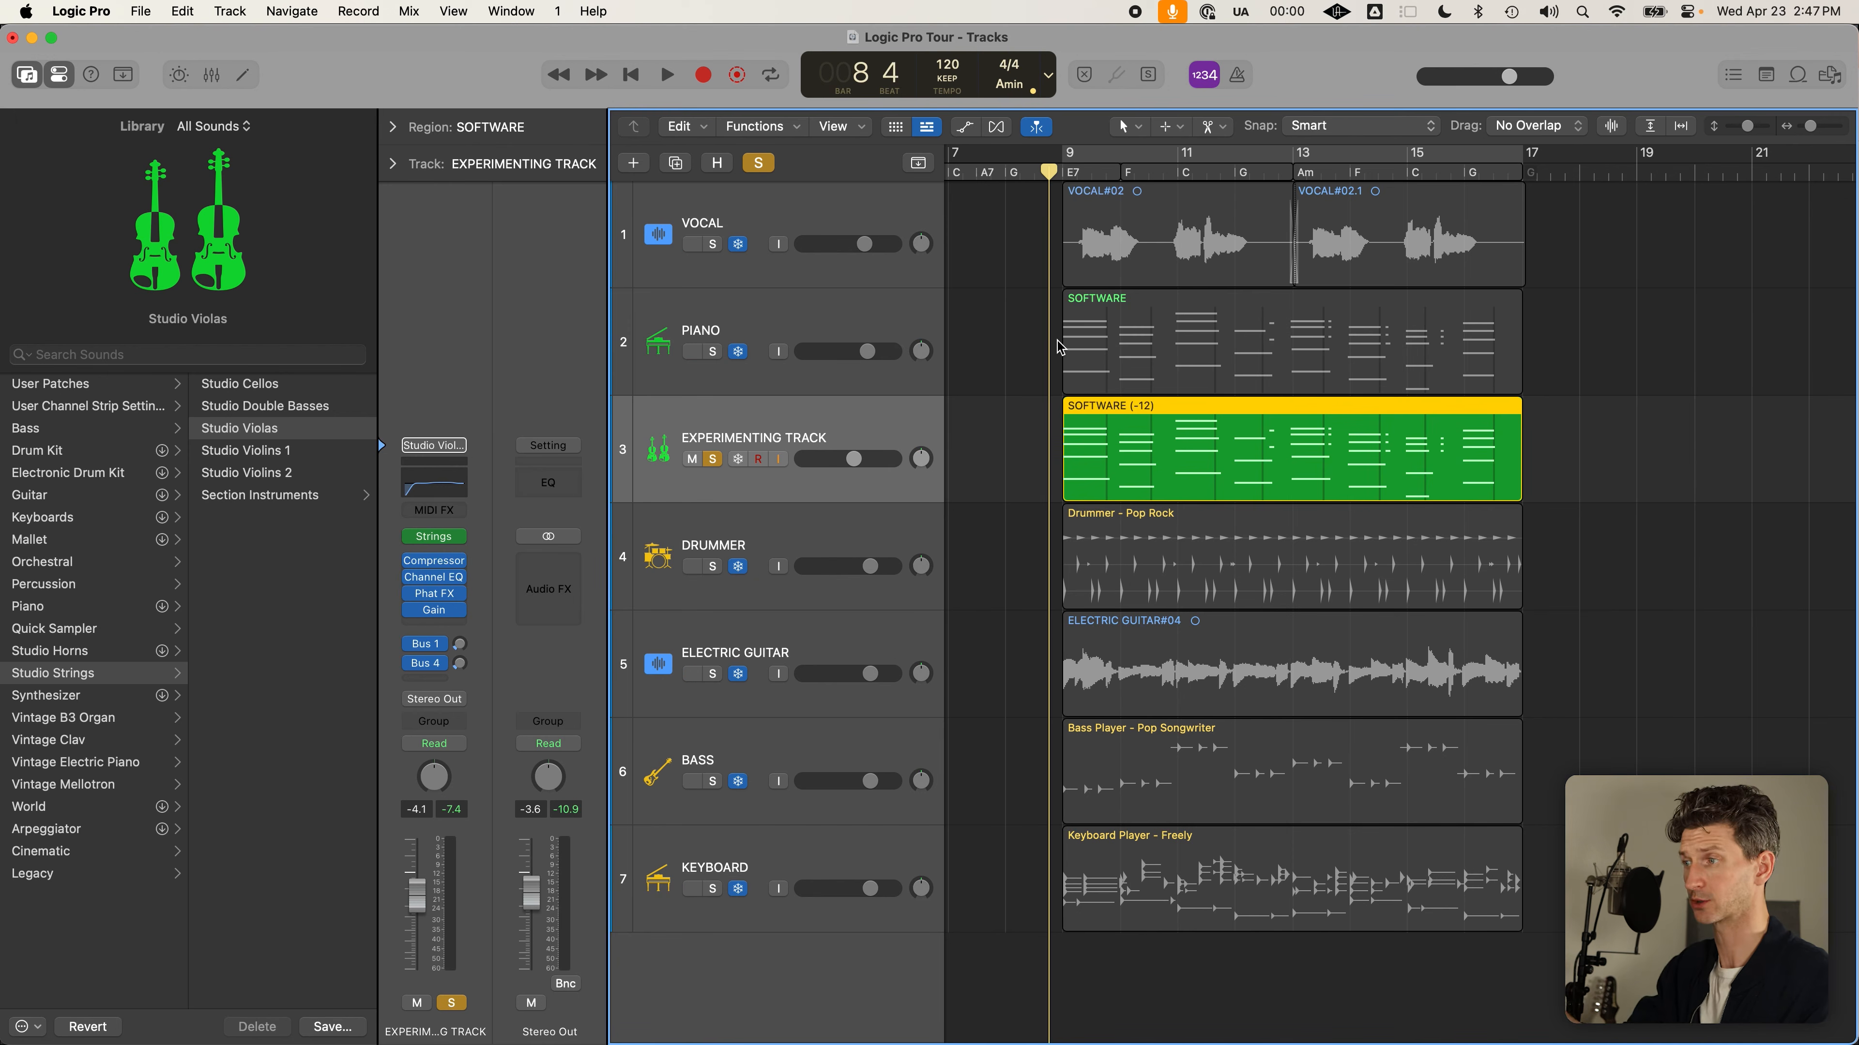
key("space")
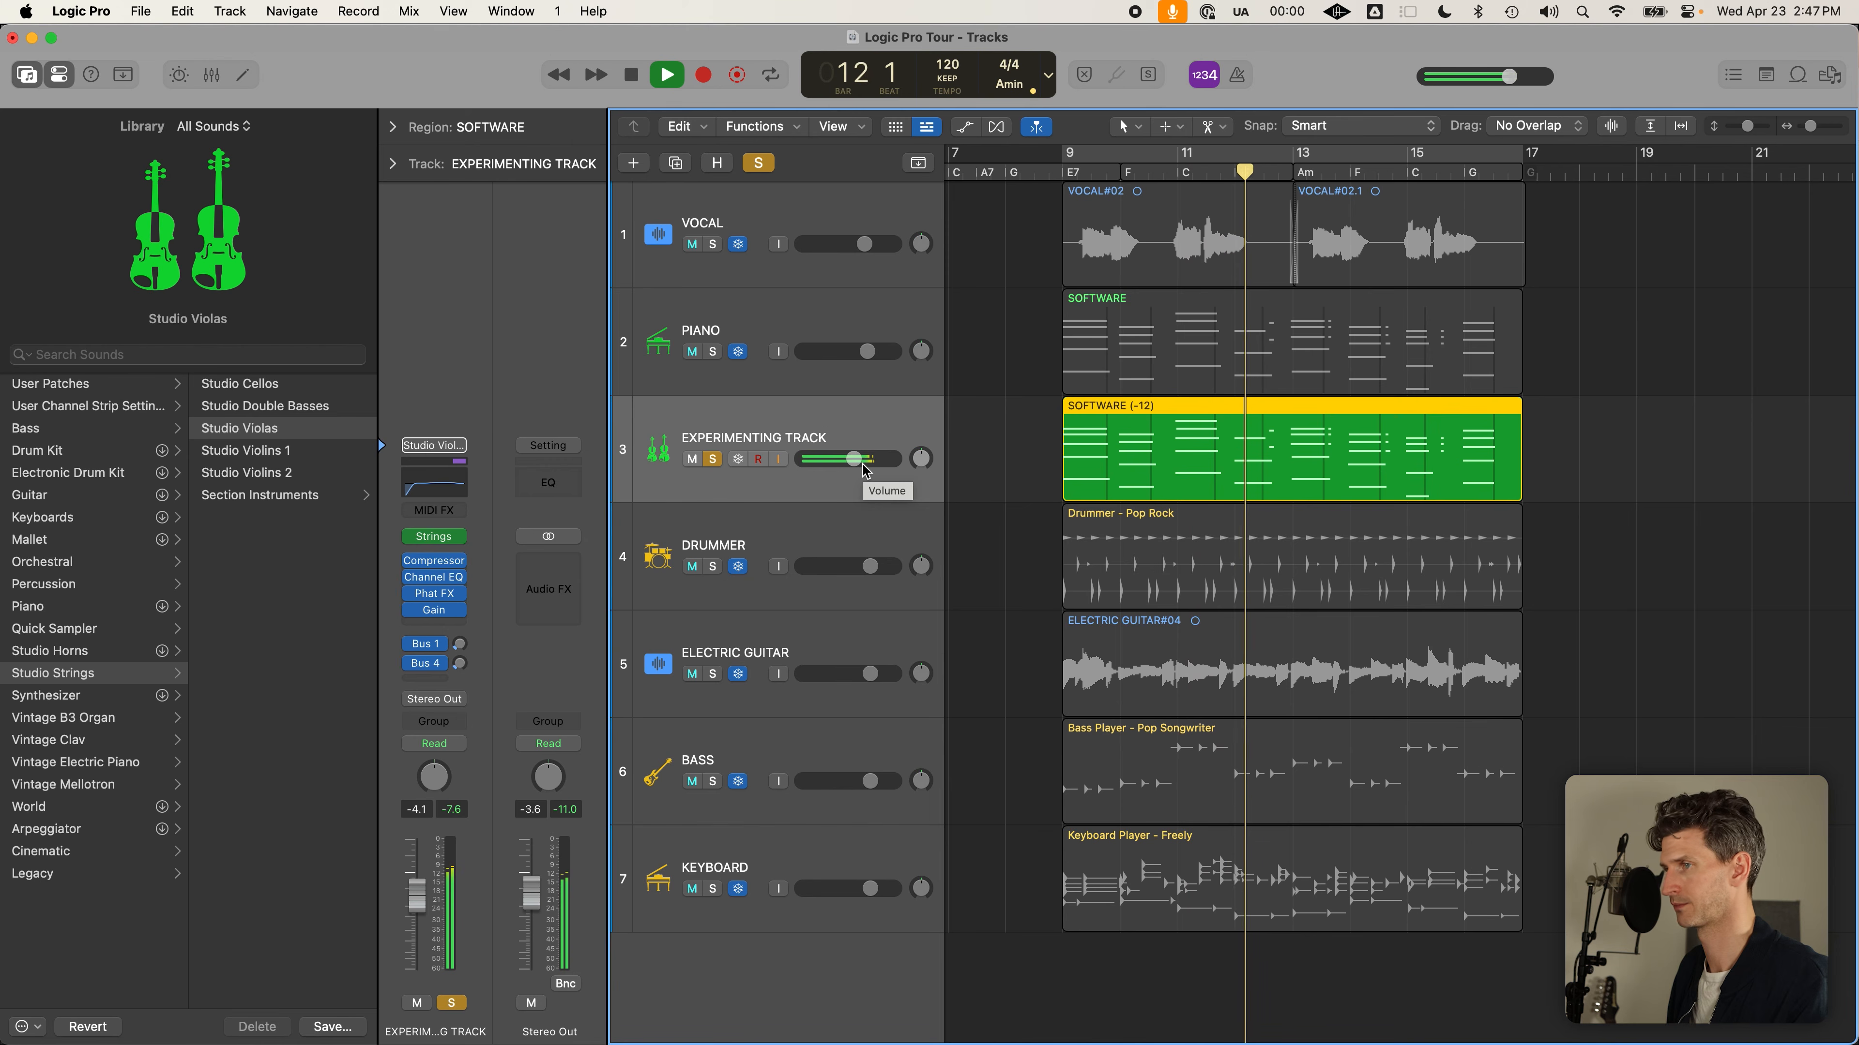
key("space")
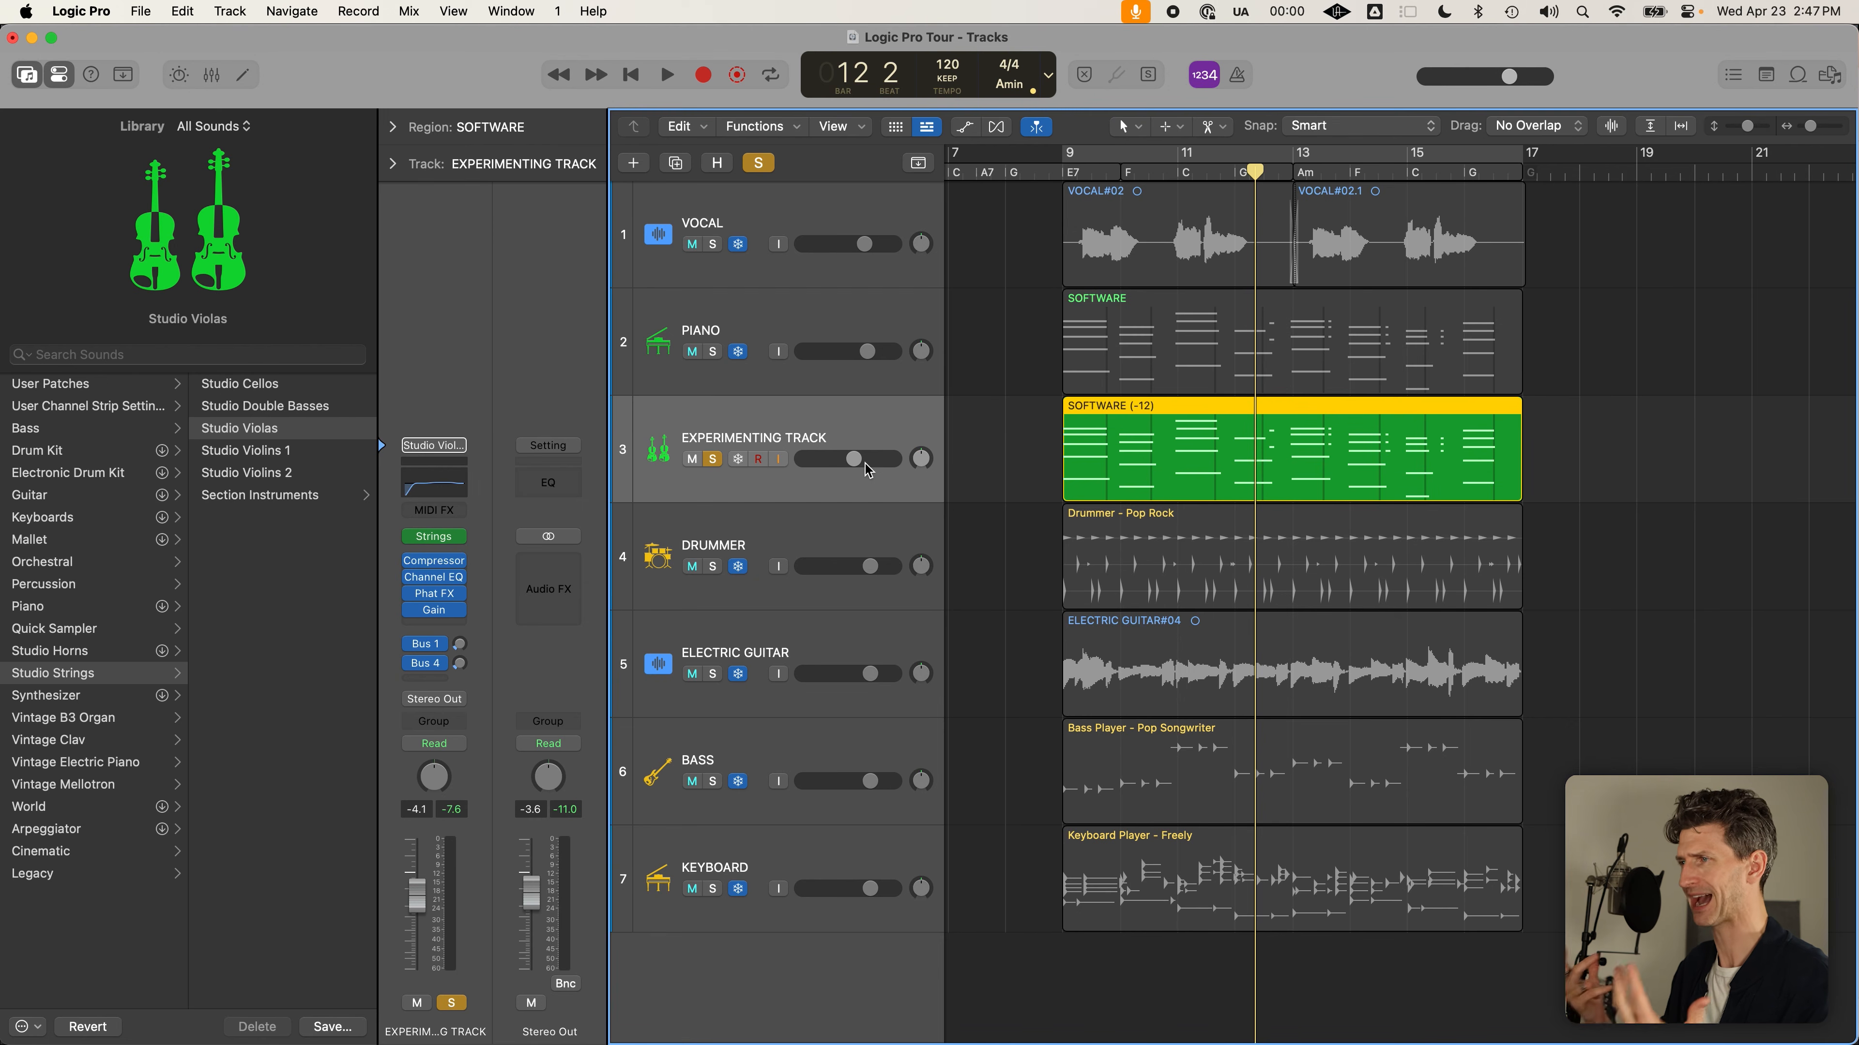
Solo the DRUMMER, ELECTRIC GUITAR, KEYBOARD and BASS tracks together with EXPERIMENTING TRACK
left_click(712, 565)
left_click(712, 674)
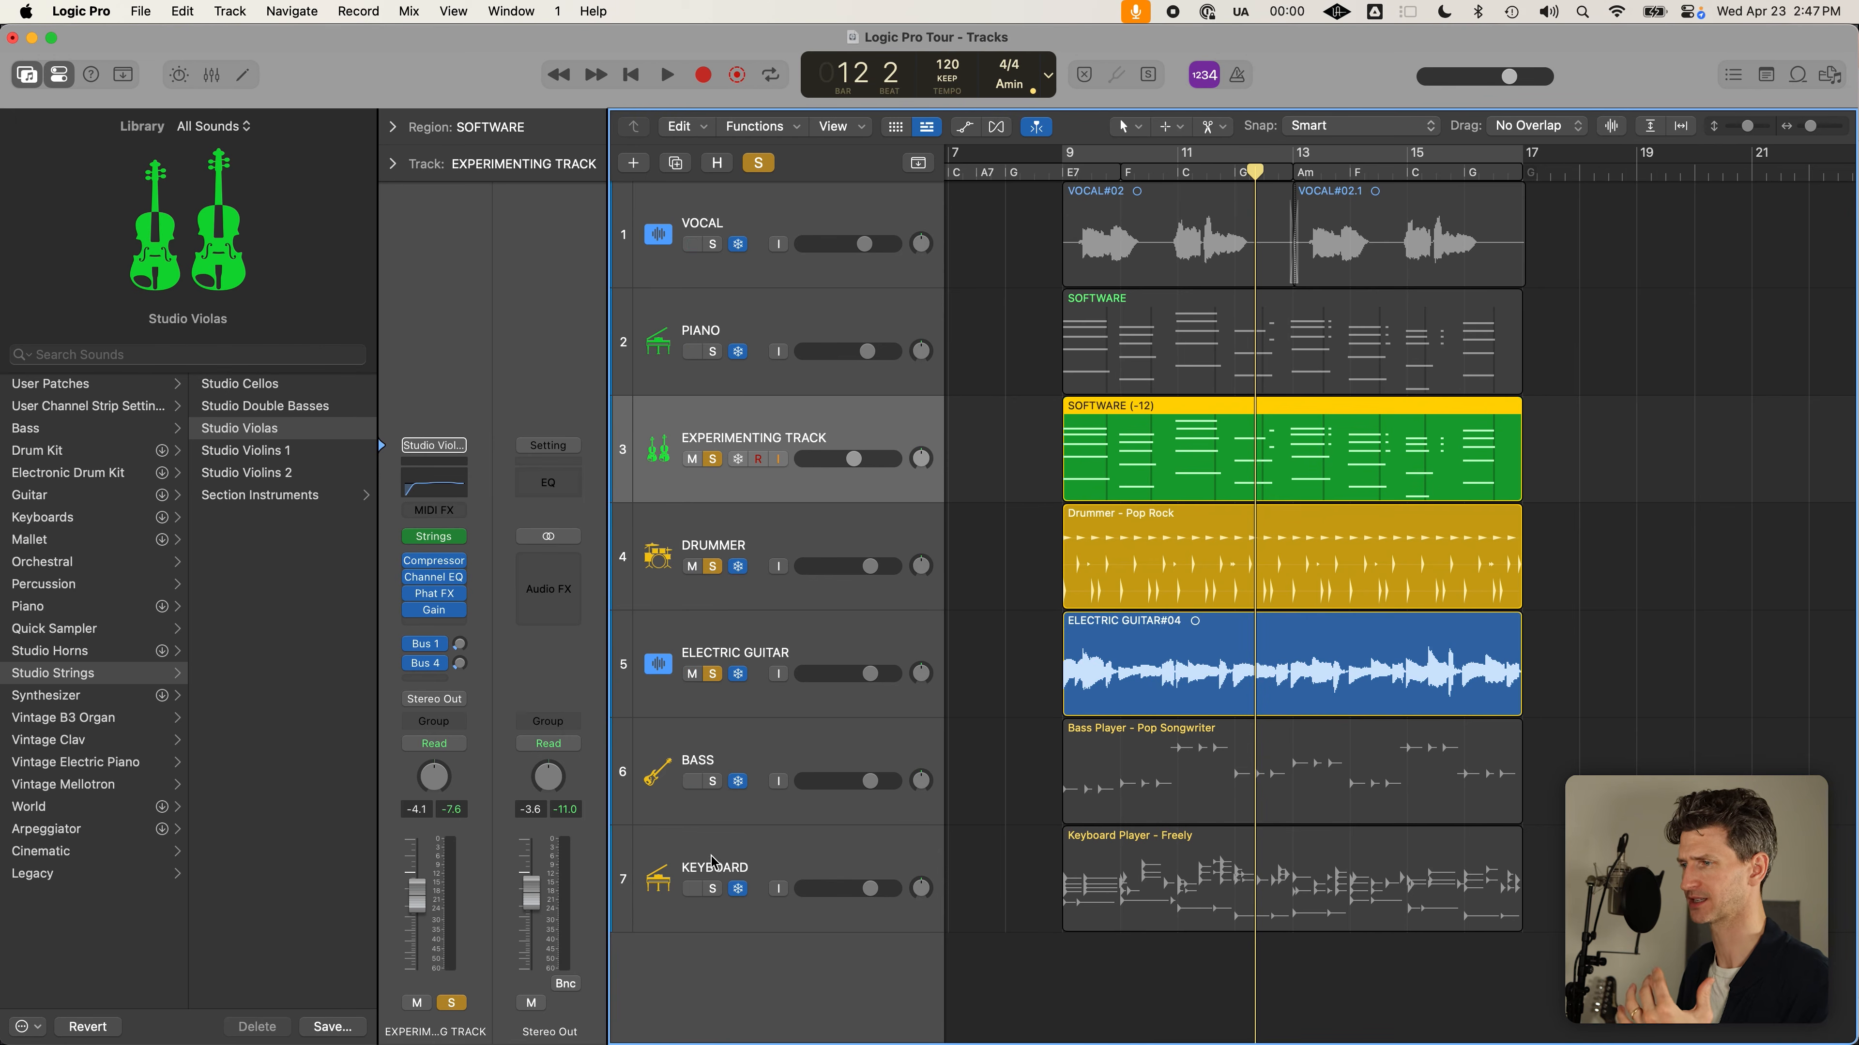
left_click(712, 888)
left_click(712, 781)
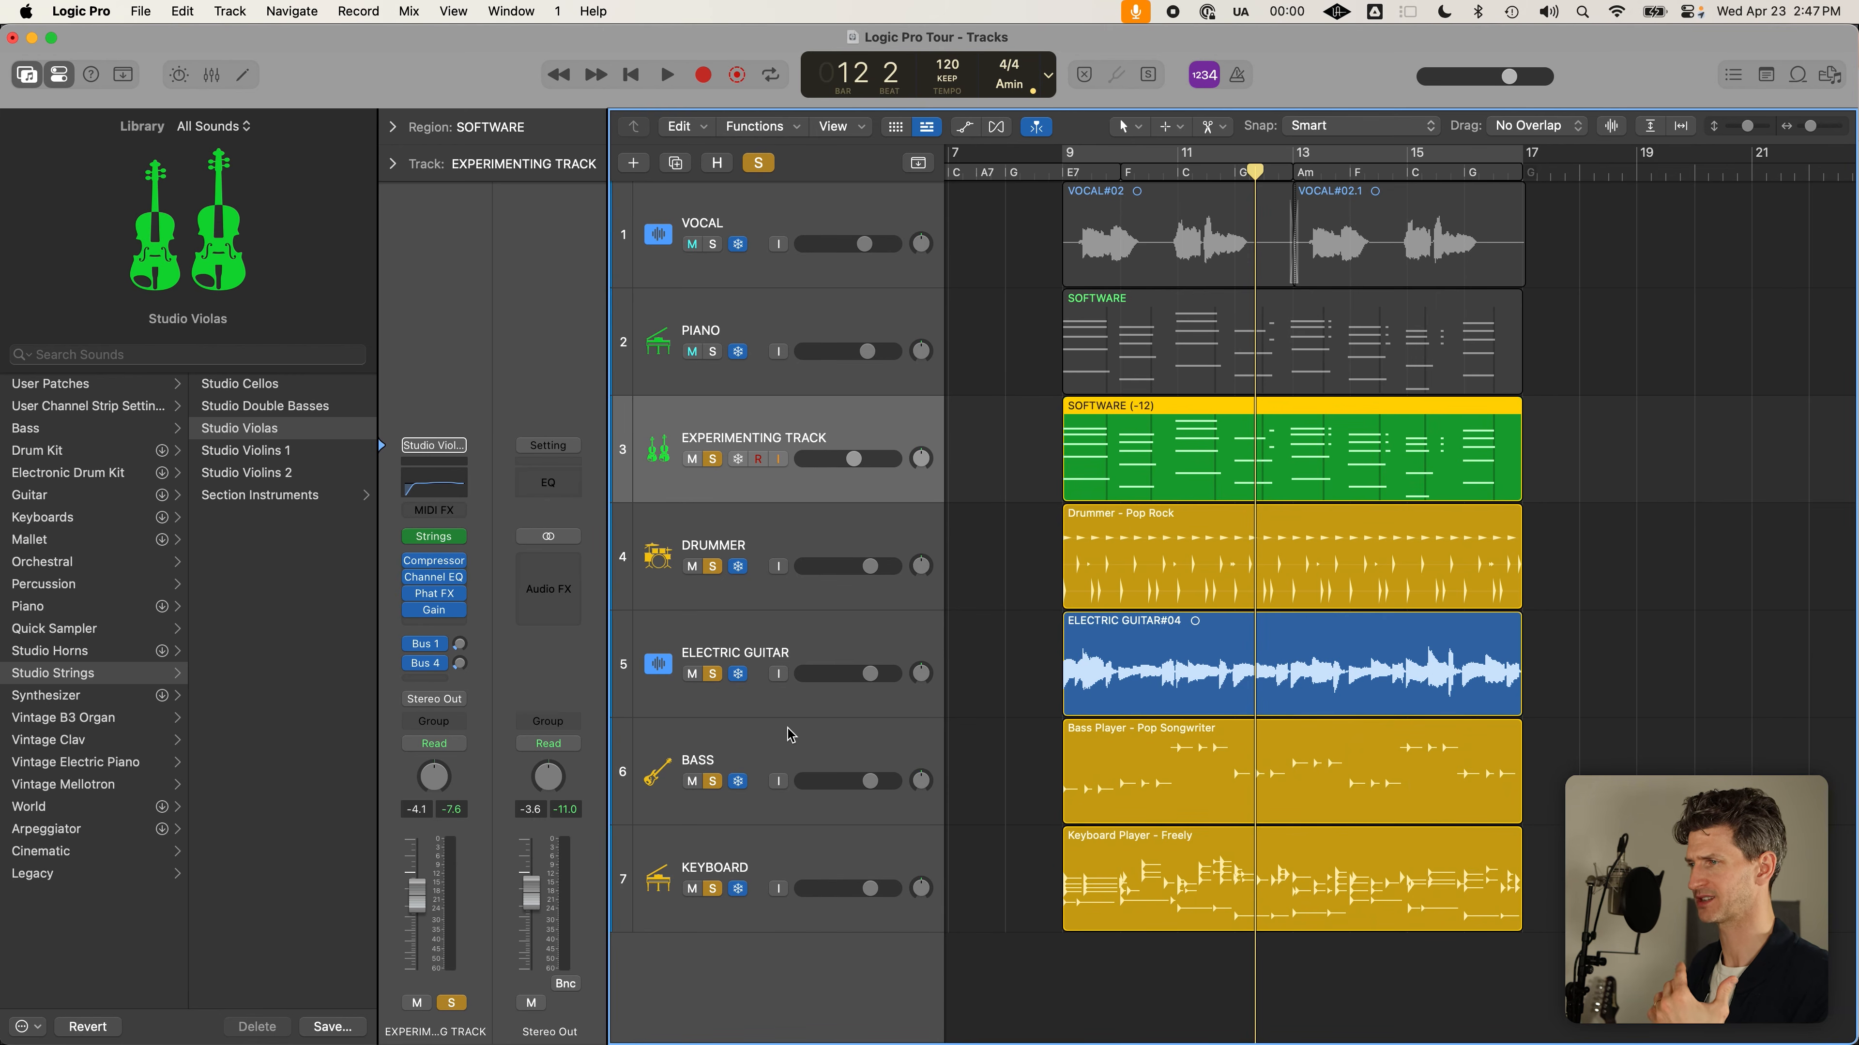
Unsolo the ELECTRIC GUITAR track and reselect the SOFTWARE region on EXPERIMENTING TRACK
left_click(712, 674)
left_click(817, 646)
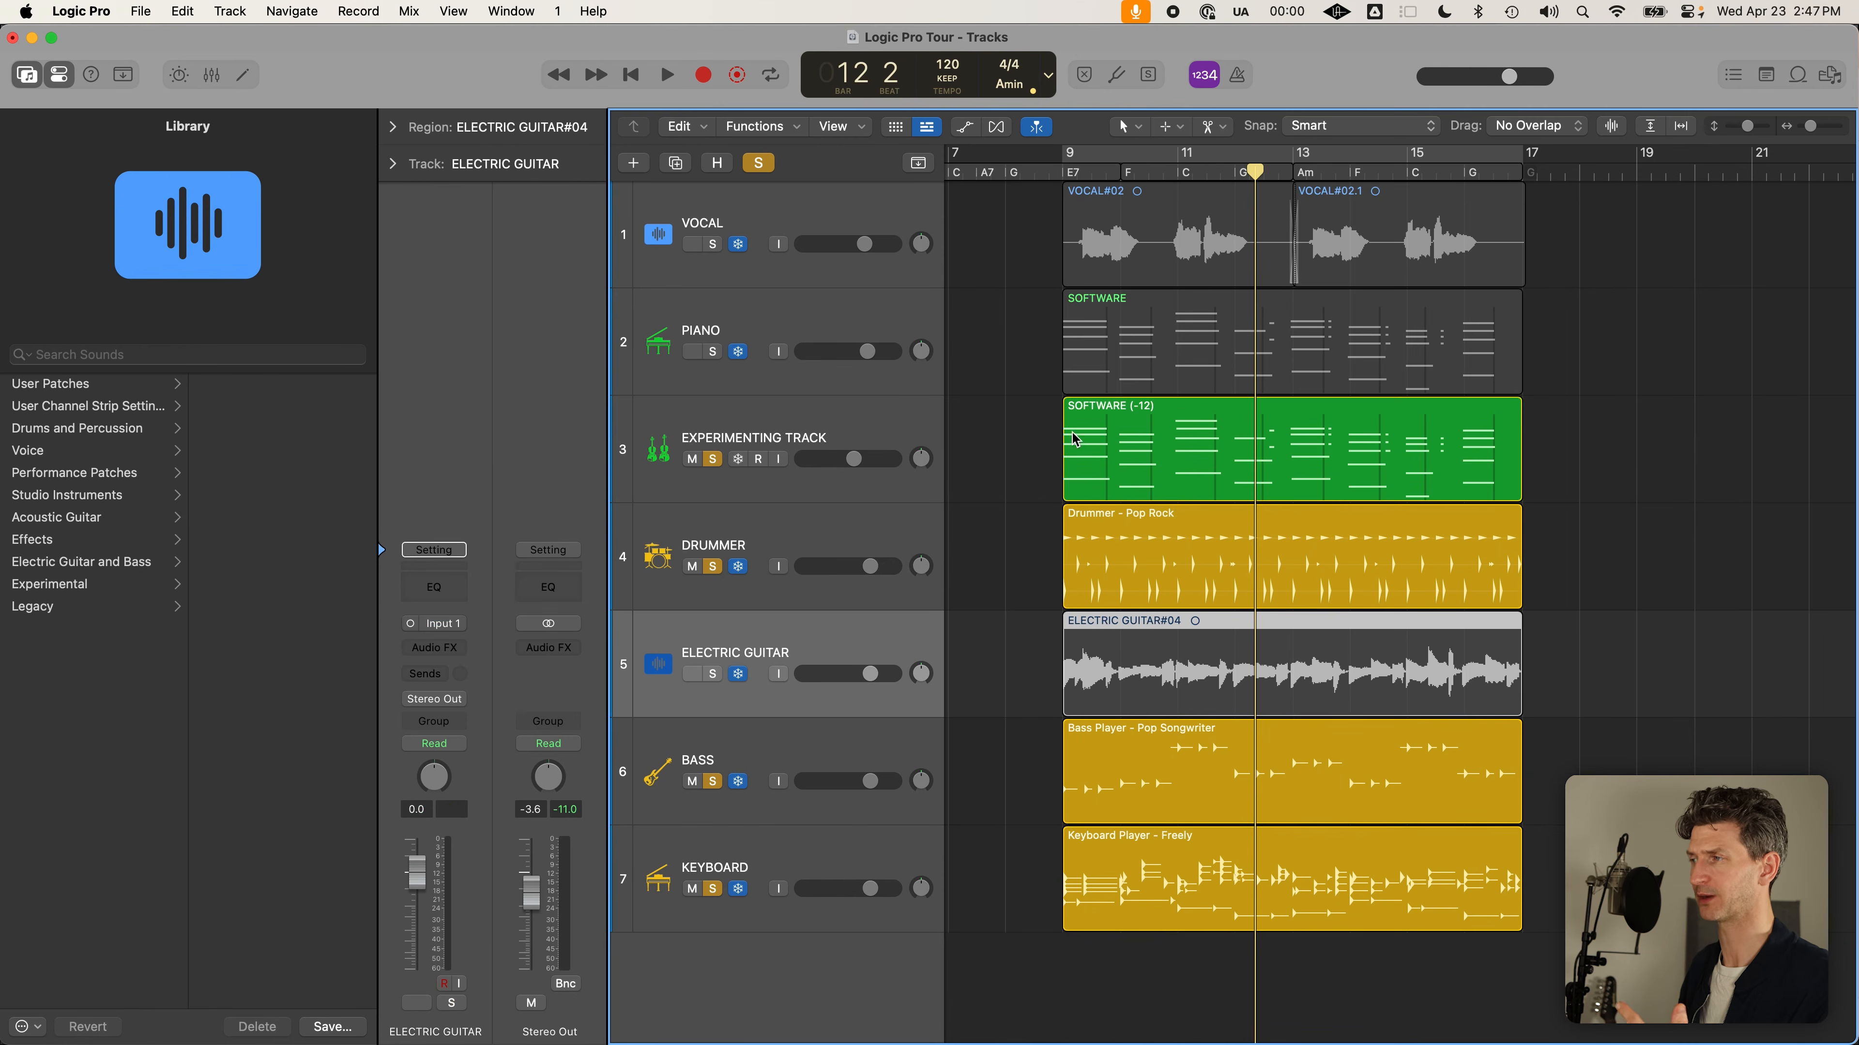
left_click(847, 440)
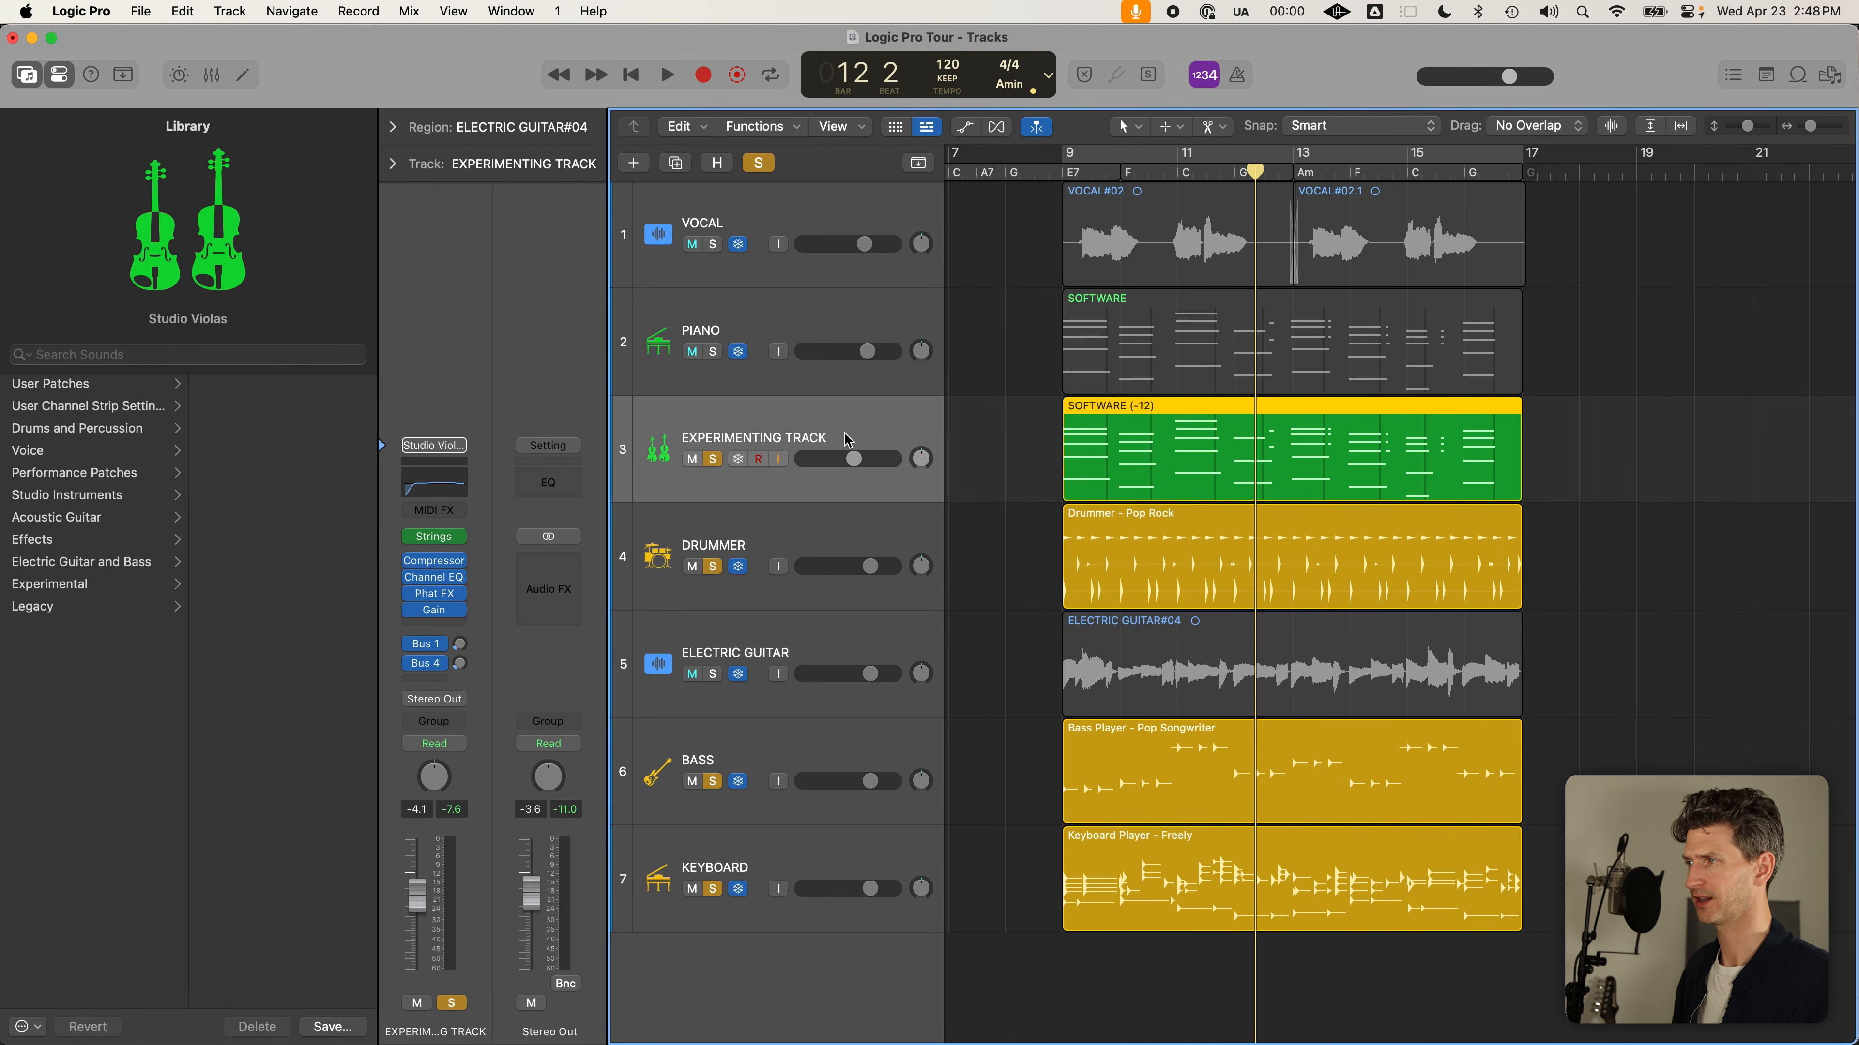
left_click_drag(1018, 426, 1100, 438)
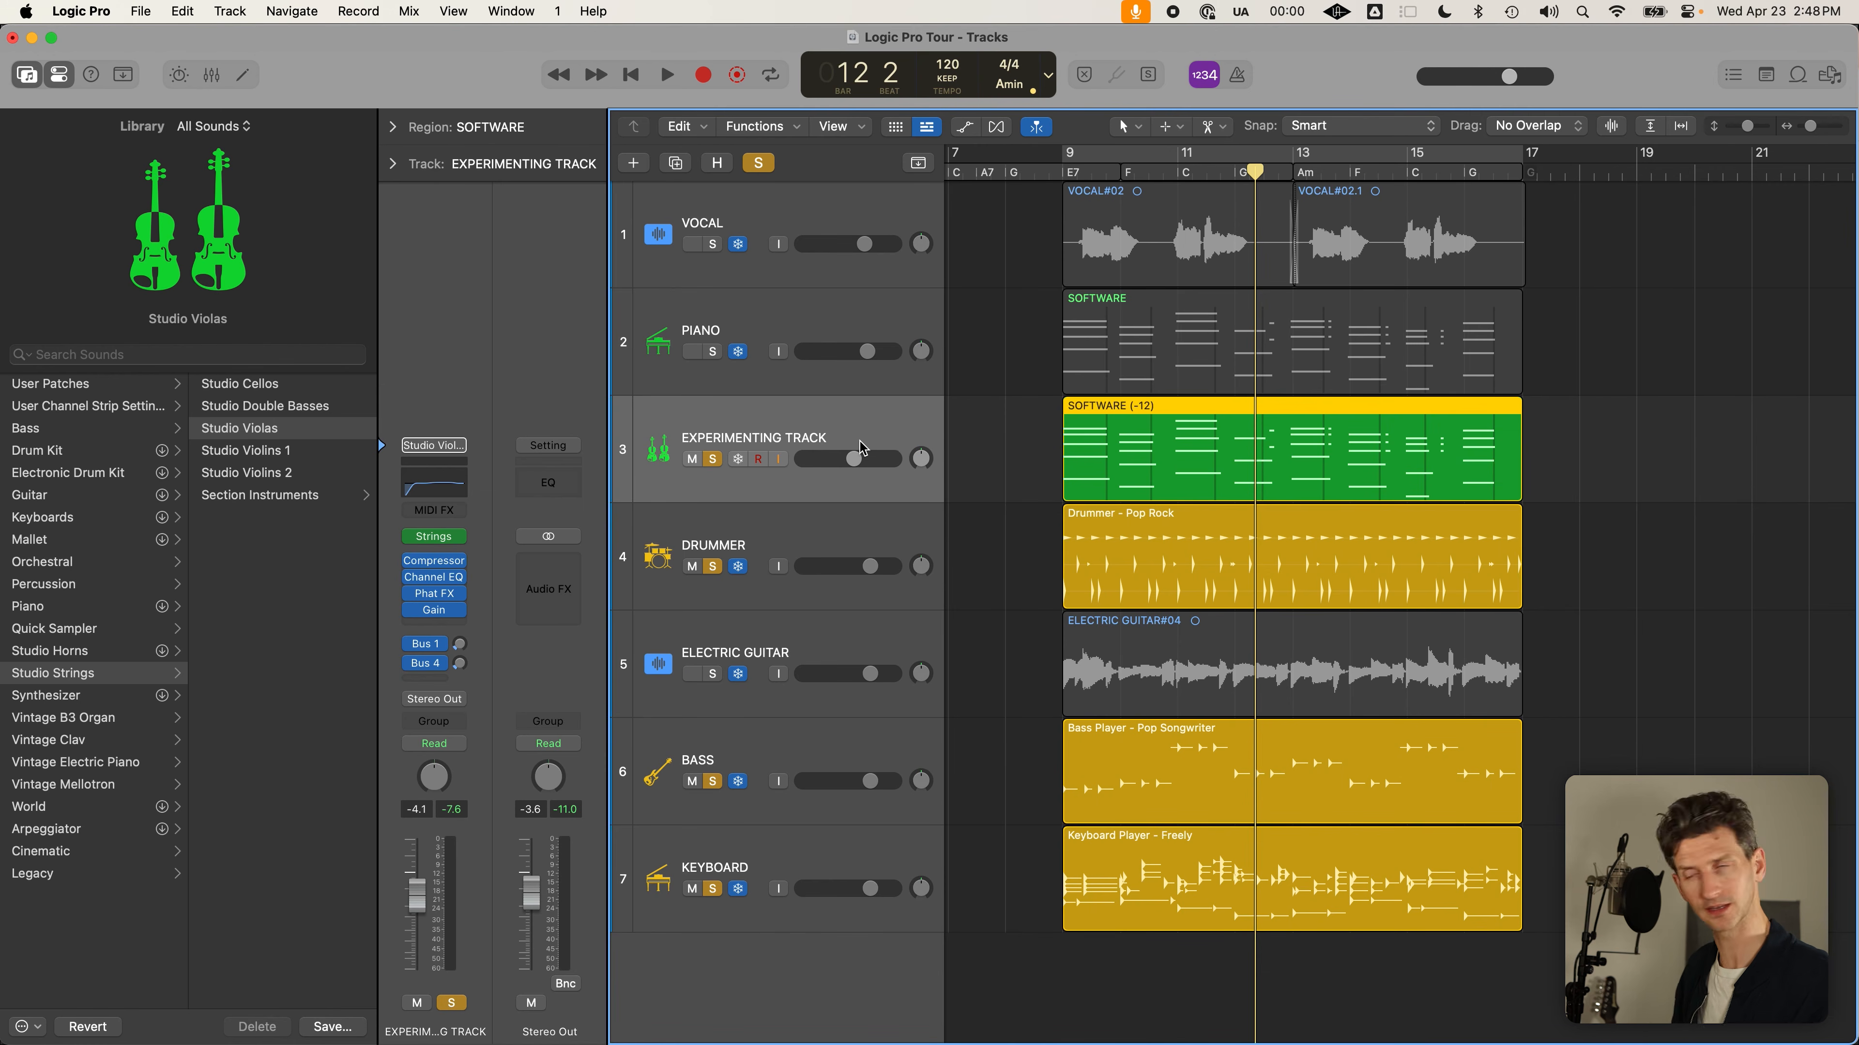
Turn on cycling from bar 9 to bar 17 and add the ELECTRIC GUITAR and PIANO tracks to the soloed tracks
left_click(1071, 168)
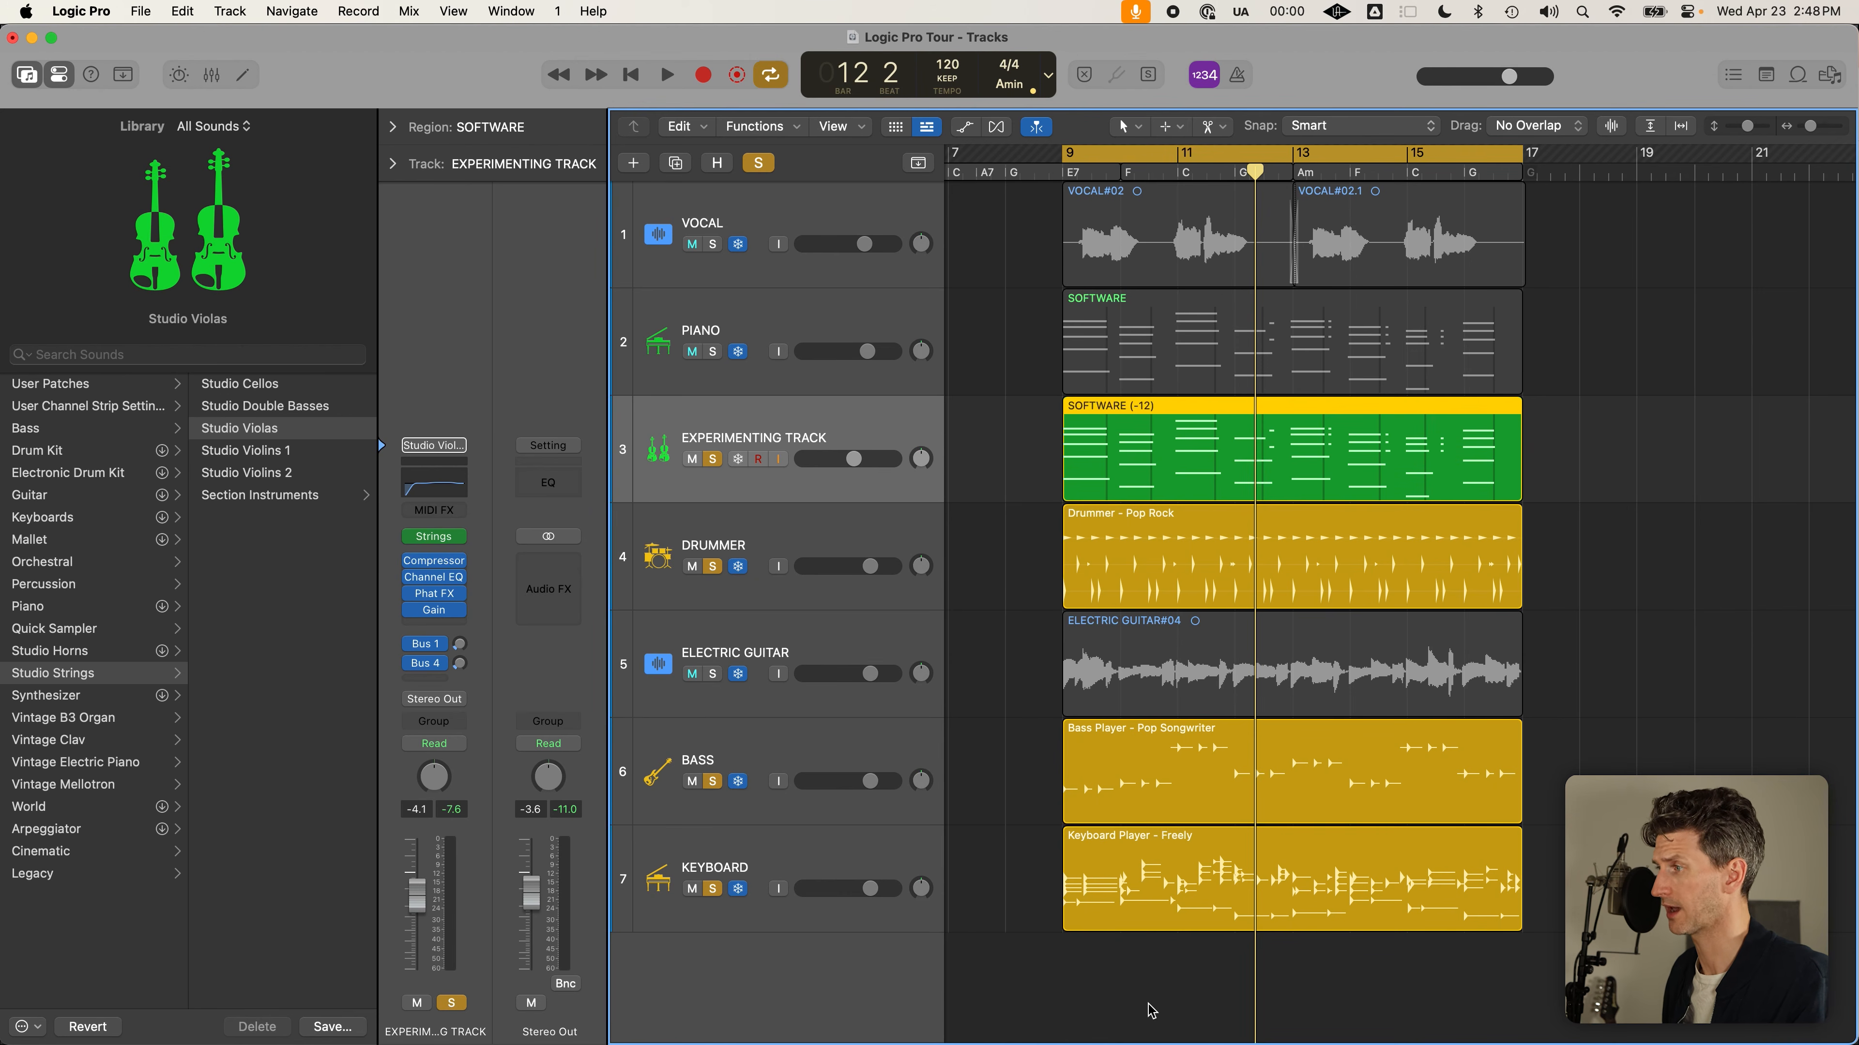
left_click(712, 674)
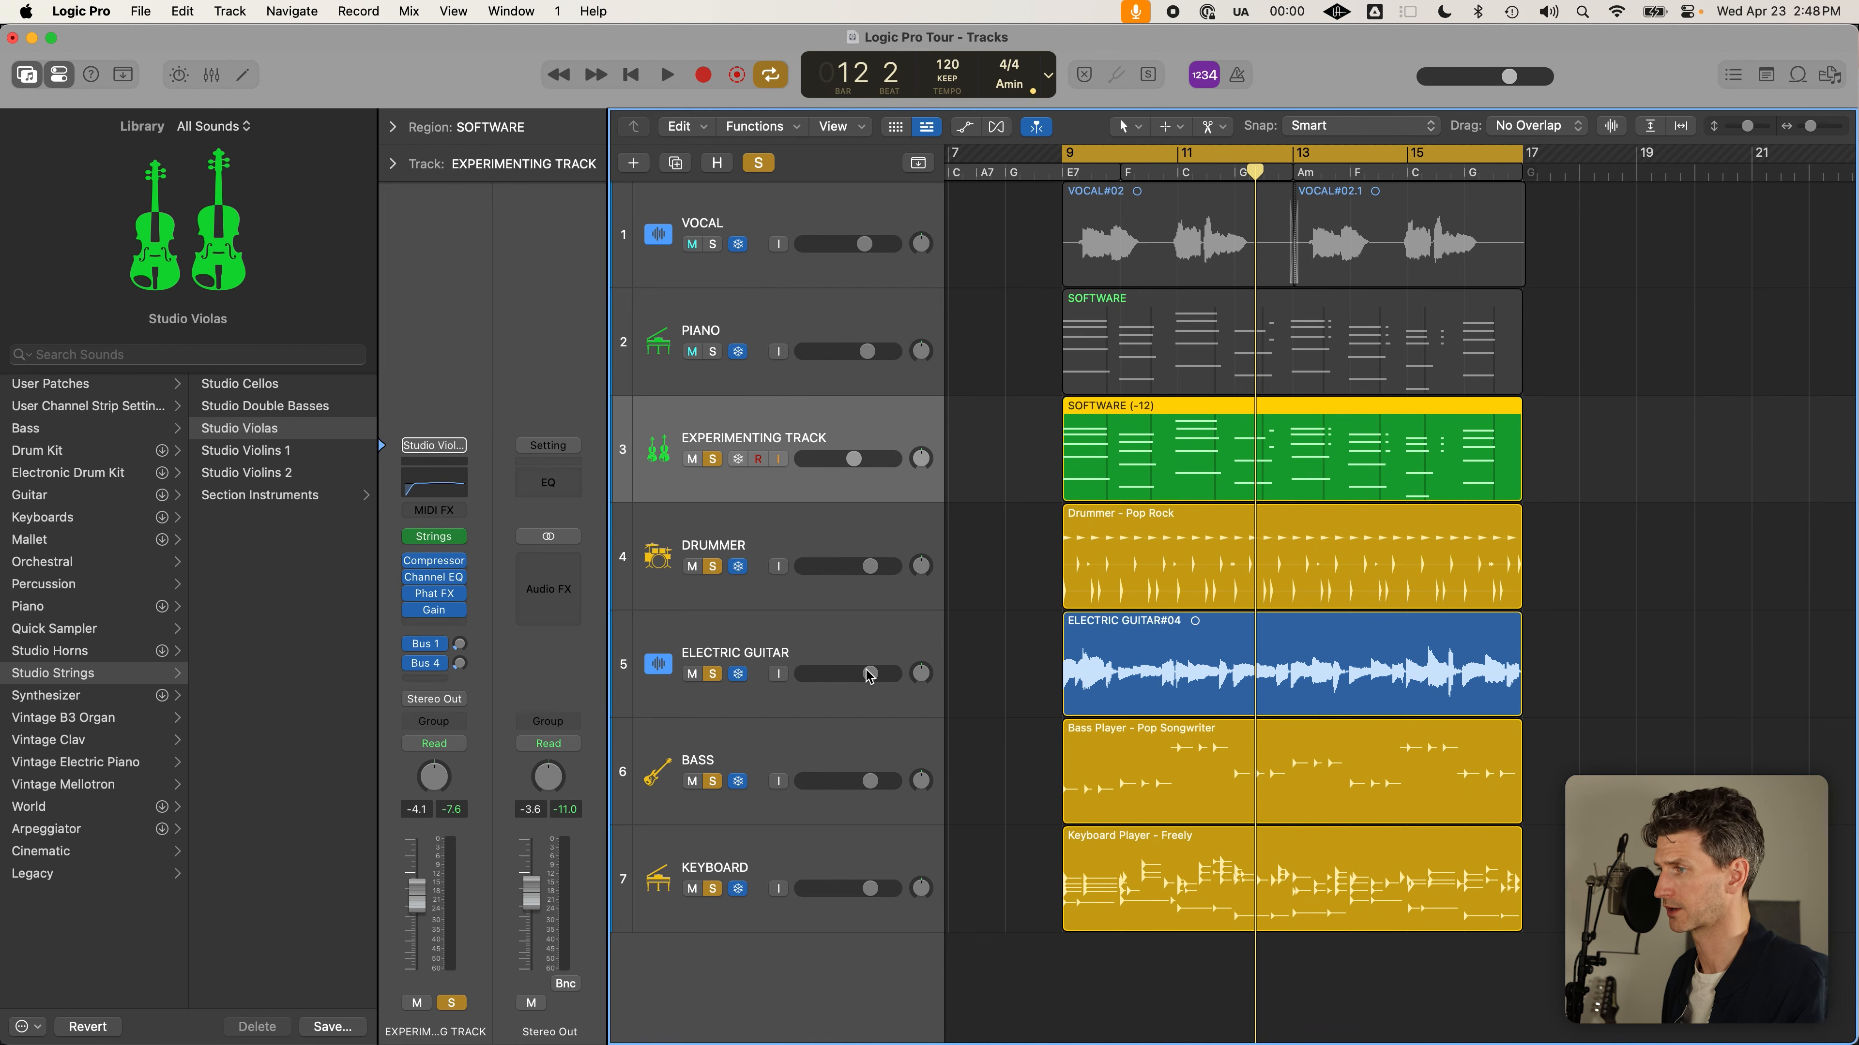
left_click(712, 352)
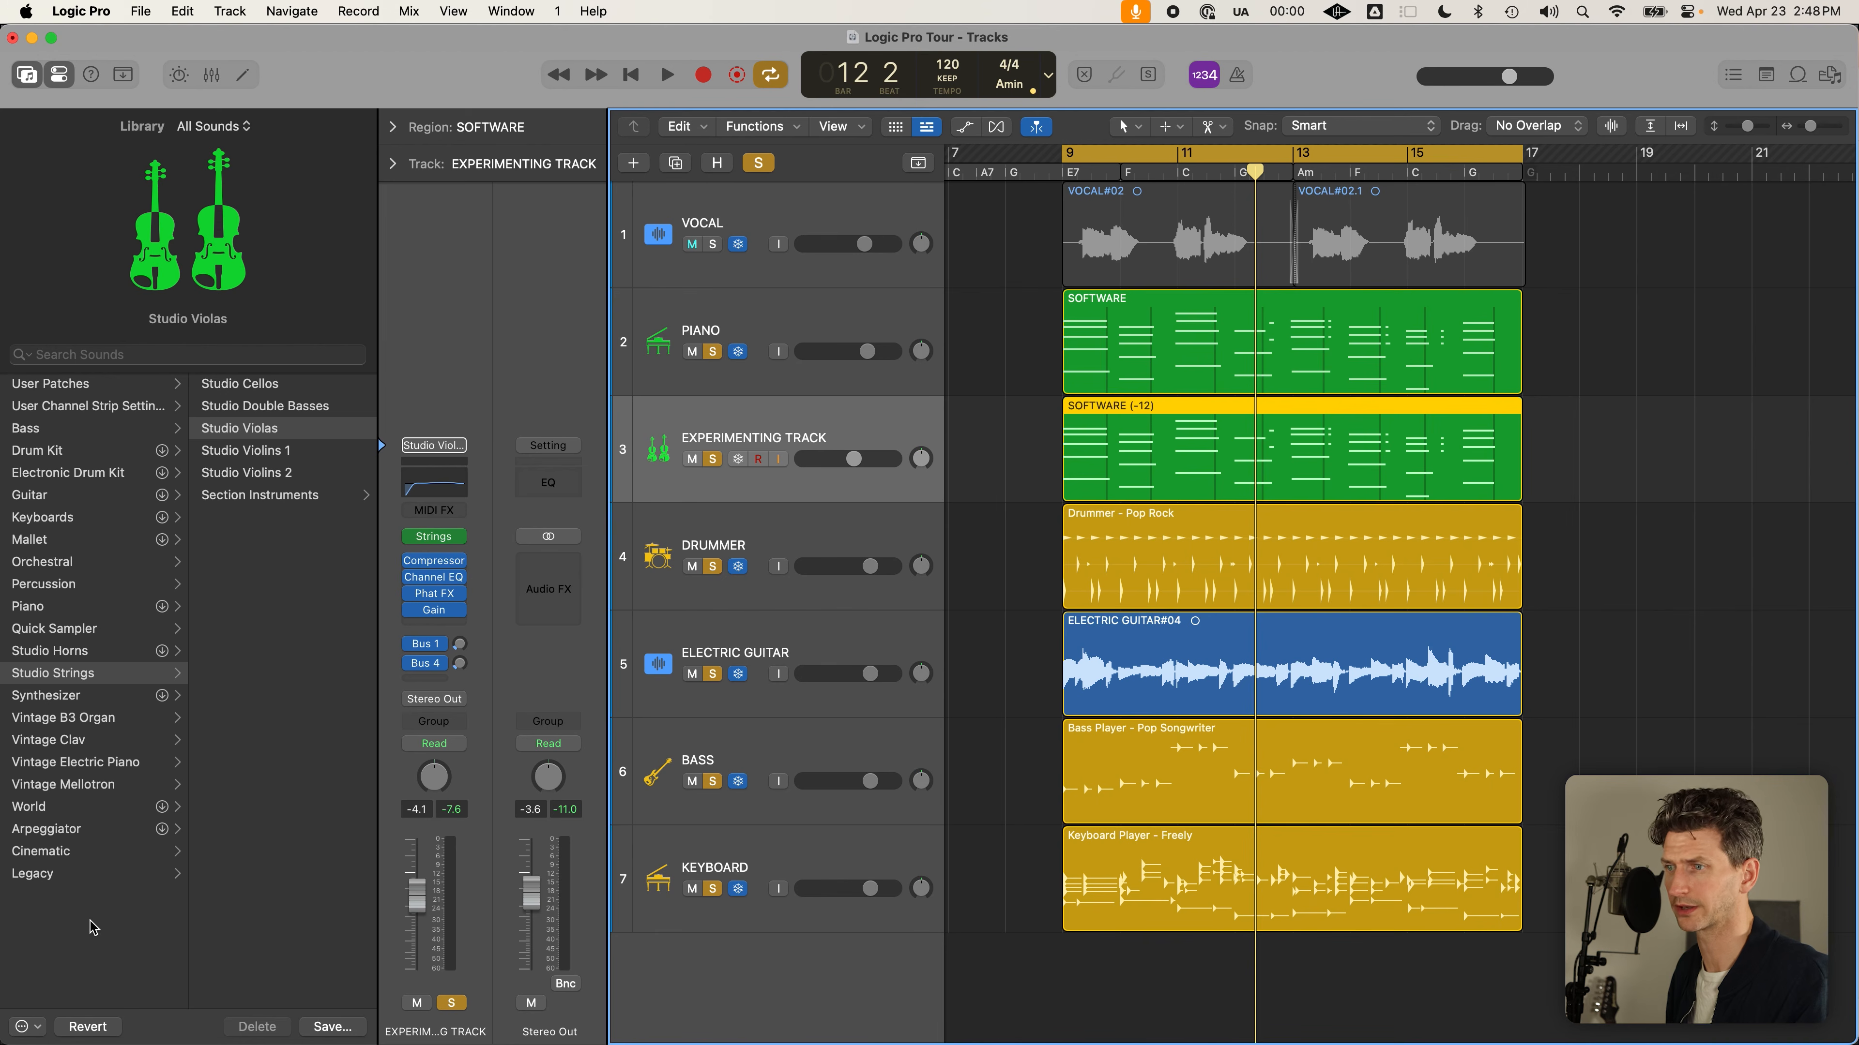
Play back the soloed tracks briefly, then turn off cycling and place the playhead just before bar 9
key("space")
key("space")
key("c")
left_click(1050, 167)
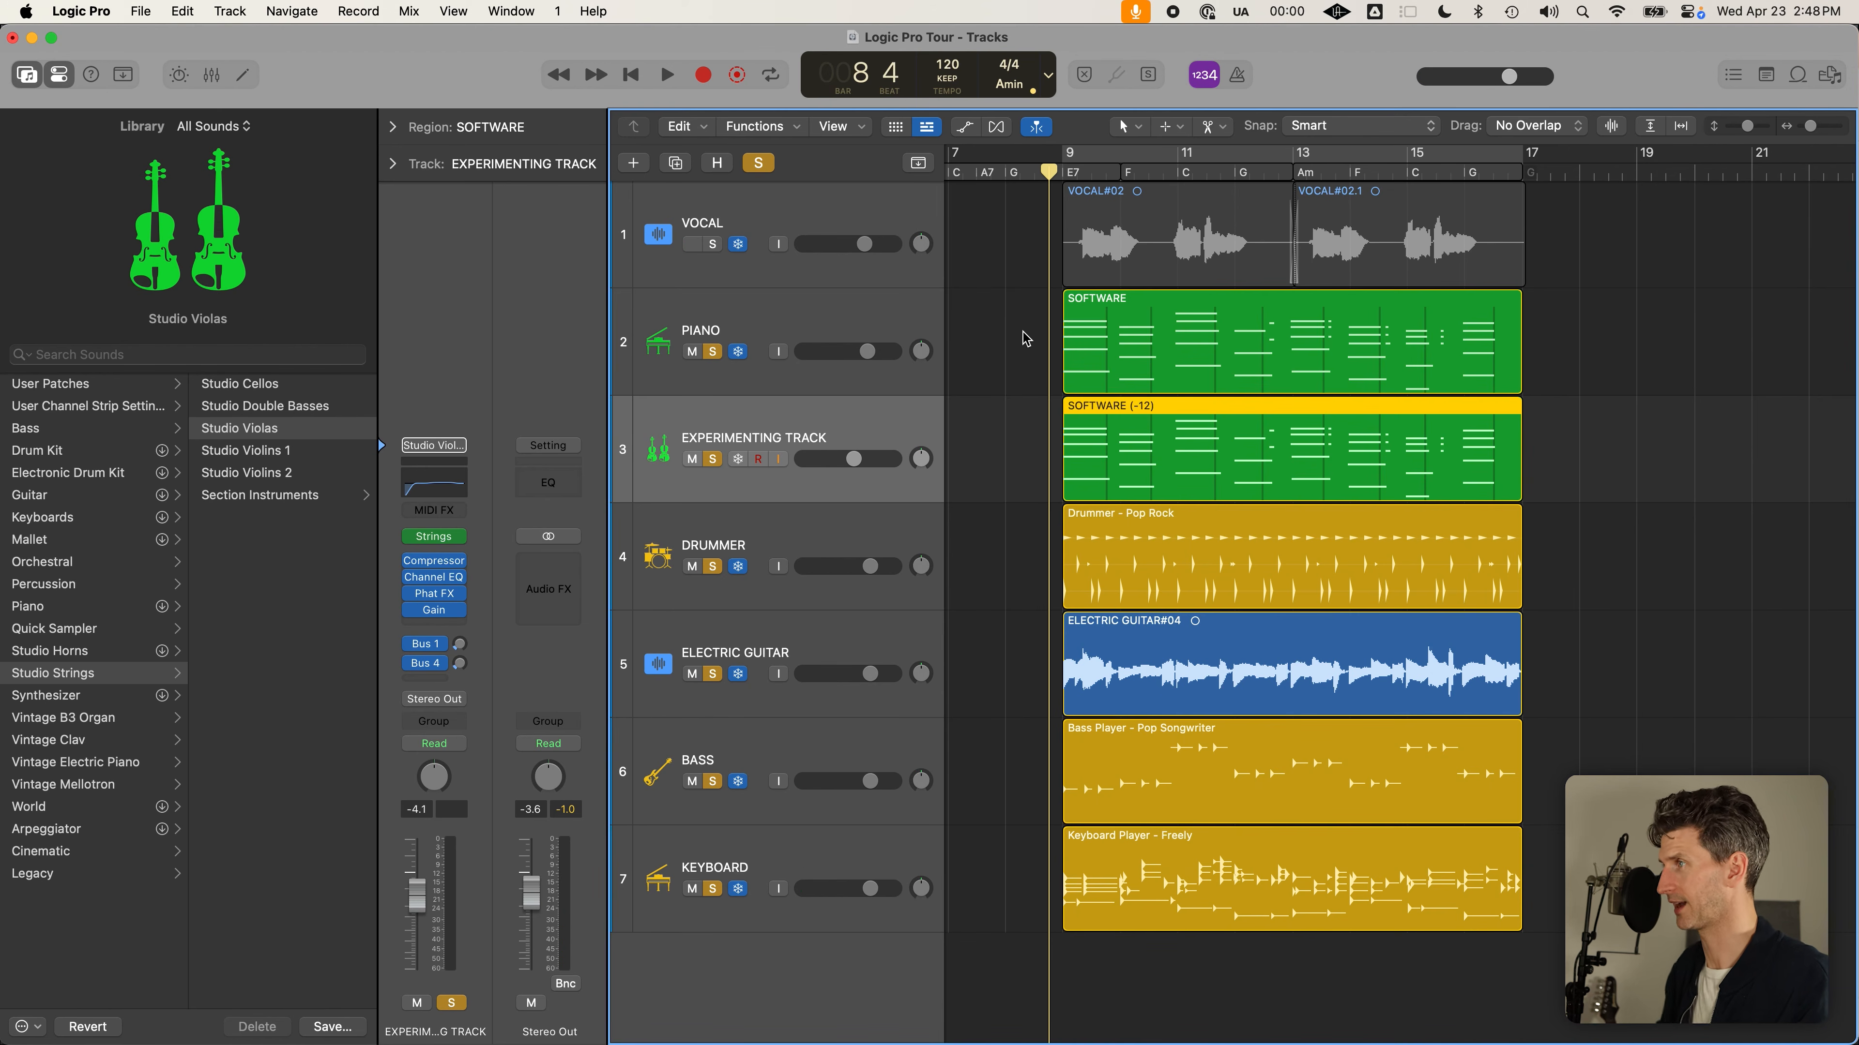
In the global Chord track, replace the chords before bar 13 with a copy of the Am–F–C–G group from bar 13, starting at bar 9
left_click(917, 161)
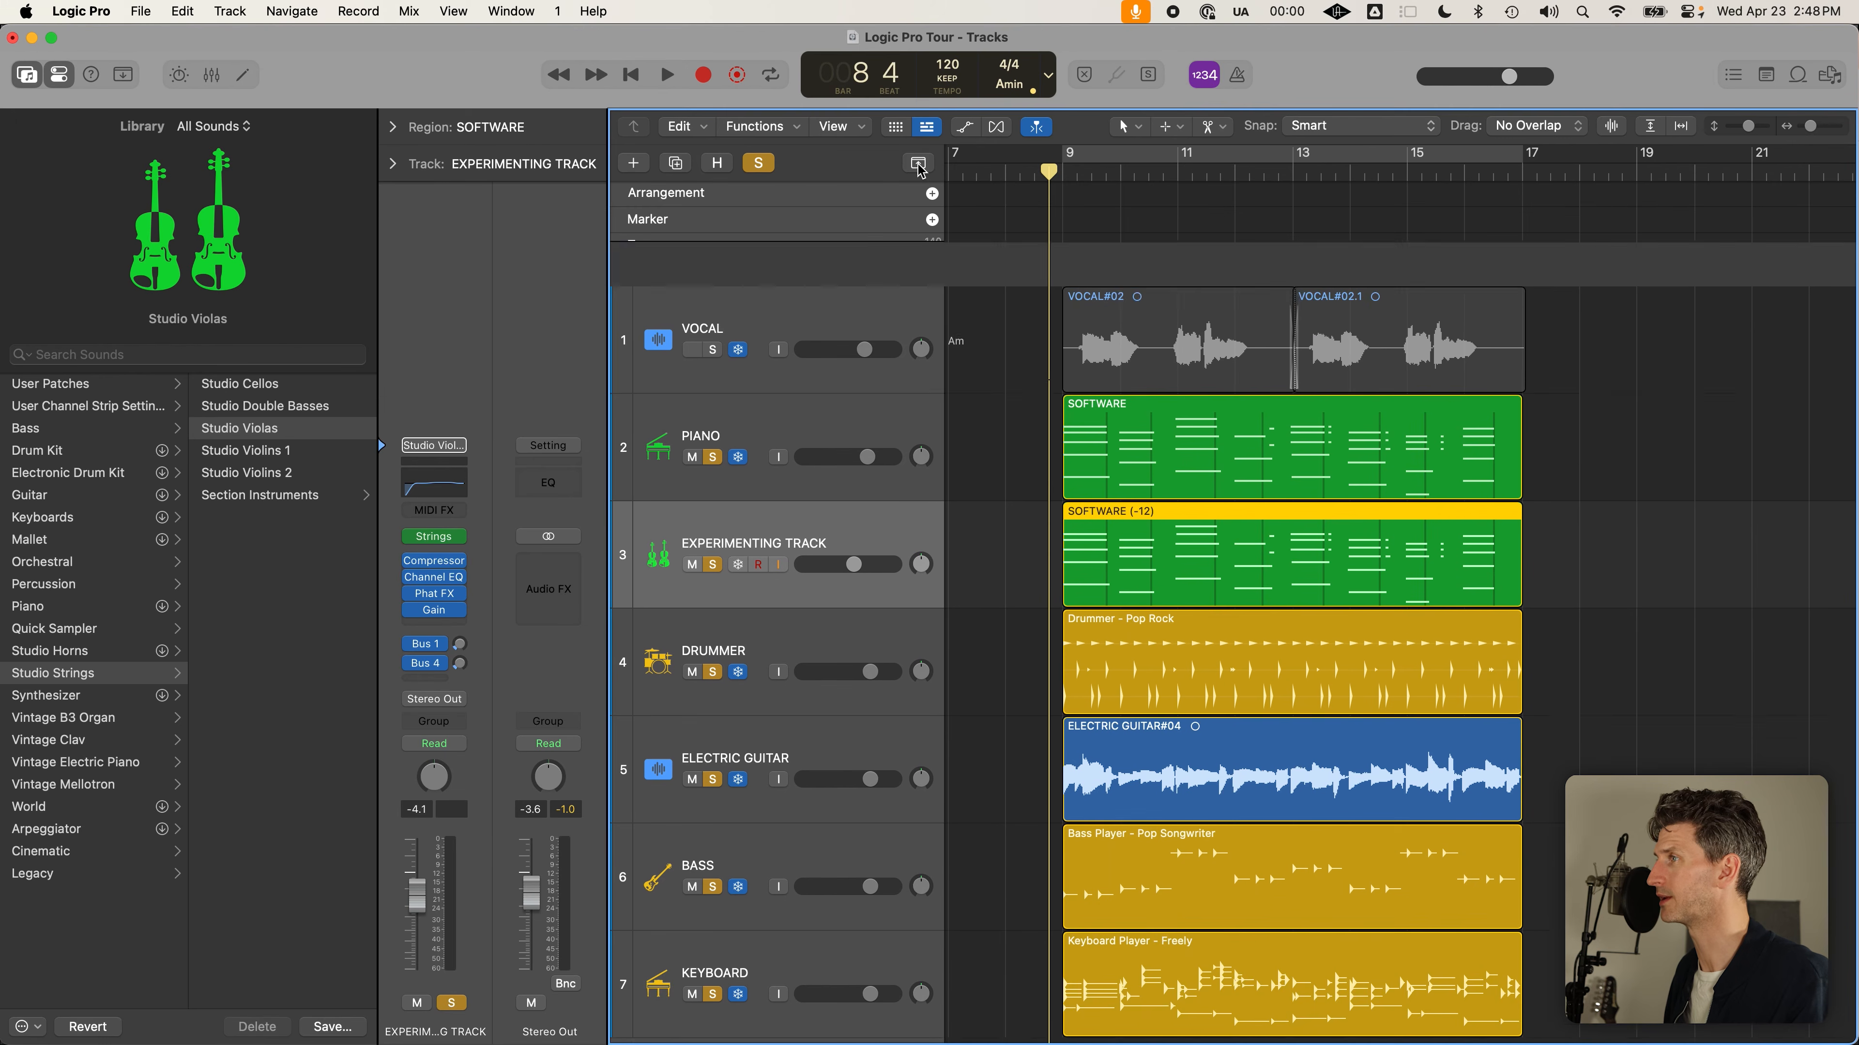
scroll(1092, 373, "left", 2)
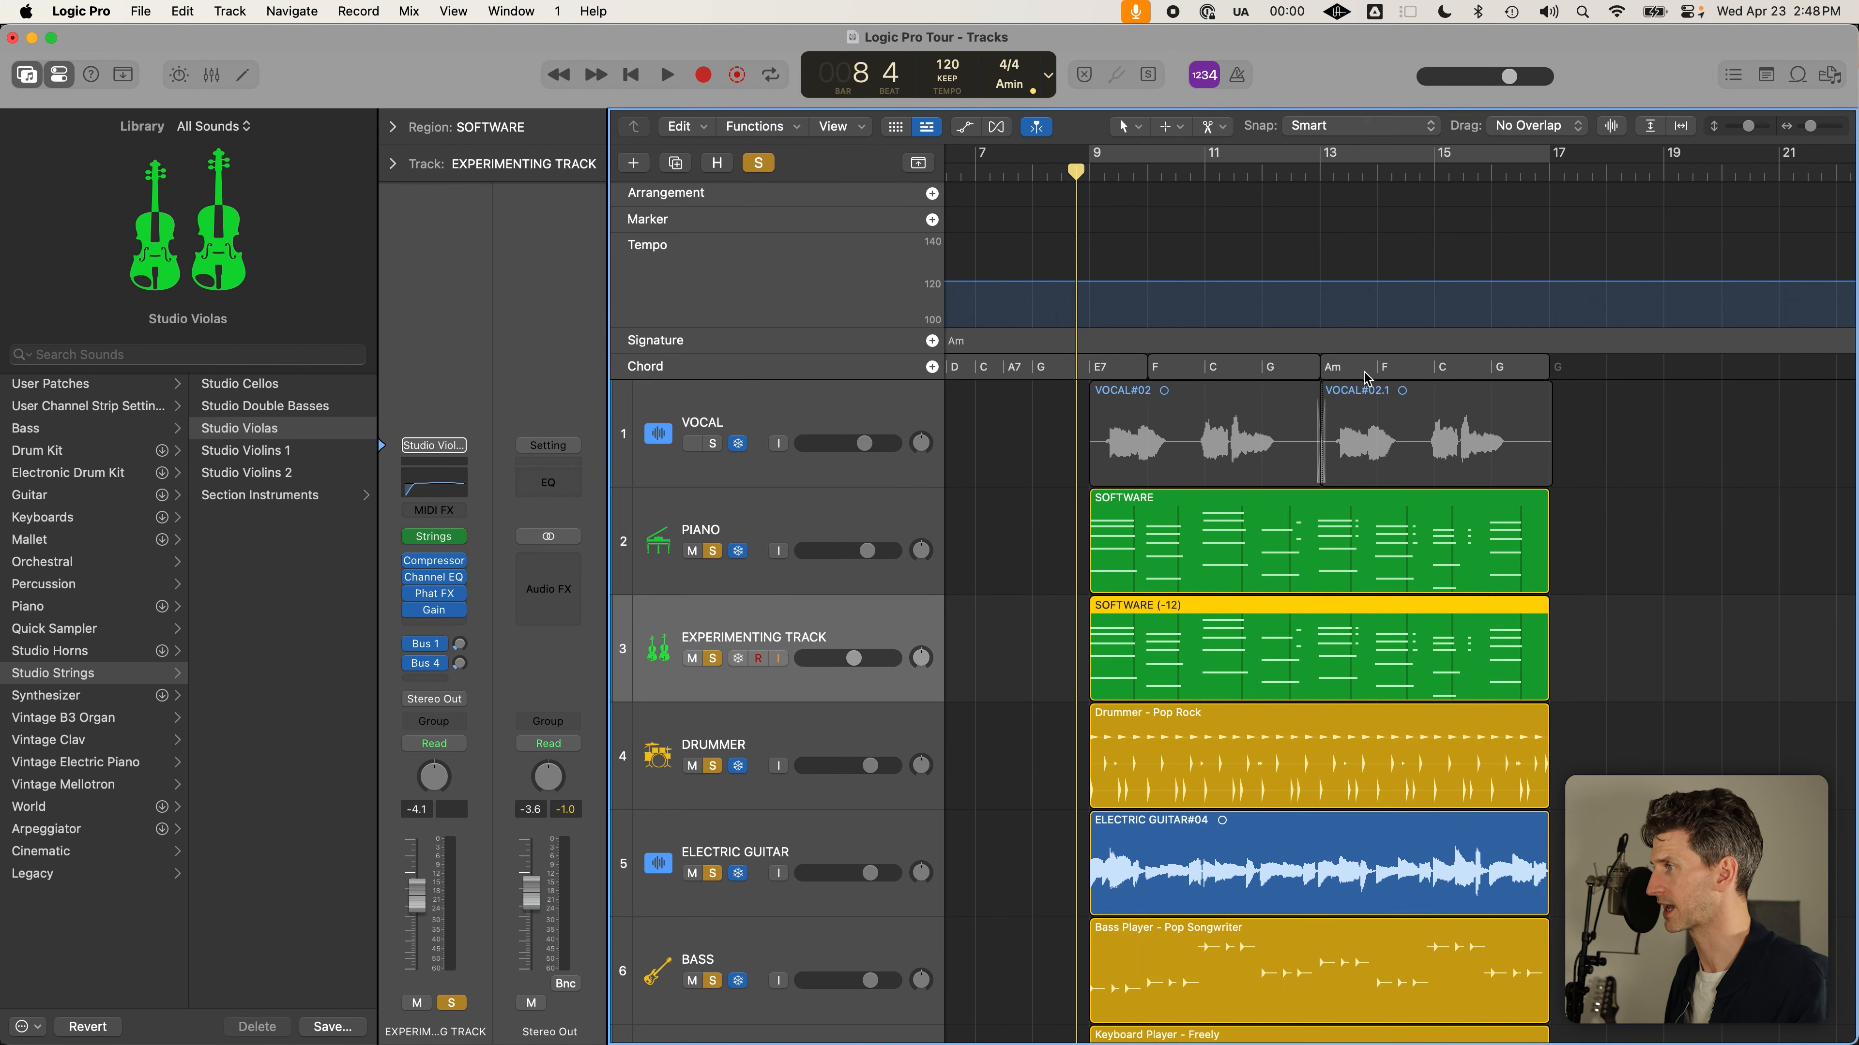
left_click(1179, 372)
key("Delete")
left_click(1141, 370)
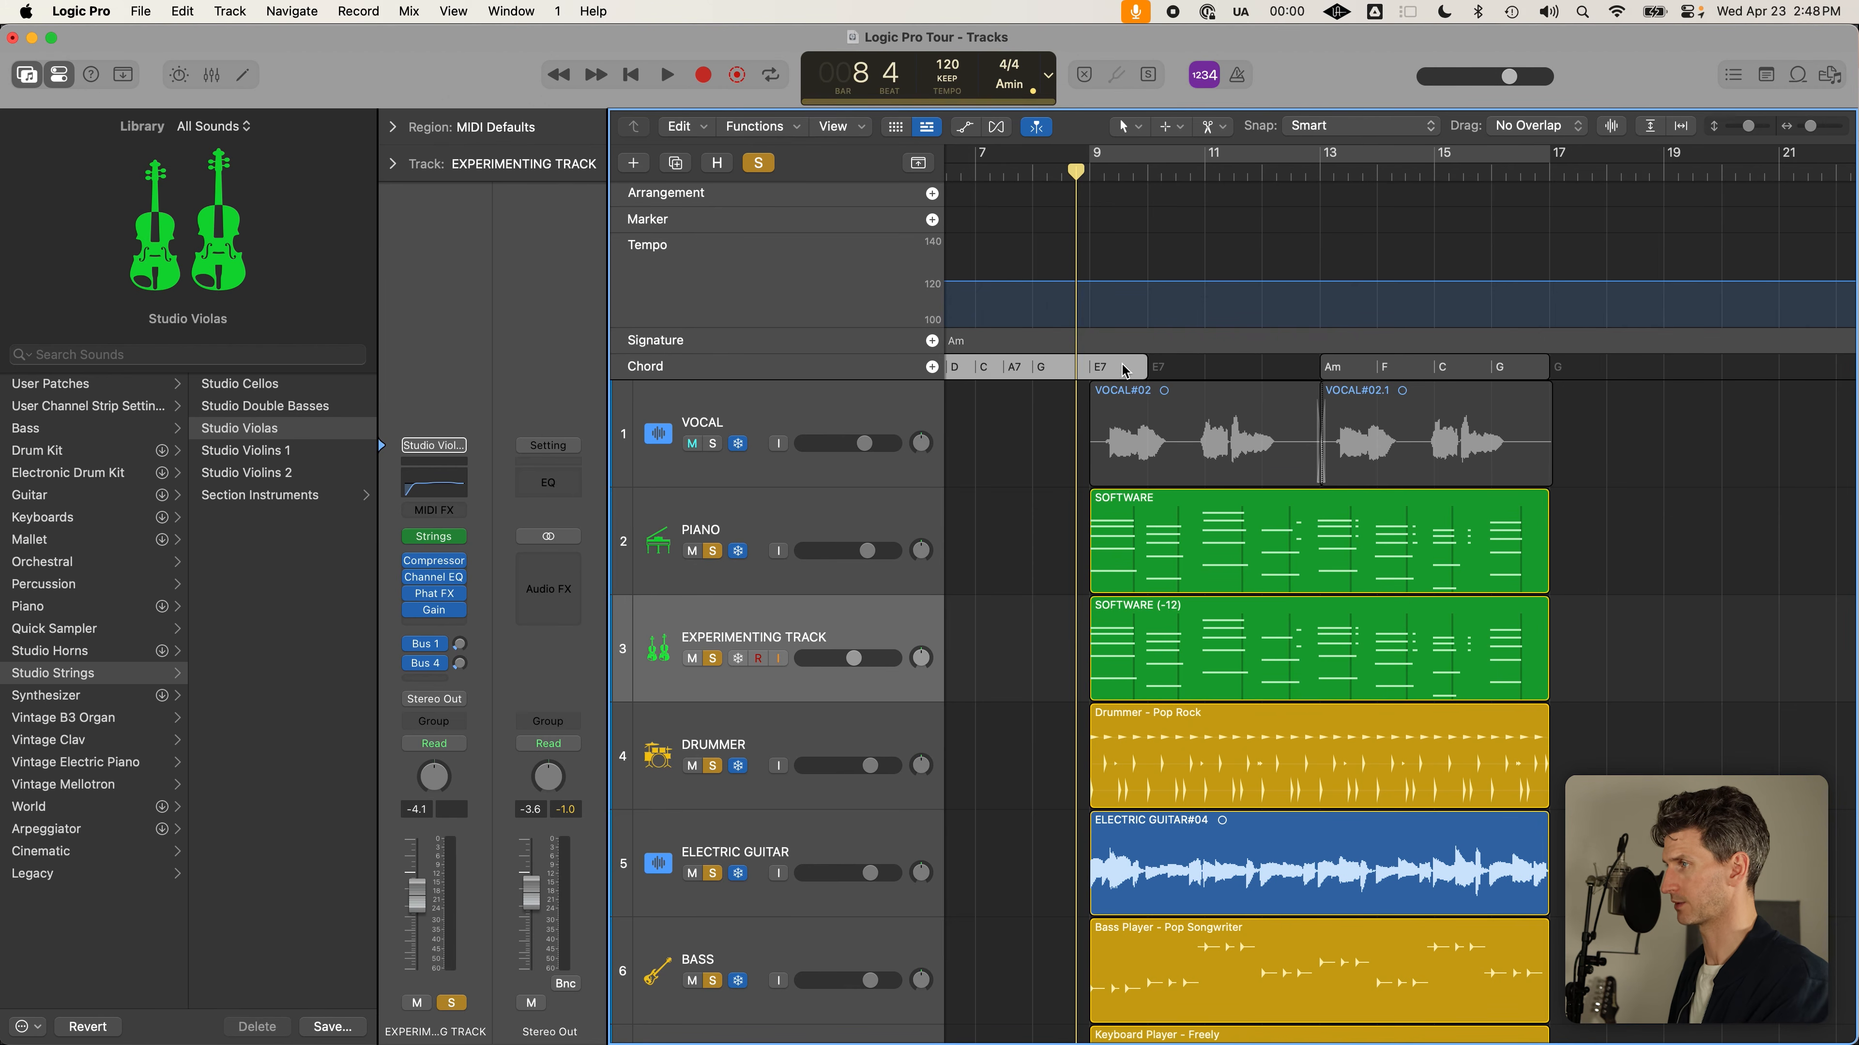
key("Delete")
left_click(1338, 370)
left_click_drag(1338, 370, 1112, 373)
Place the playhead just before bar 9, hide the global tracks, and play back the soloed tracks into bar 13
left_click(1092, 167)
scroll(1026, 925, "down", 3)
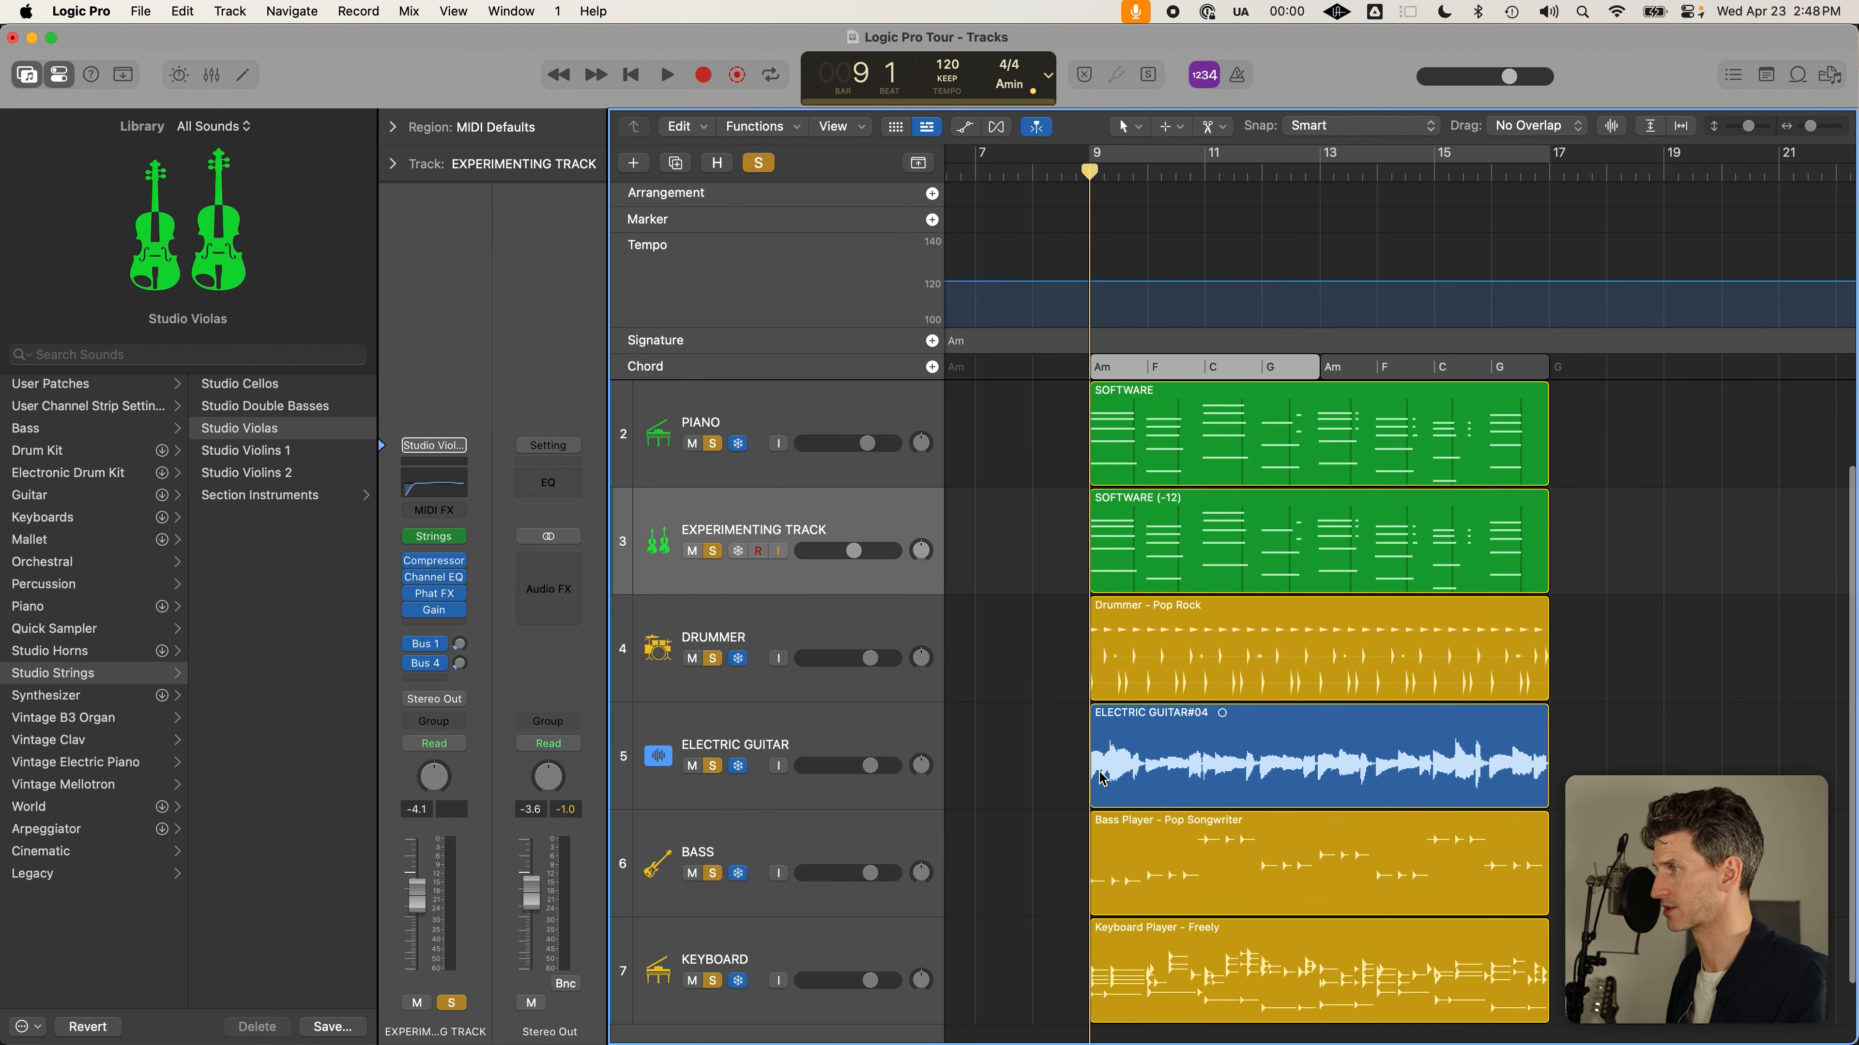
key("super+Up")
left_click(1069, 173)
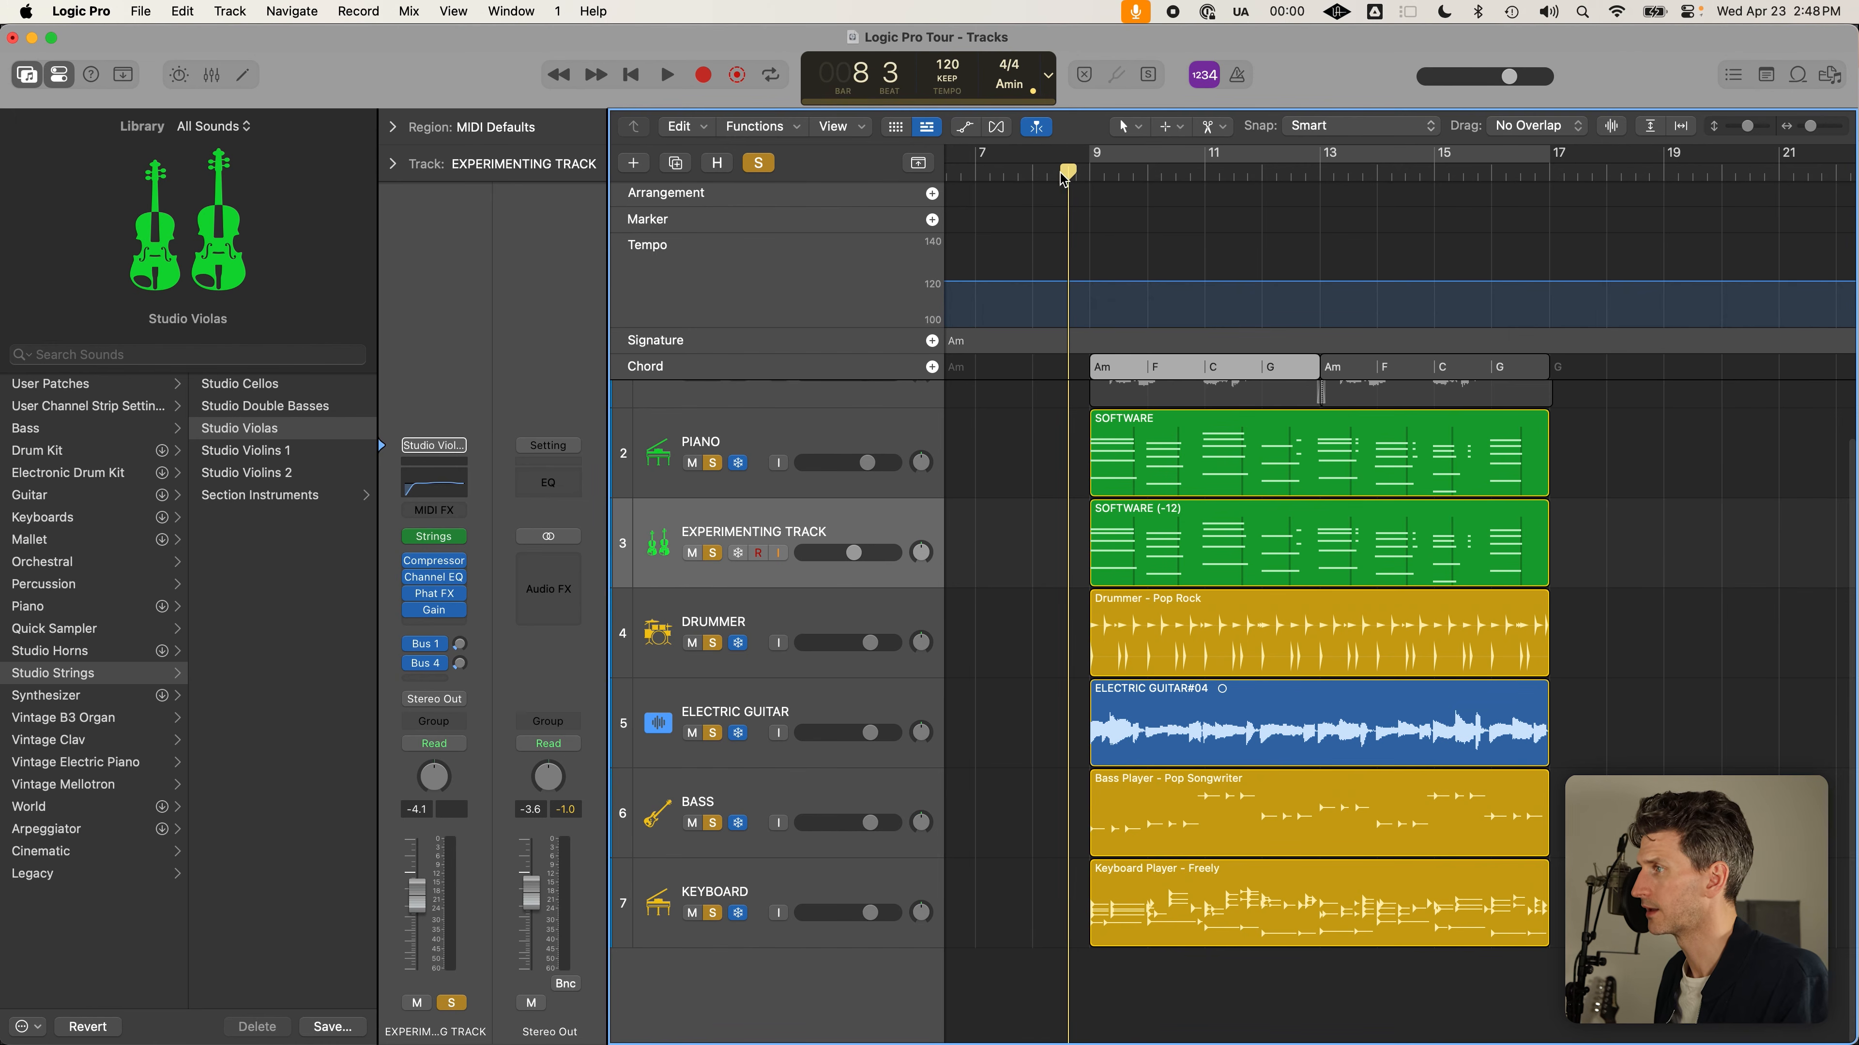
left_click(905, 167)
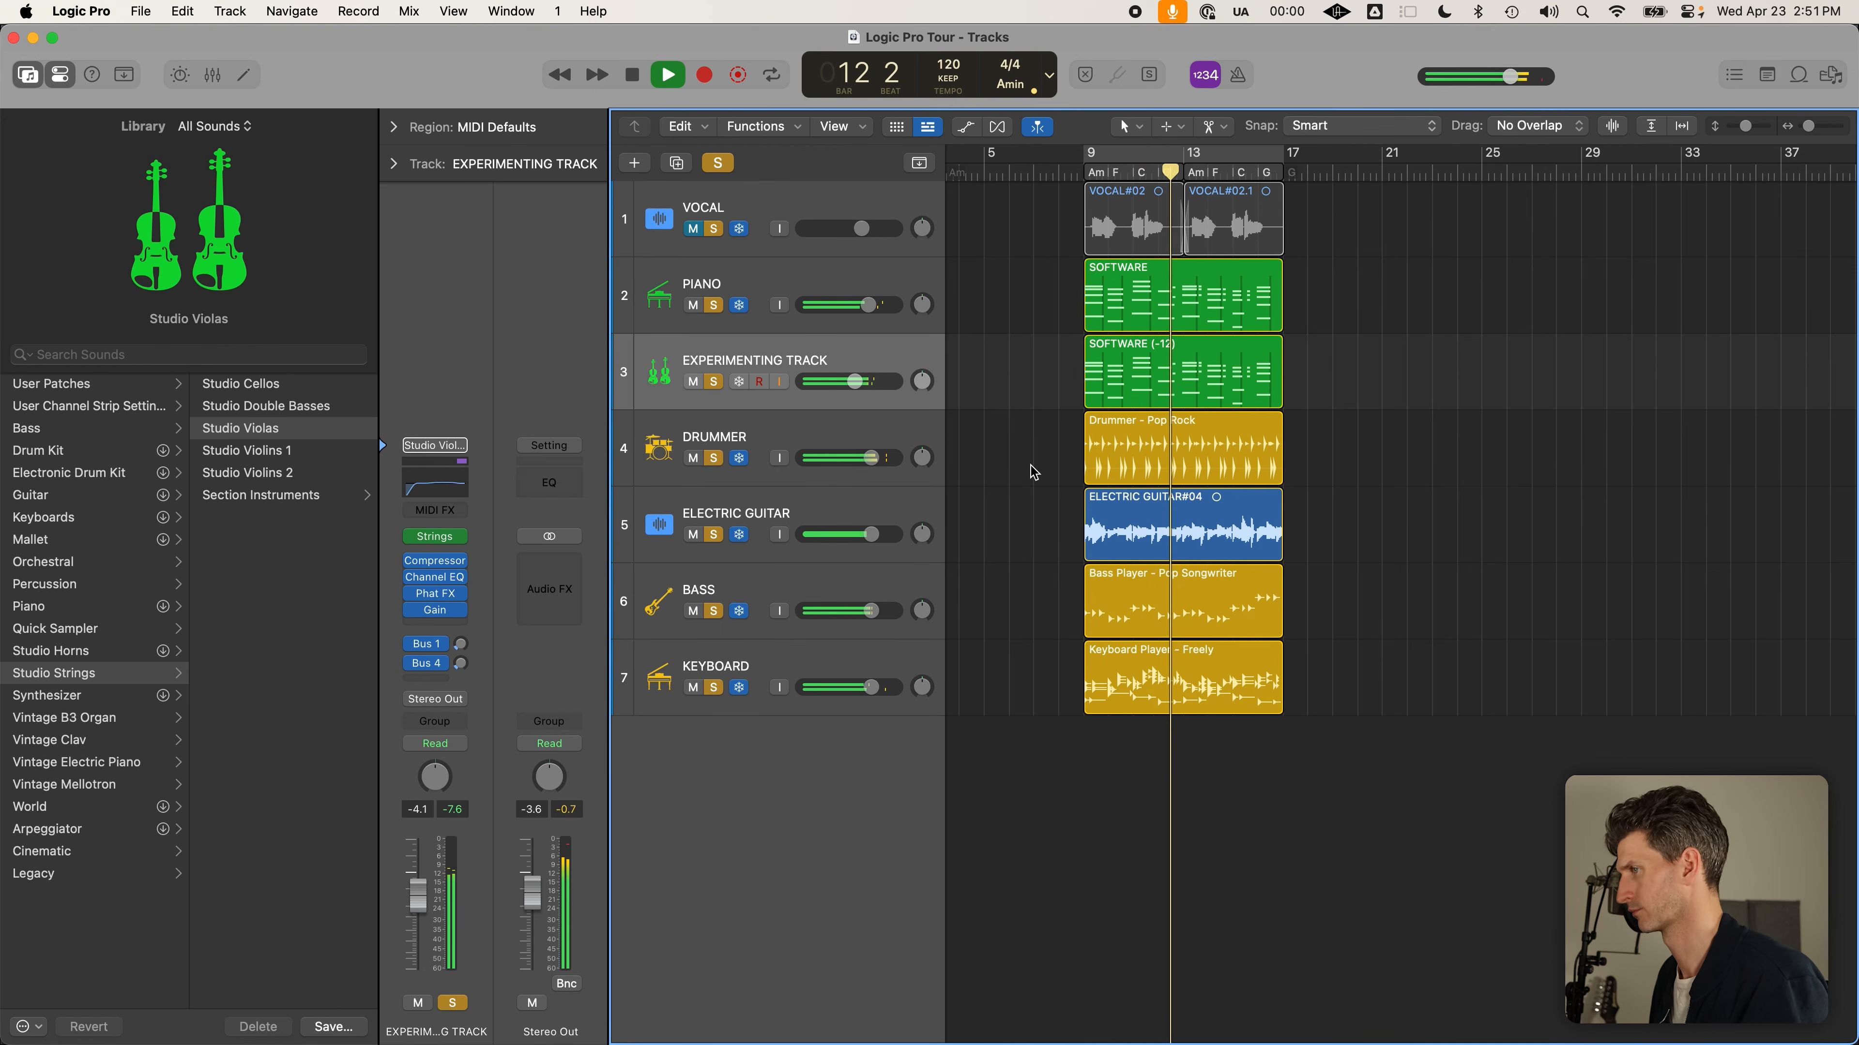
key("space")
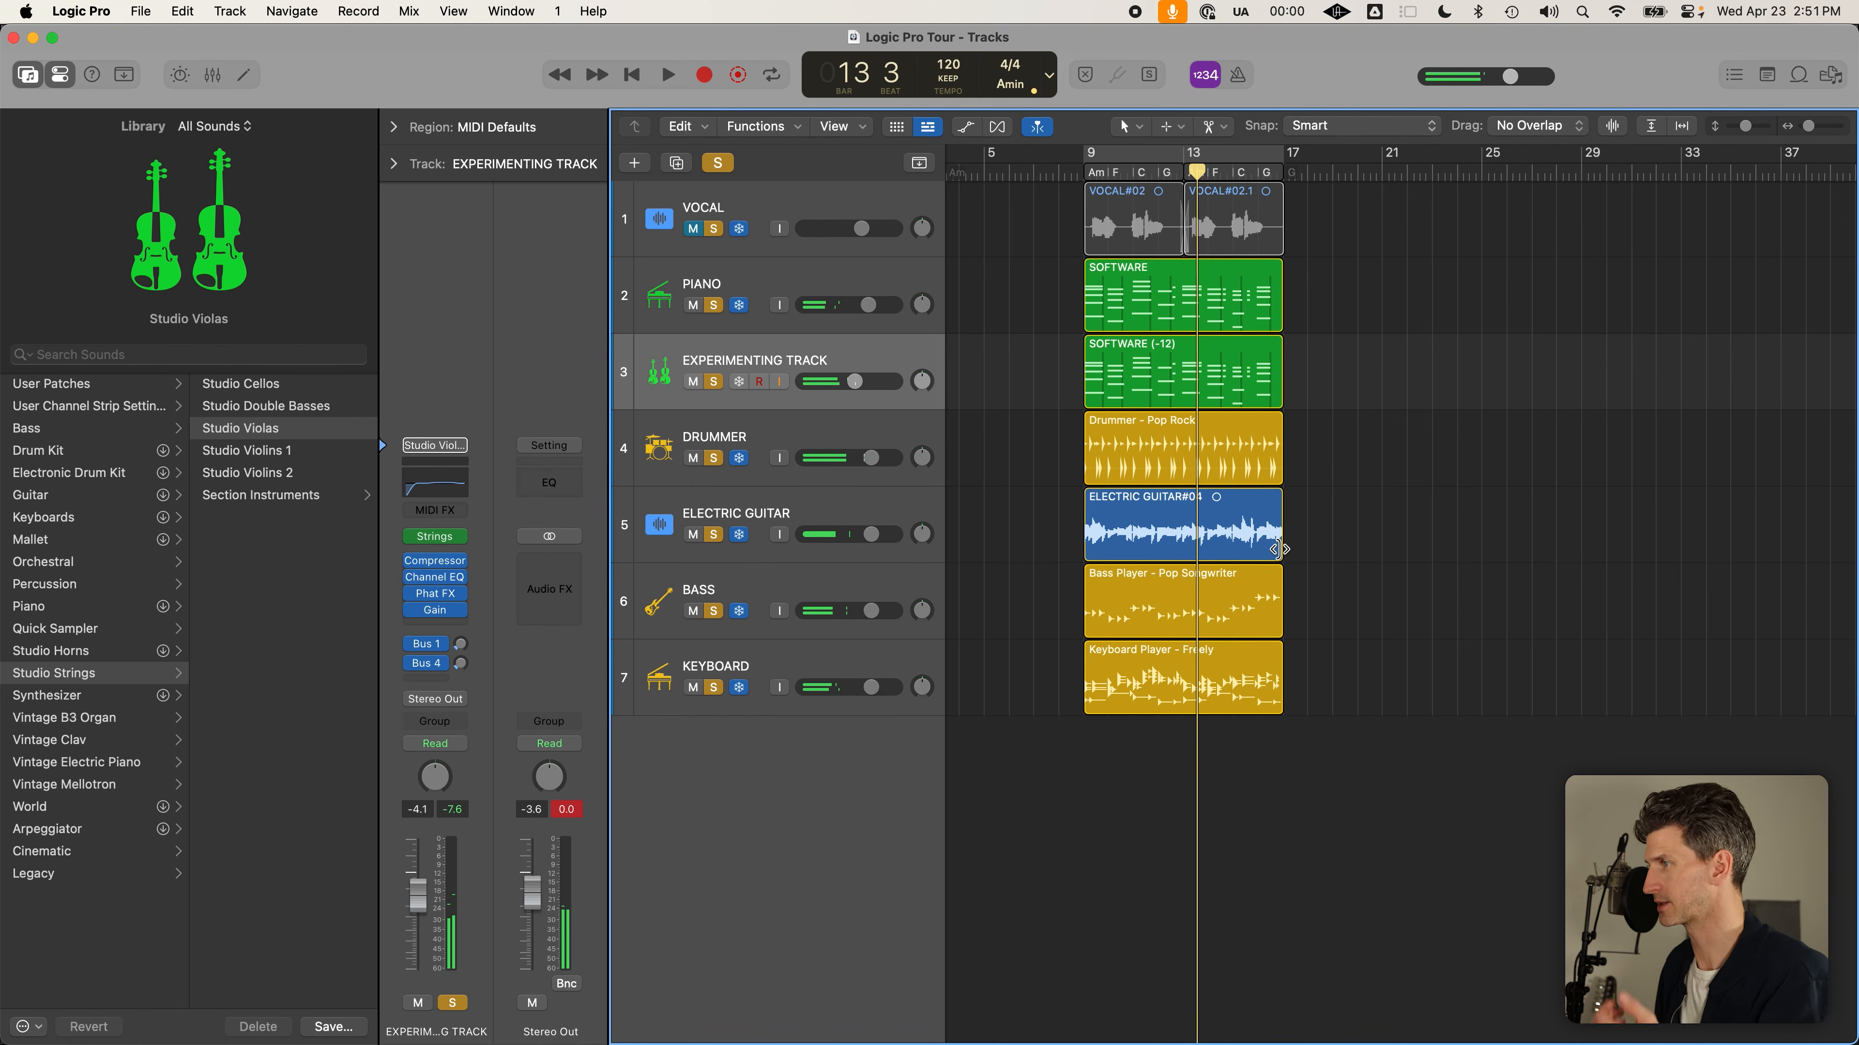
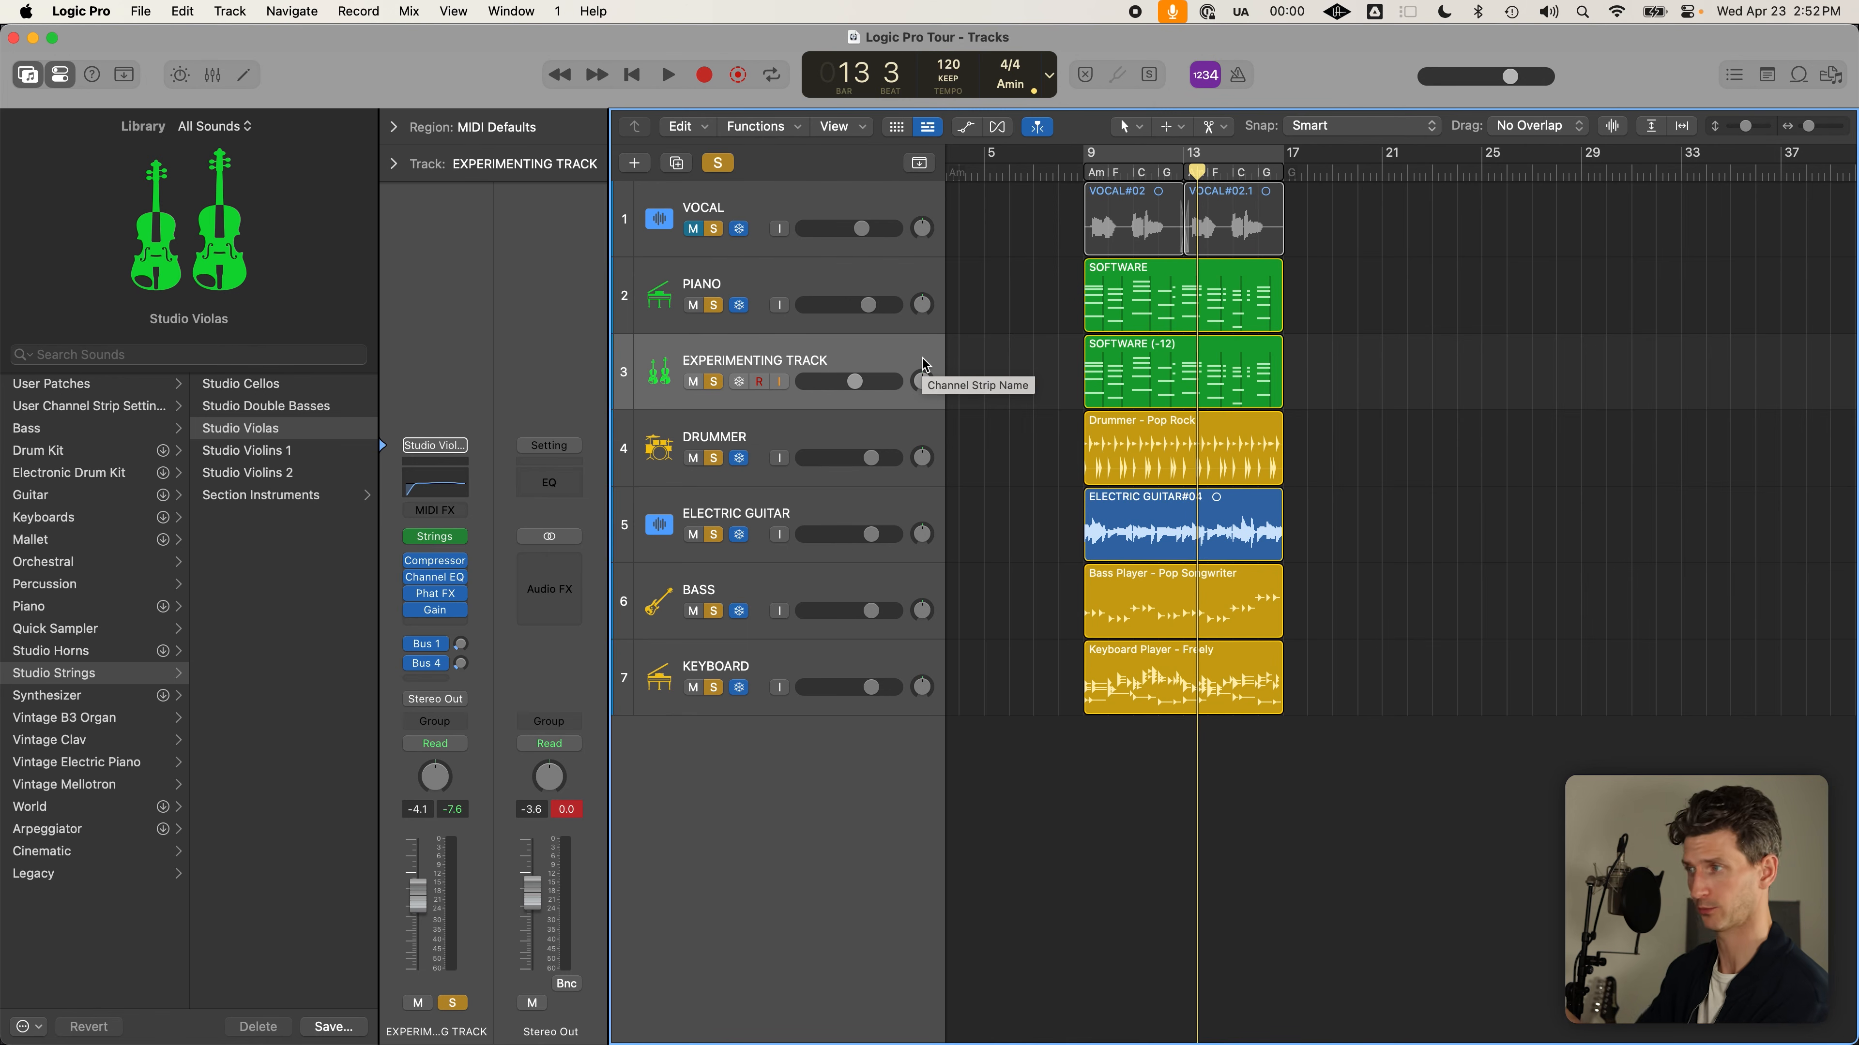
Set the EXPERIMENTING TRACK volume to -1.0 dB and view all channel strips in an enlarged Mixer before closing it
left_click_drag(854, 382, 880, 380)
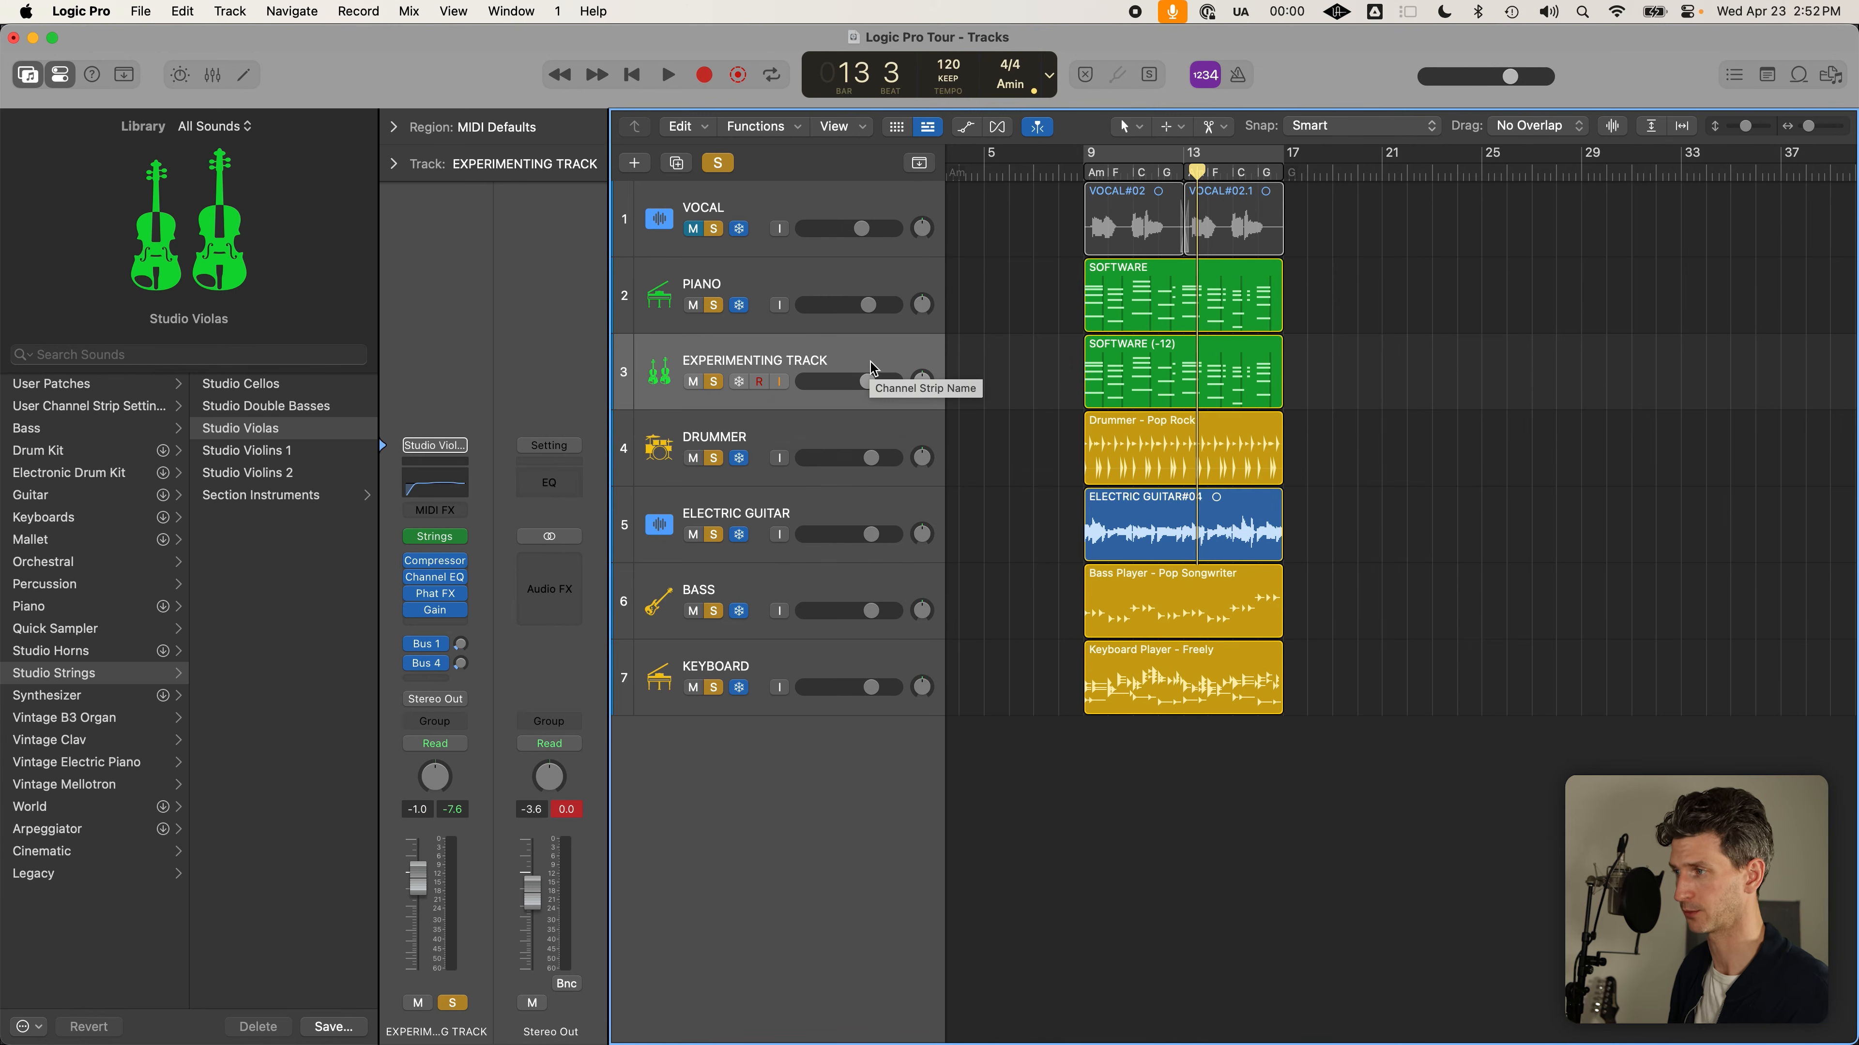
key("x")
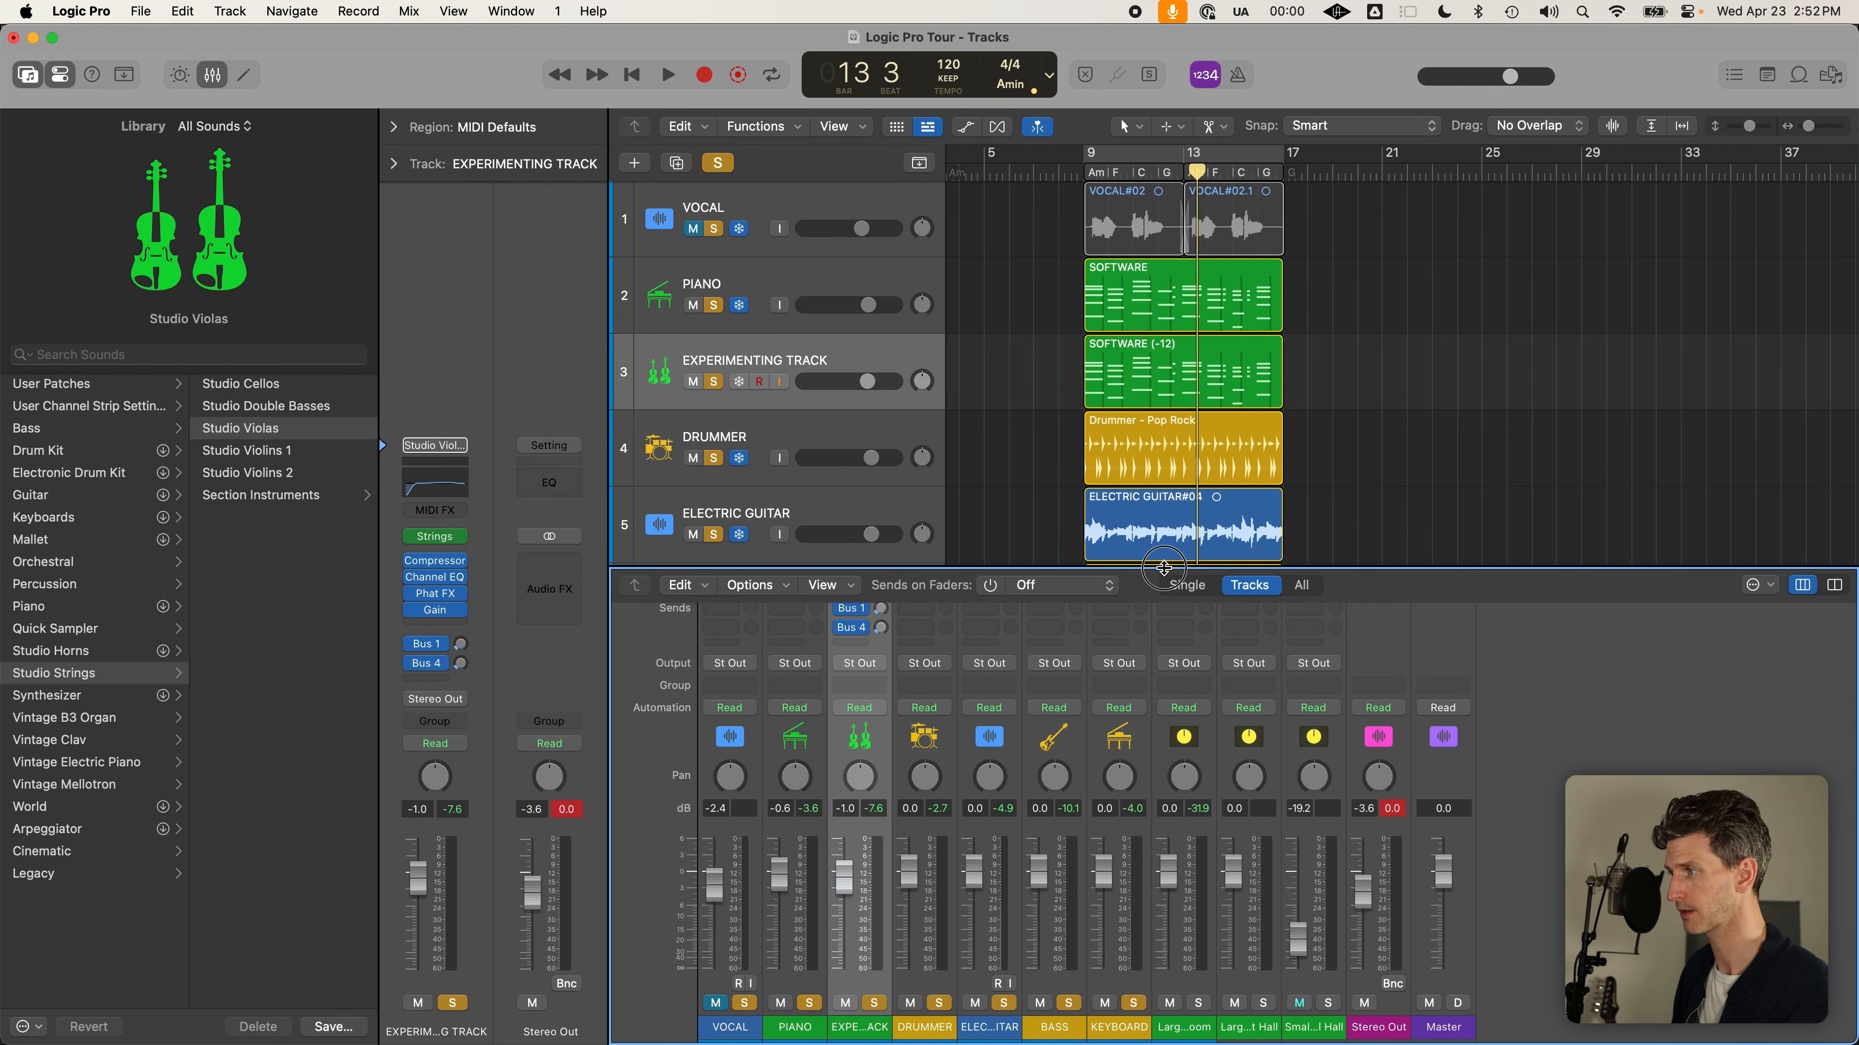
left_click_drag(1163, 567, 1164, 310)
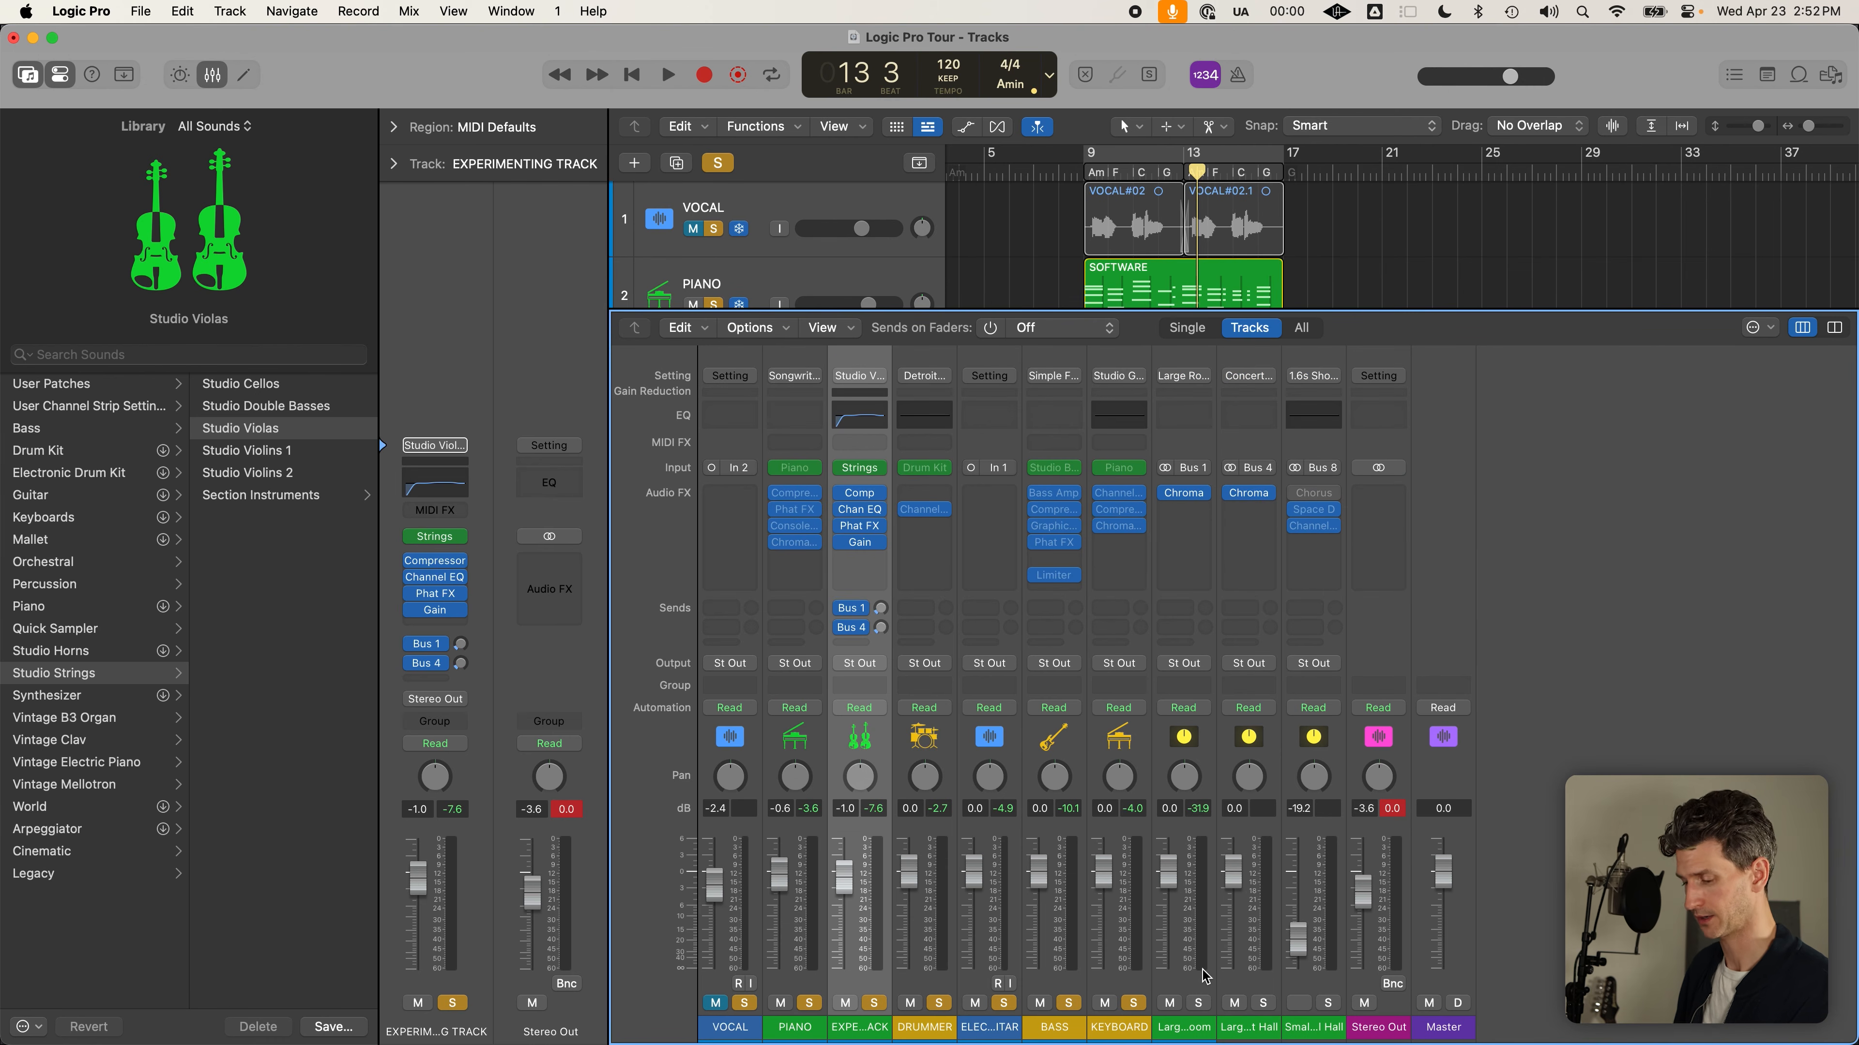
key("x")
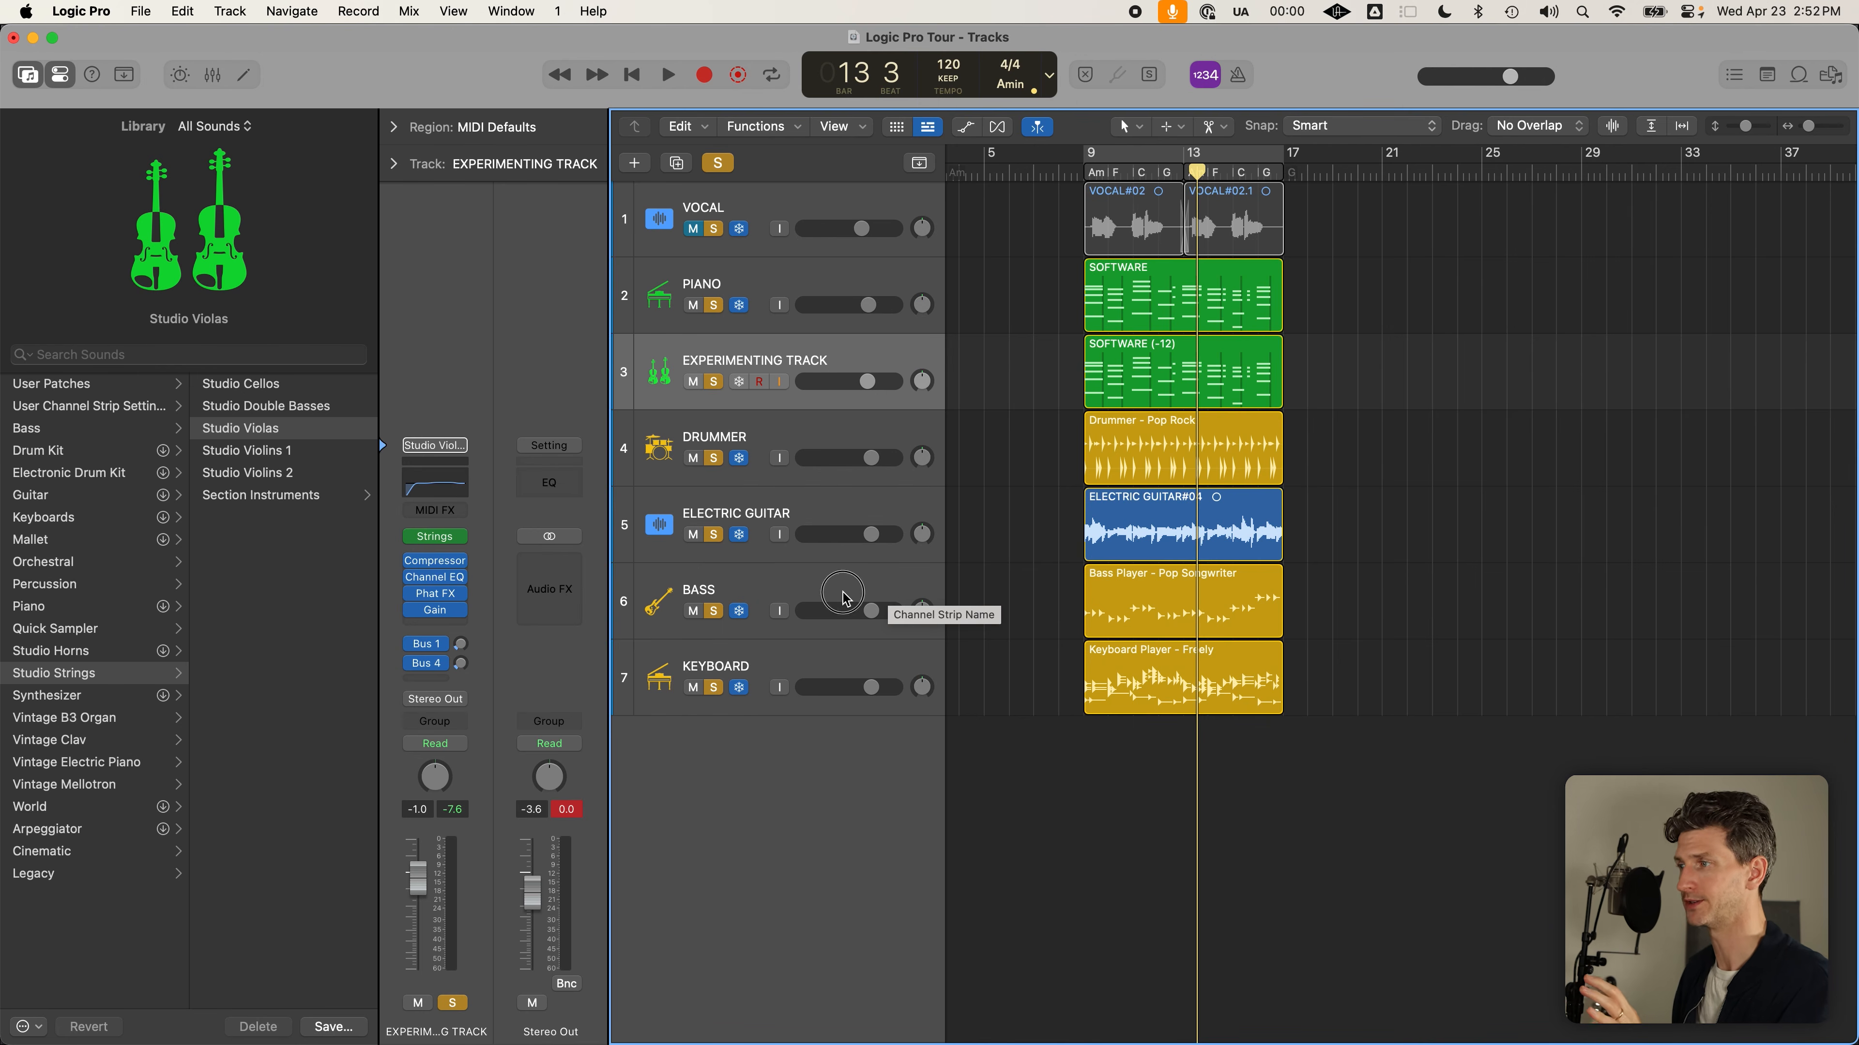
Select the tracks from PIANO through KEYBOARD and lower all their volumes together to the minimum
left_click(830, 582)
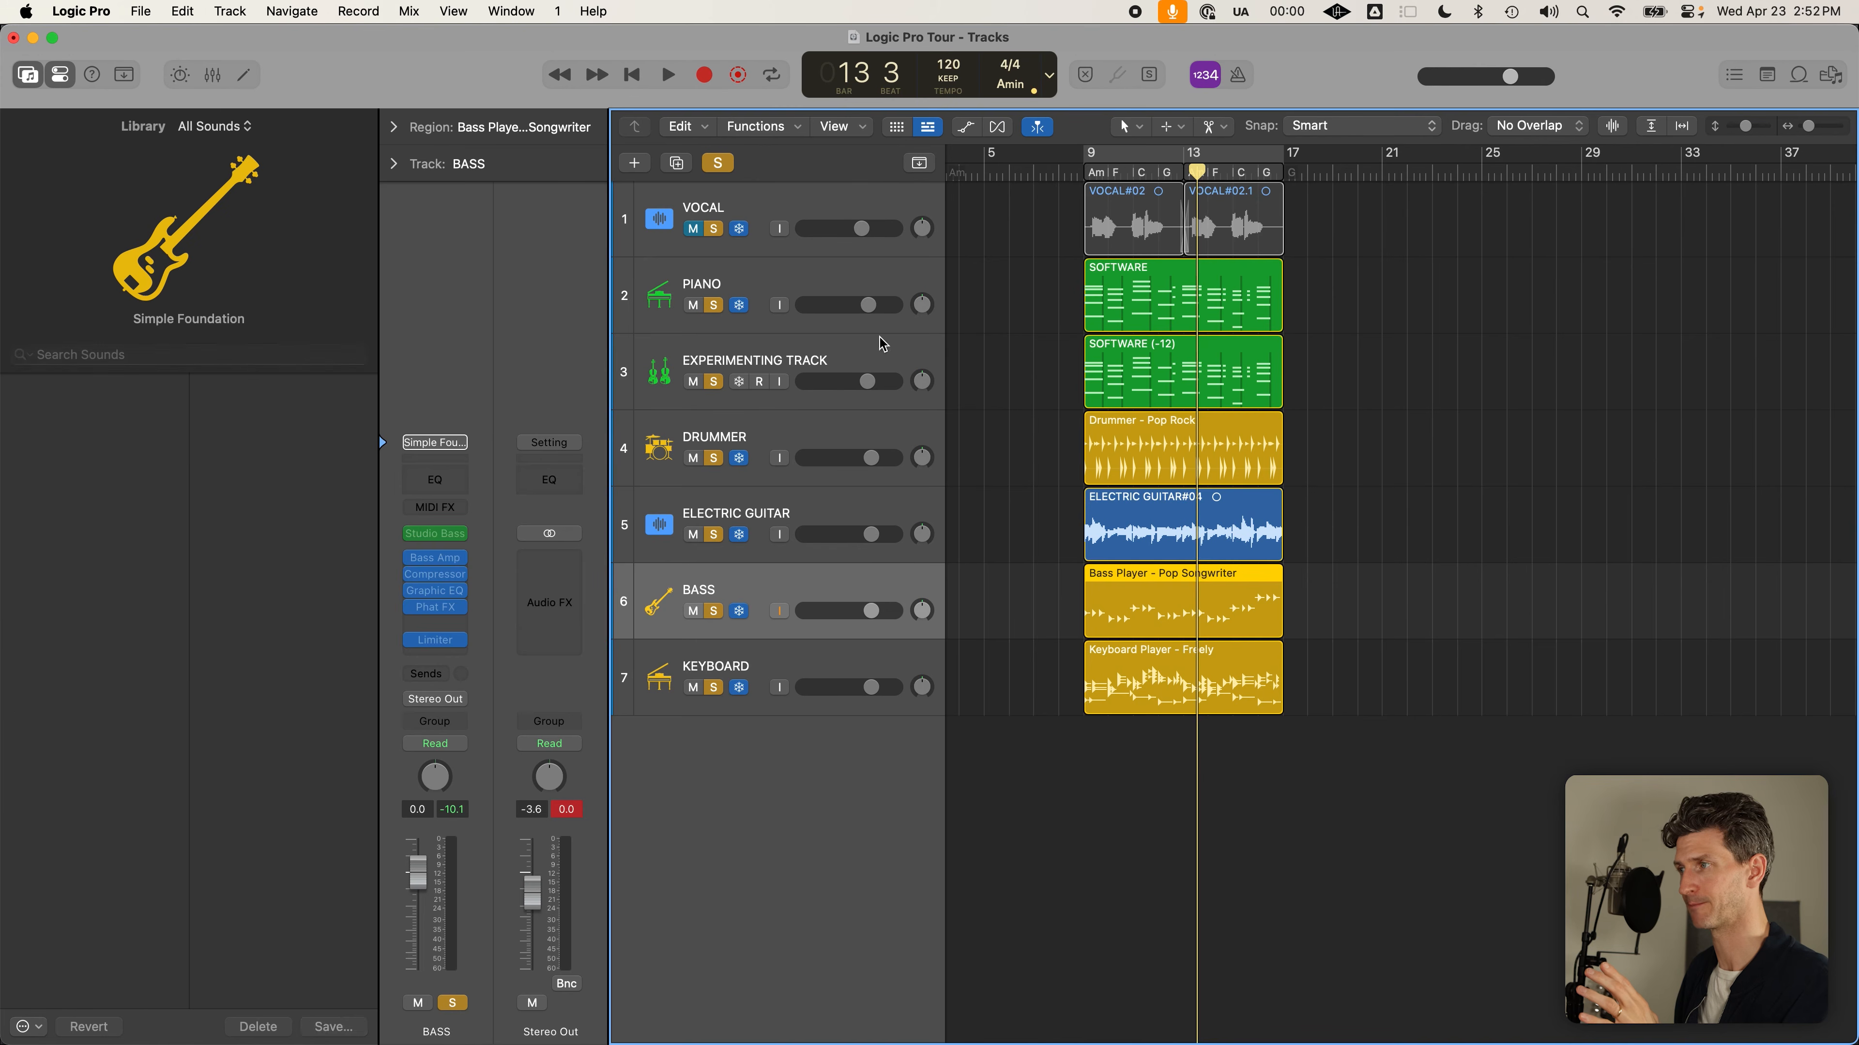
key("Up")
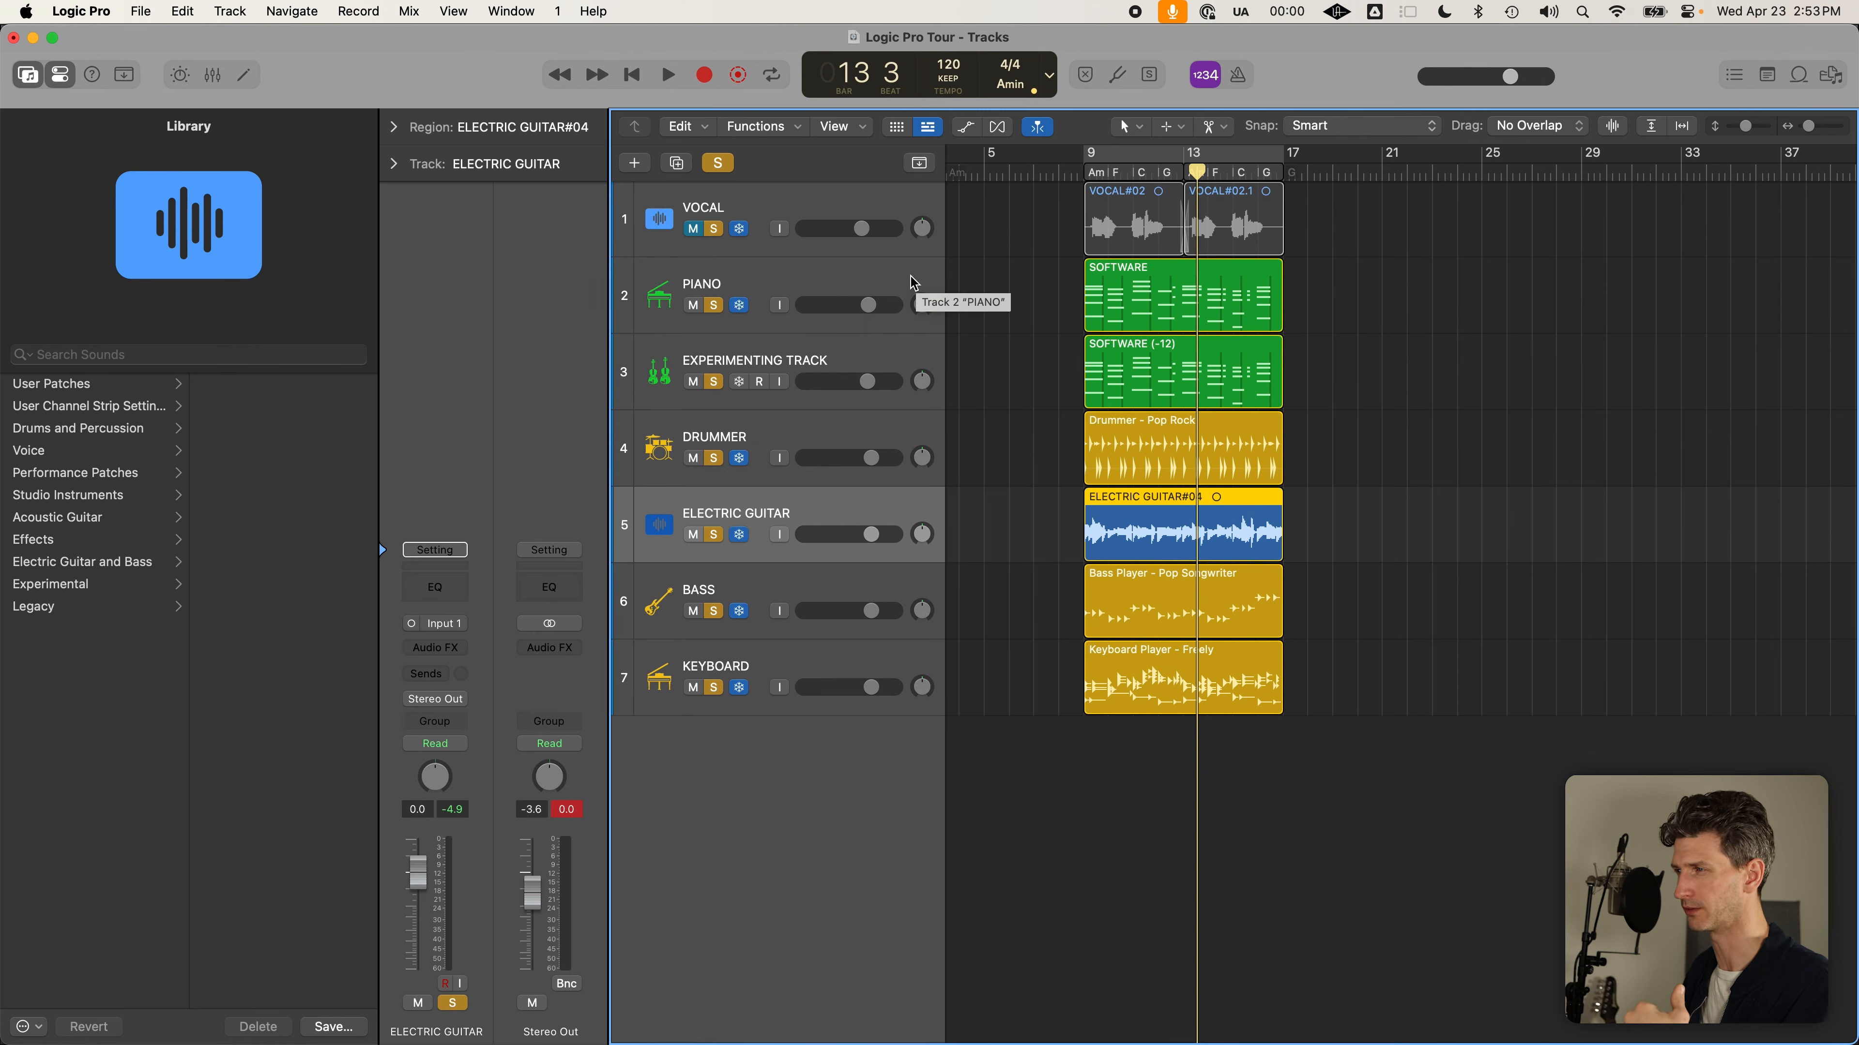
left_click(883, 302)
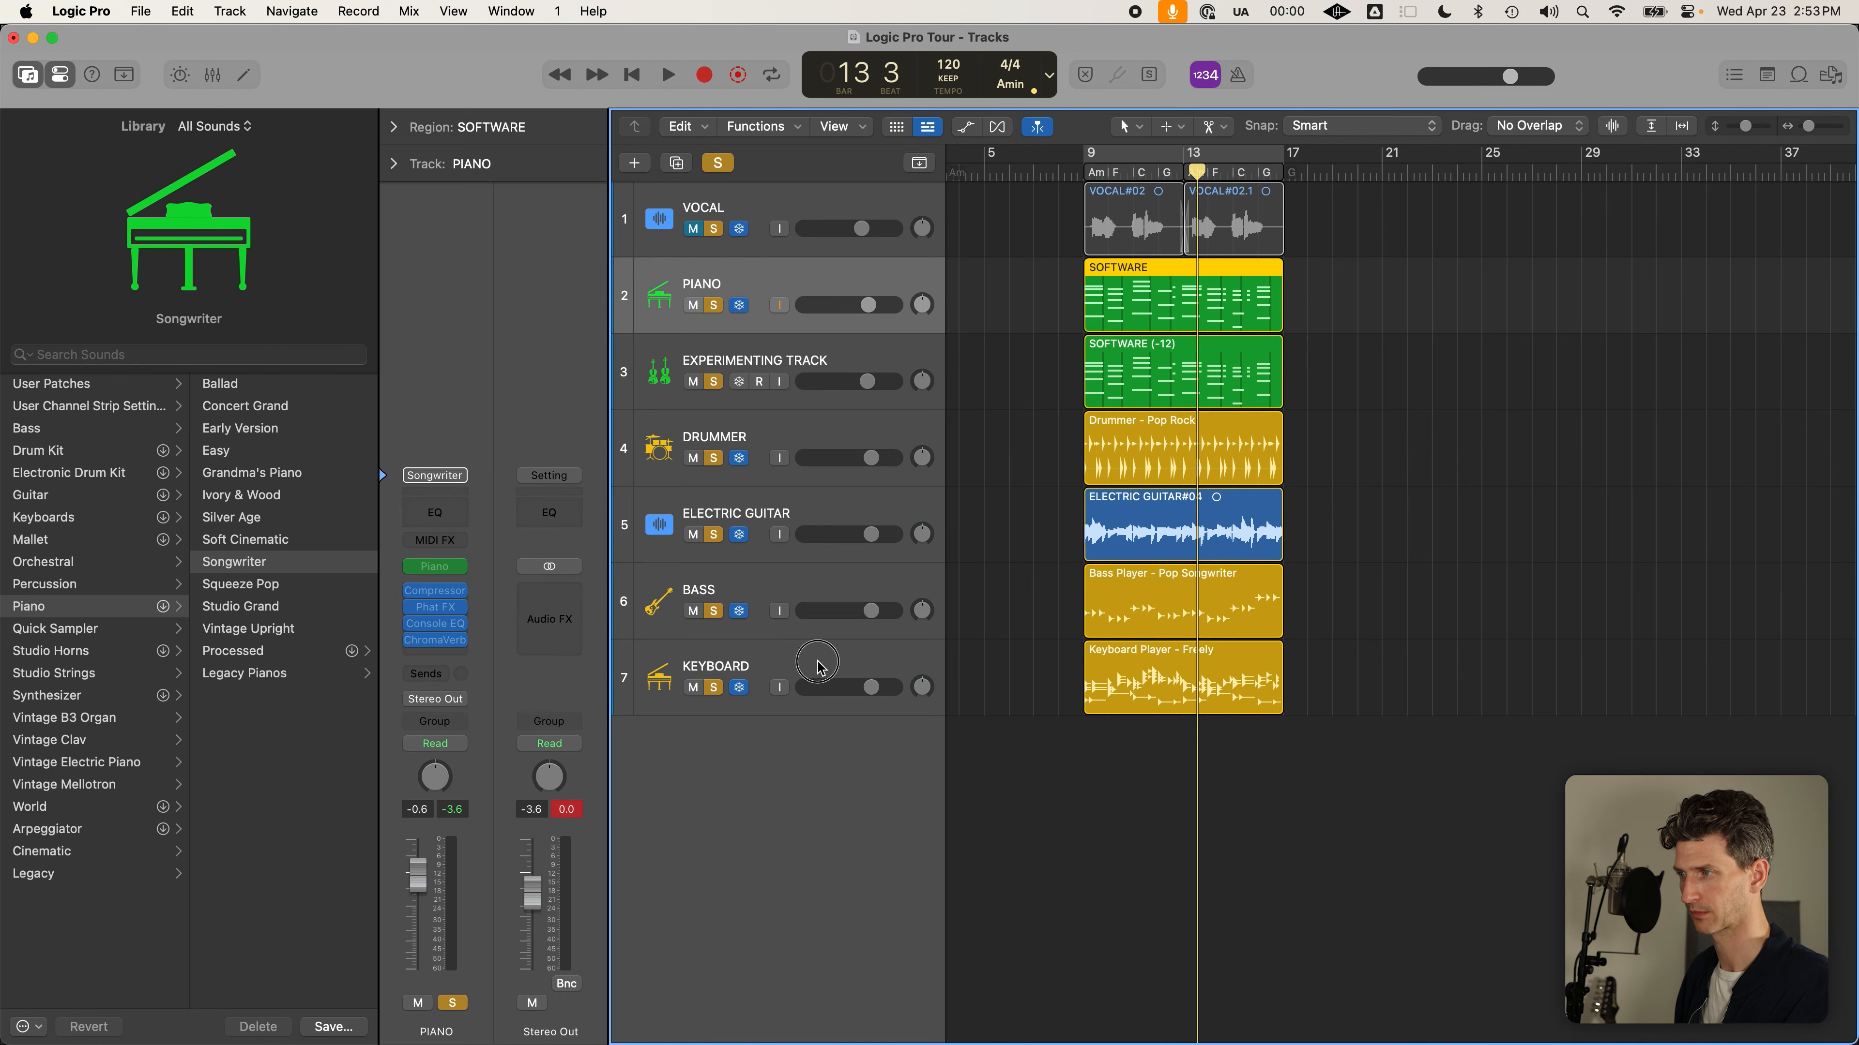
left_click(820, 666, "shift")
left_click_drag(892, 615, 776, 630)
left_click(1033, 798)
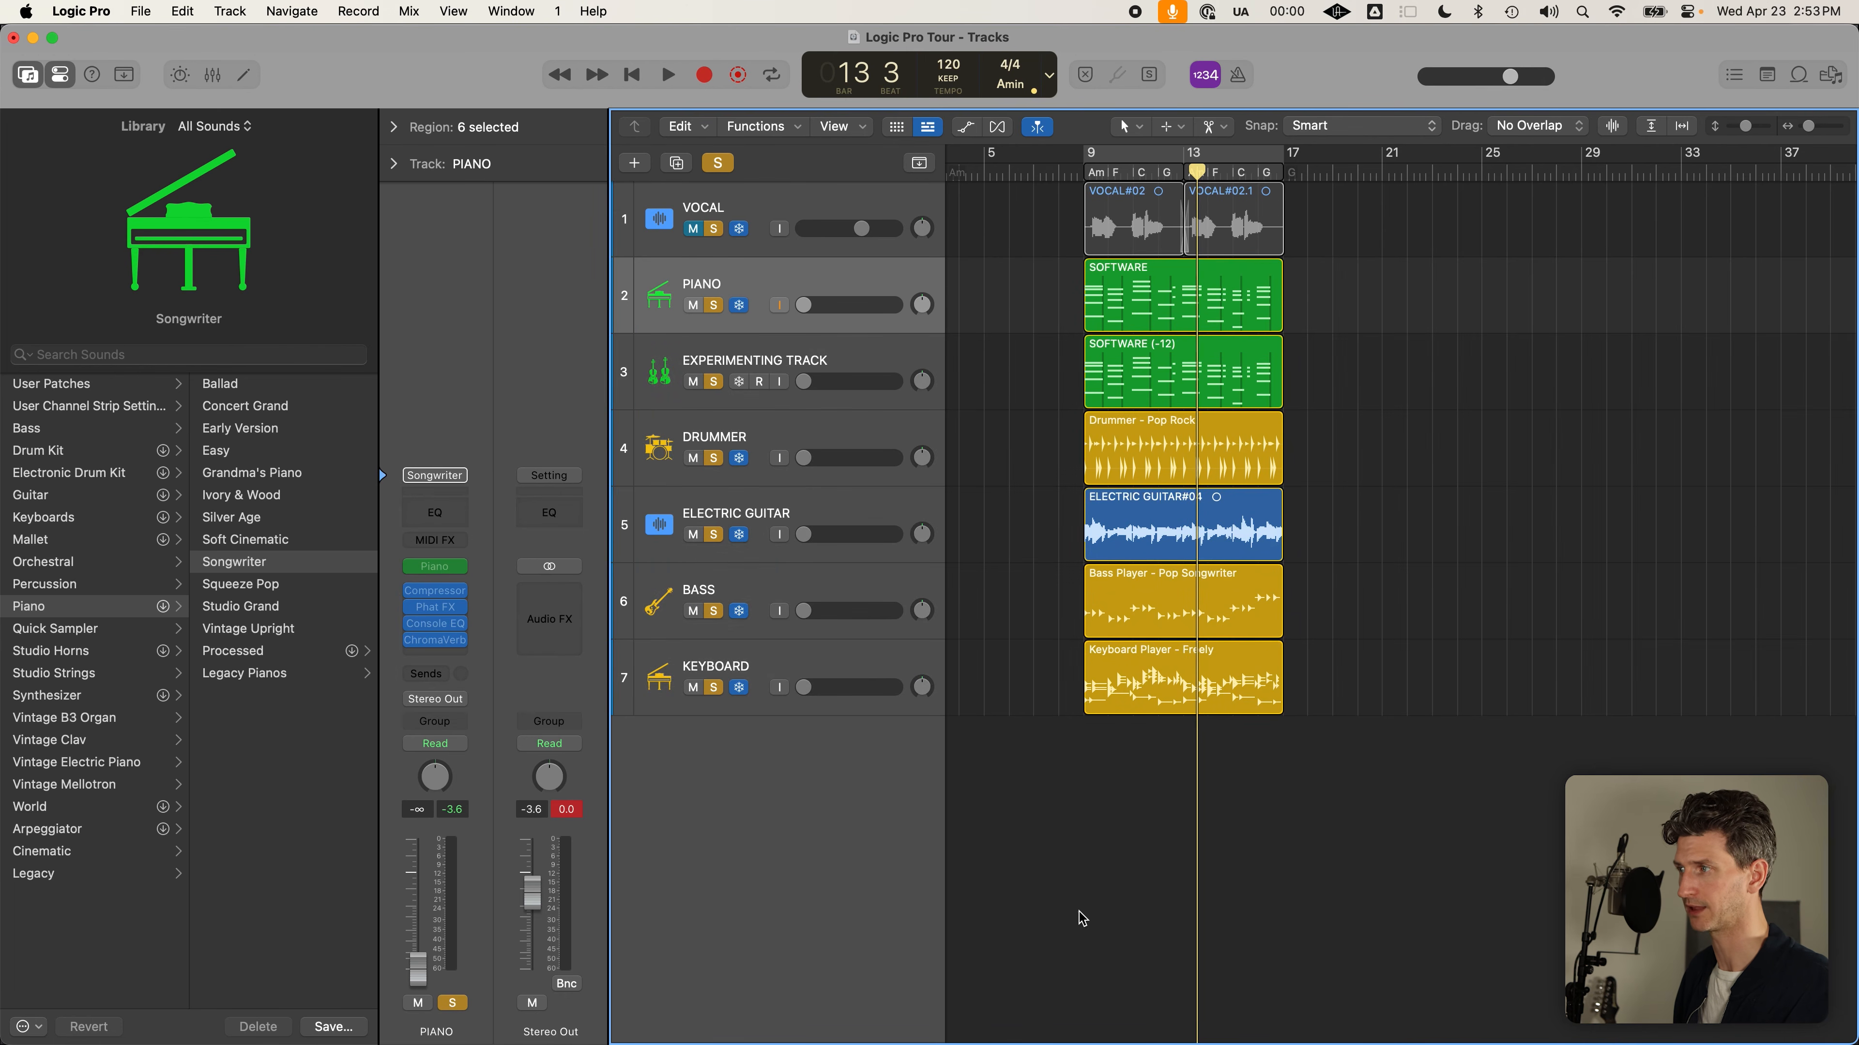
Place the playhead at bar 9 and turn off solo on every track, keeping VOCAL muted
left_click(1083, 172)
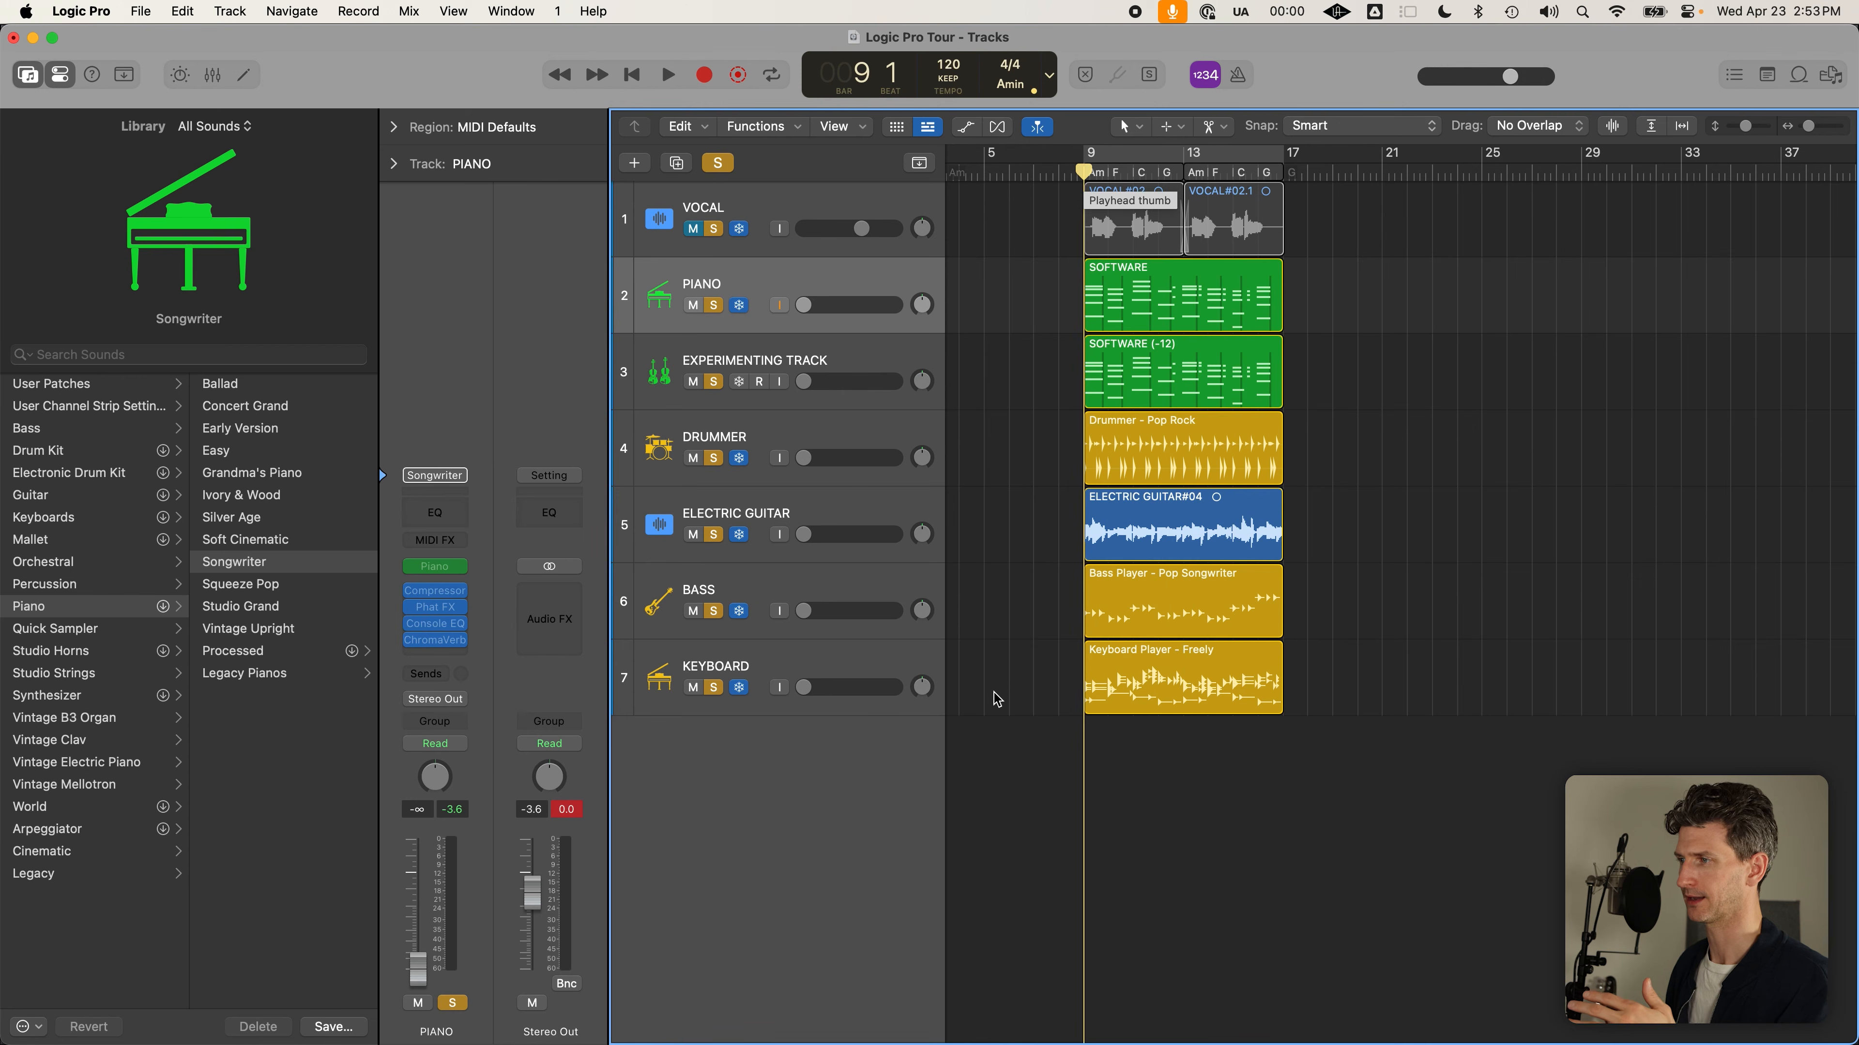
left_click(697, 228)
left_click(761, 216)
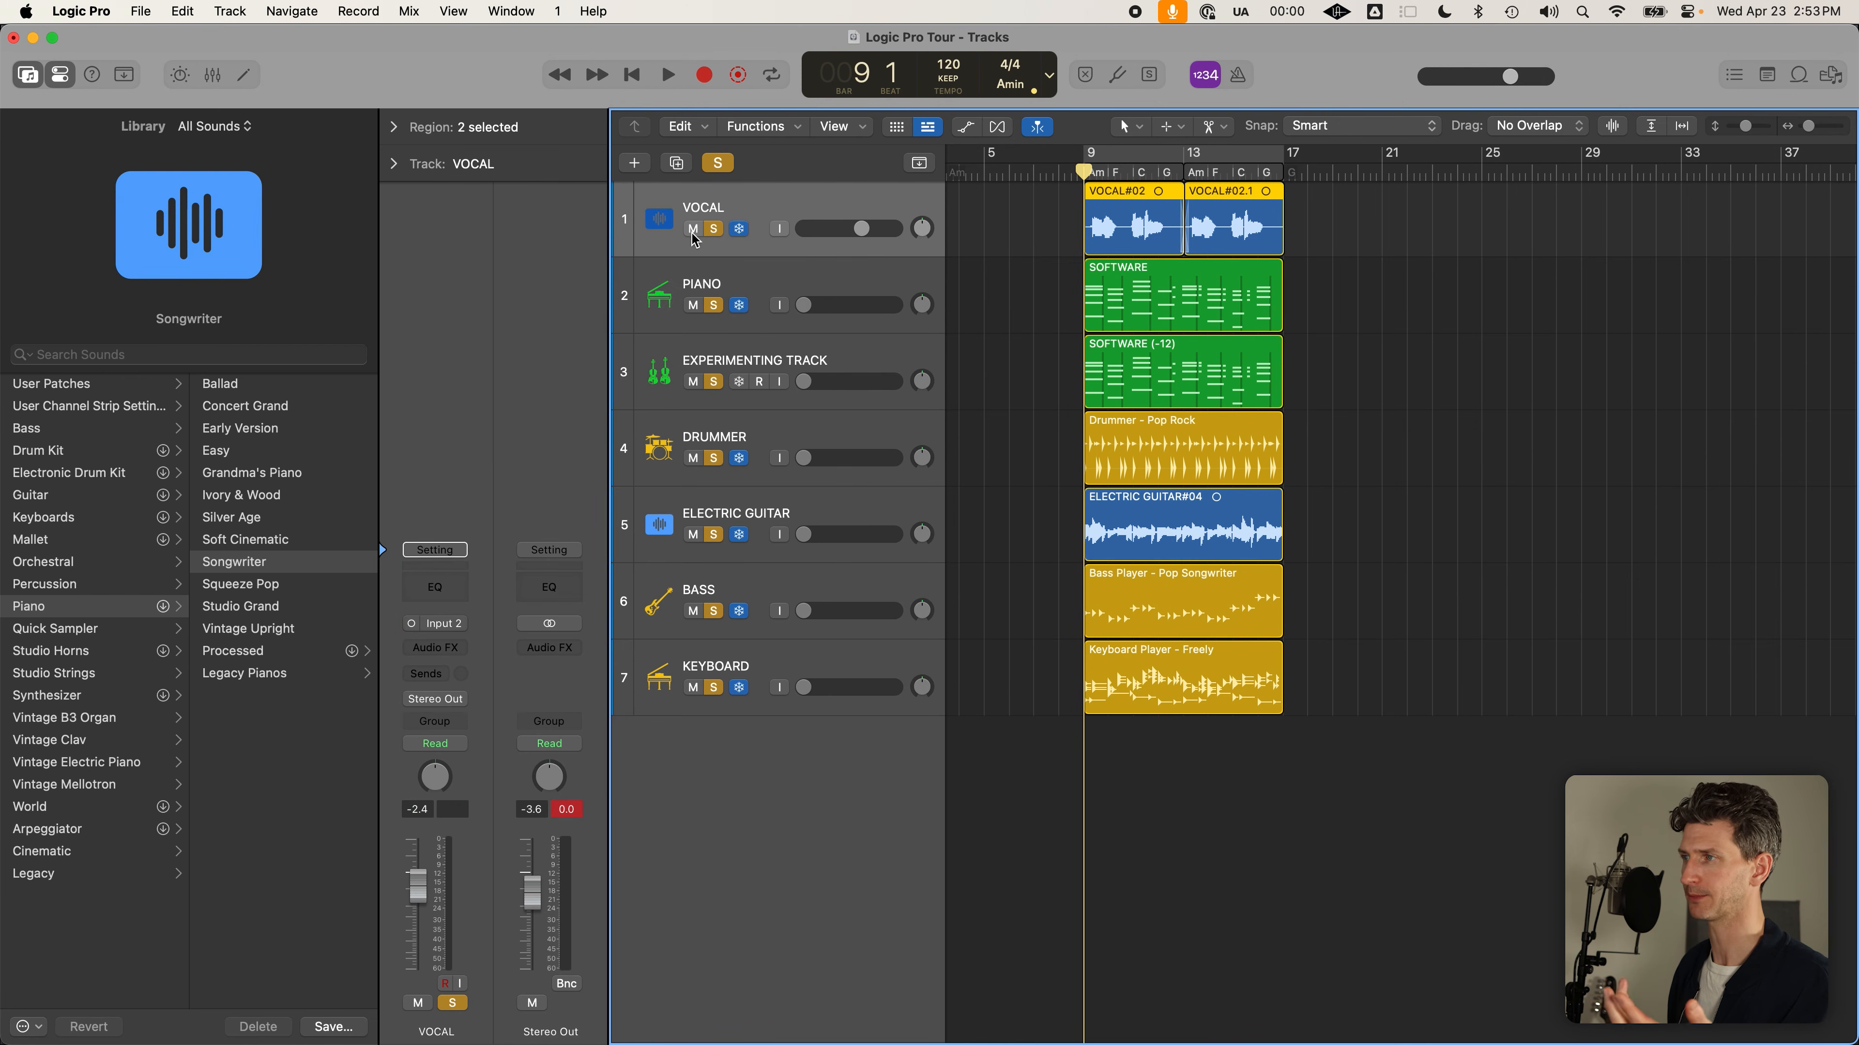
left_click(693, 229)
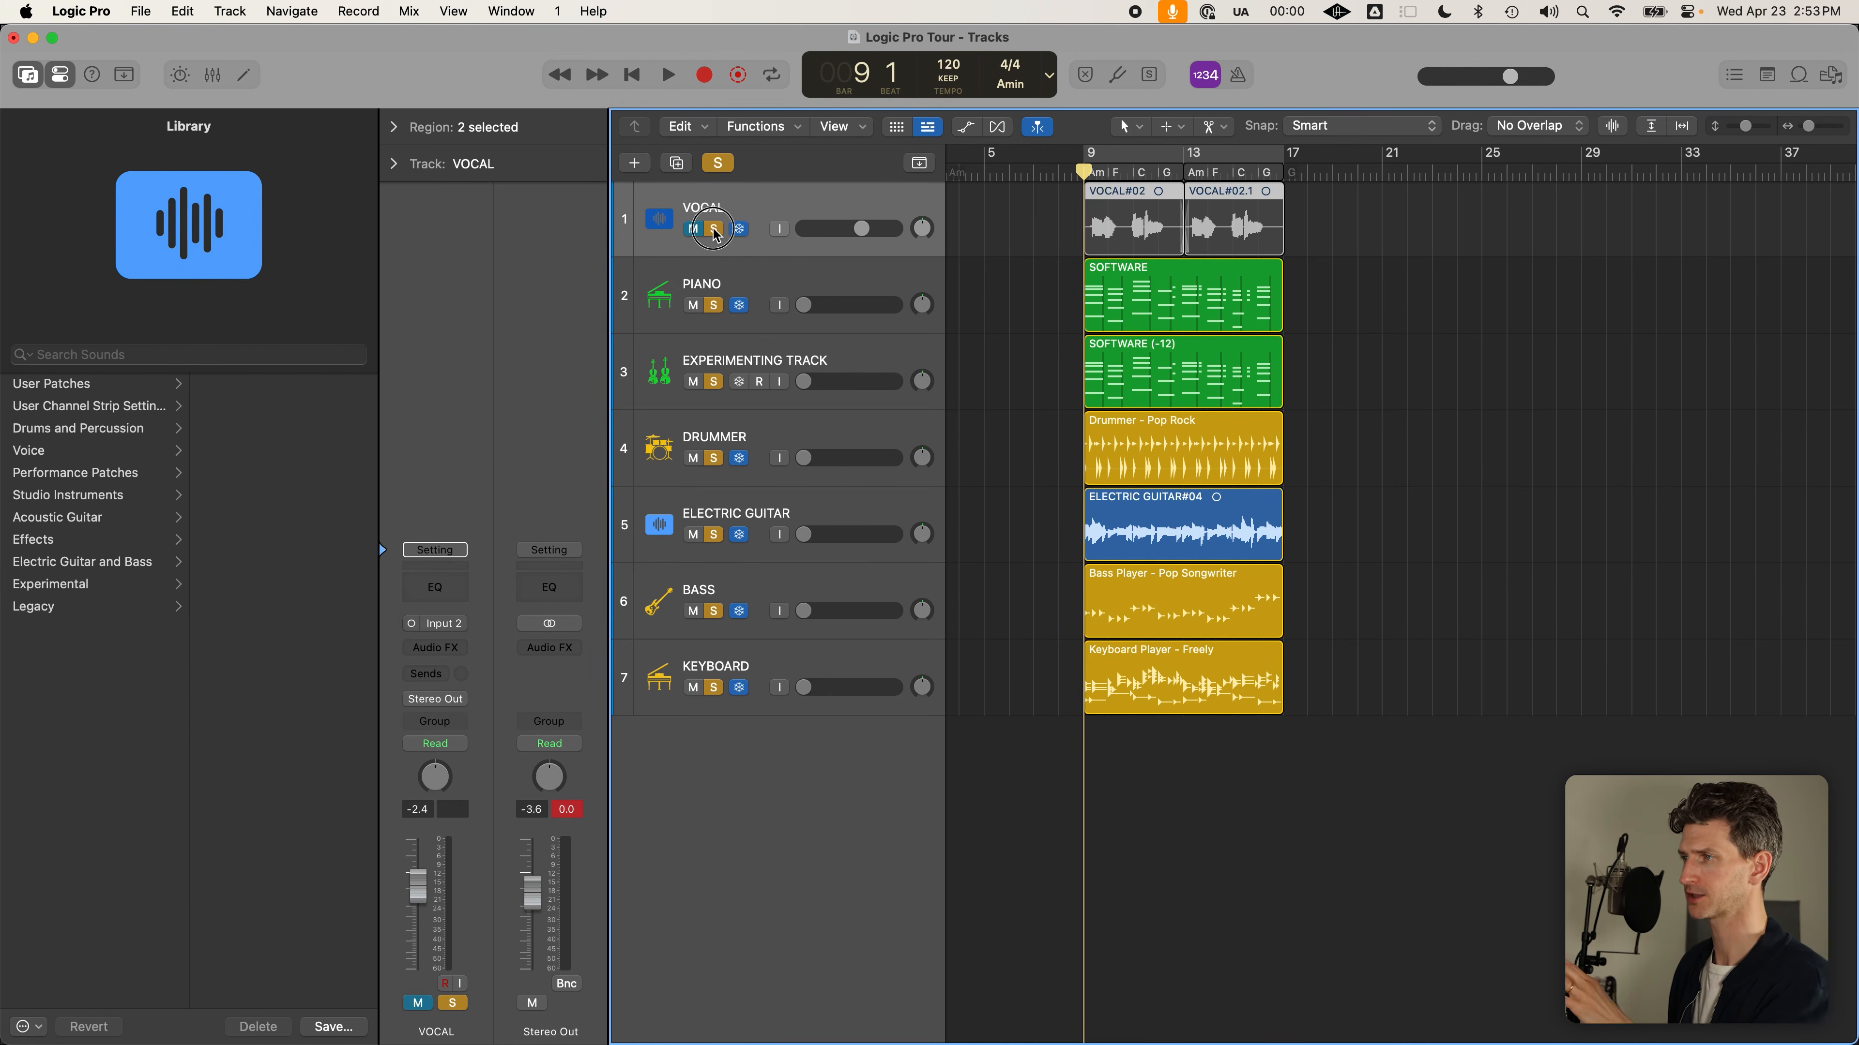
left_click(714, 228)
left_click(713, 458)
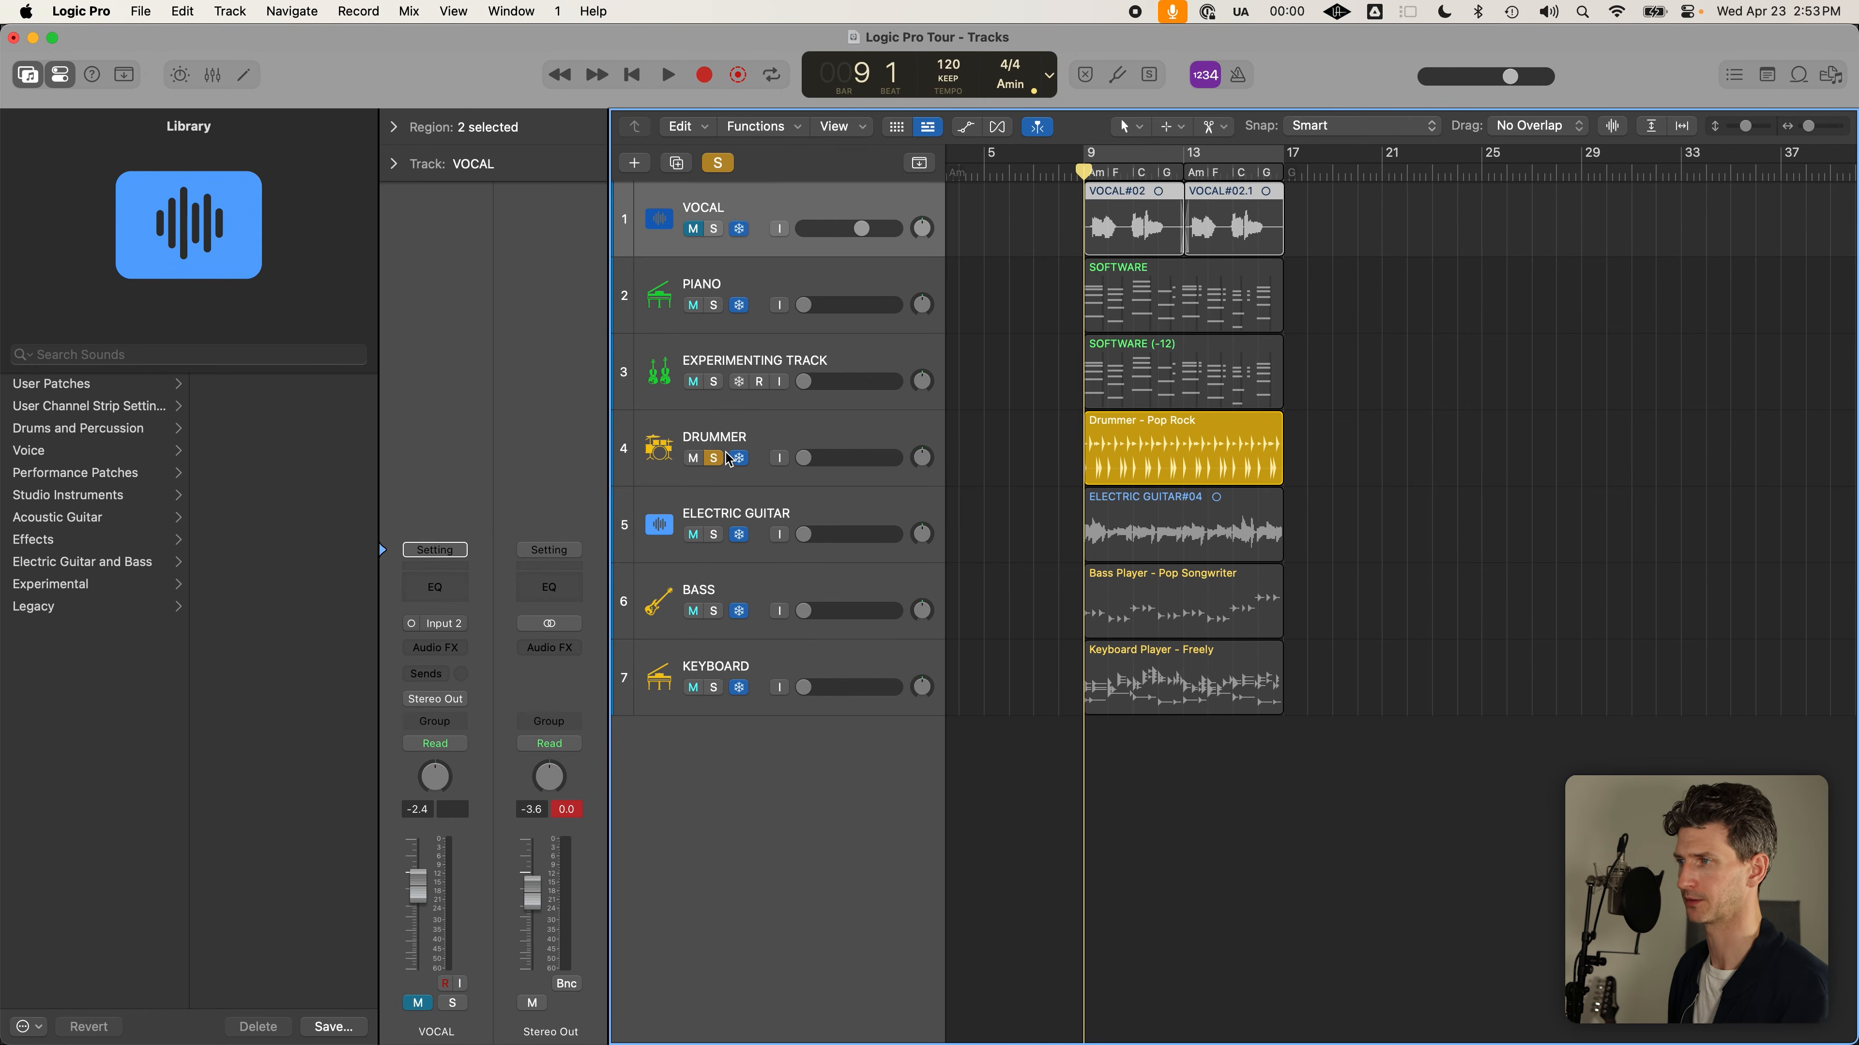
left_click(768, 438)
key("s")
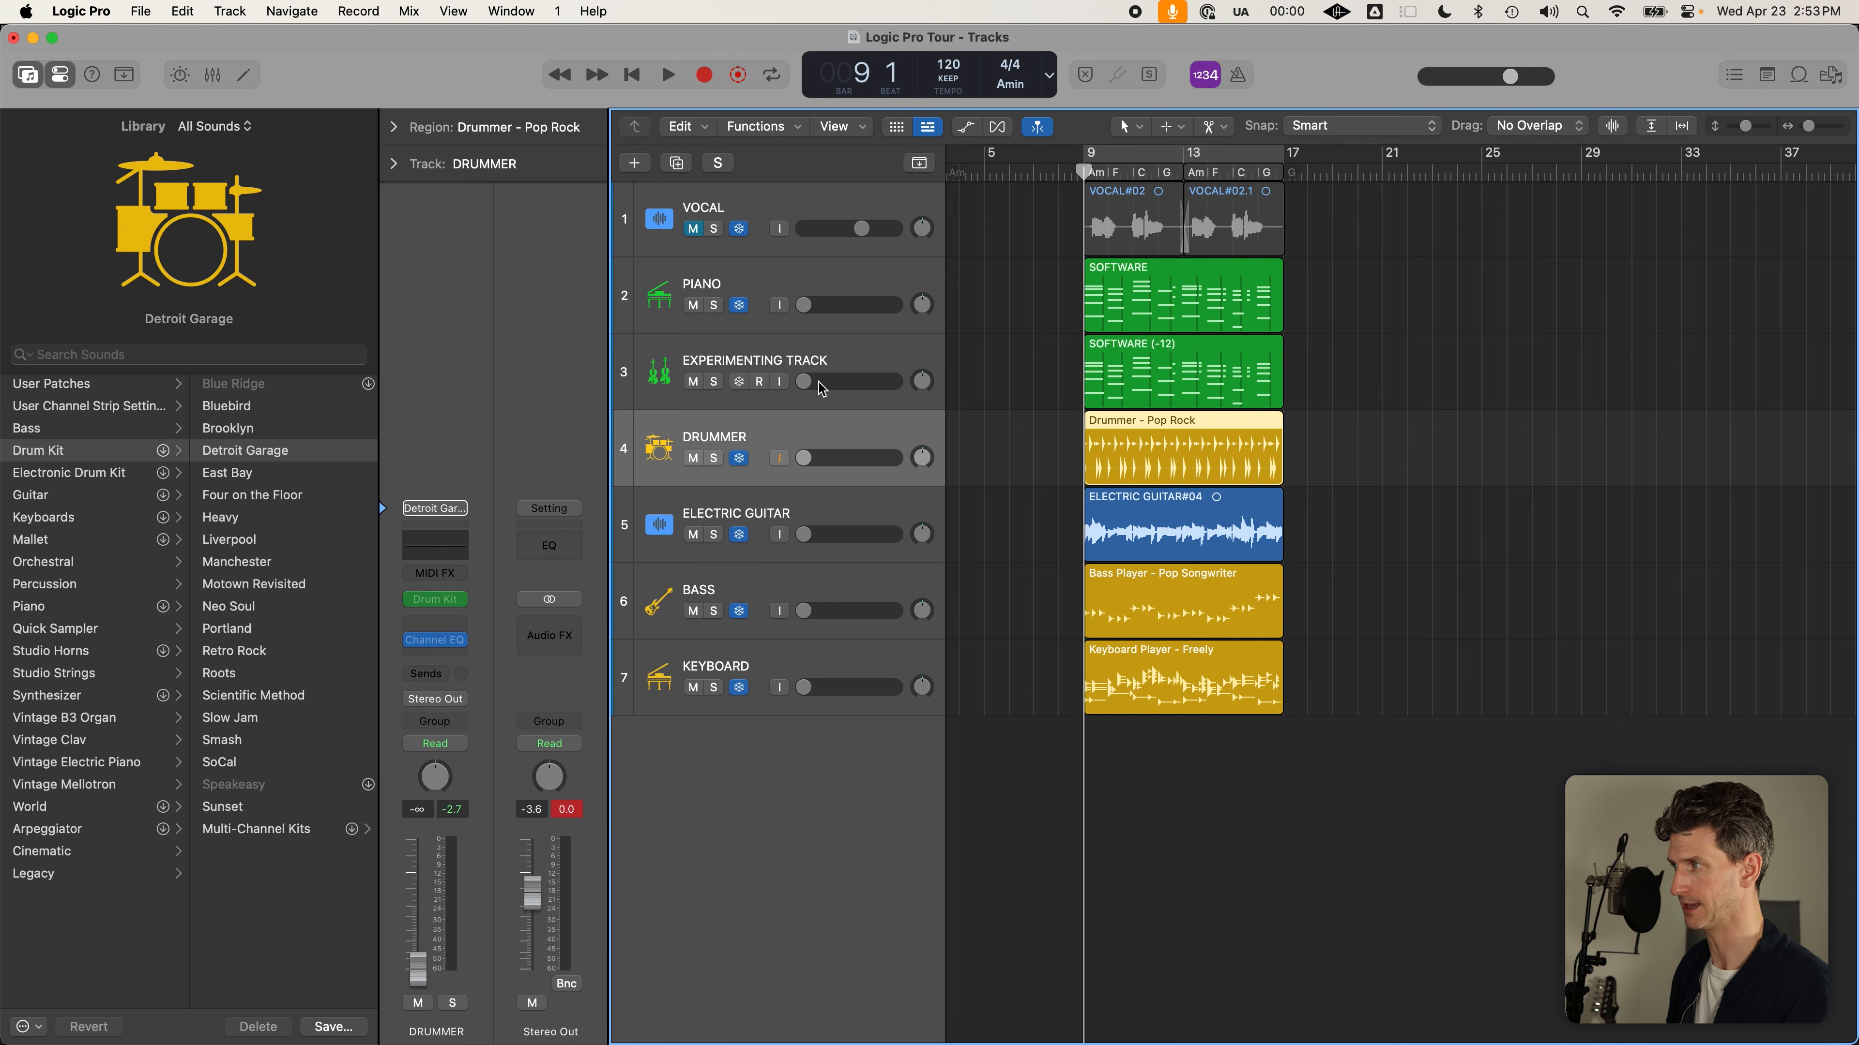
Turn on cycling over bars 9 to 17 and, while listening, raise DRUMMER to -3.7 dB and bring up the BASS volume
key("c")
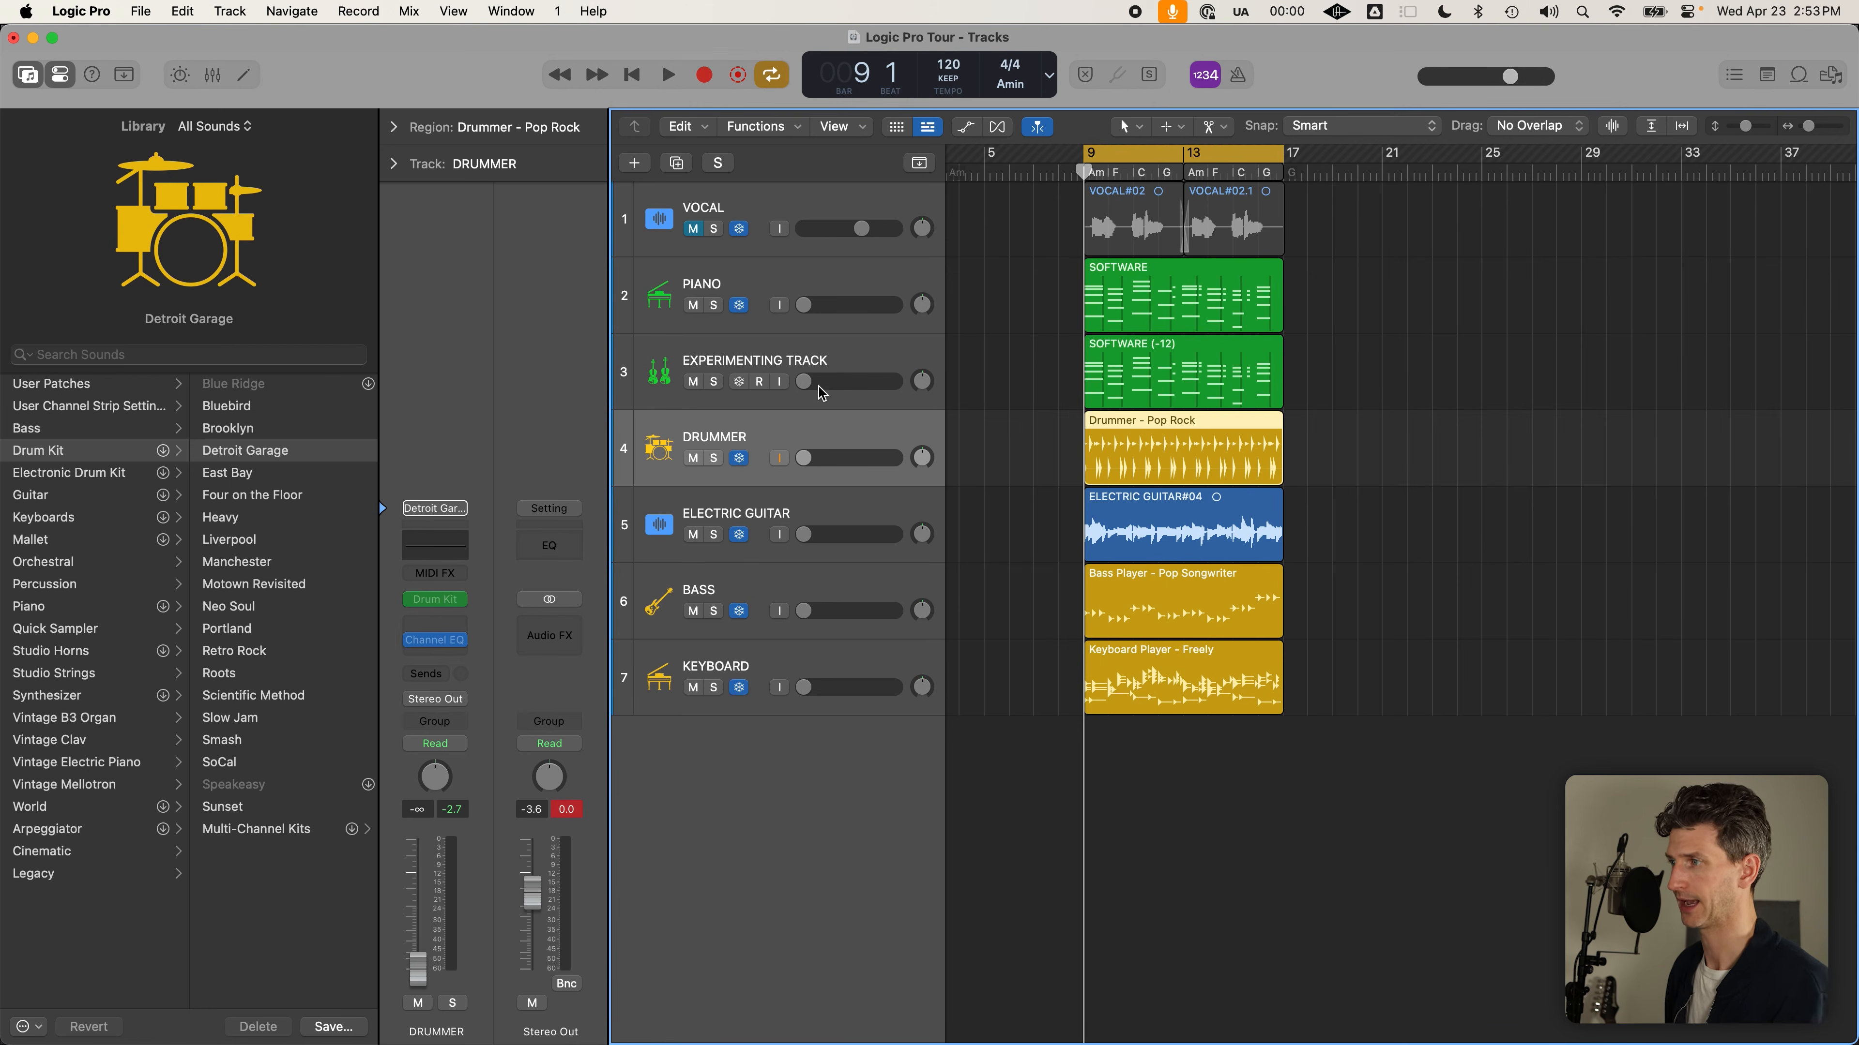
left_click(786, 462)
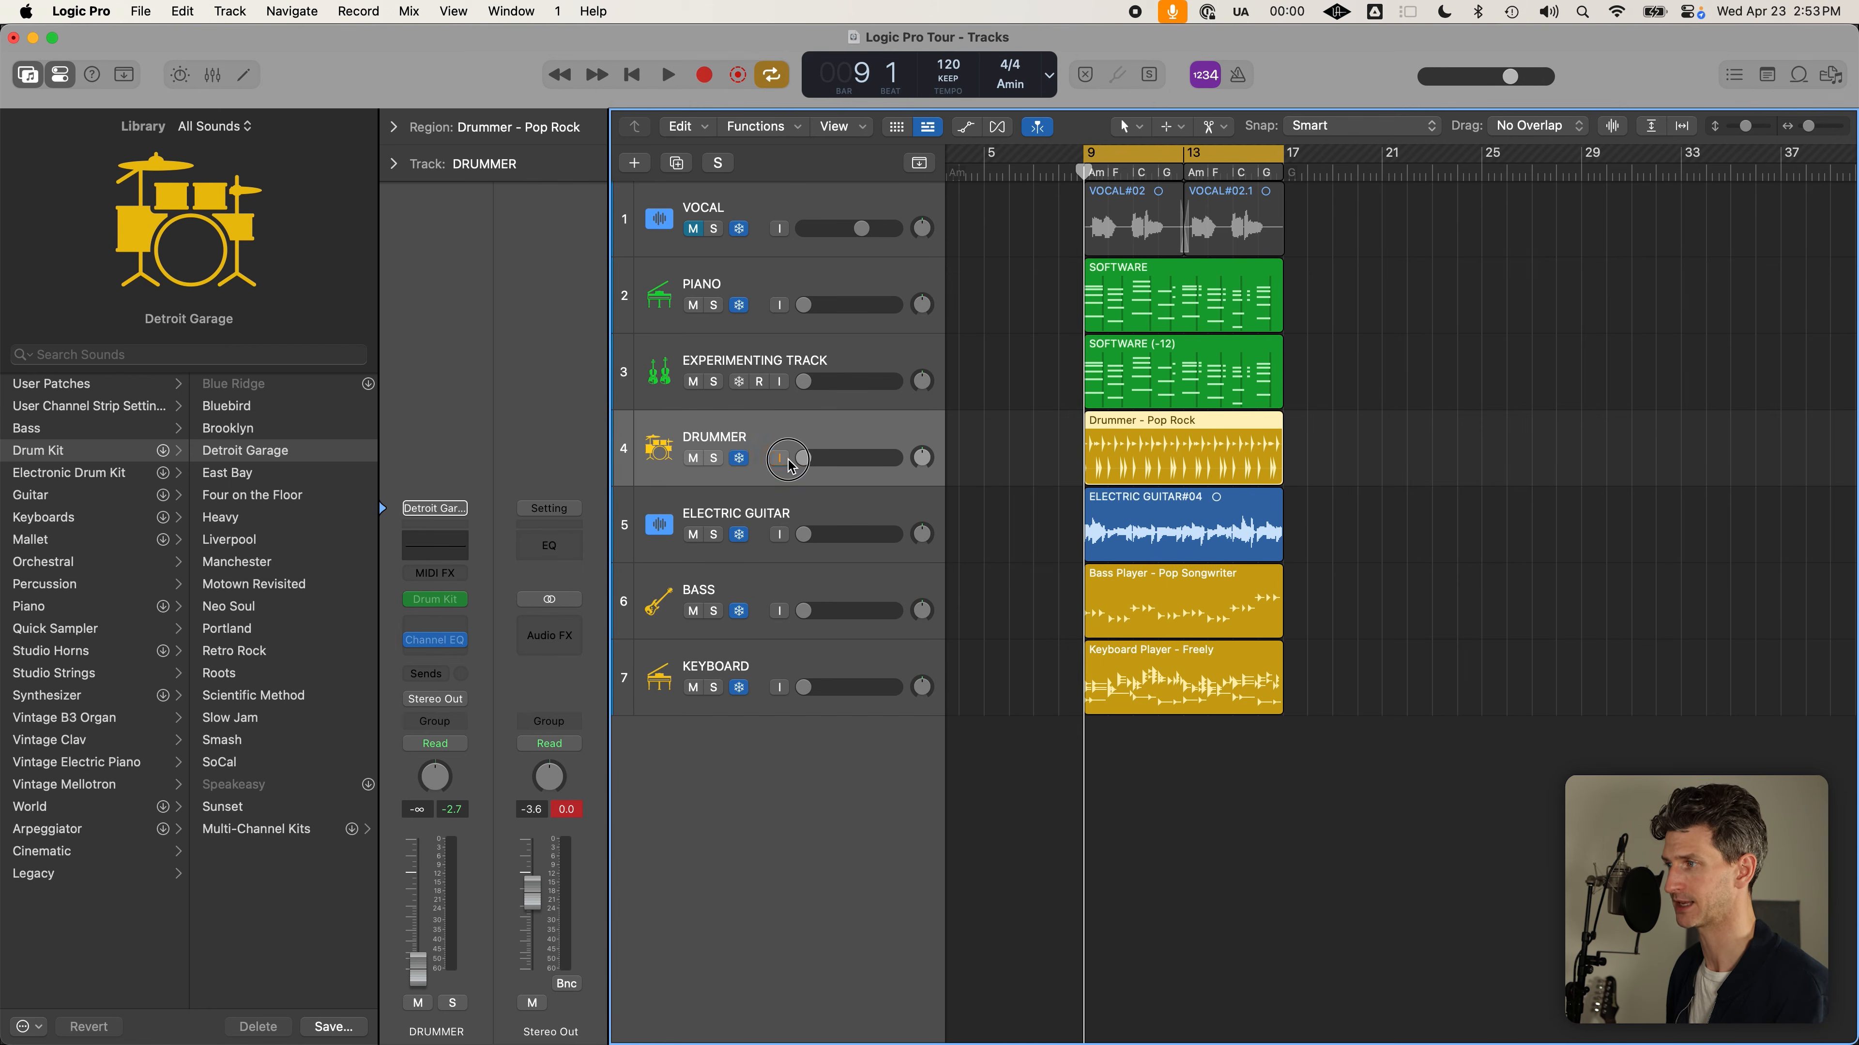
left_click_drag(802, 459, 861, 467)
key("space")
key("space")
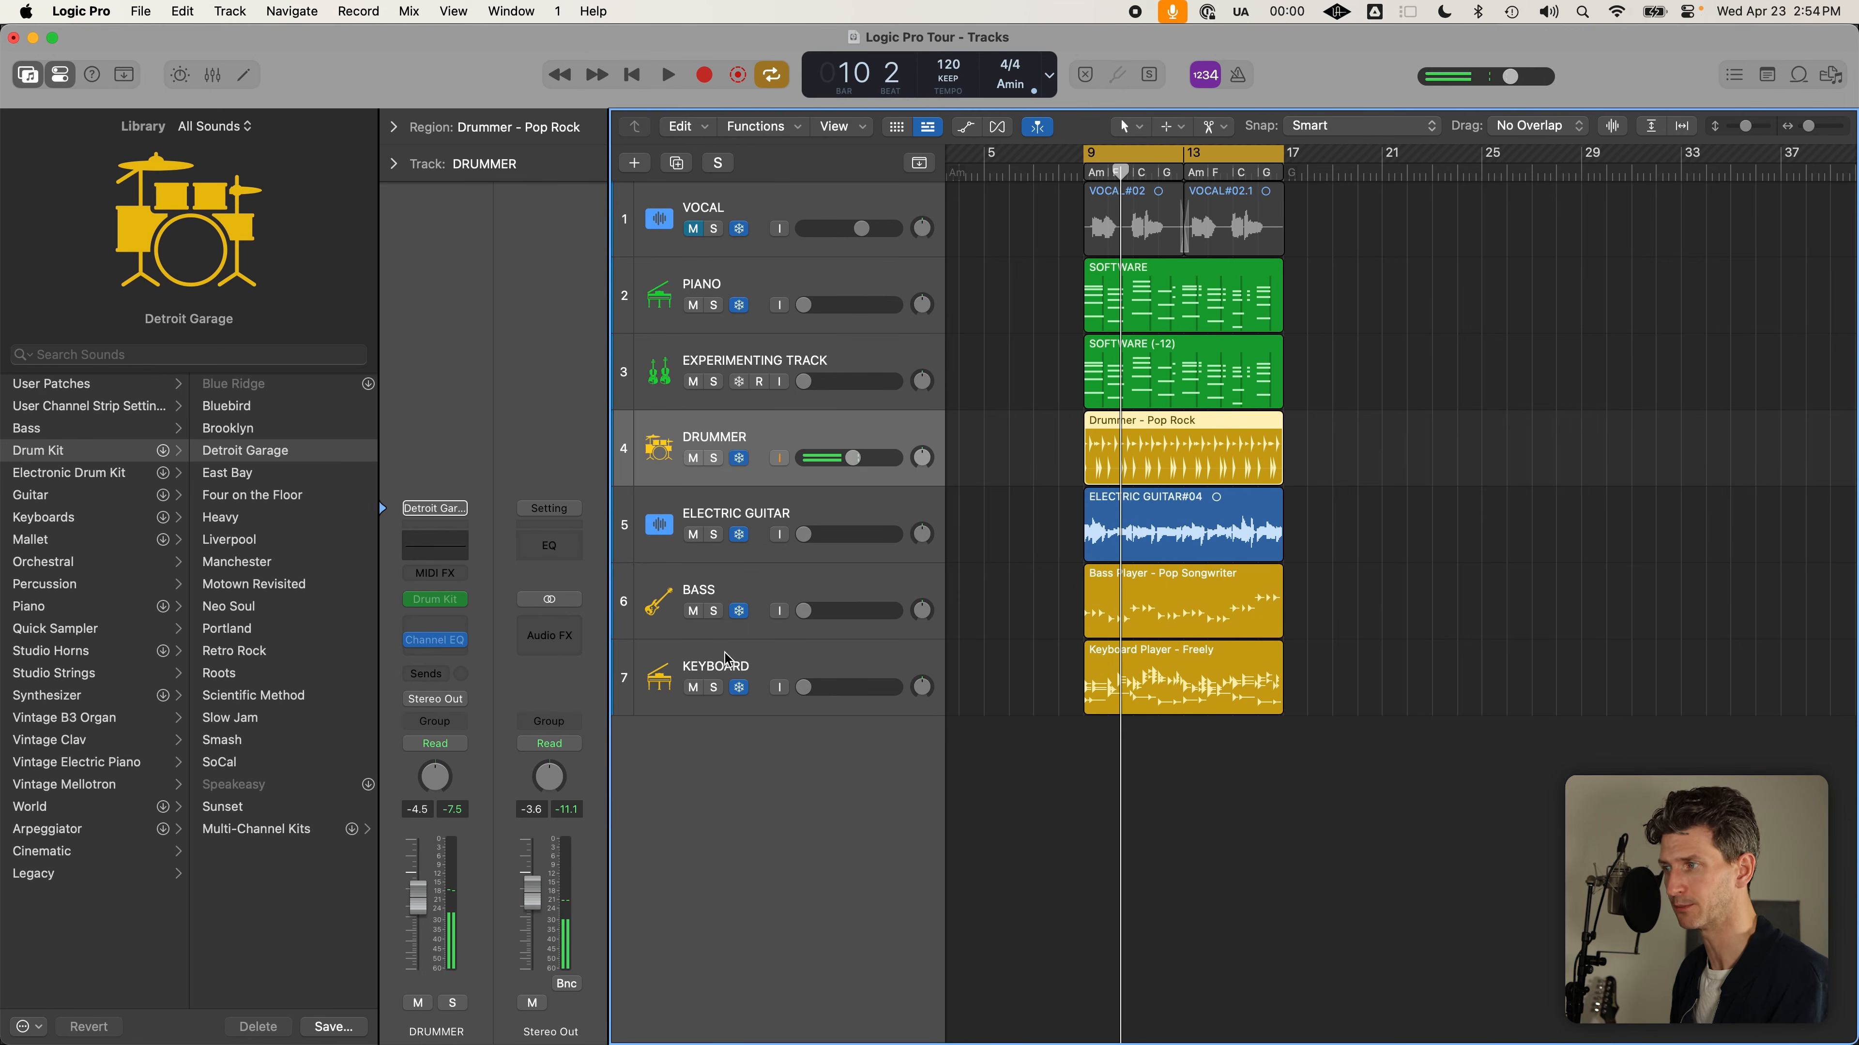
left_click_drag(856, 461, 866, 463)
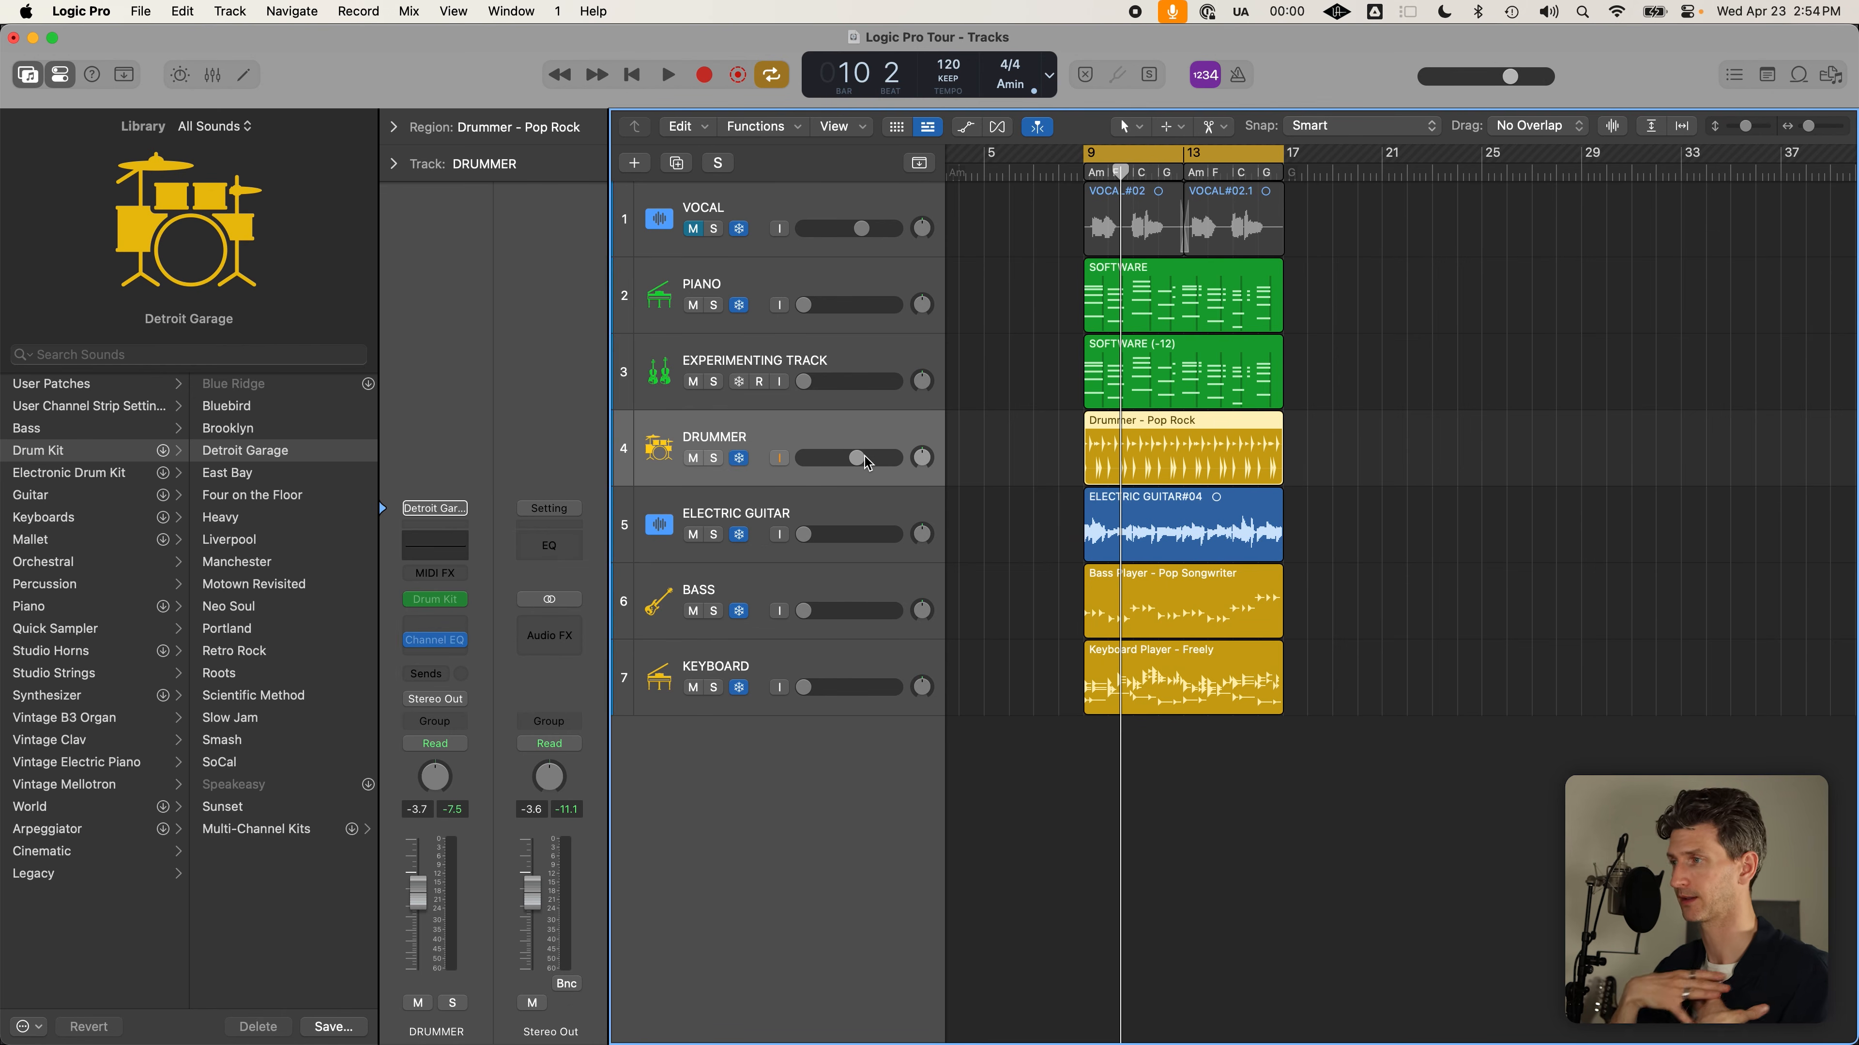
key("space")
mouse_move(973, 606)
left_mouse_down()
mouse_move(1024, 597)
mouse_move(947, 595)
left_mouse_up()
Solo KEYBOARD, DRUMMER and ELECTRIC GUITAR, and raise KEYBOARD to -10.2 dB and ELECTRIC GUITAR to -10.8 dB
left_click(714, 686)
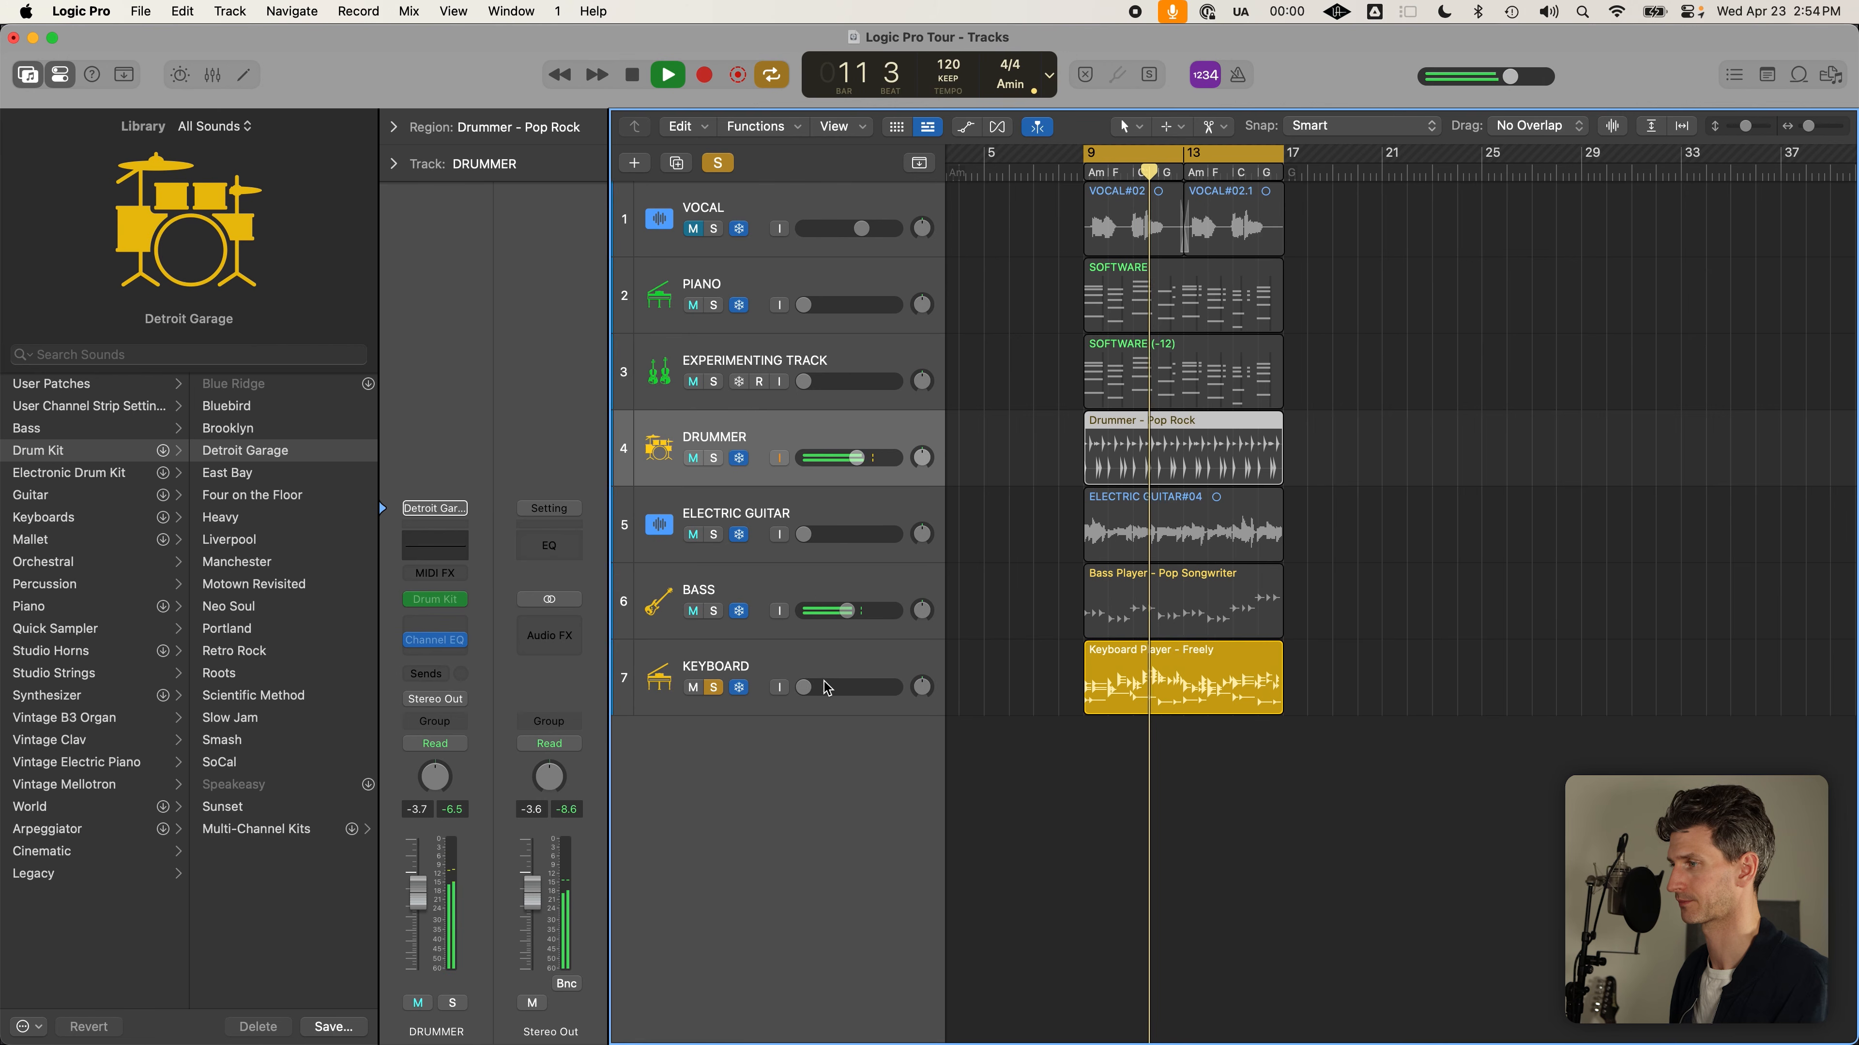
left_click(825, 687)
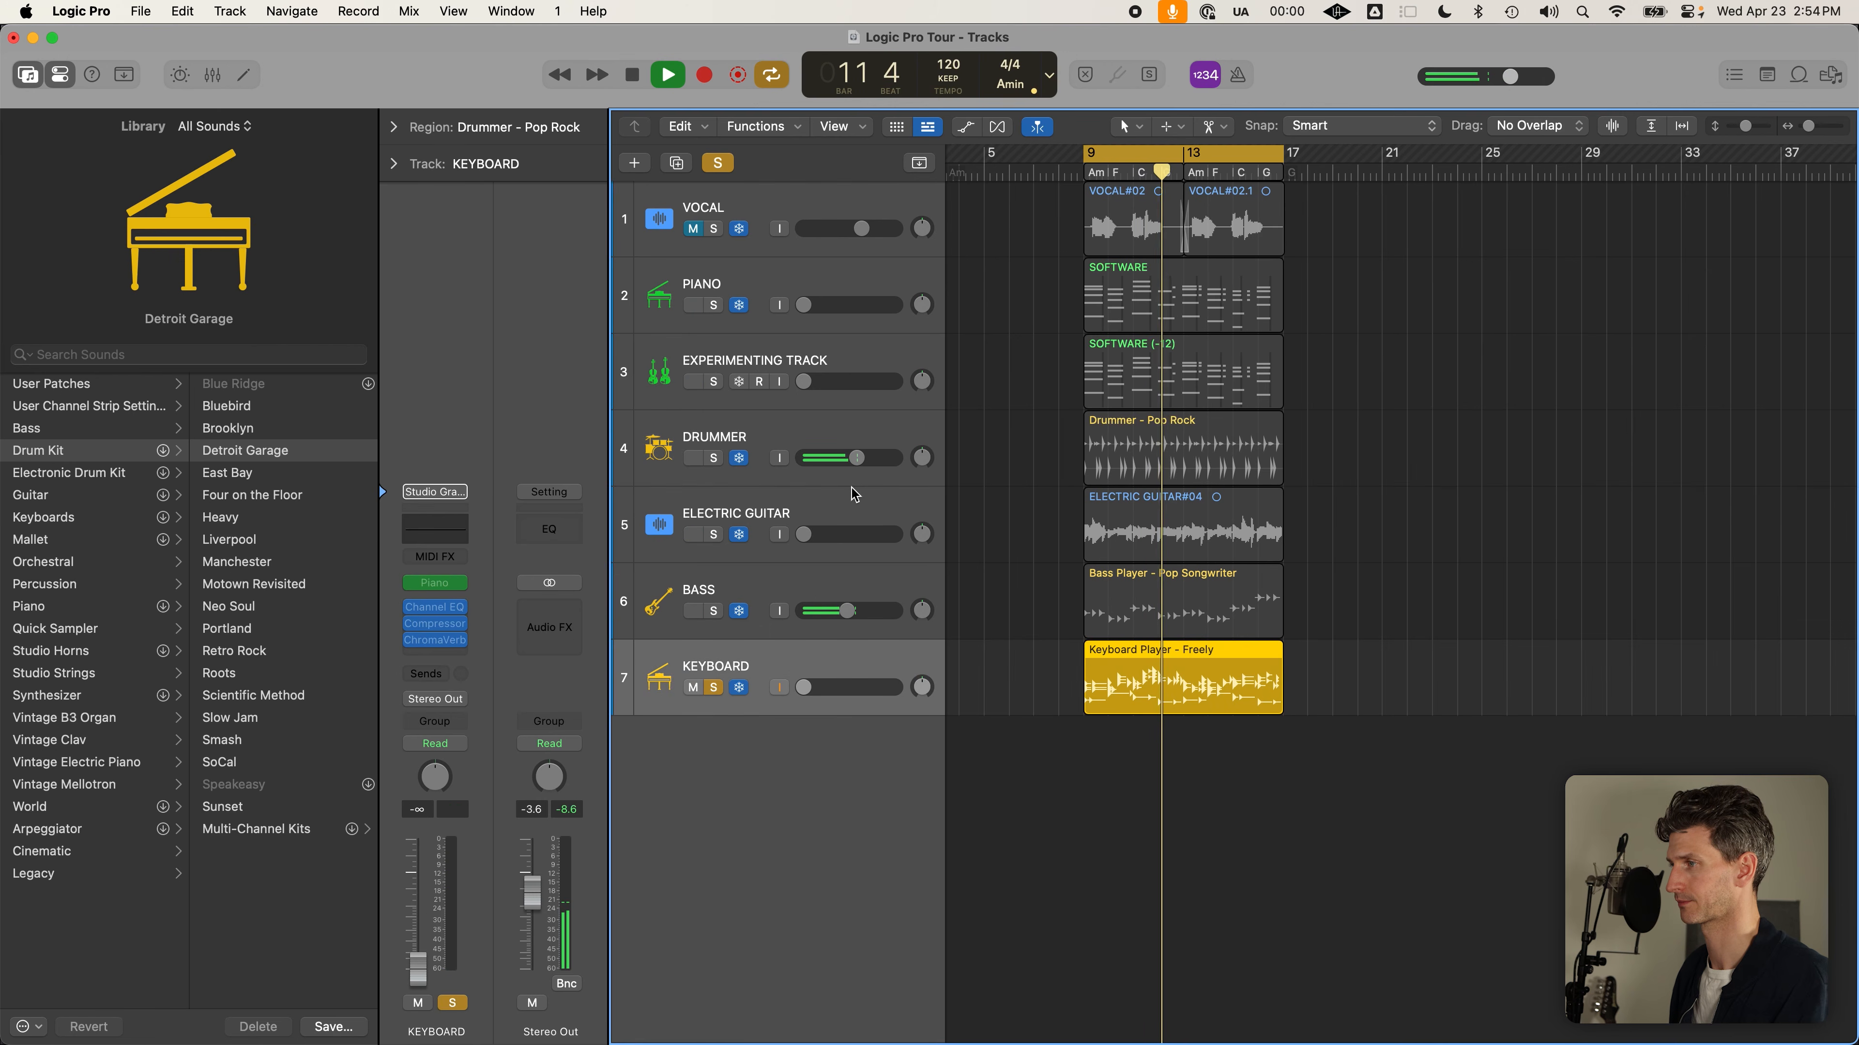
left_click(713, 457)
left_click(713, 534)
left_click_drag(816, 688, 900, 687)
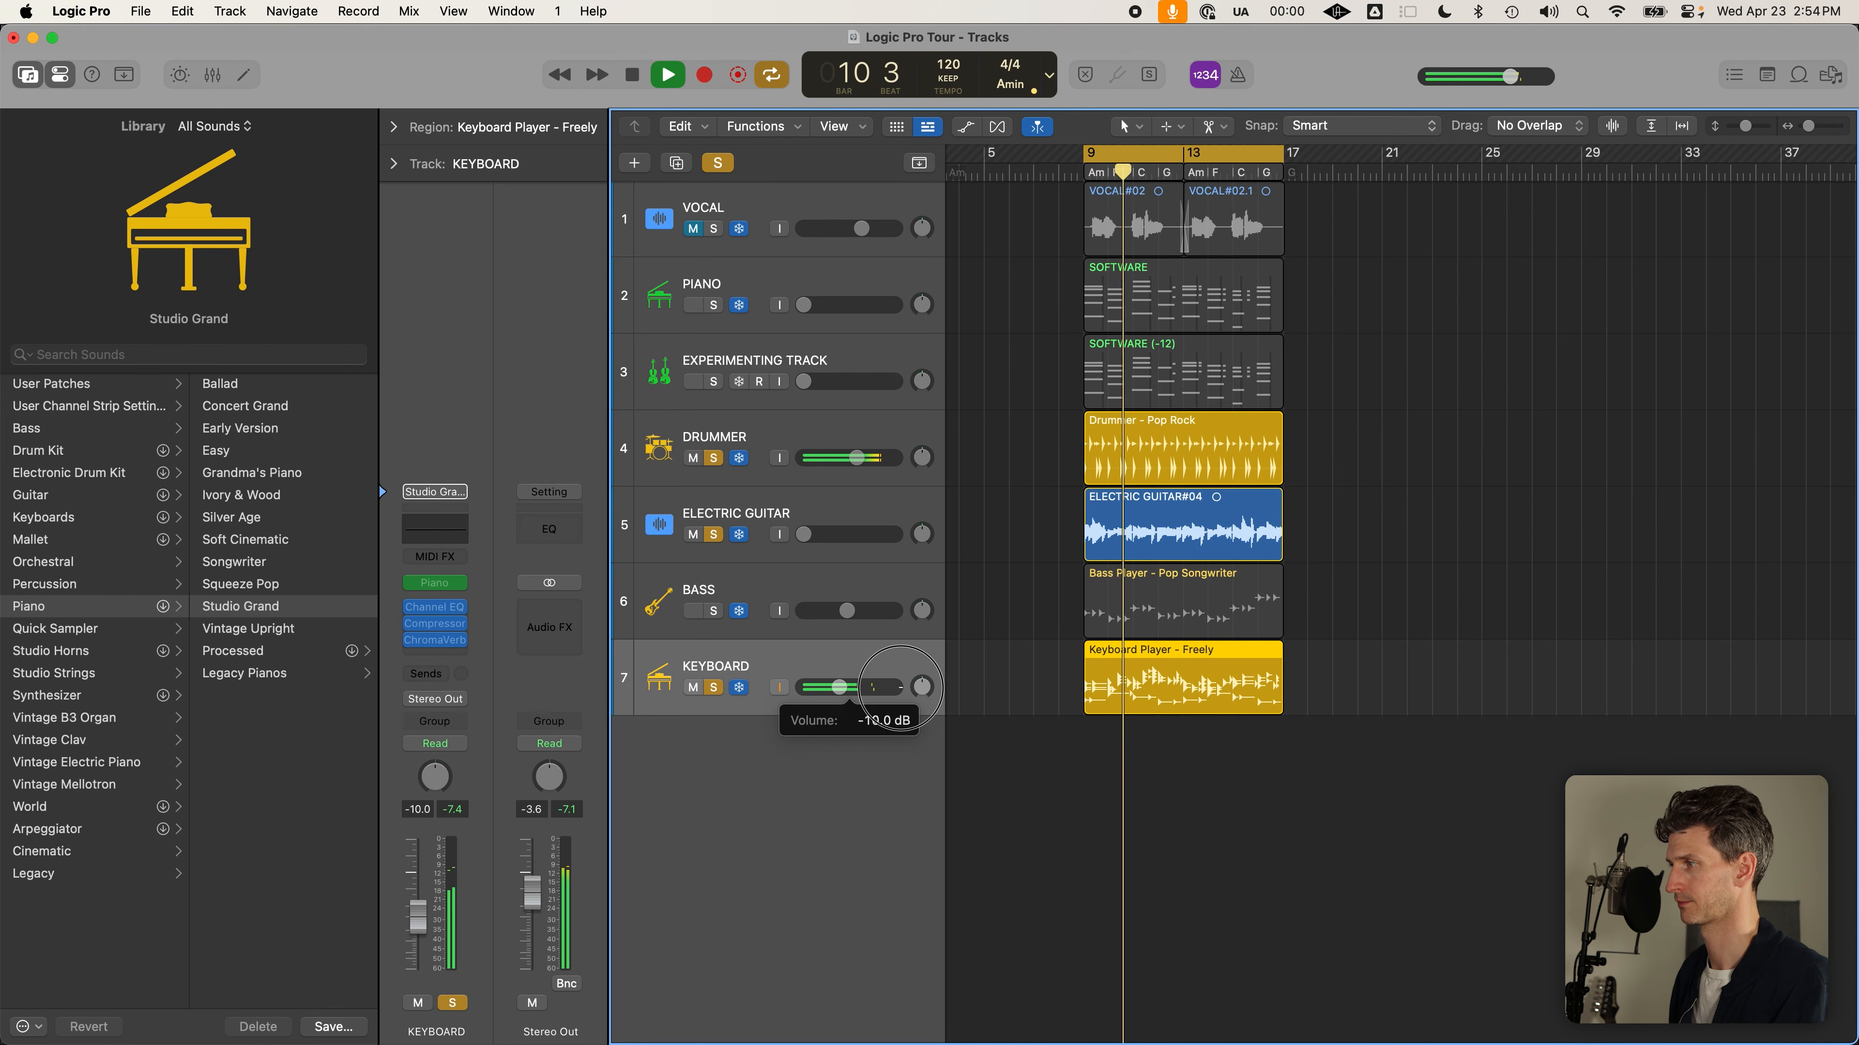
left_click_drag(805, 534, 902, 535)
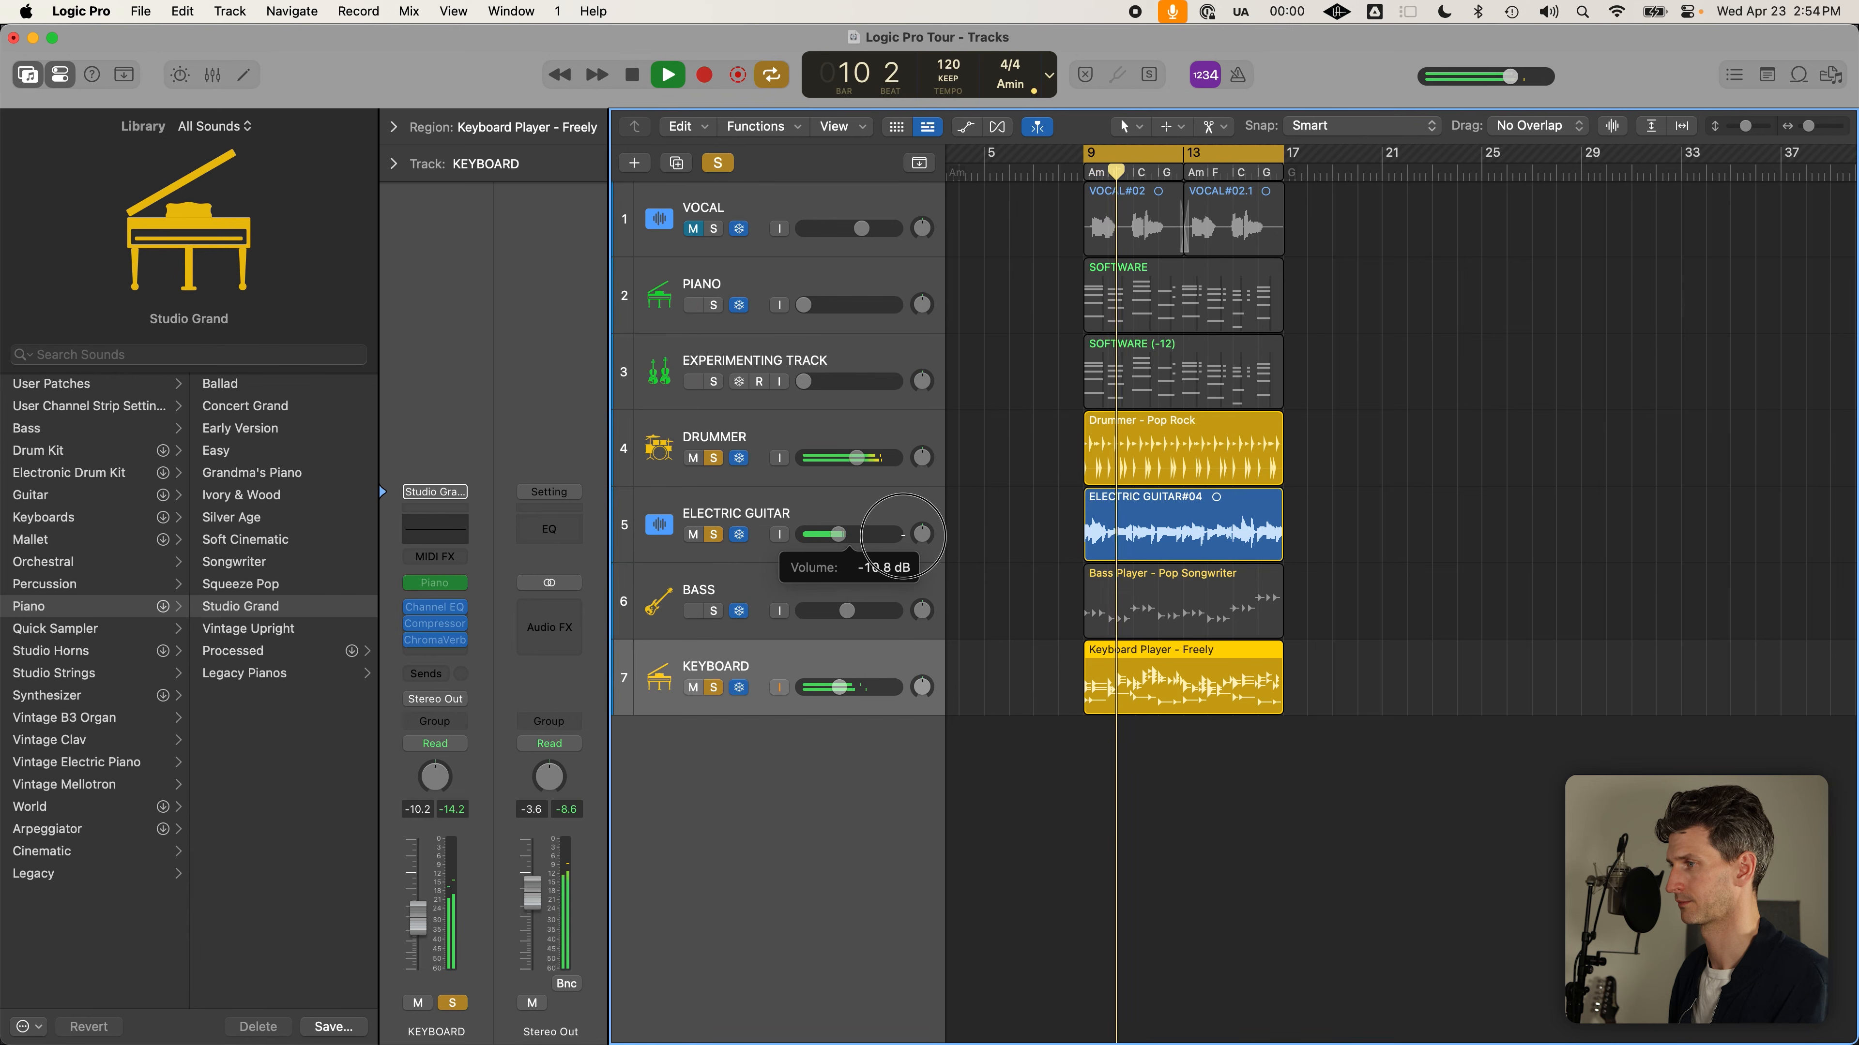
Add BASS to the soloed tracks, restart playback, and set the BASS volume to -7.2 dB
key("space")
left_click(713, 611)
key("space")
left_click_drag(861, 613, 856, 612)
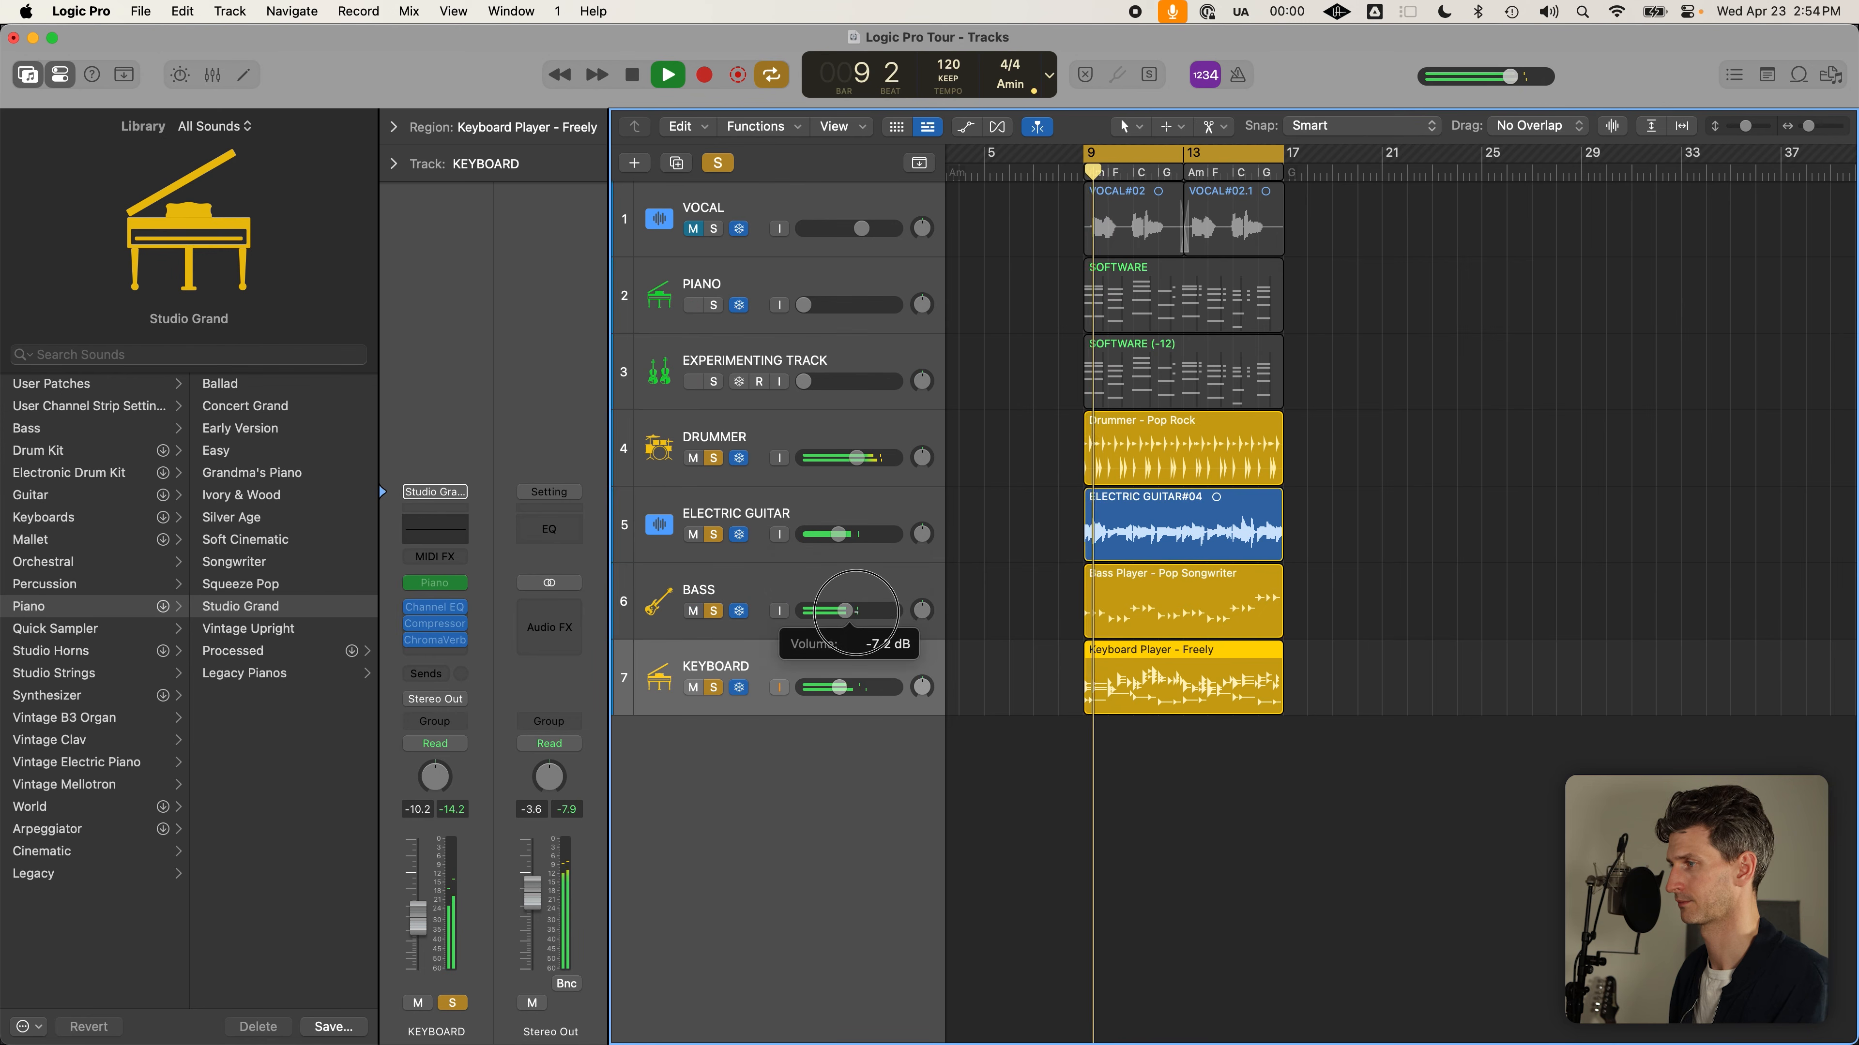
Add EXPERIMENTING TRACK and PIANO to the solos, set their volumes to -24.5 dB and -17.6 dB, and stop playback
left_click(713, 382)
left_click_drag(845, 381, 861, 381)
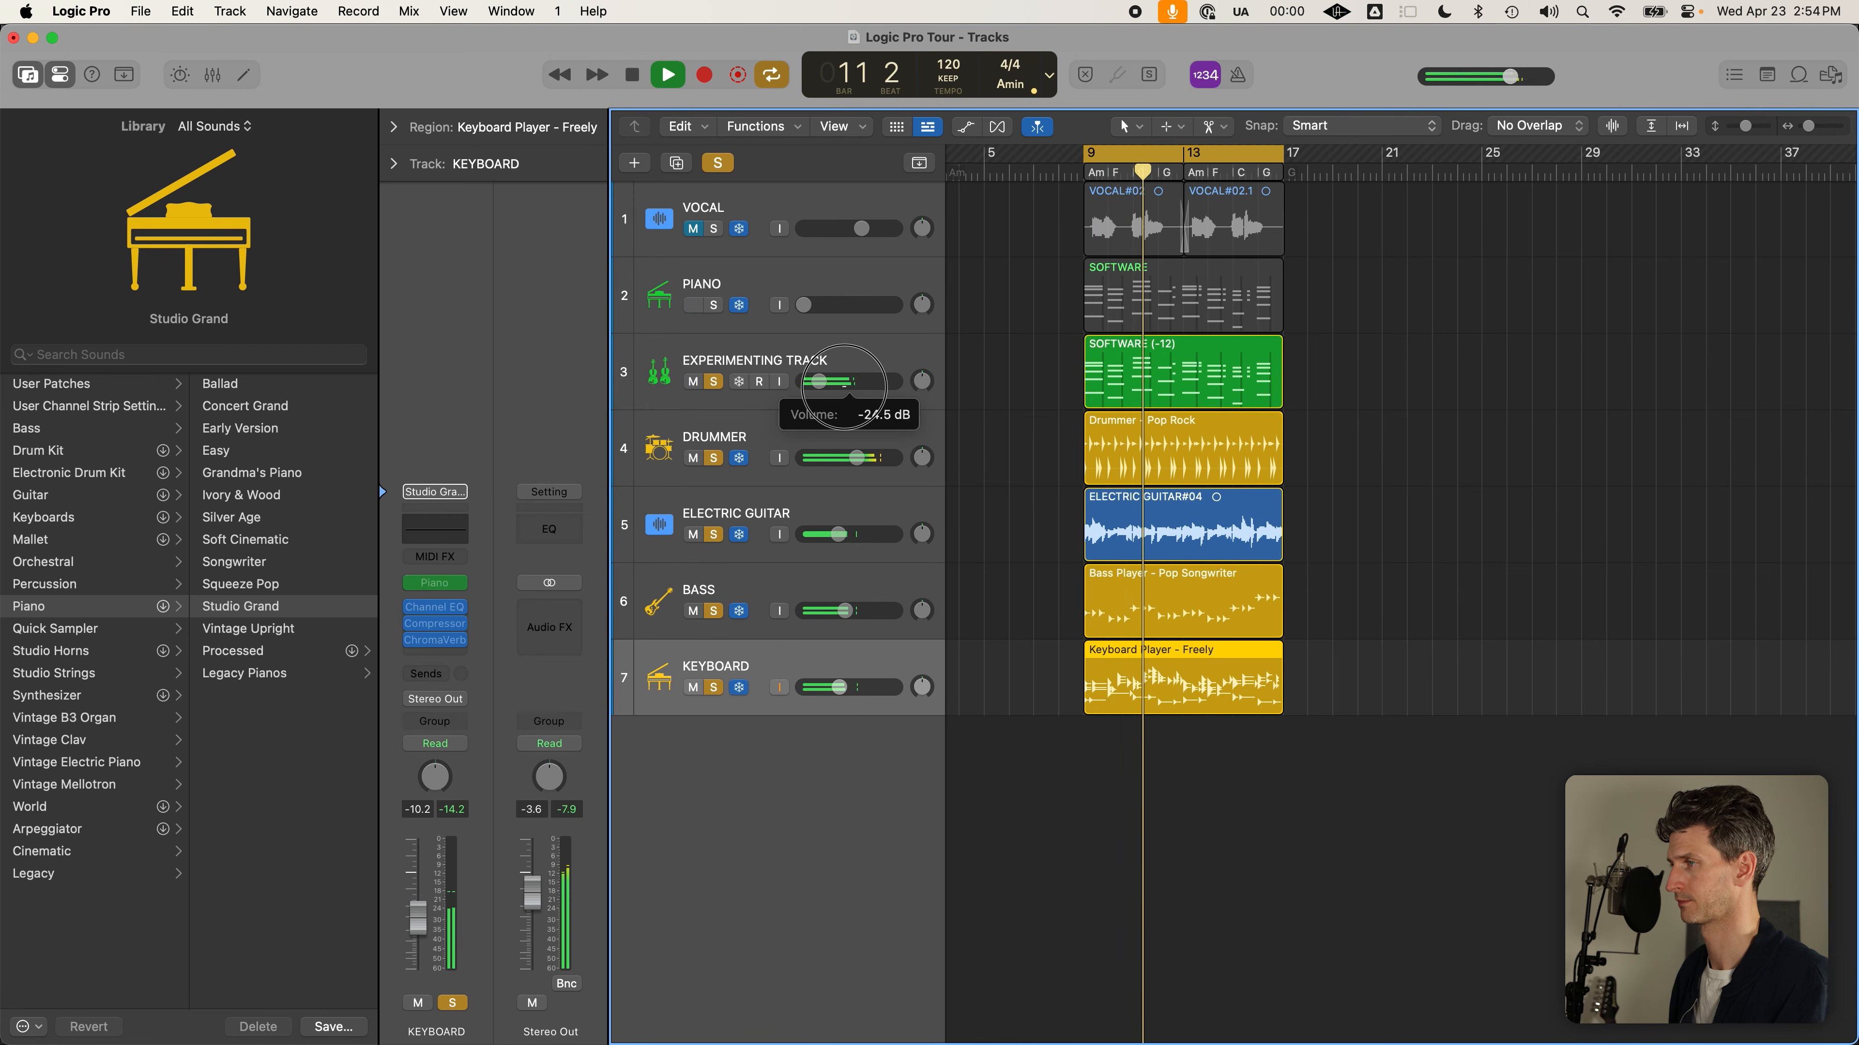
left_click(713, 304)
left_click_drag(824, 307, 873, 310)
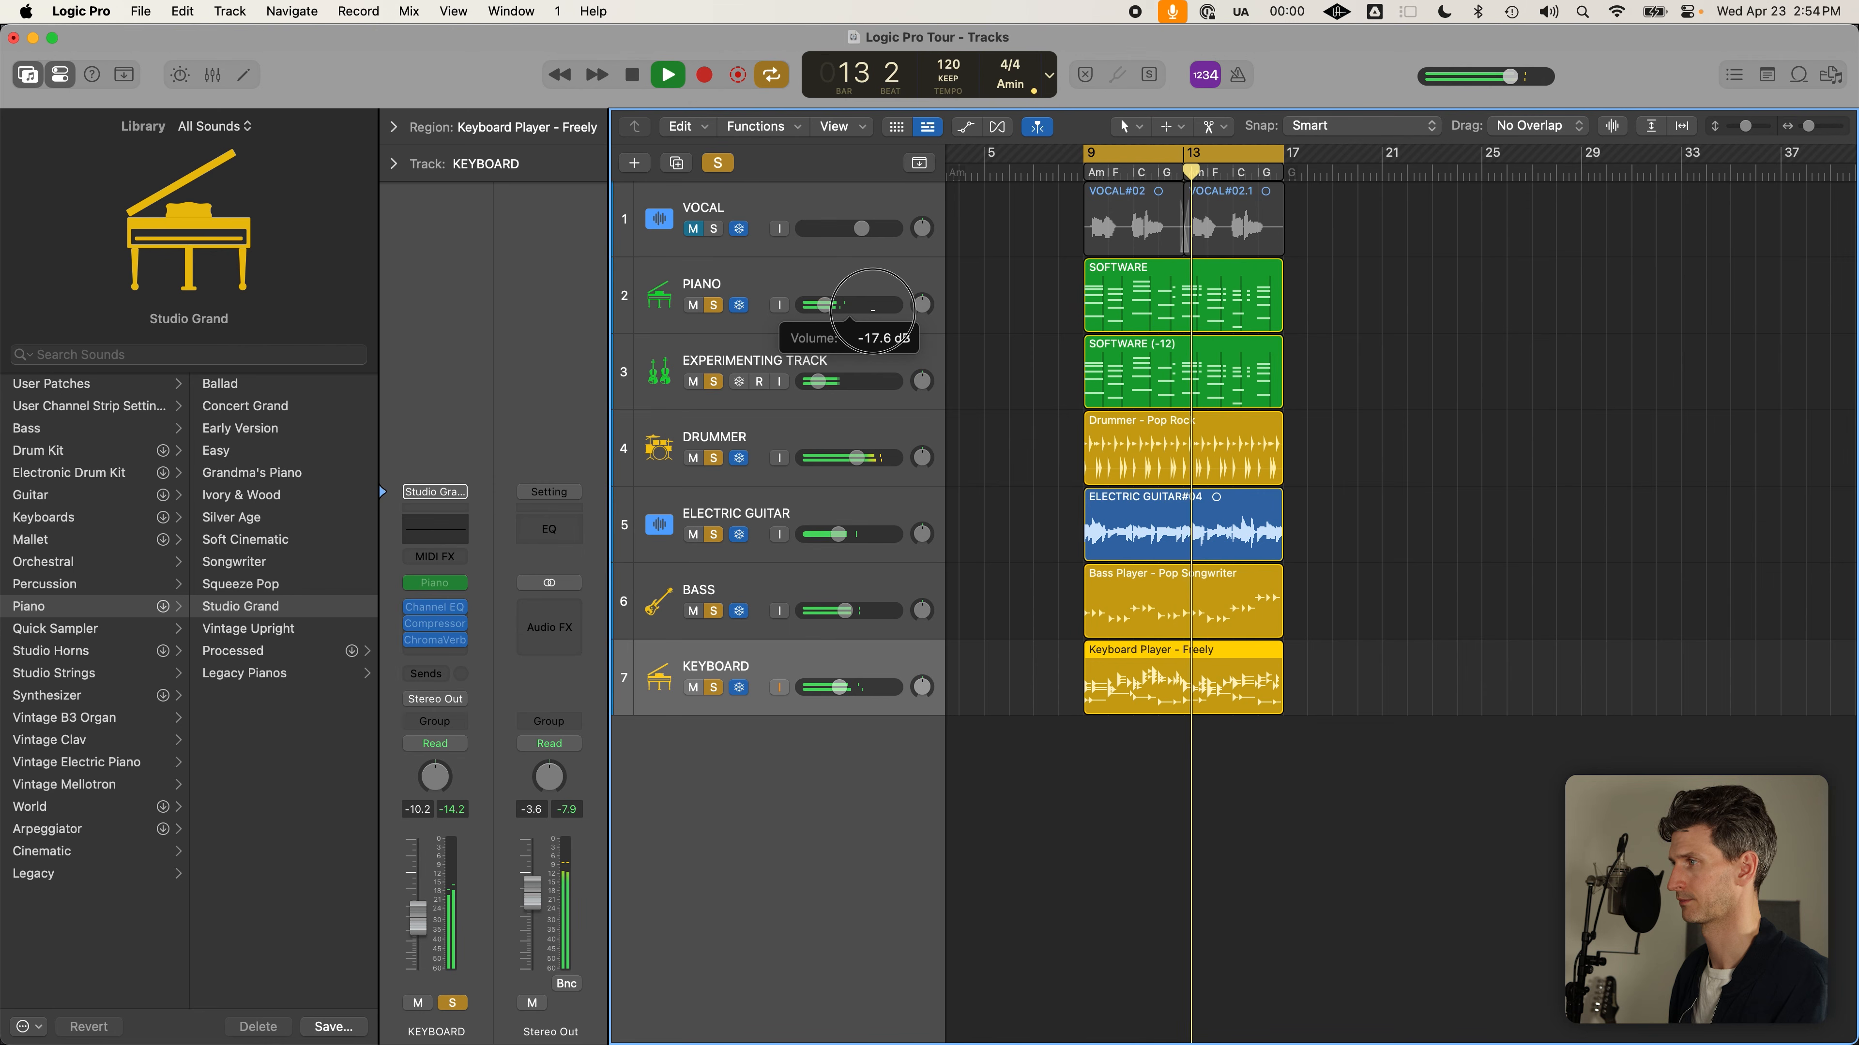
key("space")
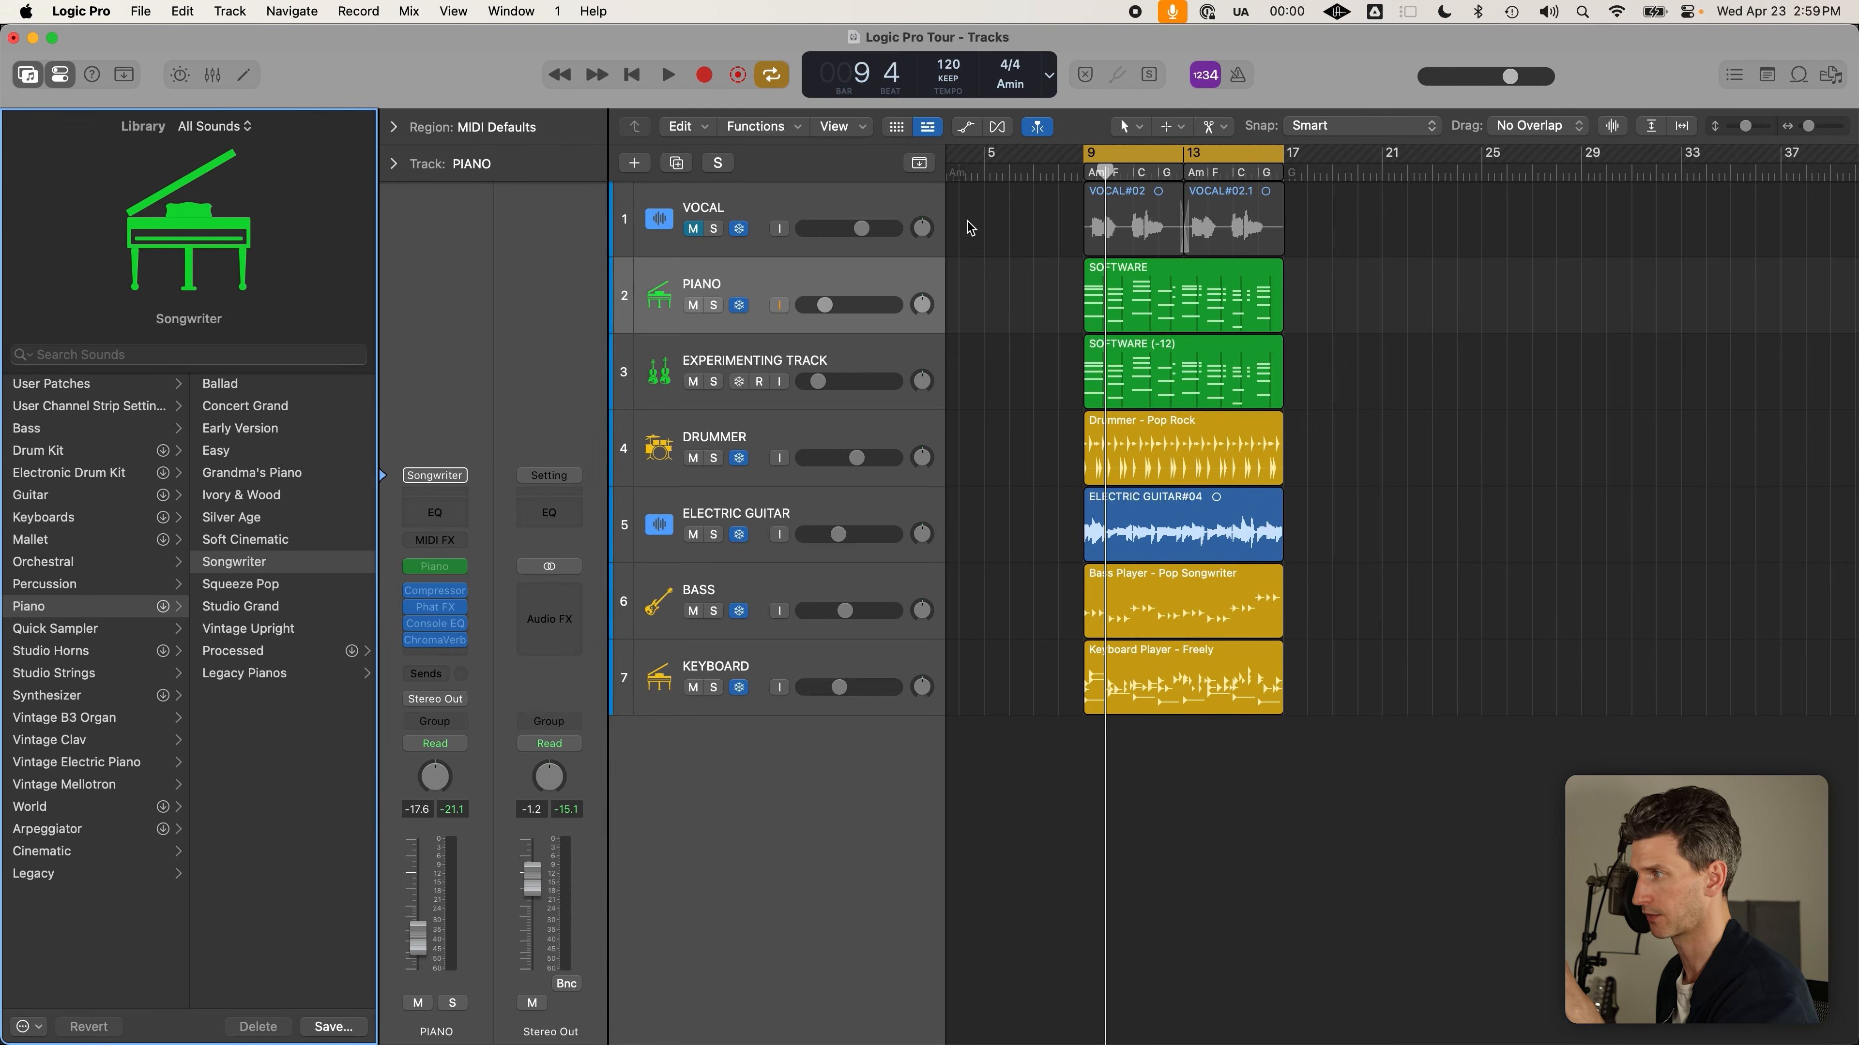
left_click(868, 281)
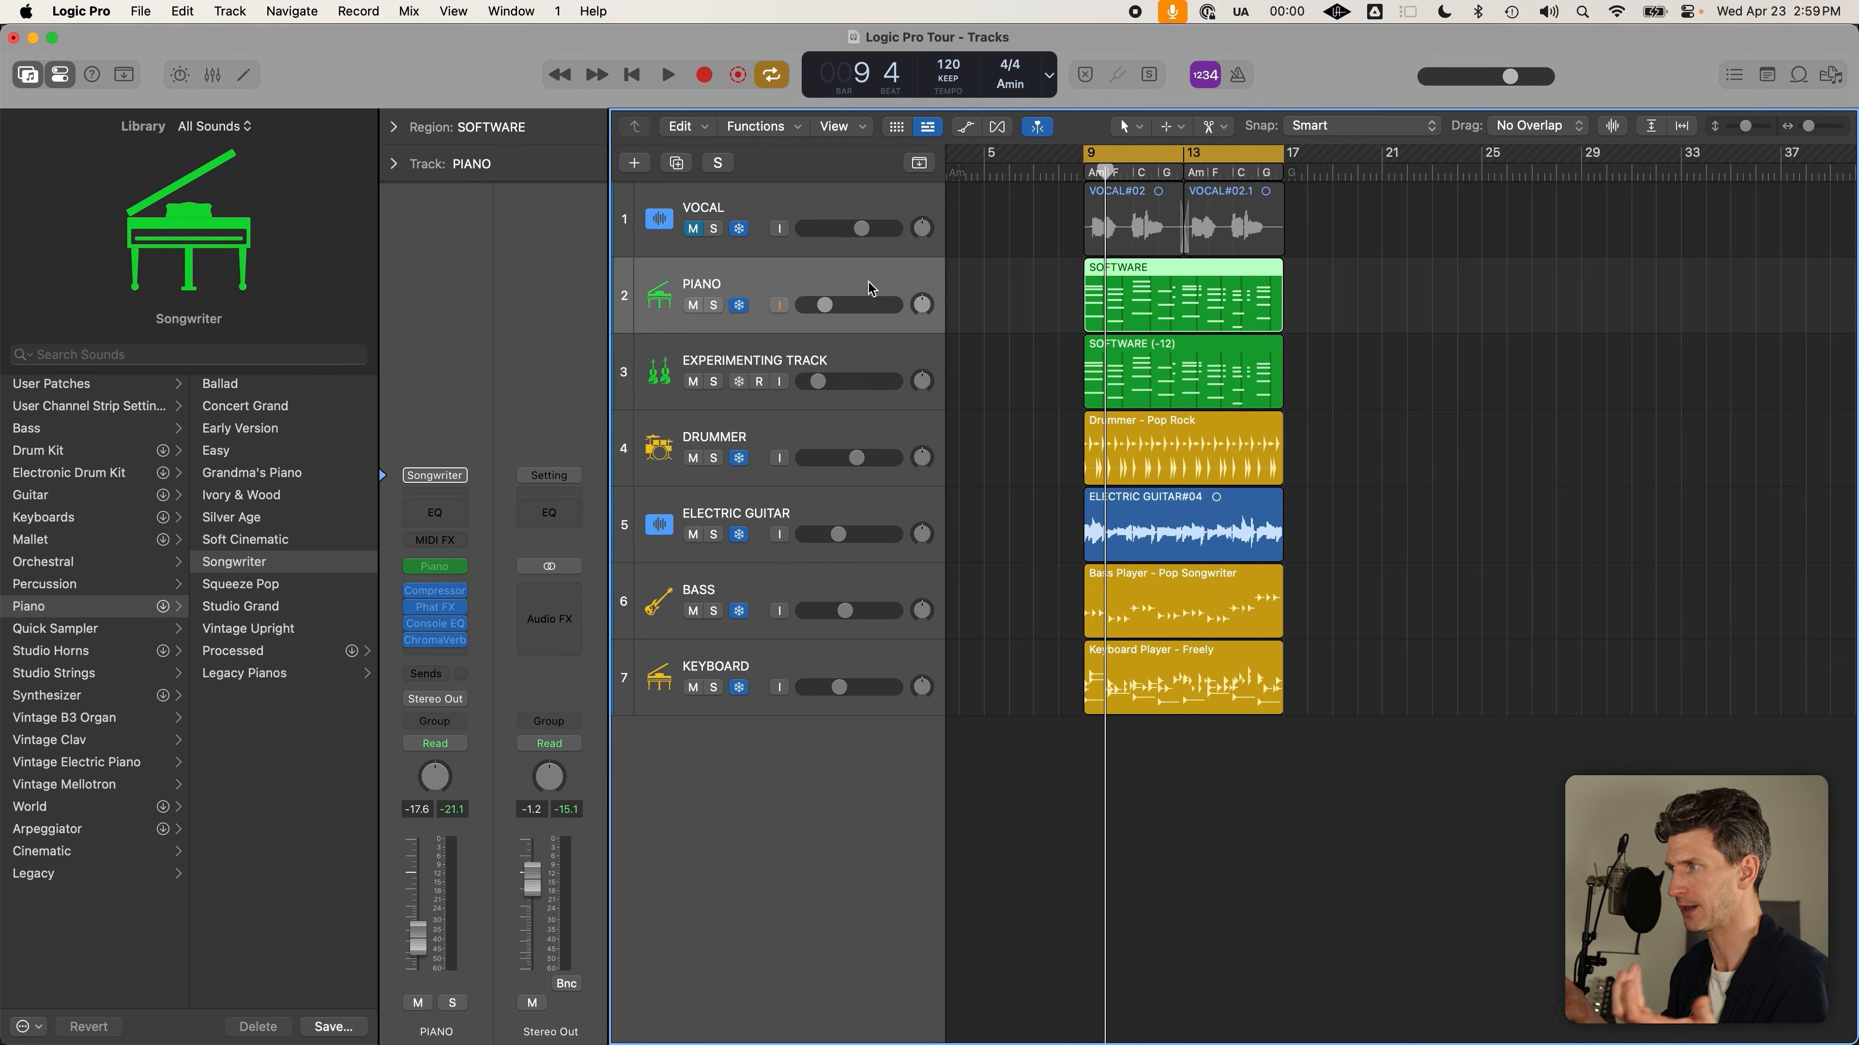
left_click(1280, 381)
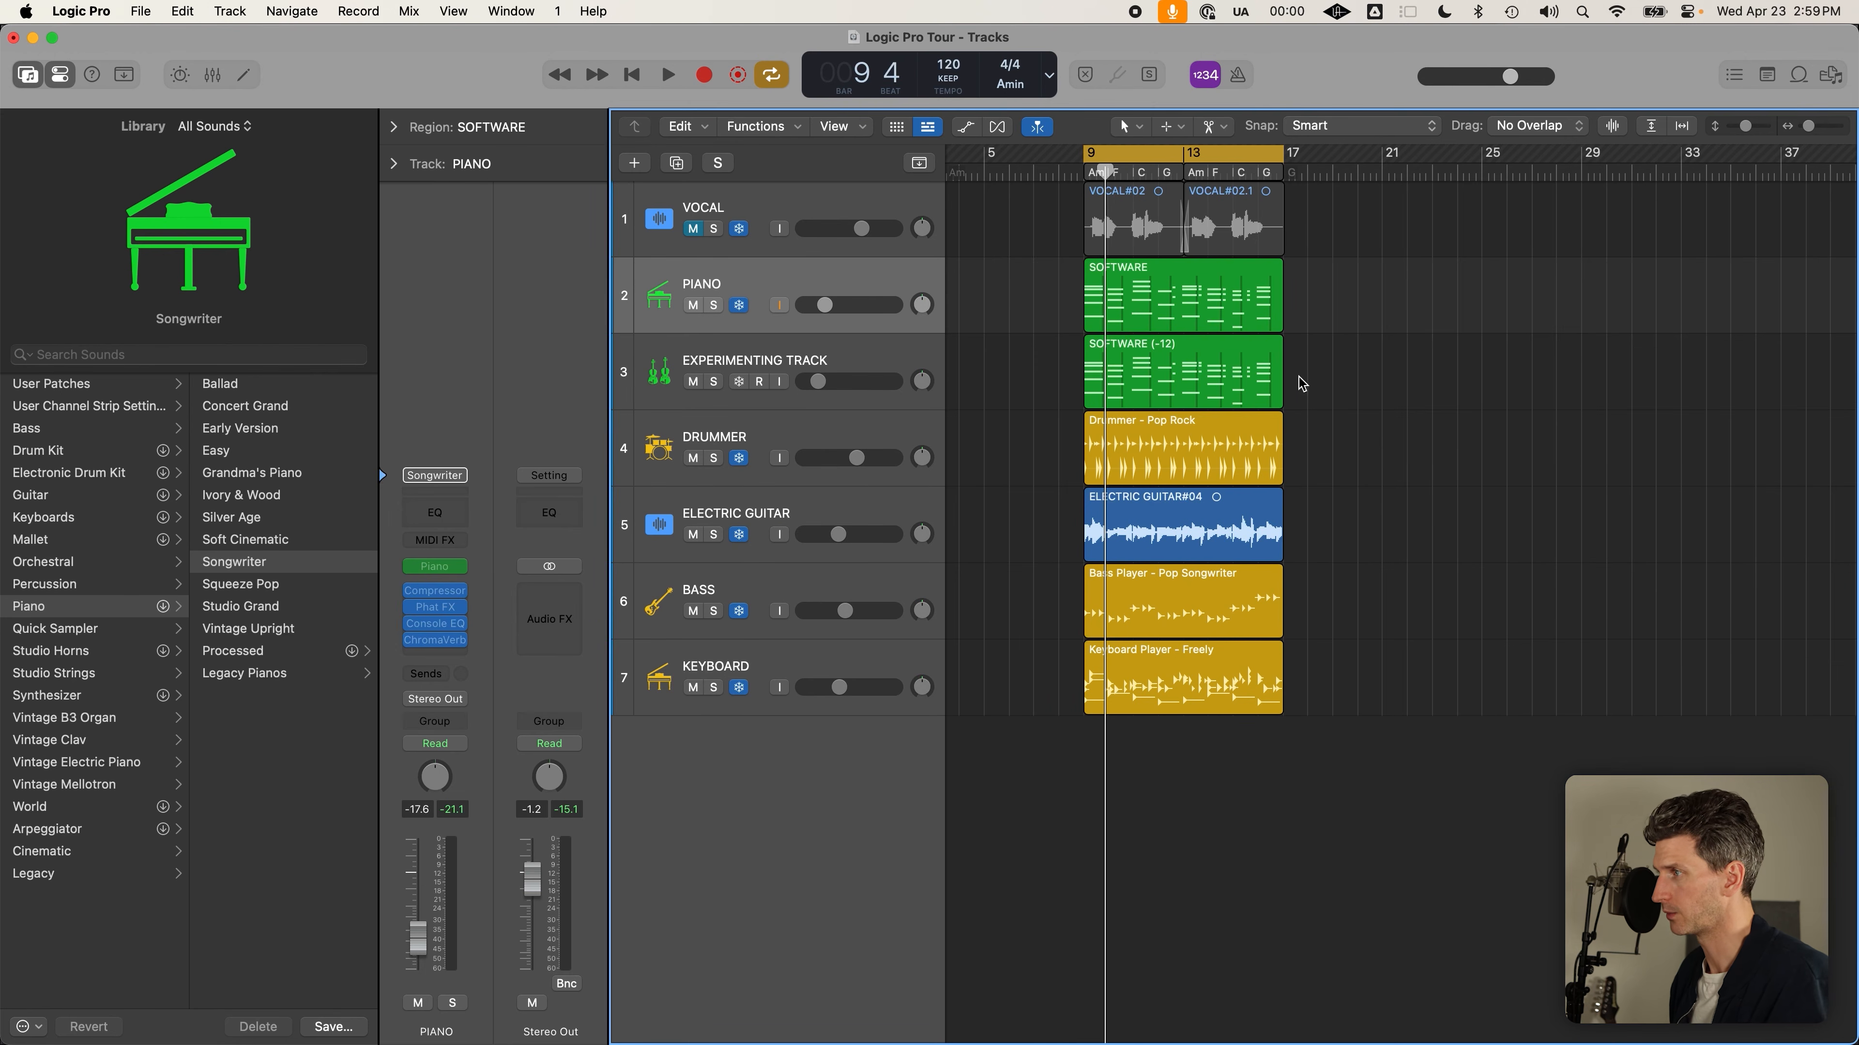
Solo EXPERIMENTING TRACK and rename it STRINGS
left_click(713, 381)
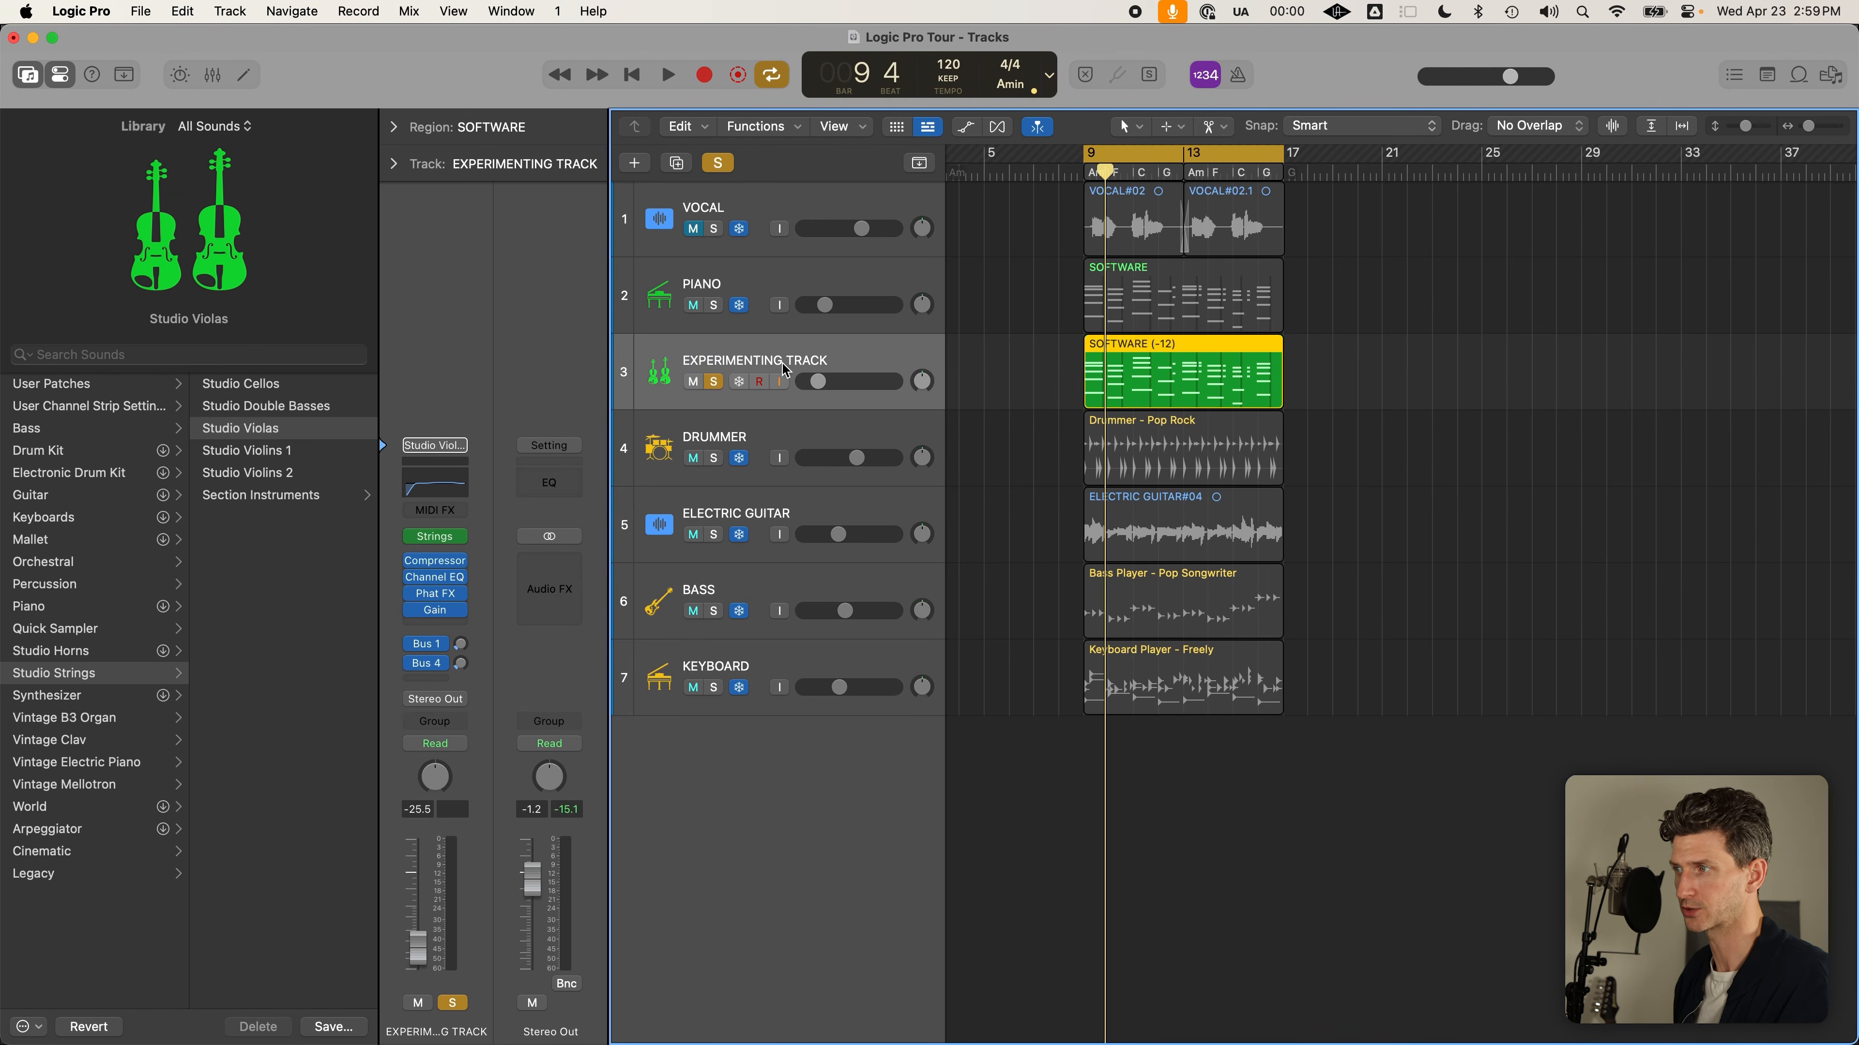
double_click(819, 361)
type("STRINGS")
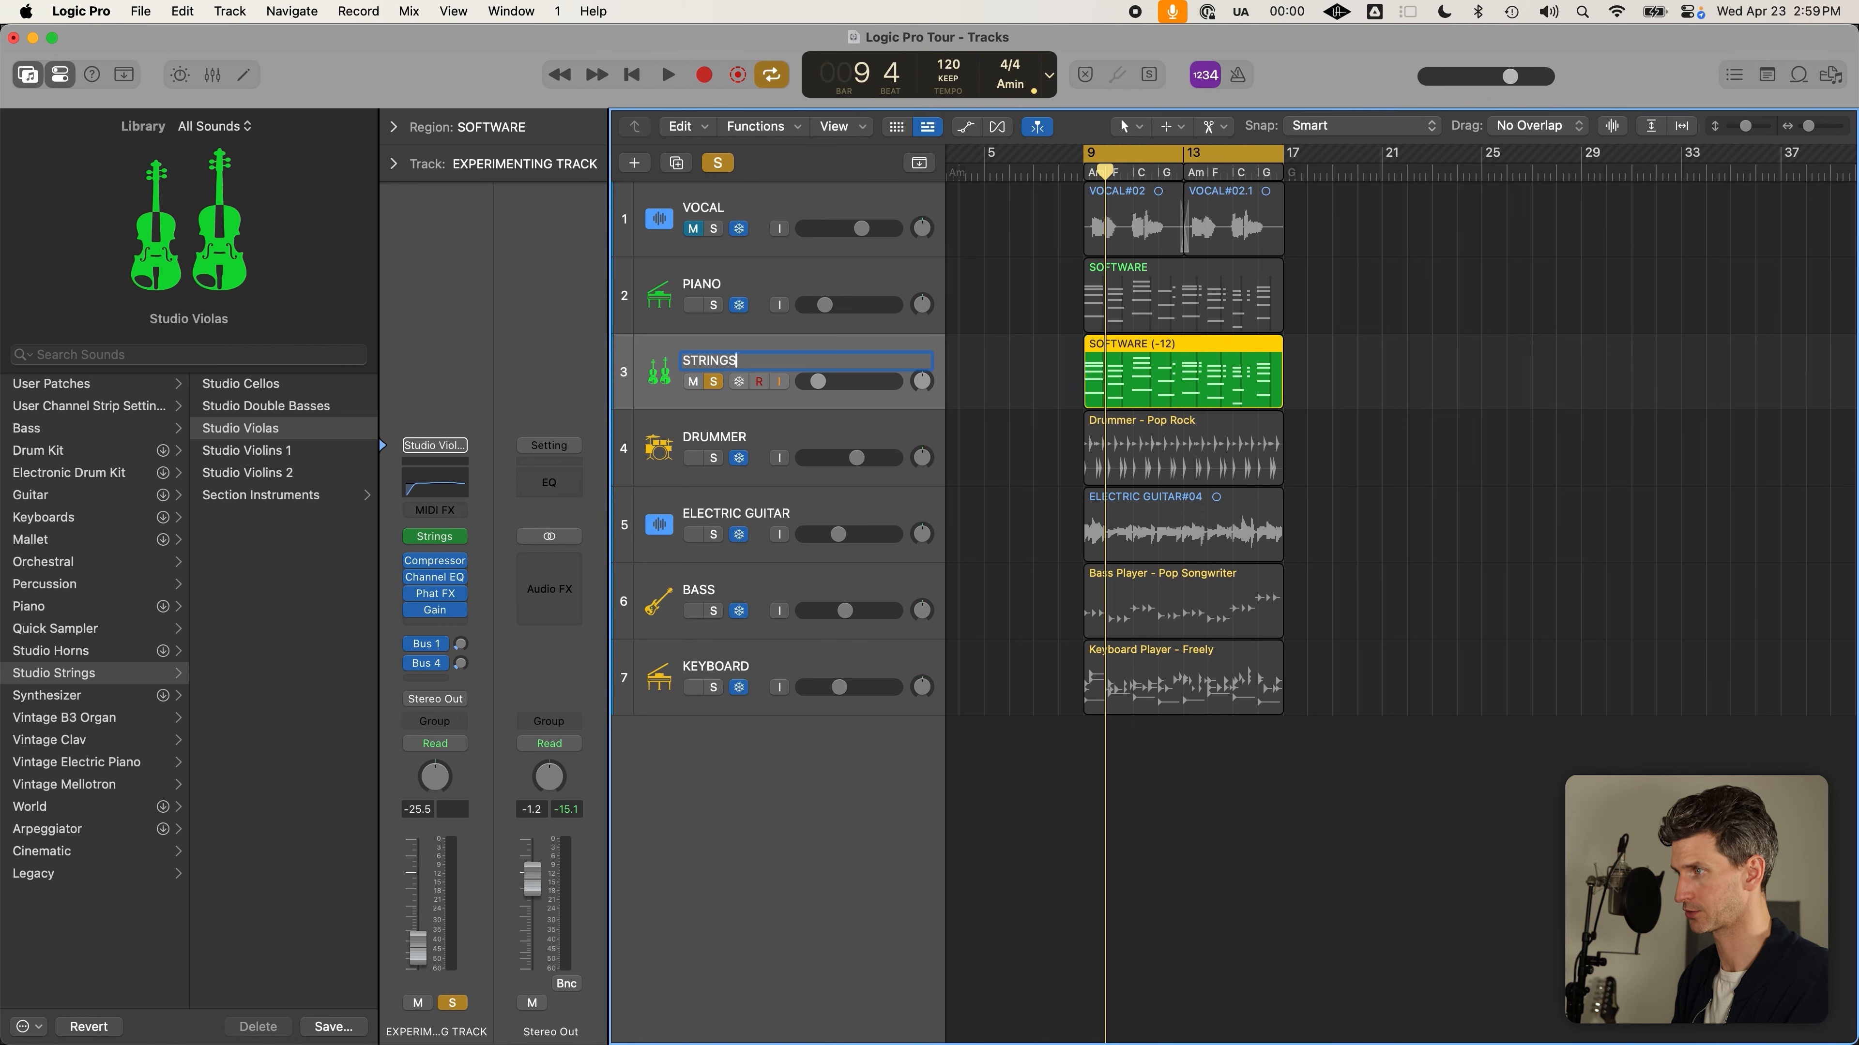
key("Return")
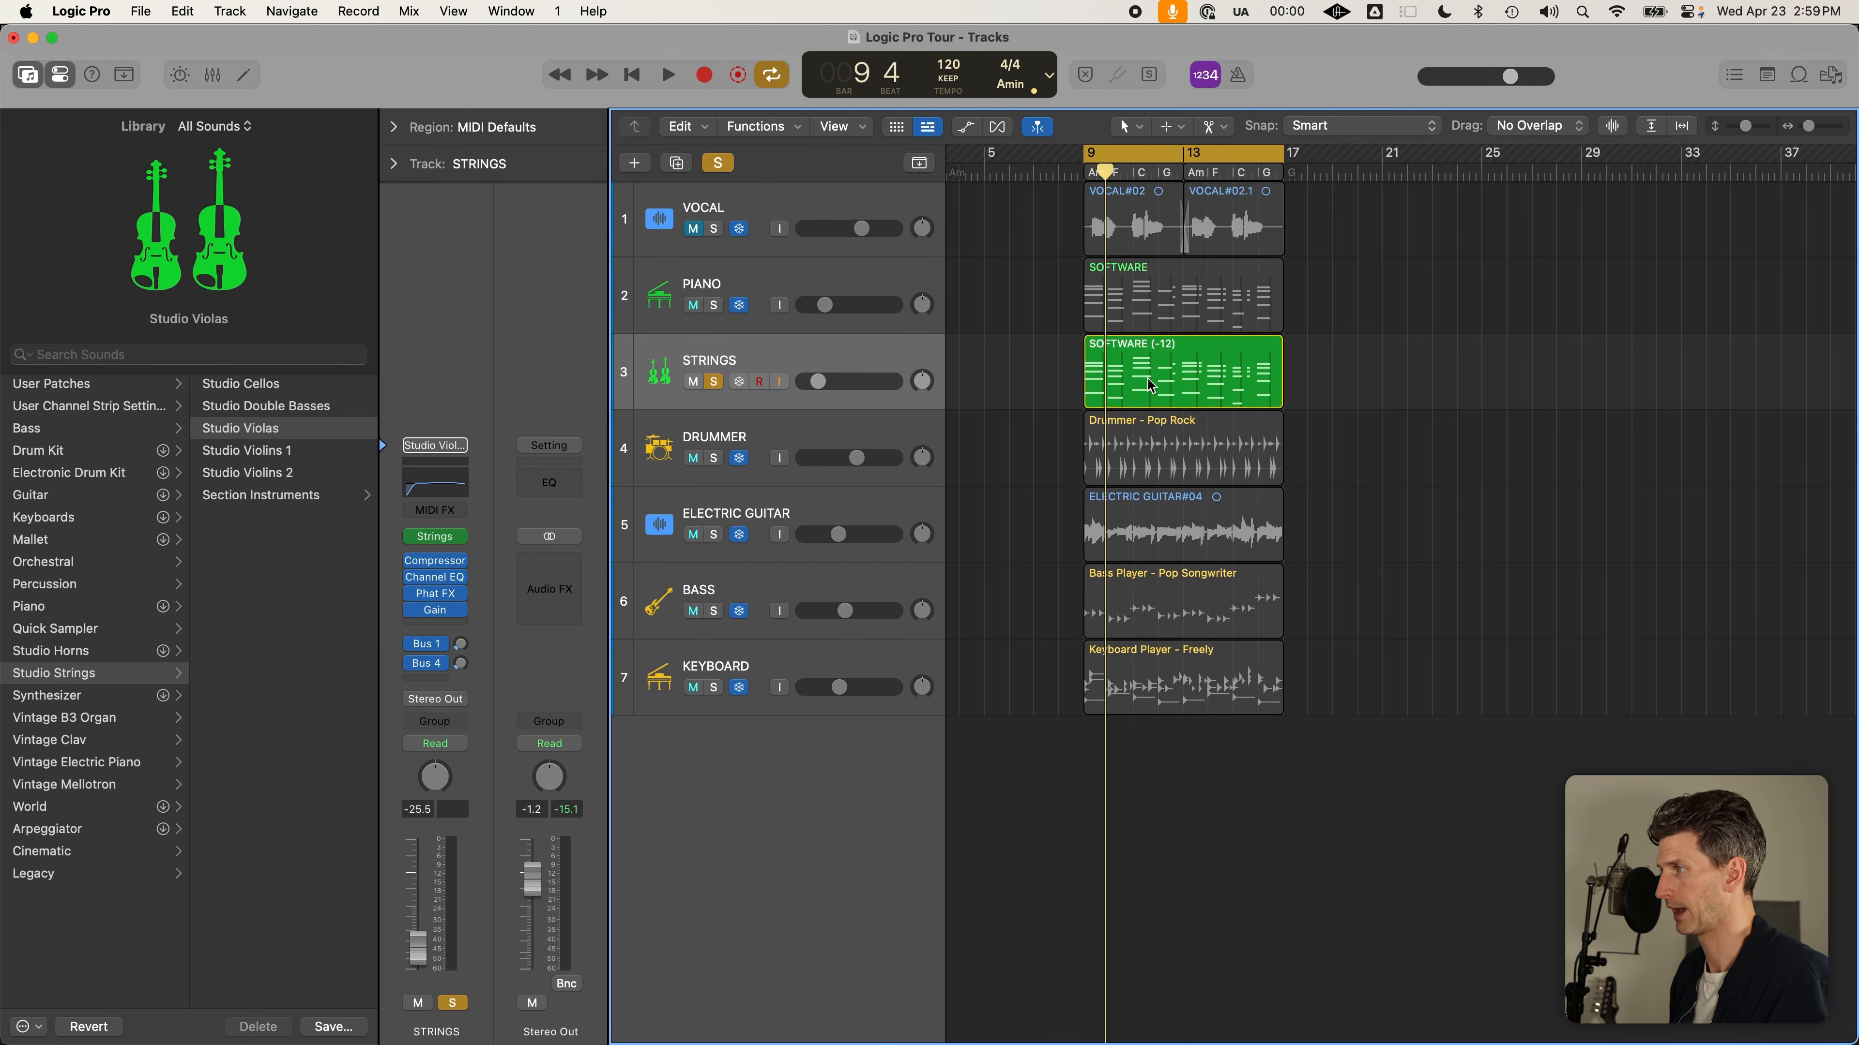
Open the STRINGS track's MIDI region in the Piano Roll and hide the Library
left_click(1147, 380)
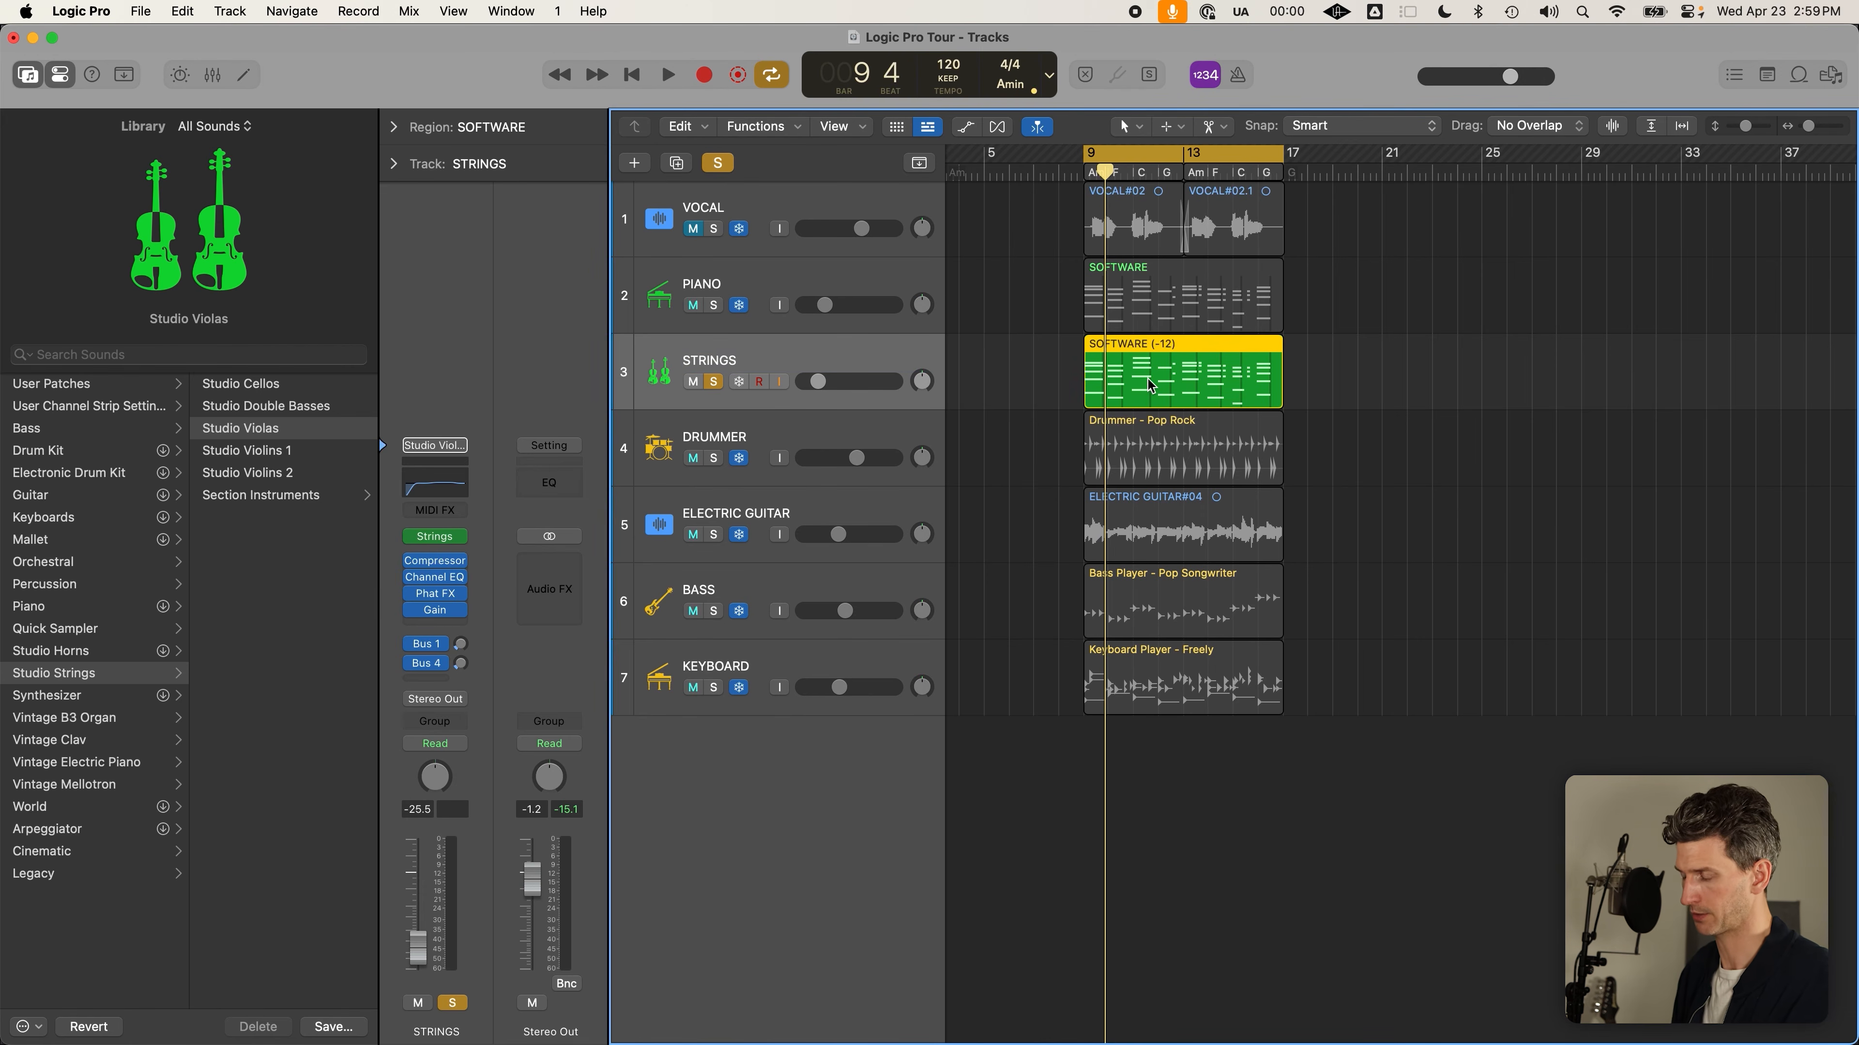
double_click(1147, 379)
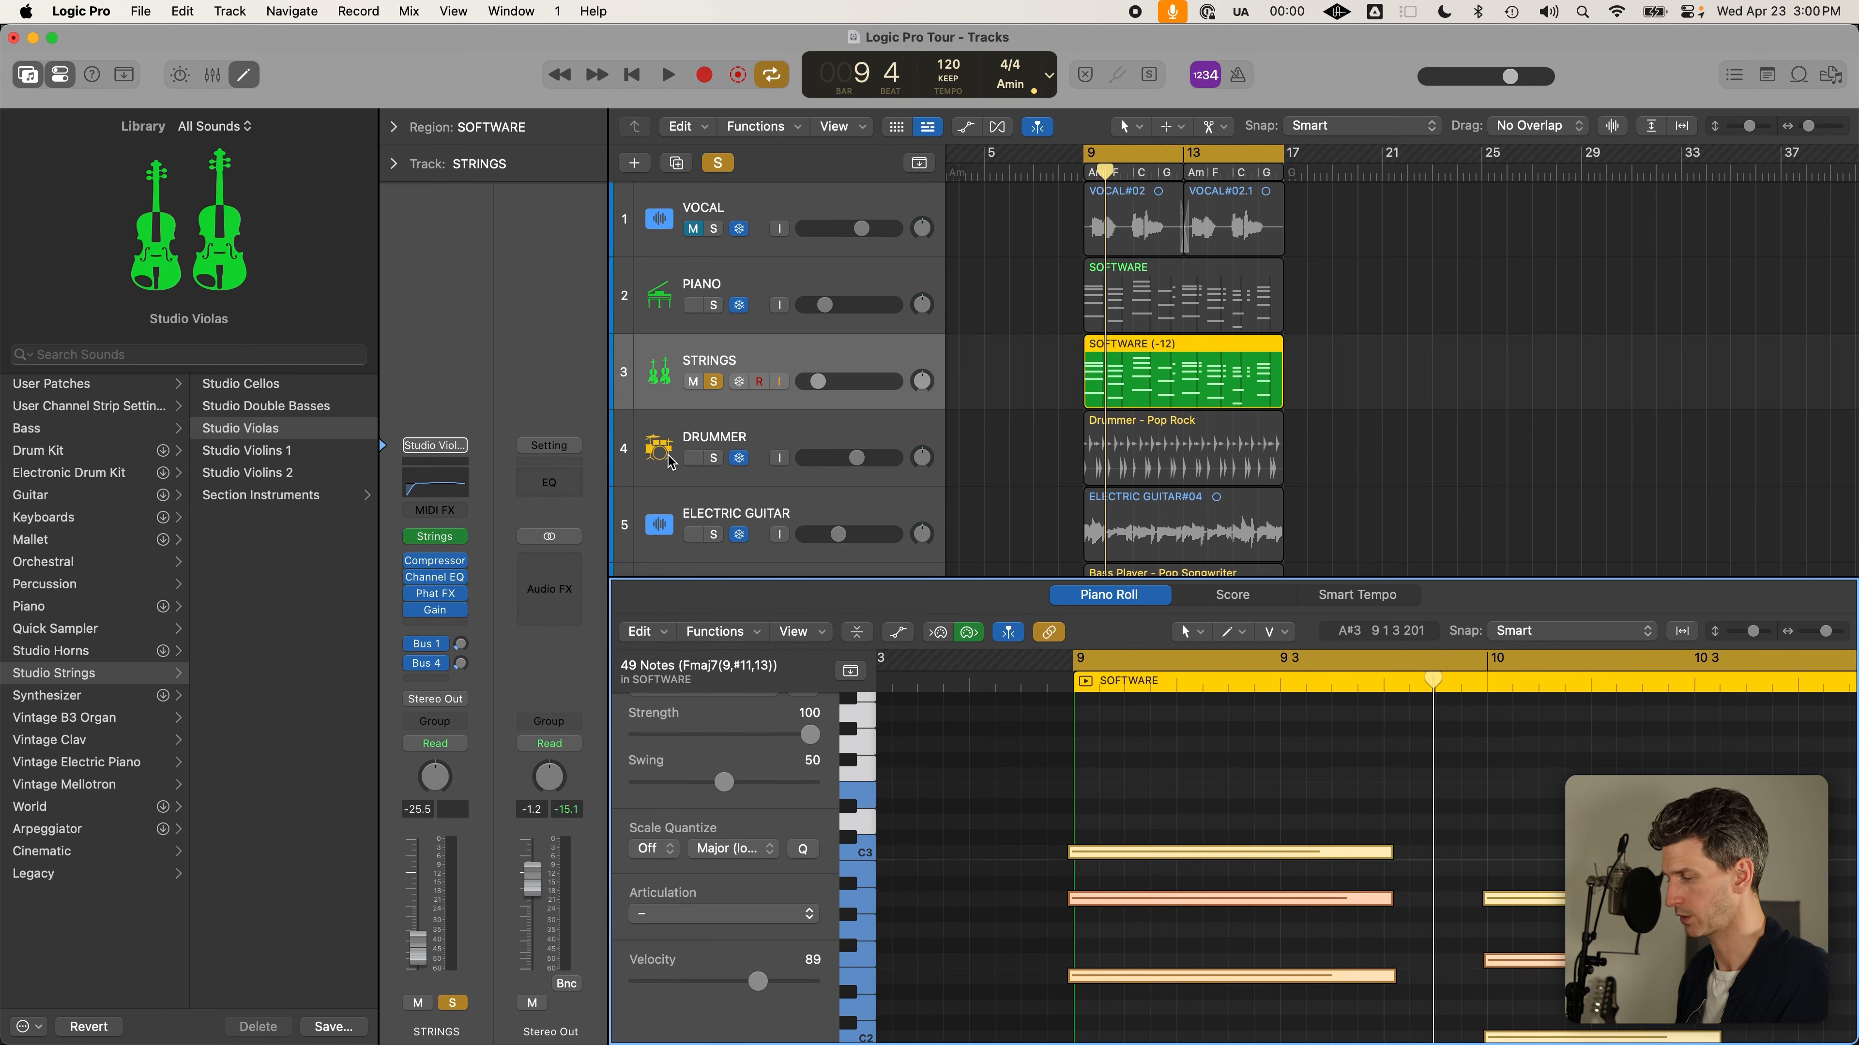
key("y")
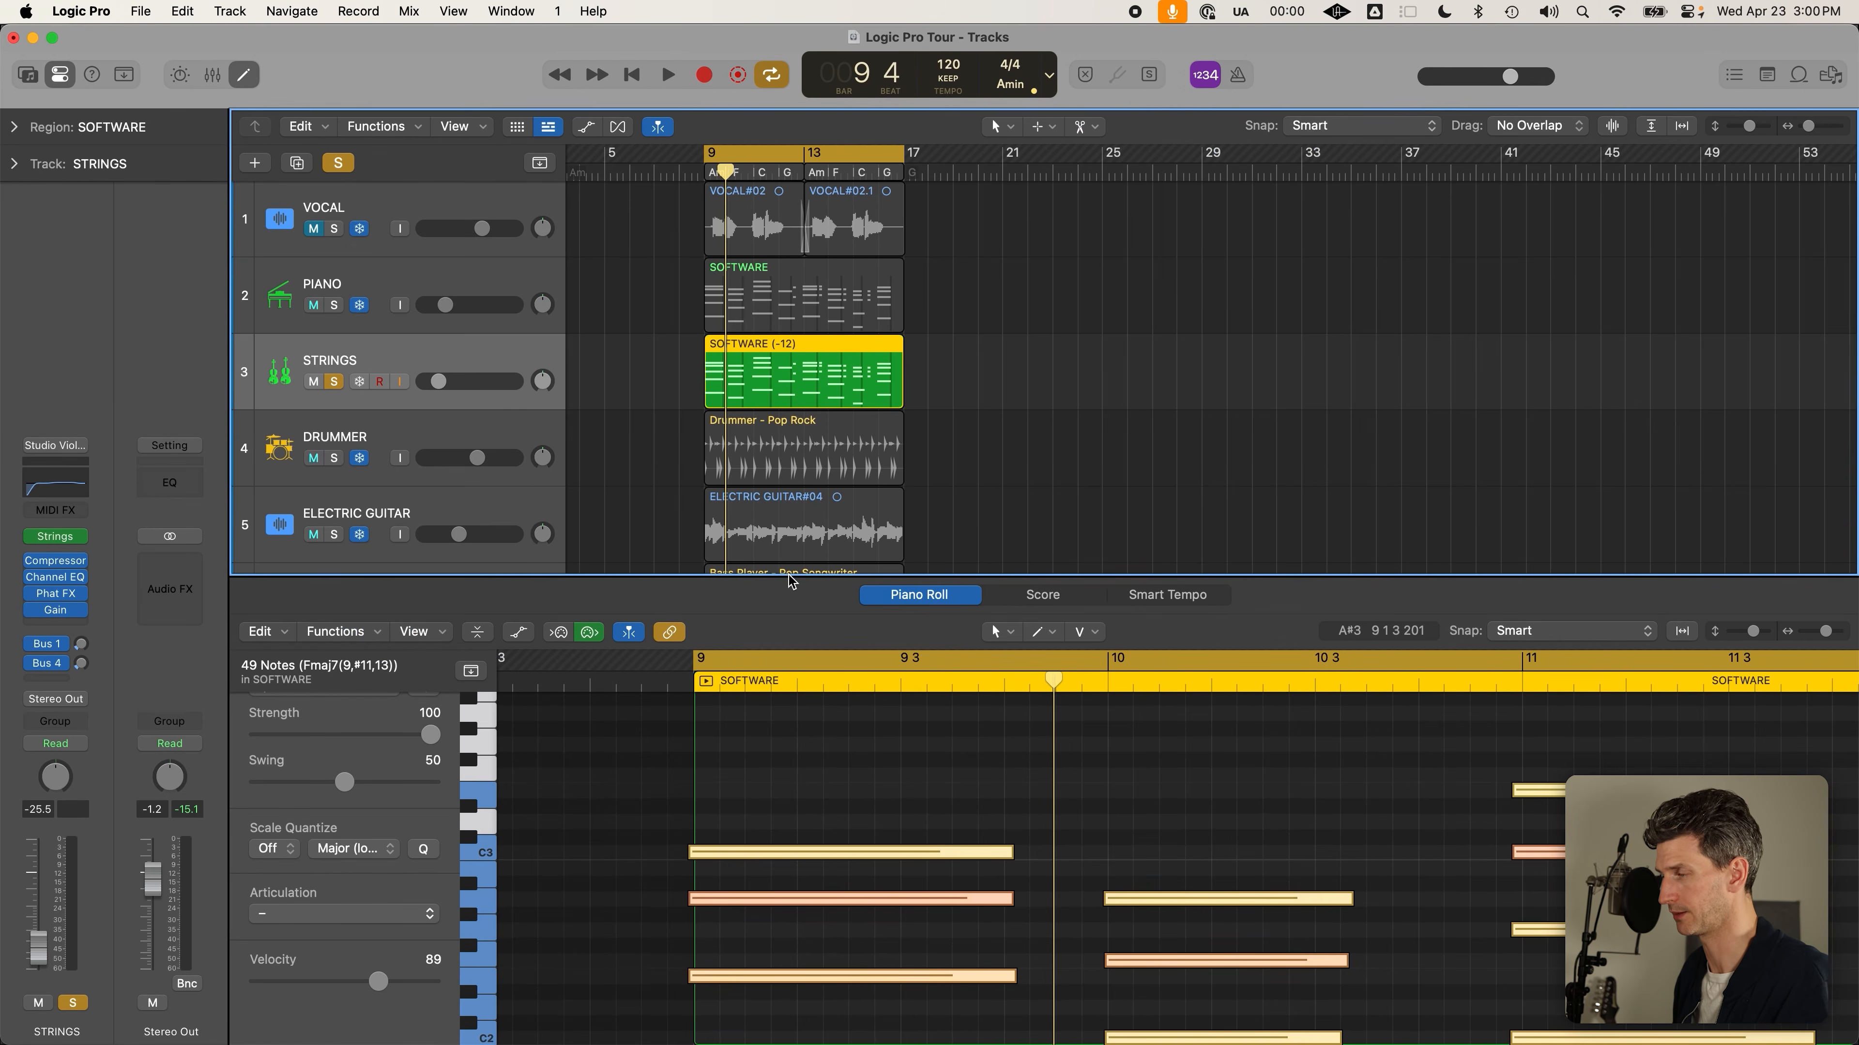
Enlarge the Piano Roll and zoom it out until all the region's notes from bar 9 to 17 fit, with no notes selected
scroll(891, 740, "down", 3)
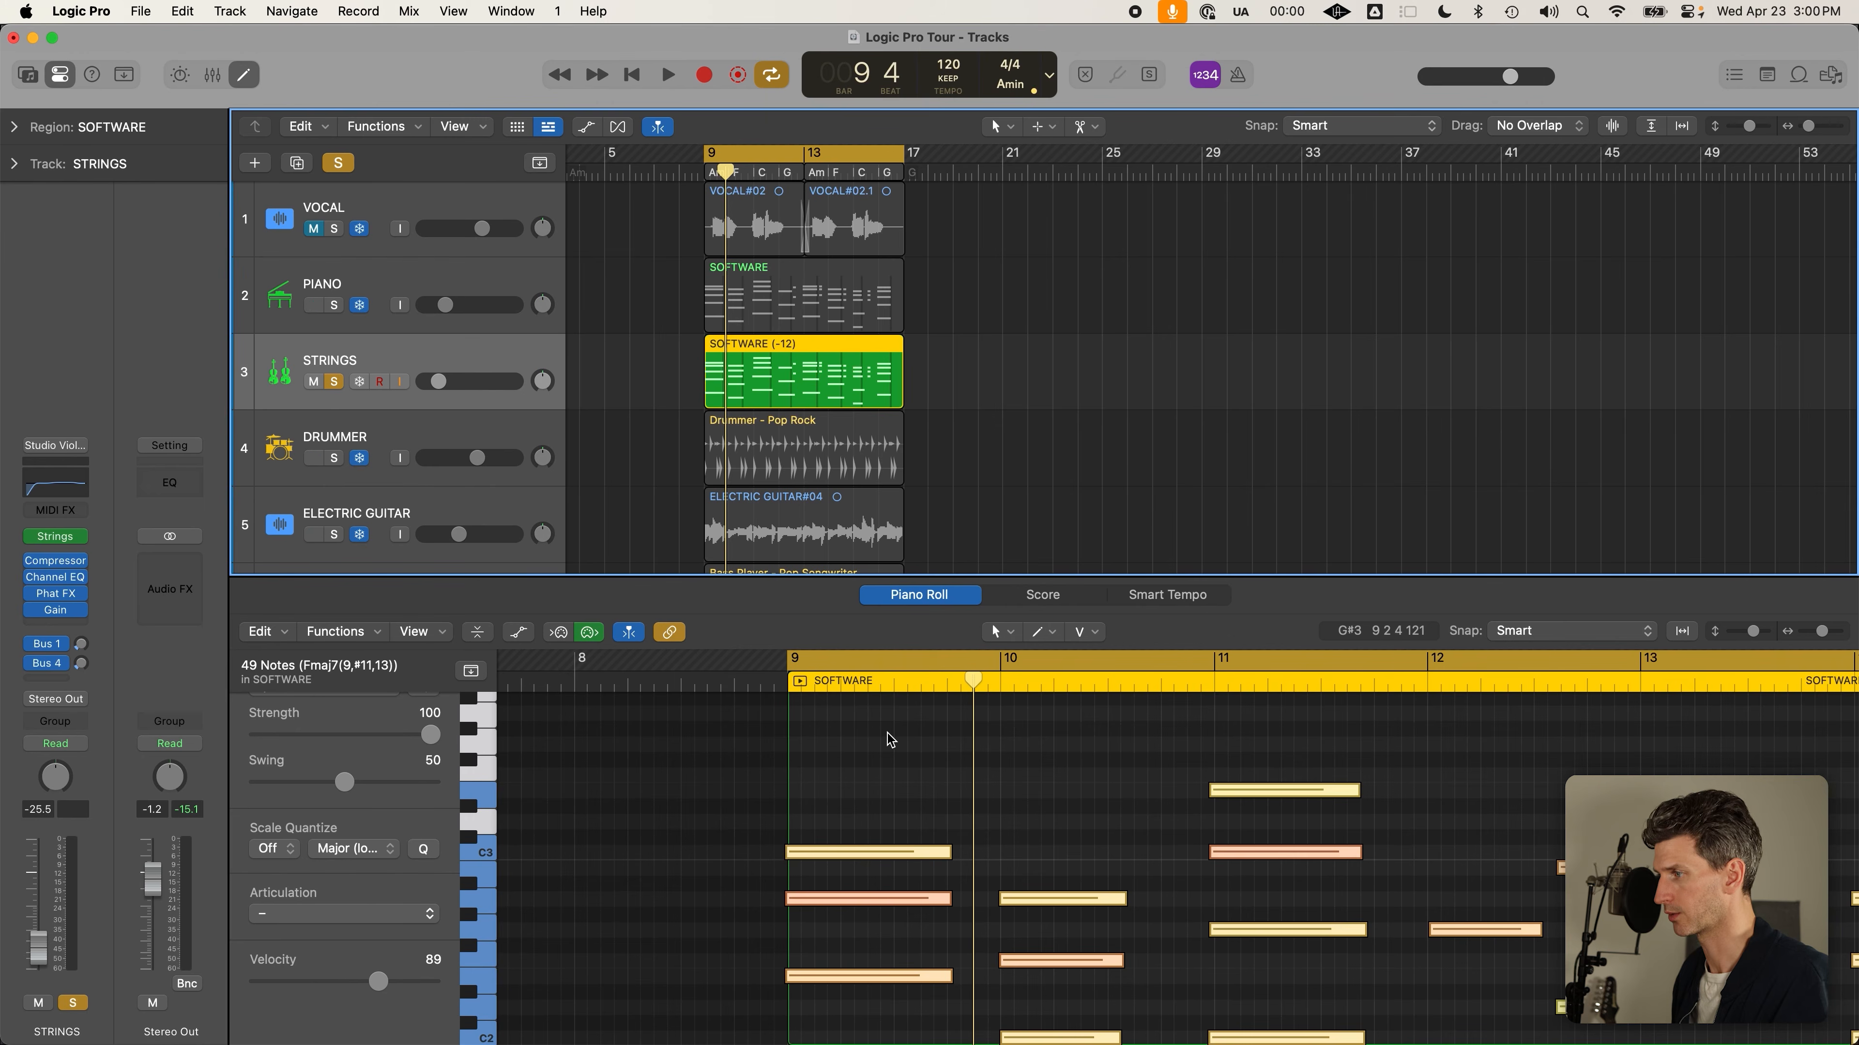
scroll(891, 740, "down", 3)
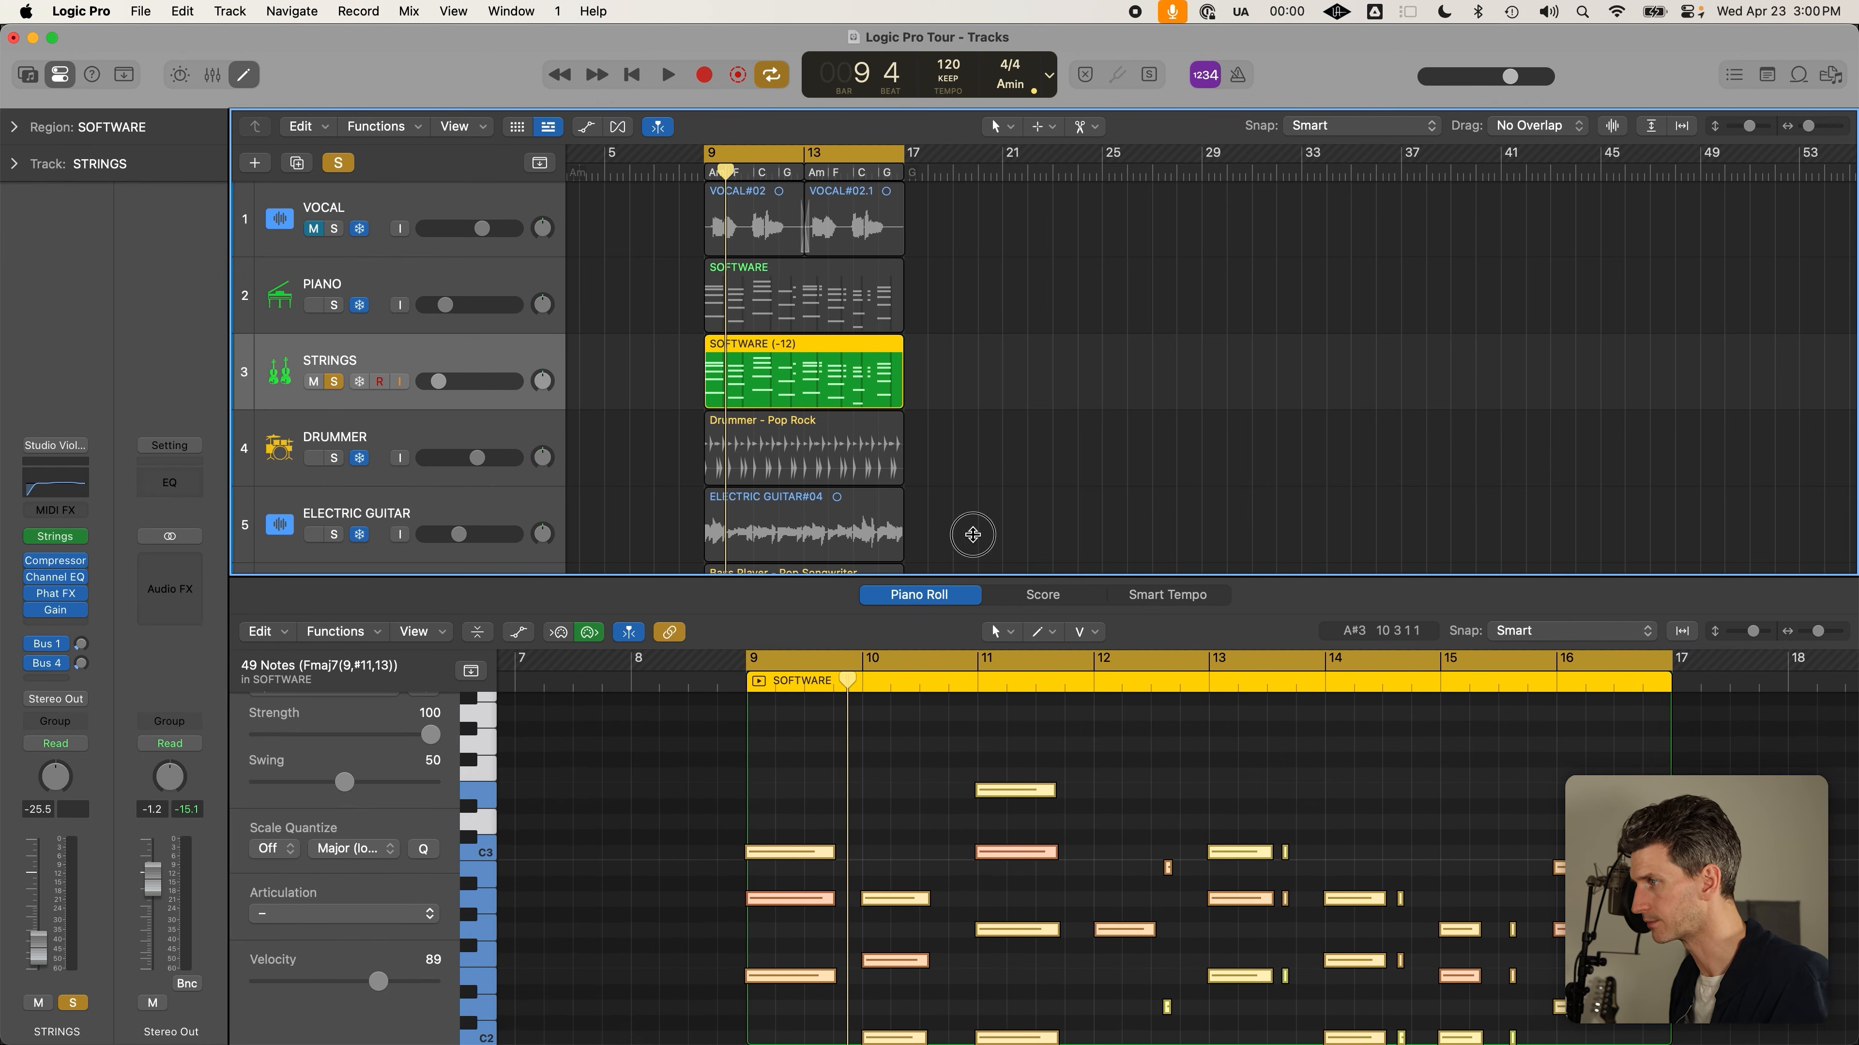
left_click_drag(972, 534, 972, 406)
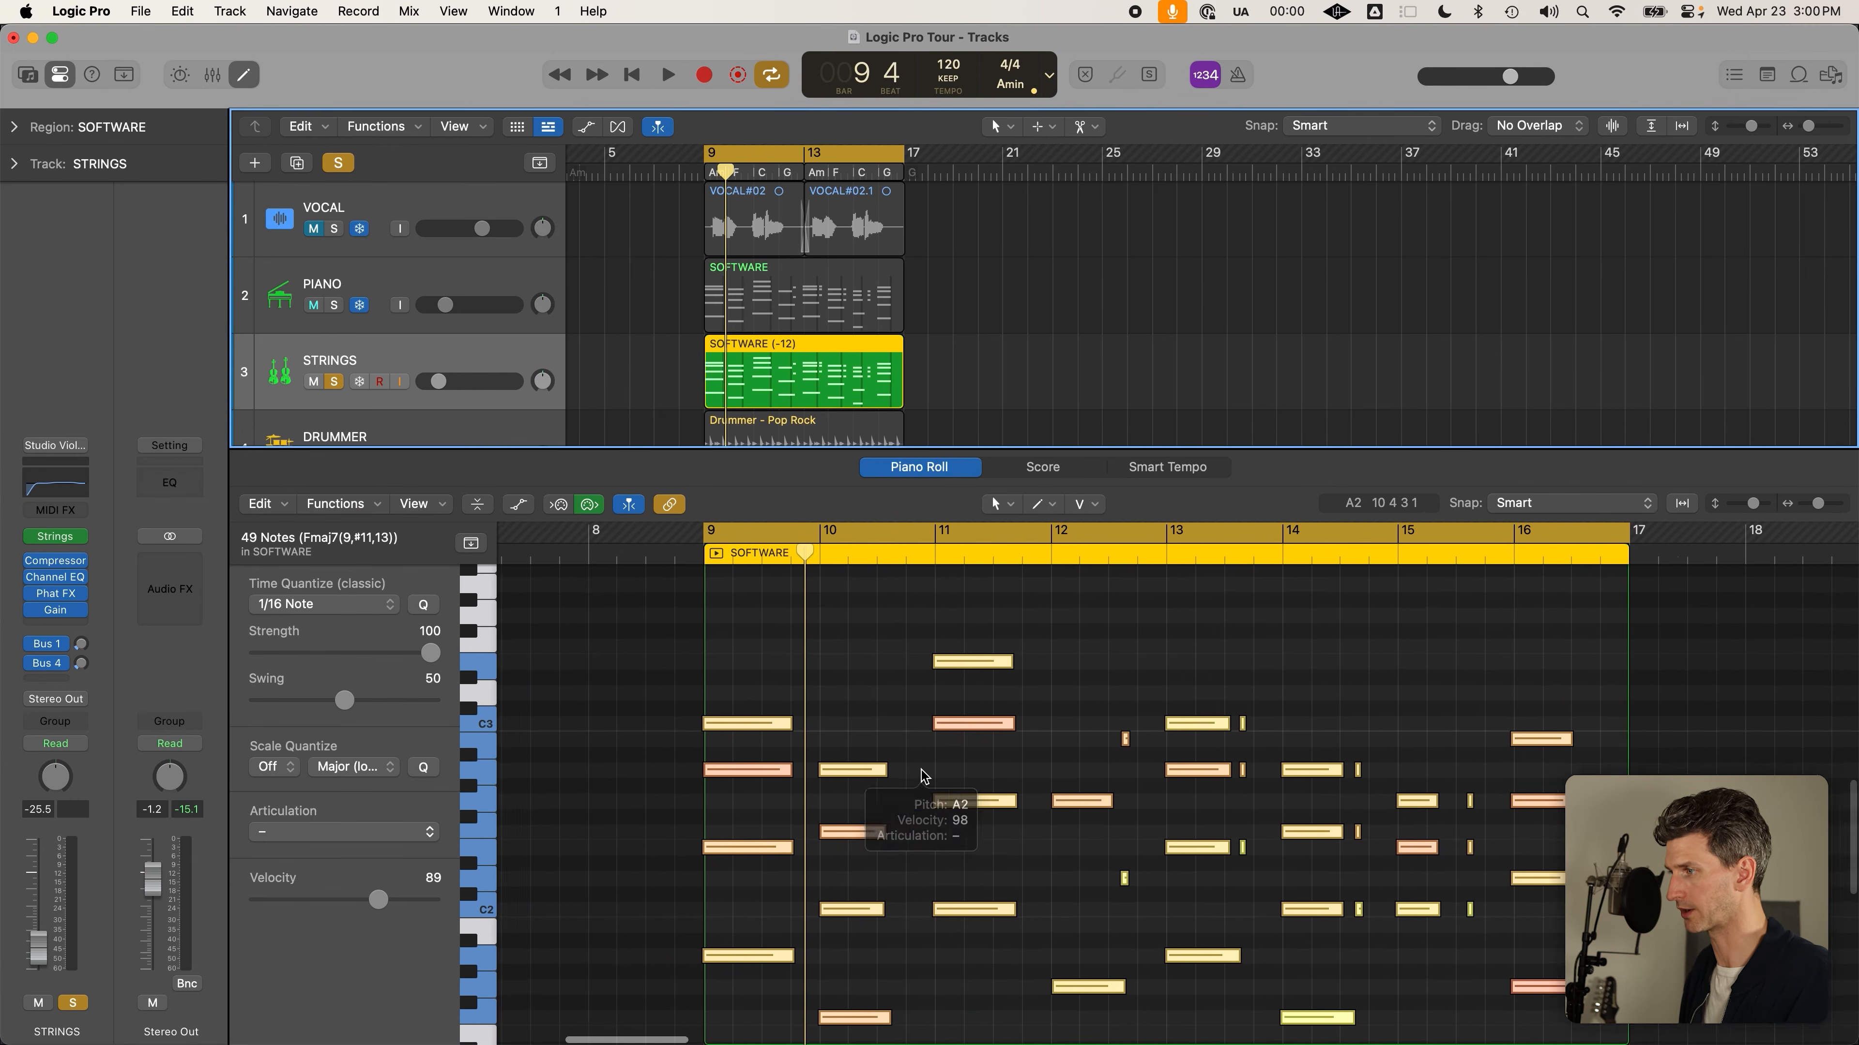
scroll(923, 776, "right", 3)
scroll(929, 791, "down", 2)
left_click(945, 813)
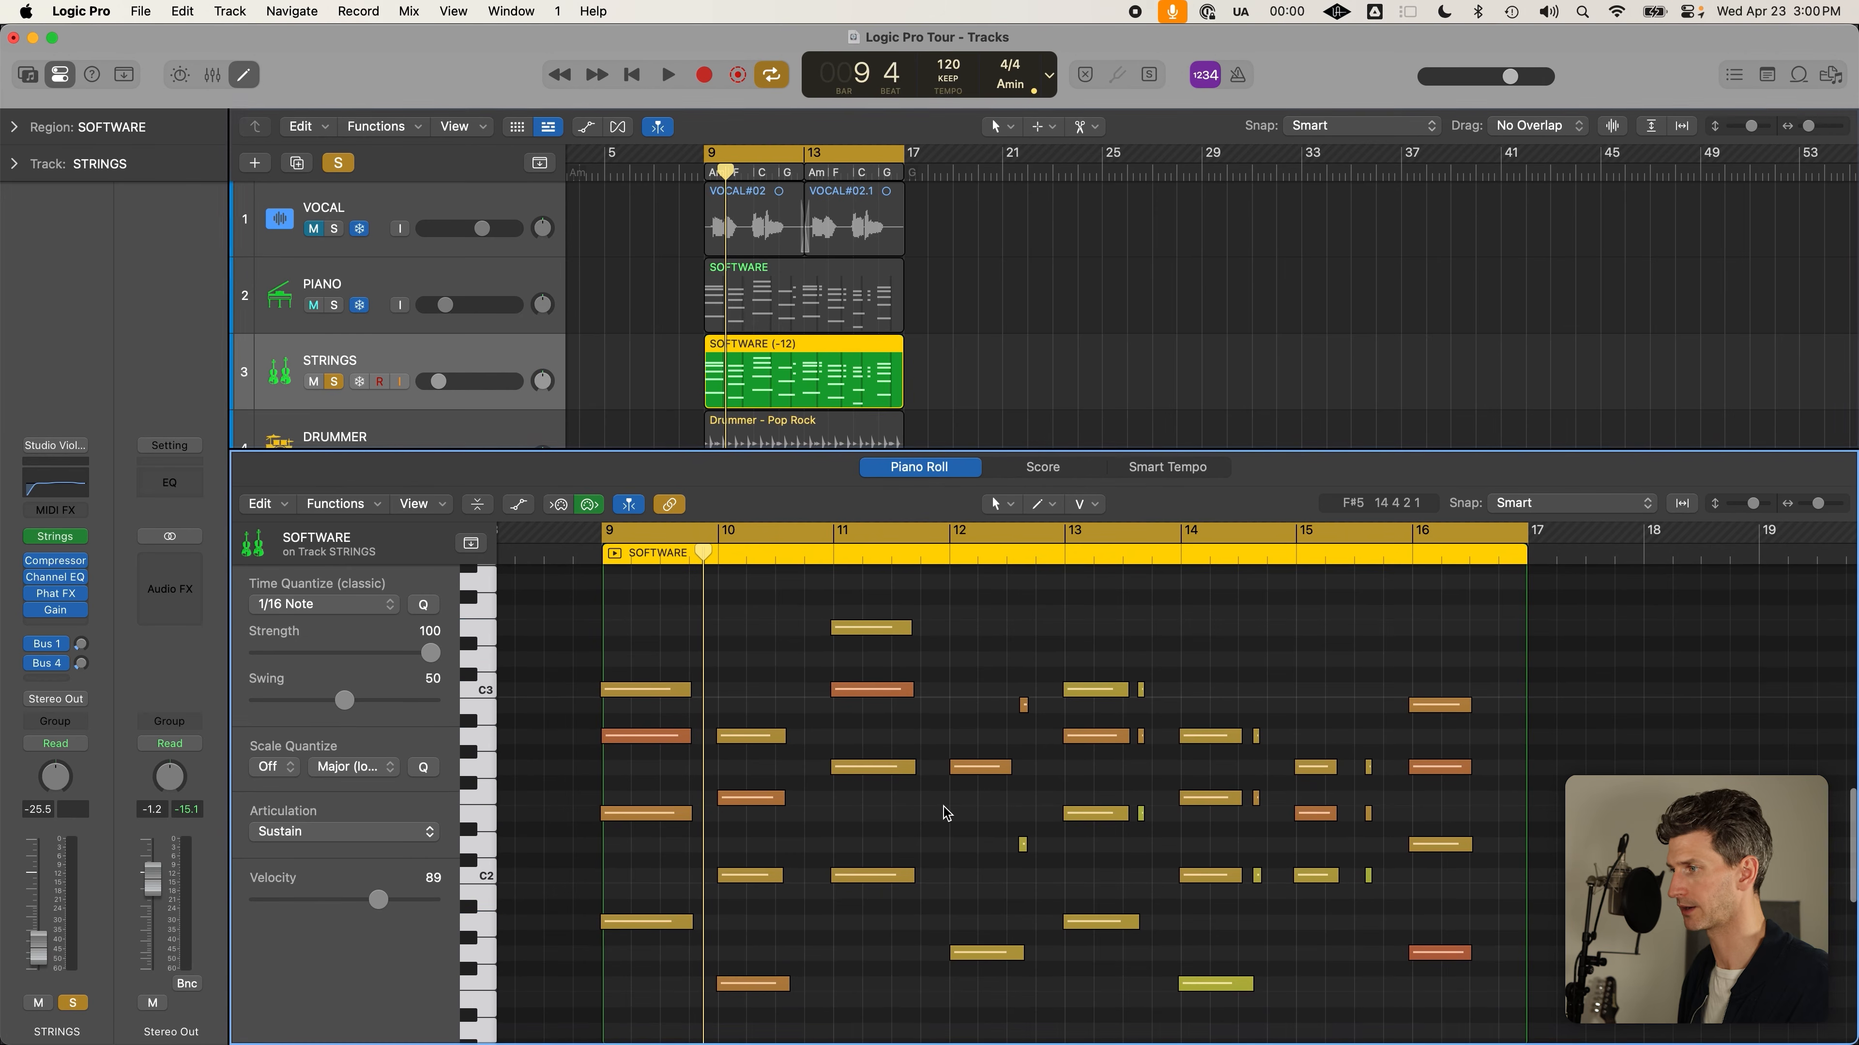
scroll(944, 812, "down", 2)
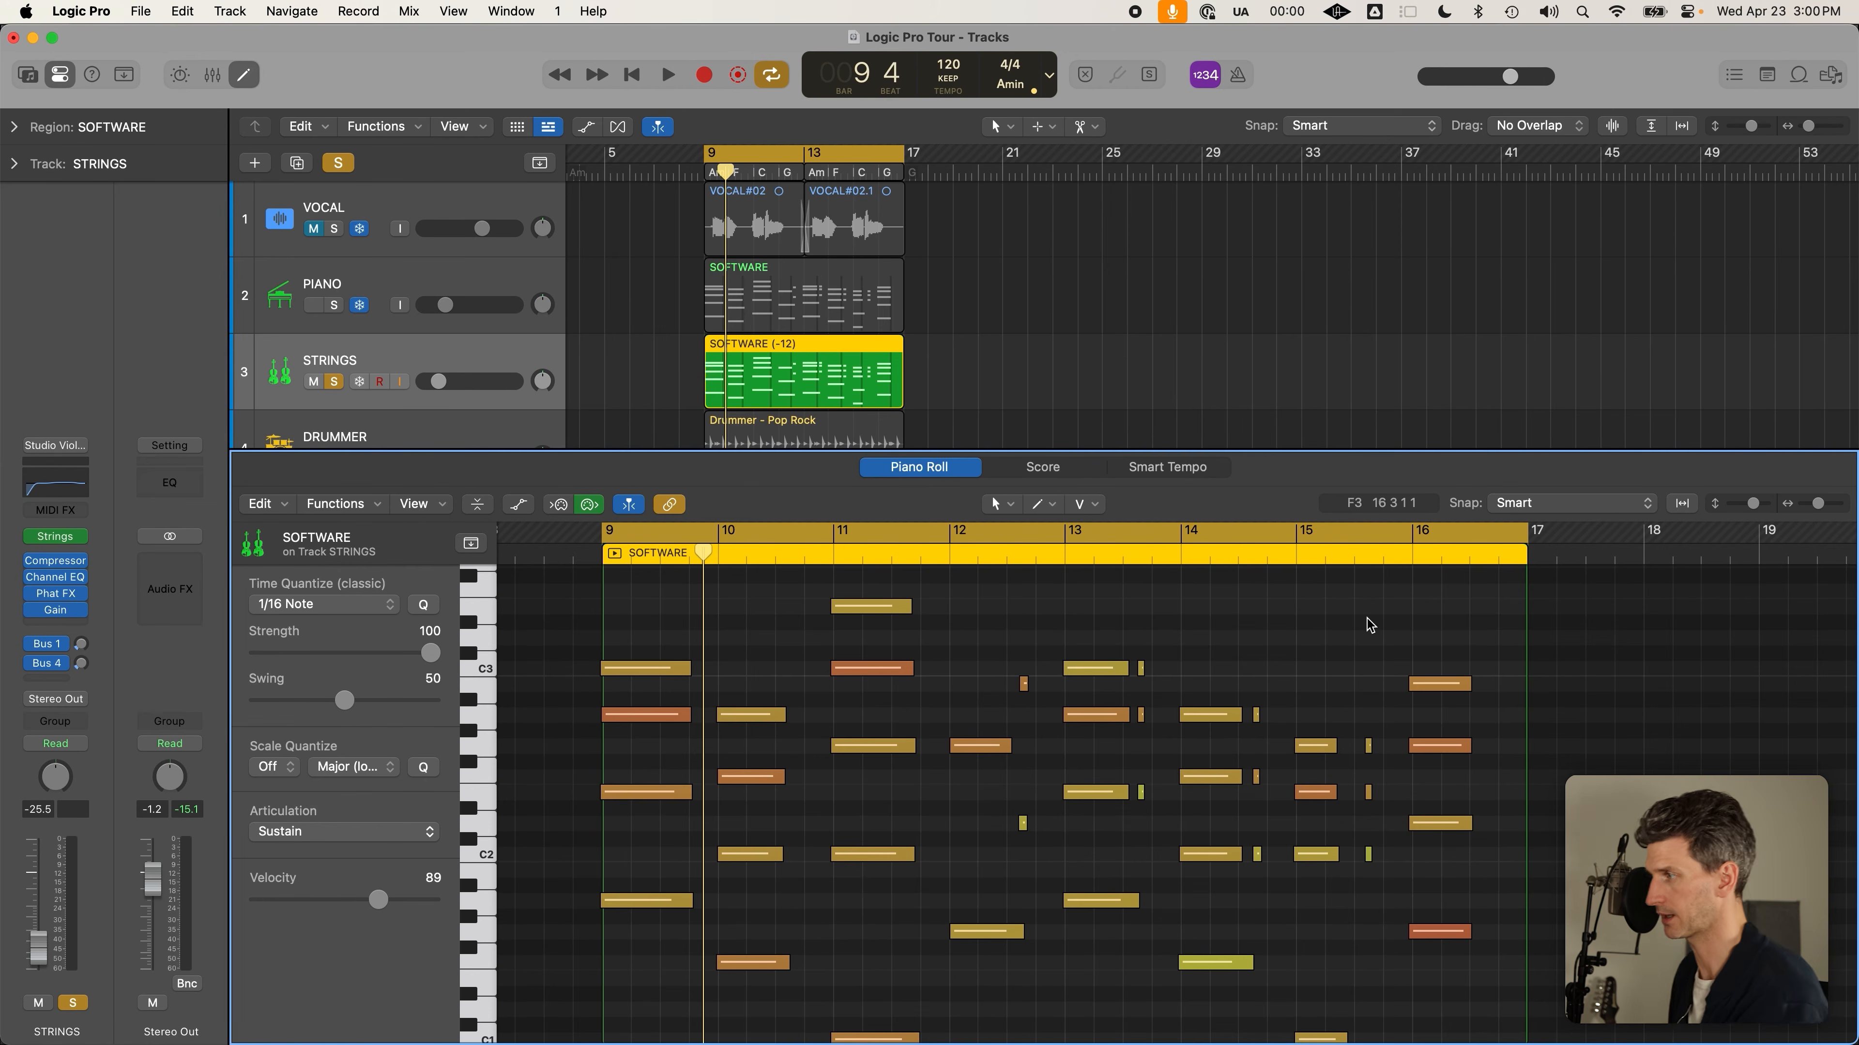
mouse_move(1753, 505)
left_mouse_down()
mouse_move(1813, 506)
mouse_move(1744, 517)
left_mouse_up()
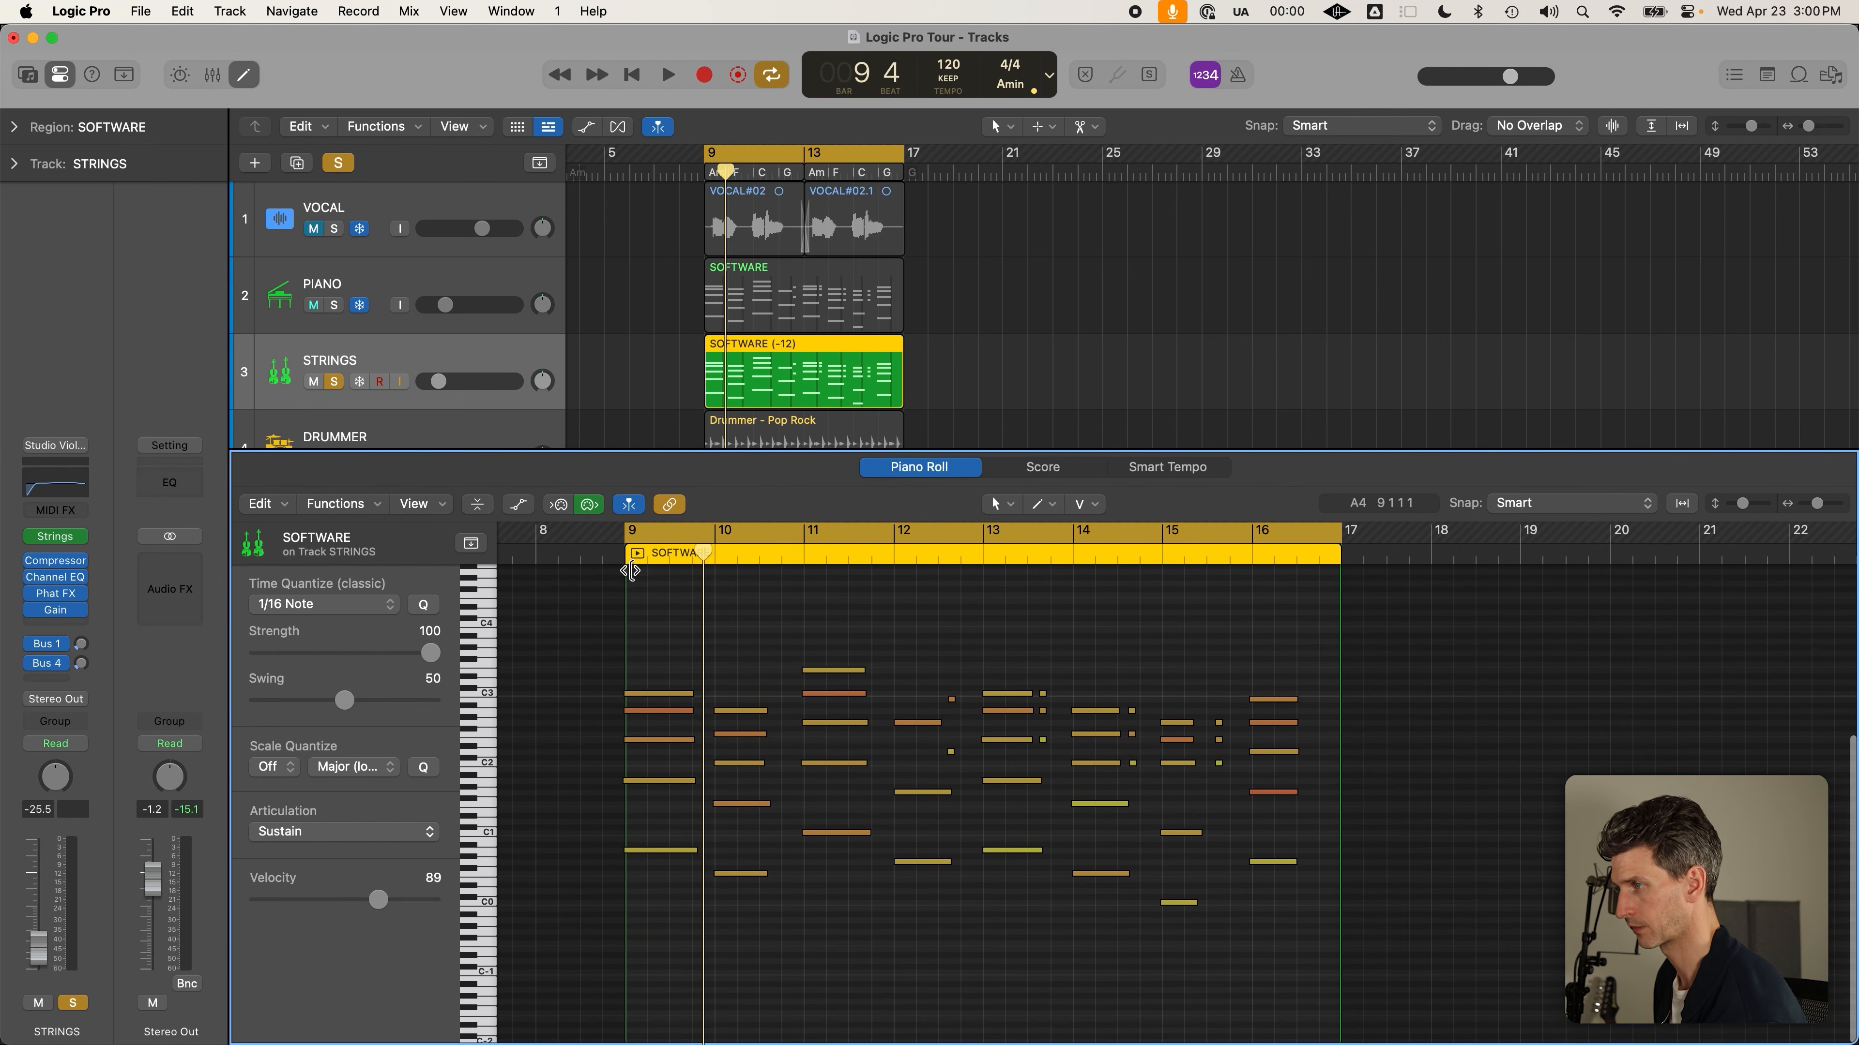
Audition the C3 and A2 notes at the start of bar 9, and delete the C3 note
left_click(713, 557)
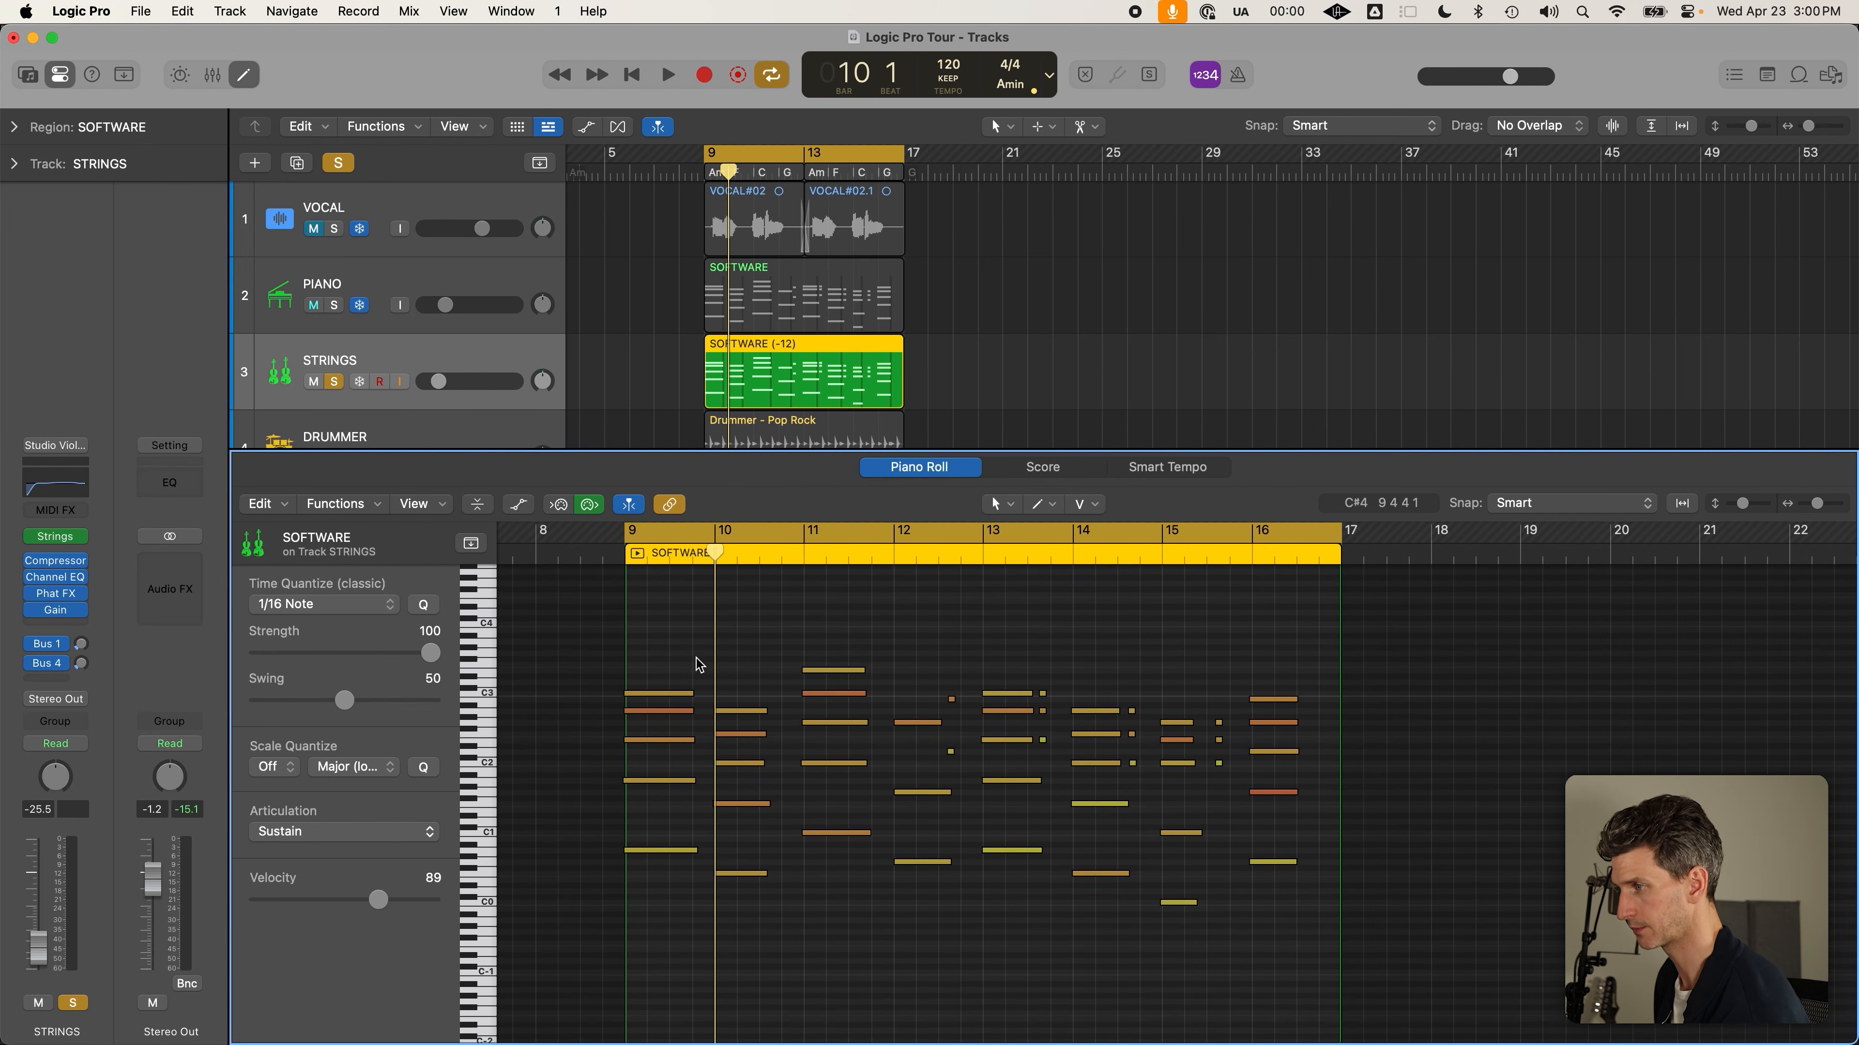
left_click(676, 694)
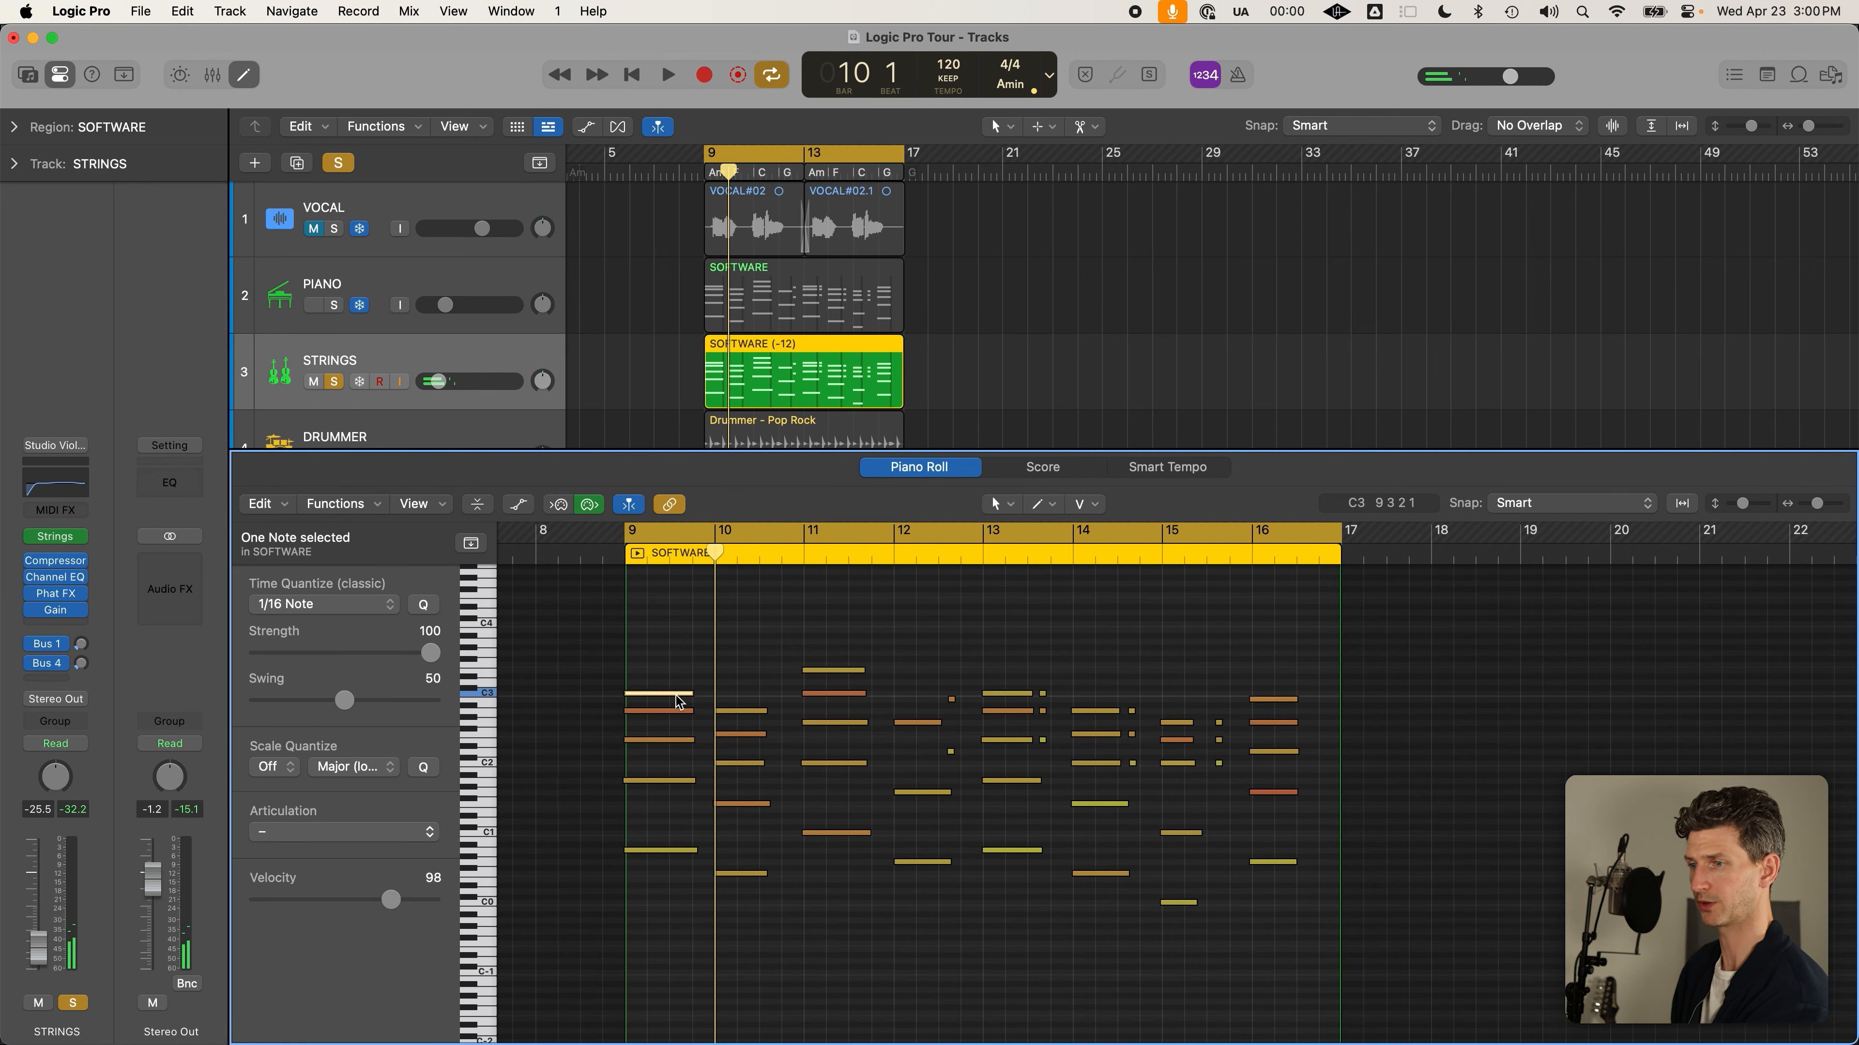
left_click(675, 696)
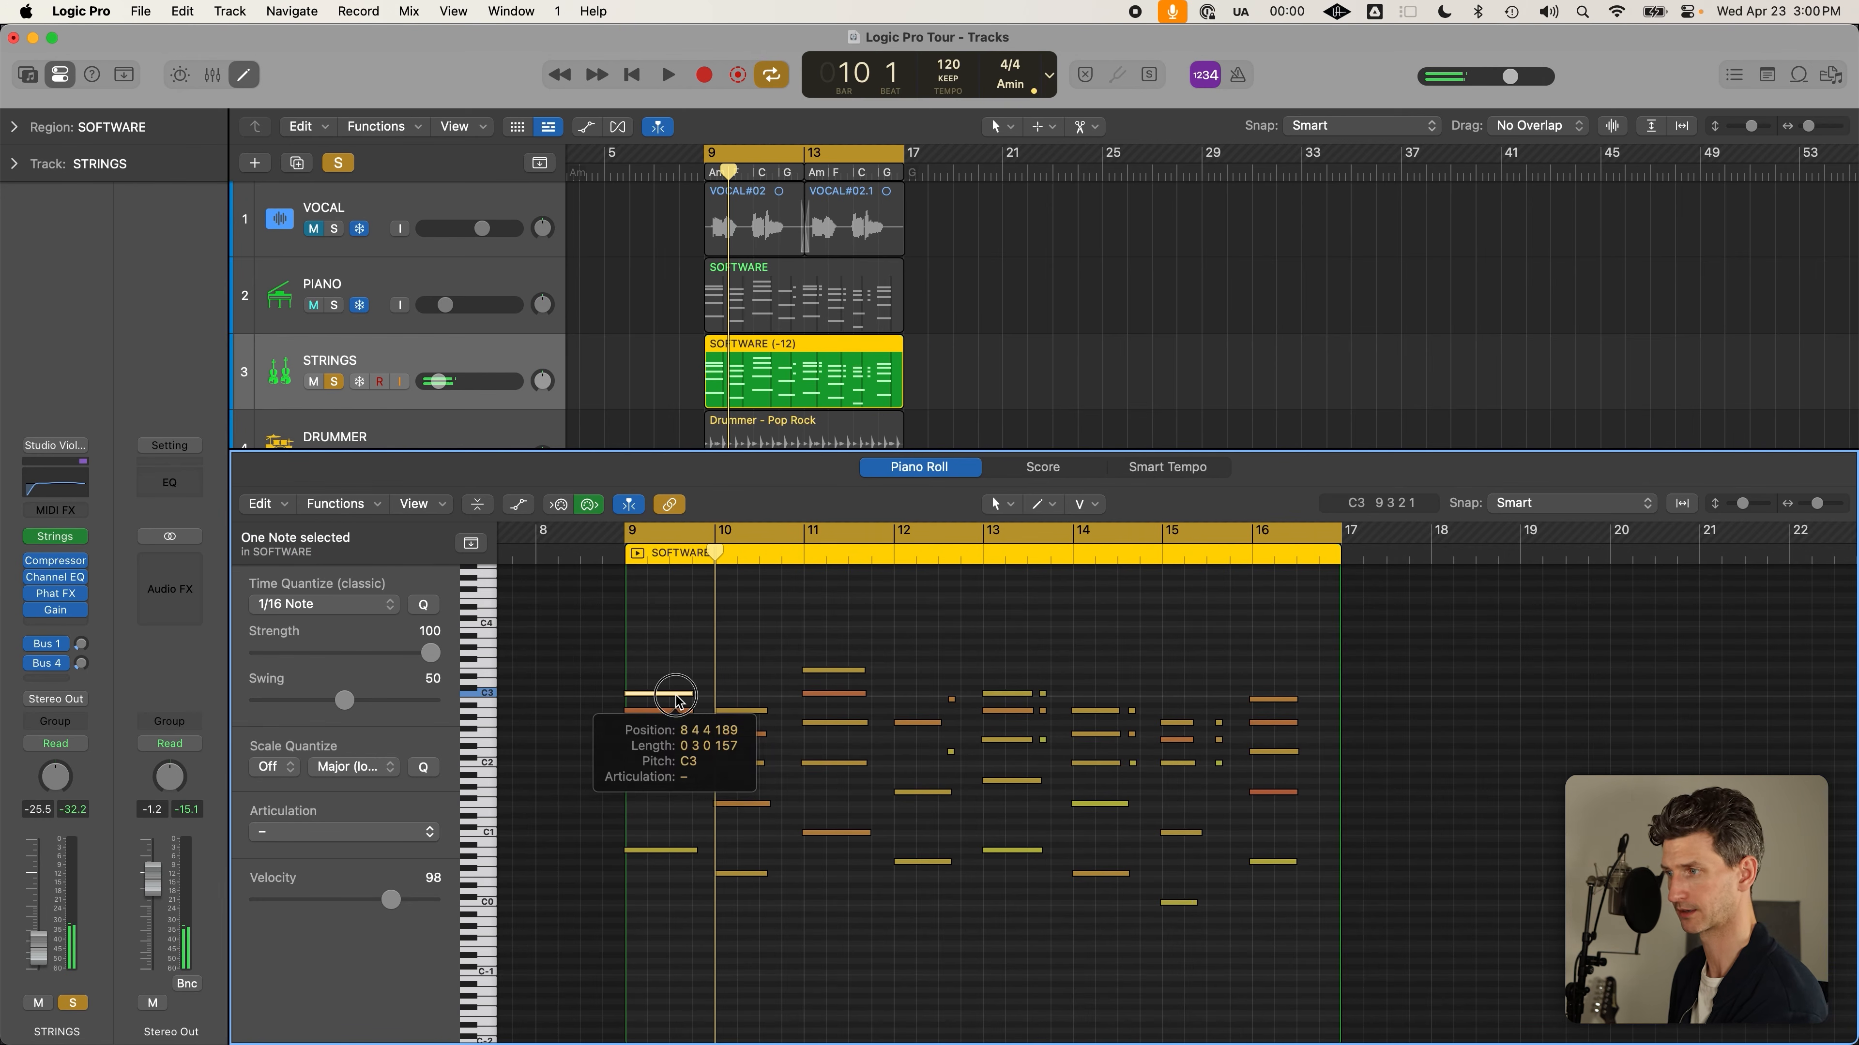
left_click(681, 713)
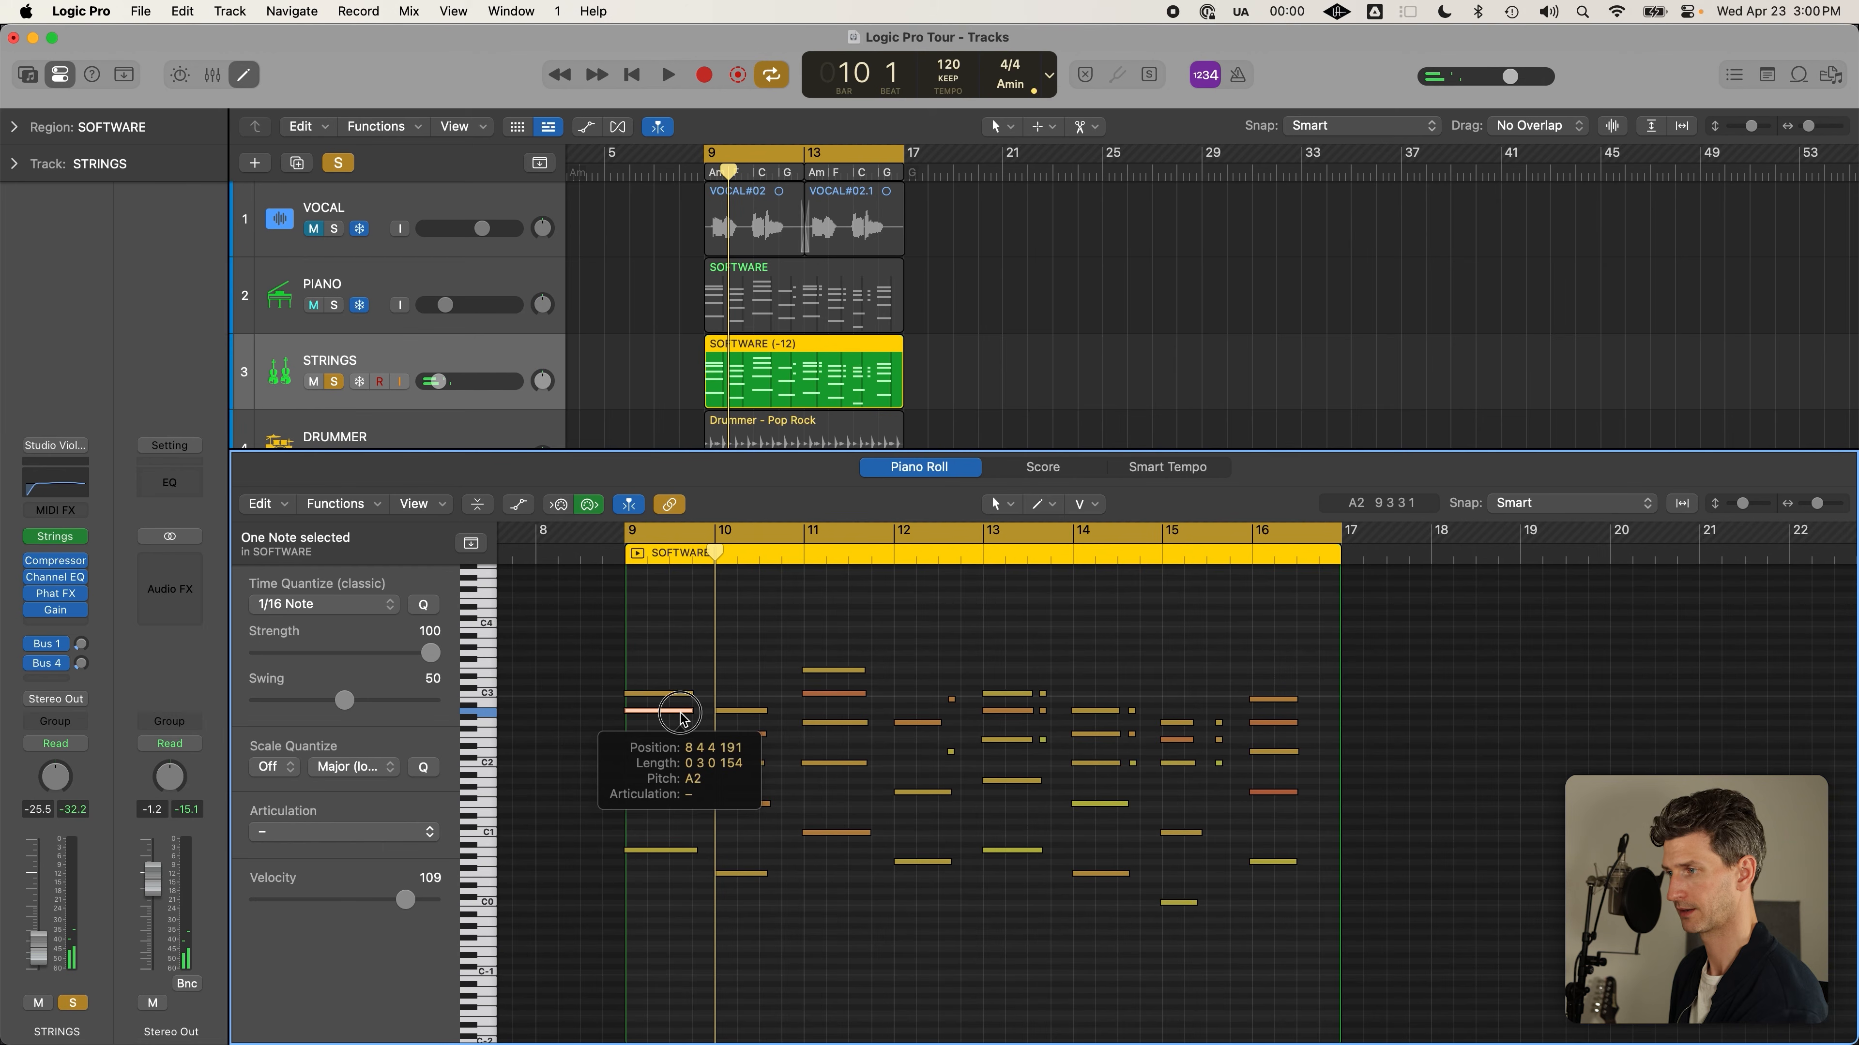
left_click(696, 664)
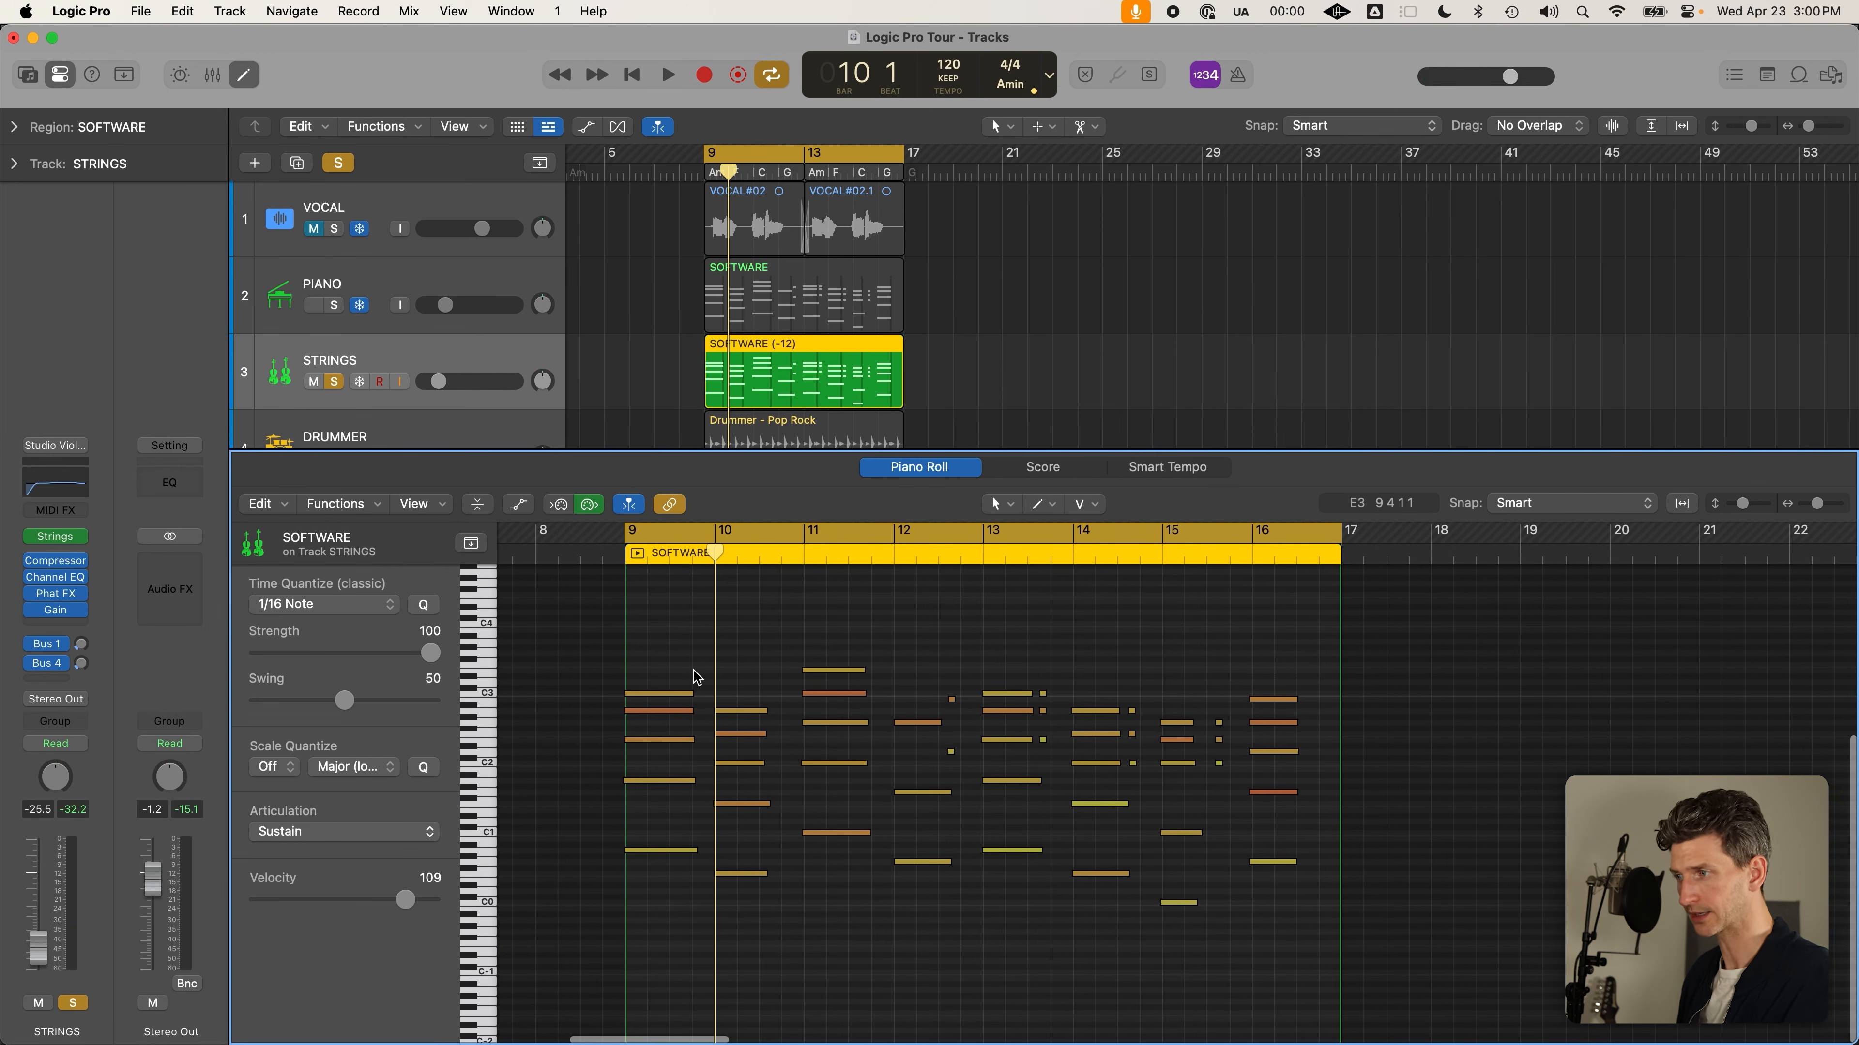
left_click(680, 693)
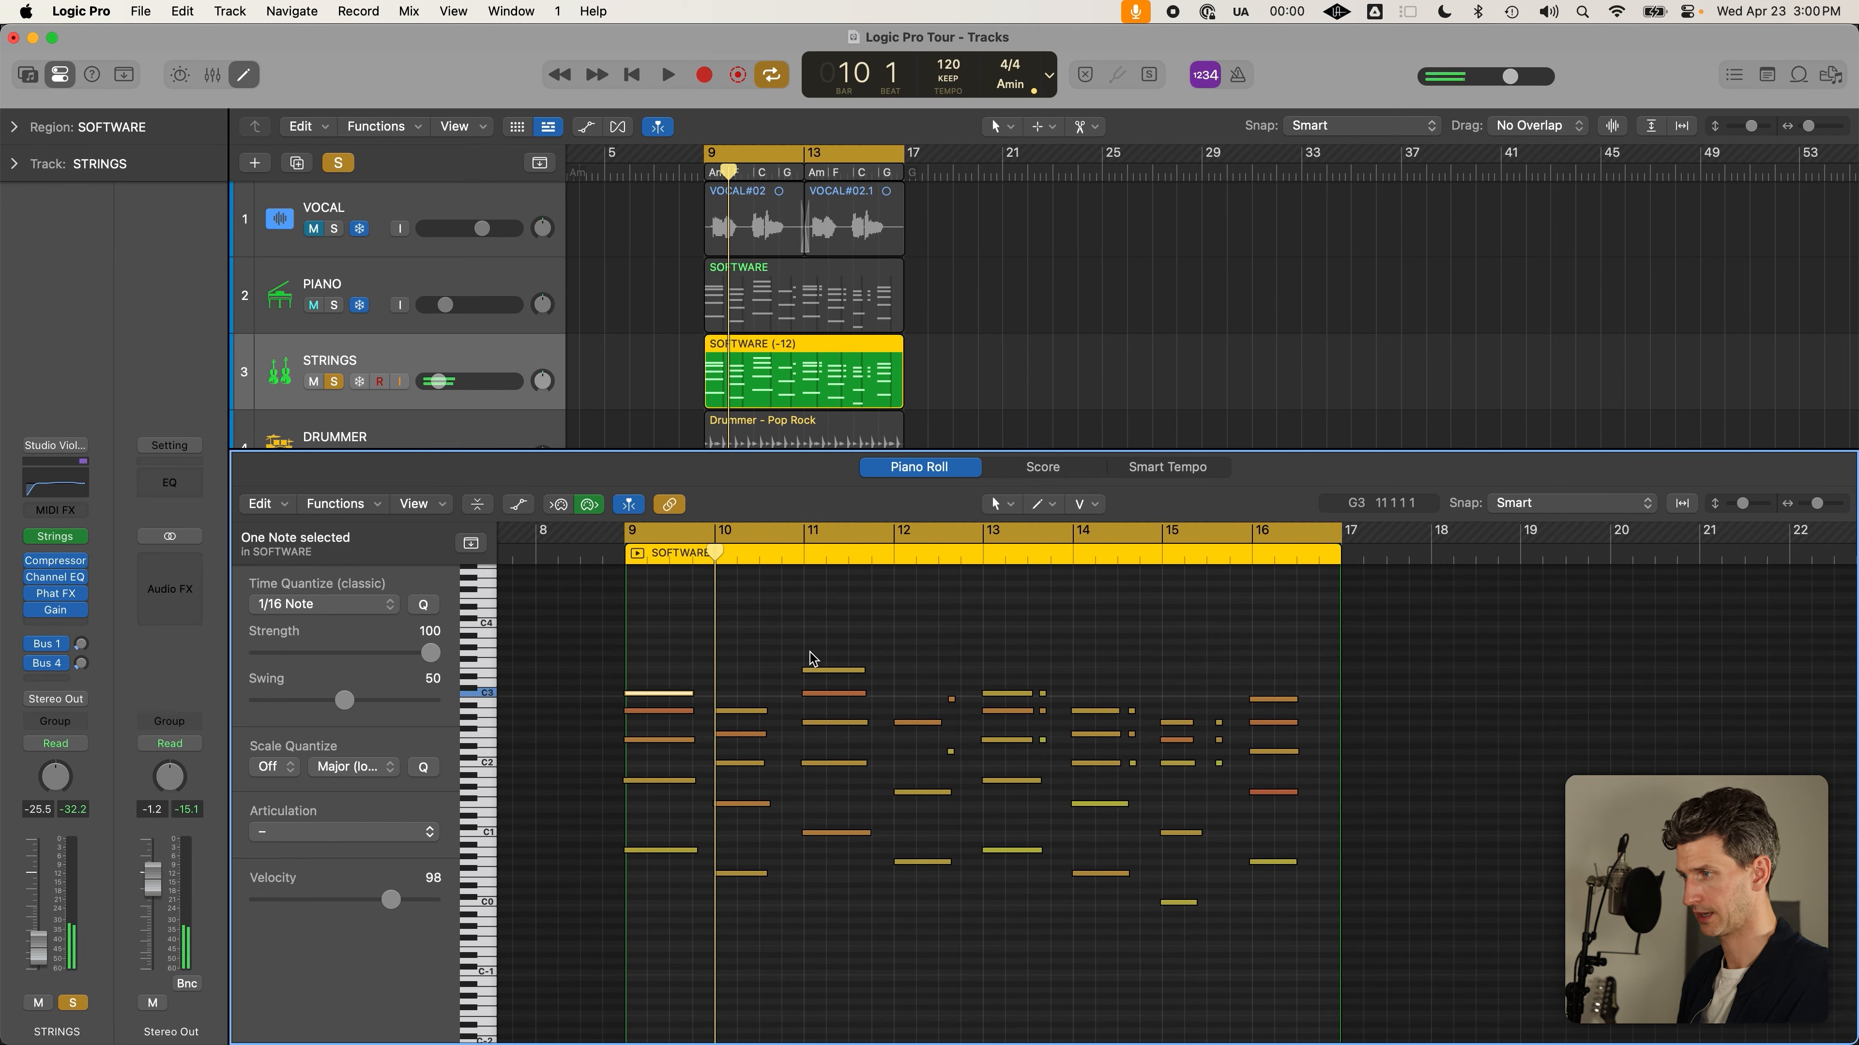
key("Delete")
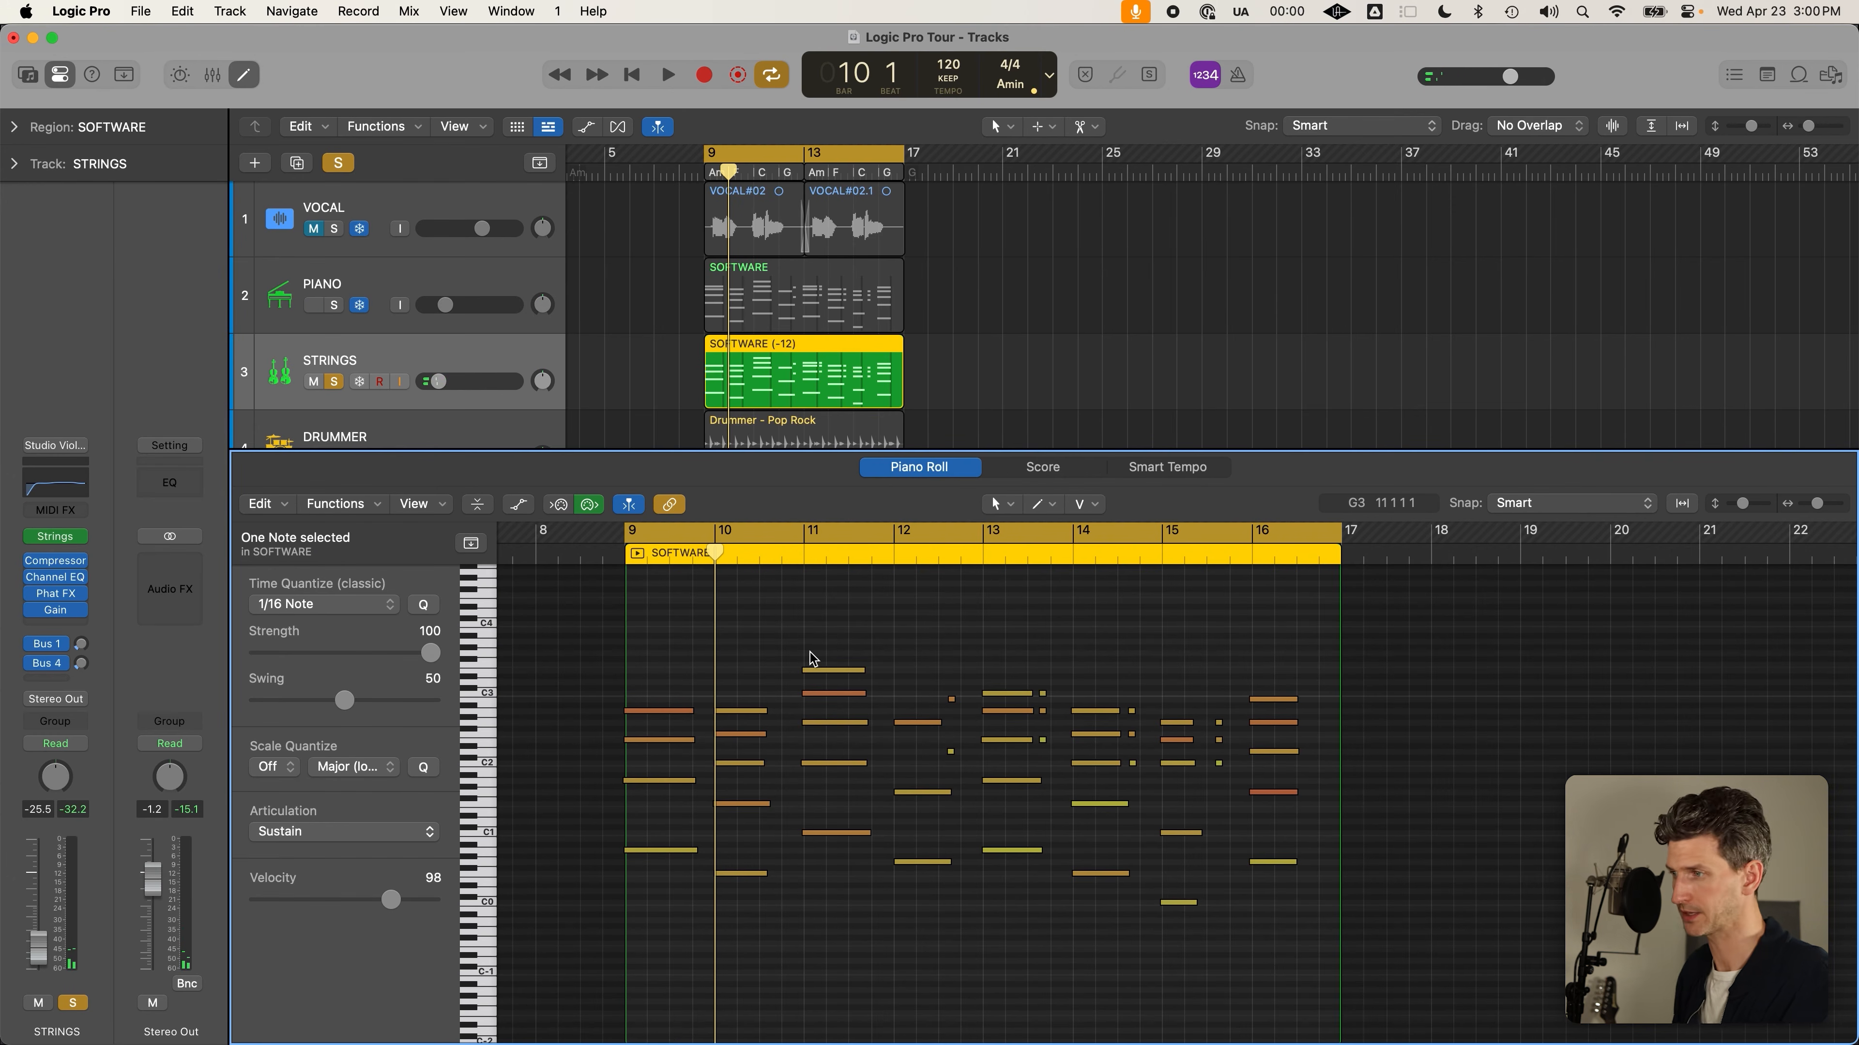
Draw an E3 note in bar 9 with the Pencil tool and align its start with the beginning of the bar
scroll(810, 652, "up", 3)
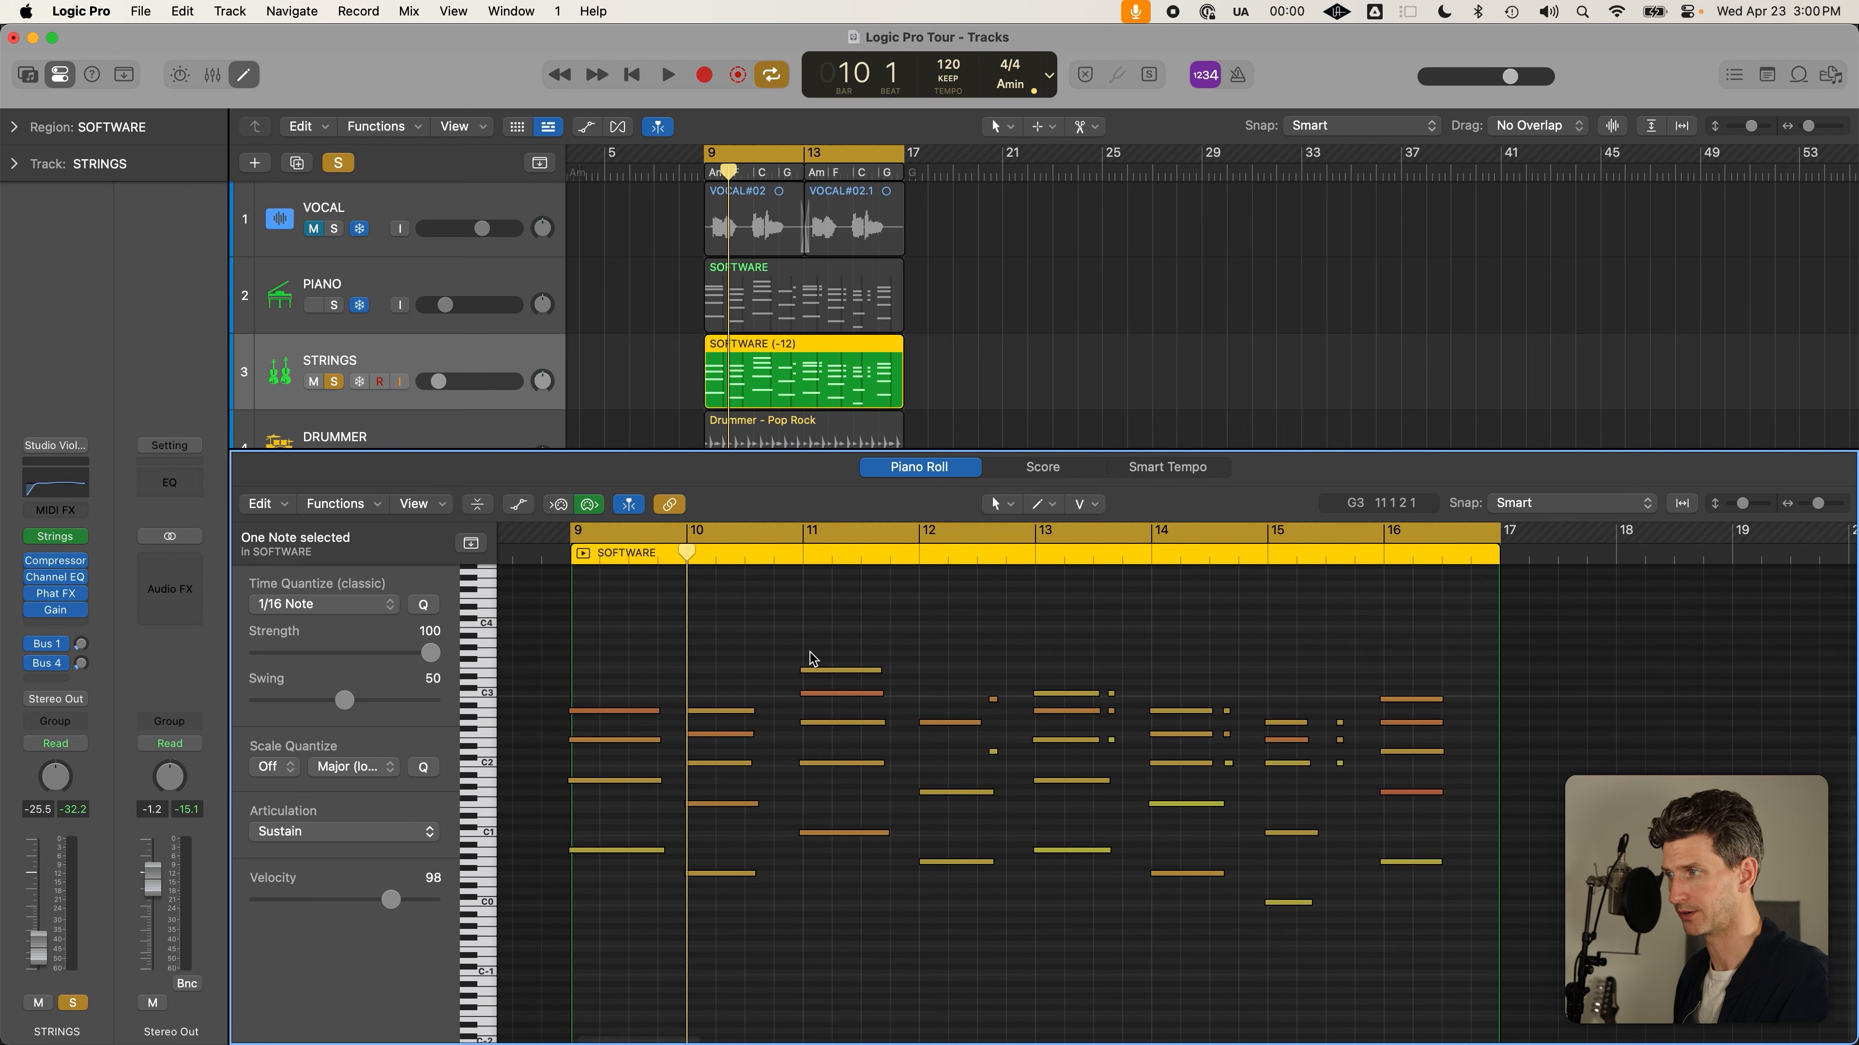
scroll(810, 652, "left", 3)
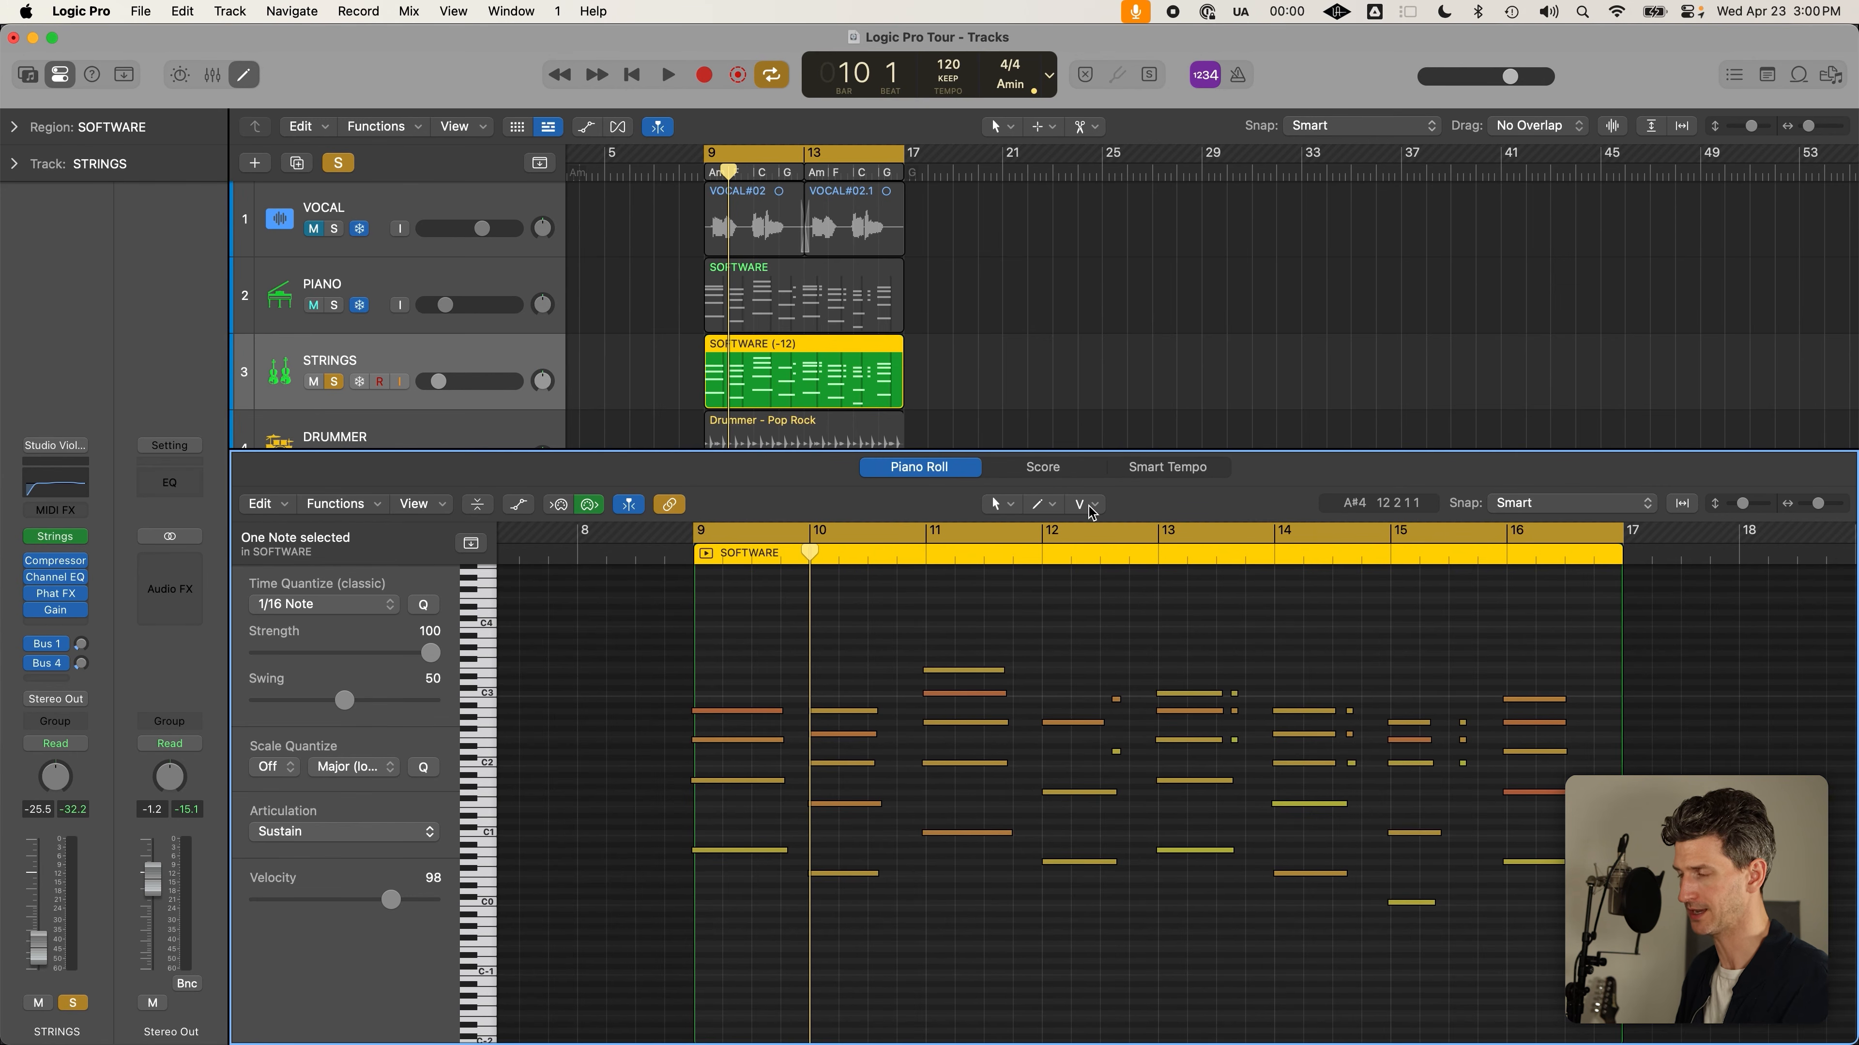
left_click(1011, 507)
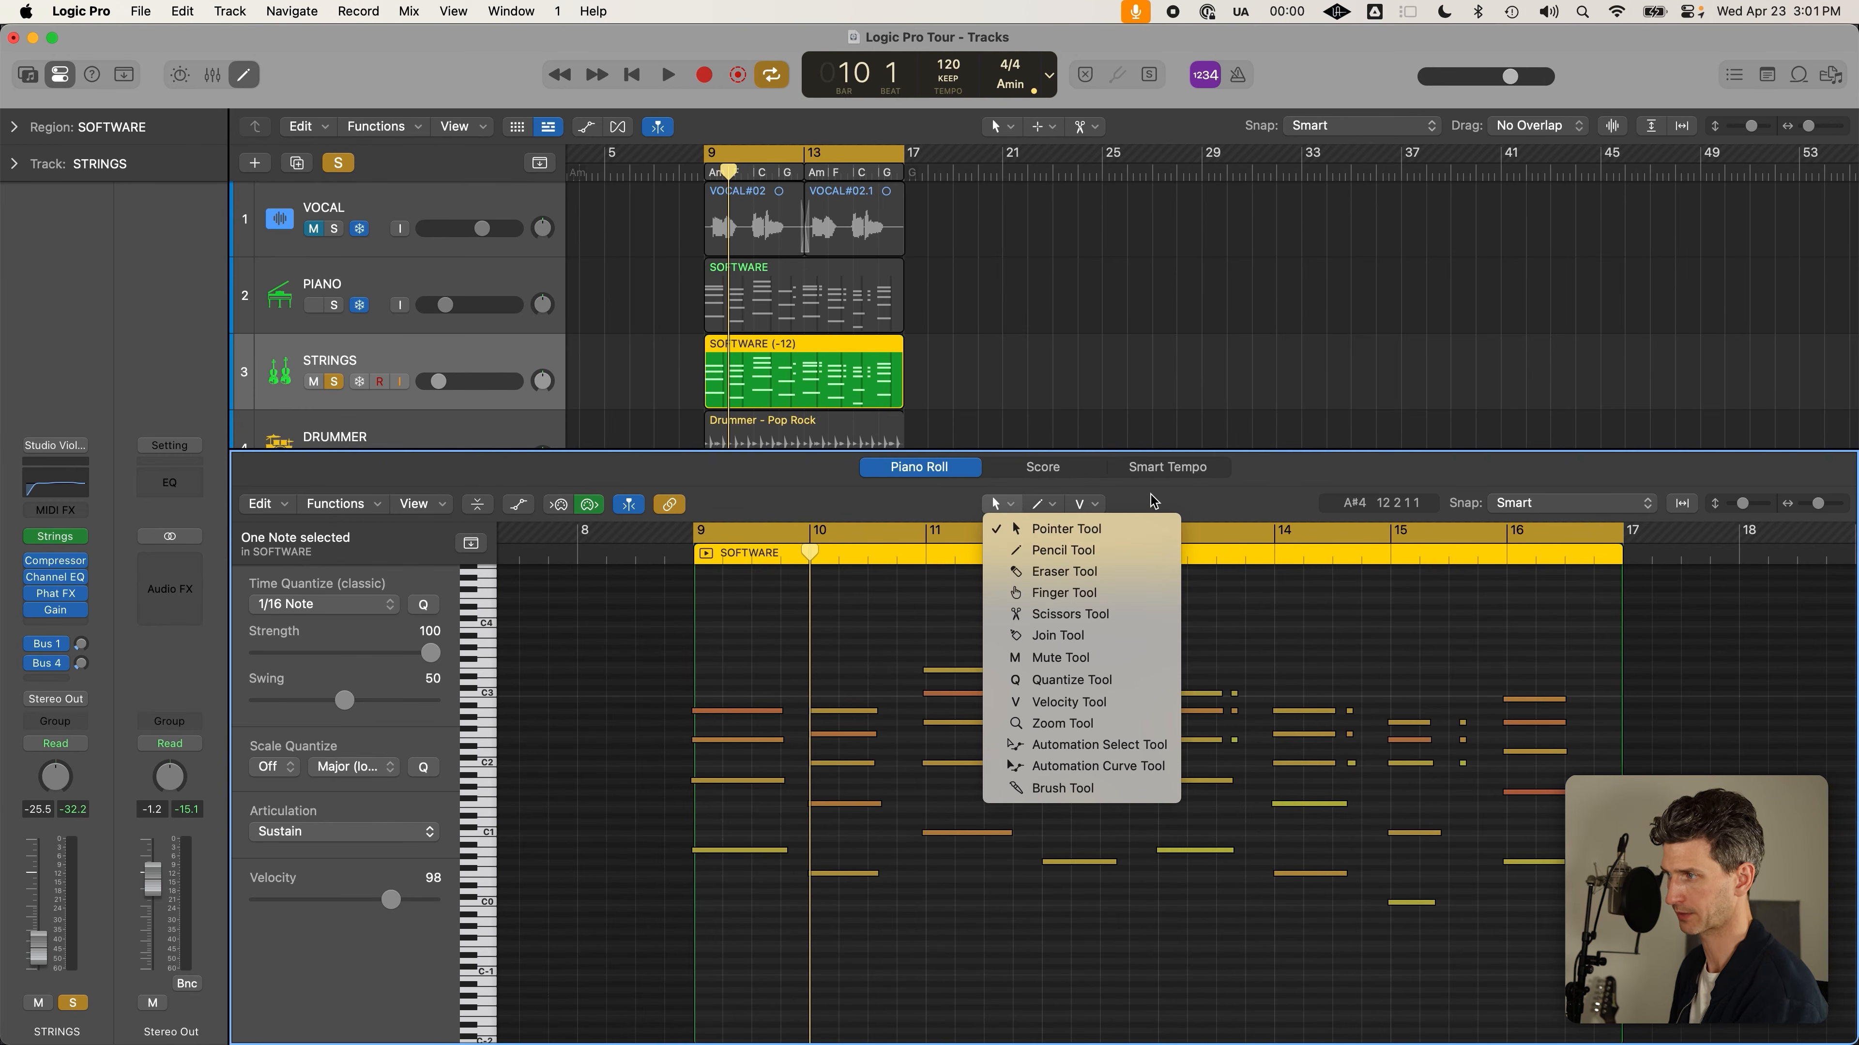
left_click(1134, 499)
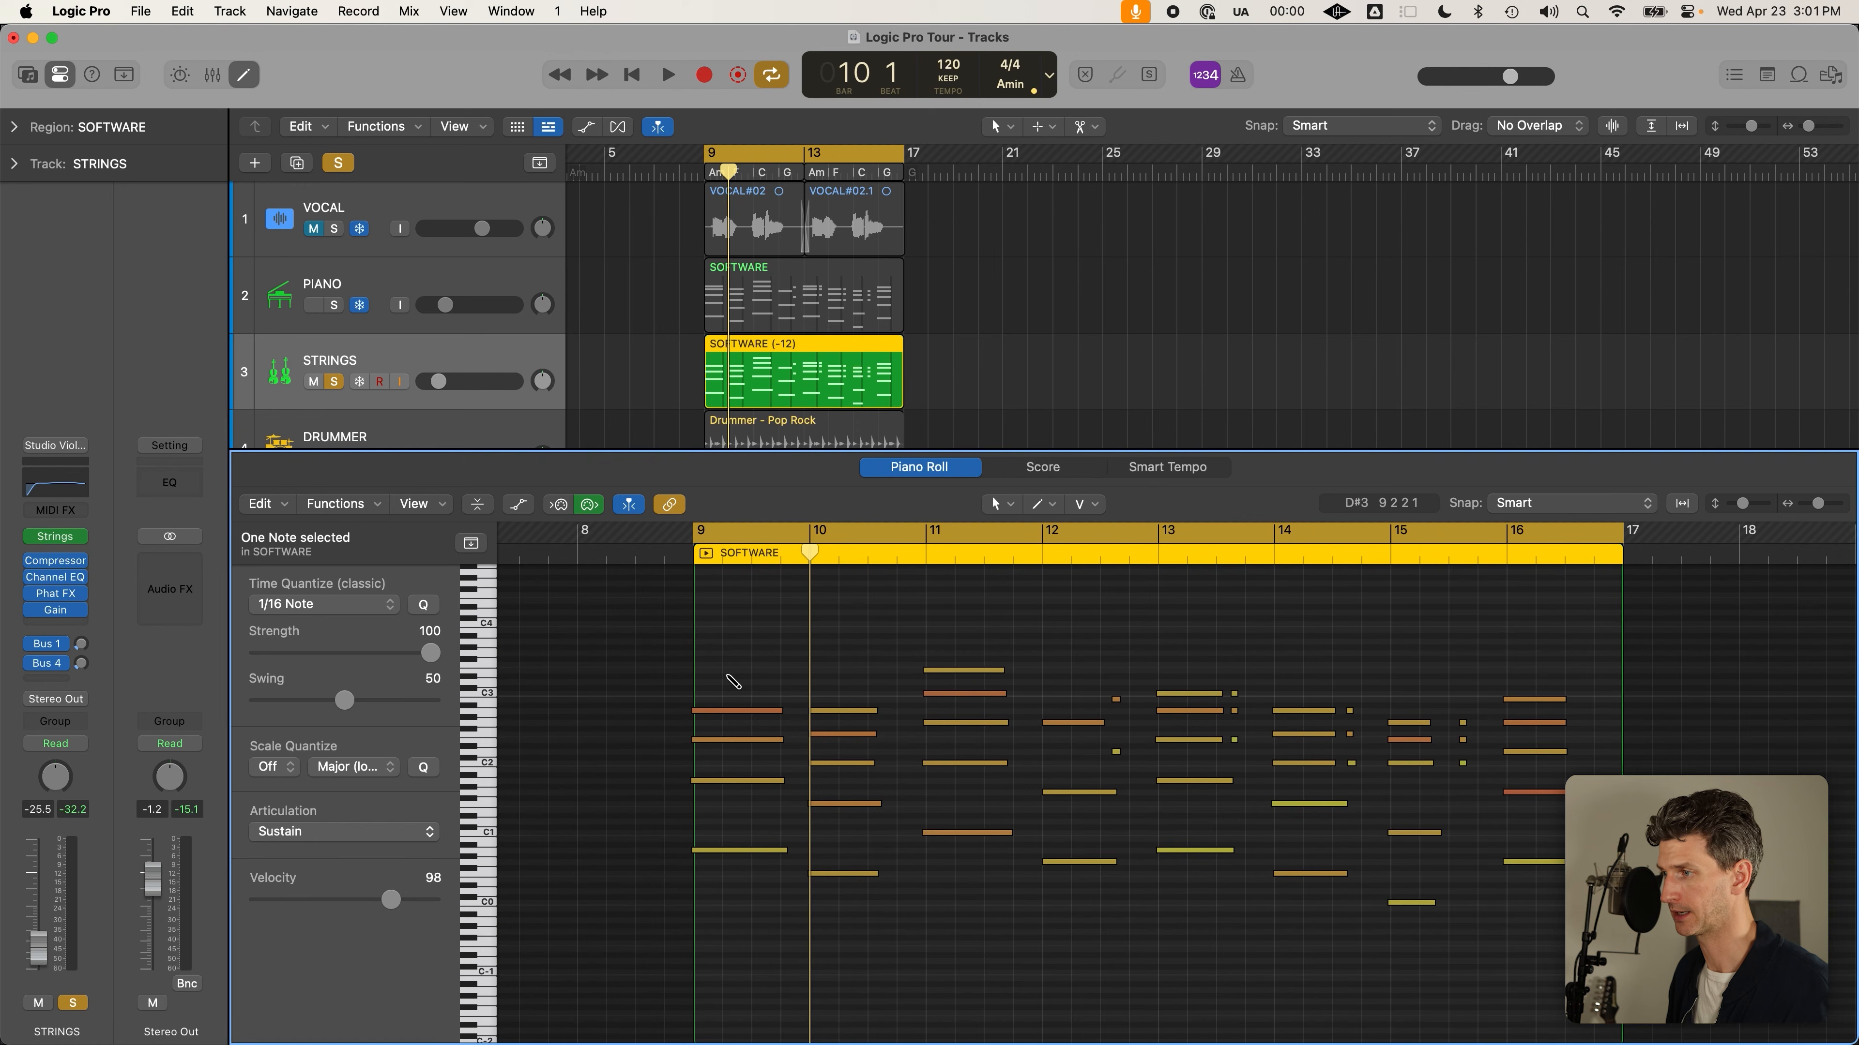
left_click(708, 670)
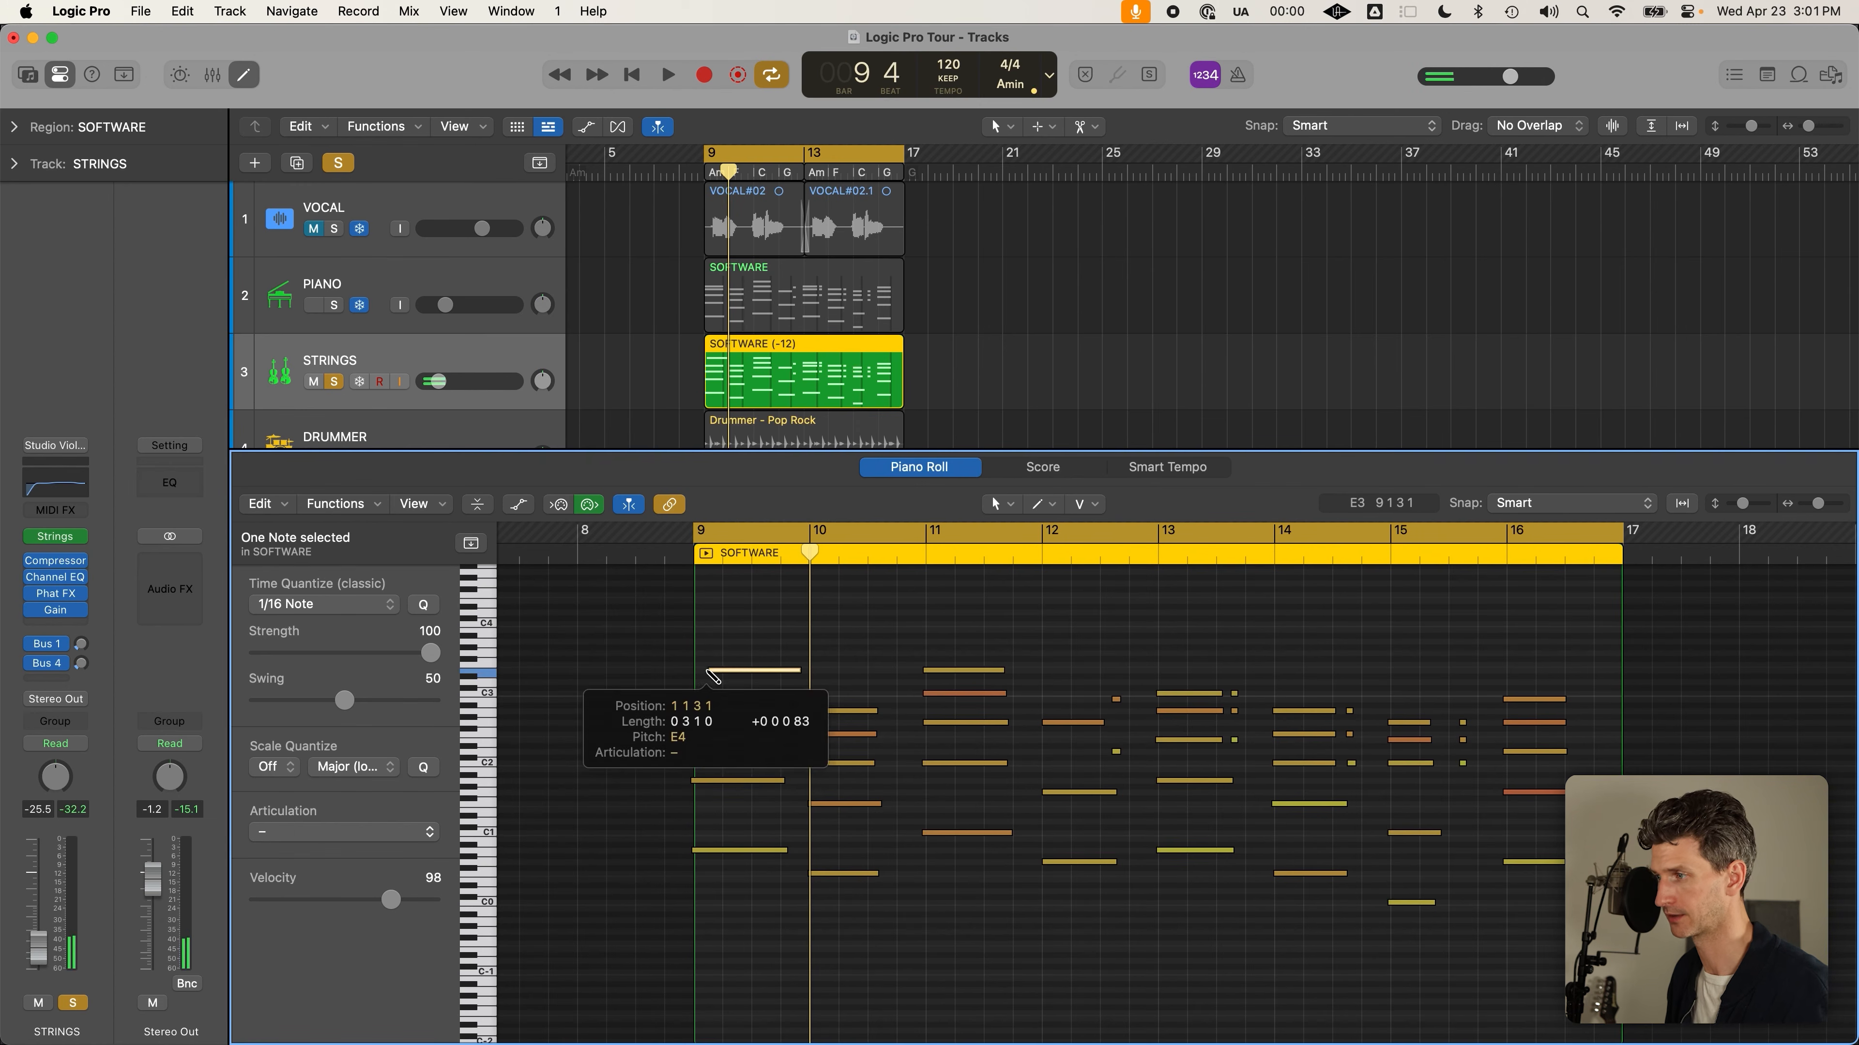
mouse_move(717, 671)
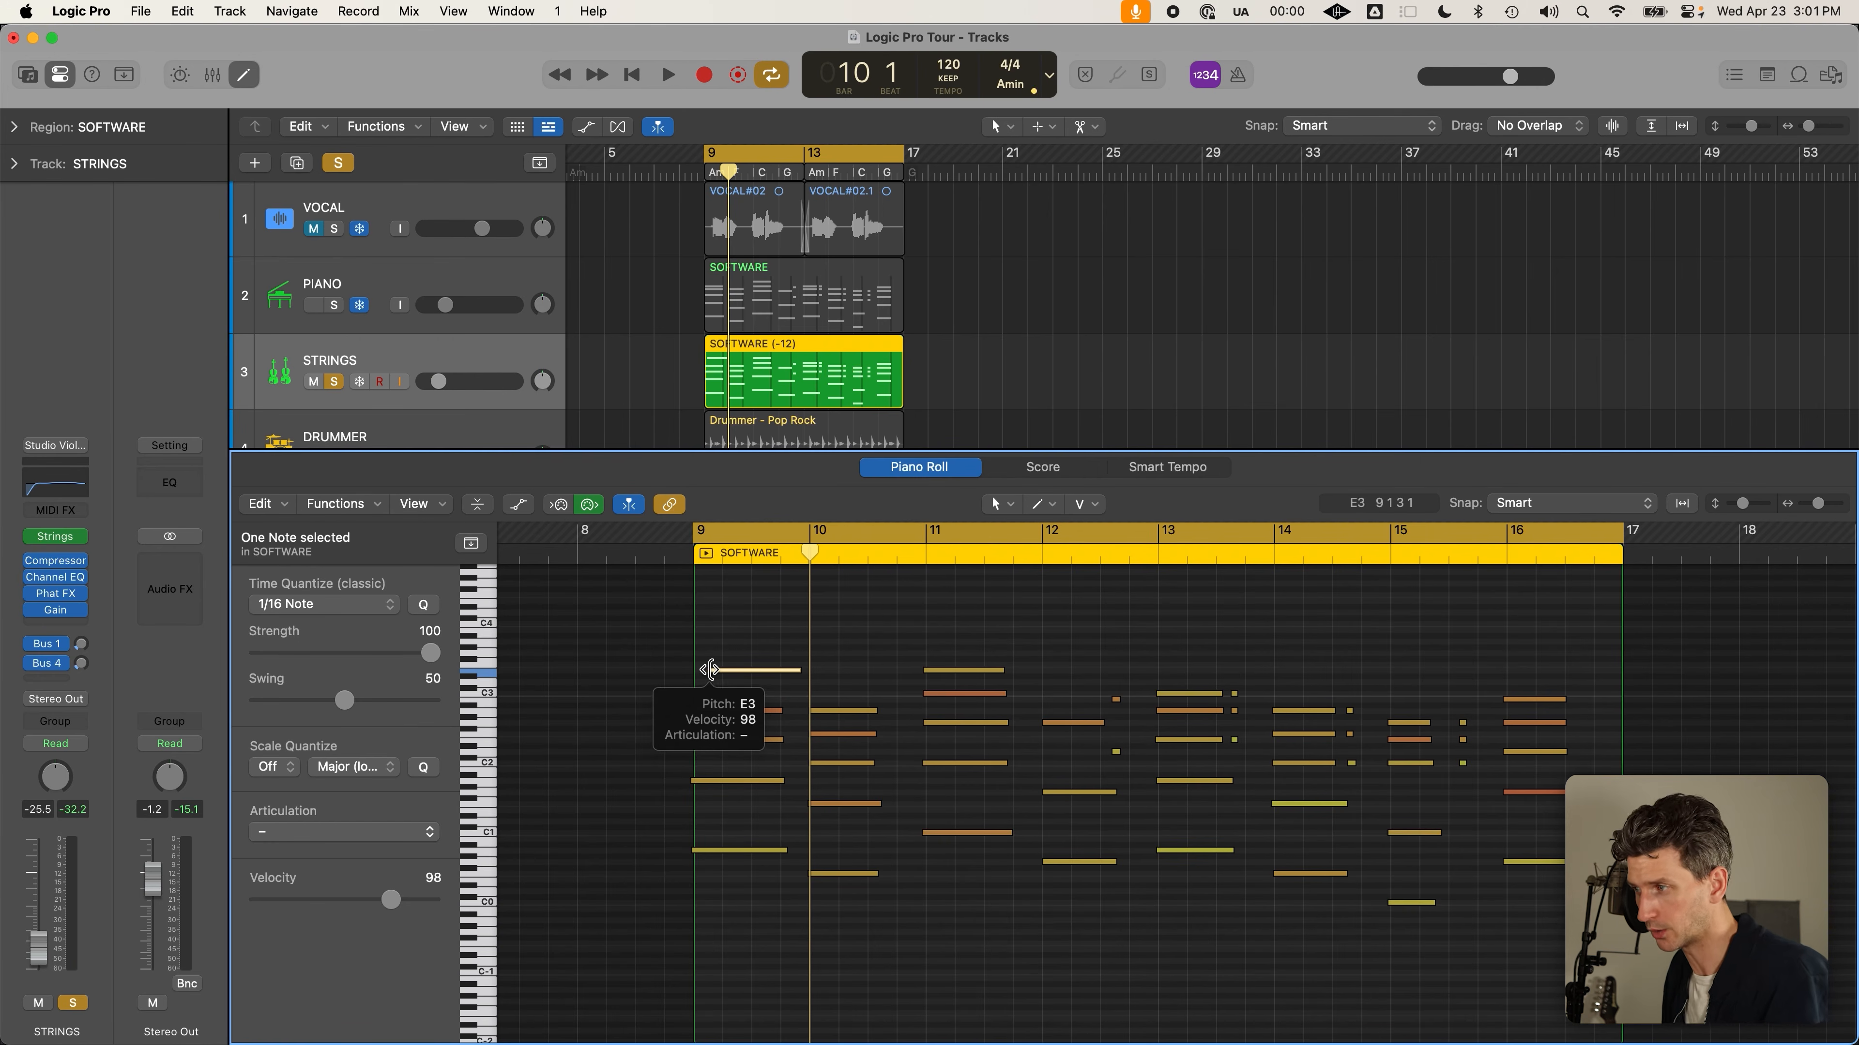
scroll(713, 670, "up", 4)
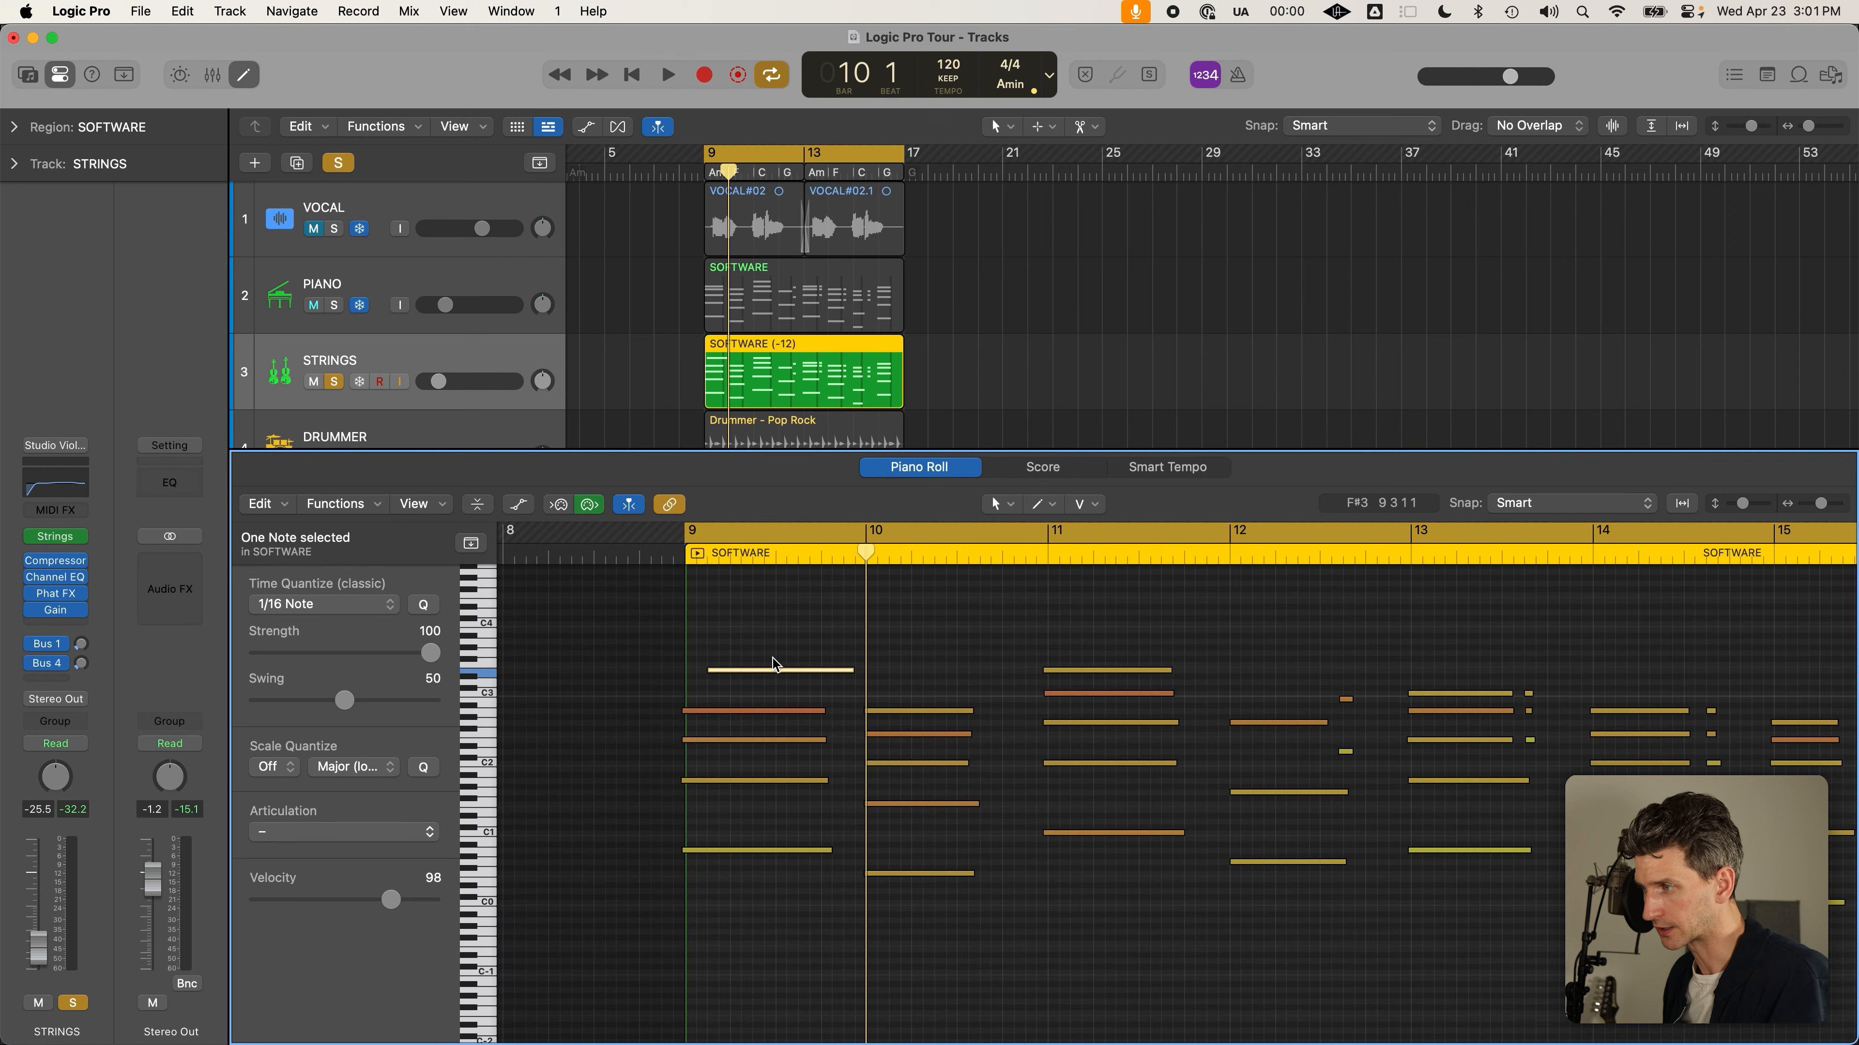
left_click_drag(752, 677, 727, 675)
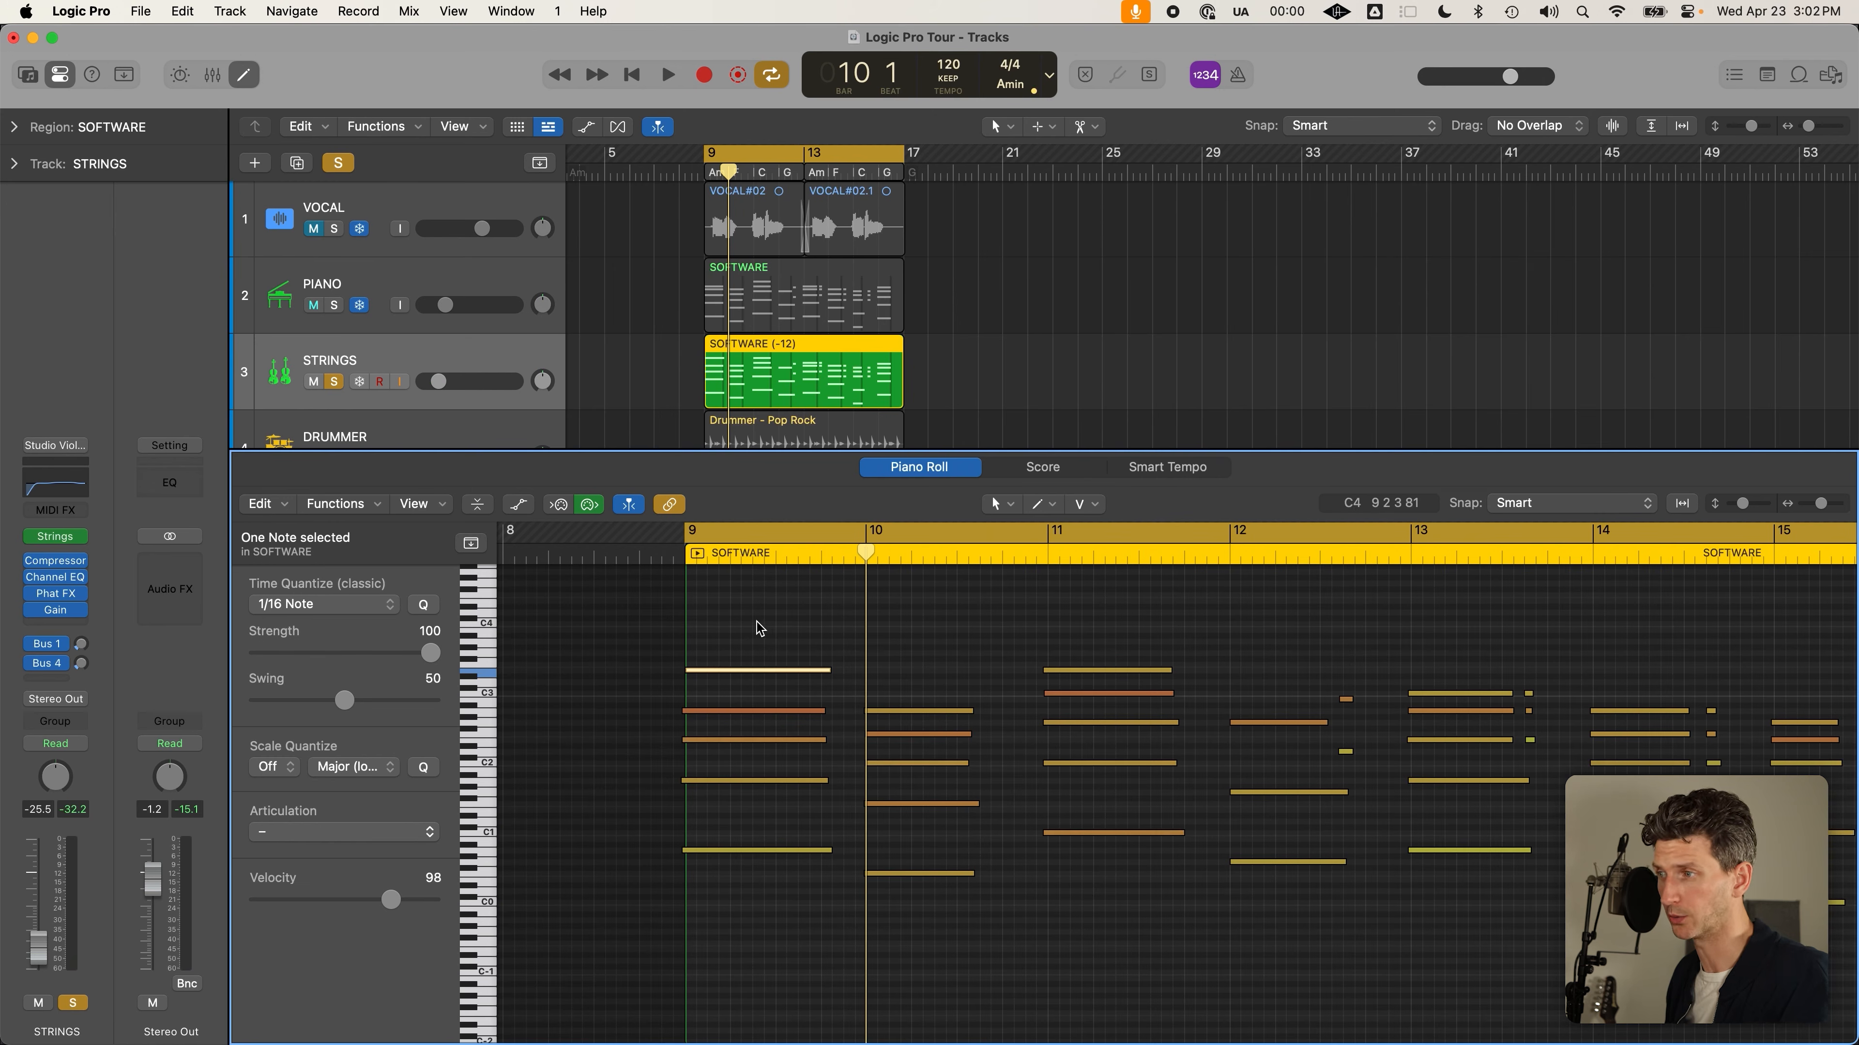
Turn off MIDI Out in the Piano Roll and slightly enlarge the notes vertically, keeping the E3 note selected
left_click(590, 511)
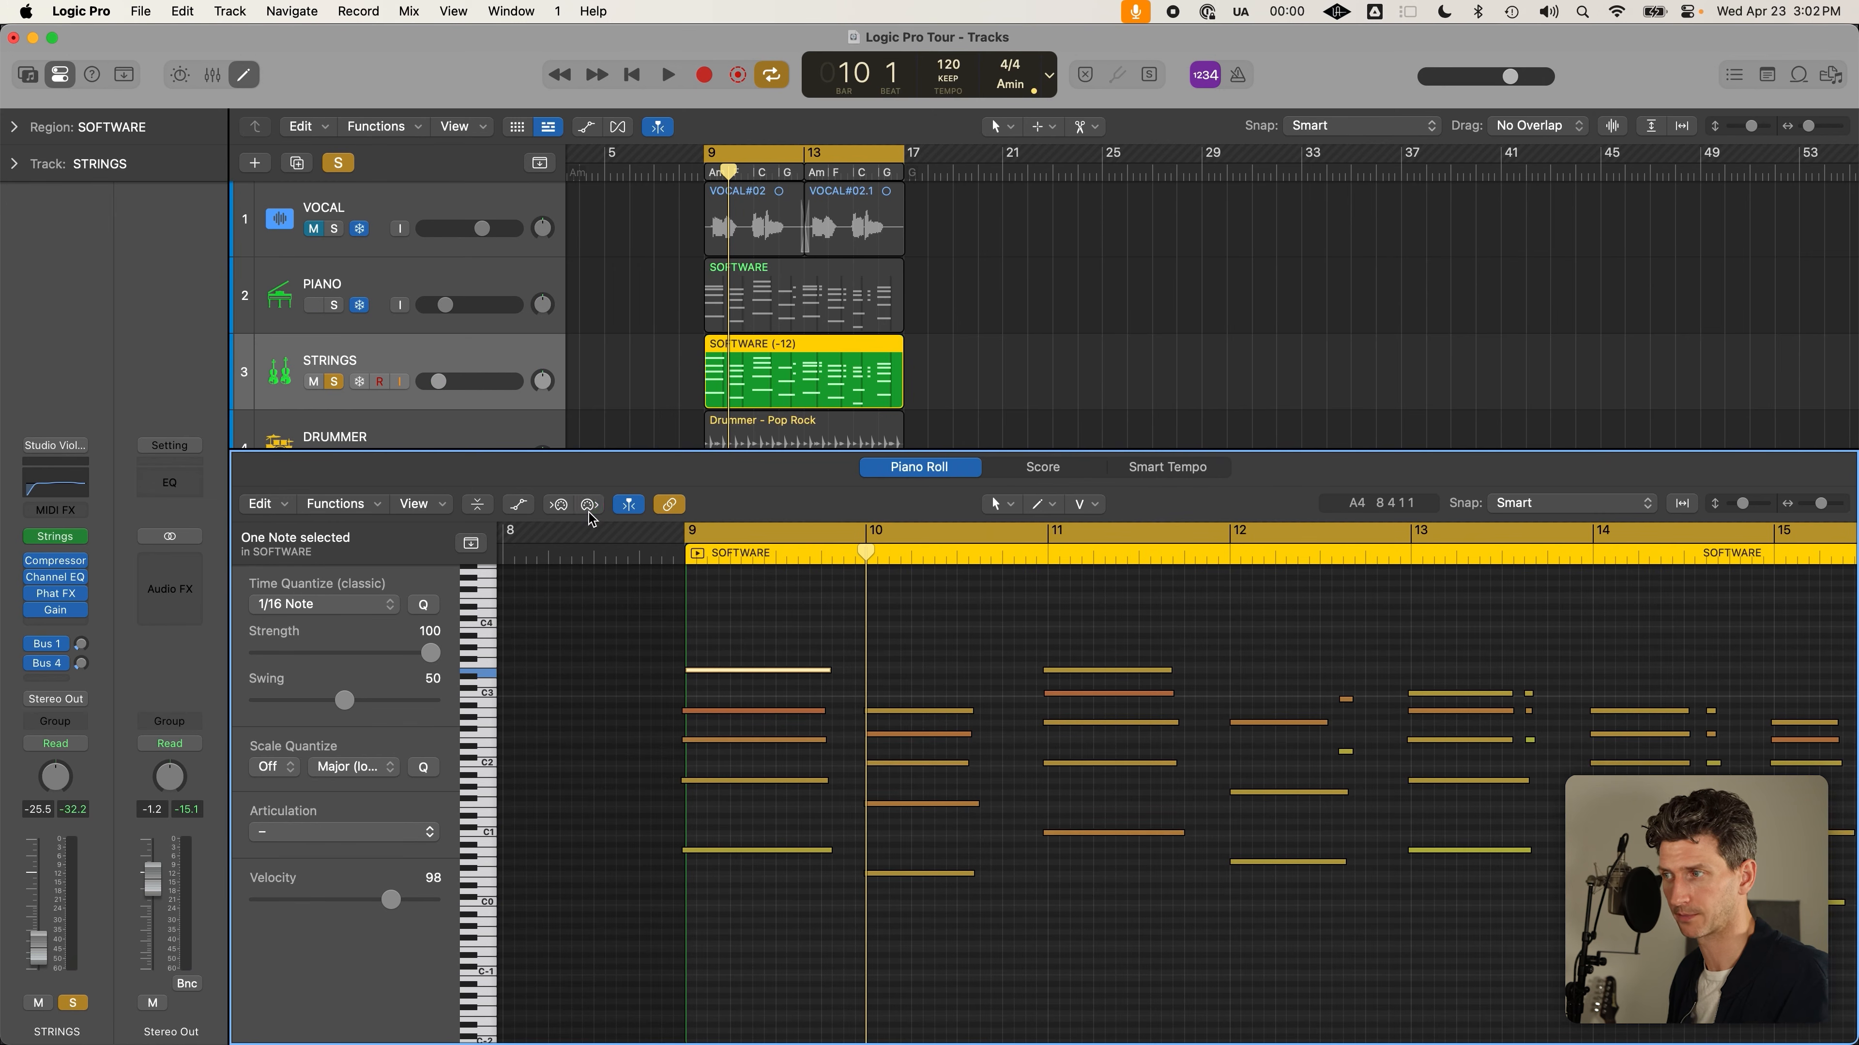
mouse_move(740, 669)
left_mouse_down()
mouse_move(801, 681)
mouse_move(748, 667)
left_mouse_up()
key("super+Down")
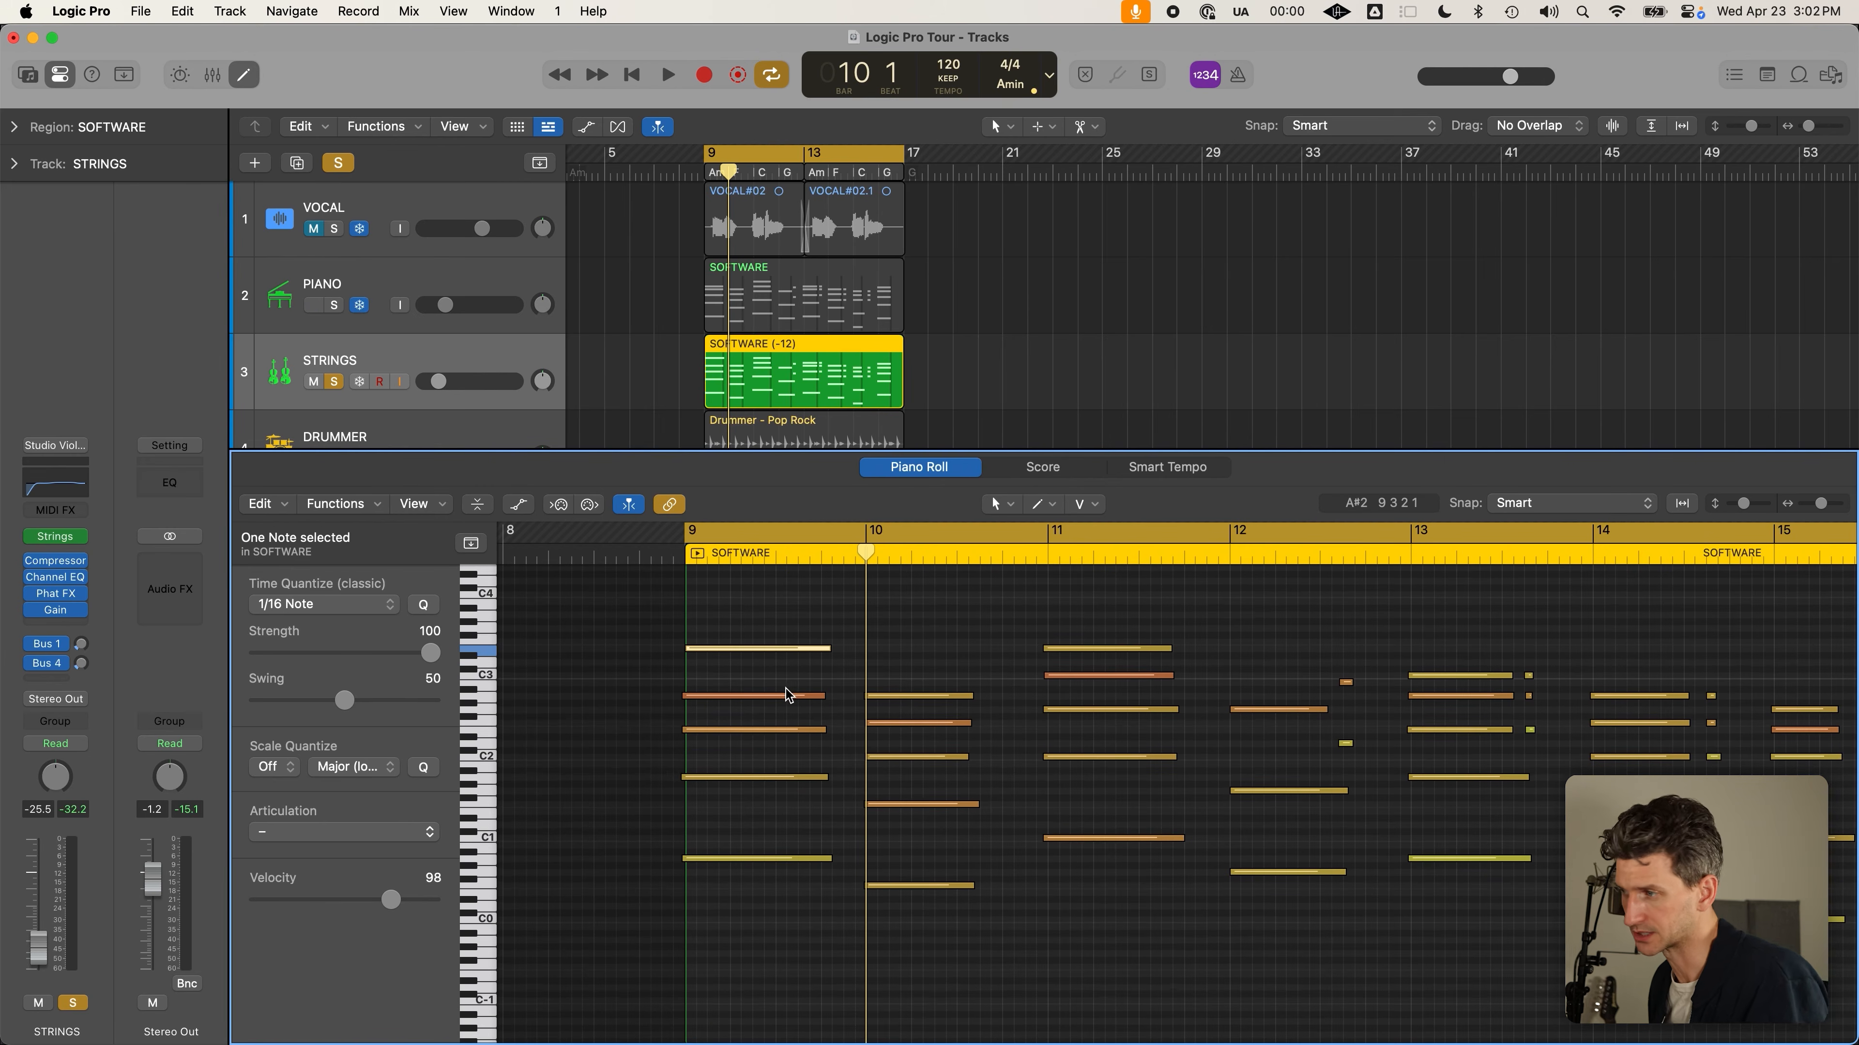
mouse_move(750, 652)
left_mouse_down()
mouse_move(755, 714)
mouse_move(757, 648)
left_mouse_up()
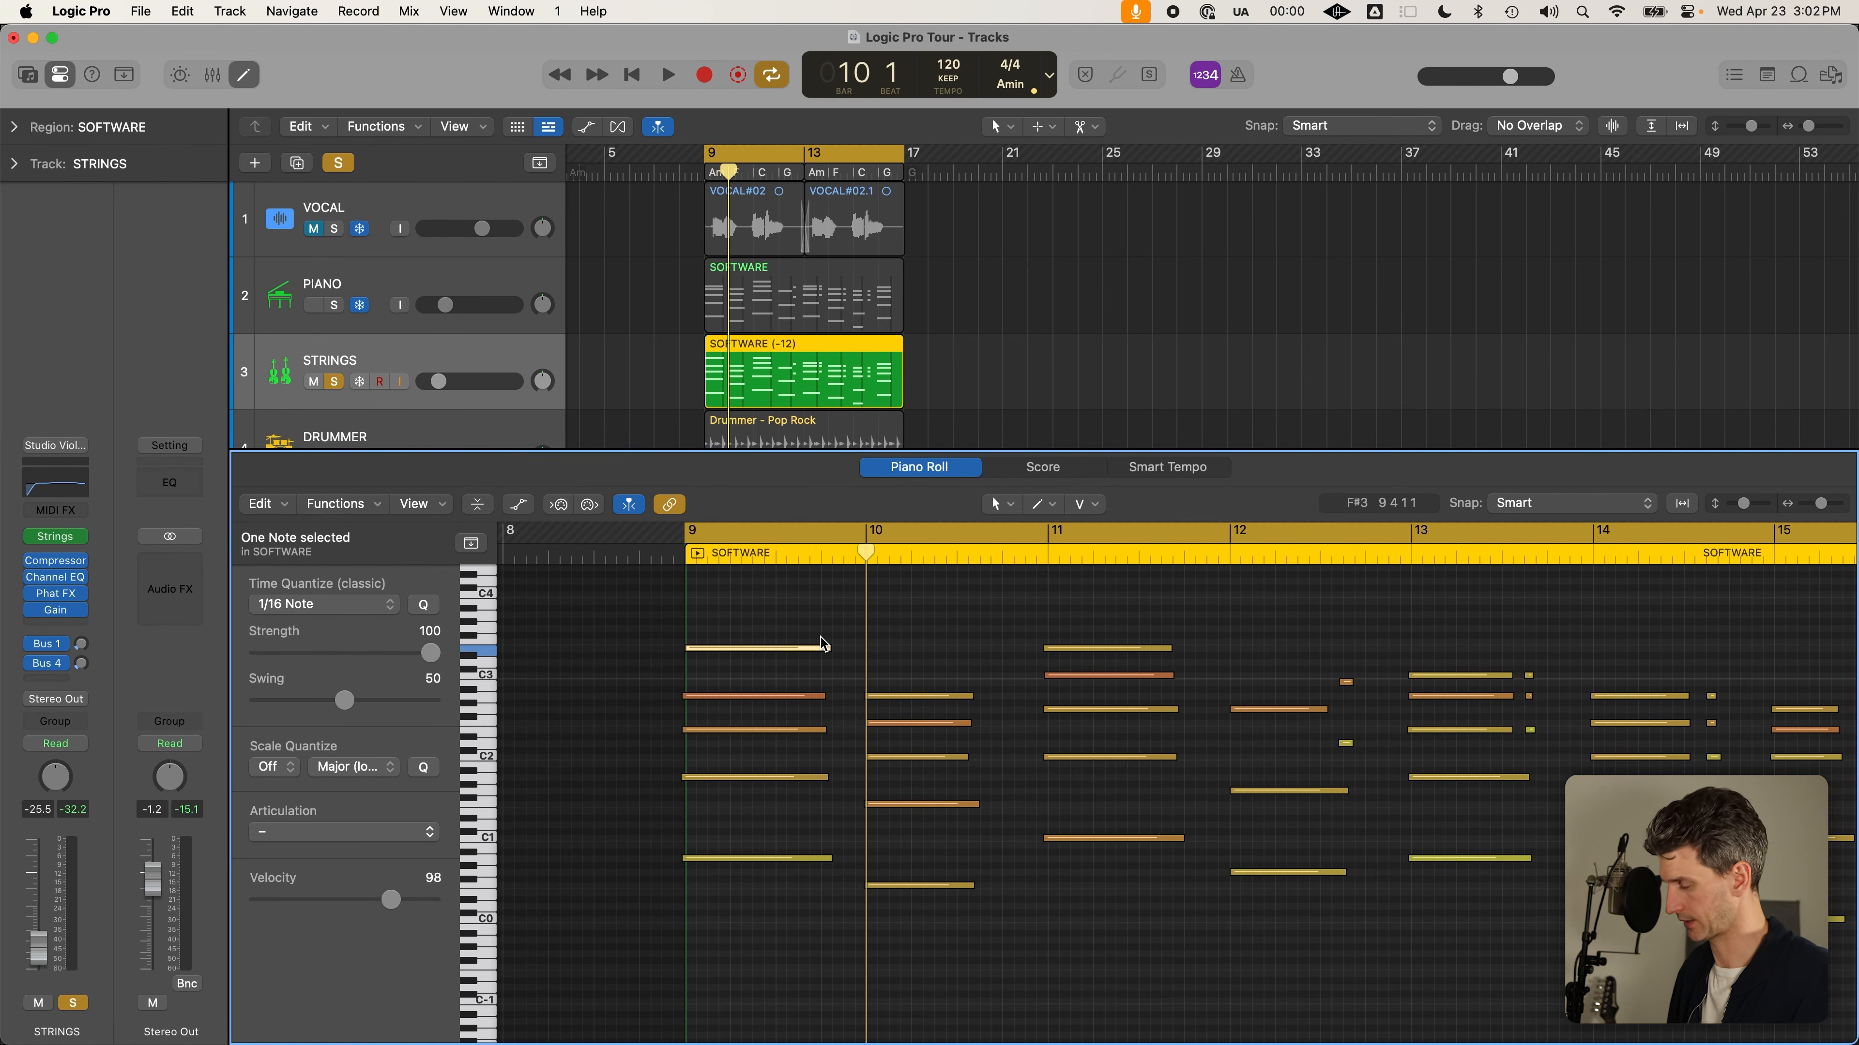
Transpose the selected bar 9 note down and up in semitone steps, ending on B2
key("alt+Down")
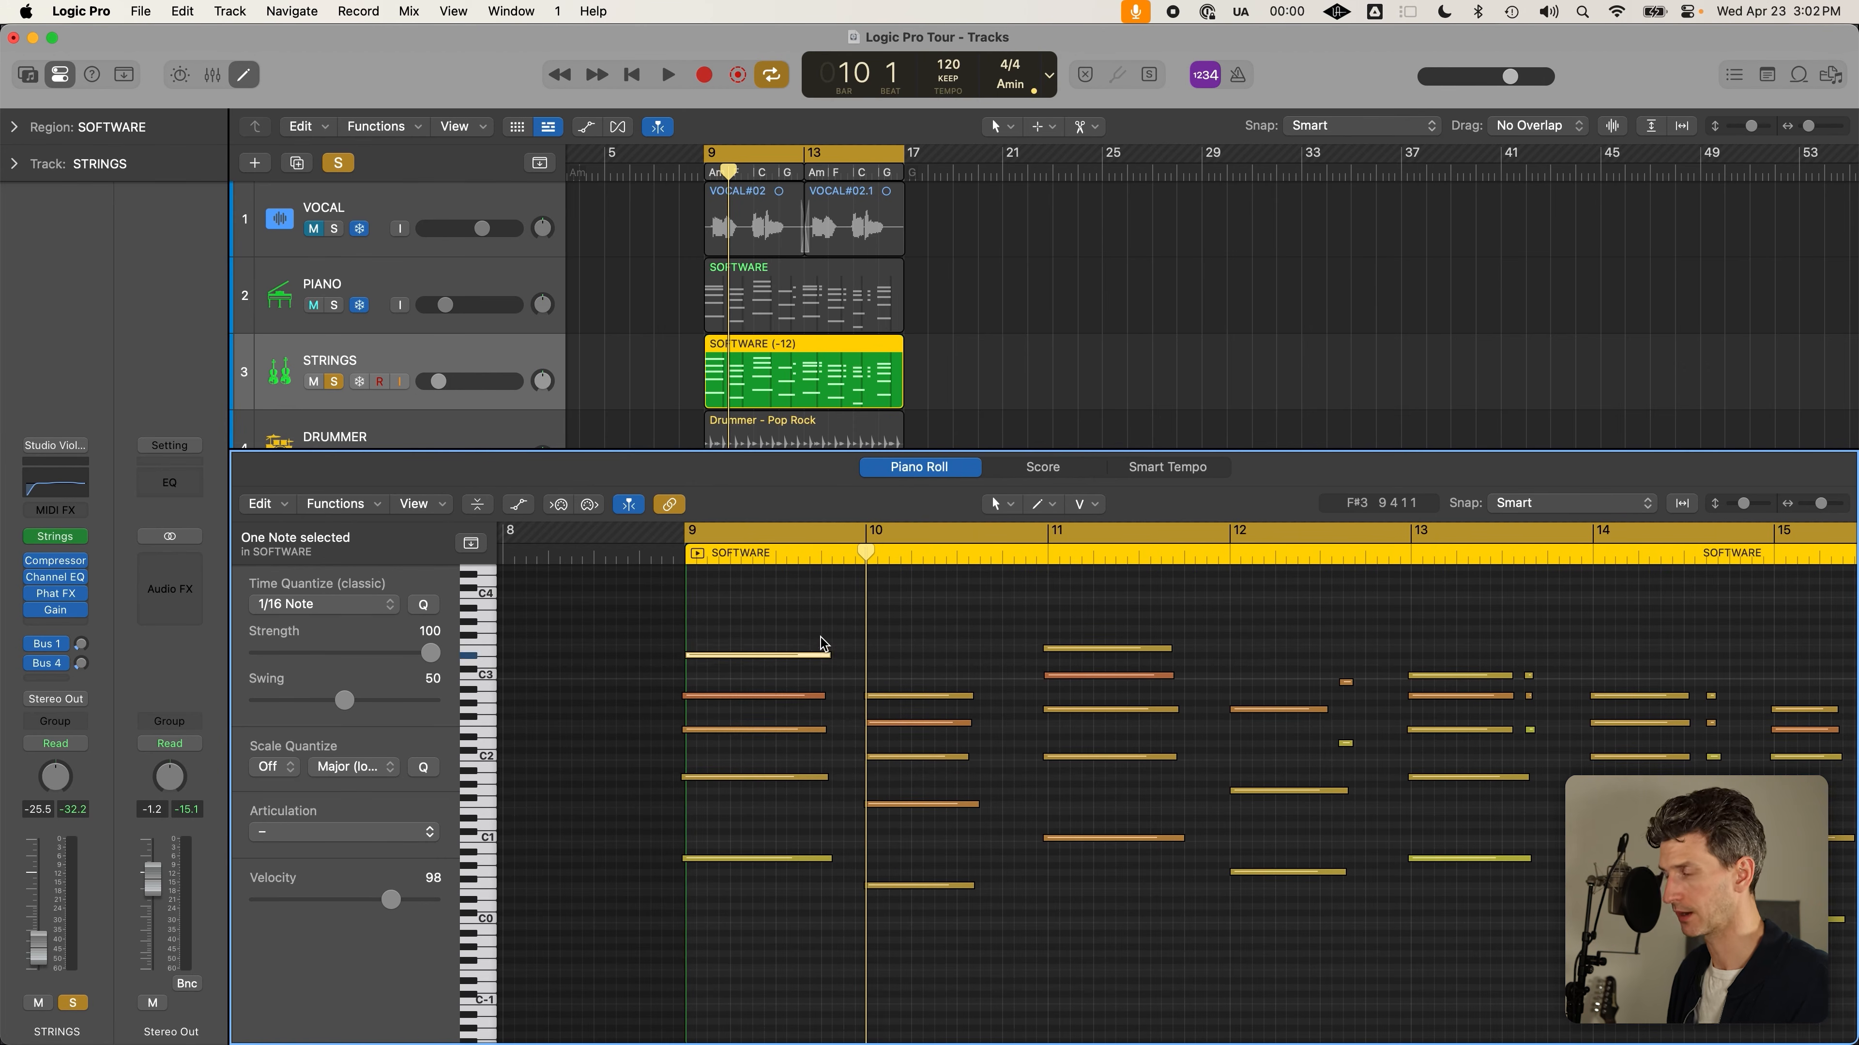
key("alt")
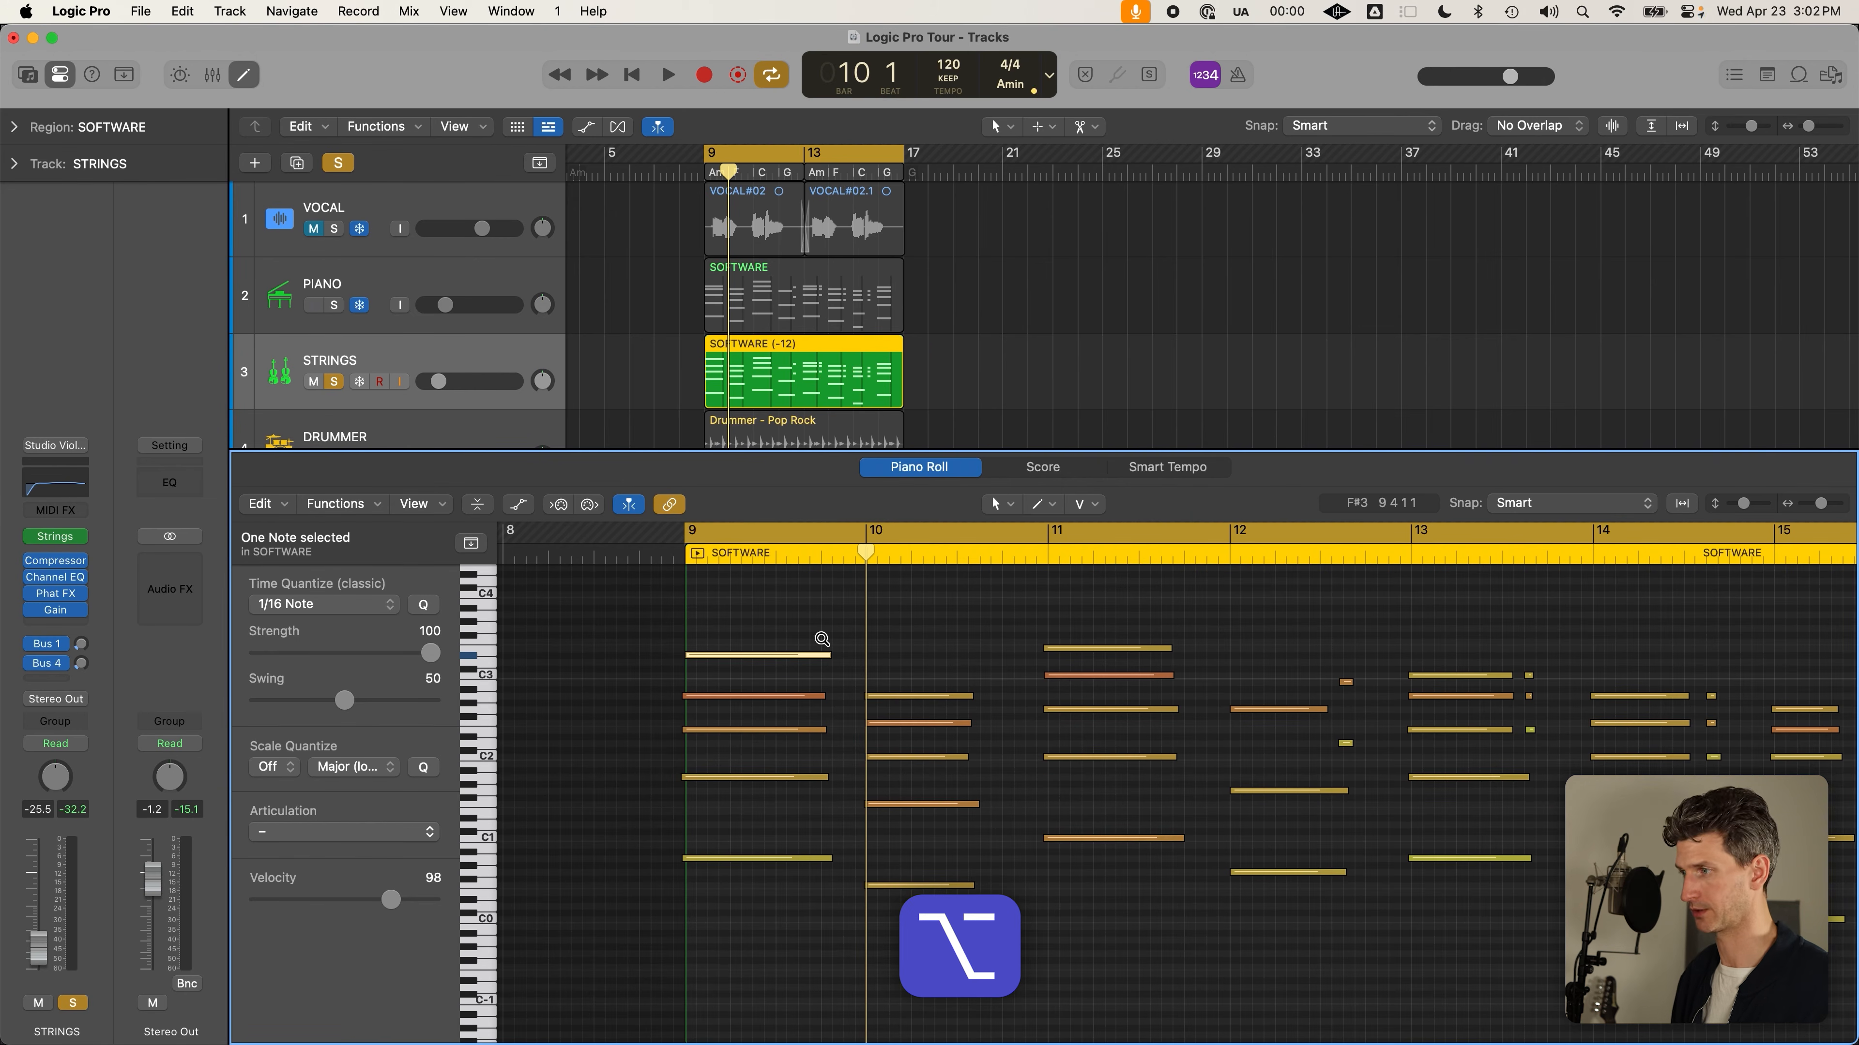
key("alt+Down")
key("alt+Down")
key("alt+Down")
key("alt+Down")
key("alt+Down")
key("alt+Down")
key("alt+Down")
key("alt+Down")
key("alt+Down")
key("alt+Down")
key("alt+Down")
key("alt+Down")
key("alt+Down")
key("alt+Down")
key("alt+Down")
key("alt+Down")
key("alt+Up")
key("alt+Up")
key("alt+Up")
key("alt+Up")
key("alt+Up")
key("alt+Up")
key("alt+Up")
key("alt+Up")
key("alt+Up")
key("alt+Up")
key("alt+Up")
key("alt+Up")
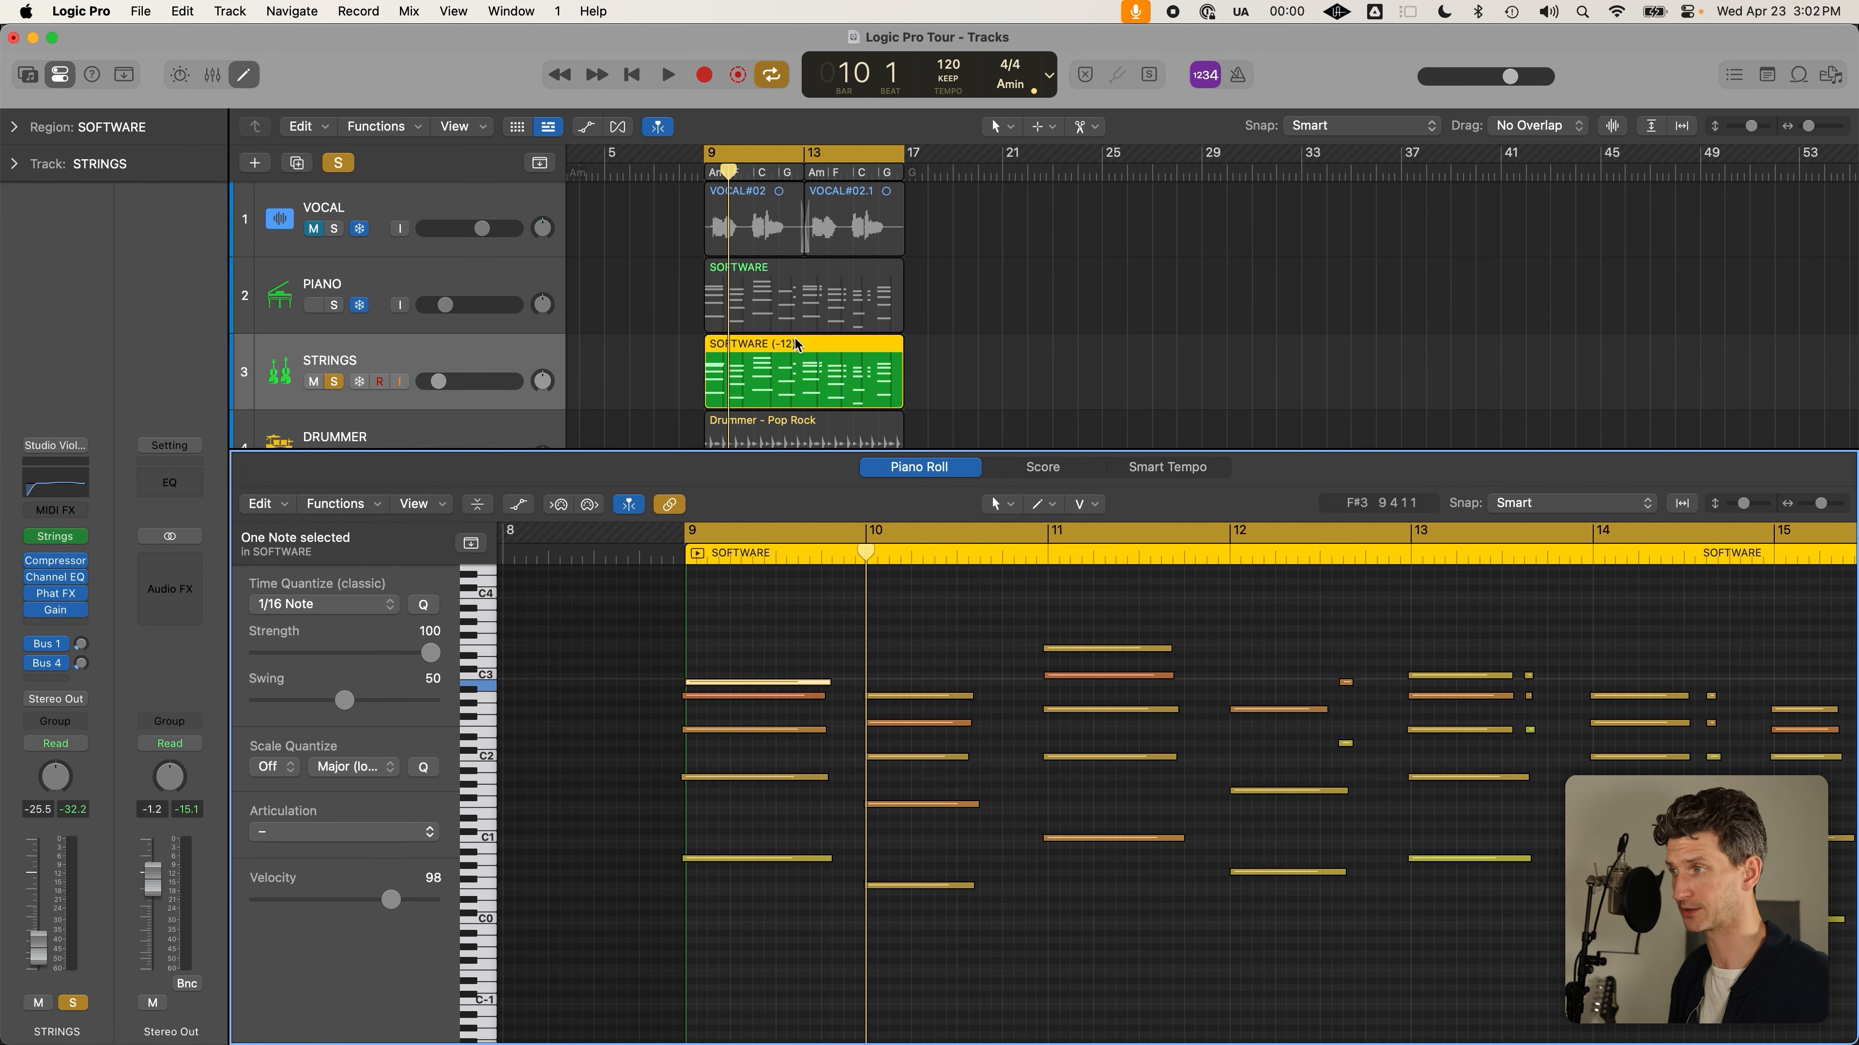
Transpose the selected note down several octaves in octave steps, and return it to B2
key("shift+alt+Down")
key("shift+alt+Down")
key("shift+alt+Down")
key("shift+alt+Down")
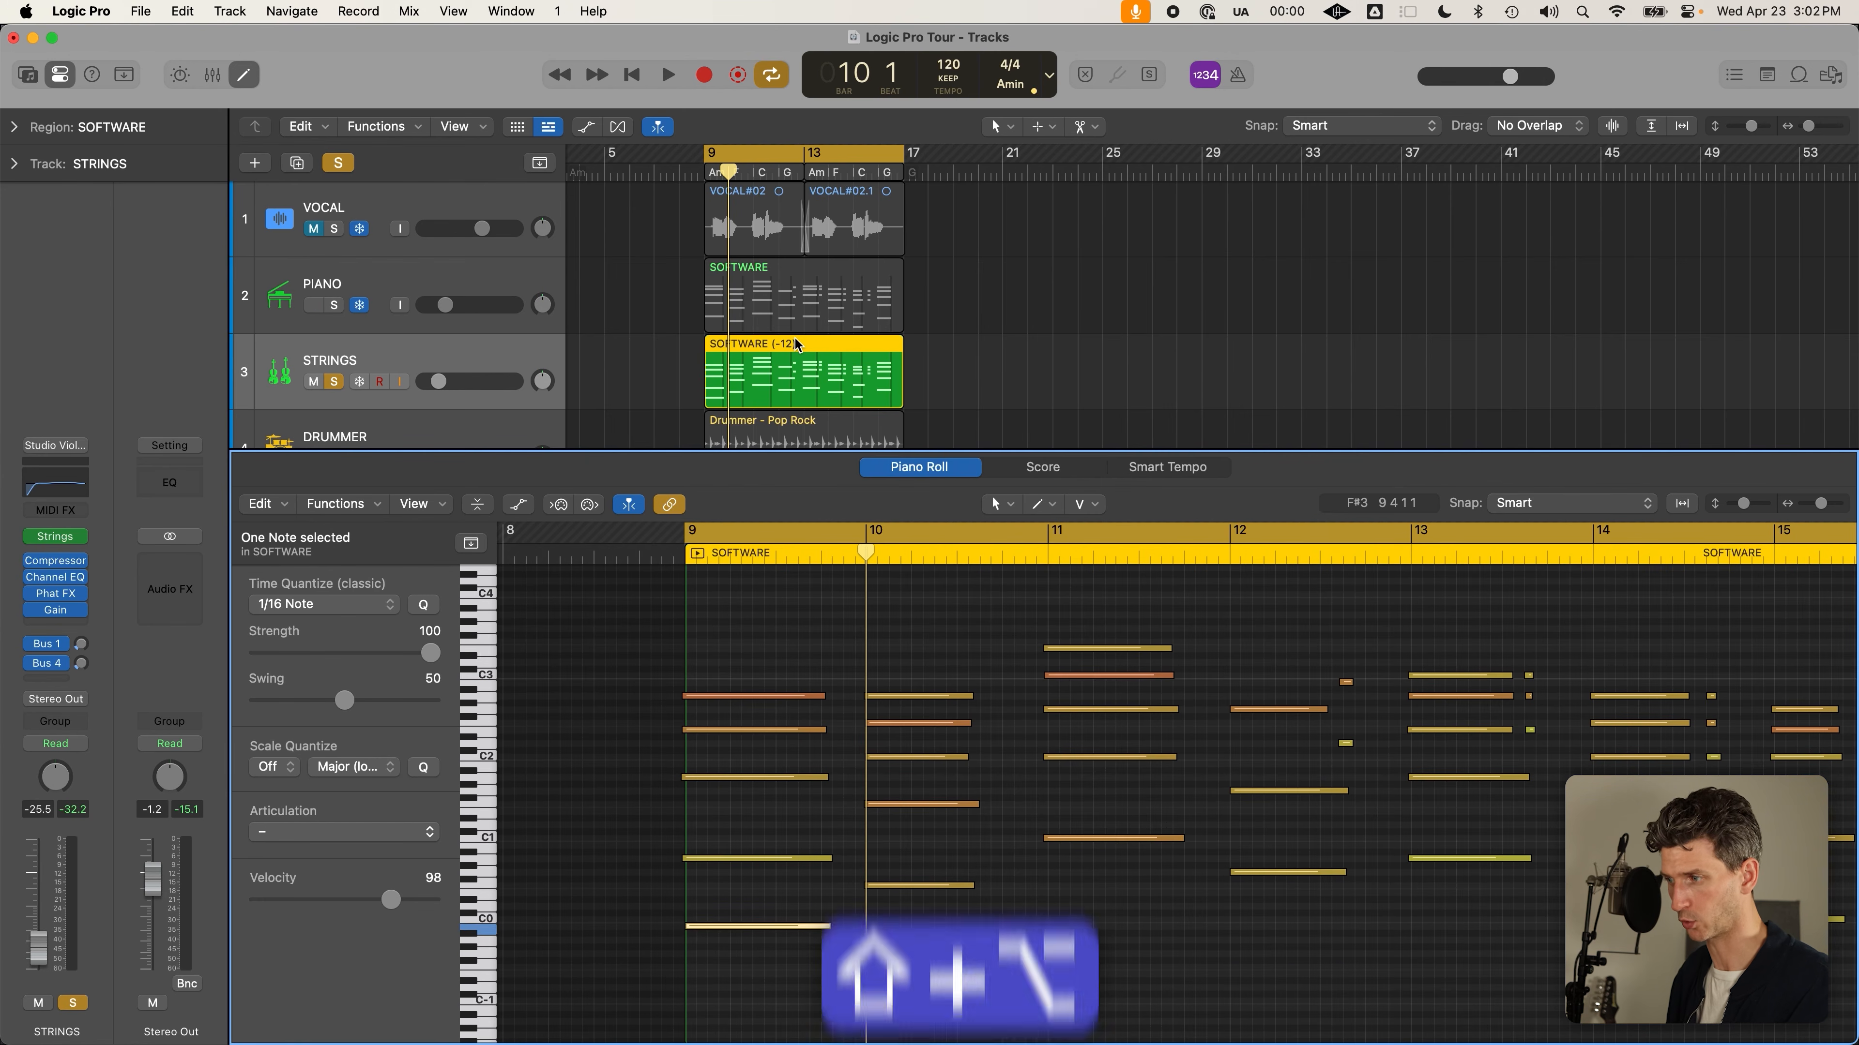
key("shift+alt+Up")
key("shift+alt+Up")
key("shift+alt+Up")
key("shift+alt+Up")
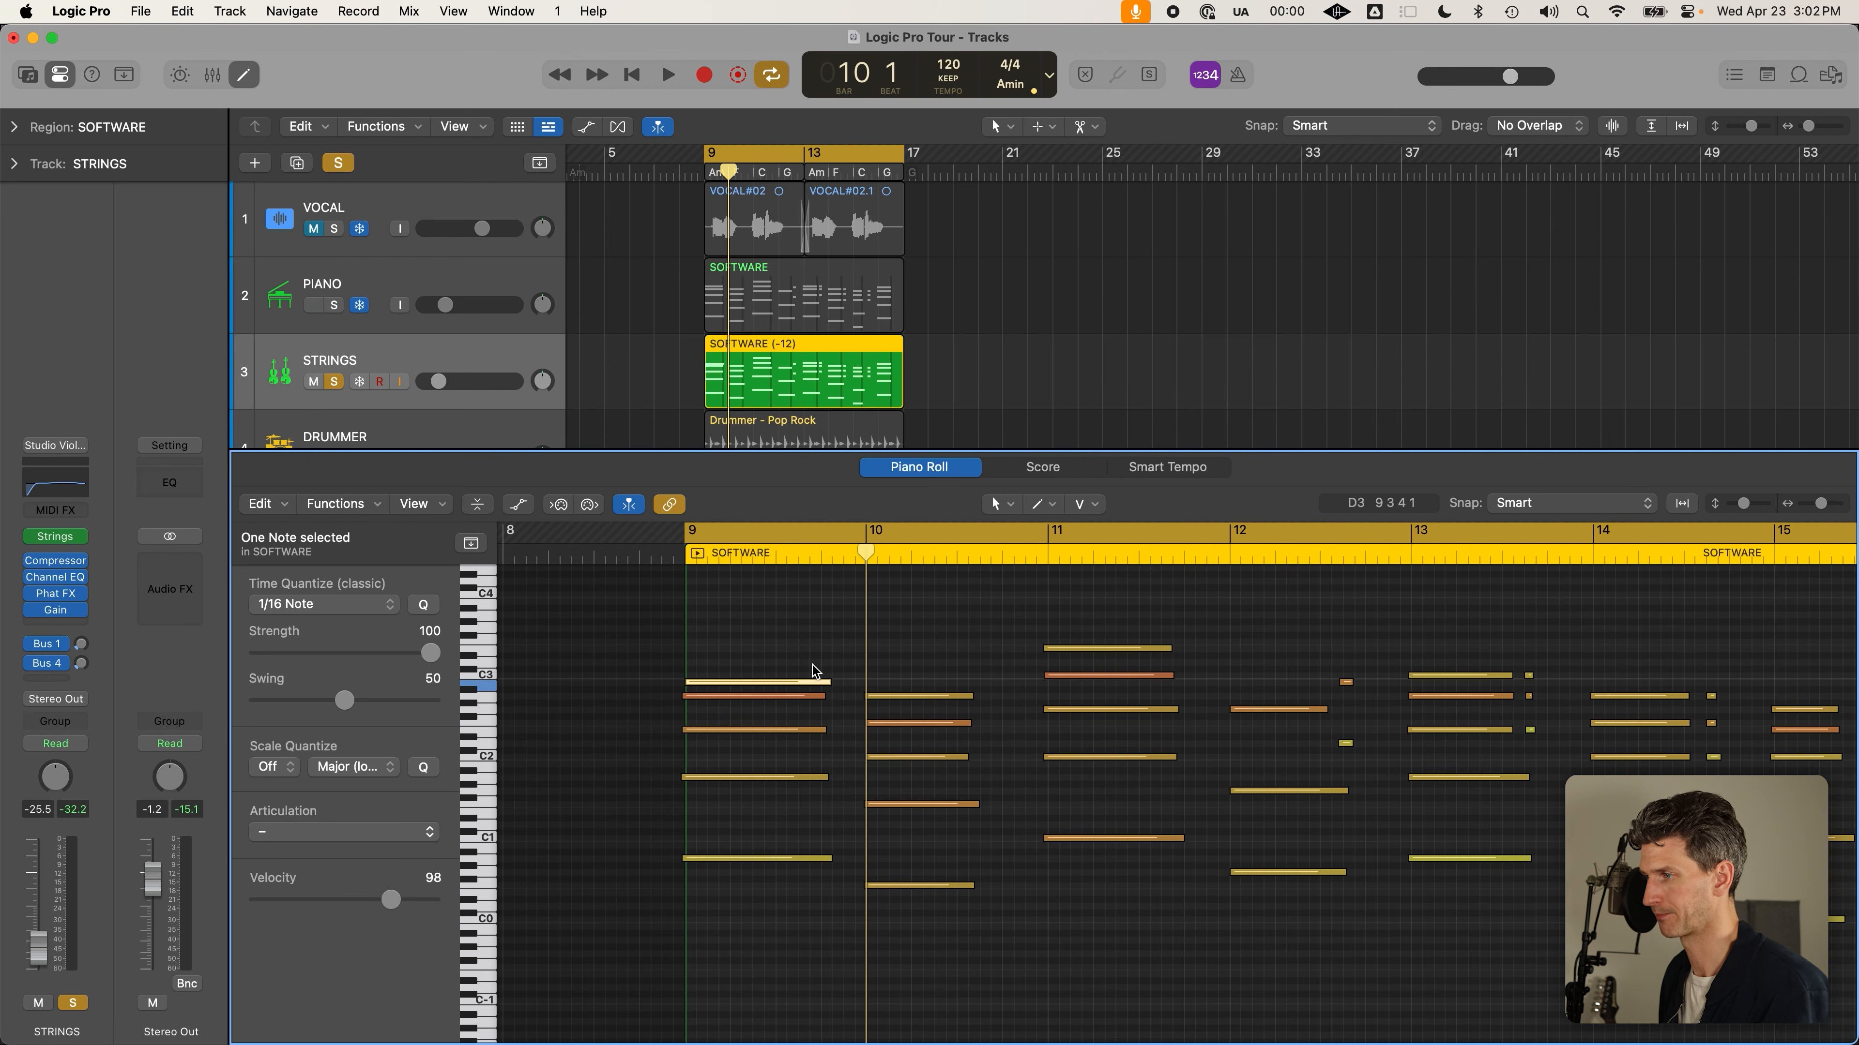
Delete the added B2 note in bar 9 and set the cycle range from bar 9 to bar 13
mouse_move(797, 692)
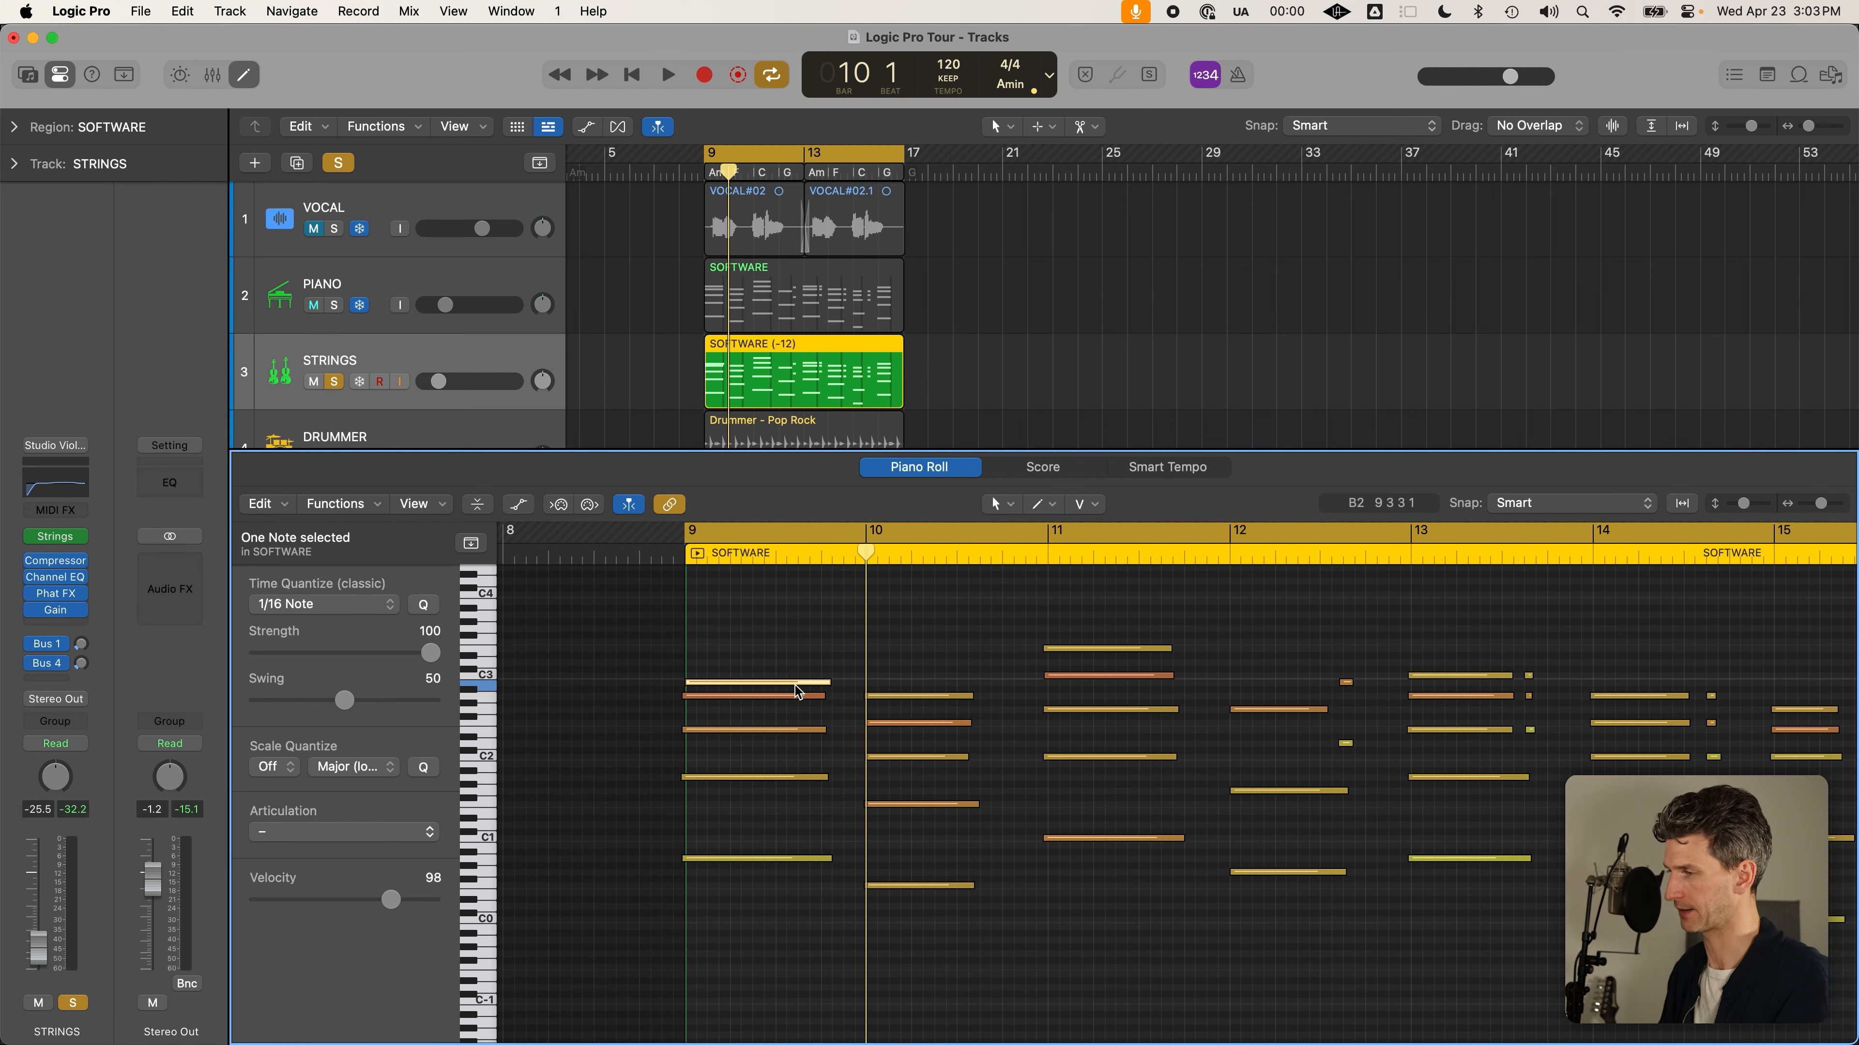
key("Delete")
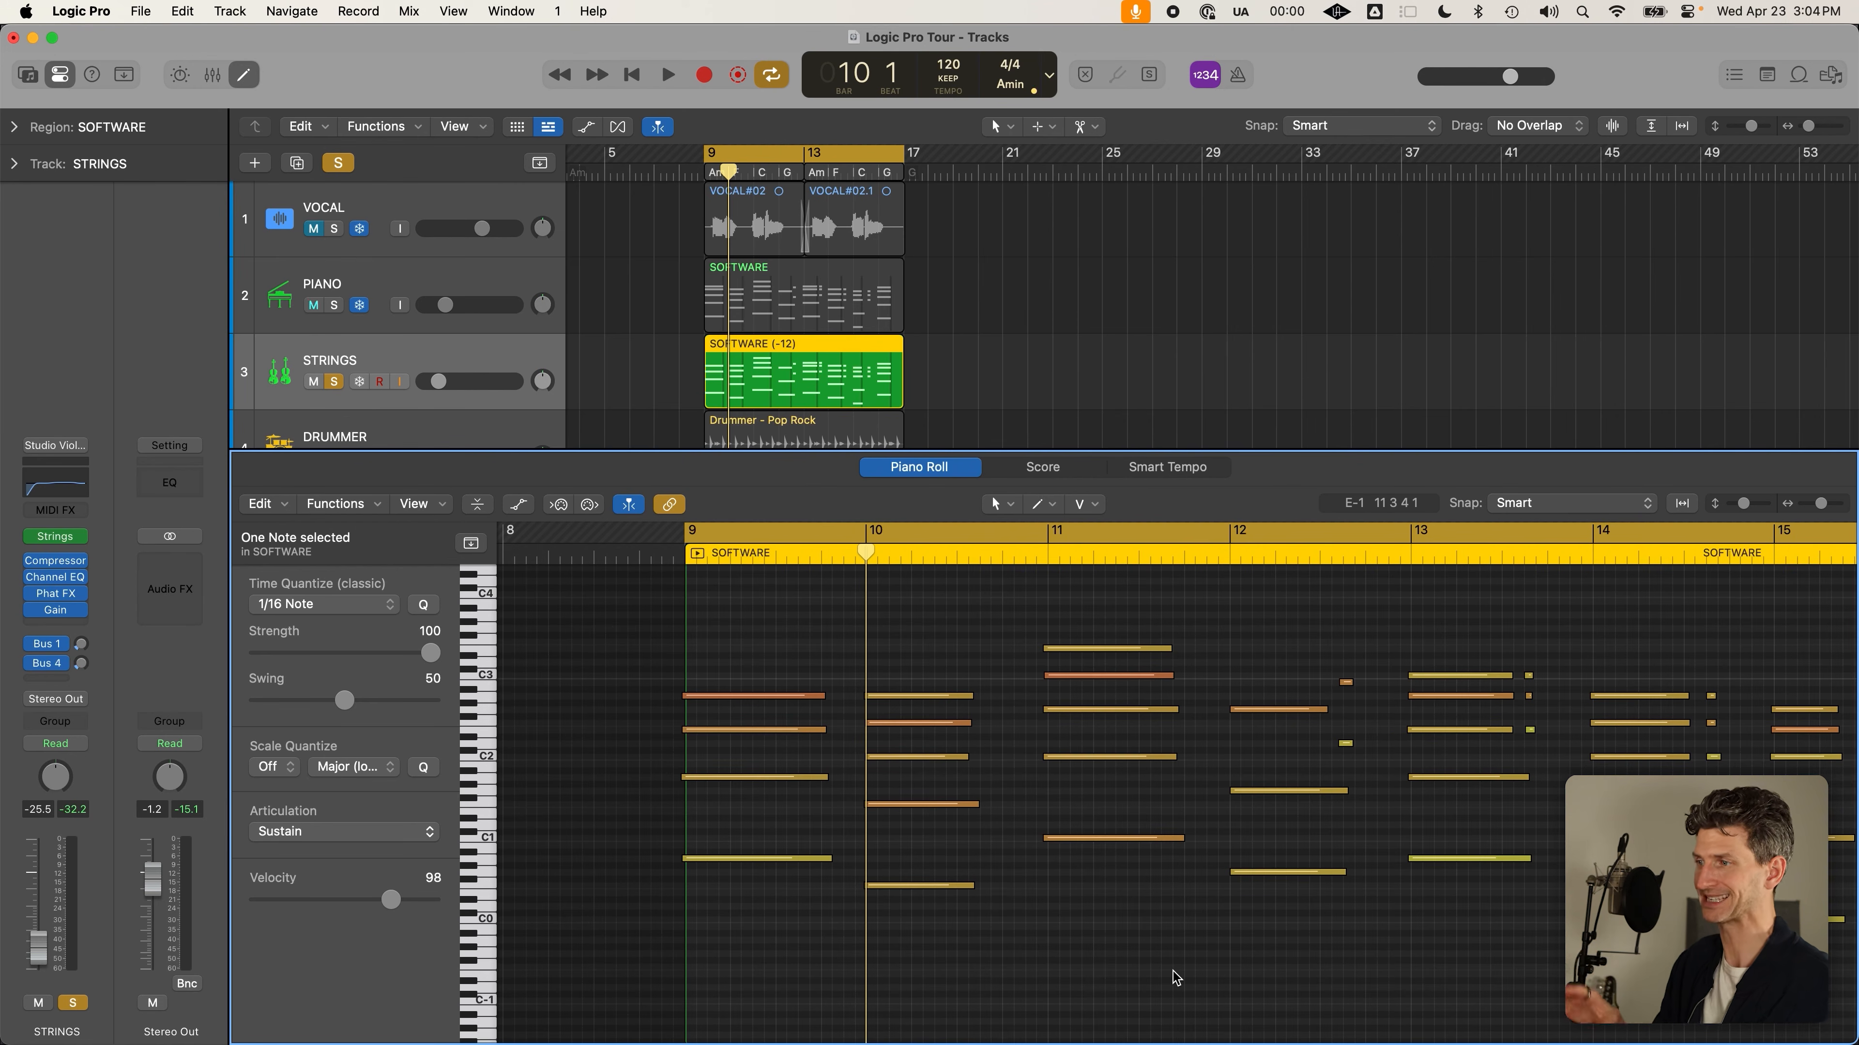
scroll(1172, 972, "right", 3)
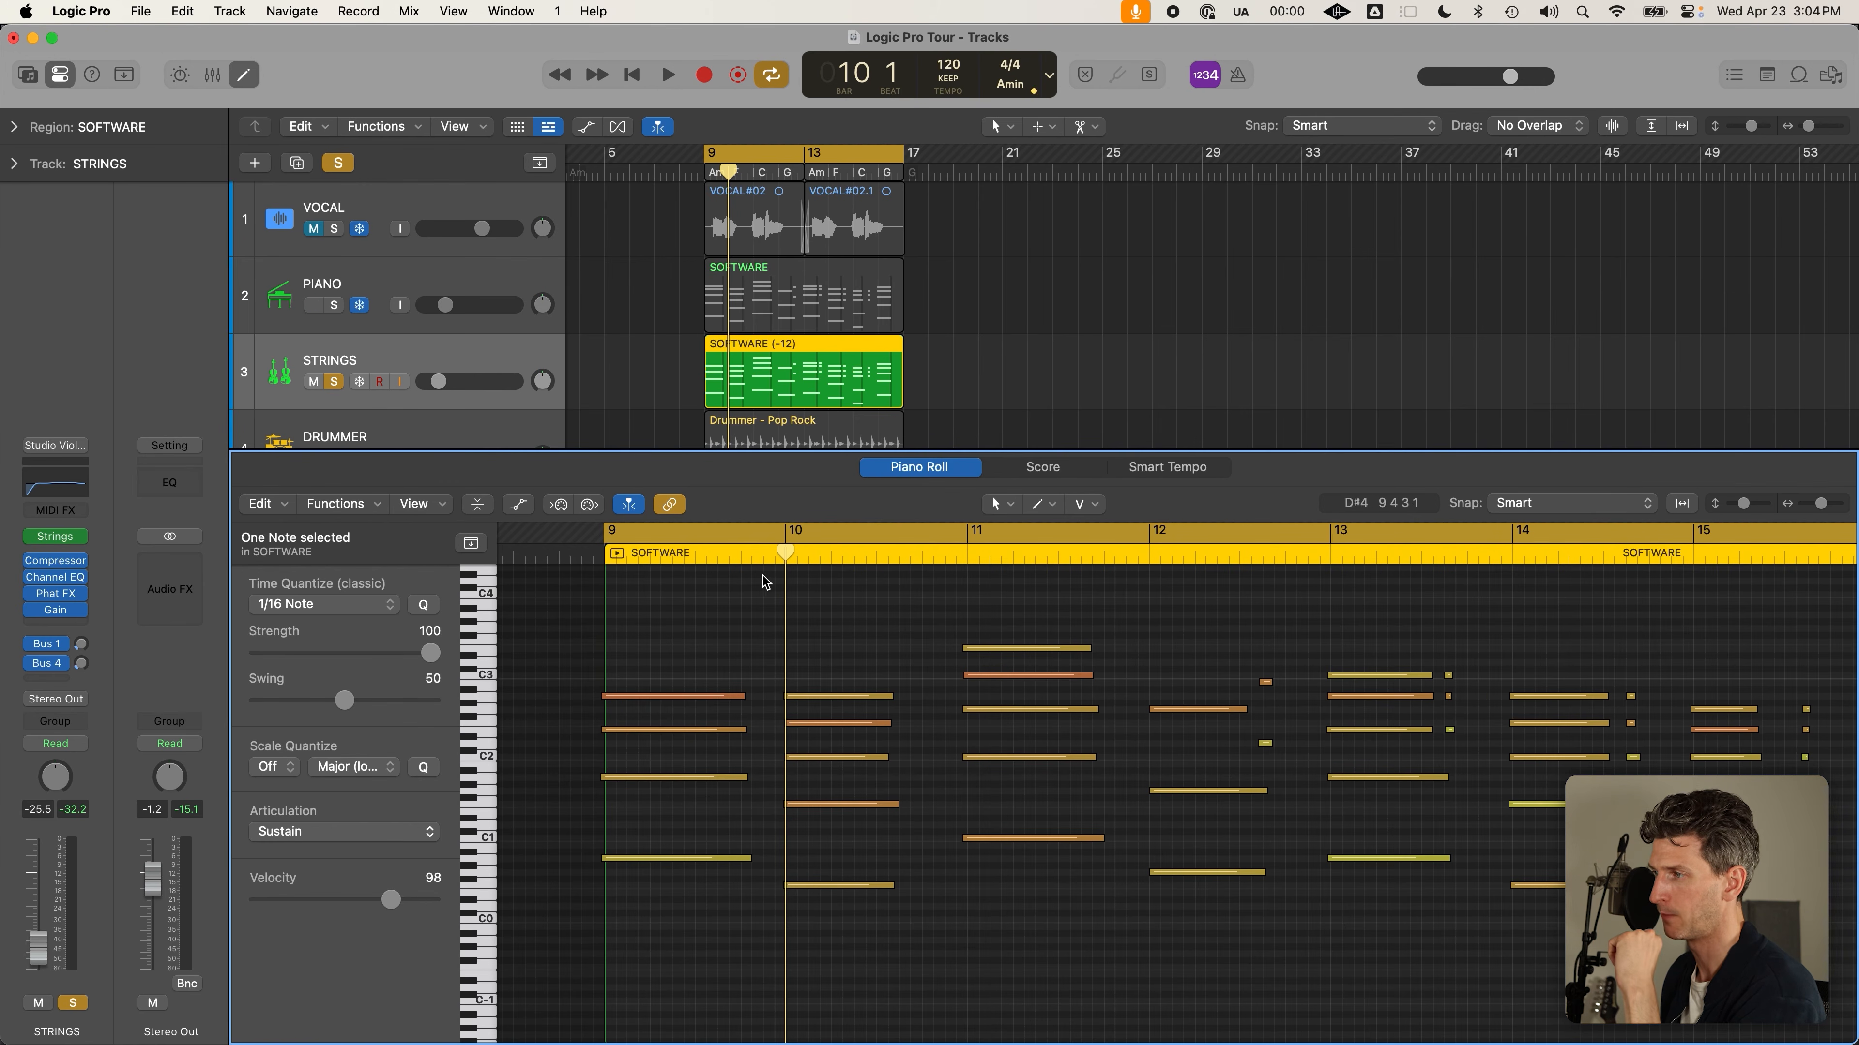
left_click_drag(1330, 534, 615, 538)
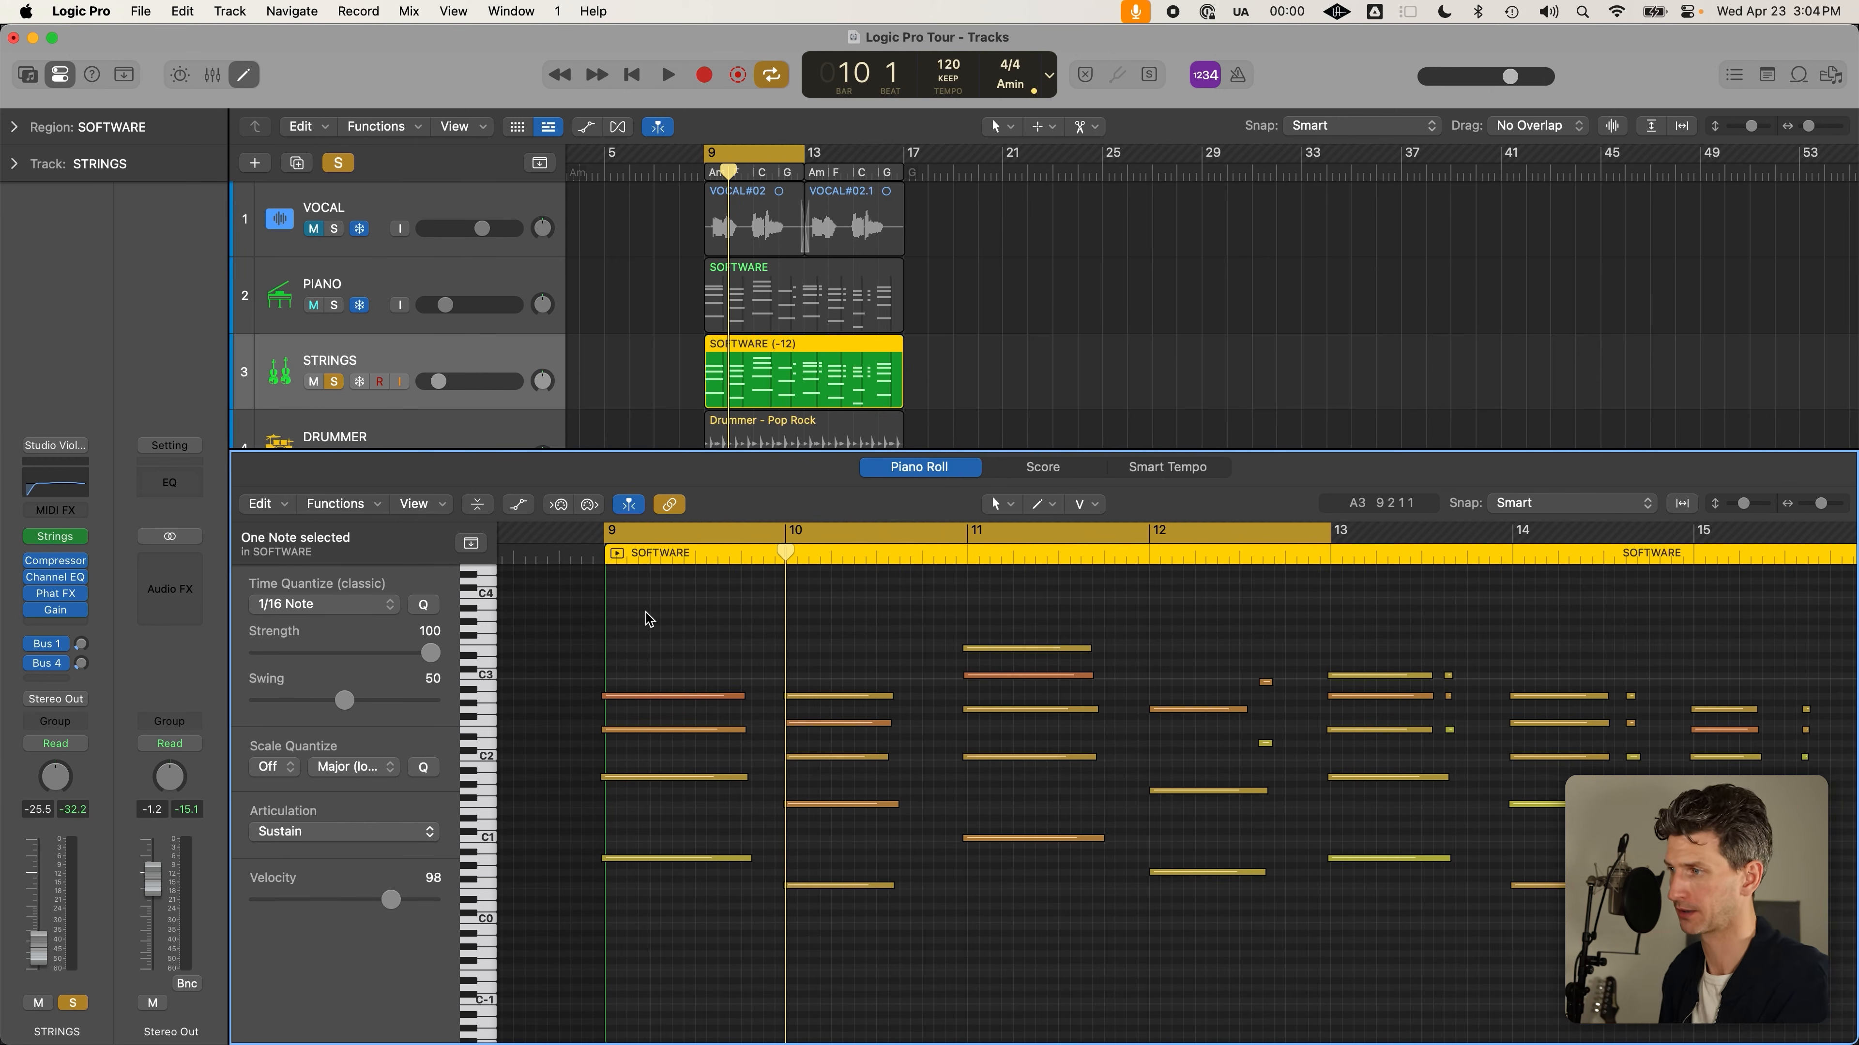
Place the playhead at bar 12 and at bar 10, and compare the note starts with the bar lines
left_click(614, 543)
left_click_drag(615, 543, 1149, 516)
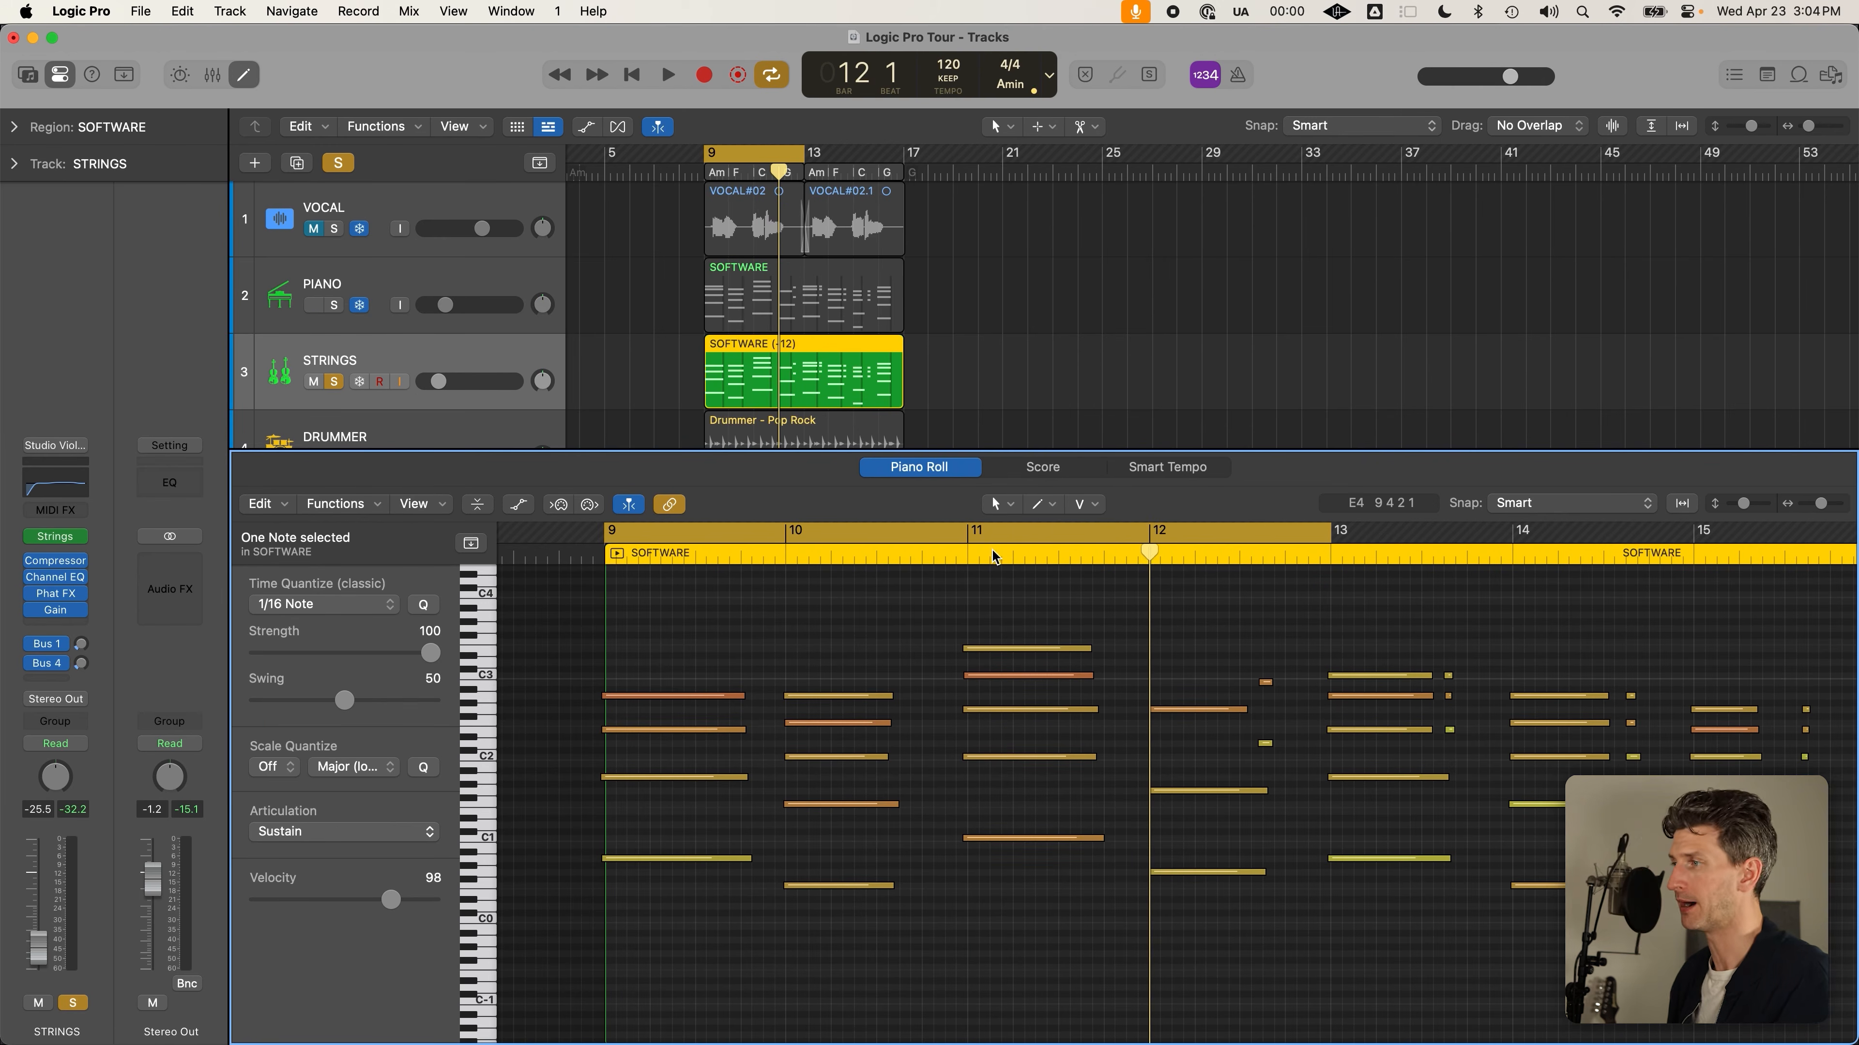
left_click(788, 555)
left_click(784, 555)
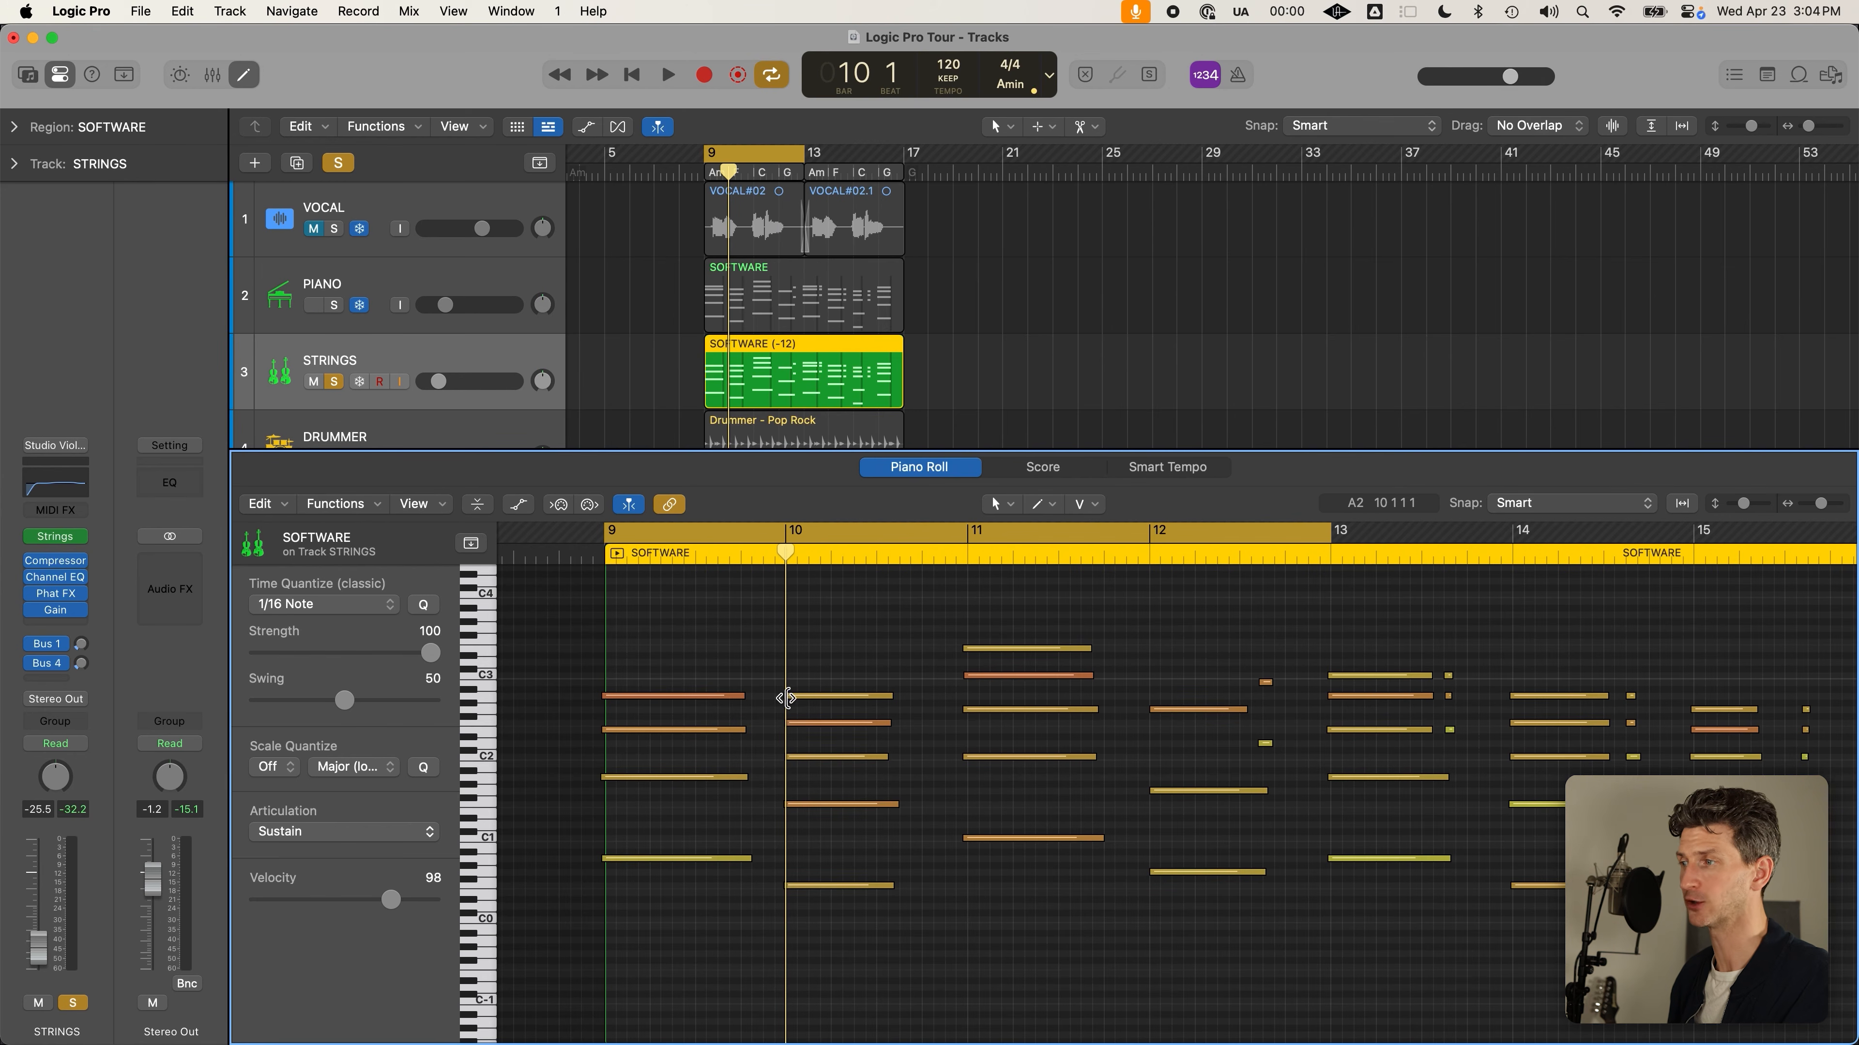
mouse_move(785, 698)
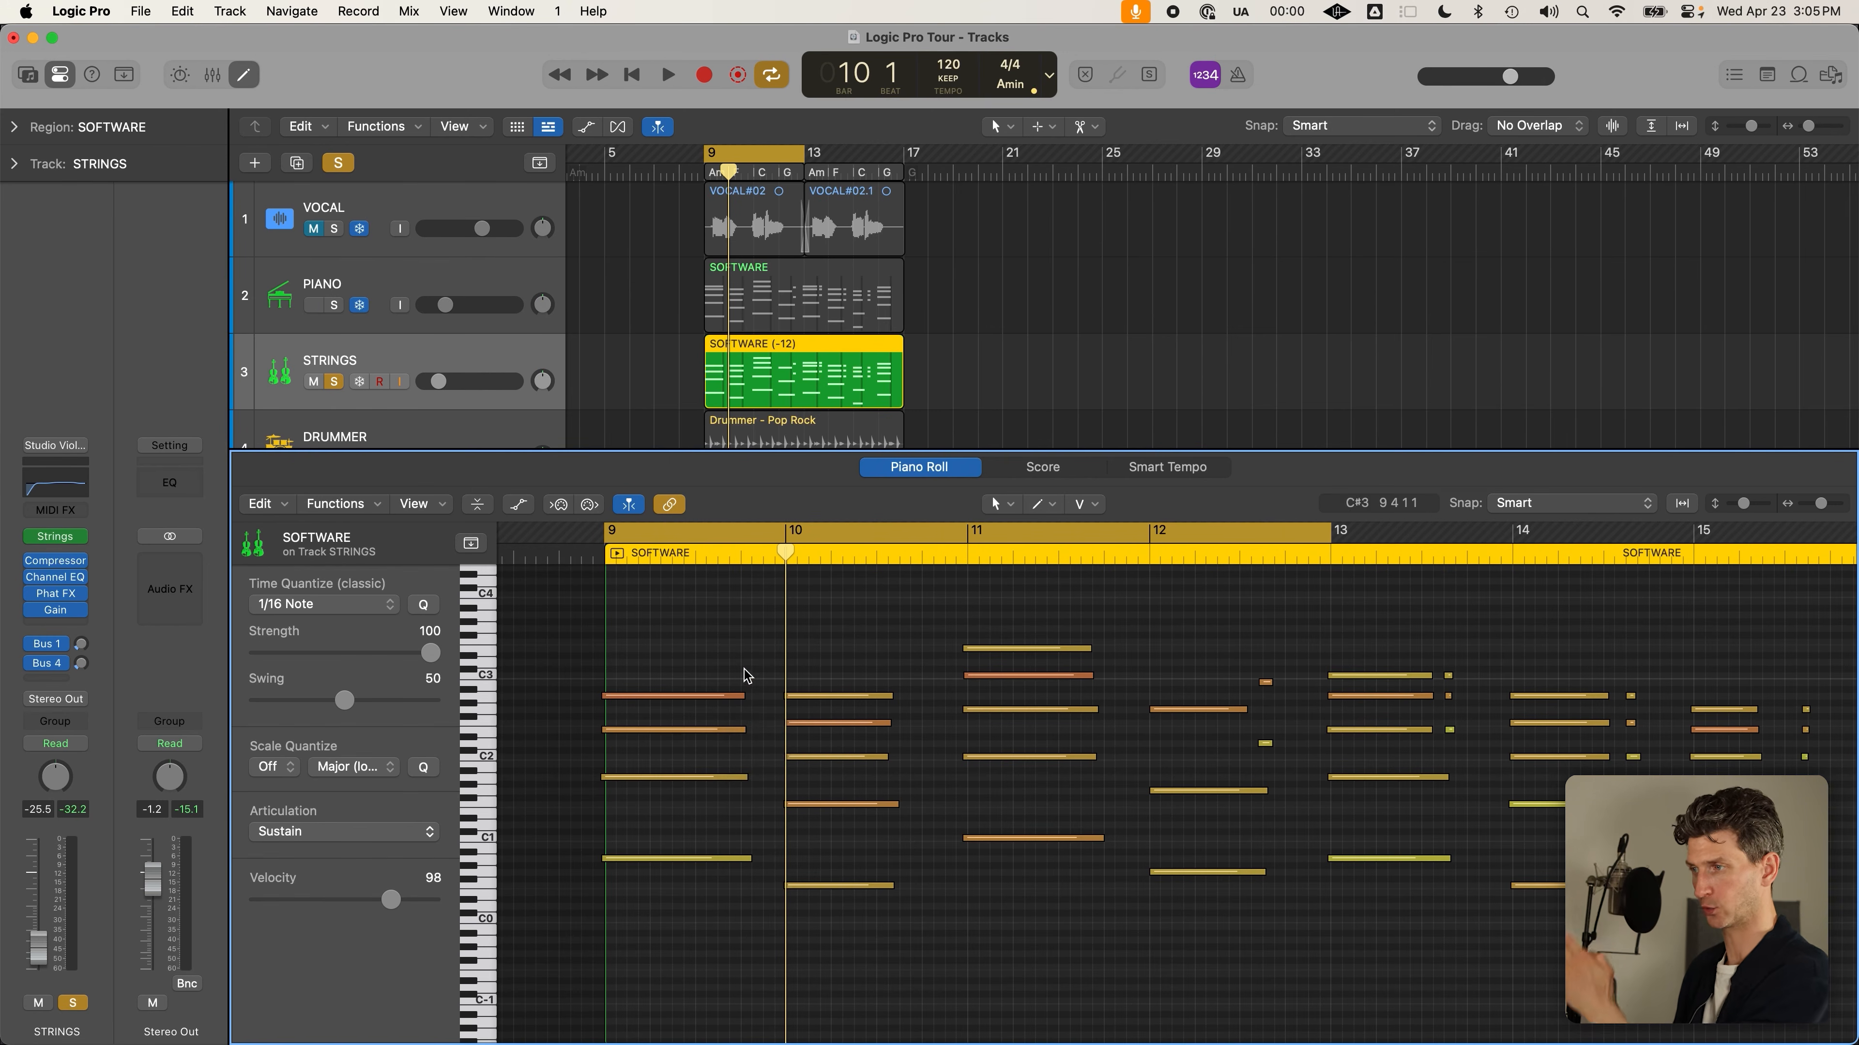
Place the playhead at the beginning of bar 9 and examine how the four bar 9 notes start relative to it
left_click_drag(557, 611, 819, 997)
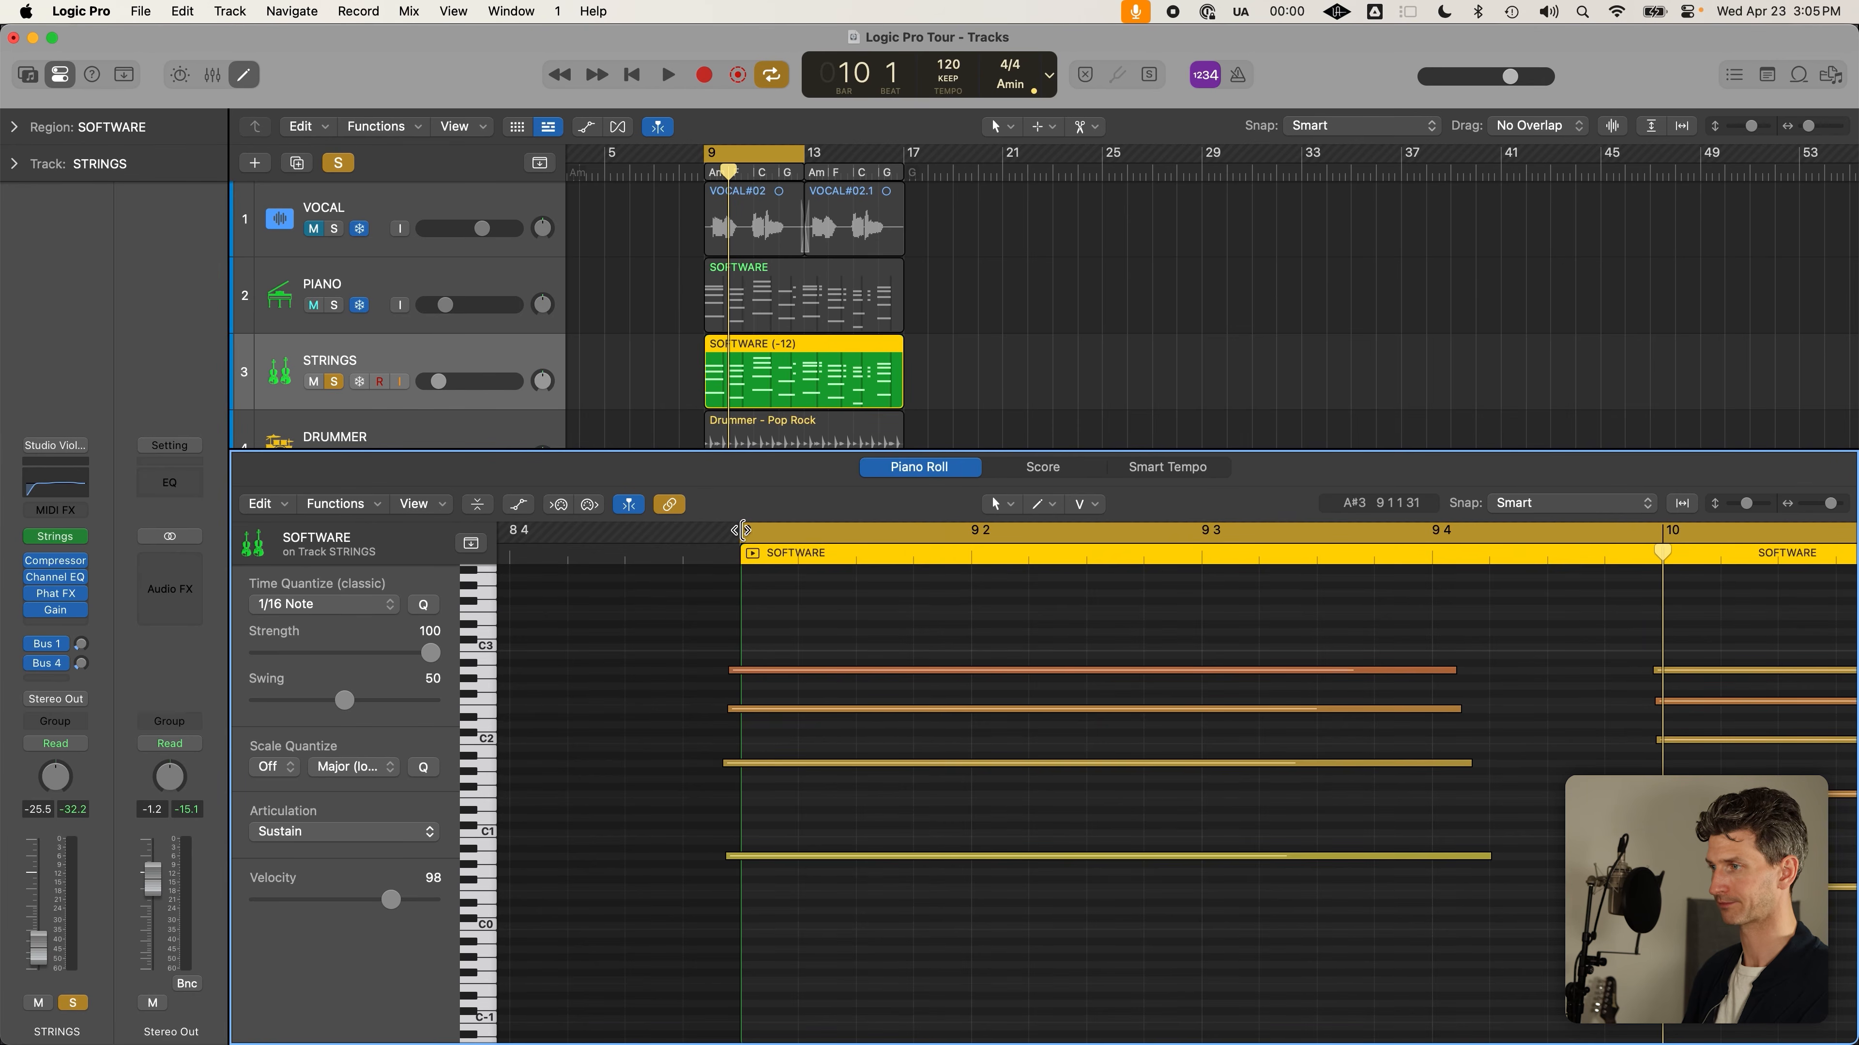
left_click(741, 563)
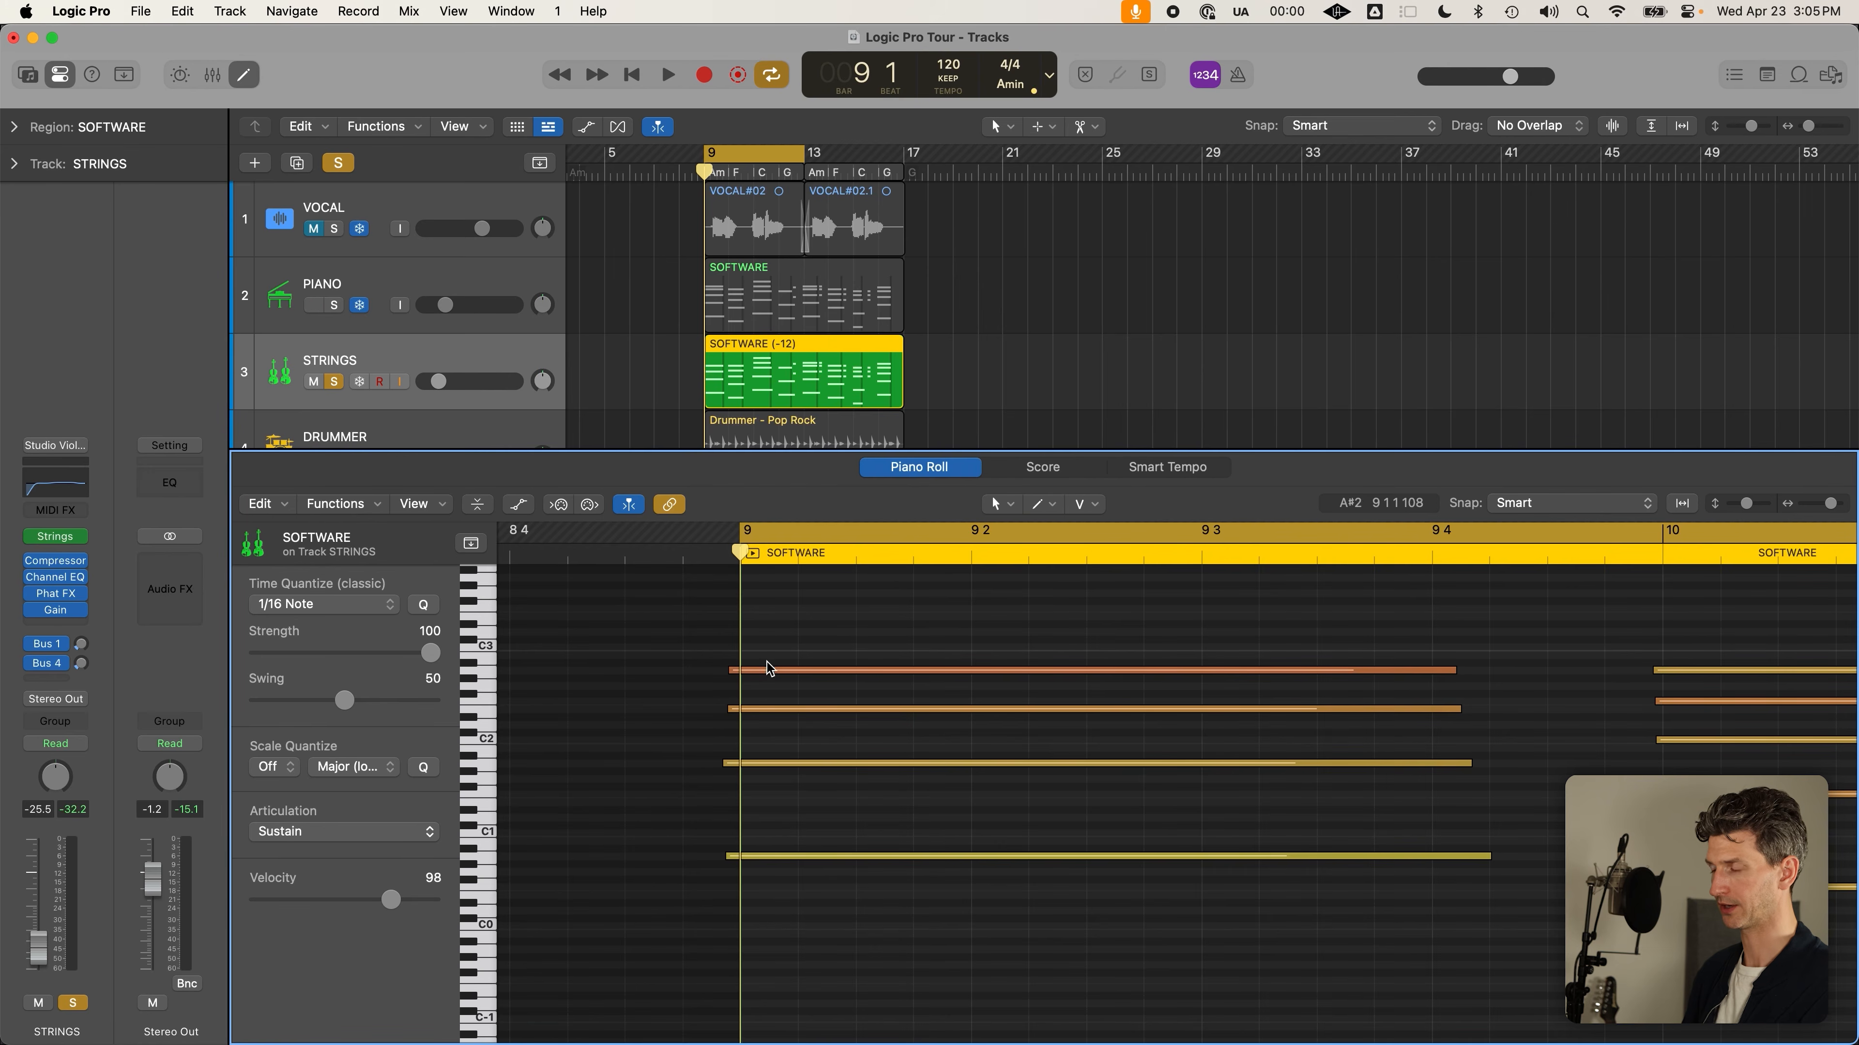
left_click_drag(768, 637, 769, 902)
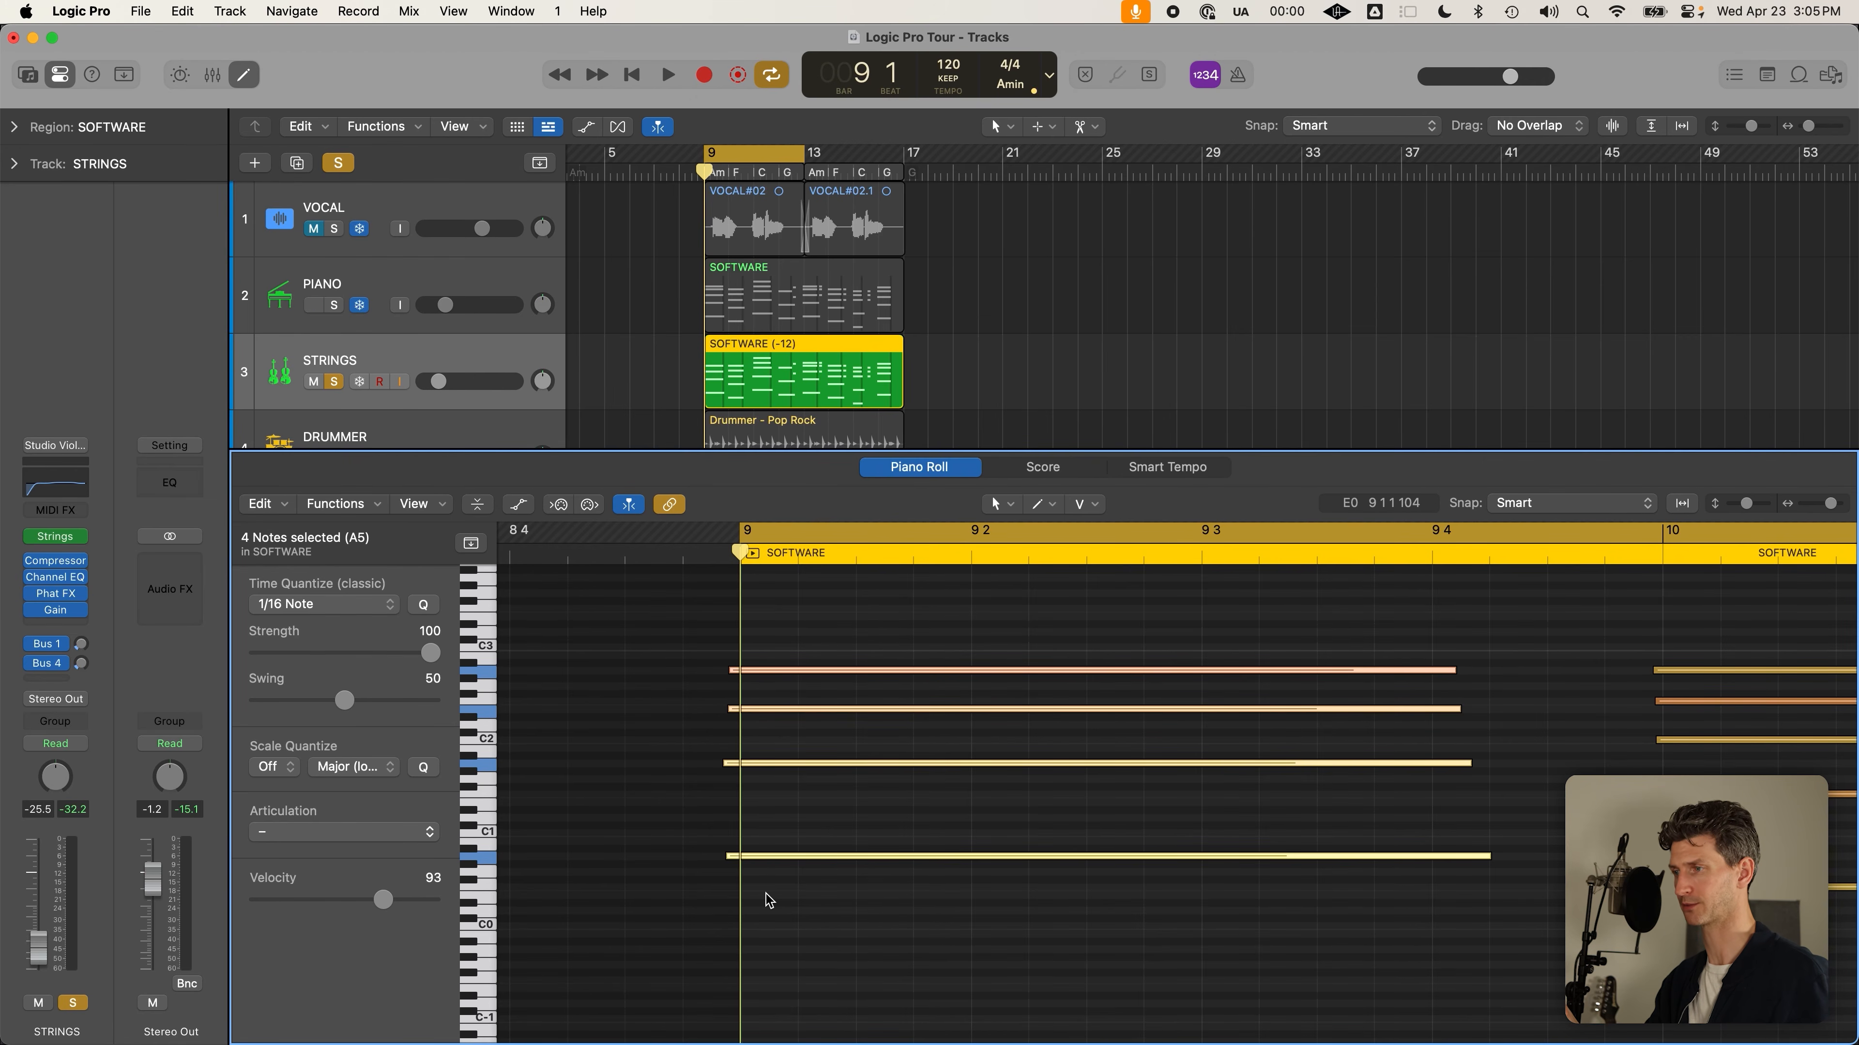
scroll(765, 893, "right", 1)
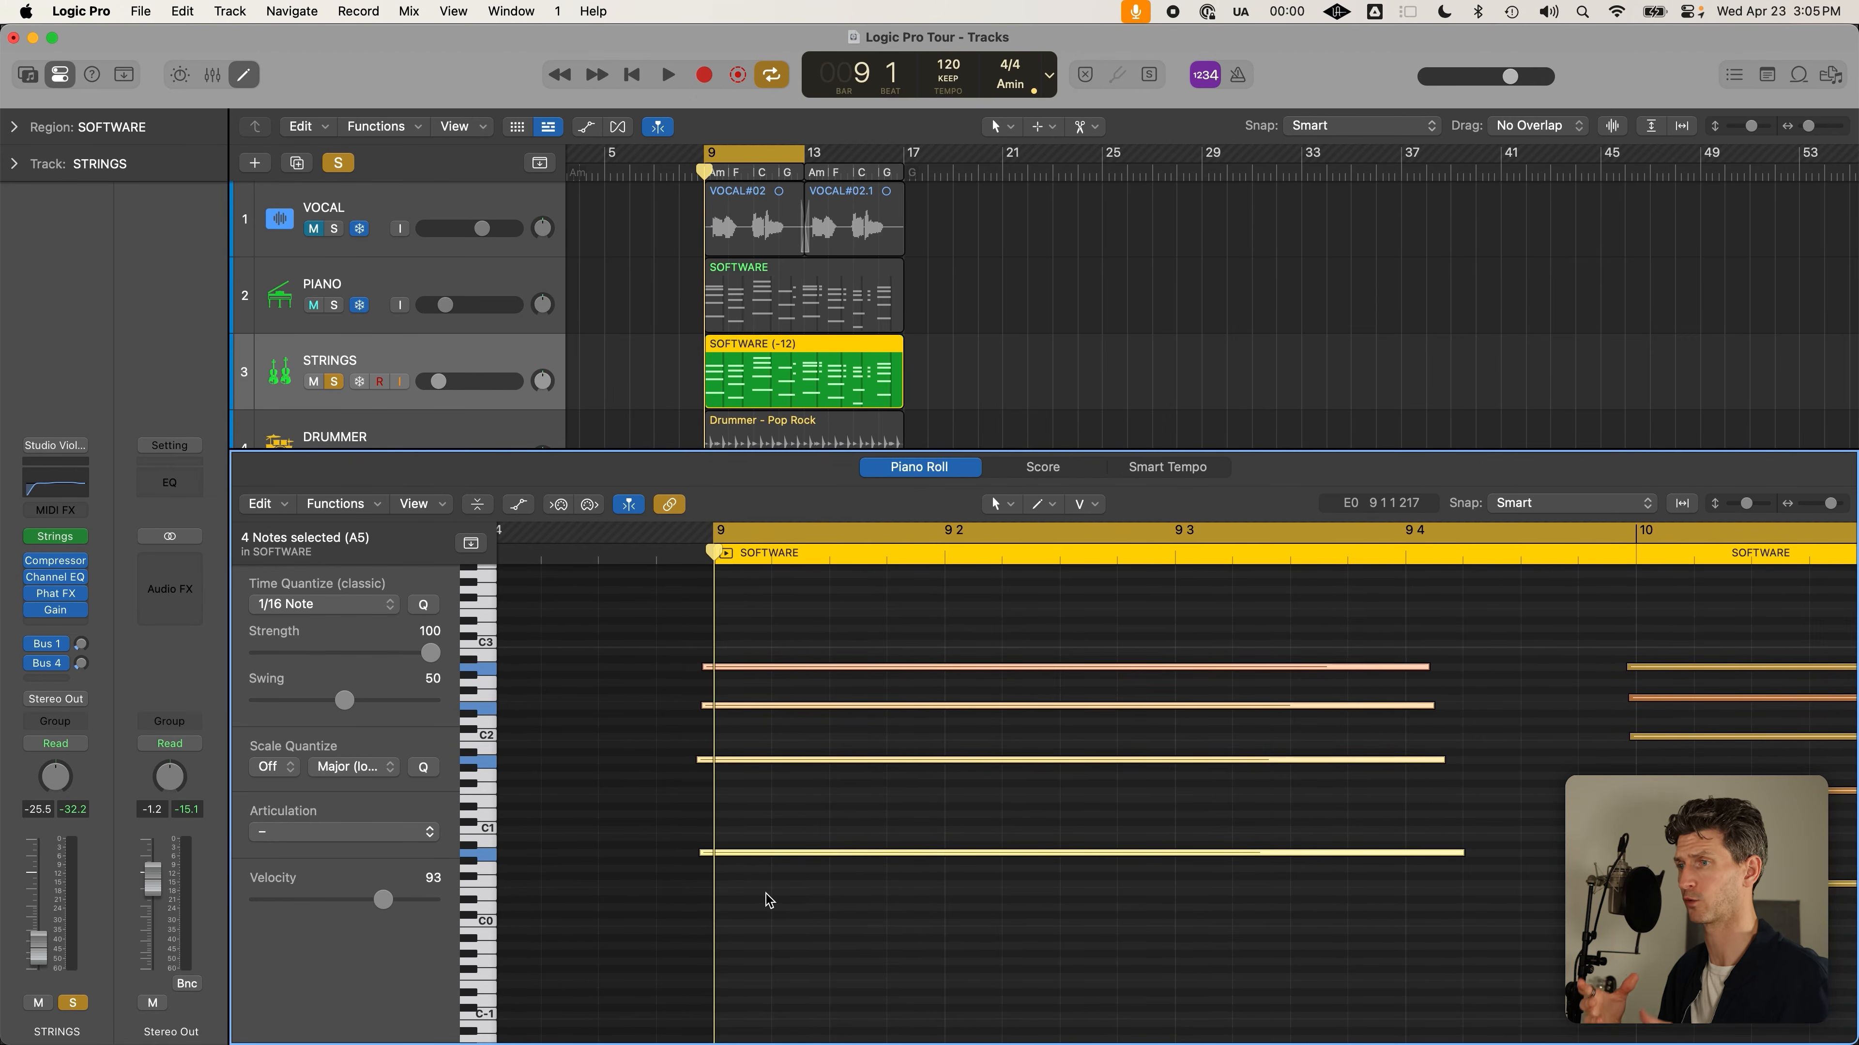
left_click(768, 901)
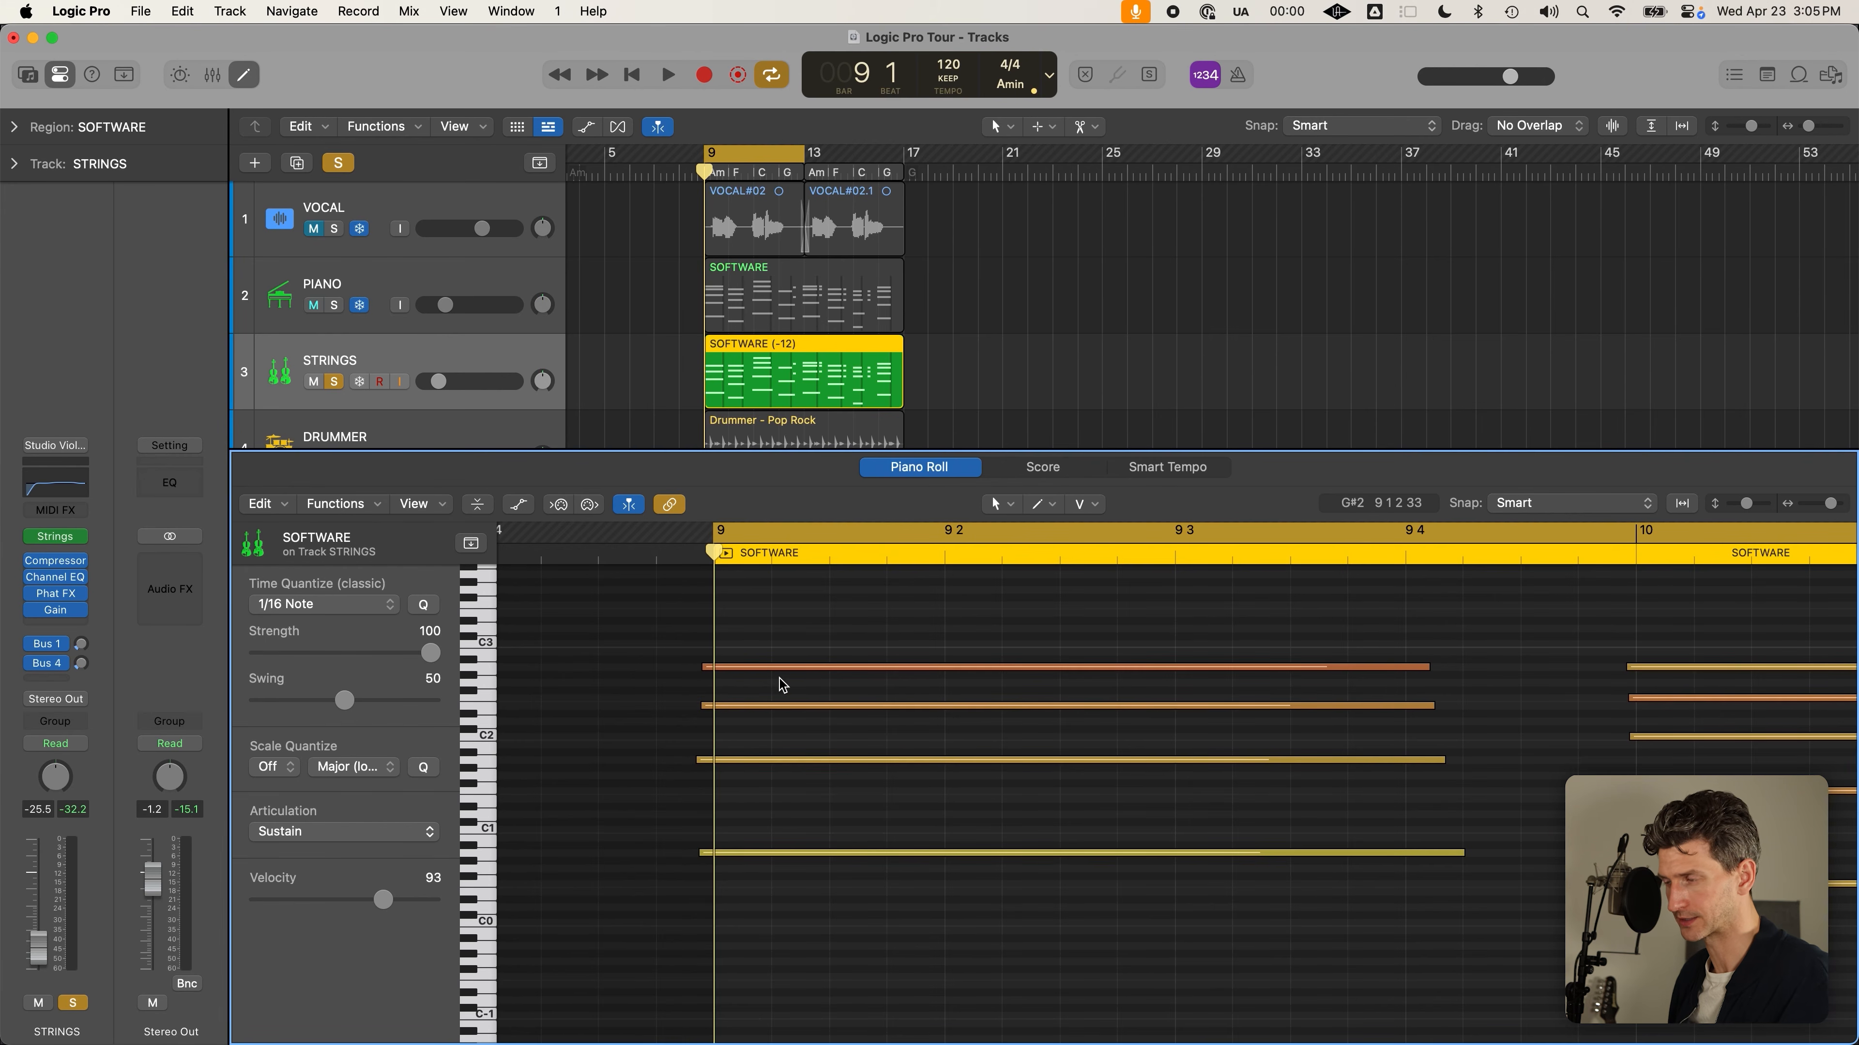
Try to align the starts of the four bar 9 notes with the beginning of the bar, and undo the changes
left_click_drag(779, 673, 765, 760)
left_click_drag(744, 854, 761, 860)
left_click_drag(751, 884, 753, 637)
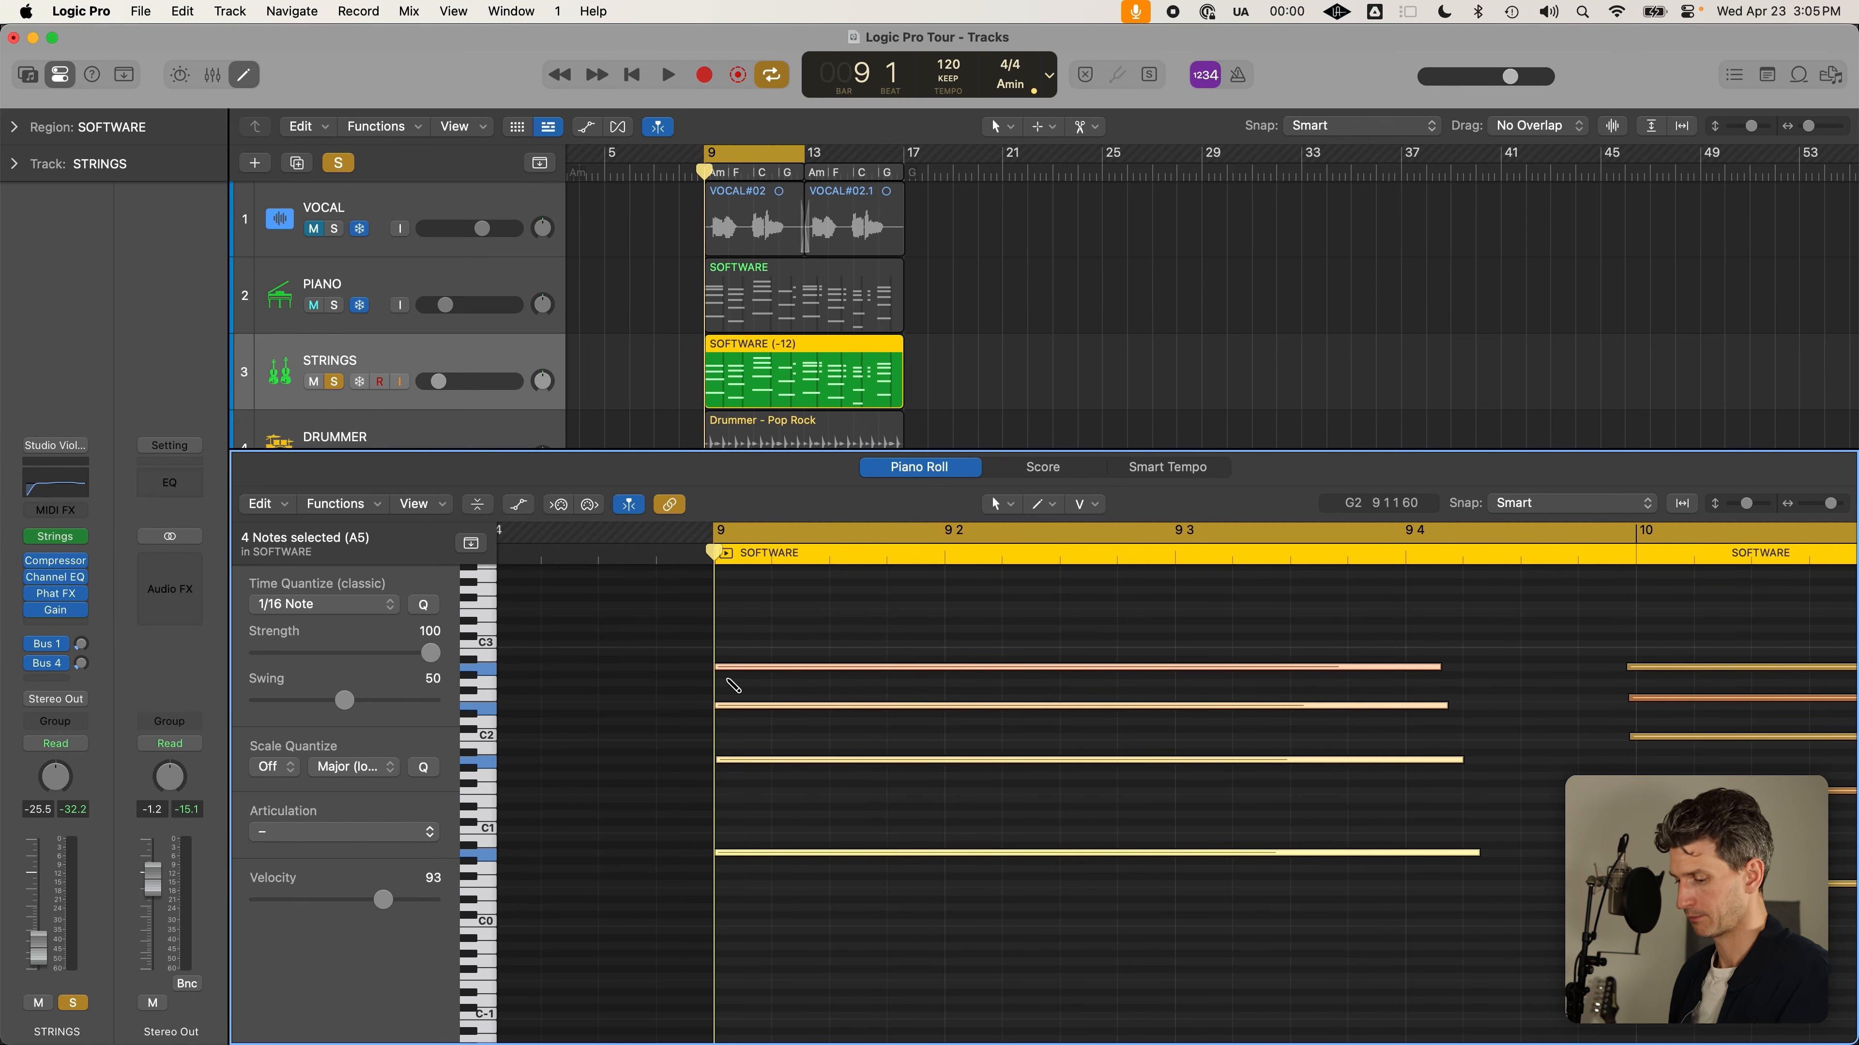
key("super+z")
key("super+z")
key("super+z")
key("super+z")
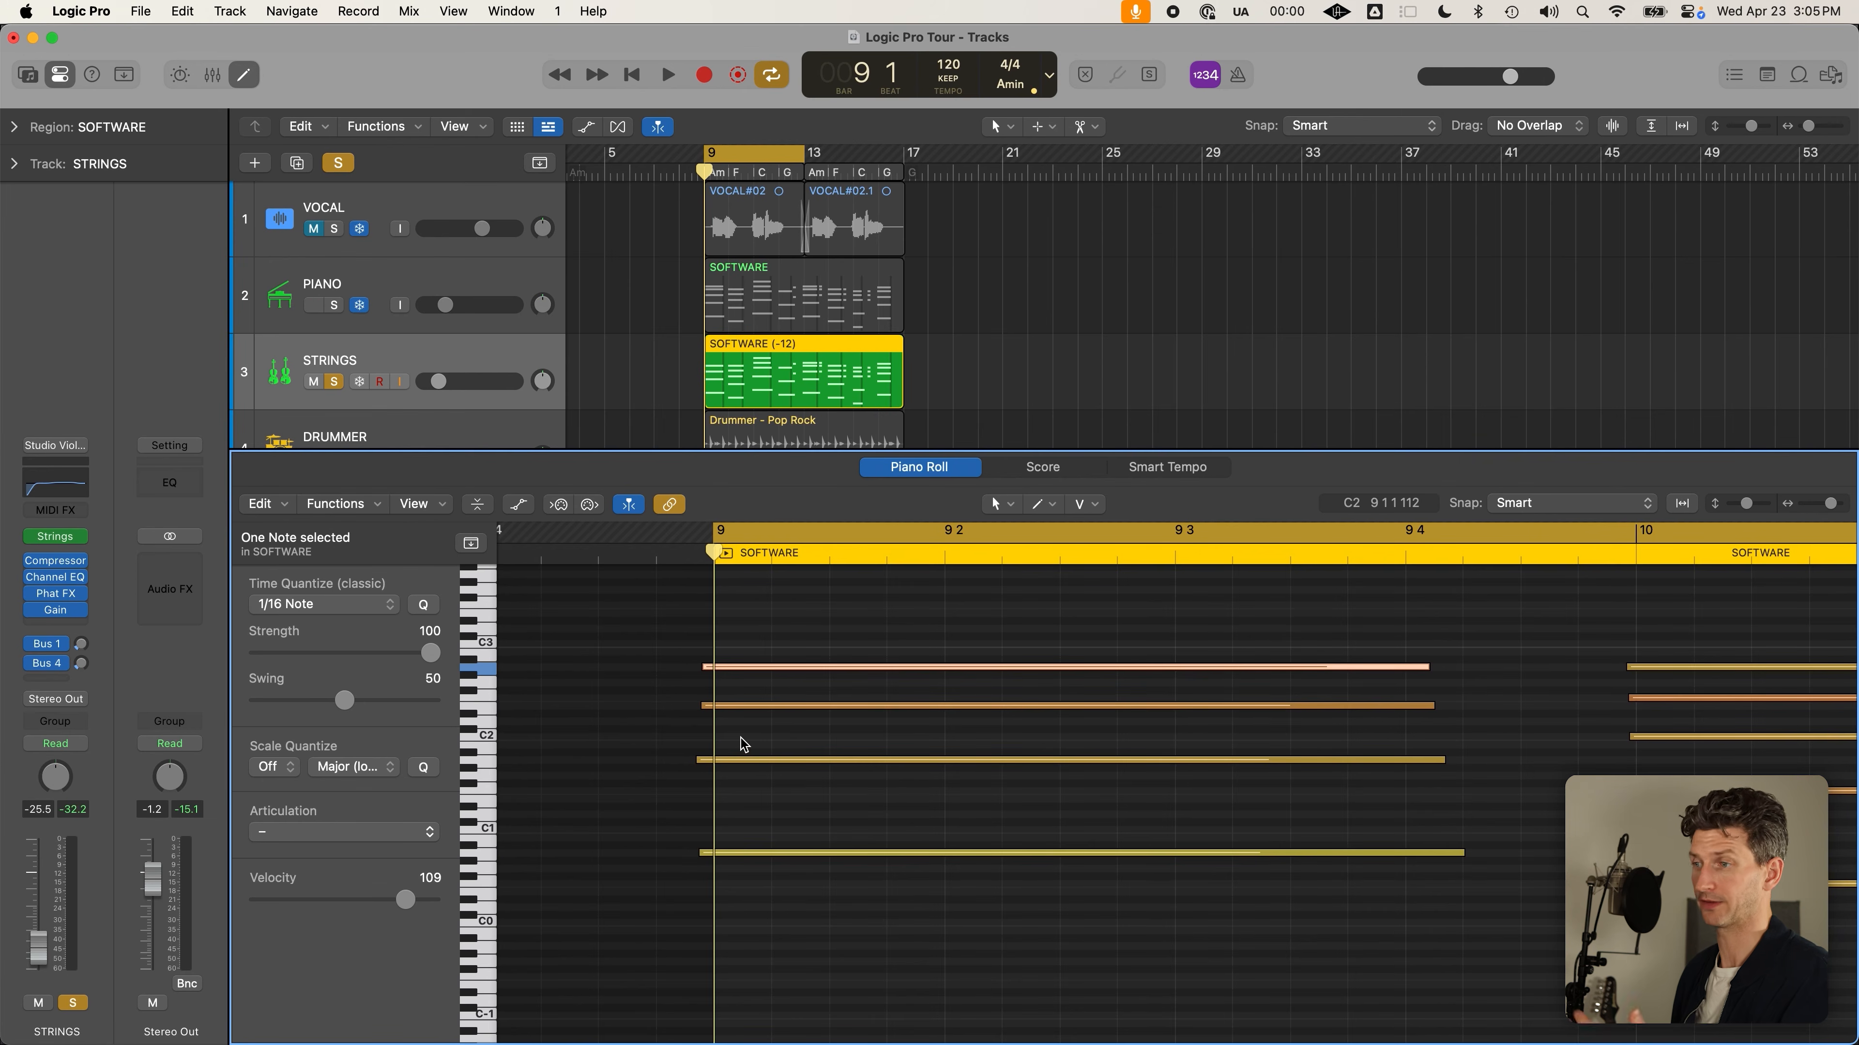
Try quantizing the four bar 9 notes to 1/1 Note, and undo back to before the quantization
left_click_drag(793, 629, 778, 952)
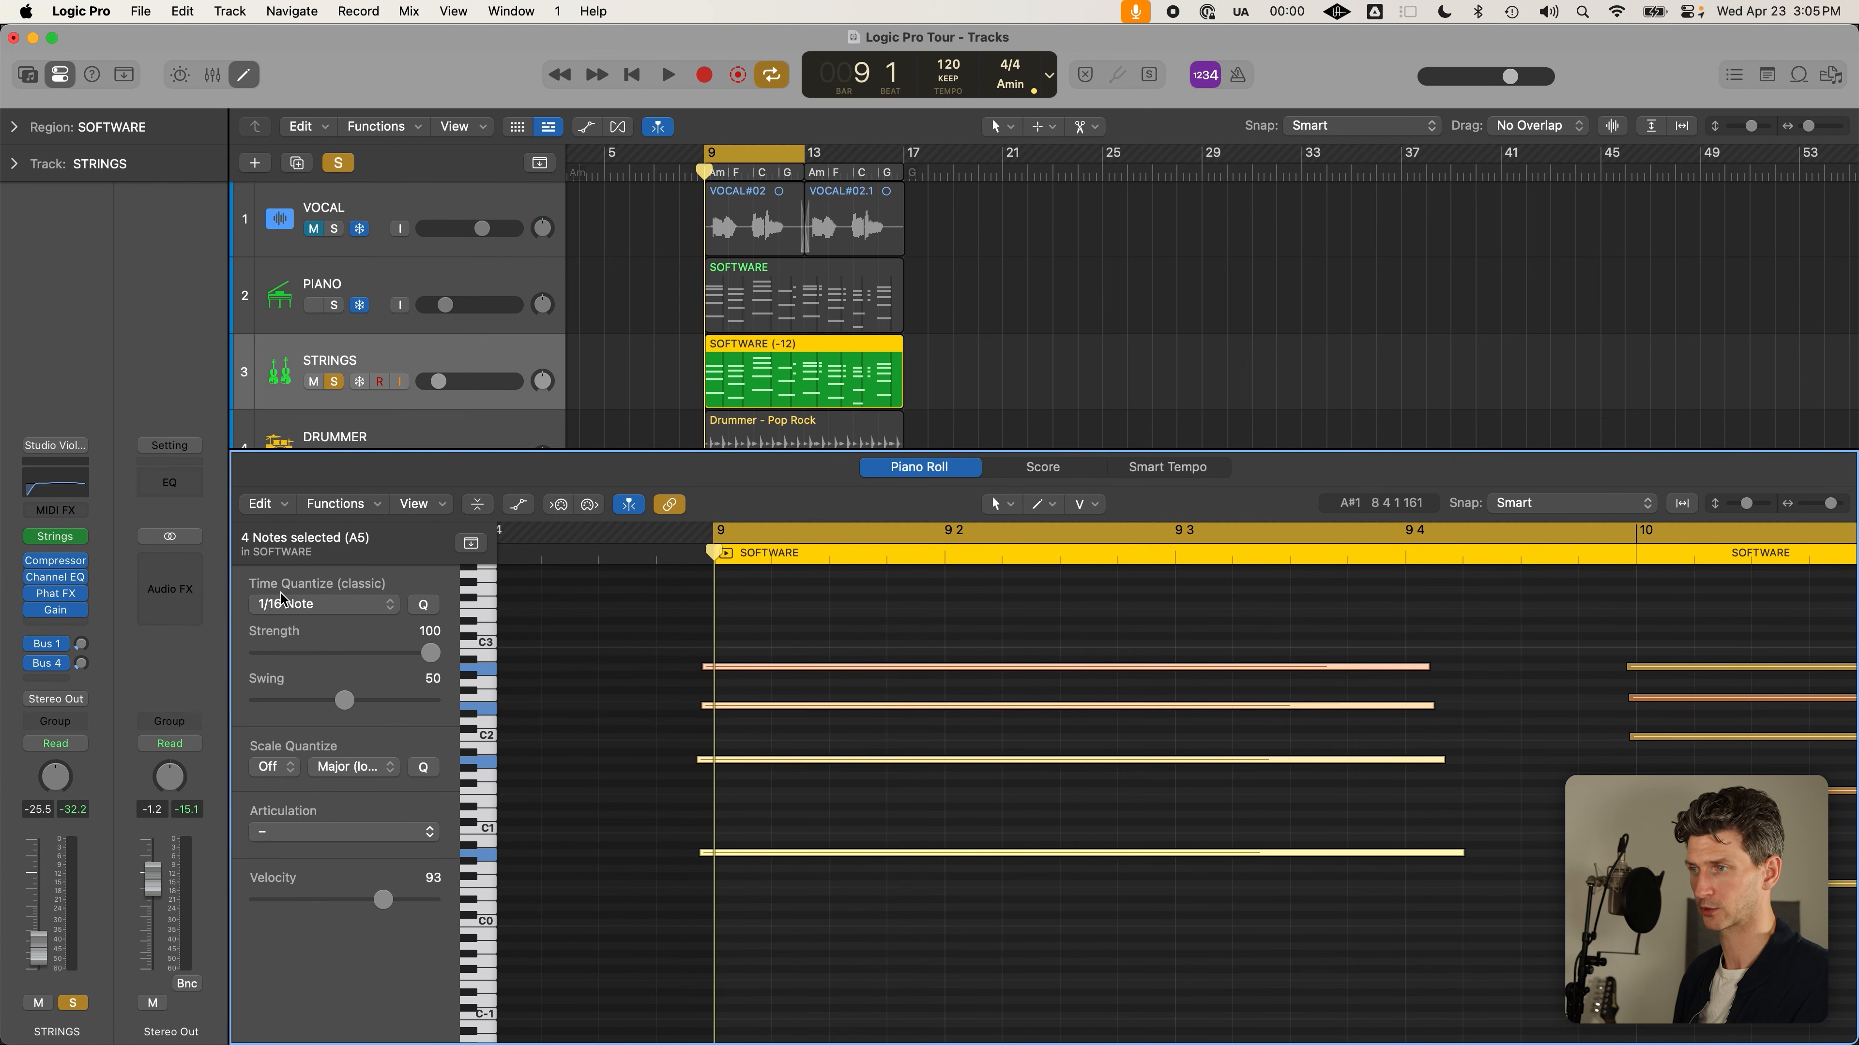
left_click(395, 604)
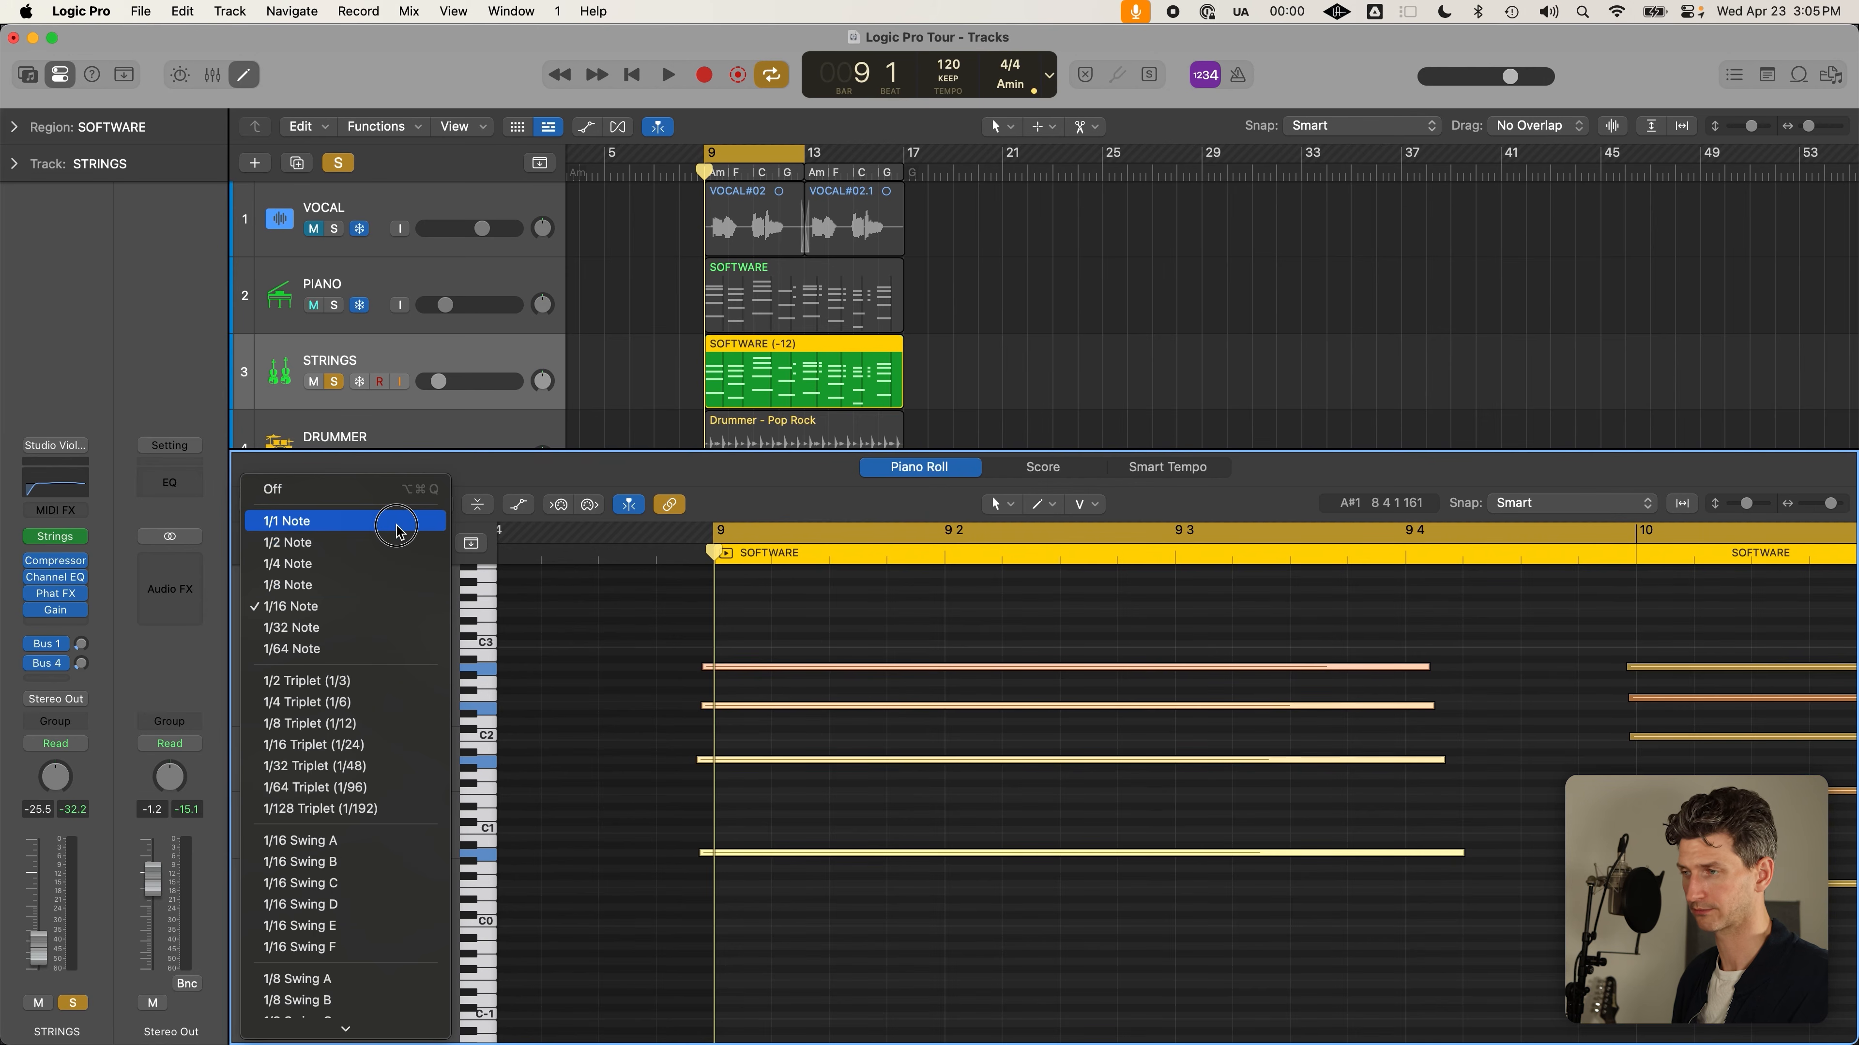
left_click(397, 521)
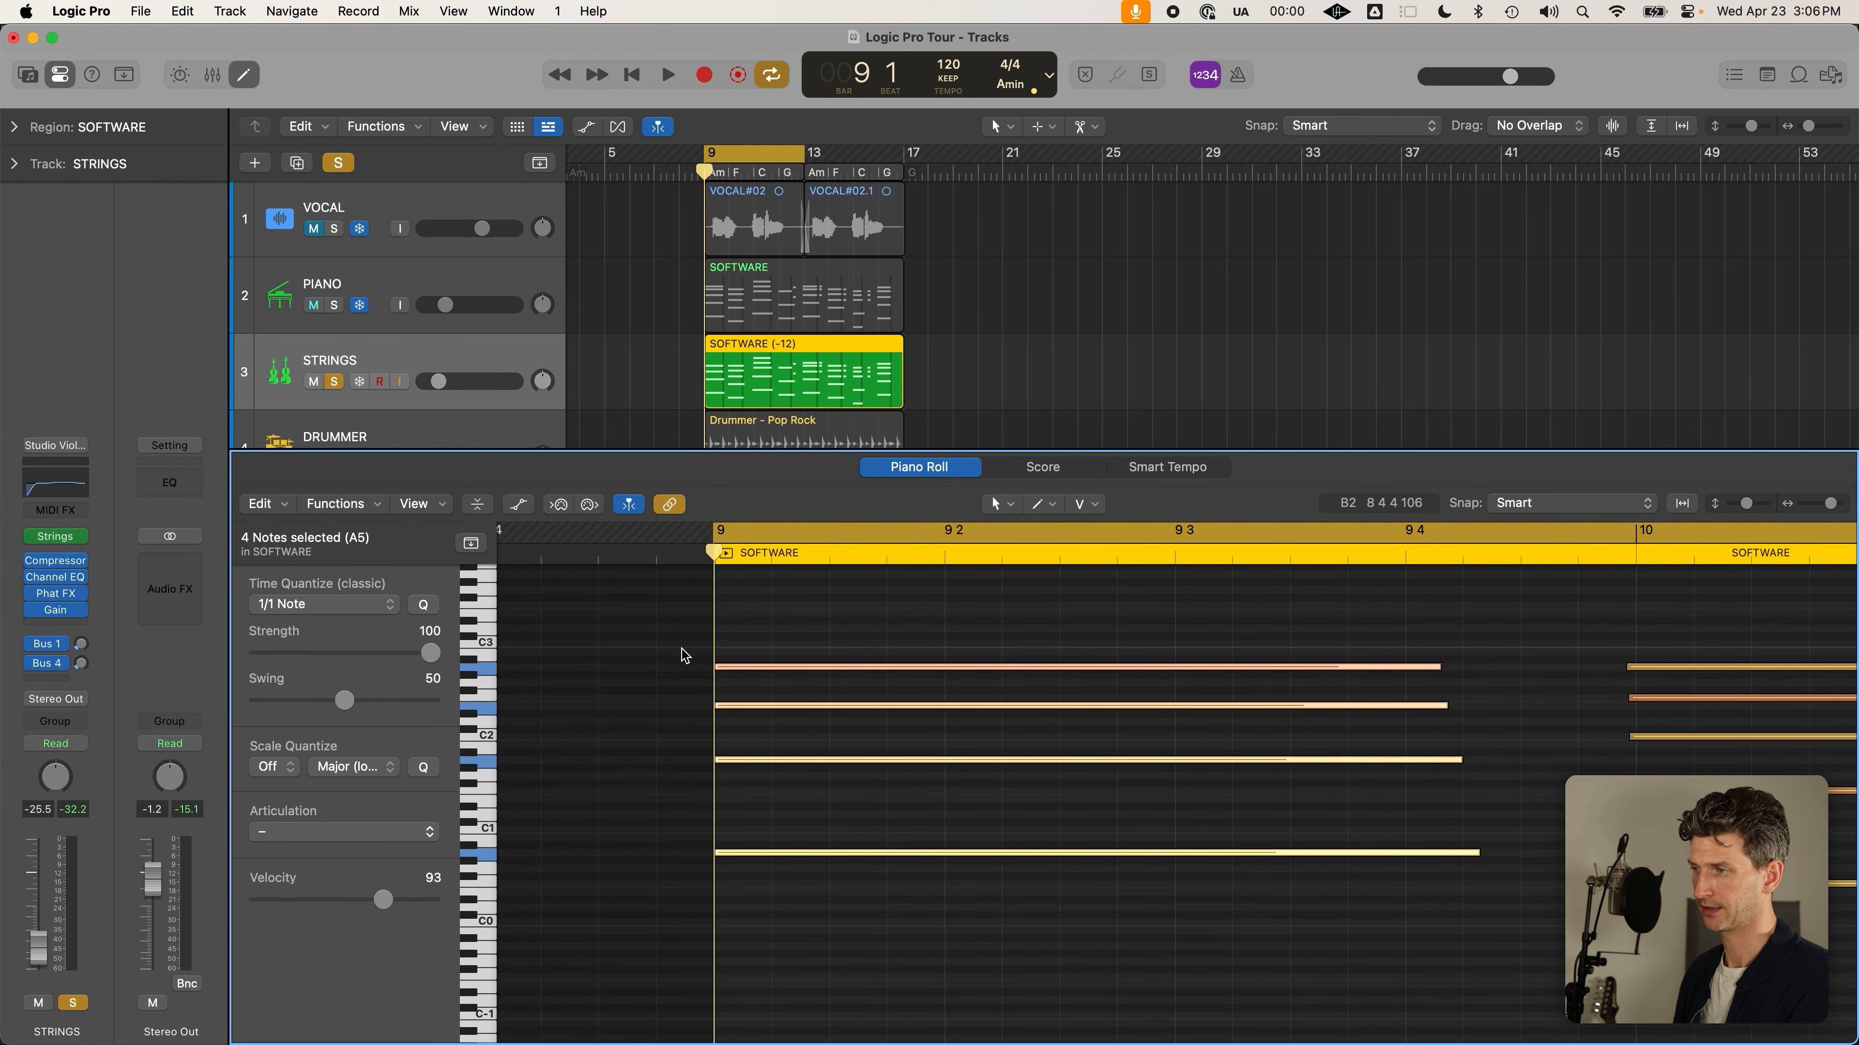
key("super+z")
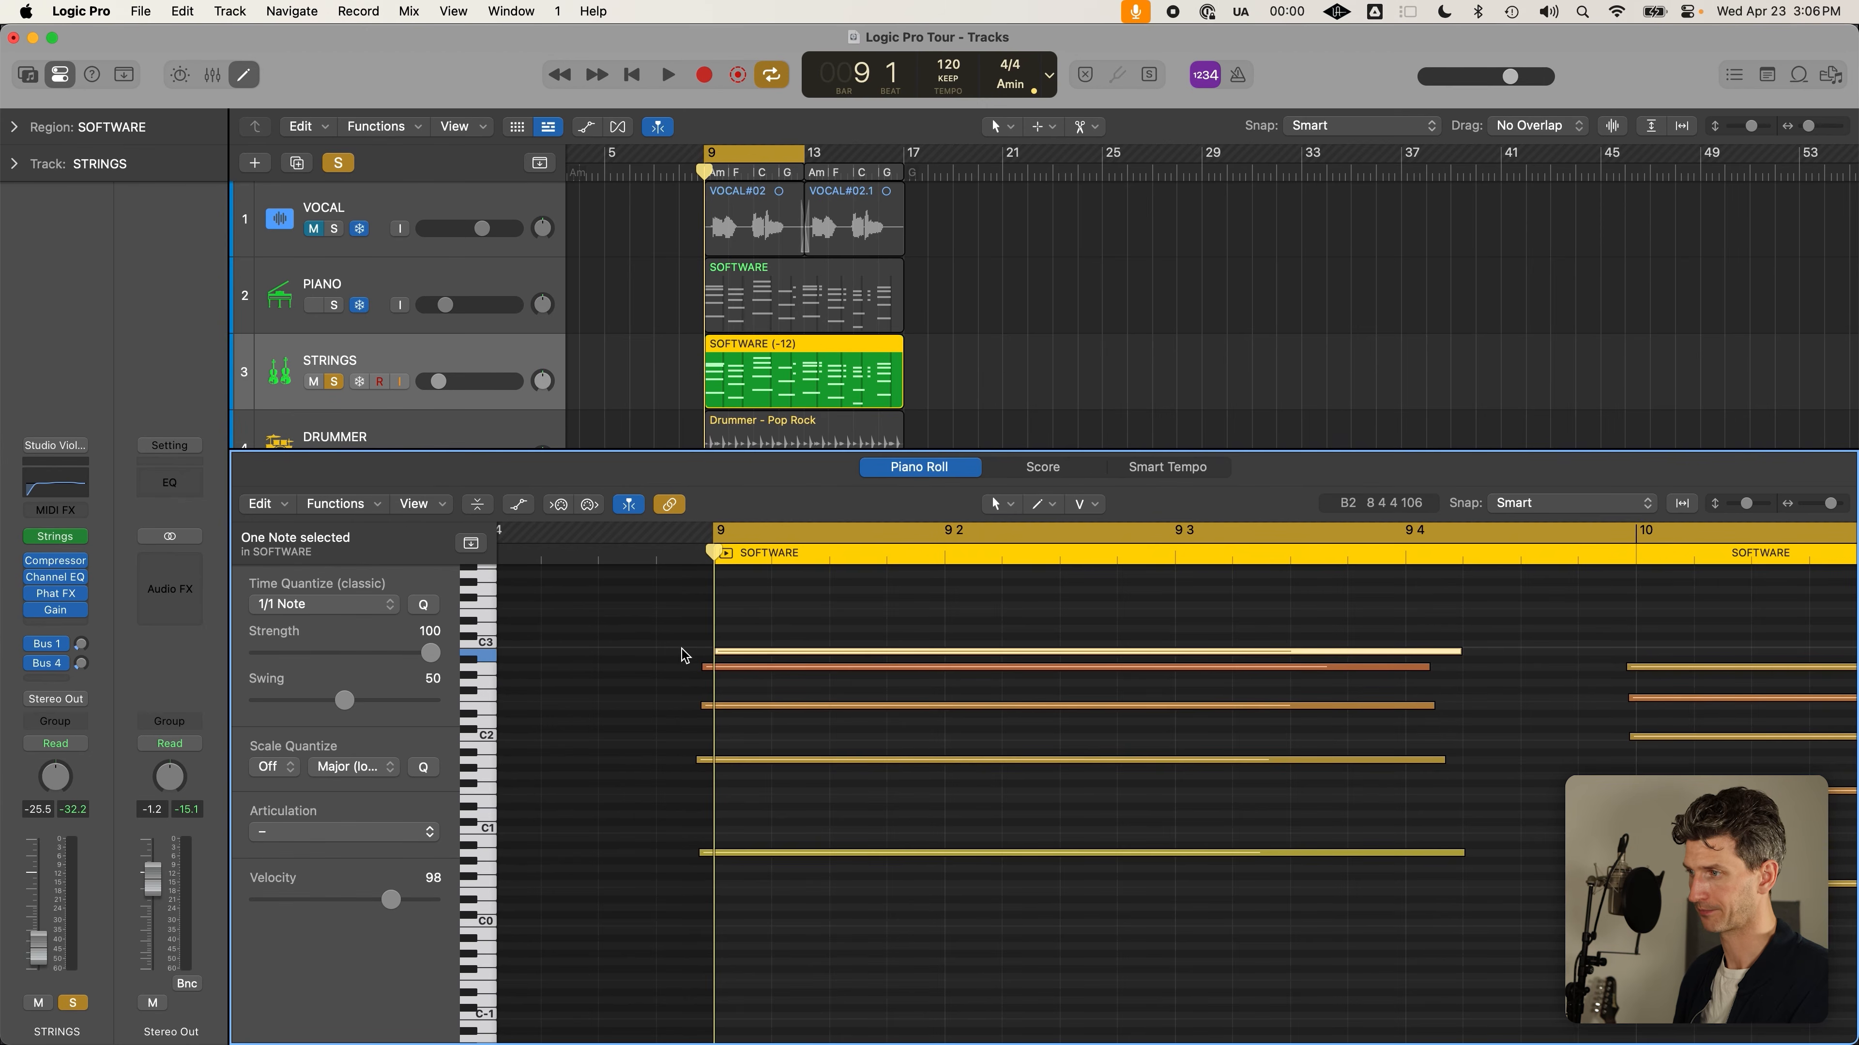
Remove the restored B2 note at the start of bar 9
double_click(753, 650)
scroll(754, 650, "down", 5)
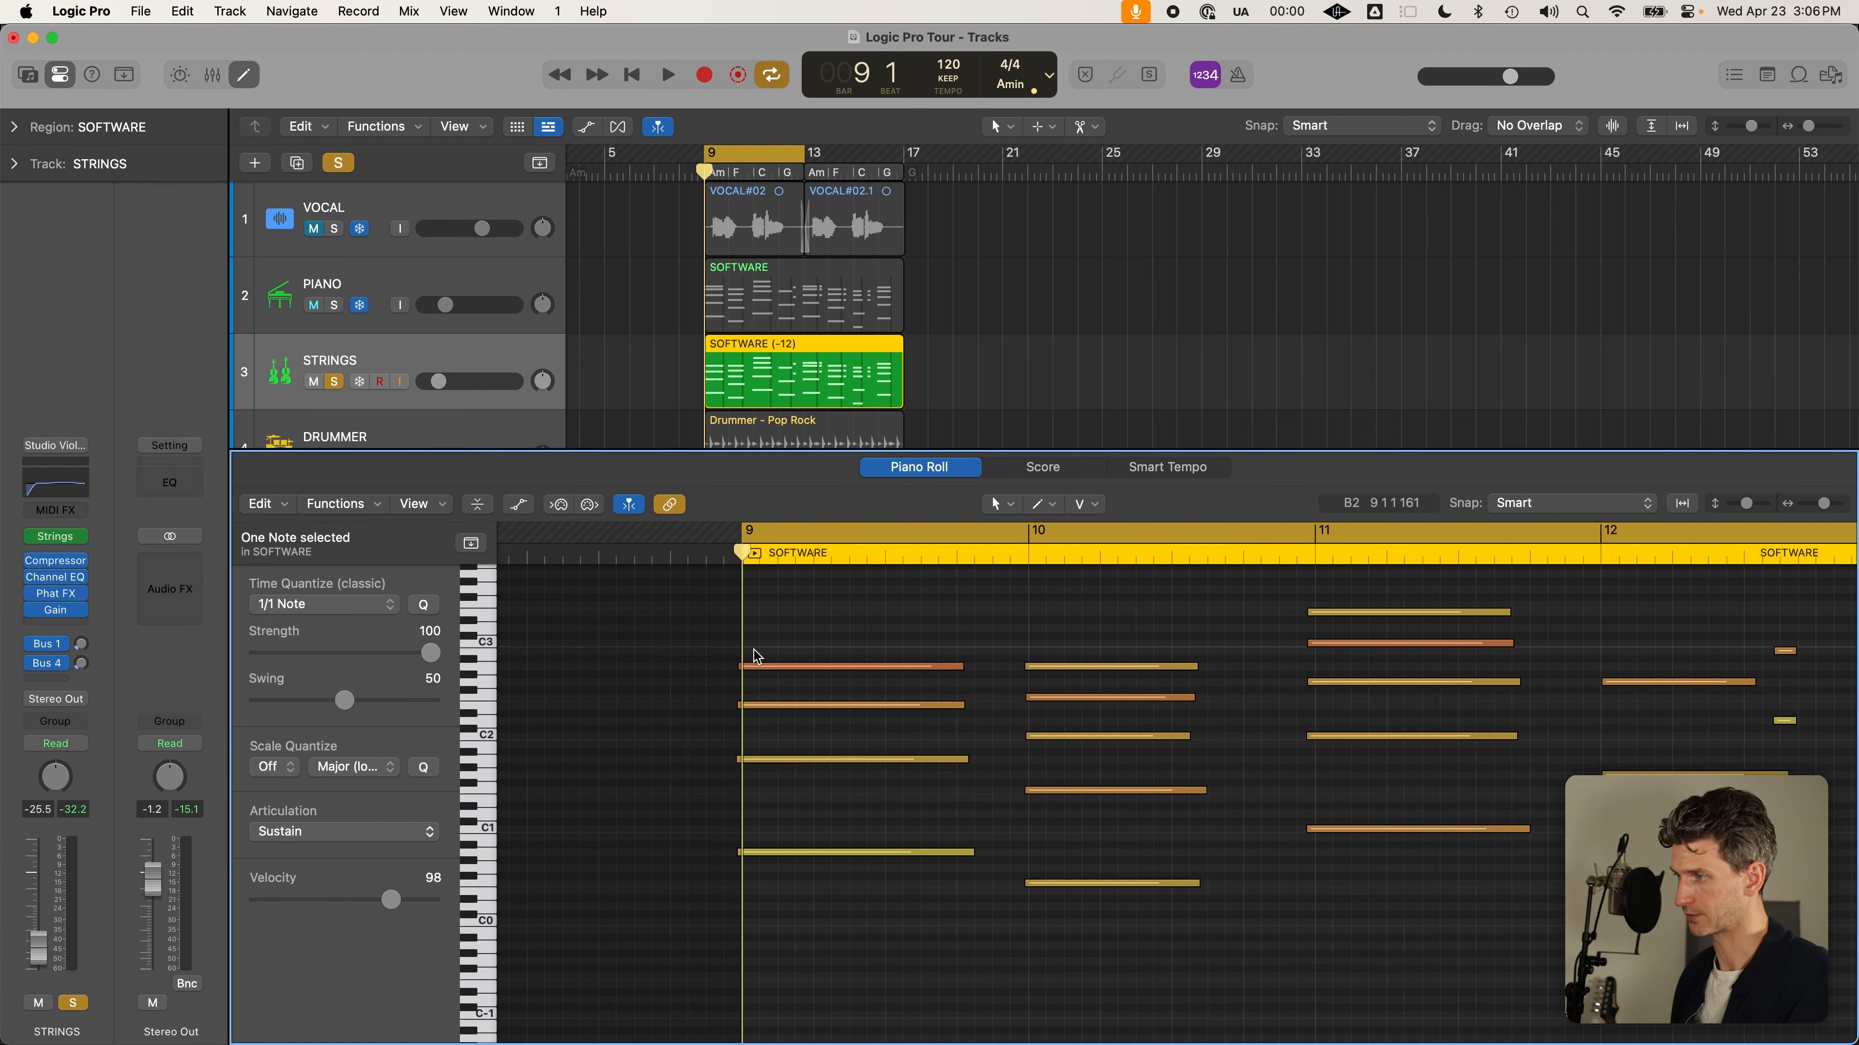
scroll(754, 655, "down", 5)
Select all the notes in bars 9 through 12, including the two short ones, with the playhead at bar 12
left_click_drag(774, 955, 783, 622)
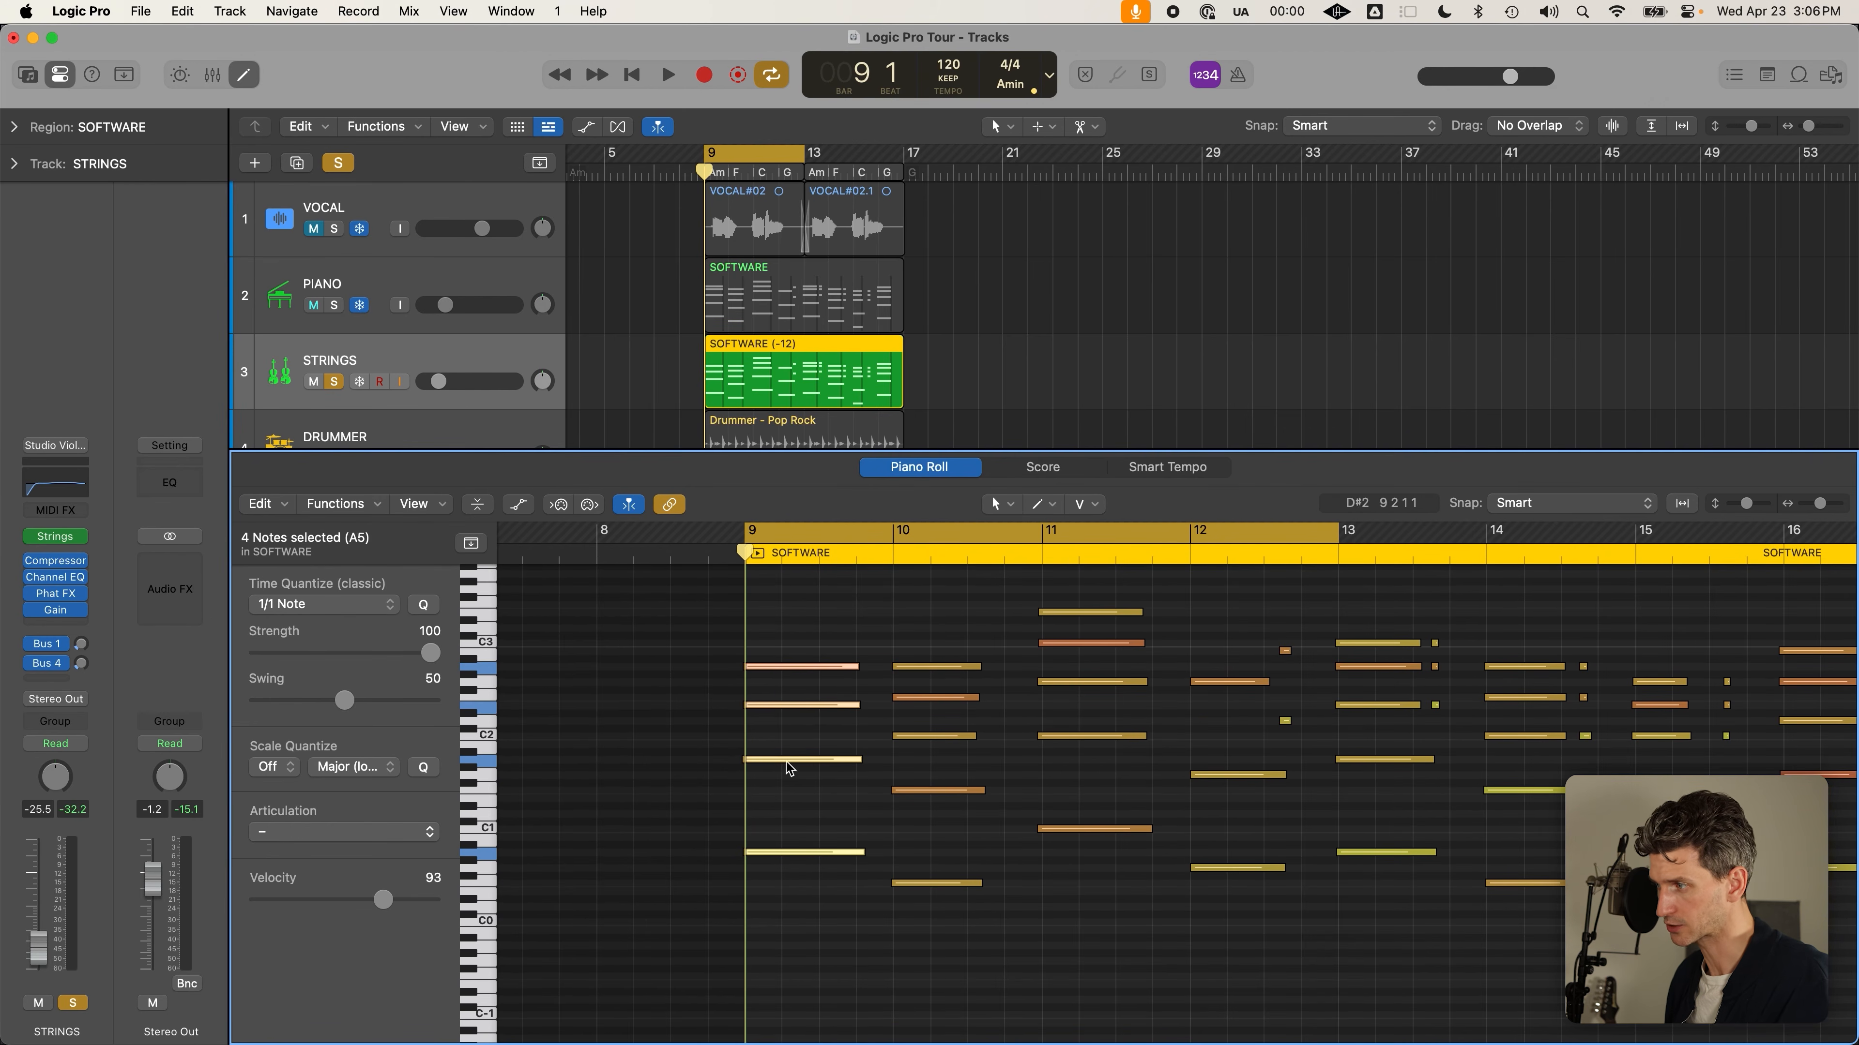
left_click_drag(761, 950, 1258, 640)
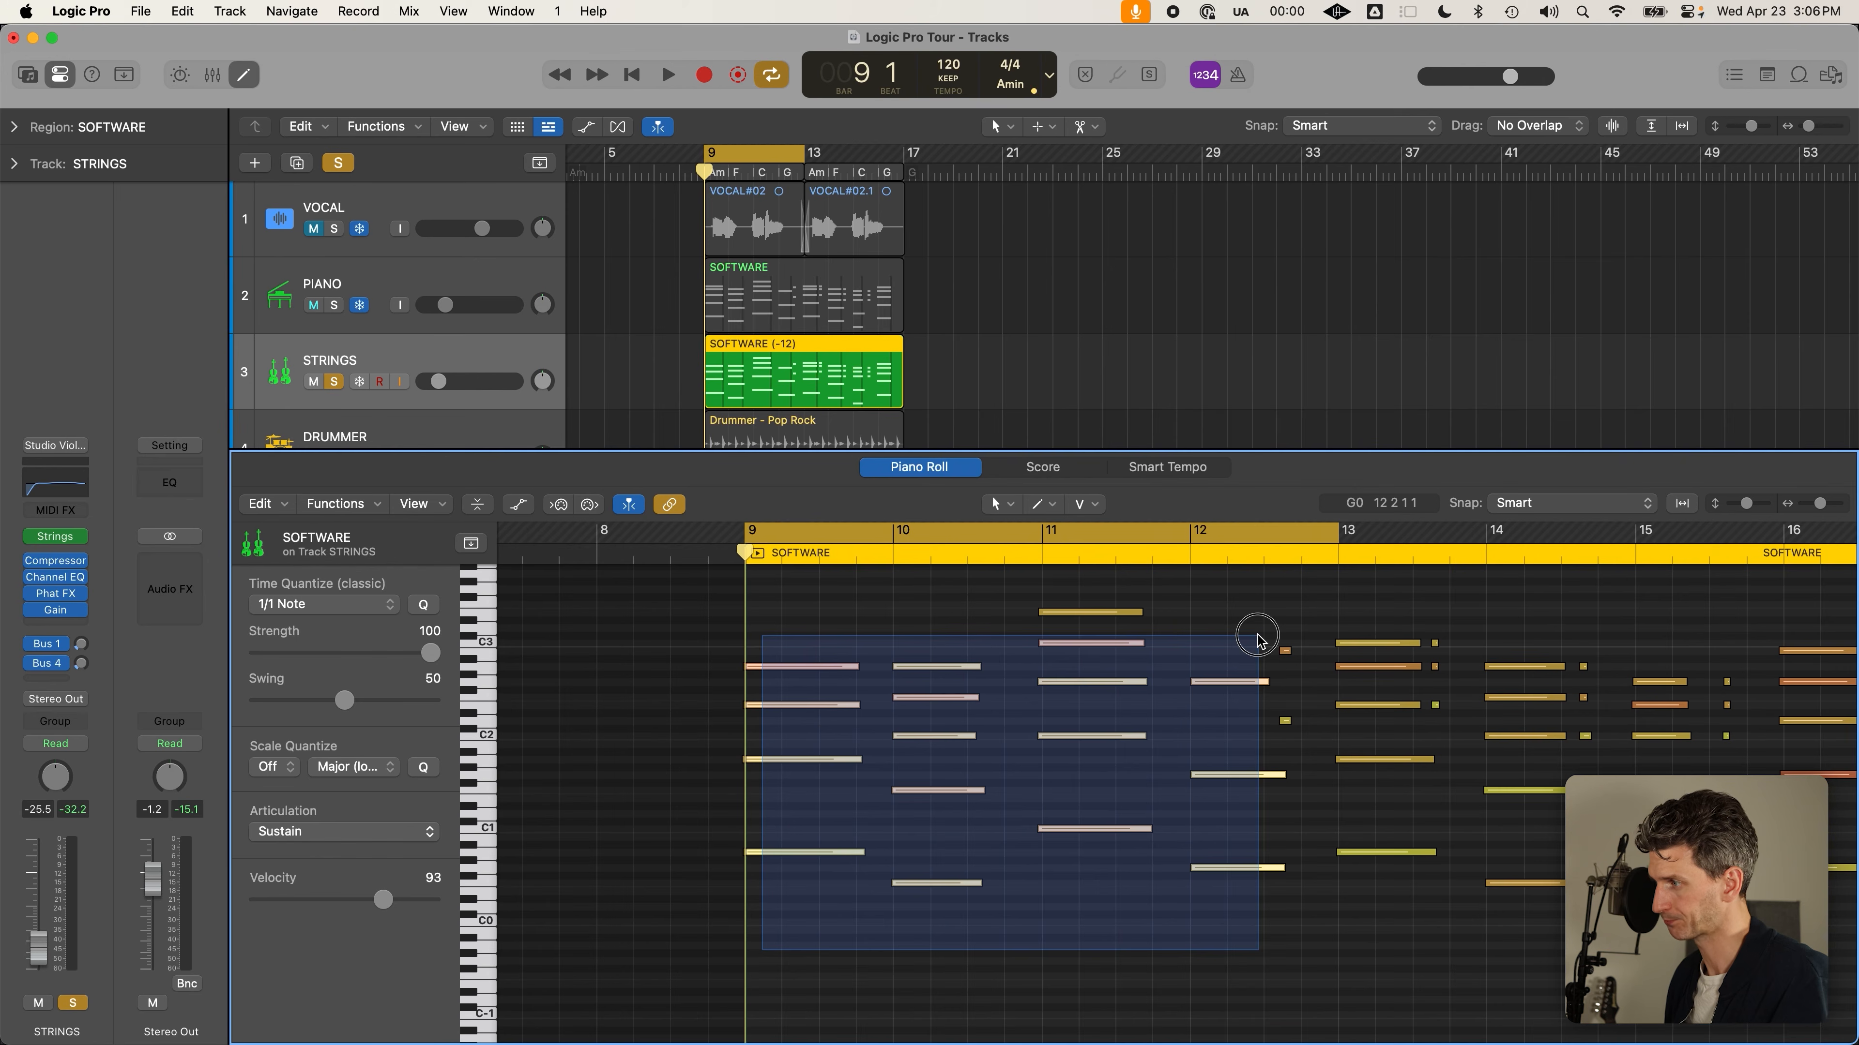
left_click_drag(1258, 636, 1022, 910)
left_click_drag(1297, 747, 1277, 640)
left_click(1189, 555)
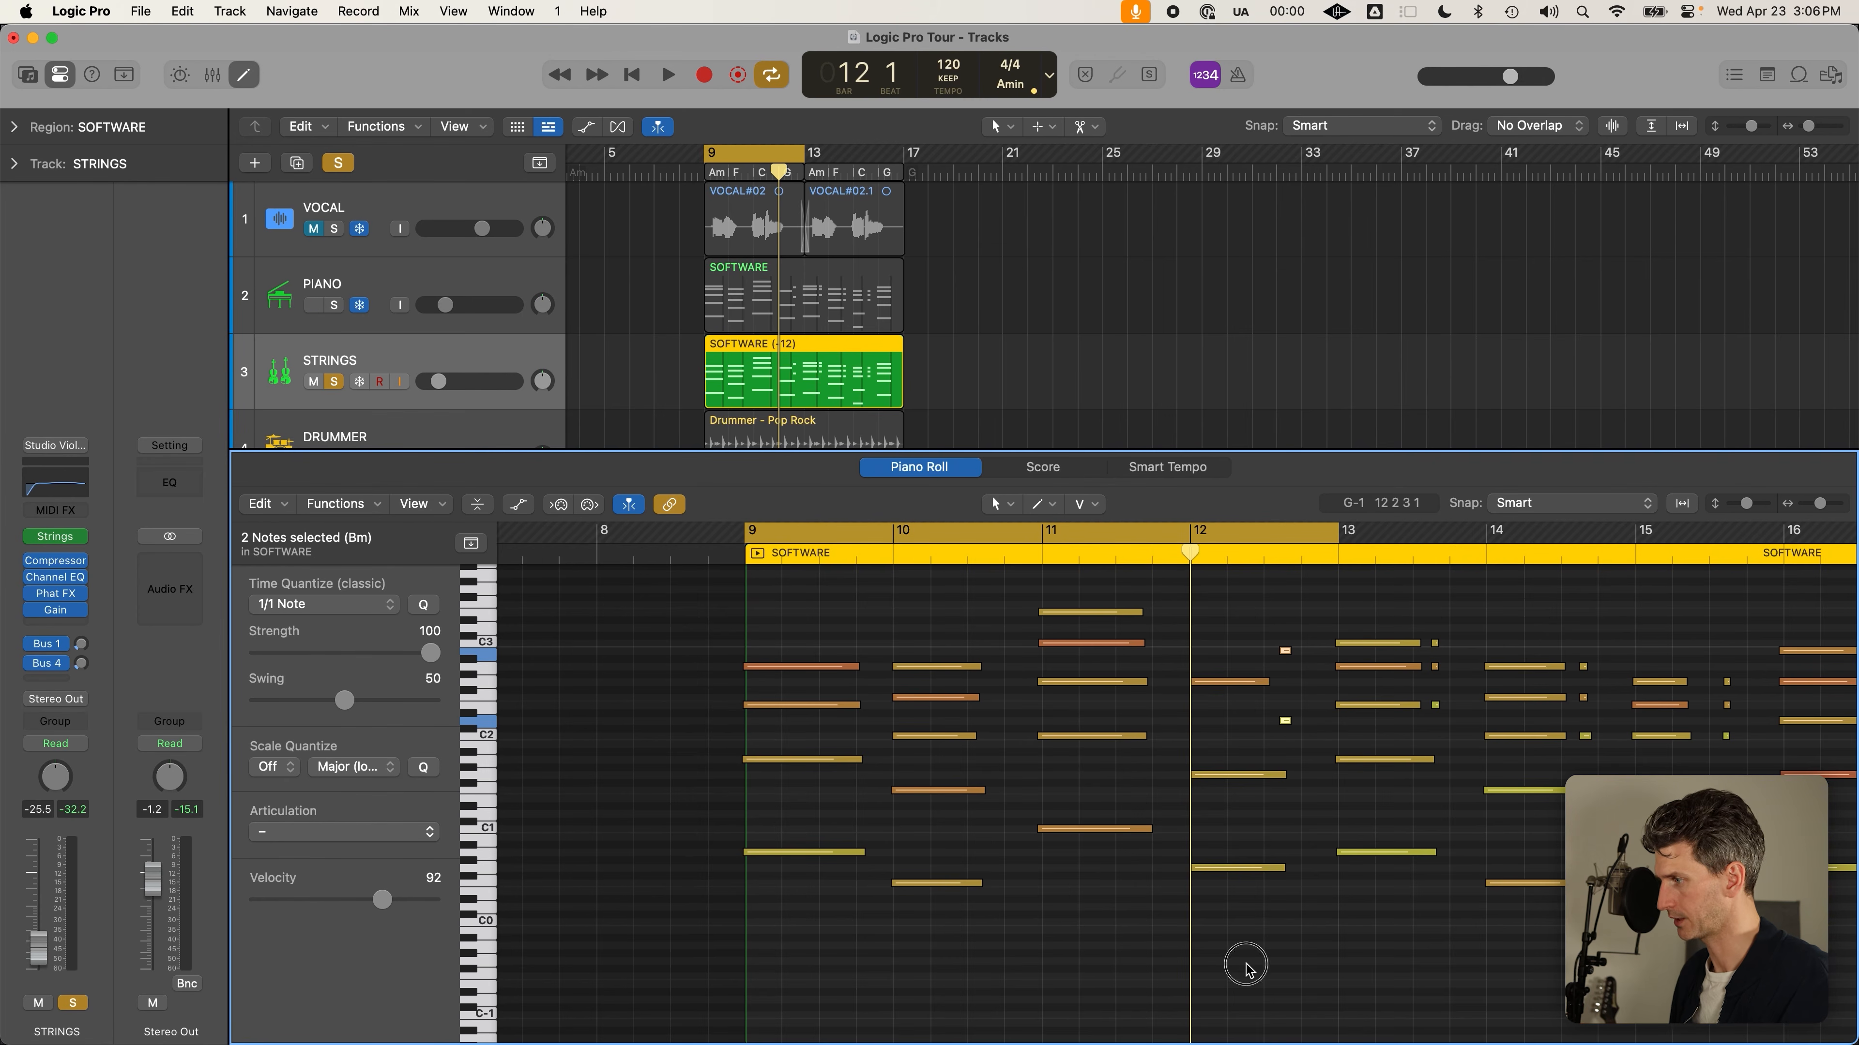
left_click(1251, 978)
left_click_drag(1288, 926, 761, 592)
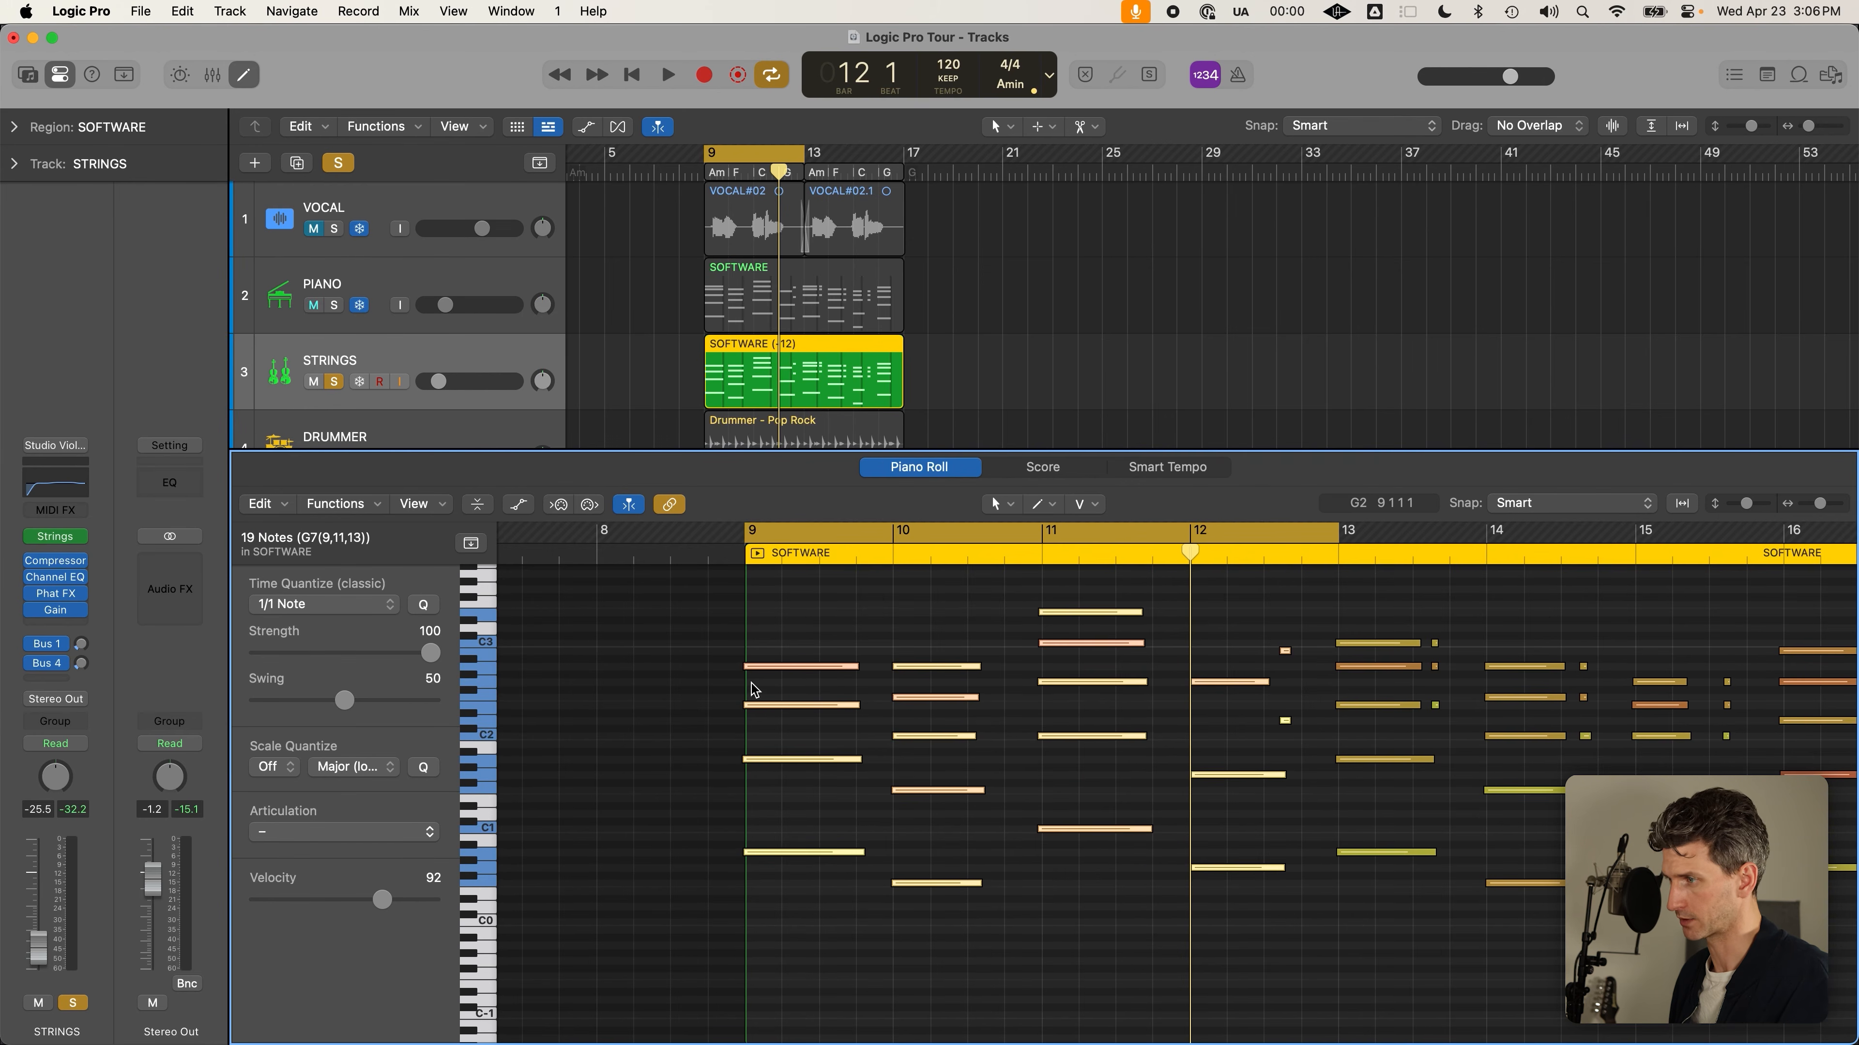
Try quantizing the selected notes of bars 9 through 12 to 1/1 Note, and undo it
left_click(337, 605)
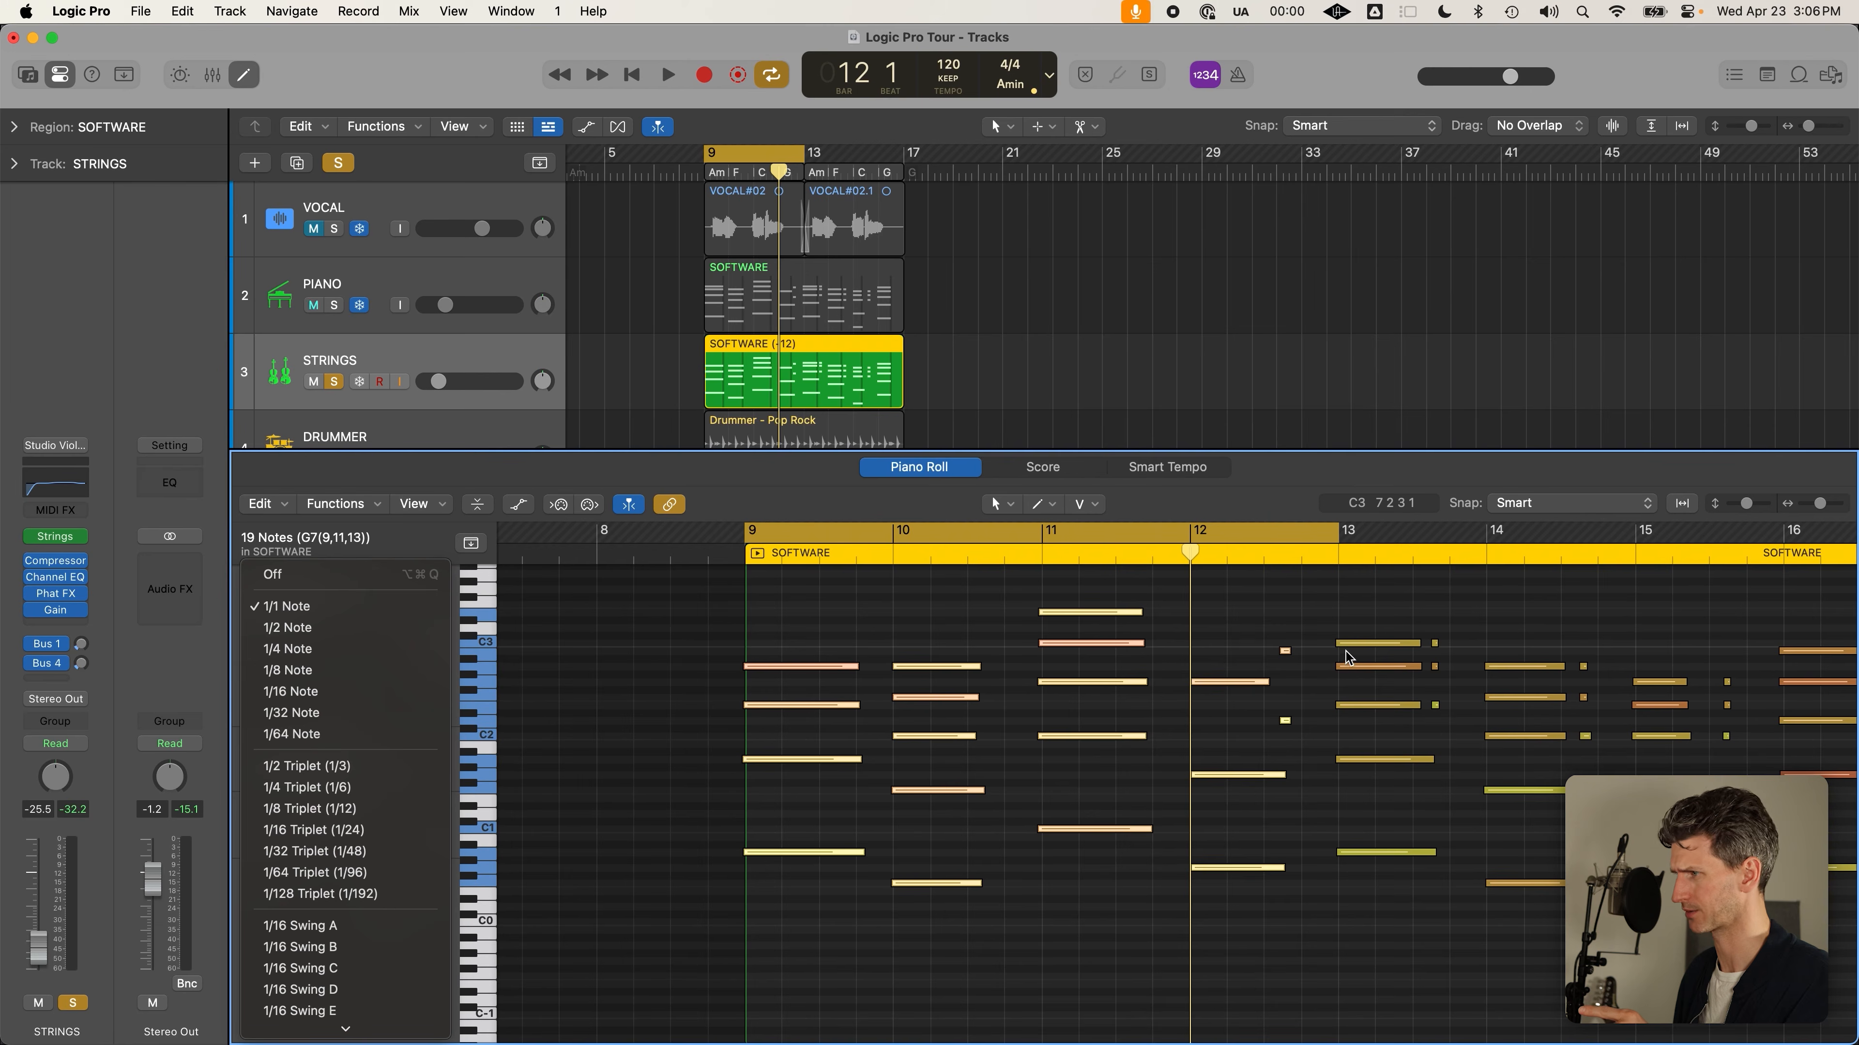
left_click(347, 604)
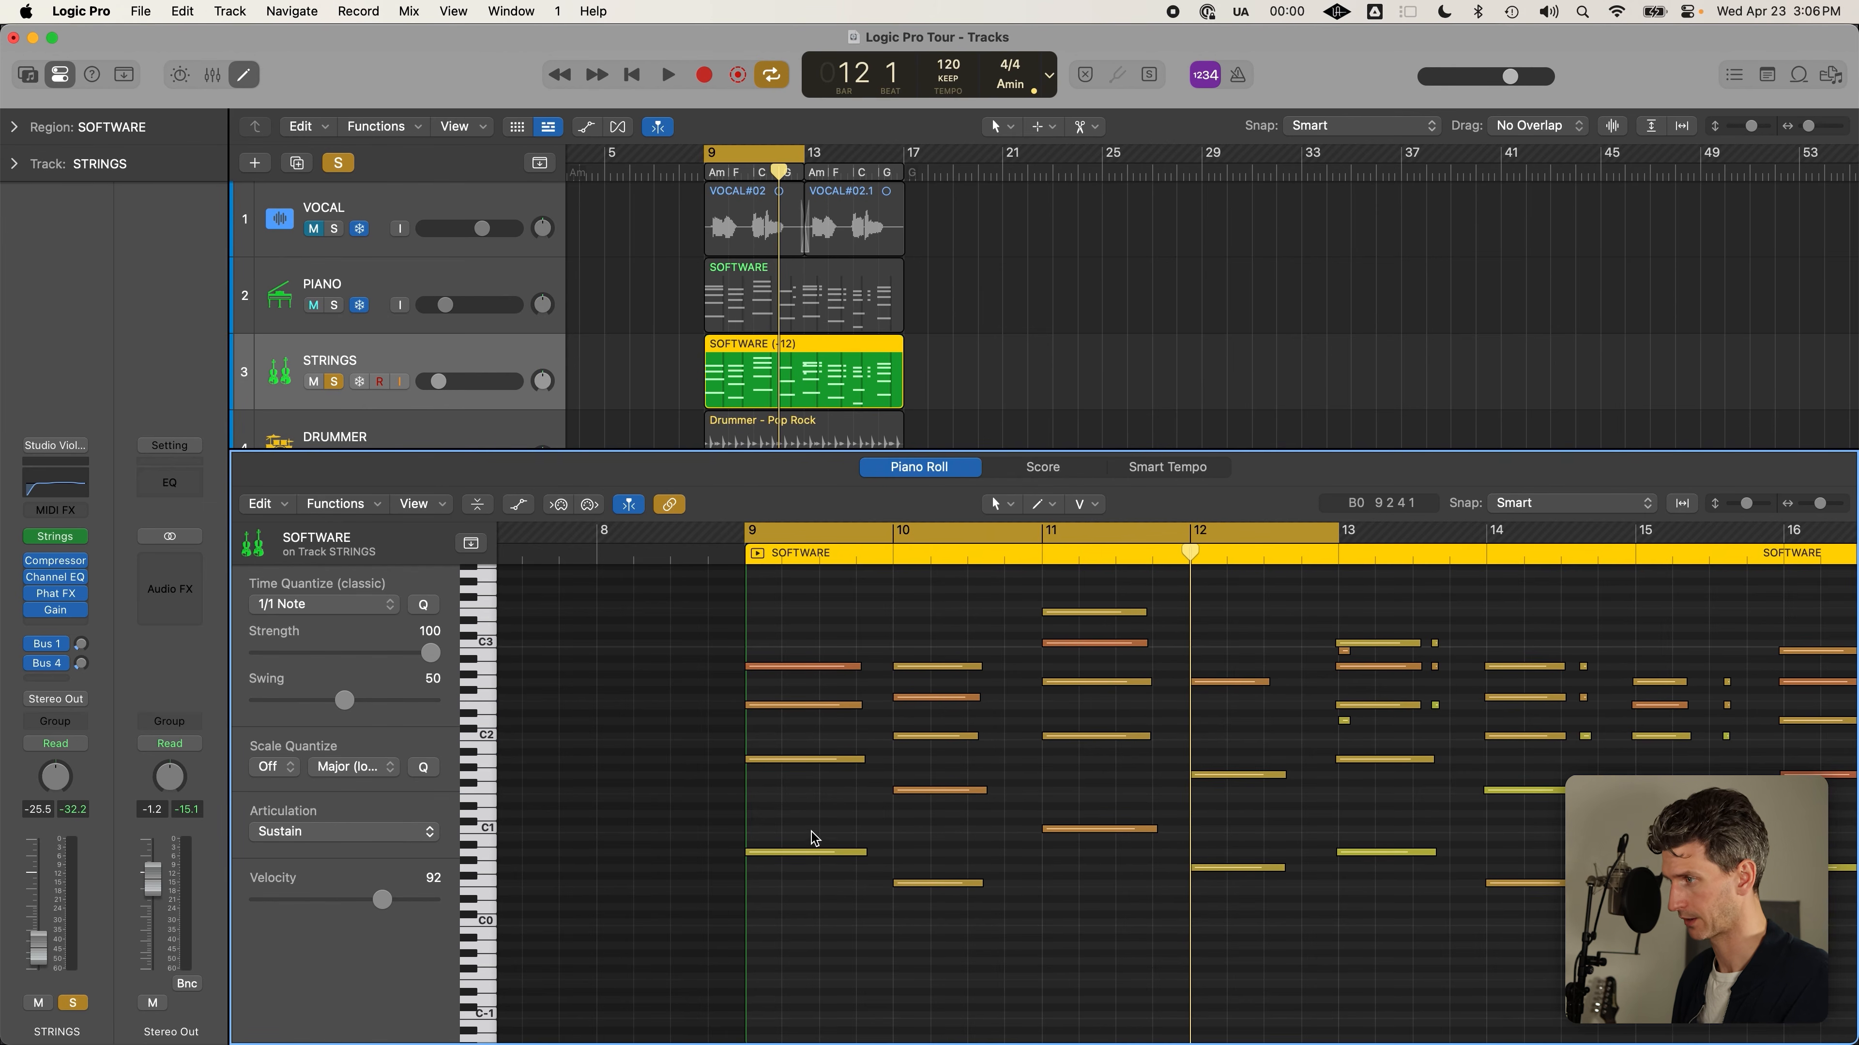
key("c")
key("Right")
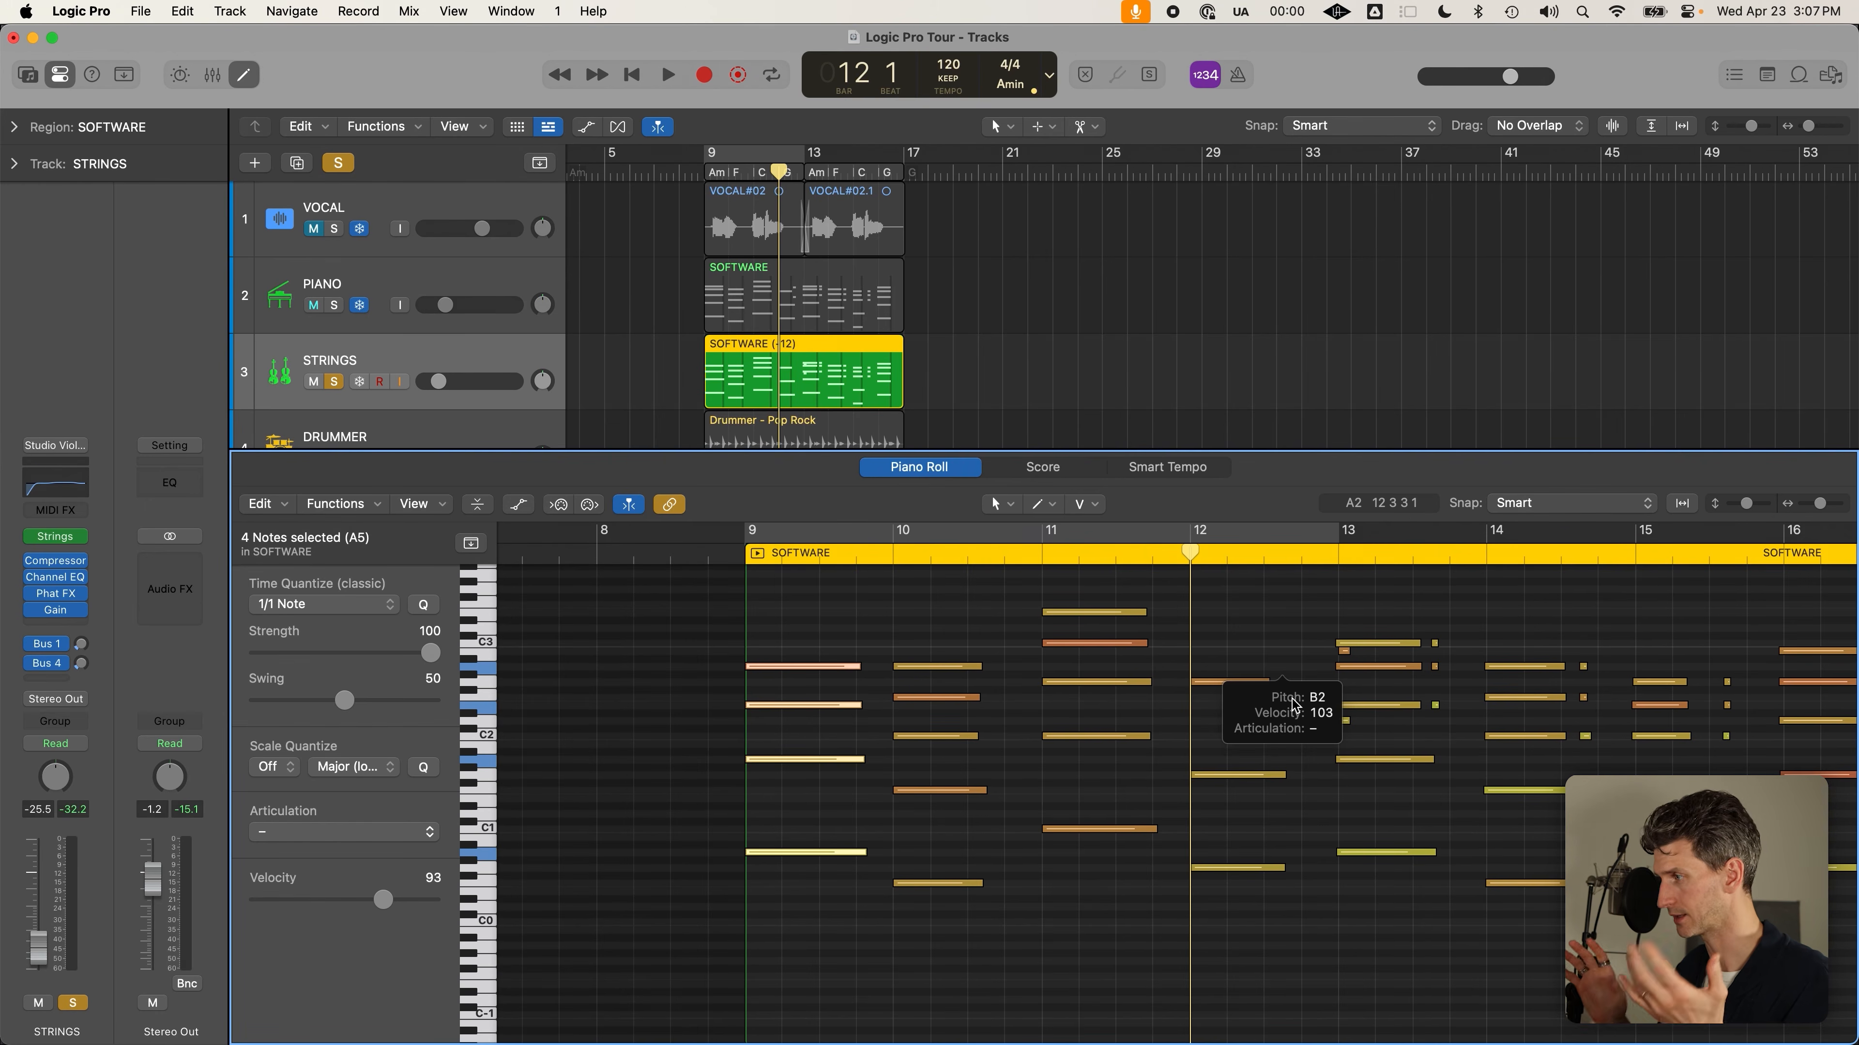
key("super+z")
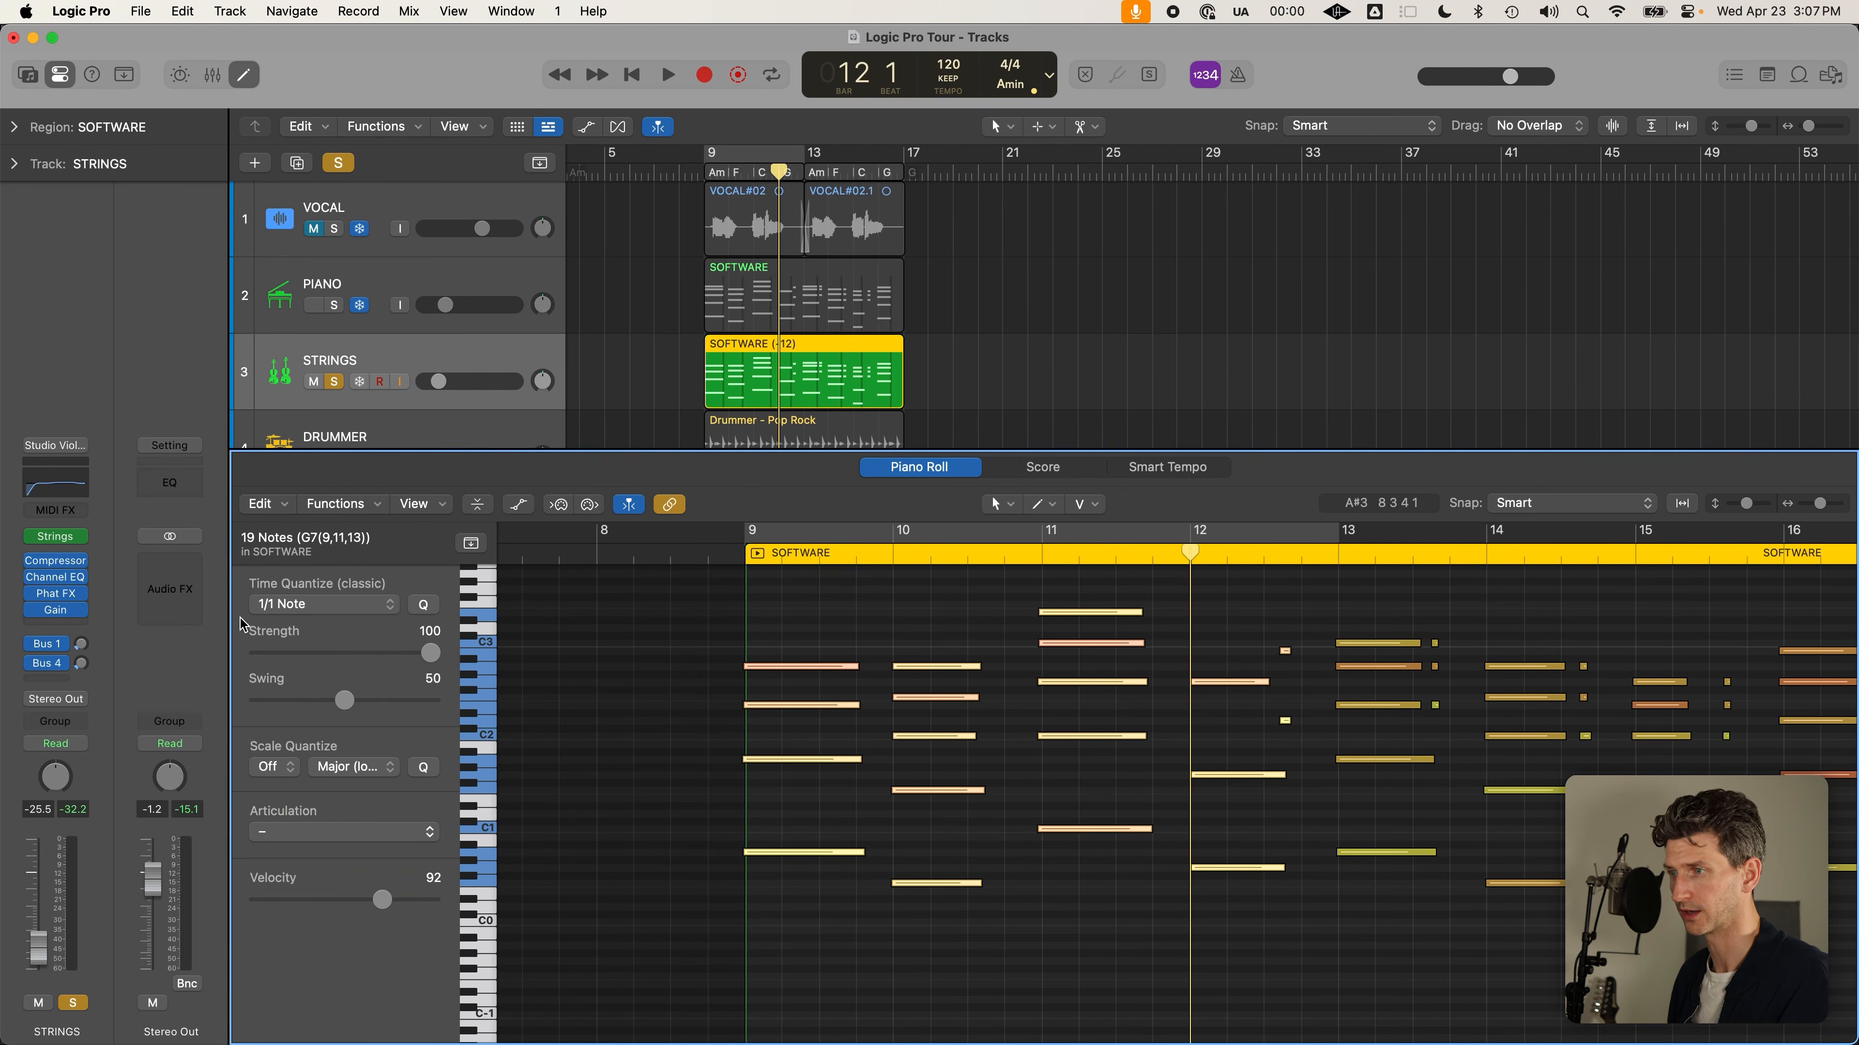
Reset Time Quantize to Off, quantize the selected notes in bars 9 through 12 to 1/16 Note, and deselect them
left_click(289, 604)
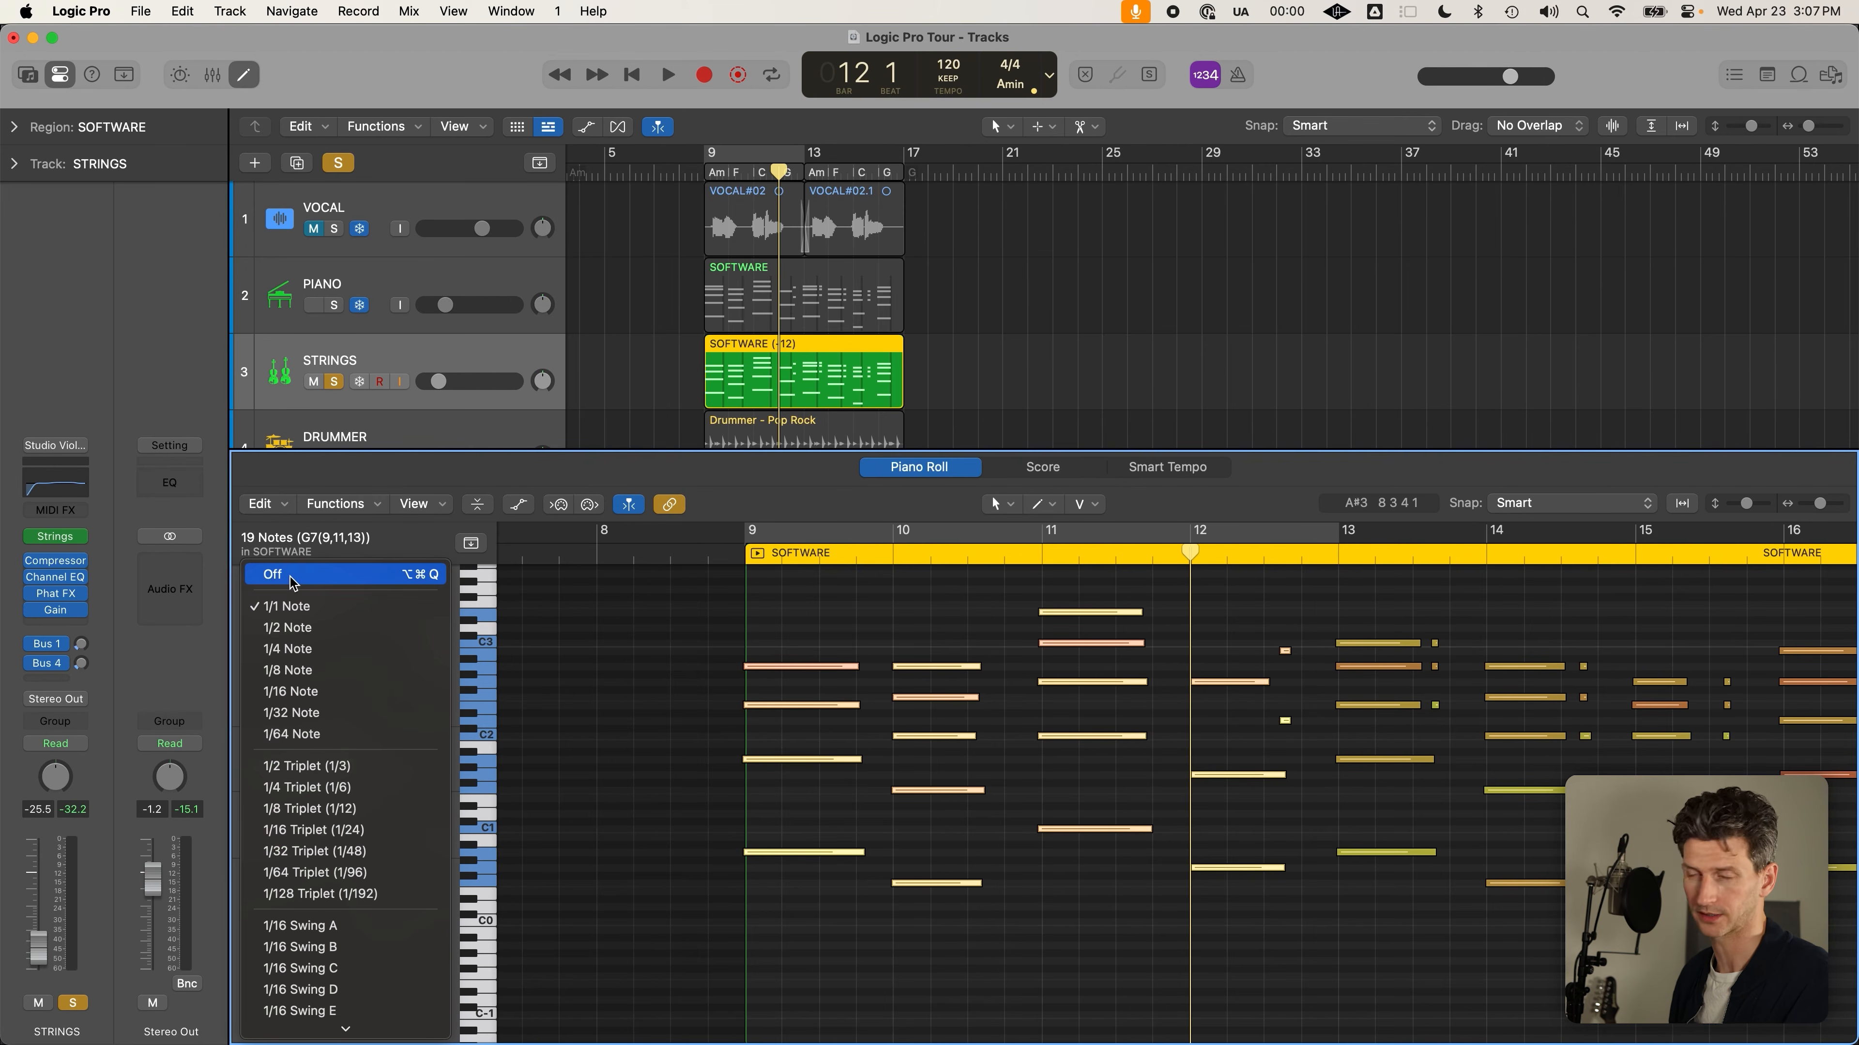
left_click(292, 578)
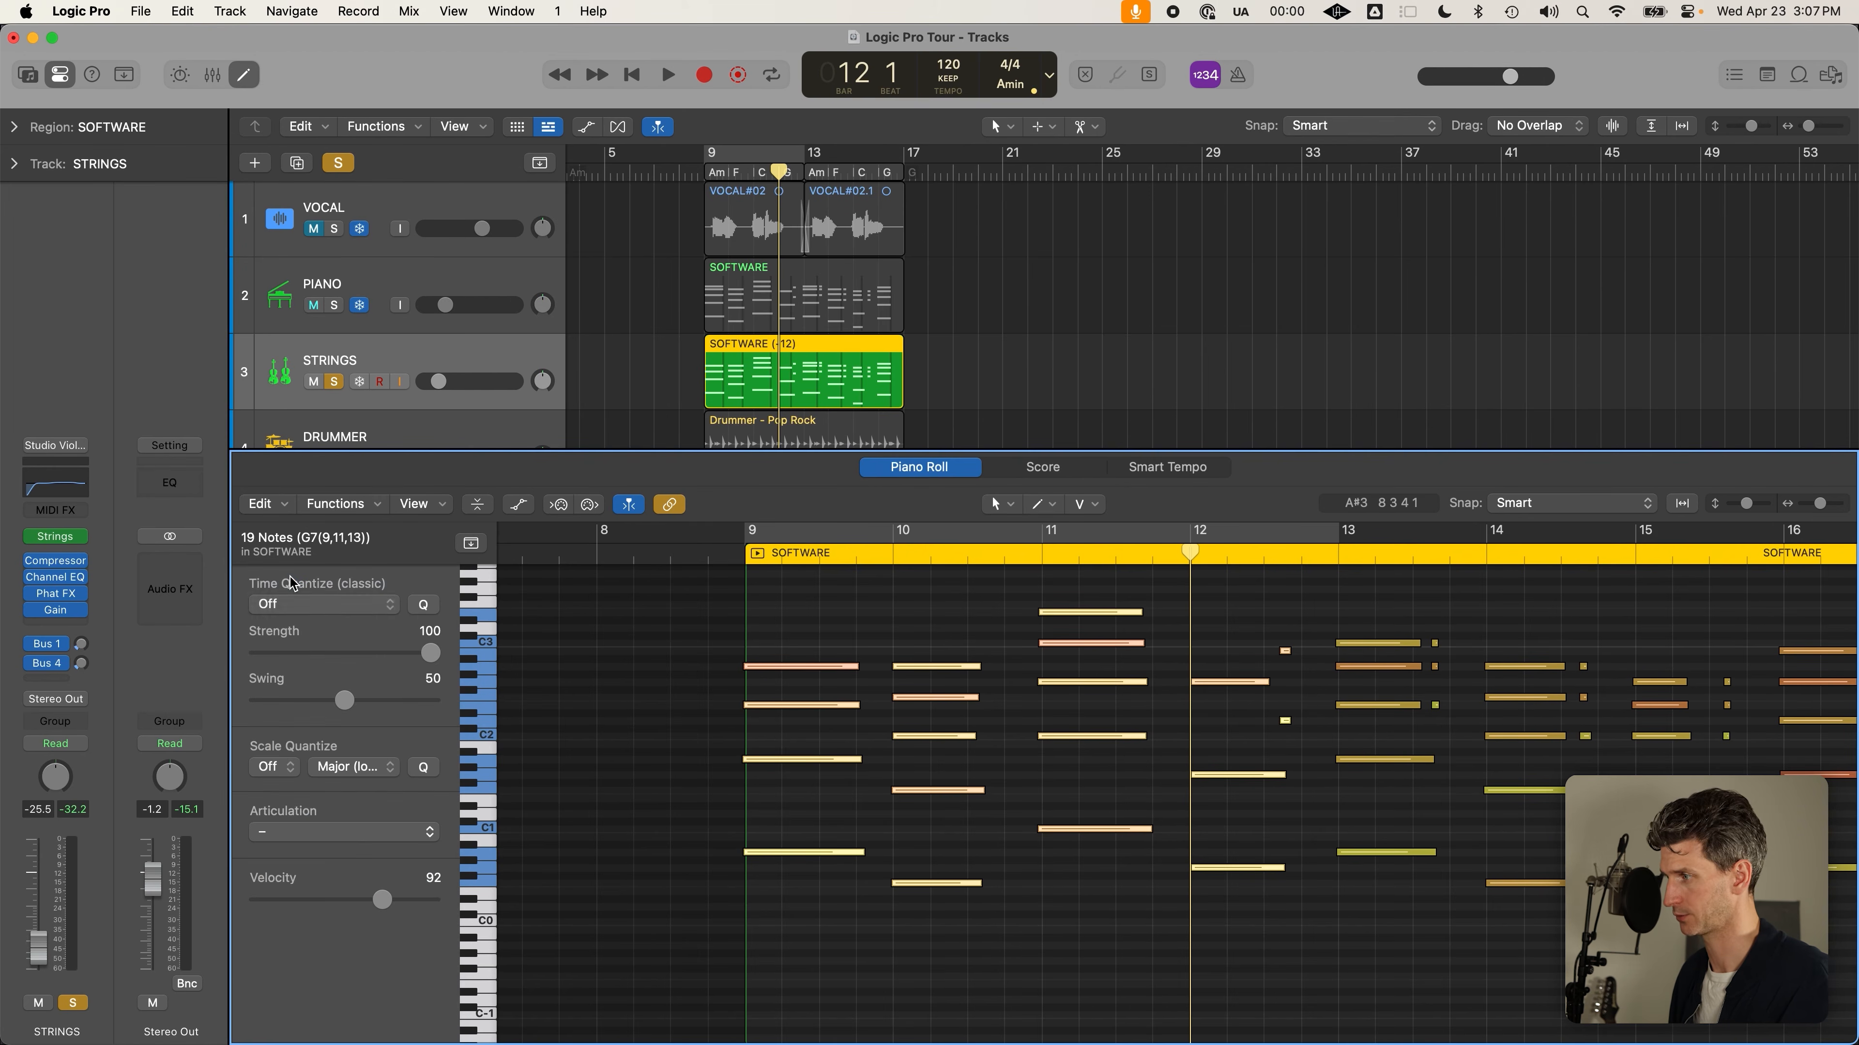
left_click(373, 605)
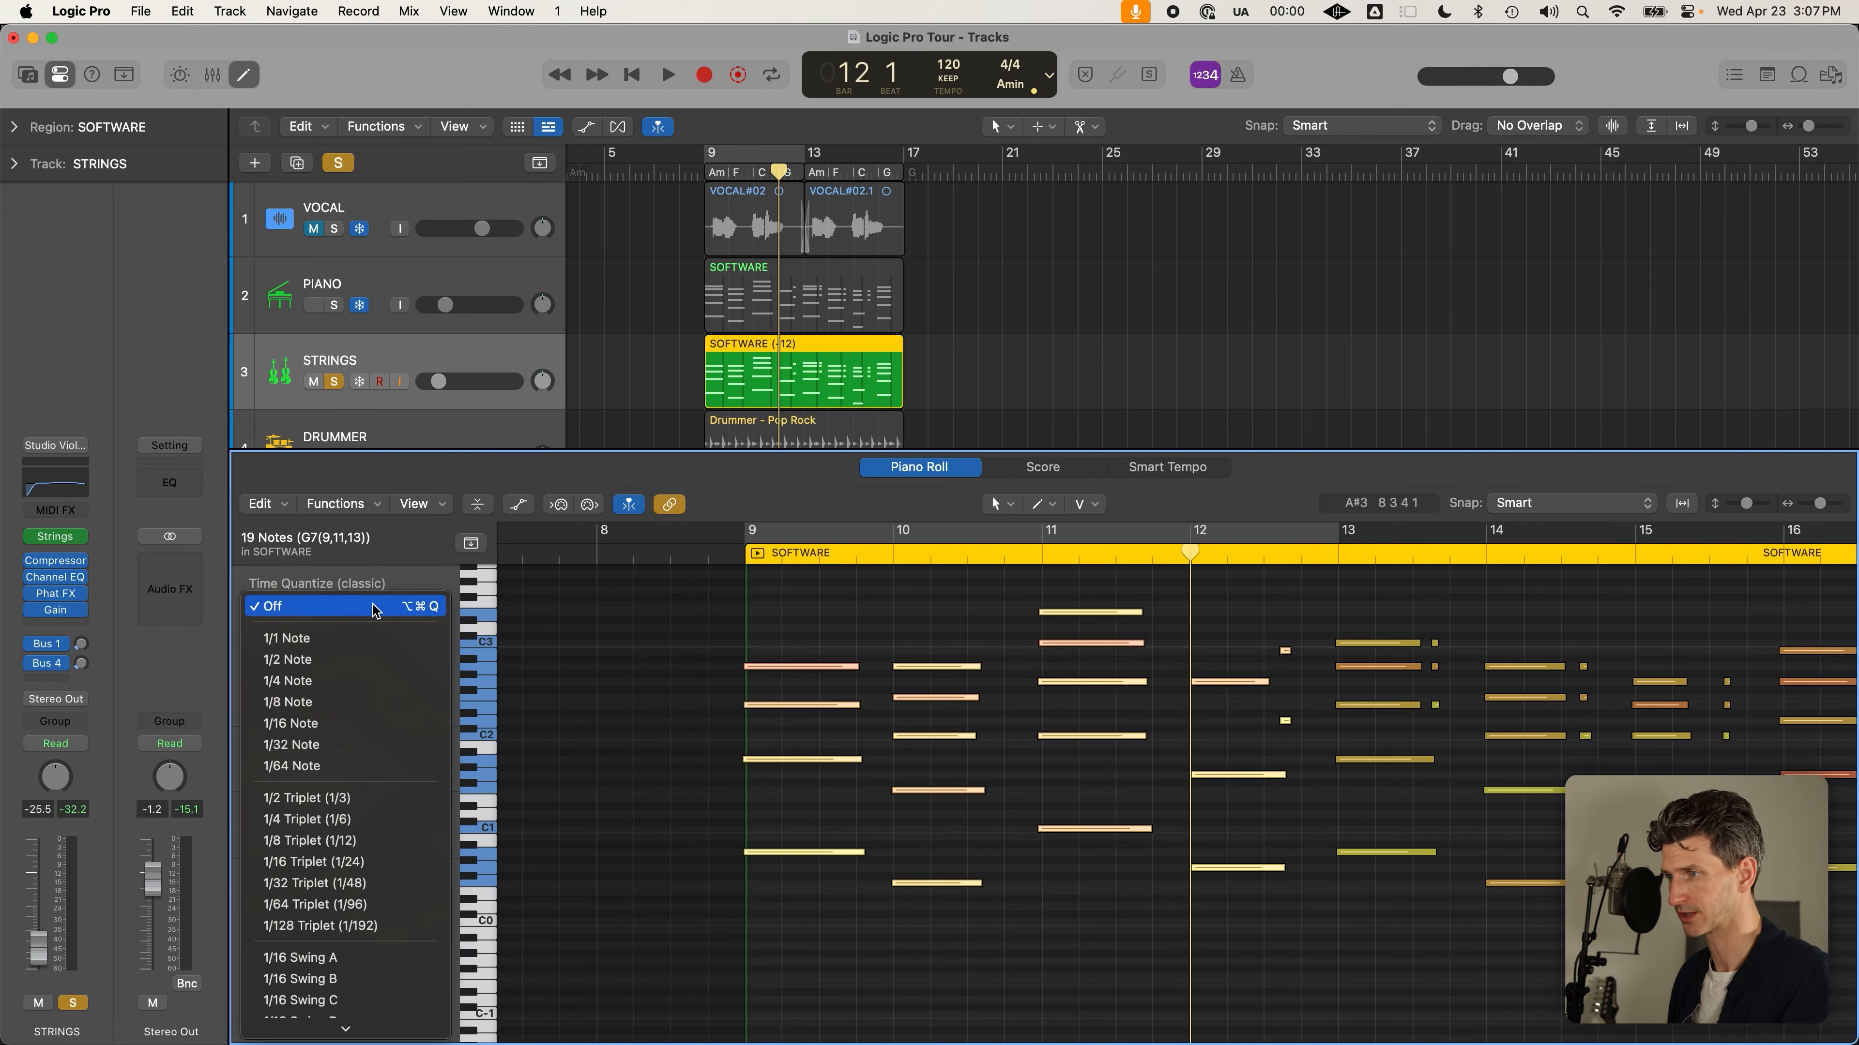
left_click(355, 723)
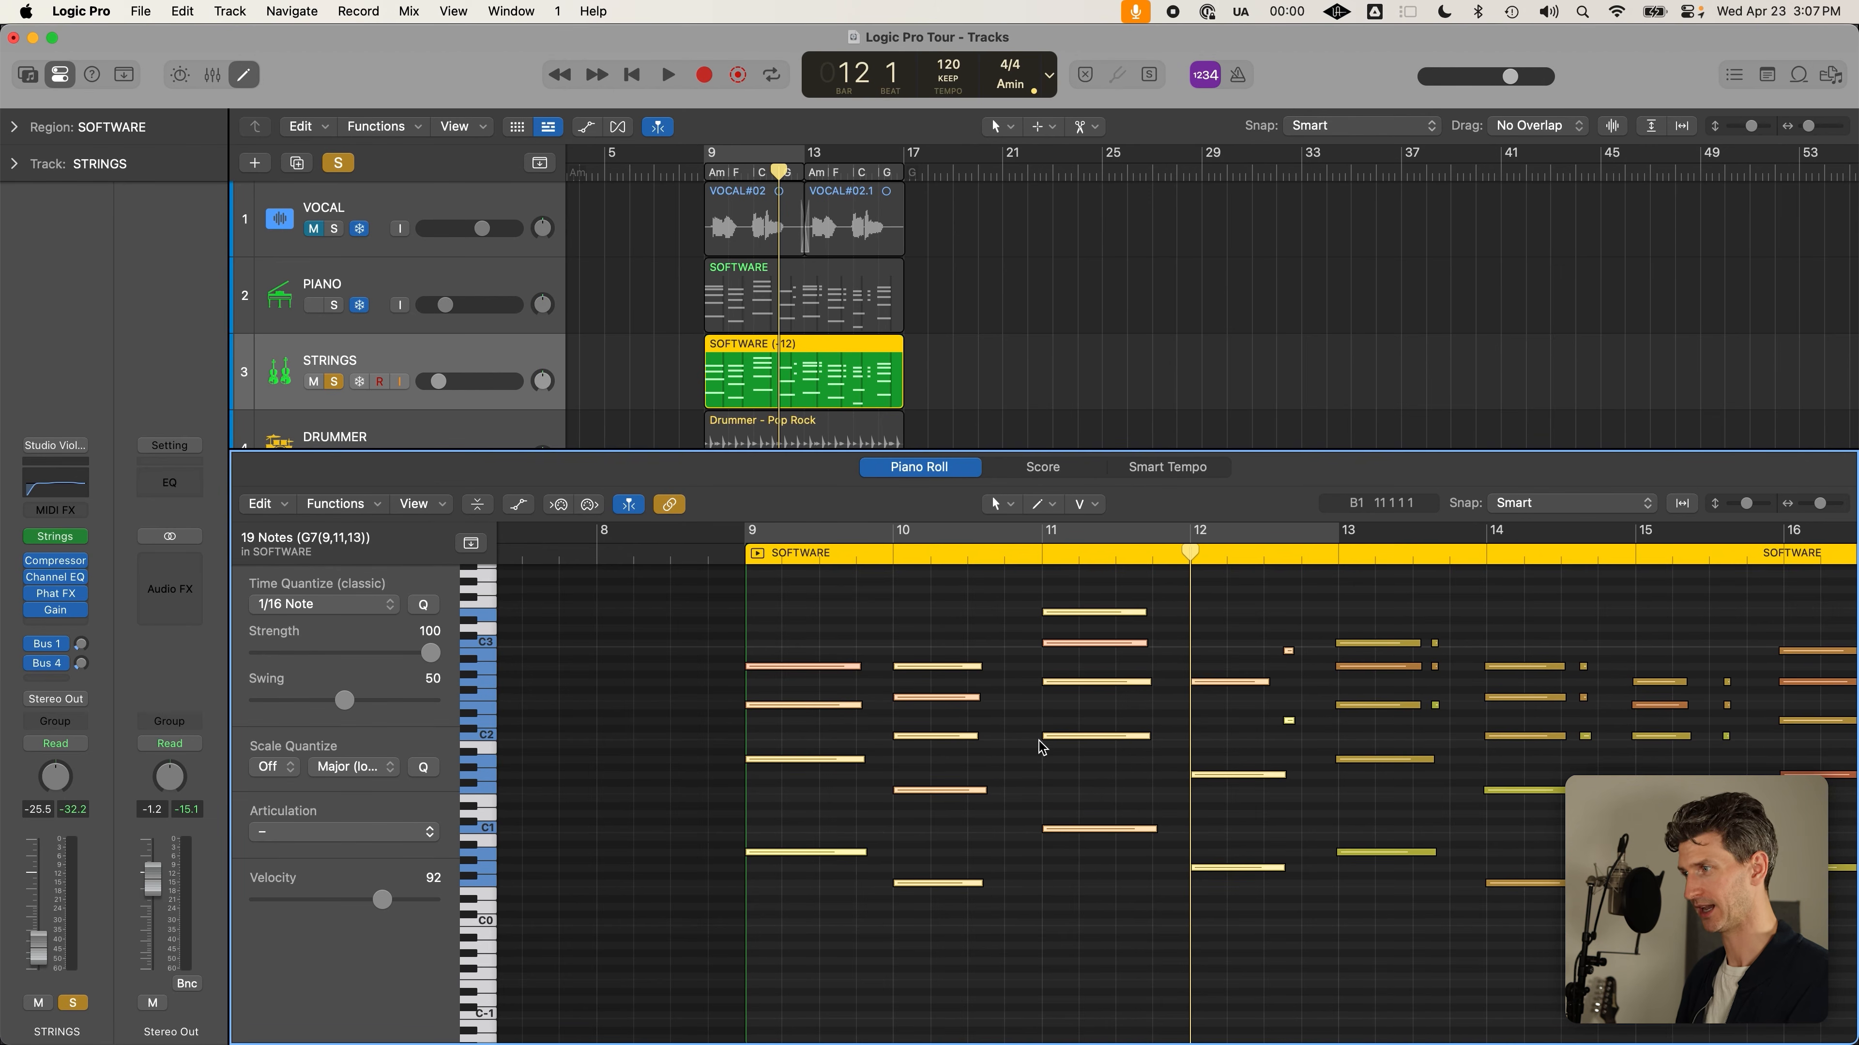
left_click(1001, 735)
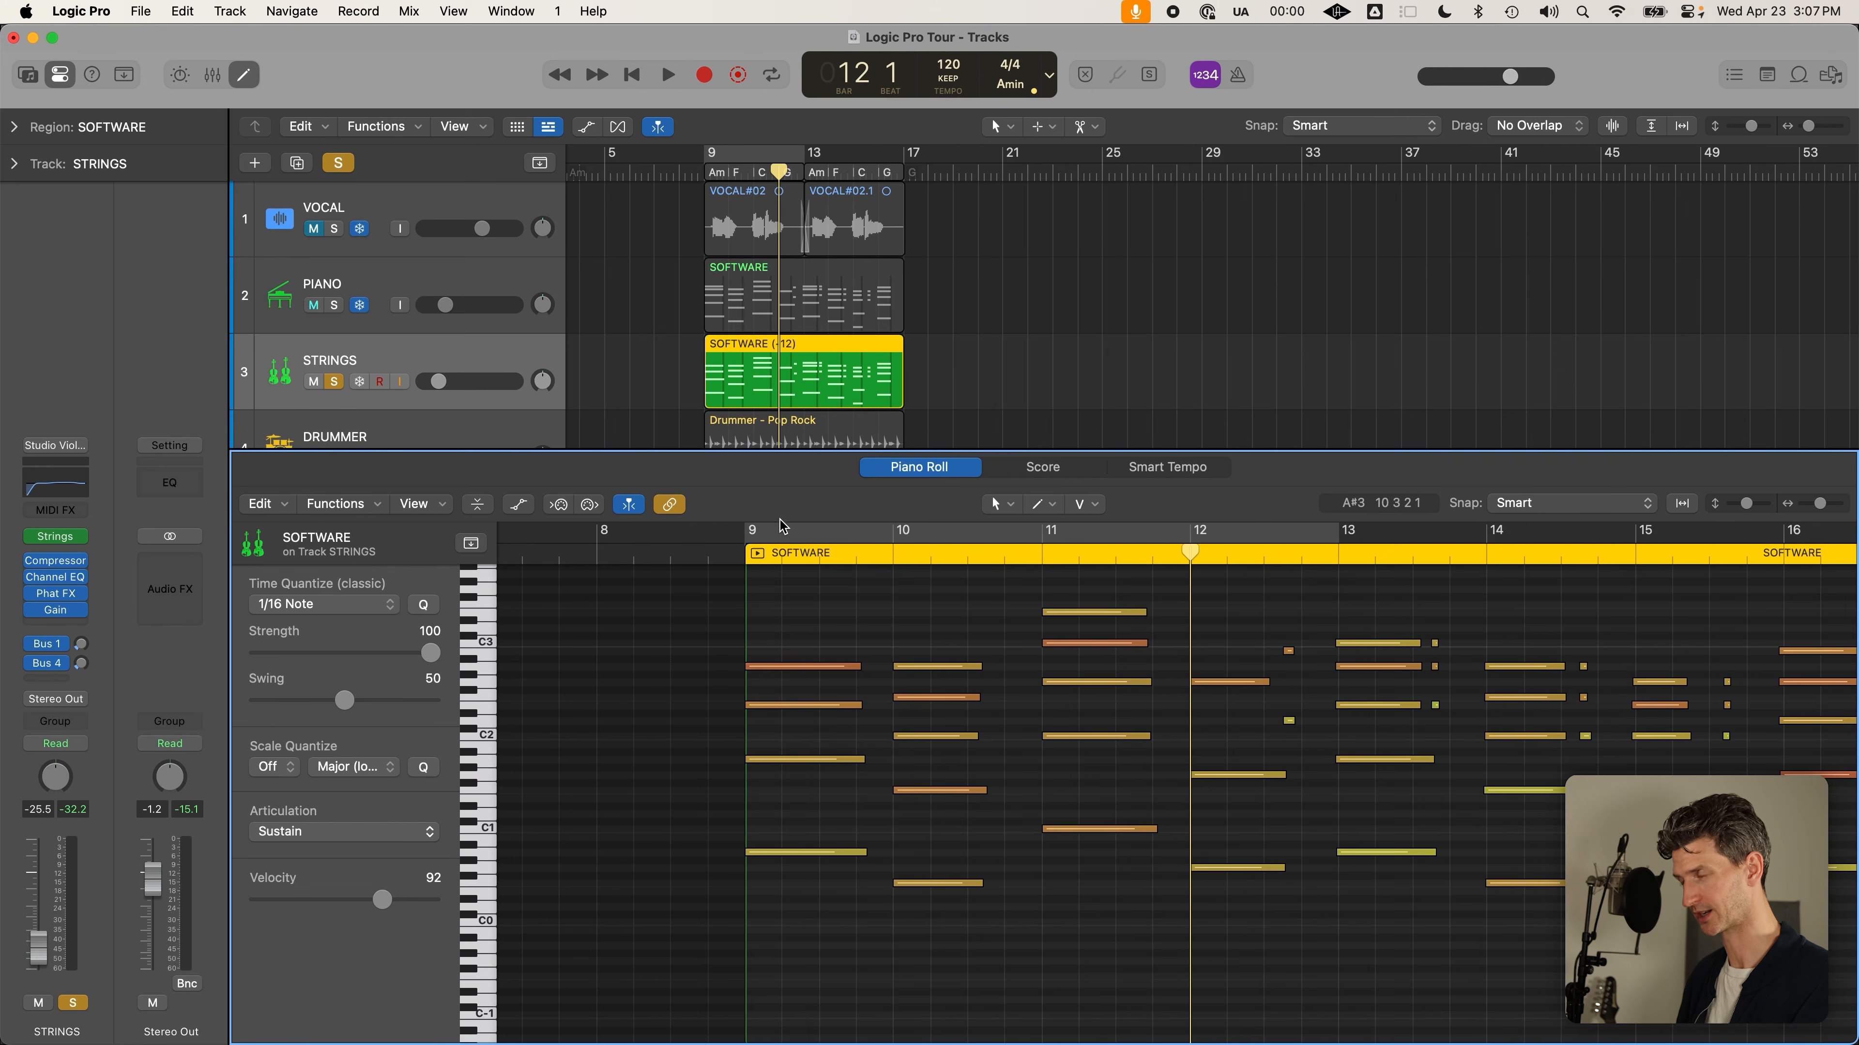
Turn the cycle area back on across bars 9 to 13
left_click_drag(752, 538, 1339, 539)
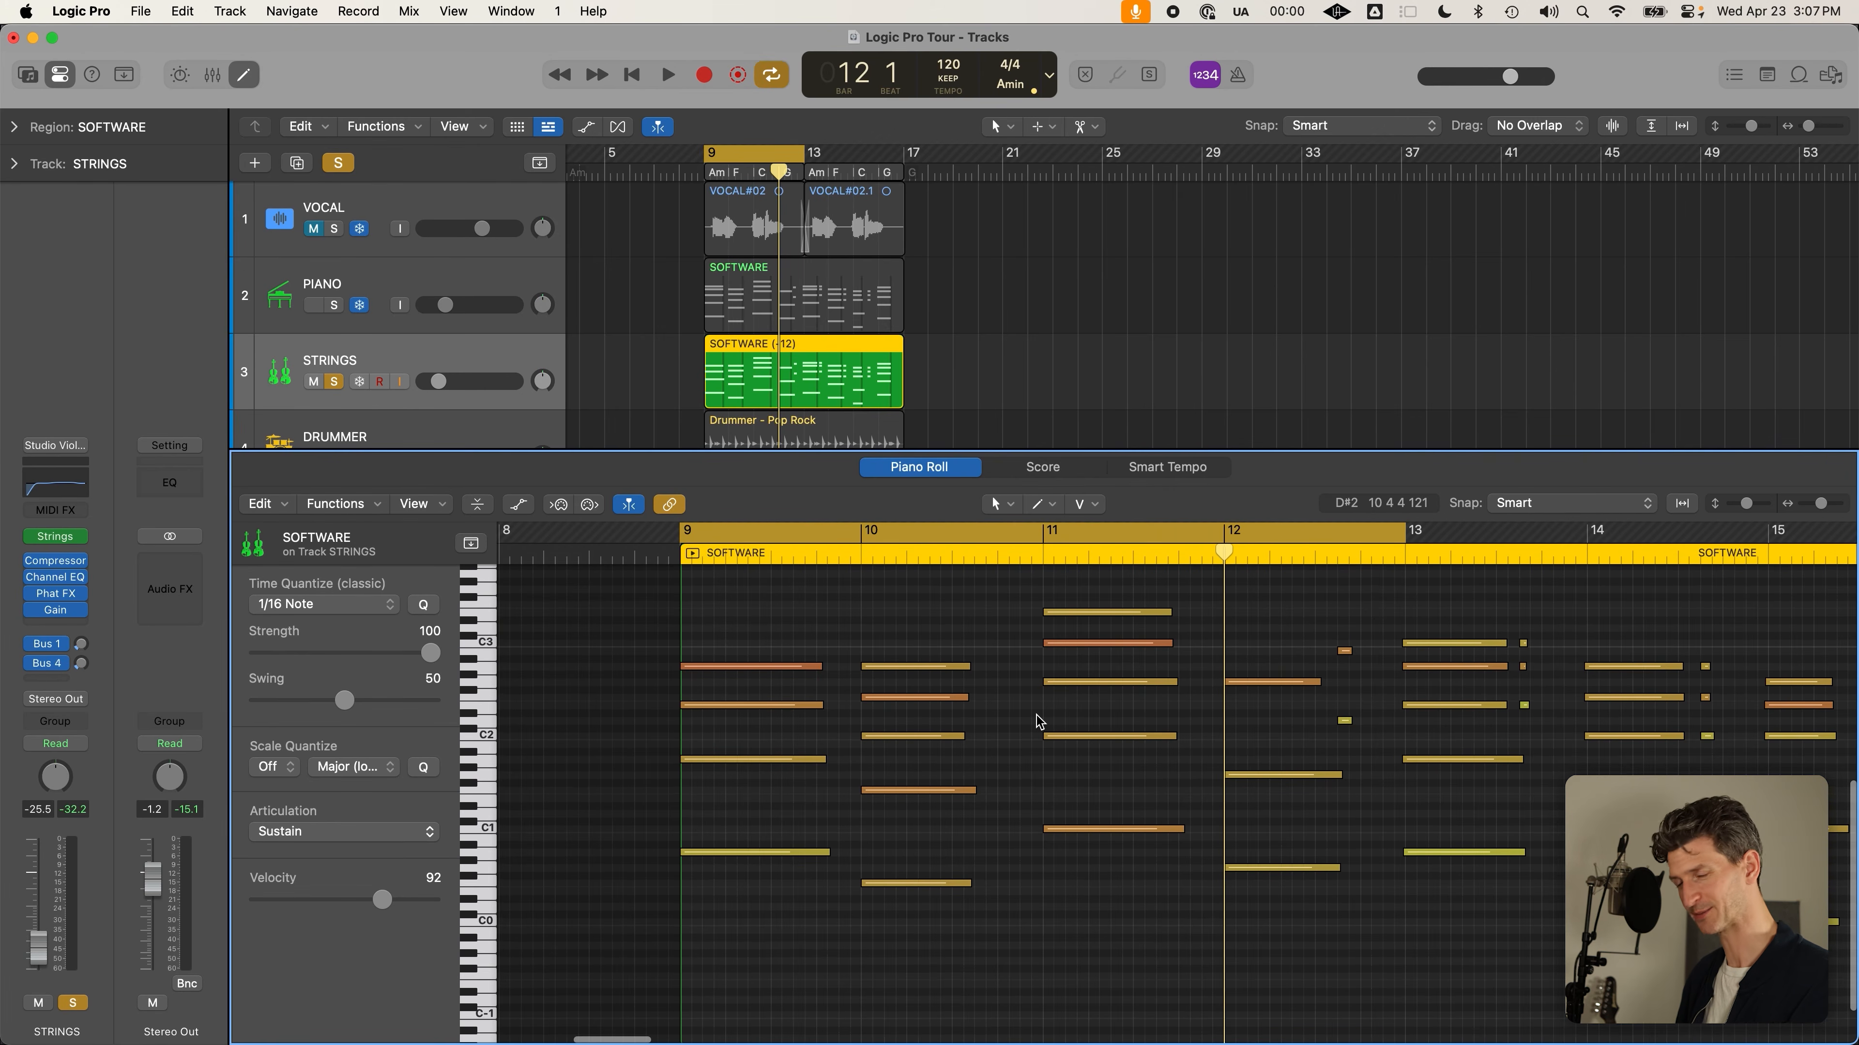
scroll(1036, 714, "right", 5)
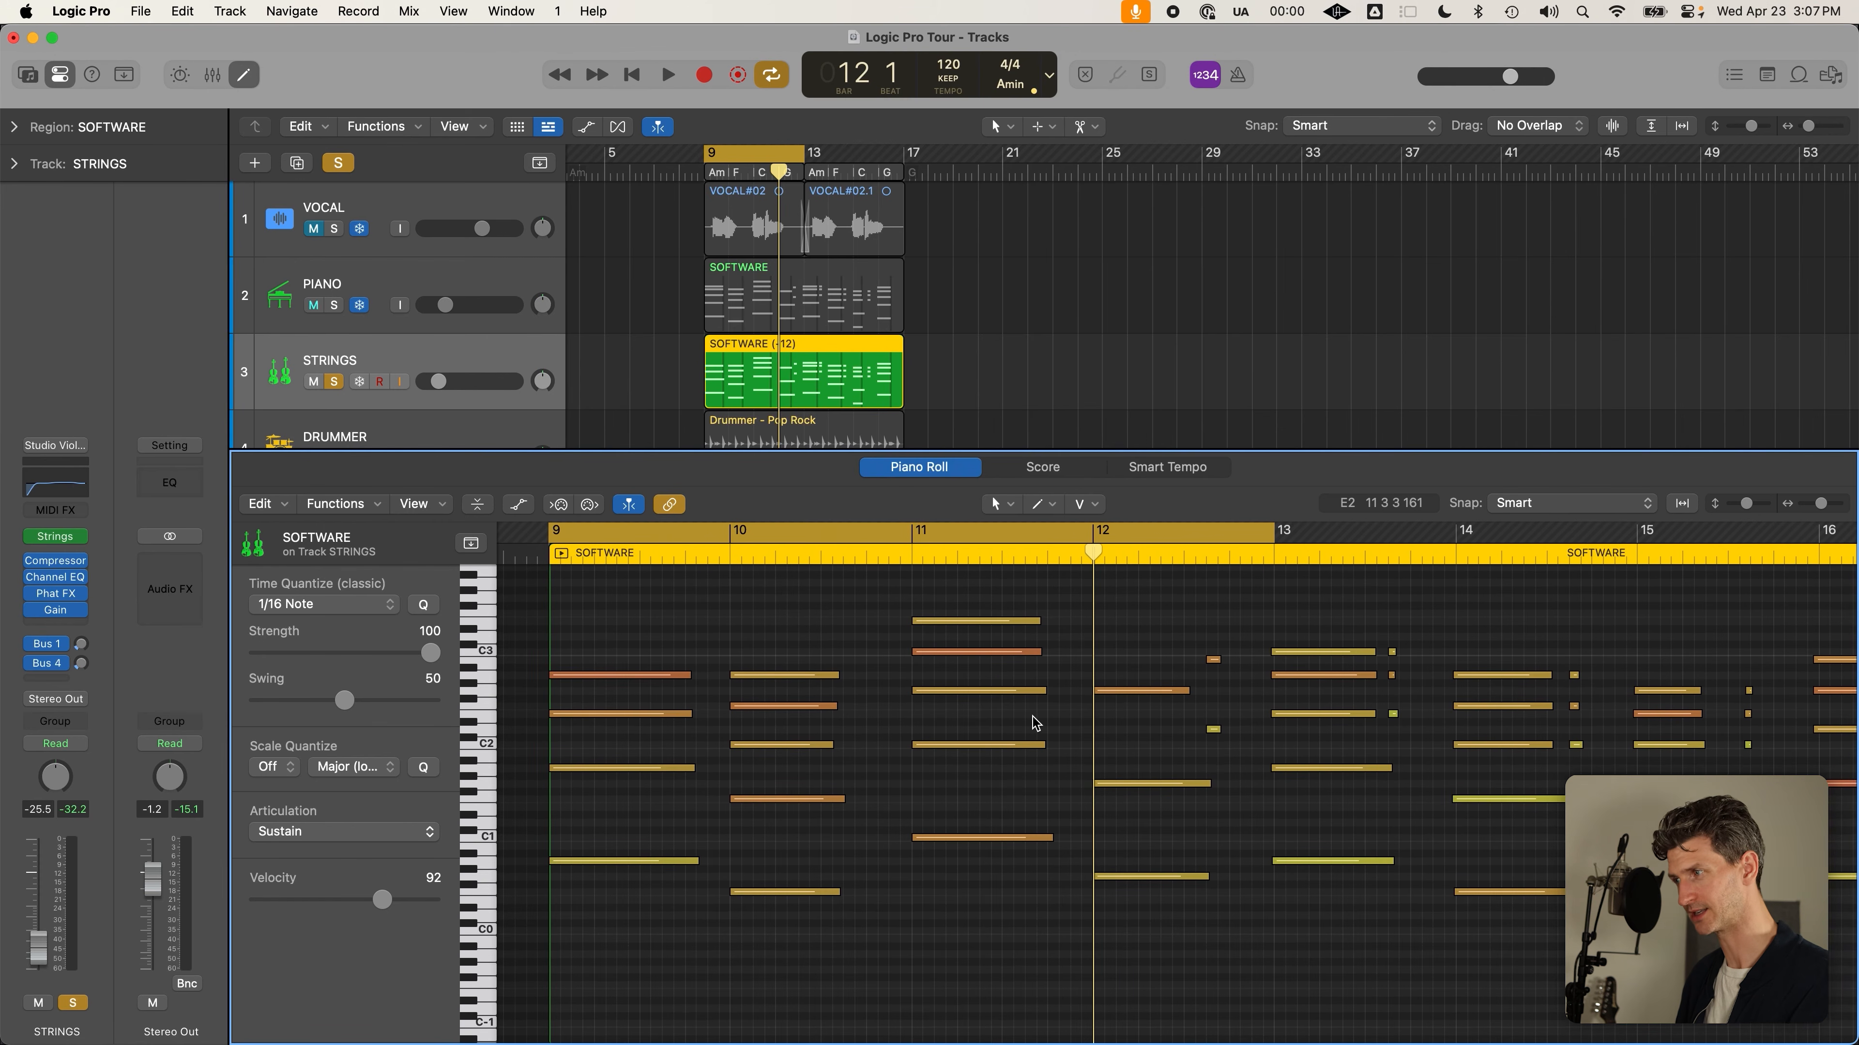
scroll(1032, 715, "left", 3)
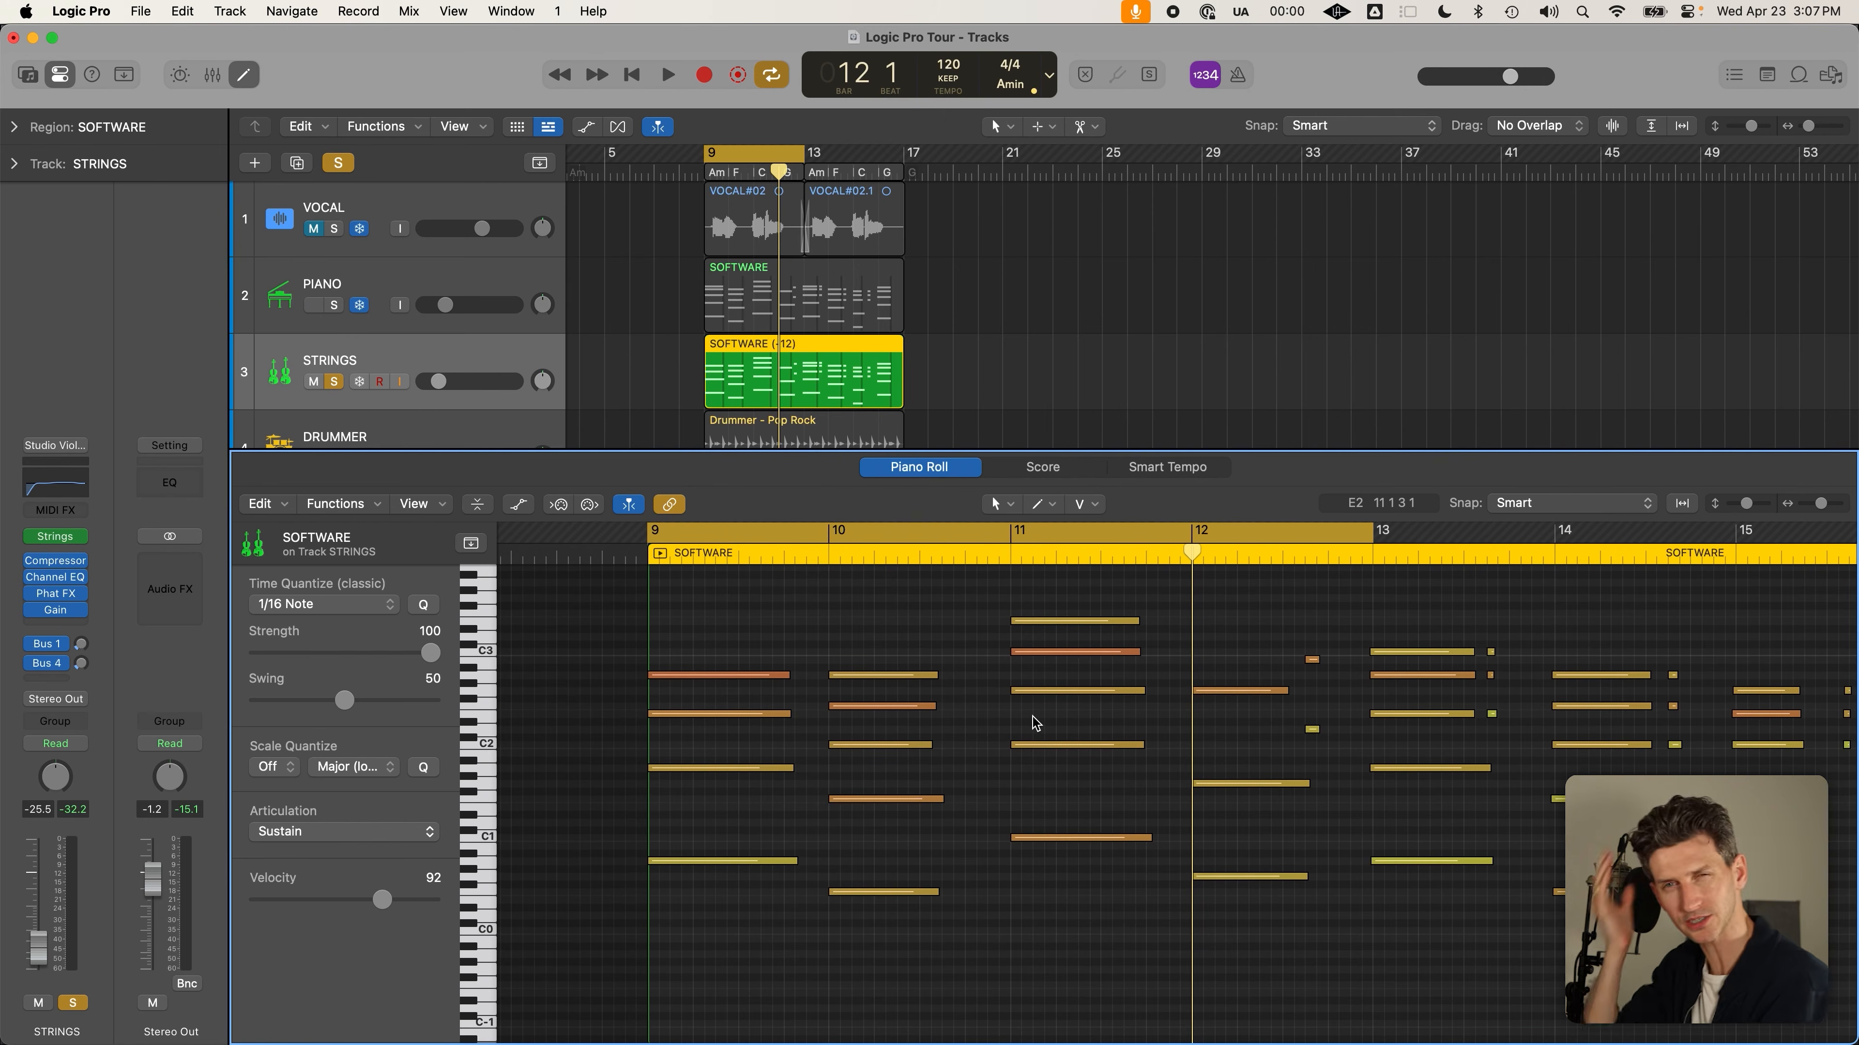
Keep Time Quantize at 1/16 Note and move the playhead to the start of bar 9
left_click(344, 606)
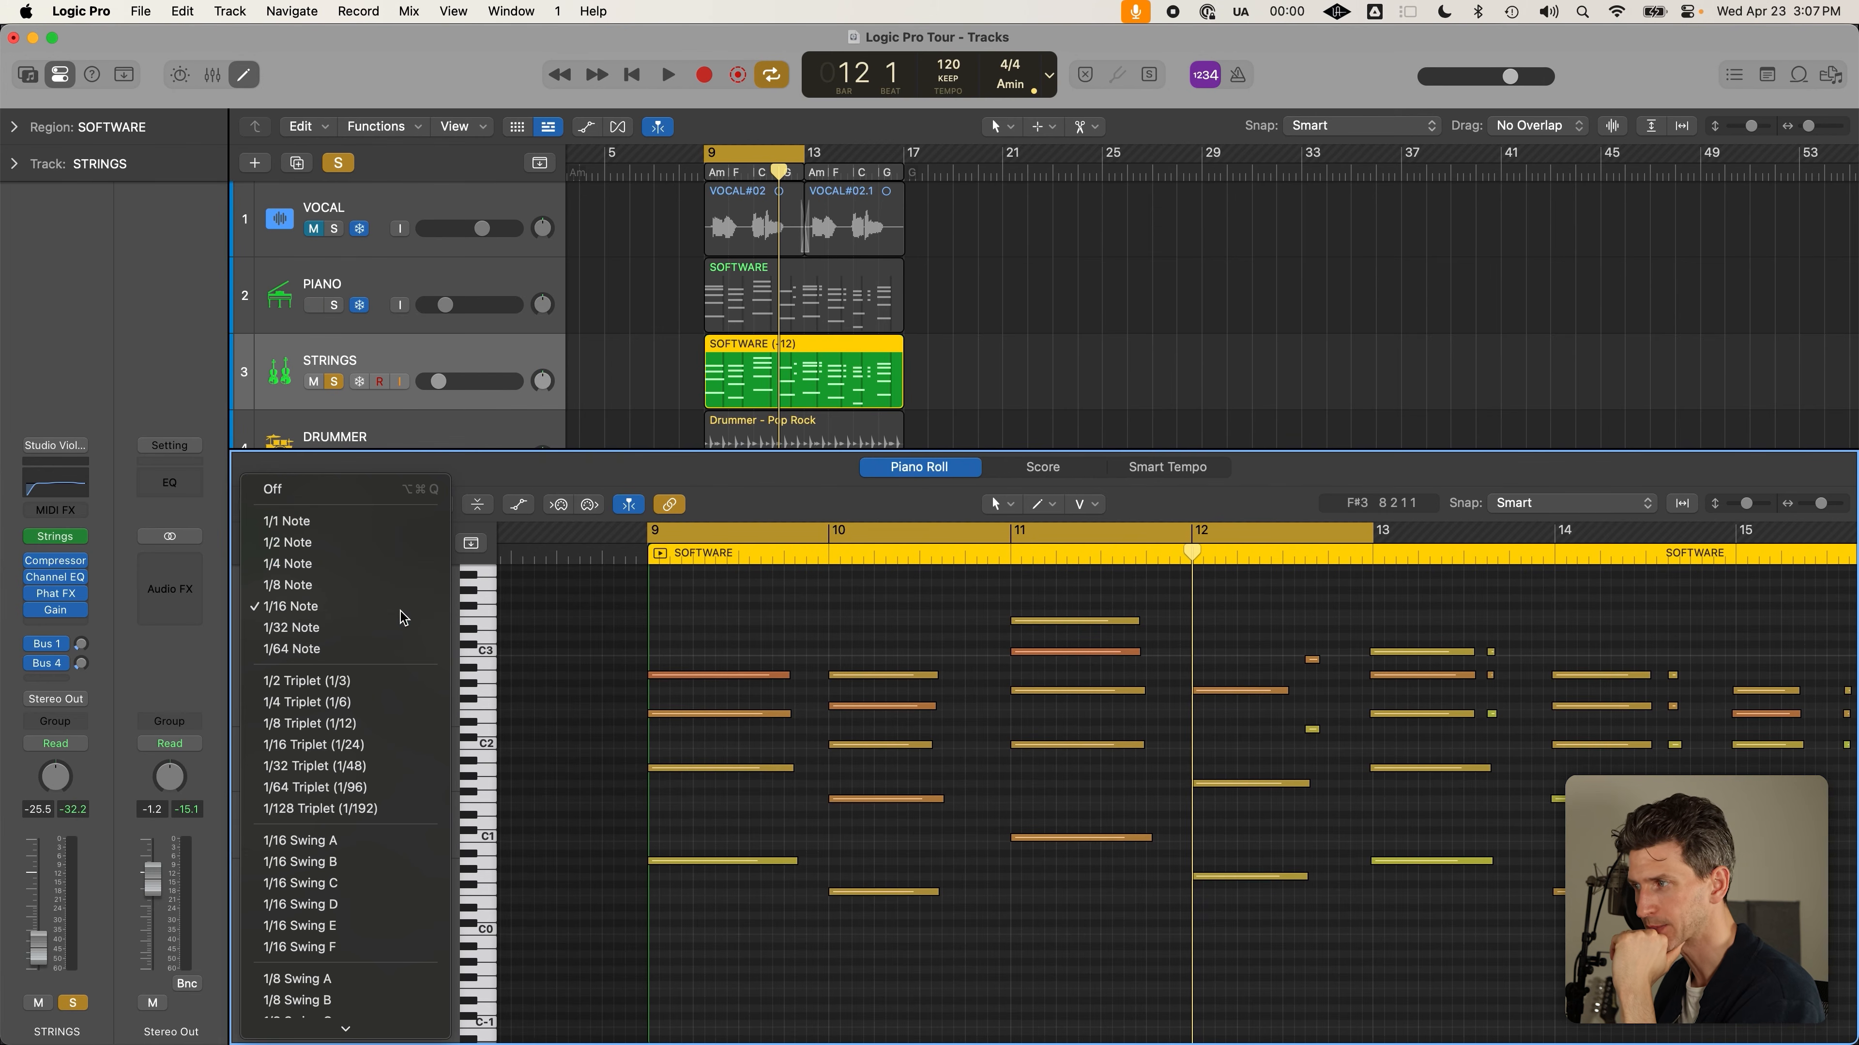
left_click(382, 611)
left_click(827, 561)
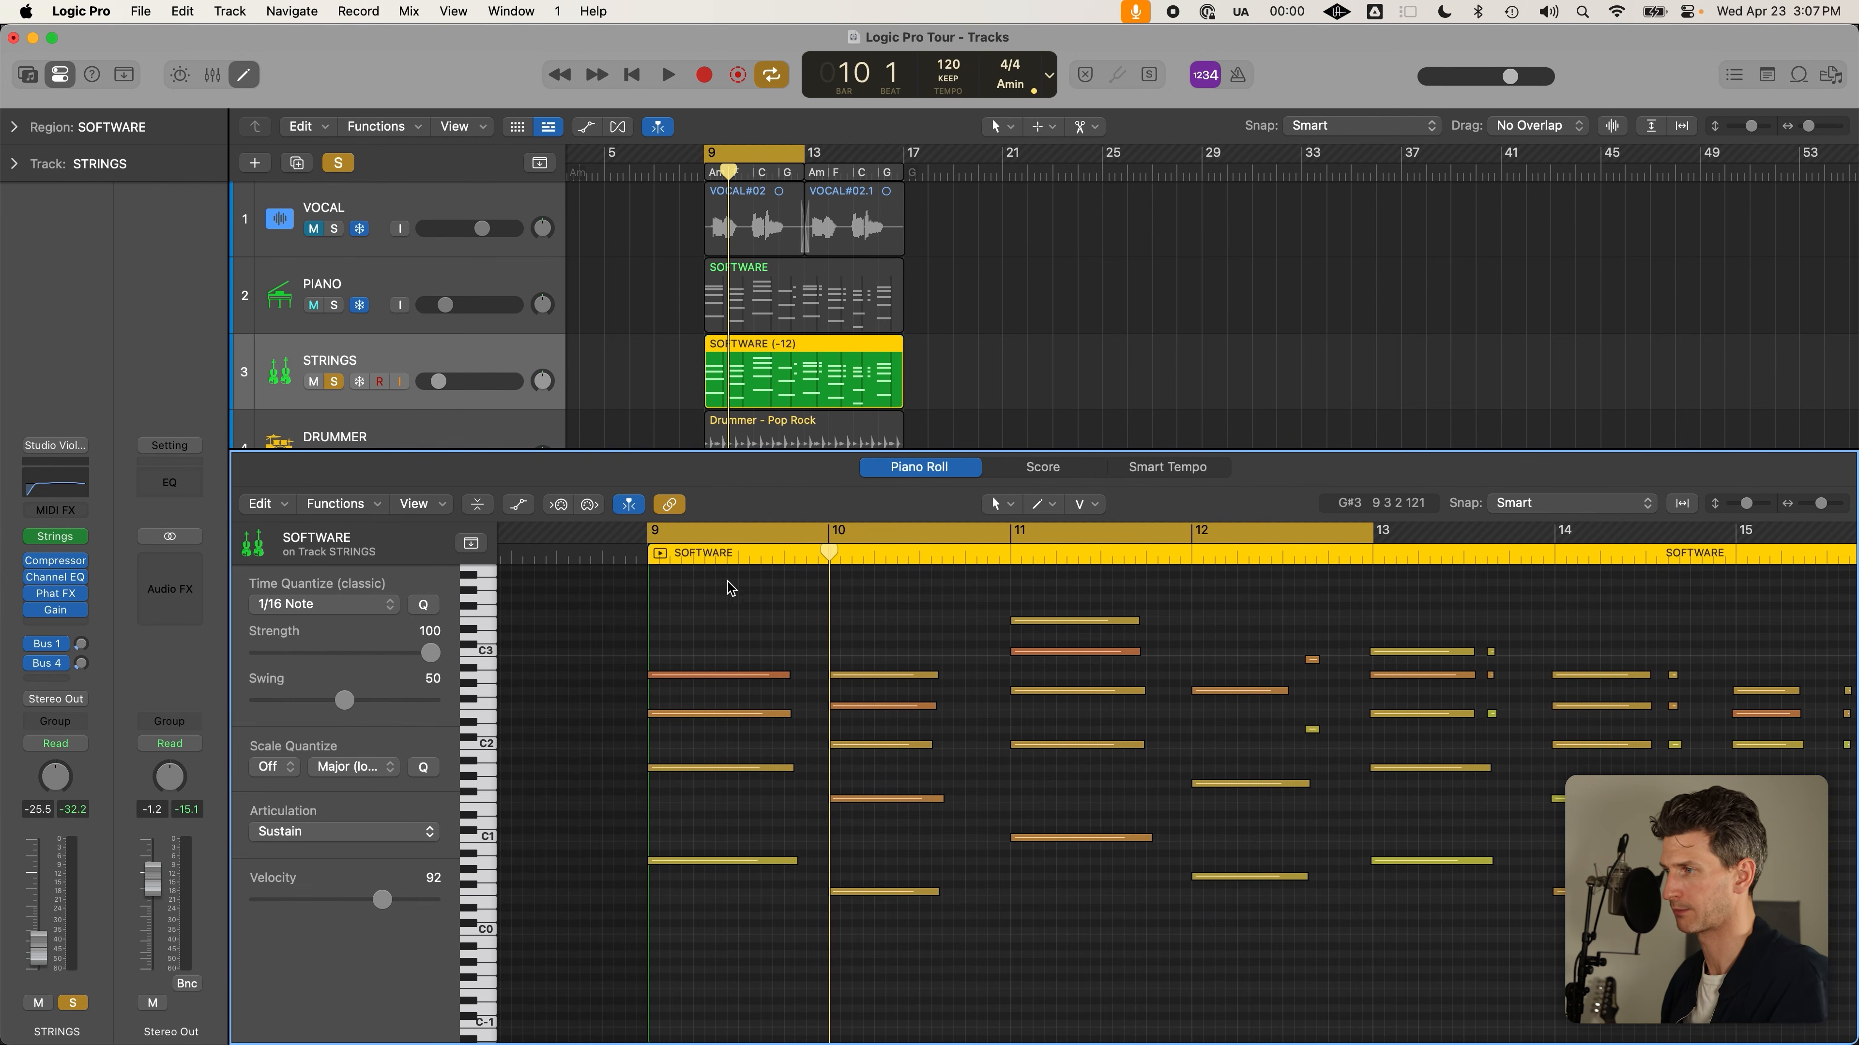
left_click(648, 562)
scroll(662, 636, "up", 2)
scroll(662, 642, "up", 3)
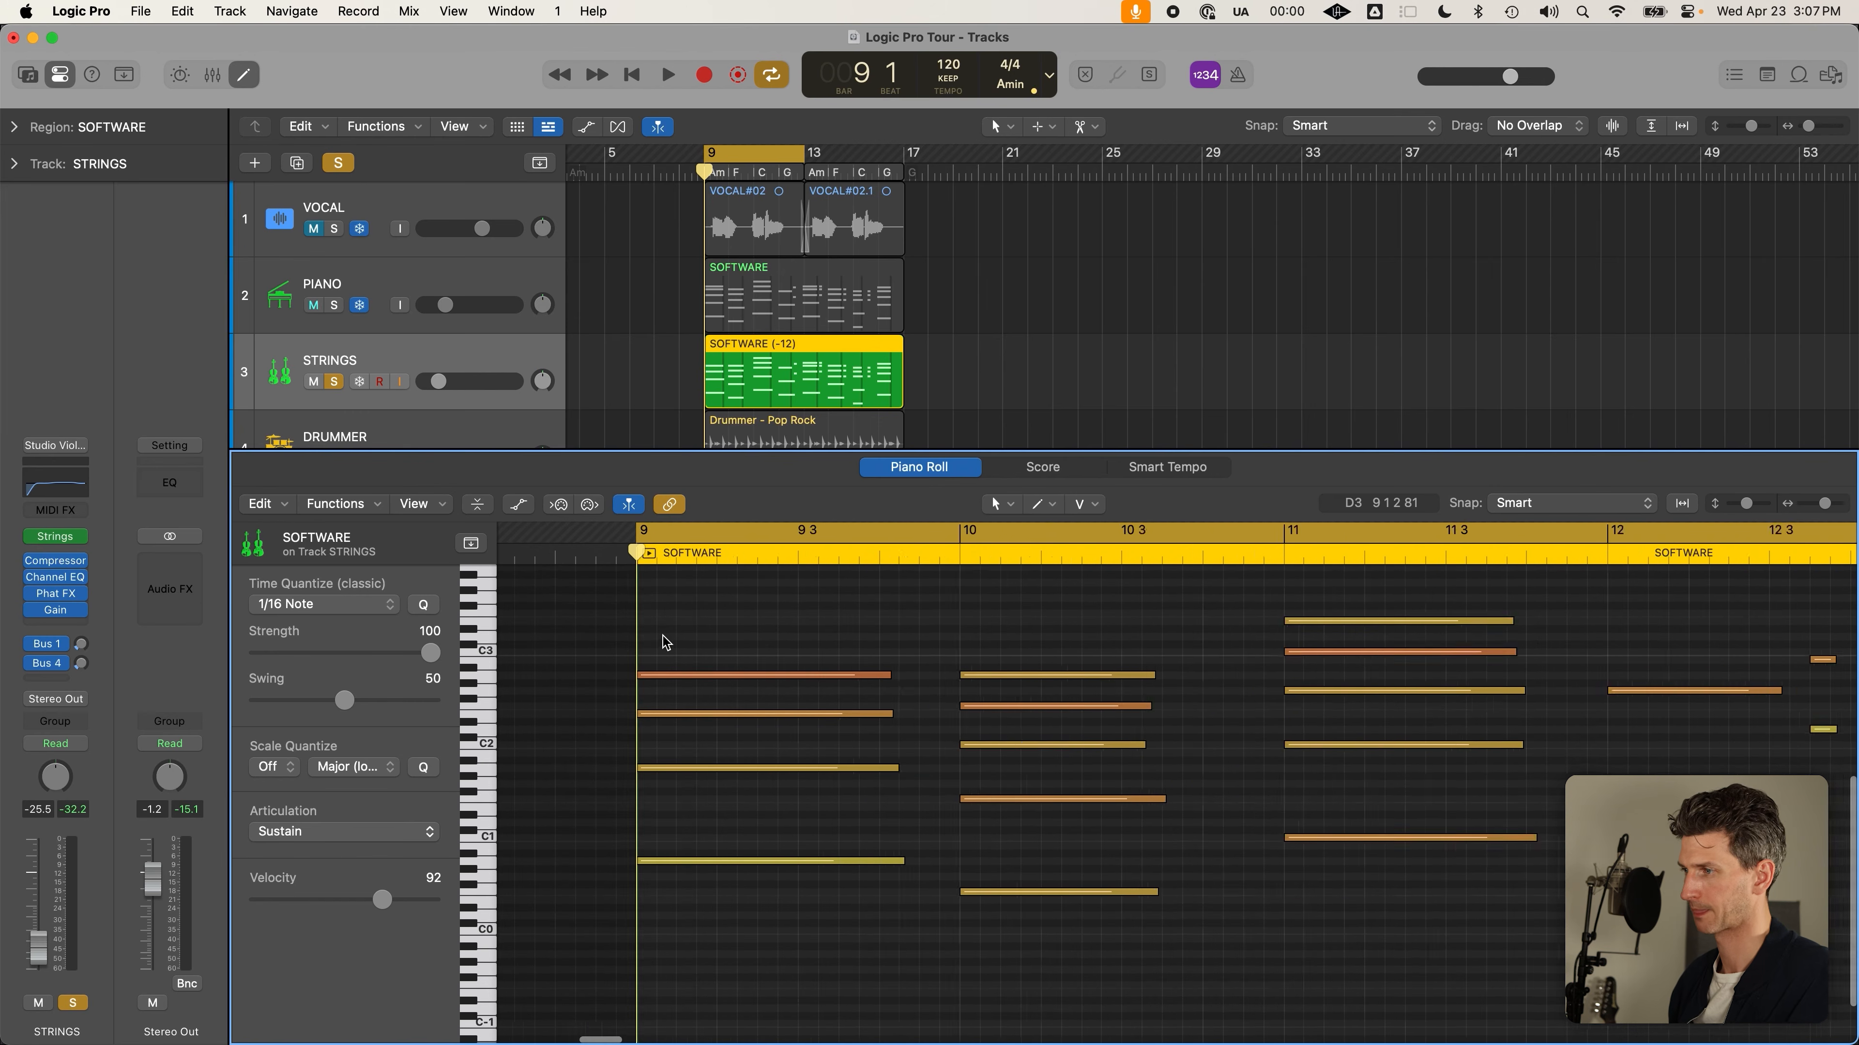
Undo the 1/16 Note quantize of the notes in bars 9 through 12 and place the playhead just before bar 9, at 8 4
key("super+a")
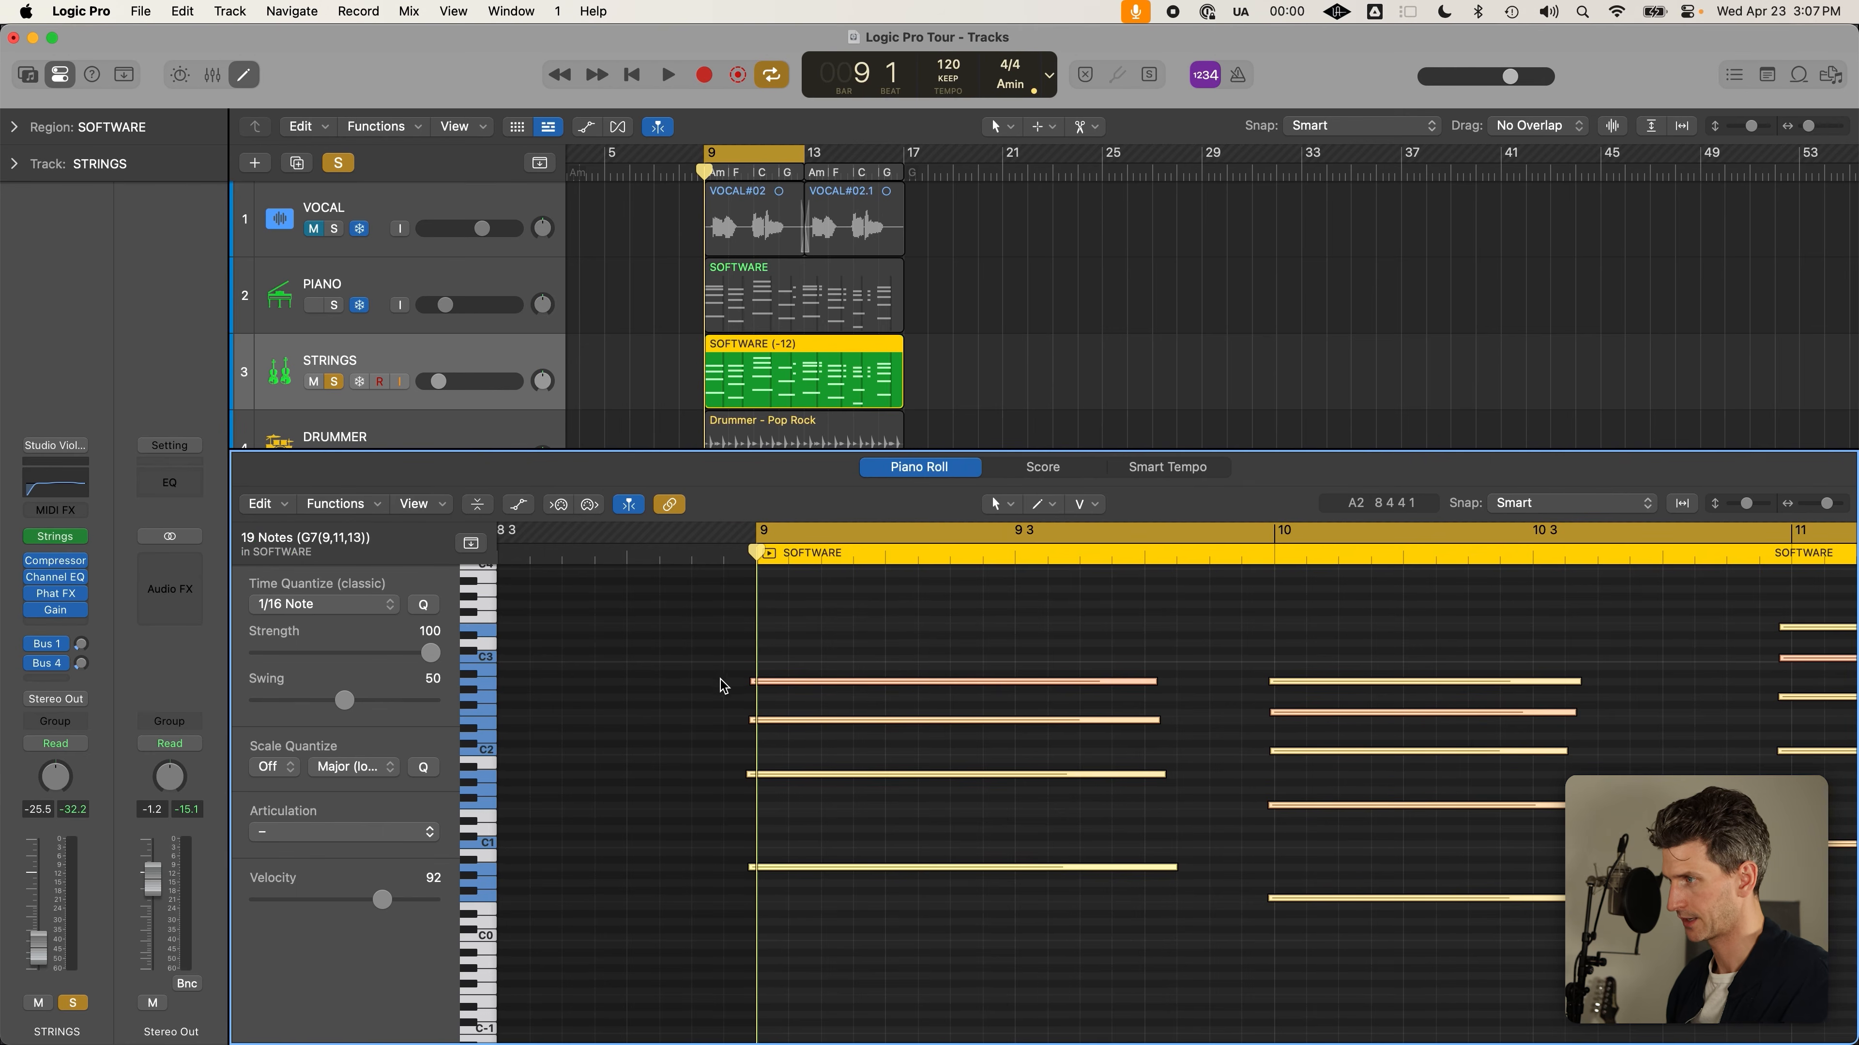
scroll(738, 691, "up", 4)
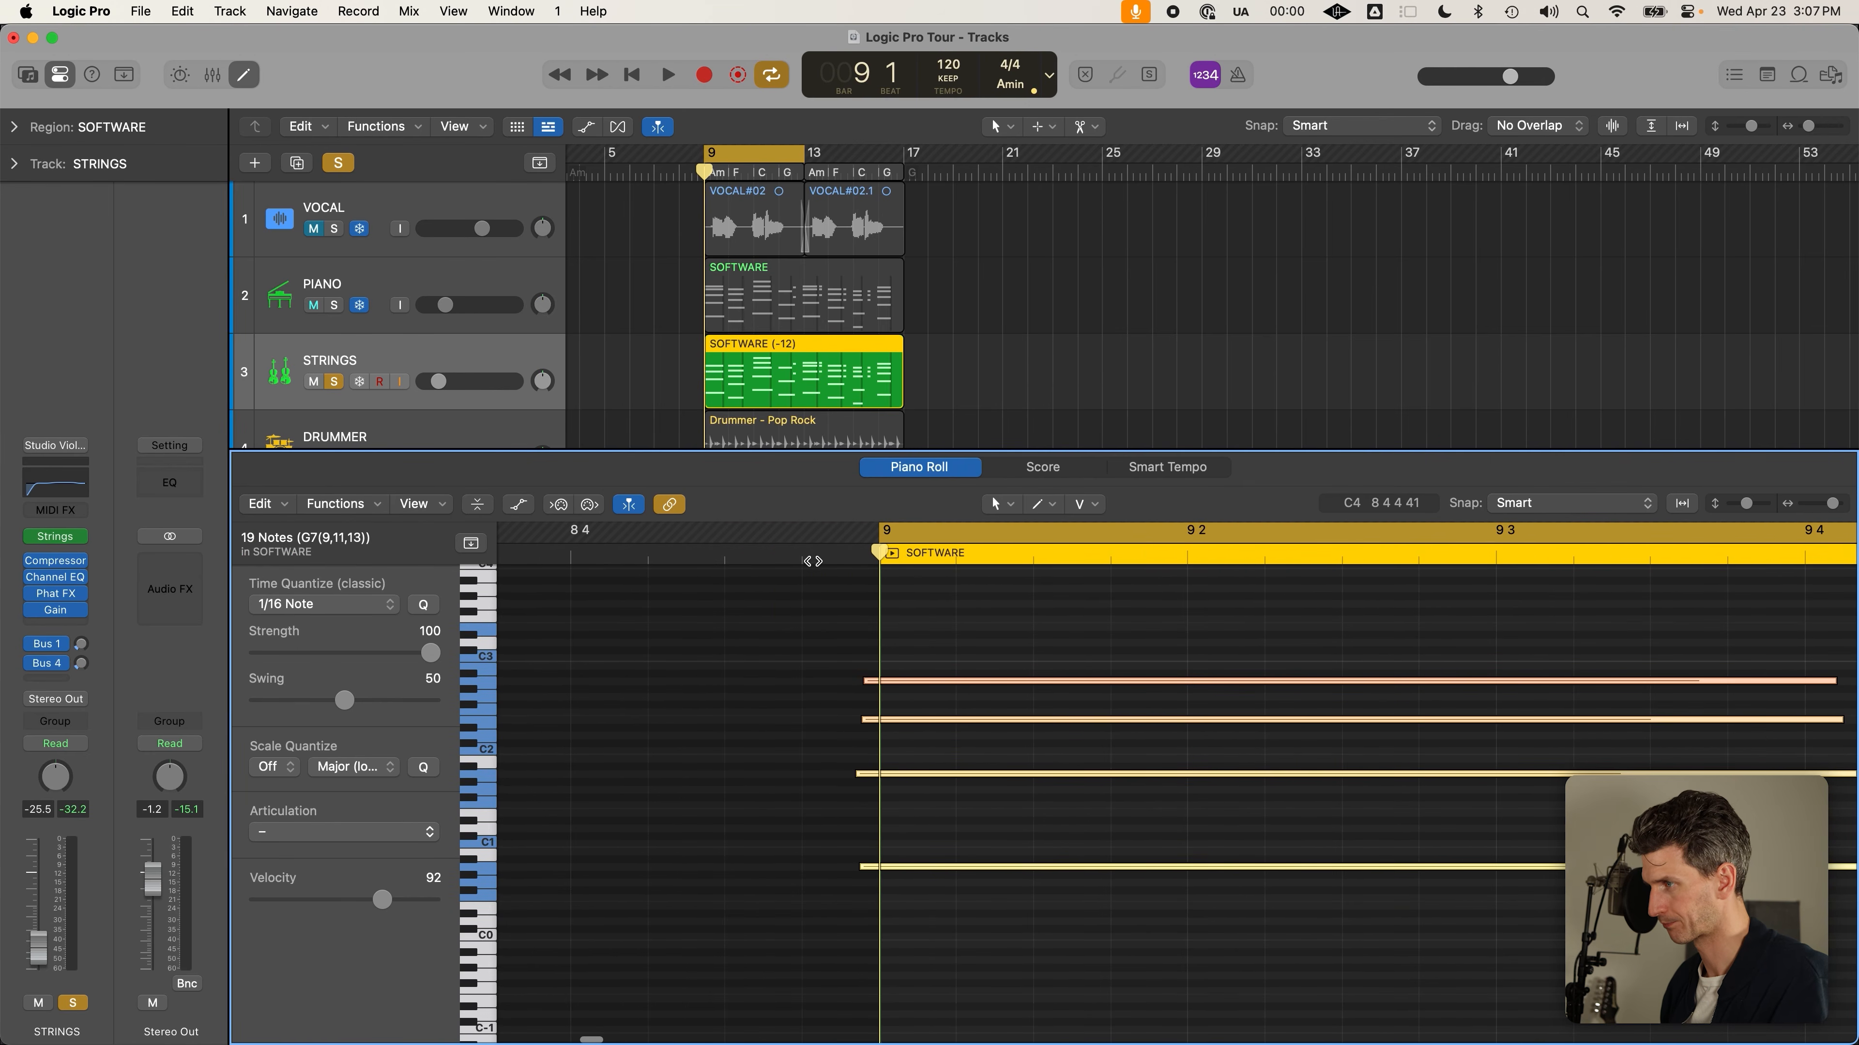
mouse_move(801, 555)
left_mouse_down()
mouse_move(913, 550)
mouse_move(803, 554)
left_mouse_up()
scroll(844, 664, "down", 5)
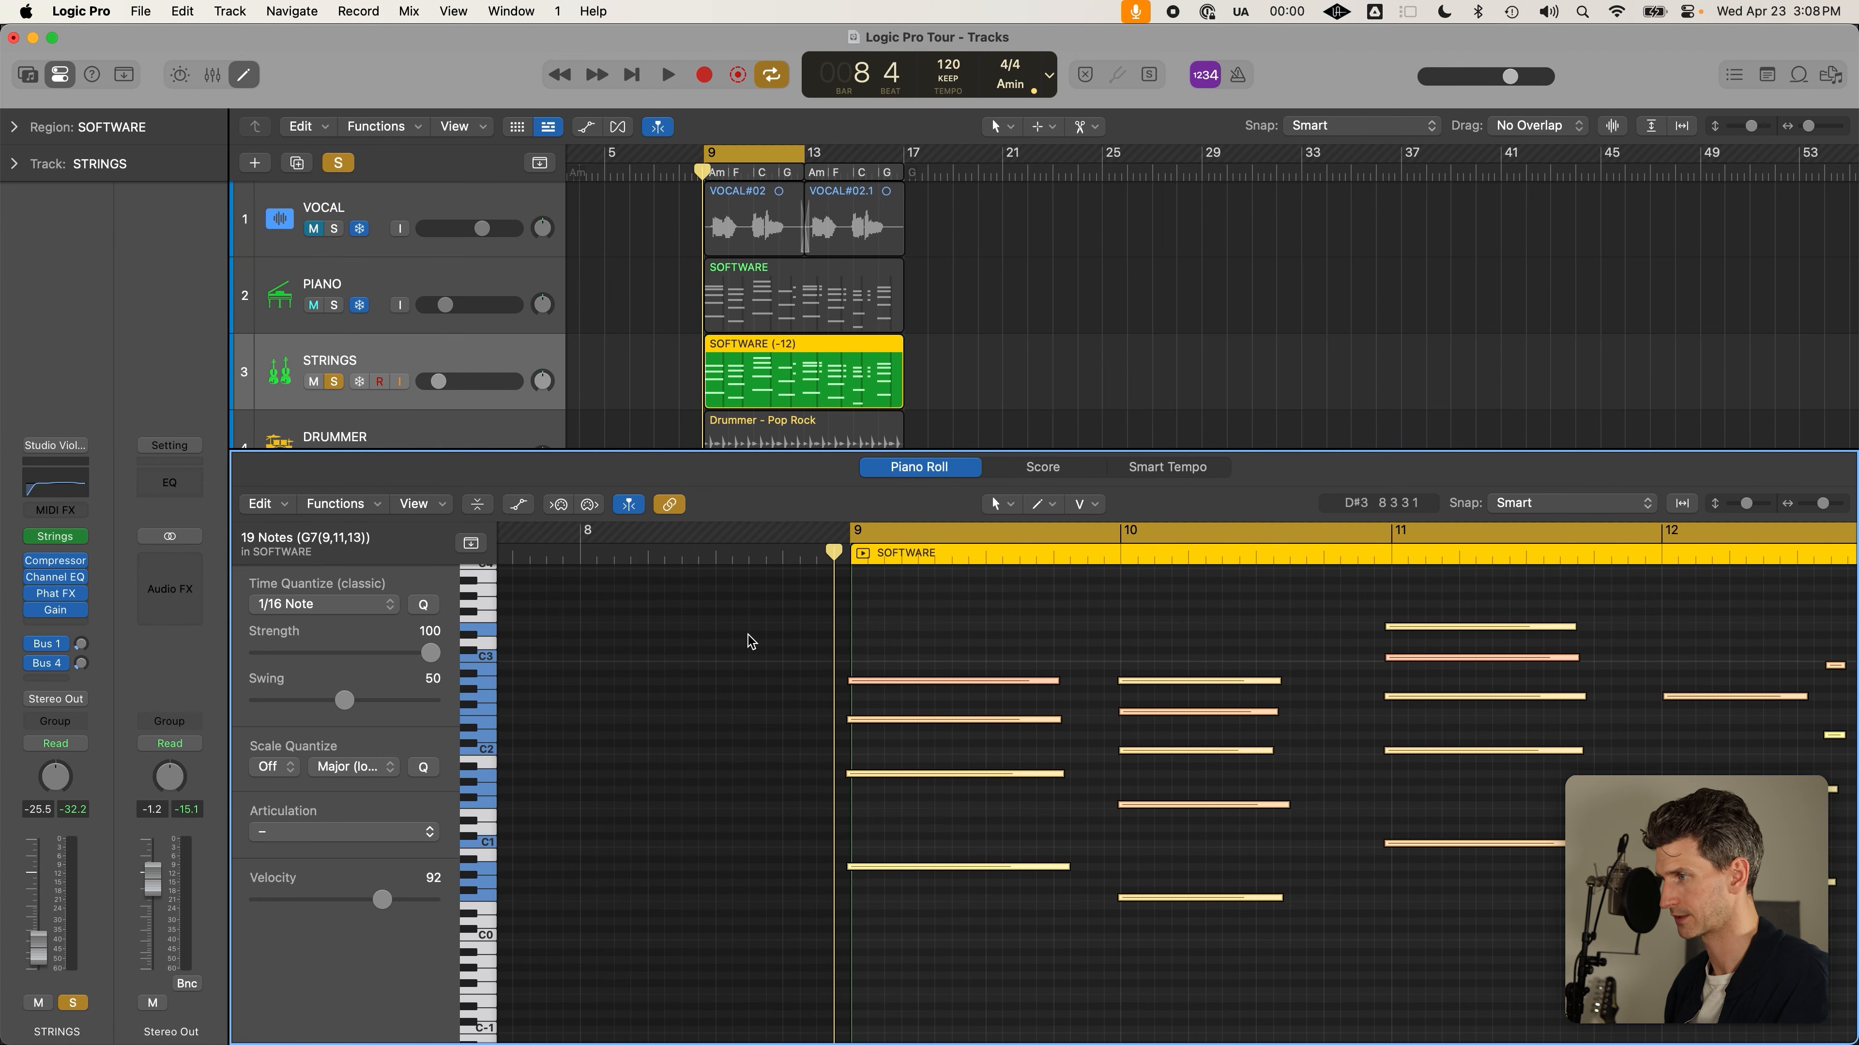
Select the four notes of the first chord at bar 9 in the Piano Roll and review the Time Quantize note values
scroll(831, 623, "down", 2)
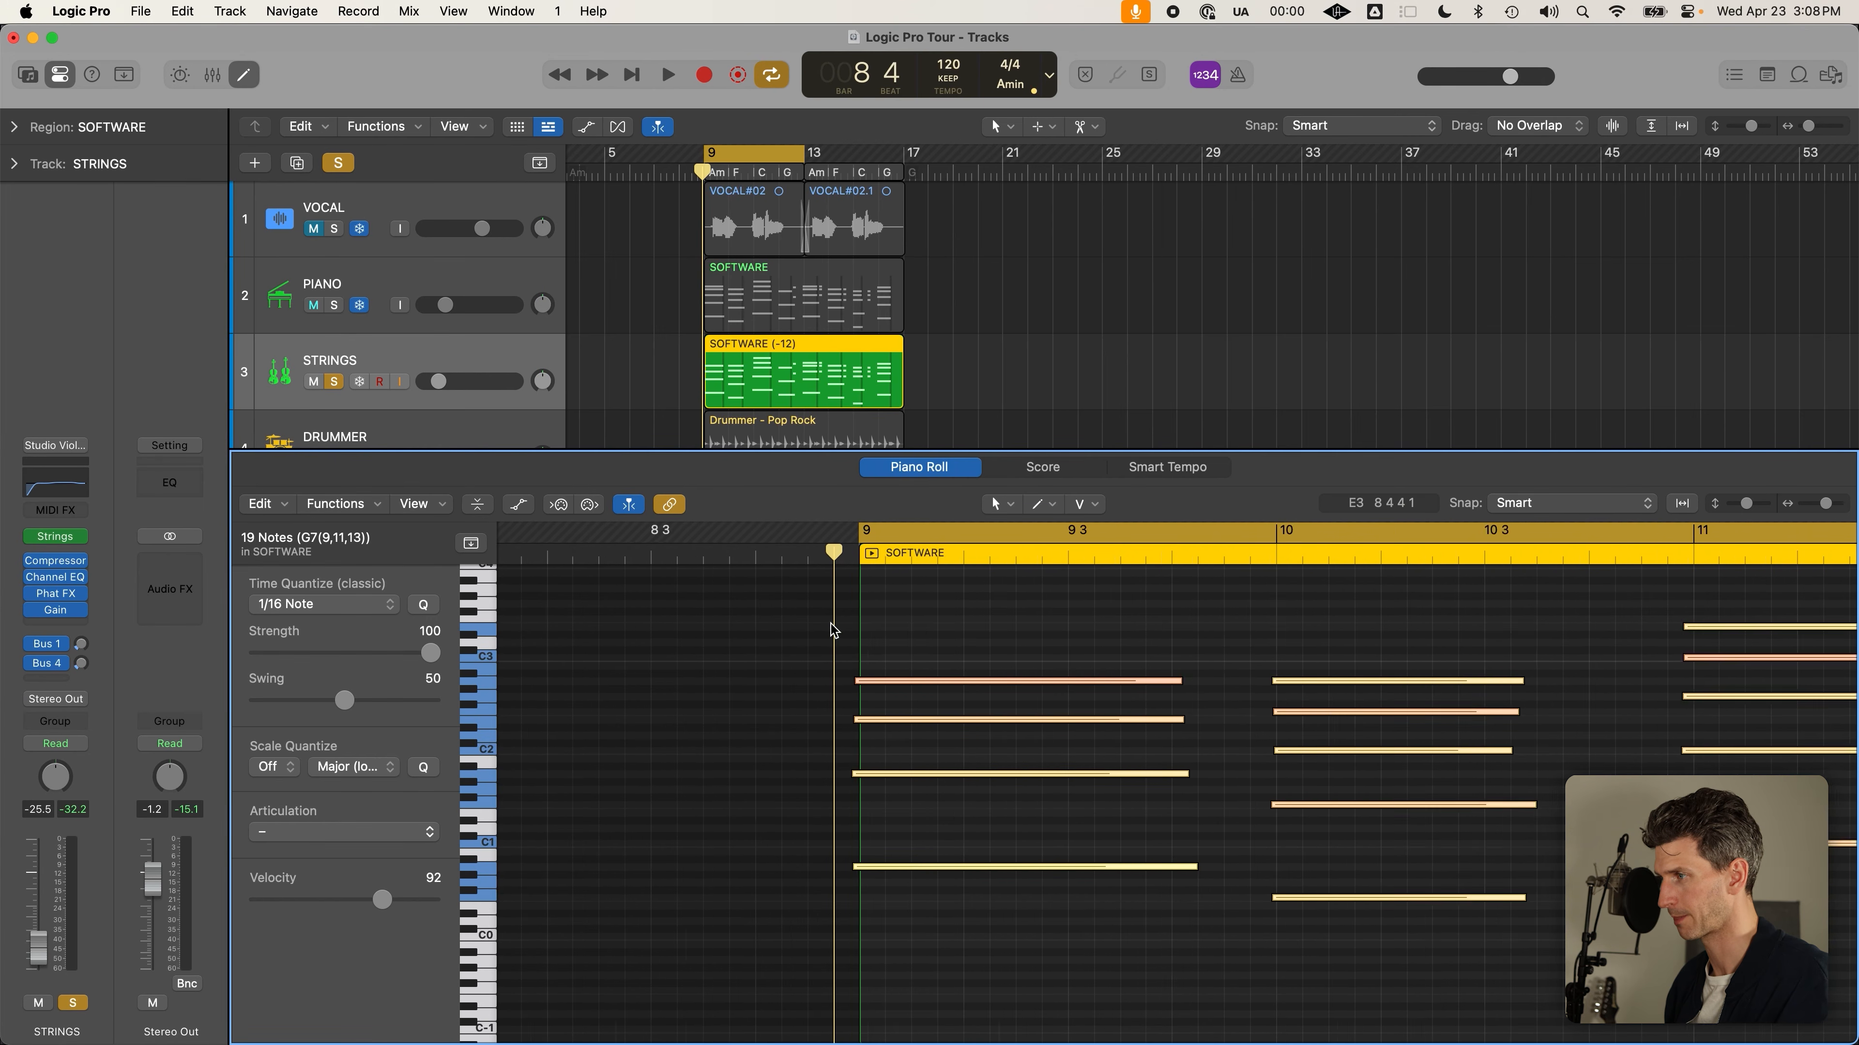
scroll(832, 623, "down", 2)
scroll(832, 626, "up", 2)
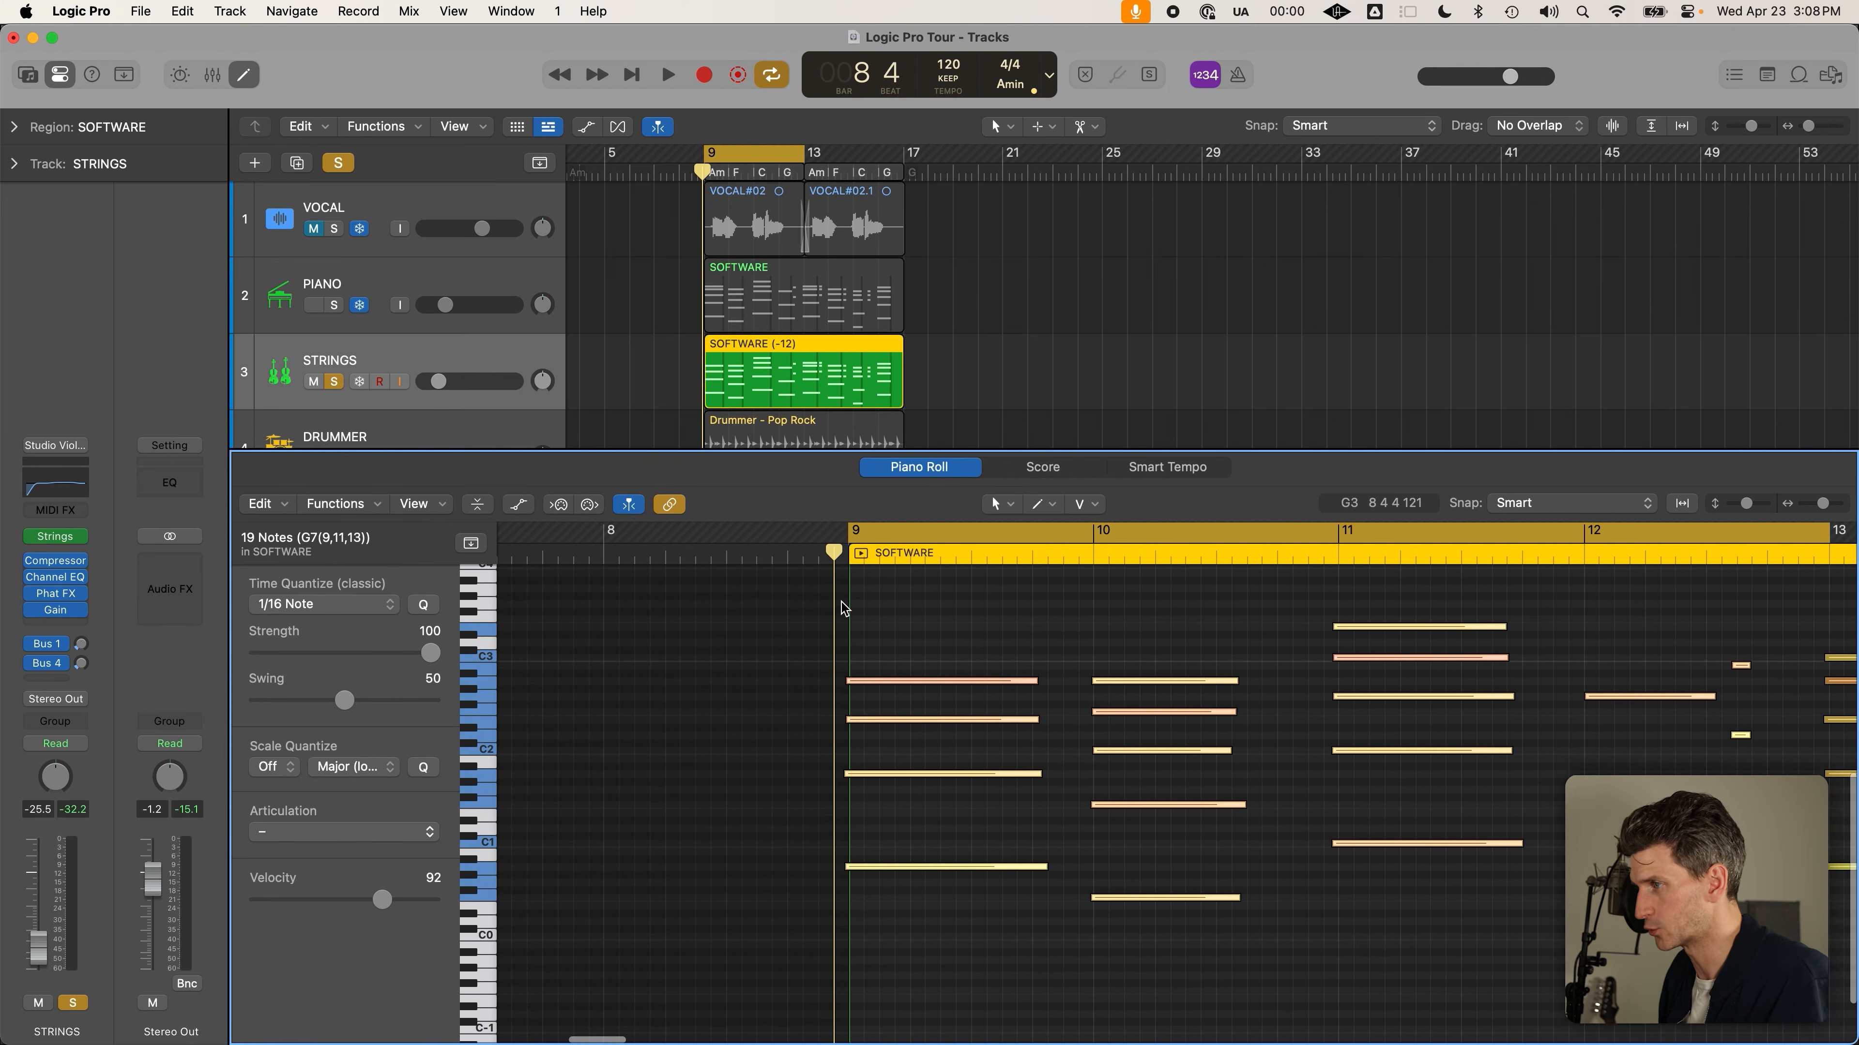
scroll(842, 609, "left", 1)
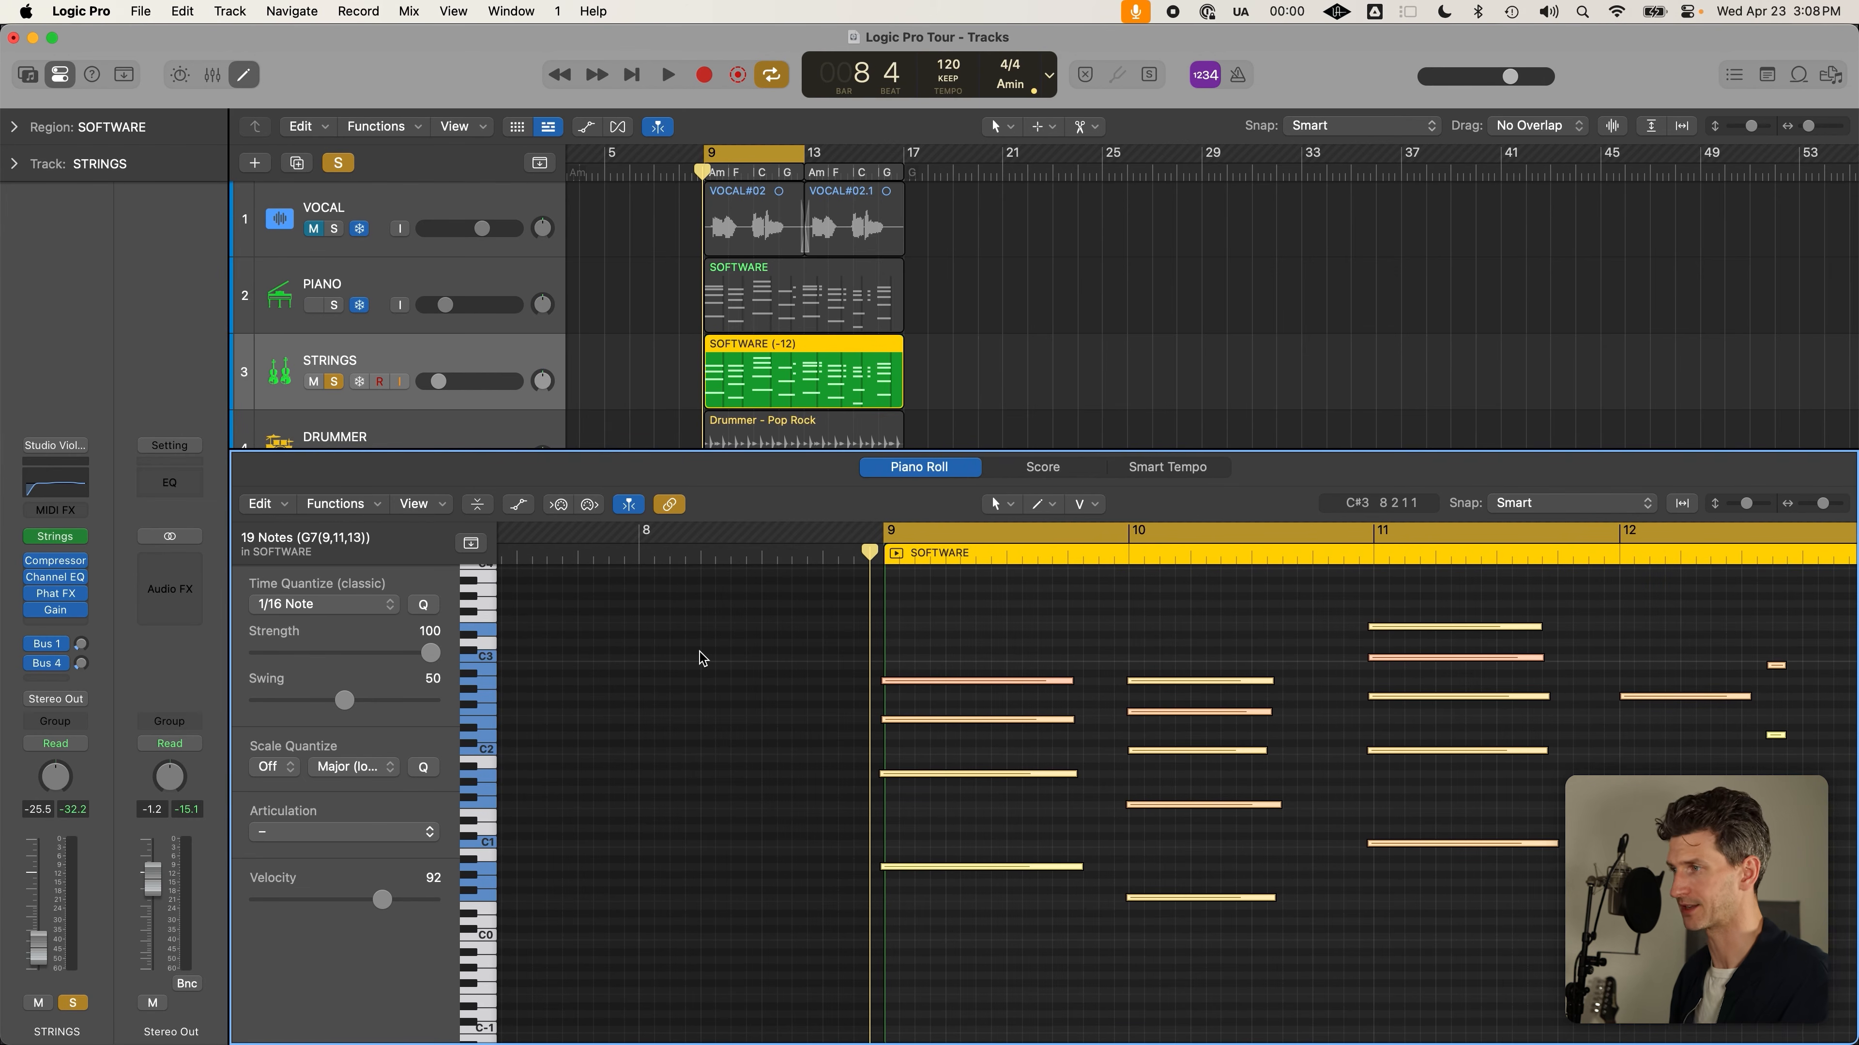
scroll(914, 728, "up", 3)
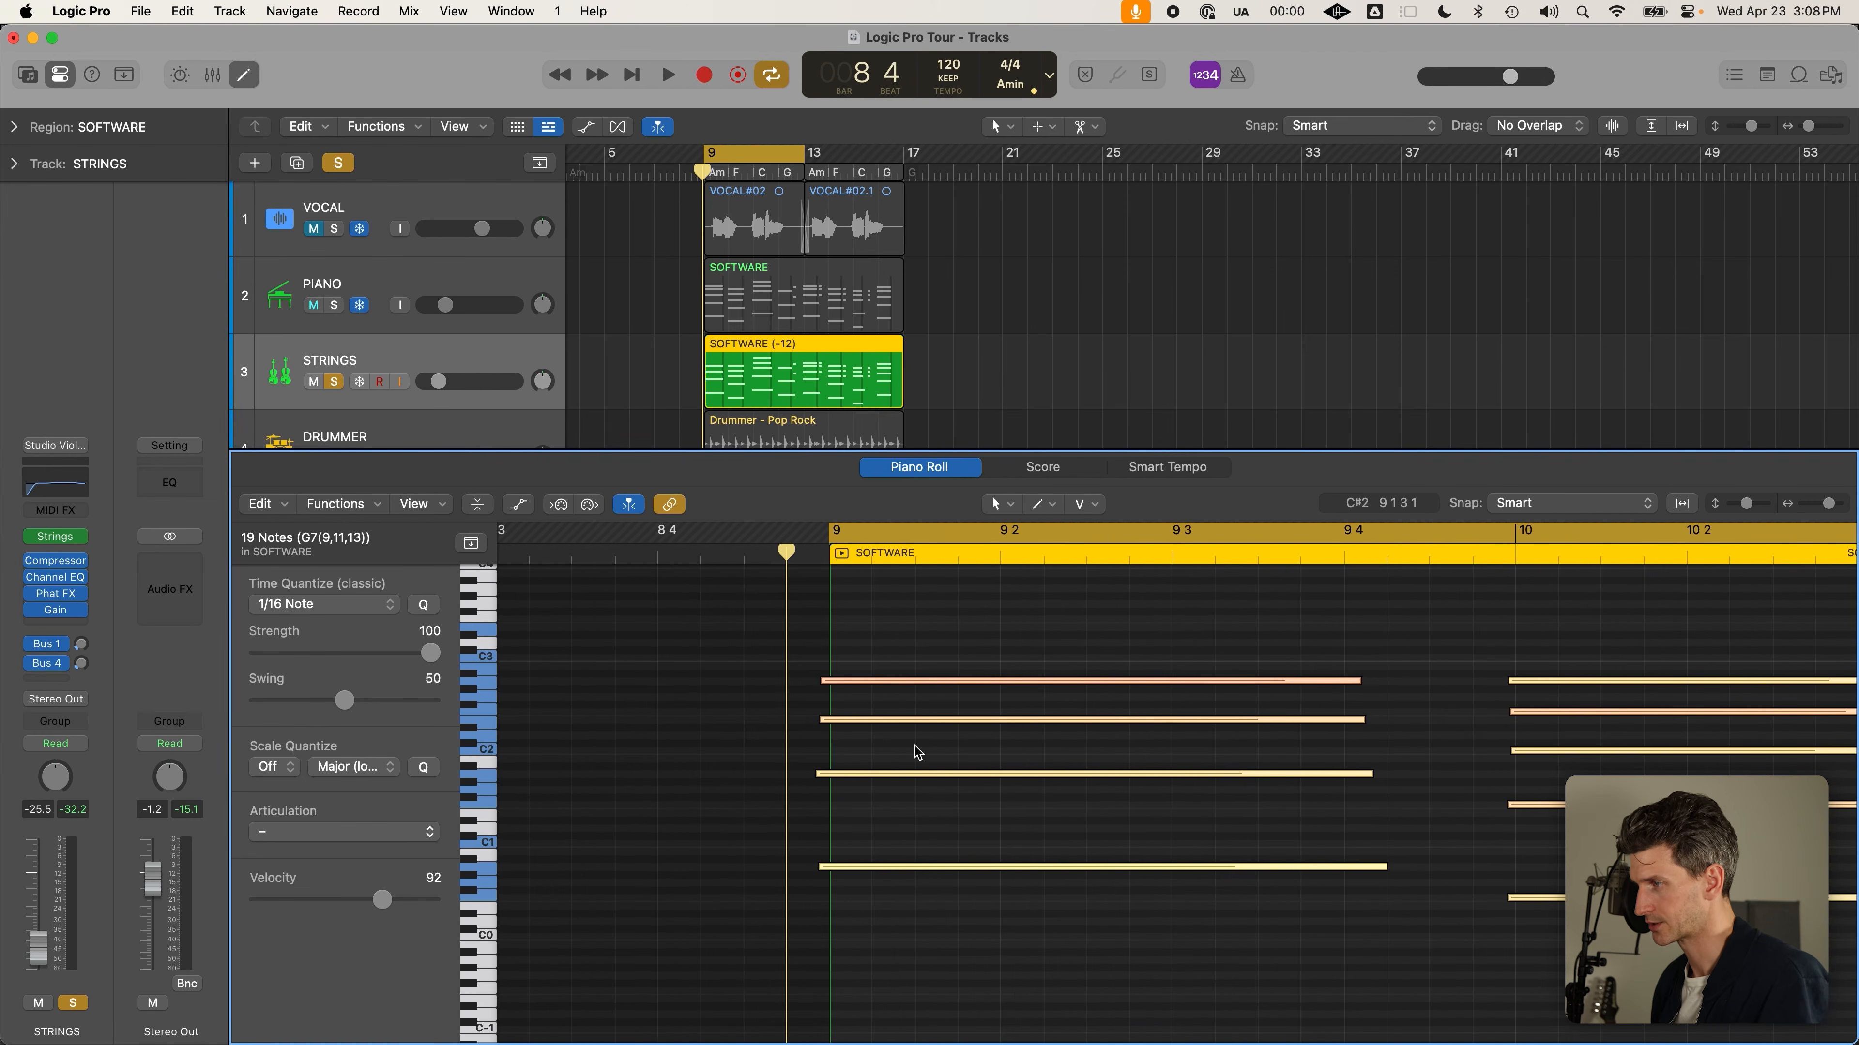
scroll(914, 745, "up", 1)
left_click_drag(854, 967, 859, 686)
left_click_drag(845, 915, 825, 634)
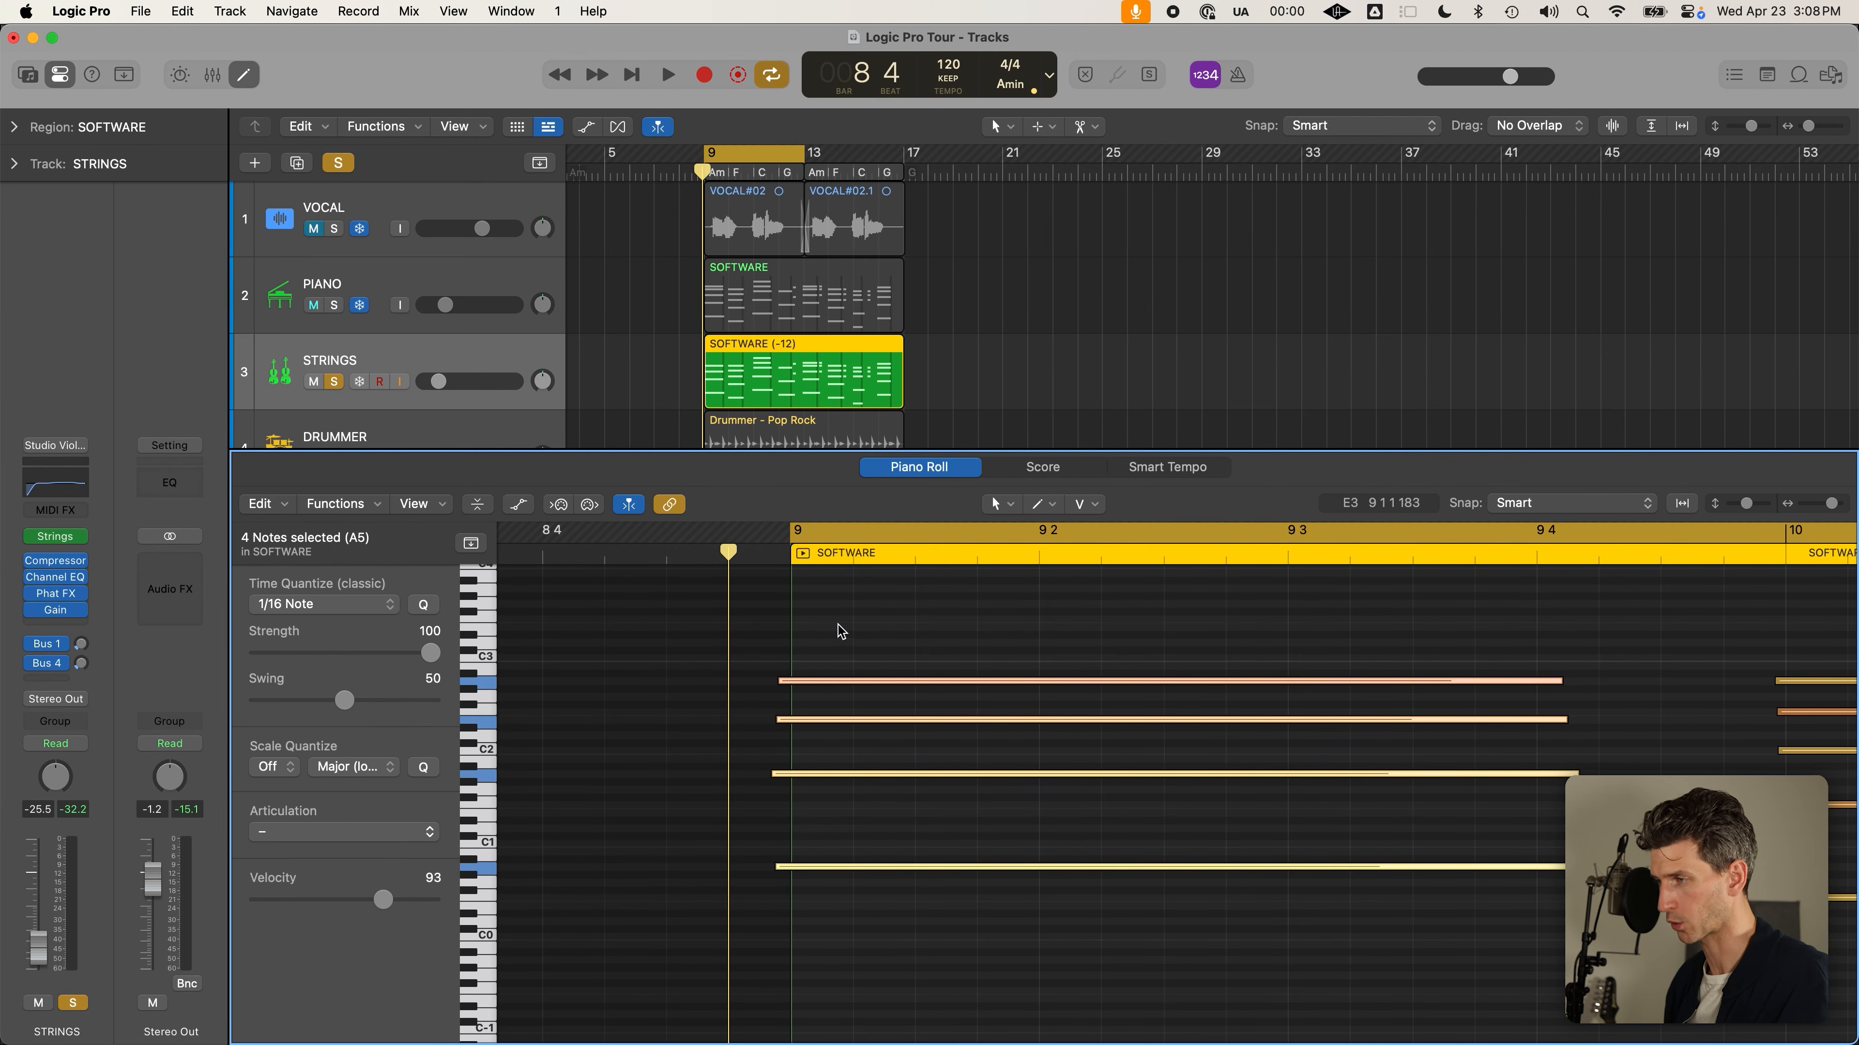
left_click(385, 614)
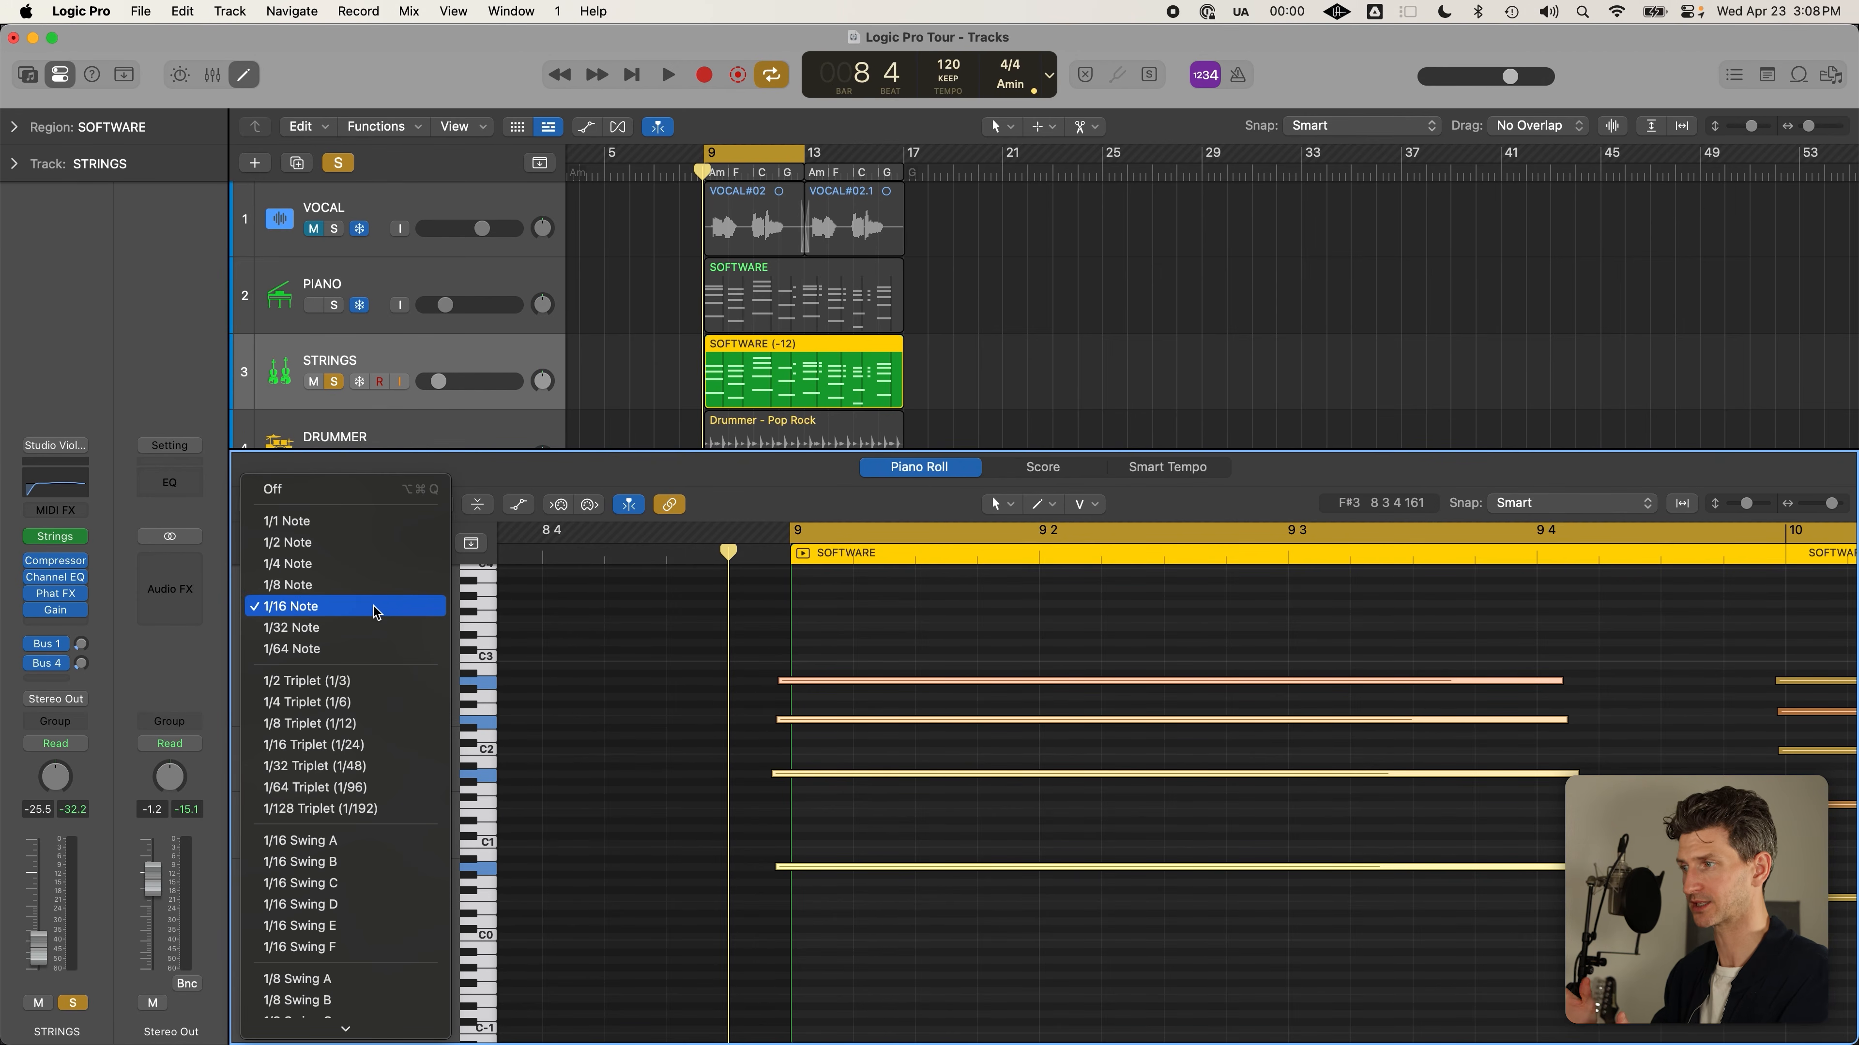
left_click(376, 612)
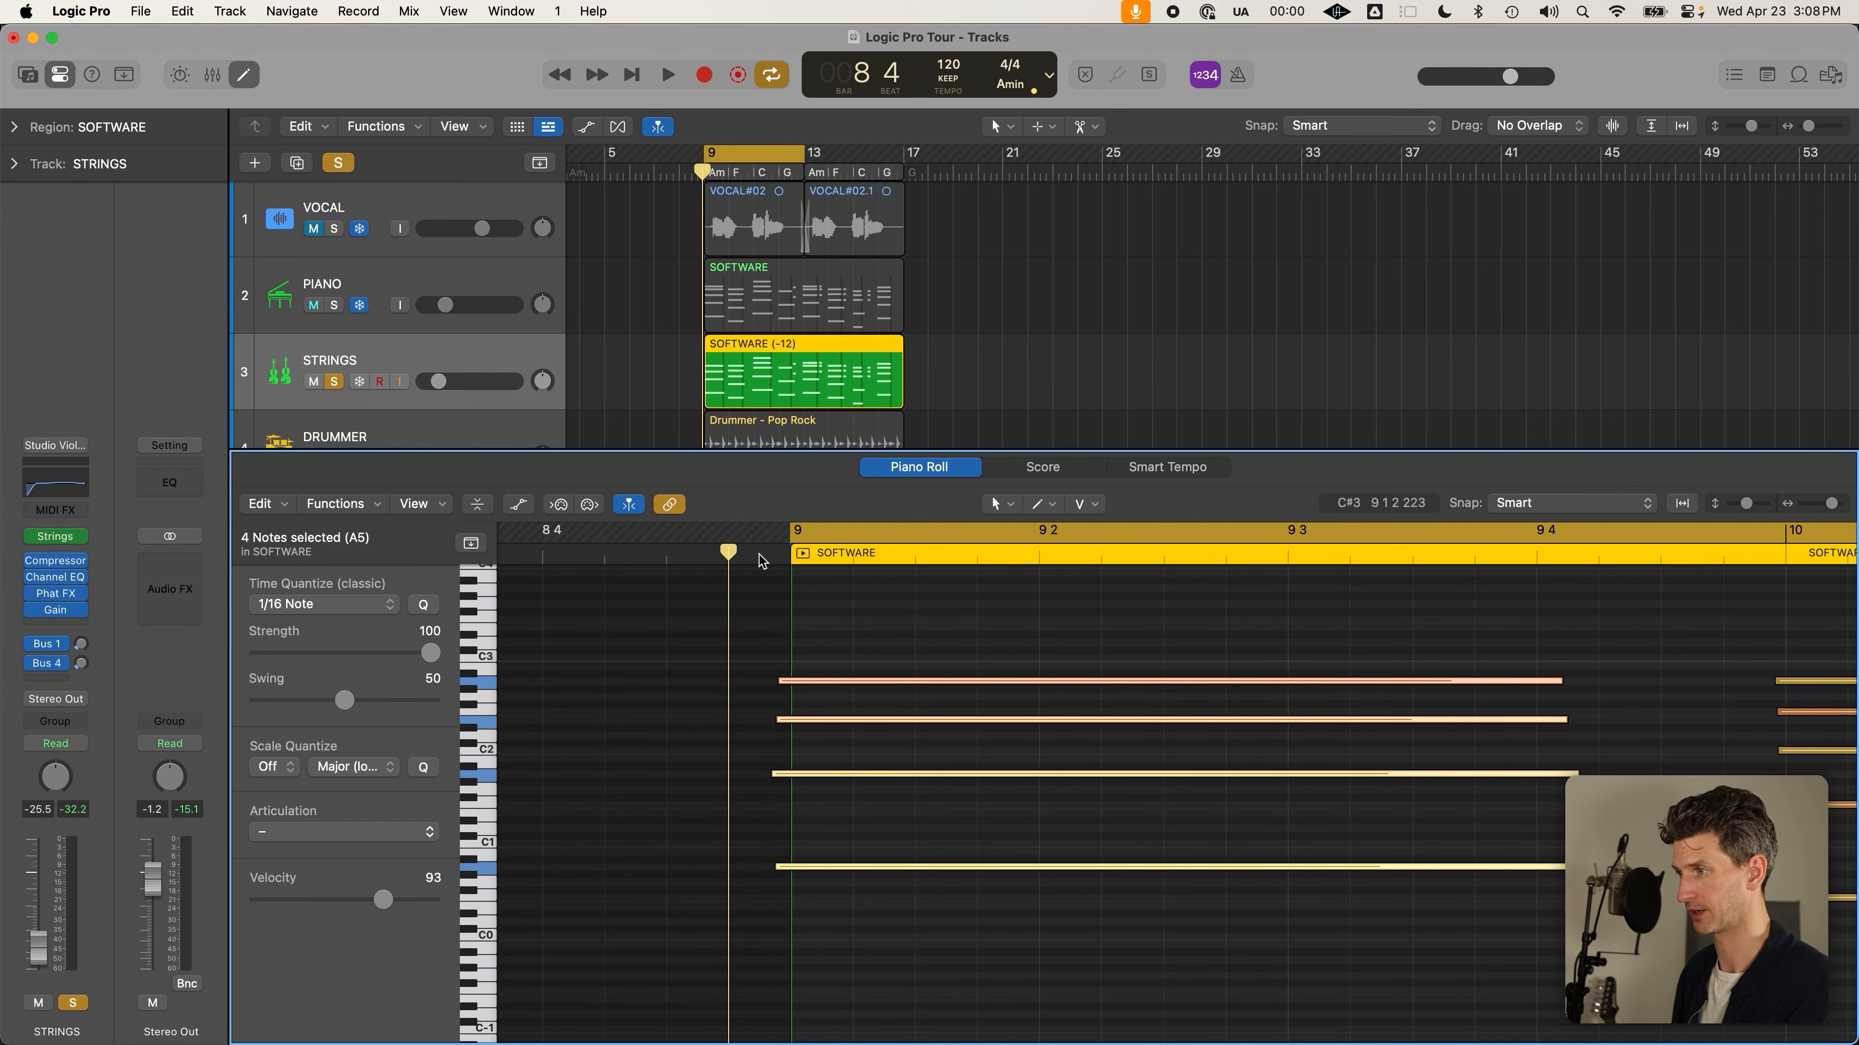
Deselect the chord notes and place the playhead exactly at the start of bar 9
left_click(811, 583)
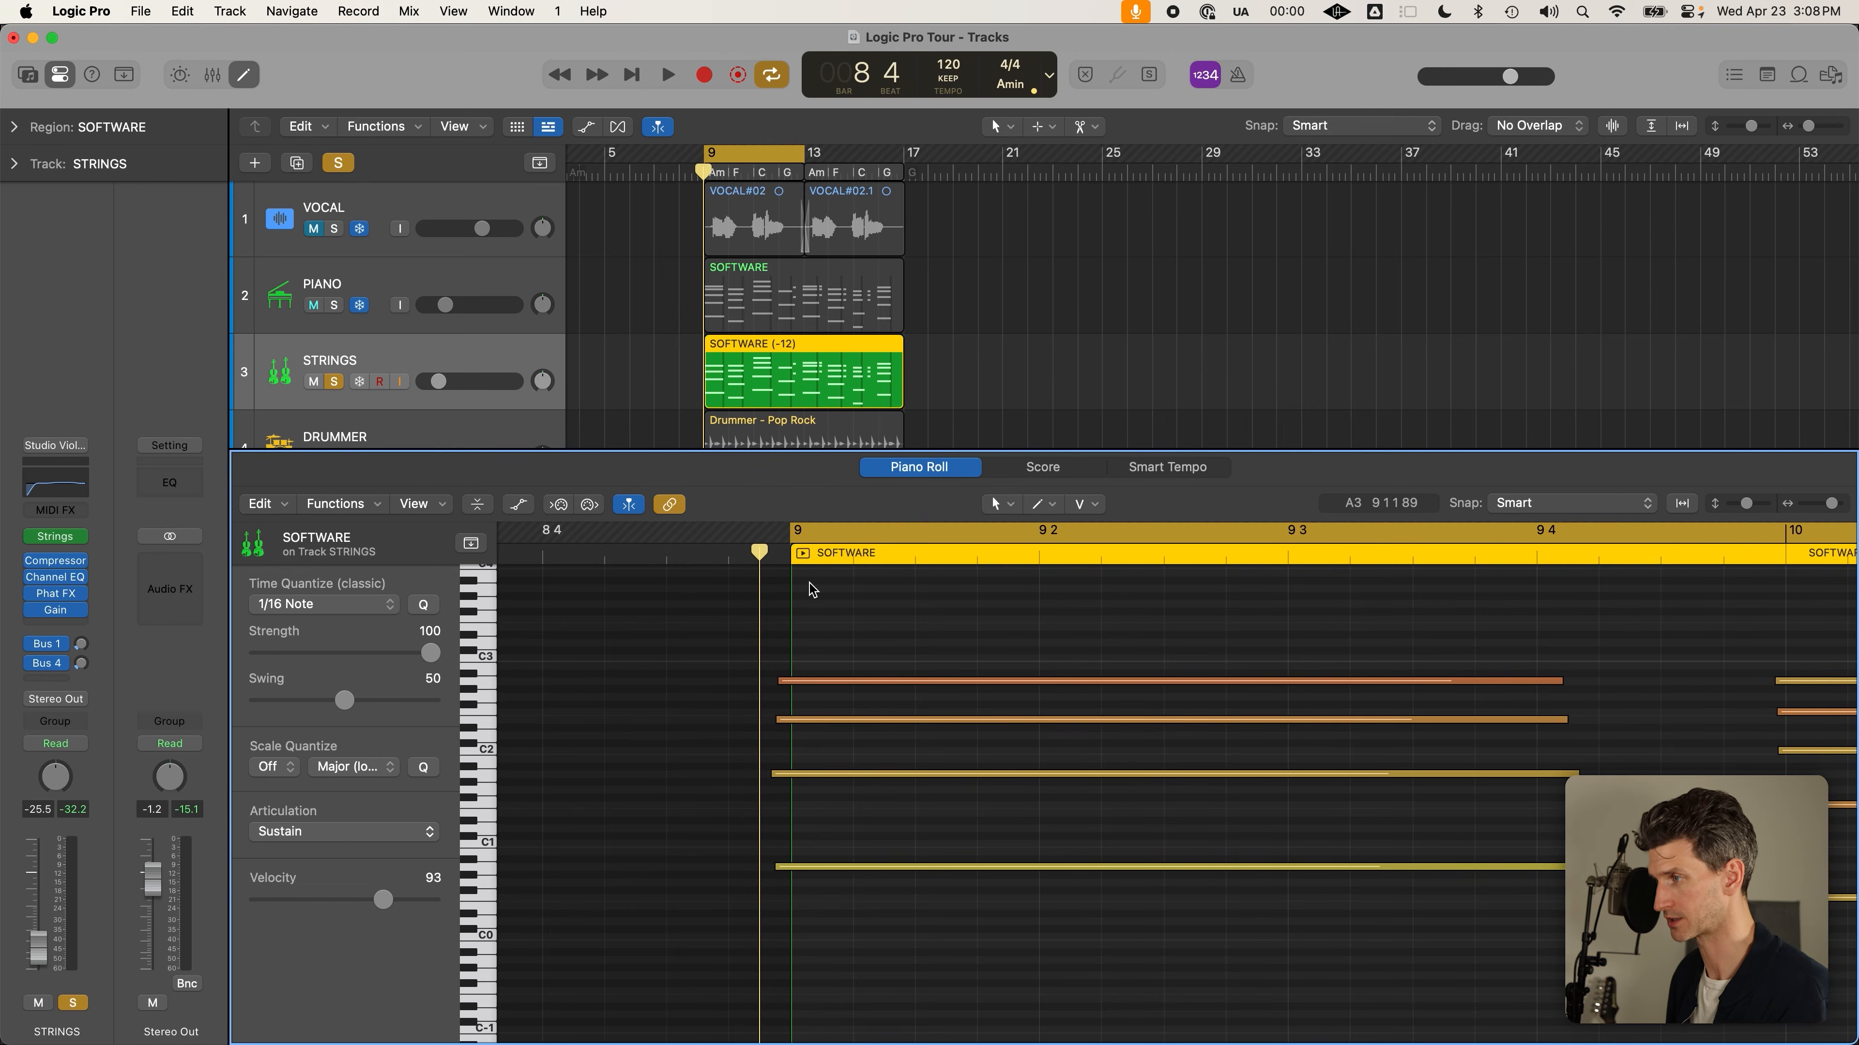
left_click(790, 559)
mouse_move(790, 554)
left_mouse_down()
mouse_move(729, 554)
mouse_move(859, 552)
mouse_move(787, 554)
left_mouse_up()
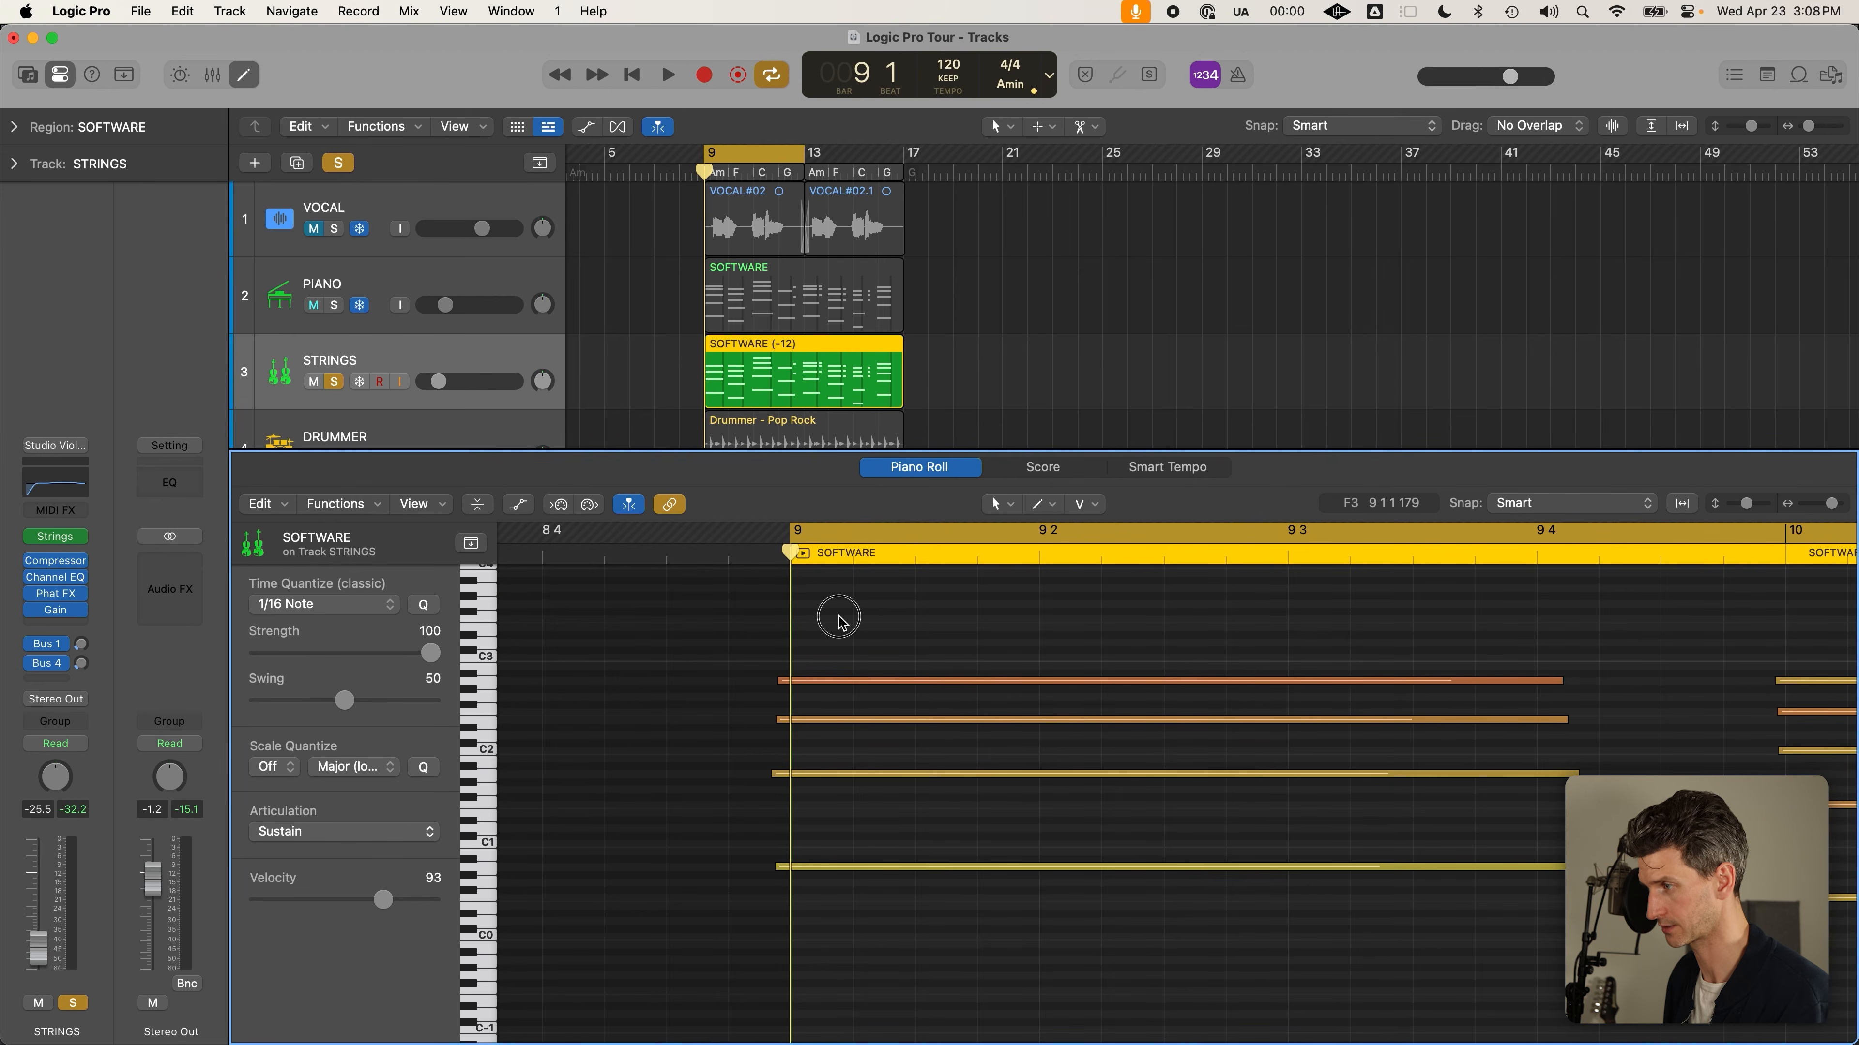
Try quantizing the four notes of the first chord at bar 9 to the 1/16 Note value, and undo it
key("super+a")
left_click_drag(858, 972, 842, 637)
left_click(422, 605)
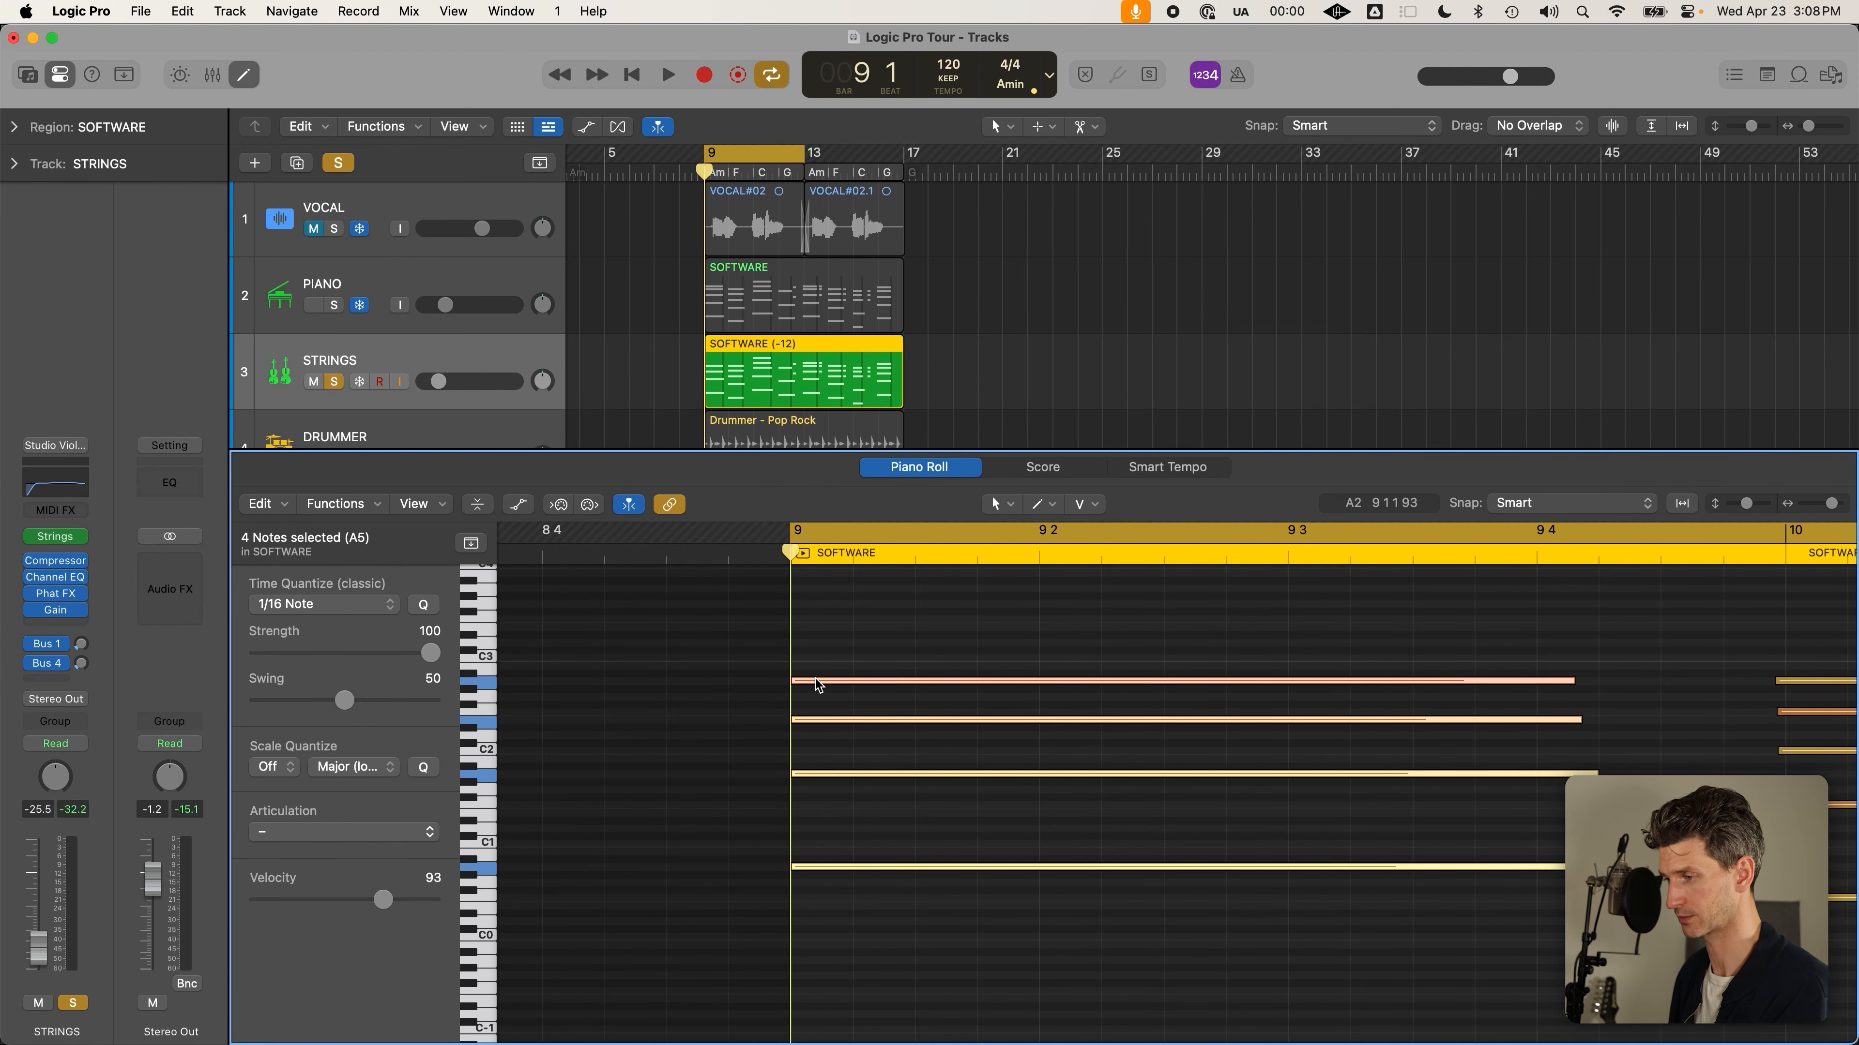
key("super+z")
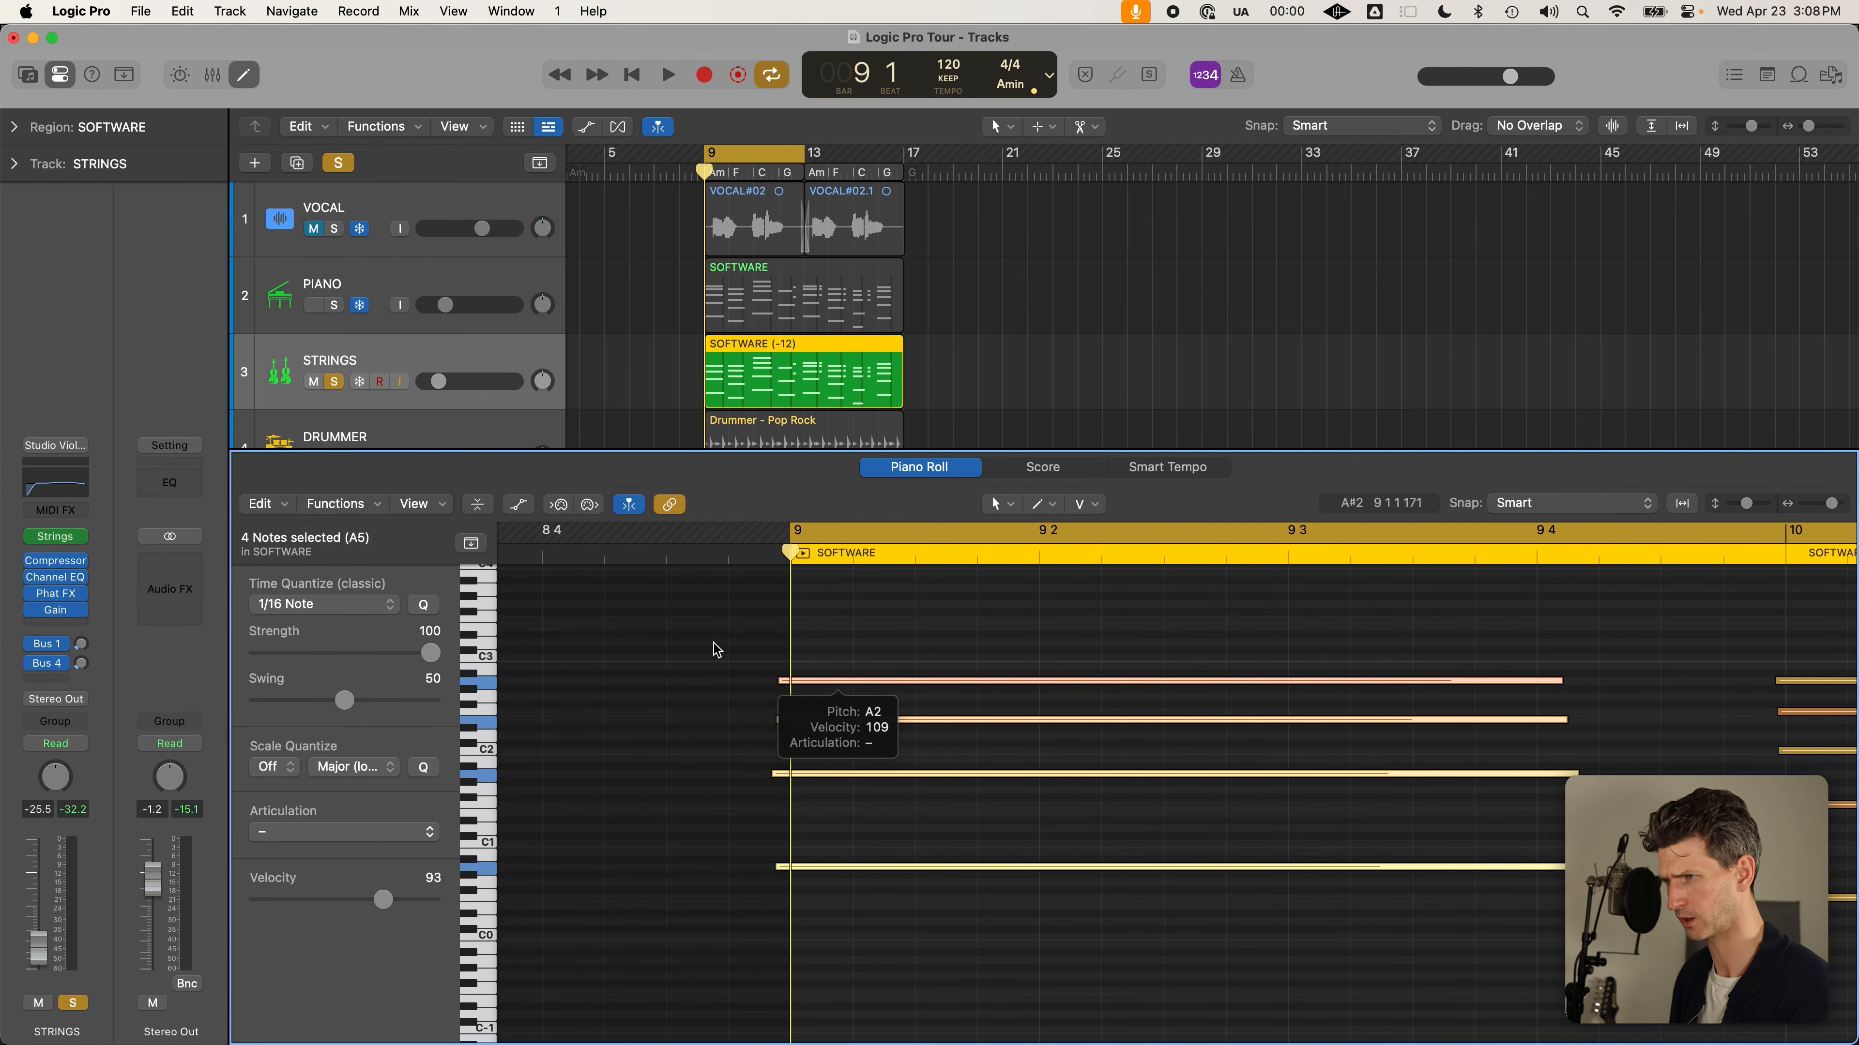
Try quantizing the first chord at bar 9 with the 1/1 Note value, and undo the quantization
left_click(326, 605)
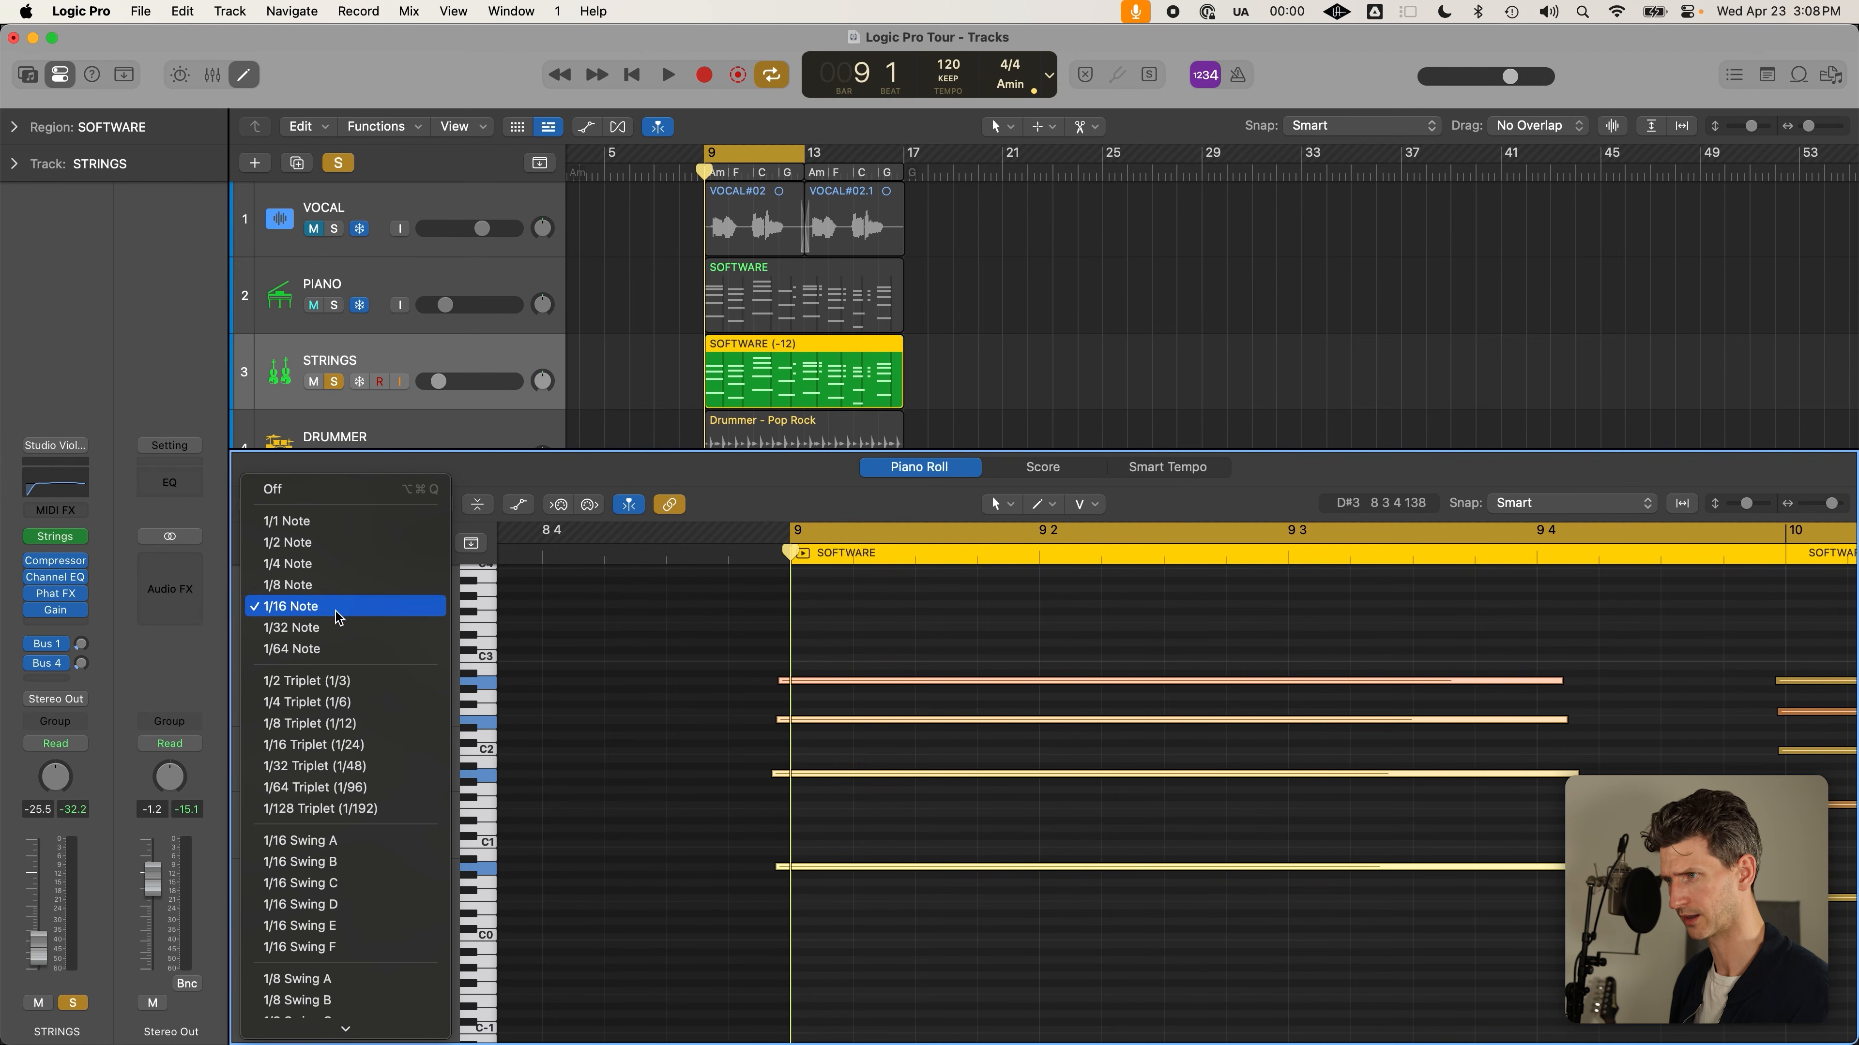
left_click(357, 522)
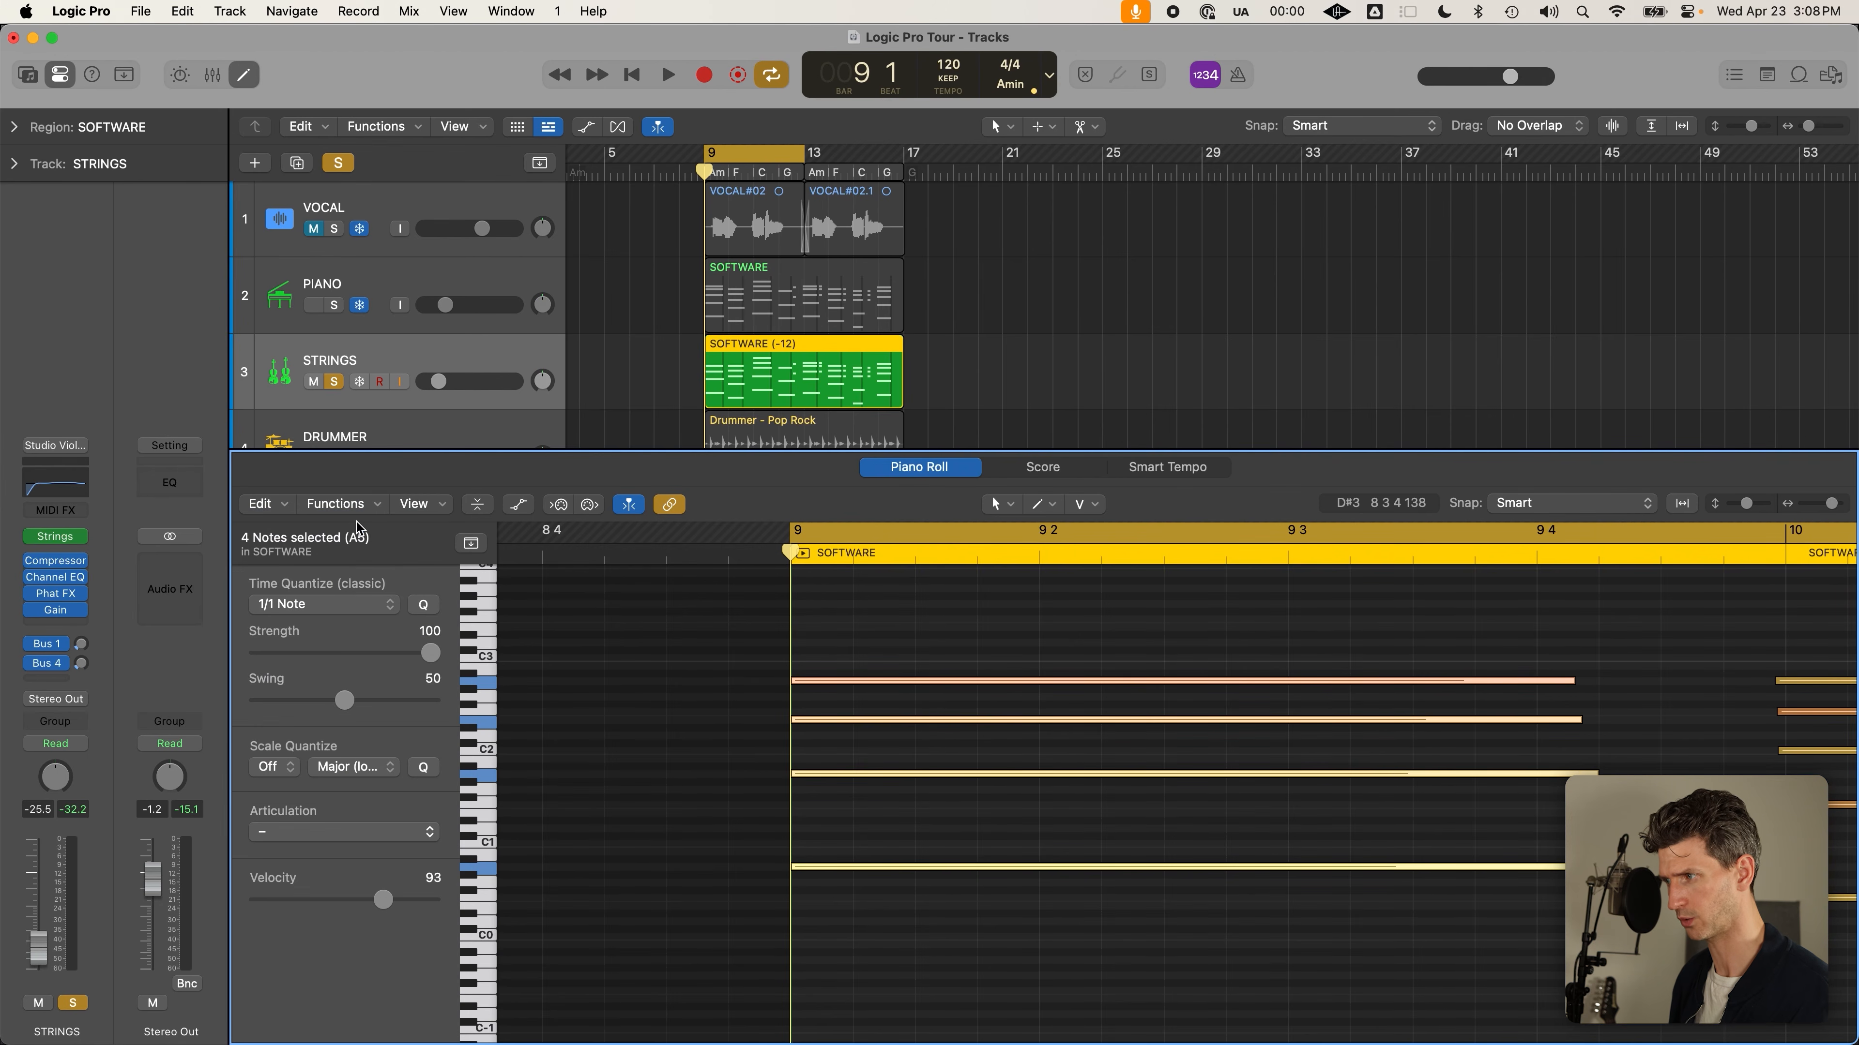
left_click(366, 612)
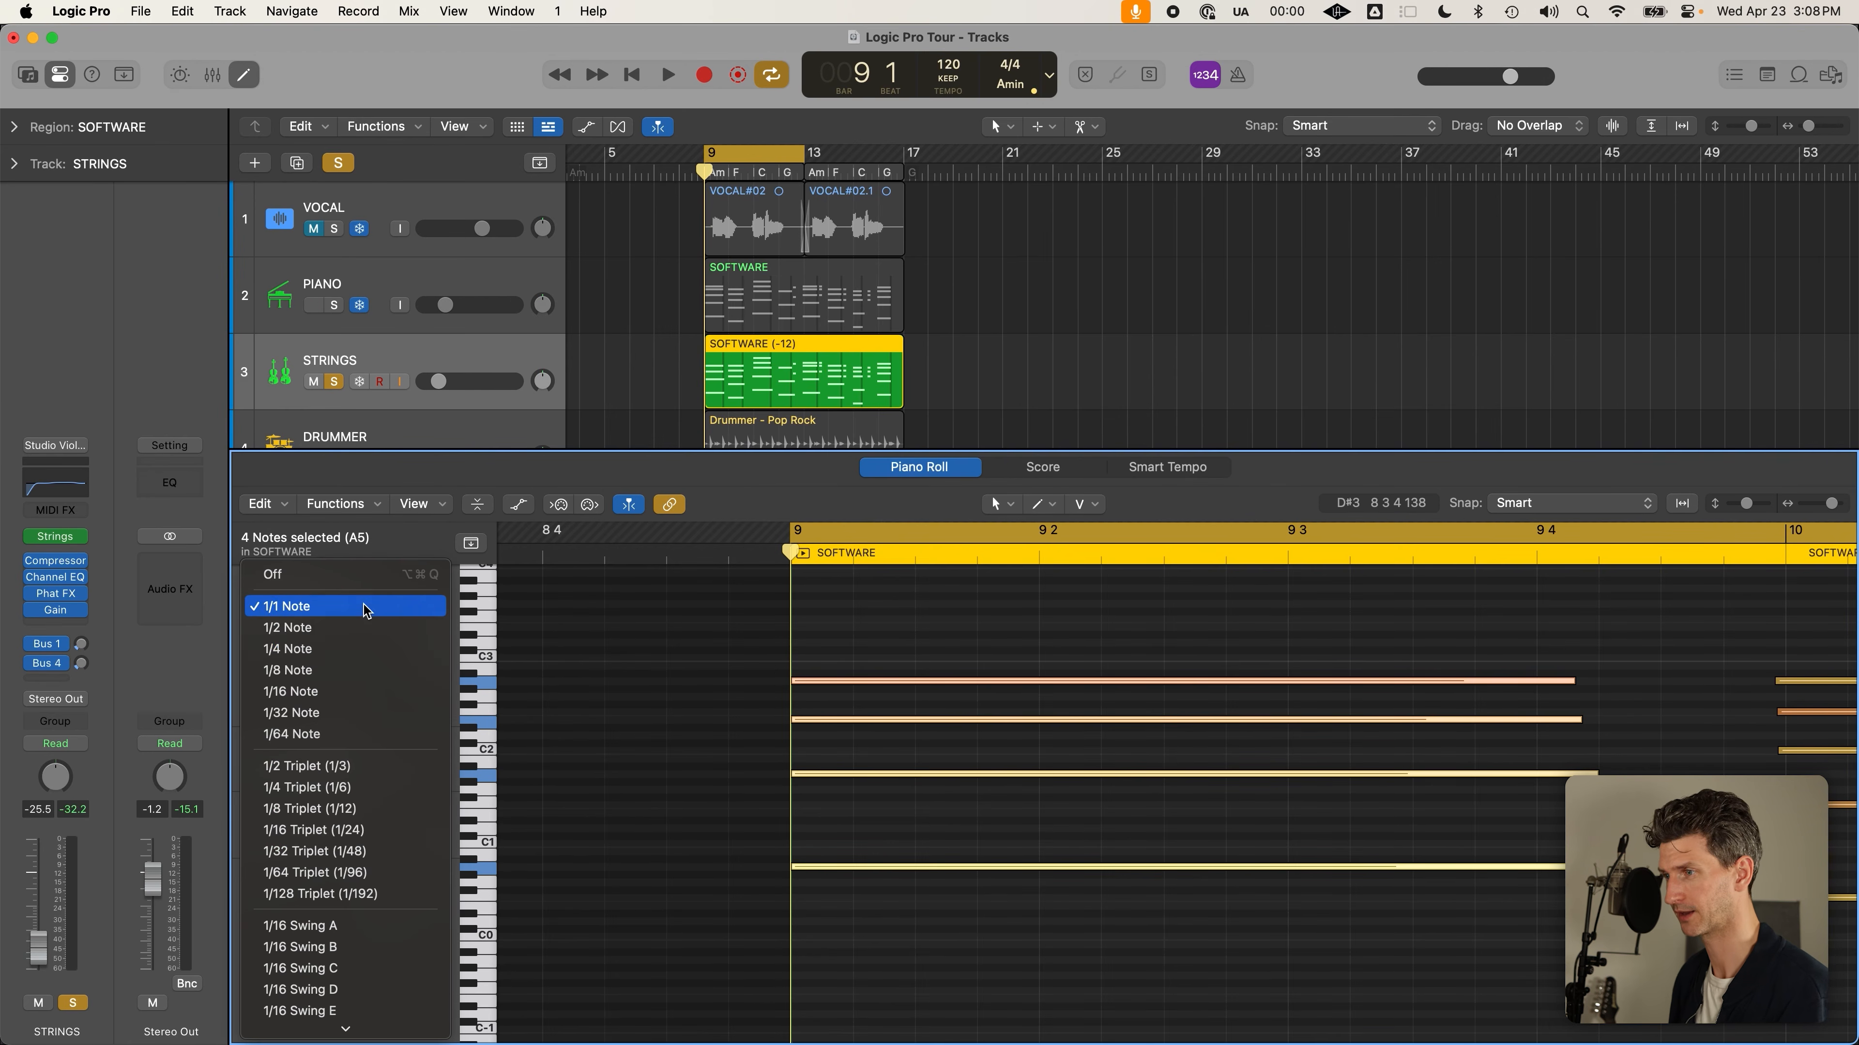
left_click(905, 656)
key("super+z")
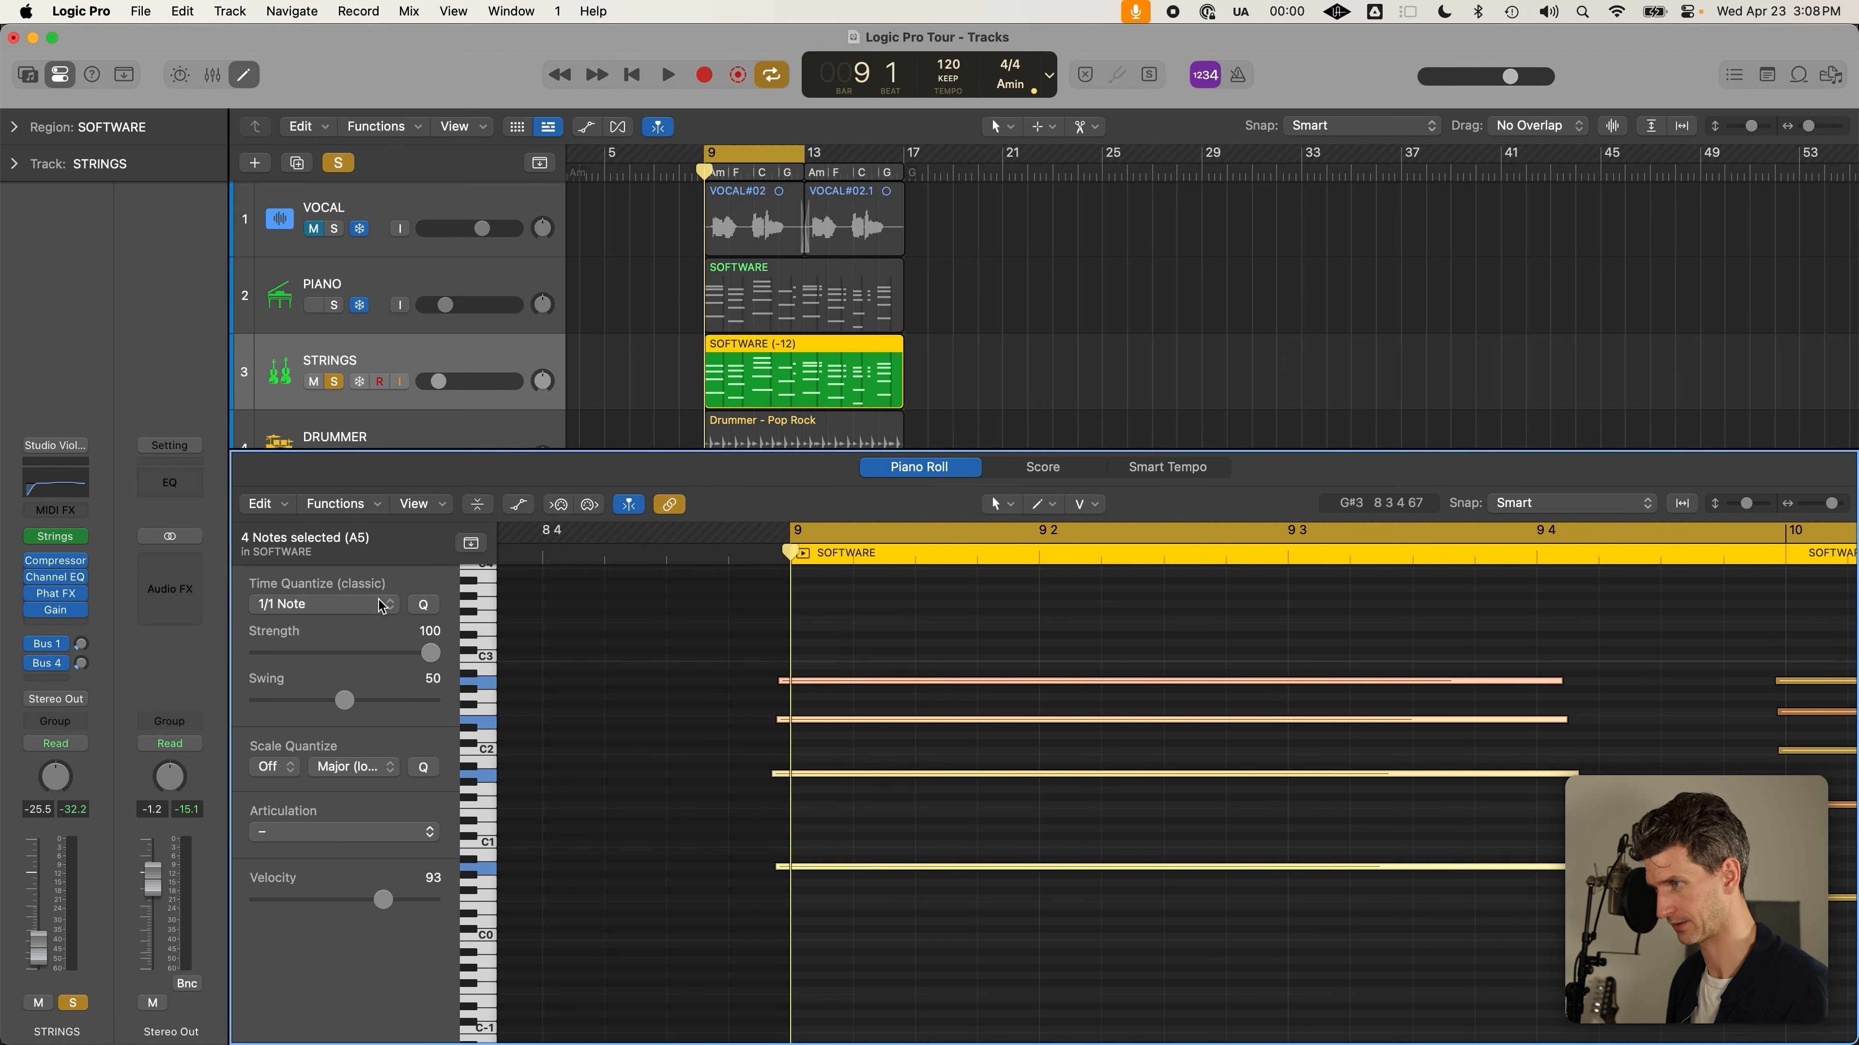
Try quantizing the first chord at bar 9 with the 1/8 Note value, and undo the quantization
left_click(382, 604)
left_click(393, 664)
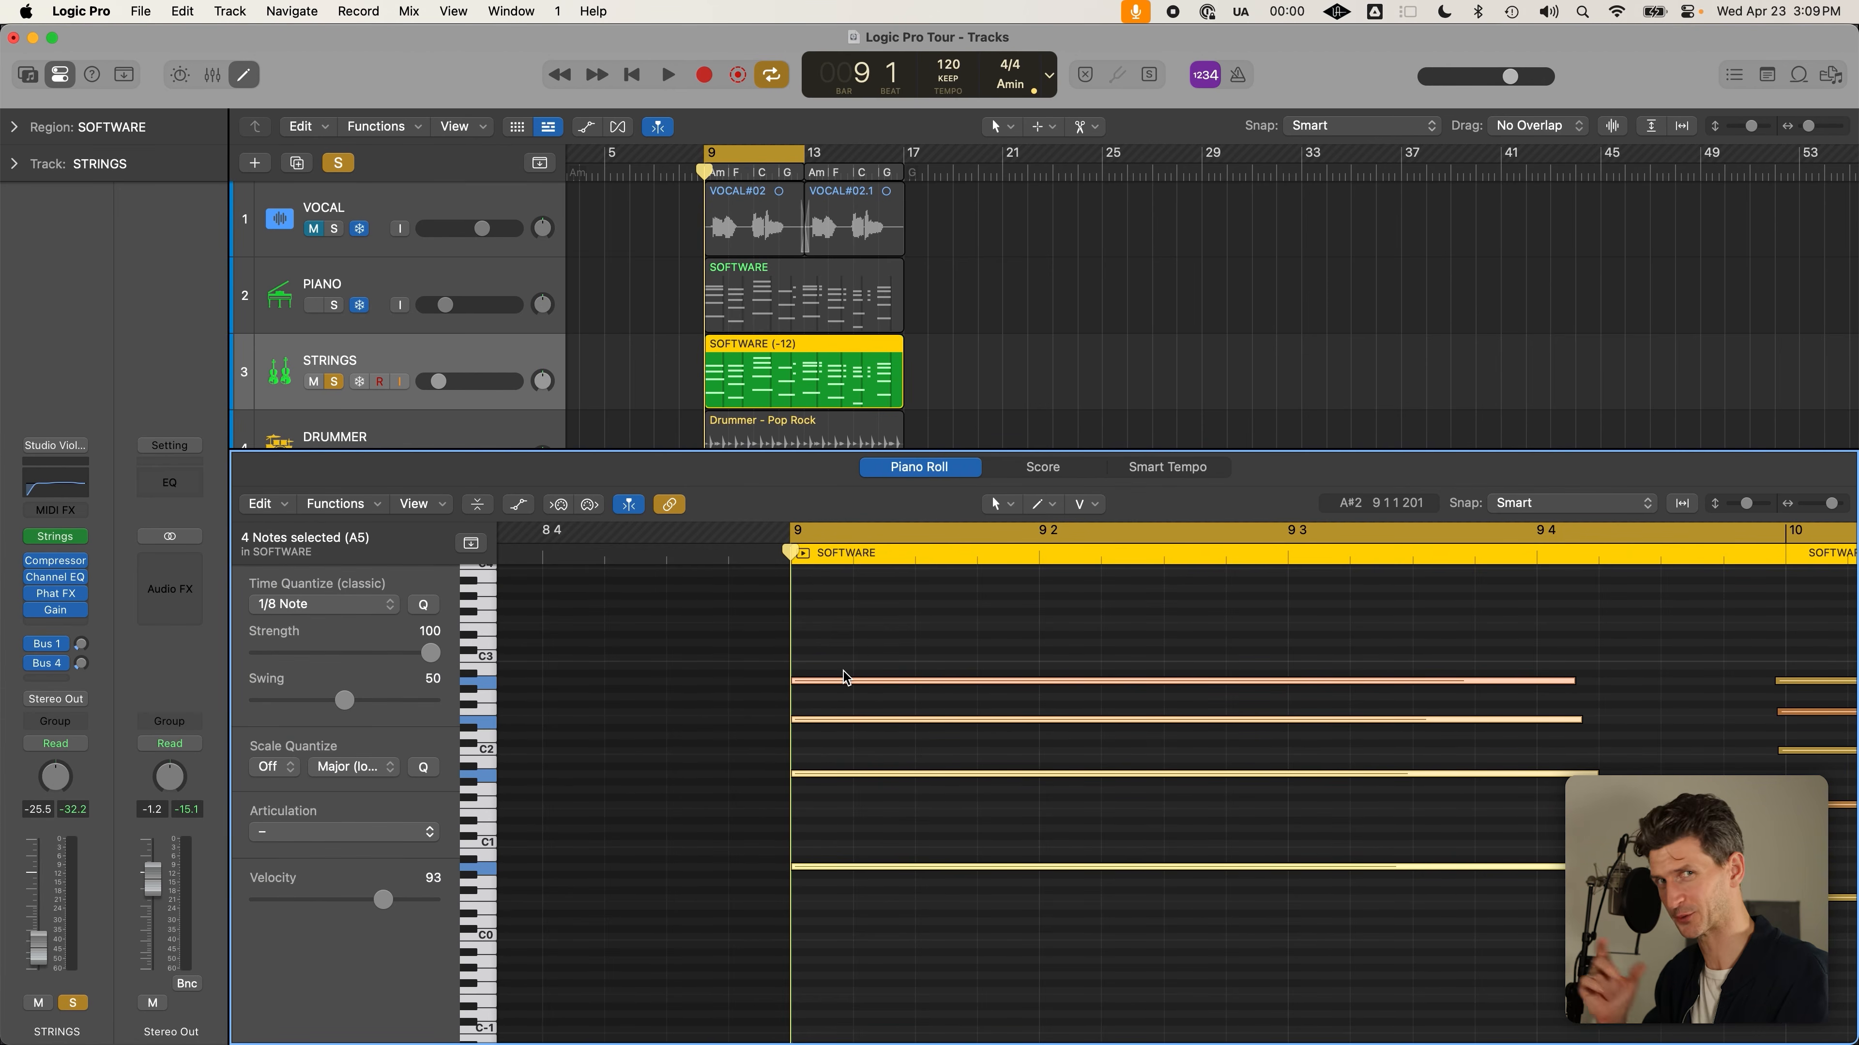
key("super+z")
scroll(843, 672, "down", 3)
key("space")
scroll(845, 677, "down", 5)
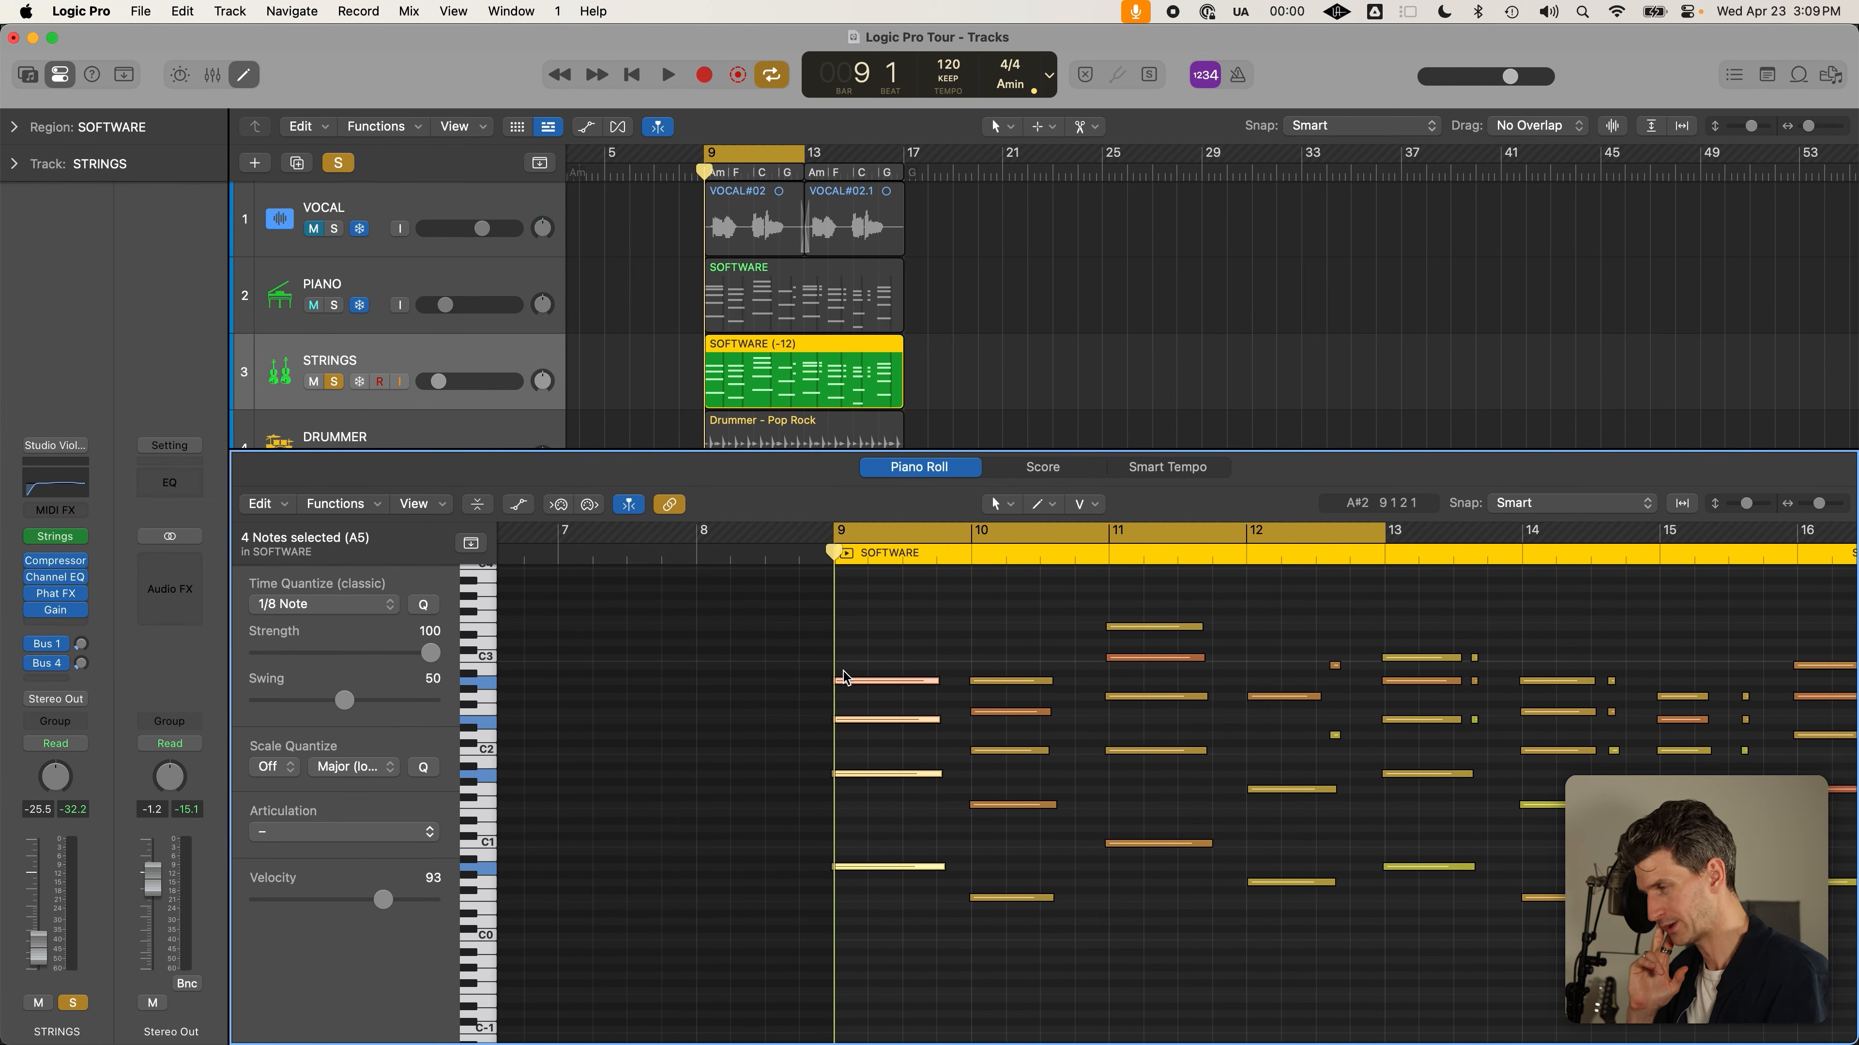
scroll(845, 677, "right", 2)
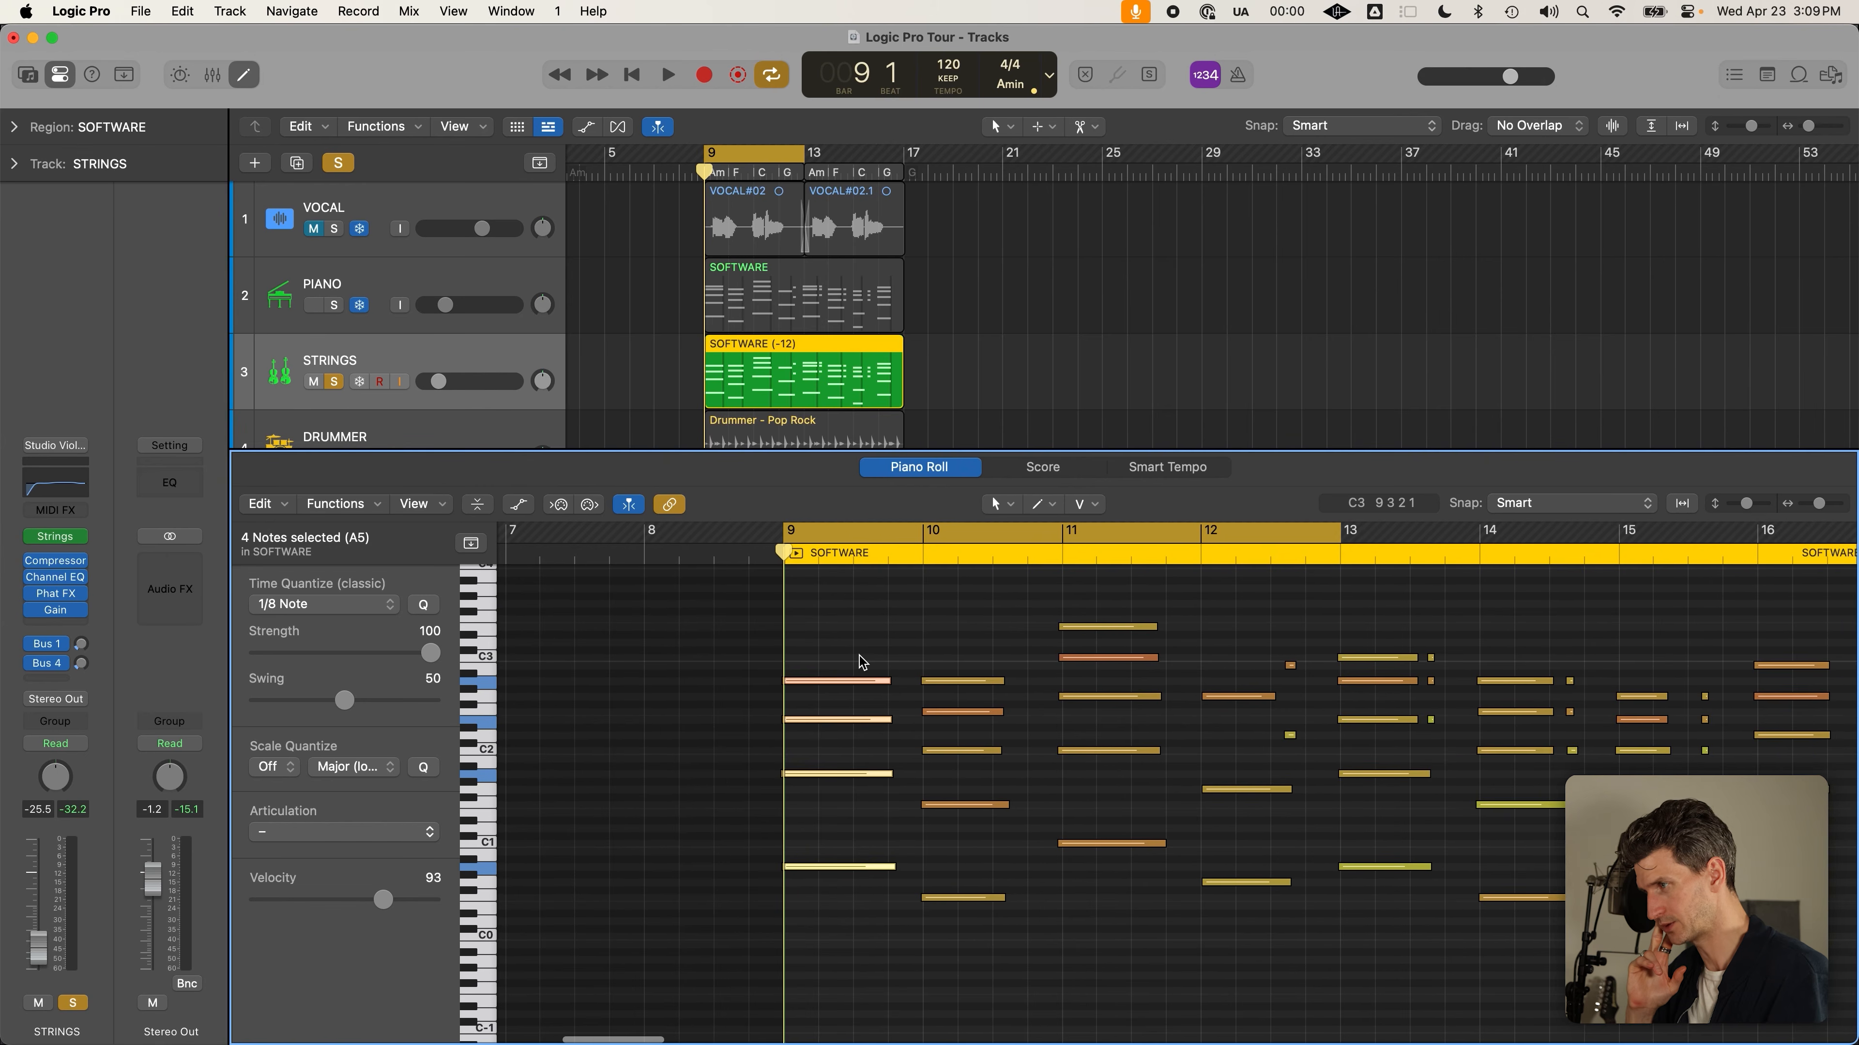
scroll(858, 654, "up", 5)
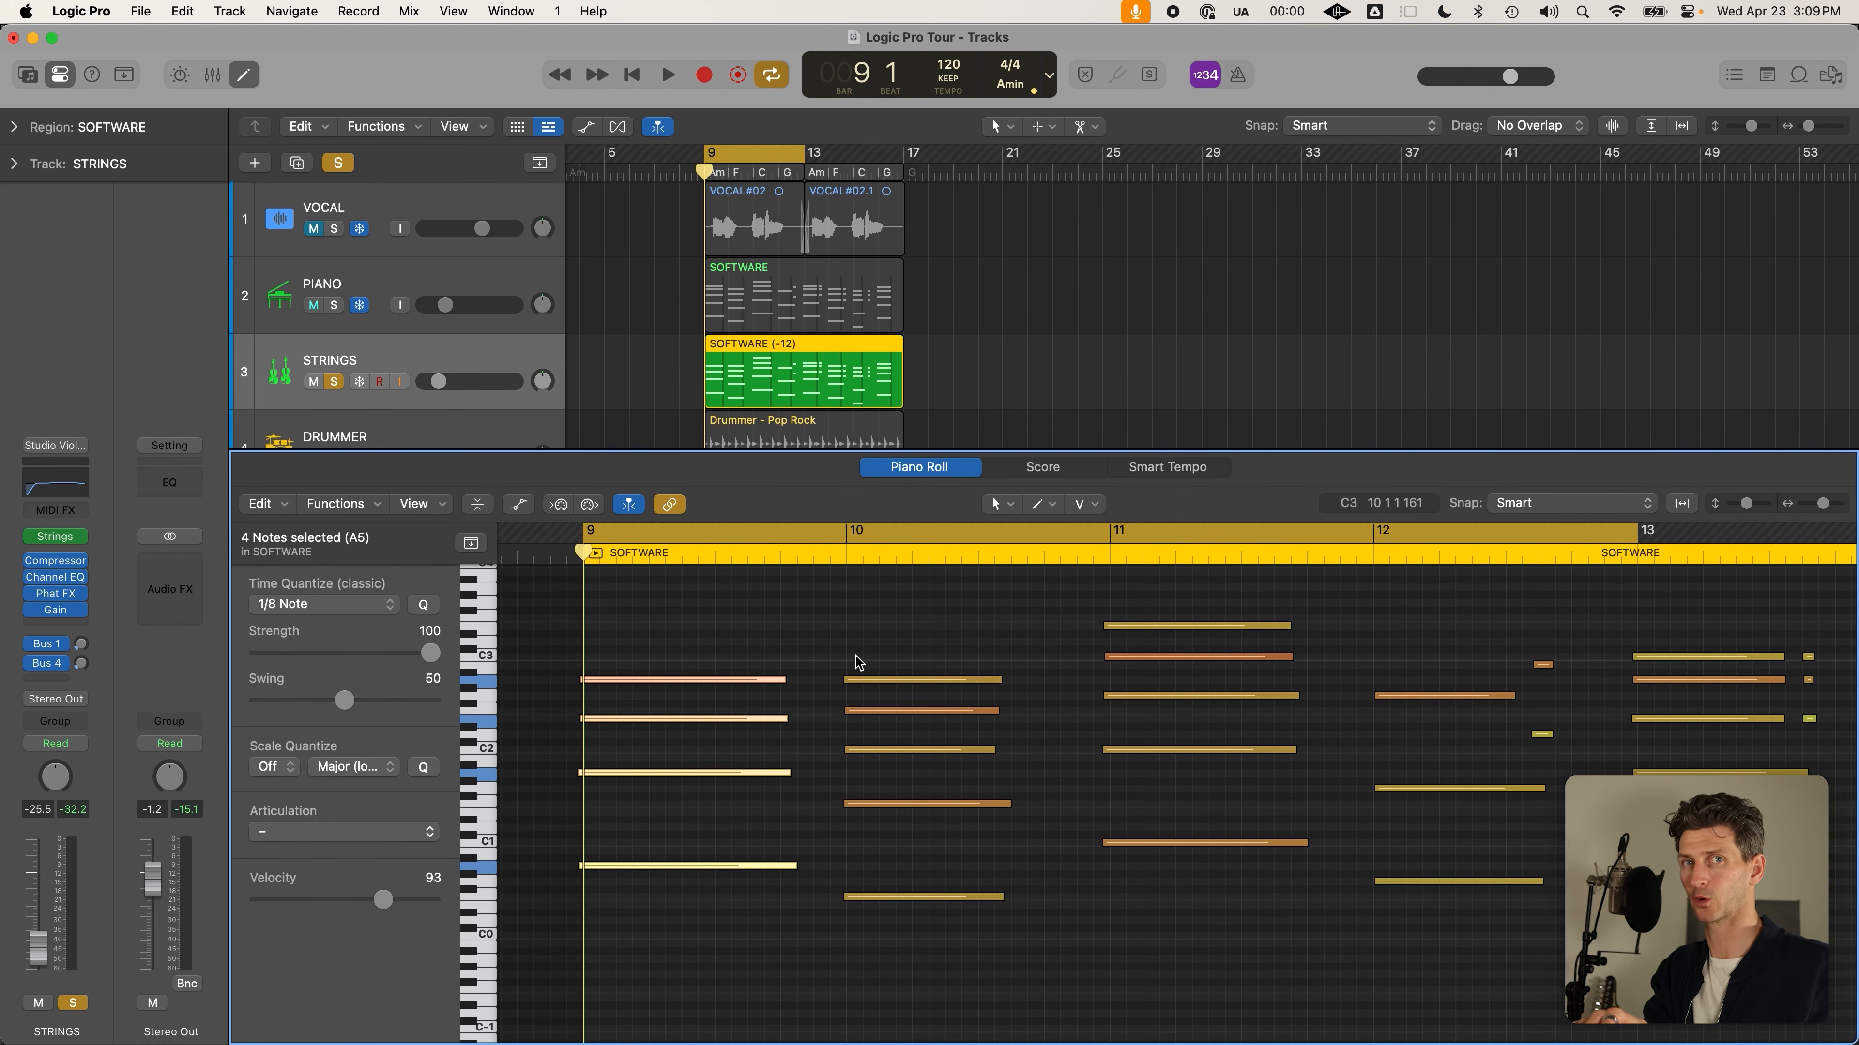
Select the chord notes at bars 9, 10 and 11 together and quantize them to the 1/1 Note value
left_click(859, 663)
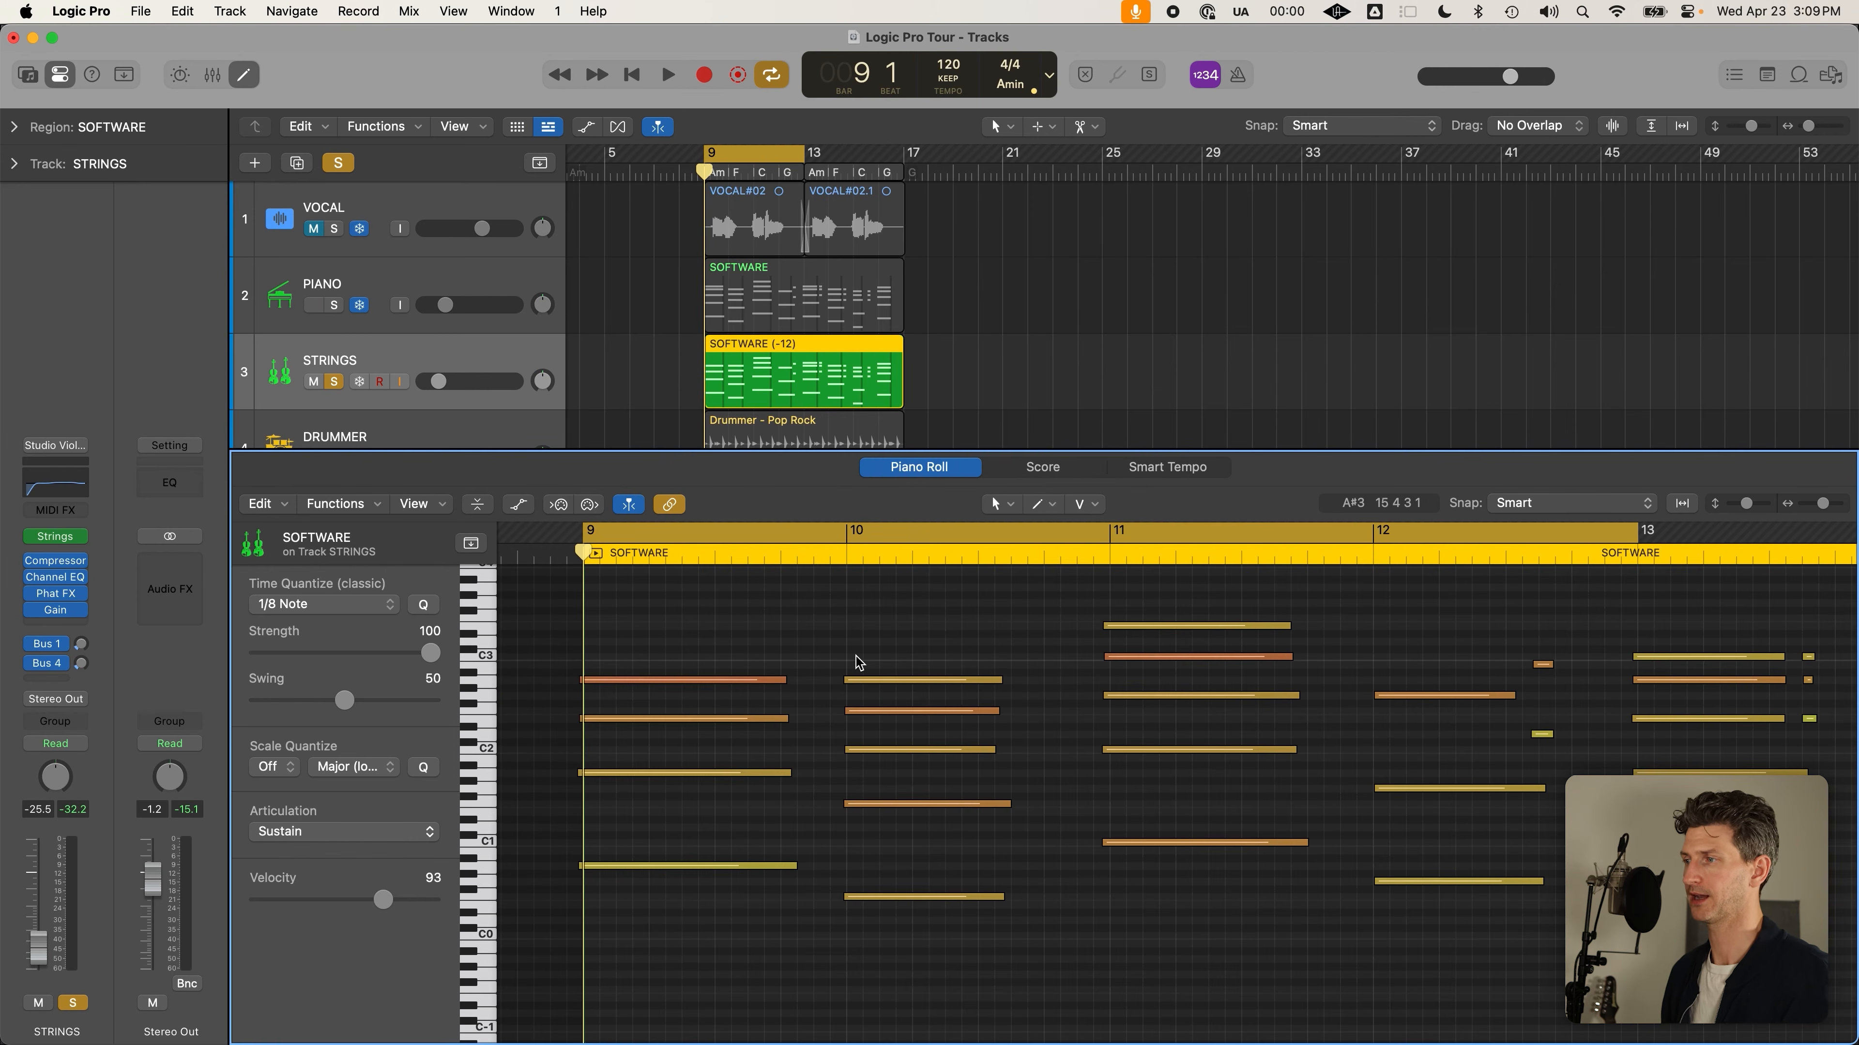
left_click(630, 633)
left_click_drag(630, 633, 1273, 1014)
left_click(344, 604)
left_click(344, 542)
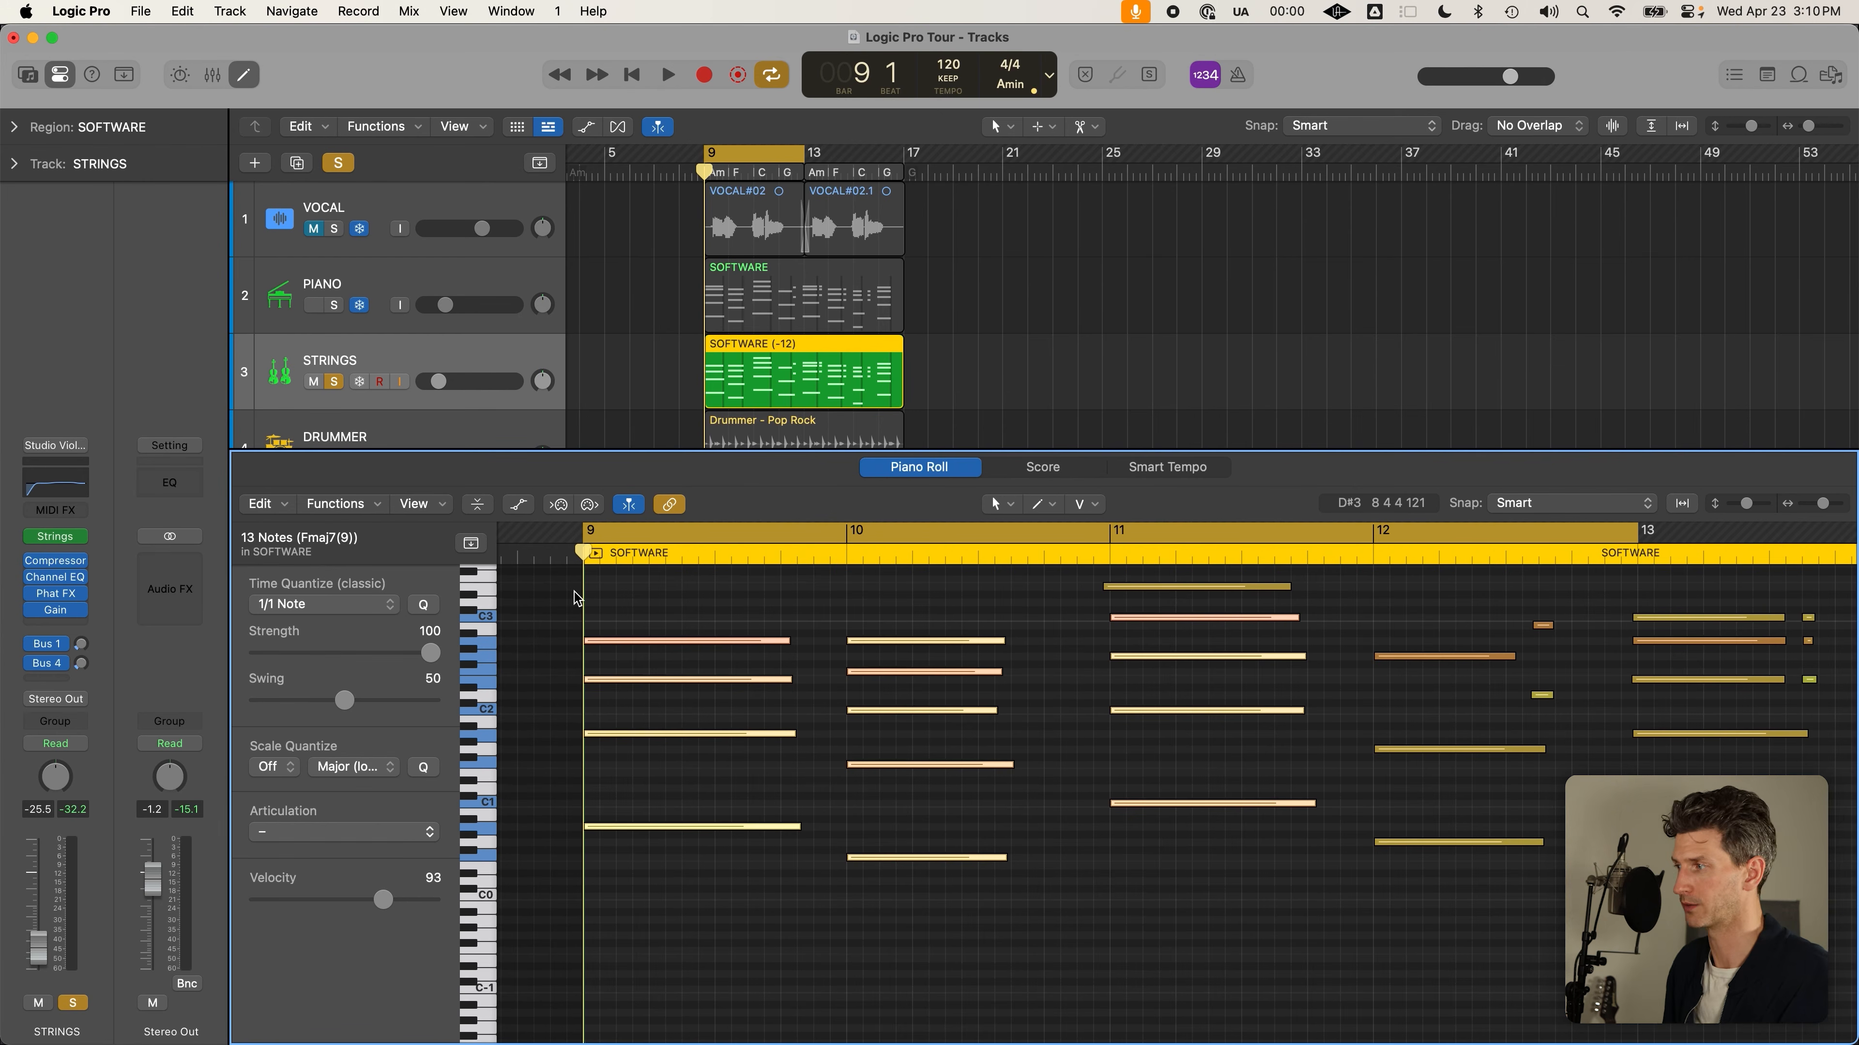
Turn off cycle mode and move the playhead to just before bar 12
scroll(1581, 663, "up", 1)
key("c")
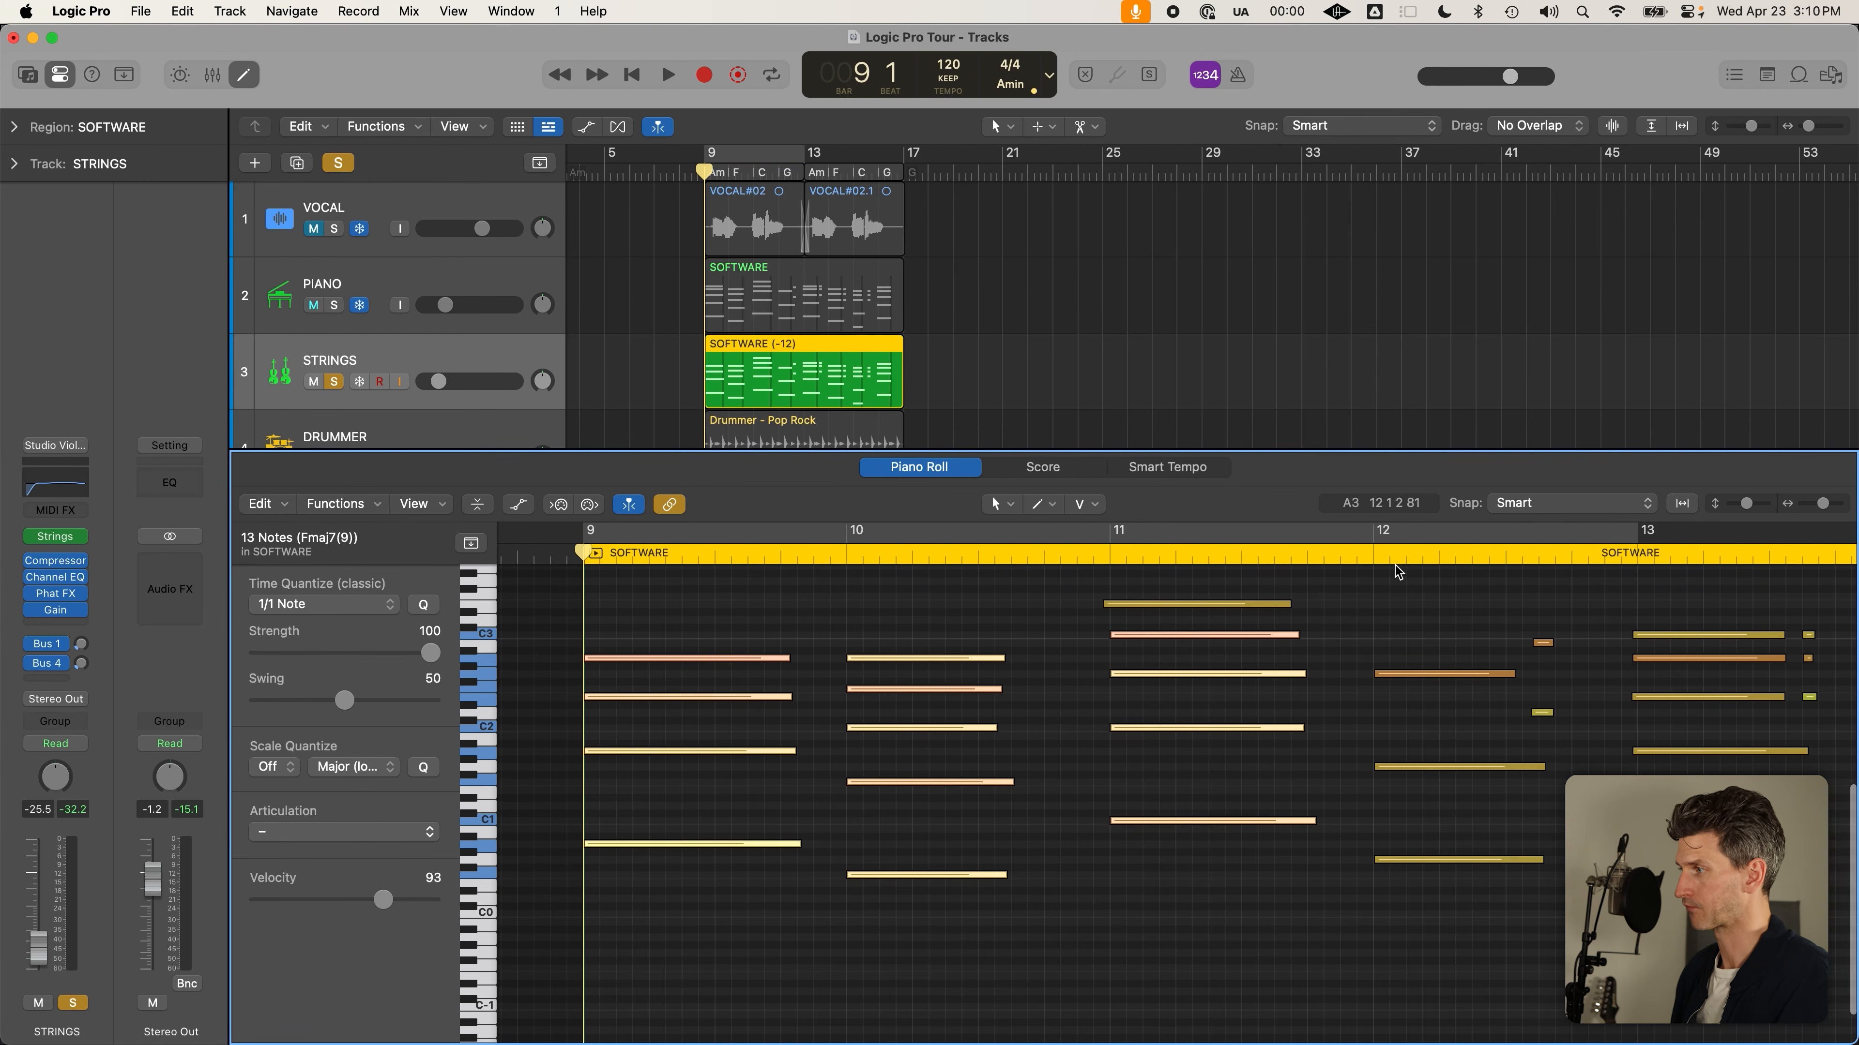
left_click(1367, 557)
Select the bar 12 chord and its two short trailing notes, and quantize them to the 1/1 Note value
left_click_drag(1397, 594, 1541, 744)
mouse_move(1544, 617)
left_mouse_down()
mouse_move(1558, 744)
mouse_move(1536, 628)
left_mouse_up()
left_click_drag(1536, 633, 1545, 724)
left_click(1557, 773)
left_click(1579, 931)
left_click_drag(1578, 931, 1393, 588)
left_click(418, 604)
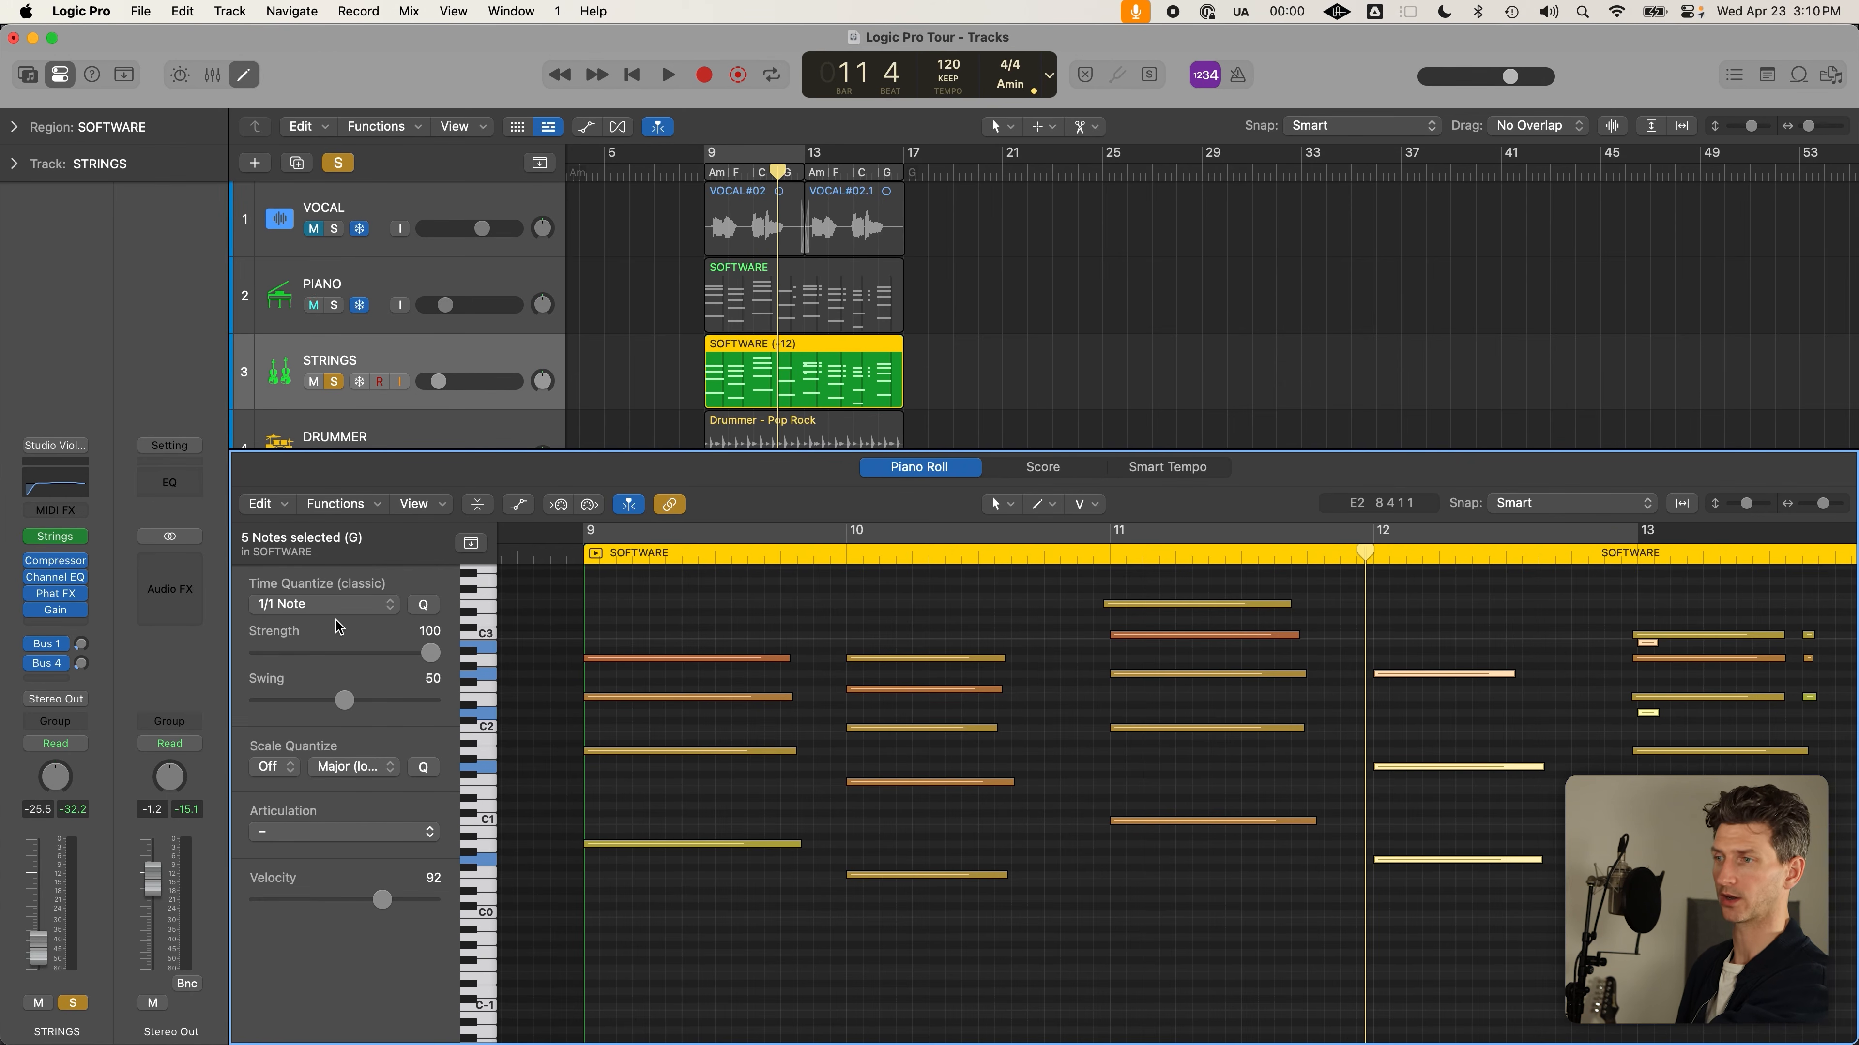
Requantize the selected bar 12 notes to the 1/16 Note value and place the playhead at the start of bar 11
left_click(344, 611)
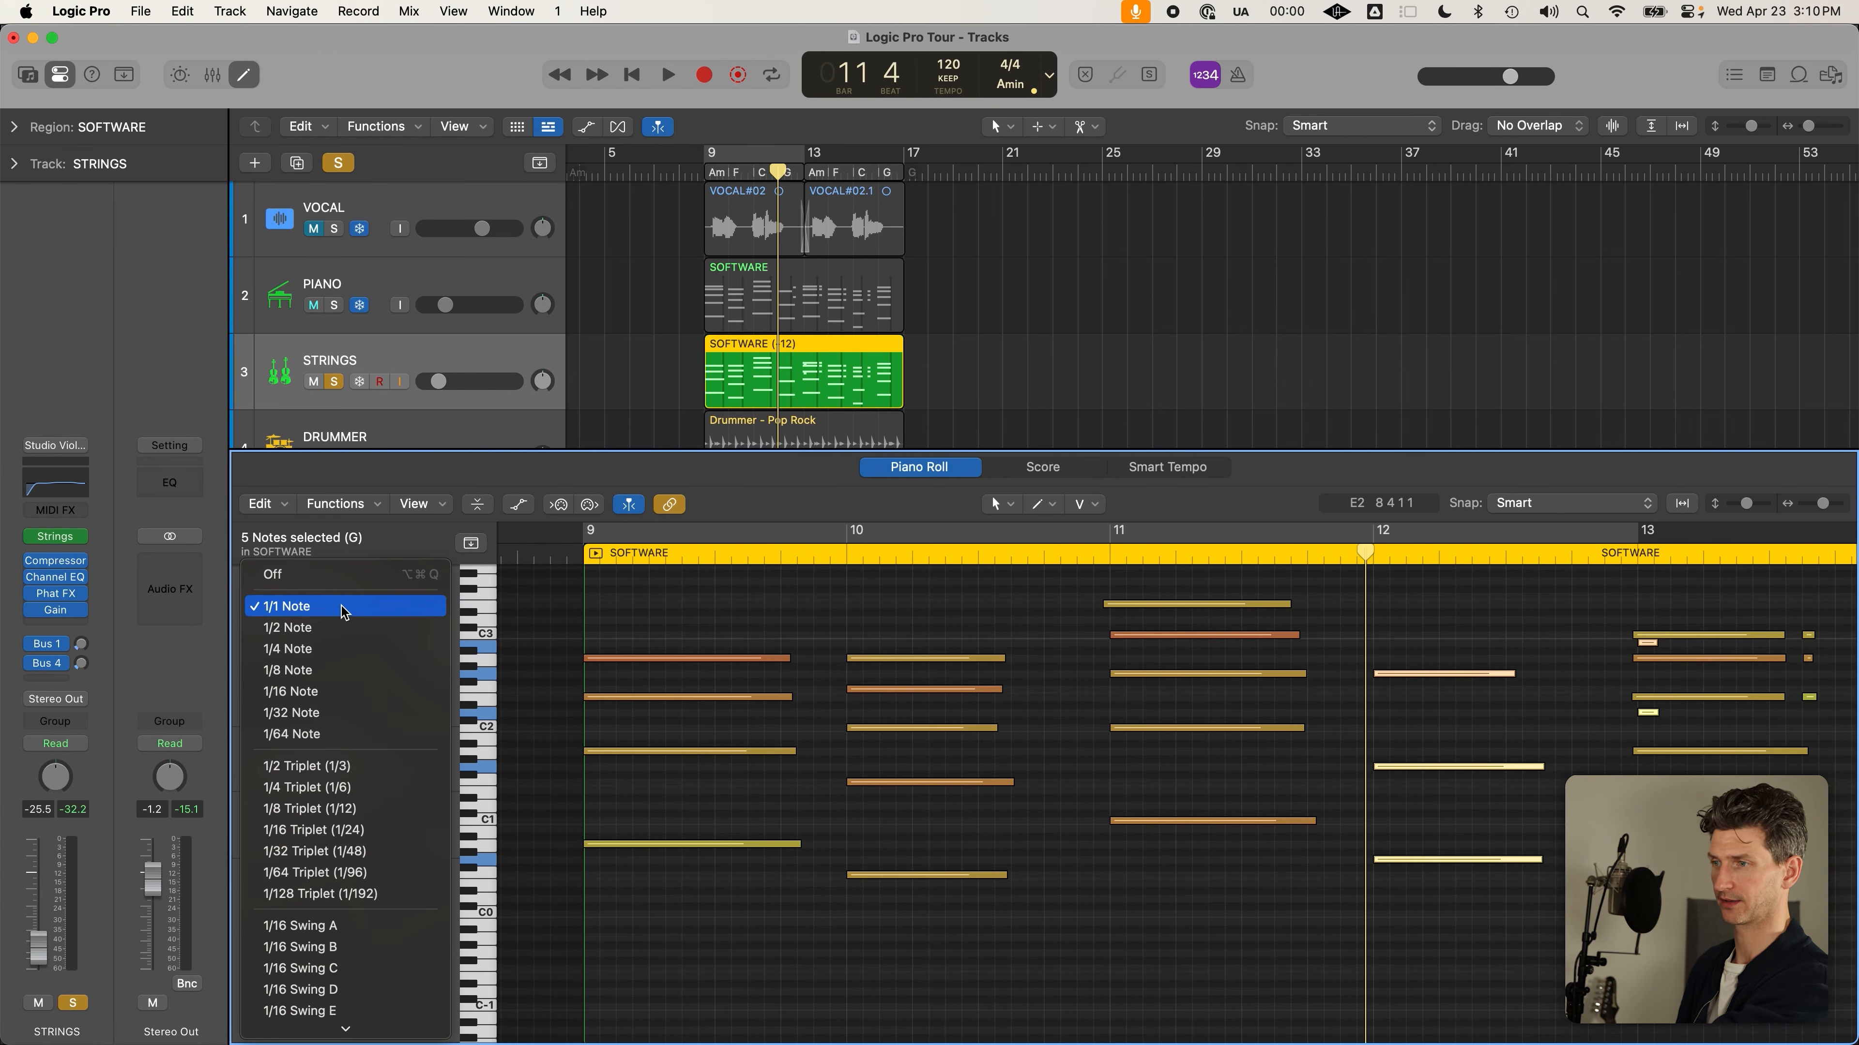
left_click(341, 692)
left_click(1487, 645)
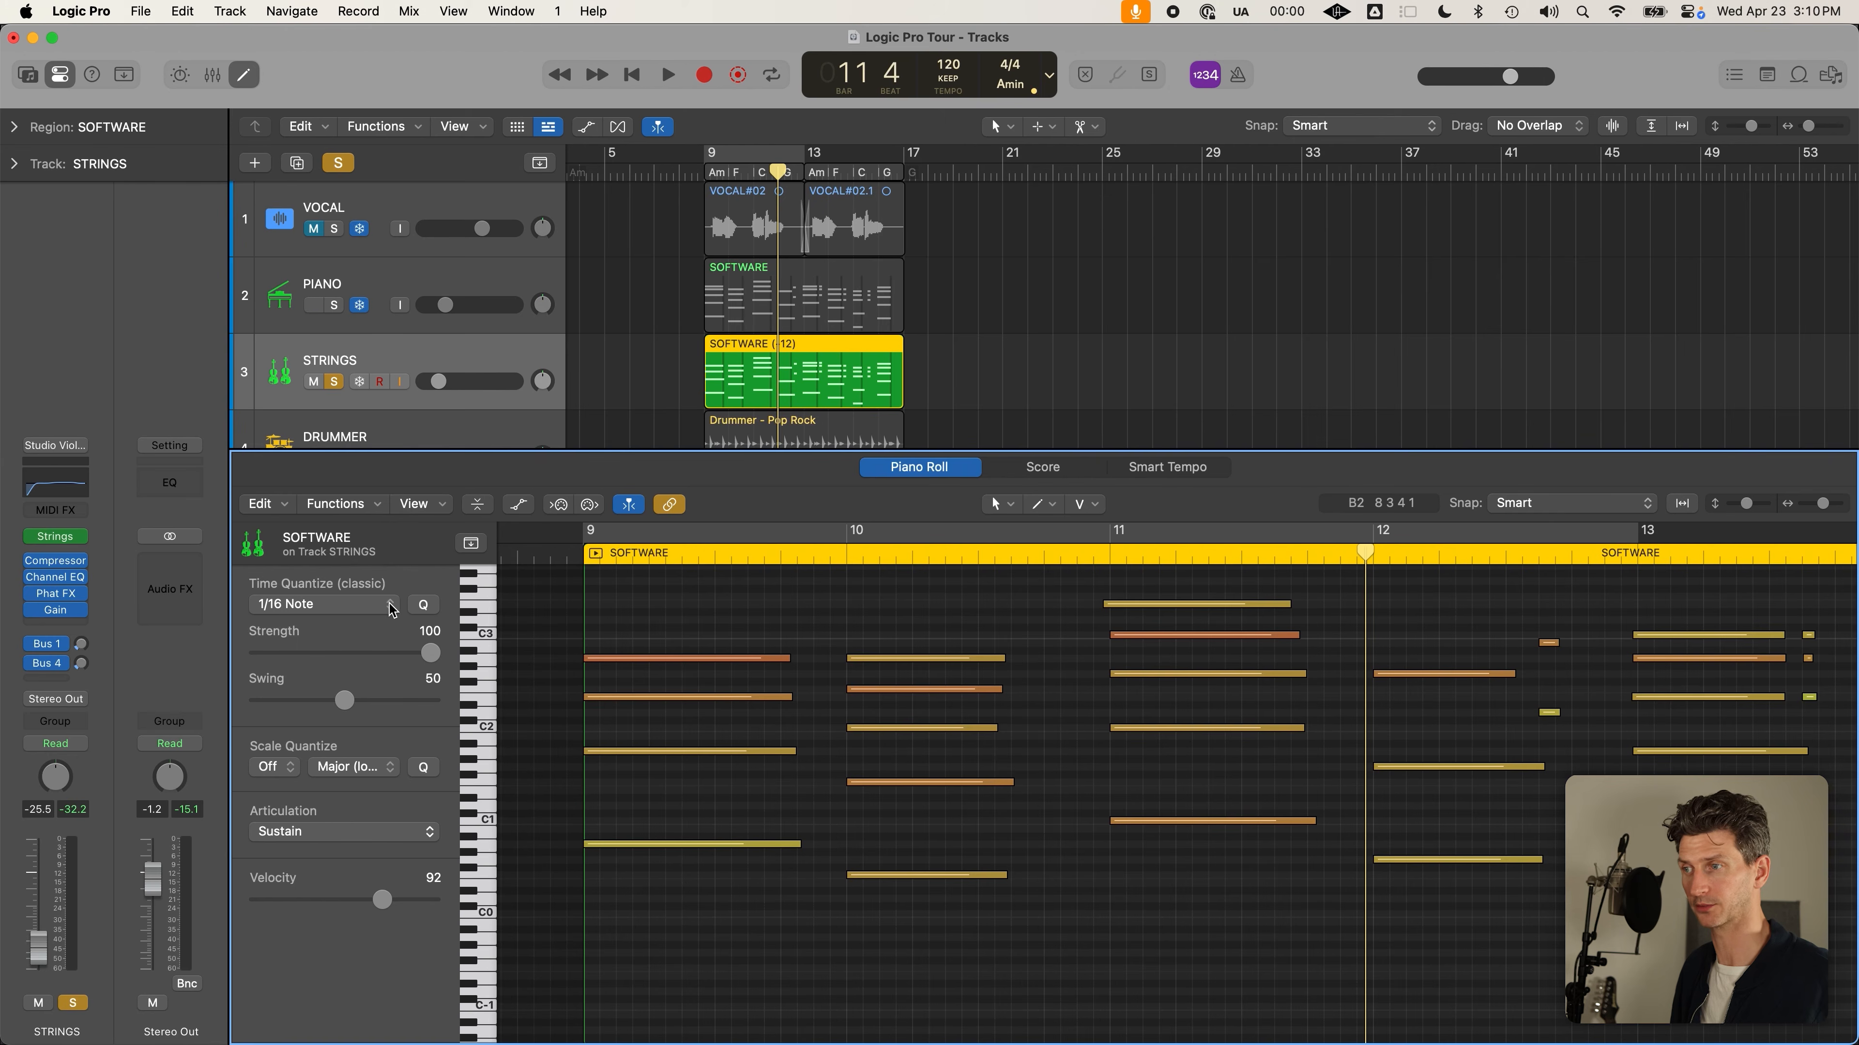
left_click(1180, 634)
left_click(1182, 622)
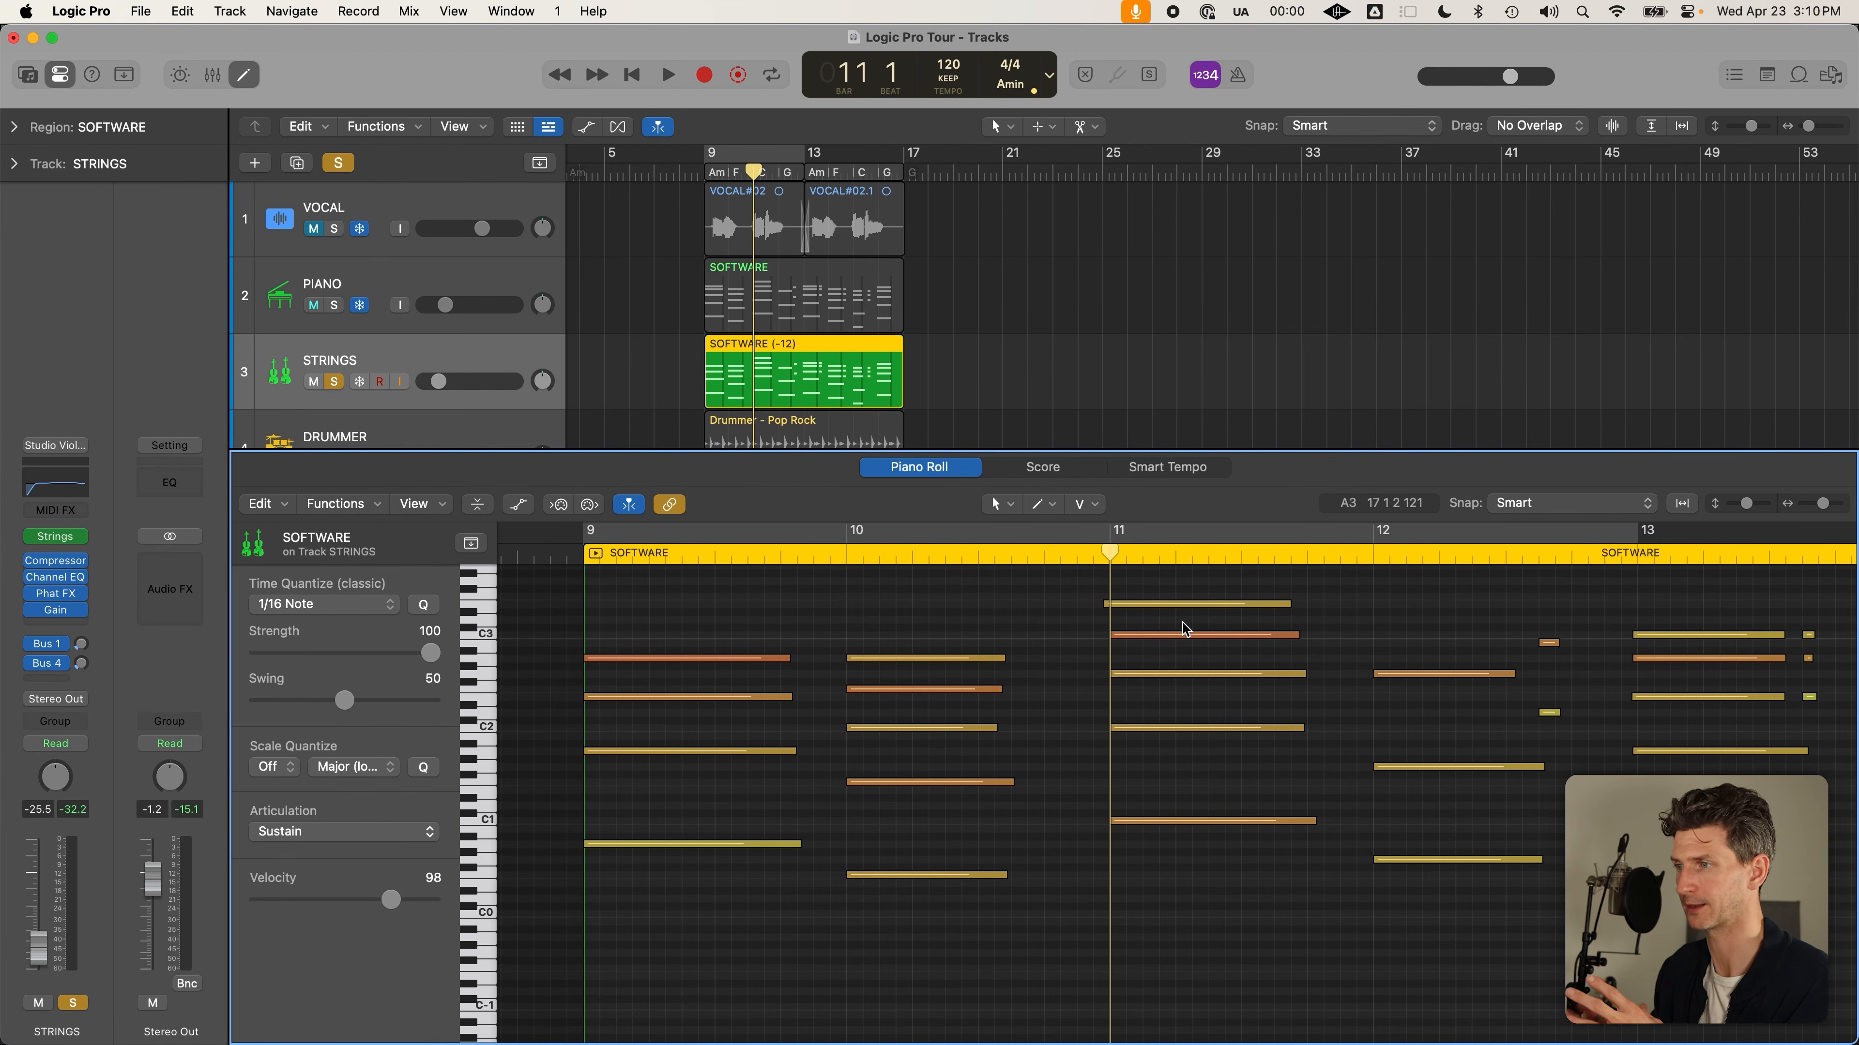
Select all notes in the STRINGS region and set their Time Quantize to Off
left_click(344, 612)
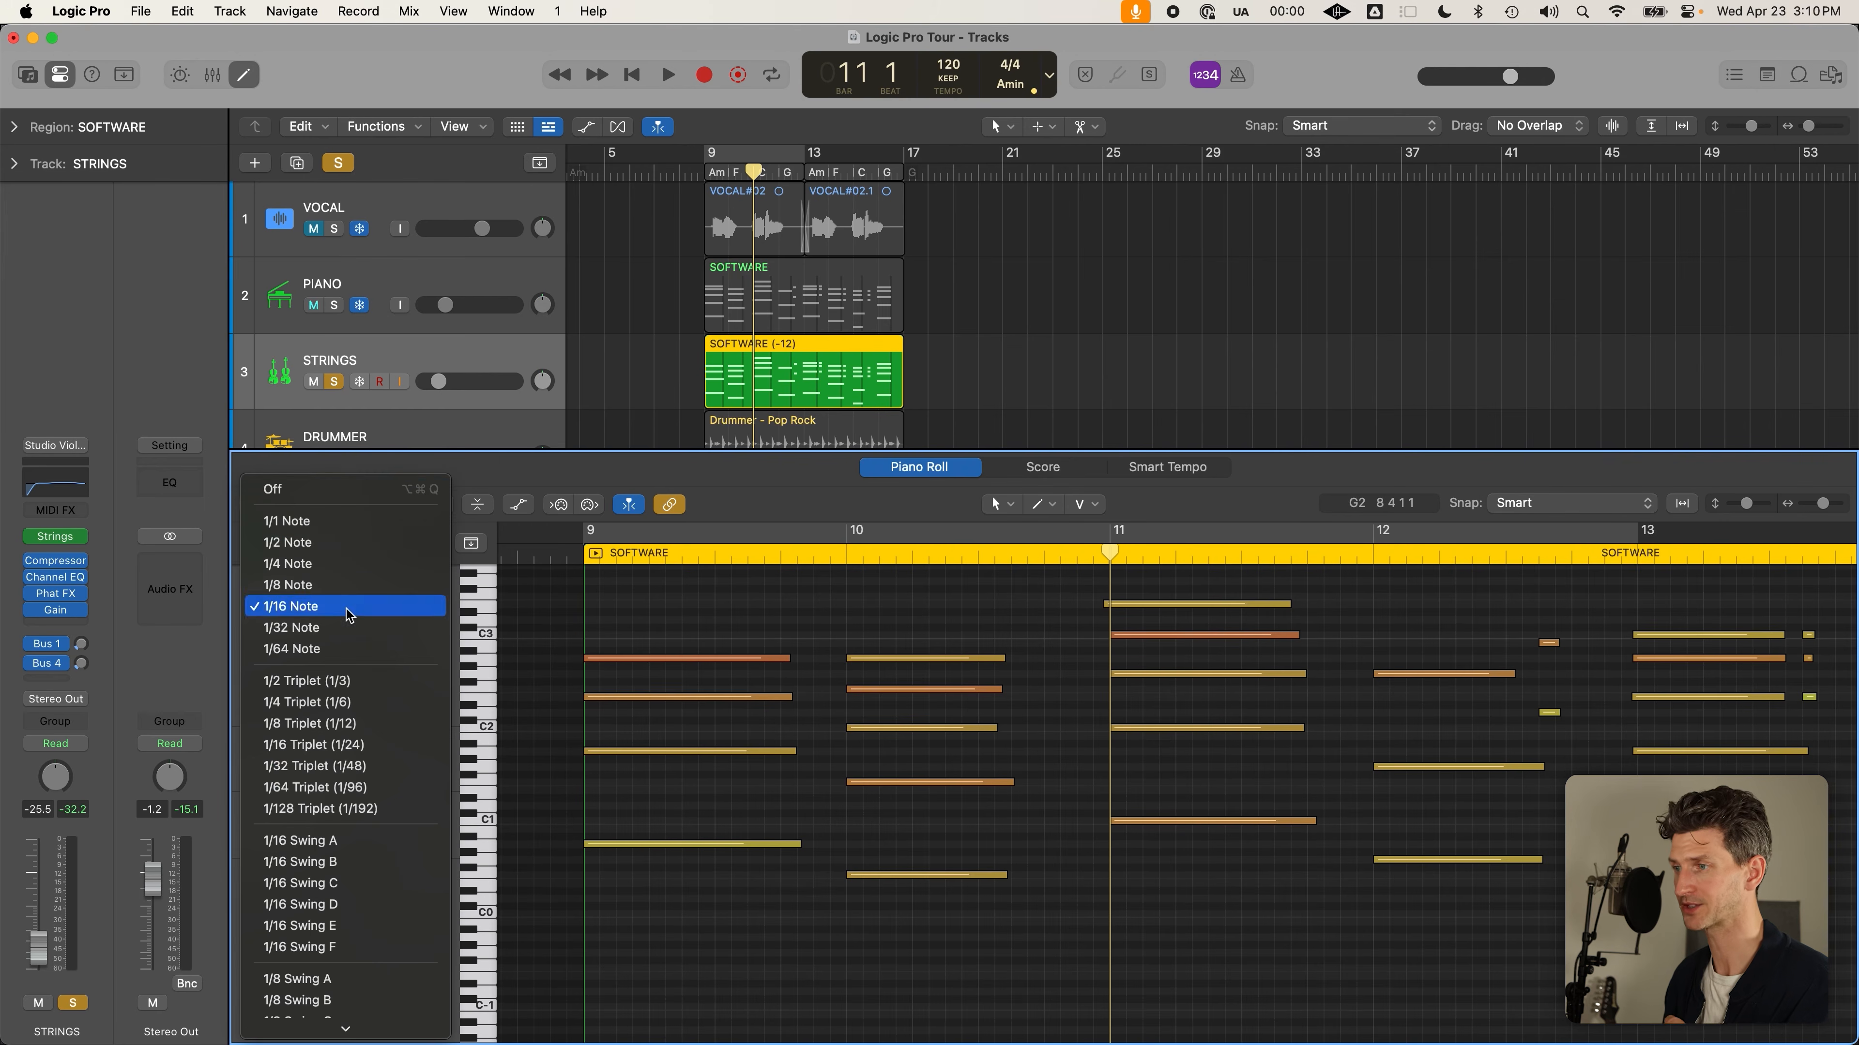
left_click(416, 496)
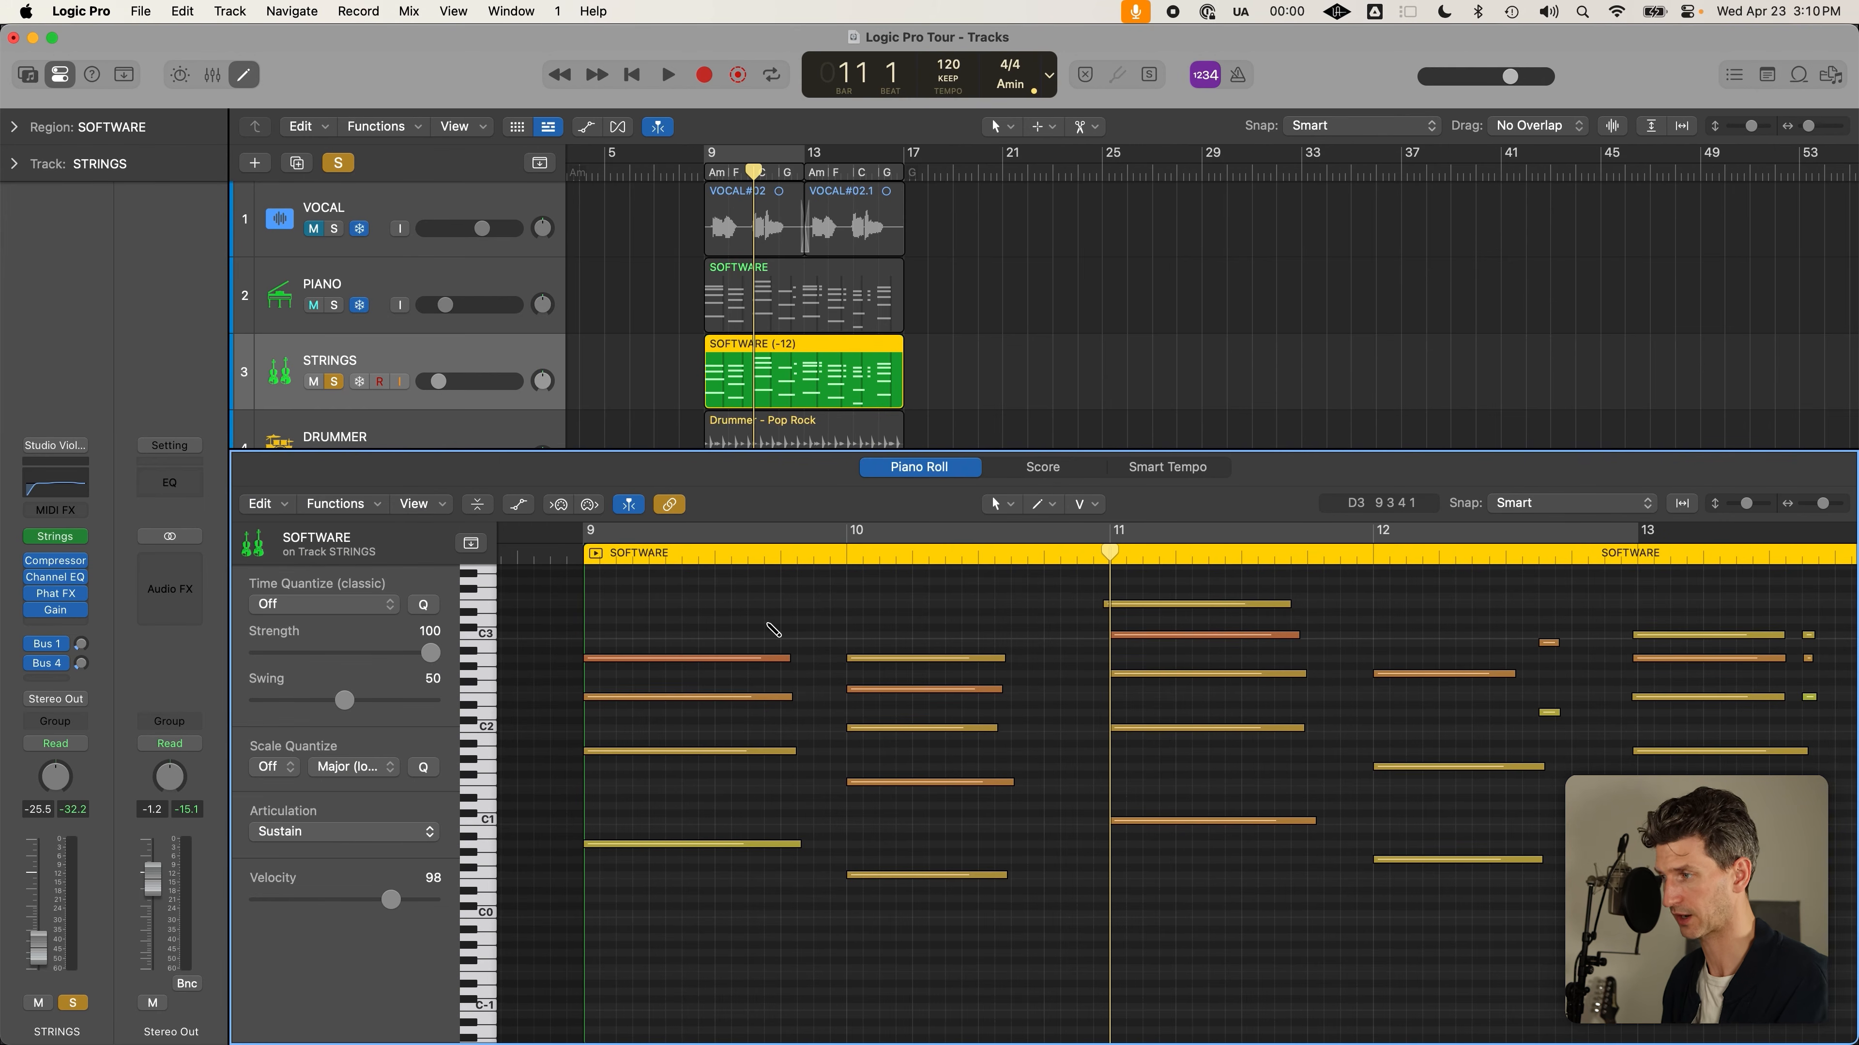
key("super+a")
left_click(359, 601)
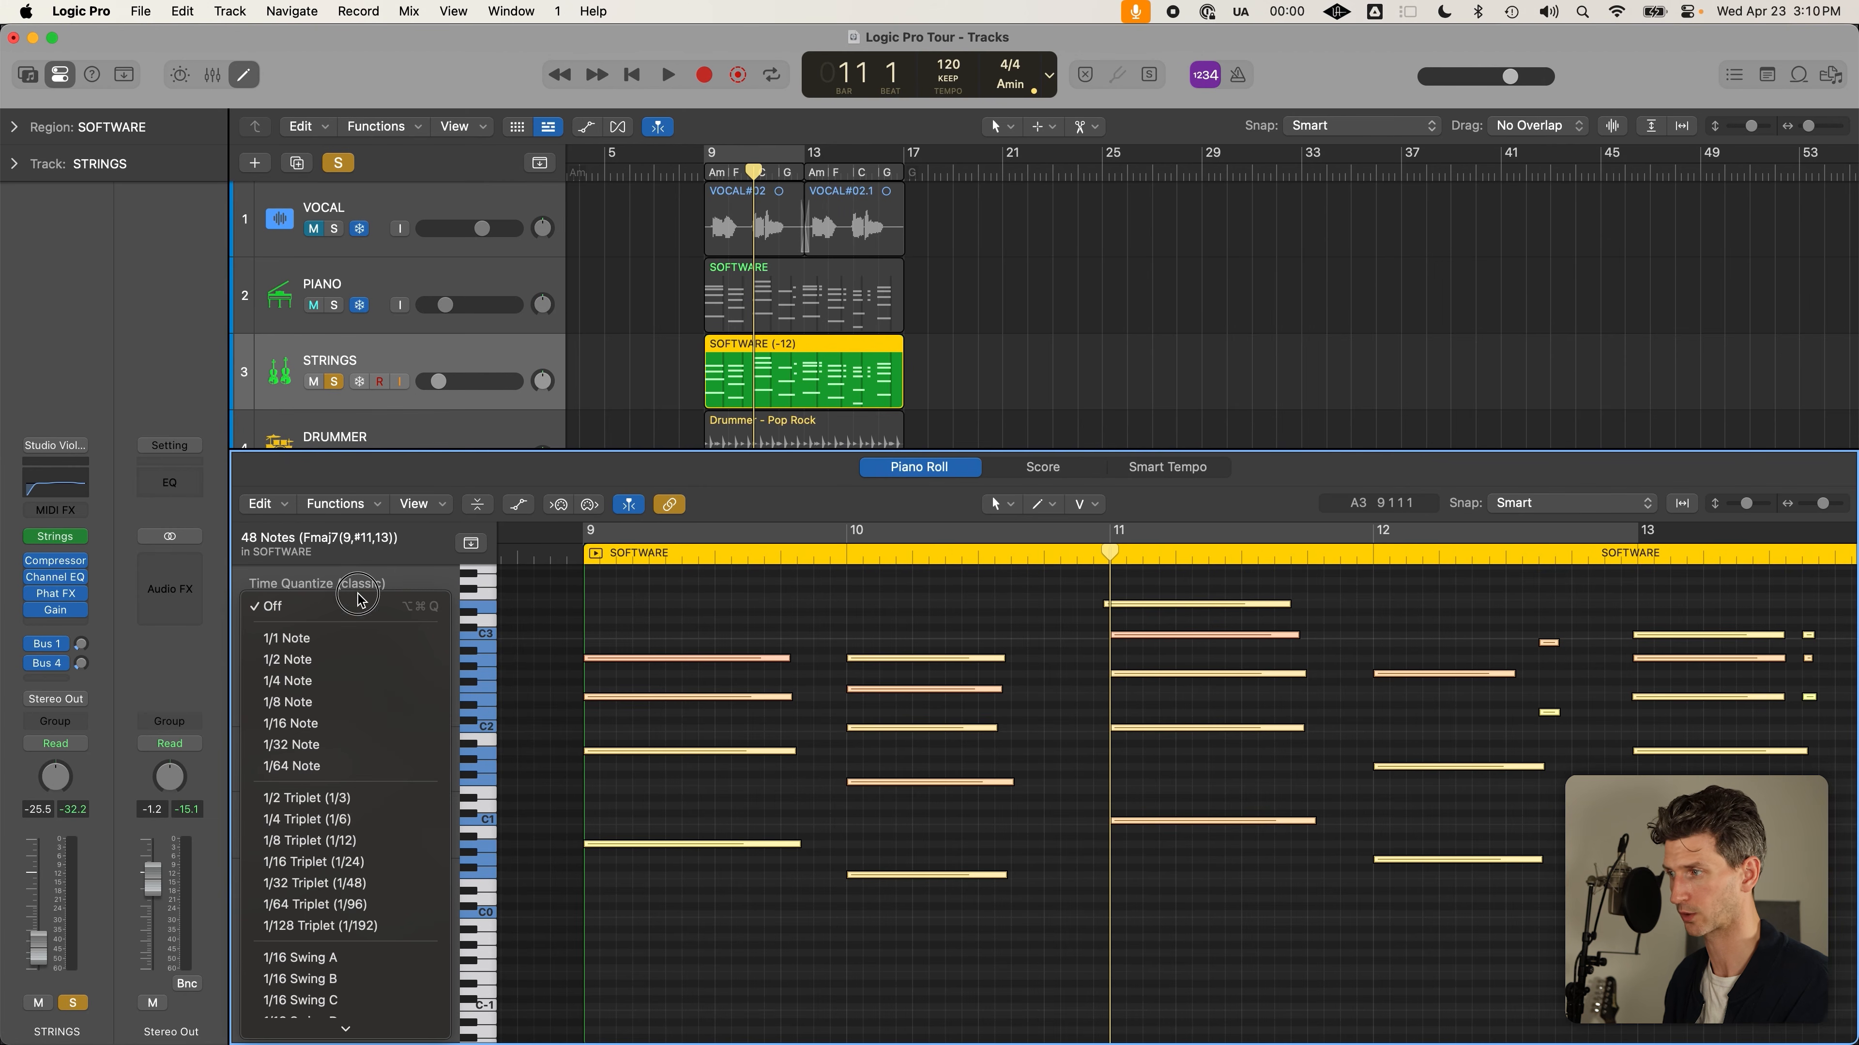
left_click(358, 605)
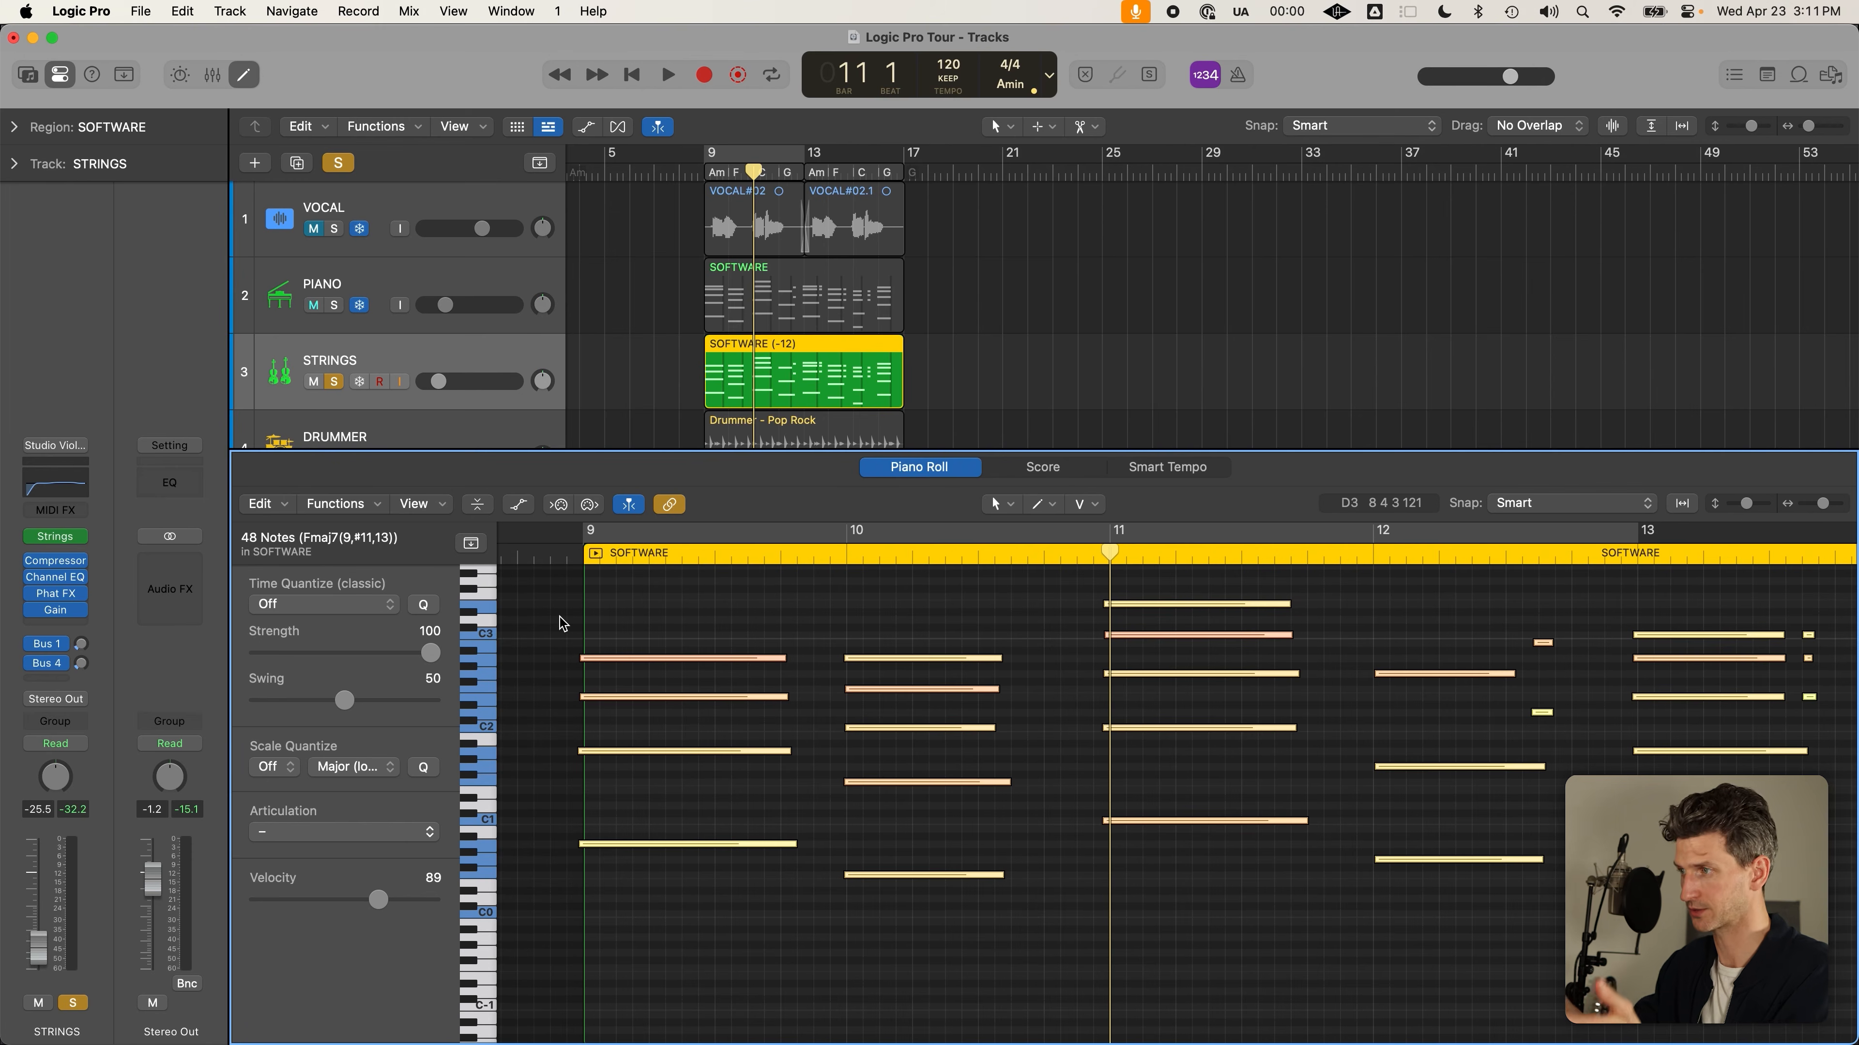
Return to the STRINGS track in the Tracks area and close the Piano Roll editor
left_click(566, 379)
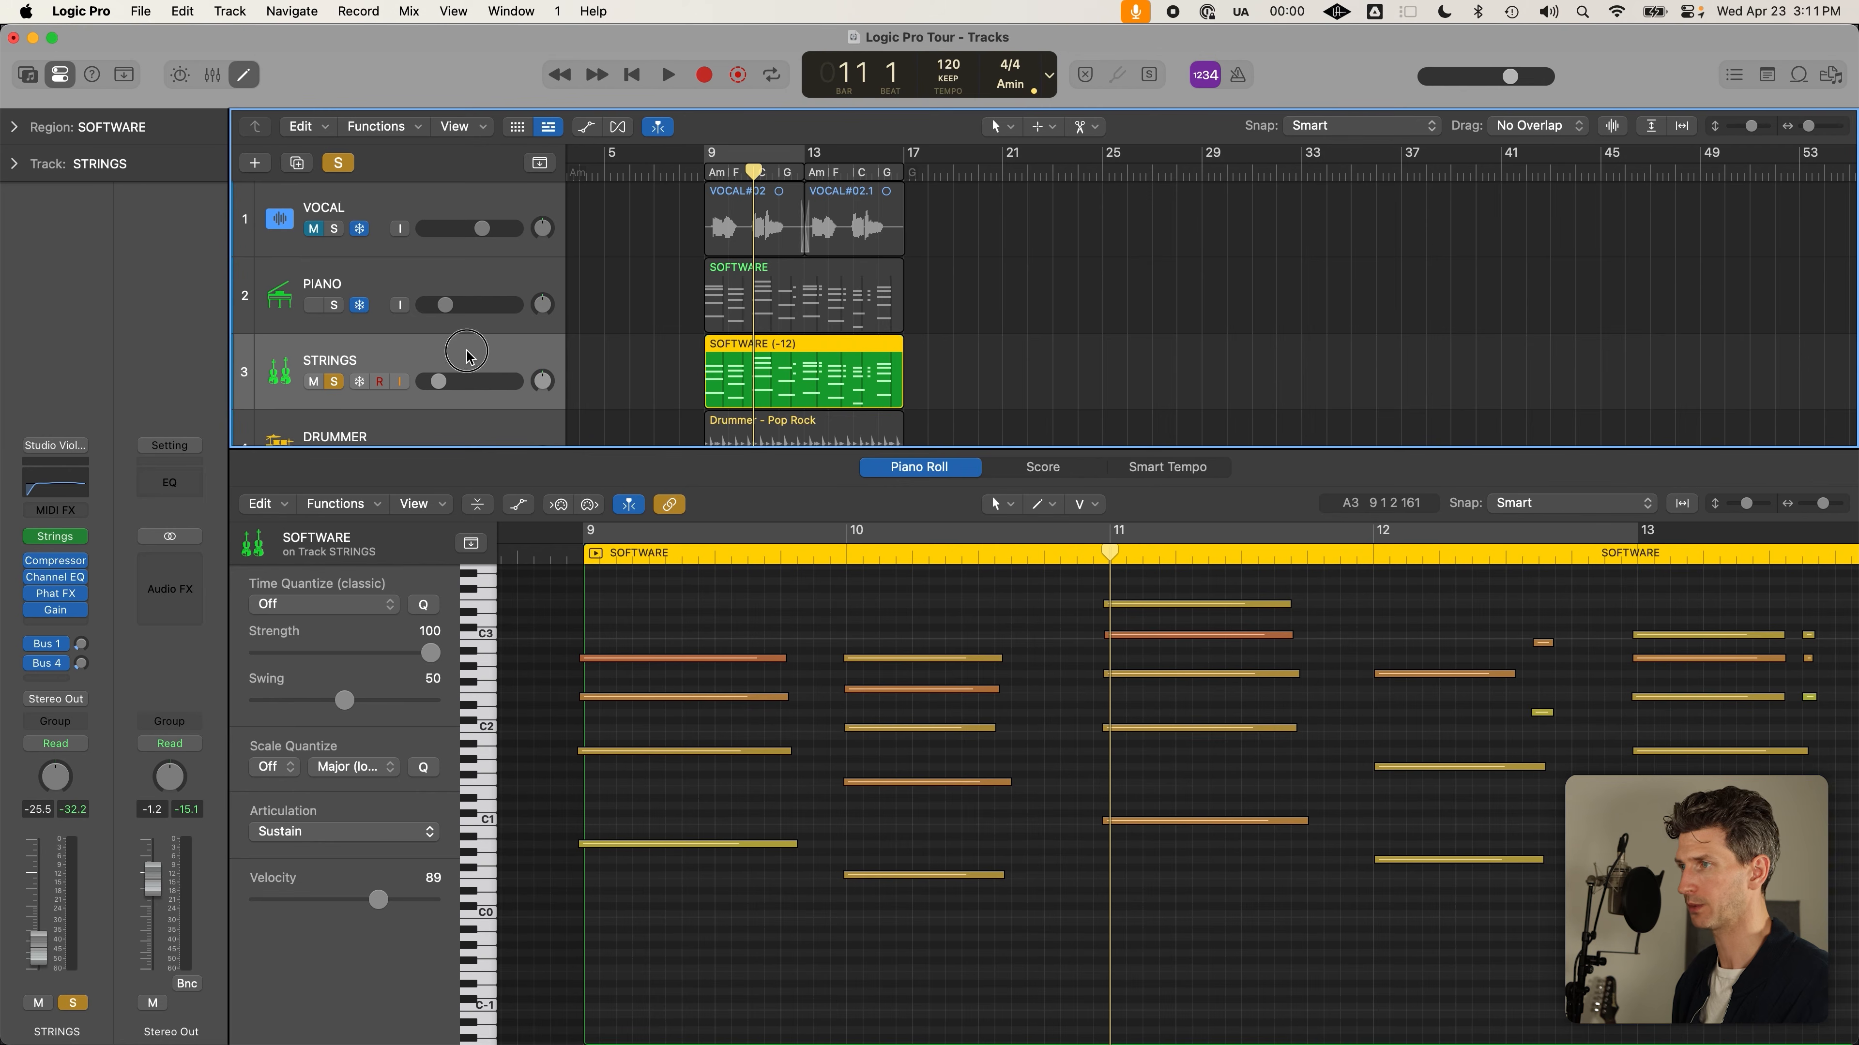
key("e")
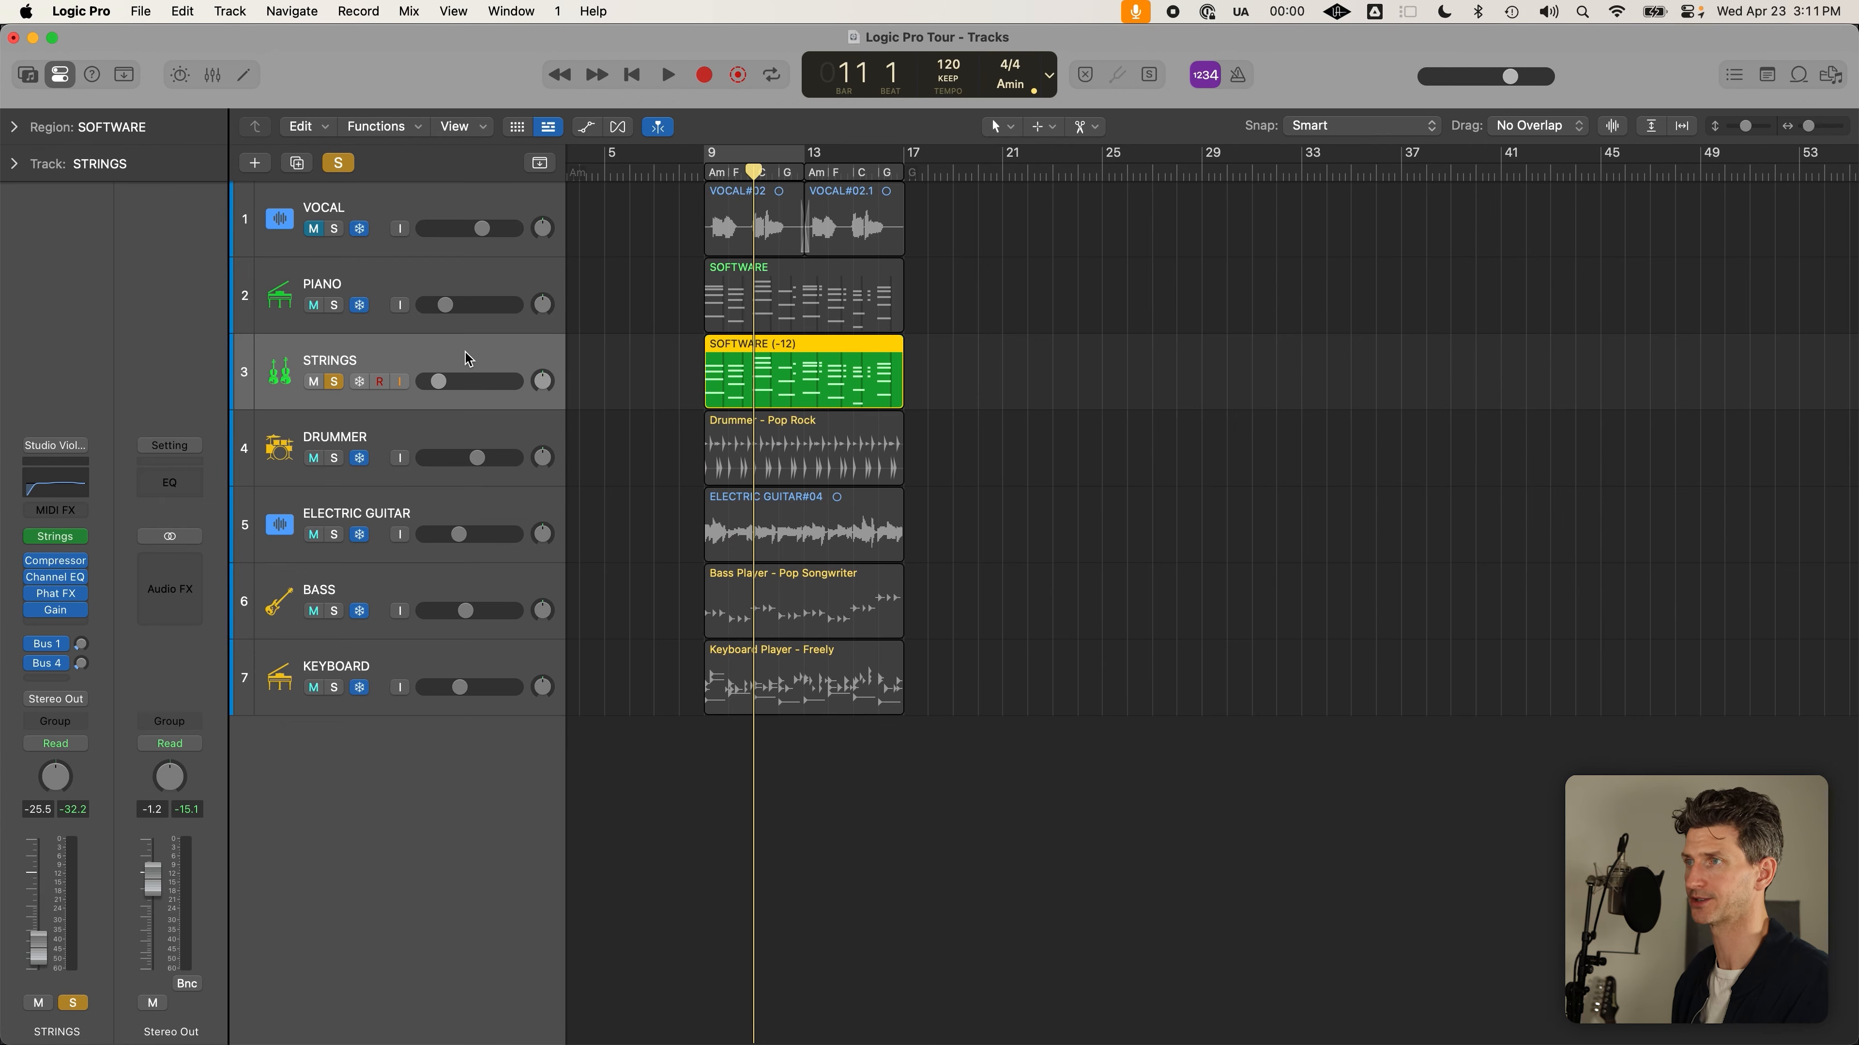
Add a new software instrument track below STRINGS and open the sound Library for it
left_click(226, 7)
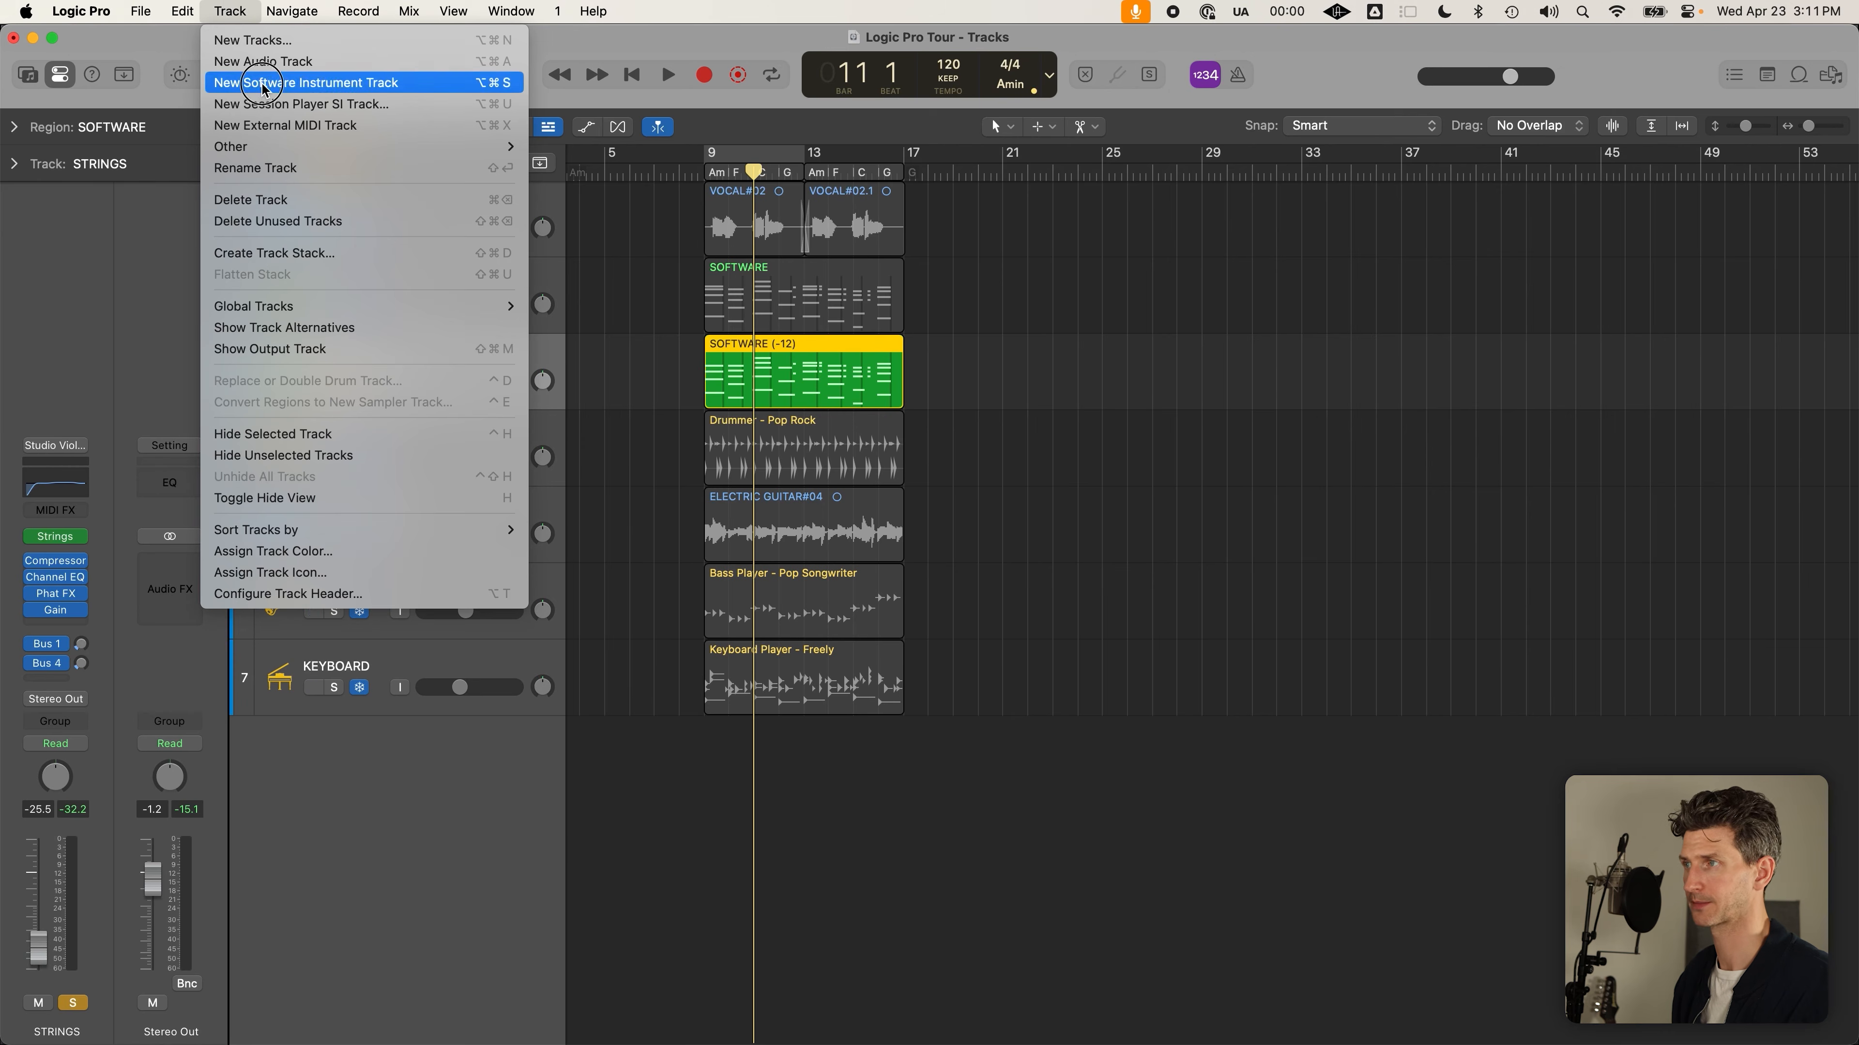
left_click(265, 84)
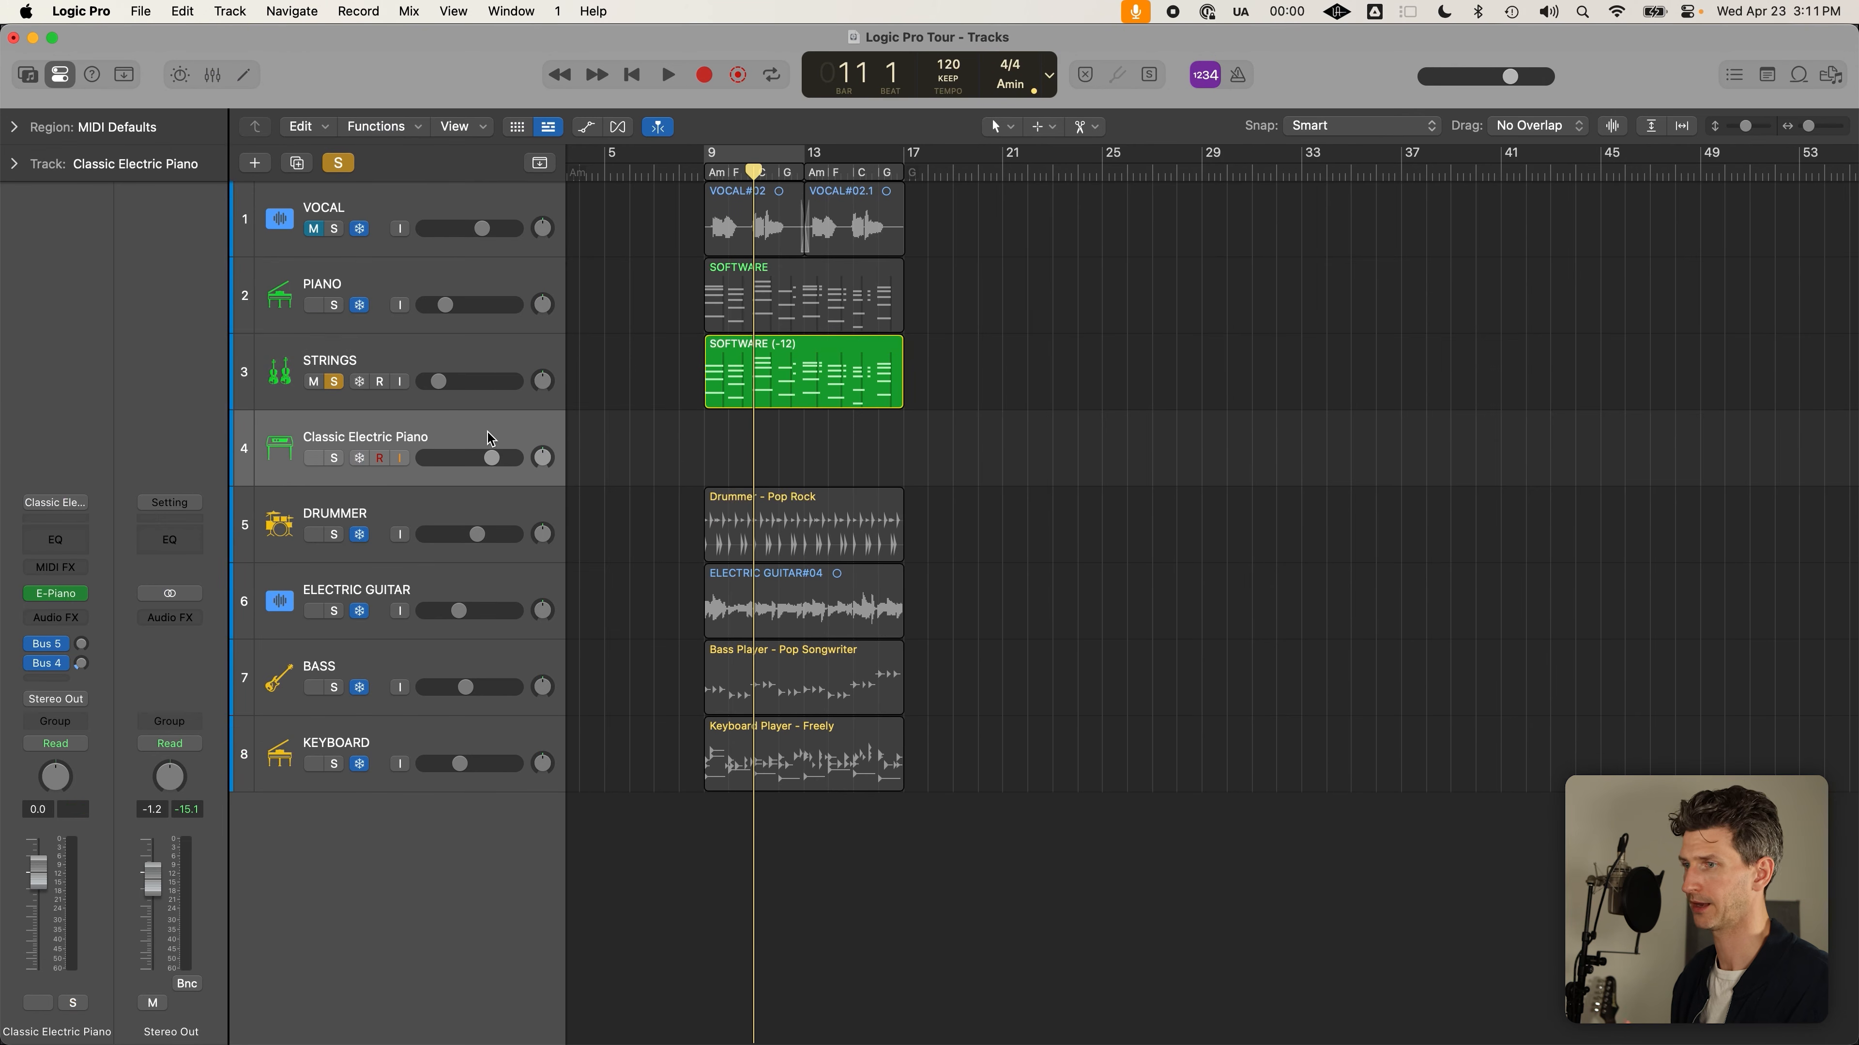
key("y")
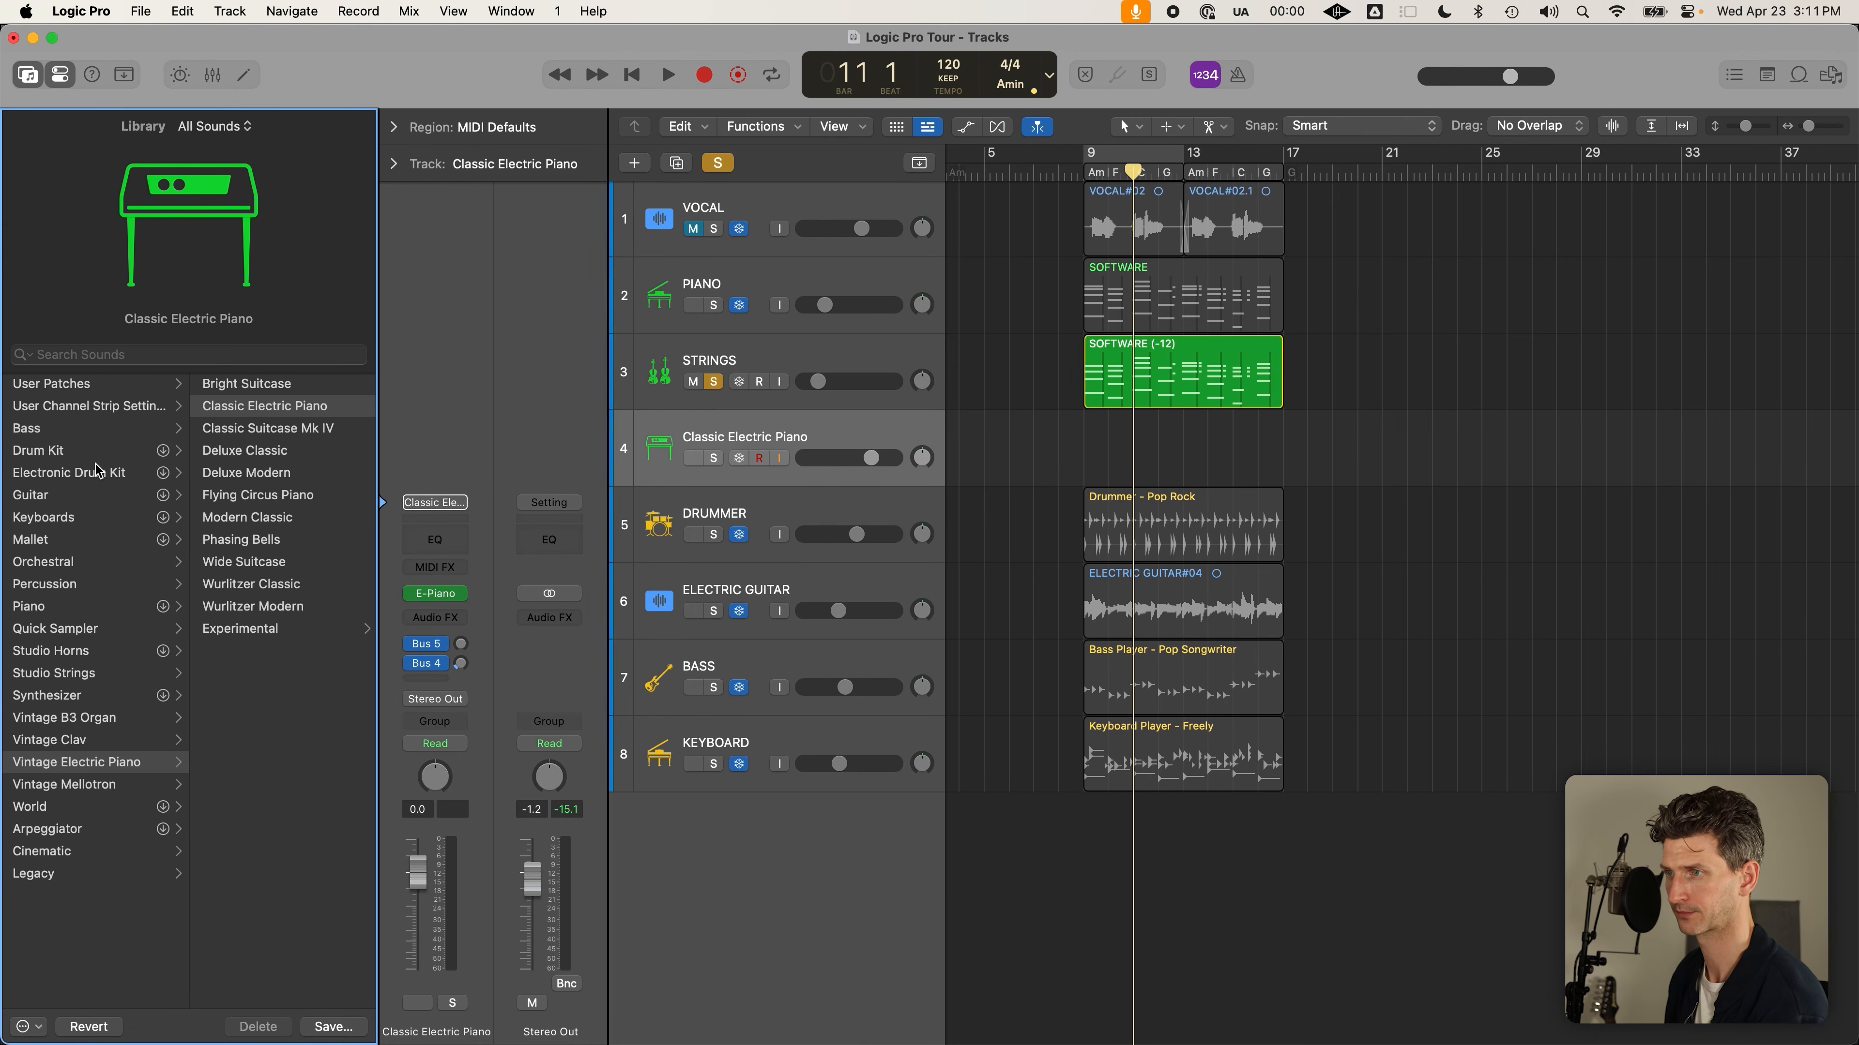
Load the Brooklyn drum kit on the new track and solo that track in place of STRINGS
left_click(91, 454)
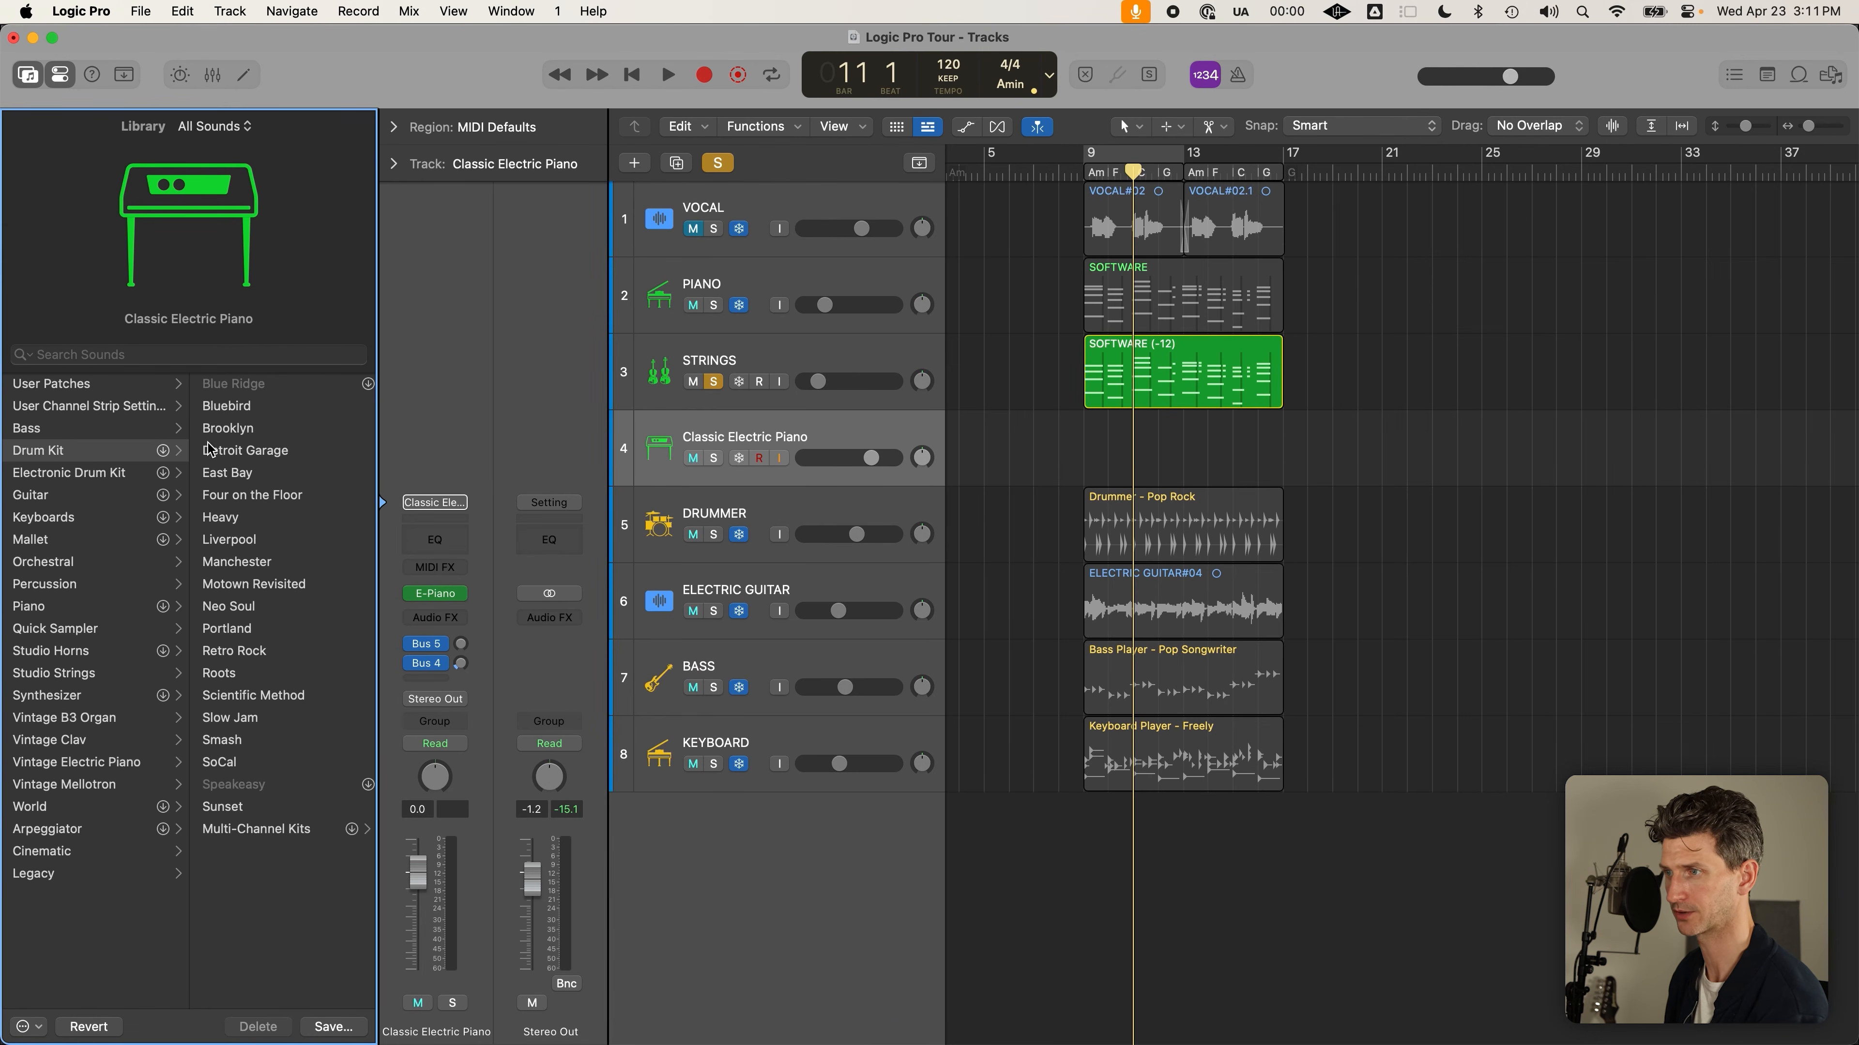
left_click(292, 438)
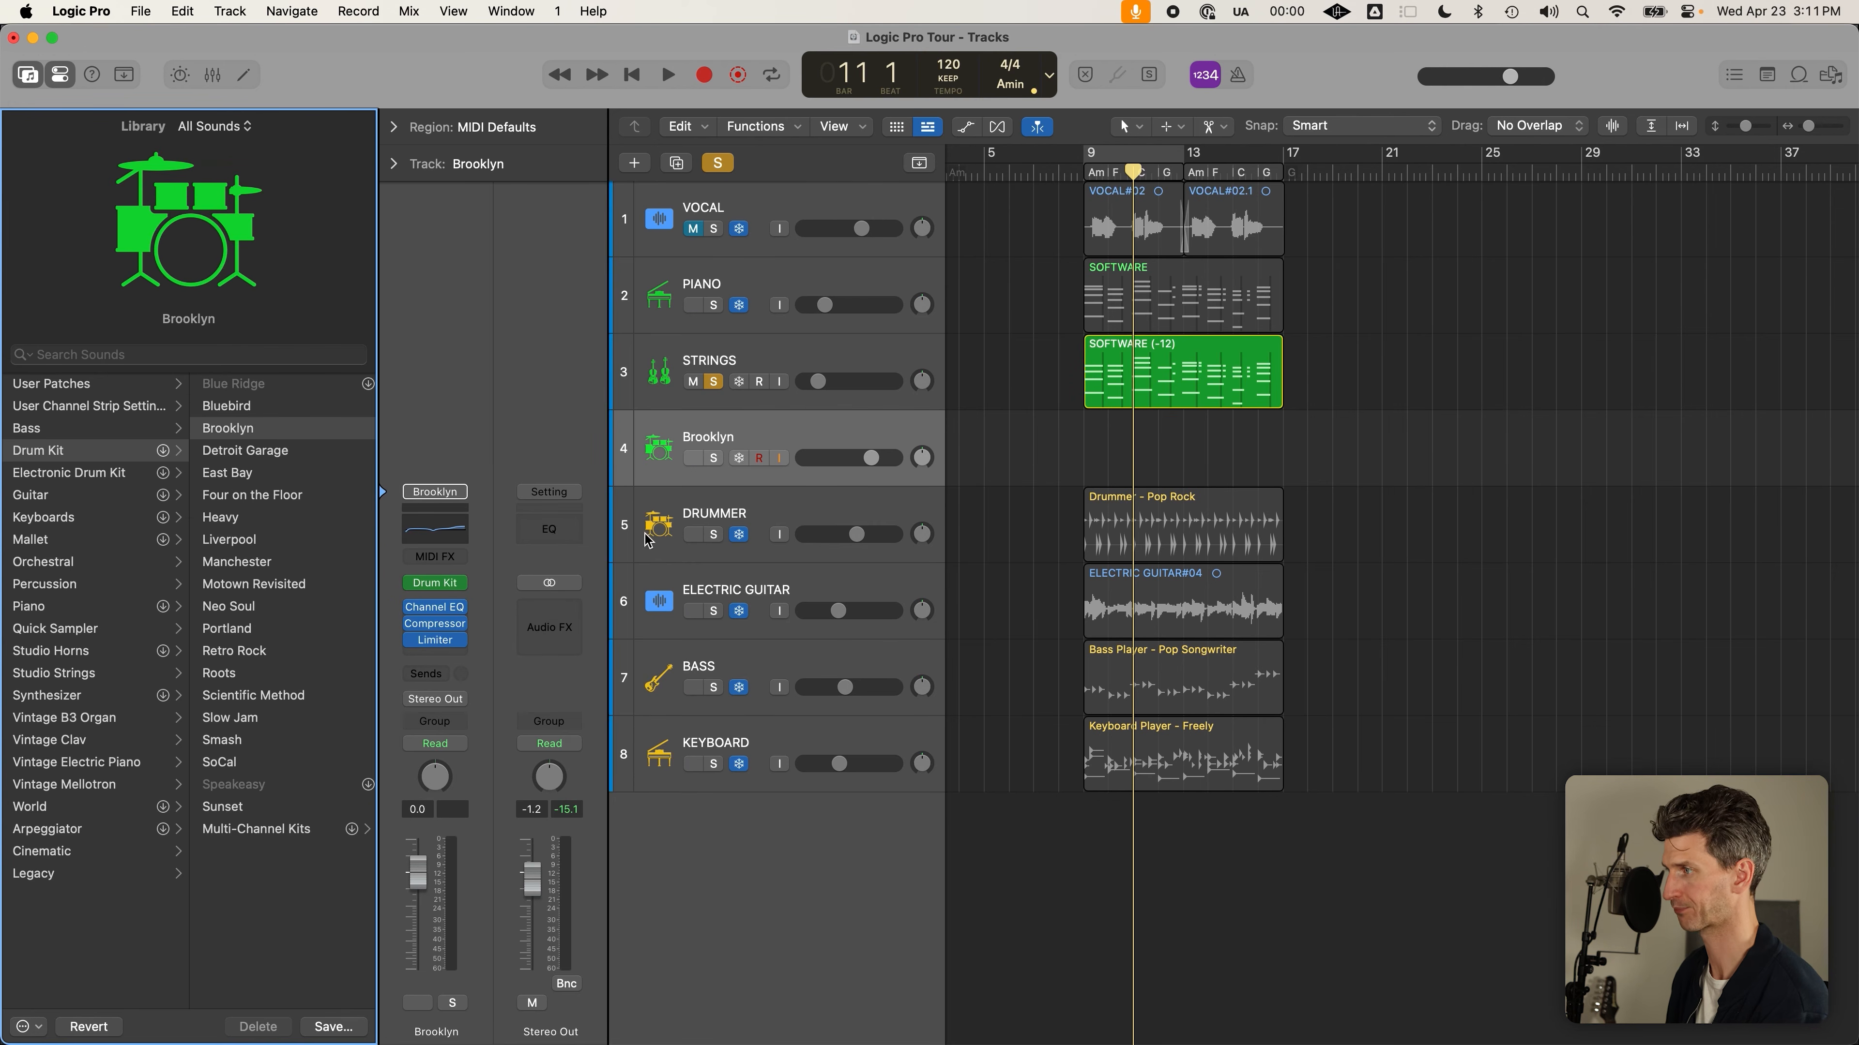
left_click(714, 458)
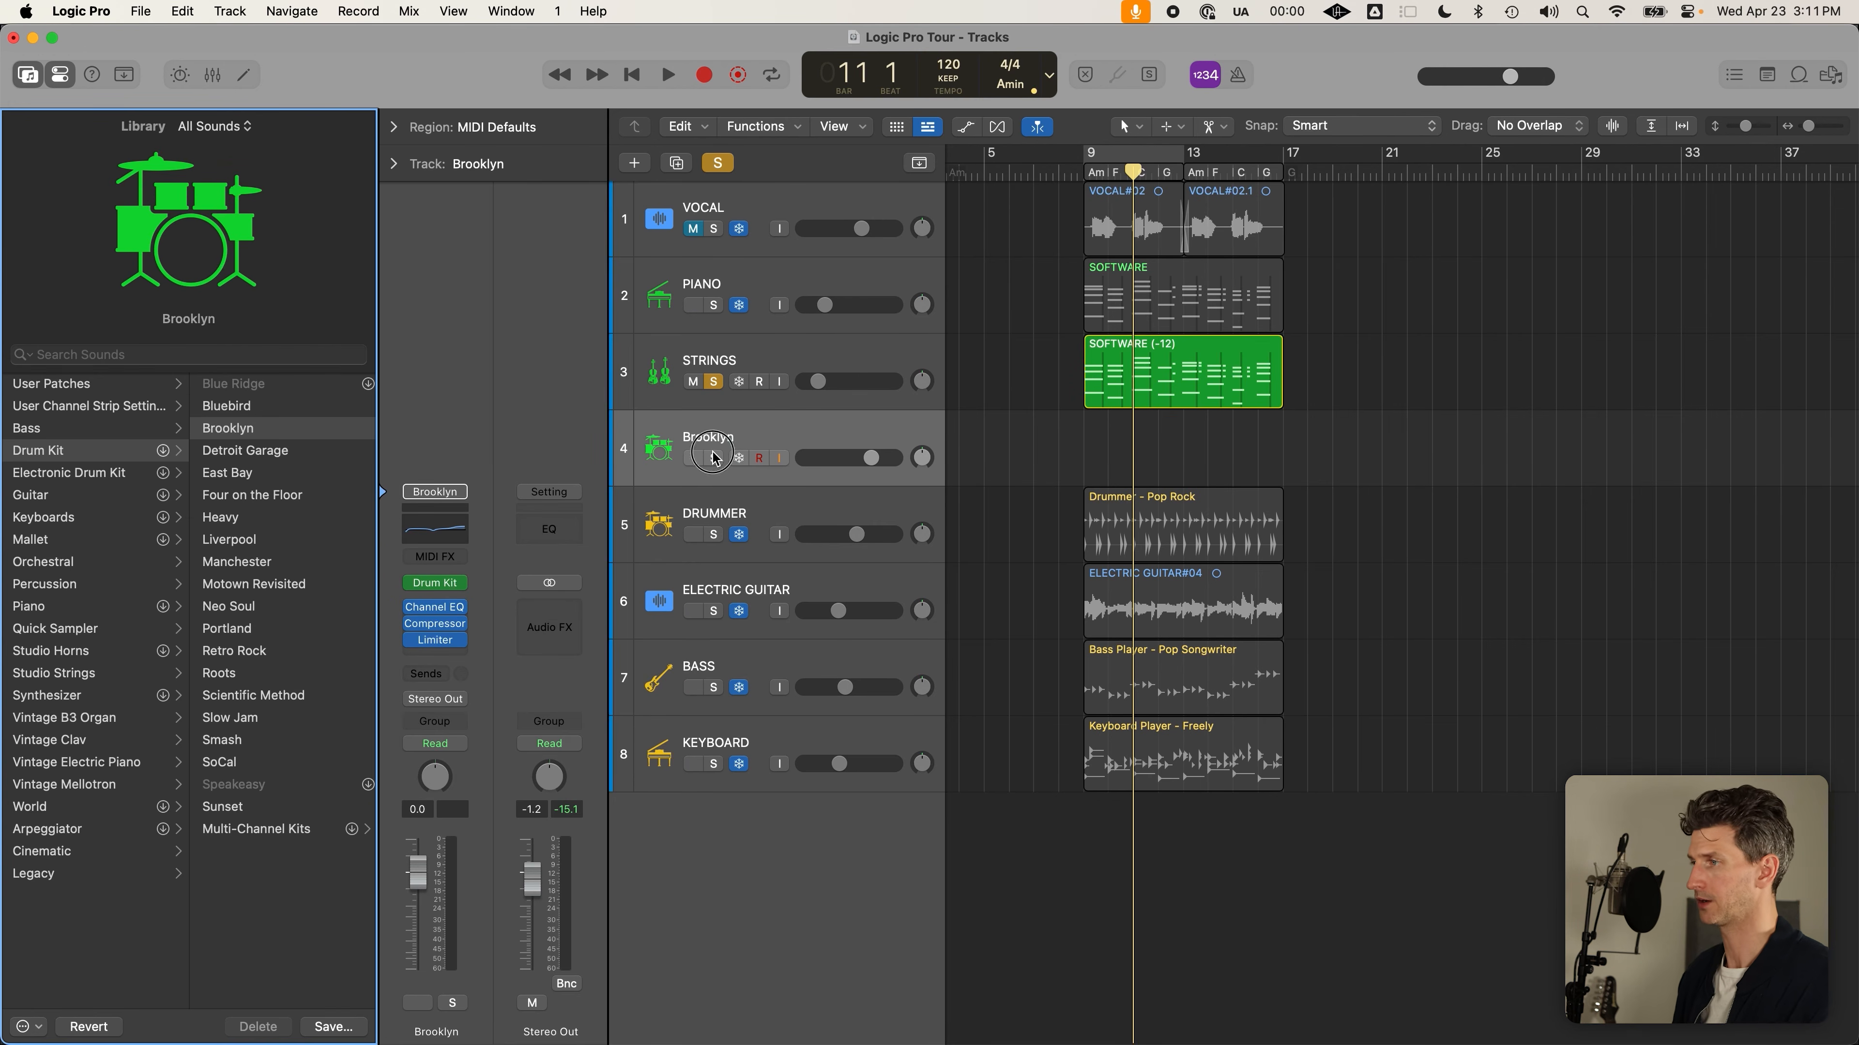
left_click(713, 382)
left_click(751, 443)
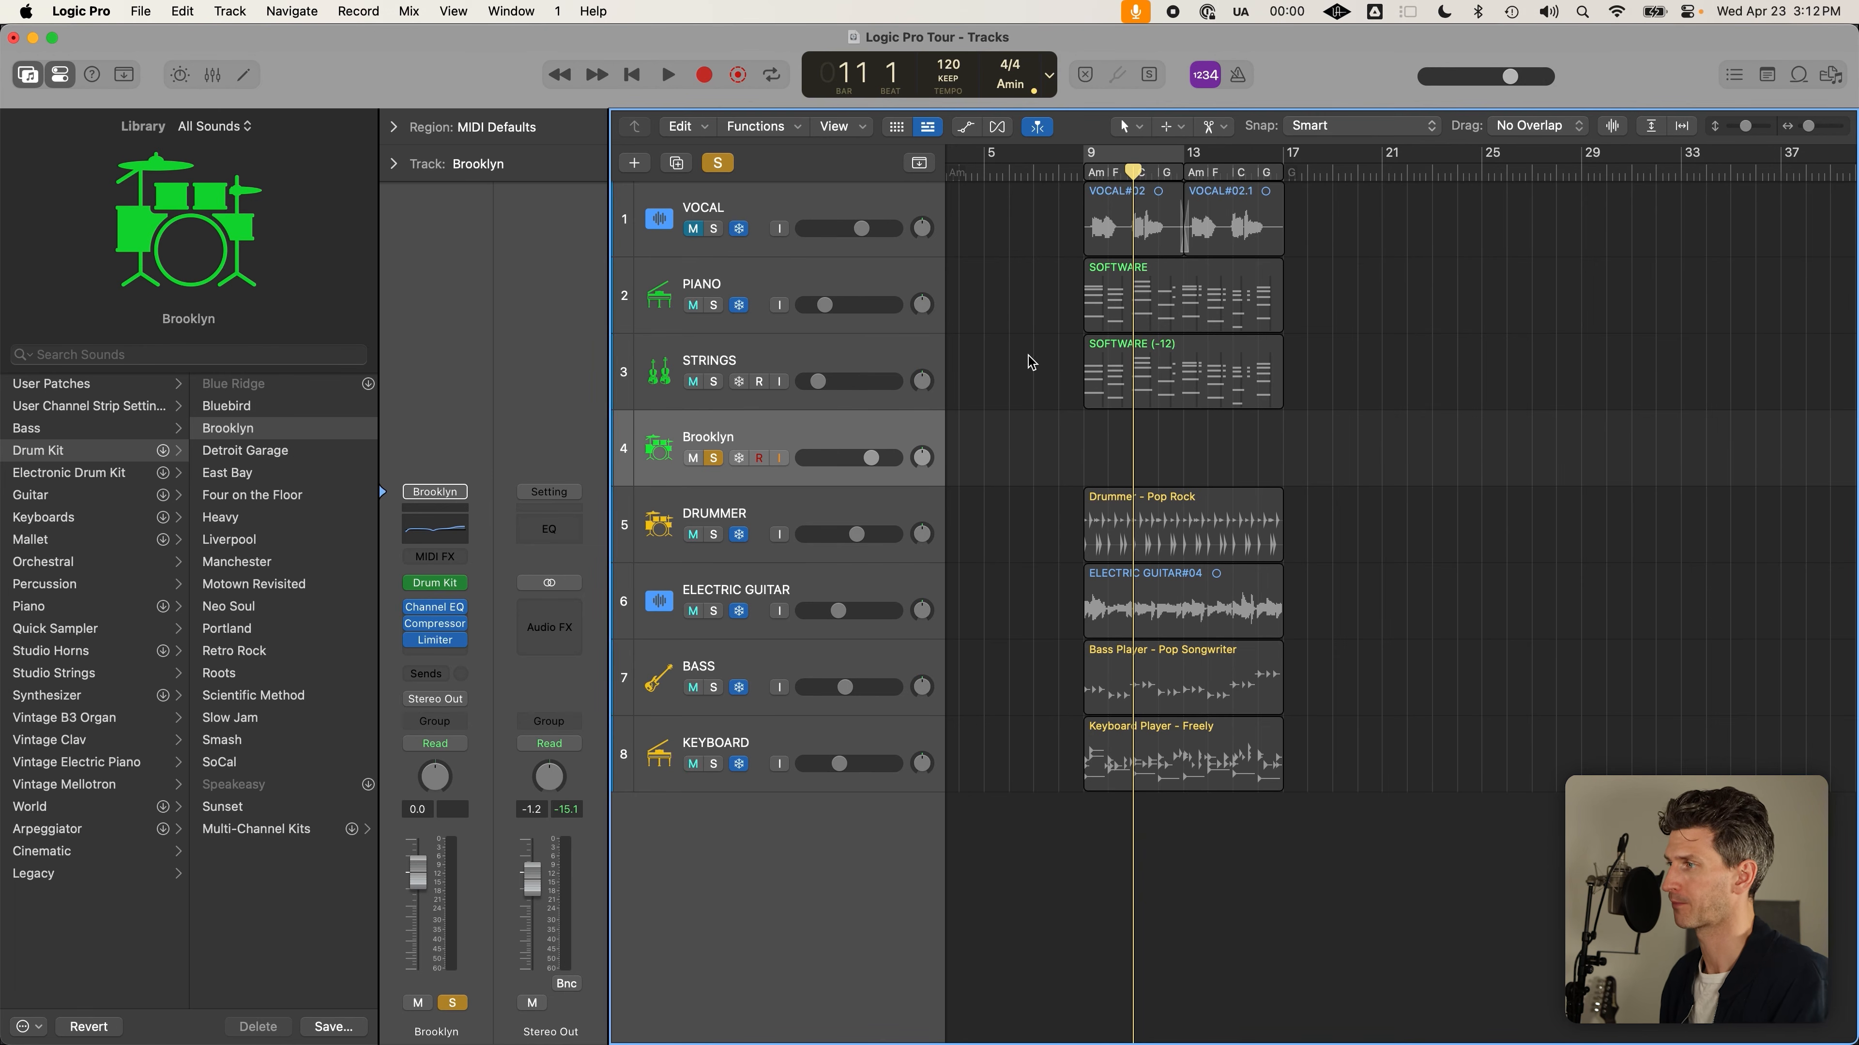
Set the secondary Command-click tool in the Tracks area to the Pencil Tool
left_click(1175, 130)
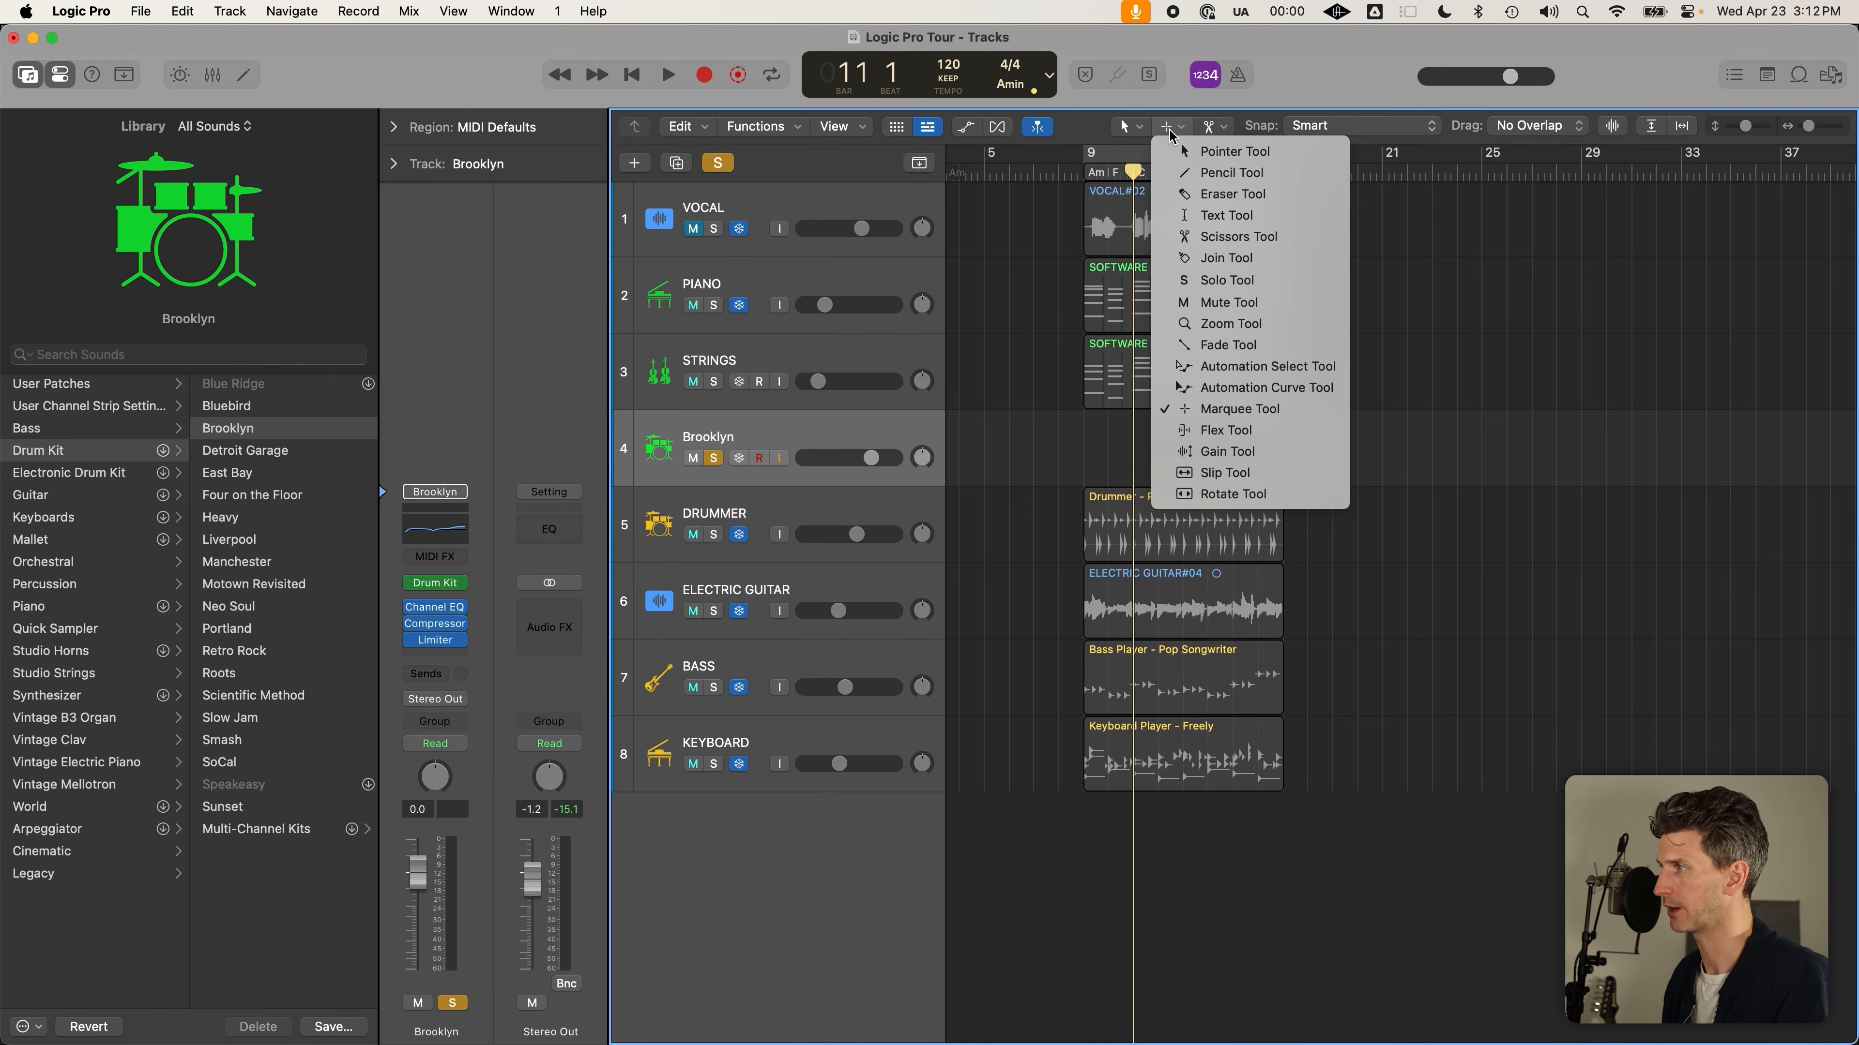
left_click(1178, 128)
left_click(1178, 128)
left_click(1200, 176)
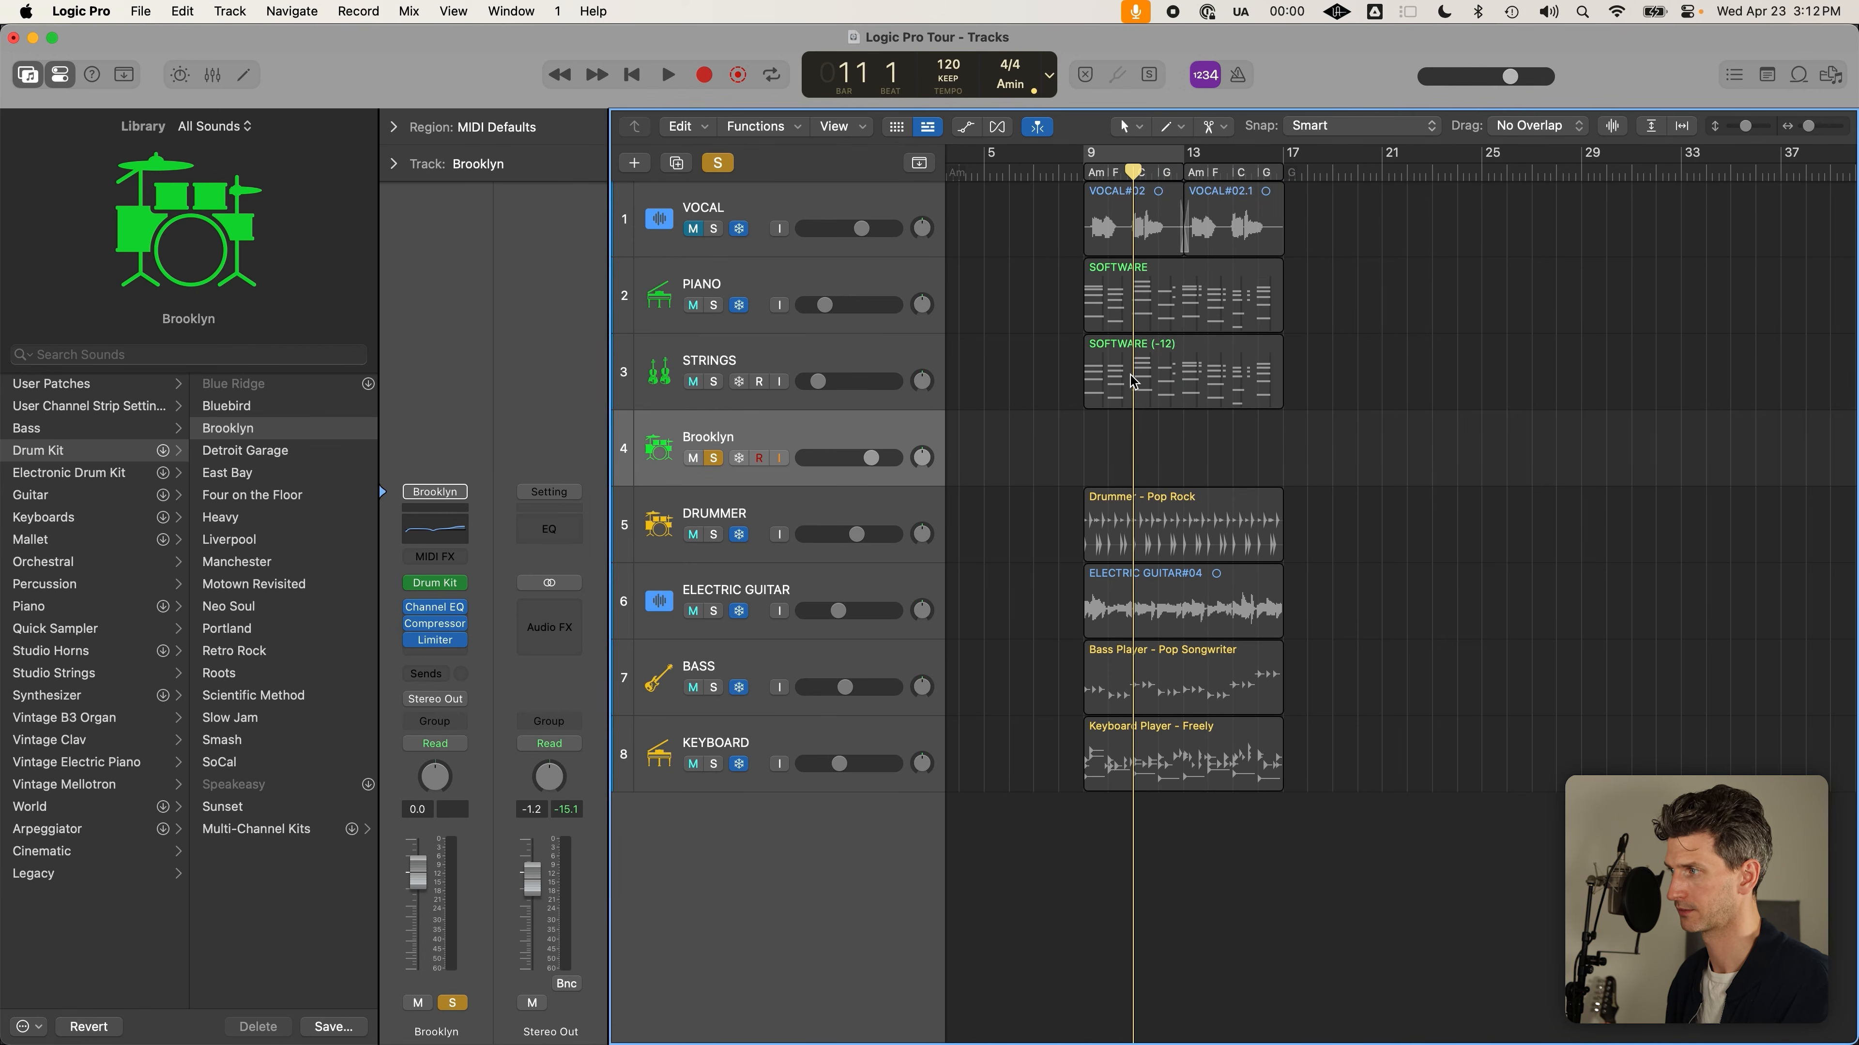
Create an empty MIDI region on the Brooklyn track and extend it from bar 9 to bar 17
left_click(1100, 454, "super")
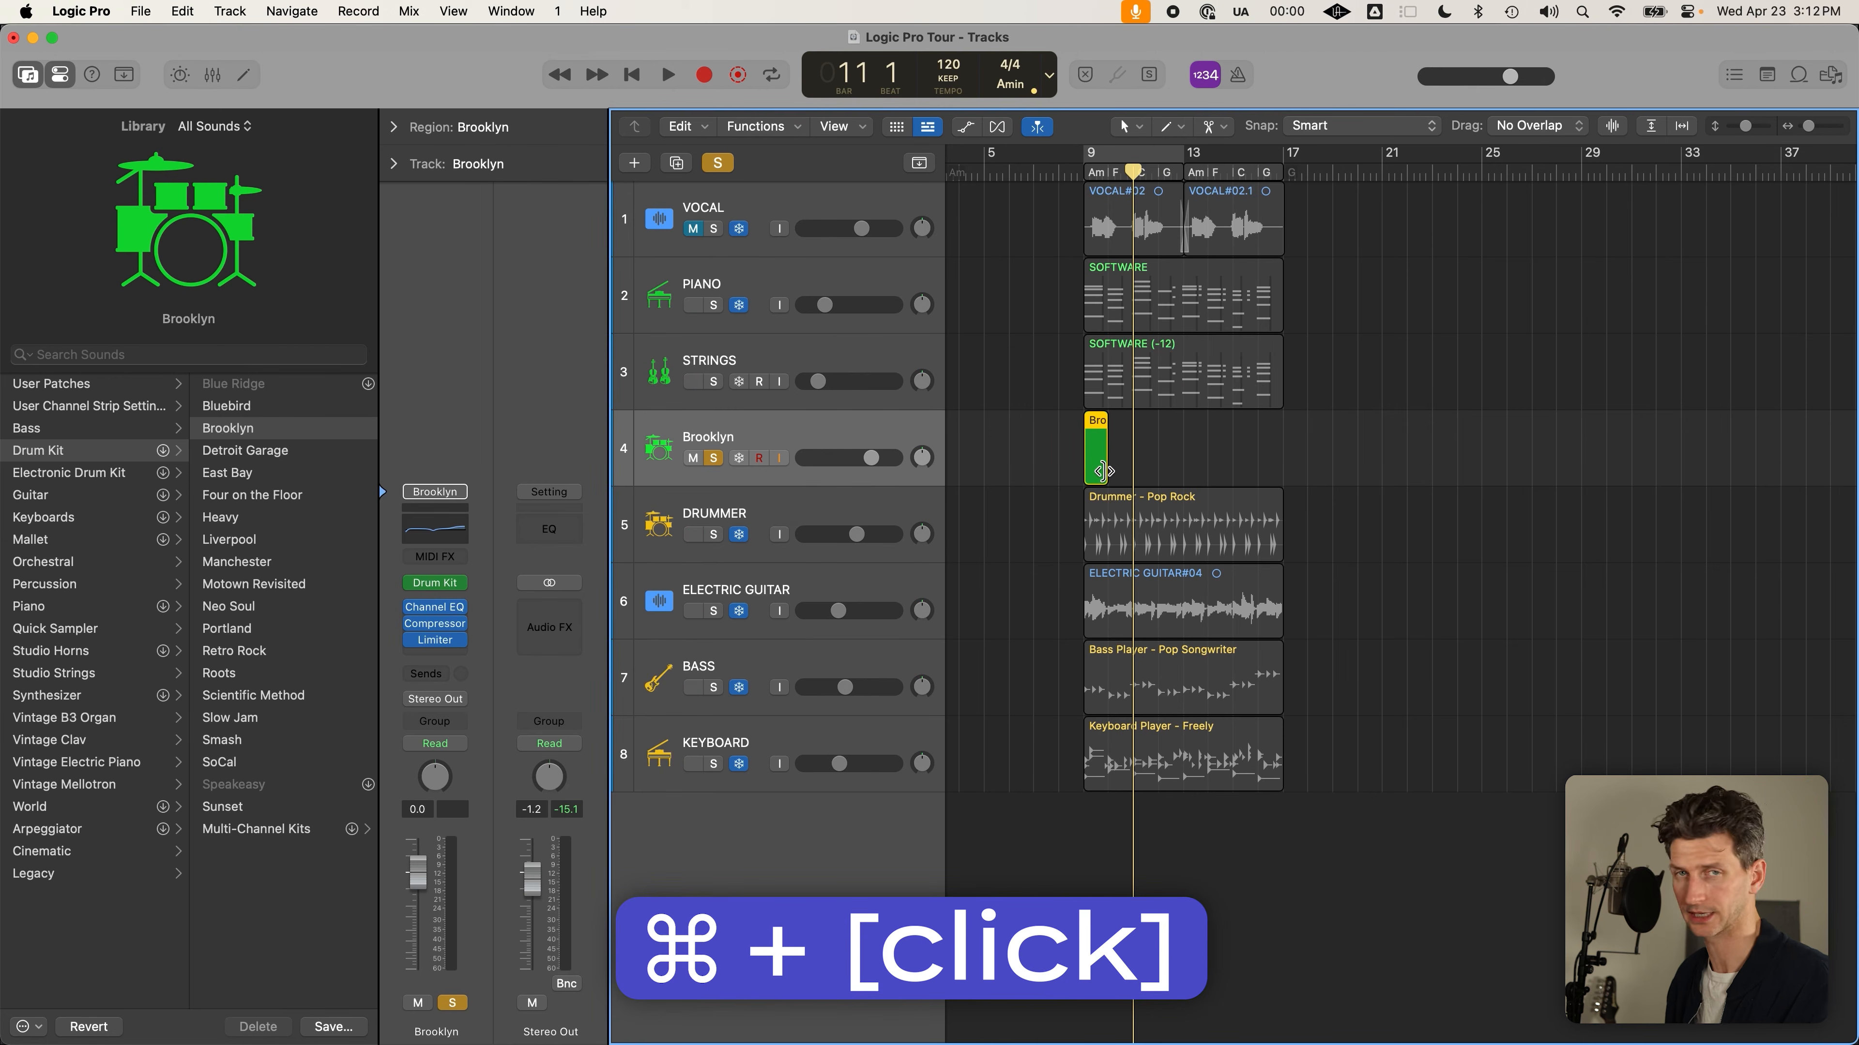
left_click_drag(1102, 471, 1281, 471)
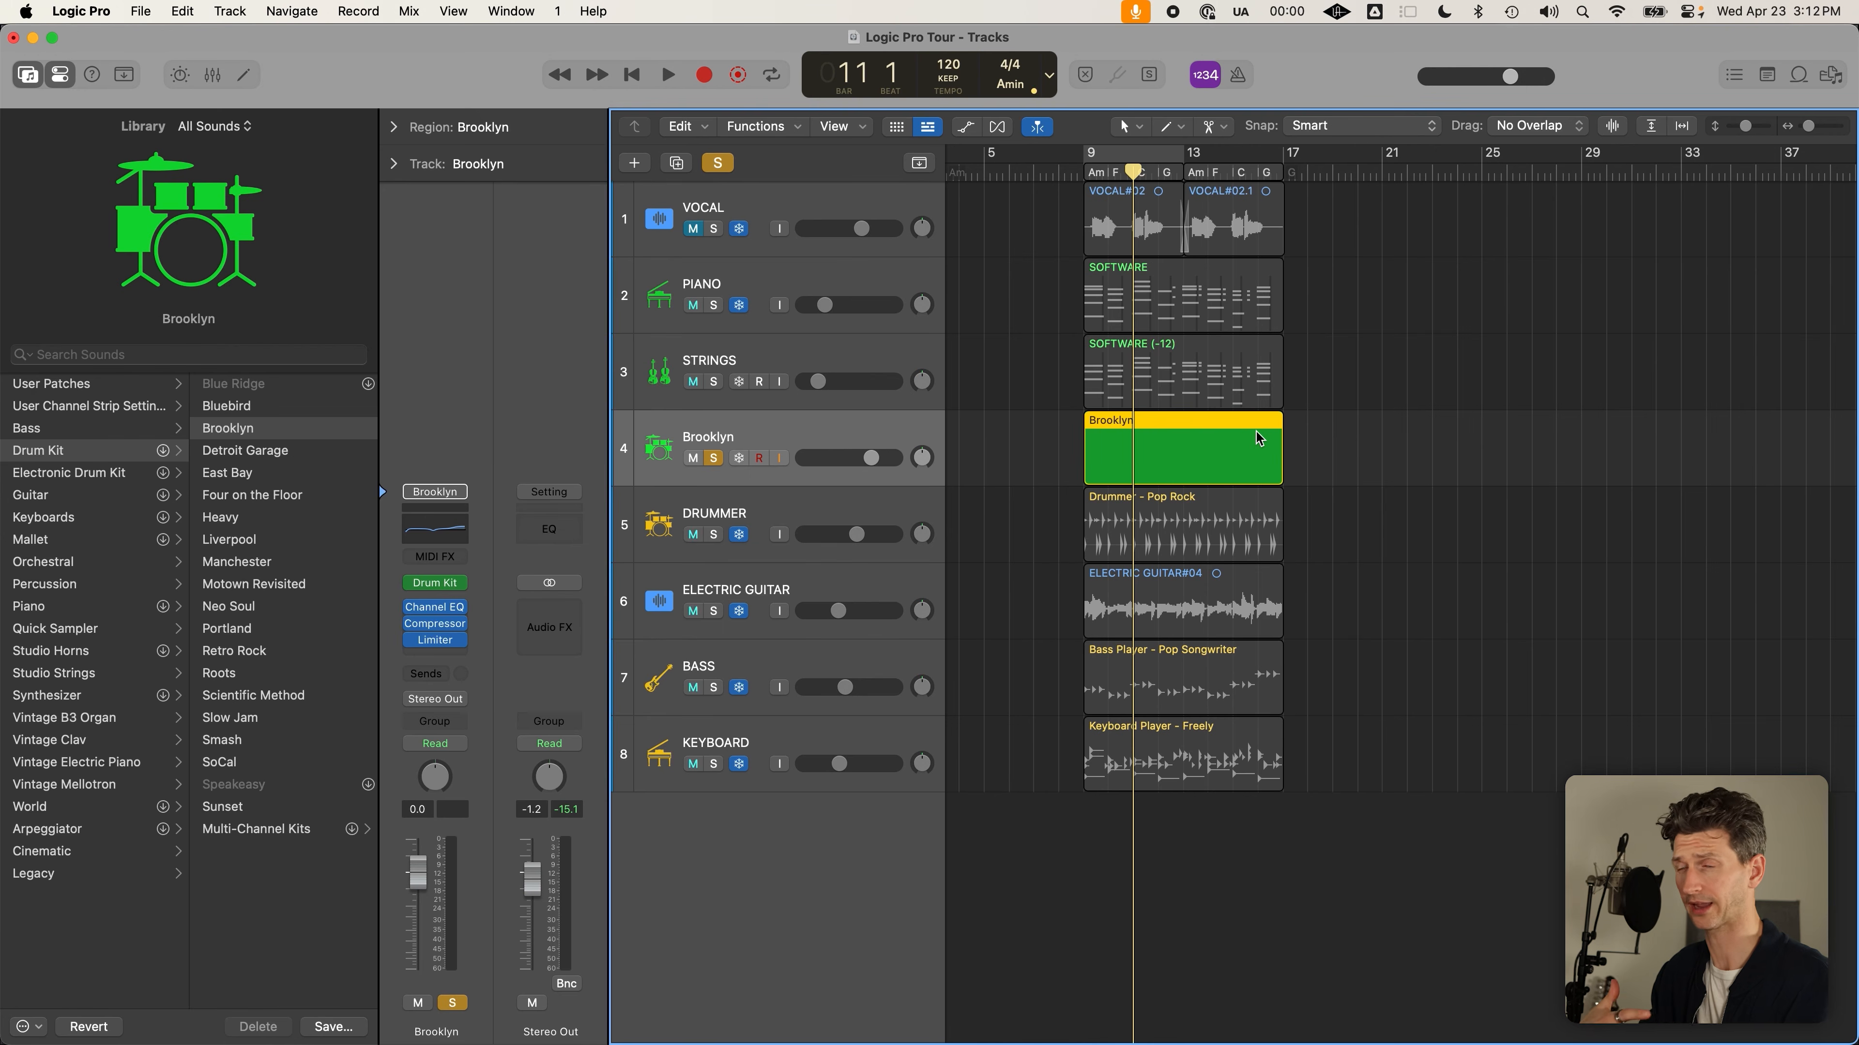
left_click(1035, 447)
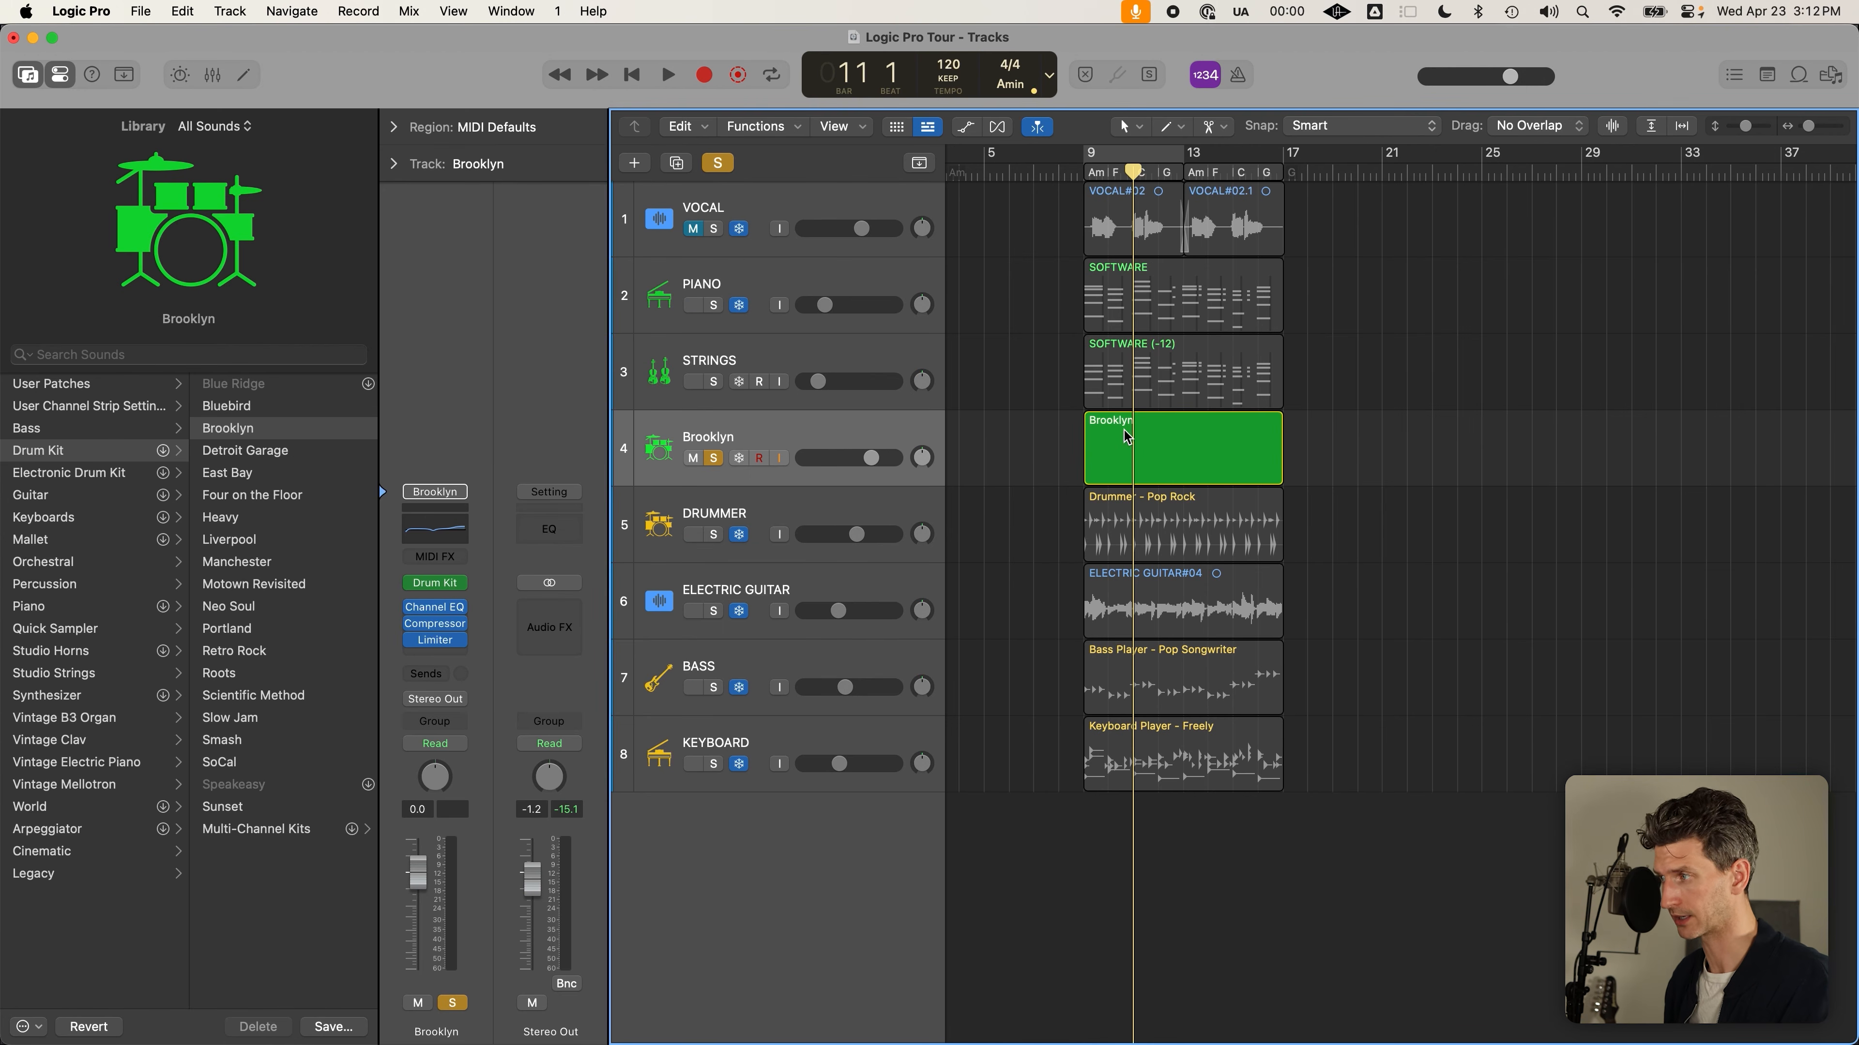
Open the Brooklyn region in the Piano Roll, hide the Library and enlarge the editor
left_click(1128, 437)
key("e")
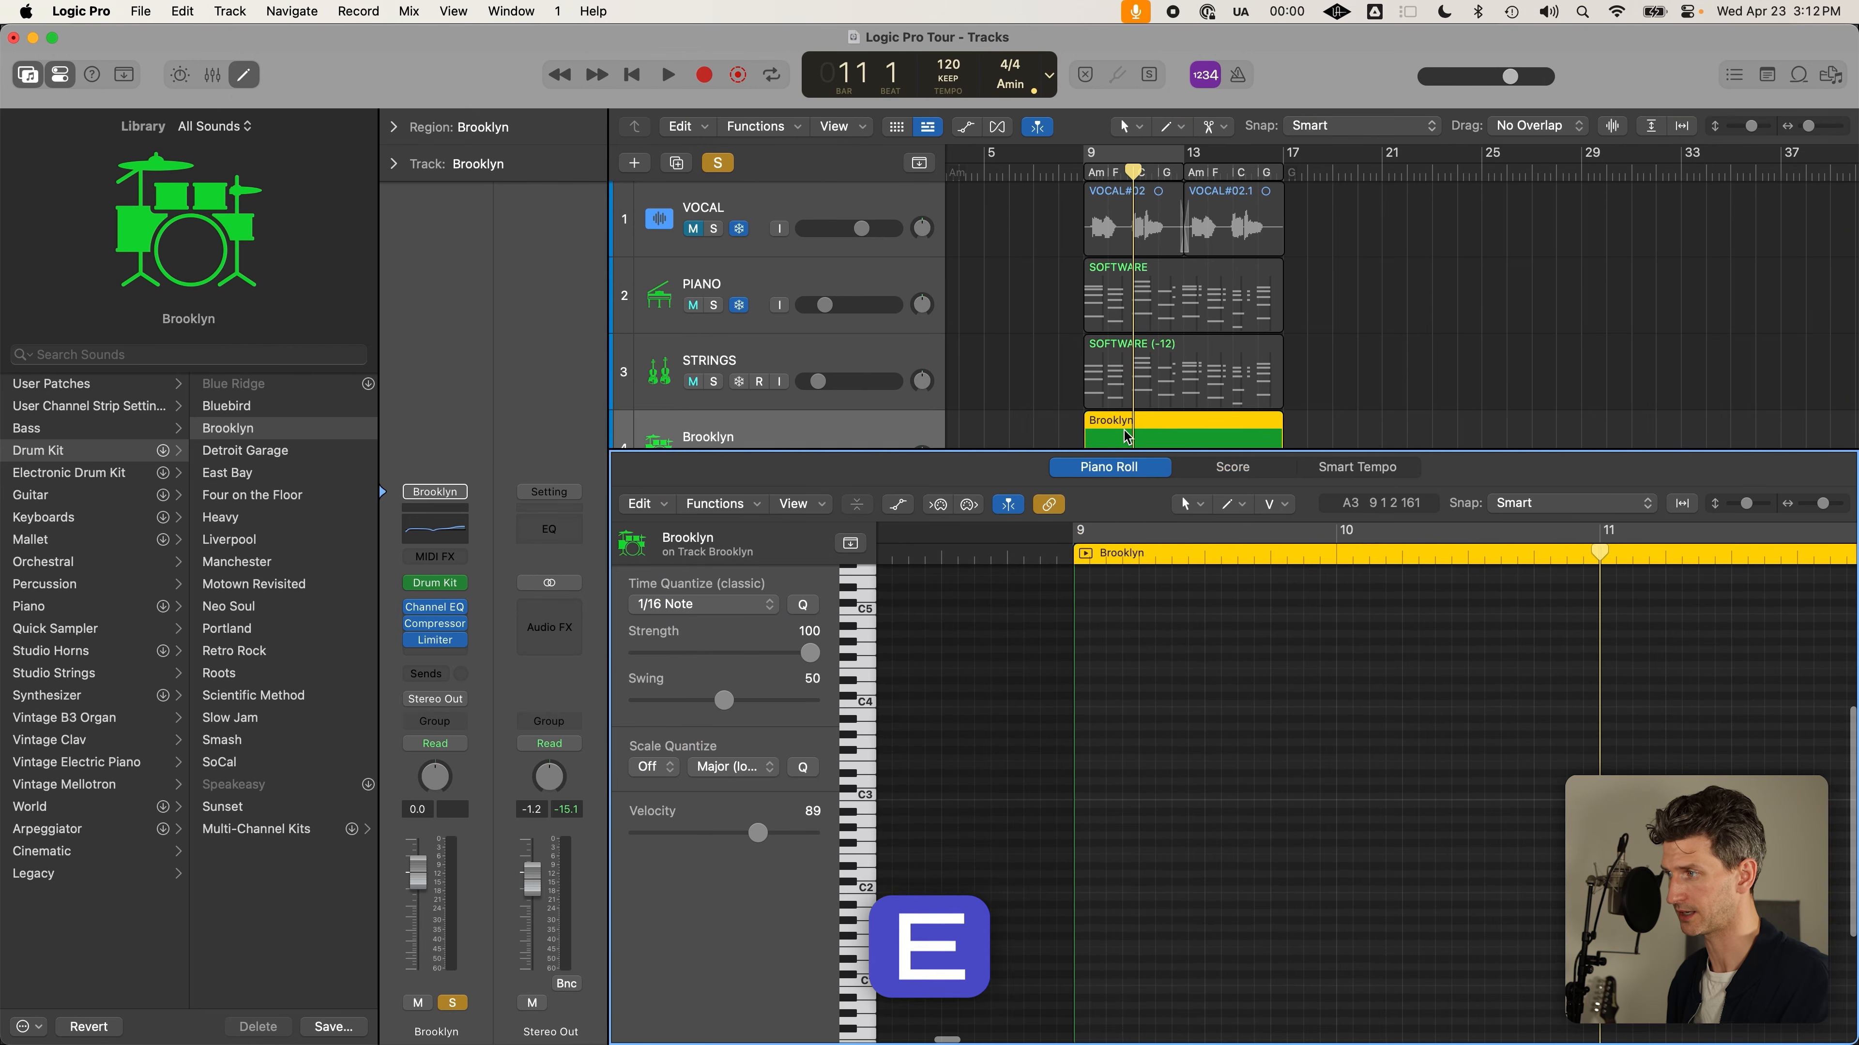
scroll(1075, 715, "right", 1)
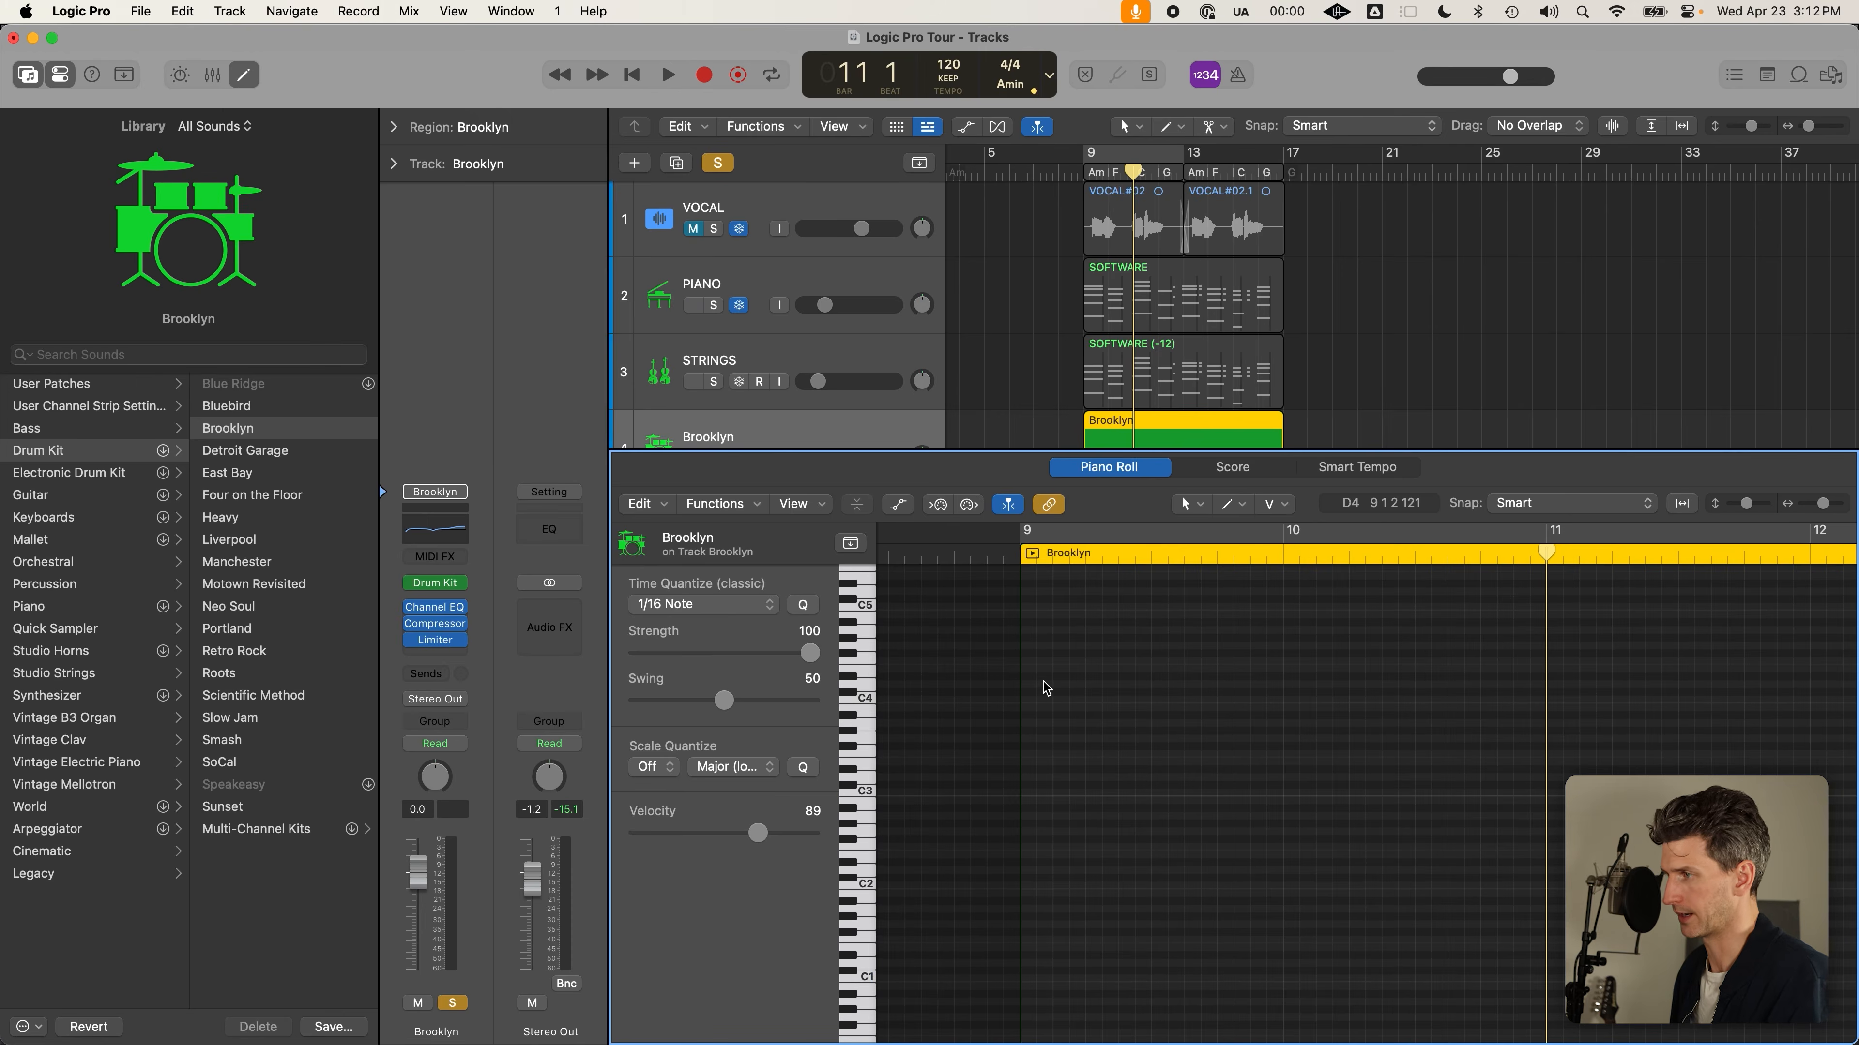
key("y")
left_click_drag(852, 450, 849, 394)
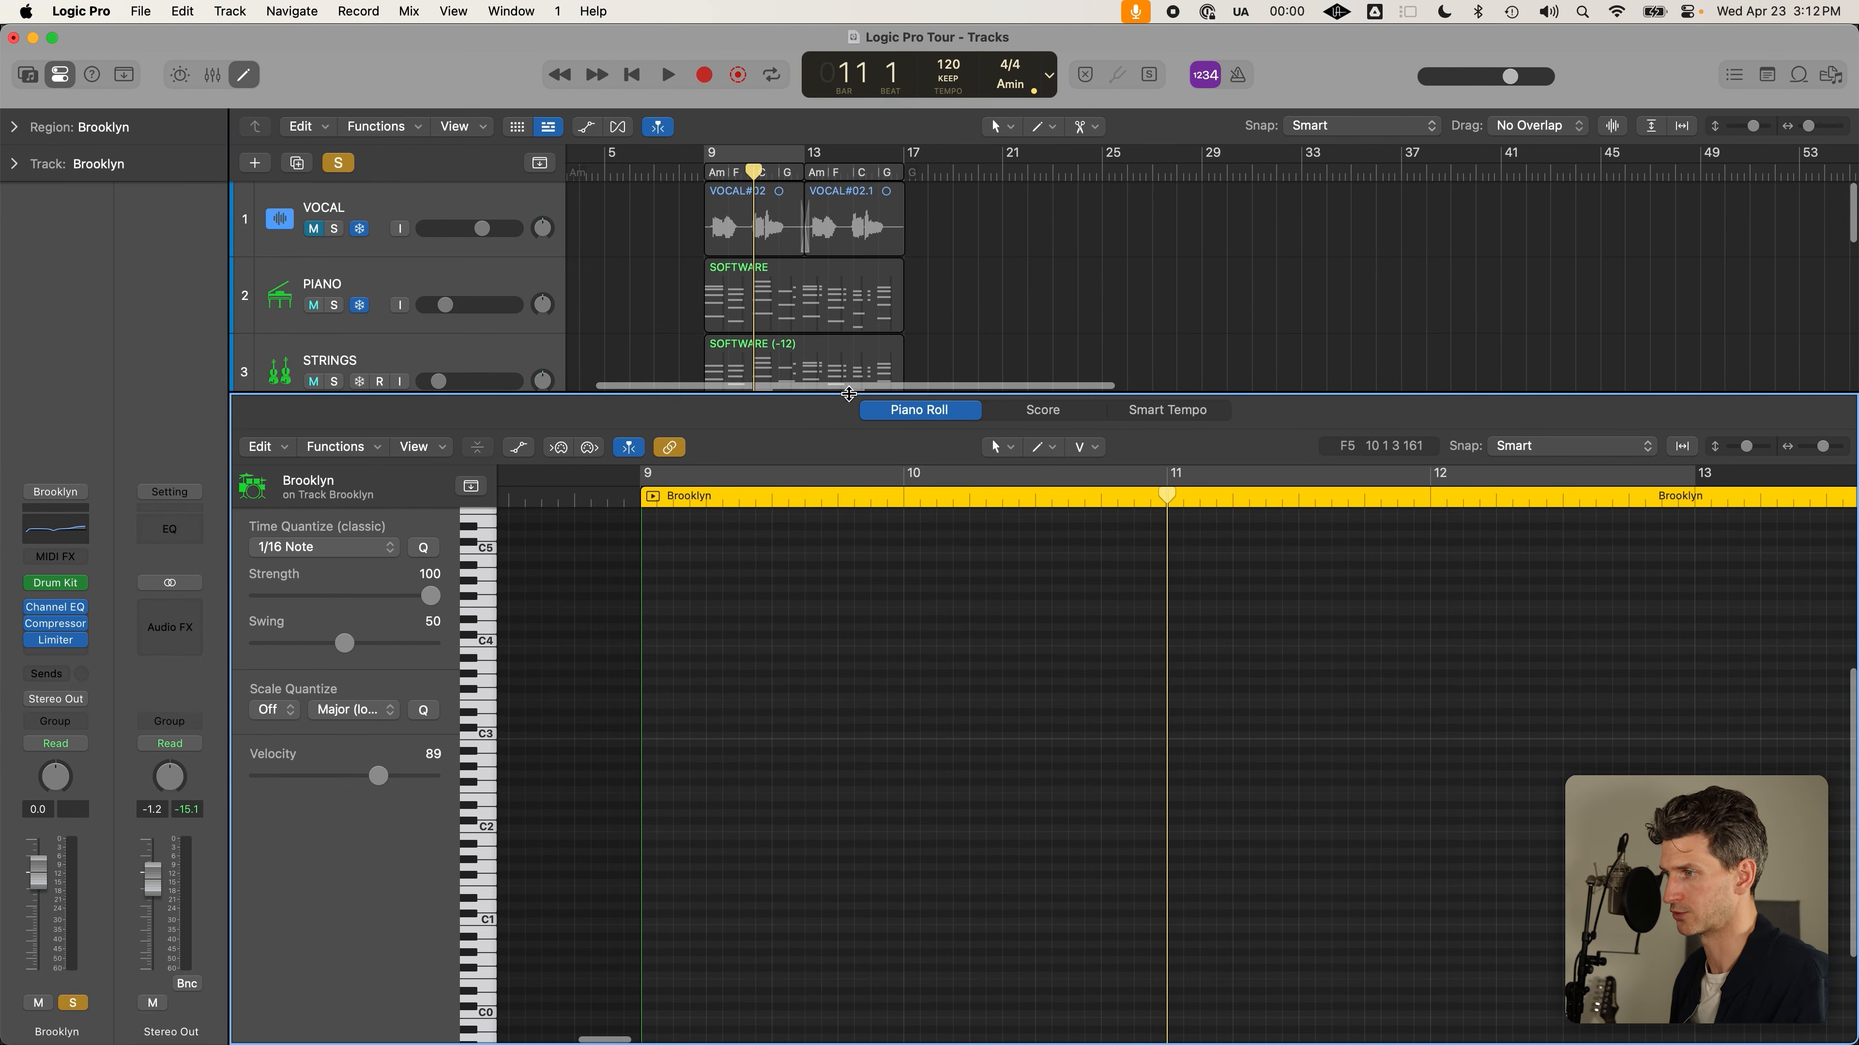
Examine the drum sound names assigned to the Piano Roll keys, from the ride and crash cymbals down to the kick
scroll(749, 784, "down", 3)
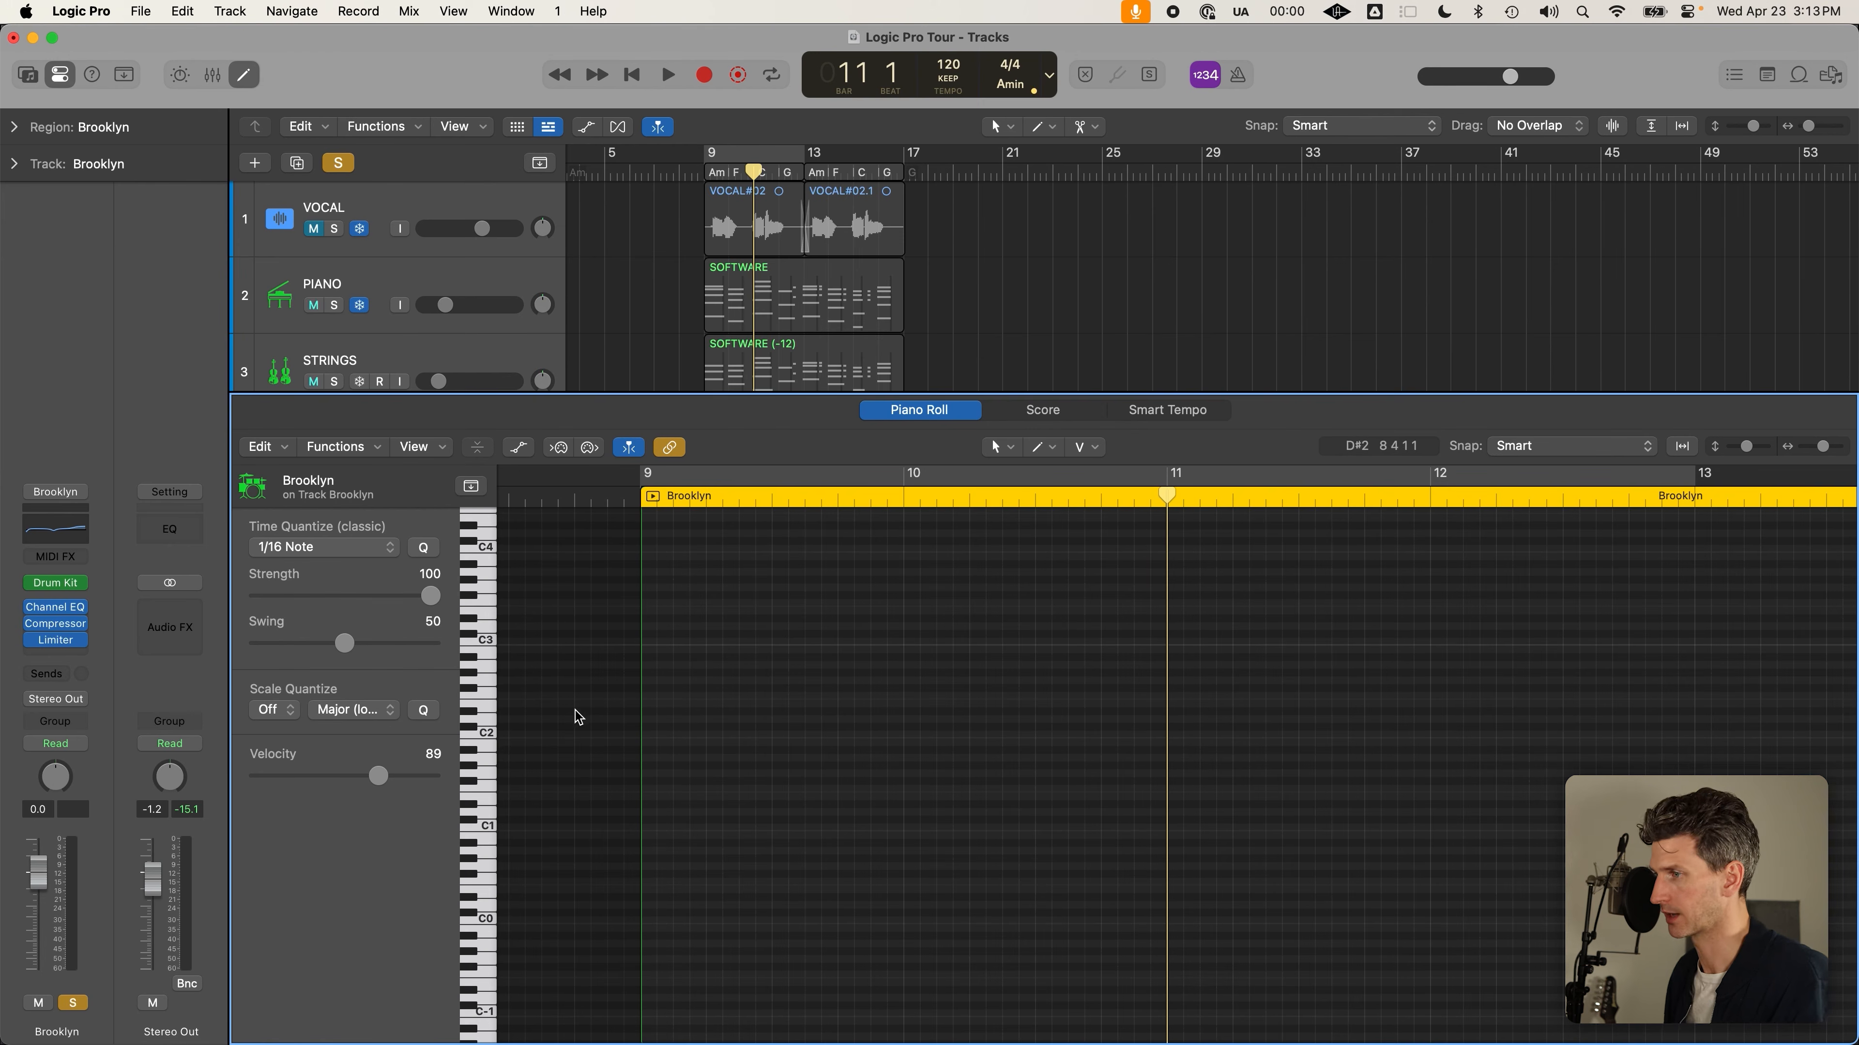
scroll(699, 744, "up", 2, "alt")
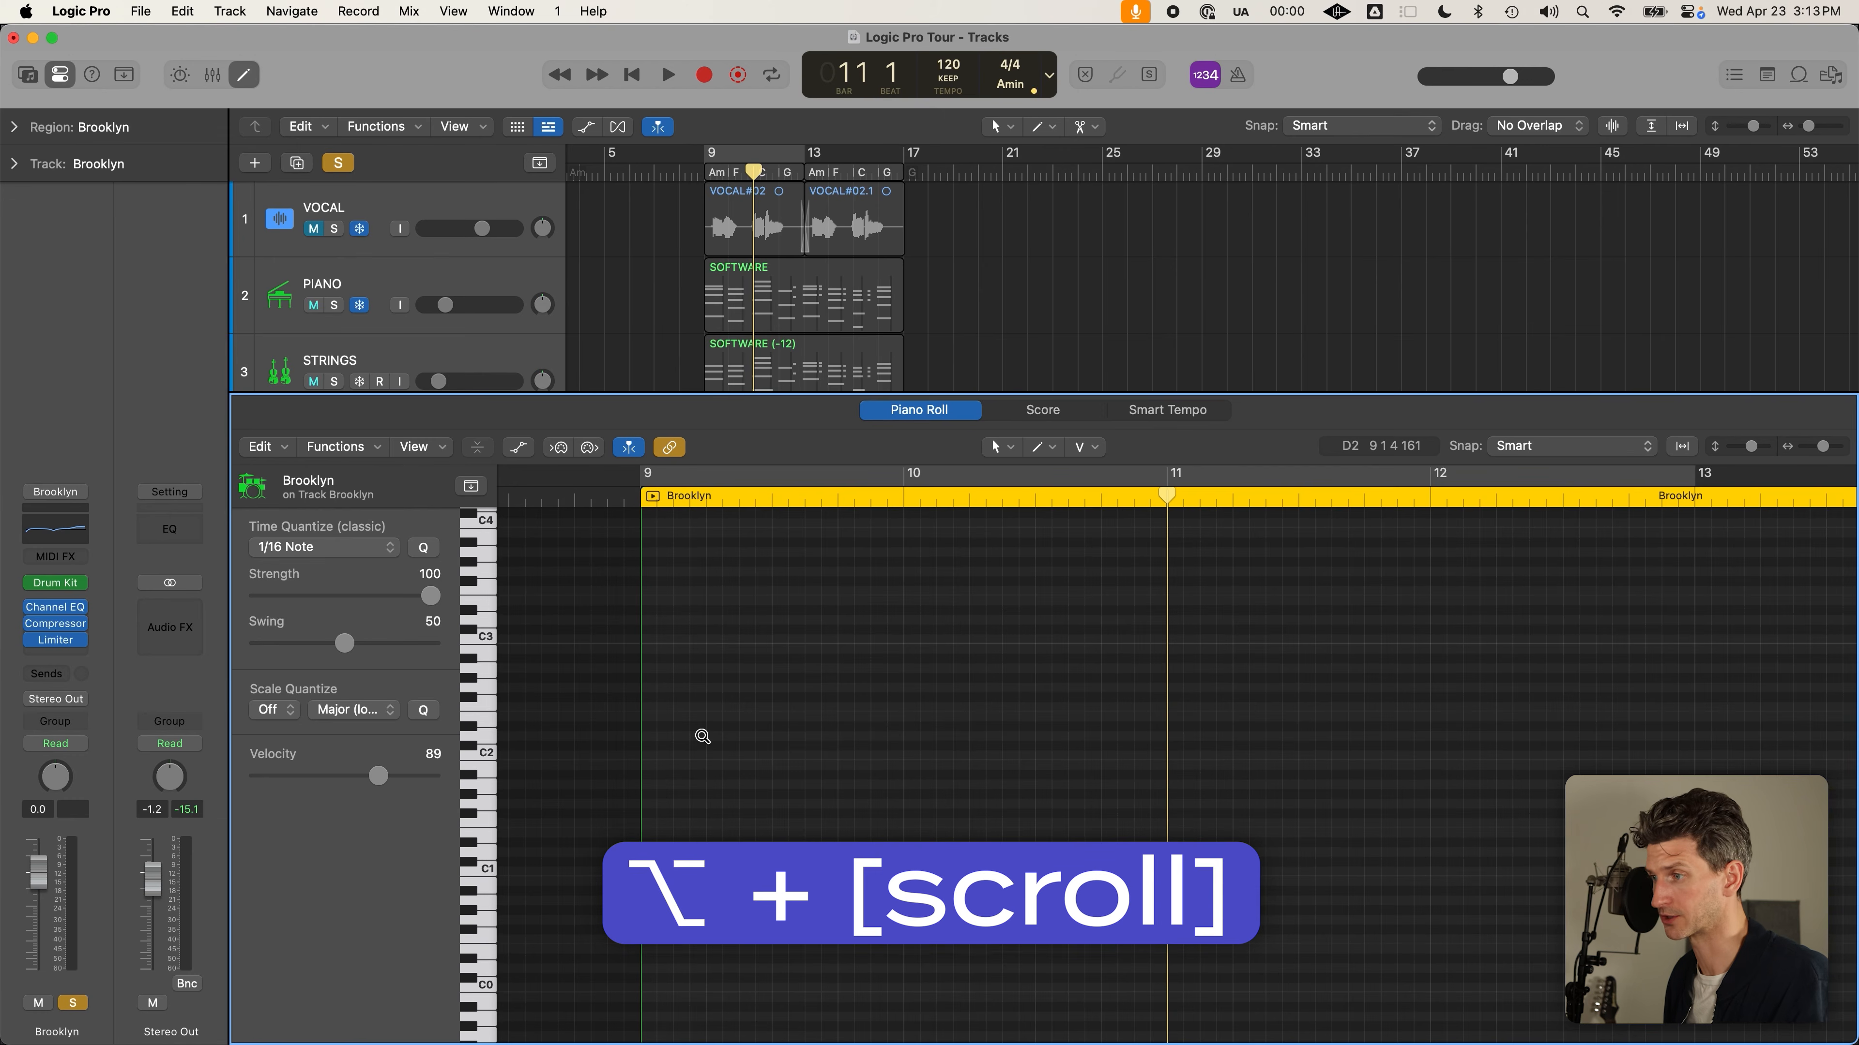
scroll(702, 741, "up", 3, "alt")
scroll(693, 729, "left", 3)
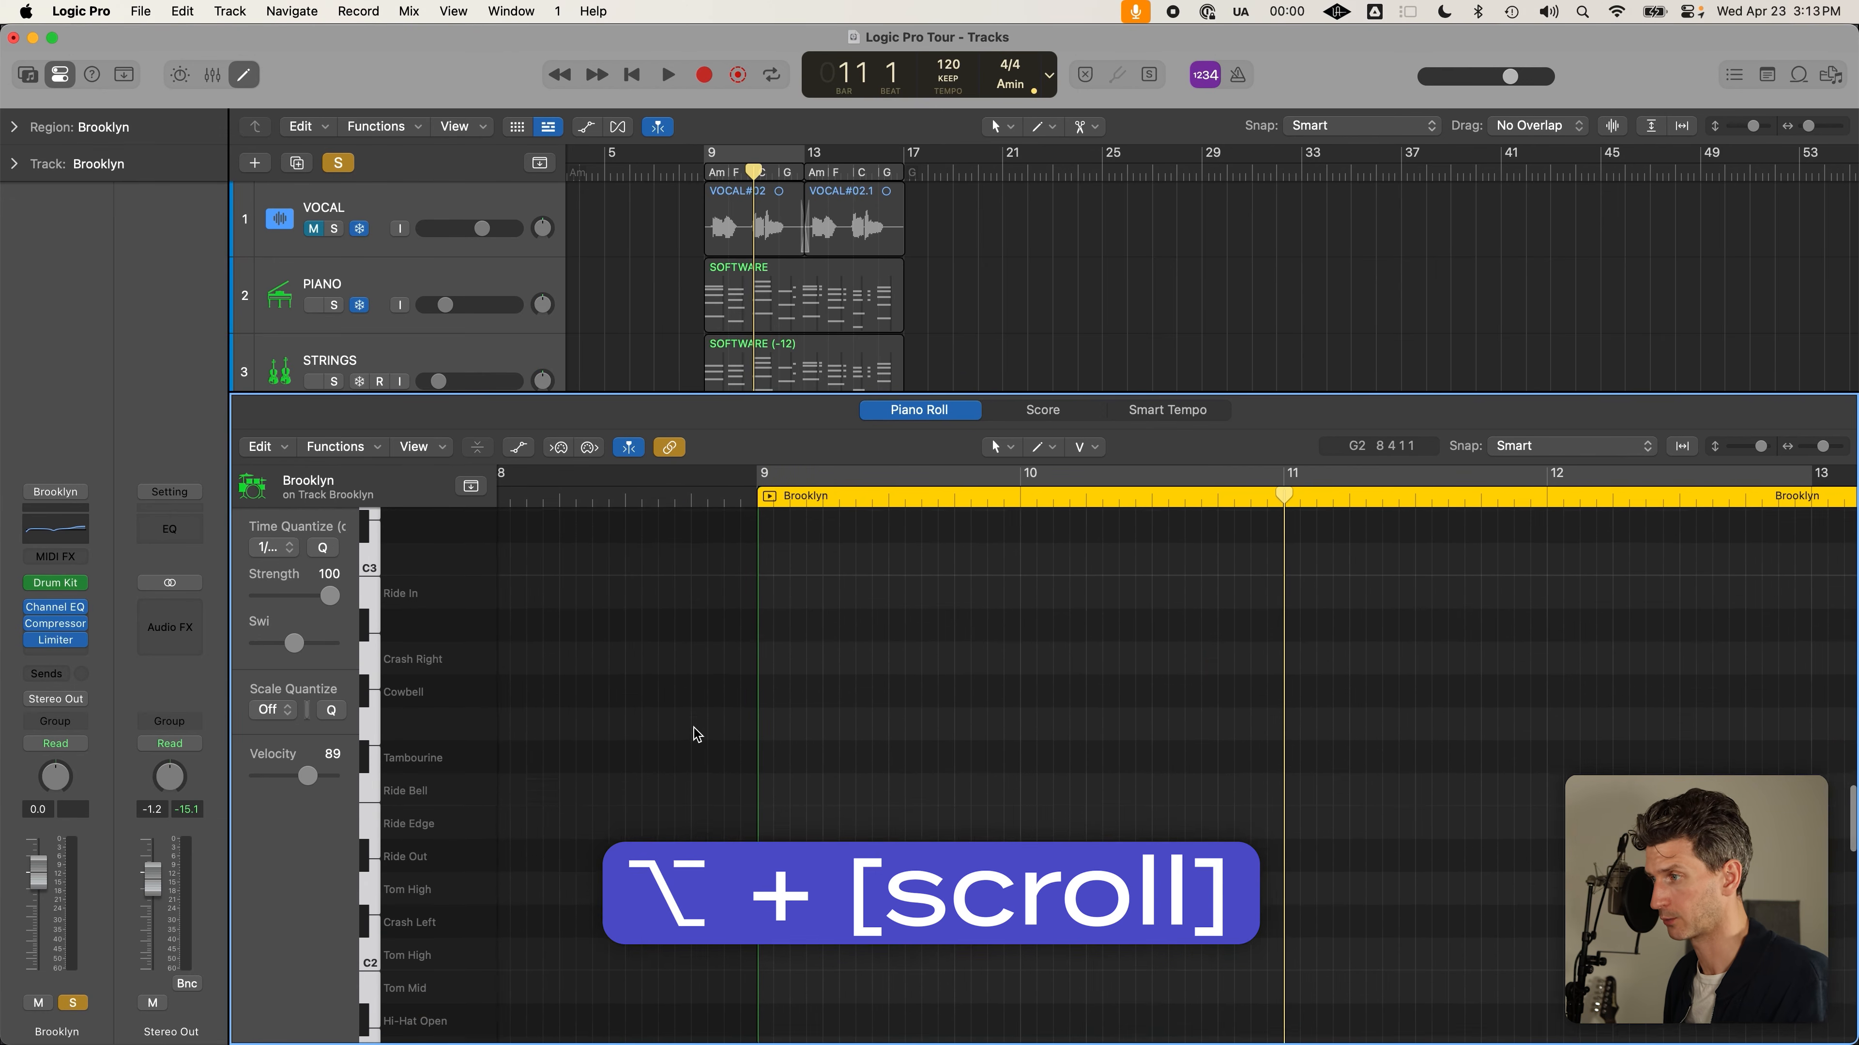
scroll(658, 743, "down", 2)
scroll(644, 750, "left", 2)
scroll(693, 746, "right", 5)
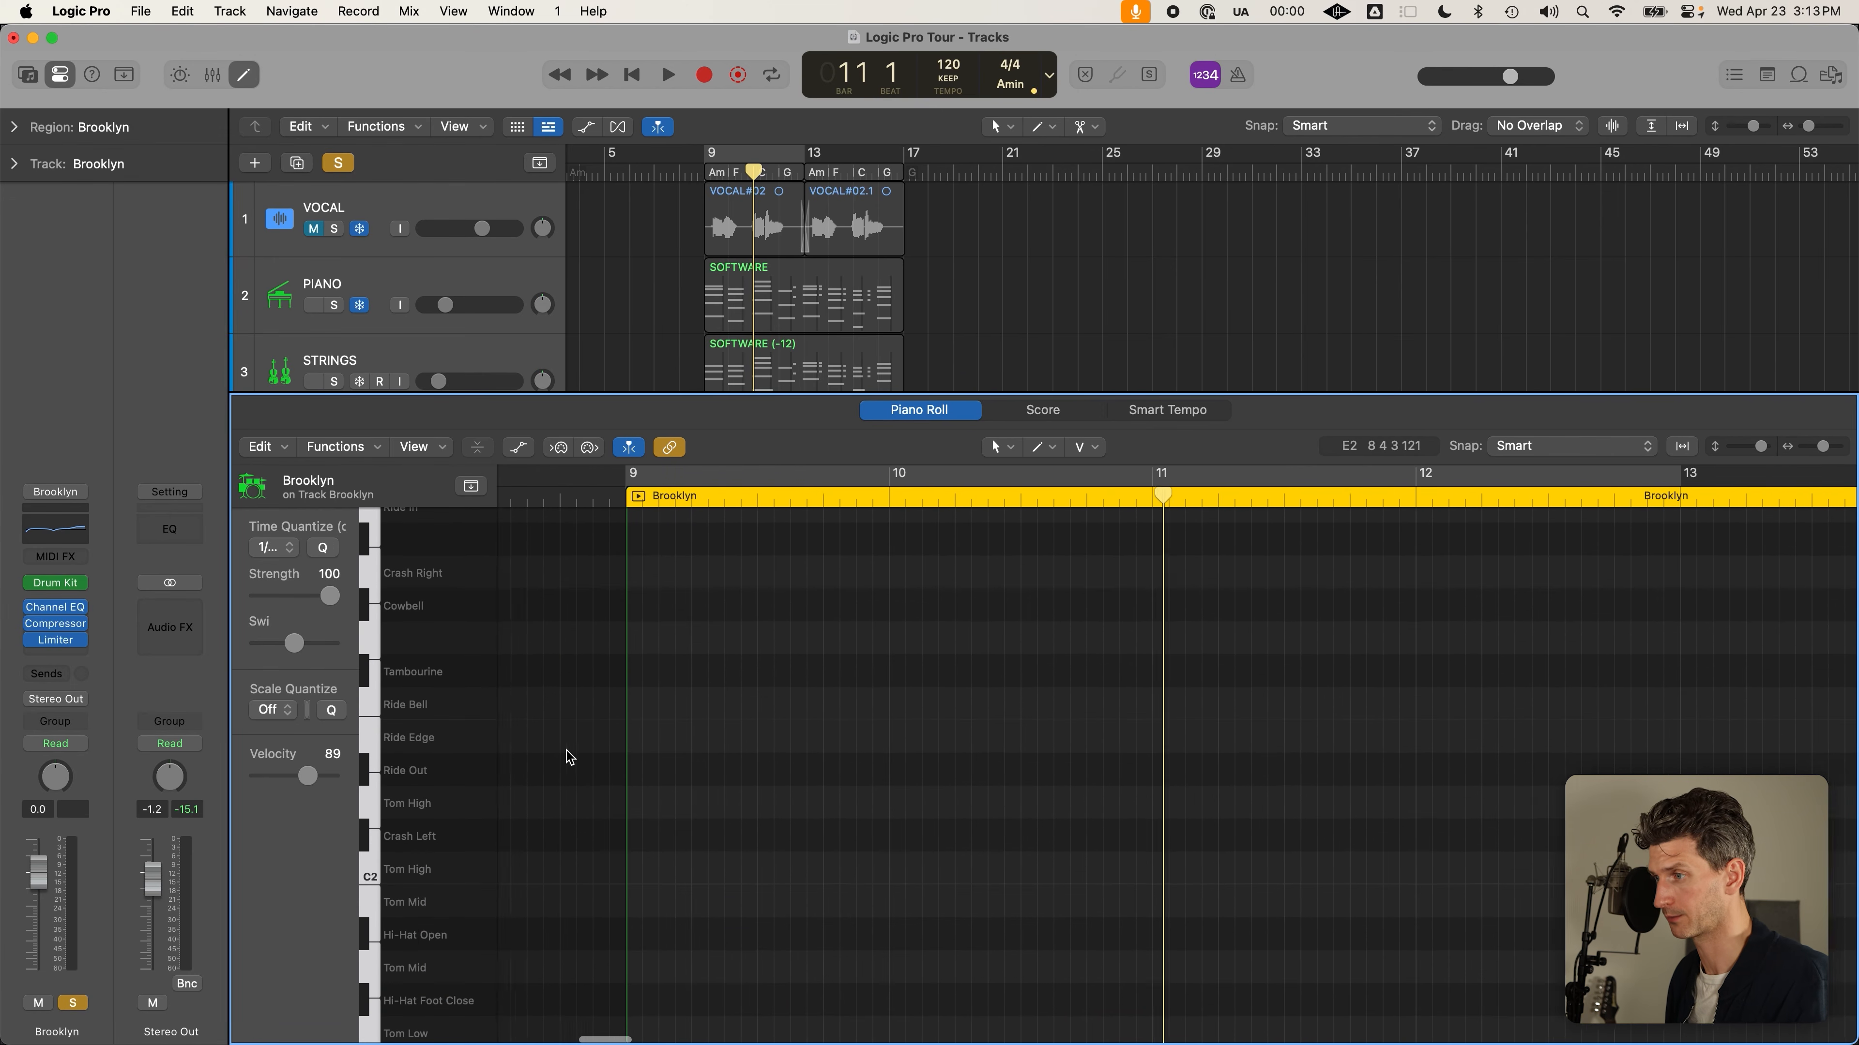
scroll(455, 593, "right", 1)
scroll(455, 593, "up", 2)
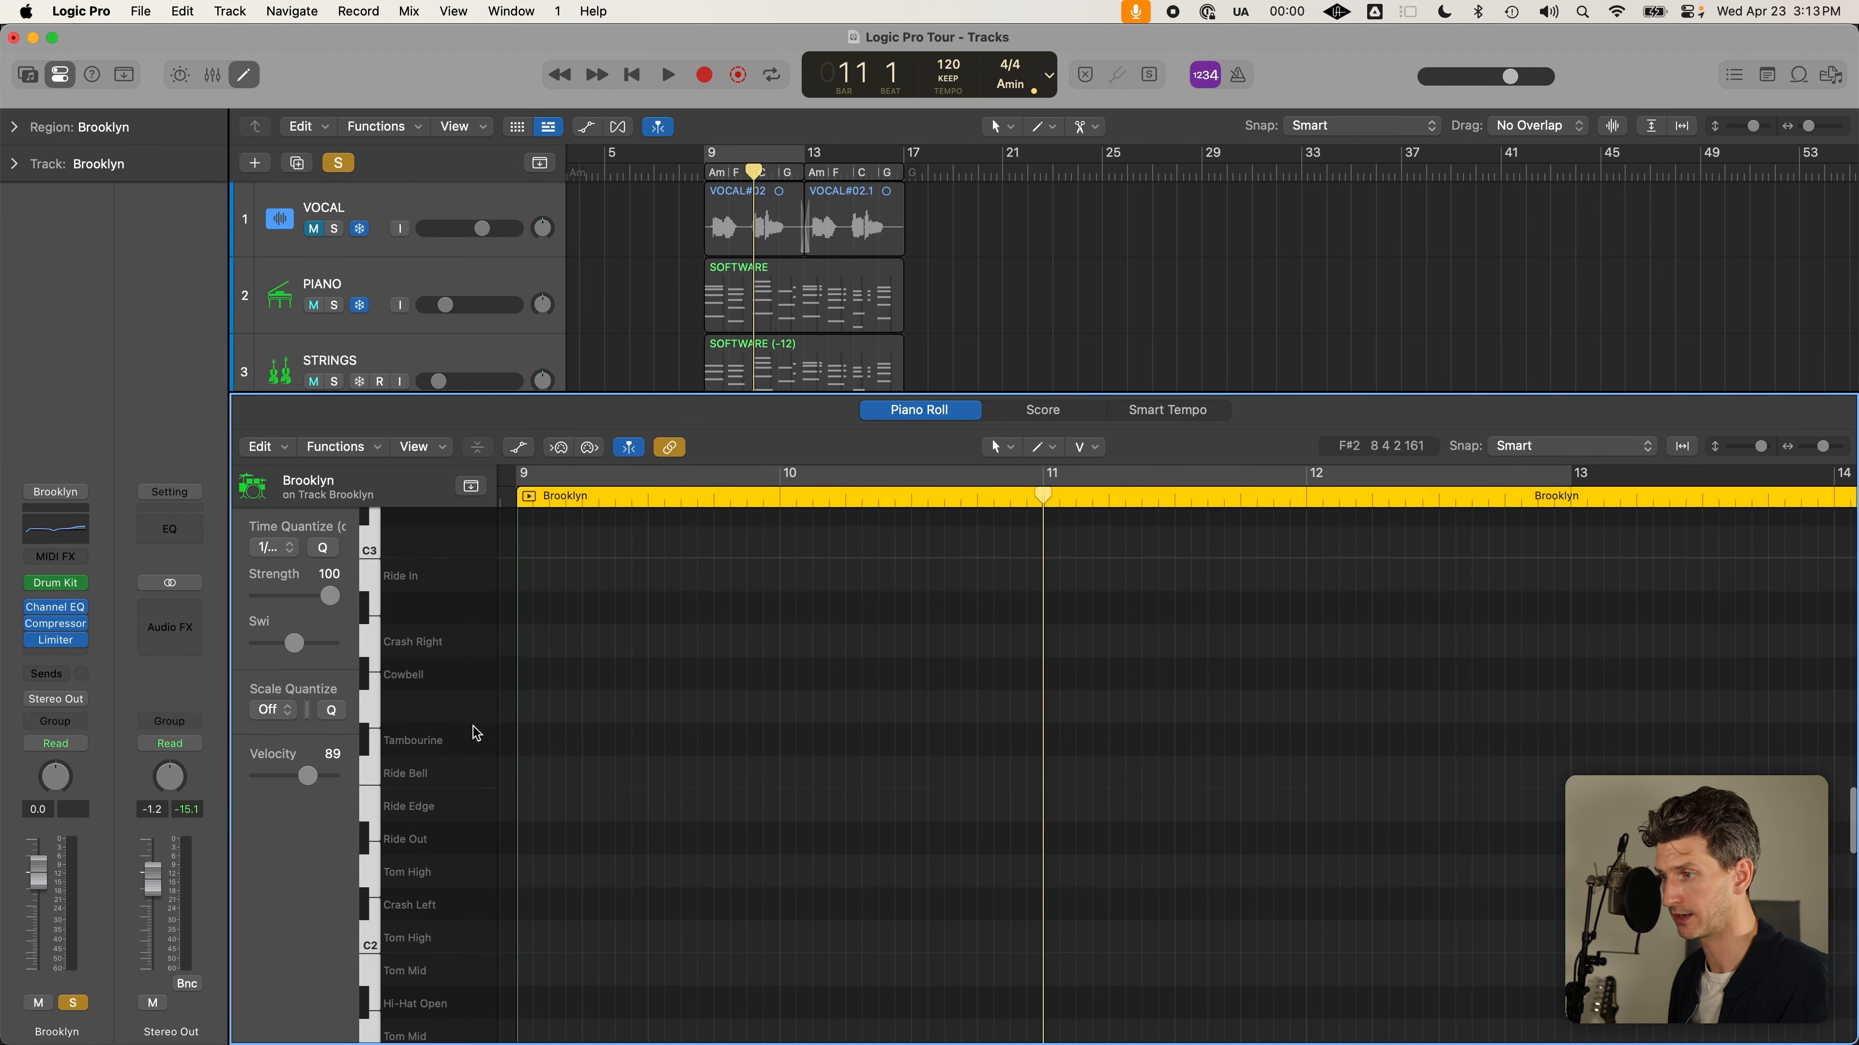
scroll(470, 746, "down", 1)
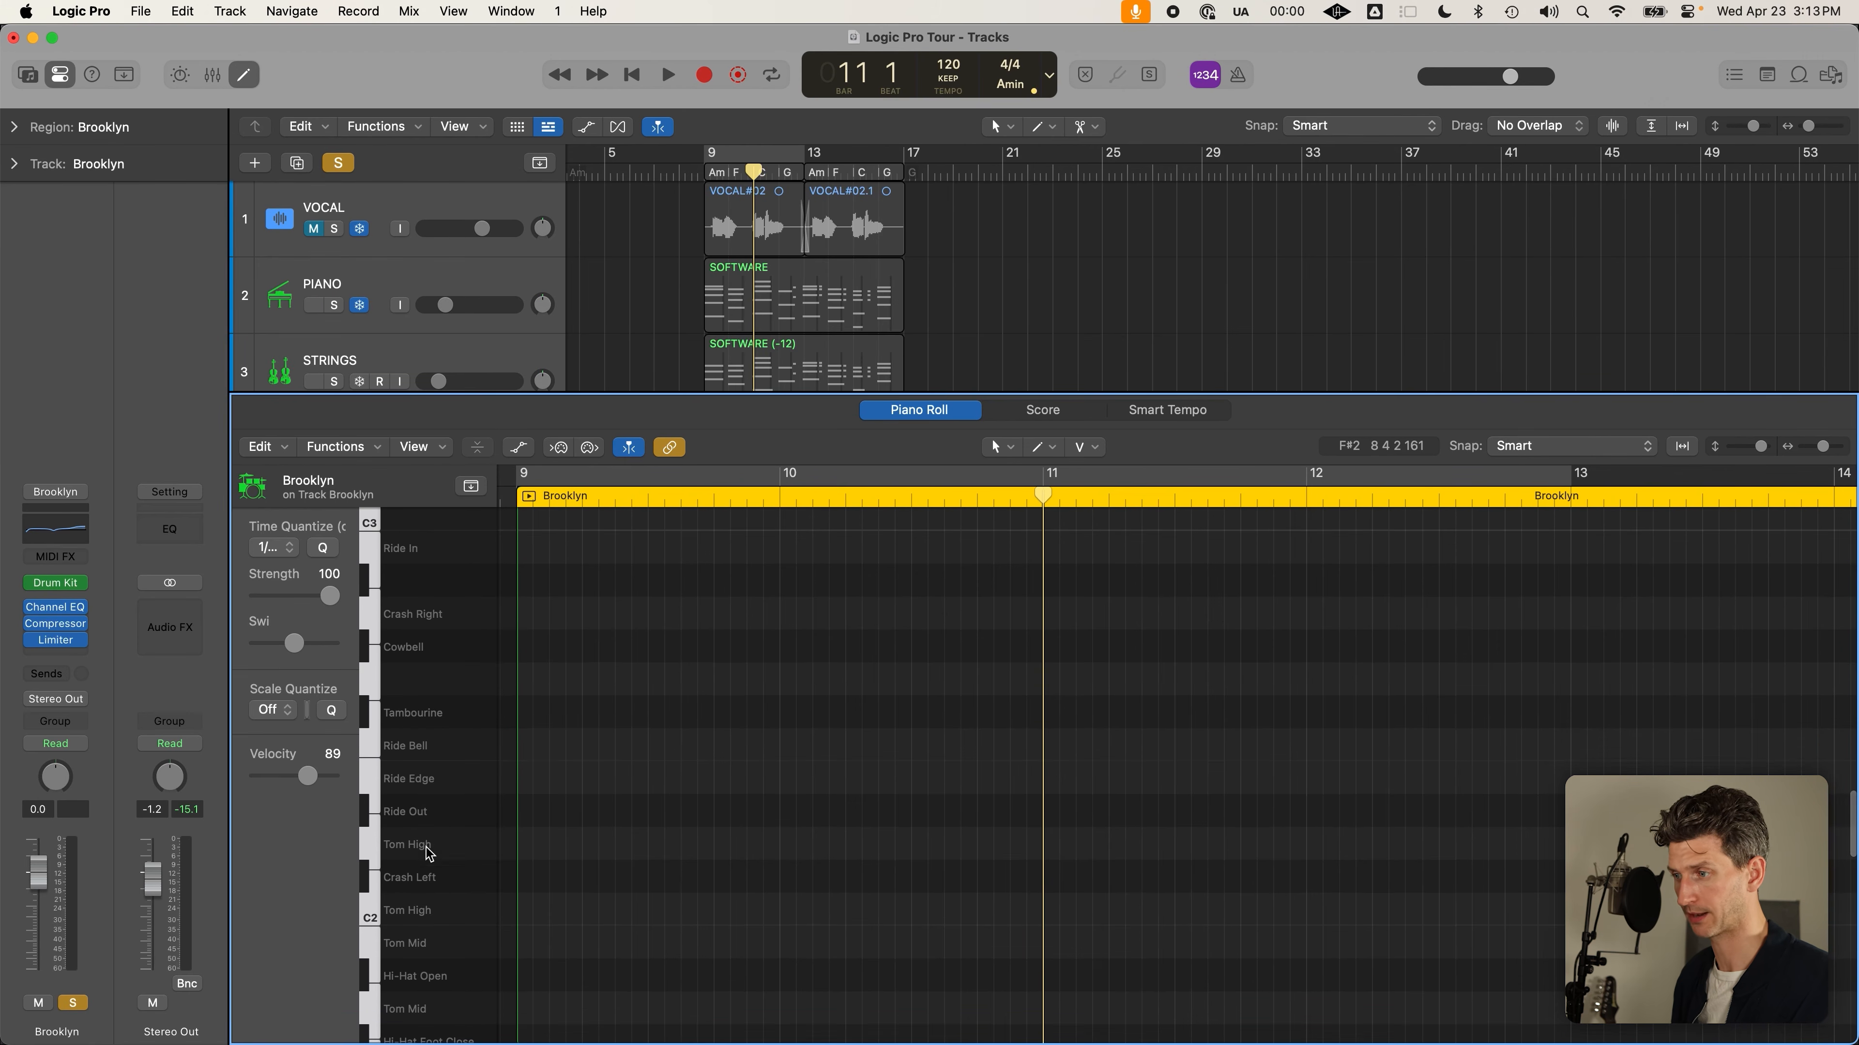
scroll(429, 886, "down", 8)
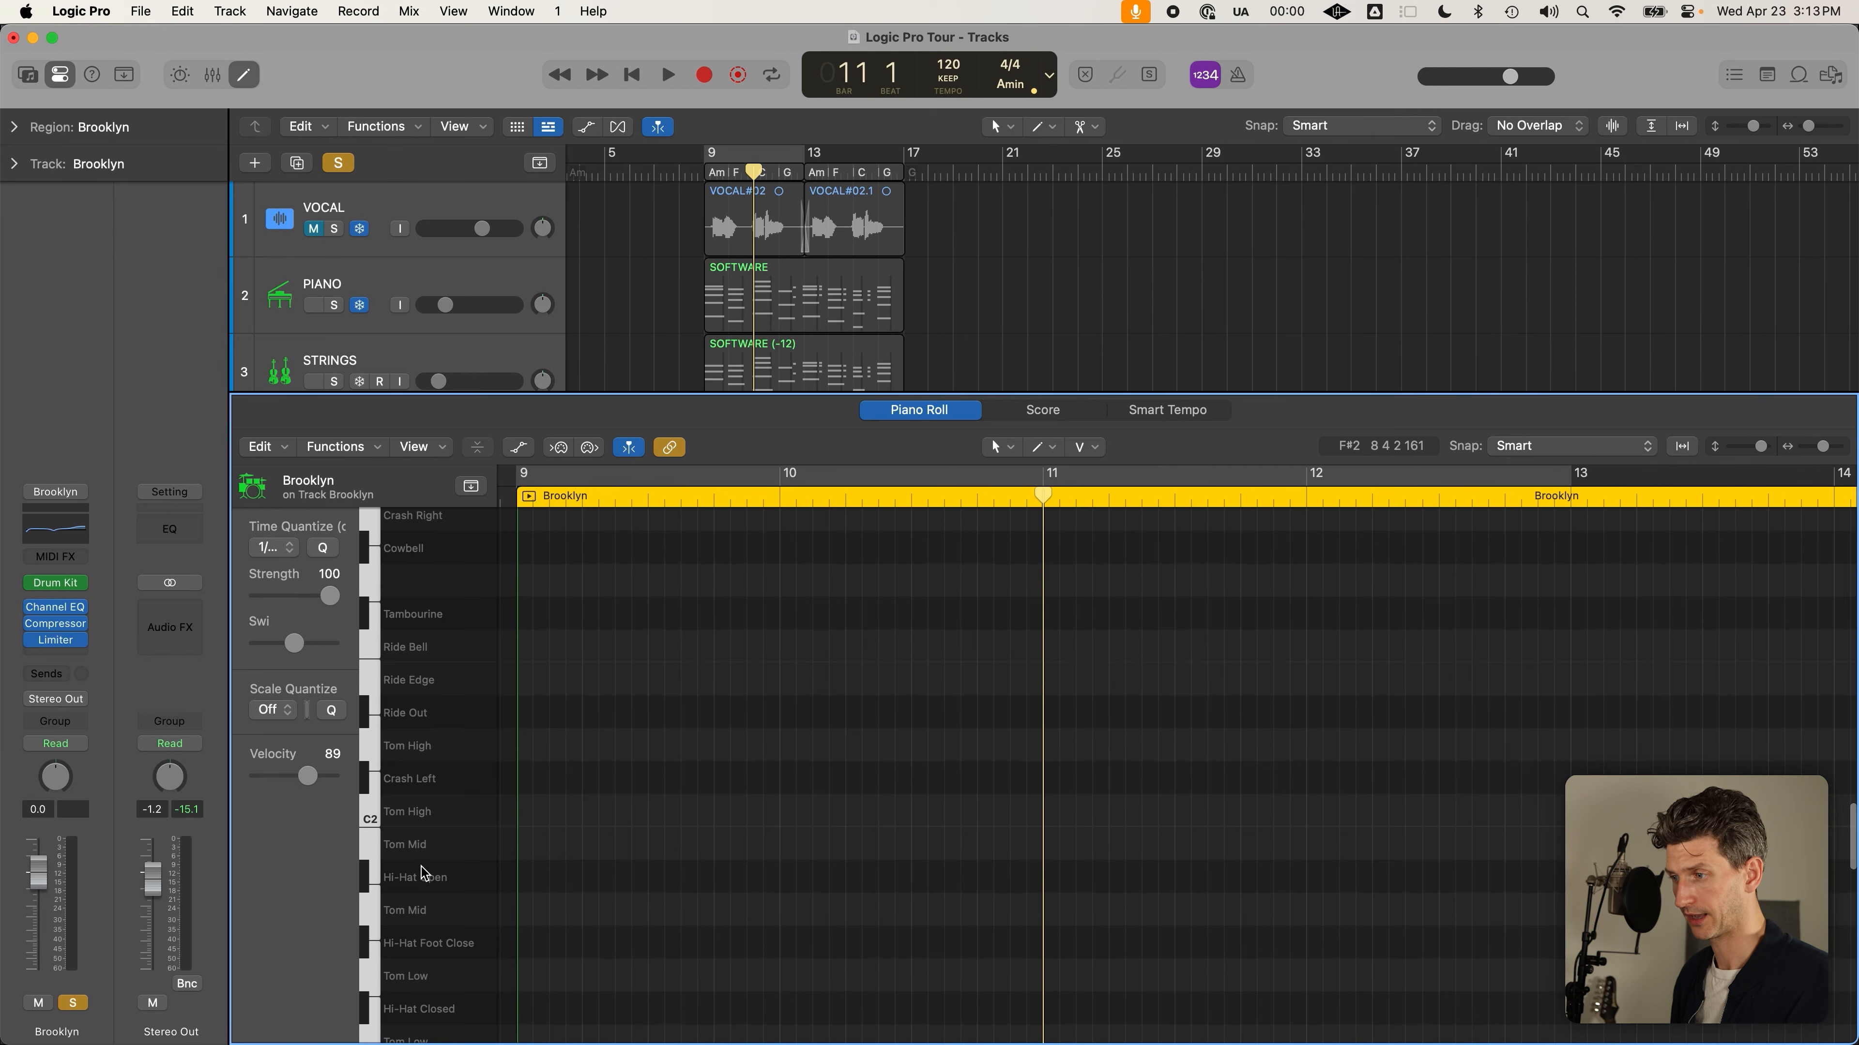
scroll(423, 871, "down", 2)
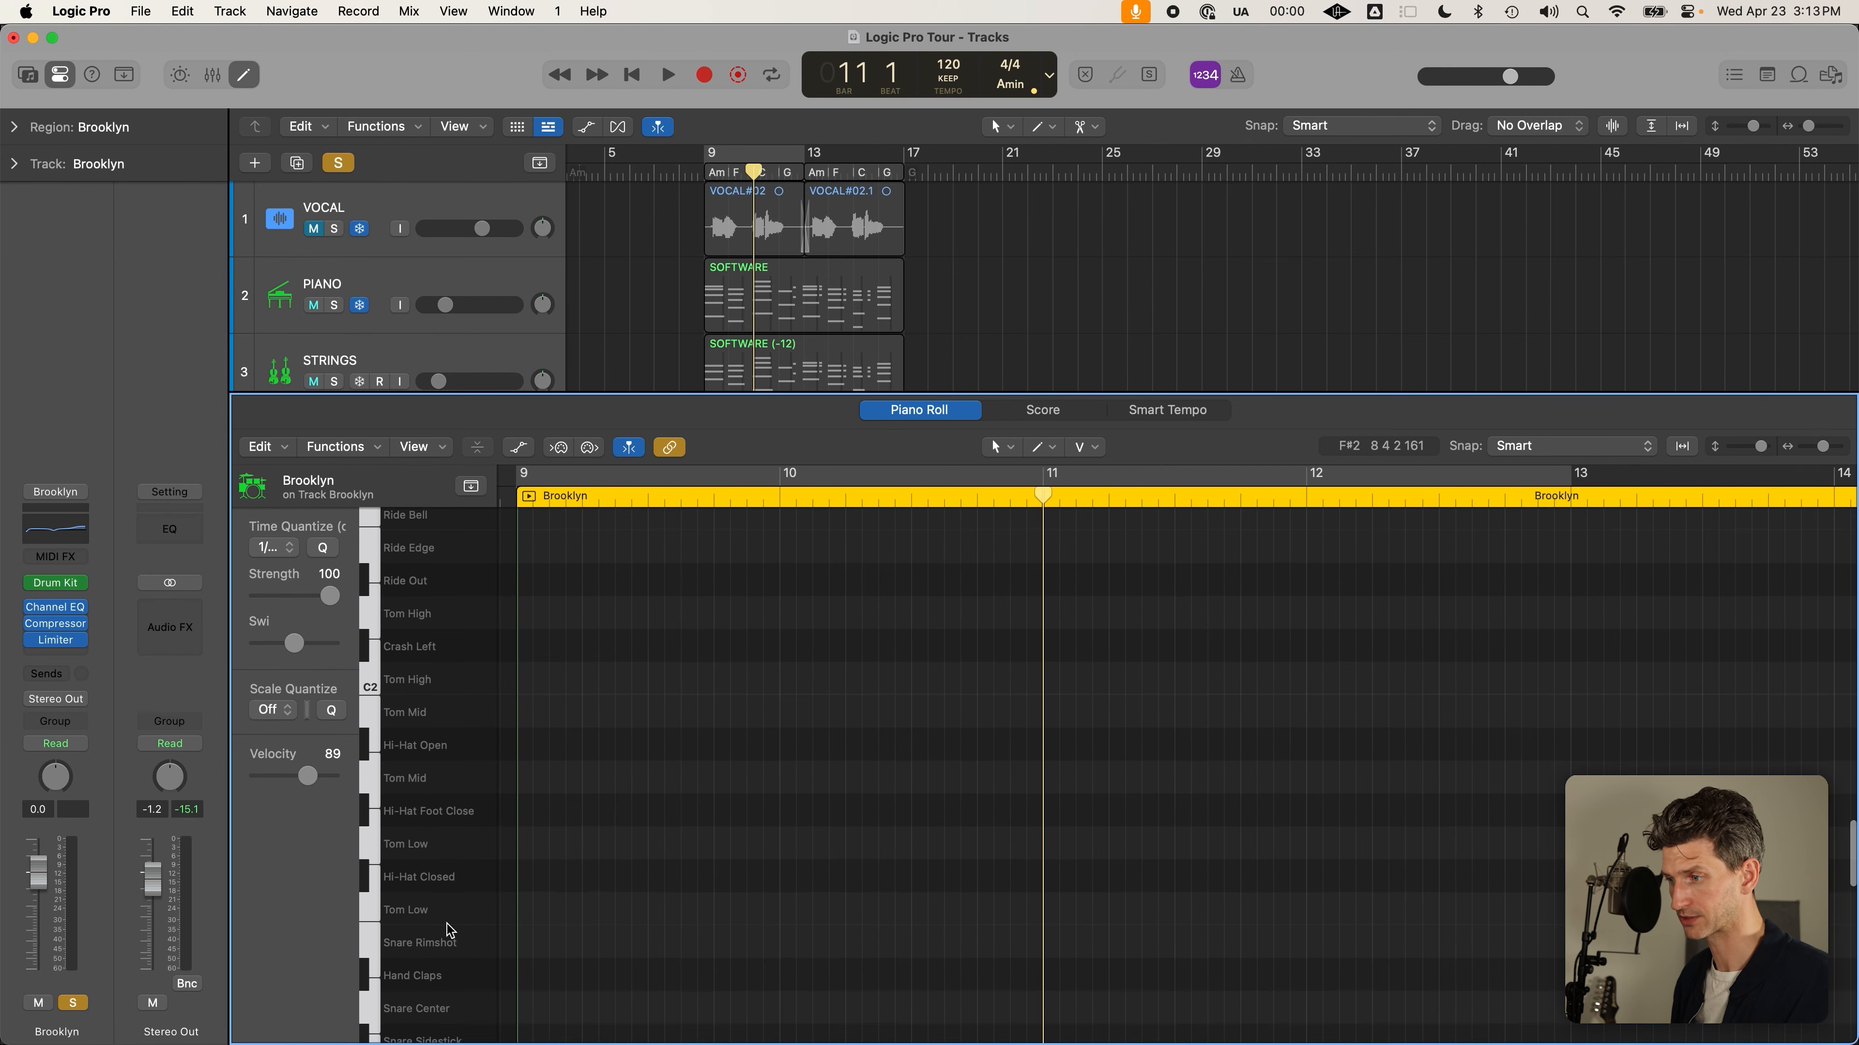
scroll(448, 924, "down", 7)
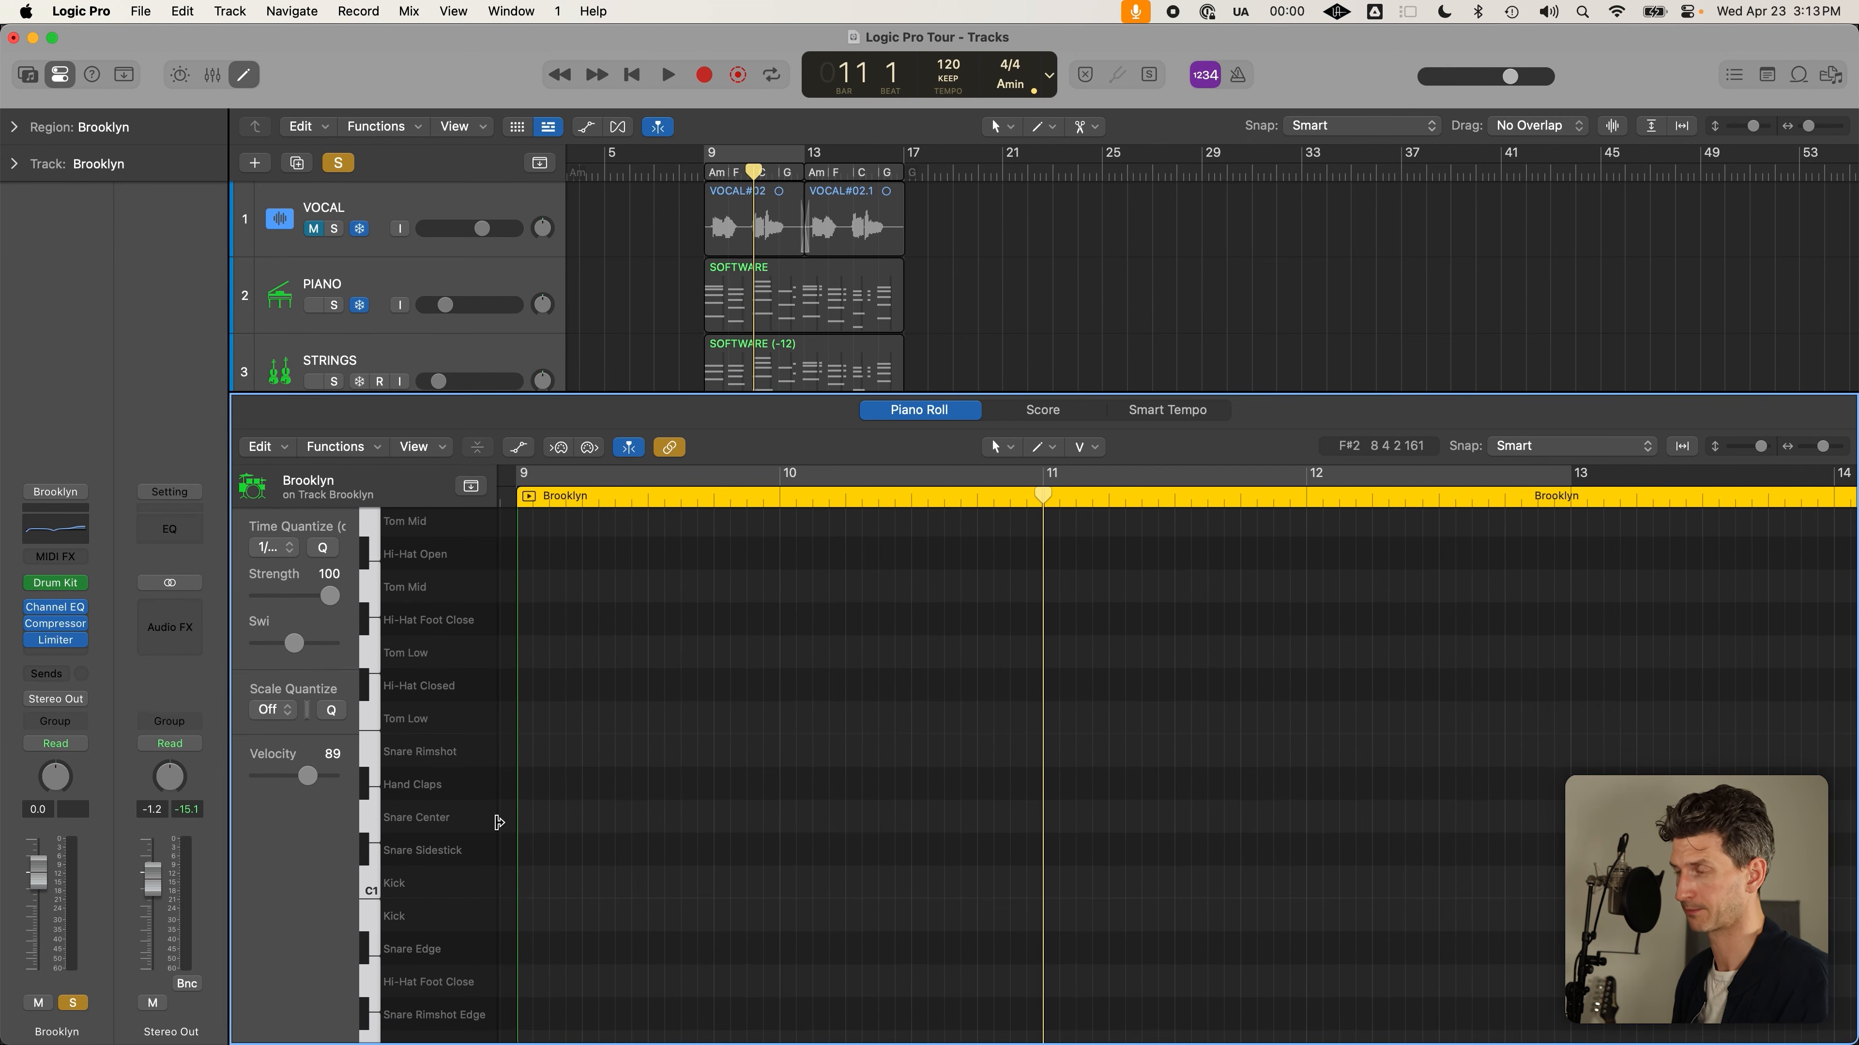
scroll(499, 823, "left", 2)
Create a marker and matching cycle area spanning bars 9 to 13
mouse_move(589, 476)
left_mouse_down()
mouse_move(1762, 500)
mouse_move(1622, 476)
left_mouse_up()
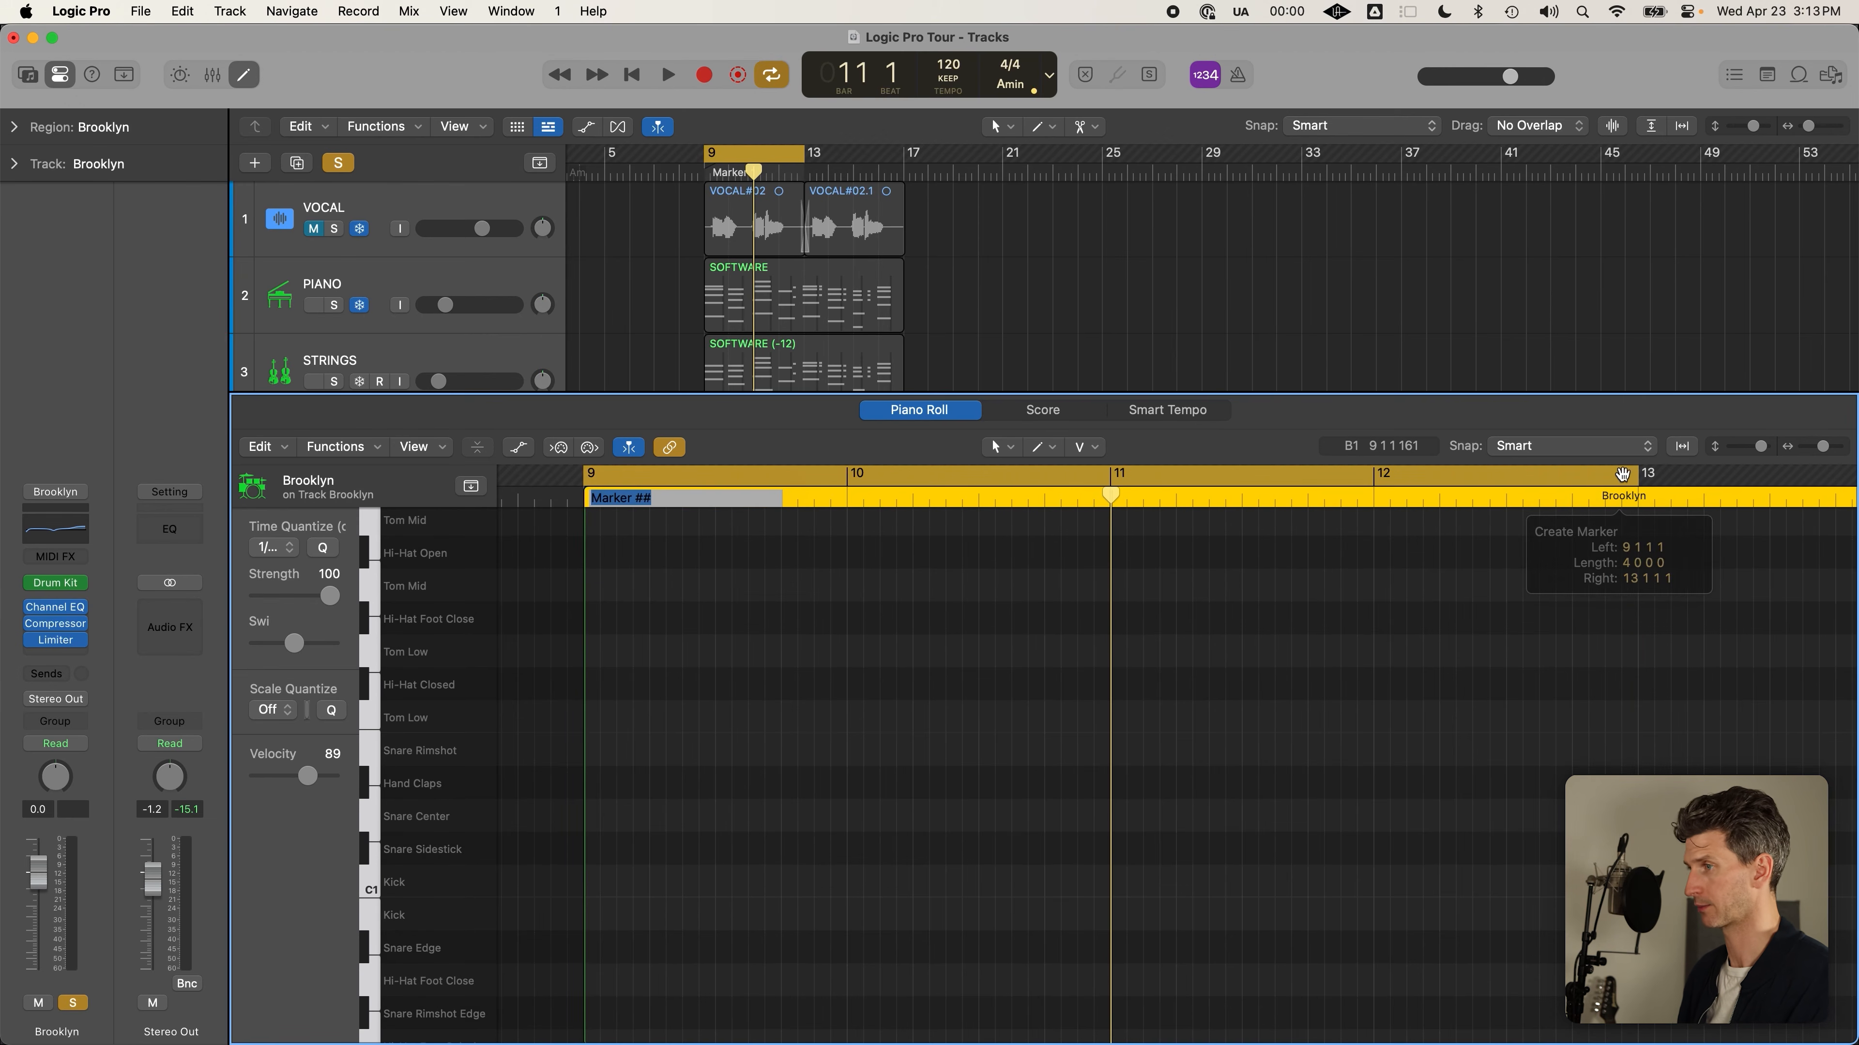
type("Brooklyn")
key("Return")
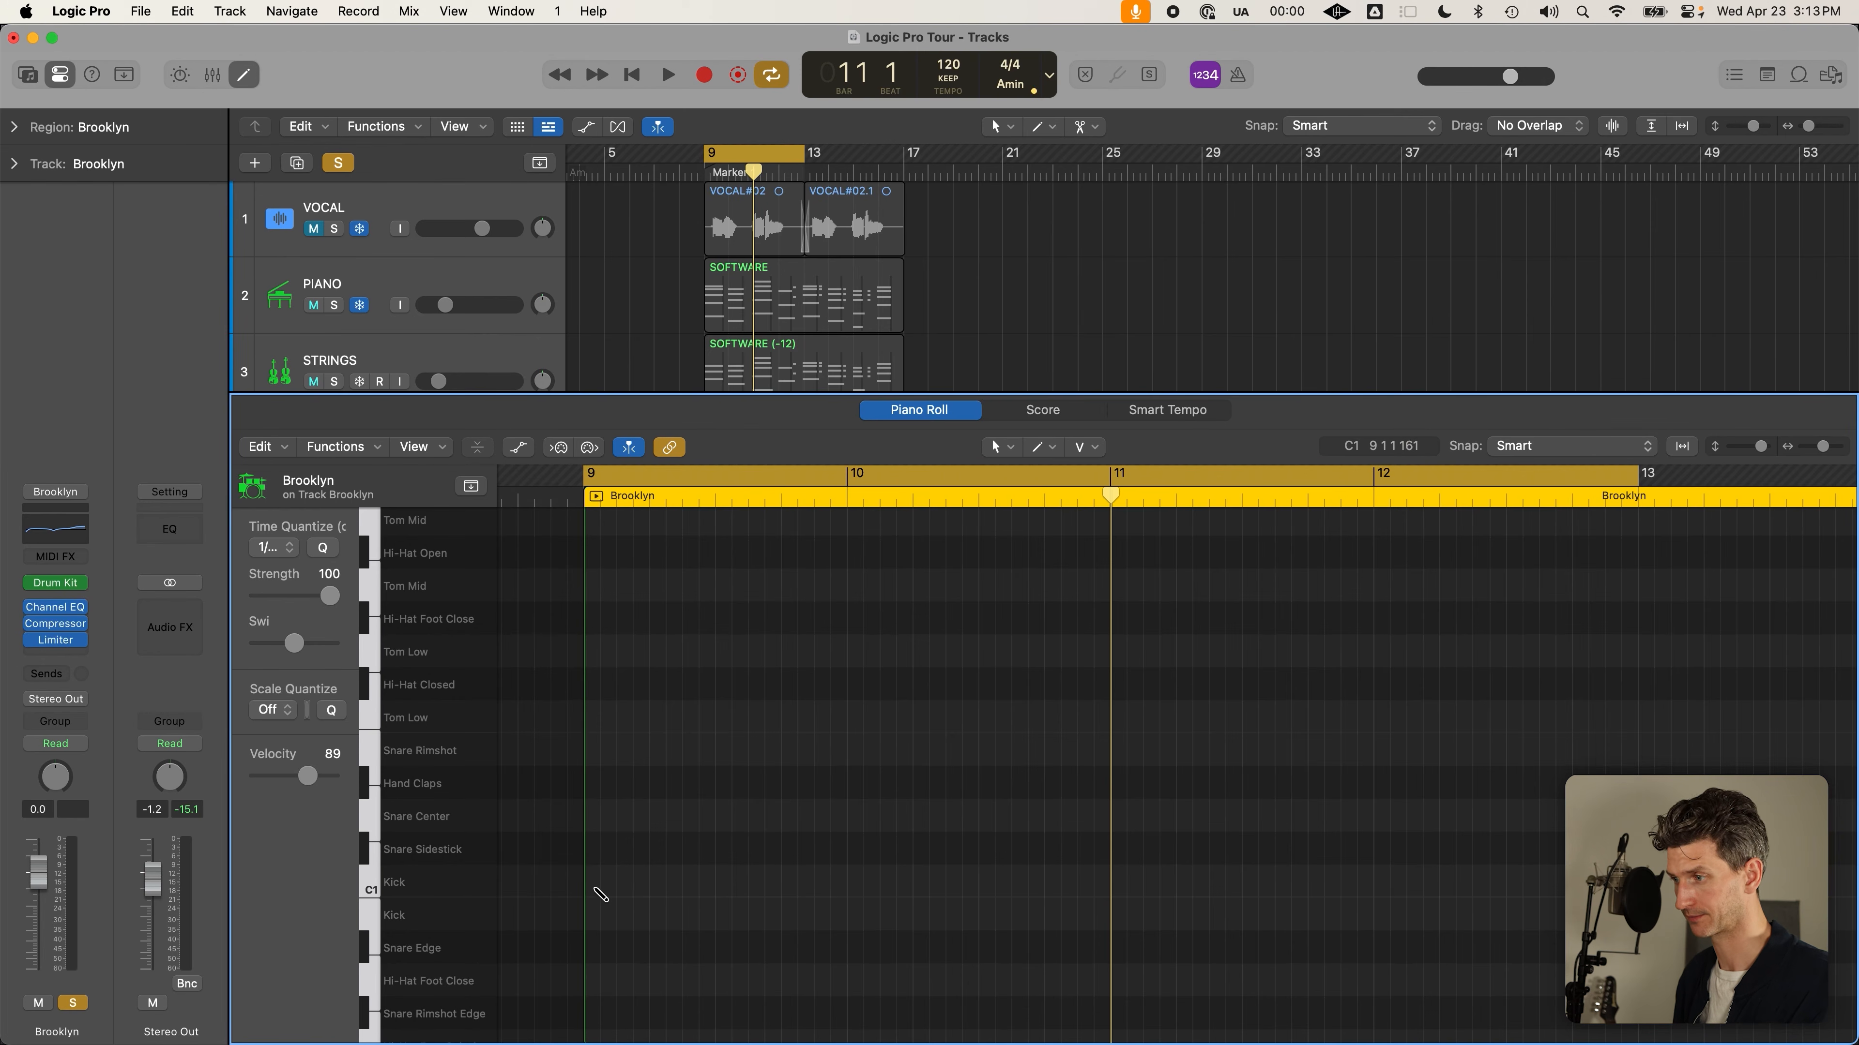
Draw a Kick note at the start of bar 9 and enable MIDI Out and MIDI In for the Piano Roll
left_click(598, 892)
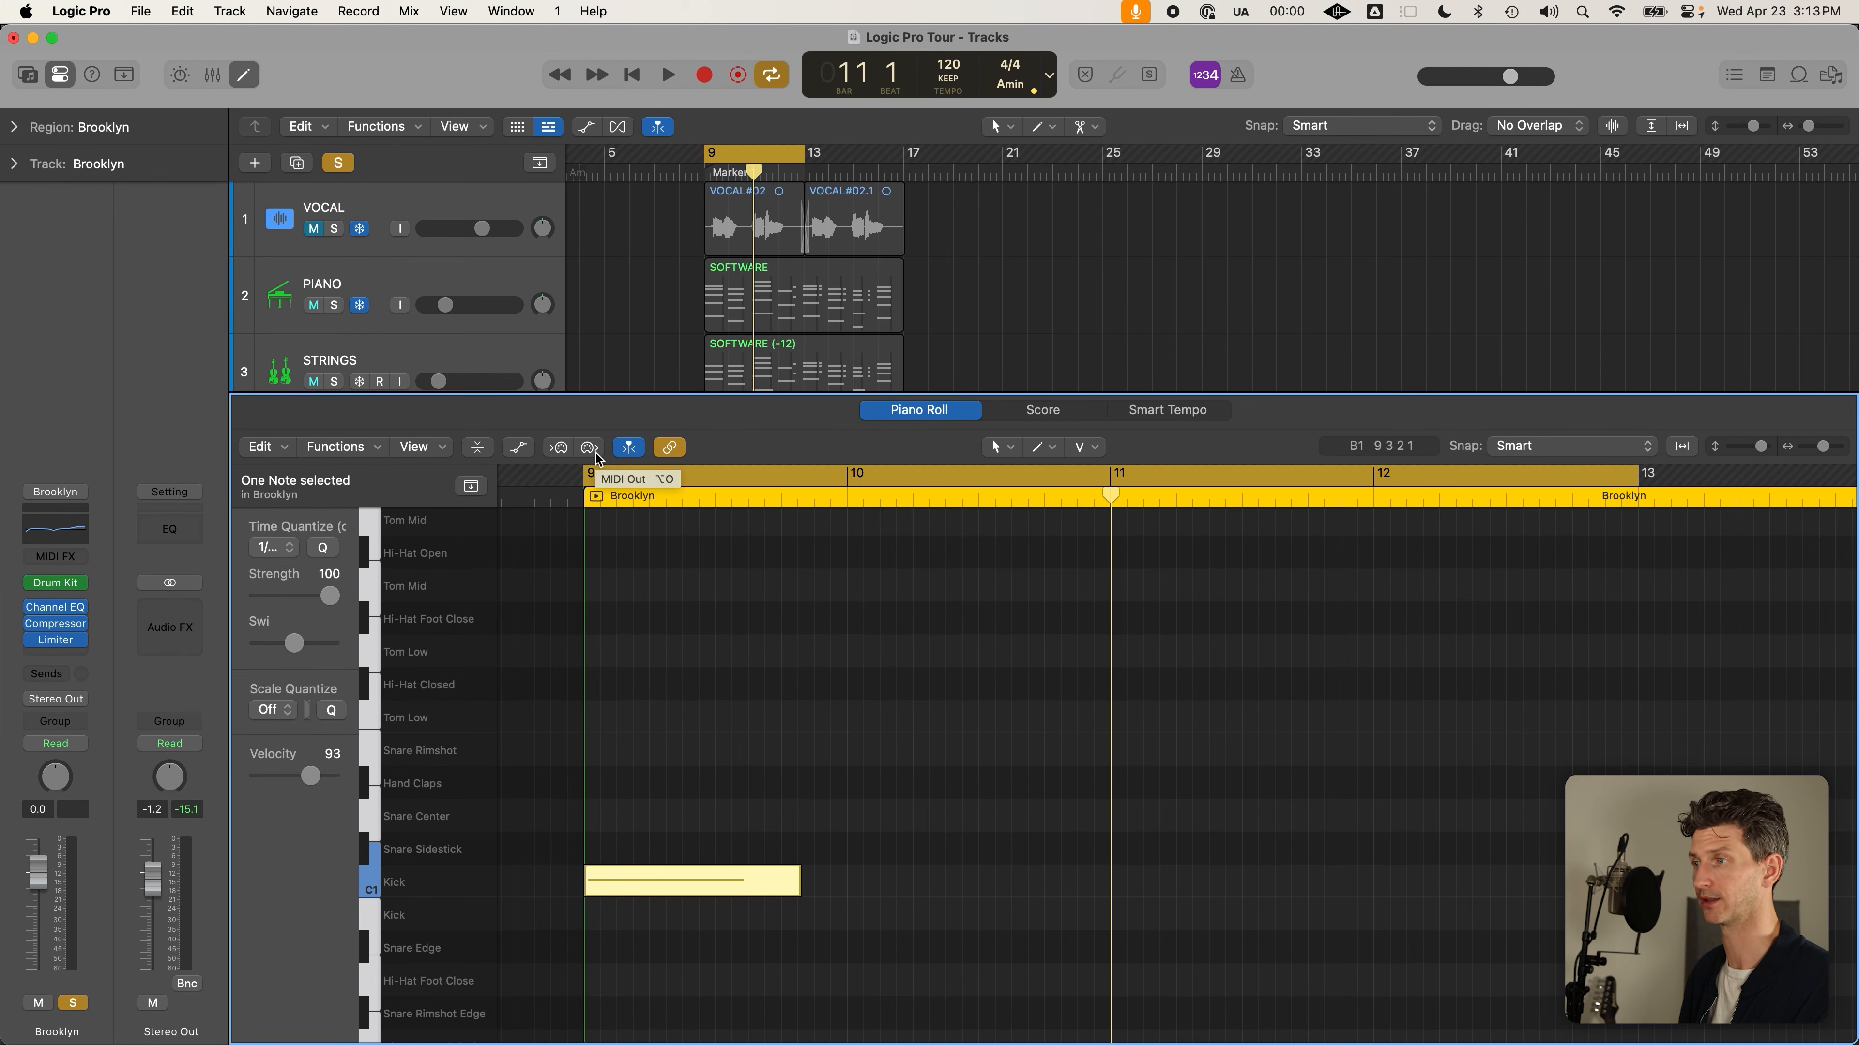
left_click(596, 454)
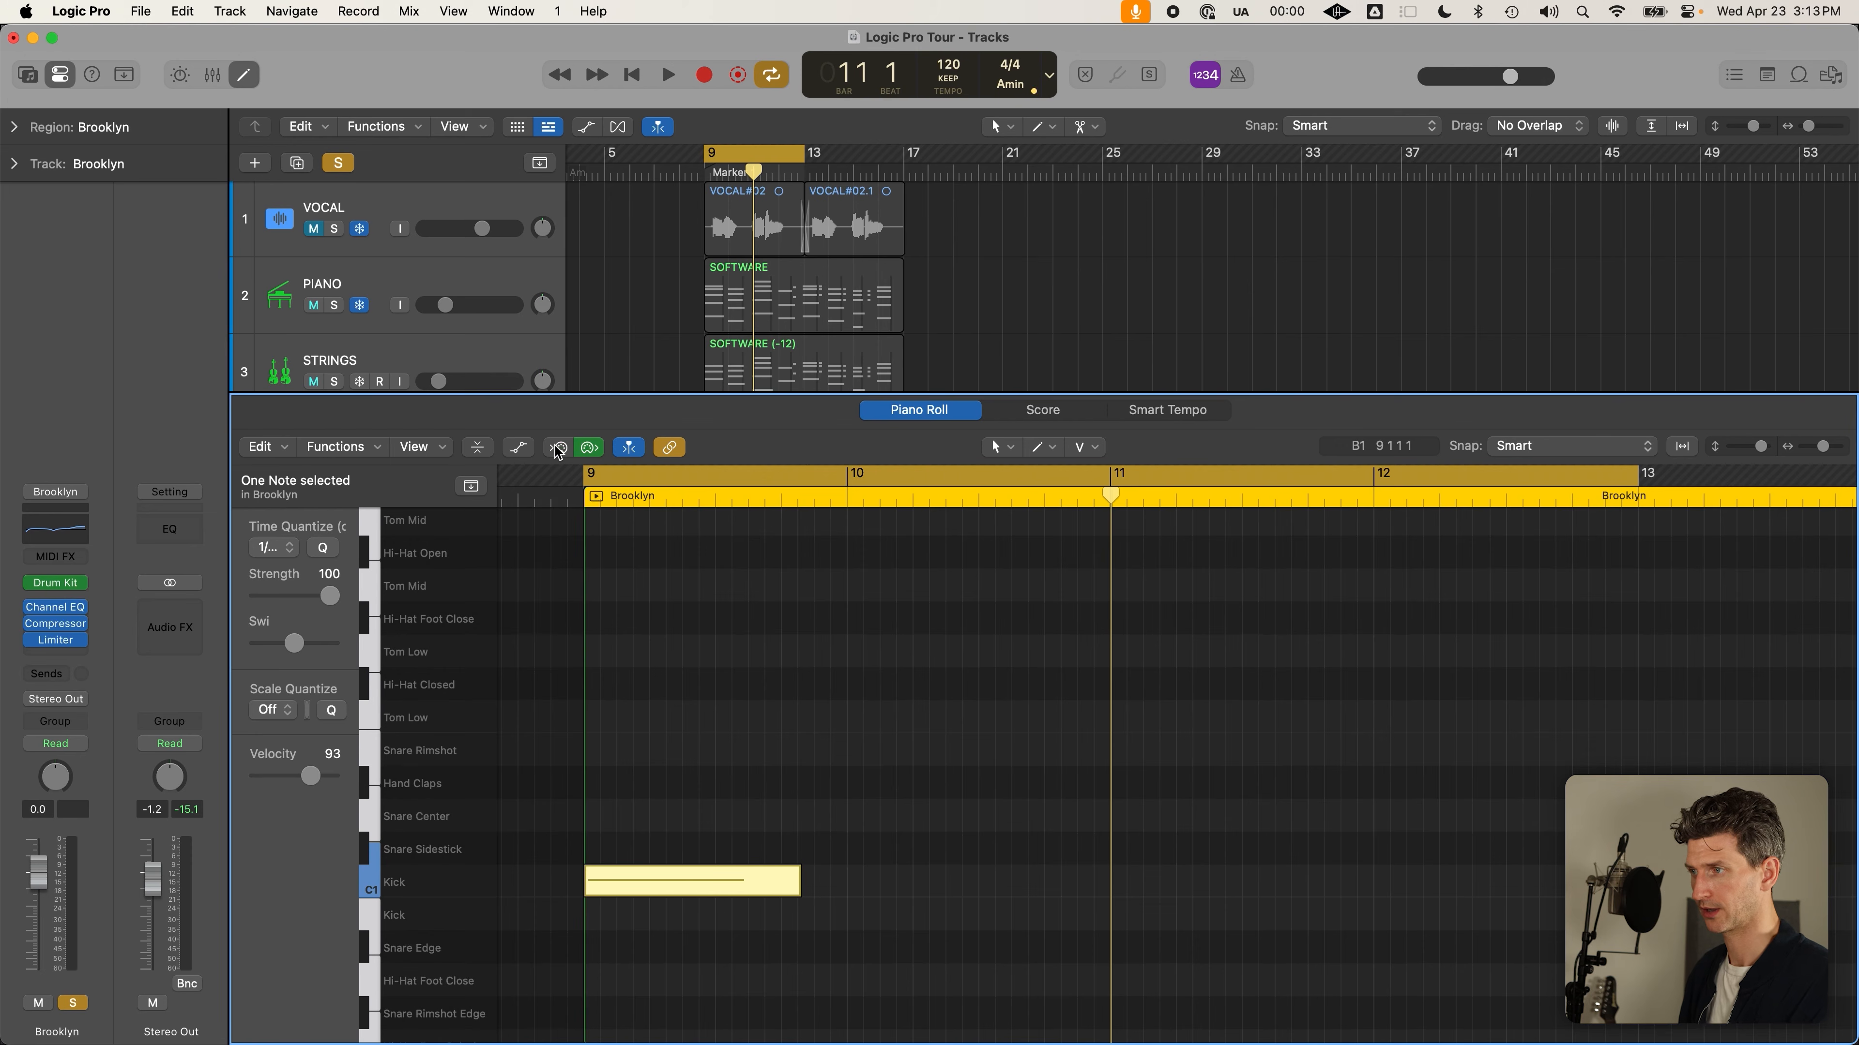
left_click(559, 449)
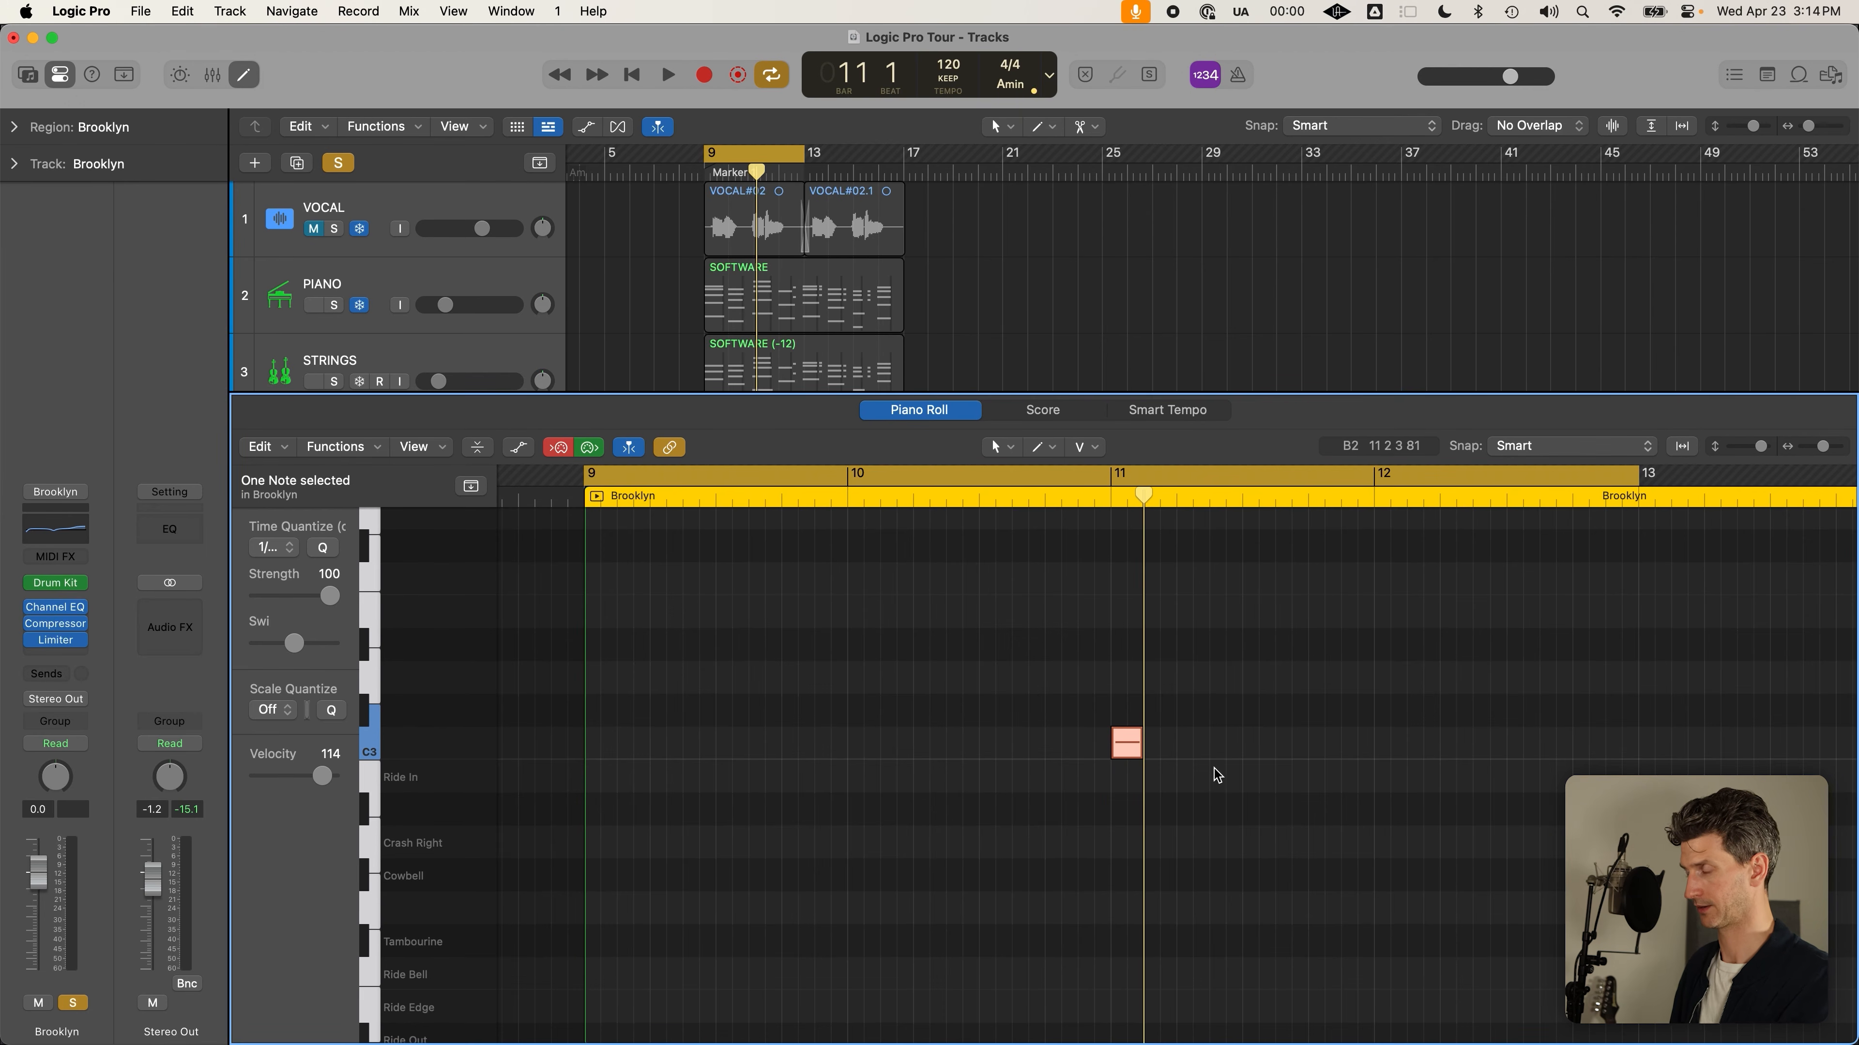
Delete the step-entered C3 note in bar 11 and move the playhead back to the start of bar 11
mouse_move(1191, 716)
left_mouse_down()
mouse_move(1120, 786)
mouse_move(1137, 793)
left_mouse_up()
key("Delete")
scroll(1138, 787, "down", 3)
scroll(1139, 783, "down", 5)
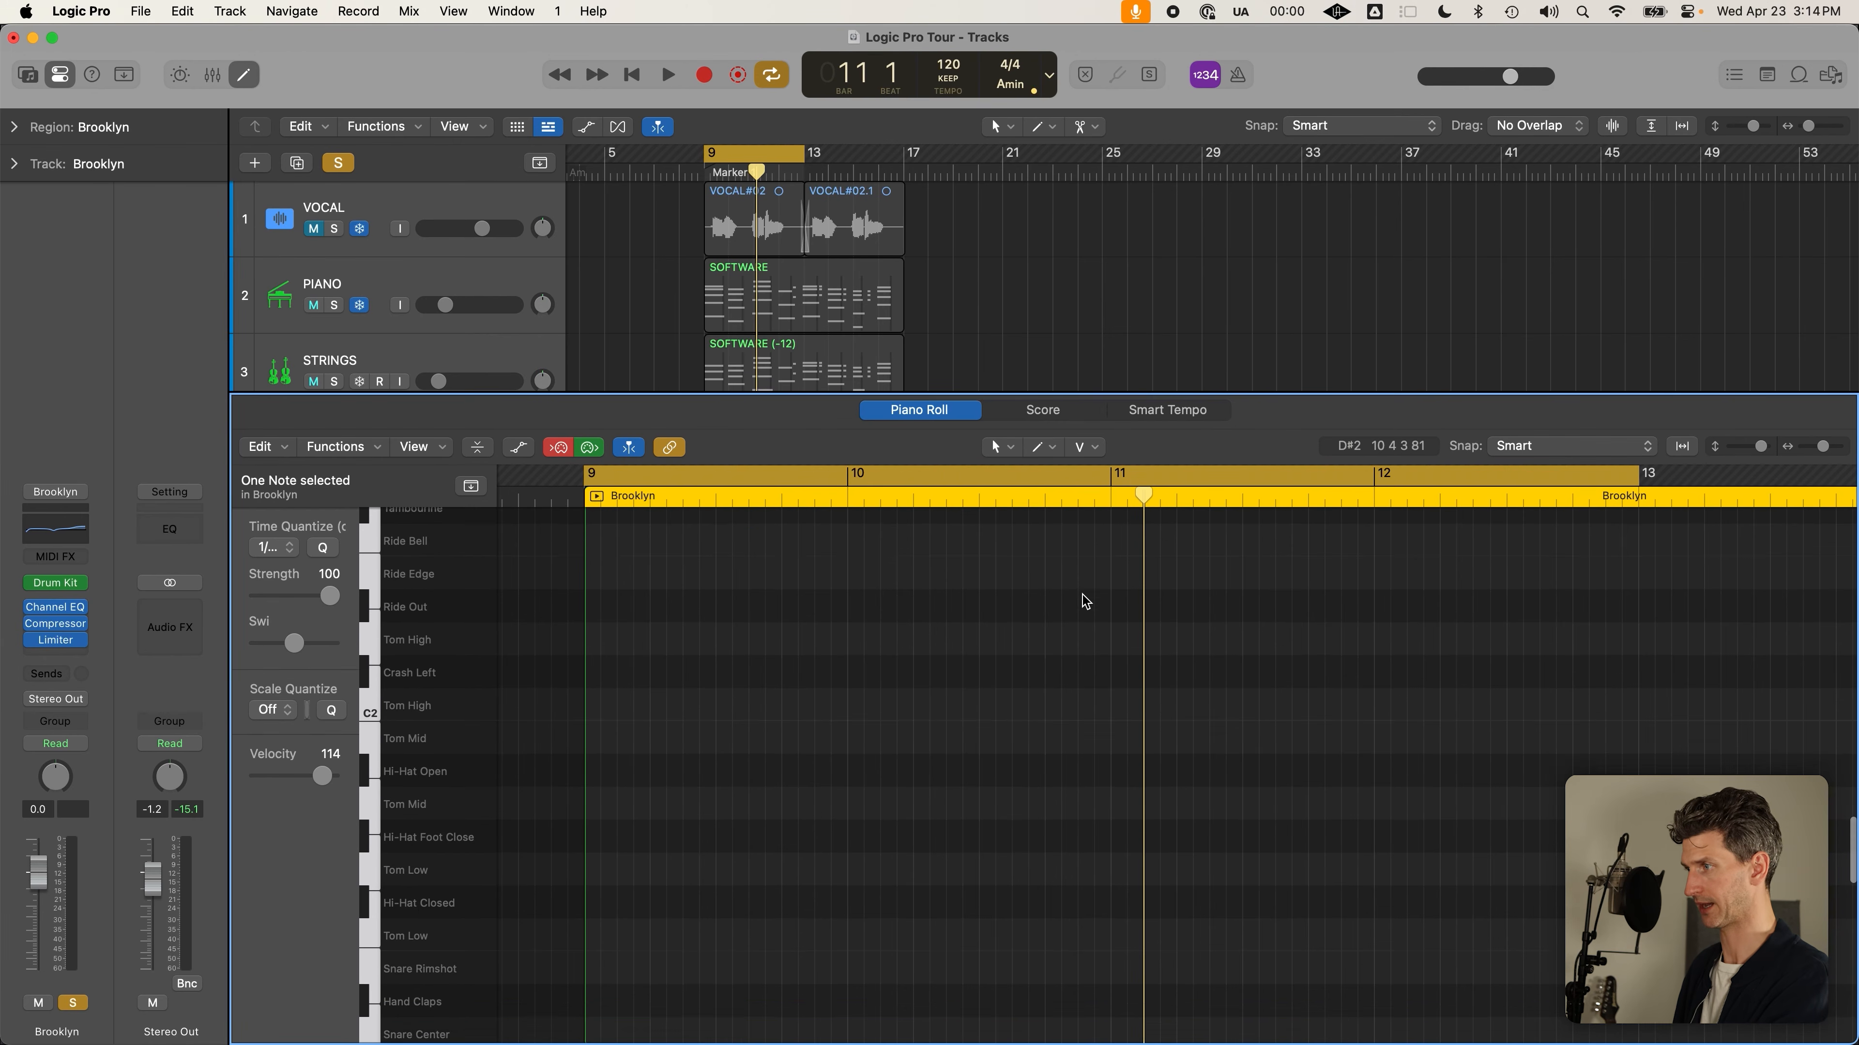
left_click(1109, 501)
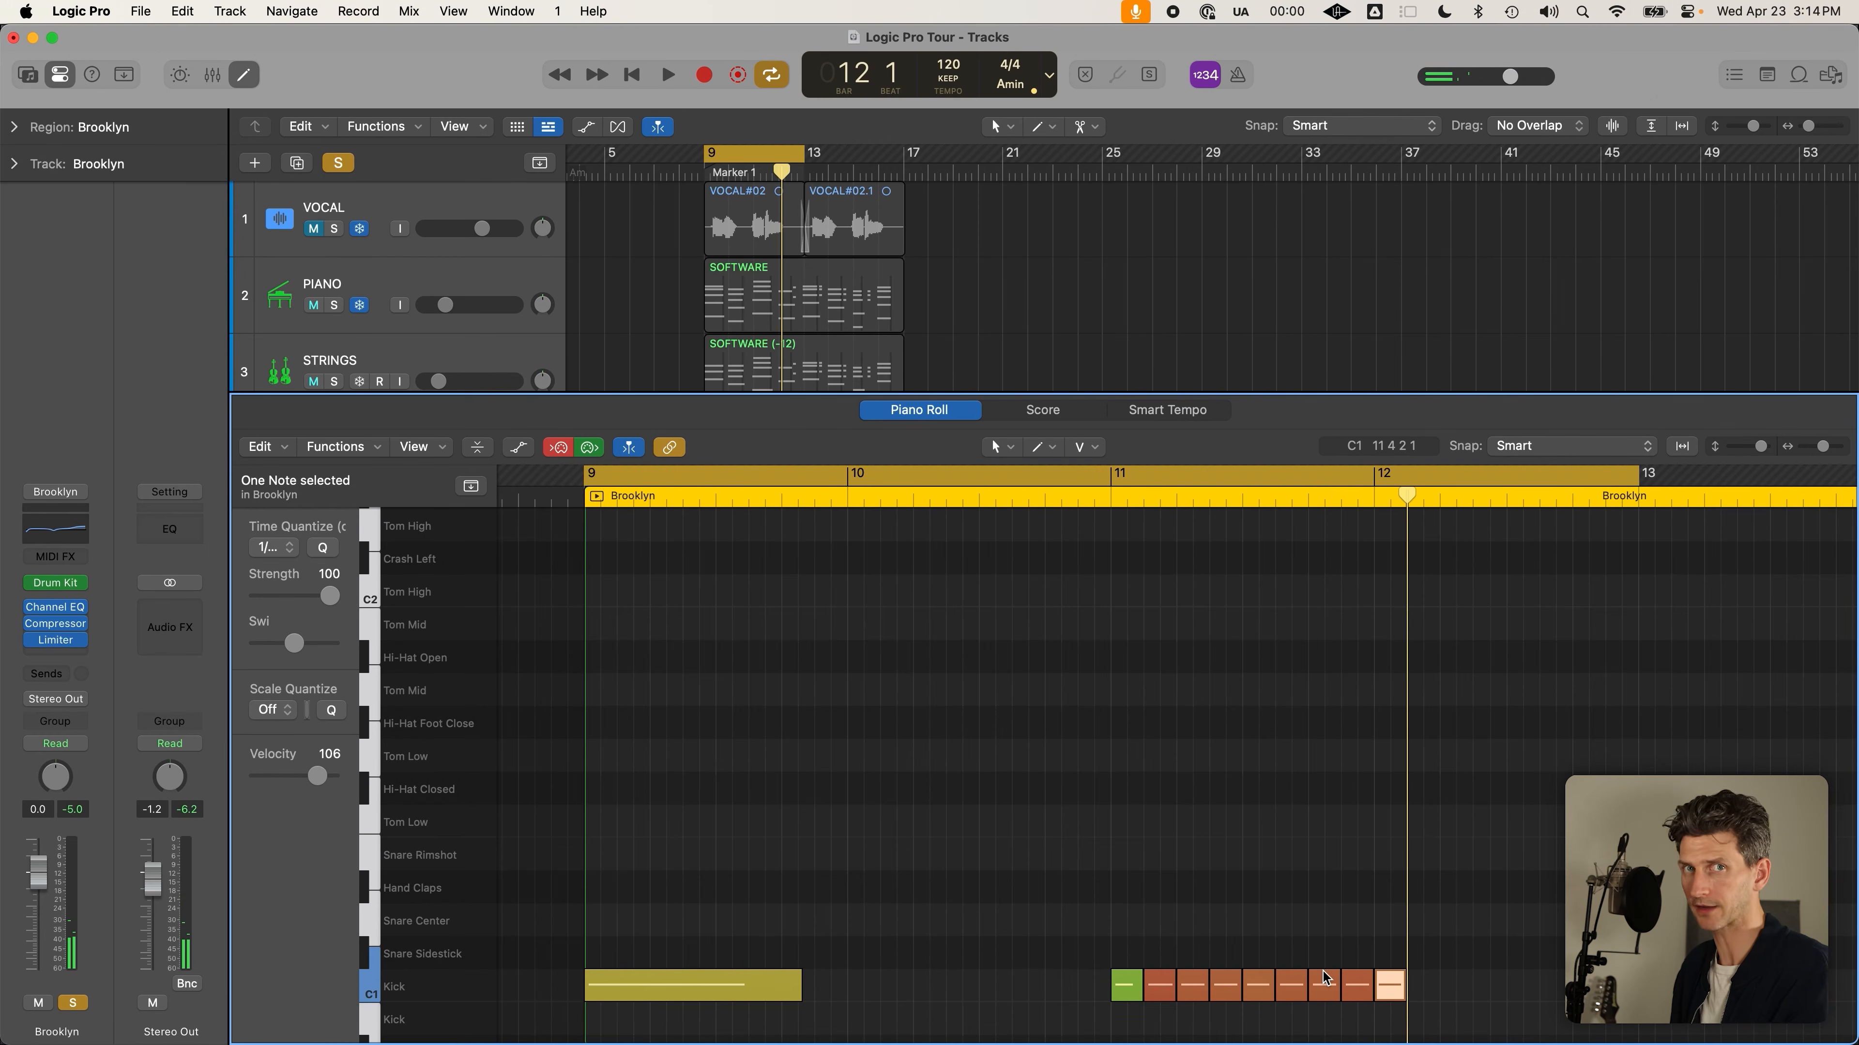
Delete the step-entered Kick notes from bar 11 into bar 12 and turn MIDI In back on
left_click_drag(1481, 1000, 1083, 975)
key("Delete")
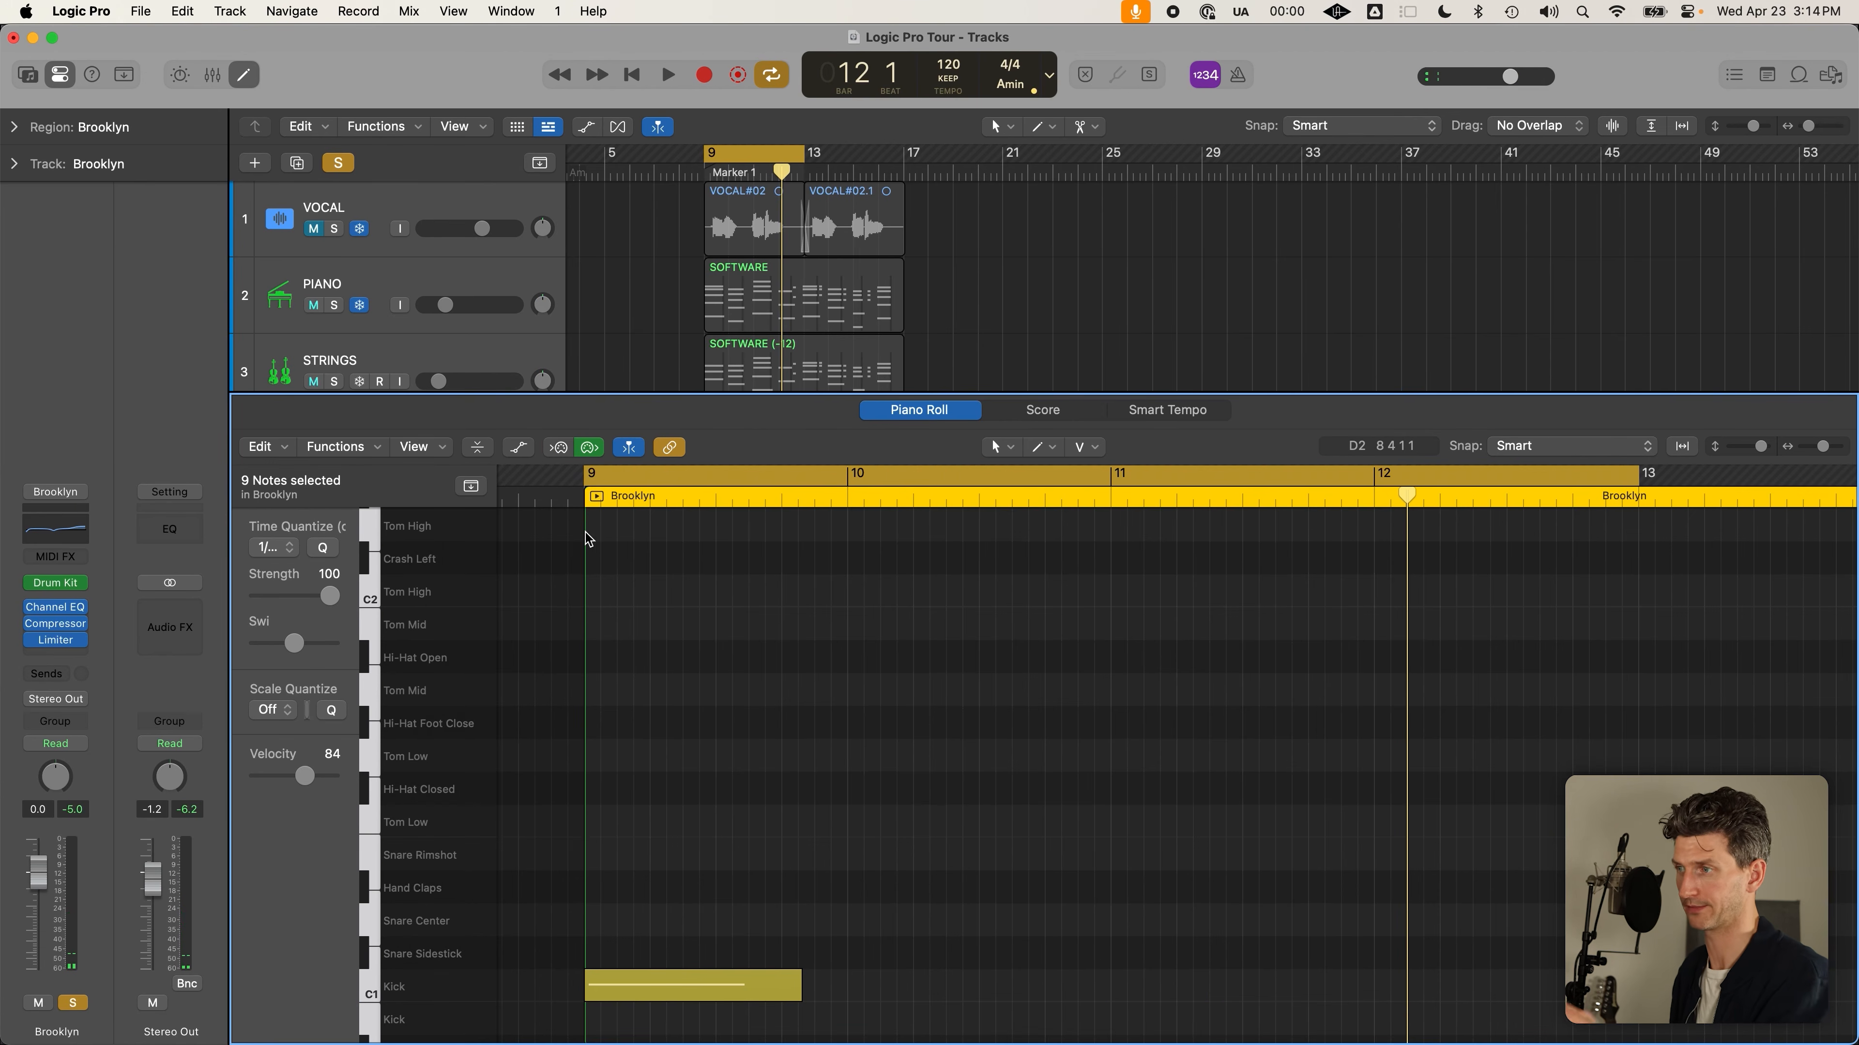
left_click(560, 448)
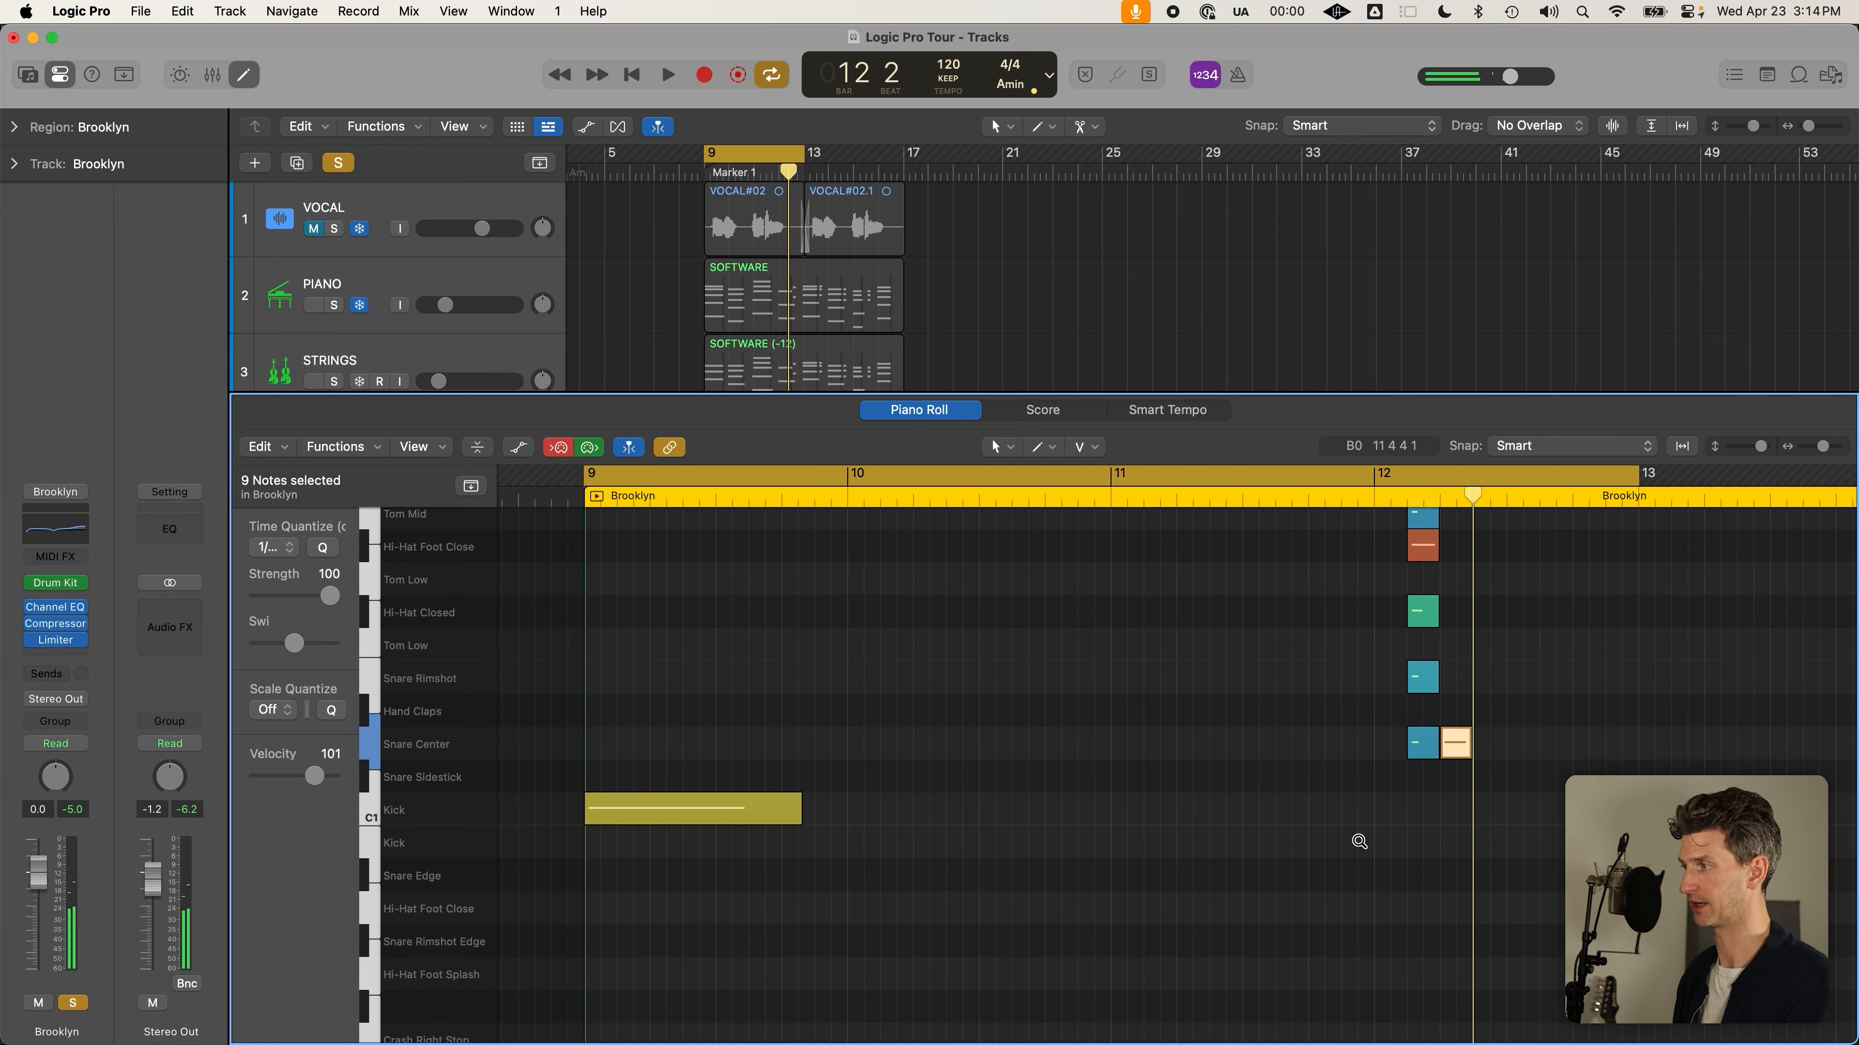
Delete the step-entered drum notes in bar 12 and move the playhead to the start of bar 10
scroll(1358, 840, "down", 8)
left_click_drag(1383, 693, 1520, 921)
key("Delete")
left_click(849, 493)
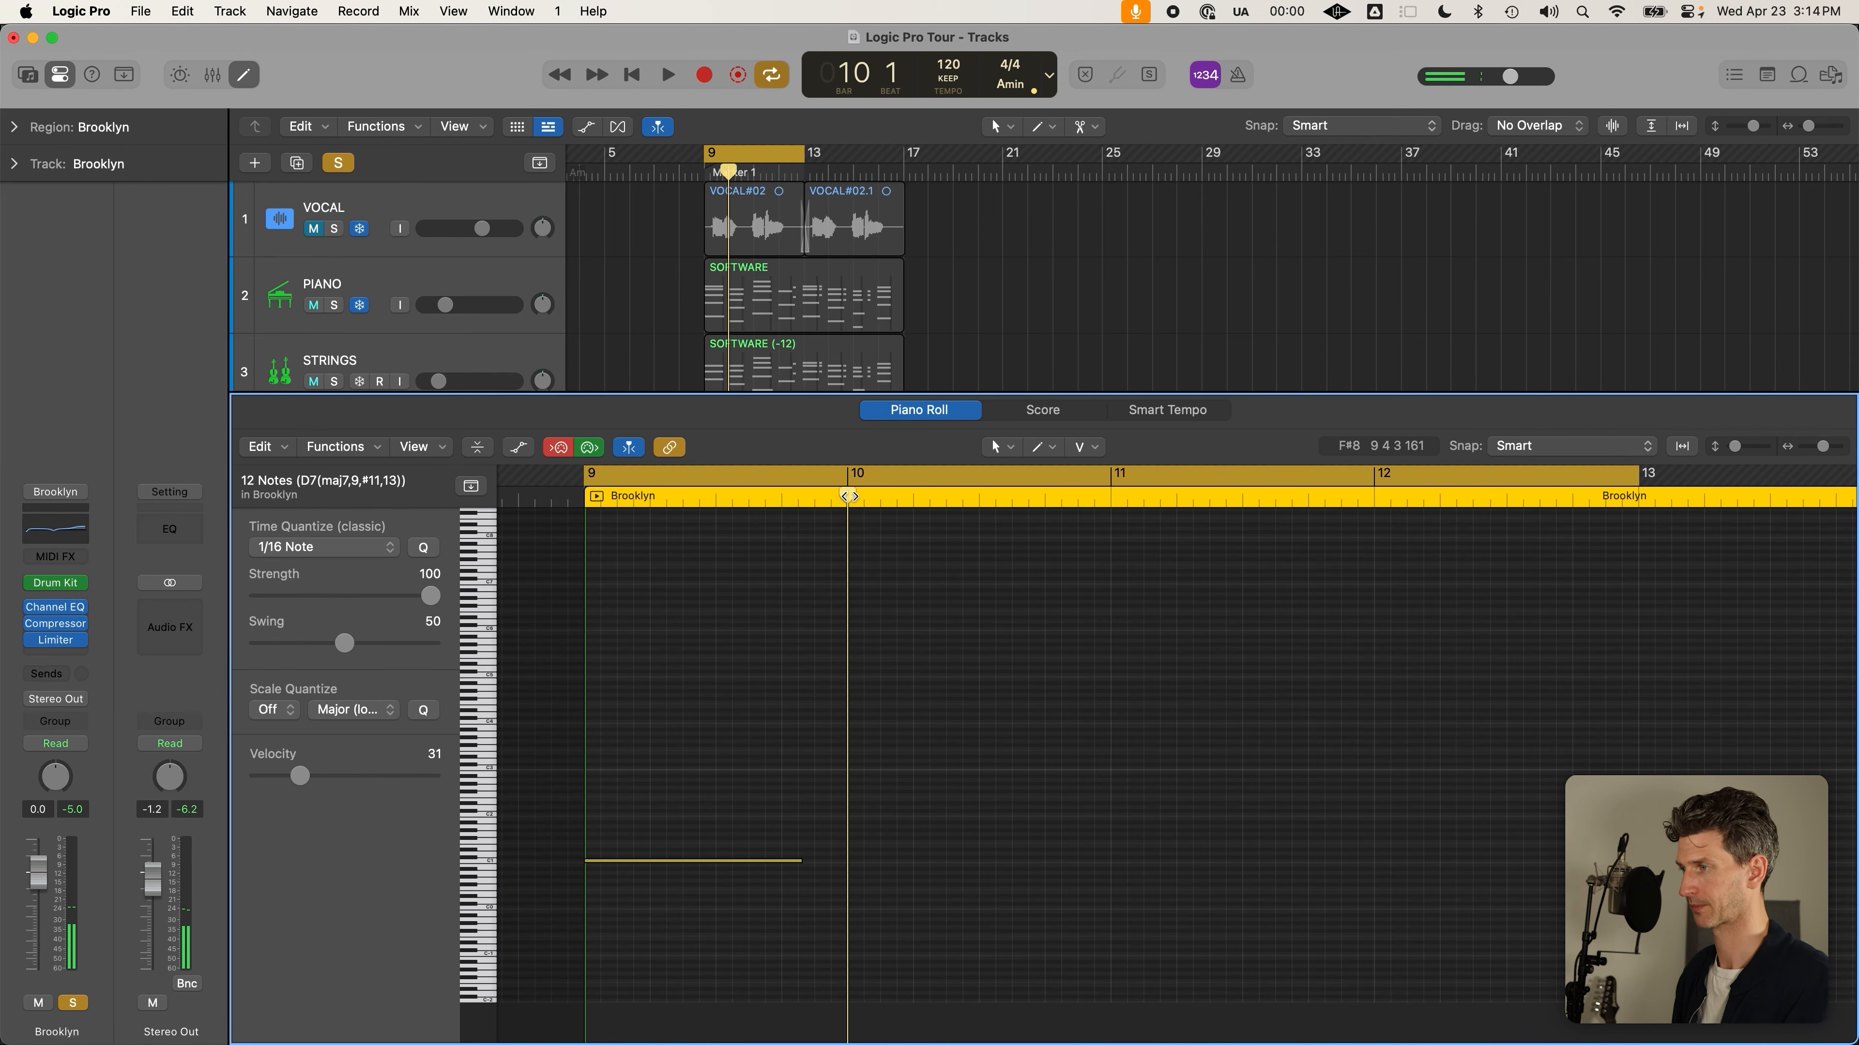
Shorten the bar 9 Kick note to one beat and add a second Kick note on beat 2
scroll(851, 547, "up", 8)
scroll(851, 548, "down", 10)
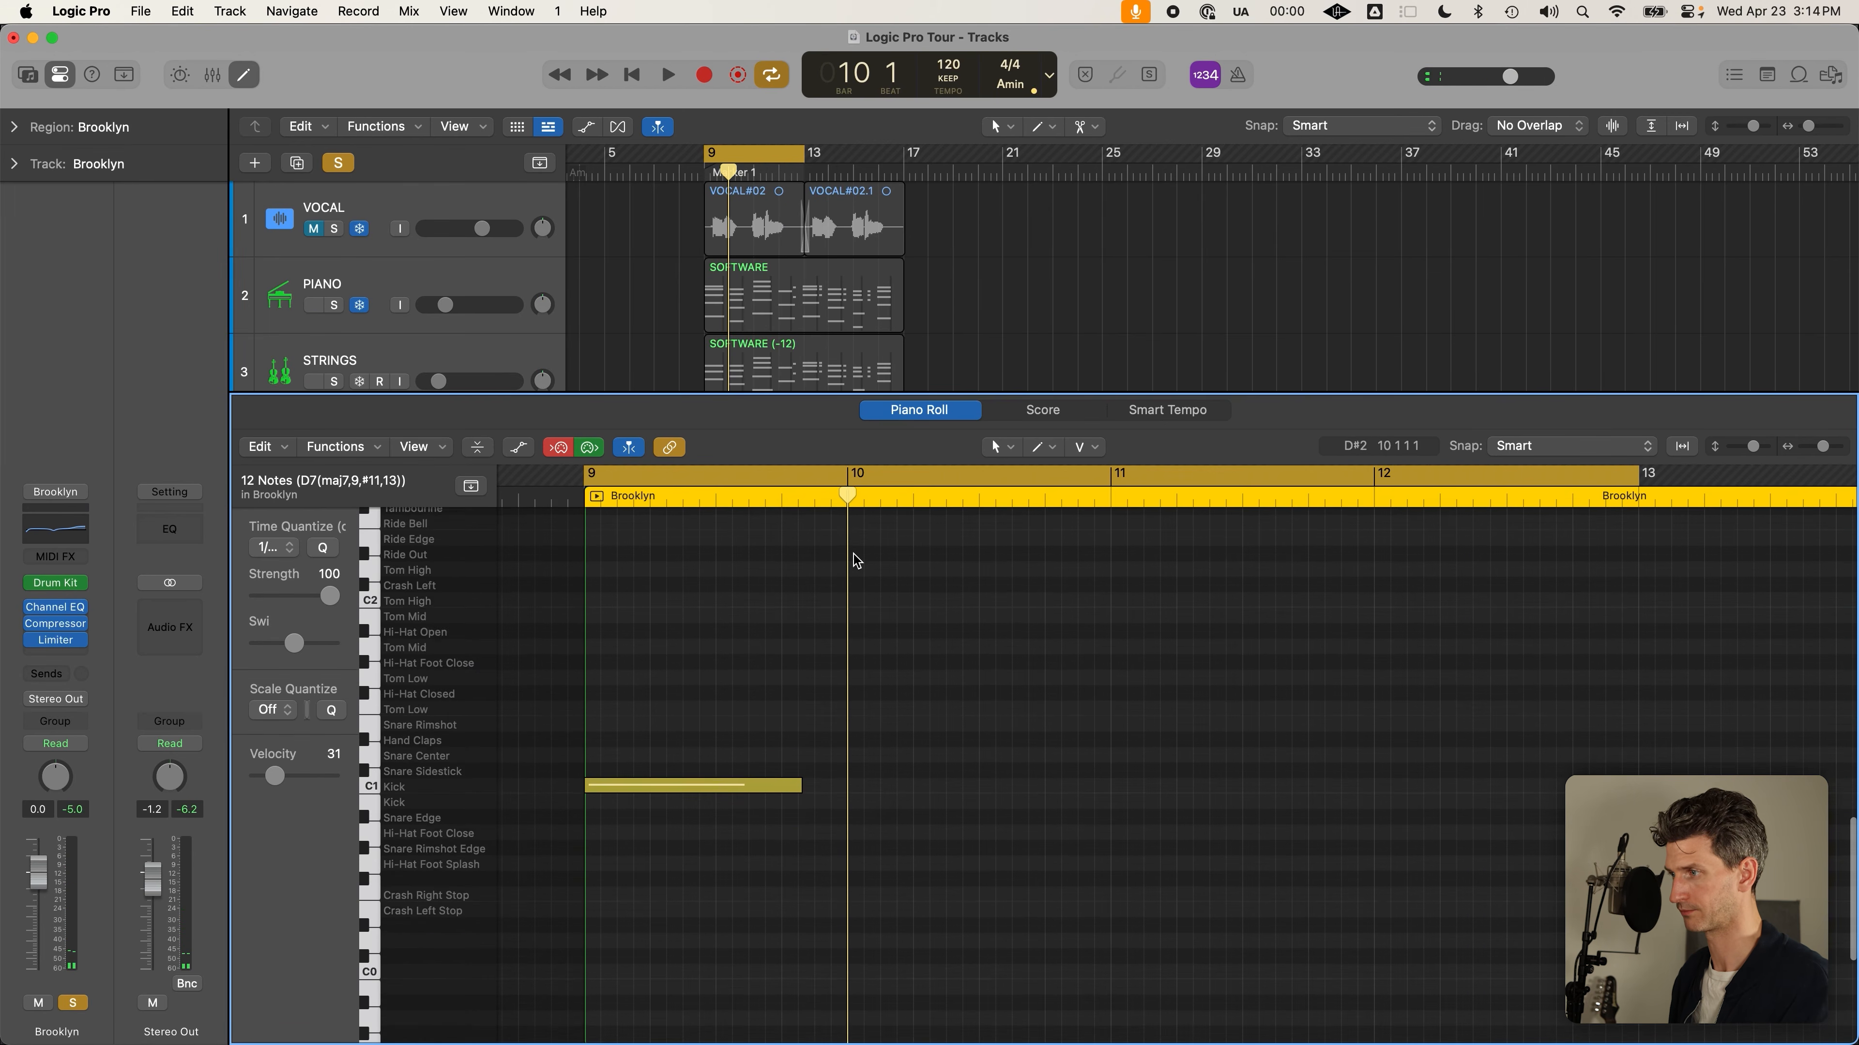
scroll(845, 616, "up", 6)
scroll(845, 616, "up", 10)
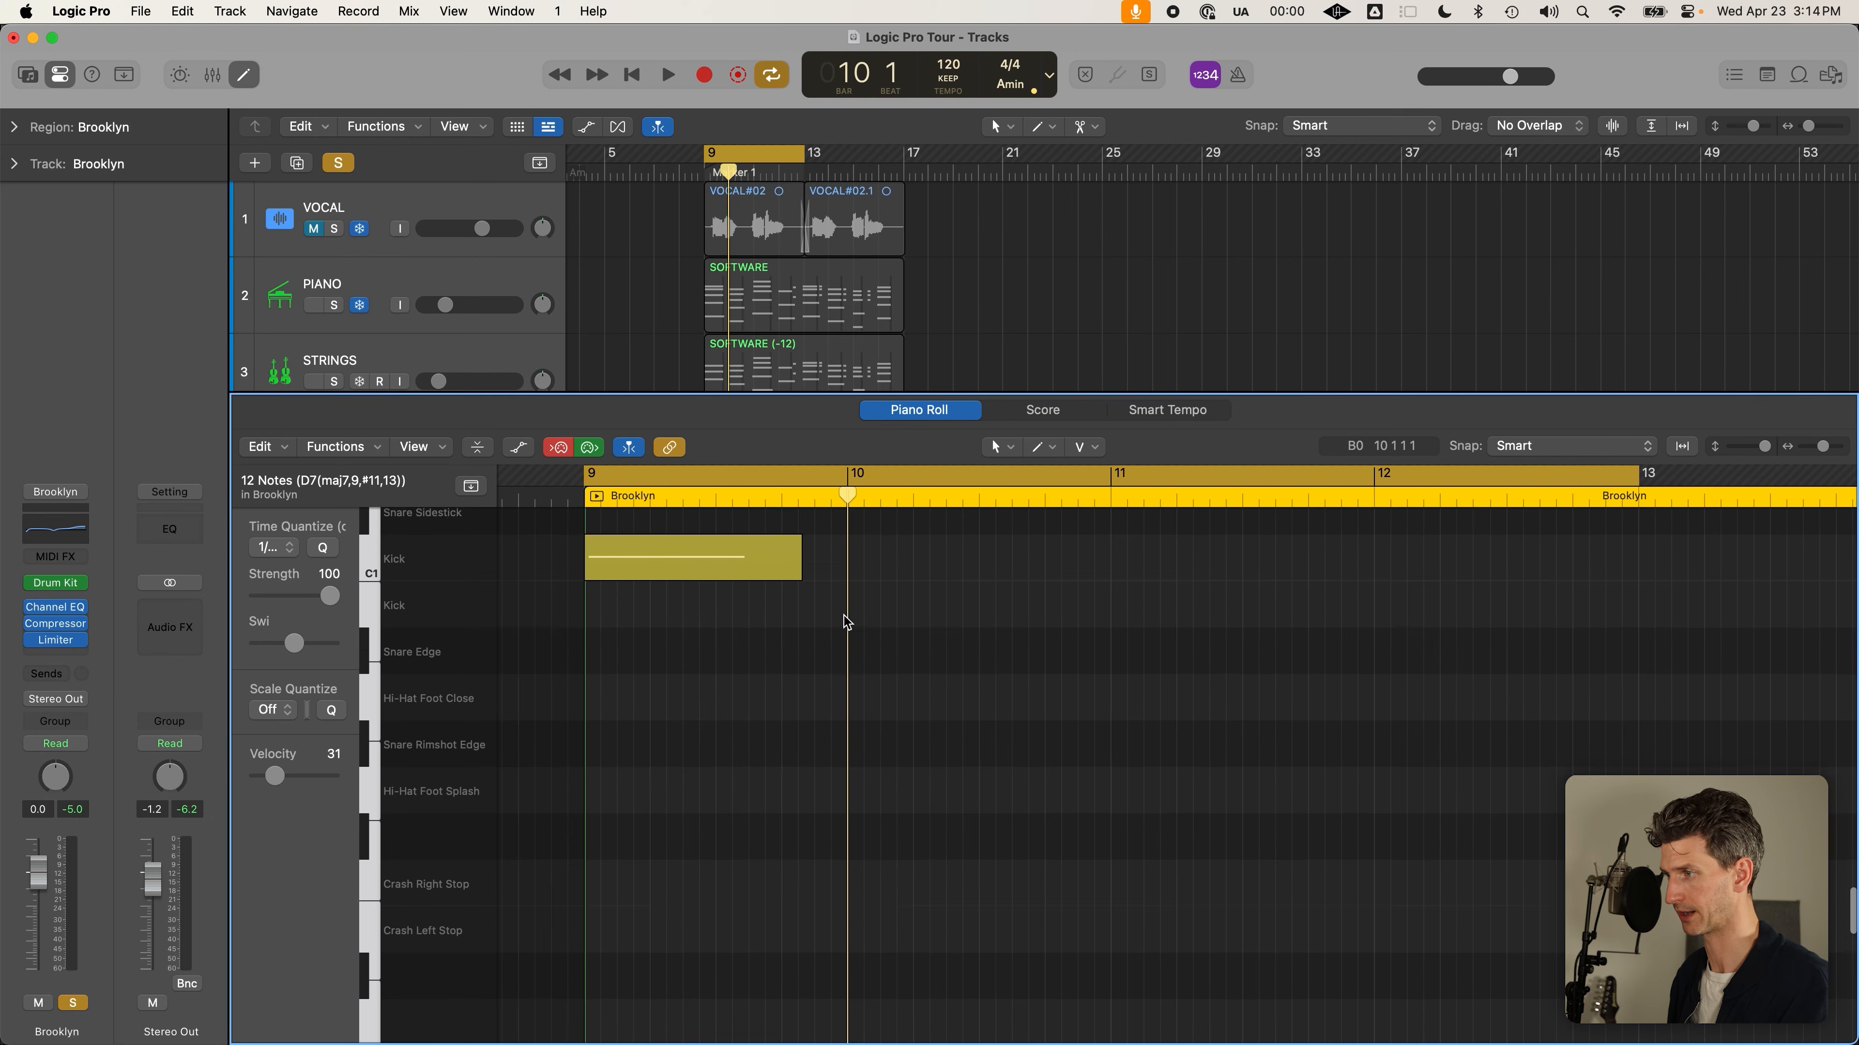
left_click(739, 921)
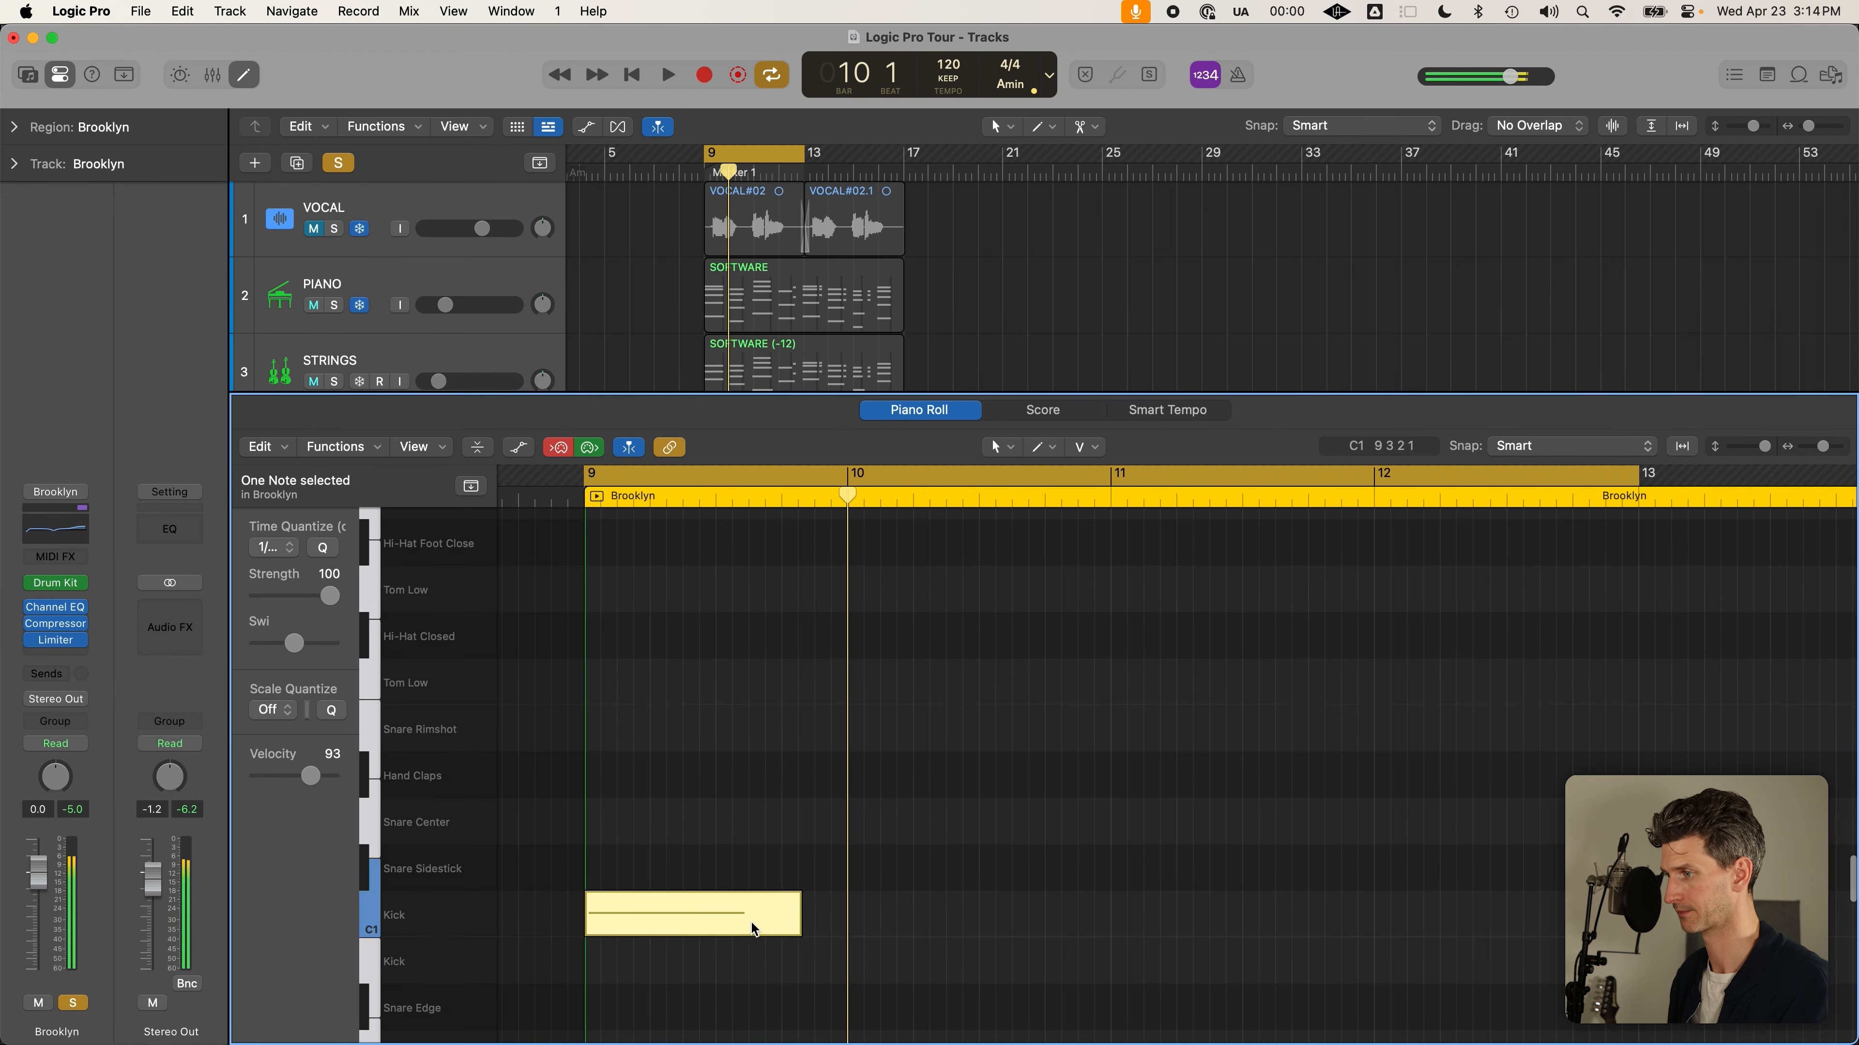
mouse_move(794, 924)
left_mouse_down()
mouse_move(622, 923)
mouse_move(649, 925)
left_mouse_up()
left_click(669, 917)
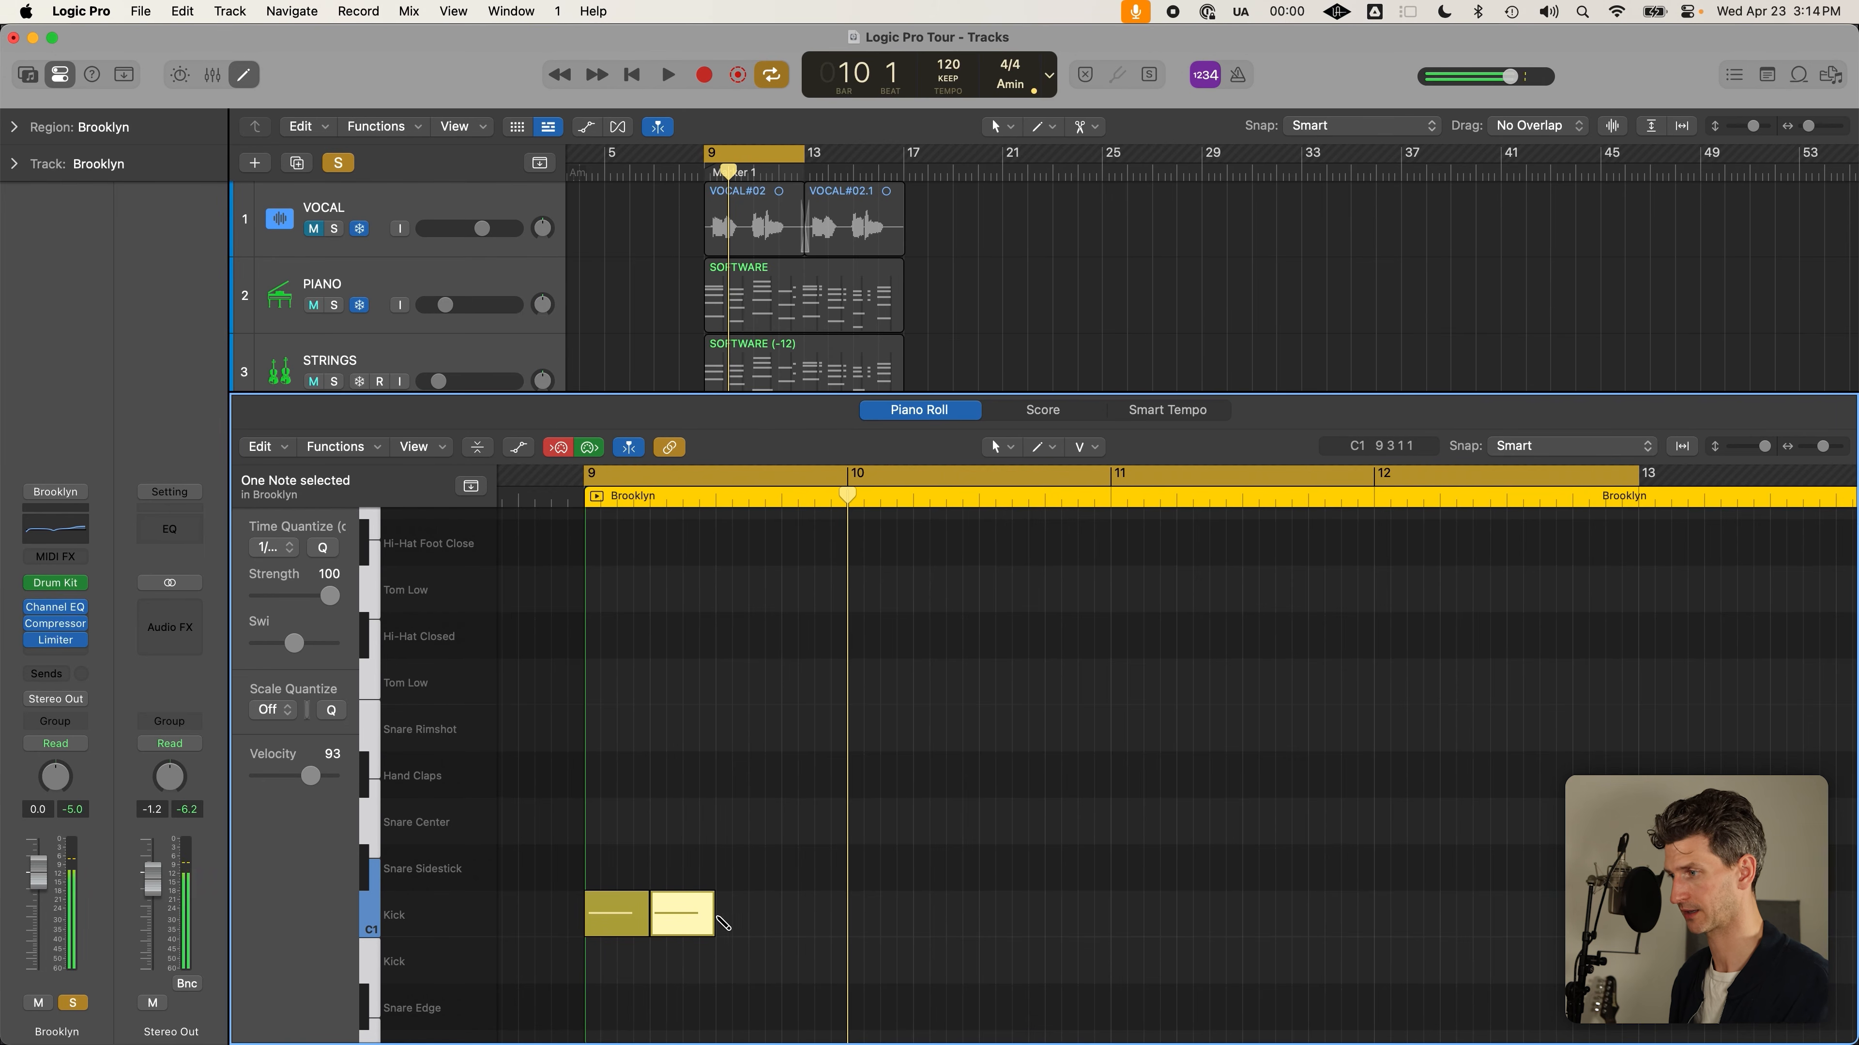
Add one-beat Kick notes on beats 3 and 4 of bar 9 and select all four Kick notes in the bar
left_click(739, 915)
left_click(799, 921)
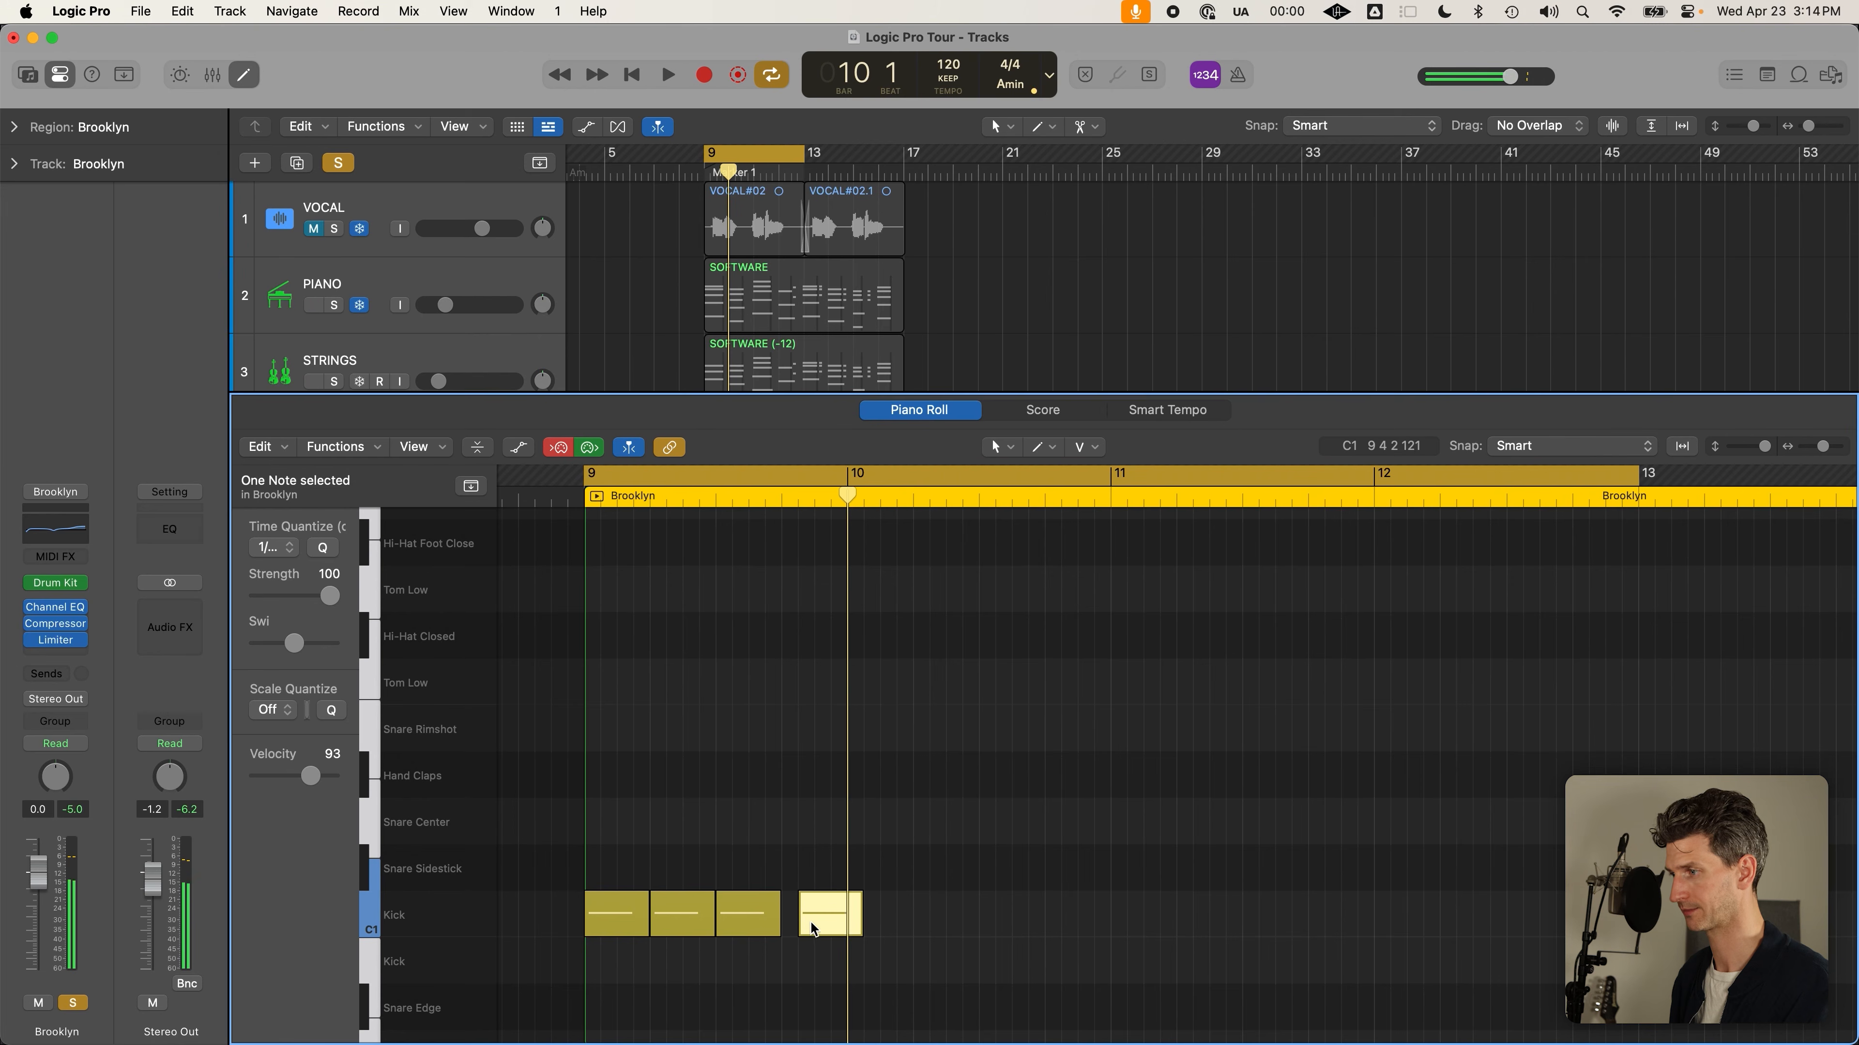
left_click_drag(819, 921, 803, 921)
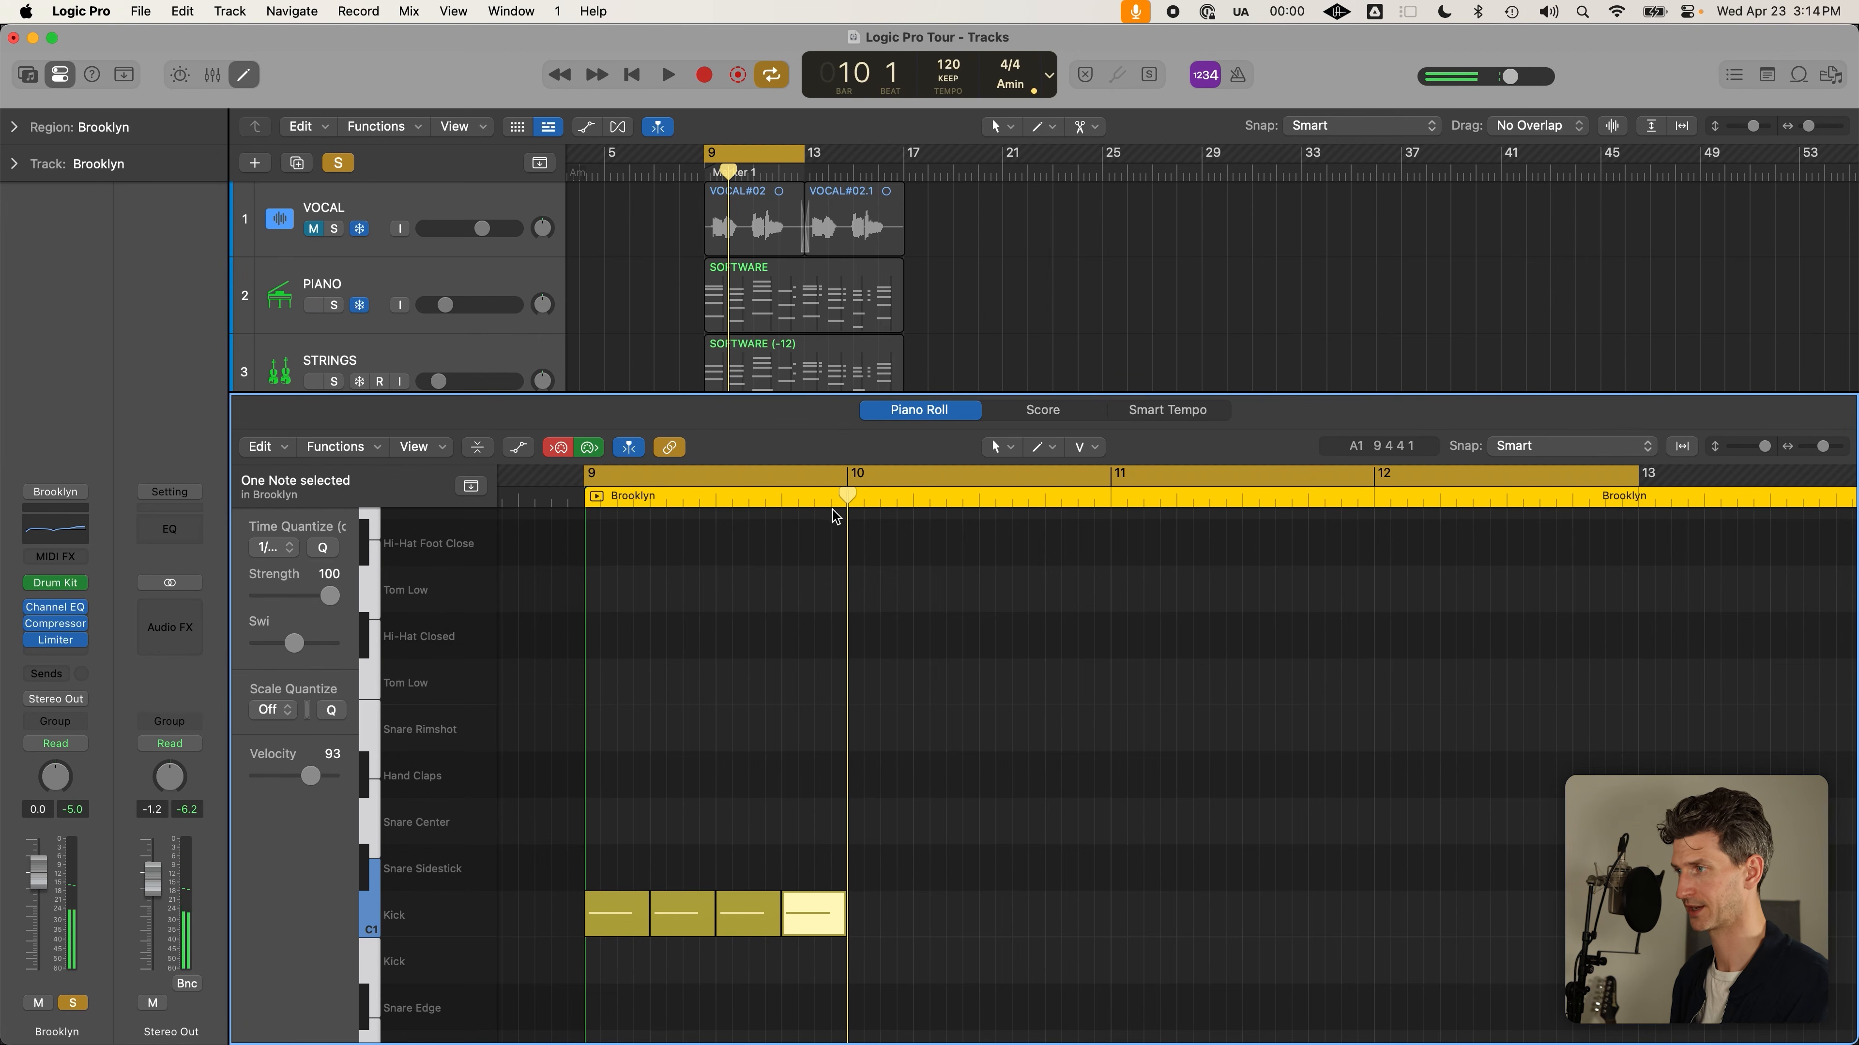
left_click_drag(948, 944, 540, 902)
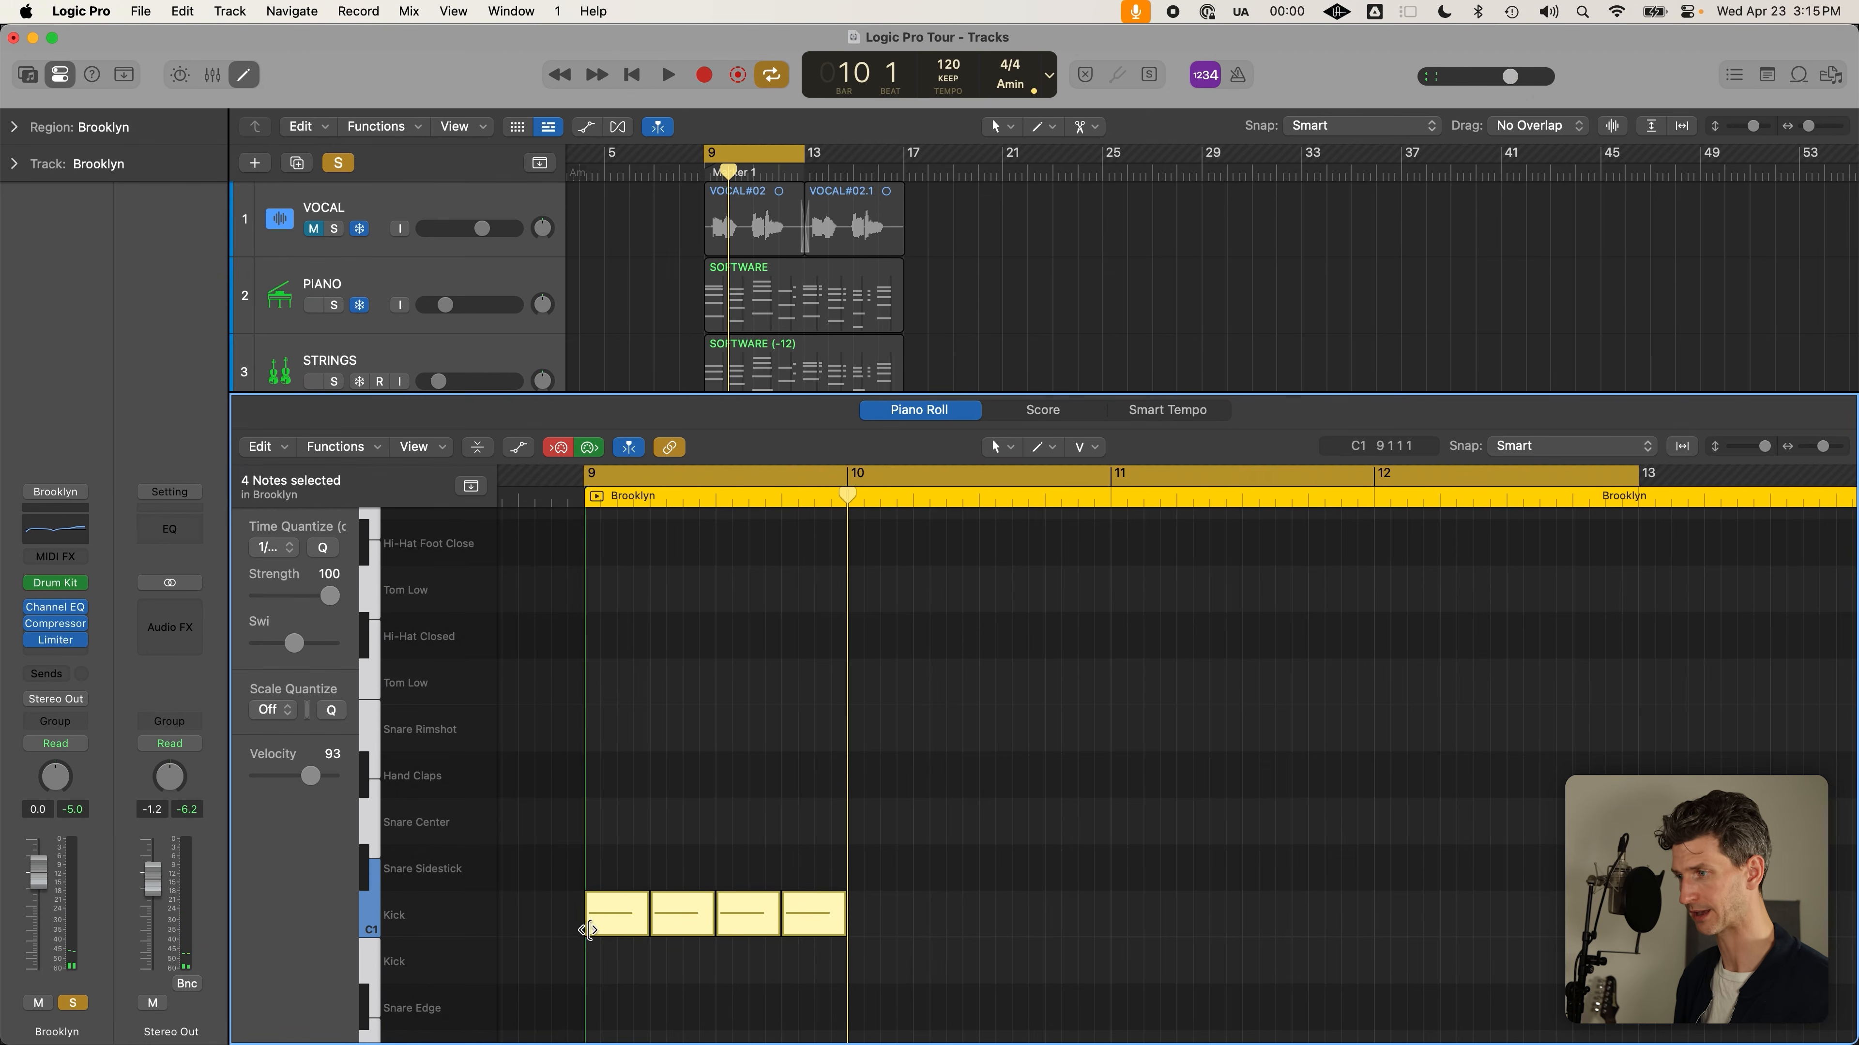
left_click(617, 917)
left_click_drag(618, 918, 881, 914)
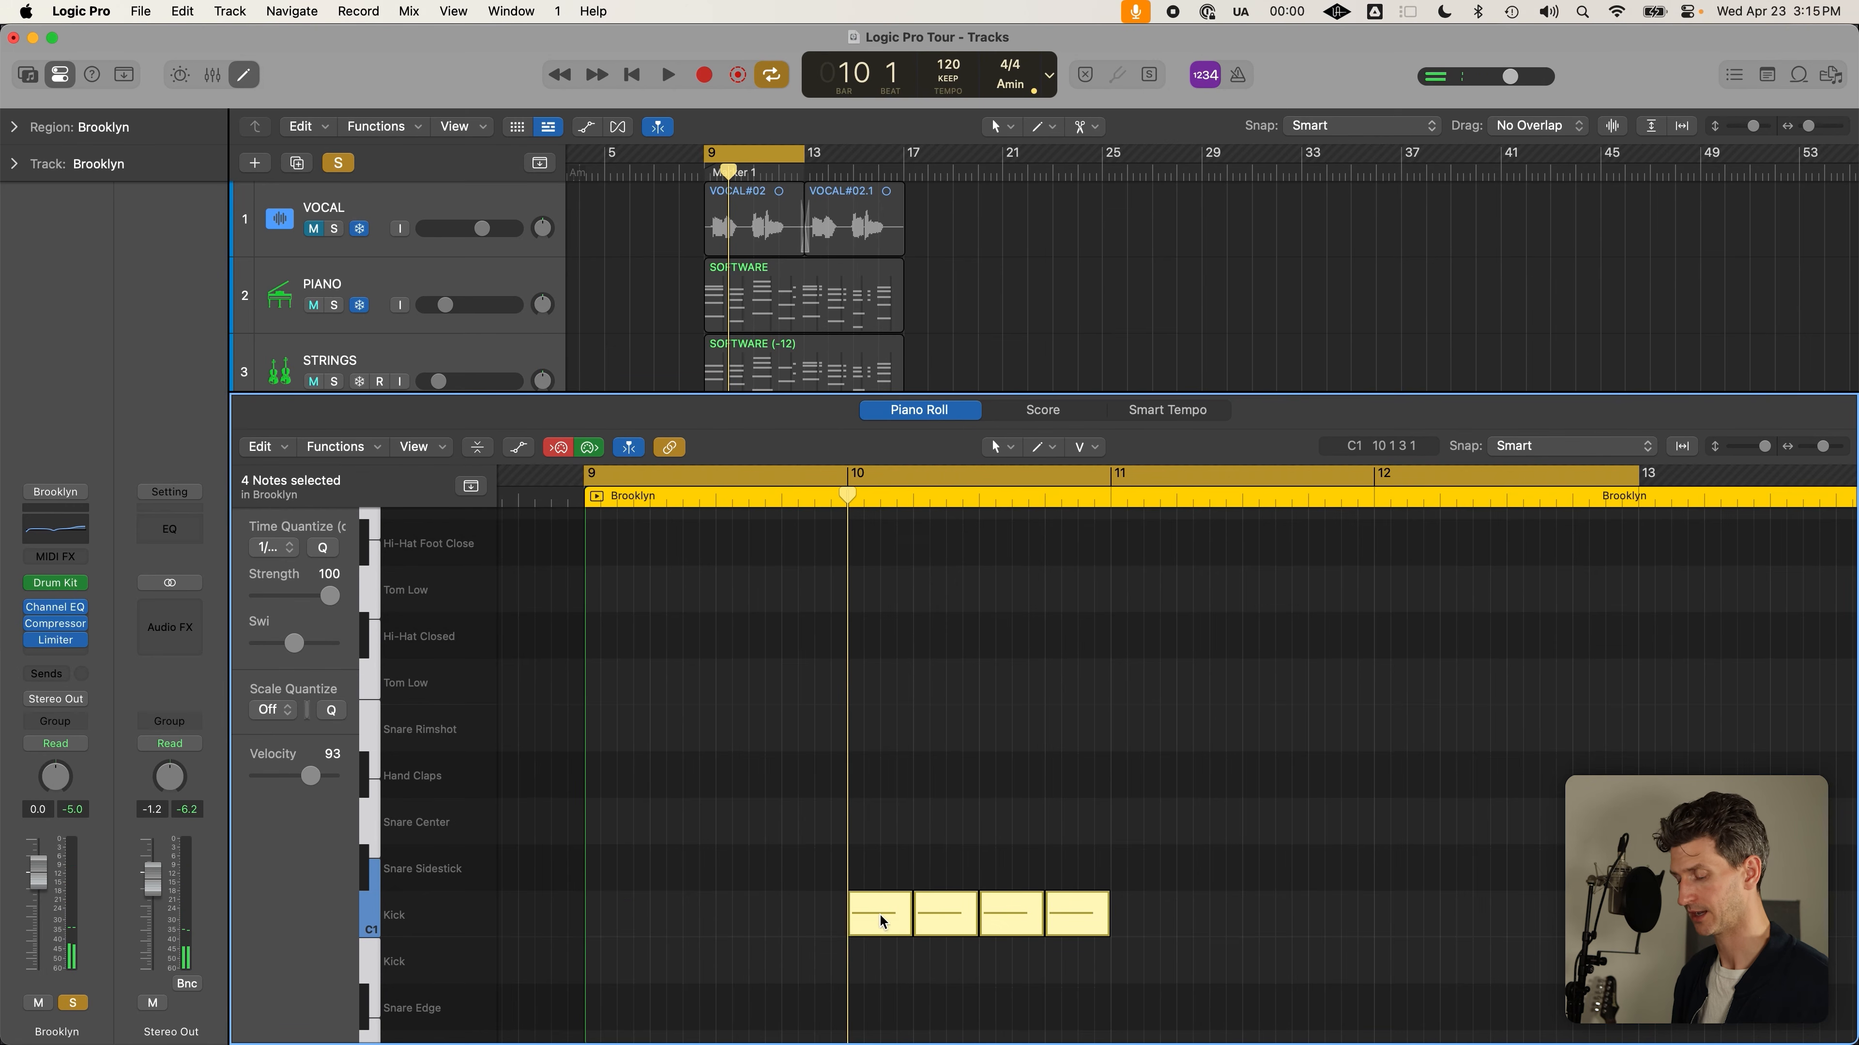
key("super+z")
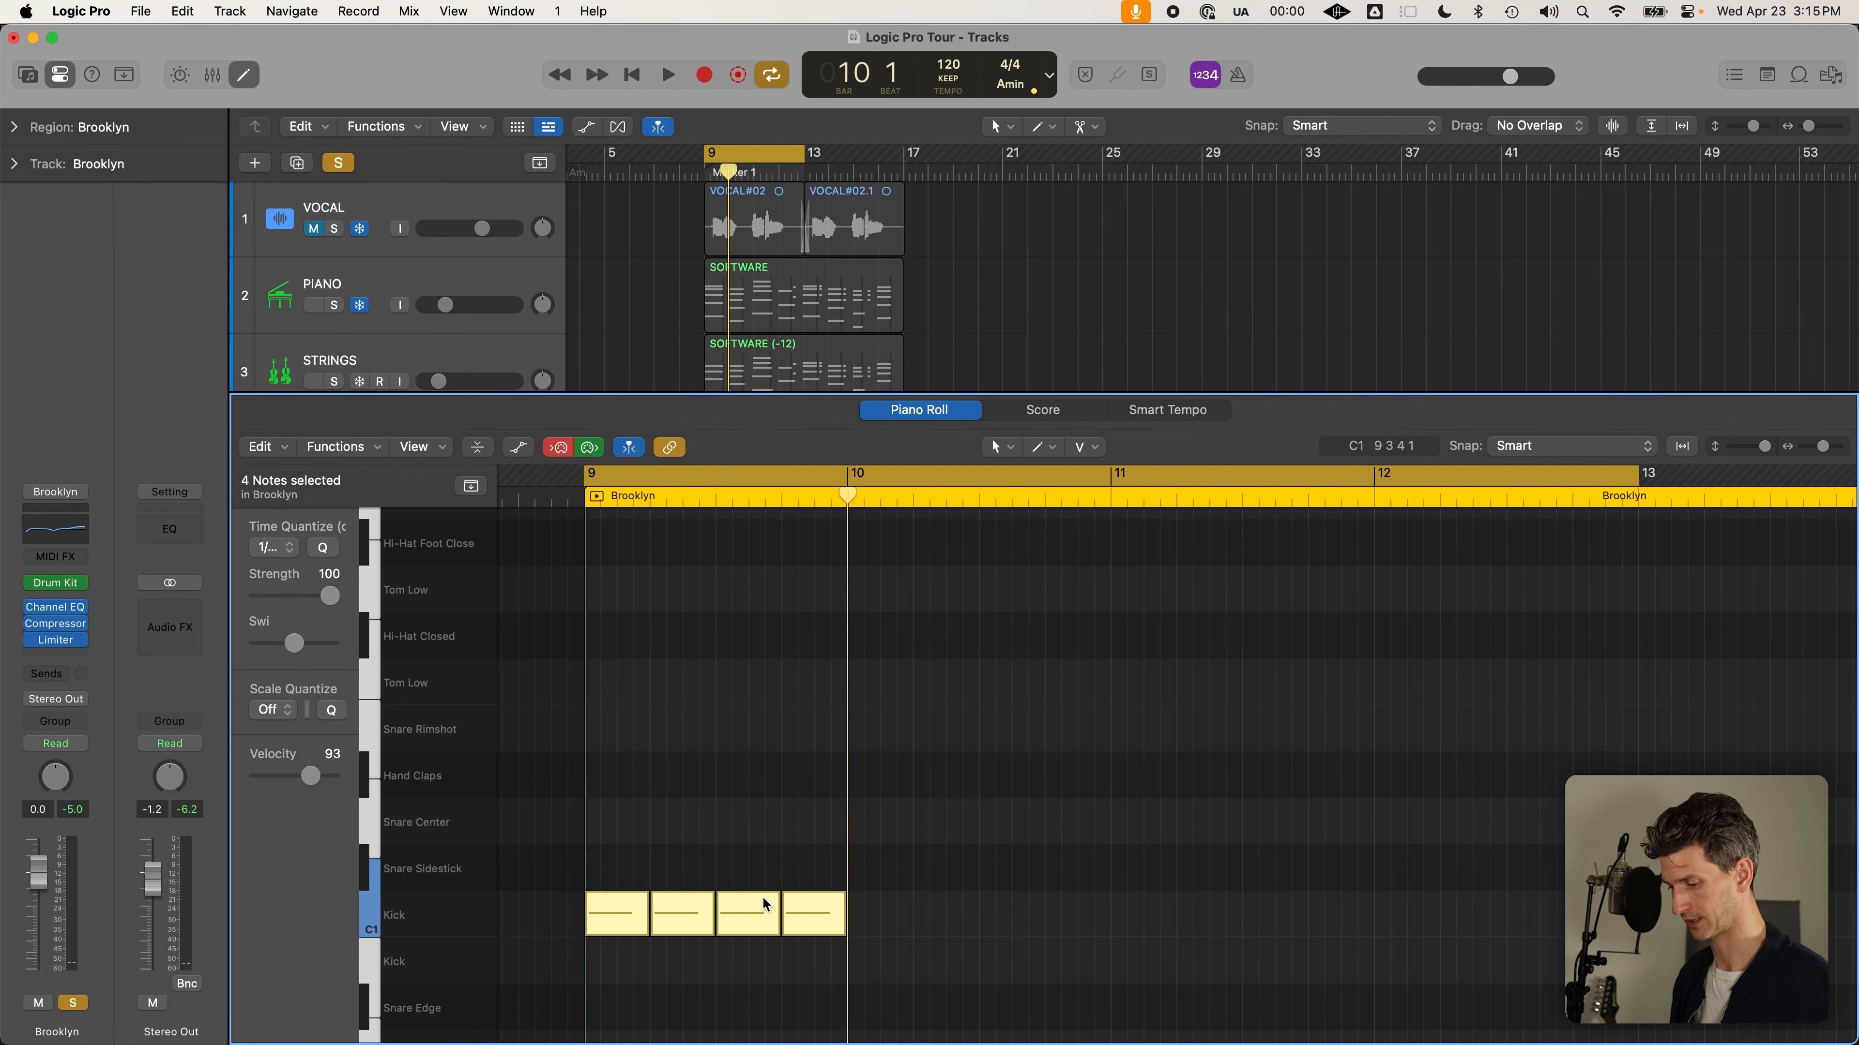
Copy the four bar 9 Kick notes into bar 10, repeat them through bar 12 and play back the pattern
left_click_drag(624, 904, 889, 905)
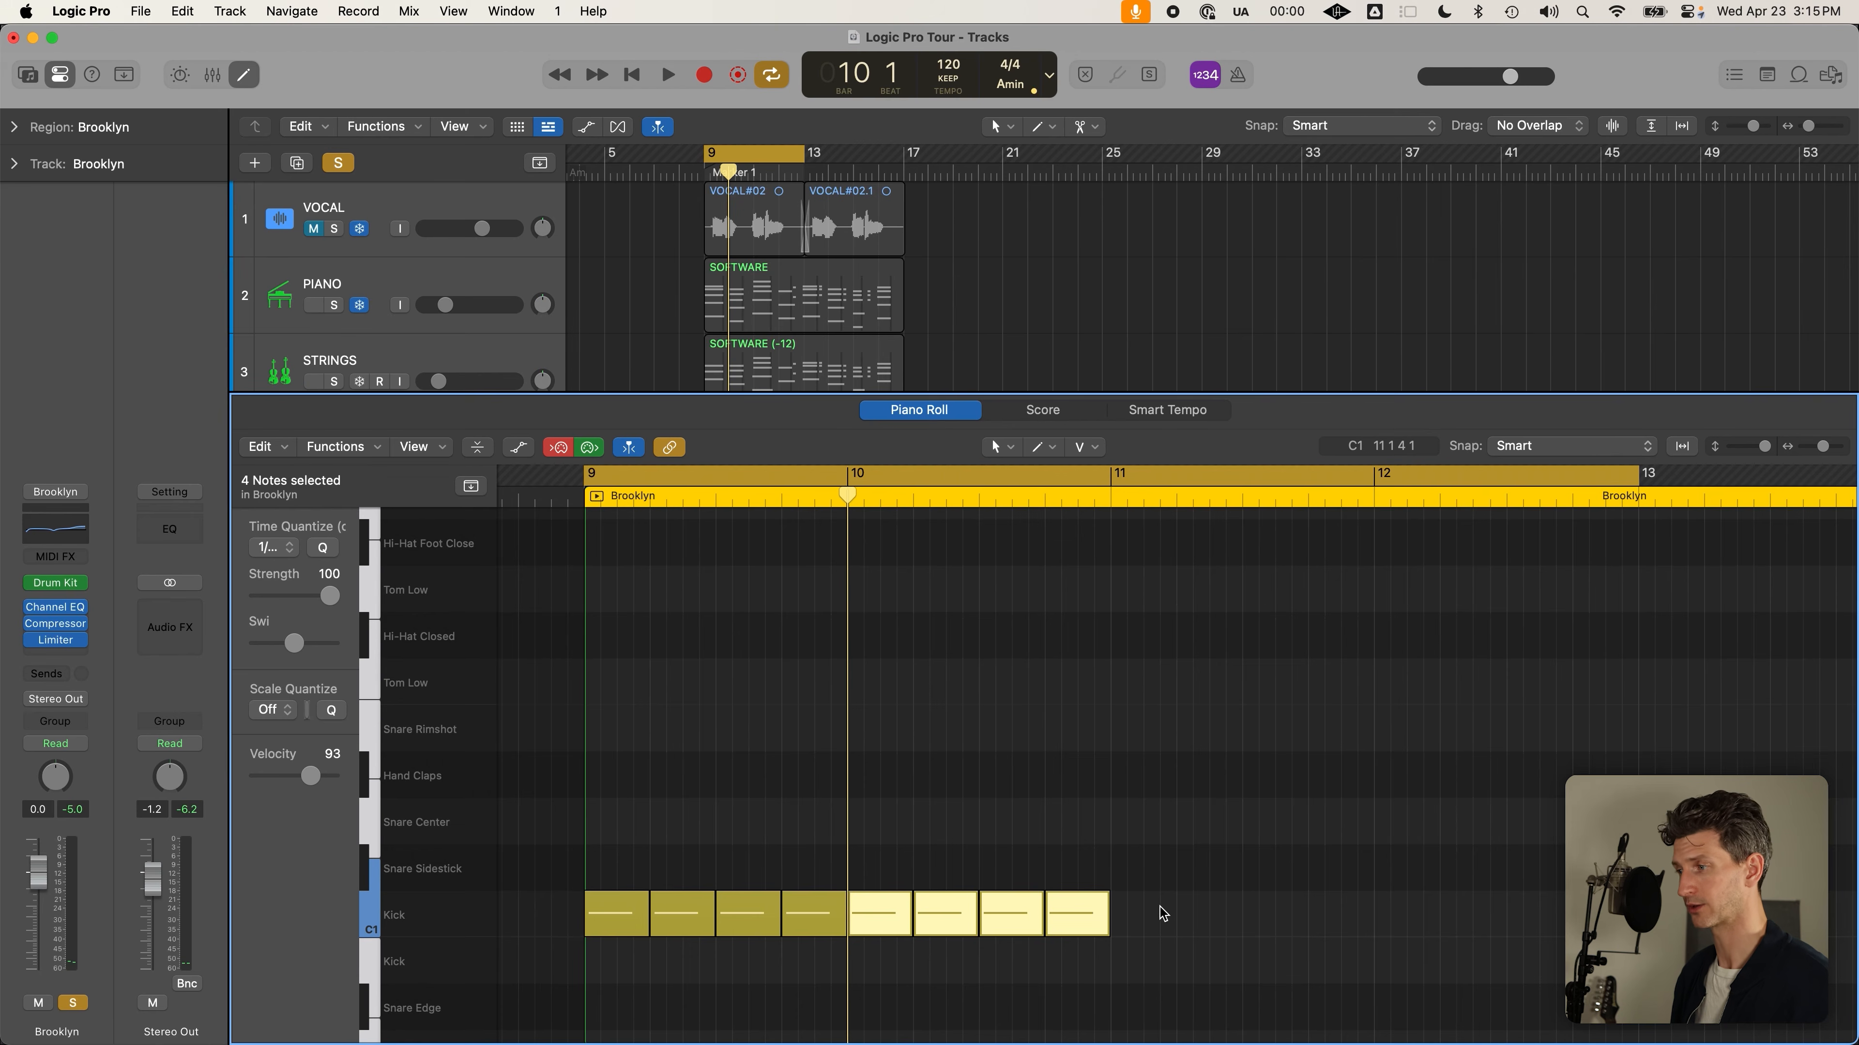
key("super+r")
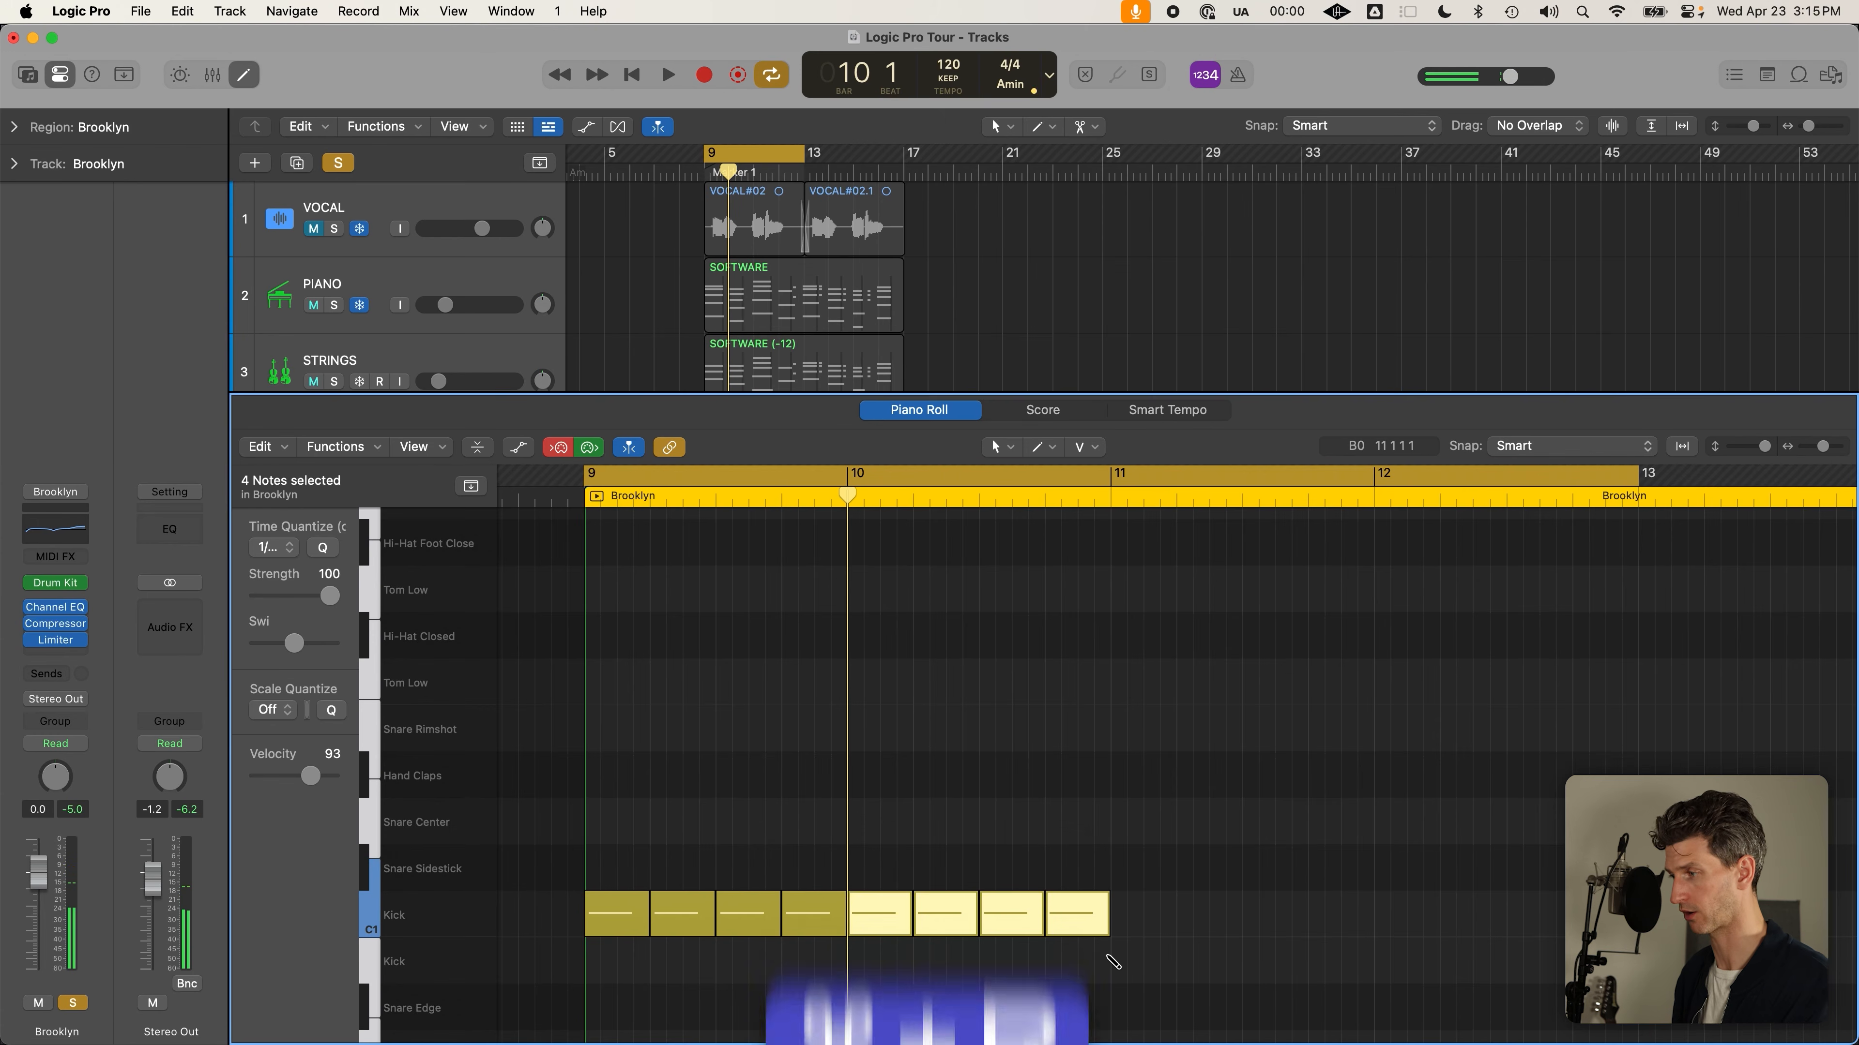
key("super+r")
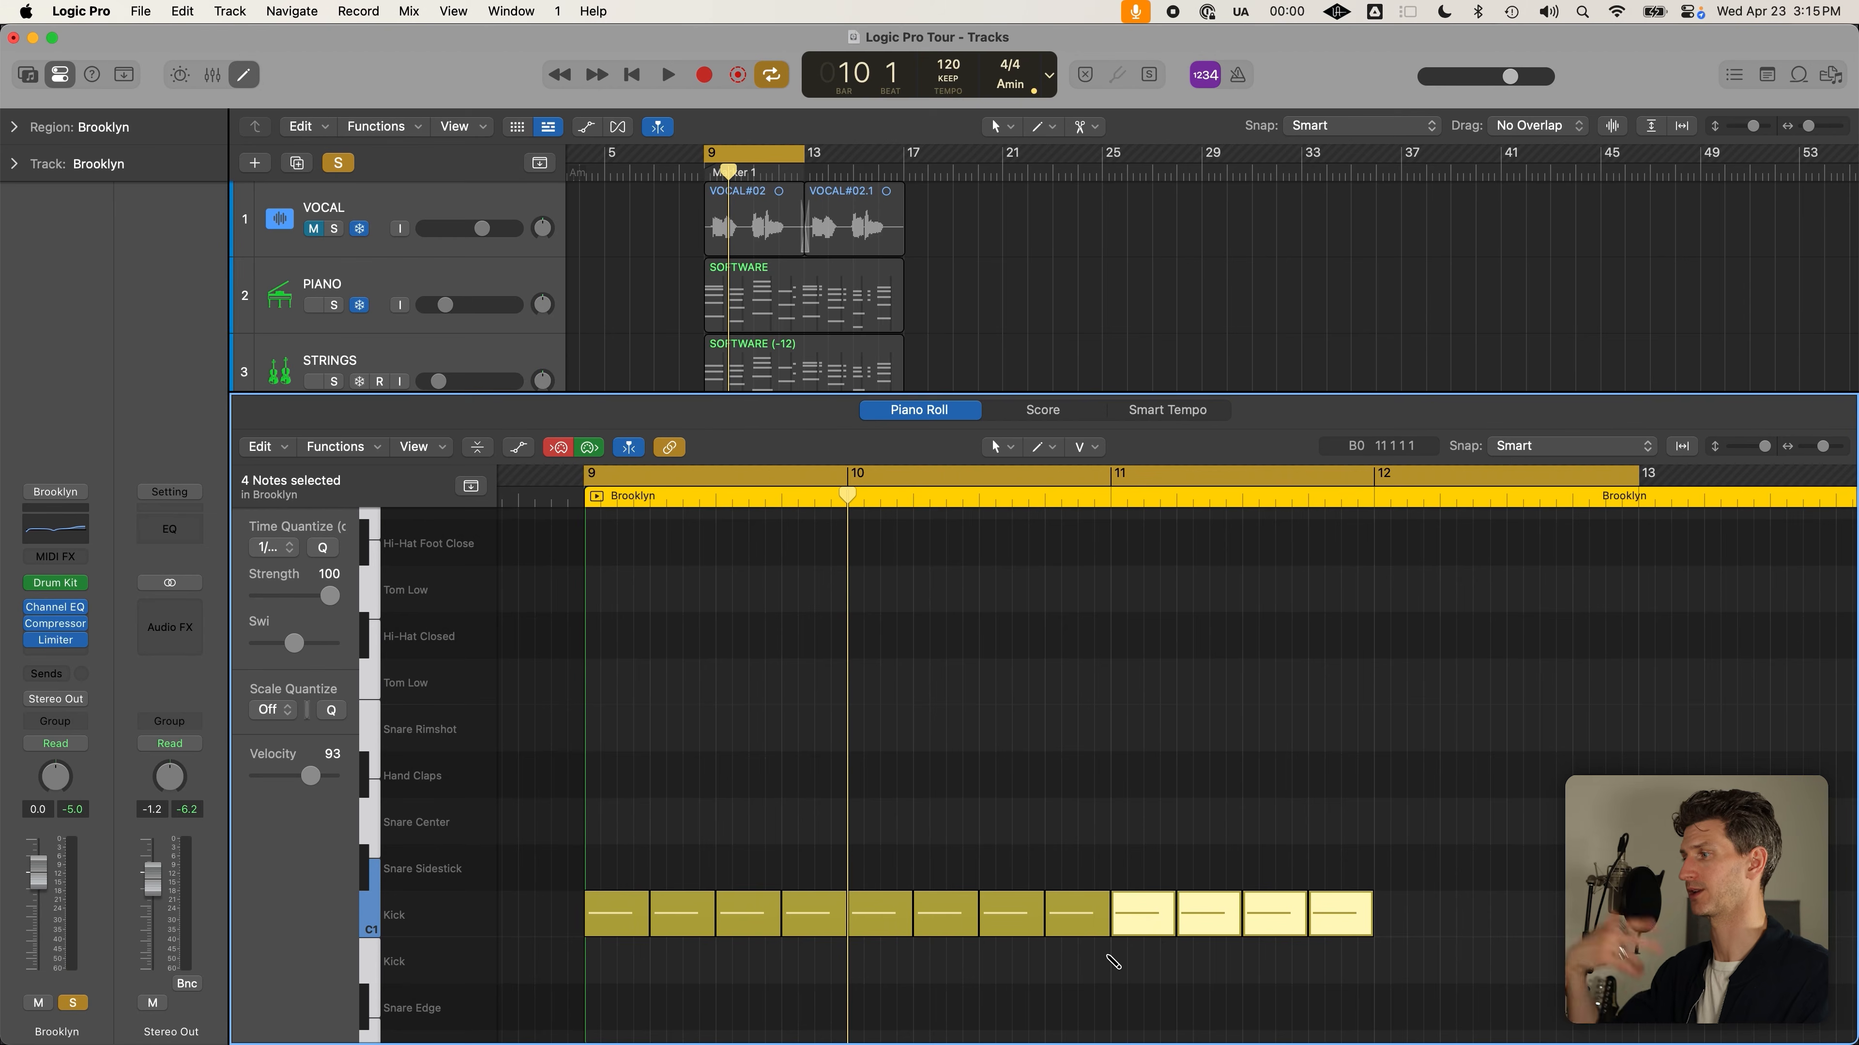
key("super+r")
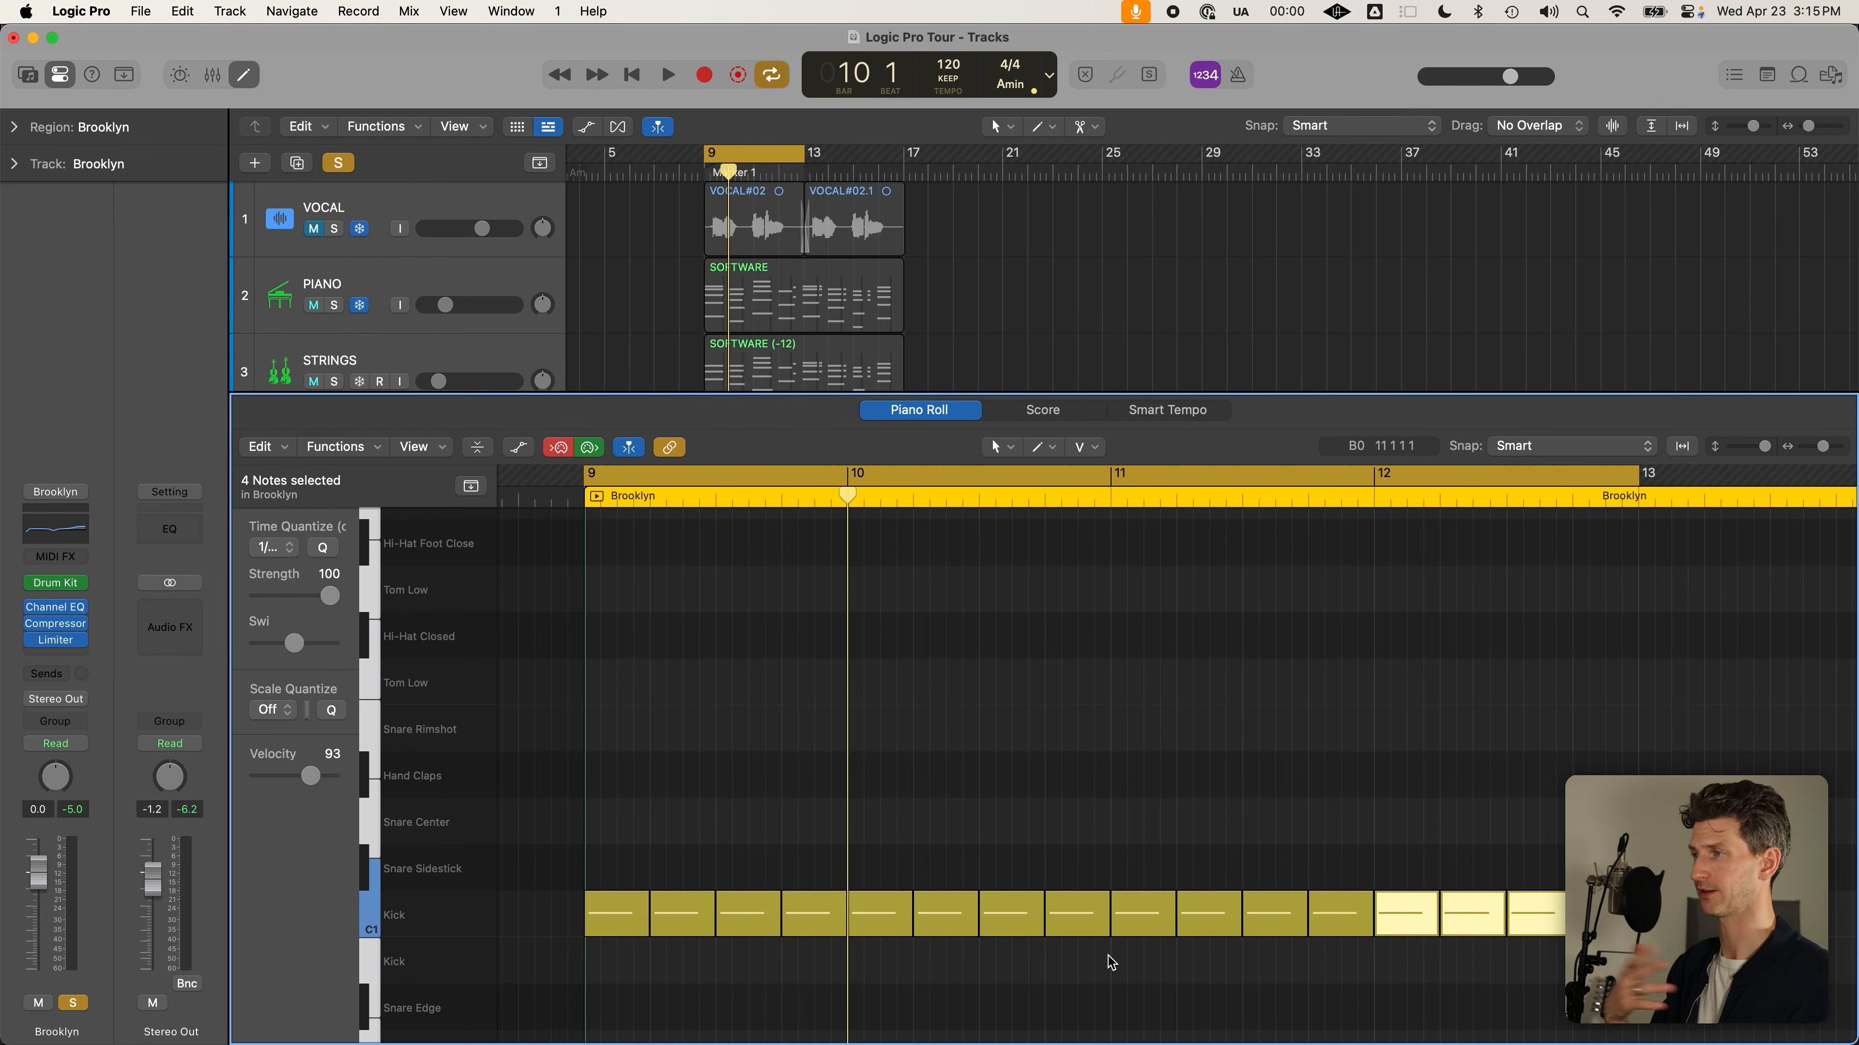
left_click(1106, 955)
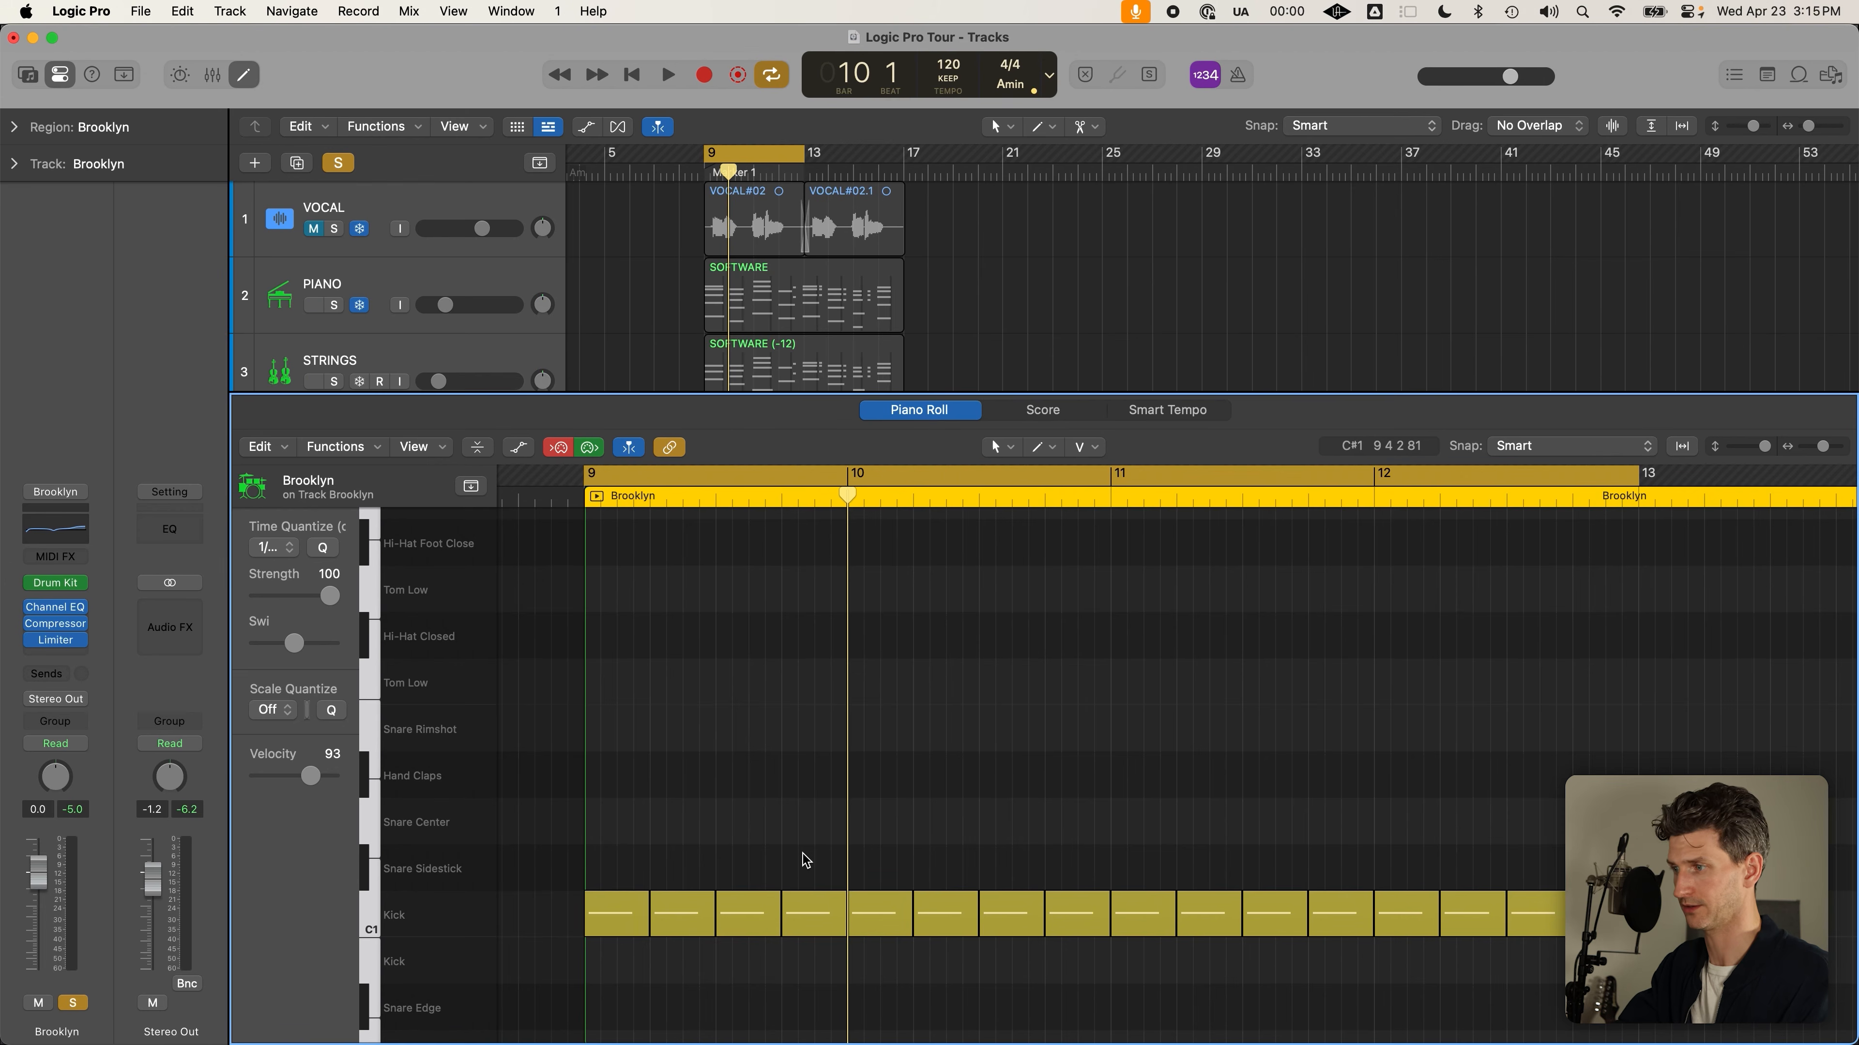
key("space")
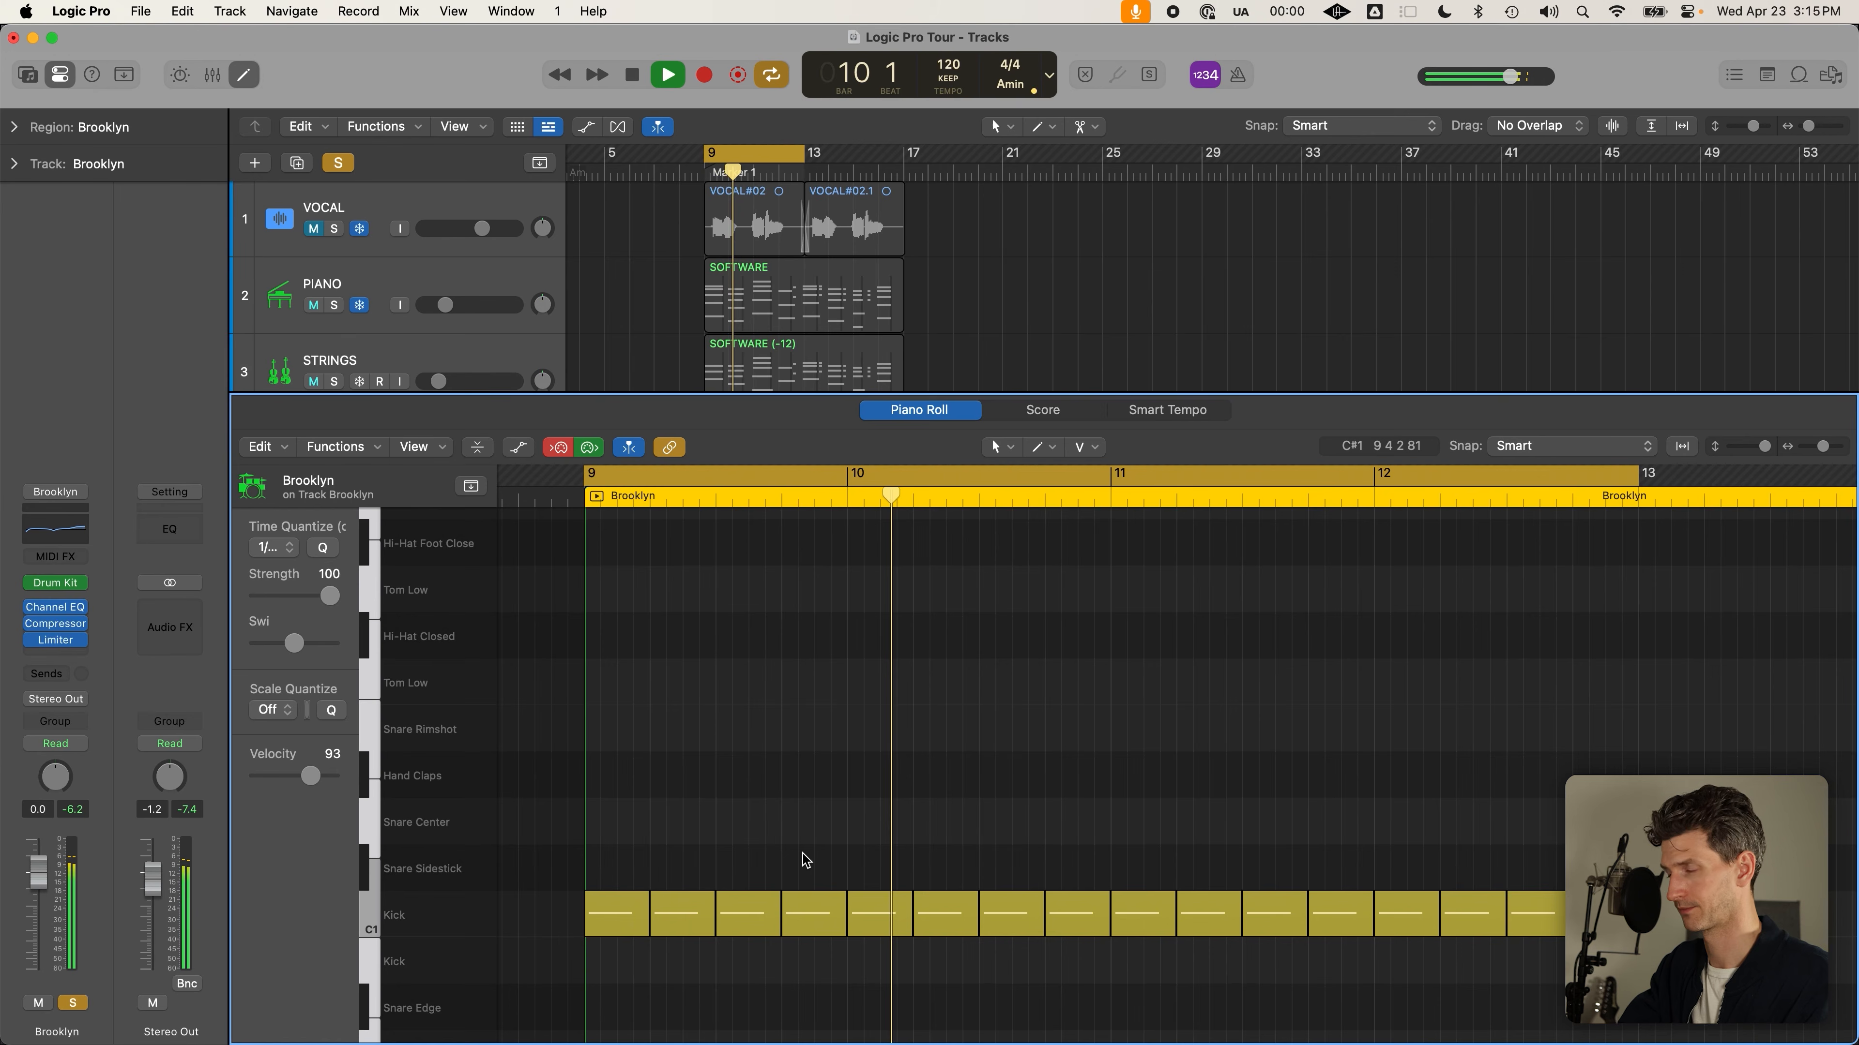
key("space")
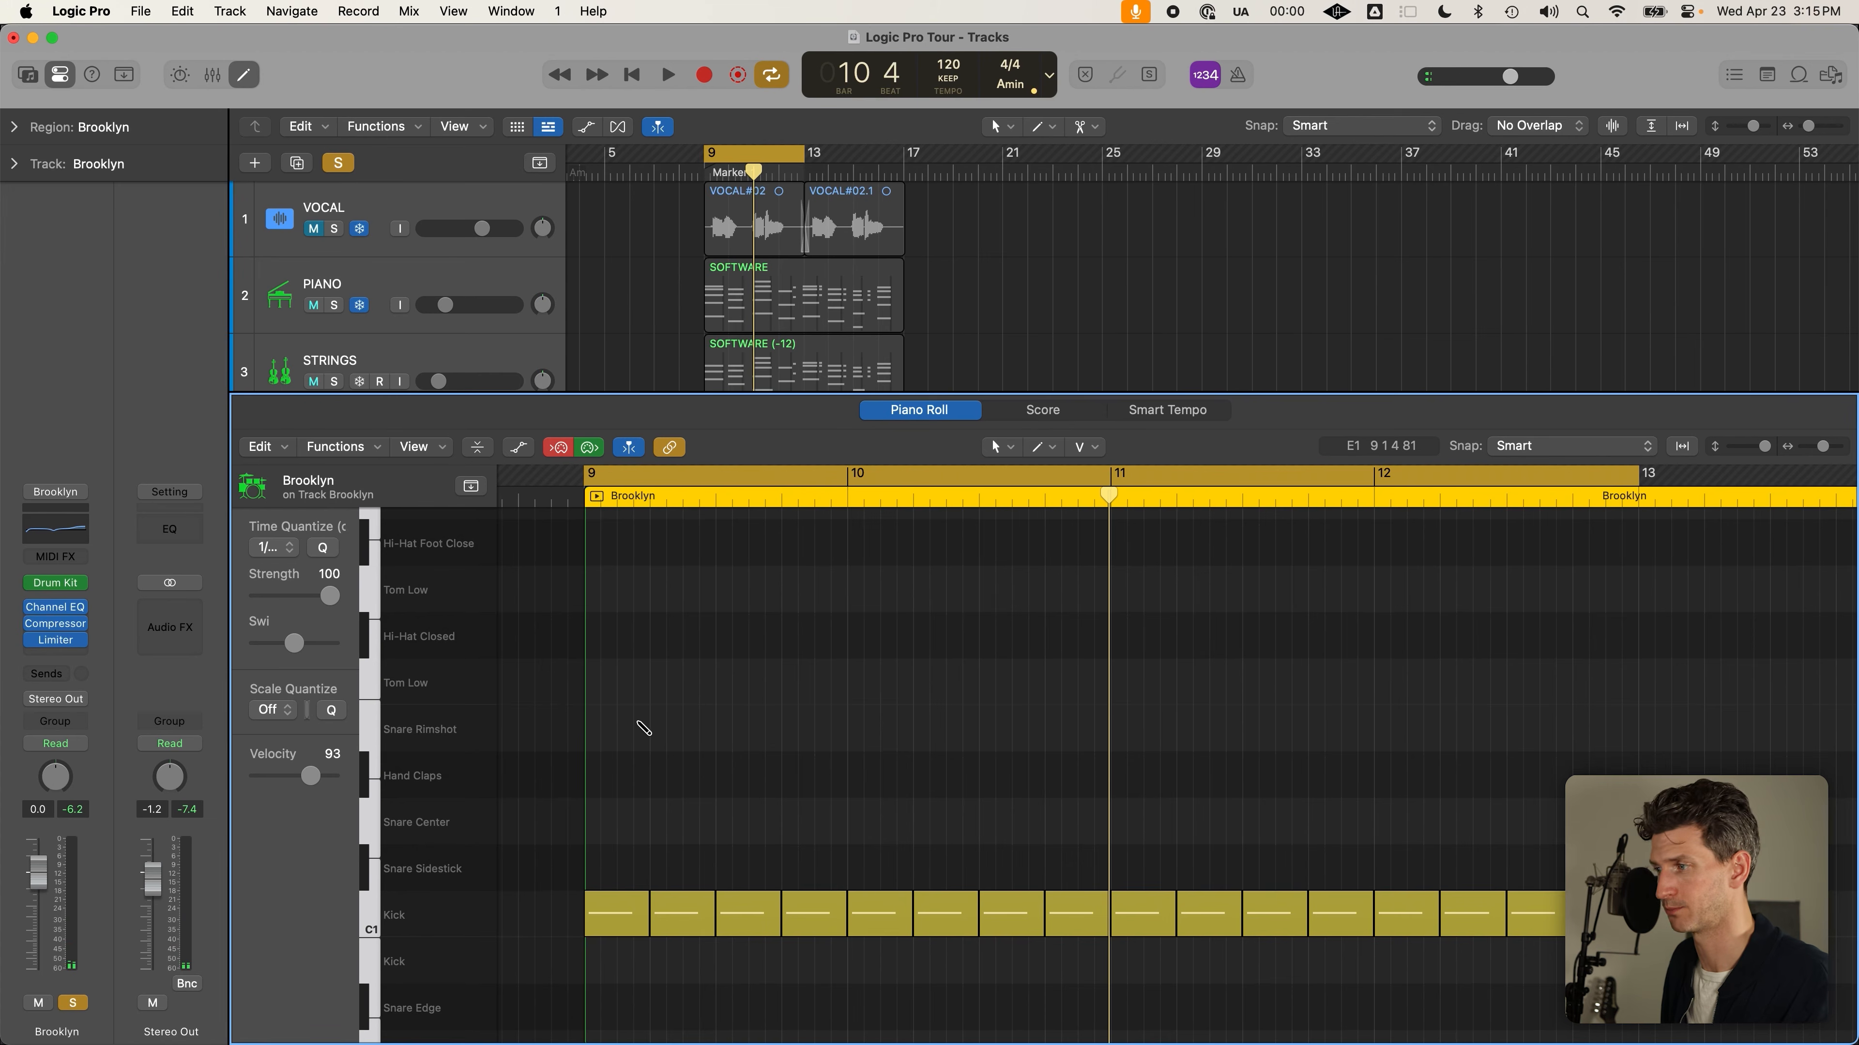
Place one-beat Snare Sidestick notes on beats 2 and 4 of bar 9
left_click(666, 732)
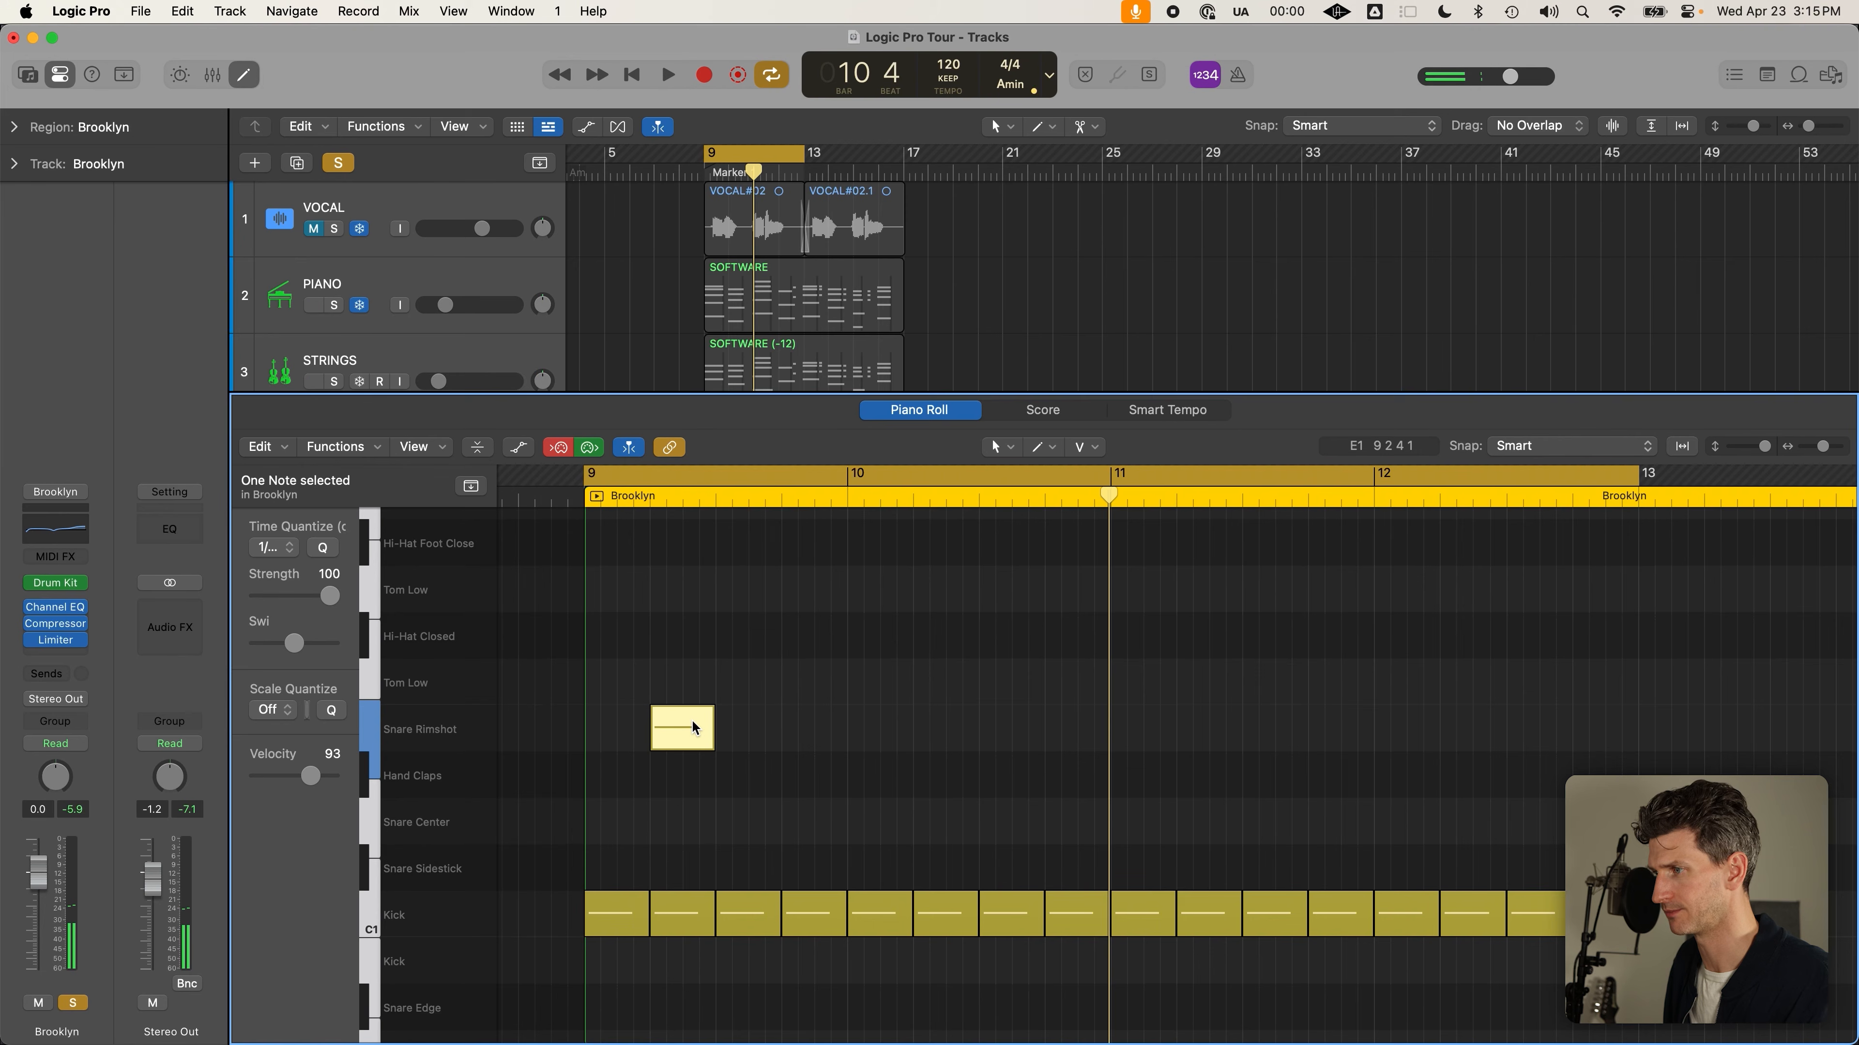
mouse_move(692, 722)
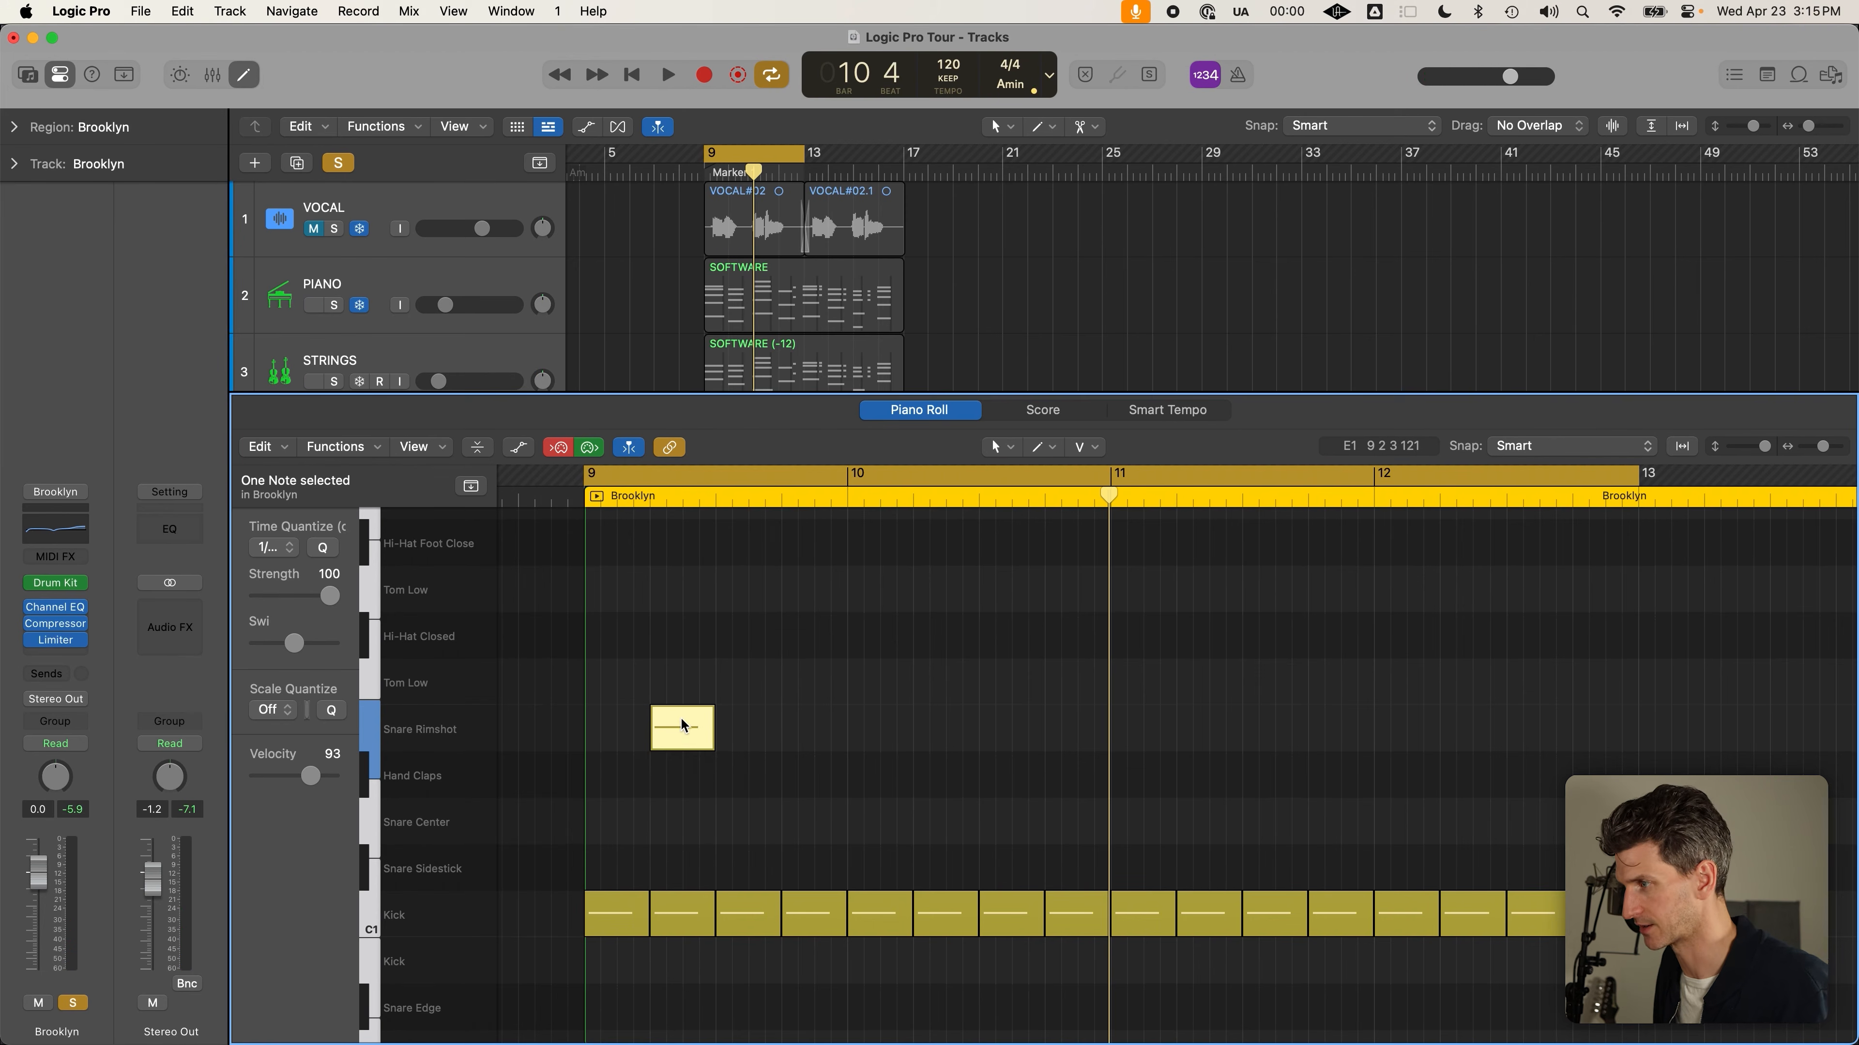
left_click(680, 726)
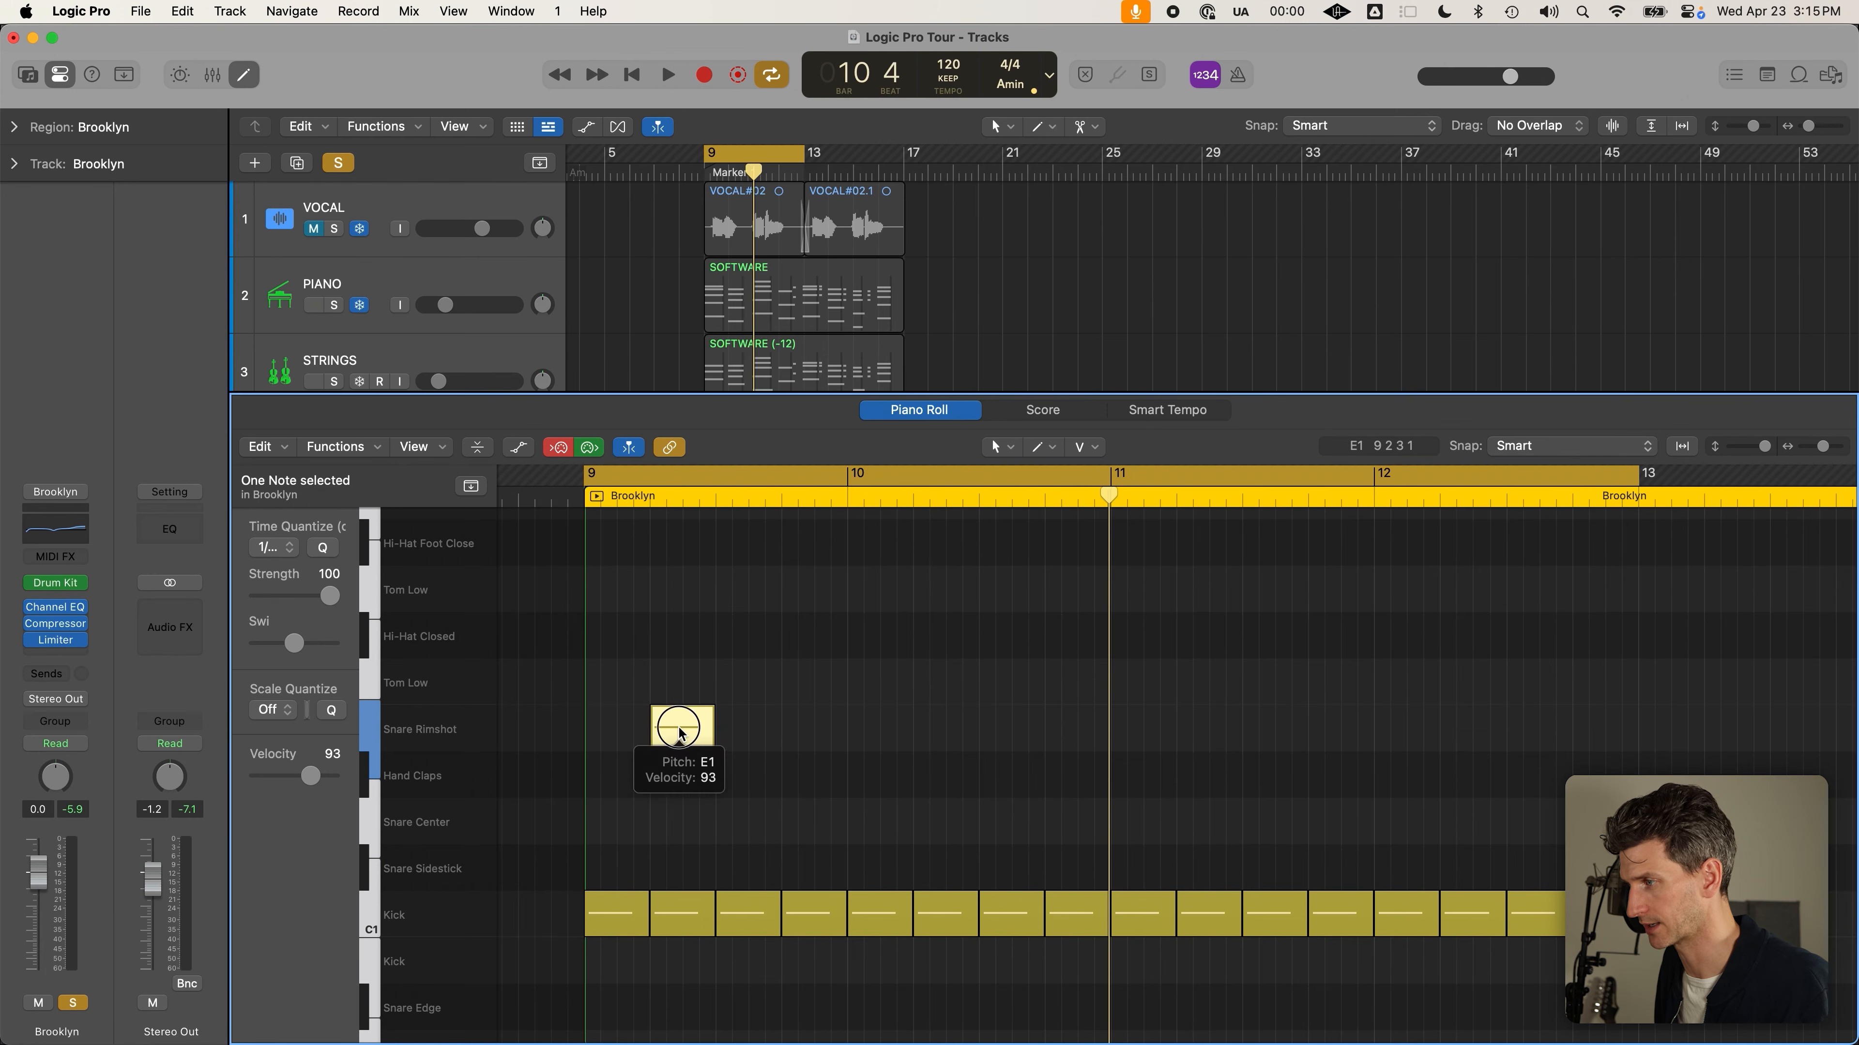
left_click_drag(690, 882, 677, 876)
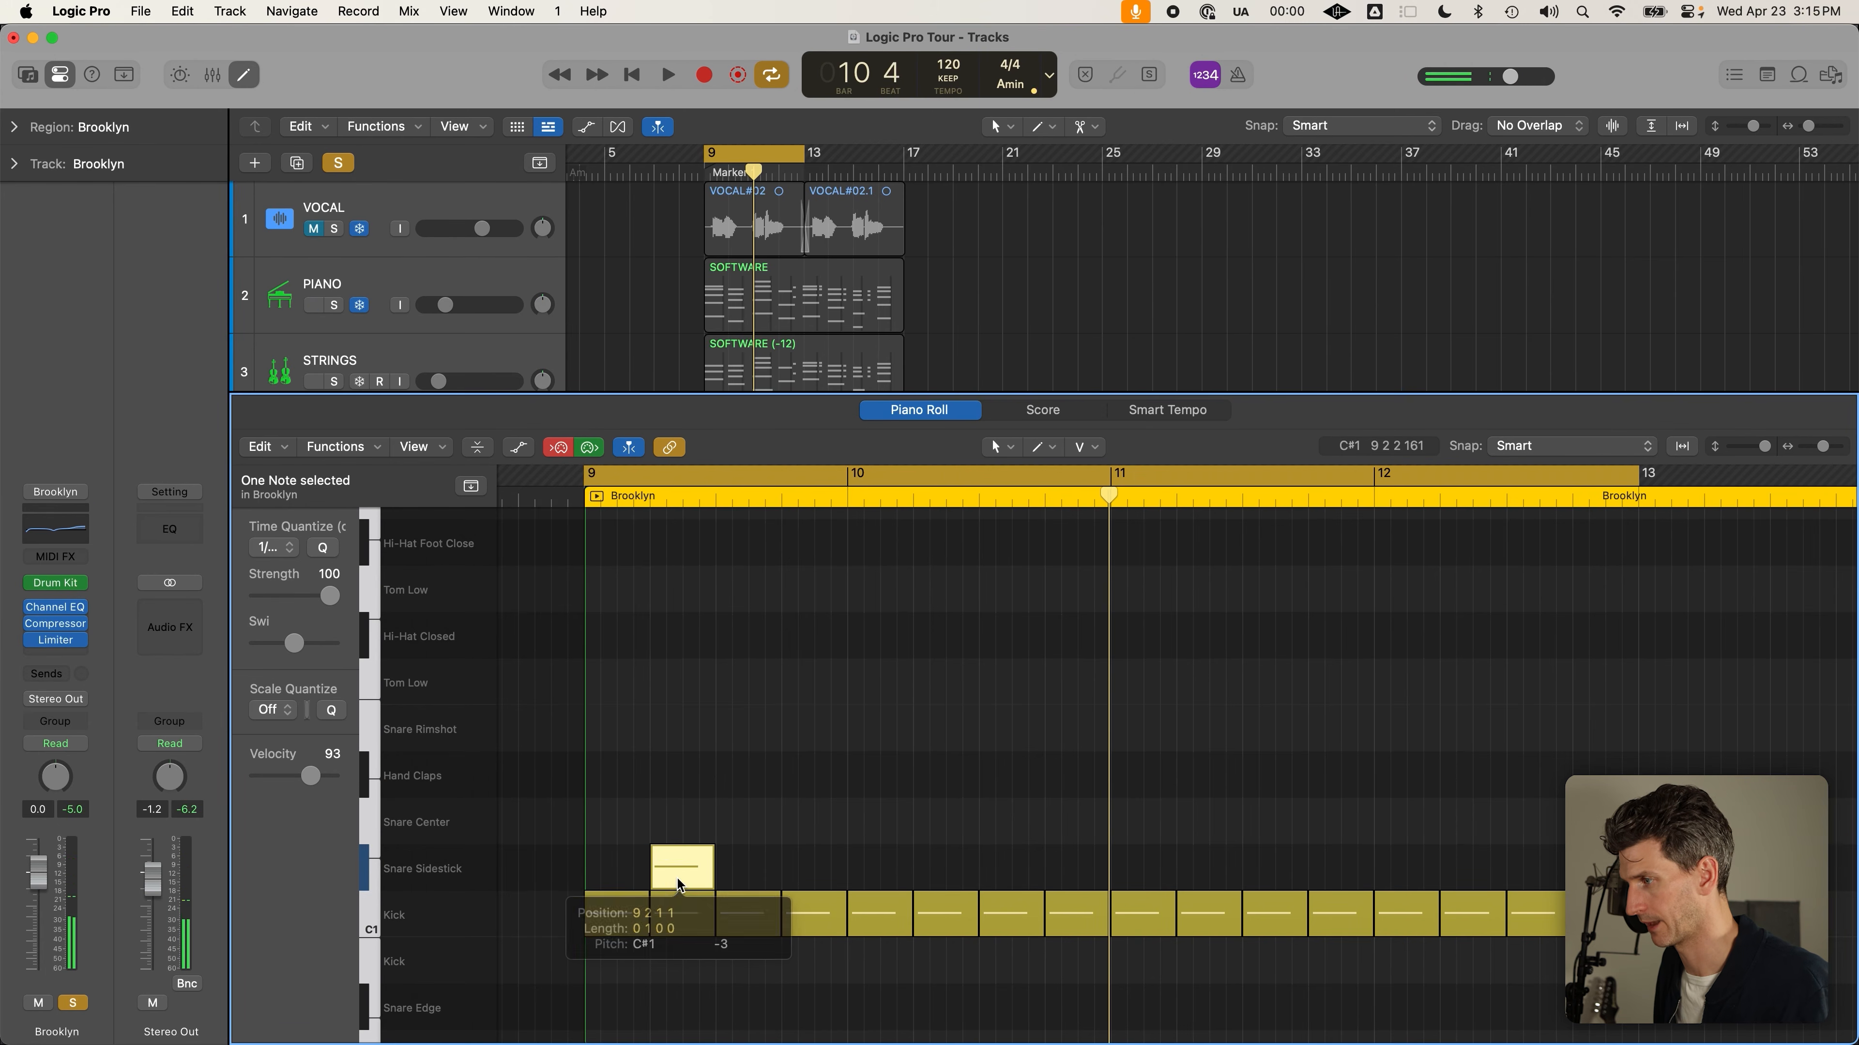
left_click(790, 875)
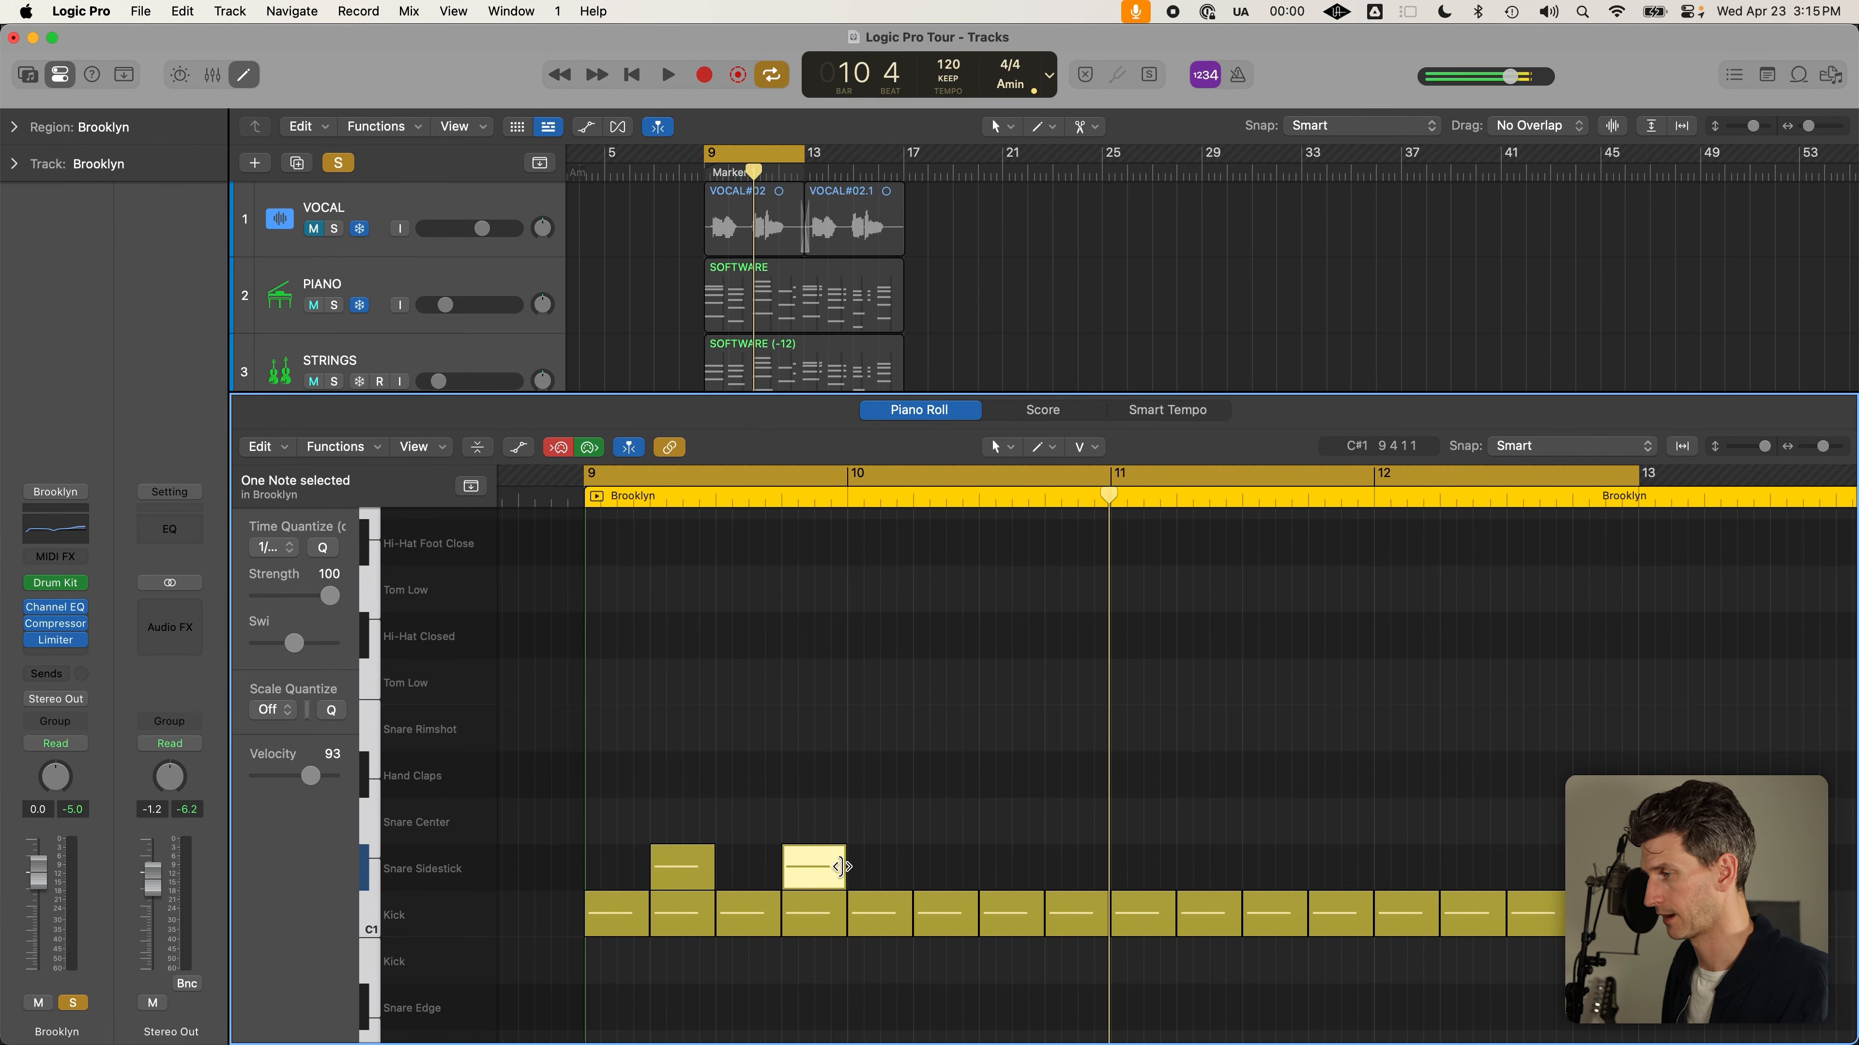
Select the two bar 9 Snare Sidestick notes and repeat them through bar 12
left_click_drag(581, 841, 781, 887)
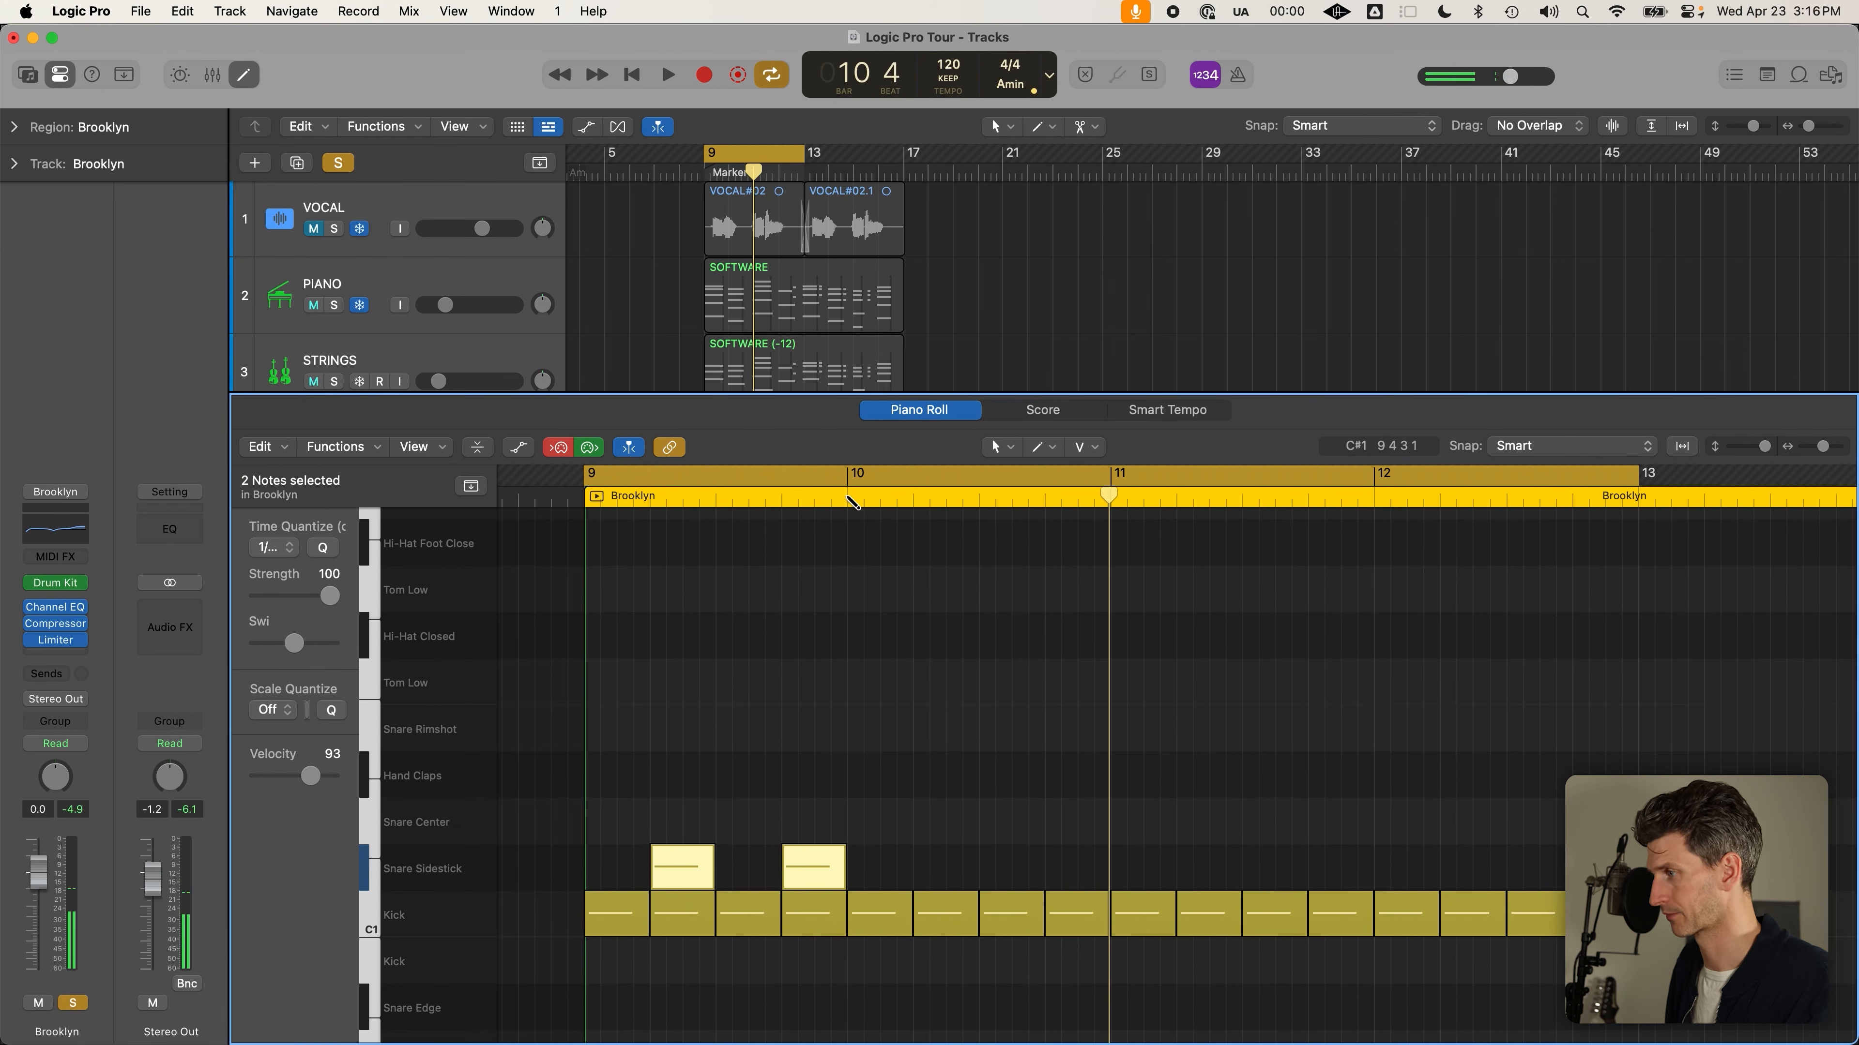
key("super+r")
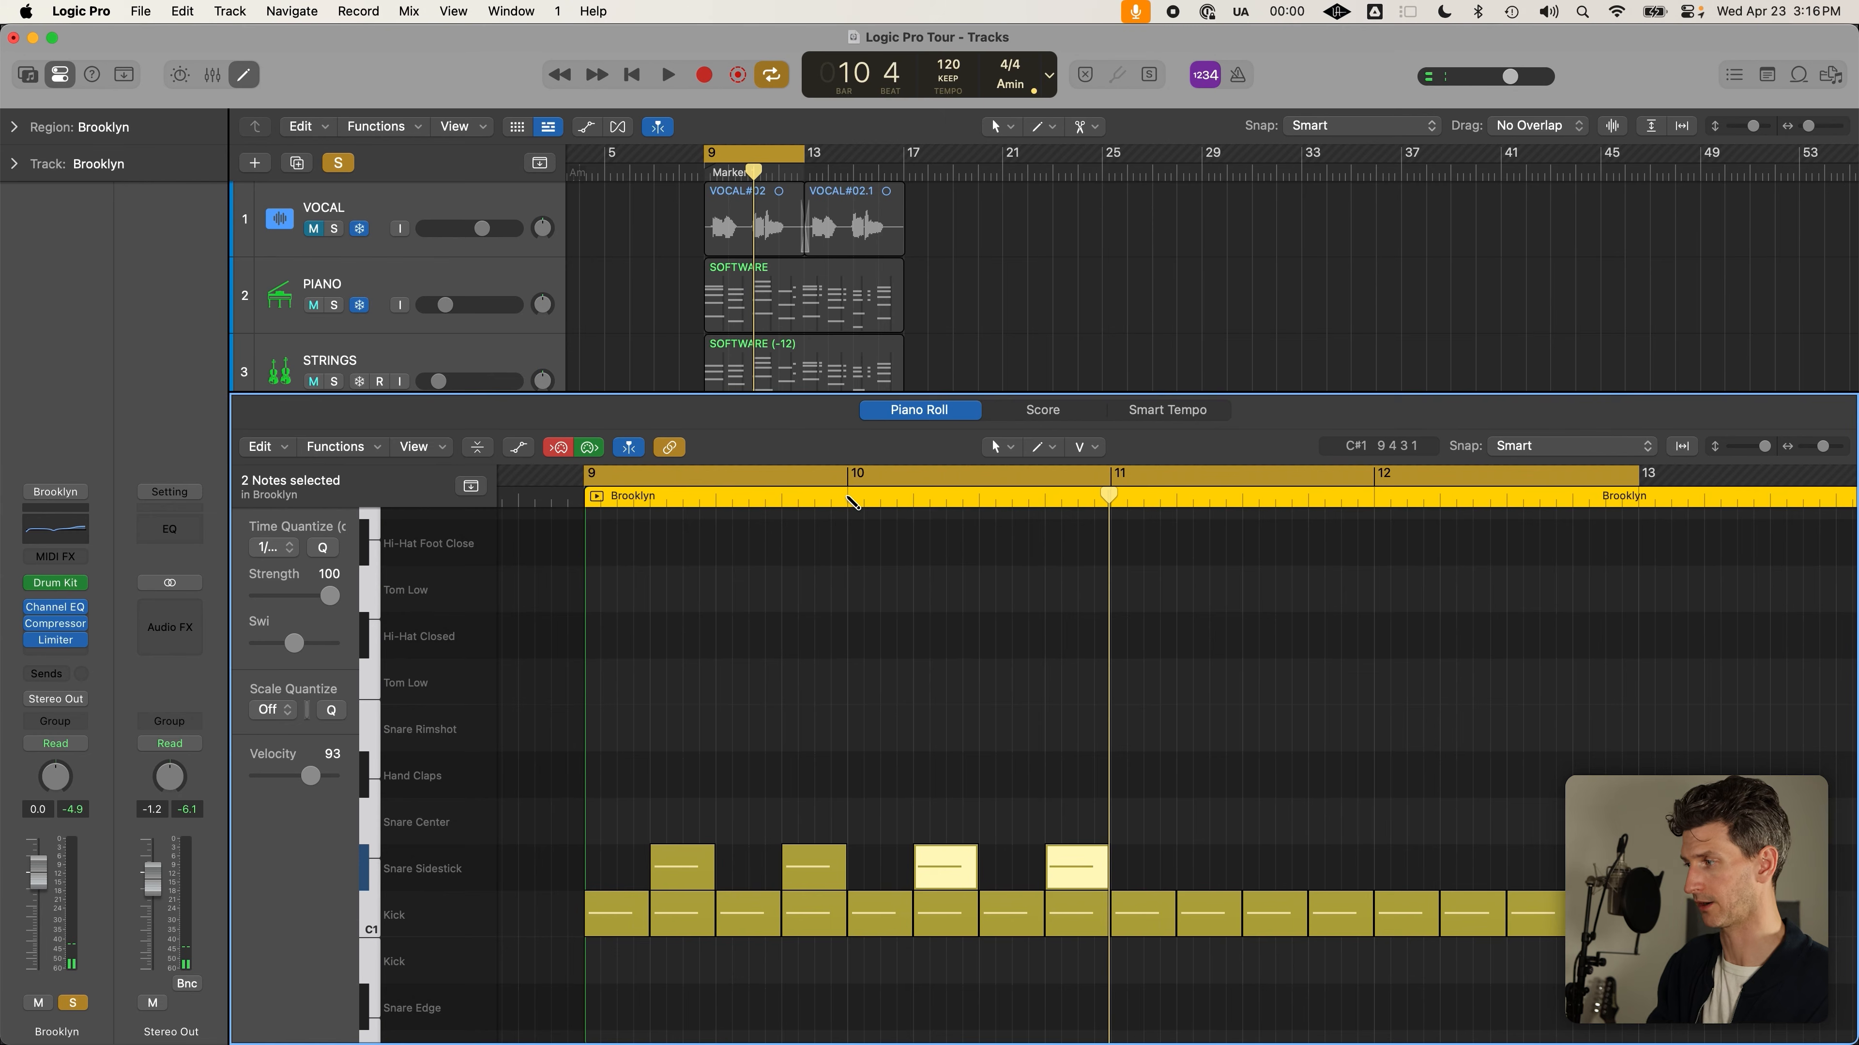
key("super+r")
key("super+r")
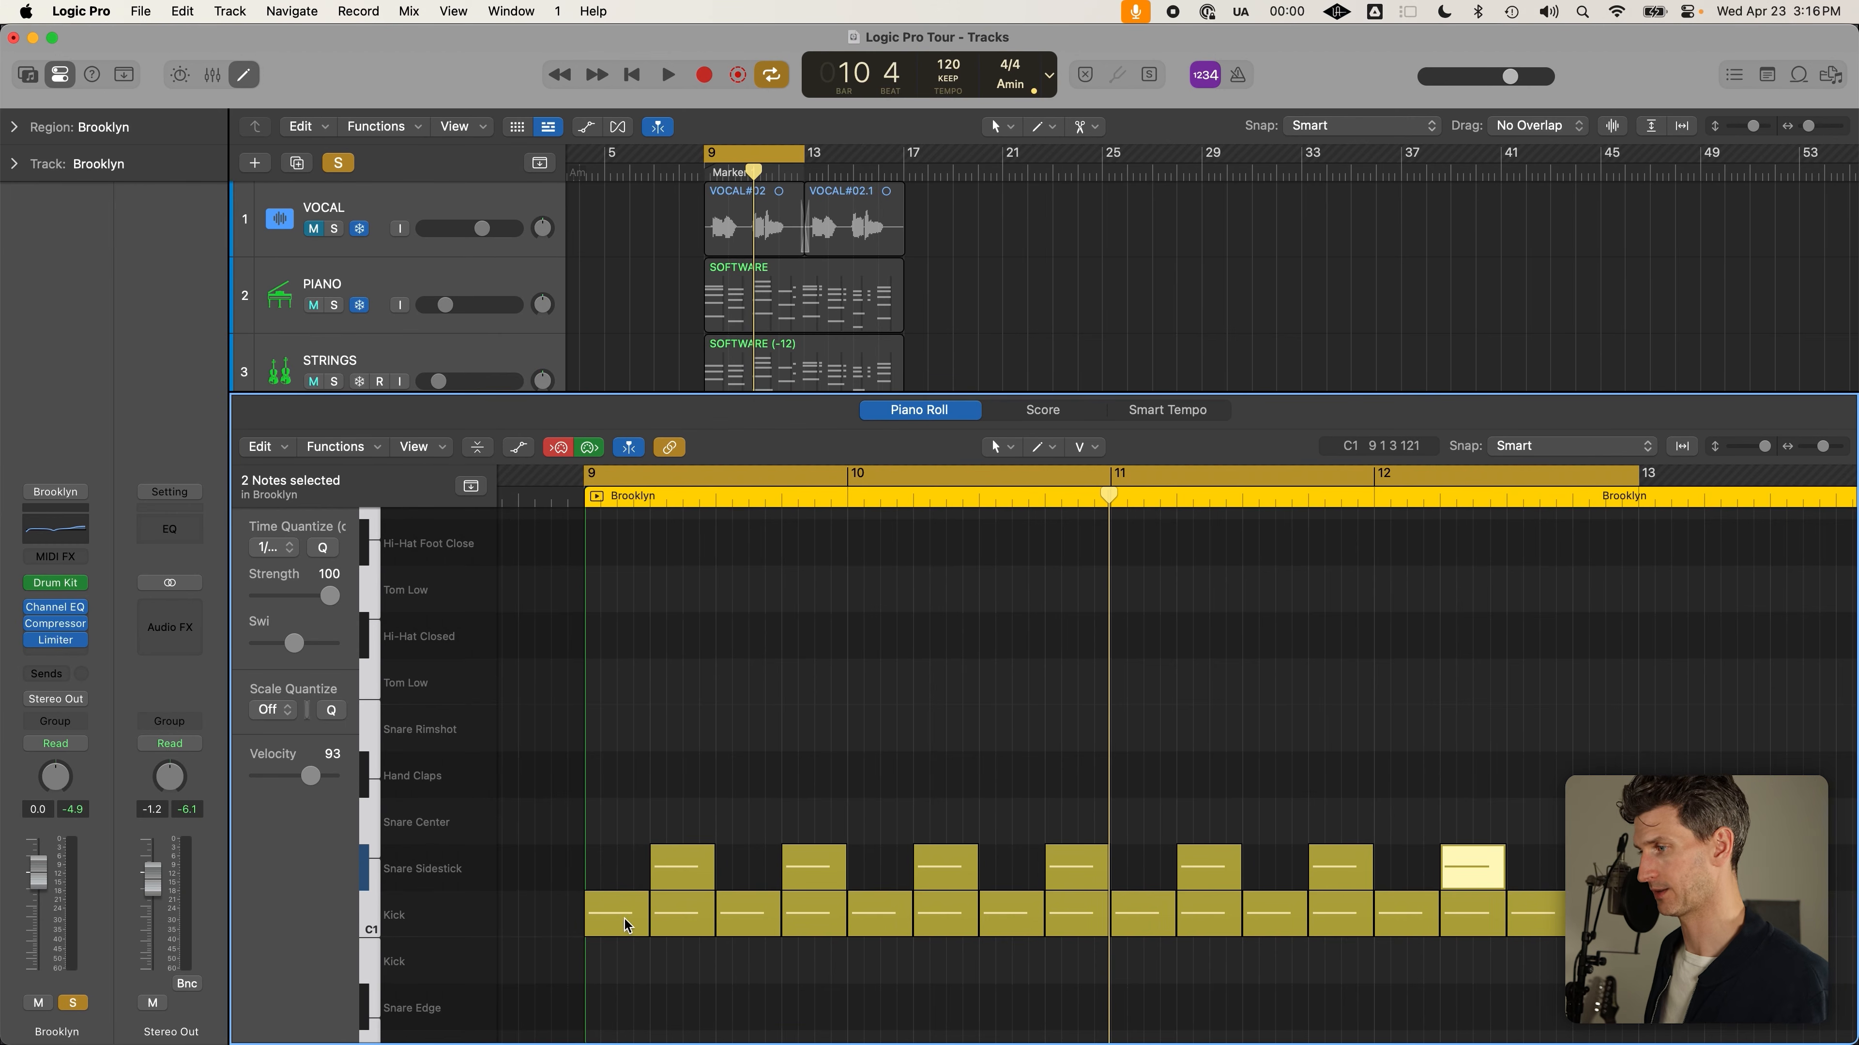
Place two half-beat Hi-Hat Closed notes on beat 1 of bar 9 and select both
left_click(613, 640)
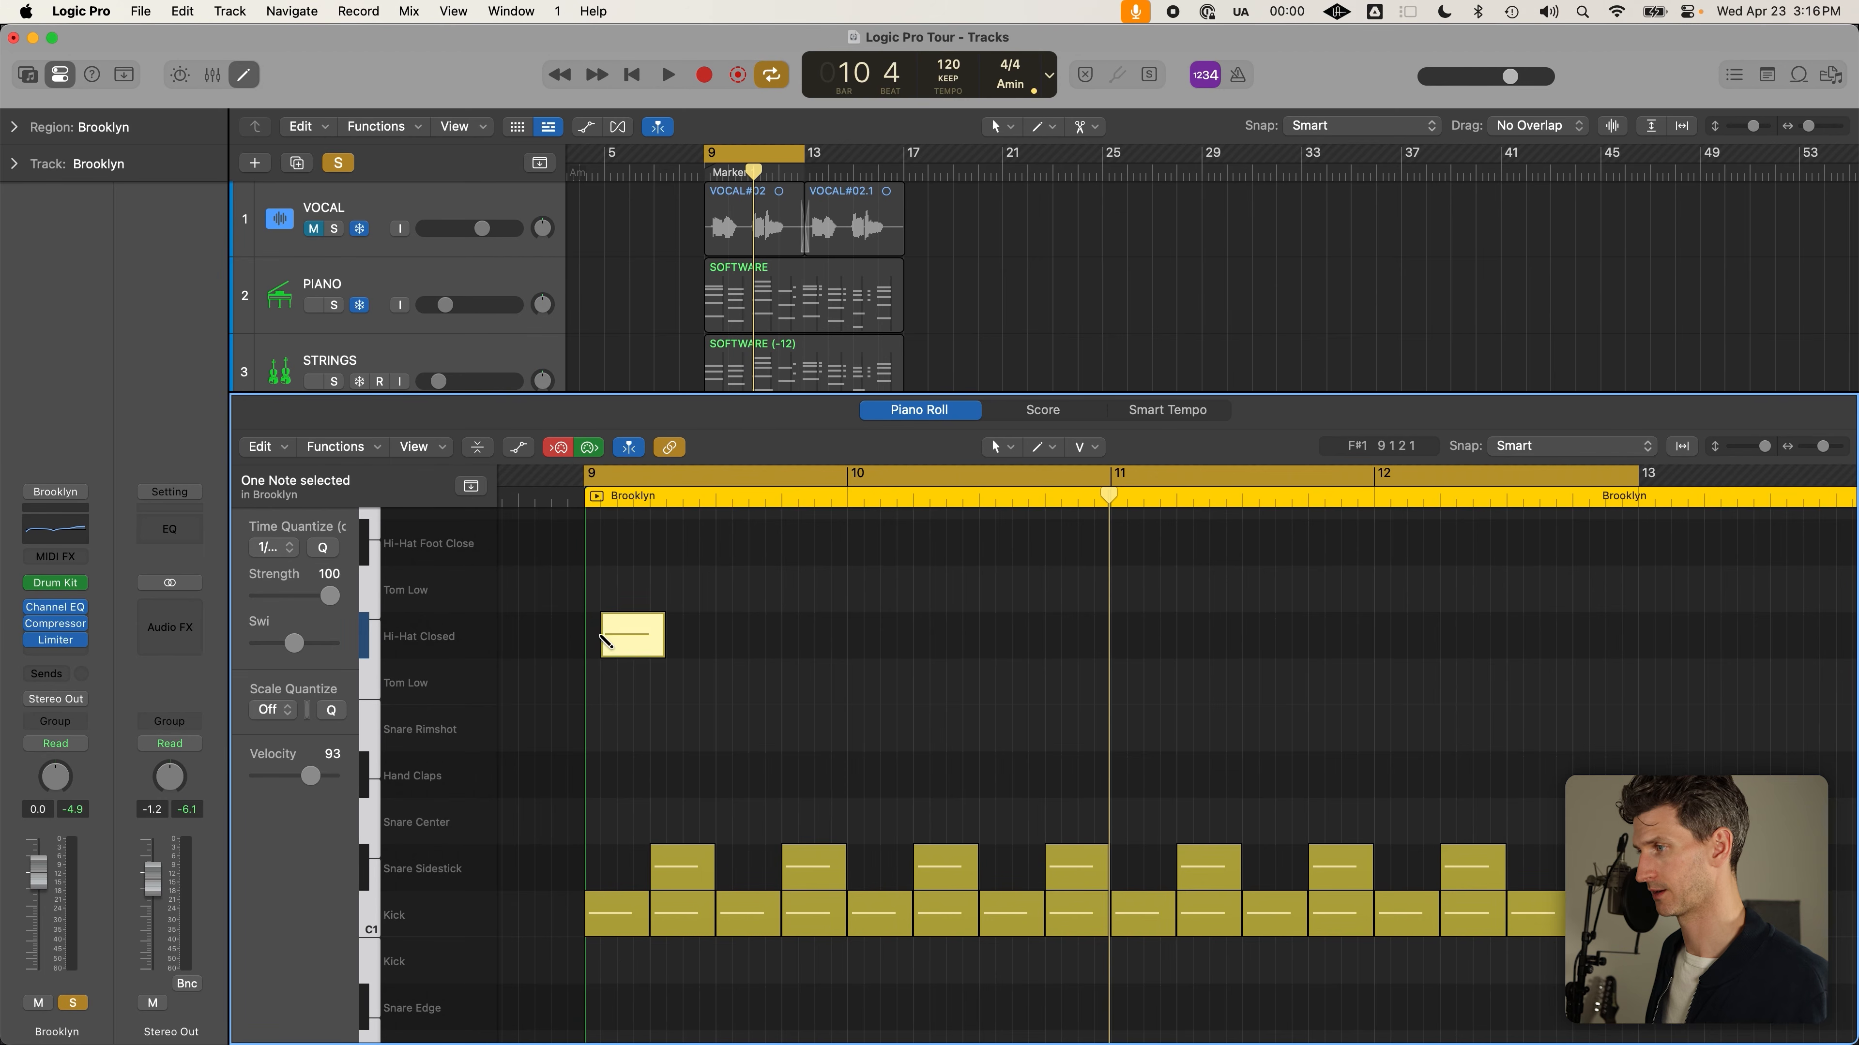
mouse_move(621, 640)
left_mouse_down()
mouse_move(642, 651)
mouse_move(615, 654)
mouse_move(616, 637)
left_mouse_up()
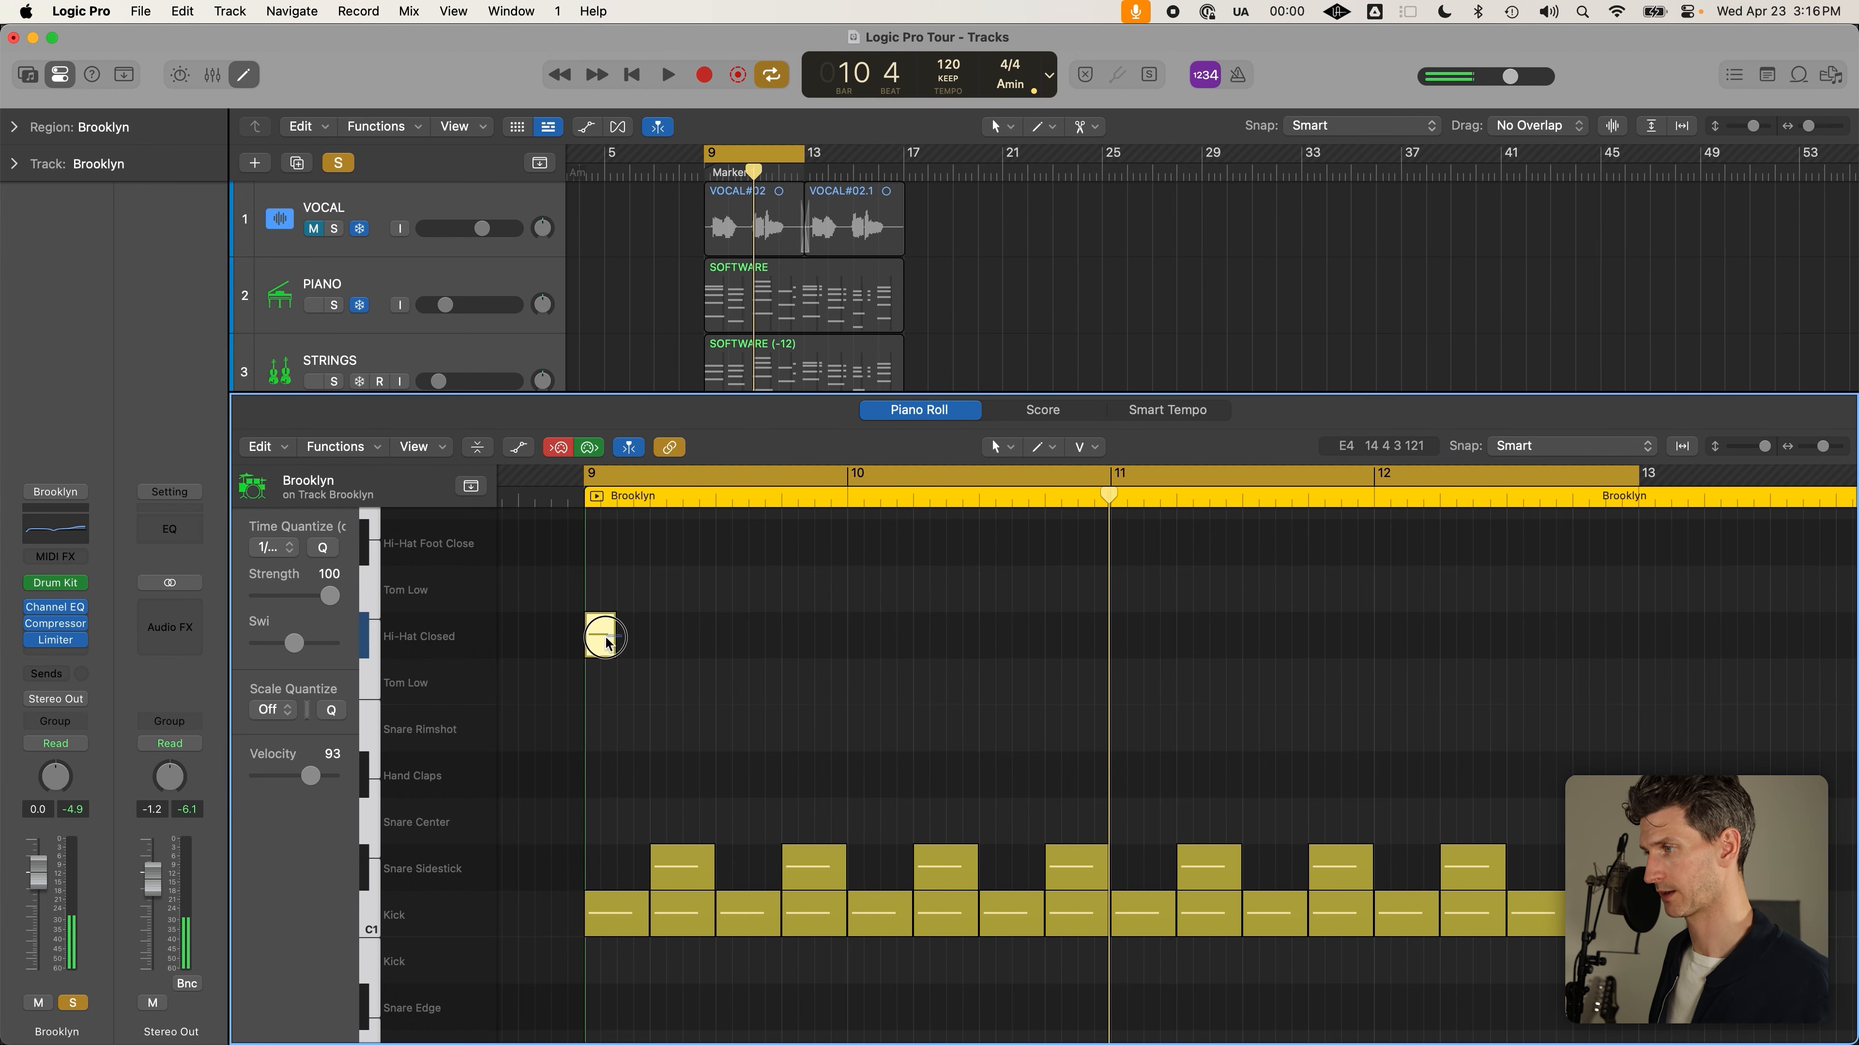
left_click(663, 637)
left_click_drag(661, 642, 609, 641)
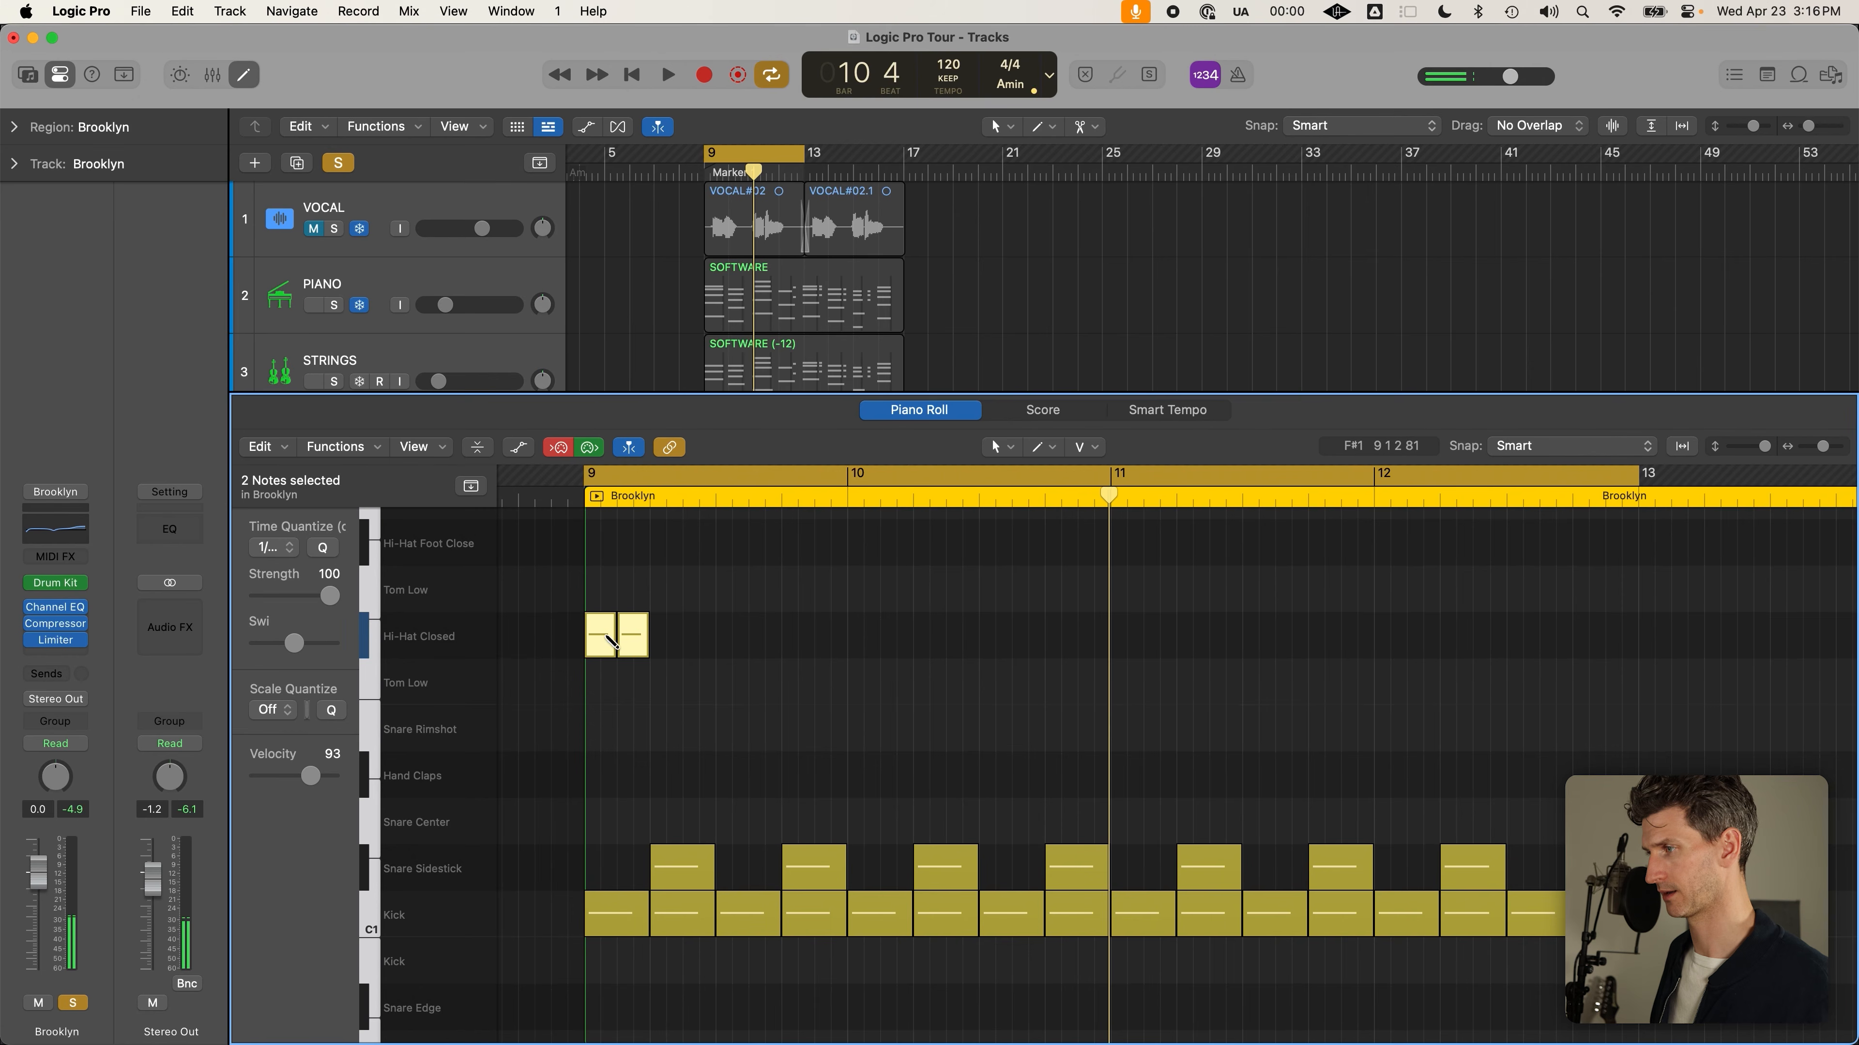
Repeat the pair of Hi-Hat Closed notes through the end of bar 12 and play back the full drum pattern
key("super+r")
key("super+r")
key("super+r")
key("super+r")
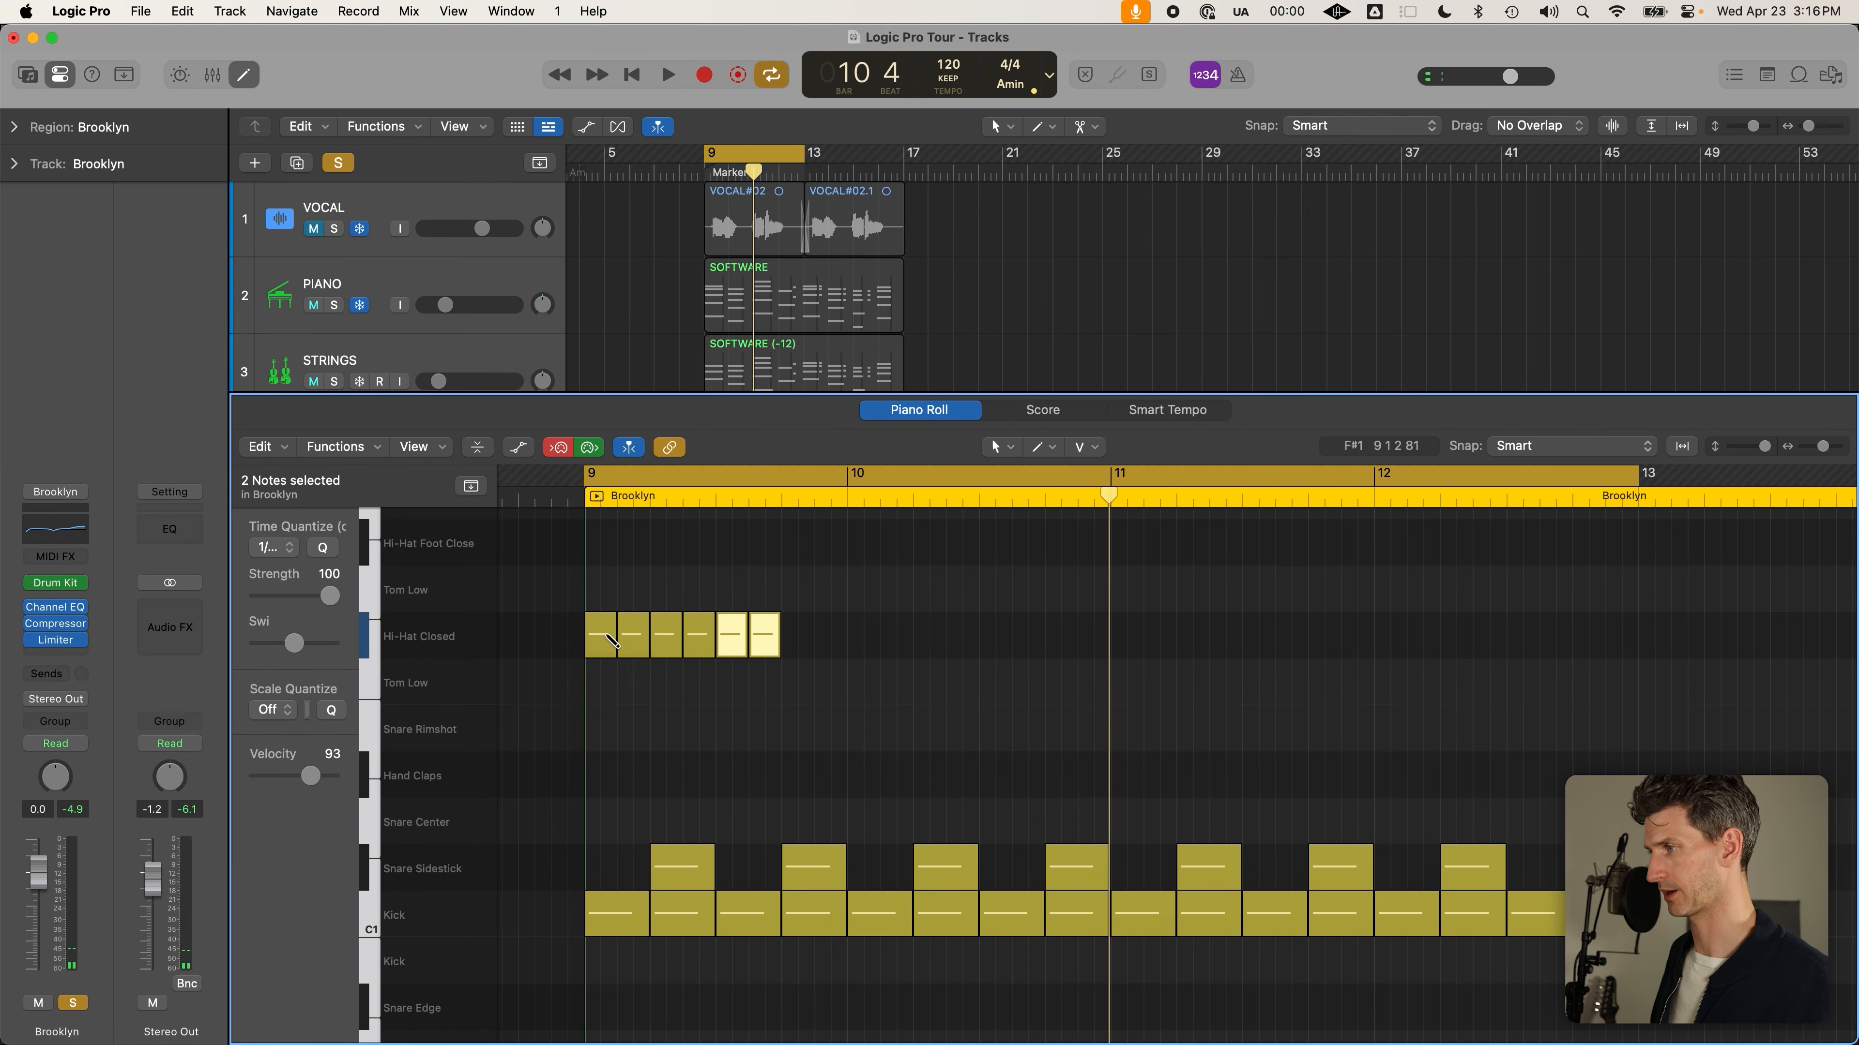
key("super+r")
key("super+r")
key("super+r")
key("super+r")
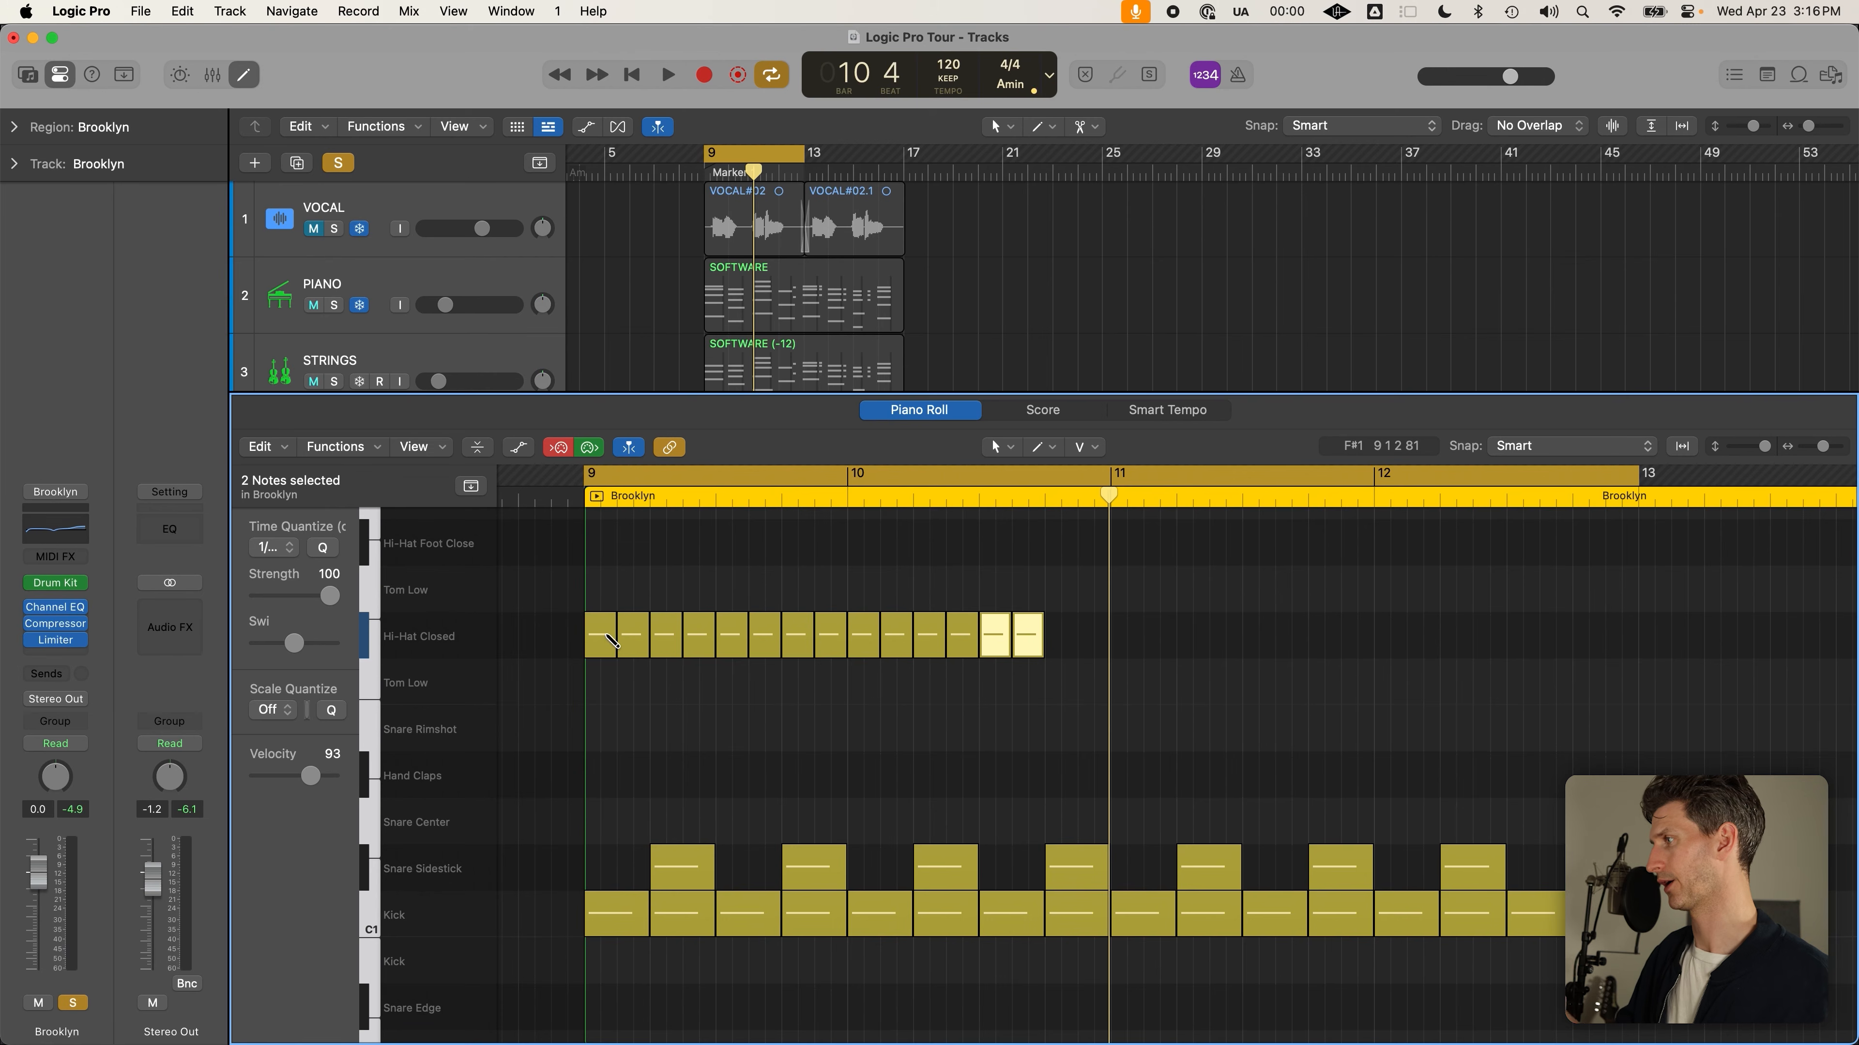
key("super+r")
key("super+r")
key("super+r")
key("super+r")
key("super+r")
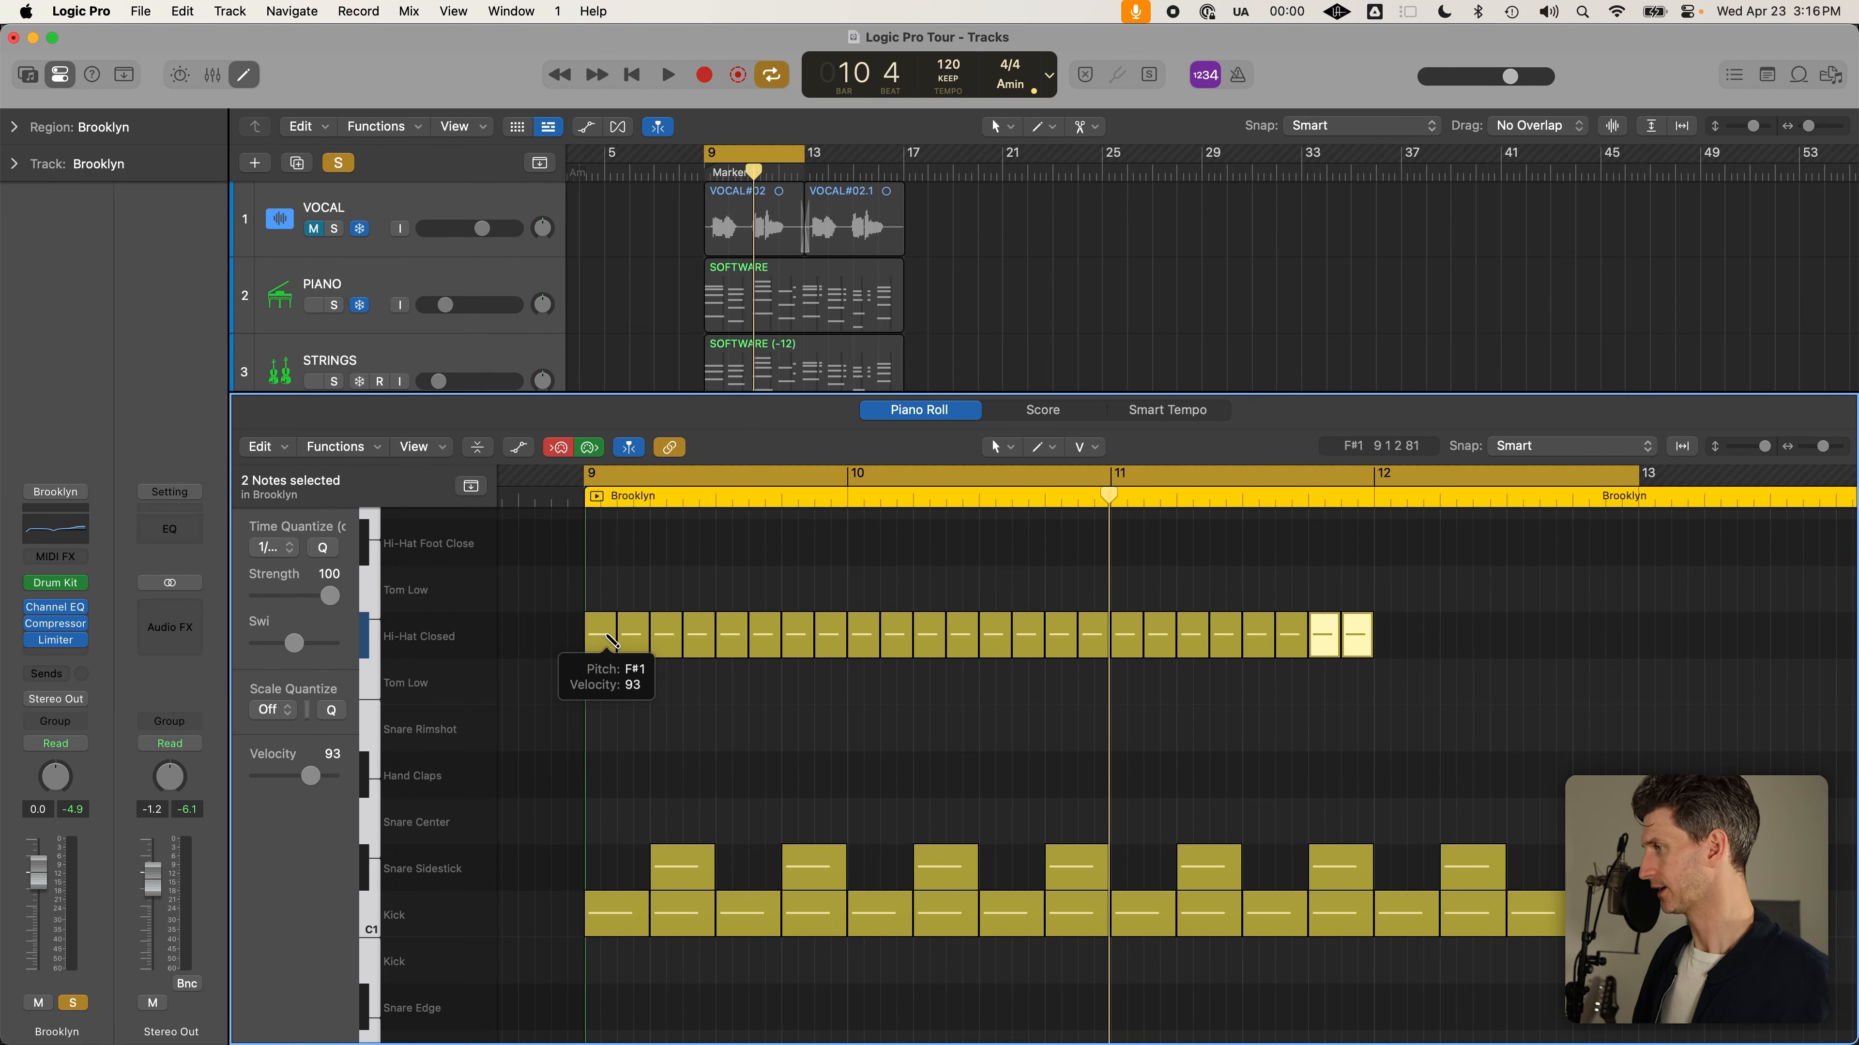
key("super+r")
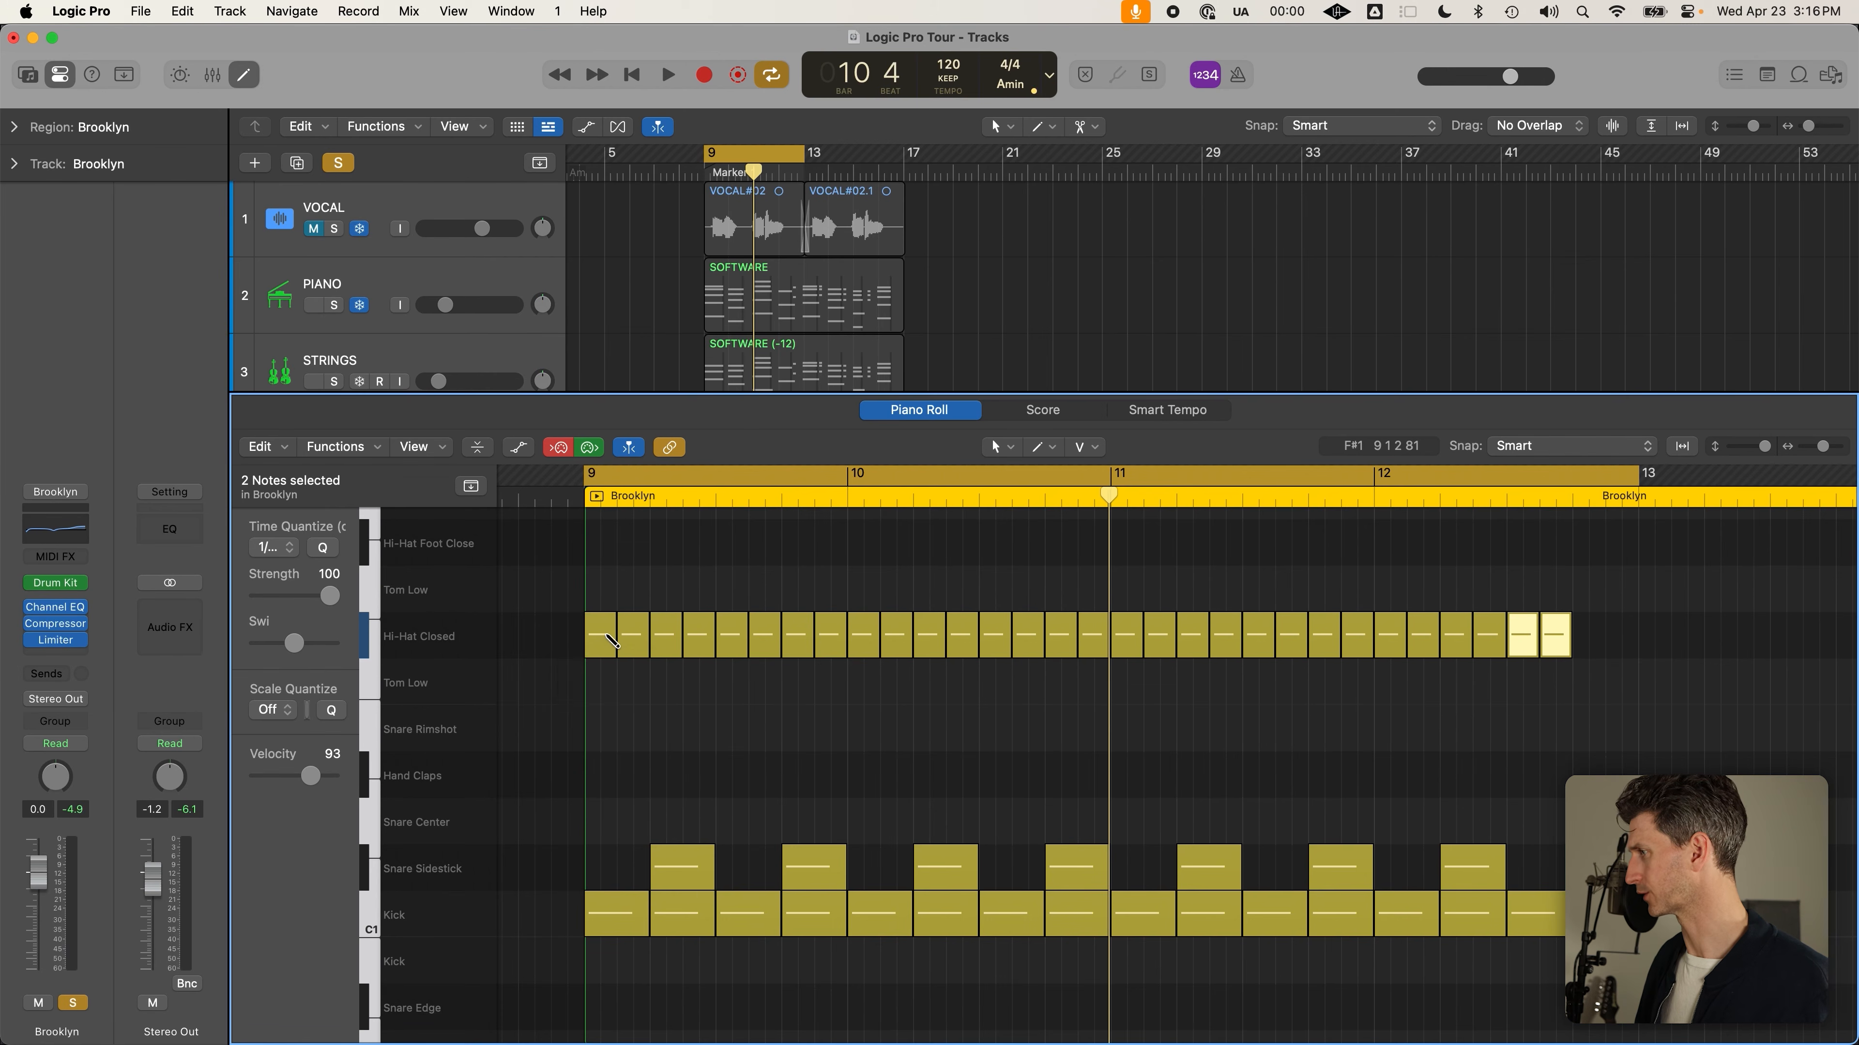
key("super+r")
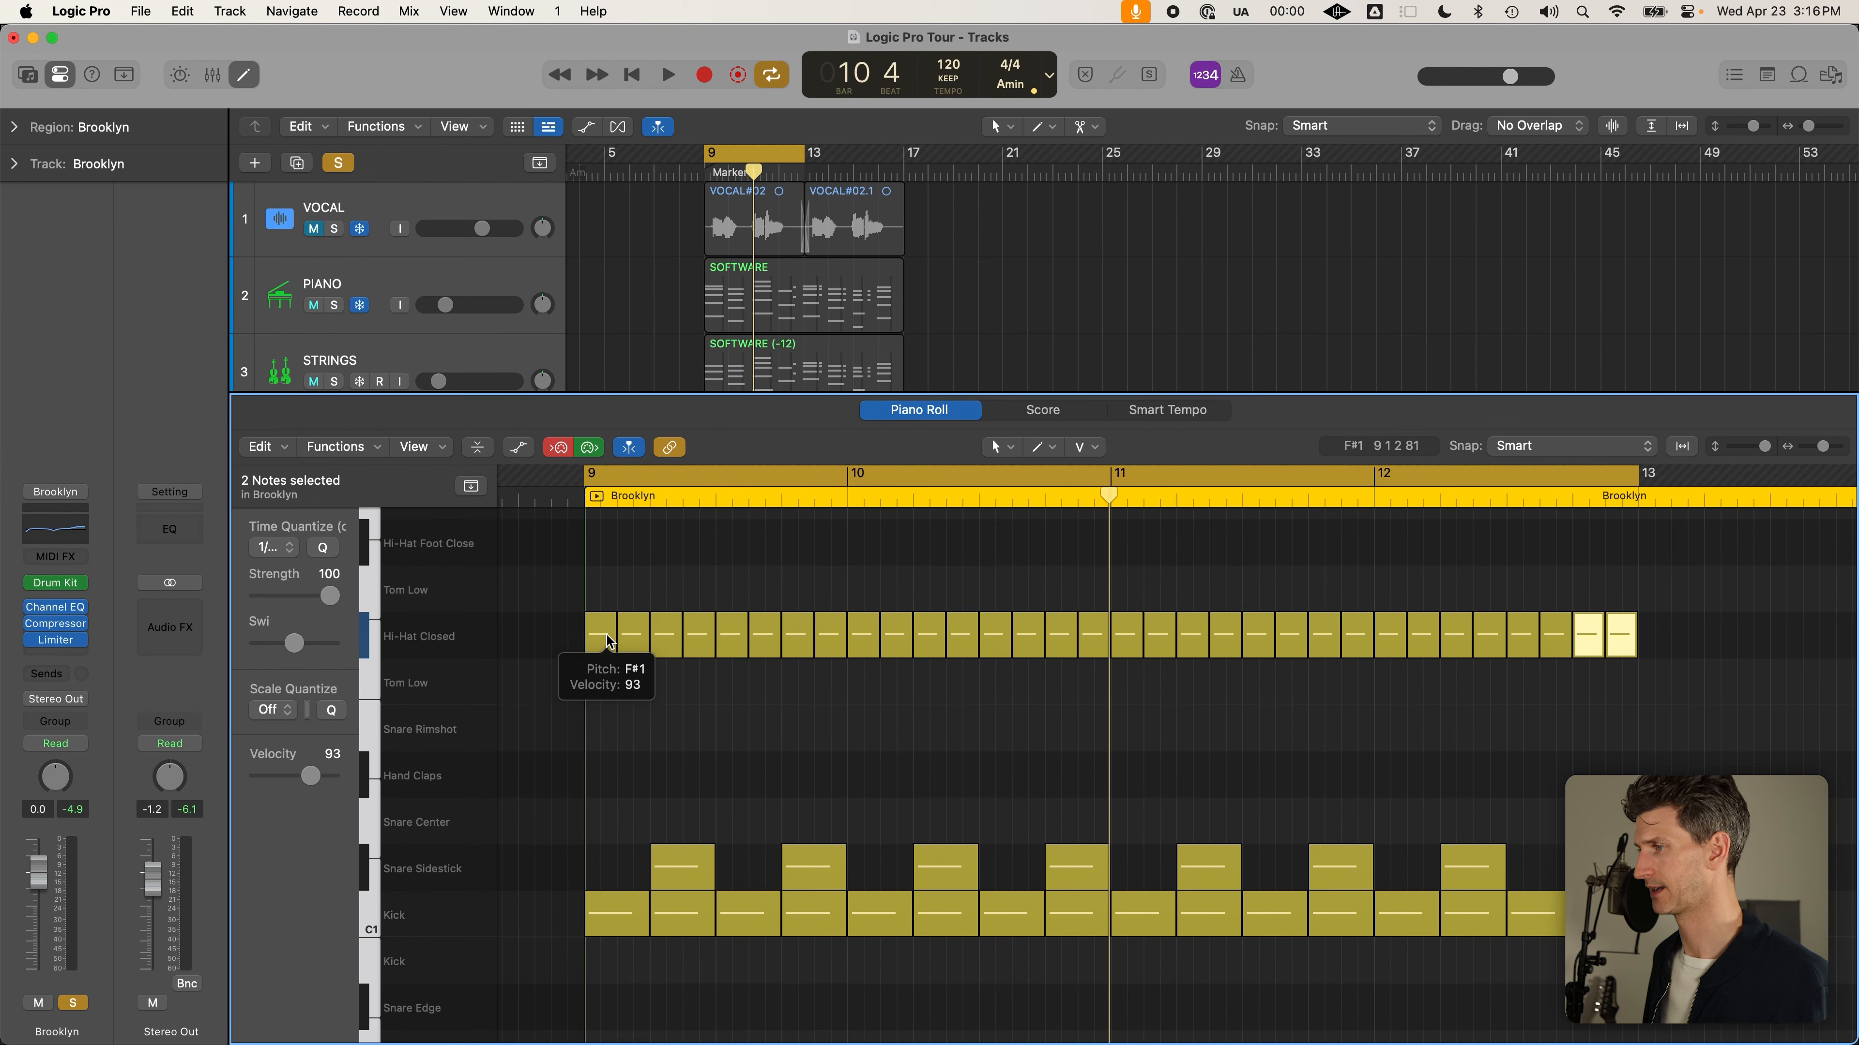
left_click(783, 741)
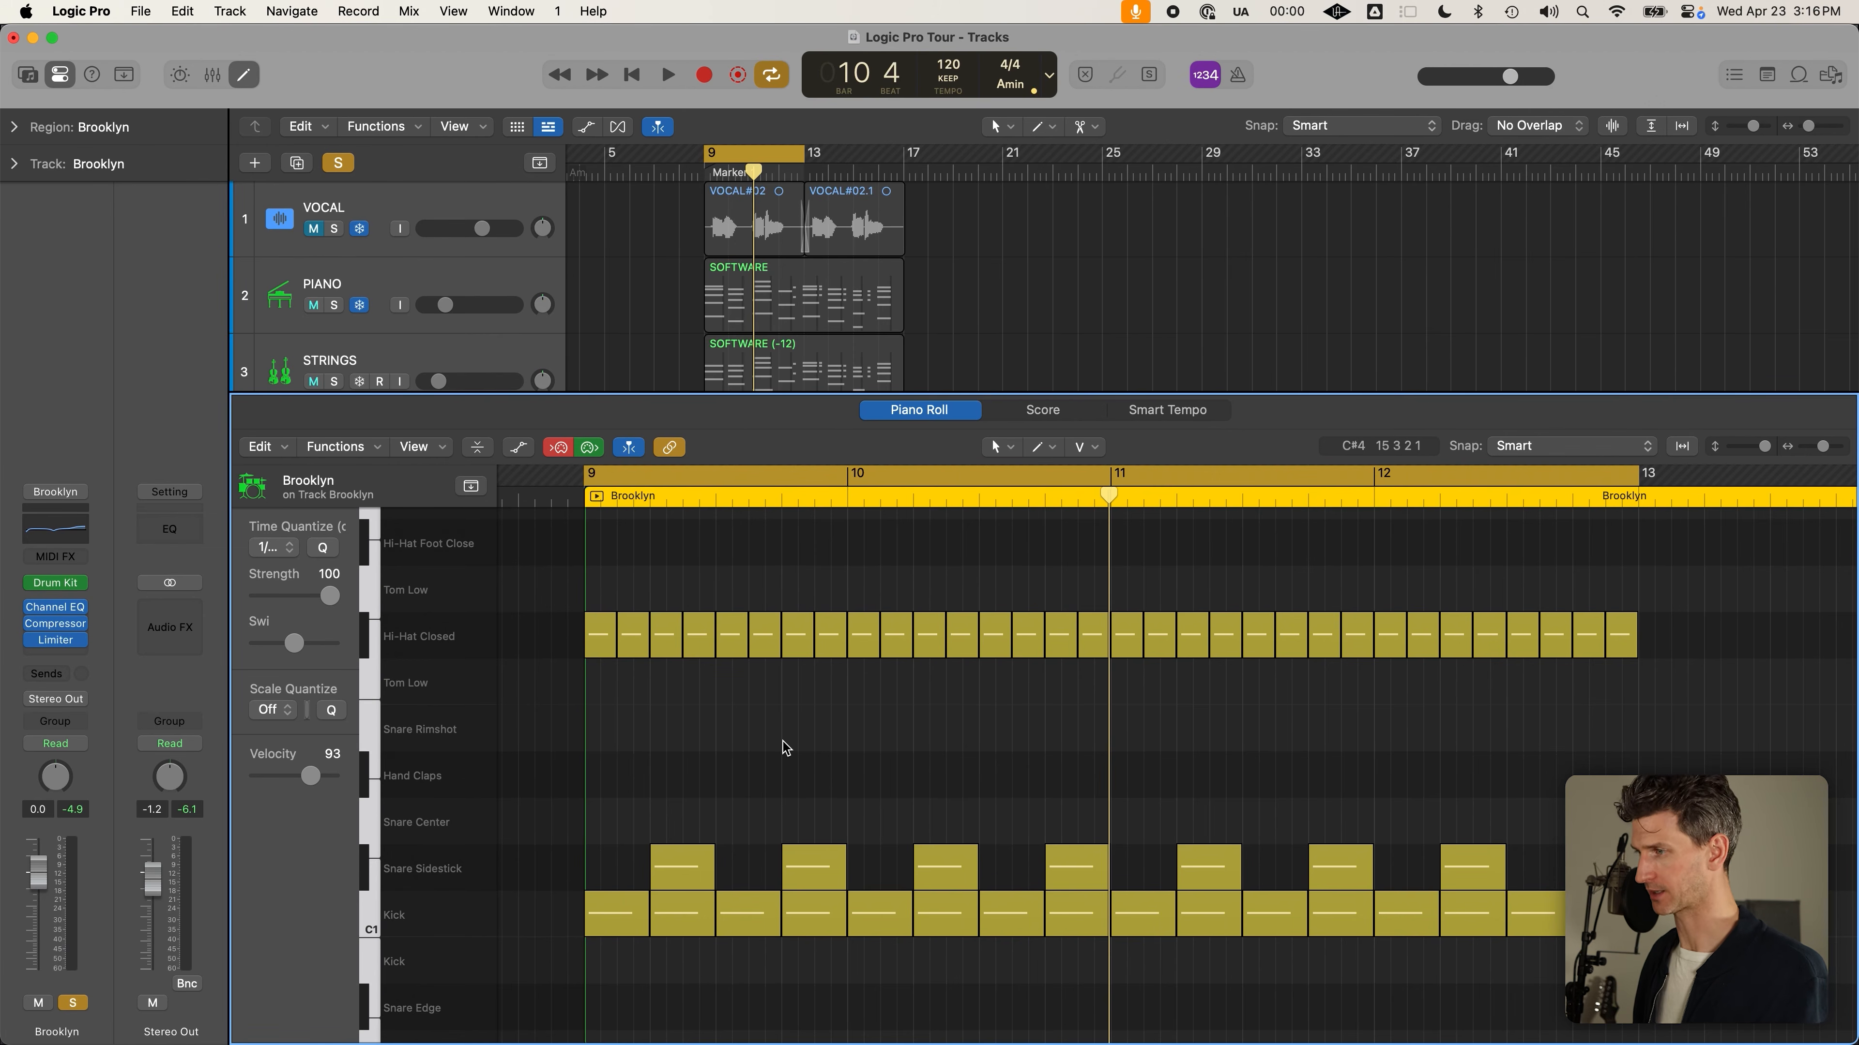
key("space")
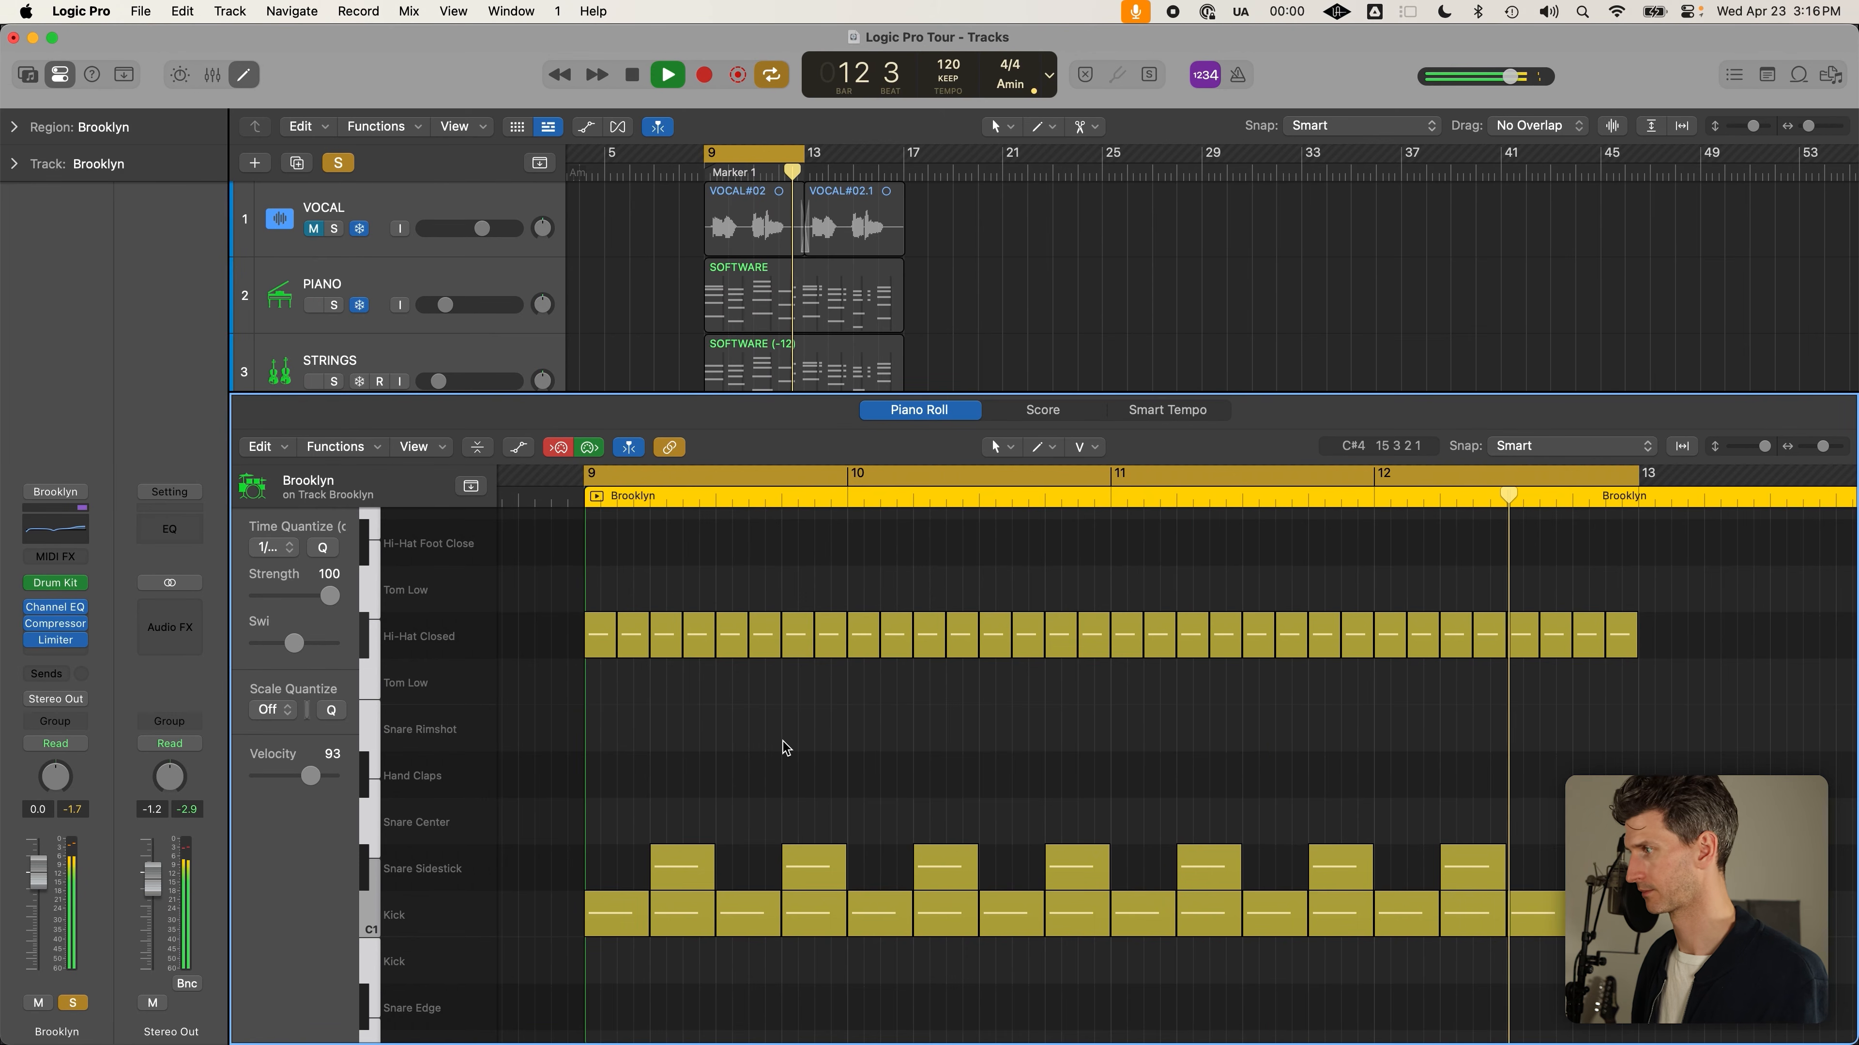
key("space")
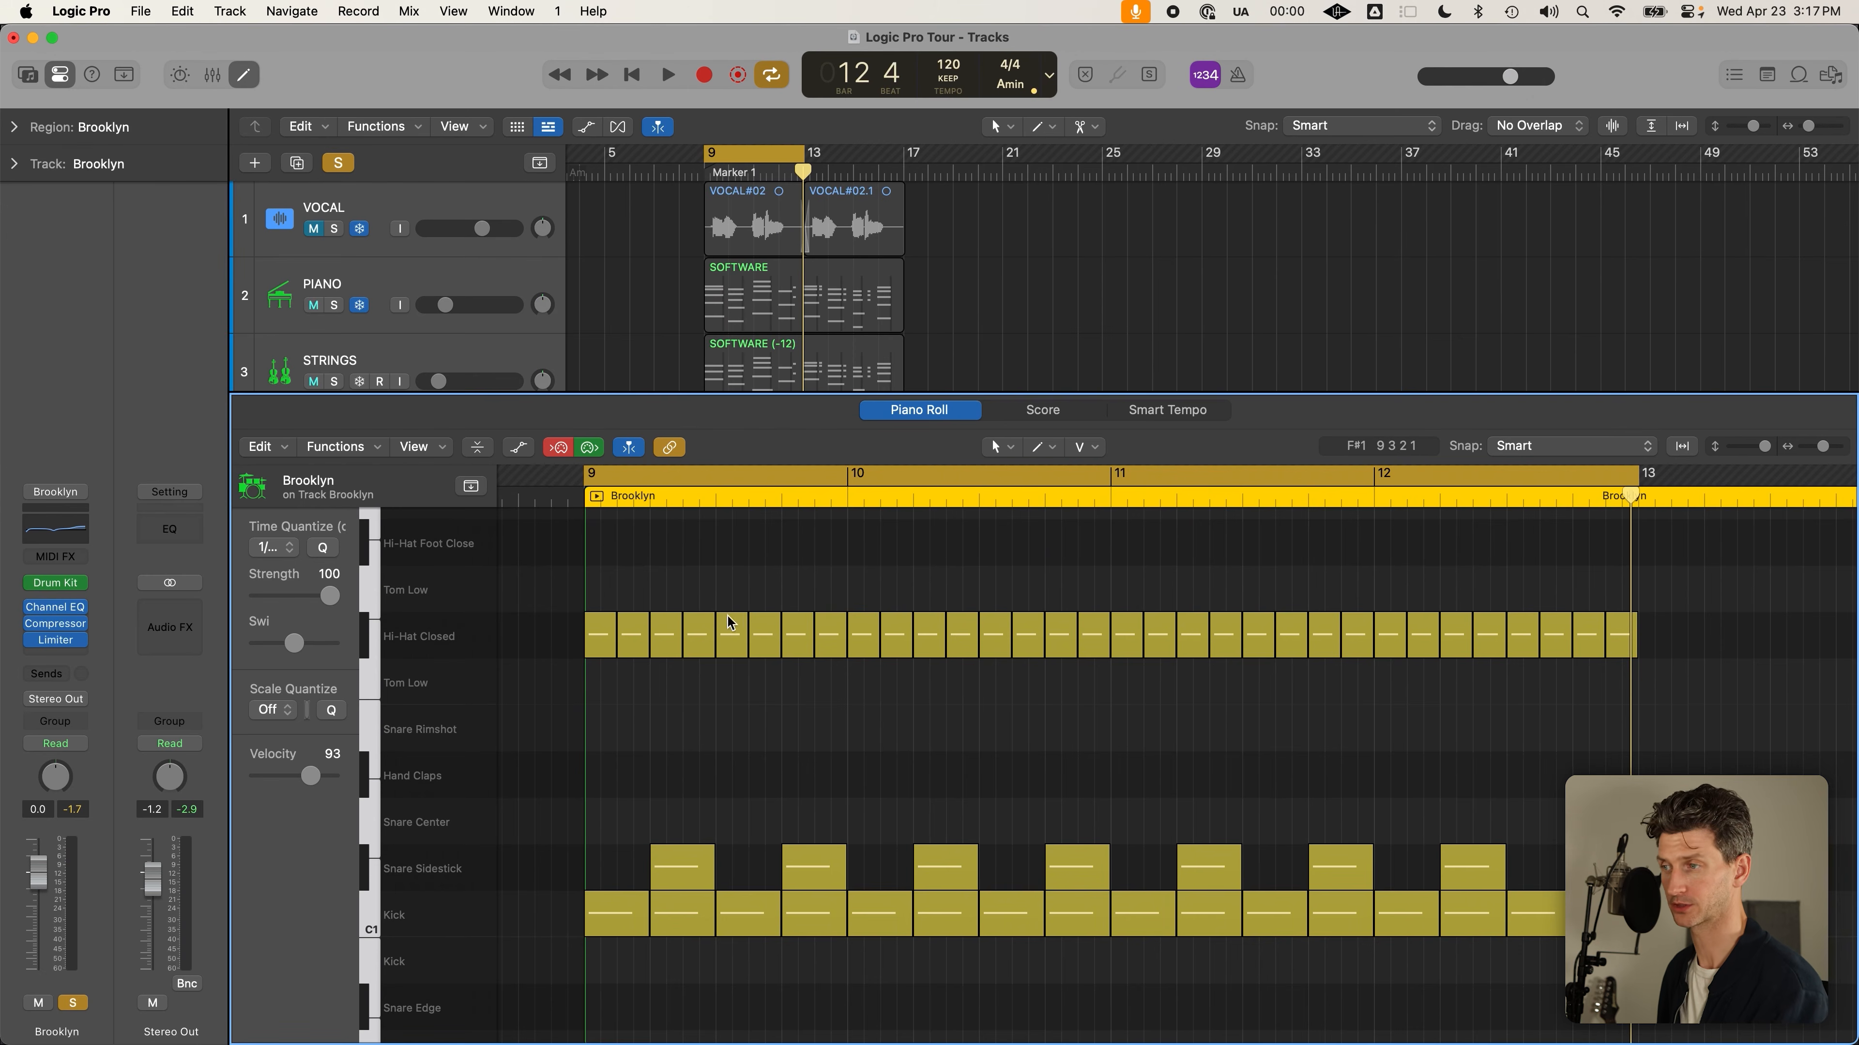
Widen the Piano Roll inspector and set the velocity of the first Hi-Hat Closed note in bar 9 to 68
mouse_move(587, 634)
left_mouse_down()
mouse_move(613, 825)
mouse_move(585, 494)
mouse_move(617, 773)
mouse_move(613, 522)
mouse_move(609, 730)
mouse_move(603, 619)
left_mouse_up()
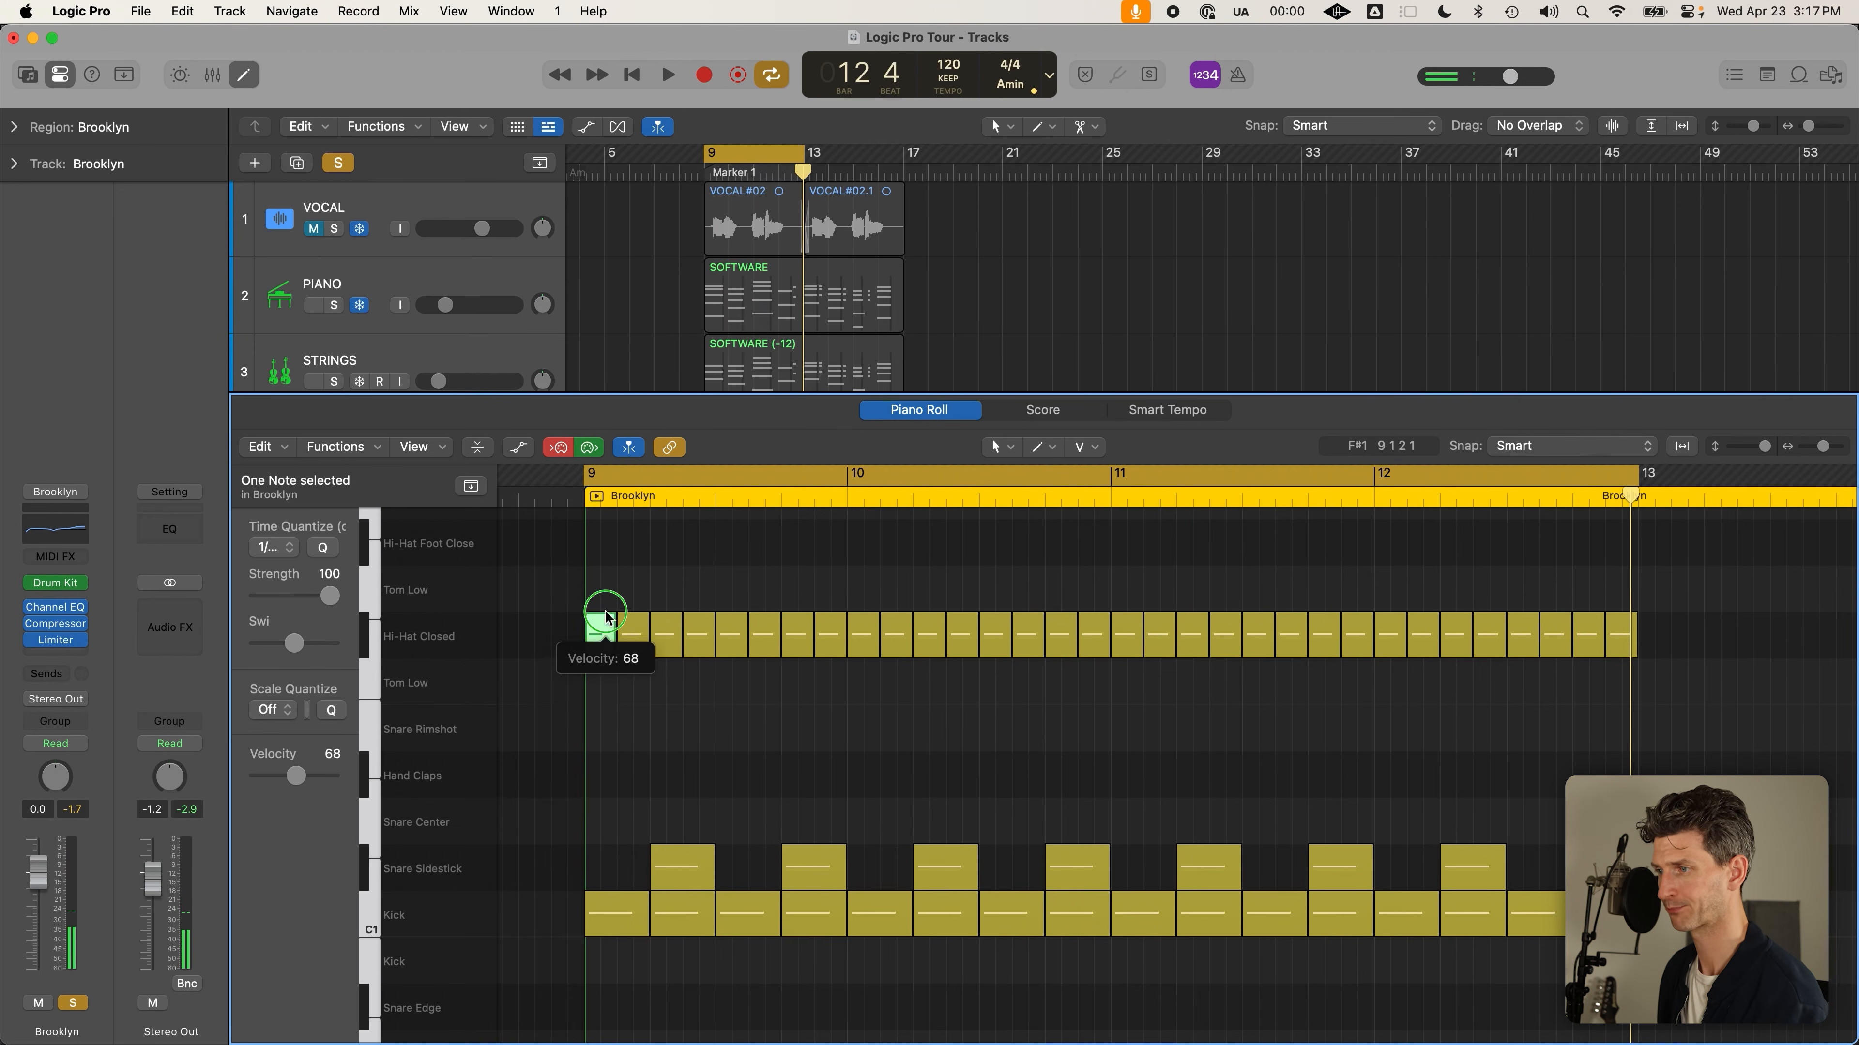
left_click_drag(360, 692, 489, 688)
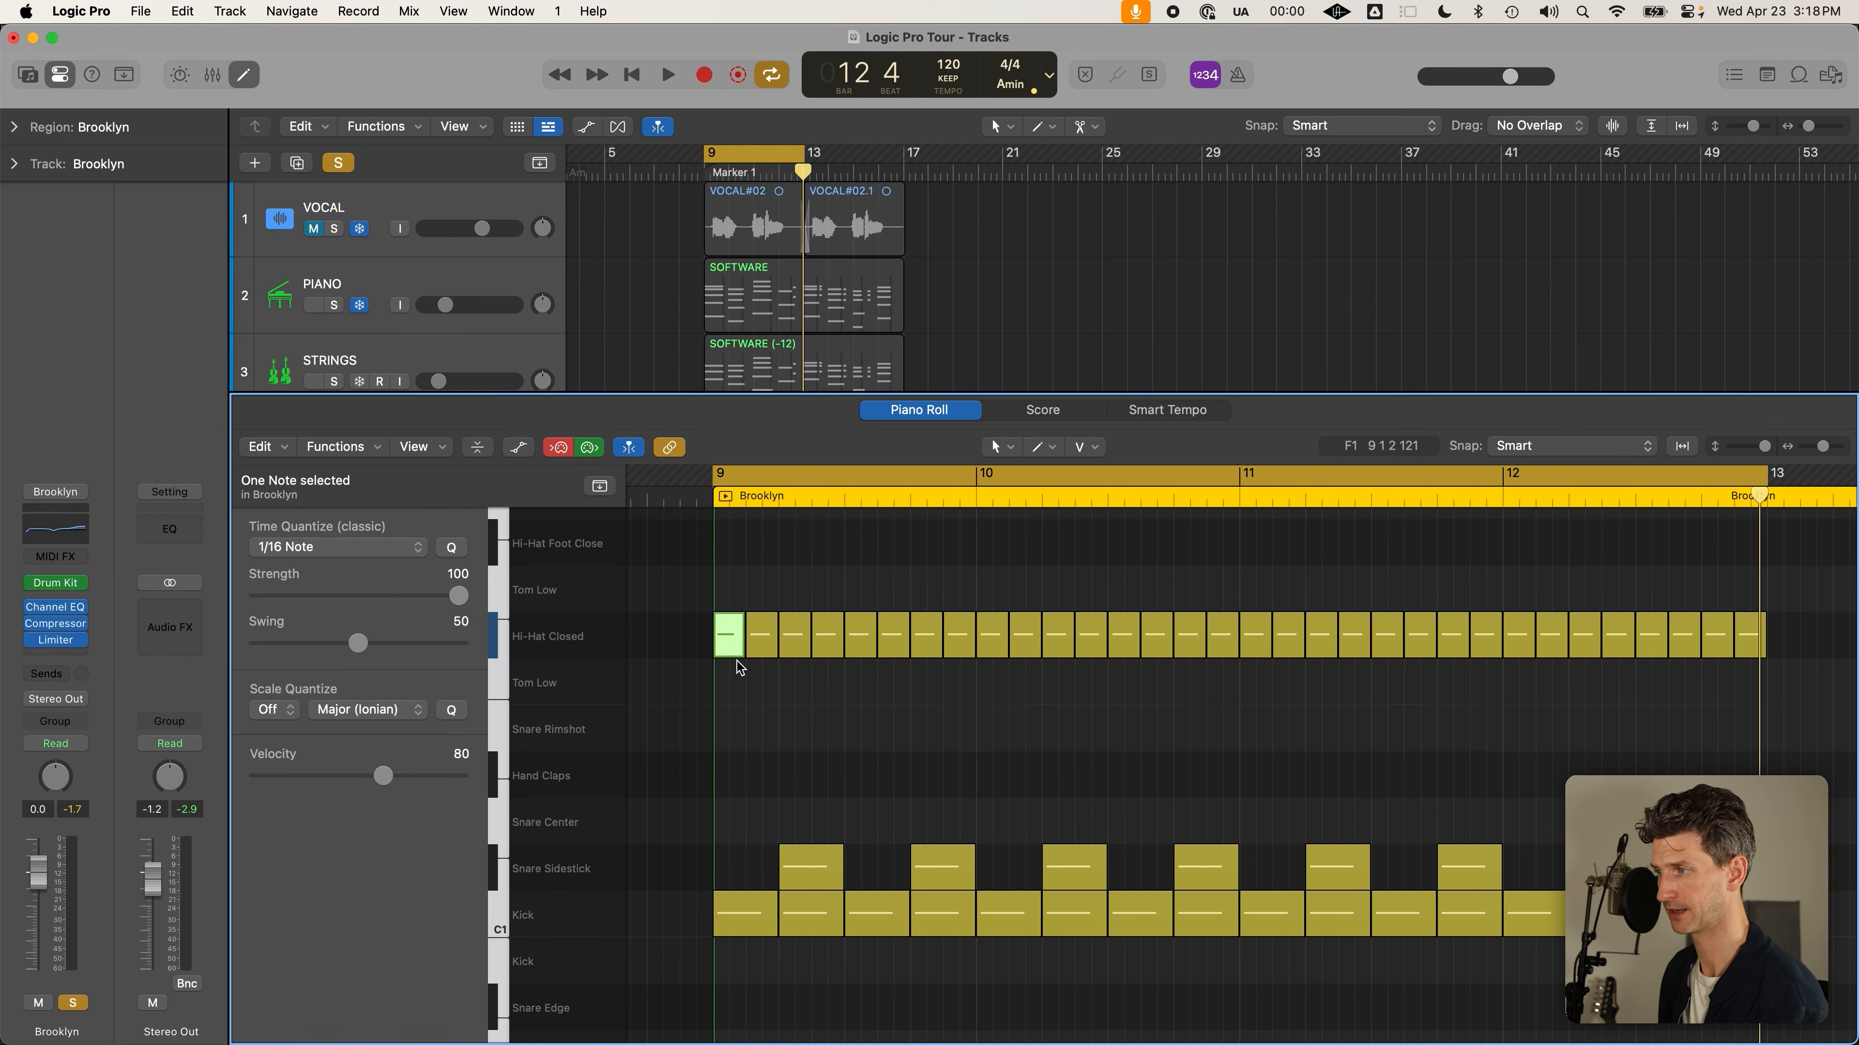
left_click_drag(728, 636, 721, 703)
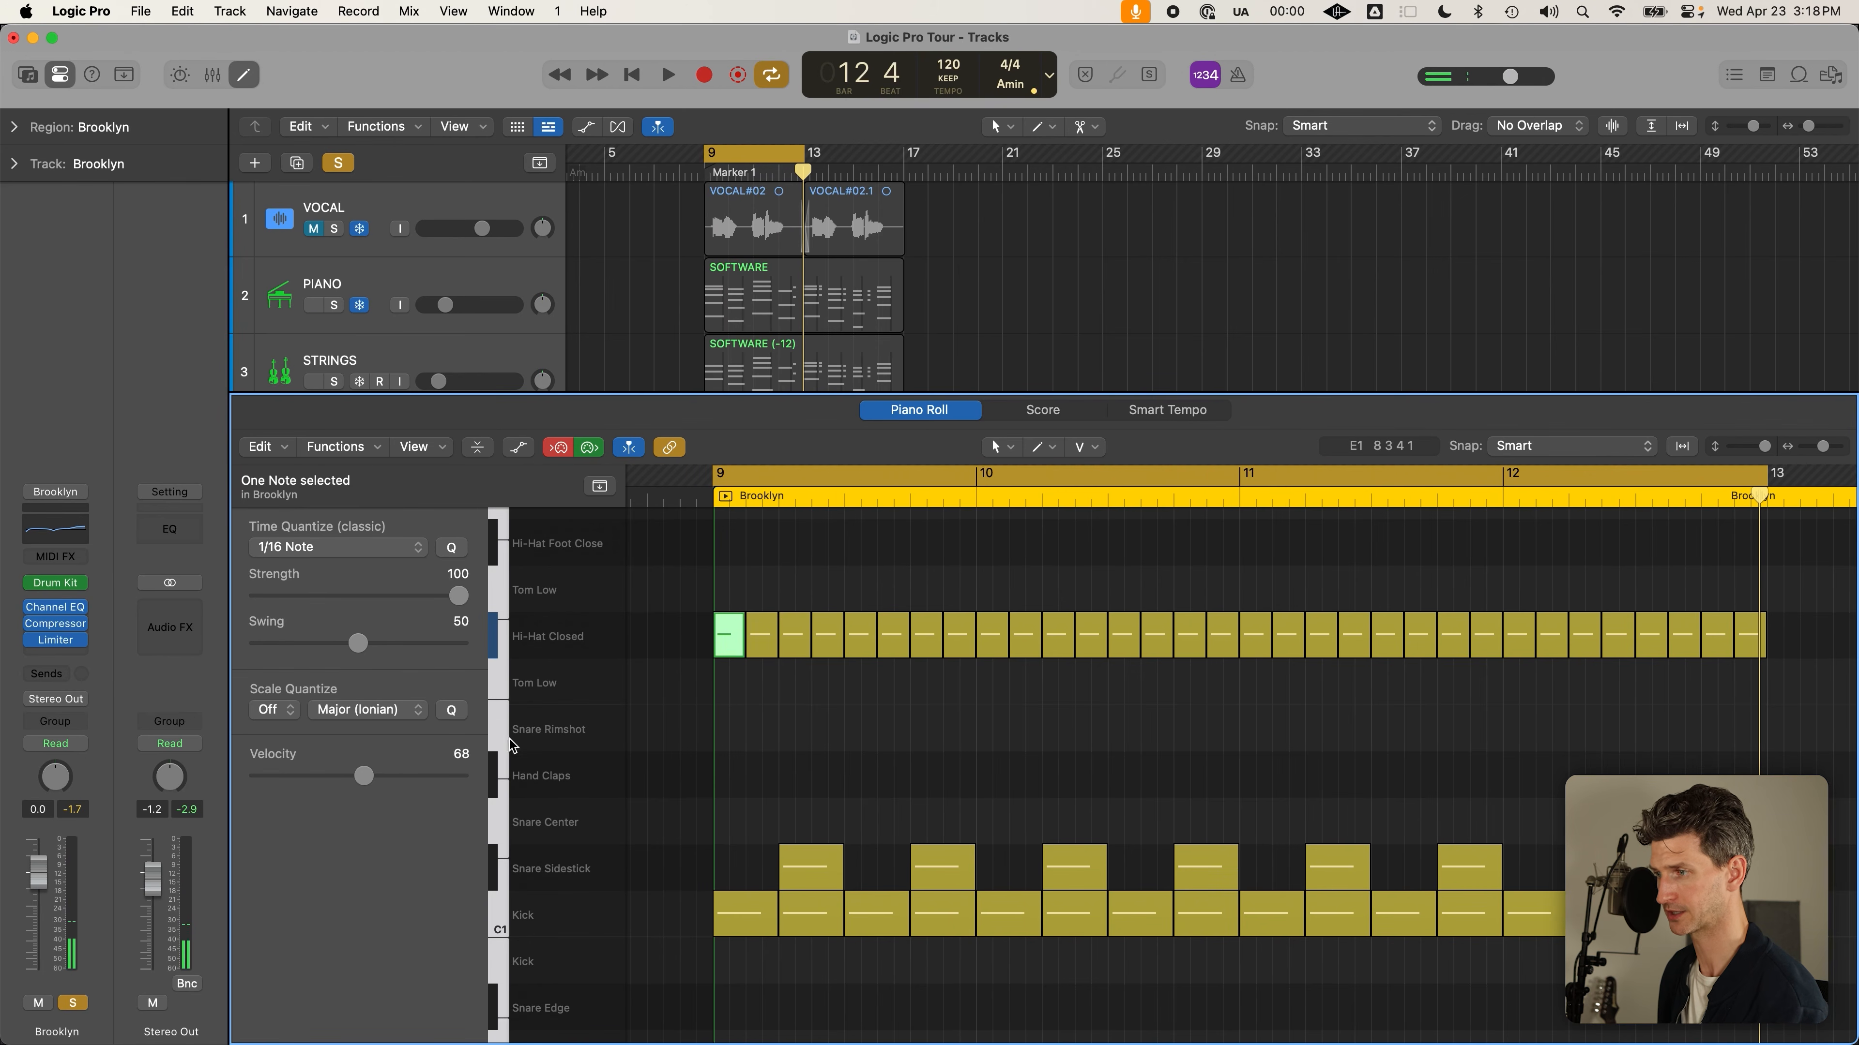
Inspect the second to fifth Hi-Hat Closed notes of bar 9 one at a time for their velocities
left_click(762, 643)
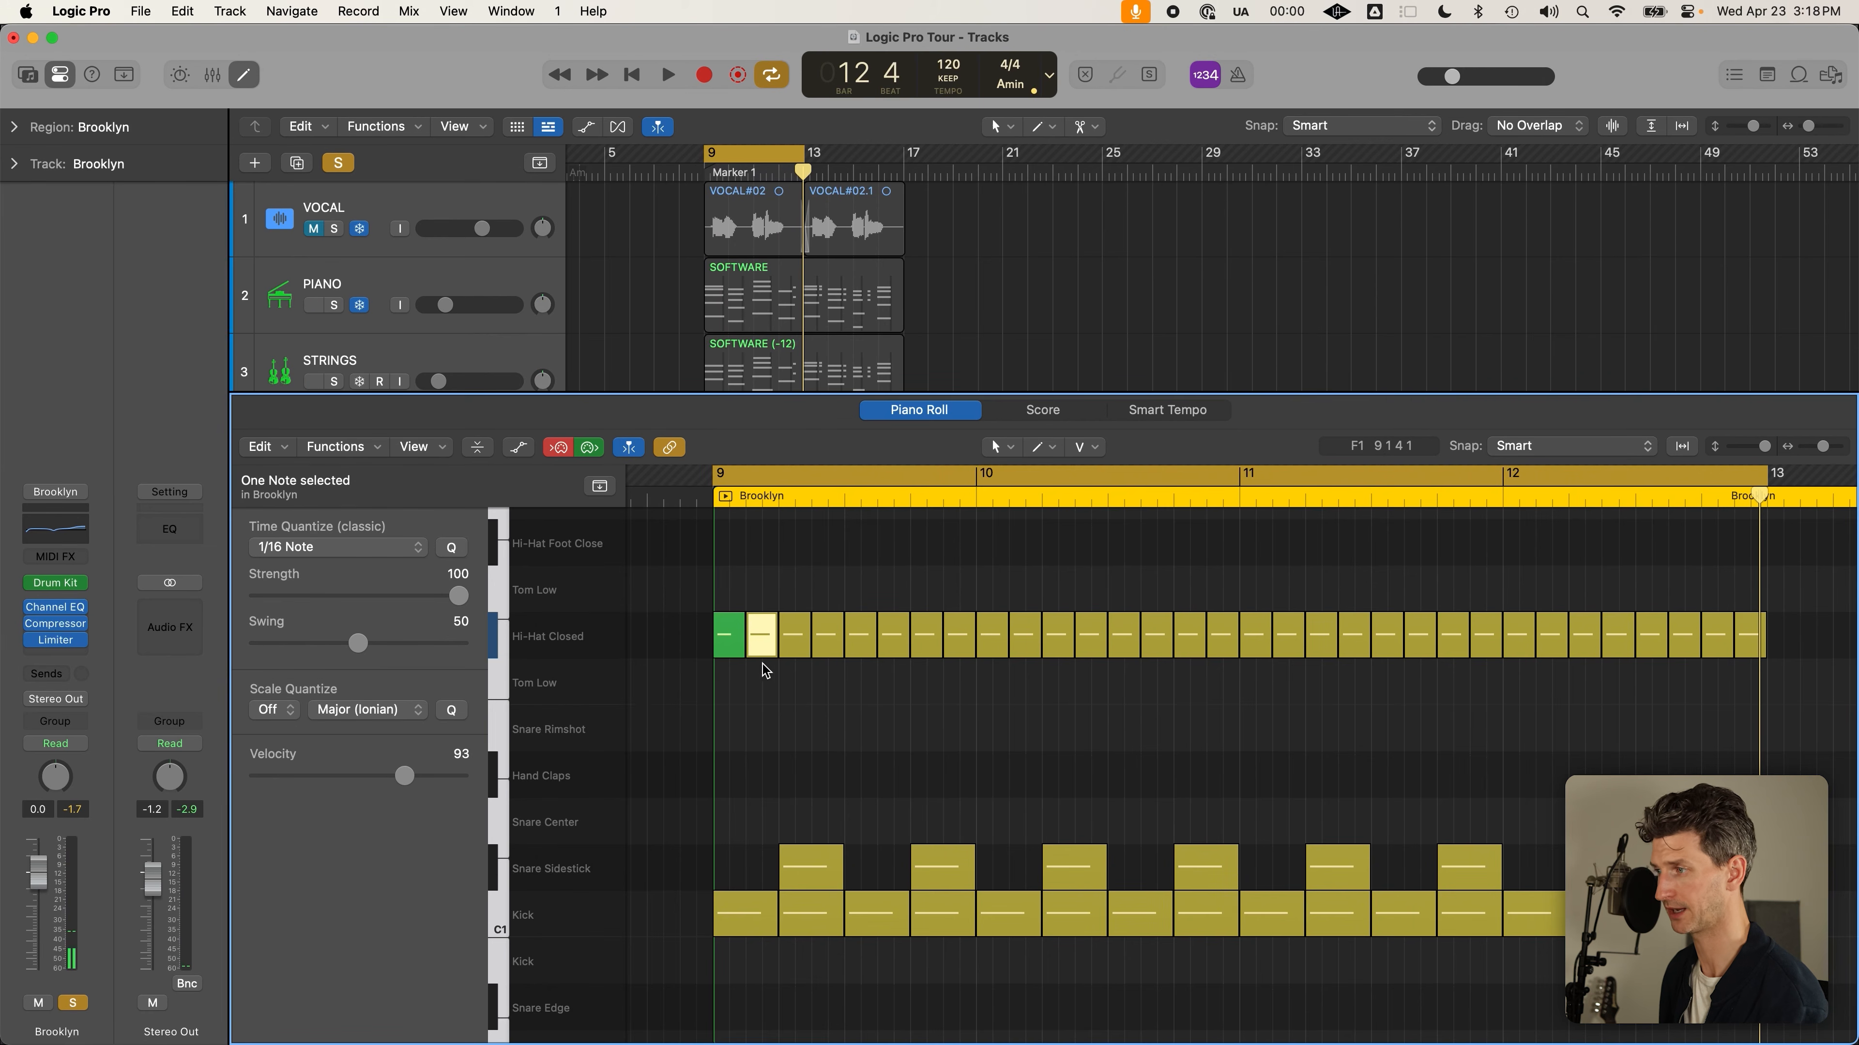
left_click(793, 635)
left_click(827, 635)
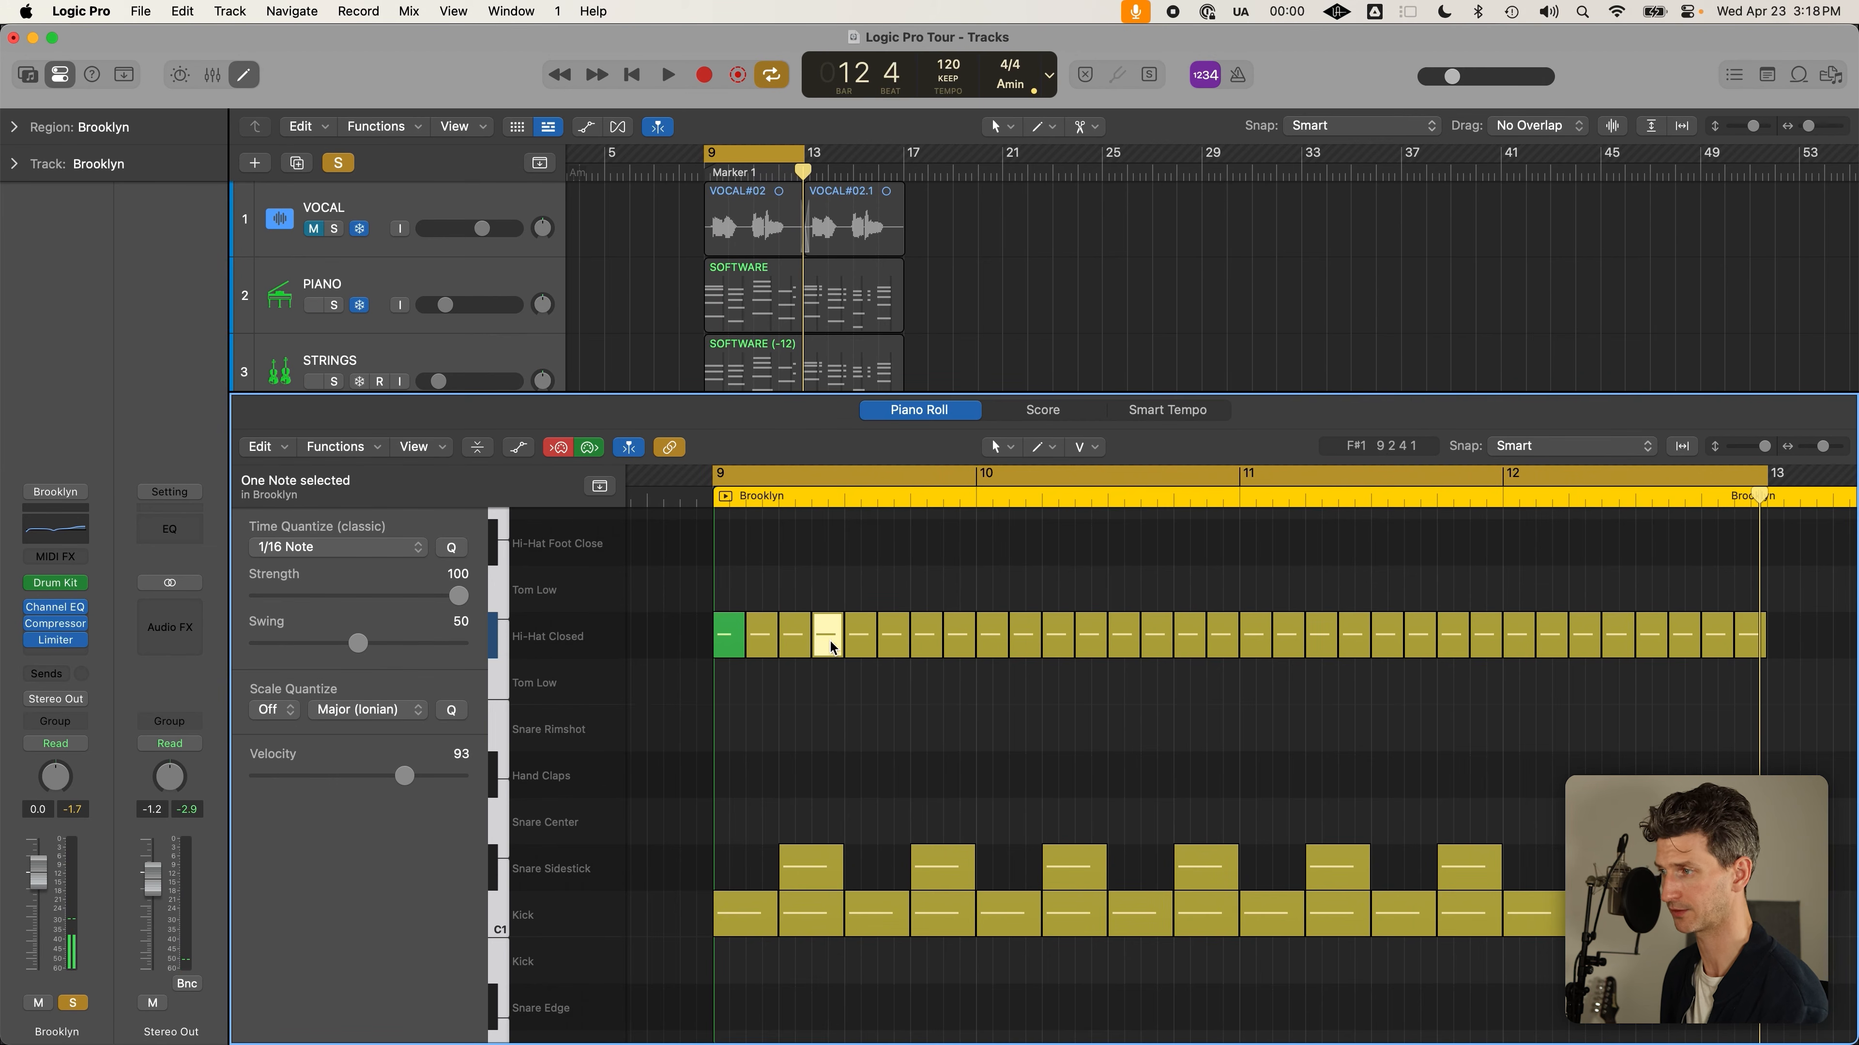
left_click(887, 649)
left_click(861, 636)
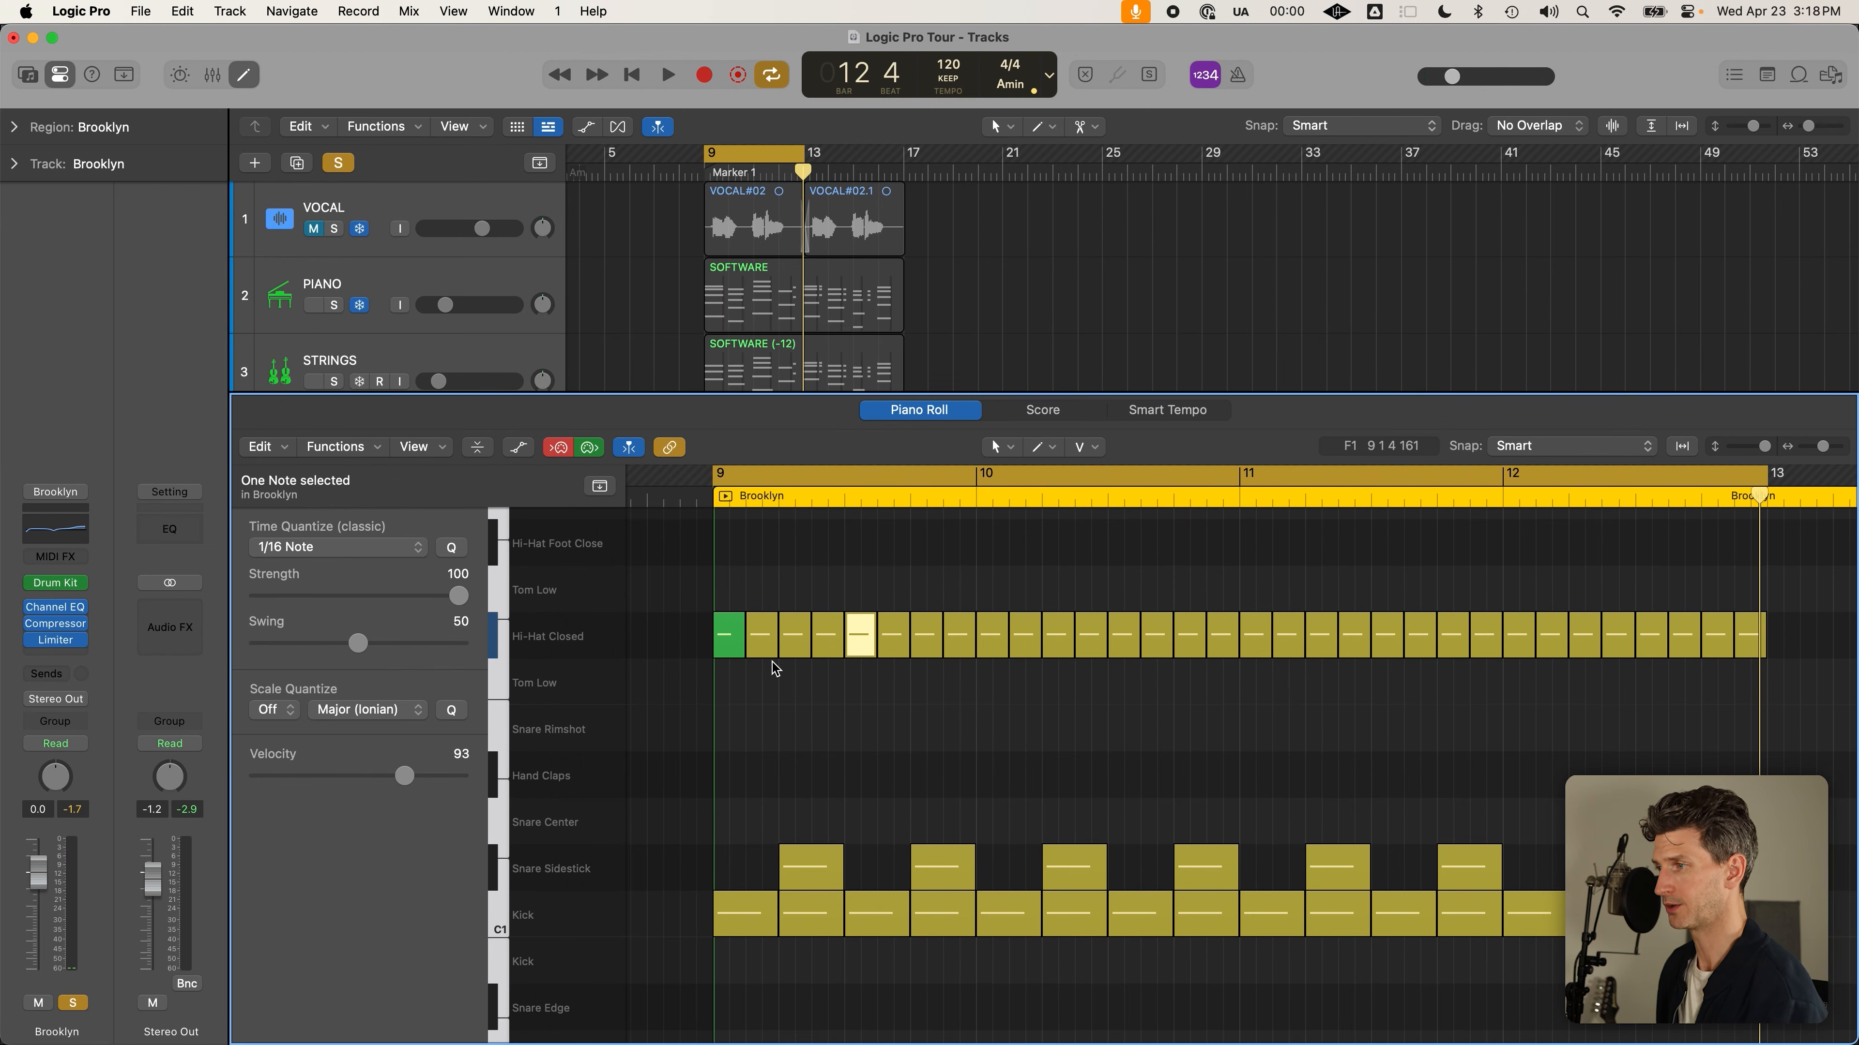
Lower the second Hi-Hat Closed note's velocity in bar 9, set the third to 82 and the fourth to 74
mouse_move(764, 642)
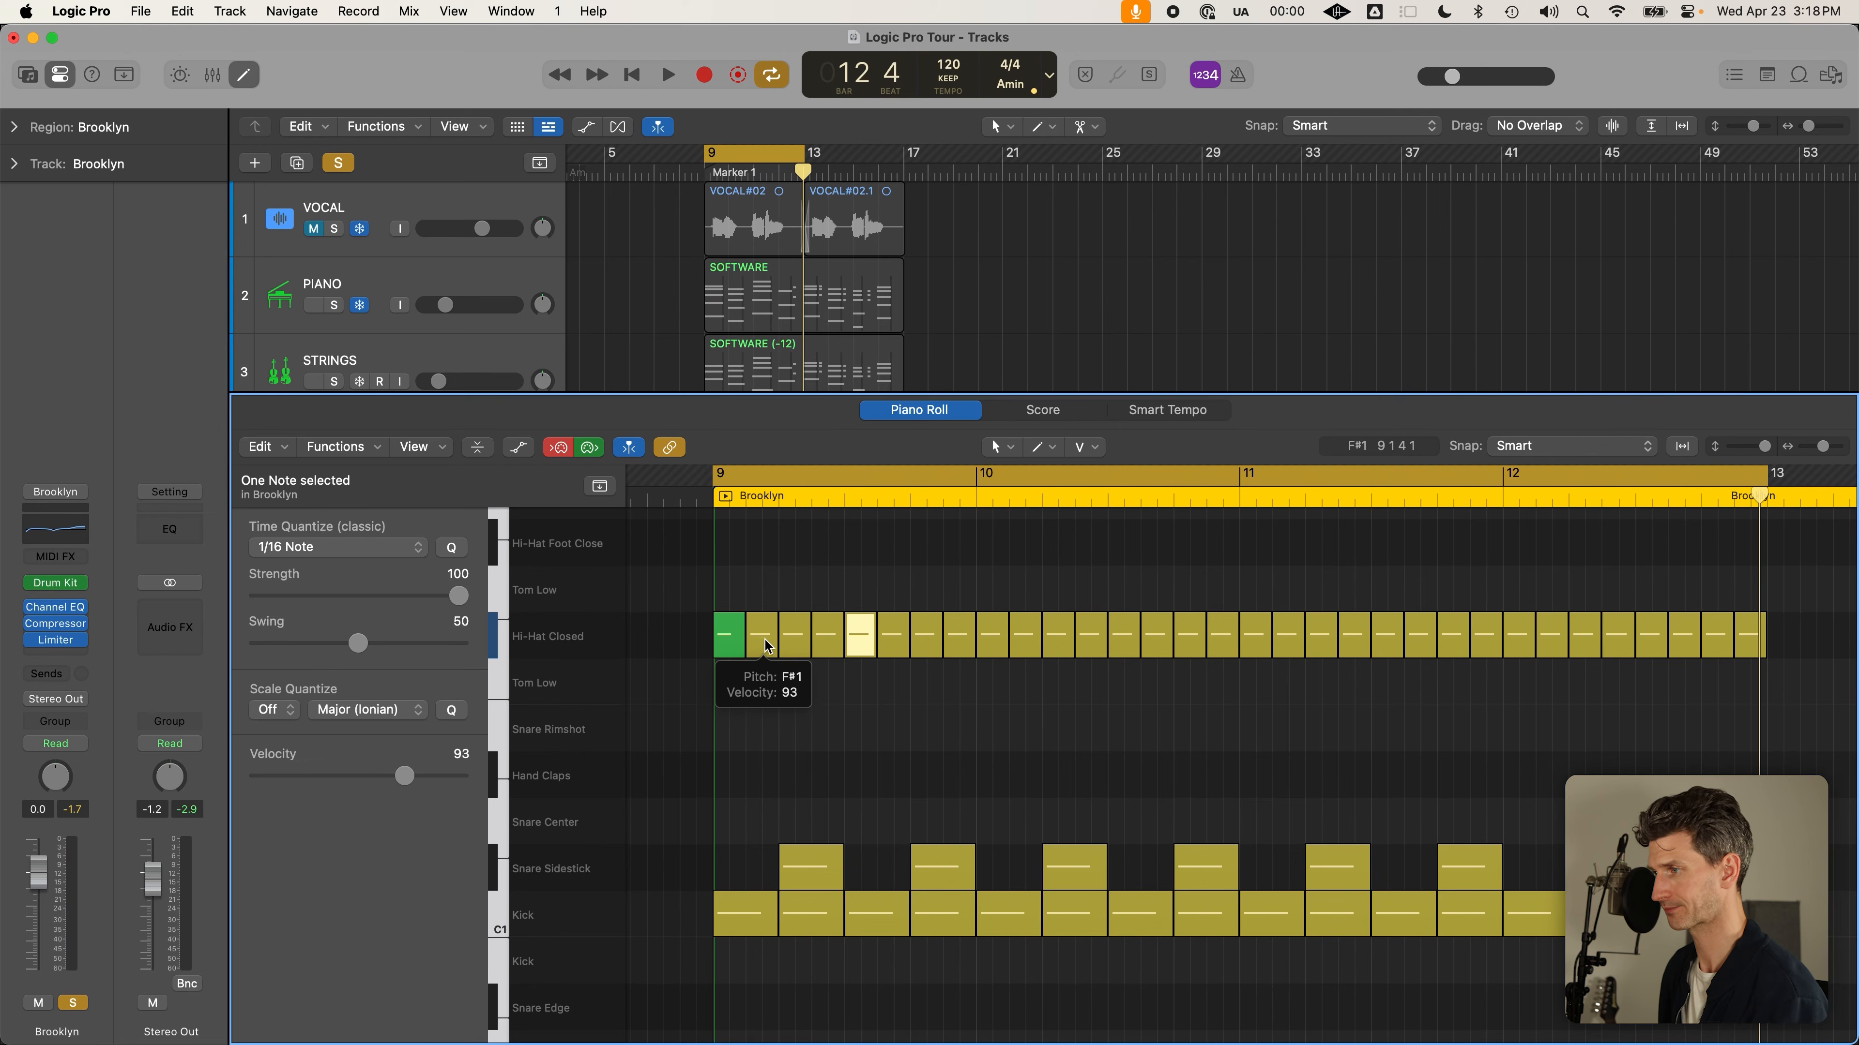
left_click_drag(766, 642, 782, 666)
left_click(797, 645)
left_click_drag(802, 659, 802, 681)
left_click(834, 634)
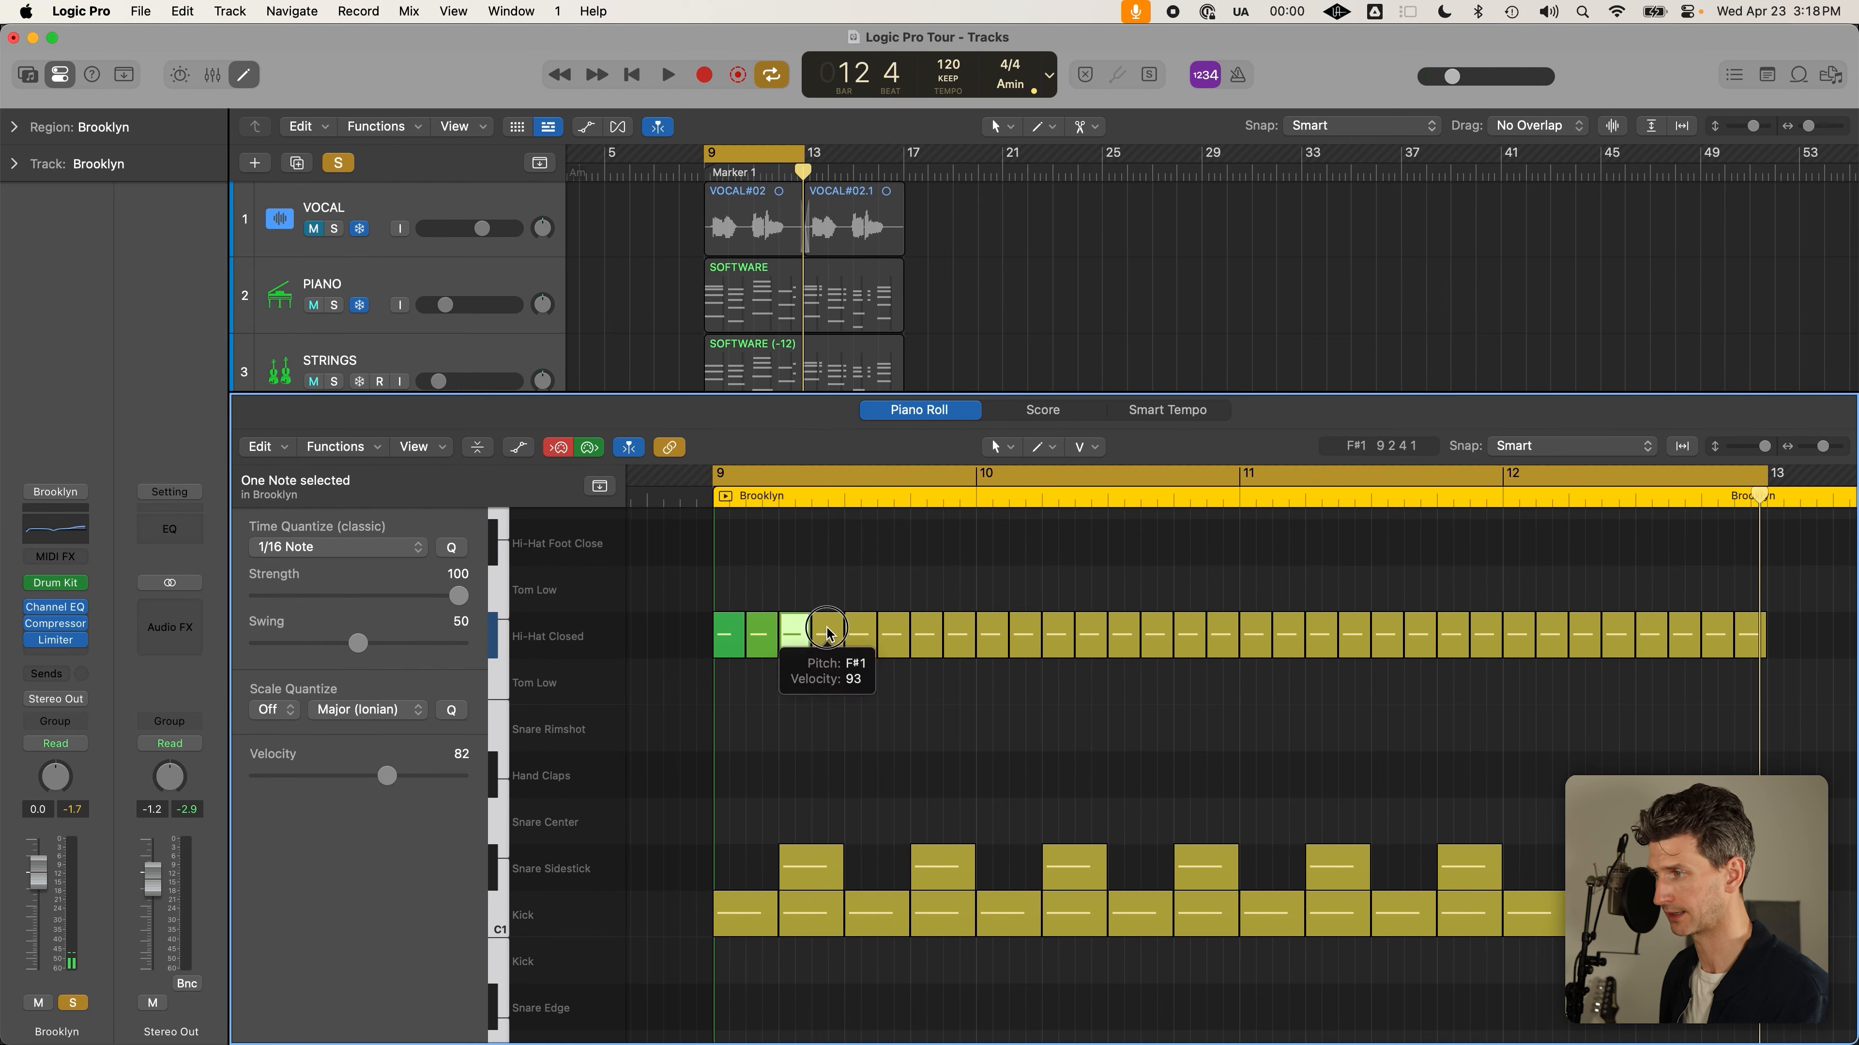
left_click_drag(423, 787, 383, 786)
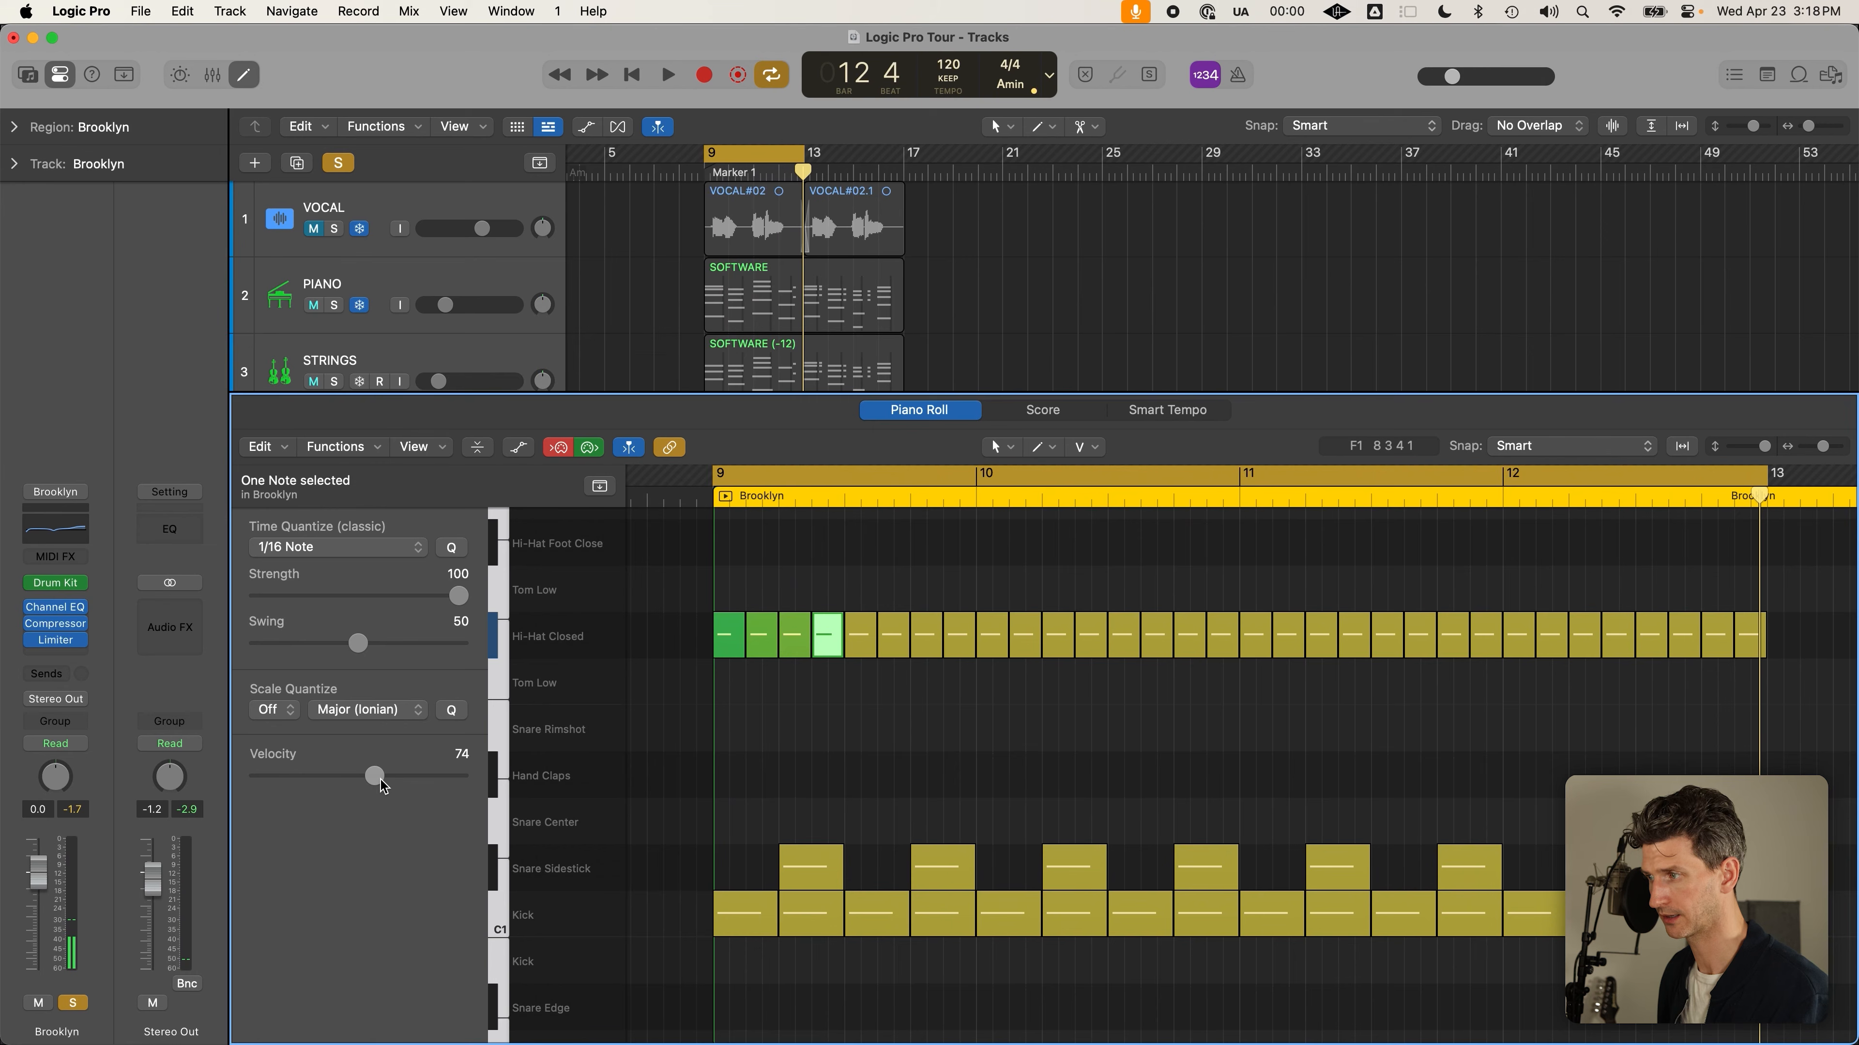
Set the Hi-Hat Closed notes from bar 9 beat 3 to the second-last note to velocity 64, then the first of them to 66
left_click_drag(851, 581, 1749, 720)
left_click_drag(404, 777, 359, 785)
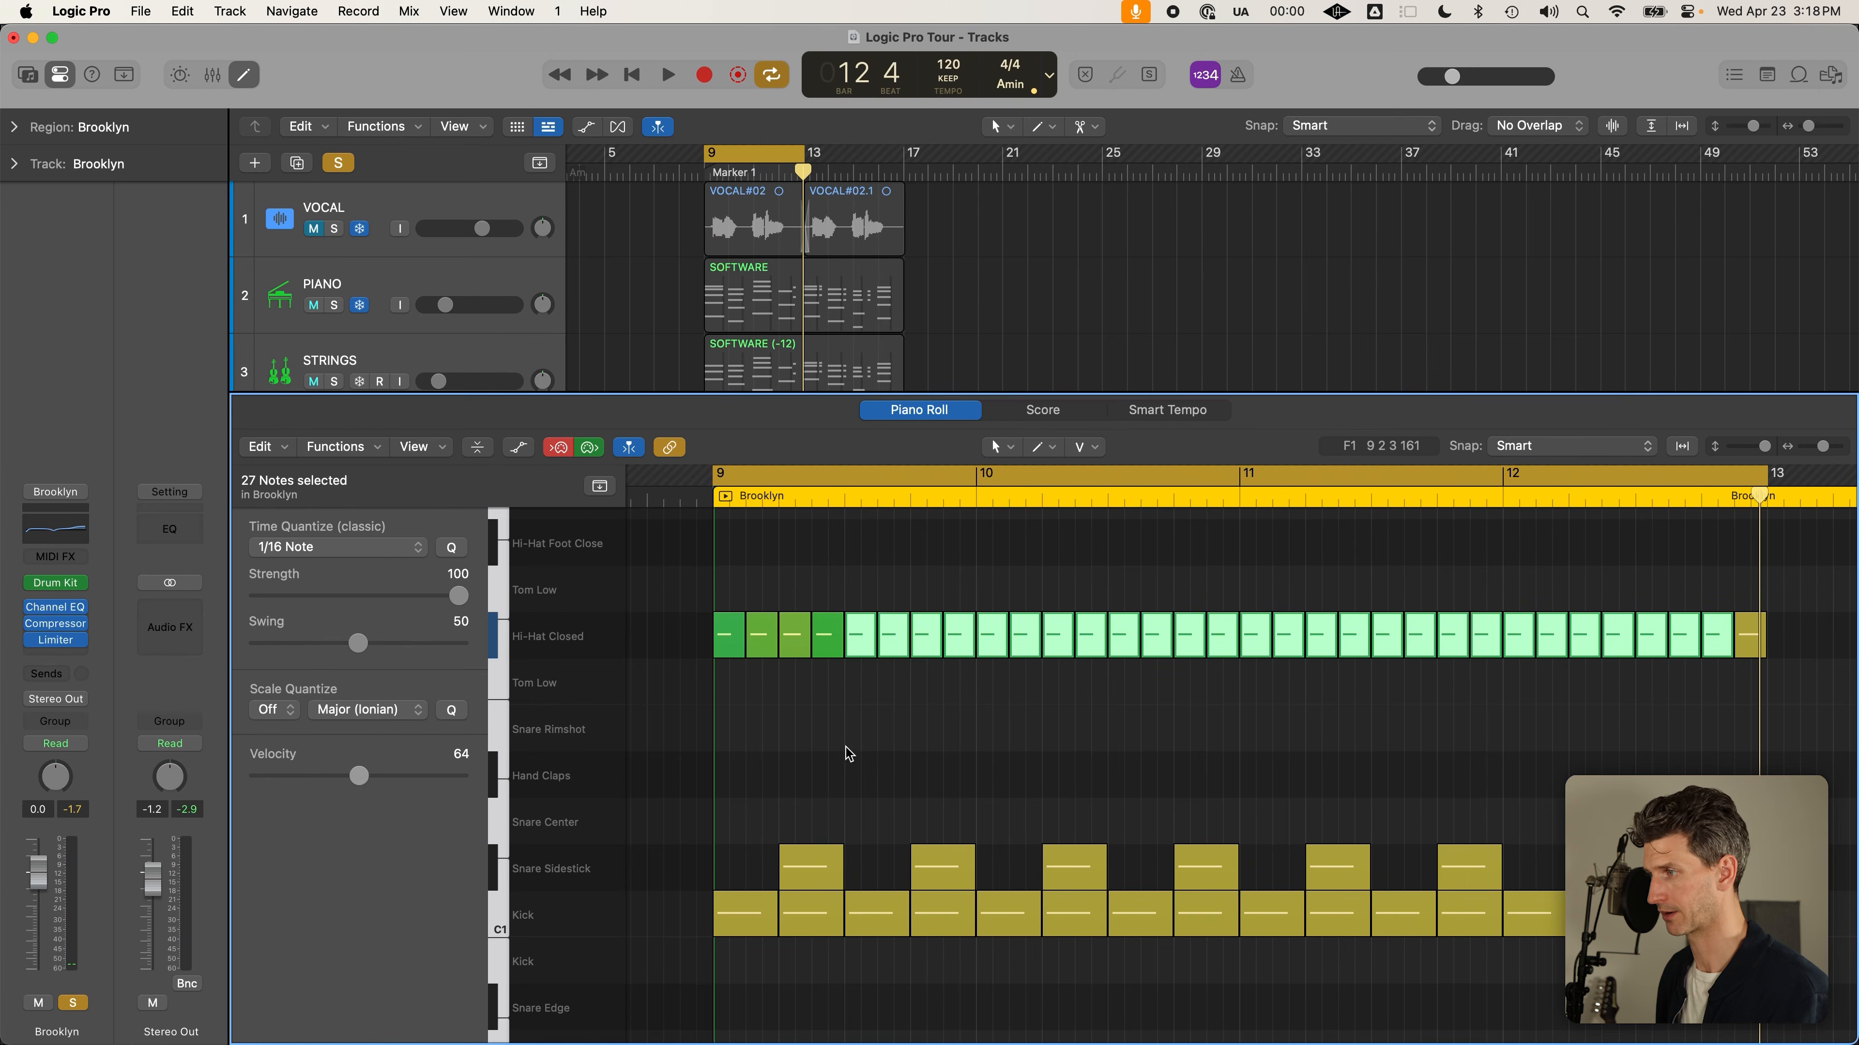
left_click(847, 753)
left_click_drag(860, 656, 906, 637)
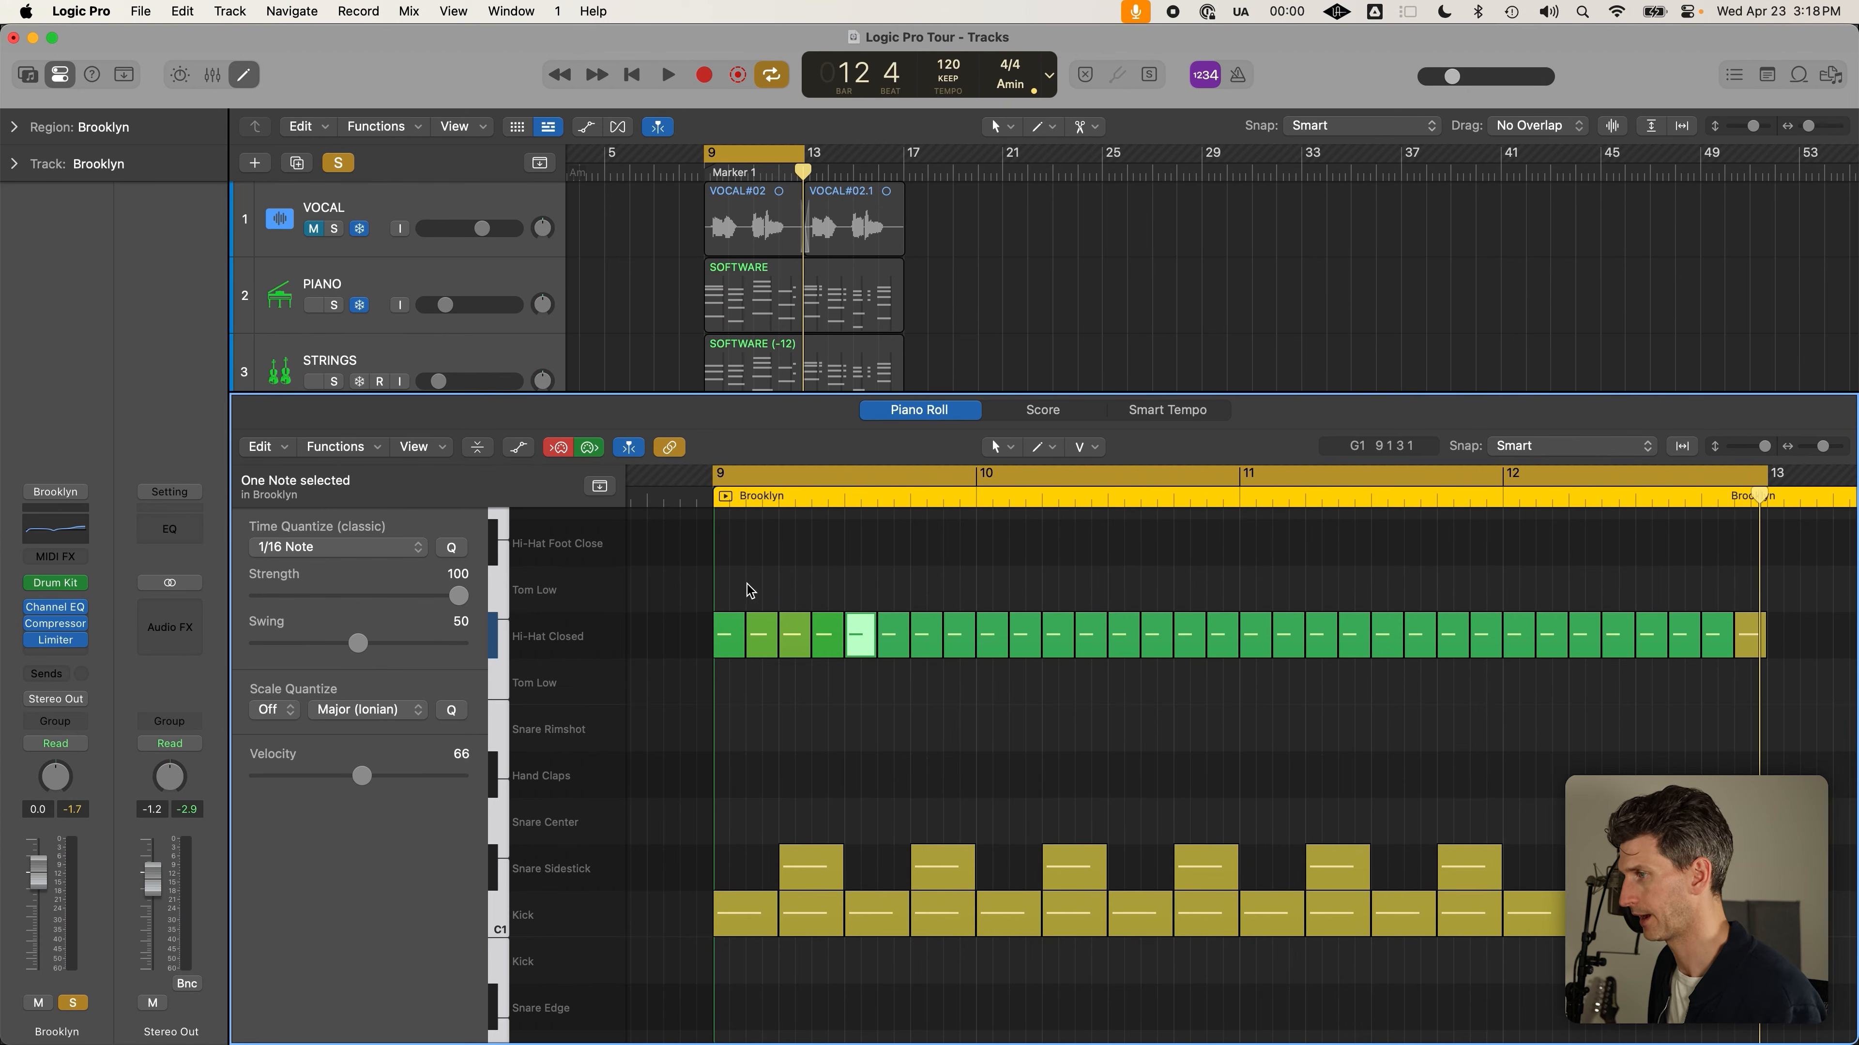
Delete all Hi-Hat Closed notes in bars 9 to 12 and assign the Brush Tool as the Piano Roll's secondary tool
left_click_drag(725, 590, 1763, 631)
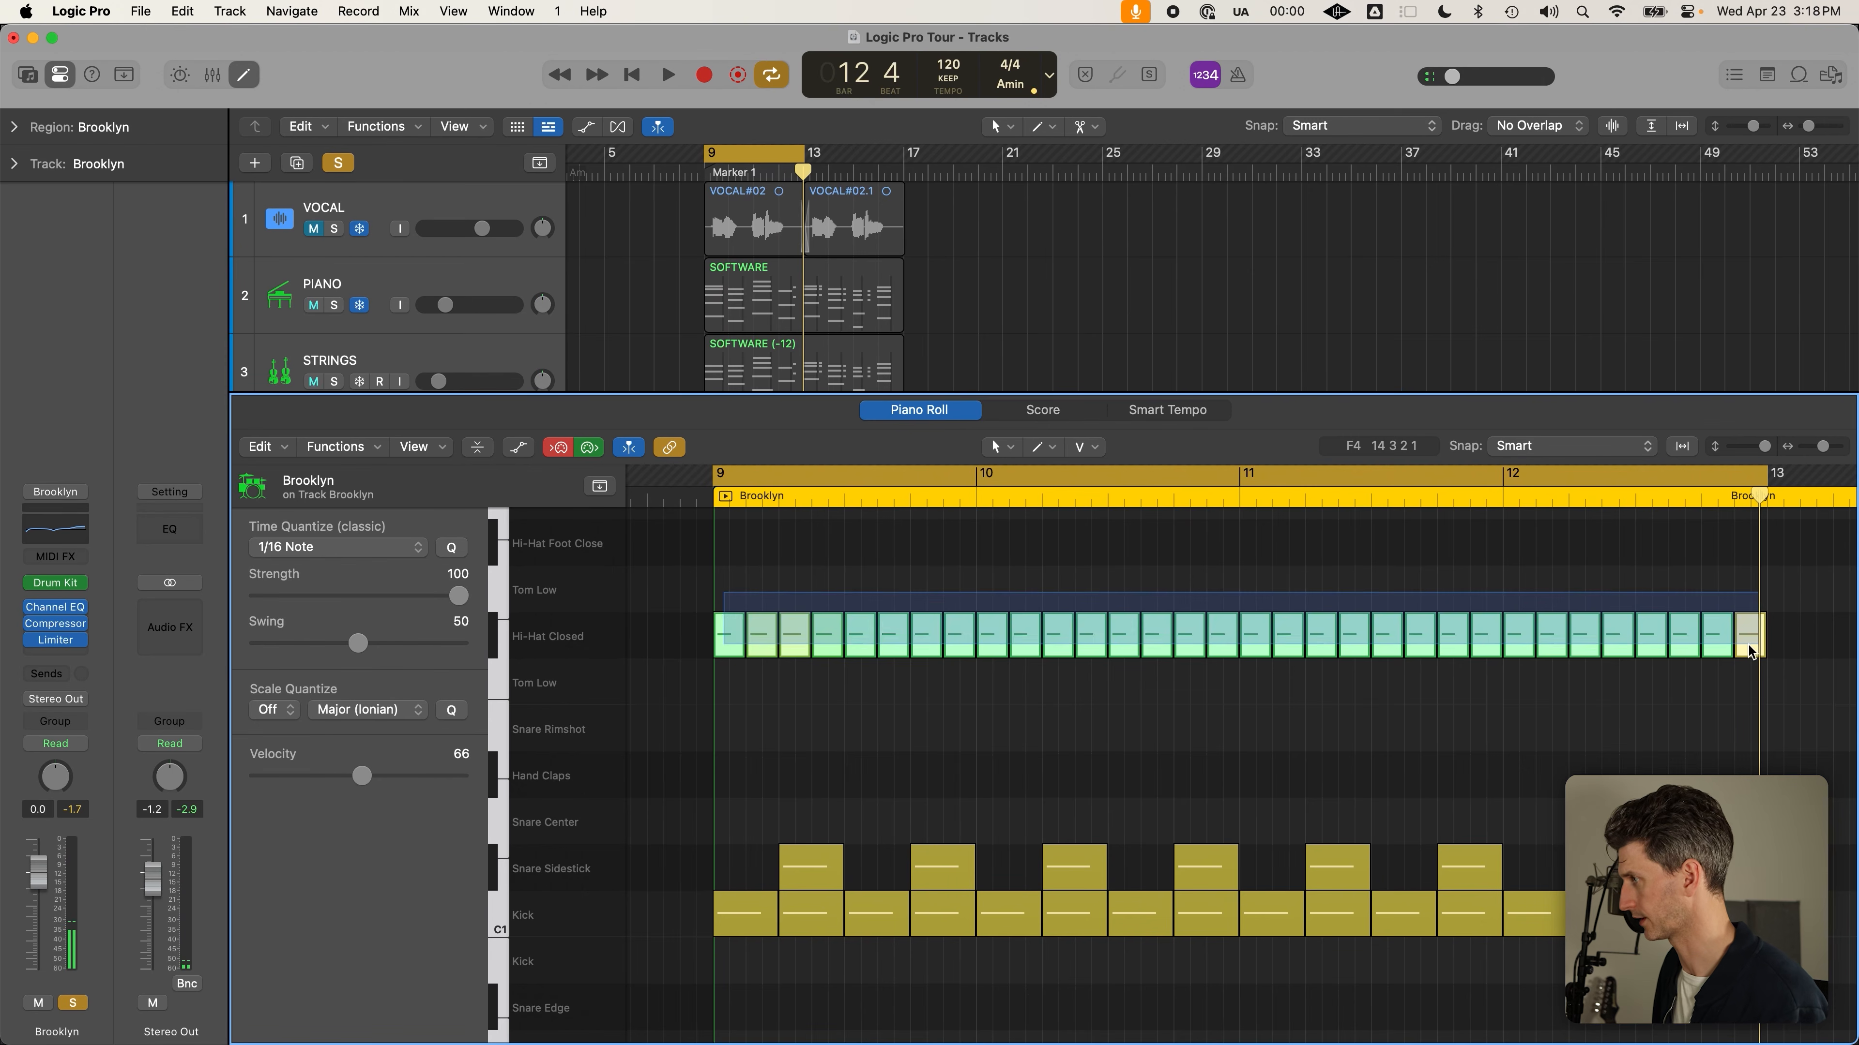
key("Delete")
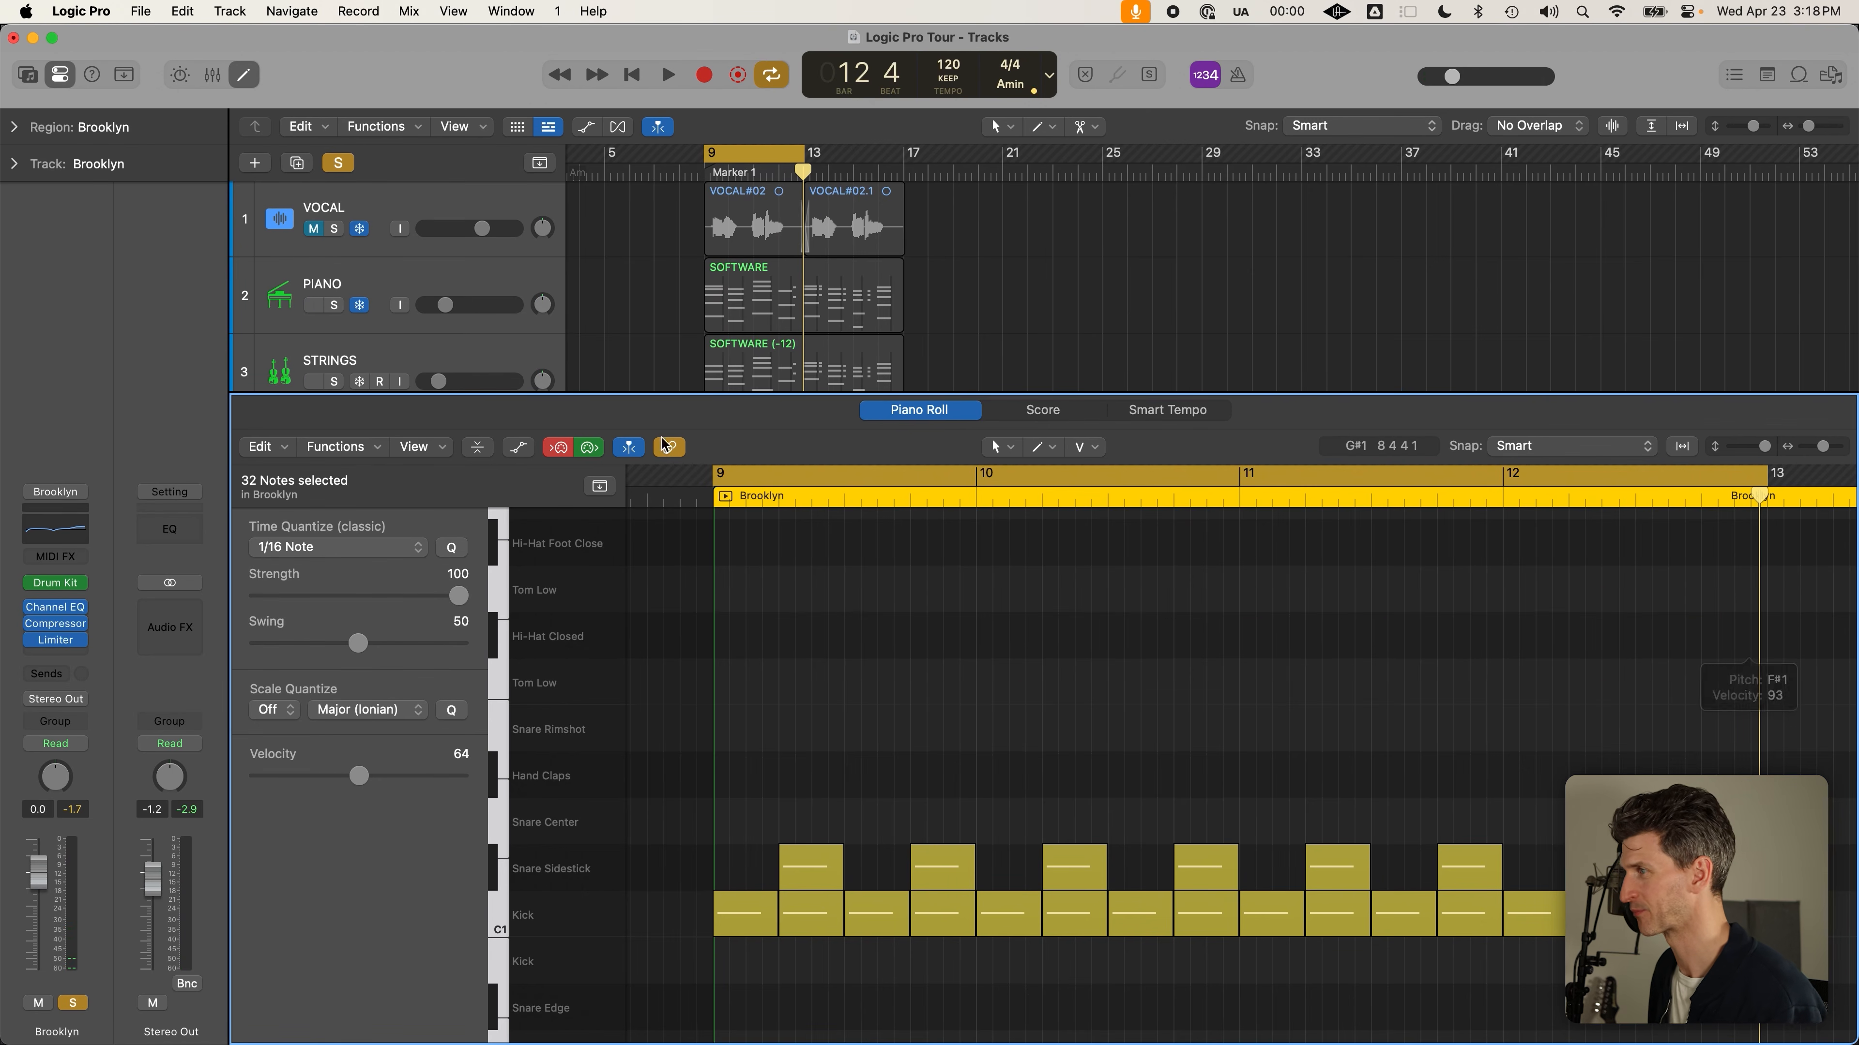
left_click(1060, 454)
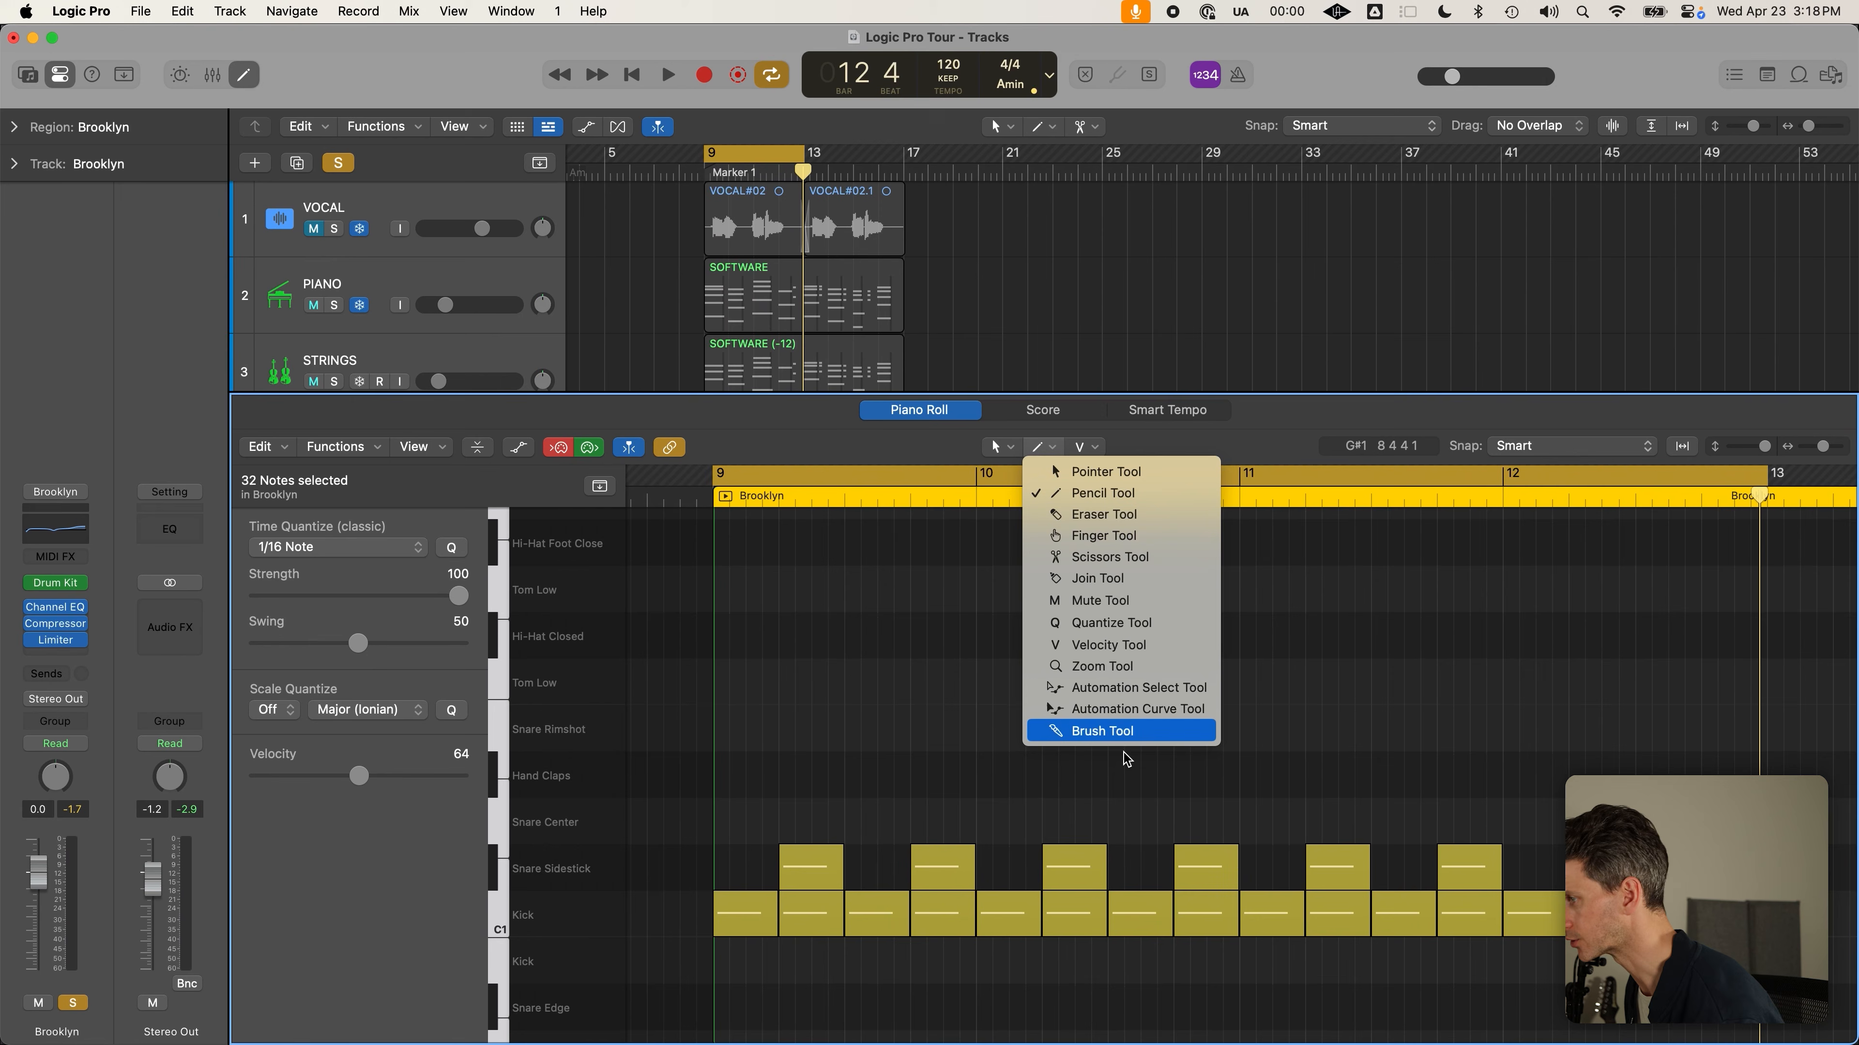
left_click(1124, 733)
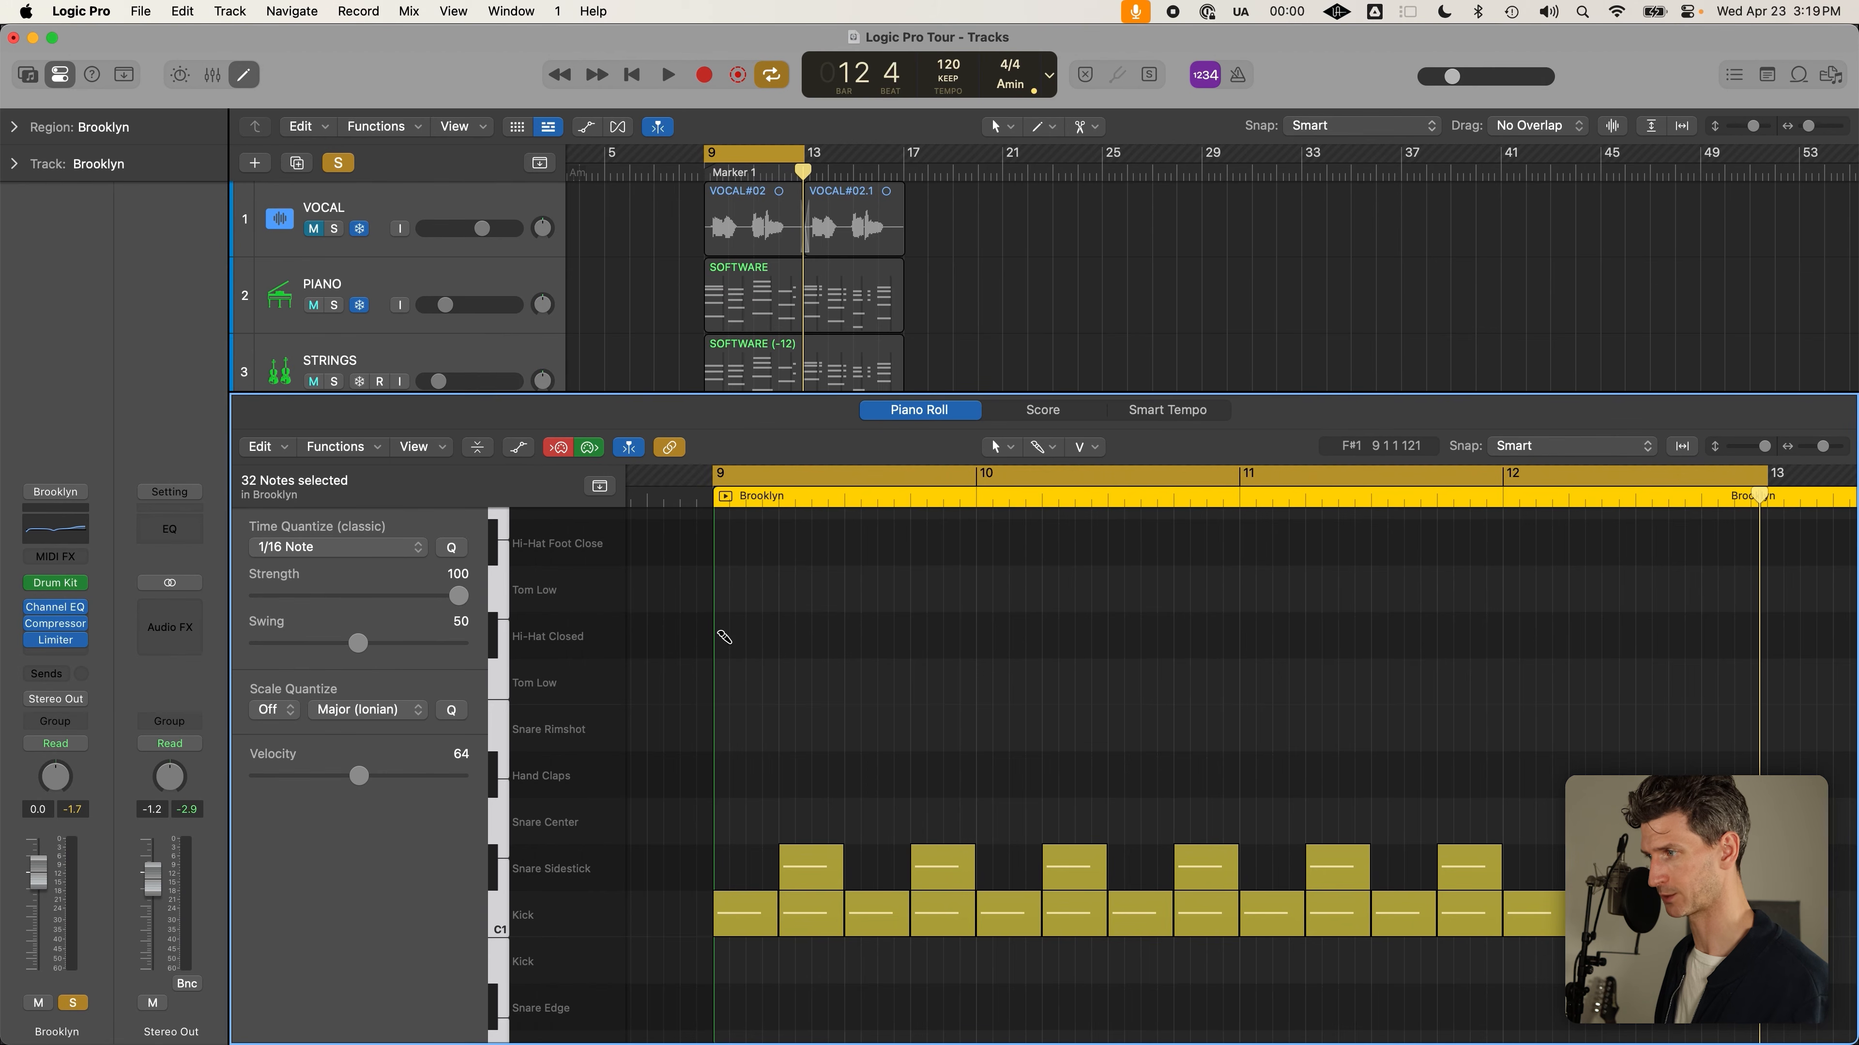
Try brushing sixteenth-length Hi-Hat Closed notes on beat 1 of bar 9 and delete the trial notes
mouse_move(723, 637)
left_mouse_down()
mouse_move(1676, 641)
mouse_move(723, 643)
left_mouse_up()
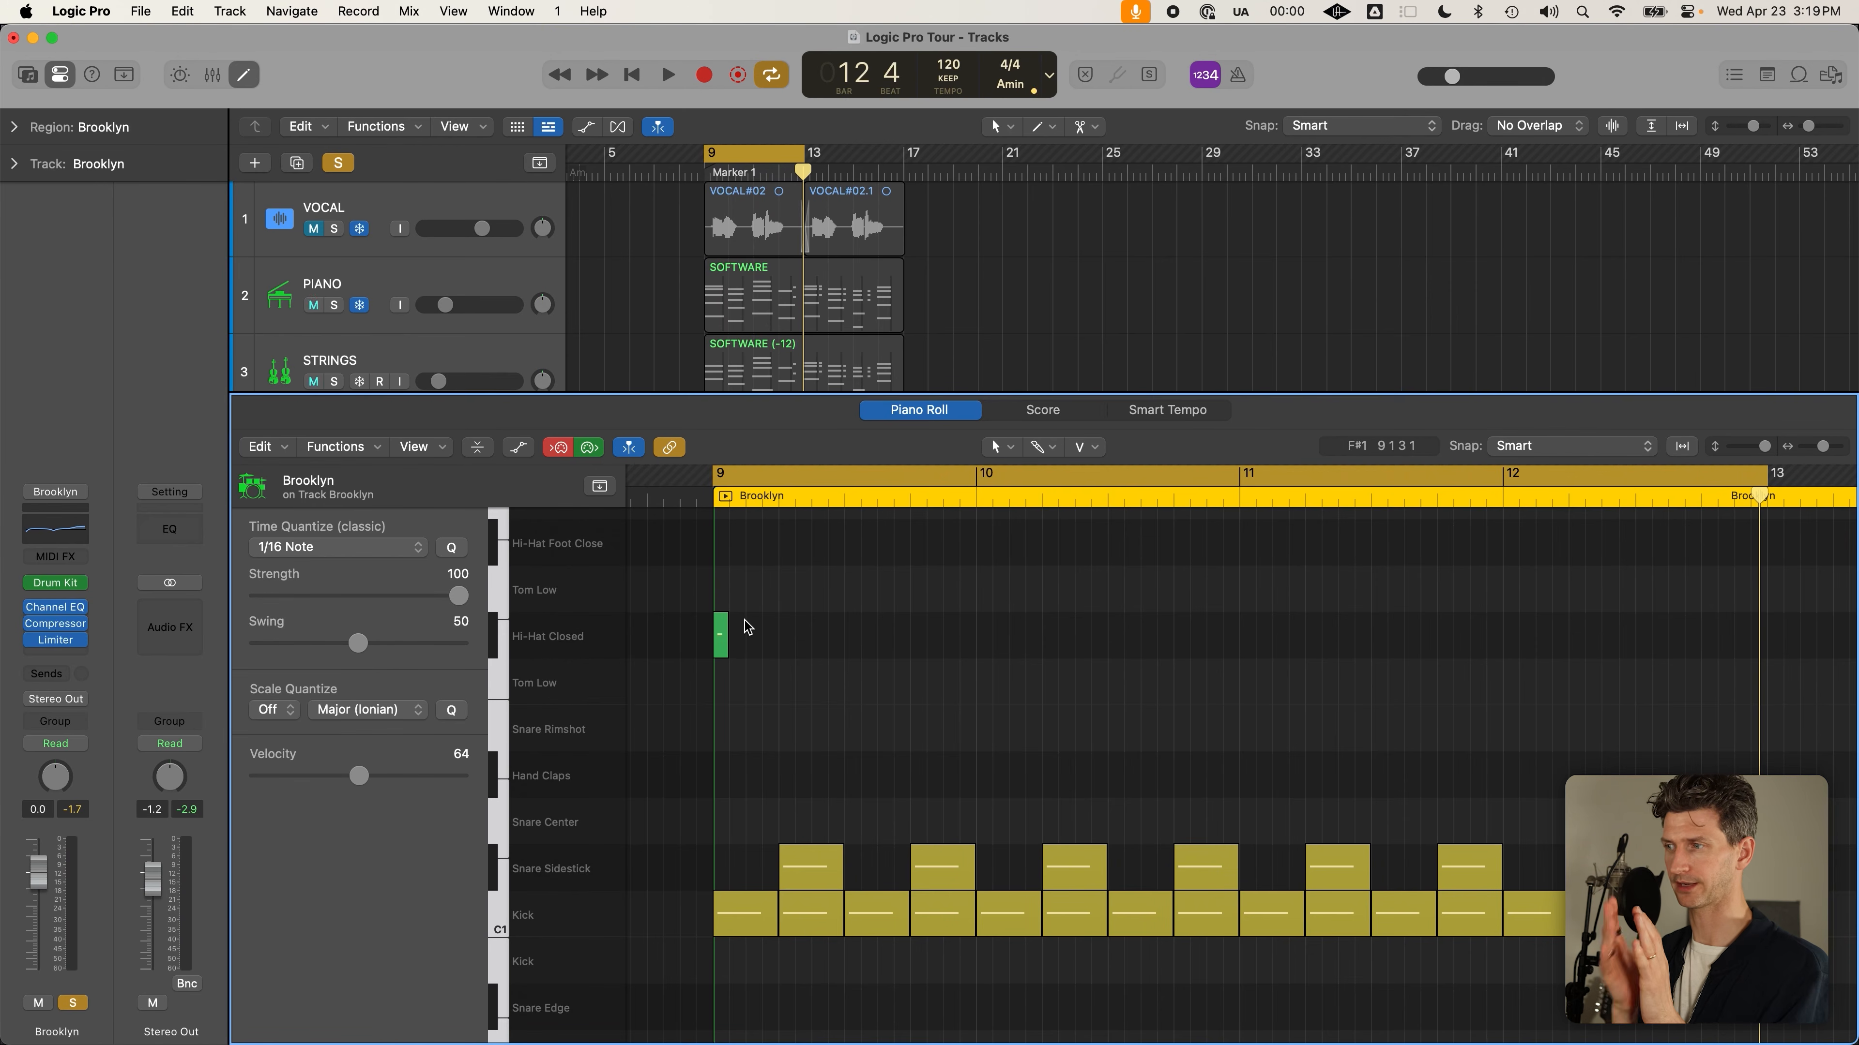
left_click_drag(724, 641, 754, 650)
left_click(754, 641)
key("BackSpace")
left_click(736, 638)
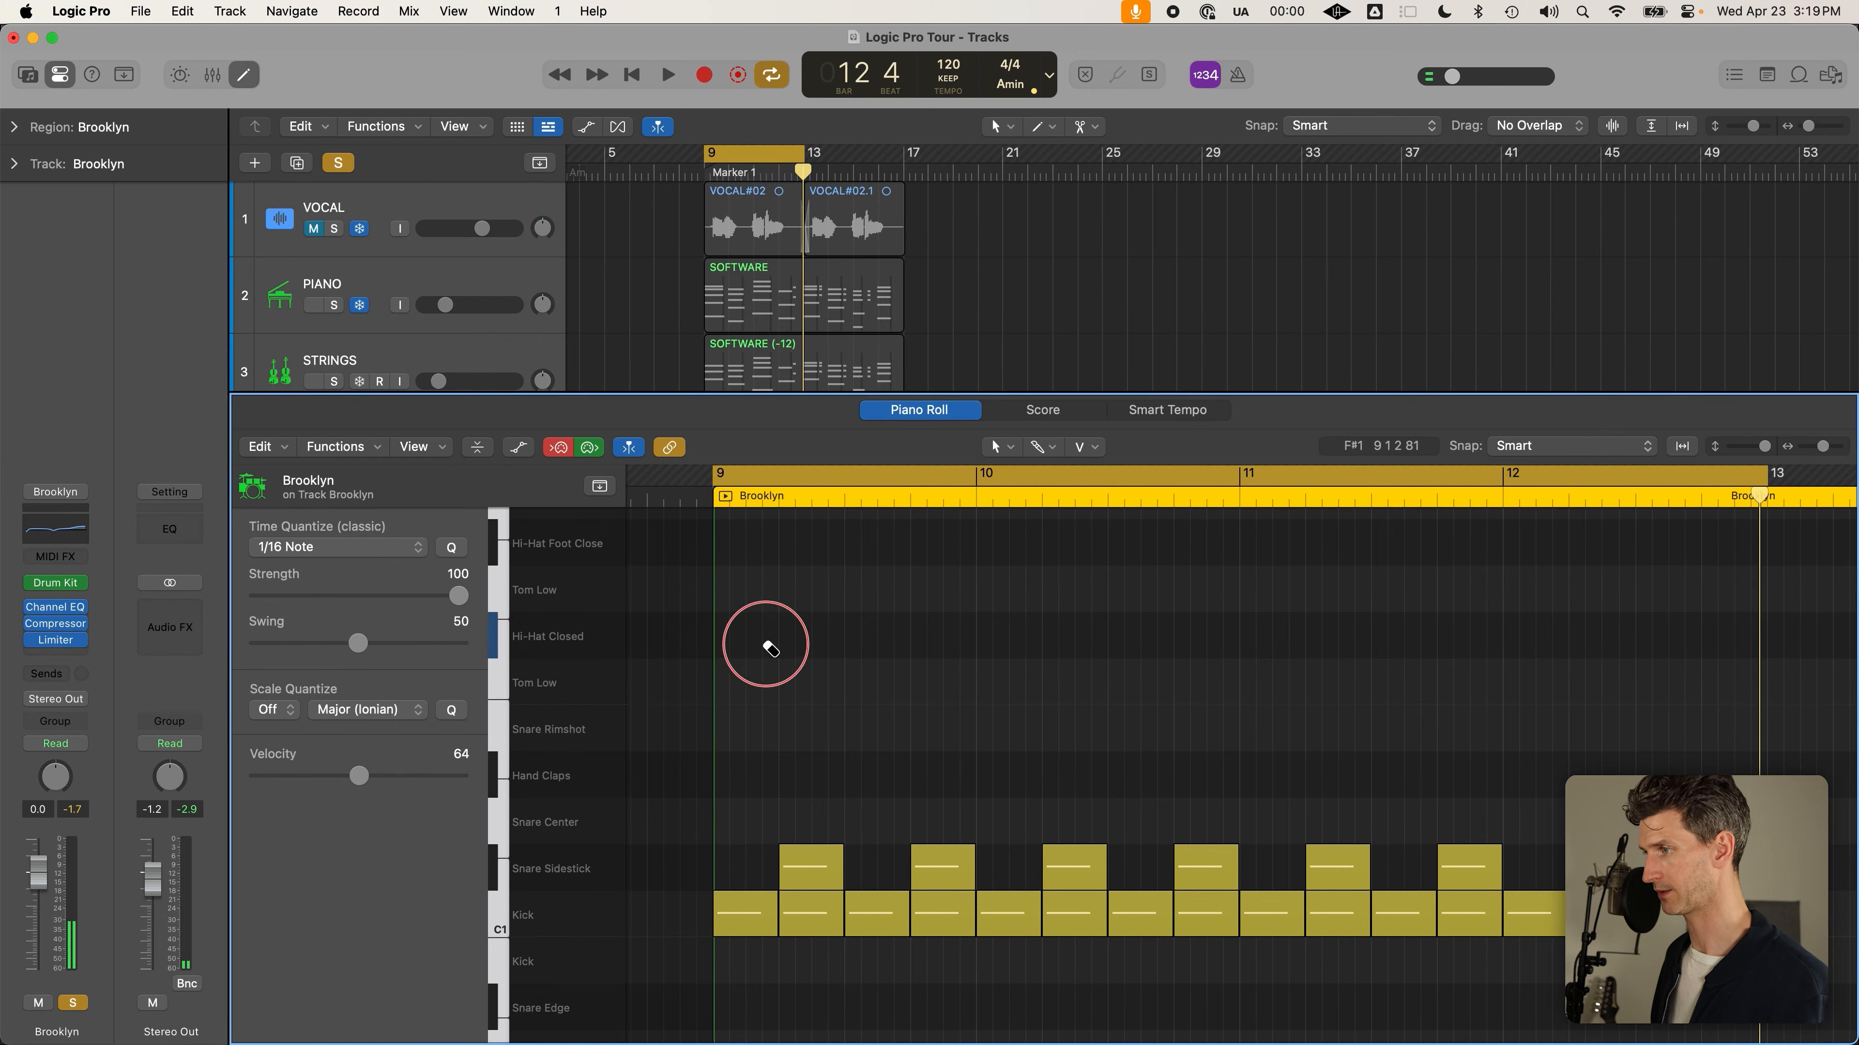
left_click(734, 634)
left_click_drag(731, 632, 776, 639)
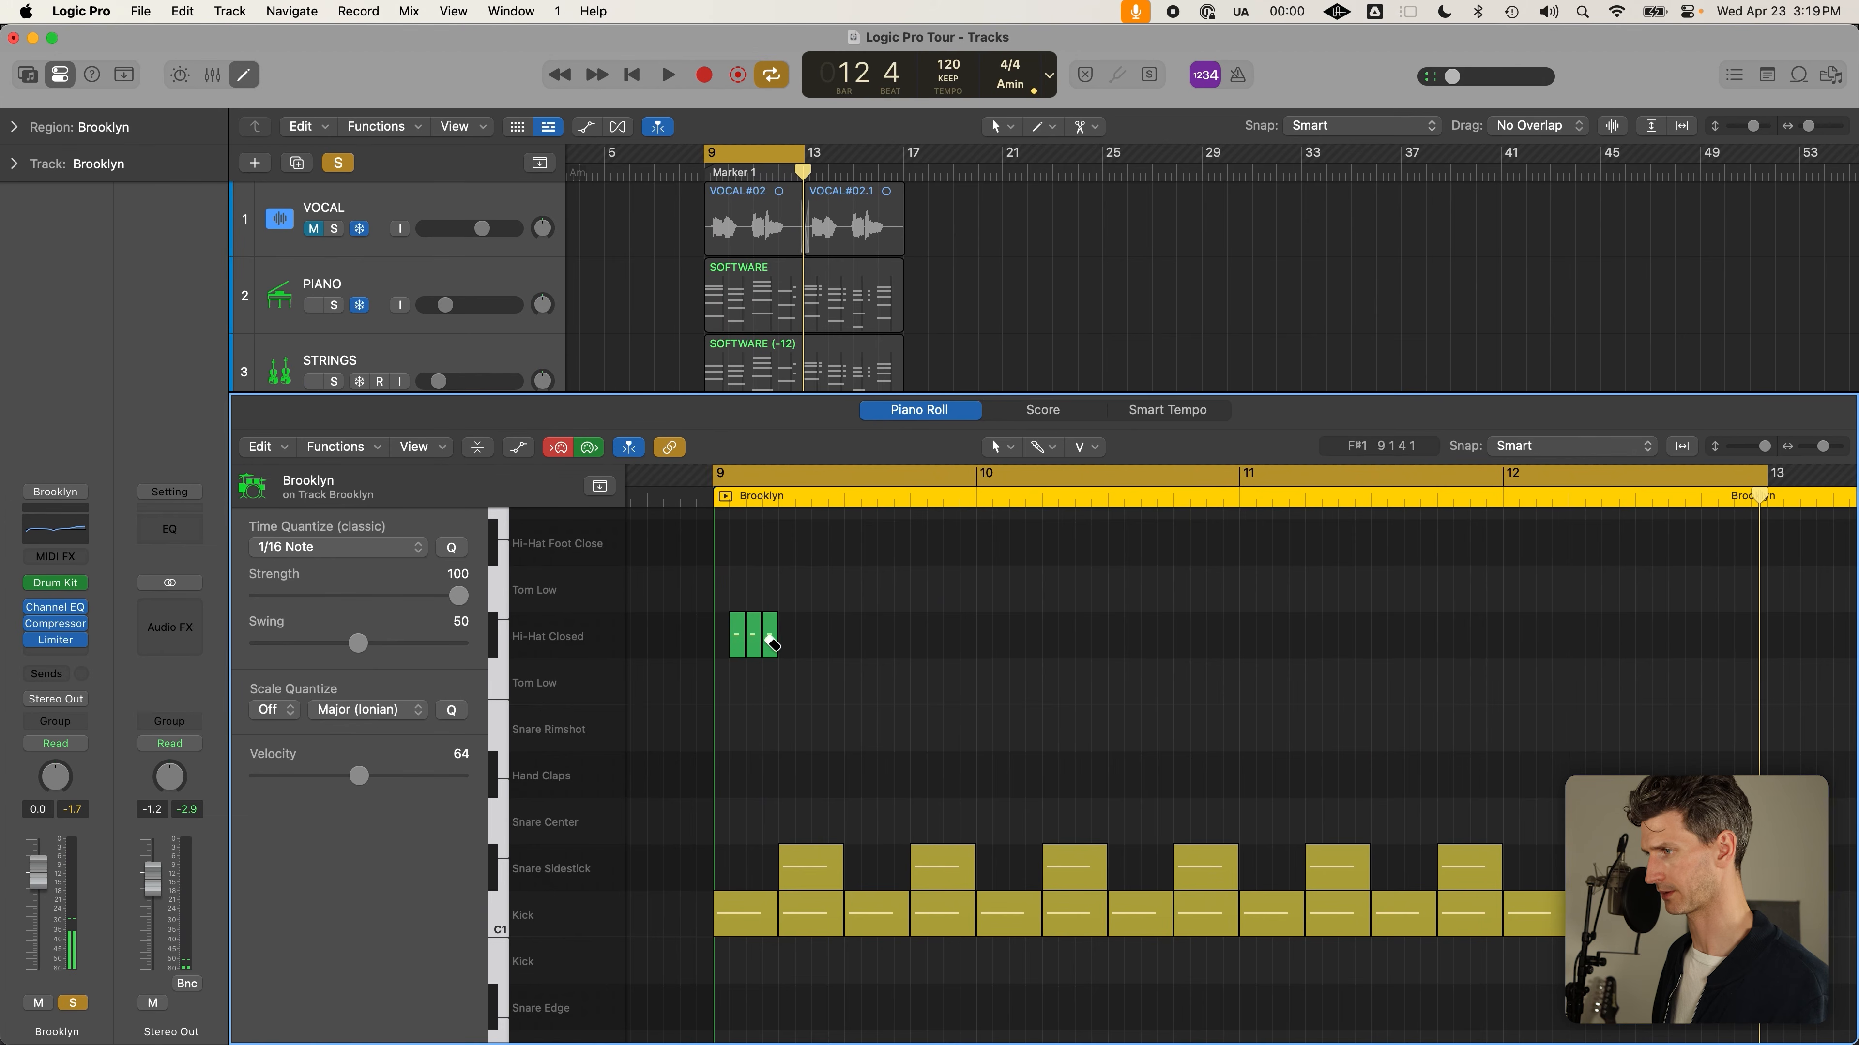
key("BackSpace")
left_click(733, 641)
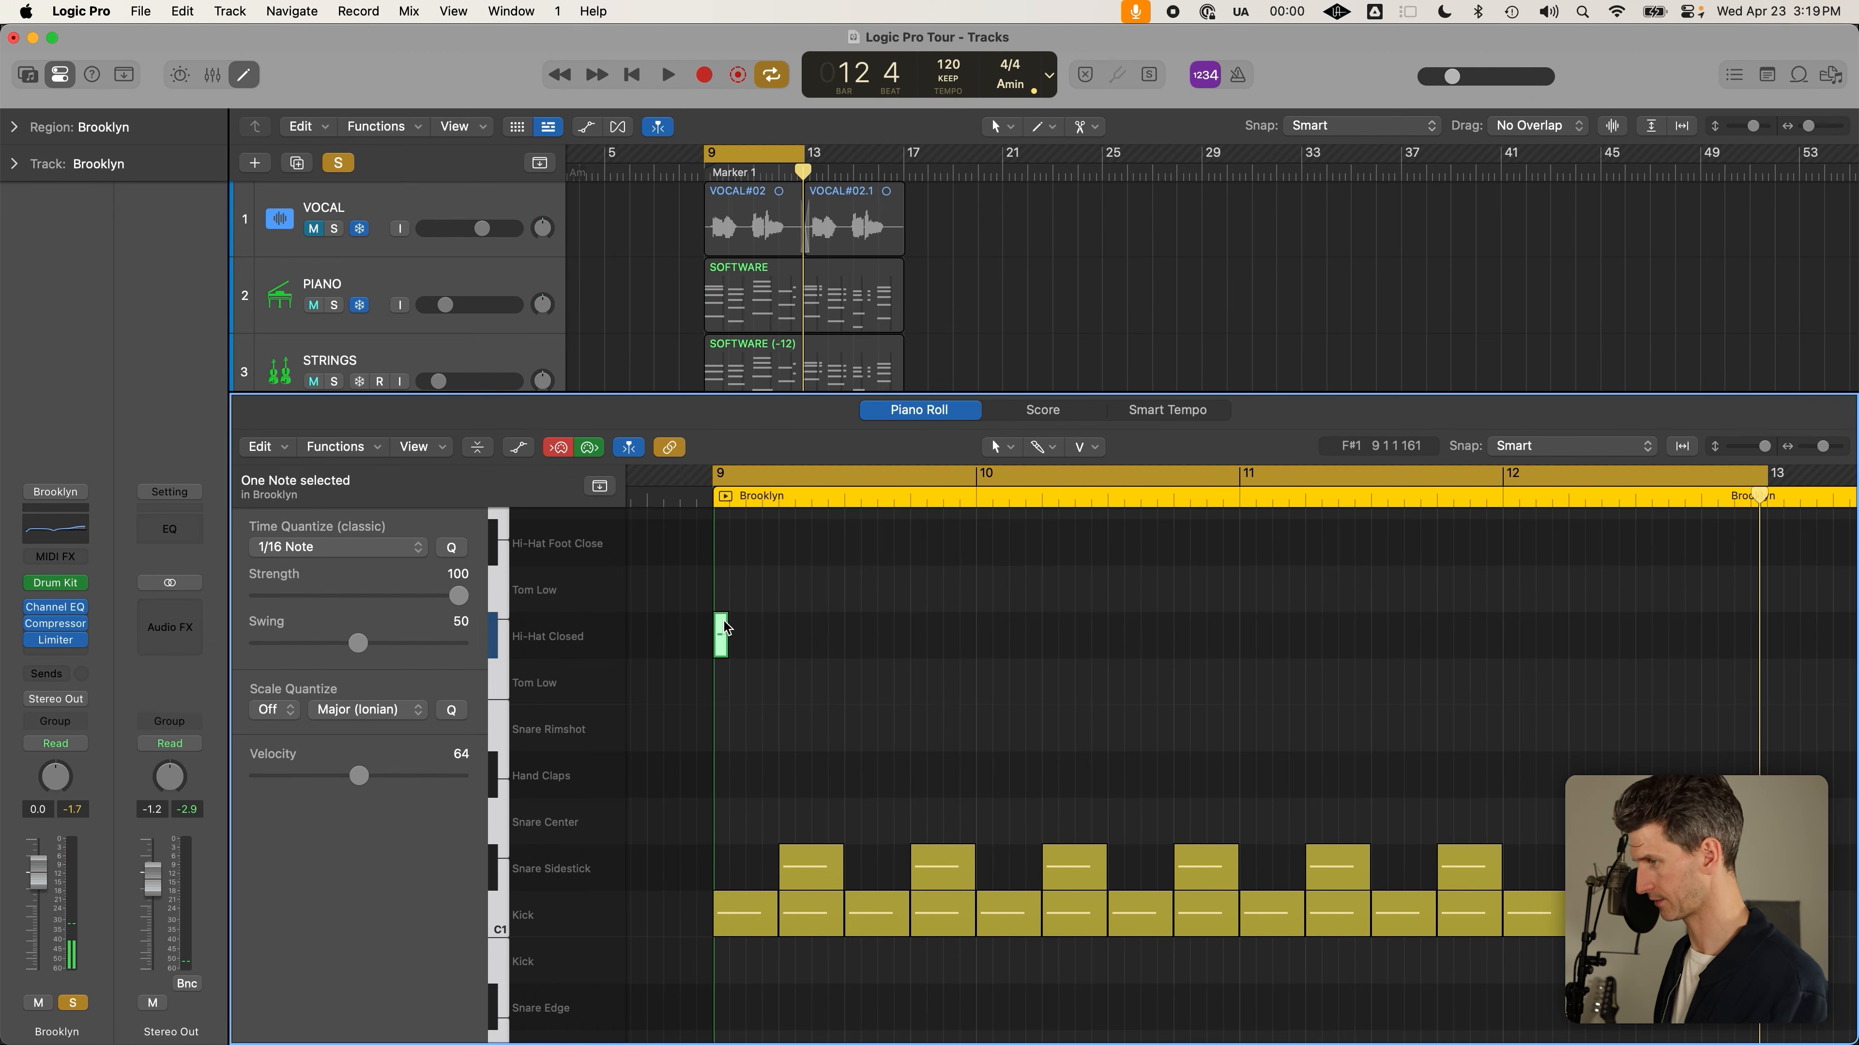
key("BackSpace")
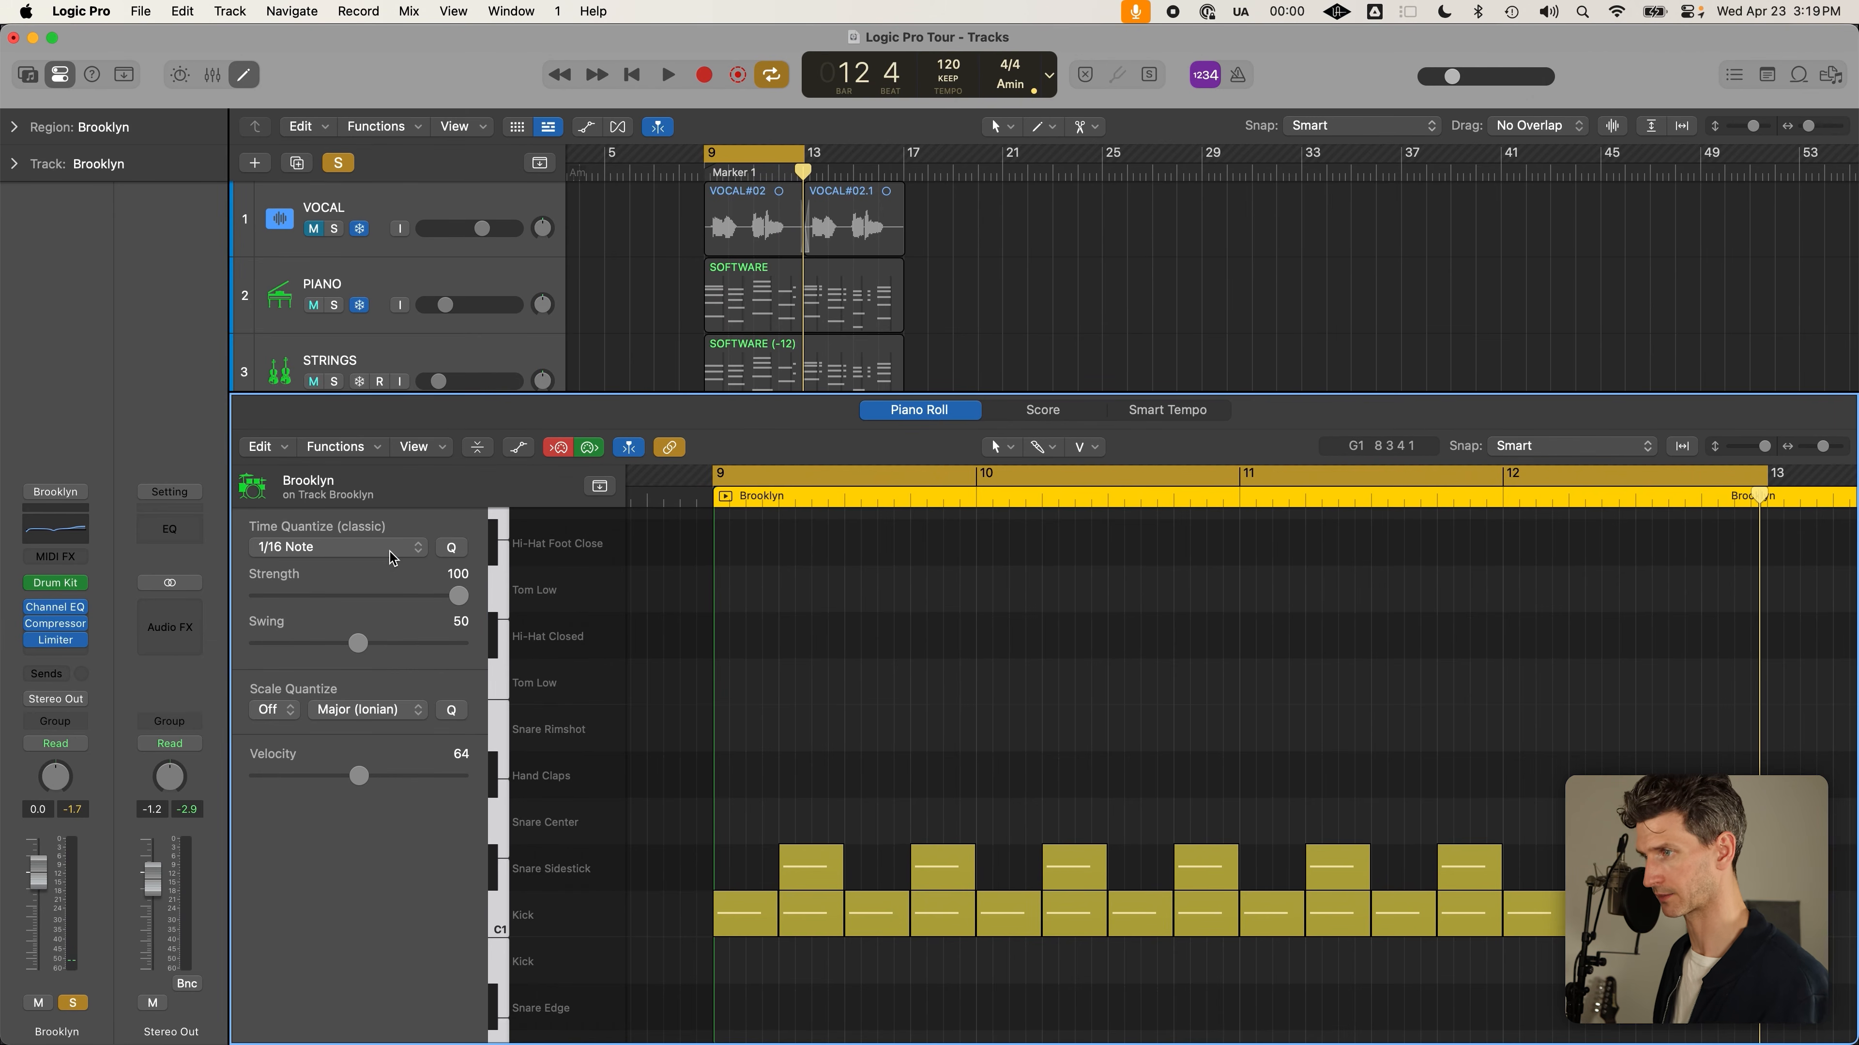
Set the Piano Roll's Time Quantize value to 1/8 Note
left_click(387, 550)
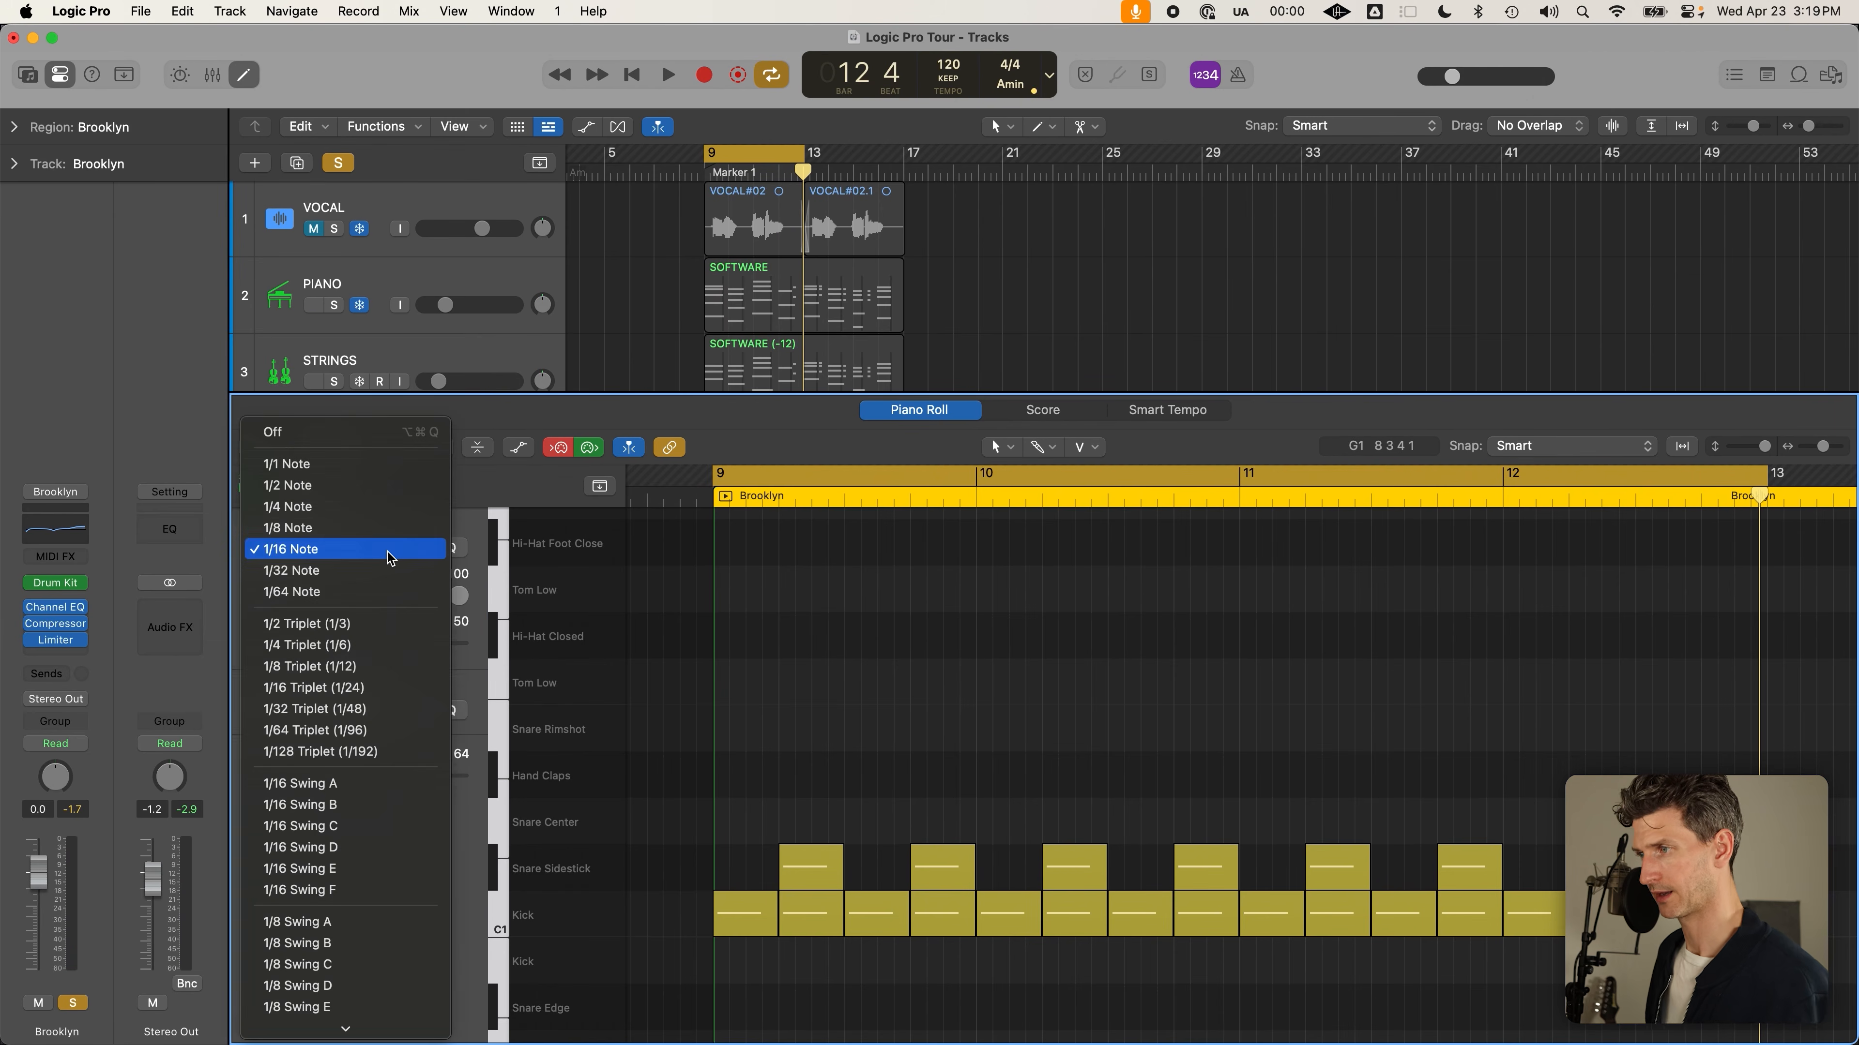
left_click(400, 527)
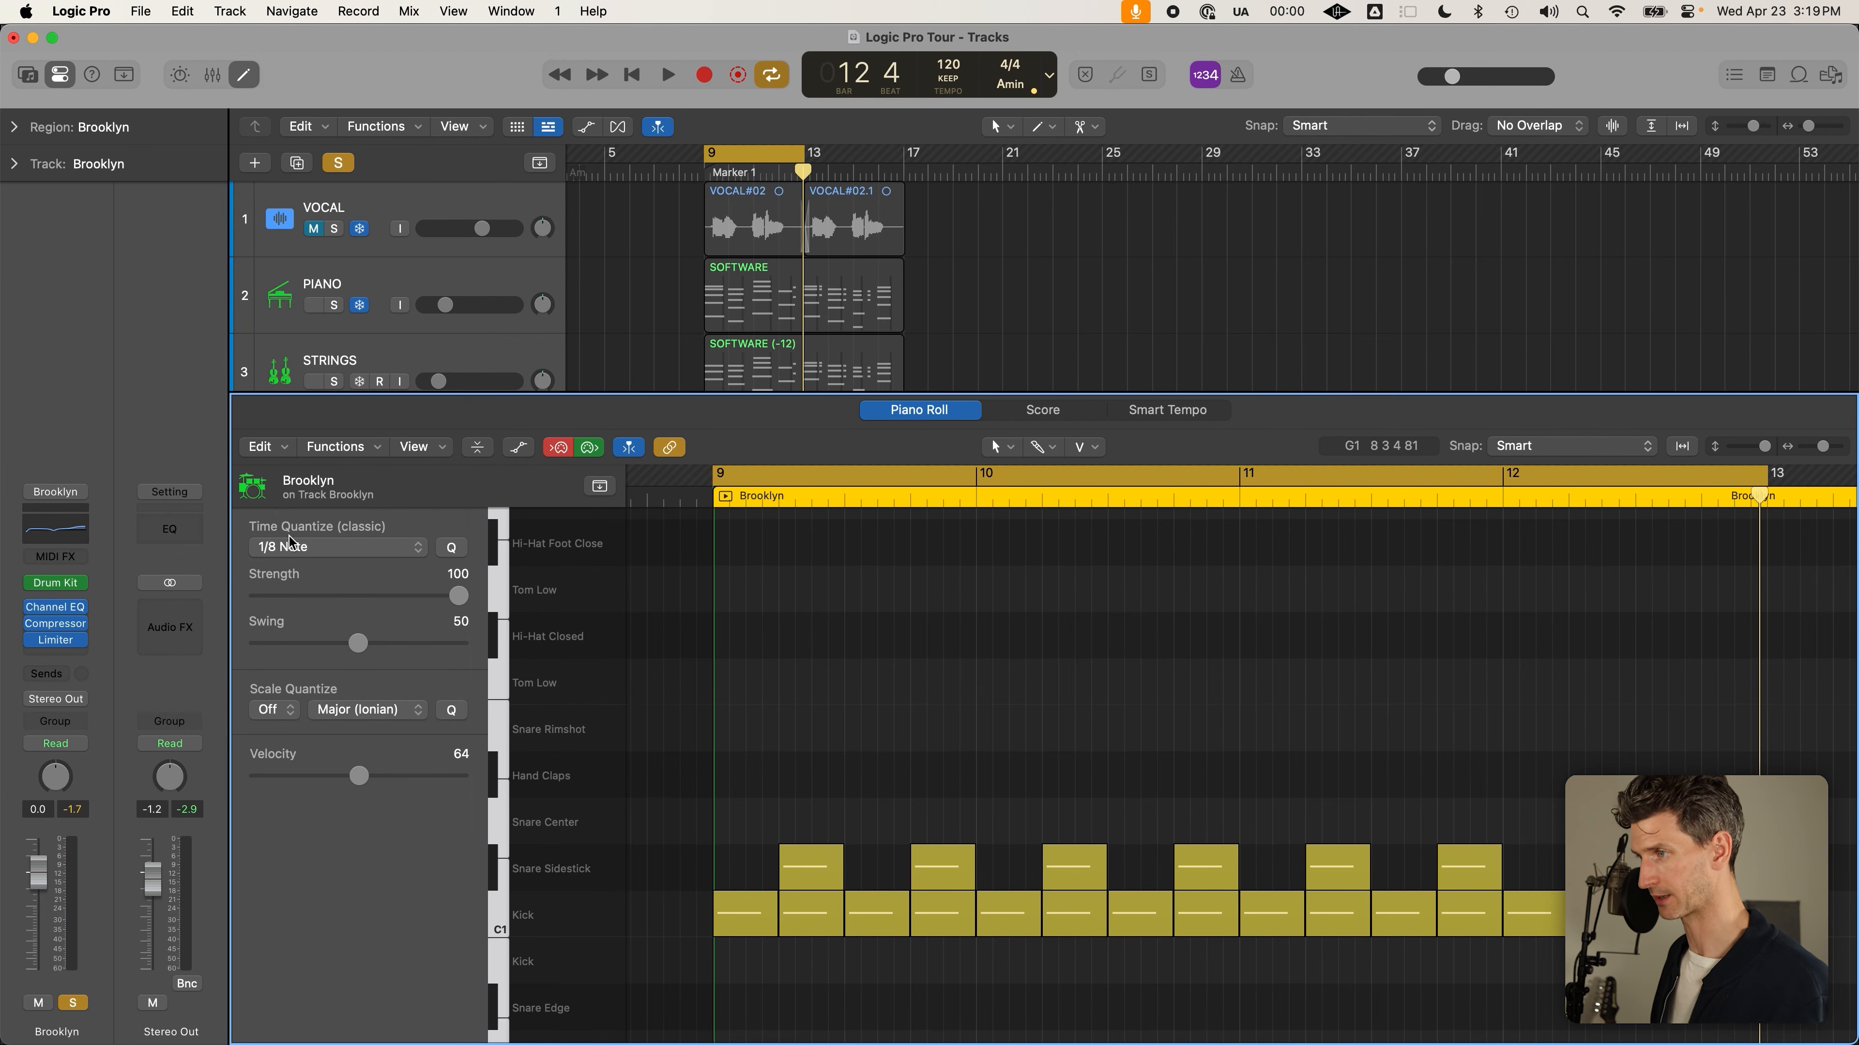
Try brushing eighth-length notes on Hi-Hat Closed and Tom Low at the start of bar 9 and delete them
mouse_move(728, 642)
left_mouse_down()
mouse_move(1755, 635)
mouse_move(1252, 659)
mouse_move(714, 631)
mouse_move(1025, 684)
mouse_move(716, 678)
left_mouse_up()
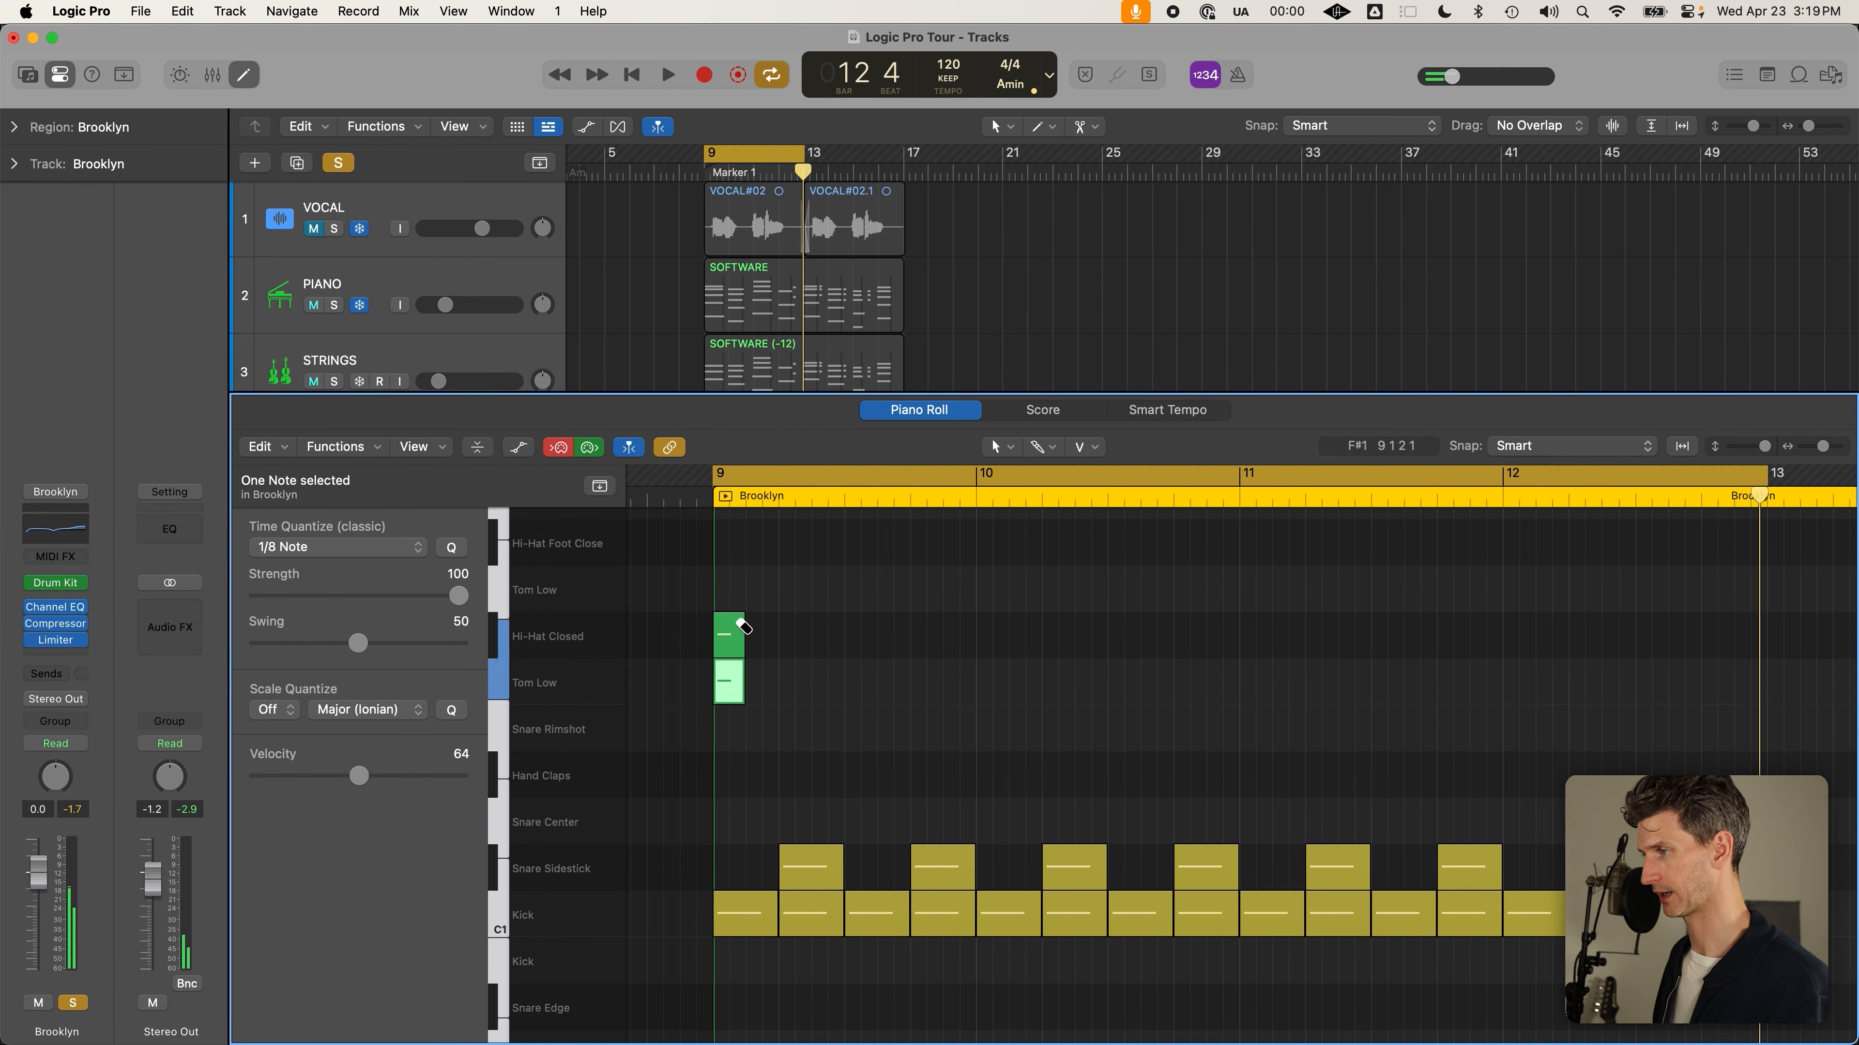
left_click(725, 642)
key("Delete")
key("Delete")
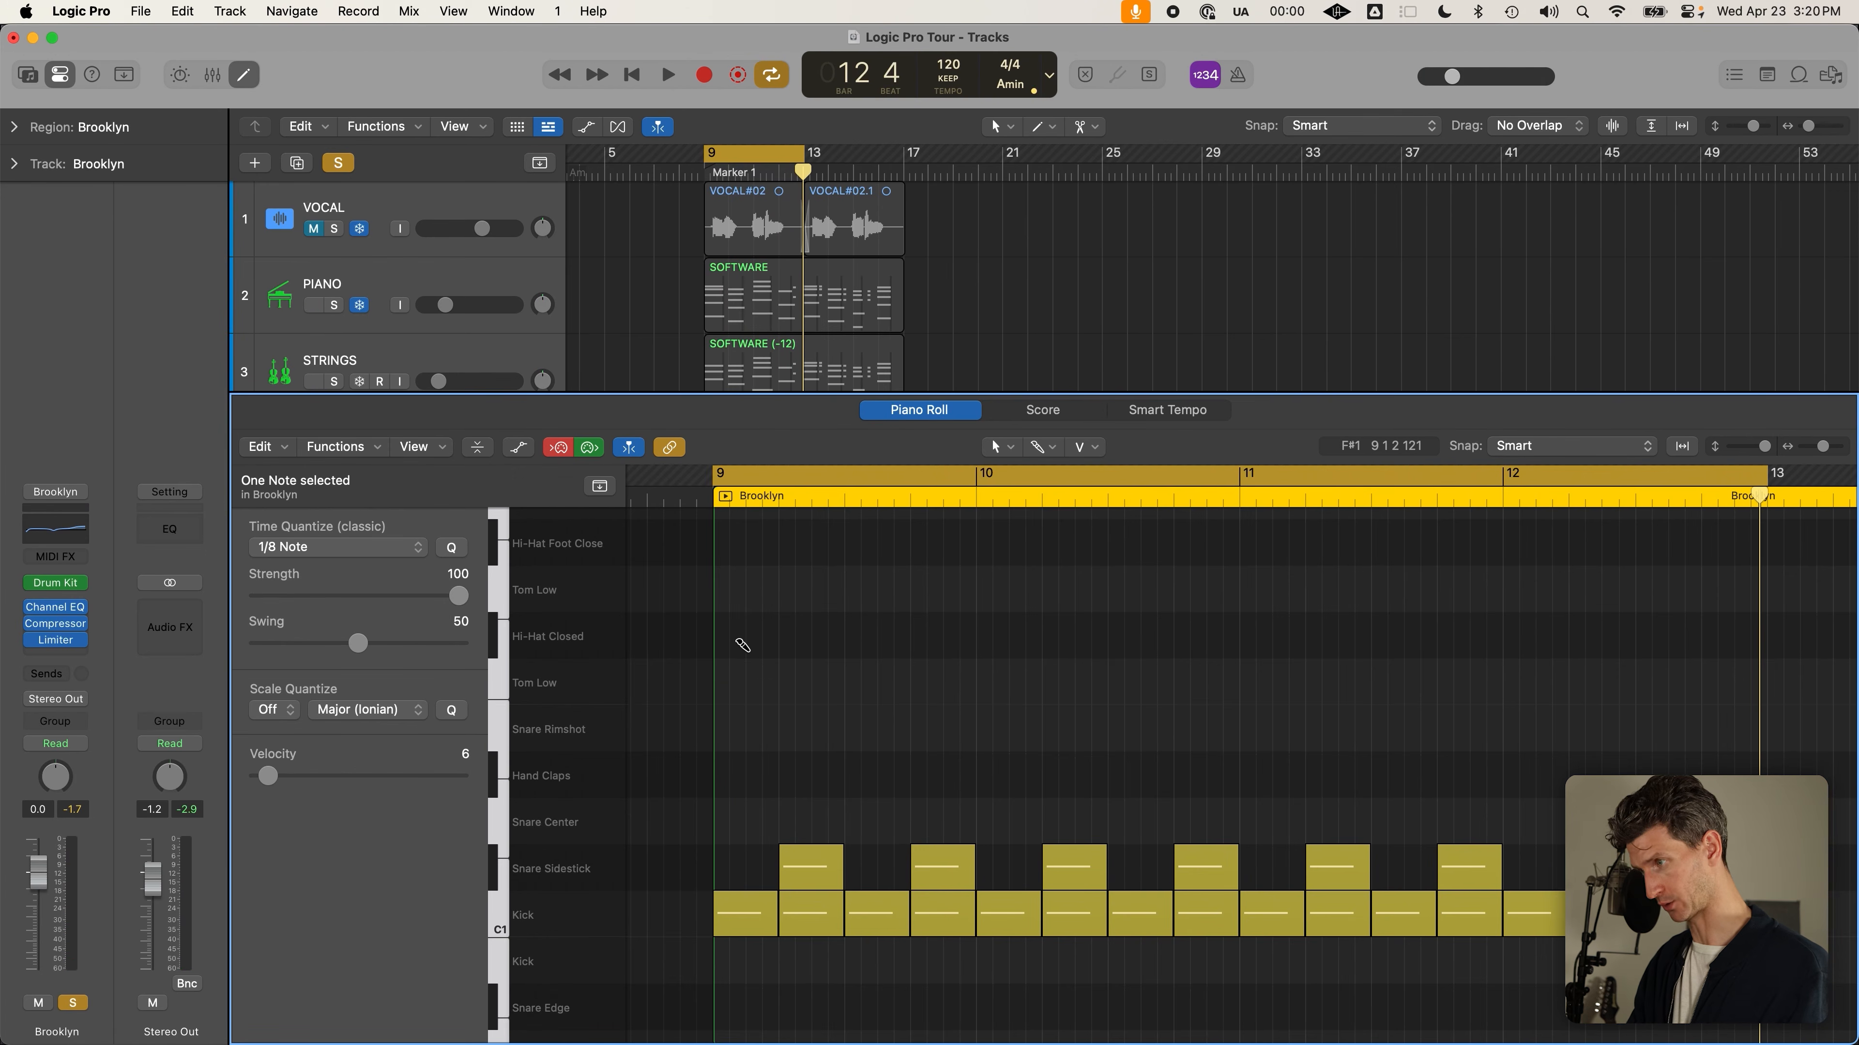
Brush pitch-locked eighth-length Hi-Hat Closed notes from the start of bar 9 into bar 12 with widely varying velocities
key("shift+super")
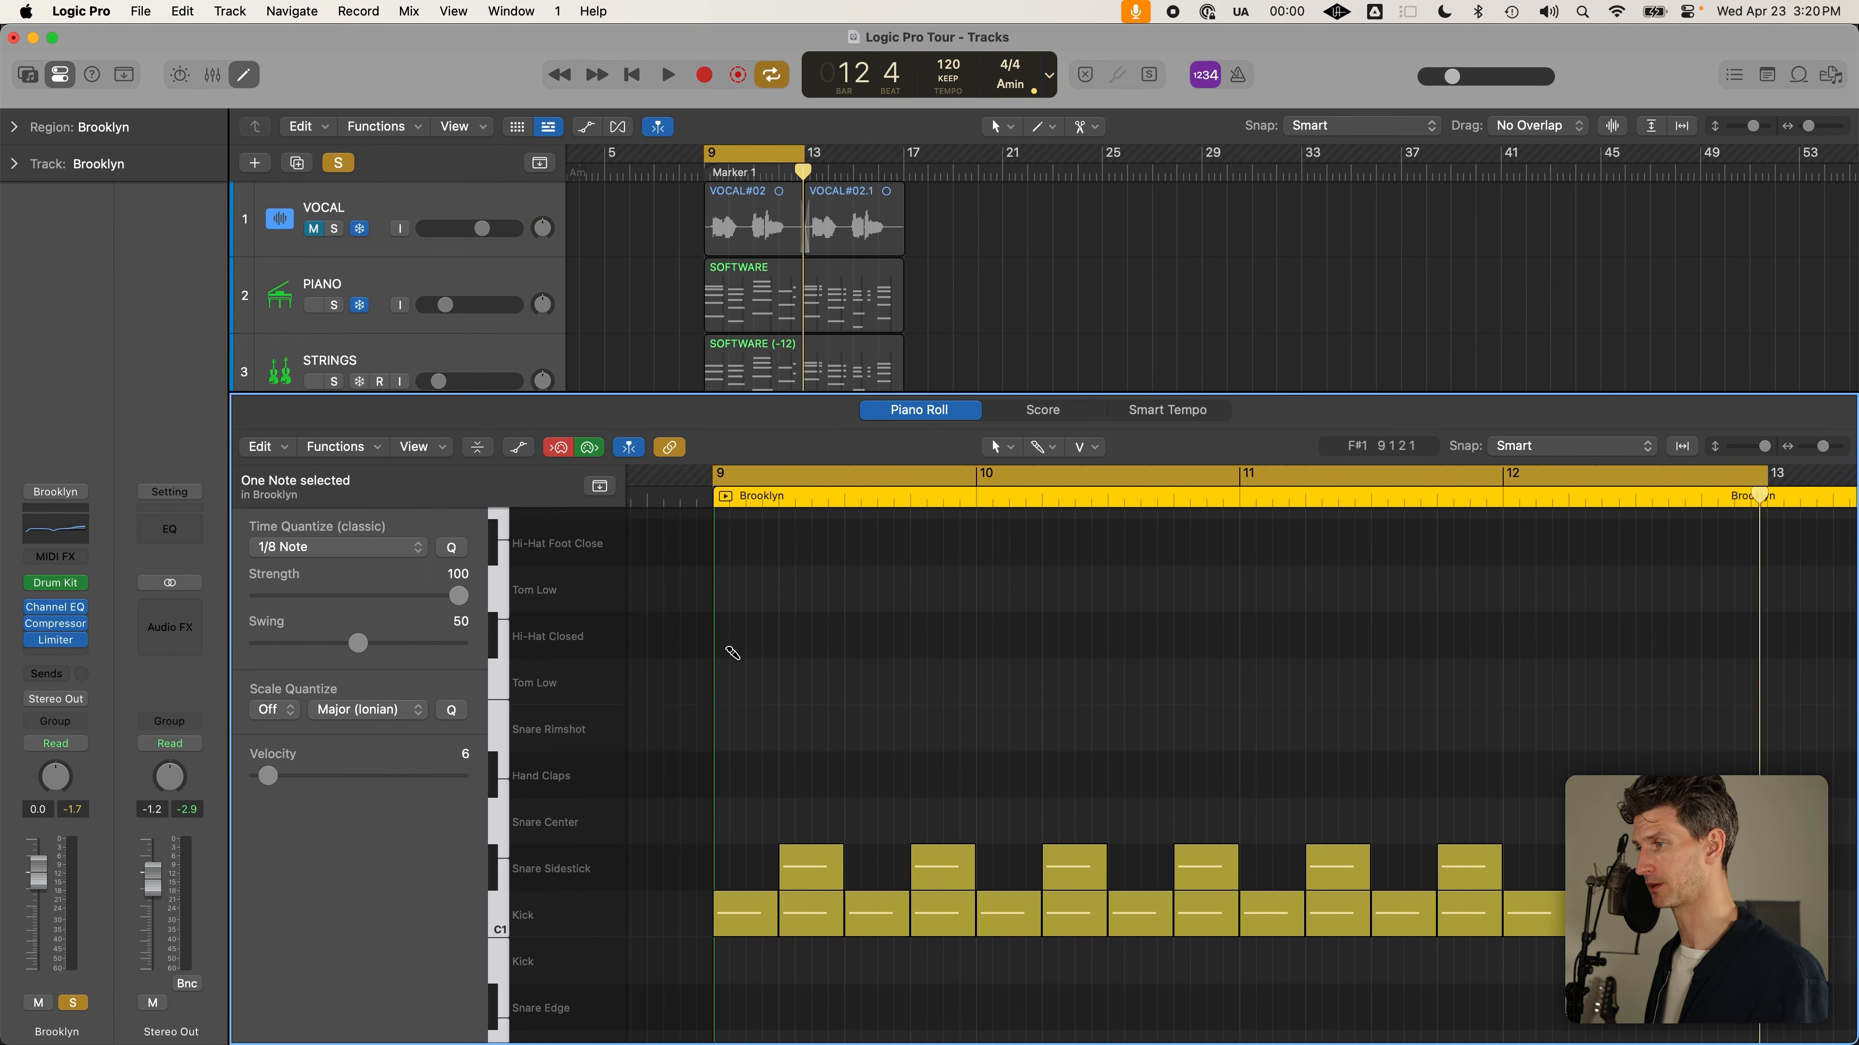
left_click(729, 646)
mouse_move(734, 650)
left_mouse_down()
mouse_move(778, 653)
mouse_move(842, 768)
mouse_move(911, 505)
mouse_move(897, 963)
mouse_move(905, 912)
mouse_move(917, 934)
mouse_move(939, 899)
mouse_move(1025, 950)
mouse_move(1042, 988)
mouse_move(1111, 781)
mouse_move(1170, 743)
mouse_move(1269, 963)
mouse_move(1305, 800)
mouse_move(1427, 878)
mouse_move(1595, 886)
left_mouse_up()
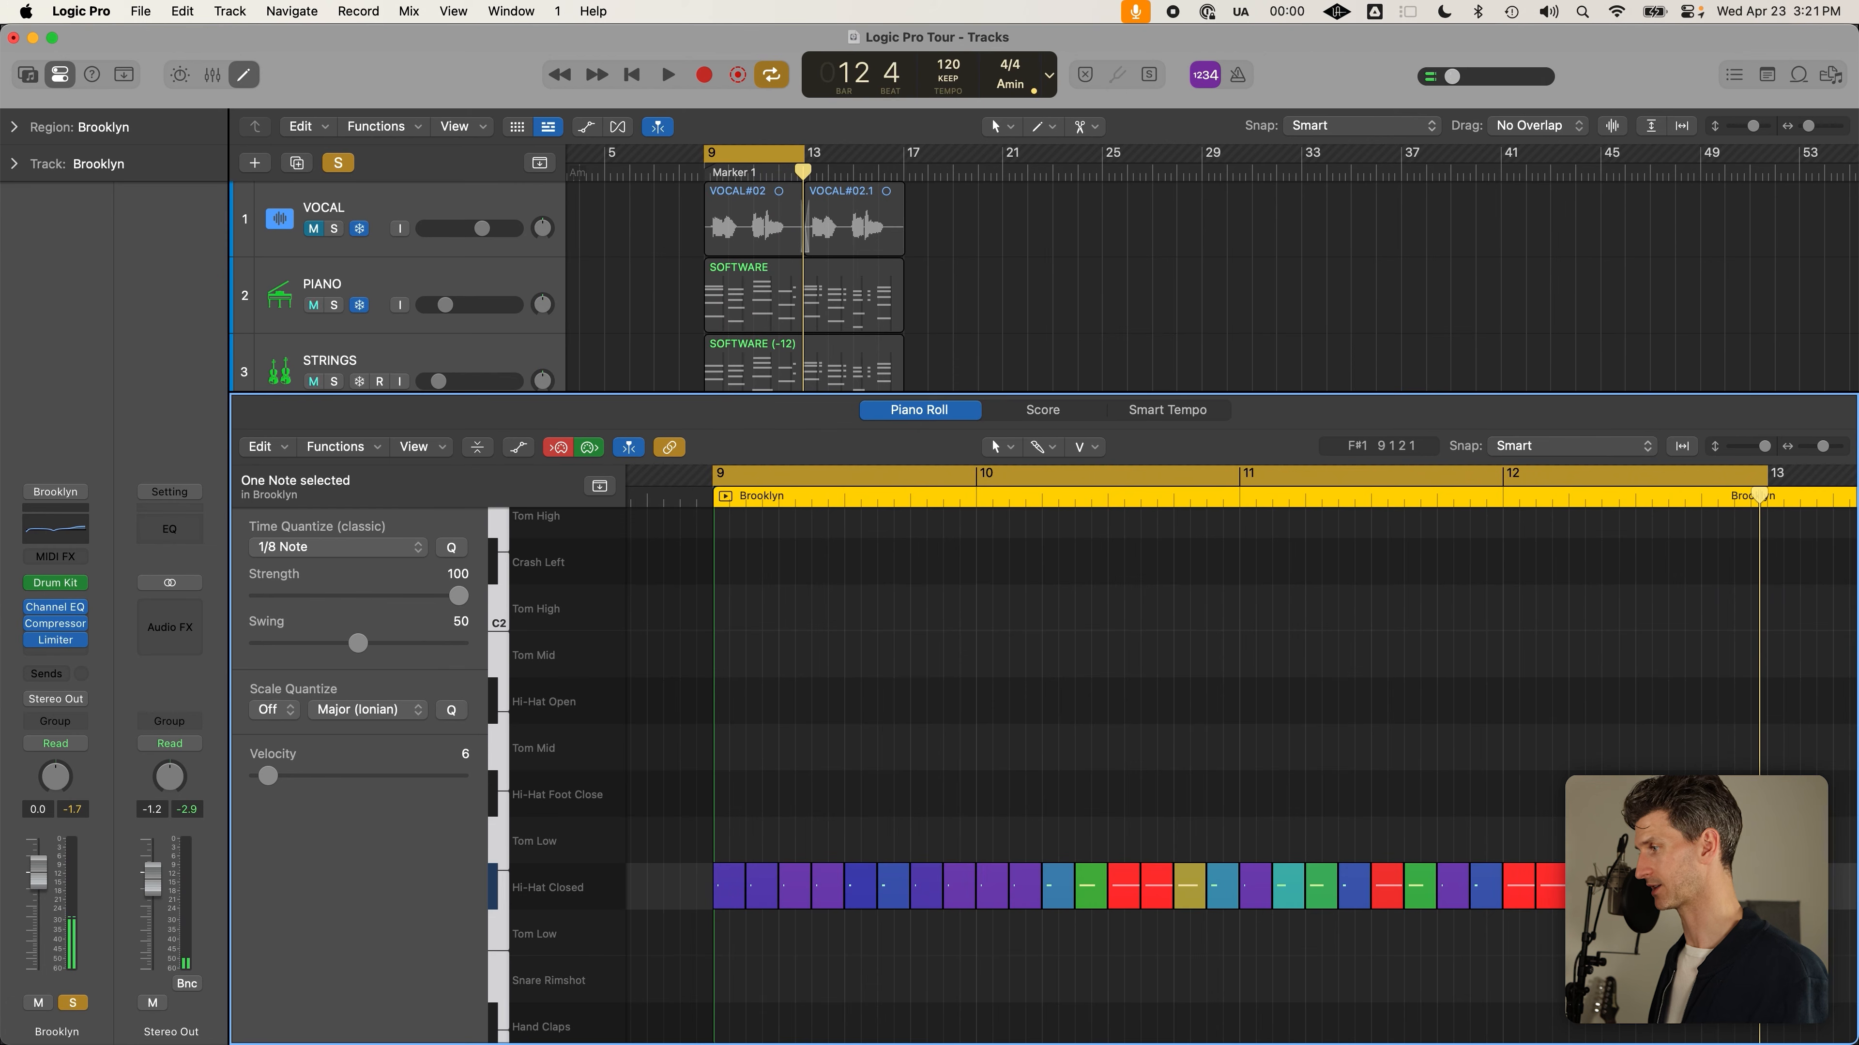
Brush away the Hi-Hat Closed notes back to bar 9 and delete the one remaining at its start
left_click_drag(1556, 915, 744, 896)
scroll(745, 896, "right", 3)
scroll(708, 894, "left", 4)
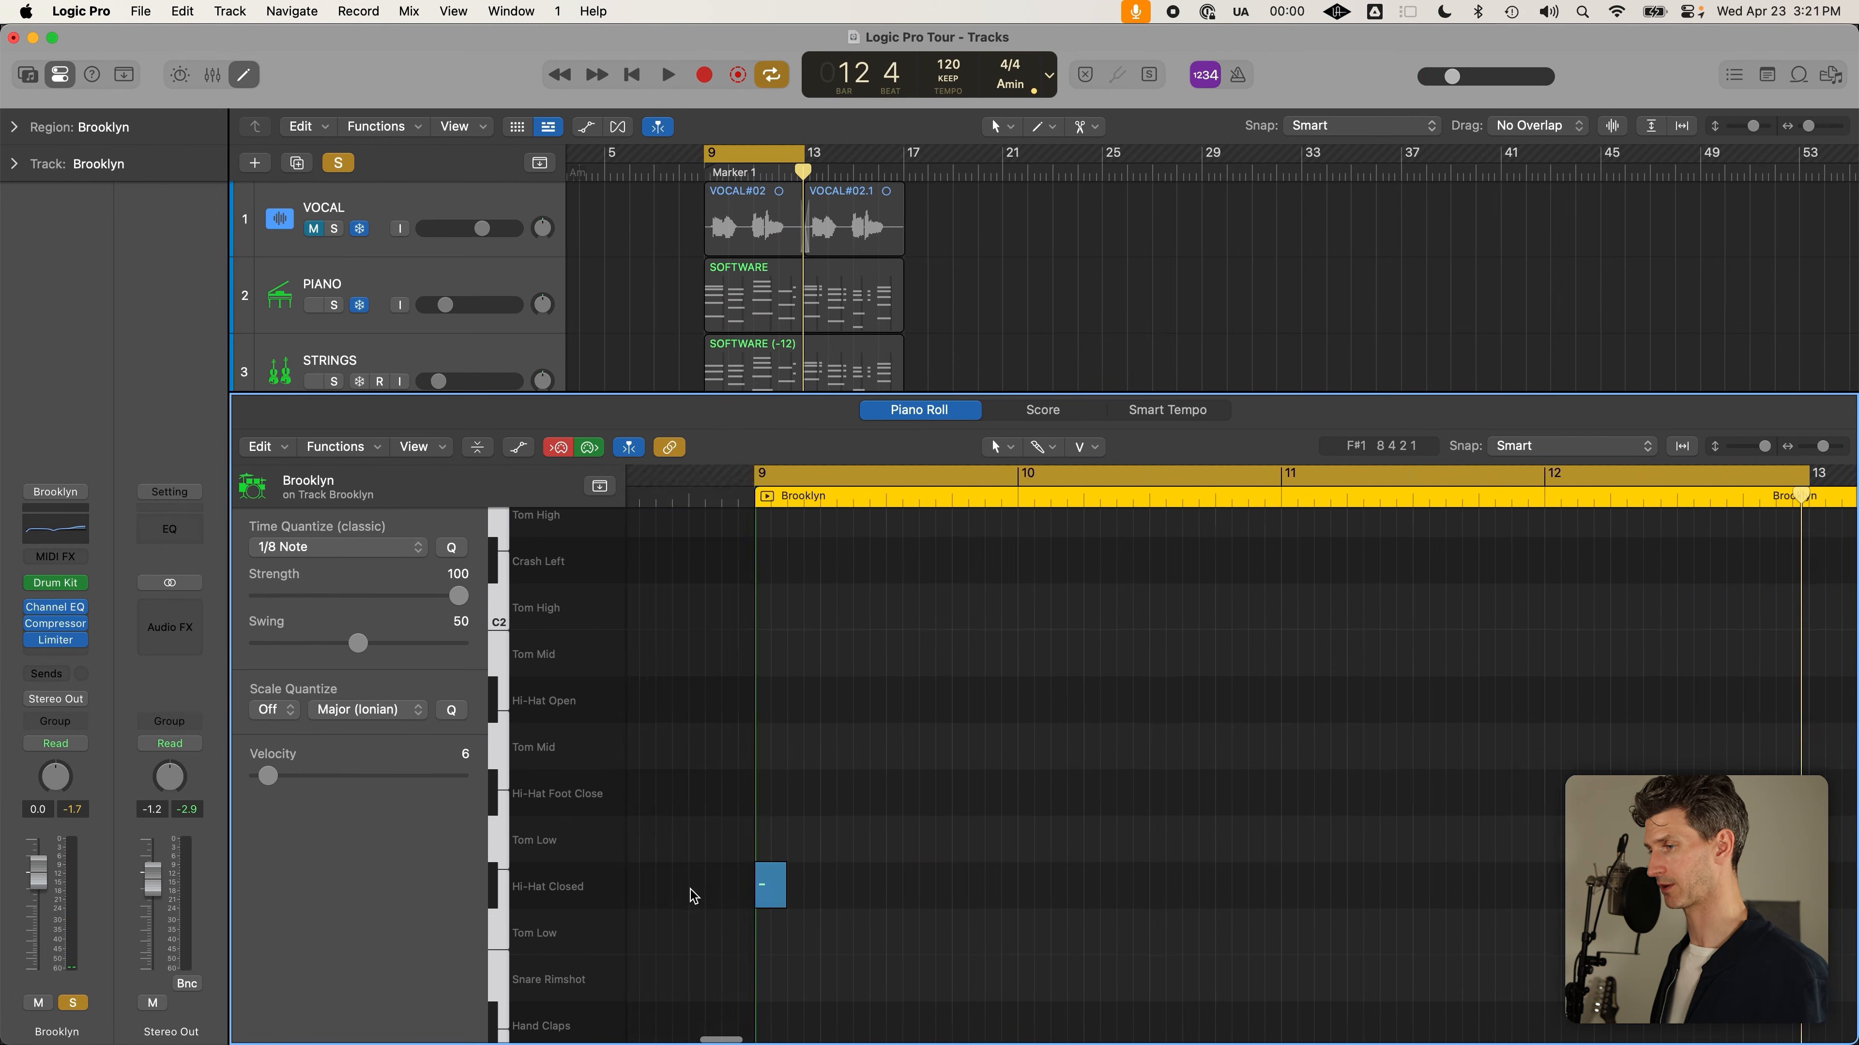
left_click_drag(268, 776, 380, 787)
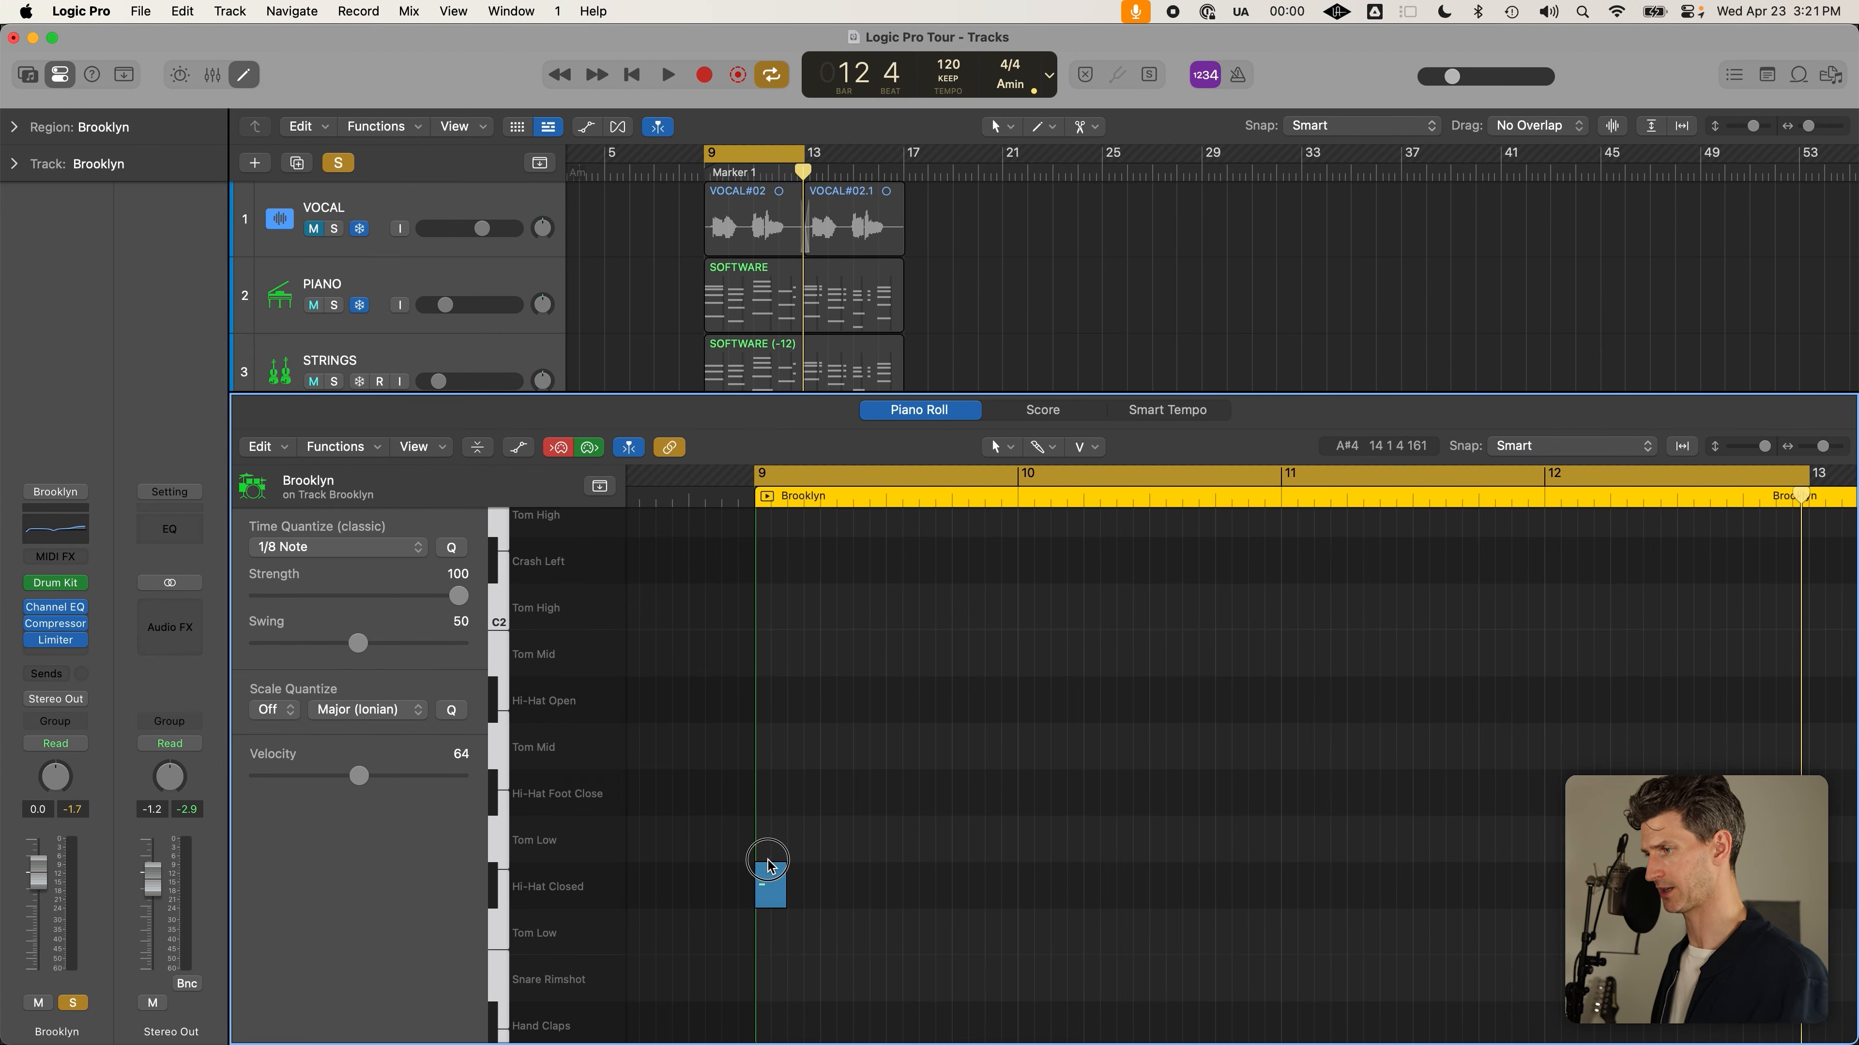
left_click(771, 882)
key("Delete")
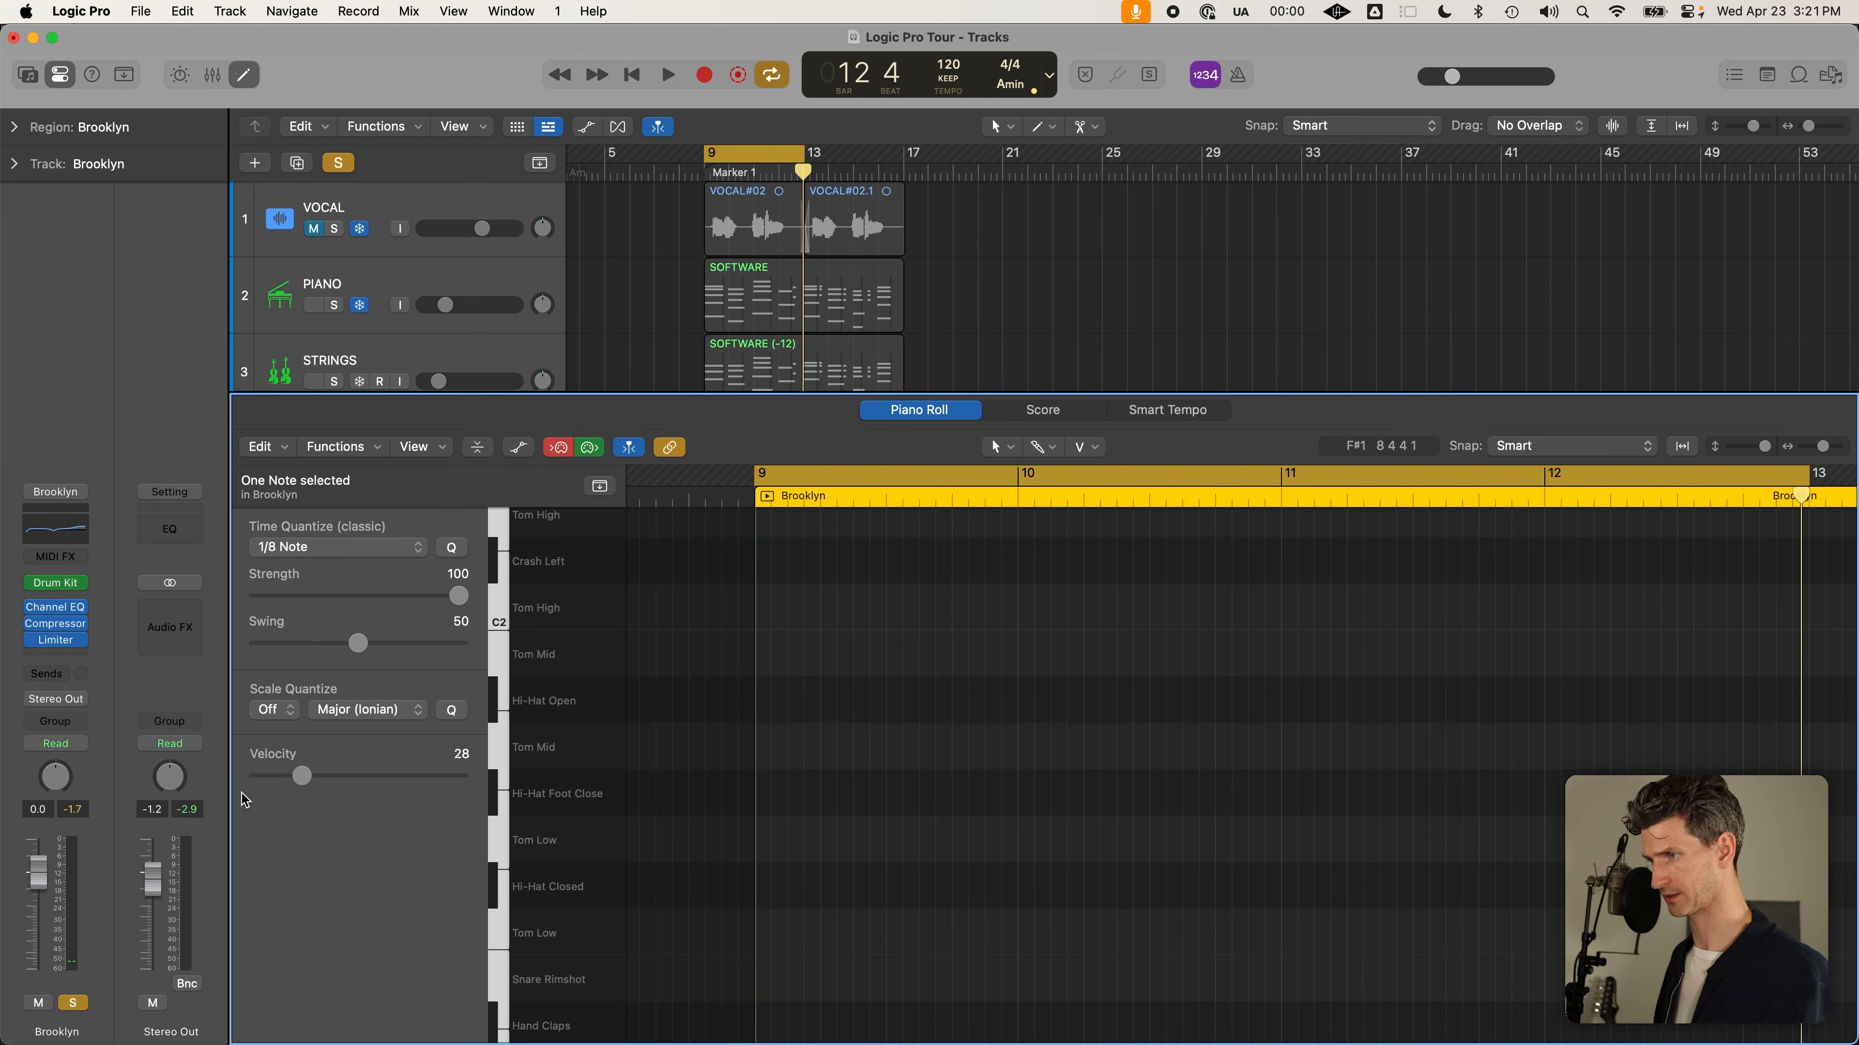
Set the default velocity to 98 and brush pitch-locked eighth-length Hi-Hat Closed notes through the end of bar 12 with gently varying velocities
left_click_drag(308, 786, 414, 786)
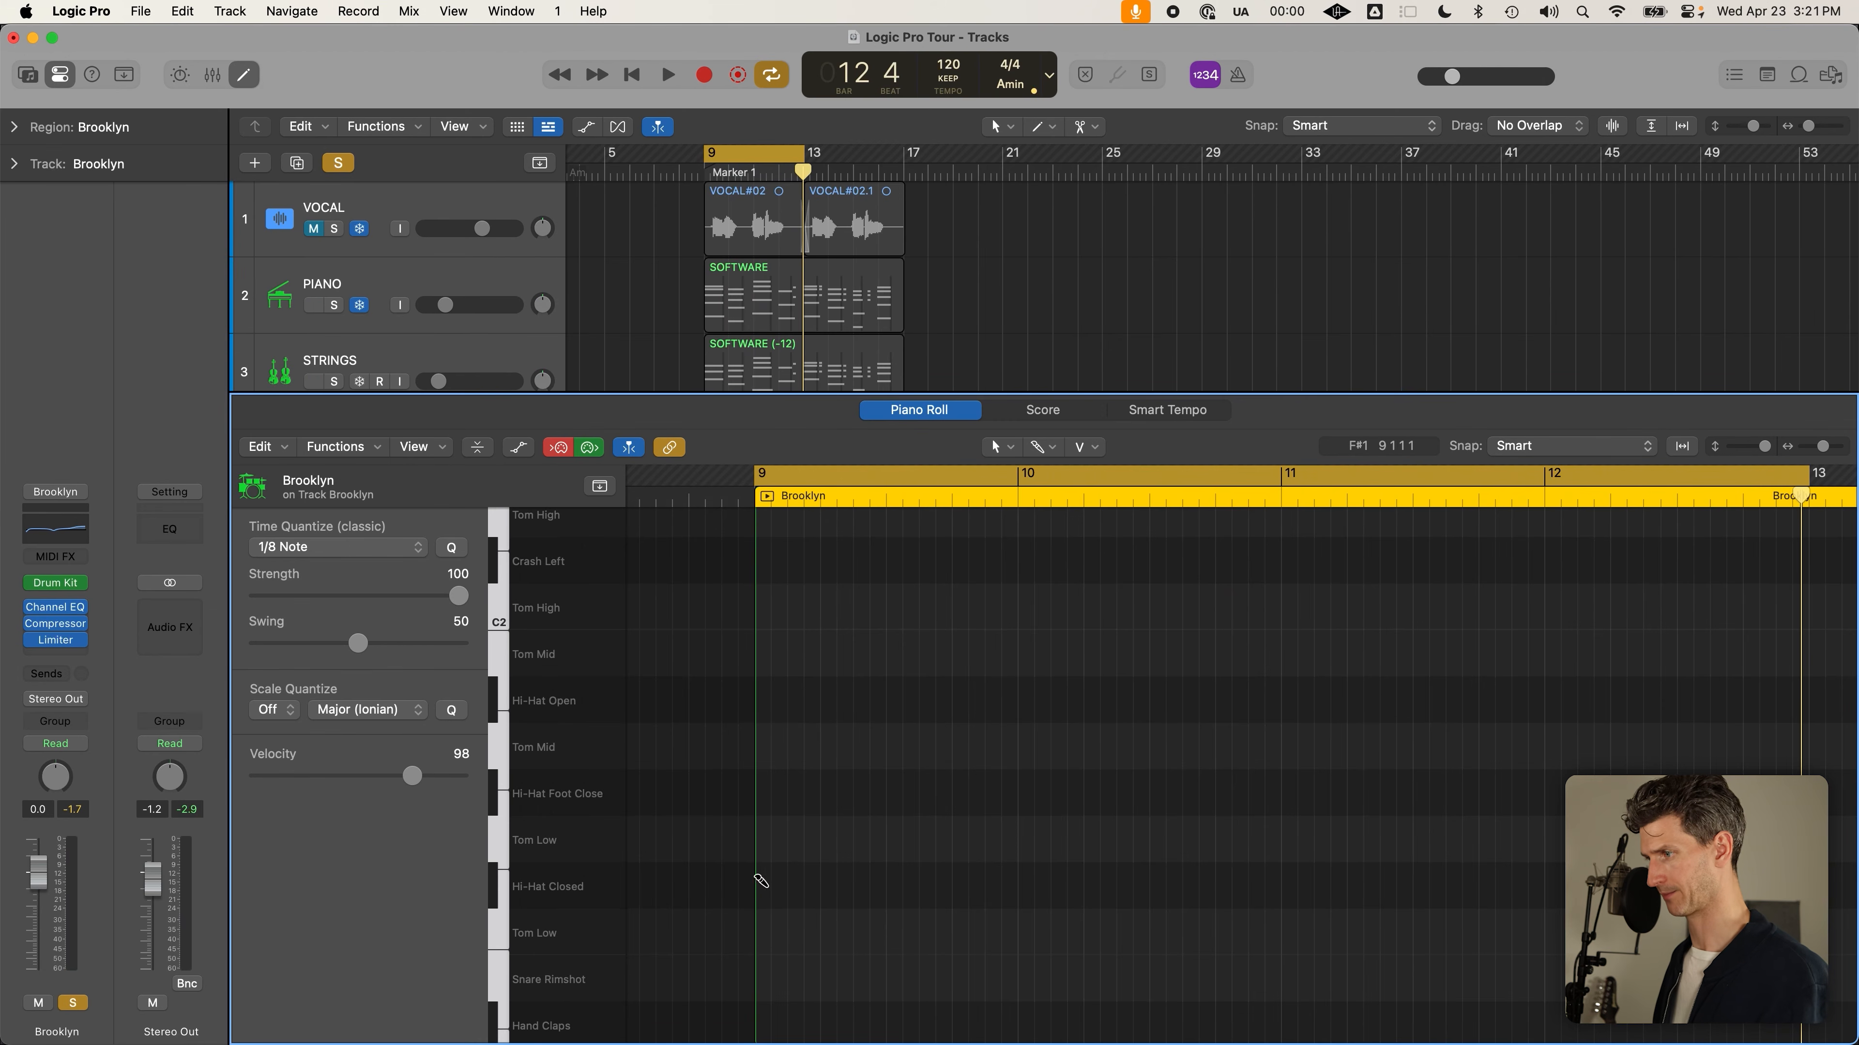
left_click(768, 893)
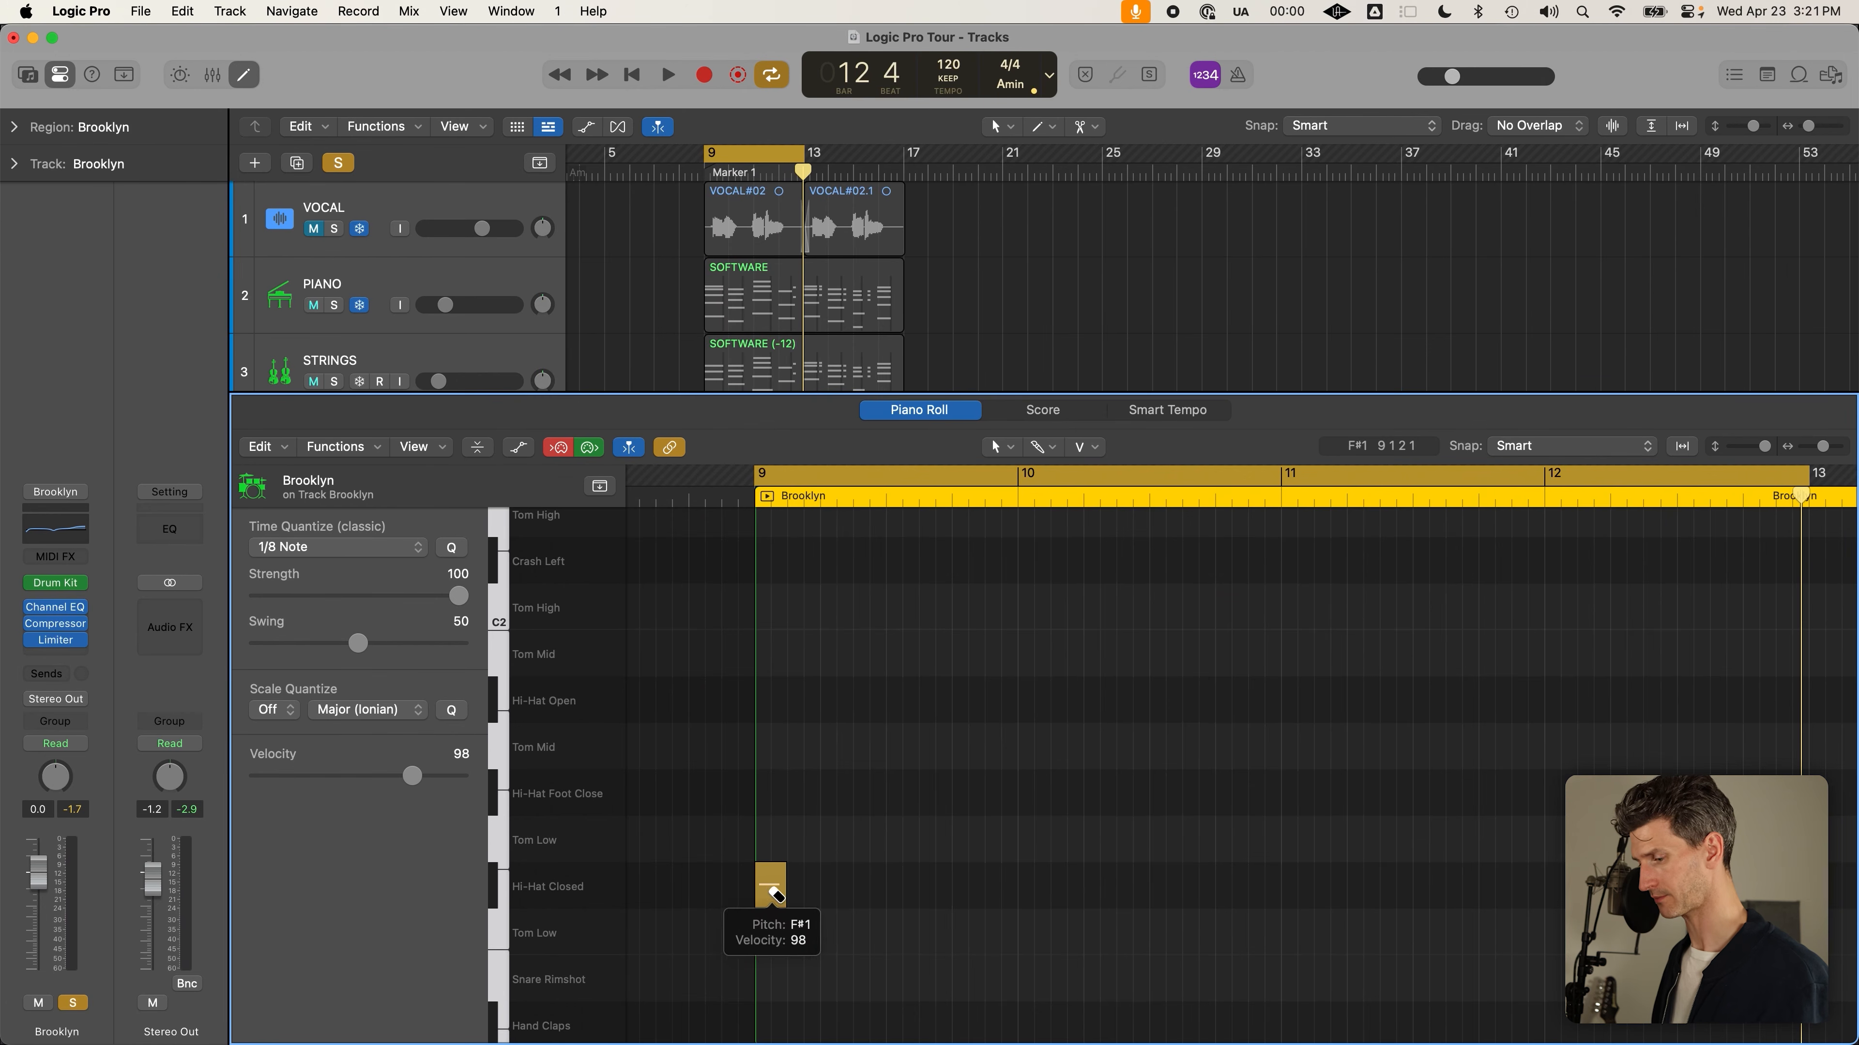
left_click(799, 893)
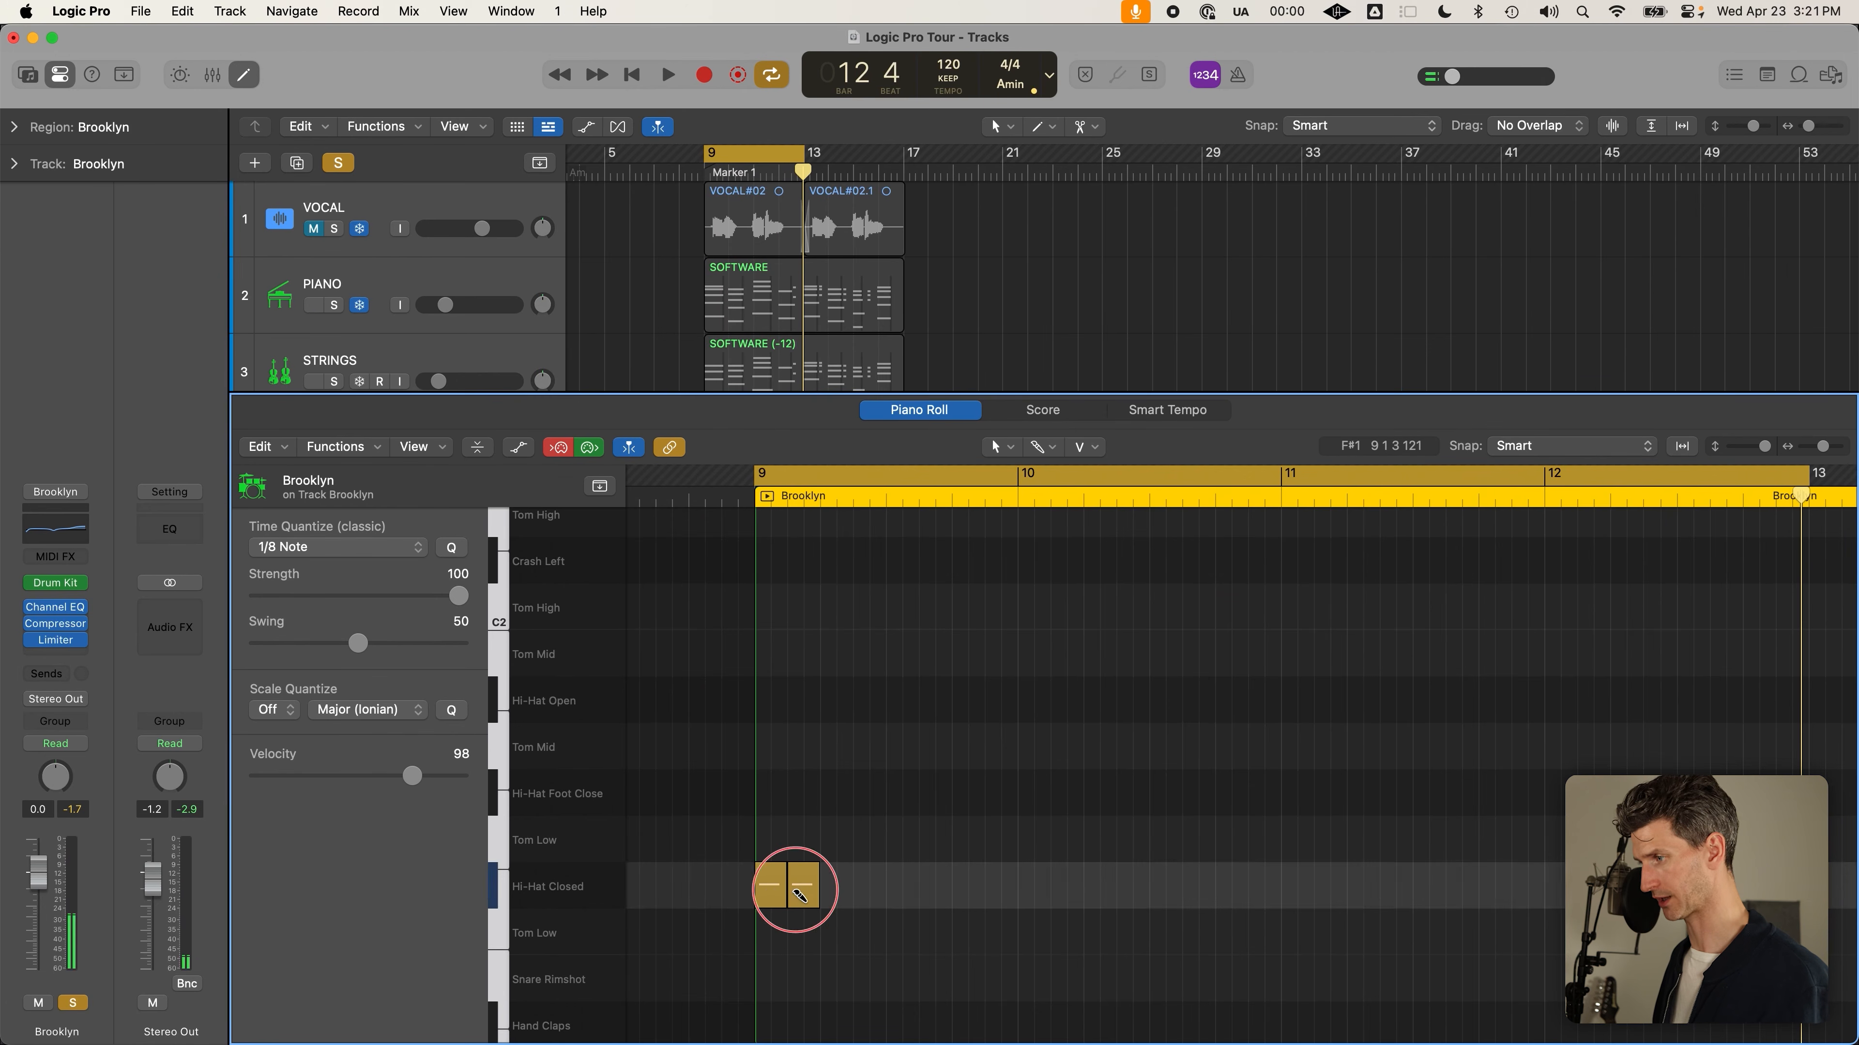
left_click(834, 889)
left_click(868, 890)
left_click(902, 890)
left_click(935, 889)
left_click(968, 890)
left_click(1001, 890)
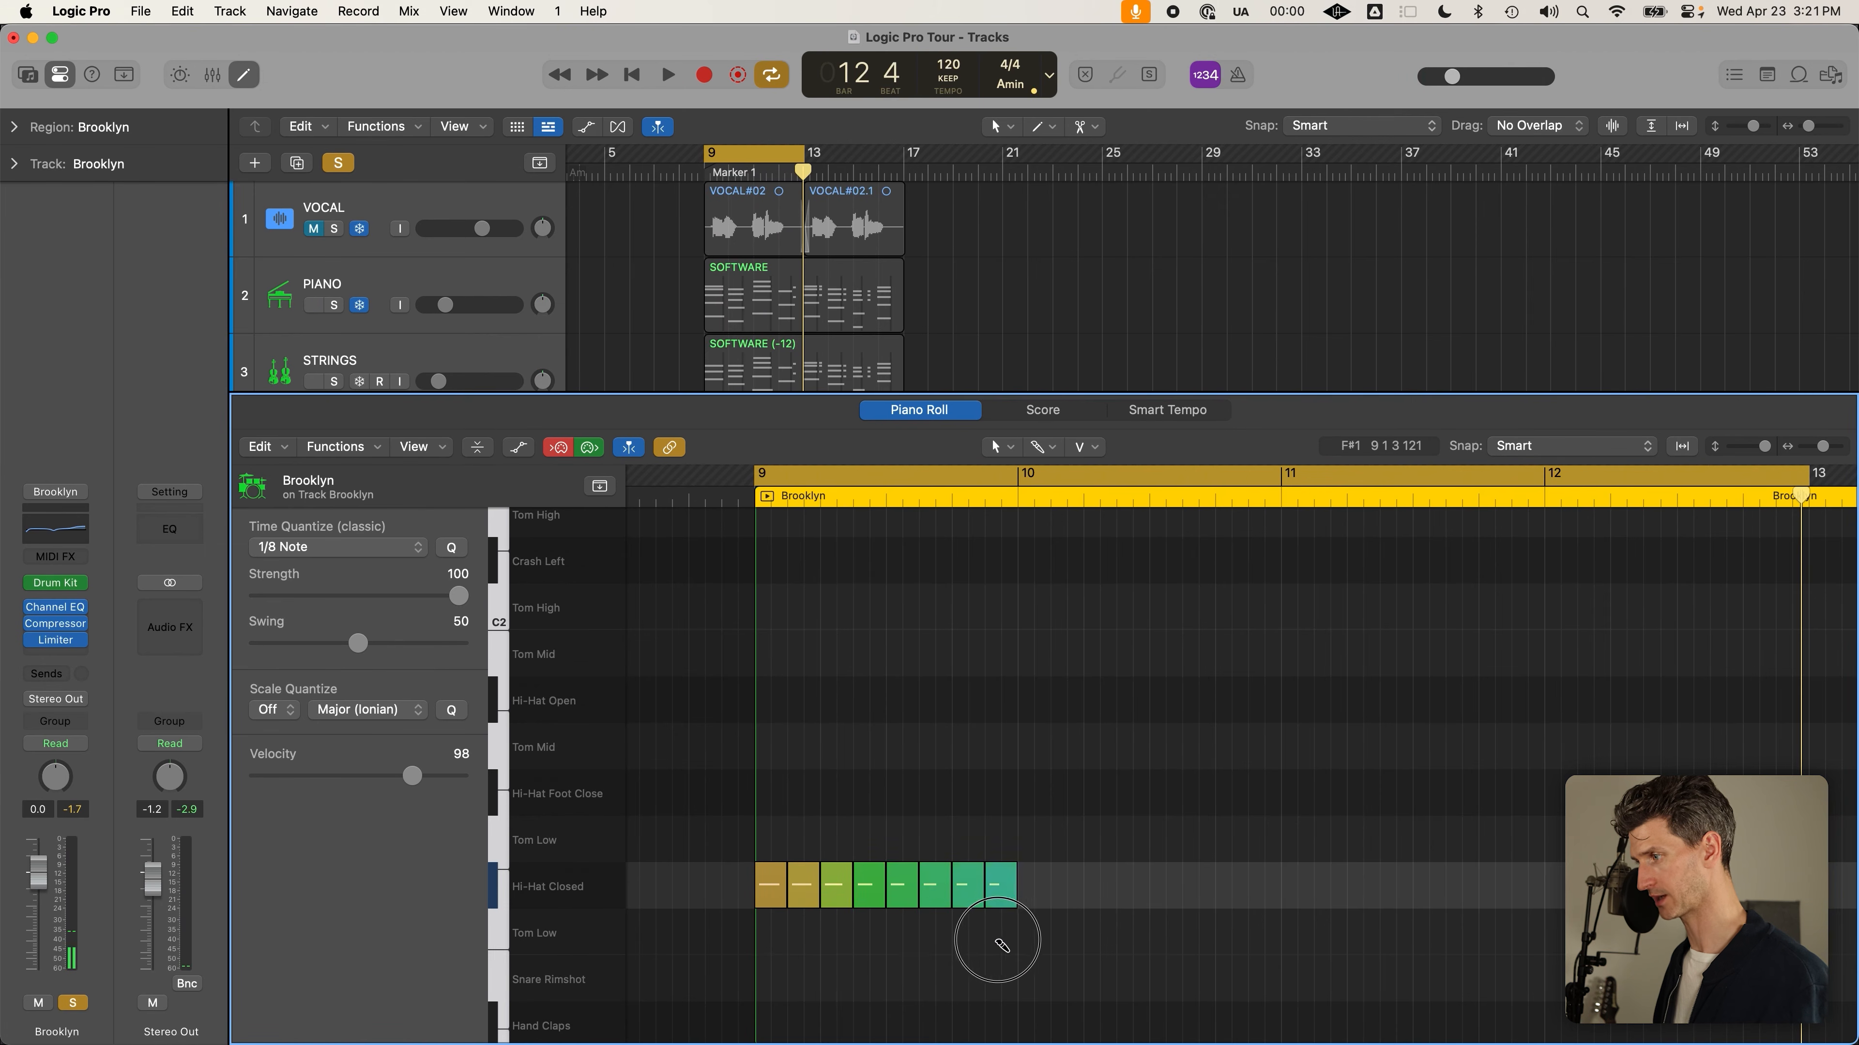
left_click(1034, 890)
left_click(1066, 887)
left_click(1099, 887)
left_click(1132, 887)
left_click(1165, 887)
left_click(1198, 887)
left_click(1231, 887)
left_click(1263, 888)
left_click(1297, 887)
left_click(1330, 887)
left_click(1363, 887)
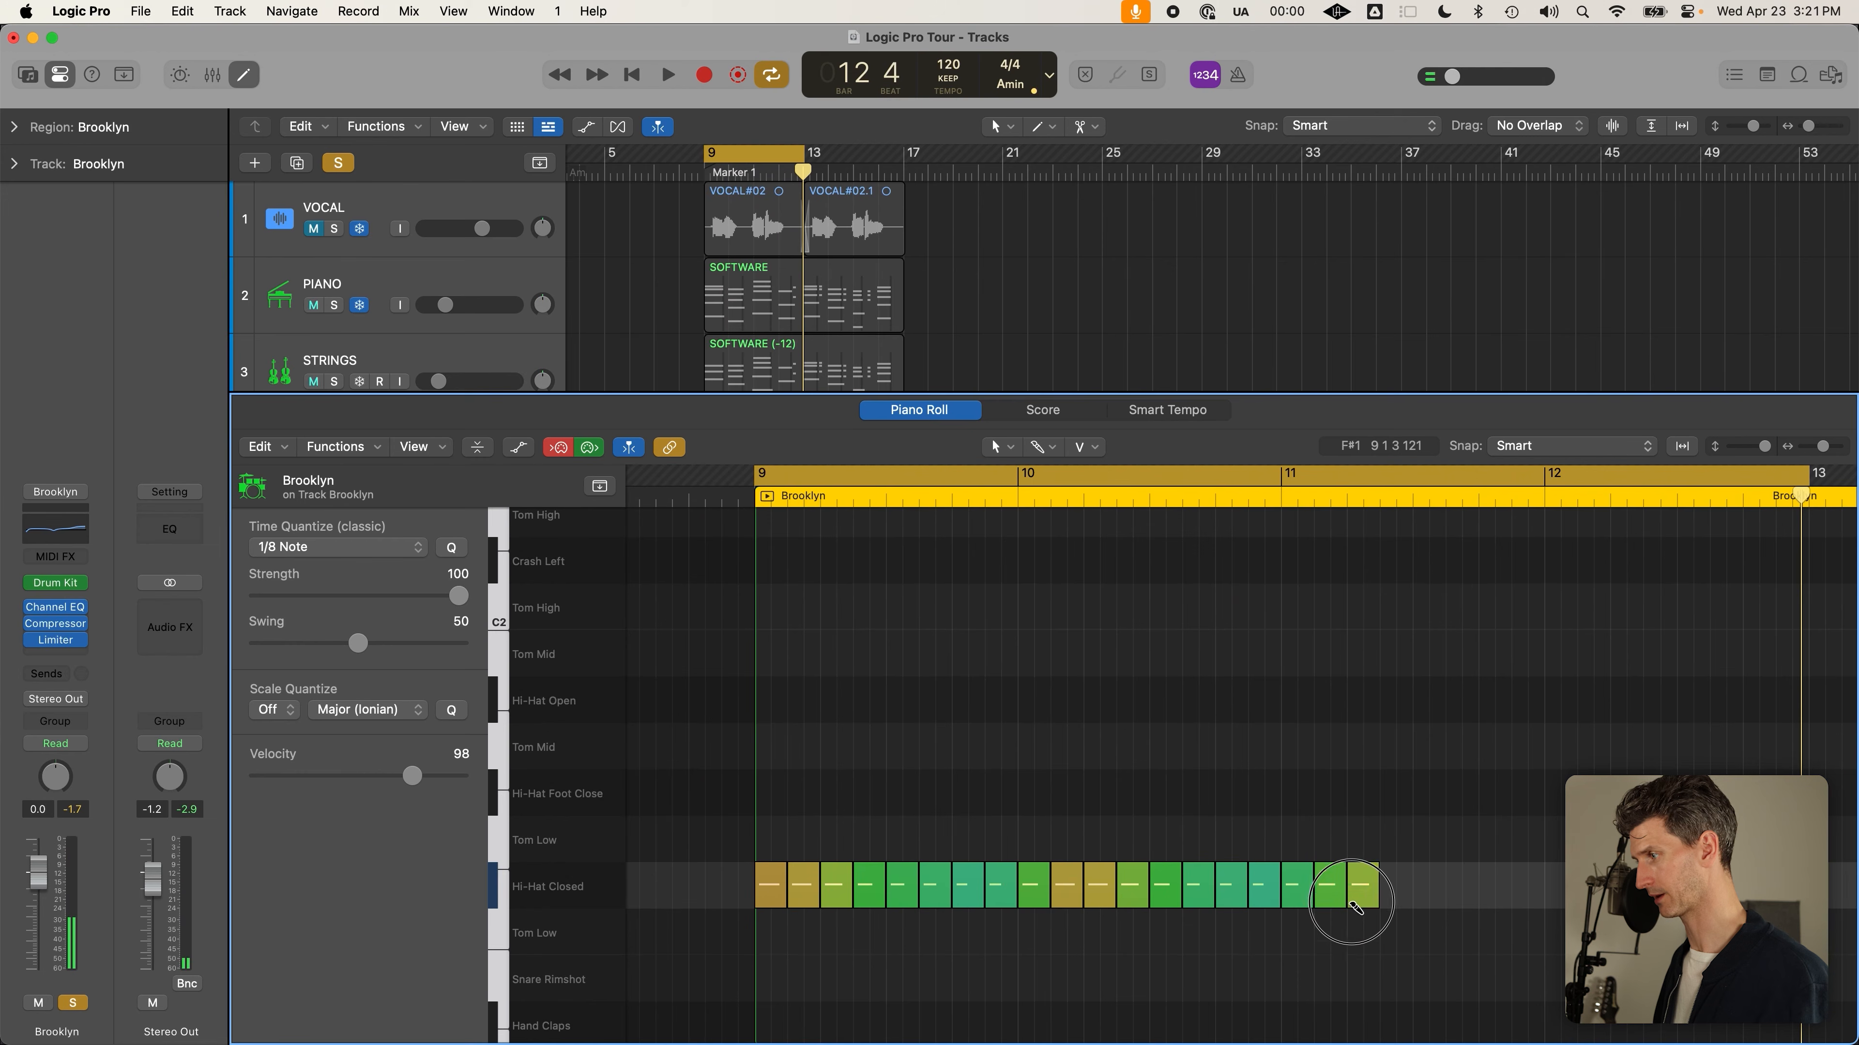
left_click(1396, 887)
left_click(1428, 887)
left_click(1461, 887)
left_click(1494, 887)
left_click(1527, 887)
left_click(1560, 887)
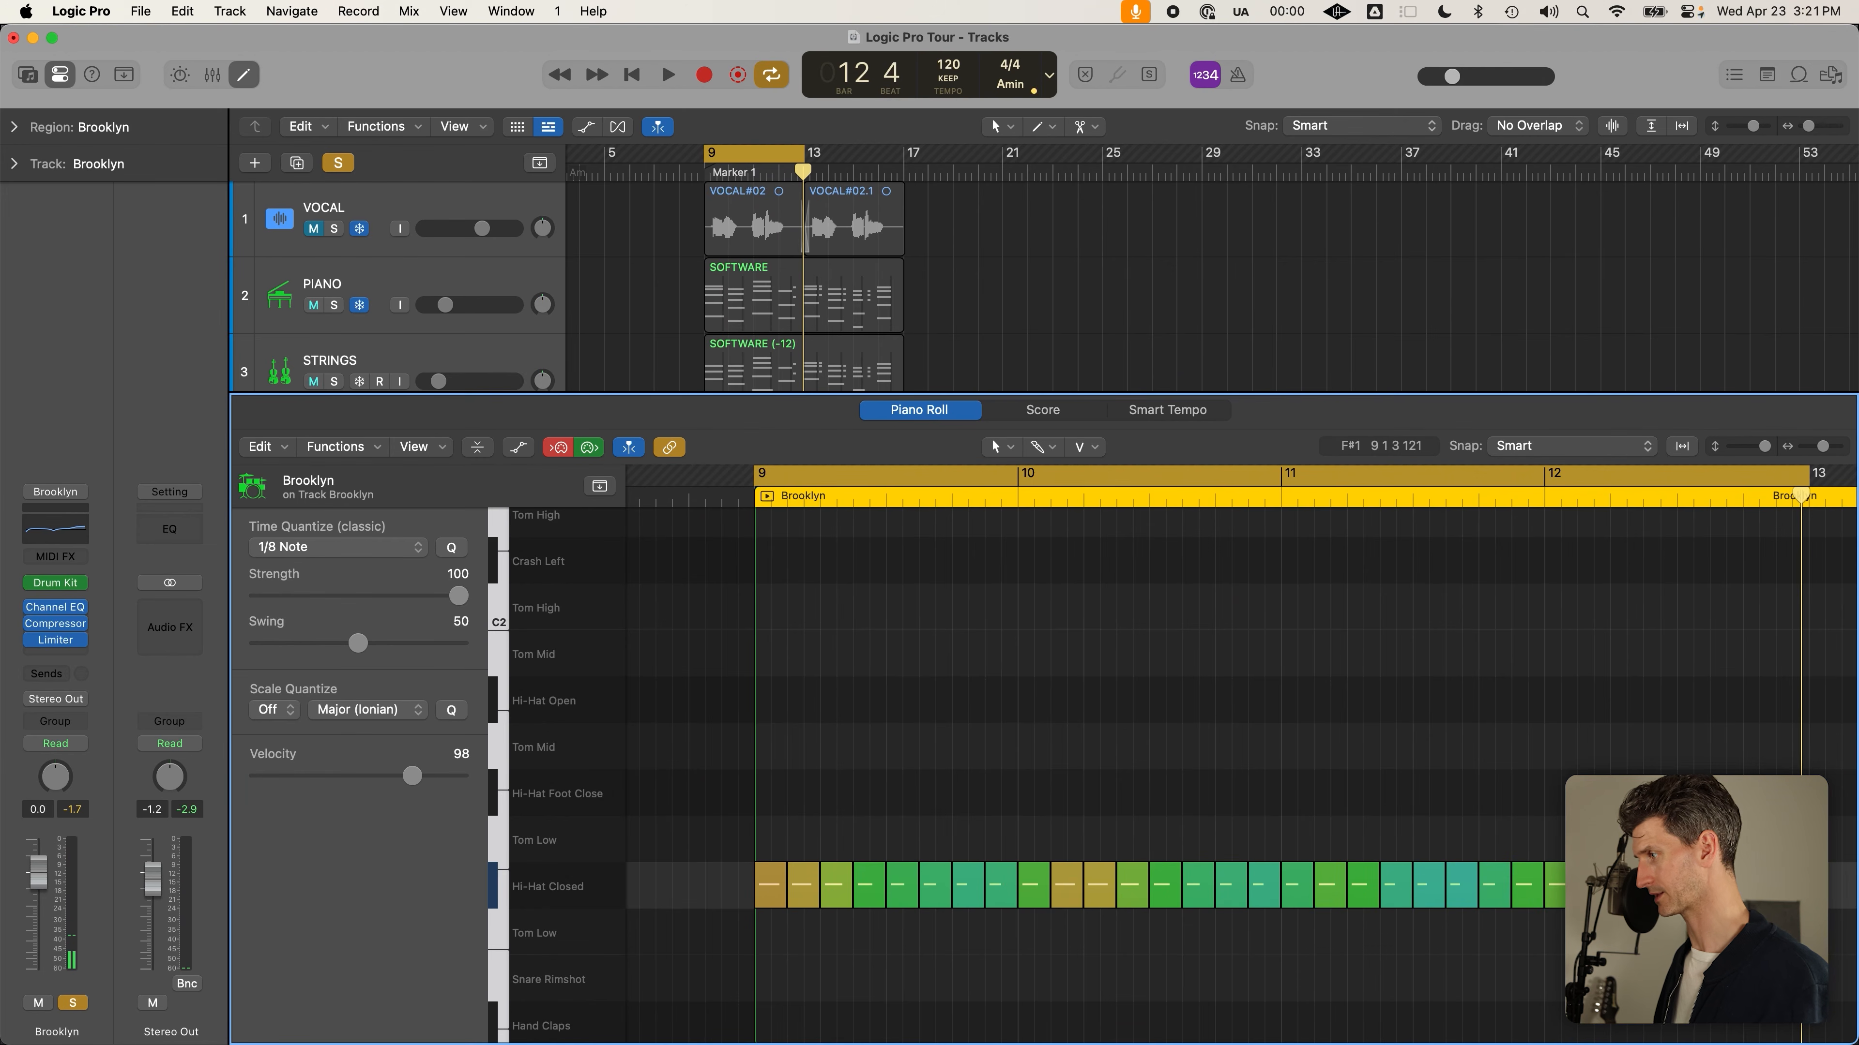
scroll(1025, 834, "down", 3)
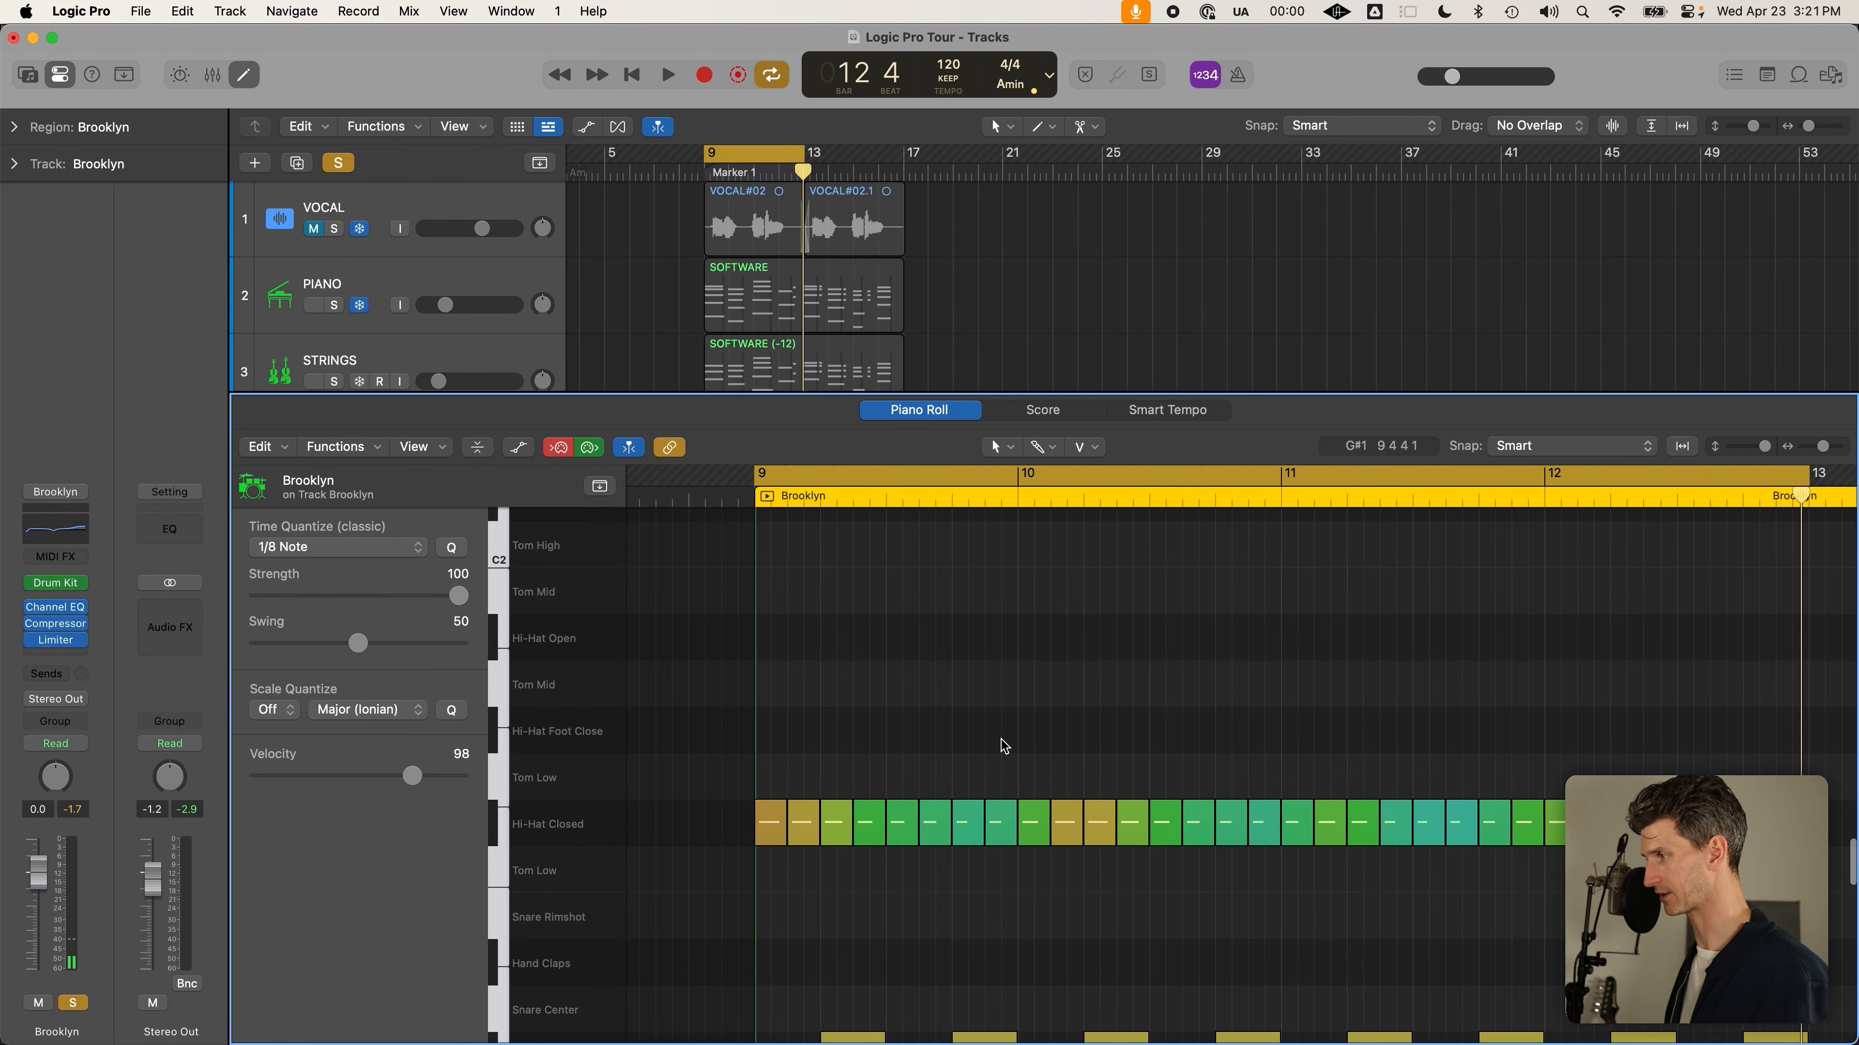
scroll(959, 746, "down", 2)
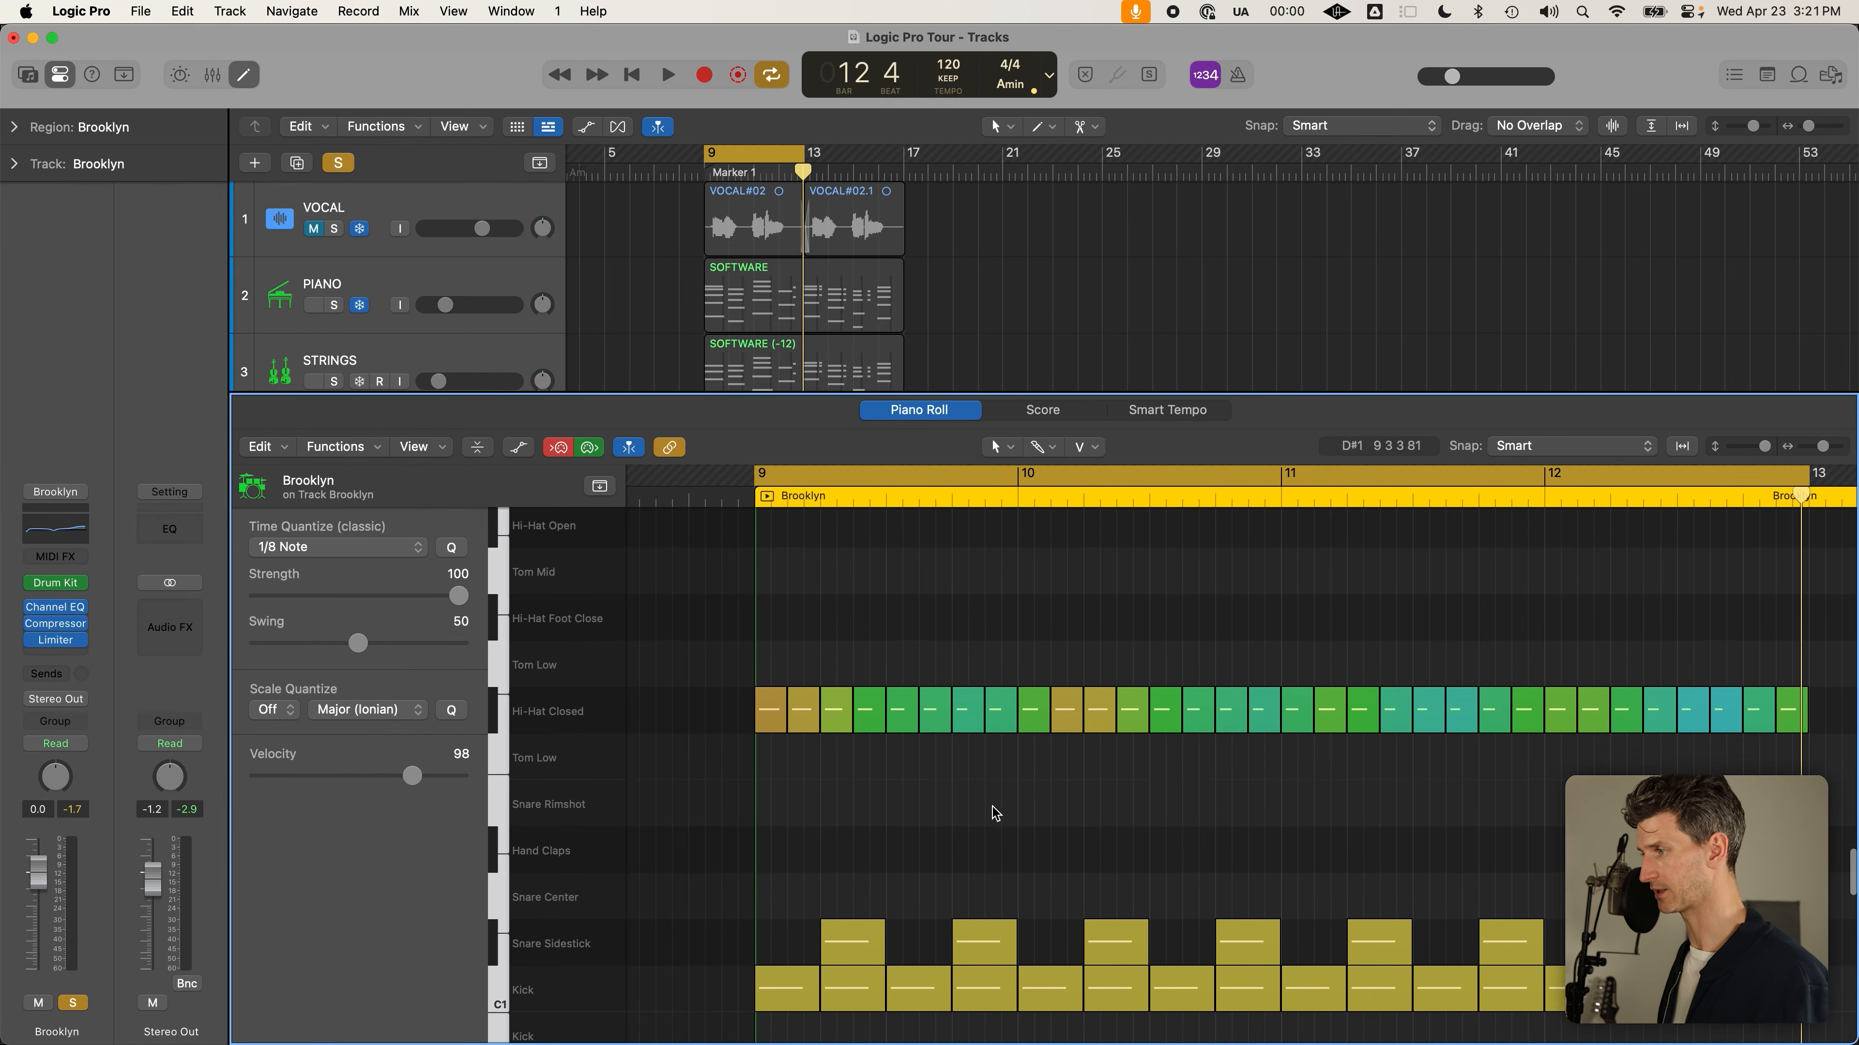
scroll(1207, 780, "down", 1)
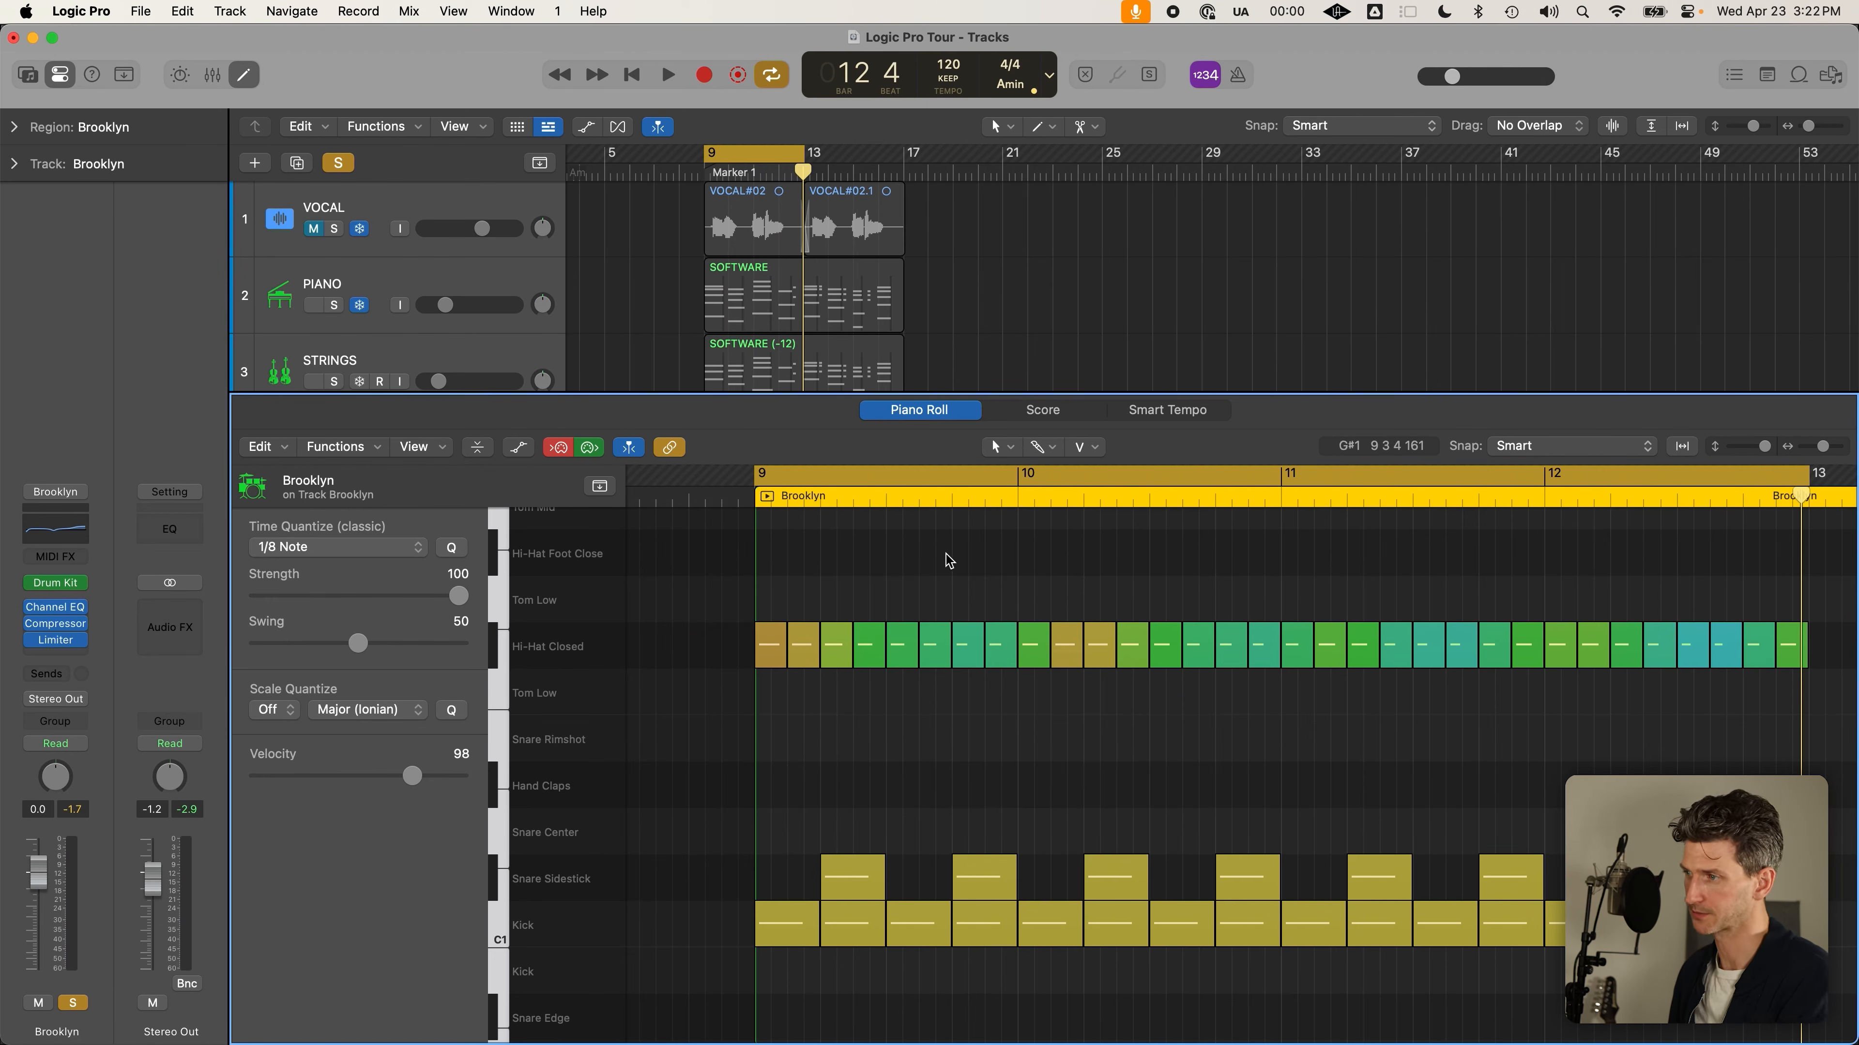
Play back the drum pattern with the new closed hi-hats, then stop
key("space")
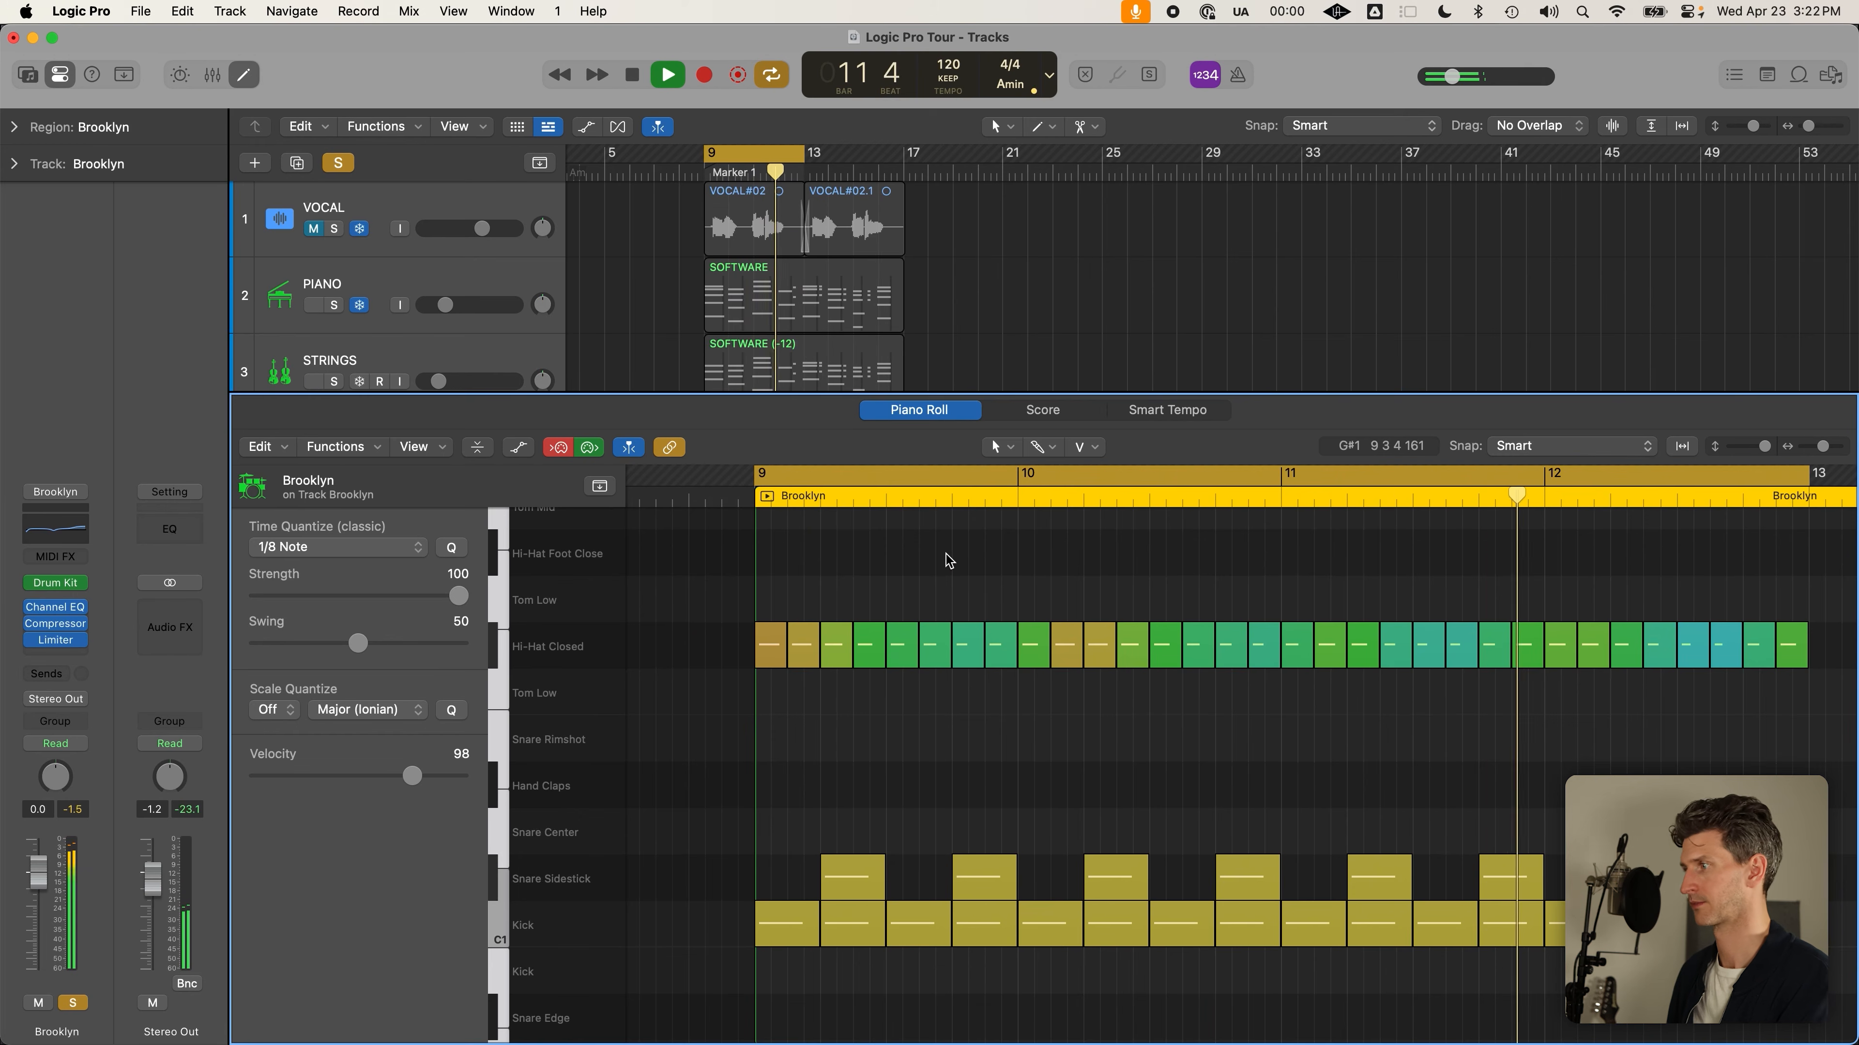
key("space")
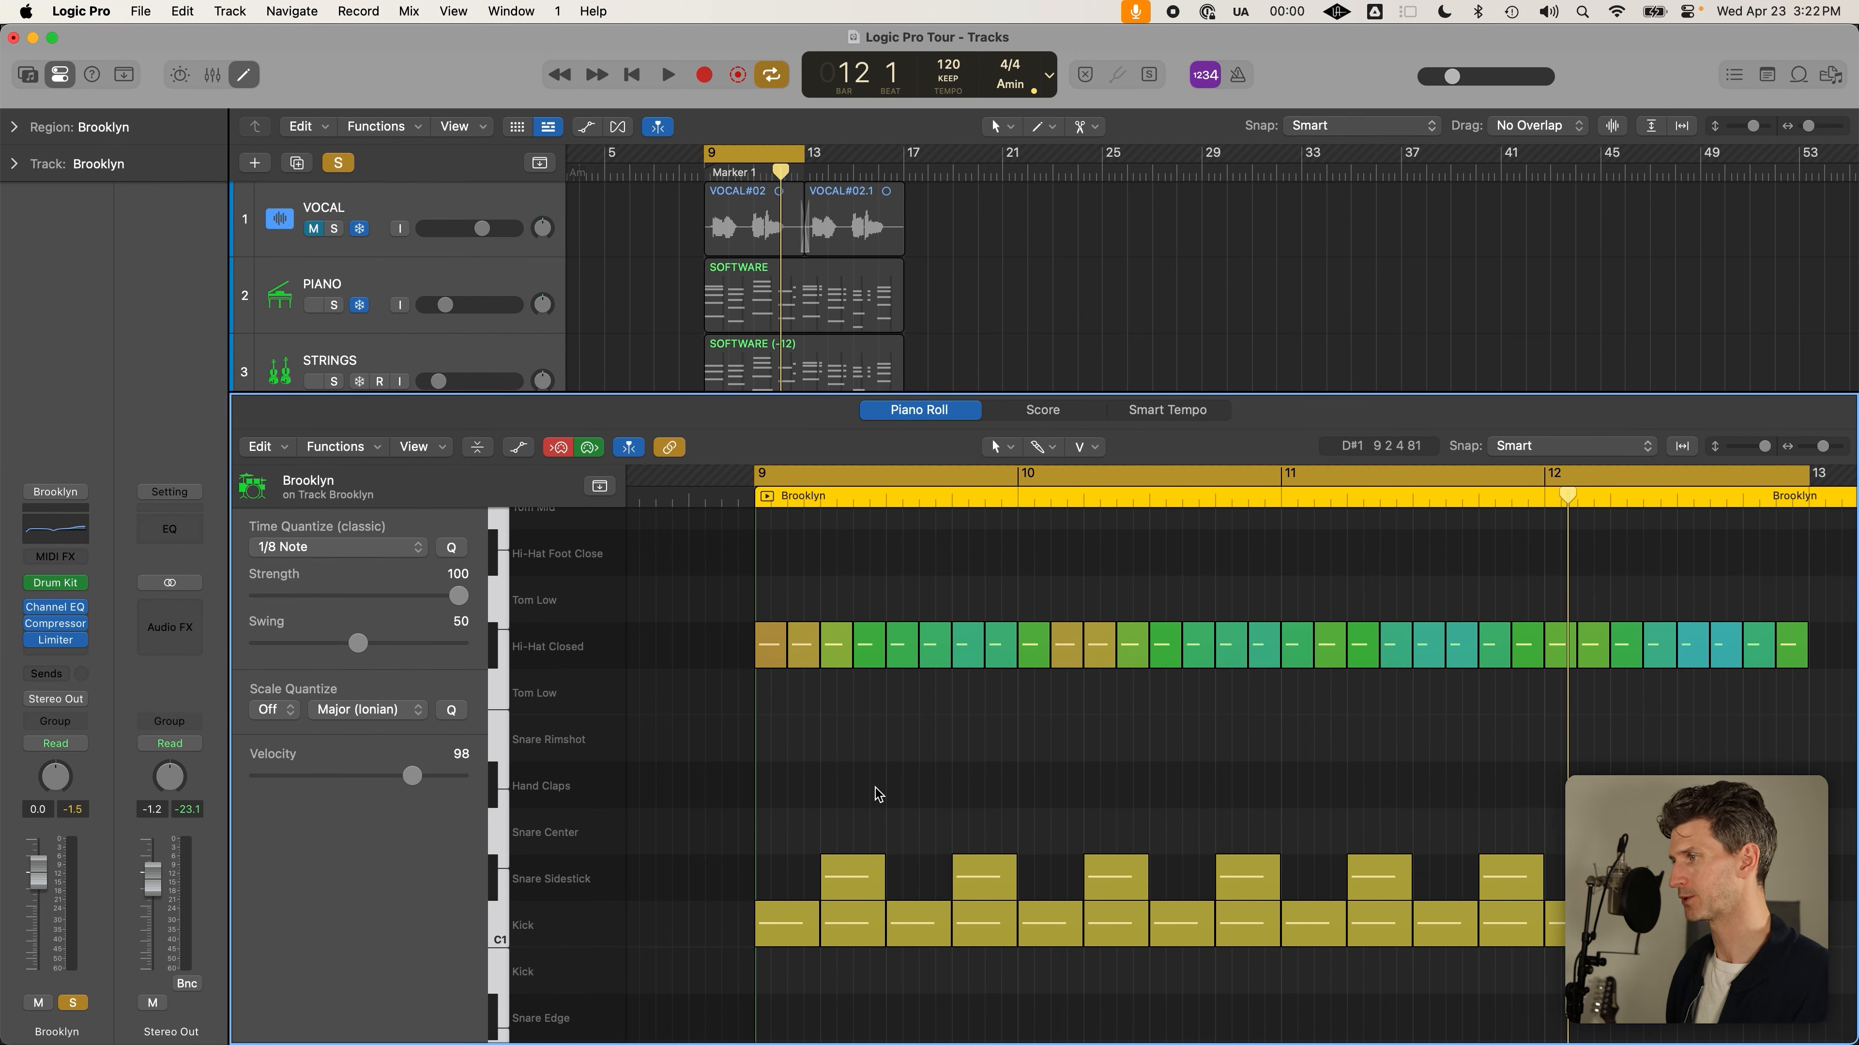
scroll(875, 787, "down", 3)
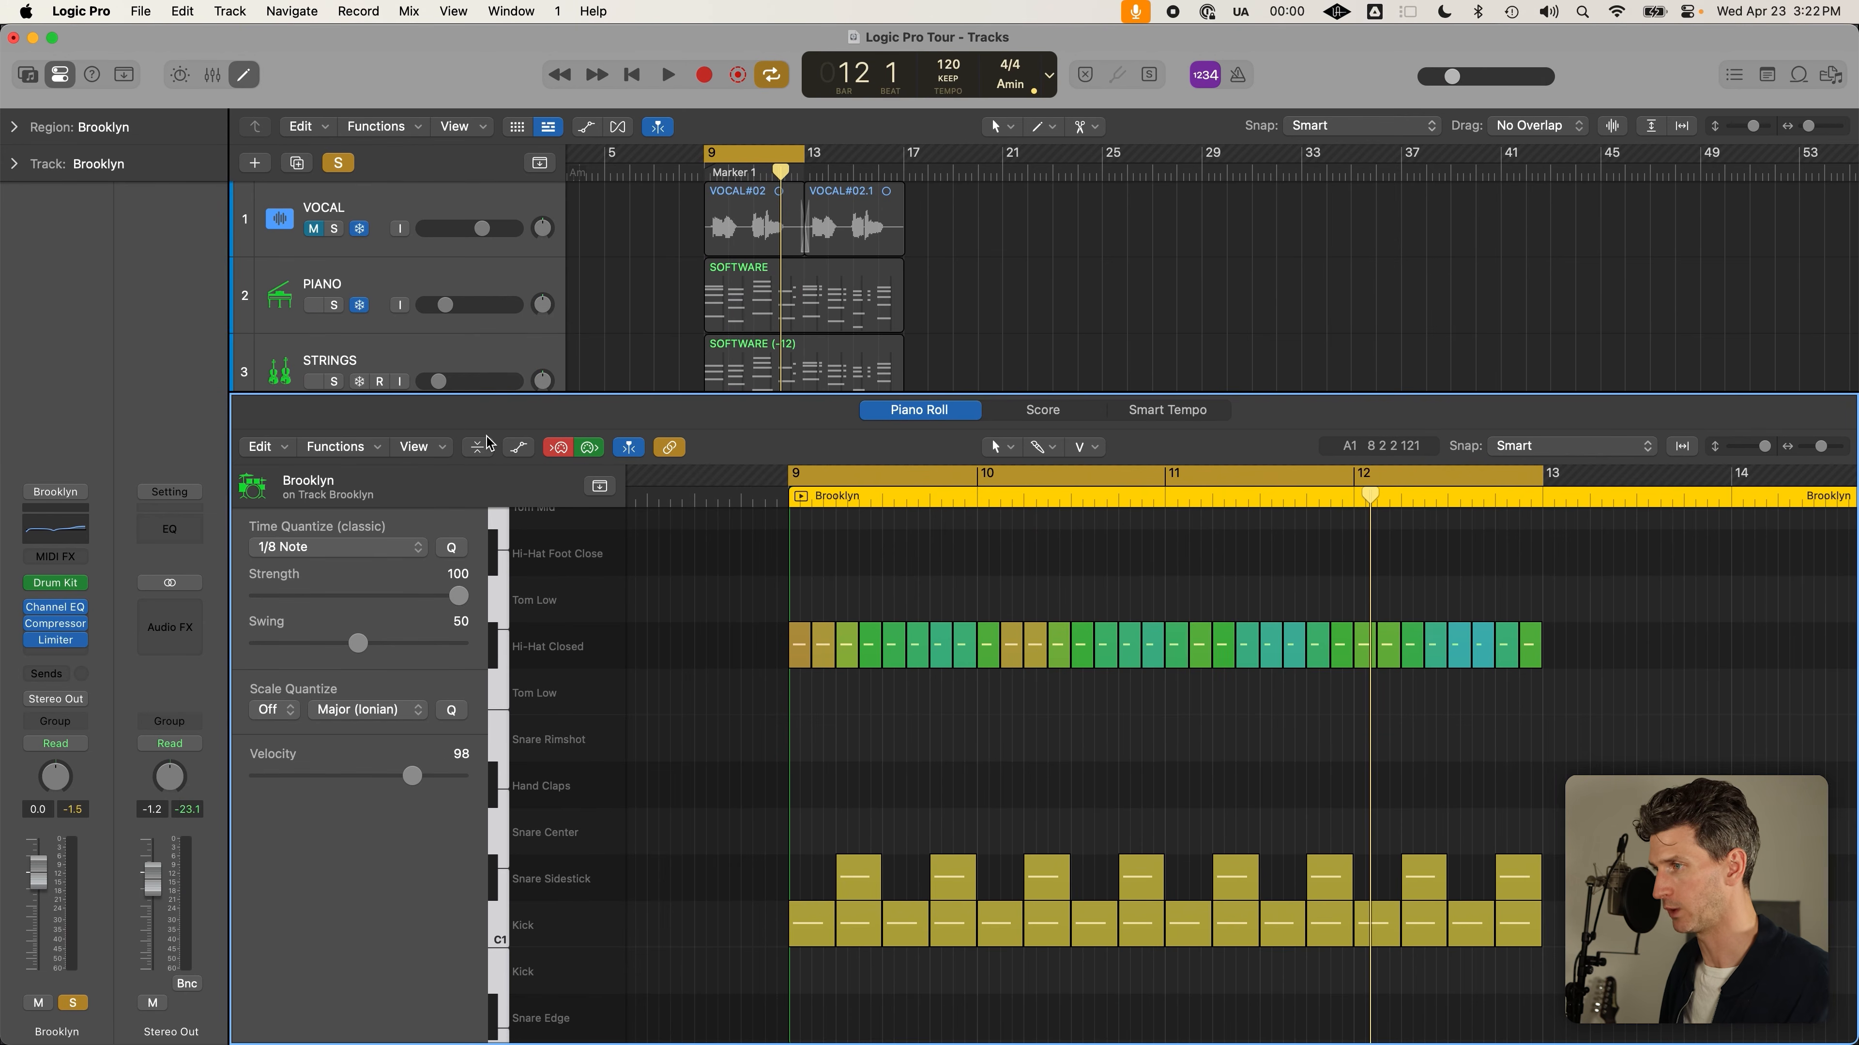
Close the Piano Roll and load the Keyboards patch 80s Wave Bells from the Library onto the Brooklyn track
key("e")
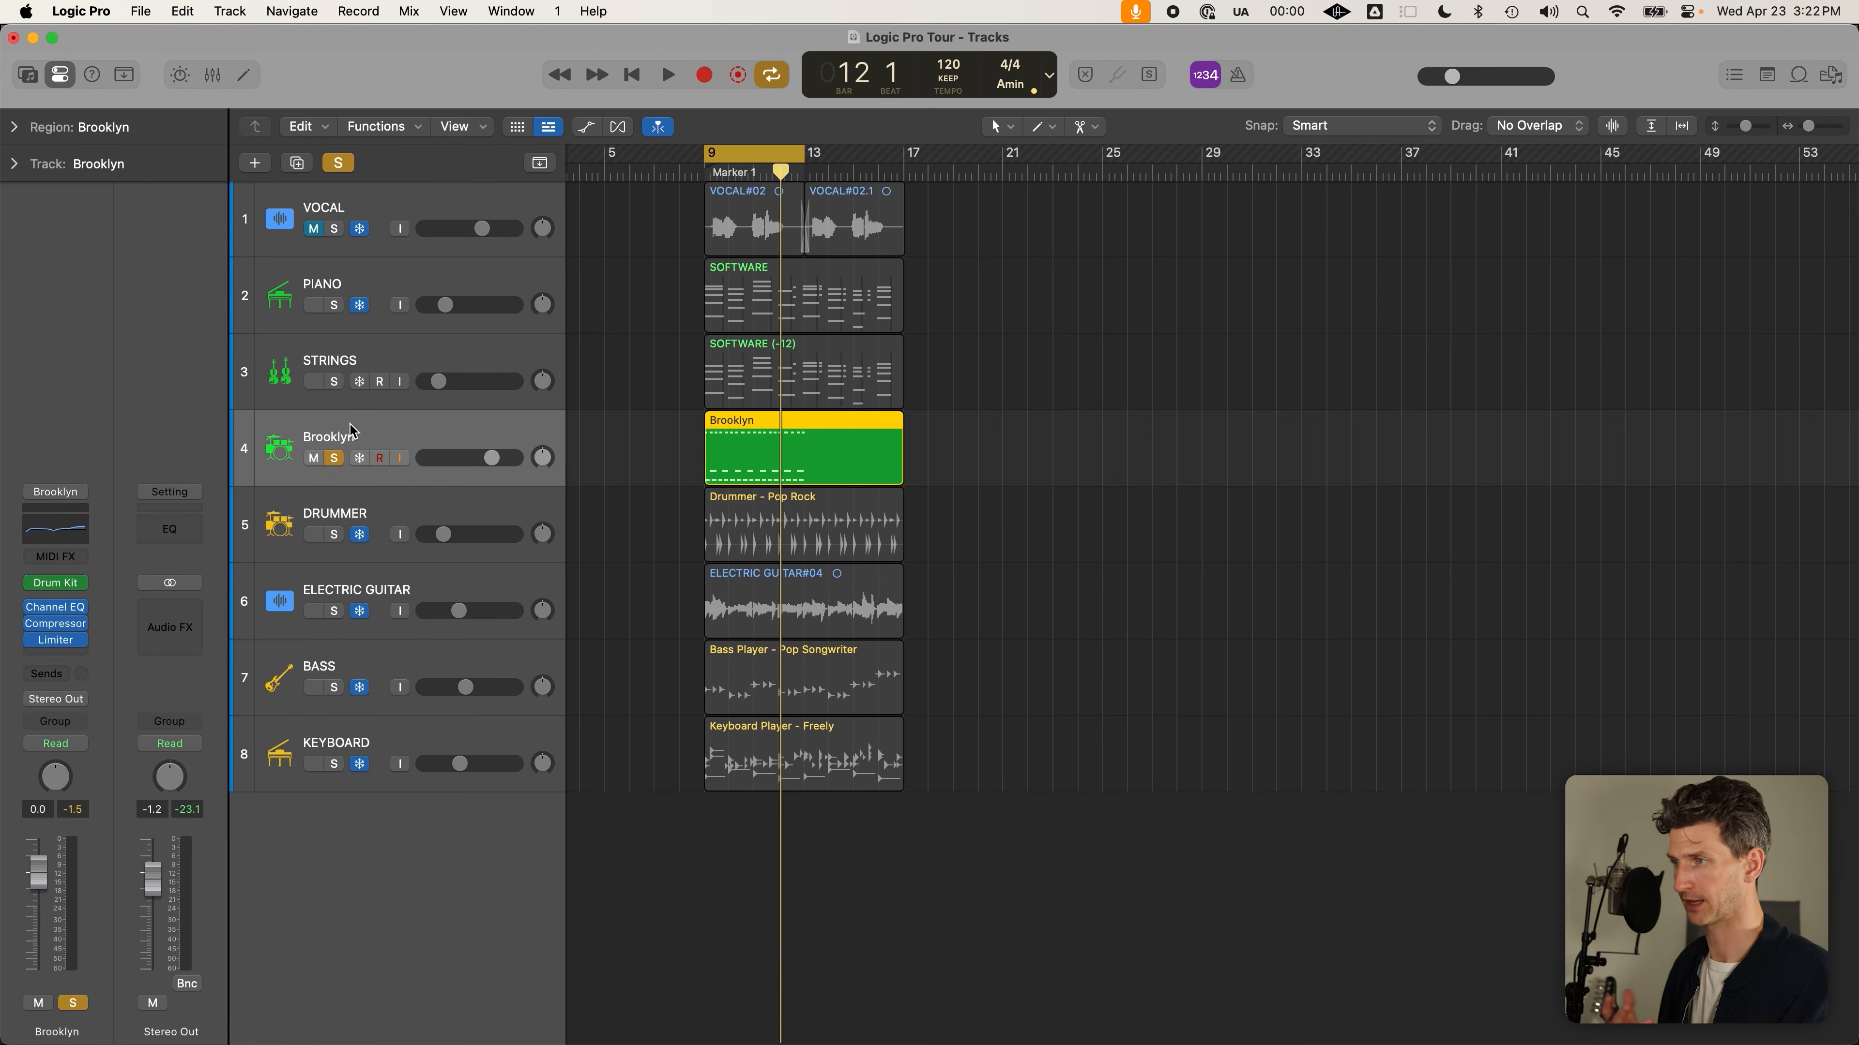
key("y")
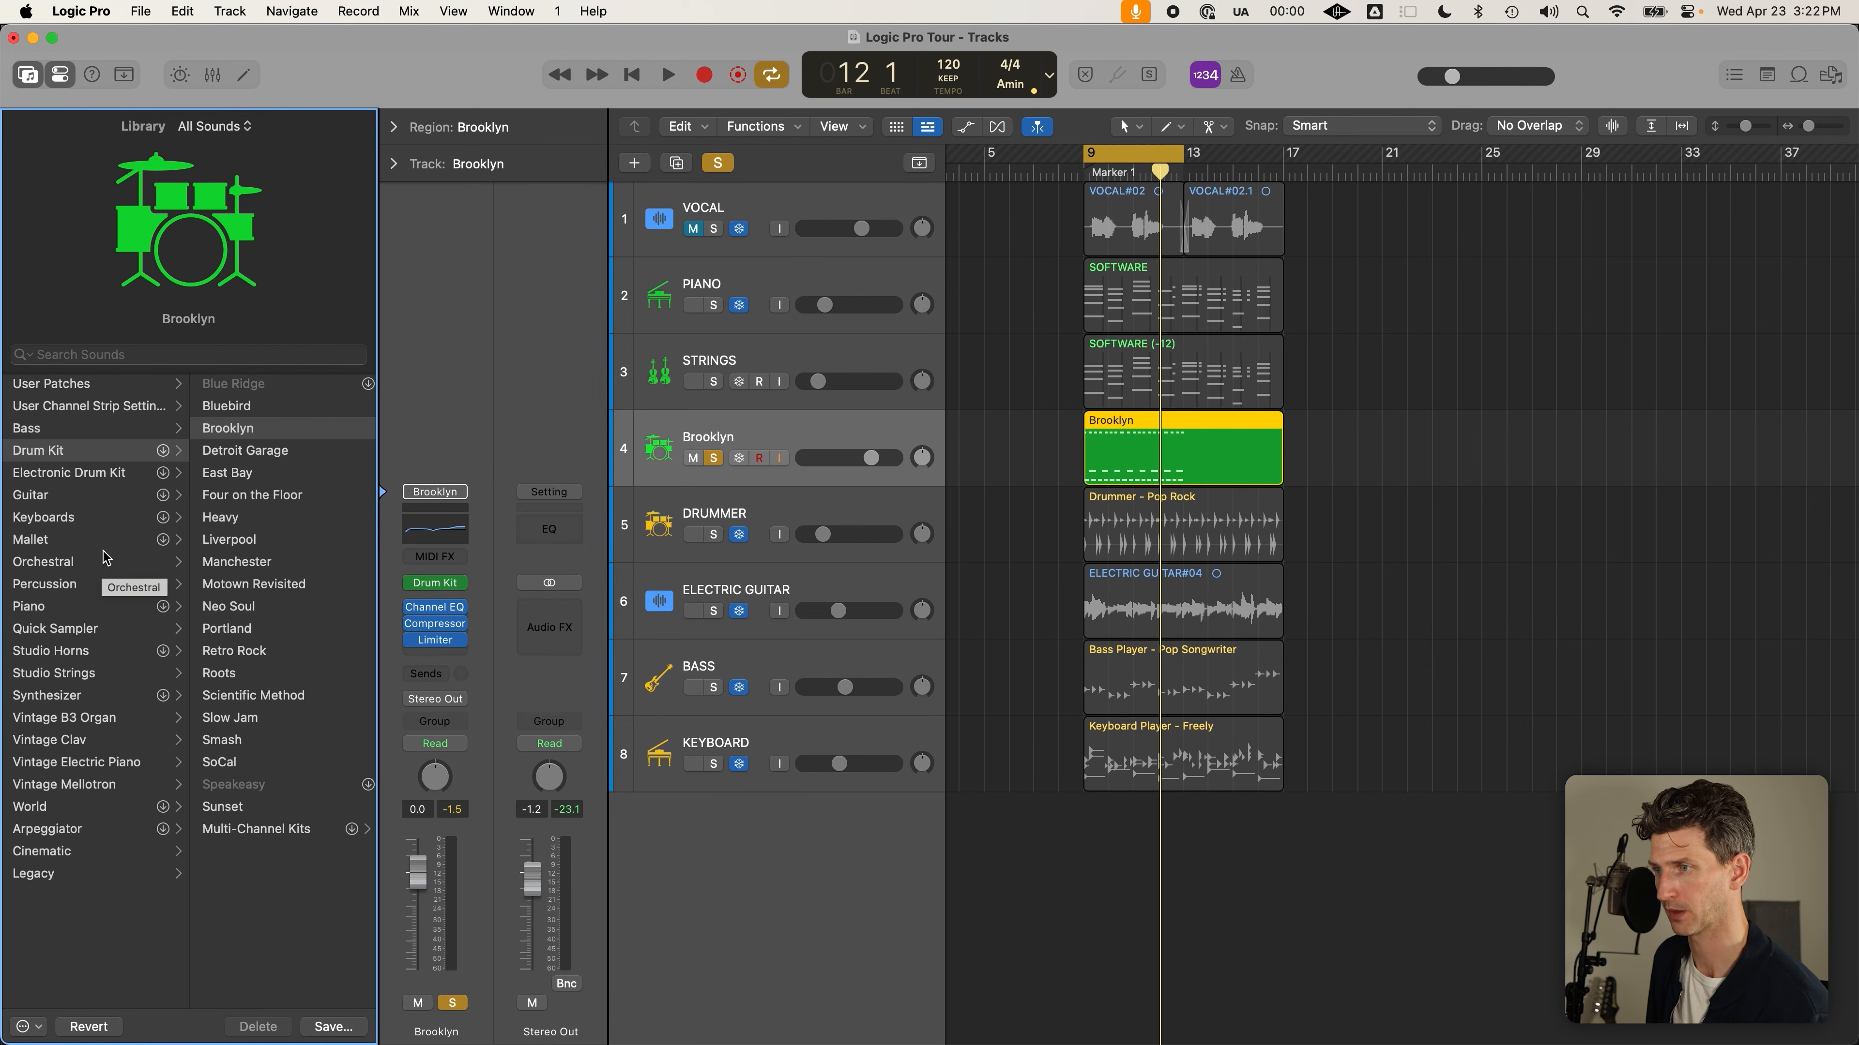
left_click(123, 526)
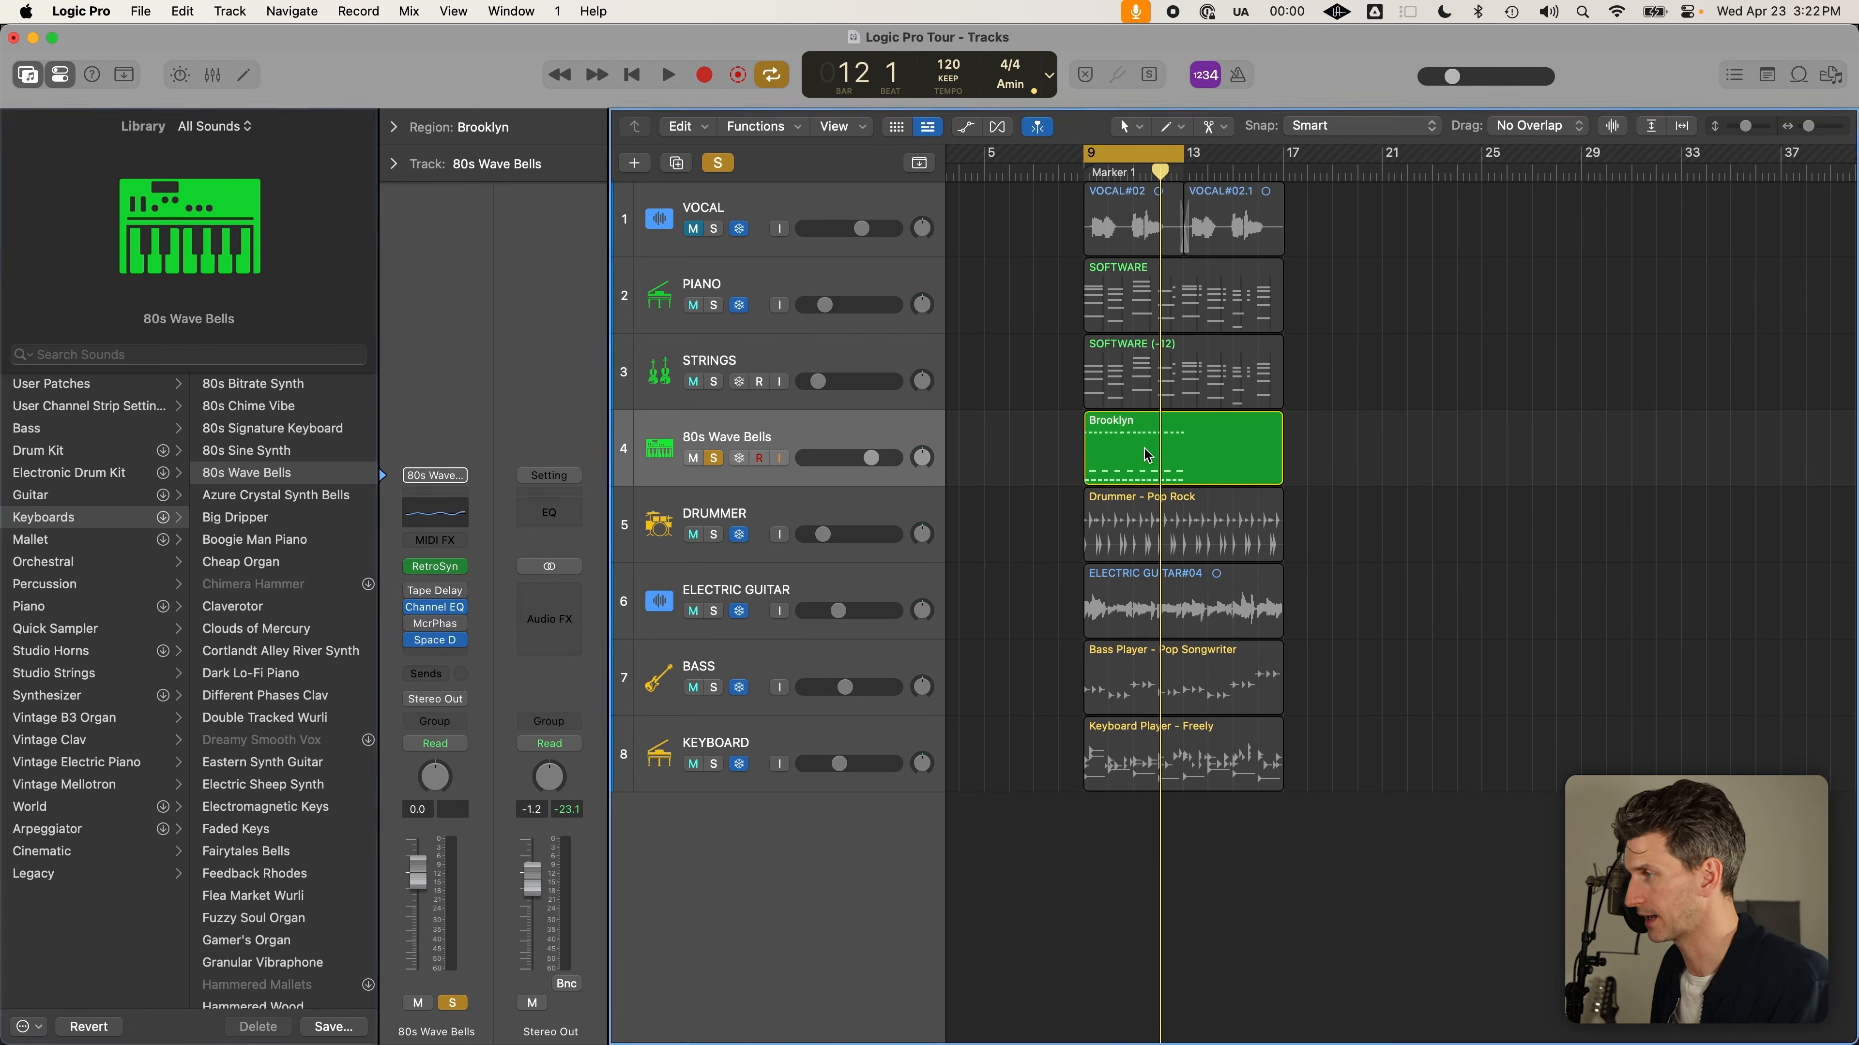
Reopen the Brooklyn region in the Piano Roll and play the pattern with the 80s Wave Bells sound
key("e")
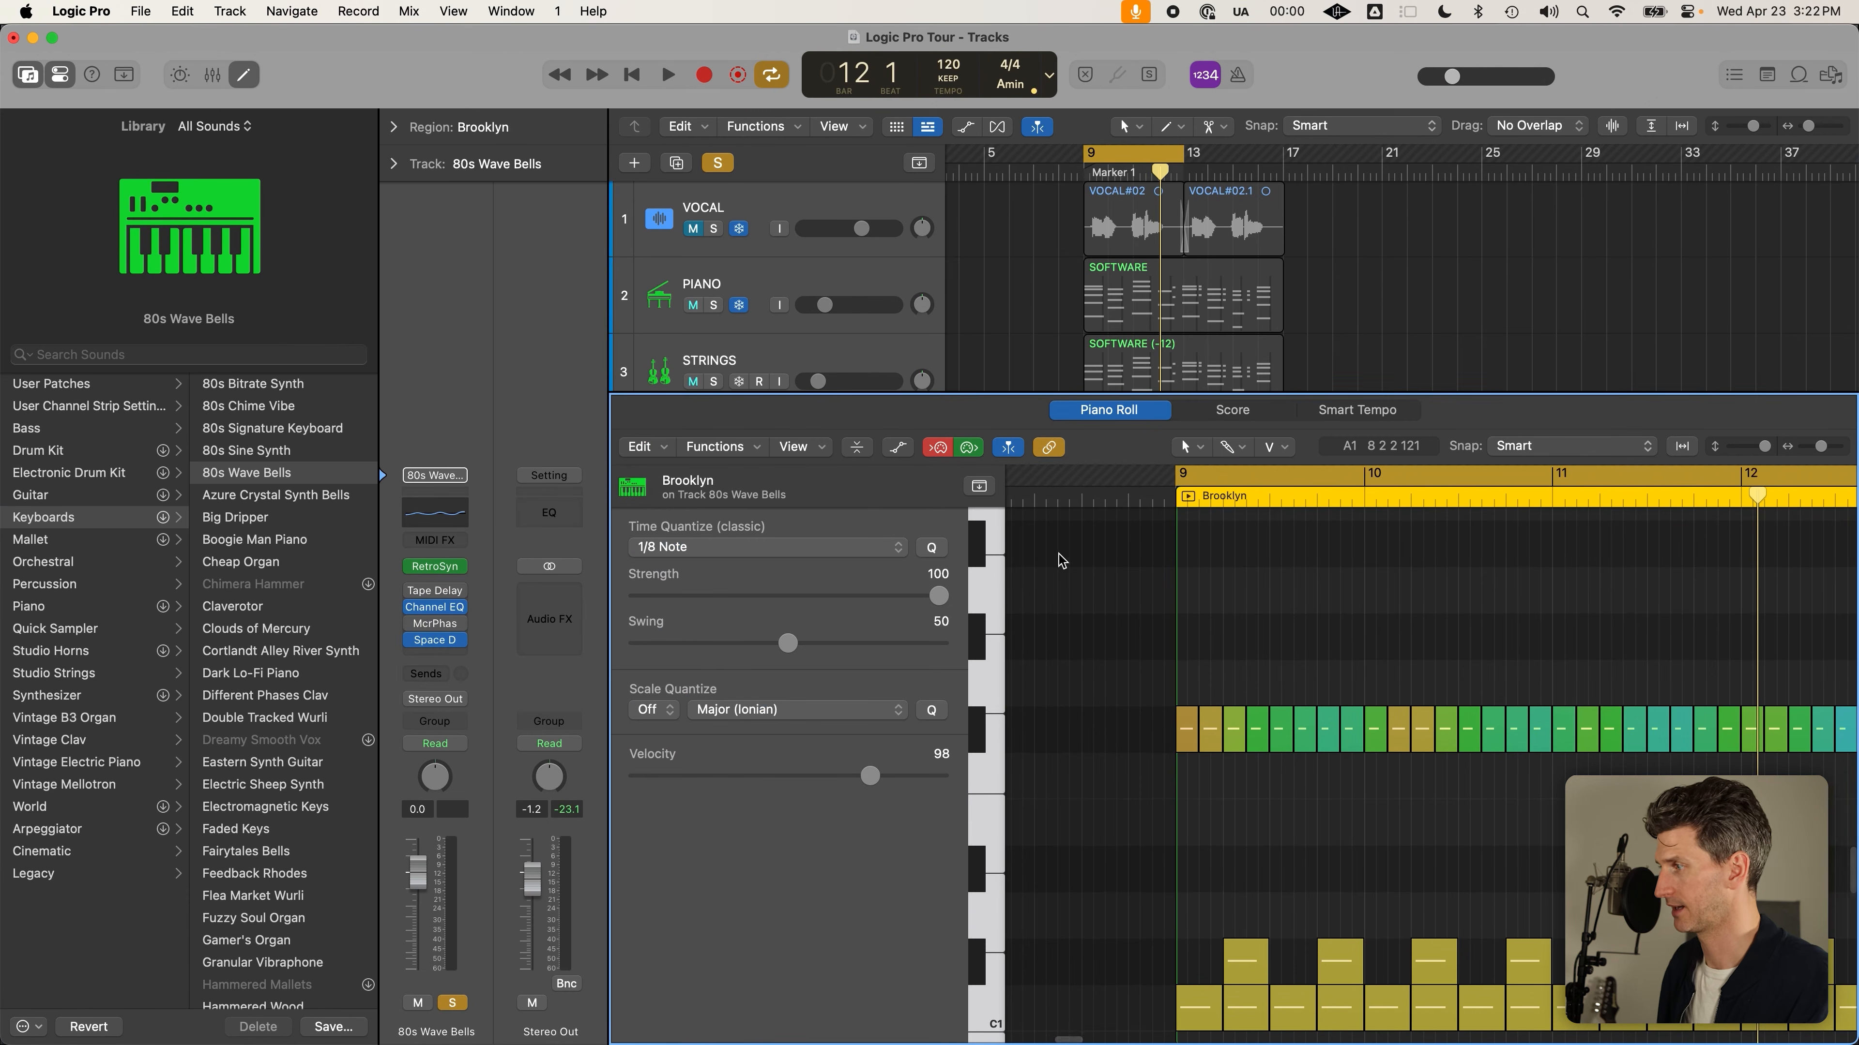
scroll(1283, 697, "down", 5)
scroll(1283, 697, "left", 3)
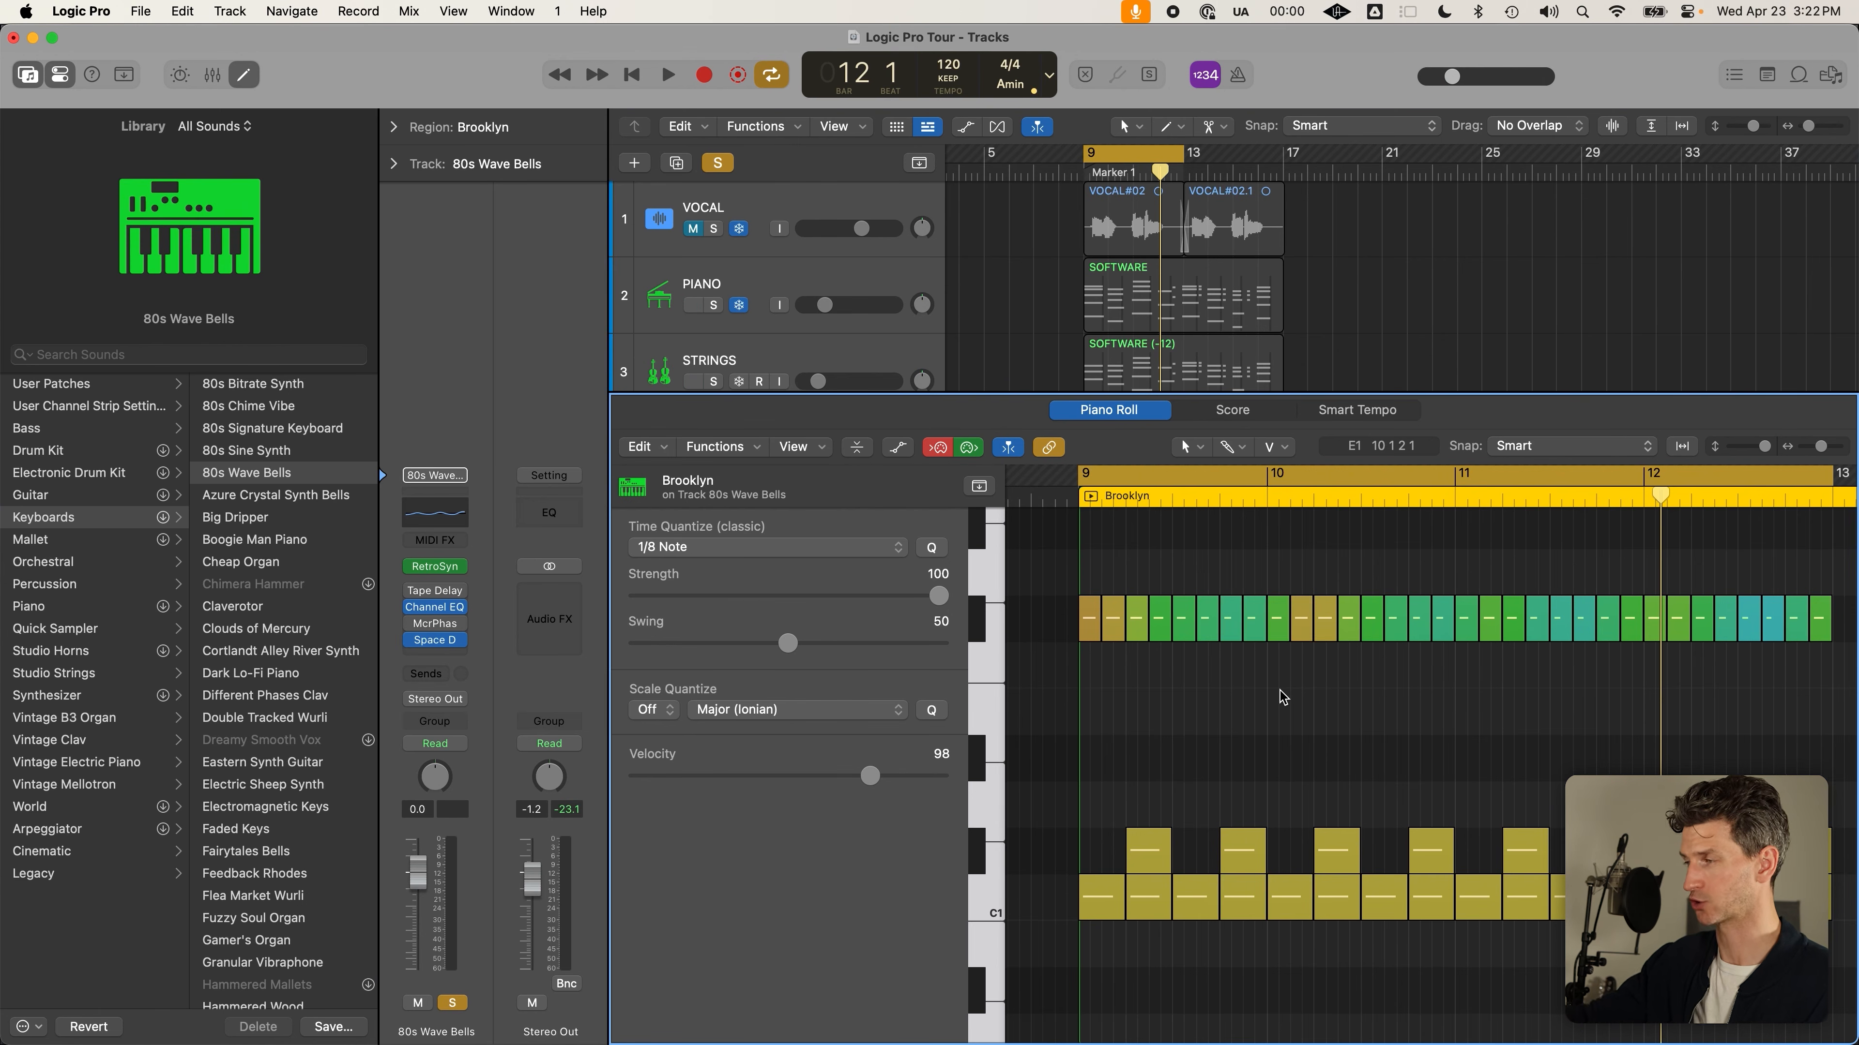
key("space")
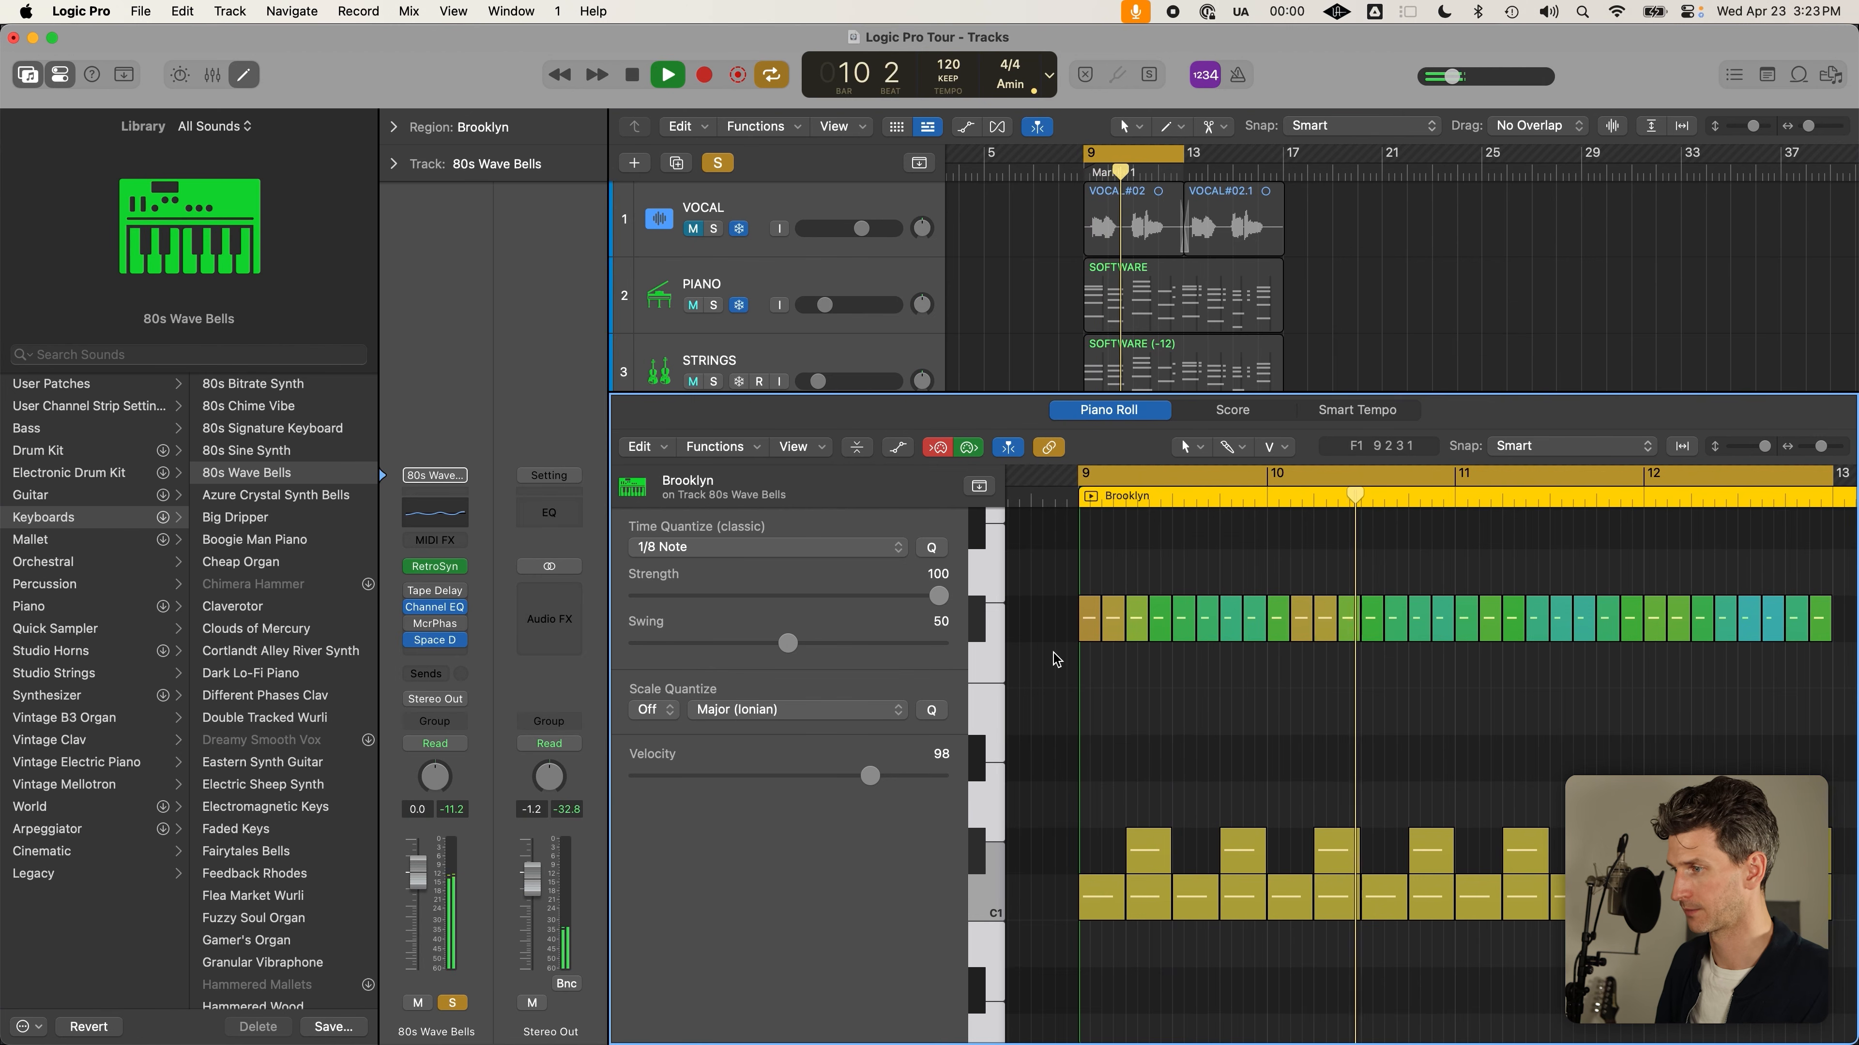
key("space")
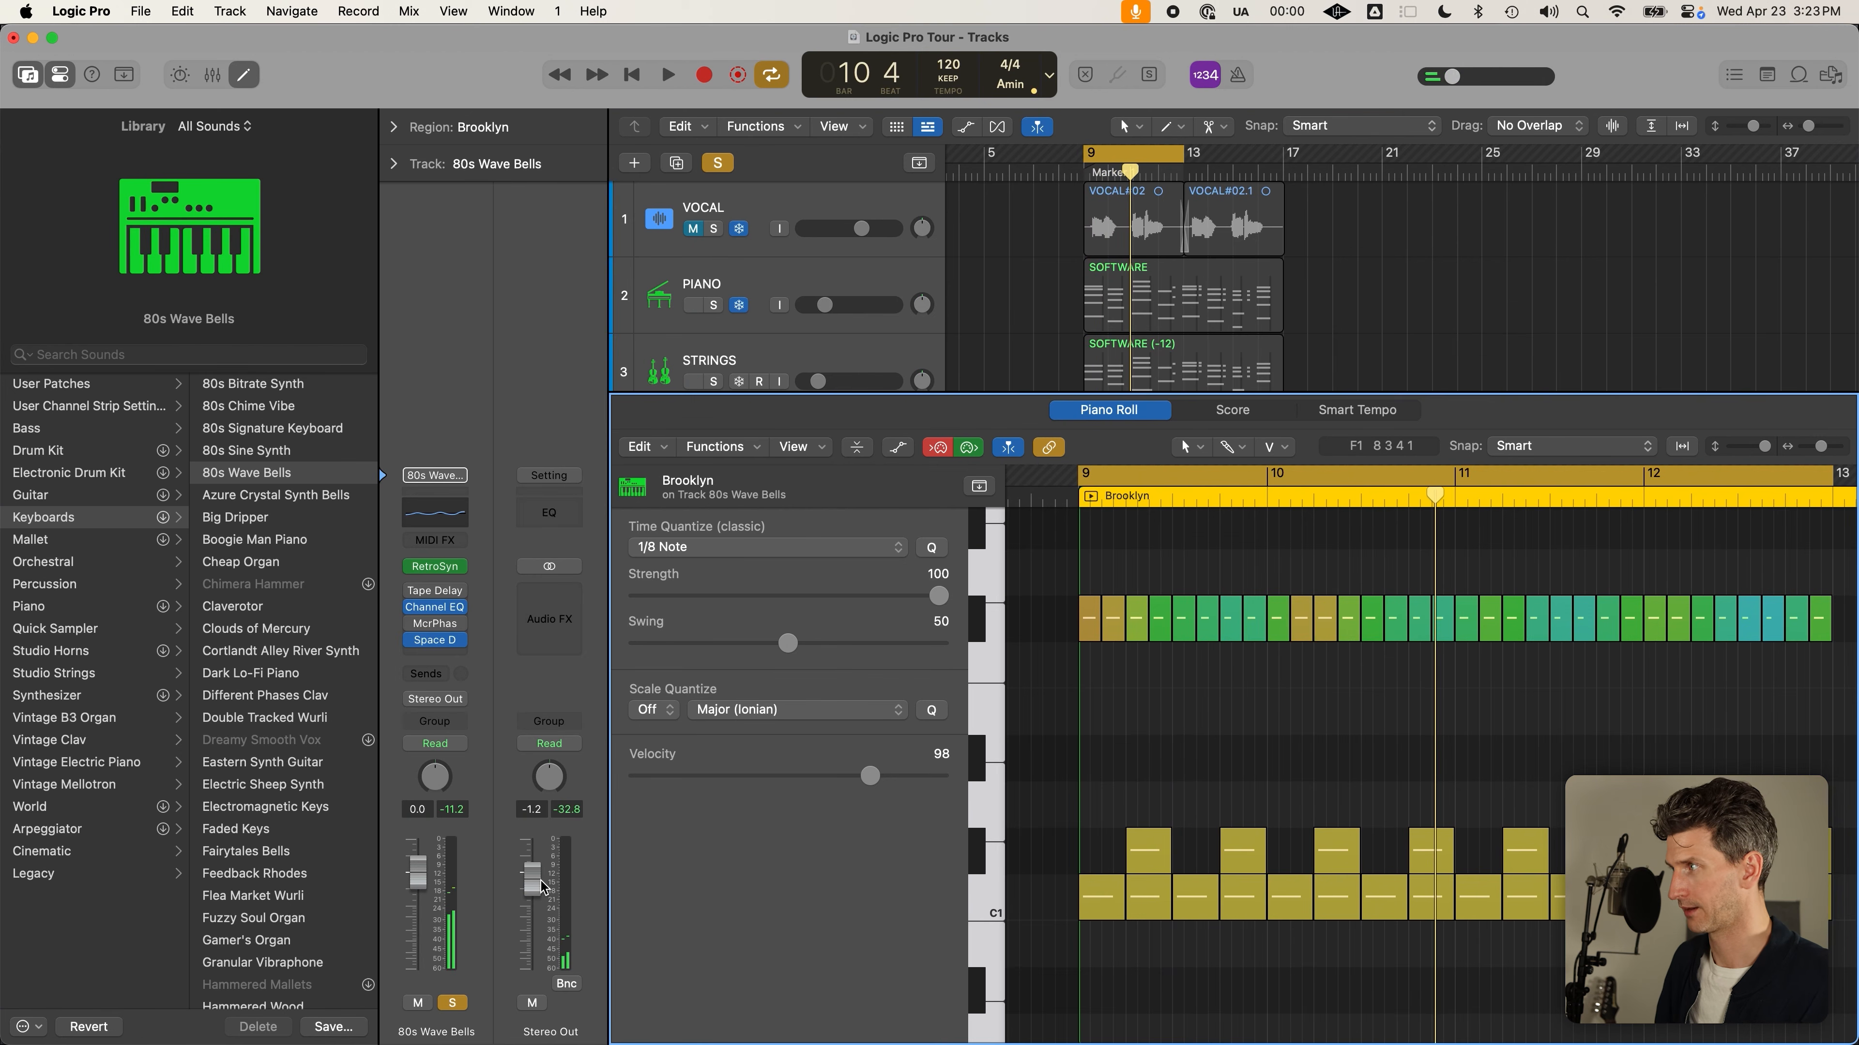
Raise the master volume and play the Brooklyn region again
left_click_drag(1451, 76, 1509, 76)
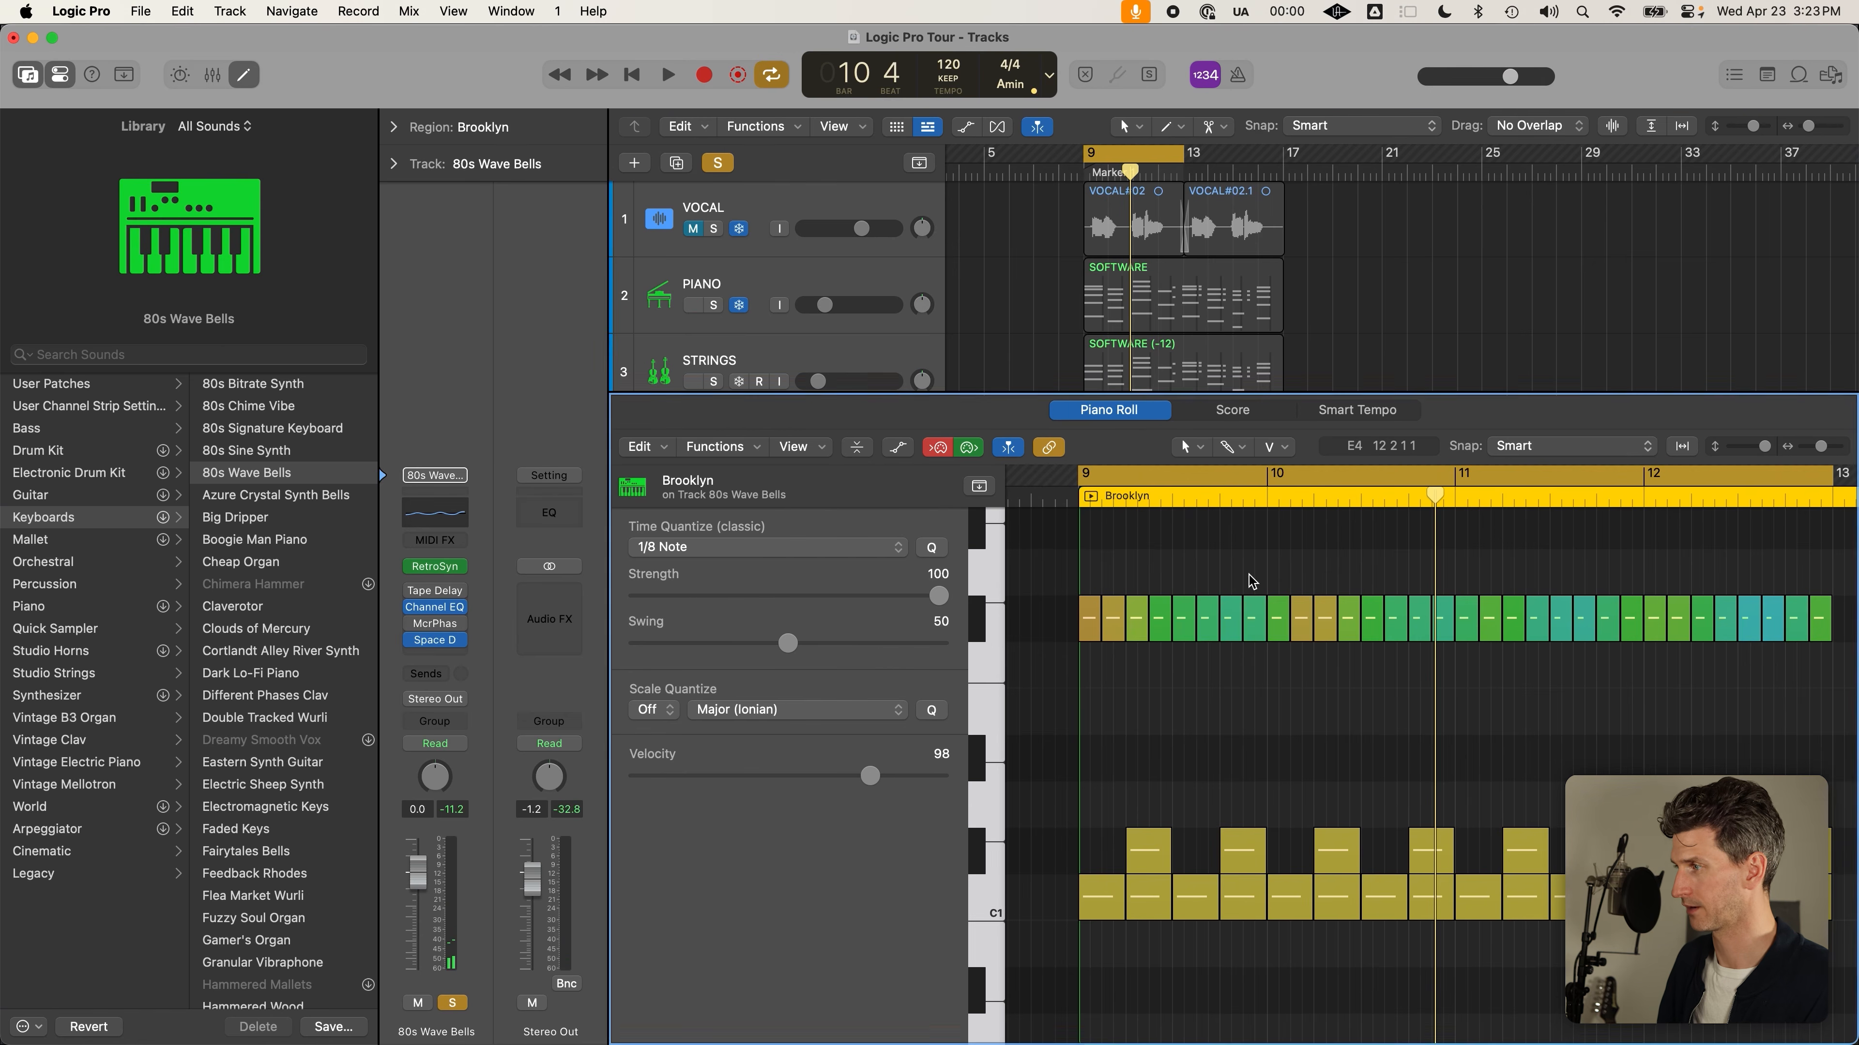
key("space")
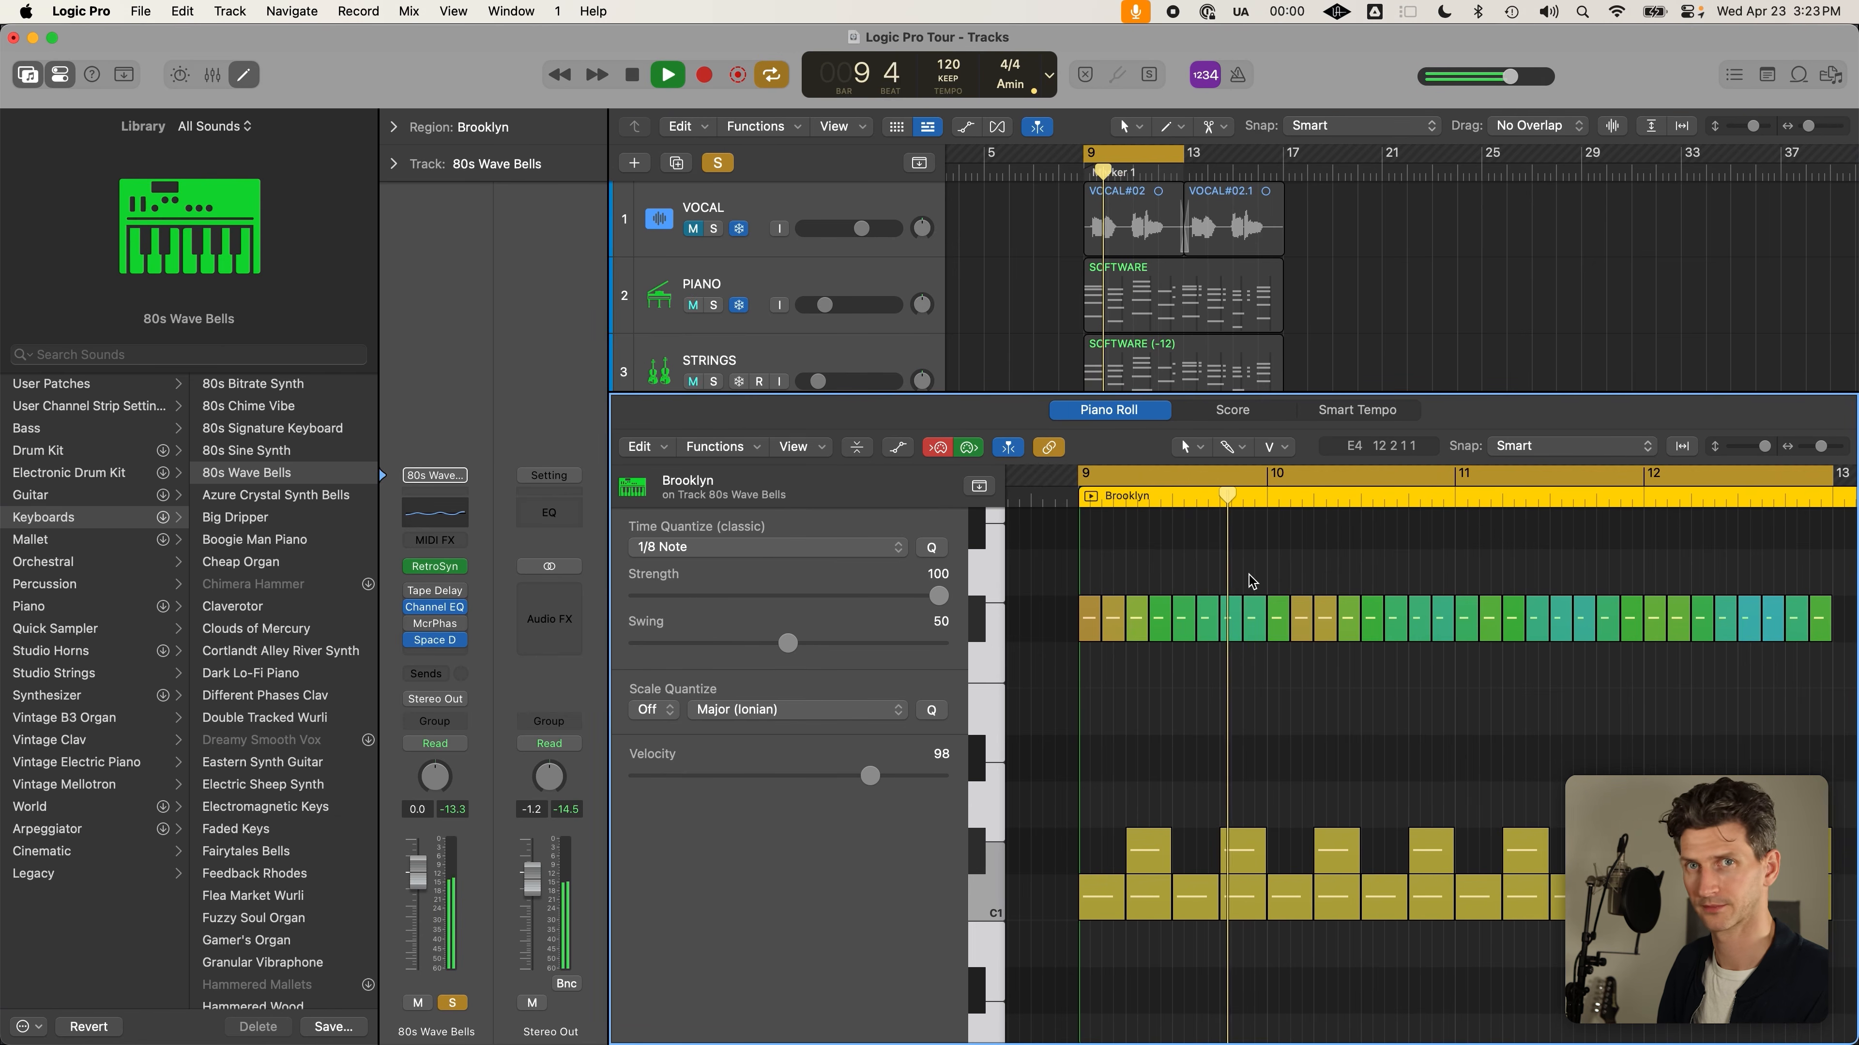
key("space")
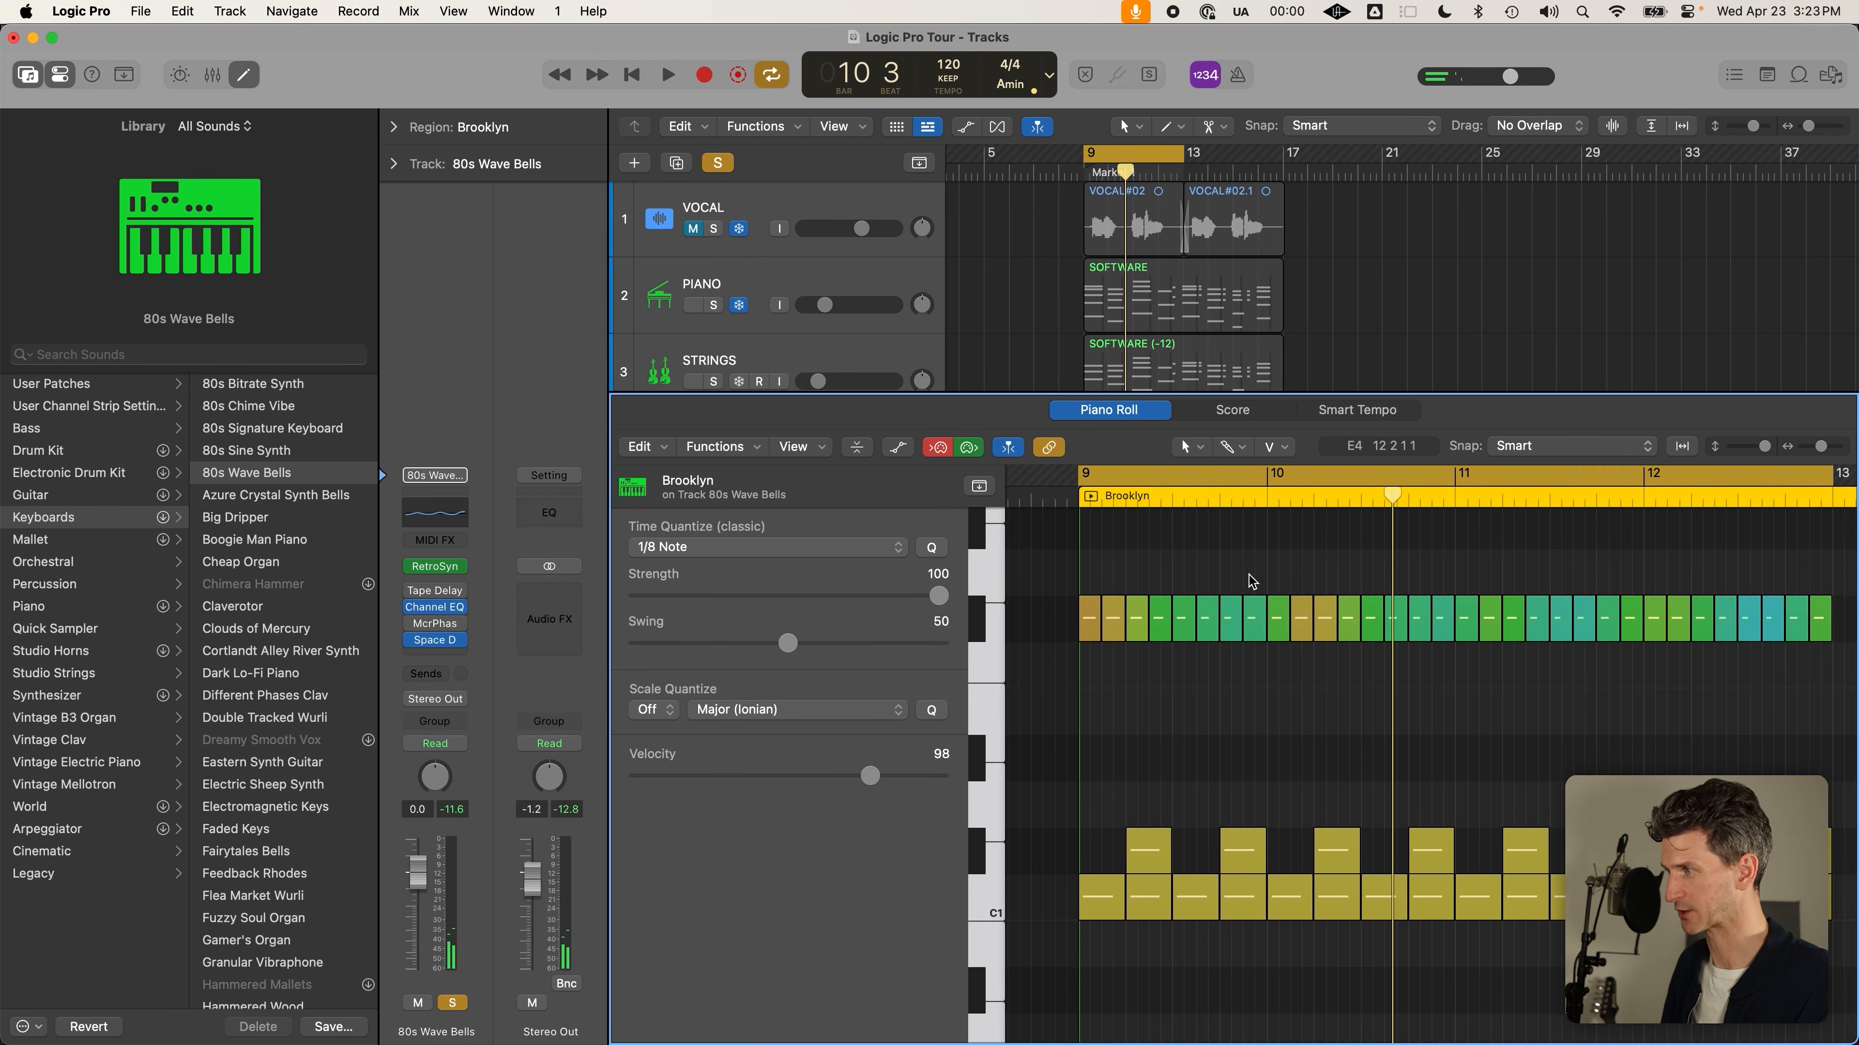
Delete the whole row of F#1 notes across bars 9 to 12
left_click_drag(1821, 684, 1063, 636)
key("BackSpace")
scroll(1296, 652, "down", 3)
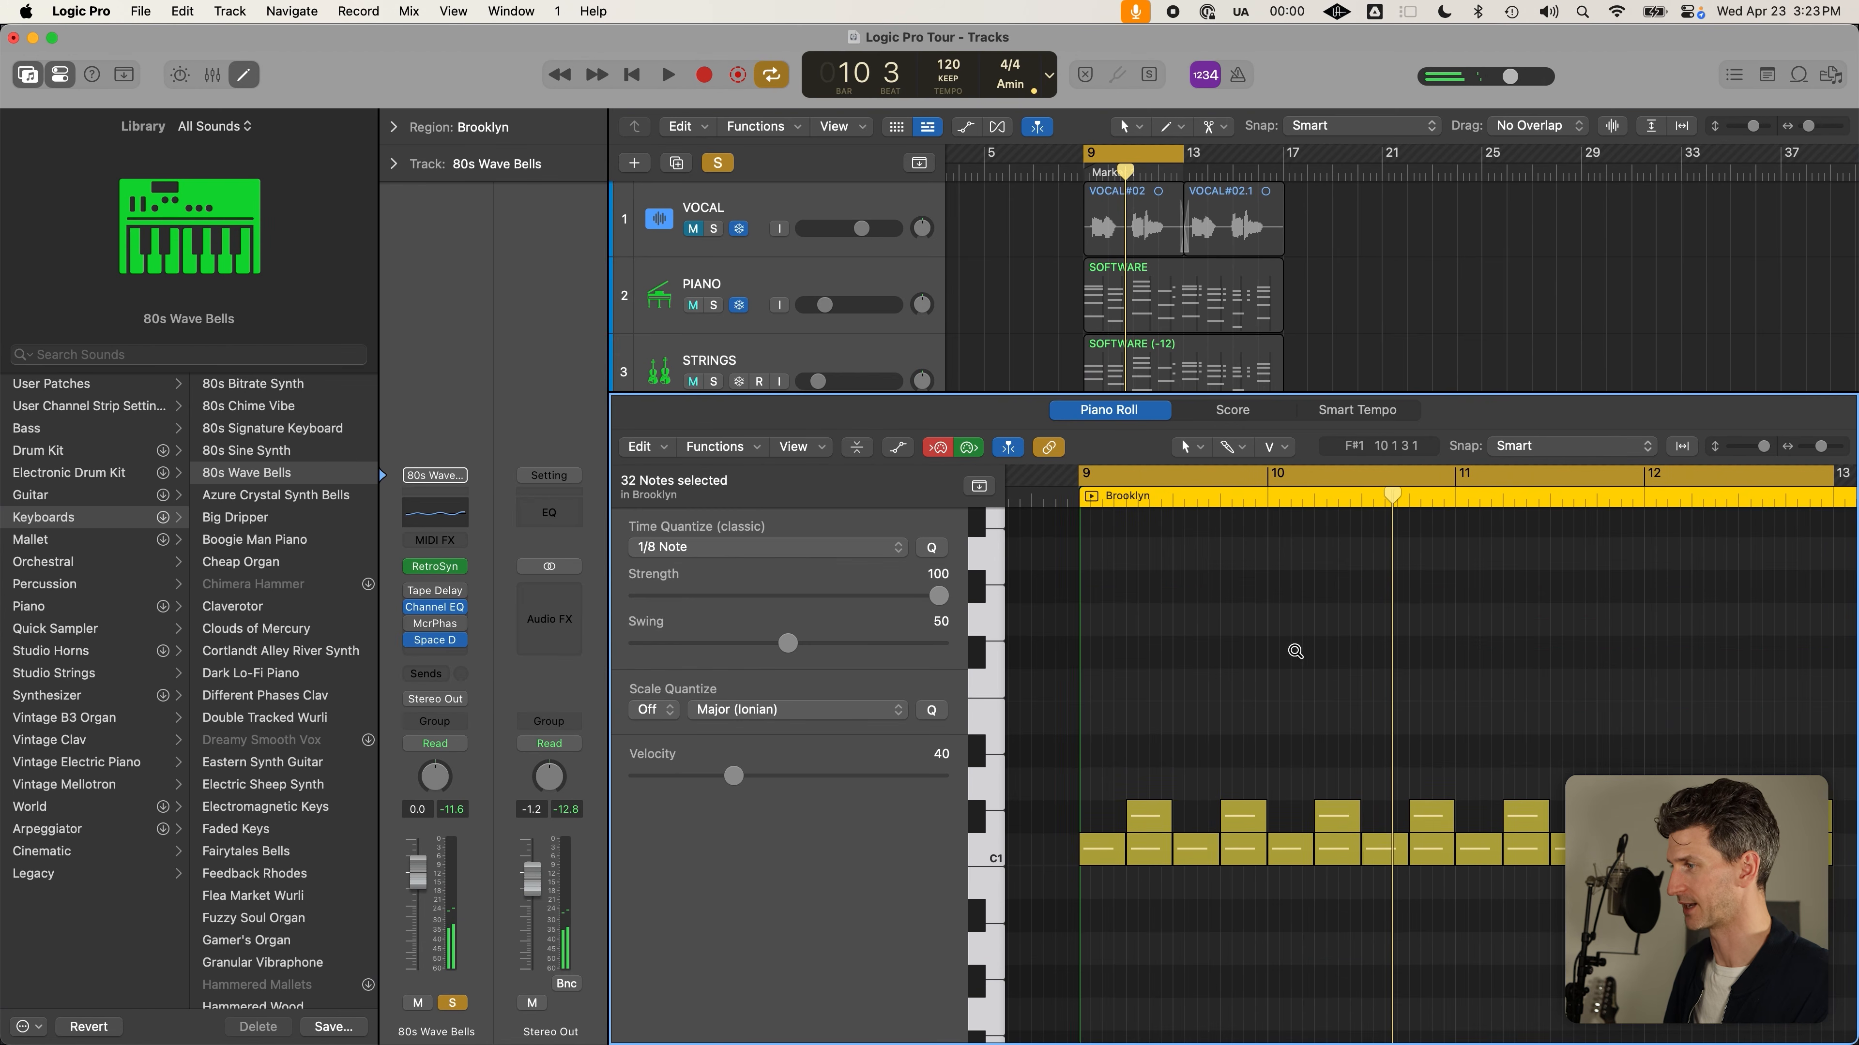
scroll(1222, 714, "up", 2)
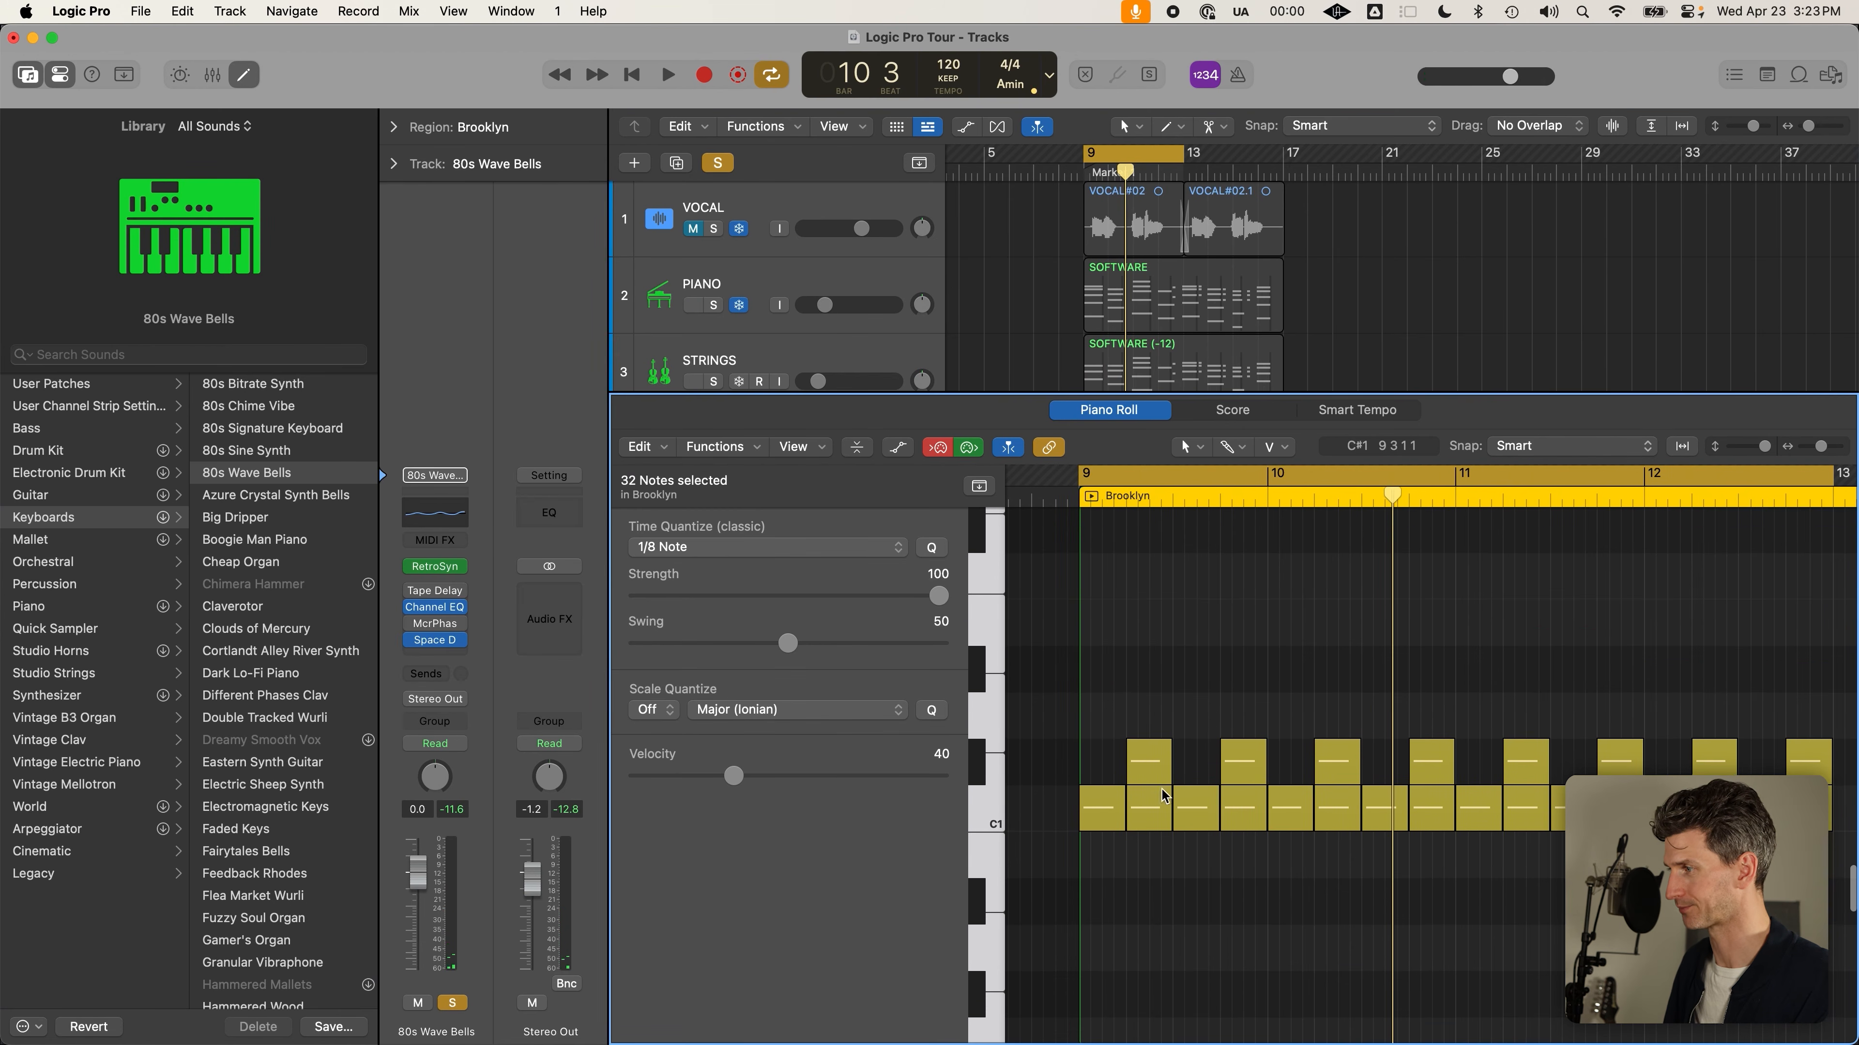
Delete both C#1 notes and all but the first C1 note in bar 9
left_click(1148, 774)
key("BackSpace")
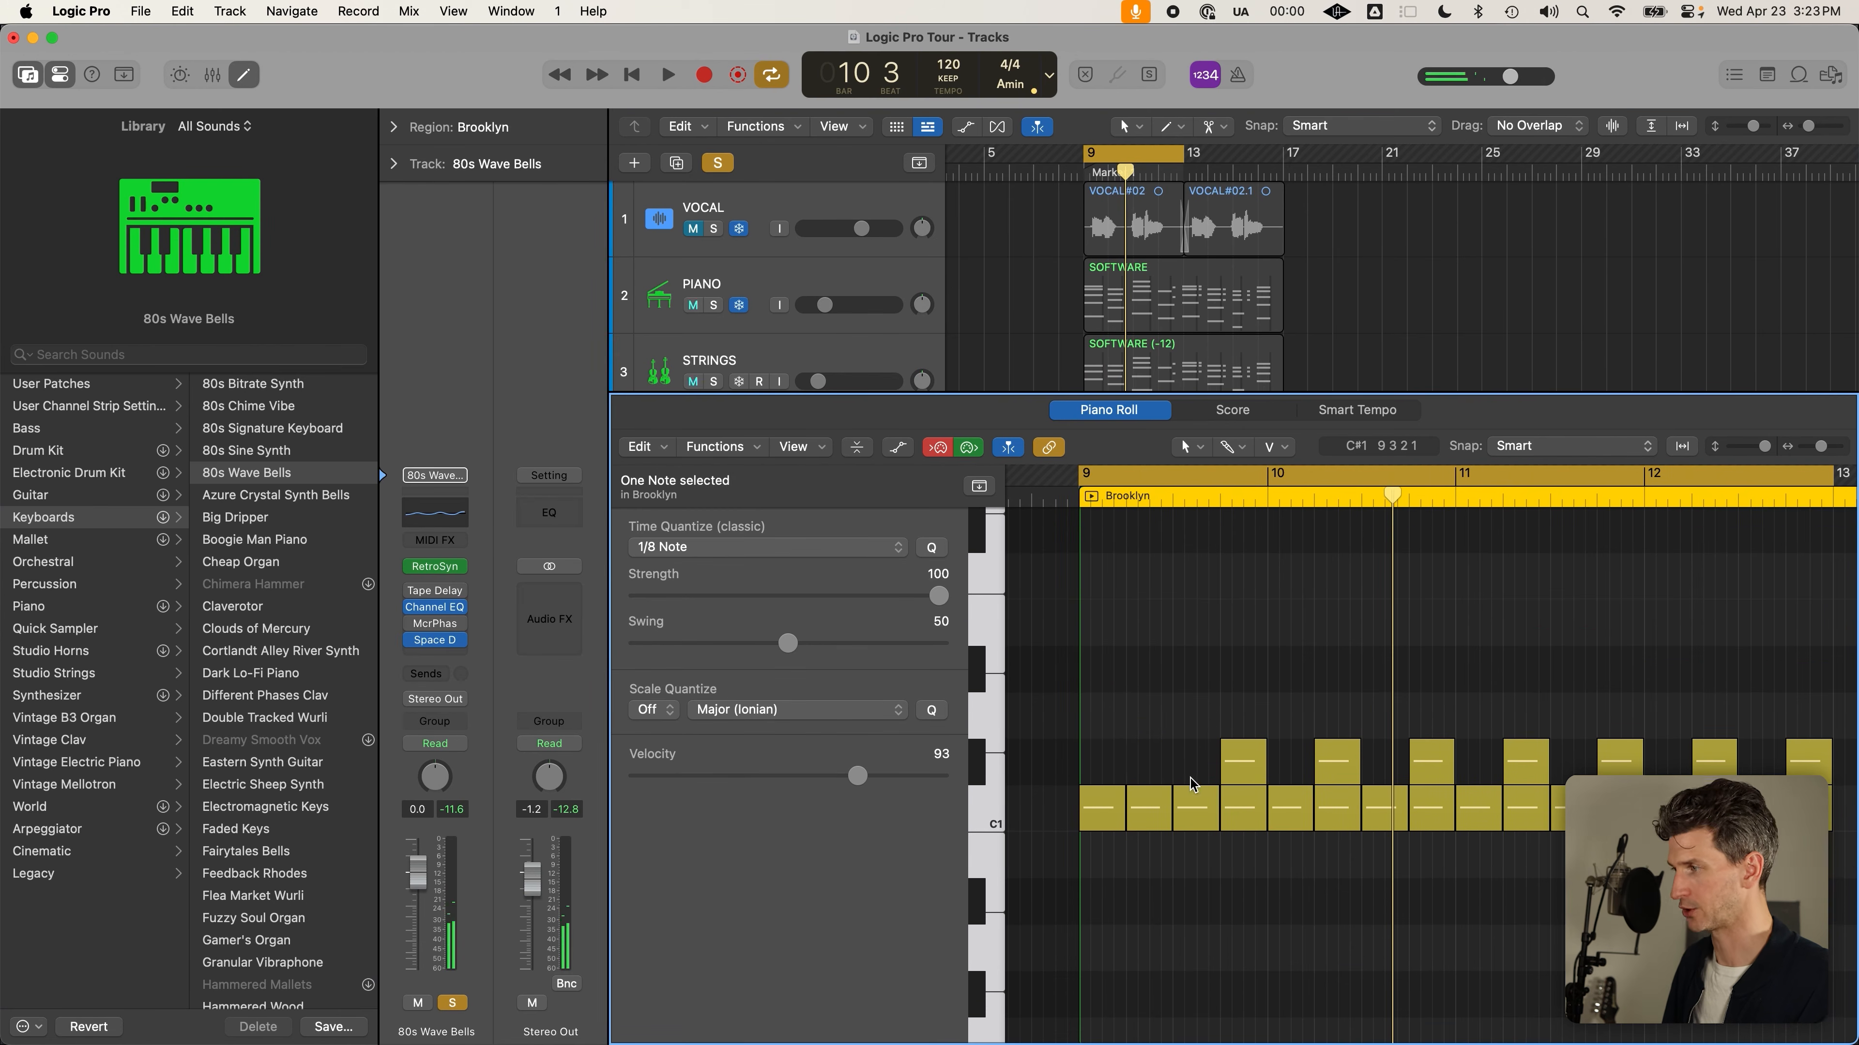
left_click(1233, 771)
key("BackSpace")
left_click_drag(1162, 768, 1247, 831)
key("BackSpace")
Try building a chord in bar 9 by extending the C1 note to about one bar and adding similar D#1 and F#1 notes
left_click_drag(1119, 825, 1266, 828)
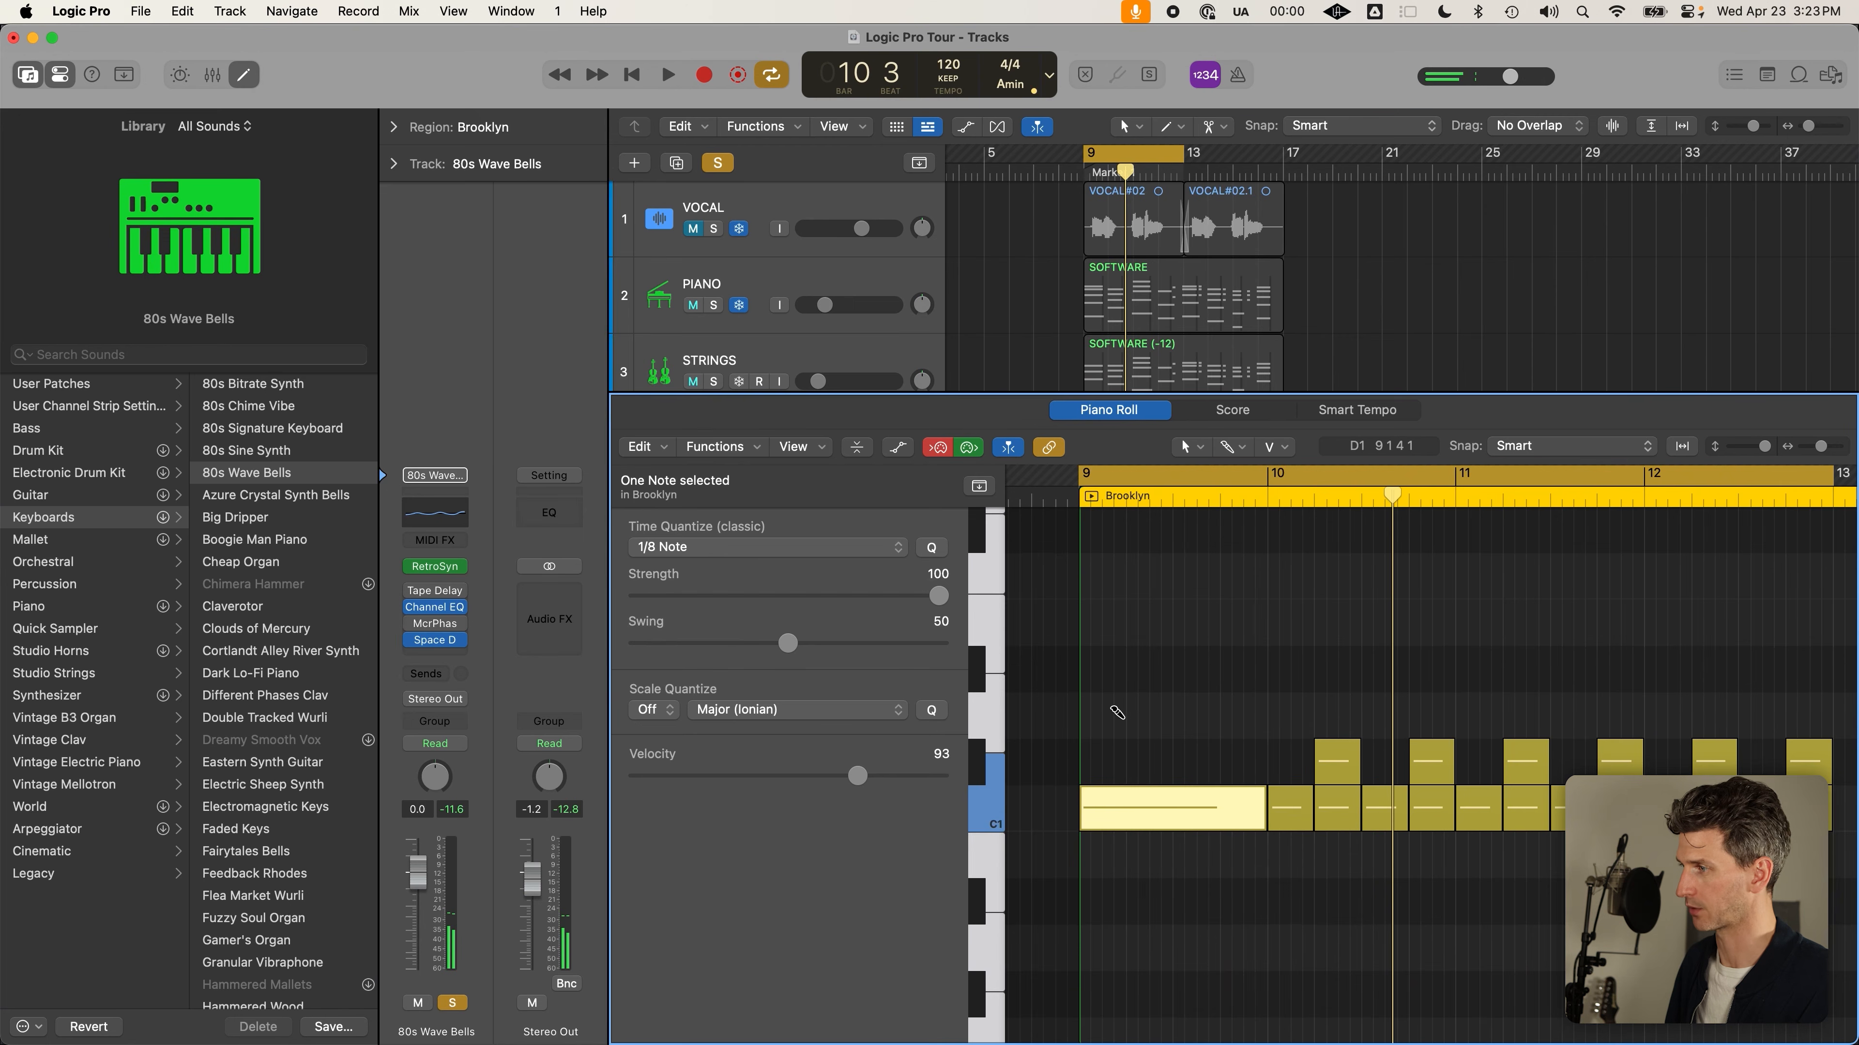
left_click(1094, 668)
left_click_drag(1102, 670, 1275, 702)
left_click(1109, 579, "super")
scroll(1109, 578, "up", 1)
left_click_drag(1115, 609, 1241, 550)
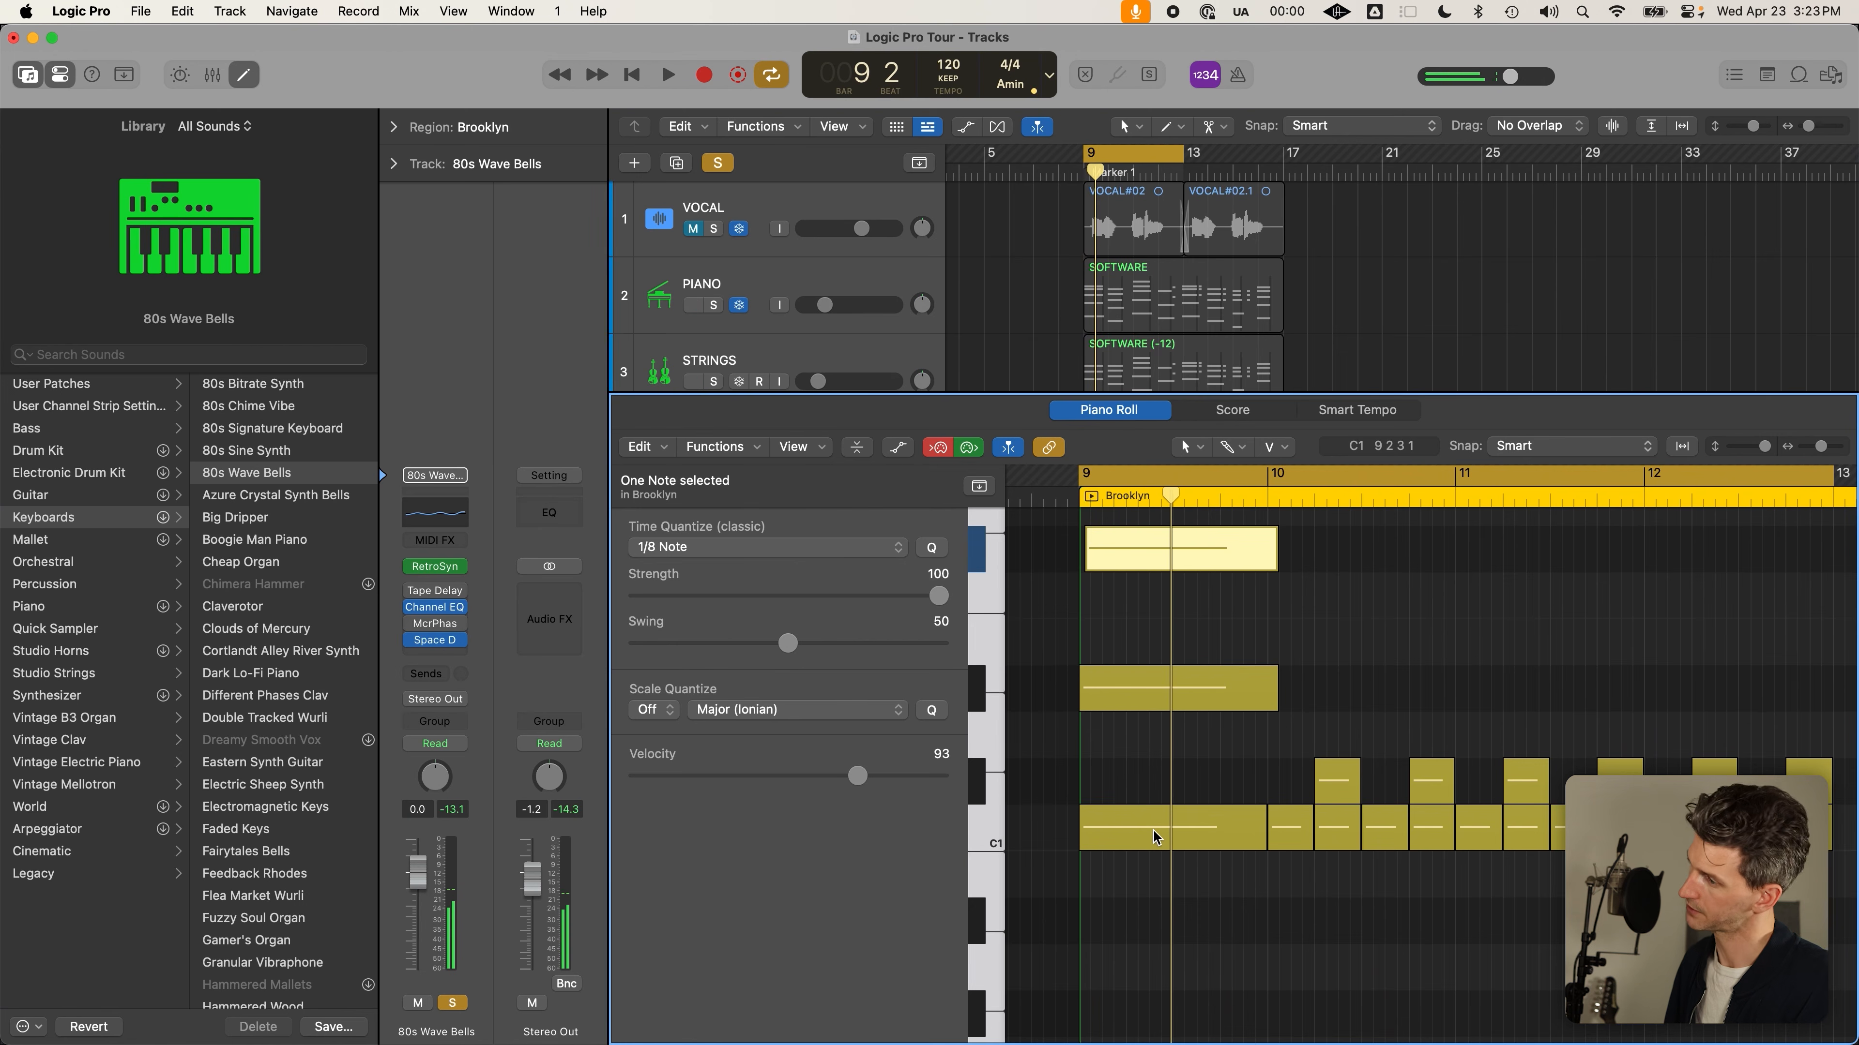
Delete the three chord notes in bar 9 and set the playhead to the start of bar 9
left_click_drag(1144, 968, 1169, 530)
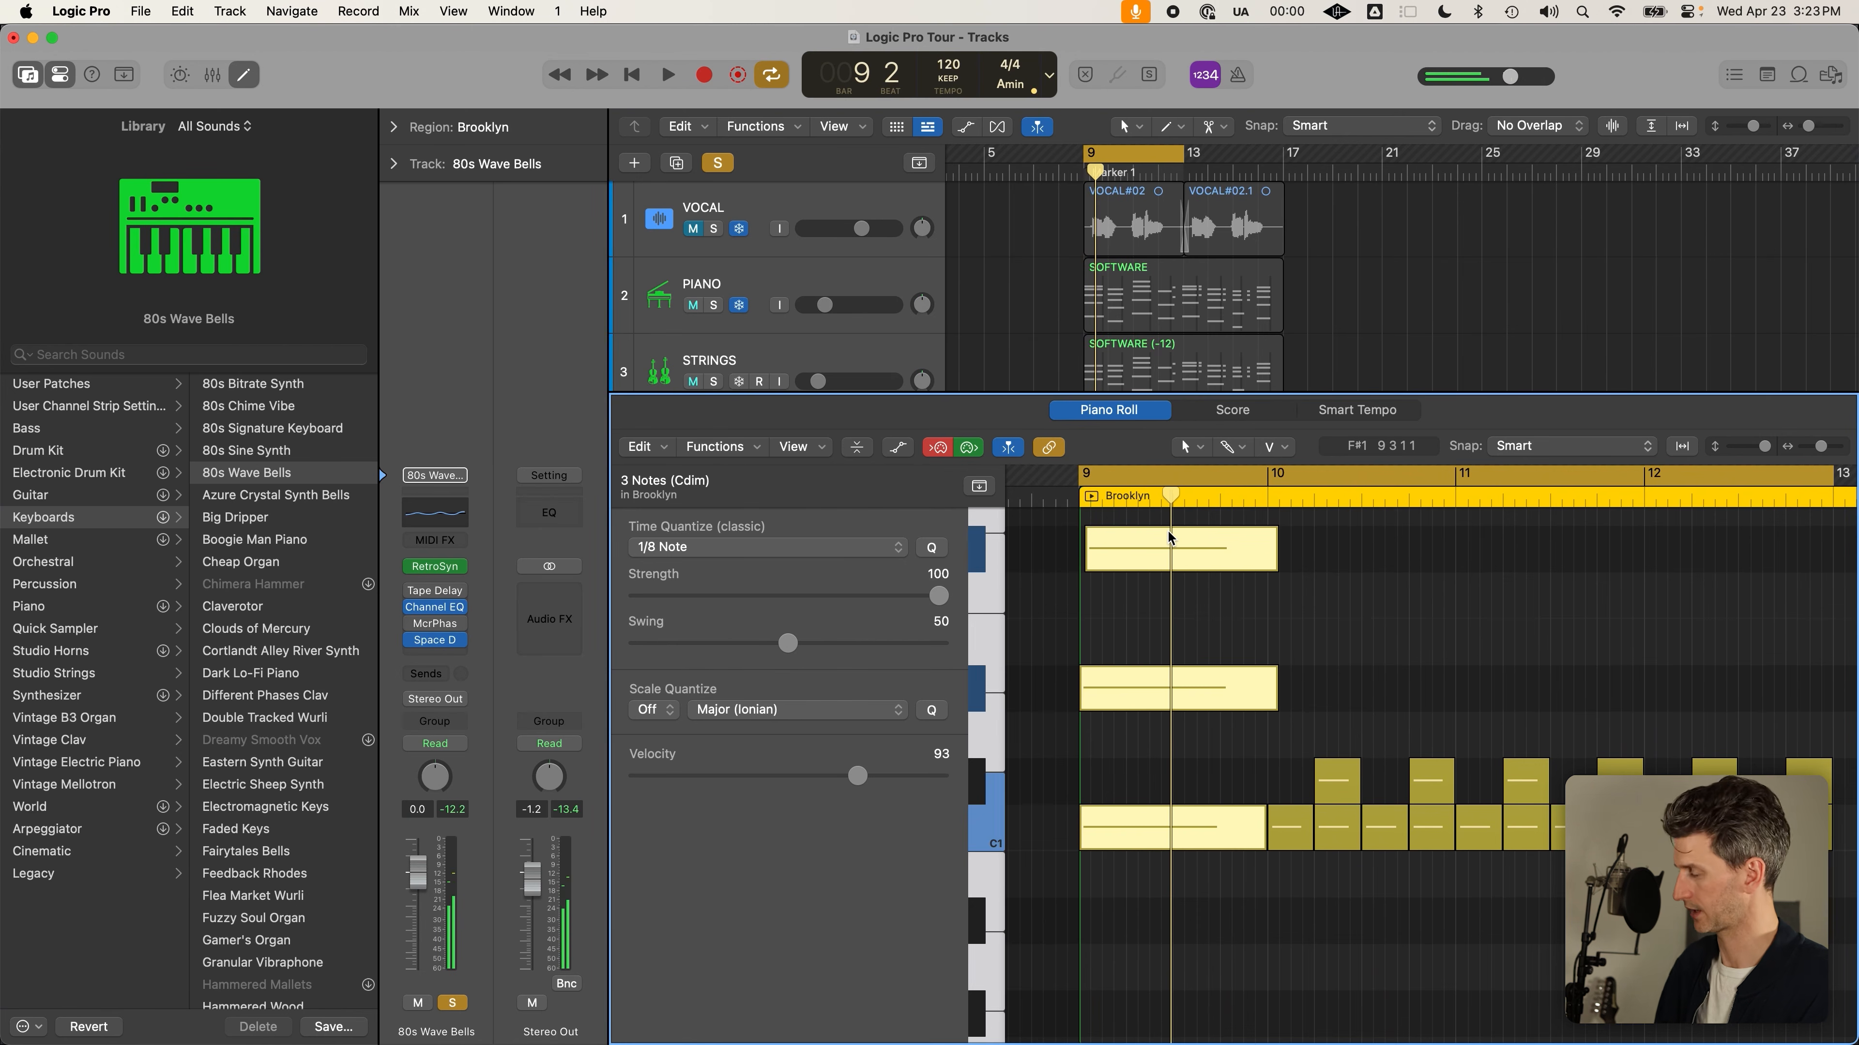
key("Delete")
left_click(1090, 486)
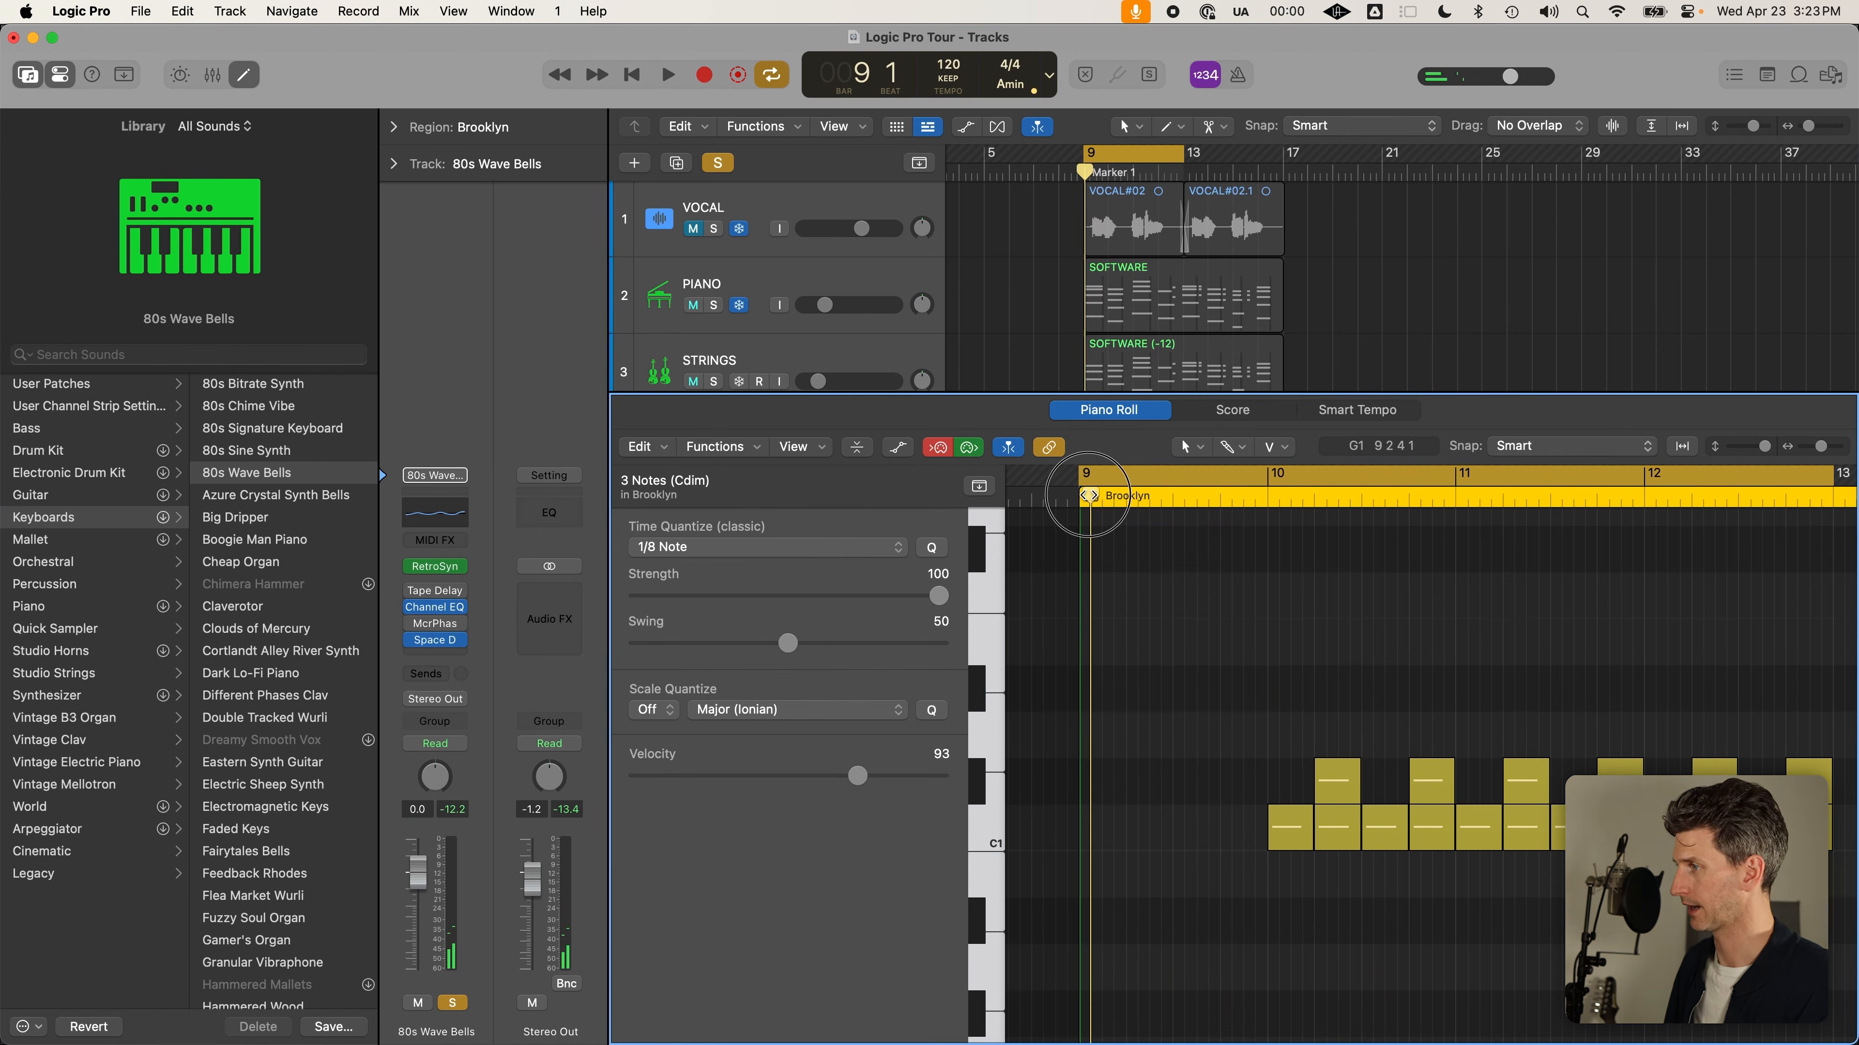
Turn on MIDI In for the Piano Roll
left_click(935, 449)
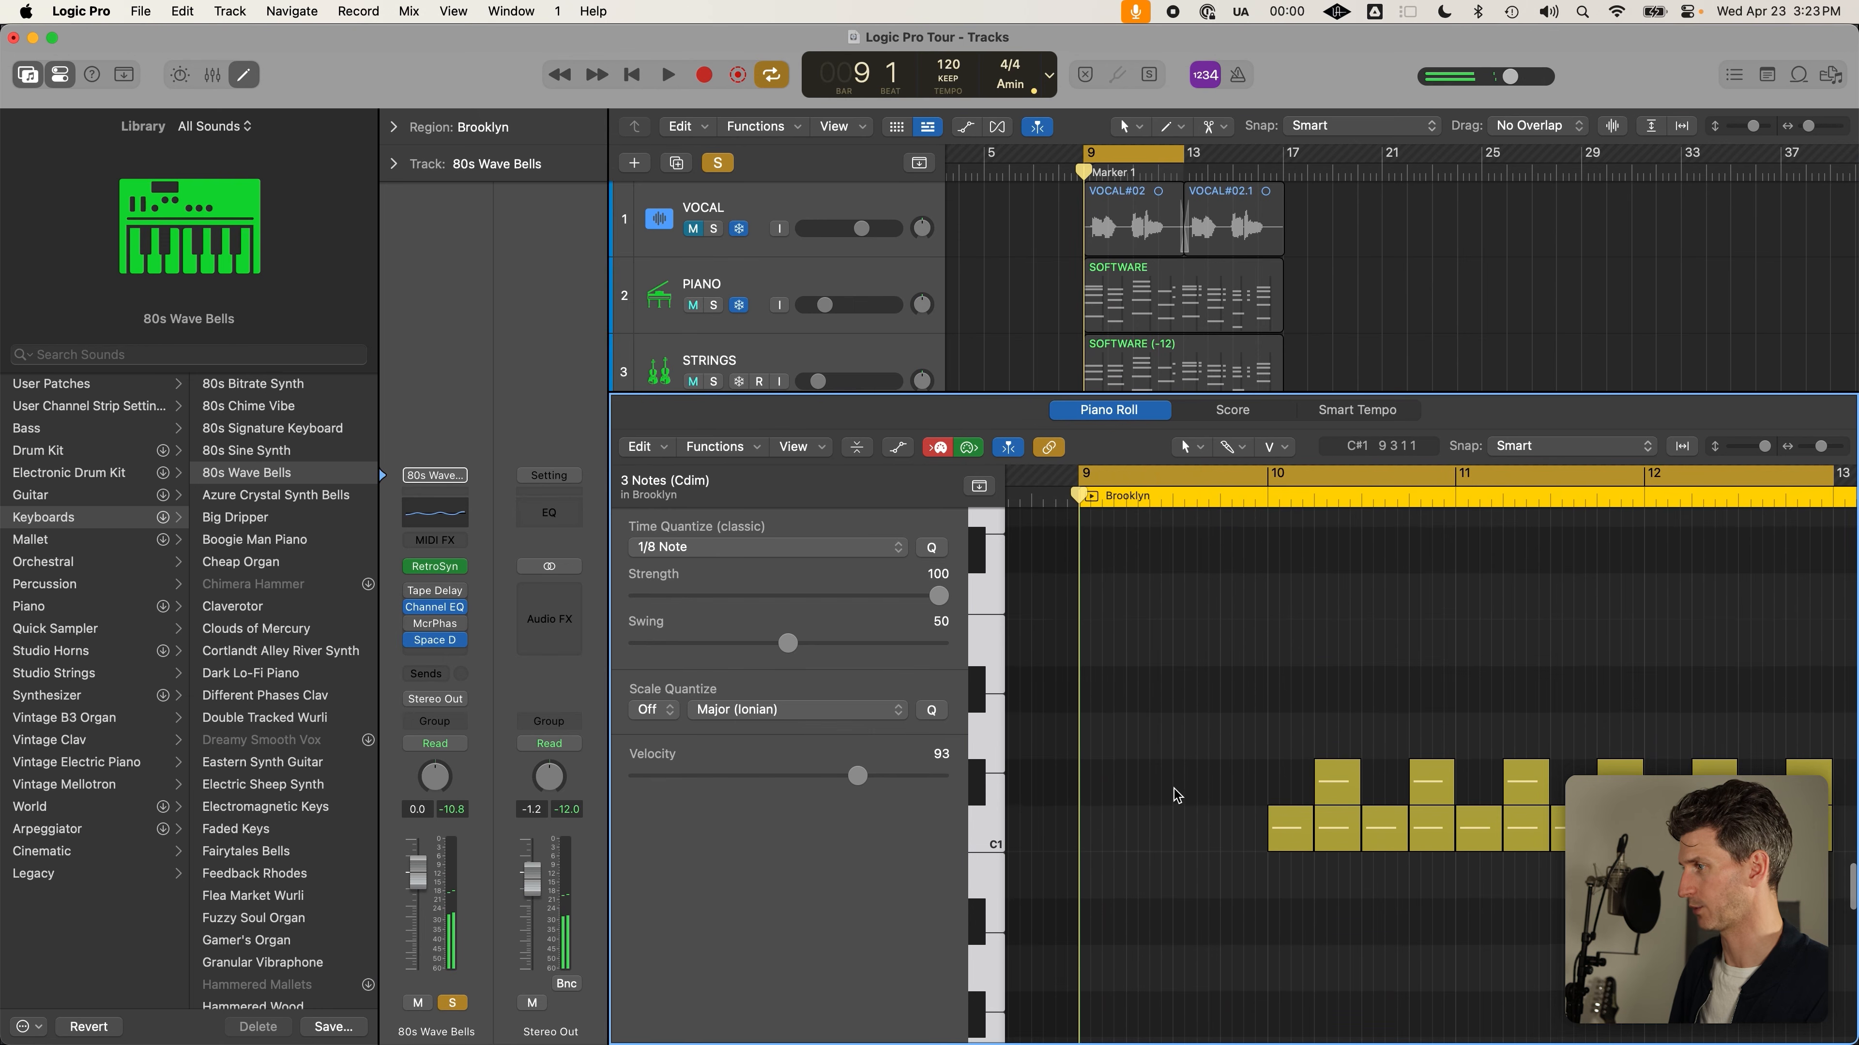
scroll(1174, 794, "up", 10)
scroll(1172, 788, "up", 7)
scroll(1173, 784, "down", 10)
scroll(1173, 783, "down", 3)
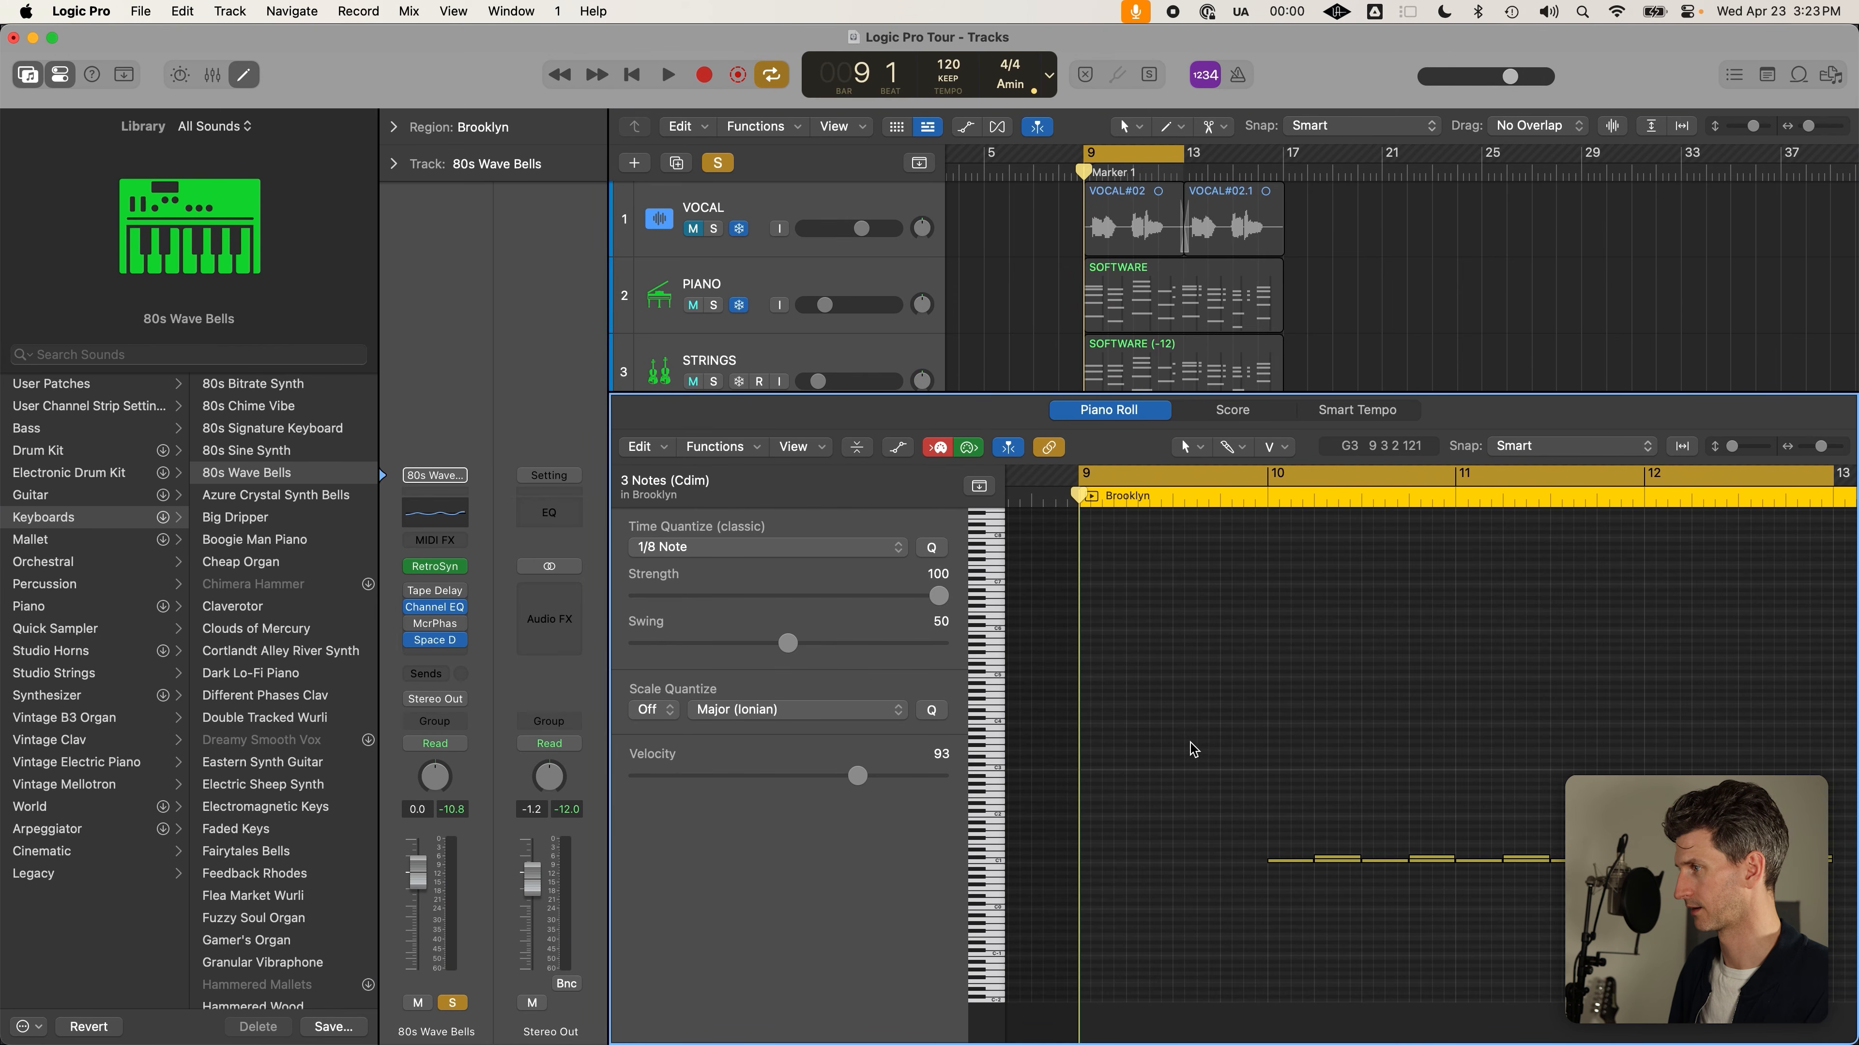
scroll(1184, 748, "up", 5)
scroll(1185, 747, "down", 6)
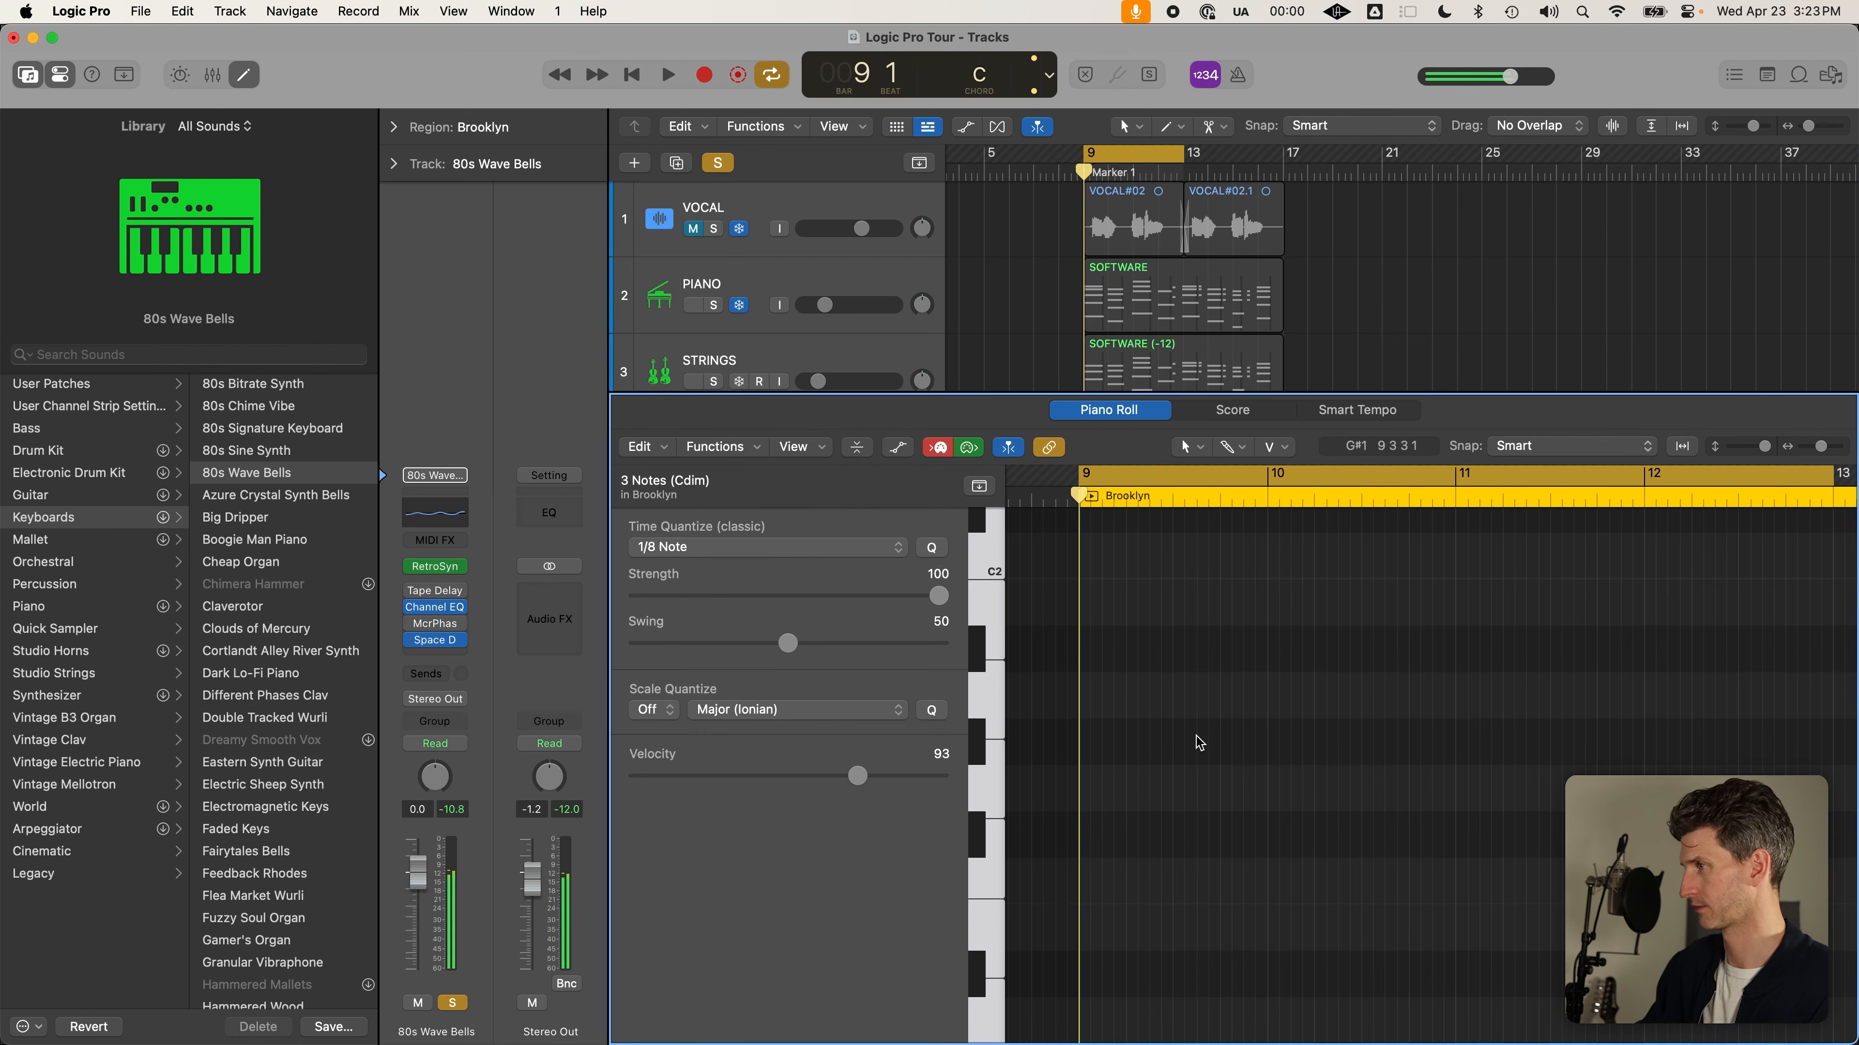
Reopen the Piano Roll and delete all 18 notes remaining in the Brooklyn region
key("e")
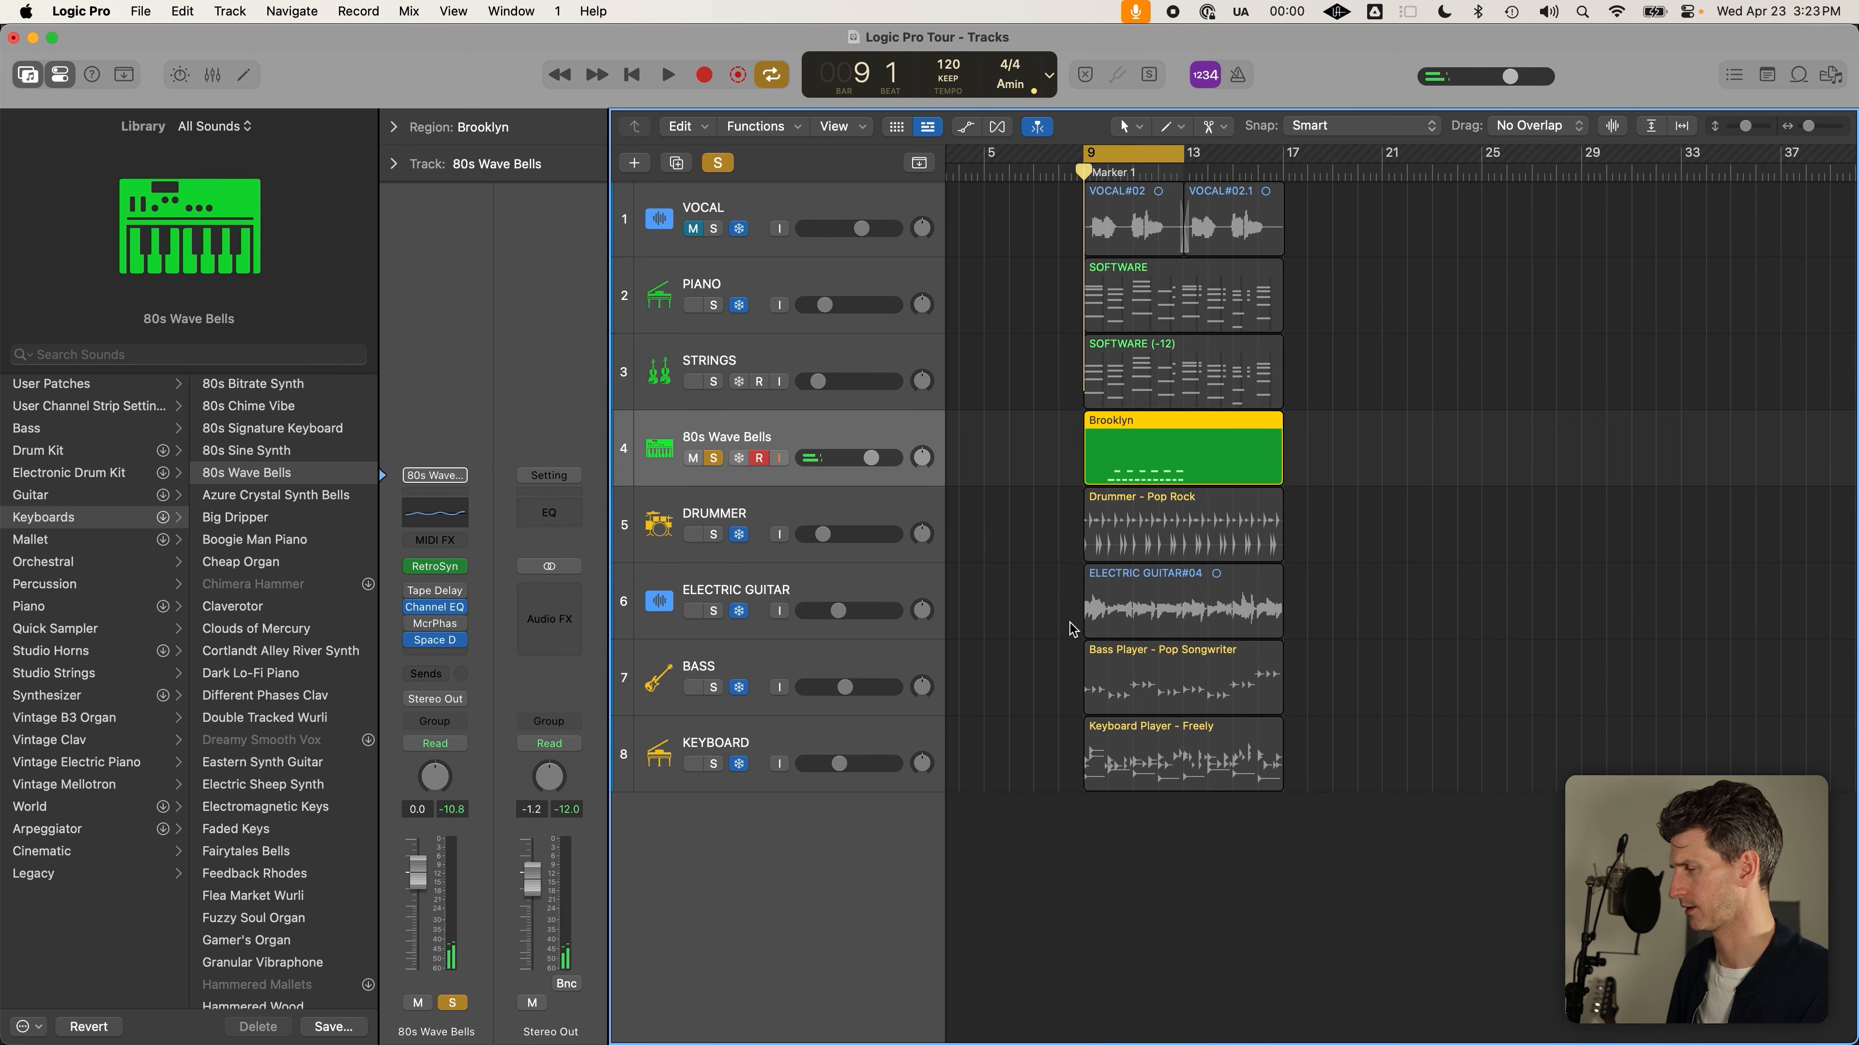
key("e")
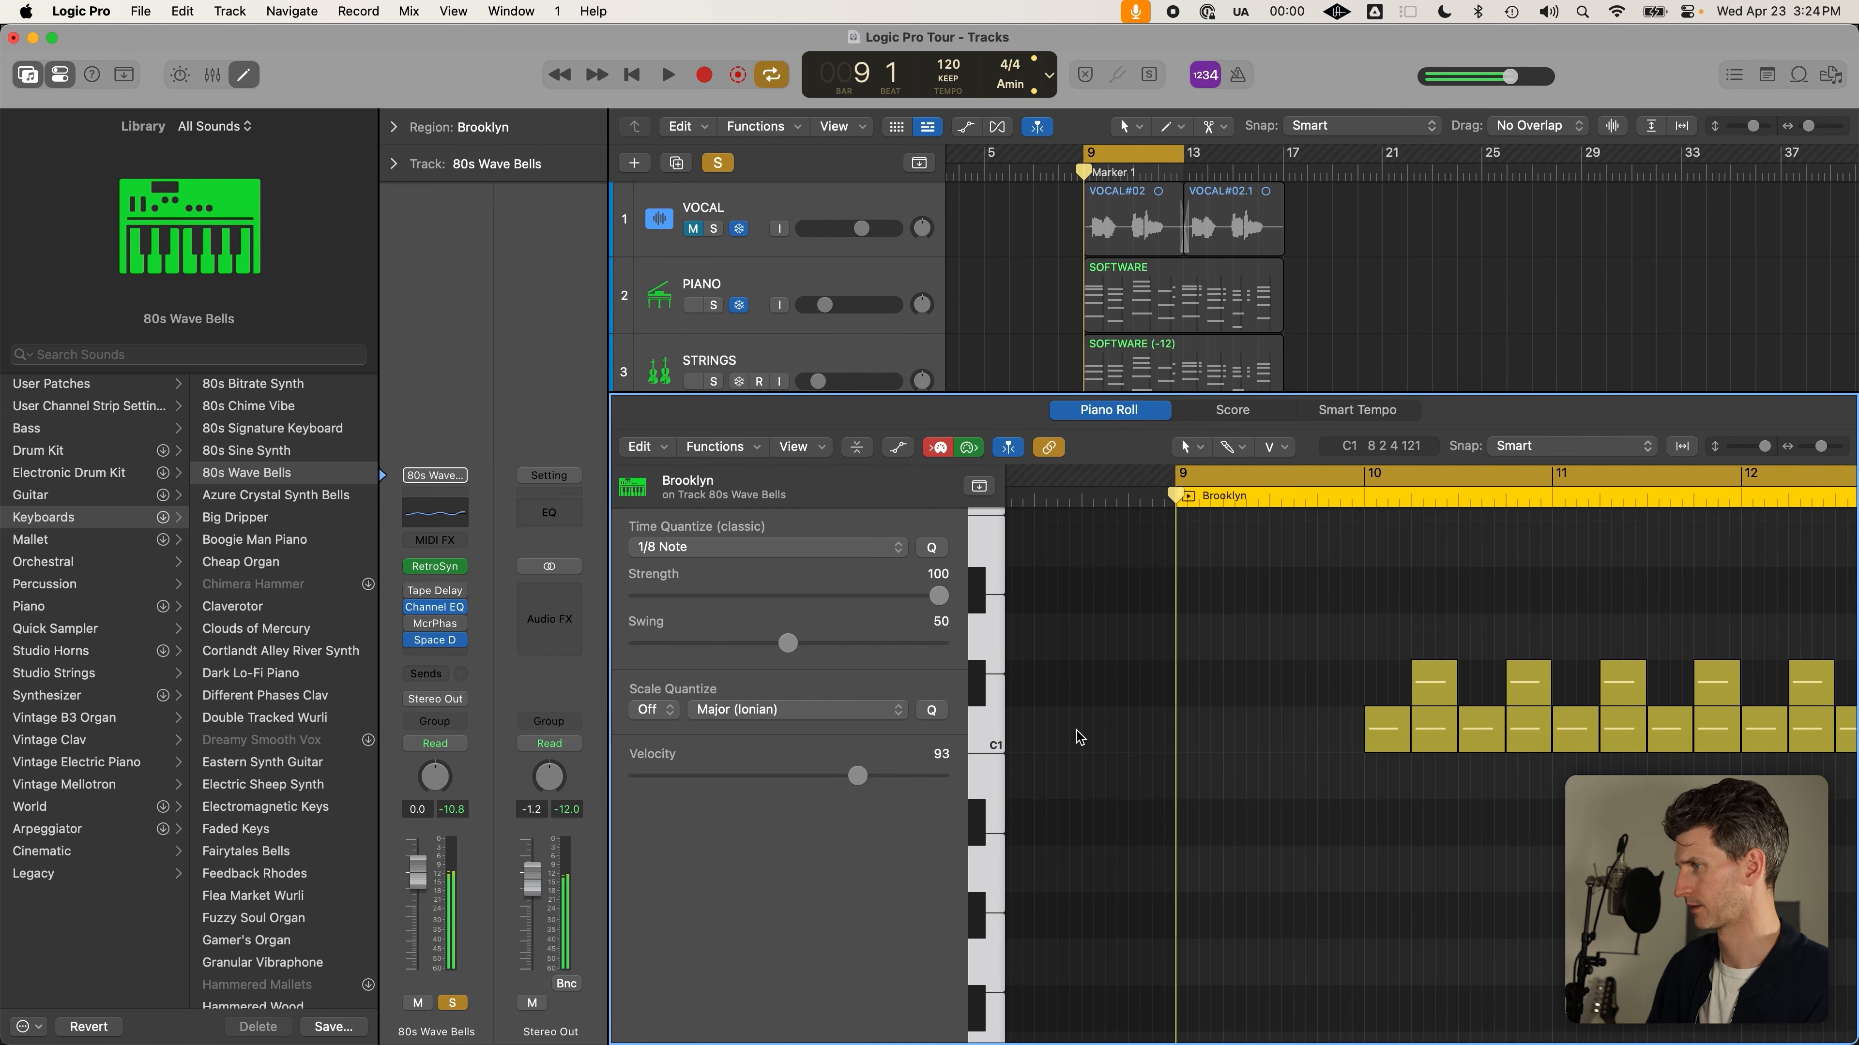
key("super+Left")
key("super+Left")
key("super+Left")
key("super+Left")
key("super+Left")
key("super+Up")
key("super+Up")
key("super+Up")
key("super+Up")
key("super+Up")
key("super+Up")
key("super+Up")
key("super+Up")
left_click_drag(1273, 649, 1493, 997)
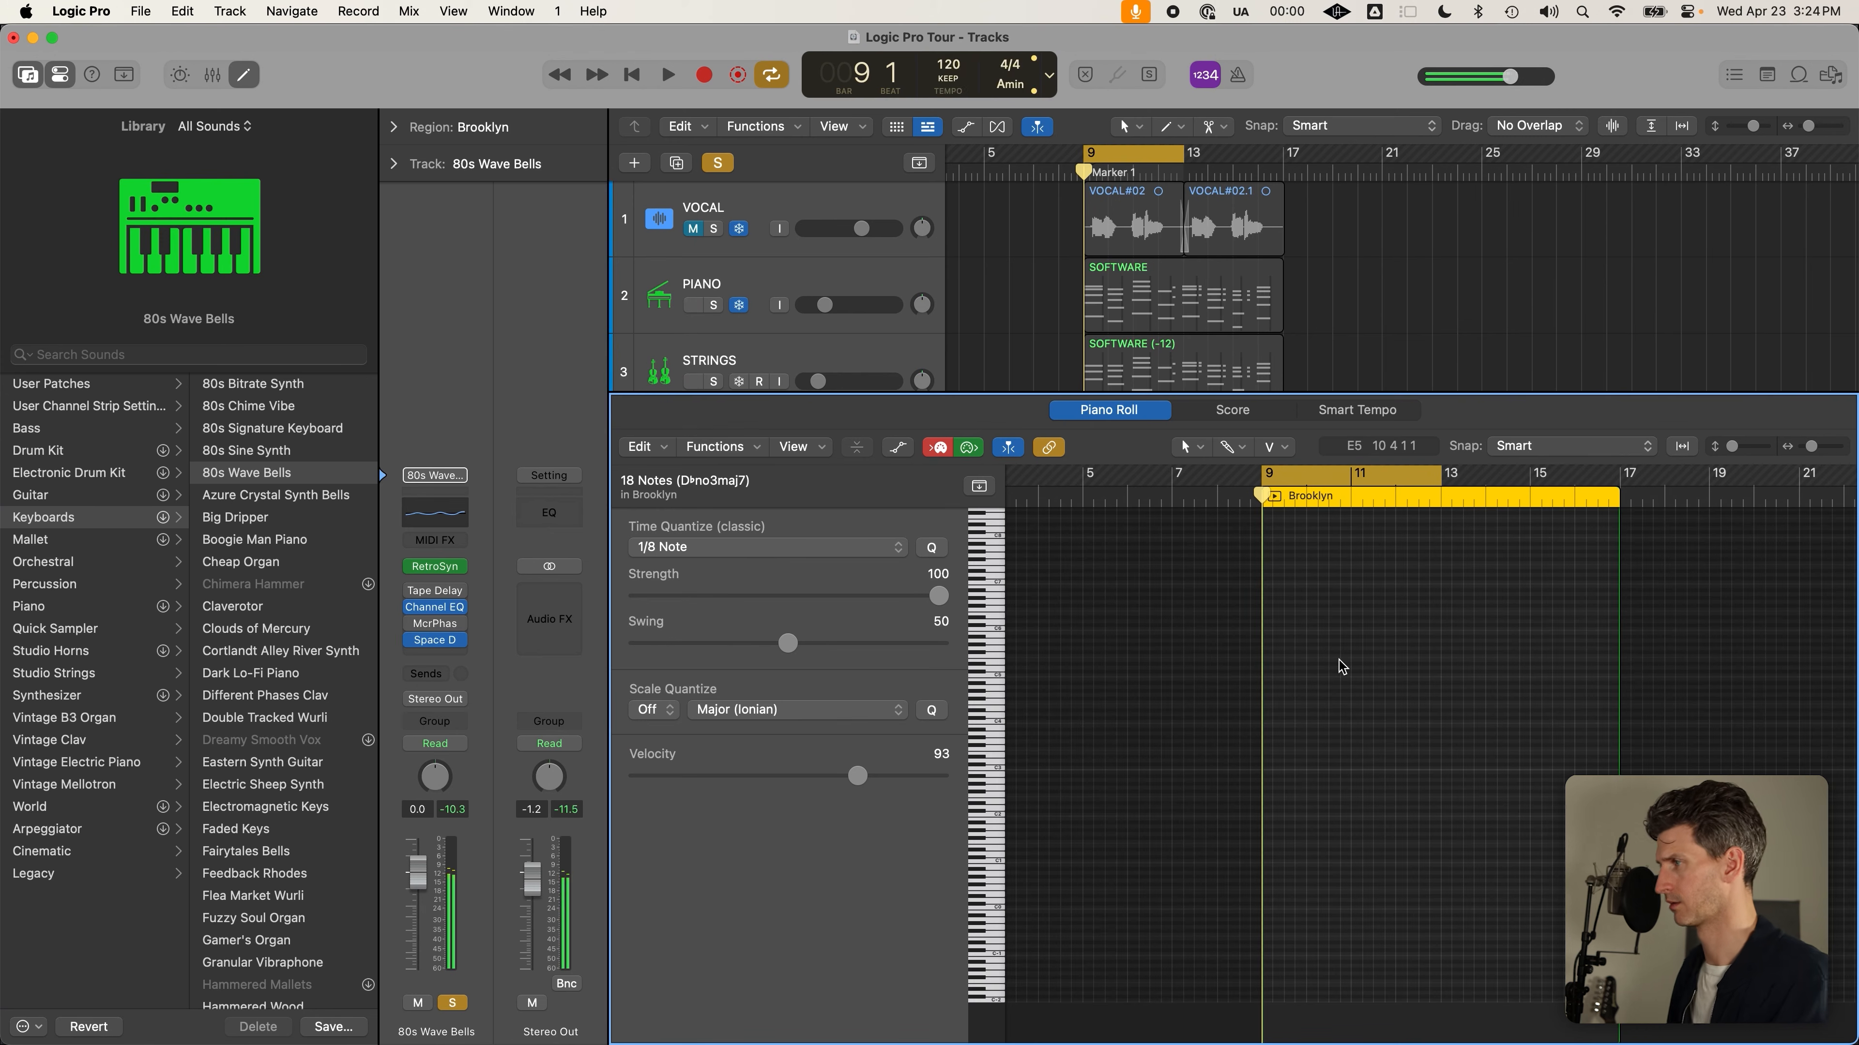
Play the emptied region briefly, stop, and turn off Cycle mode
scroll(1342, 665, "up", 5)
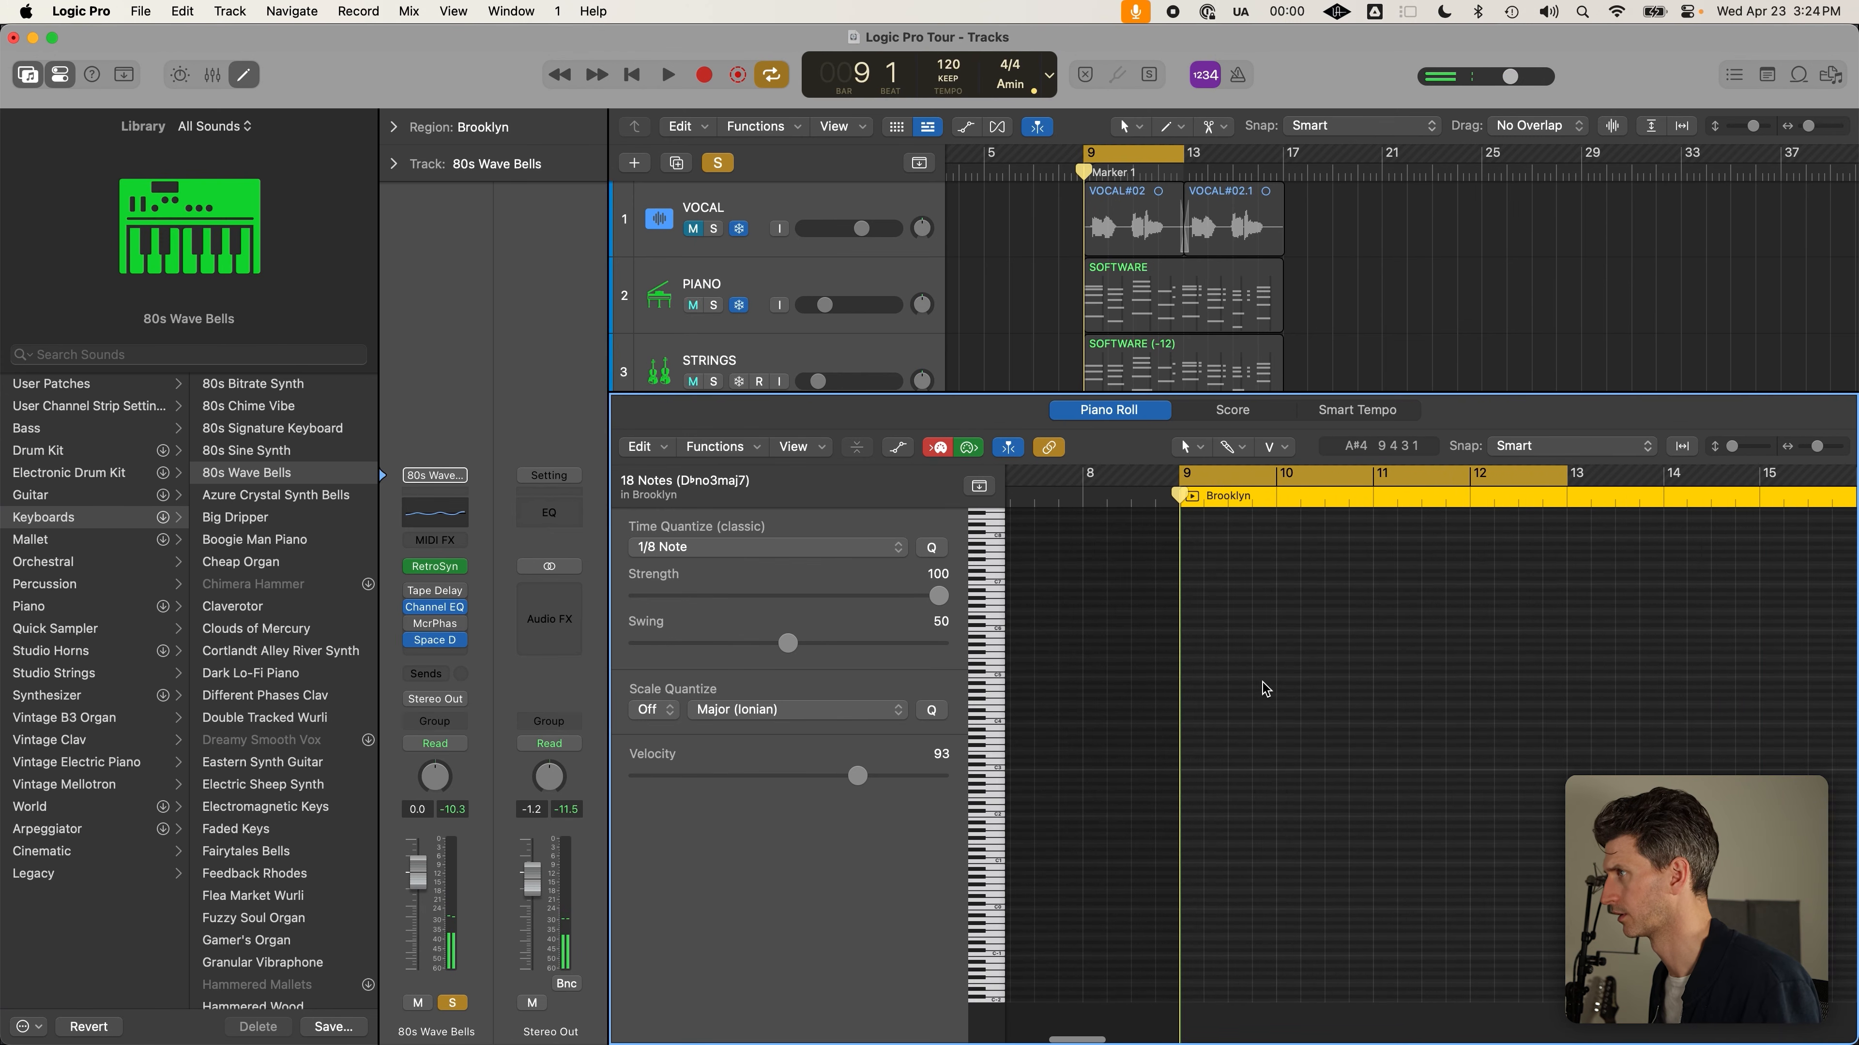
scroll(1262, 682, "up", 1)
key("space")
key("space")
key("c")
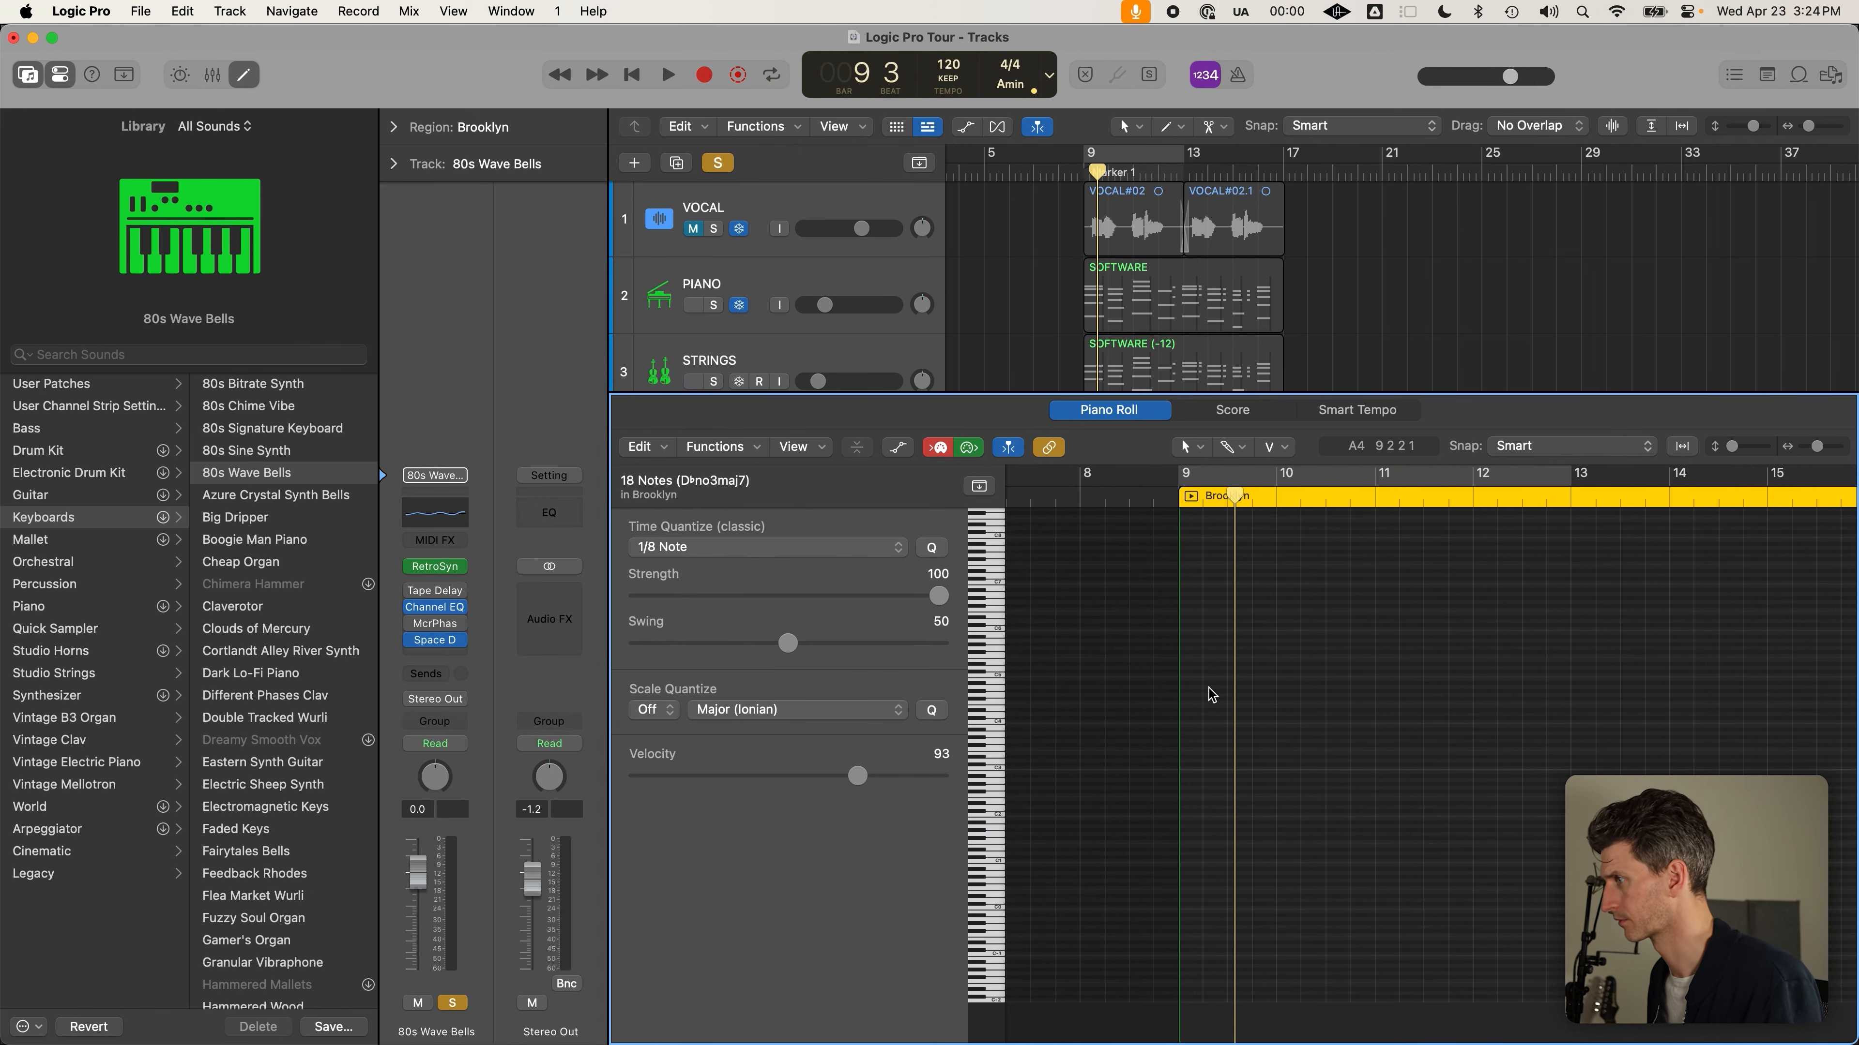
Close the editor, select the Brooklyn region and reopen it in the Piano Roll
key("e")
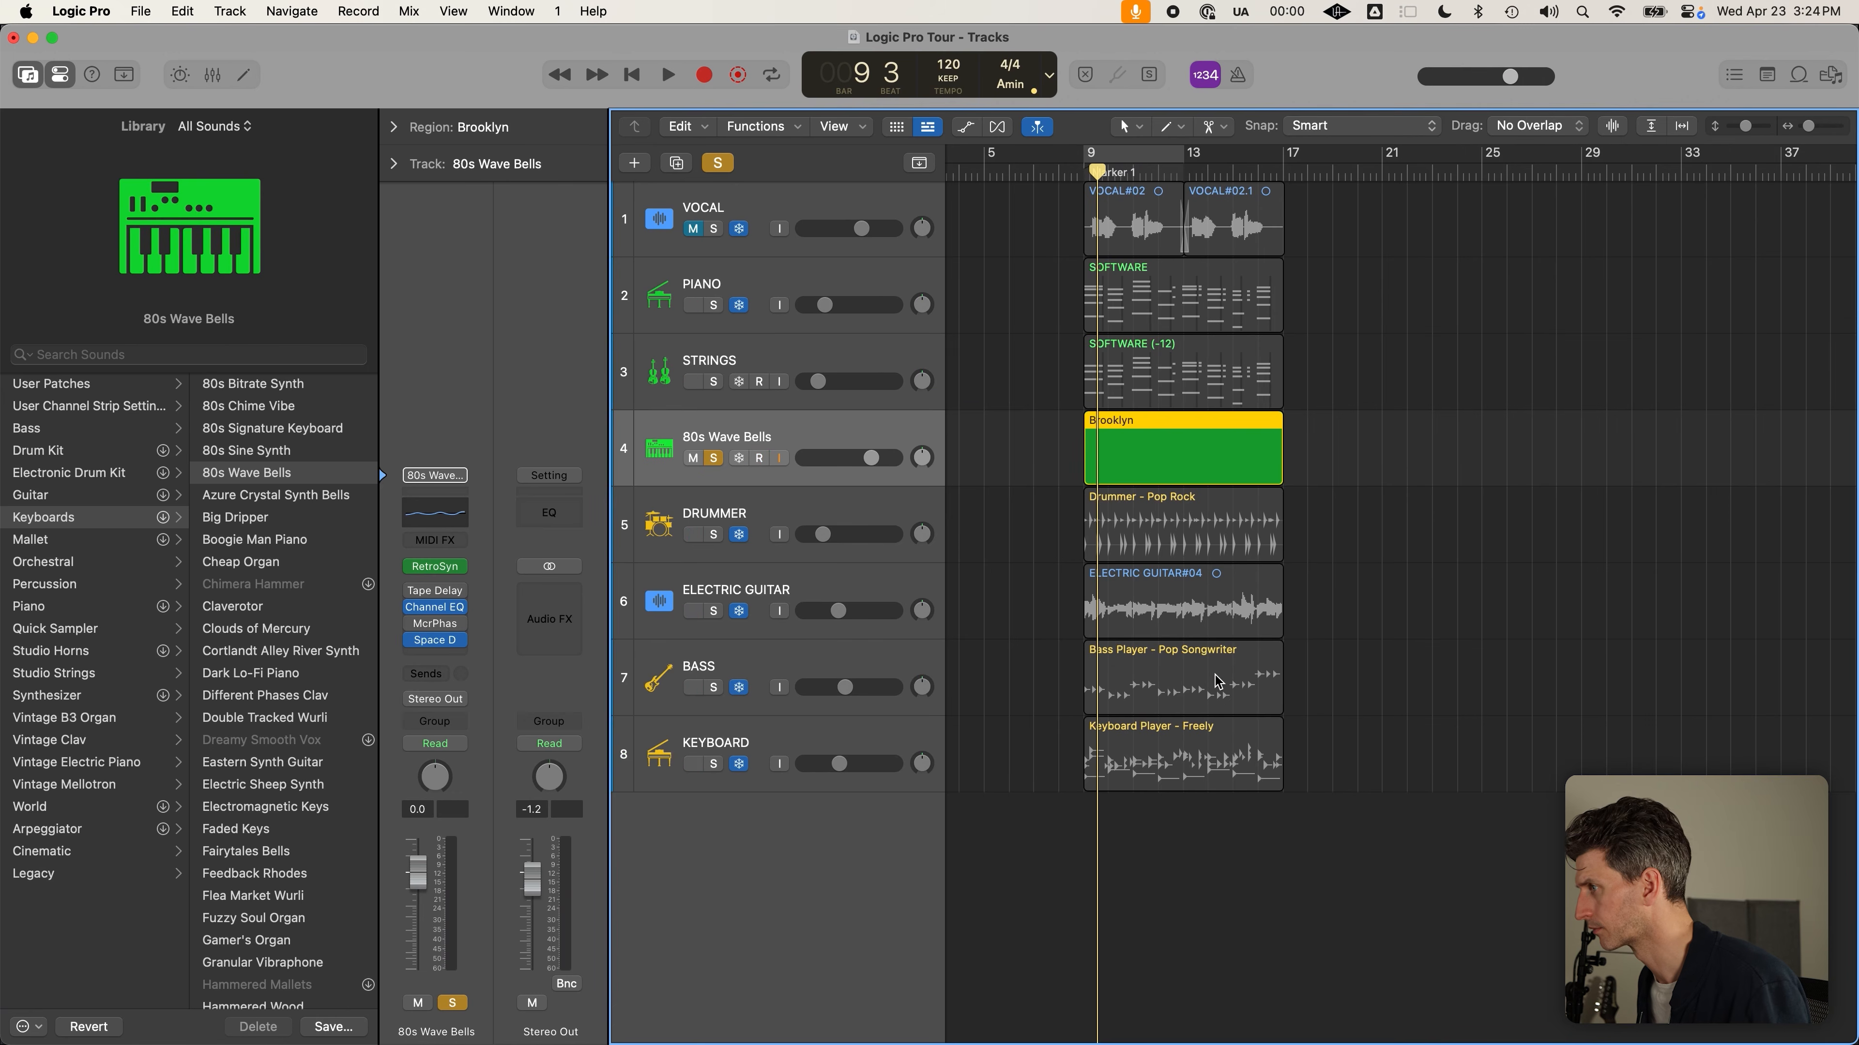
left_click(1045, 444)
left_click(1100, 449)
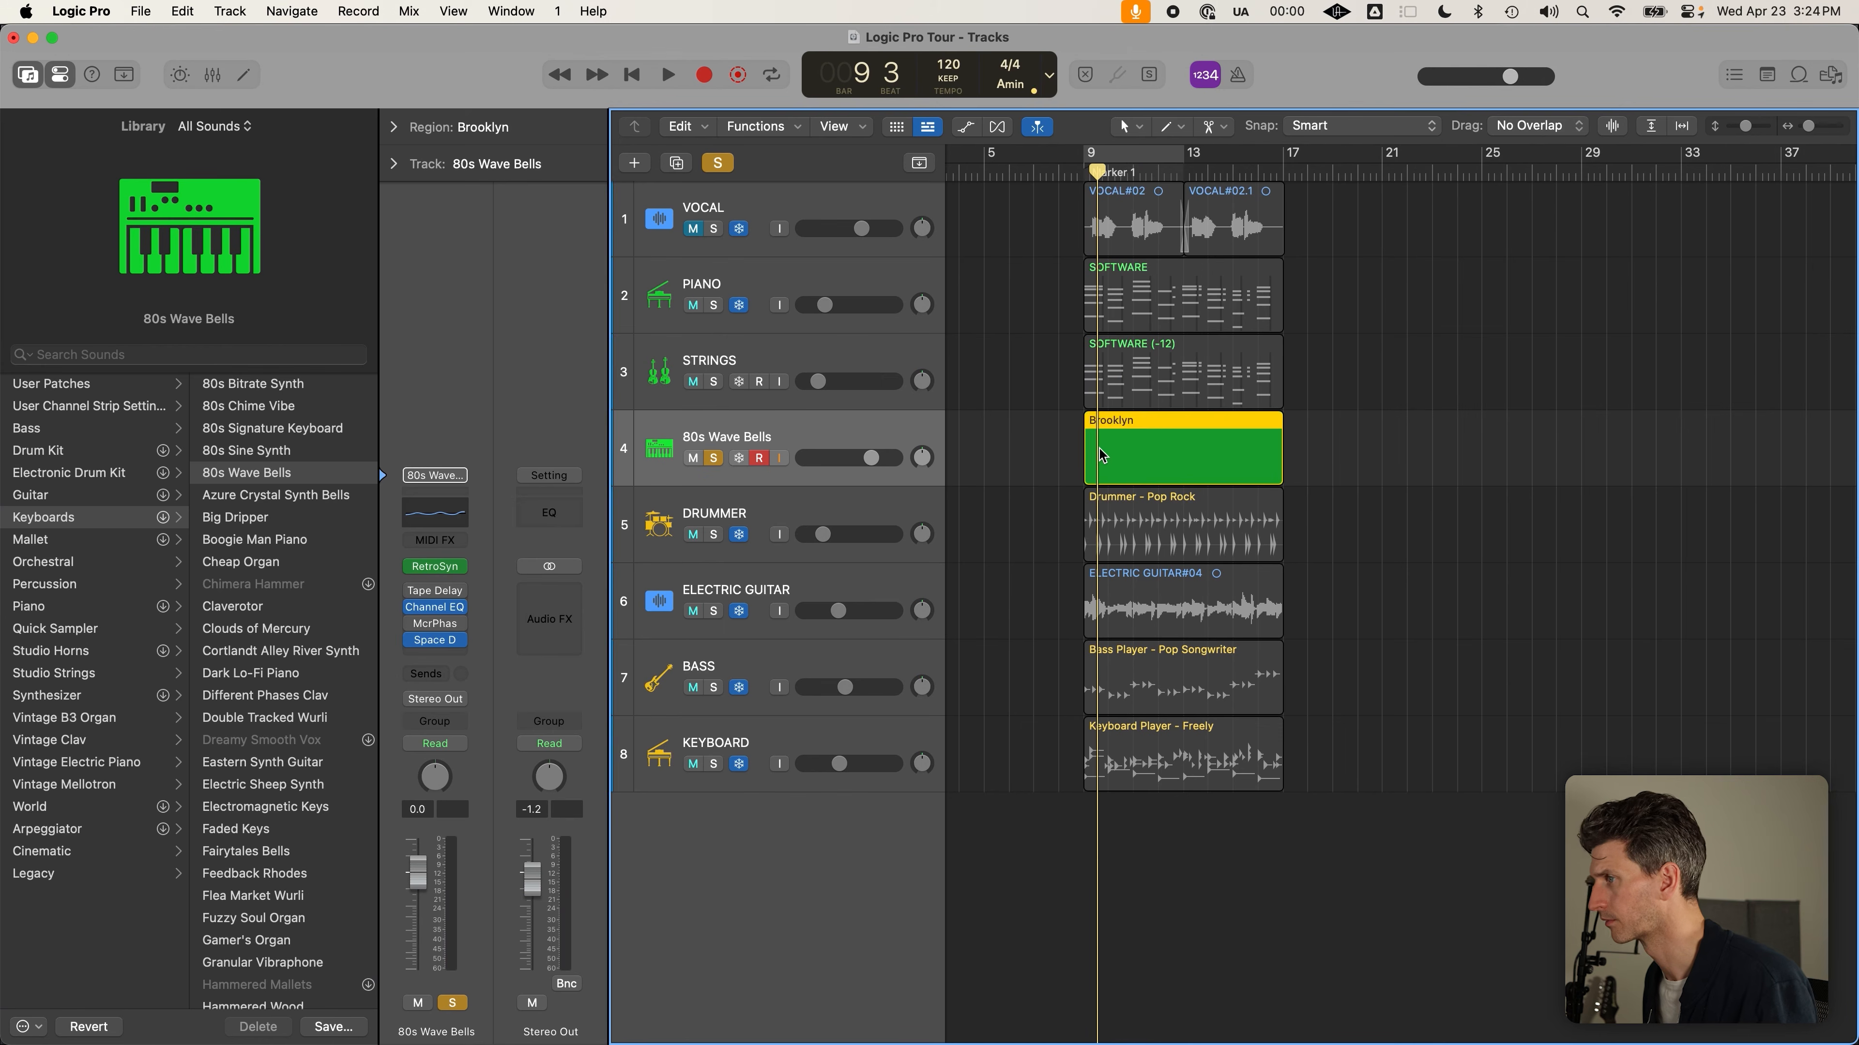
double_click(1102, 455)
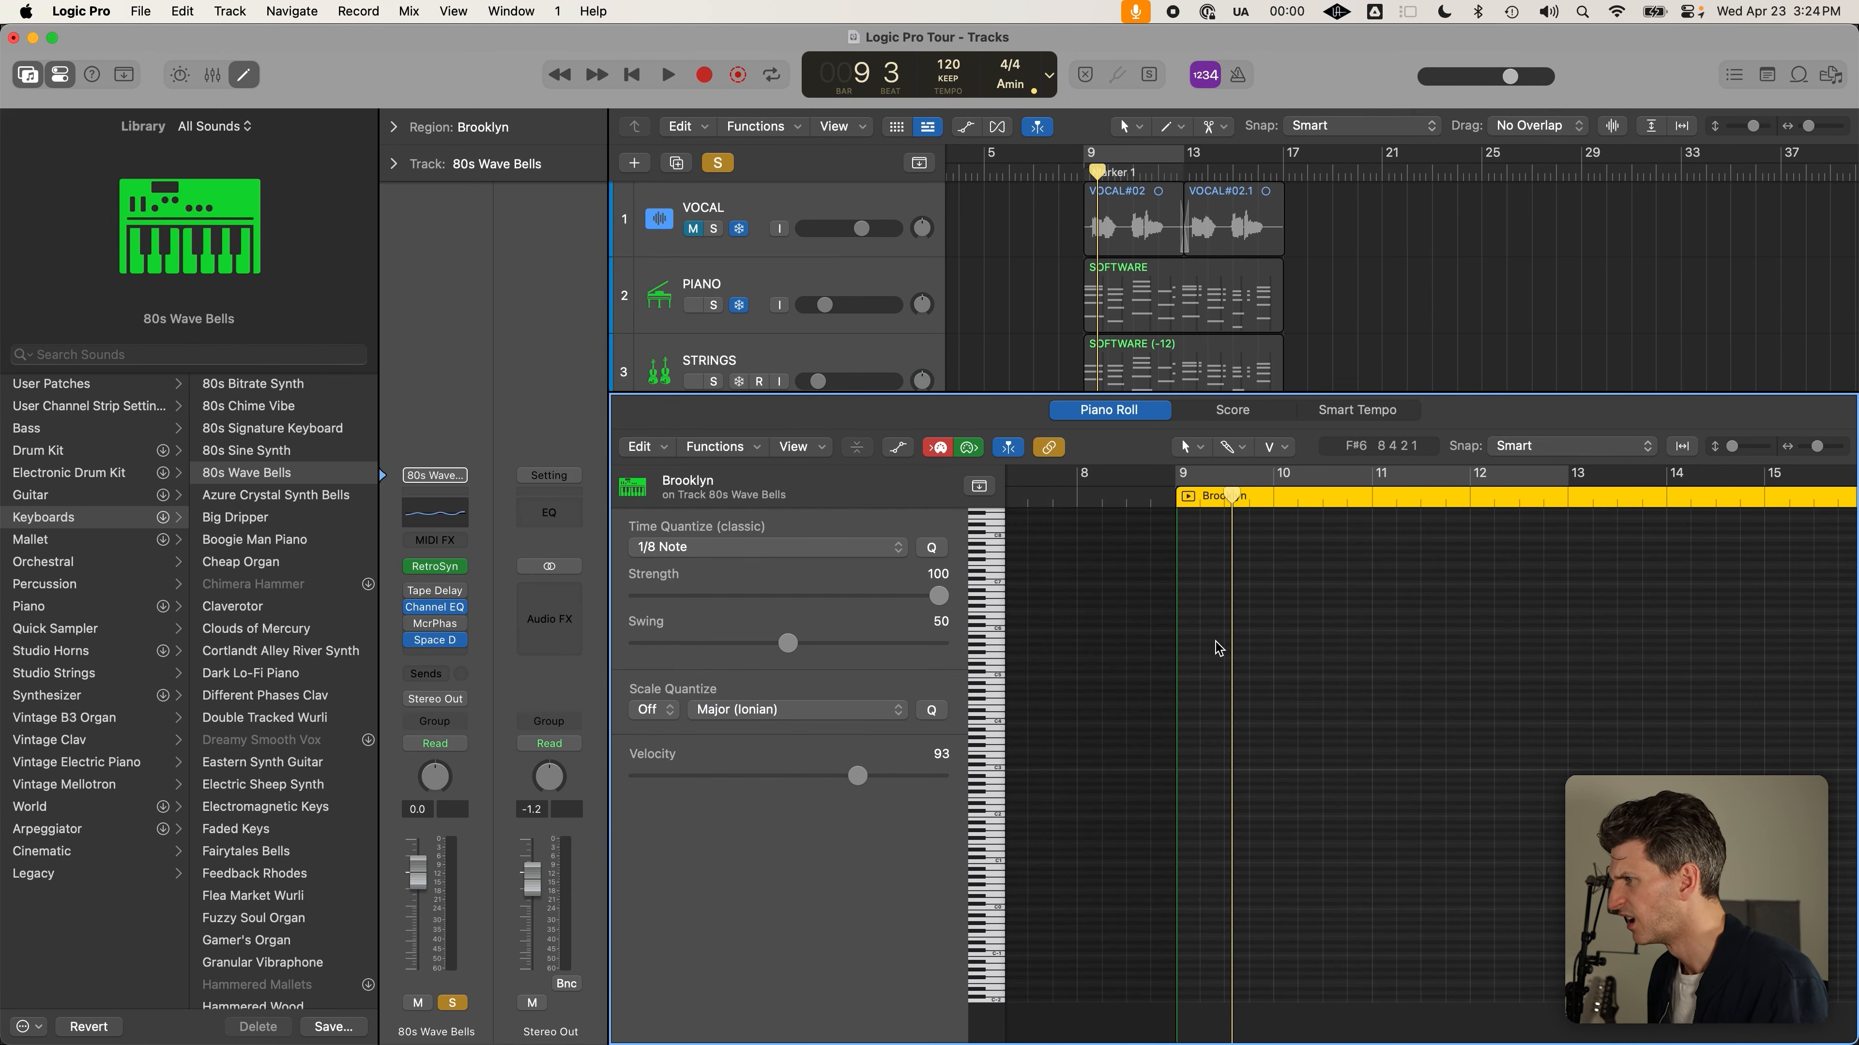
Draw a note about one bar long at the start of bar 9 and transpose it down by octaves to C0
left_click(1181, 641, "super")
left_click_drag(1184, 640, 1264, 646)
key("shift+alt+Down")
key("shift+alt+Down")
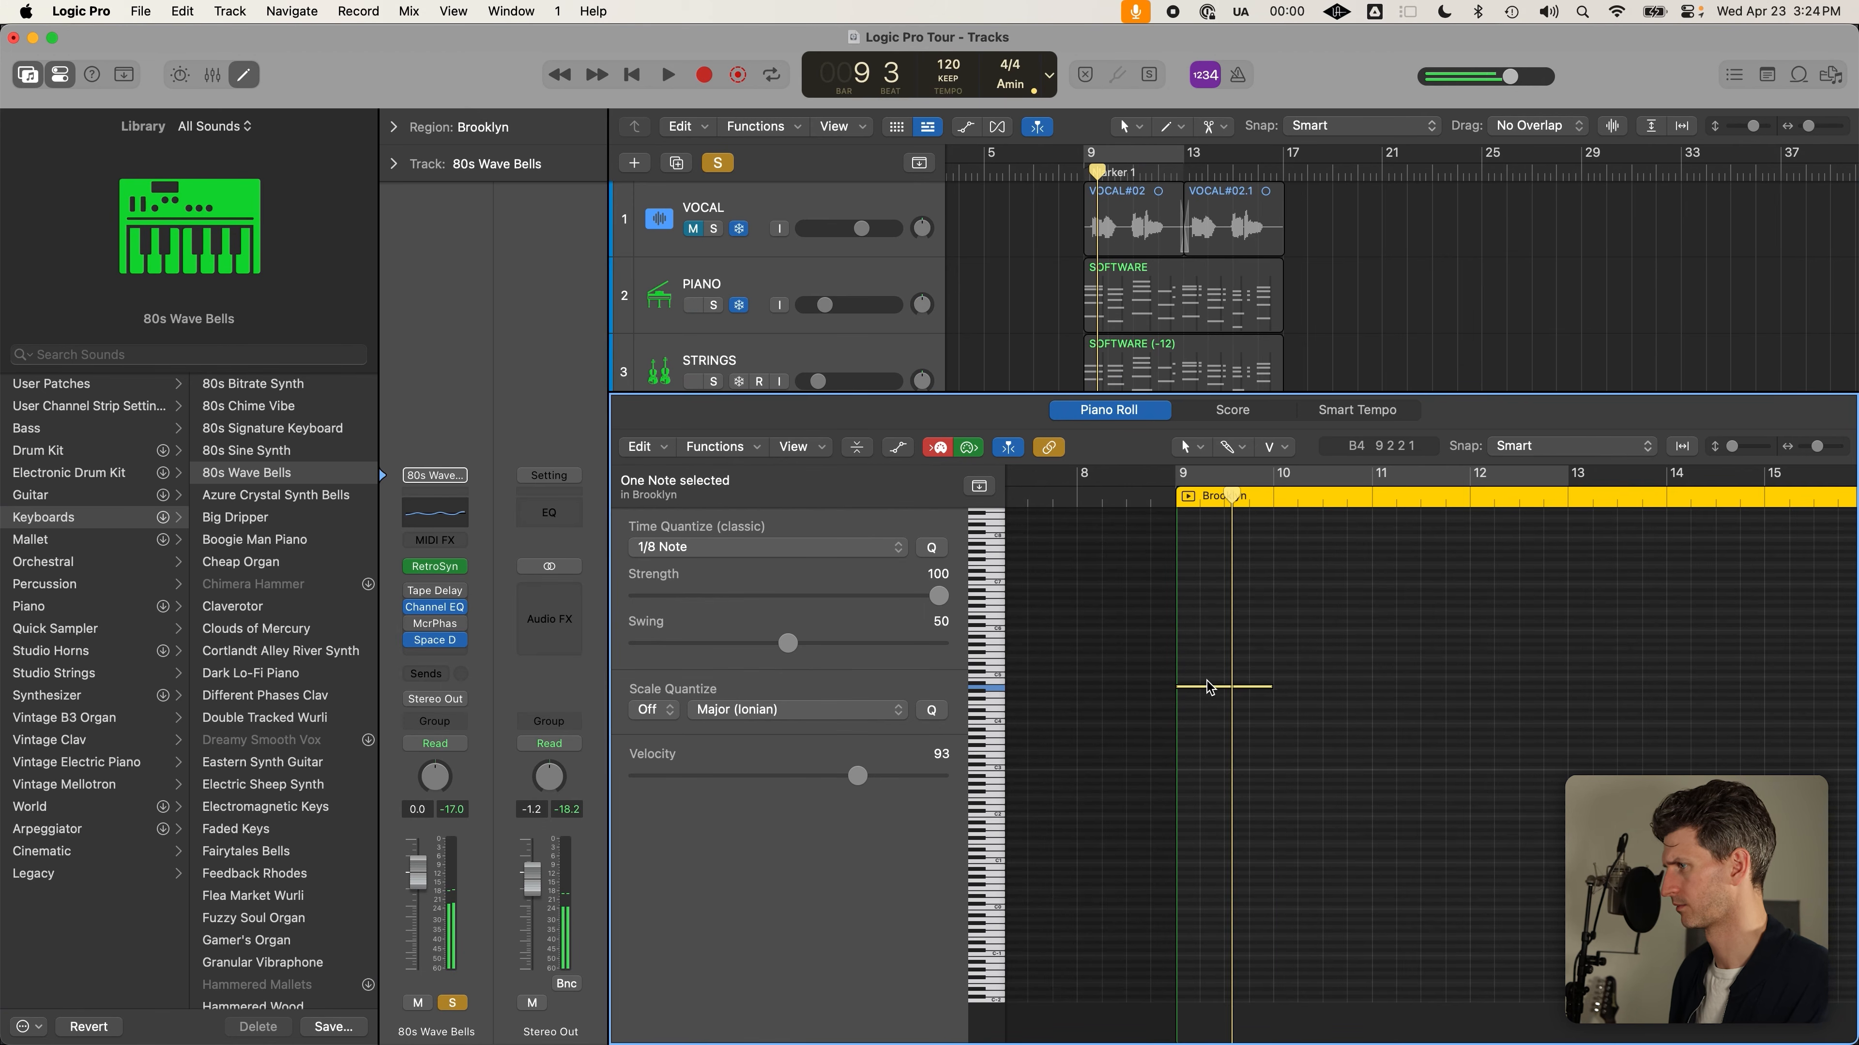
key("shift+alt+Down")
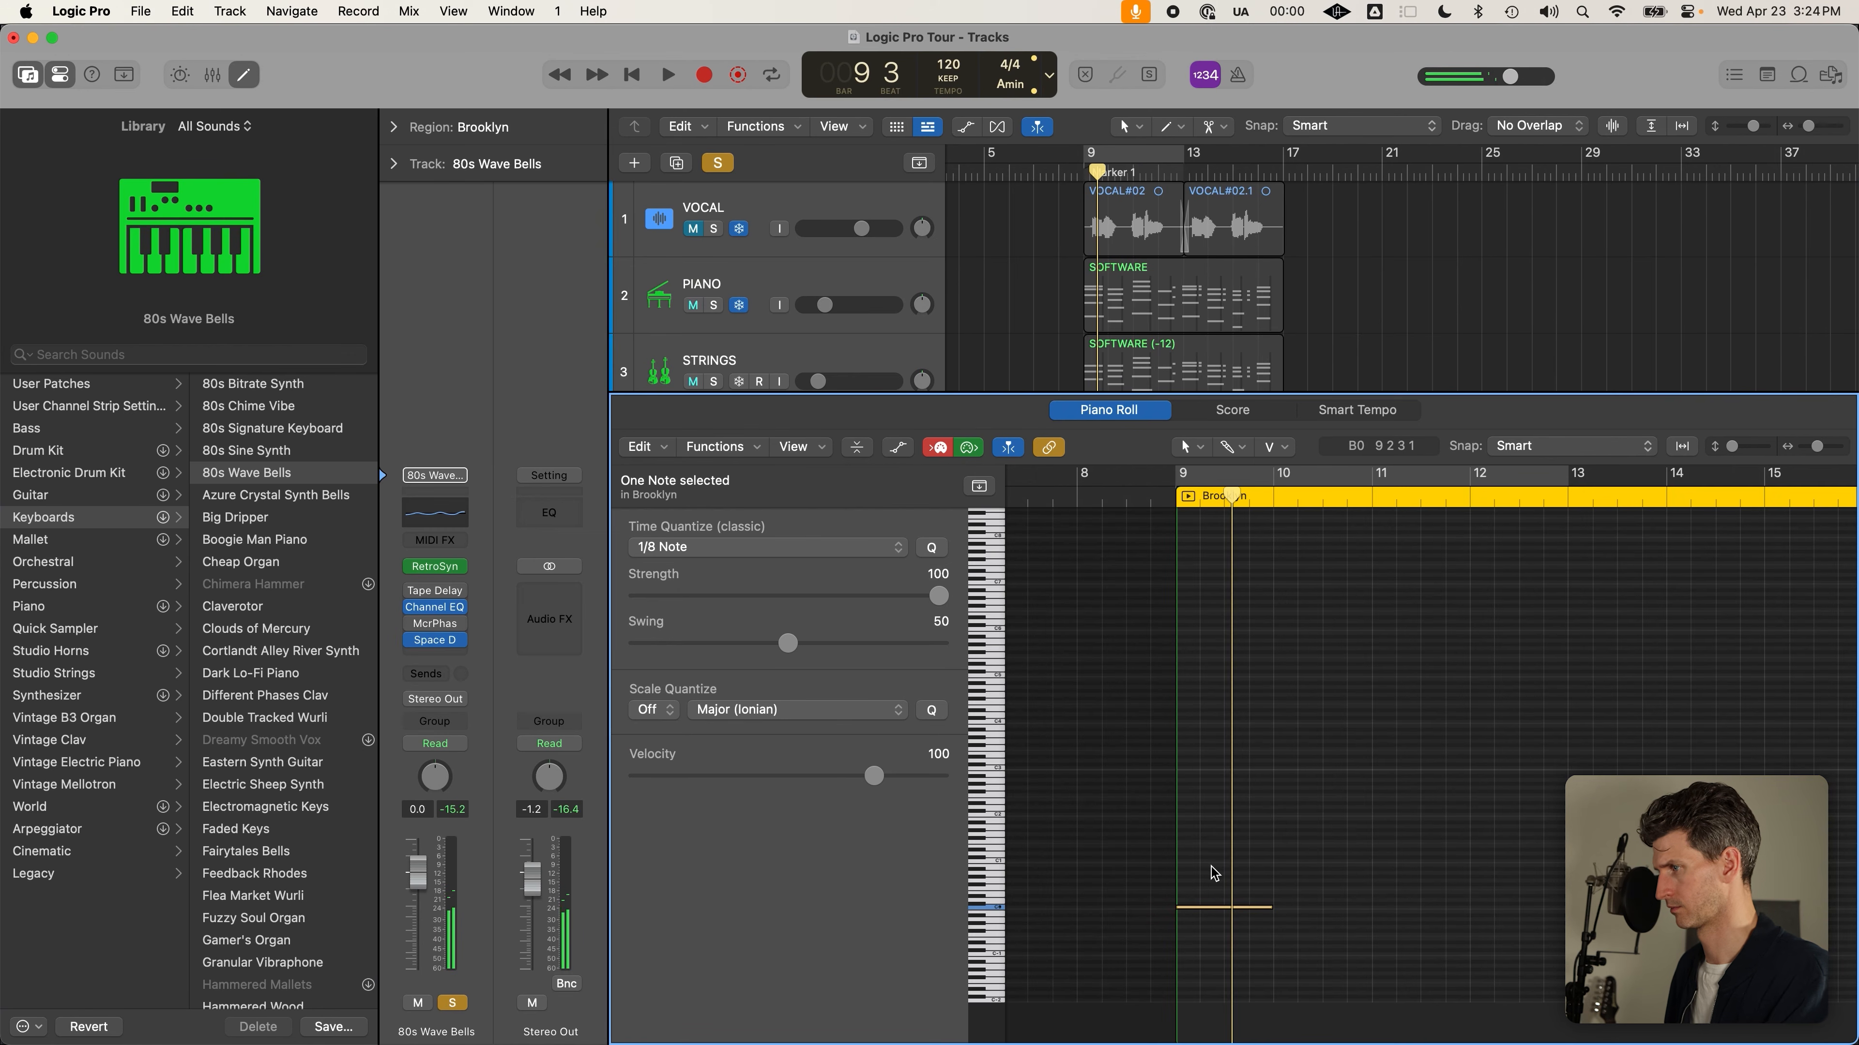
Move the long bar 9 note up to C1 and add a short E1 note at the start of the bar
scroll(1213, 883, "up", 5)
scroll(1212, 874, "down", 5)
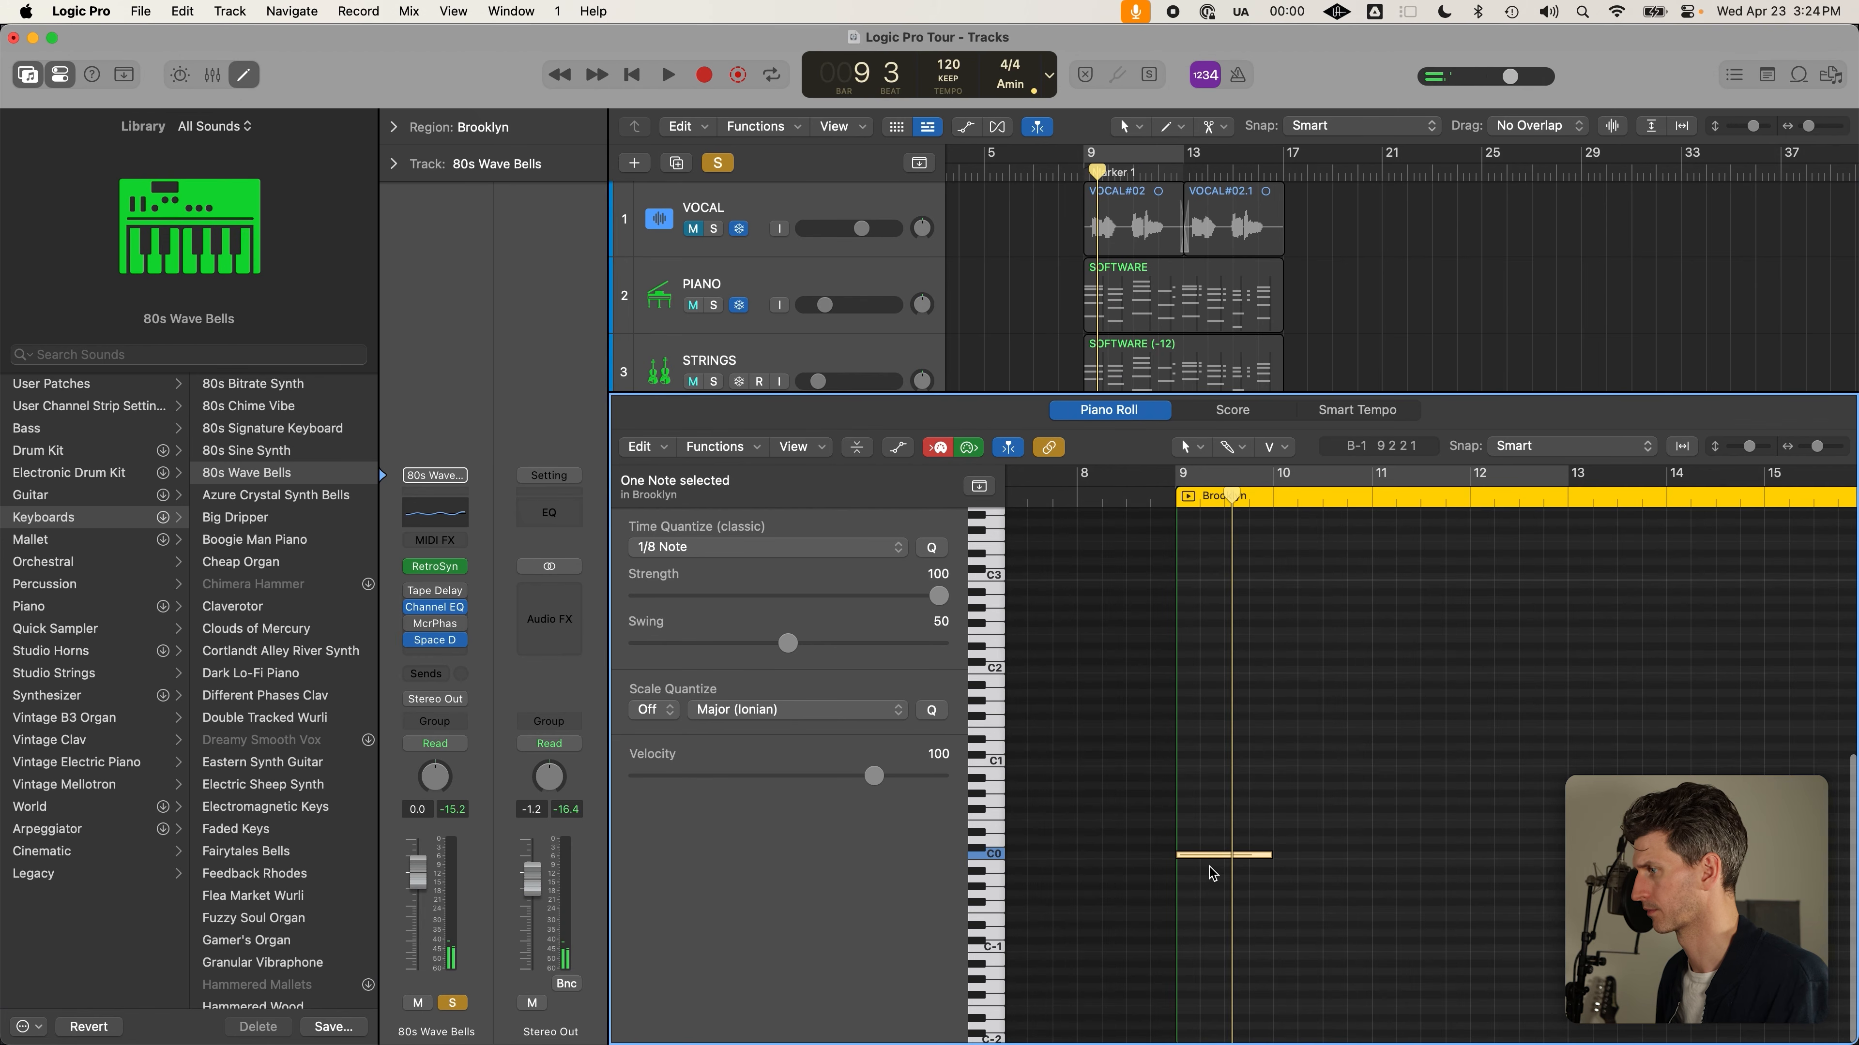
mouse_move(1211, 859)
left_mouse_down()
mouse_move(1190, 738)
mouse_move(1215, 727)
mouse_move(1205, 761)
left_mouse_up()
left_click(1183, 734, "super")
left_click(1184, 735)
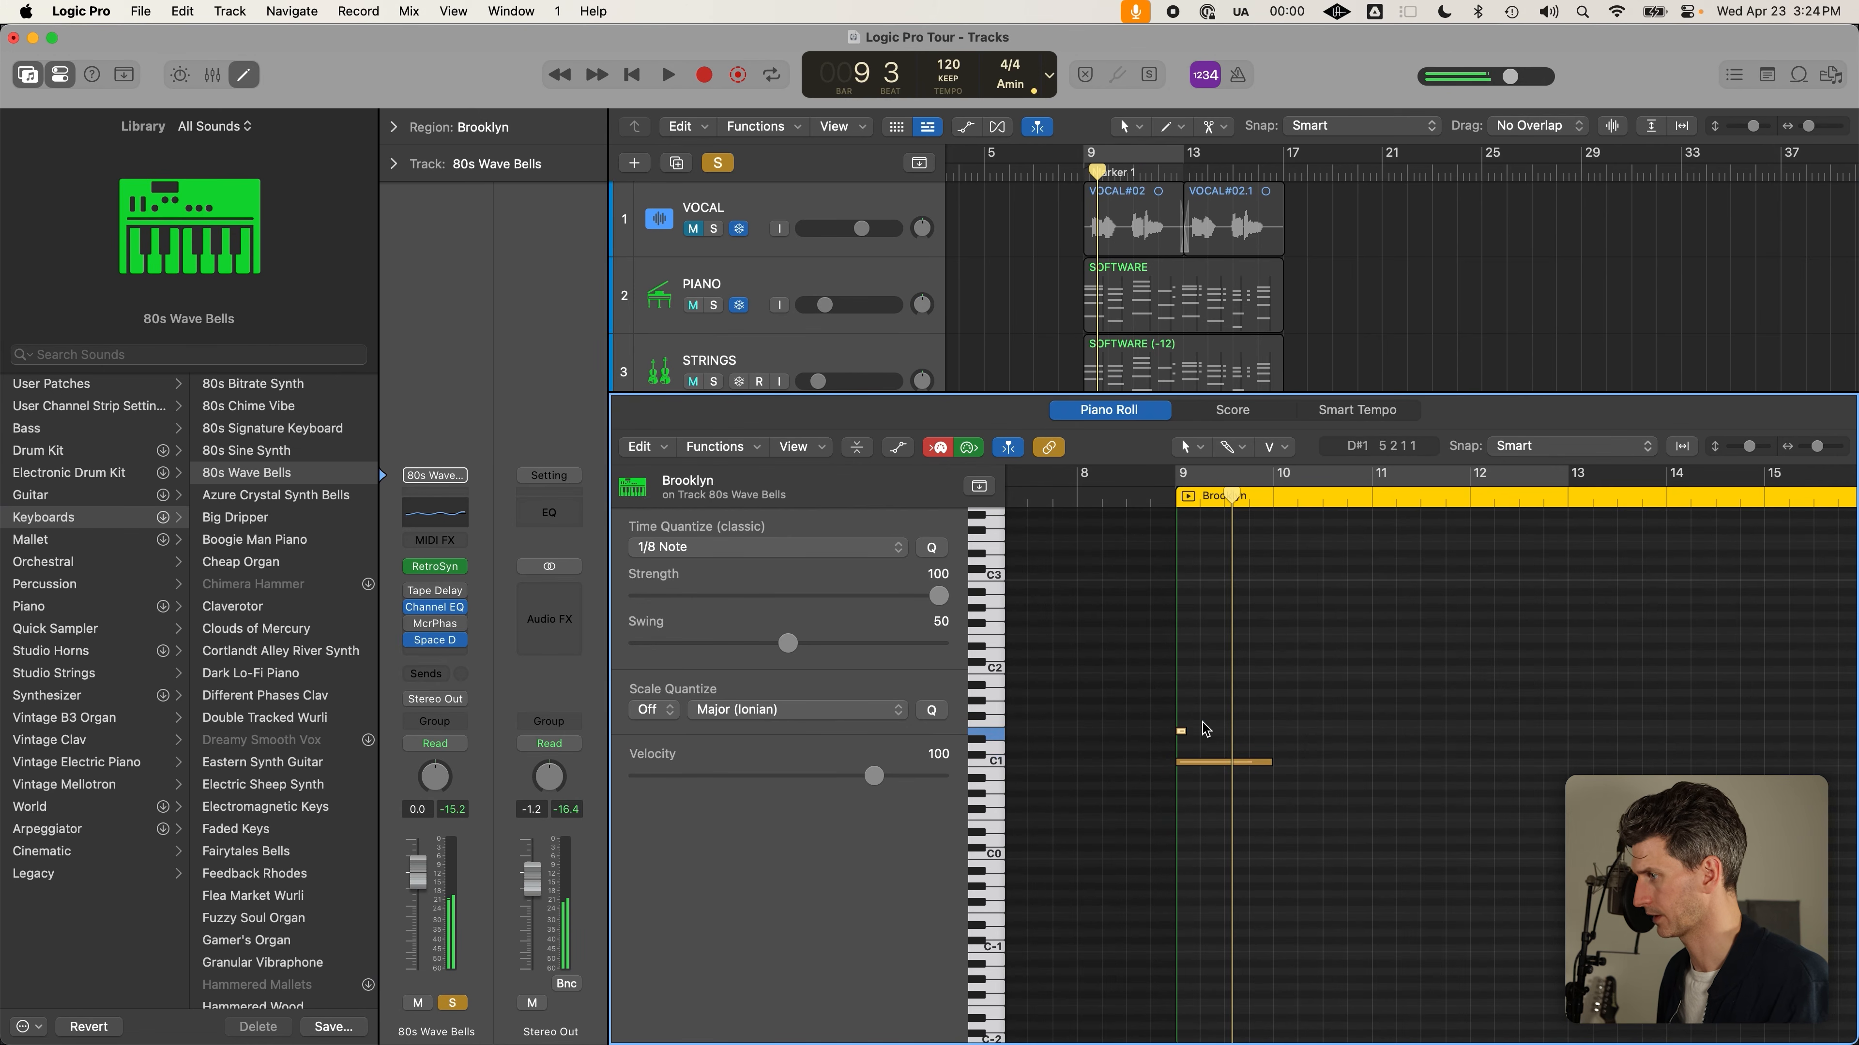
Delete the short E1 note, select the long C1 note and set the secondary tool to Pencil
key("Delete")
left_click(1209, 762)
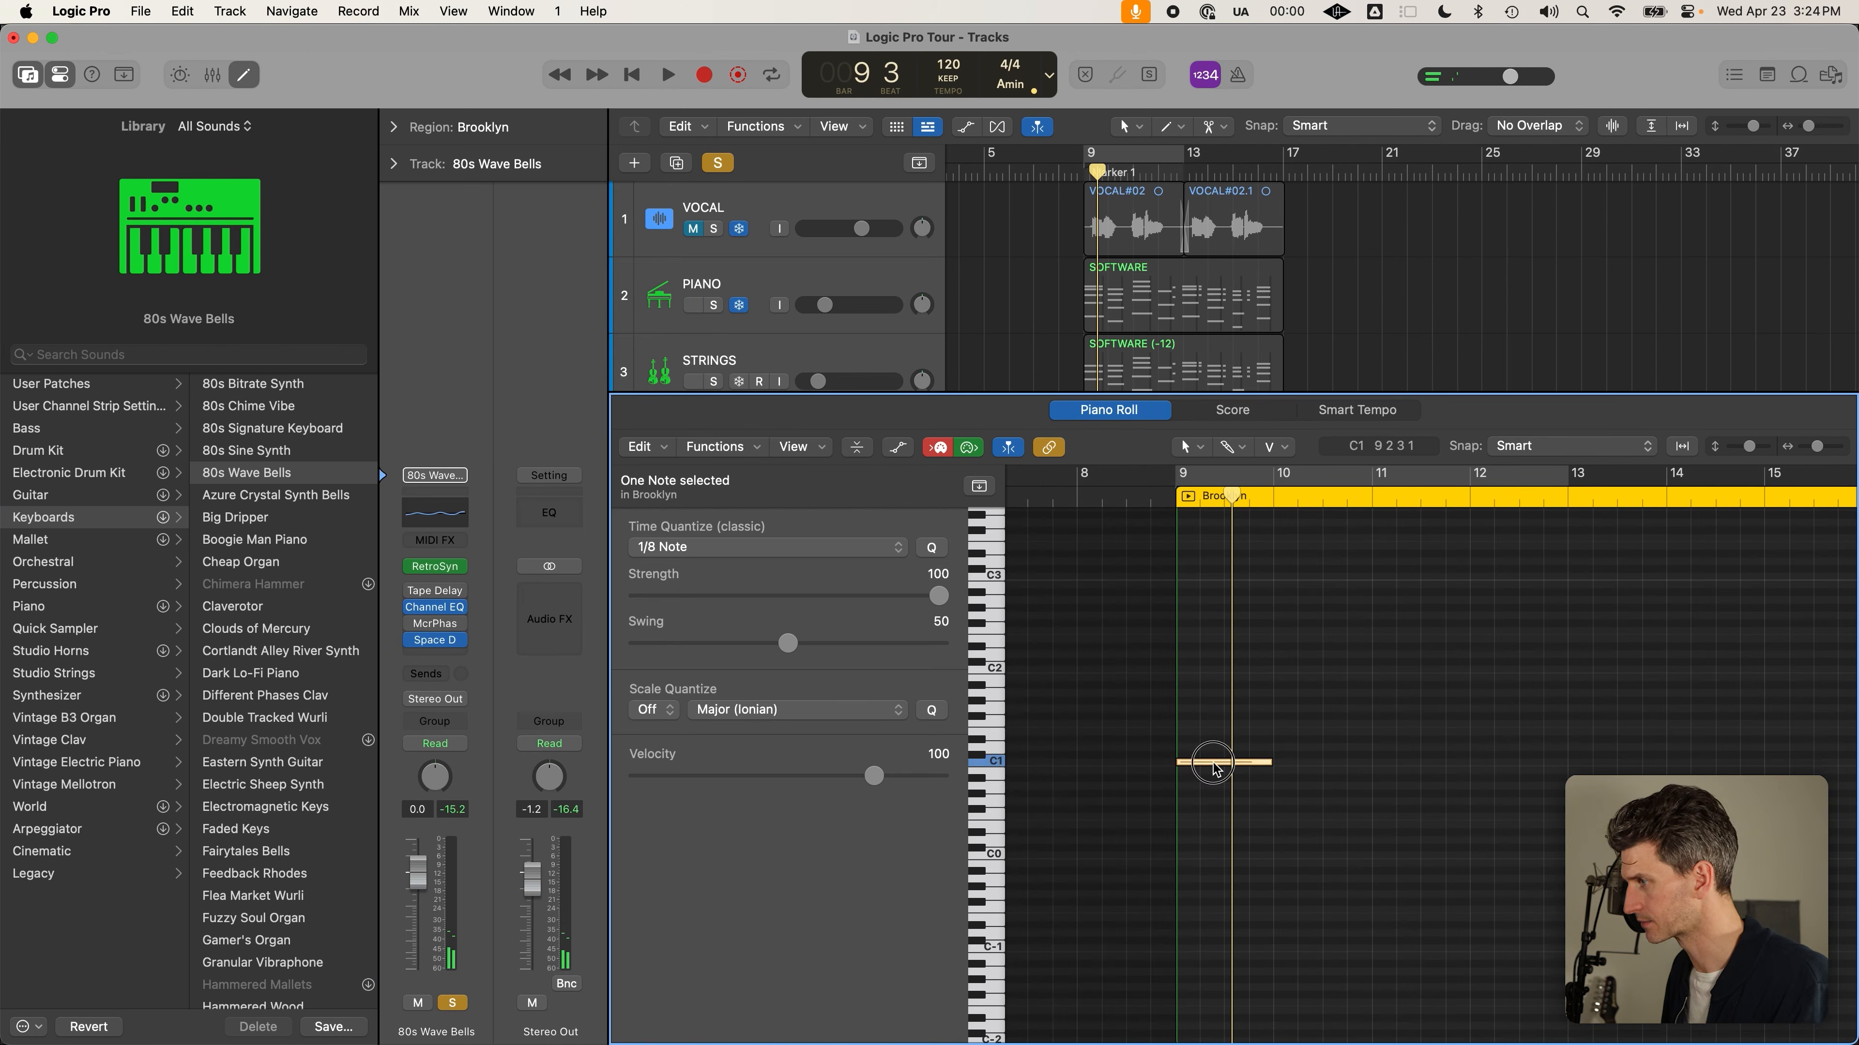
left_click(1247, 454)
left_click(1265, 498)
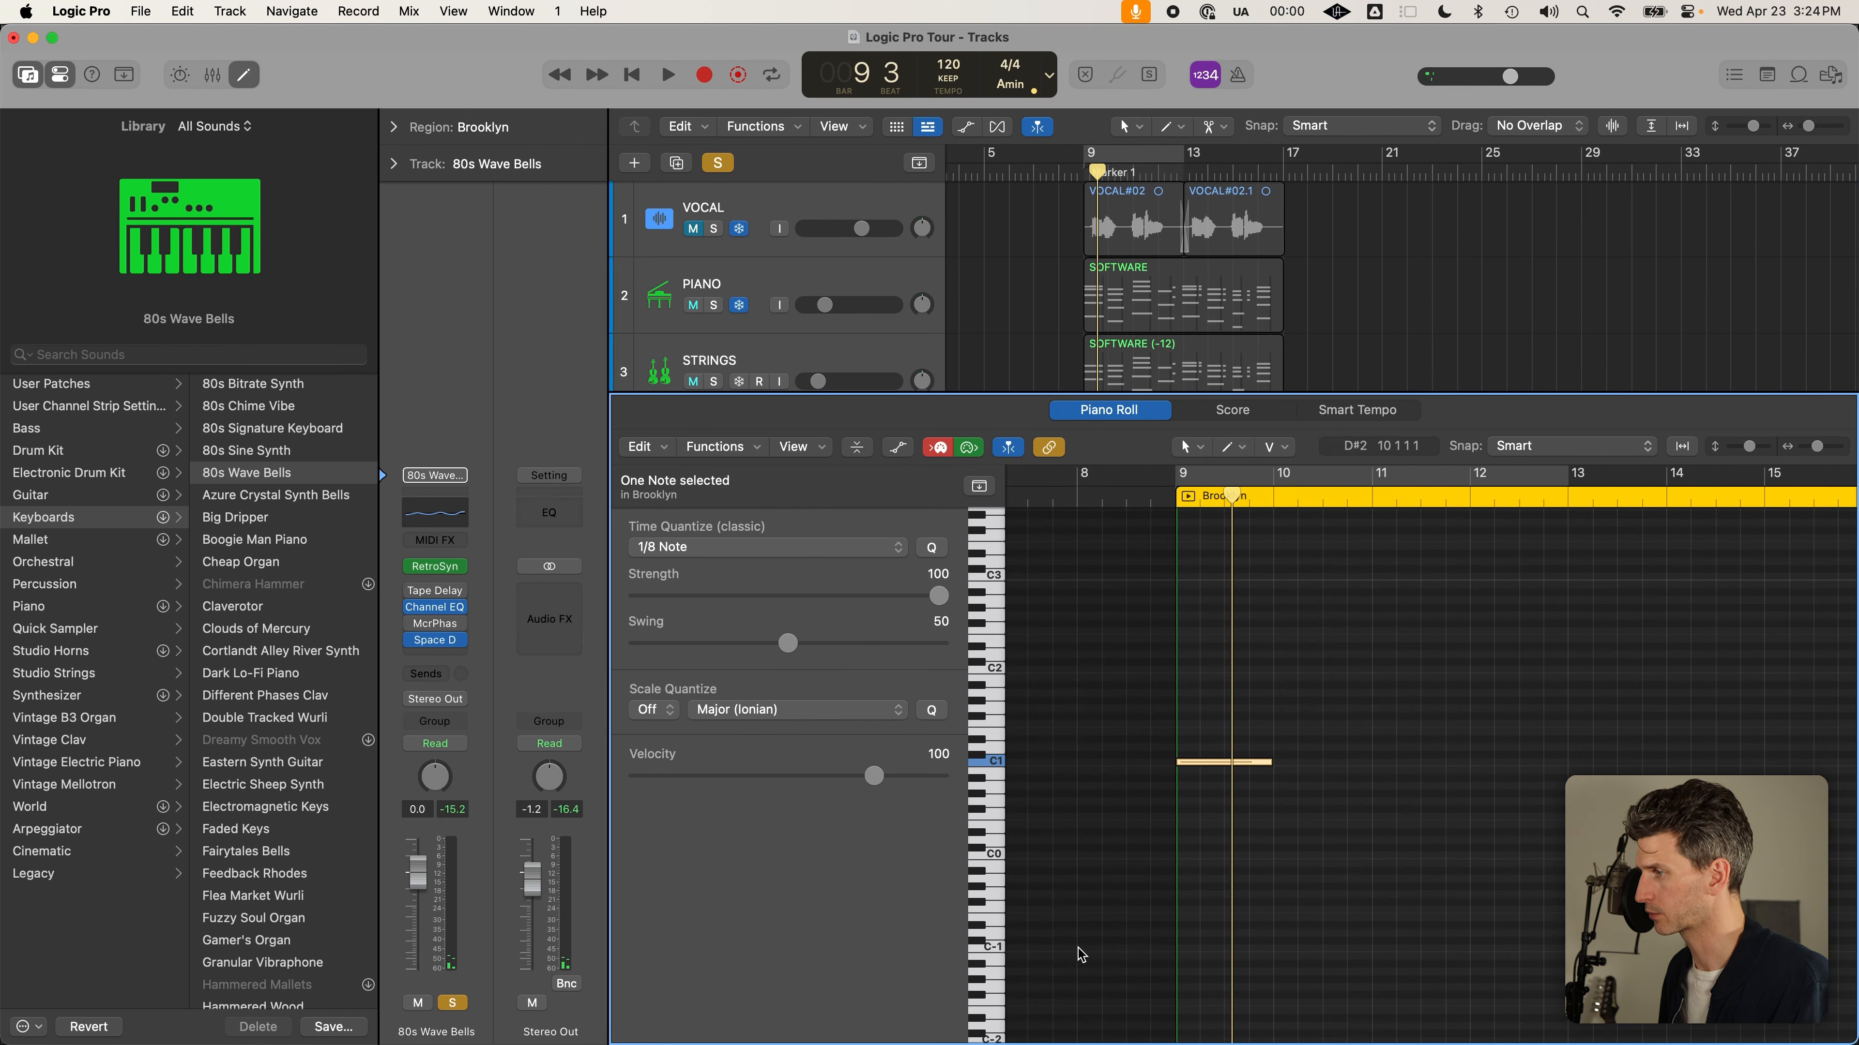
Add E1 and G1 notes about one bar long above the C1 note at bar 9, and play the chord back
left_click(1191, 732)
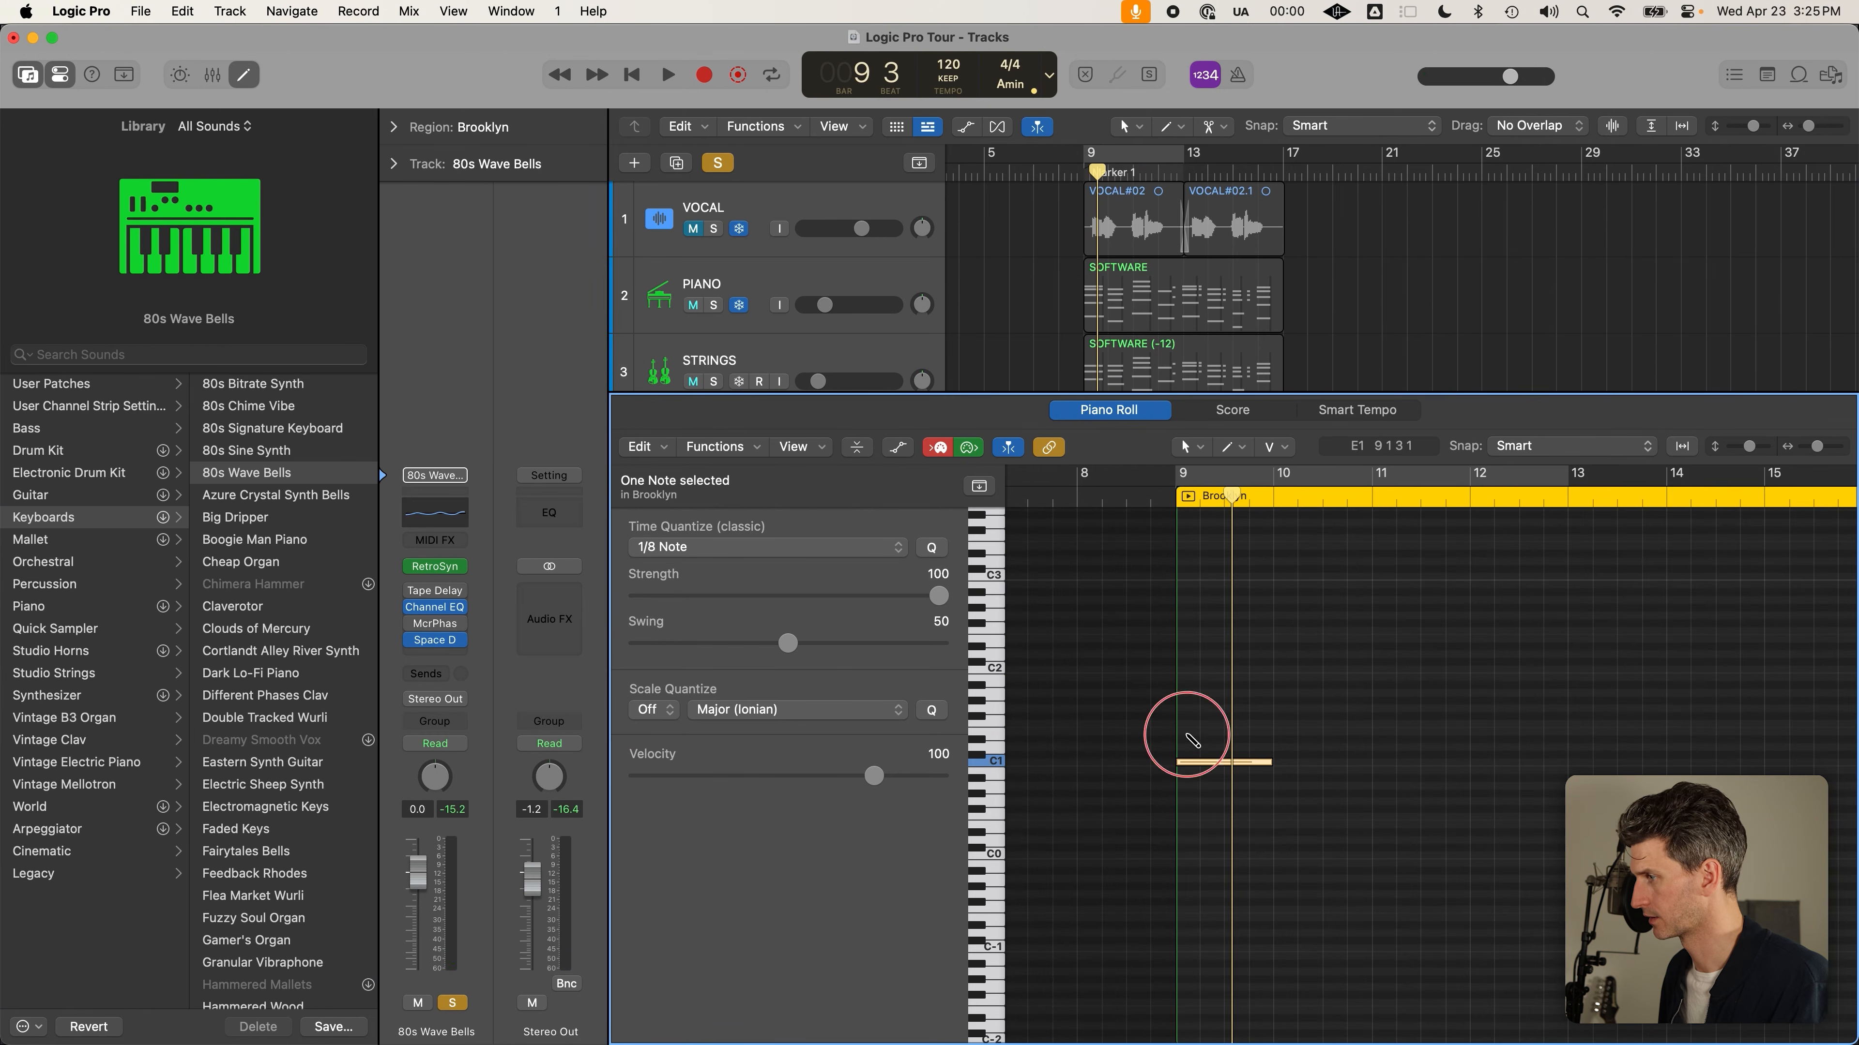
left_click_drag(1203, 731, 1205, 769)
left_click(1202, 708)
key("space")
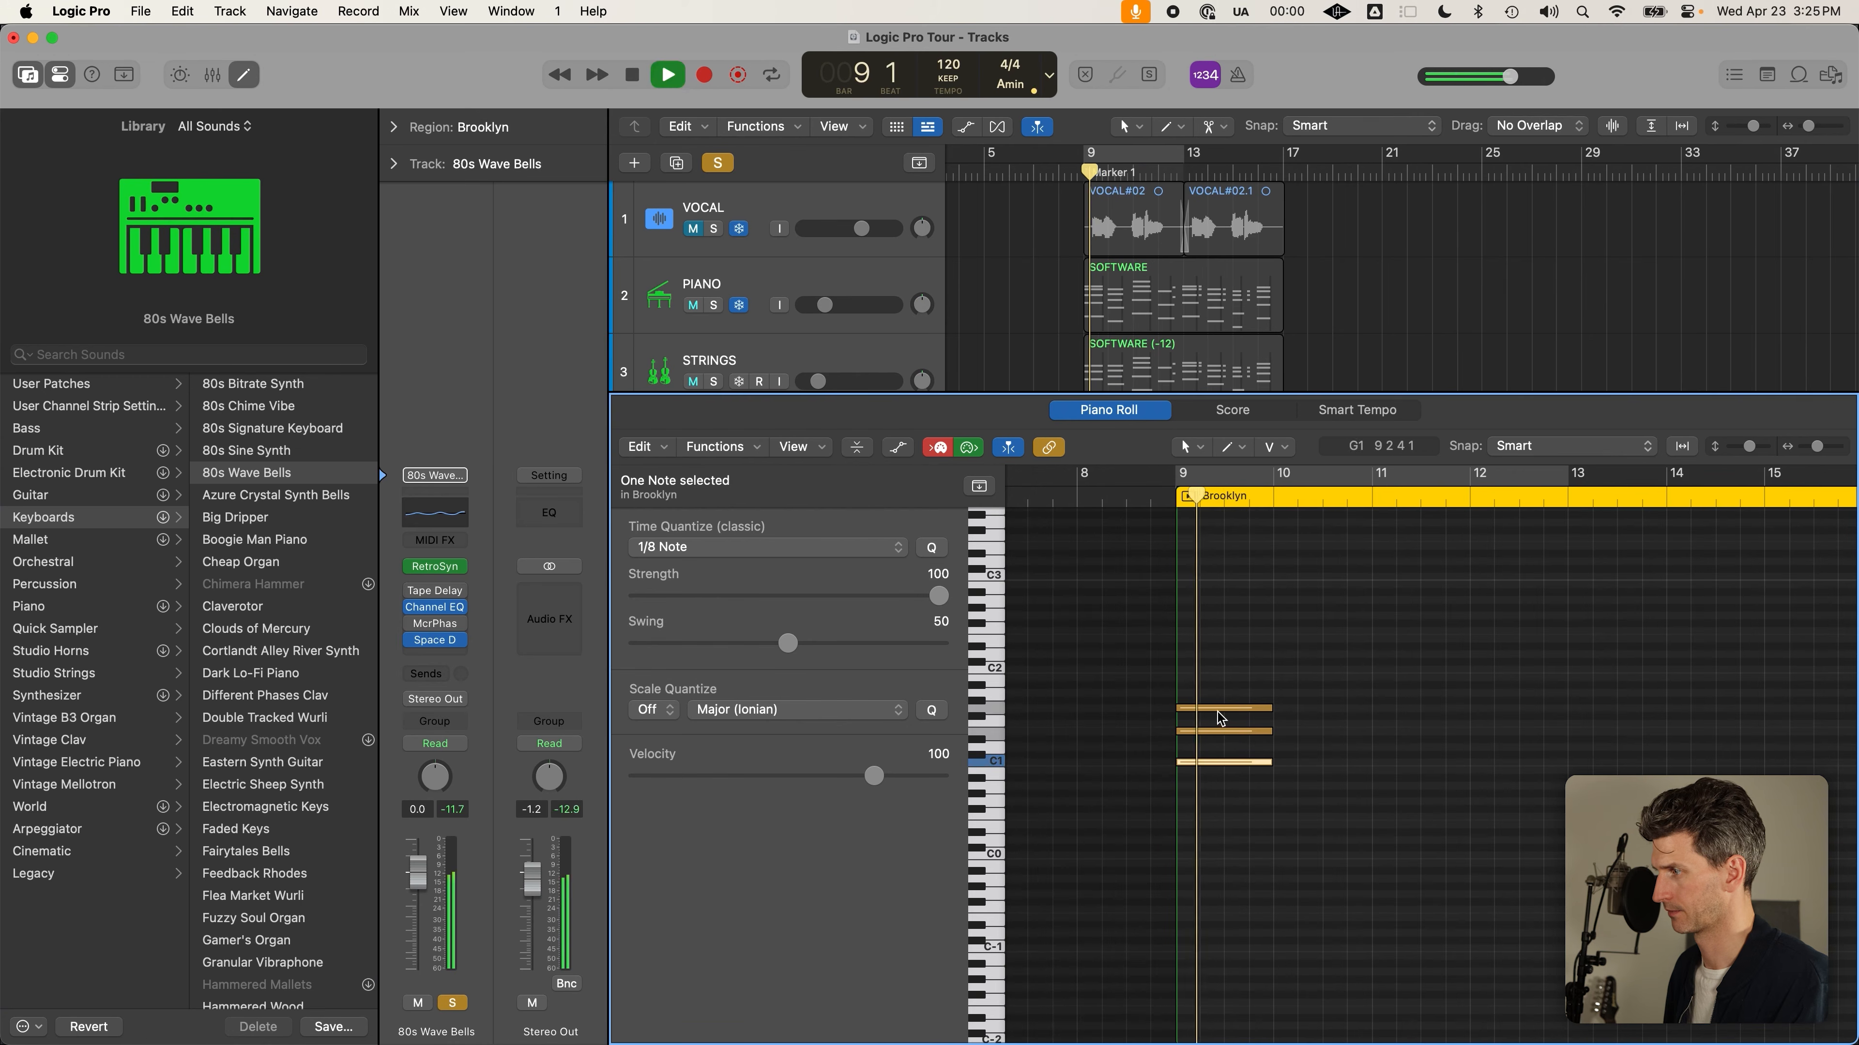
key("space")
left_click(1220, 799)
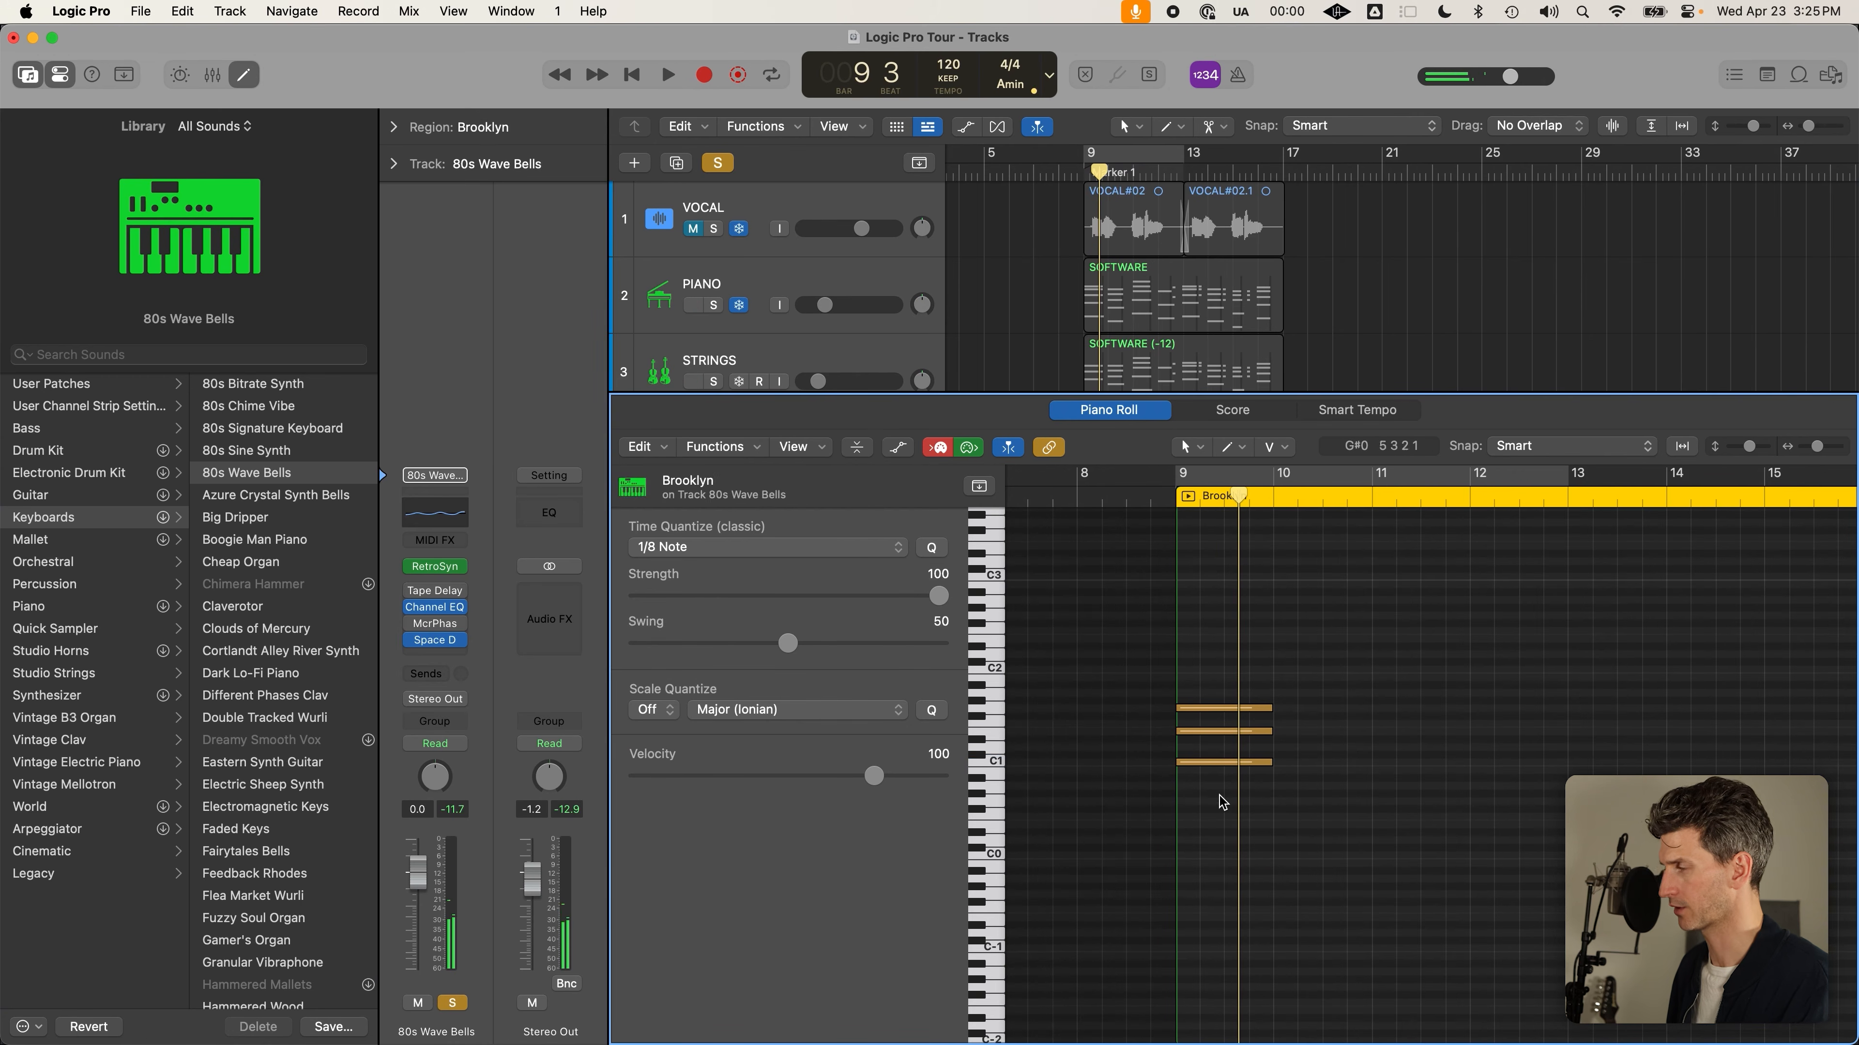
Select all three bar 9 chord notes, transpose them up one octave to C2, E2 and G2, and play them back
scroll(1171, 806, "right", 4)
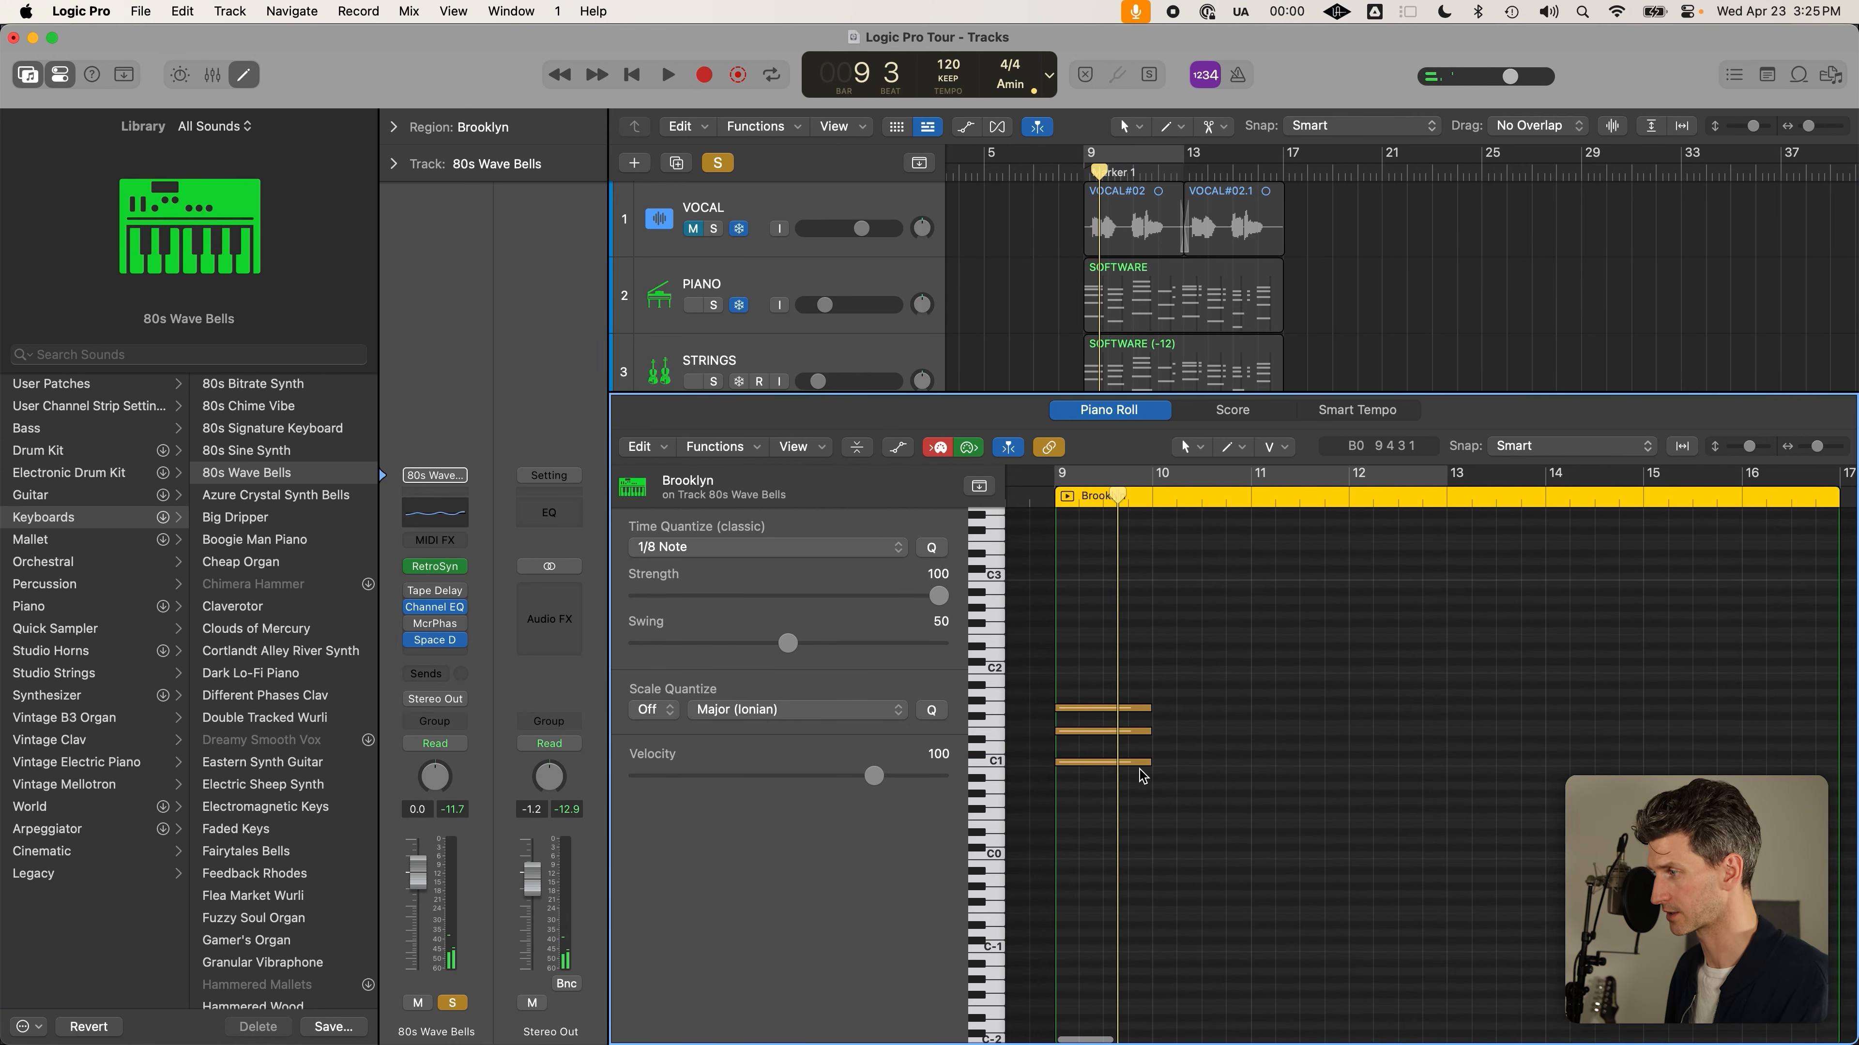
left_click(1066, 833)
left_click_drag(1067, 833, 1071, 639)
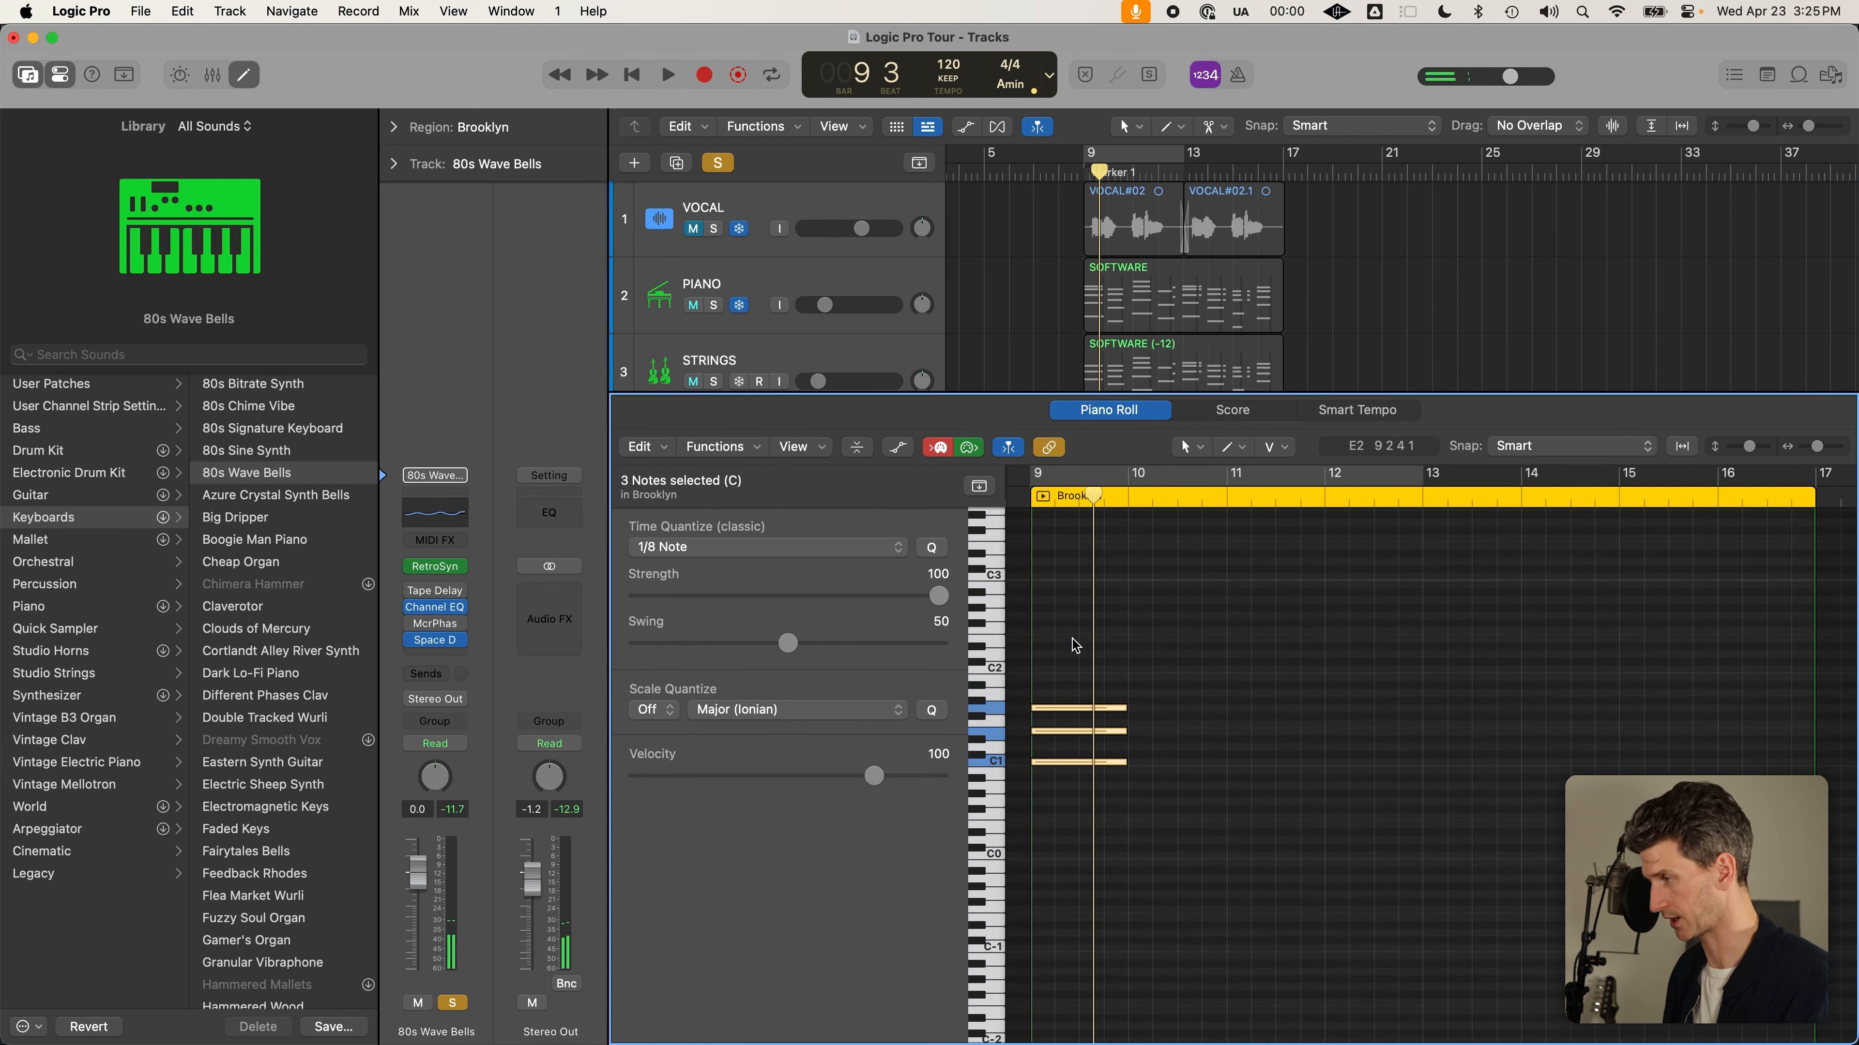
key("alt+shift+Up")
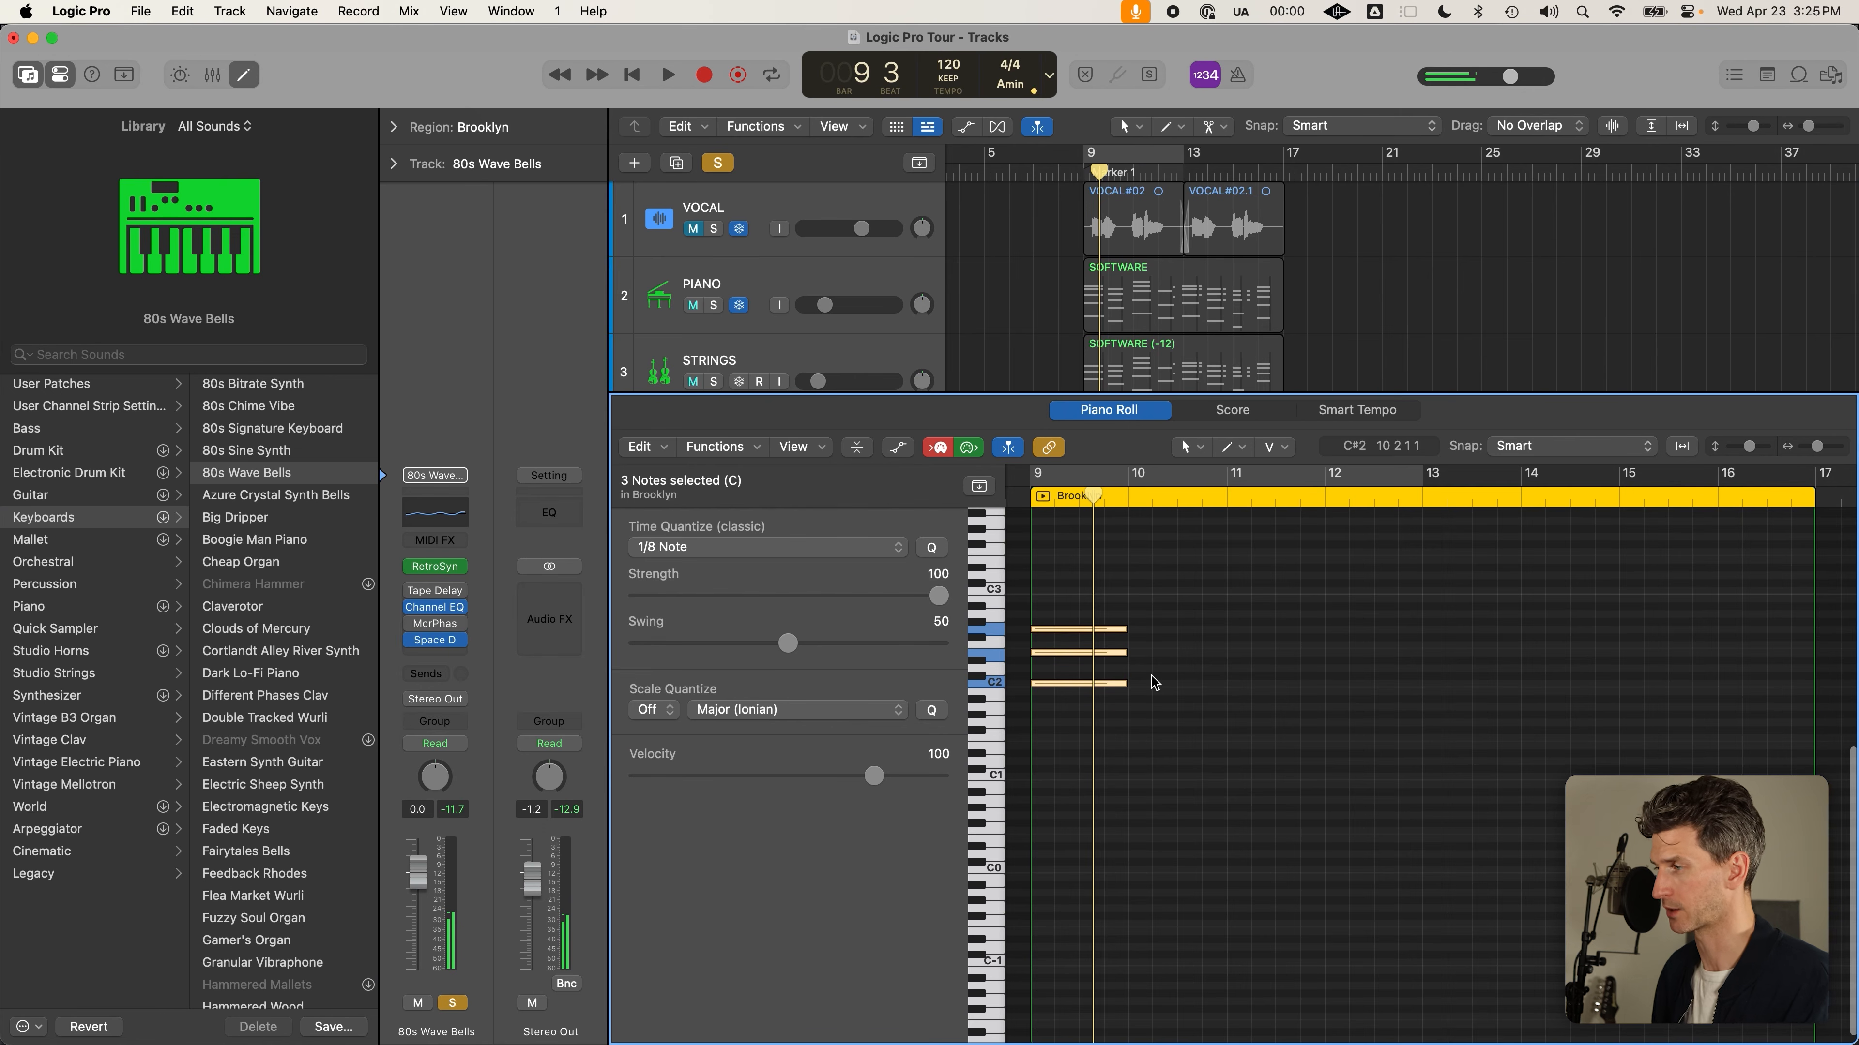
key("space")
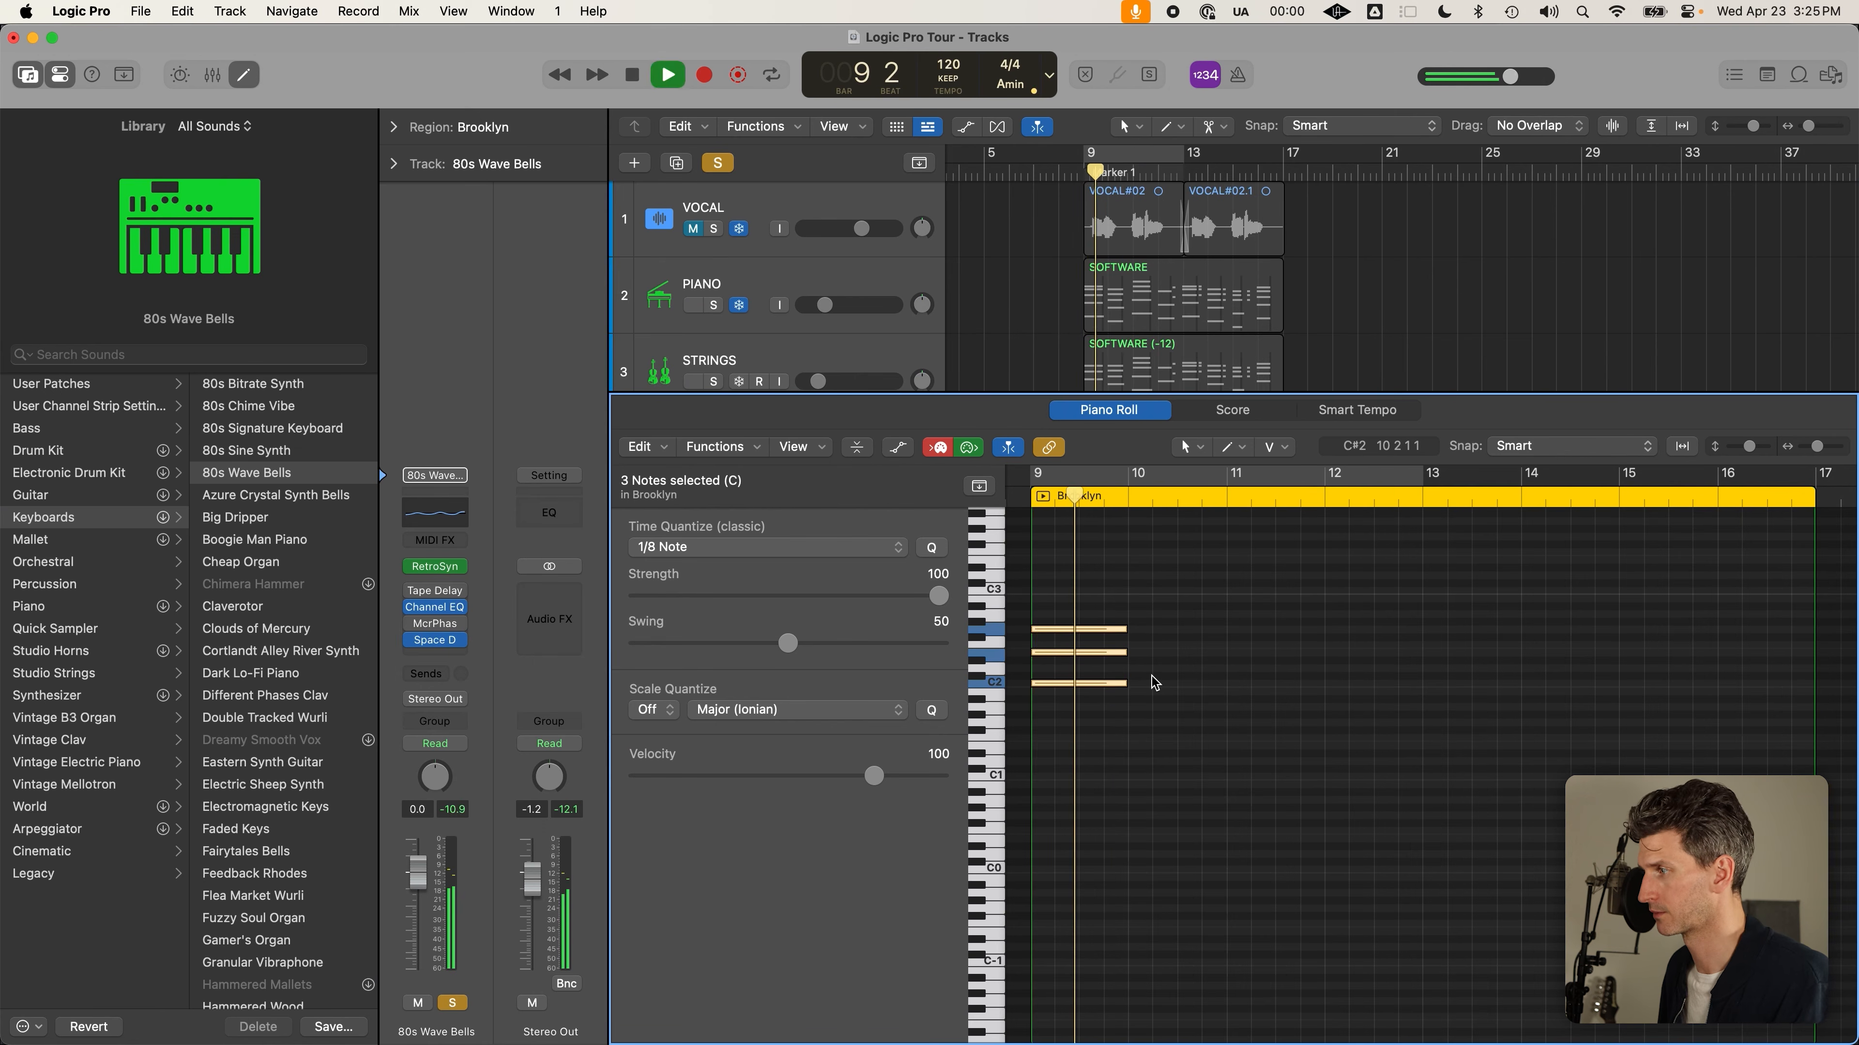
key("space")
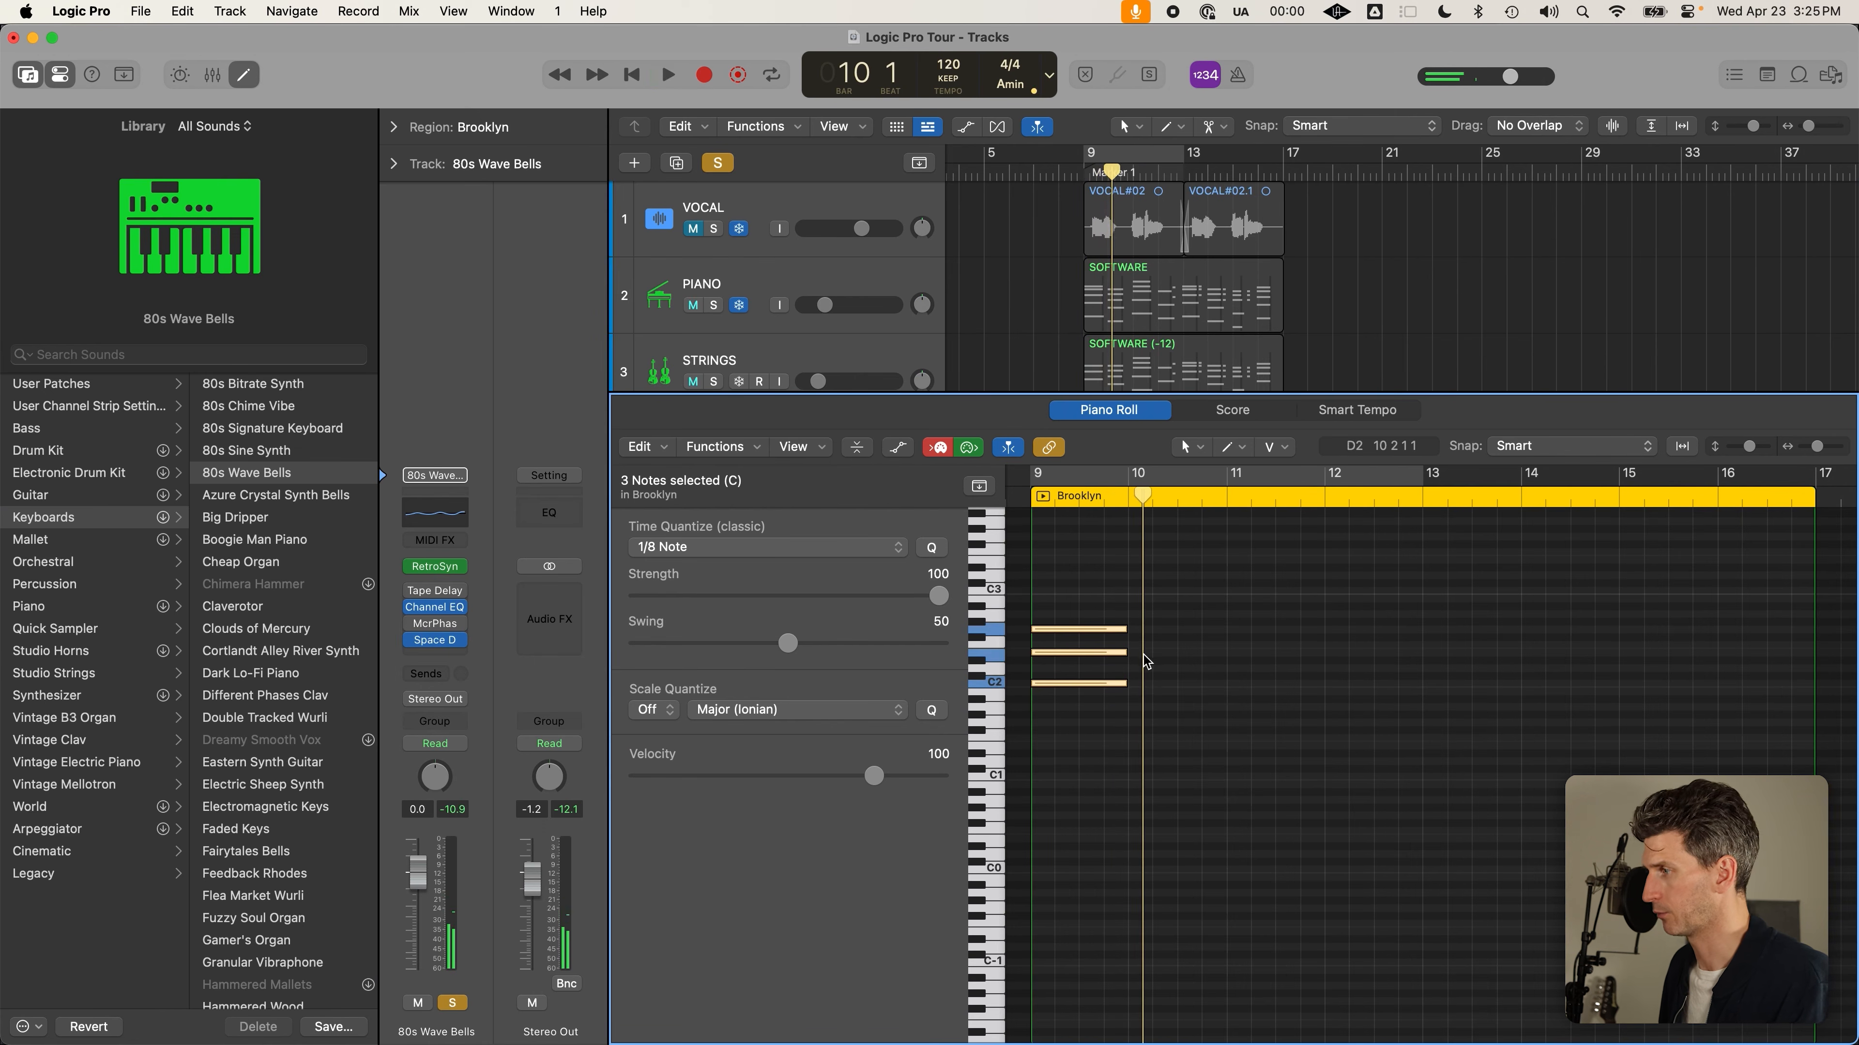
Position the playhead at the end of the first chord and turn on MIDI In for step input
left_click_drag(1143, 498, 1130, 507)
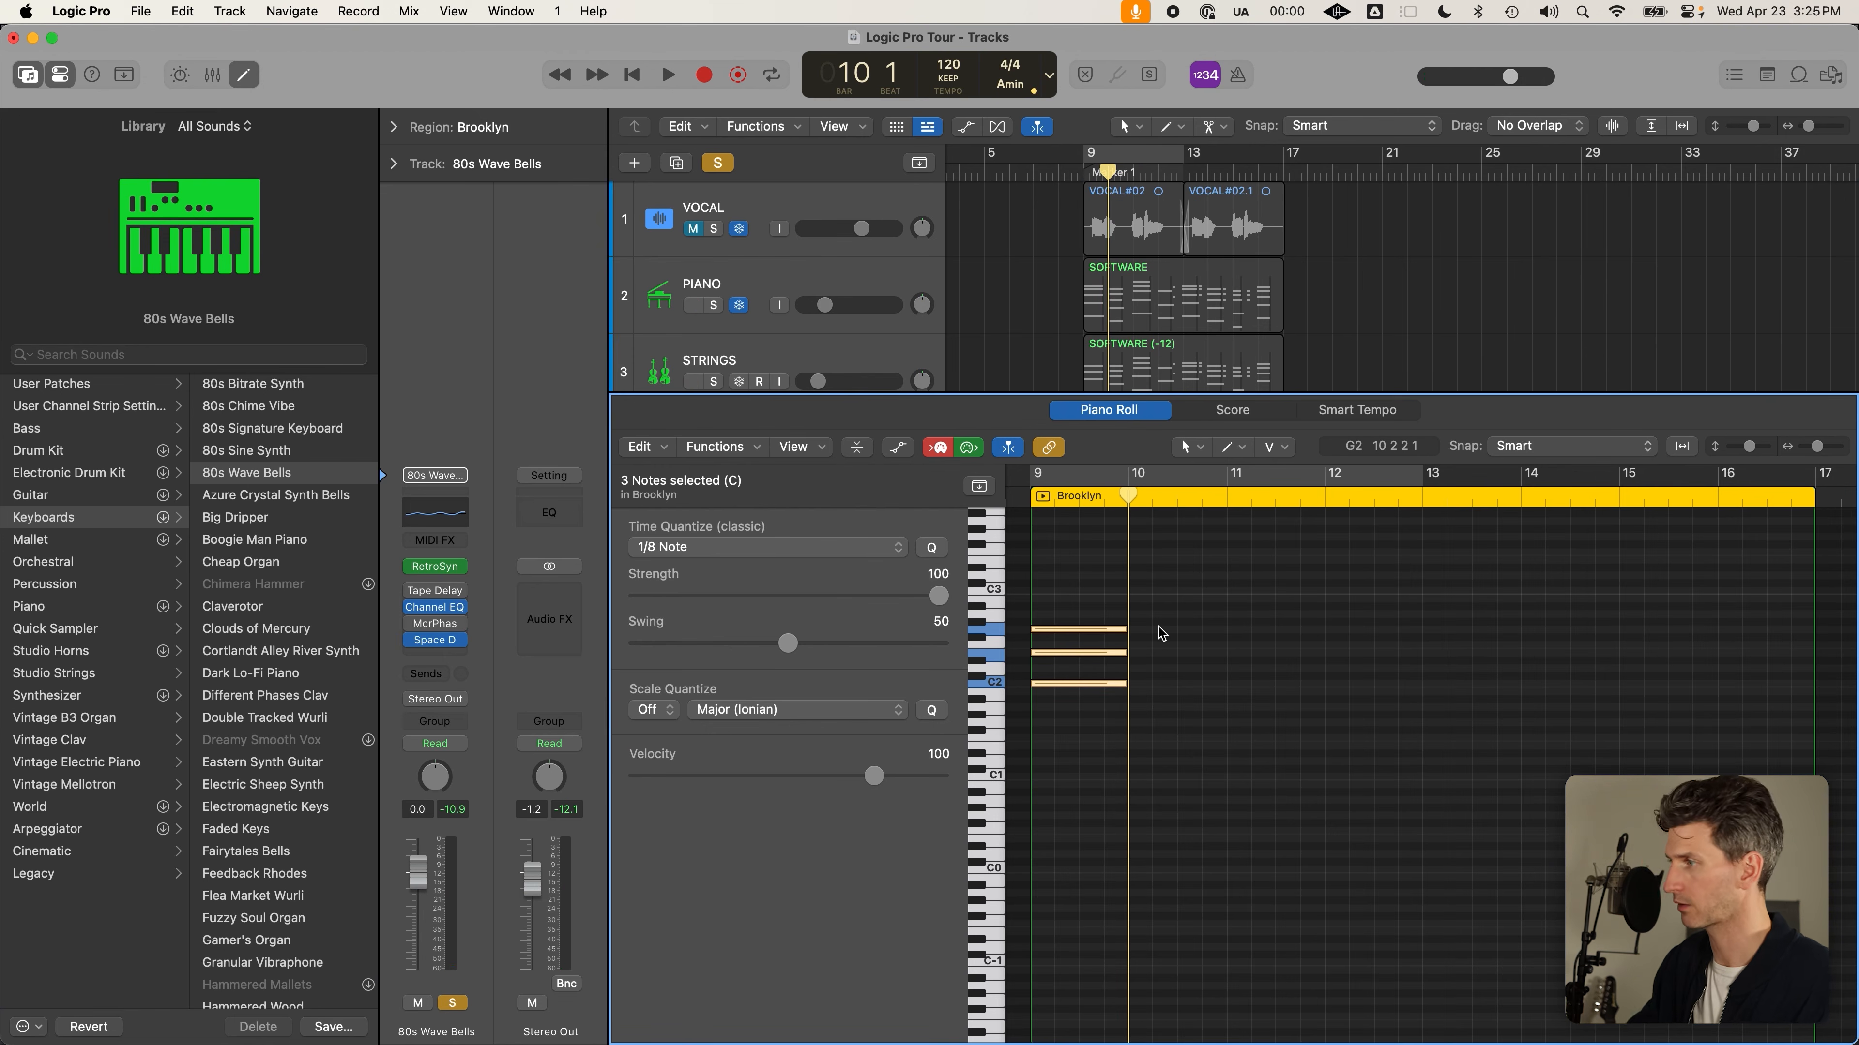
left_click(940, 452)
left_click(939, 452)
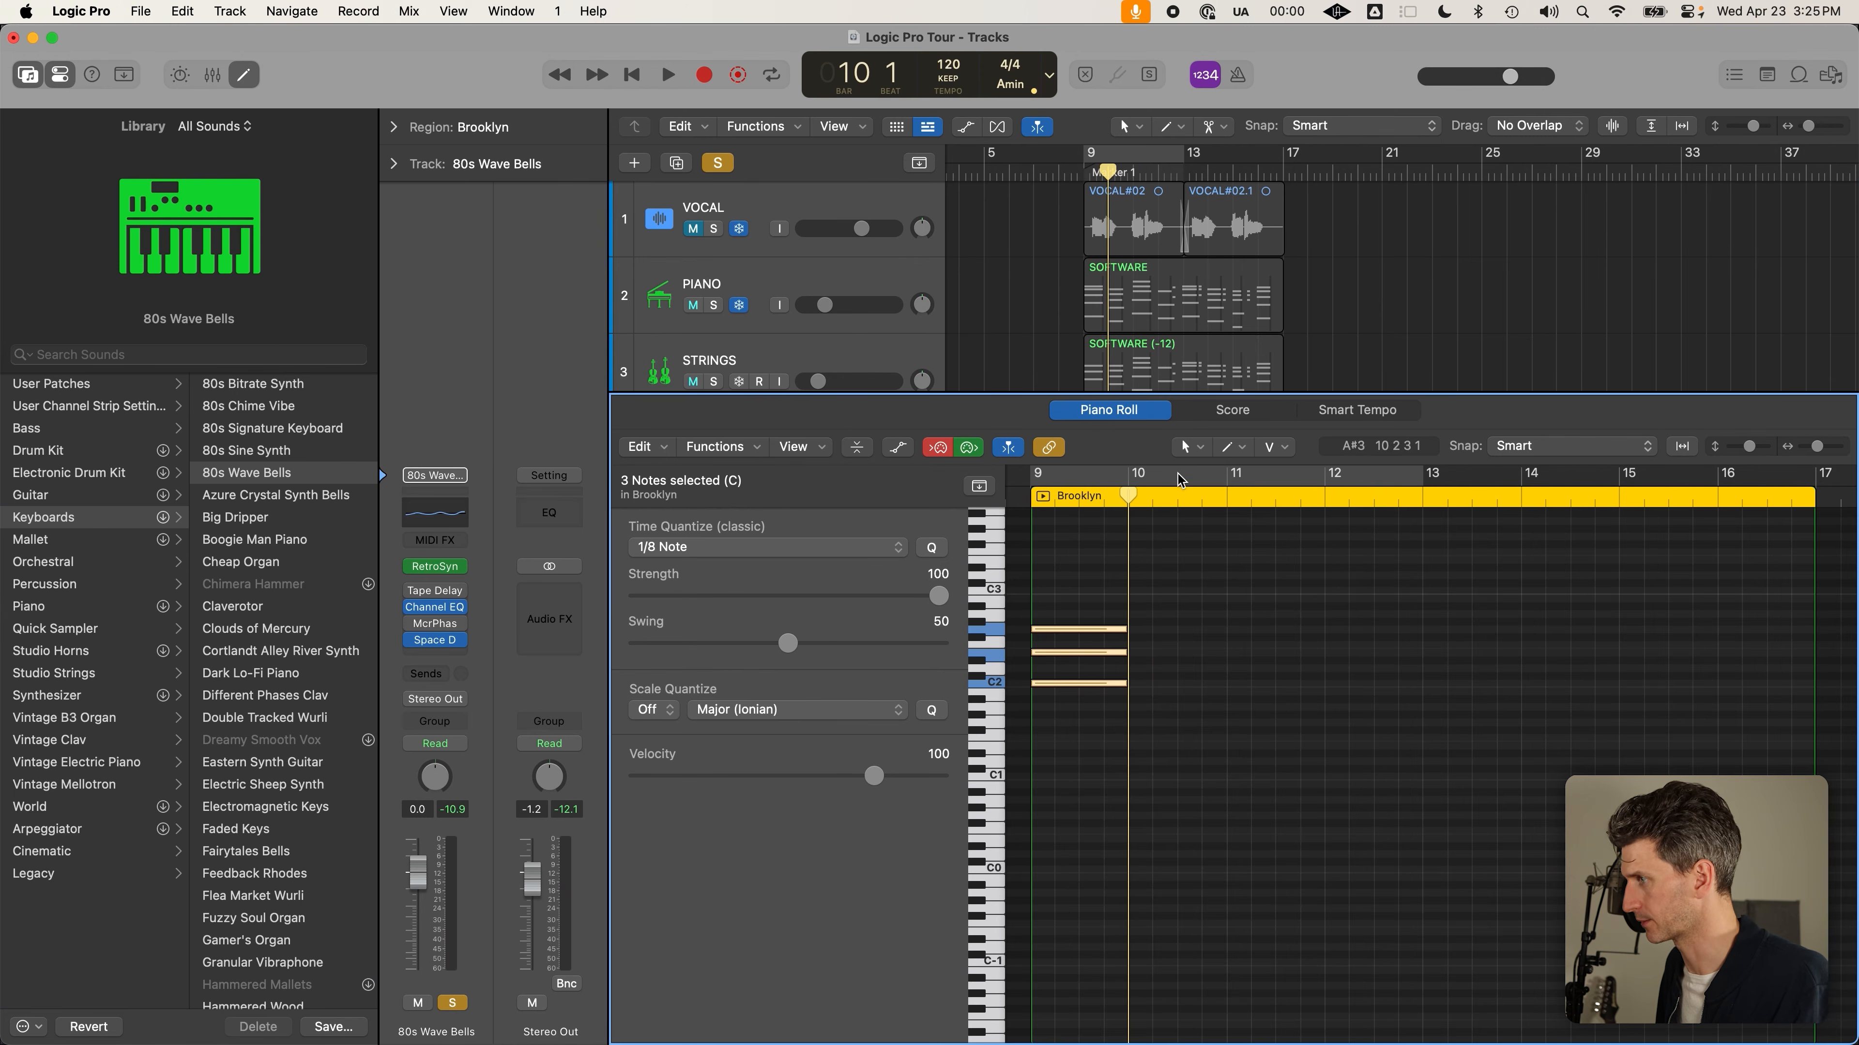
Try a one-bar chord of A2, C3 and F3 plus a short A1 note at bar 10, and delete these notes
left_click(1140, 616, "super")
left_click_drag(1156, 613, 1151, 586)
left_click(1150, 584, "super")
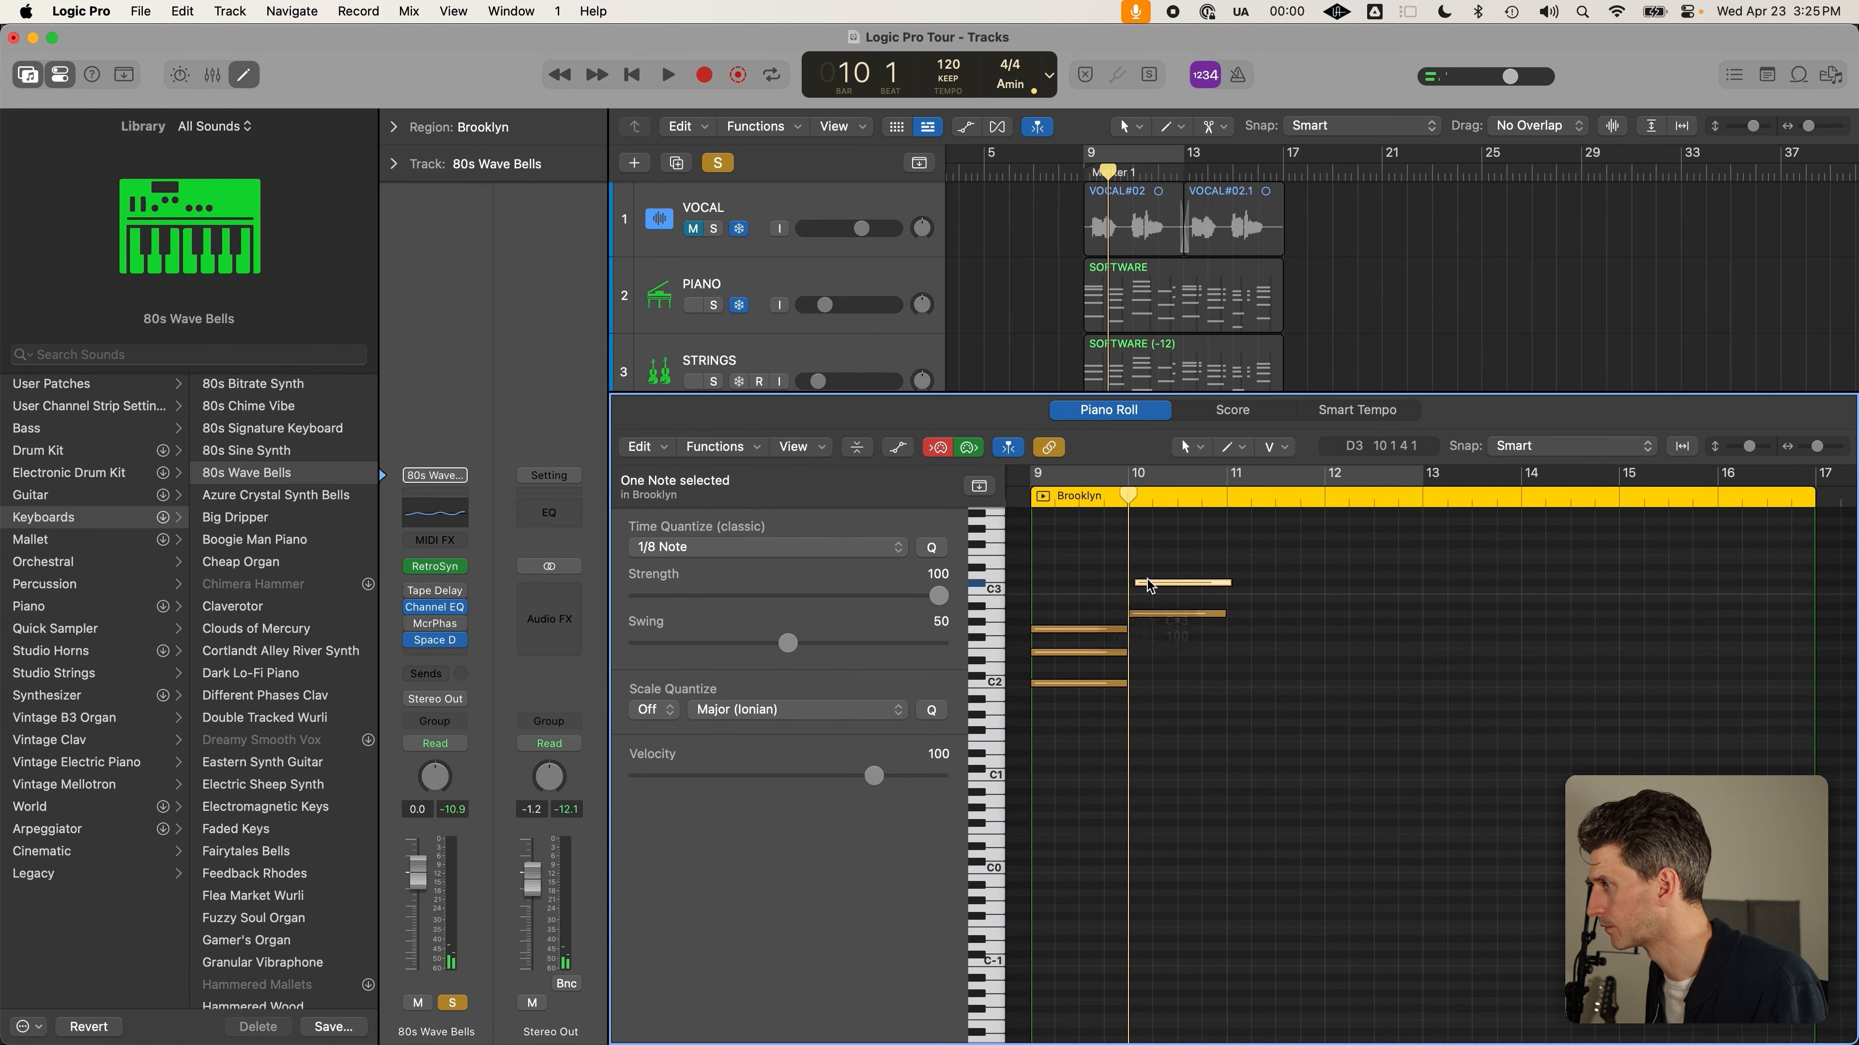
mouse_move(1150, 585)
left_mouse_down()
mouse_move(1137, 597)
mouse_move(1132, 552)
mouse_move(1148, 553)
left_mouse_up()
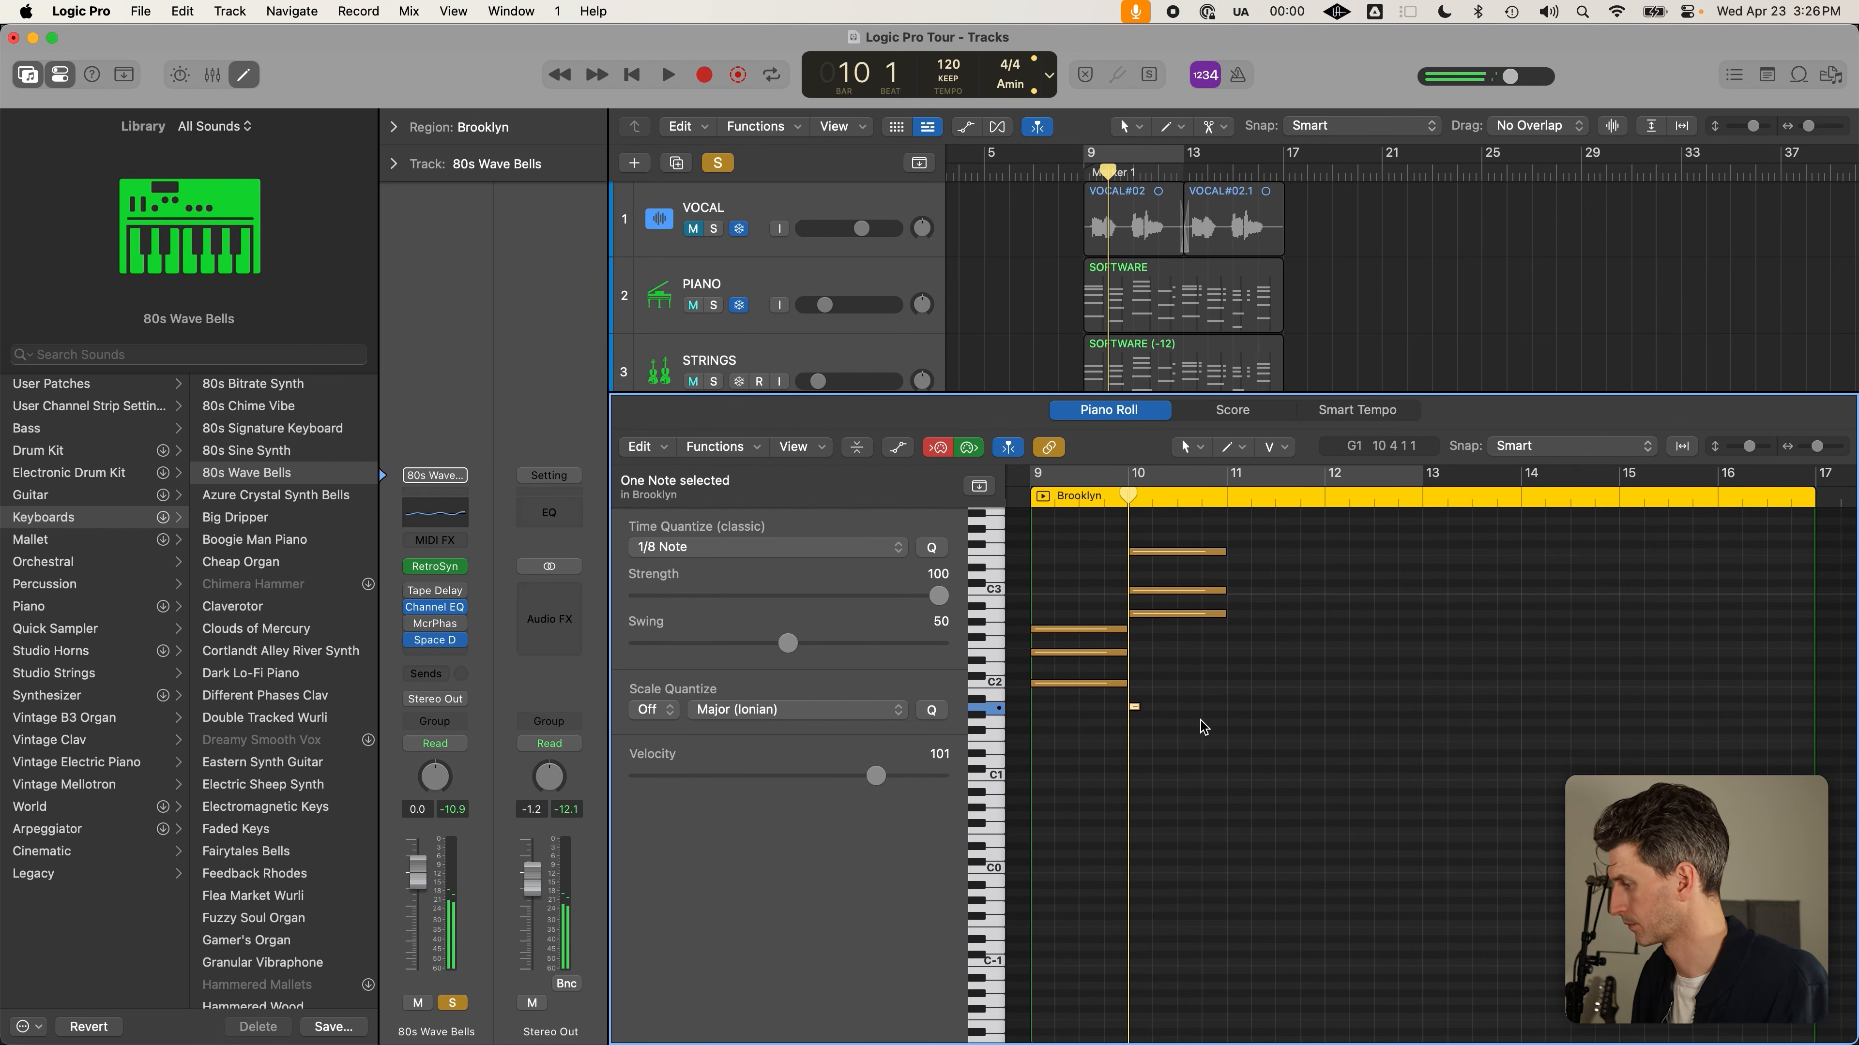
left_click(1131, 723)
left_click_drag(1131, 723, 1131, 707)
left_click_drag(1181, 635, 1163, 552)
key("Delete")
Enter short A1, C2 and E2 notes one after another from the start of bar 10 using step input
left_click(1125, 495)
left_click_drag(1167, 721, 1114, 745)
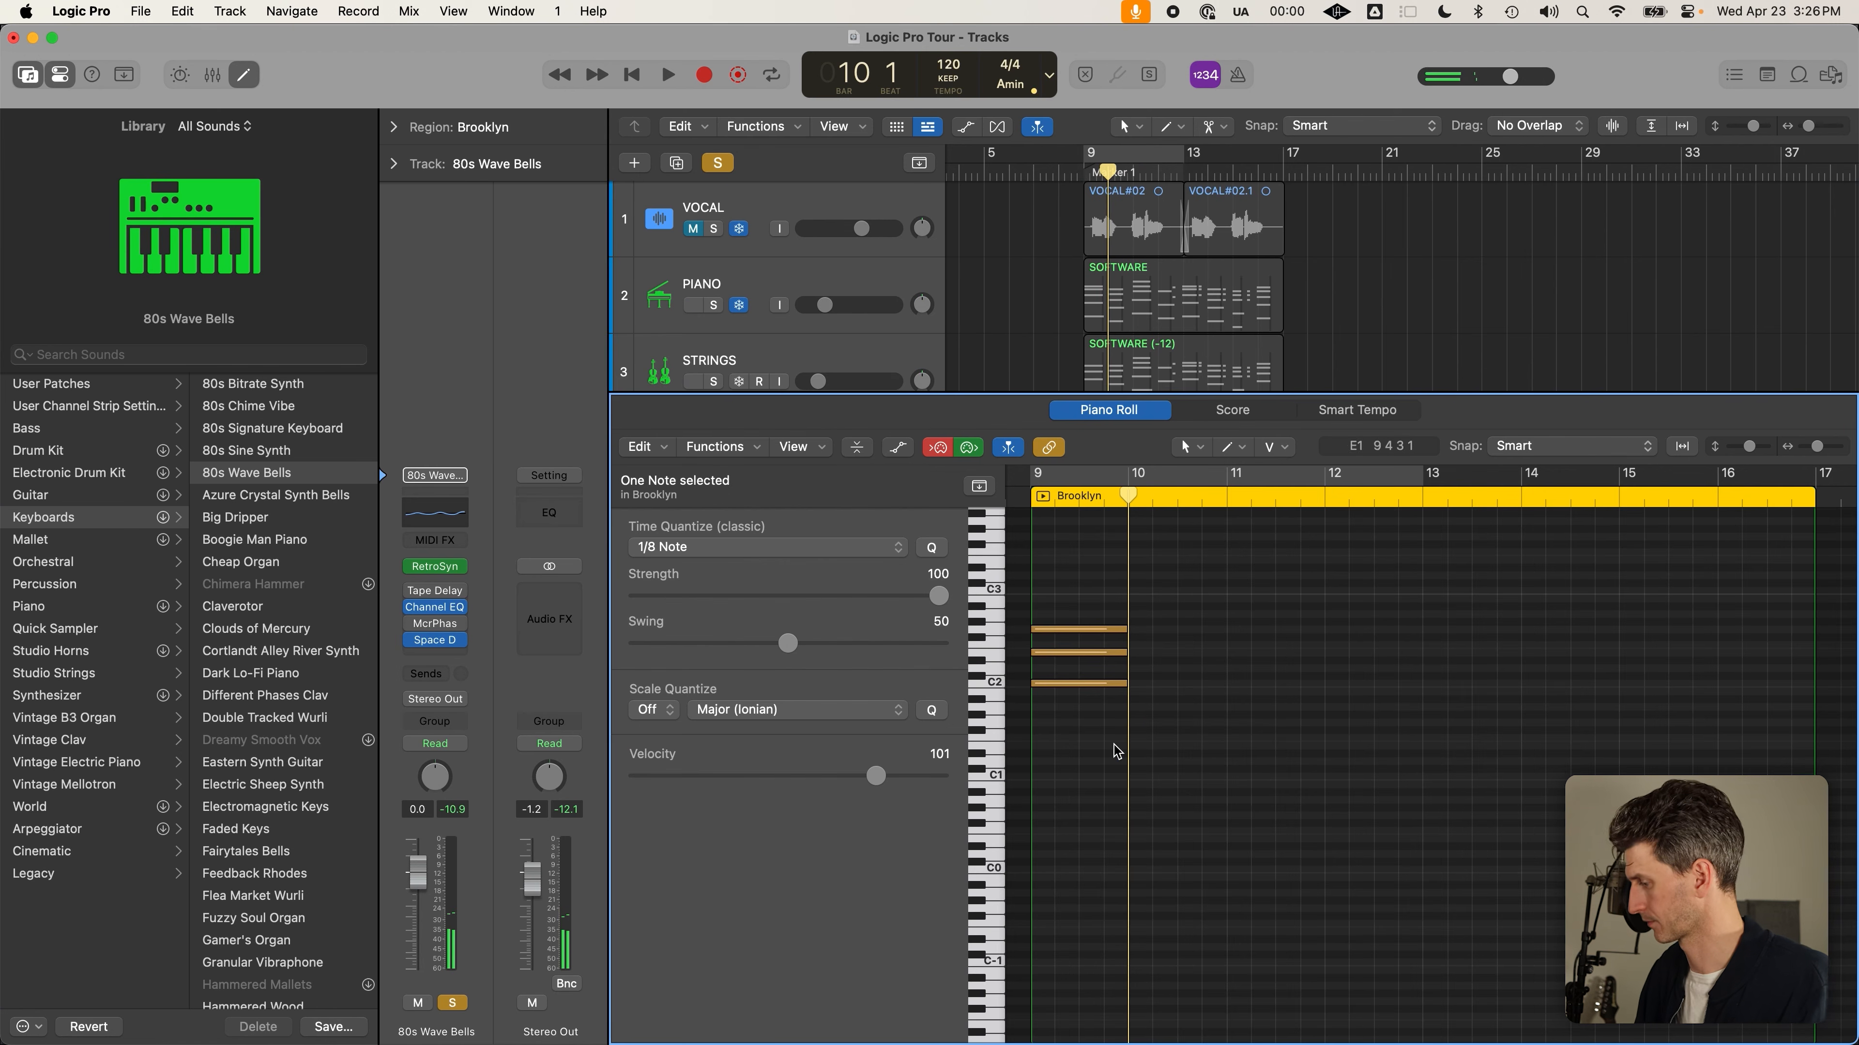
key("space")
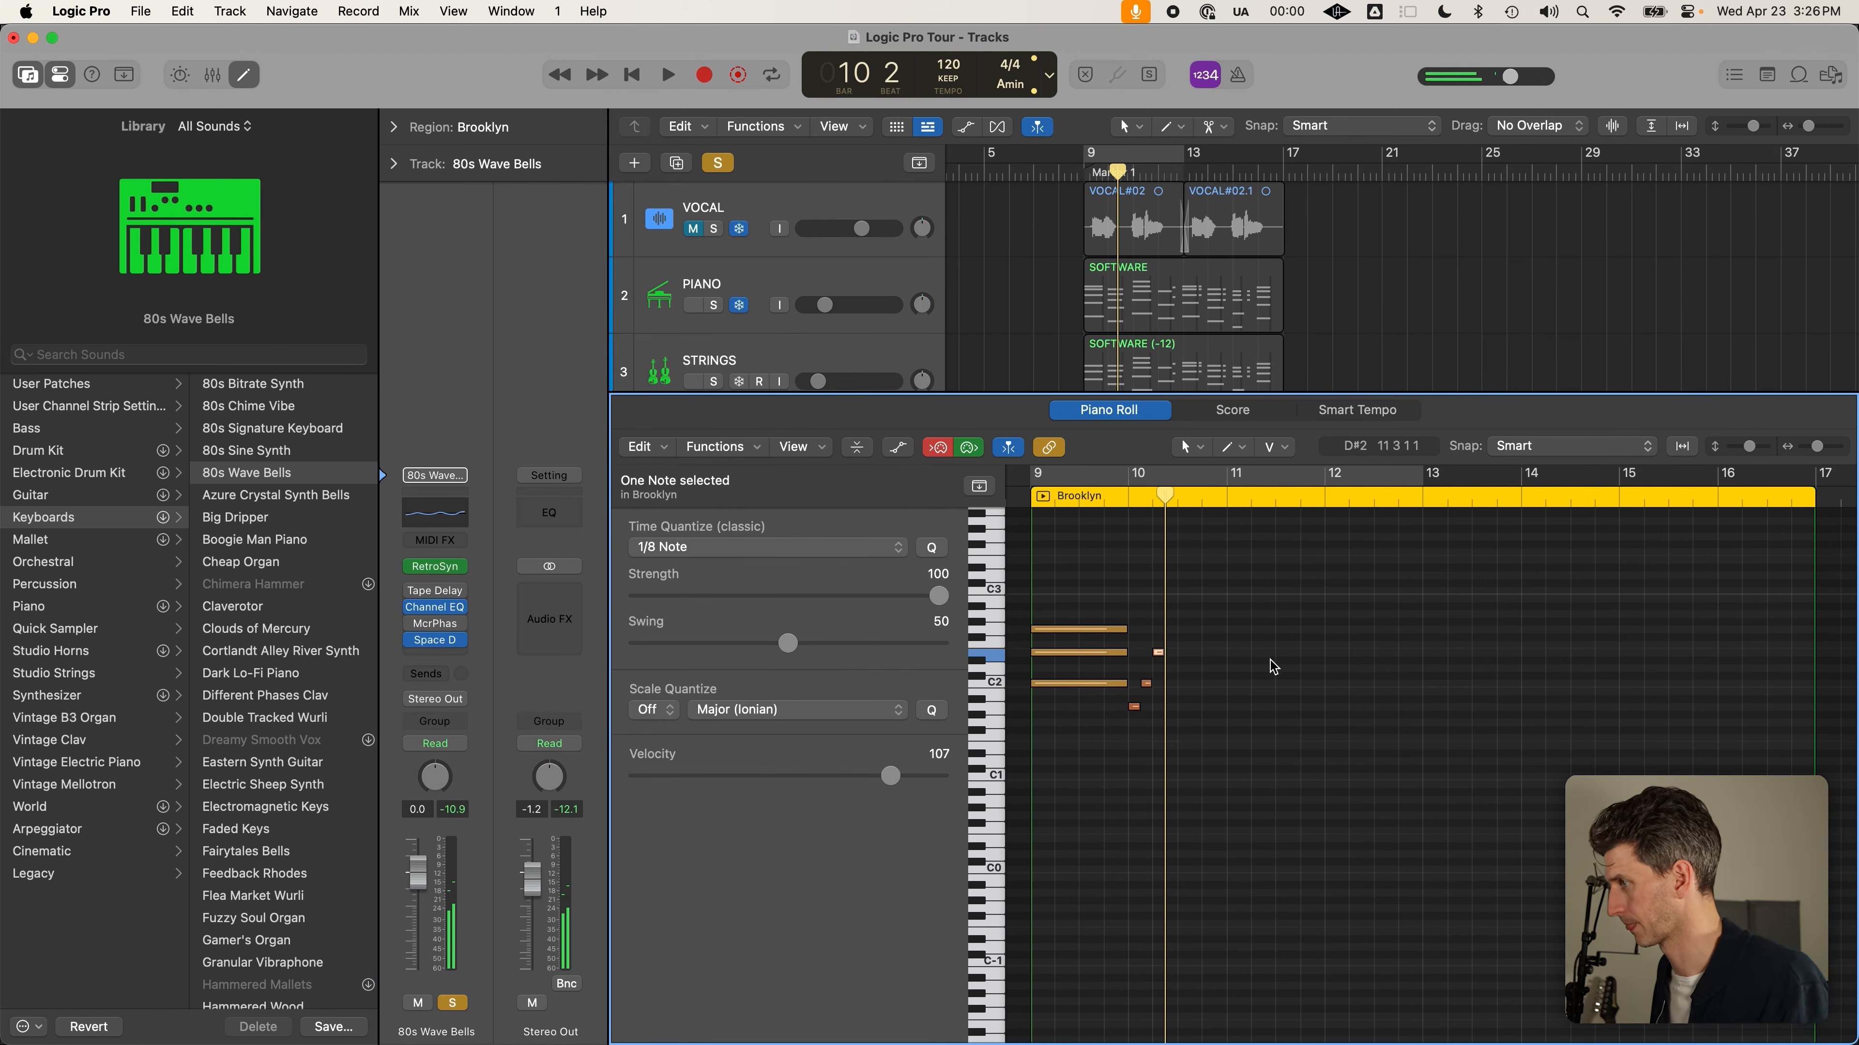
Select the three staggered bar 10 notes and quantize them to 1/1 Note
scroll(1182, 701, "up", 5)
scroll(1184, 698, "left", 2)
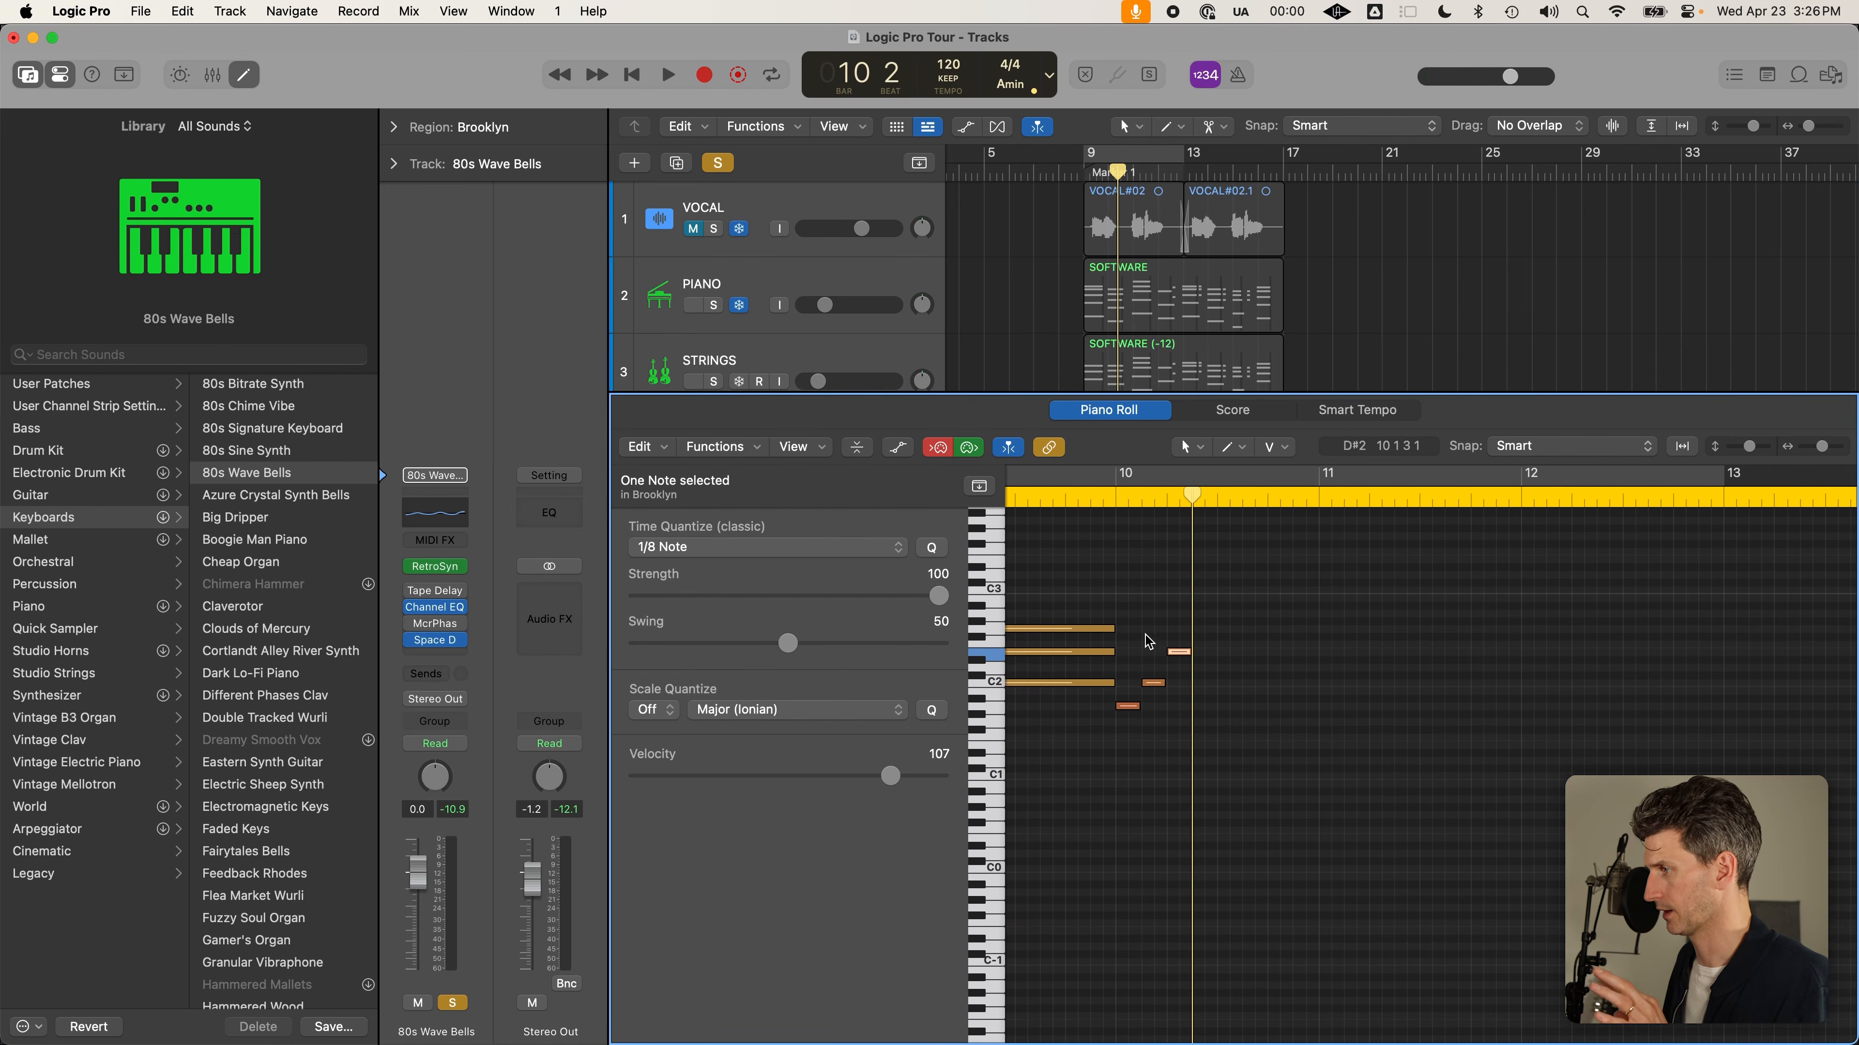
mouse_move(1145, 619)
left_mouse_down()
mouse_move(1187, 730)
mouse_move(1126, 641)
left_mouse_up()
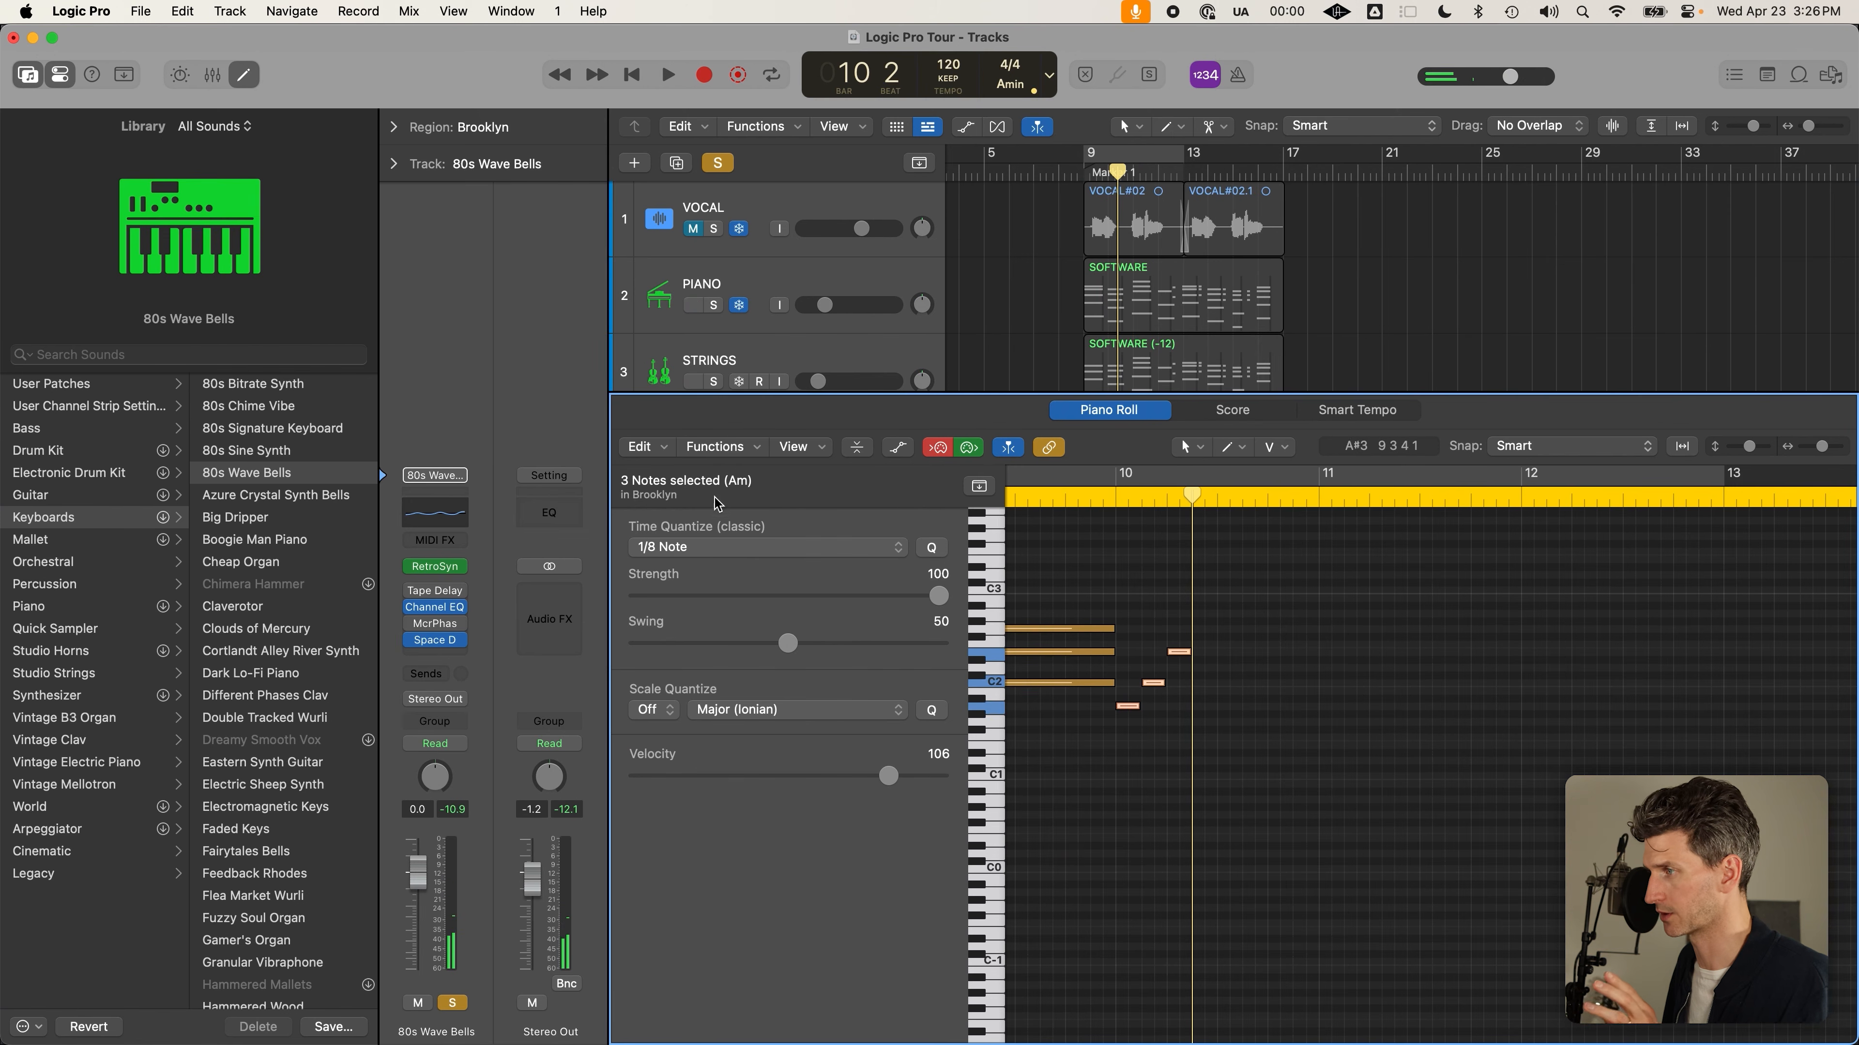
left_click(733, 547)
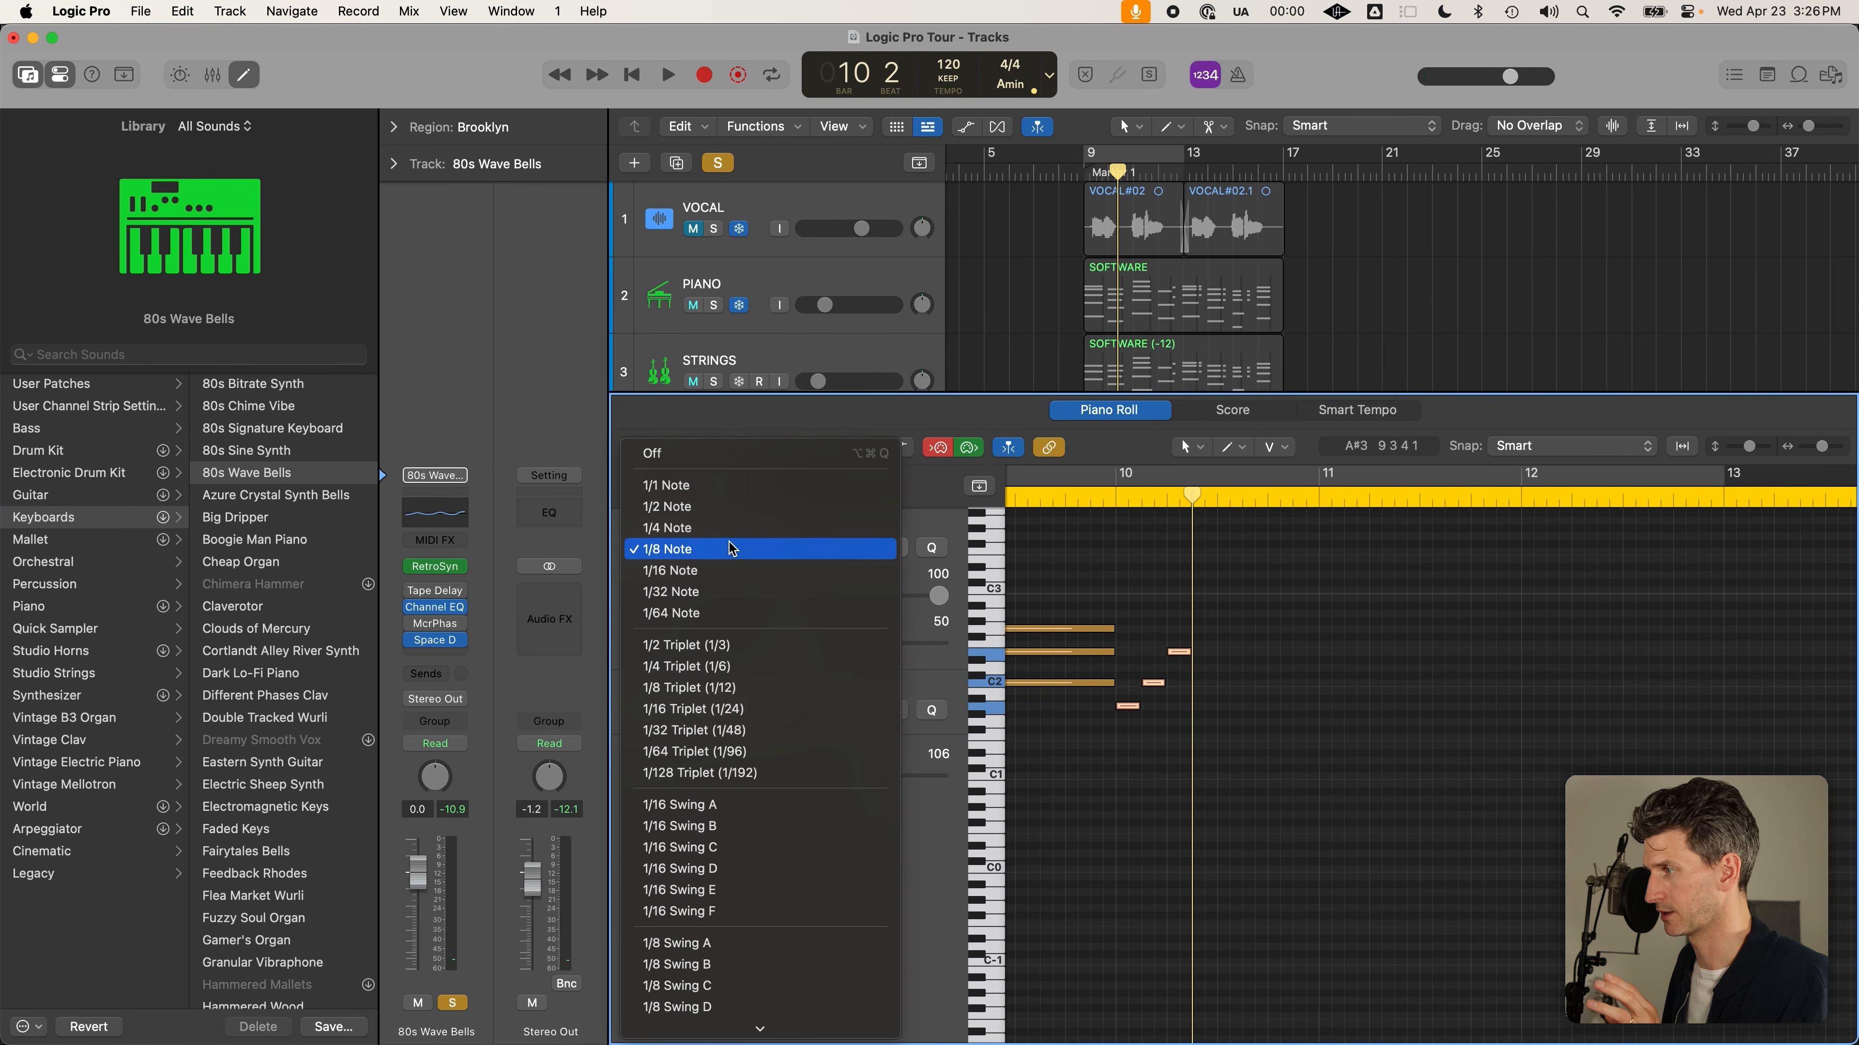
left_click(732, 486)
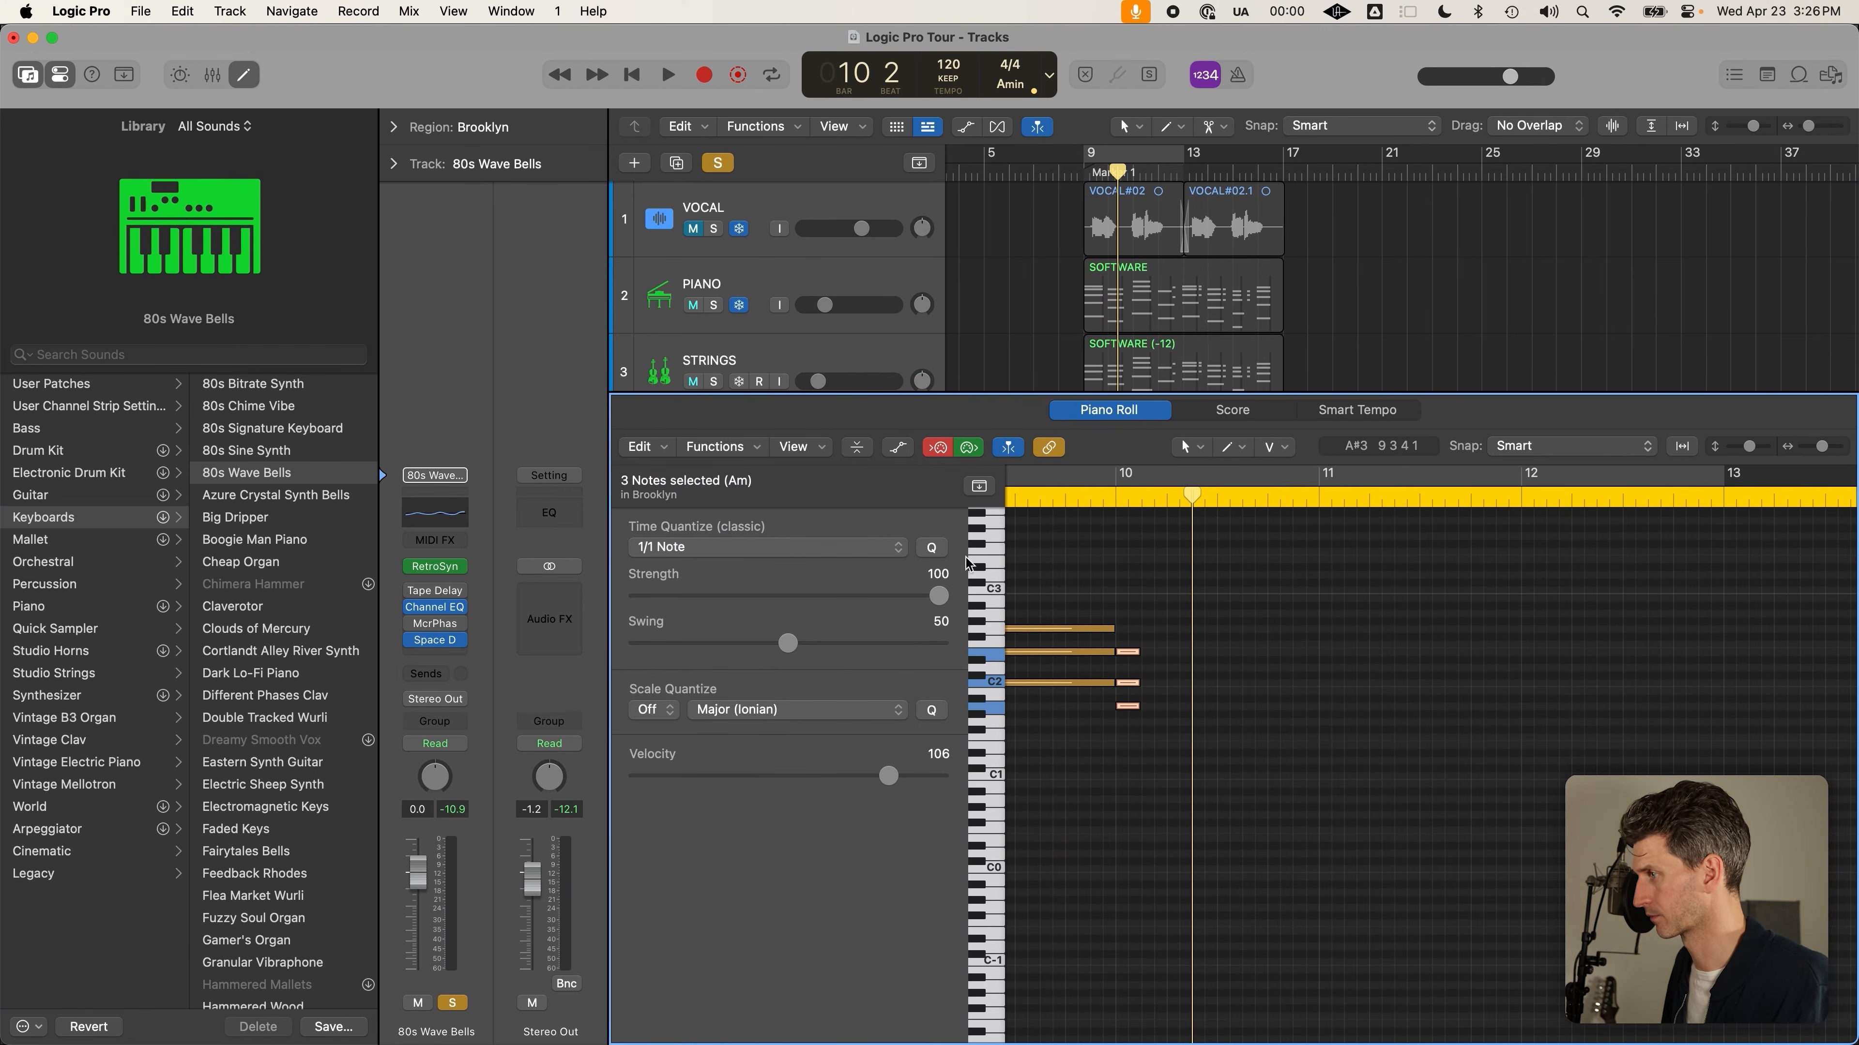
Lengthen the three bar 10 notes to about one bar and deselect them
left_click_drag(1138, 652, 1346, 661)
left_click(1348, 660)
scroll(1347, 656, "down", 3)
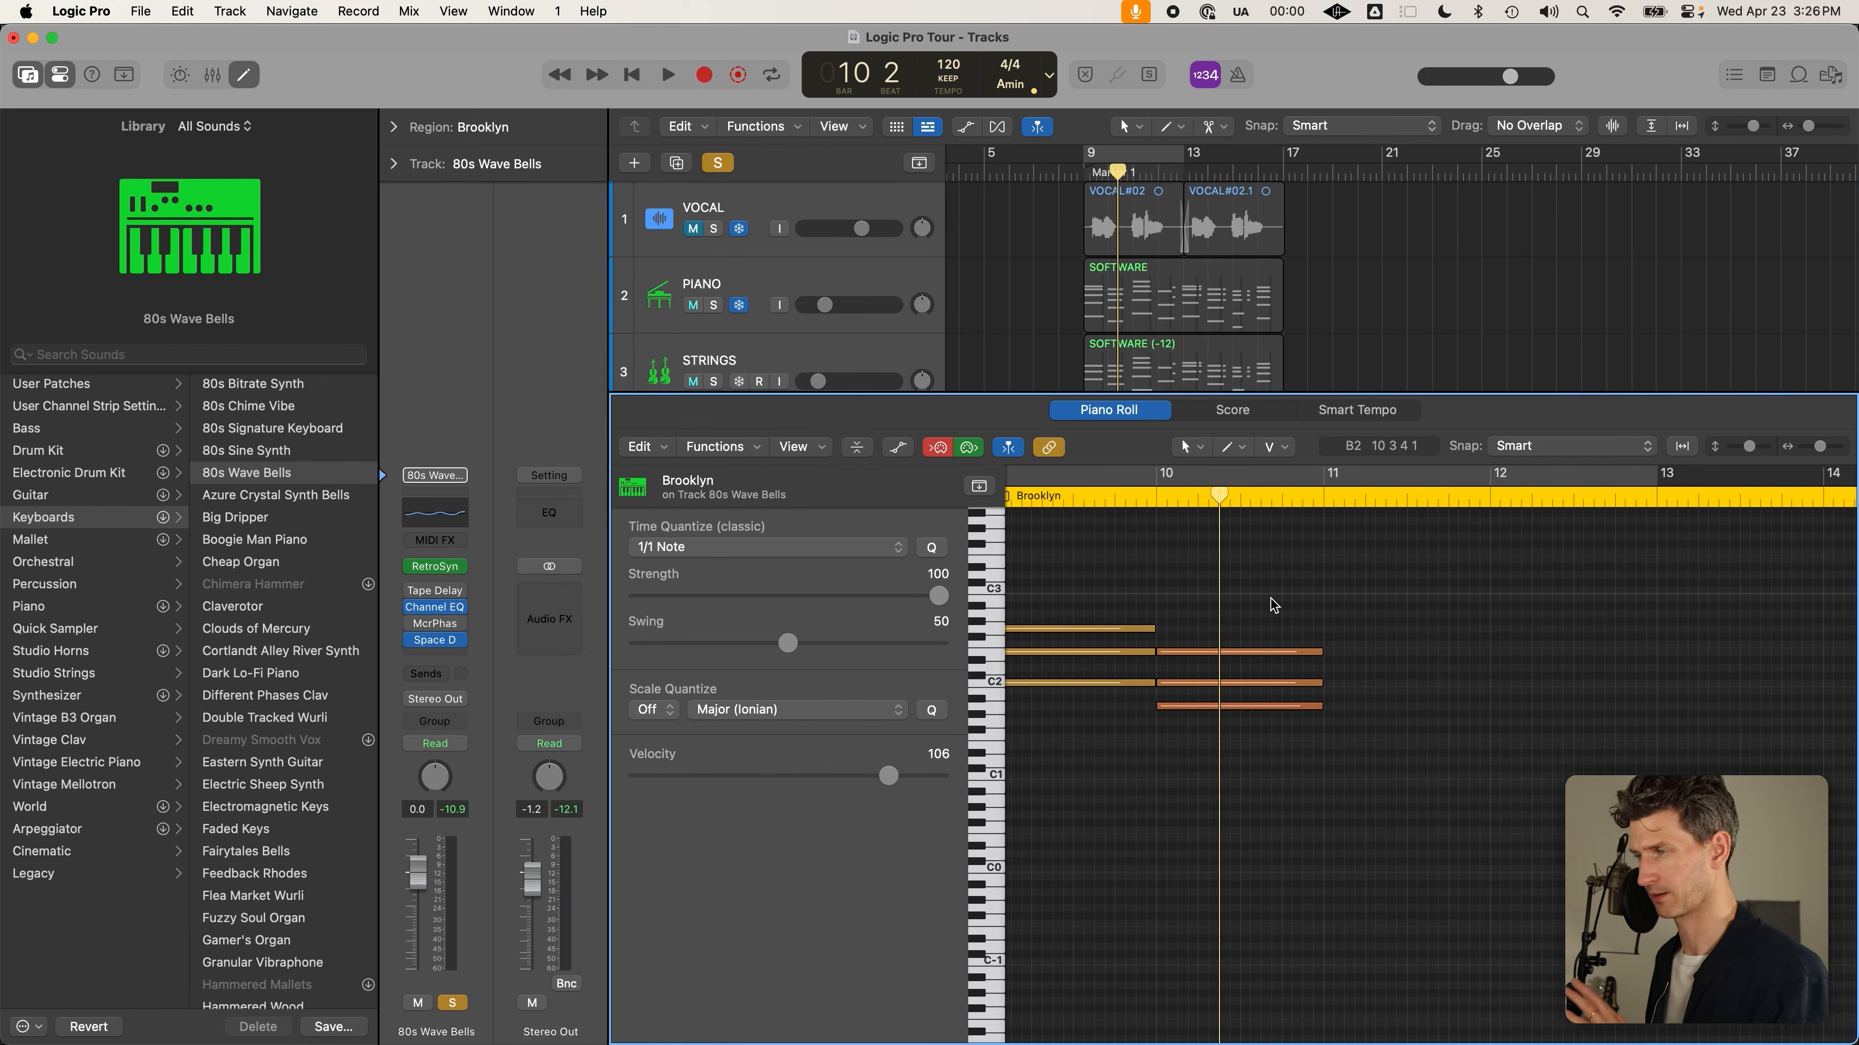
scroll(1273, 606, "down", 3)
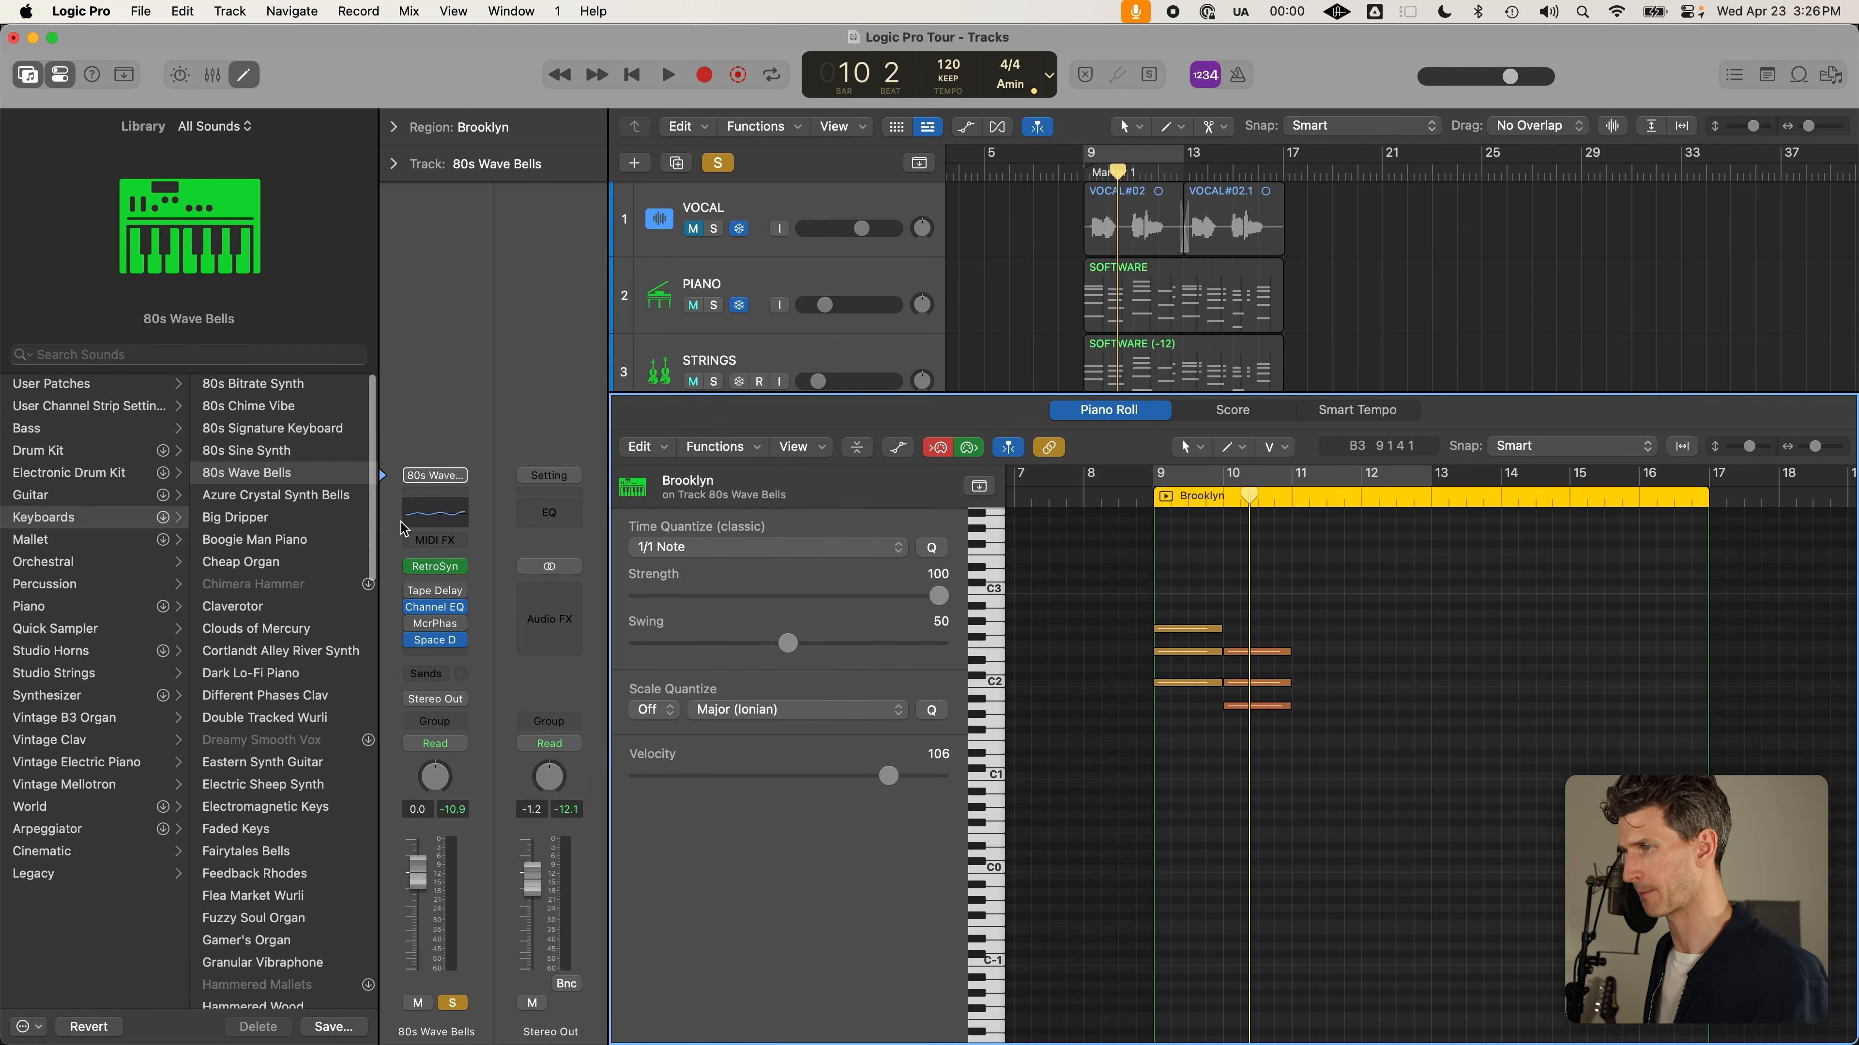
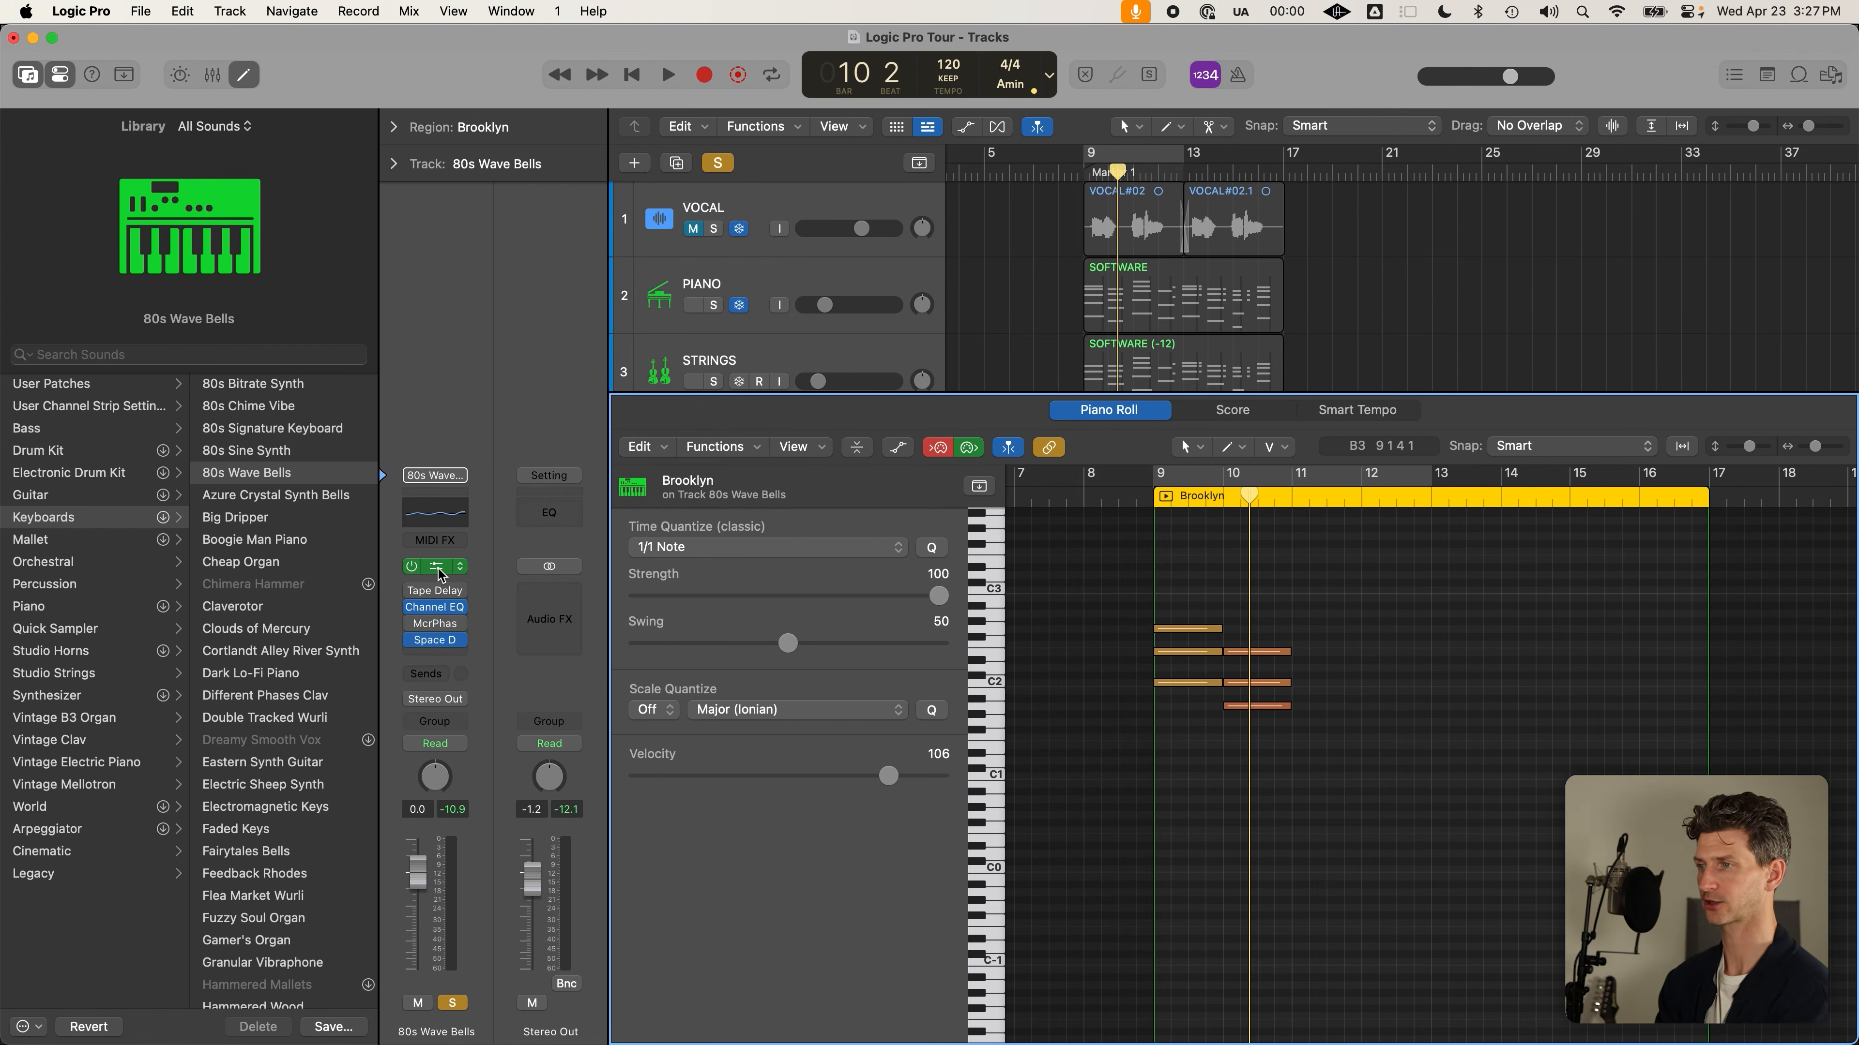
Open the Retro Synth instrument of the 80s Wave Bells track, examine its controls and close it
left_click(438, 568)
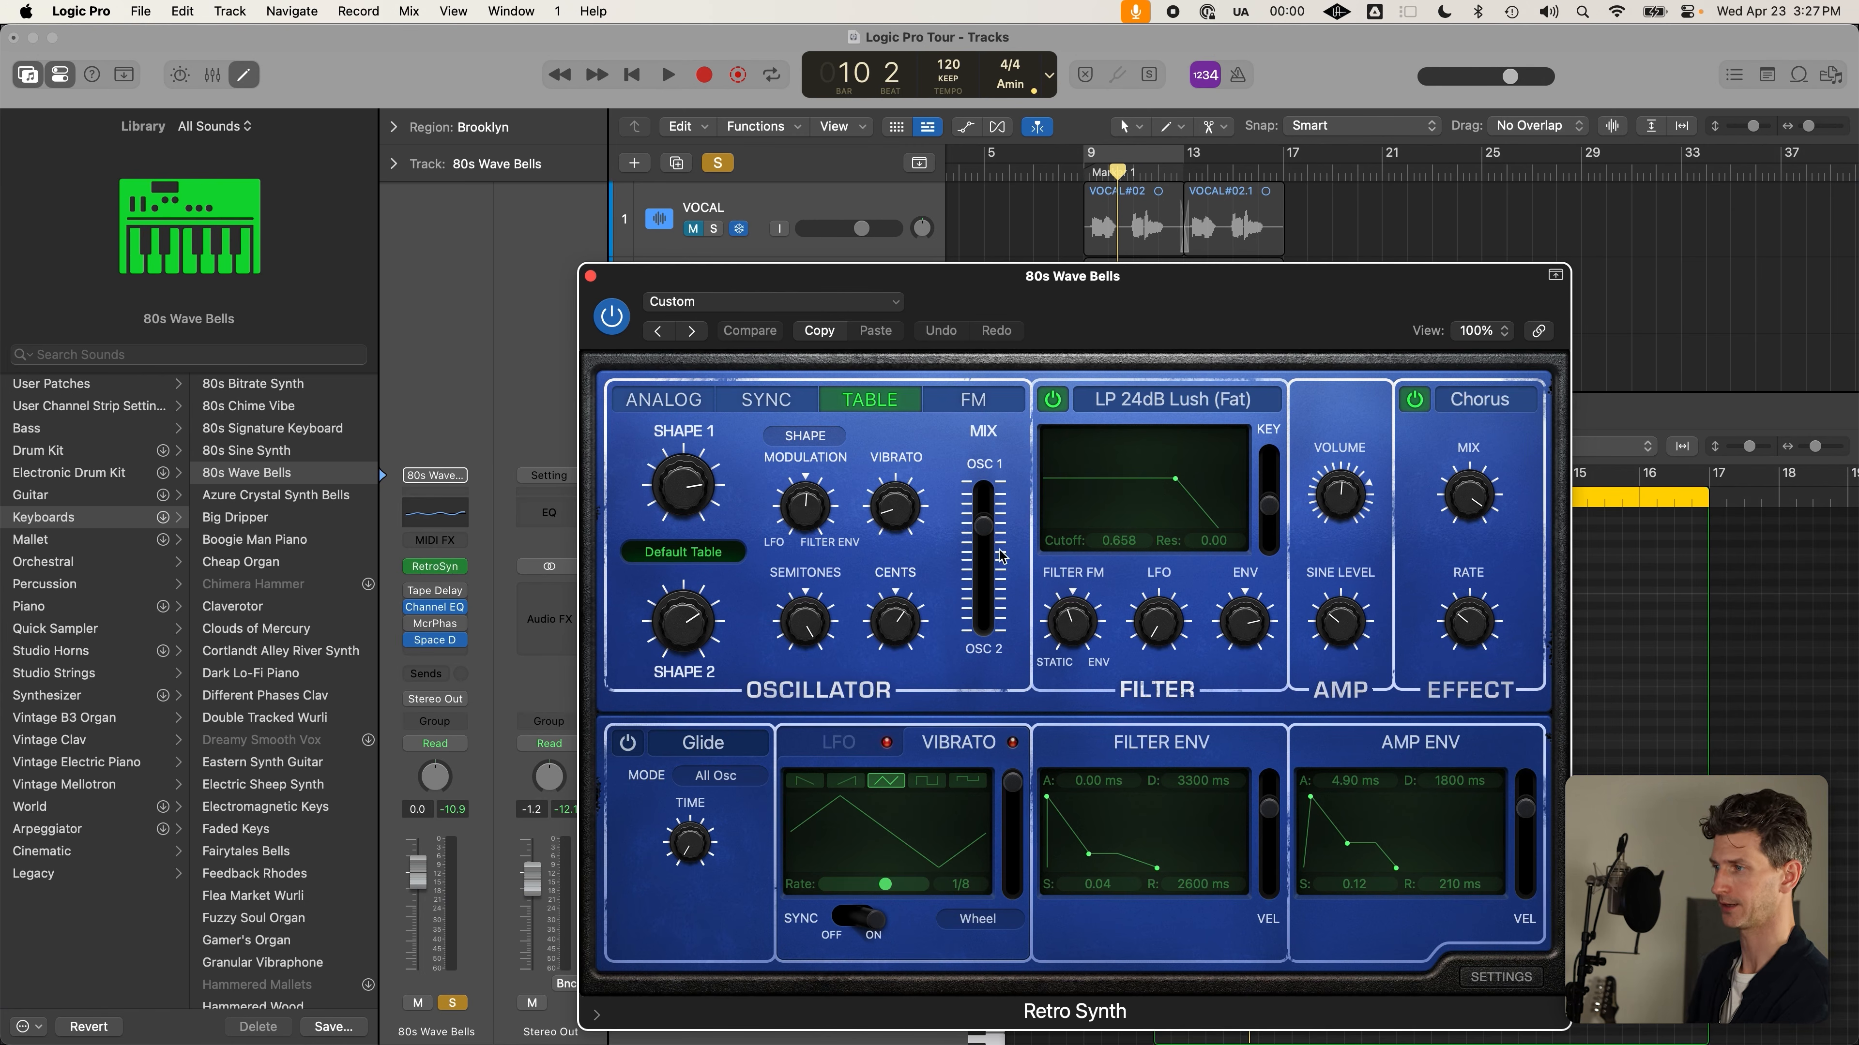
left_click_drag(1075, 288, 1062, 247)
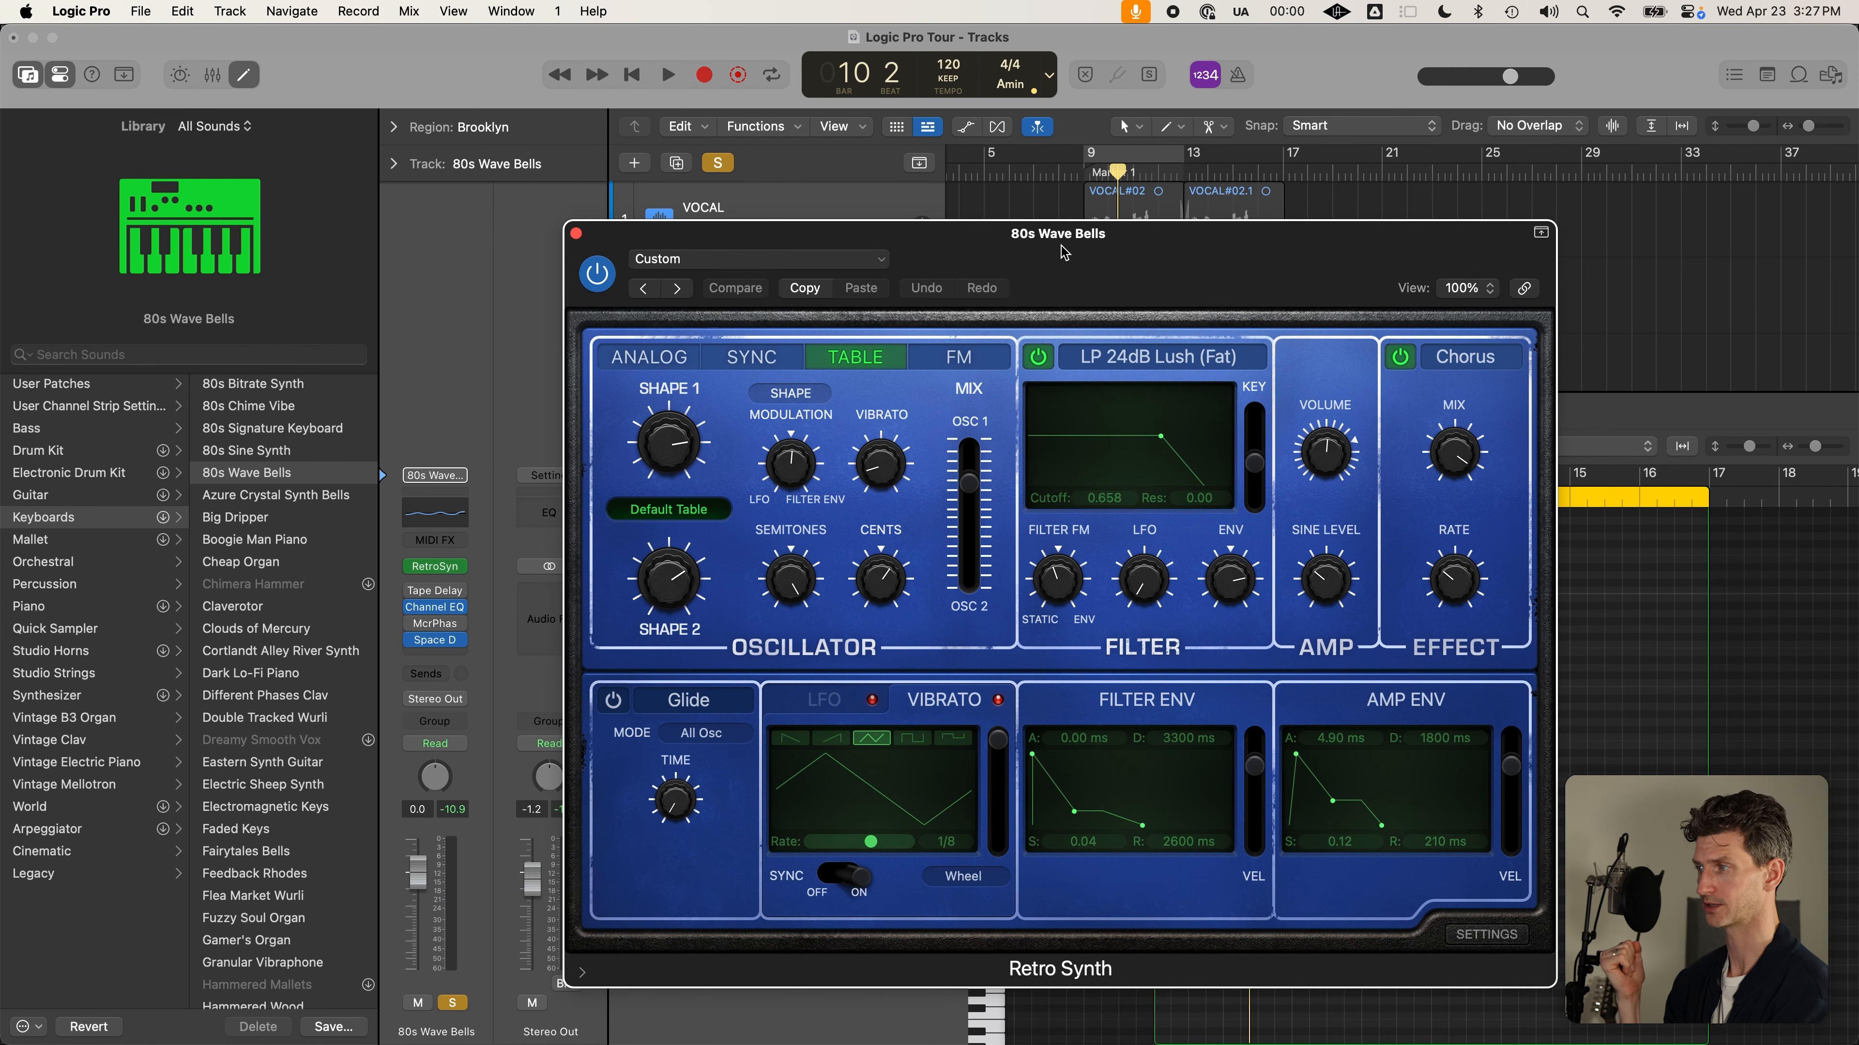
left_click(576, 234)
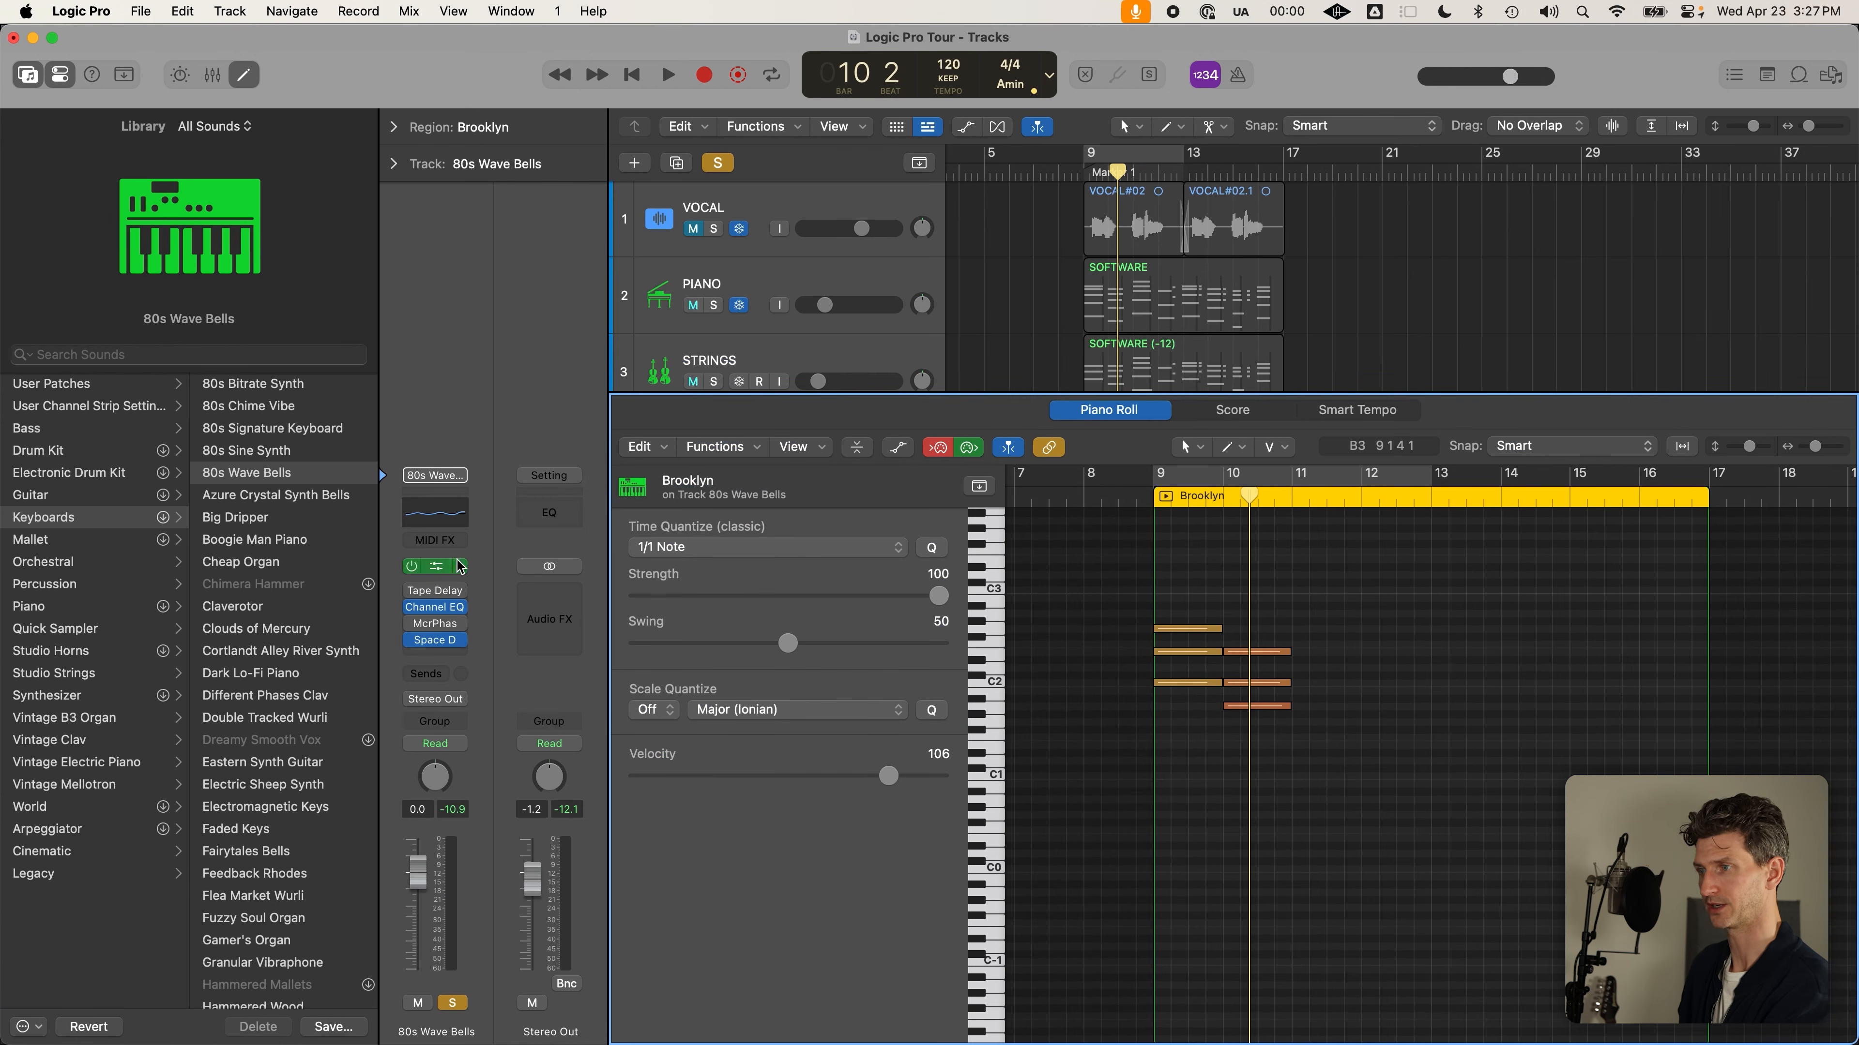
Insert the Arpeggiator MIDI effect on the 80s Wave Bells channel strip
left_click(457, 542)
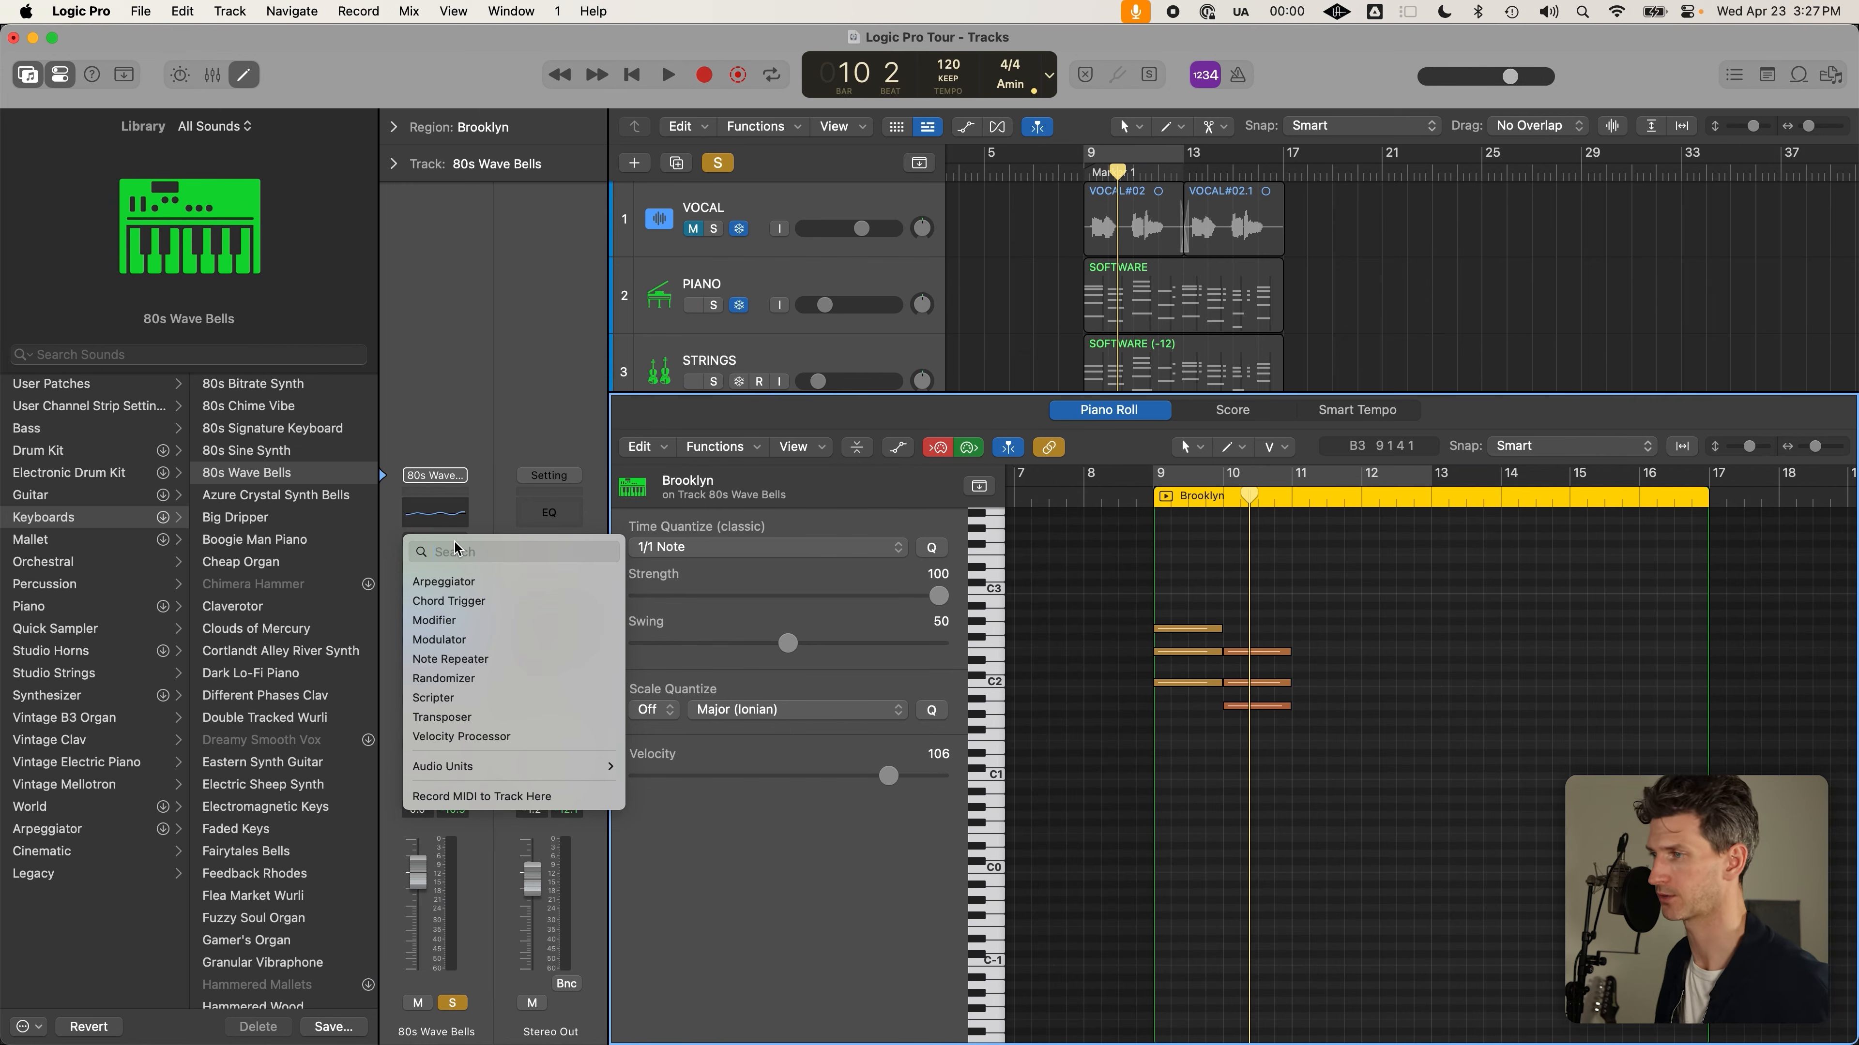
left_click(535, 586)
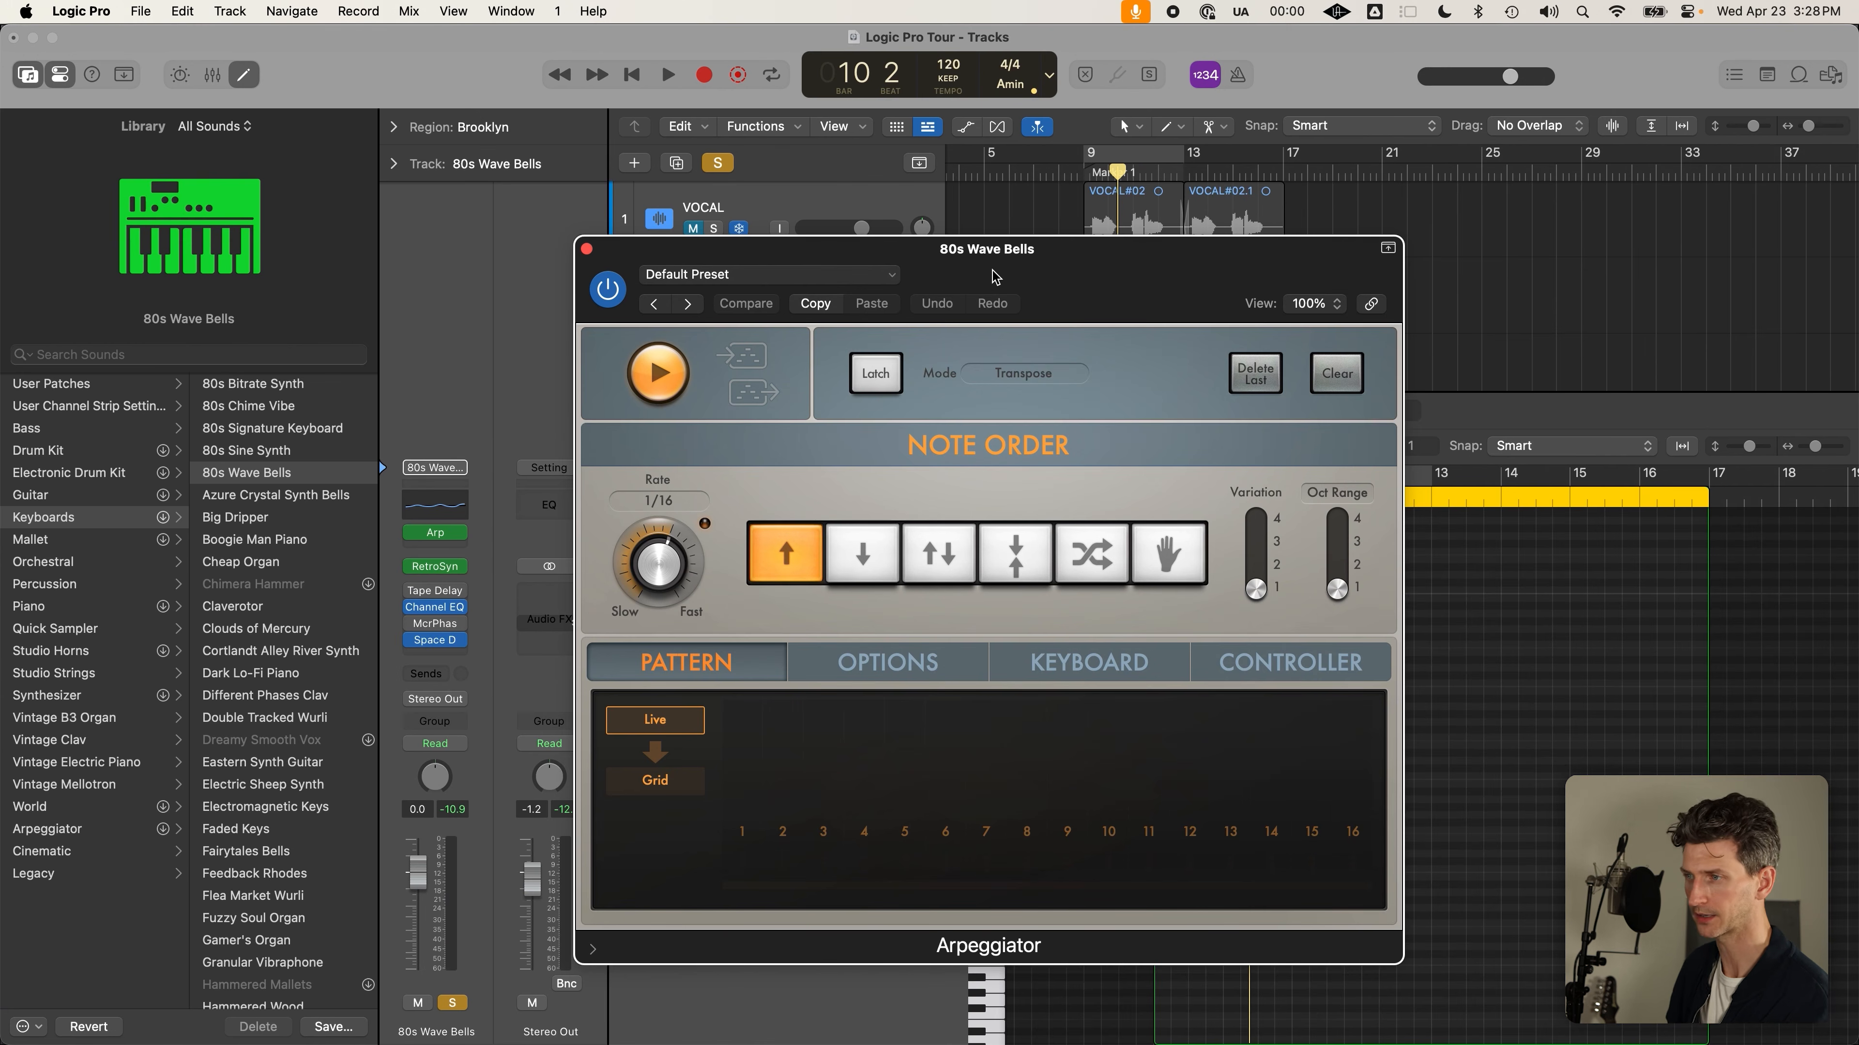
Open the Space Designer reverb on the 80s Wave Bells channel strip, look at its settings and close it
mouse_move(437, 643)
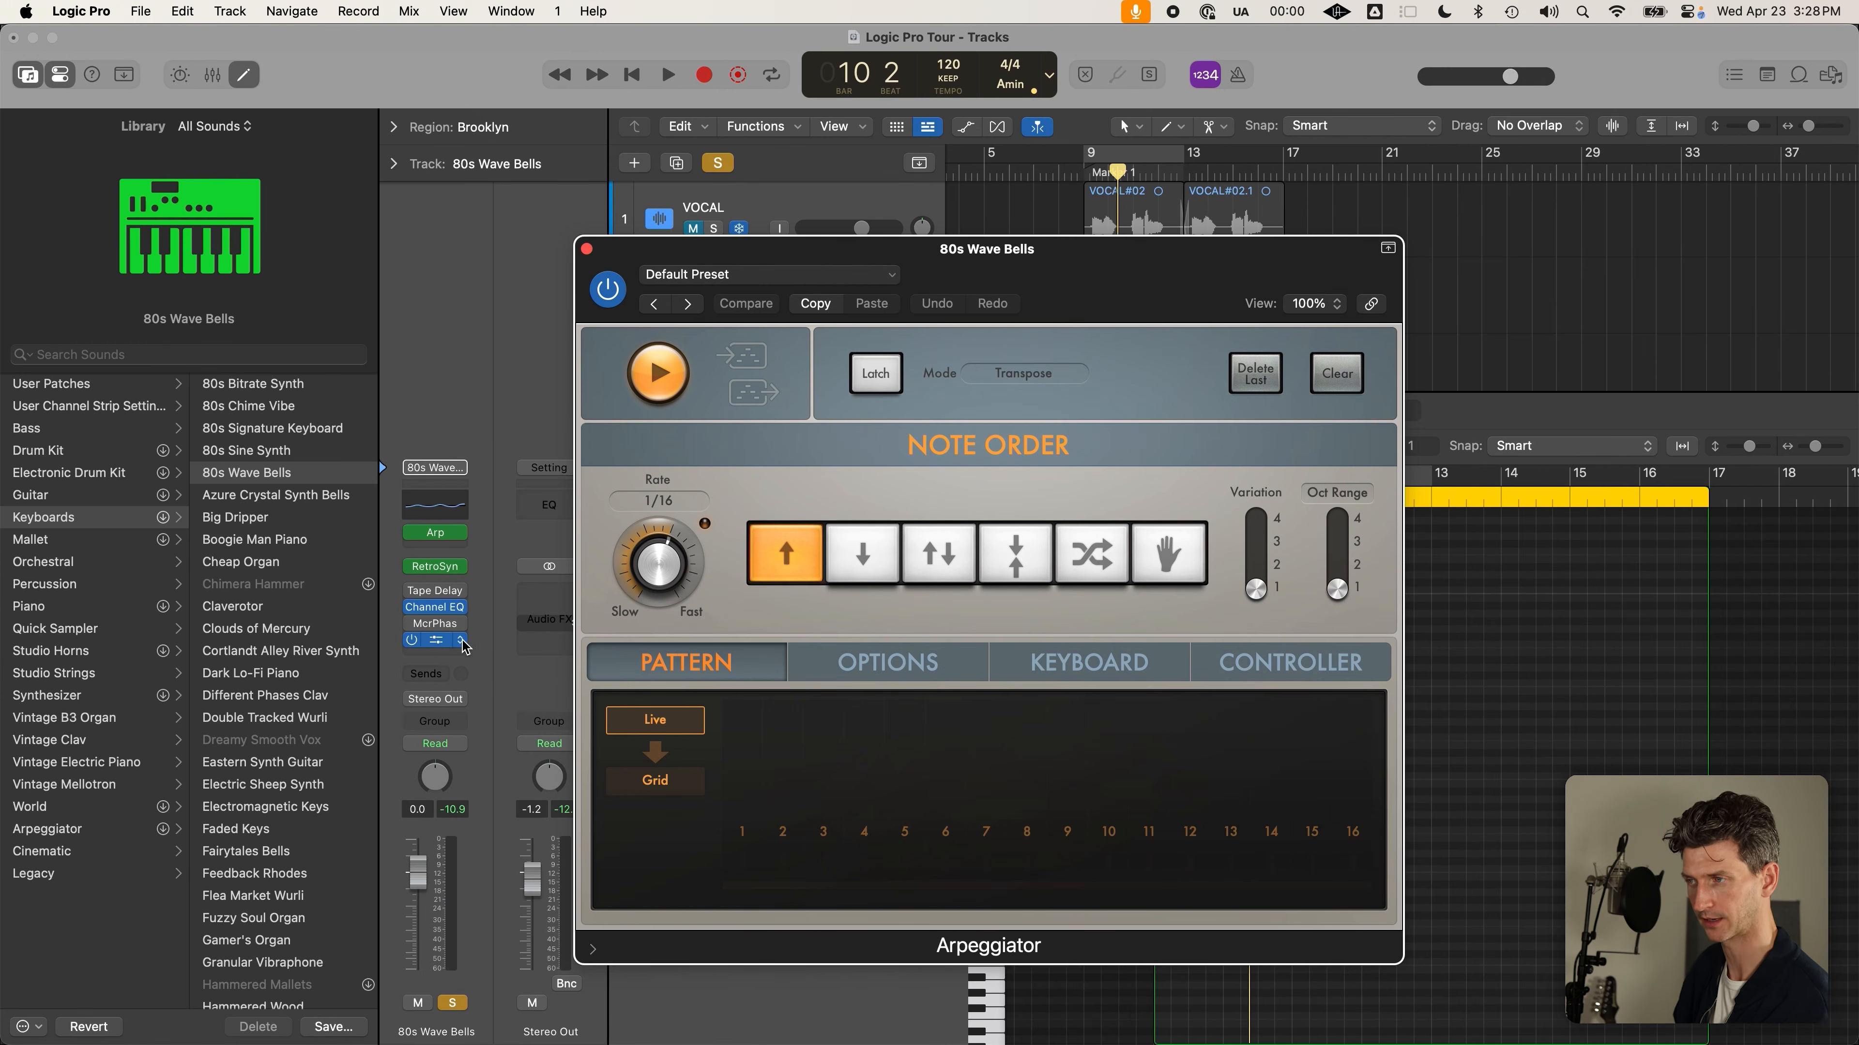
left_click(462, 642)
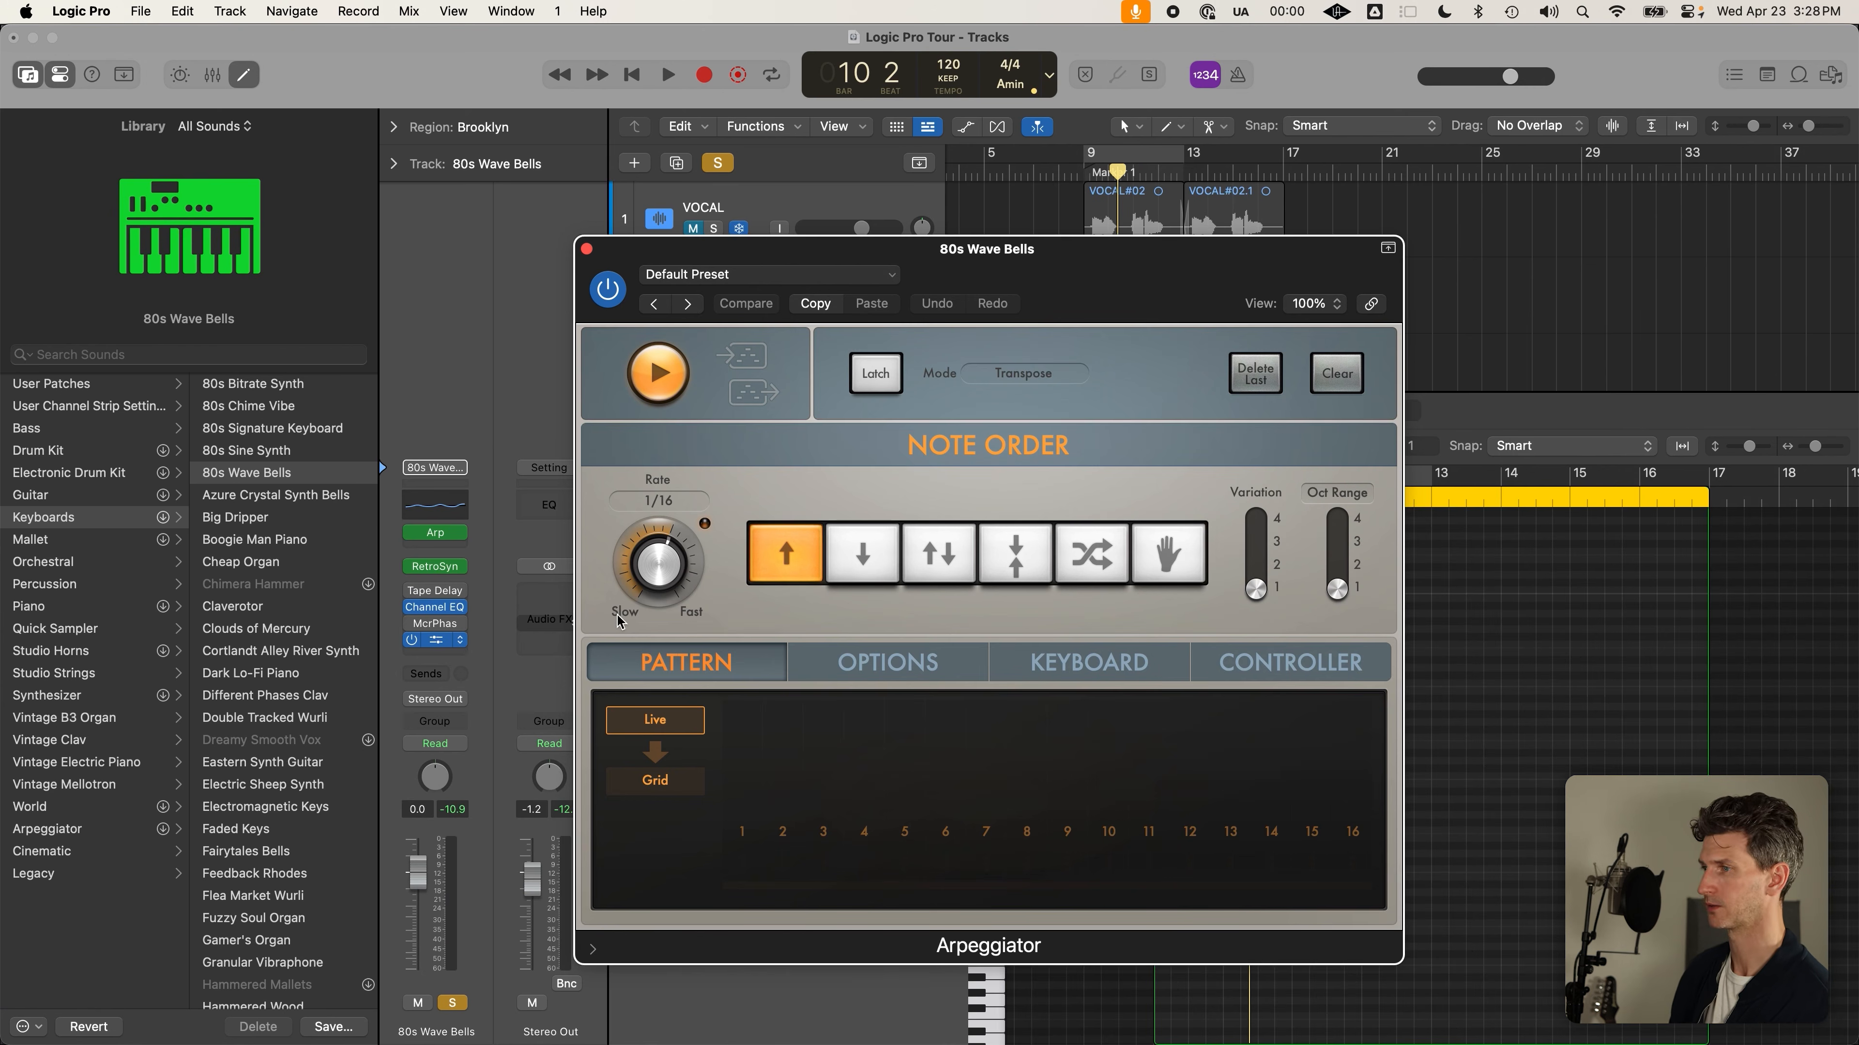
left_click_drag(1072, 306, 1513, 147)
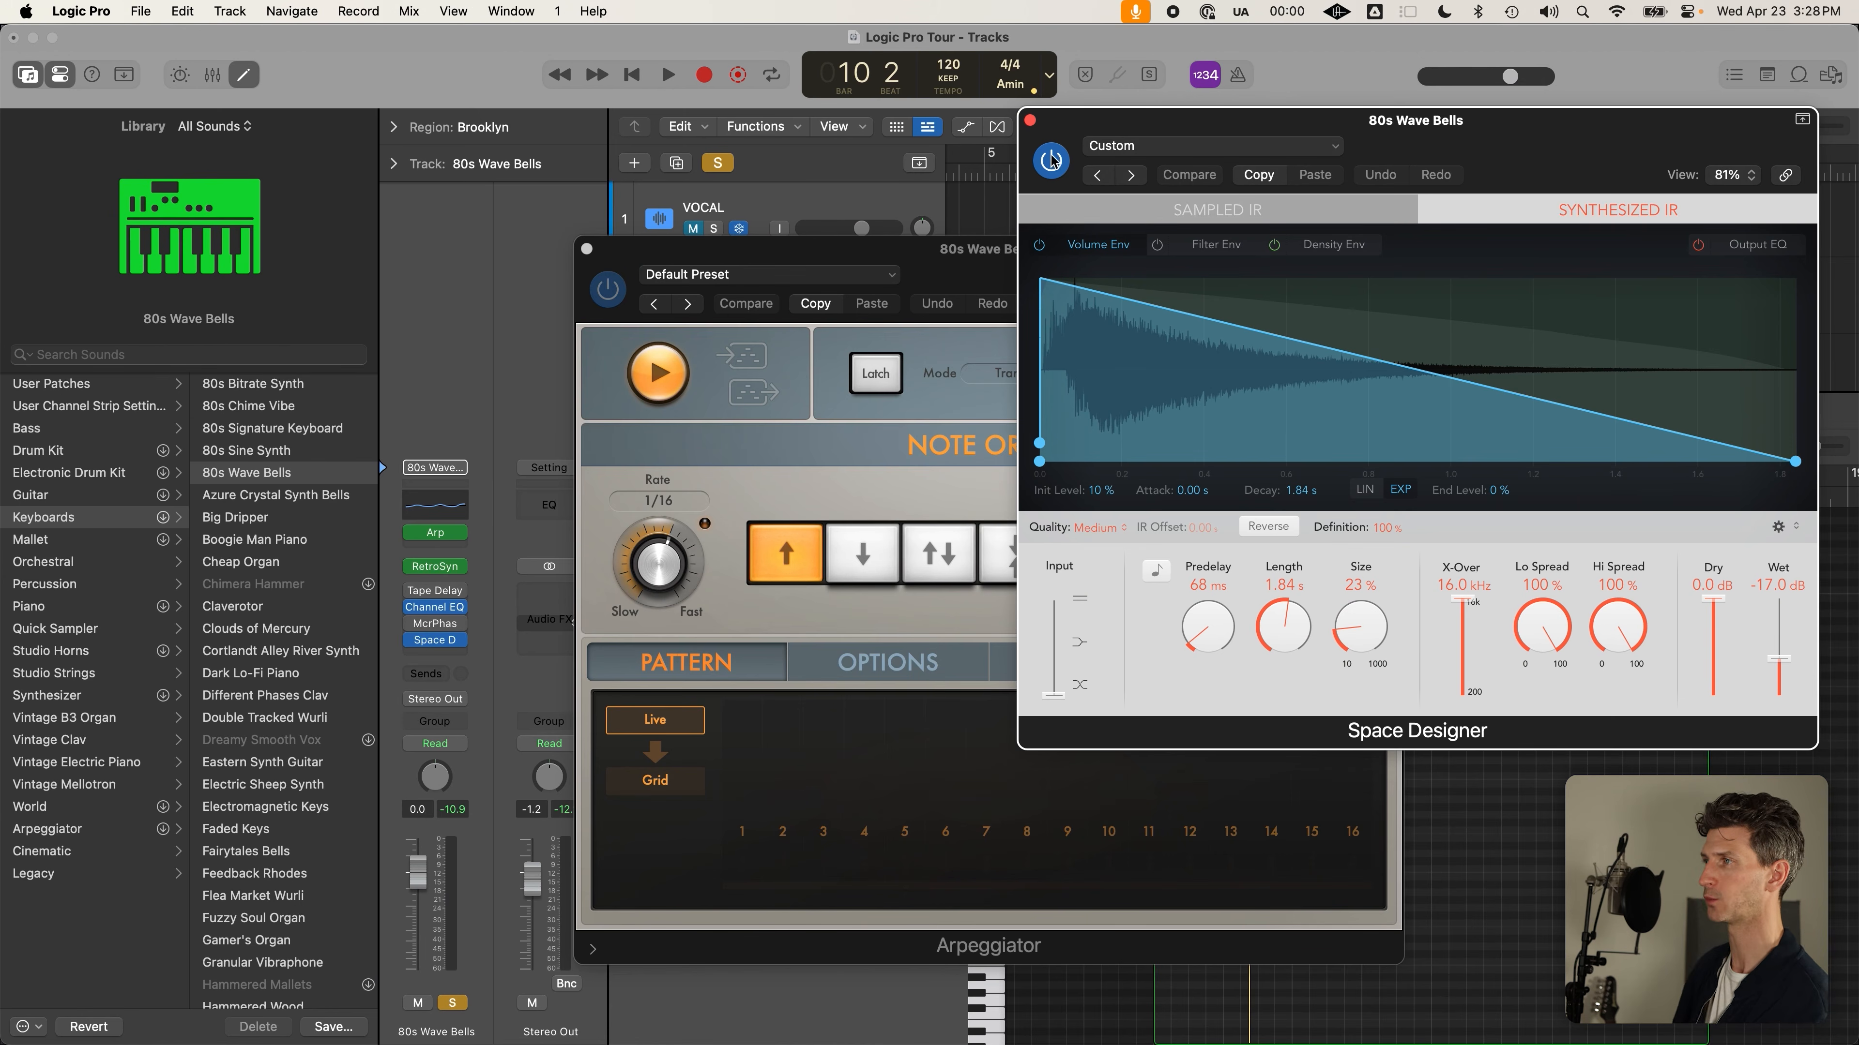
left_click(1030, 121)
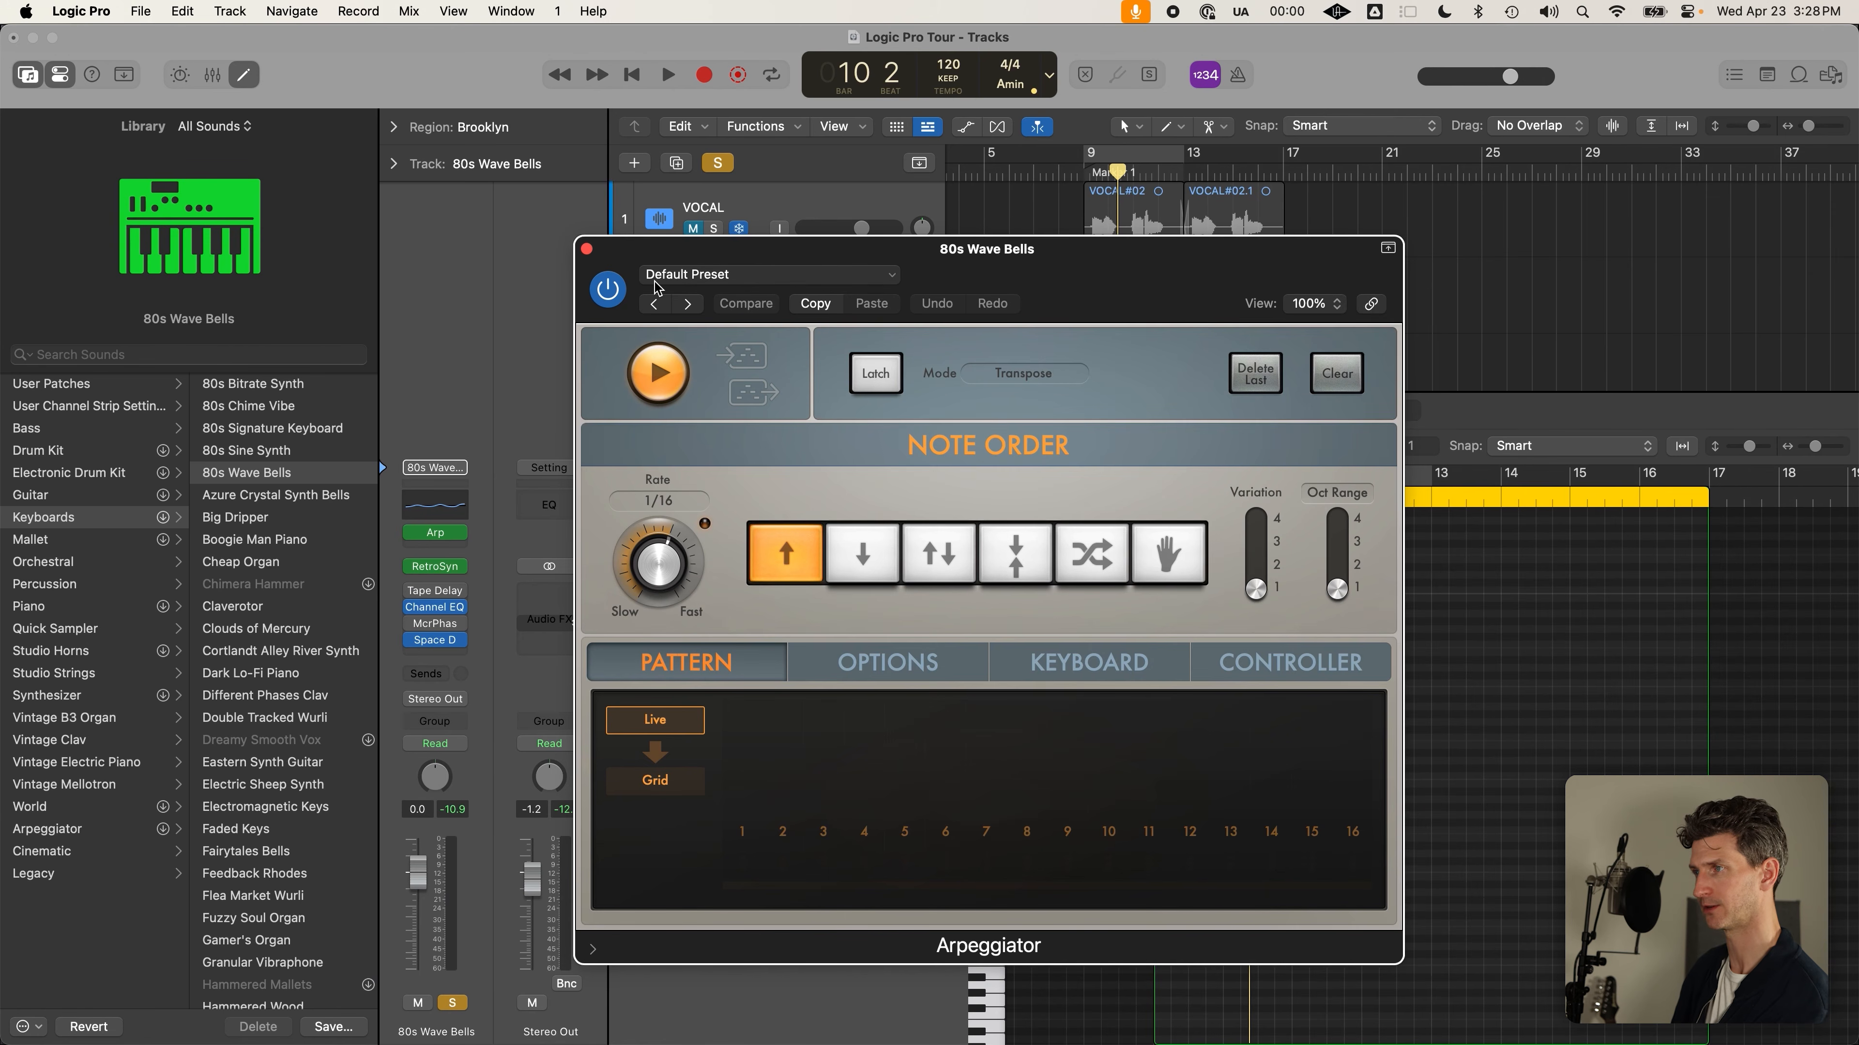
Load the Triplet Groove 01 preset into the Arpeggiator on the 80s Wave Bells track
left_click(894, 277)
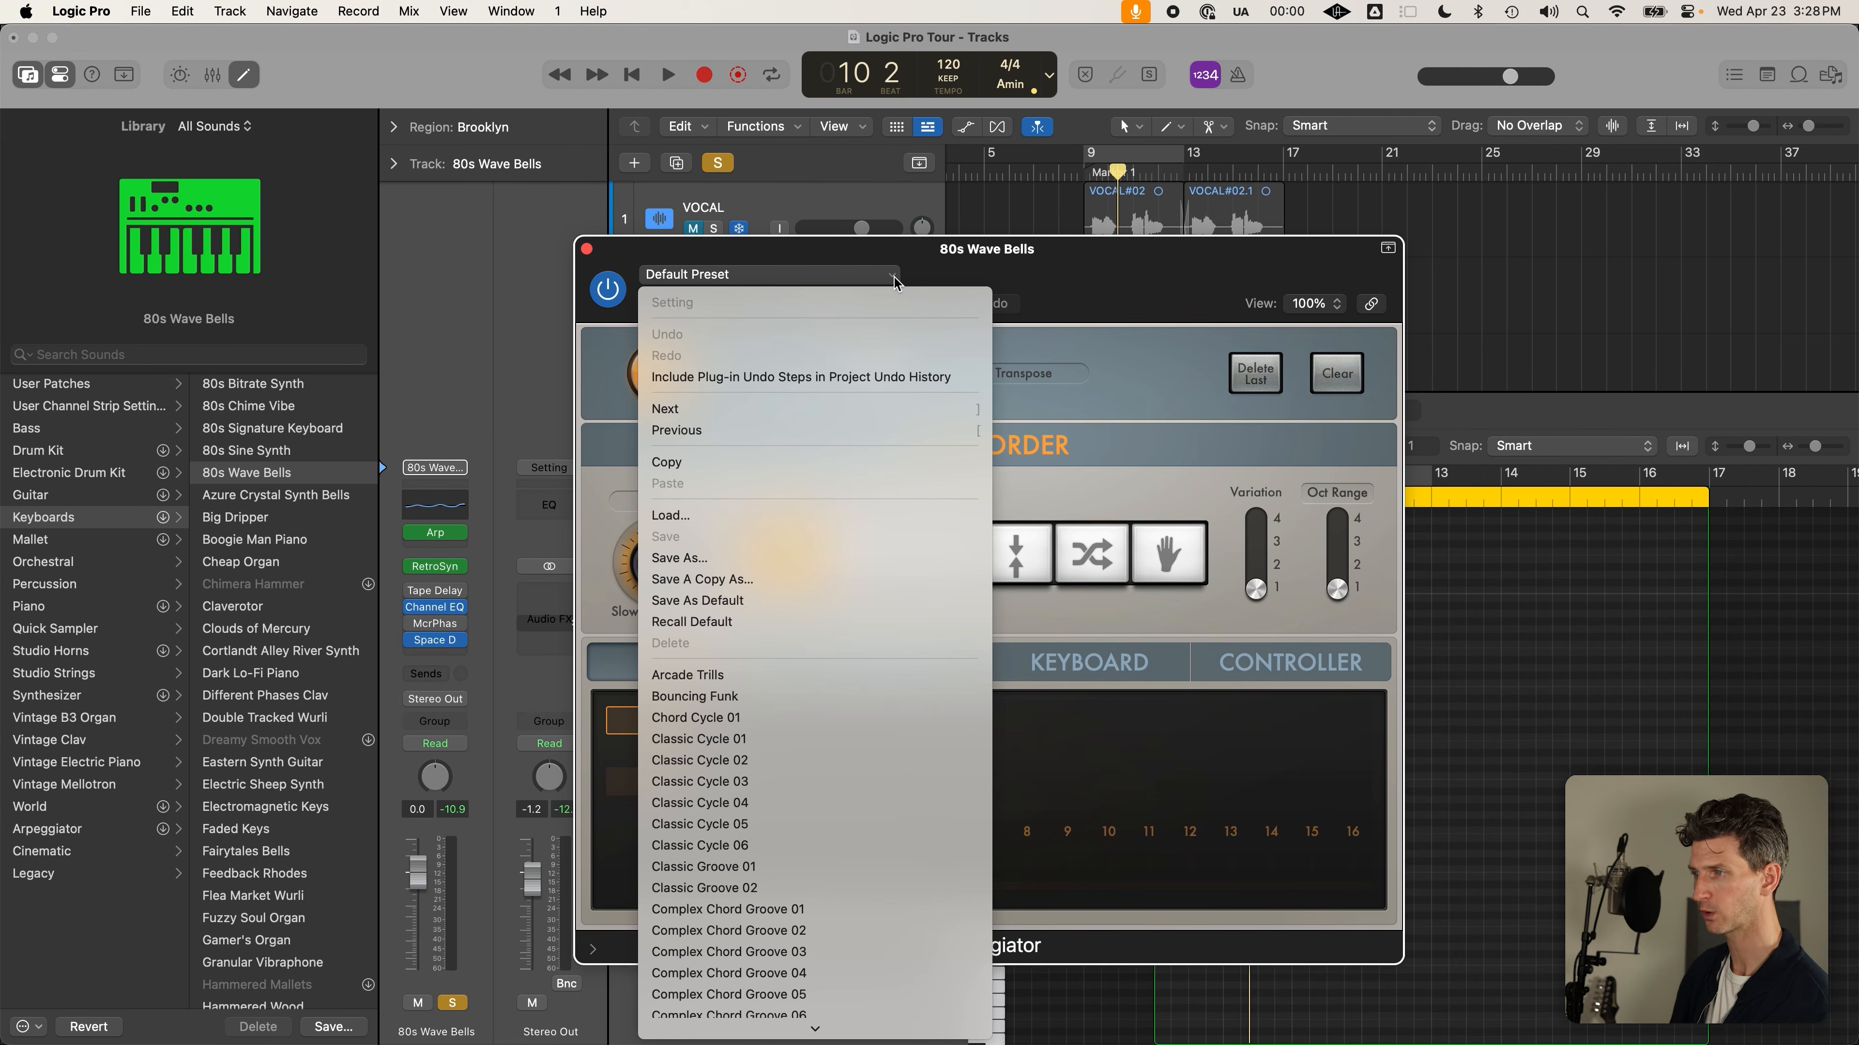
scroll(878, 842, "down", 5)
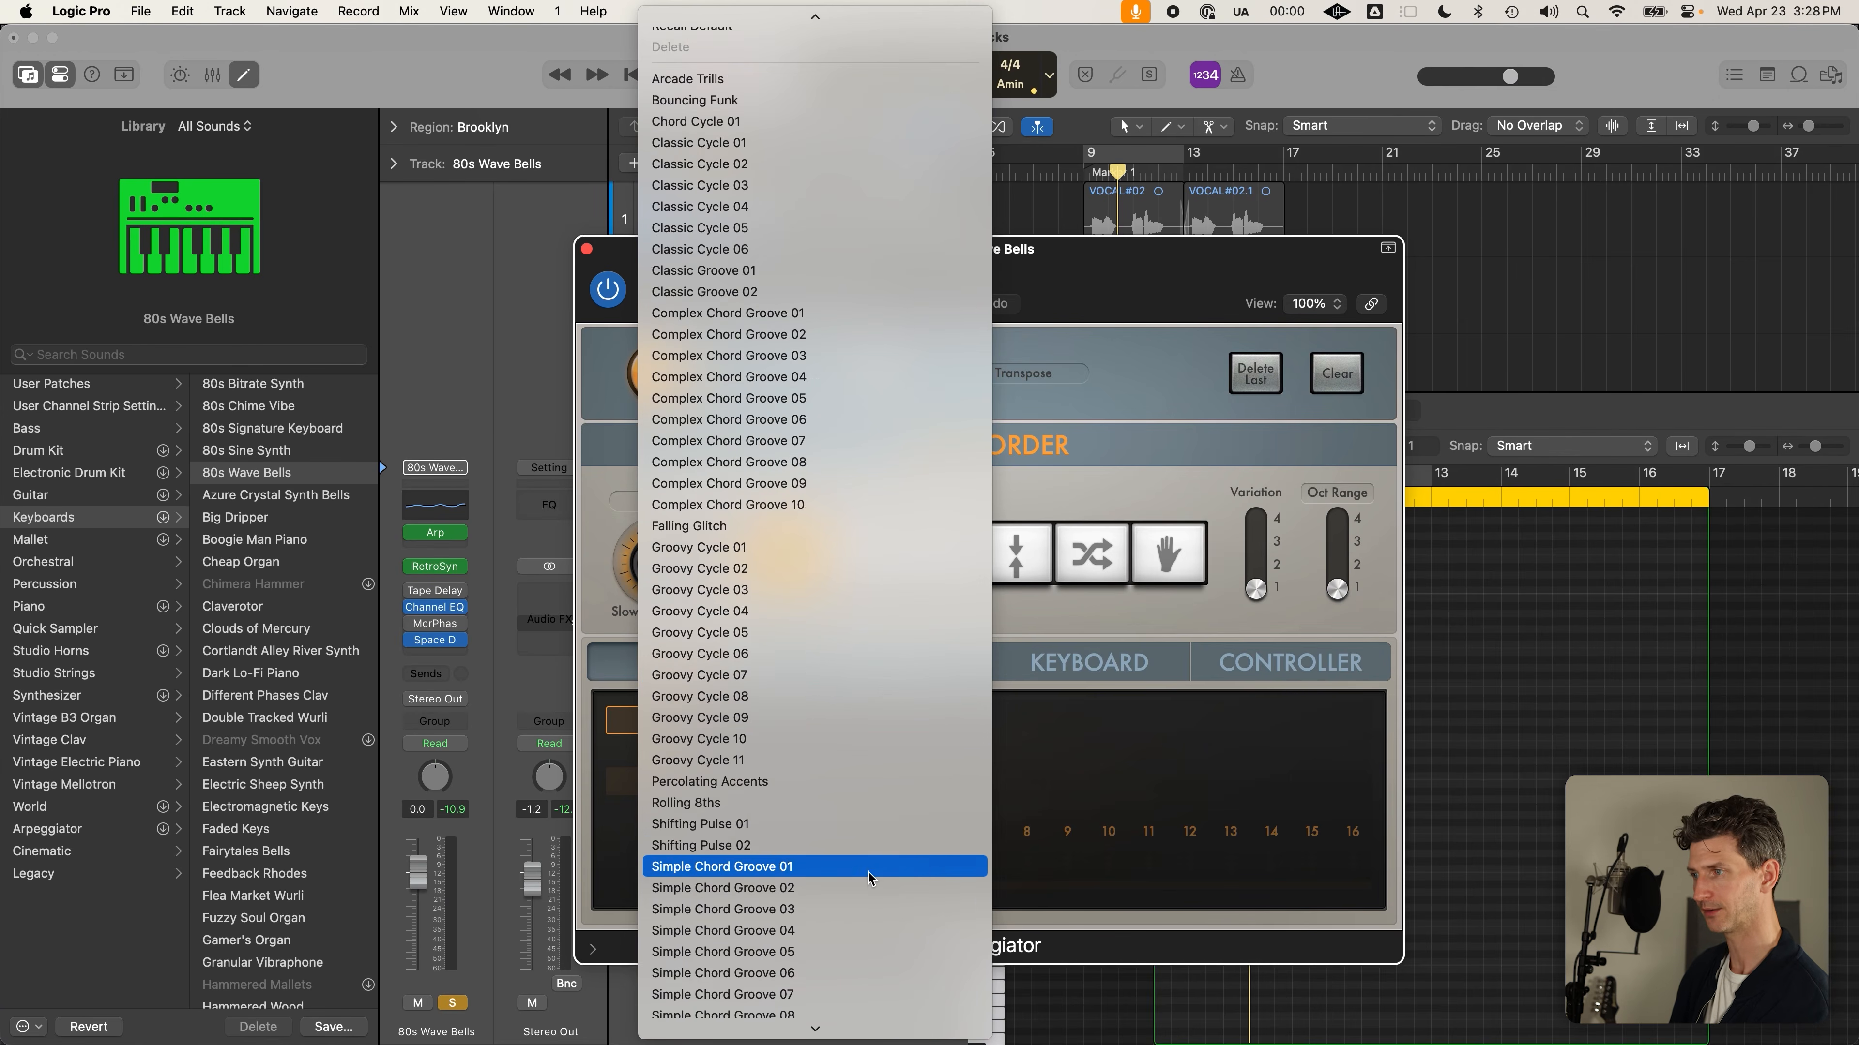
scroll(878, 839, "up", 5)
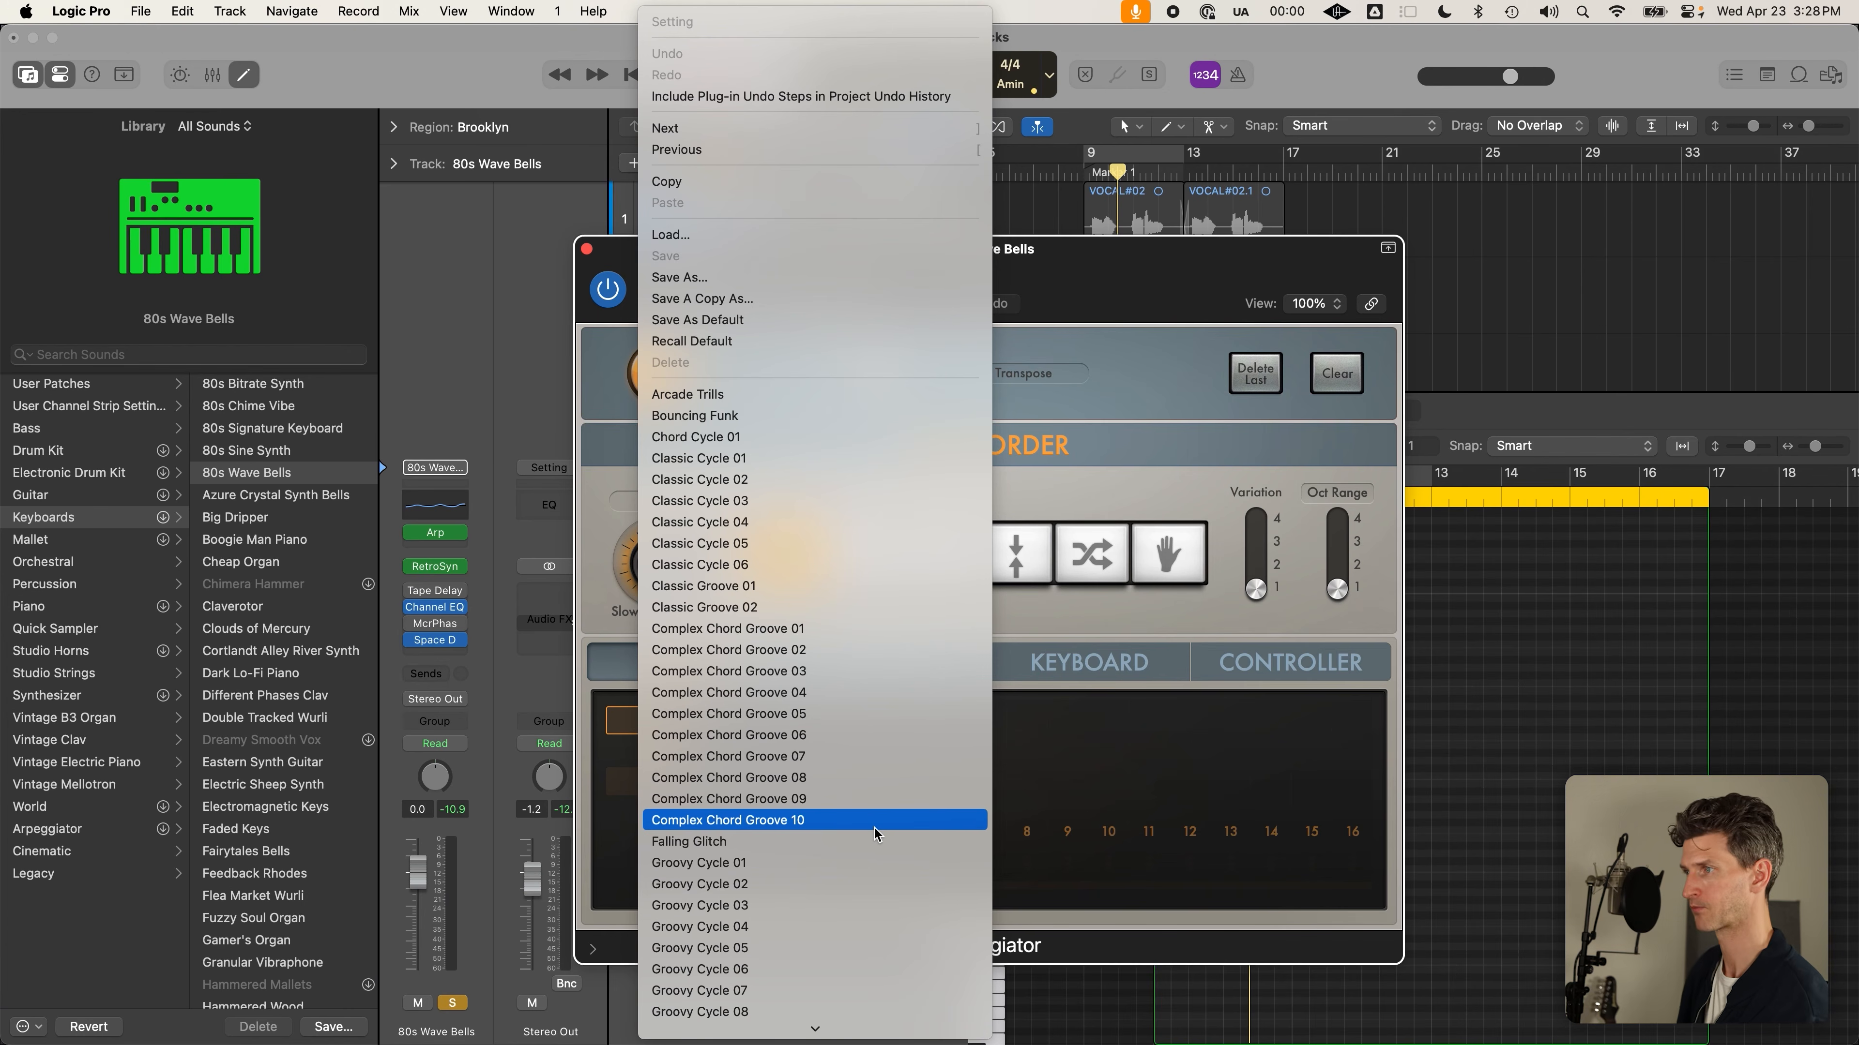
scroll(877, 835, "down", 15)
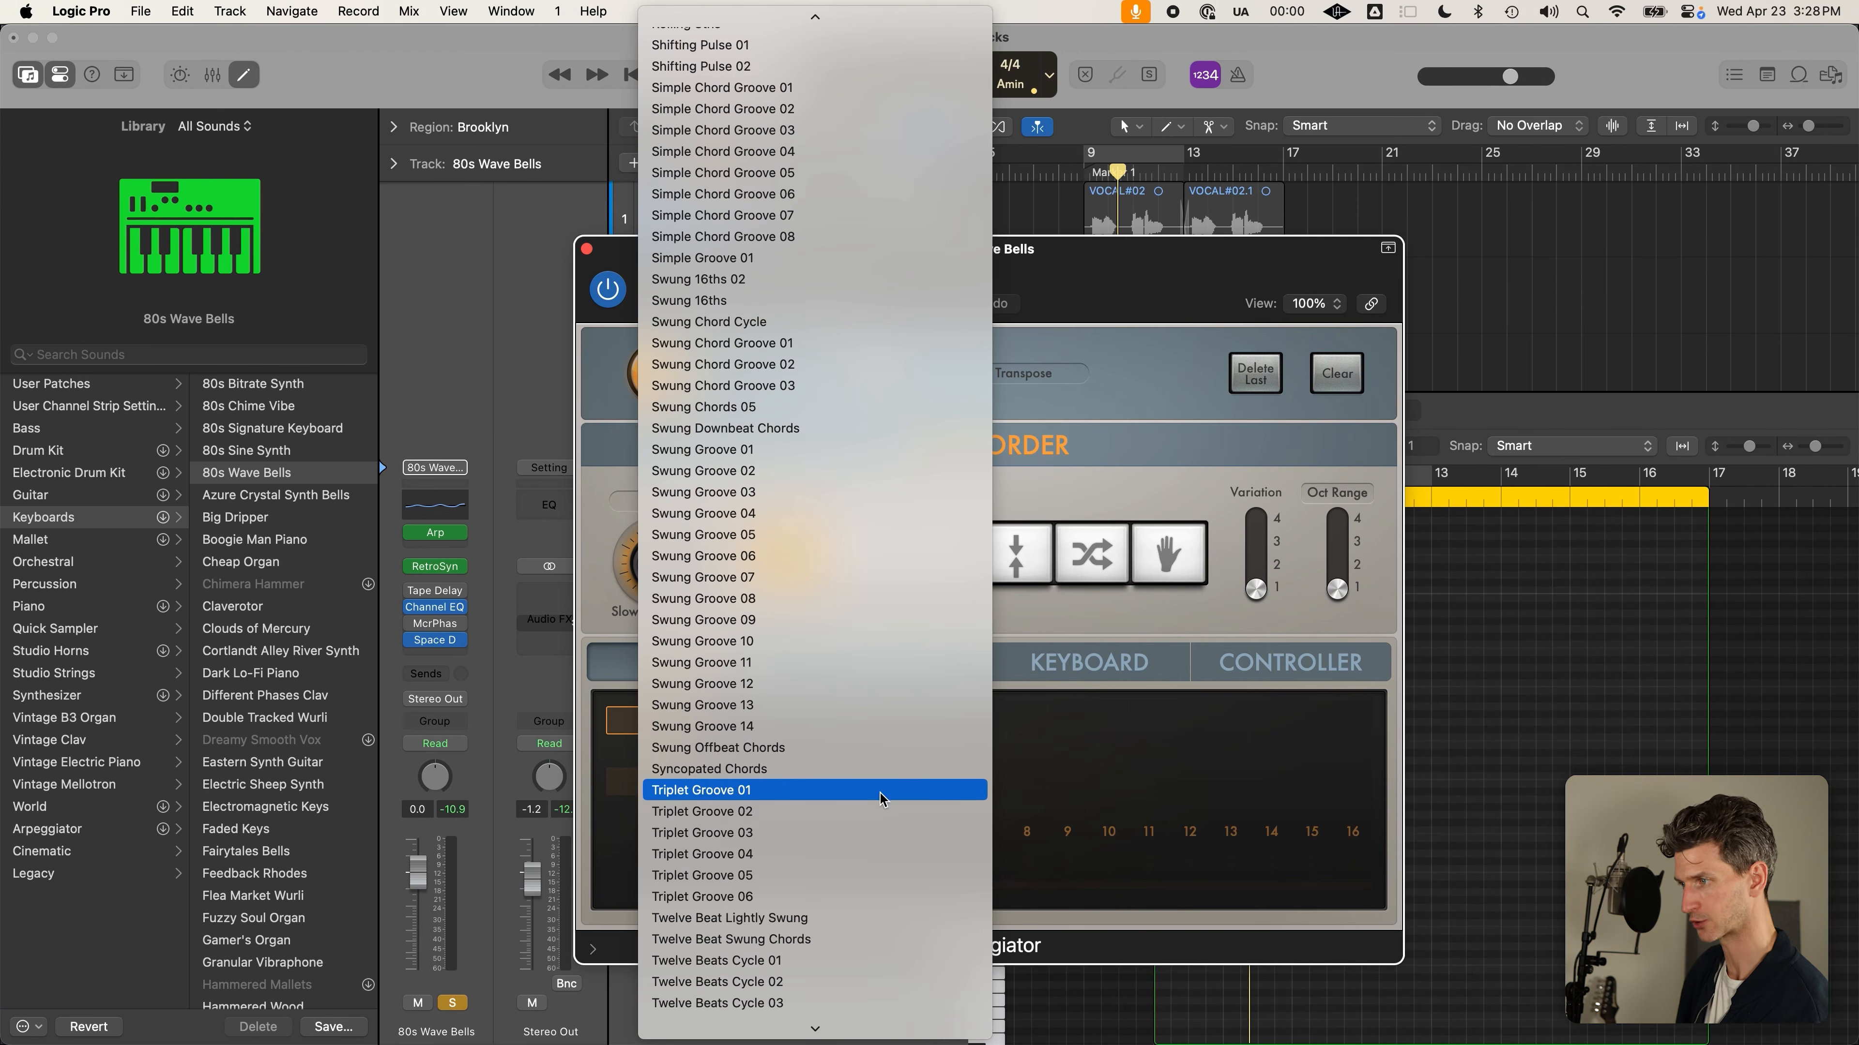
left_click(881, 796)
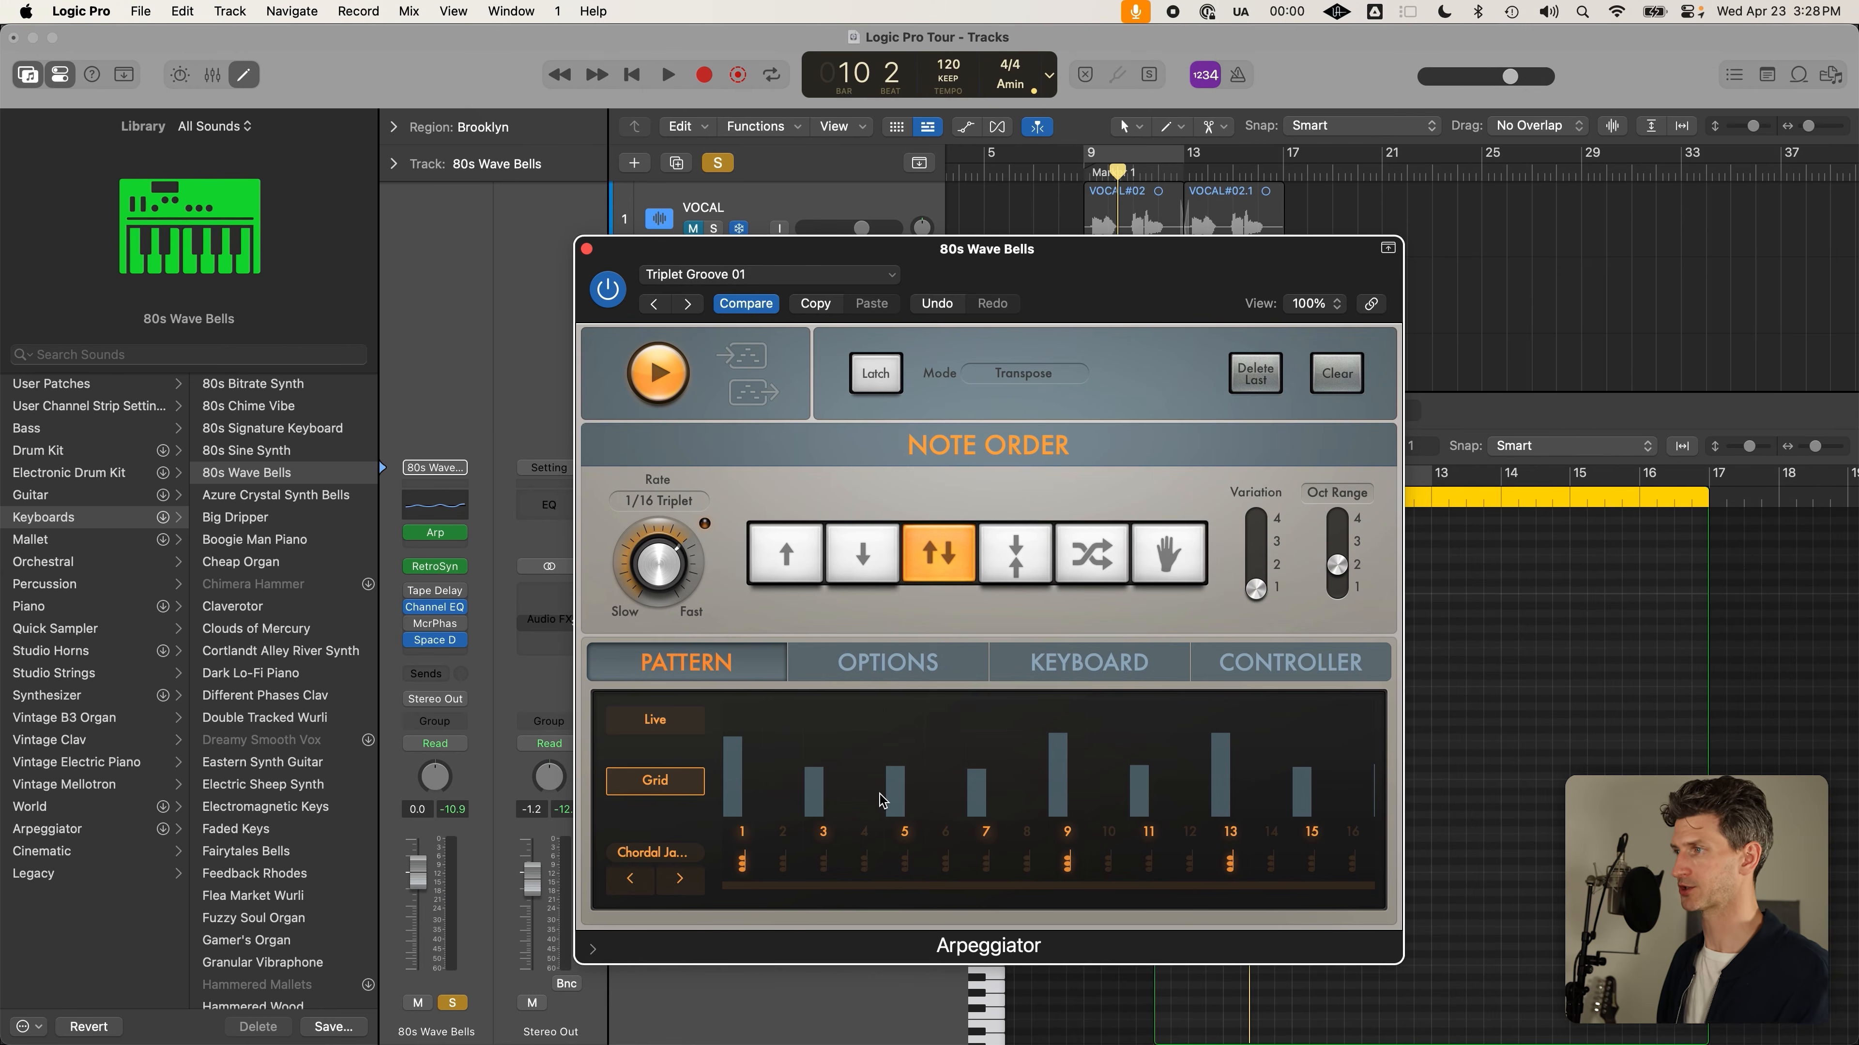
Move the Arpeggiator window clear of the Piano Roll notes and listen to the arpeggiated chords with cycling on, switching it off at the end
left_click_drag(1048, 288, 654, 145)
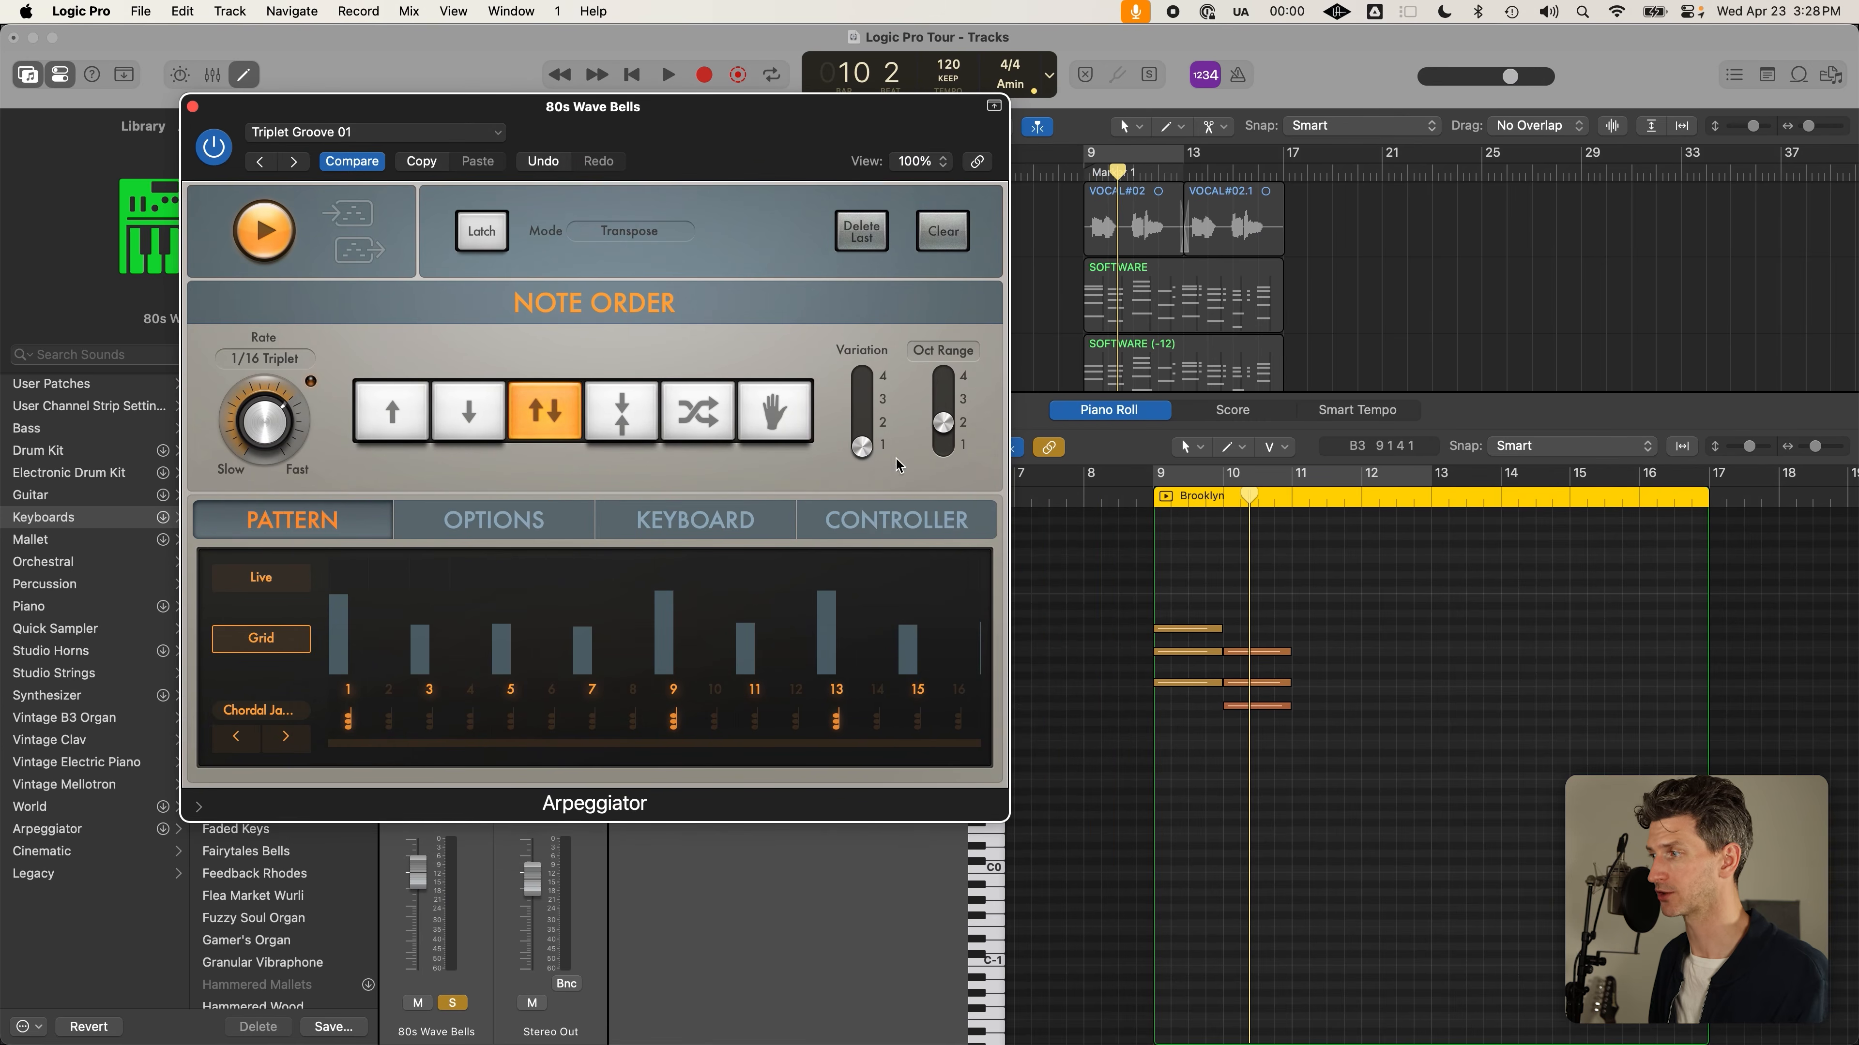
left_click(1227, 796)
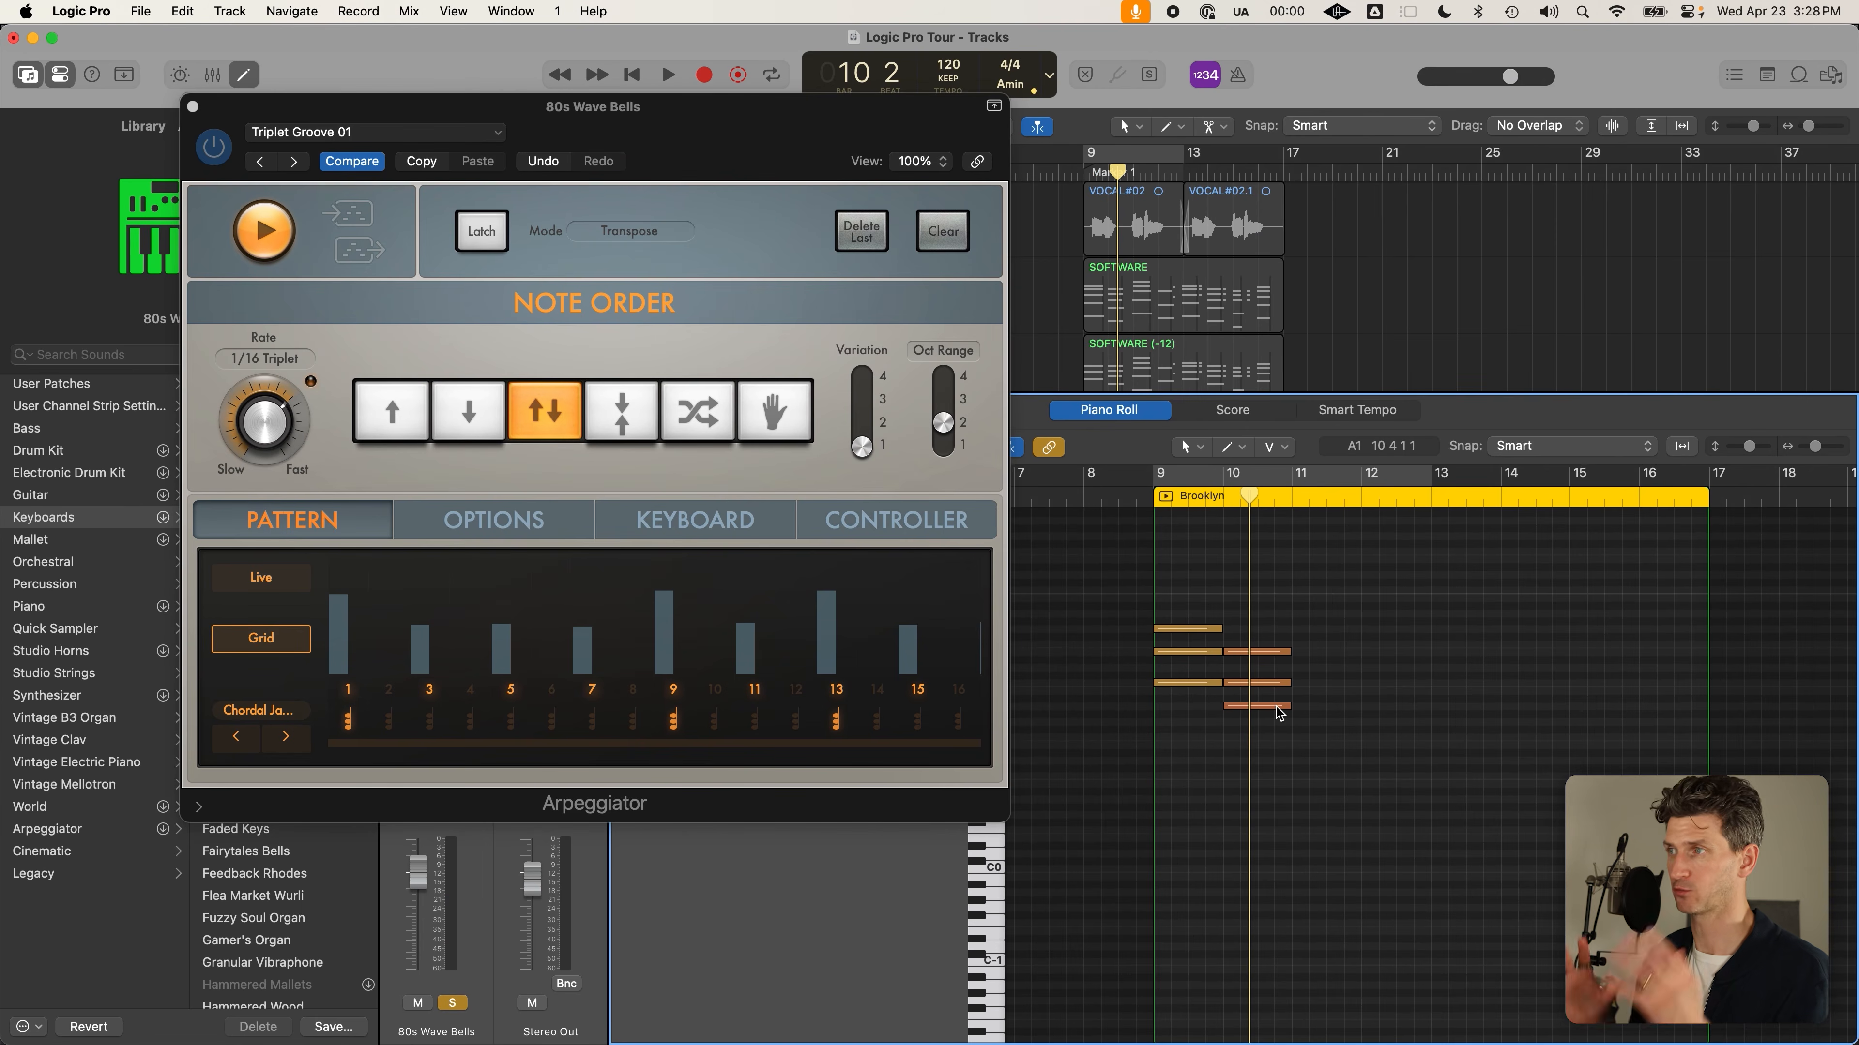
mouse_move(1279, 712)
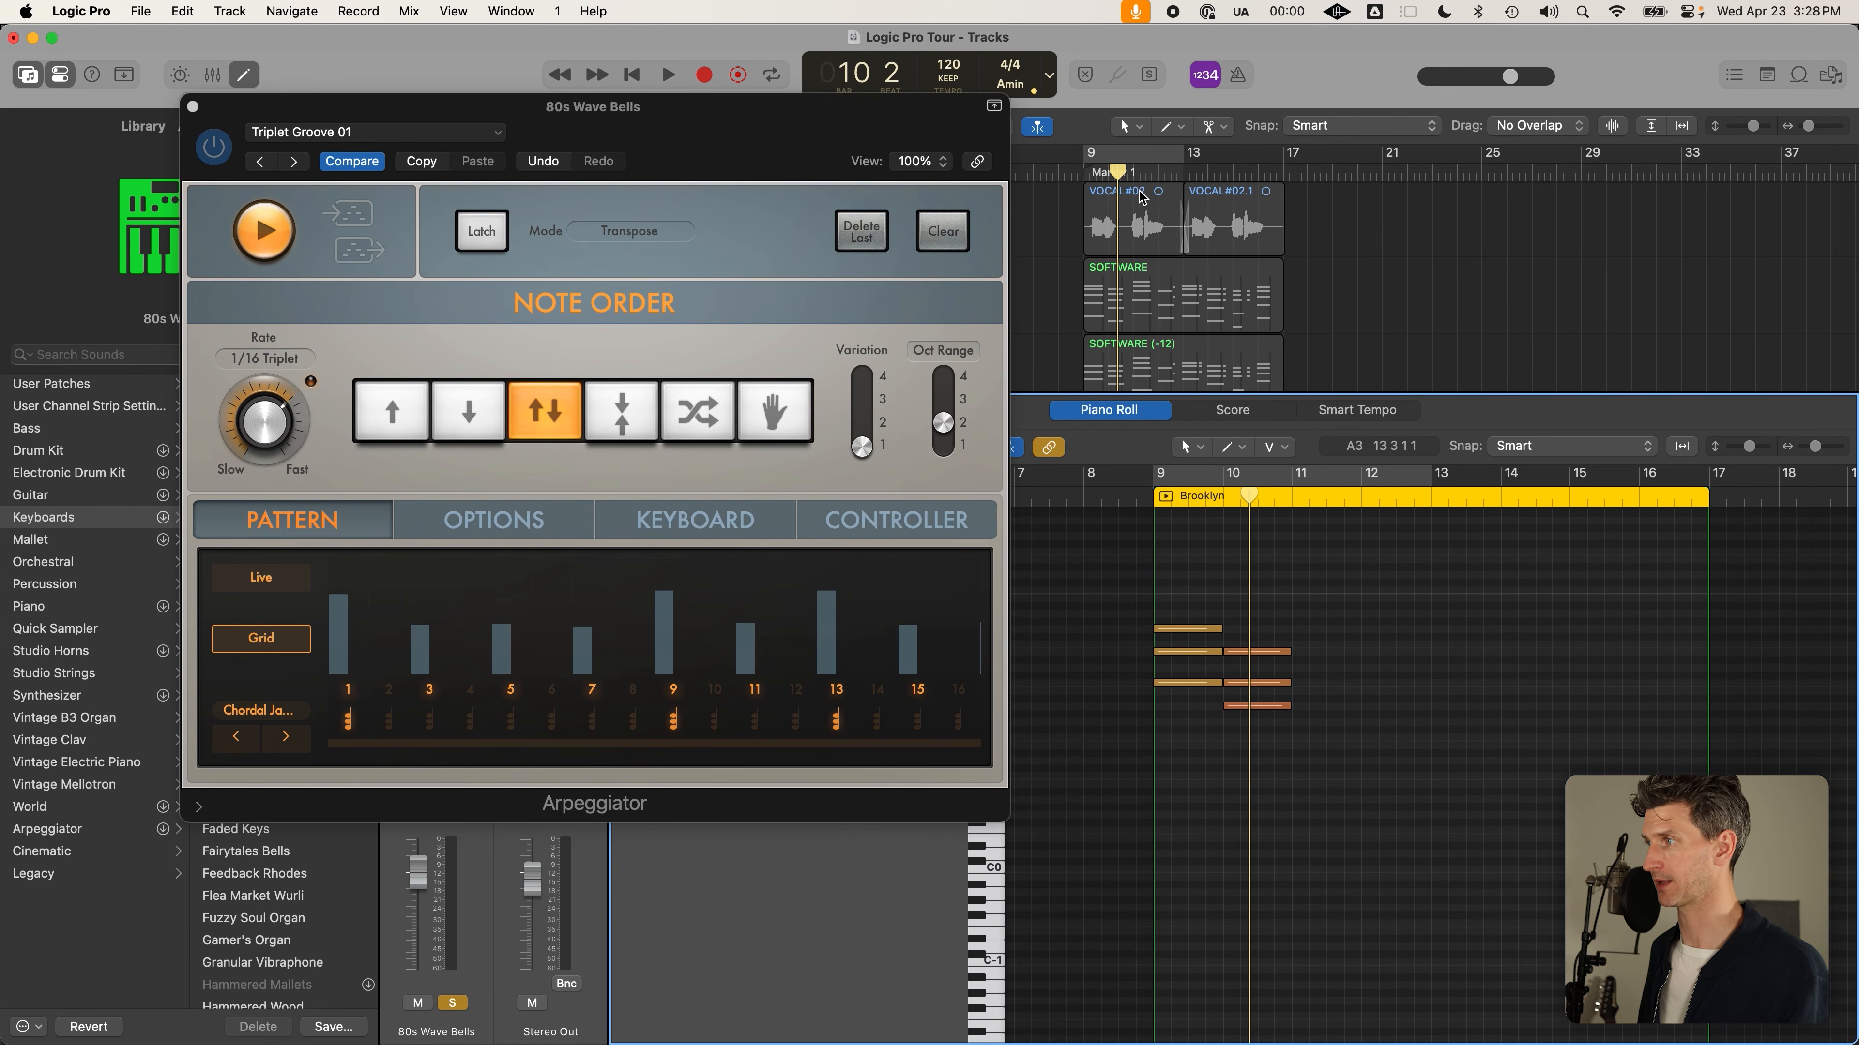
key("c")
key("space")
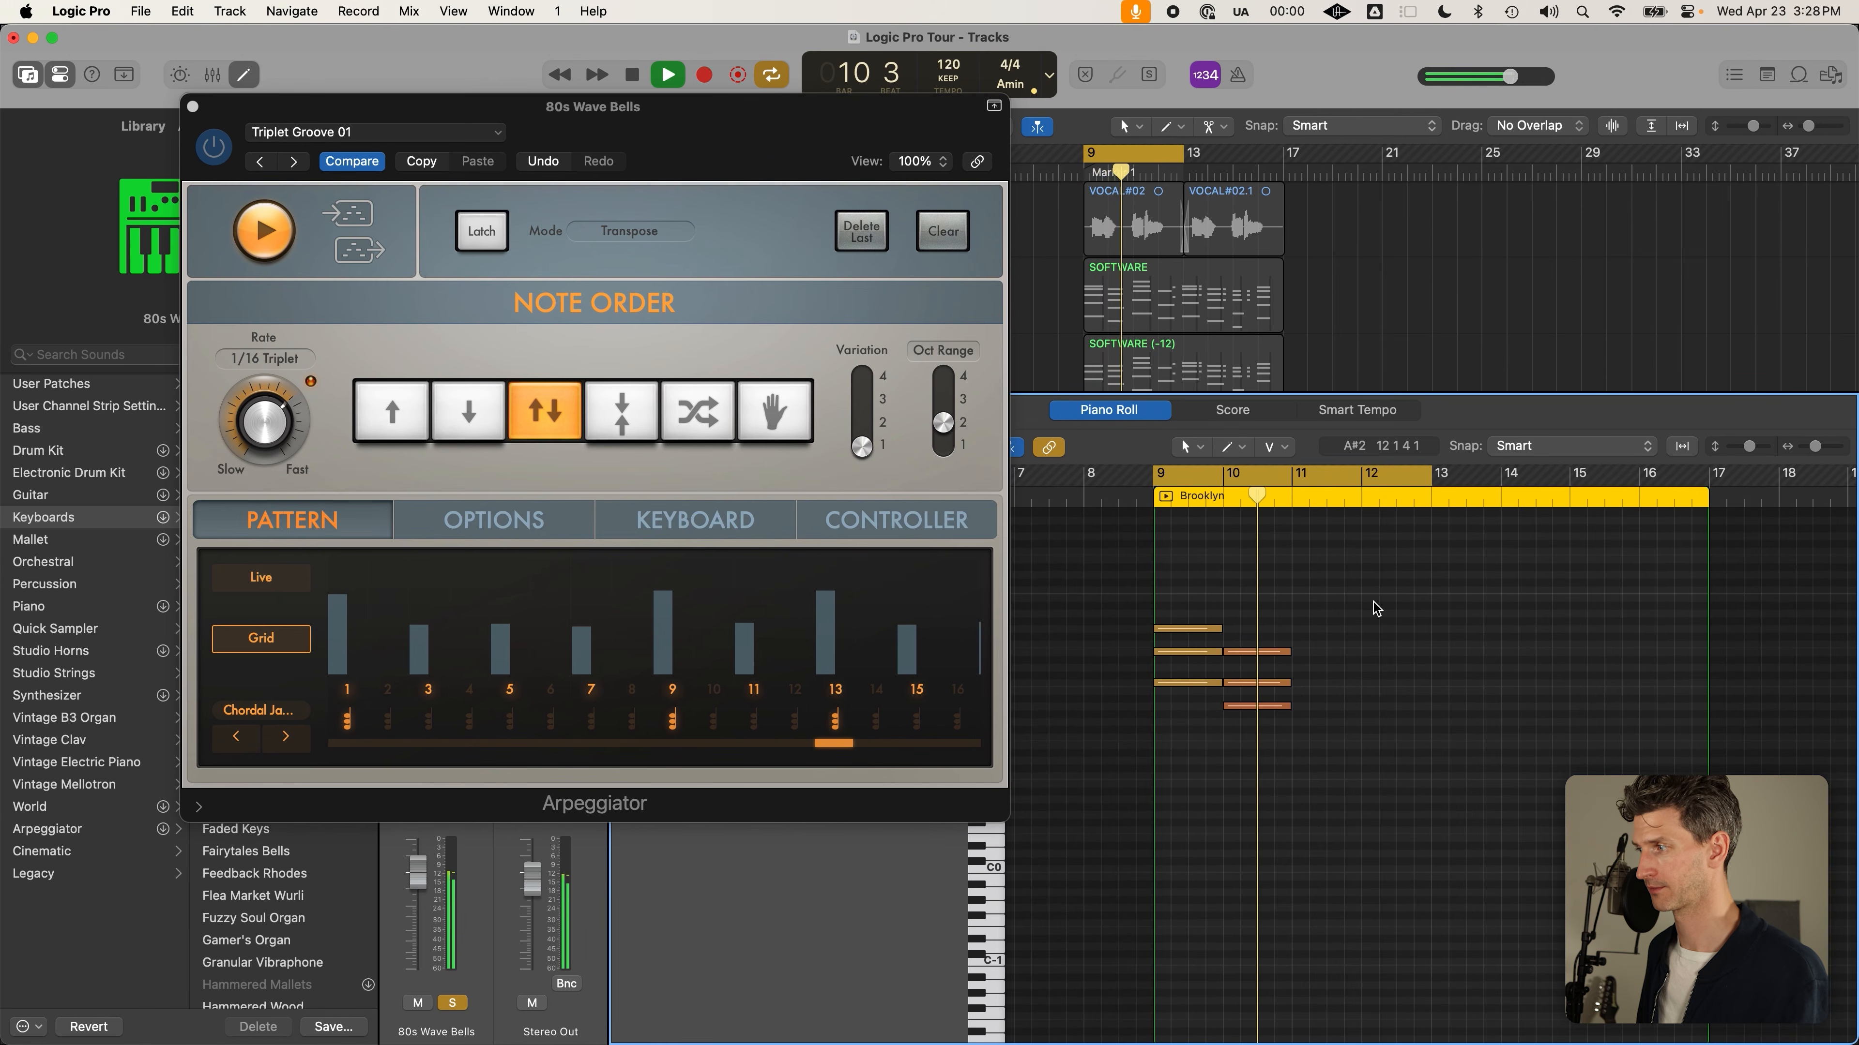
key("space")
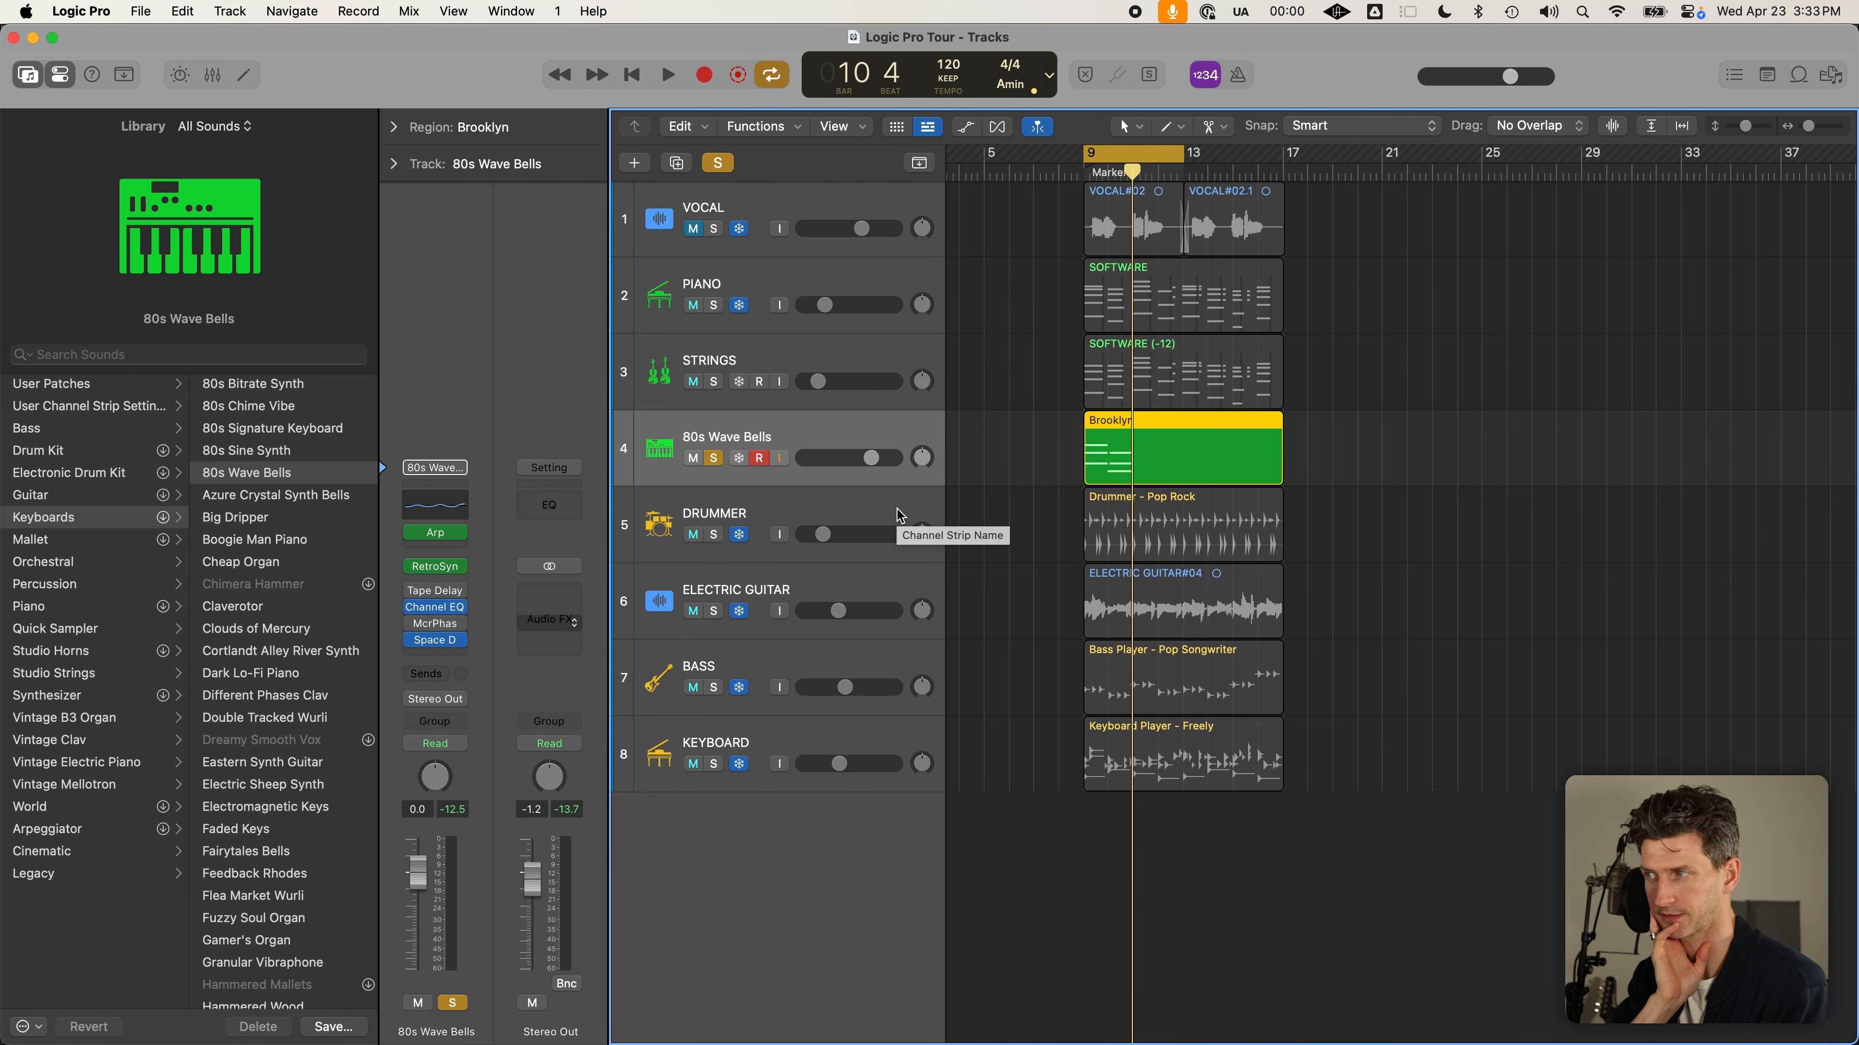
key("c")
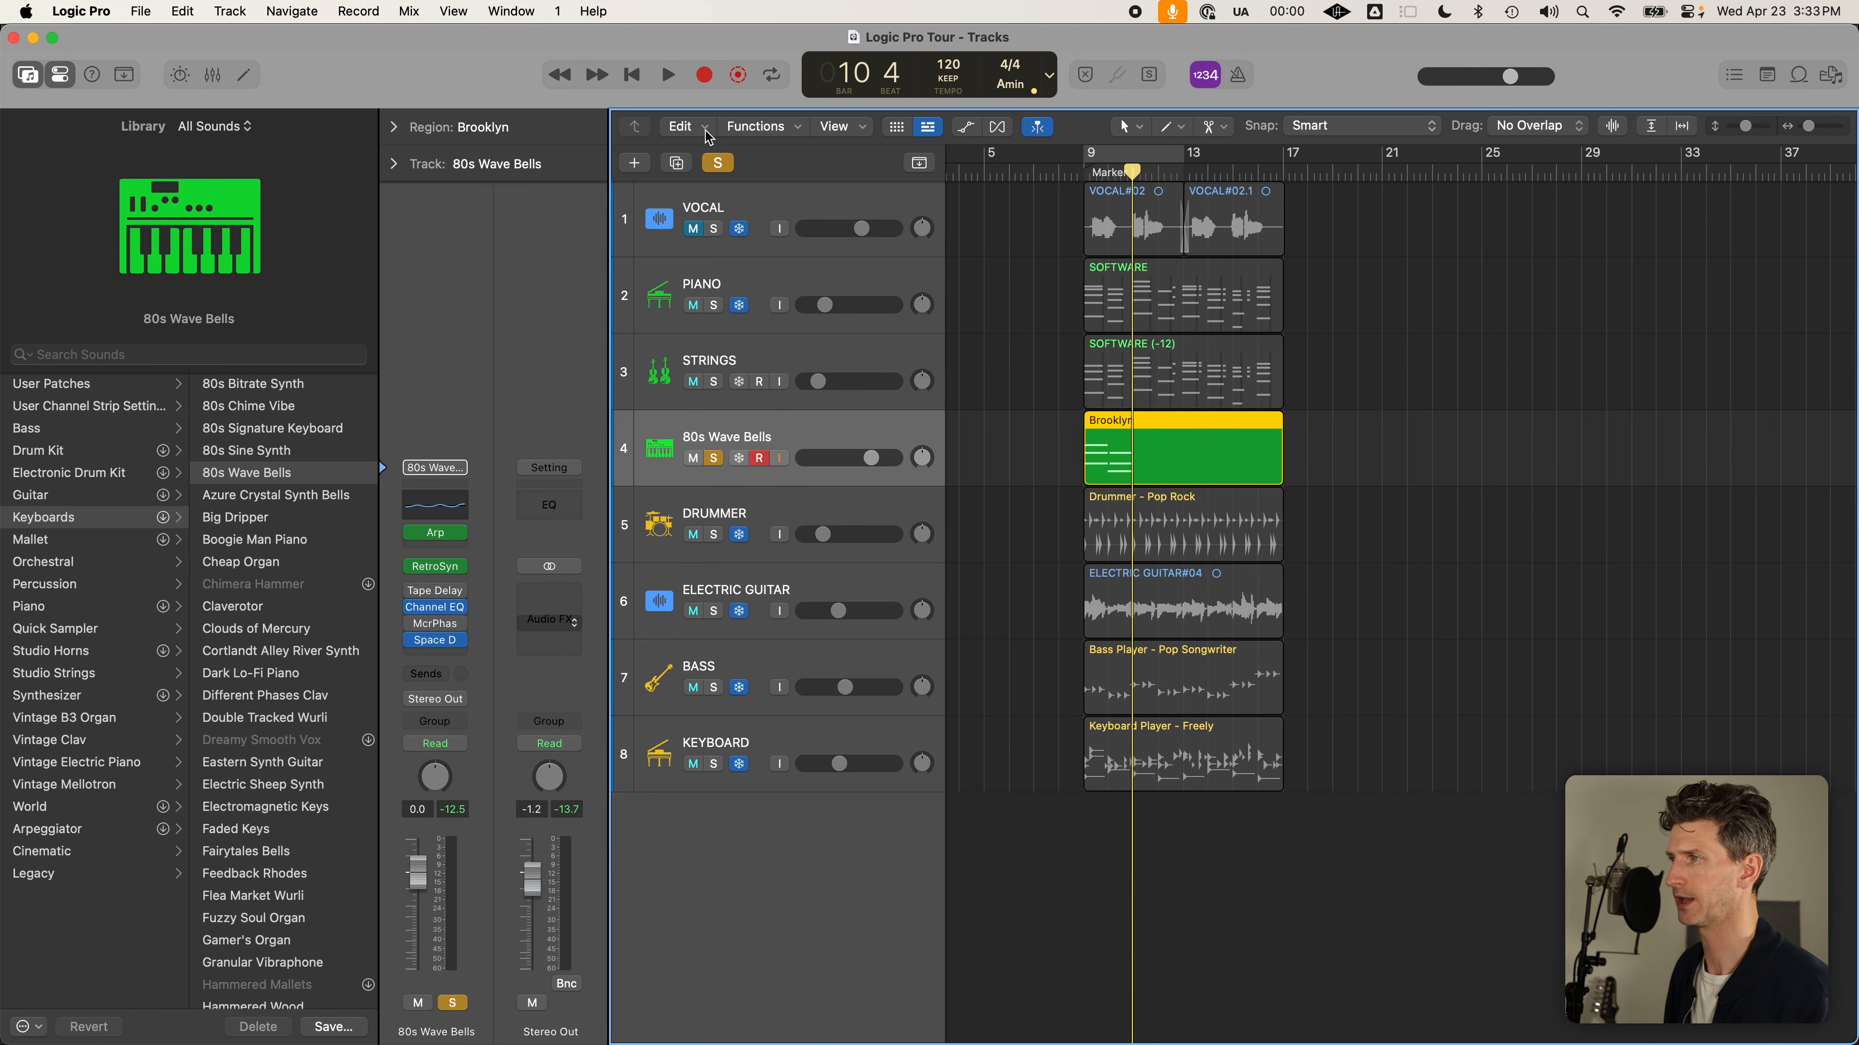
Replace the current solo with VOCAL and ELECTRIC GUITAR, and move the ELECTRIC GUITAR track directly below VOCAL
left_click(717, 162)
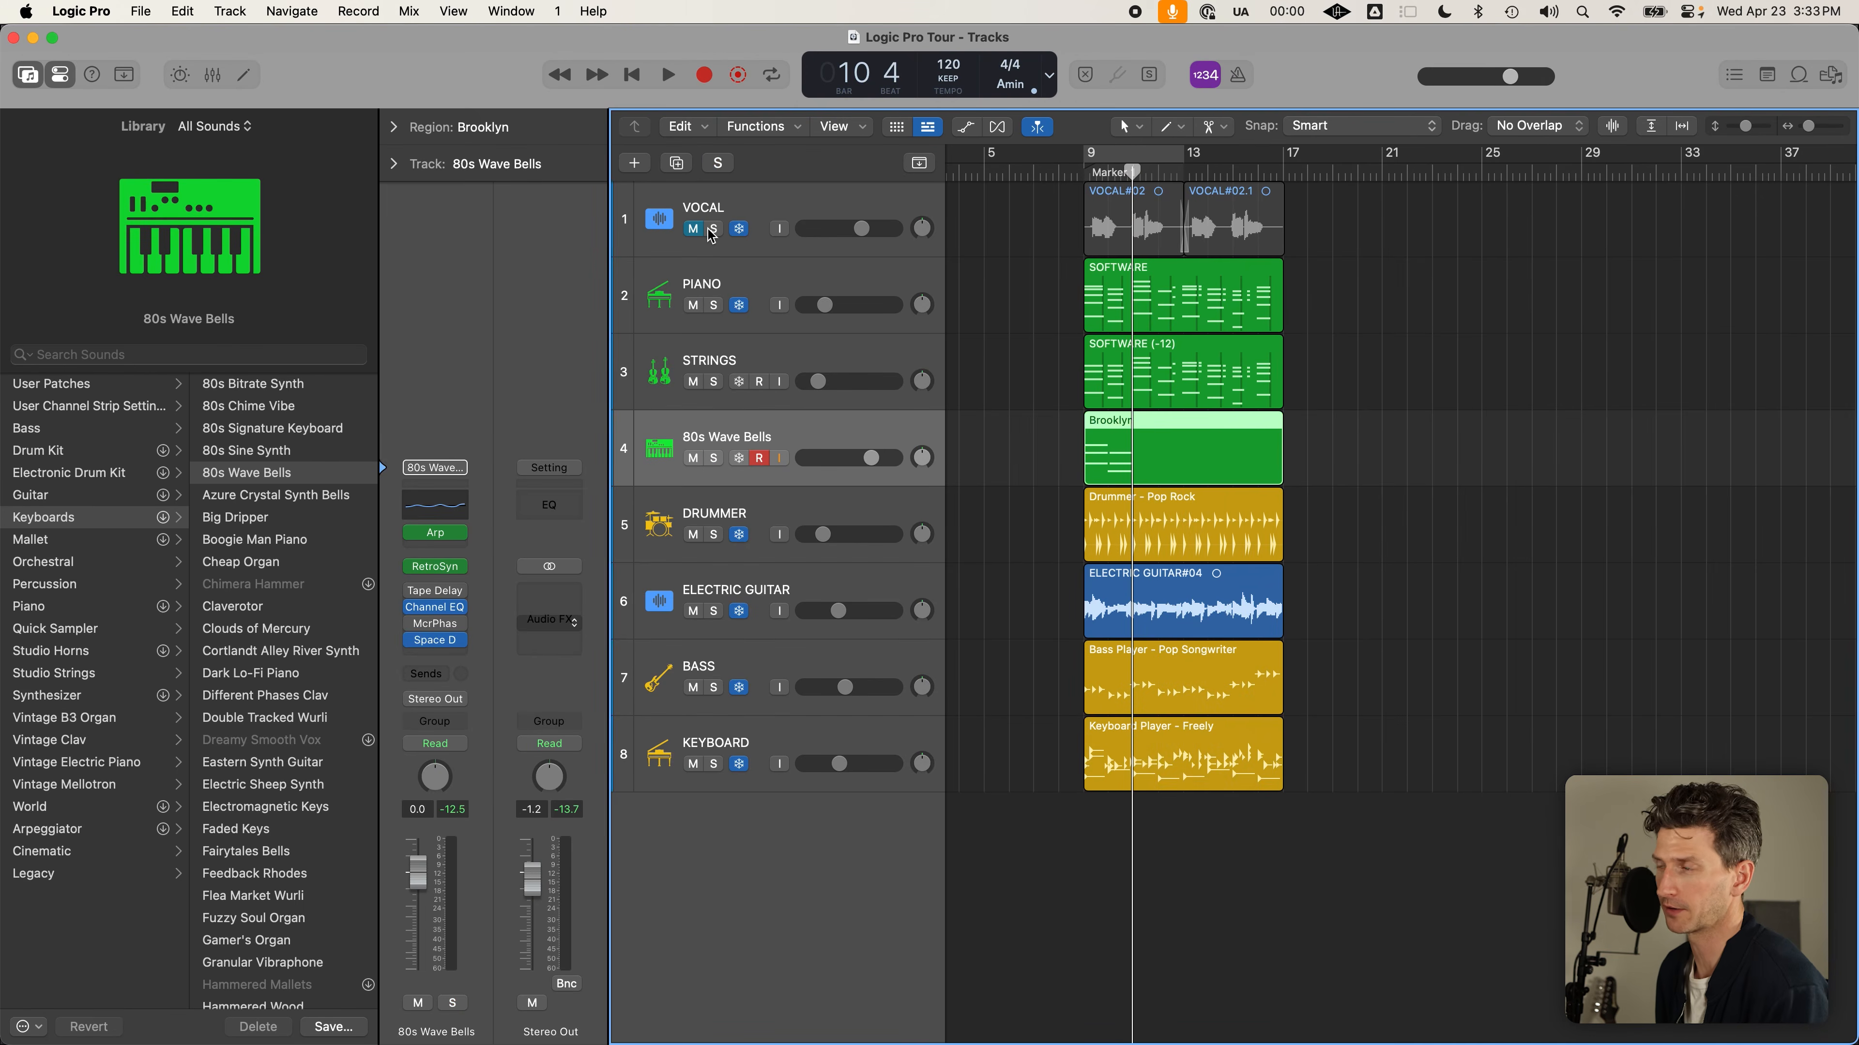
left_click(711, 229)
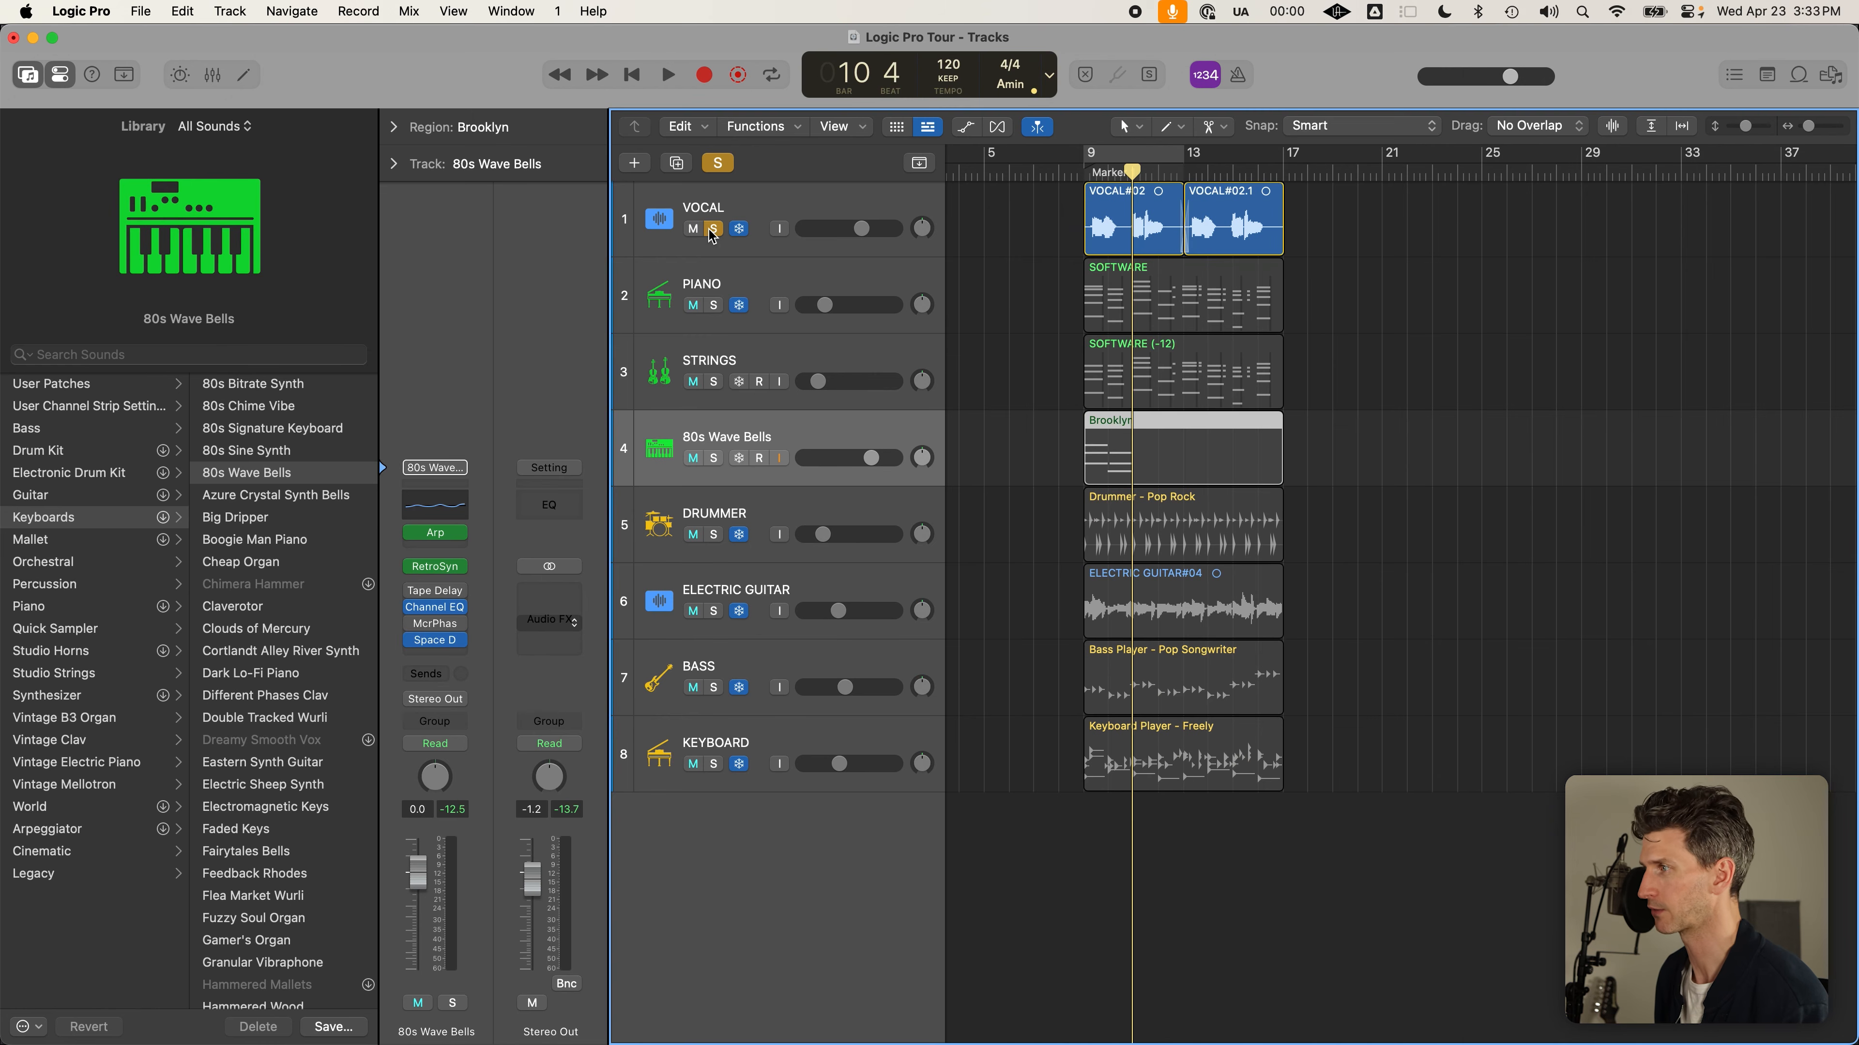
left_click(712, 611)
left_click_drag(829, 590, 818, 287)
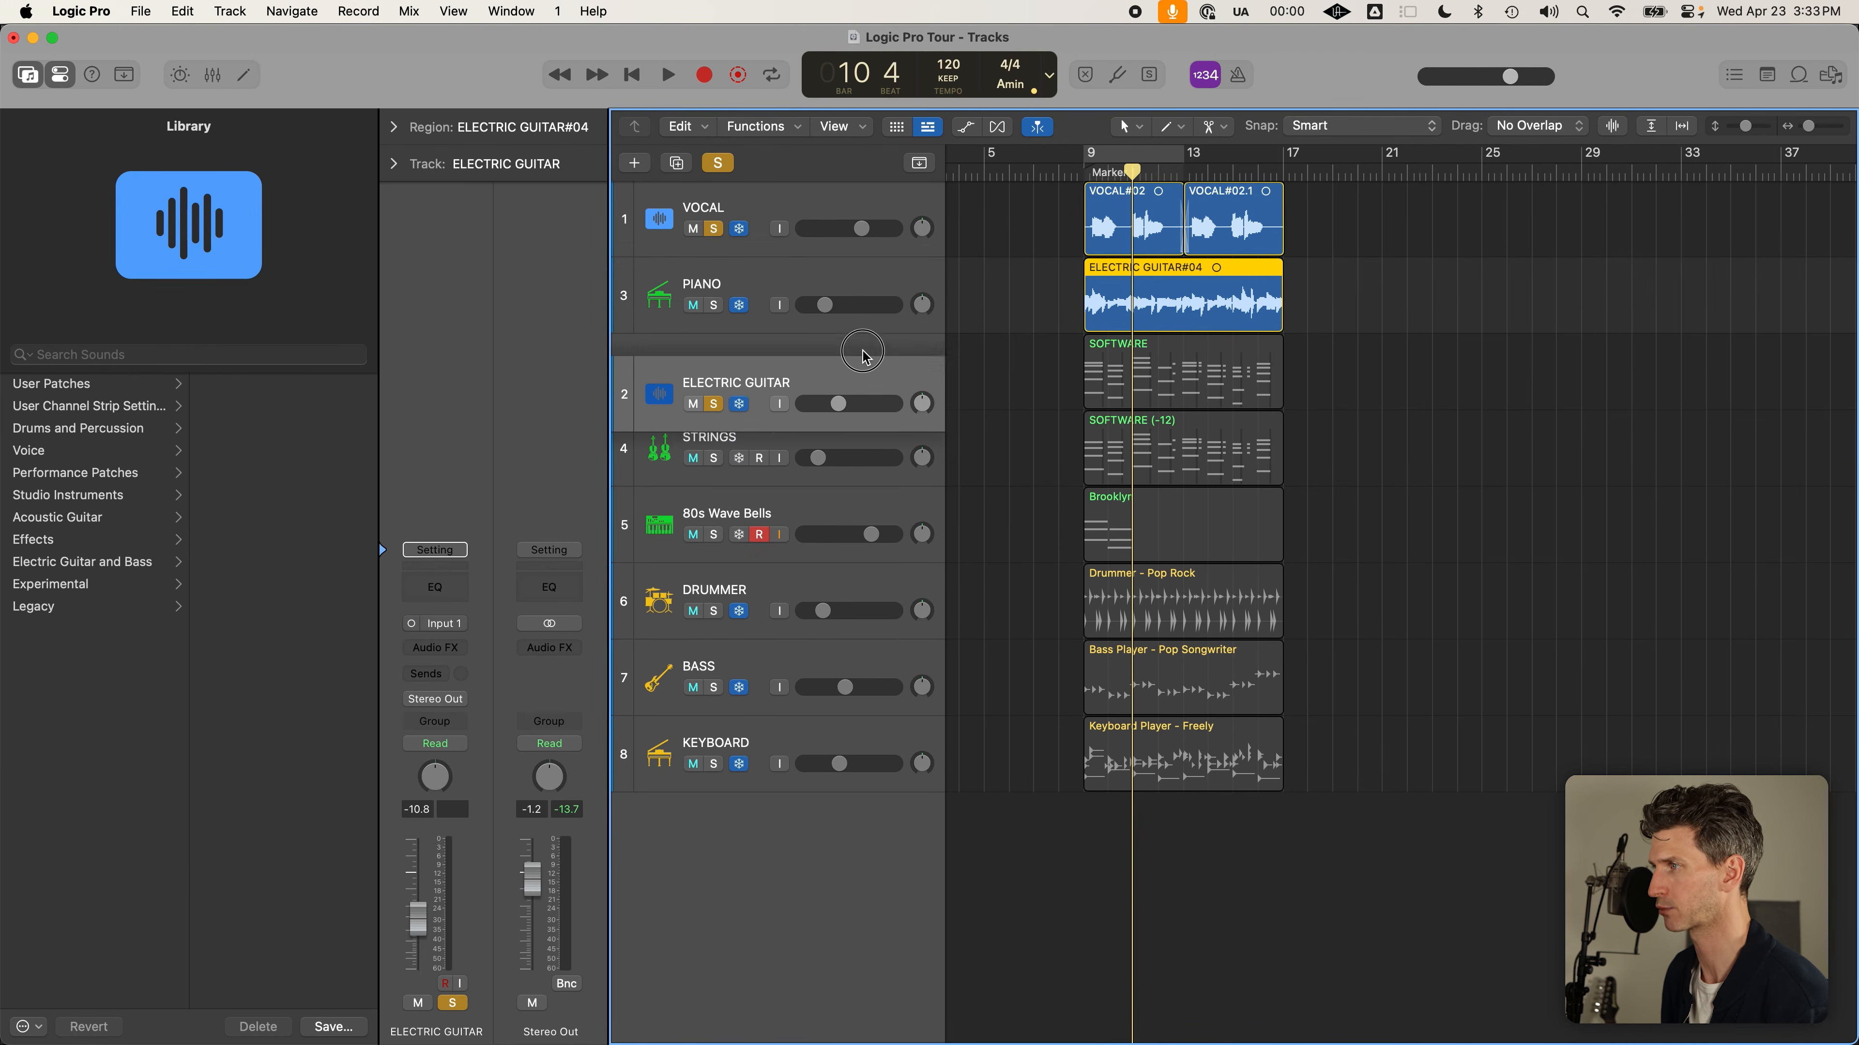
left_click(997, 235)
left_click_drag(994, 226, 1192, 280)
left_click(1375, 281)
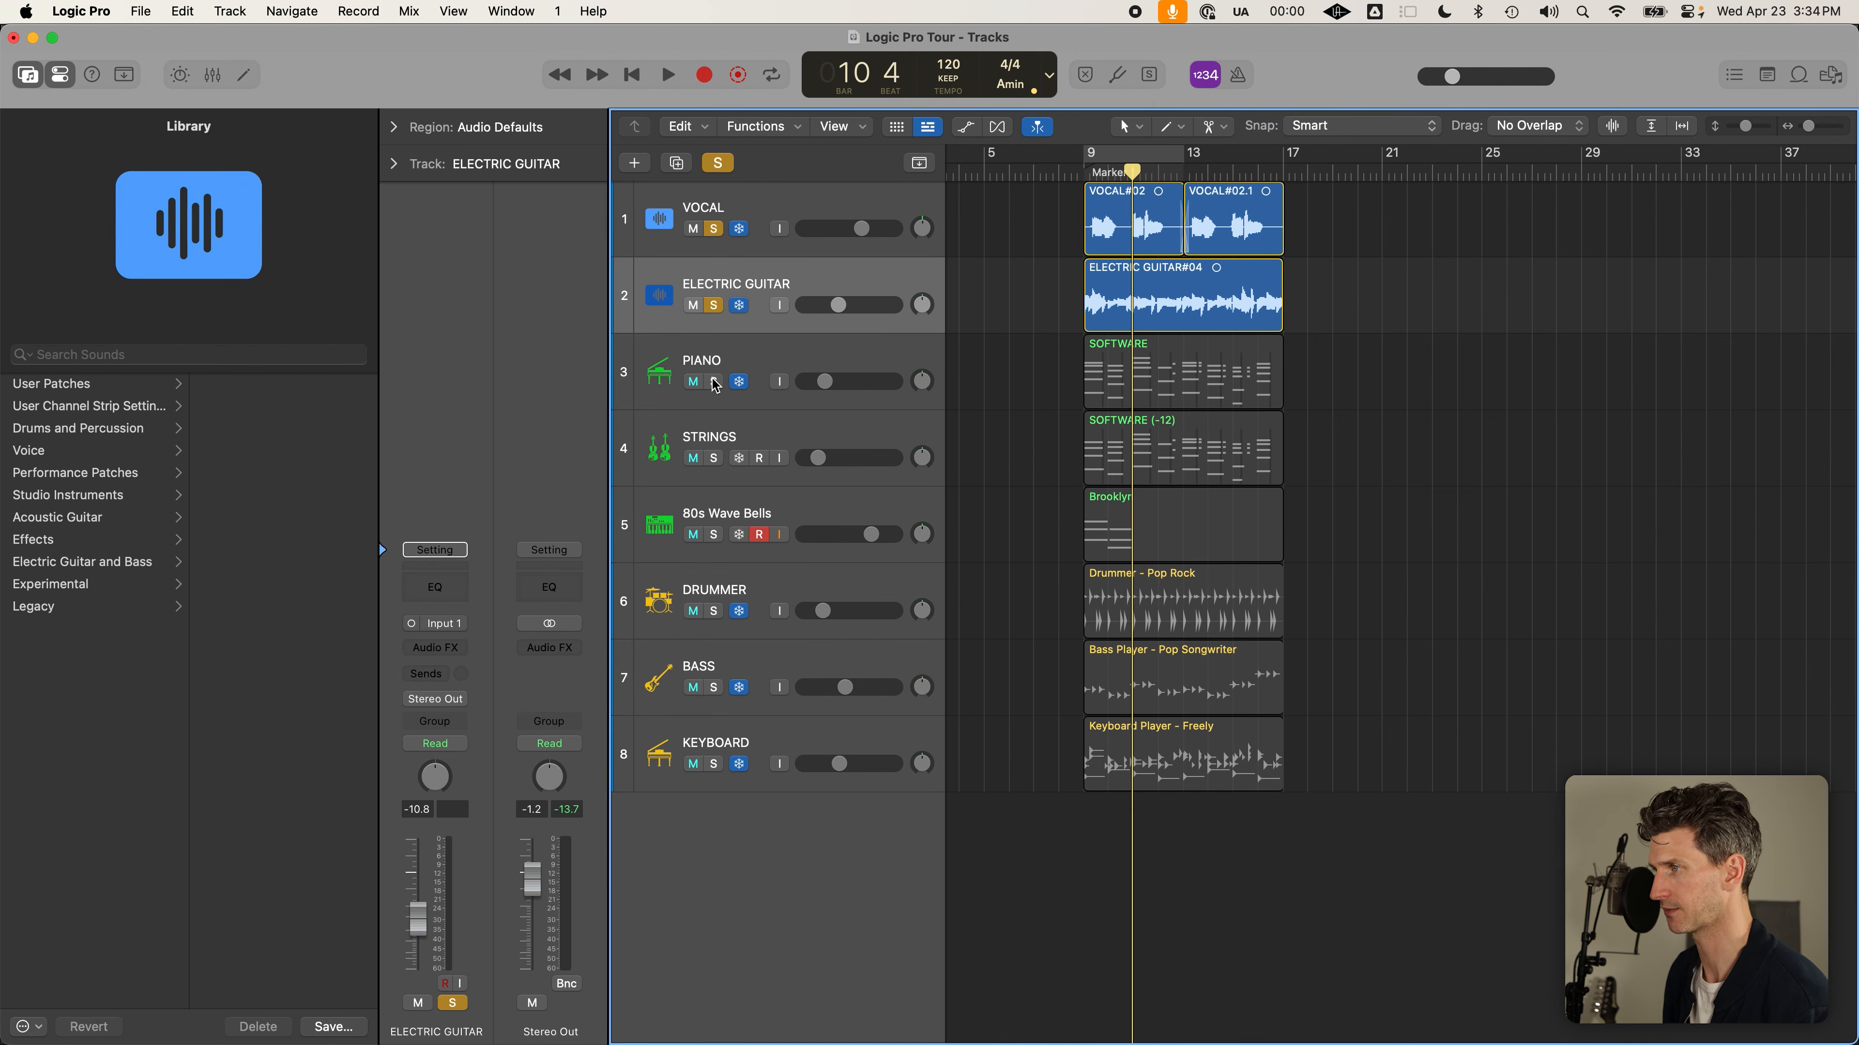
Clear the audio track solos, solo the six tracks from PIANO to KEYBOARD, and unsolo them again
left_click(718, 162)
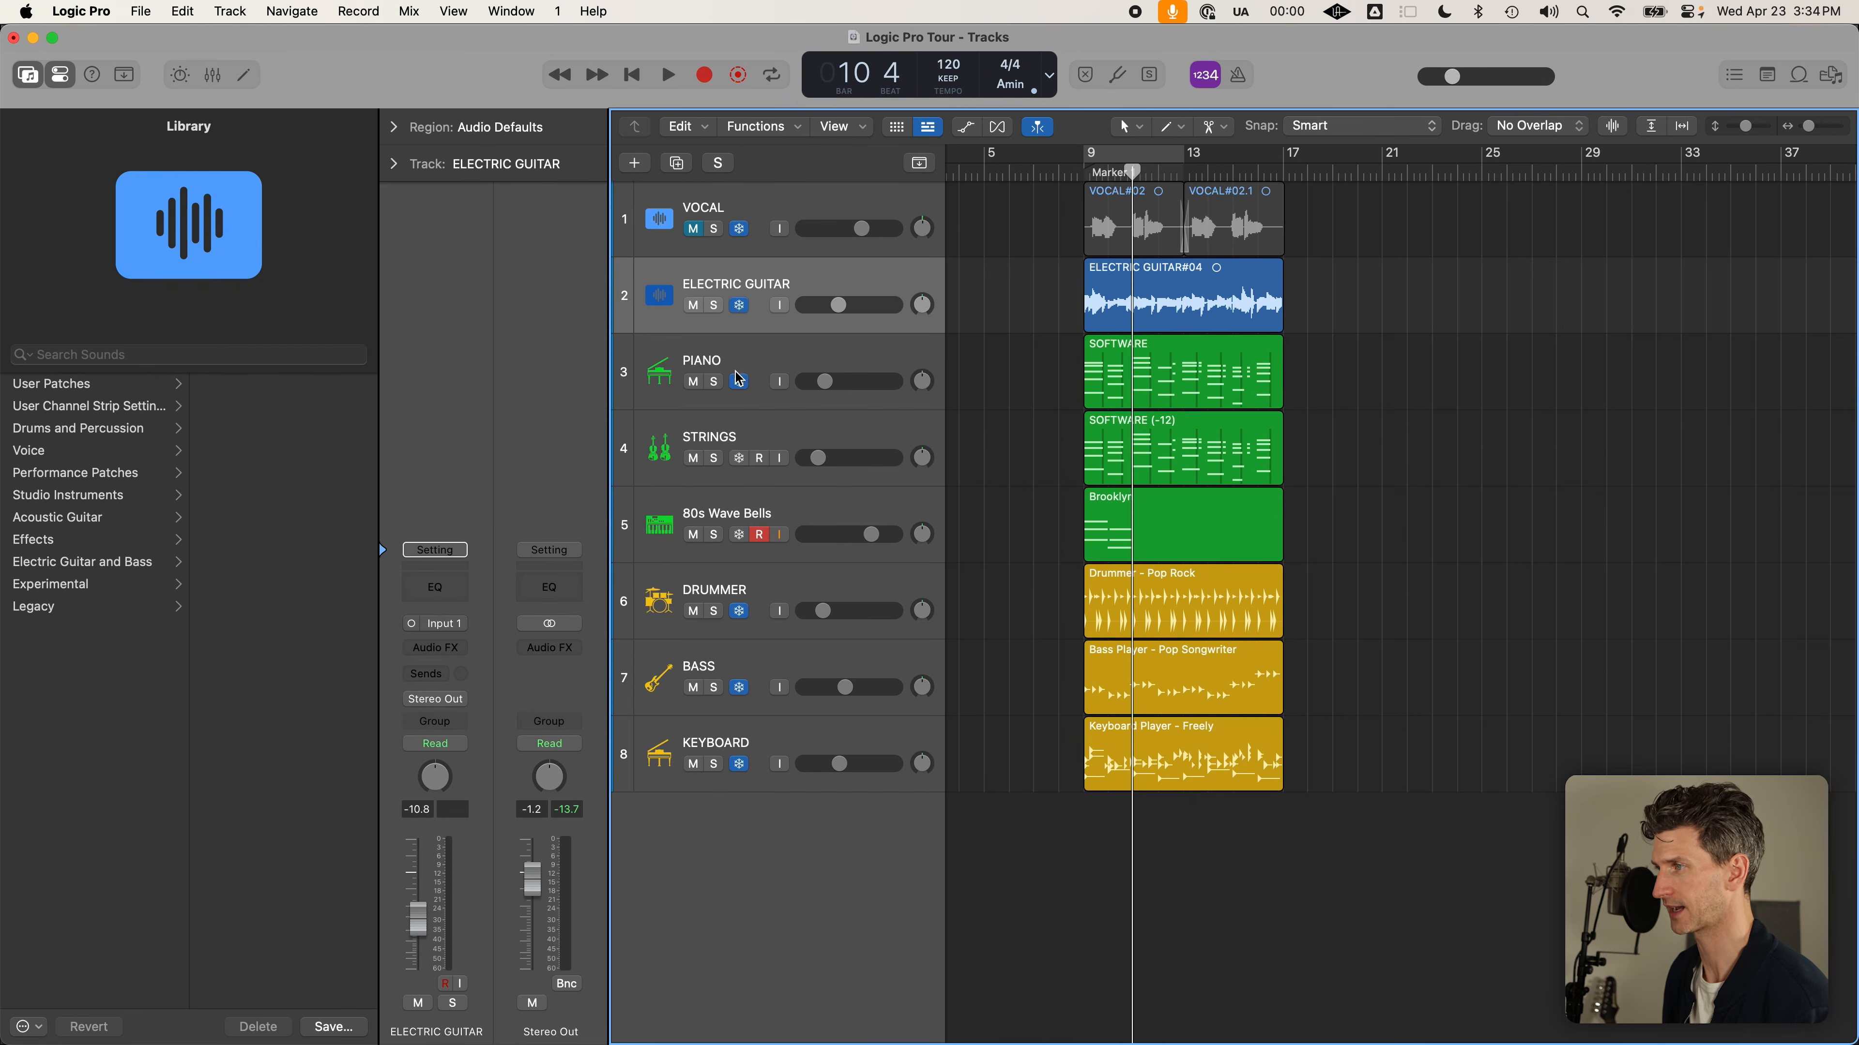
left_click(714, 382)
left_click_drag(719, 388, 714, 764)
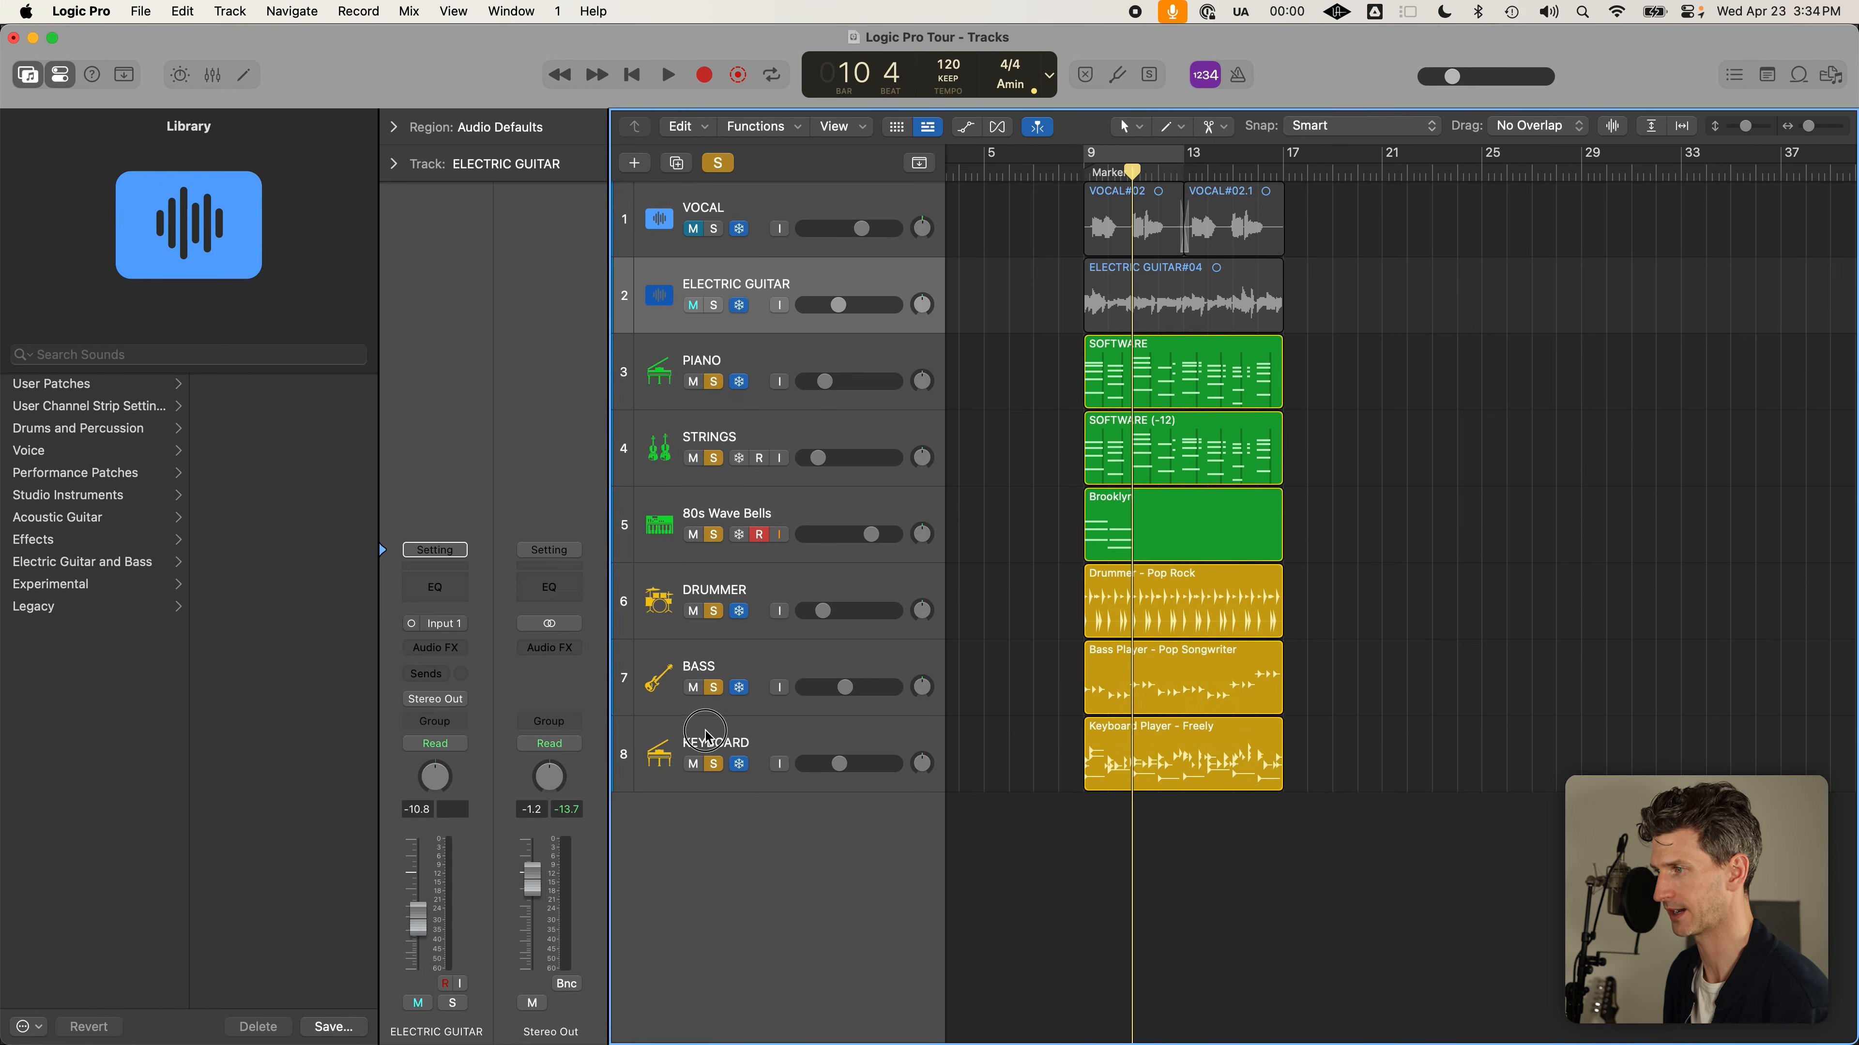
left_click(824, 352)
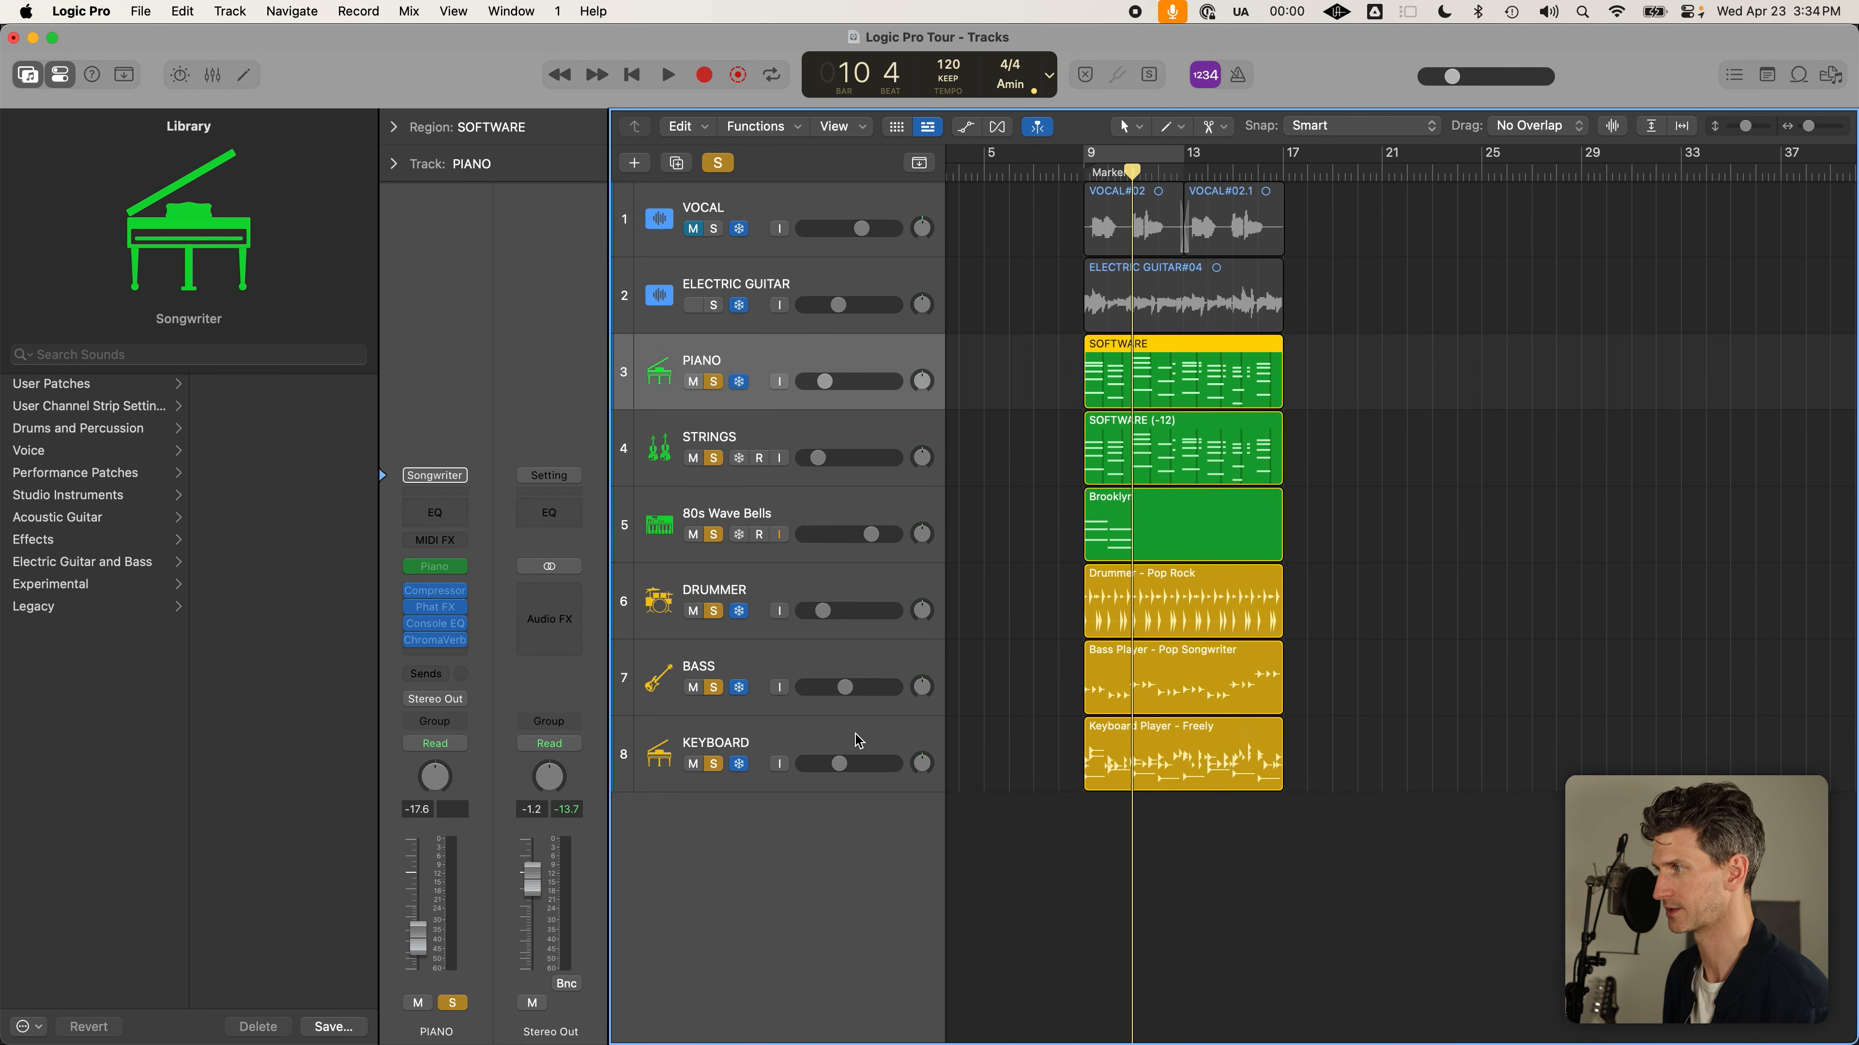
left_click_drag(715, 381, 715, 764)
Solo the ELECTRIC GUITAR track, switching the VOCAL solo on and off so only the guitar stays soloed
left_click(820, 251)
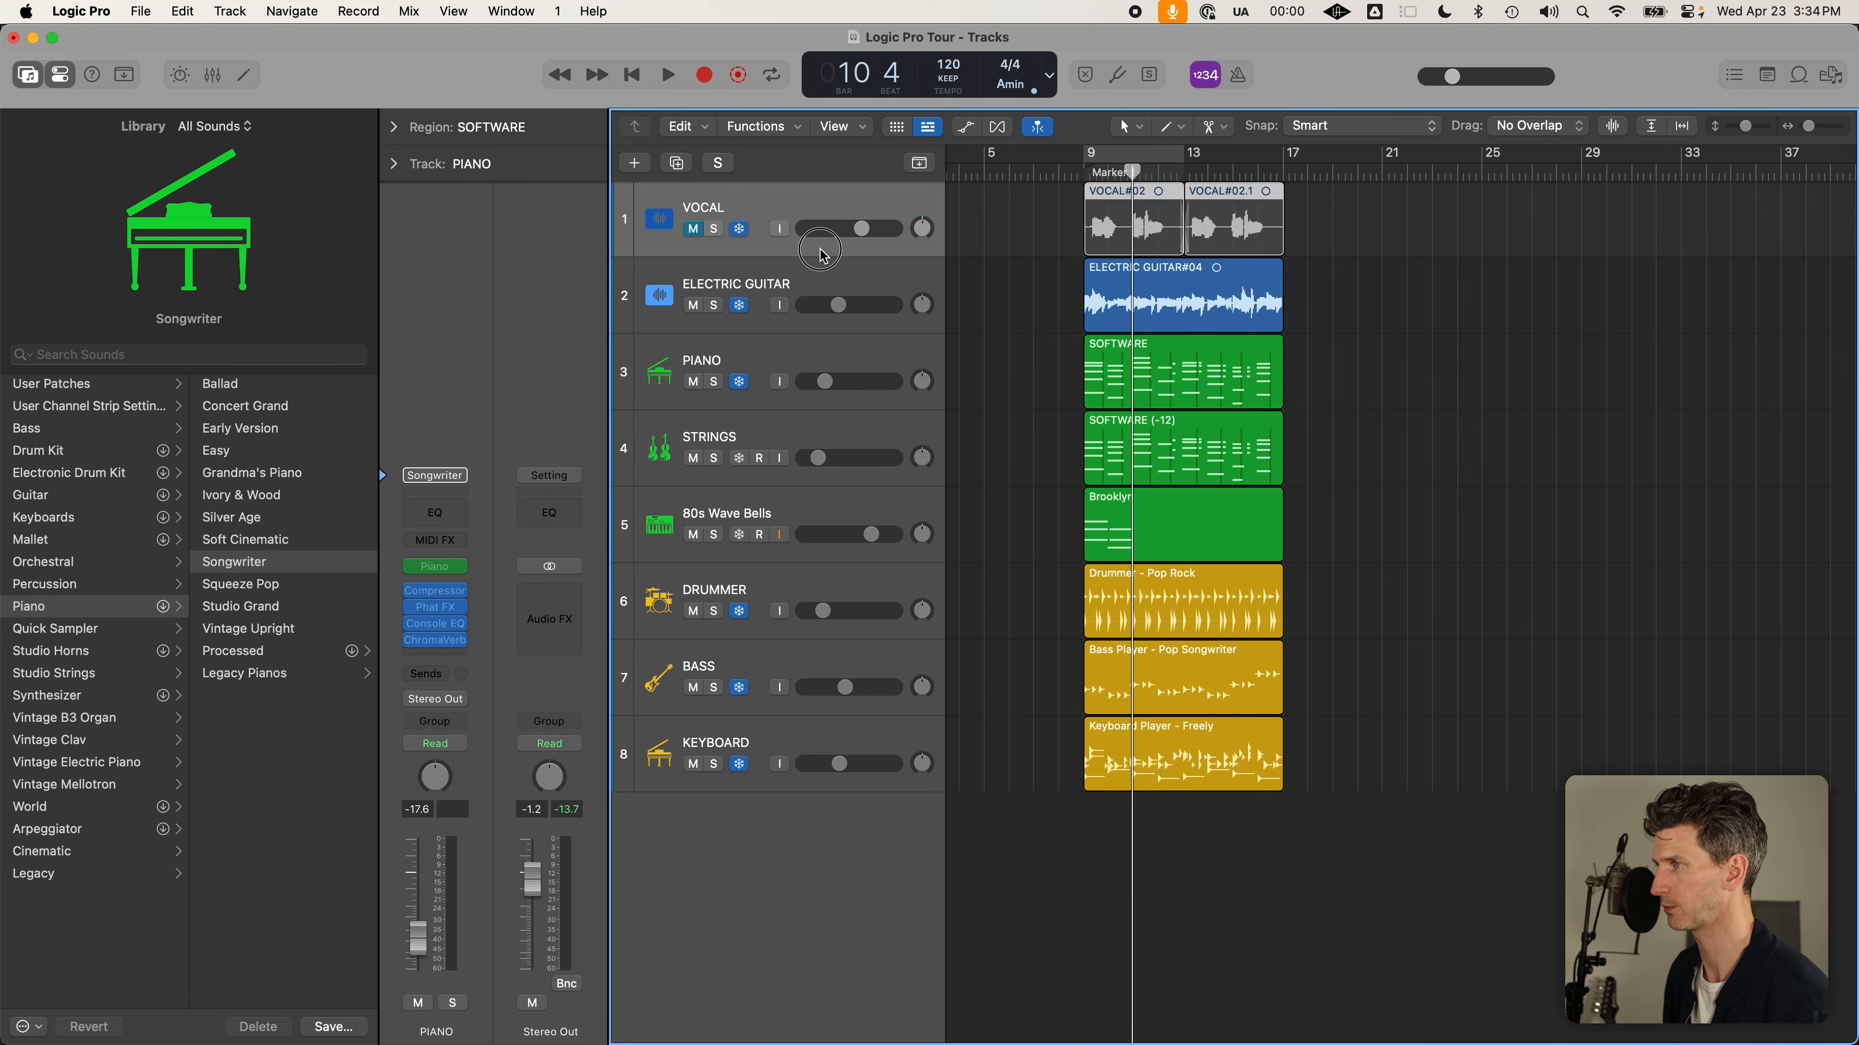
left_click(821, 279)
left_click(713, 305)
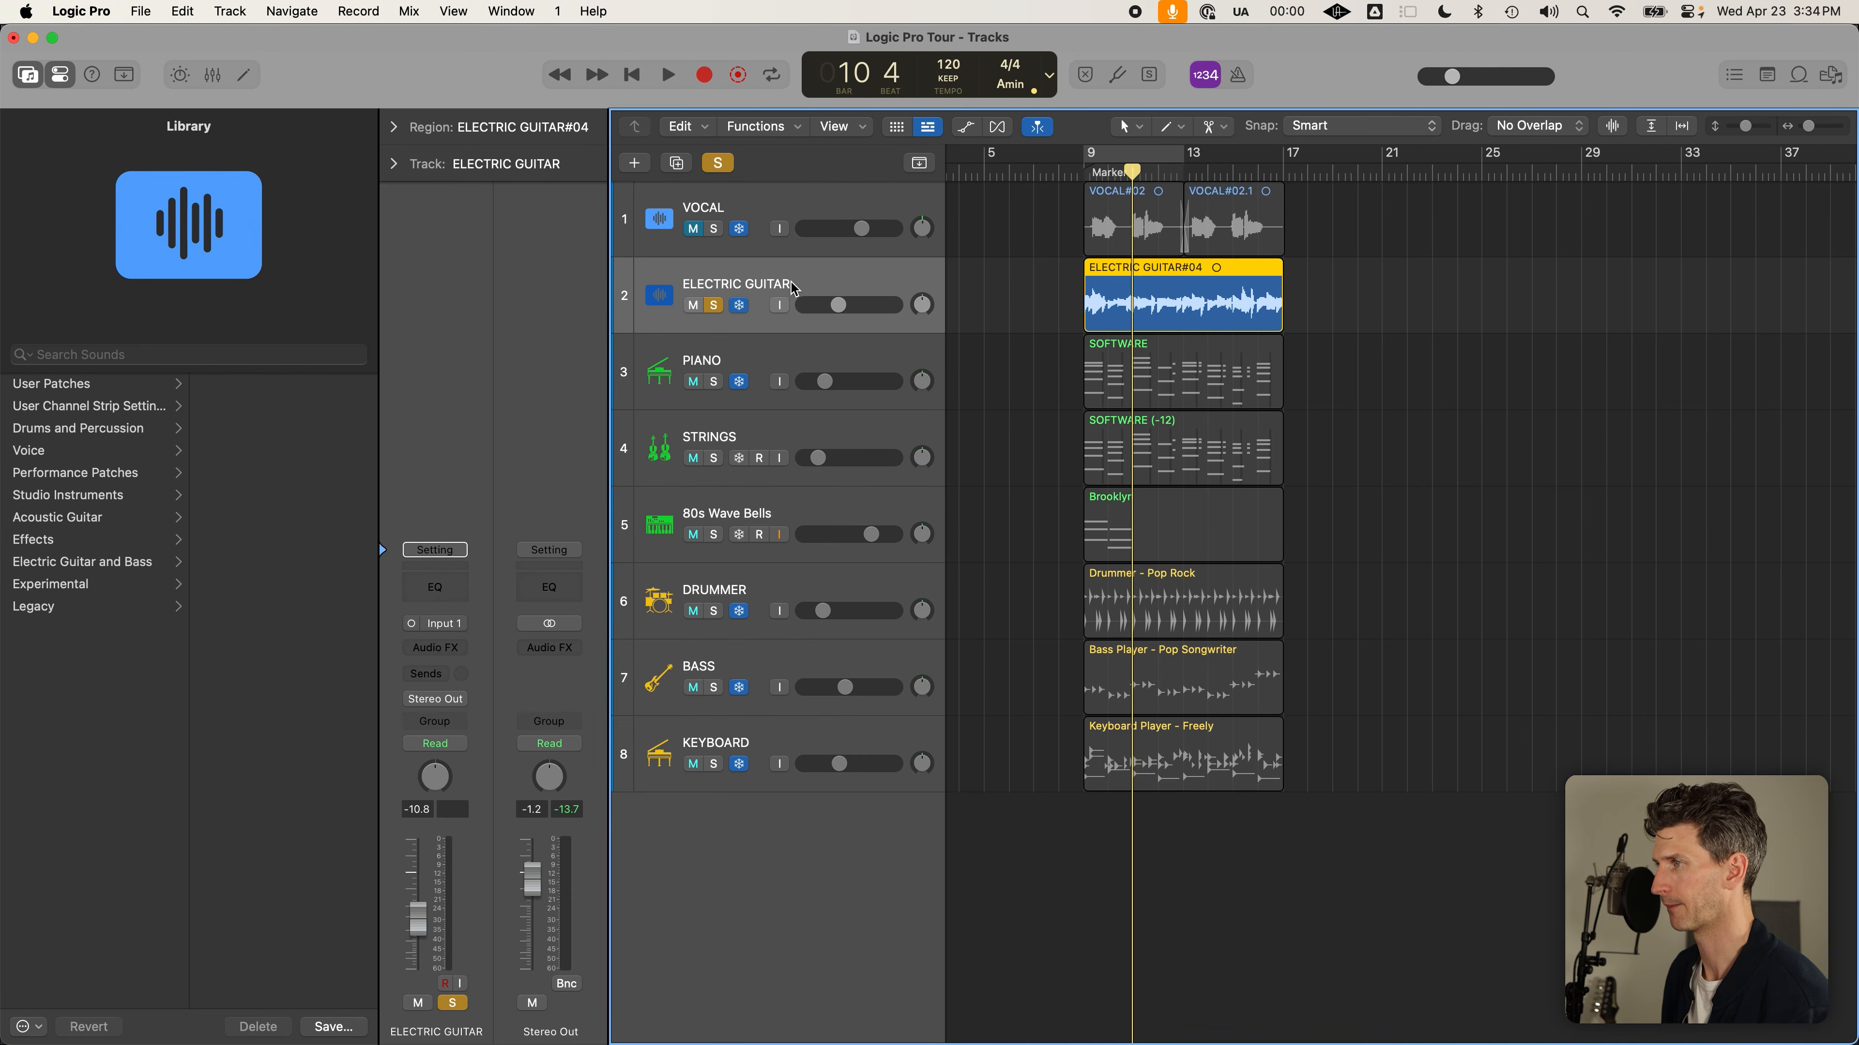
left_click(714, 228)
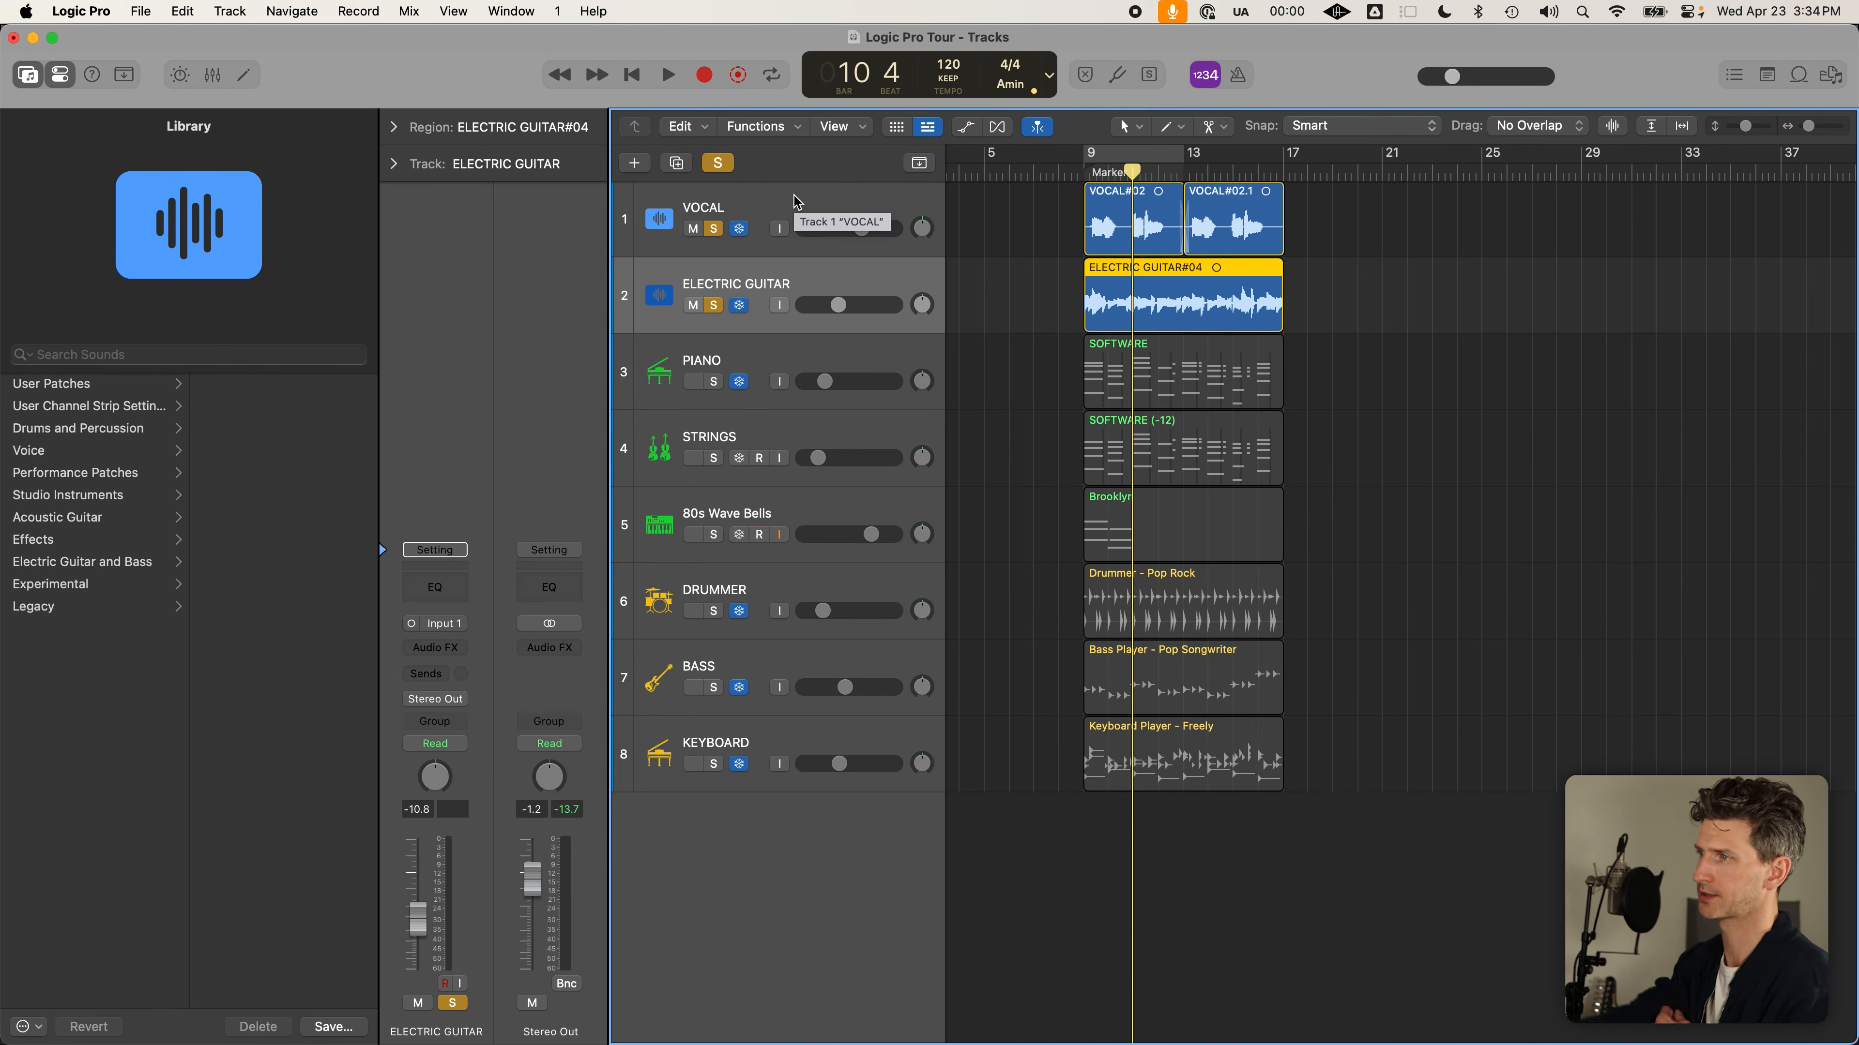
left_click(713, 229)
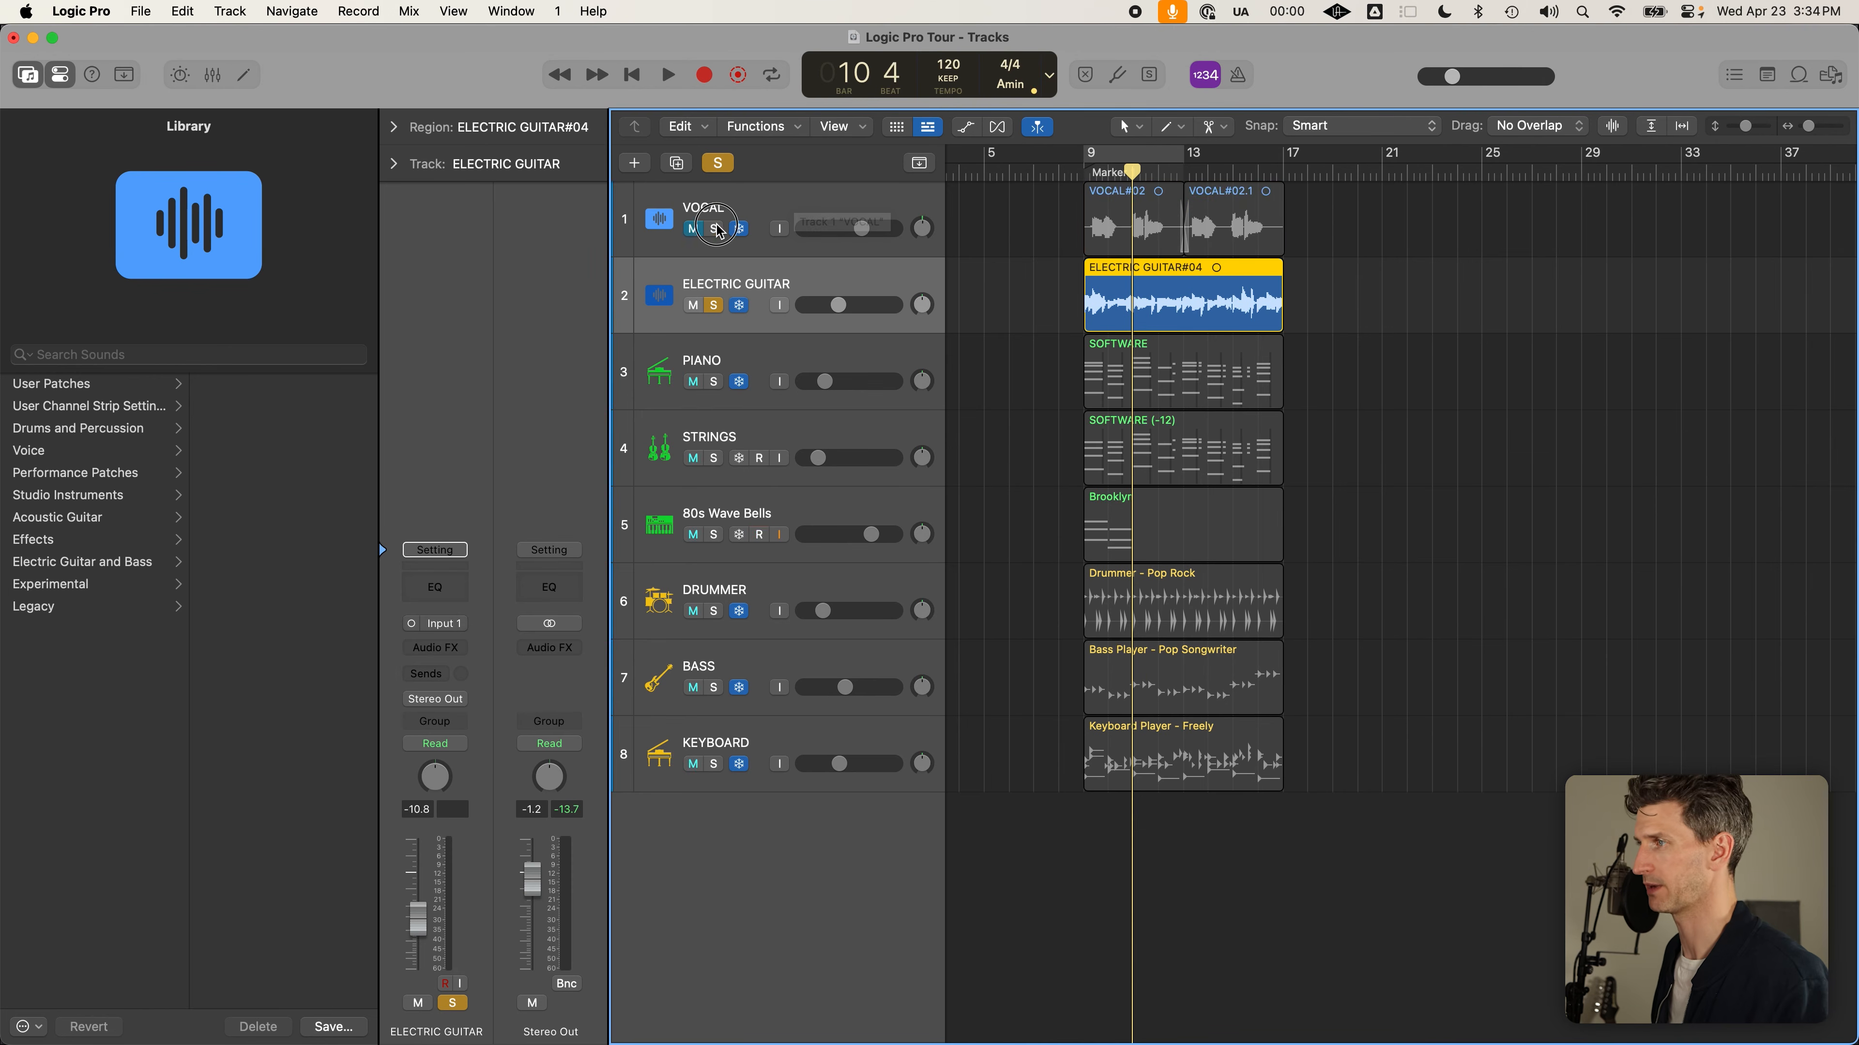
left_click(718, 312)
left_click(718, 312)
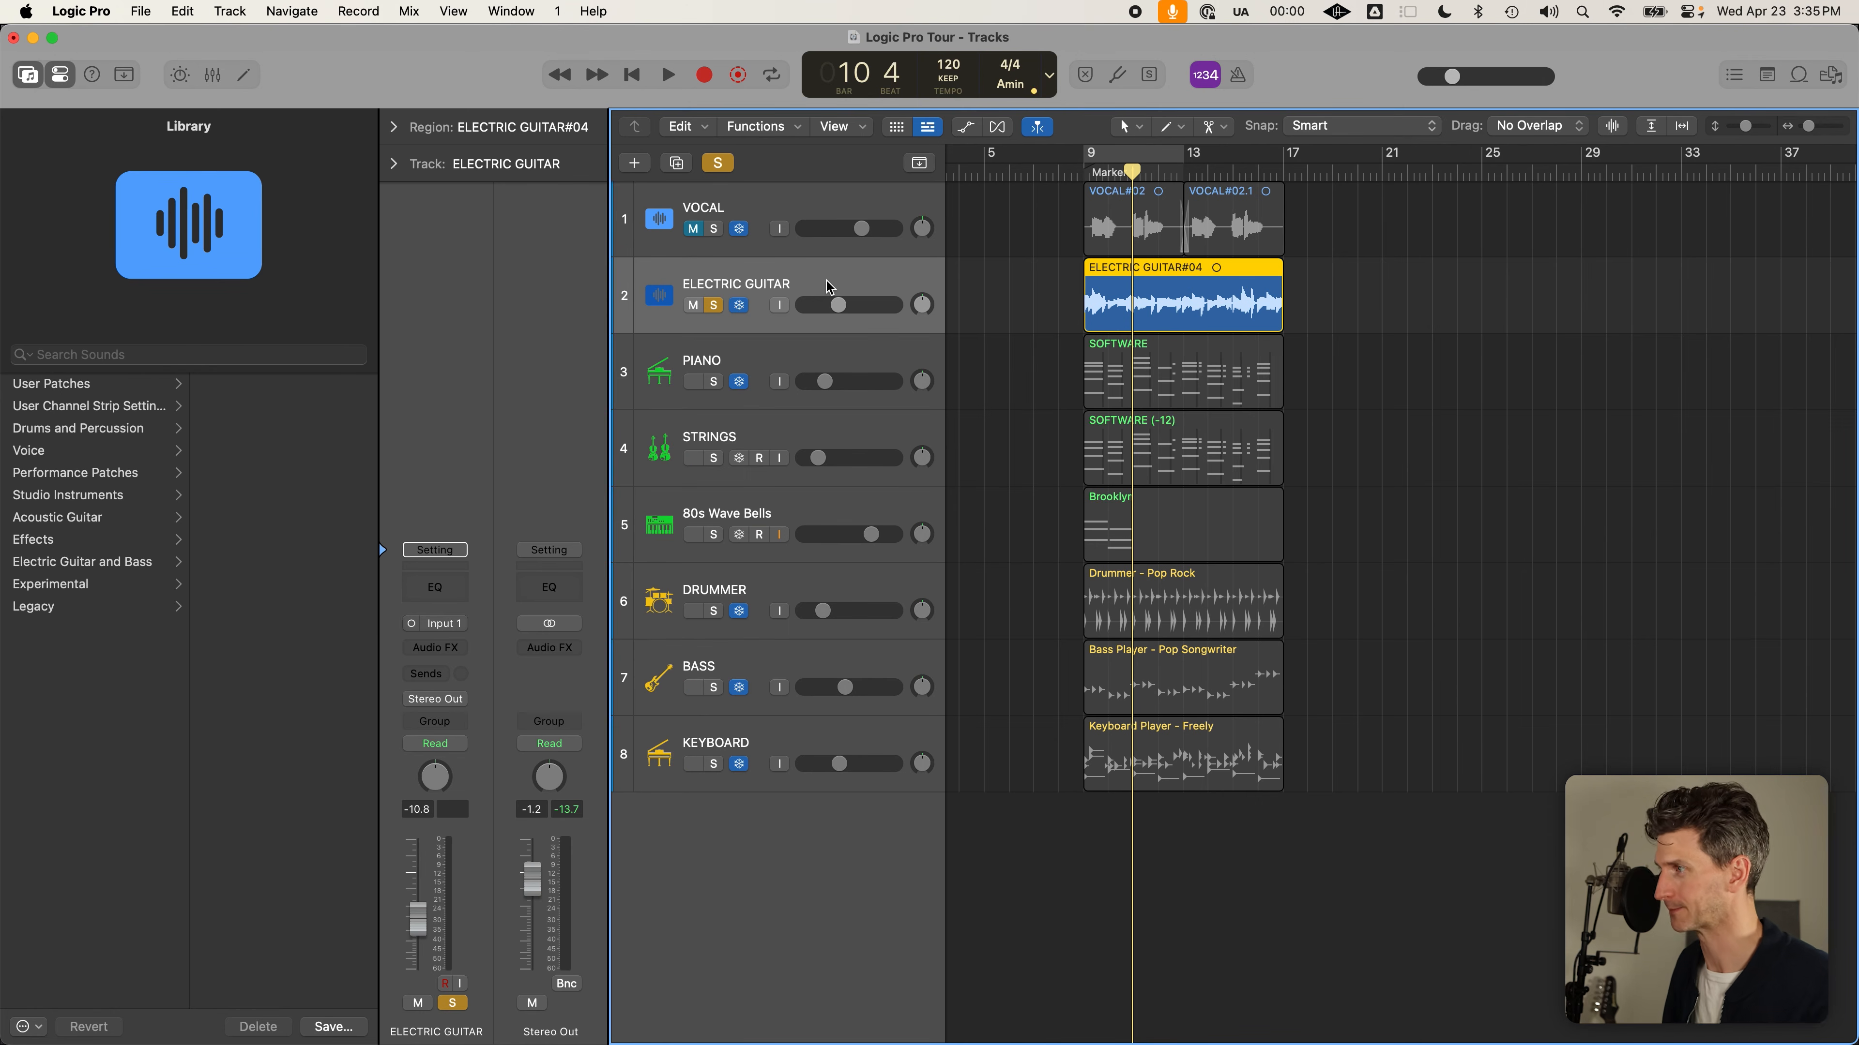
Set a cycle range from bar 8 to about bar 20 and play the soloed electric guitar from its start
left_click(1089, 172)
left_click_drag(1085, 173, 1081, 172)
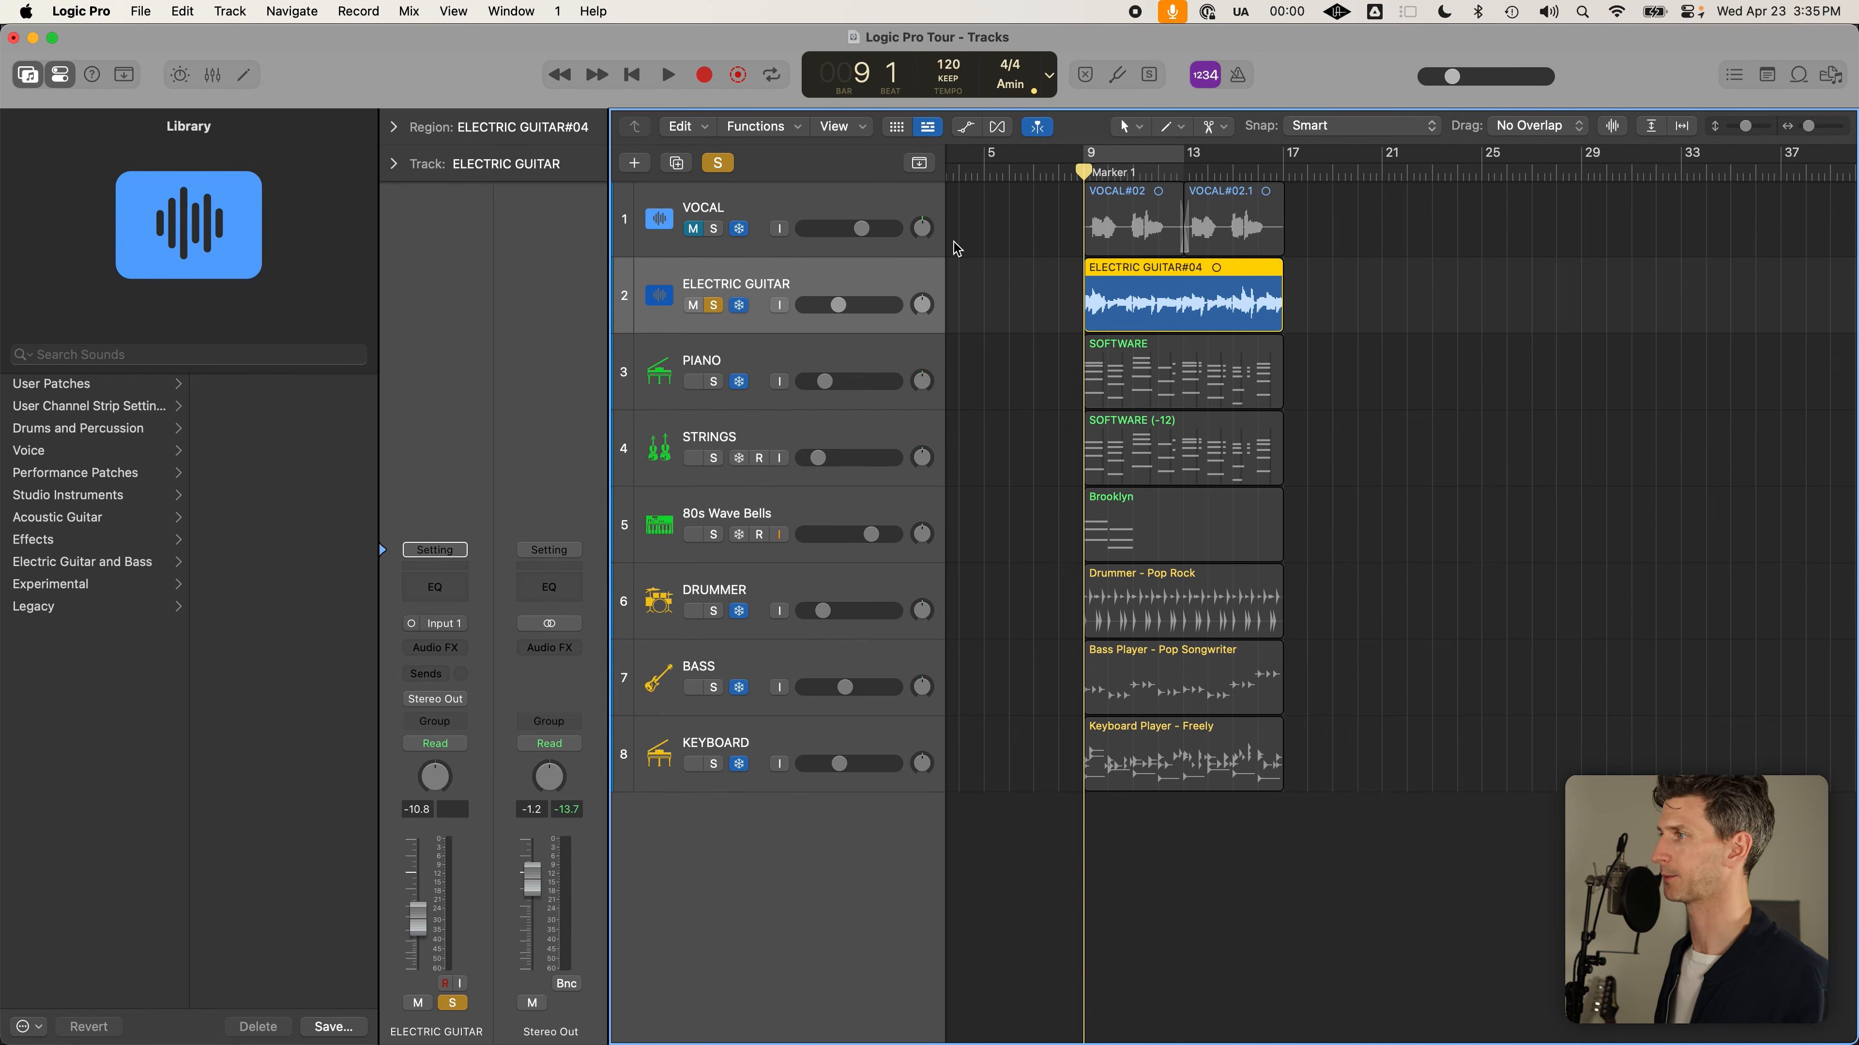
left_click_drag(1061, 154, 1359, 181)
left_click(1209, 311)
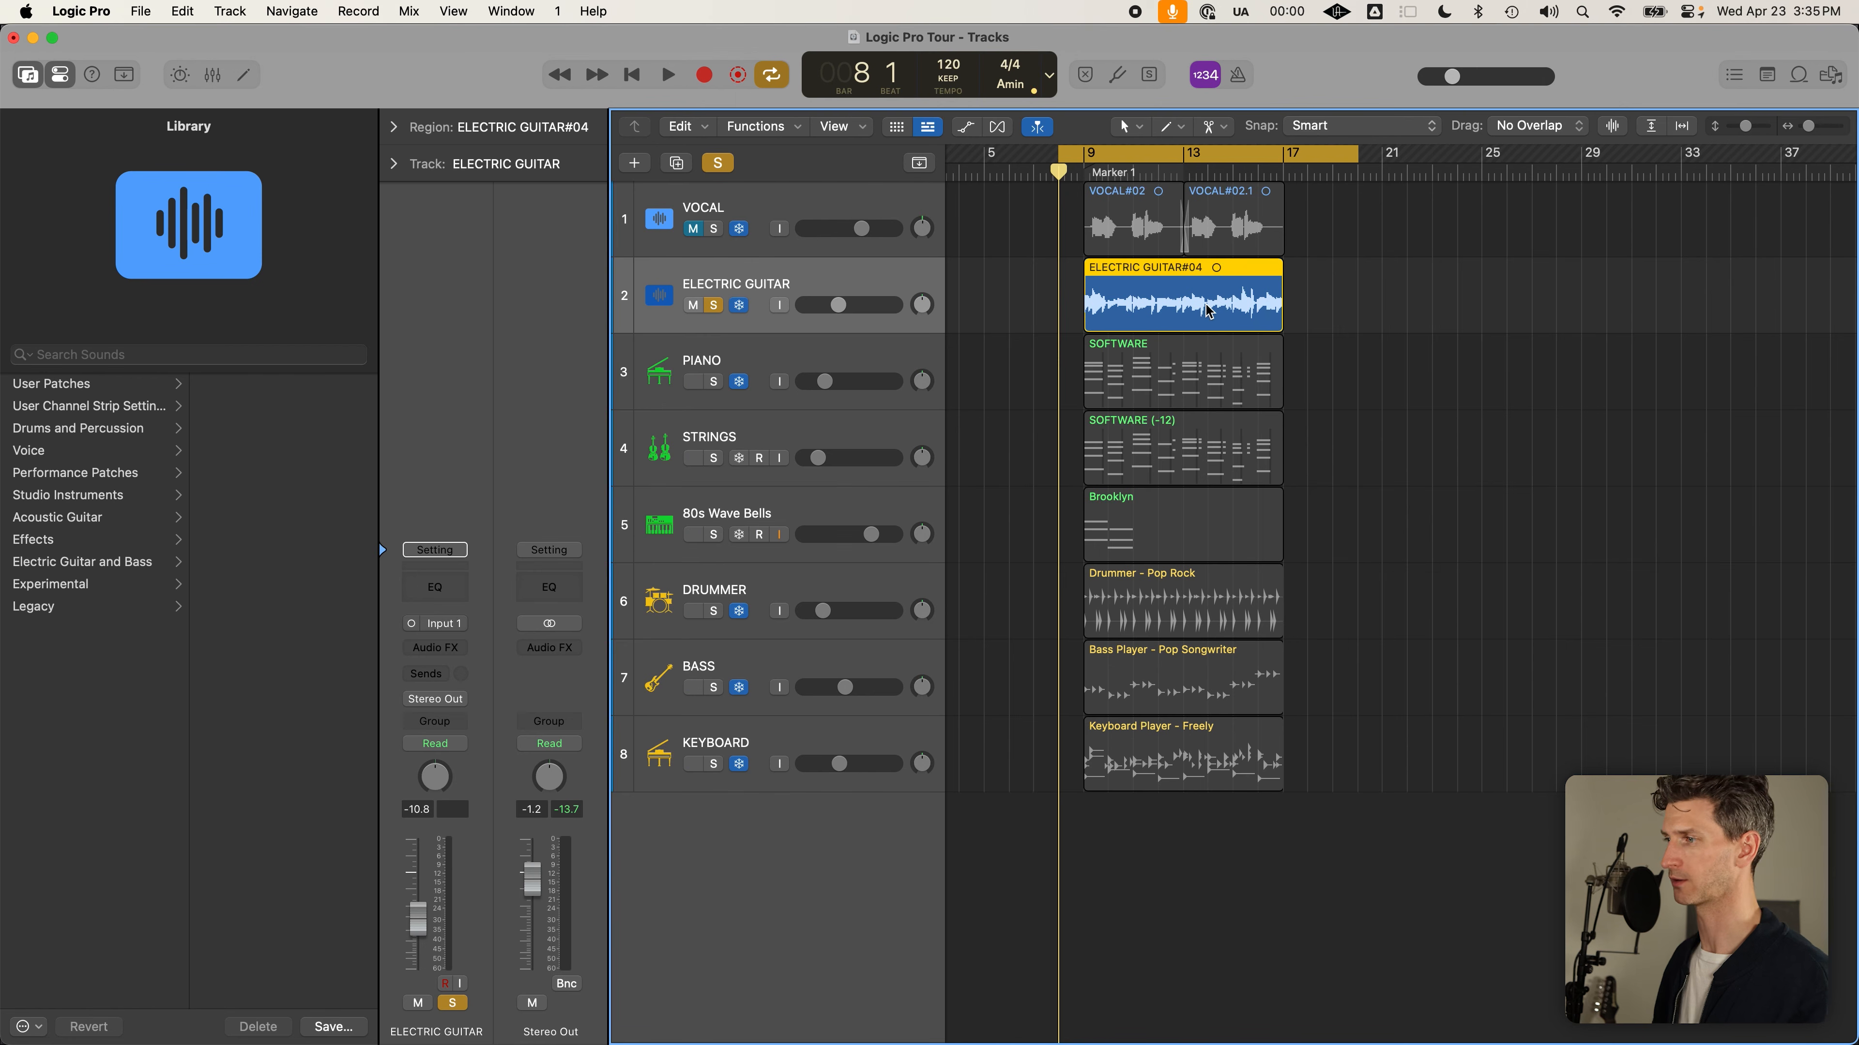
key("space")
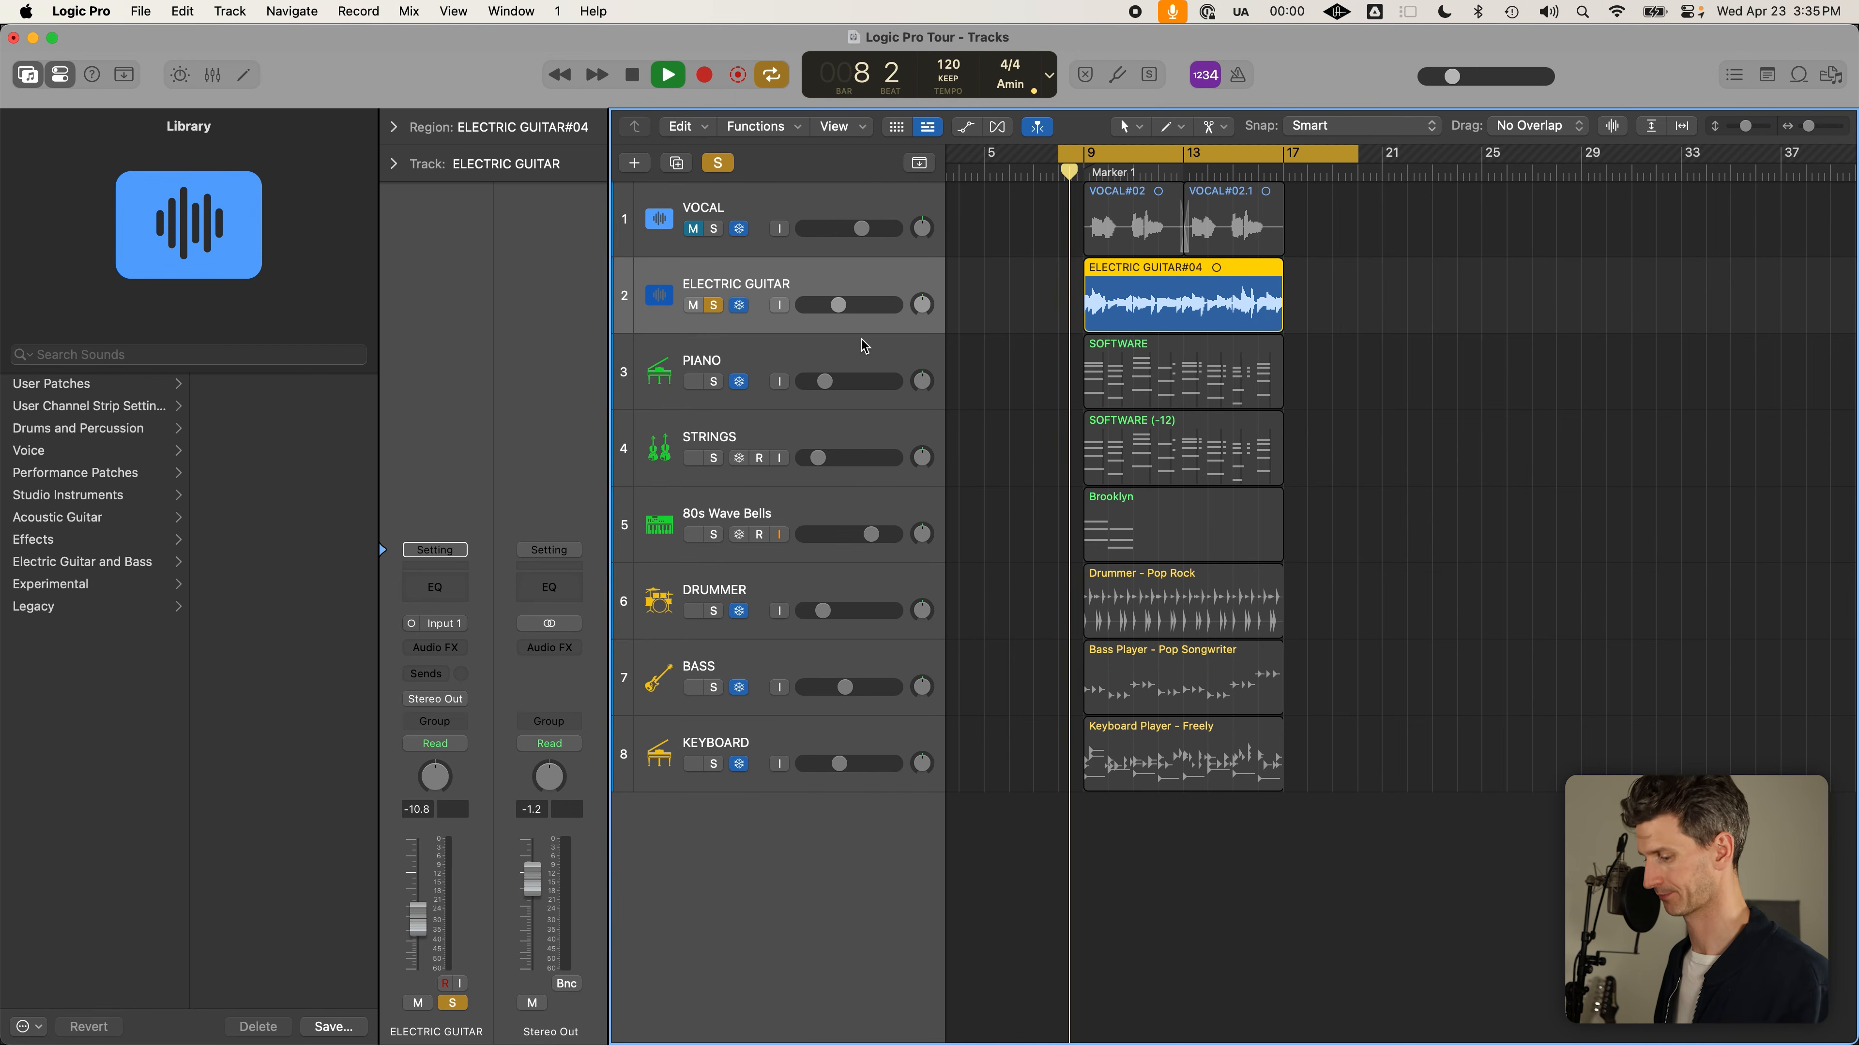
Hide the Library and, during playback, raise the ELECTRIC GUITAR track volume to 0.3 dB along with the master volume
key("y")
left_click_drag(459, 305, 492, 306)
left_click_drag(1440, 79, 1511, 76)
left_click_drag(517, 304, 516, 307)
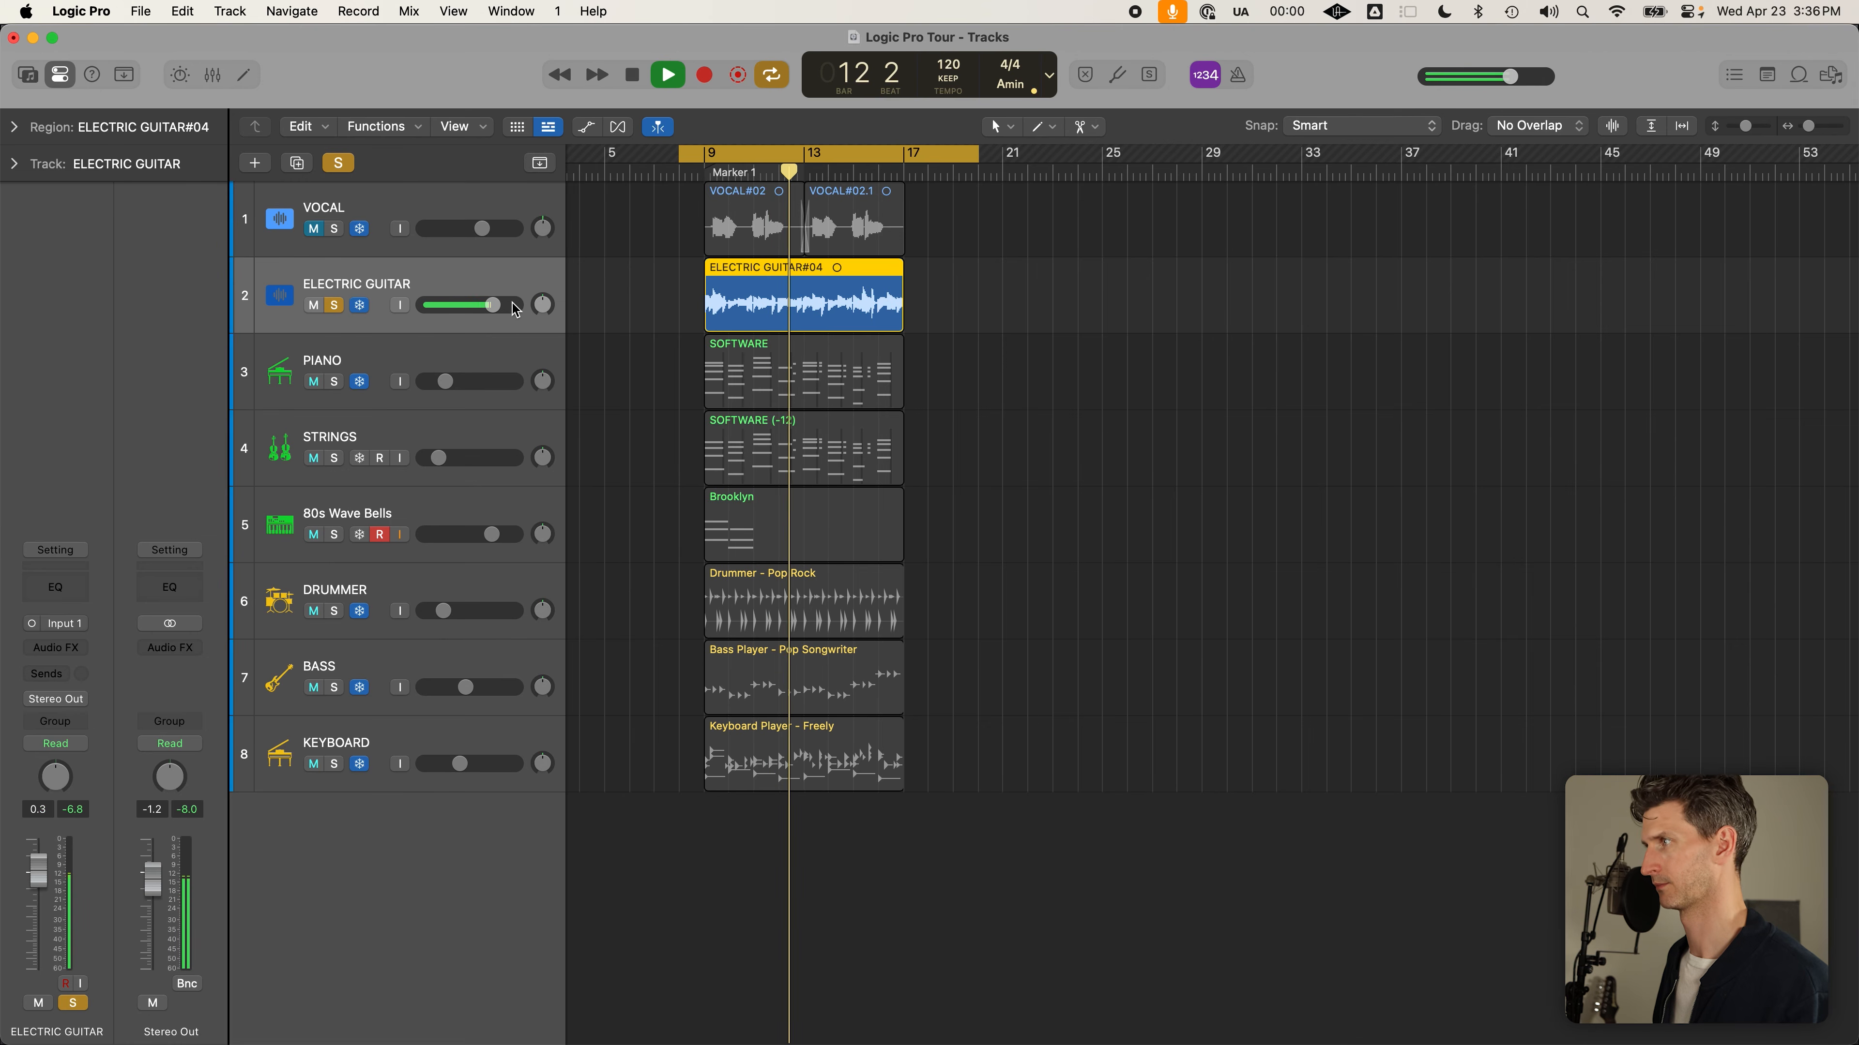
left_click_drag(516, 308, 512, 304)
left_click(955, 326)
left_click(821, 317)
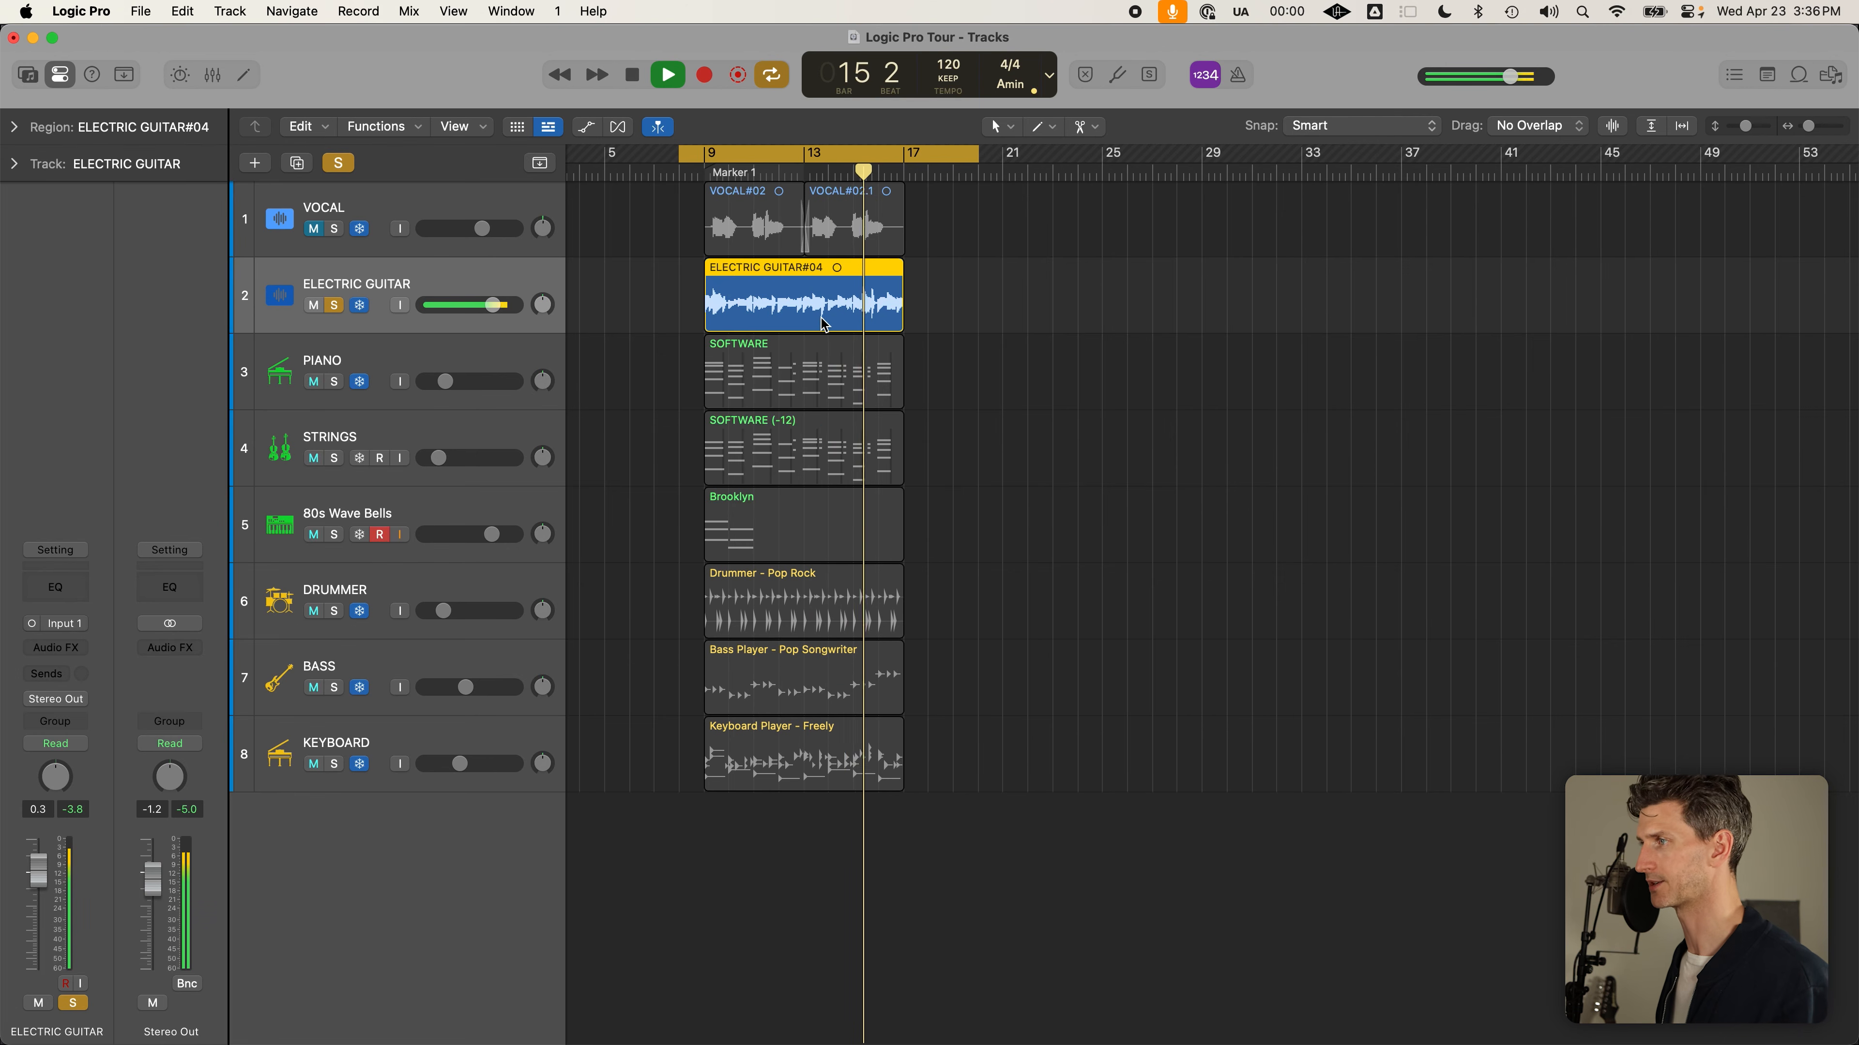
Stop playback, turn cycling off and return the playhead to the start of bar 9
key("space")
key("c")
left_click_drag(695, 170, 704, 169)
left_click(686, 269)
left_click(730, 292)
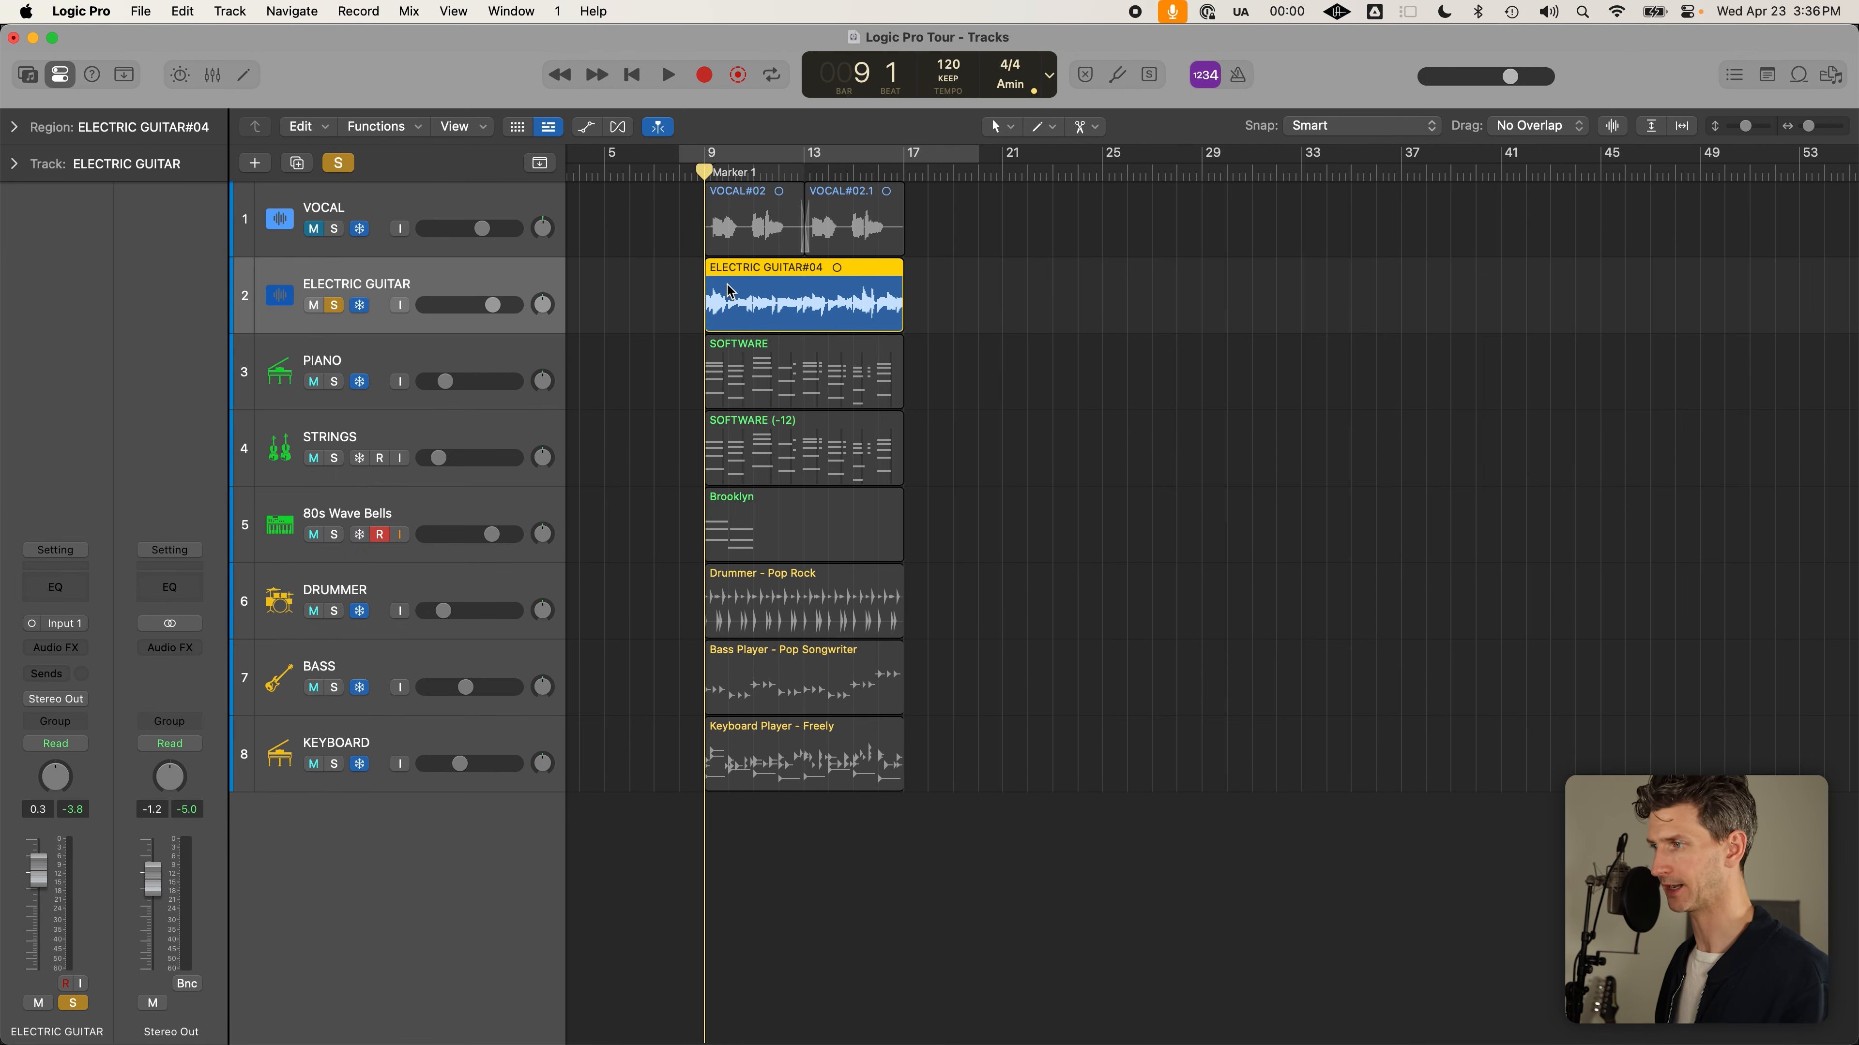
Solo and select the DRUMMER track, and play it with the guitar in a cycle range from bar 9 to bar 13
left_click(367, 597)
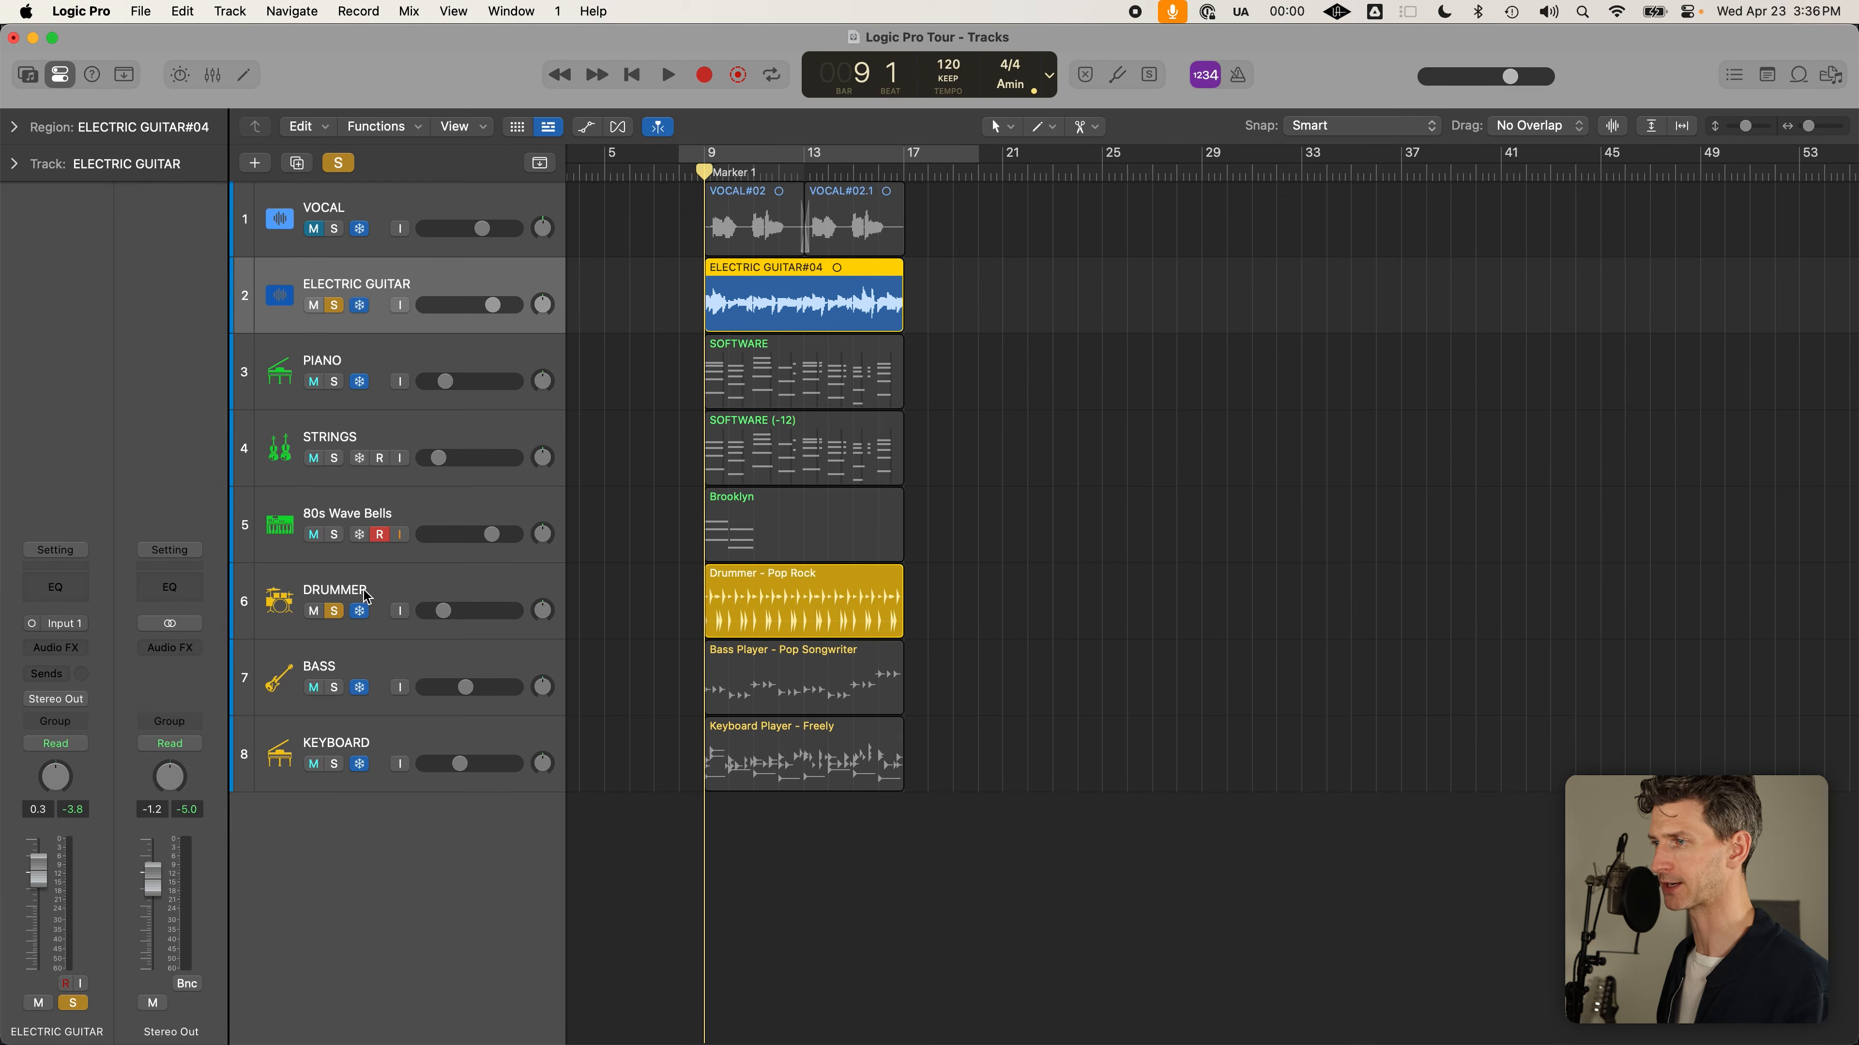
left_click(444, 567)
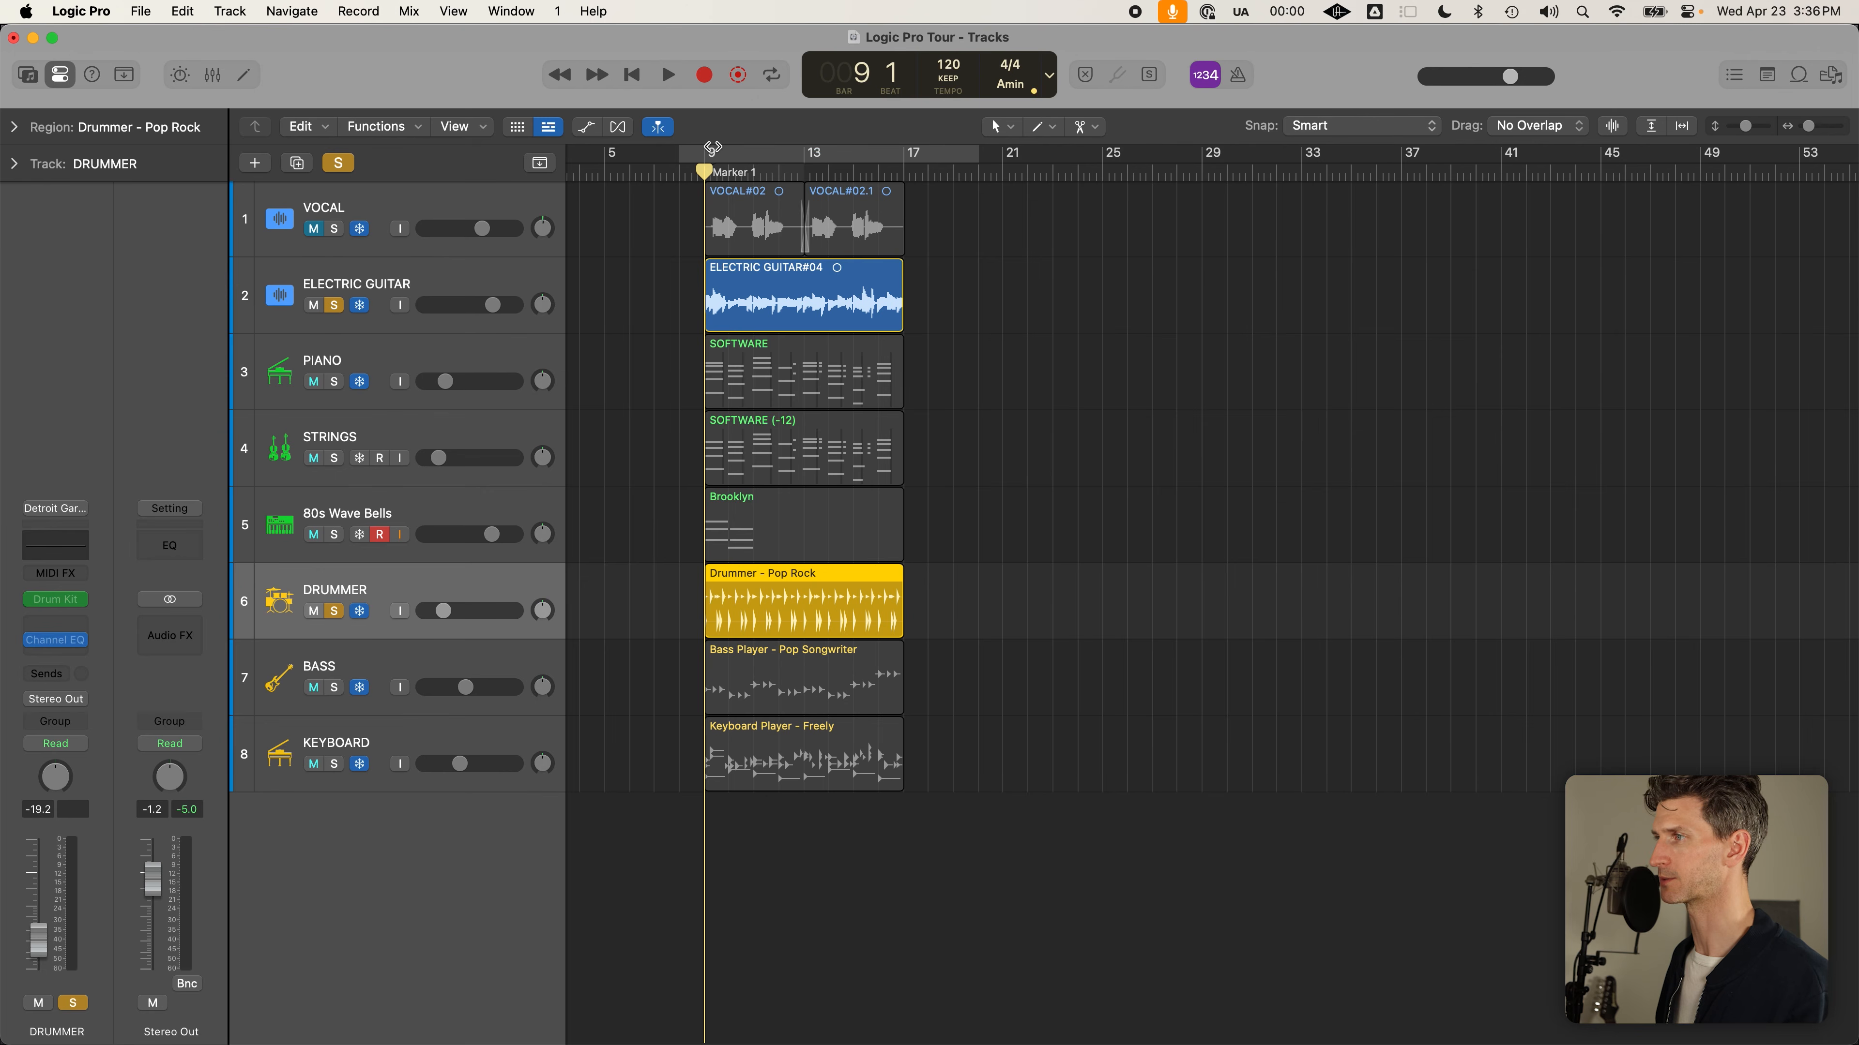
left_click_drag(707, 153, 818, 157)
key("space")
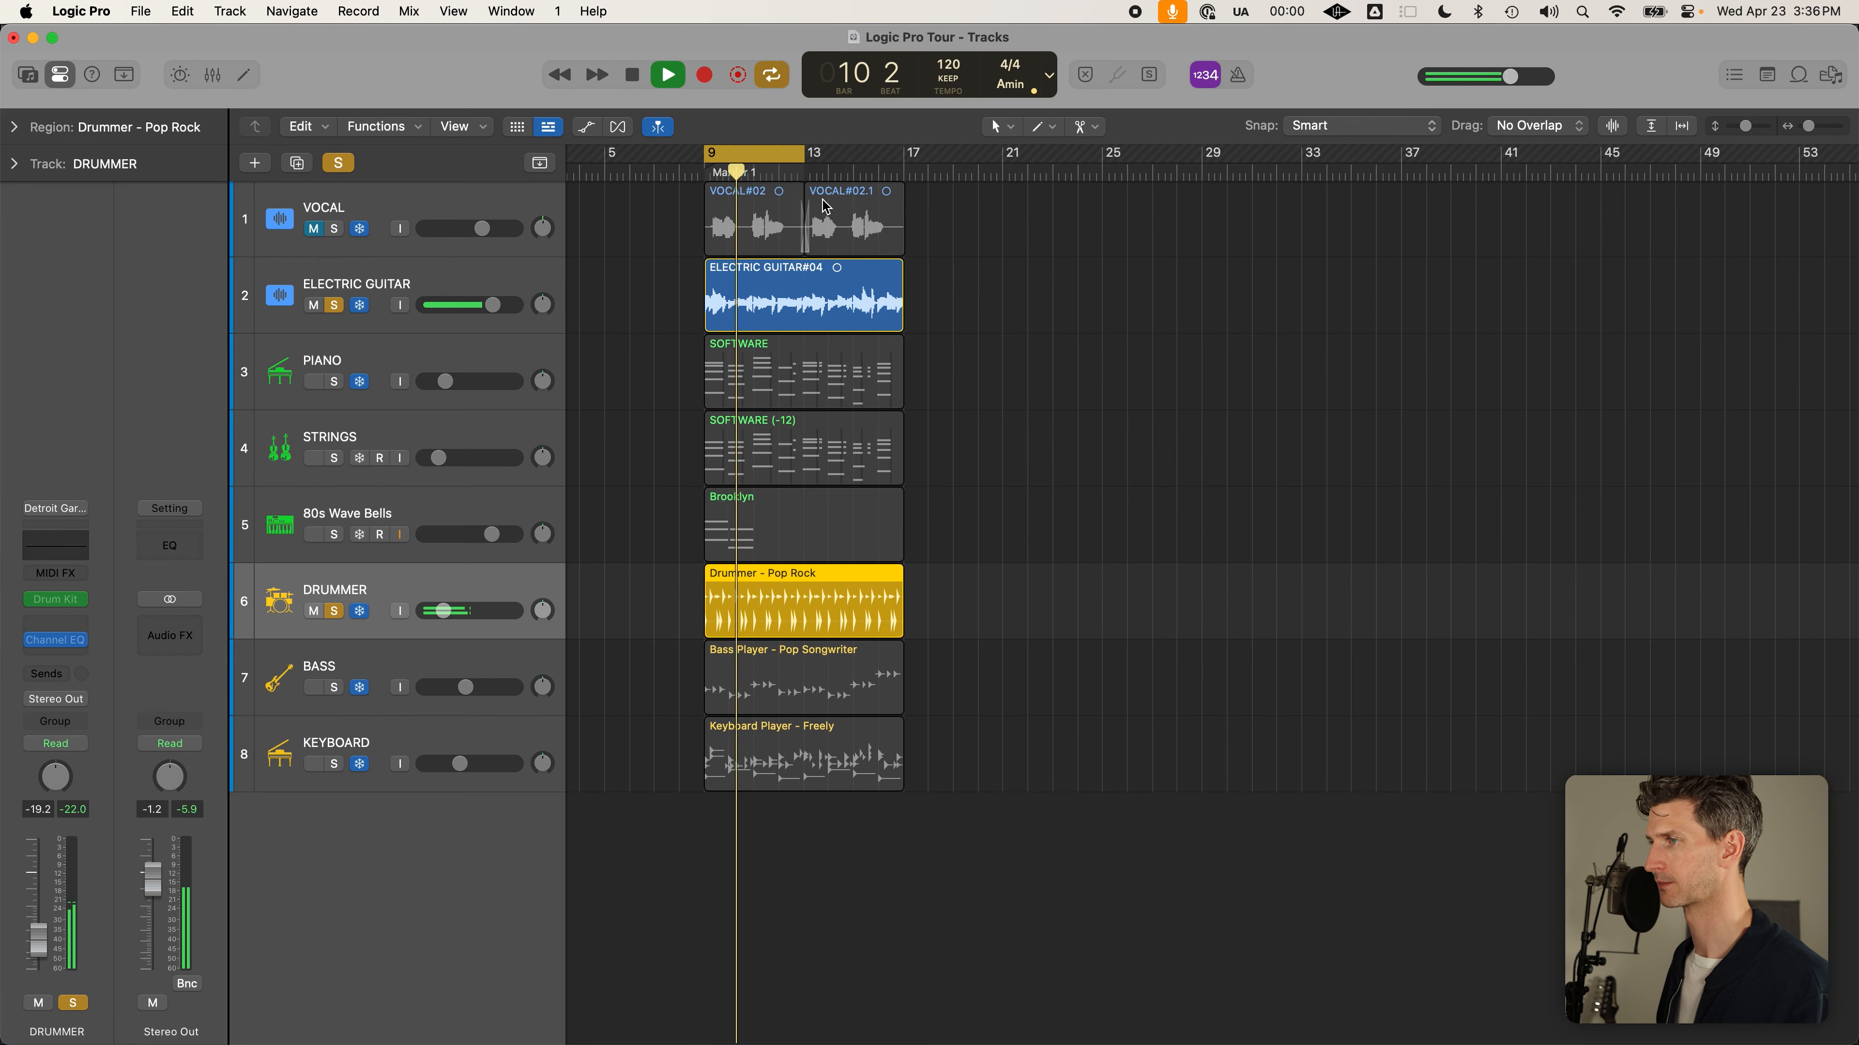
Pause to raise the DRUMMER track volume to -0.7 dB, and listen to the drums and guitar together again
key("space")
left_click_drag(474, 616, 516, 610)
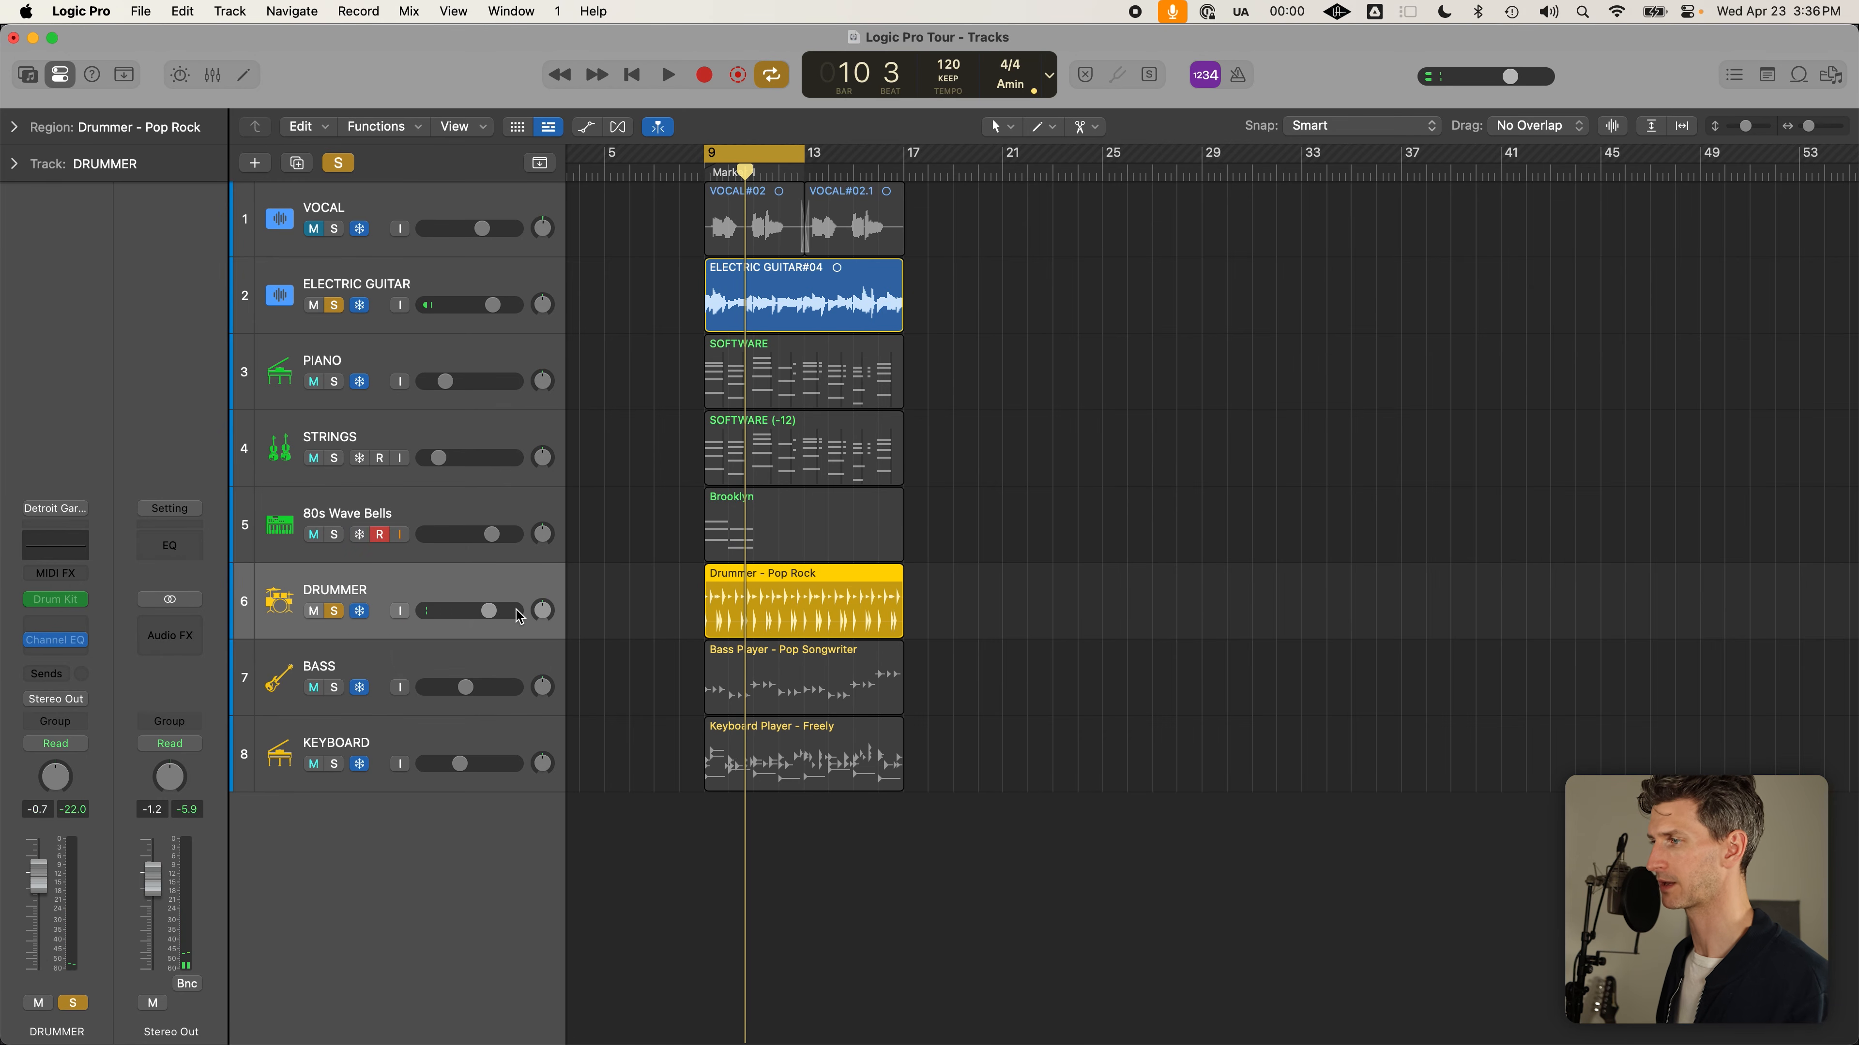
key("space")
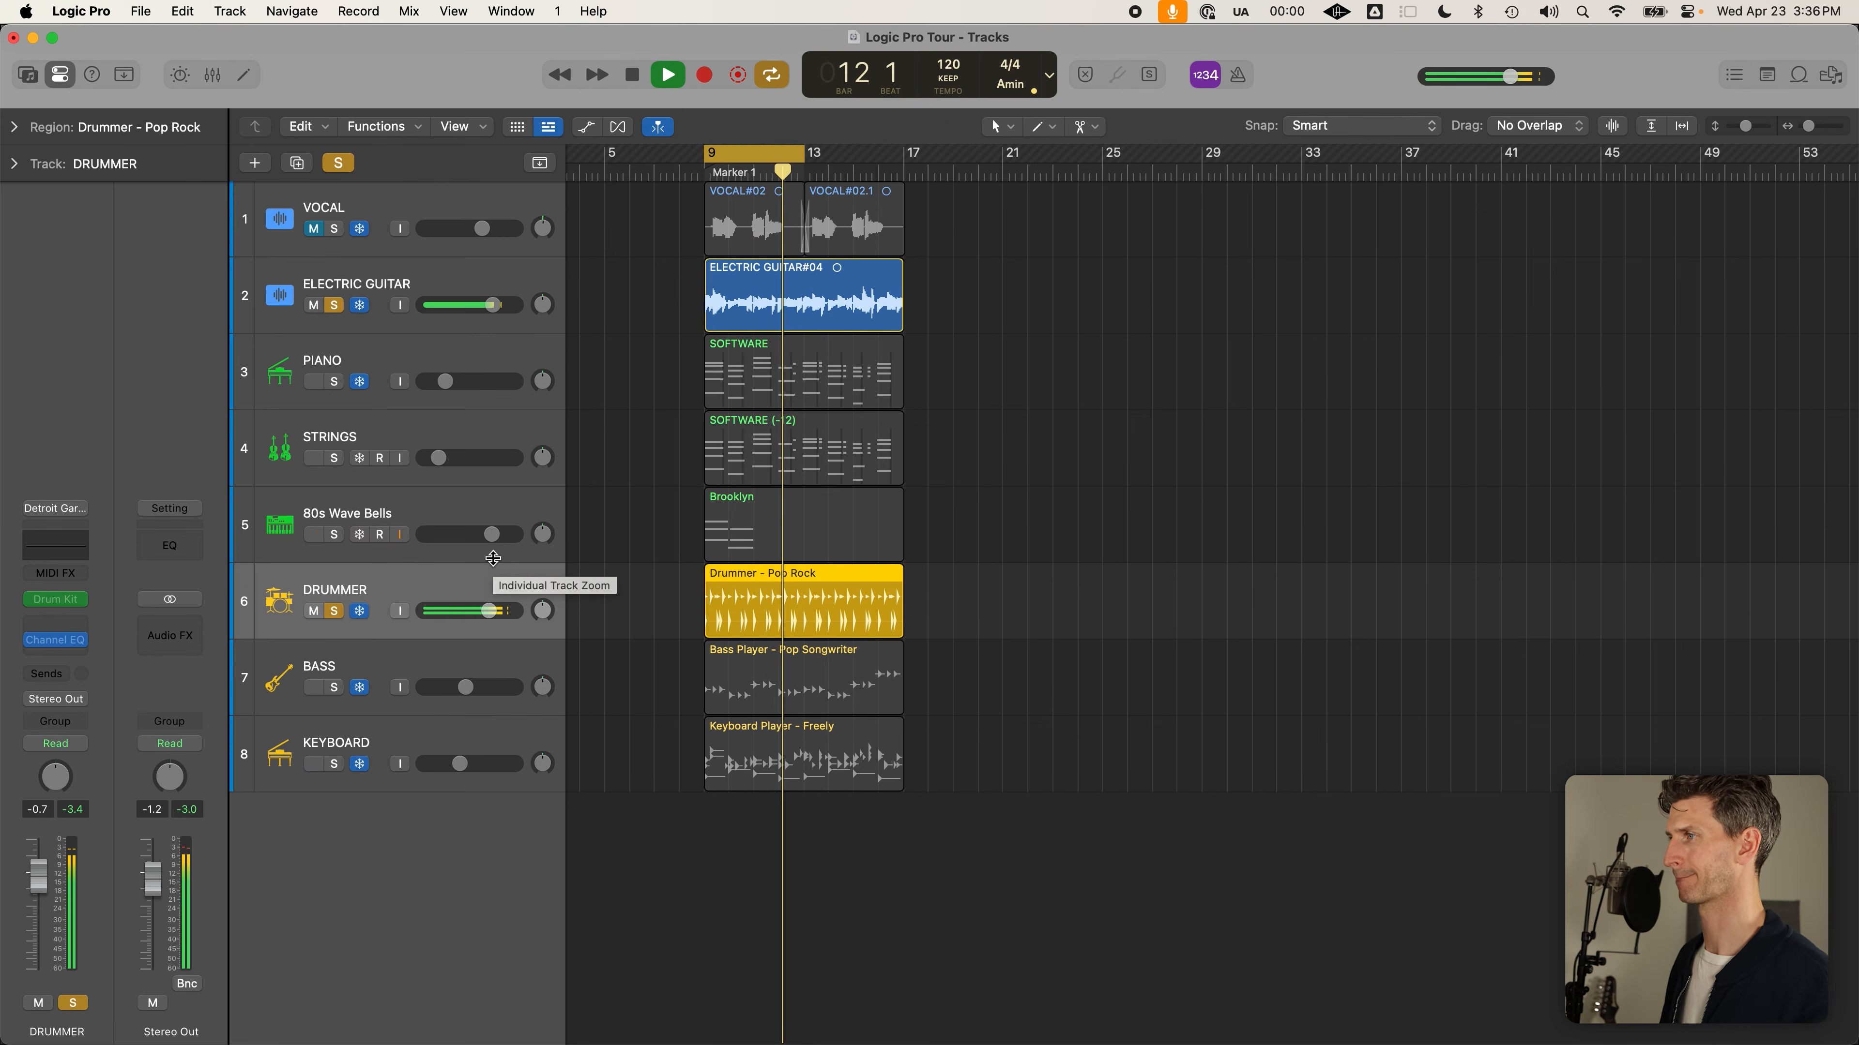
key("space")
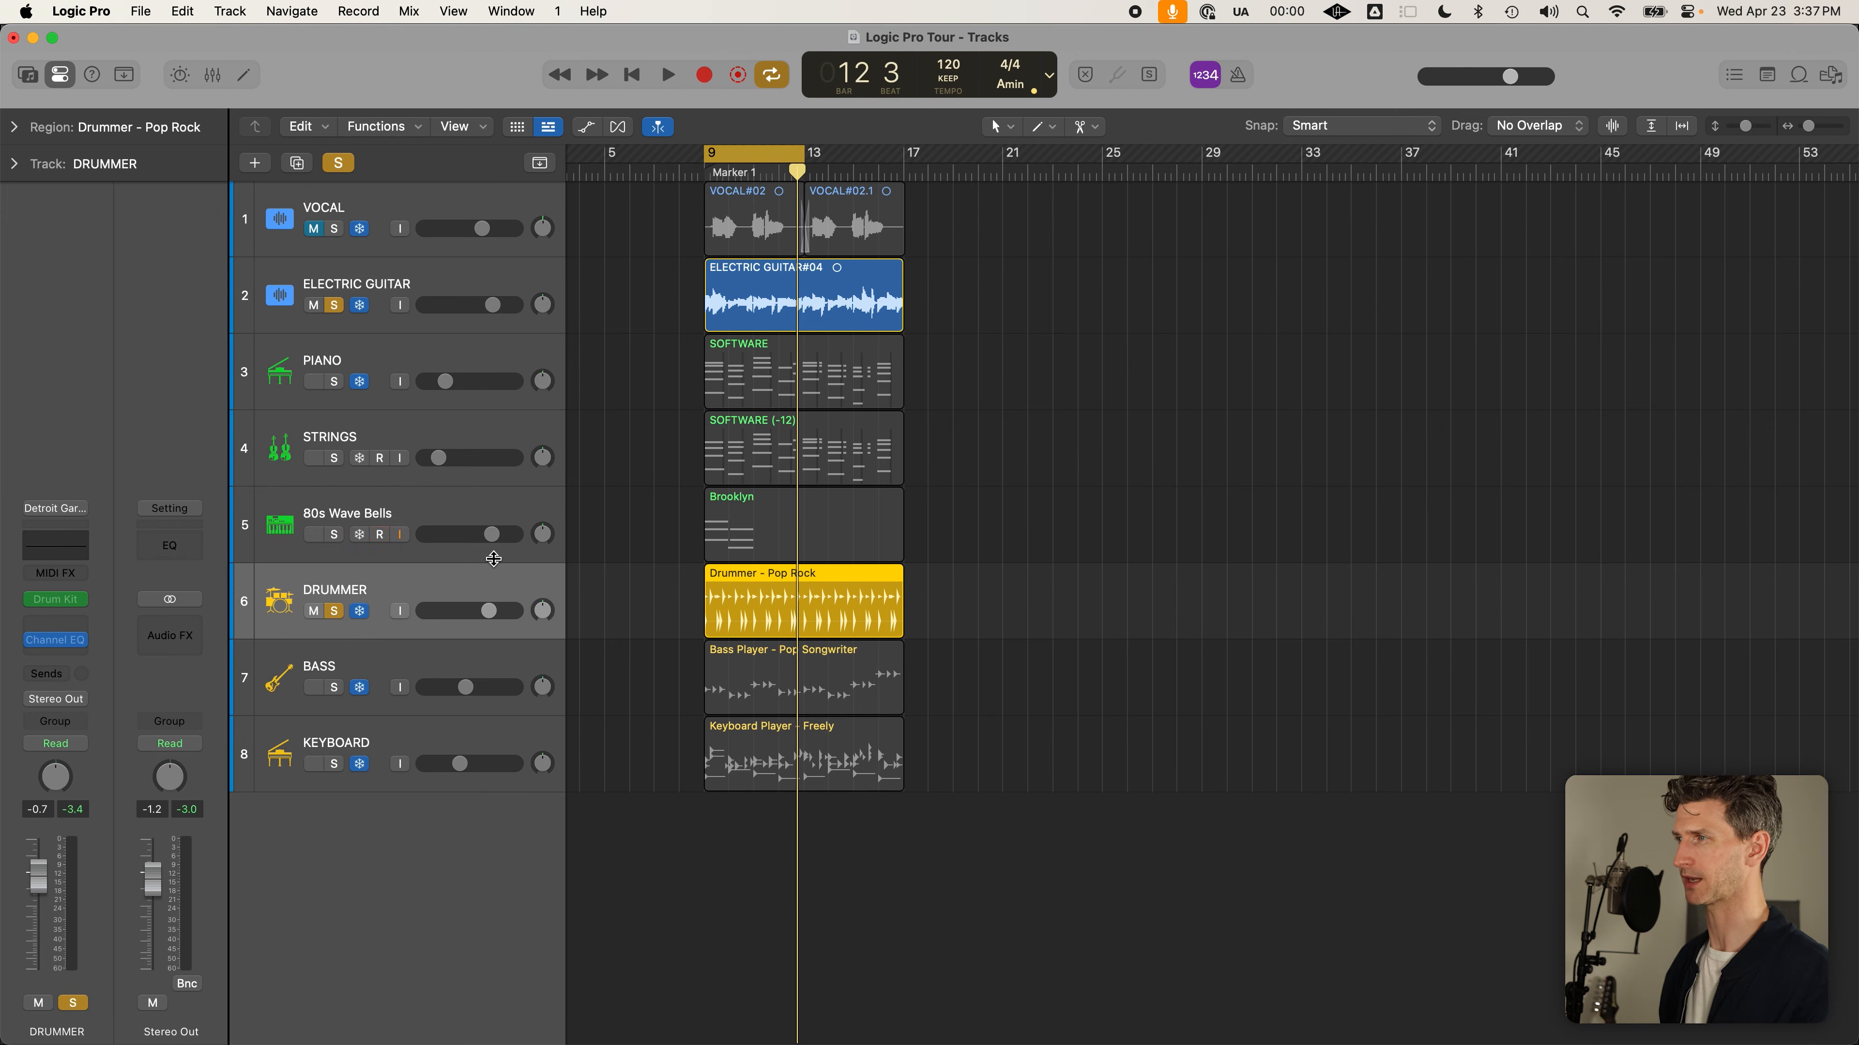
Unsolo the DRUMMER track, turn cycling off, and listen to the ELECTRIC GUITAR track on its own
left_click(743, 300)
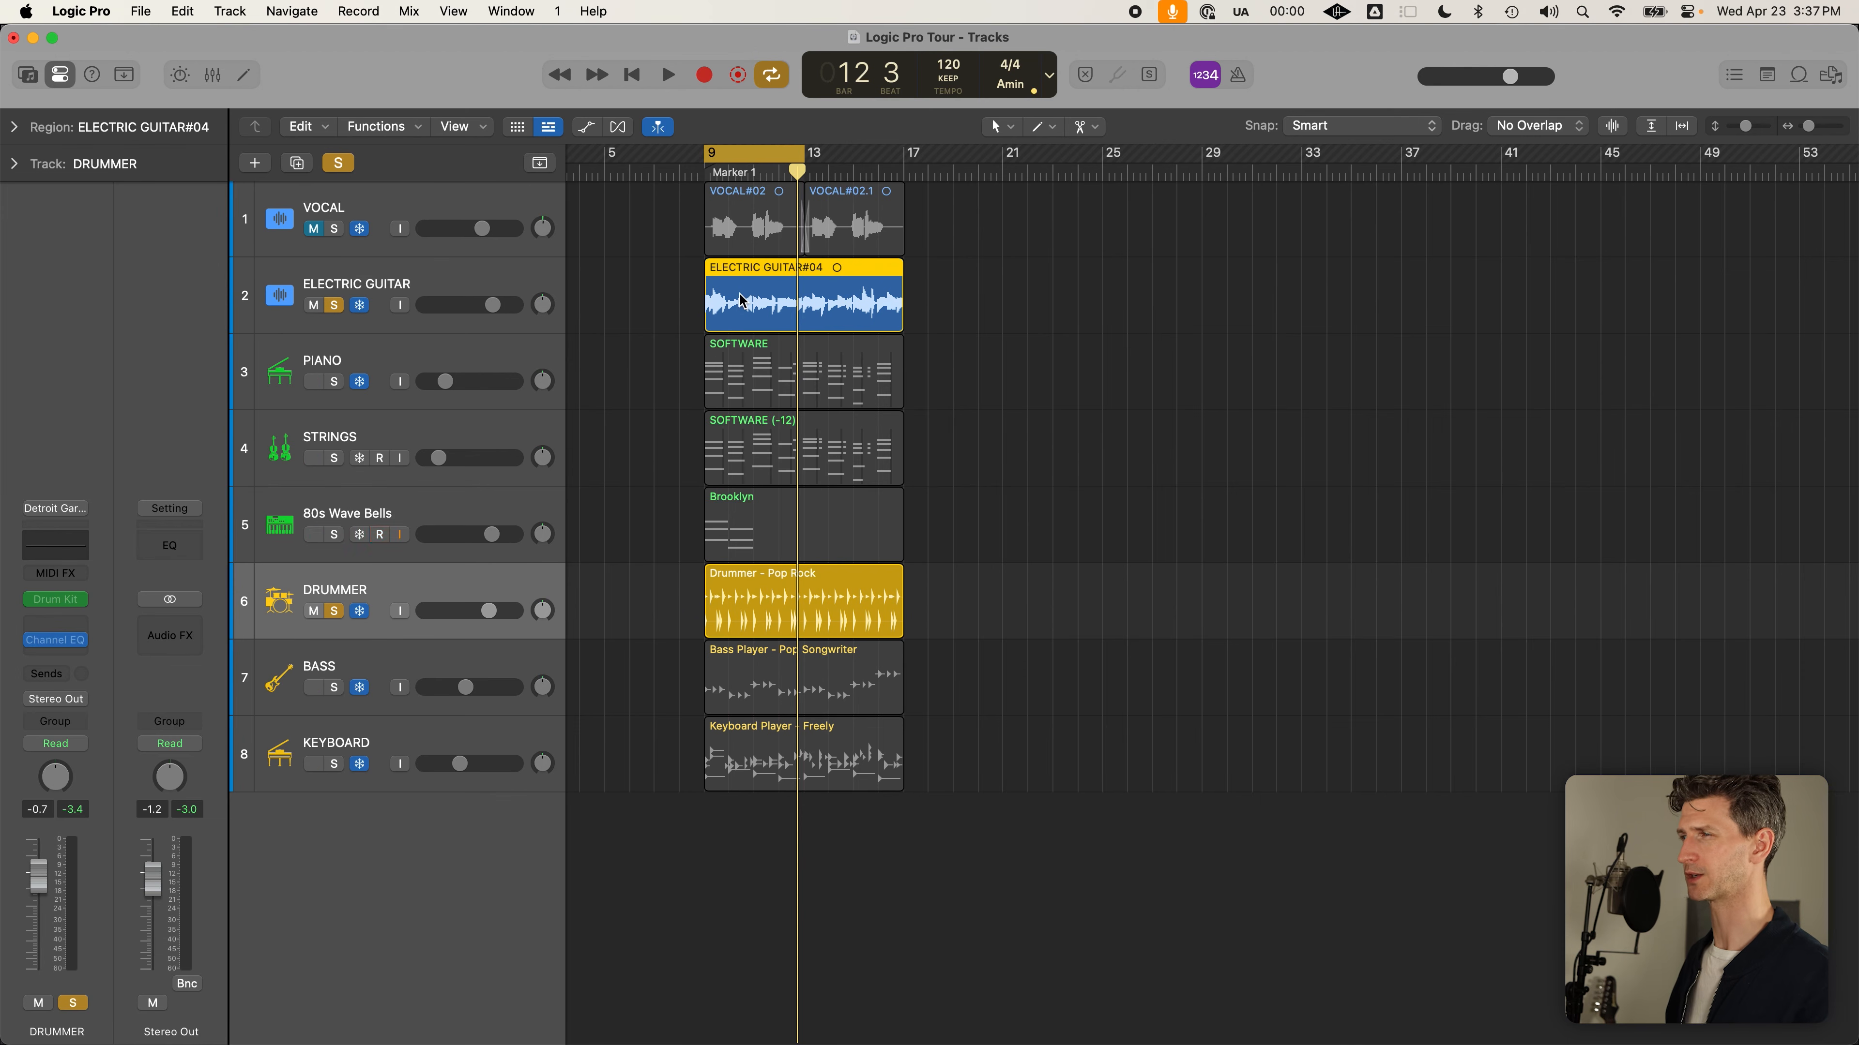
scroll(749, 252, "up", 5)
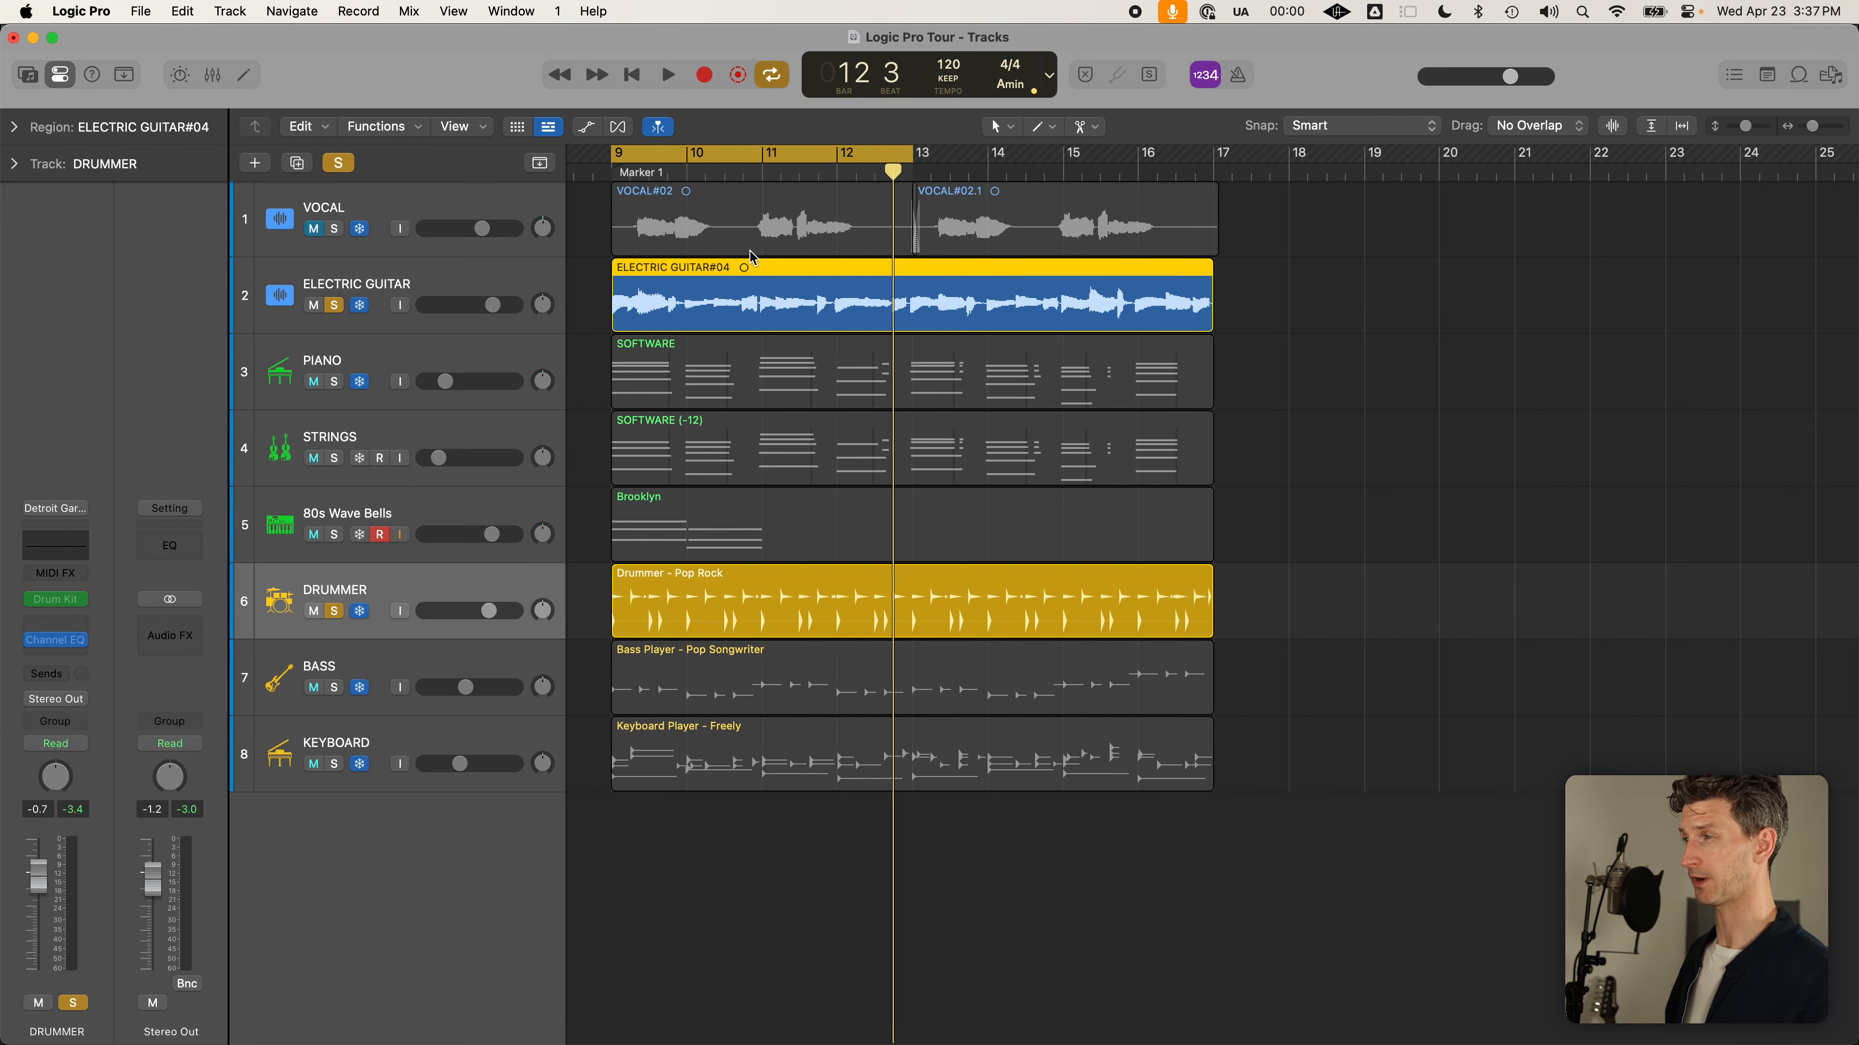
scroll(749, 251, "left", 2)
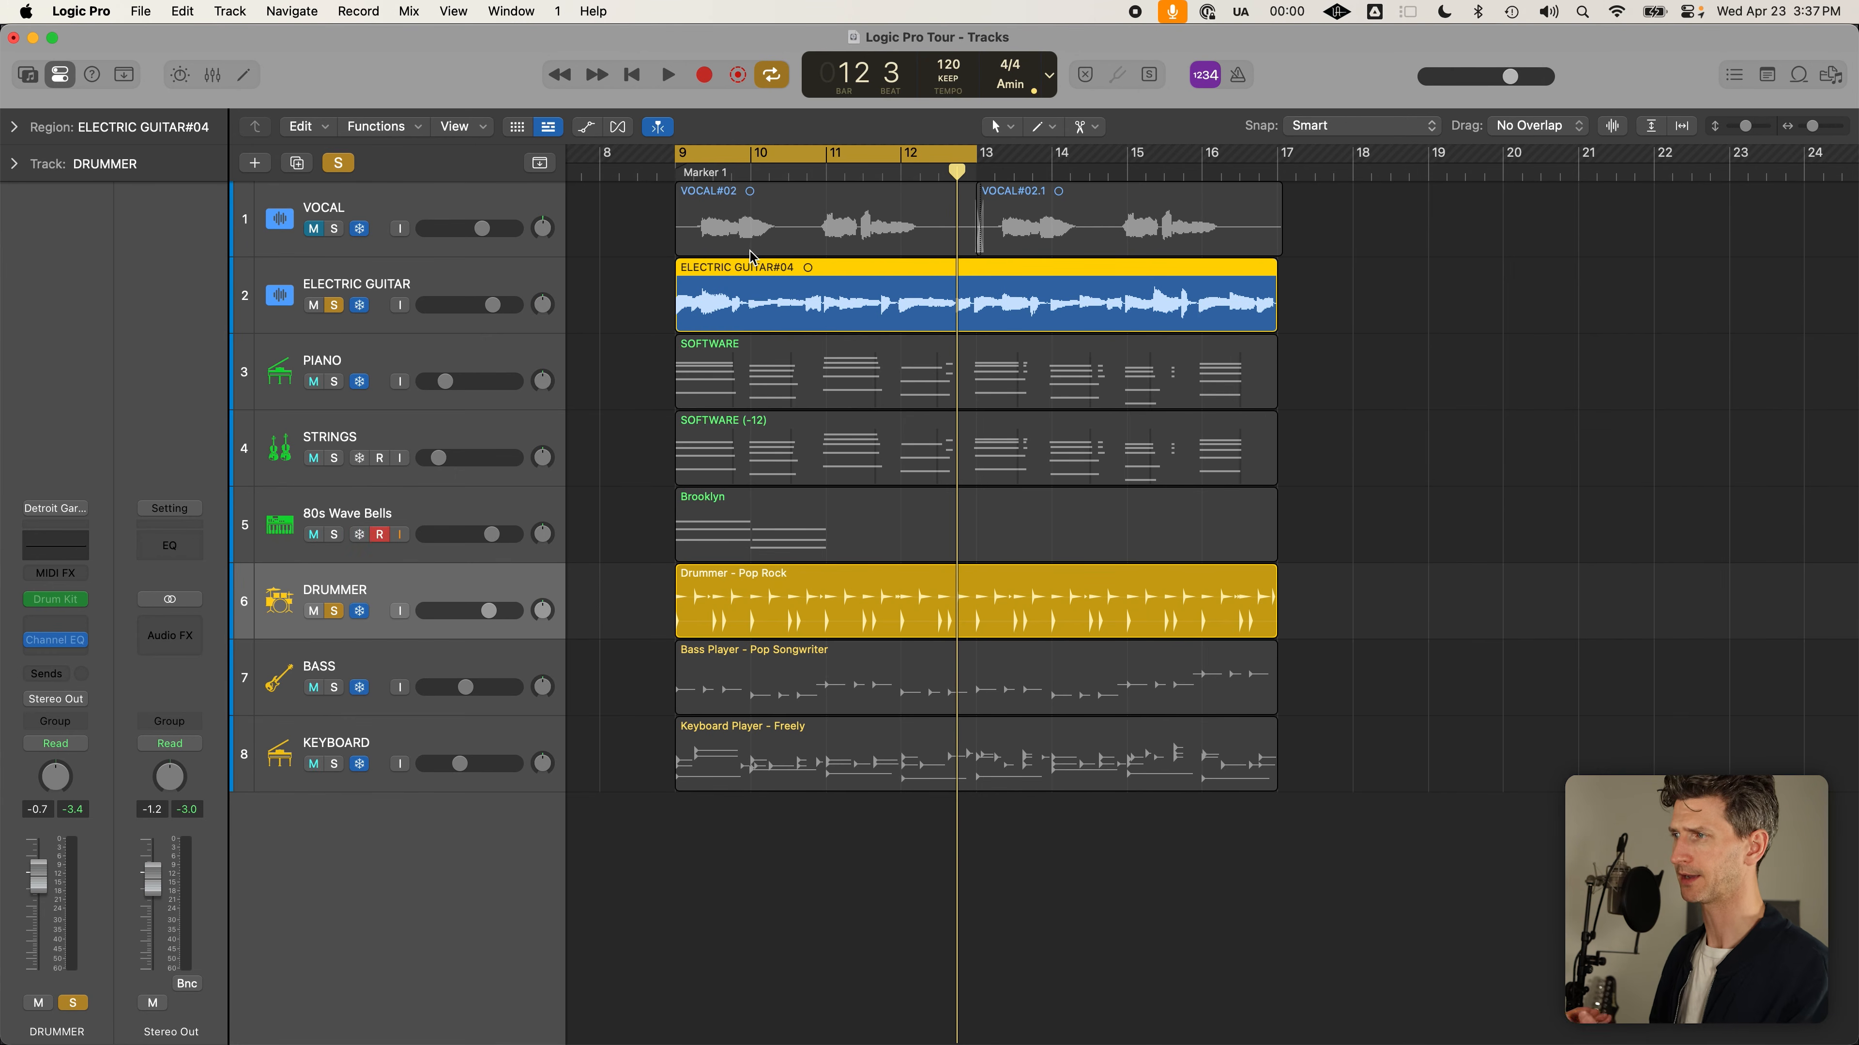
left_click(337, 611)
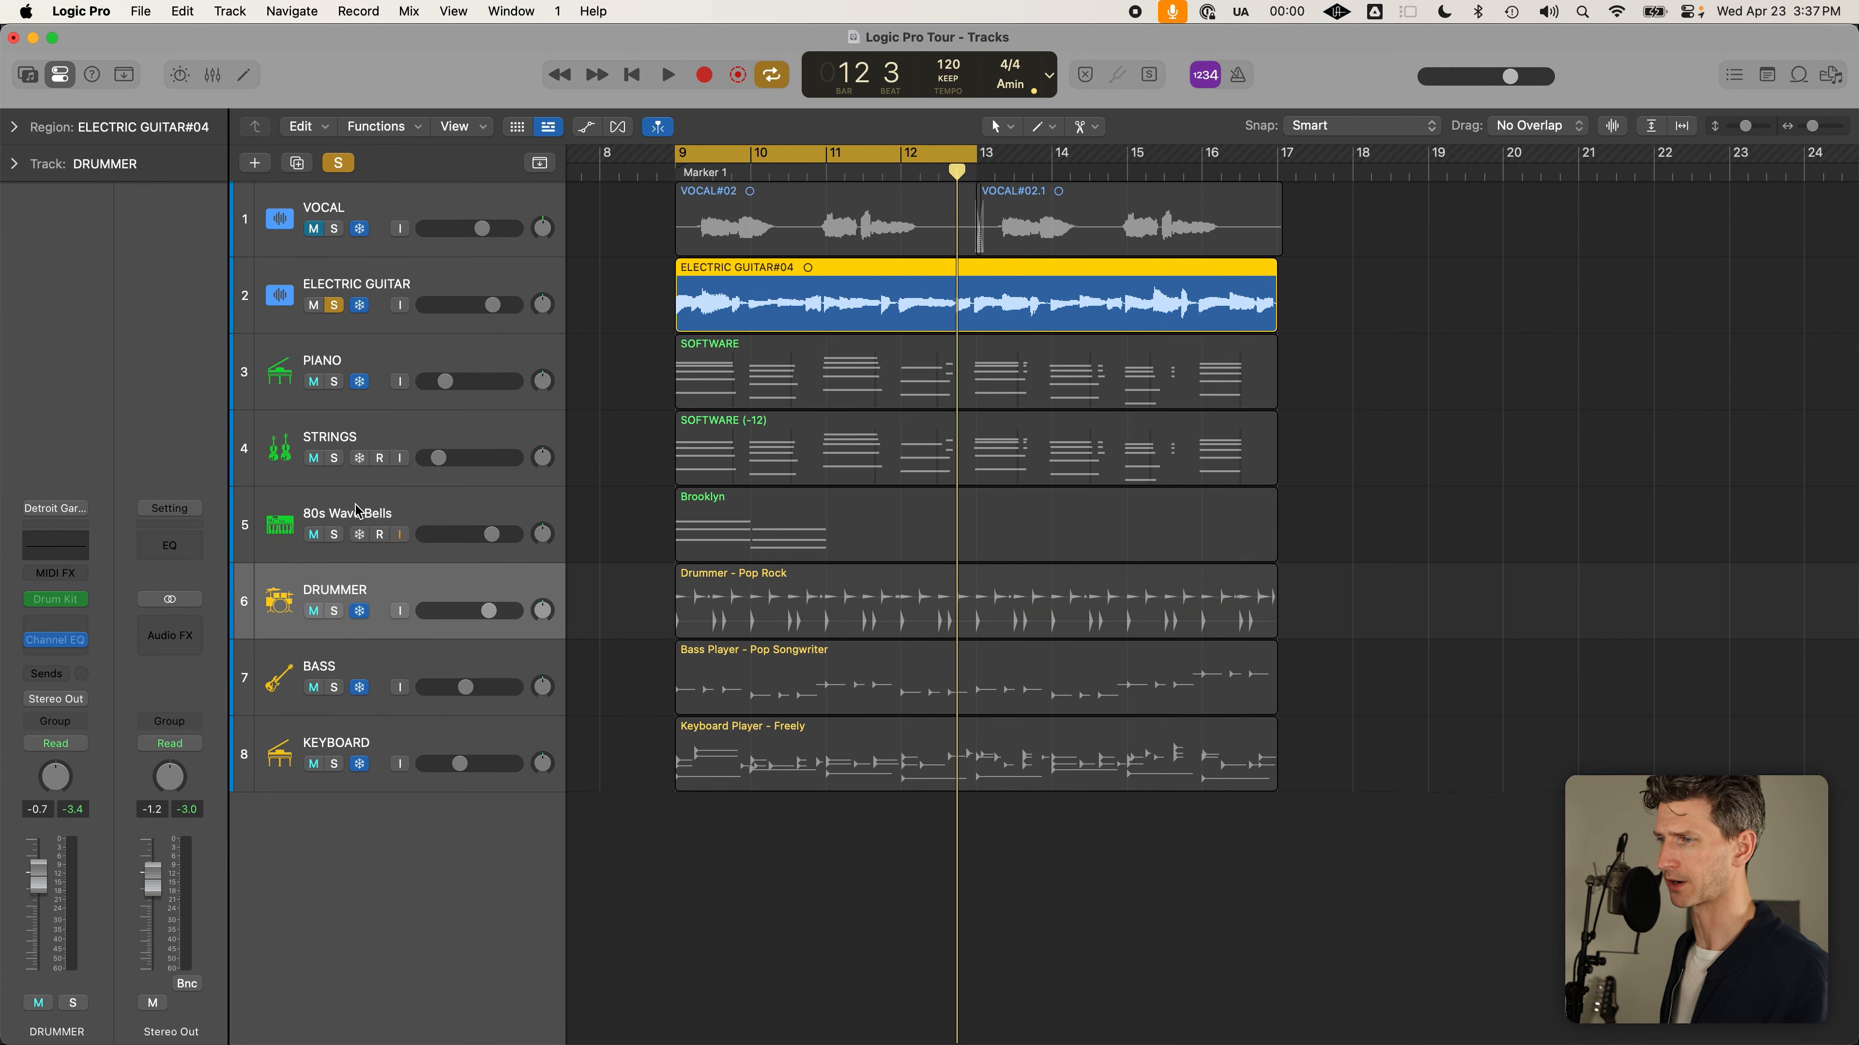
left_click(429, 277)
key("c")
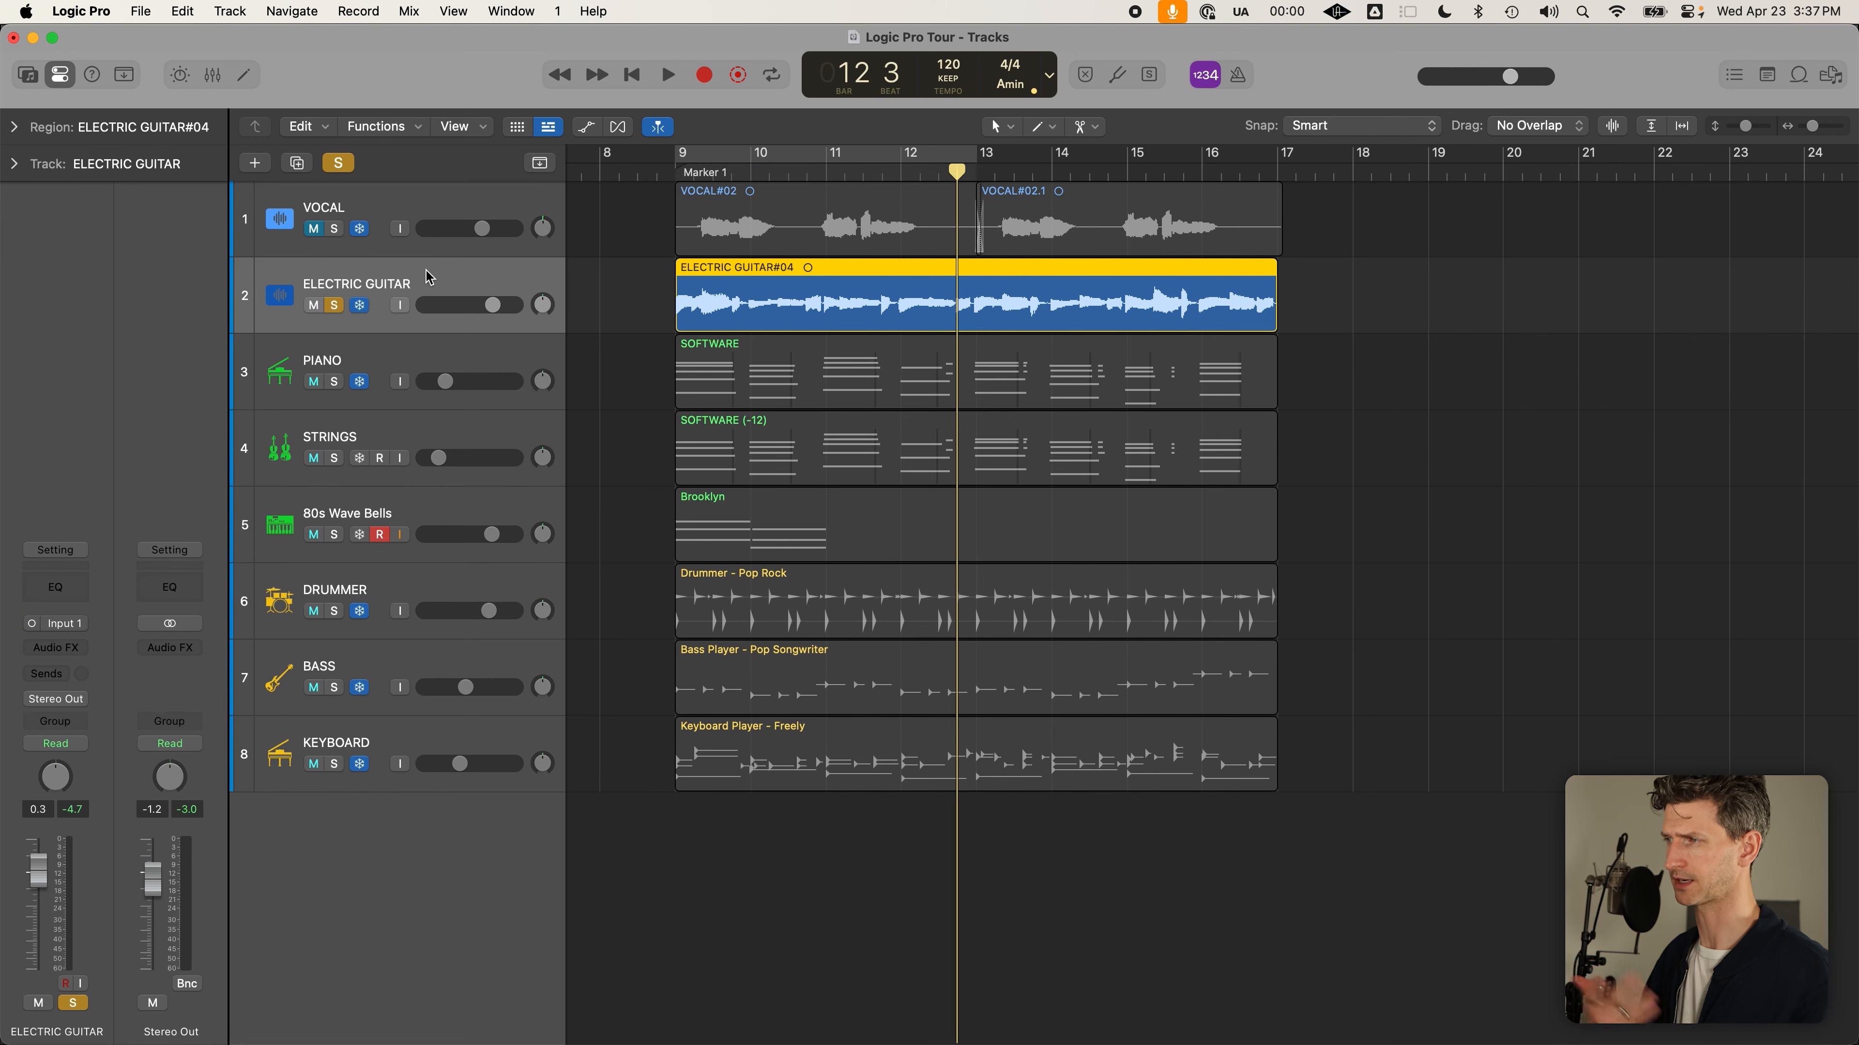
key("shift+space")
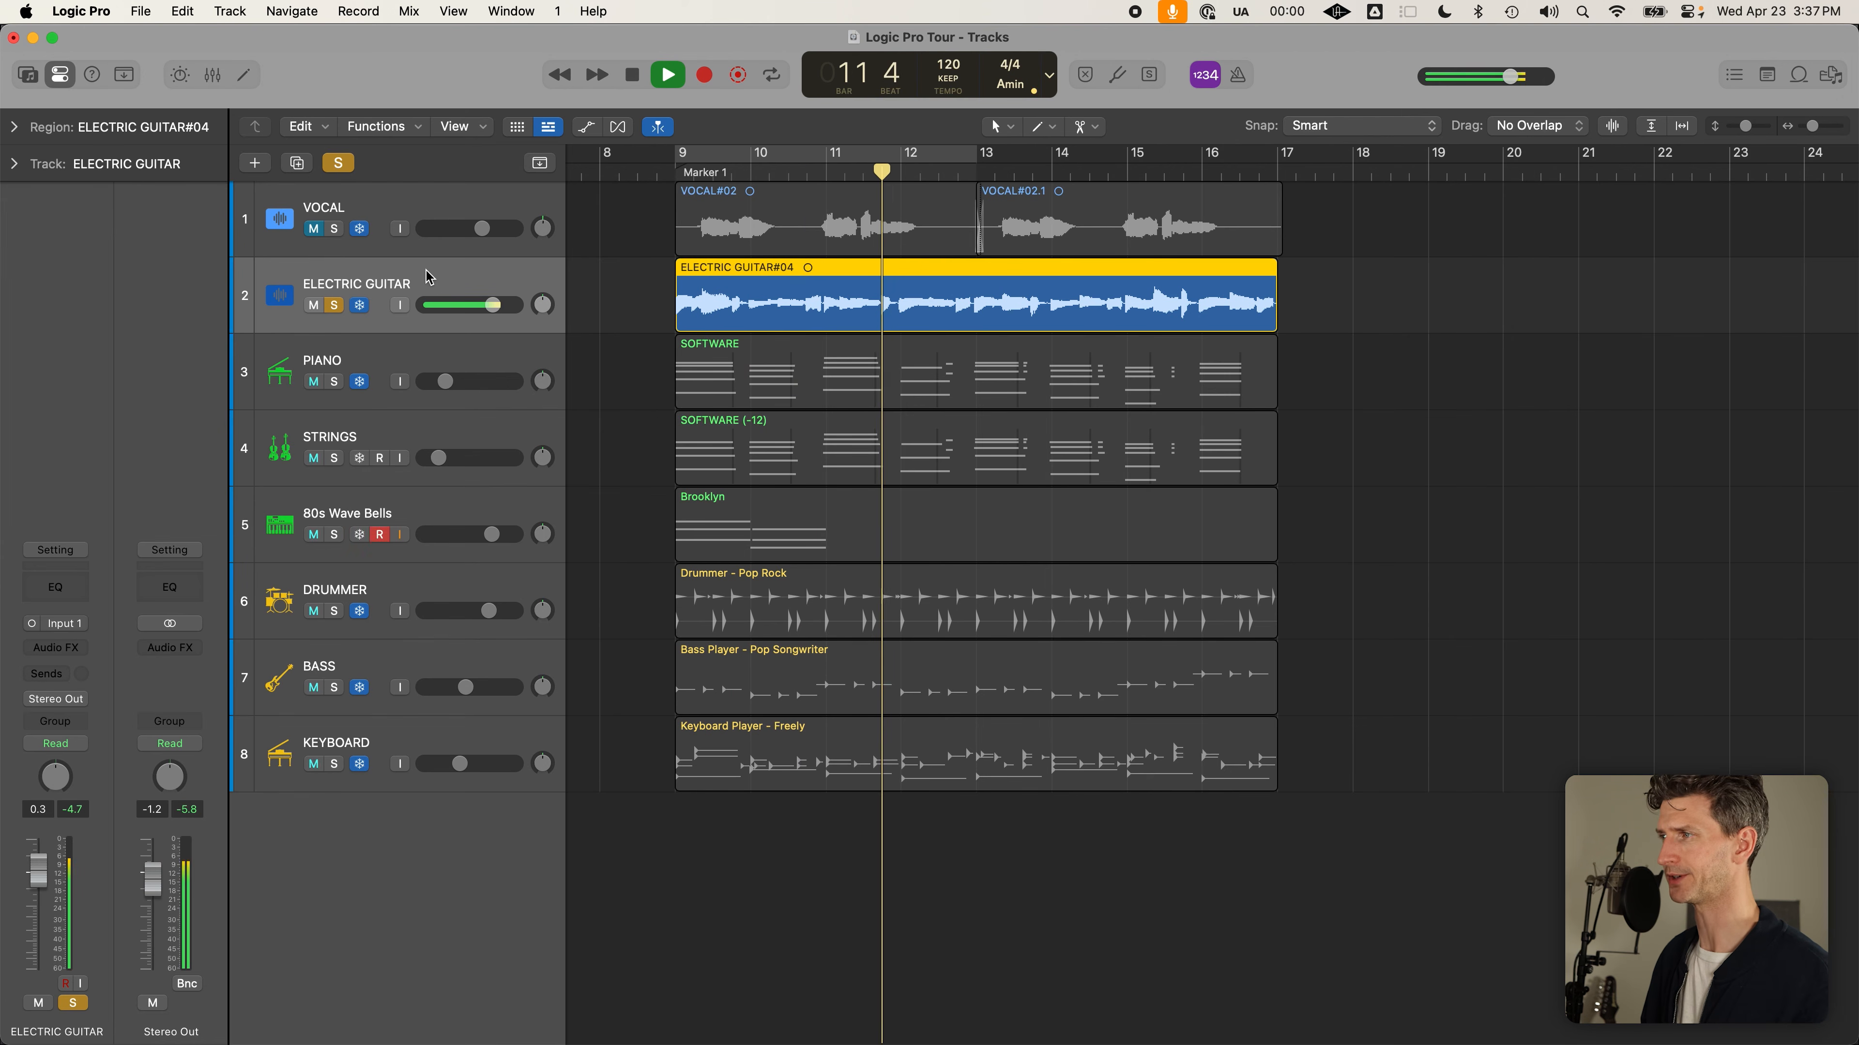
key("space")
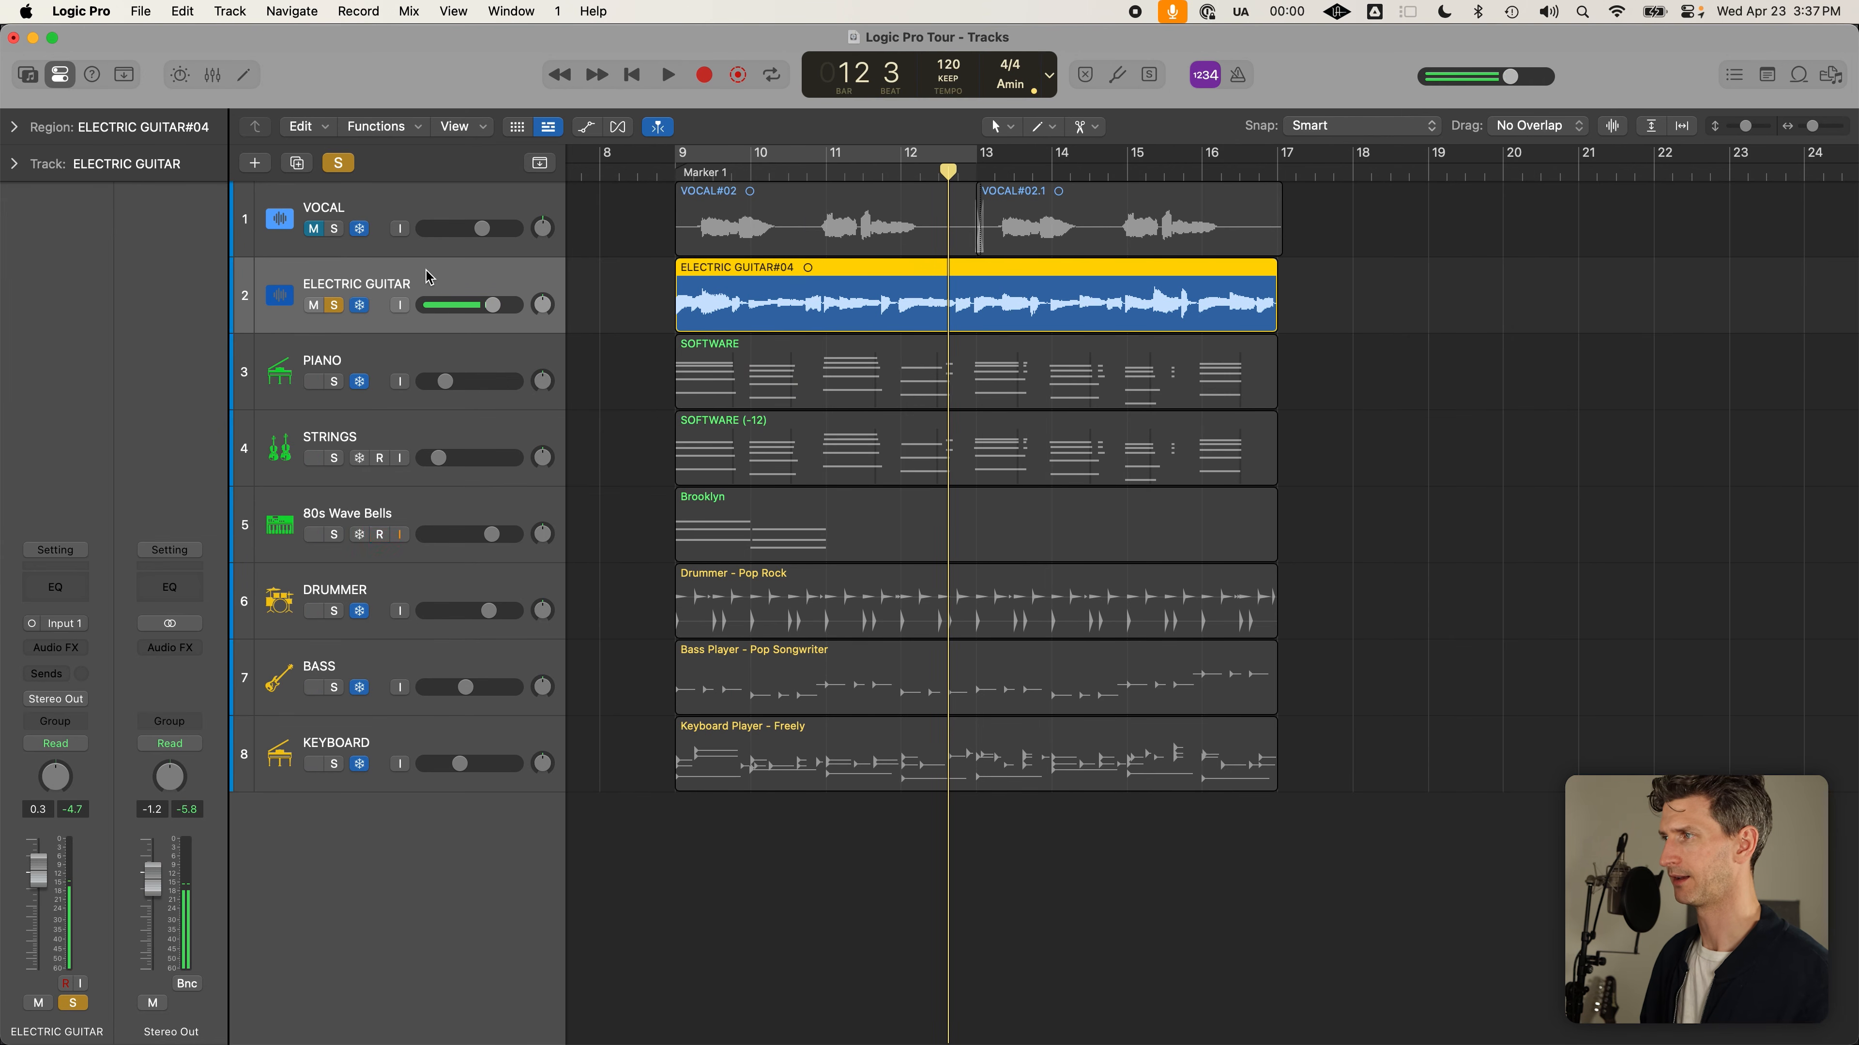
Turn cycling on for bars 9 to 13, solo the DRUMMER track again, and listen to it with the guitar
key("c")
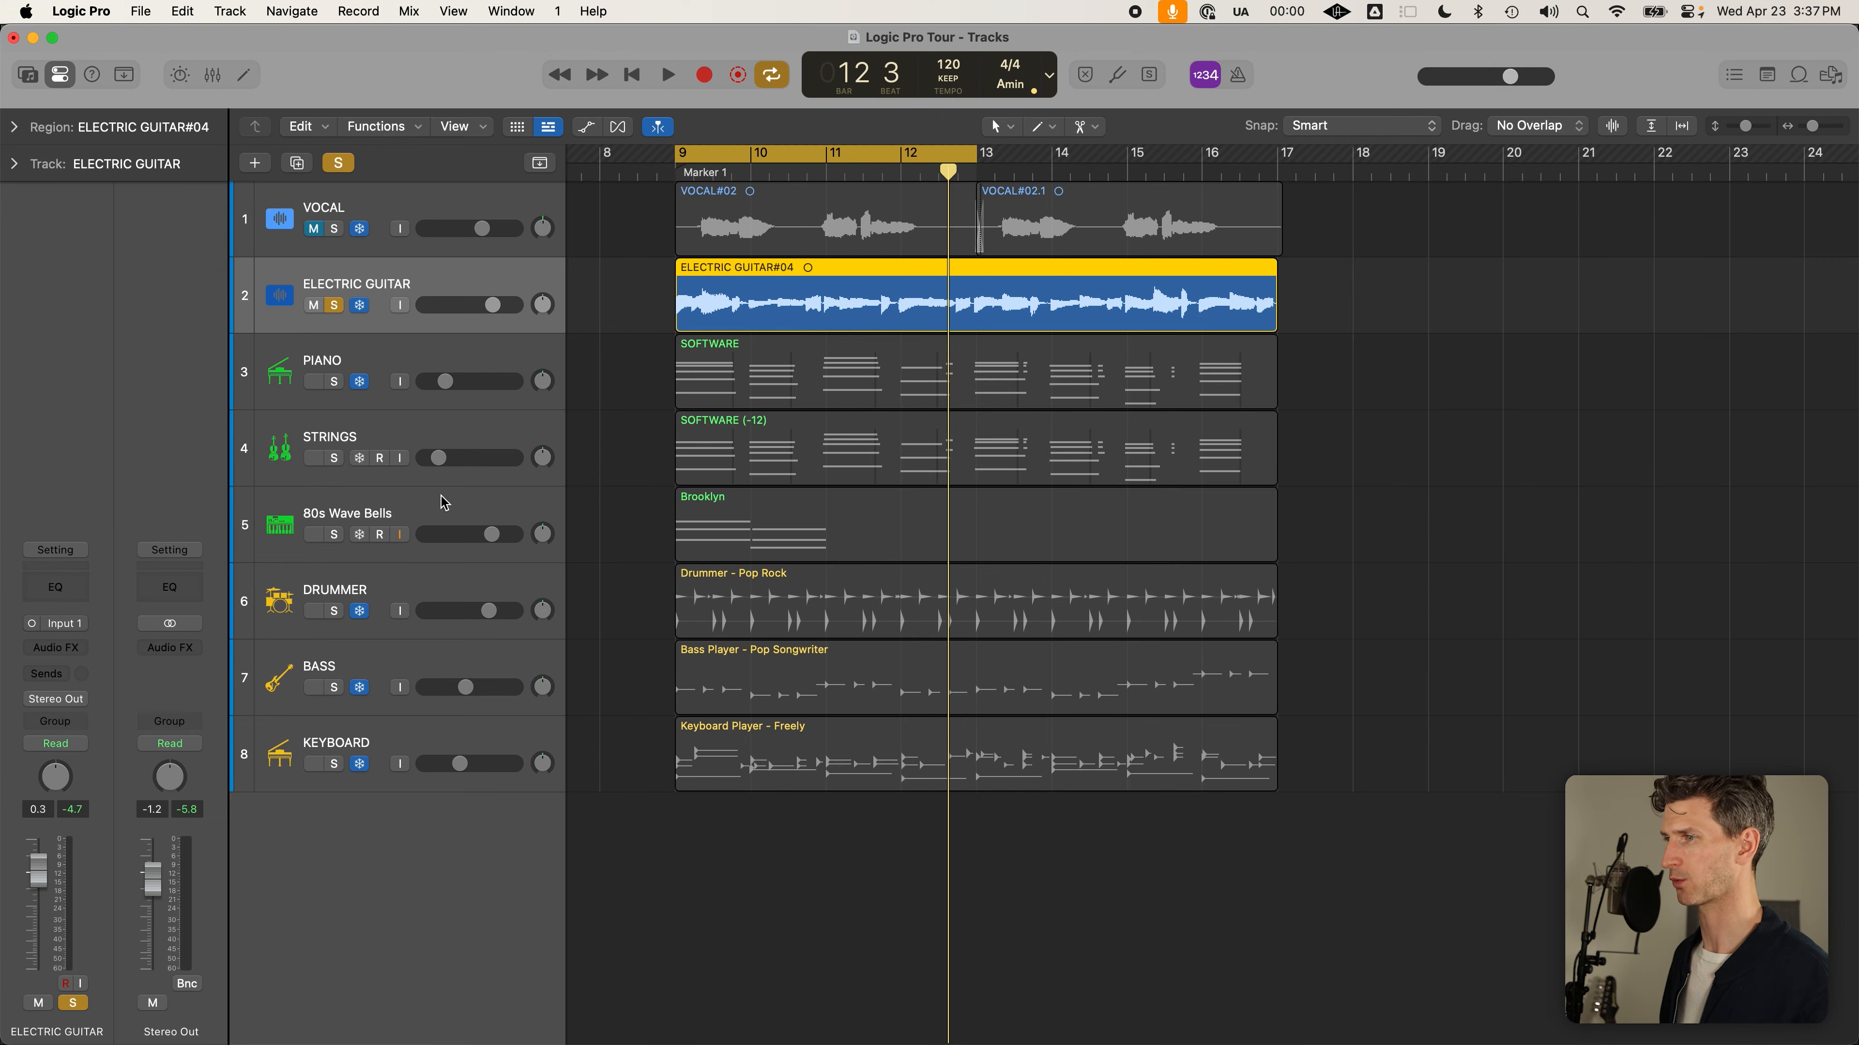
left_click(402, 583)
left_click(638, 594)
left_click(782, 598)
scroll(781, 598, "up", 5)
scroll(781, 598, "left", 2)
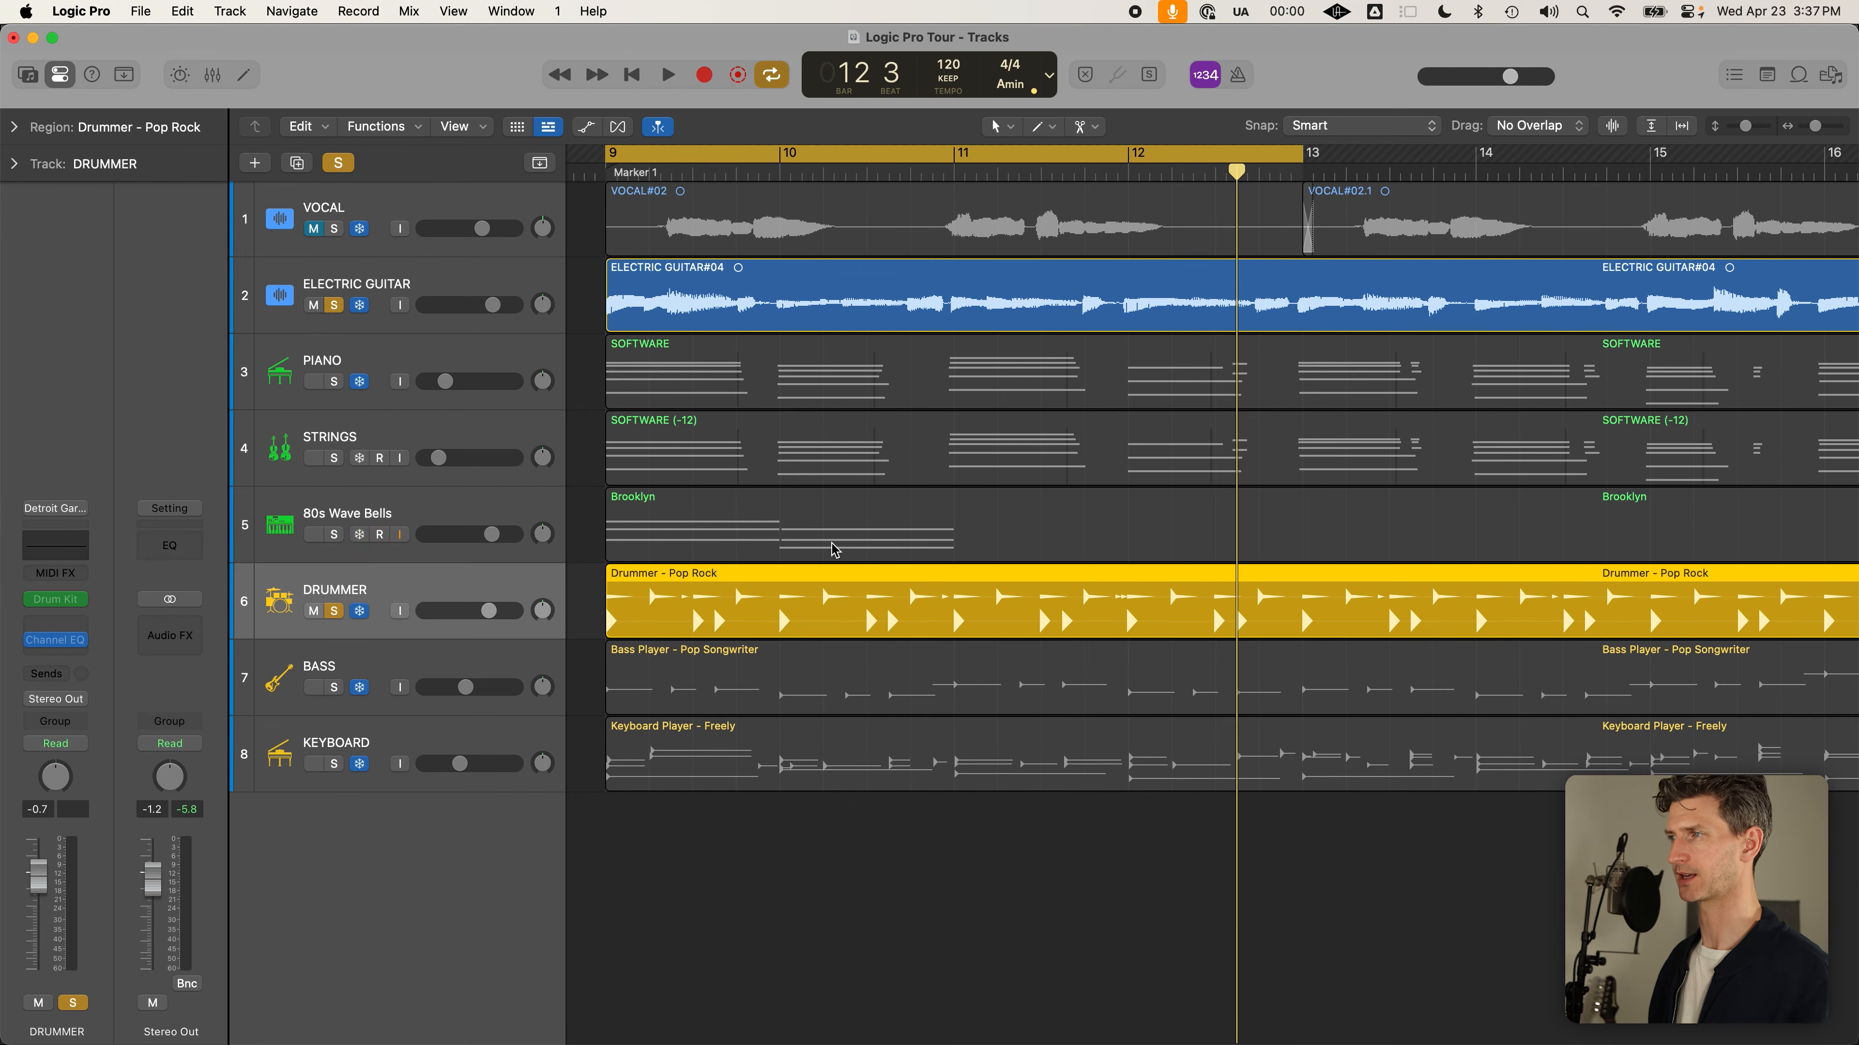
key("space")
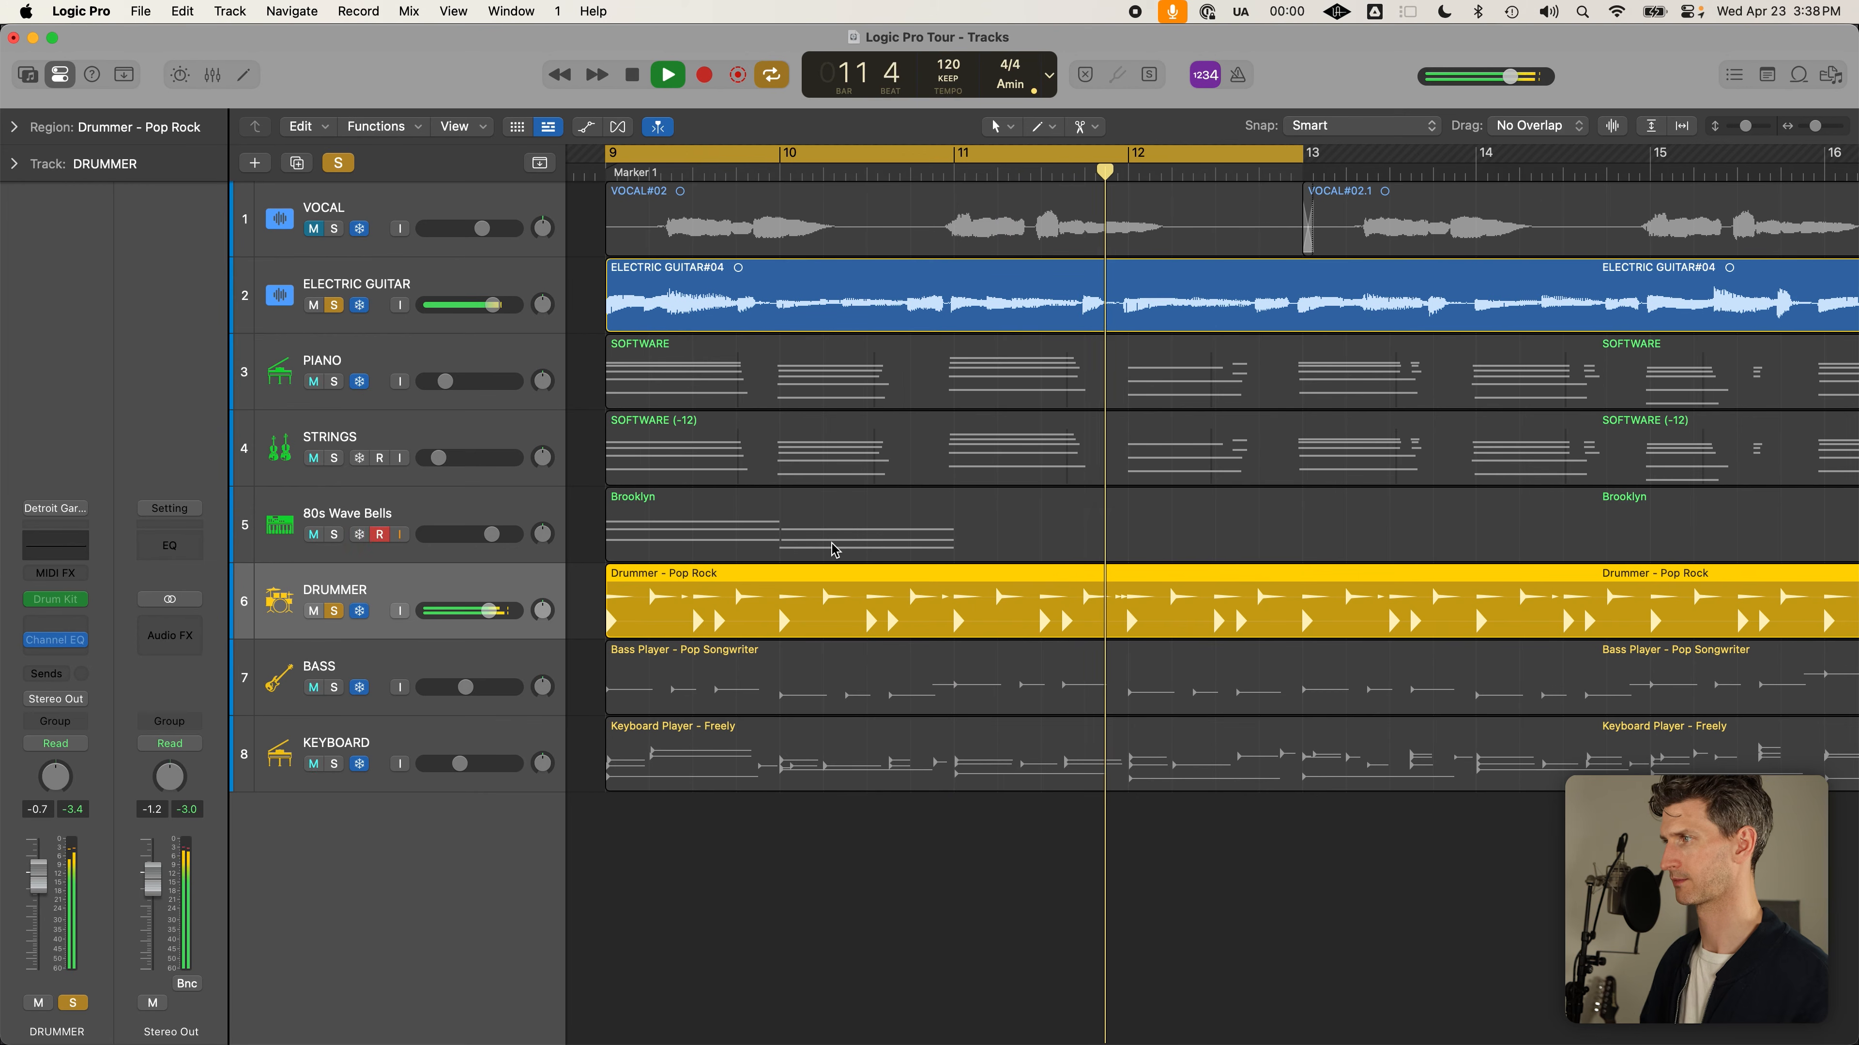
key("space")
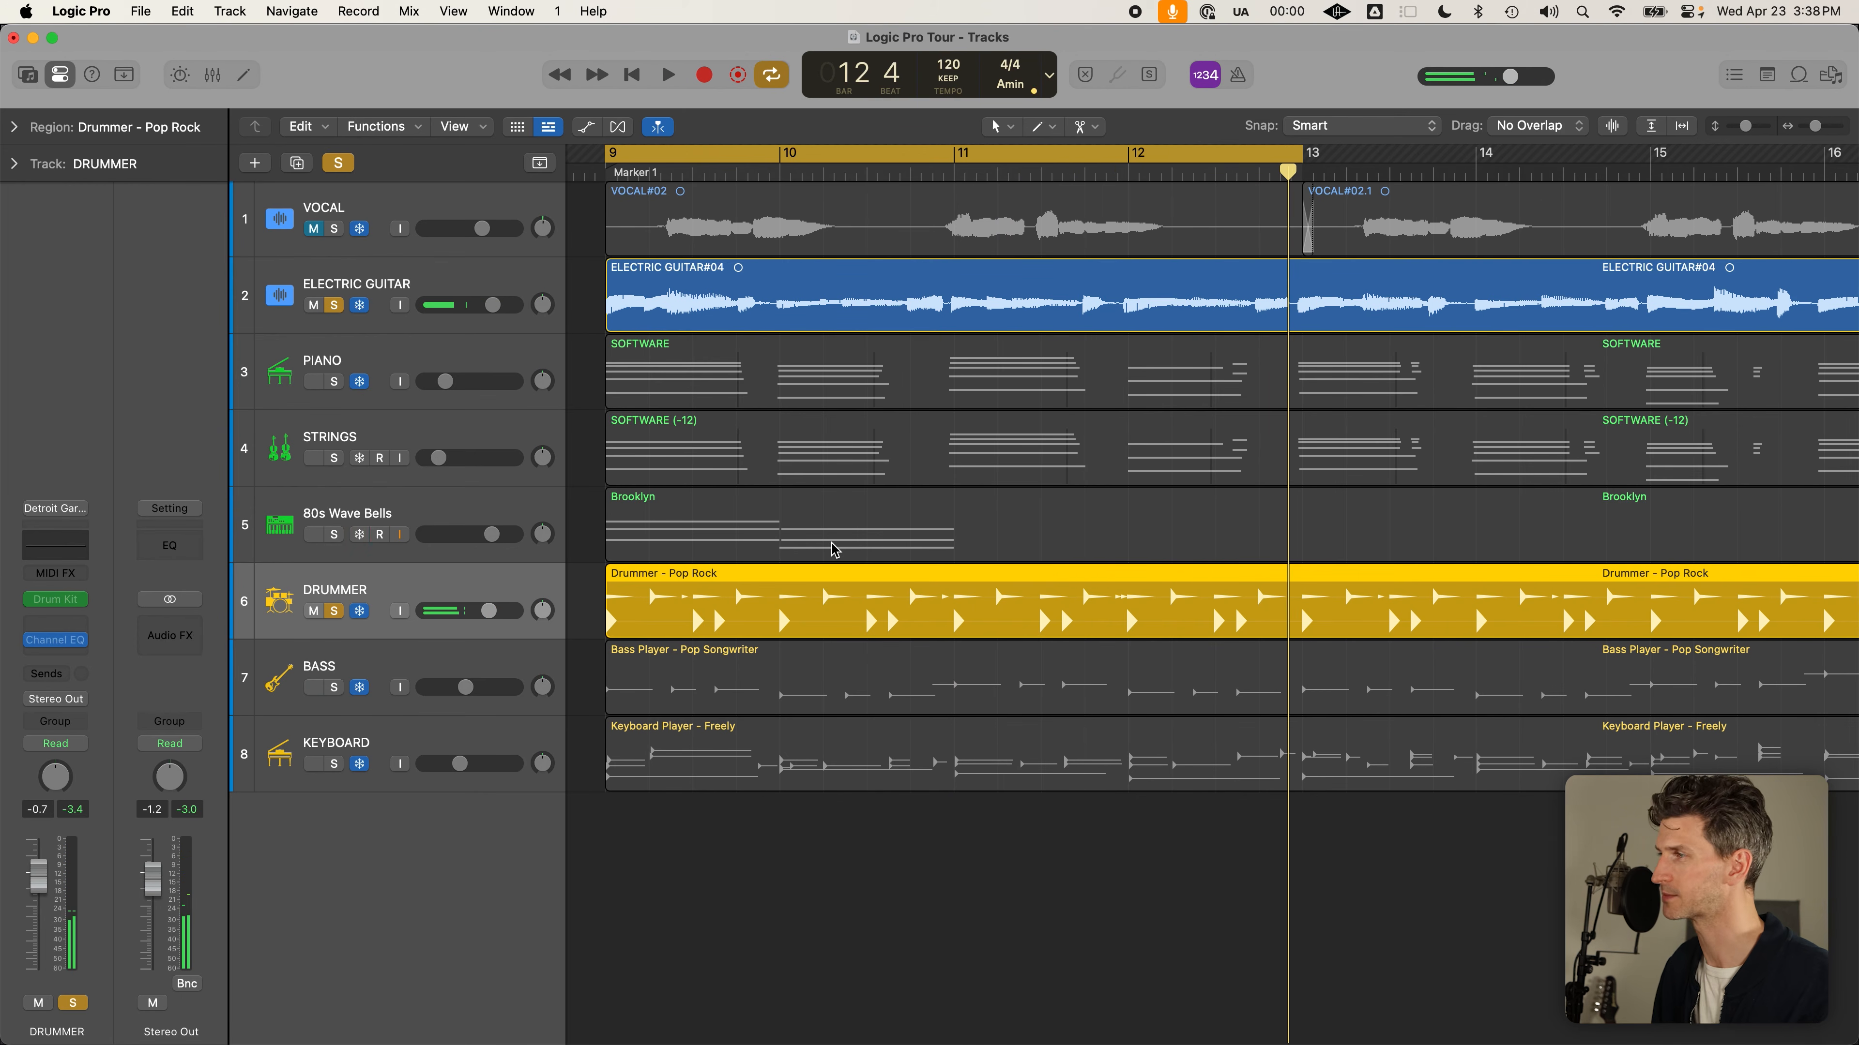
Turn cycling off, unfreeze the ELECTRIC GUITAR track, and extend the start of its region to slightly before bar 9
key("c")
left_click(786, 288)
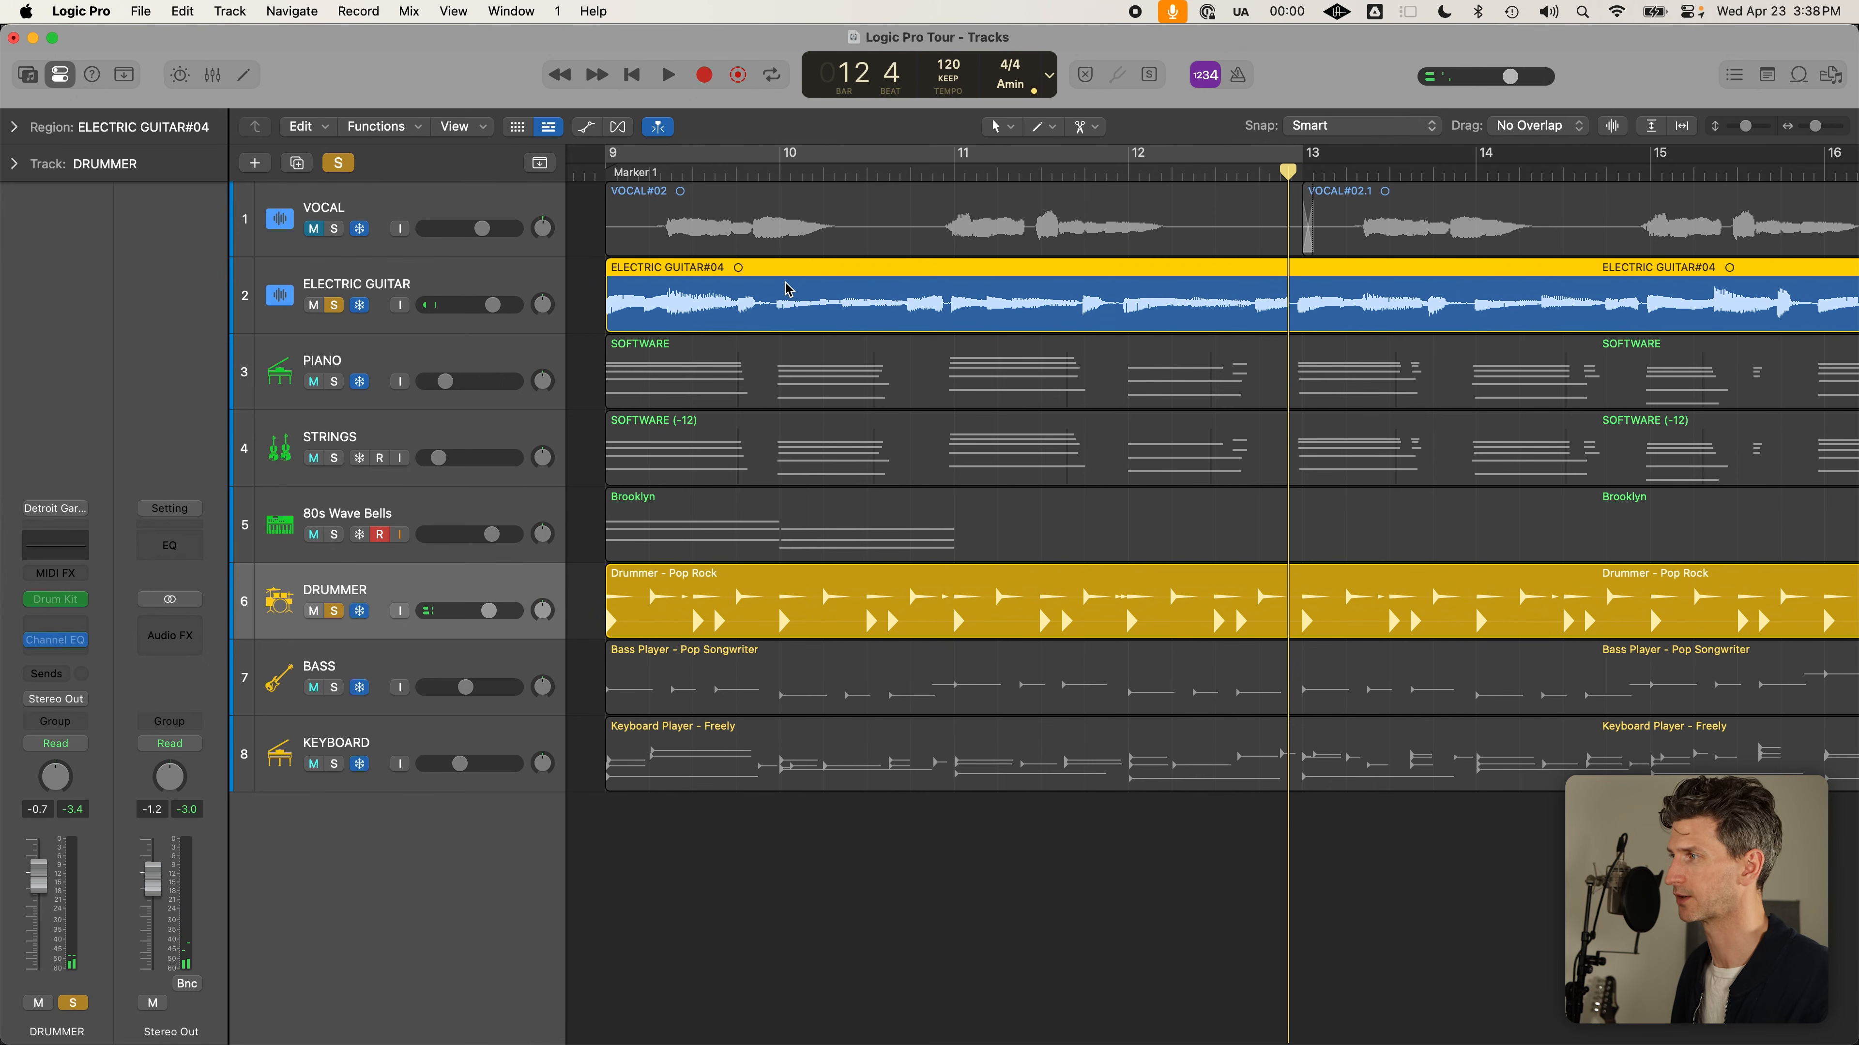
scroll(725, 301, "left", 2)
left_click(645, 297)
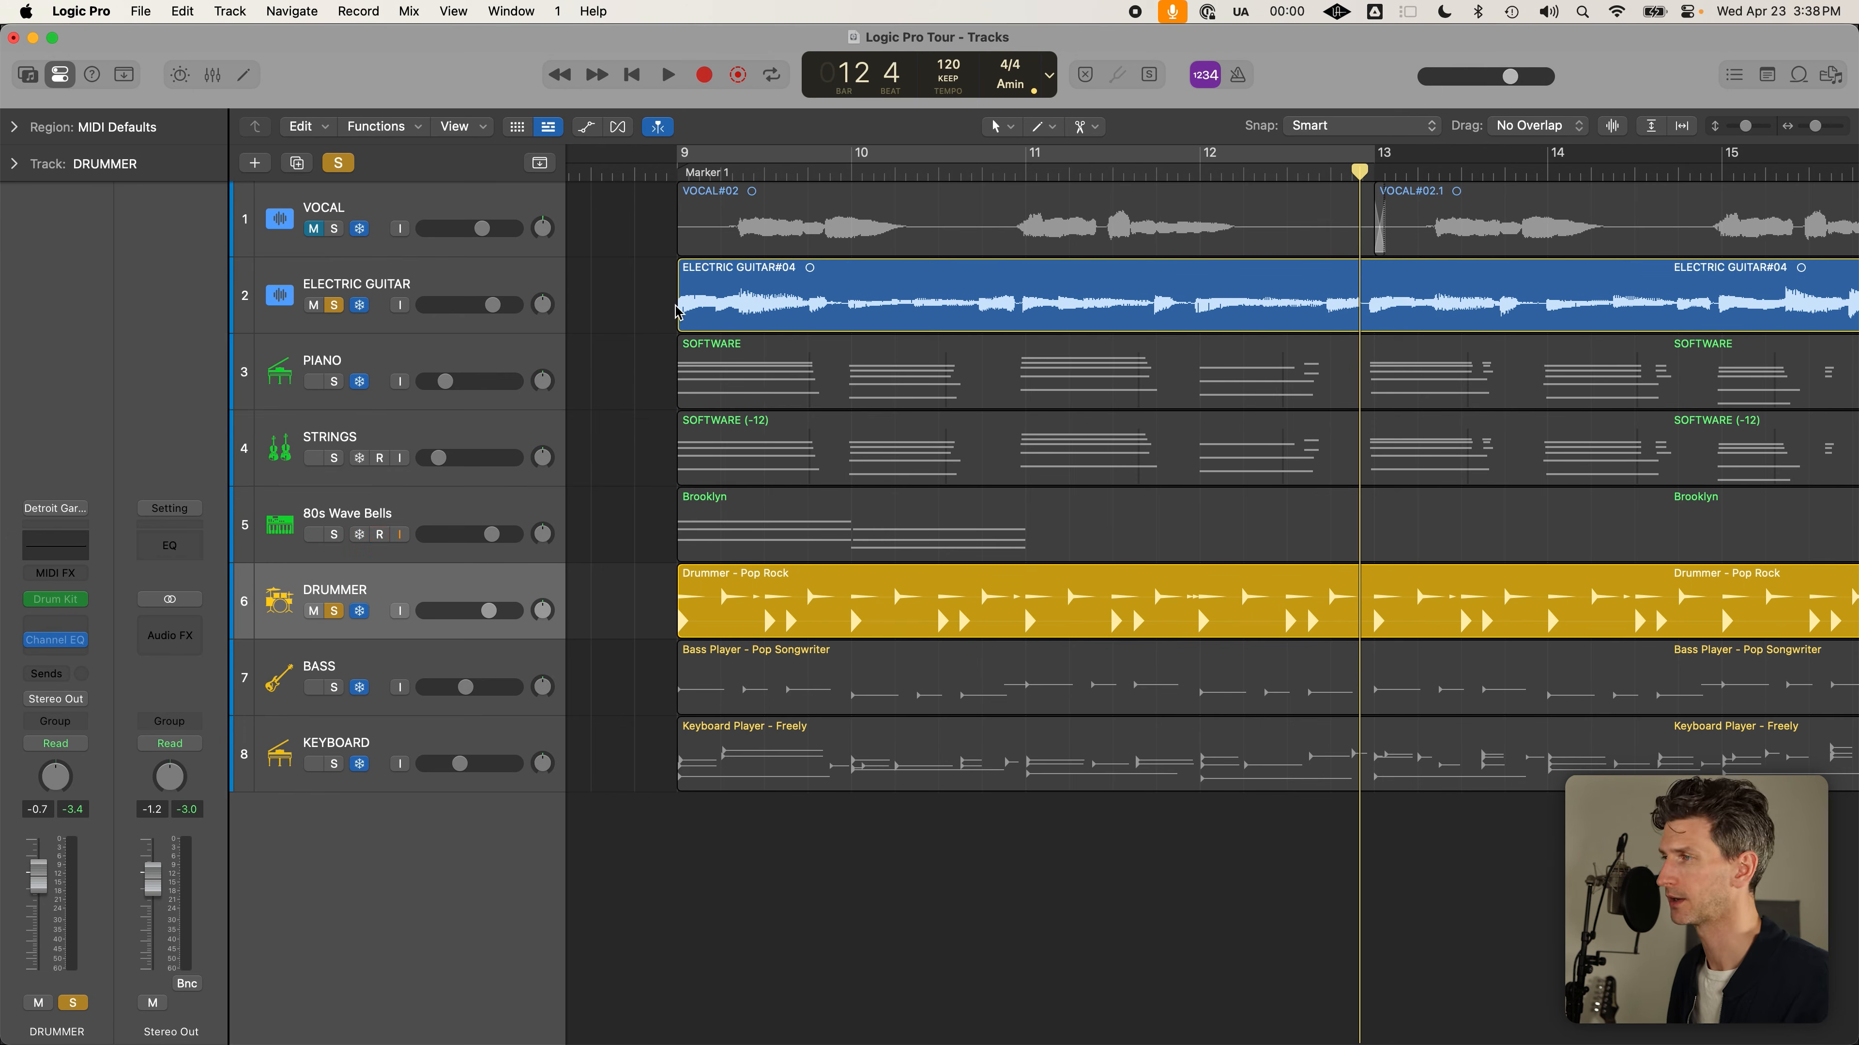
left_click_drag(684, 319, 651, 320)
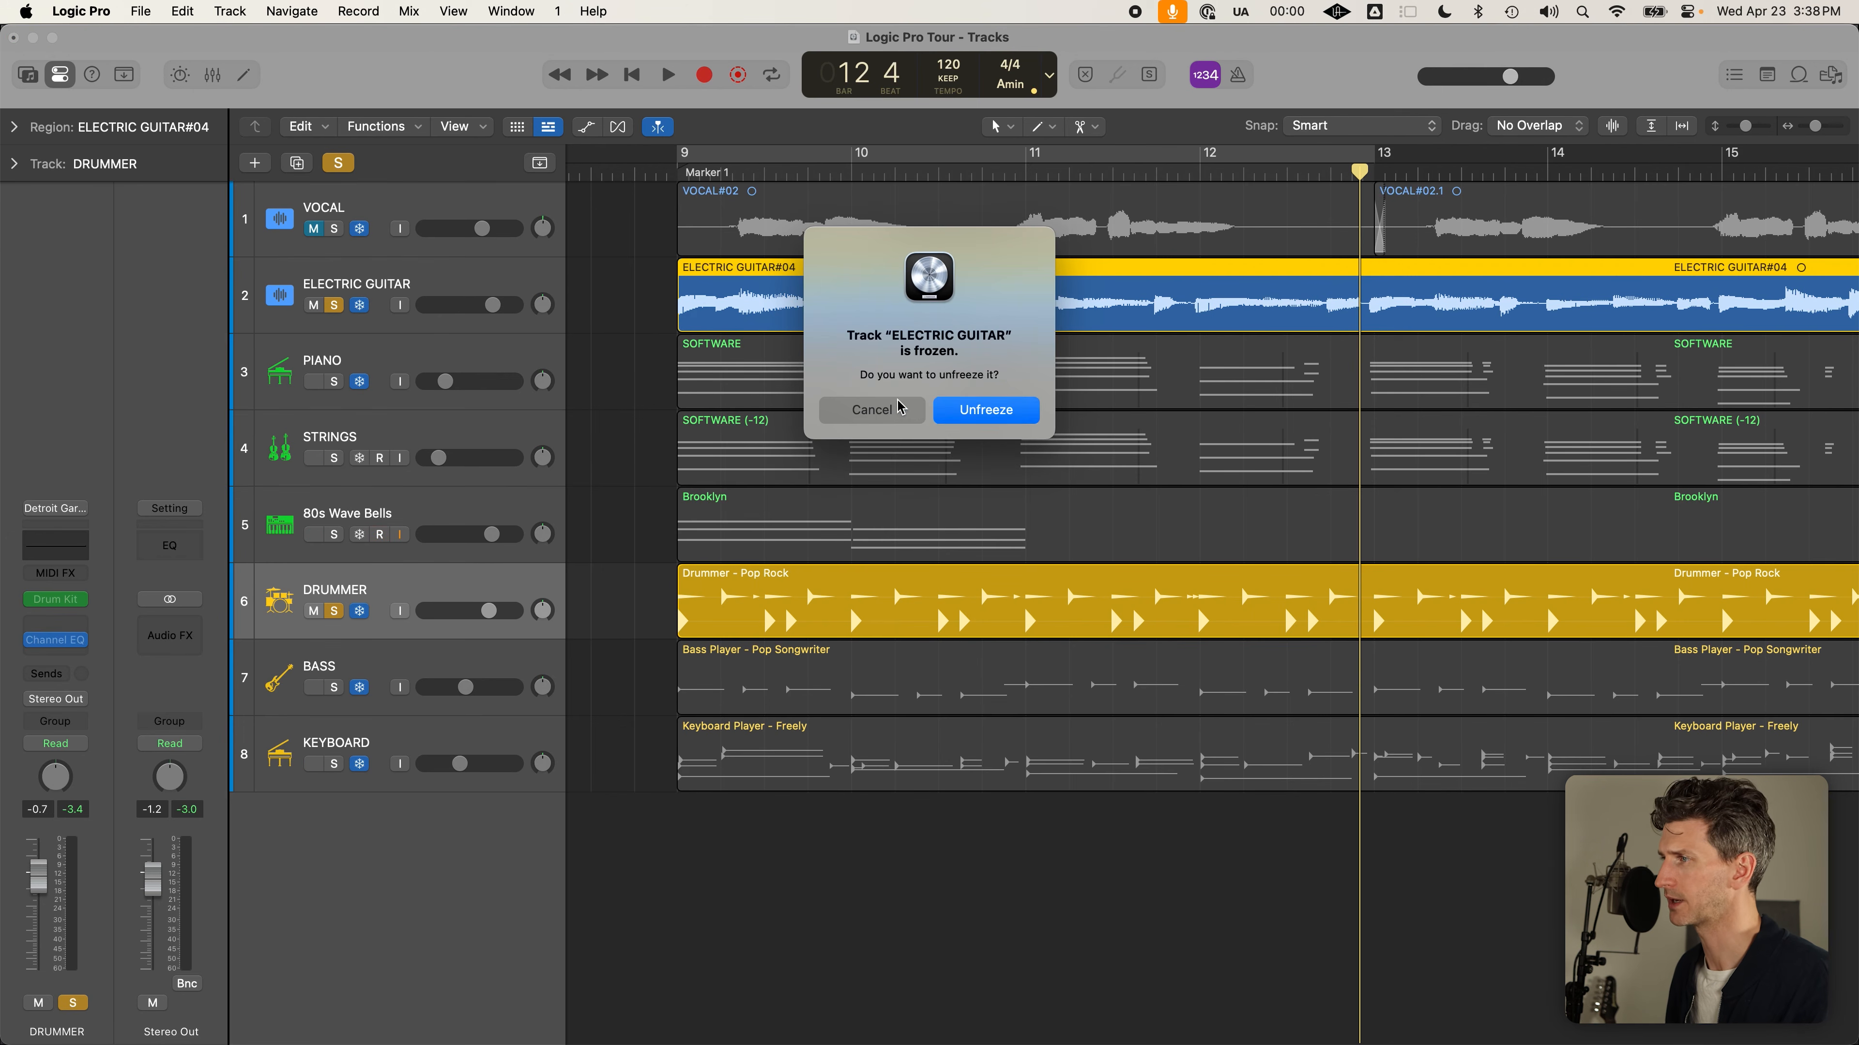
left_click(948, 420)
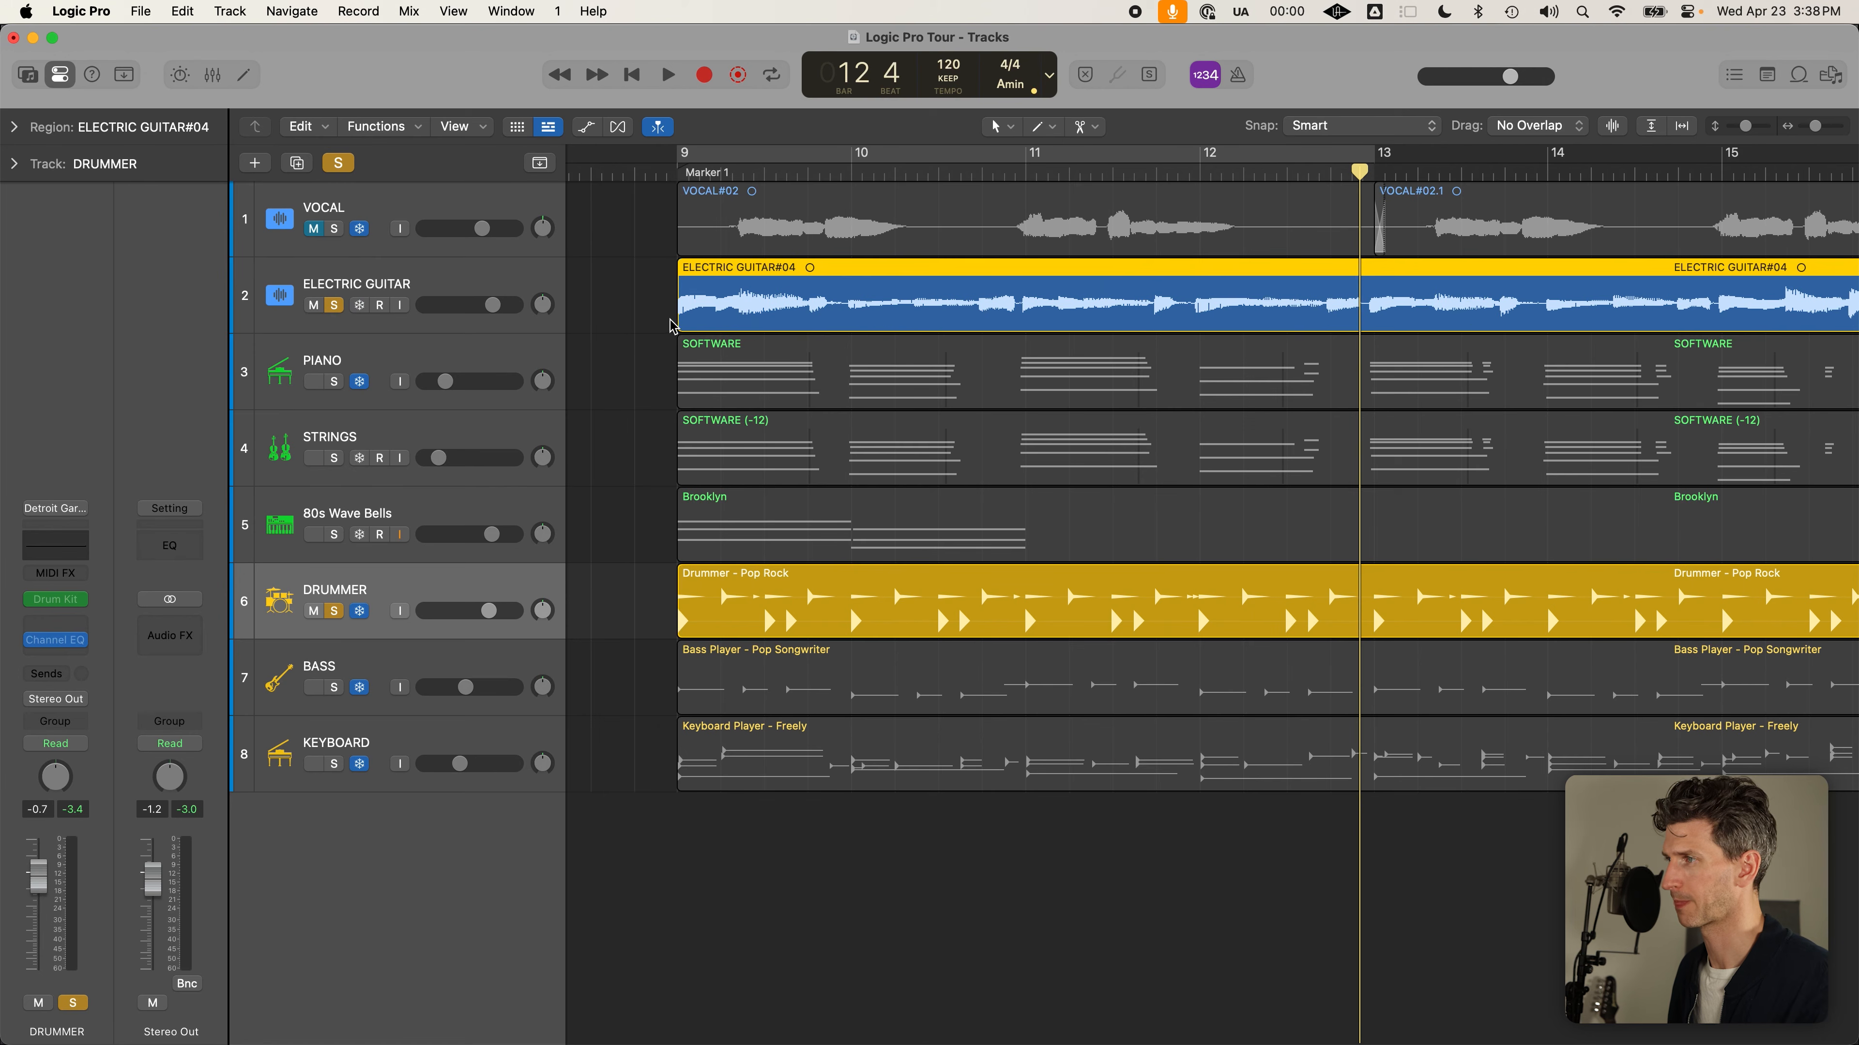
left_click_drag(679, 320, 658, 320)
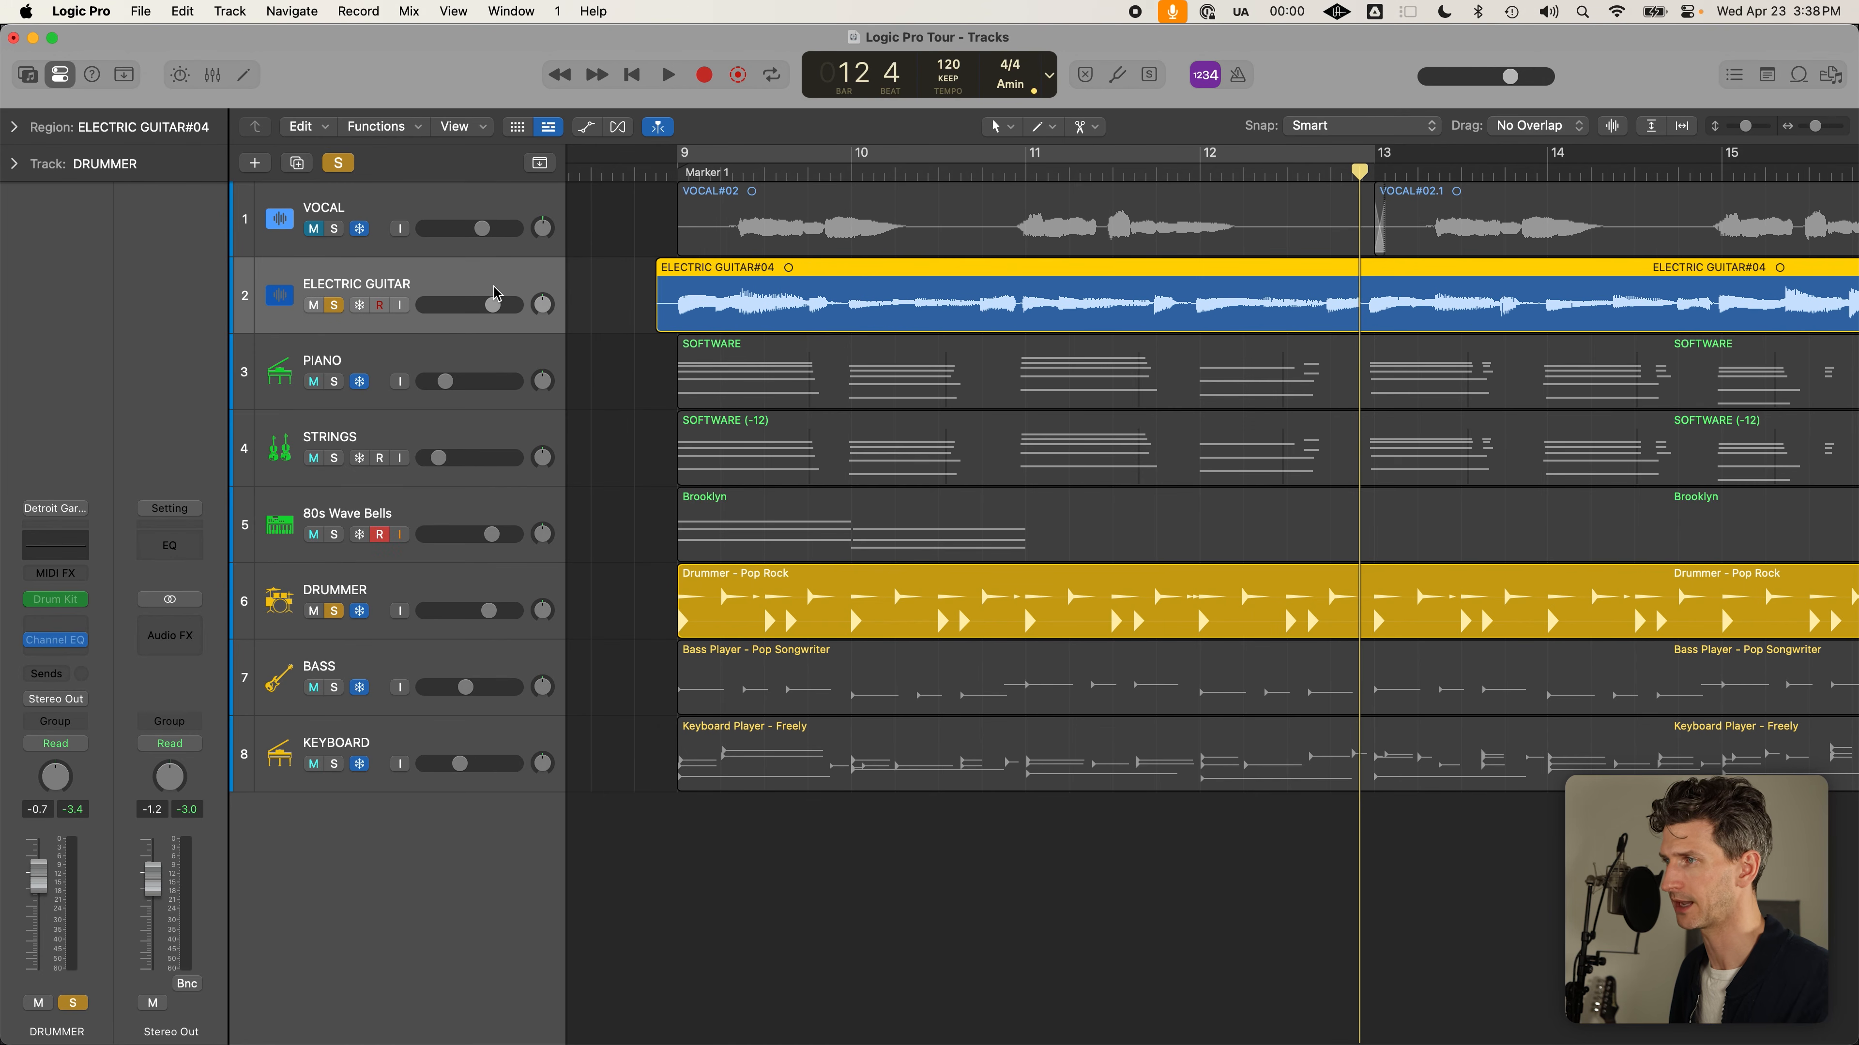
Open the ELECTRIC GUITAR region in the audio track editor and turn on Flex for the track
left_click(635, 311)
left_click(731, 306)
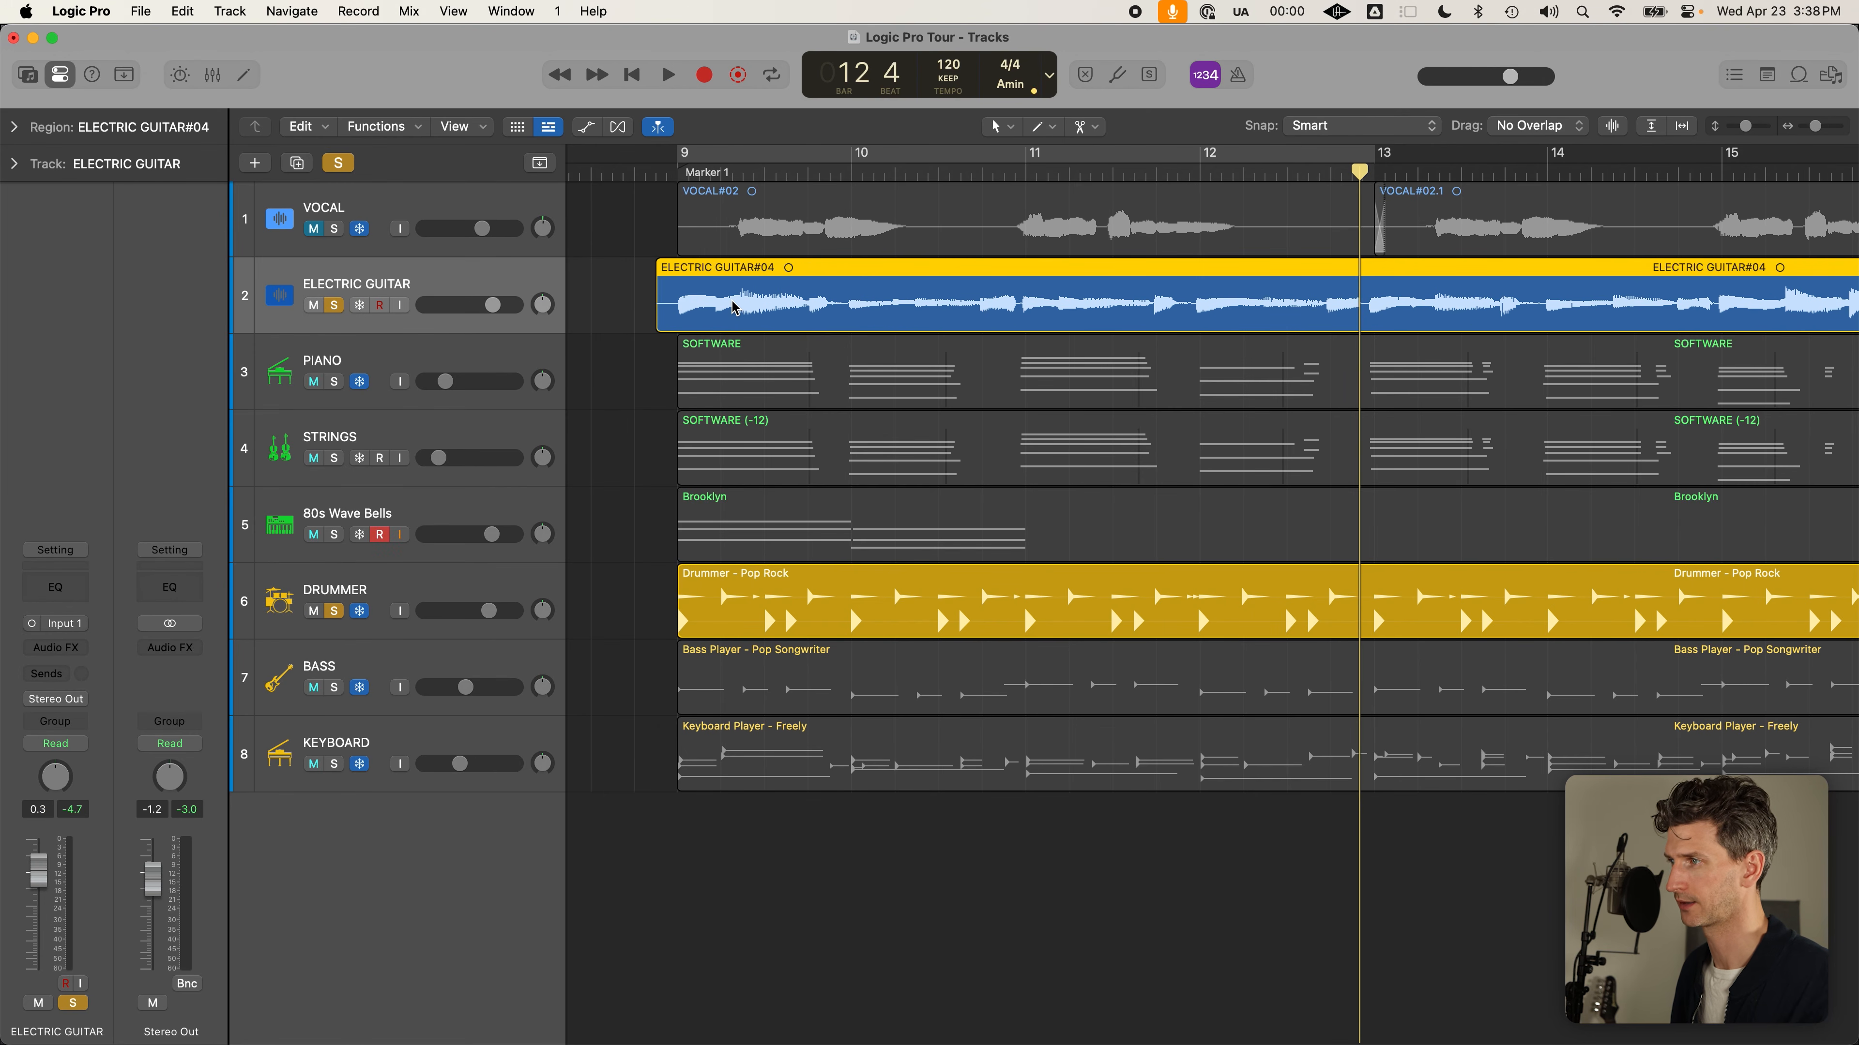
double_click(734, 306)
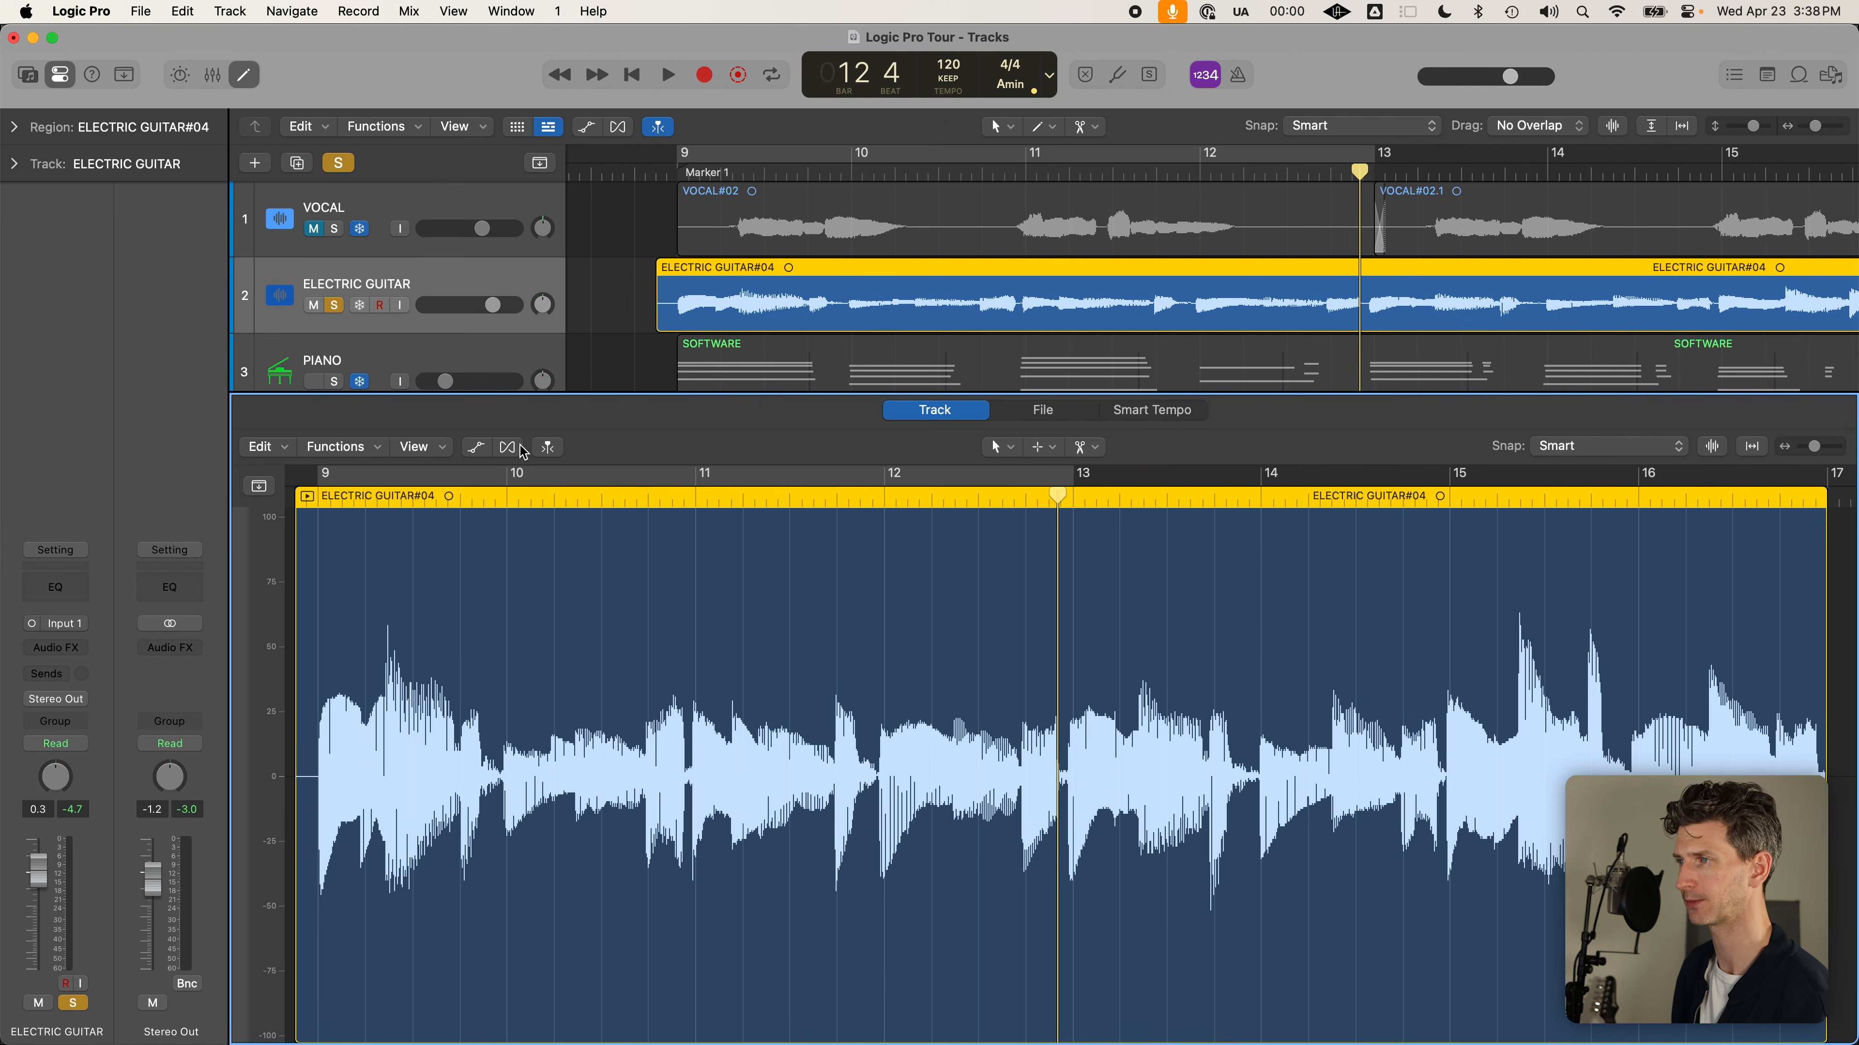
left_click(507, 448)
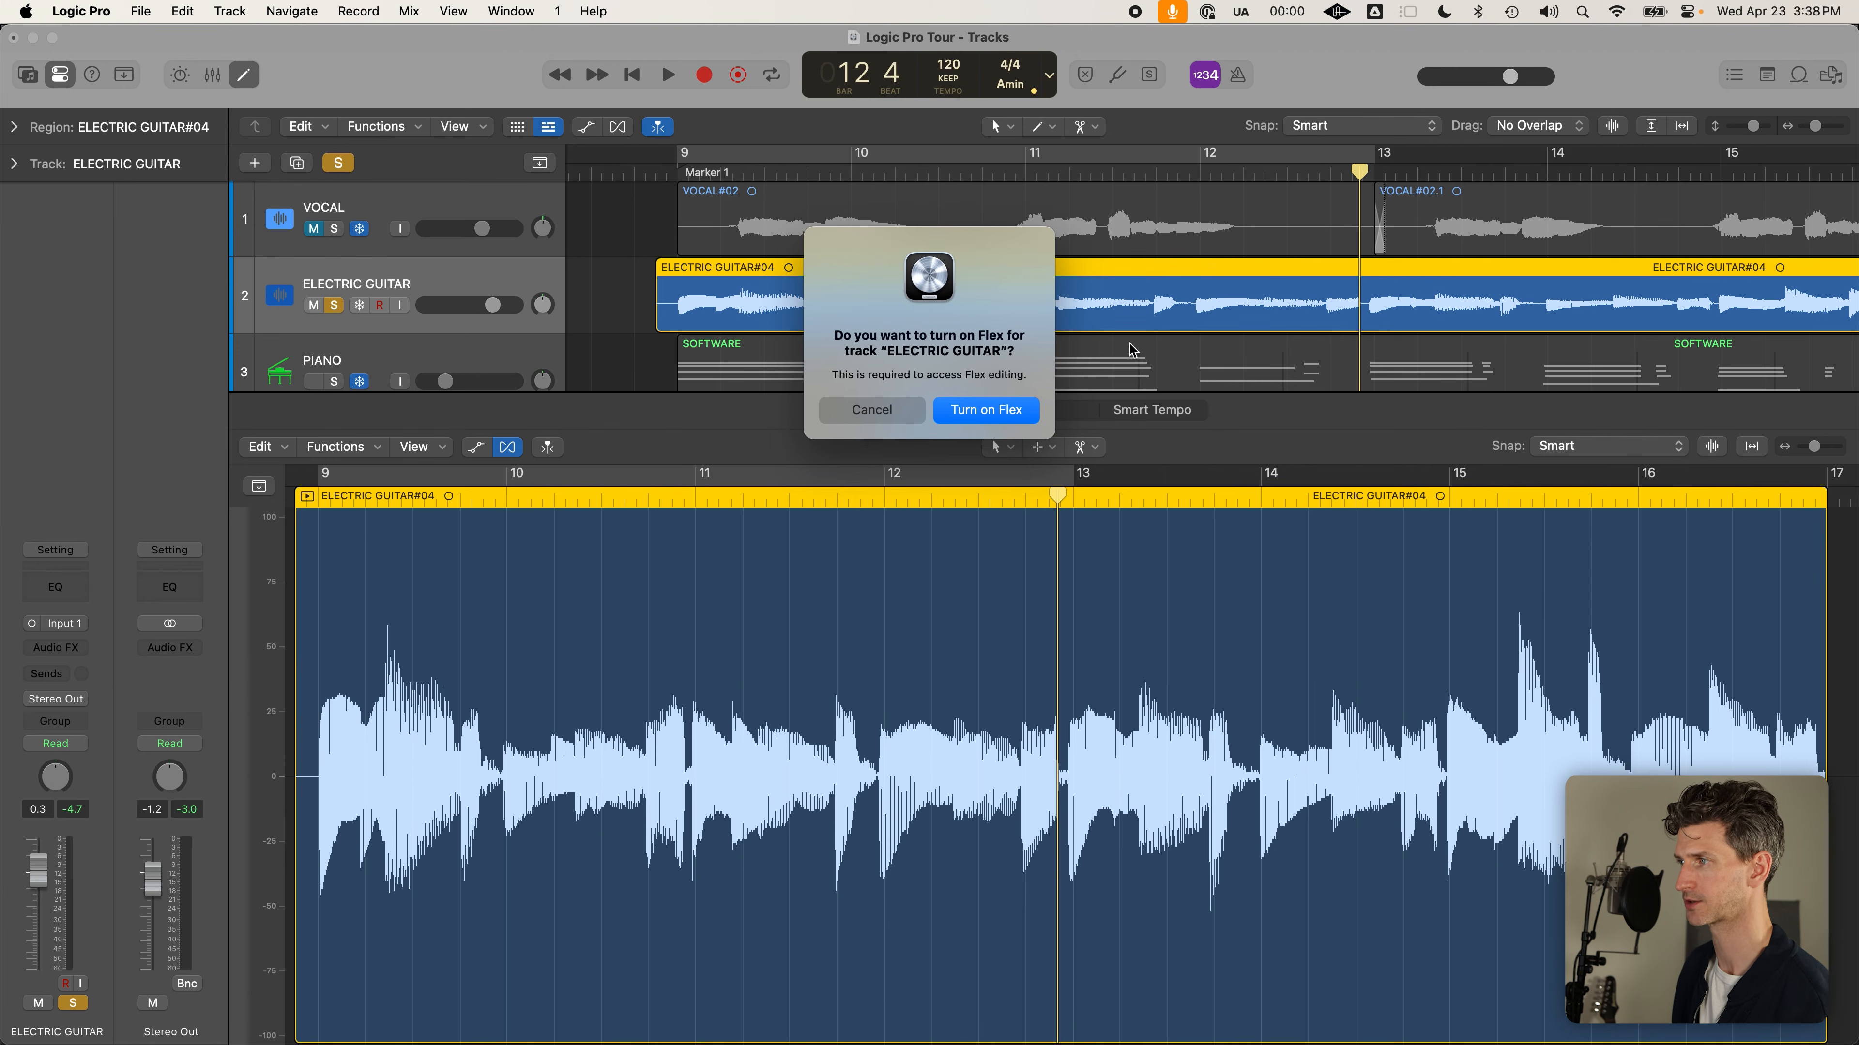
left_click(1008, 411)
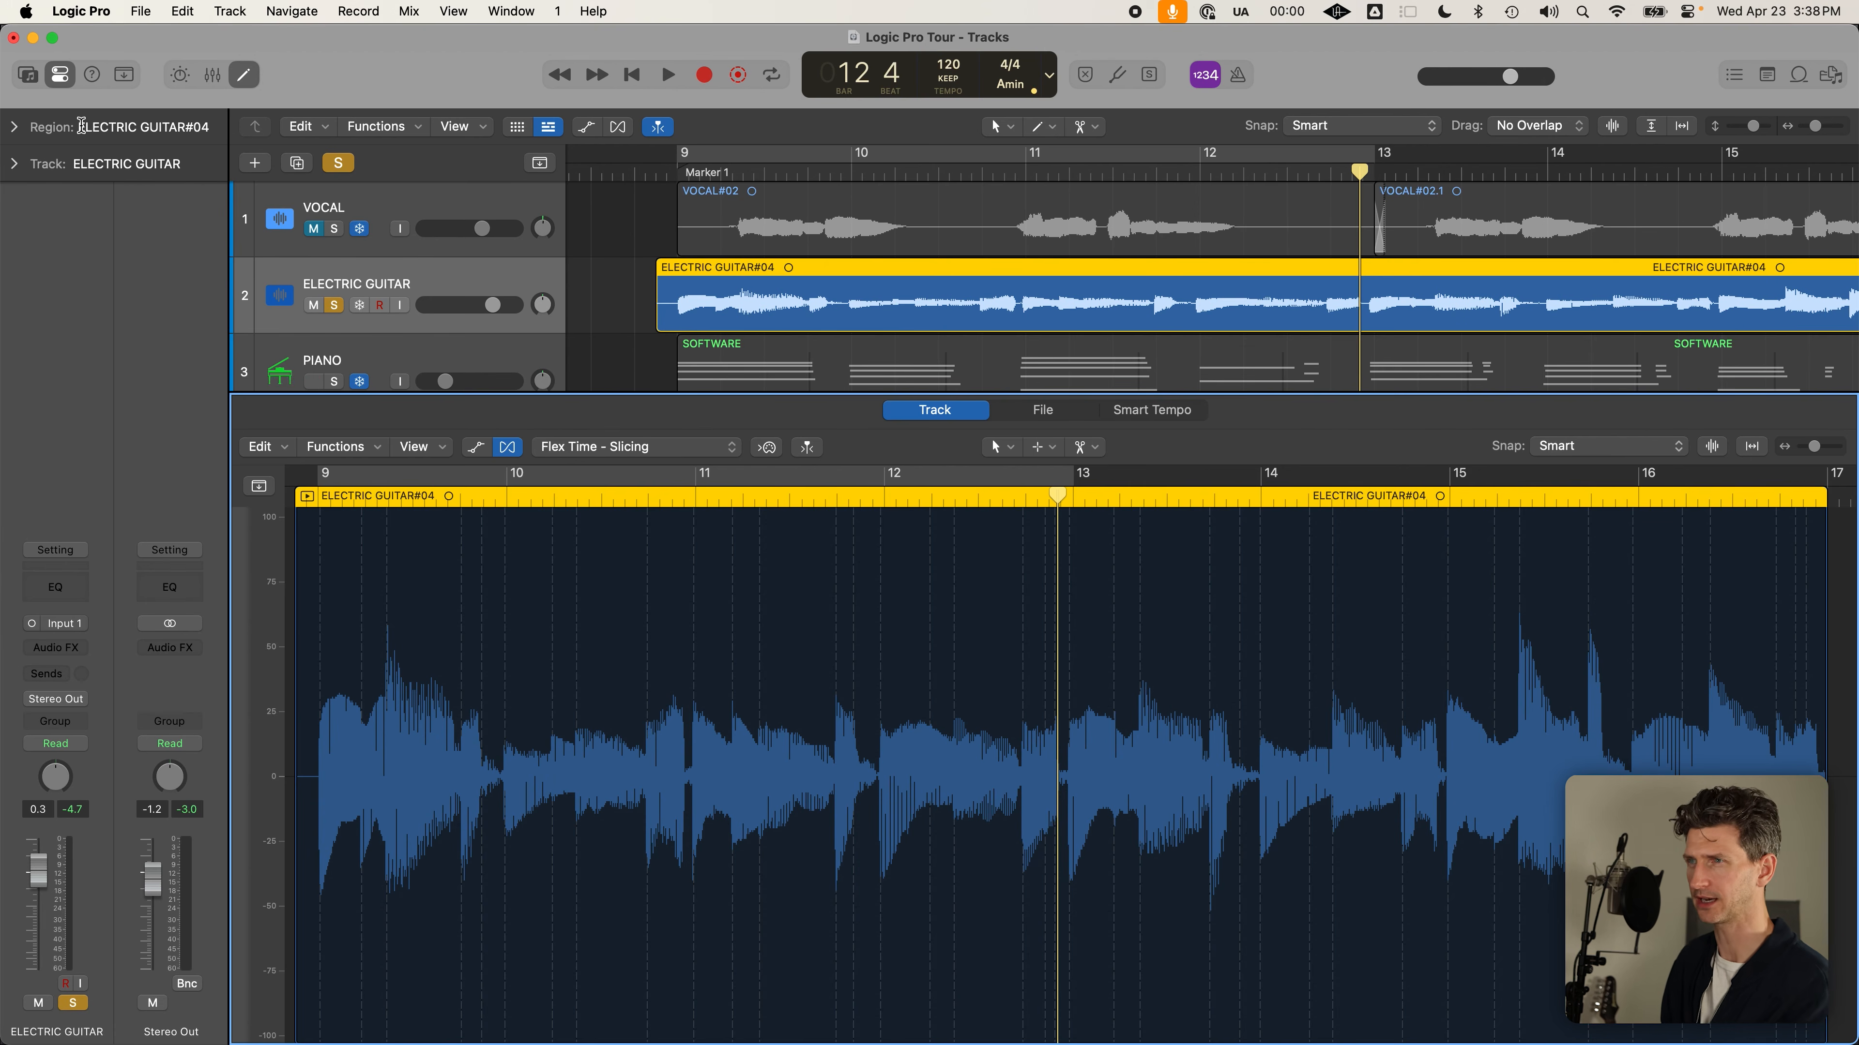
Show the region parameters and set the ELECTRIC GUITAR region's quantize value to 1/1 Note
left_click(15, 129)
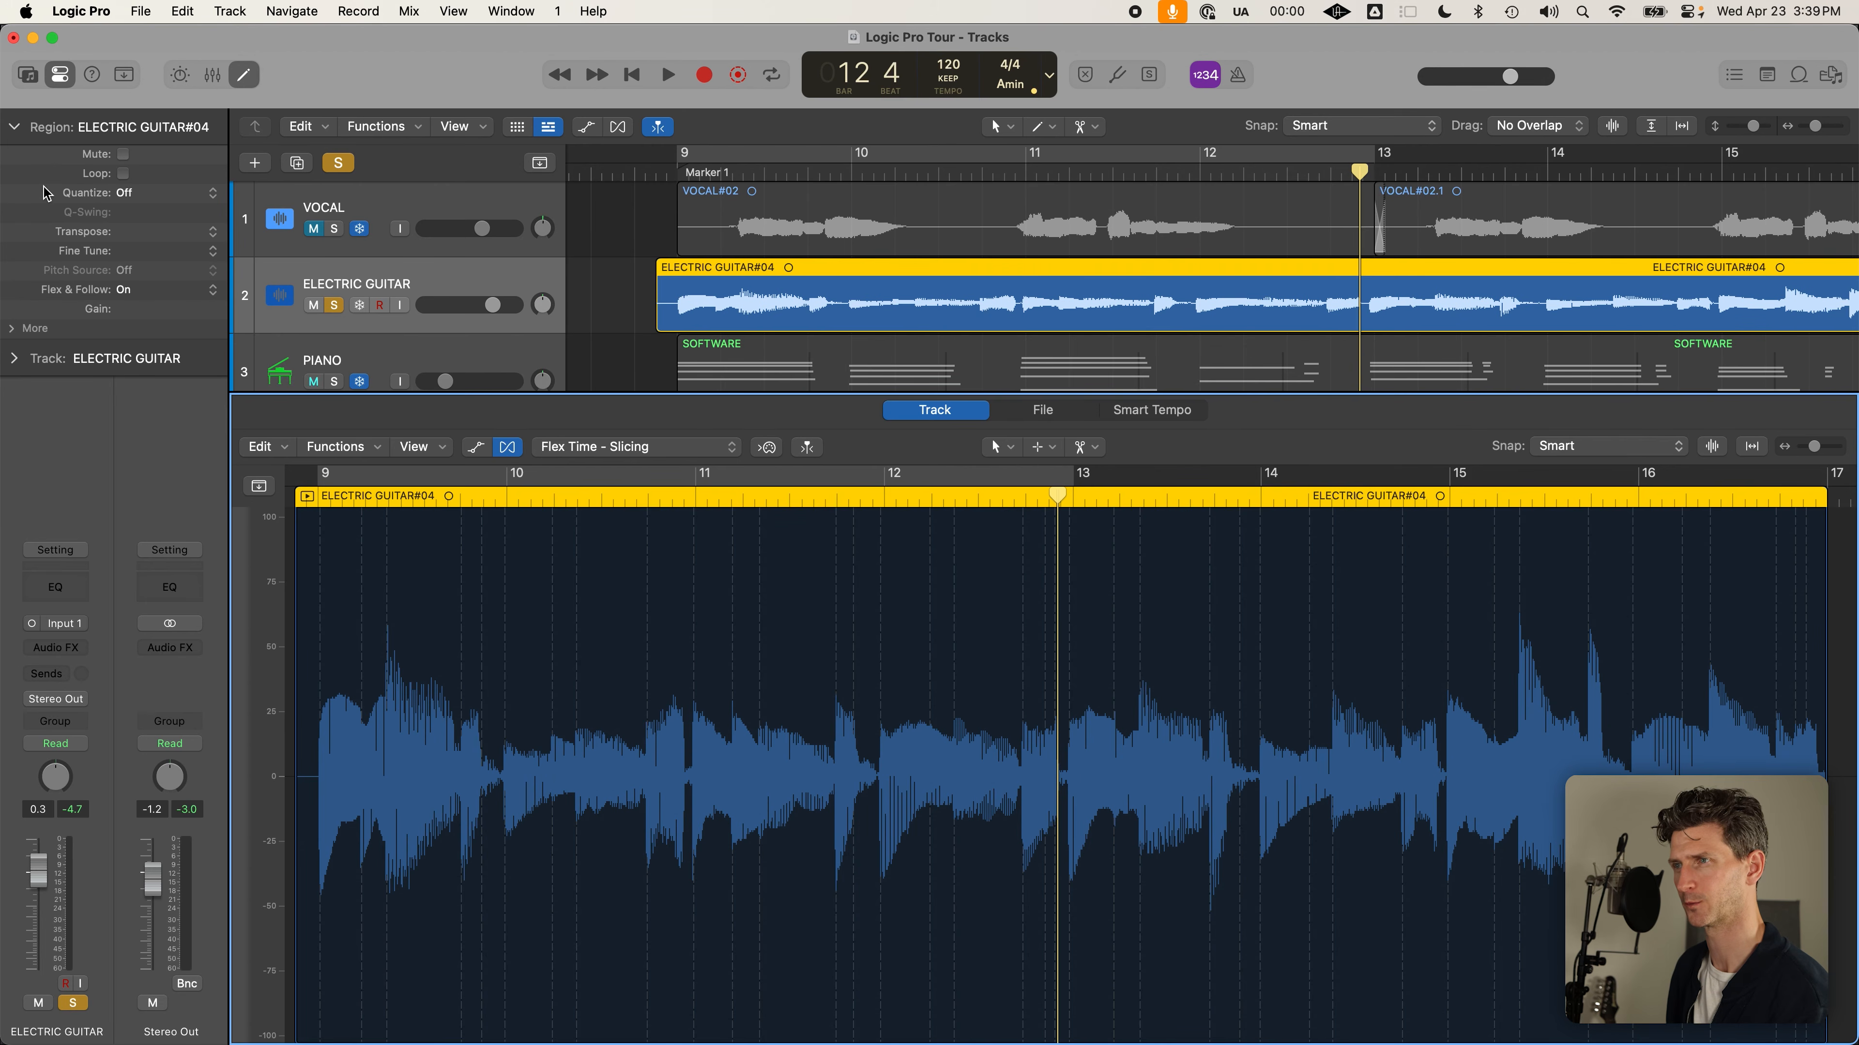
left_click(151, 196)
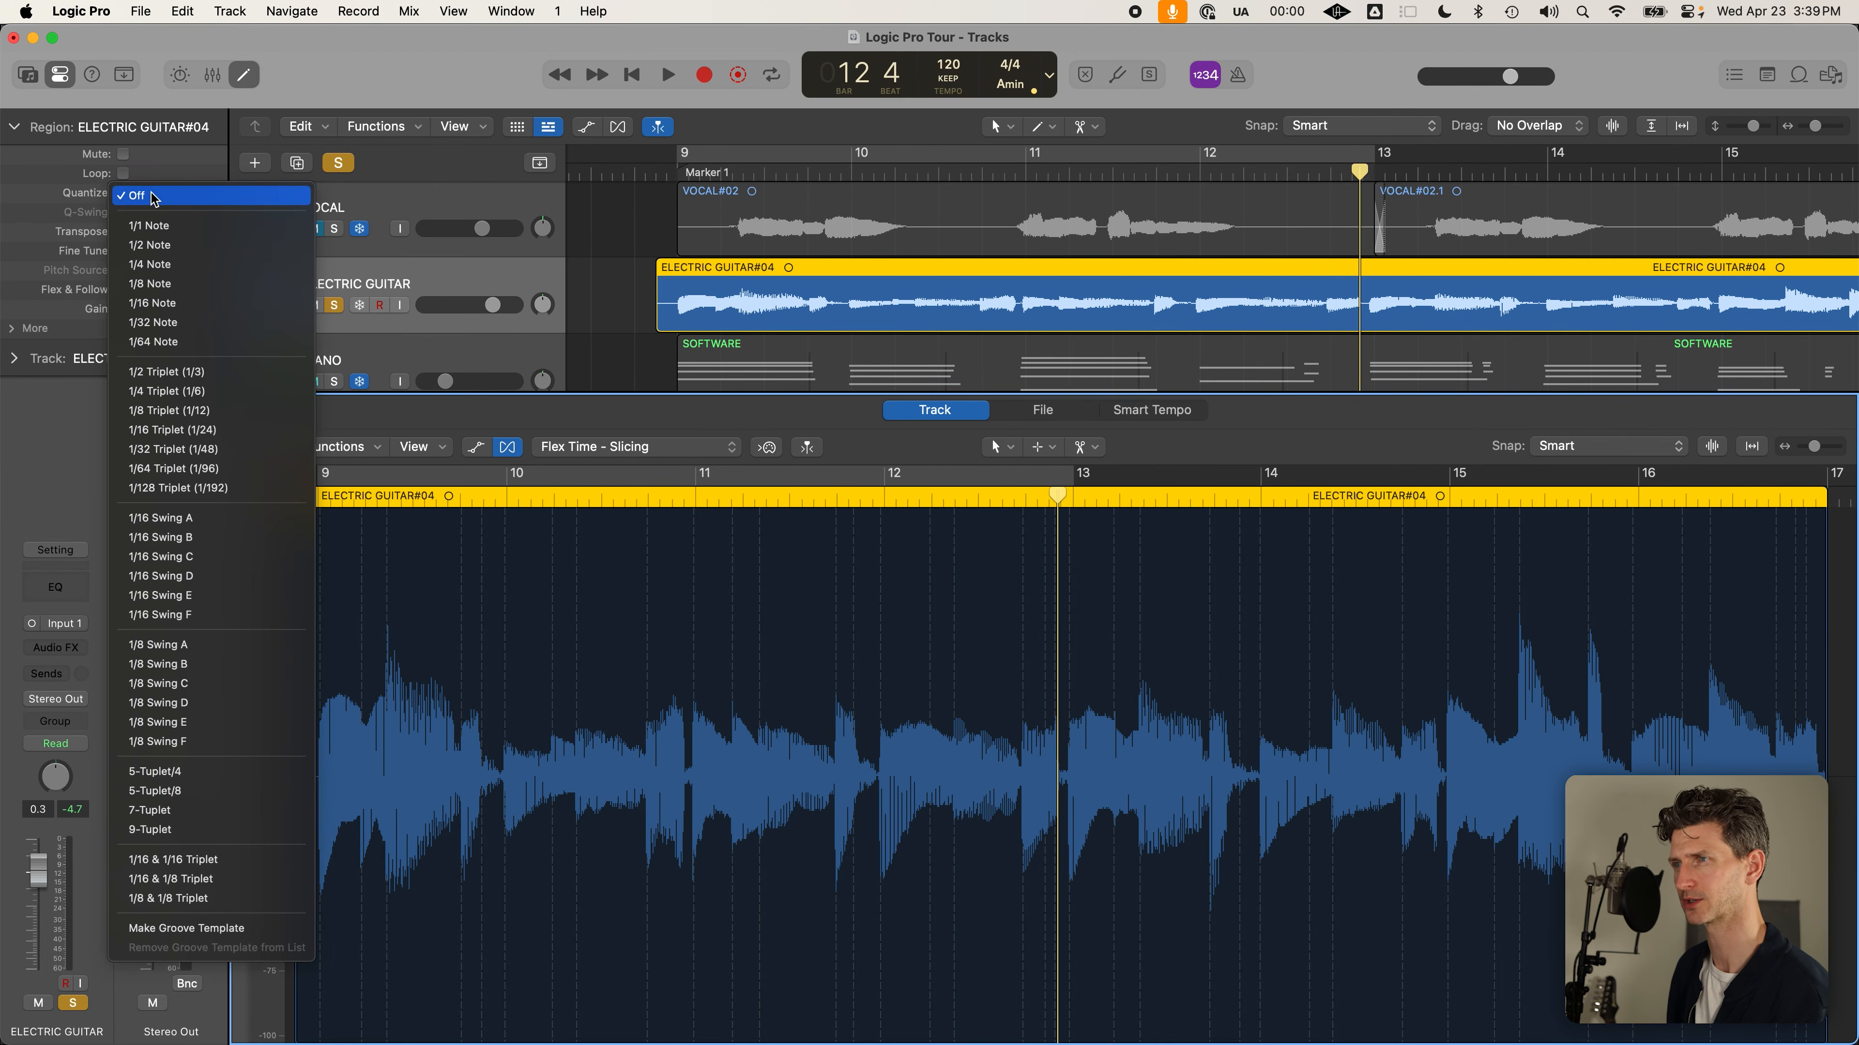
left_click(235, 229)
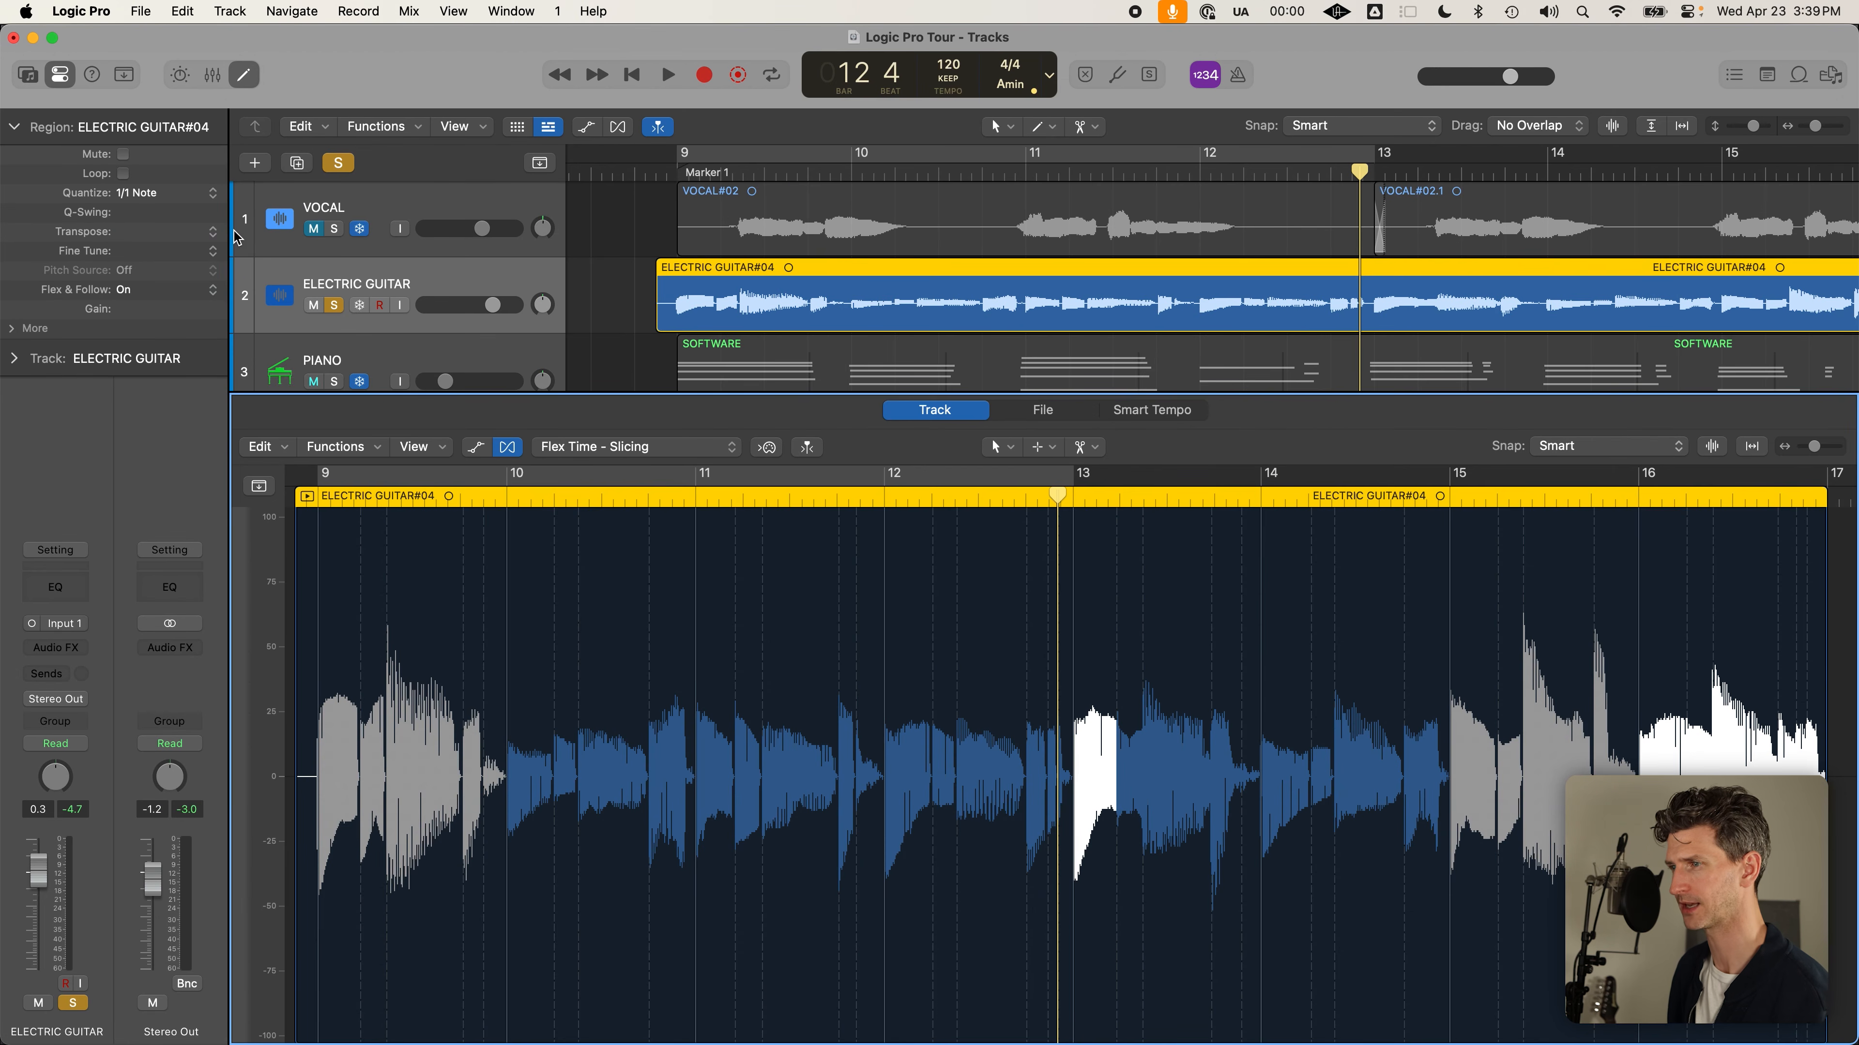
Inspect the quantized guitar waveform and play it with the drums from just before bar 9, leaving cycling off
left_click(679, 174)
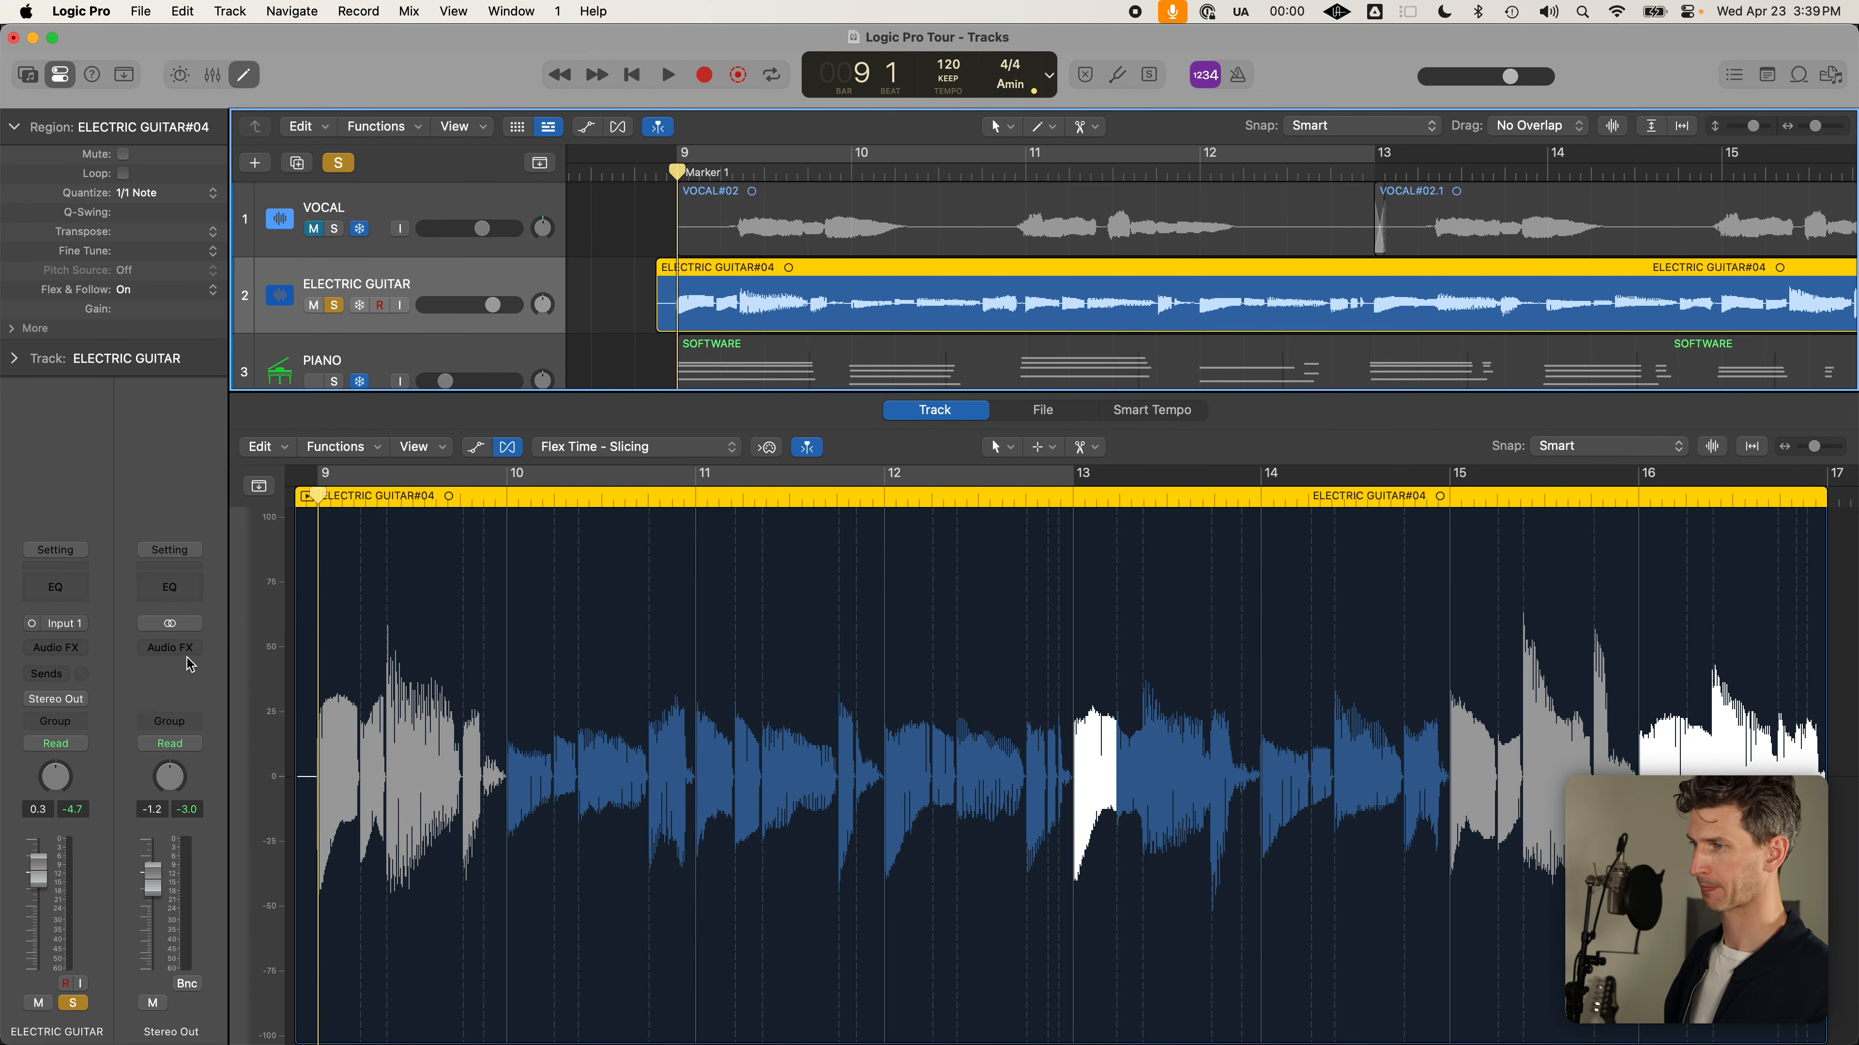
scroll(411, 648, "up", 5)
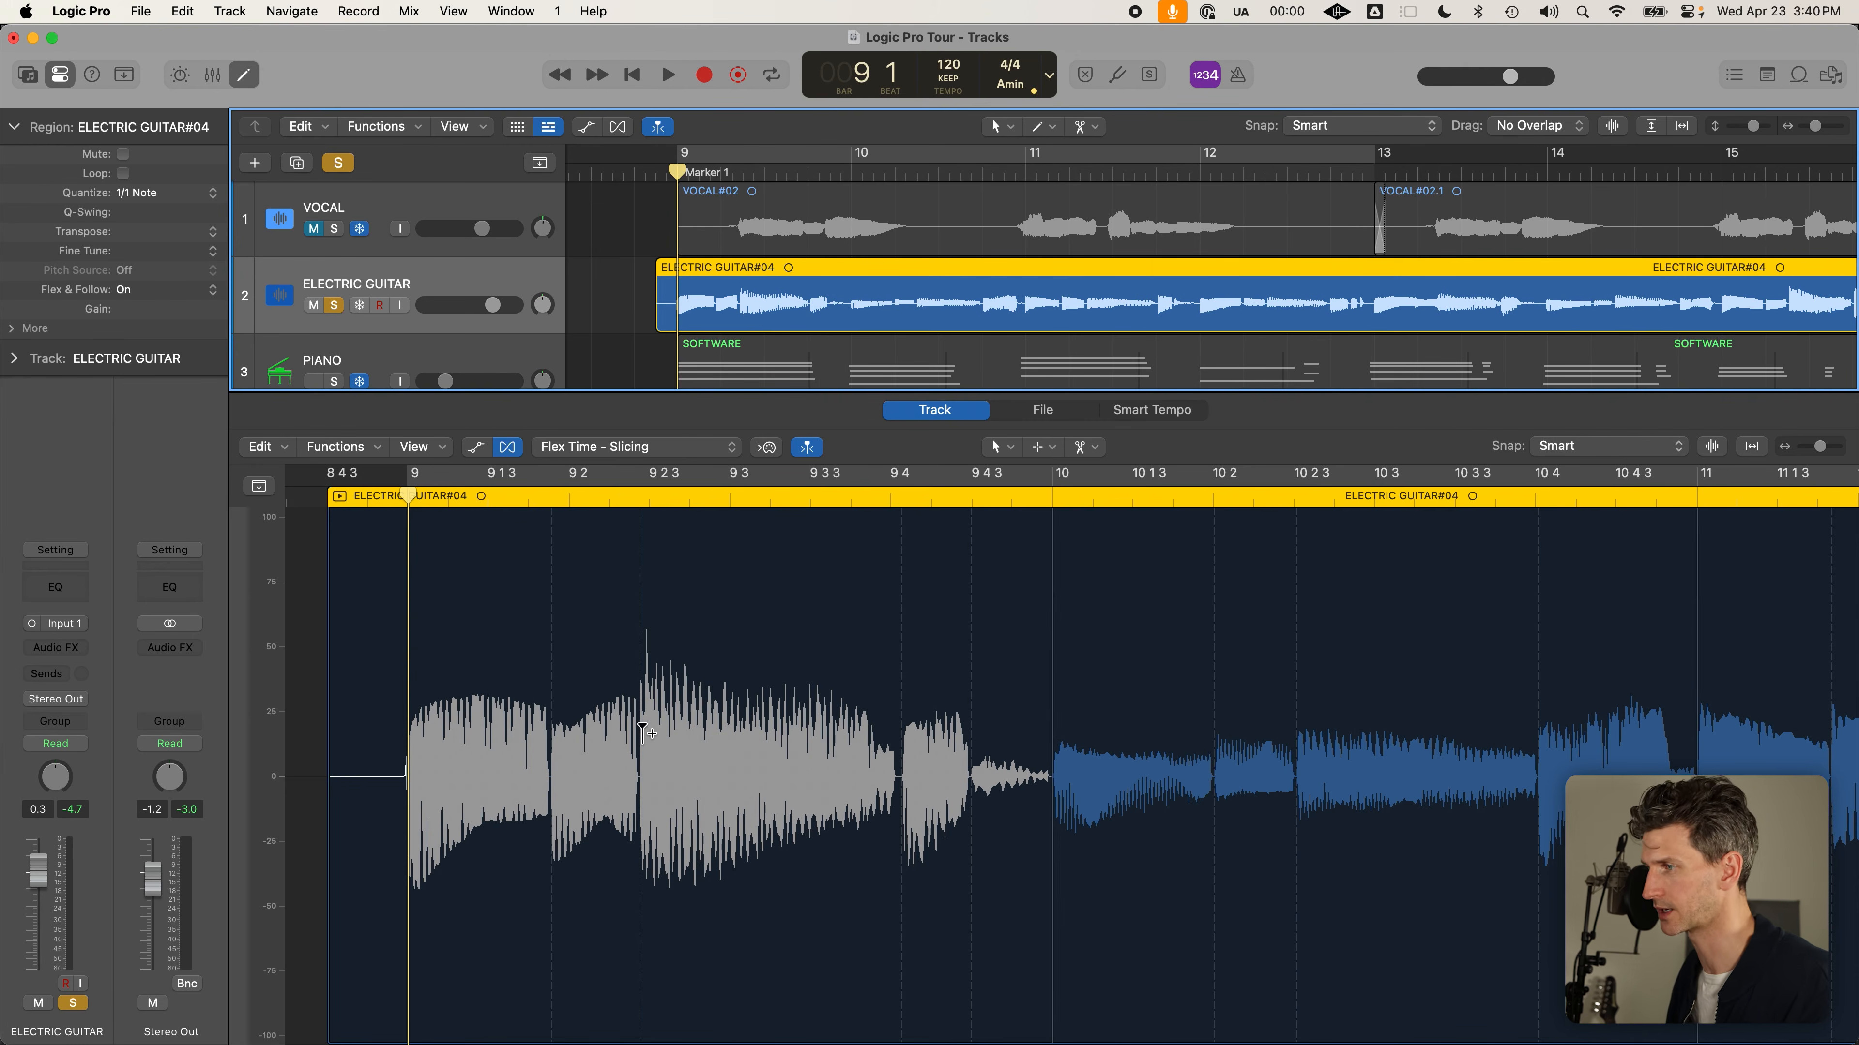
scroll(1004, 527, "down", 5)
scroll(878, 659, "down", 3)
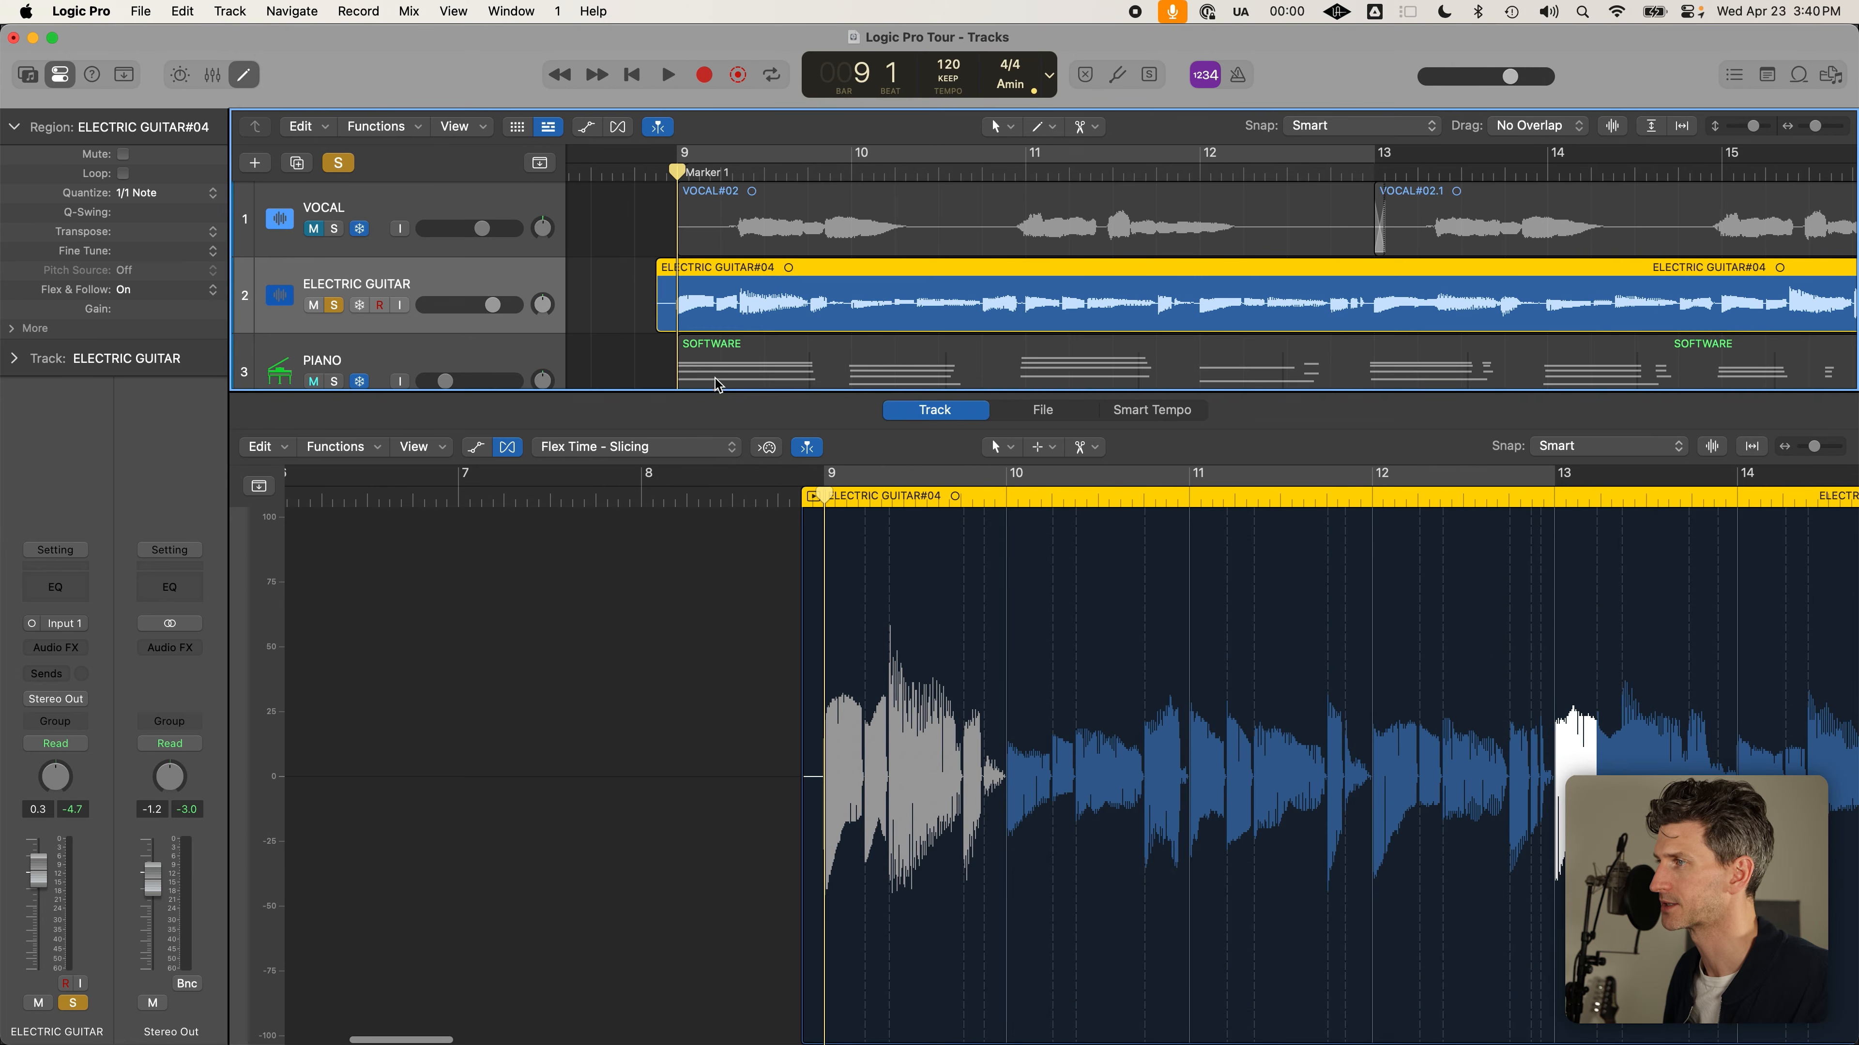
scroll(568, 581, "right", 2)
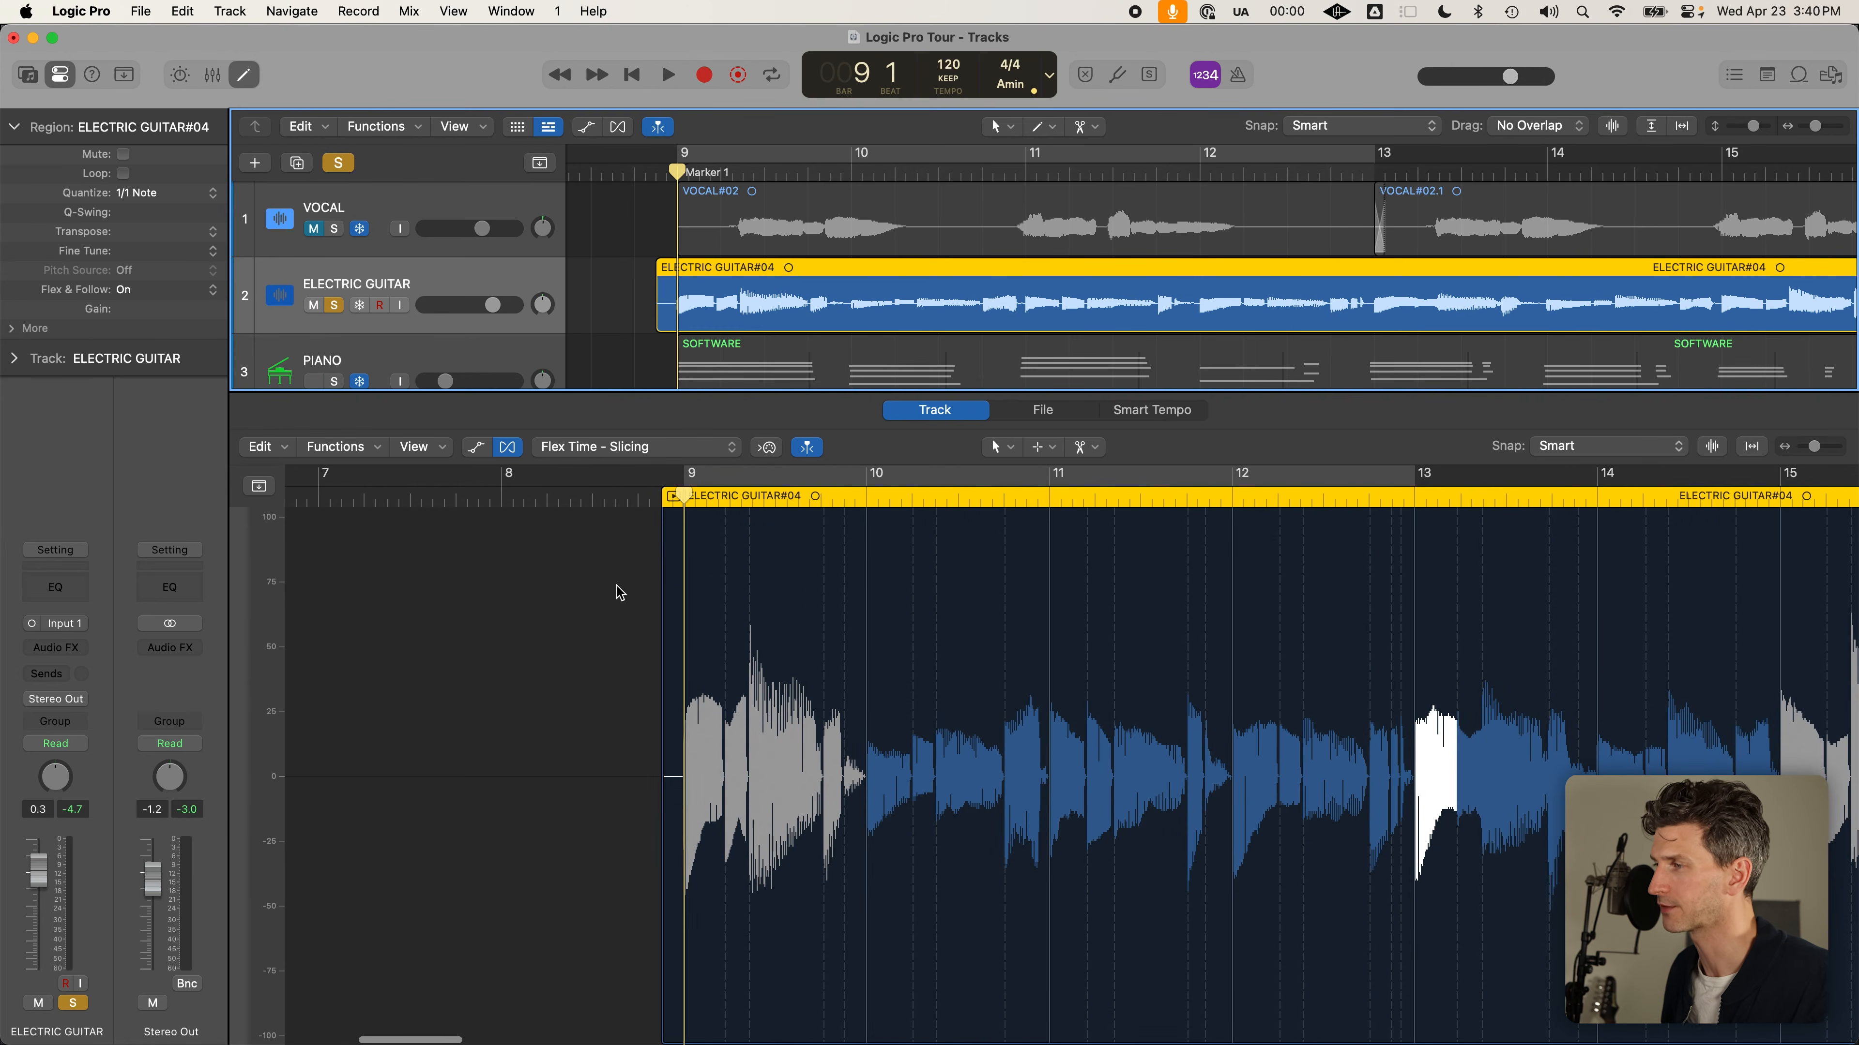
scroll(614, 590, "right", 3)
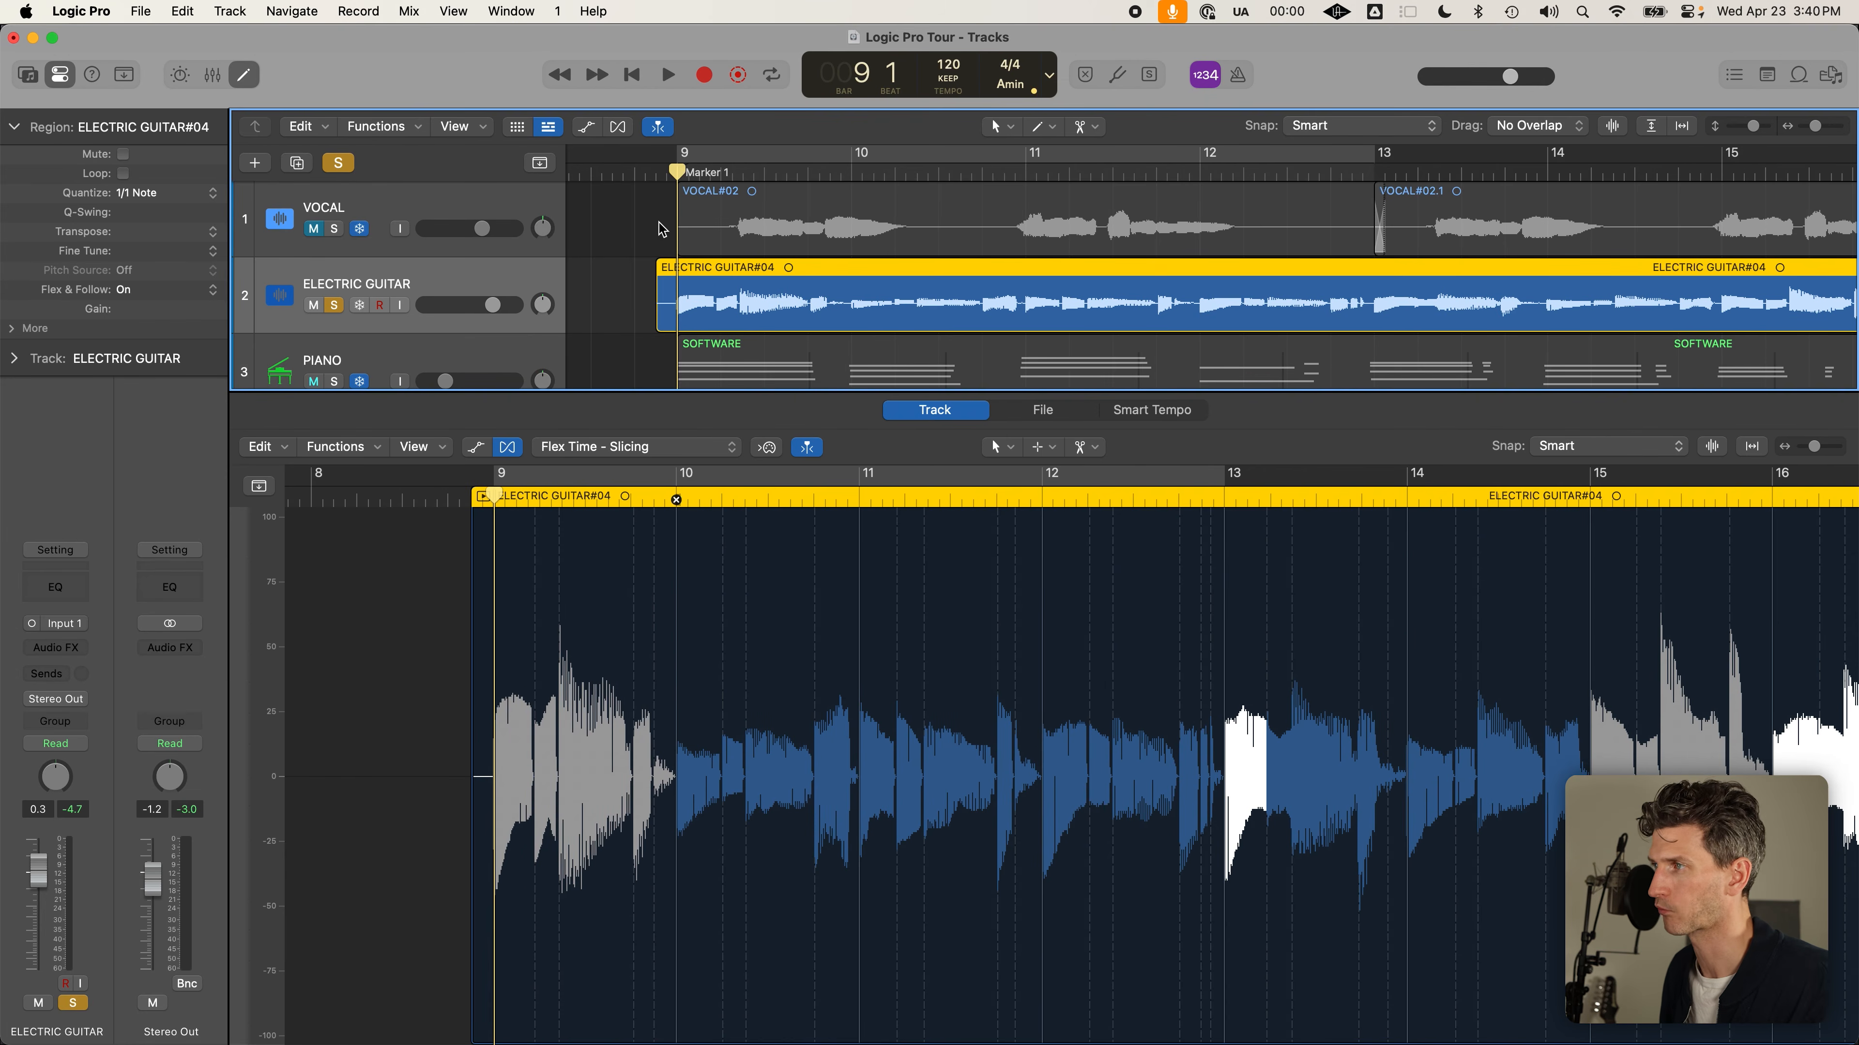
left_click(666, 170)
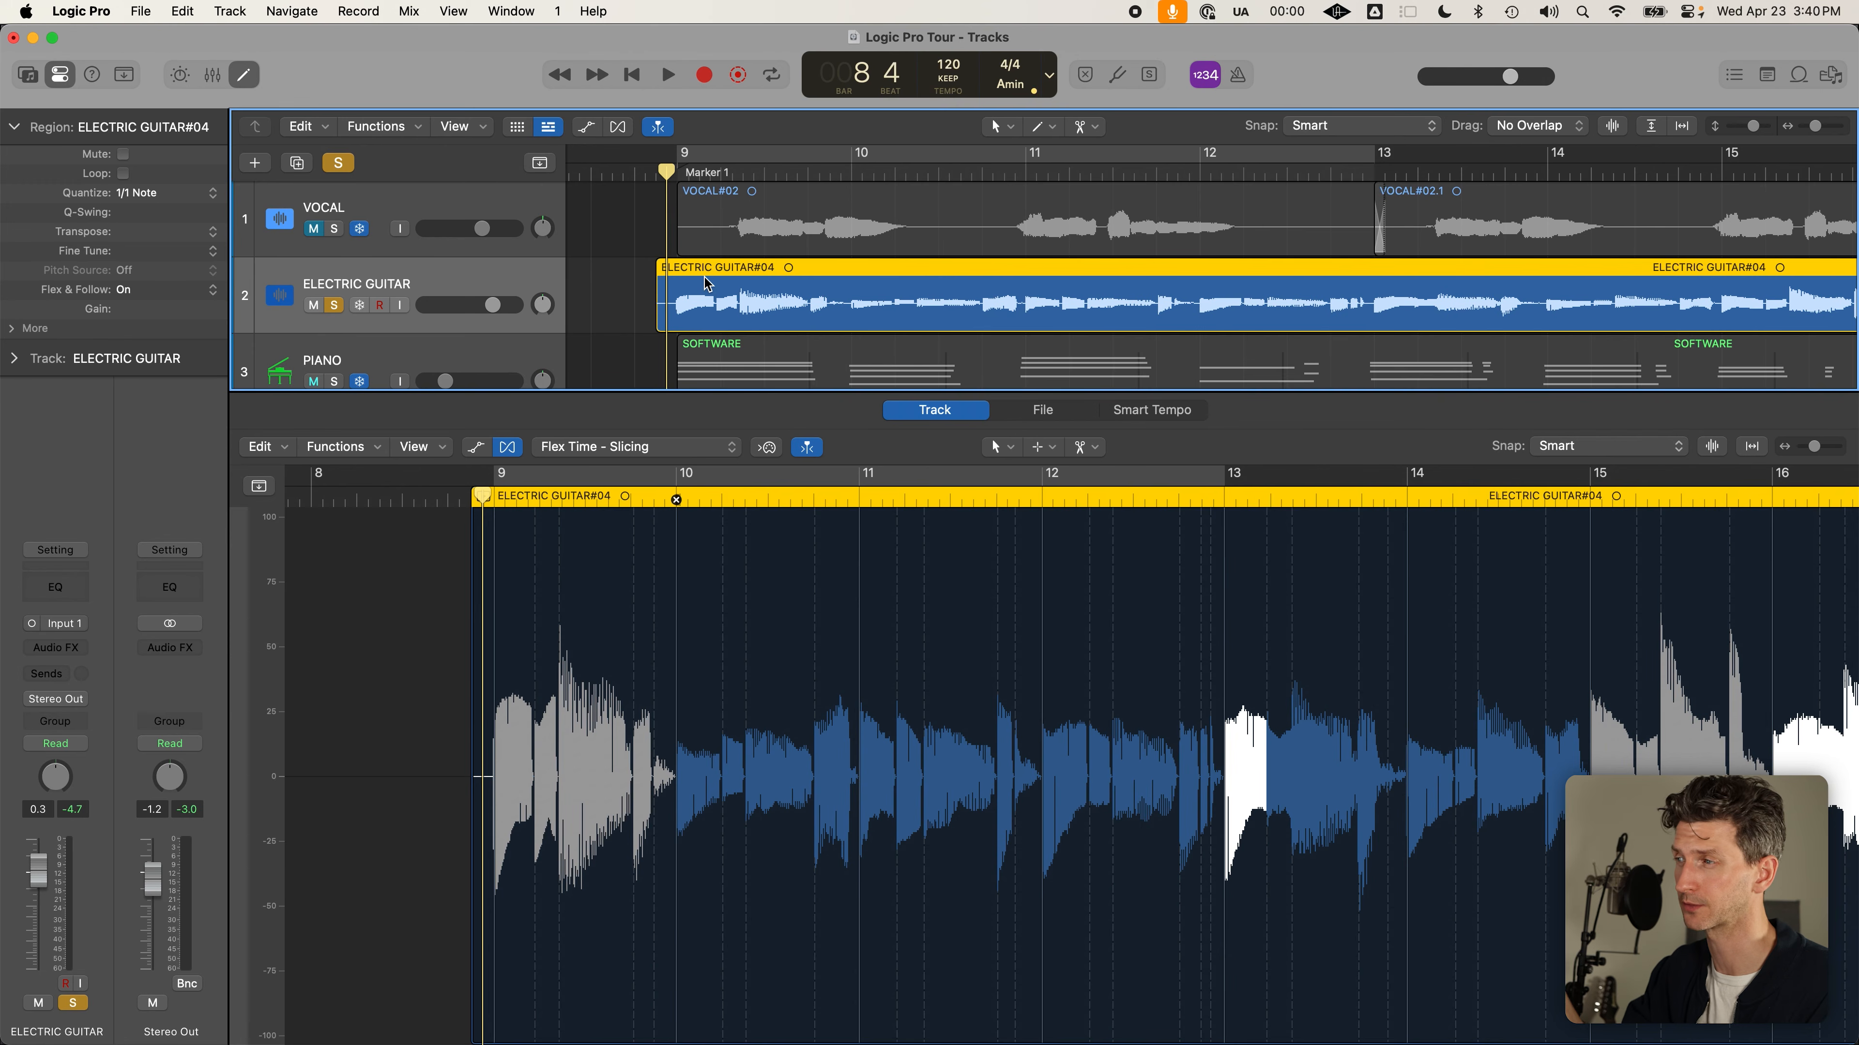
key("space")
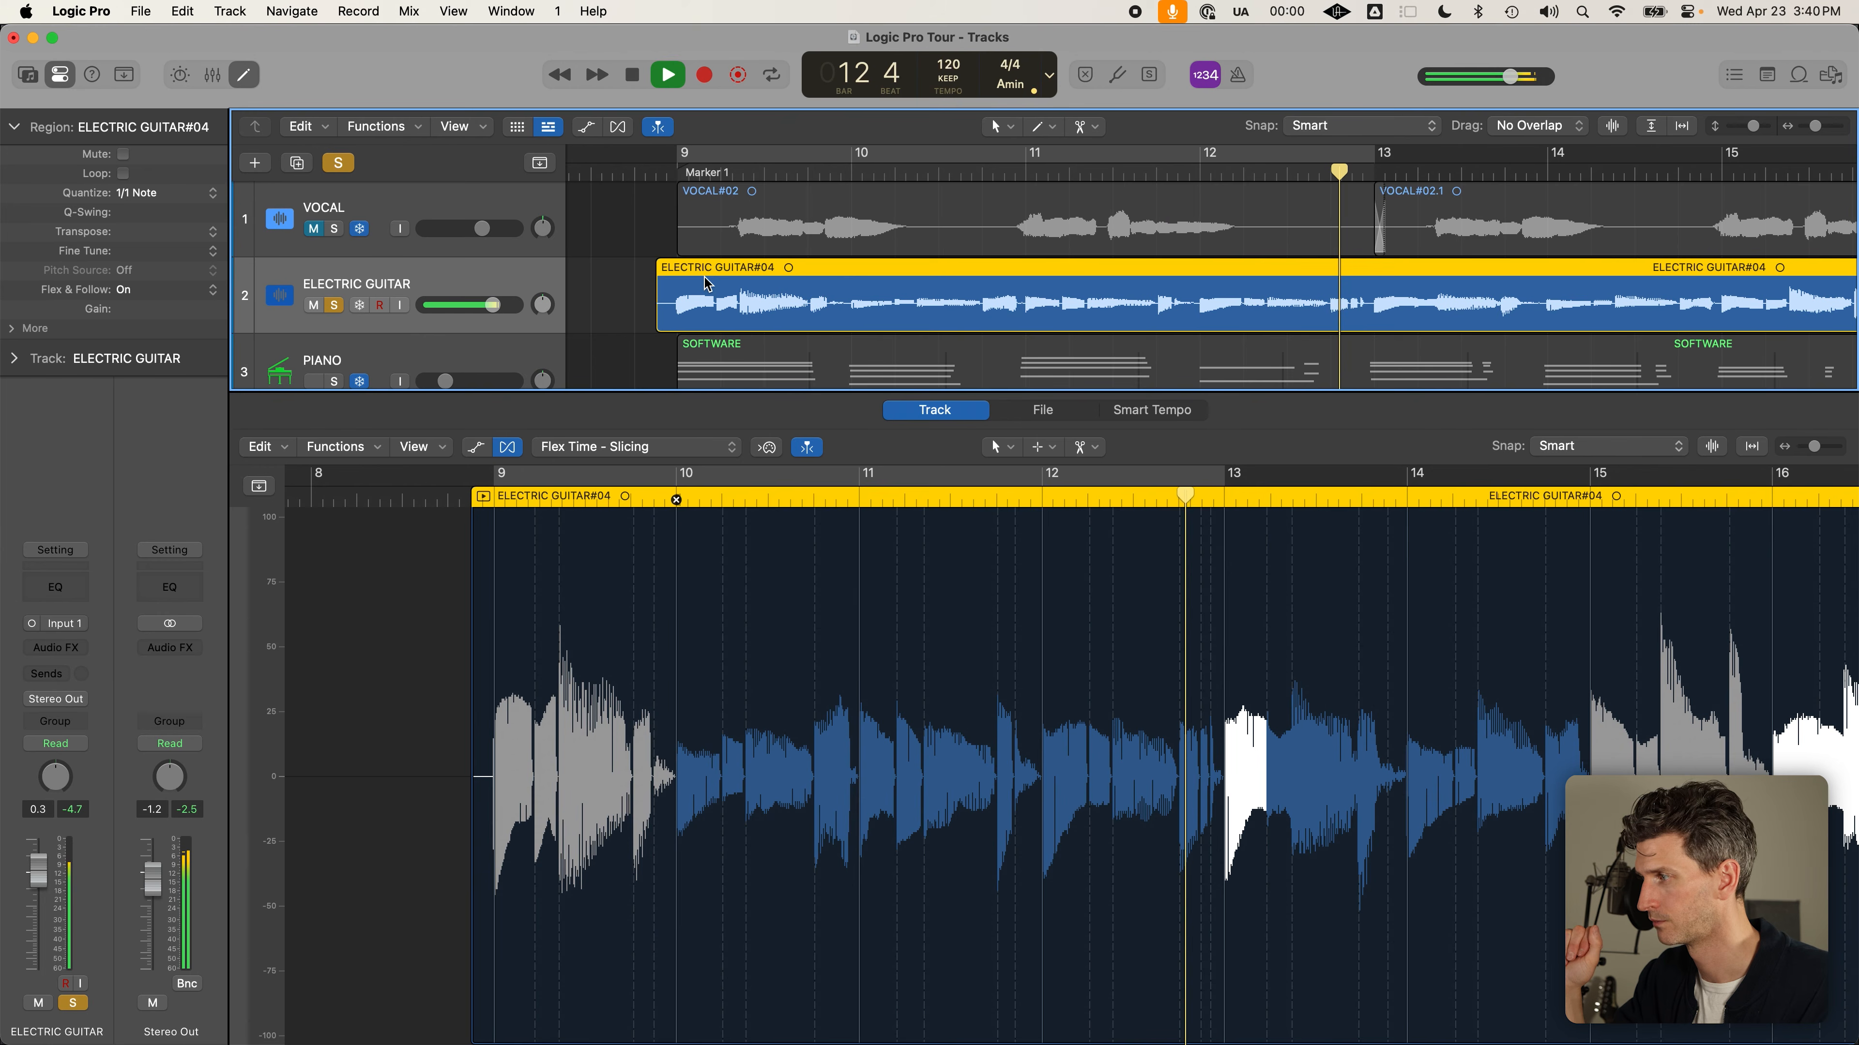
key("space")
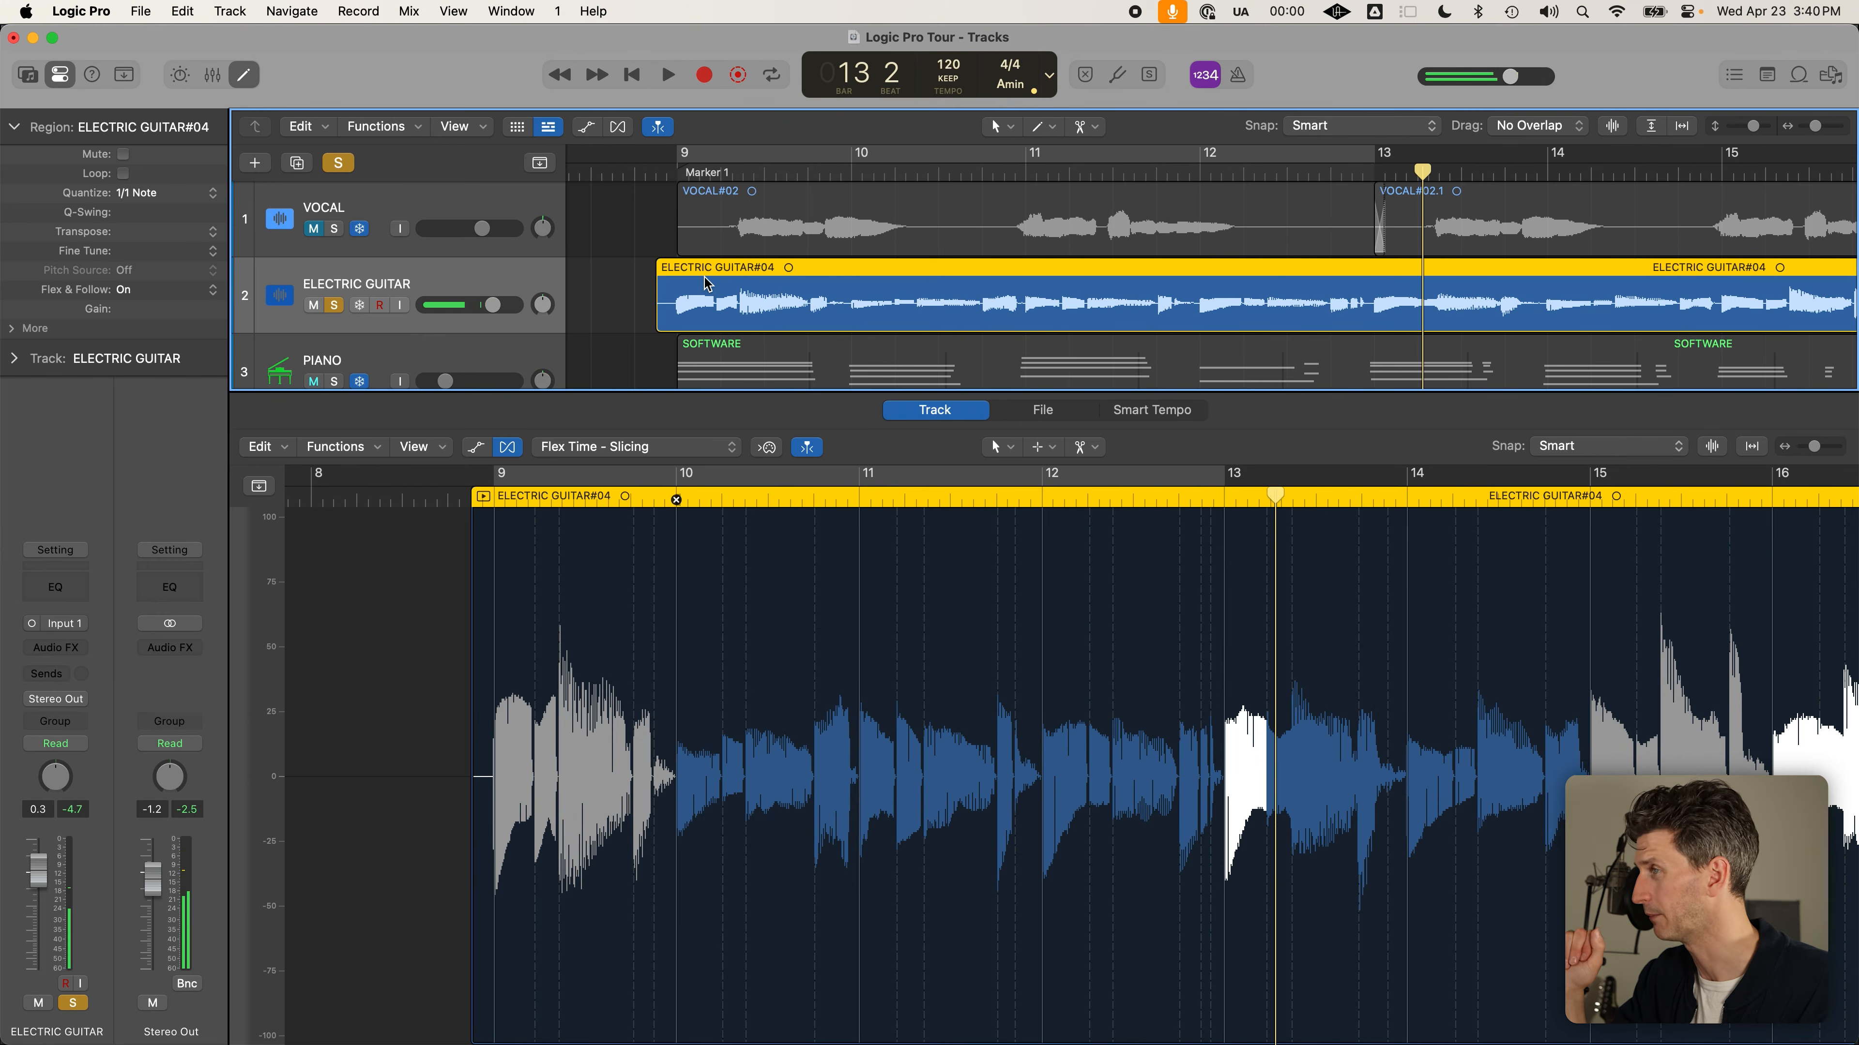
key("c")
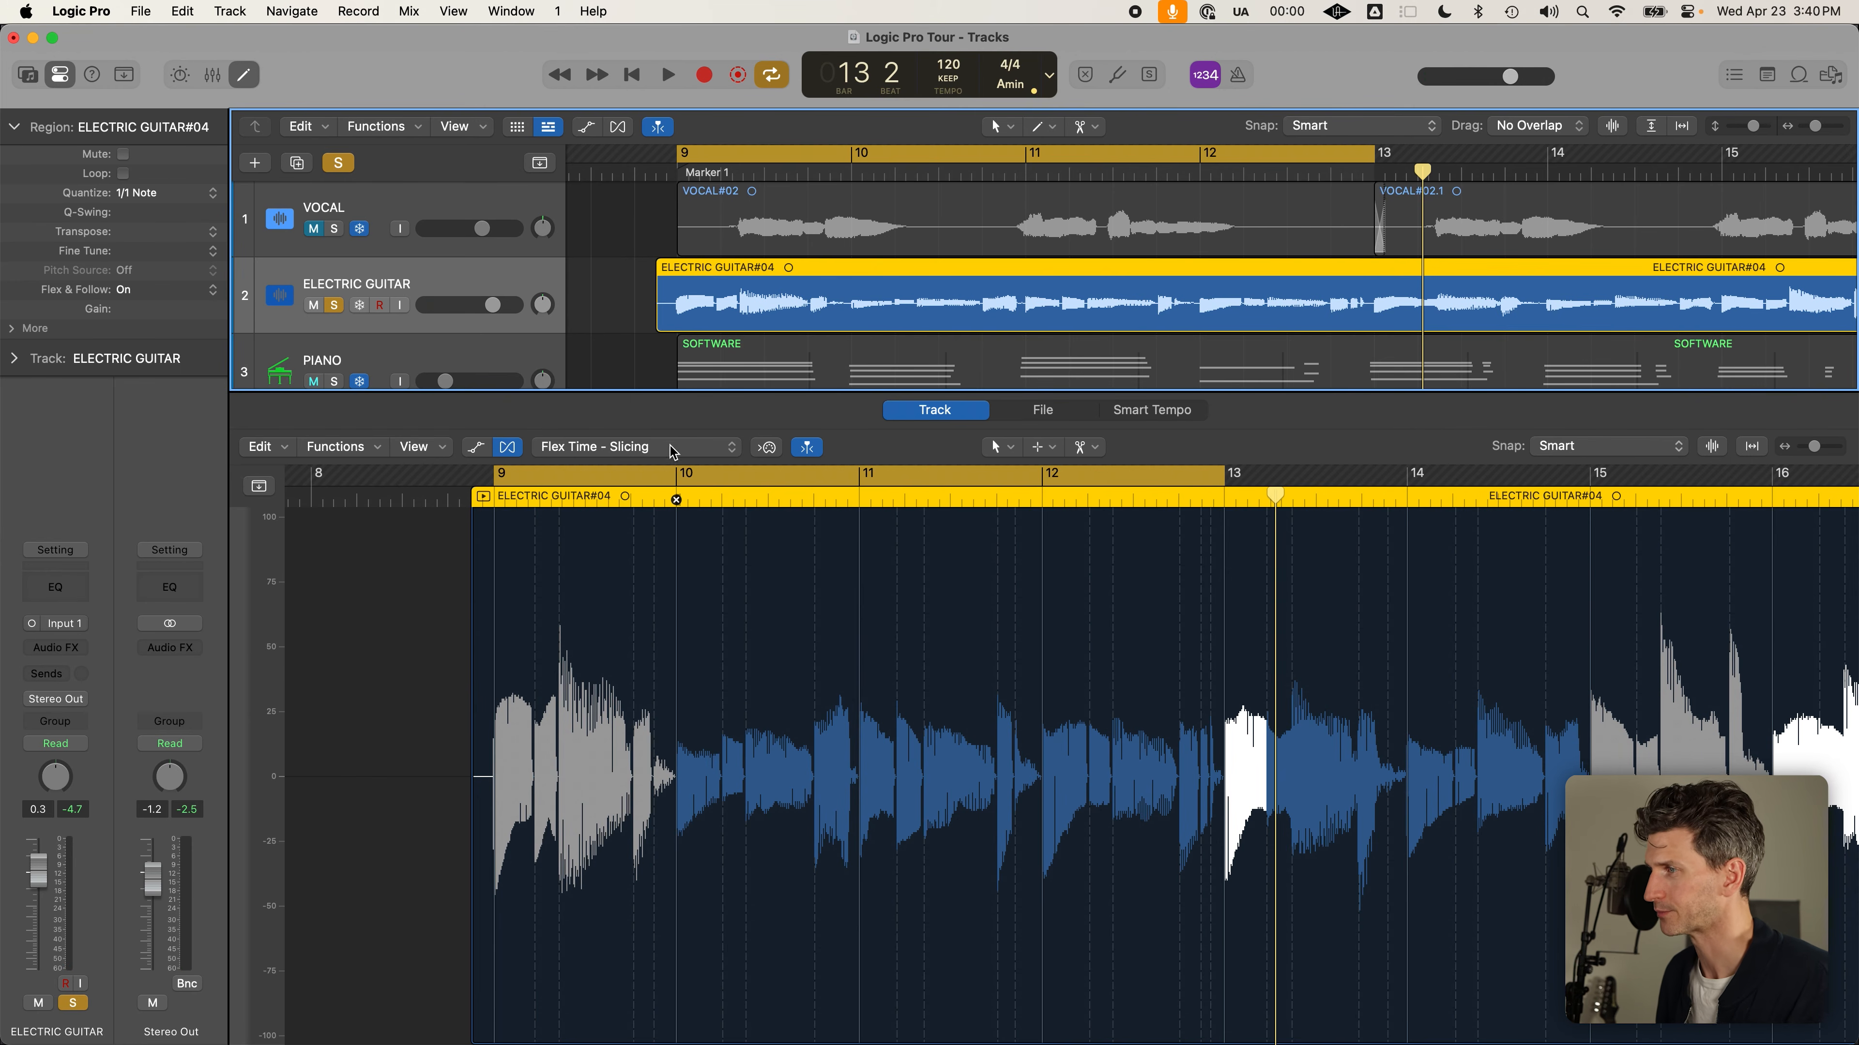
key("c")
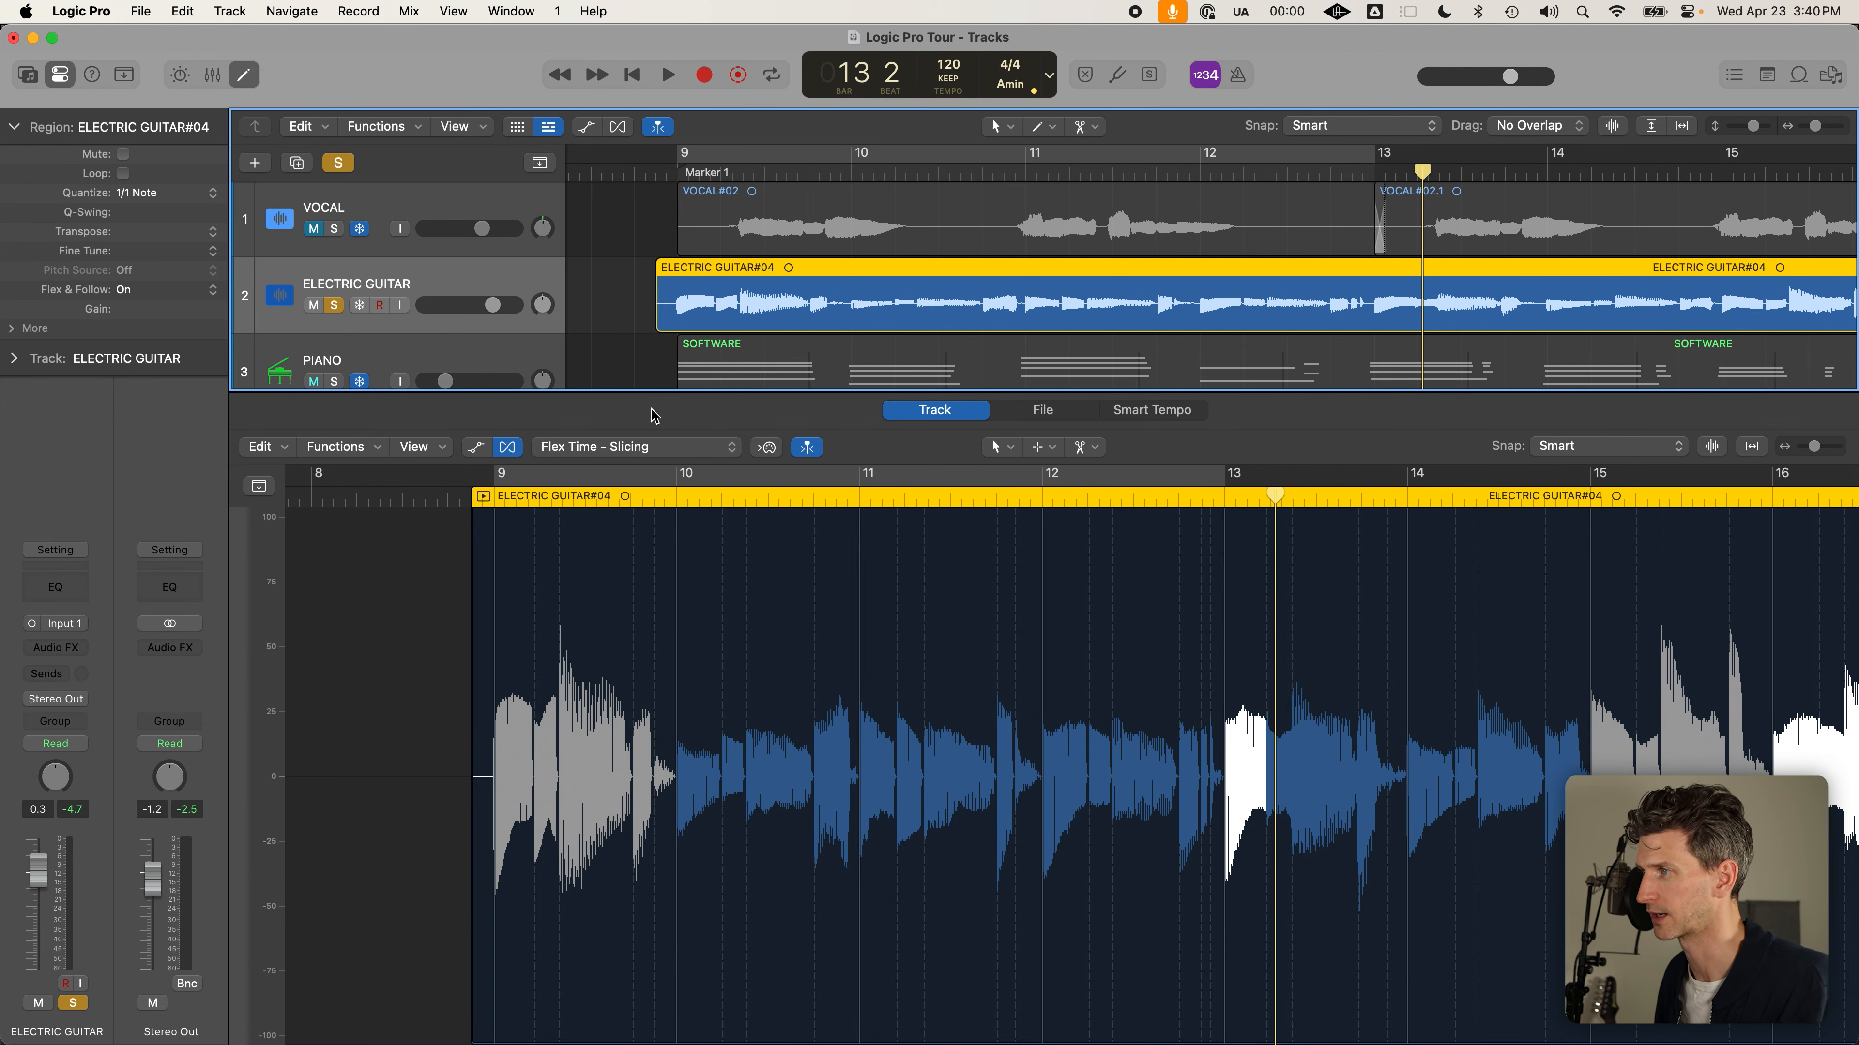
Set the ELECTRIC GUITAR region's quantize value to 1/8 Note
left_click(631, 291)
left_click(695, 300)
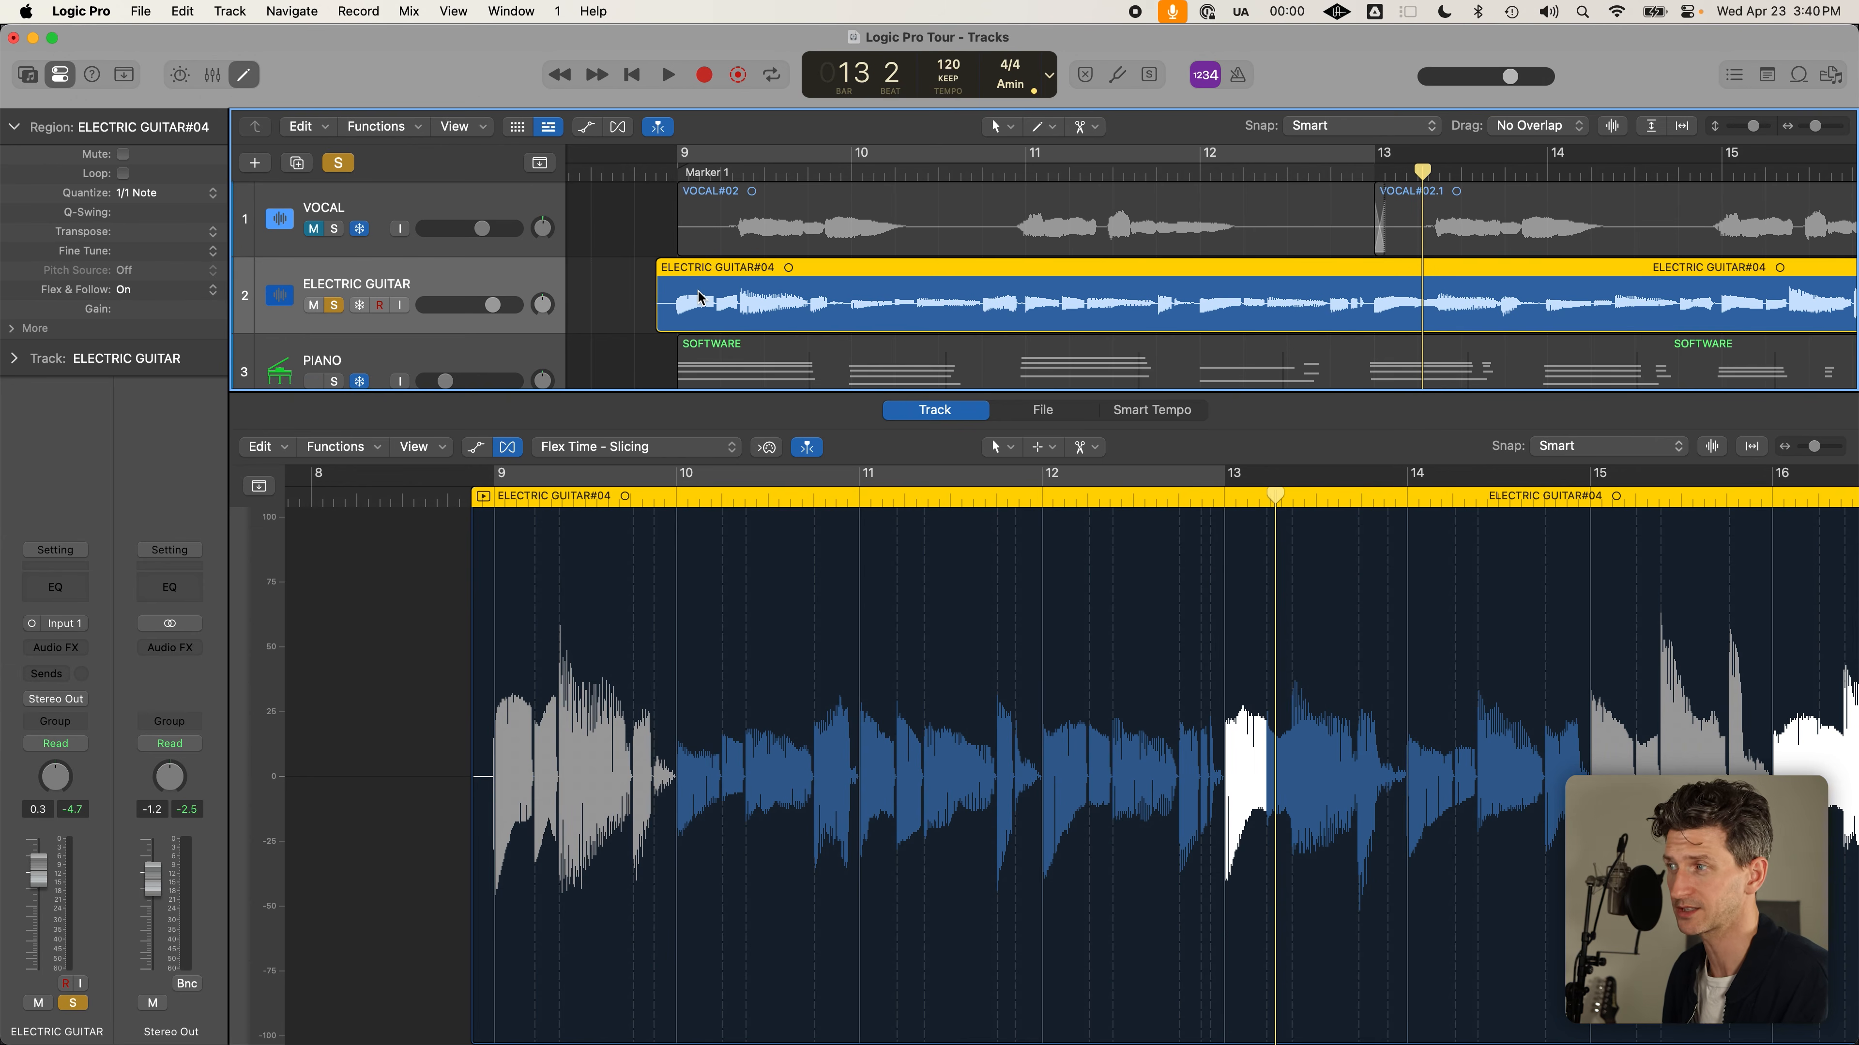
left_click(165, 194)
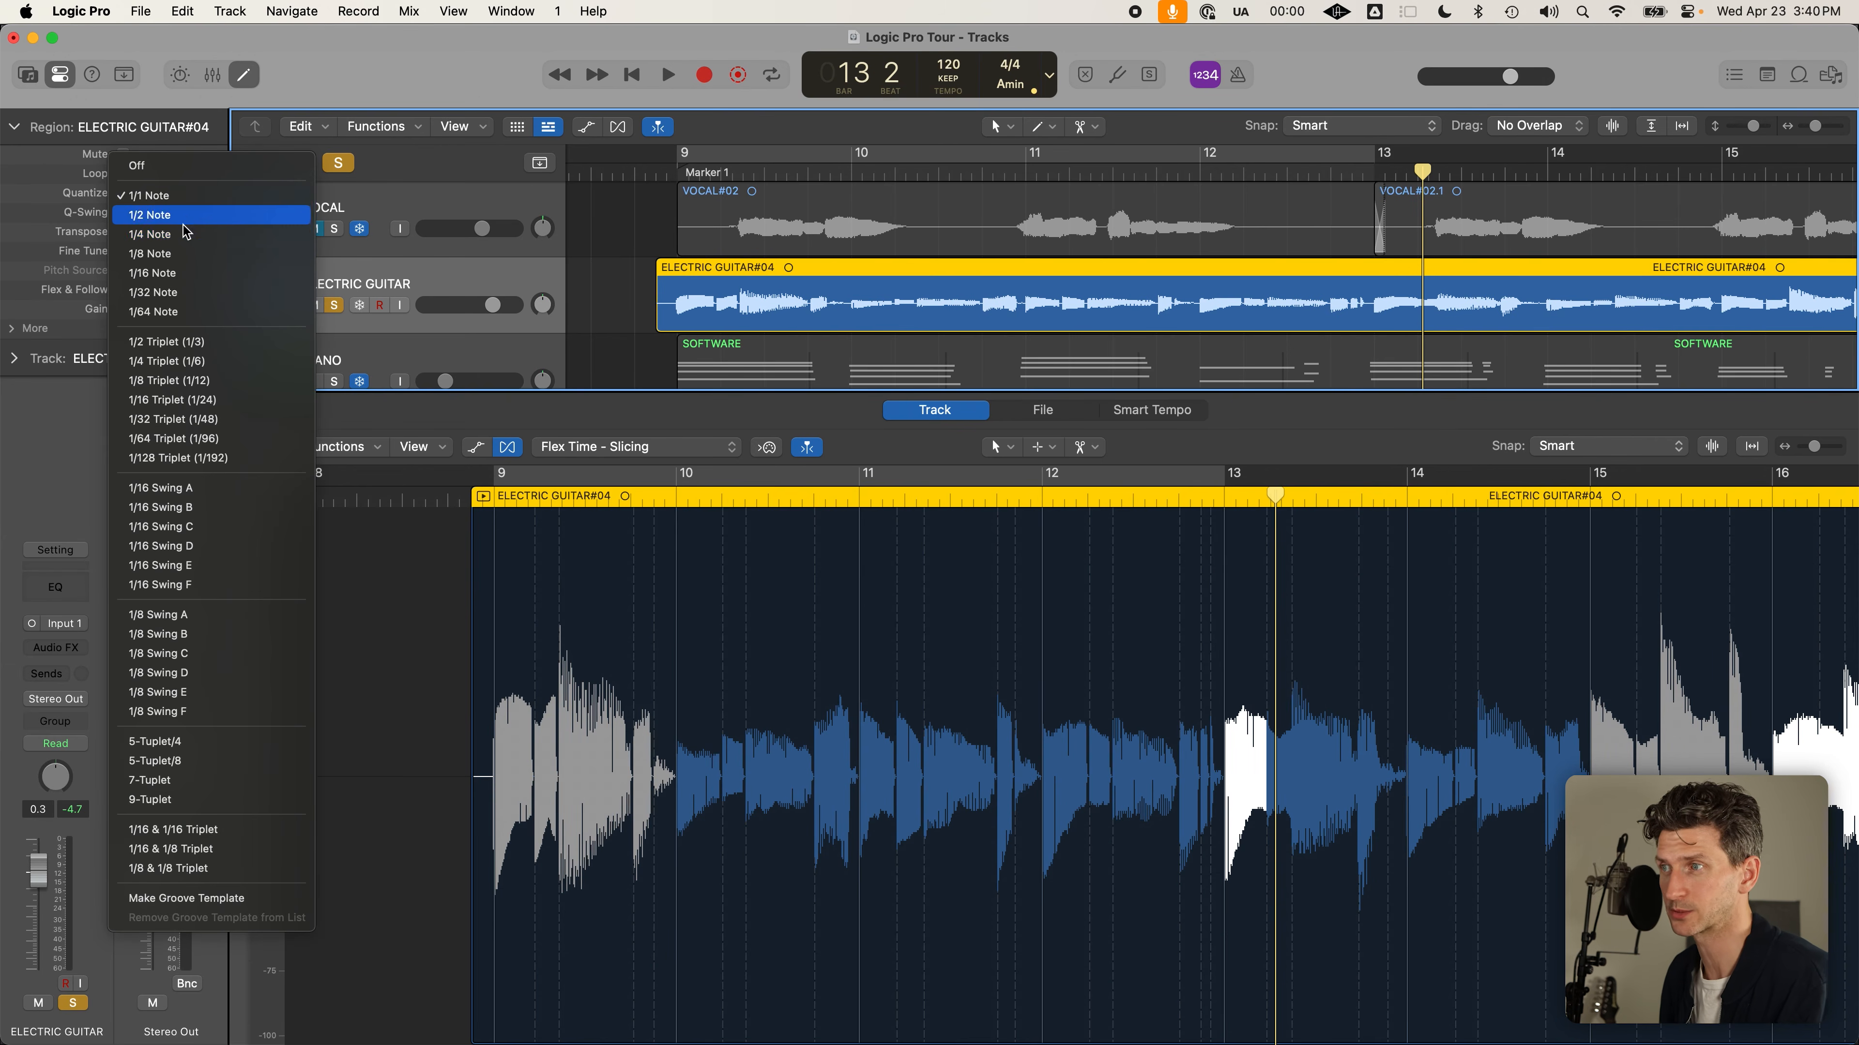
left_click(191, 250)
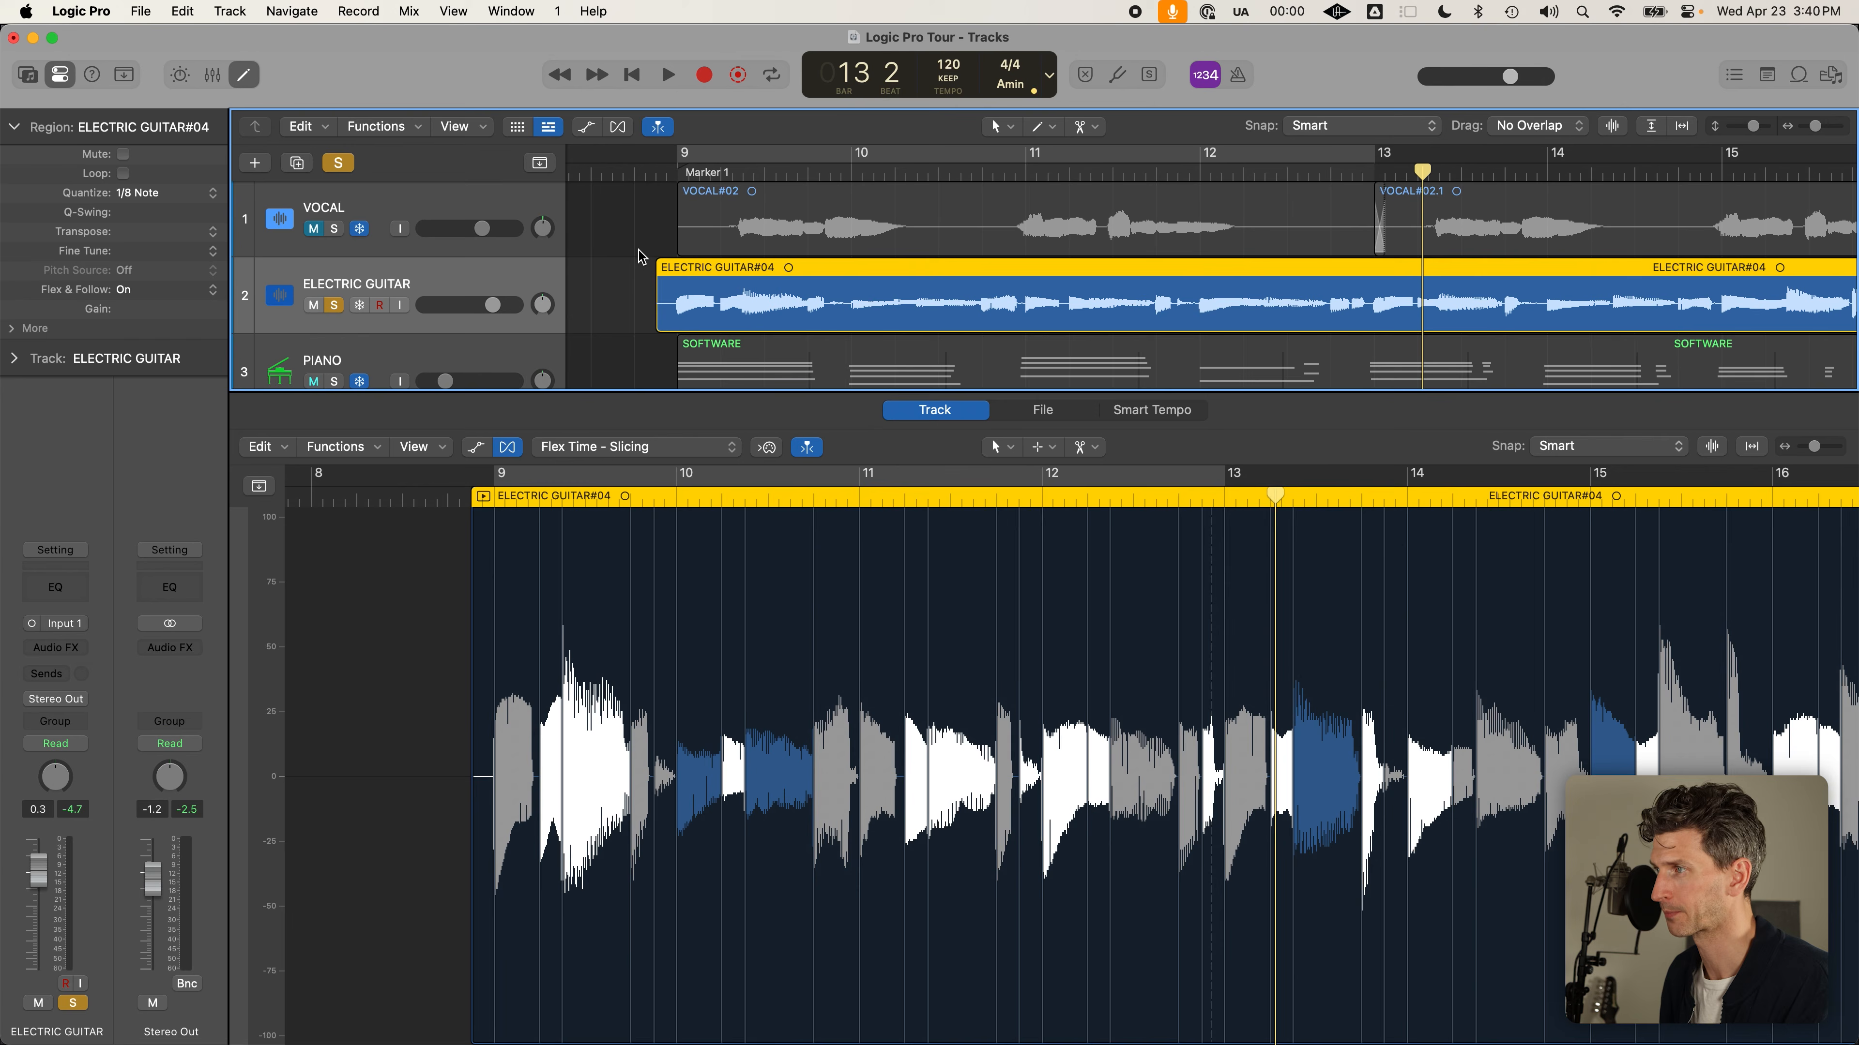
Play the guitar region with the drums from bar 9 to just past bar 13, then turn cycling on
left_click(680, 170)
key("space")
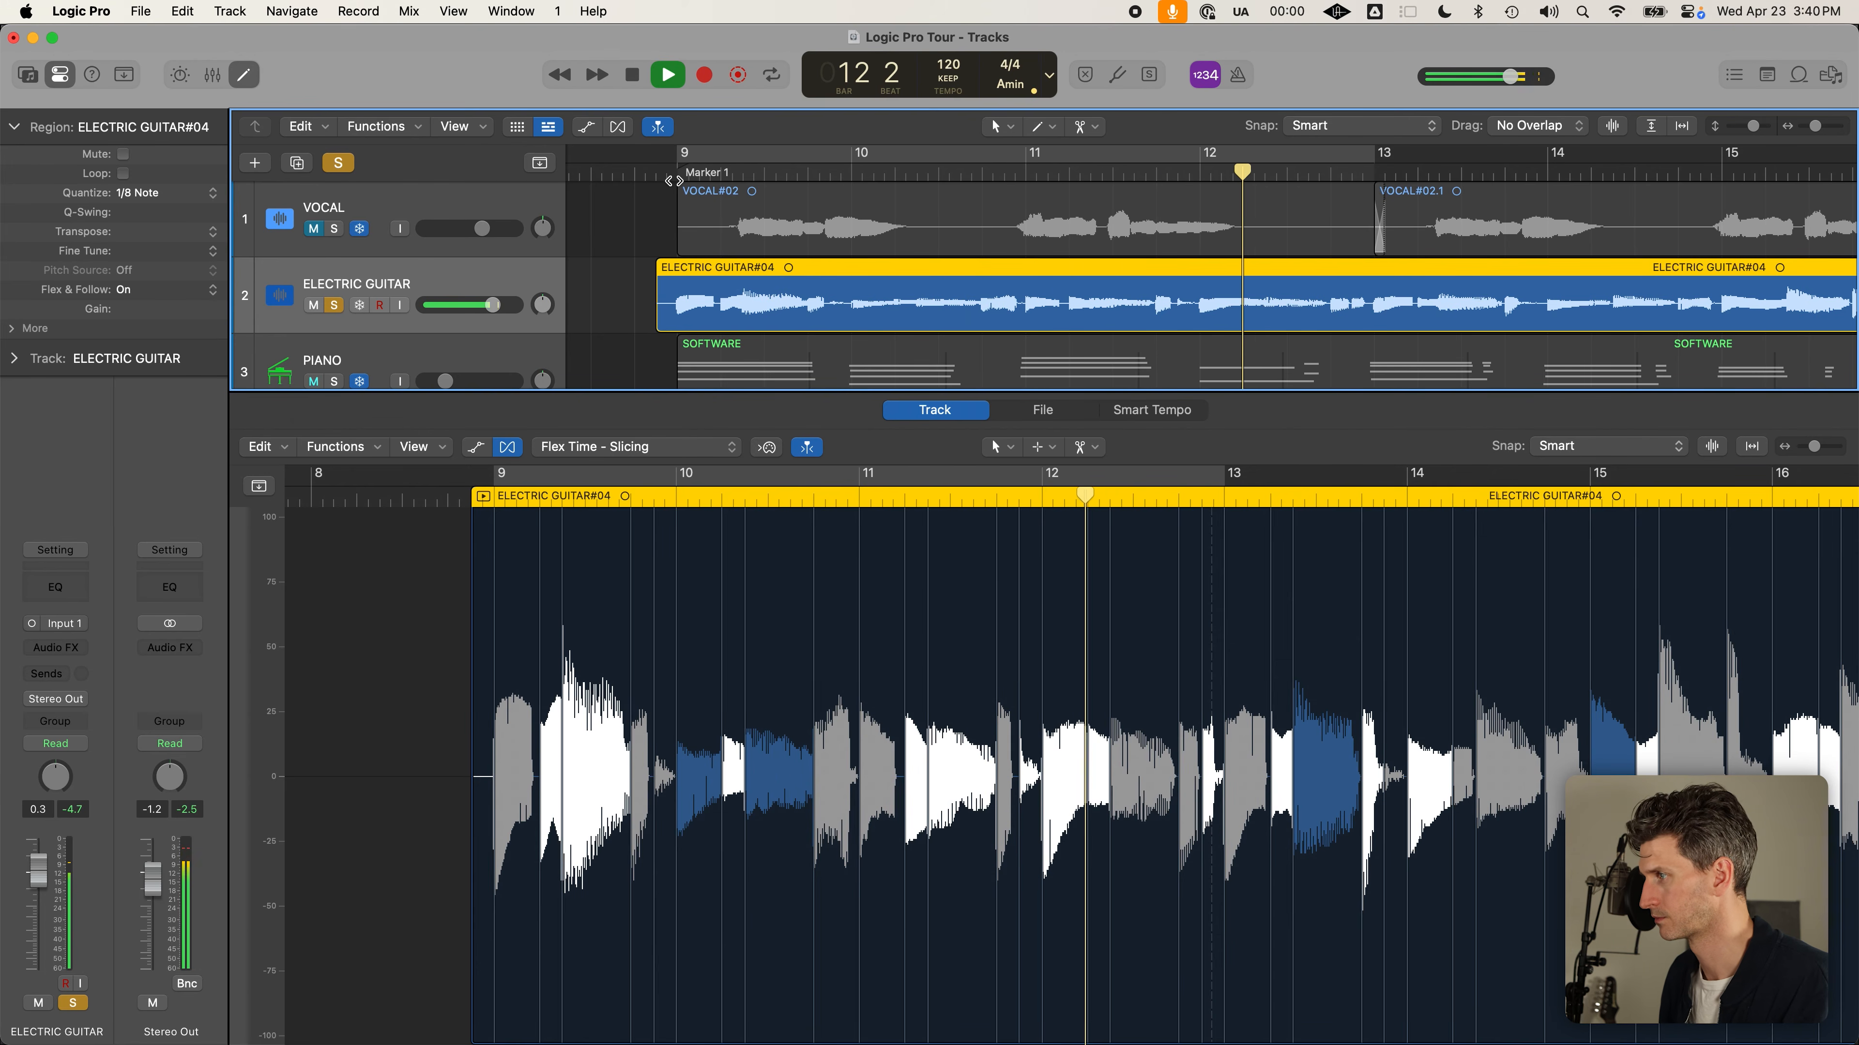
key("space")
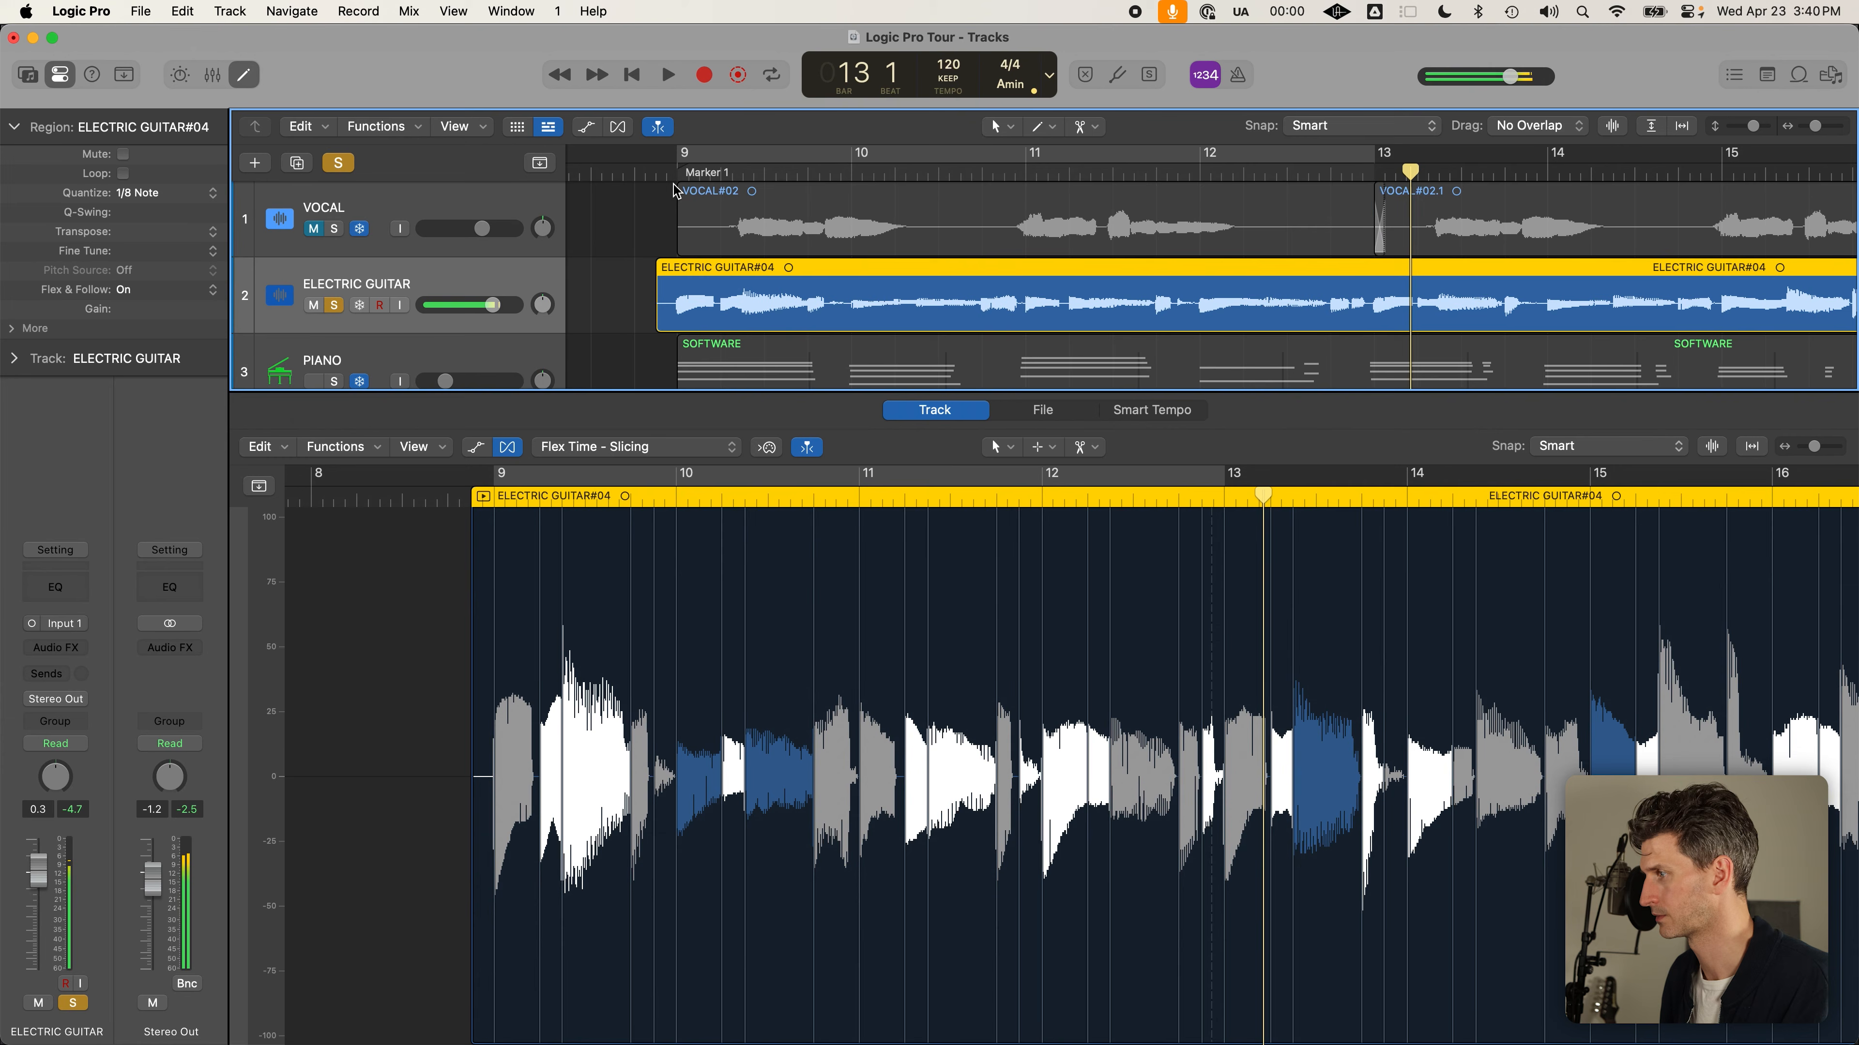
key("c")
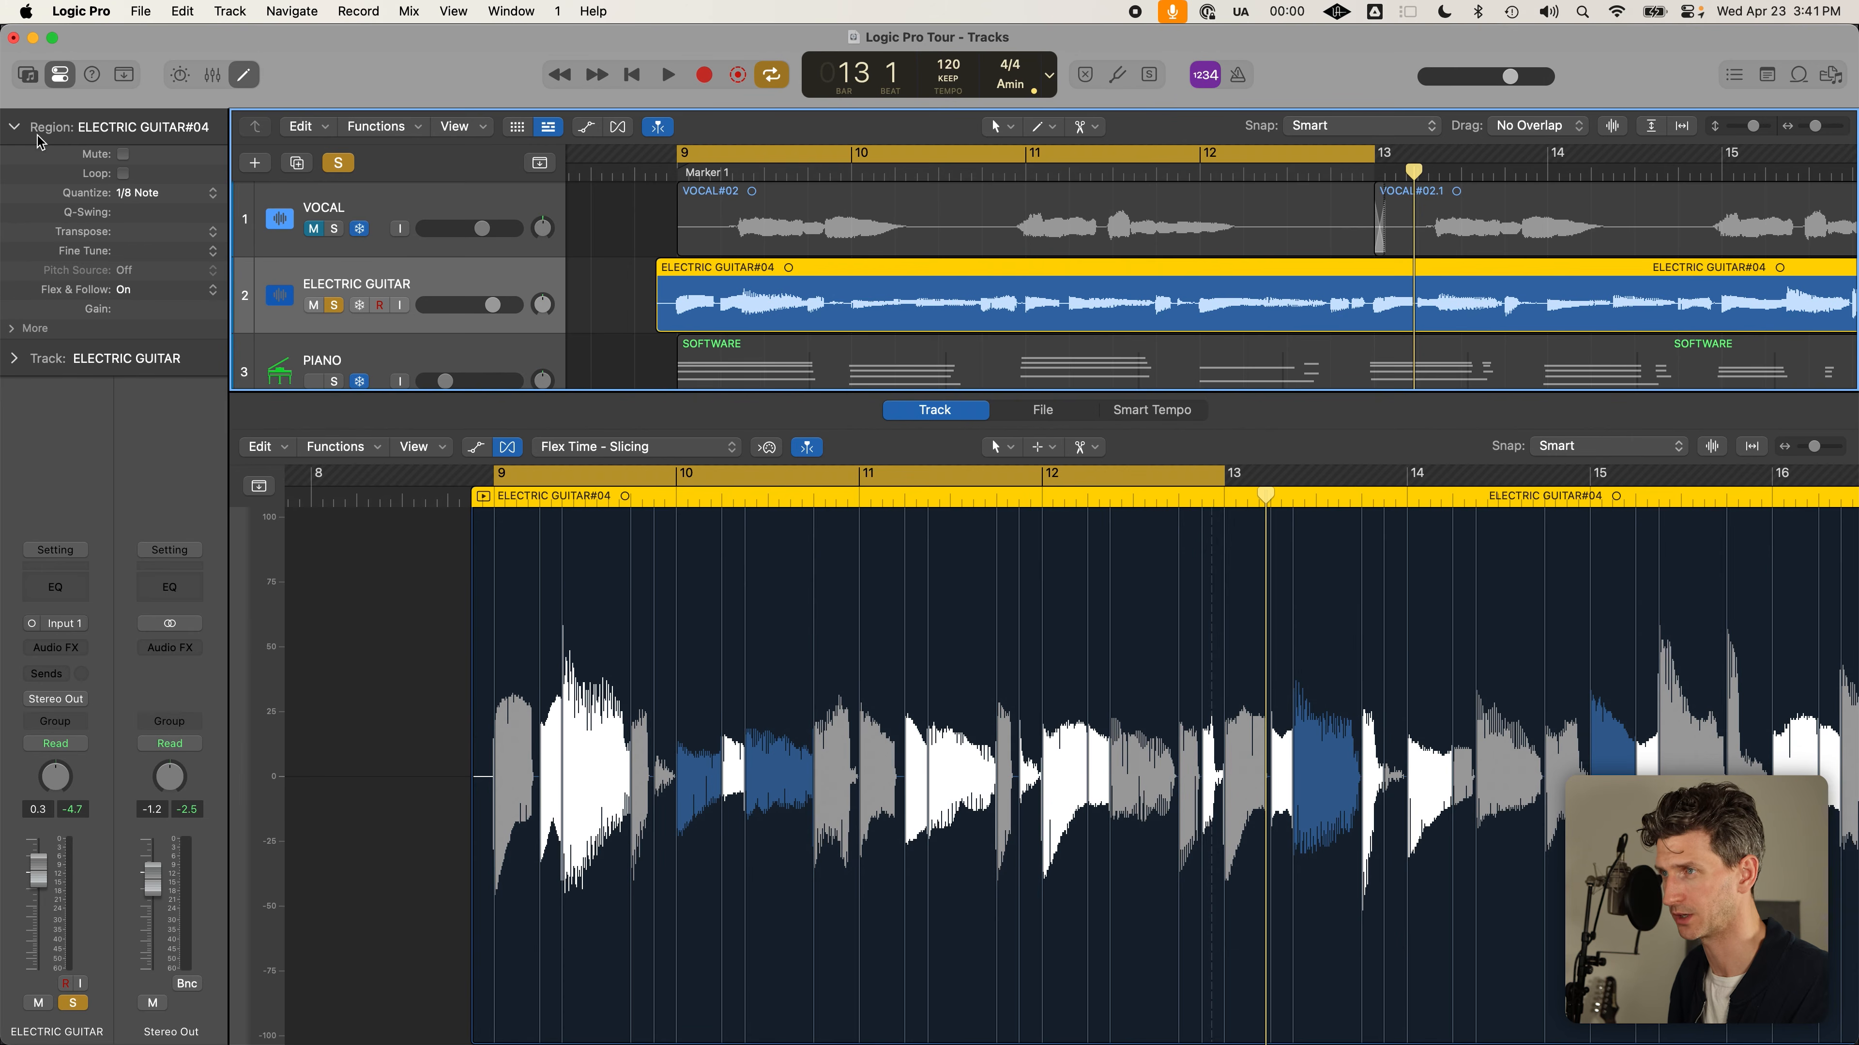
Close the audio track editor and set the ELECTRIC GUITAR region's quantize value to Off
left_click(641, 314)
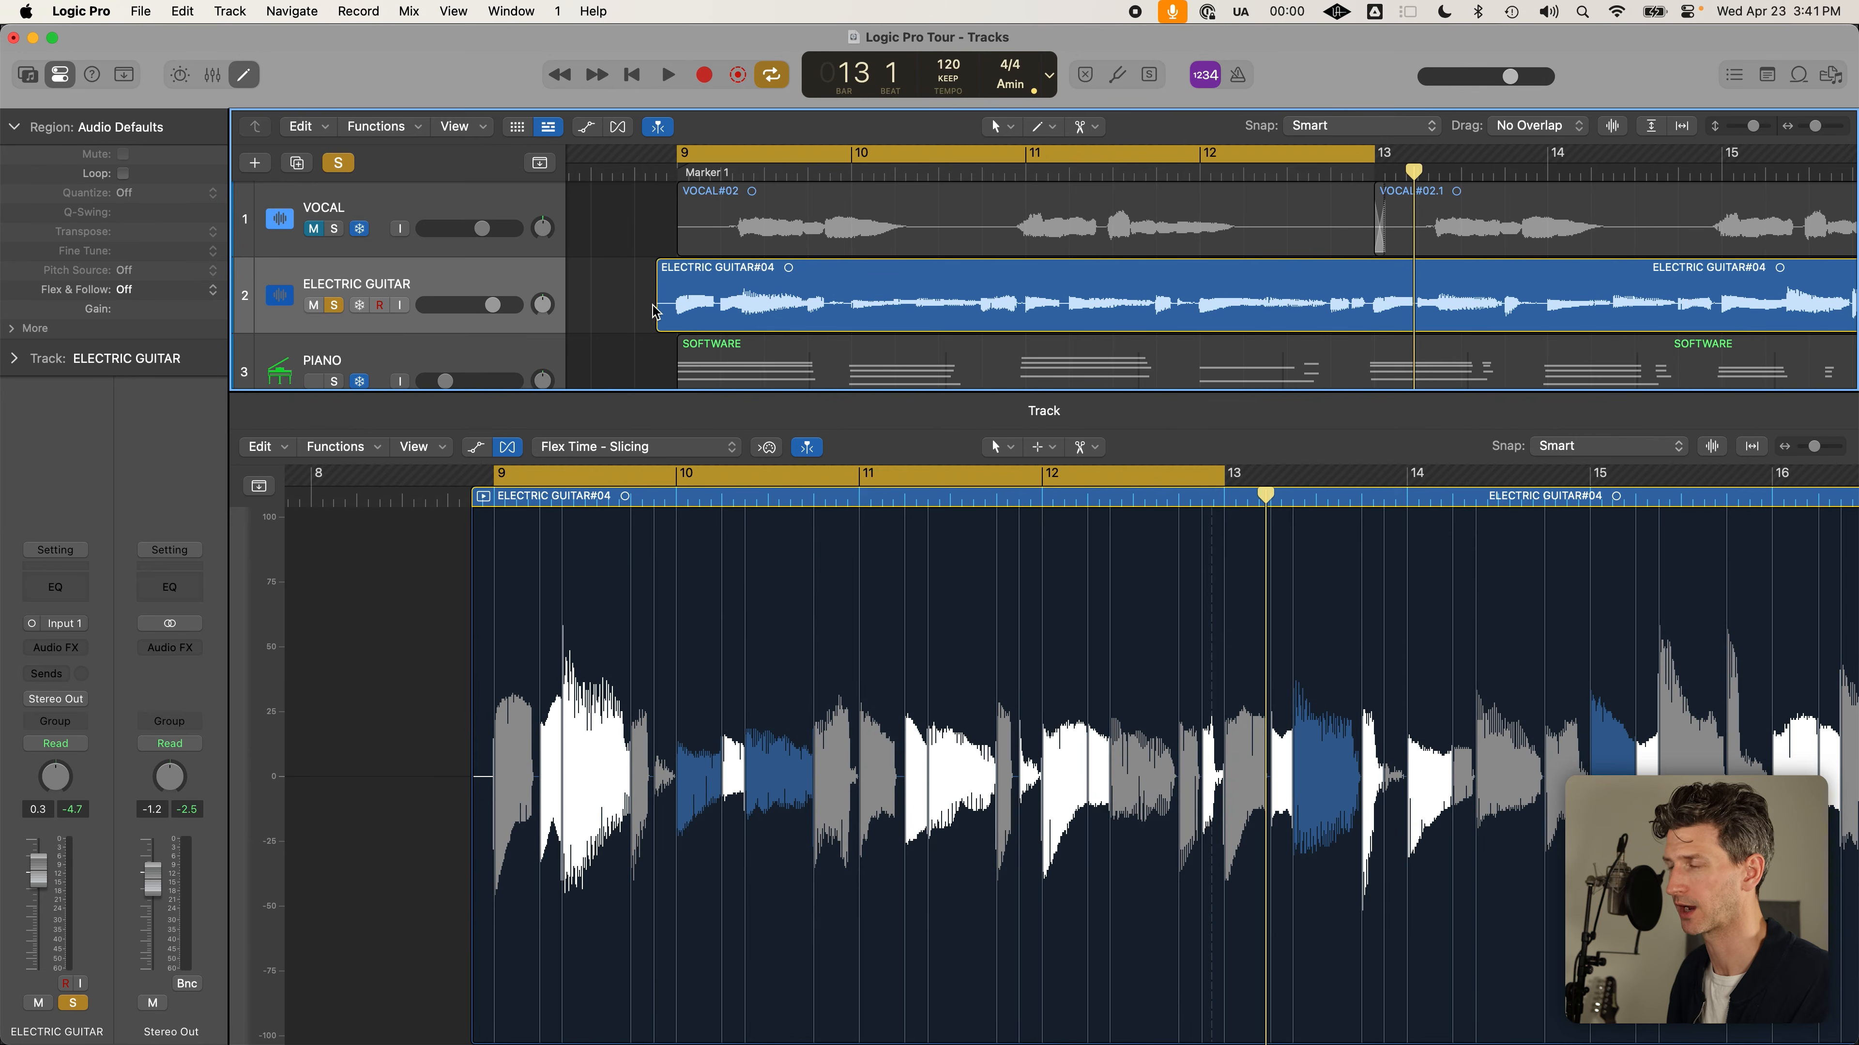
double_click(724, 291)
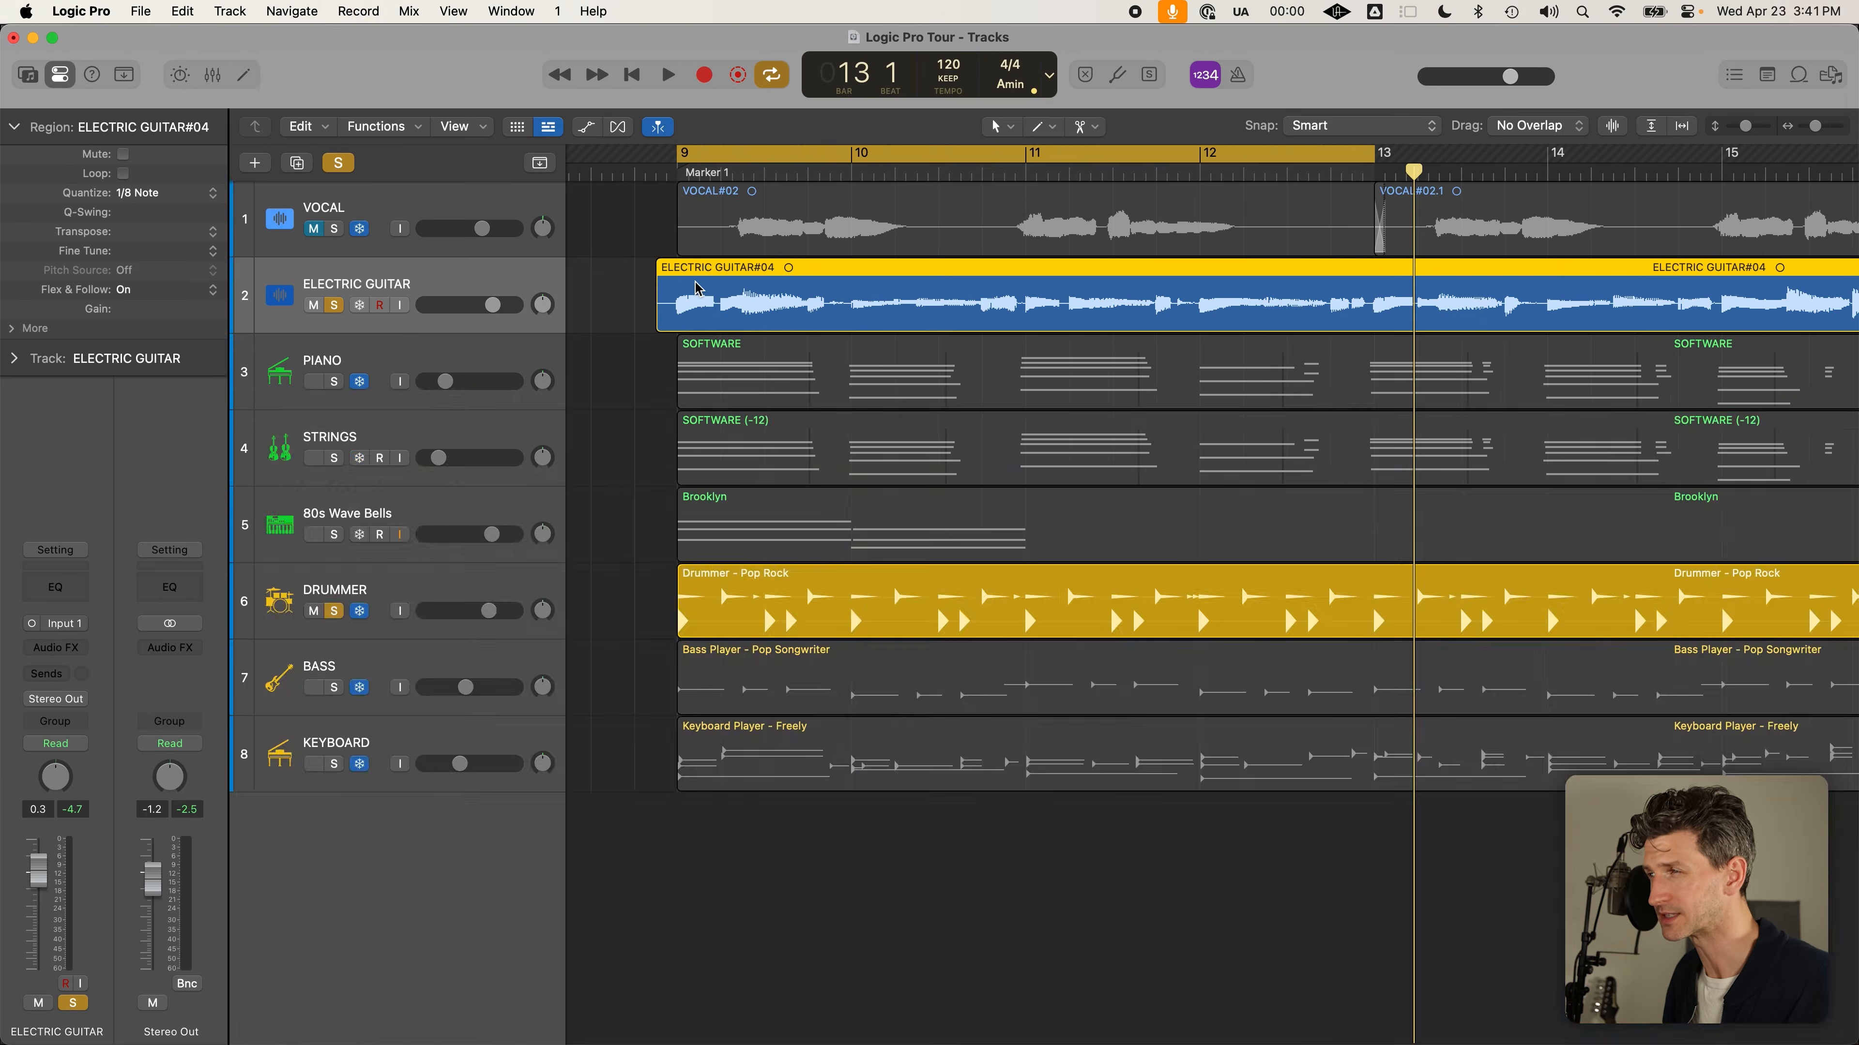
left_click(630, 289)
left_click(791, 279)
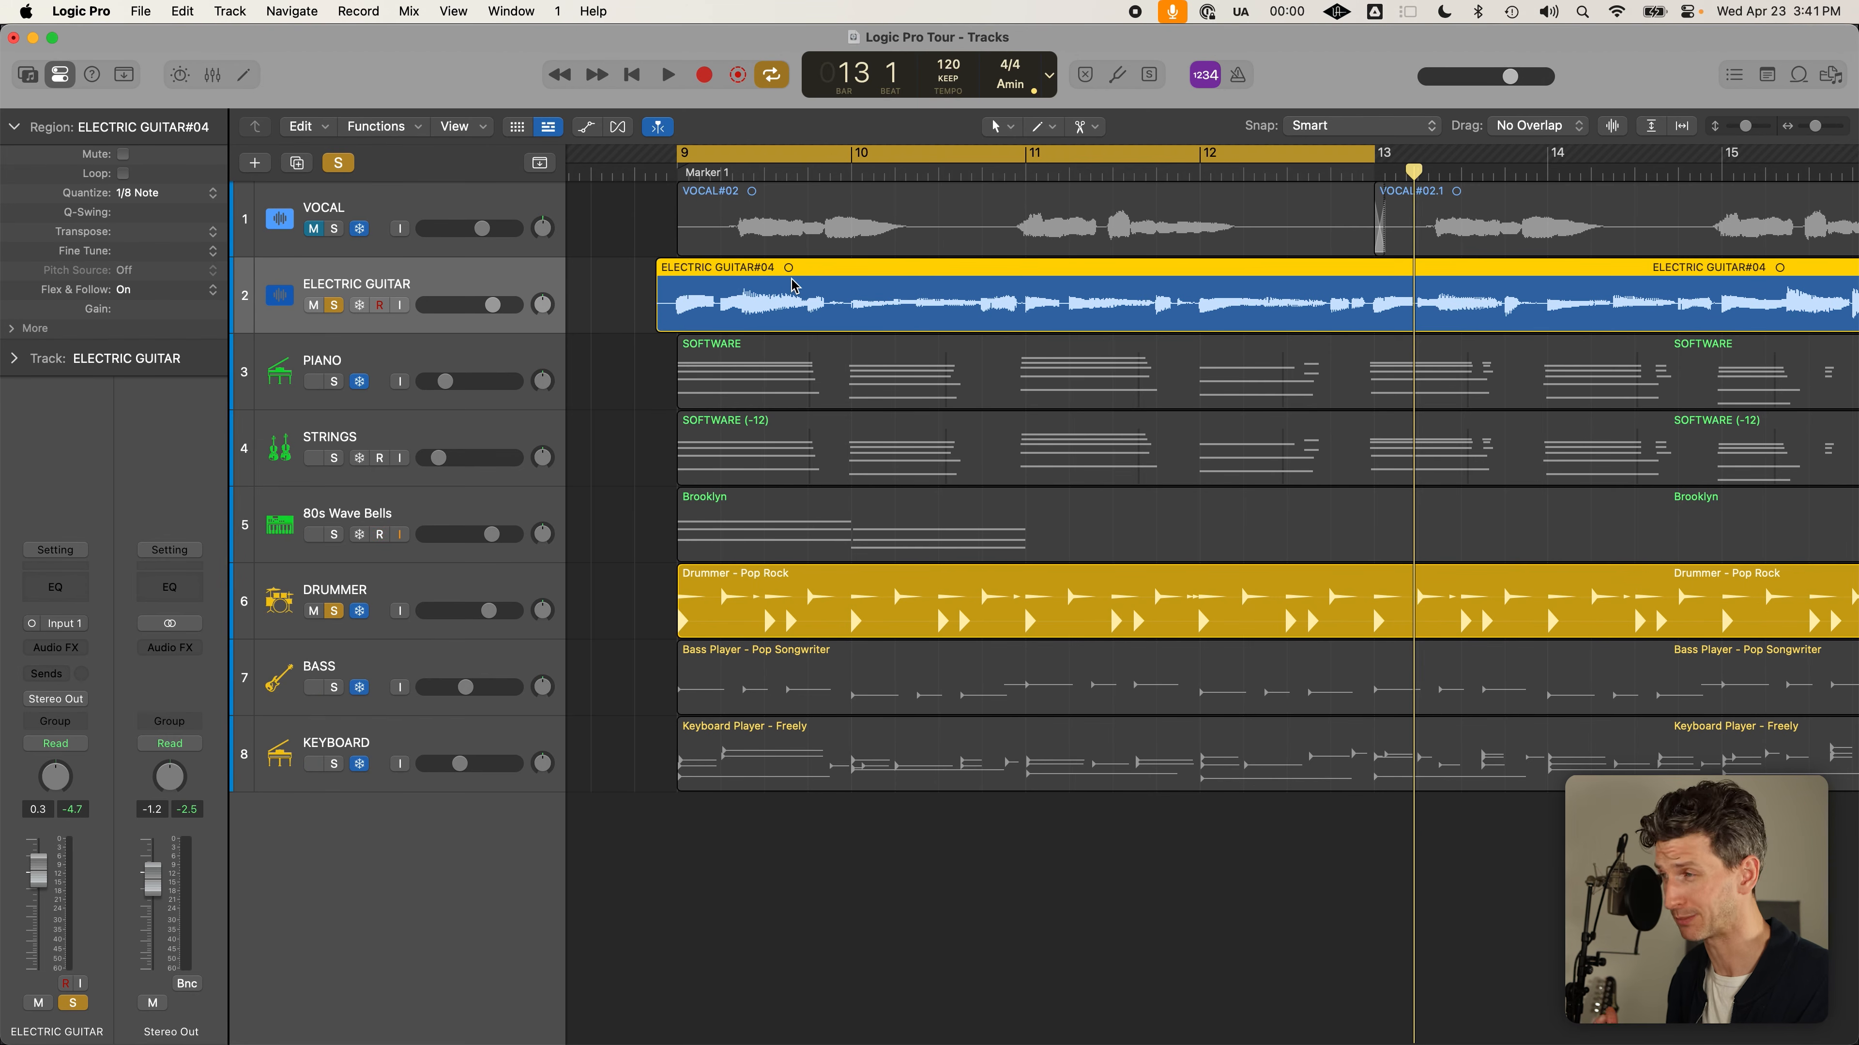
left_click(135, 192)
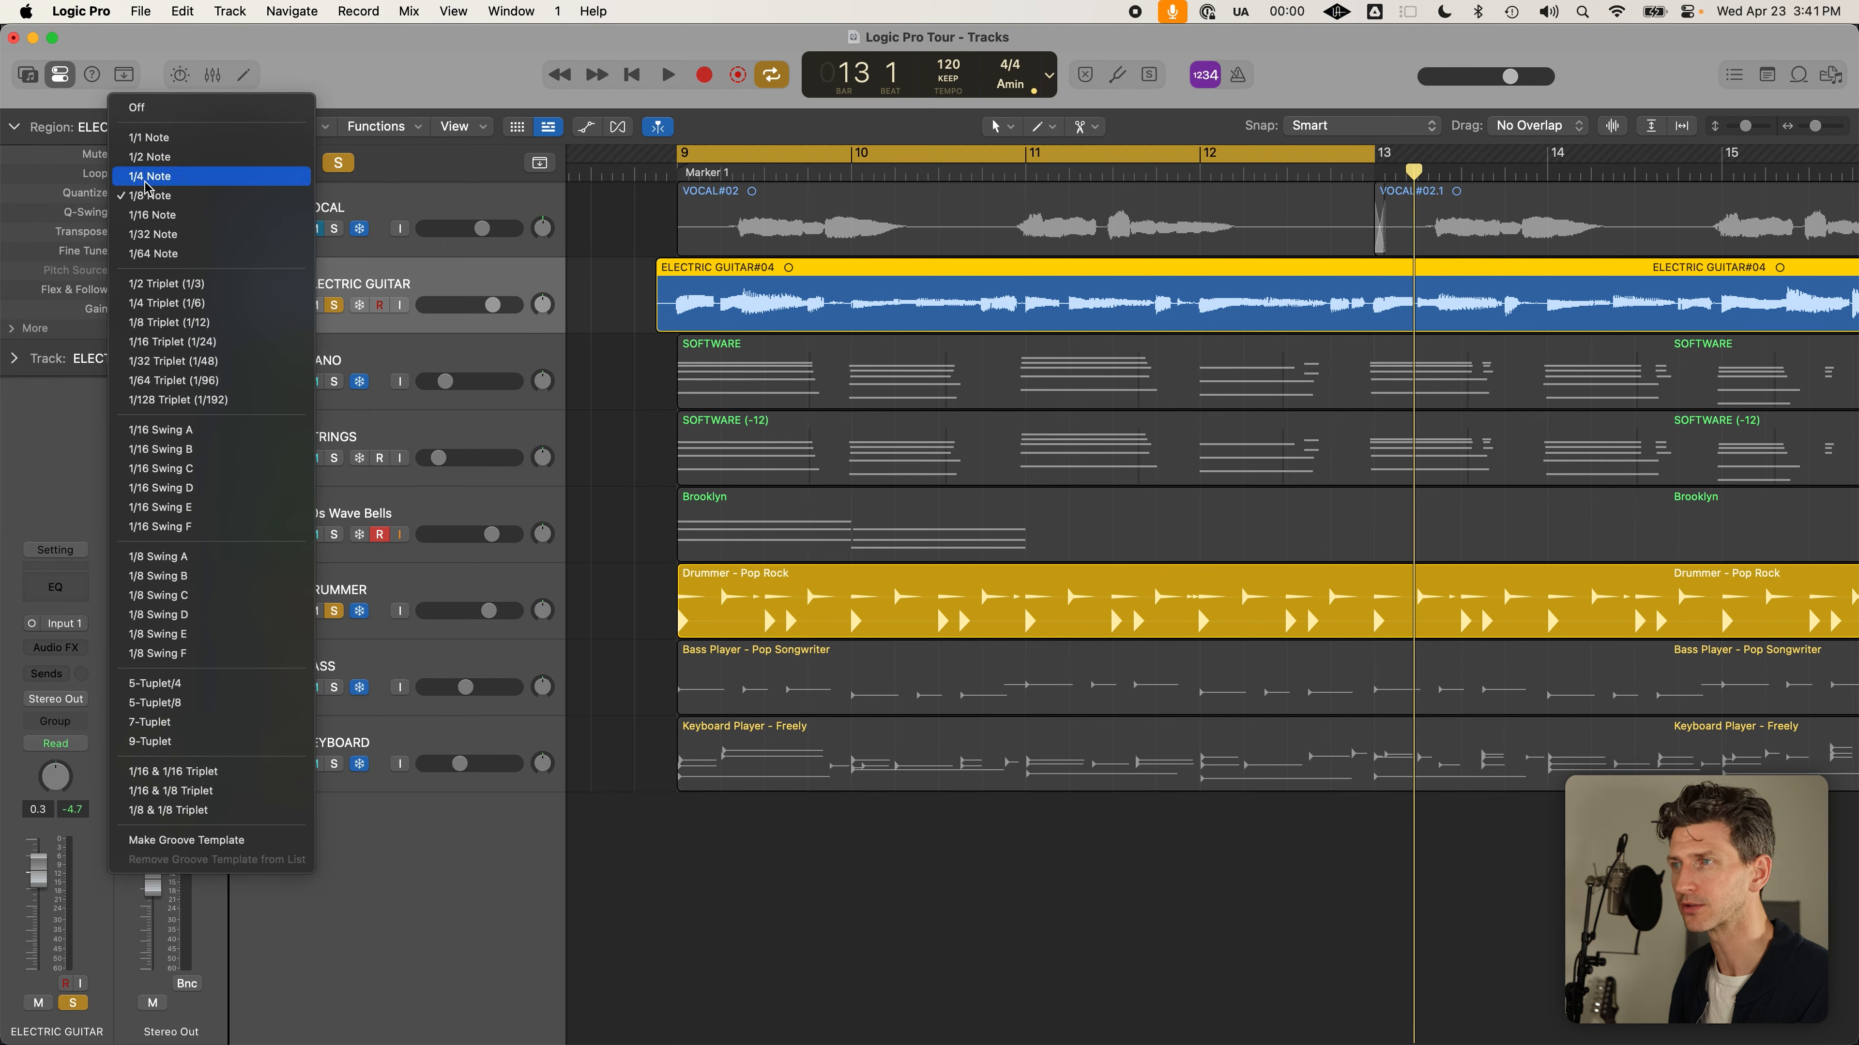
left_click(183, 107)
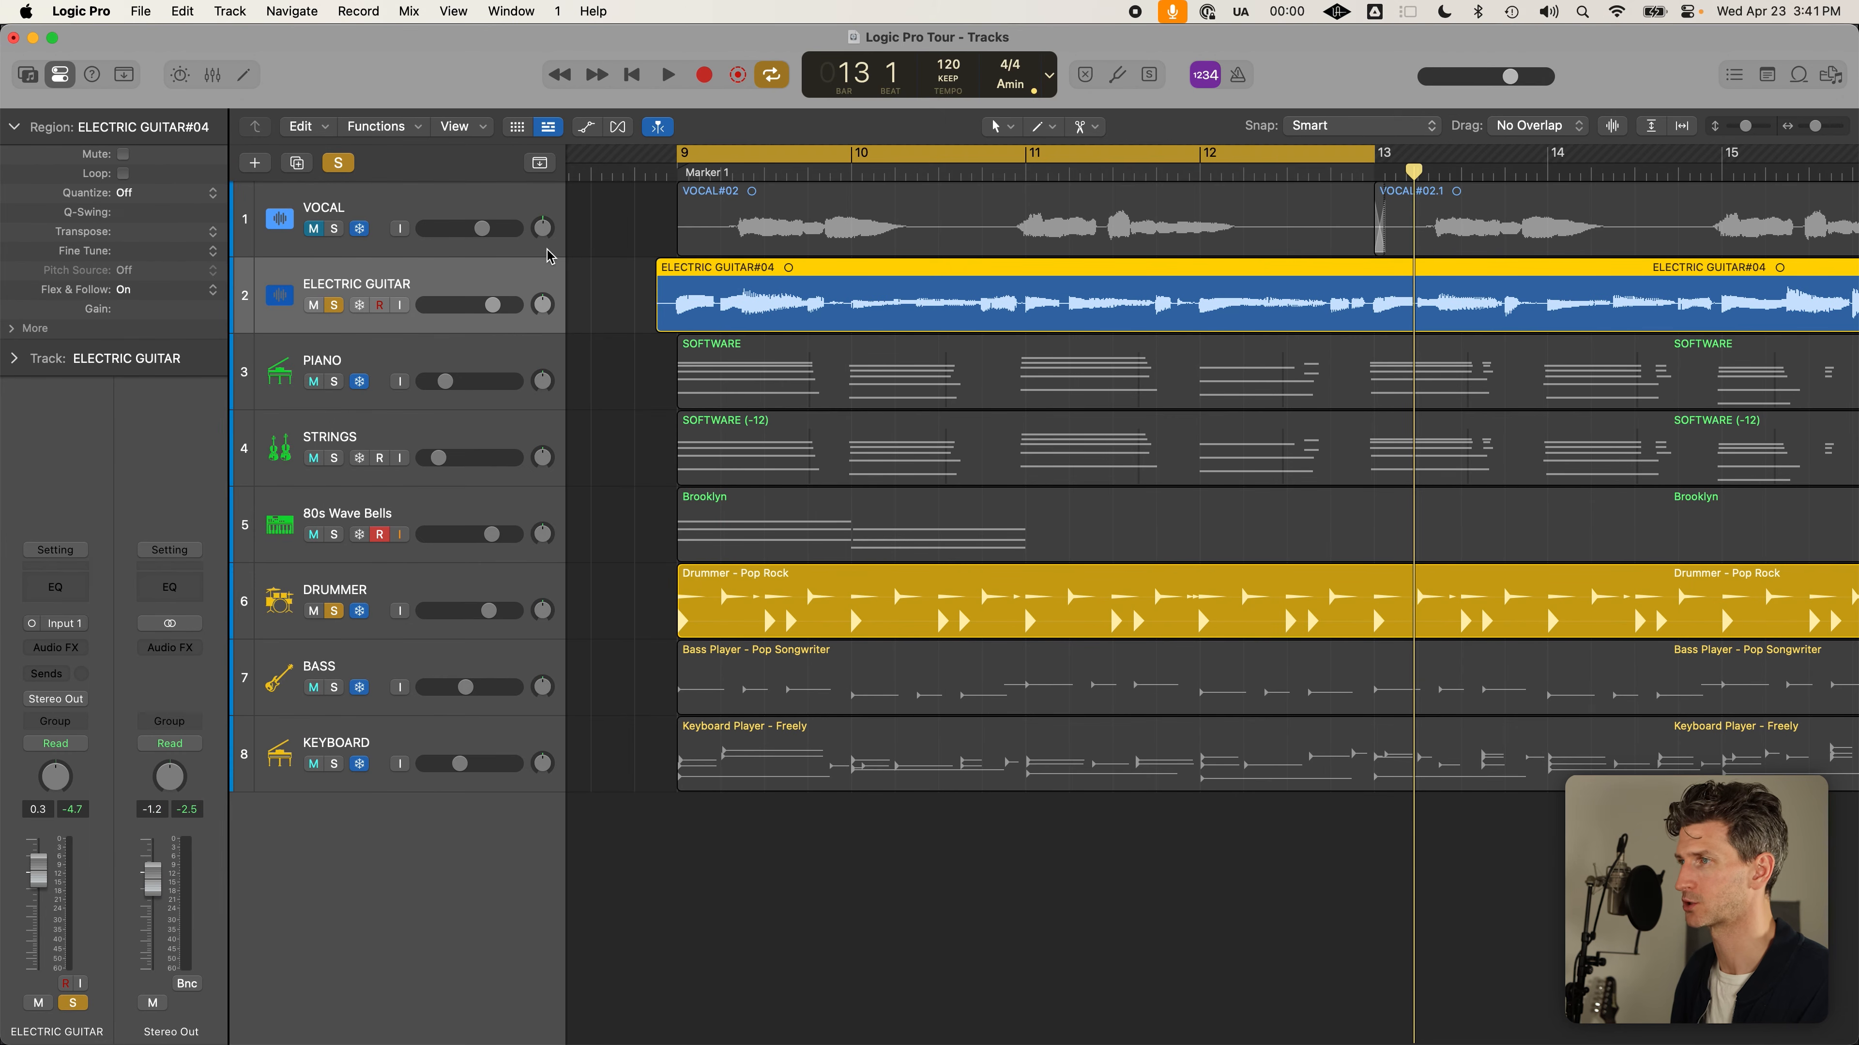
Turn cycling off with the playhead at bar 13, and clear the solo on all tracks
scroll(564, 277, "down", 2)
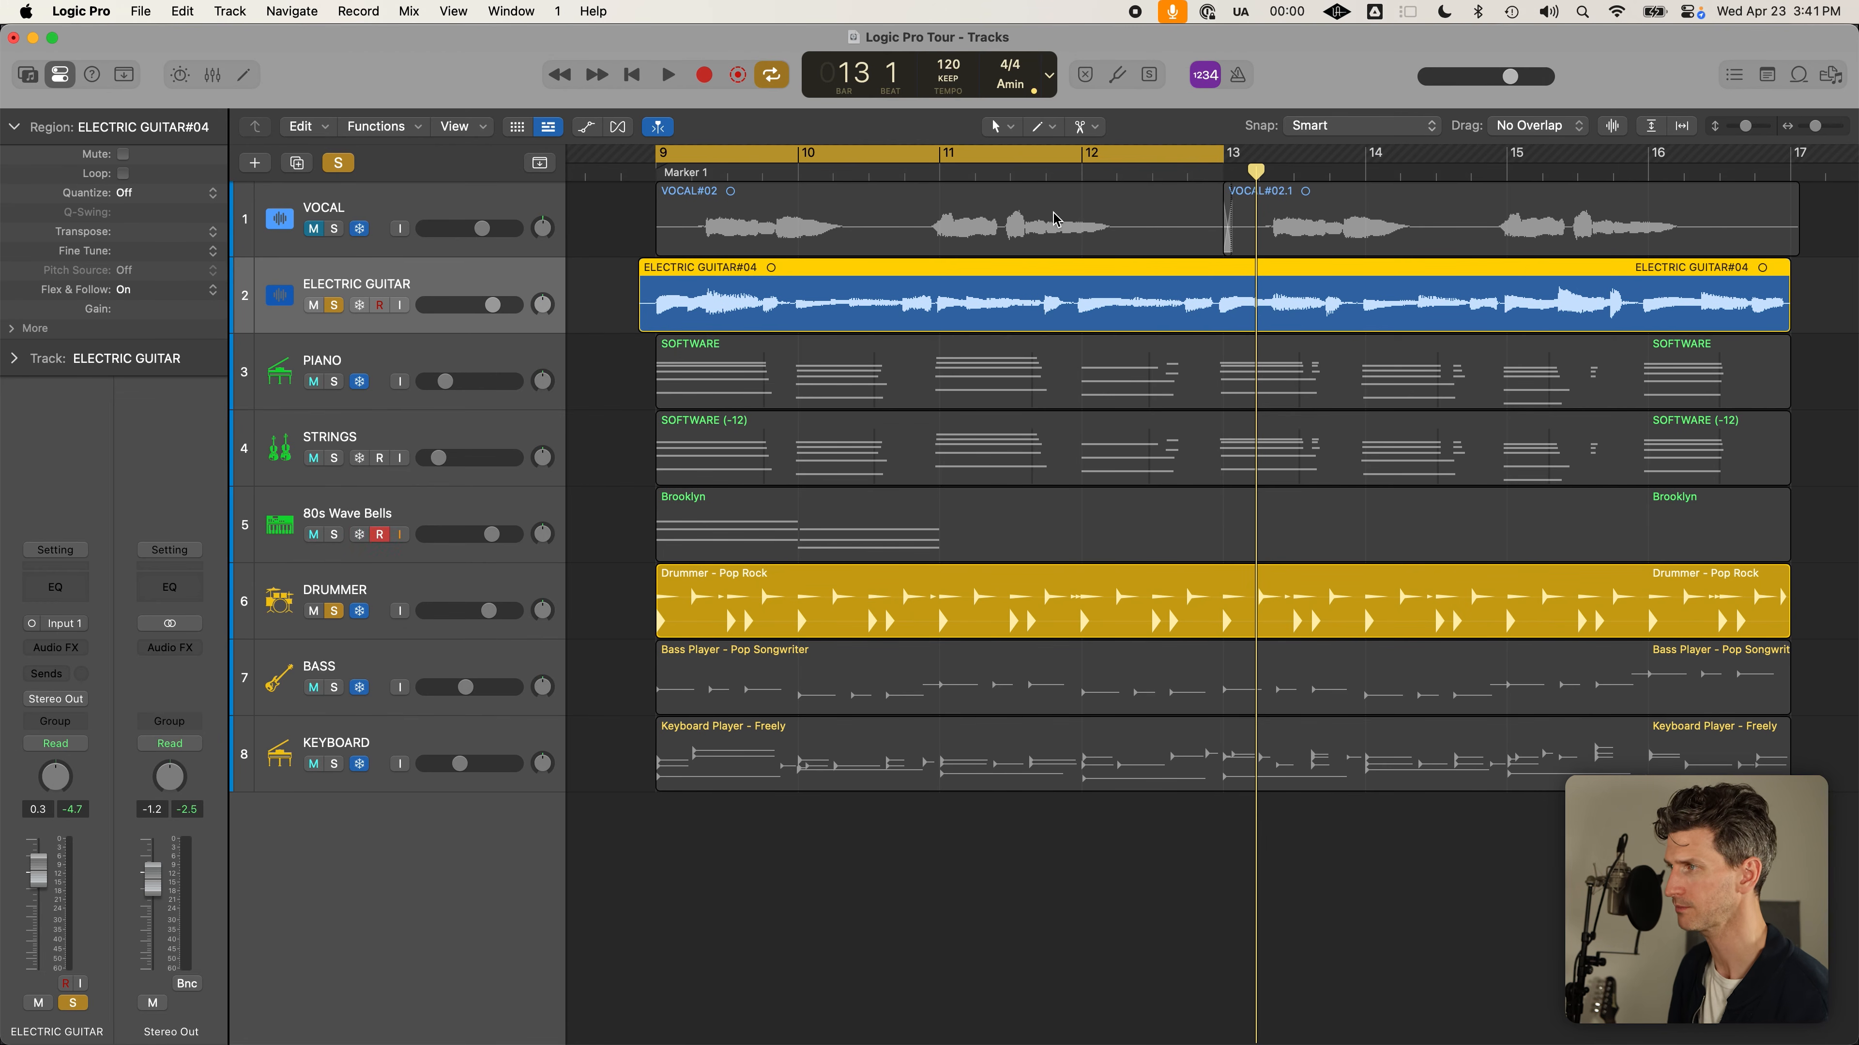
left_click(1220, 168)
key("c")
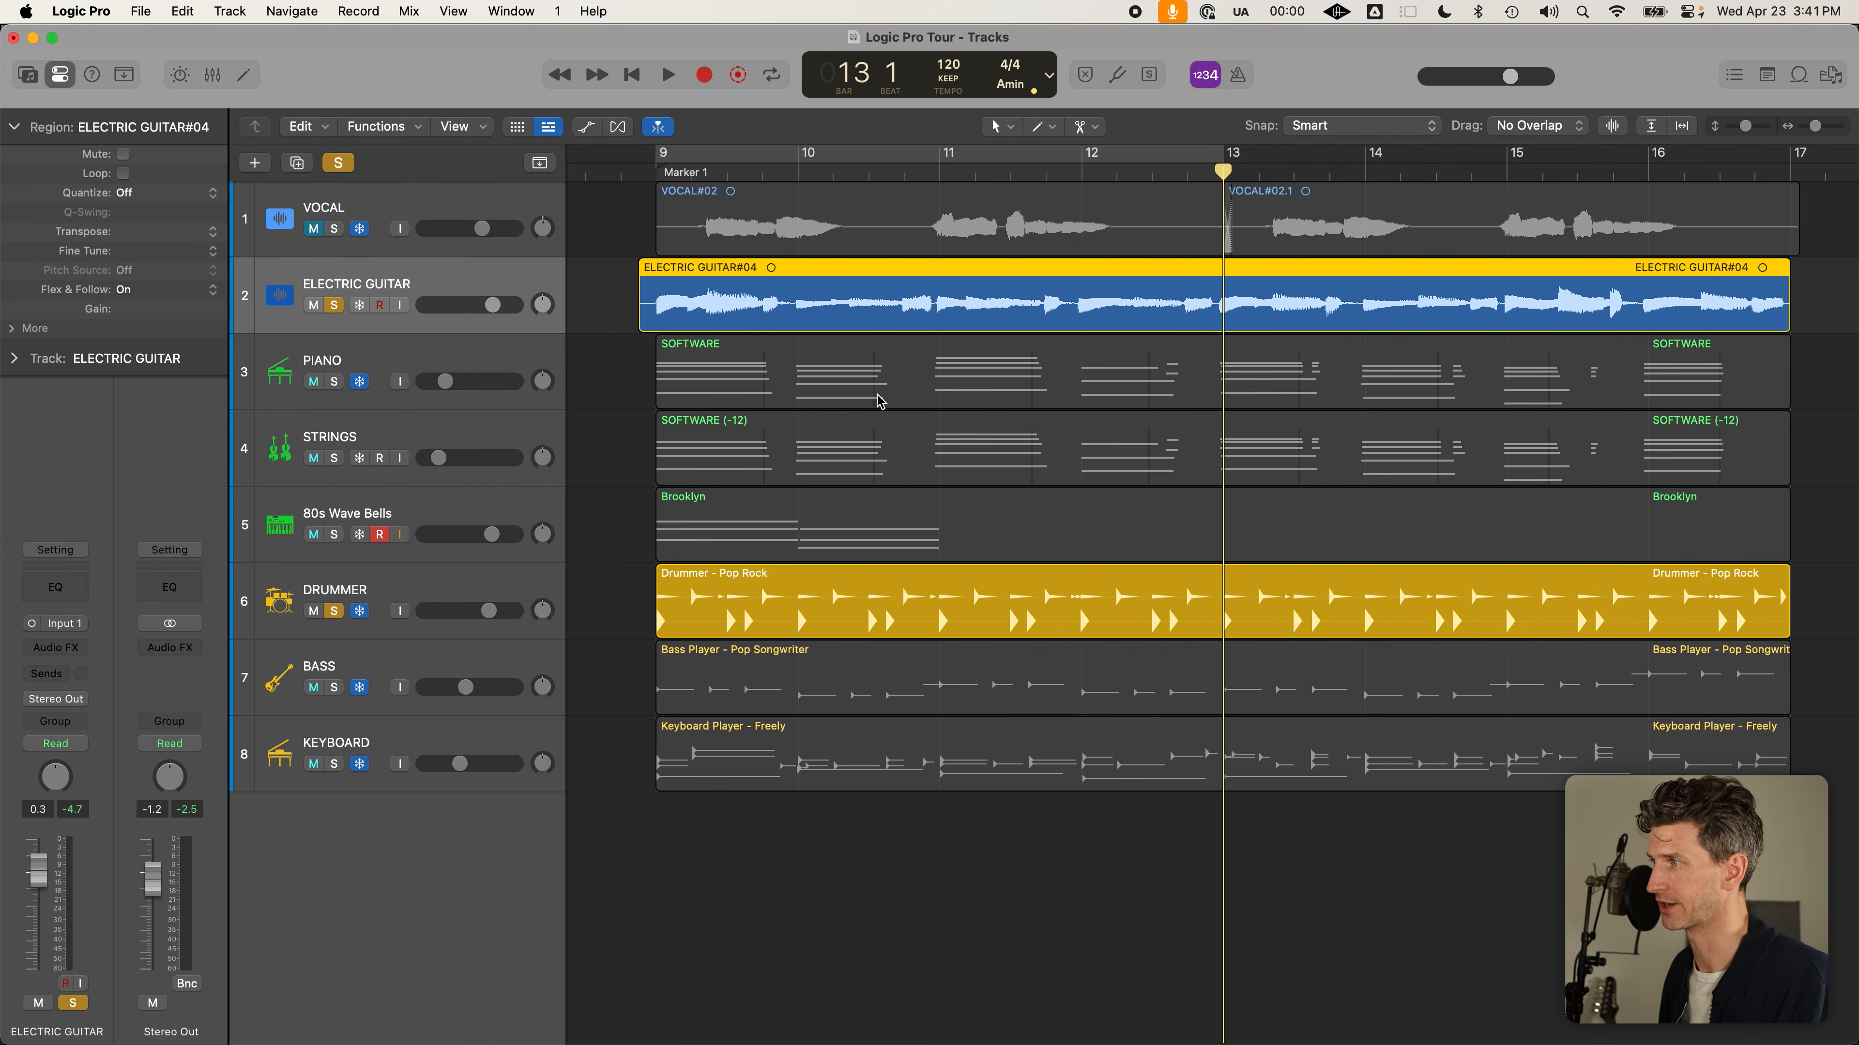
key("super+Down")
left_click(707, 427)
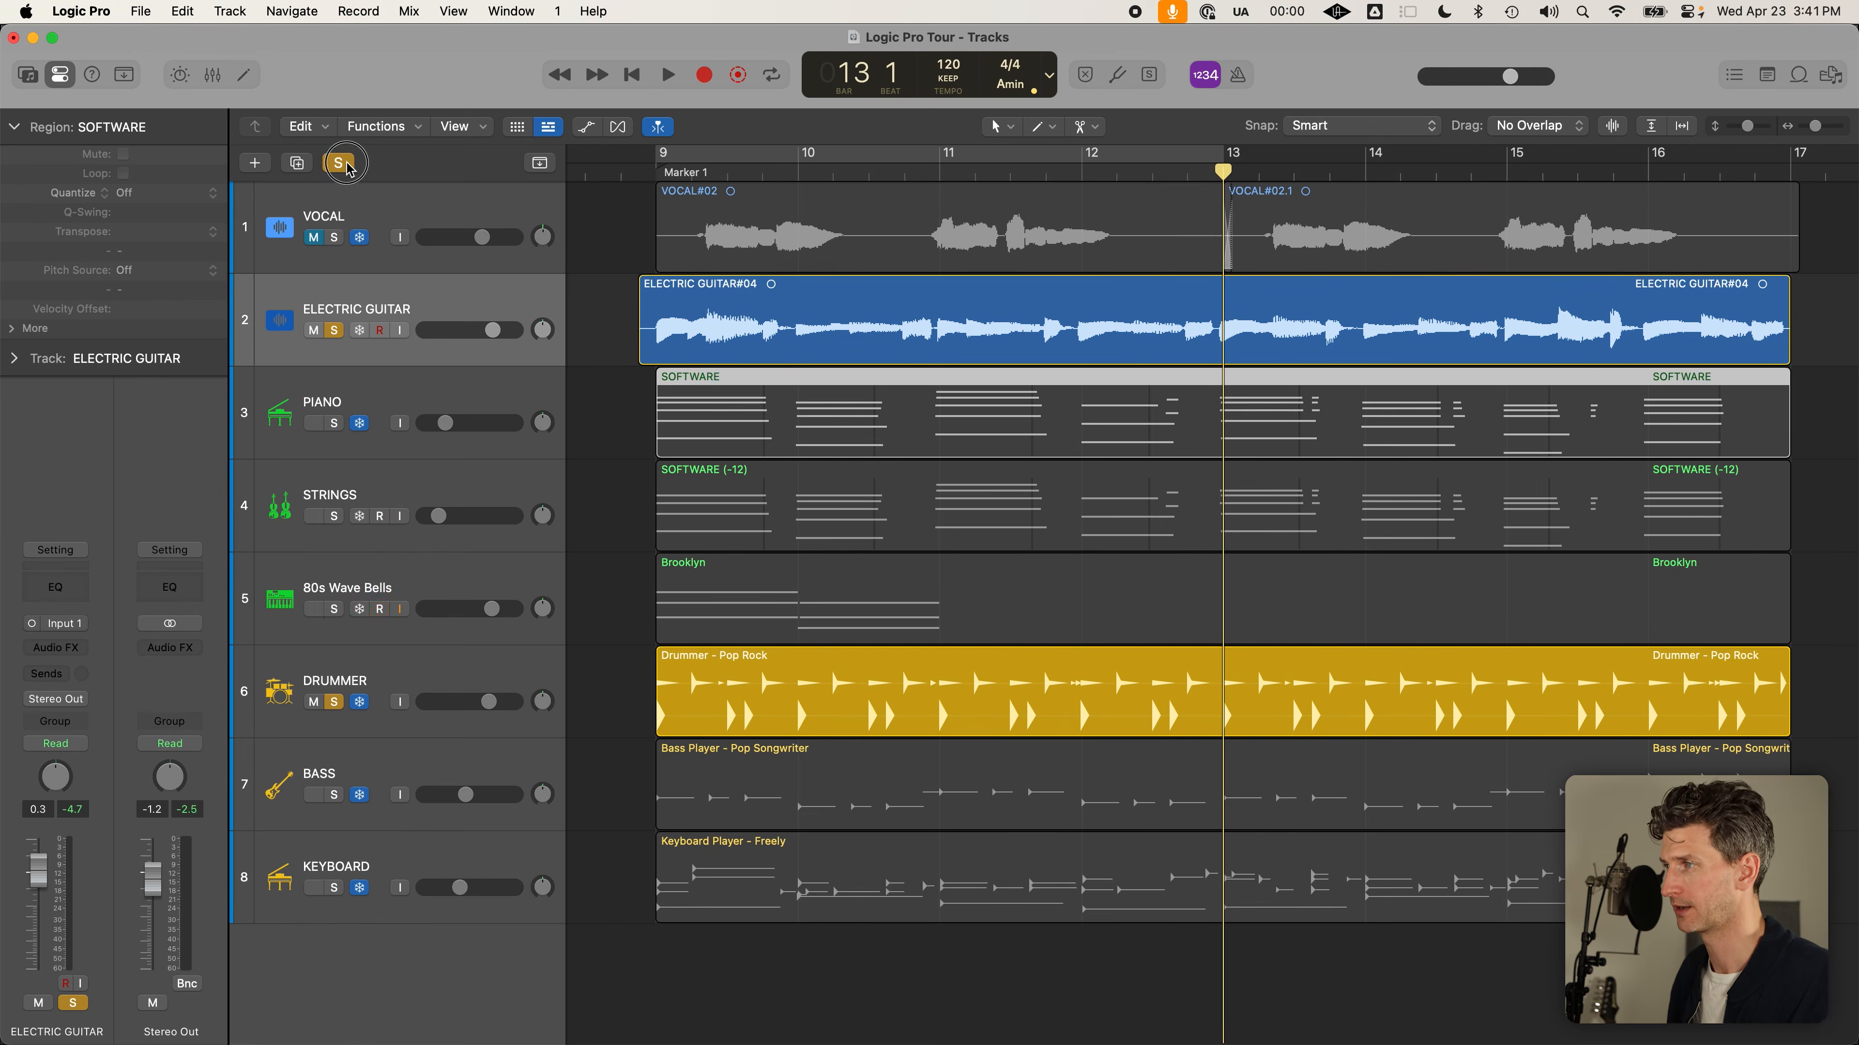
left_click(338, 163)
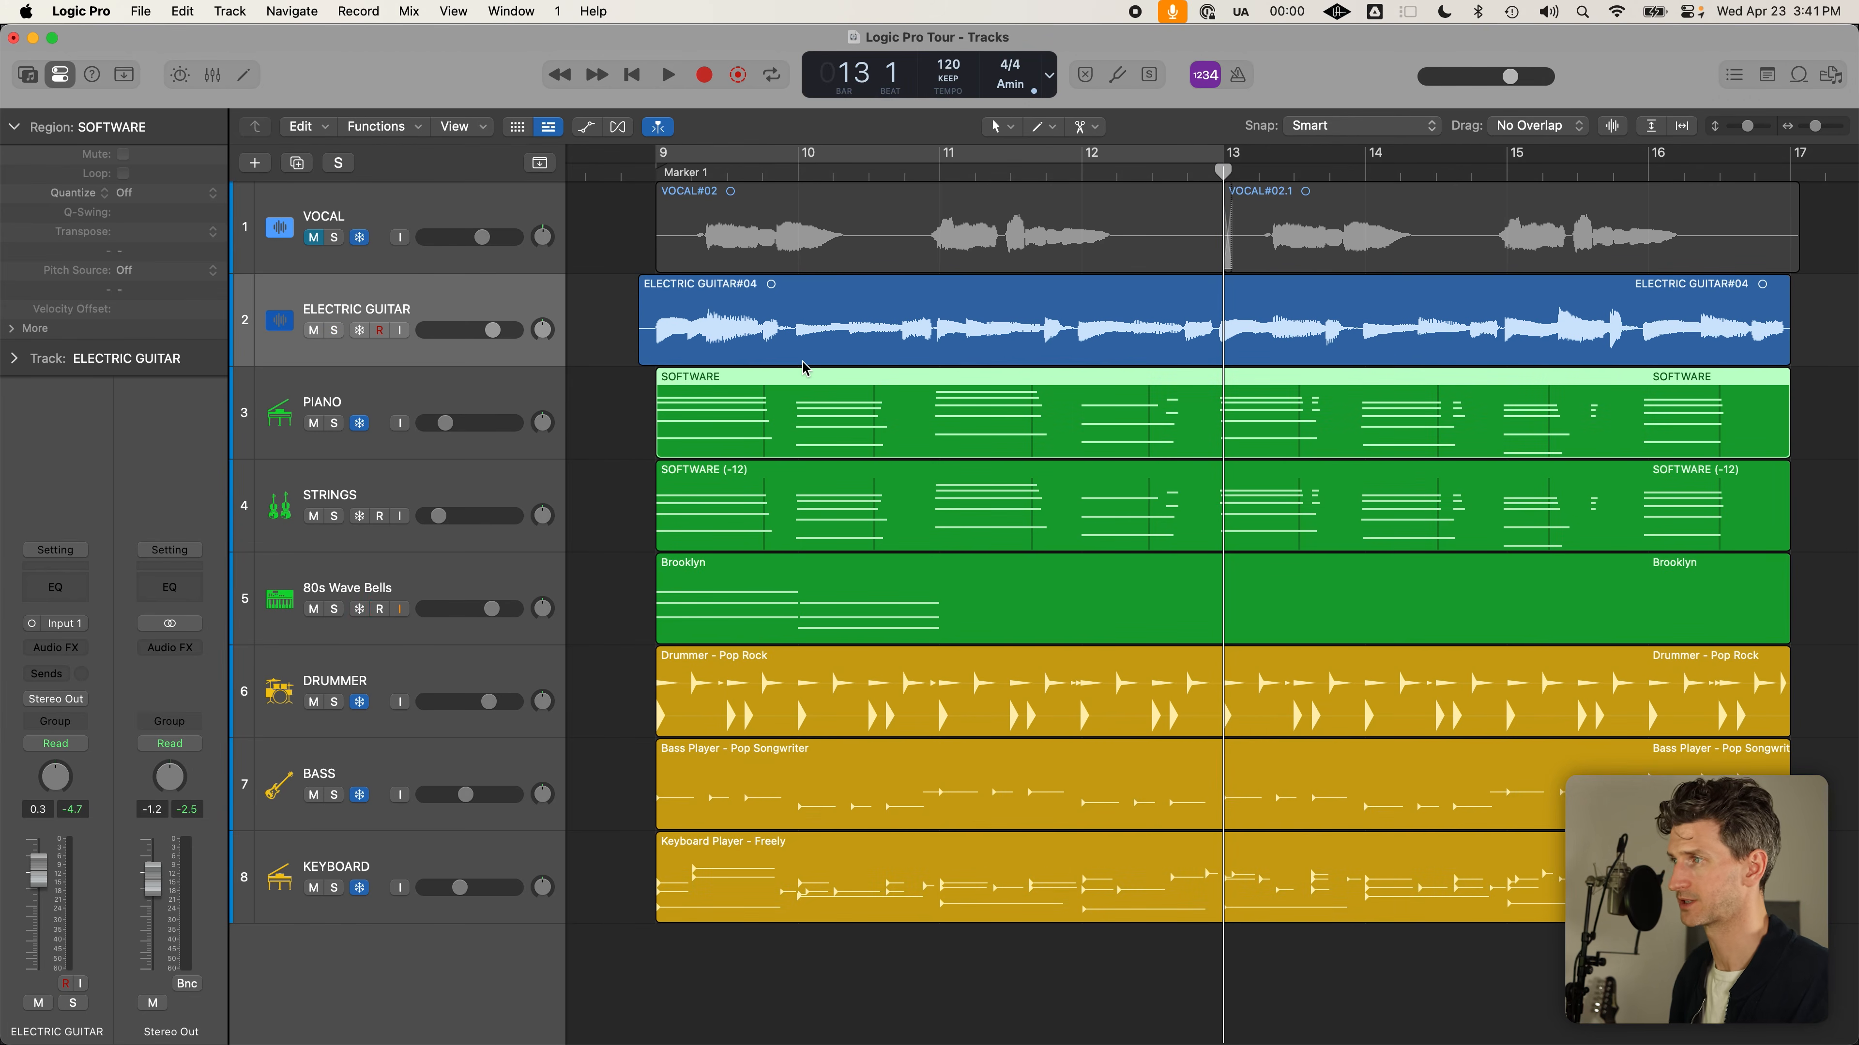
Select the ELECTRIC GUITAR region and turn on Waveform Zoom for the audio regions
left_click(825, 346)
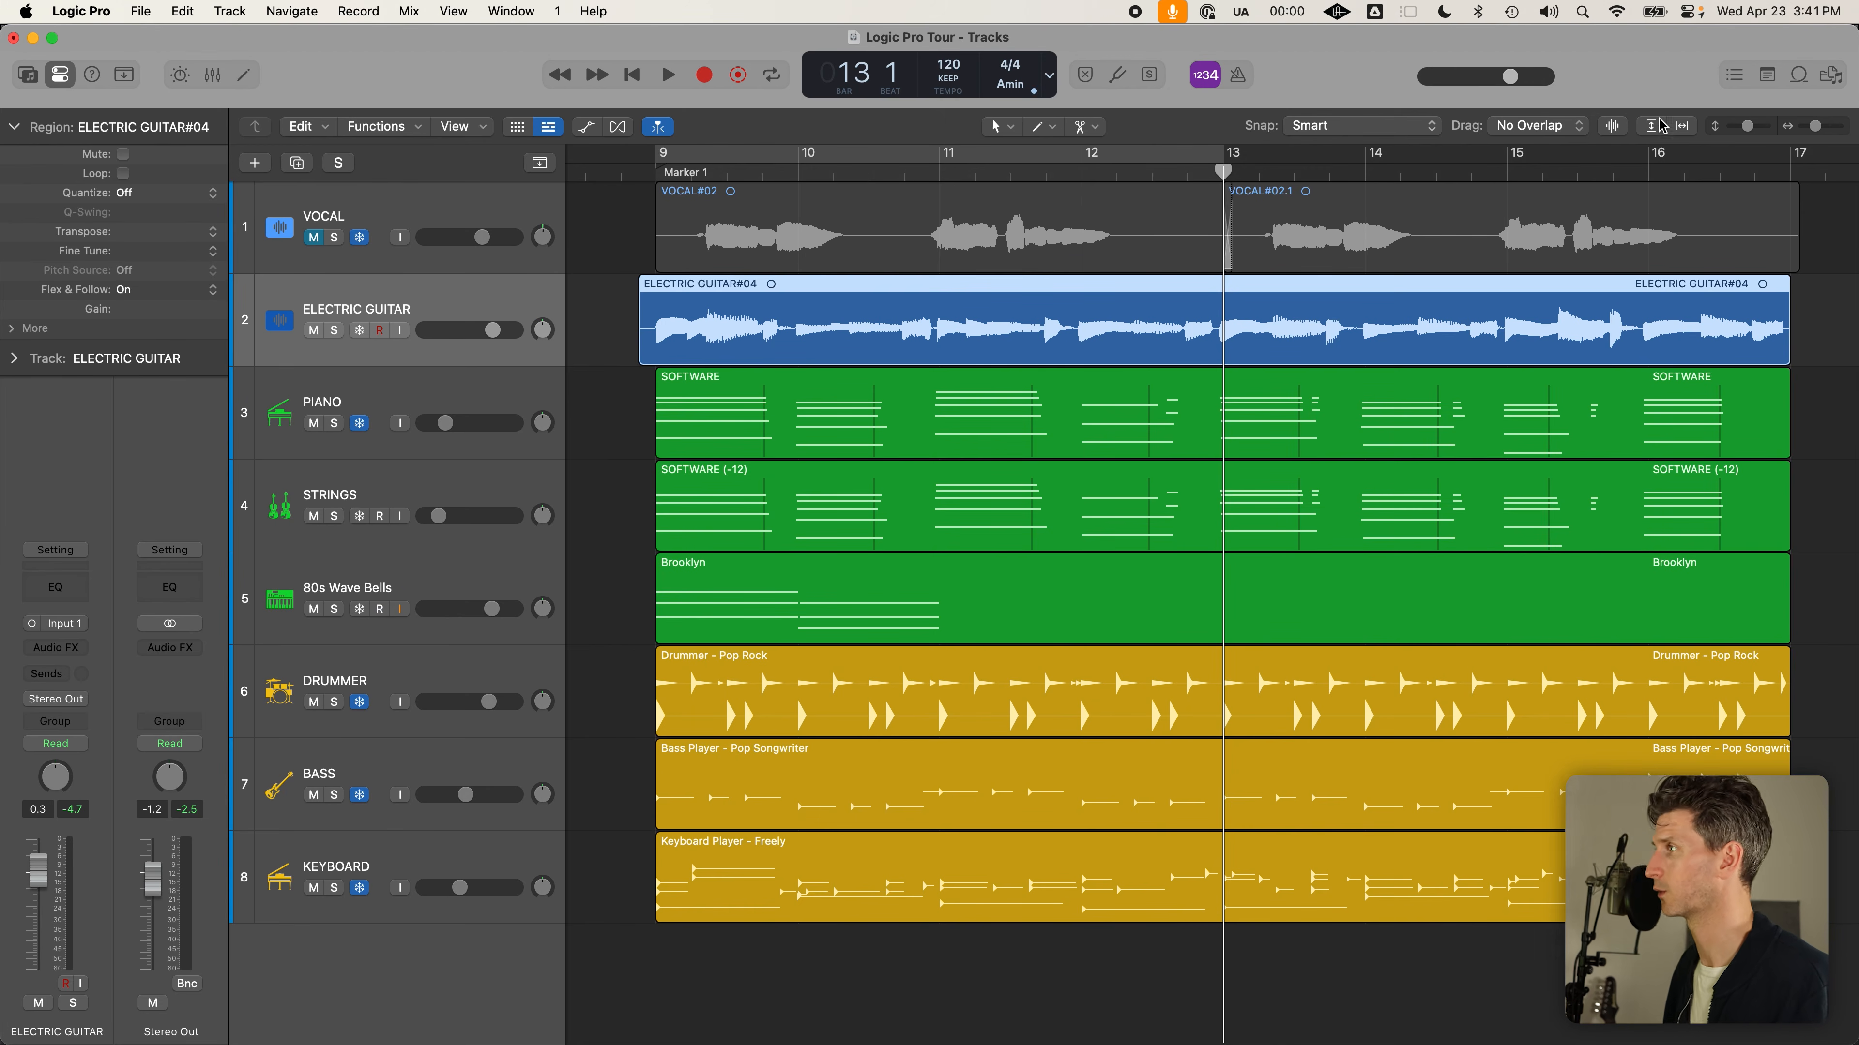
left_click(1612, 126)
left_click(1613, 127)
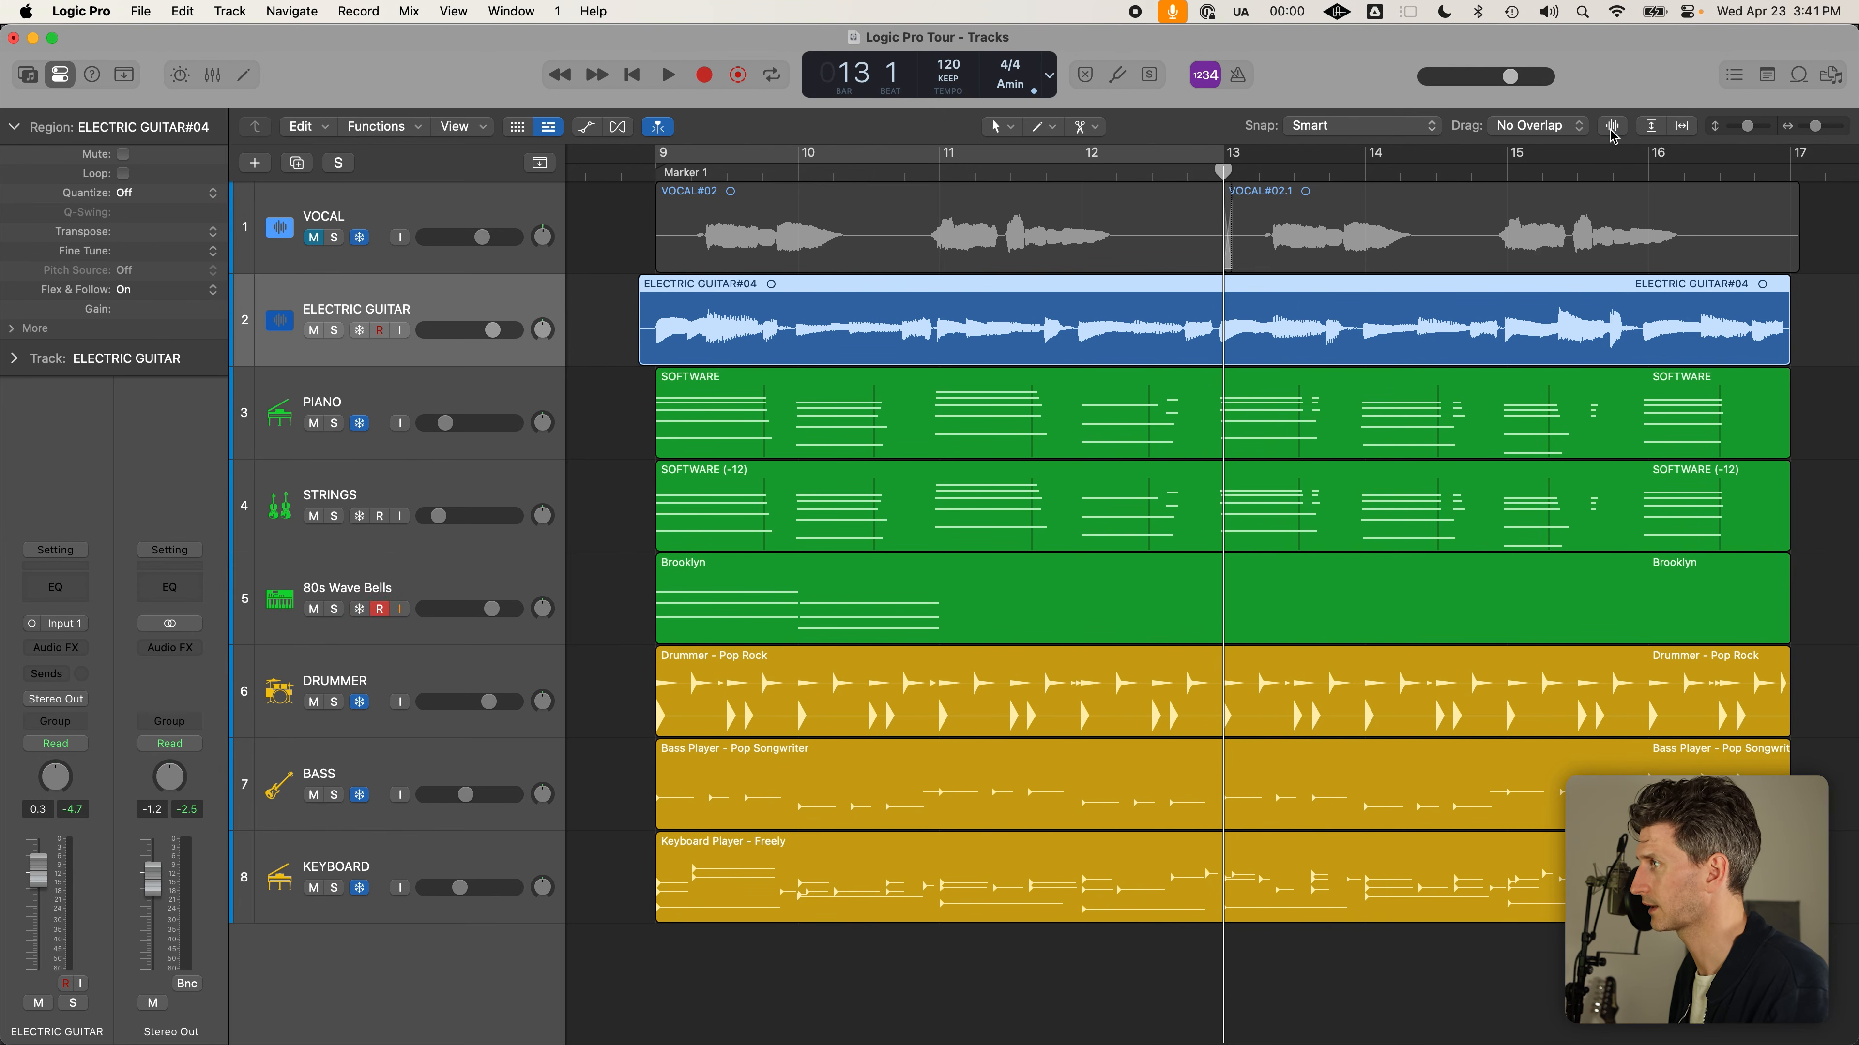
mouse_move(1613, 135)
left_mouse_down()
mouse_move(1617, 199)
mouse_move(1614, 113)
mouse_move(1618, 142)
left_mouse_up()
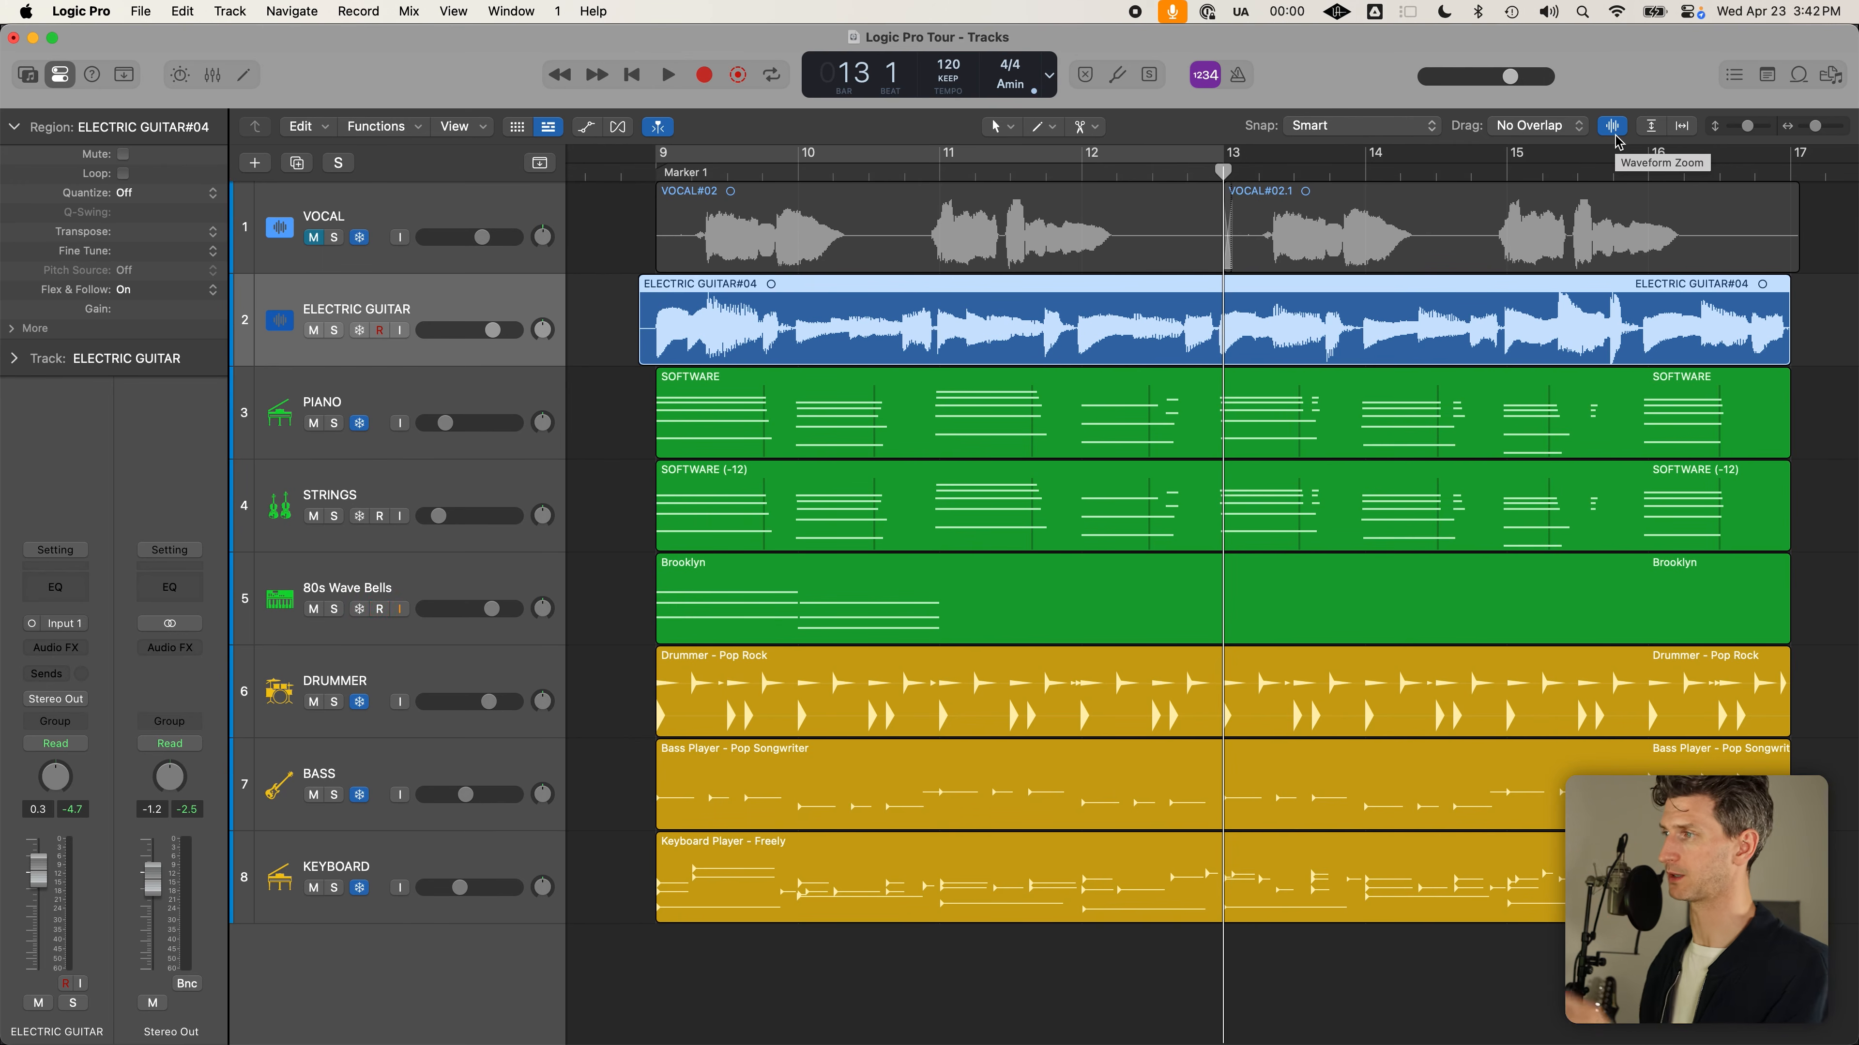
Split the ELECTRIC GUITAR region at bars 10, 11, 12 and 13
left_click(654, 170)
left_click(635, 370)
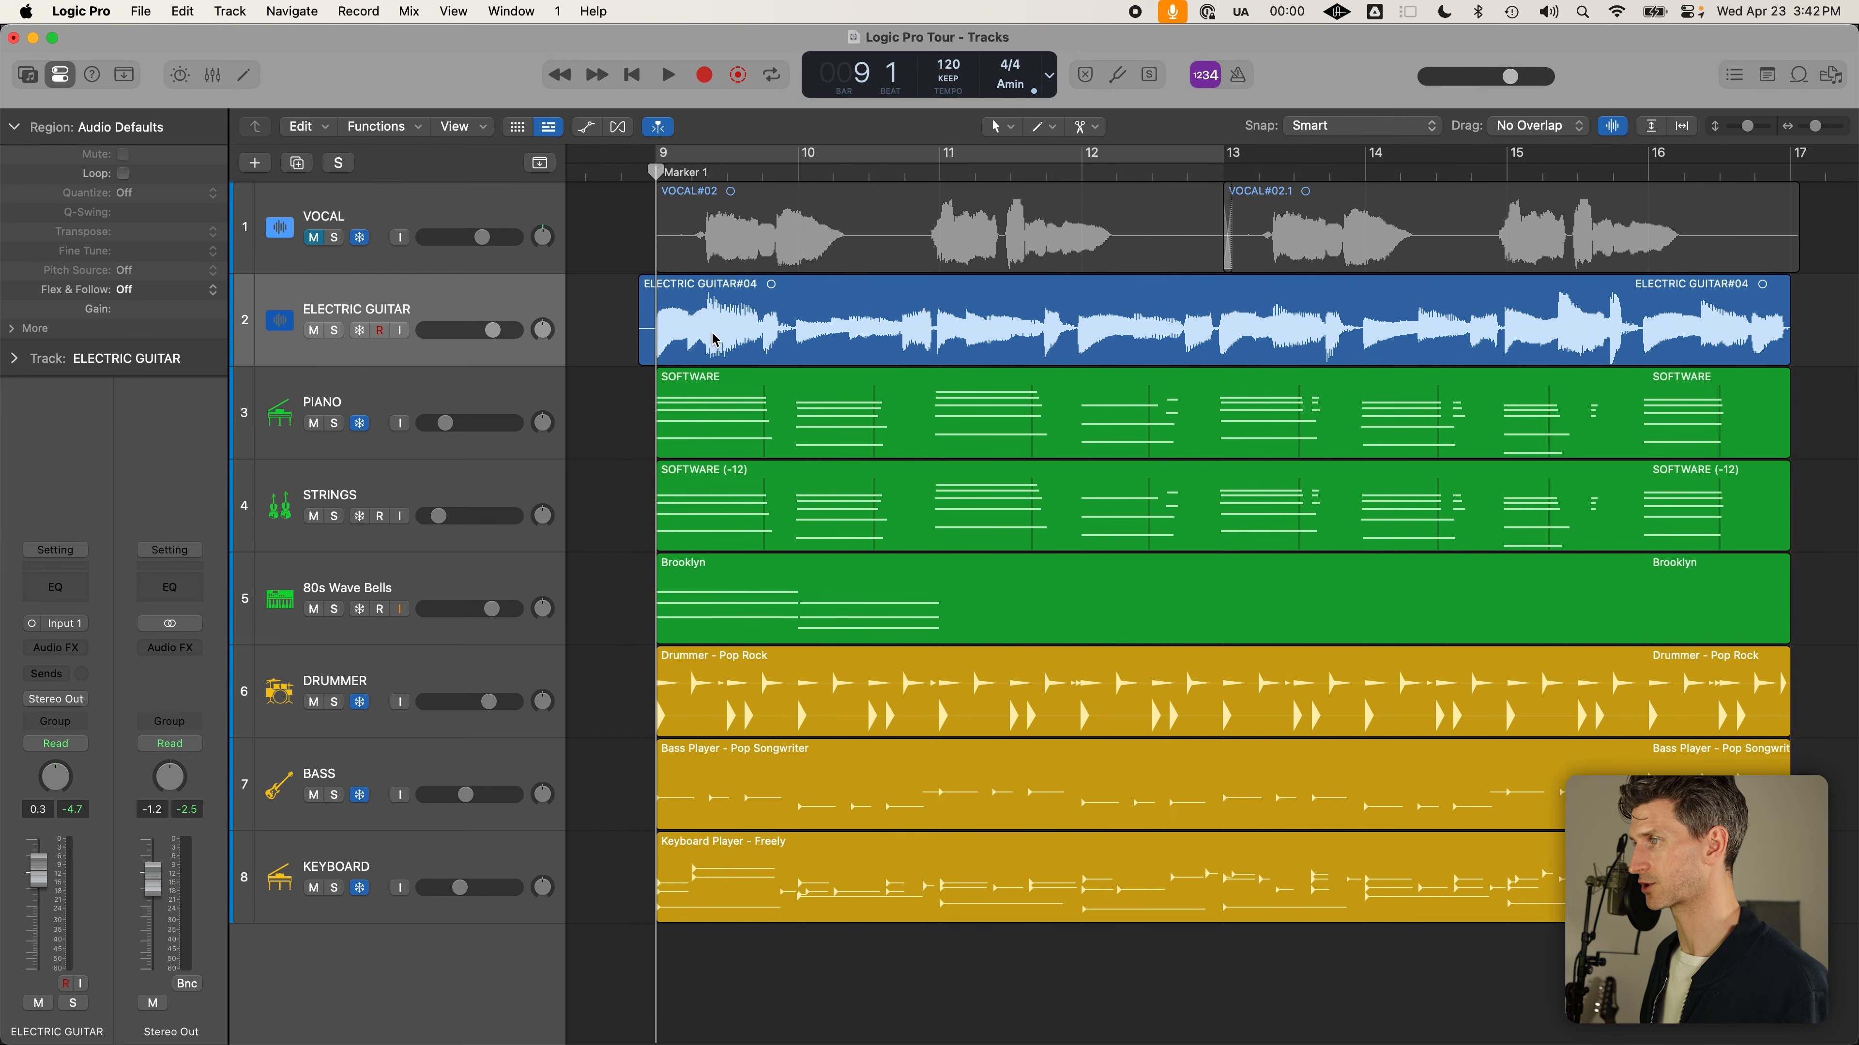
left_click(798, 170)
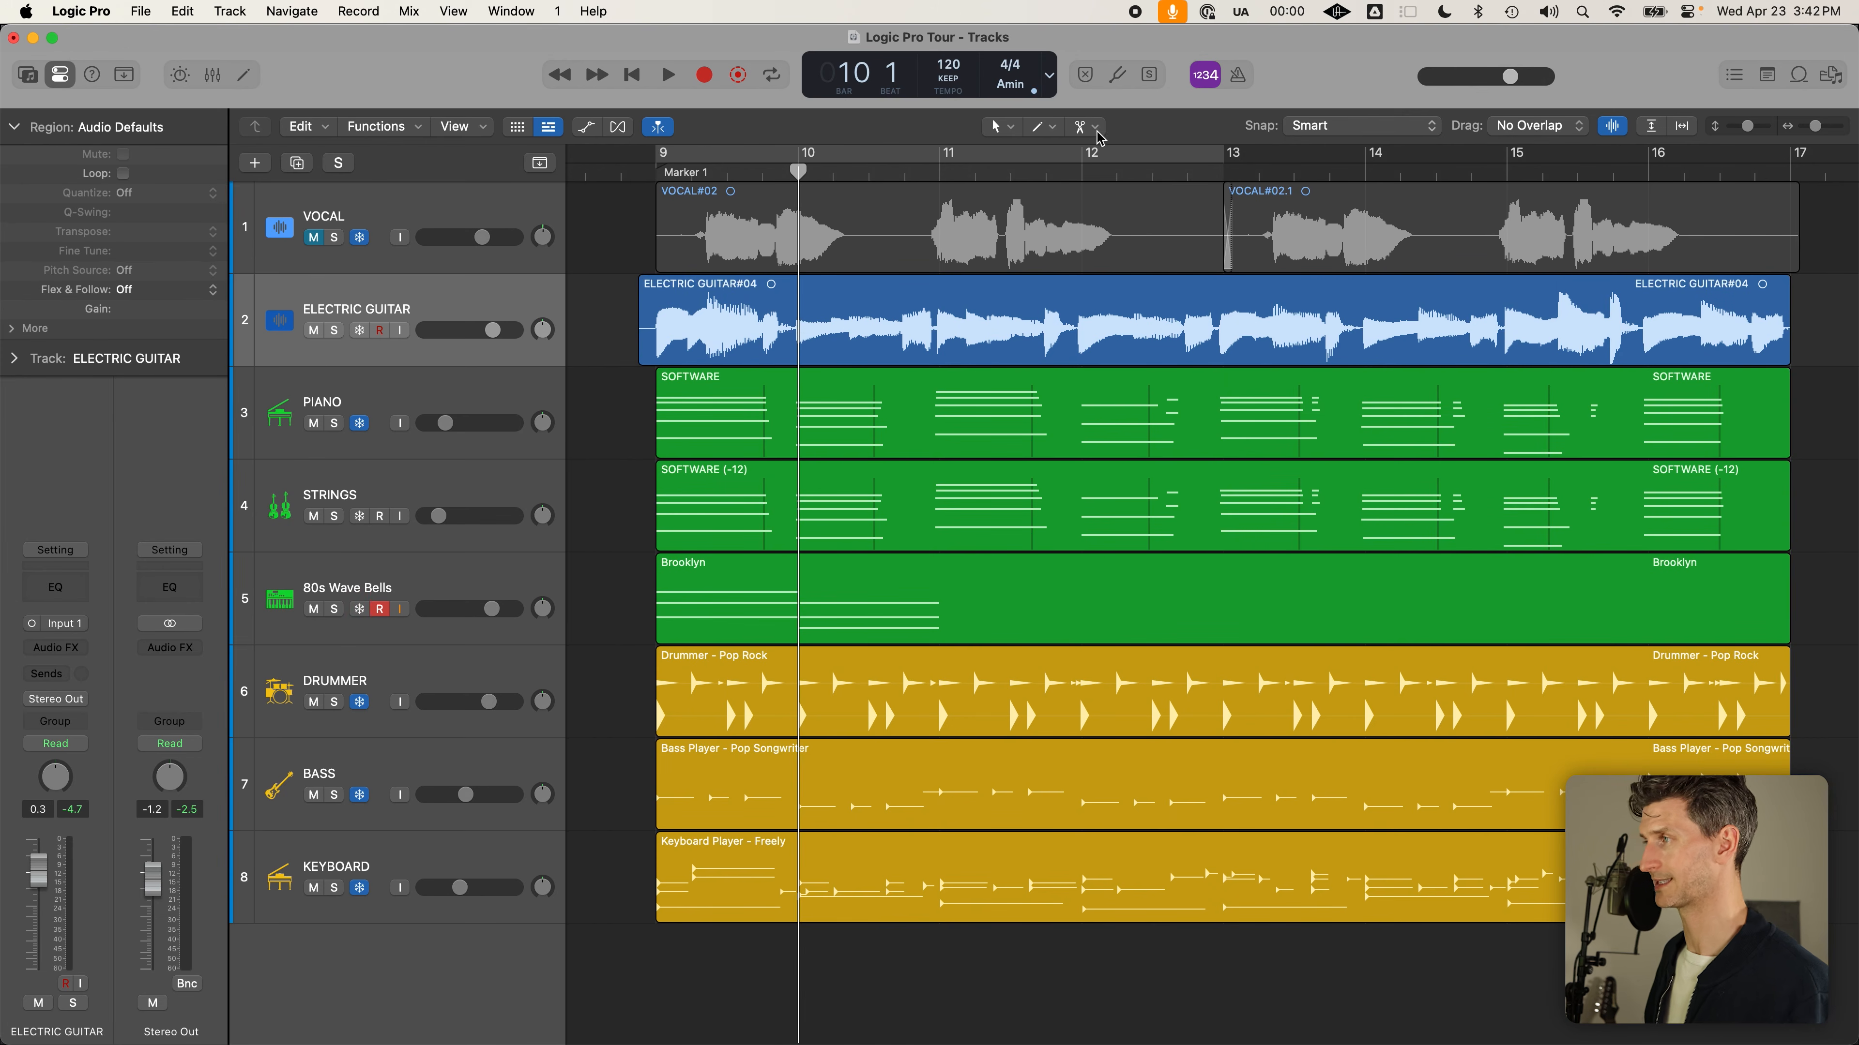
right_click(798, 308)
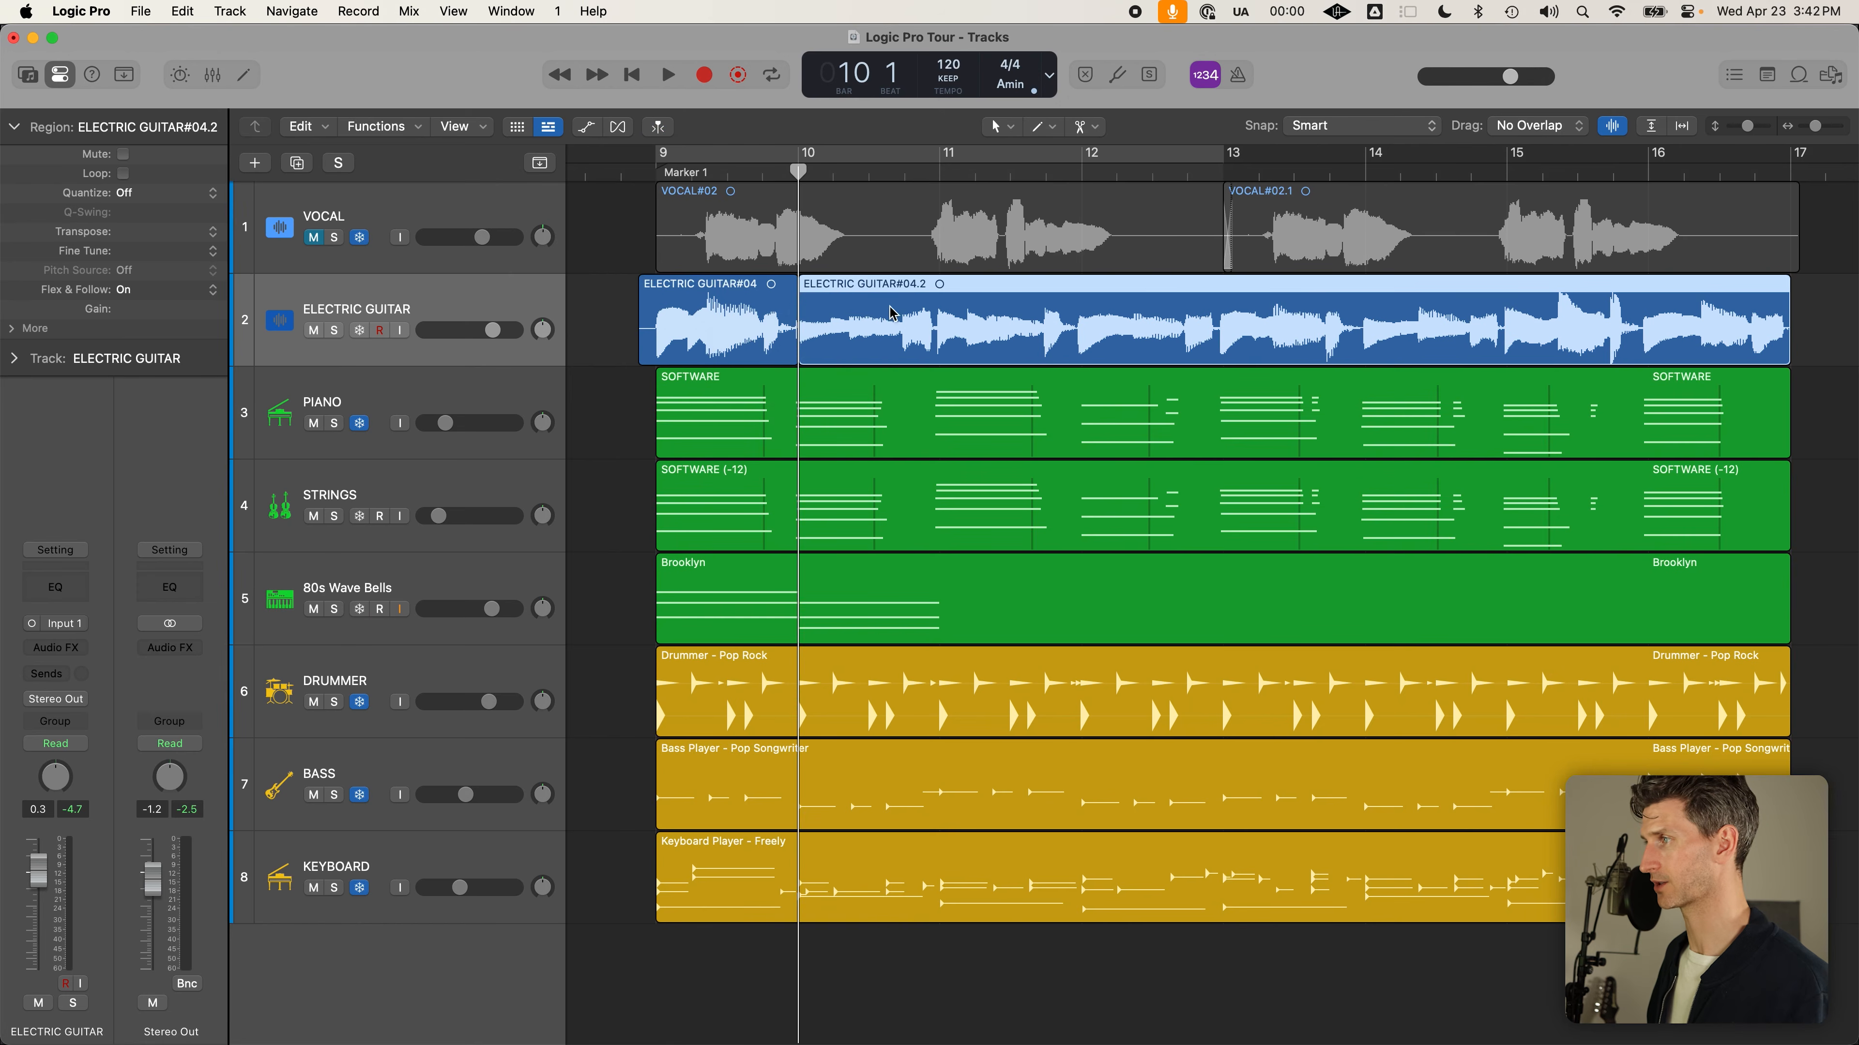
left_click(939, 300)
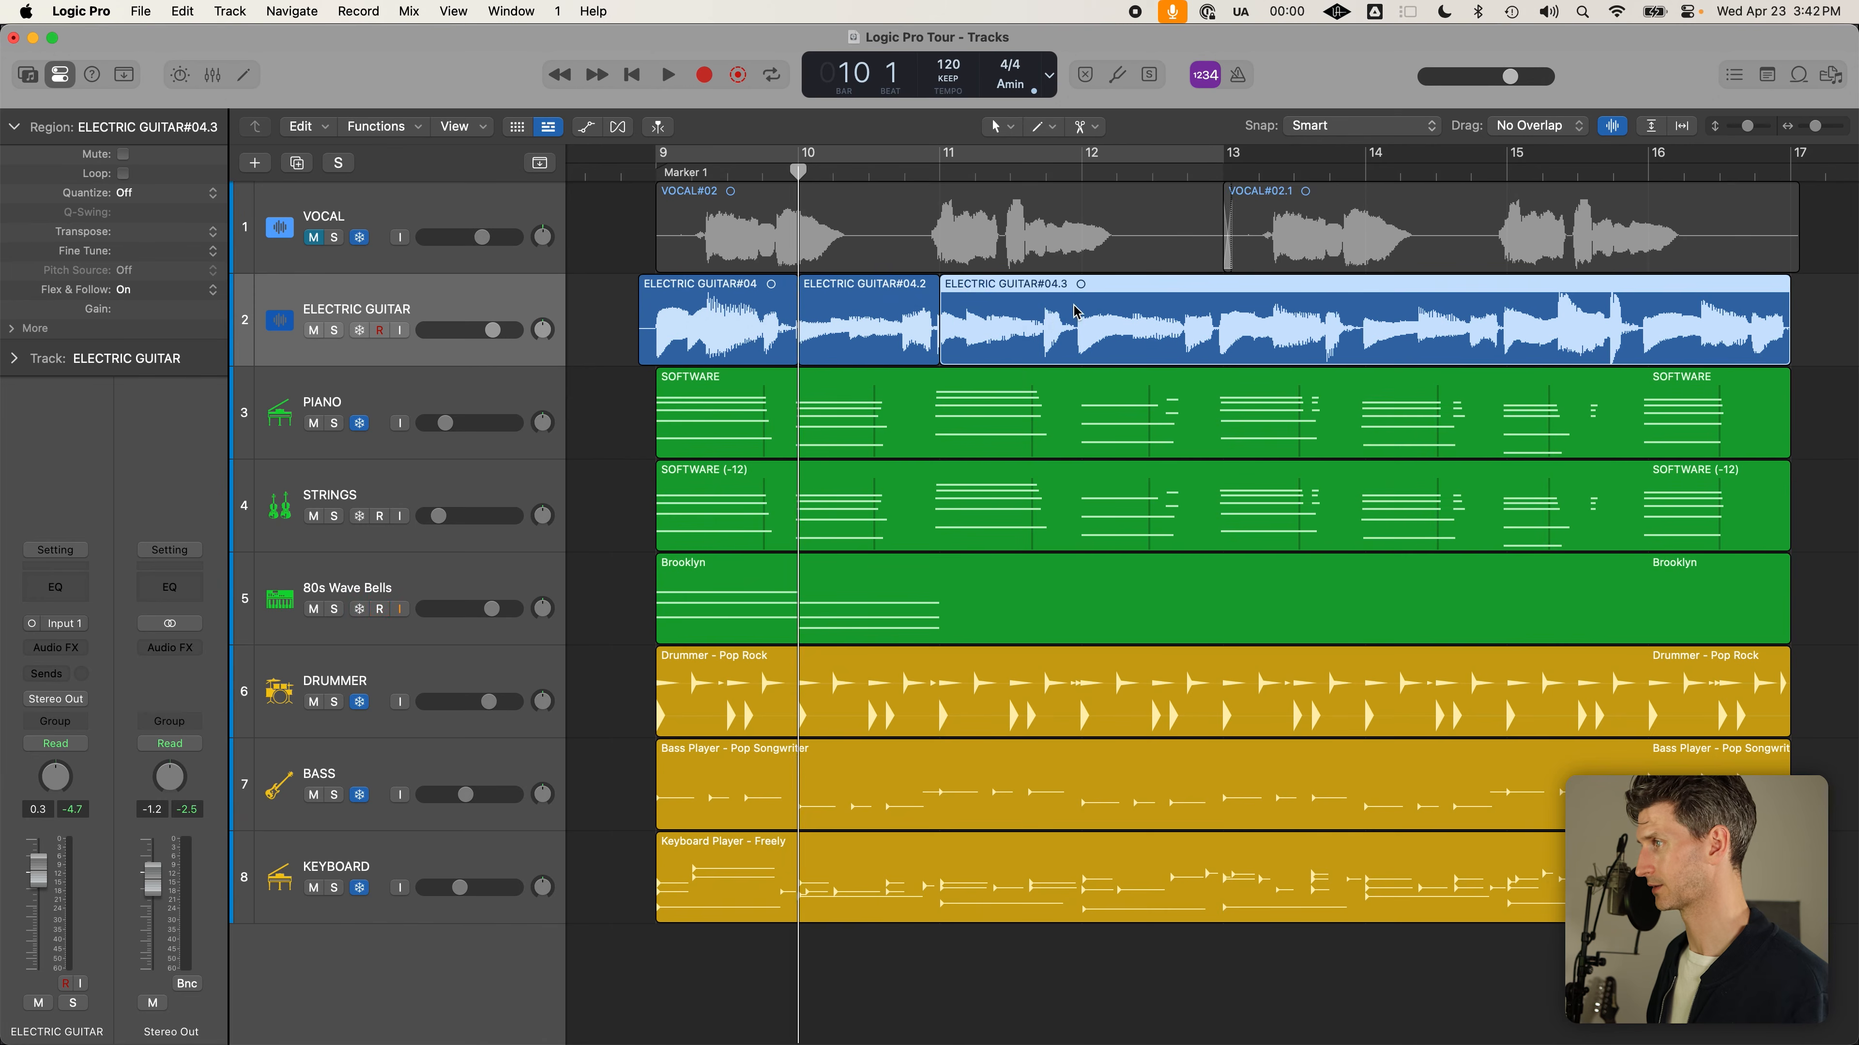
right_click(1074, 313)
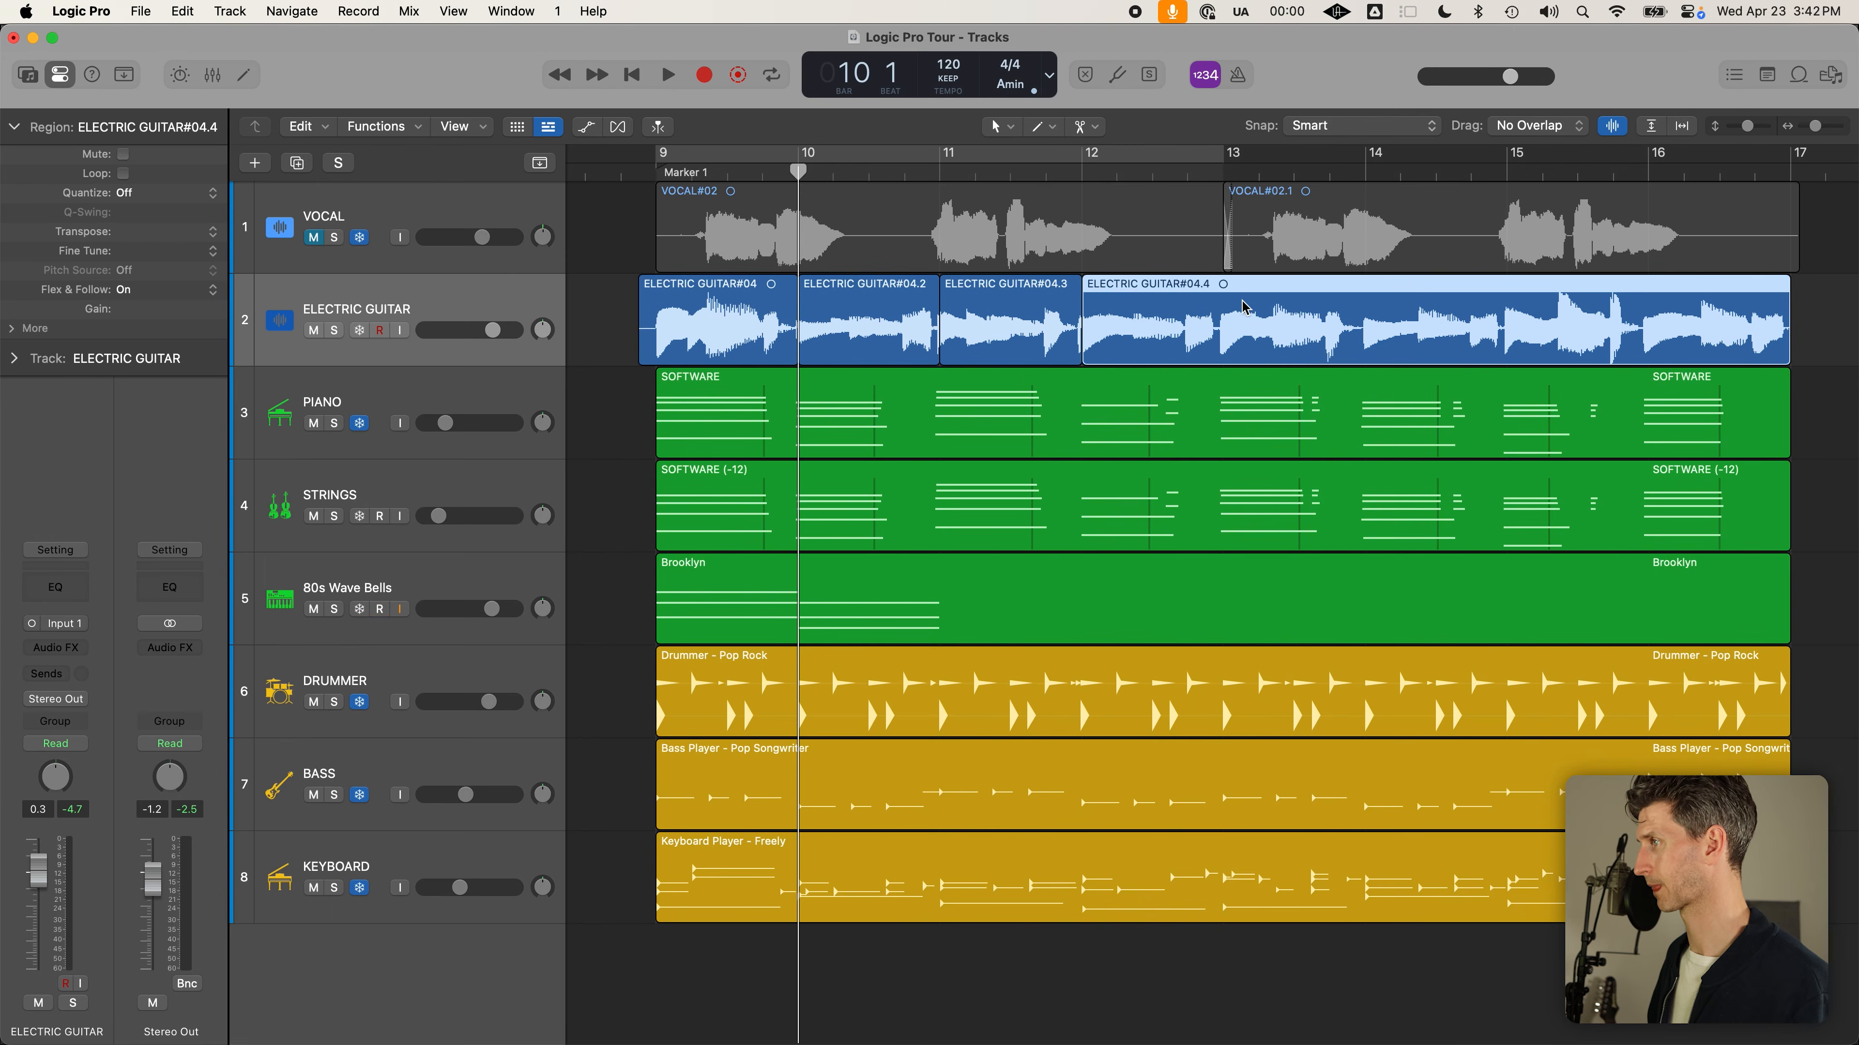
left_click(1218, 304)
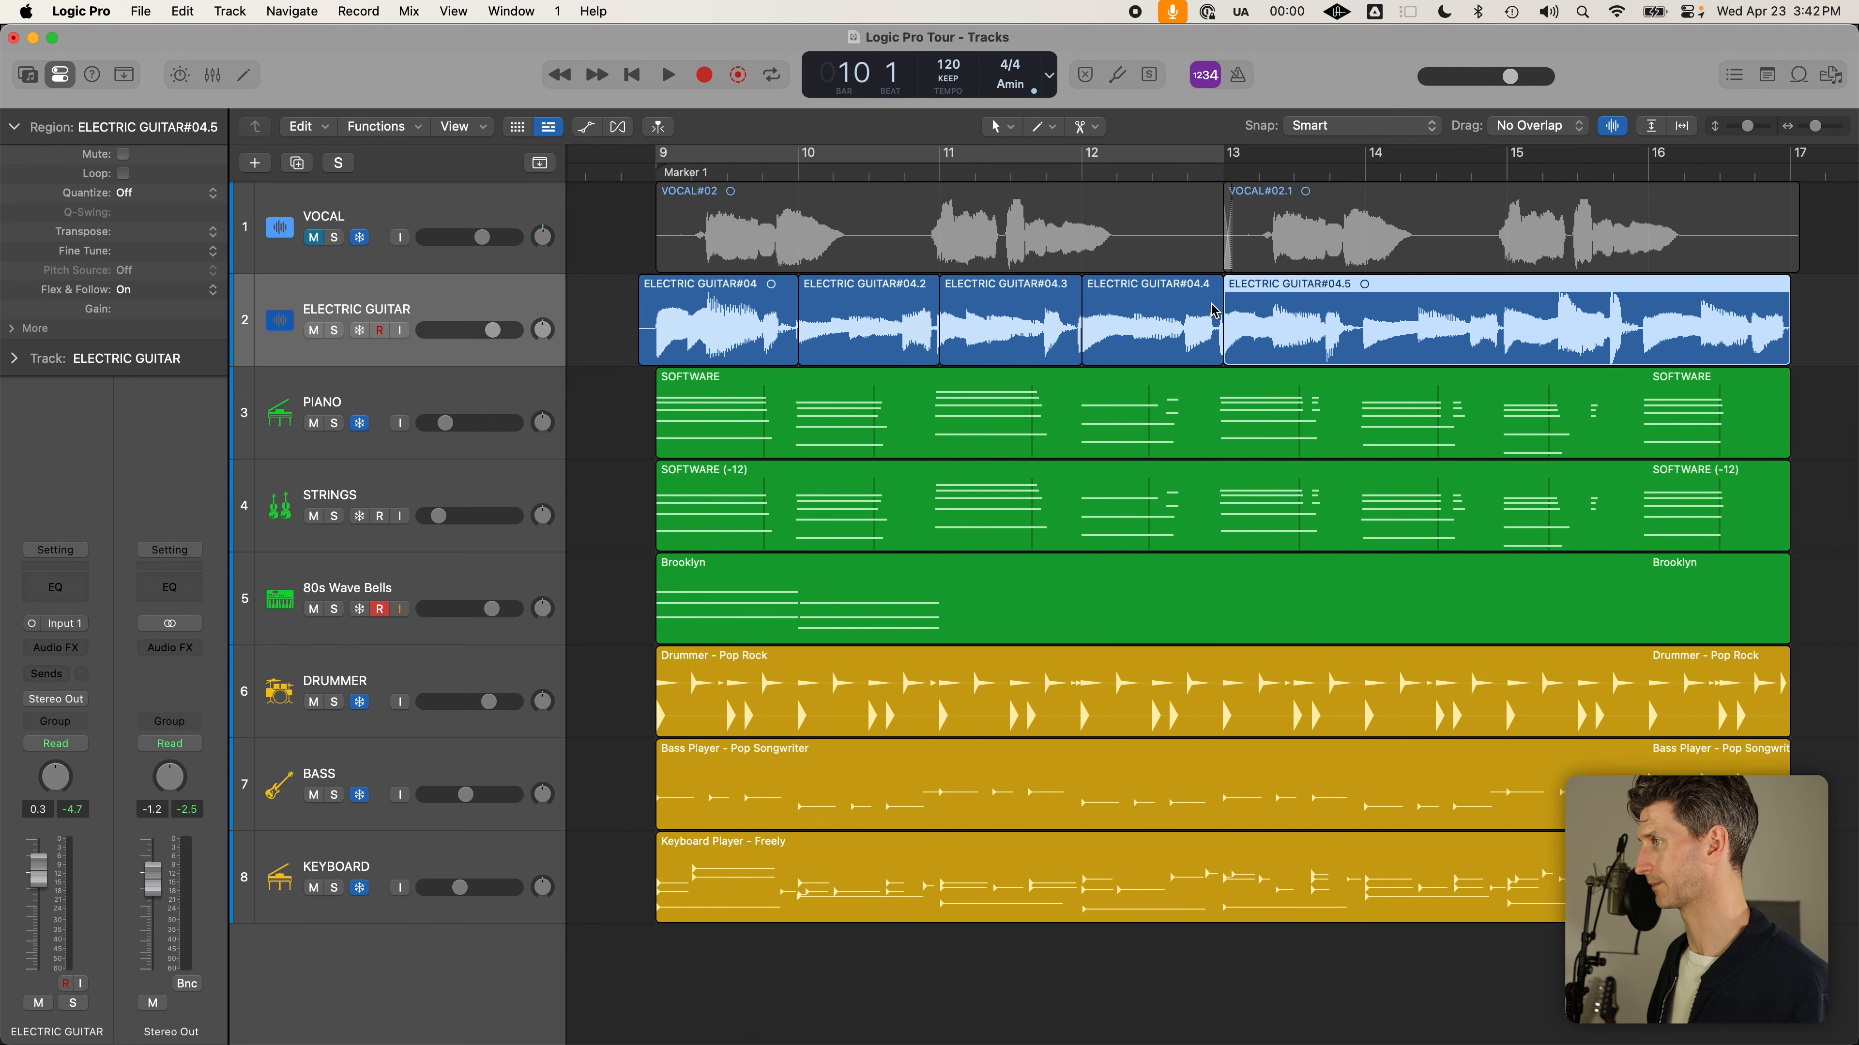
Place the playhead at bar 9 and examine how the first guitar region's opening note lines up with the bar line
left_click_drag(665, 156, 1223, 157)
key("c")
left_click(885, 335)
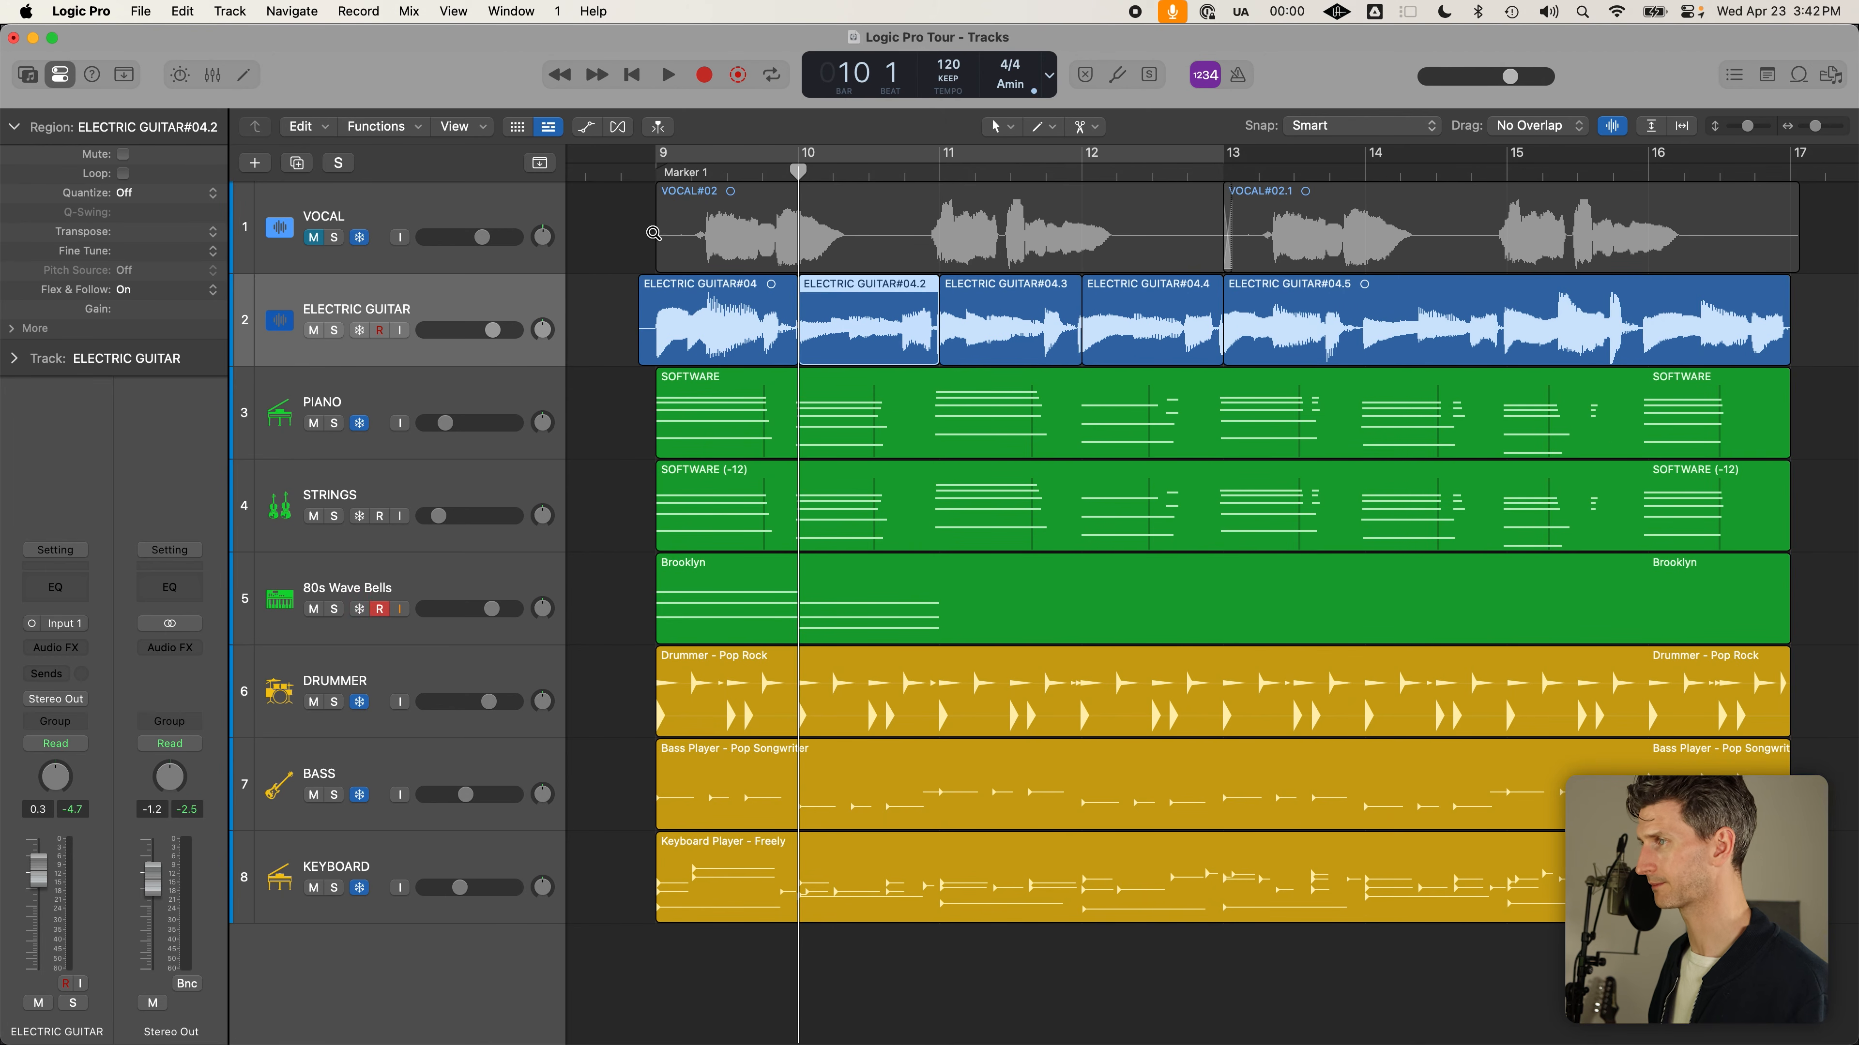
left_click(658, 173)
key("space")
left_click(656, 174)
left_click_drag(643, 234, 807, 535)
left_click(804, 524)
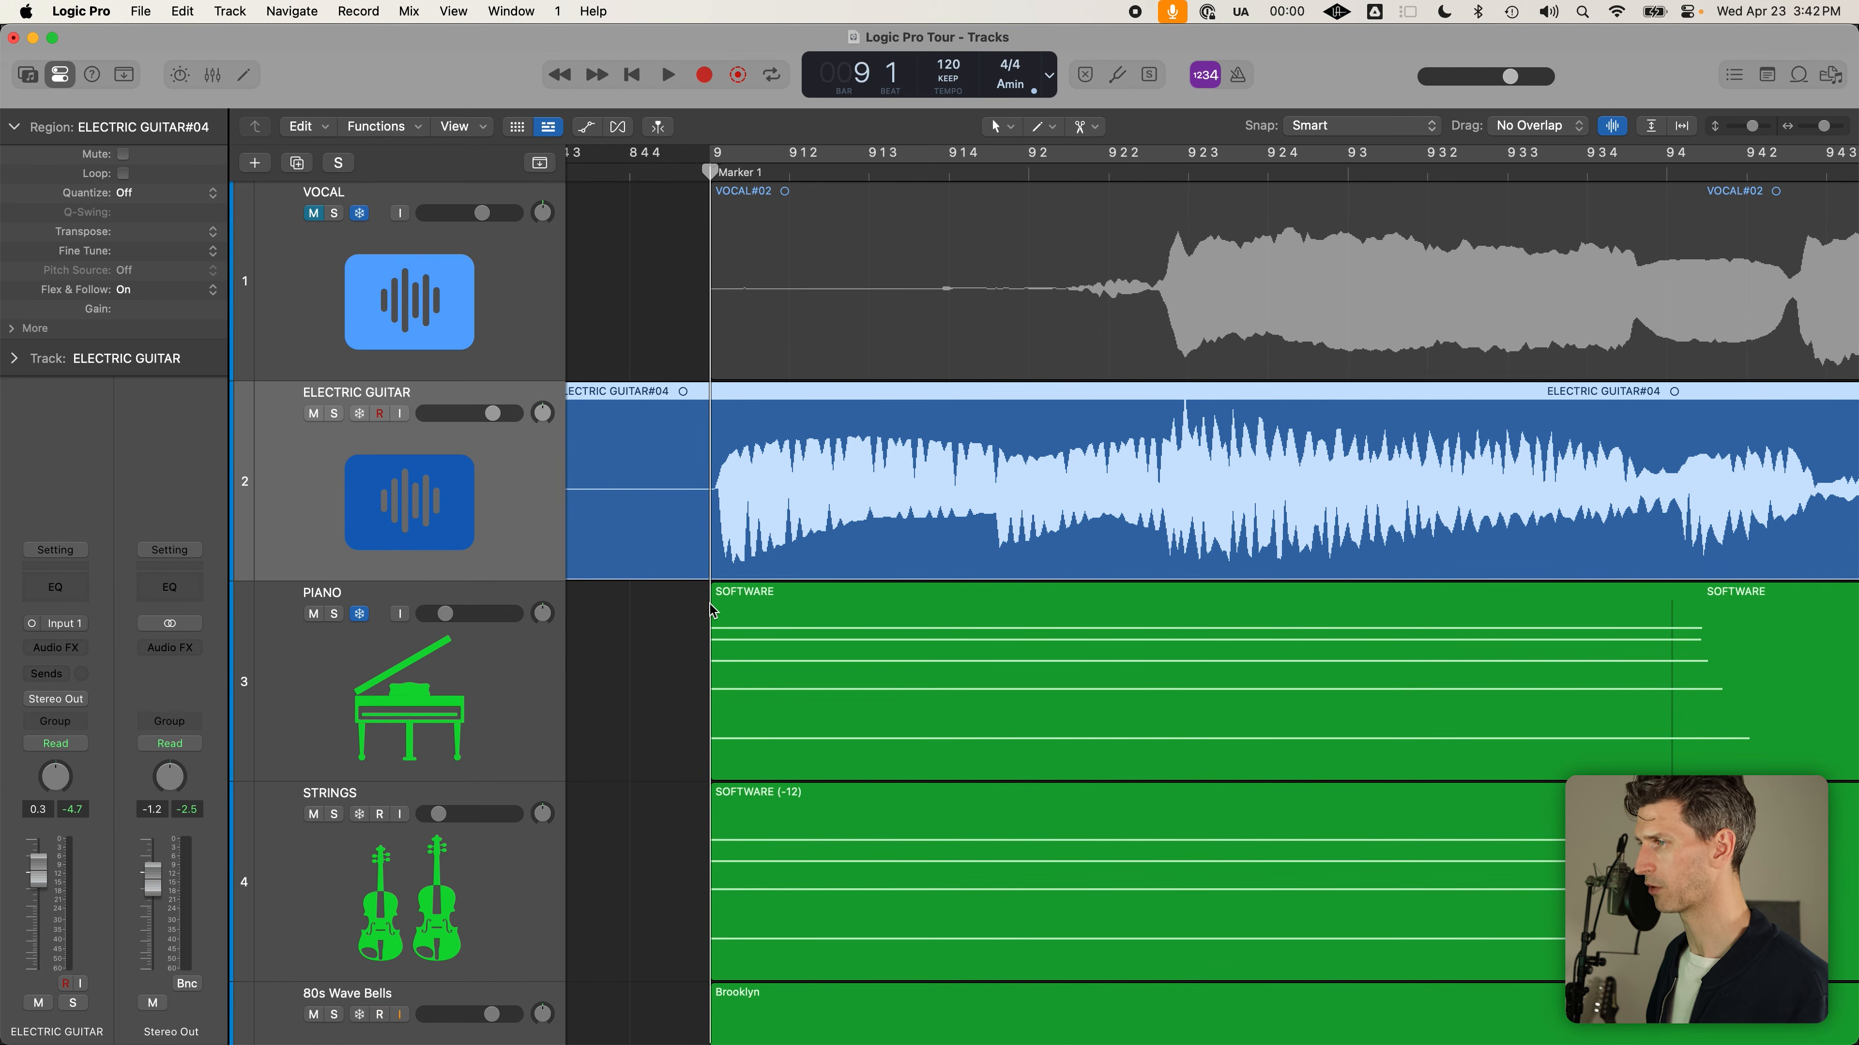
left_click(688, 613, "ctrl+alt")
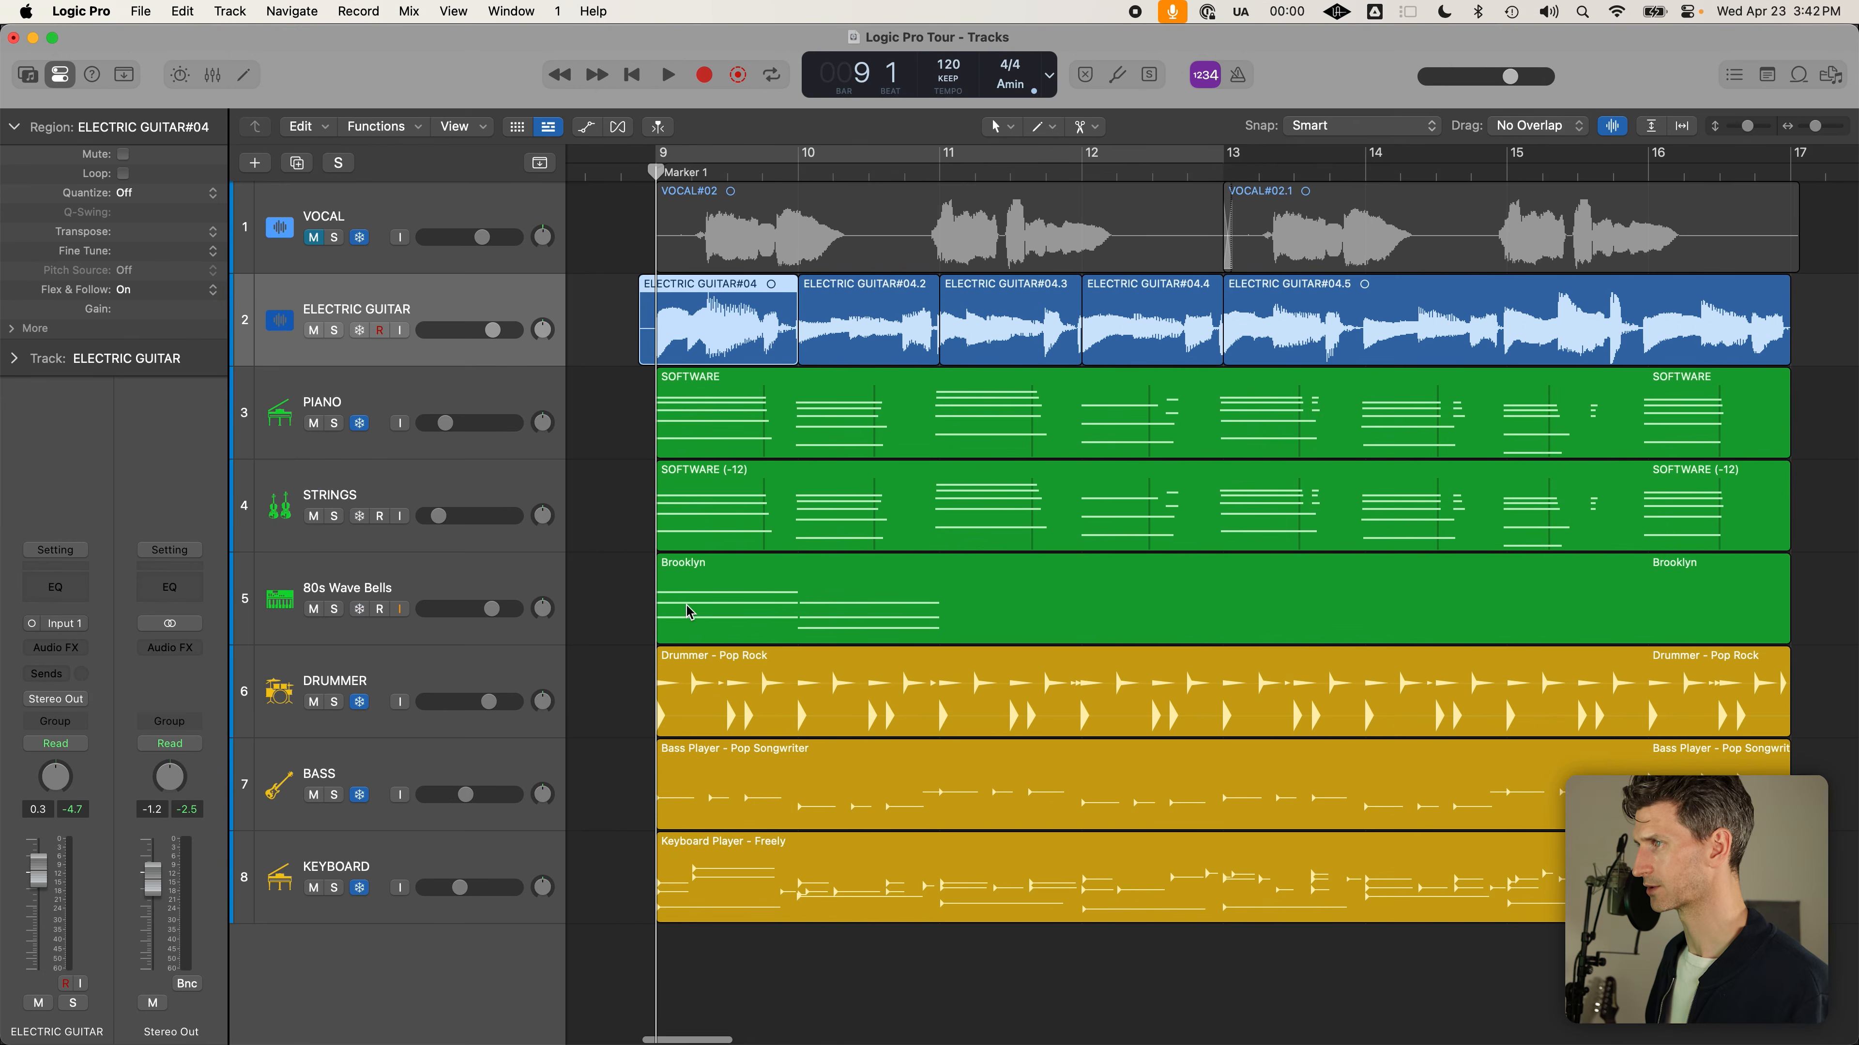
Place the playhead at bar 10 with cycling off and examine the guitar waveform around the split before ELECTRIC GUITAR#04.2
left_click(802, 162)
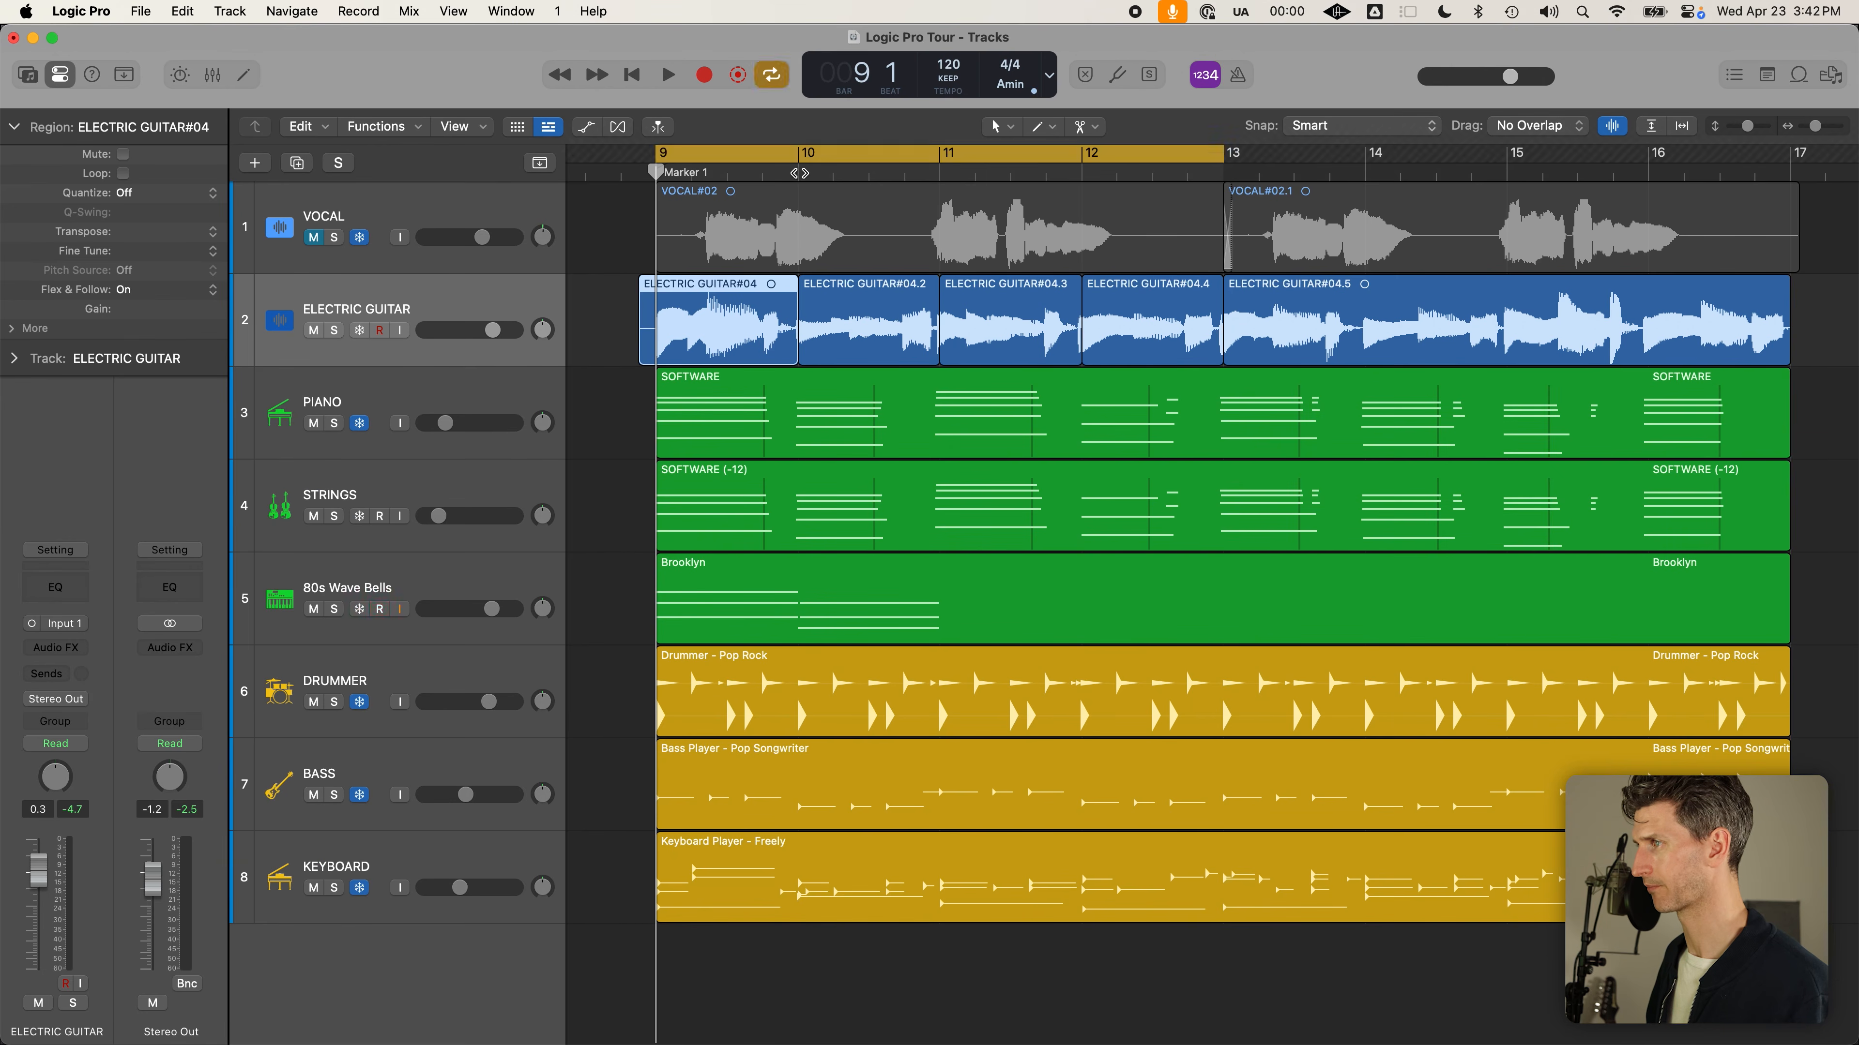
left_click(797, 170)
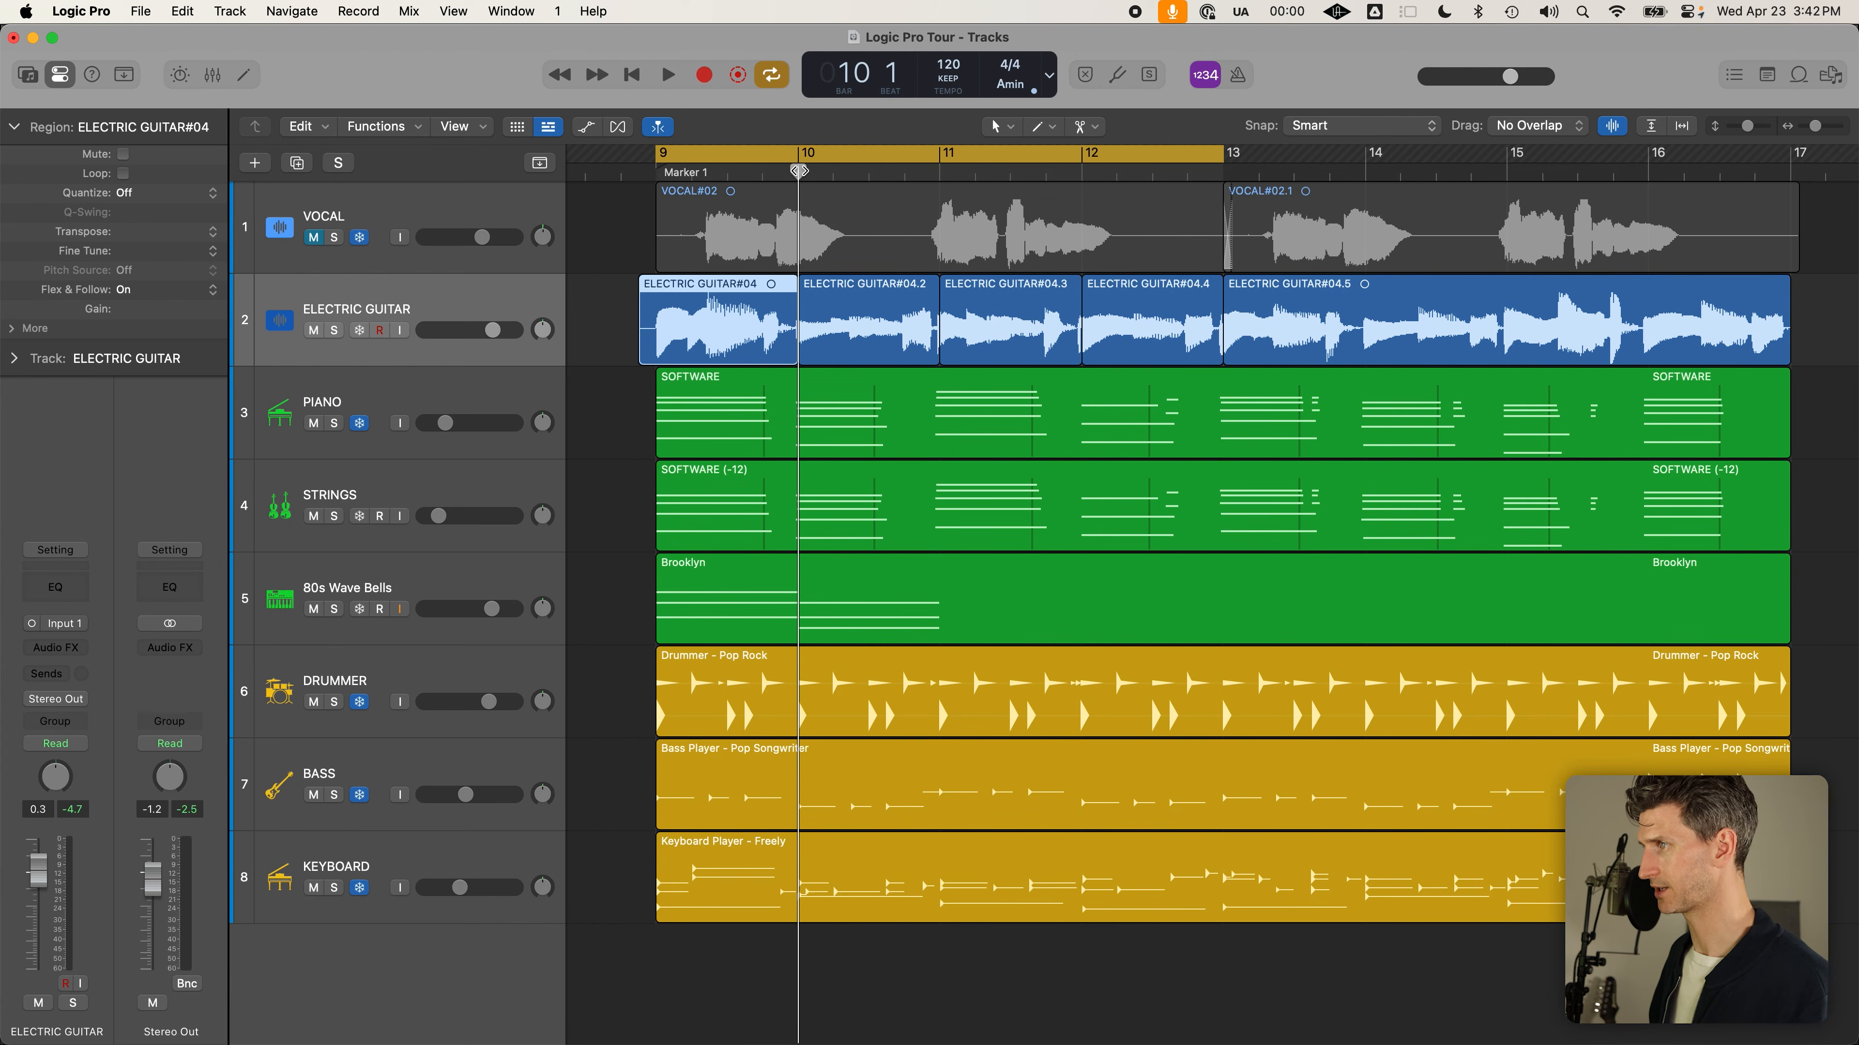
key("c")
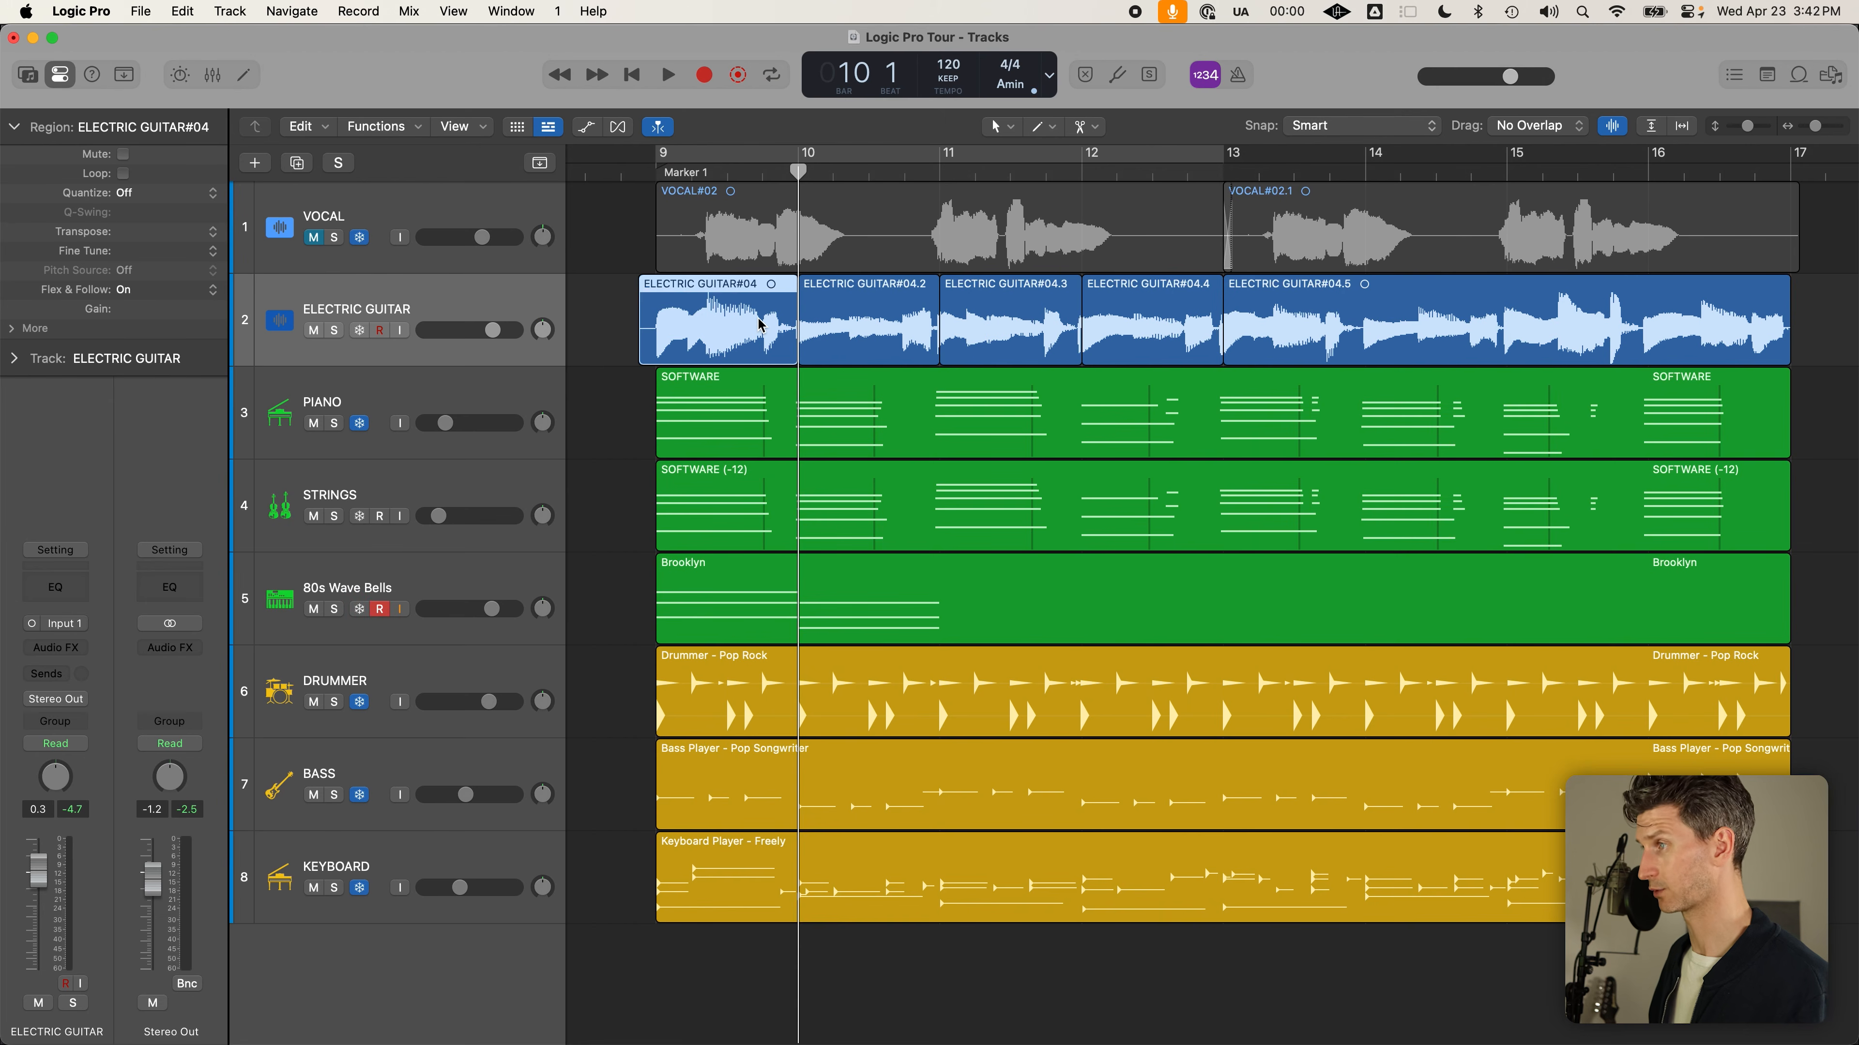
left_click(804, 342)
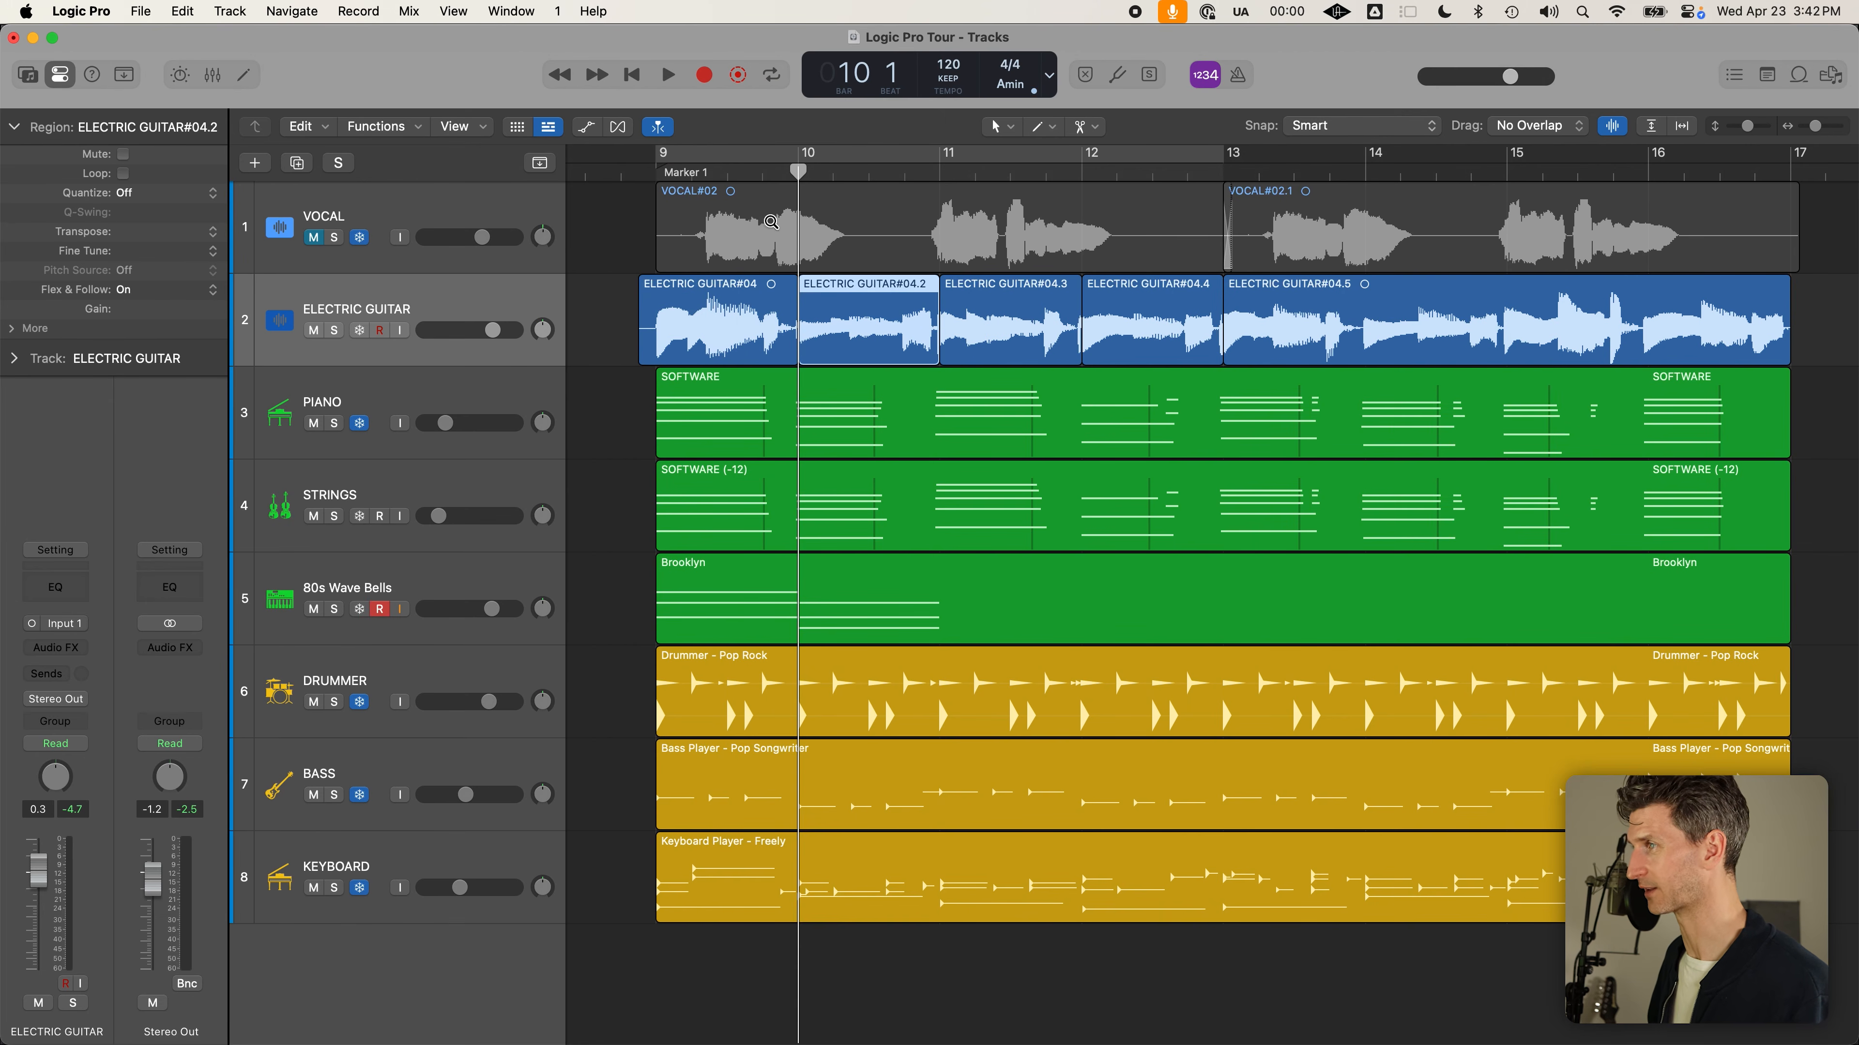
left_click_drag(747, 230, 906, 460)
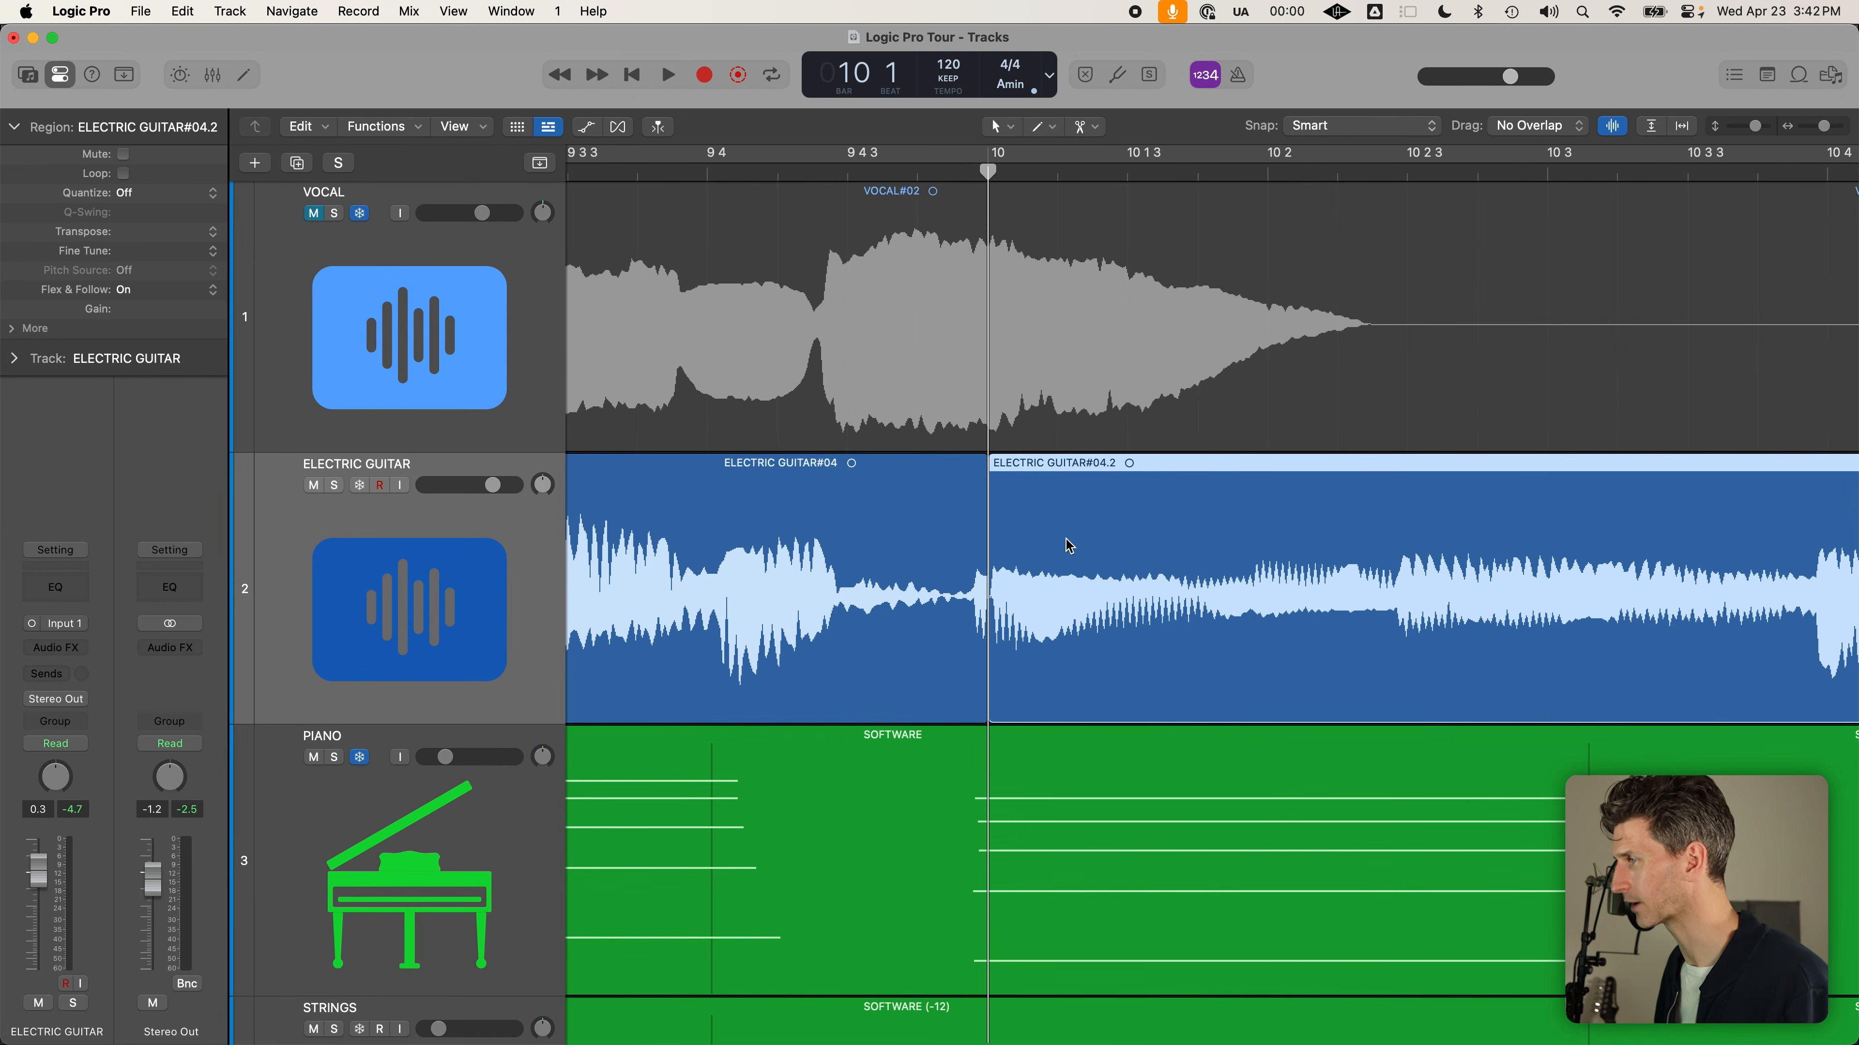
scroll(1063, 538, "up", 4)
scroll(920, 258, "up", 2)
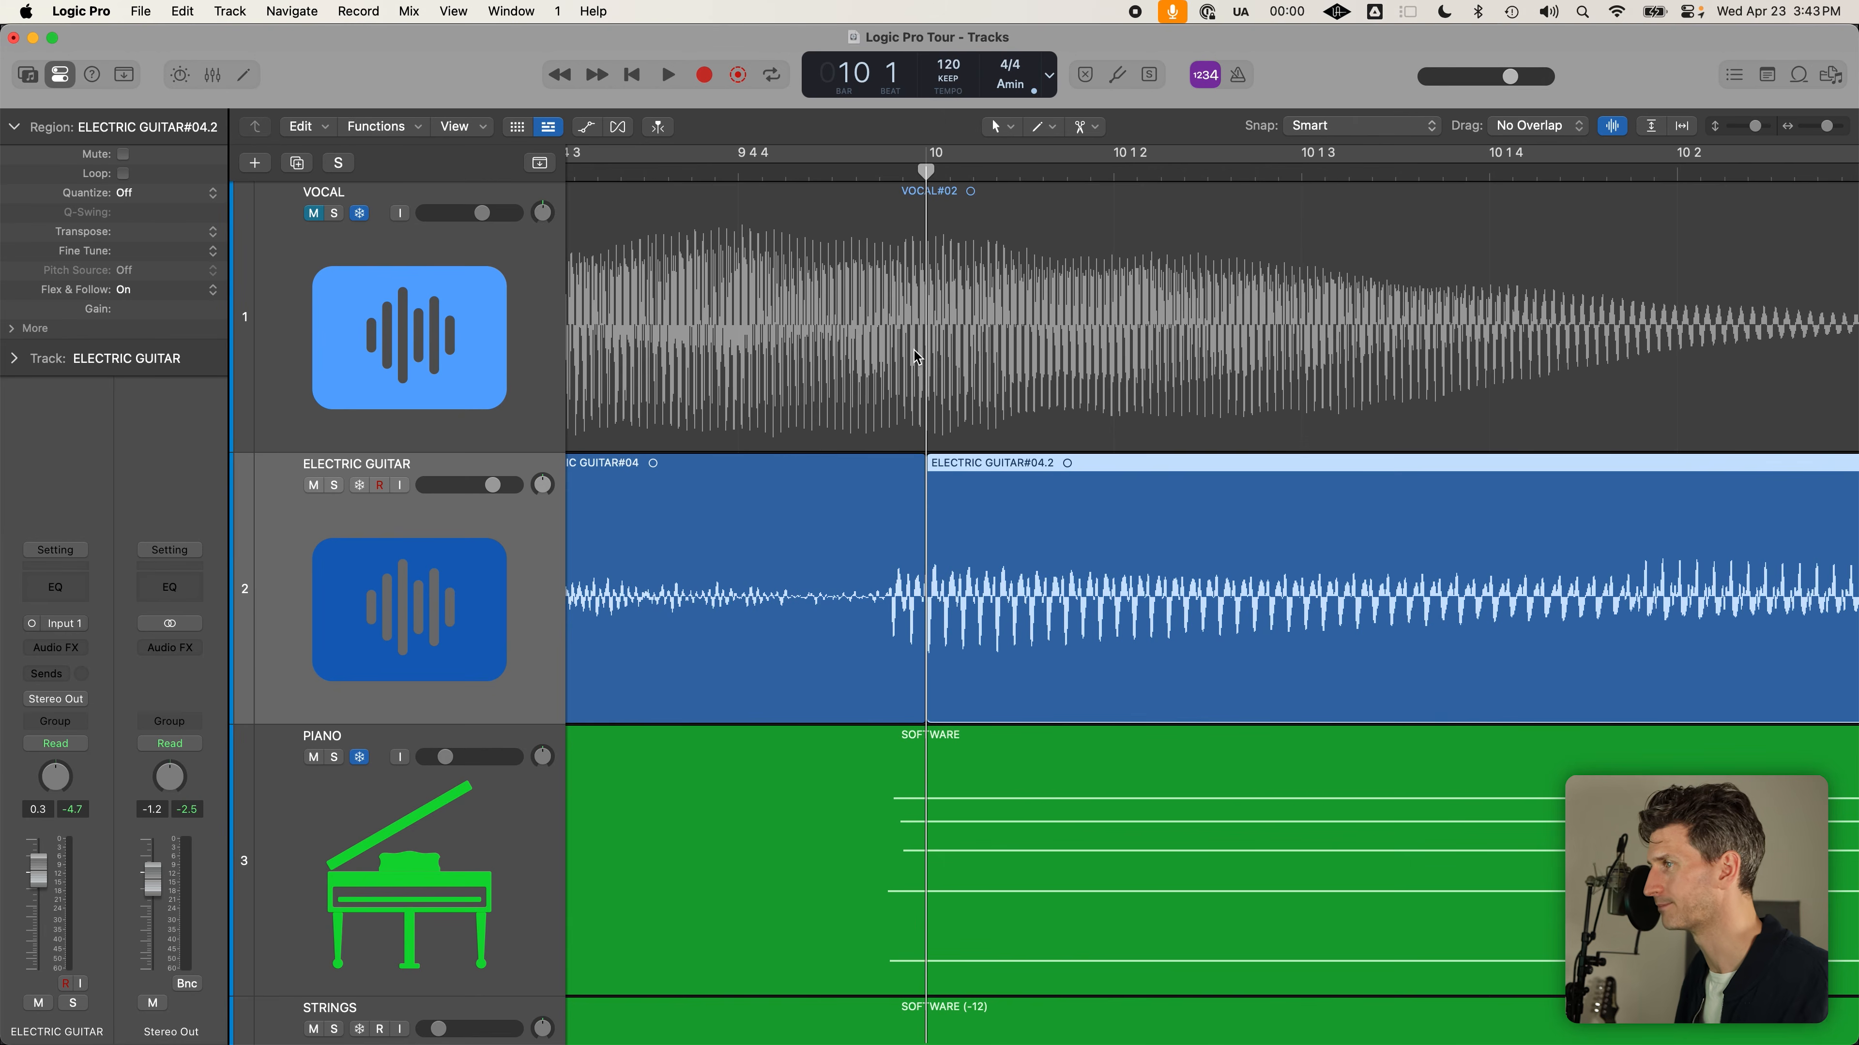
scroll(917, 357, "down", 2)
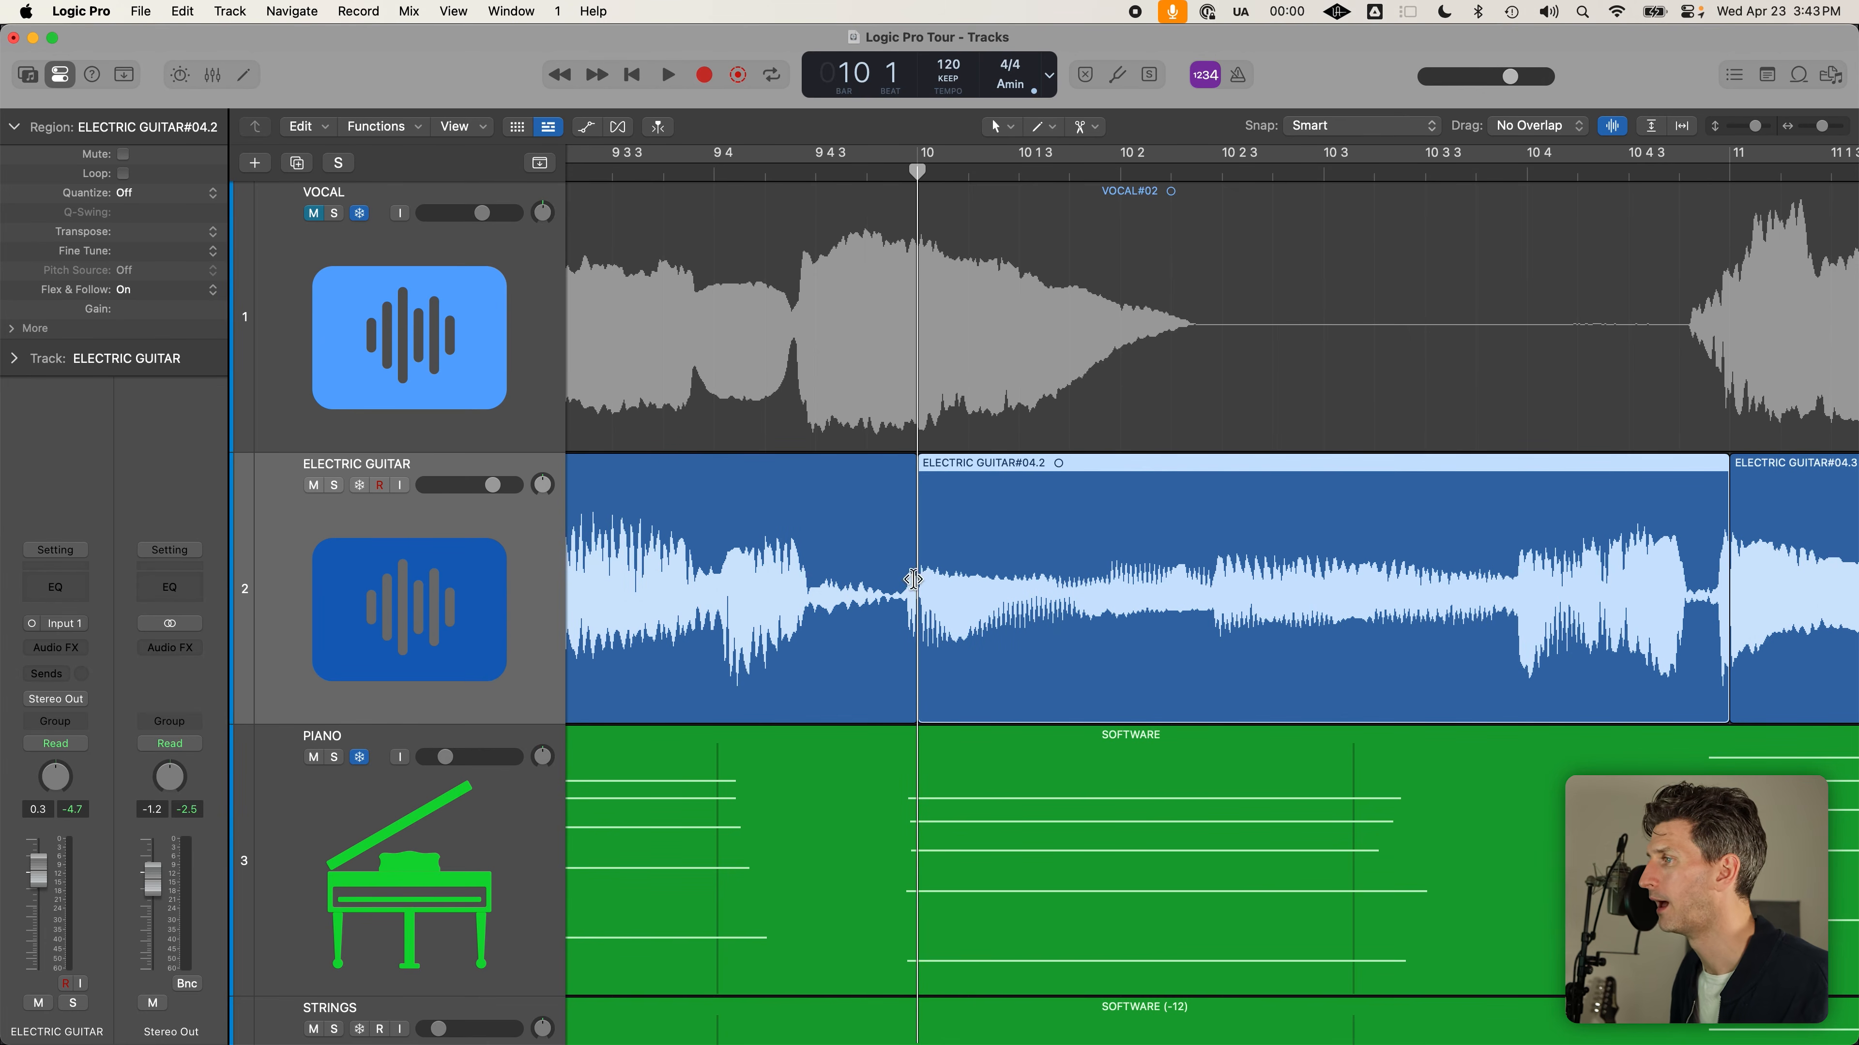
scroll(916, 580, "up", 2)
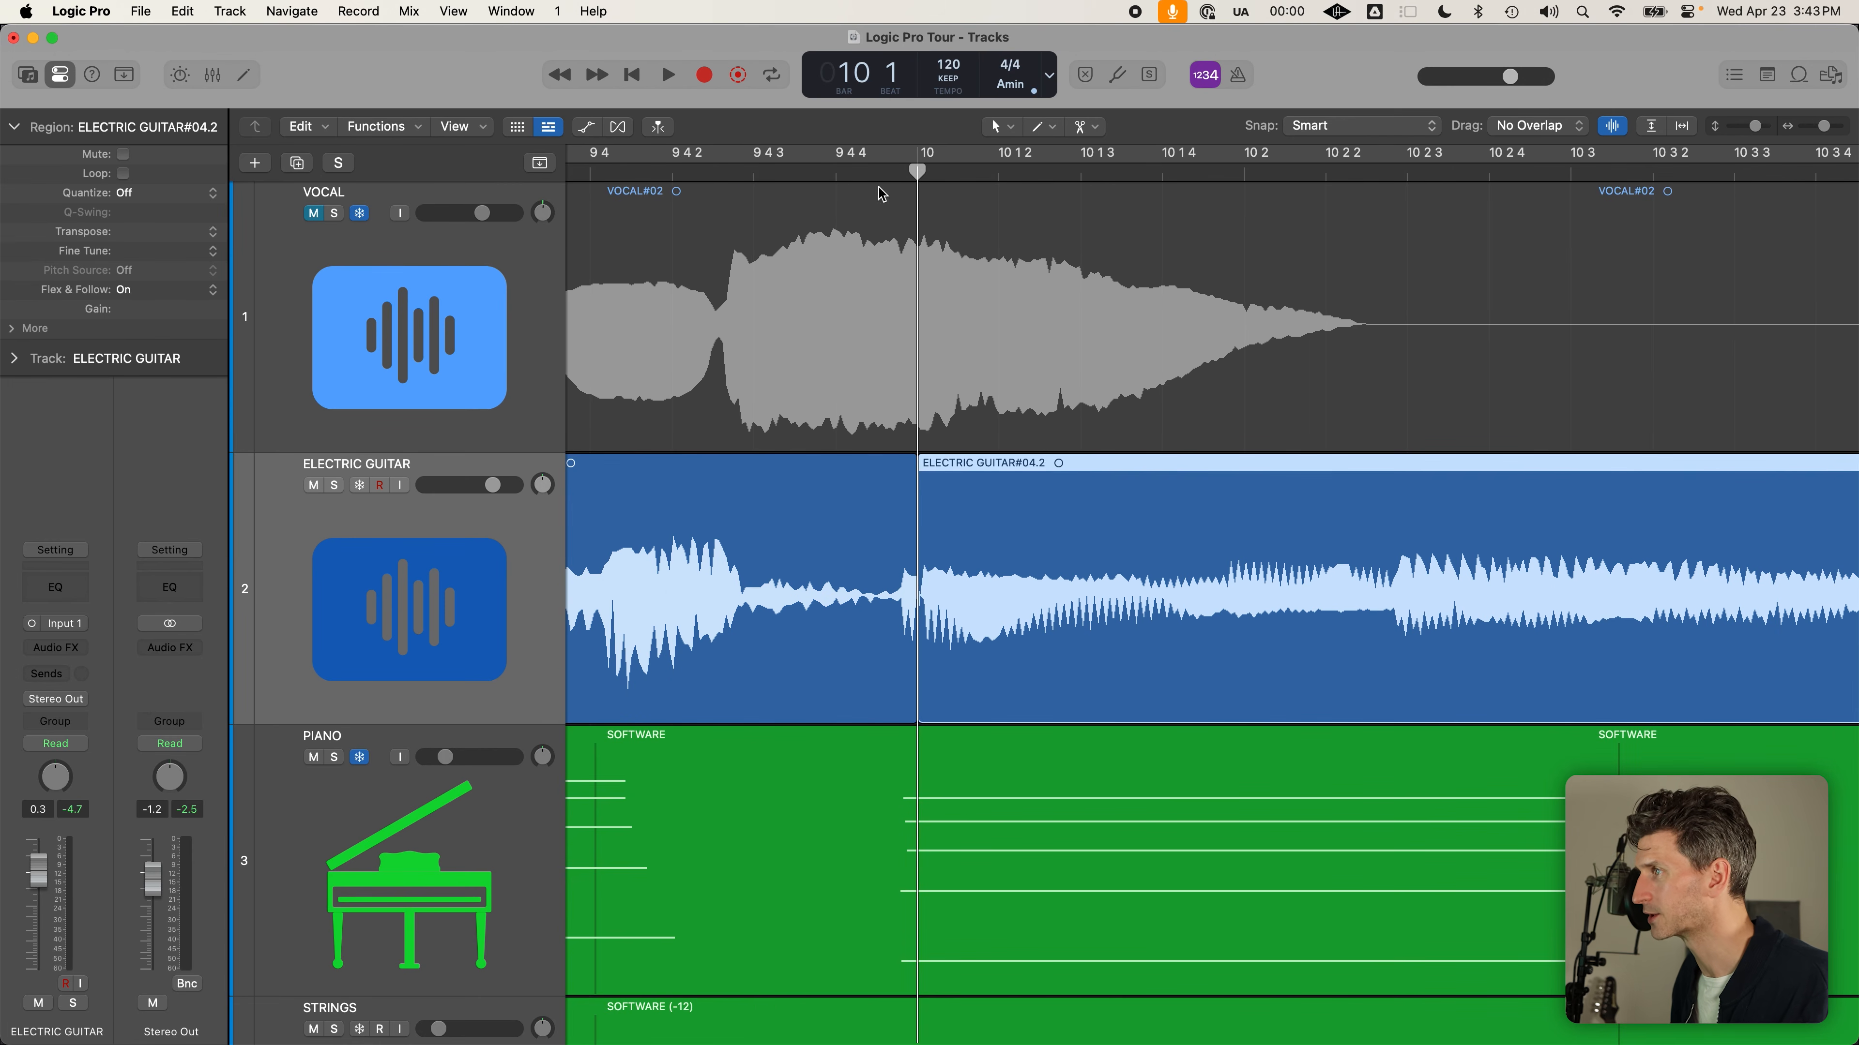
Place the playhead just ahead of the guitar note at bar 10 and extend the start of ELECTRIC GUITAR#04.2 back to it
left_click(903, 174)
left_click_drag(903, 174, 883, 173)
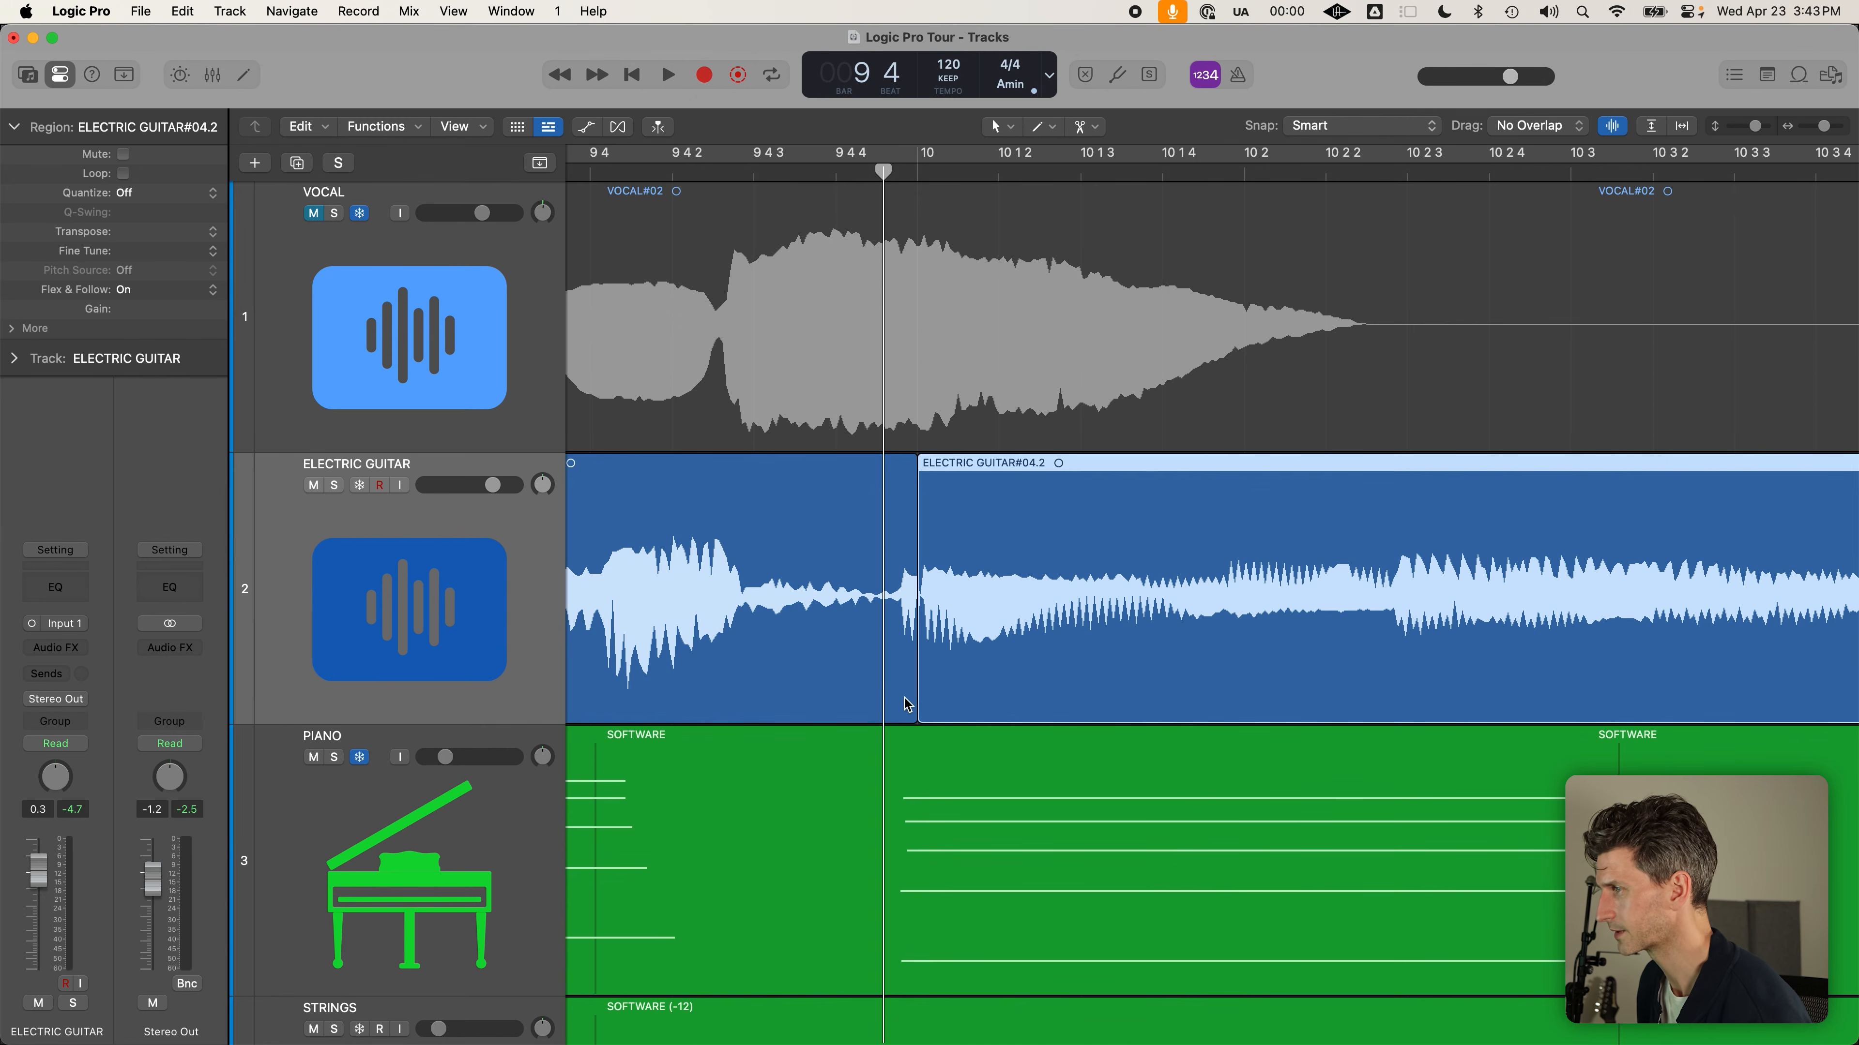
left_click_drag(907, 714, 758, 709)
mouse_move(919, 705)
left_mouse_down()
mouse_move(743, 703)
mouse_move(889, 704)
mouse_move(859, 691)
mouse_move(842, 697)
mouse_move(863, 709)
mouse_move(825, 706)
mouse_move(979, 714)
mouse_move(886, 714)
left_mouse_up()
left_click(920, 719)
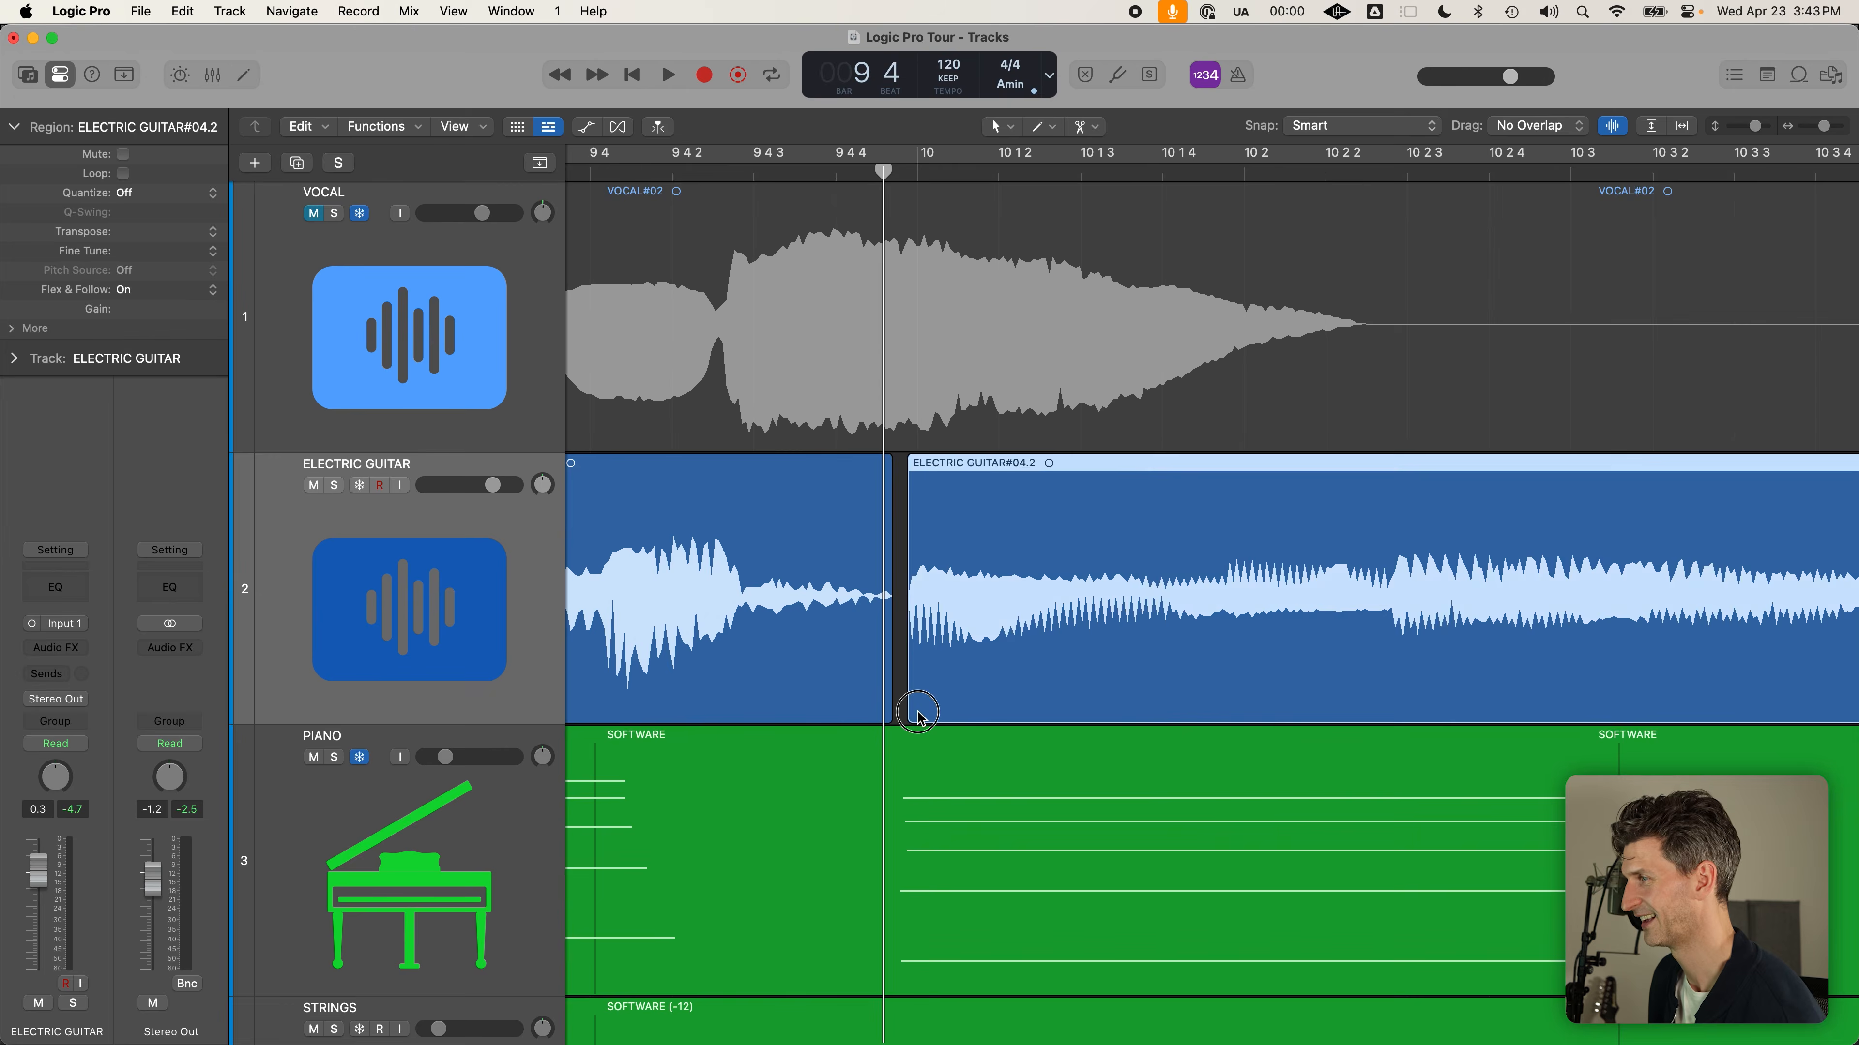
left_click_drag(914, 720, 880, 721)
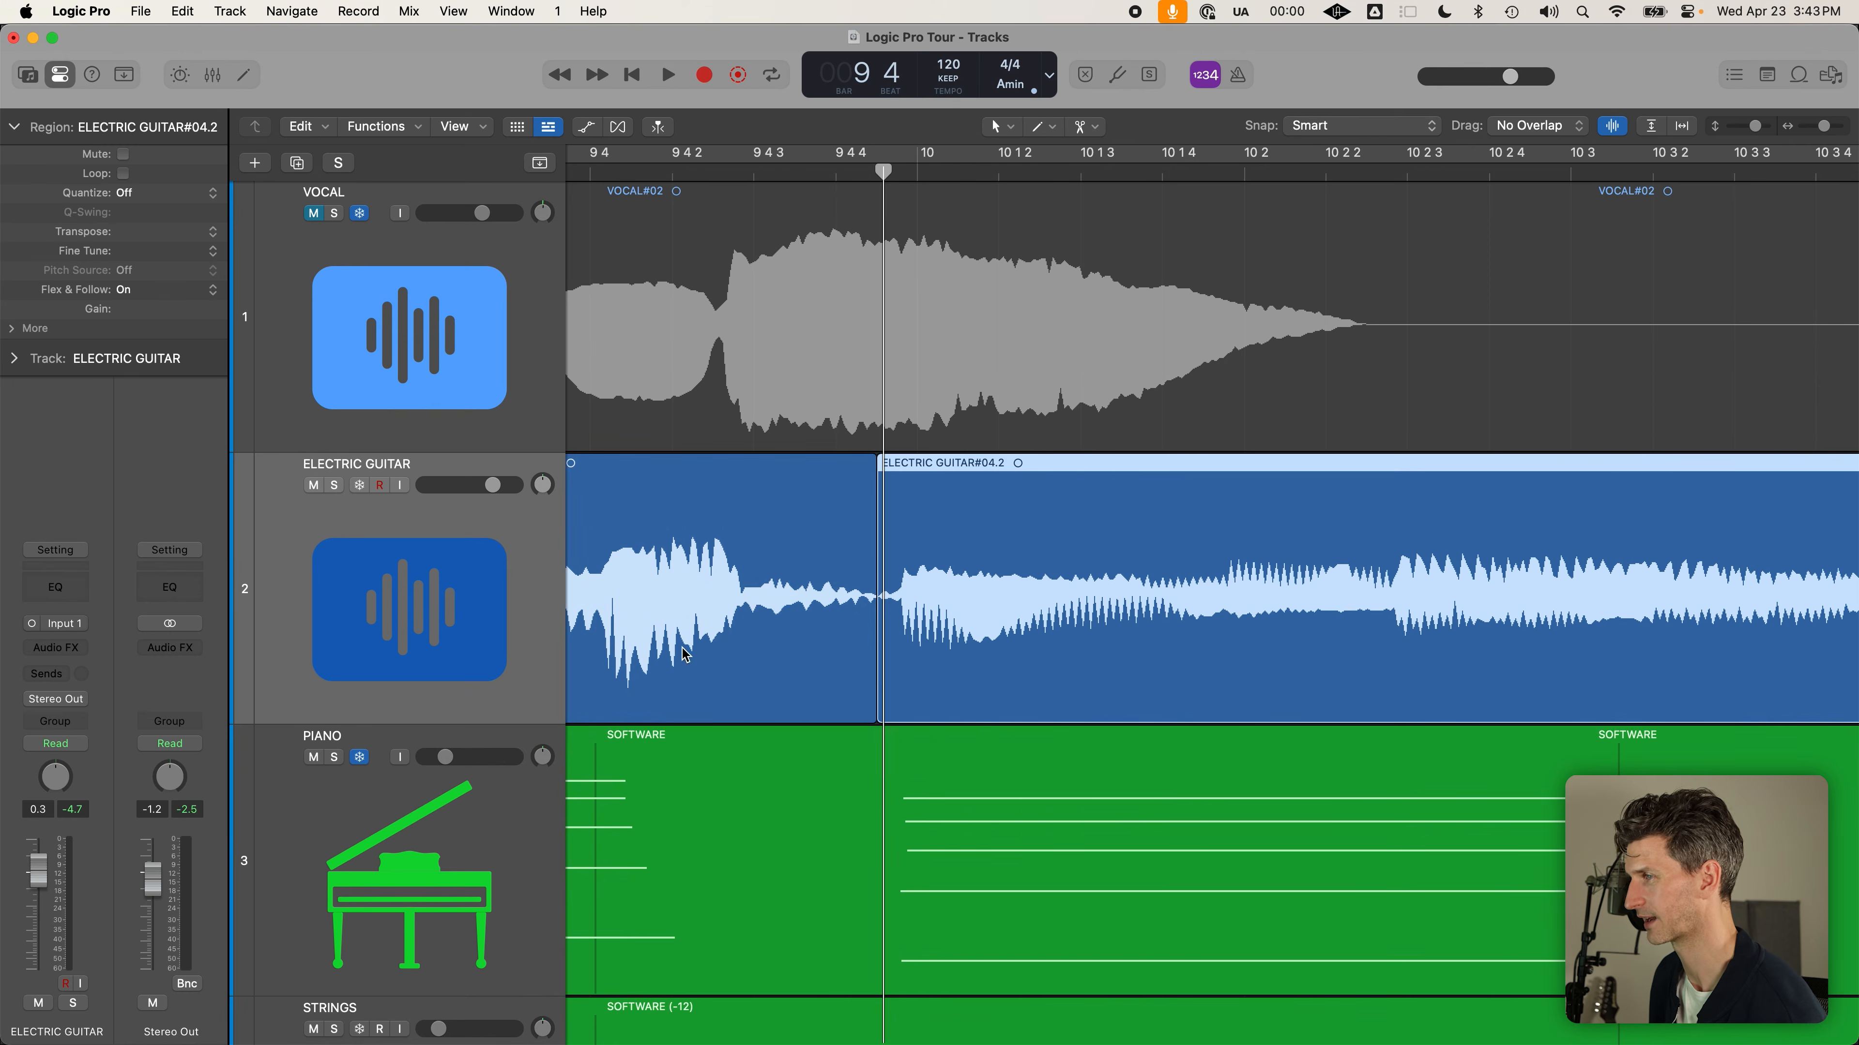
Delete the first guitar region, ELECTRIC GUITAR#04, leaving bar 9 of the guitar track empty
scroll(802, 620, "down", 5)
scroll(805, 625, "down", 3)
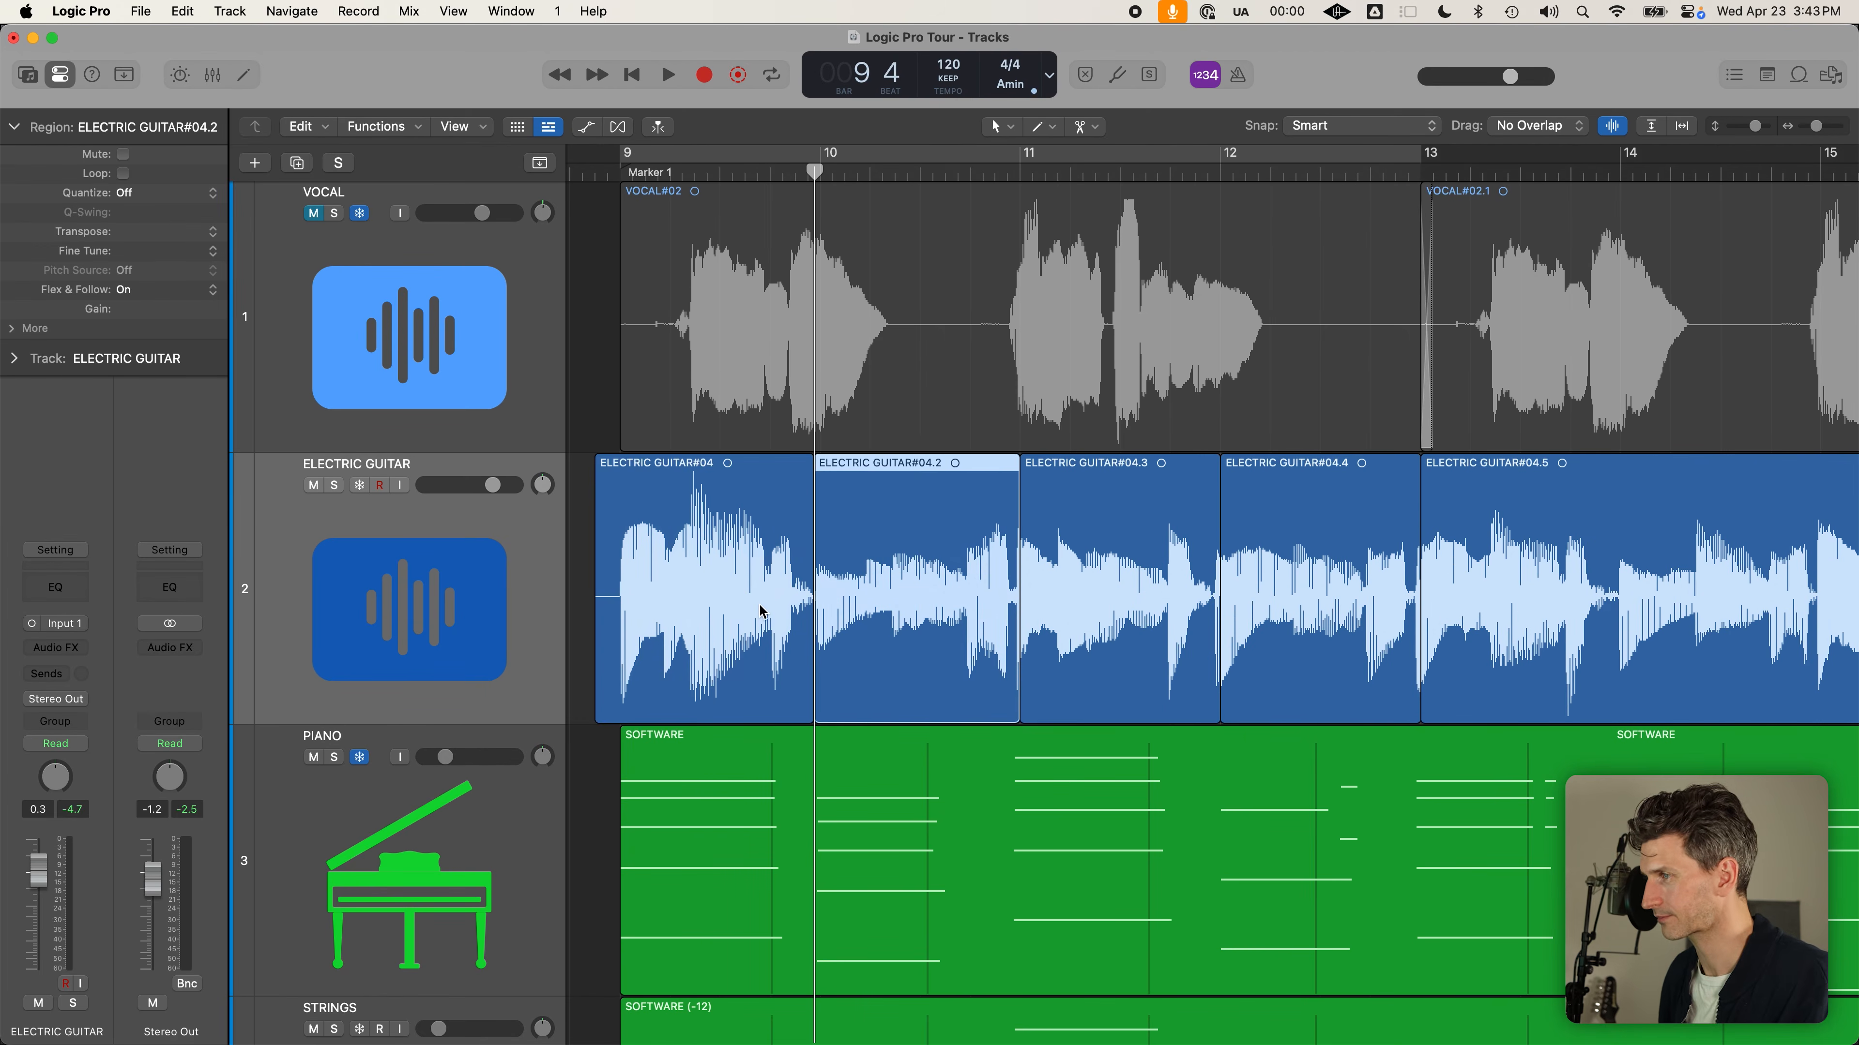
left_click(803, 615)
key("Delete")
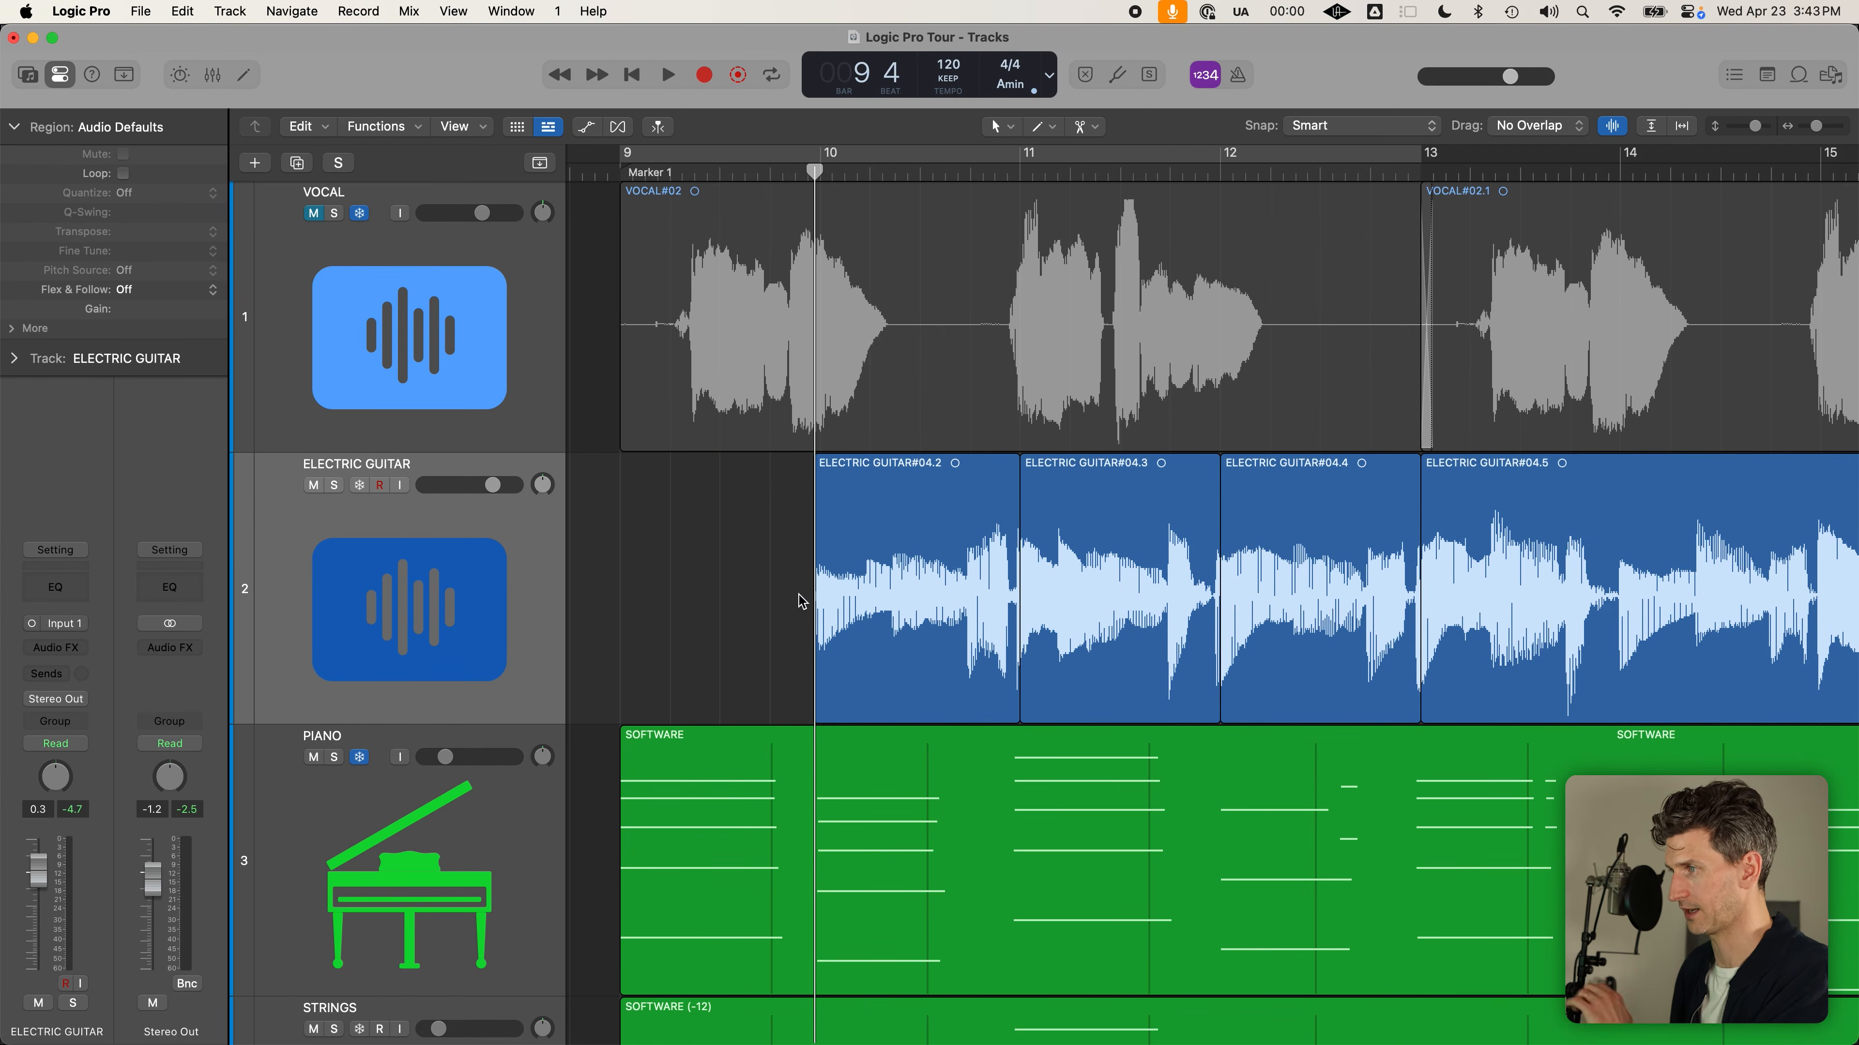
Split ELECTRIC GUITAR#04.2 at bar 10 and extend the front piece back to bar 9
left_click(870, 597)
left_click_drag(820, 708, 893, 684)
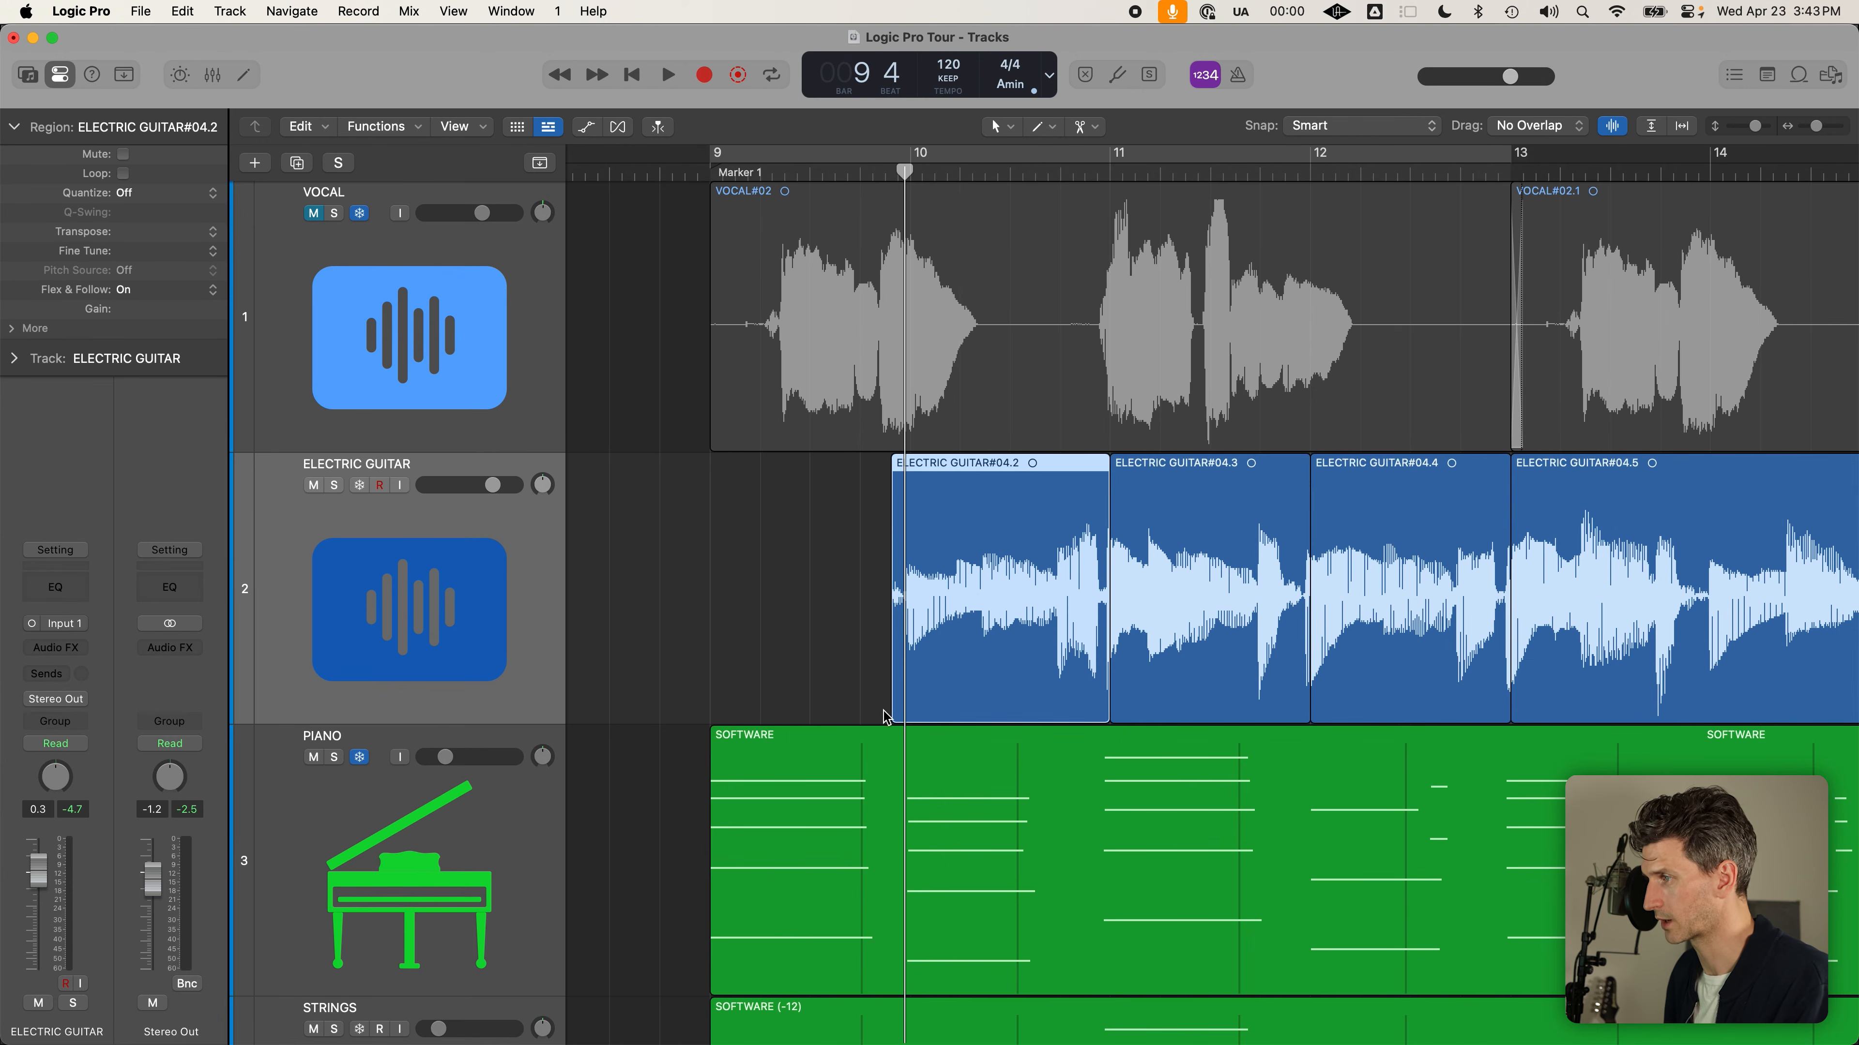
left_click(909, 620)
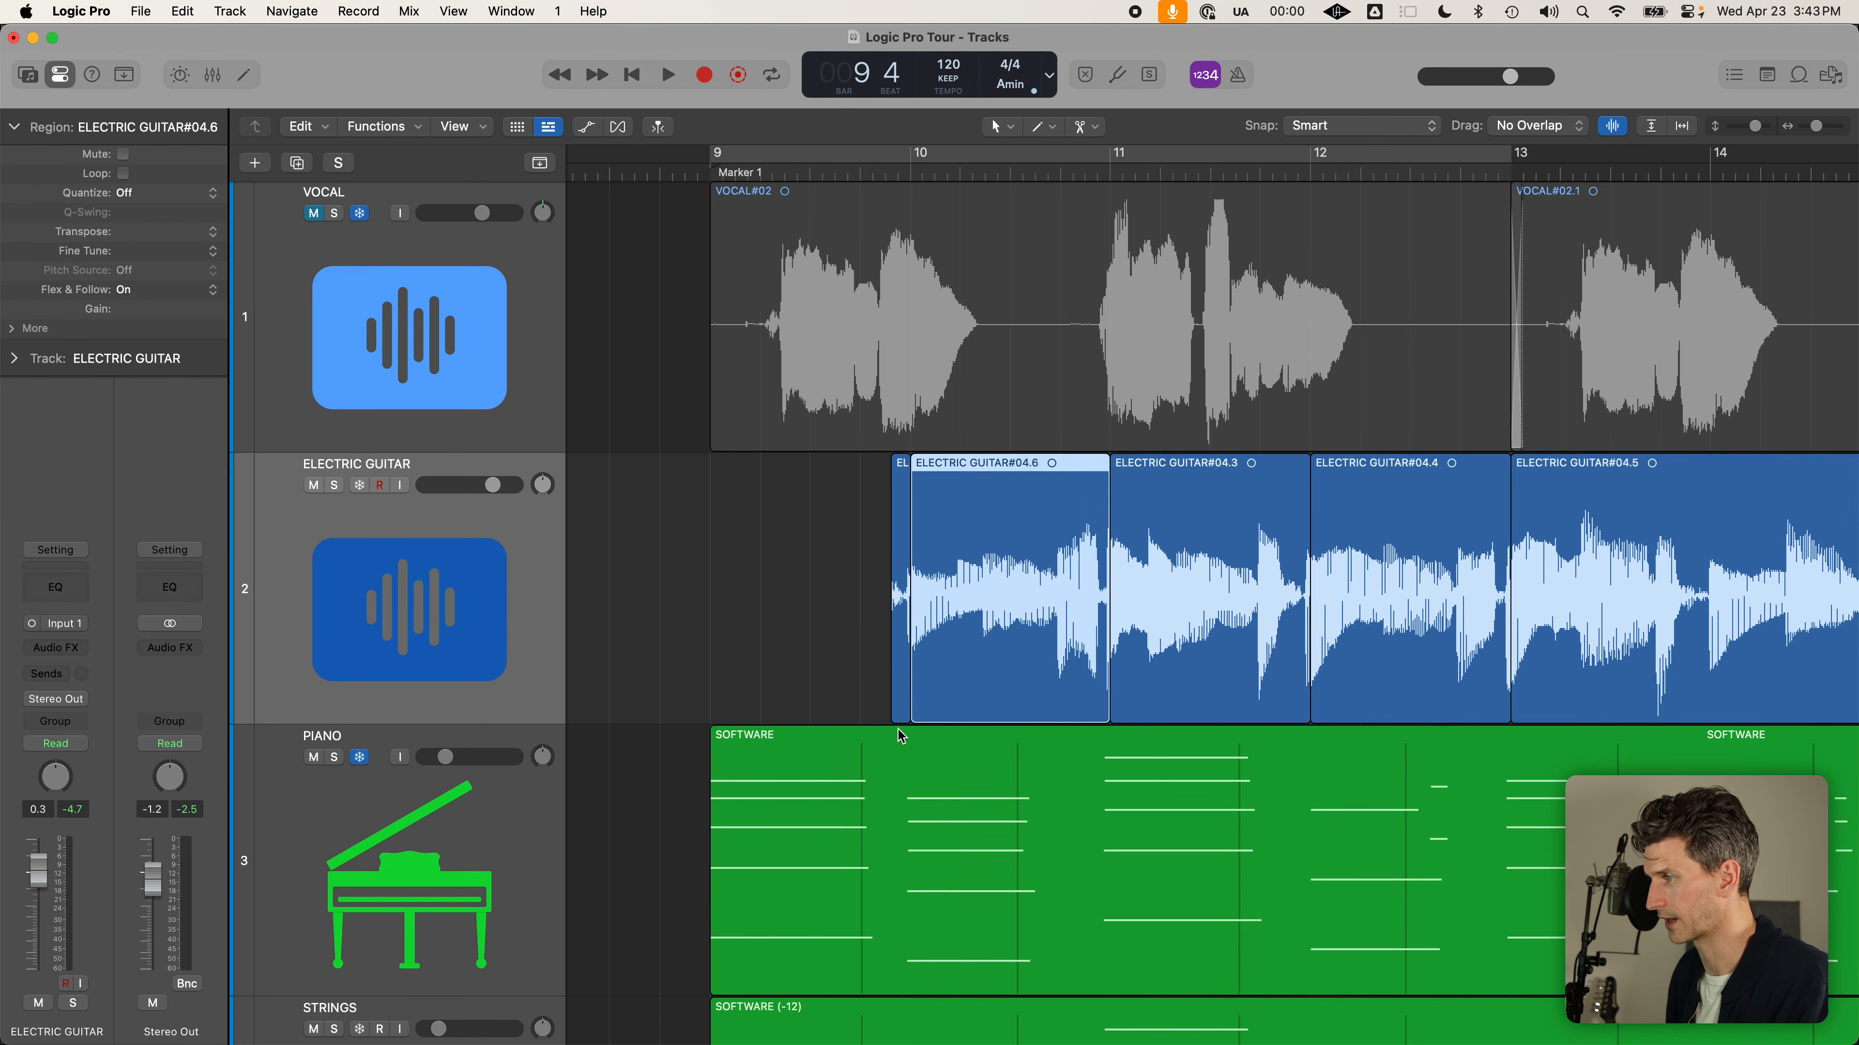
mouse_move(897, 721)
left_mouse_down()
mouse_move(893, 700)
mouse_move(707, 698)
left_mouse_up()
Set the Drag mode to X-Fade and extend the start of ELECTRIC GUITAR#04.6 back to just after 9 4 4, crossfading it with the preceding region
left_click_drag(871, 394, 974, 755)
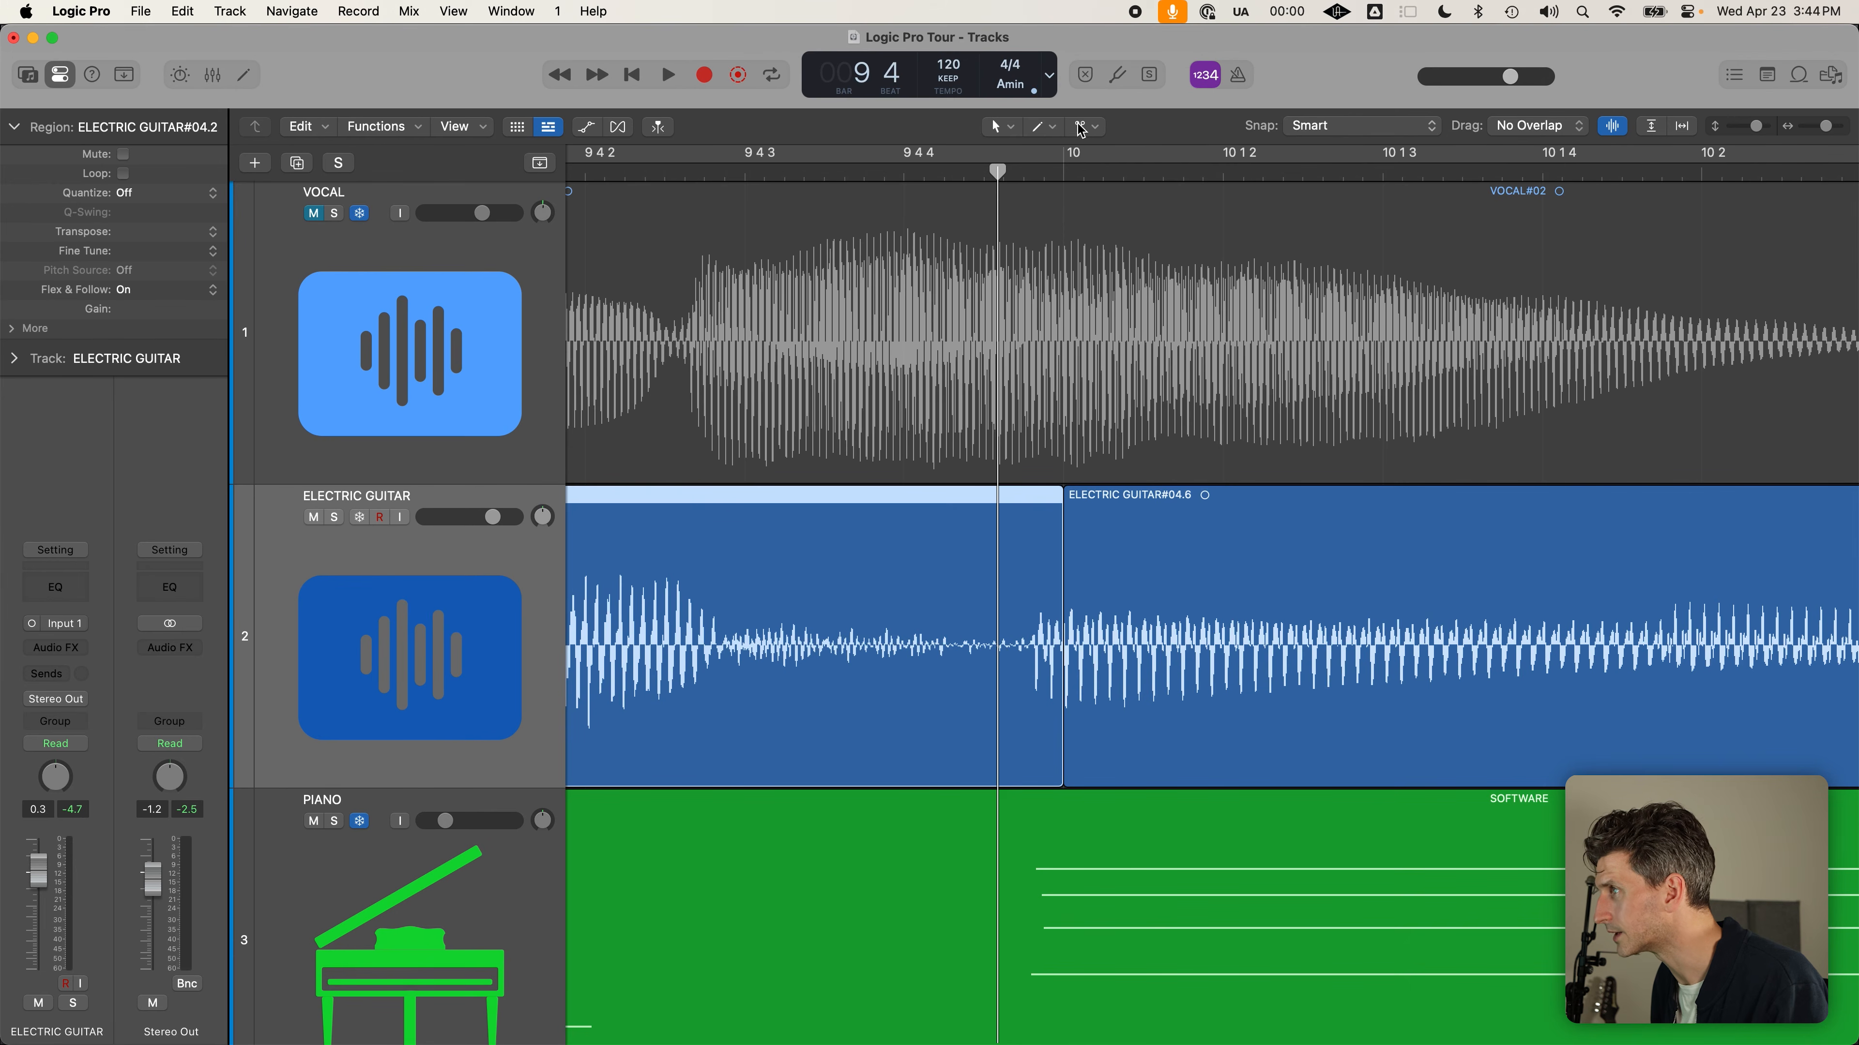
mouse_move(998, 172)
left_mouse_down()
mouse_move(1061, 173)
mouse_move(1018, 173)
left_mouse_up()
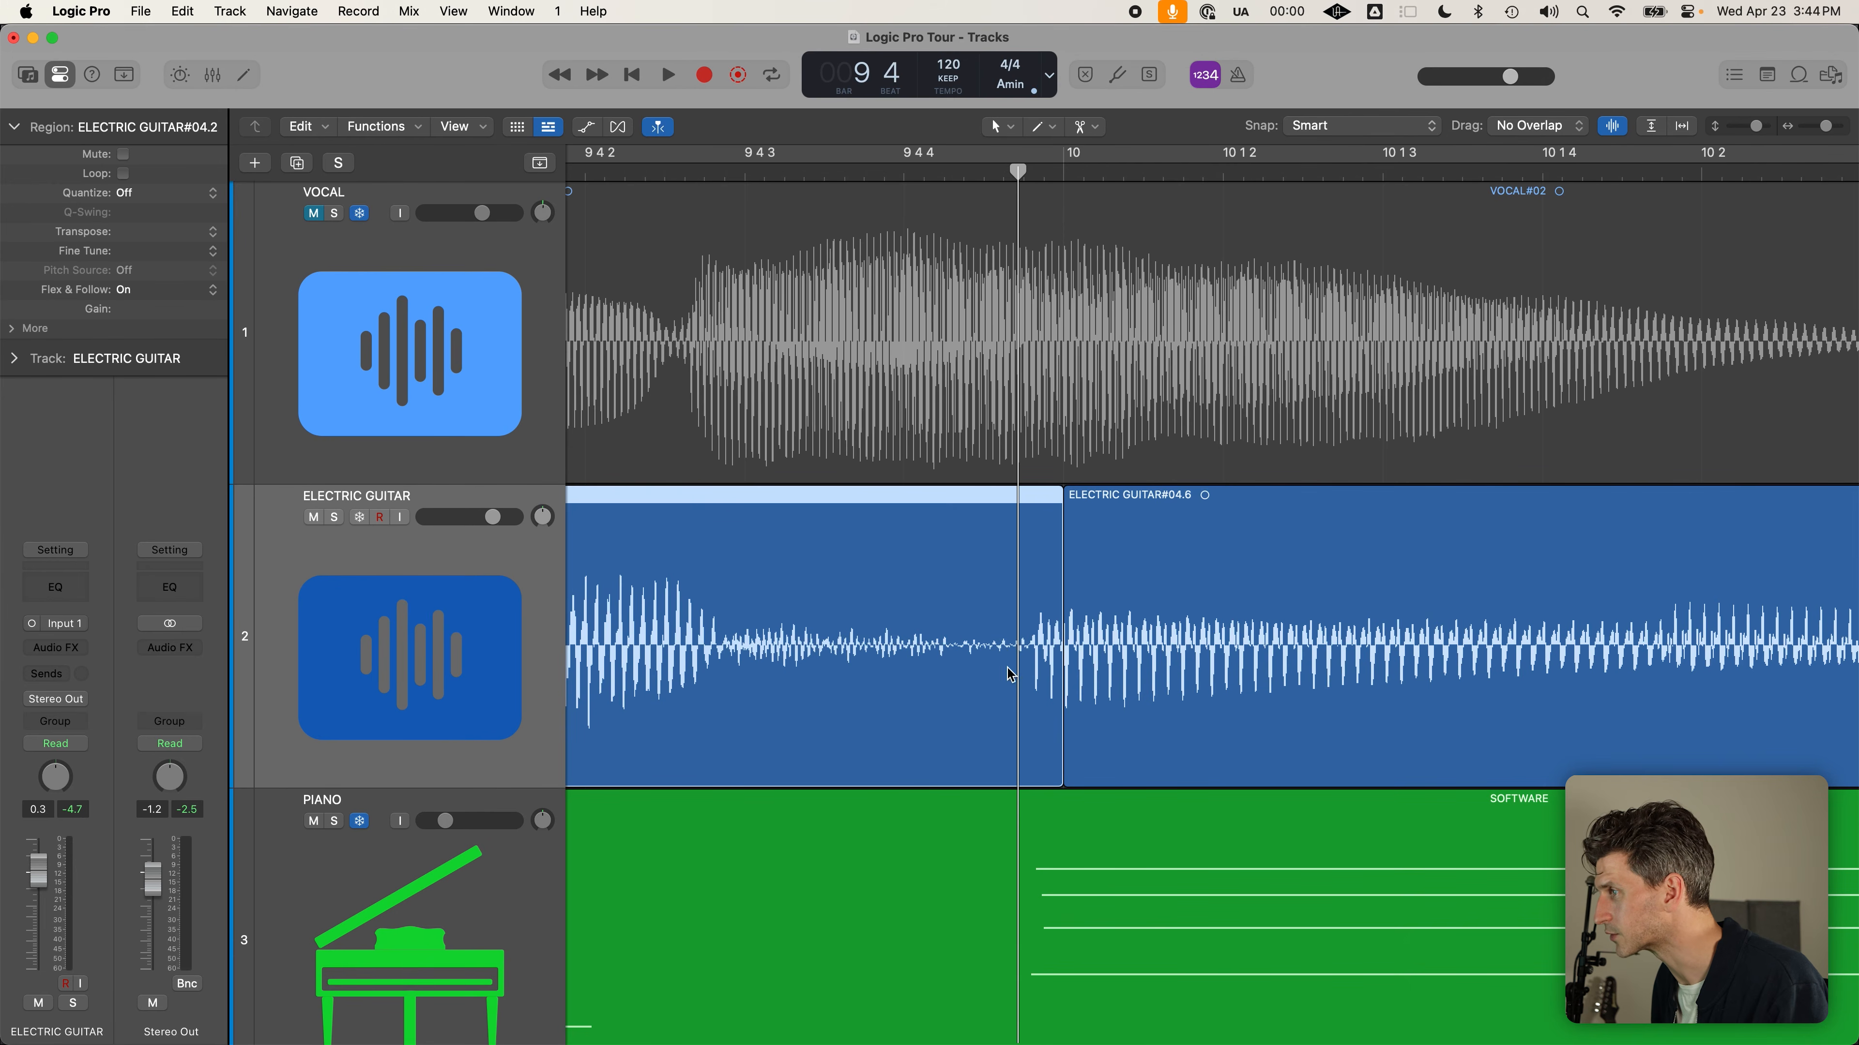
left_click(1066, 765)
key("super+Left")
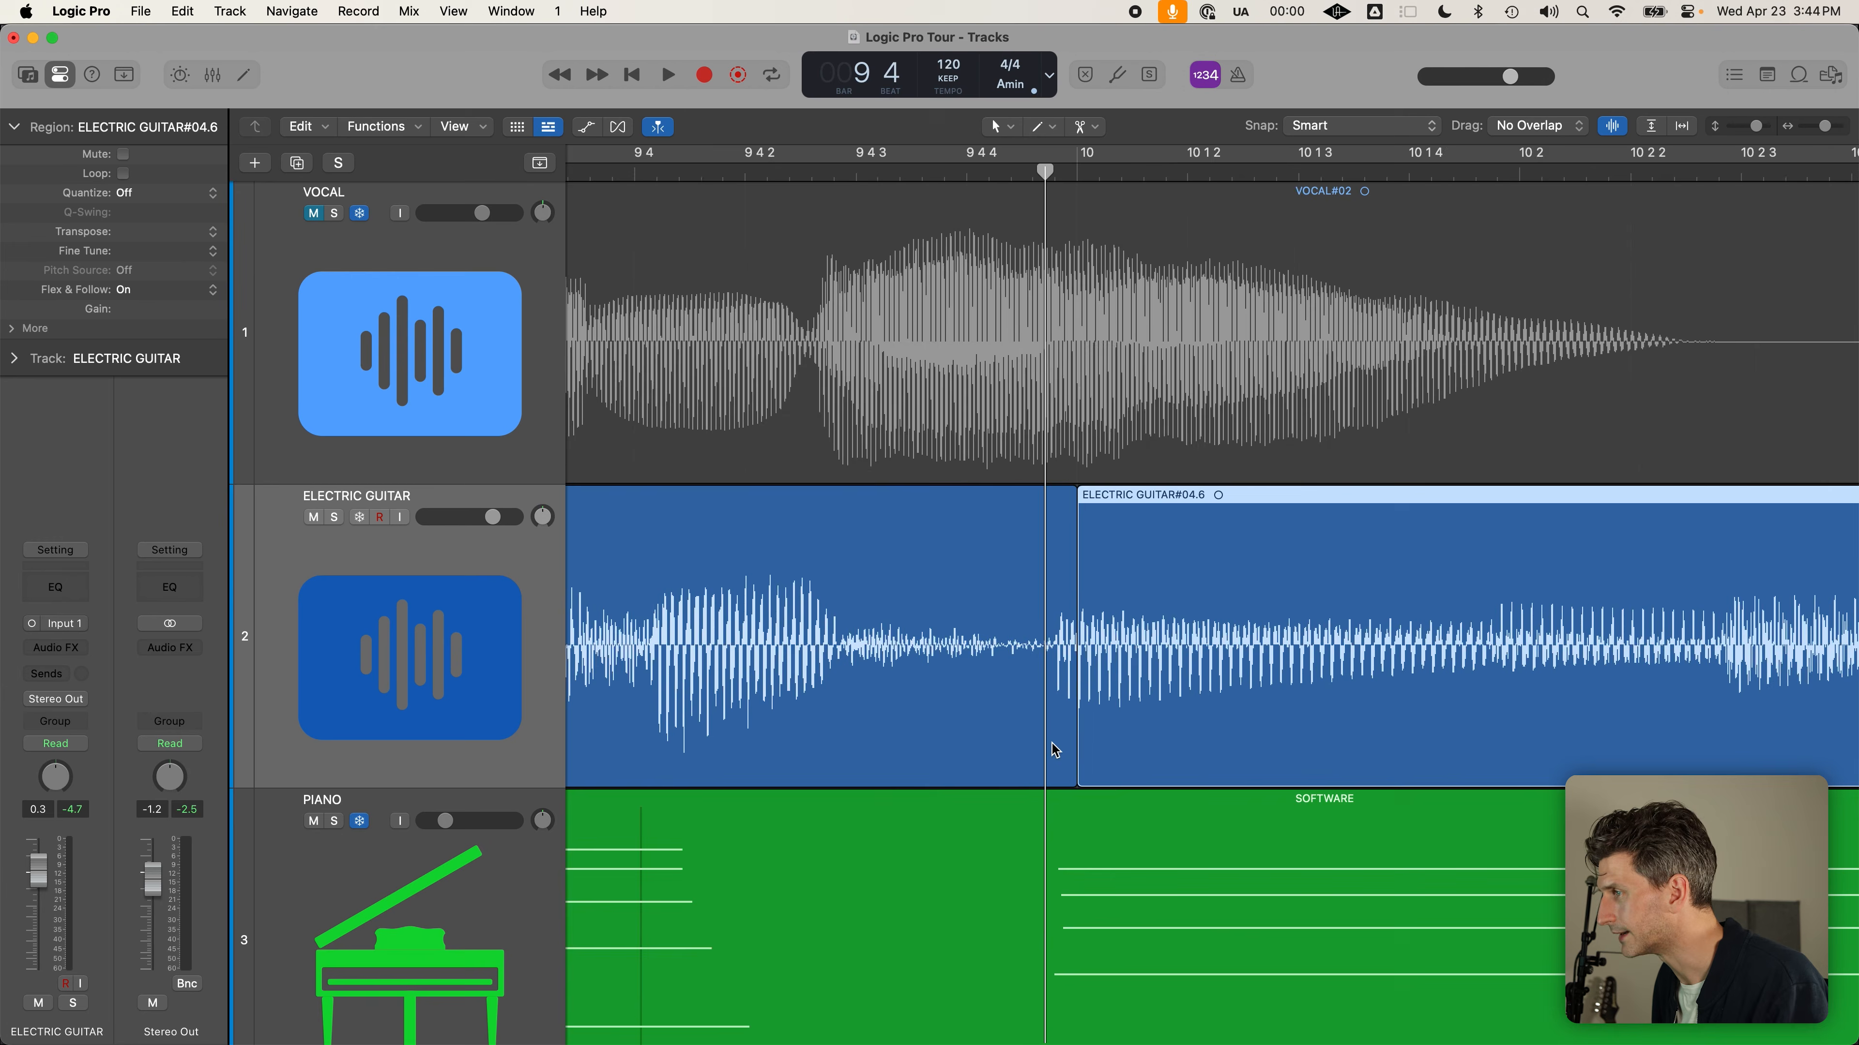
key("super+Right")
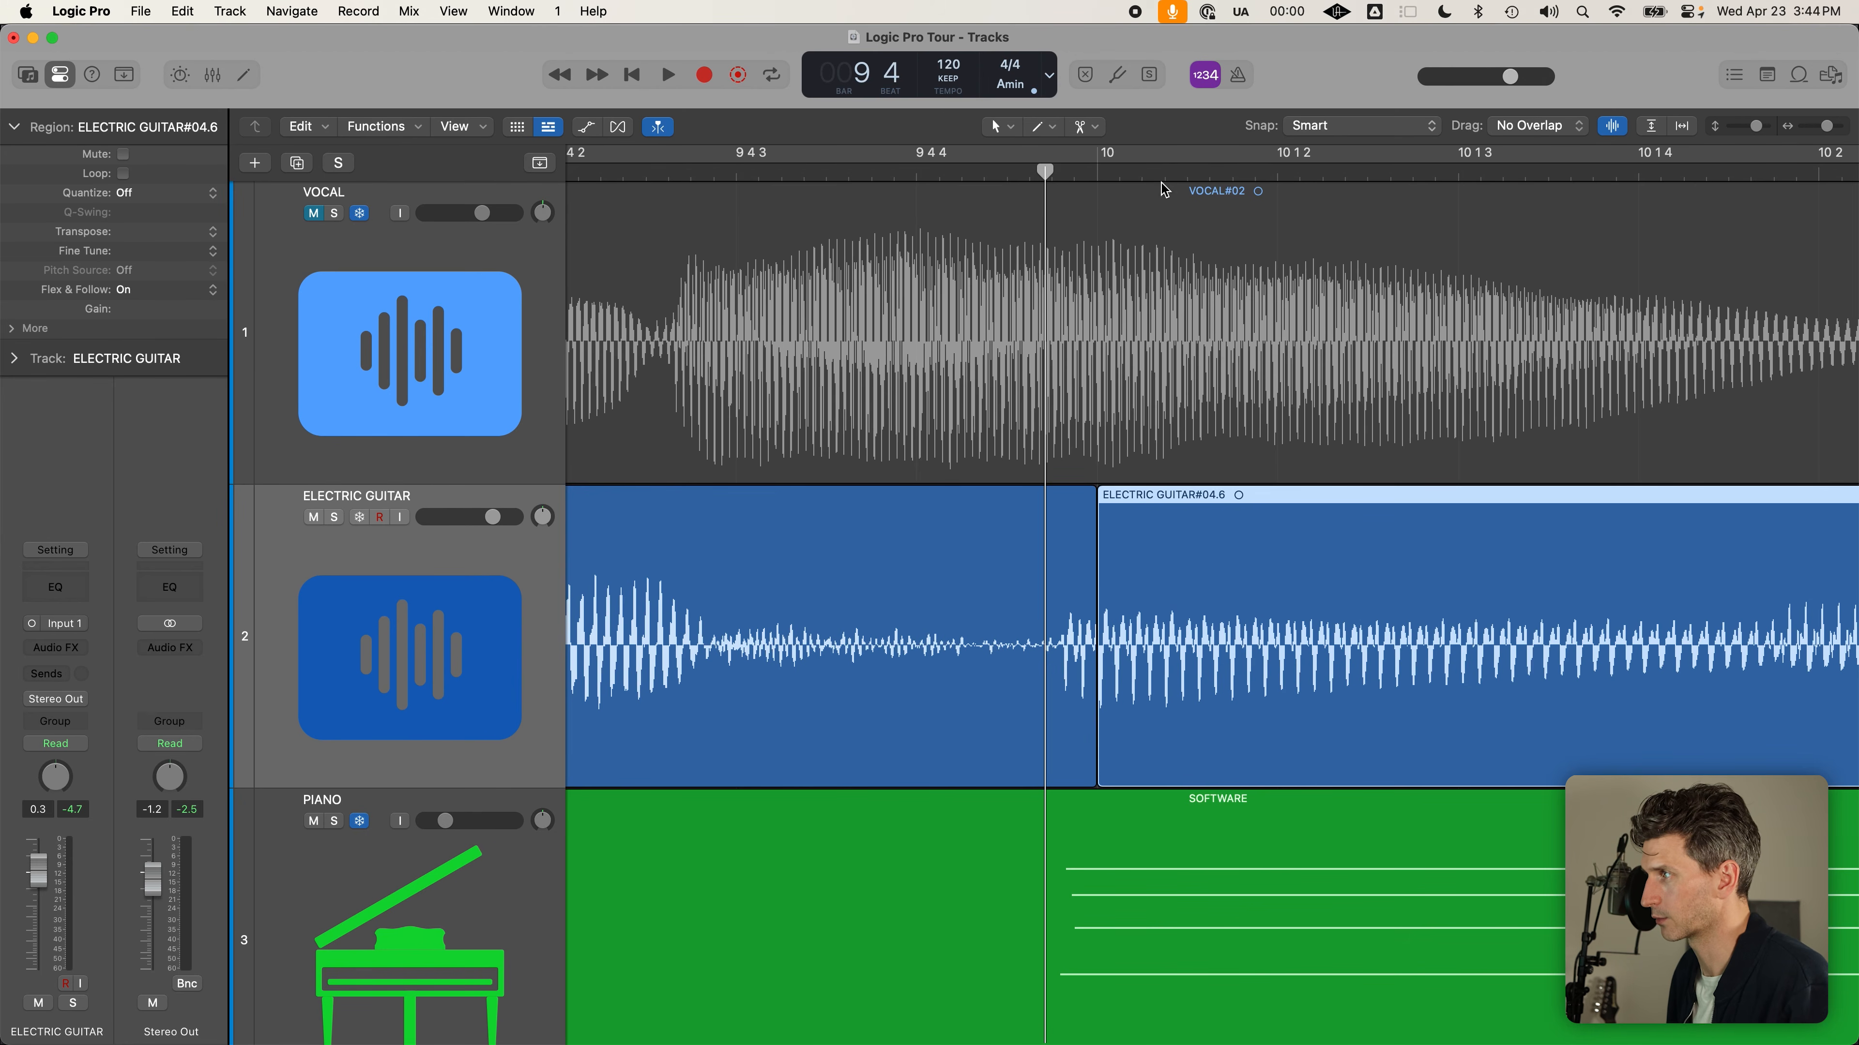
left_click(1530, 126)
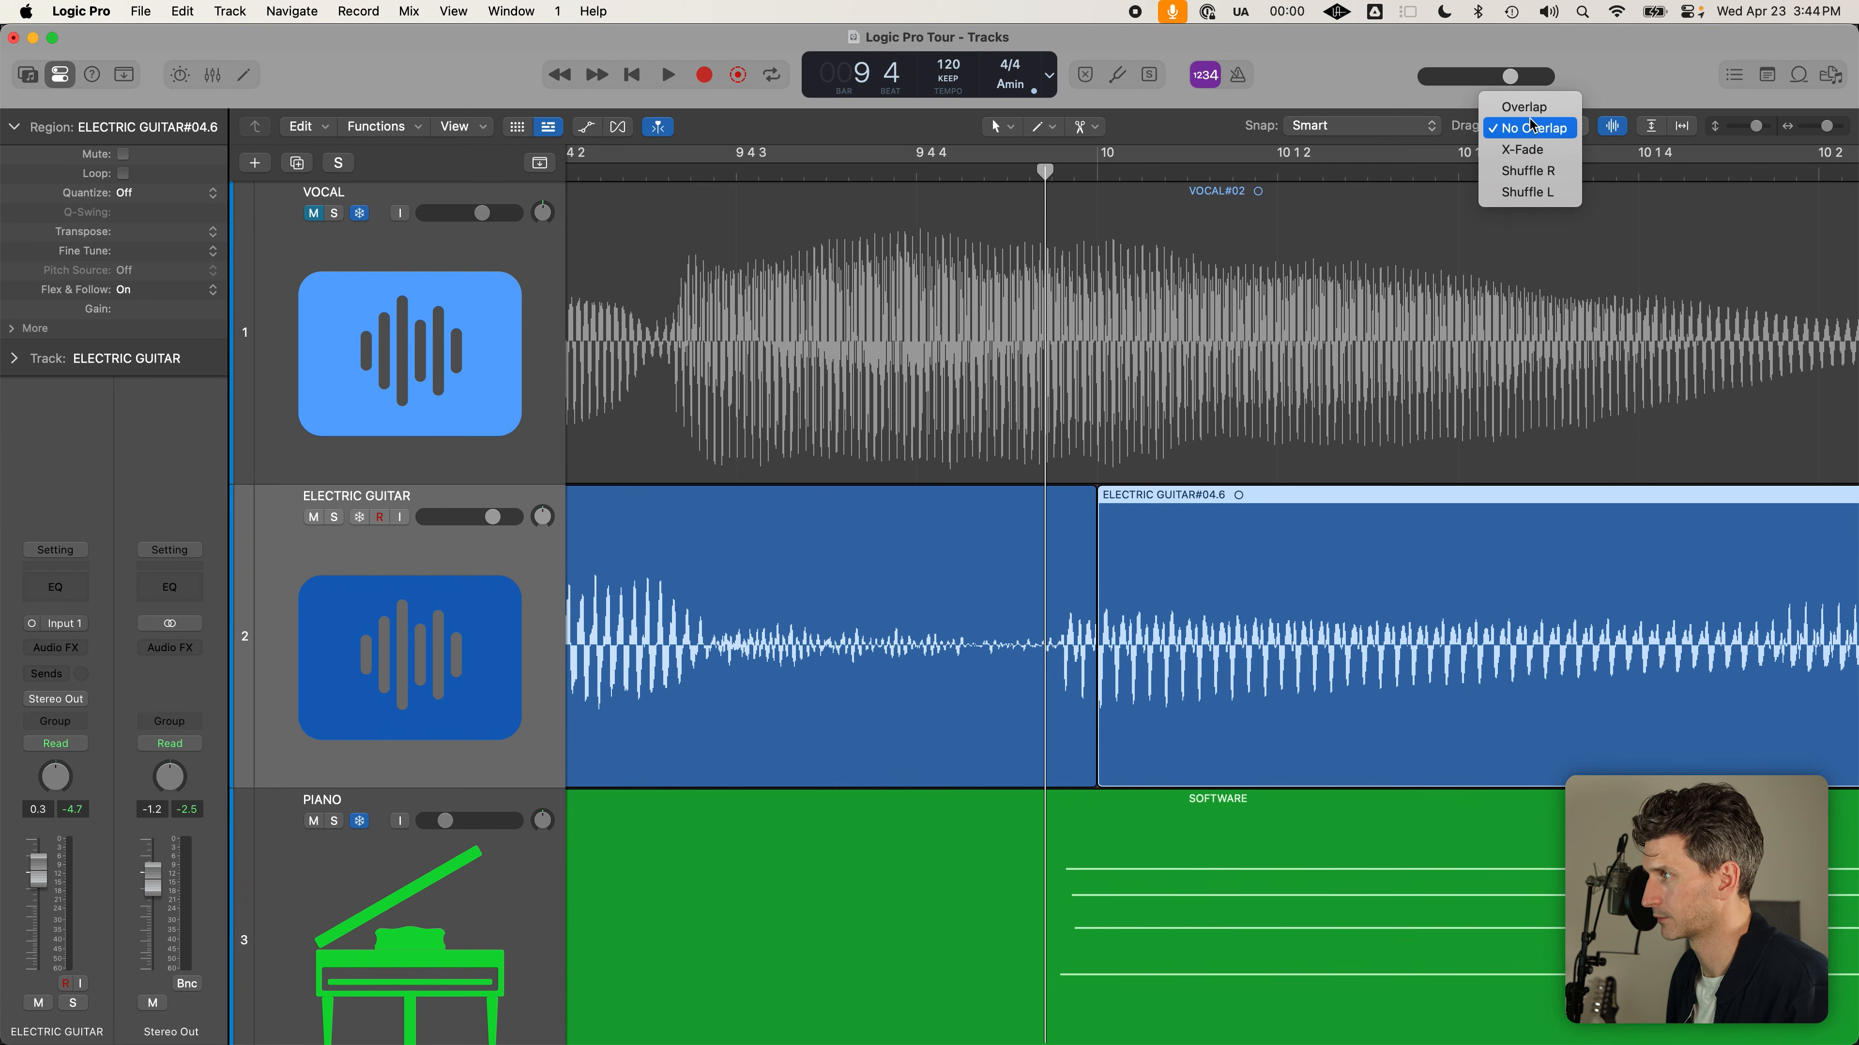
left_click(1546, 151)
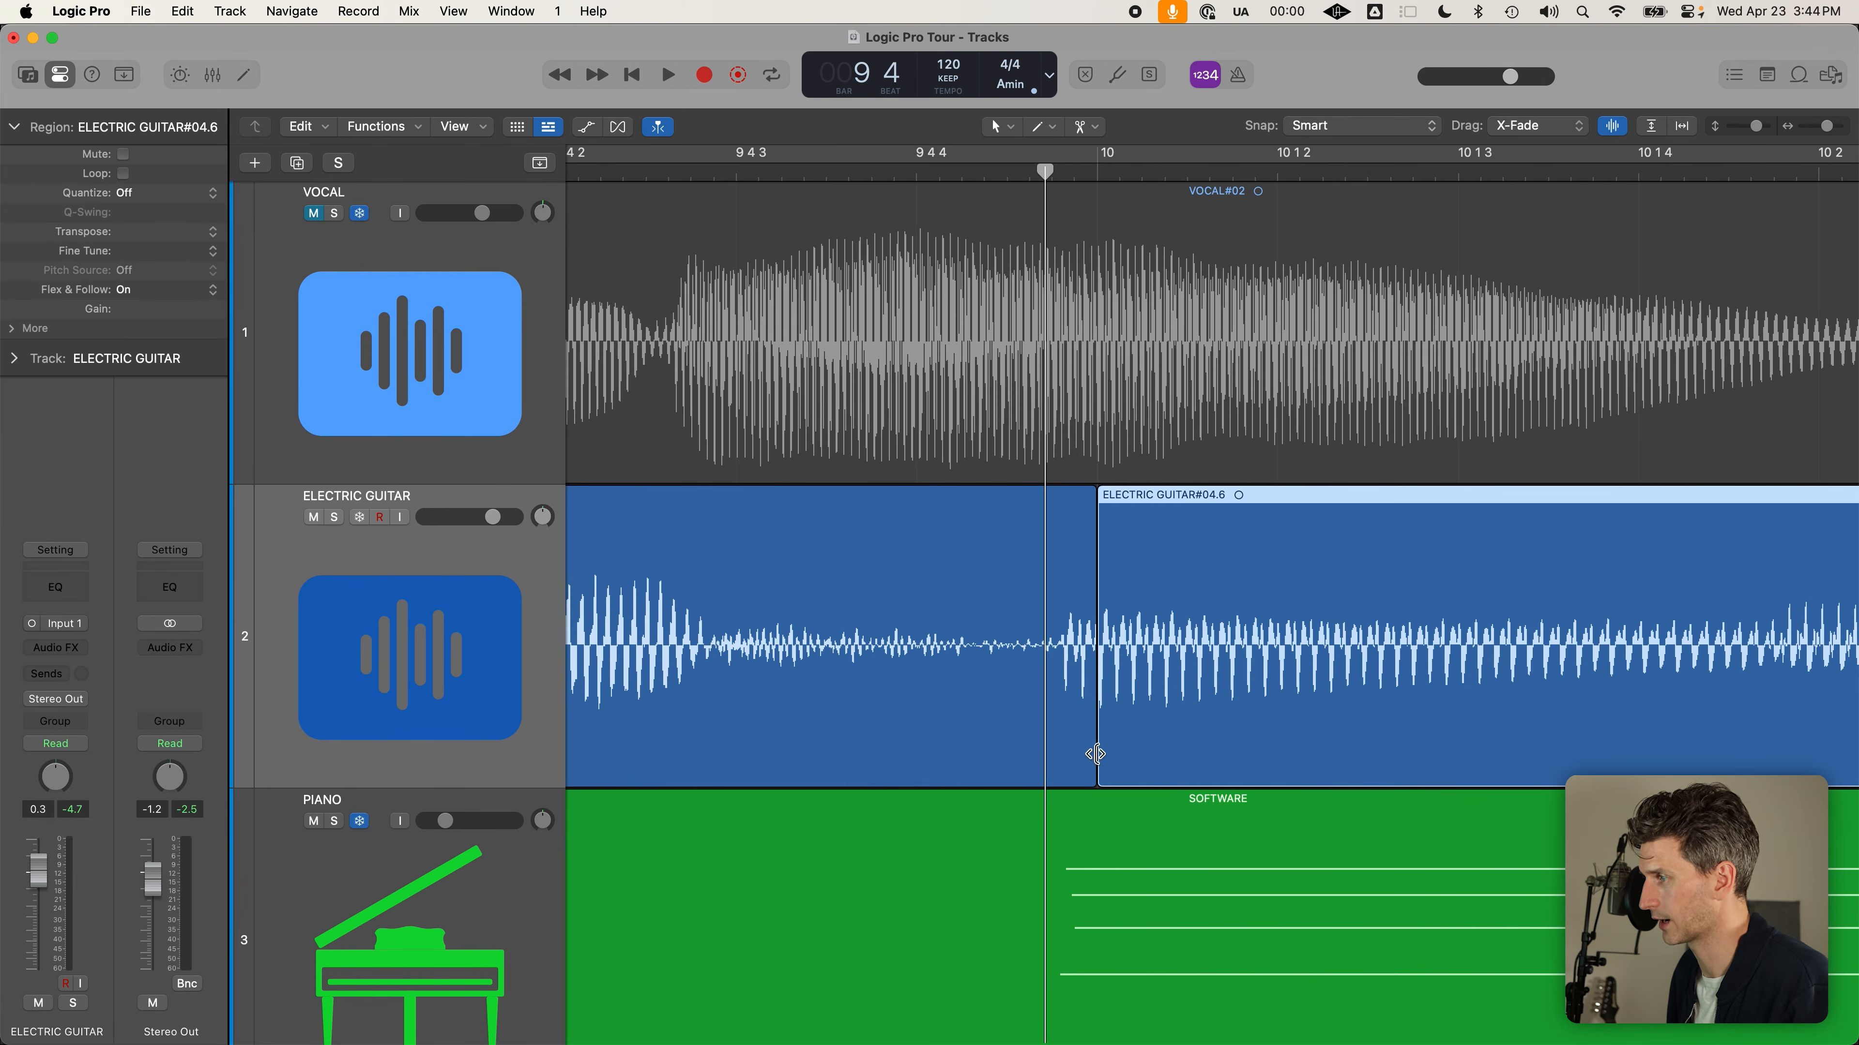
left_click_drag(1098, 770, 970, 765)
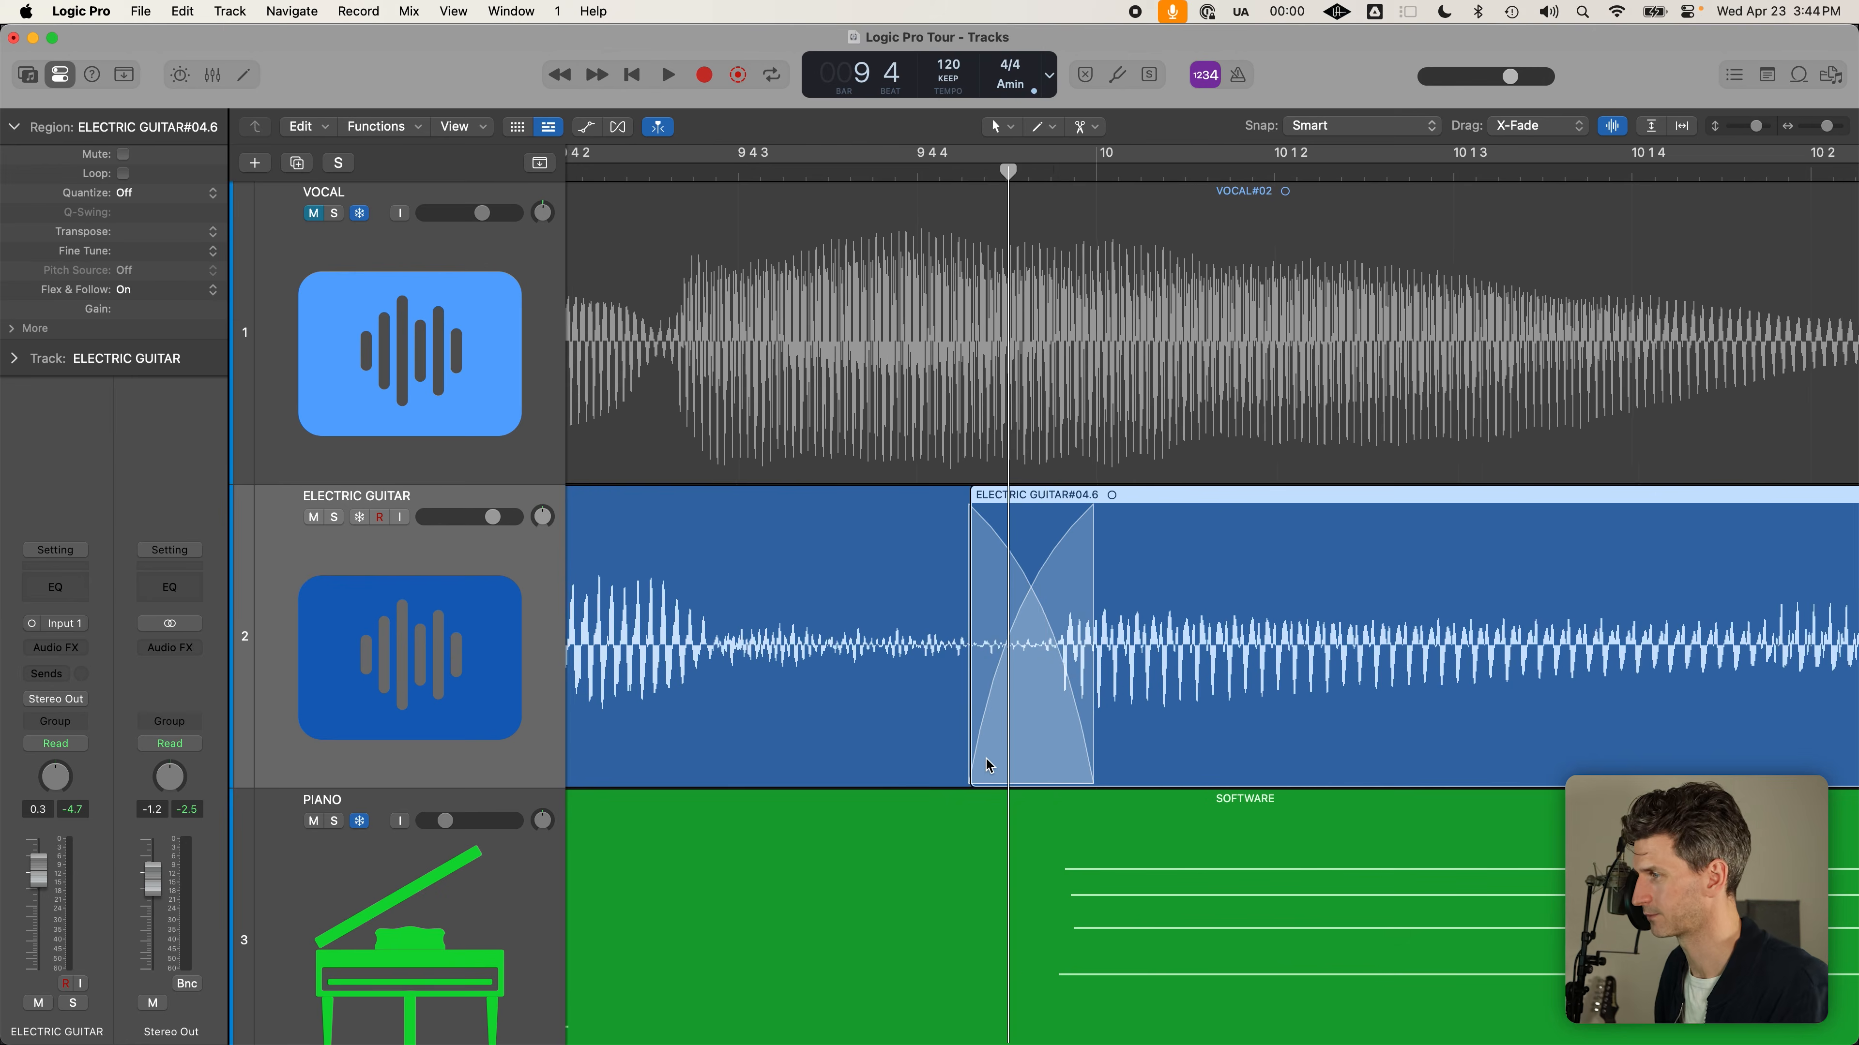
Split ELECTRIC GUITAR#04.3 at bar 11 and adjust the position of the piece after the cut
scroll(985, 759, "down", 5)
scroll(1102, 731, "down", 4)
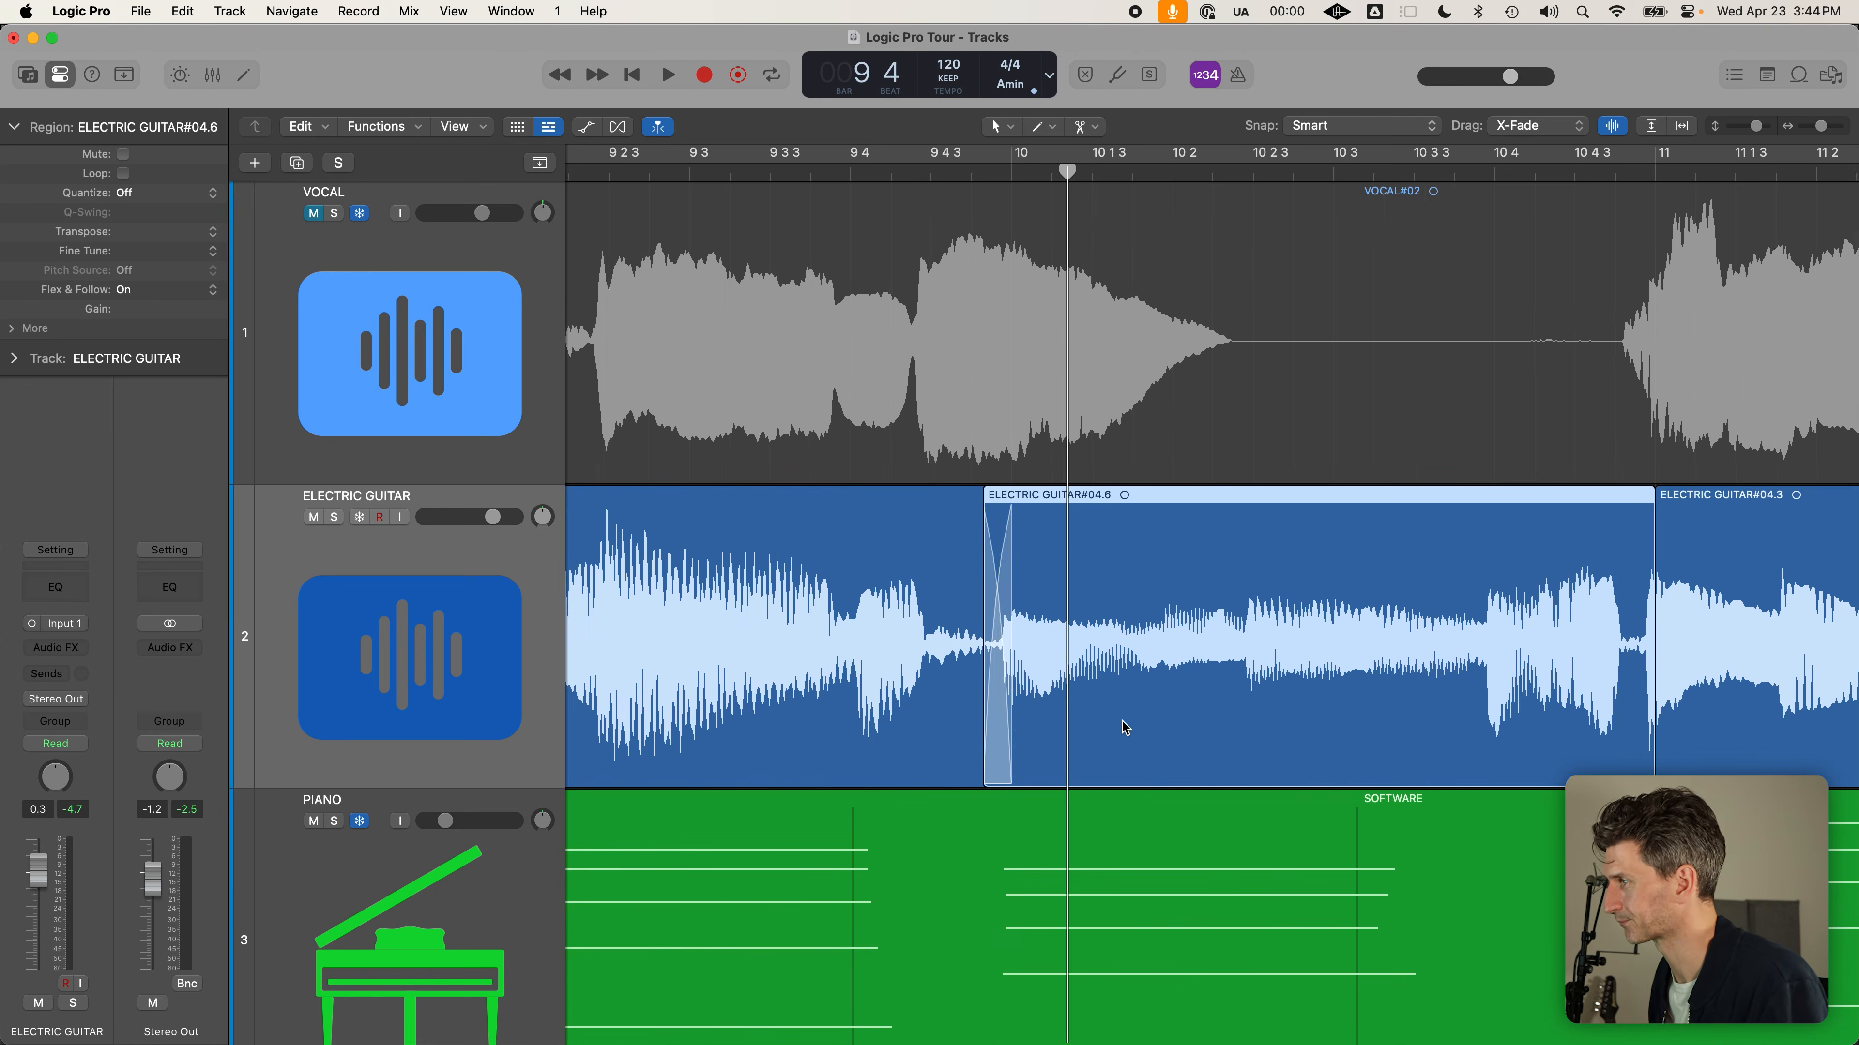
left_click(1281, 173)
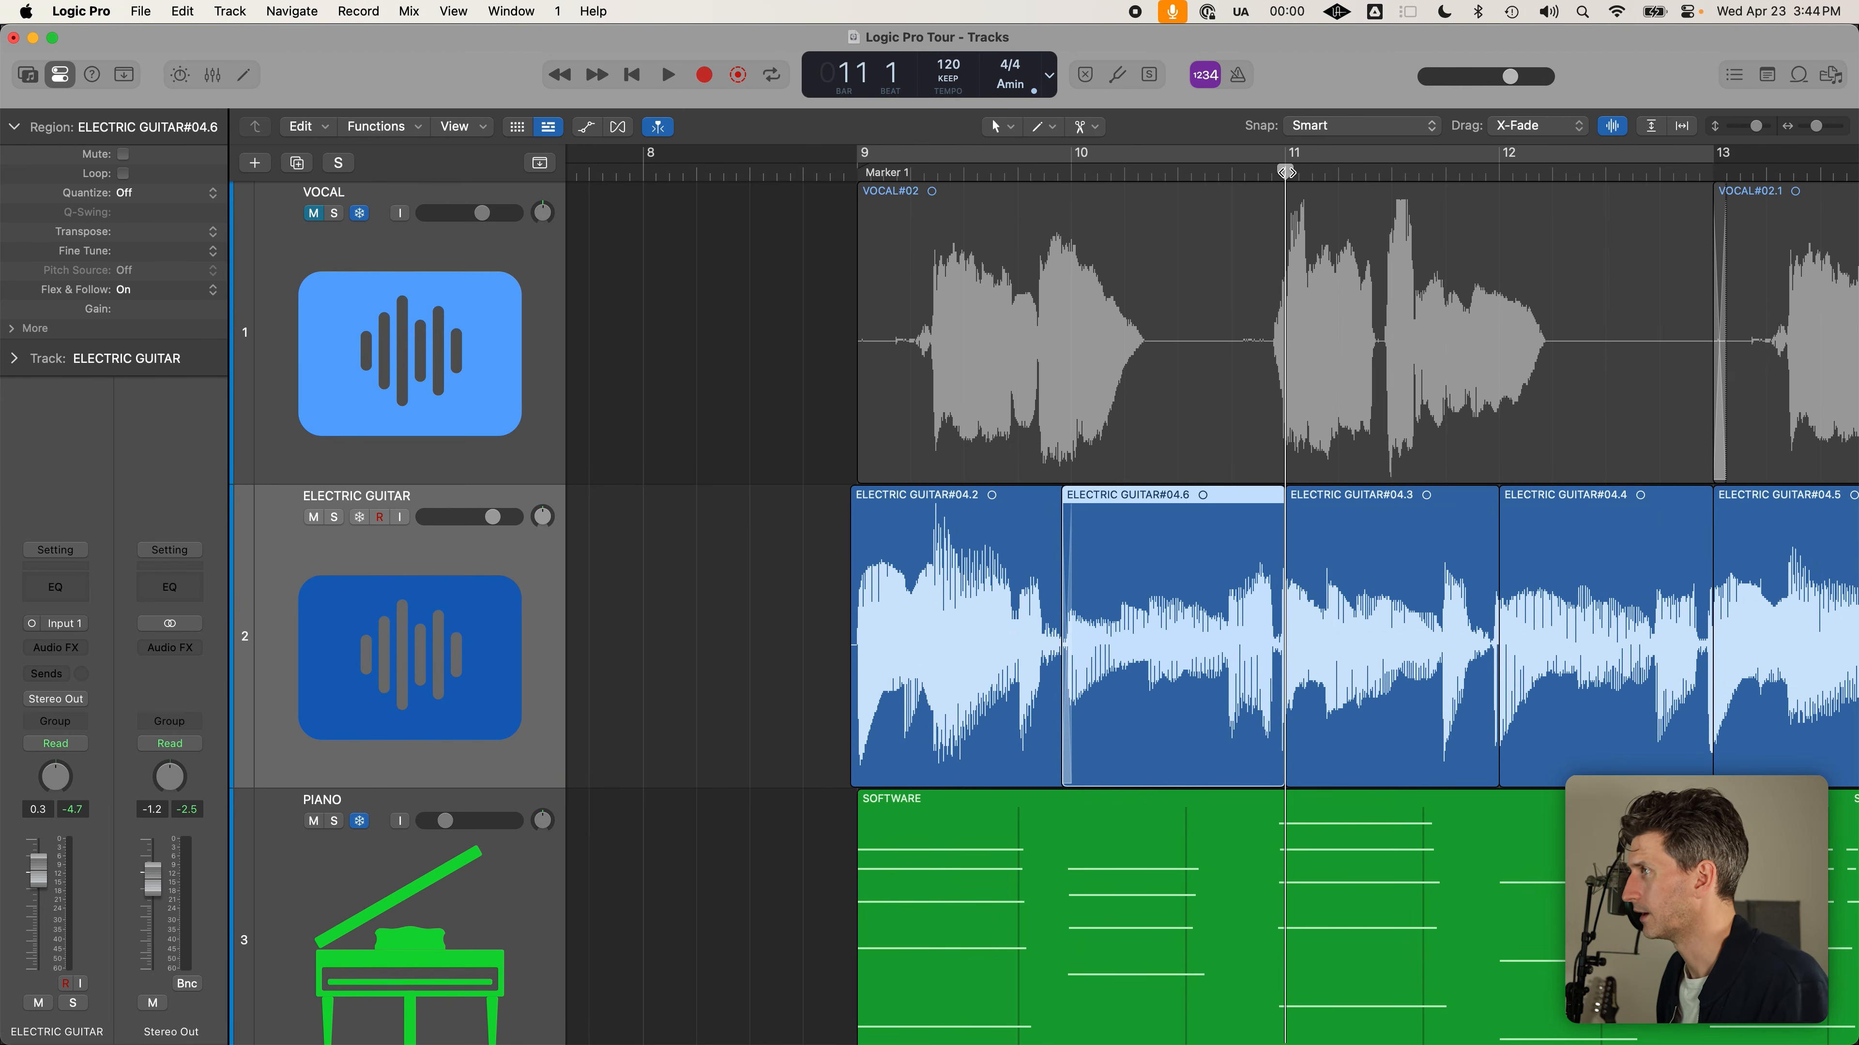
scroll(1319, 578, "up", 5)
scroll(1237, 613, "right", 1)
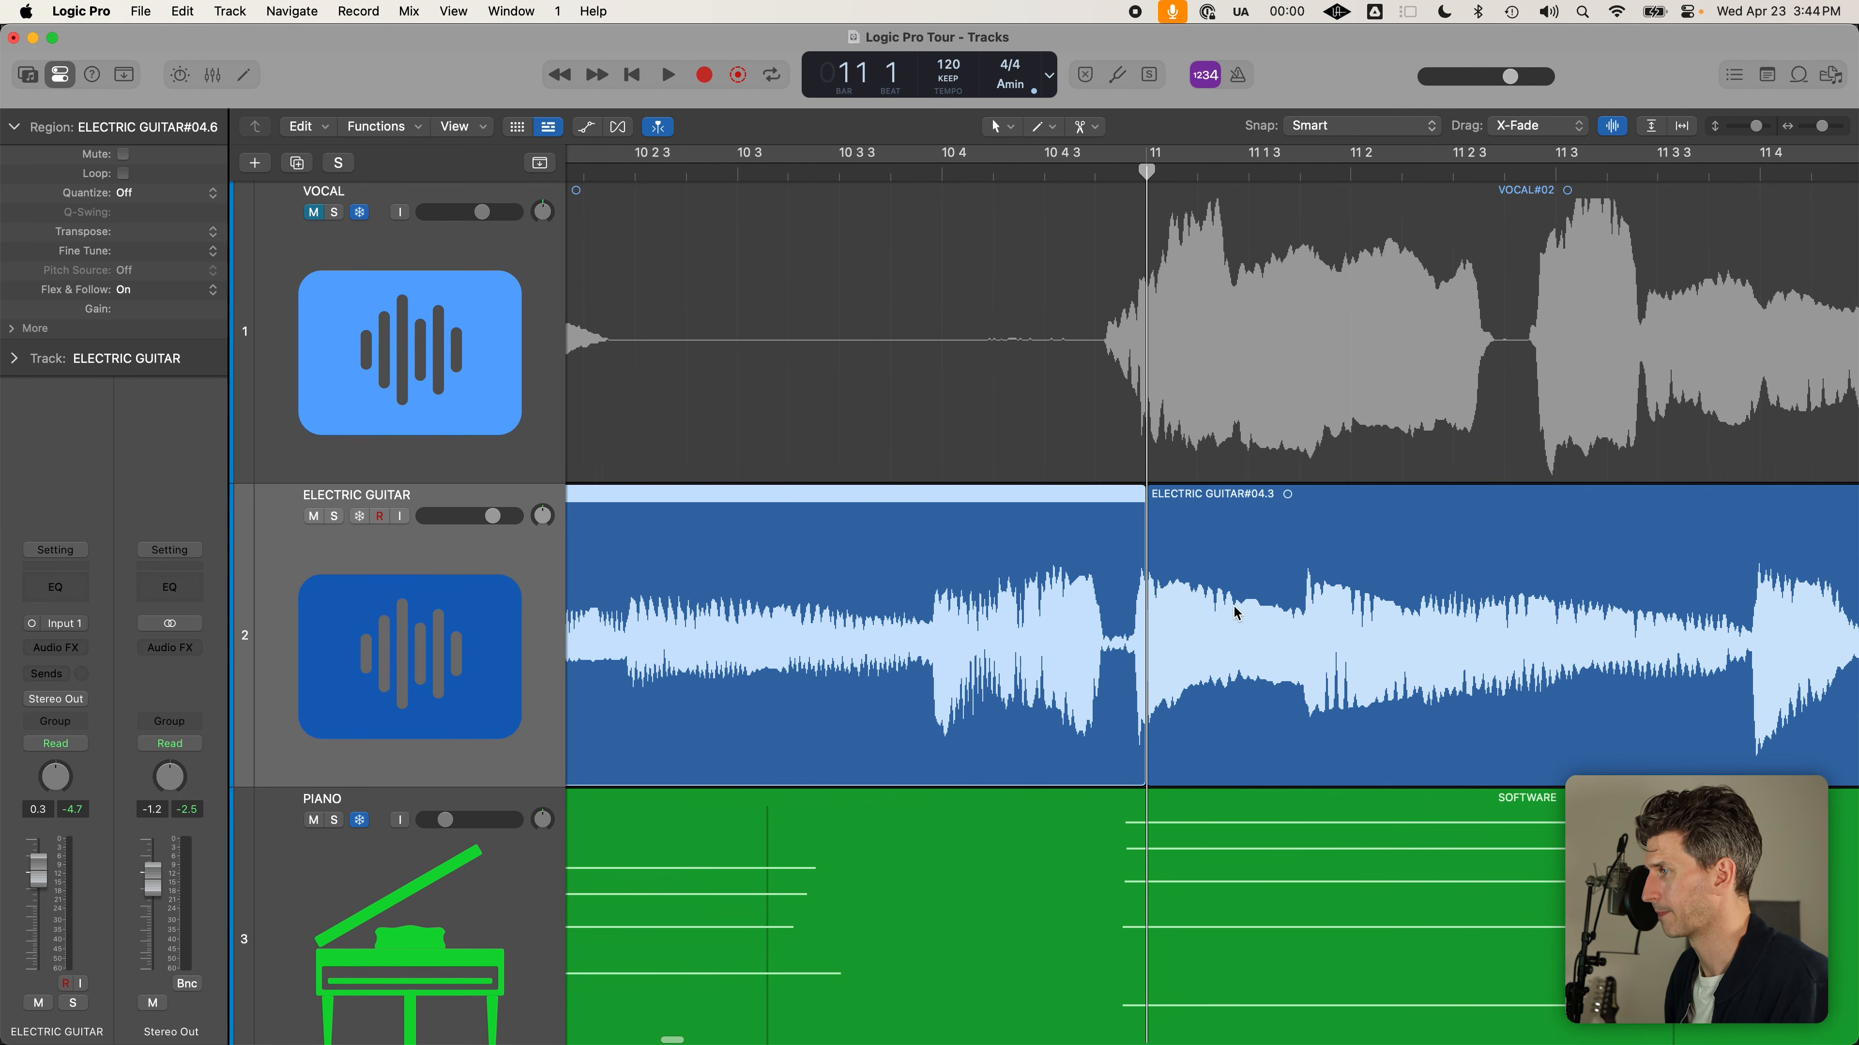
scroll(1087, 661, "right", 3)
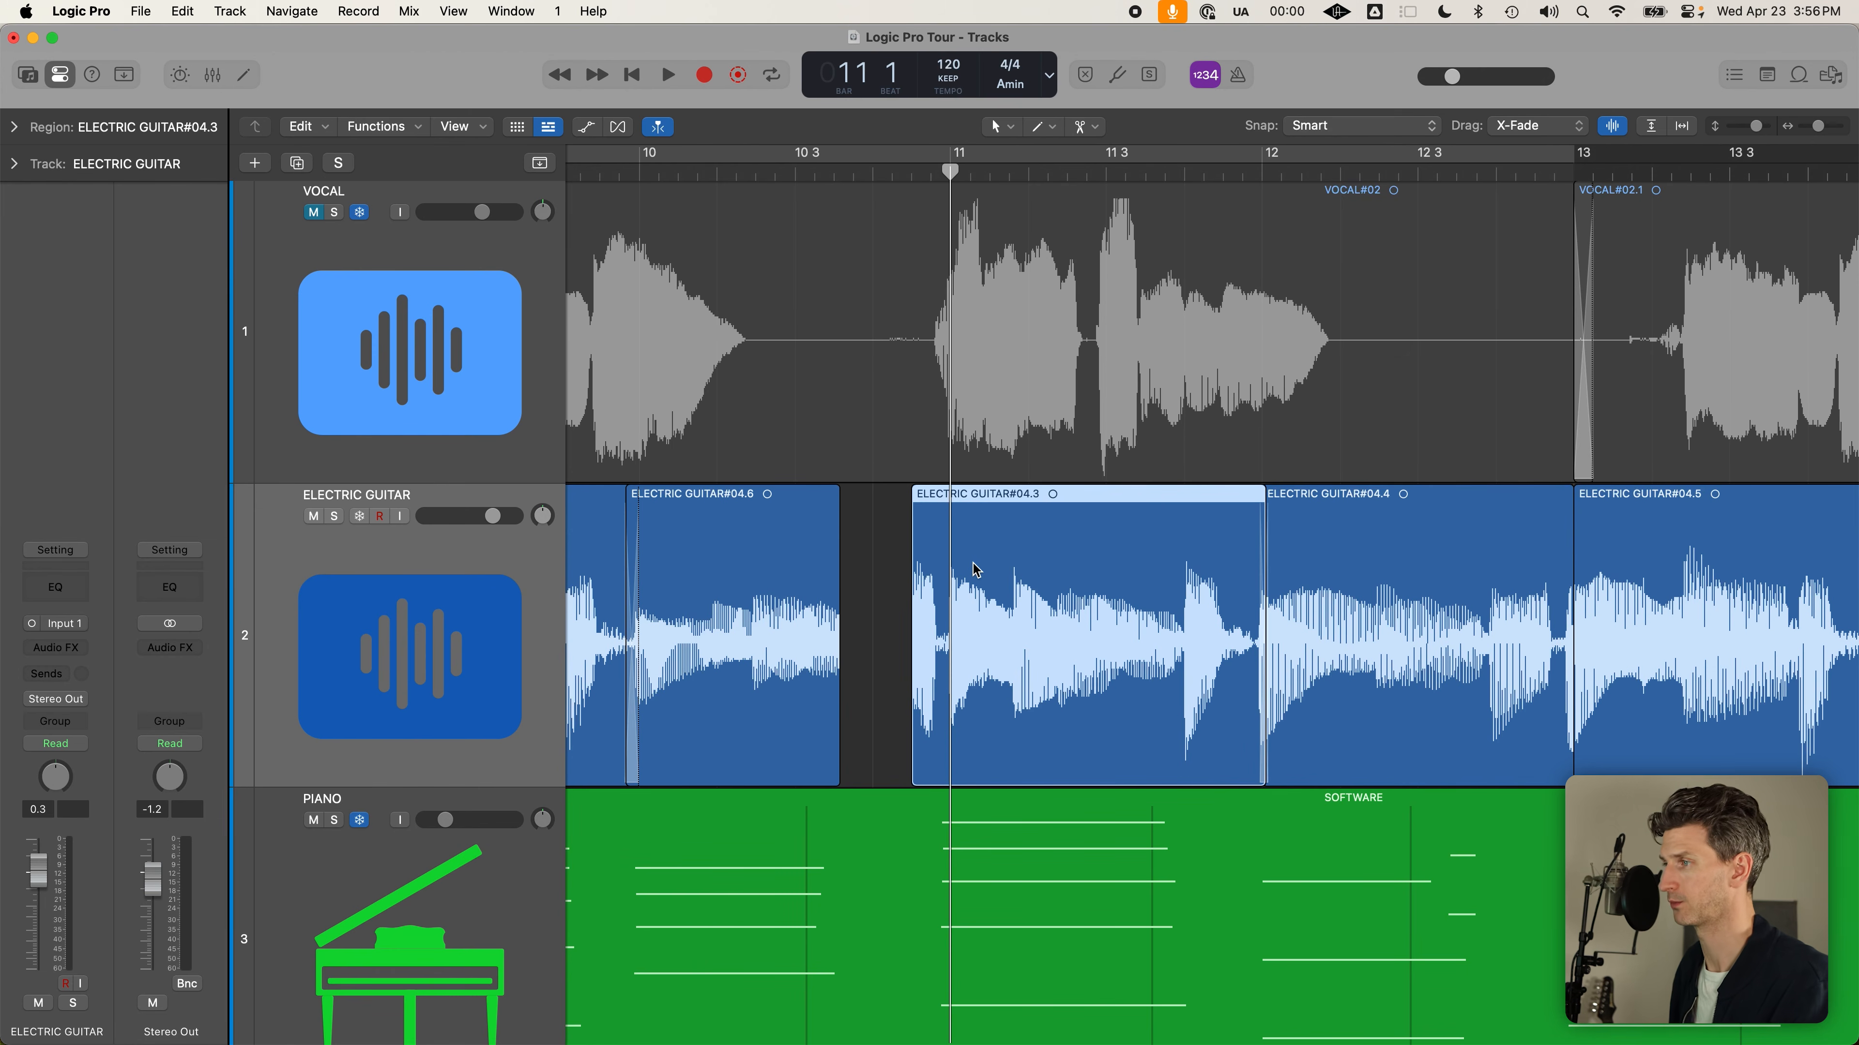
key("super+Right")
left_click(947, 562)
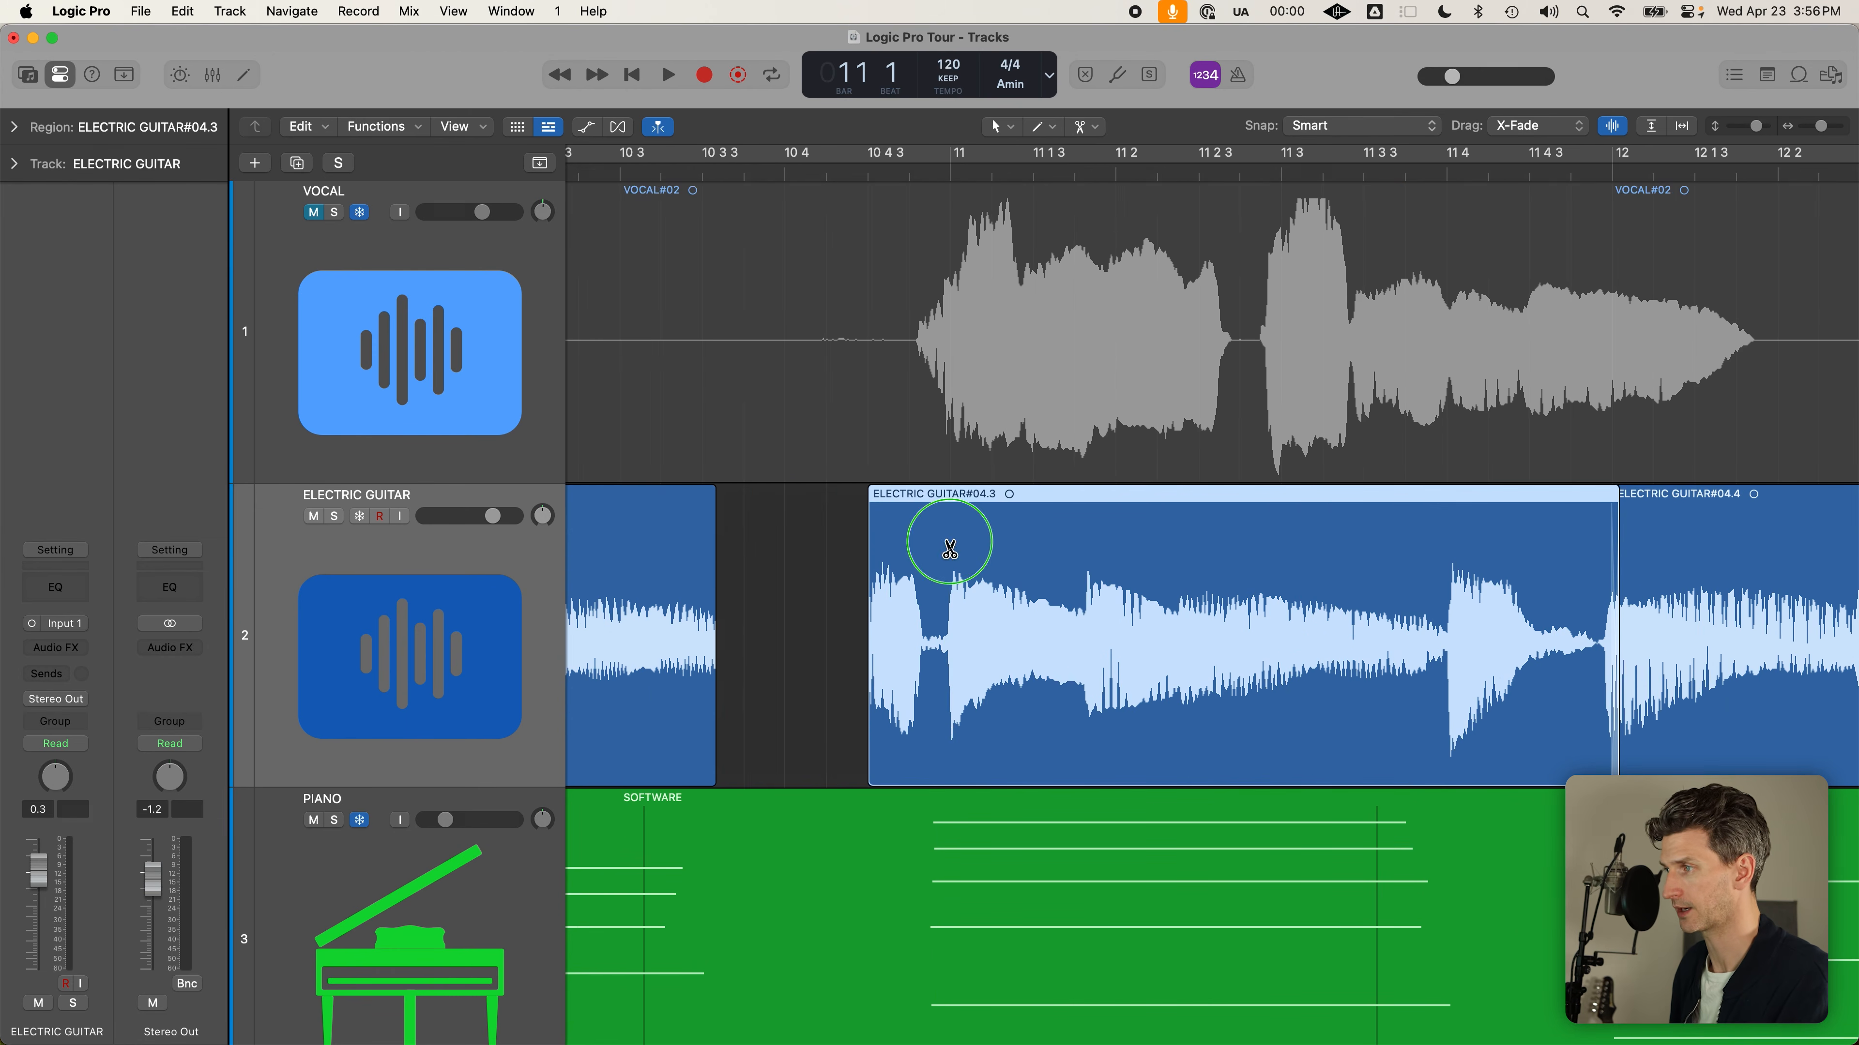
mouse_move(1365, 569)
left_mouse_down()
mouse_move(1245, 568)
mouse_move(1331, 565)
left_mouse_up()
left_click_drag(1132, 585, 1154, 586)
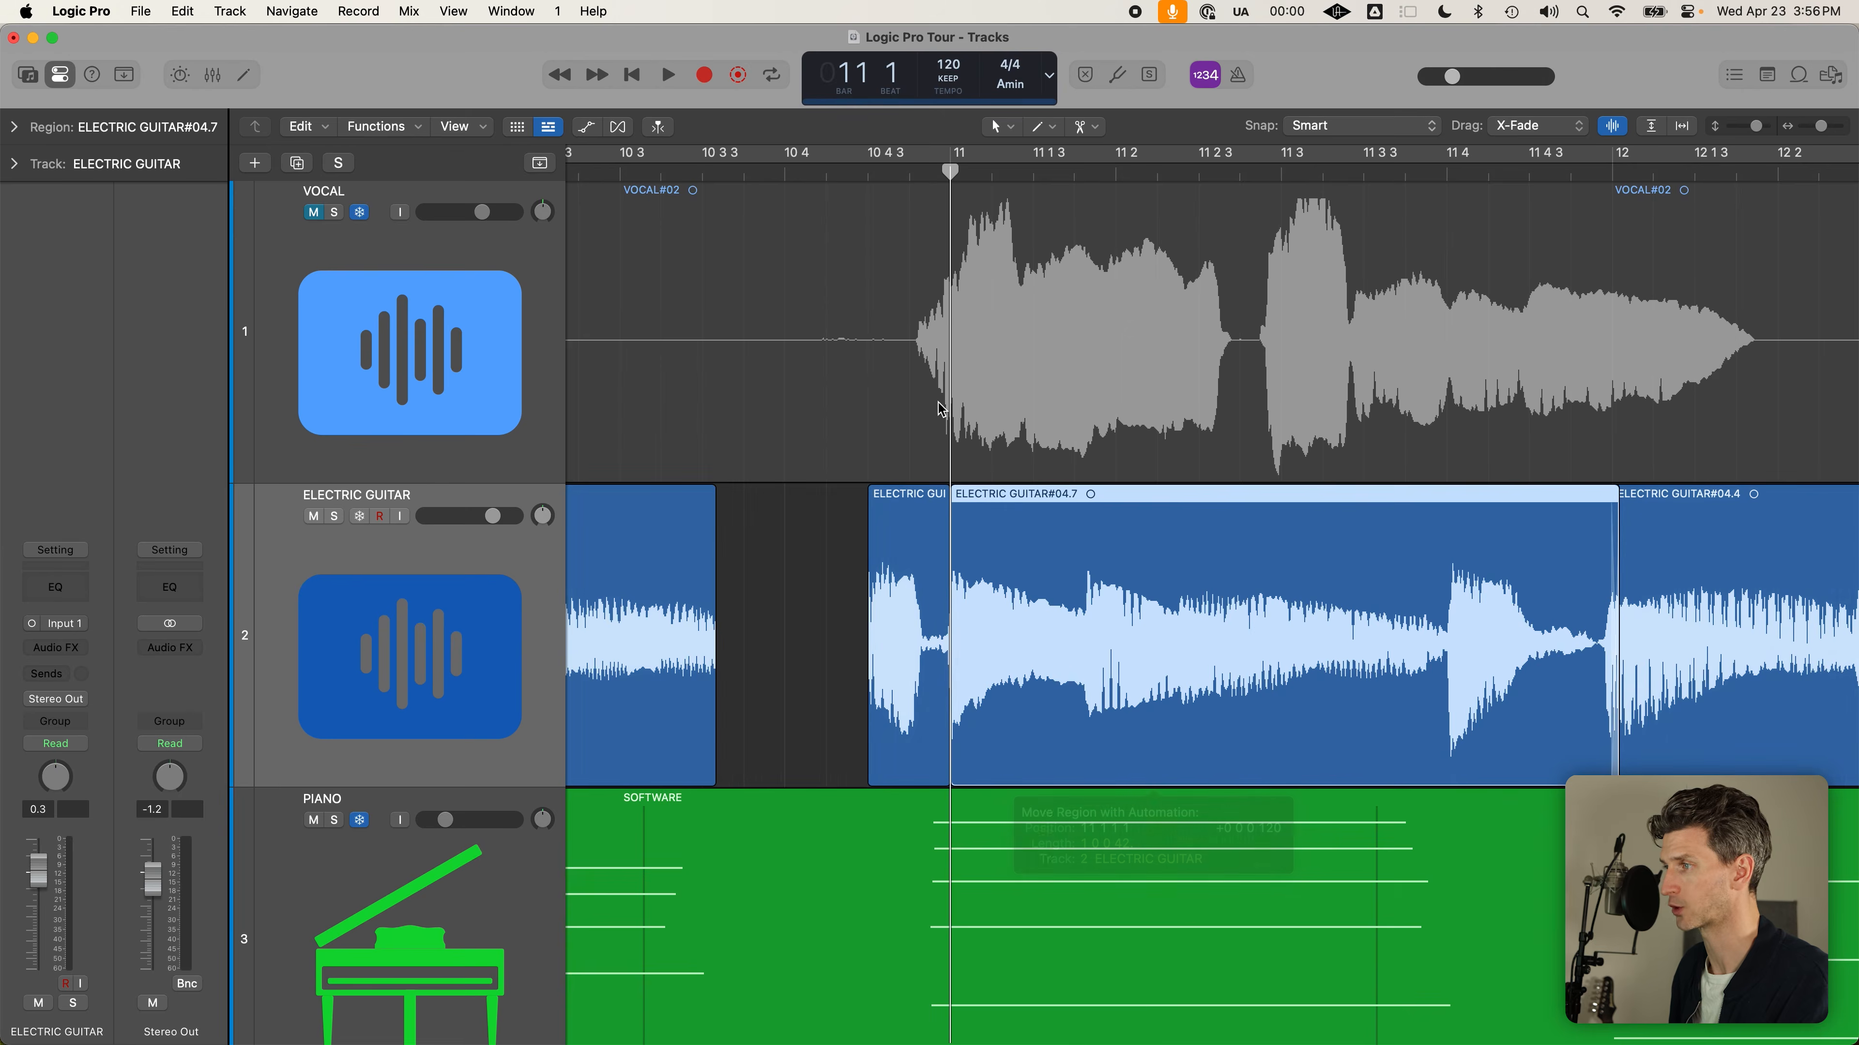
Split ELECTRIC GUITAR#04.7 at the note near 11 1 4 and move the piece after the cut slightly earlier
left_click(1115, 173)
left_click(1075, 176)
key("super+t")
left_click_drag(1187, 585, 1176, 584)
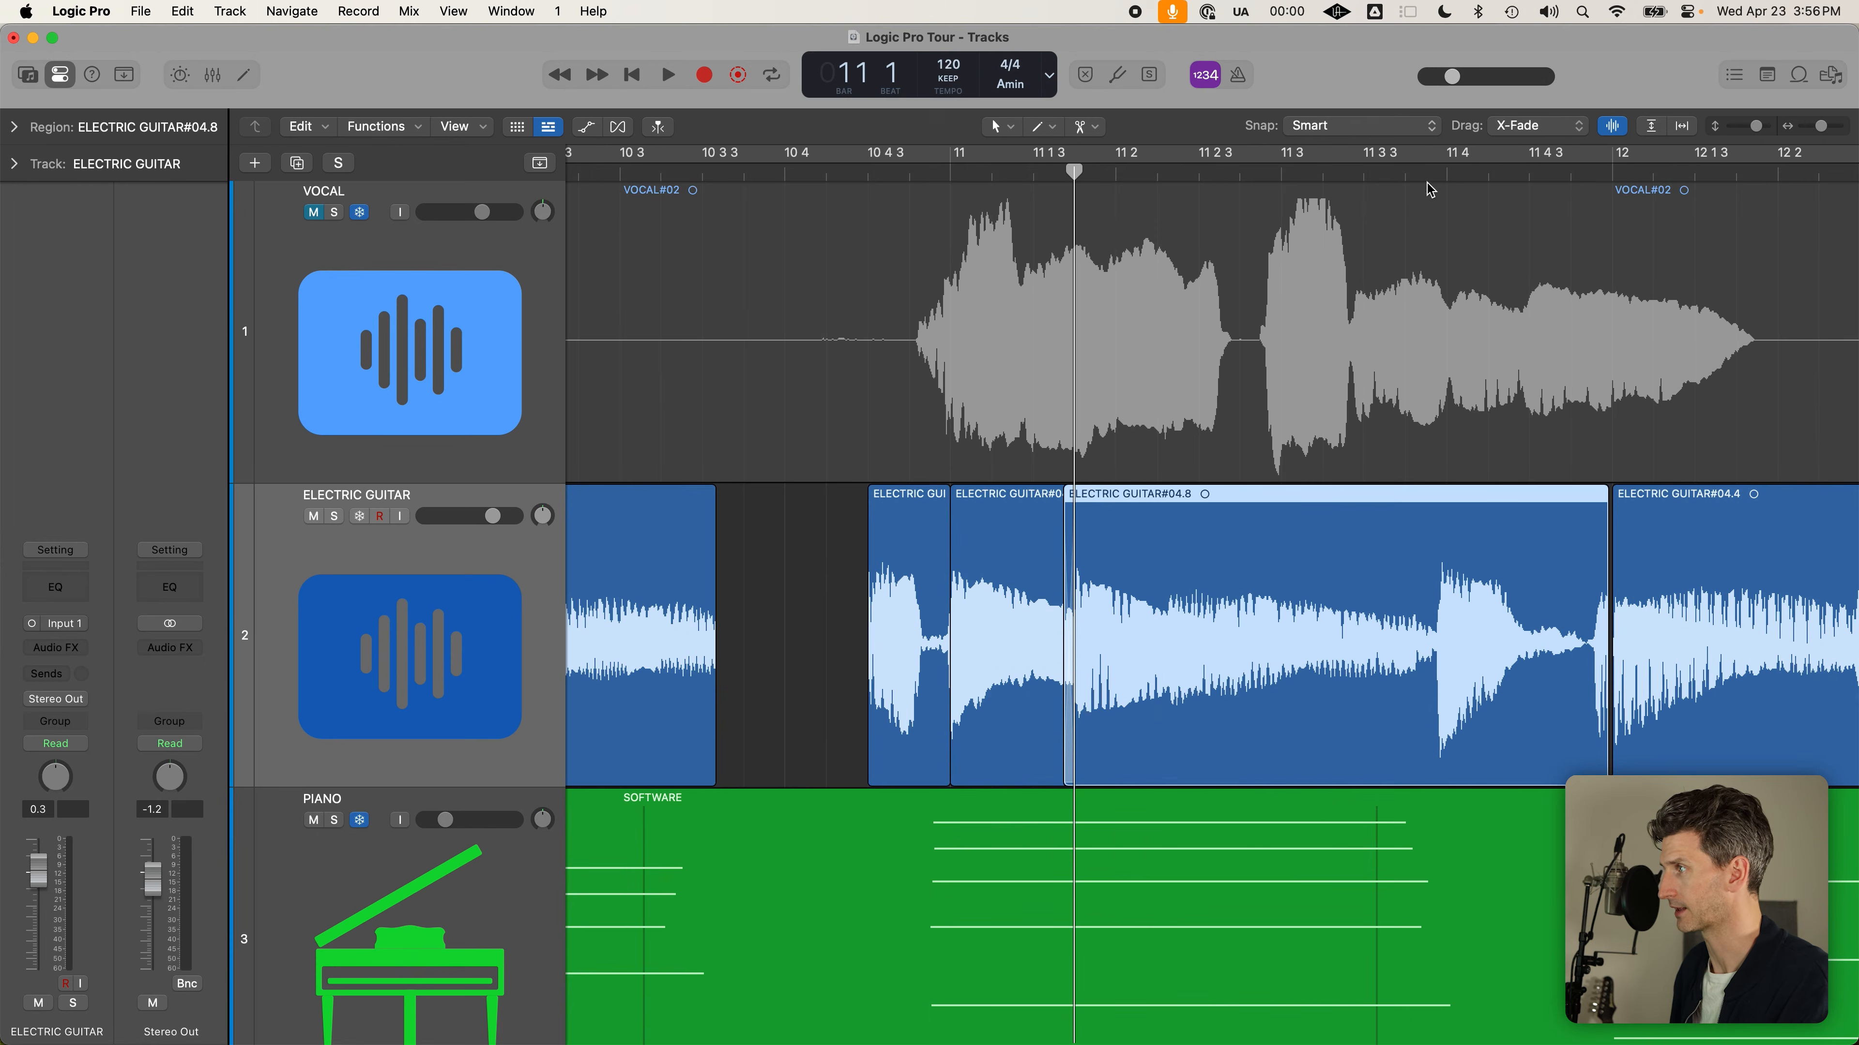
Split ELECTRIC GUITAR#04.8 ahead of beat 11 4, align the note in the later piece with that beat and close the gap
left_click(1447, 177)
right_click(1391, 576)
left_click_drag(1461, 619, 1467, 618)
left_click(1395, 785)
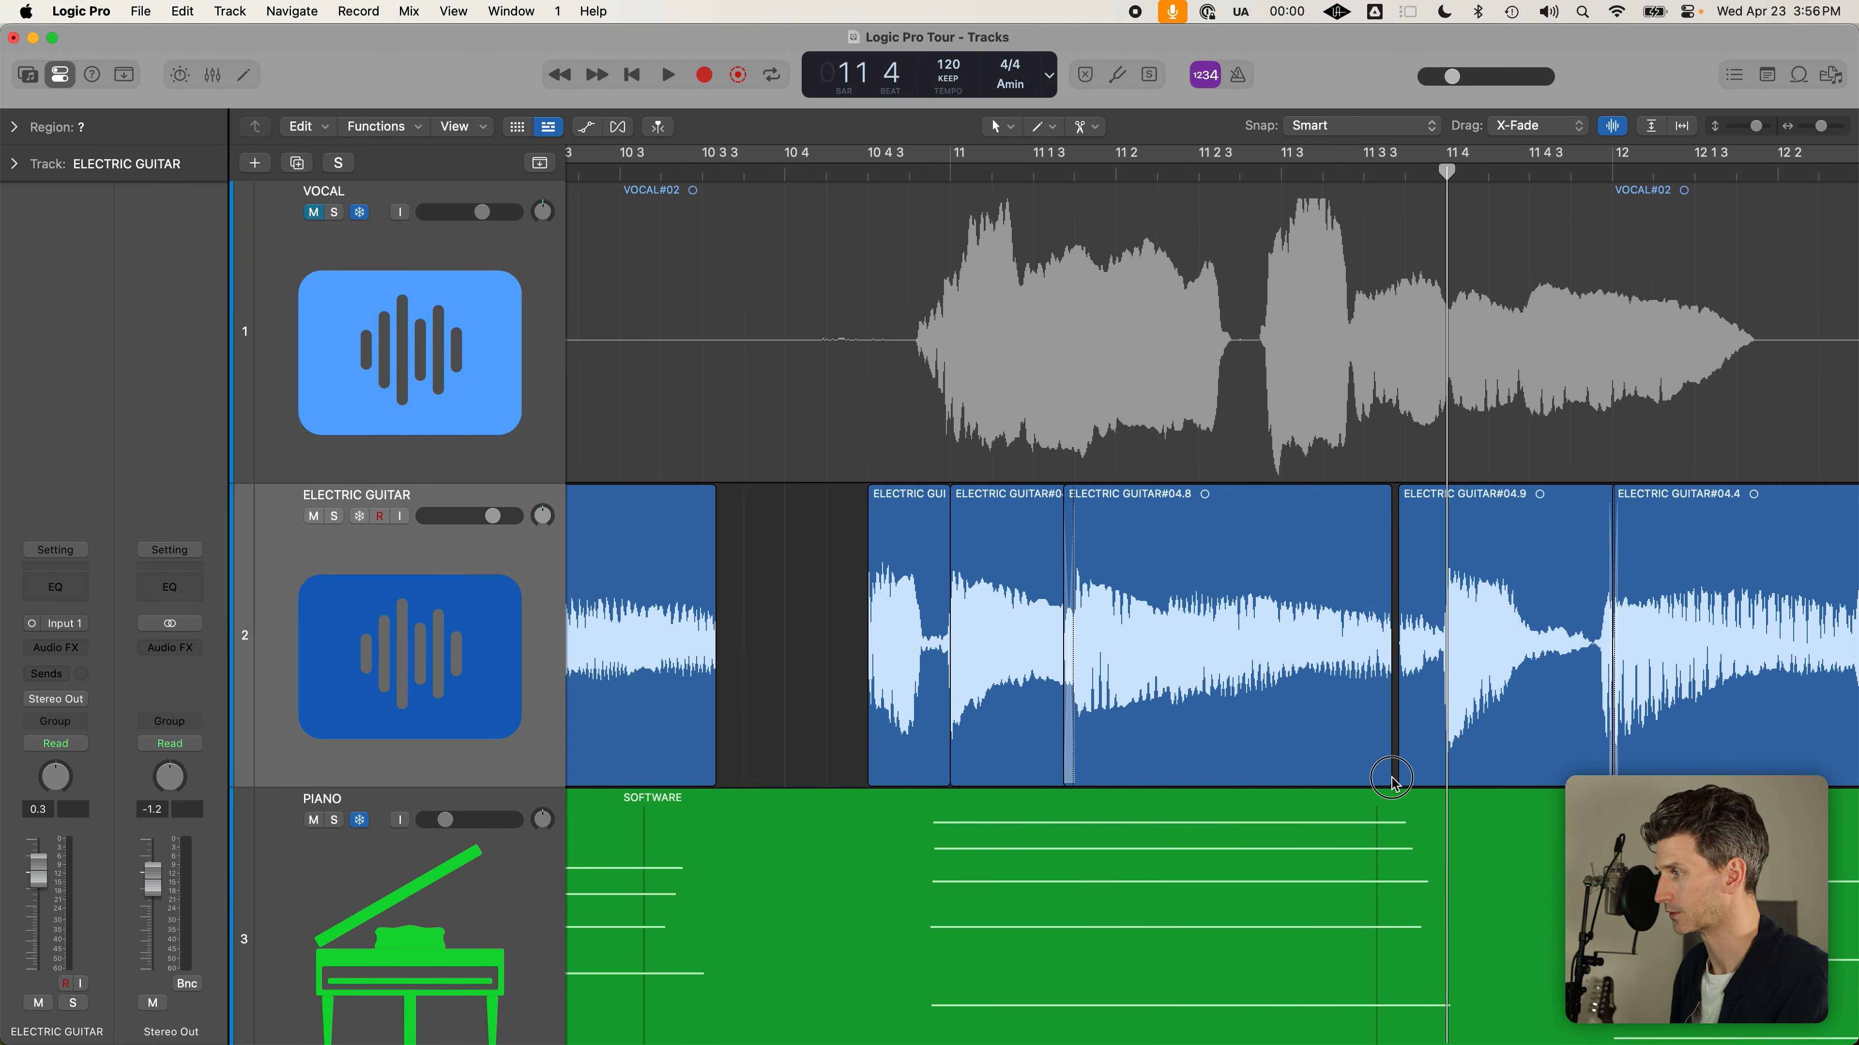
left_click_drag(1395, 785, 1403, 786)
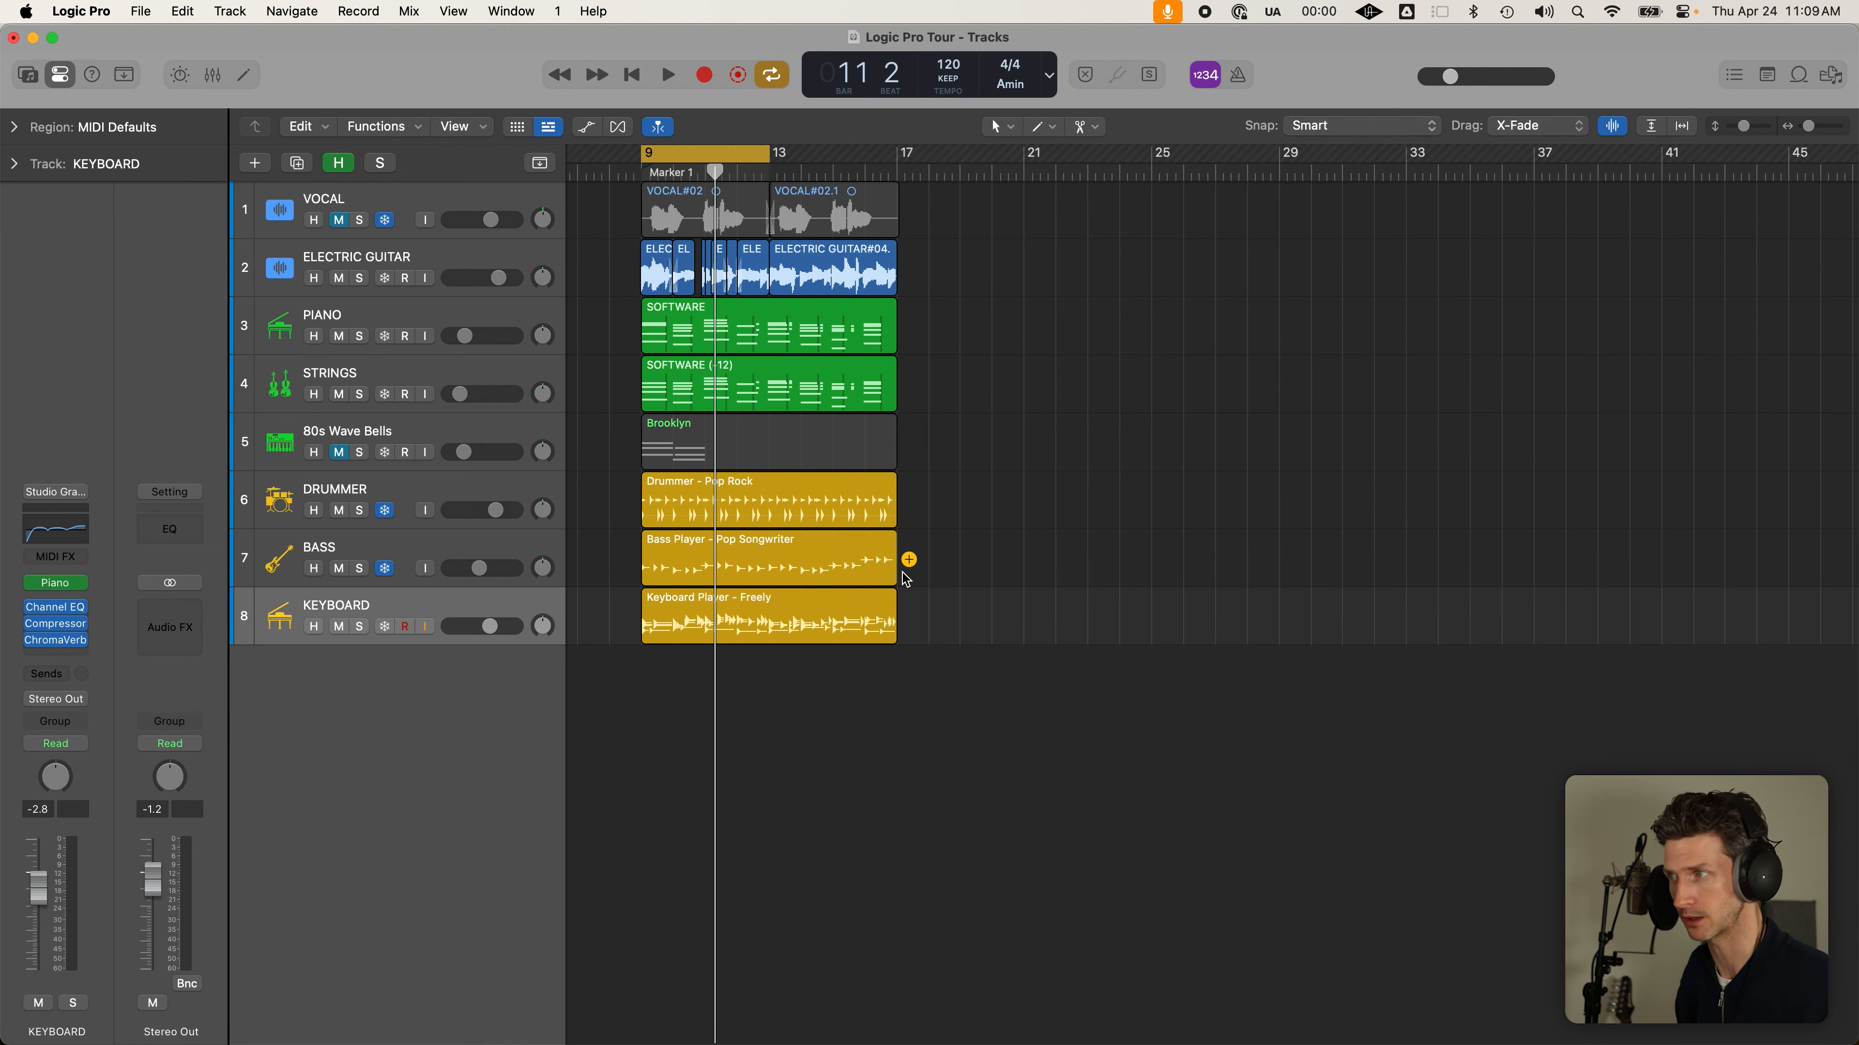
Select the ELECTRIC GUITAR track and solo it
left_click(510, 271)
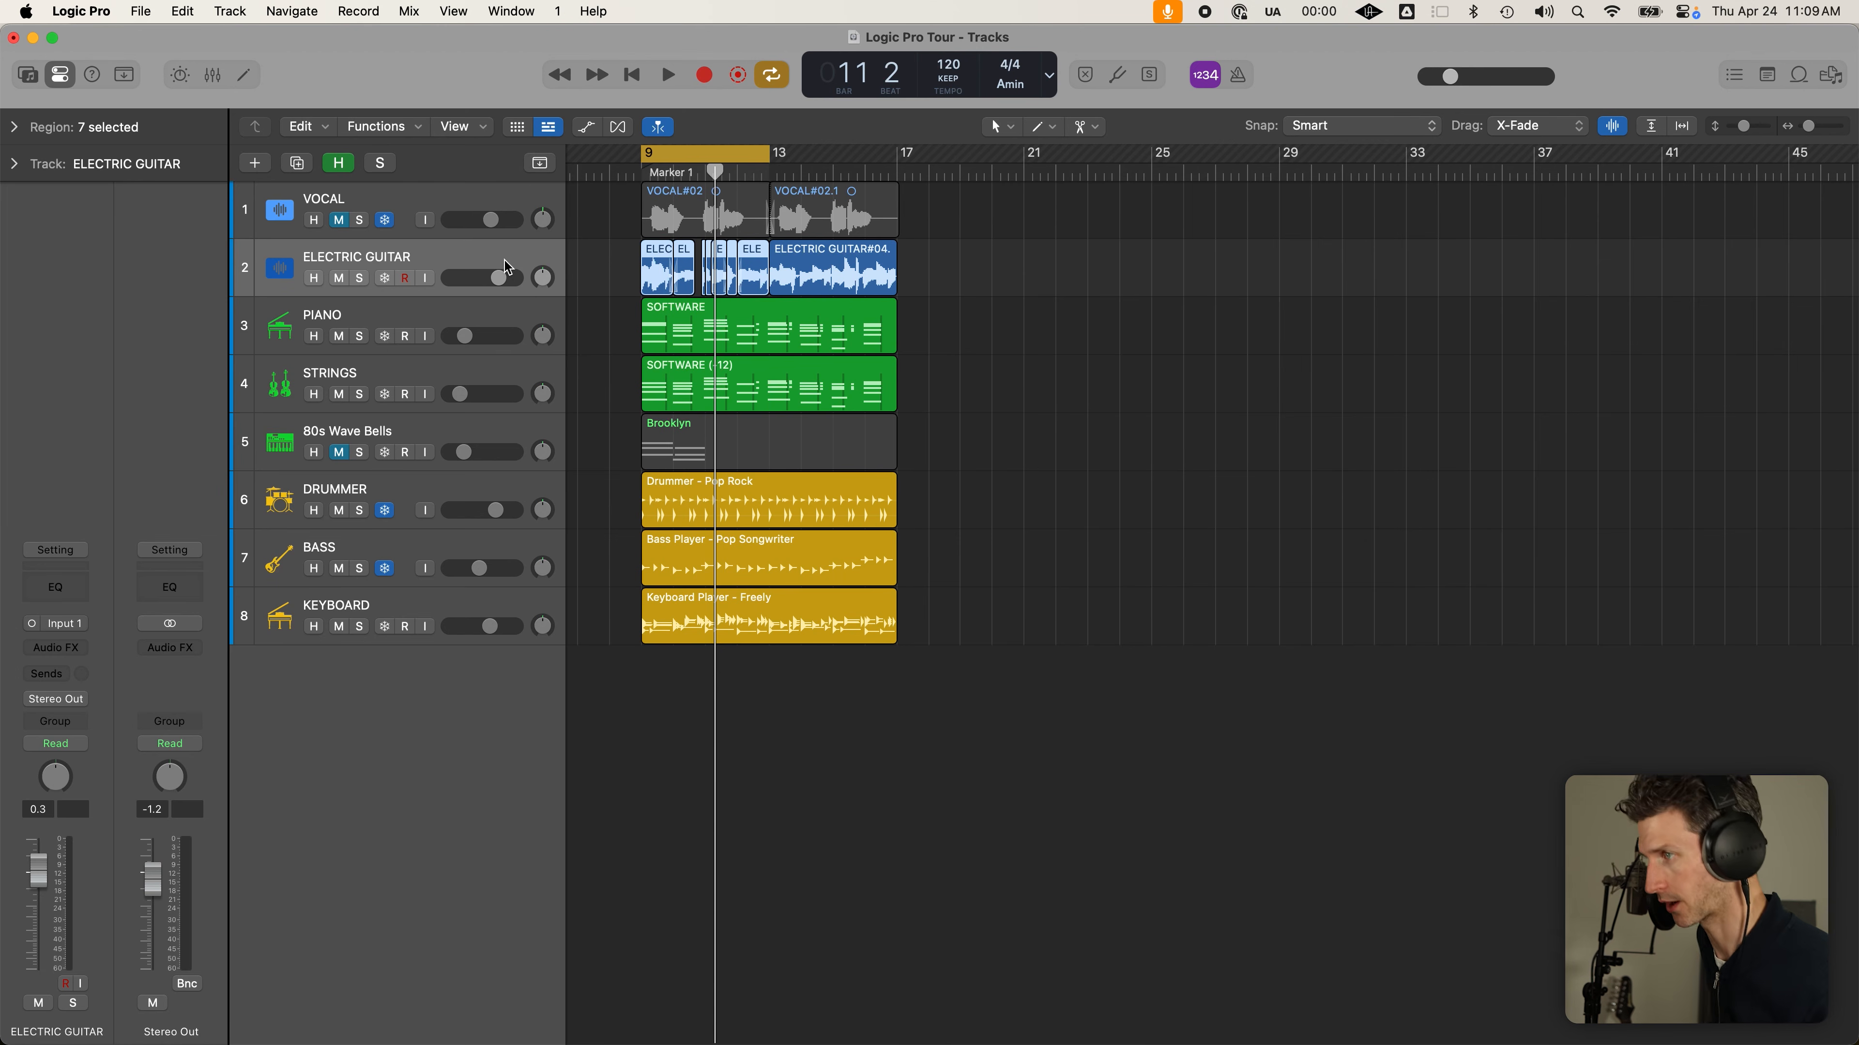
left_click(397, 201)
left_click(425, 260)
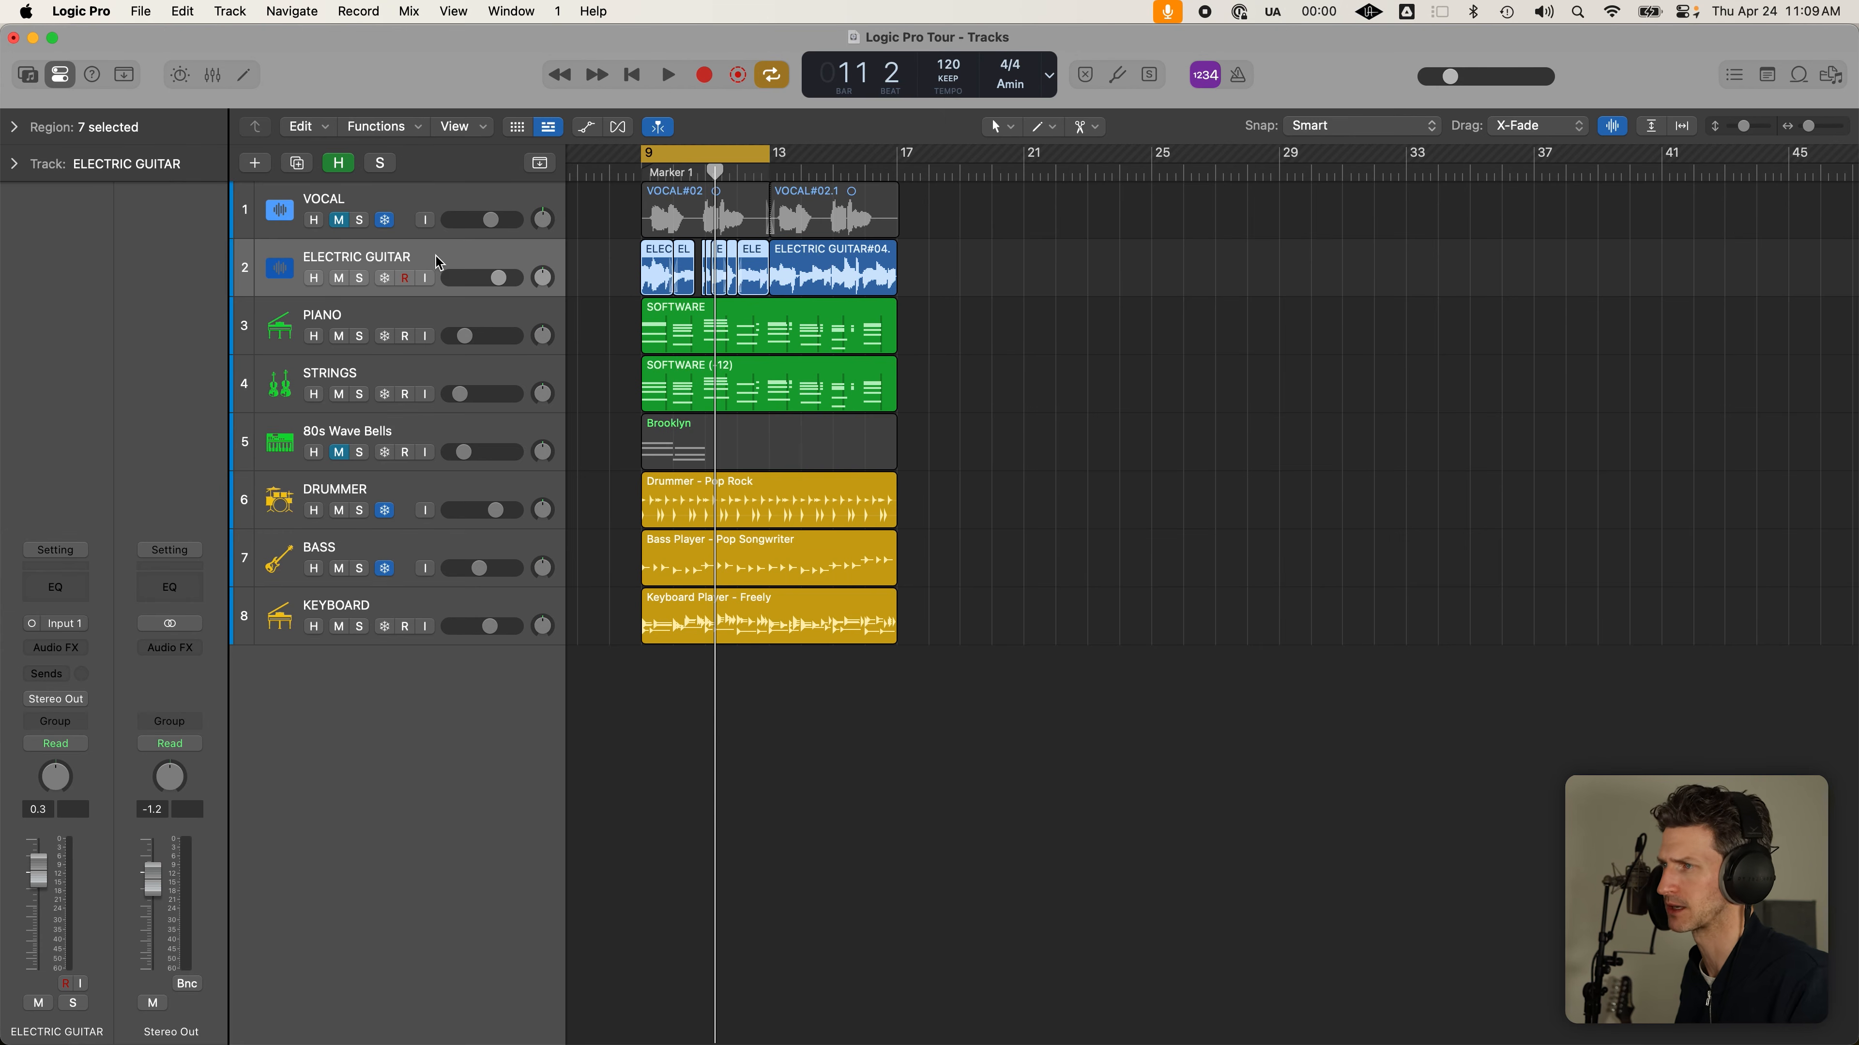
left_click(448, 210)
left_click(377, 253)
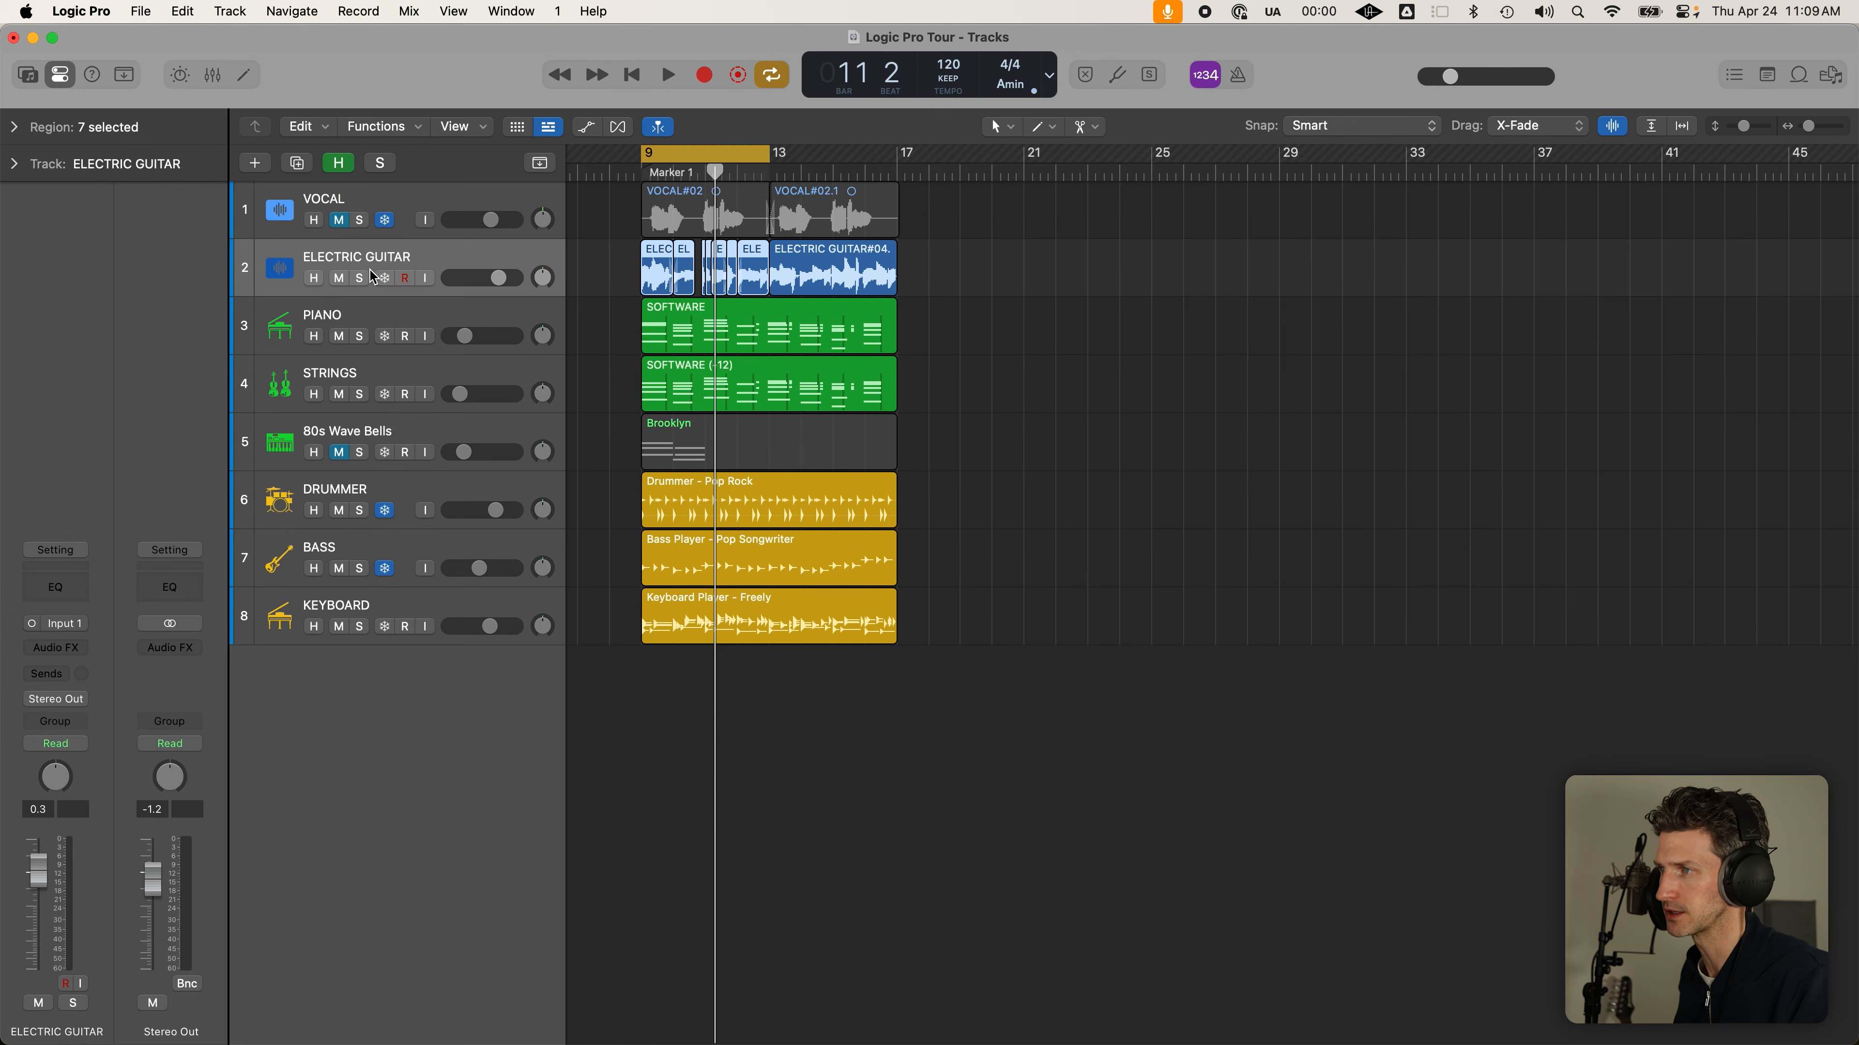
key("s")
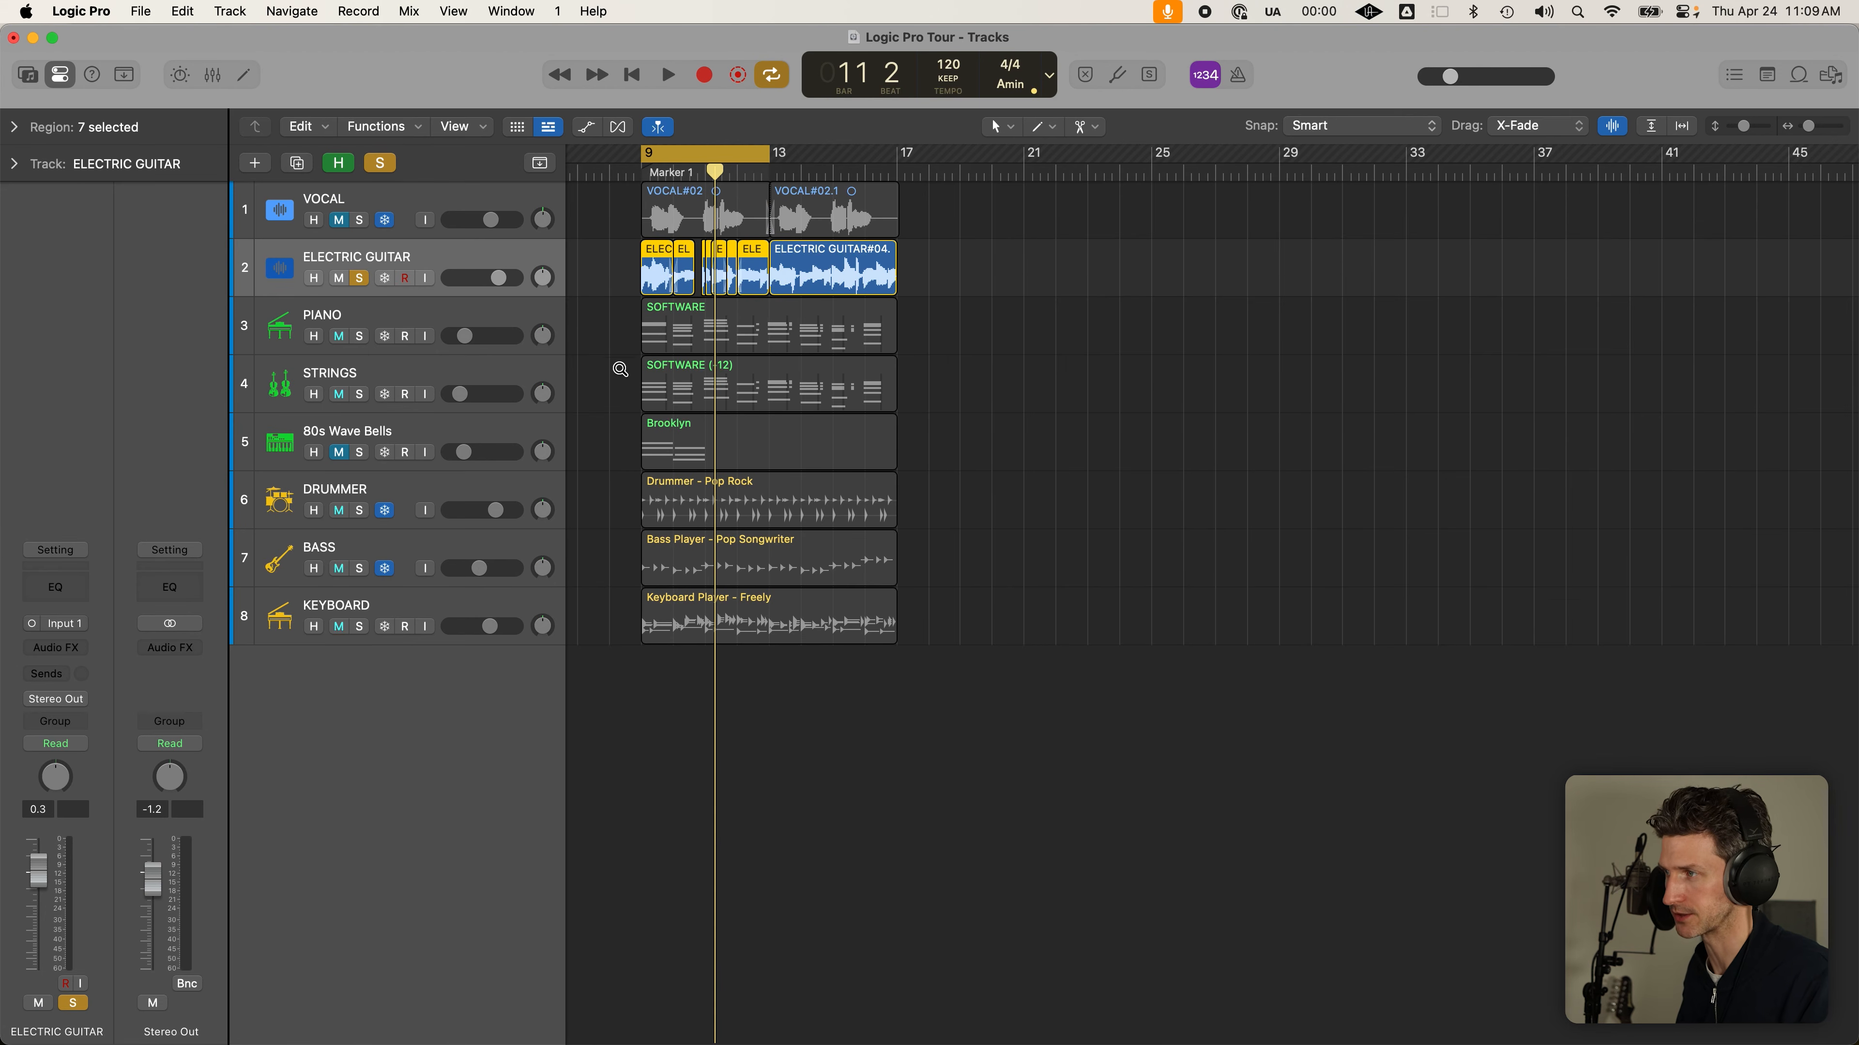
Open the Library for the ELECTRIC GUITAR track and browse its categories to Electric Guitar and Bass
scroll(629, 373, "up", 5)
scroll(636, 384, "down", 5)
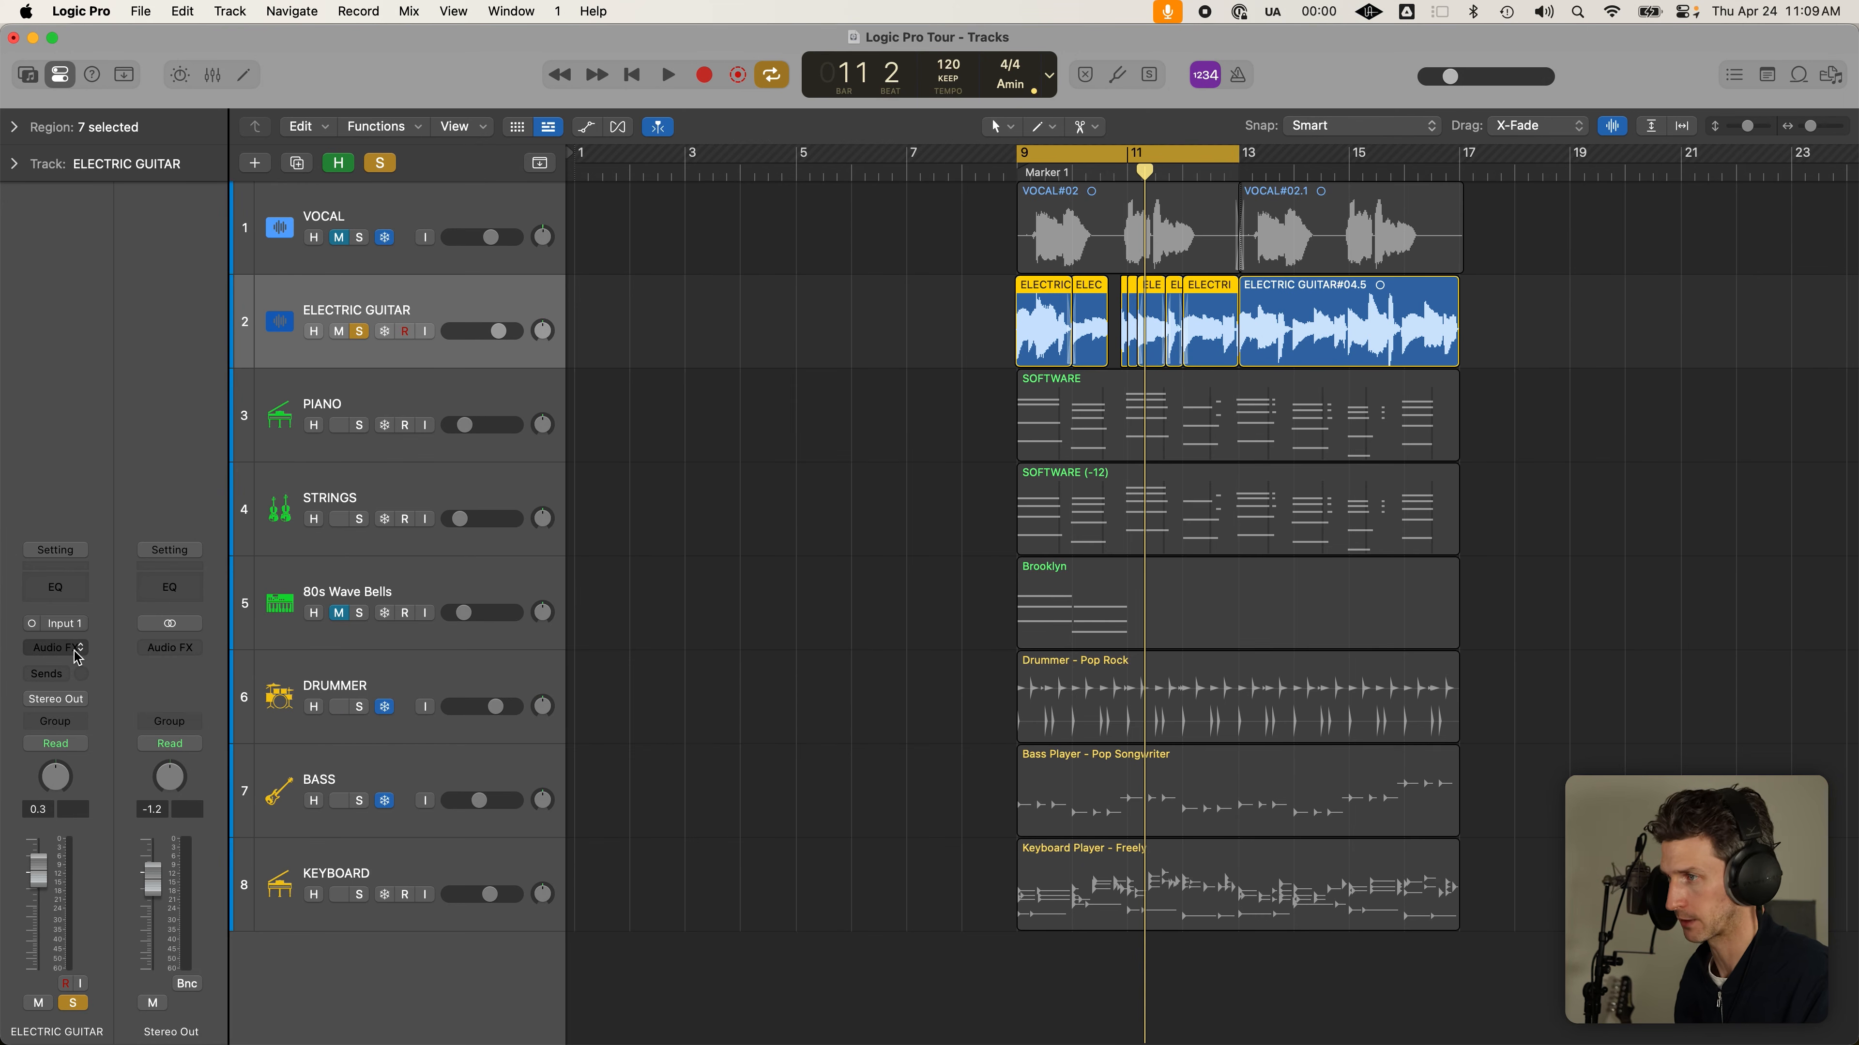
key("y")
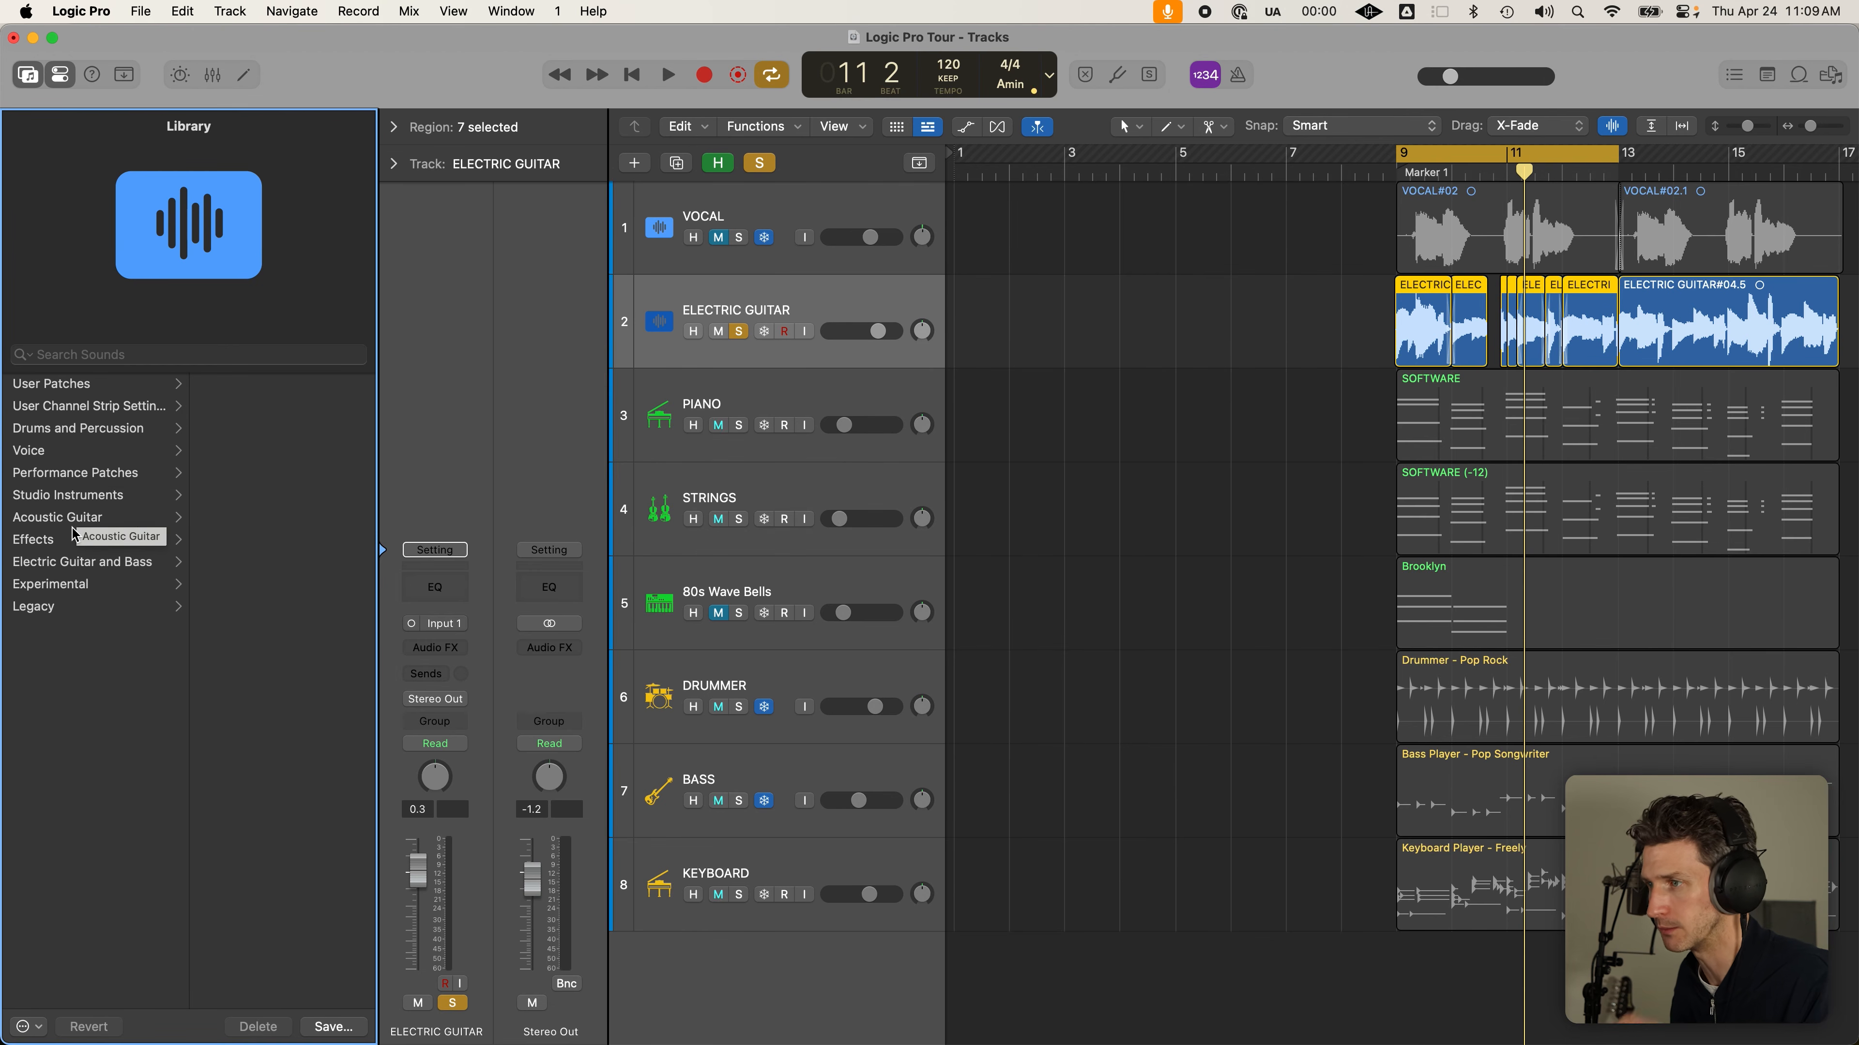
left_click(103, 518)
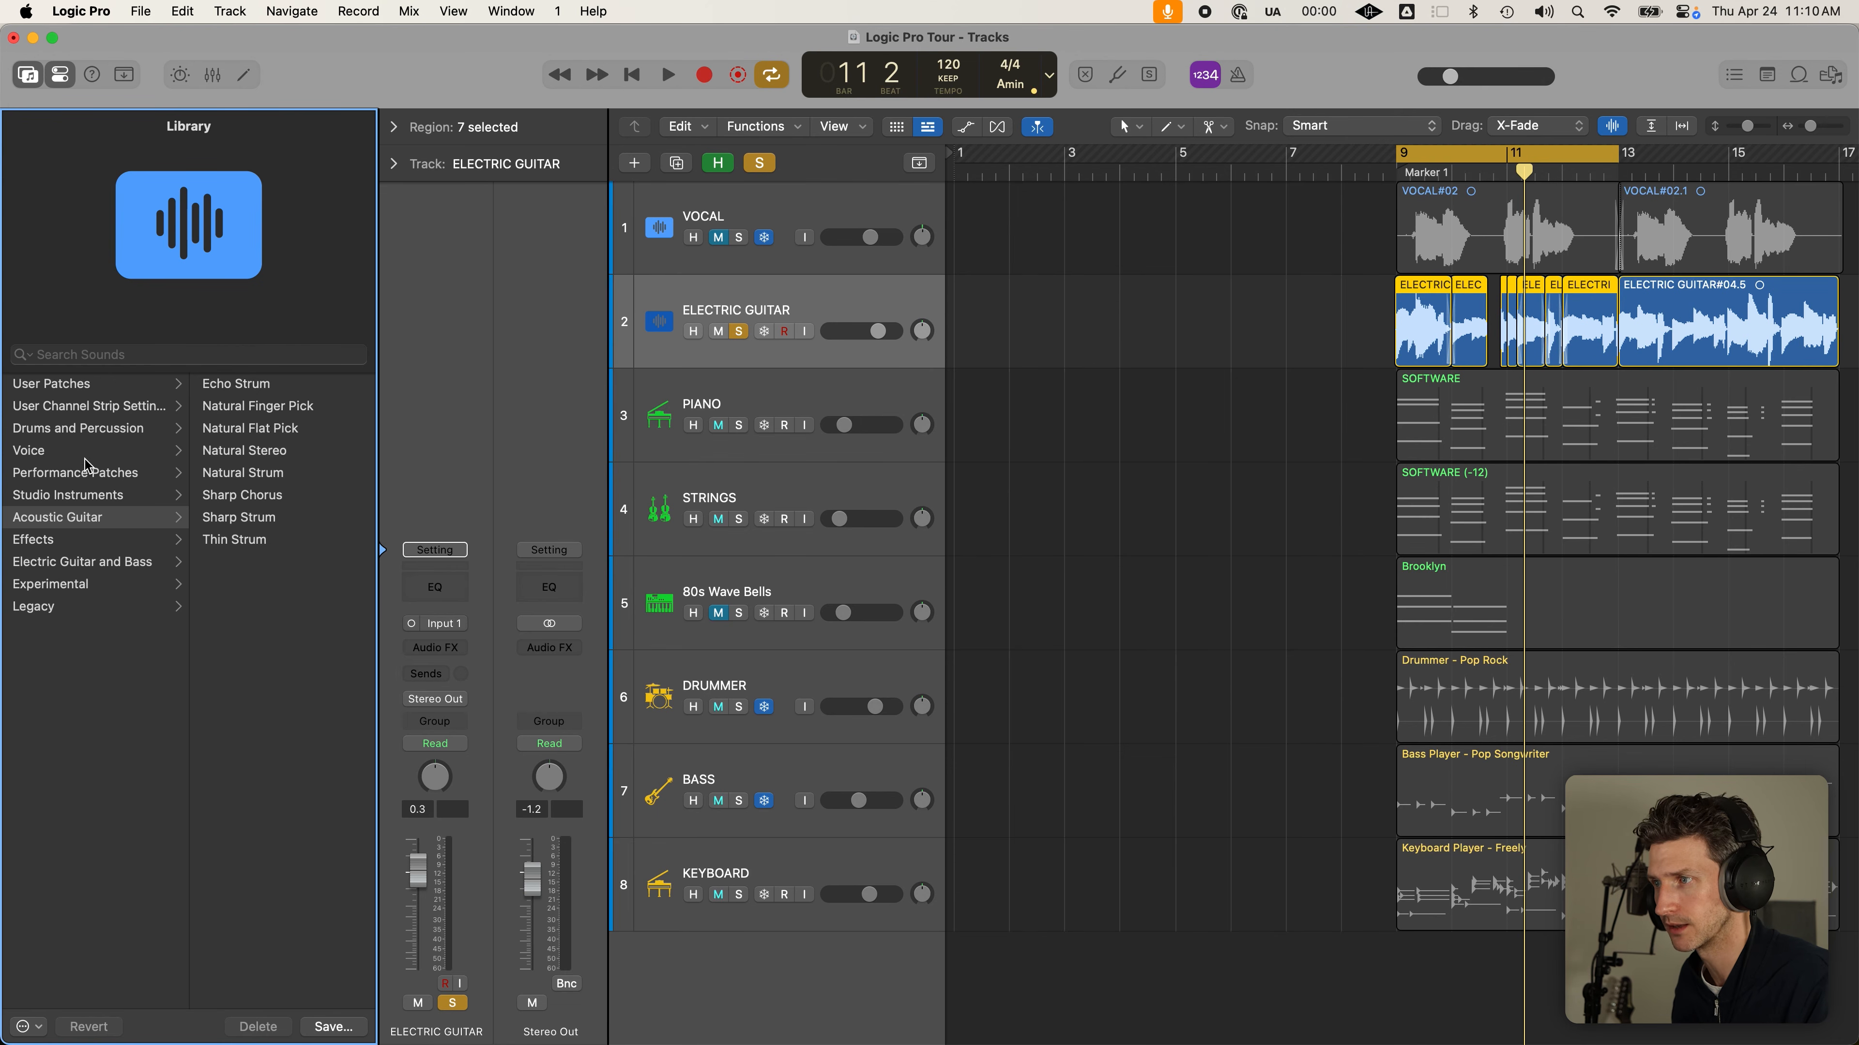
left_click(97, 498)
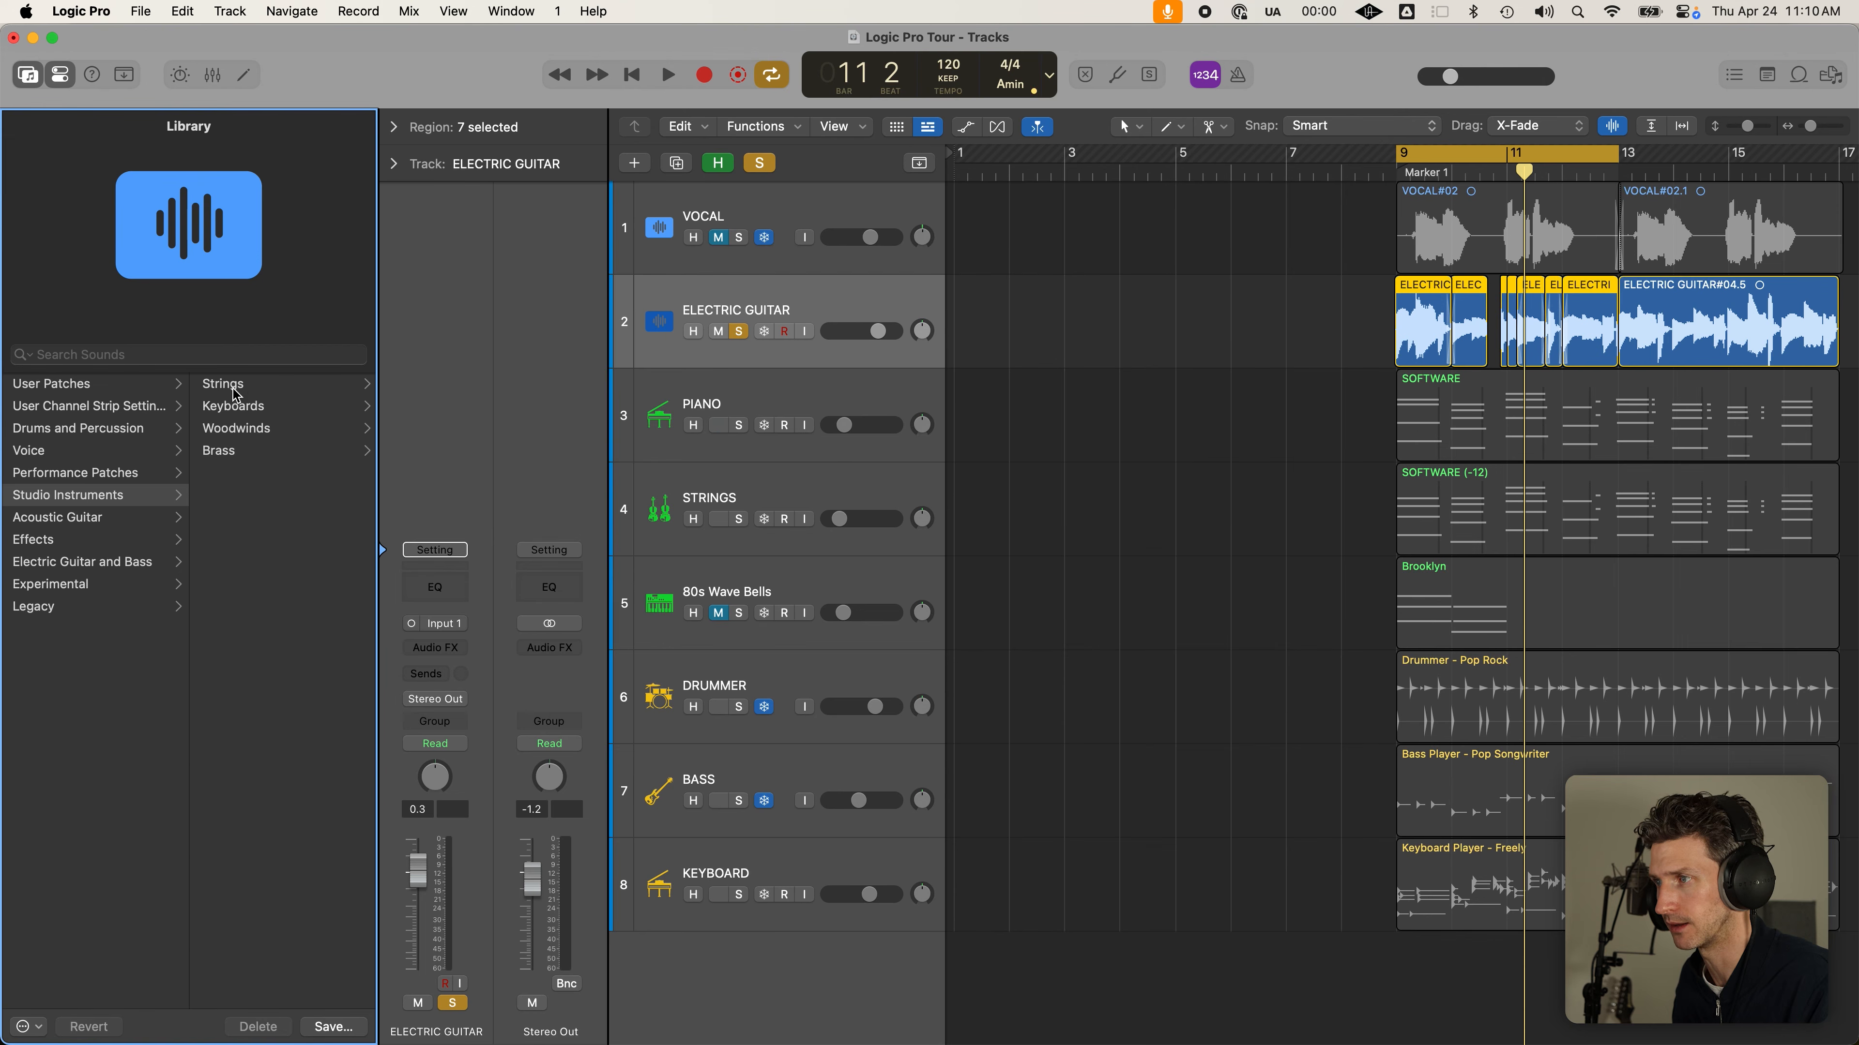
left_click(78, 565)
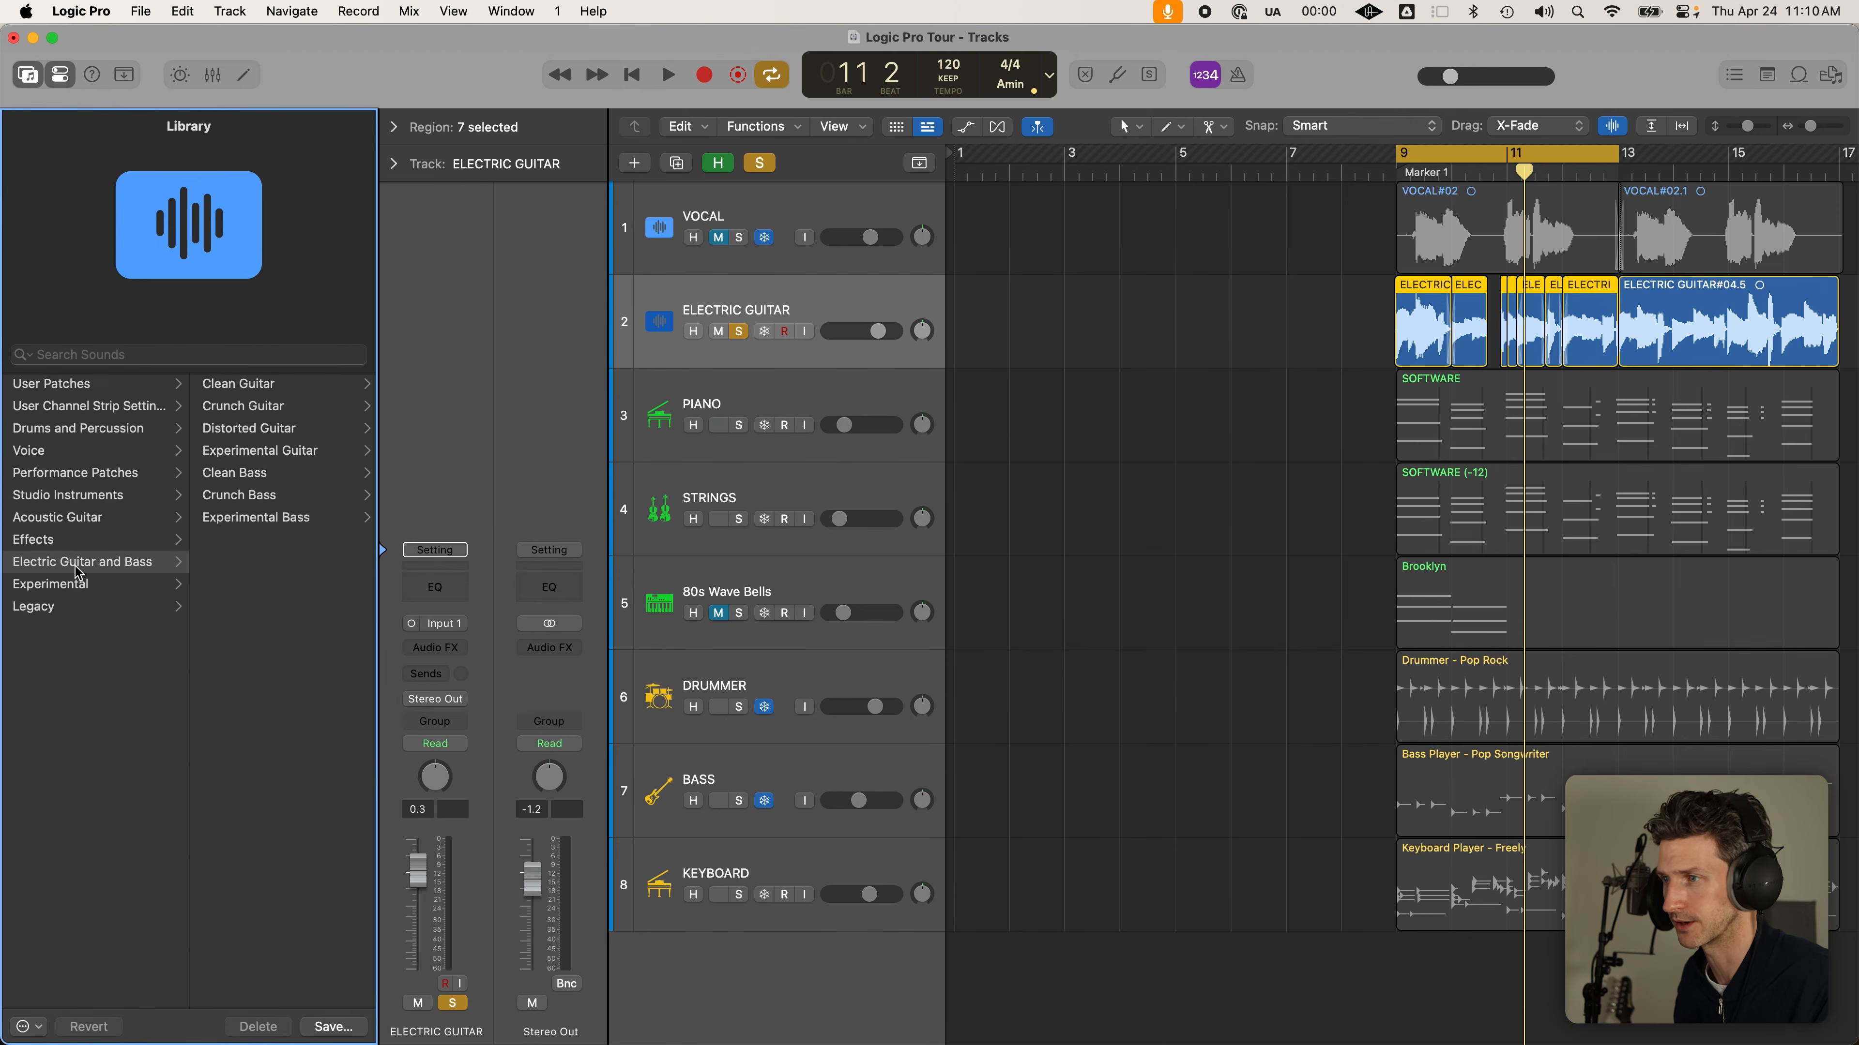
Browse the Clean Guitar patches and load Amazing Tweed on the ELECTRIC GUITAR track
left_click(258, 388)
scroll(256, 621, "down", 6)
scroll(256, 621, "up", 6)
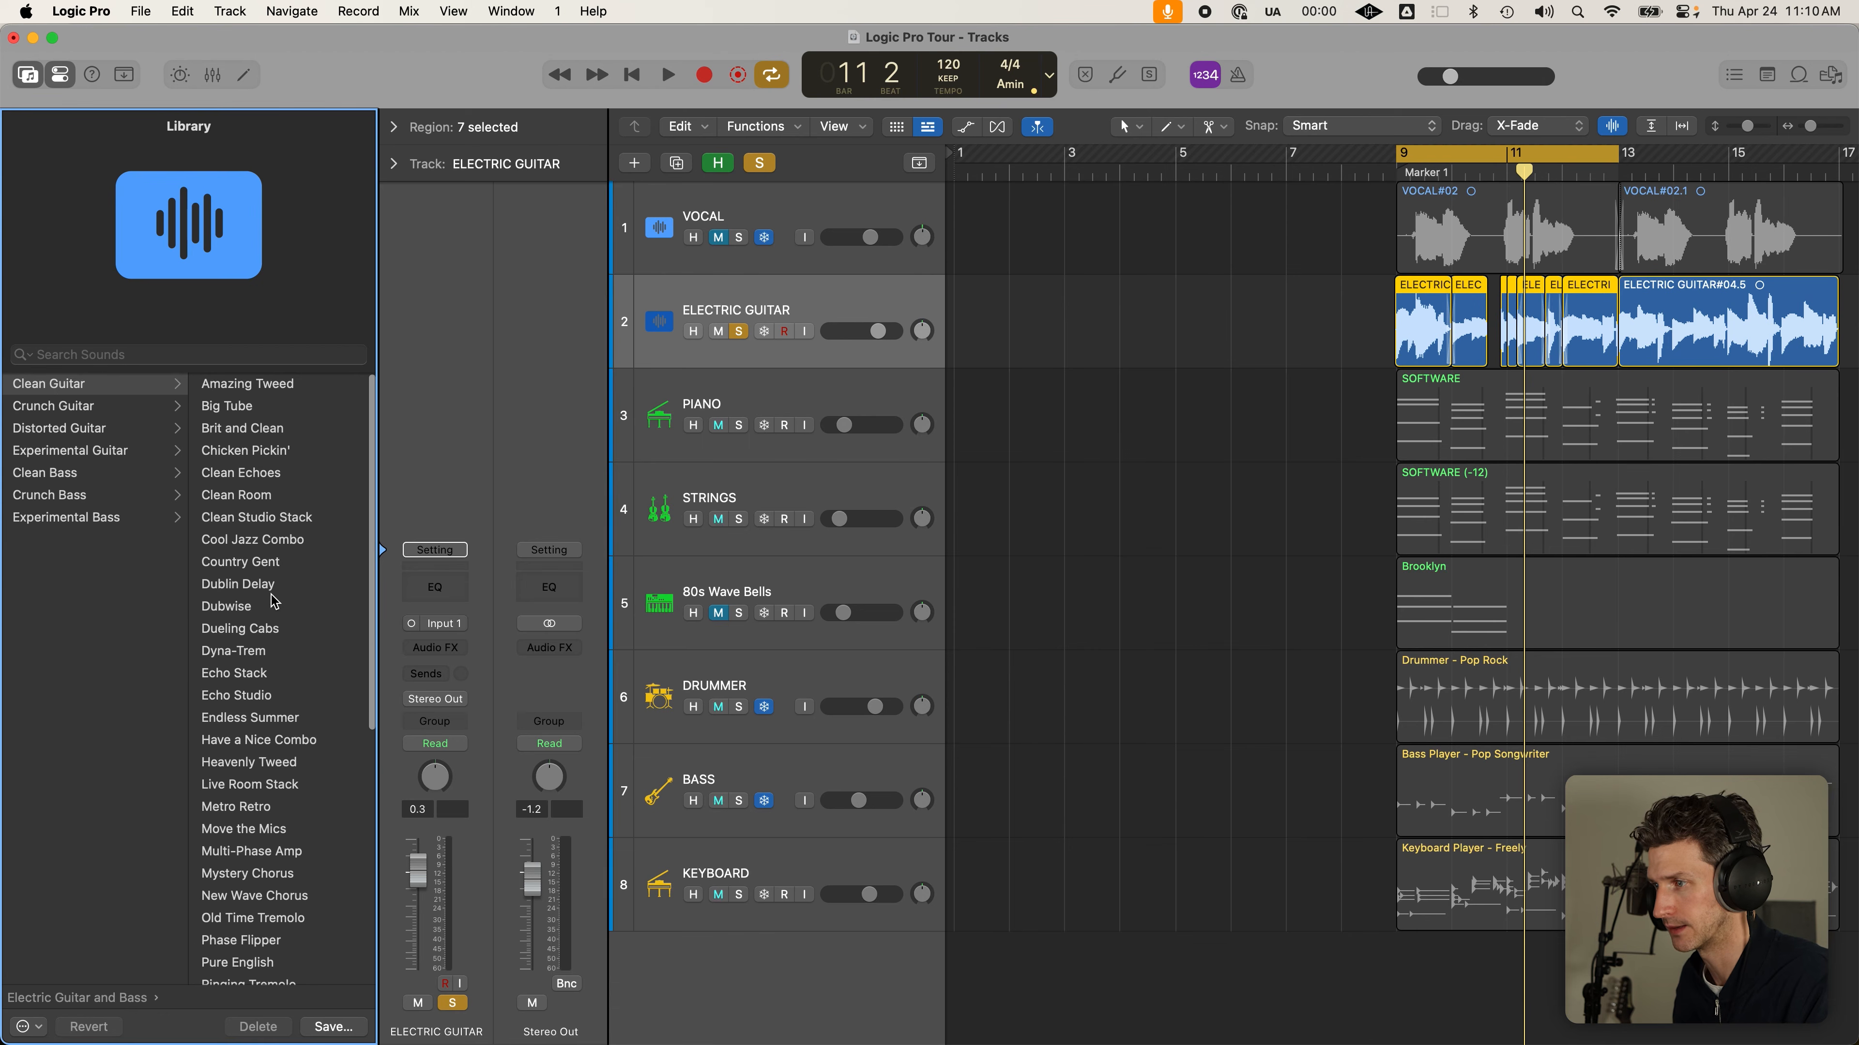
scroll(291, 634, "down", 6)
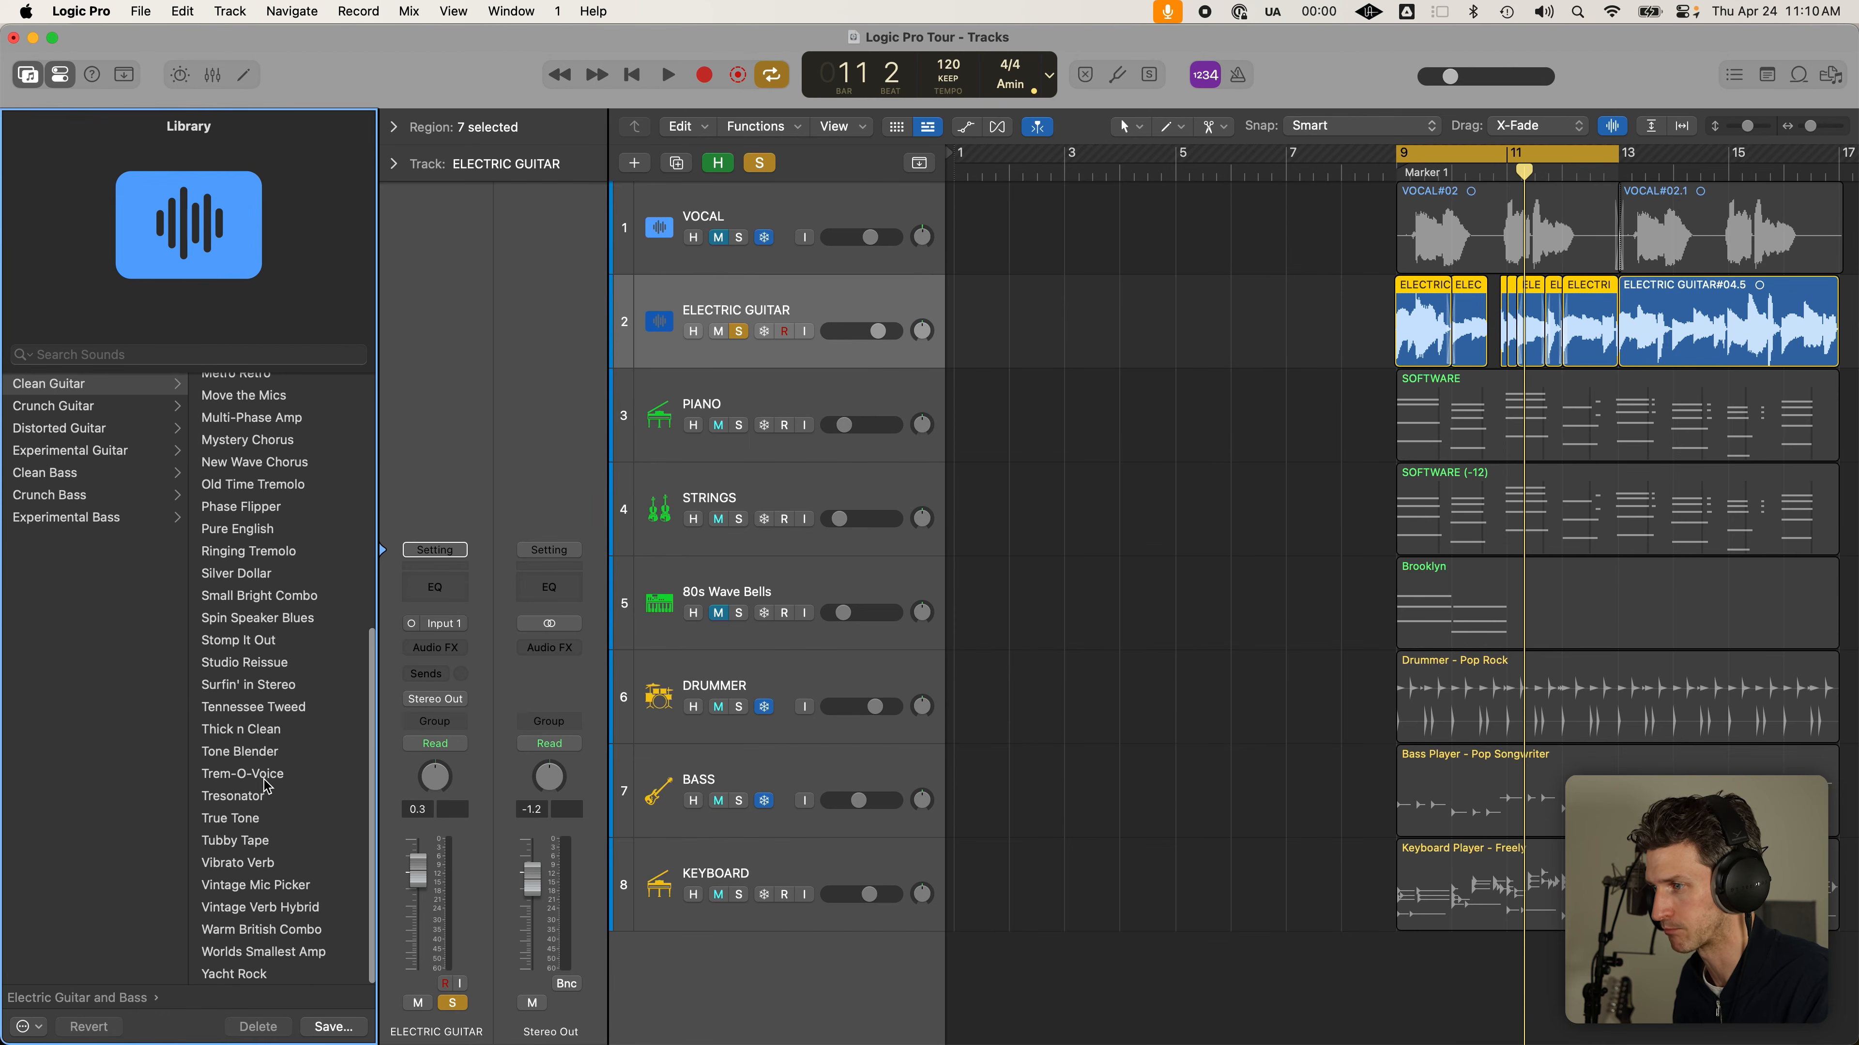
scroll(258, 825, "up", 6)
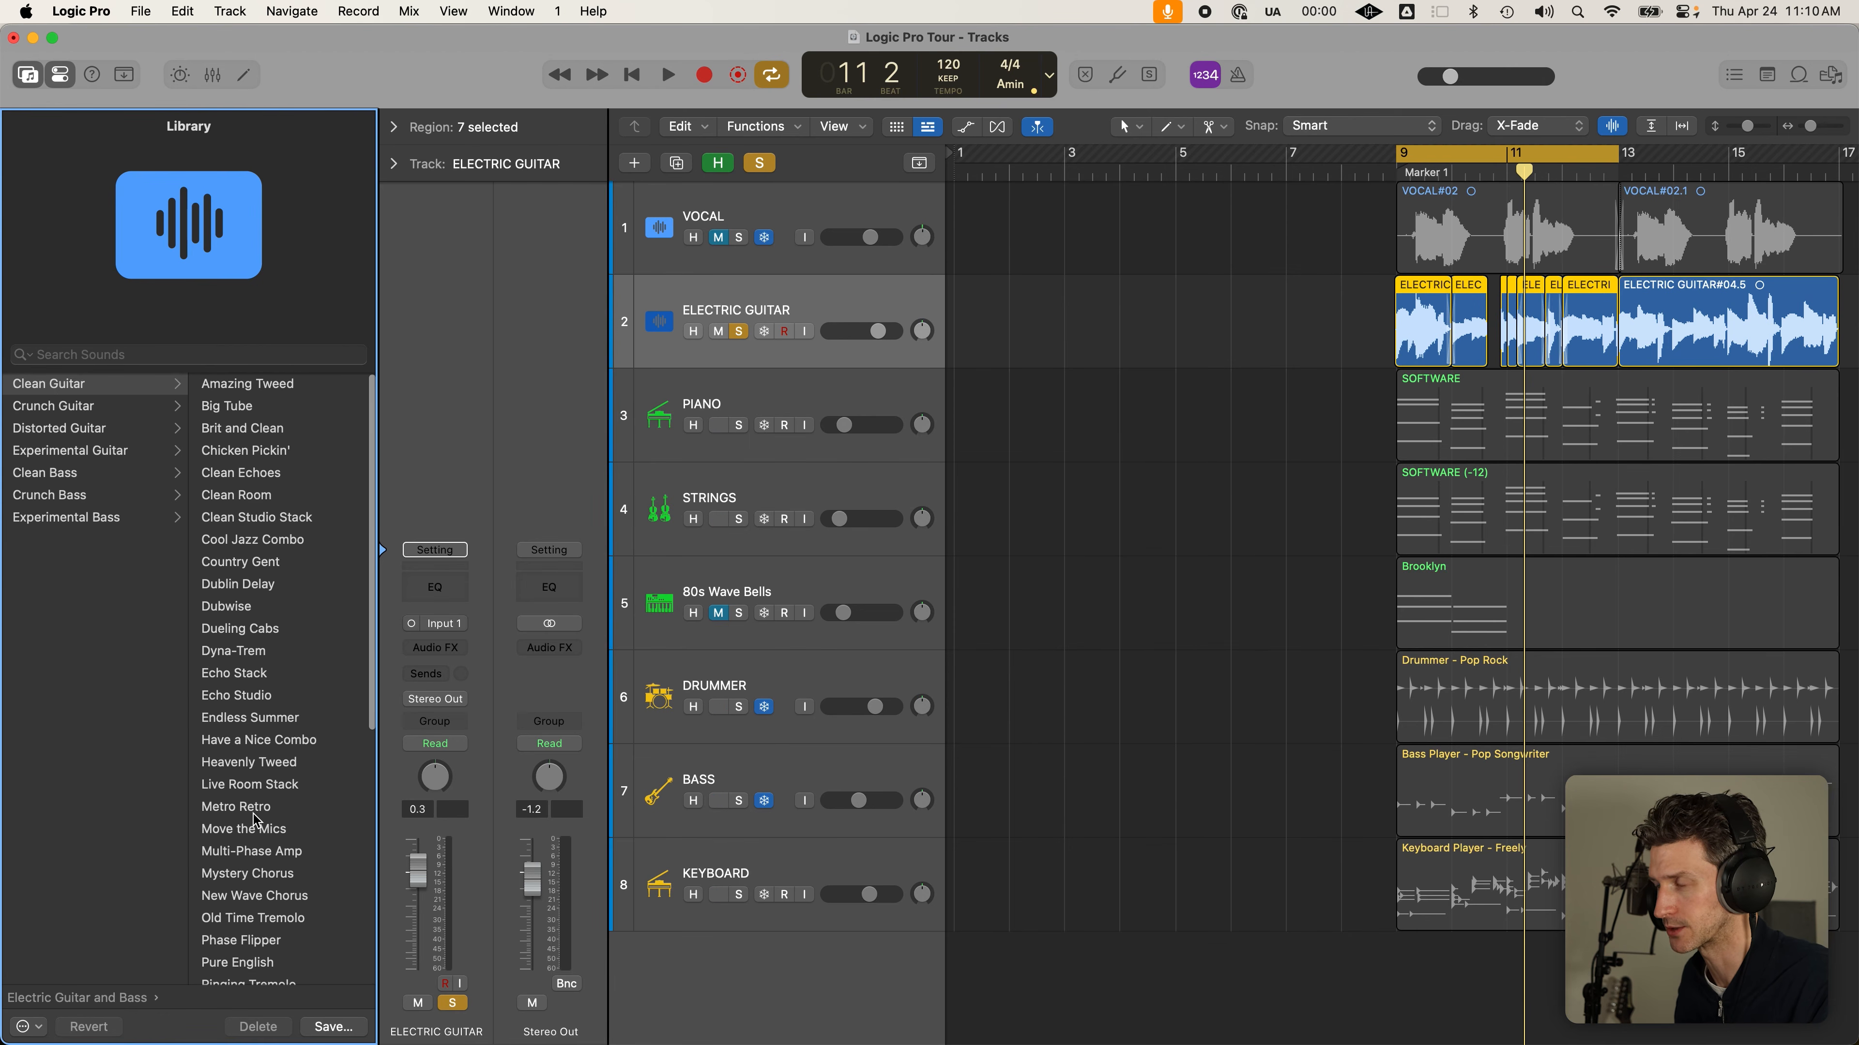
left_click(271, 388)
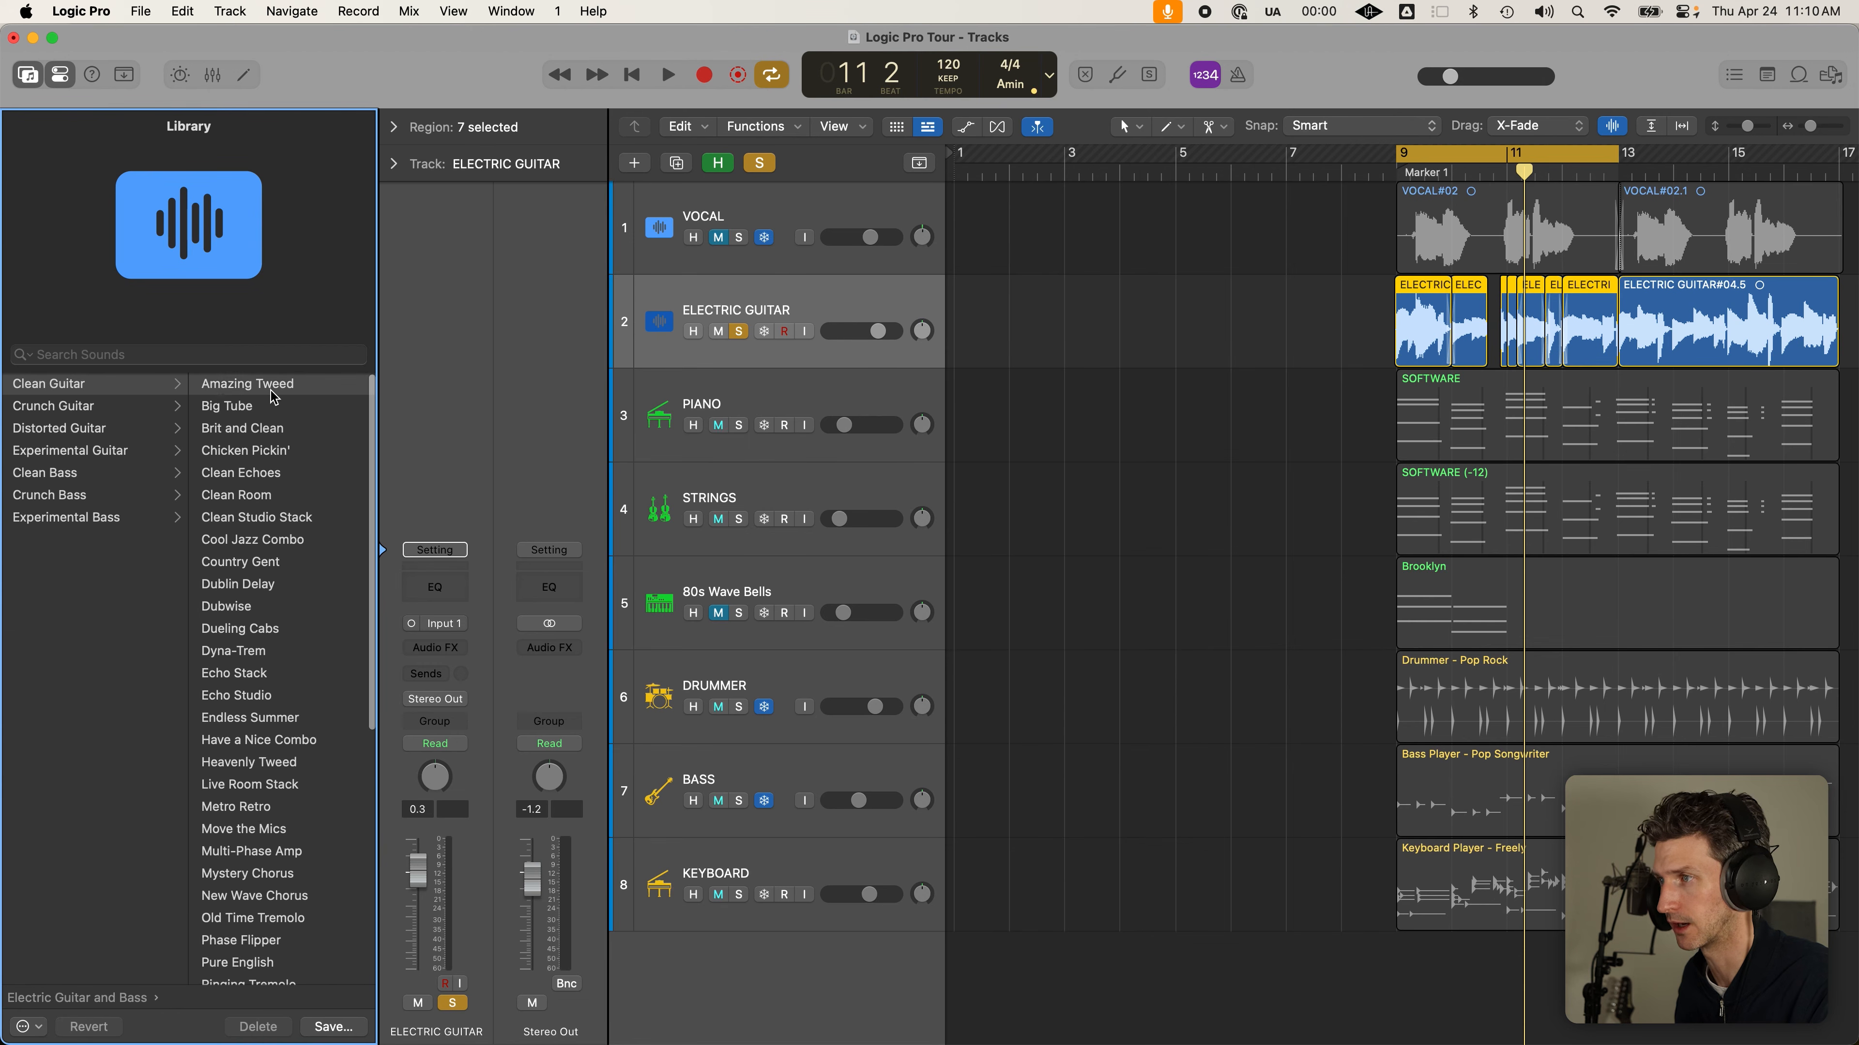
mouse_move(440, 544)
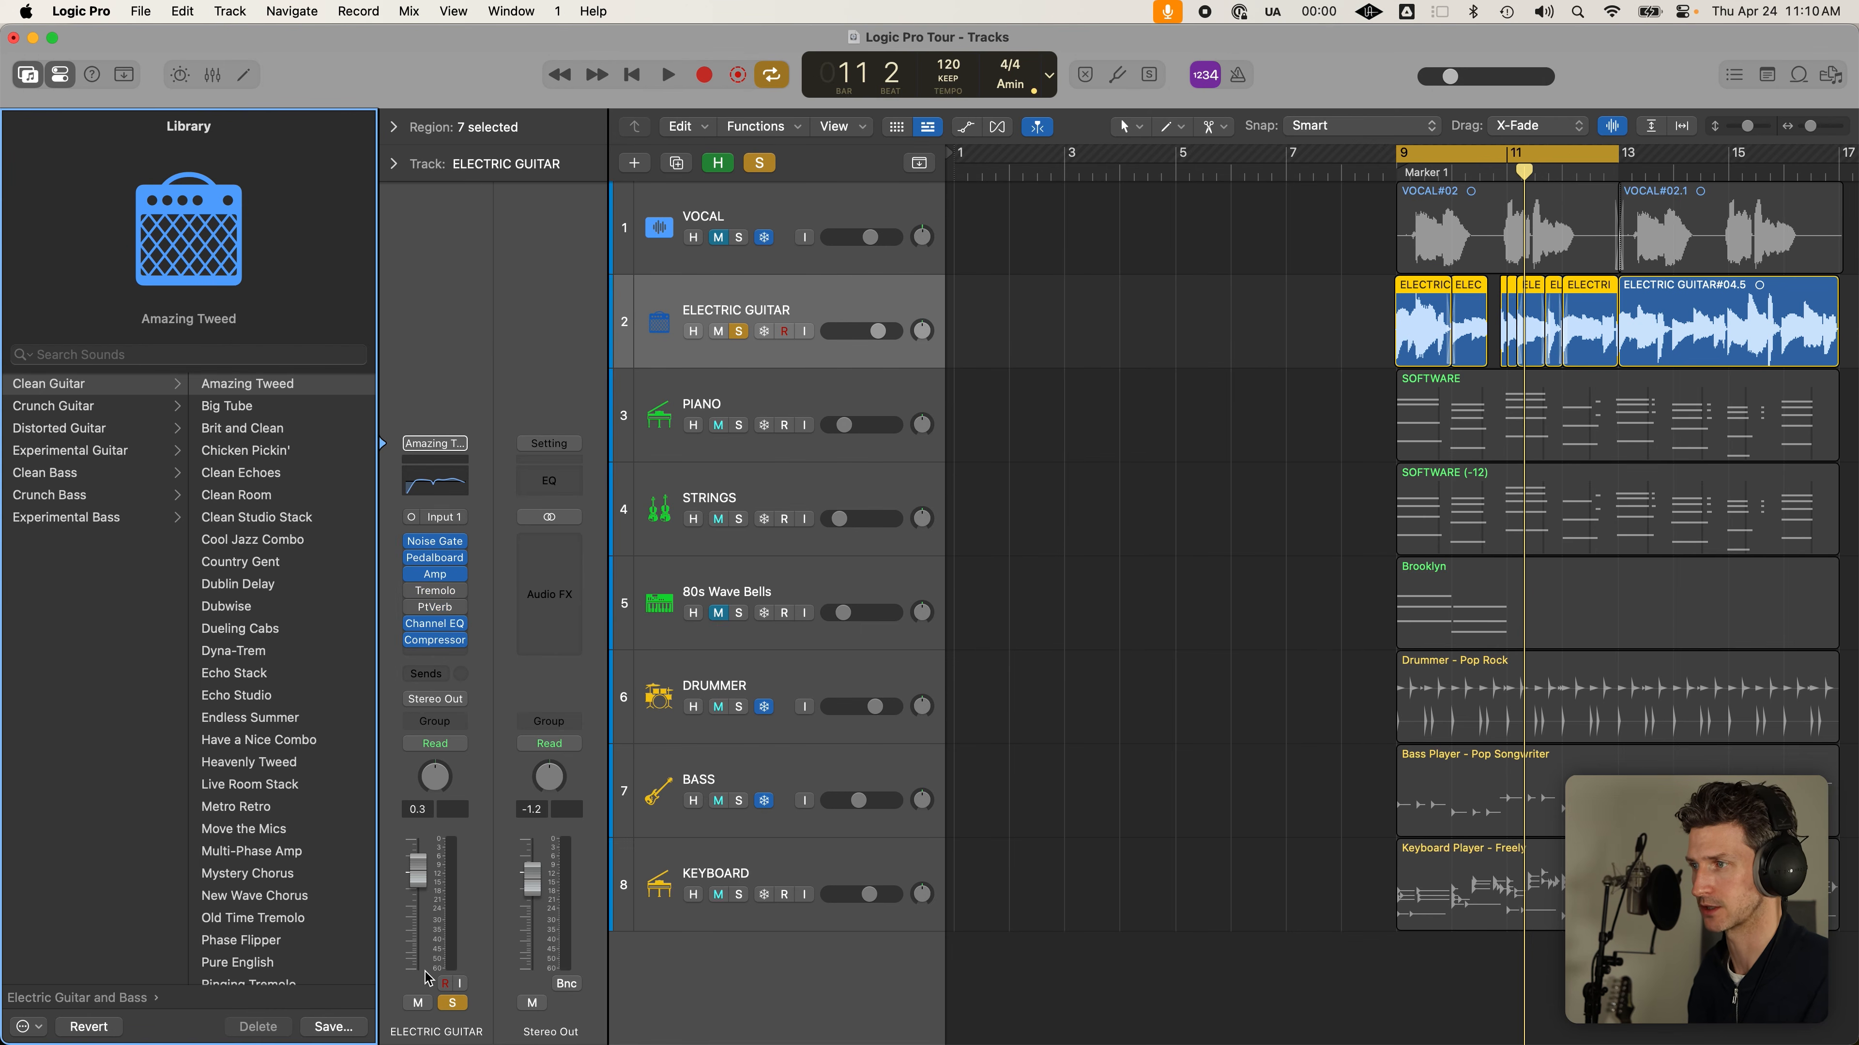
Try the Big Tube and Brit and Clean patches on the electric guitar track and return to Amazing Tweed
left_click(242, 406)
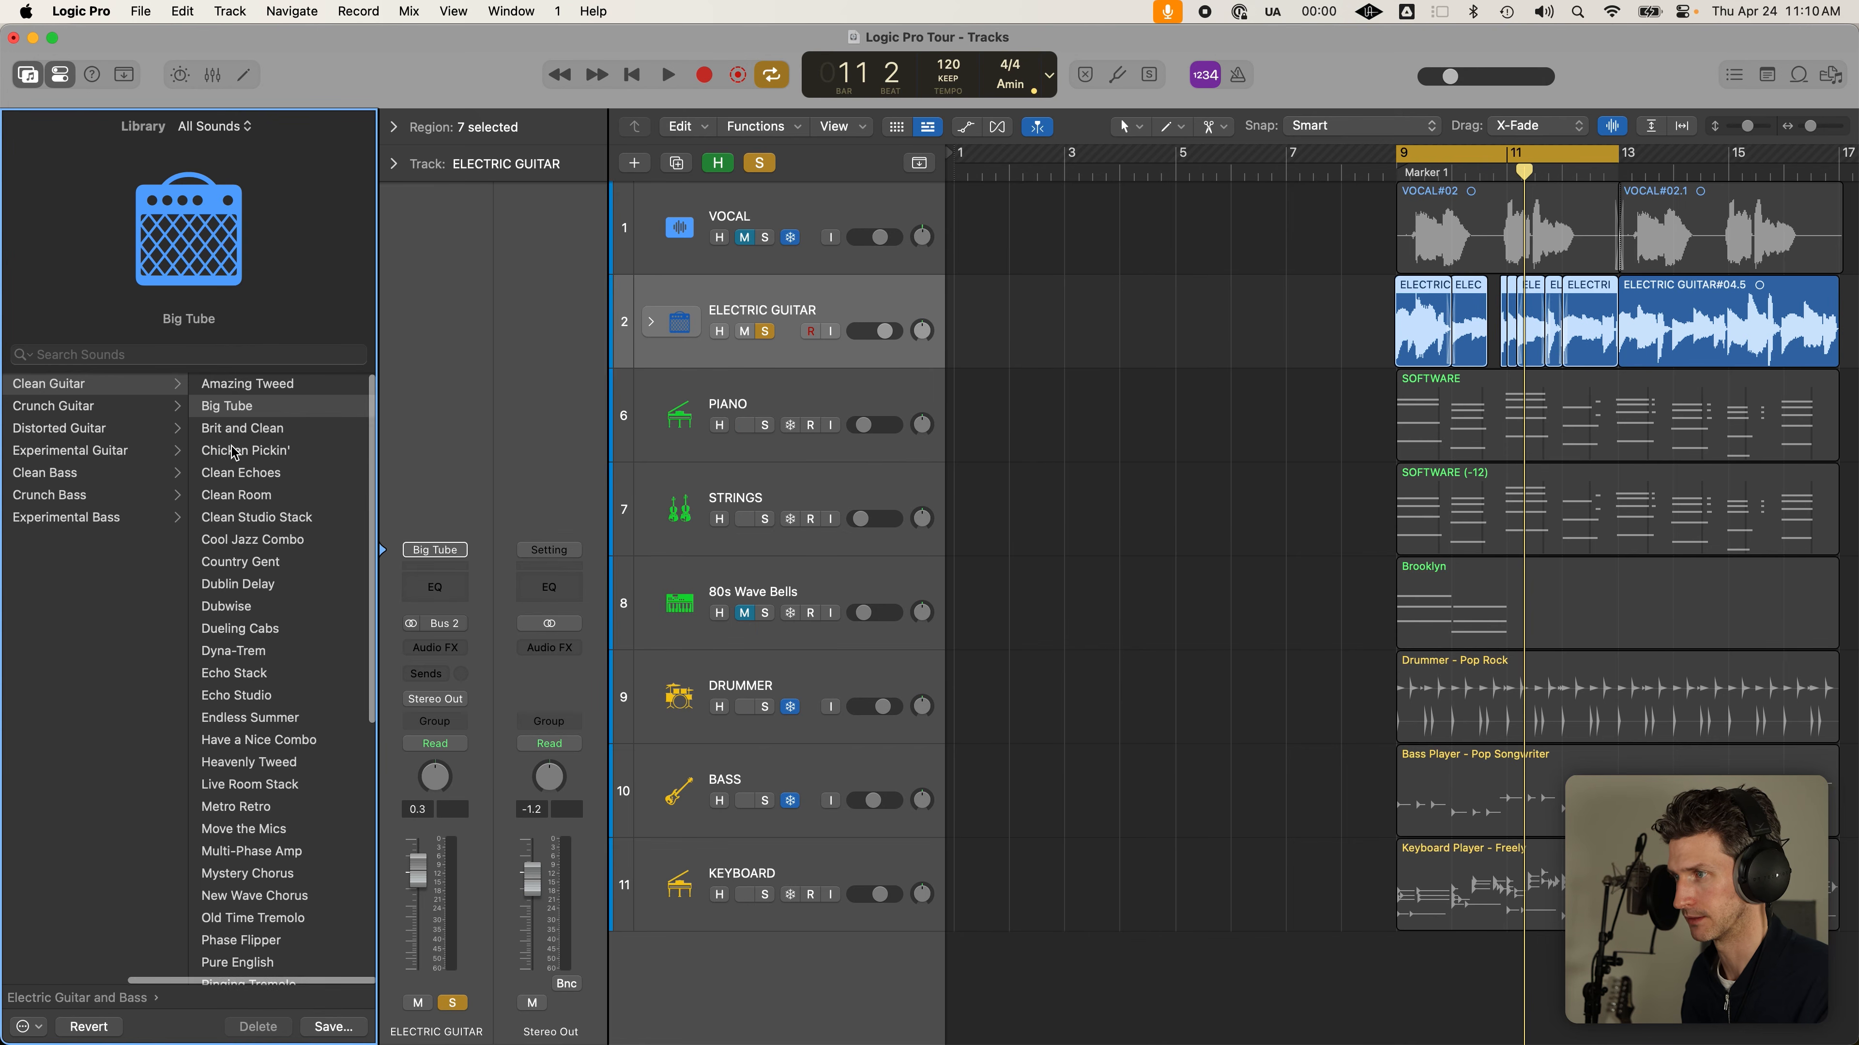
left_click(239, 432)
left_click(986, 404)
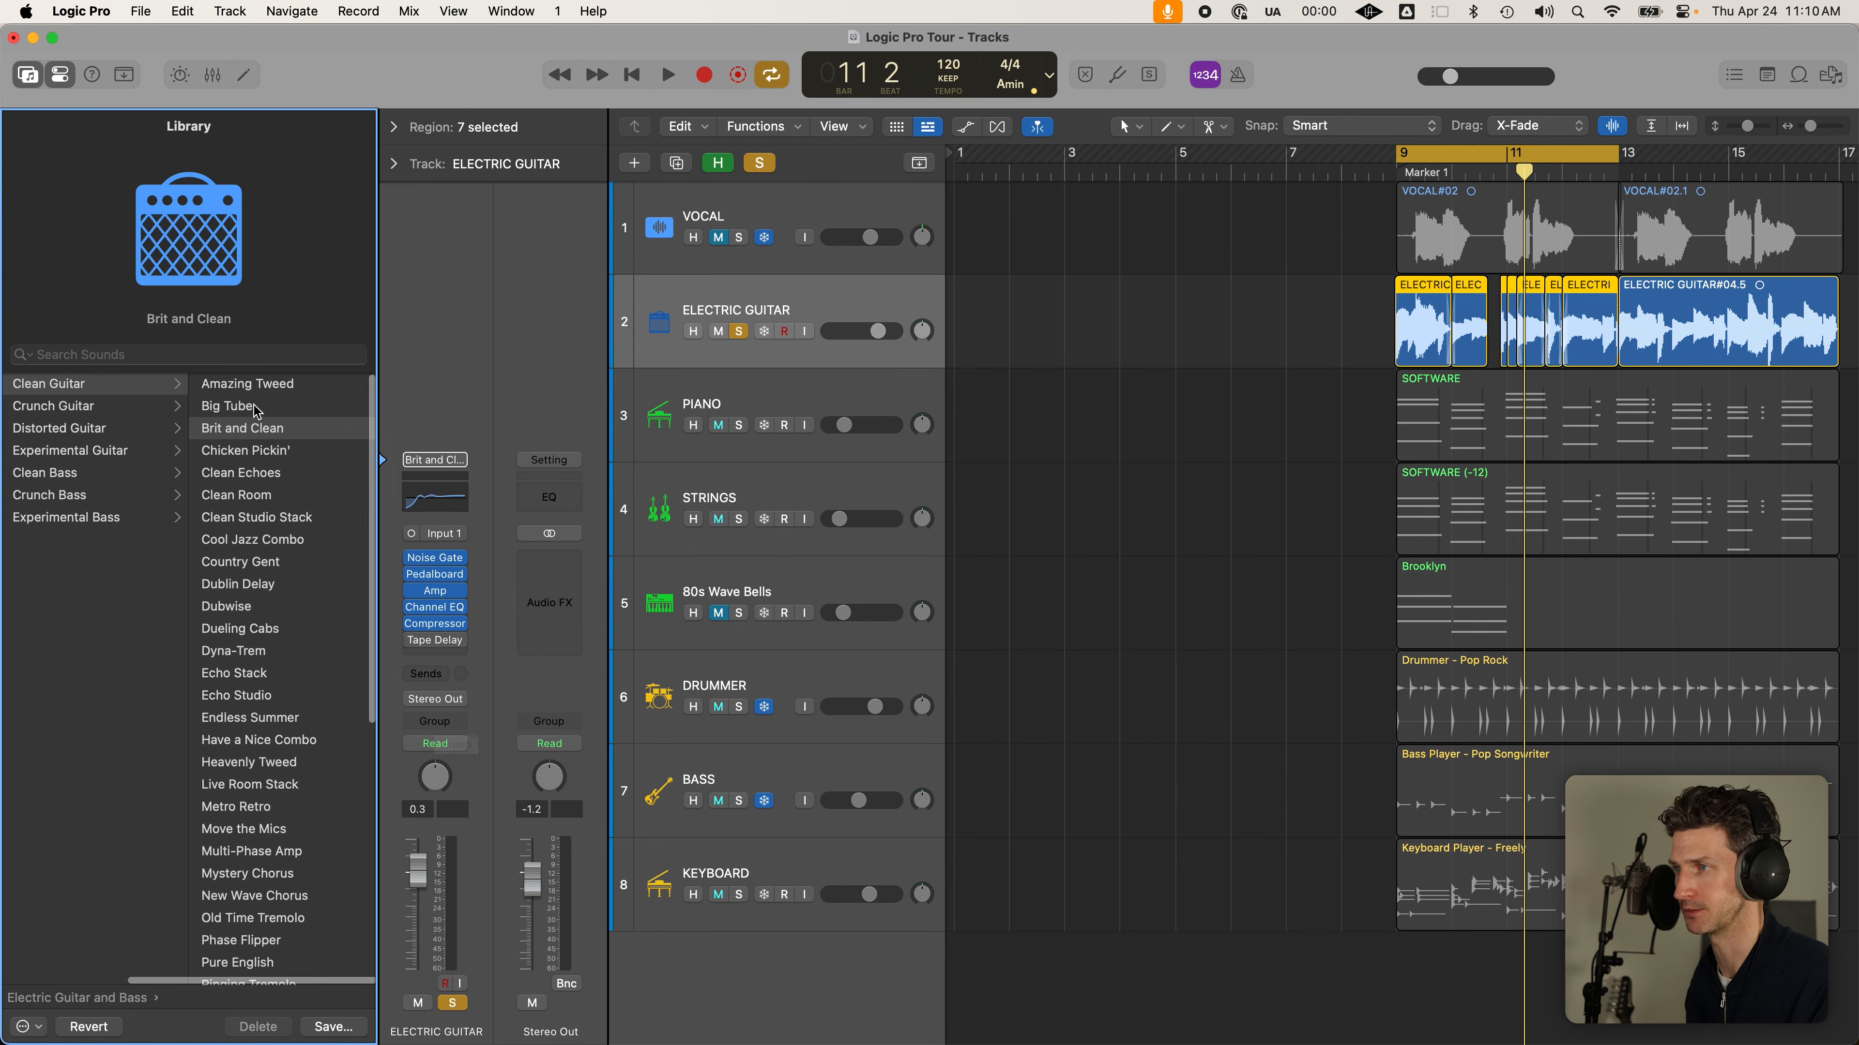
left_click(257, 385)
left_click(1327, 374)
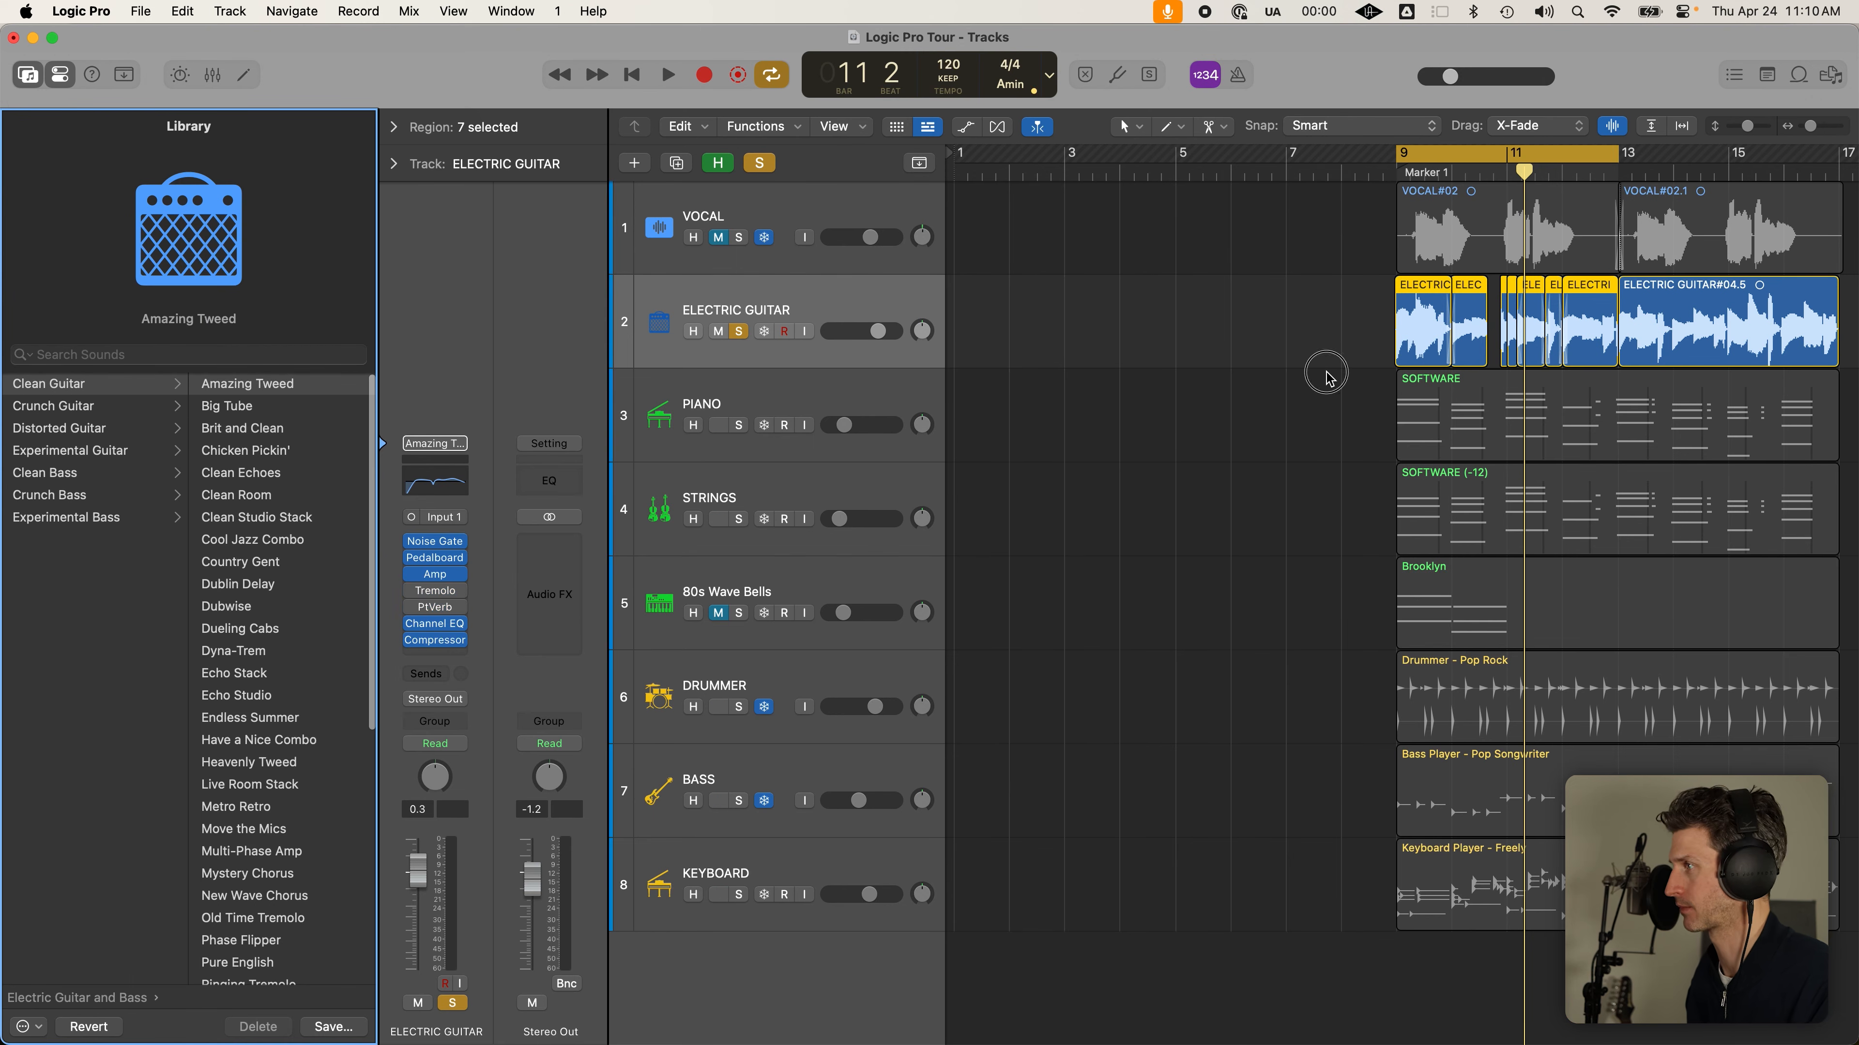
Reset the master volume to 0.0 dB and audition the soloed electric guitar track with the Amazing Tweed patch
scroll(1327, 373, "right", 5)
key("space")
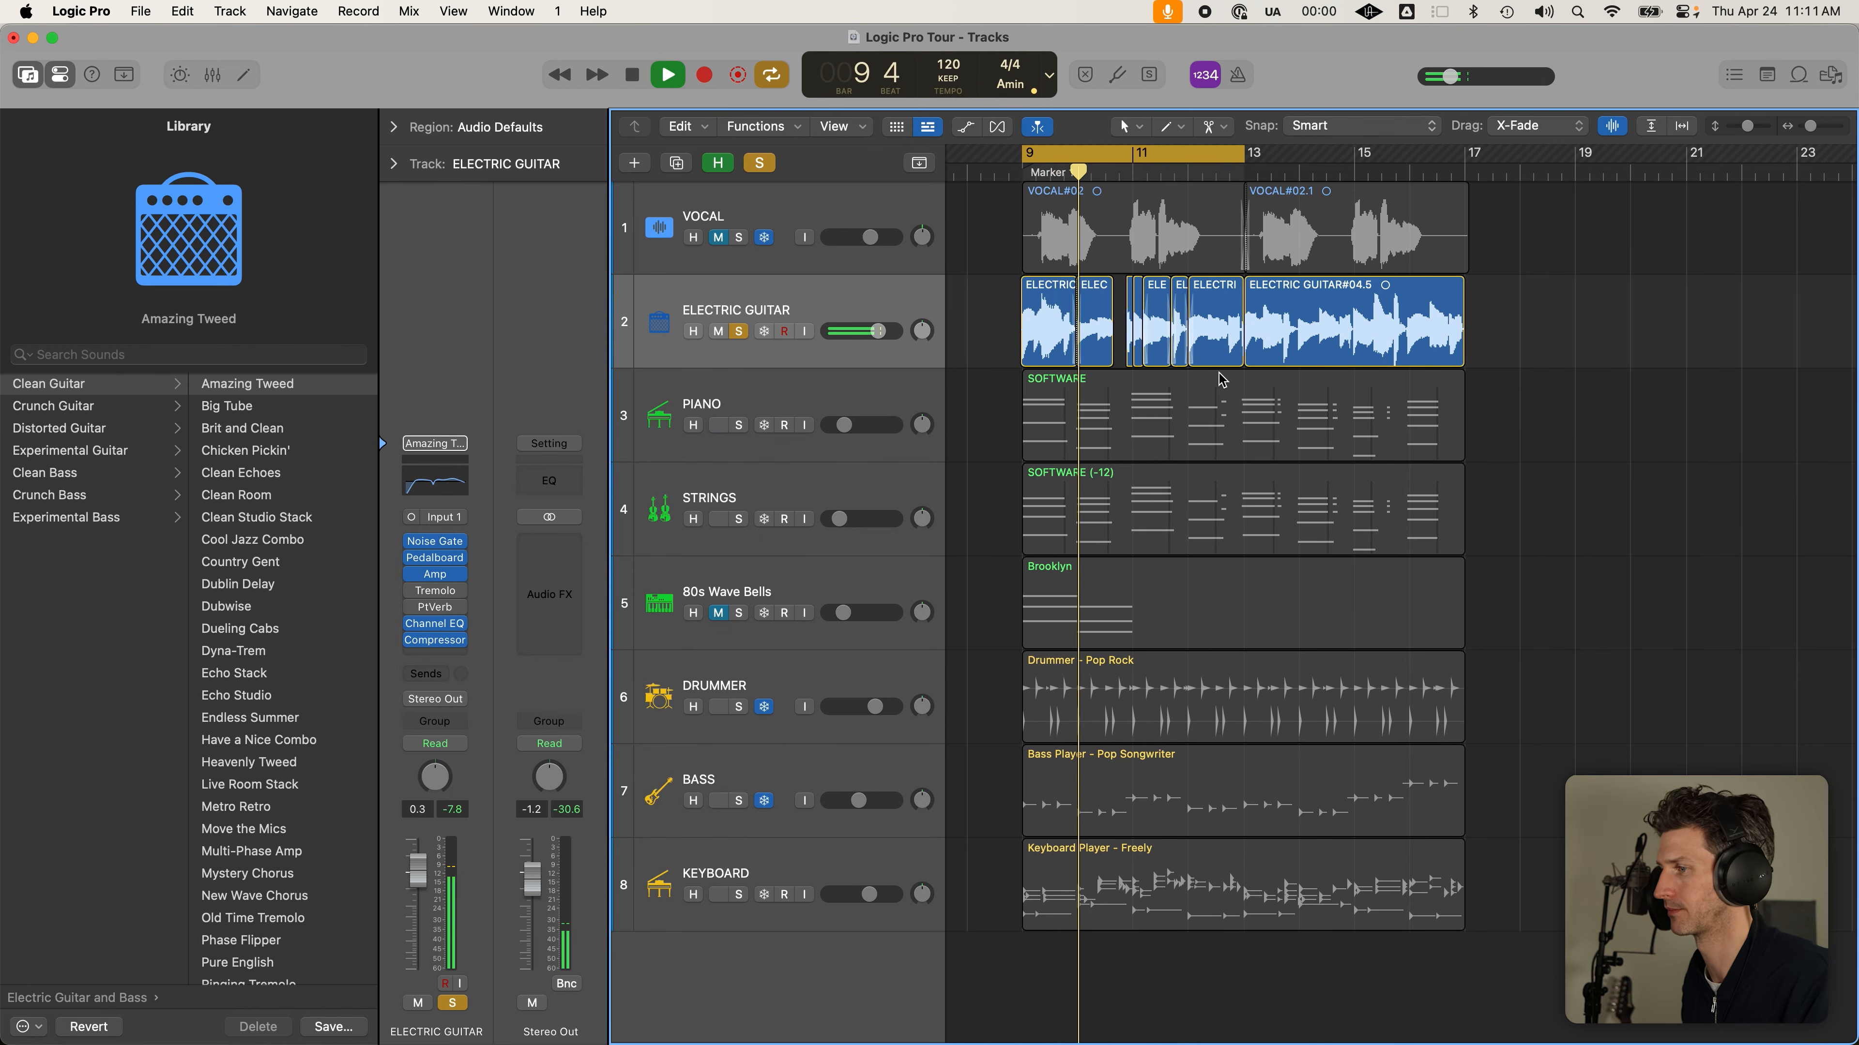
key("space")
left_click(1452, 76, "alt")
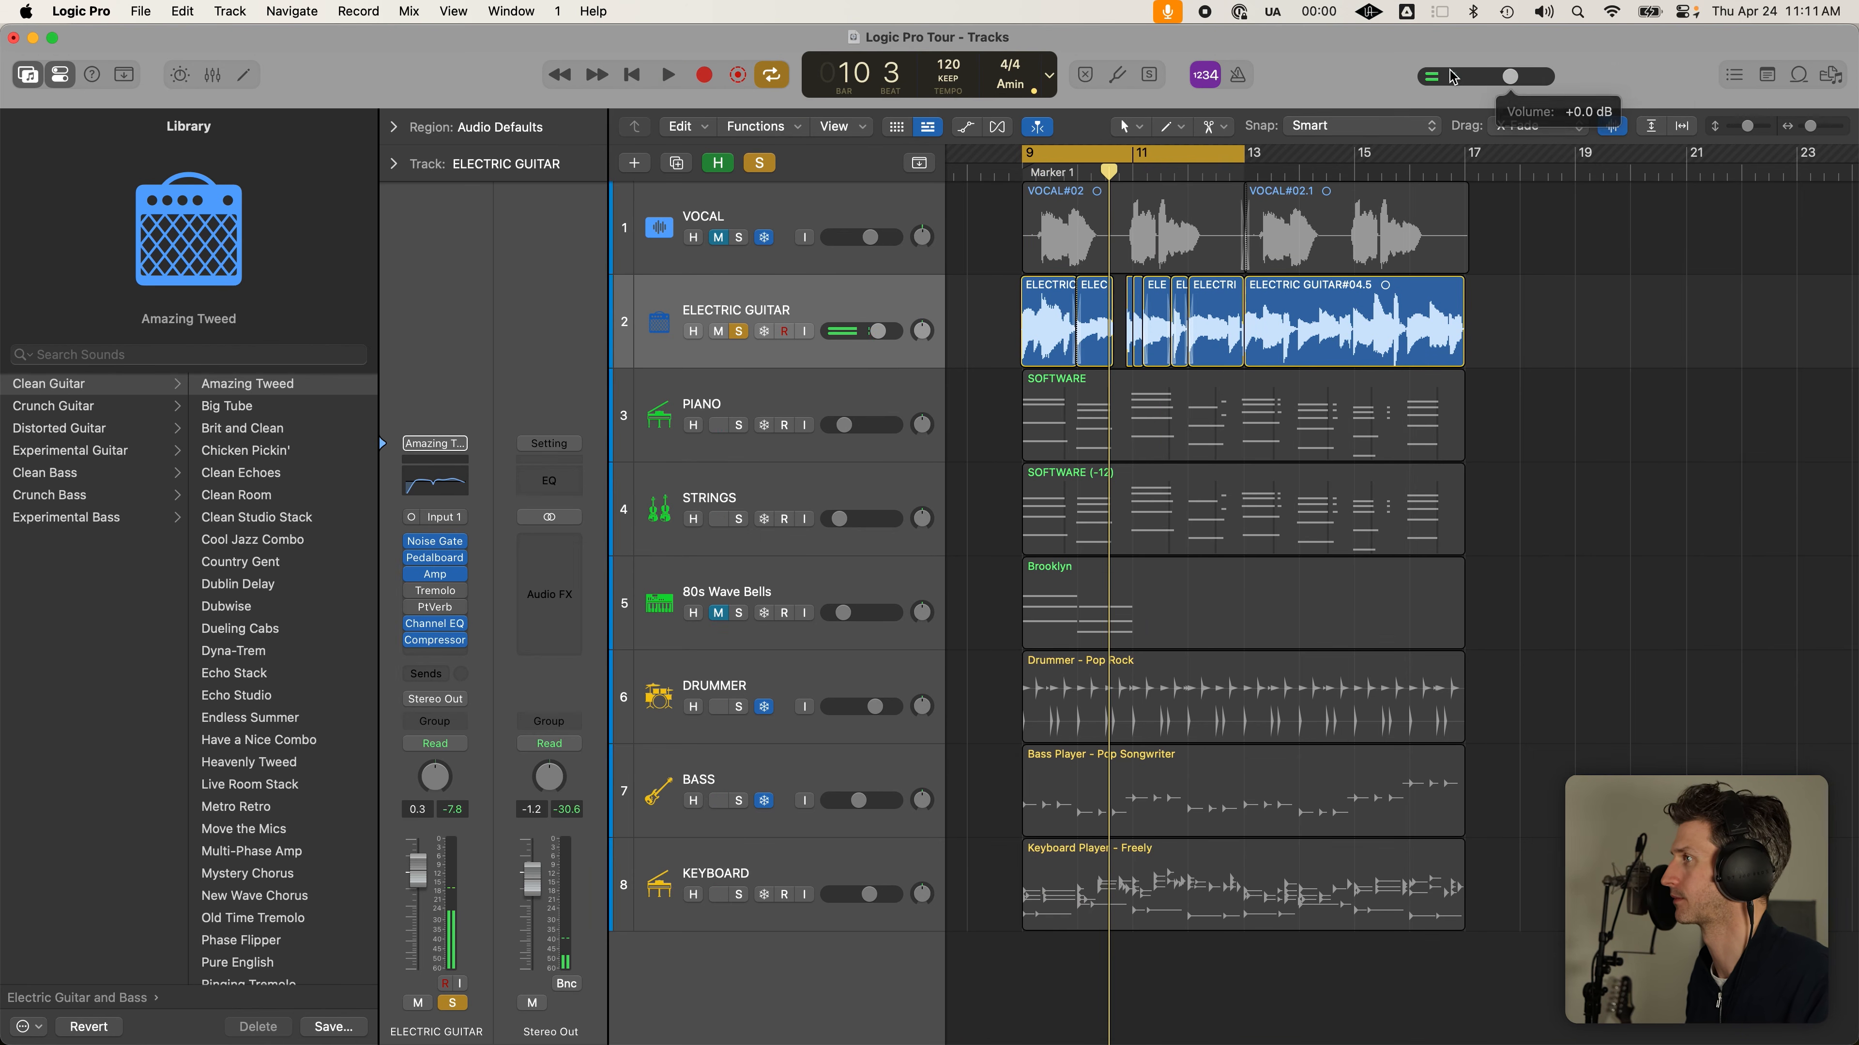
key("space")
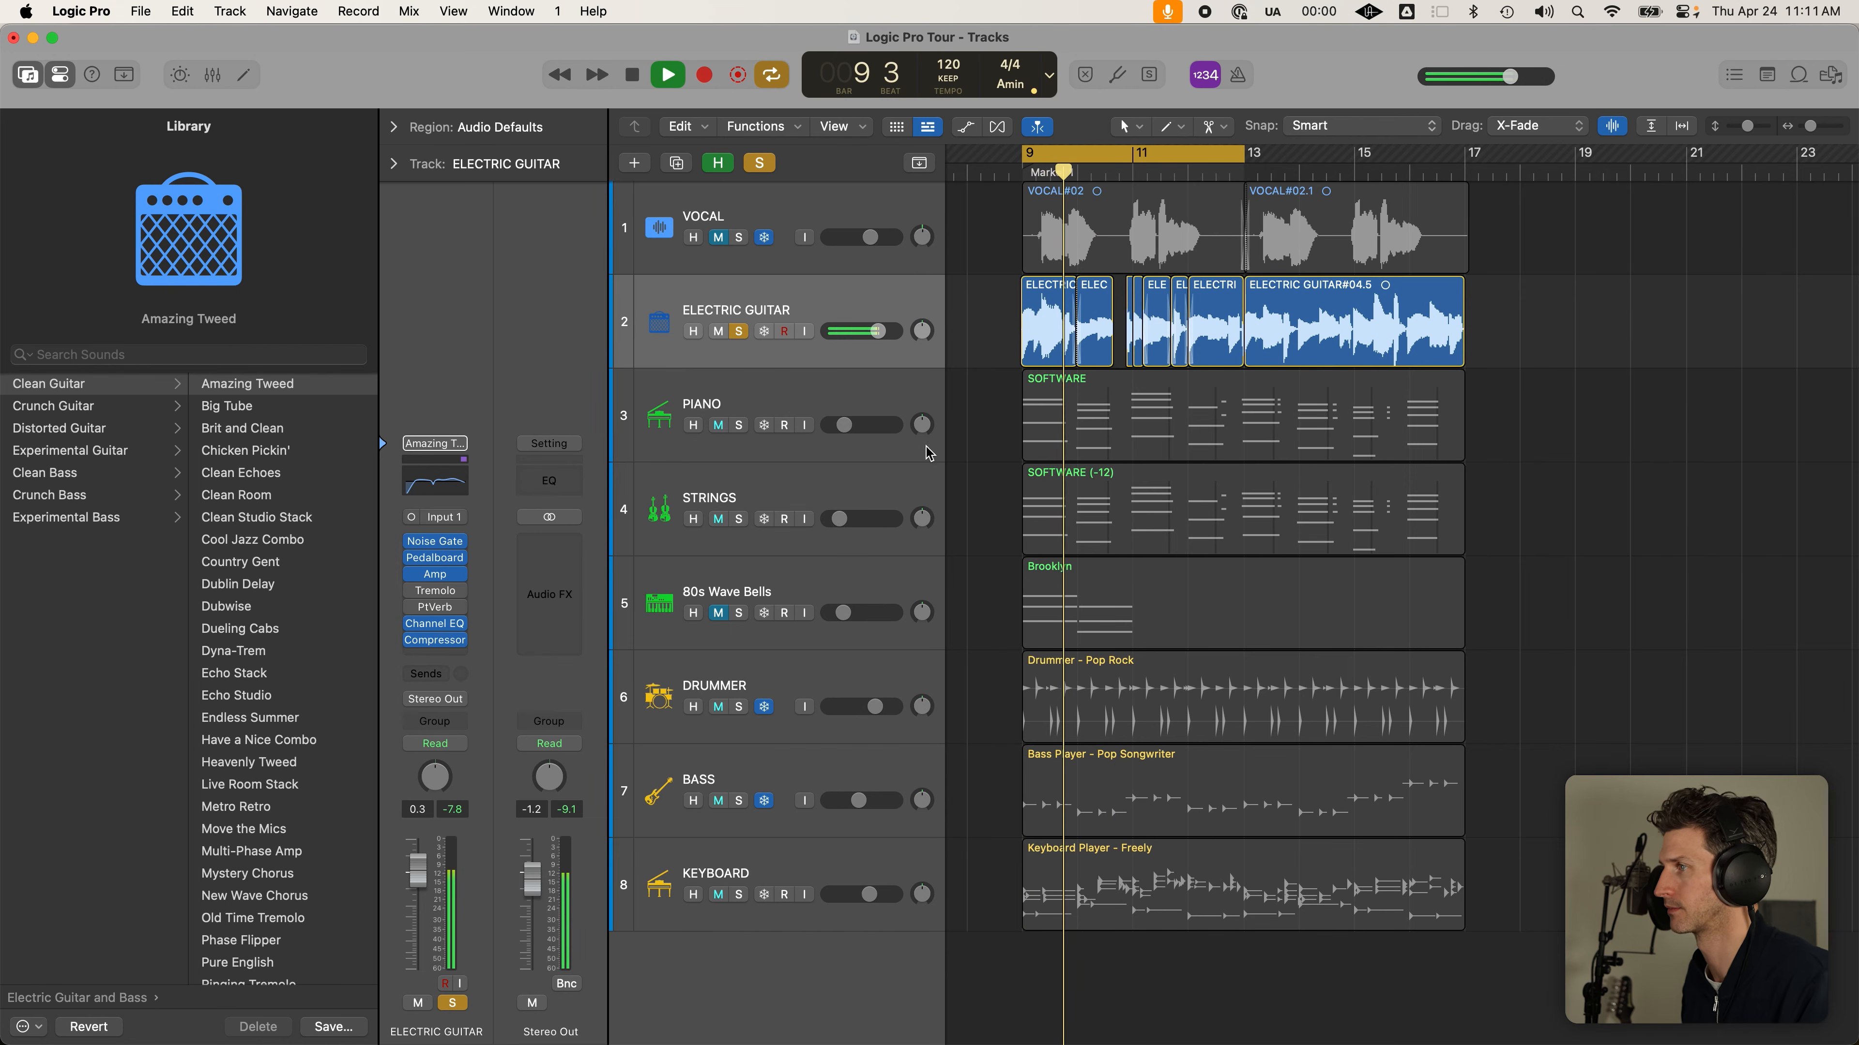
left_click(888, 316)
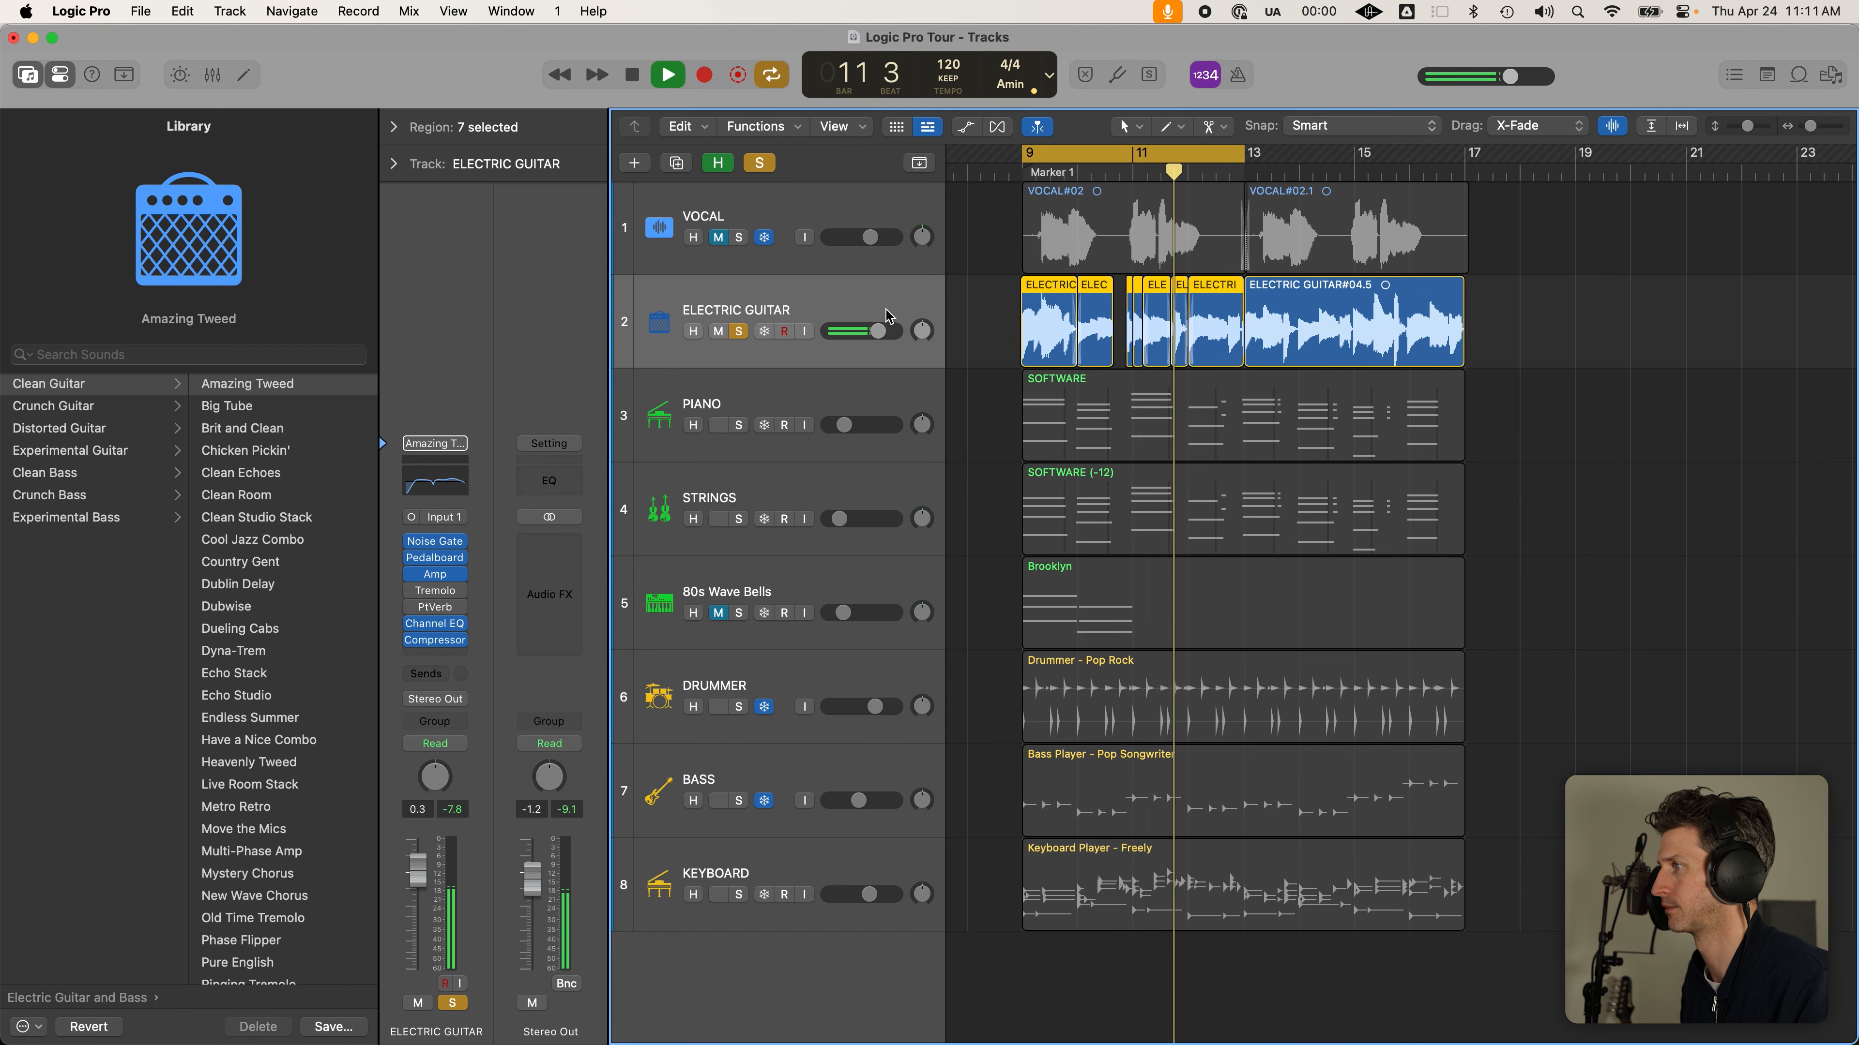
key("space")
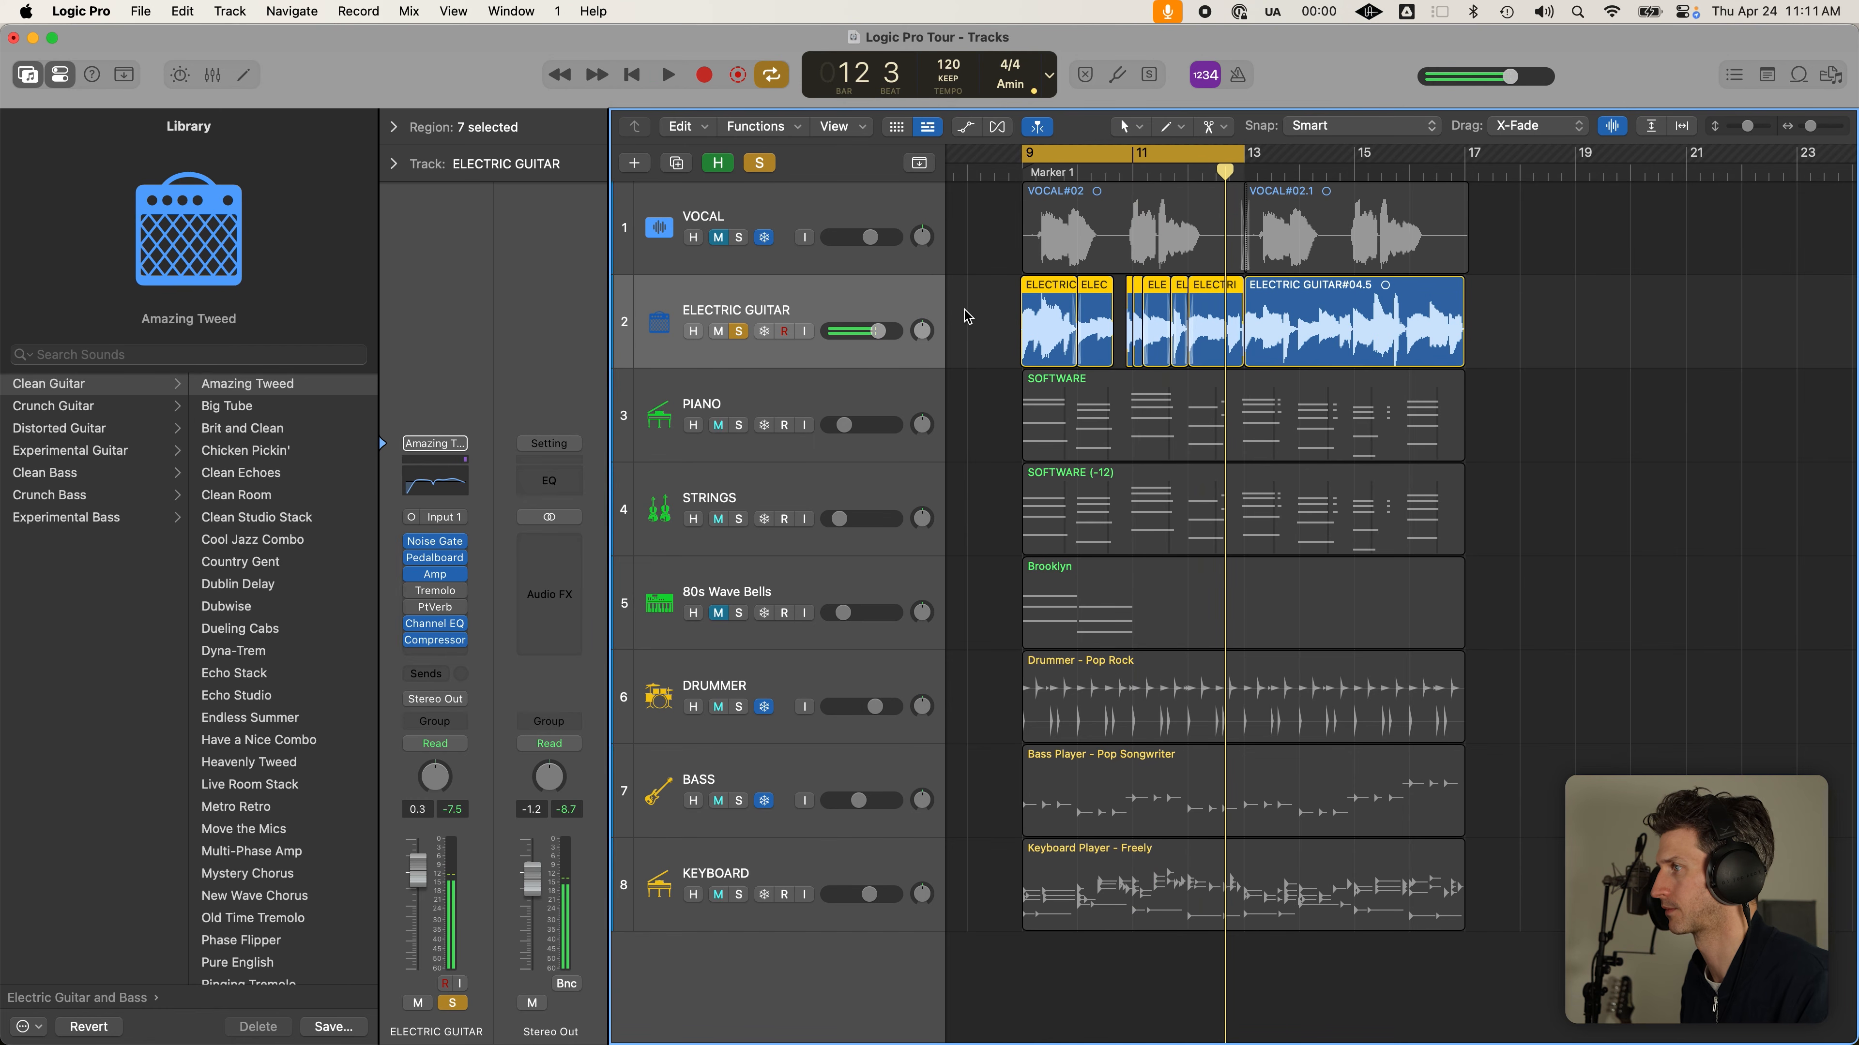
Extend the electric guitar region that ends before bar 11 to close the gap before the following region
key("c")
left_click(971, 313)
left_click_drag(1052, 240, 1192, 490)
left_click(1194, 497)
left_click_drag(1327, 575, 1418, 579)
left_click(1396, 570, "ctrl+alt")
key("c")
Load the Brit and Clean patch on the electric guitar track and audition it
left_click(811, 307)
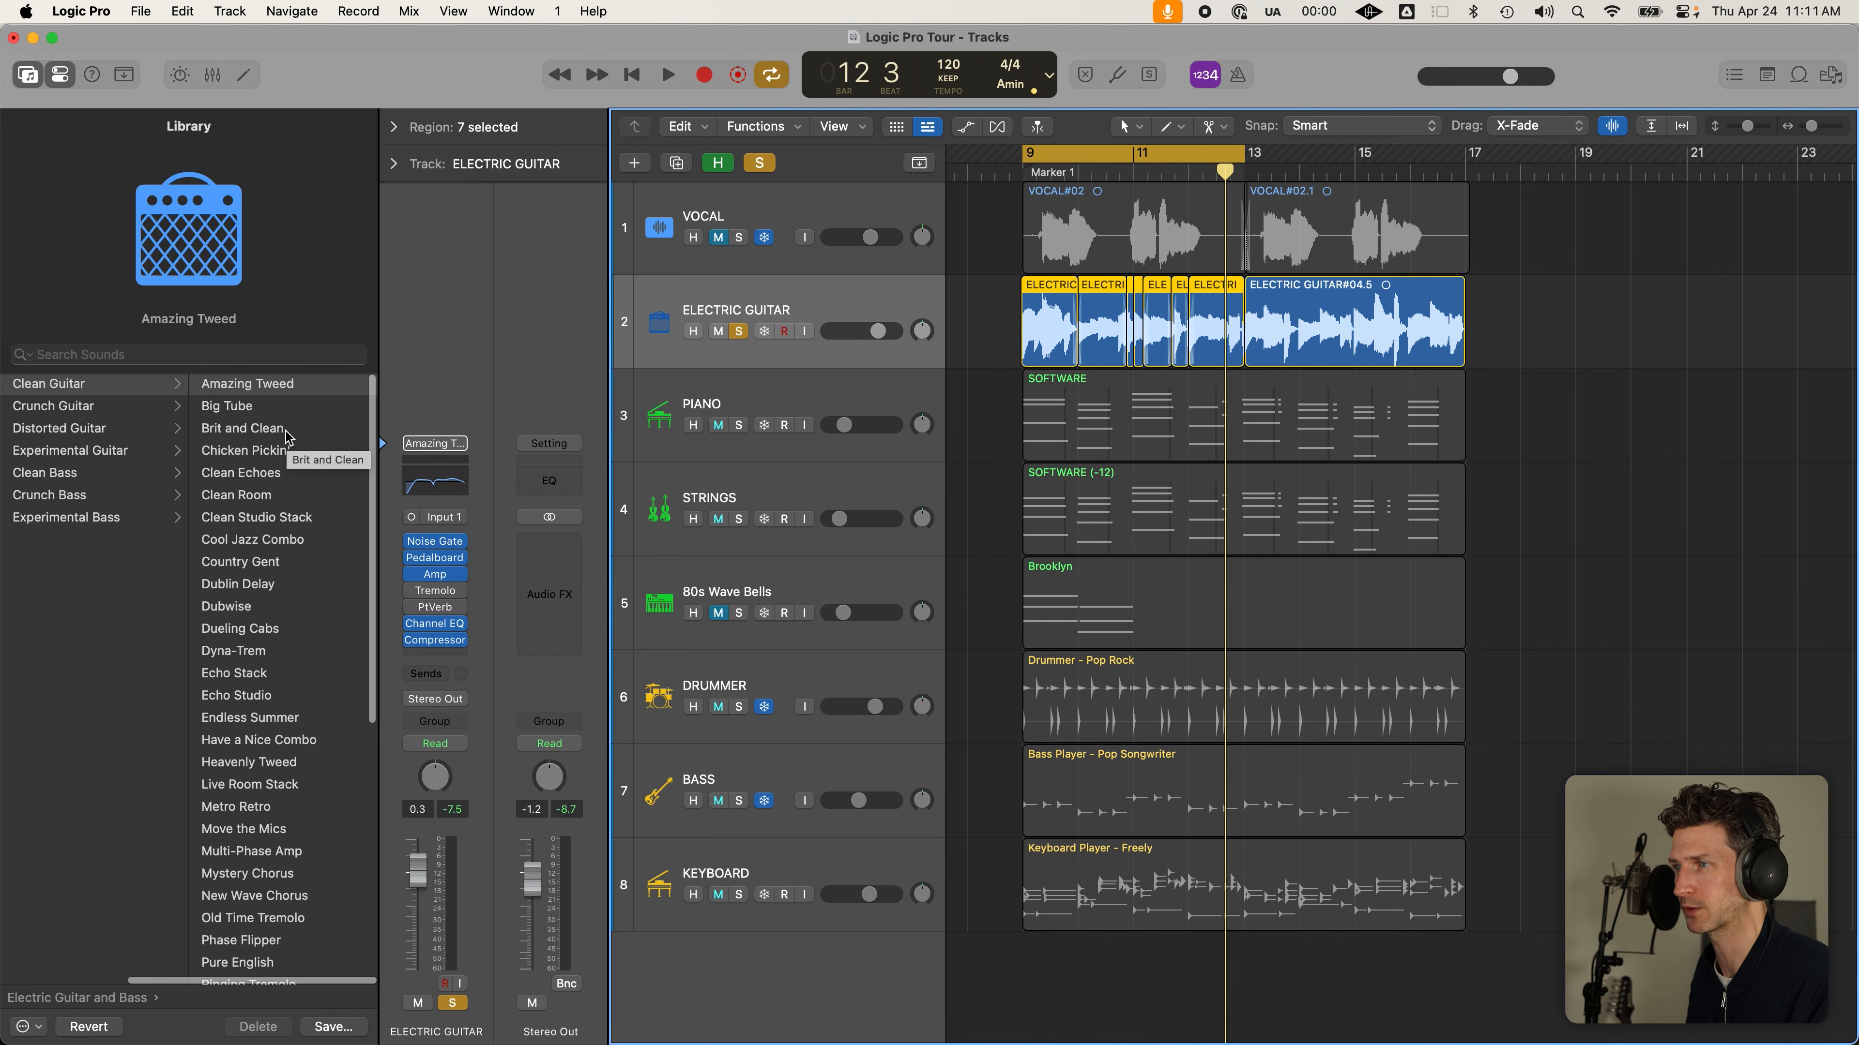
left_click(246, 434)
left_click(869, 300)
key("space")
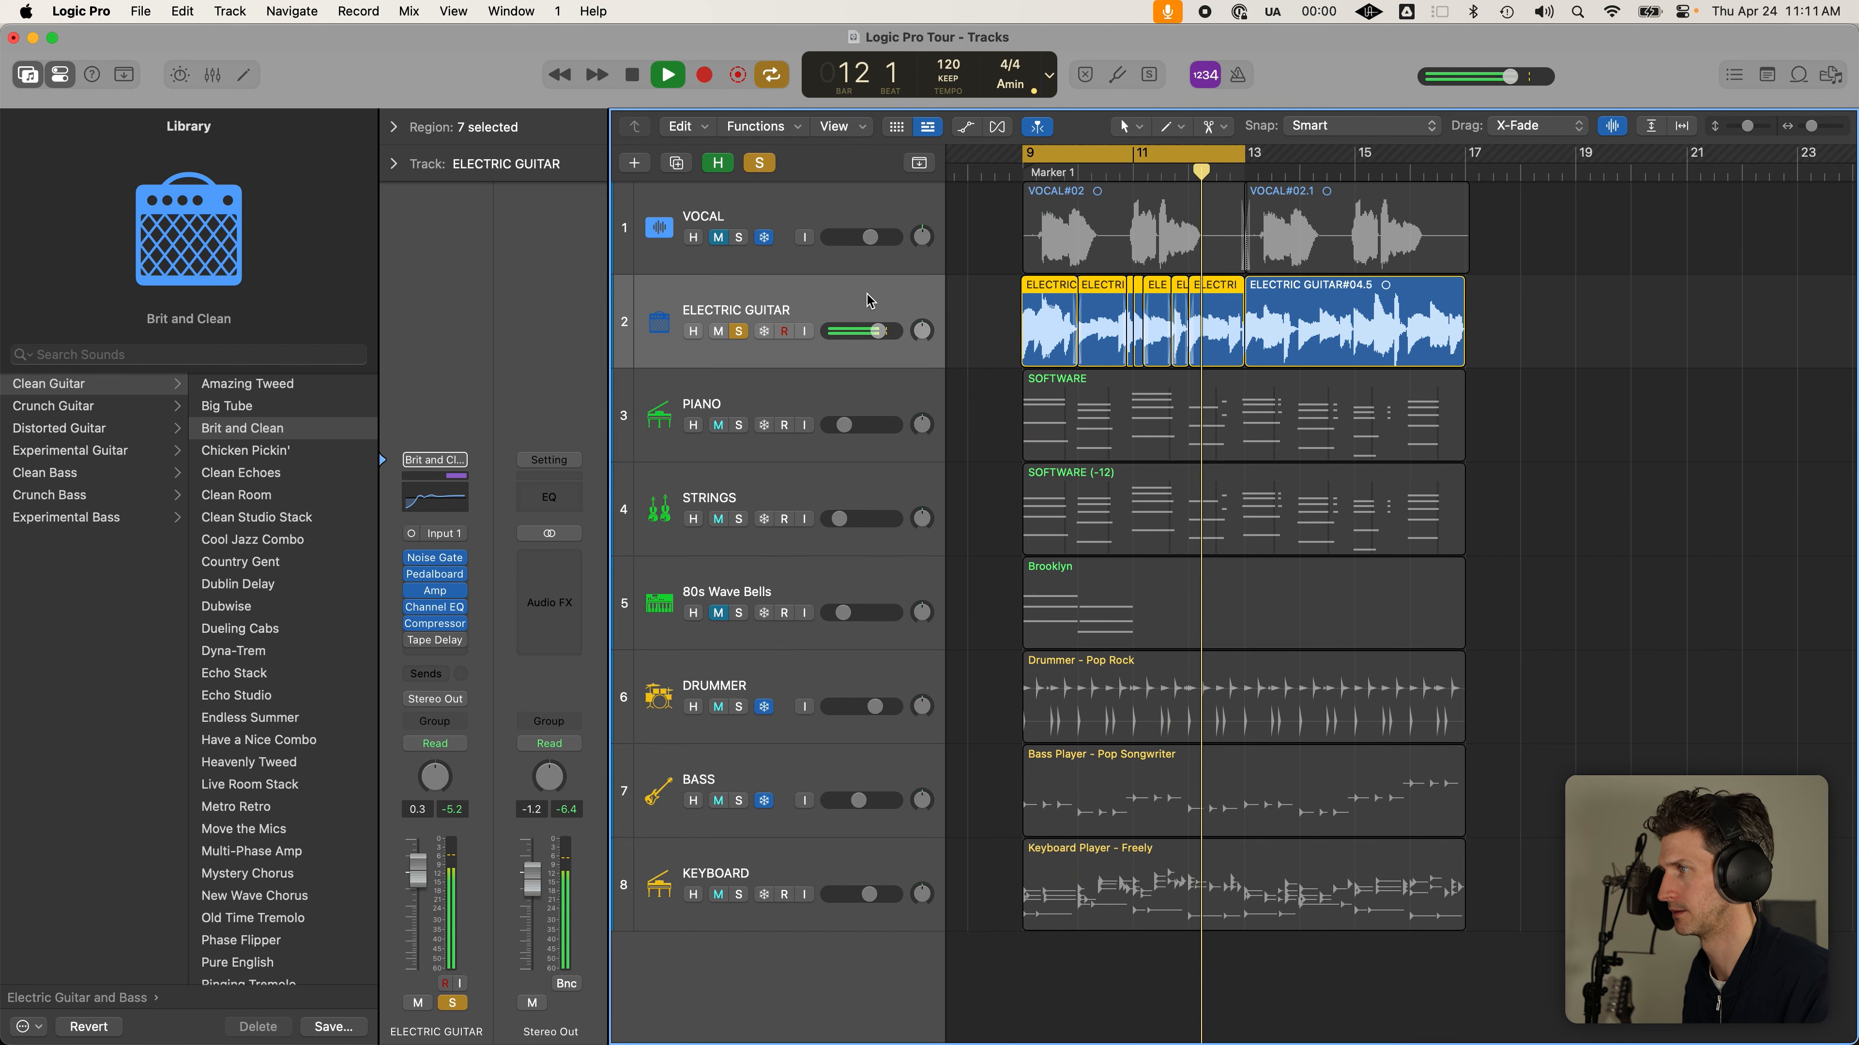
key("space")
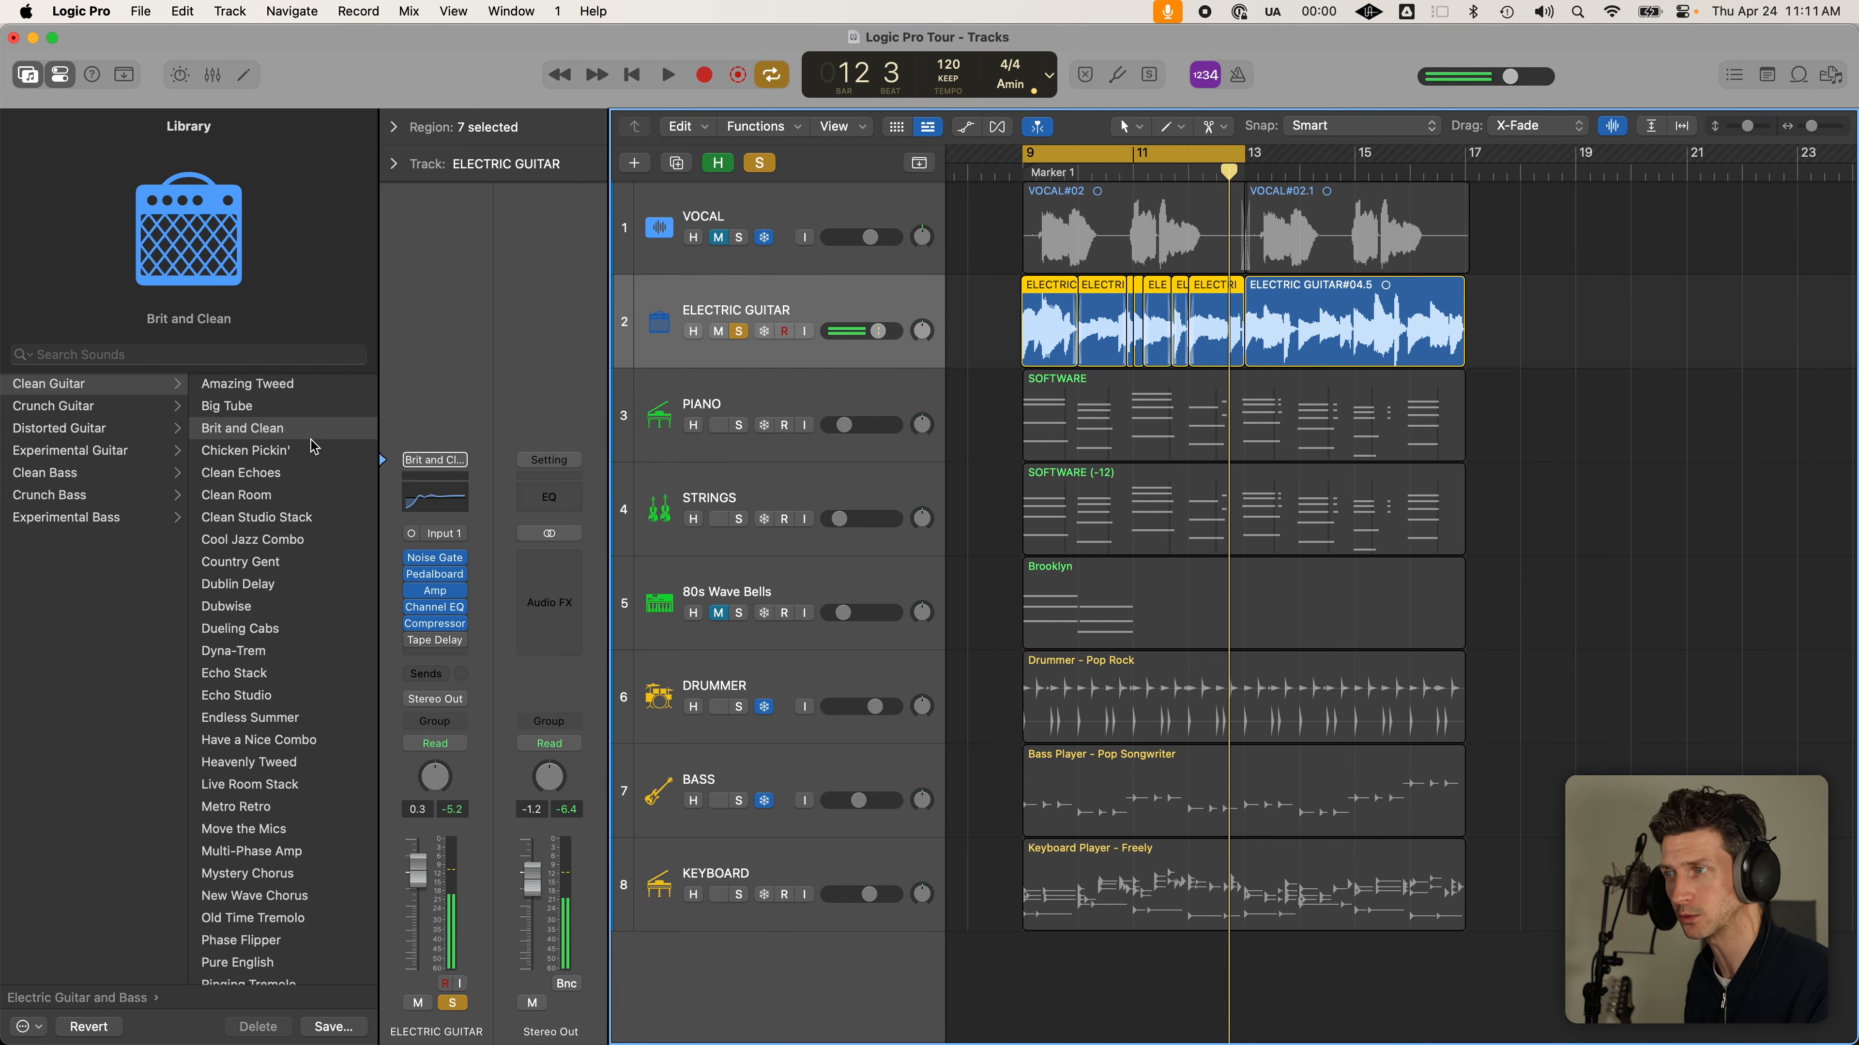
Load and audition the Clean Echoes patch on the electric guitar track, and turn off cycle mode
left_click(278, 474)
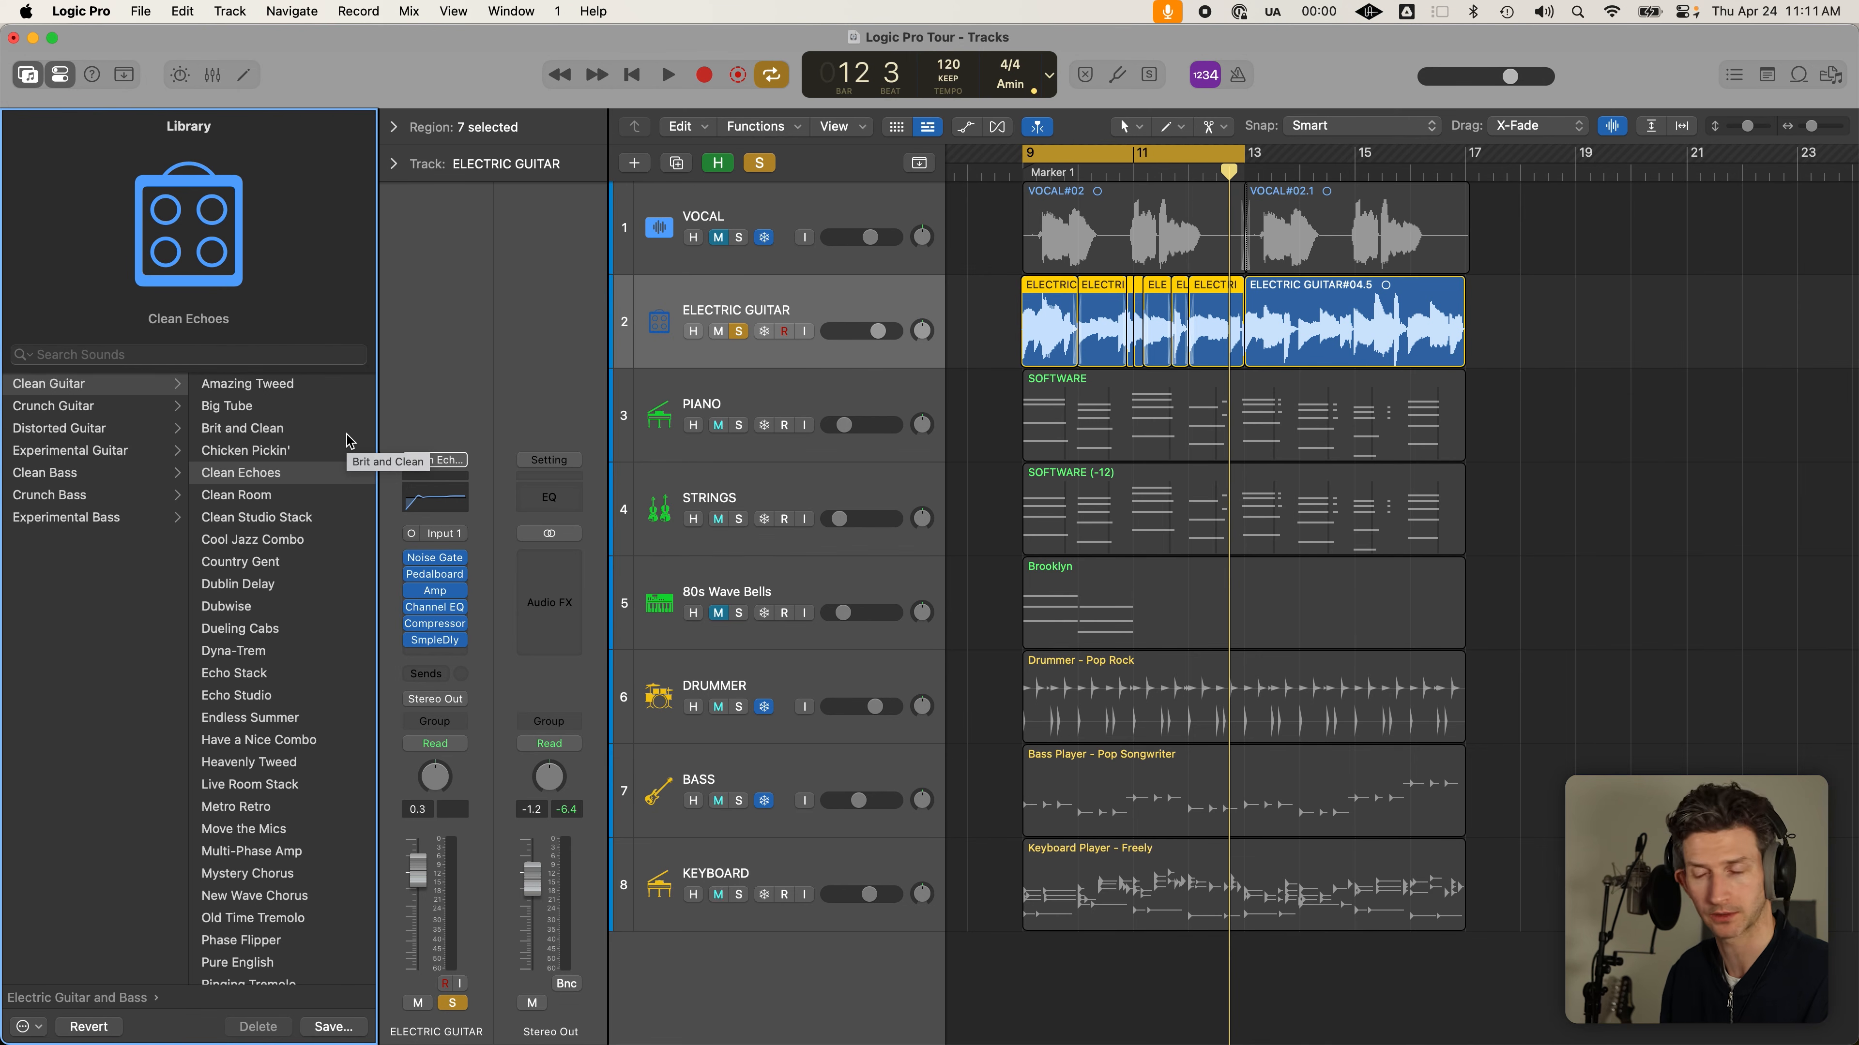
key("space")
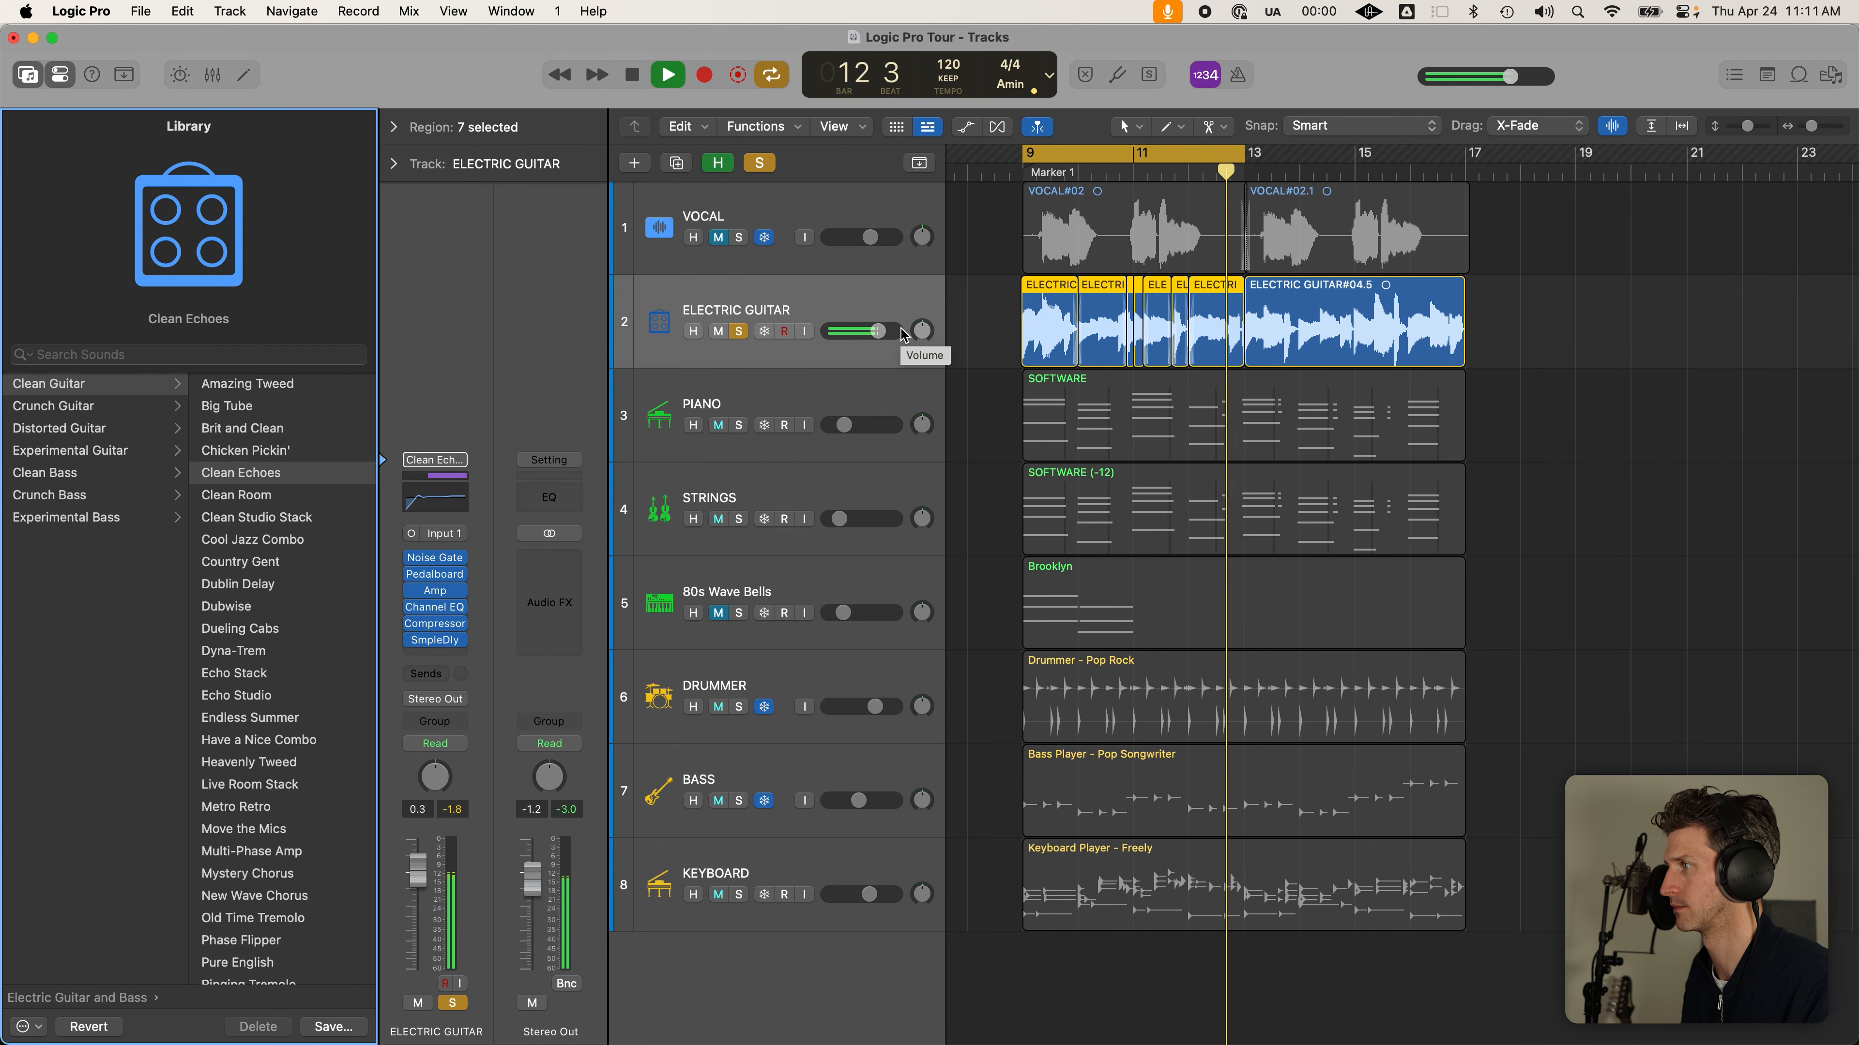
key("space")
key("c")
left_click(890, 296)
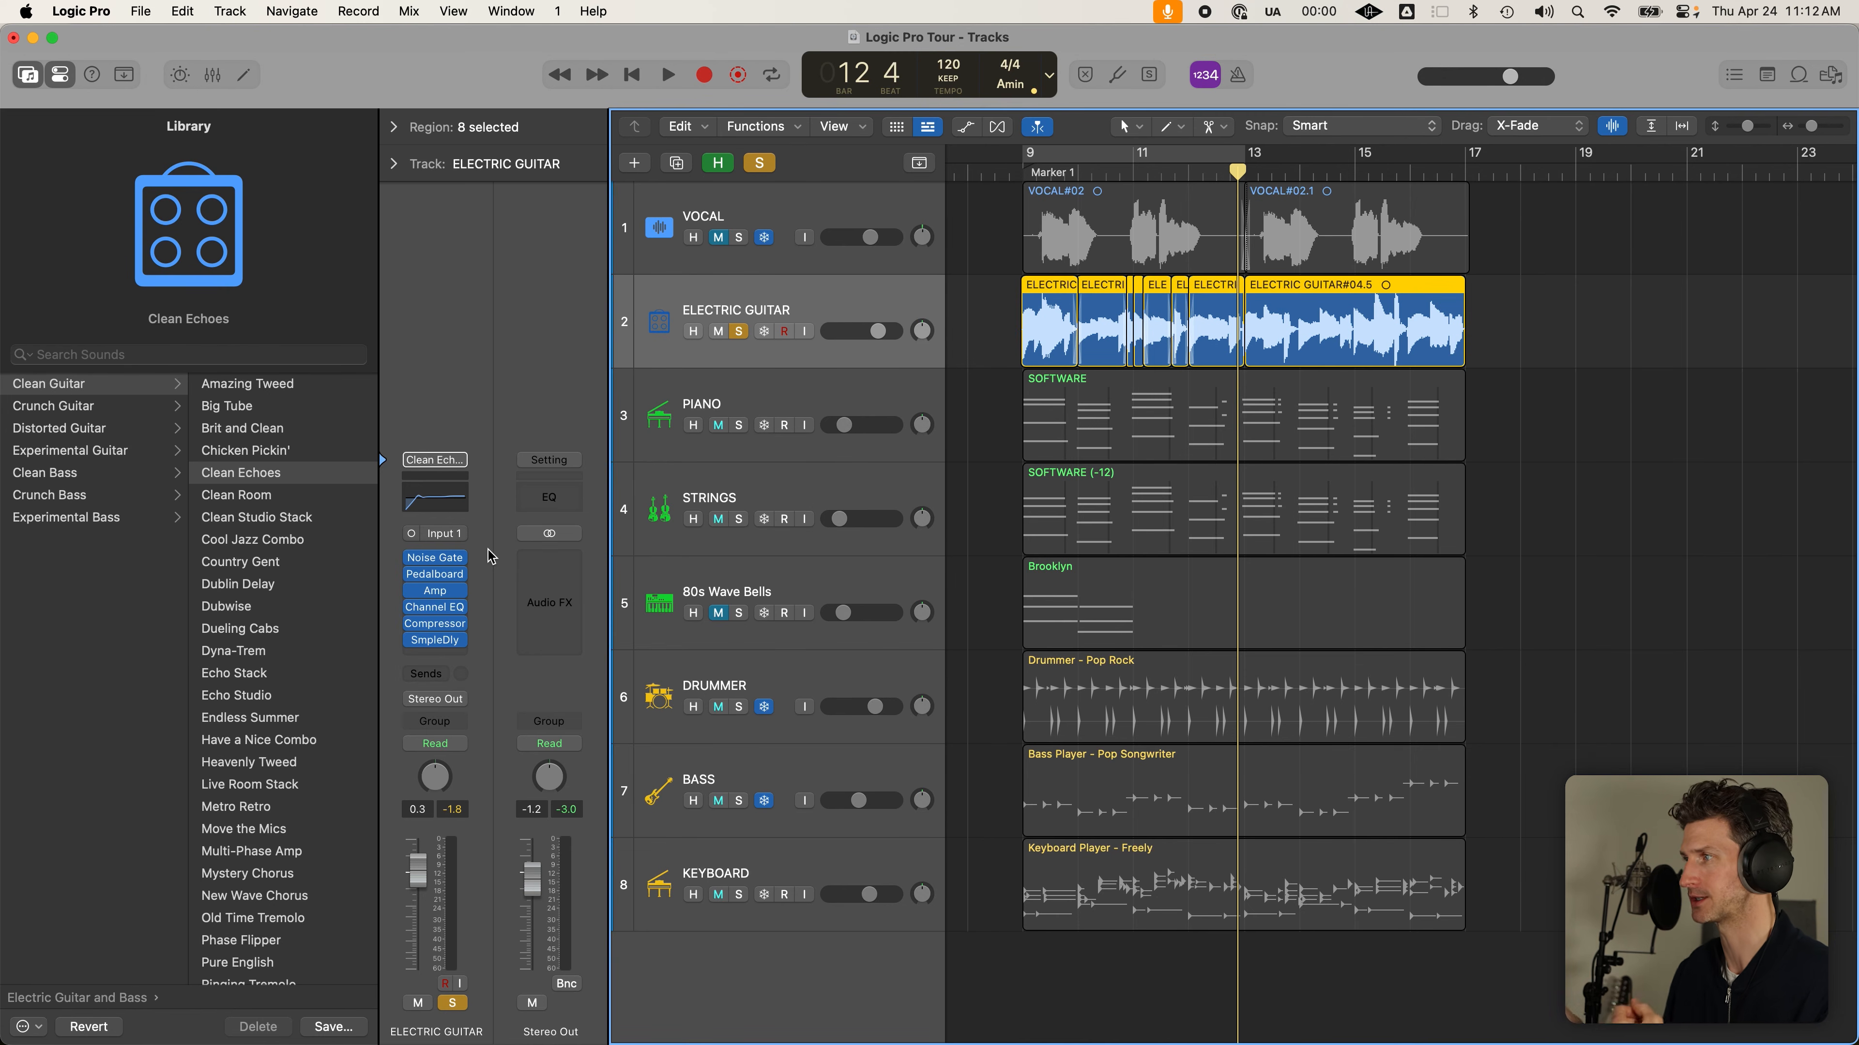
Bypass all plug-ins from Noise Gate to SmpleDly on the electric guitar channel strip and switch them back on
mouse_move(447, 567)
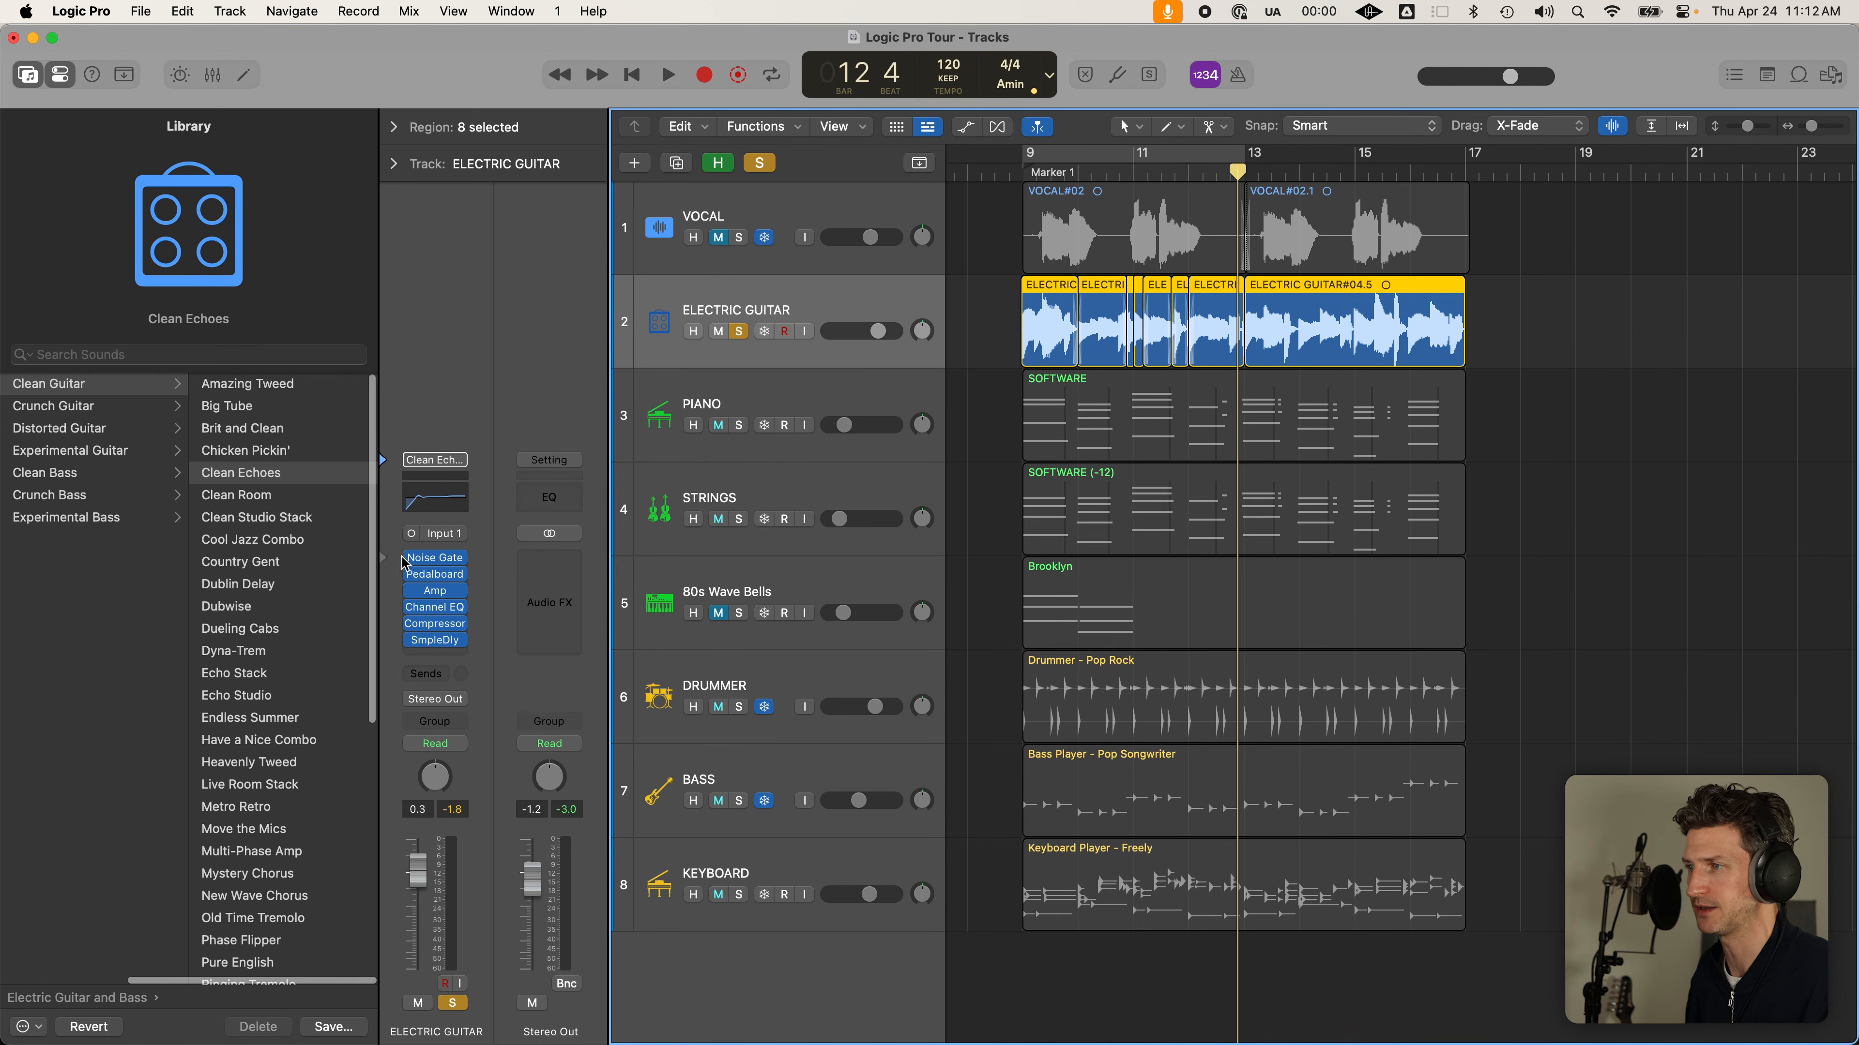
left_click_drag(414, 558, 425, 691)
mouse_move(414, 558)
left_mouse_down()
mouse_move(417, 649)
mouse_move(407, 562)
left_mouse_up()
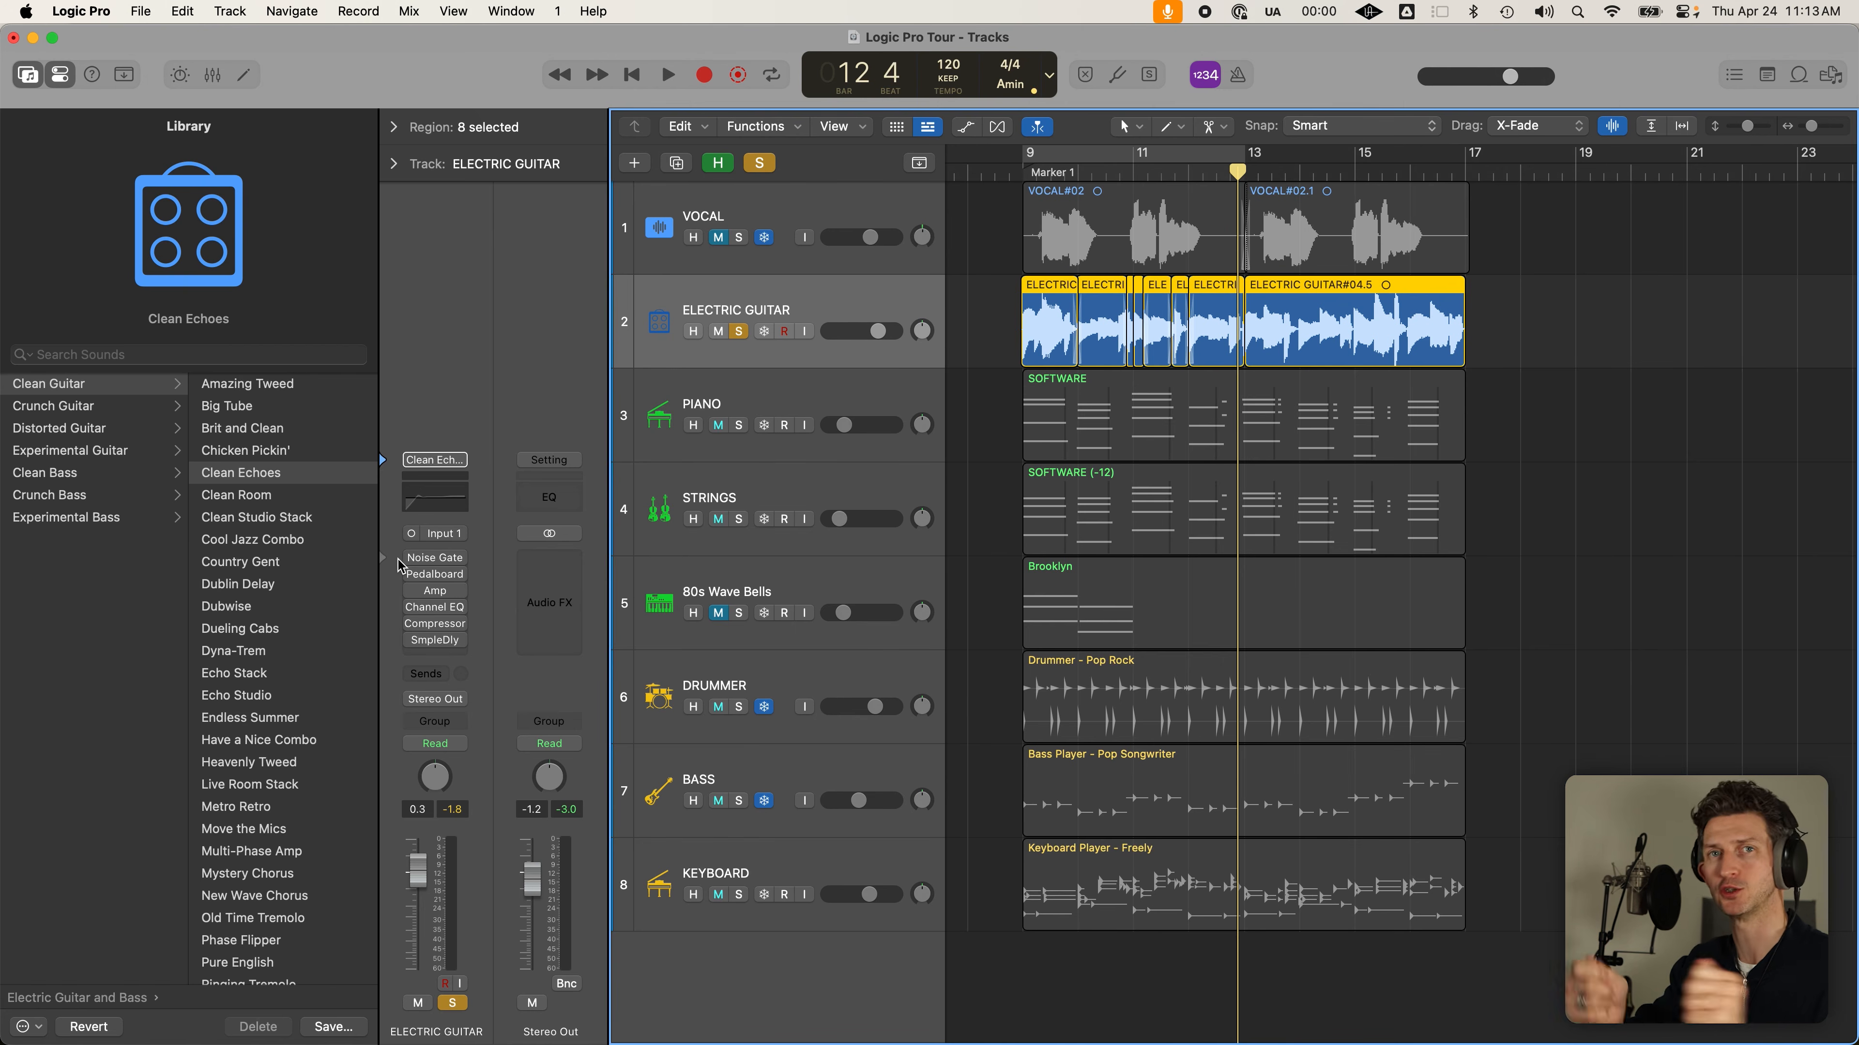
mouse_move(408, 564)
left_click_drag(408, 558, 412, 644)
left_click(413, 647)
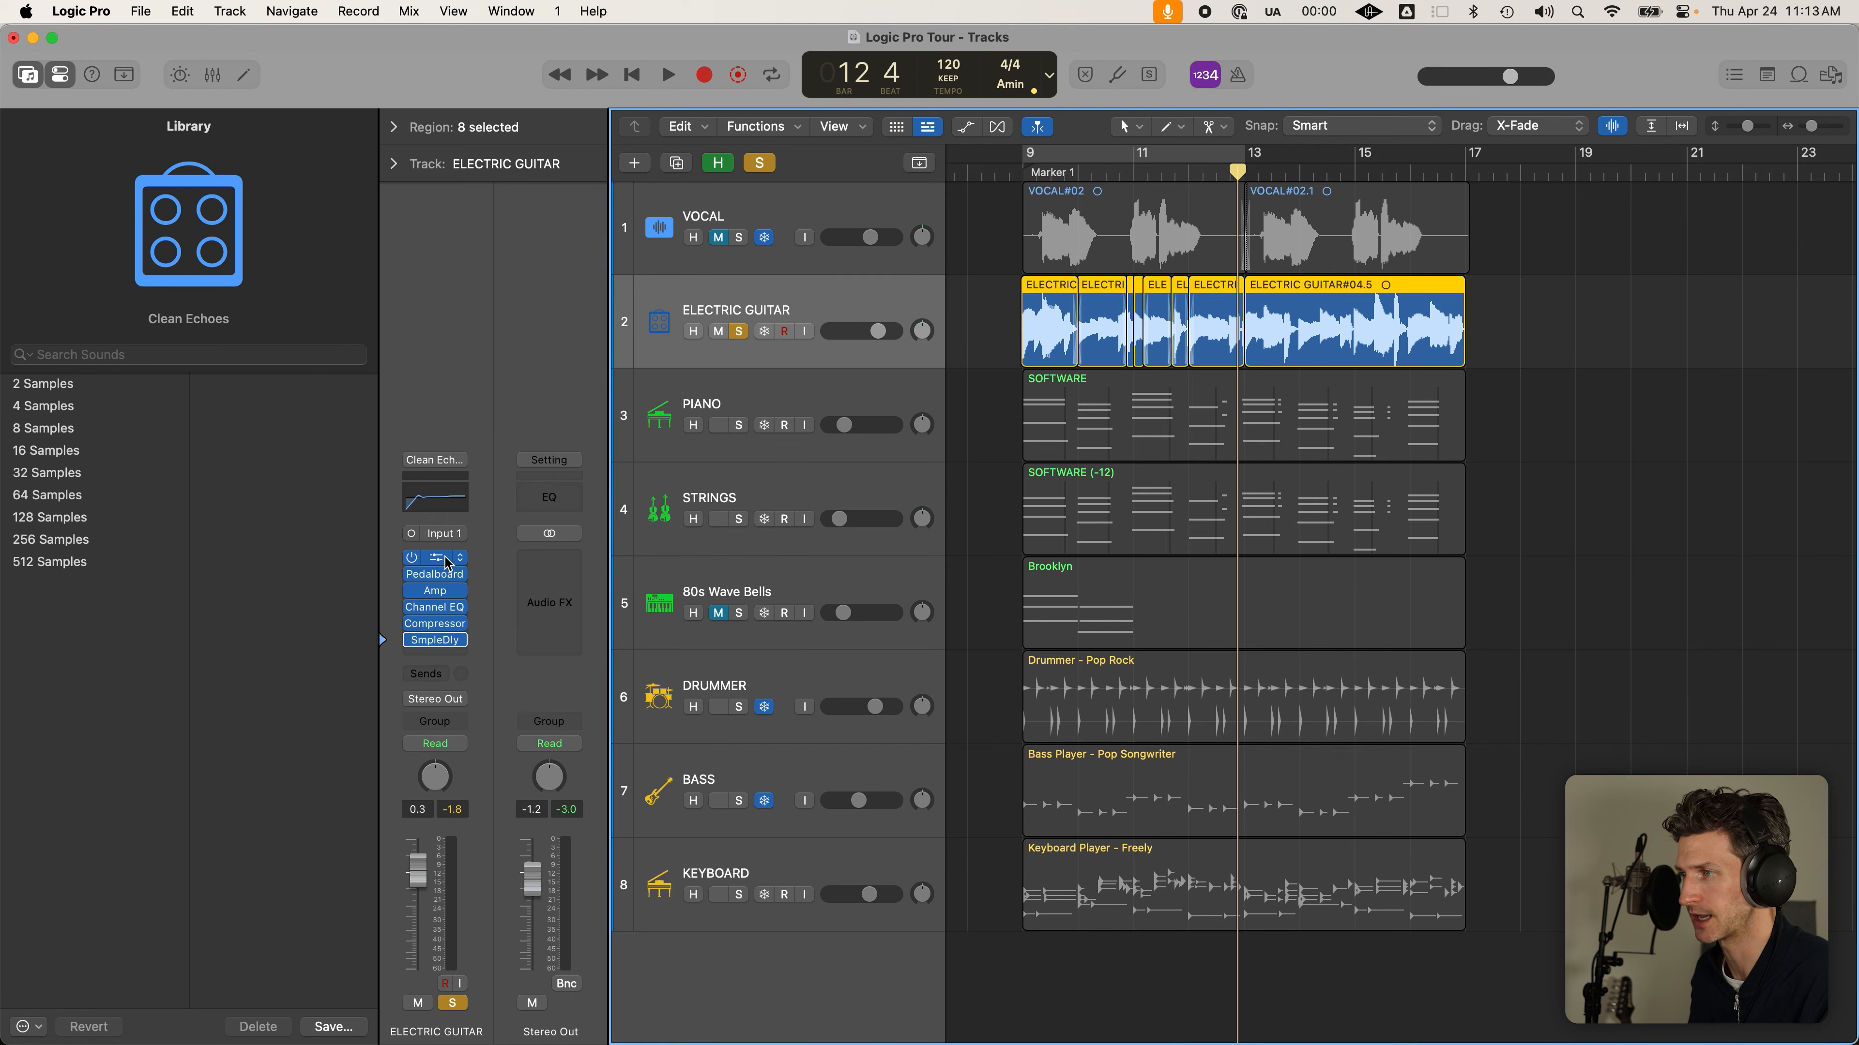
Examine the Noise Gate plug-in's settings on the electric guitar channel strip and close its window
left_click(447, 560)
left_click_drag(814, 294, 497, 155)
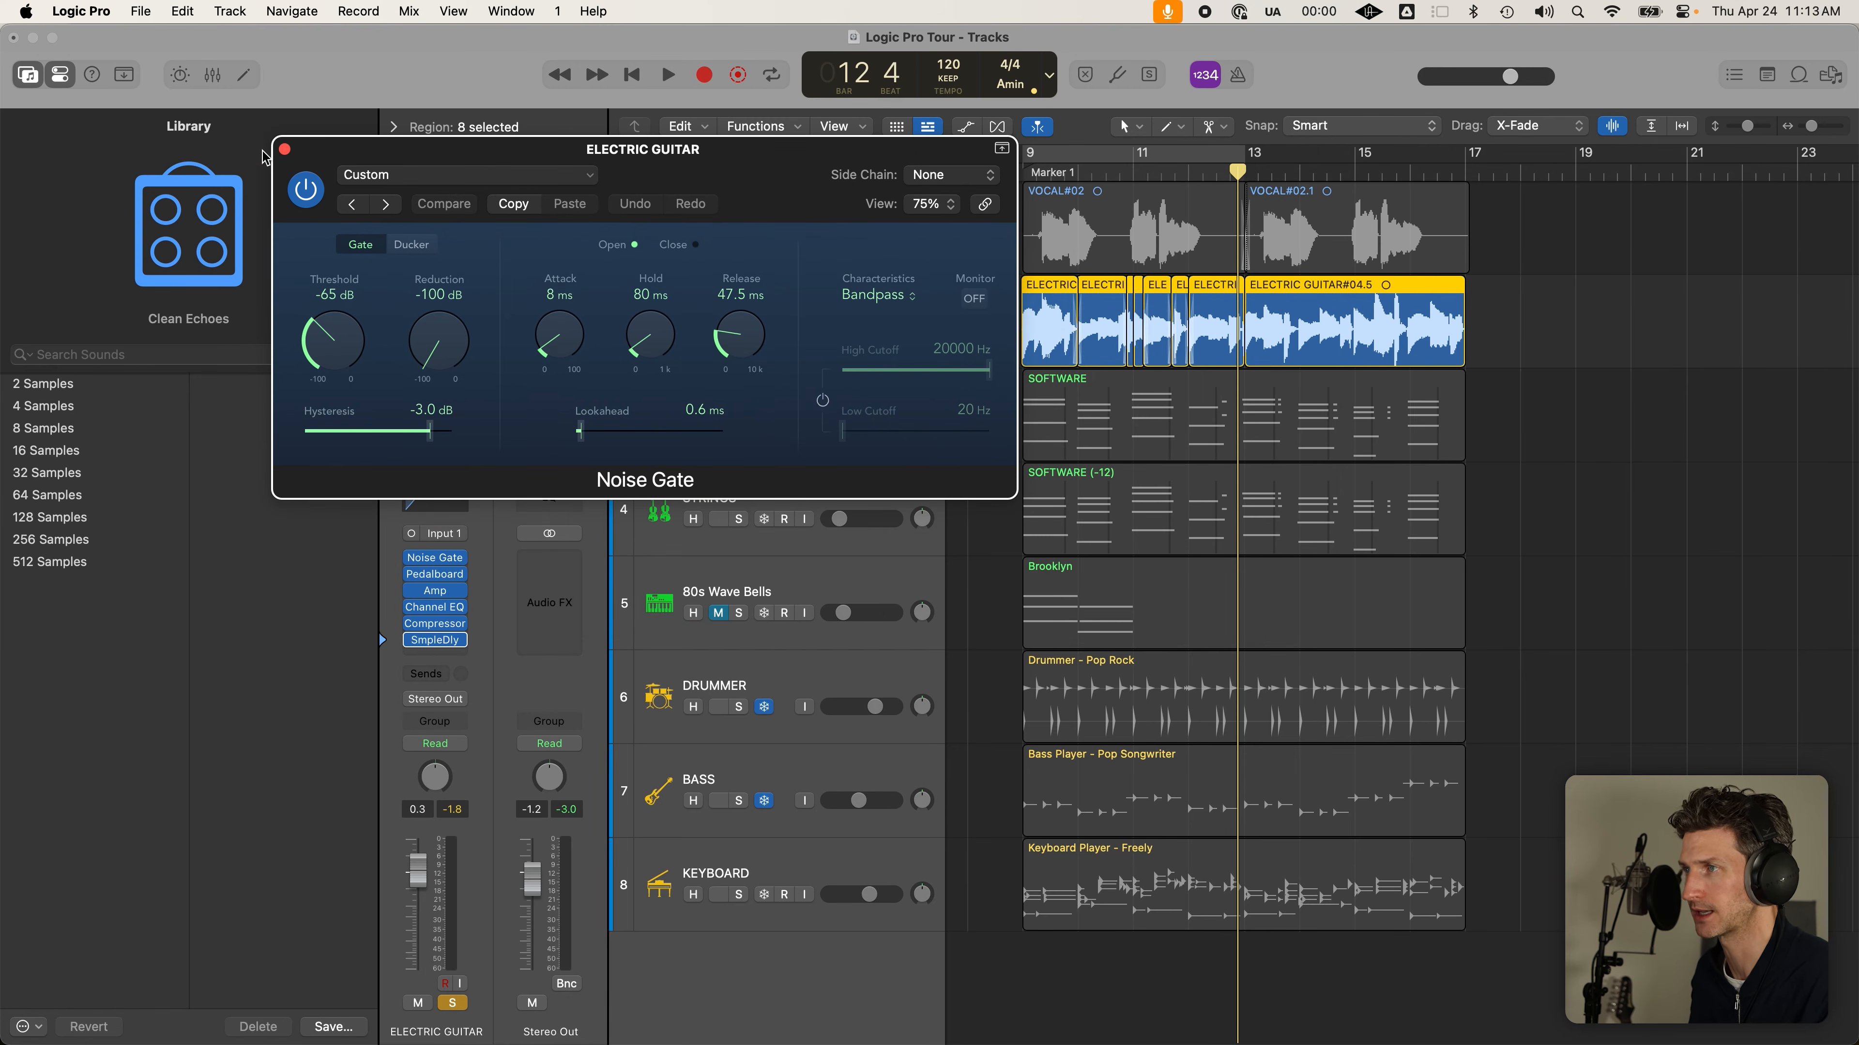
left_click(284, 150)
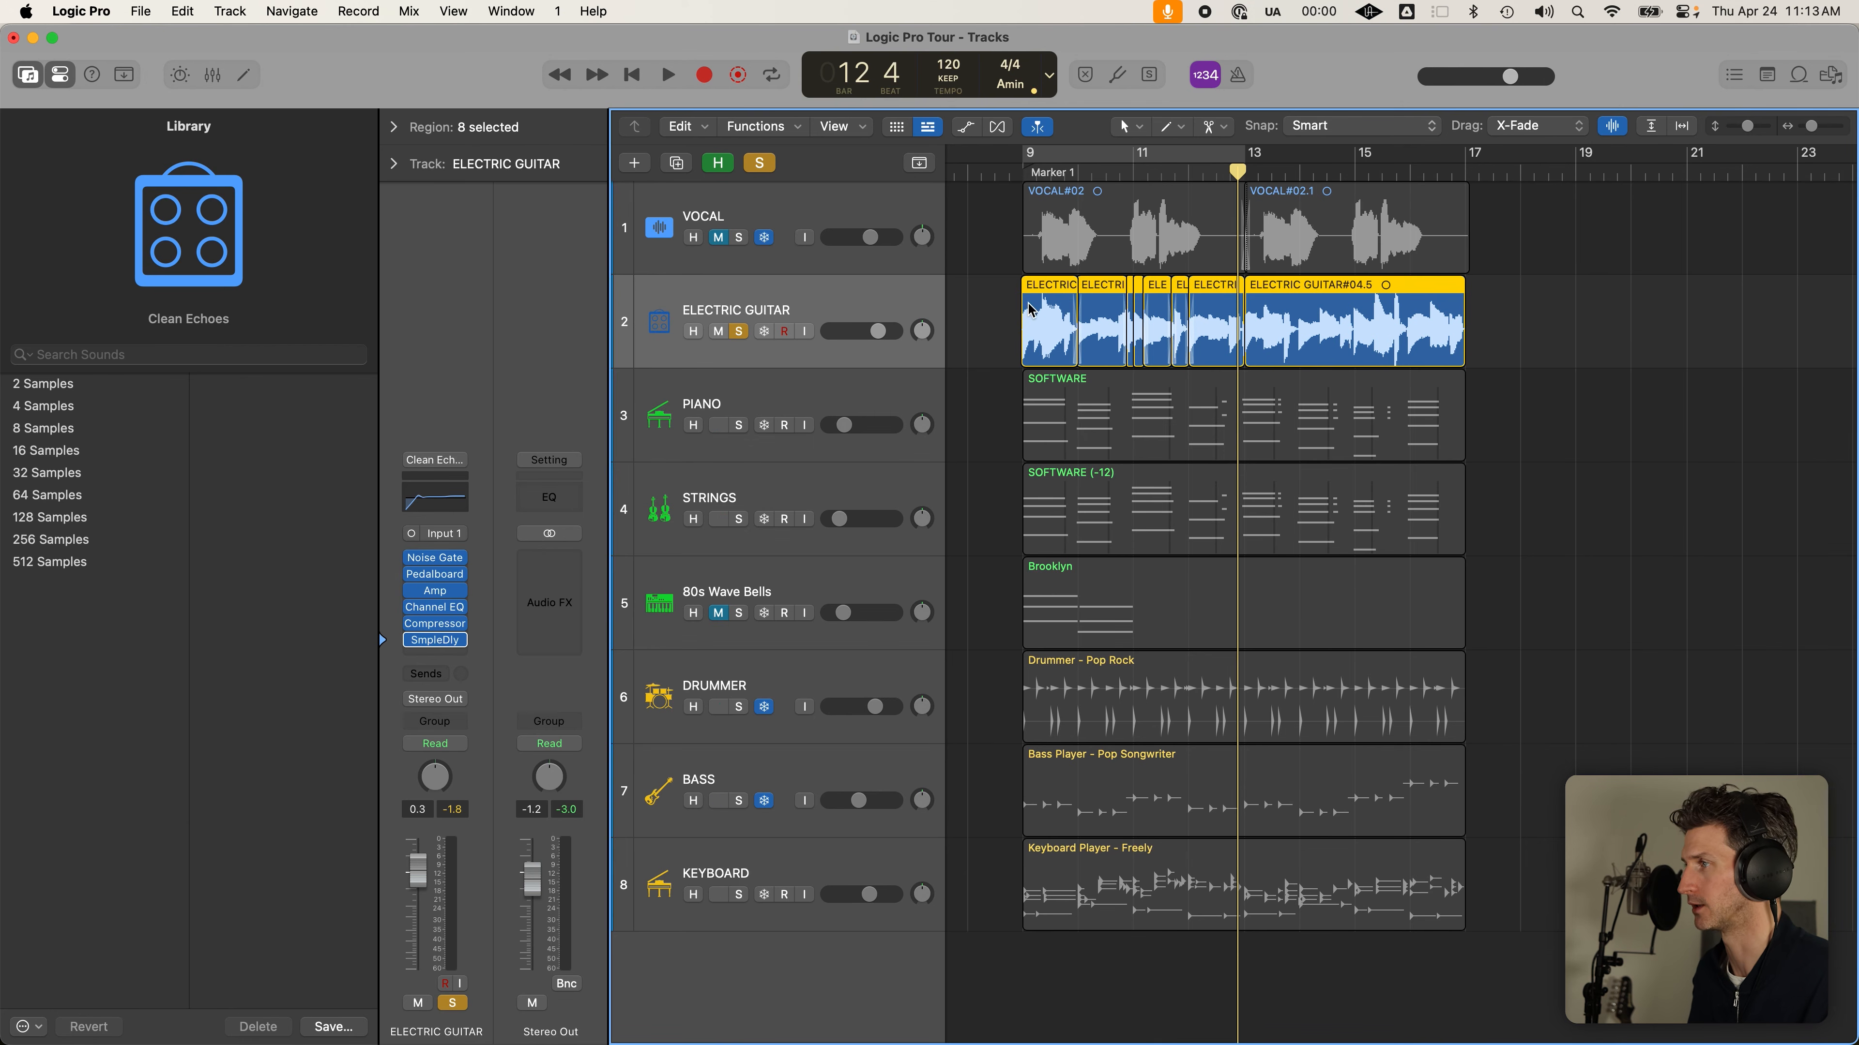
left_click(1012, 313)
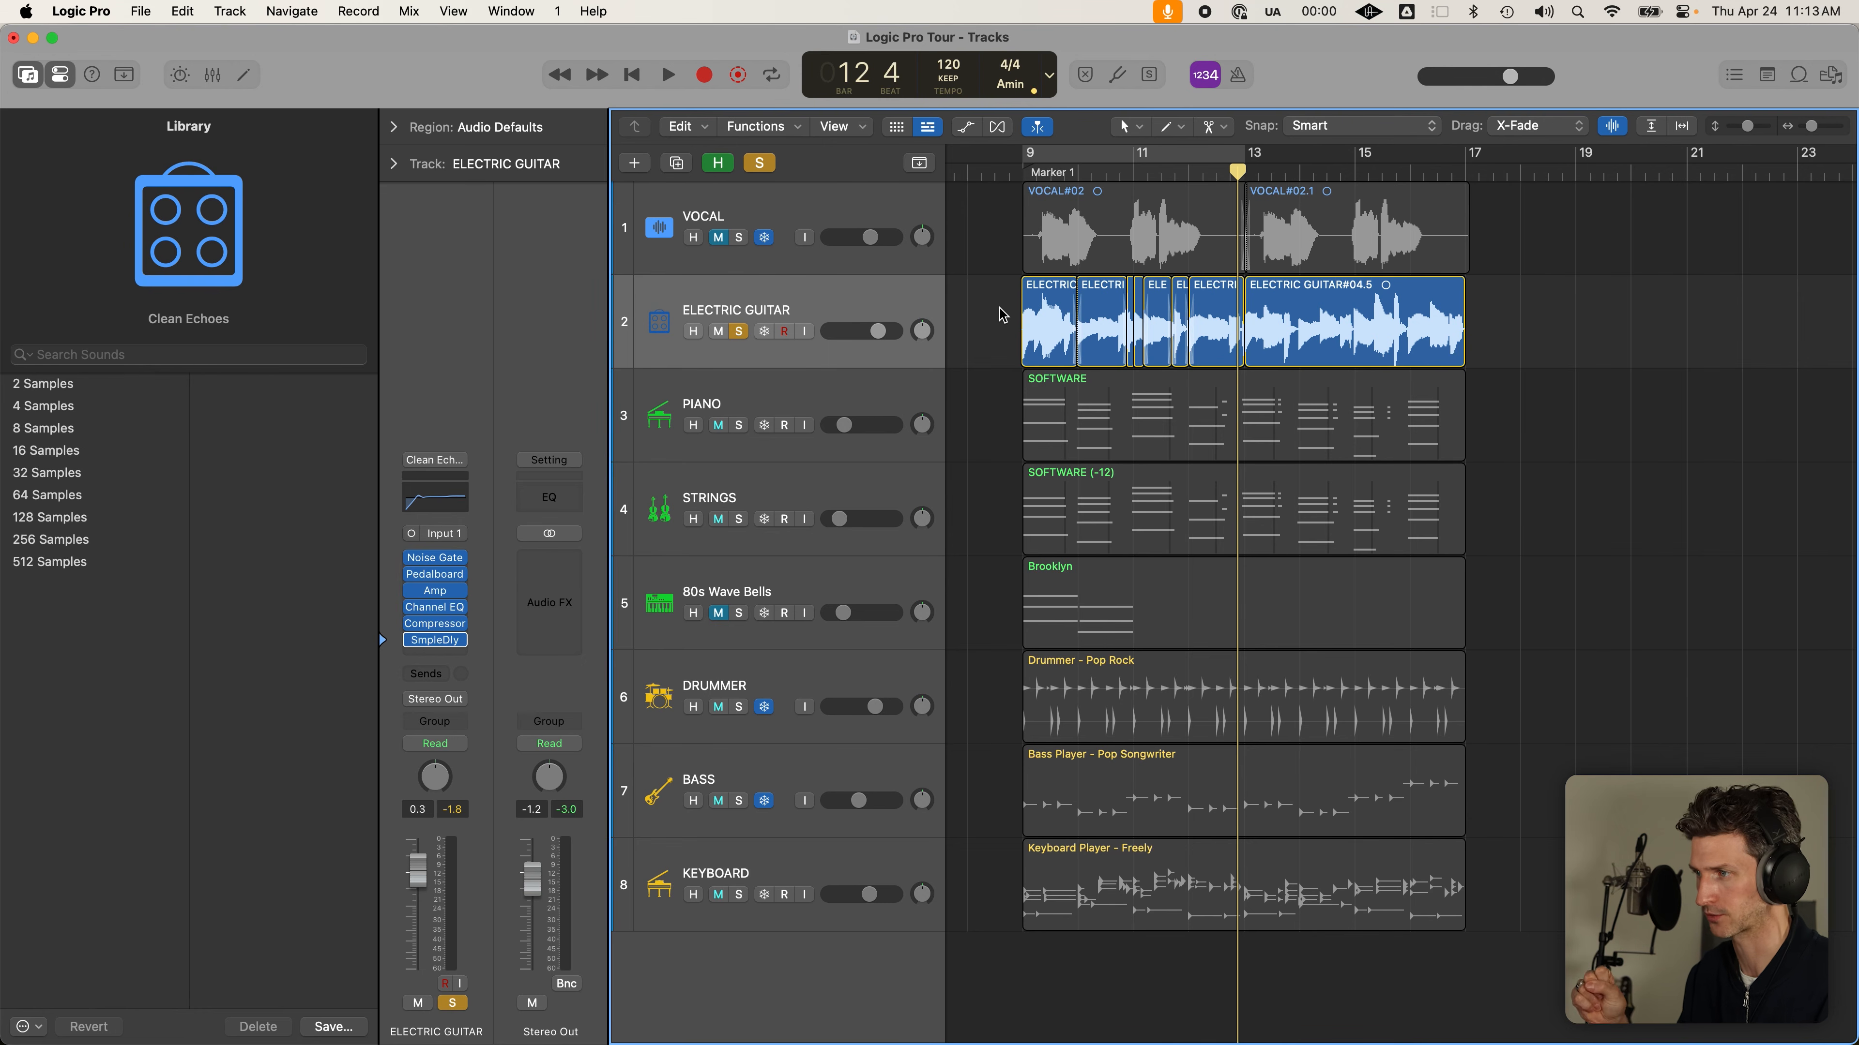
Switch to Chrome to check the Adding Audio Effects item in the shot list, and return to Logic Pro
key("super+Tab")
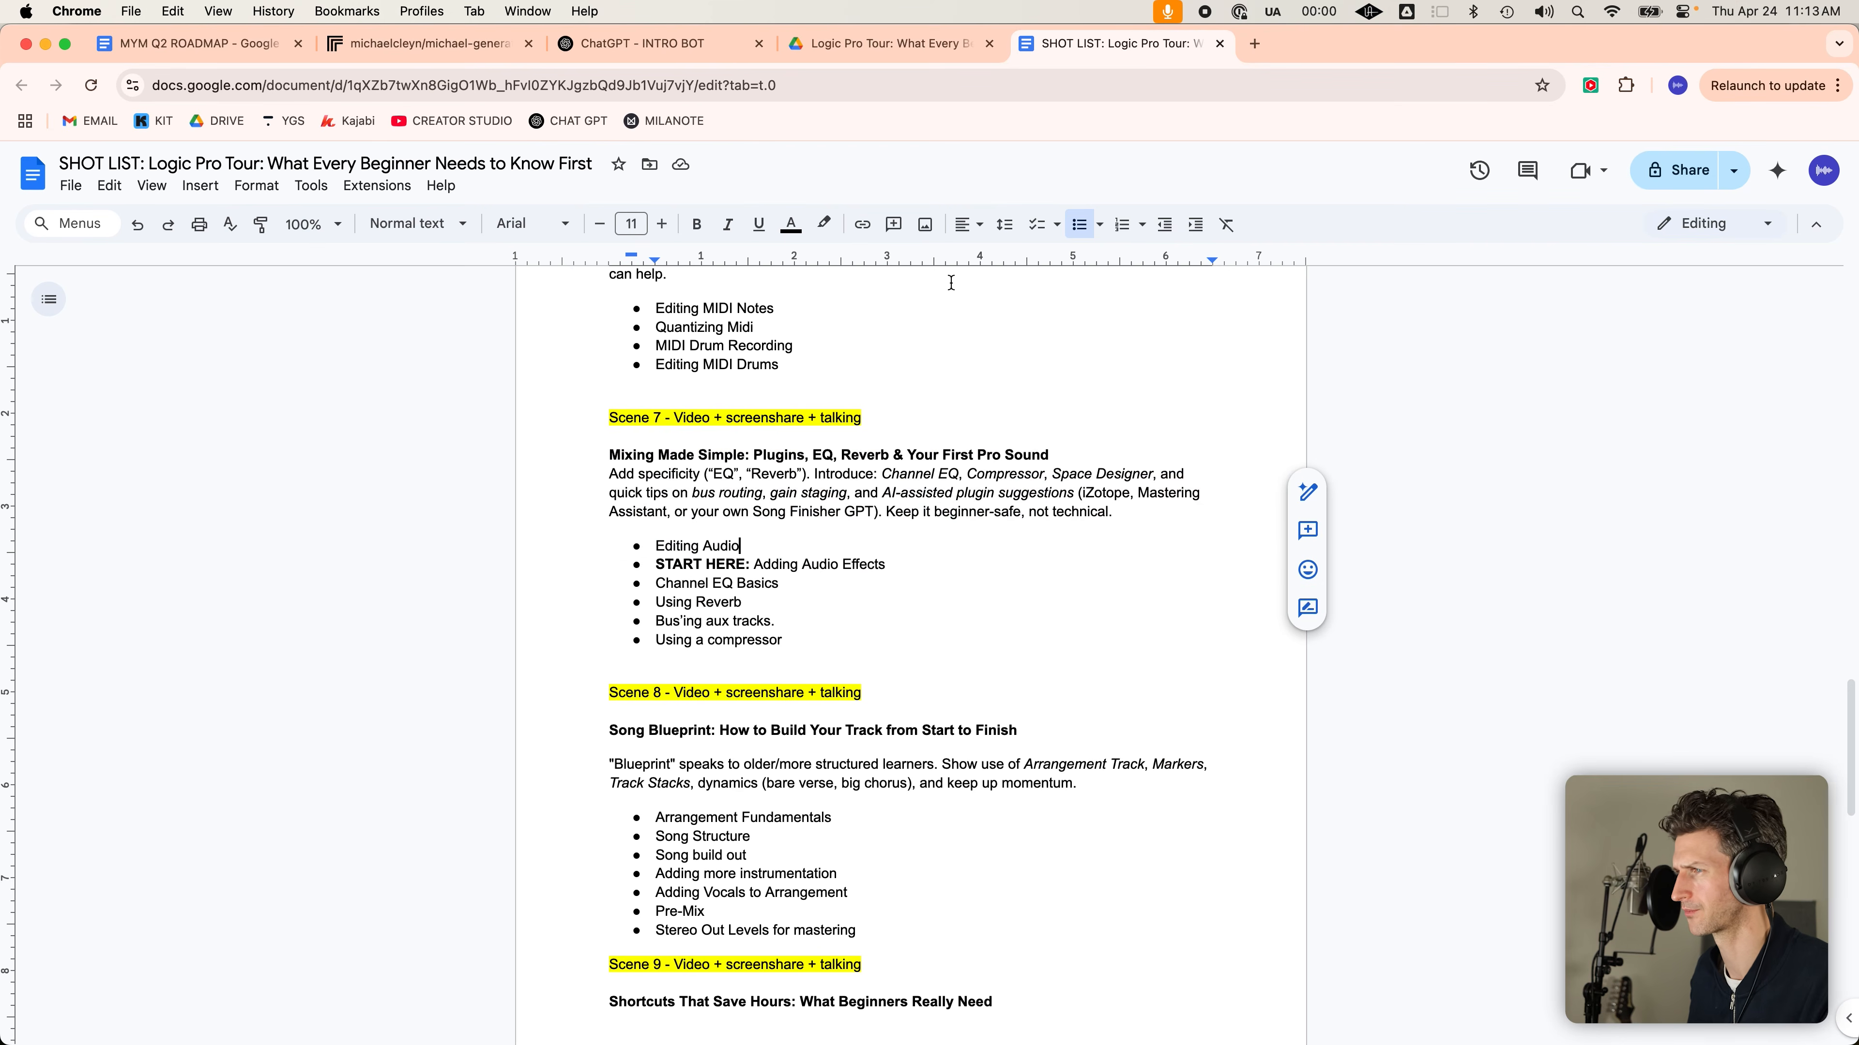
left_click(906, 564)
key("super+Tab")
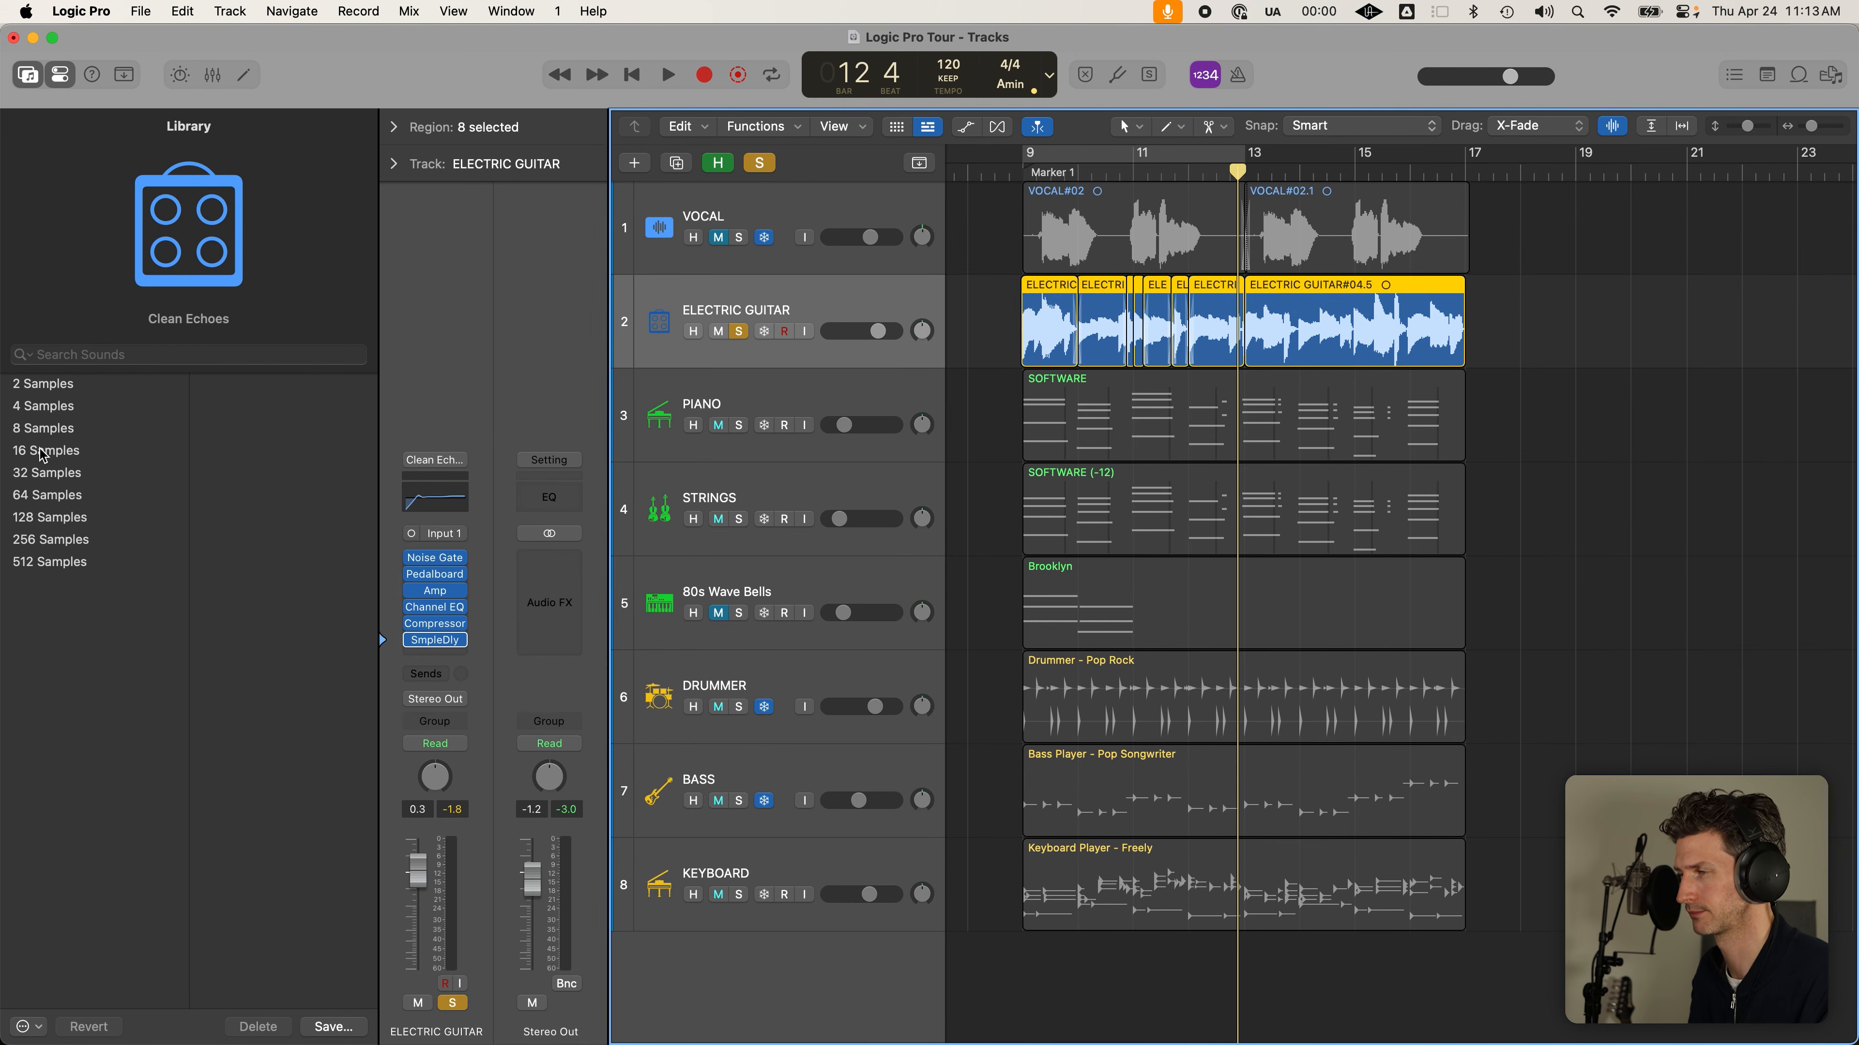
Hide and reshow the Library, and view its options without choosing one
key("y")
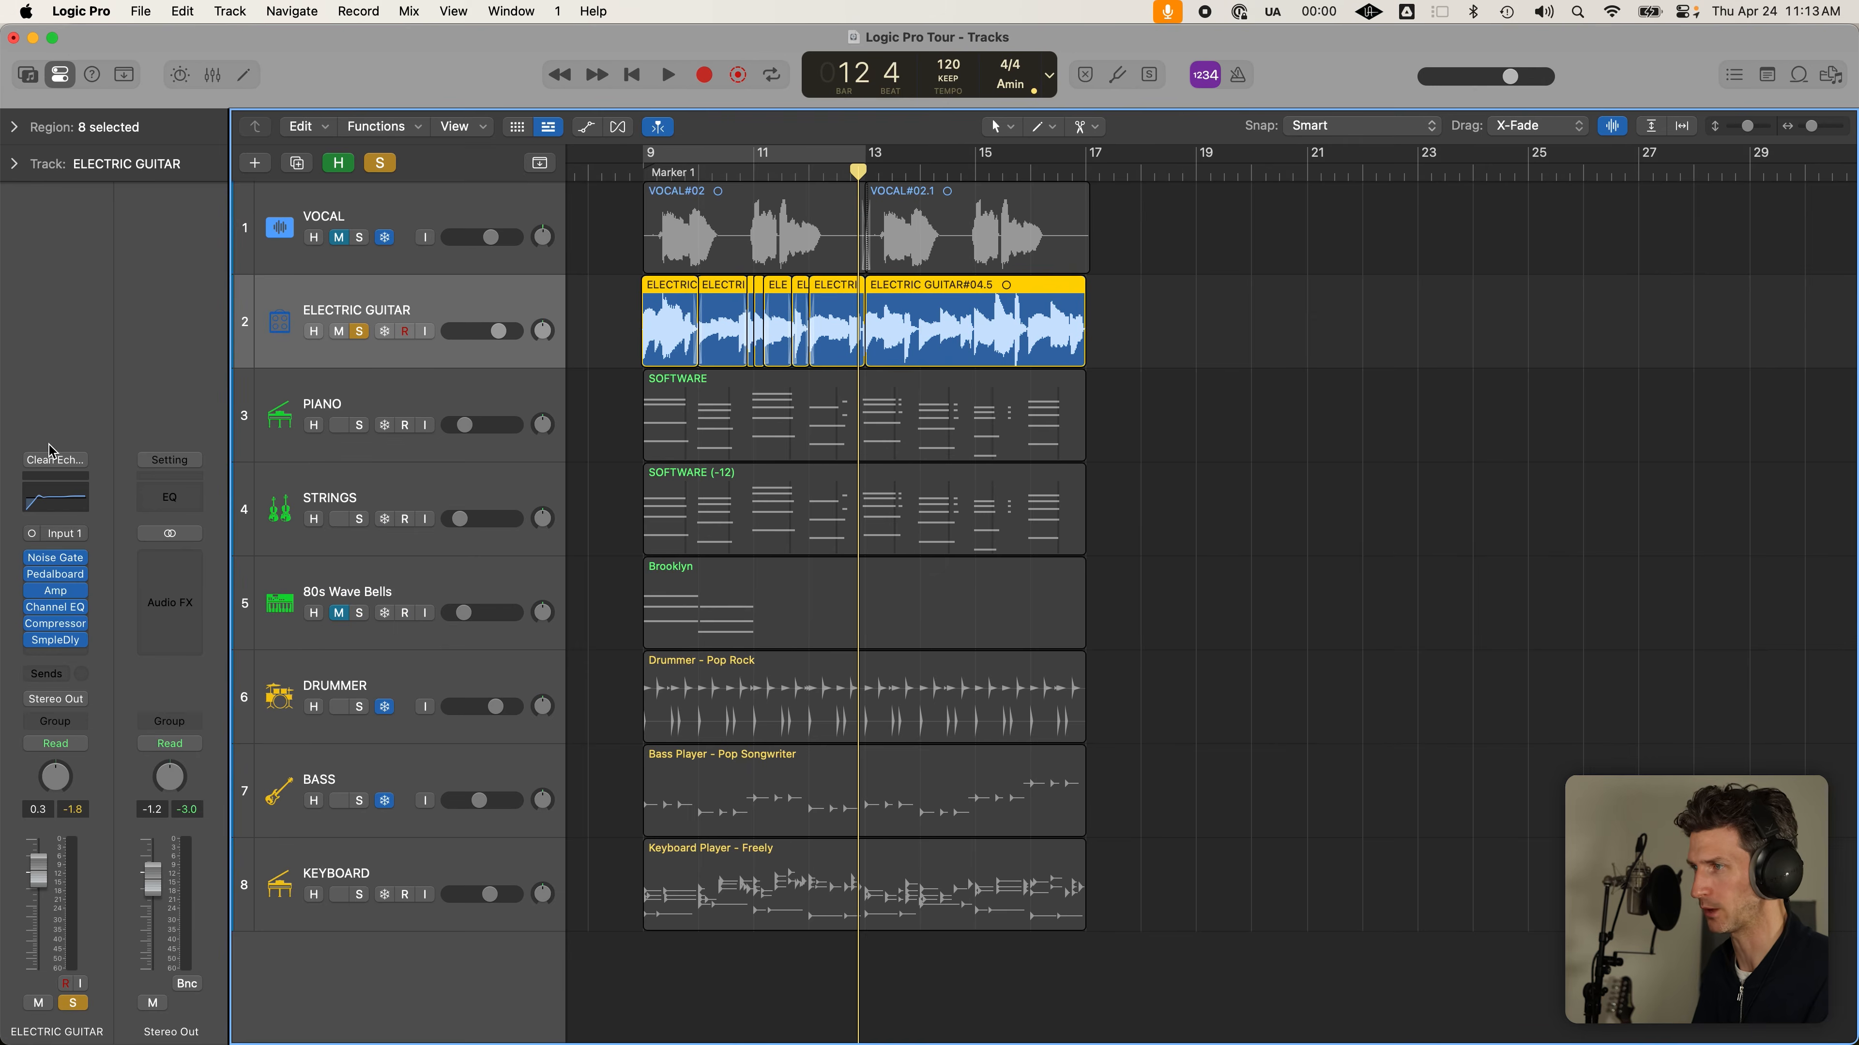
key("y")
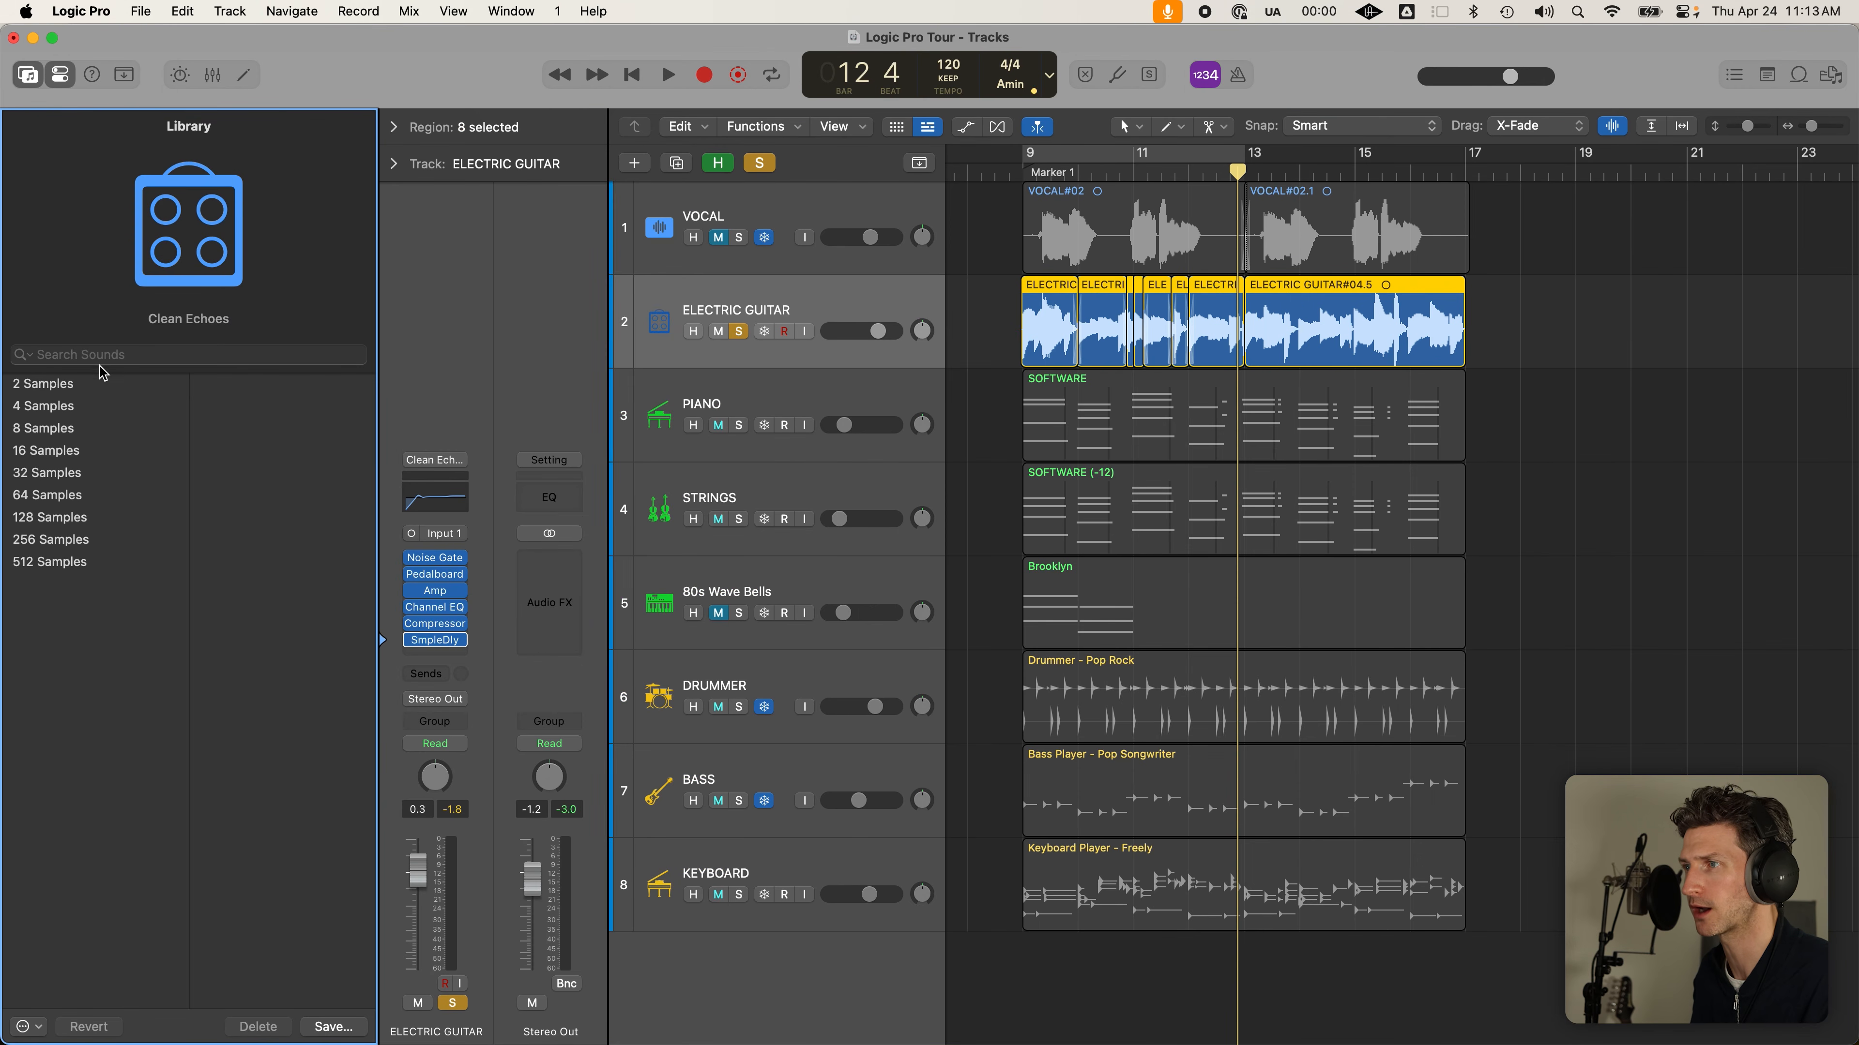
left_click(27, 1027)
left_click(76, 1014)
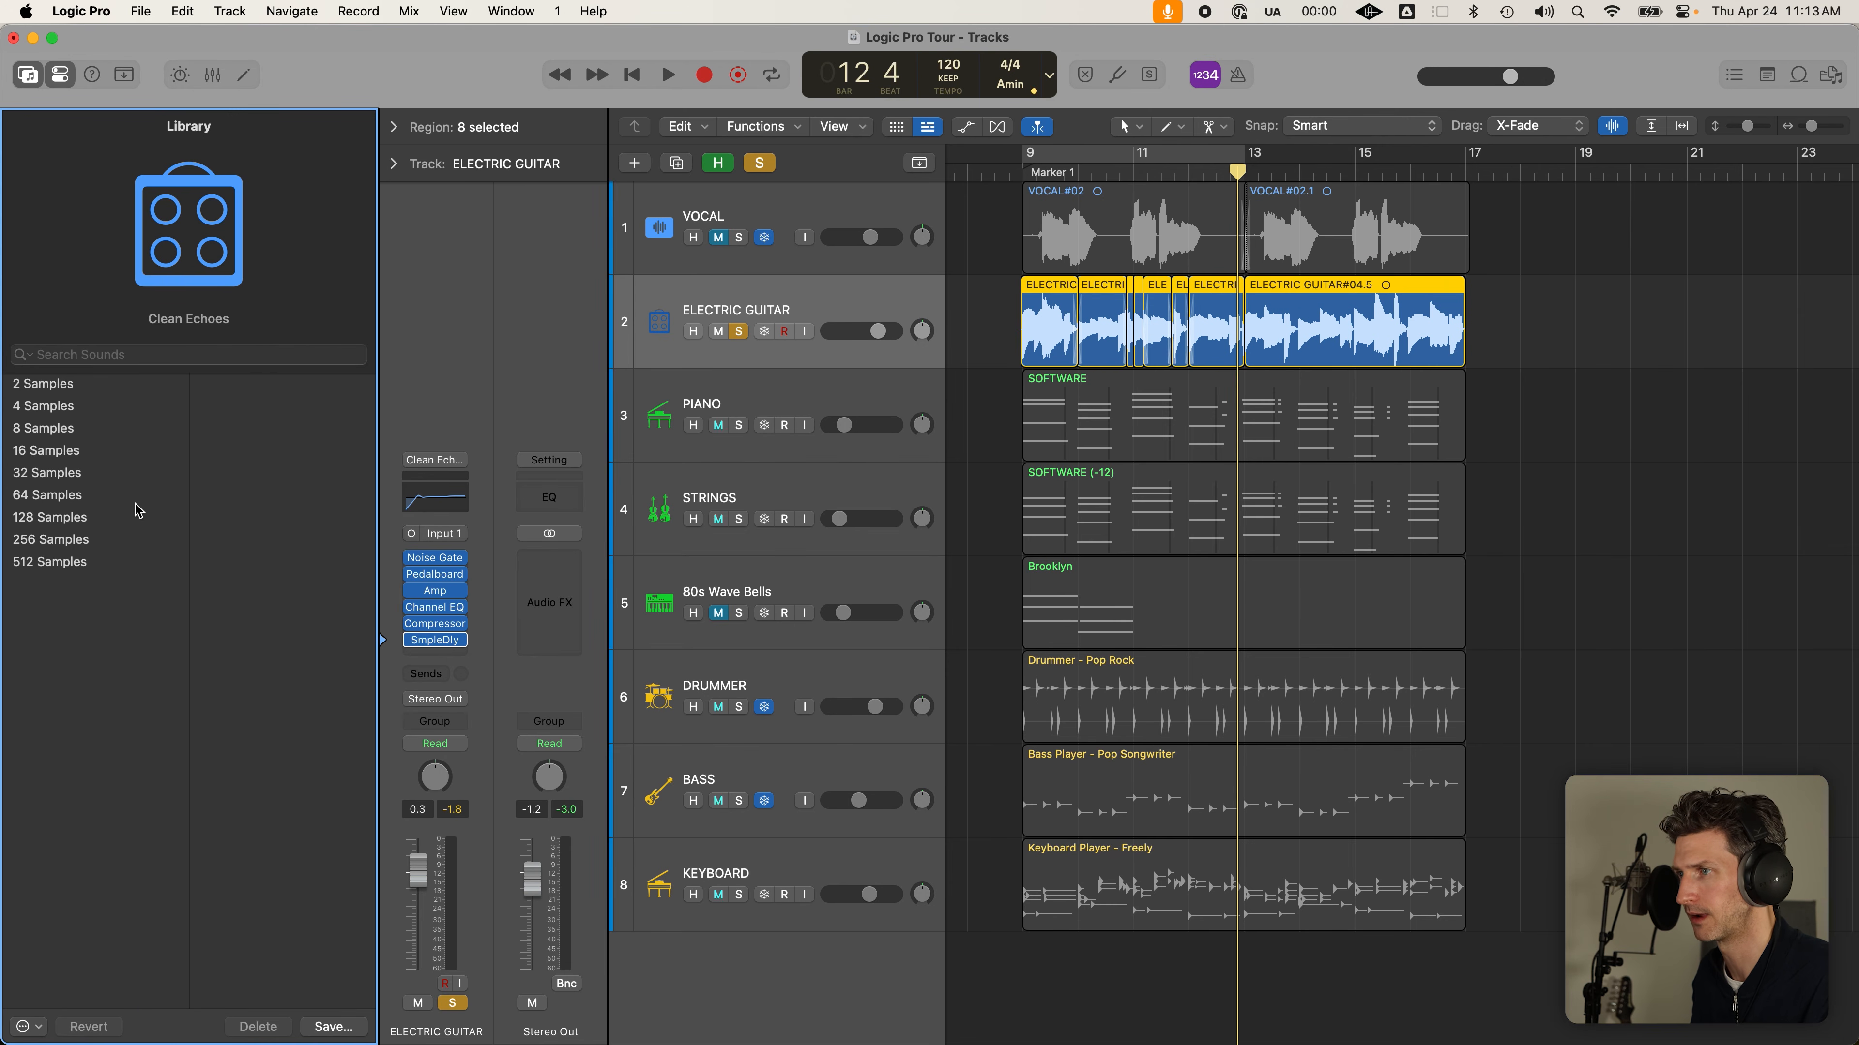
Step through the Library presets of each electric guitar plug-in, from Noise Gate down to SmpleDly
left_click(404, 557)
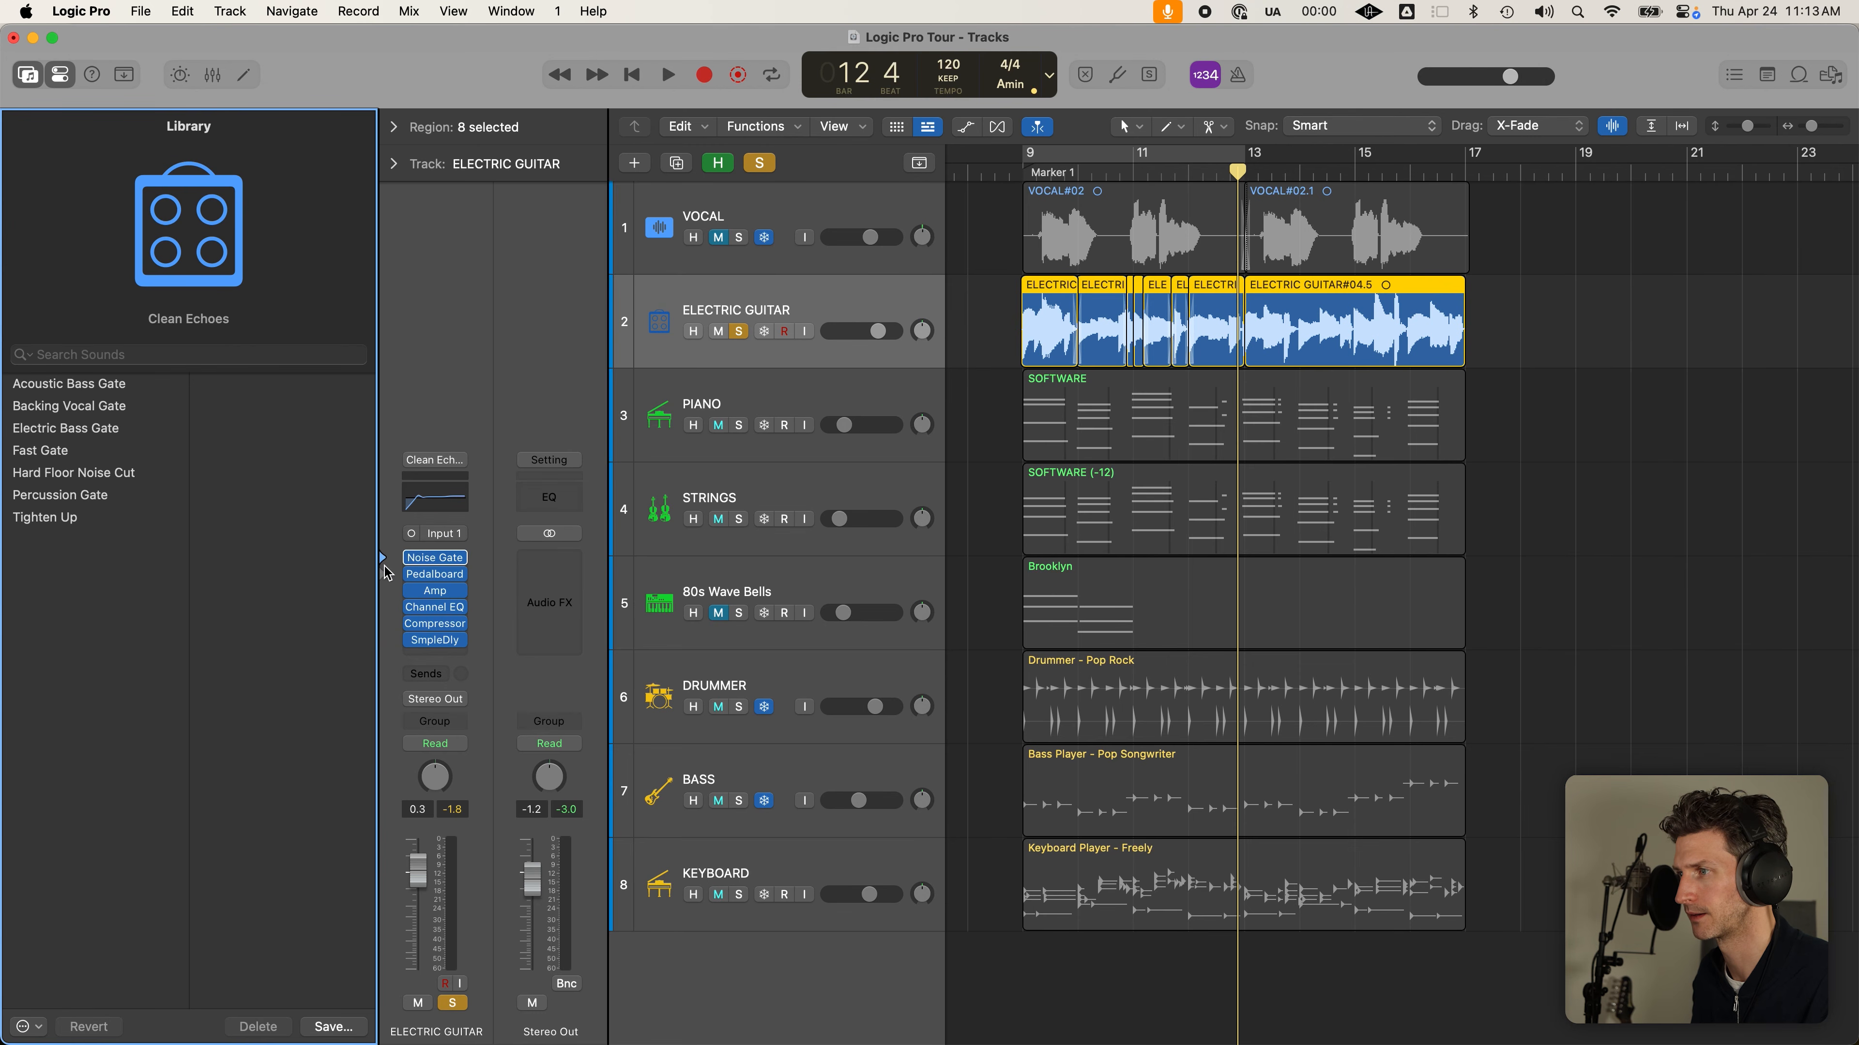
left_click(386, 574)
left_click(385, 590)
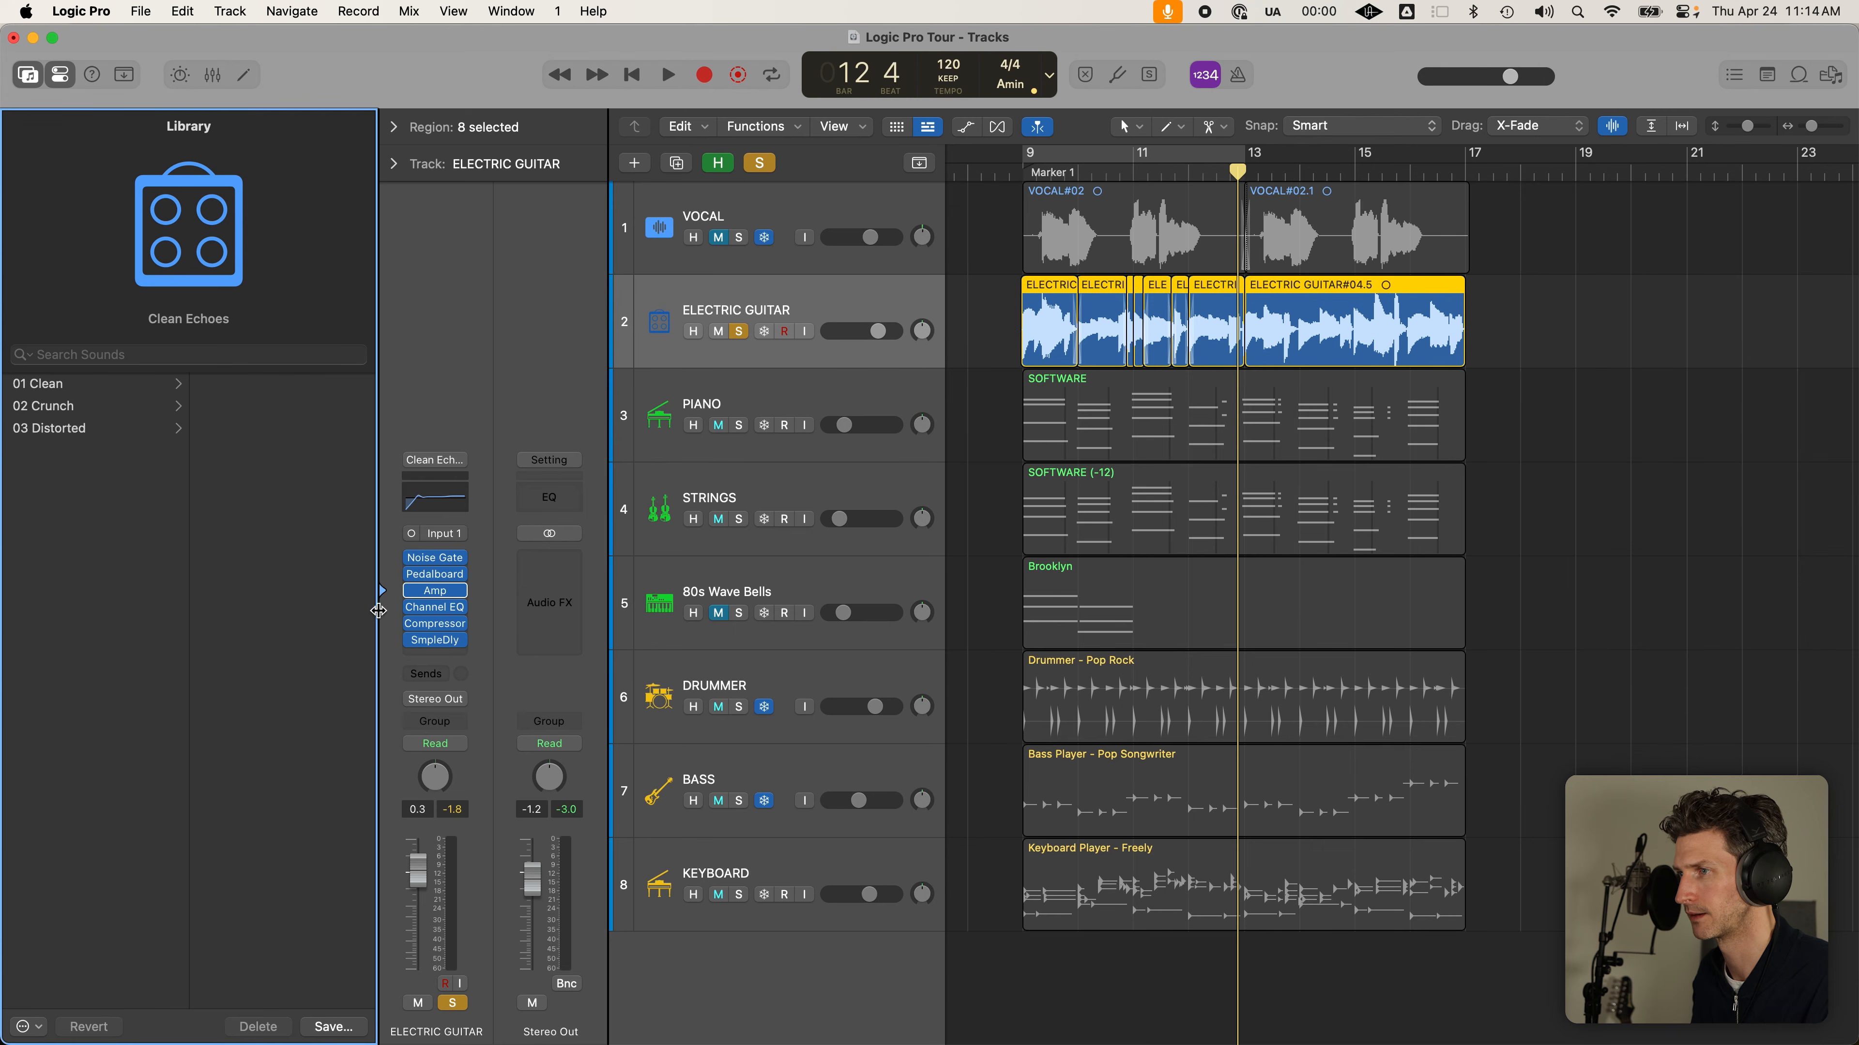
left_click(384, 607)
left_click(384, 623)
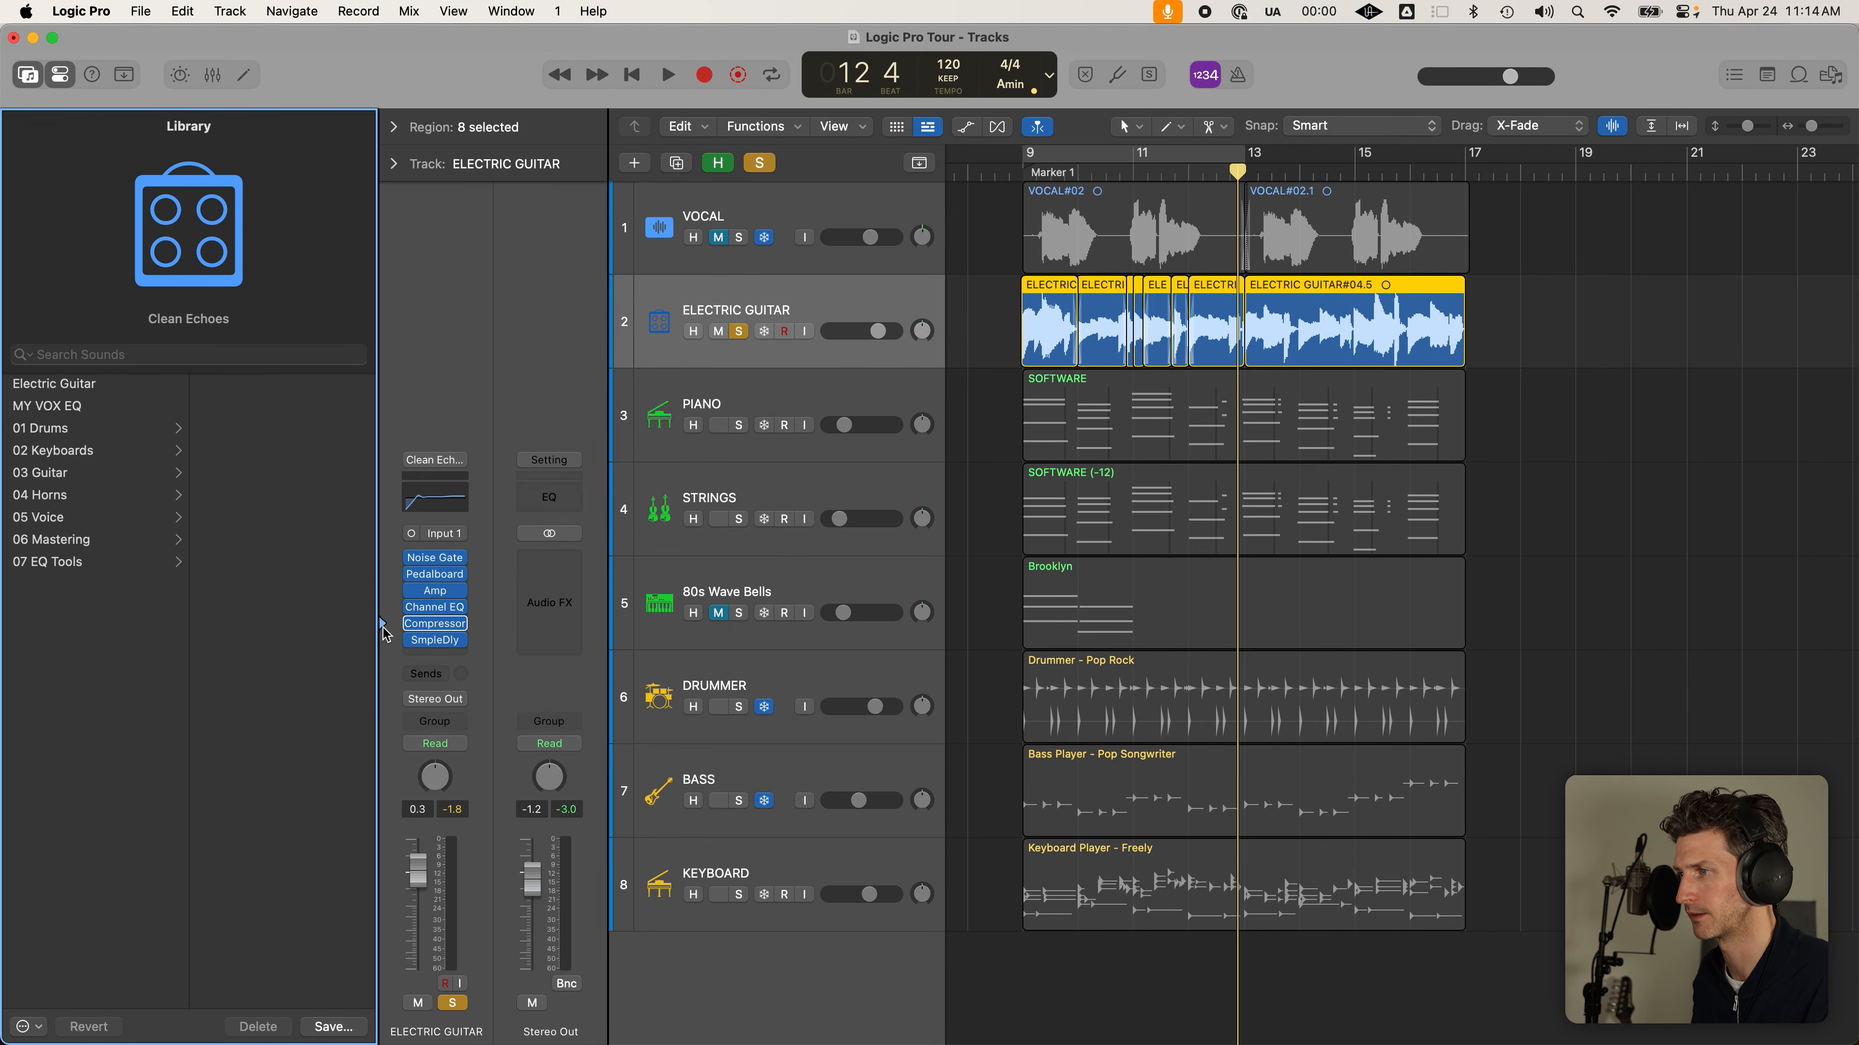
left_click(383, 640)
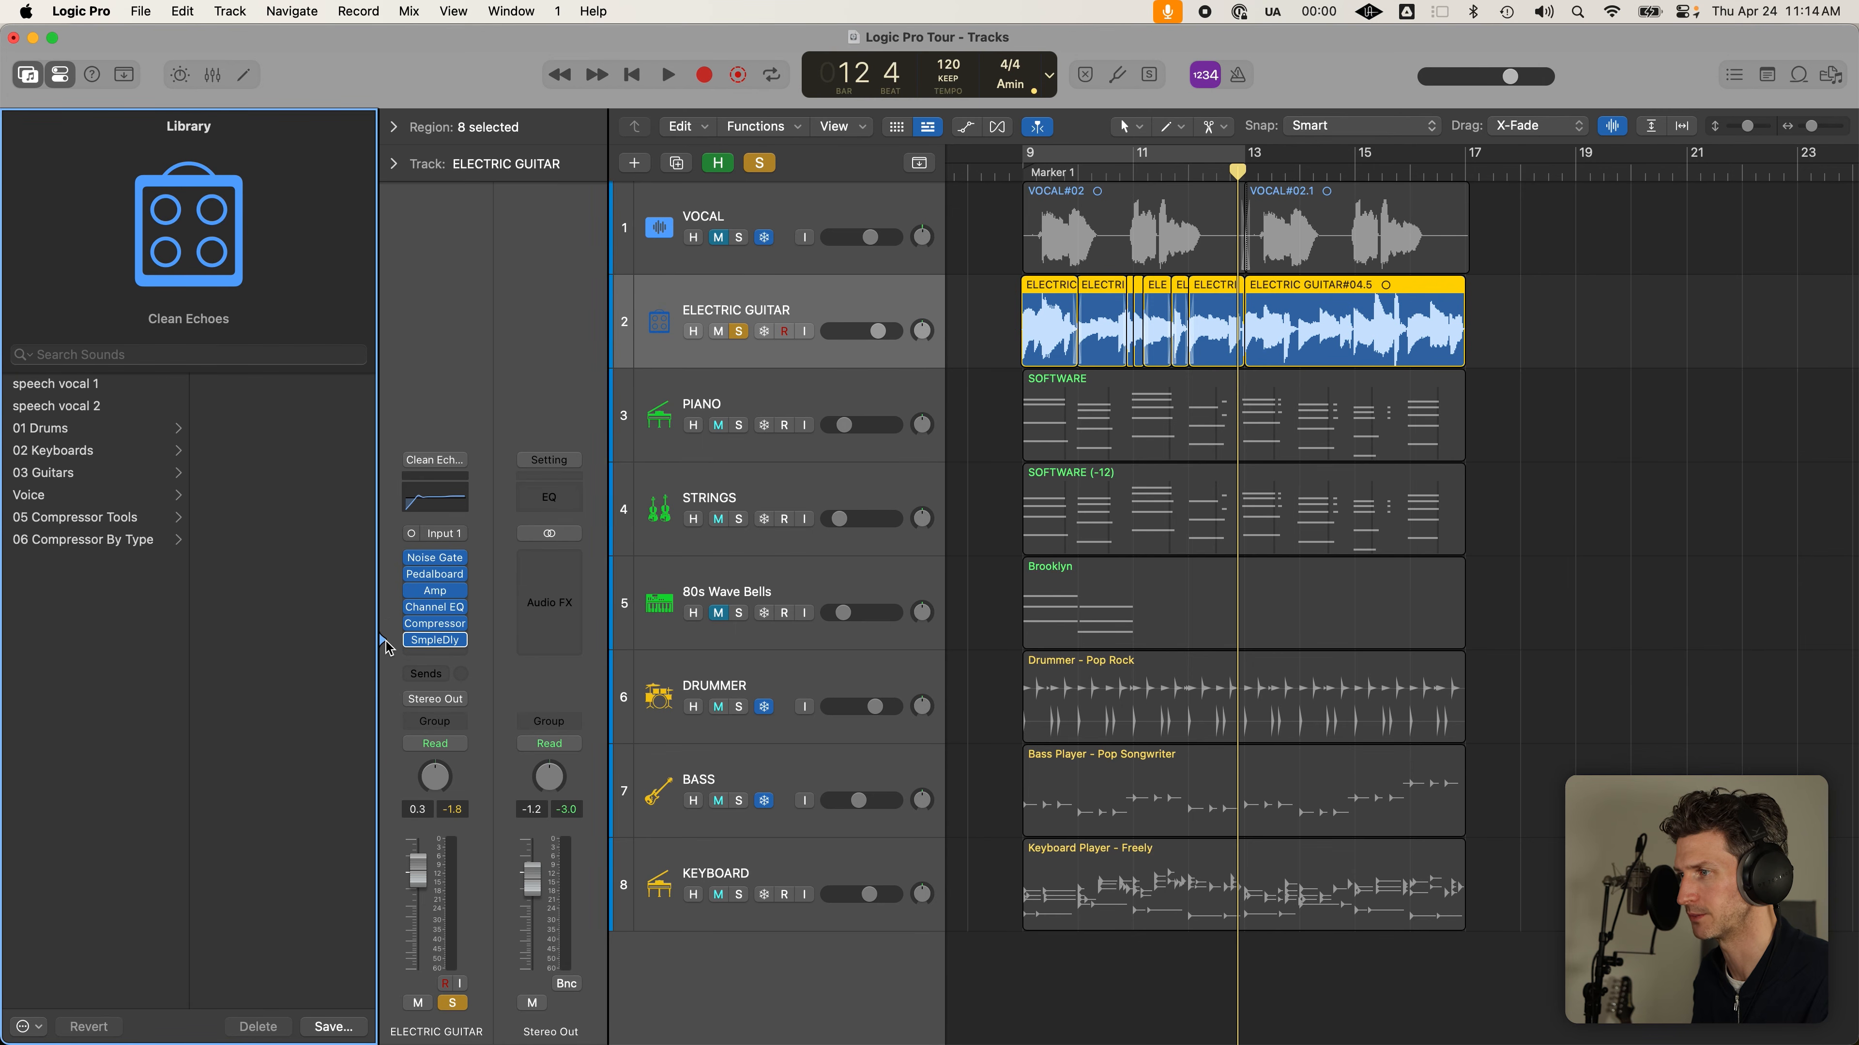
Review the Noise Gate, Pedalboard and Channel EQ presets again, and browse the Amp's 01 Clean preset category
left_click(386, 560)
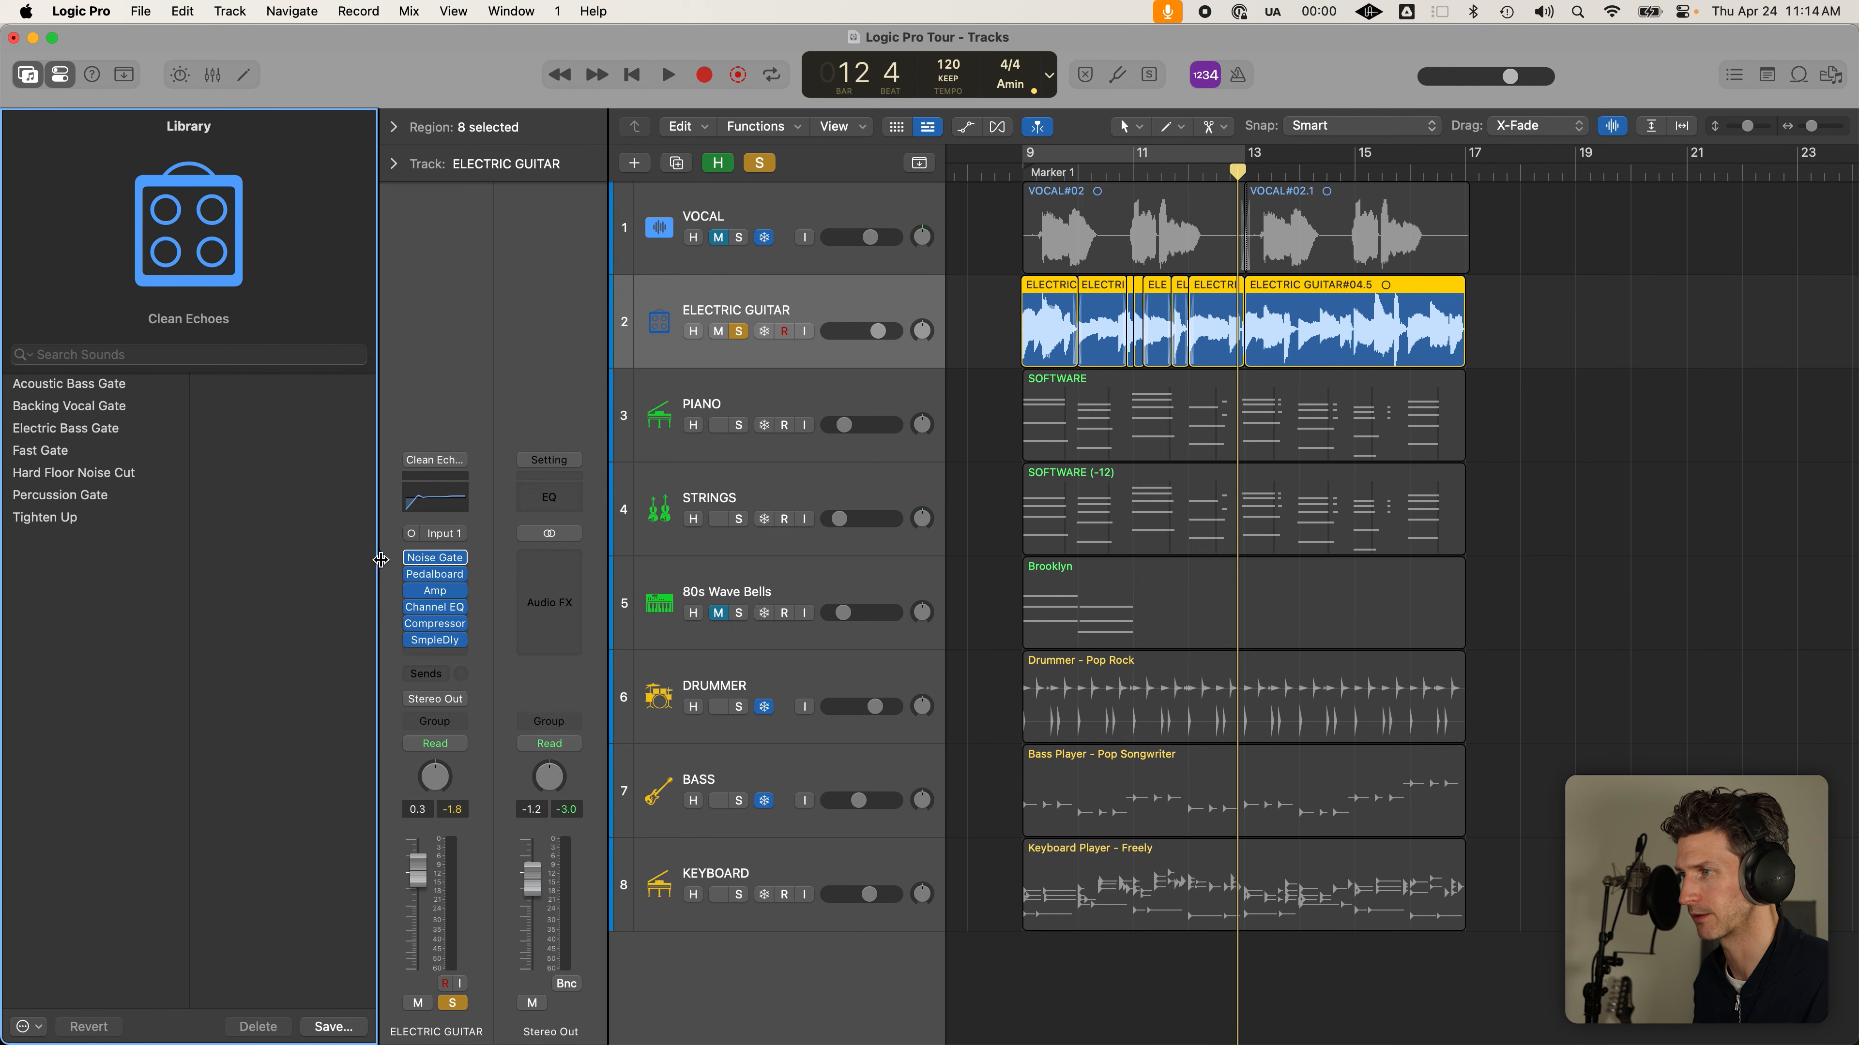
left_click(383, 576)
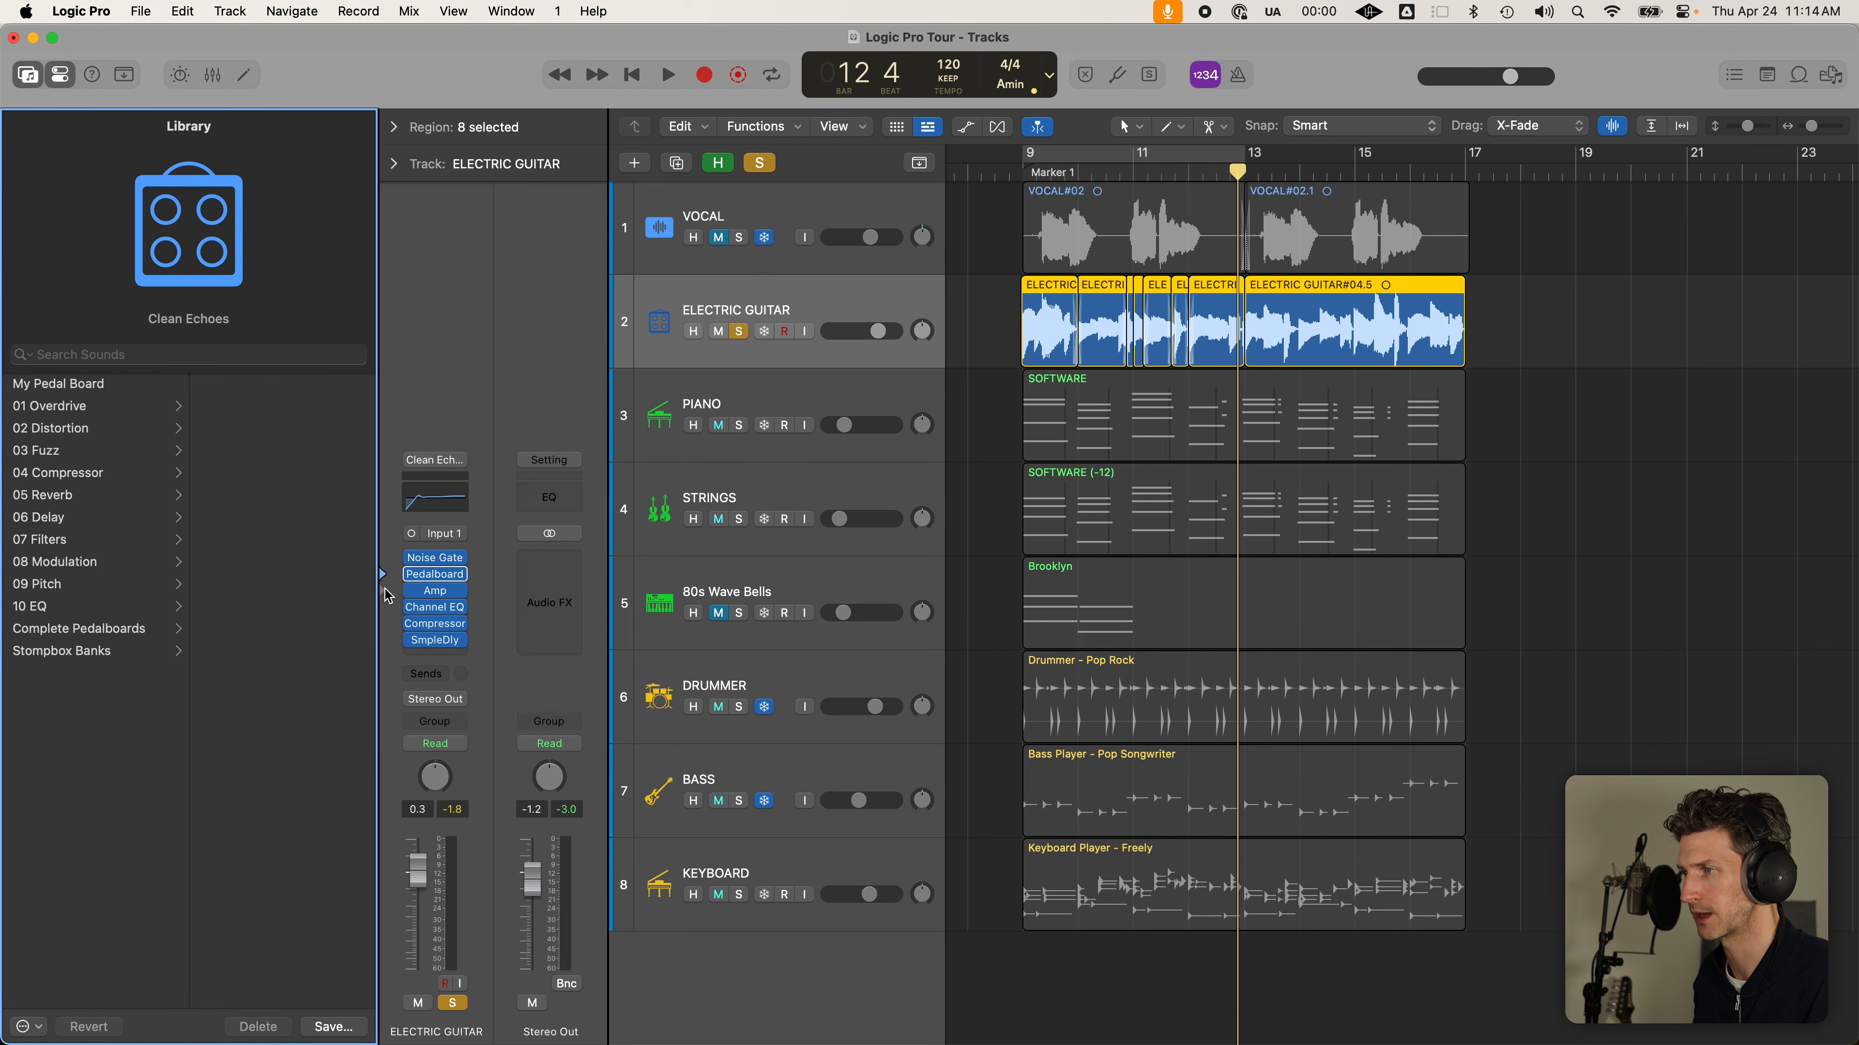
left_click(385, 591)
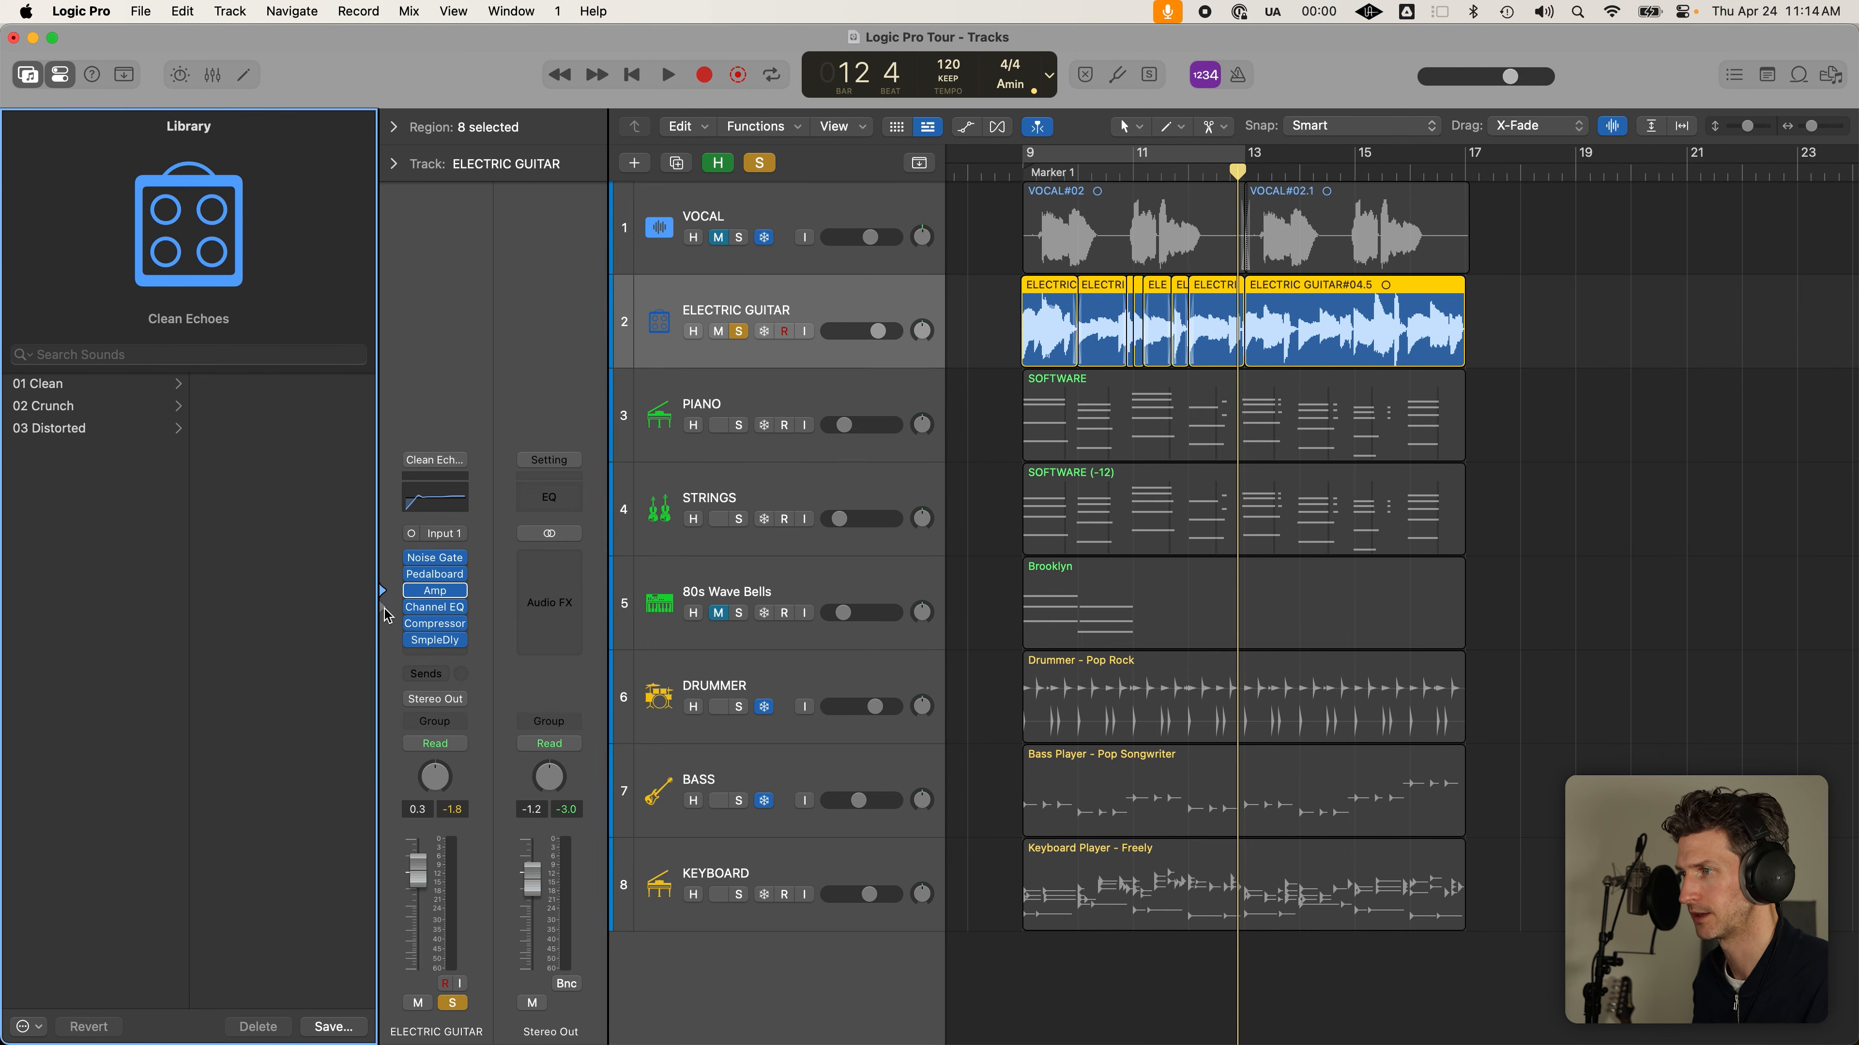
left_click(384, 608)
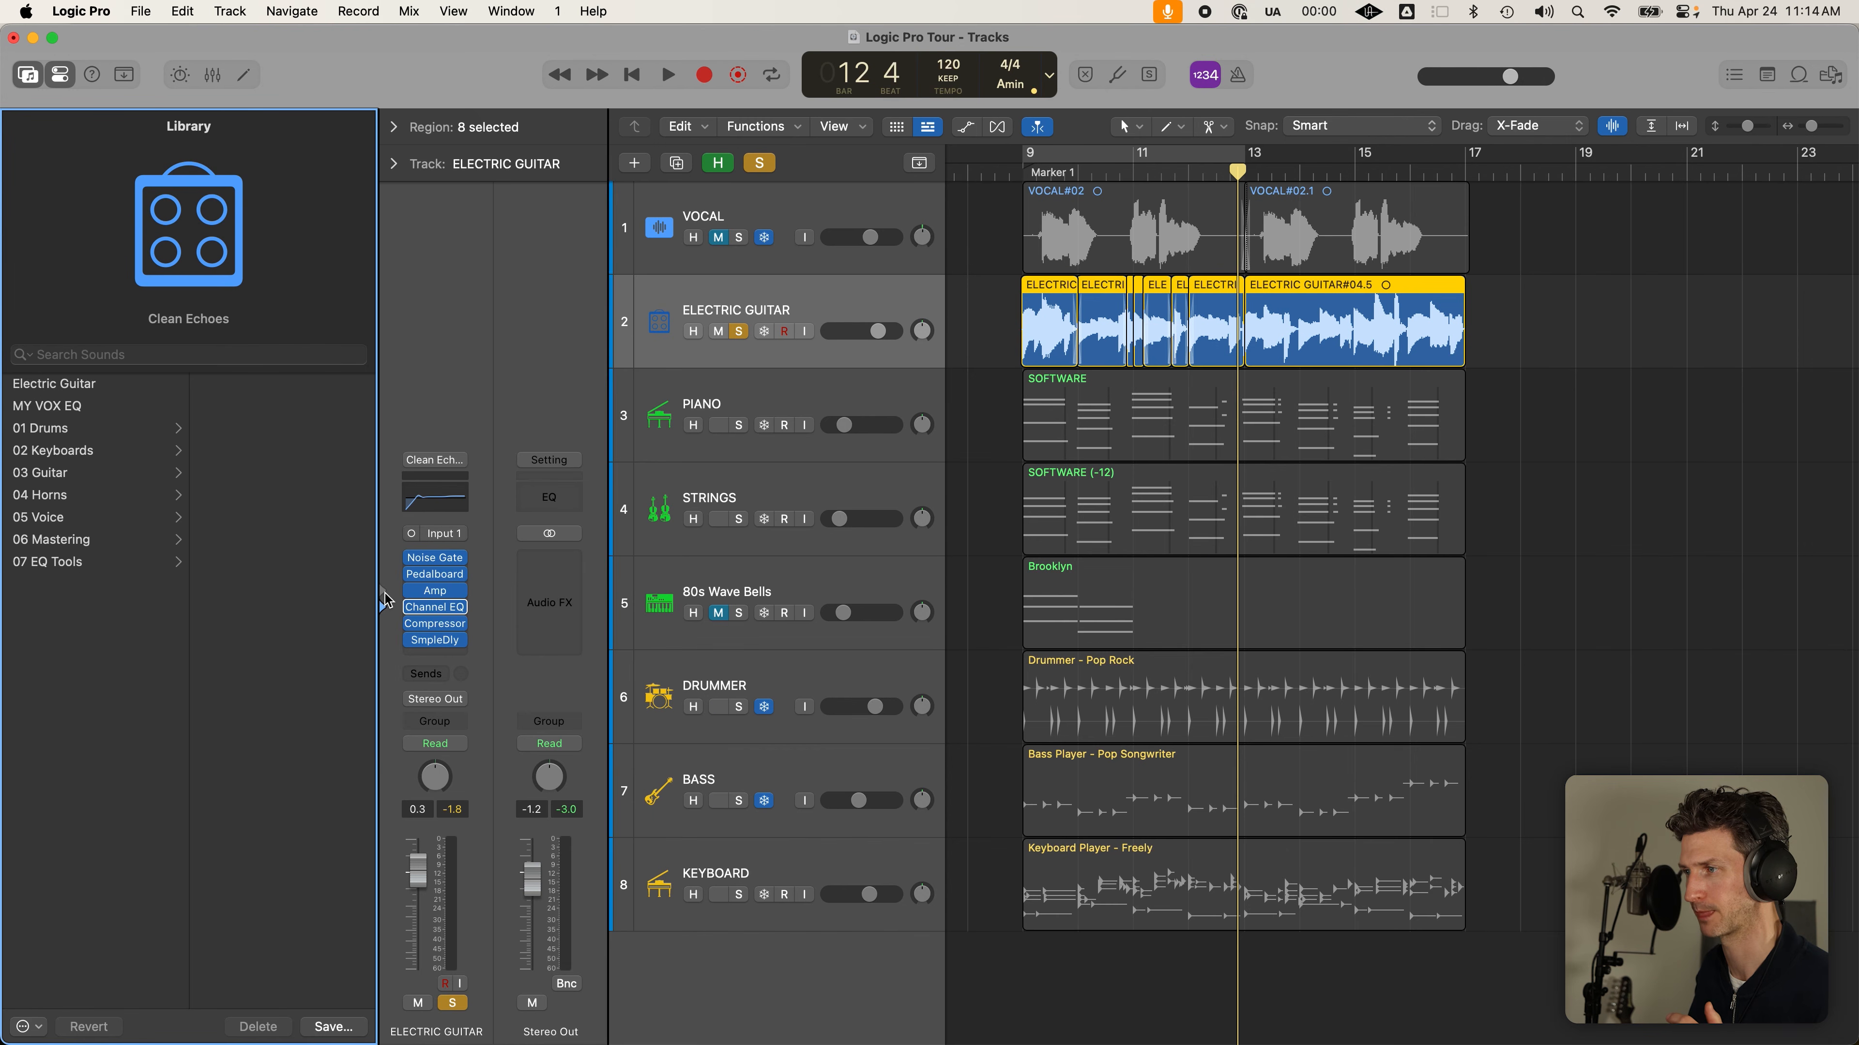
left_click(385, 591)
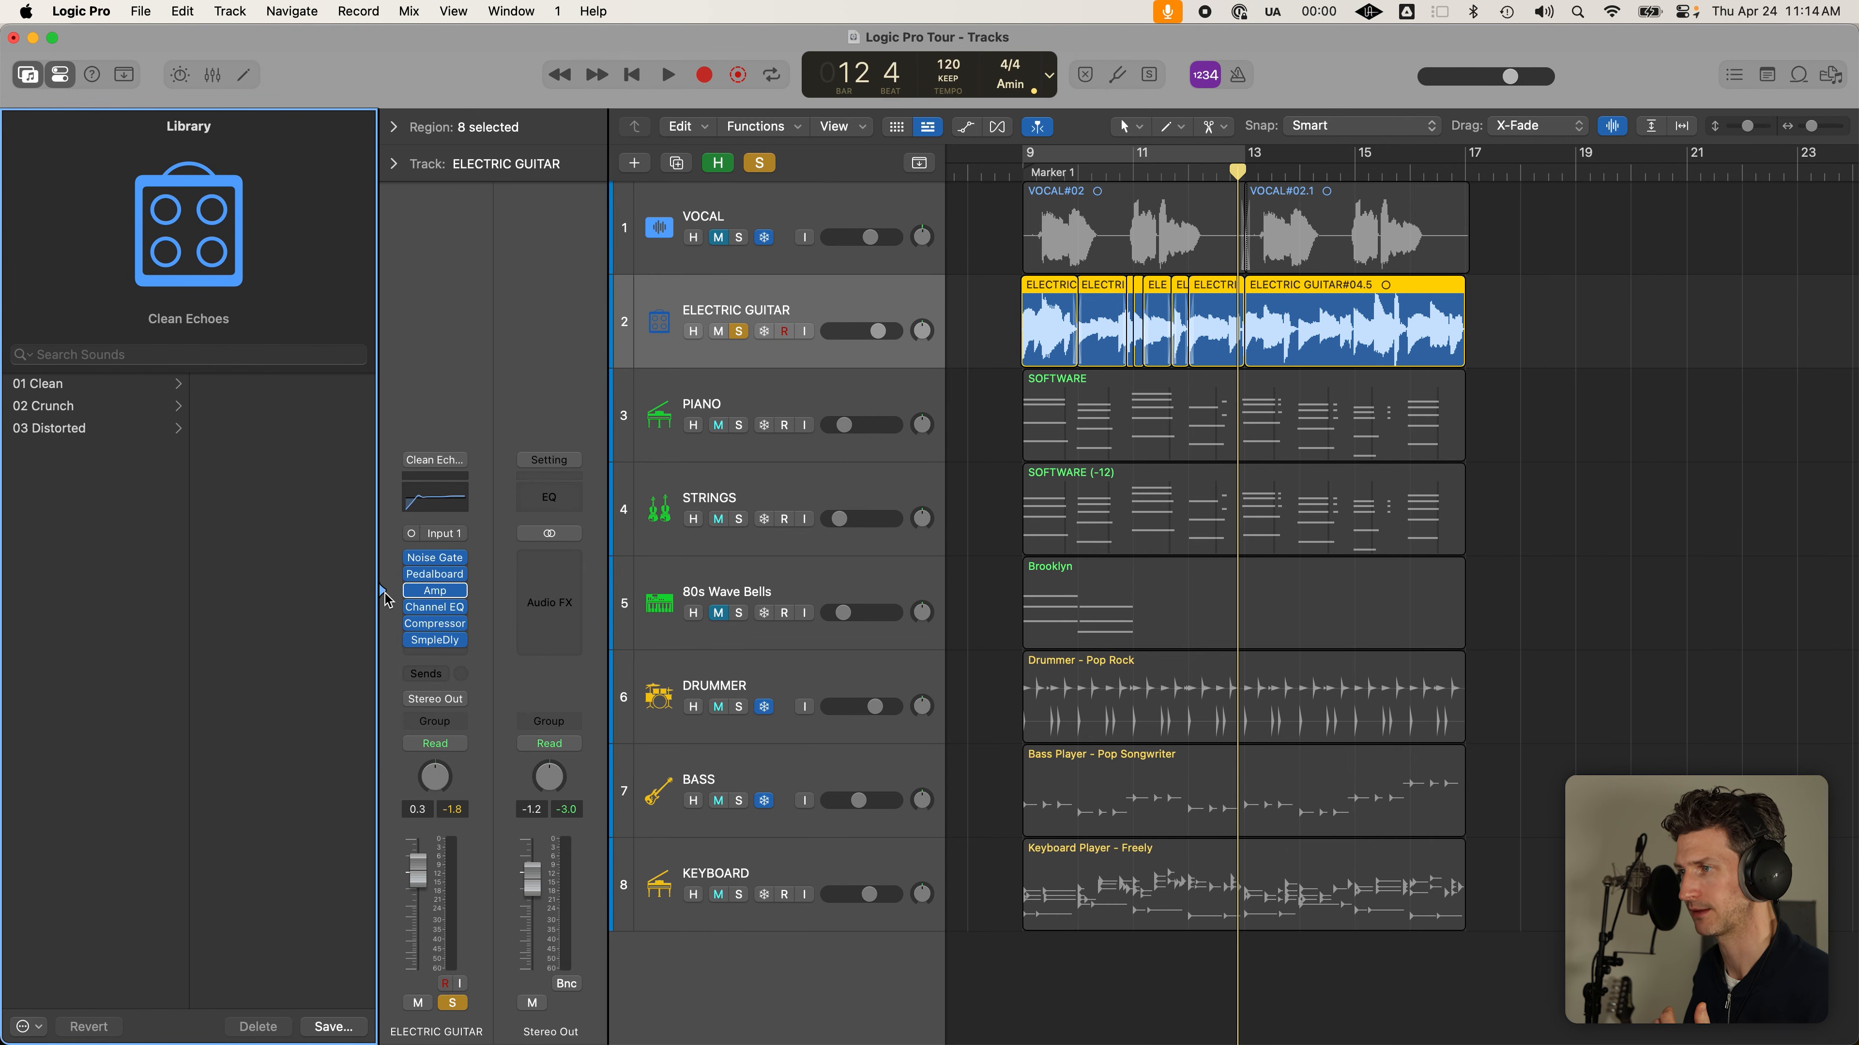
left_click(123, 384)
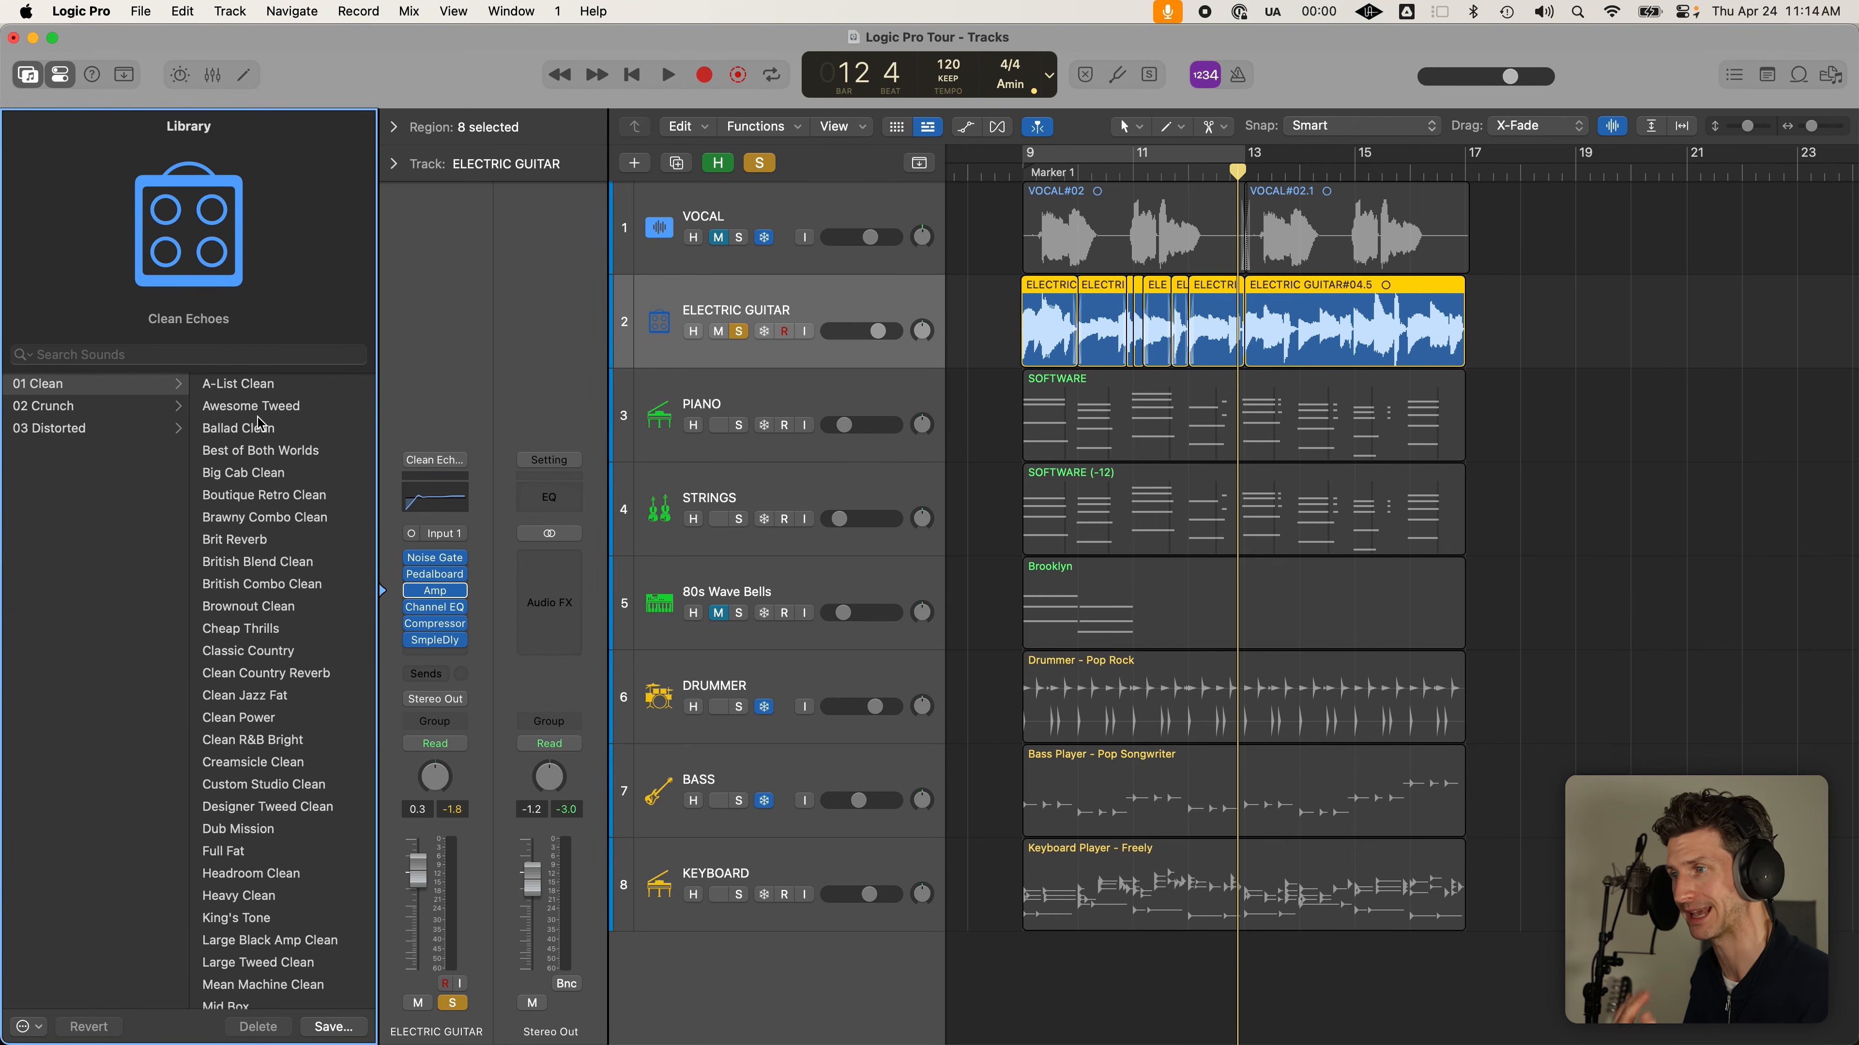
Open the electric guitar's Amp Designer window and view its 01 Clean preset list without choosing one
mouse_move(445, 592)
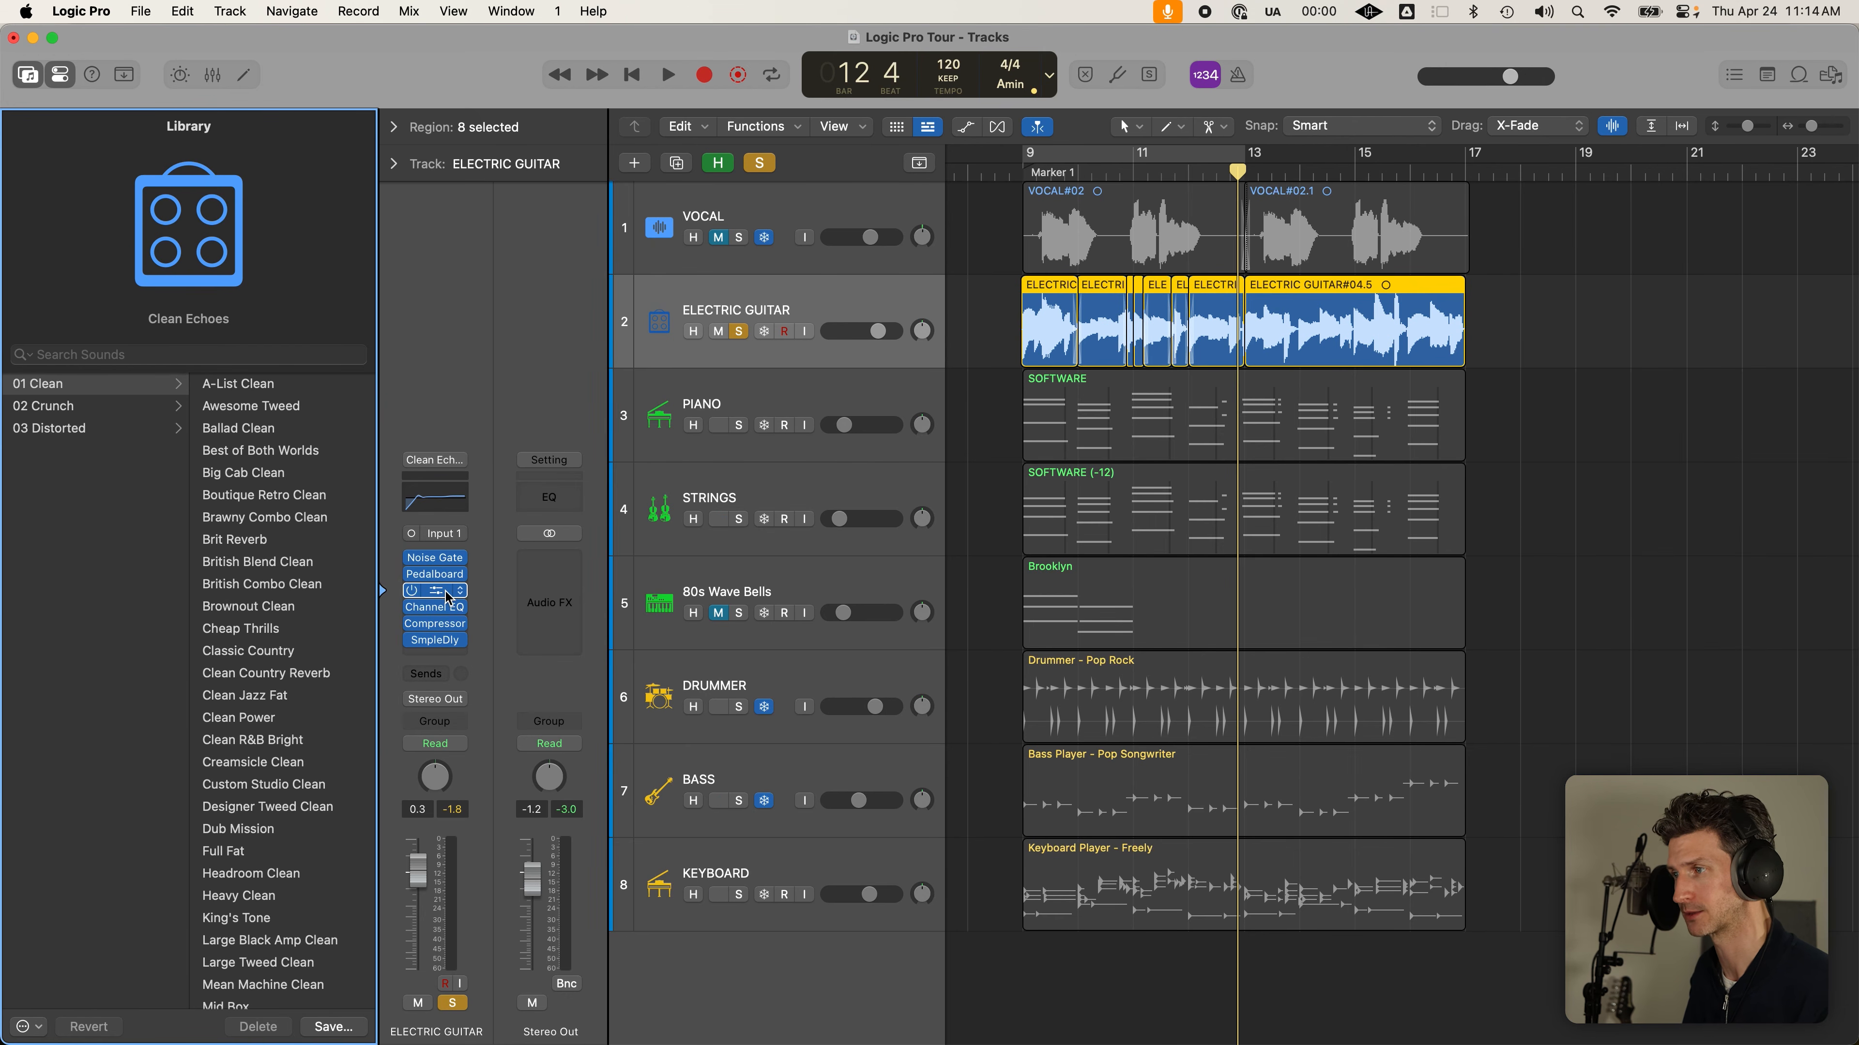
left_click(444, 594)
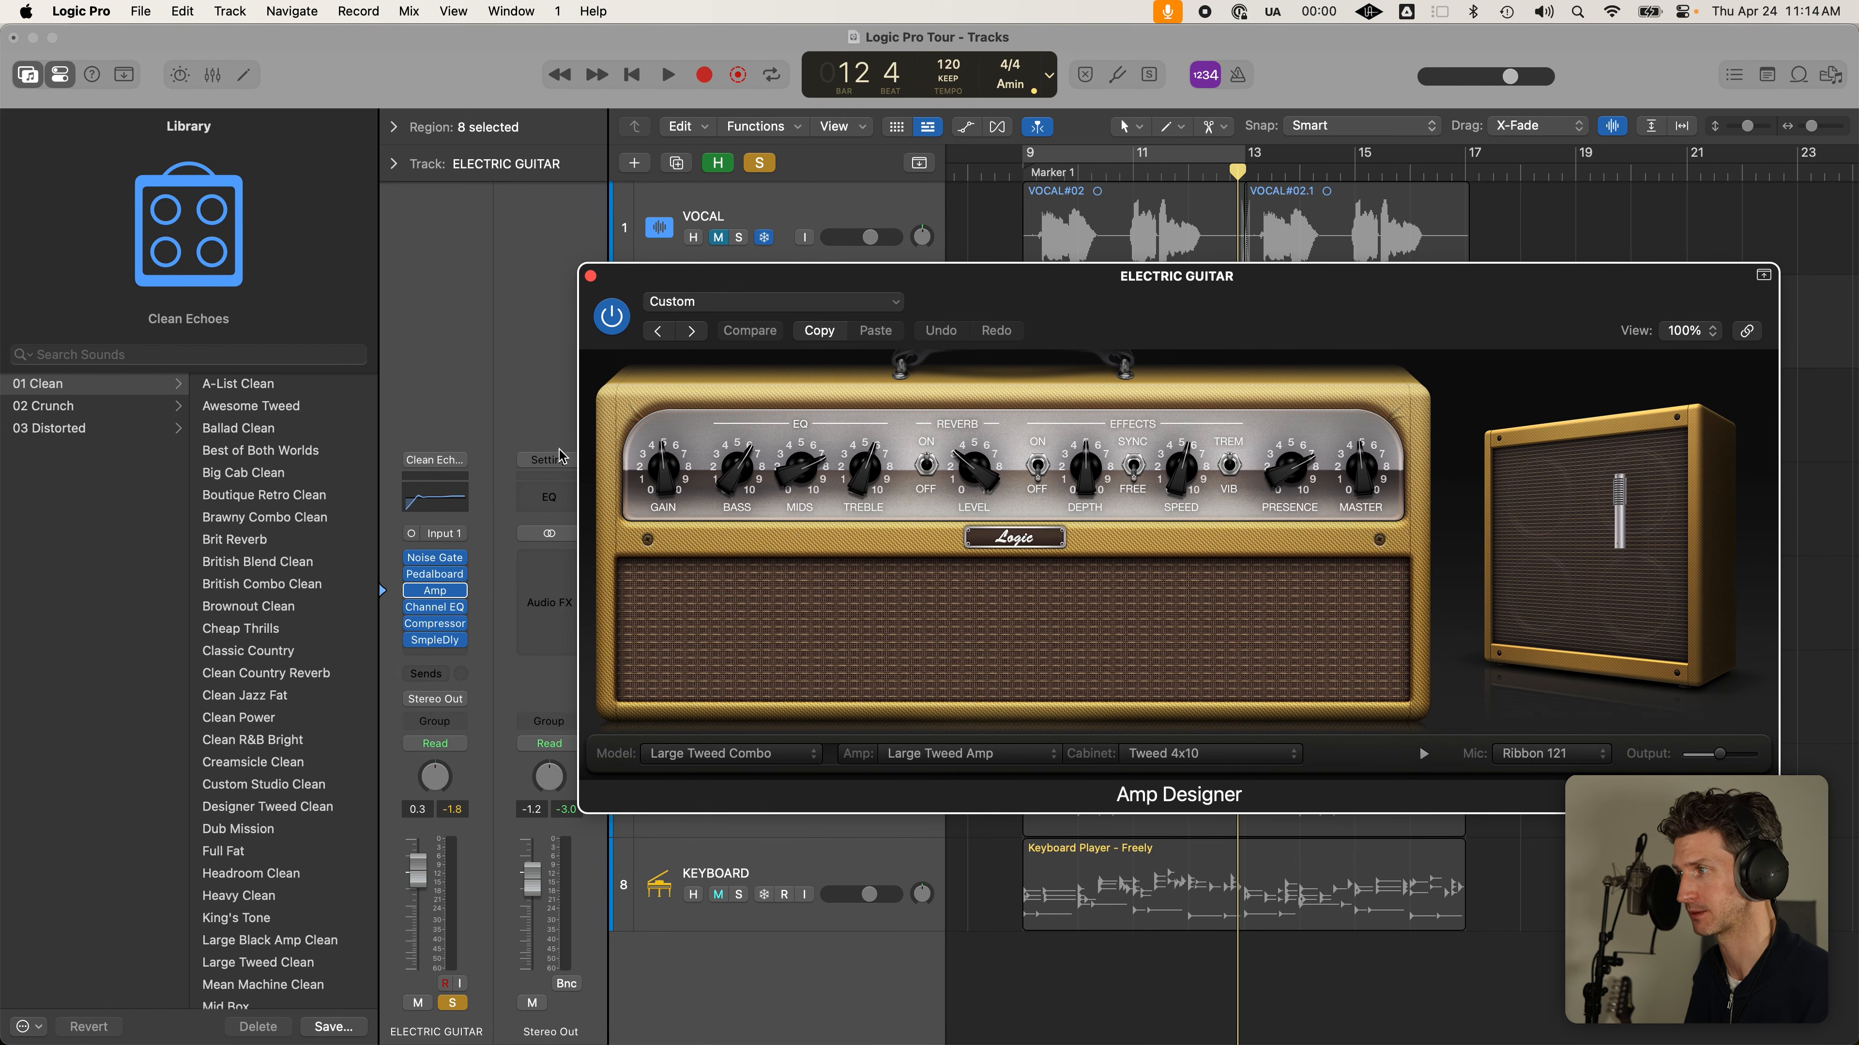
left_click_drag(1073, 293, 1097, 266)
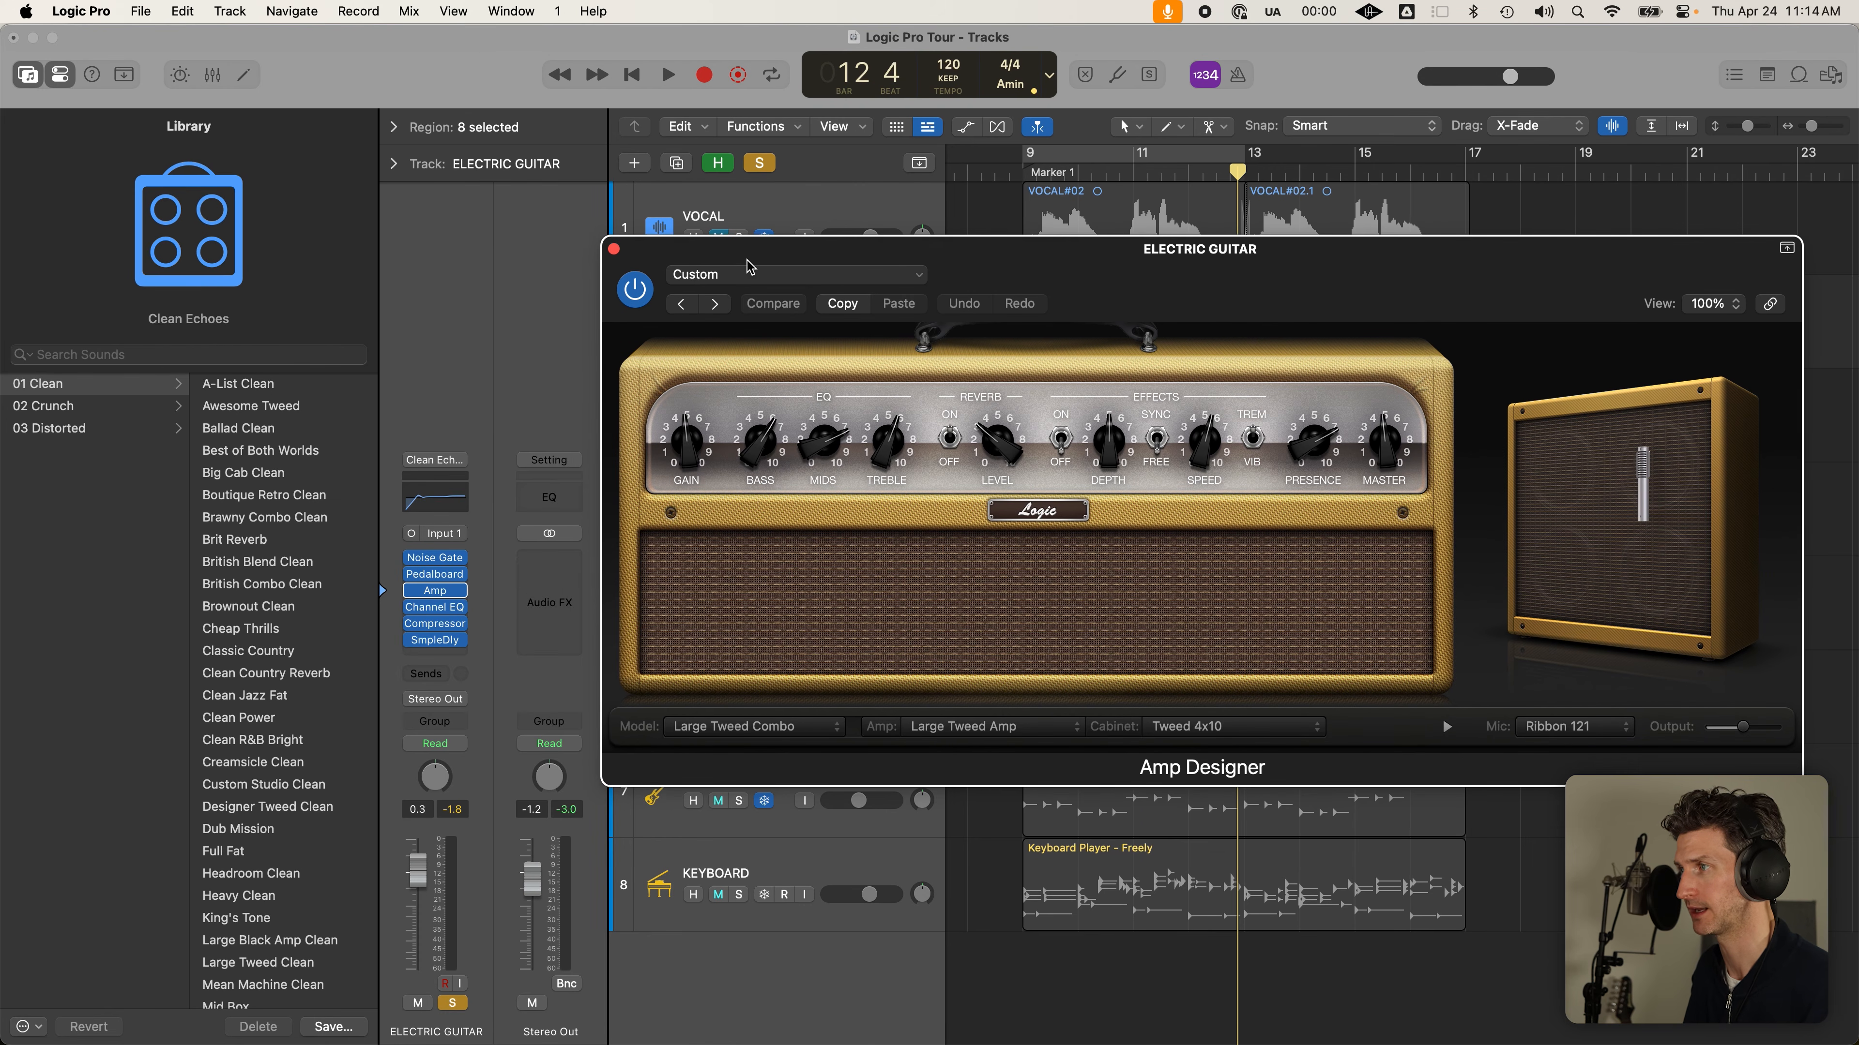
left_click(891, 277)
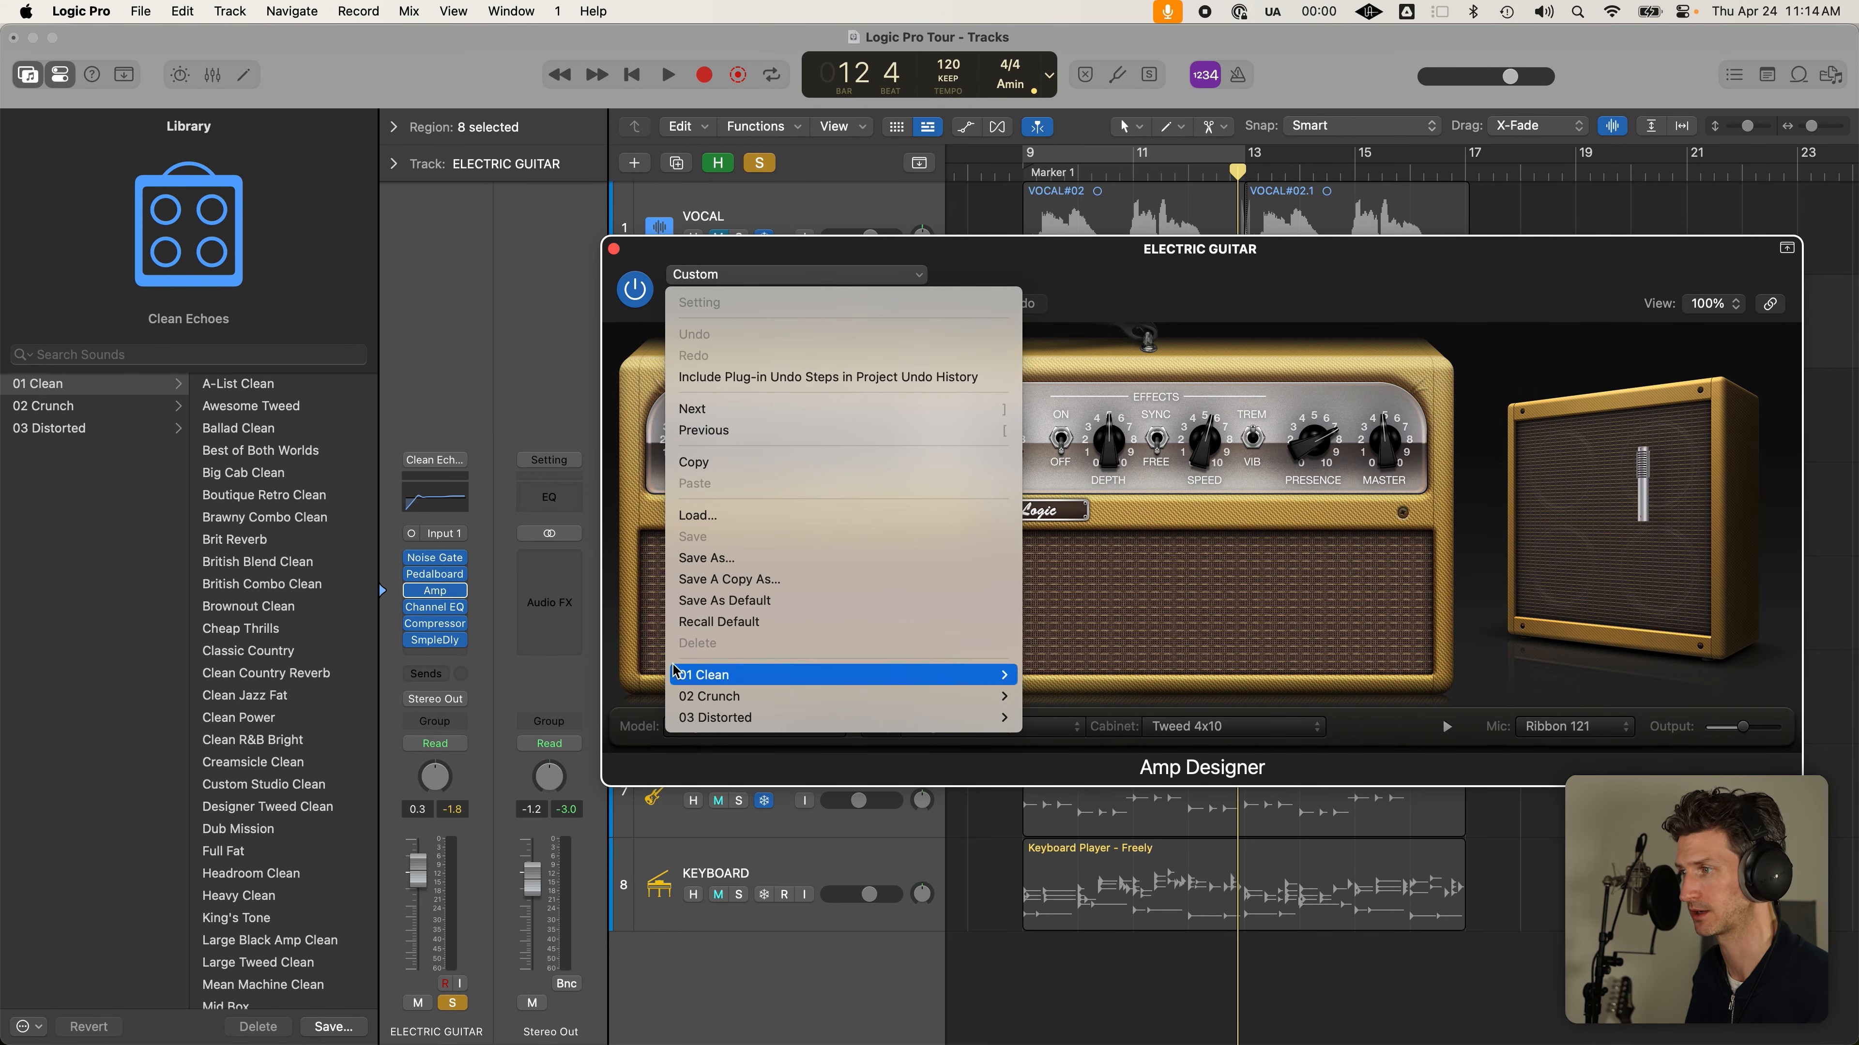
mouse_move(783, 674)
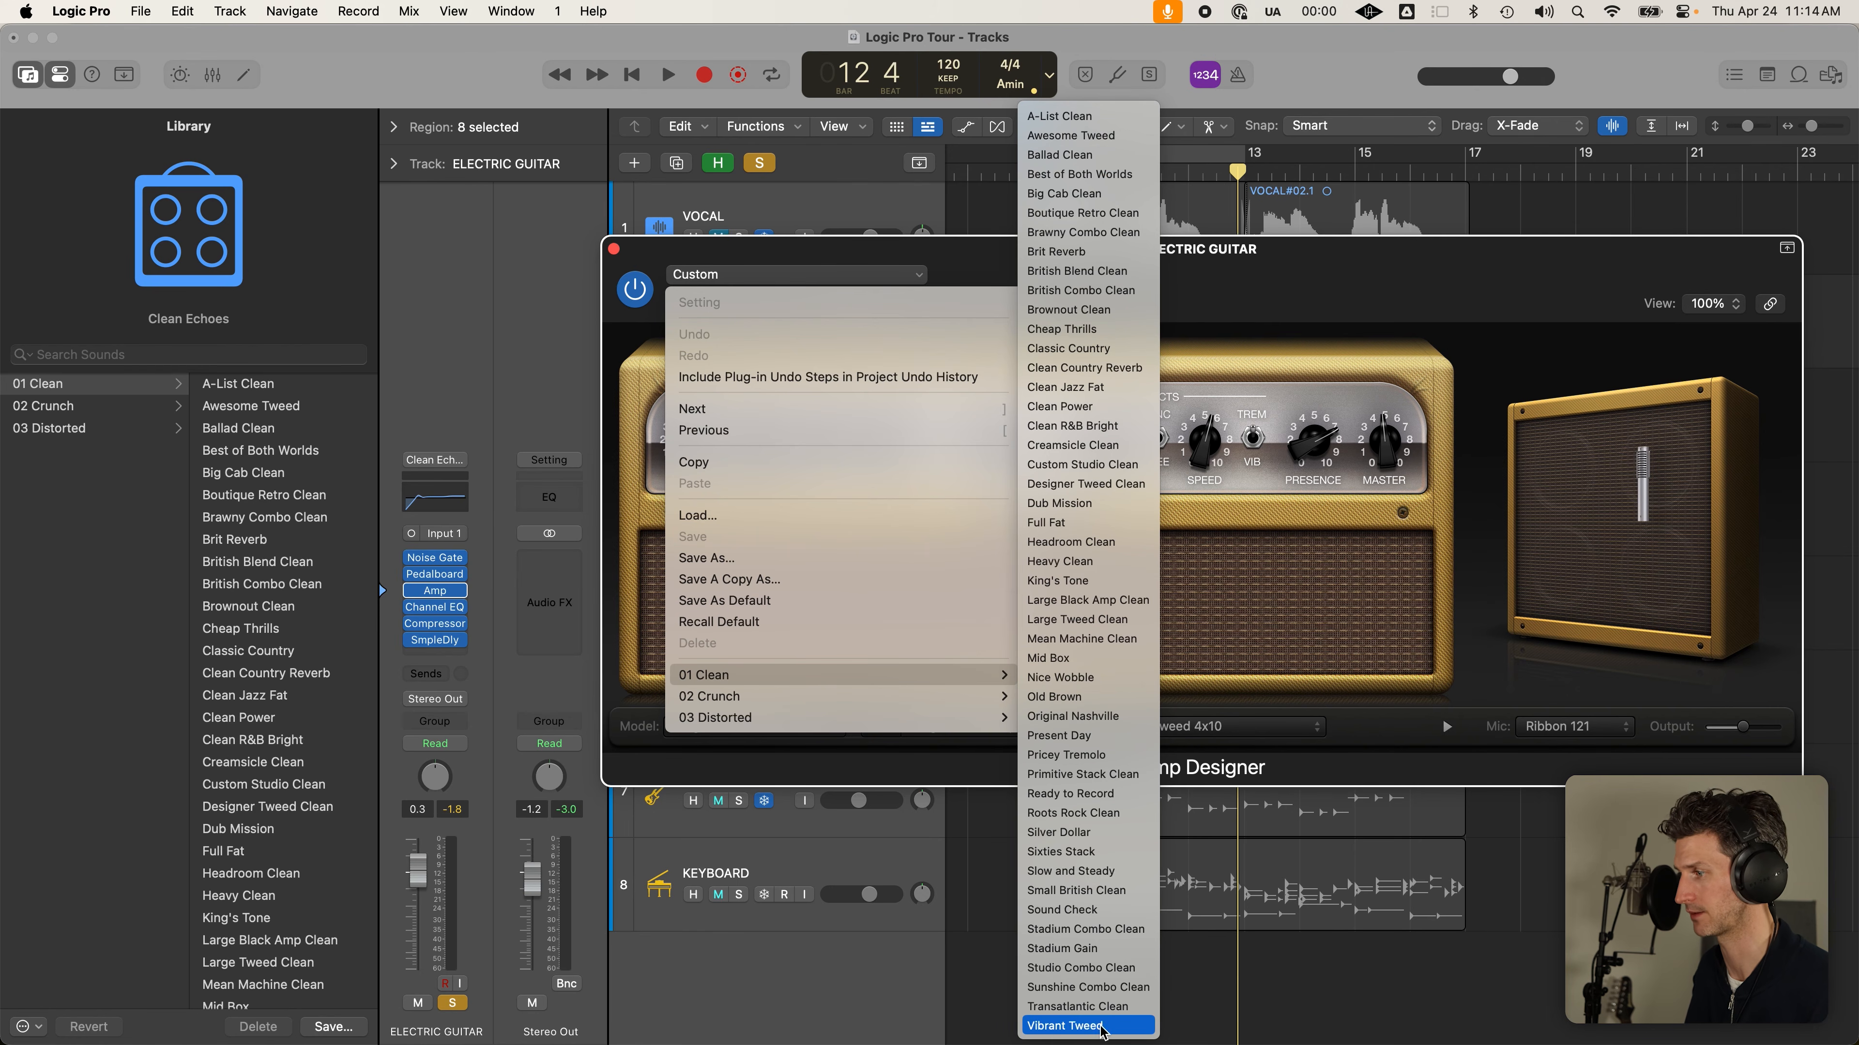
left_click(78, 380)
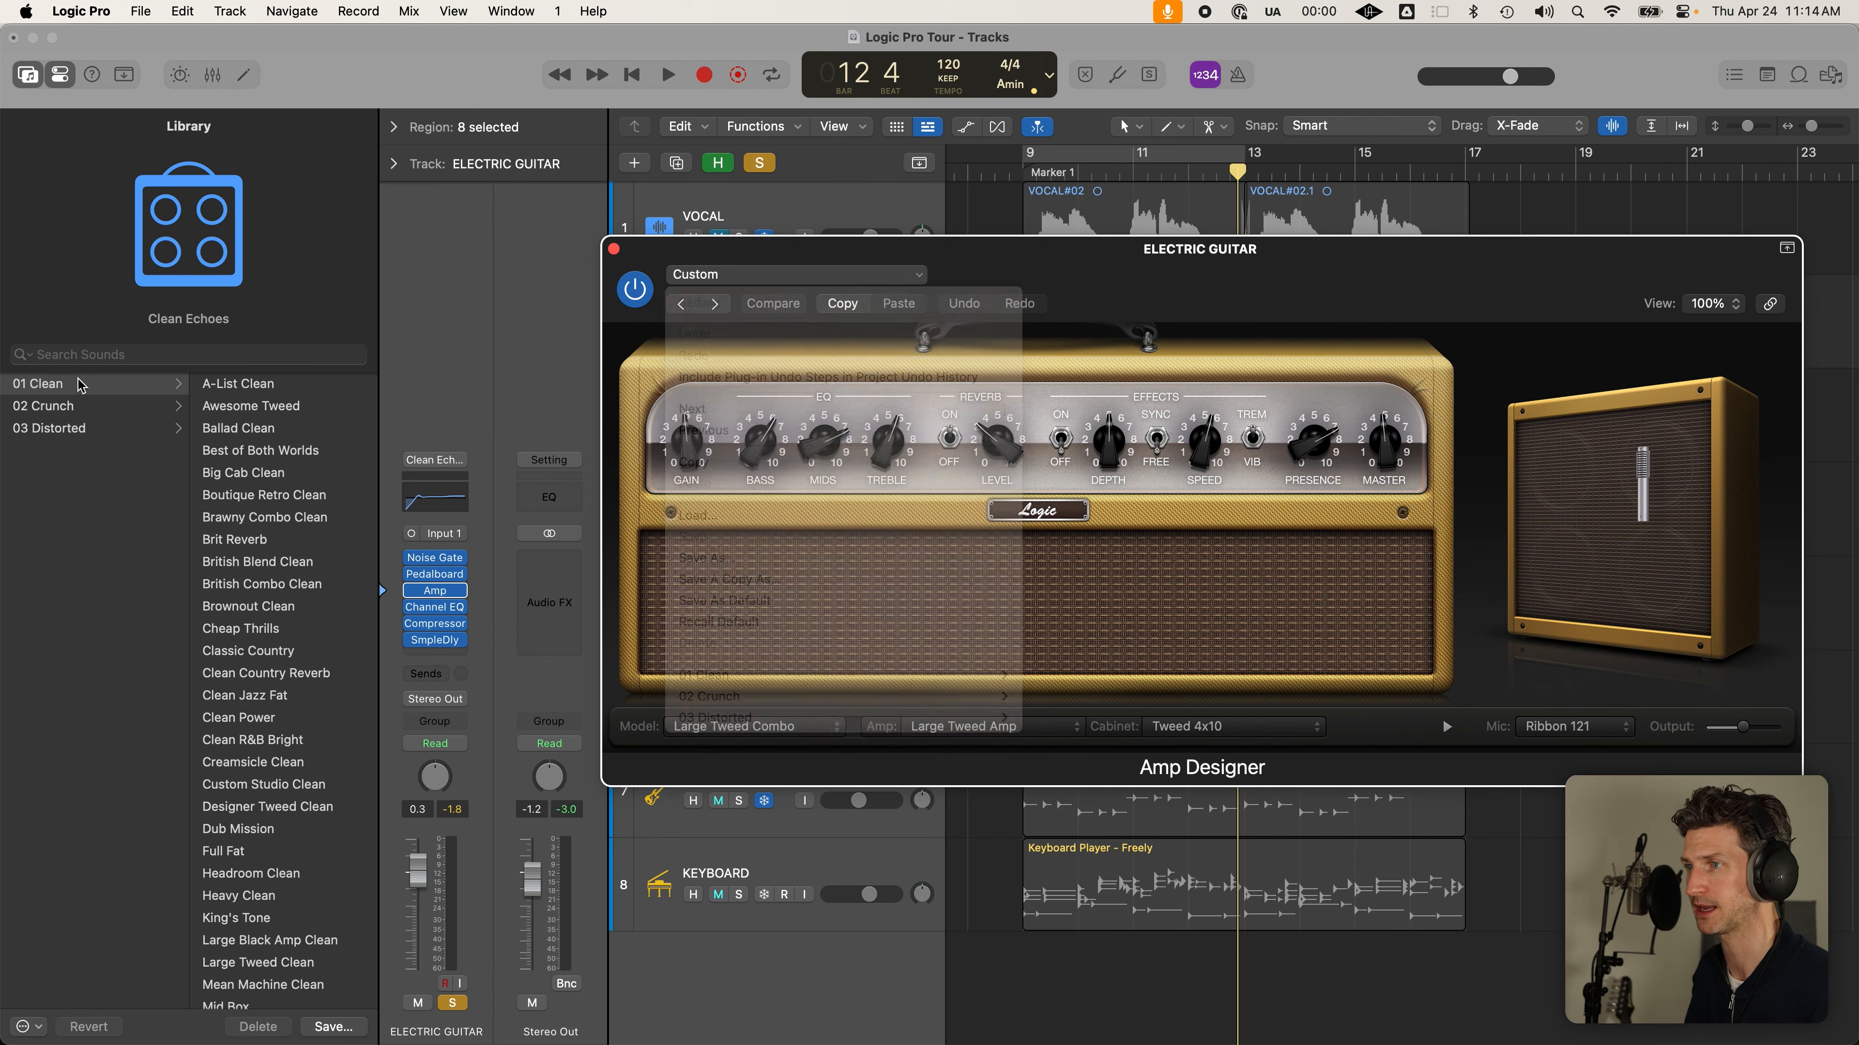
Load the A-List Clean preset into the Amp, look through the other 01 Clean presets, and close the plug-in window
left_click(237, 384)
scroll(249, 878, "down", 10)
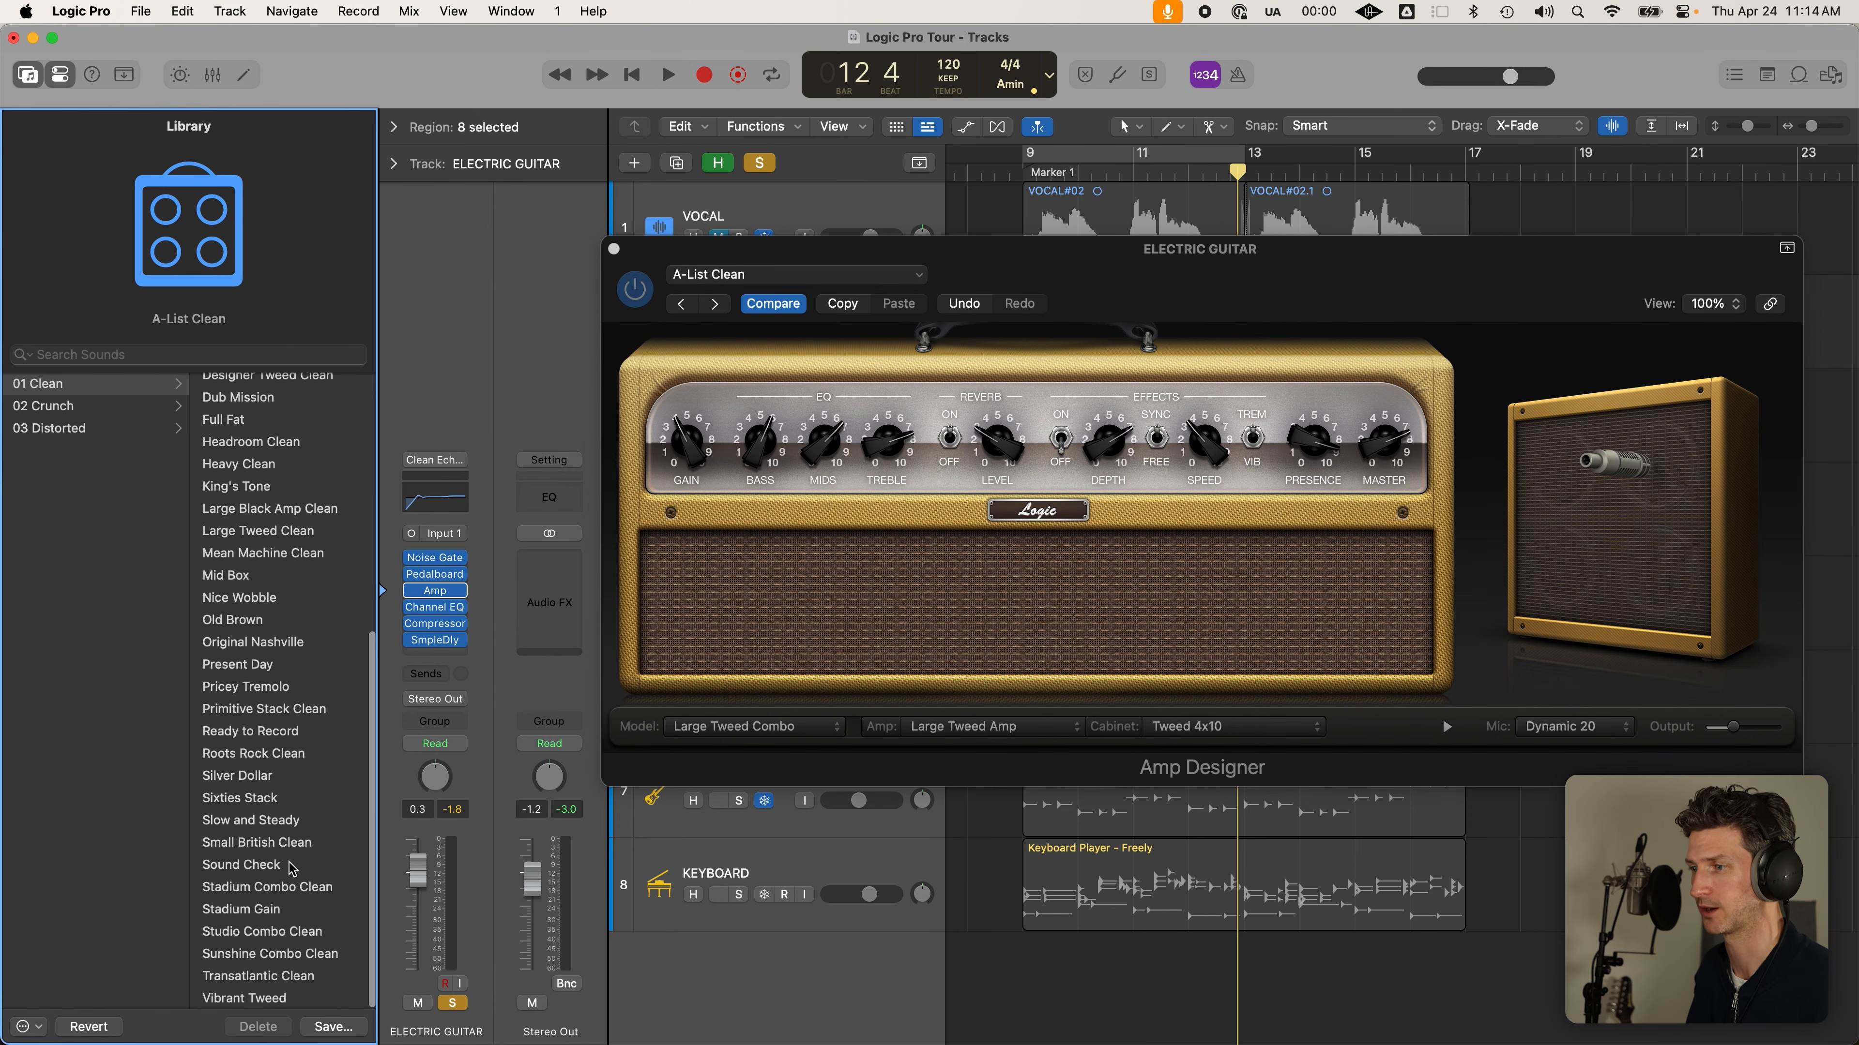
scroll(307, 724, "up", 10)
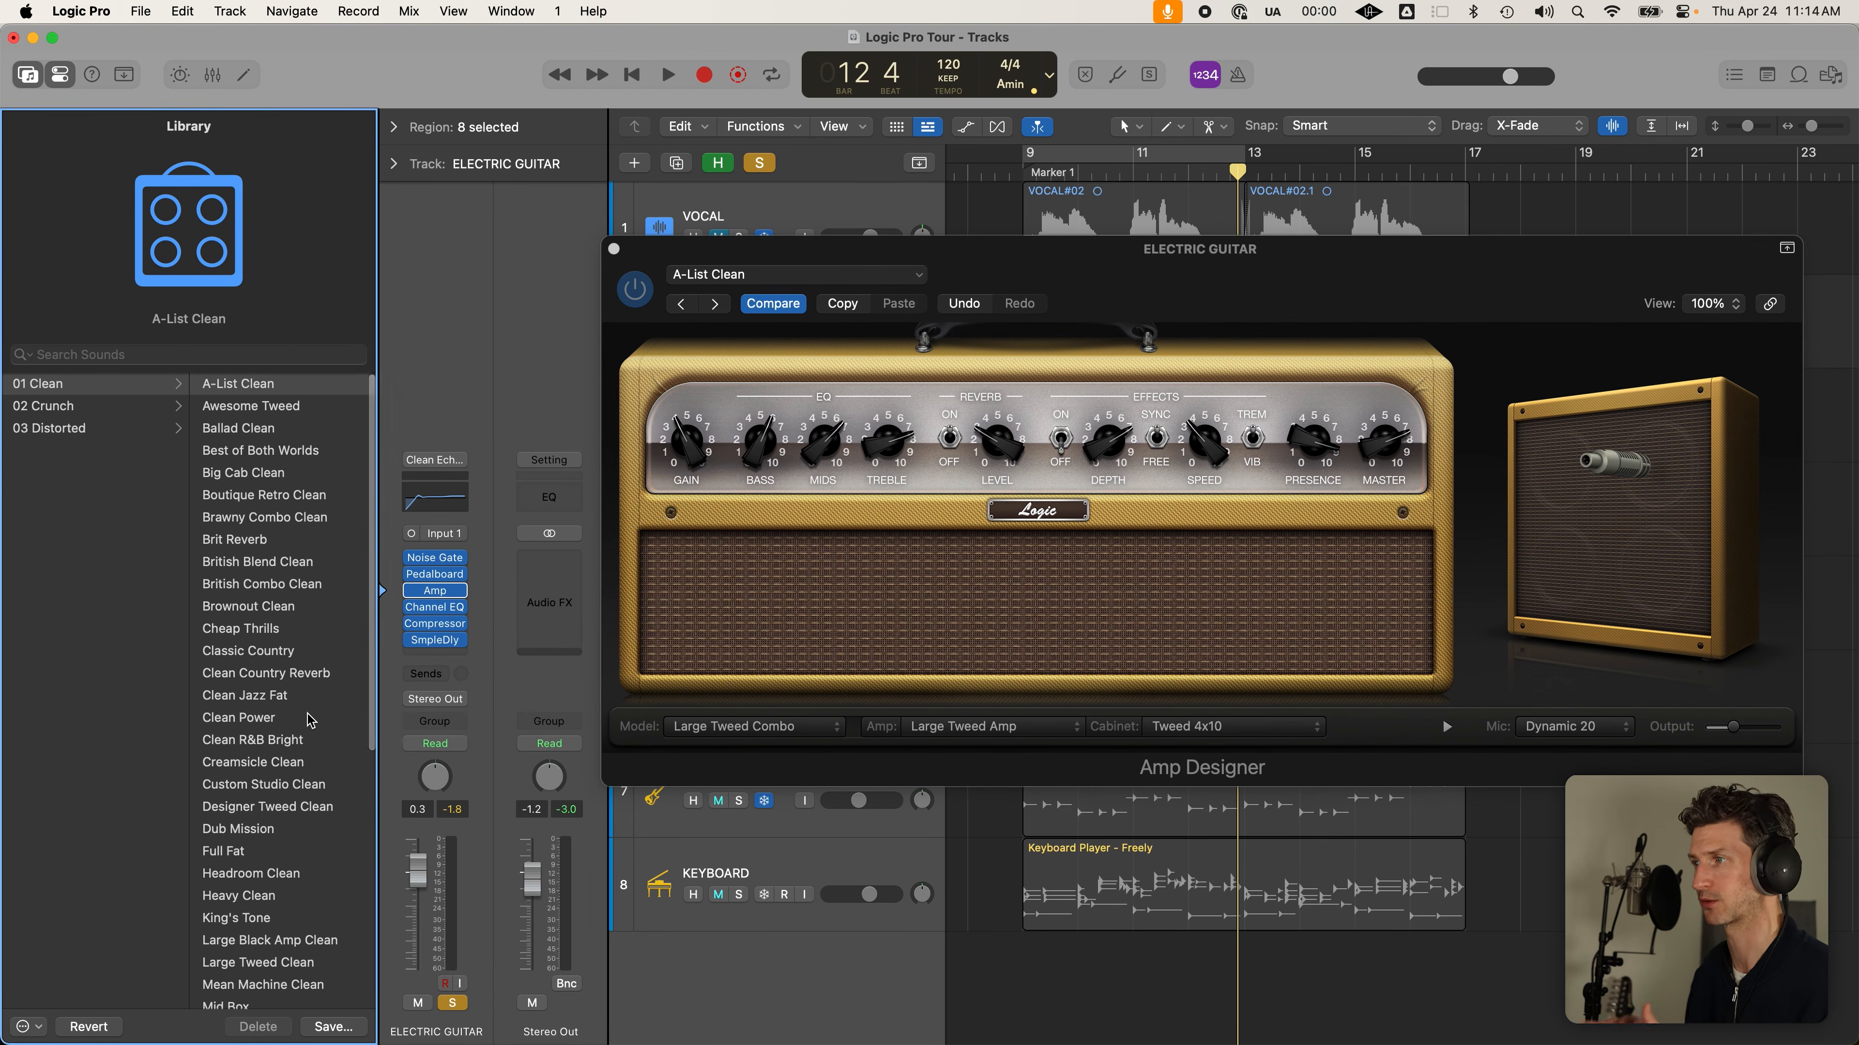
left_click(615, 249)
left_click(858, 300)
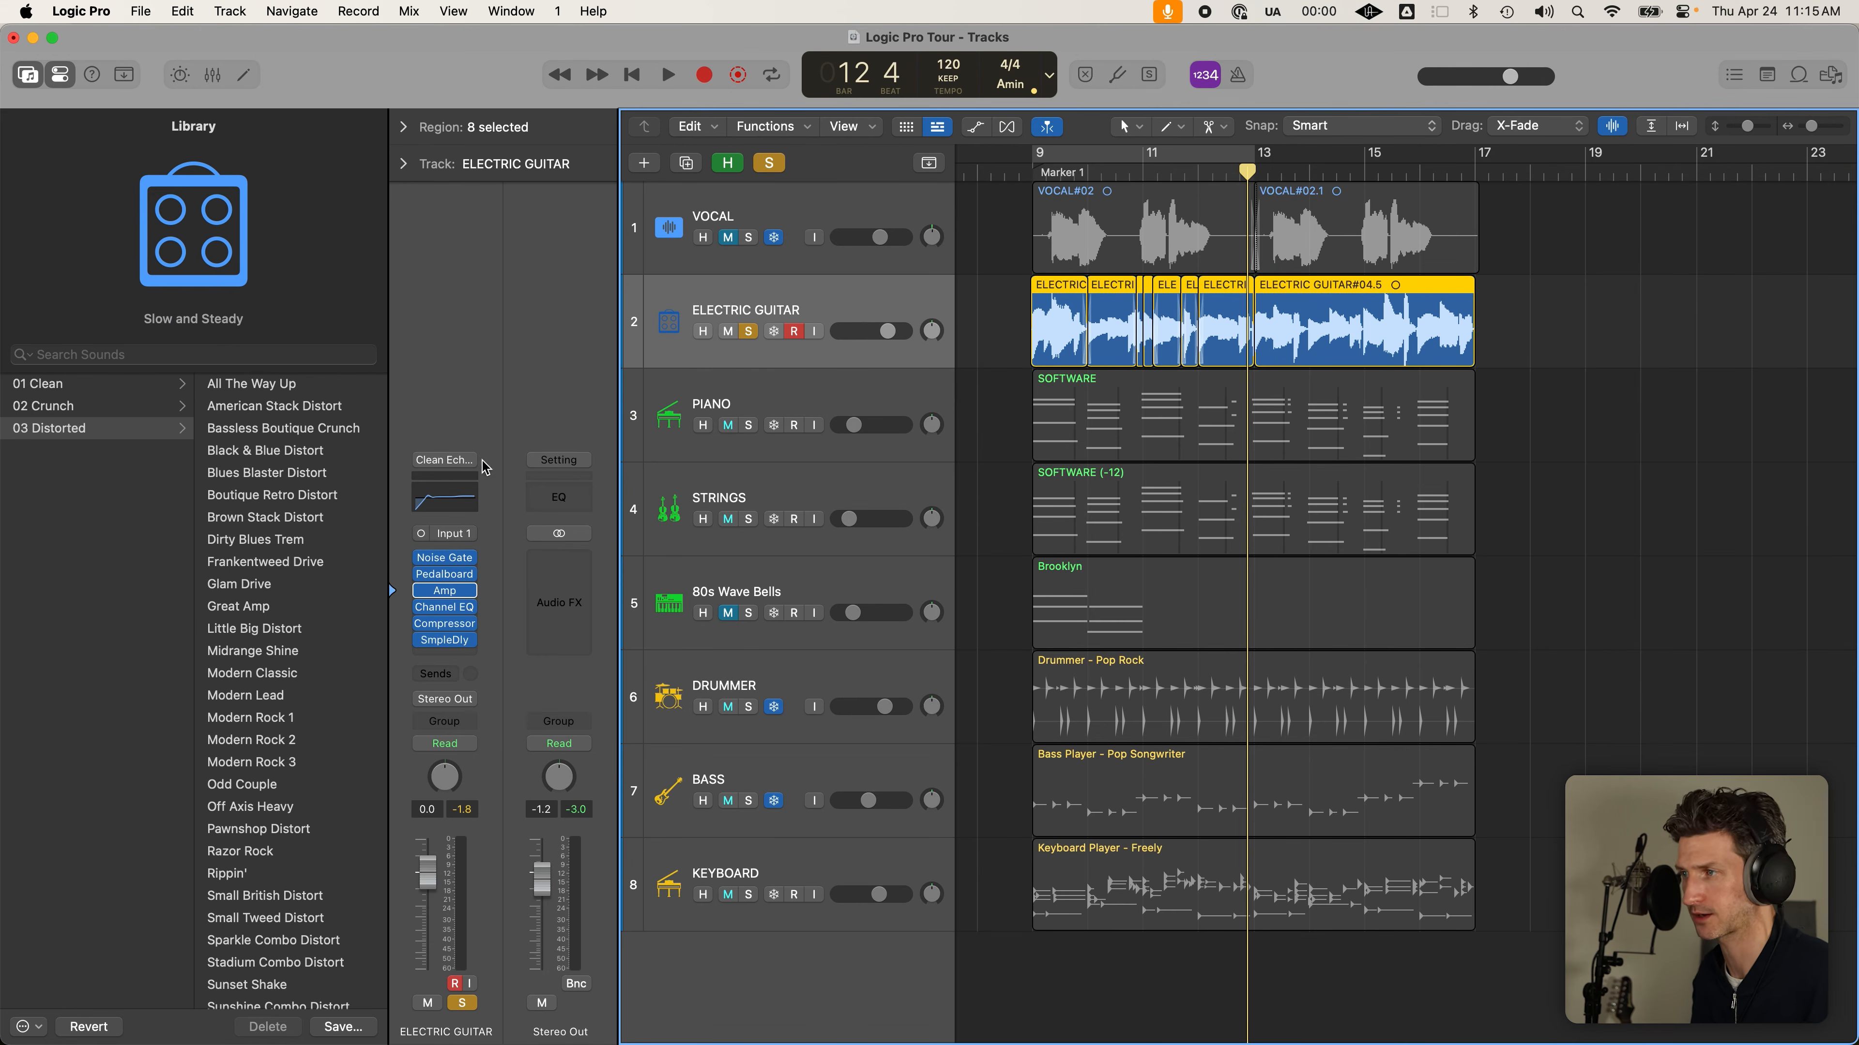
Reset the electric guitar's channel strip, browse the Library categories, and load the Sharp Chorus patch from Acoustic Guitar
left_click(446, 461)
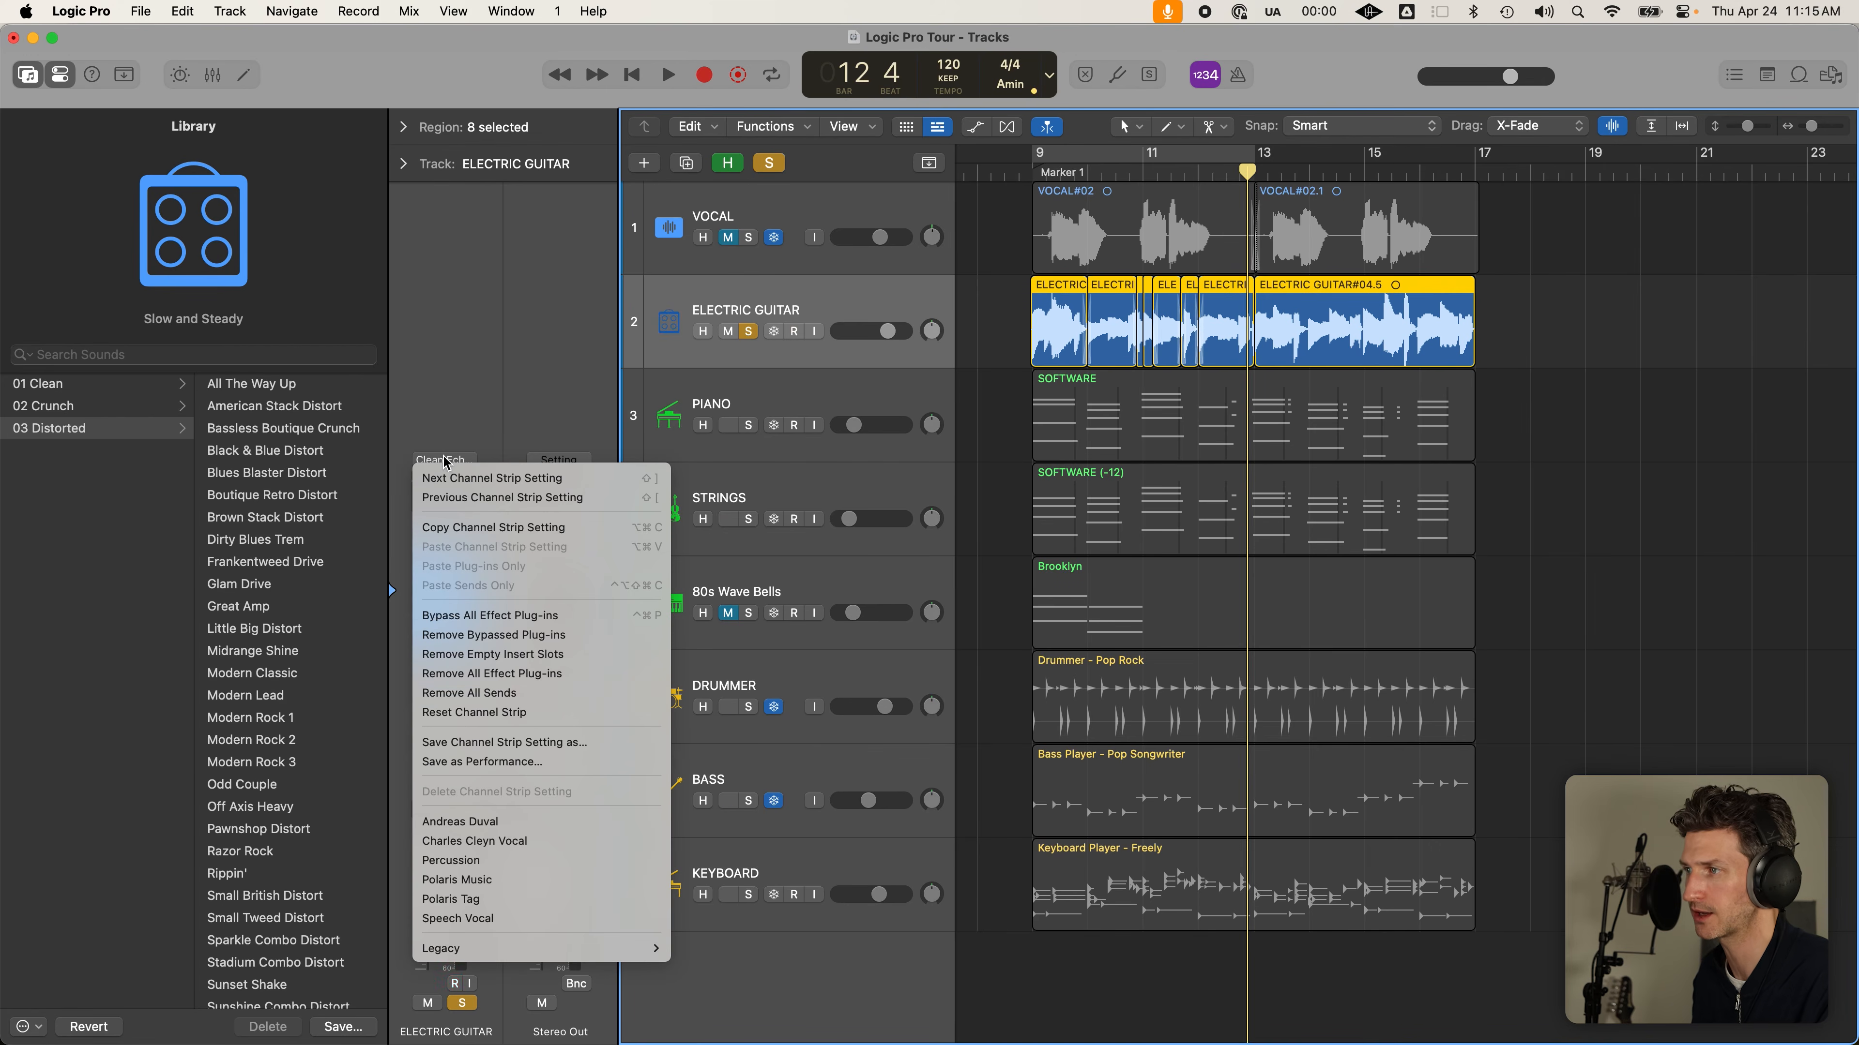
left_click(532, 710)
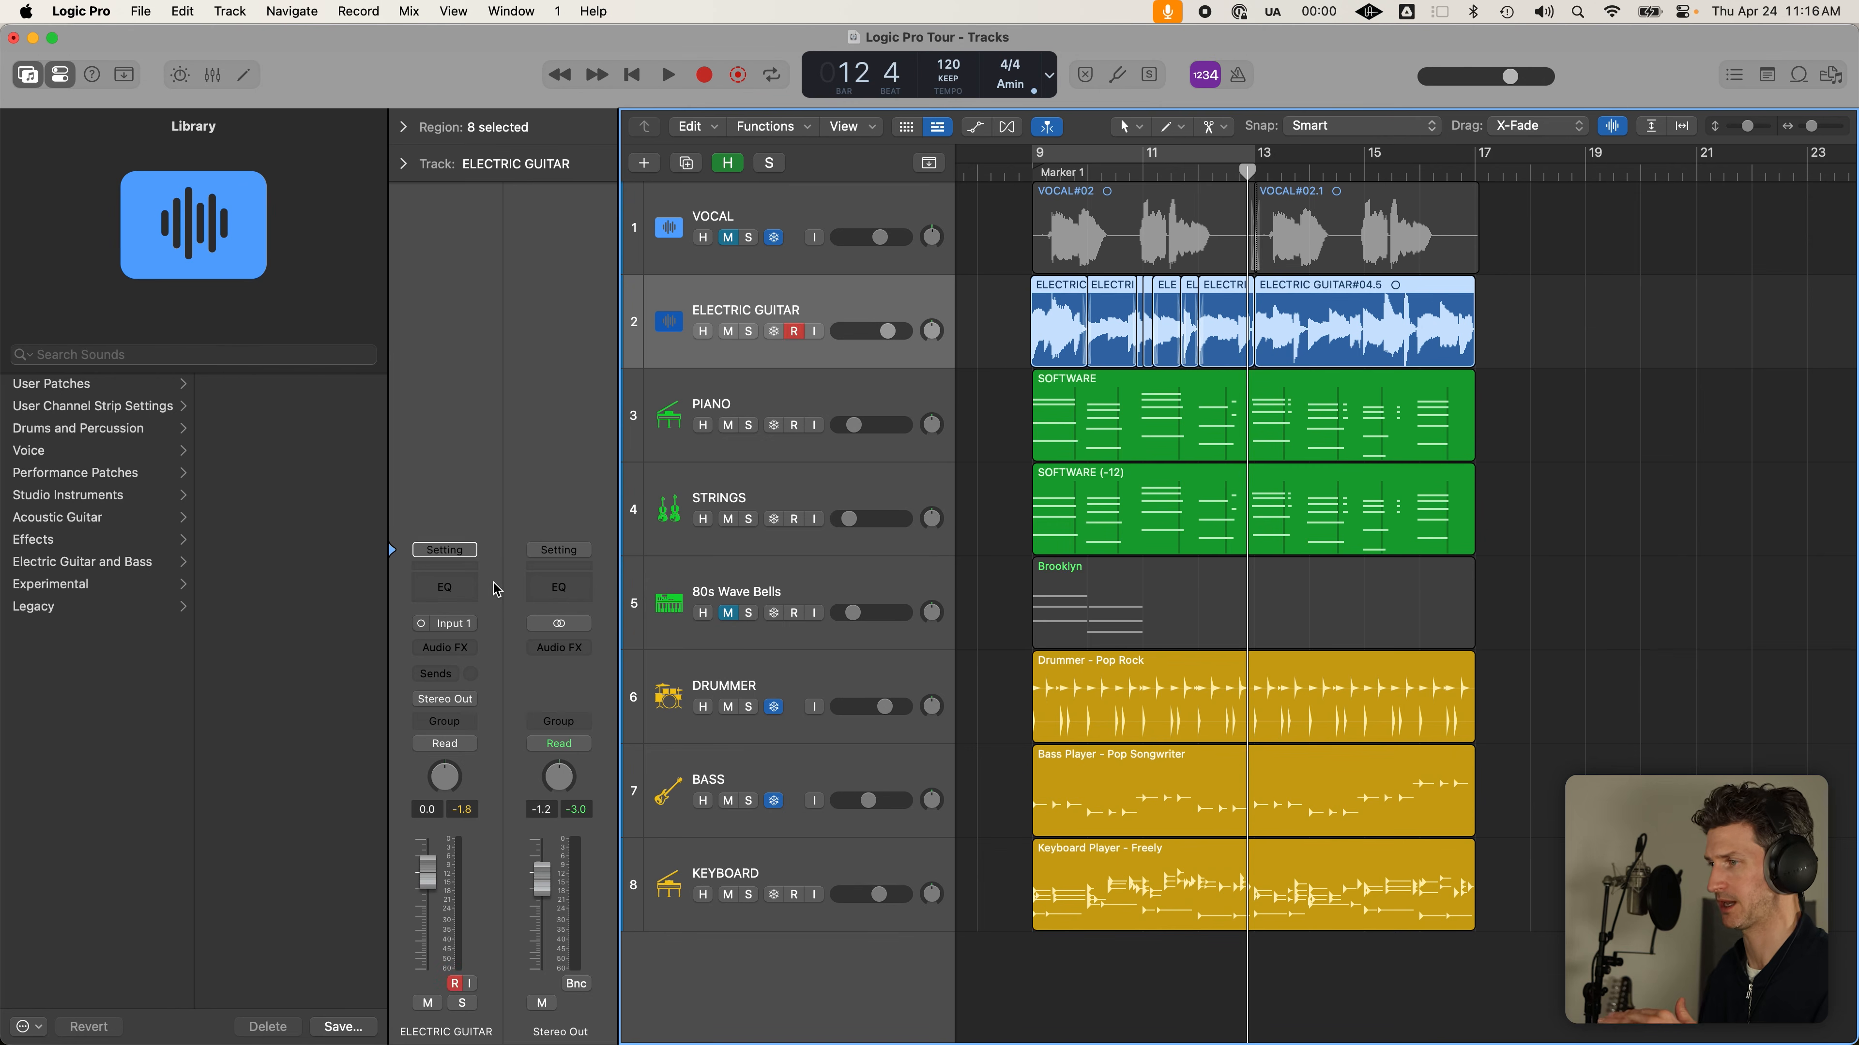
left_click(86, 452)
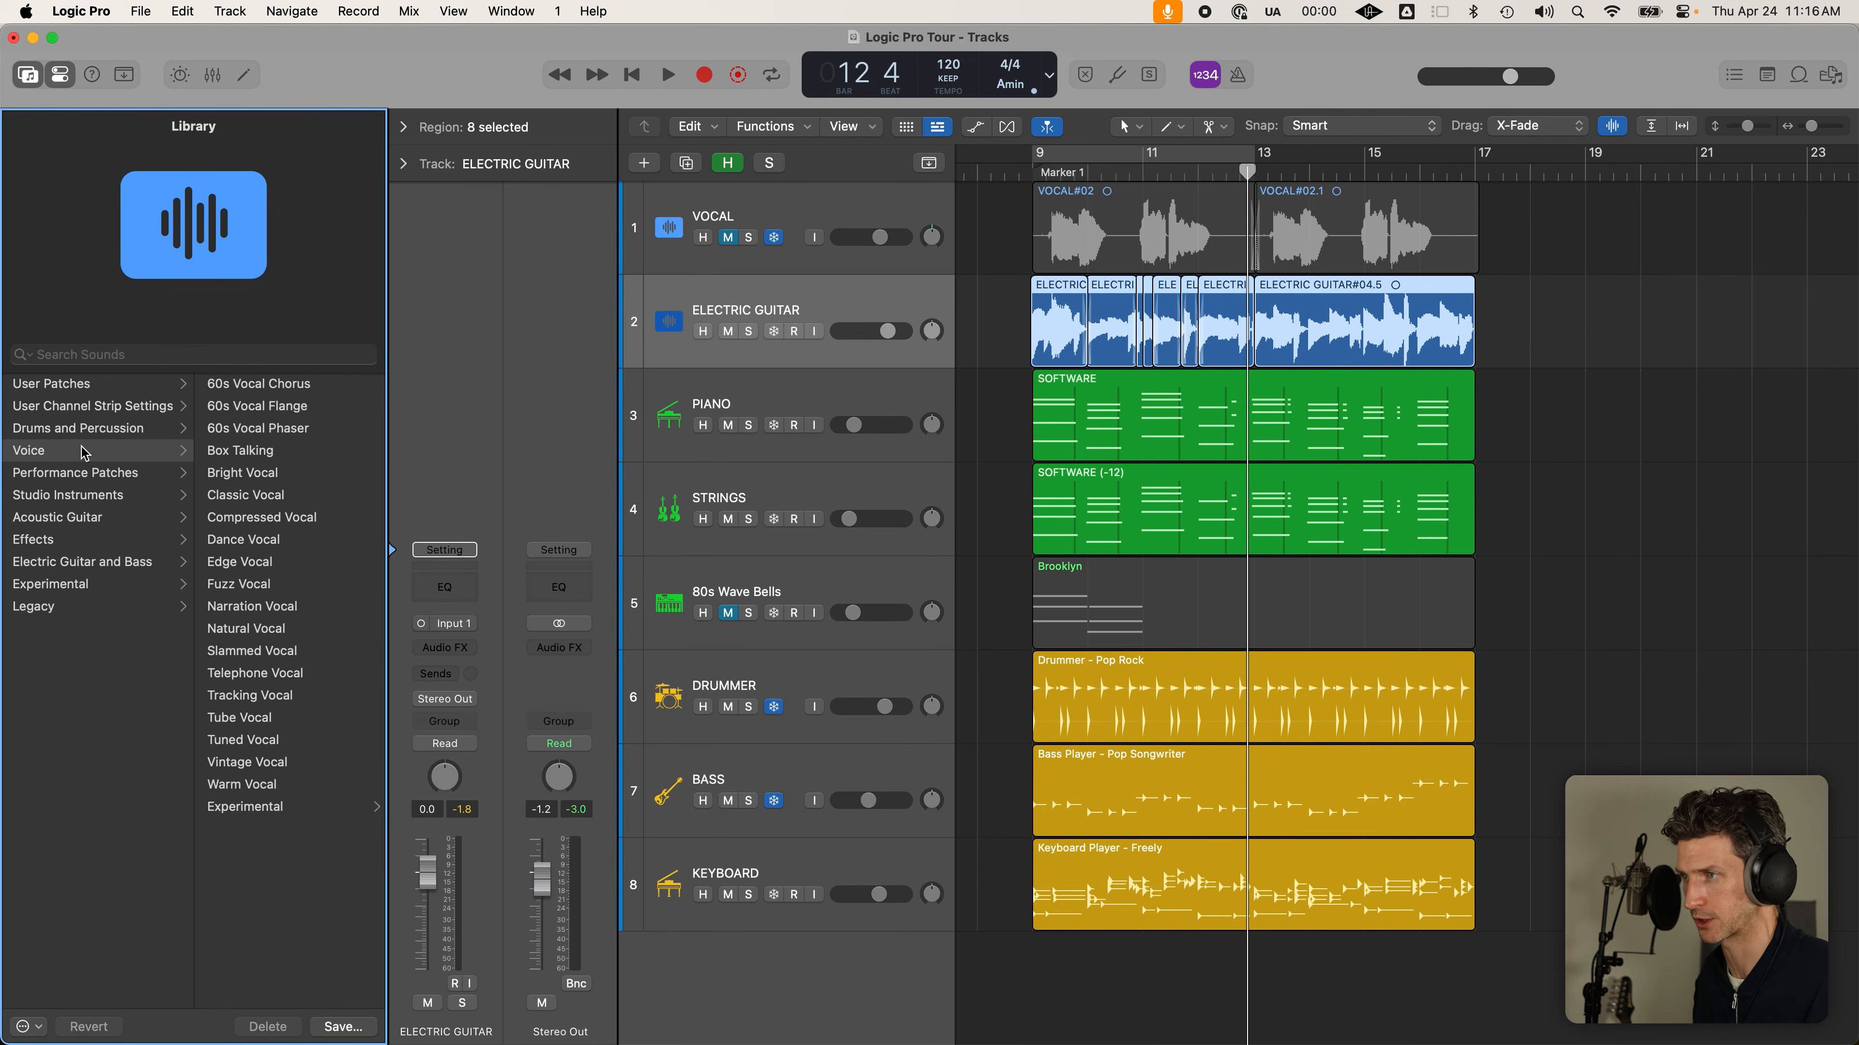
left_click(105, 545)
left_click(101, 564)
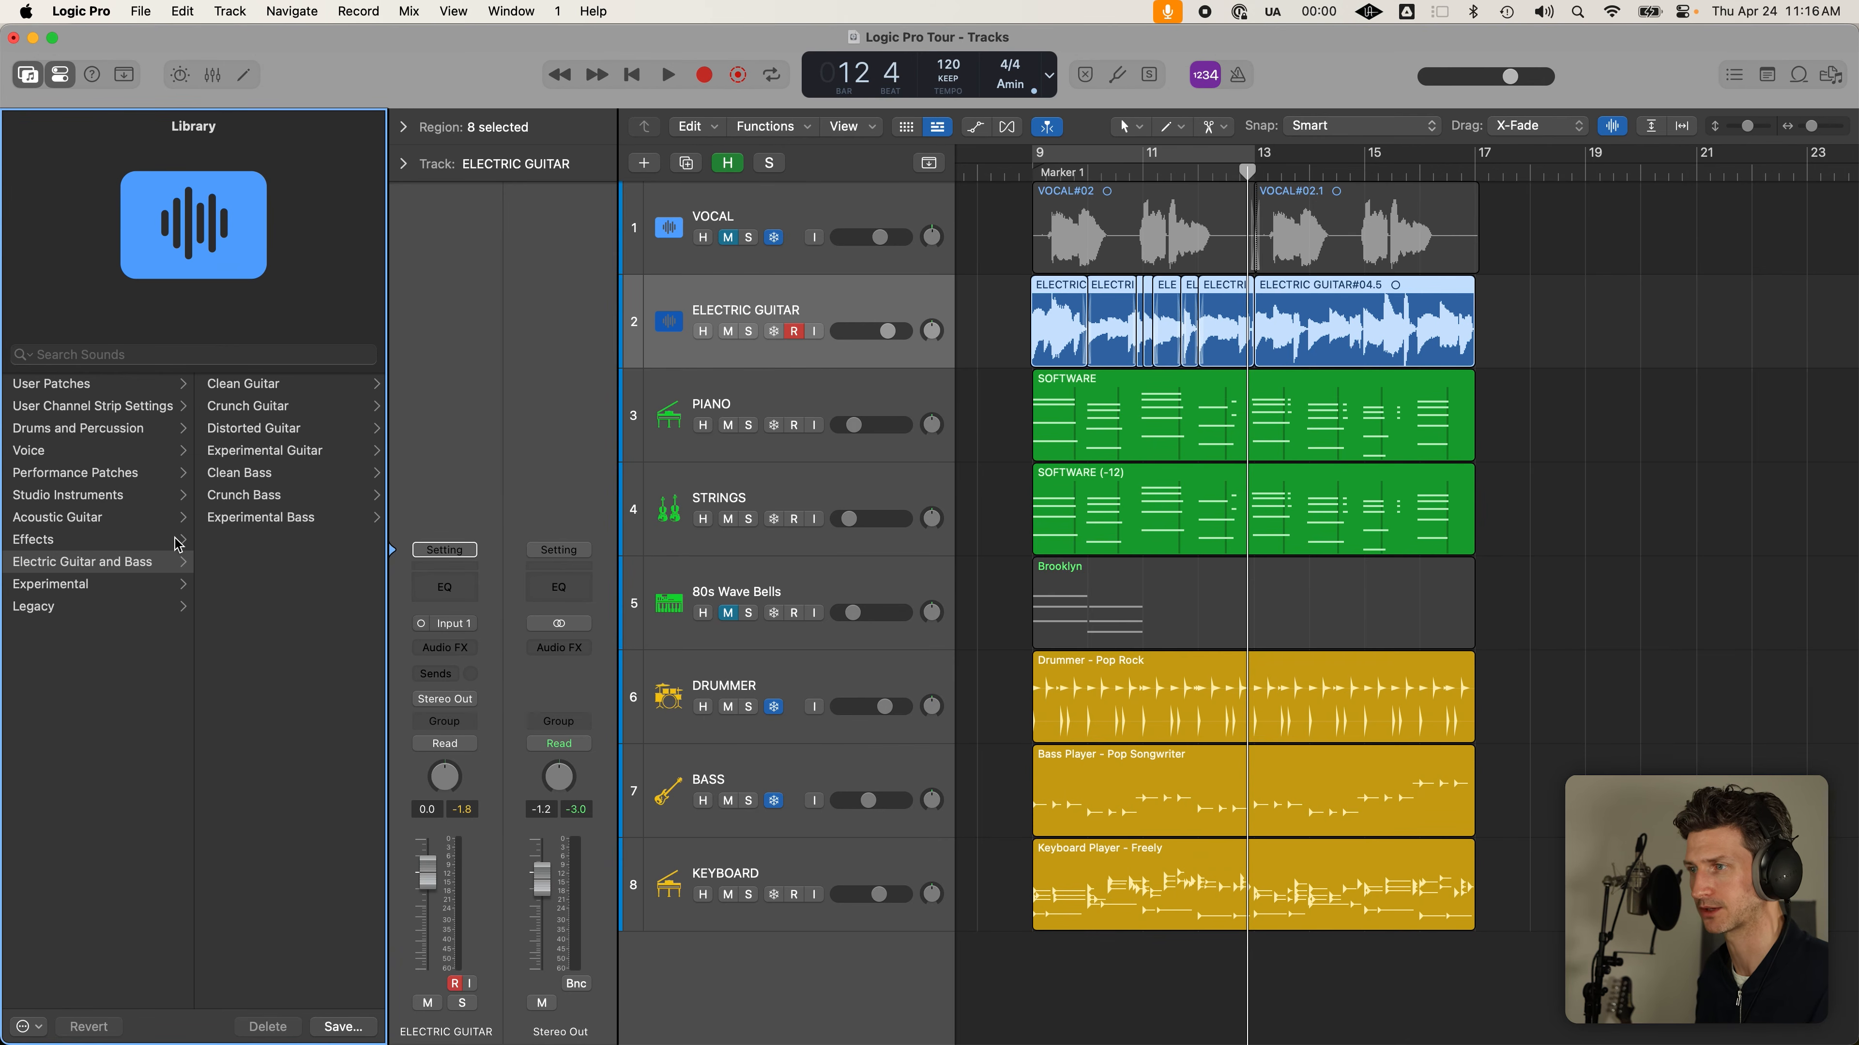
left_click(57, 517)
left_click(263, 498)
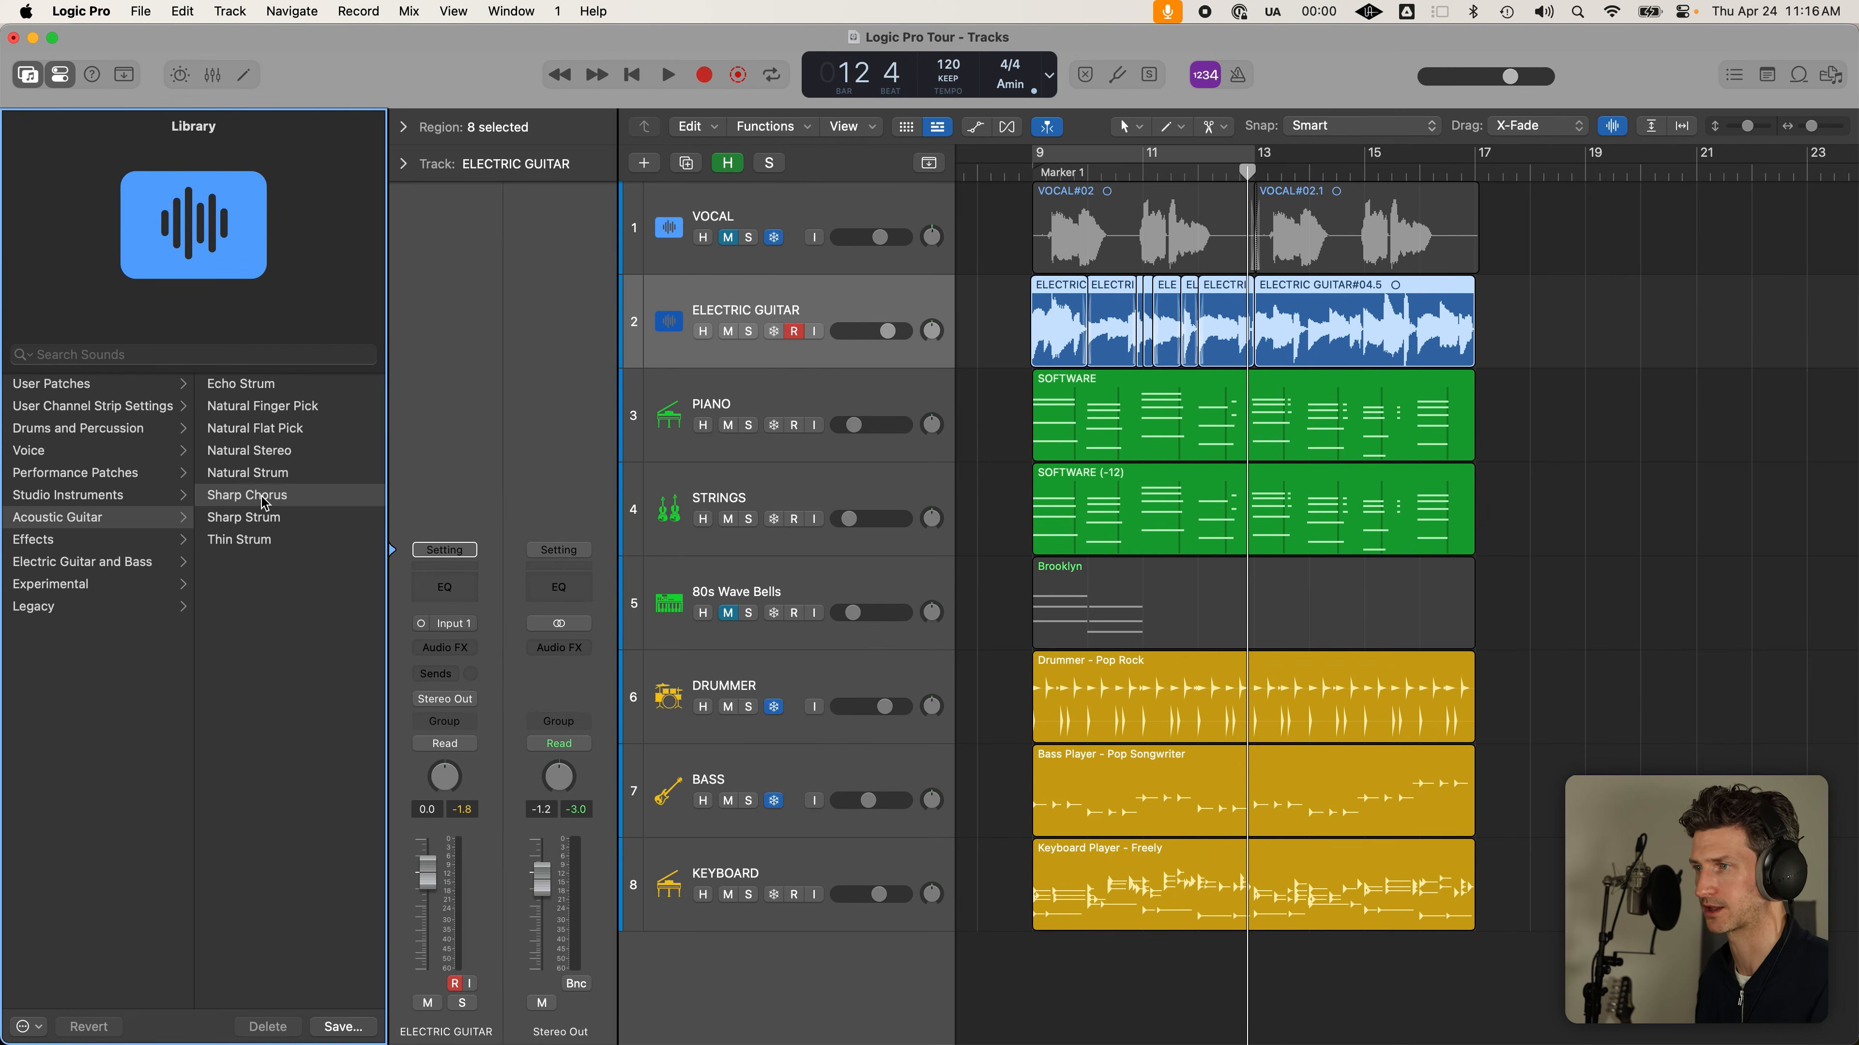
Solo the electric guitar track and play it from bar 9 to hear the Sharp Chorus patch
left_click(1036, 172)
key("s")
key("space")
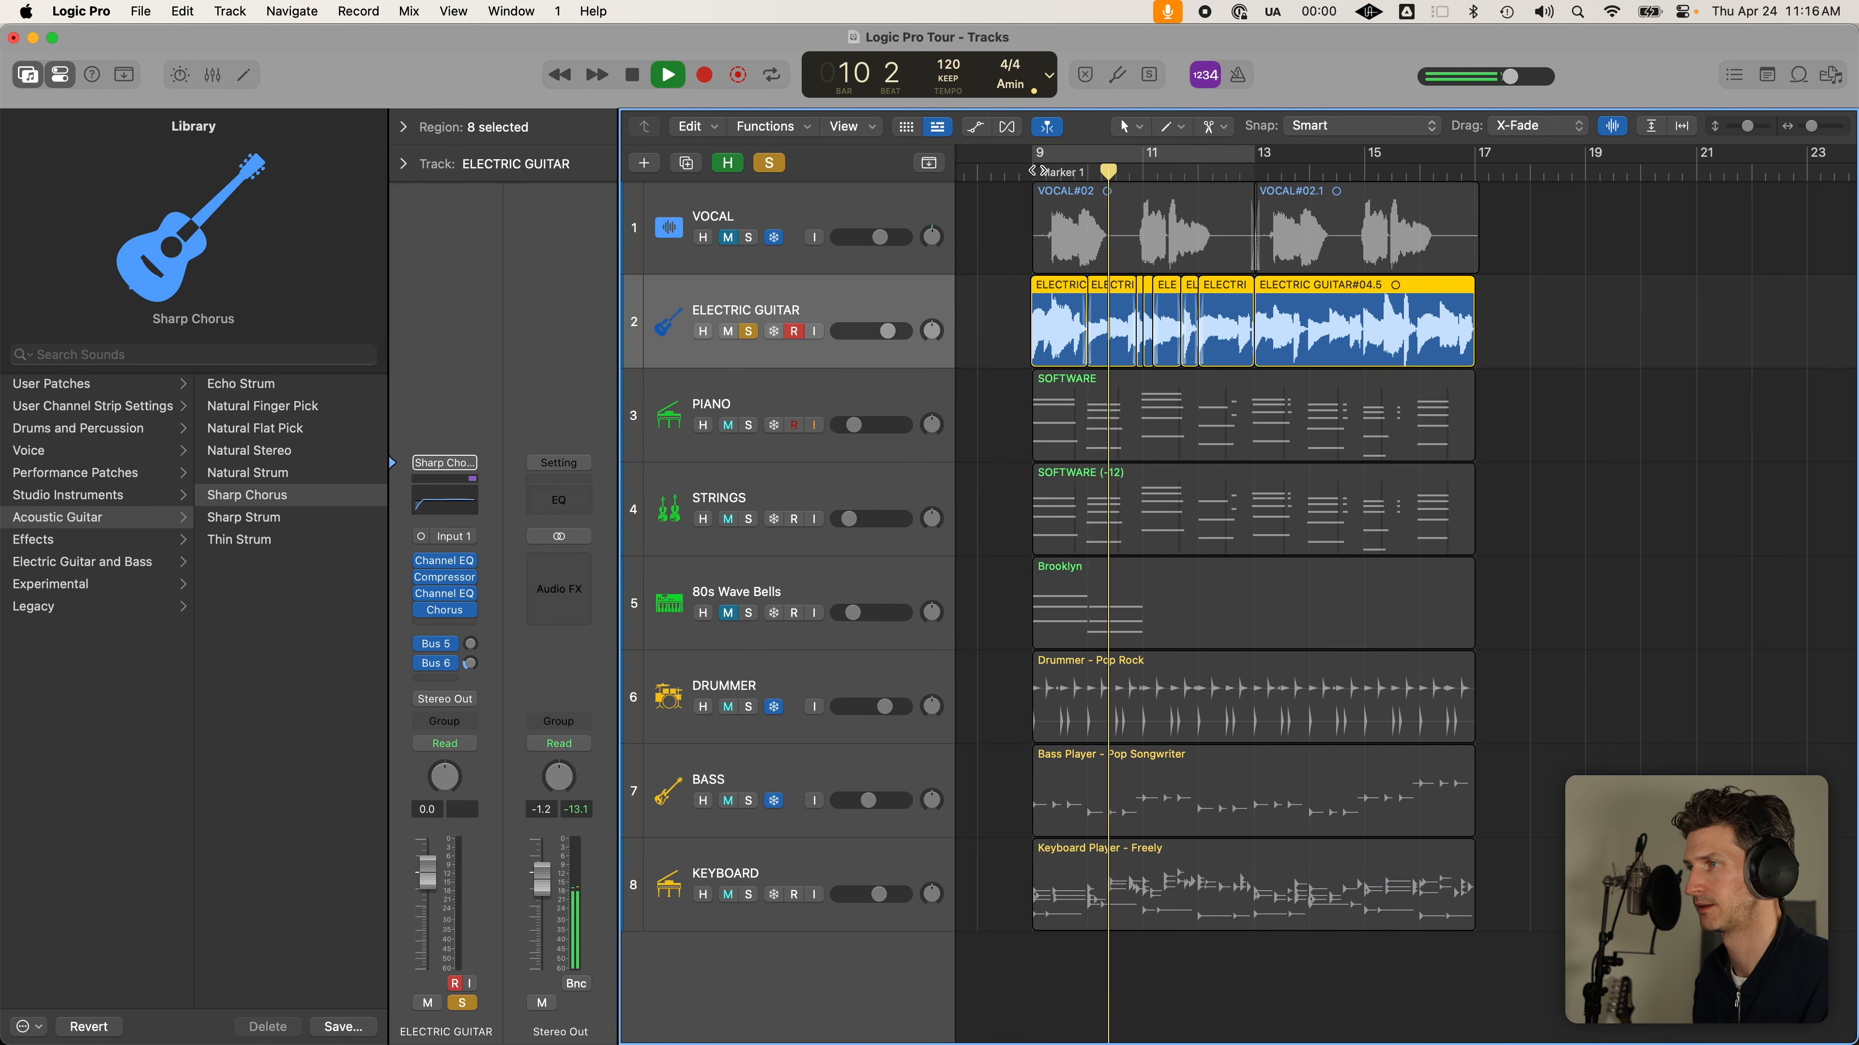
key("space")
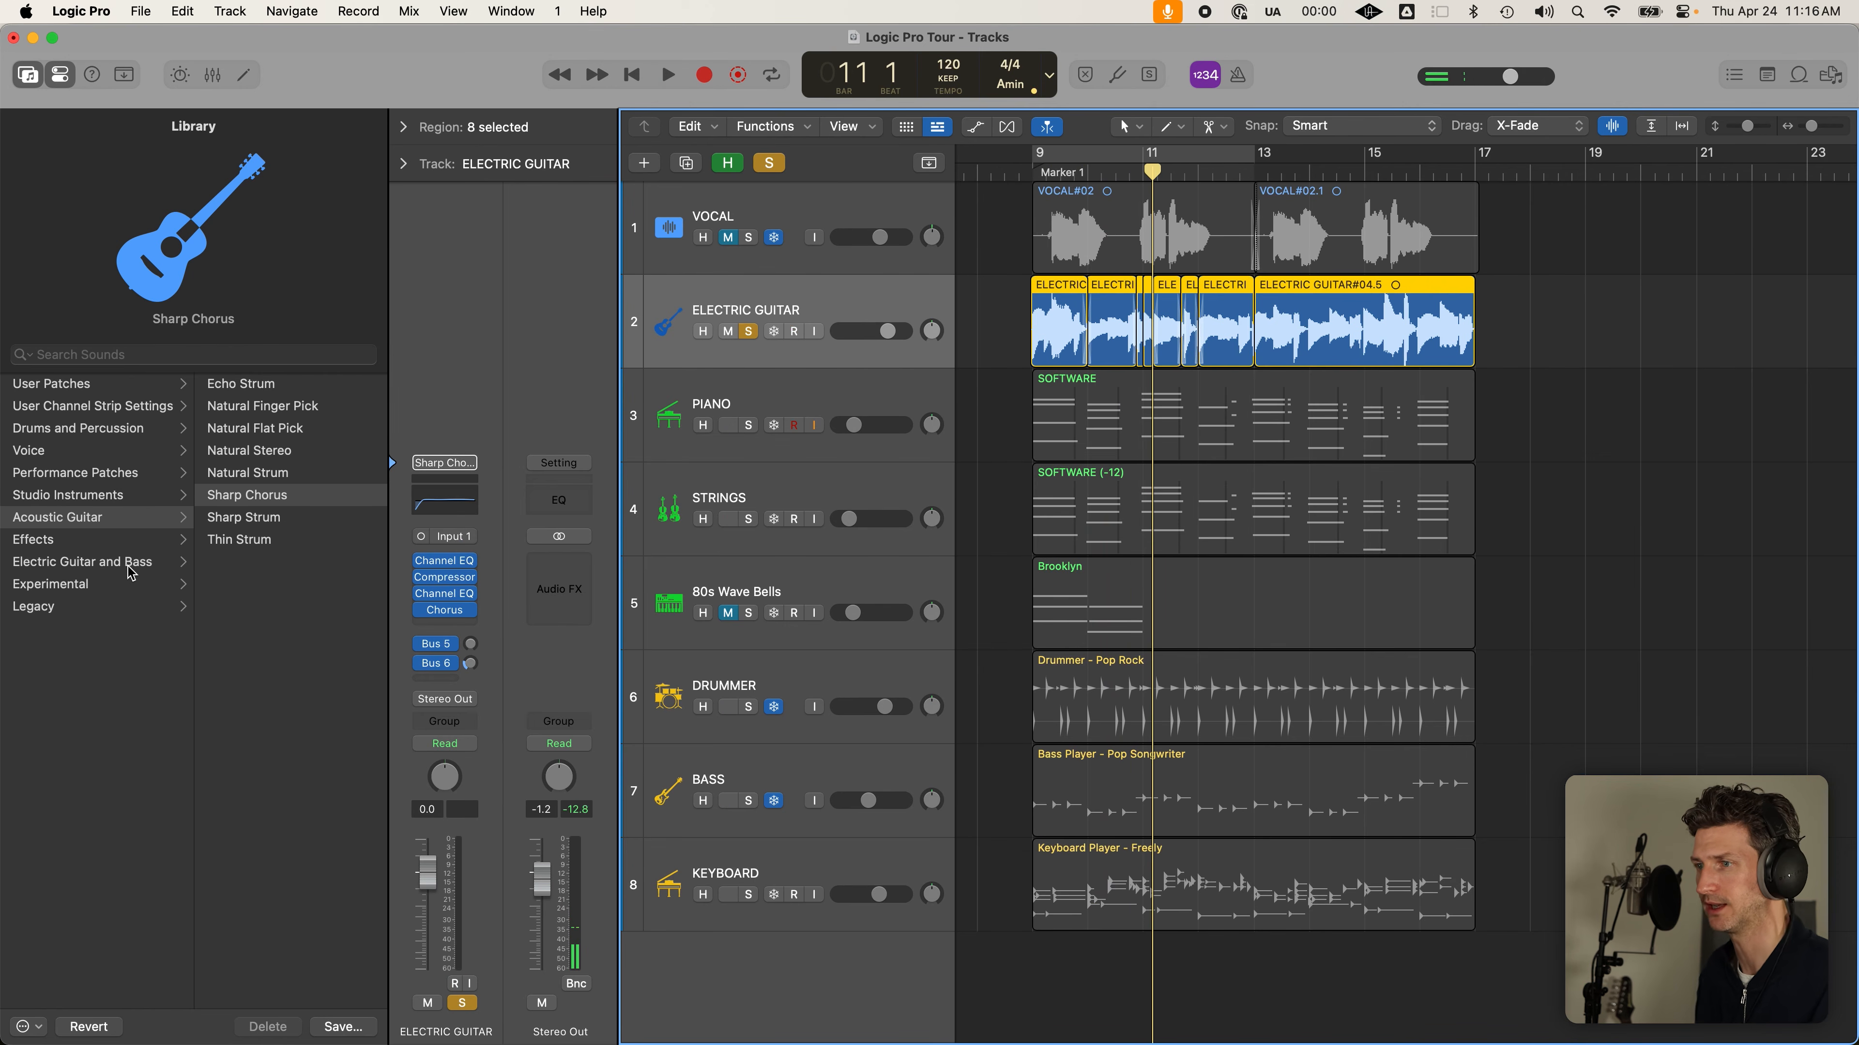
Load the Bright Vocal patch from the Voice category onto the electric guitar and play it from bar 9
left_click(129, 585)
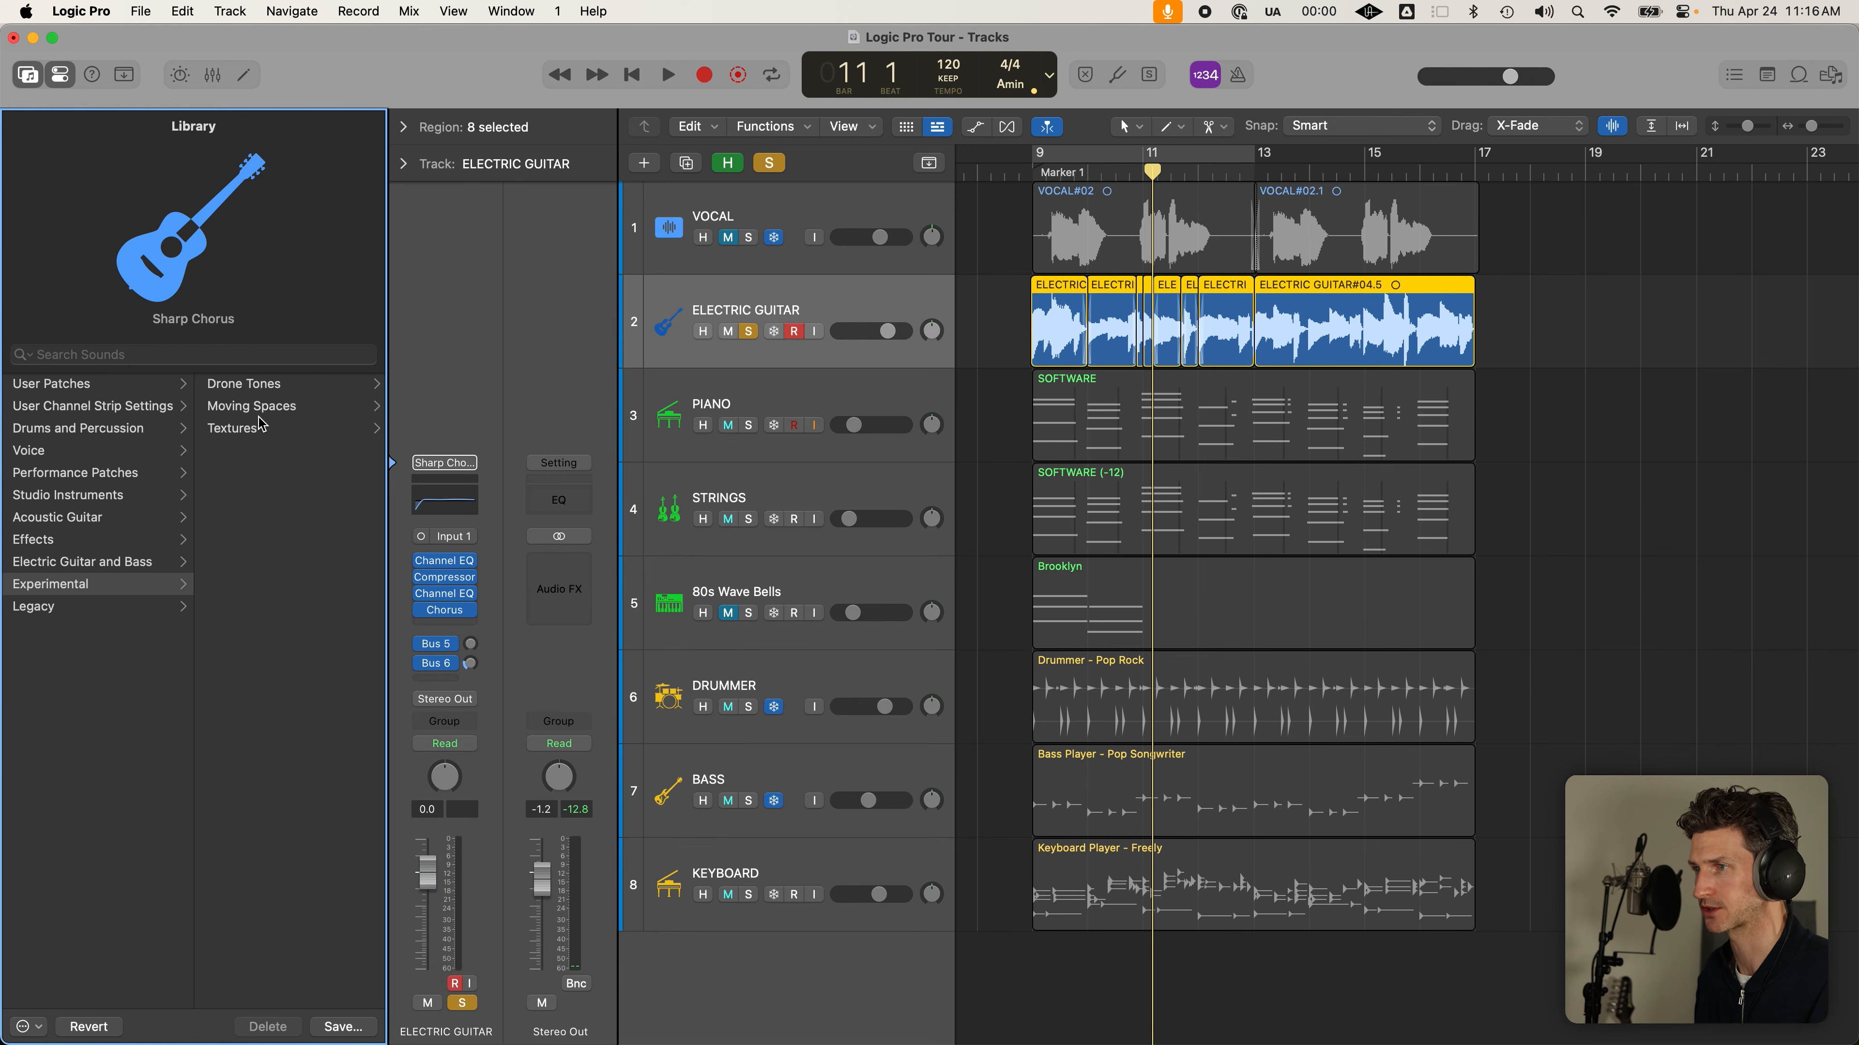
left_click(89, 450)
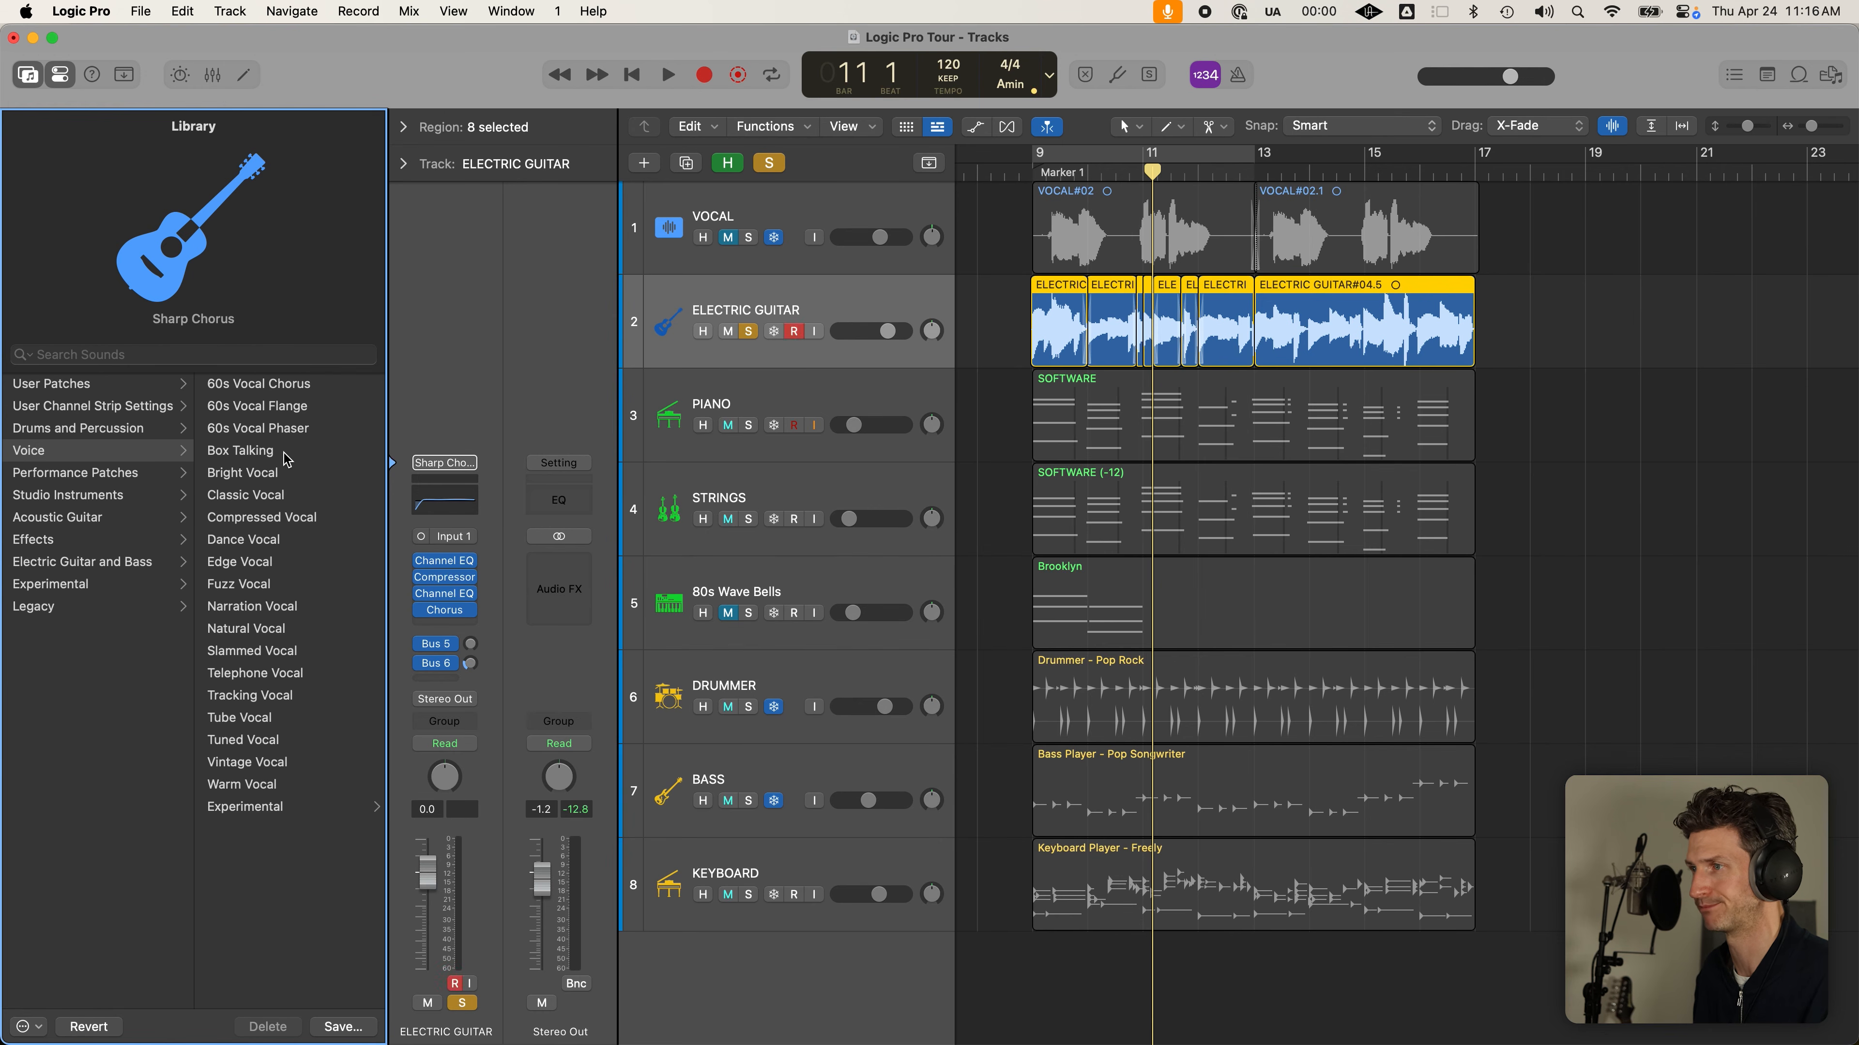
left_click(287, 473)
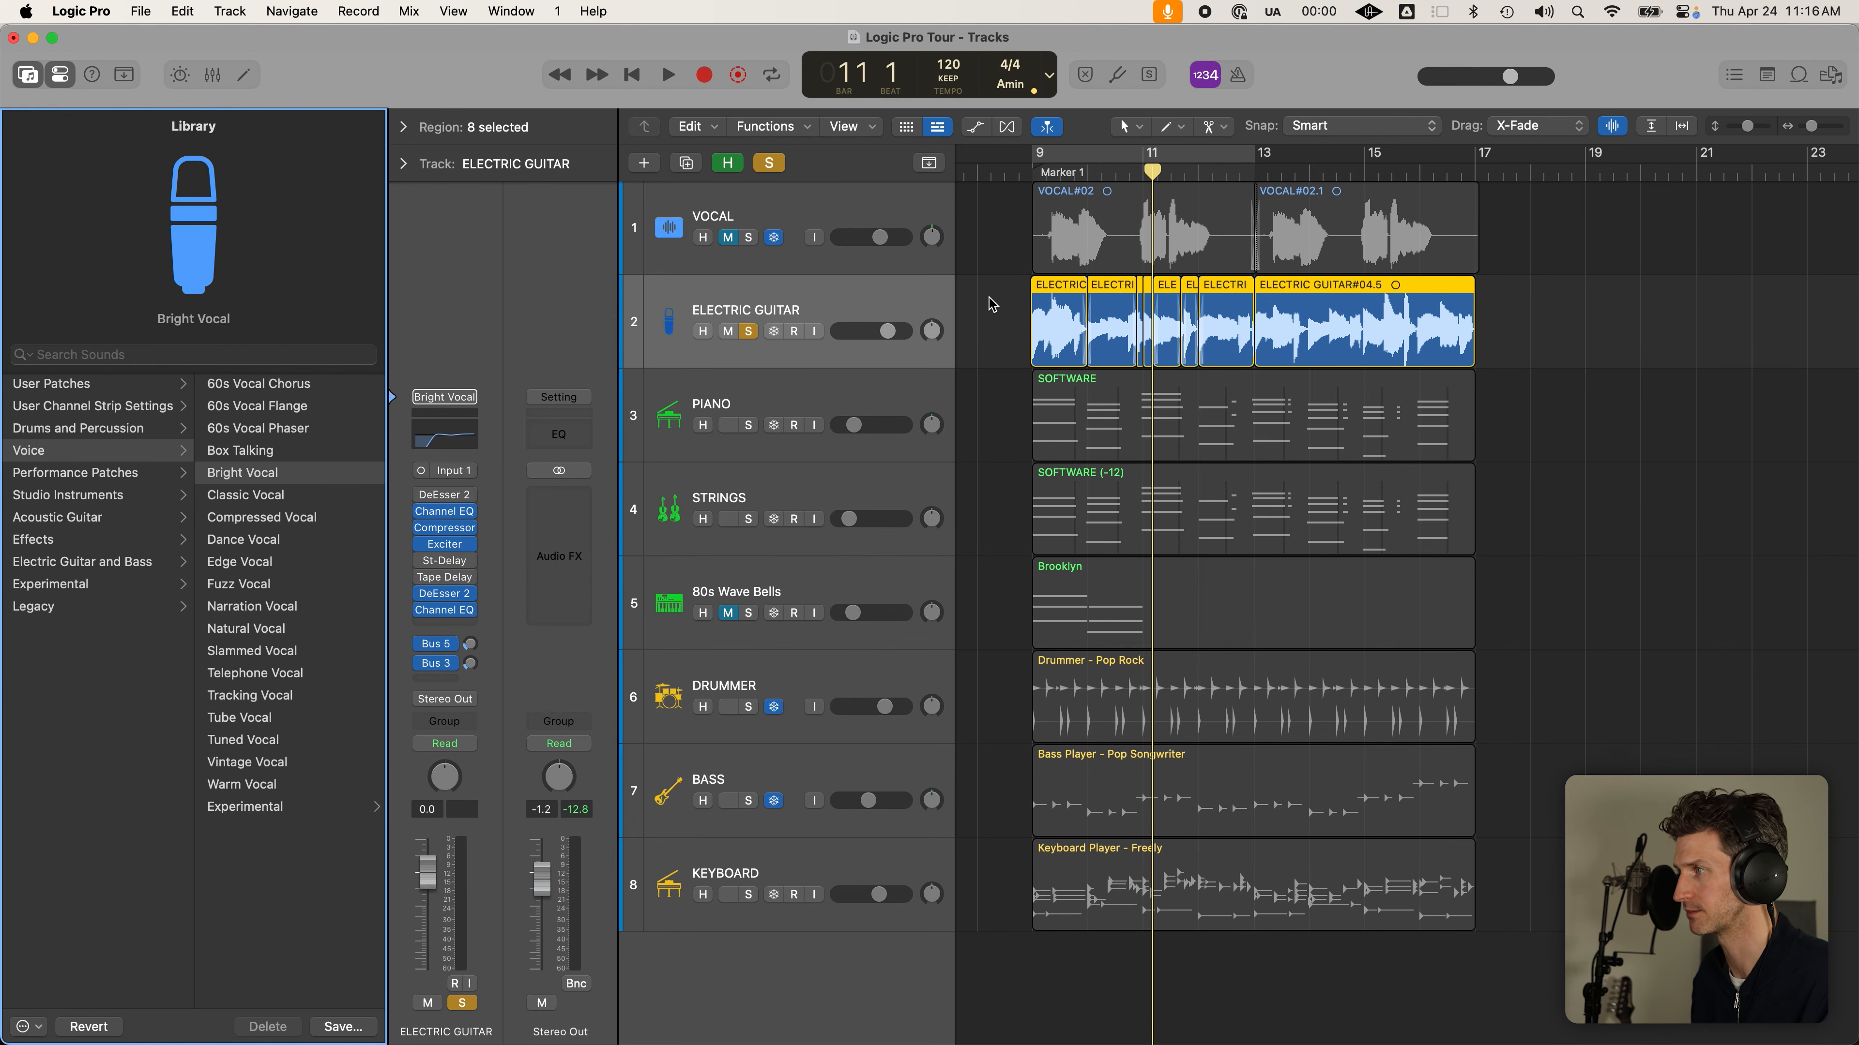
key("shift+space")
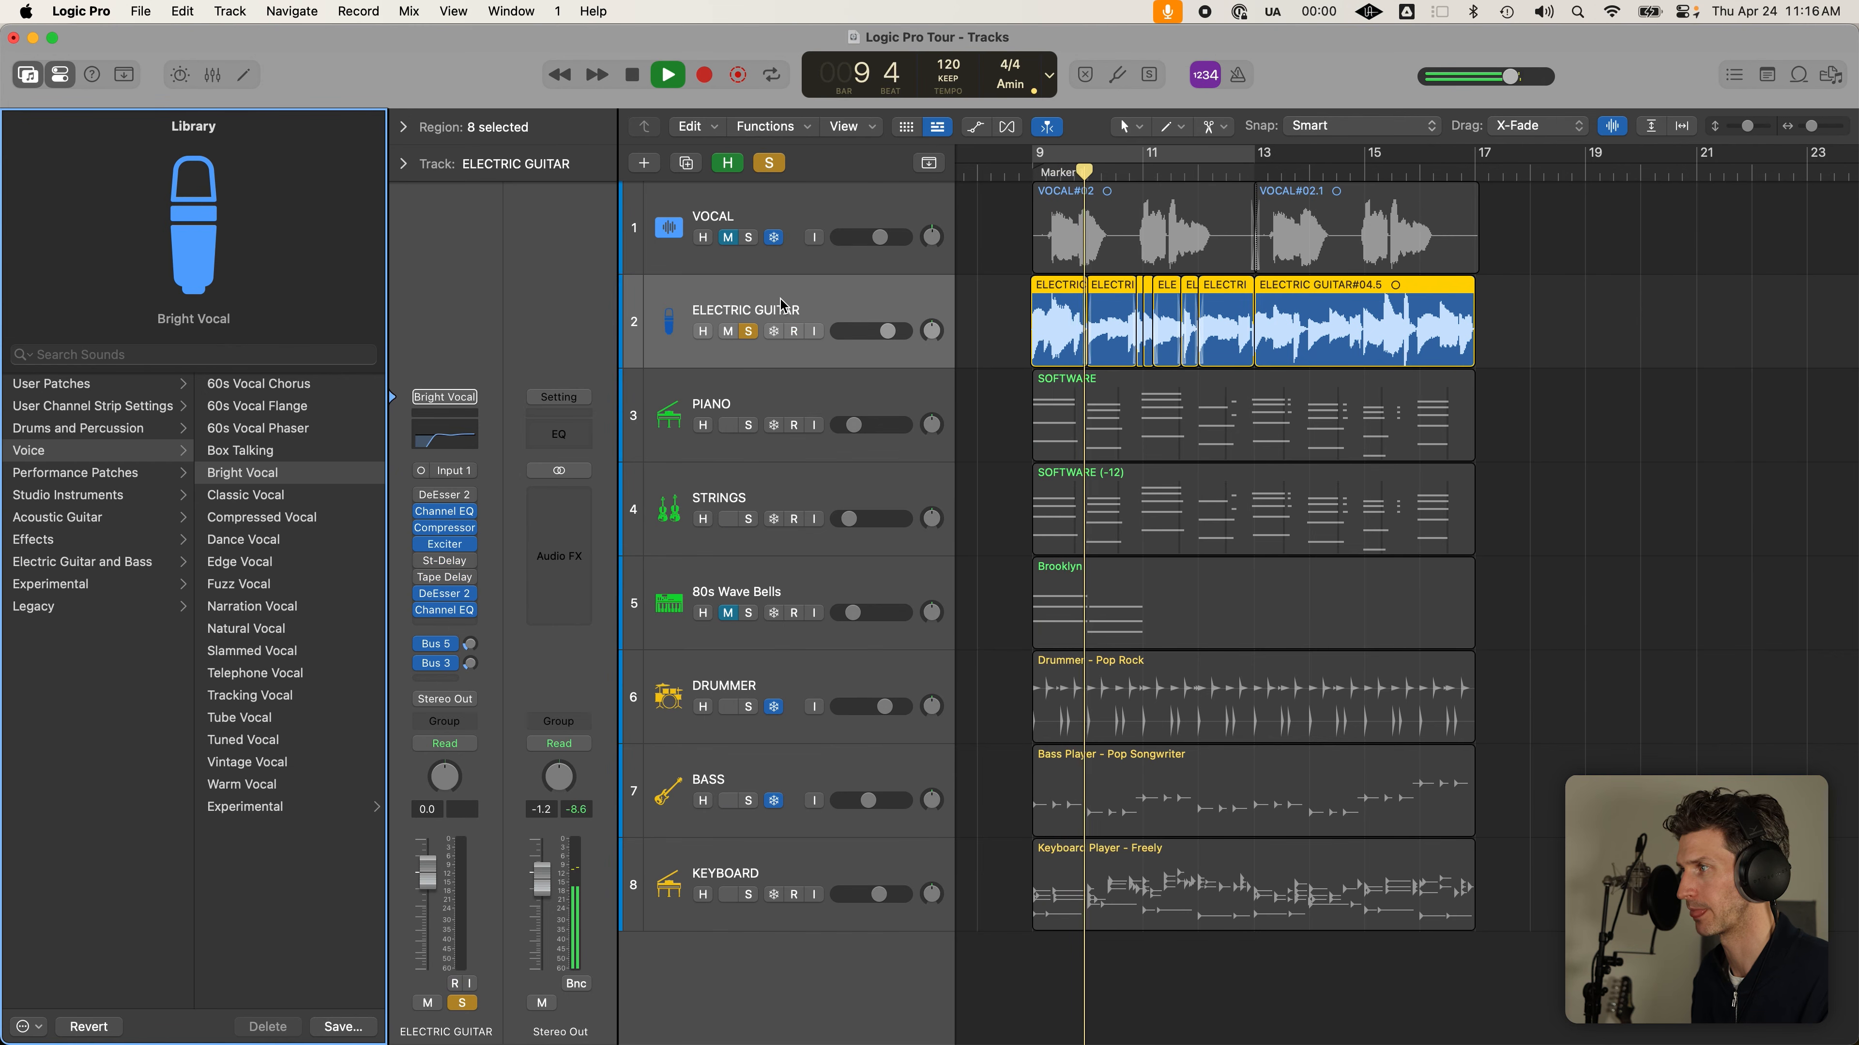
key("space")
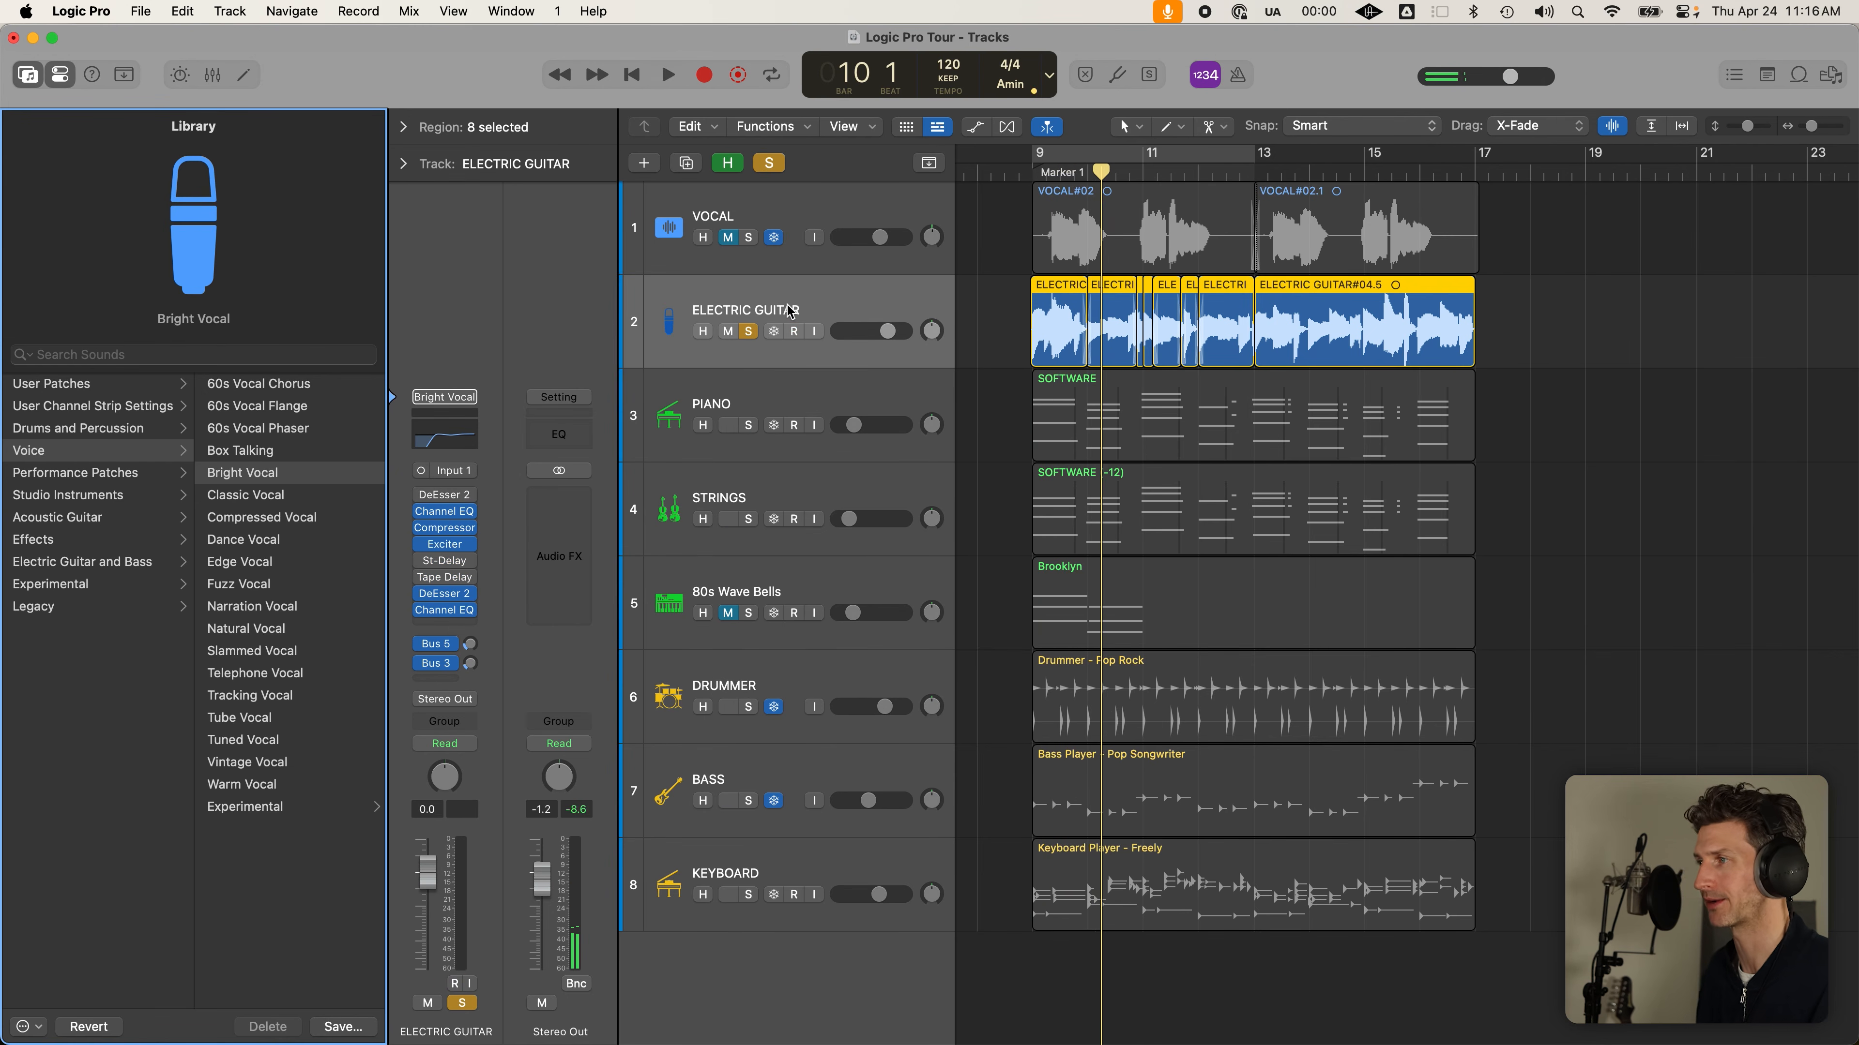
Reset the electric guitar's channel strip to clear the Bright Vocal patch, and solo the track again
left_click(790, 311)
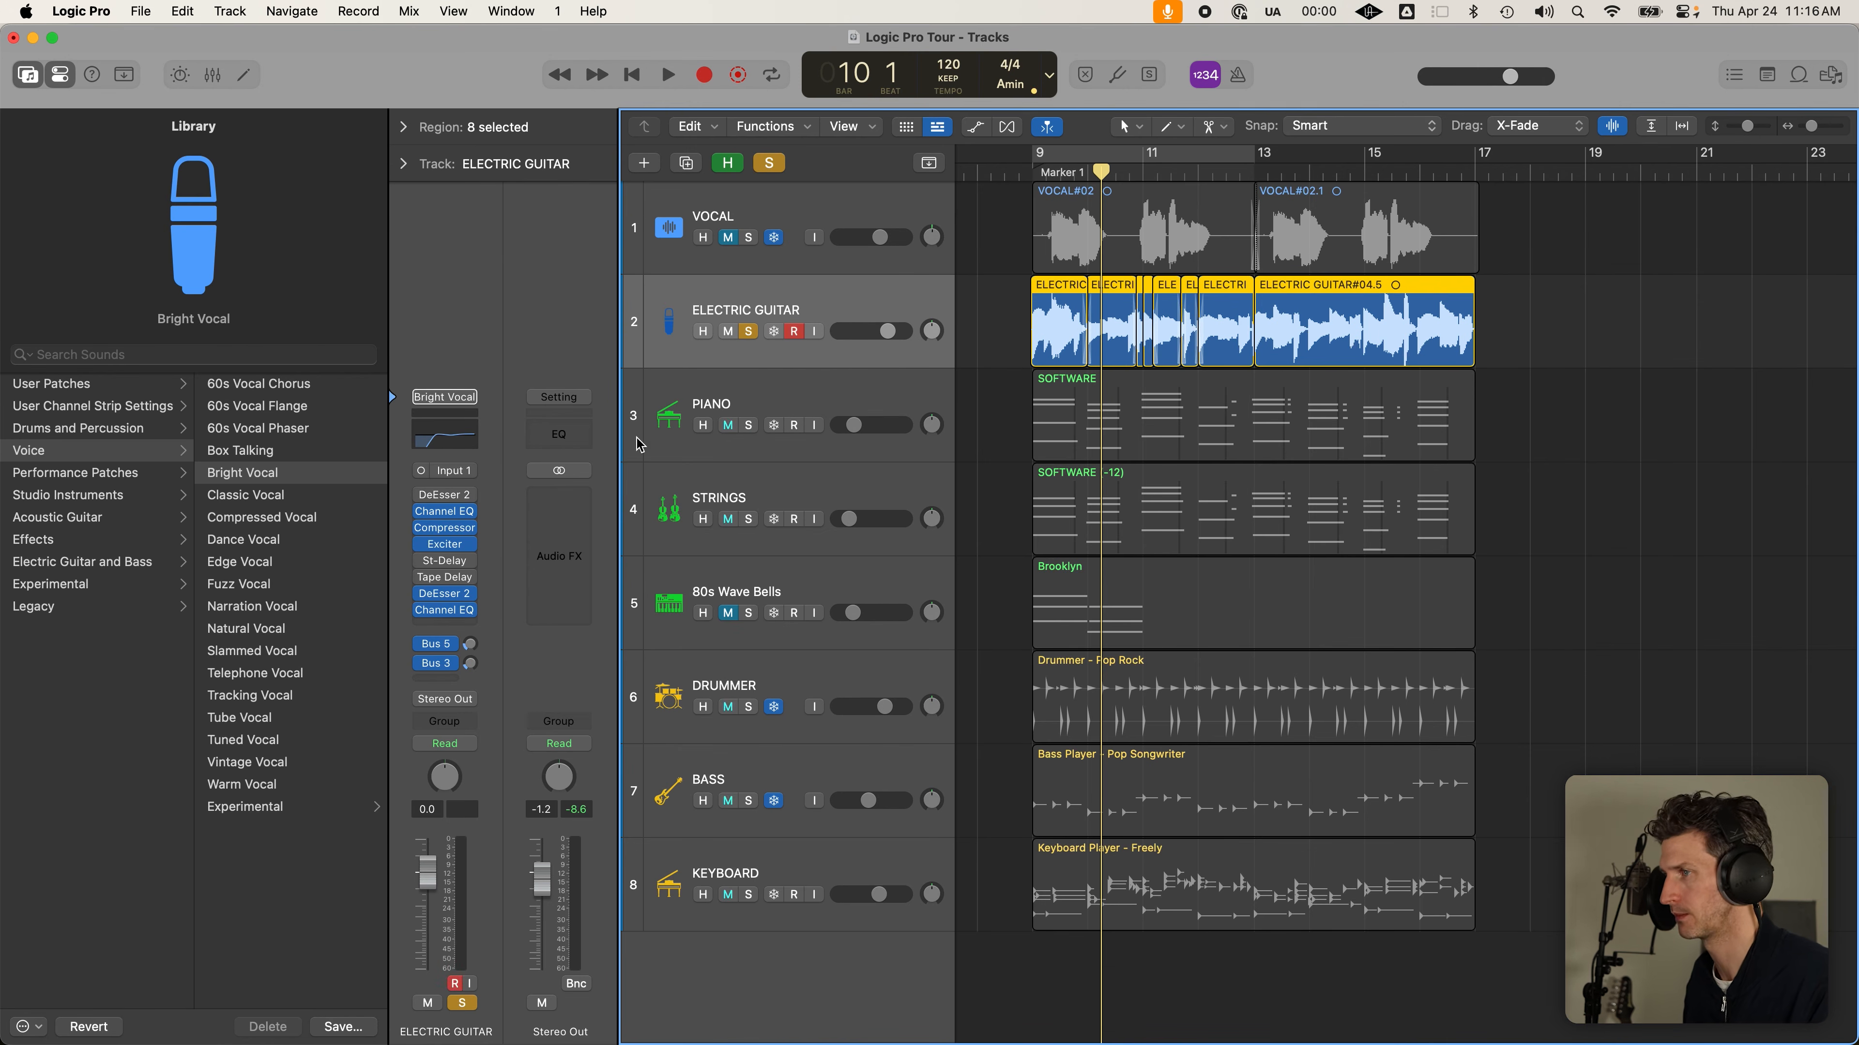
left_click(428, 403)
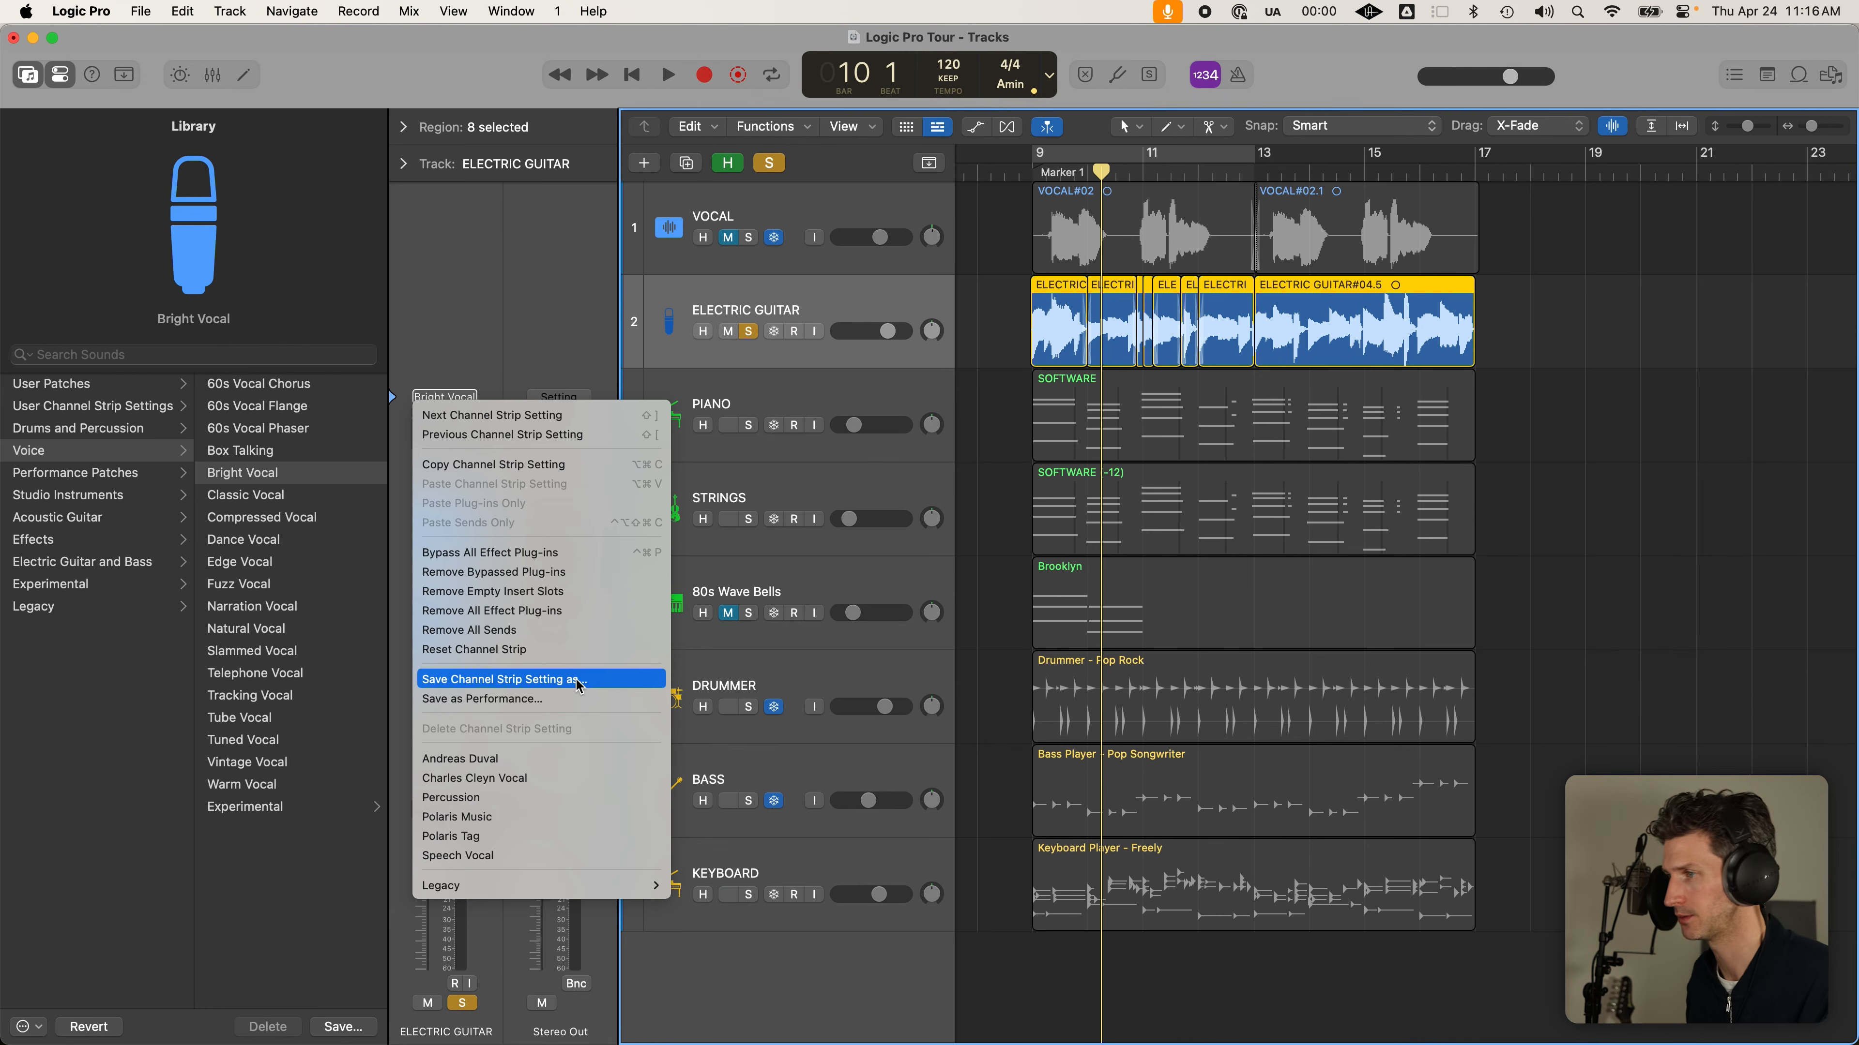
left_click(683, 363)
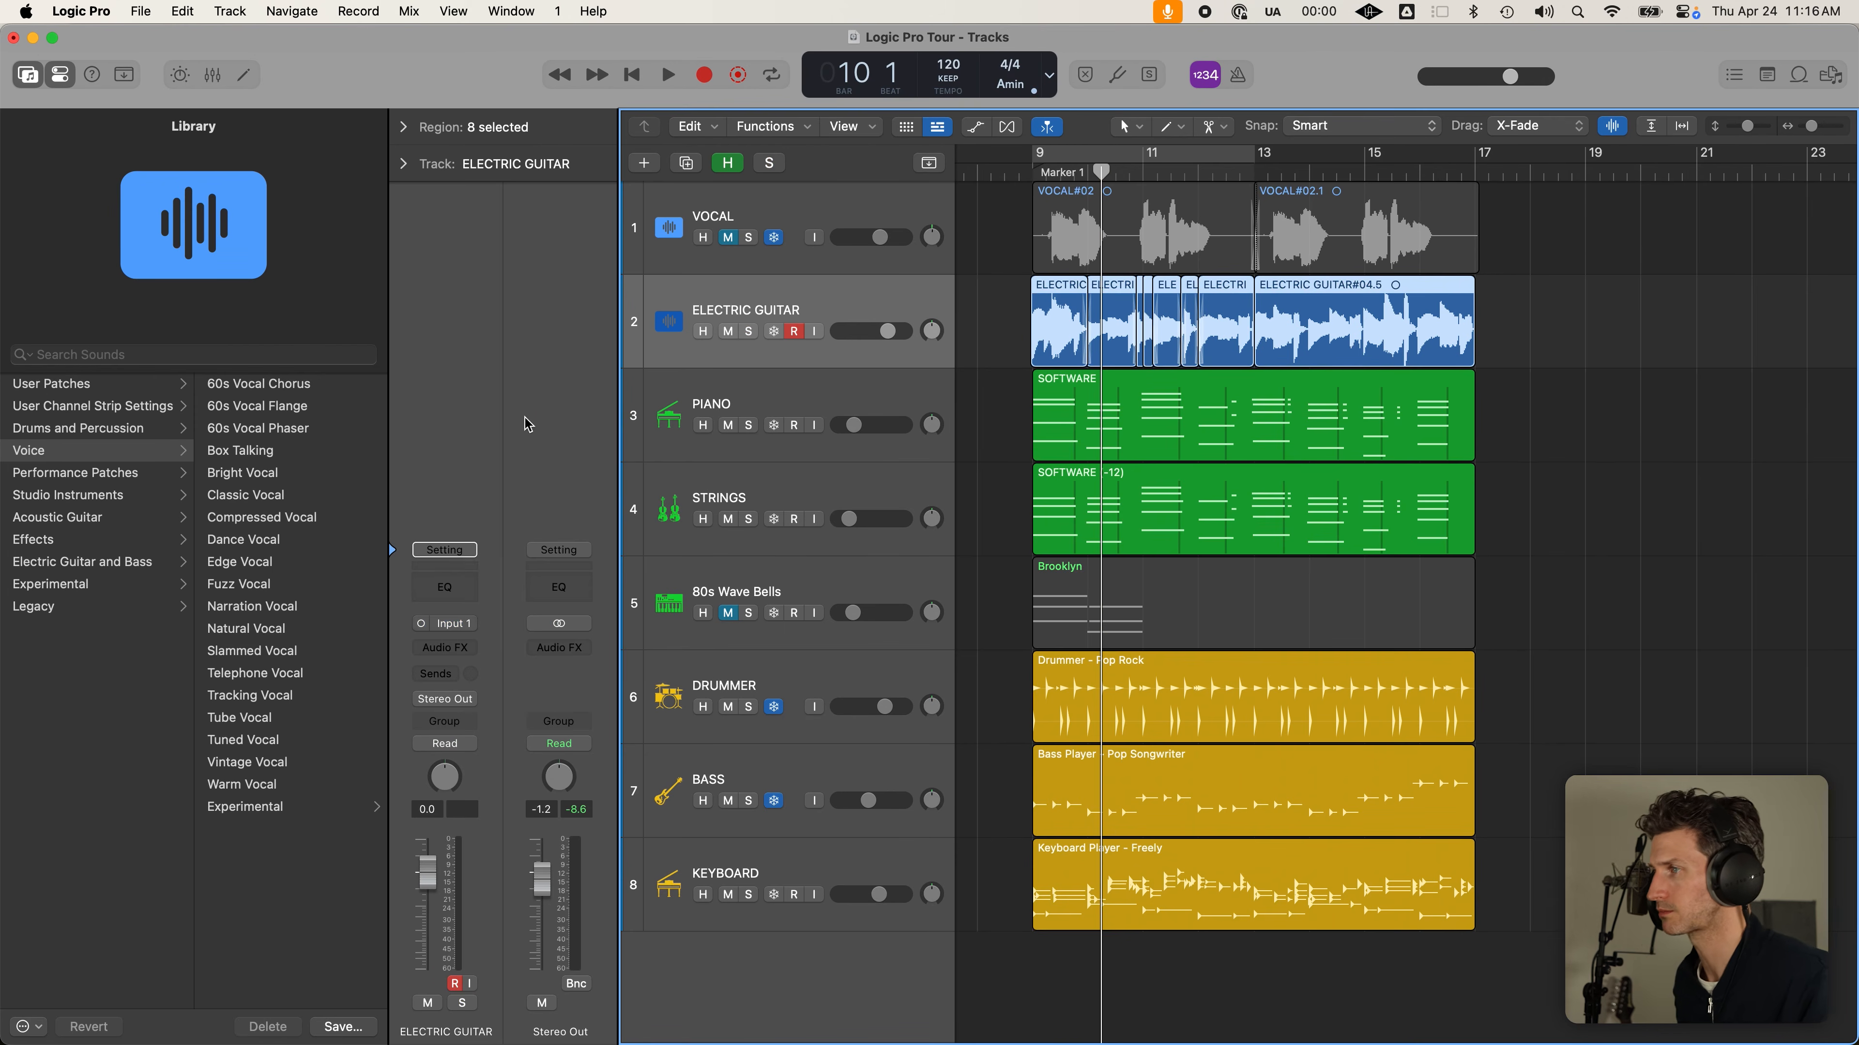
left_click(747, 332)
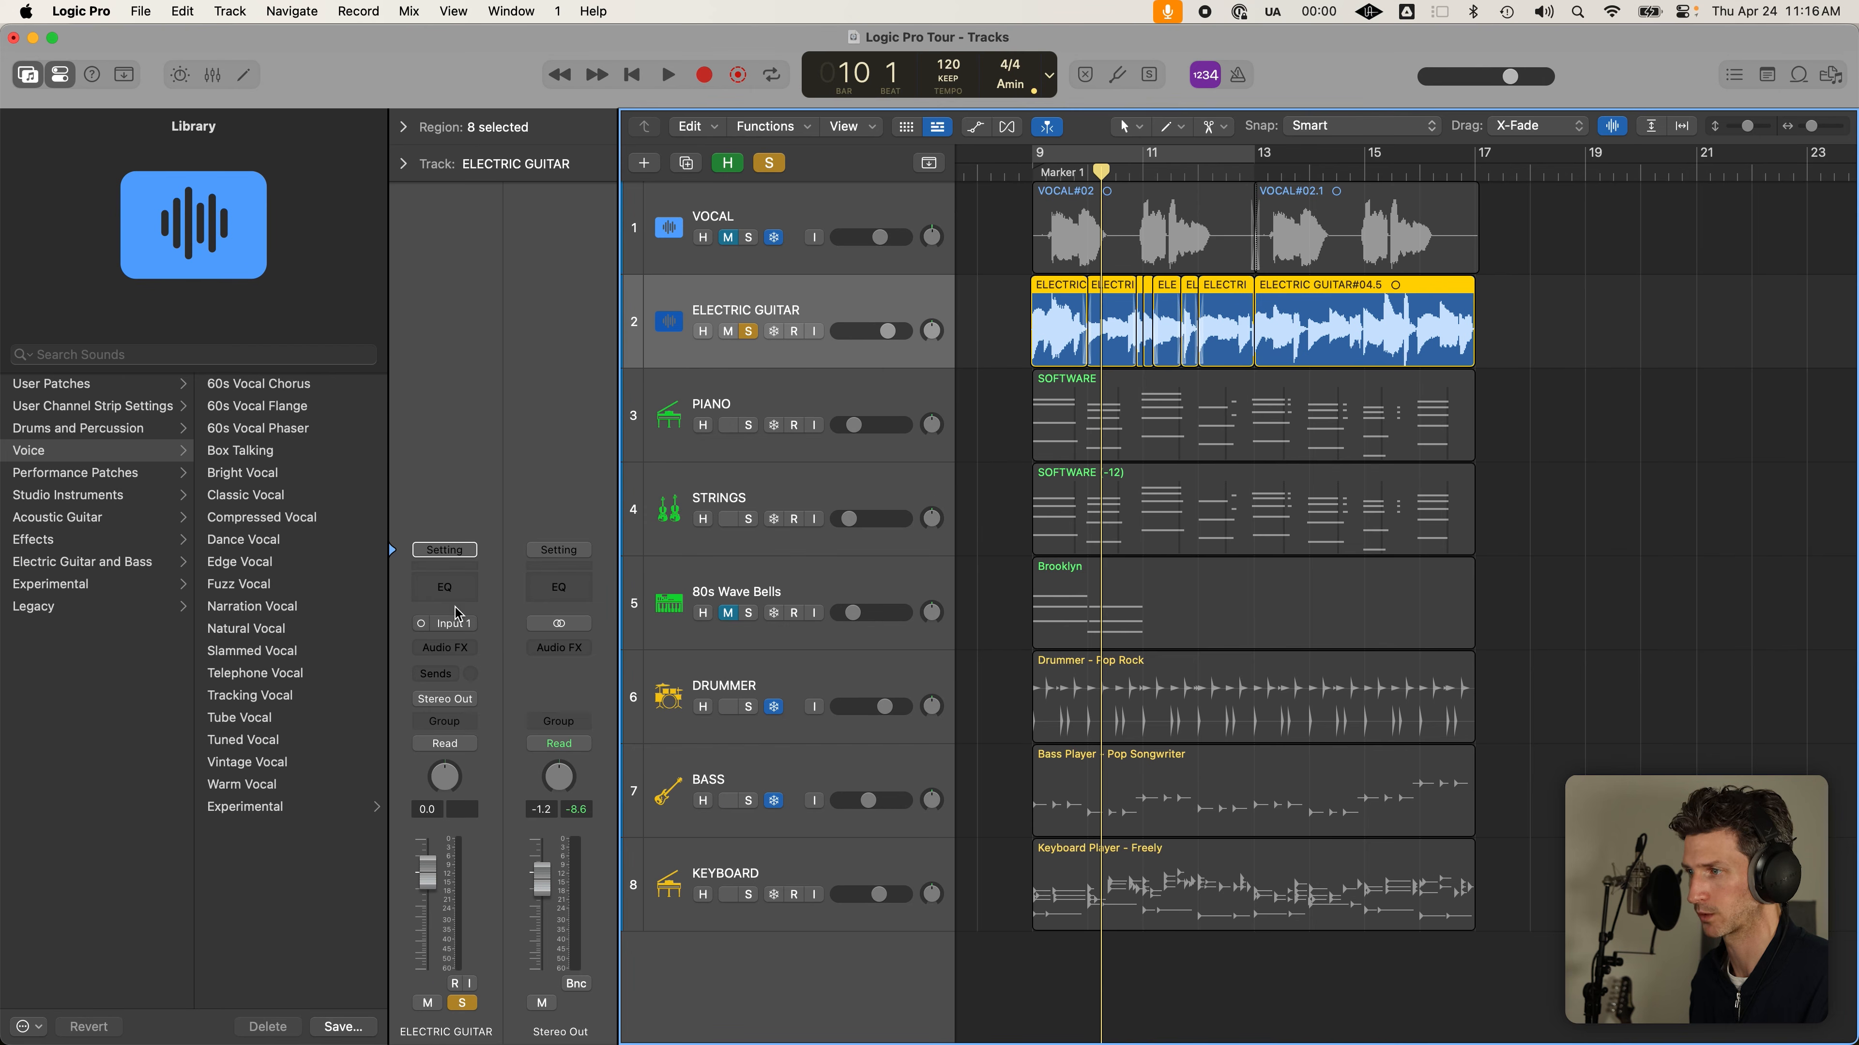
Insert a mono Channel EQ on the electric guitar's empty channel strip and close its window
left_click(463, 648)
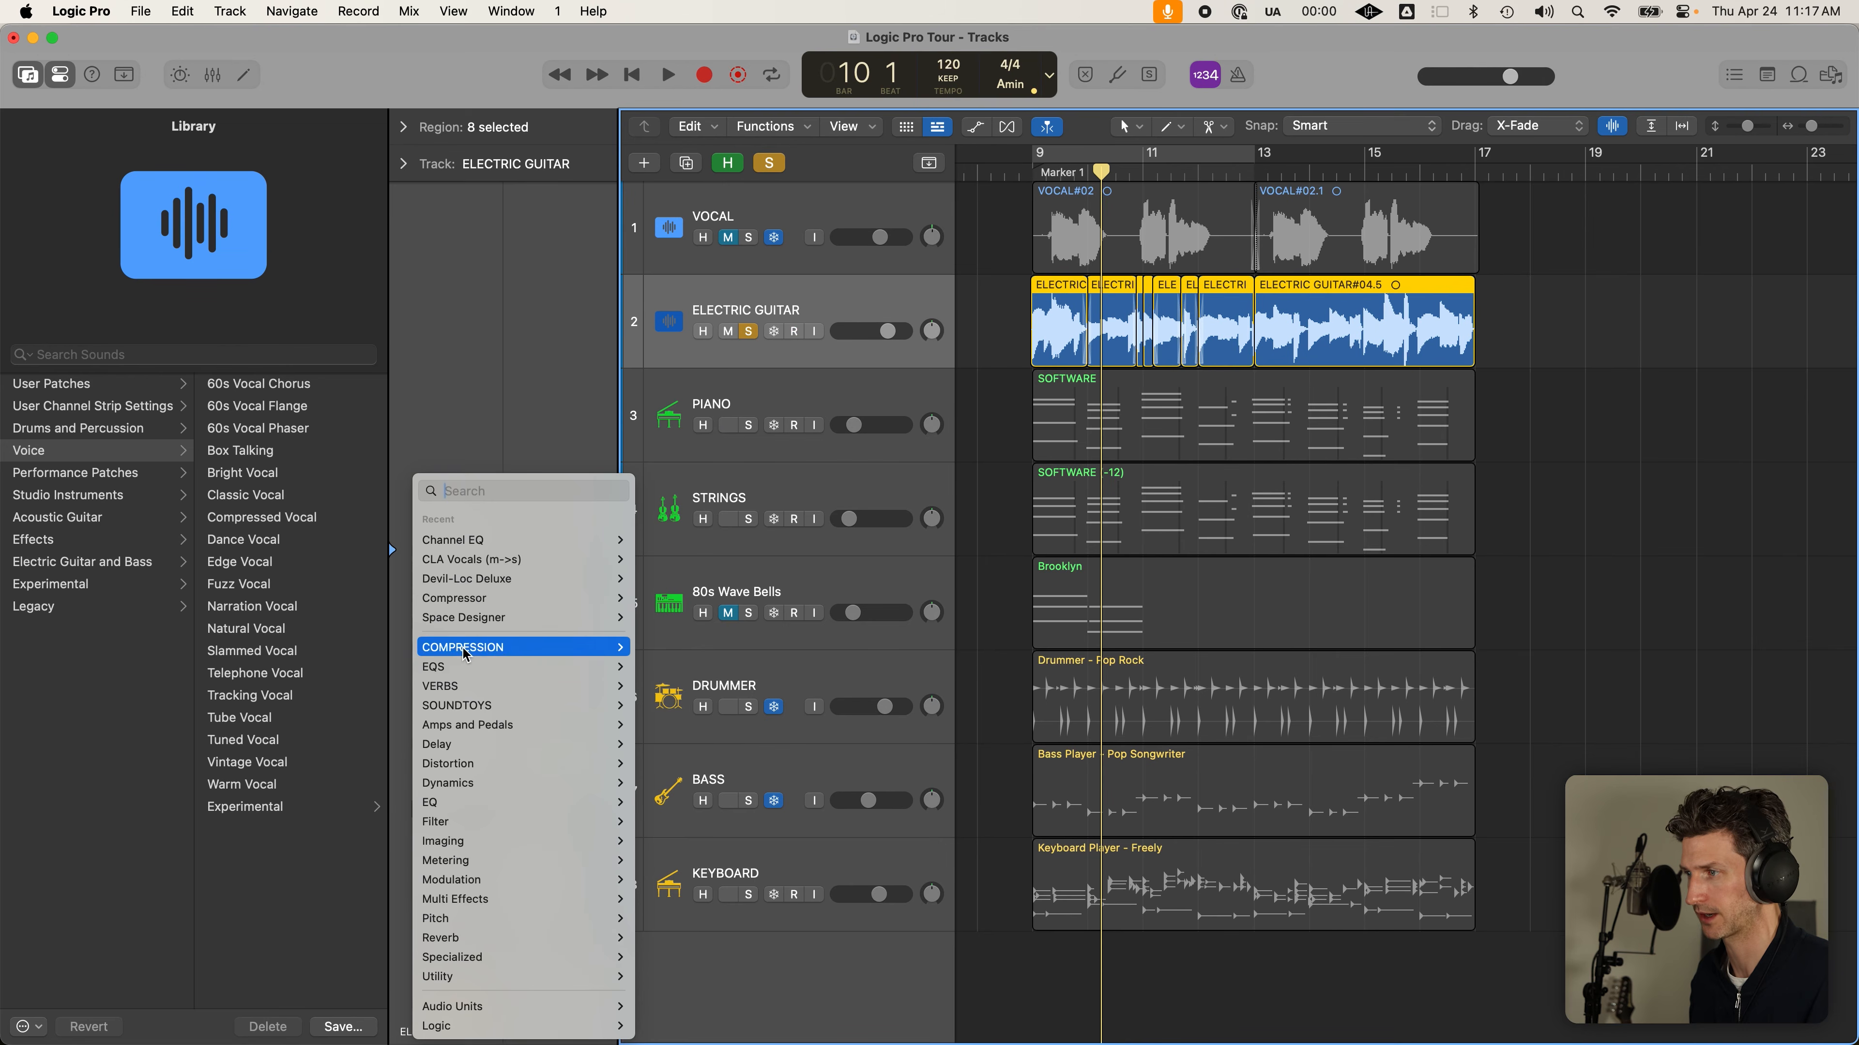
mouse_move(468, 811)
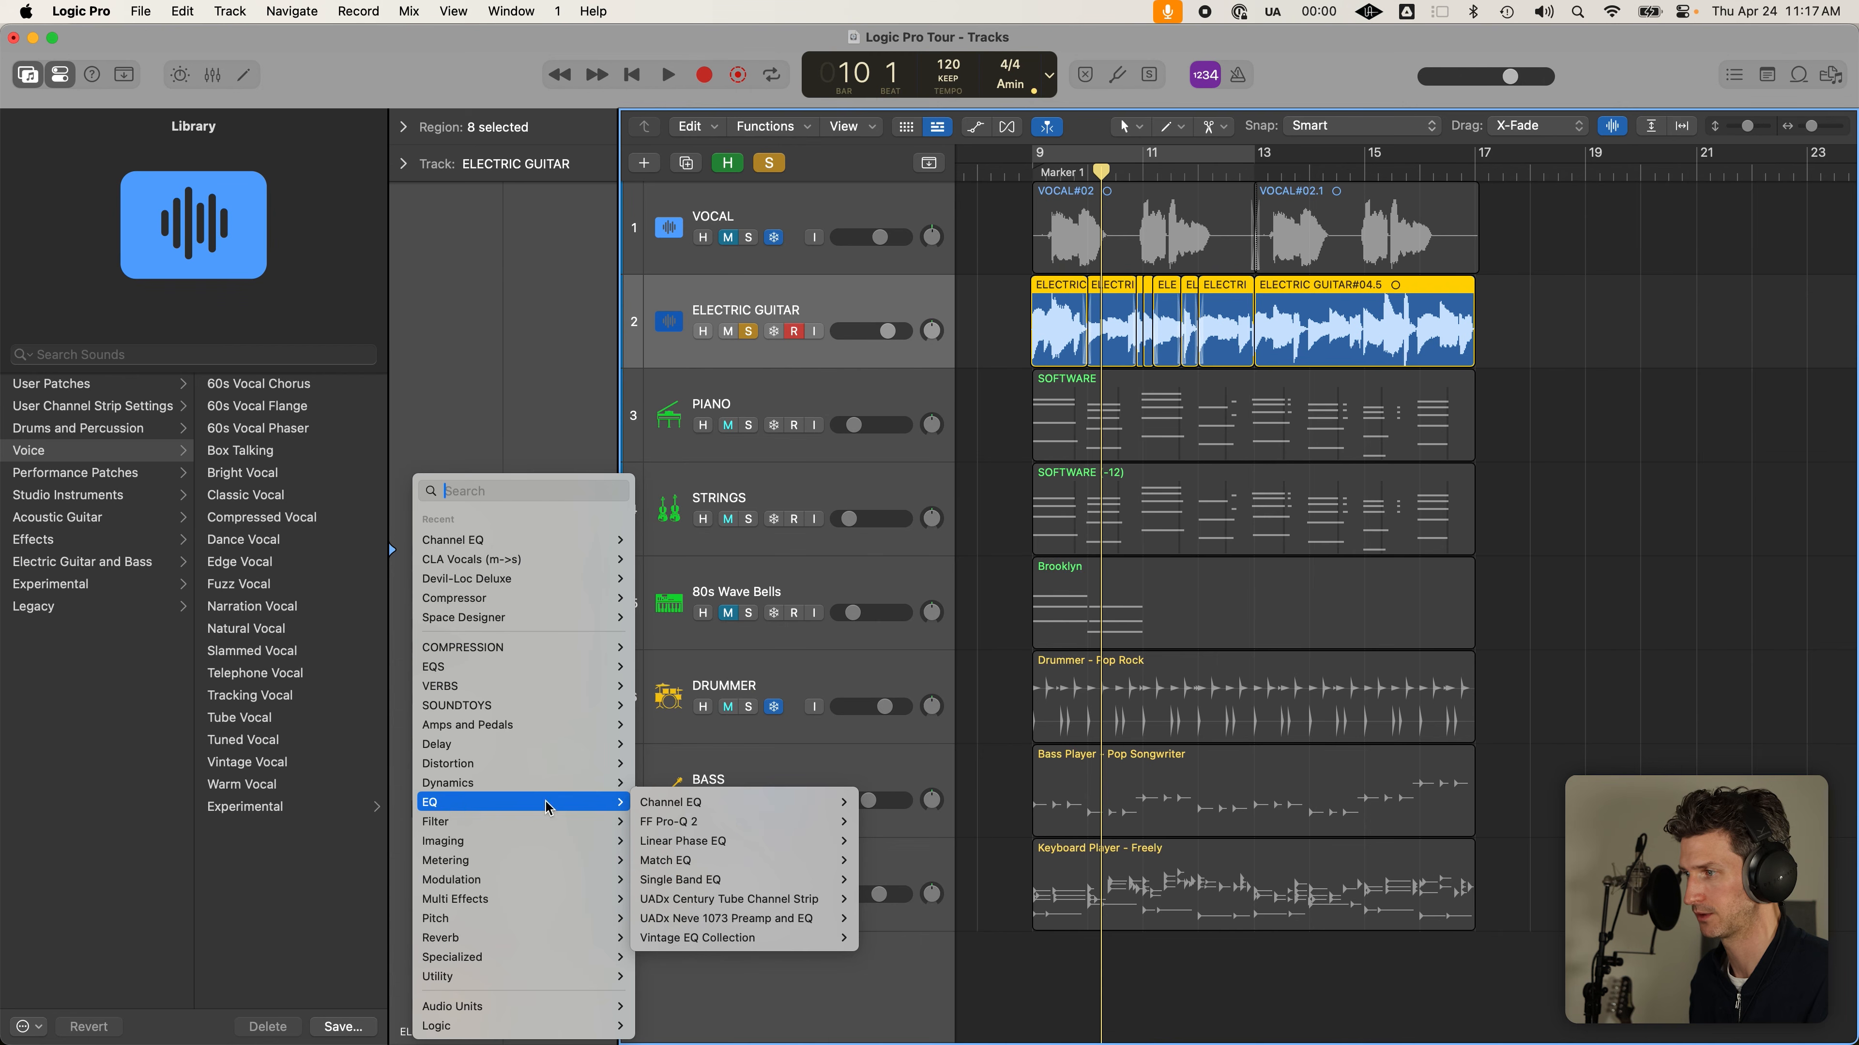
mouse_move(827, 805)
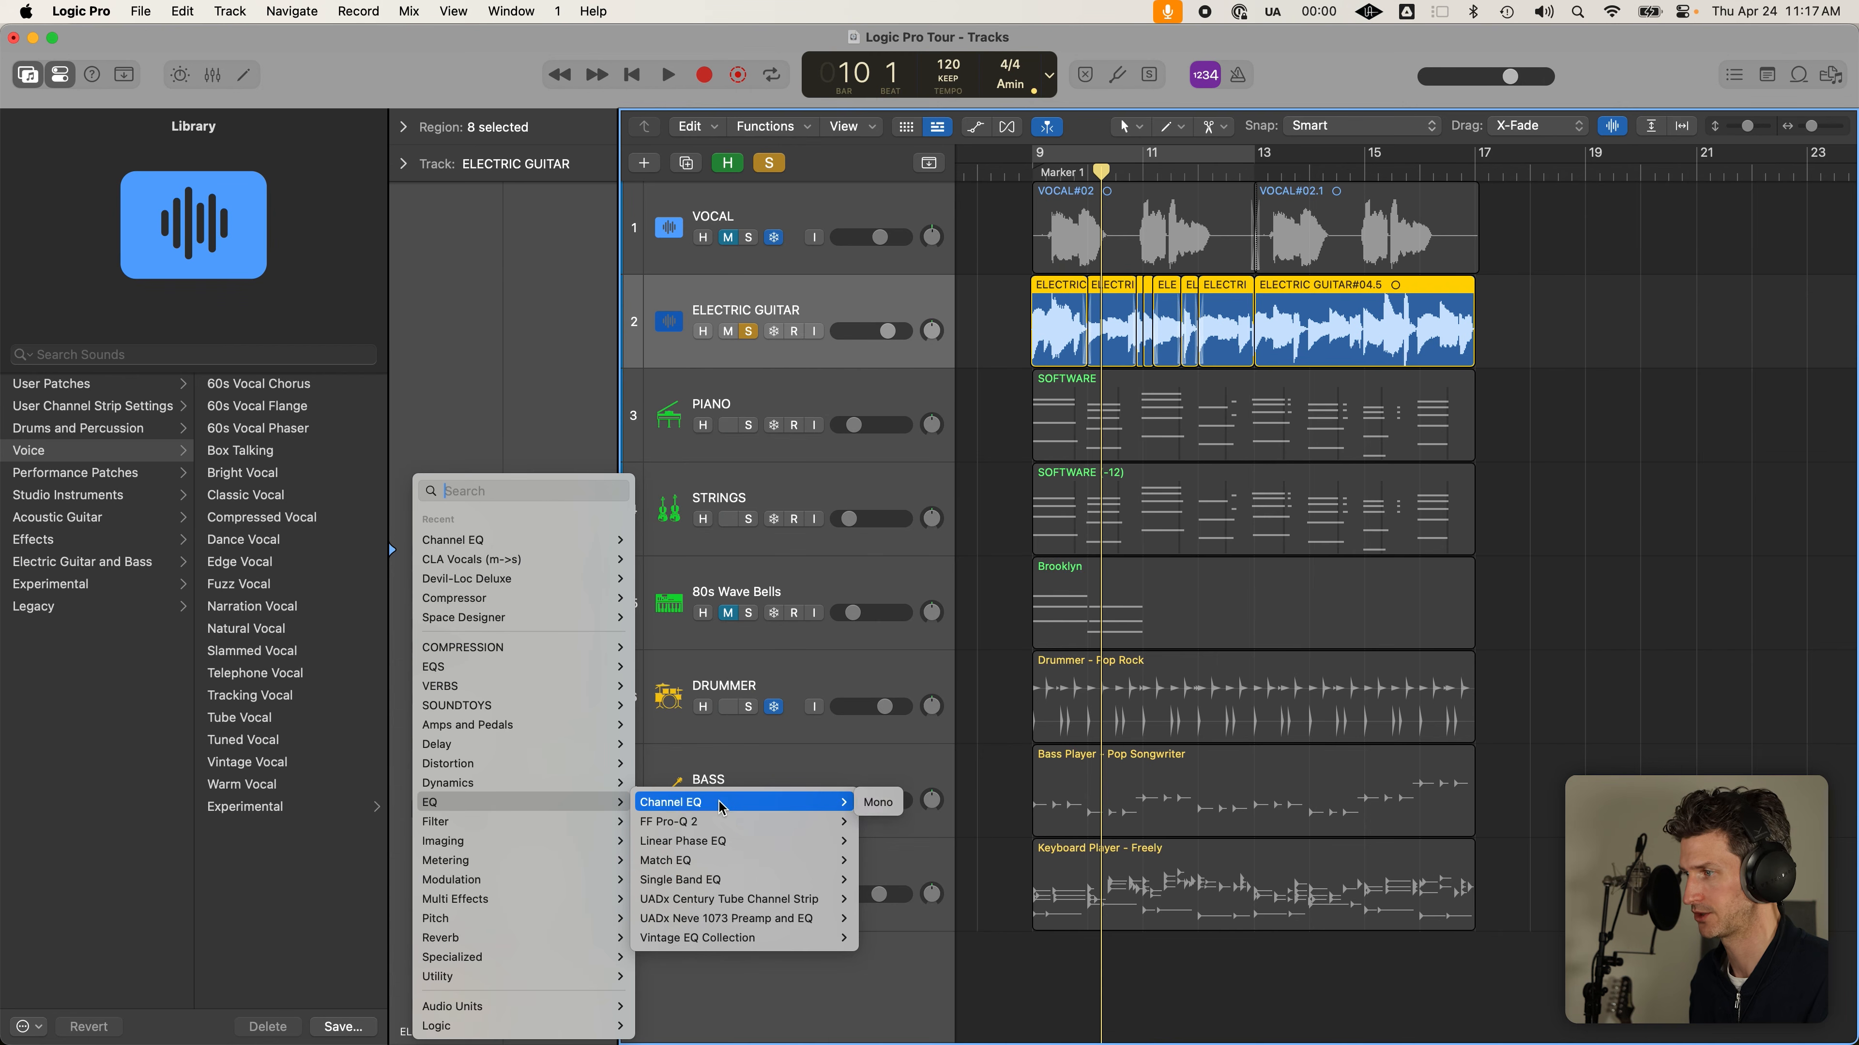
left_click(884, 805)
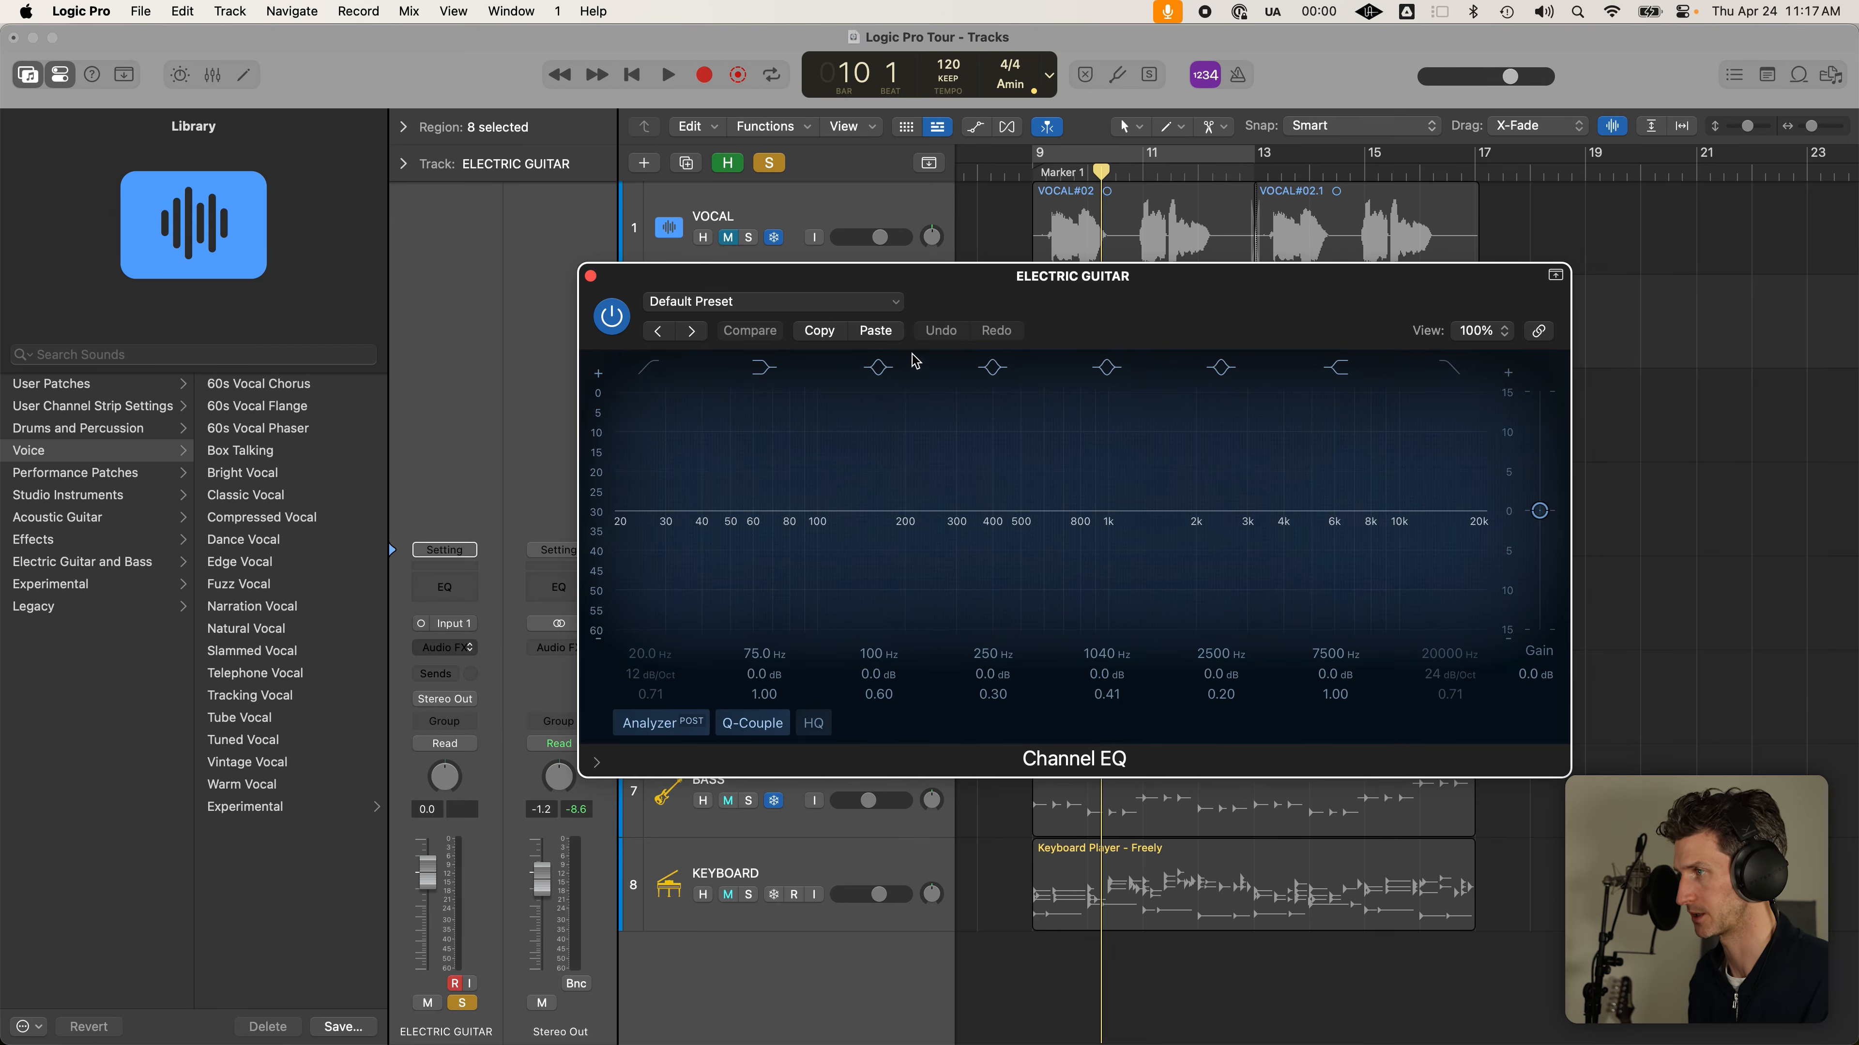
left_click(592, 277)
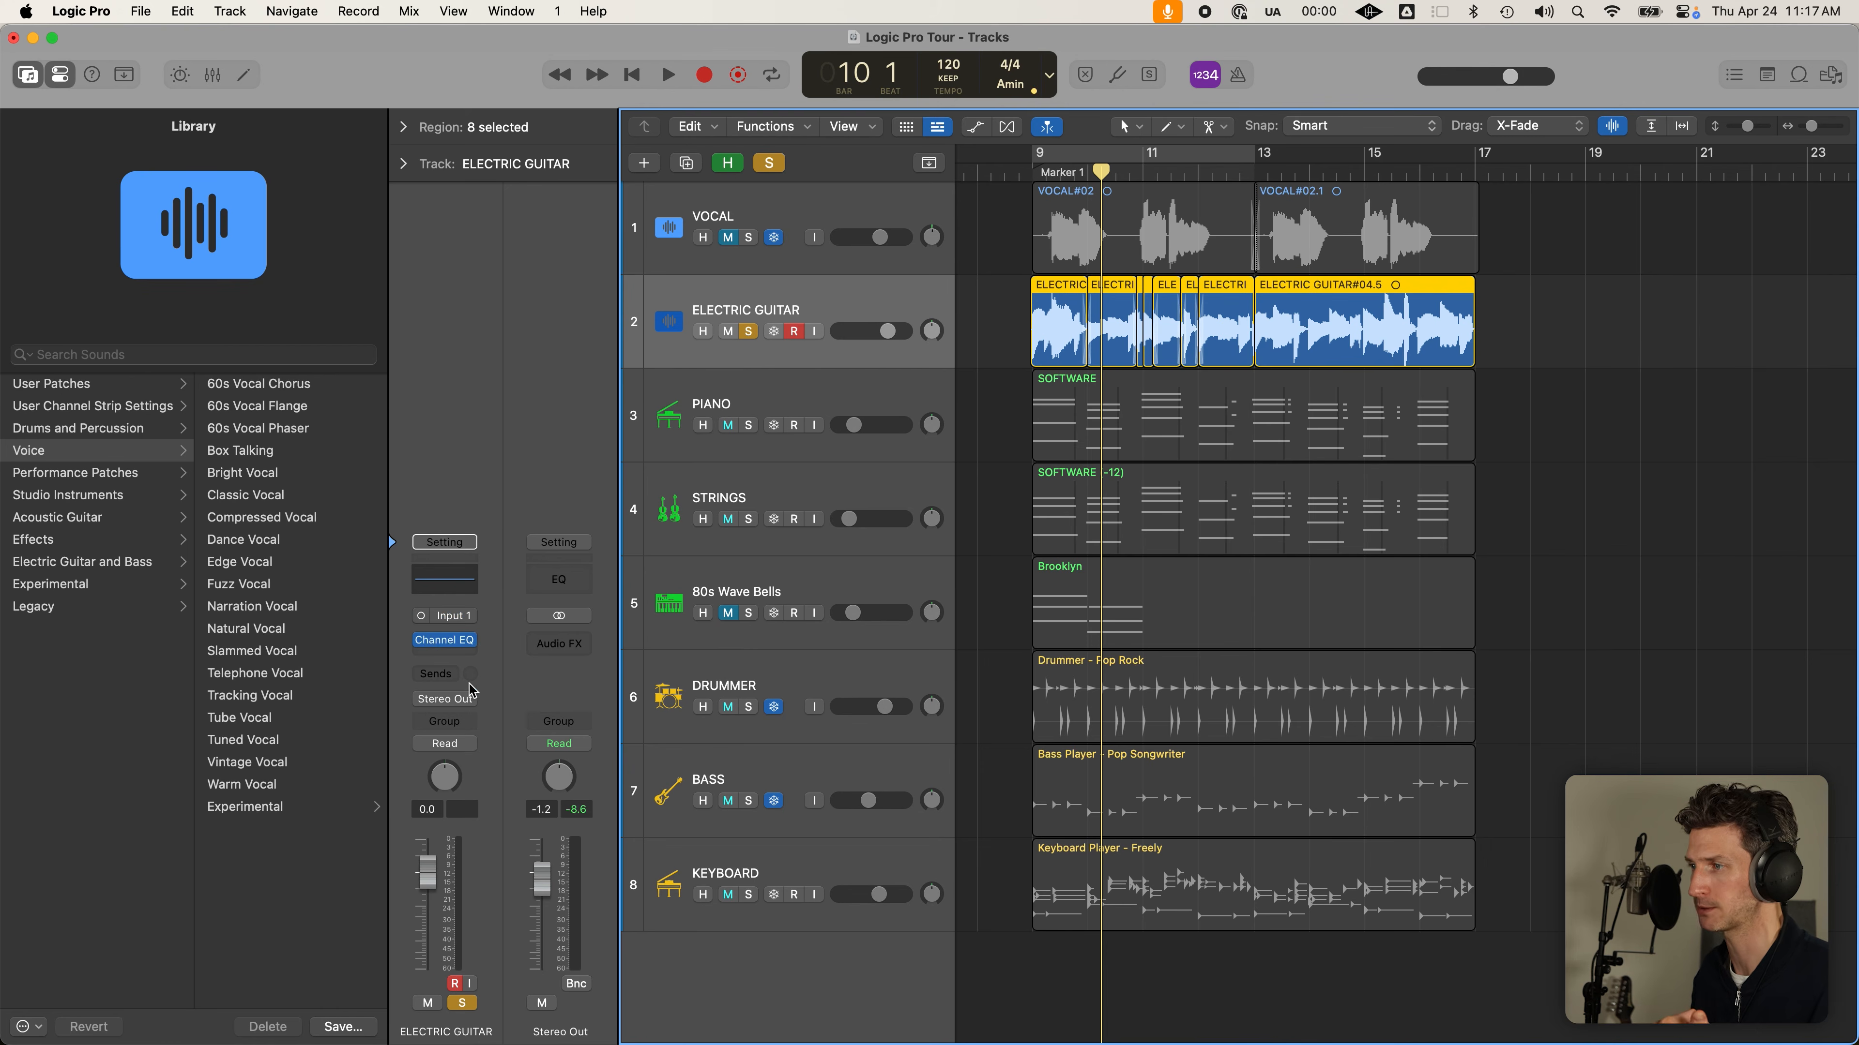
Reopen the electric guitar's Channel EQ and move its high shelf band to 20000 Hz at -0.6 dB
left_click(448, 645)
left_click_drag(1111, 300, 1171, 403)
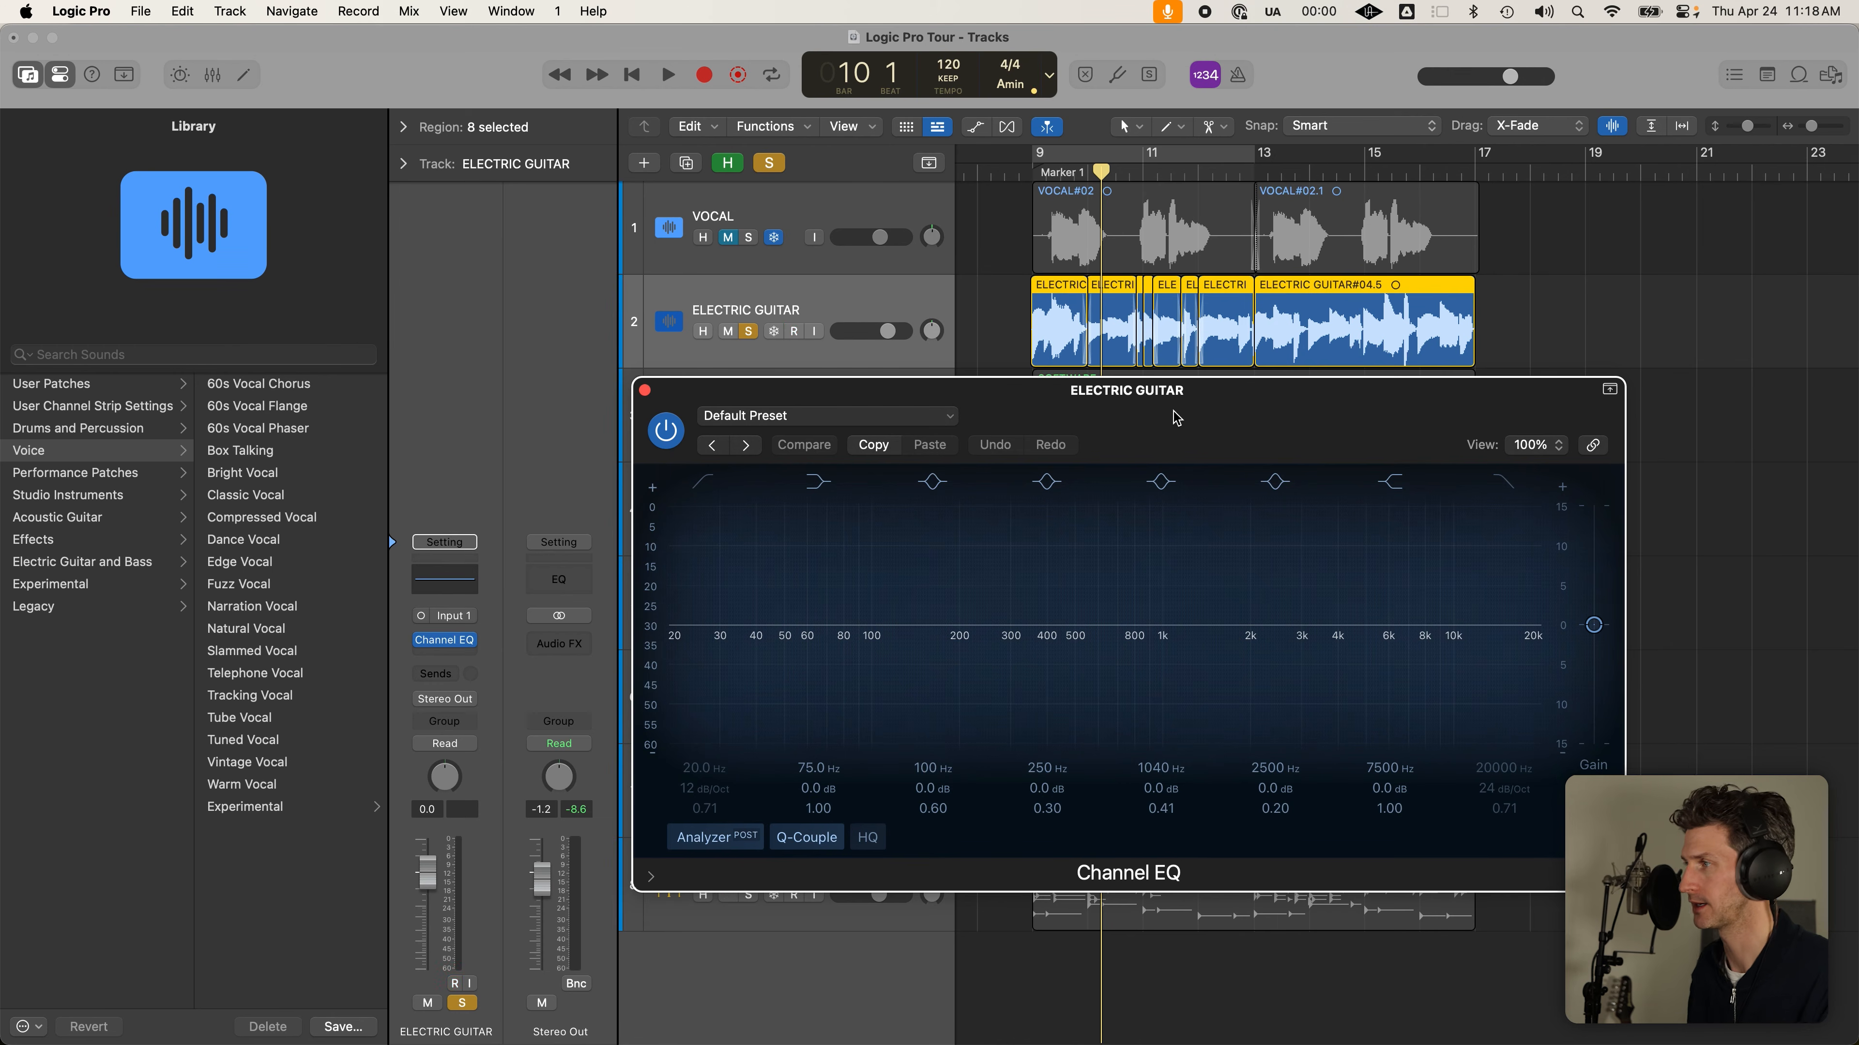
left_click_drag(1156, 408, 1152, 406)
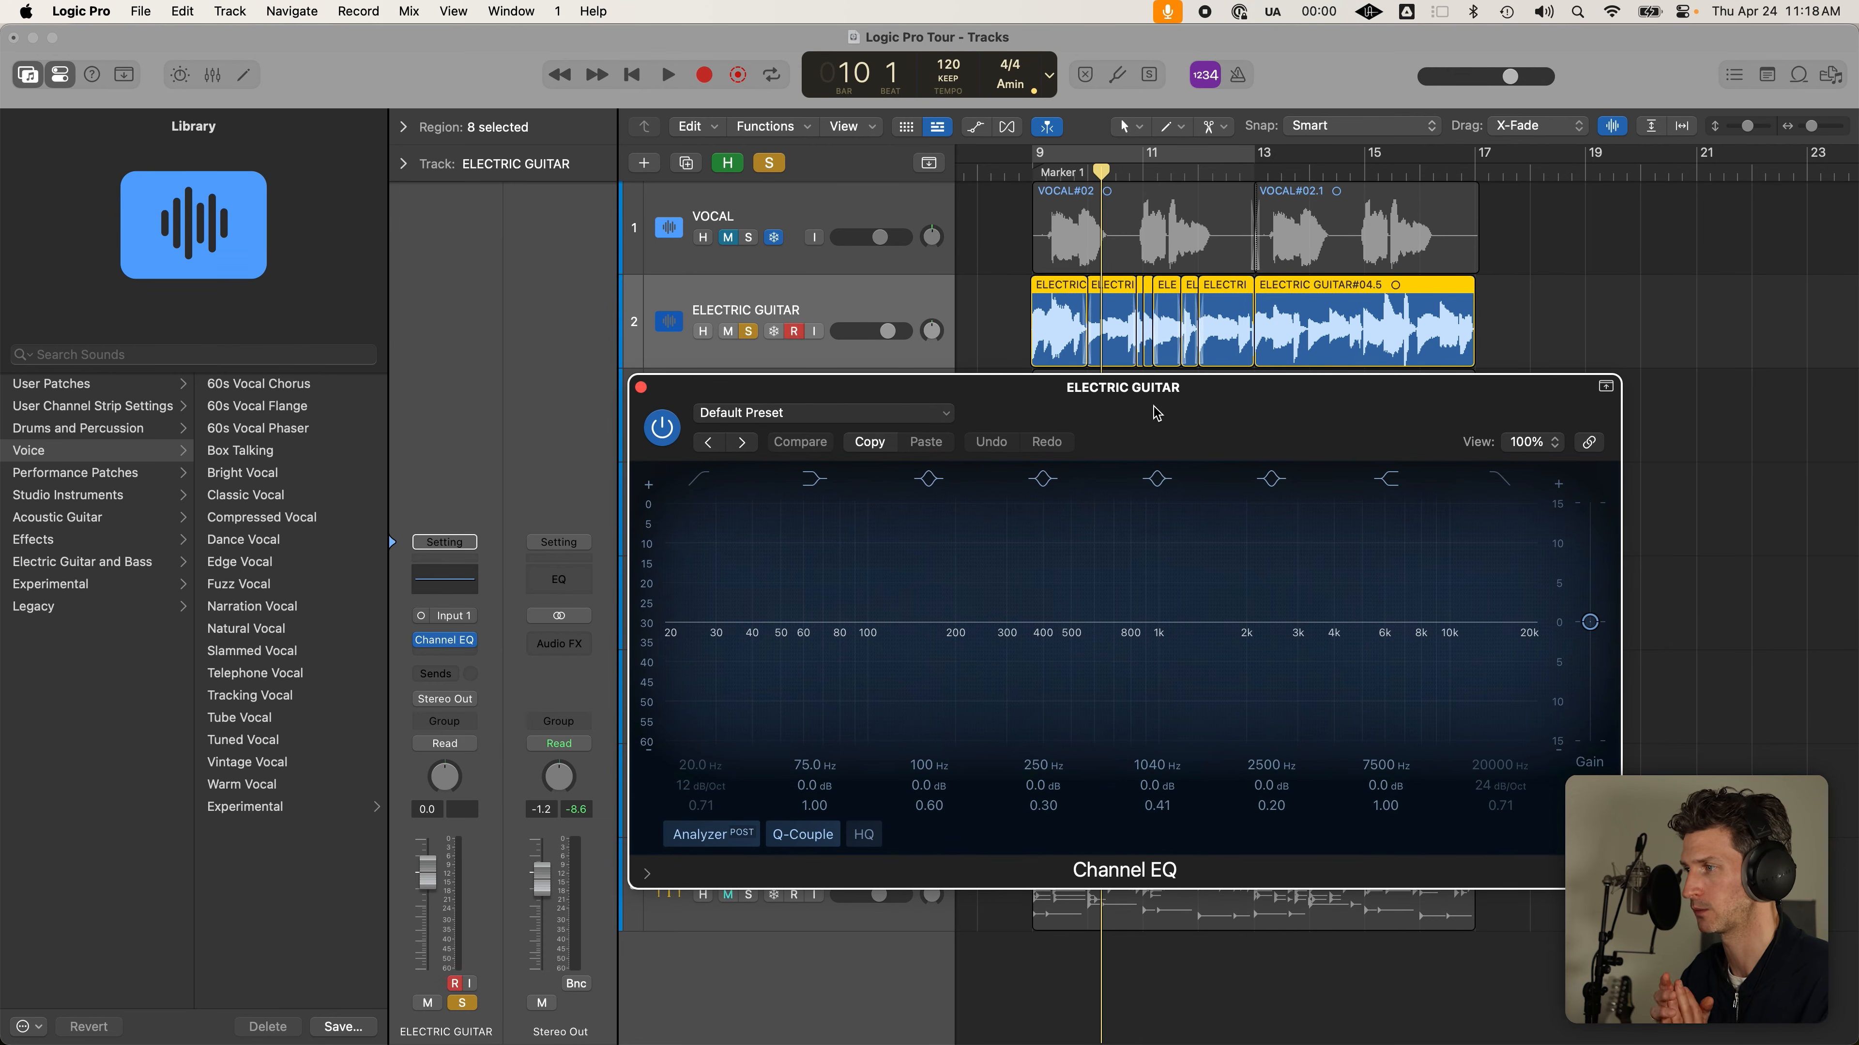
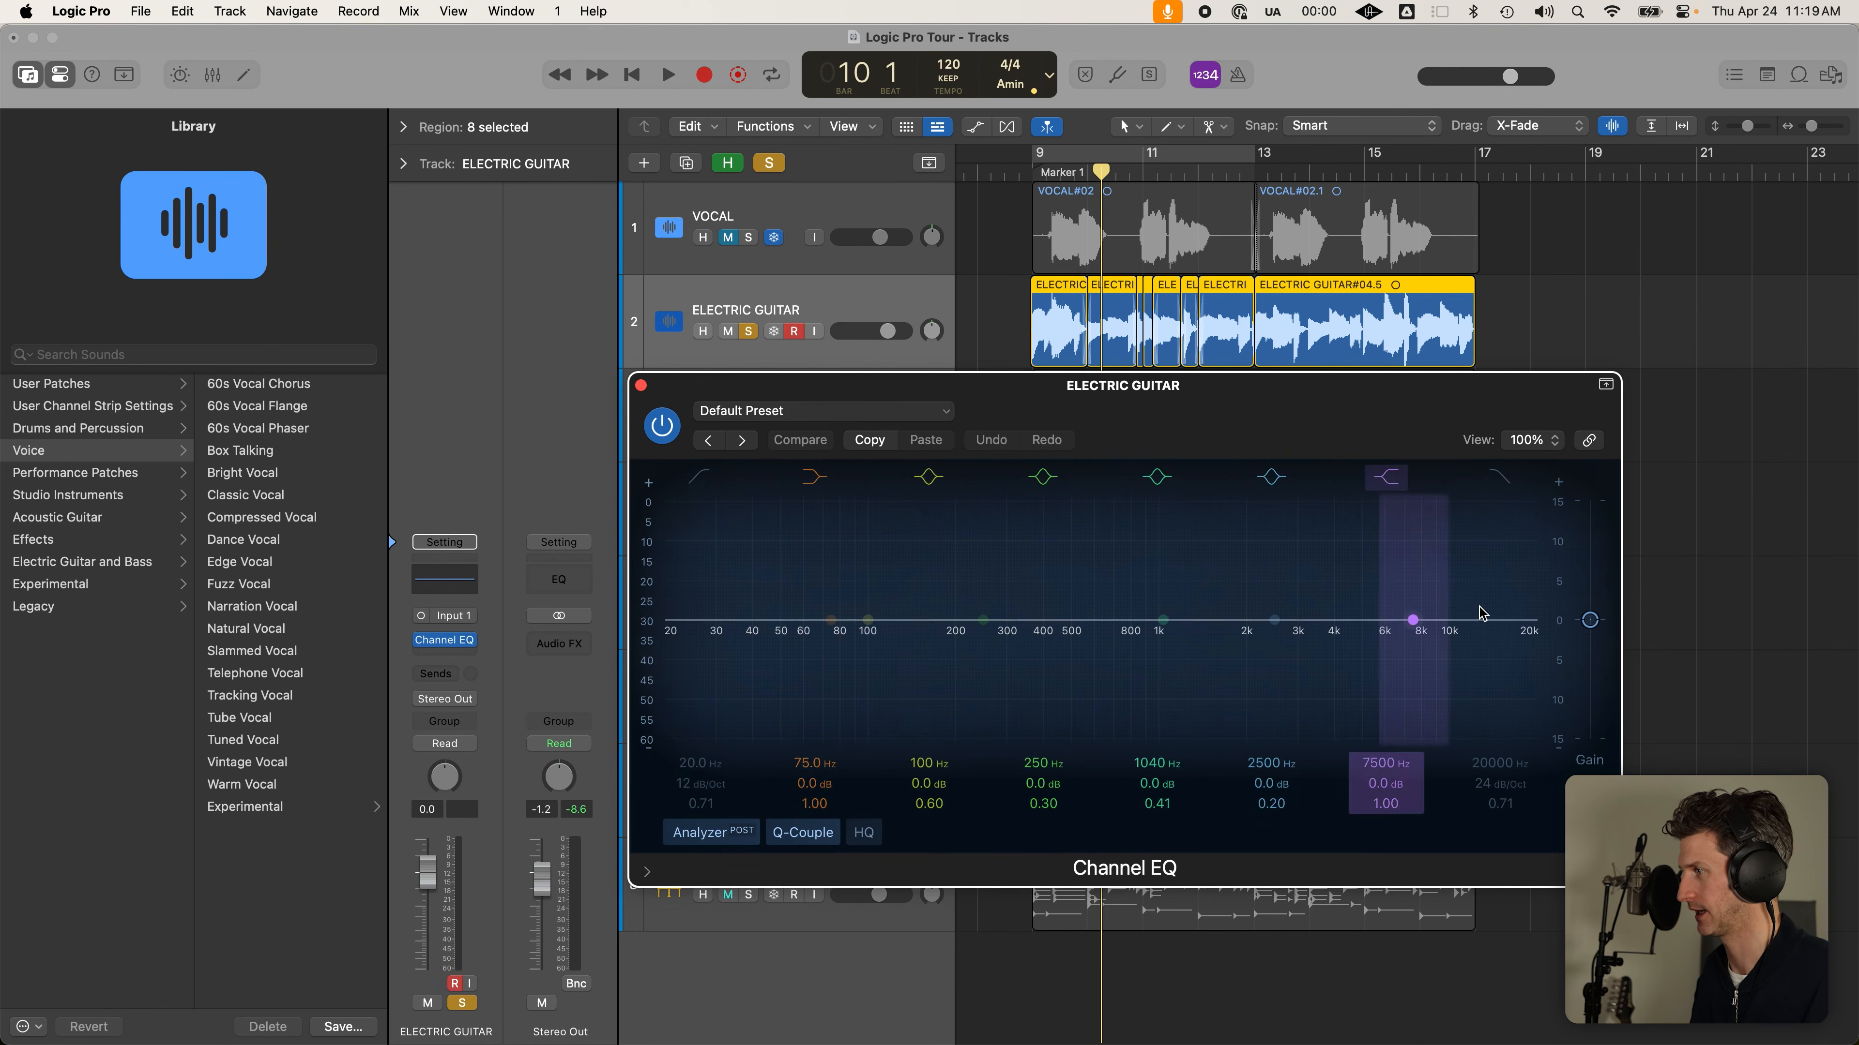
left_click_drag(1419, 620, 1478, 624)
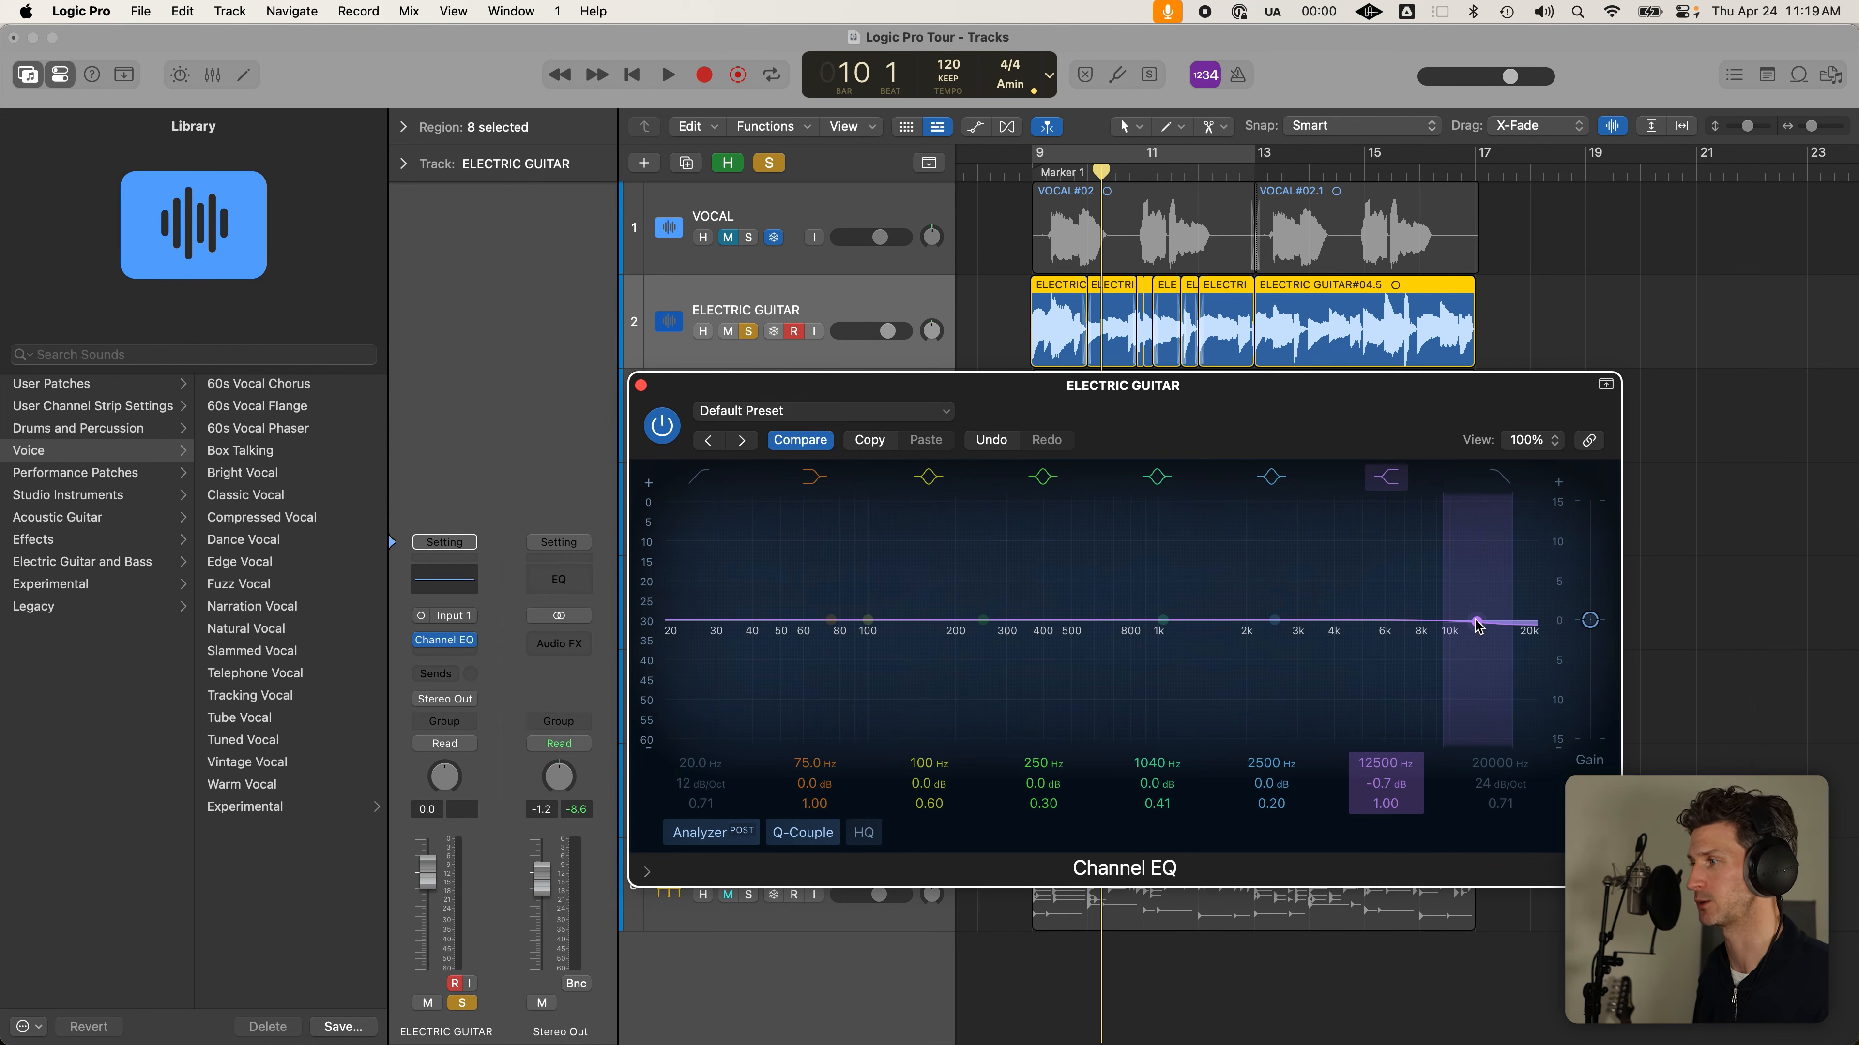
left_click_drag(1474, 626, 1534, 628)
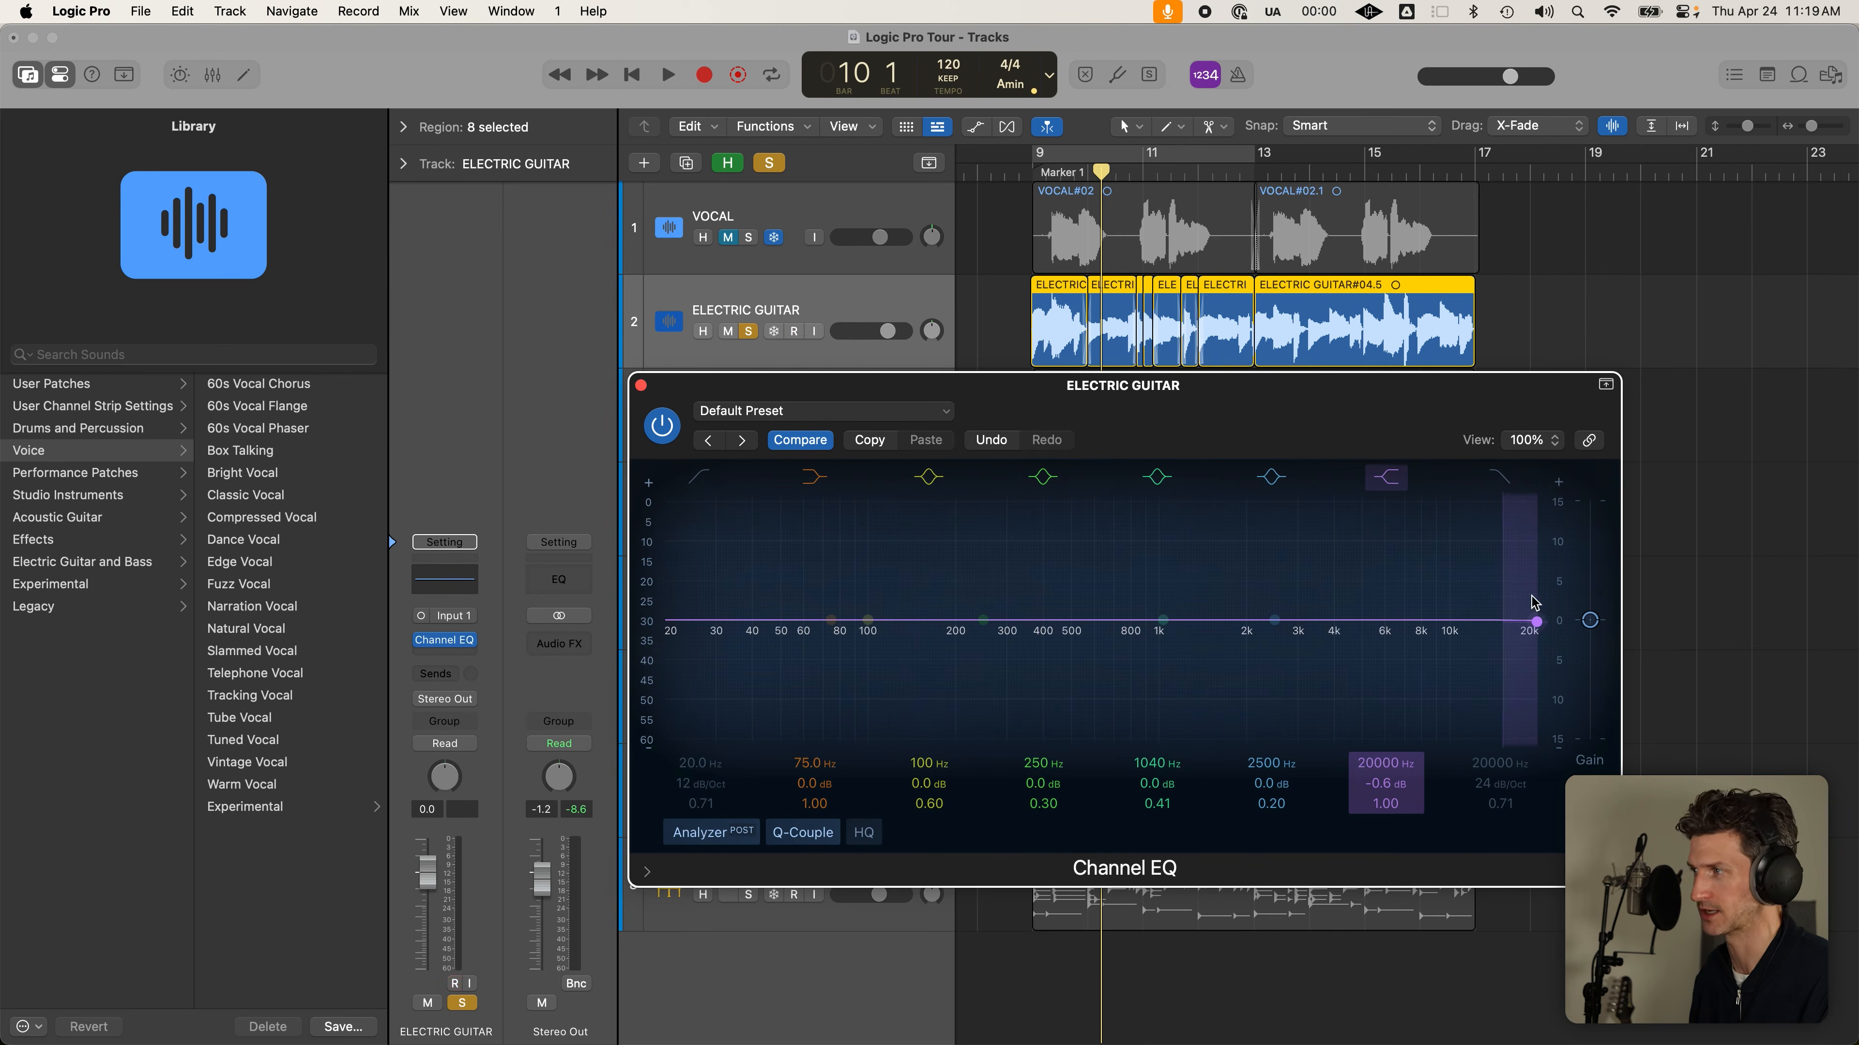
Turn on the cycle range from bar 9 and play the electric guitar to view its spectrum in the Channel EQ
left_click(1030, 162)
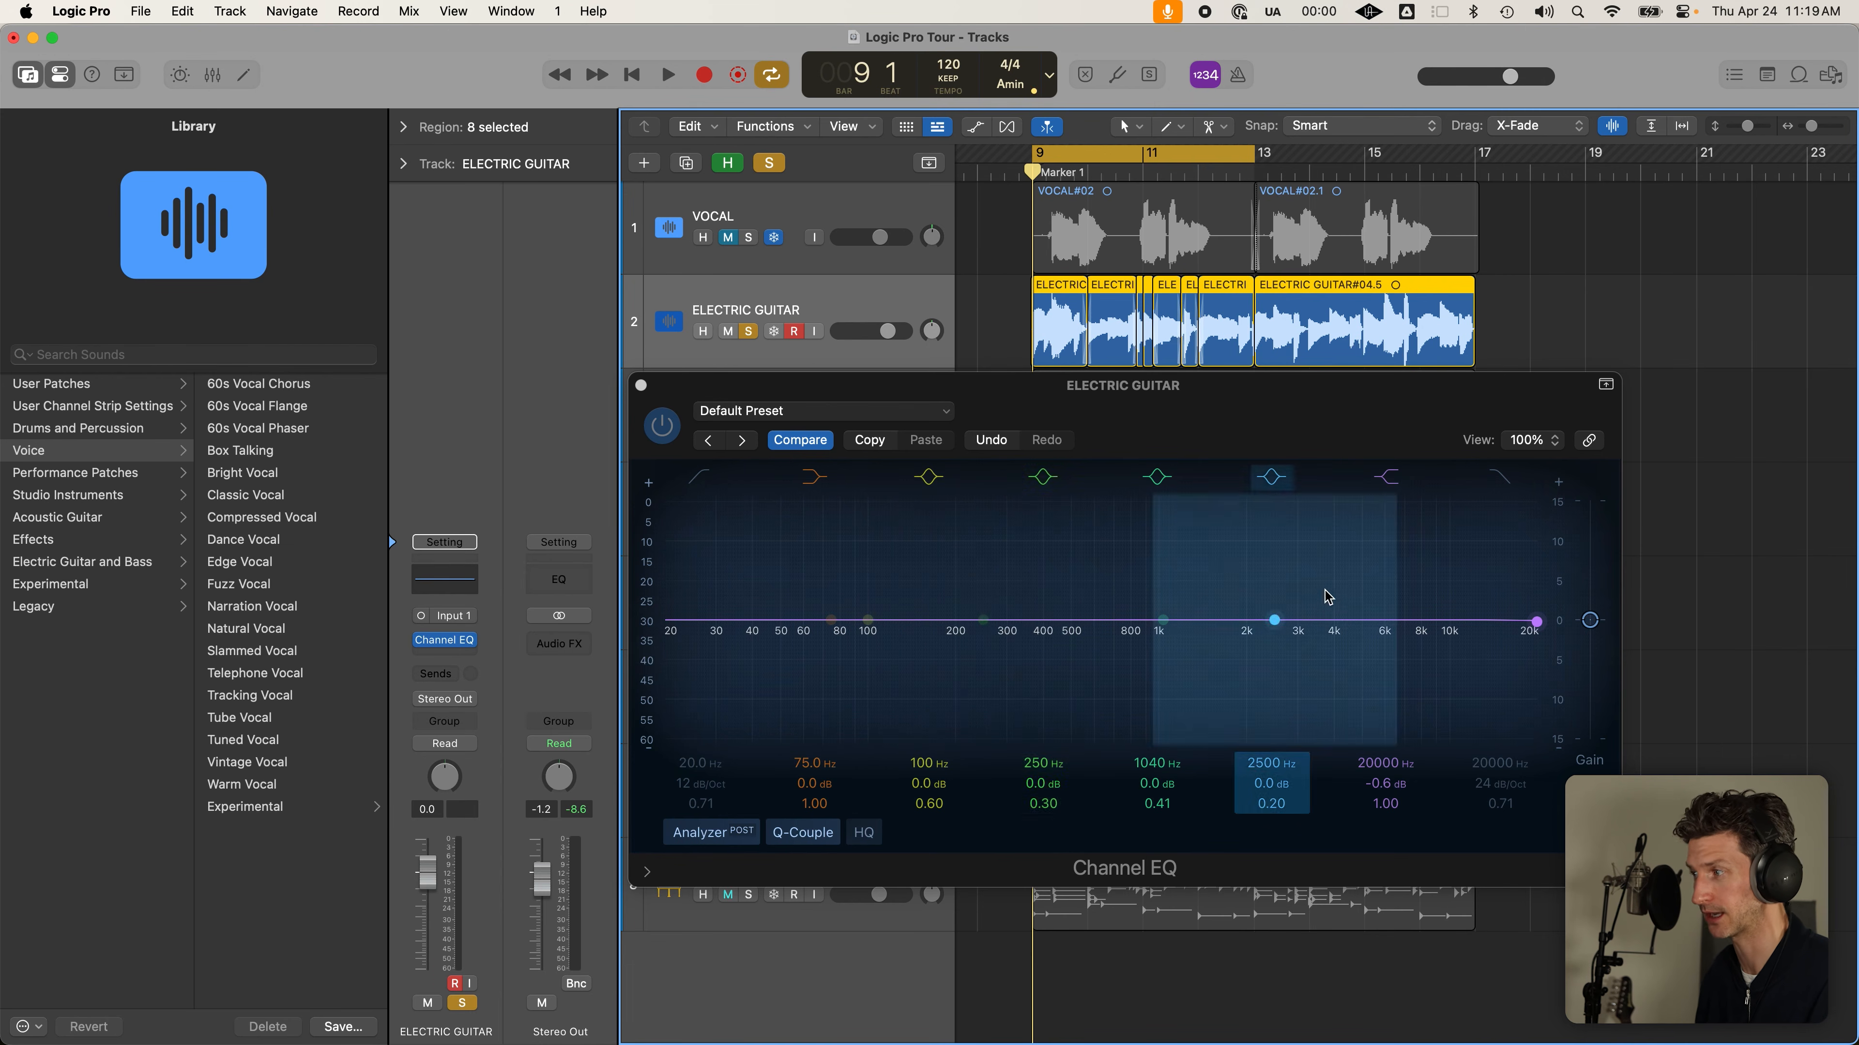
left_click_drag(1327, 385, 1327, 382)
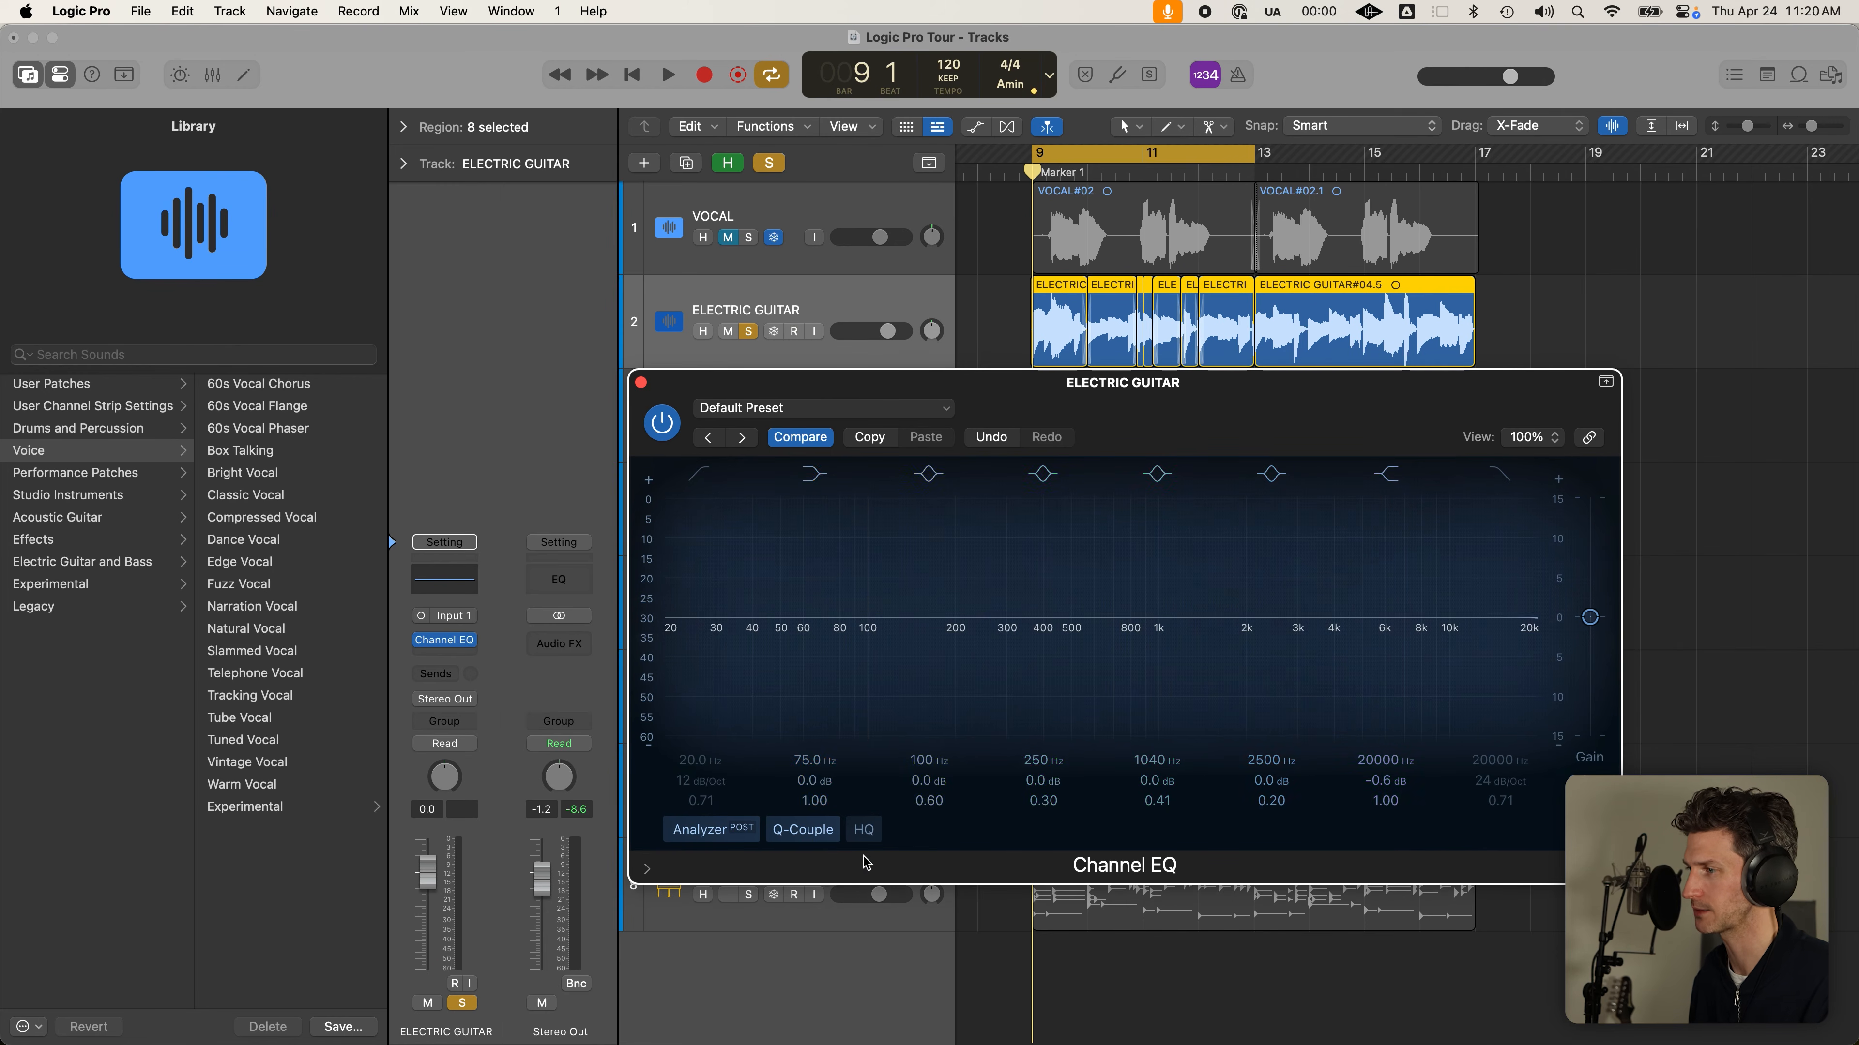
key("space")
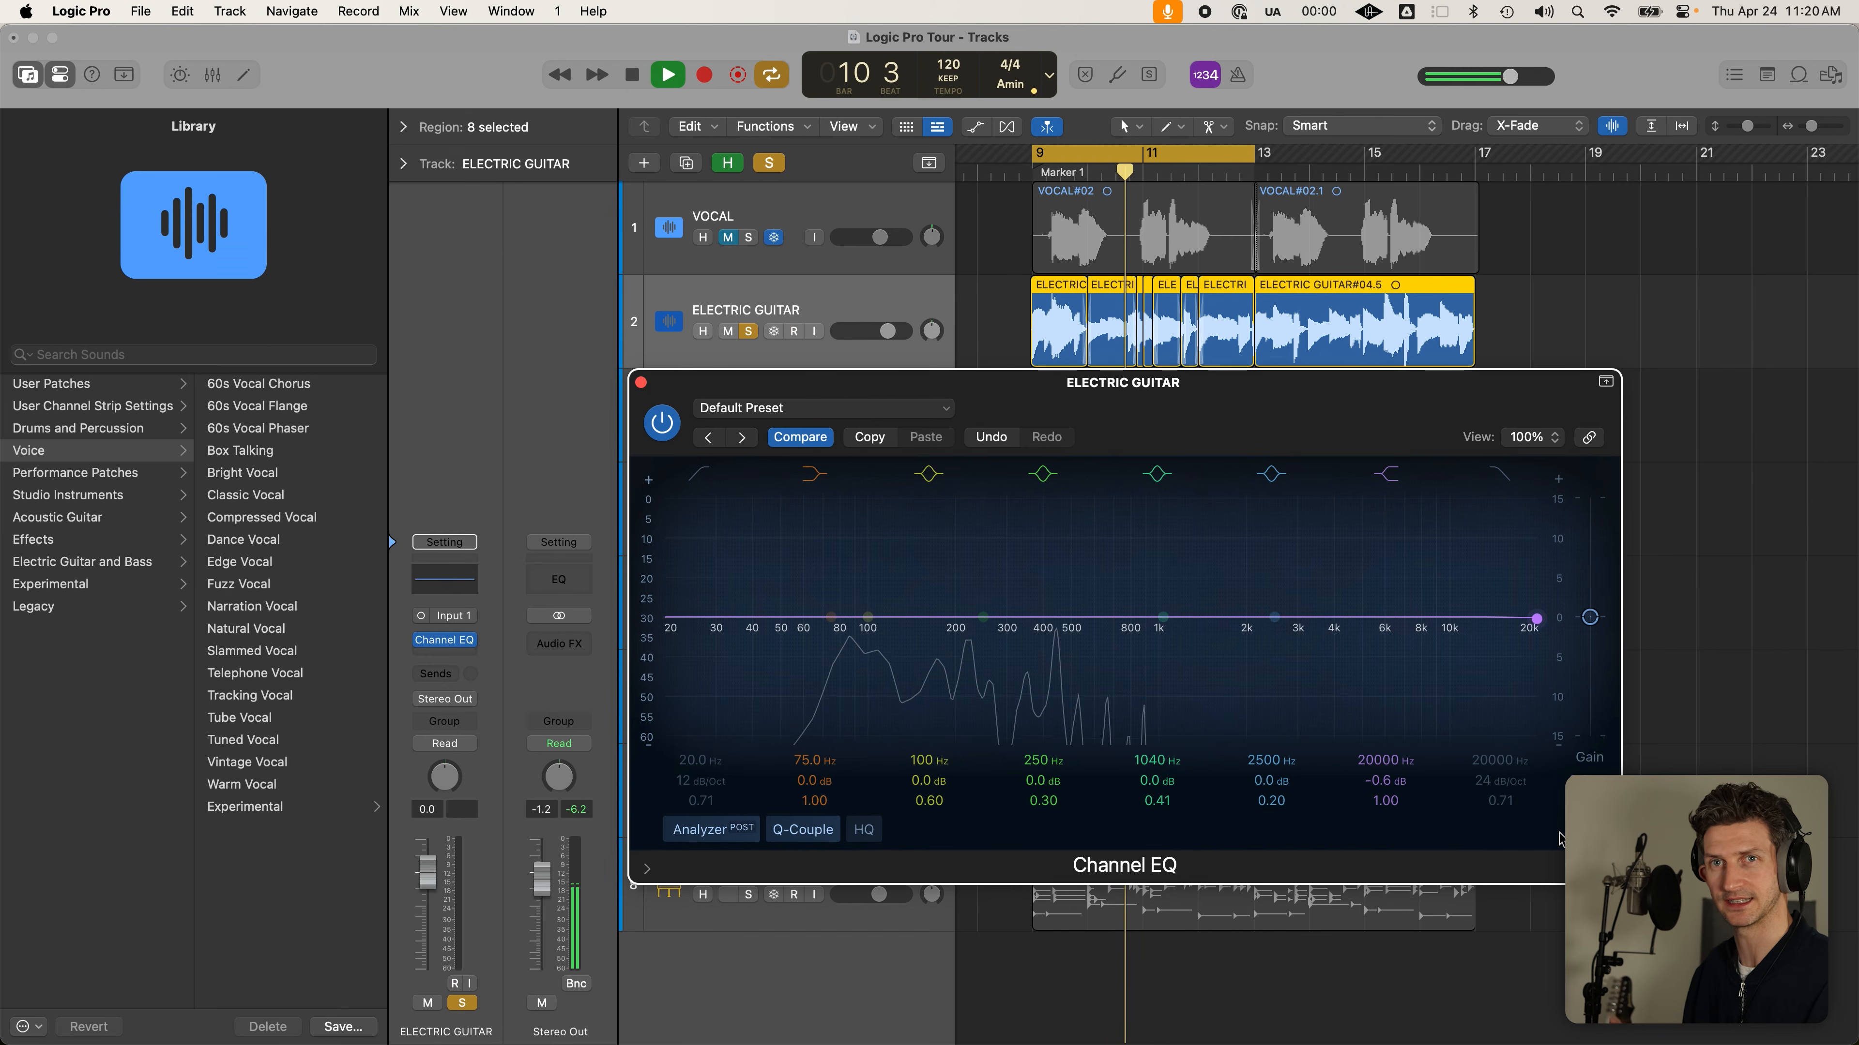
key("space")
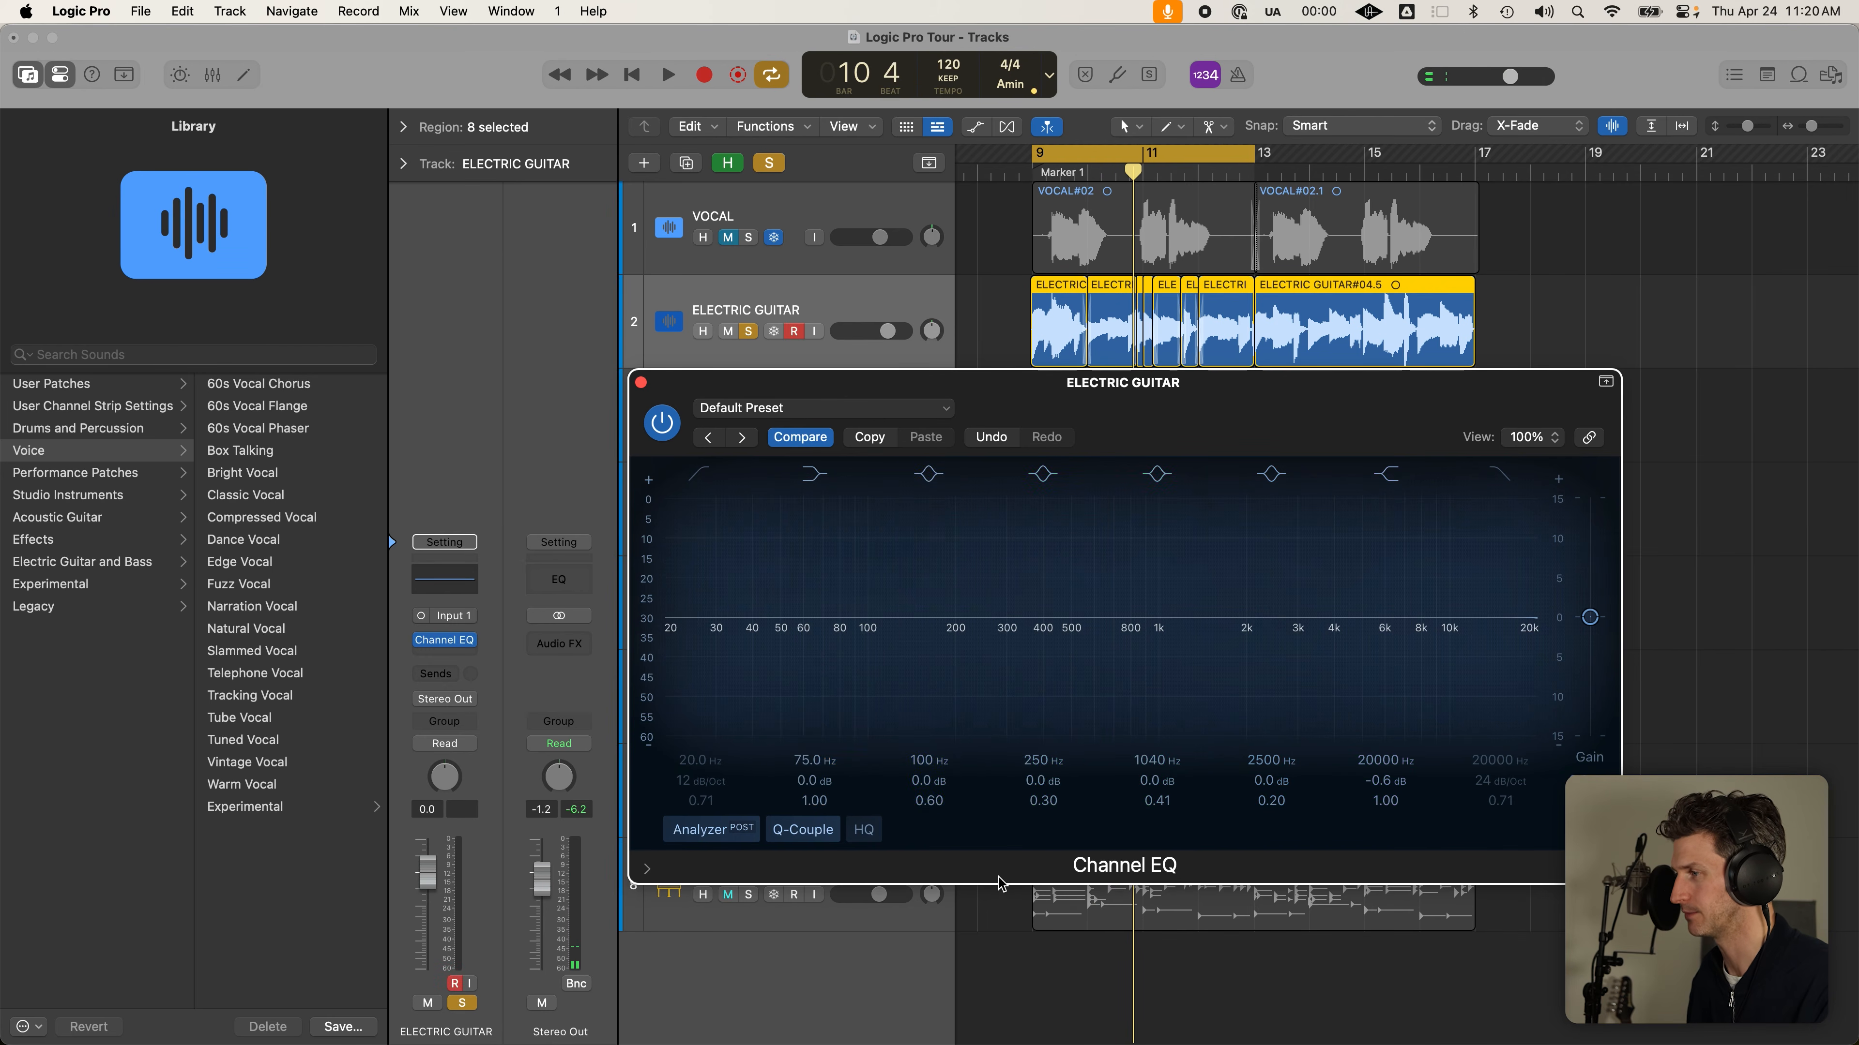
key("space")
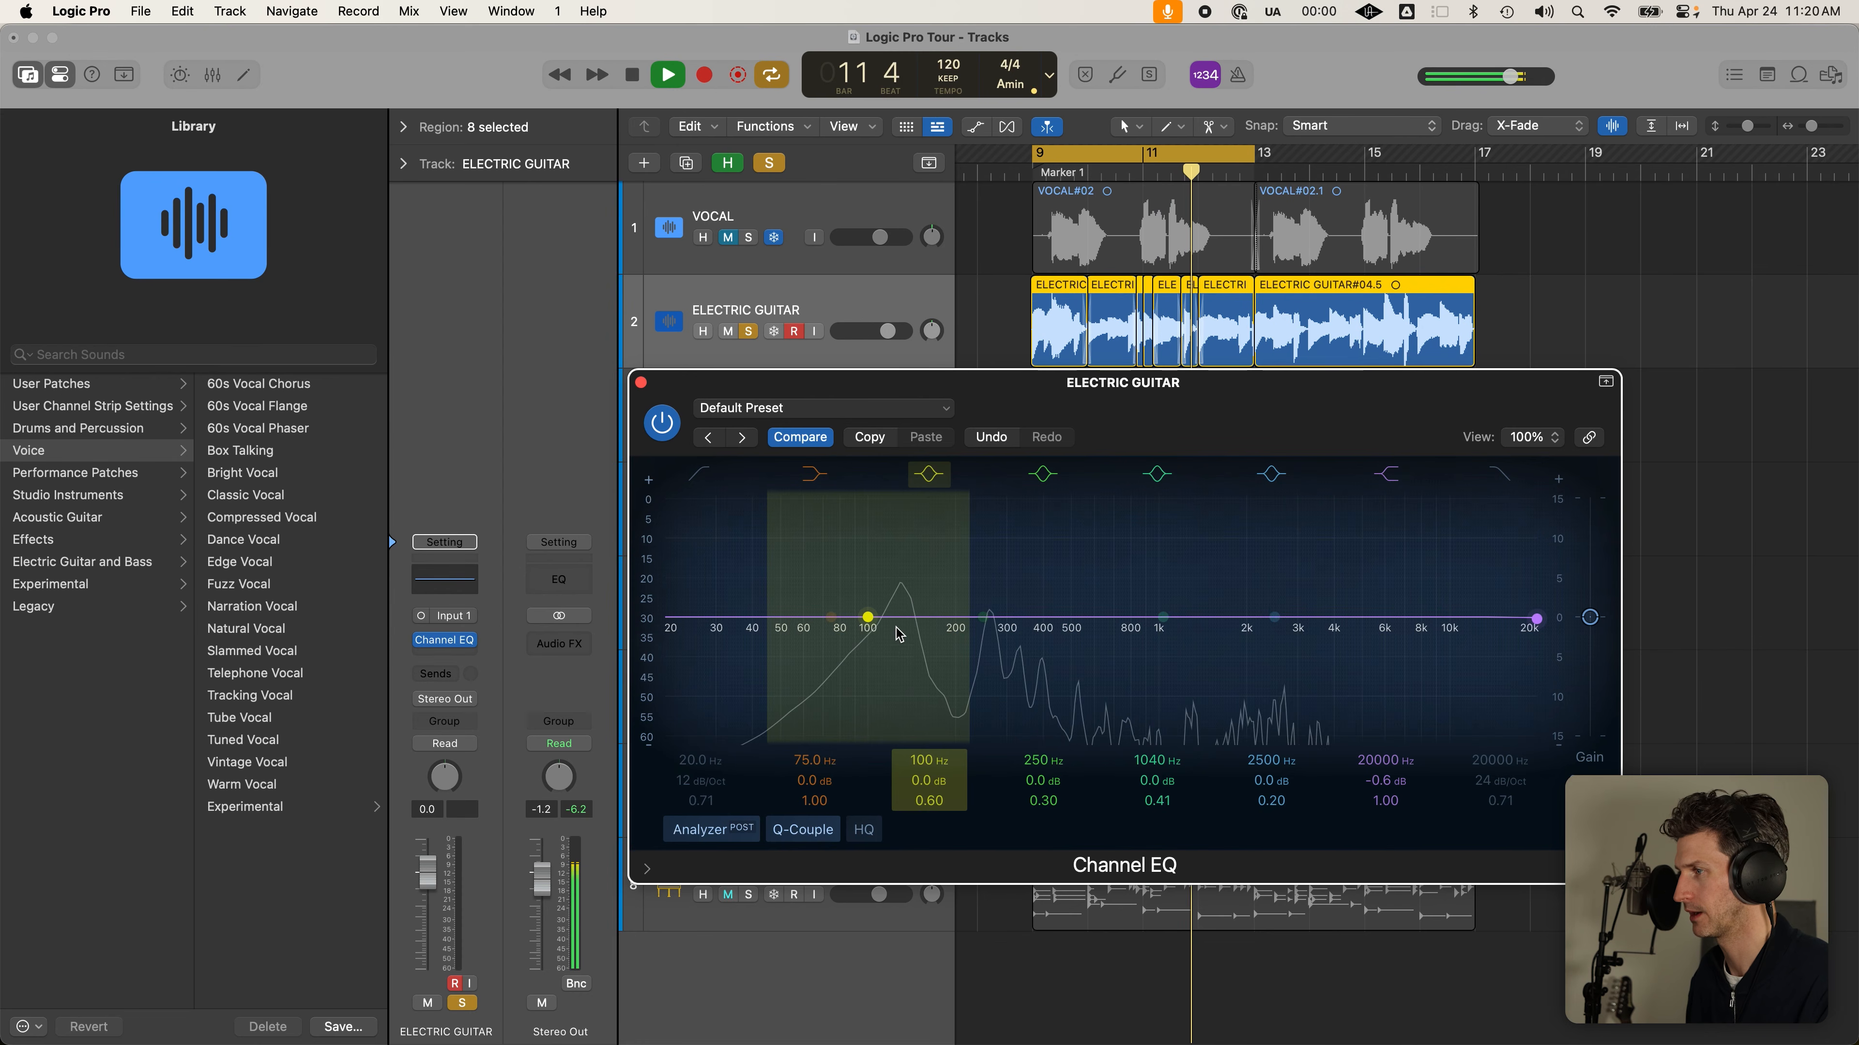
key("space")
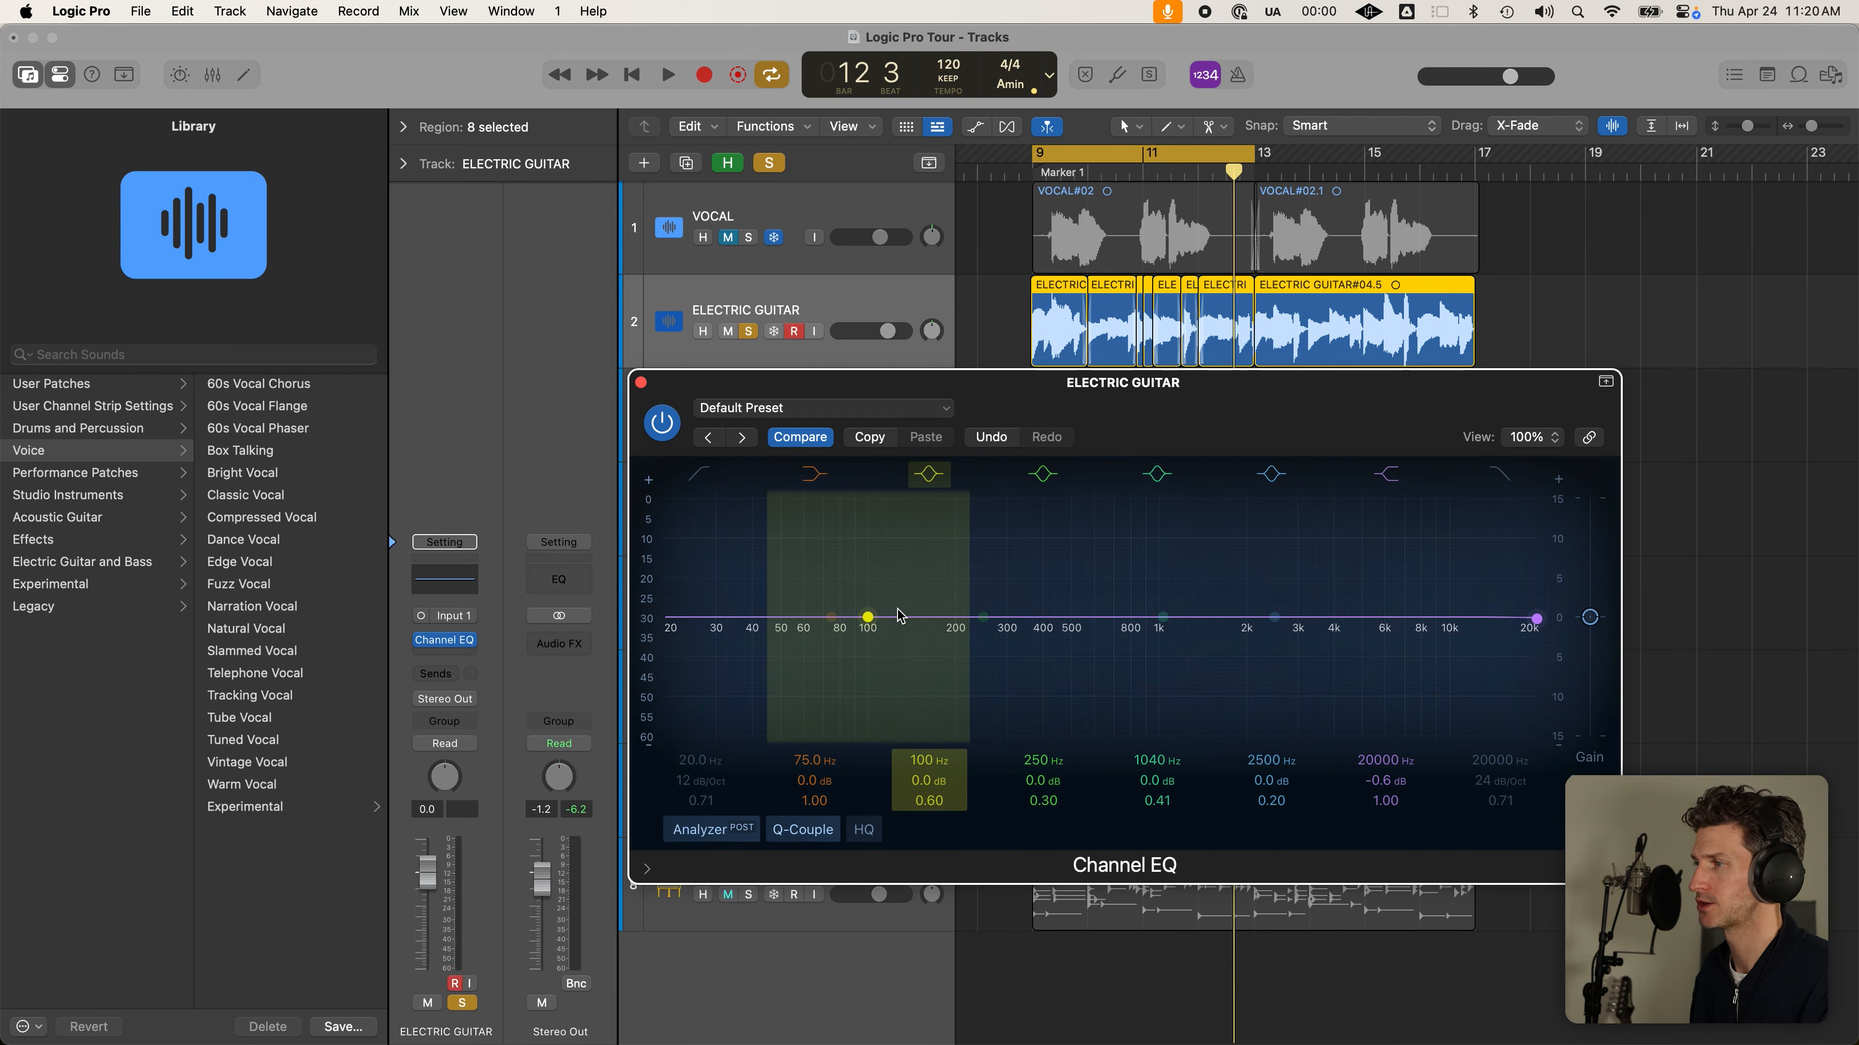
Enable the Channel EQ's low cut, raise it to 382 Hz with a 0.67 Q, and play the guitar through it
left_click(698, 474)
left_click_drag(664, 639, 1035, 649)
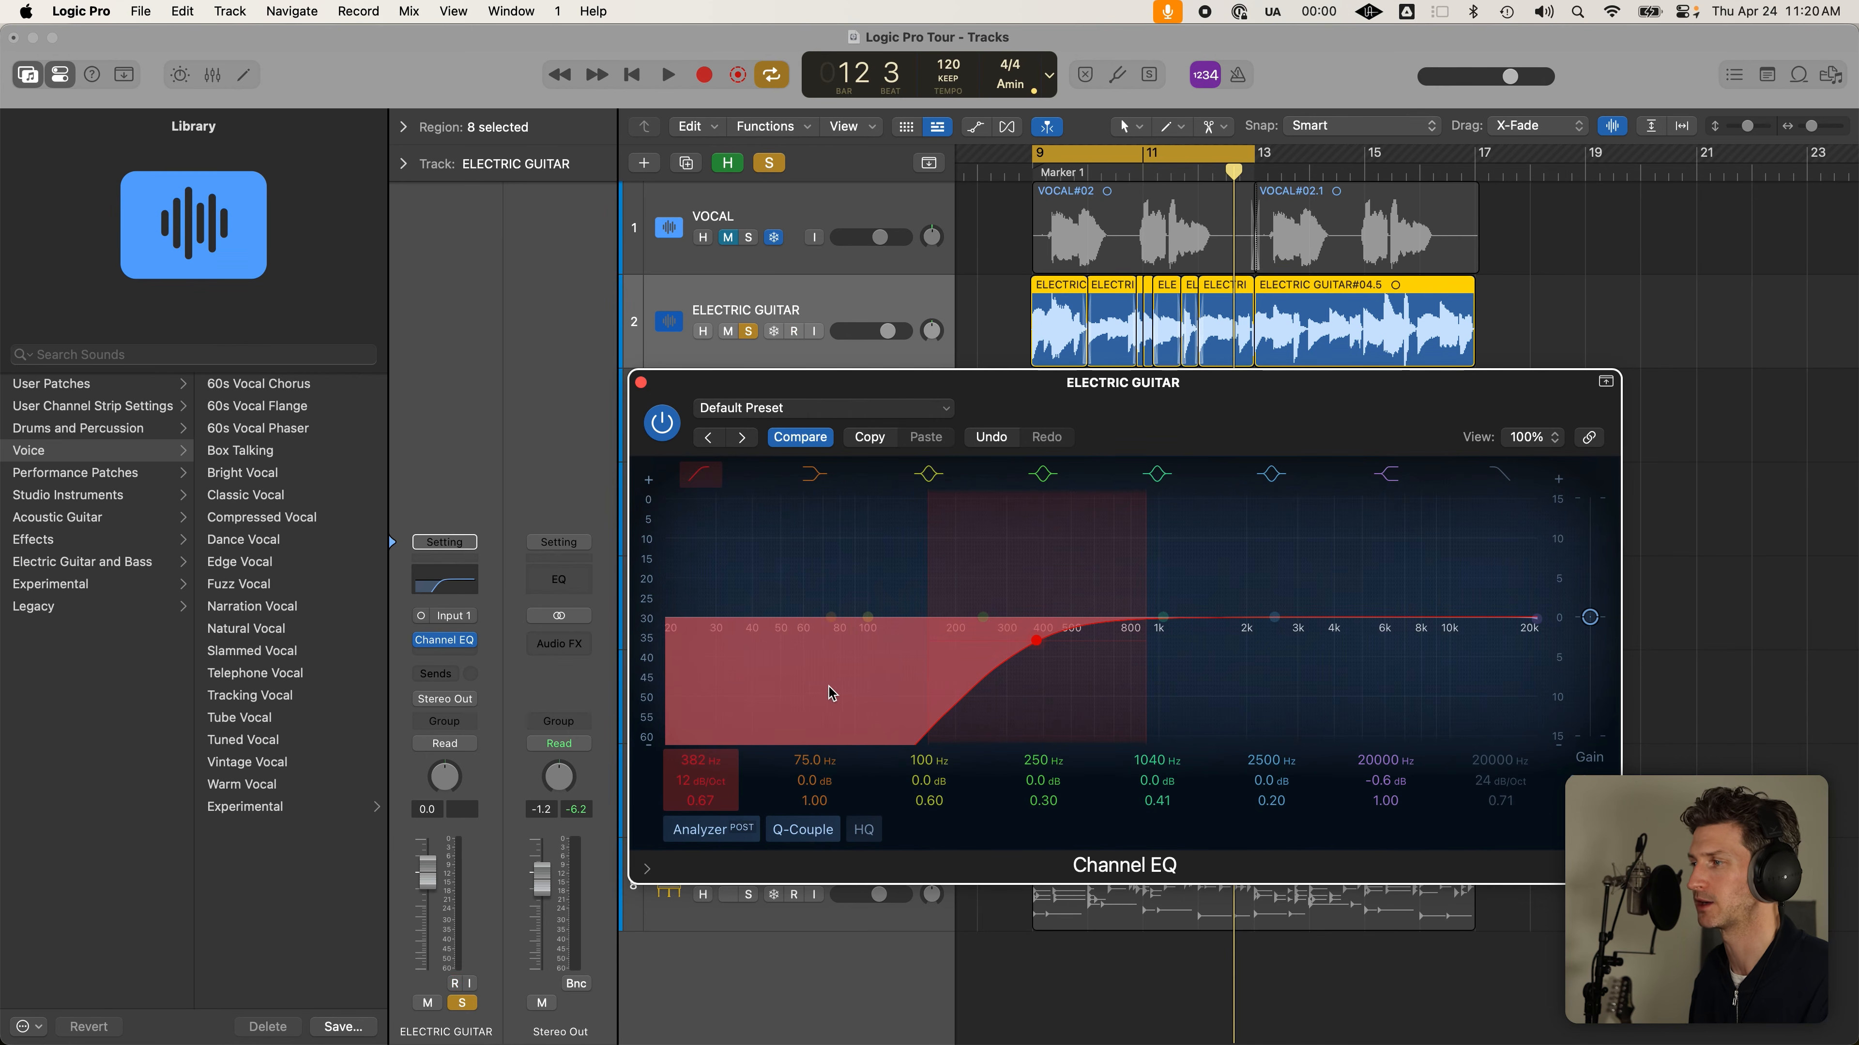
key("space")
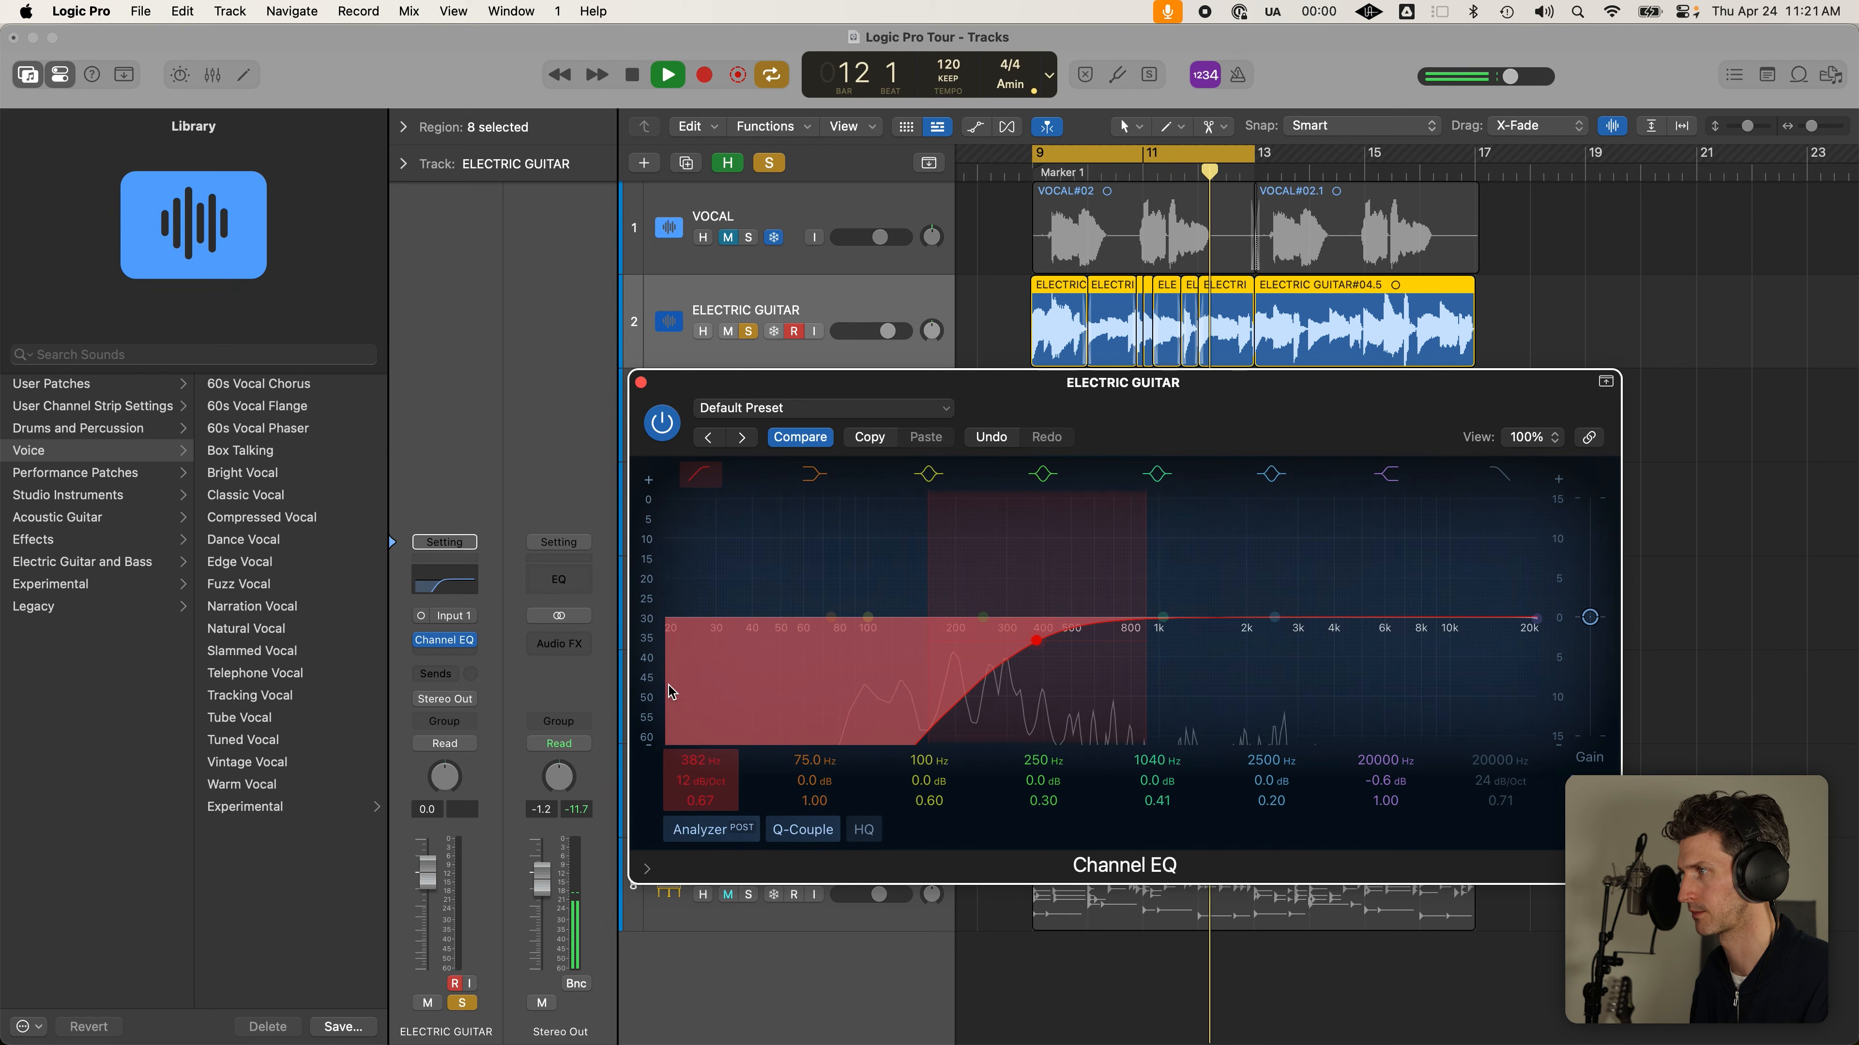
key("space")
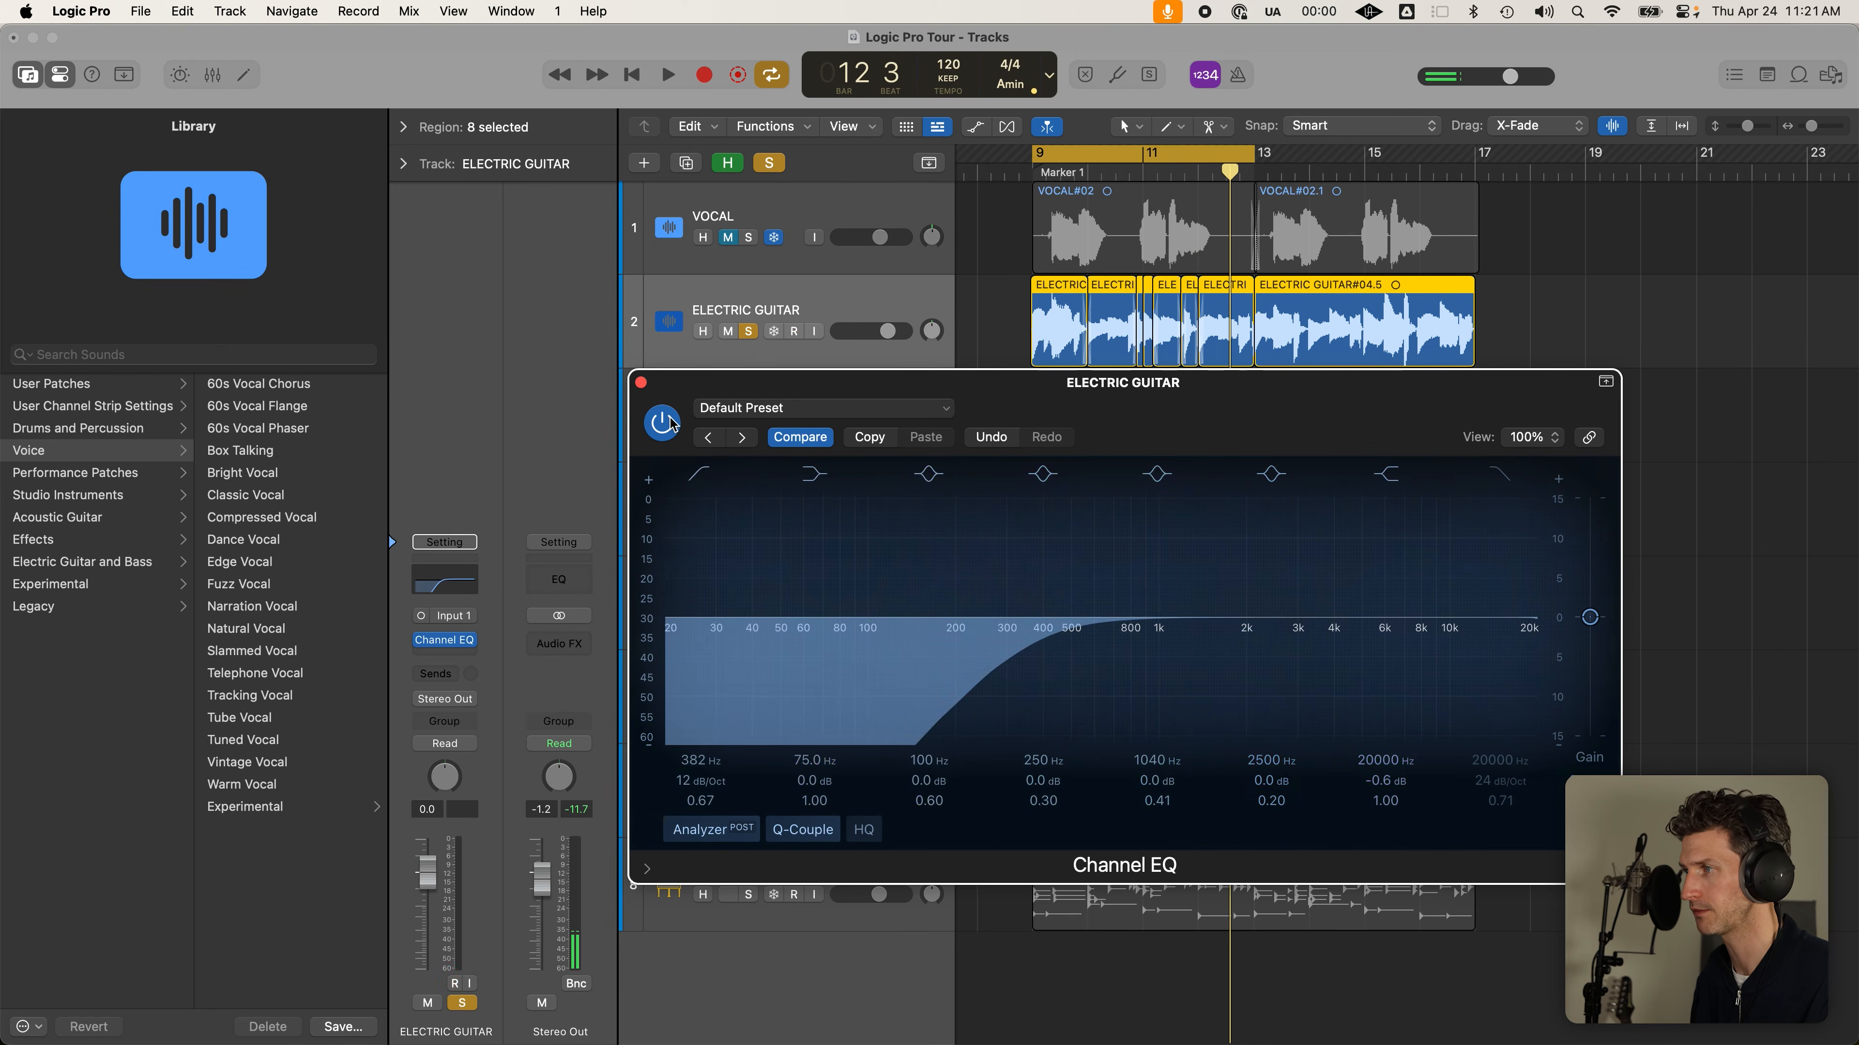
Compare the guitar's sound with the Channel EQ bypassed and active during playback, dismissing any overload alerts
left_click(662, 422)
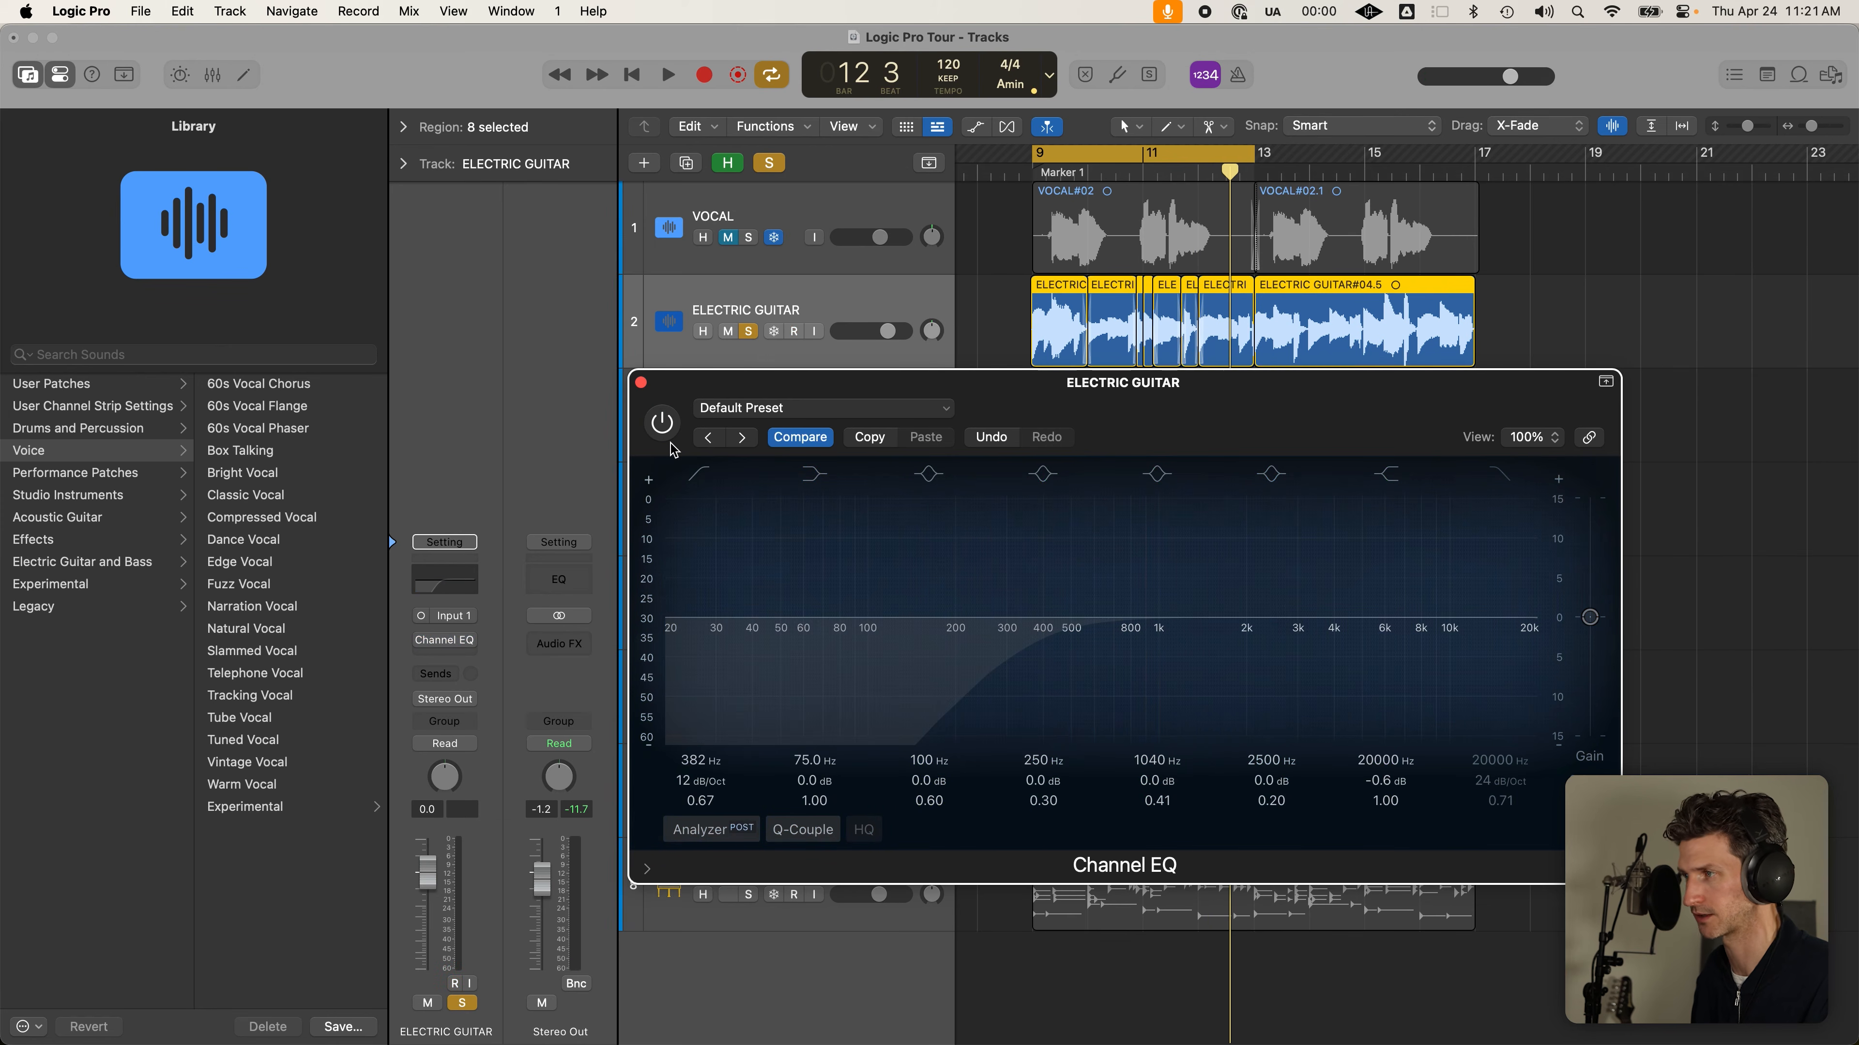
key("space")
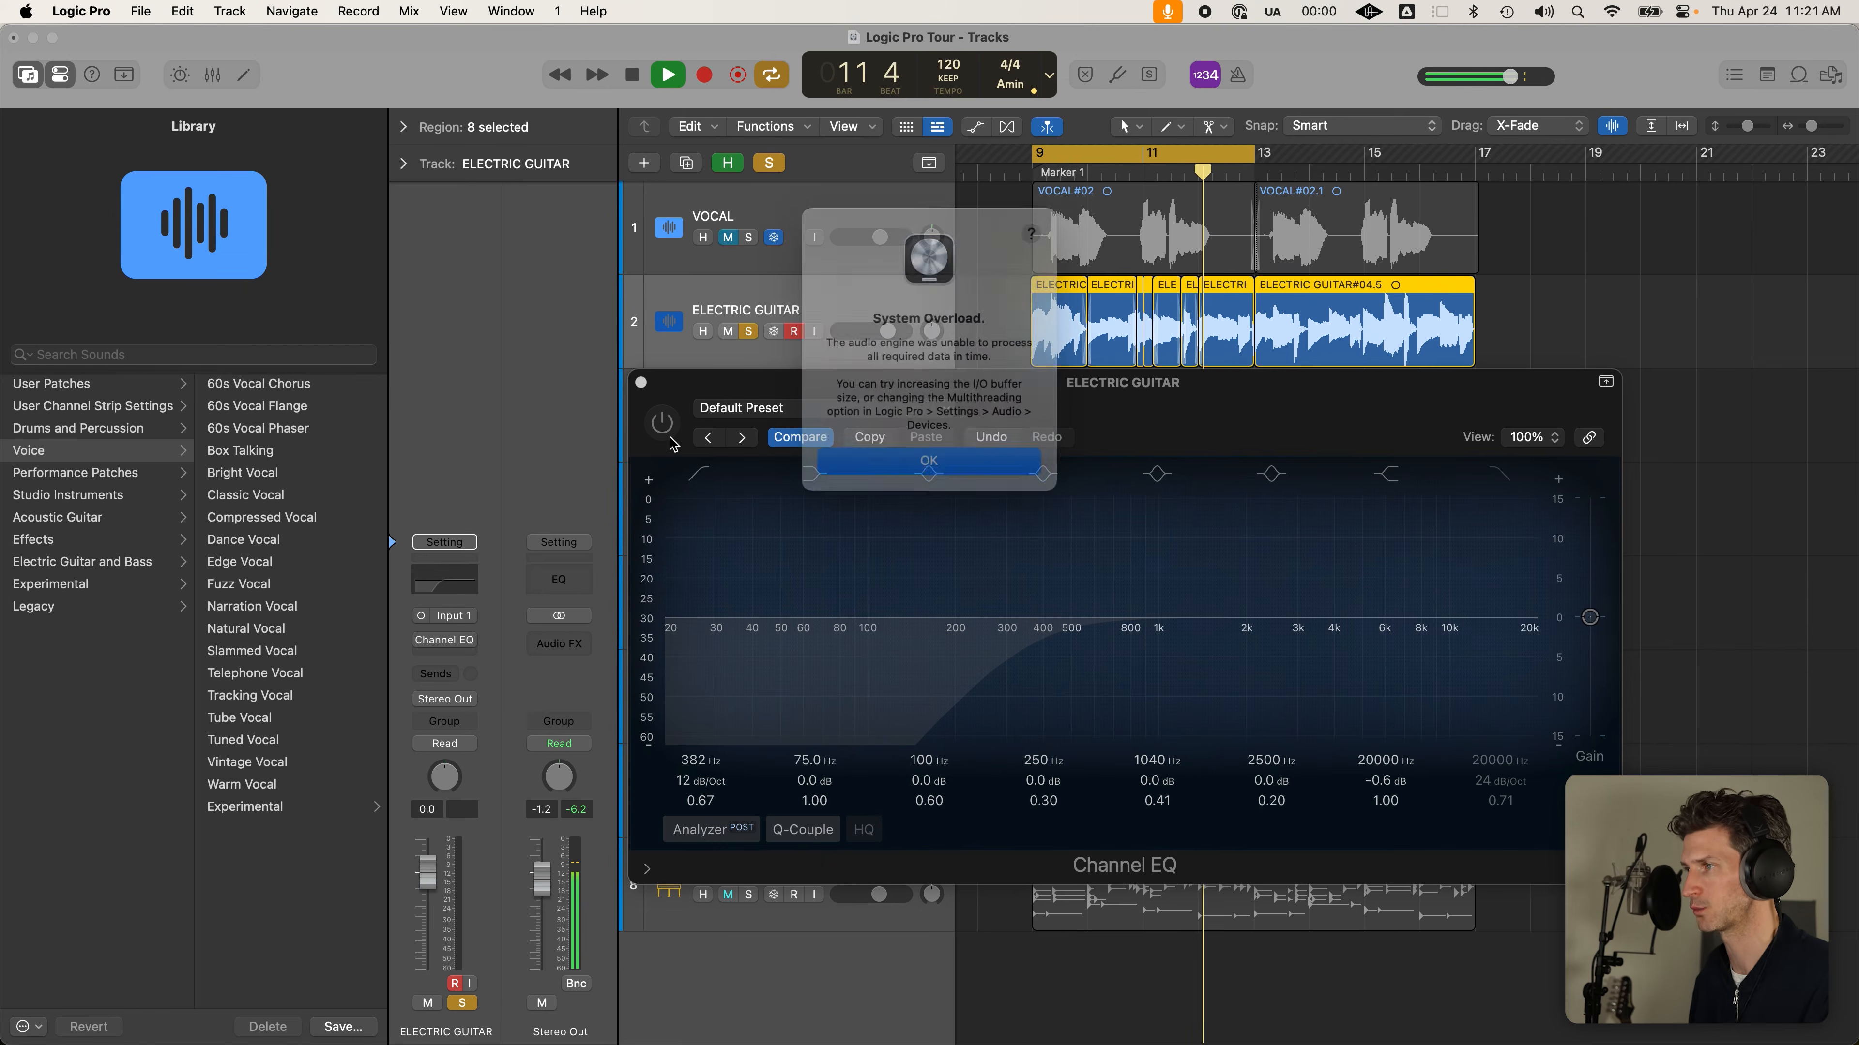
left_click(934, 457)
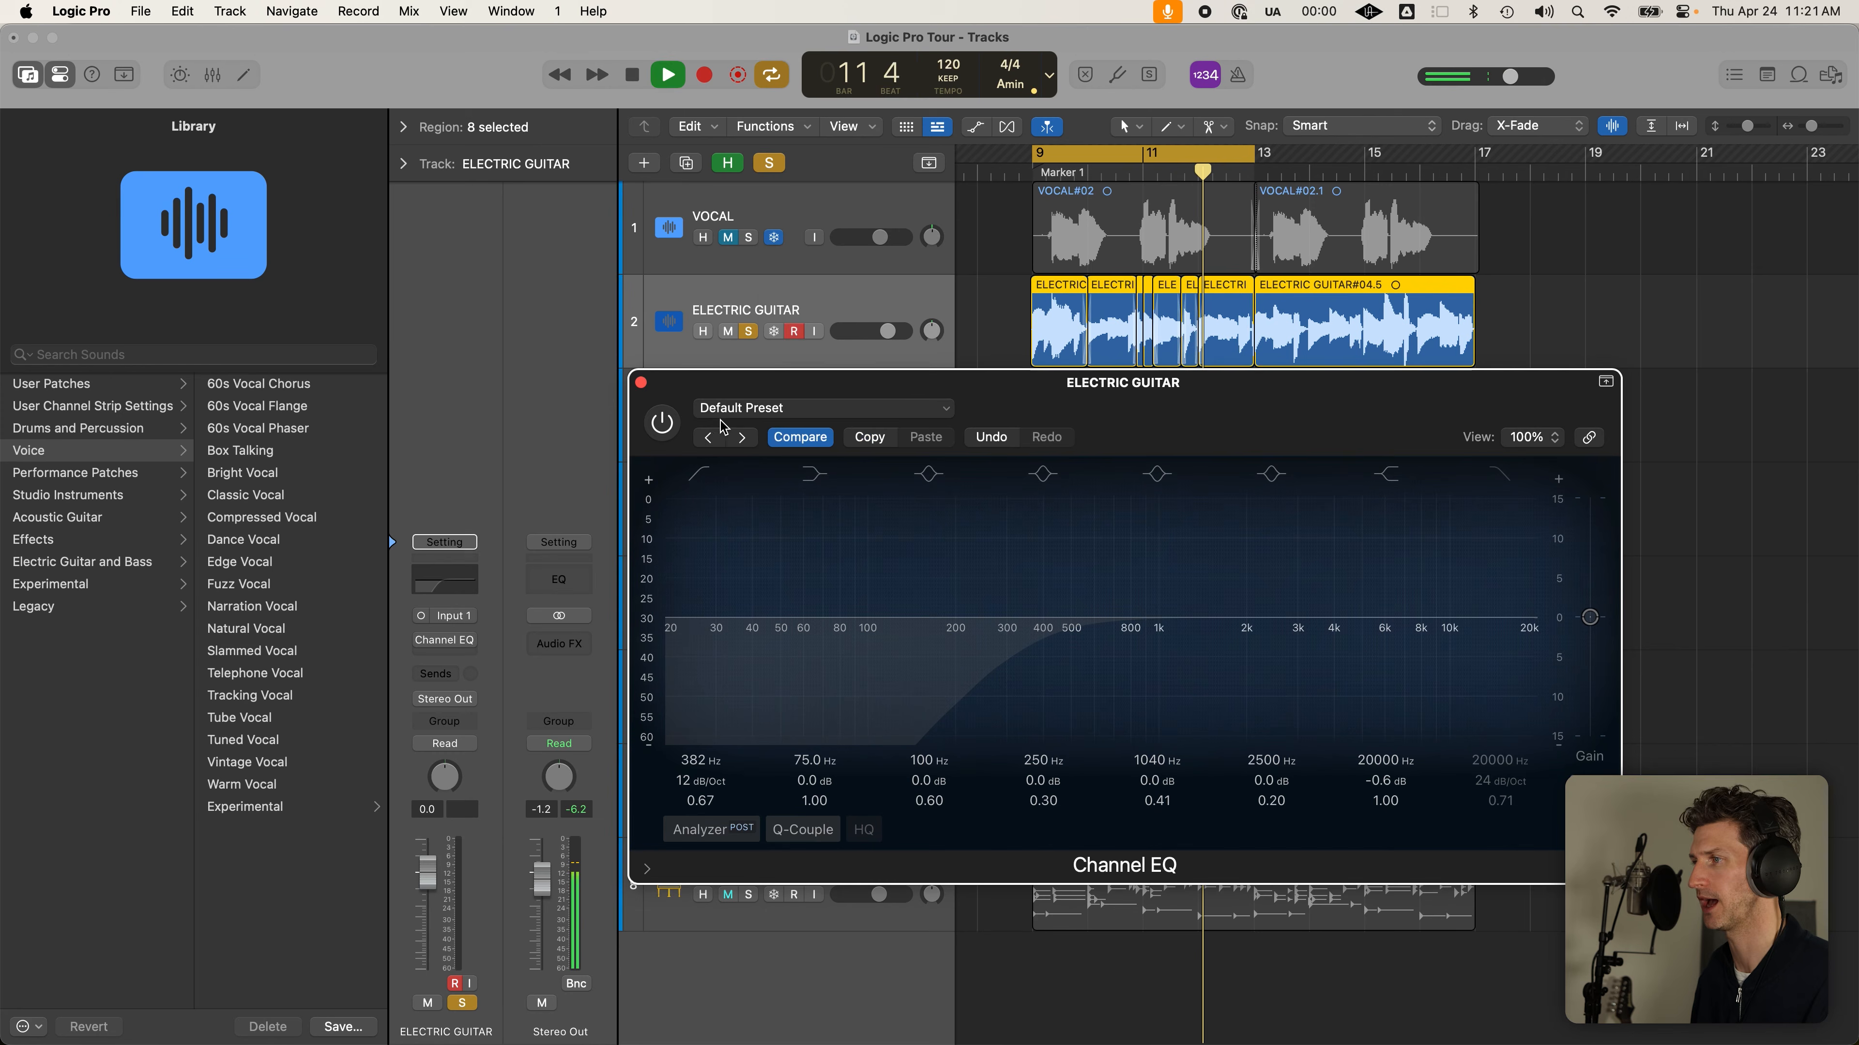
left_click(677, 431)
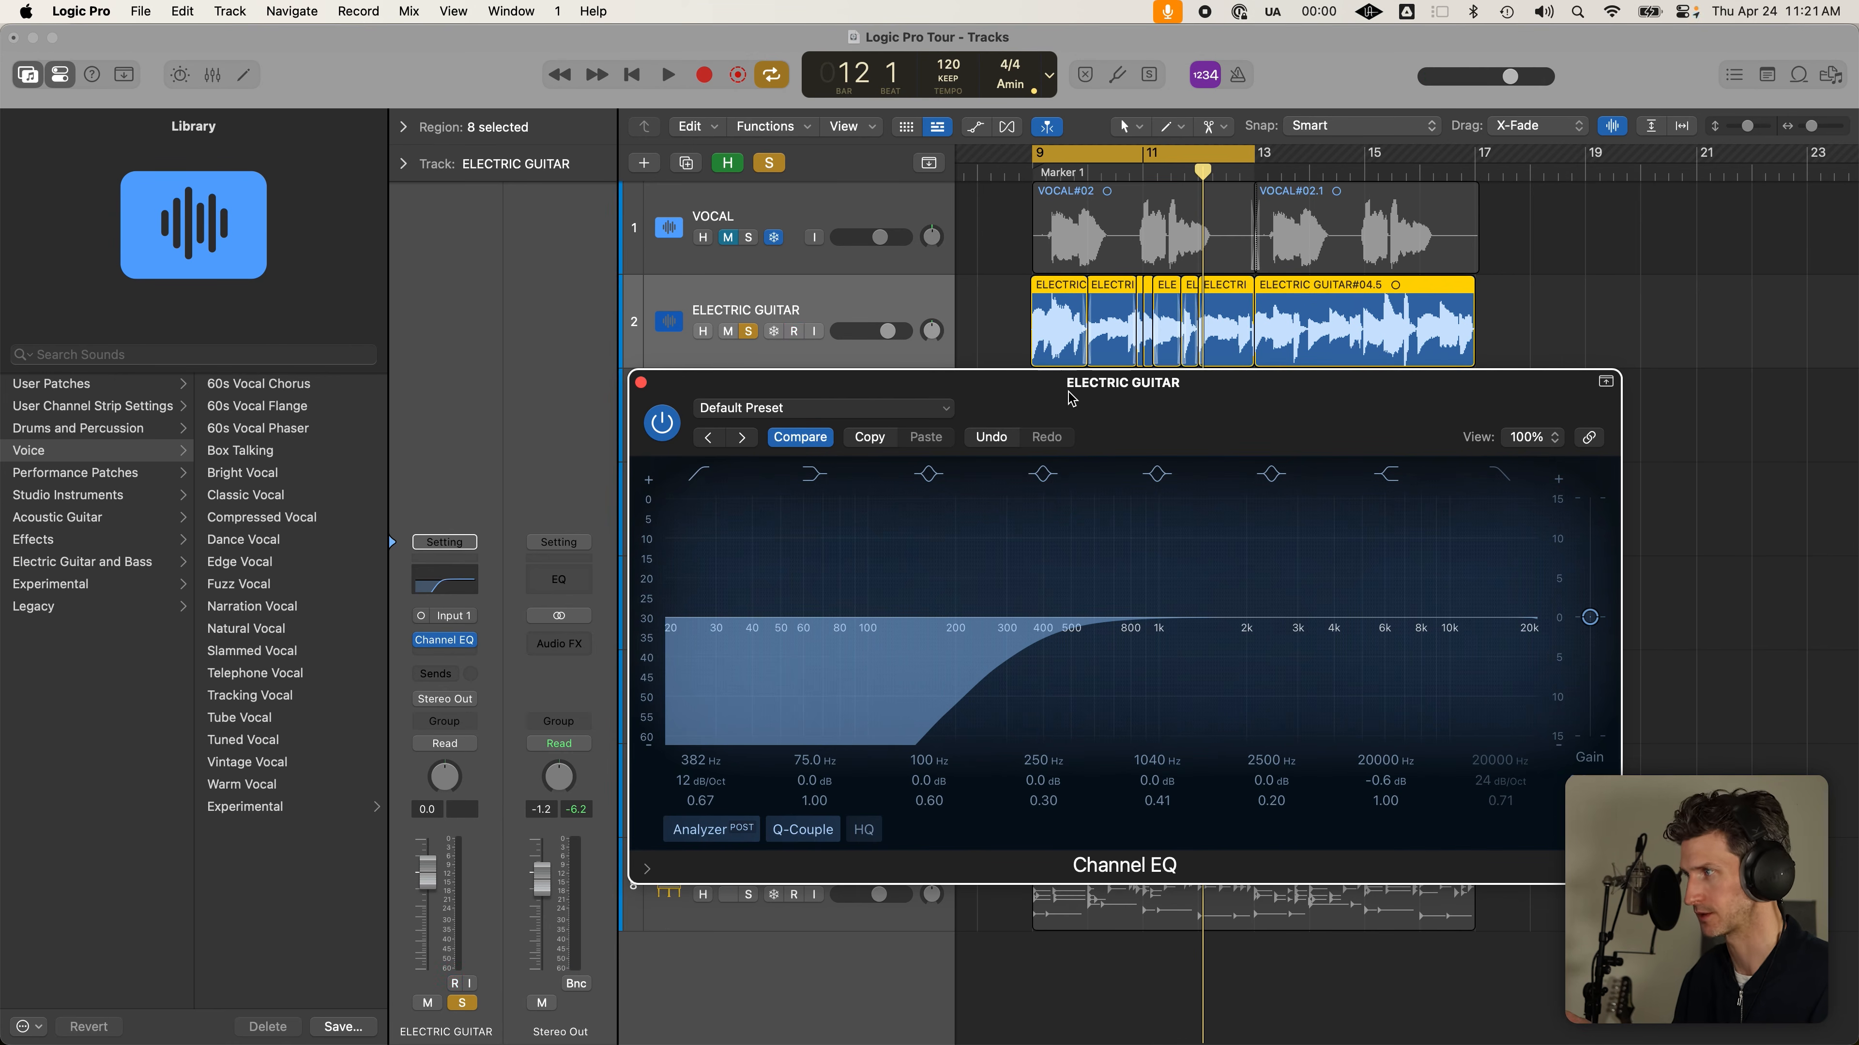
key("space")
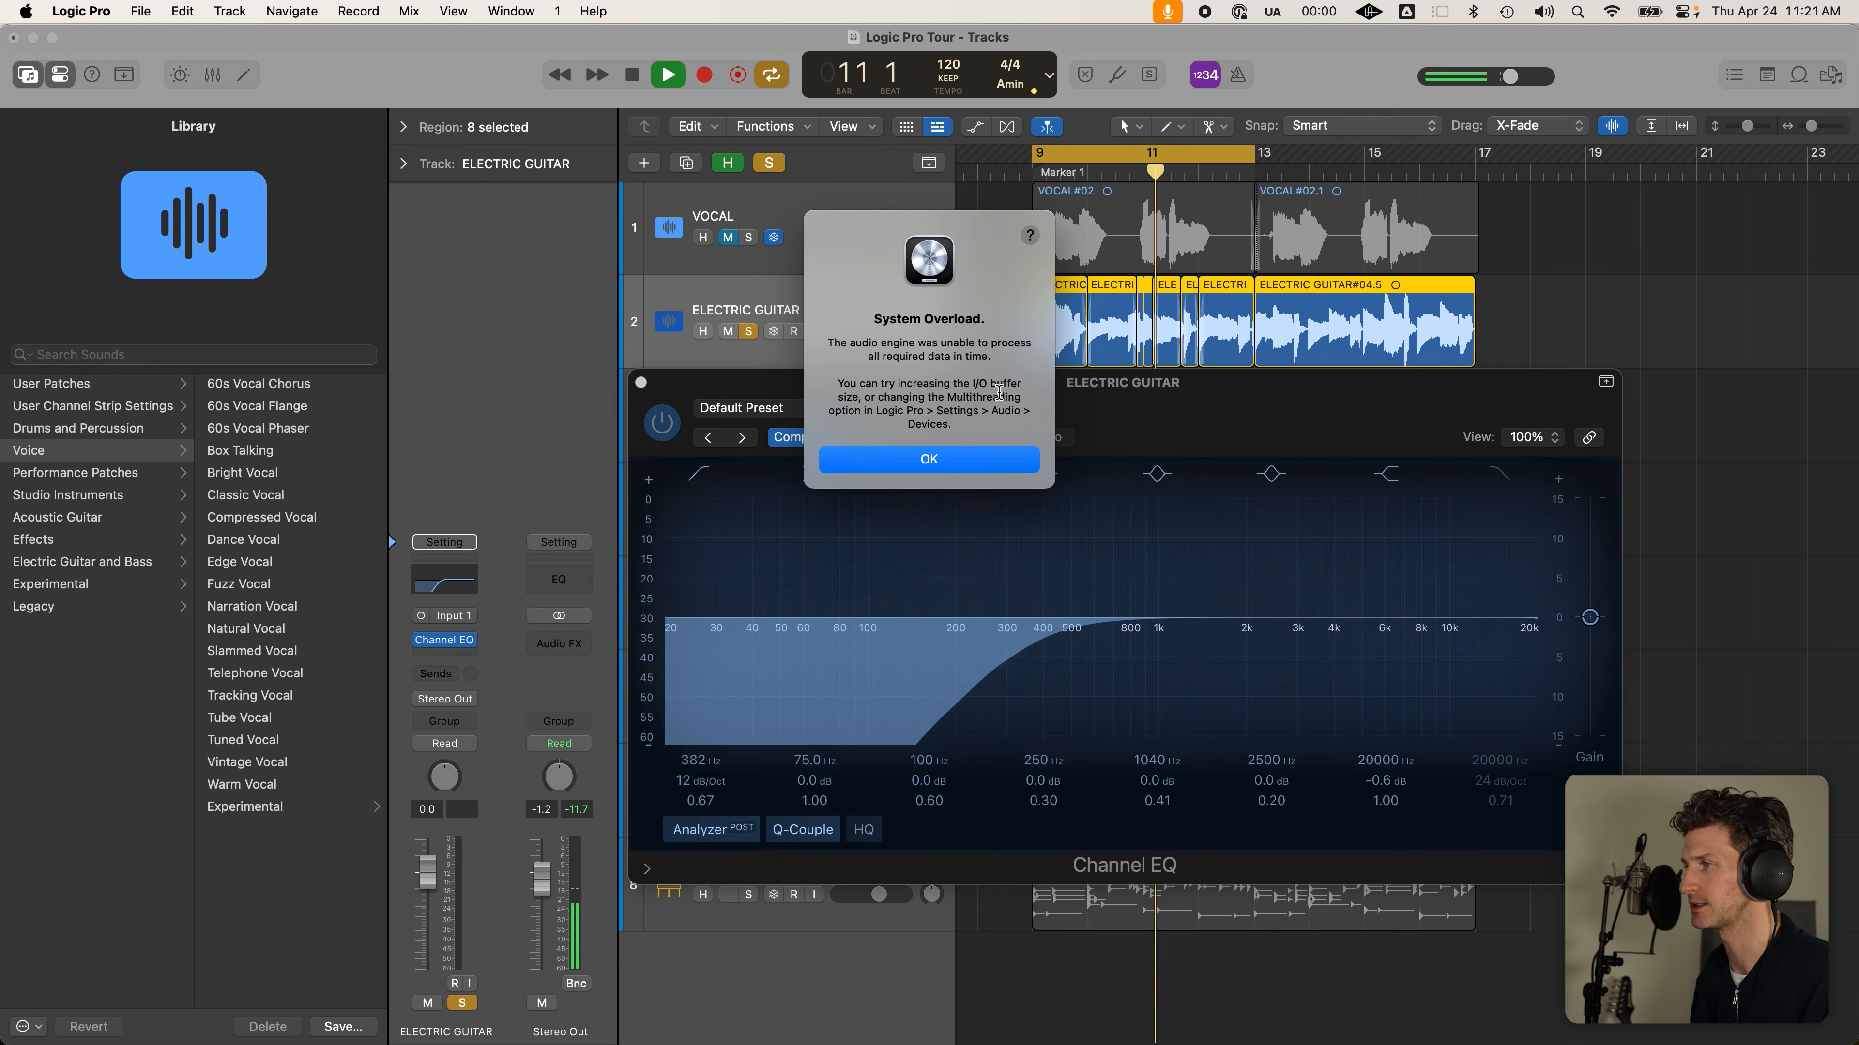
left_click(984, 461)
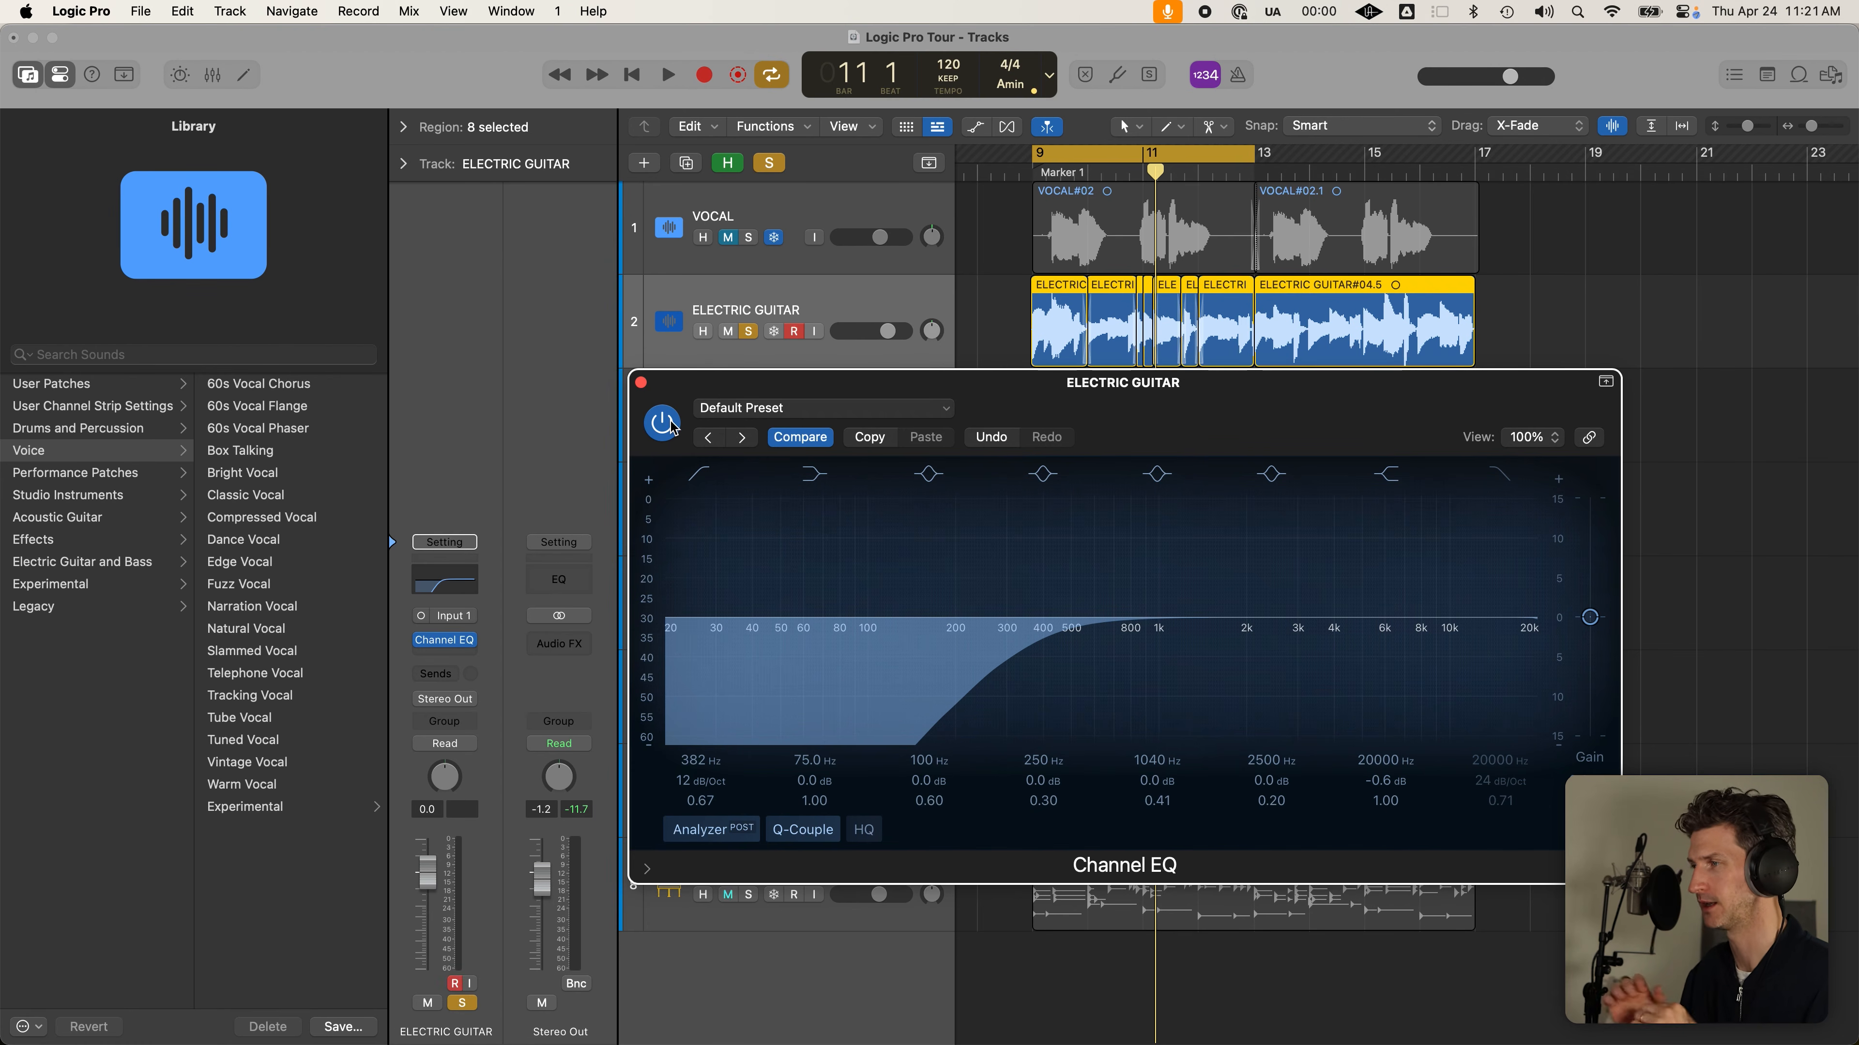
Enable the Channel EQ's high cut and lower its frequency to 915 Hz at 24 dB/Oct, keeping the EQ active
left_click(672, 427)
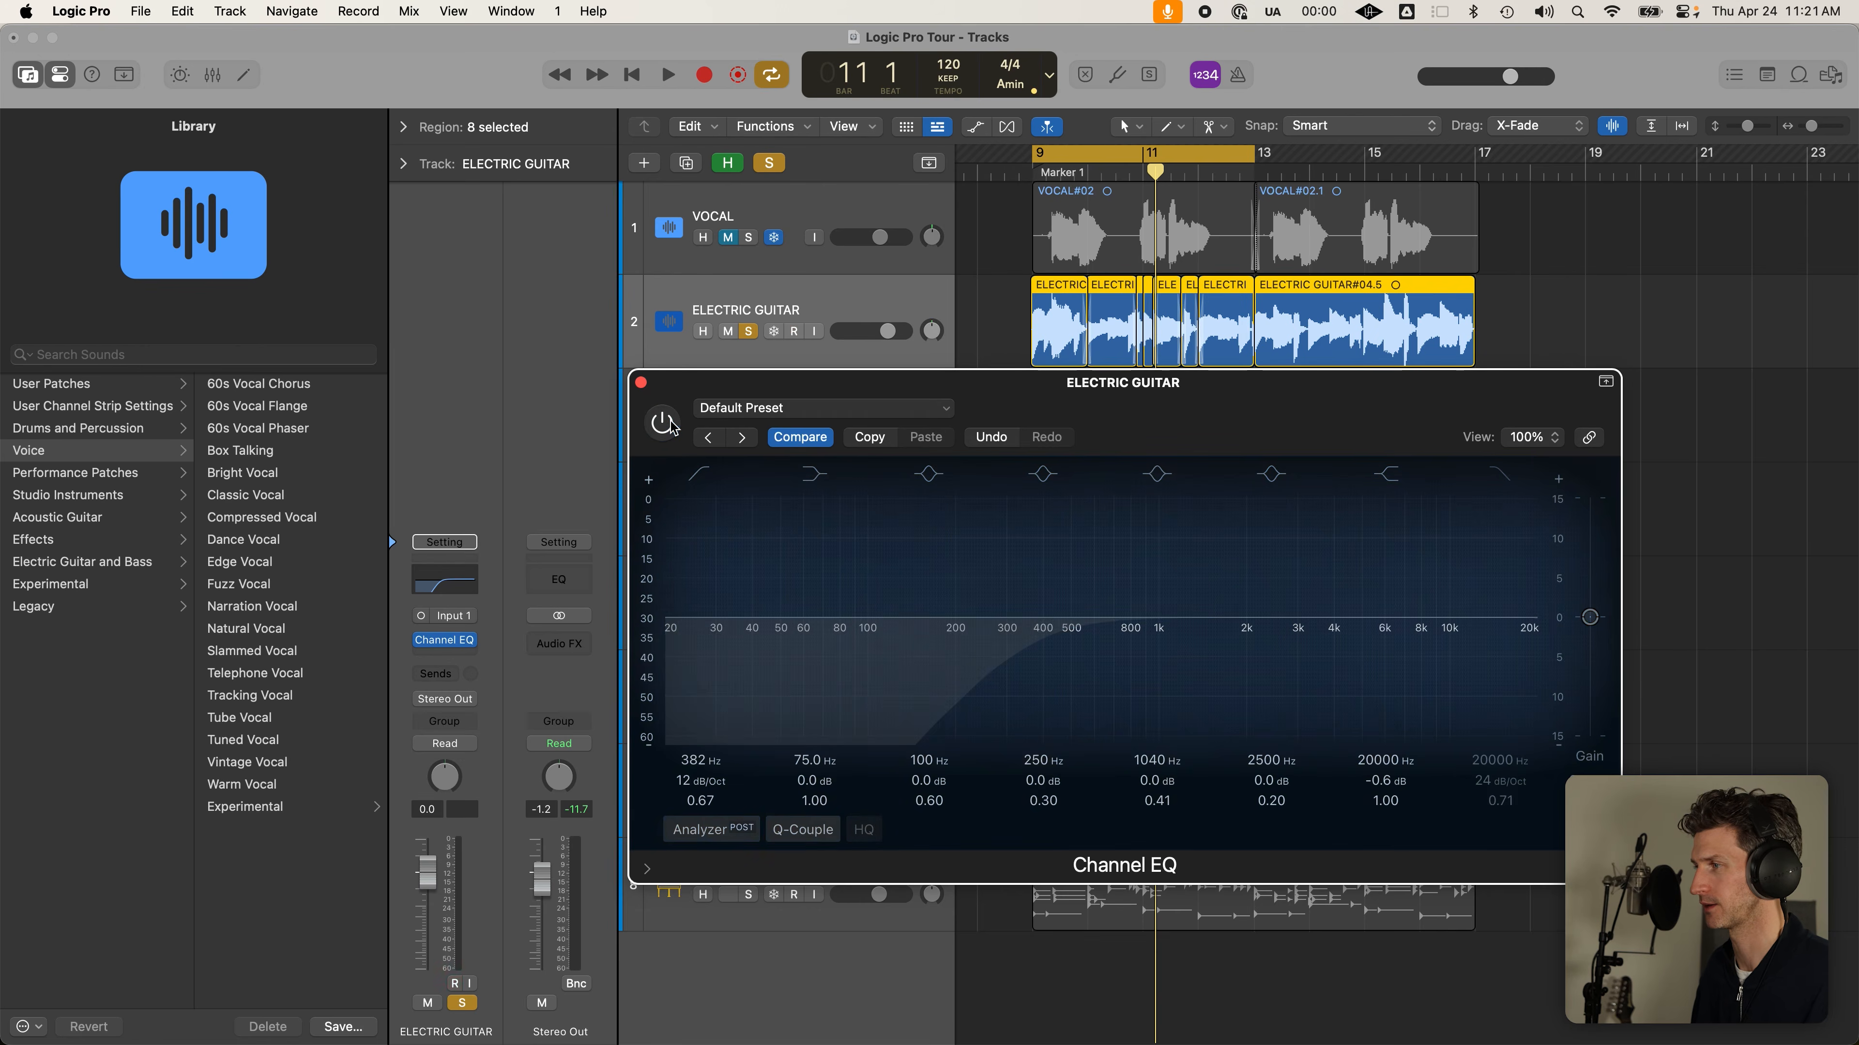
left_click(1513, 476)
left_click_drag(1534, 629, 1214, 635)
left_click(662, 423)
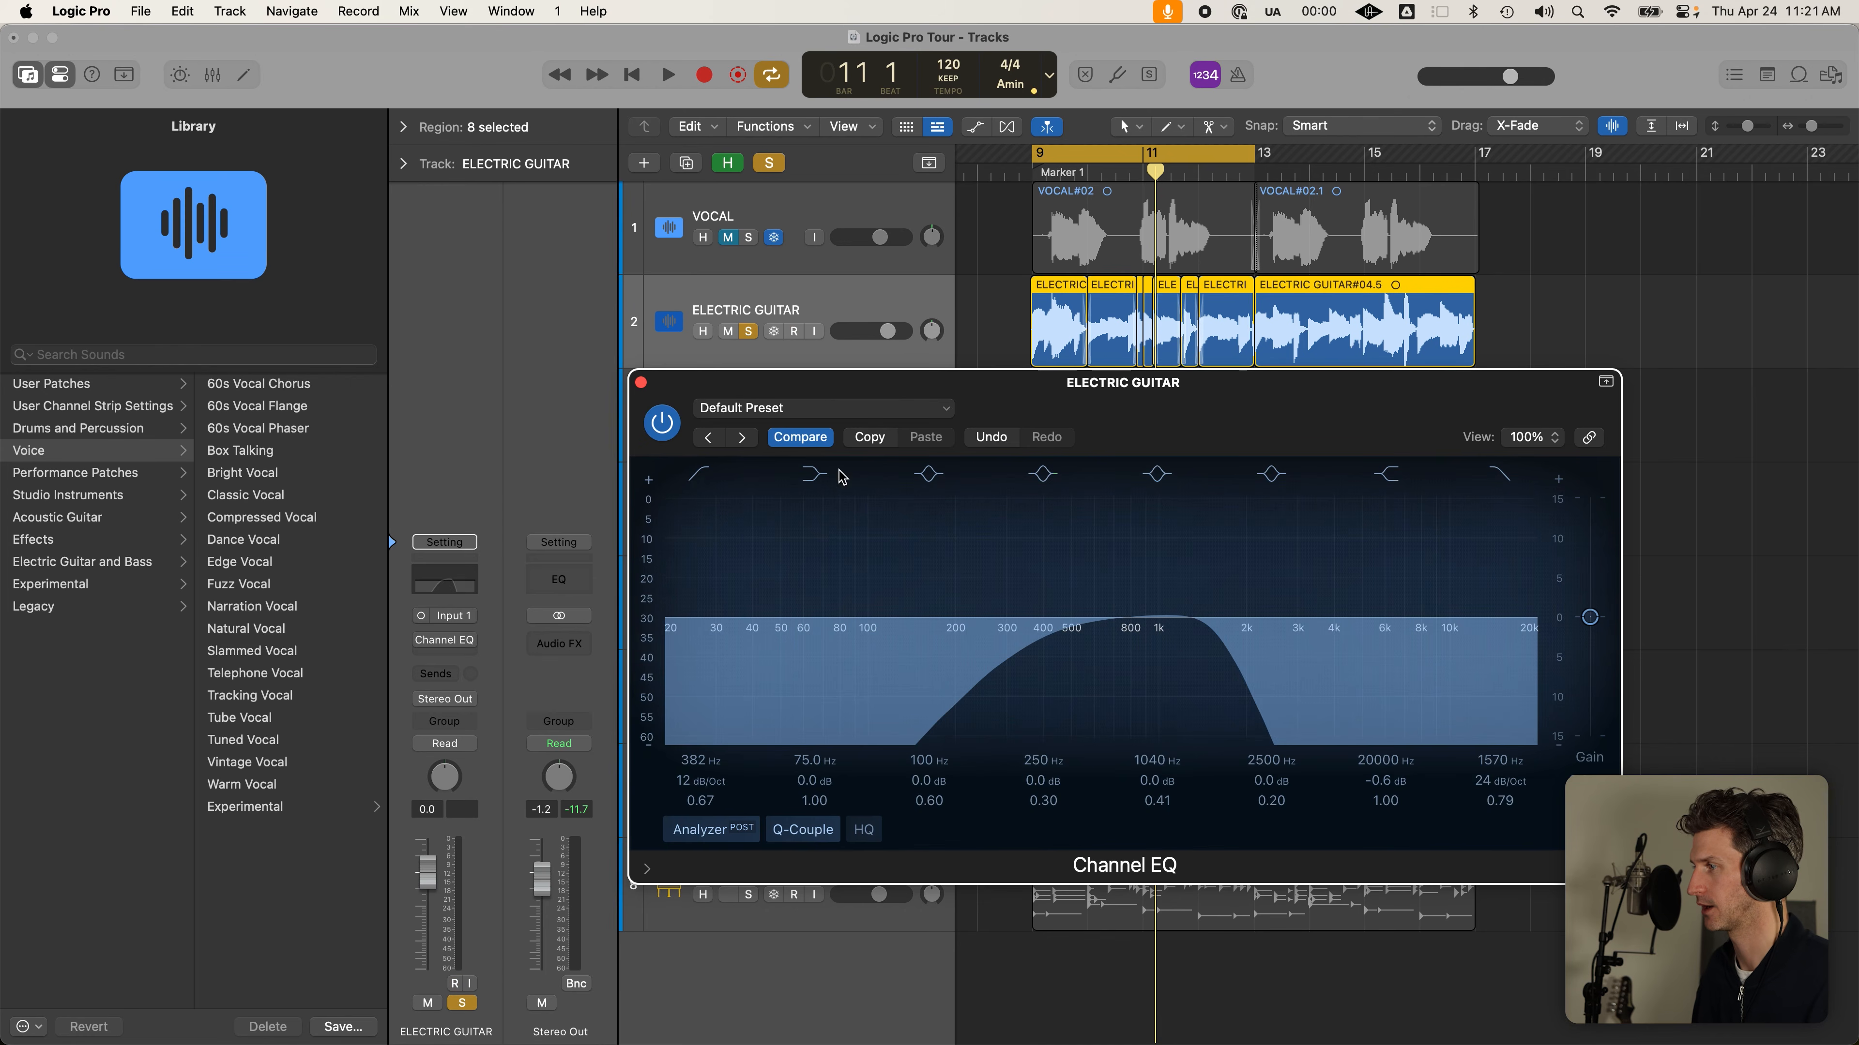
left_click_drag(1217, 644, 1153, 650)
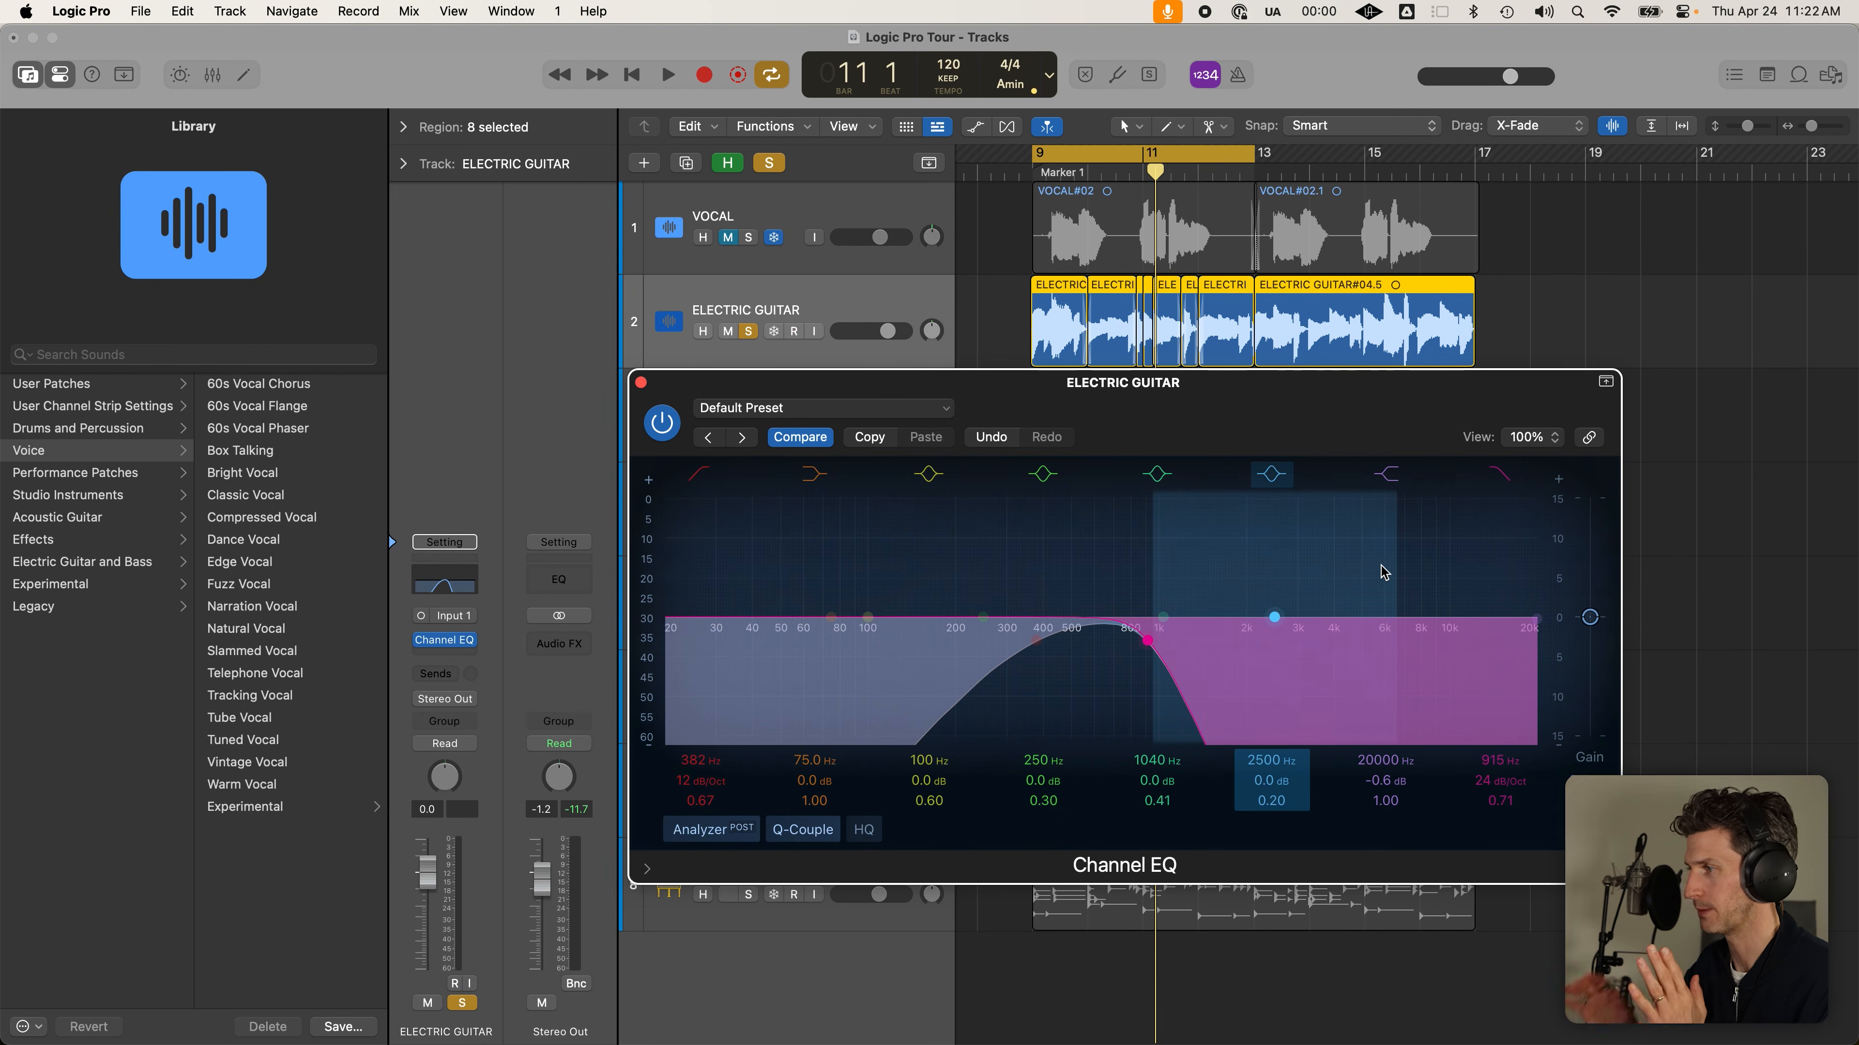
Widen the EQ's pass range by setting the high cut to 4040 Hz and the low cut to 55 Hz
left_click_drag(1147, 641, 1336, 659)
left_click_drag(1039, 644, 900, 653)
left_click_drag(1447, 412, 1313, 398)
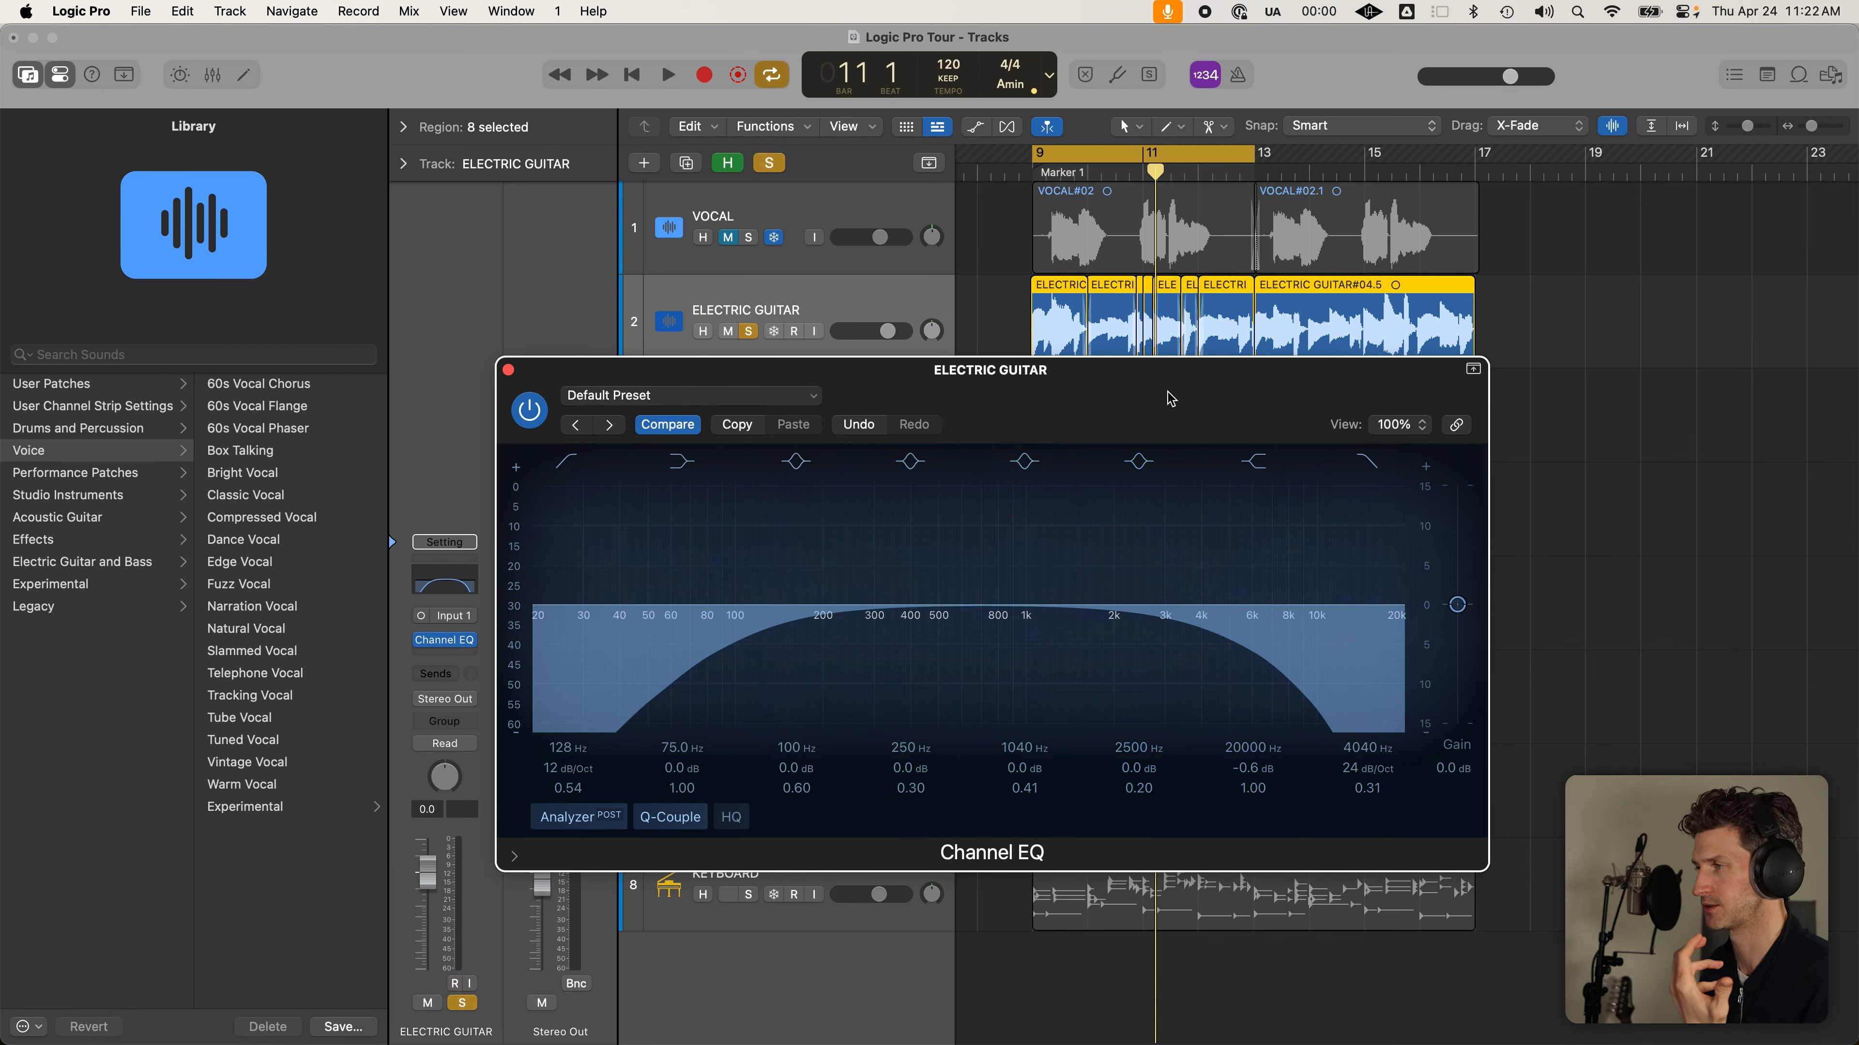
left_click_drag(772, 631, 661, 628)
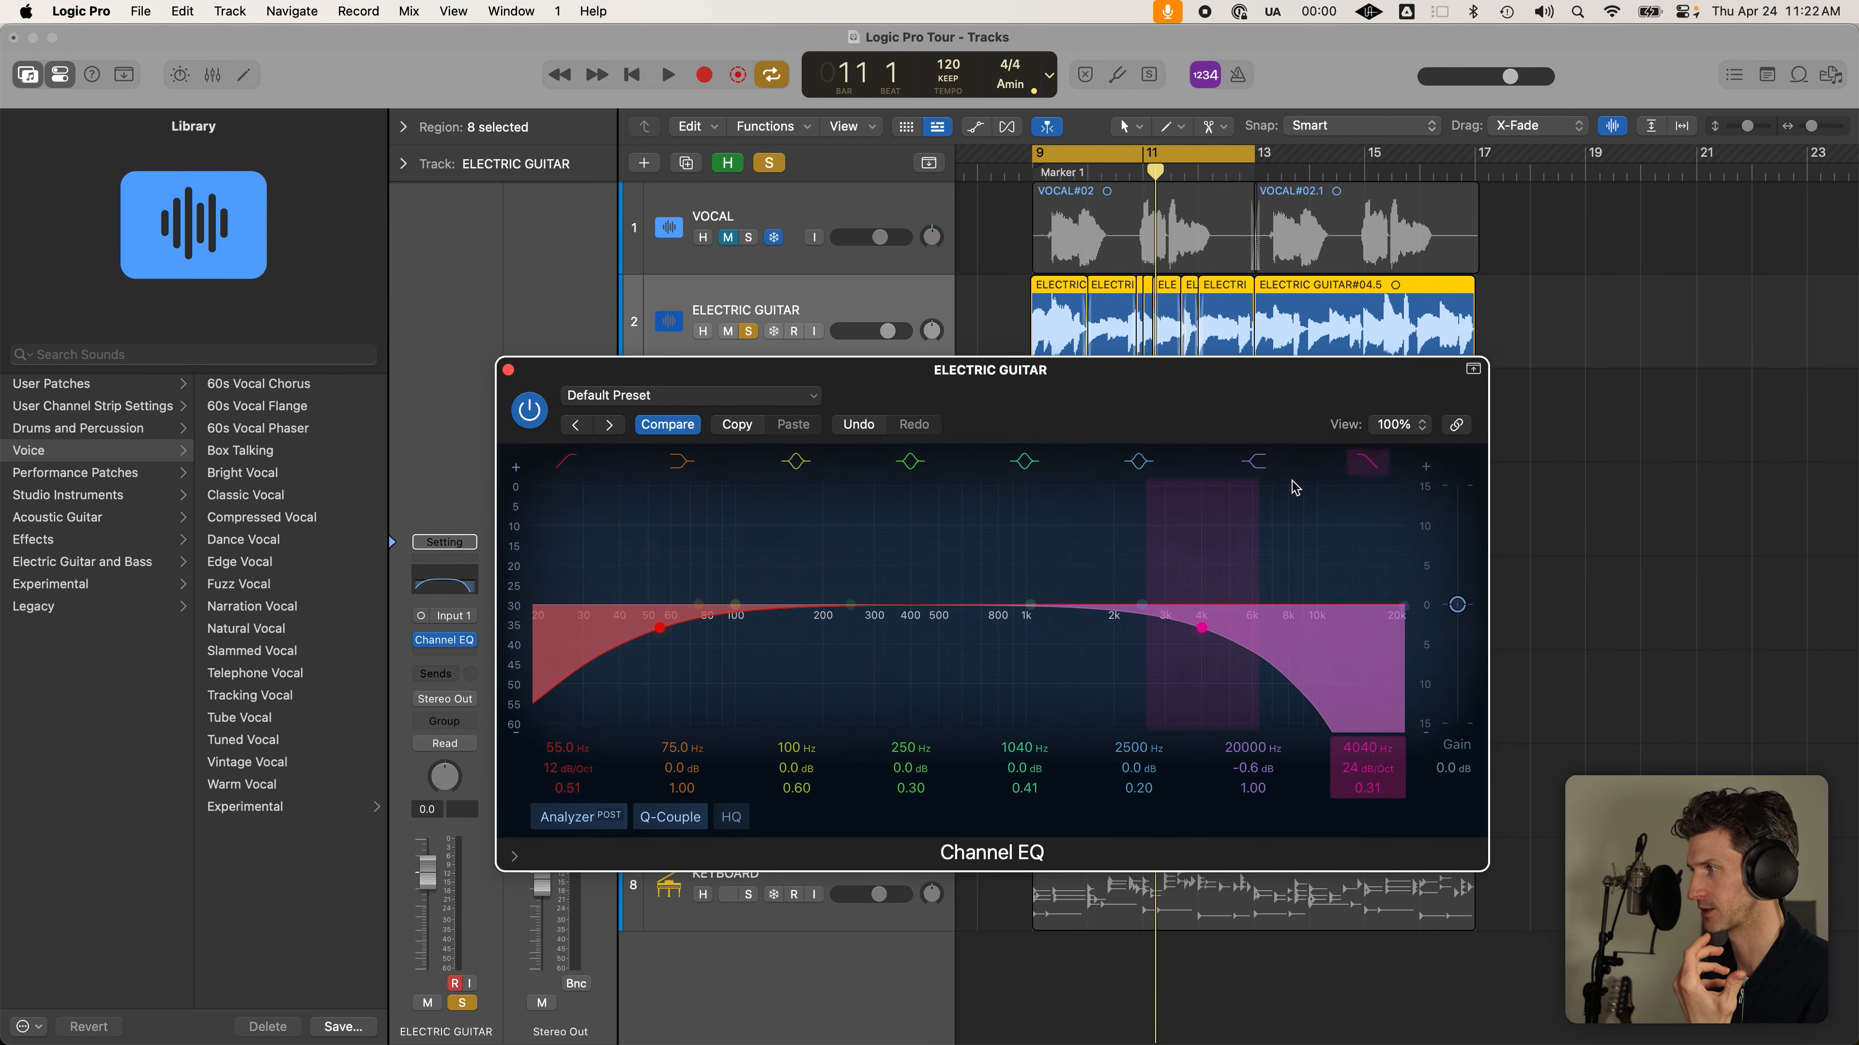
Toggle the EQ's high cut, low cut and low shelf bands off and back on
left_click(1380, 464)
left_click(1380, 464)
left_click(1380, 465)
left_click(583, 464)
left_click(583, 464)
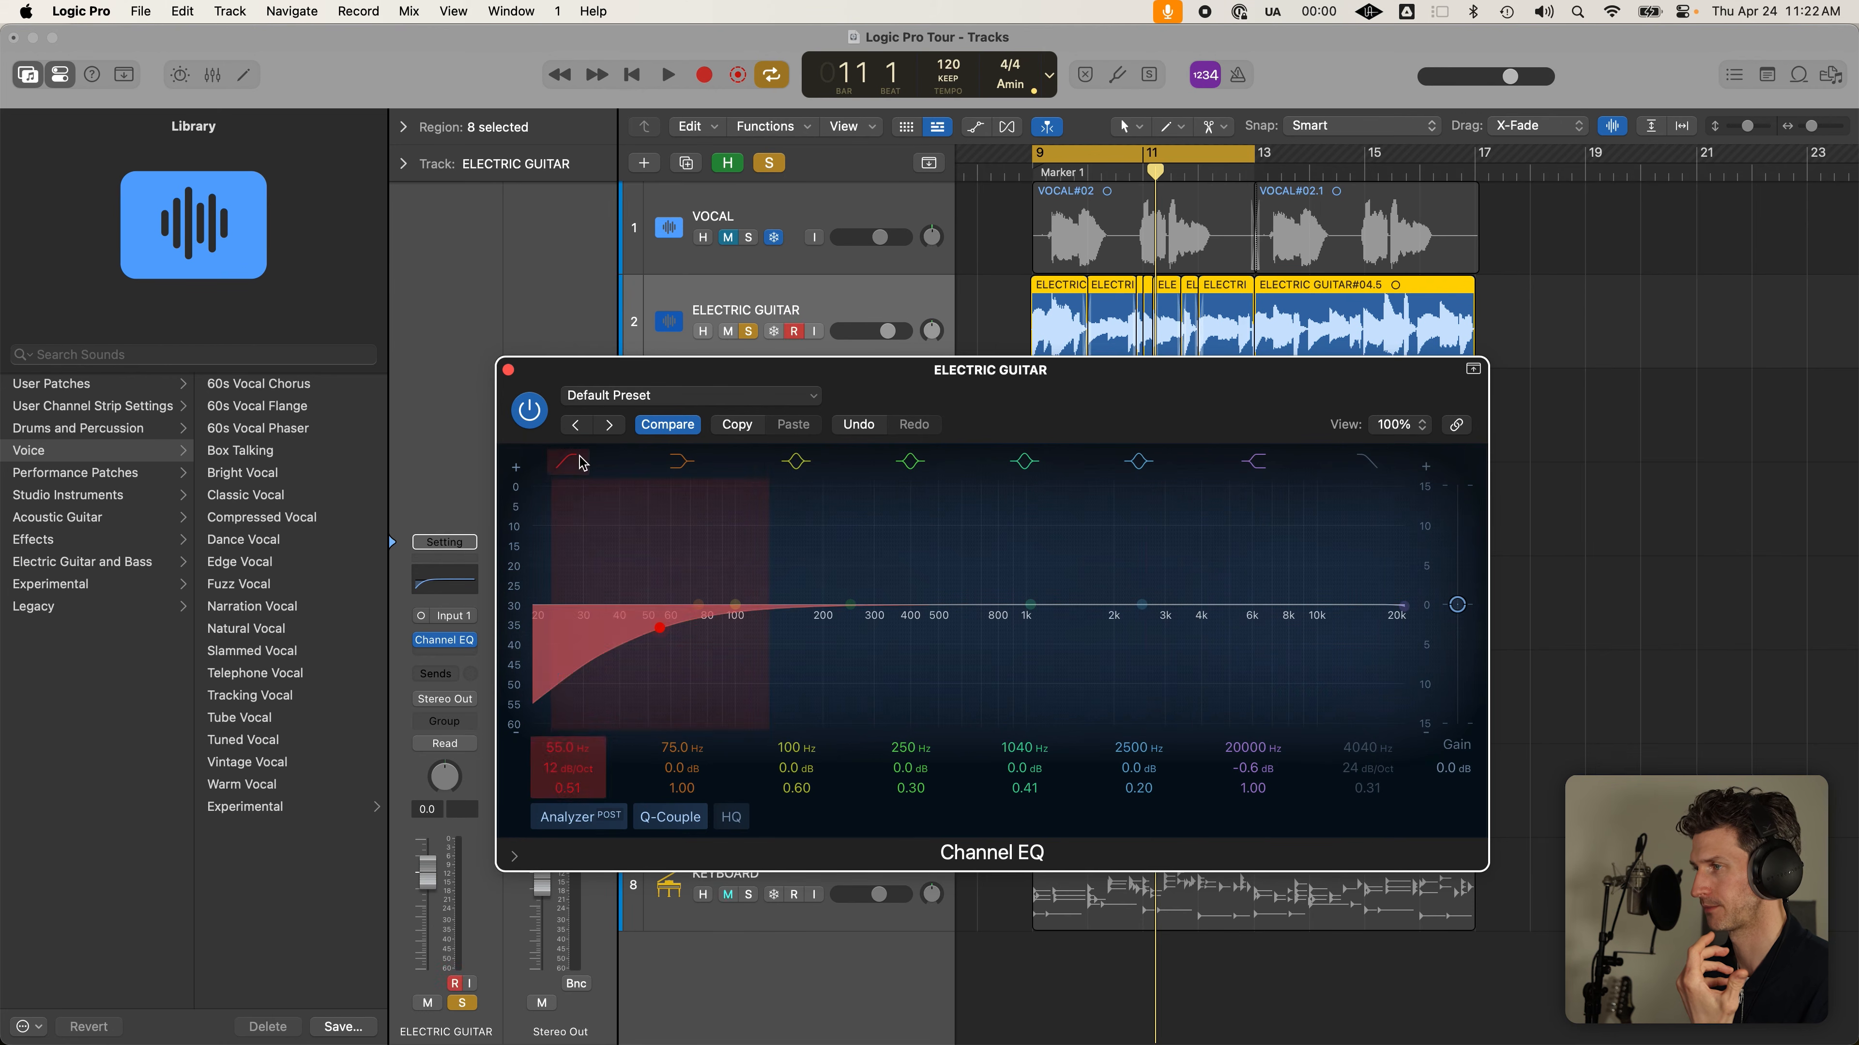
left_click(692, 473)
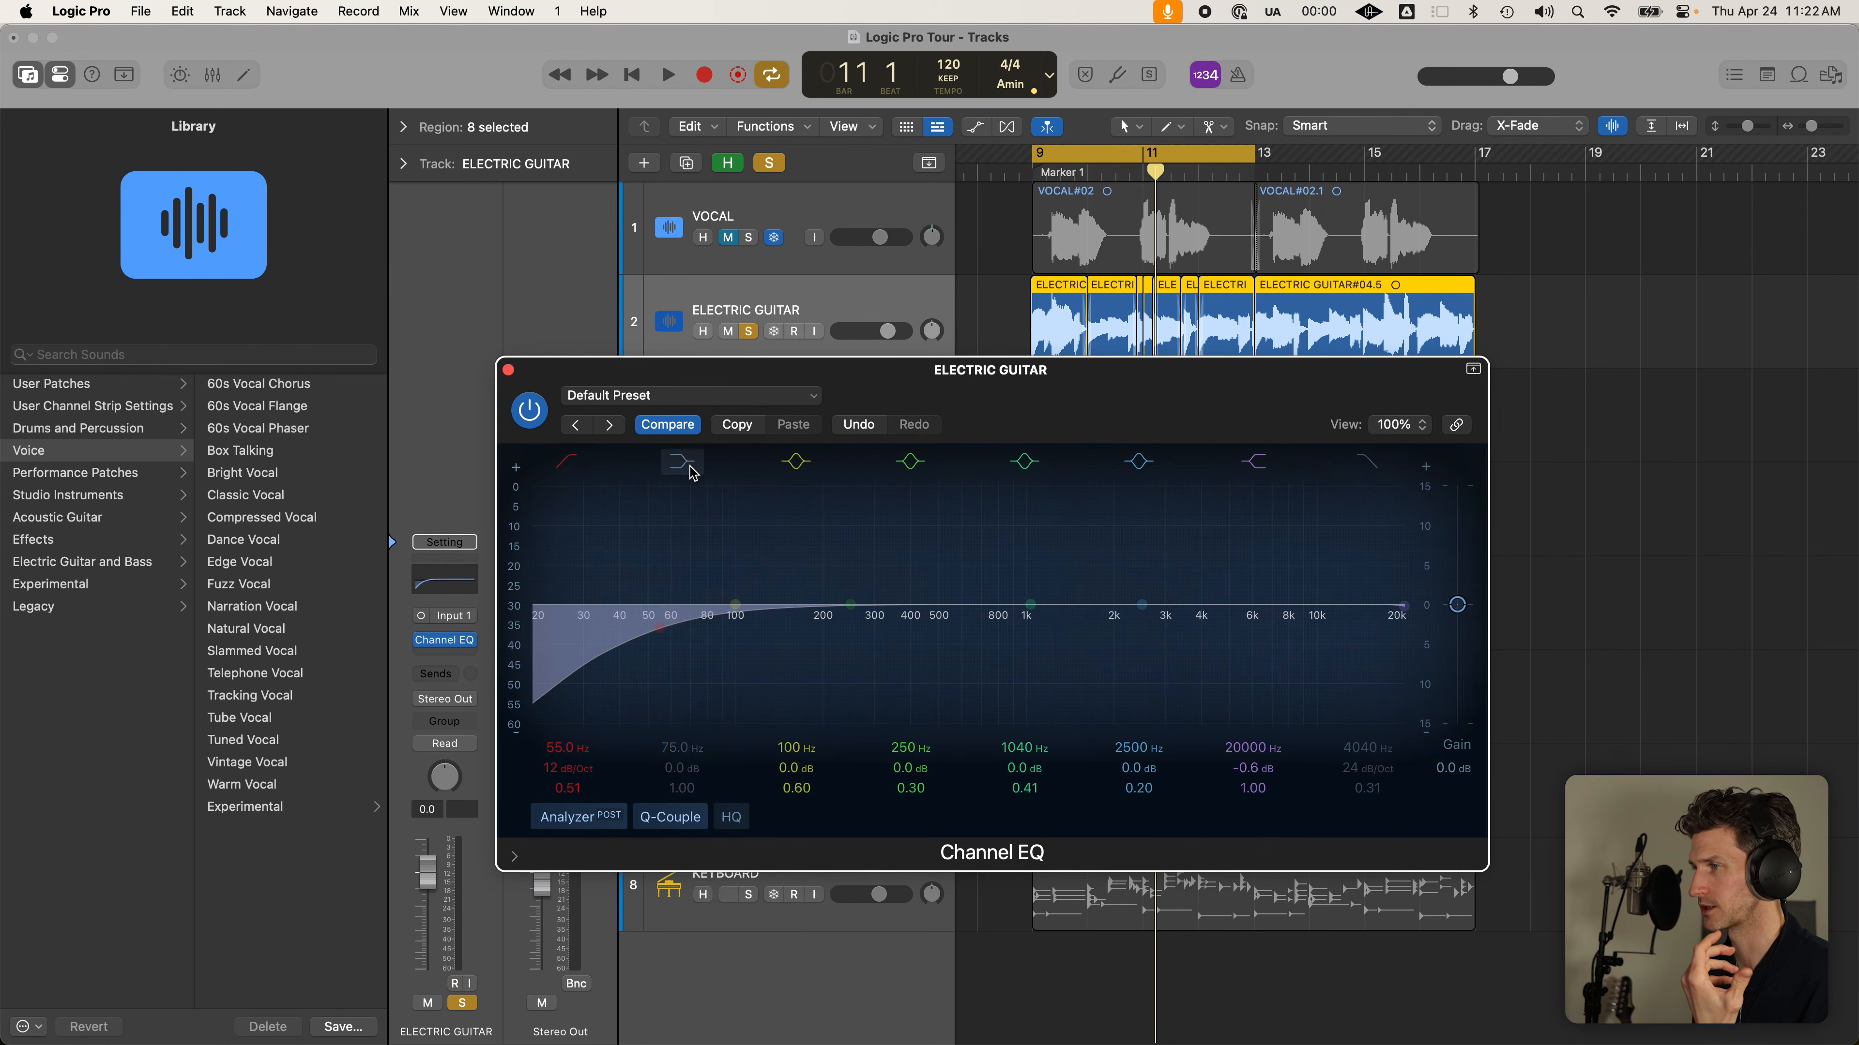
left_click(692, 472)
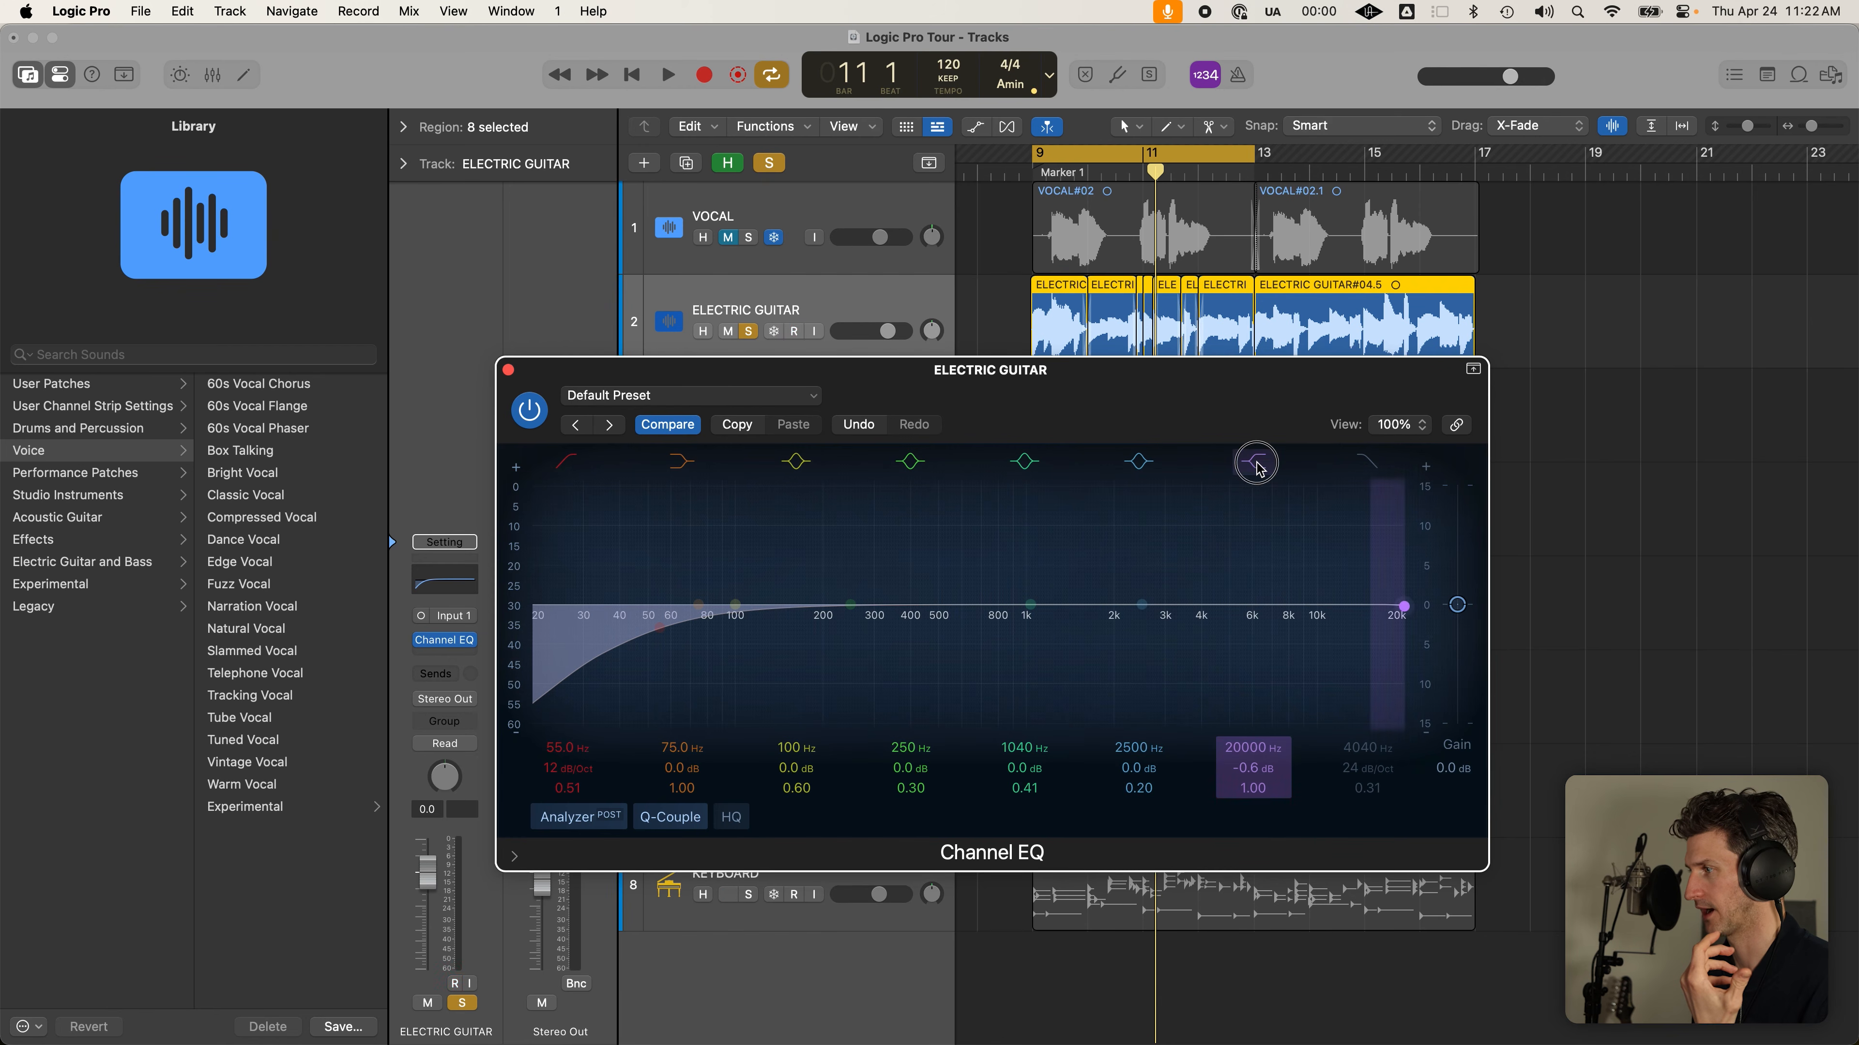
left_click(1366, 463)
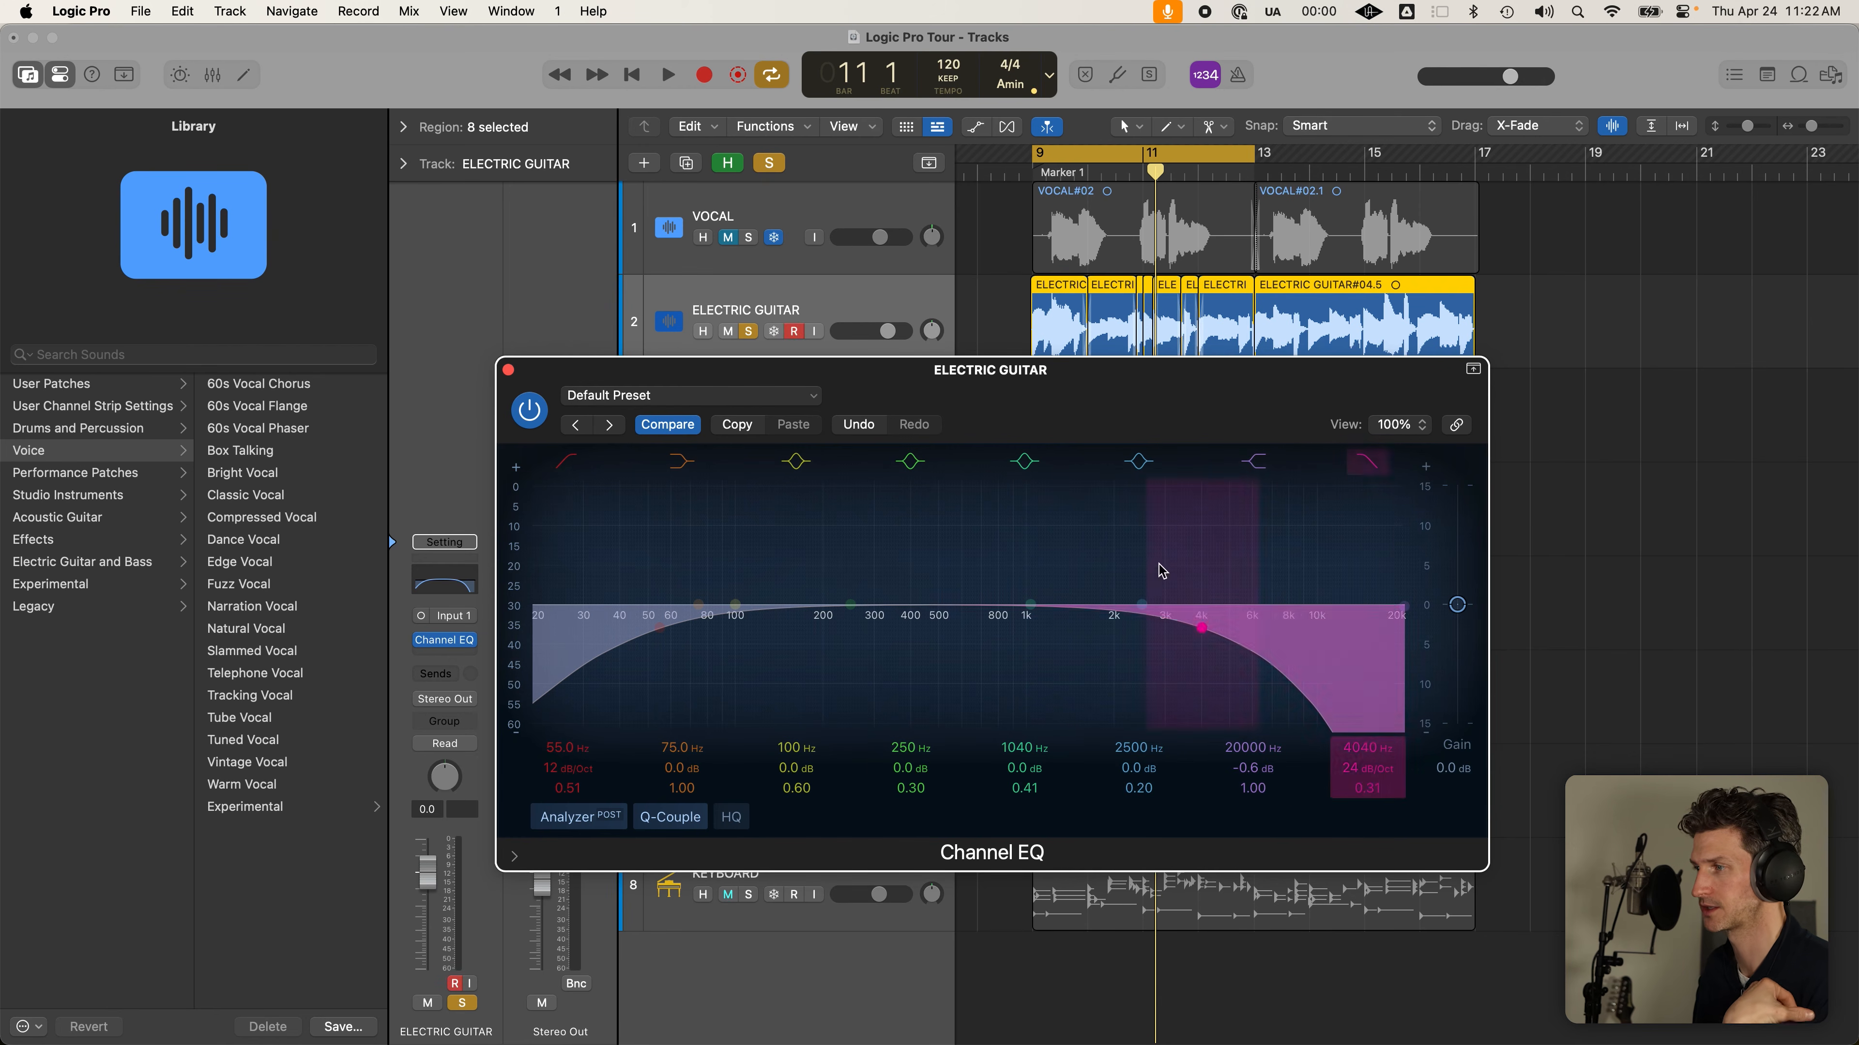
Boost the 100 Hz bell band to +3.0 dB, then move it to 170 Hz, the low shelf to 167 Hz and the low cut to 45.4 Hz
left_click_drag(735, 604, 738, 580)
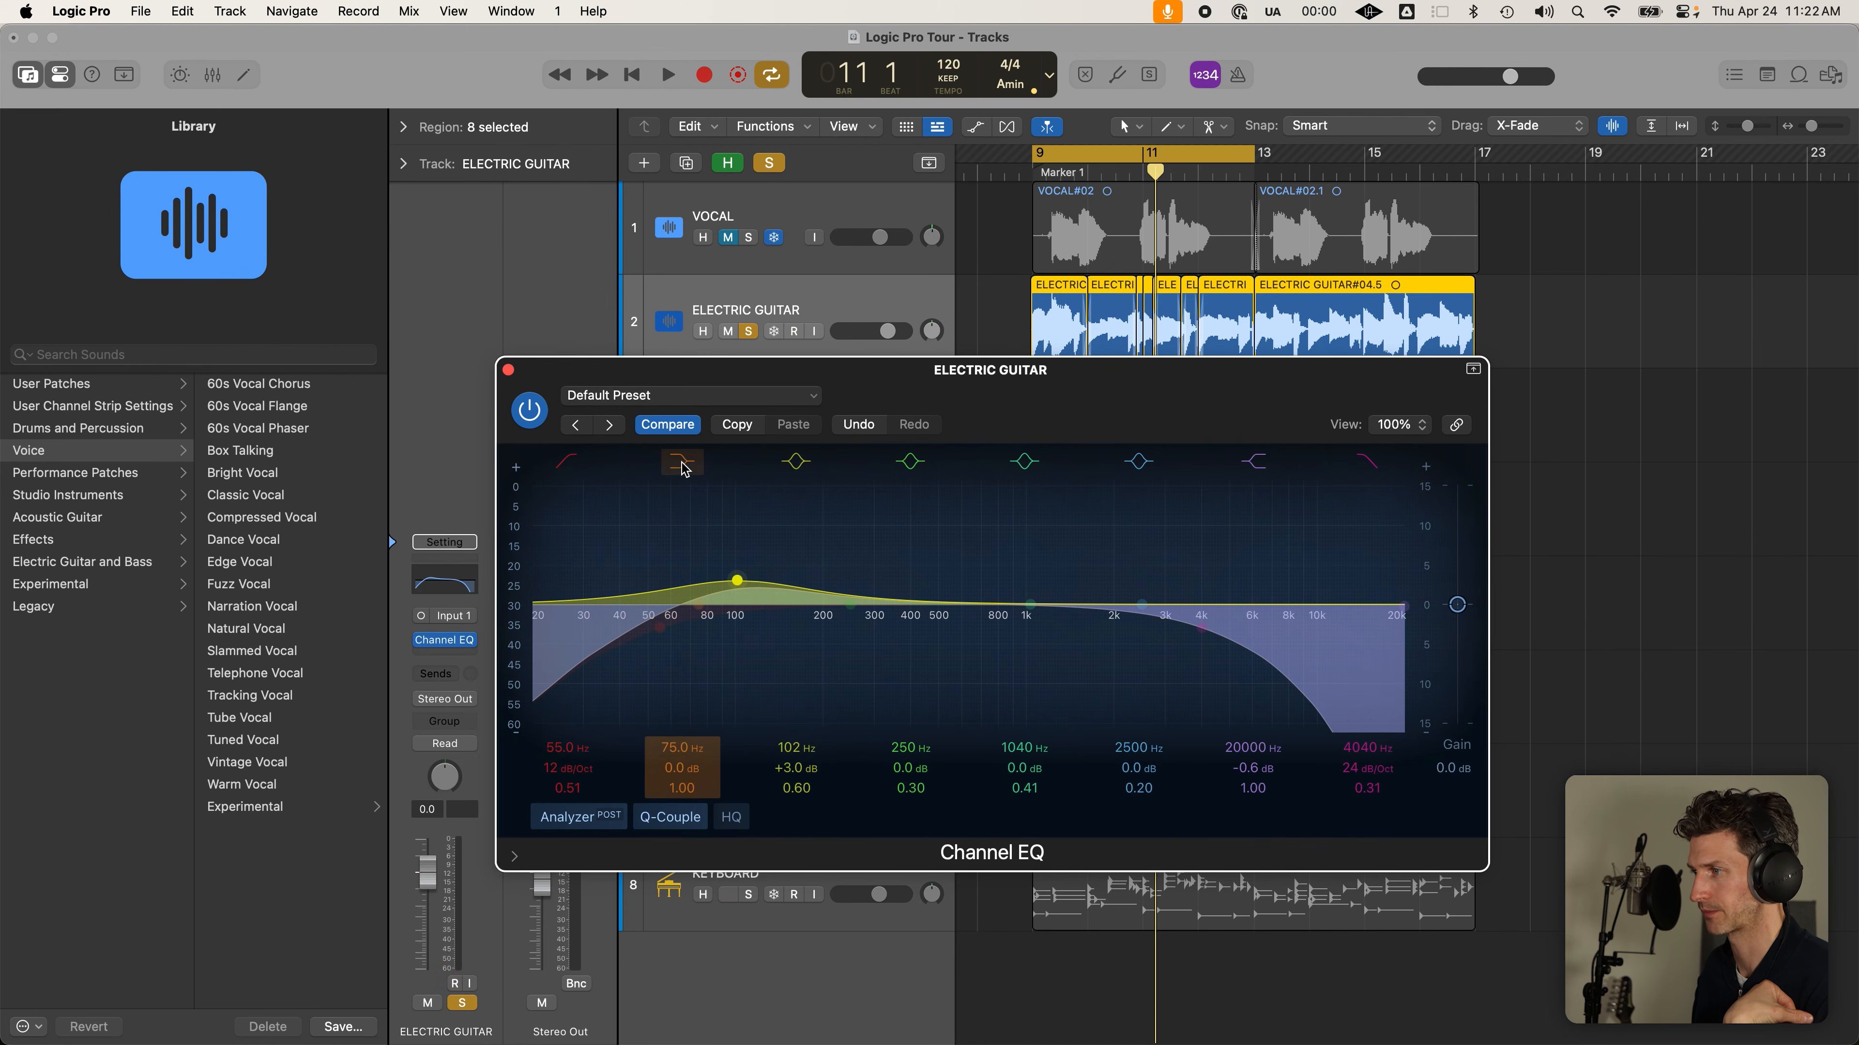
left_click_drag(793, 604, 814, 613)
left_click_drag(697, 606, 635, 629)
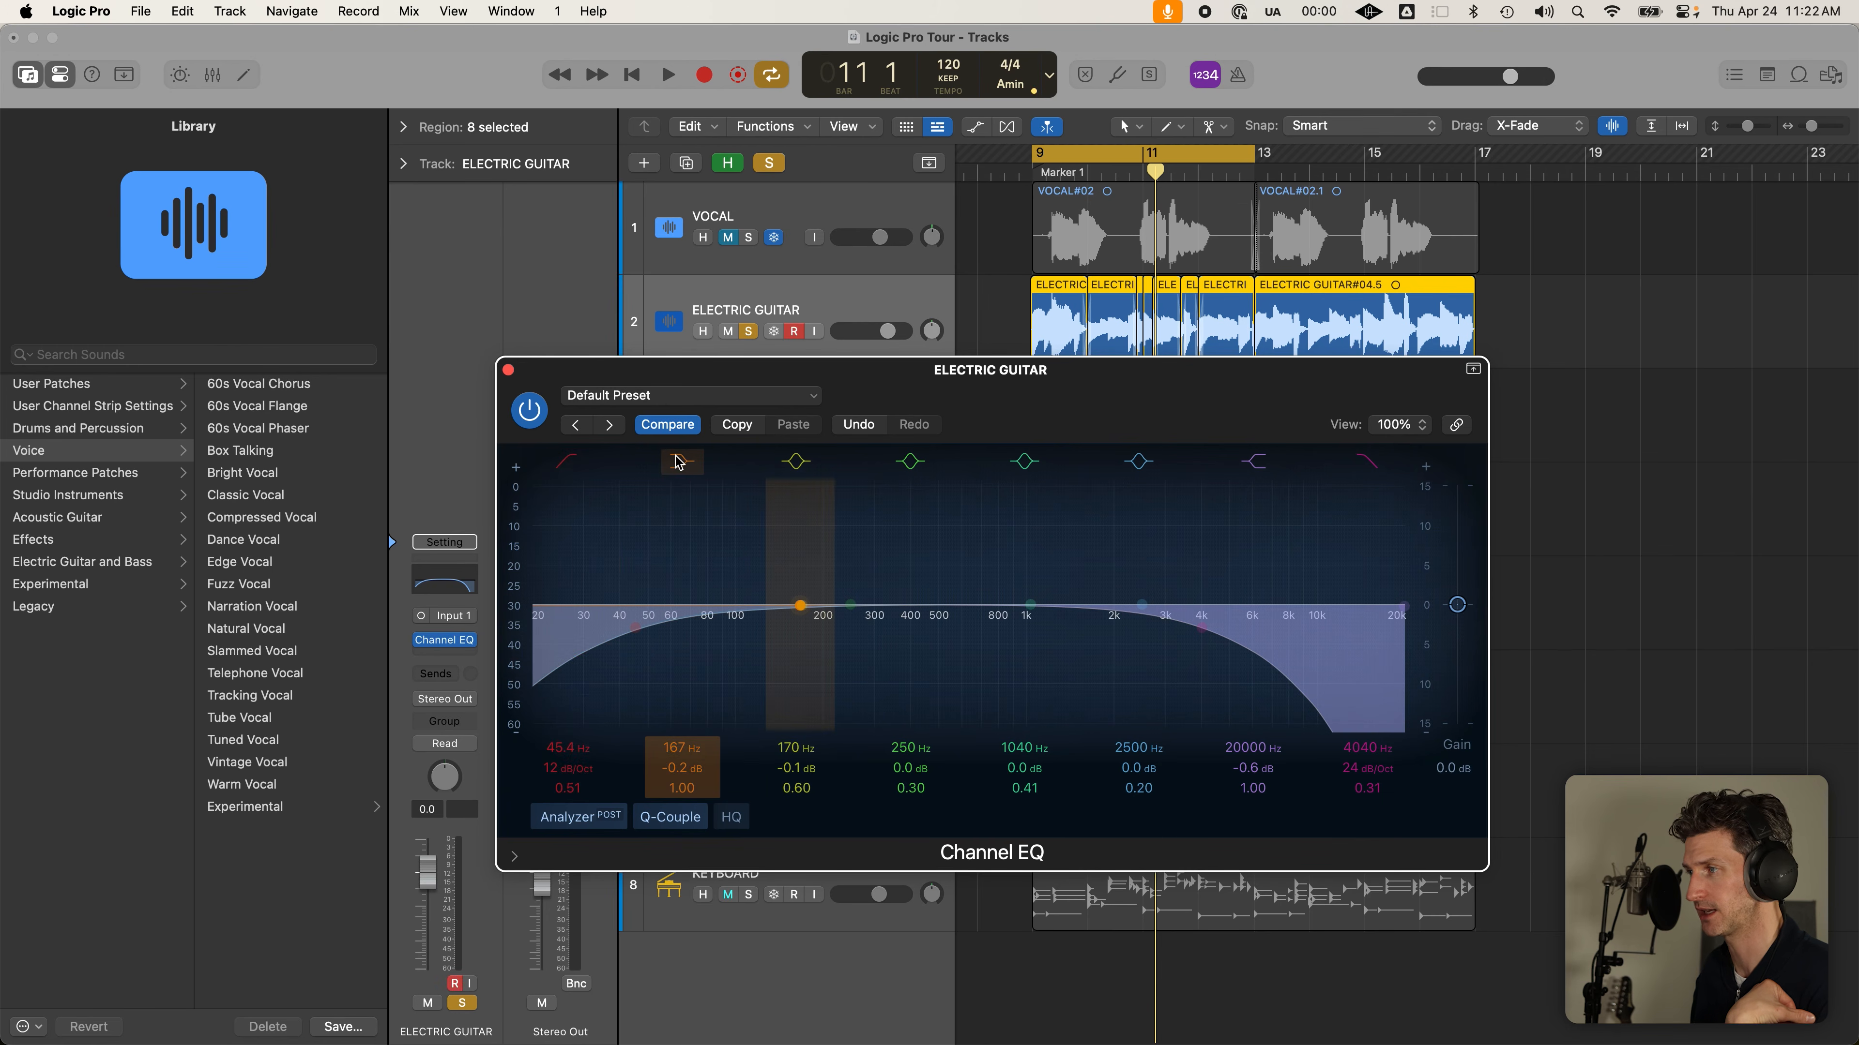
Boost the low shelf to +16.4 dB at 244 Hz, then reduce it to +3.6 dB at 168 Hz
left_click_drag(800, 605, 838, 469)
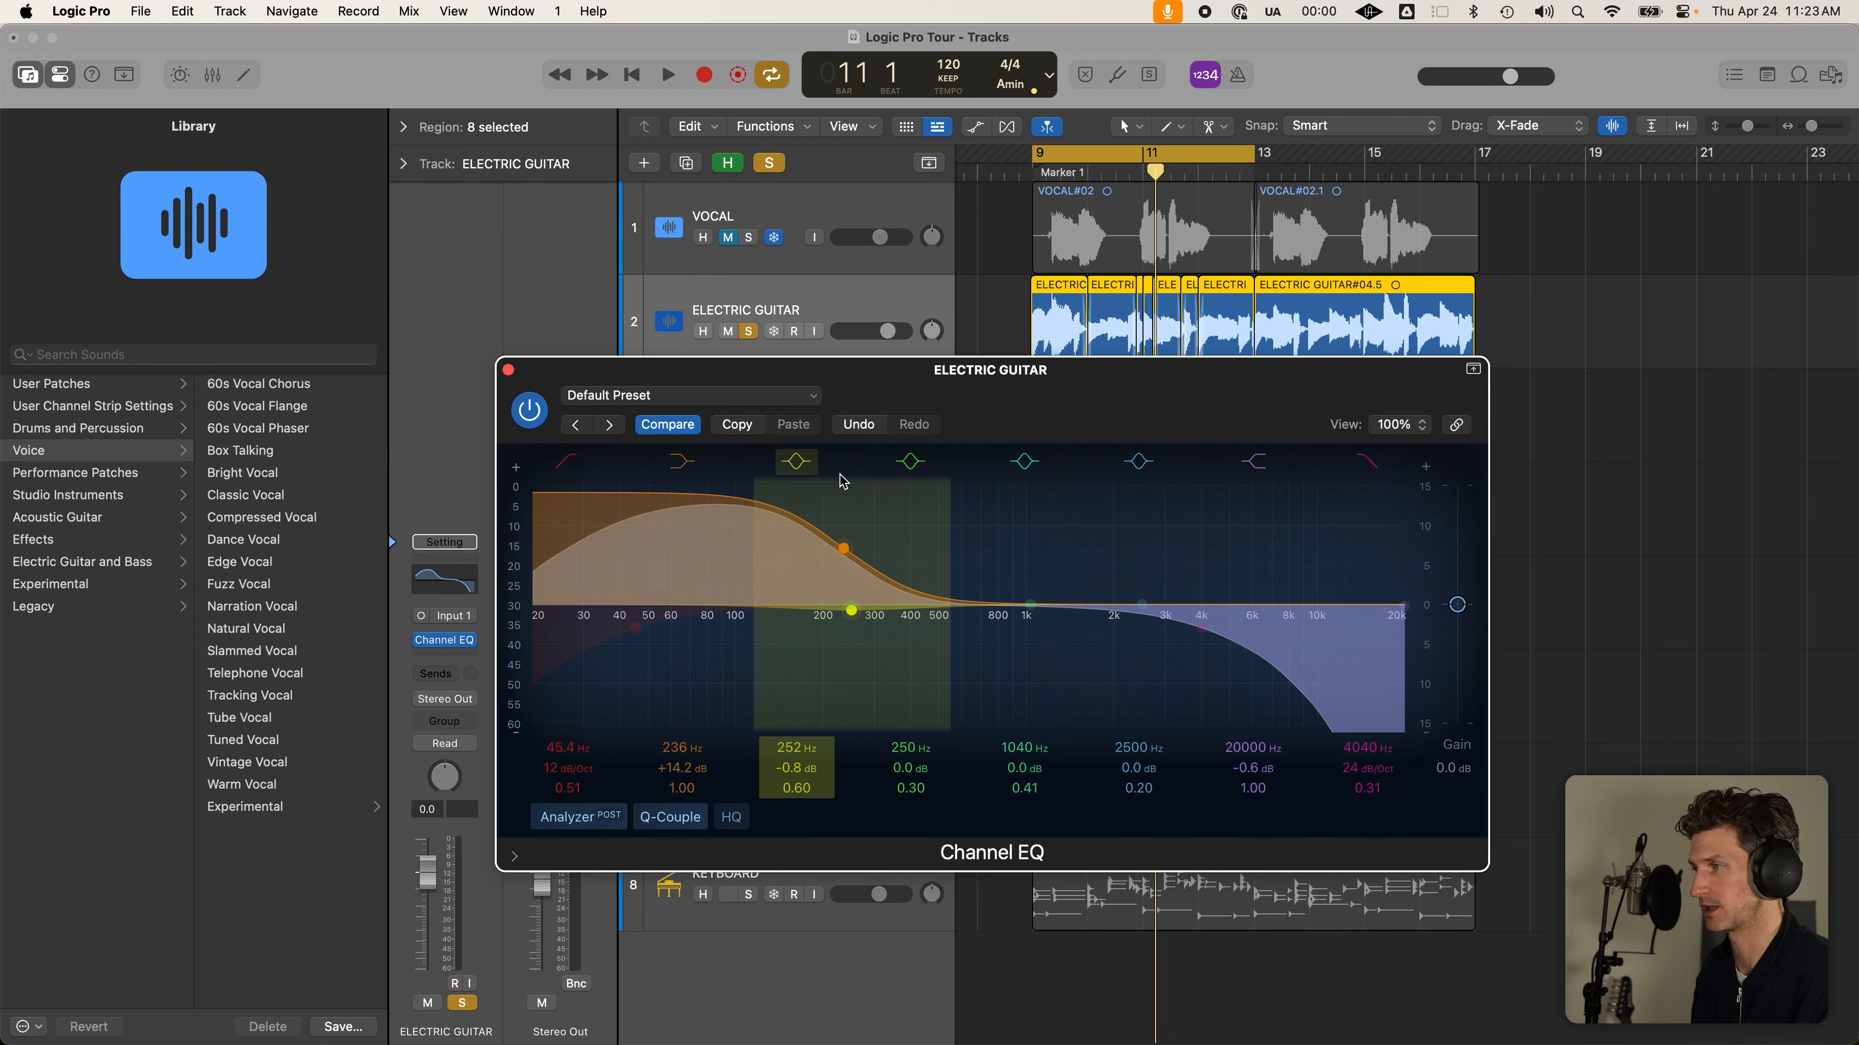
mouse_move(844, 548)
left_mouse_down()
mouse_move(831, 529)
mouse_move(856, 535)
left_mouse_up()
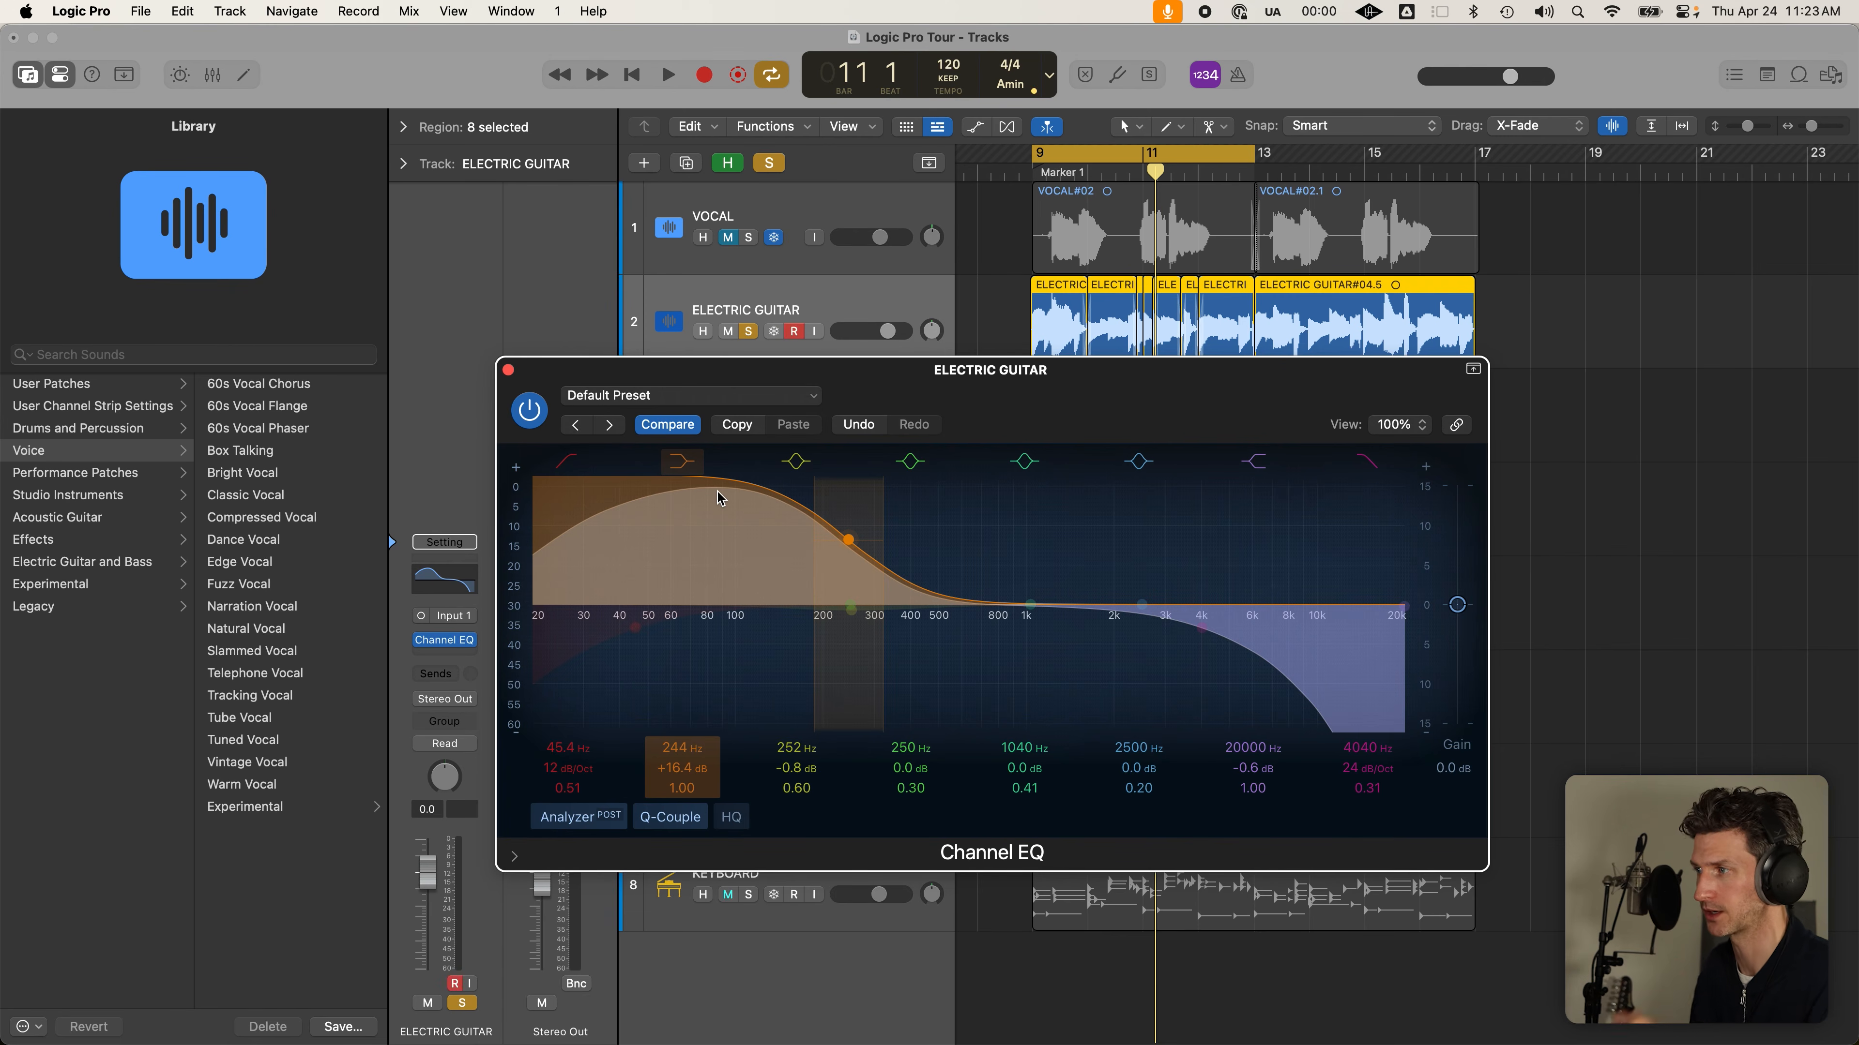
left_click_drag(849, 541, 805, 620)
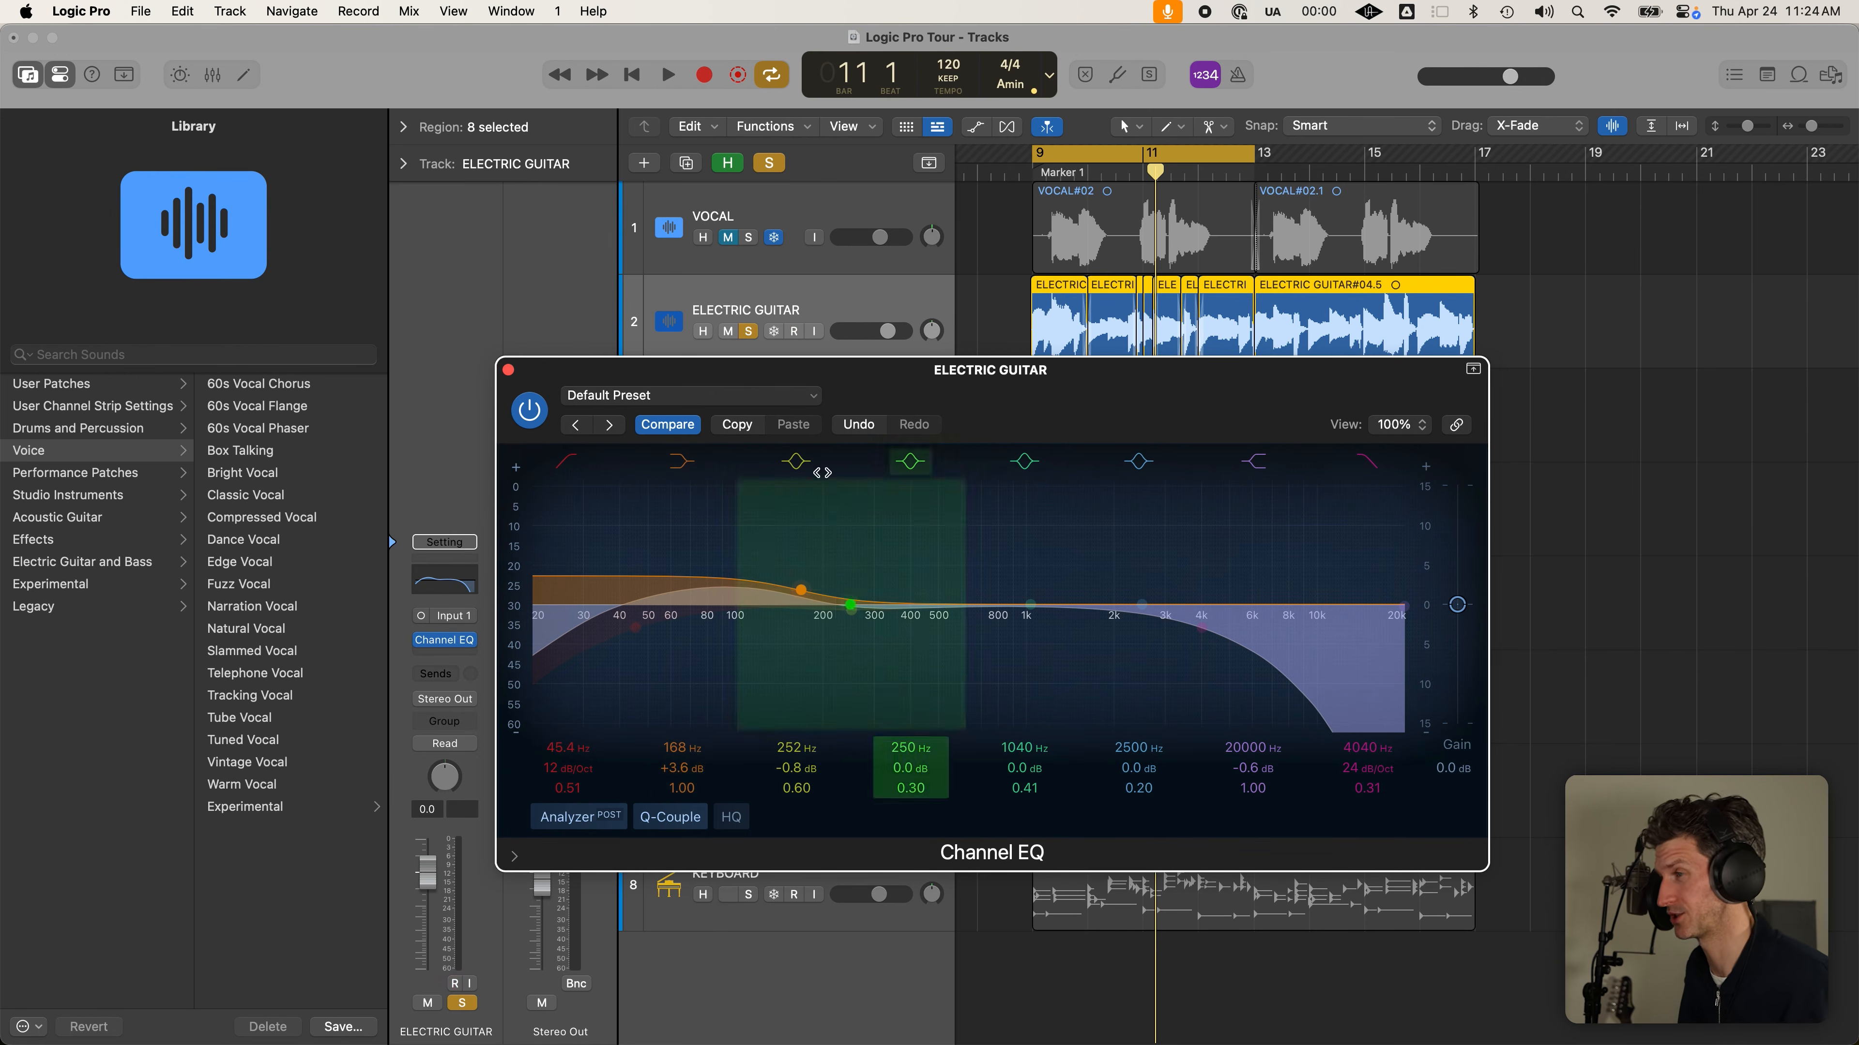
Shape the EQ curve with a +6.6 dB bell at 695 Hz, a +8.9 dB low shelf at 278 Hz and a 127 Hz low cut
left_click_drag(851, 607, 894, 550)
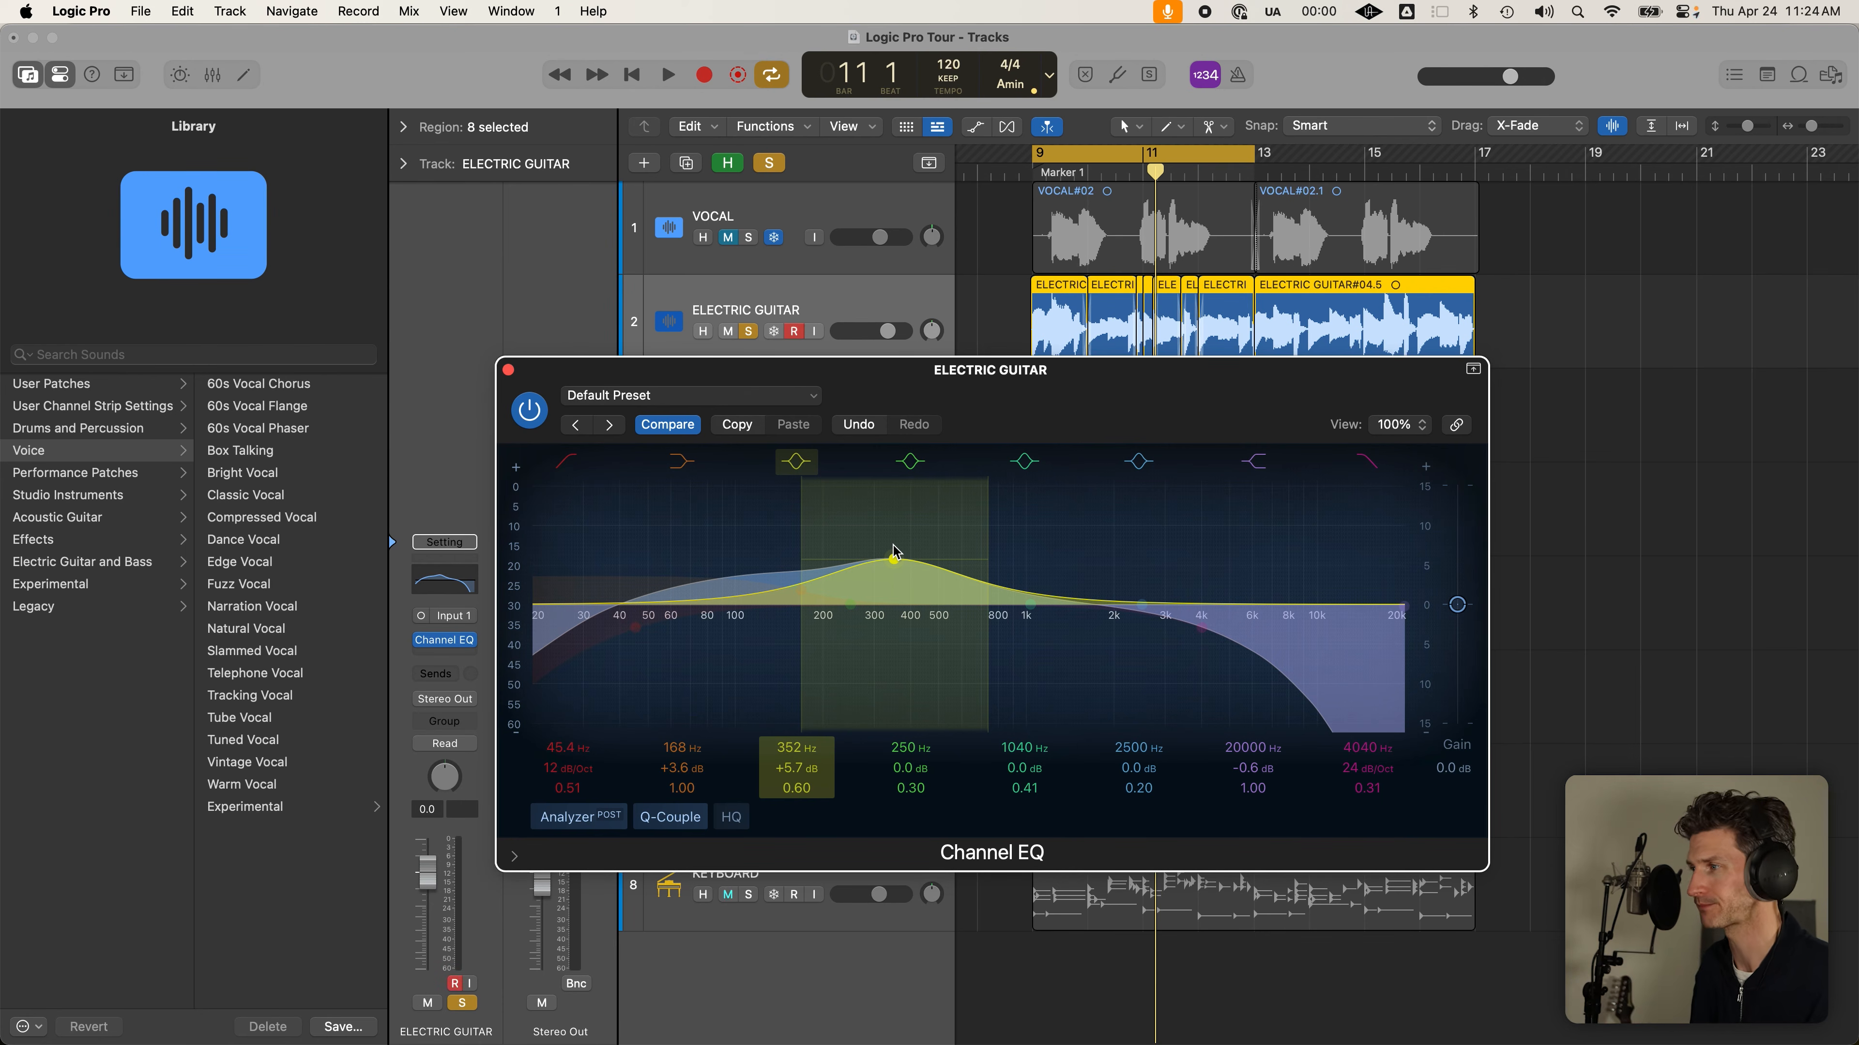
left_click_drag(895, 552, 980, 552)
left_click_drag(804, 604, 864, 568)
left_click_drag(635, 628, 768, 631)
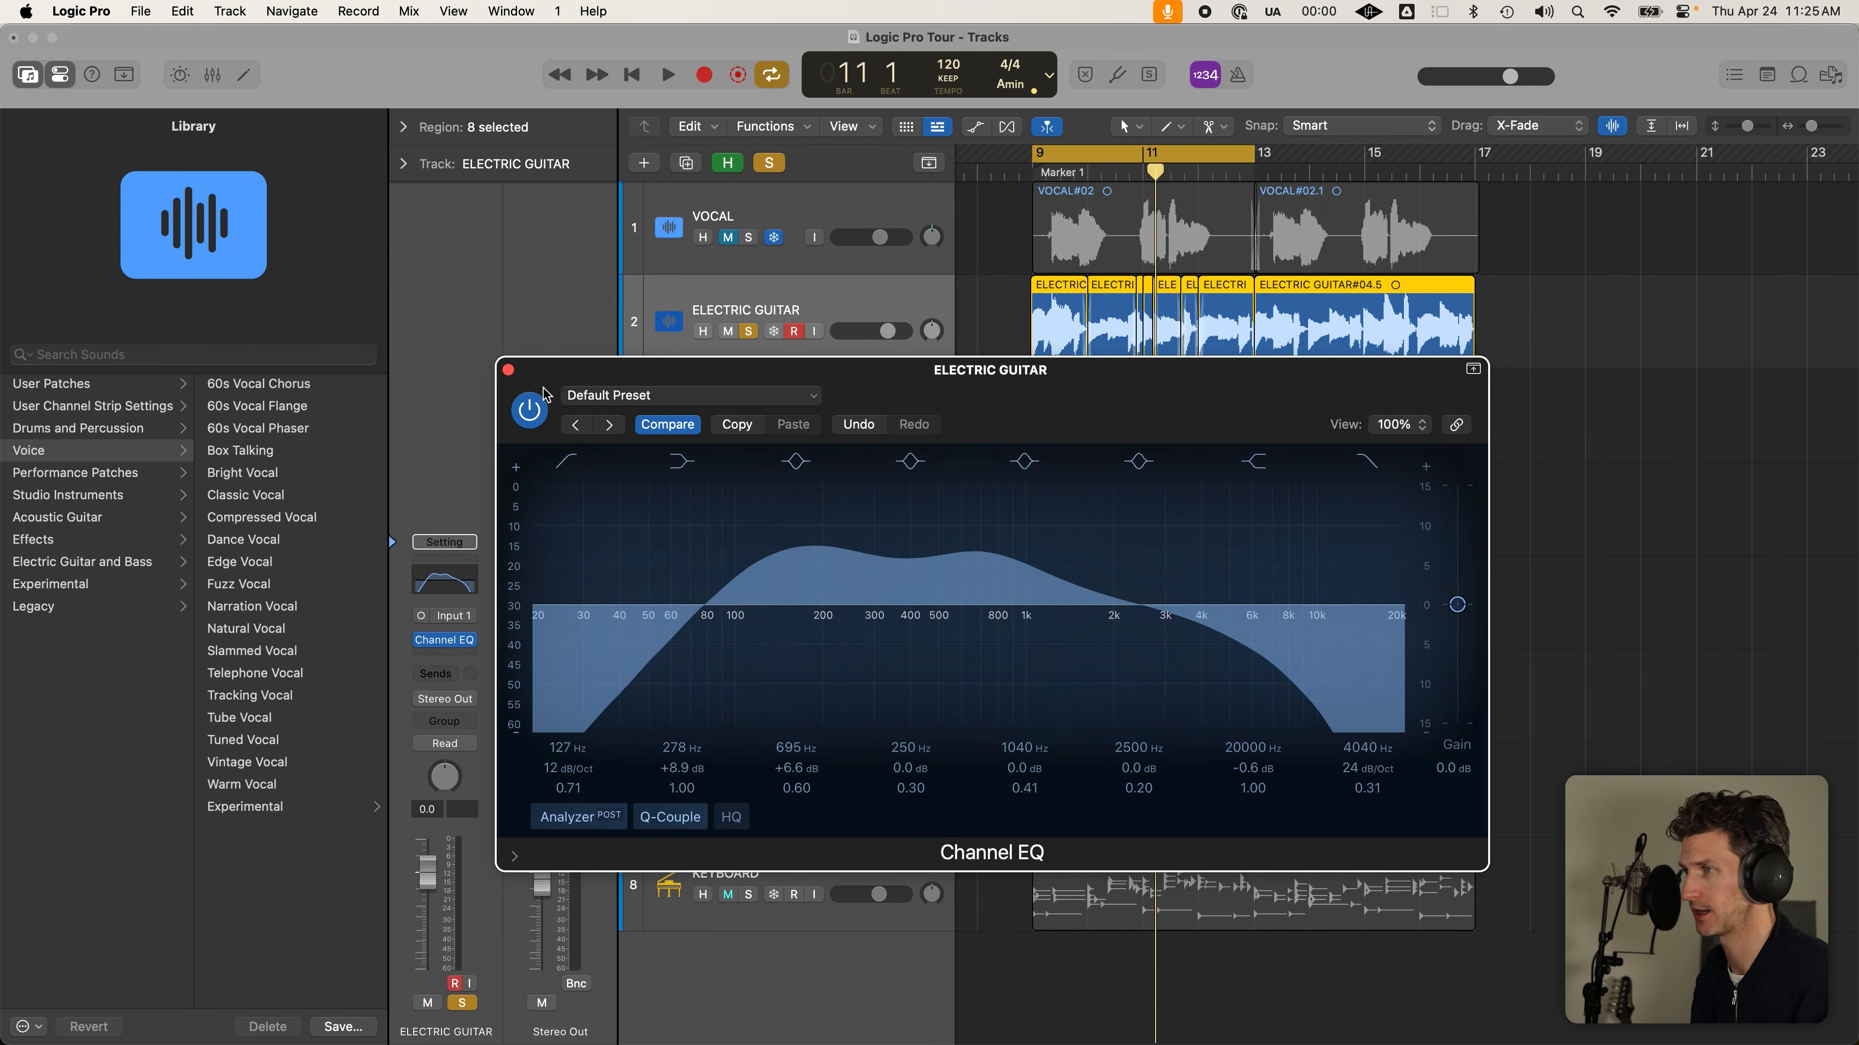
Bypass the electric guitar's Channel EQ and close its window
left_click(527, 405)
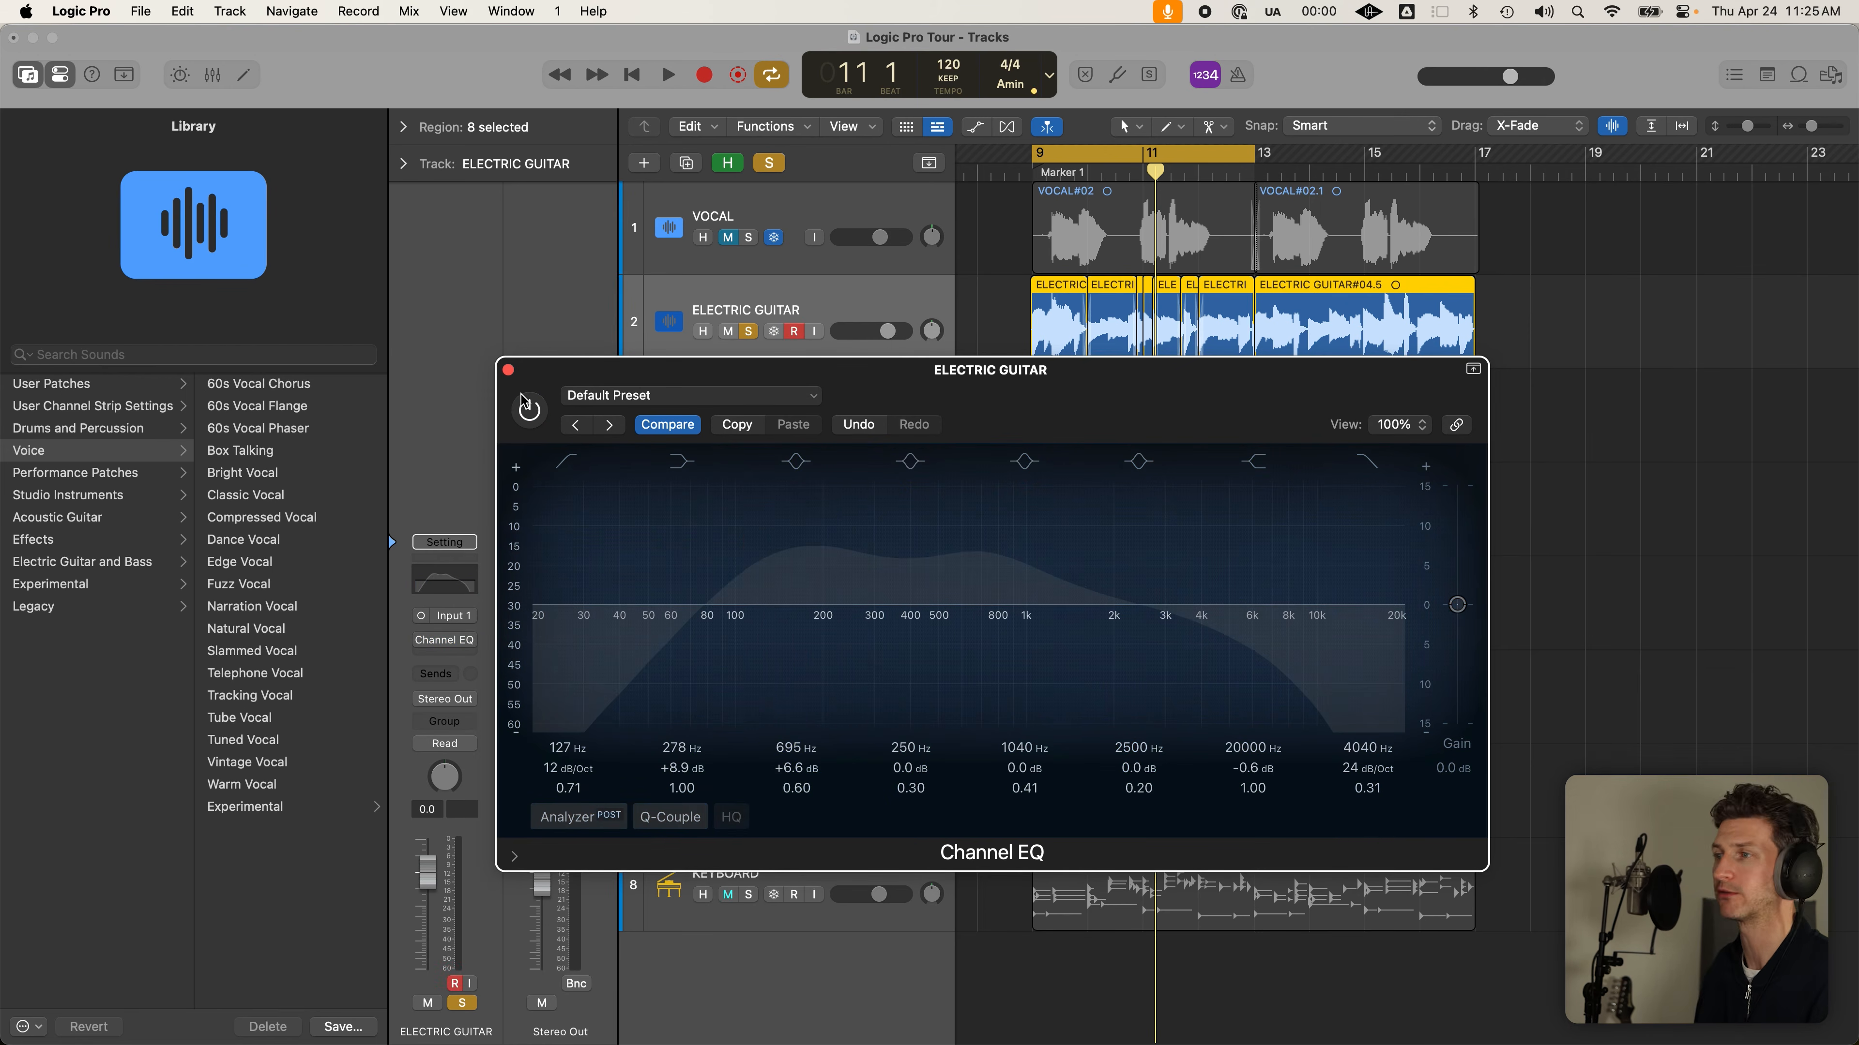
left_click(509, 371)
mouse_move(424, 643)
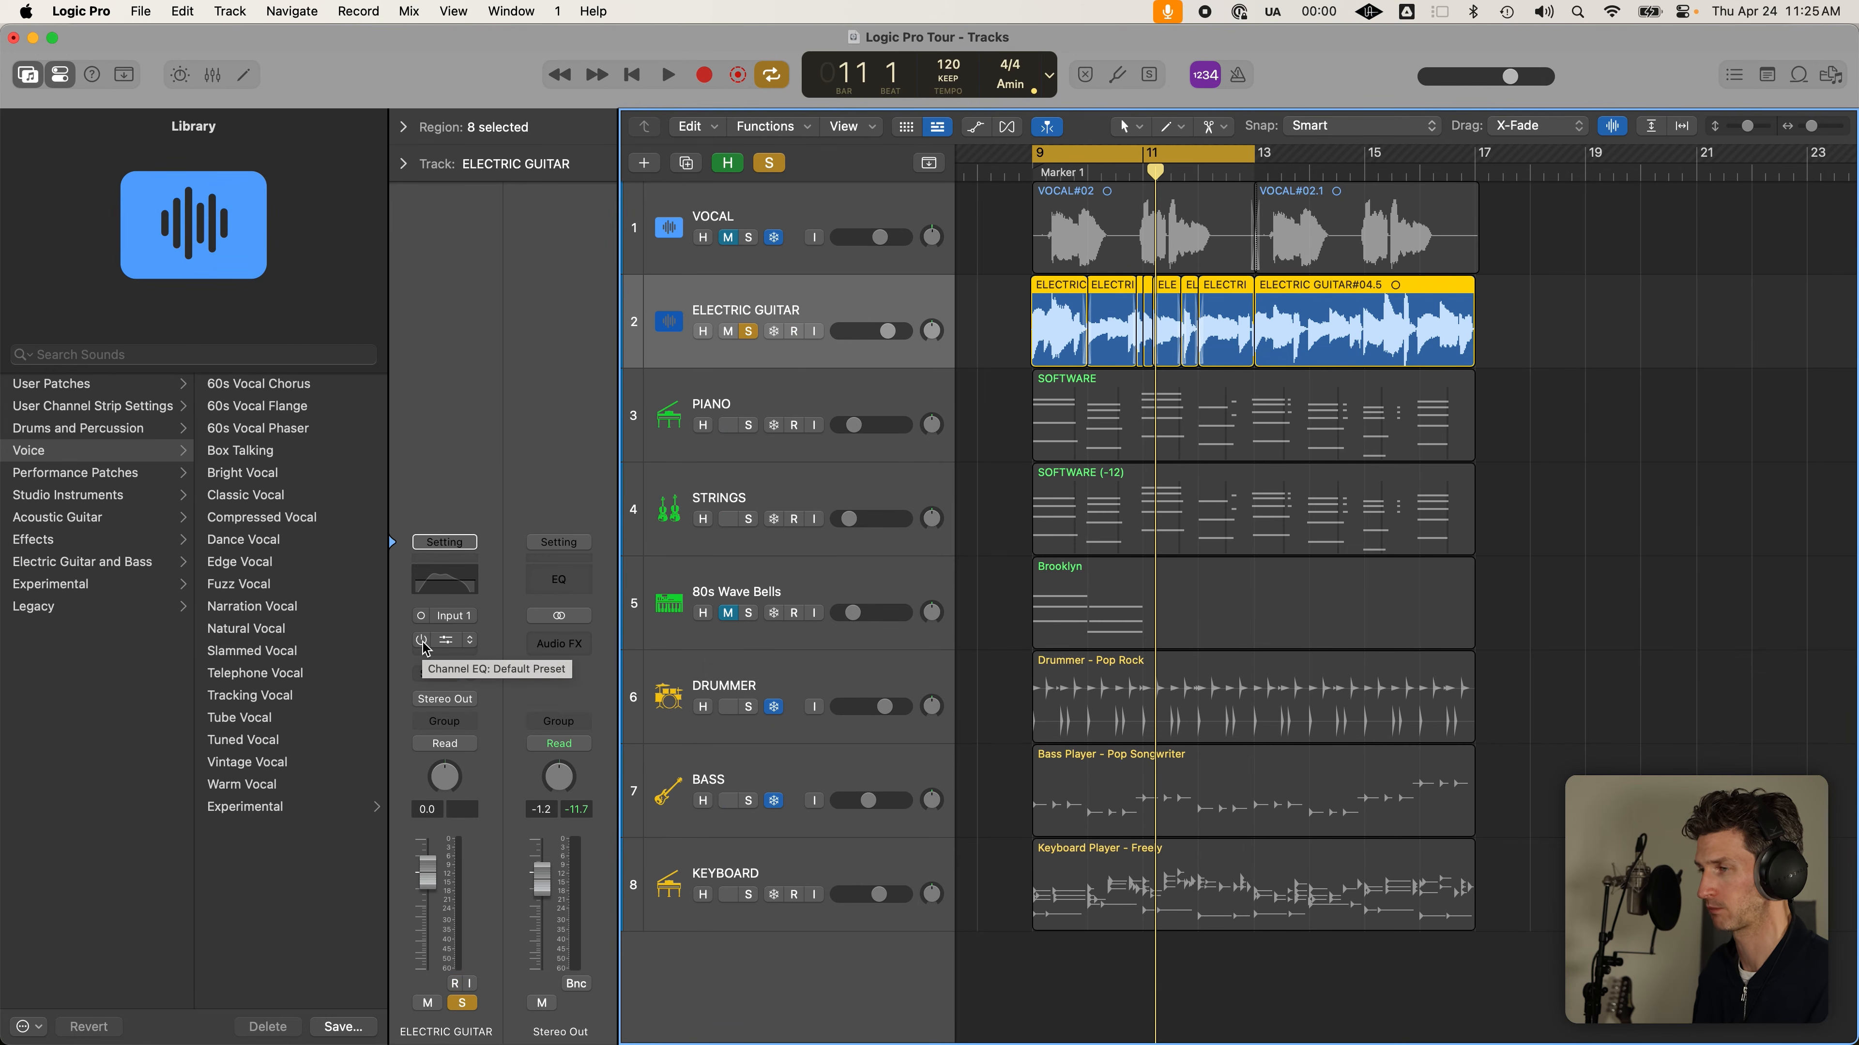
Switch the track selection from the electric guitar to the piano
left_click(911, 308)
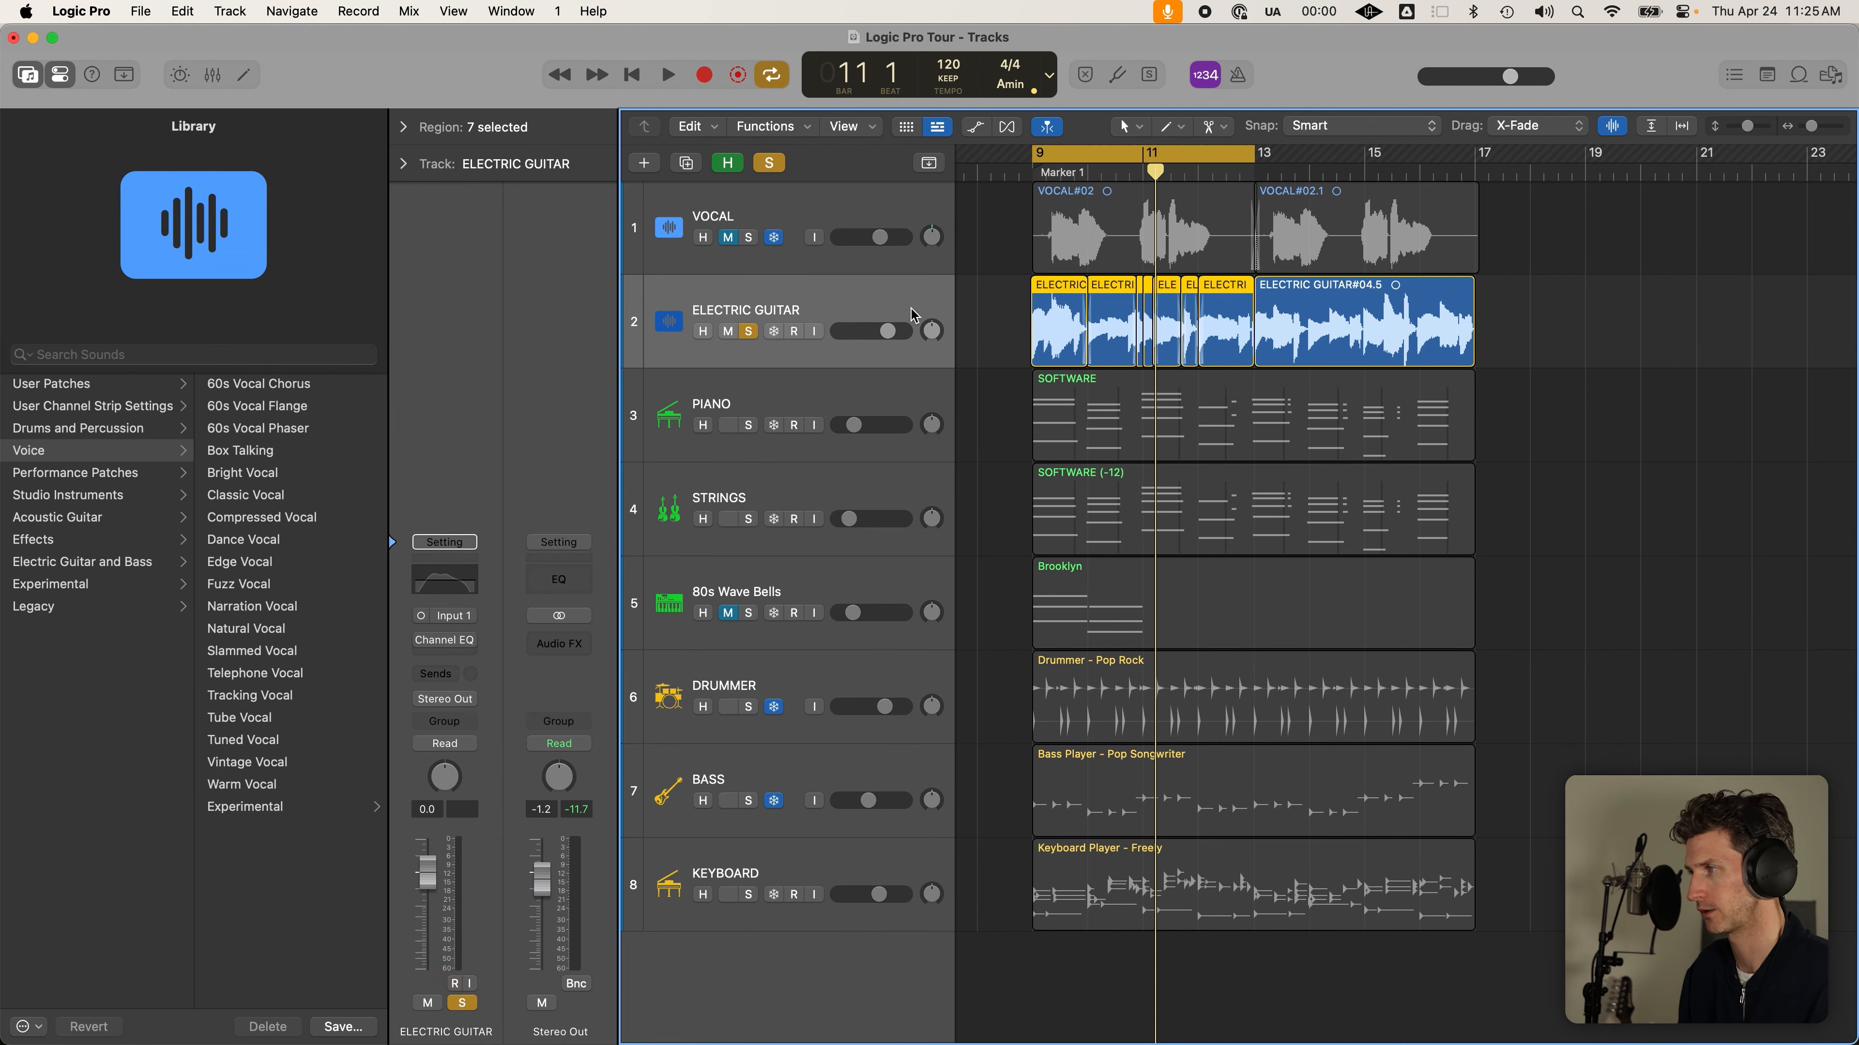
left_click(851, 401)
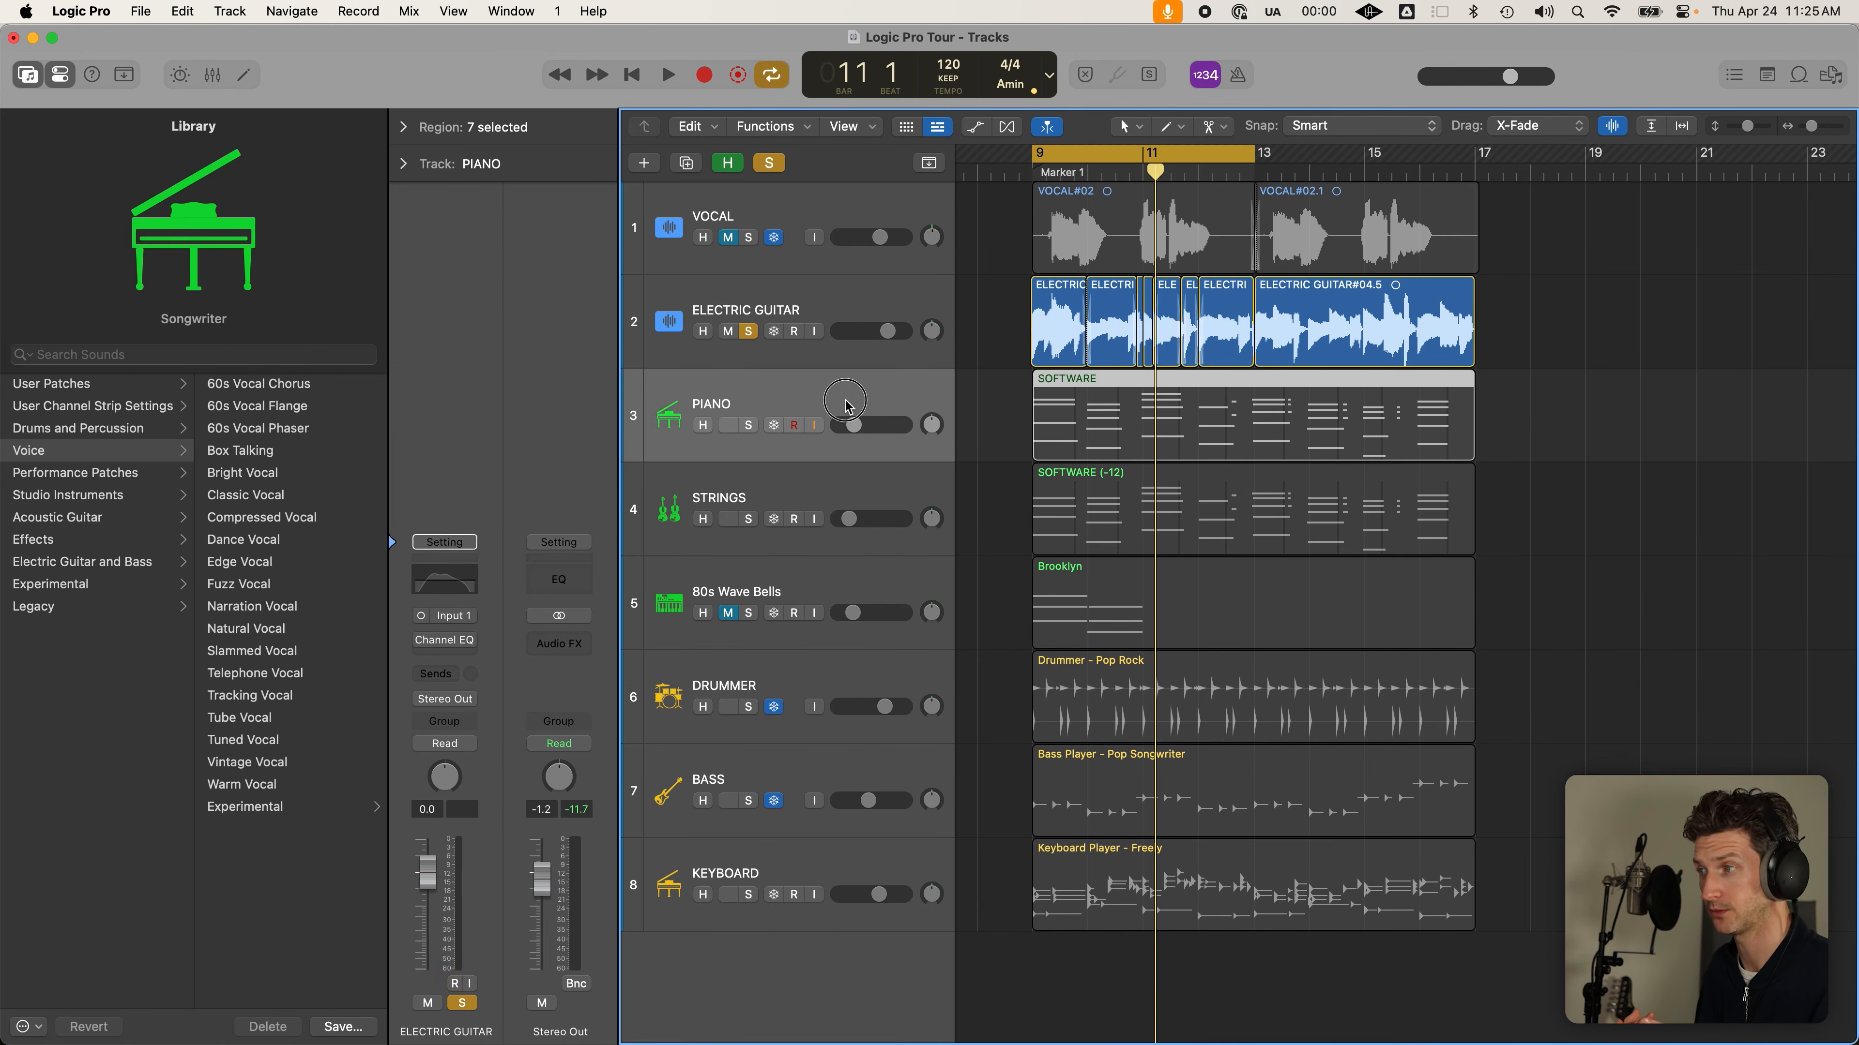
Try soloing the piano together with the electric guitar, and return to the guitar soloed alone
left_click(750, 426)
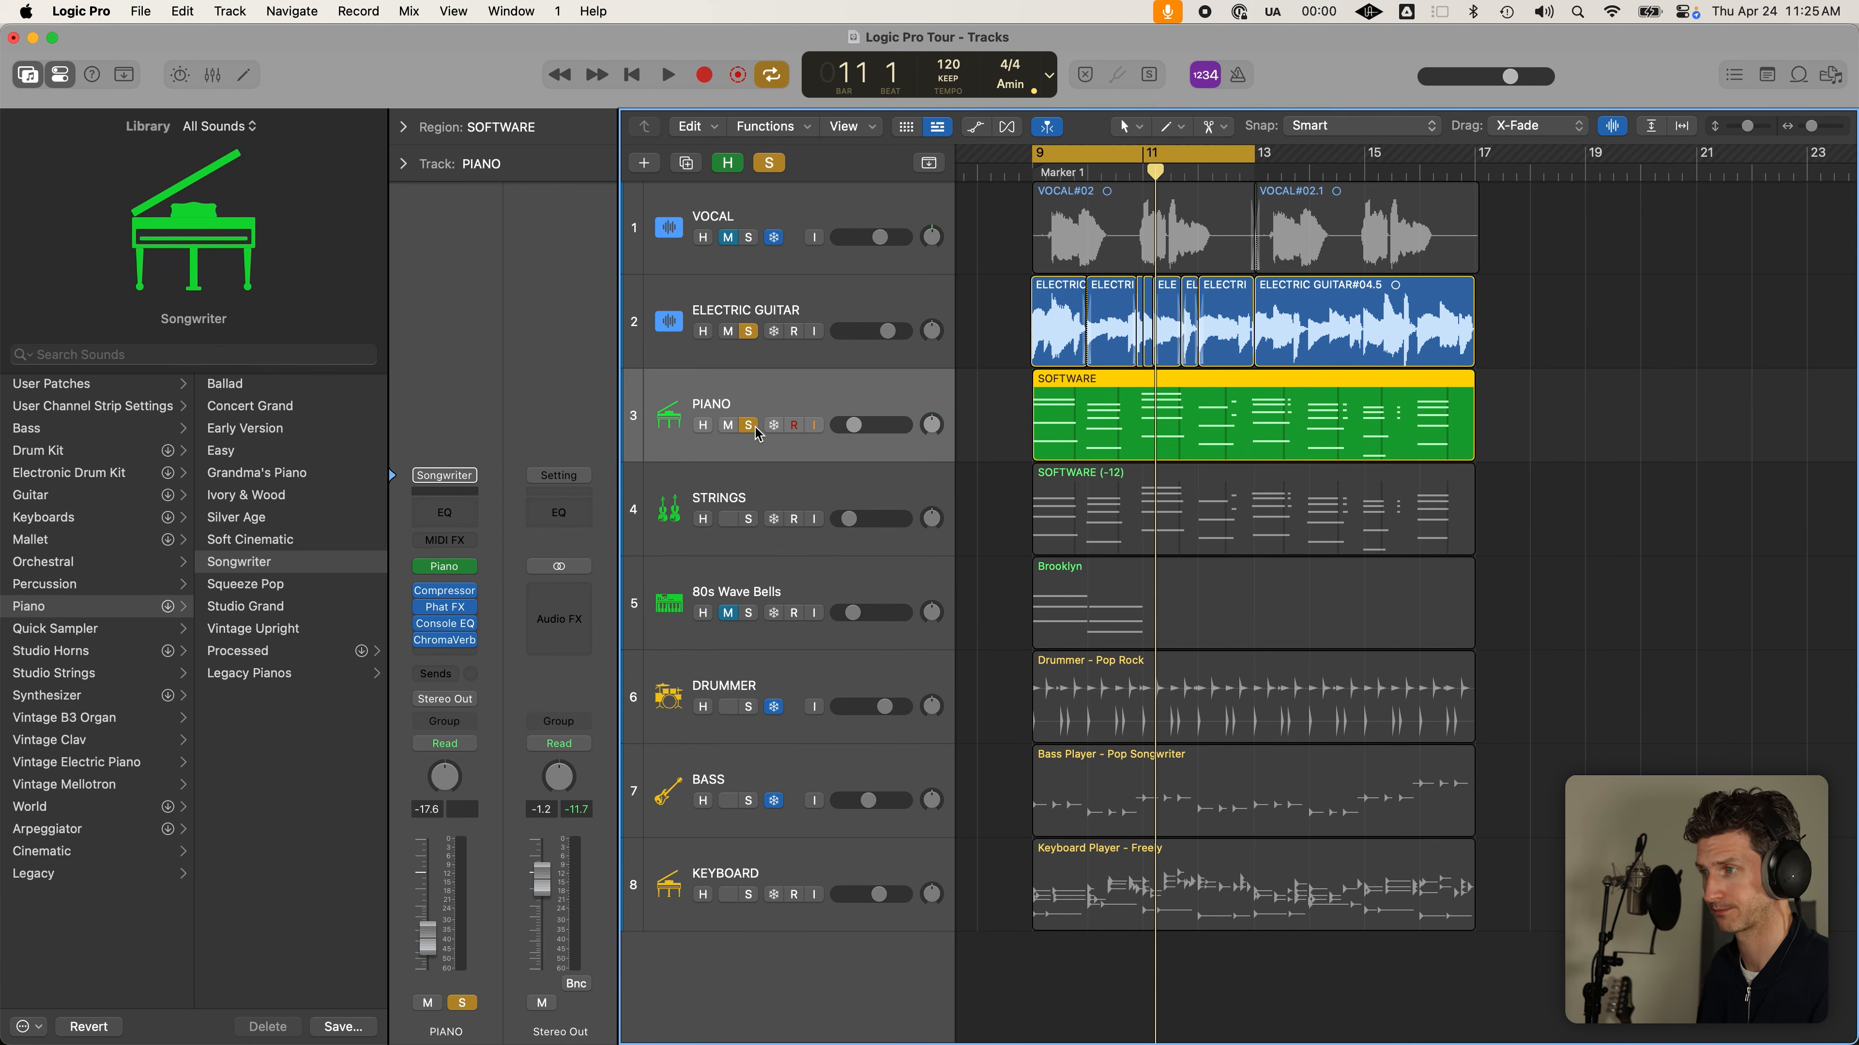
left_click(835, 312)
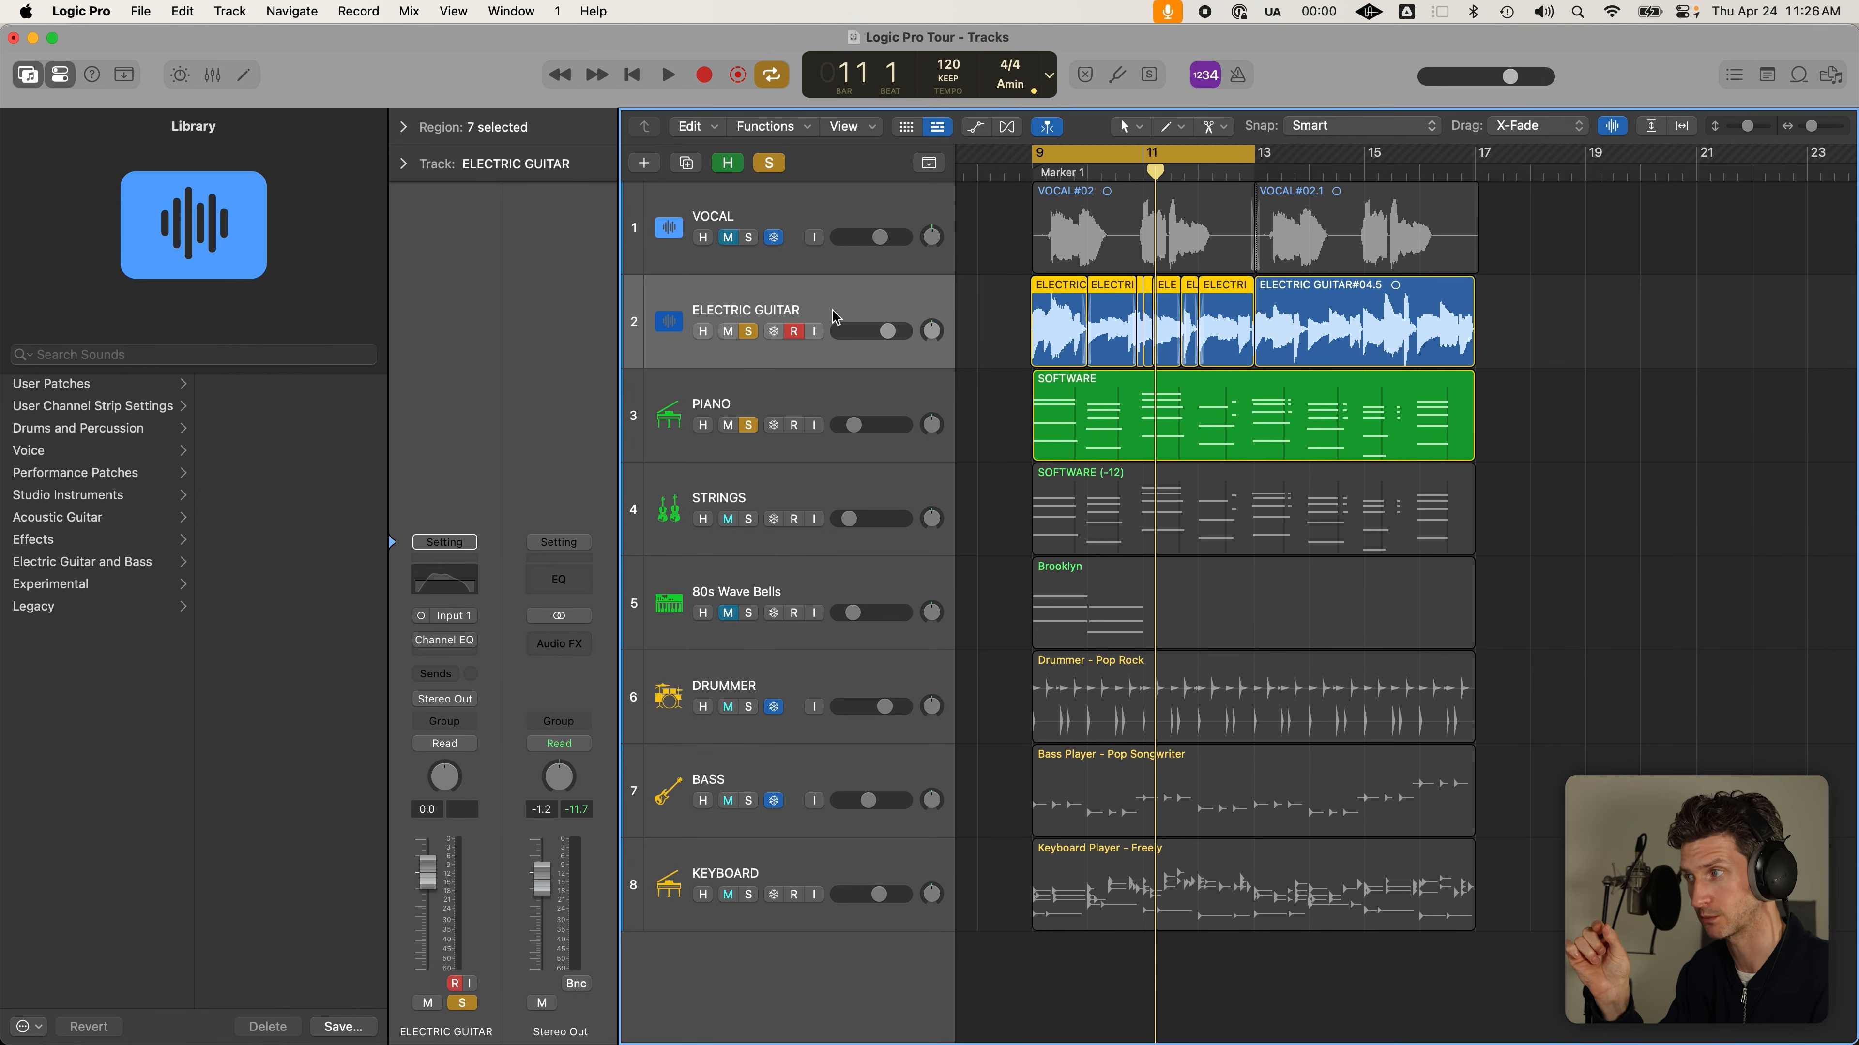
left_click(748, 424)
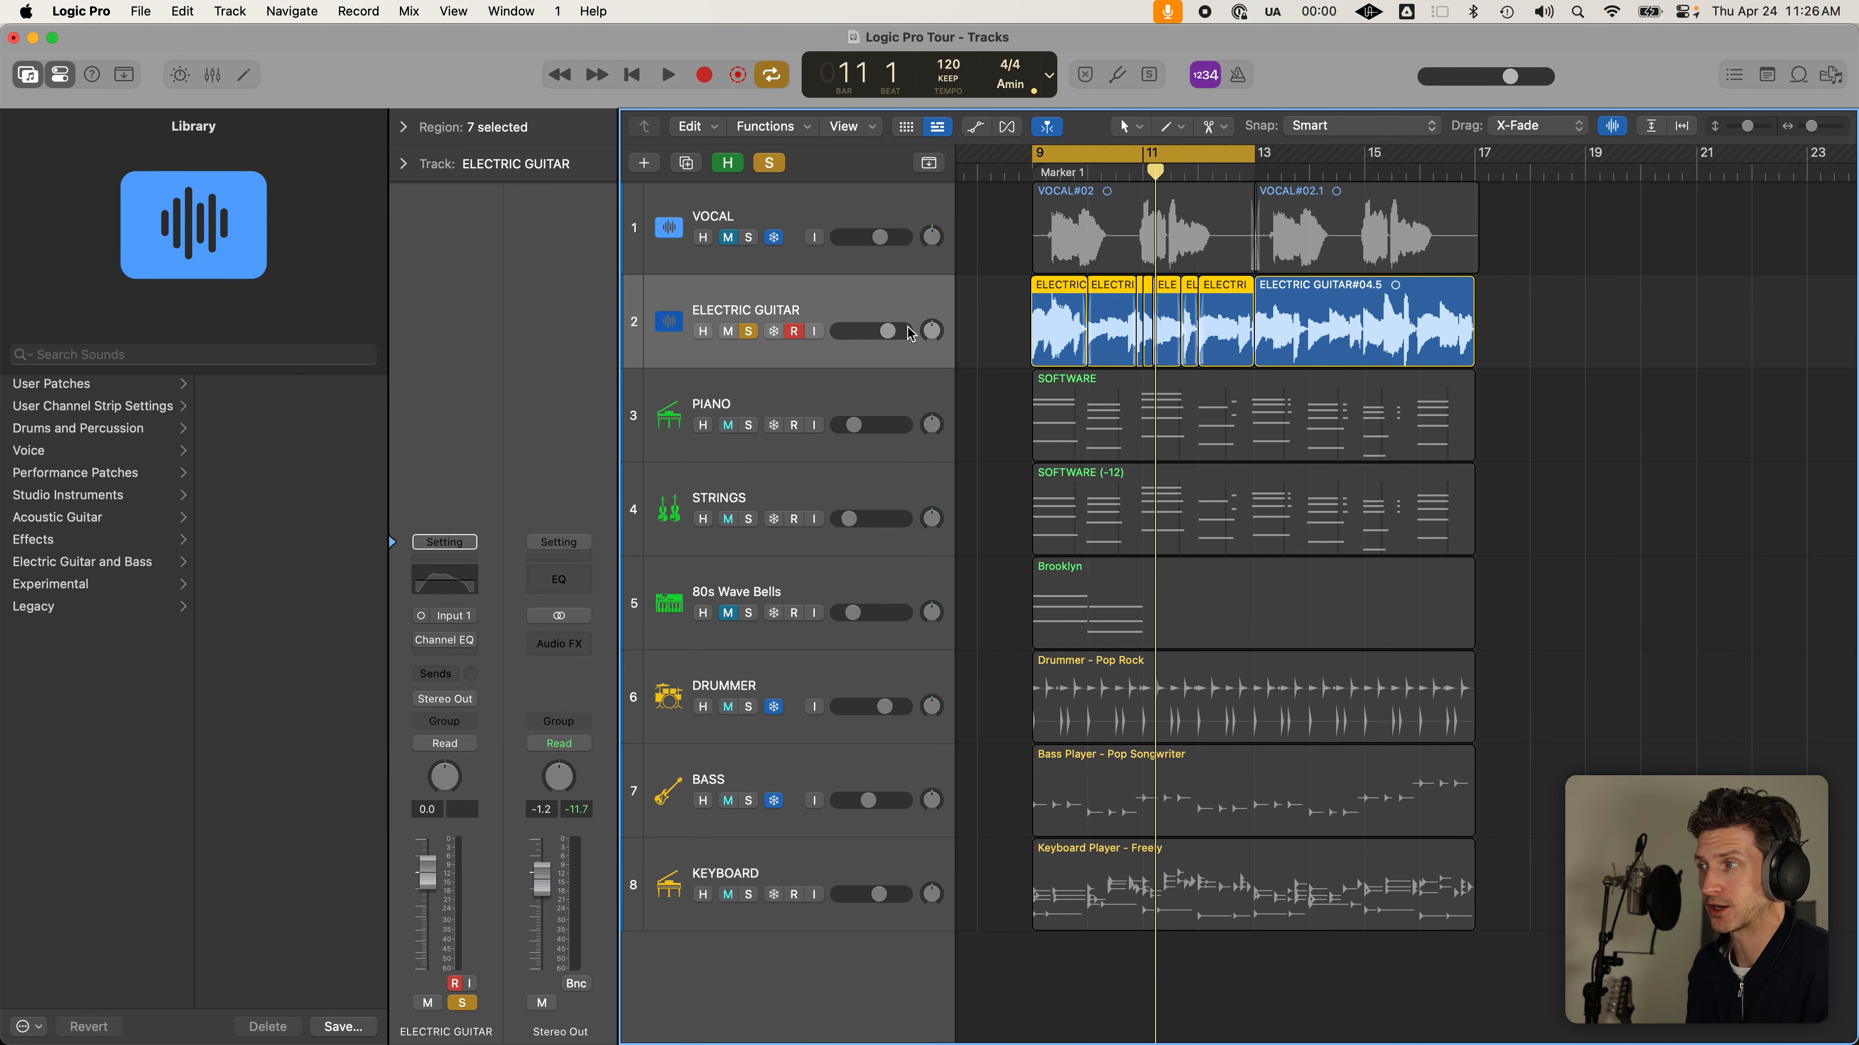
Lower the electric guitar's volume to −∞ and re-enable its Channel EQ
left_click_drag(905, 331, 839, 331)
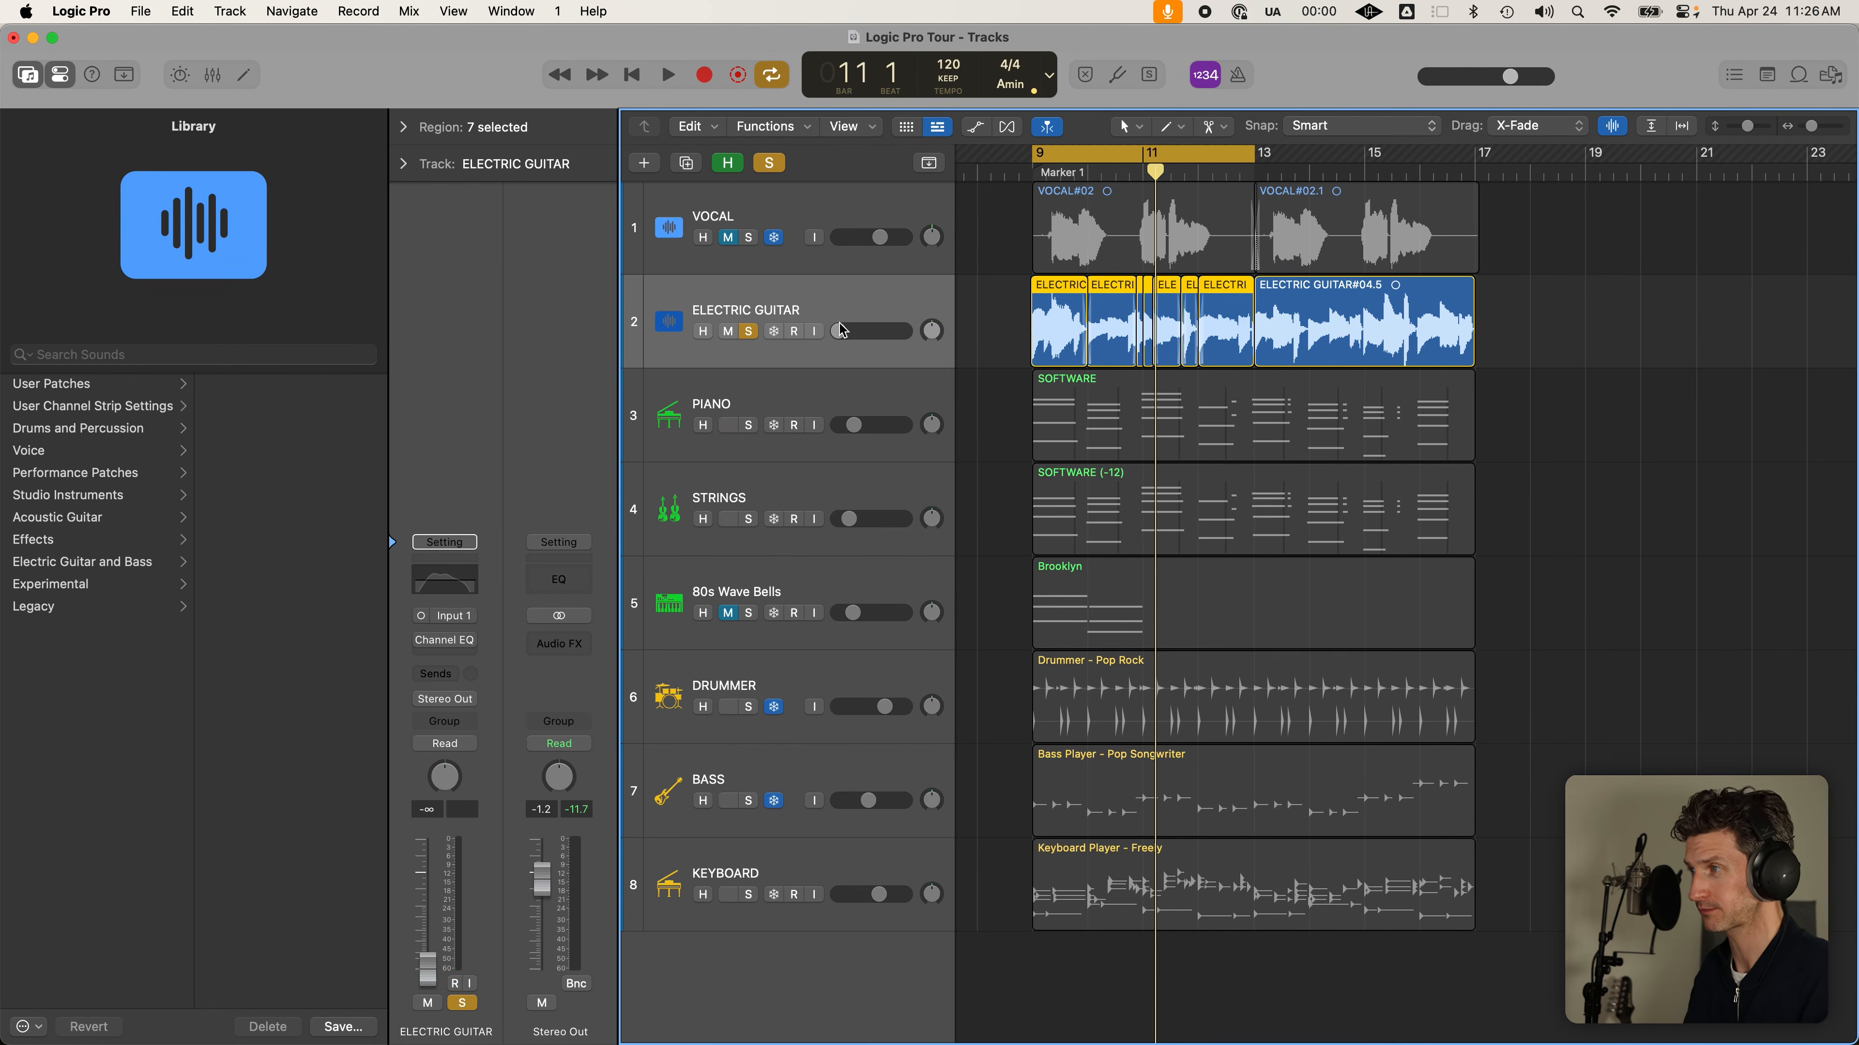
left_click(448, 589)
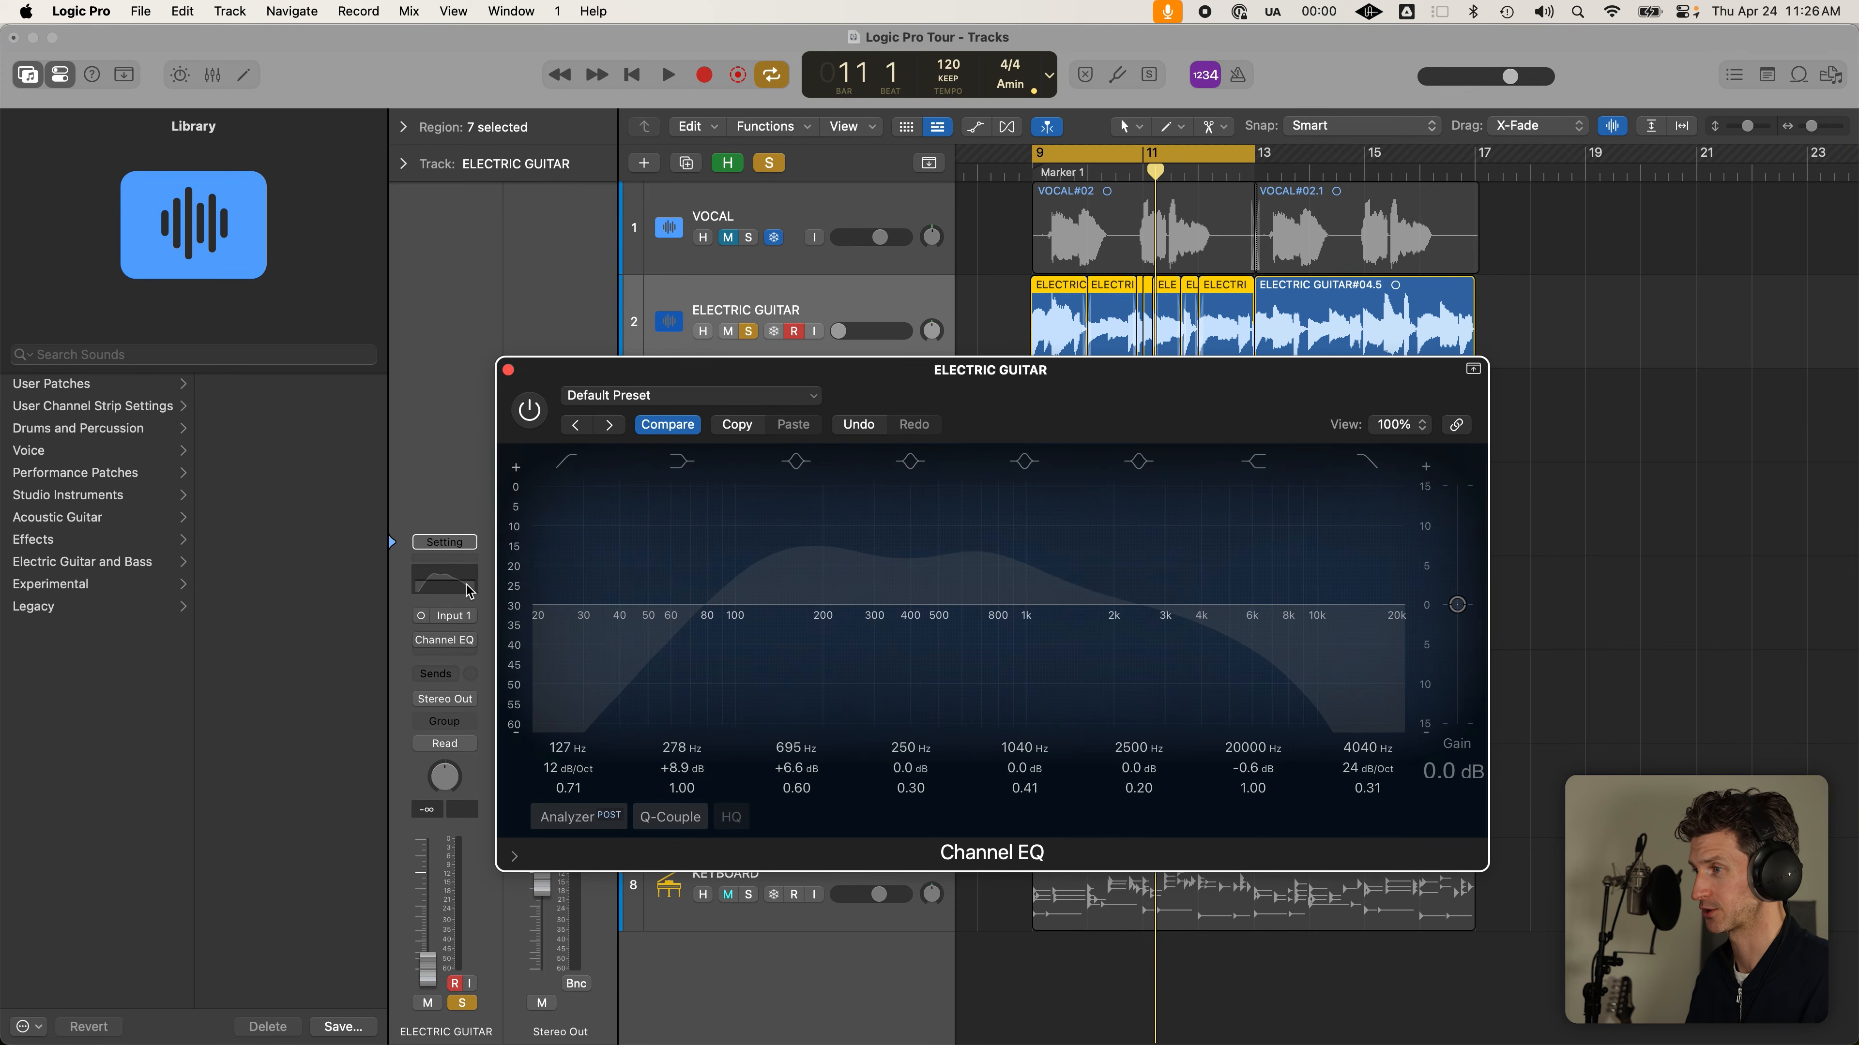
left_click(530, 410)
Switch off every Channel EQ band except the 1040 Hz bell, leaving the curve flat
left_click(684, 462)
left_click(796, 461)
left_click(910, 462)
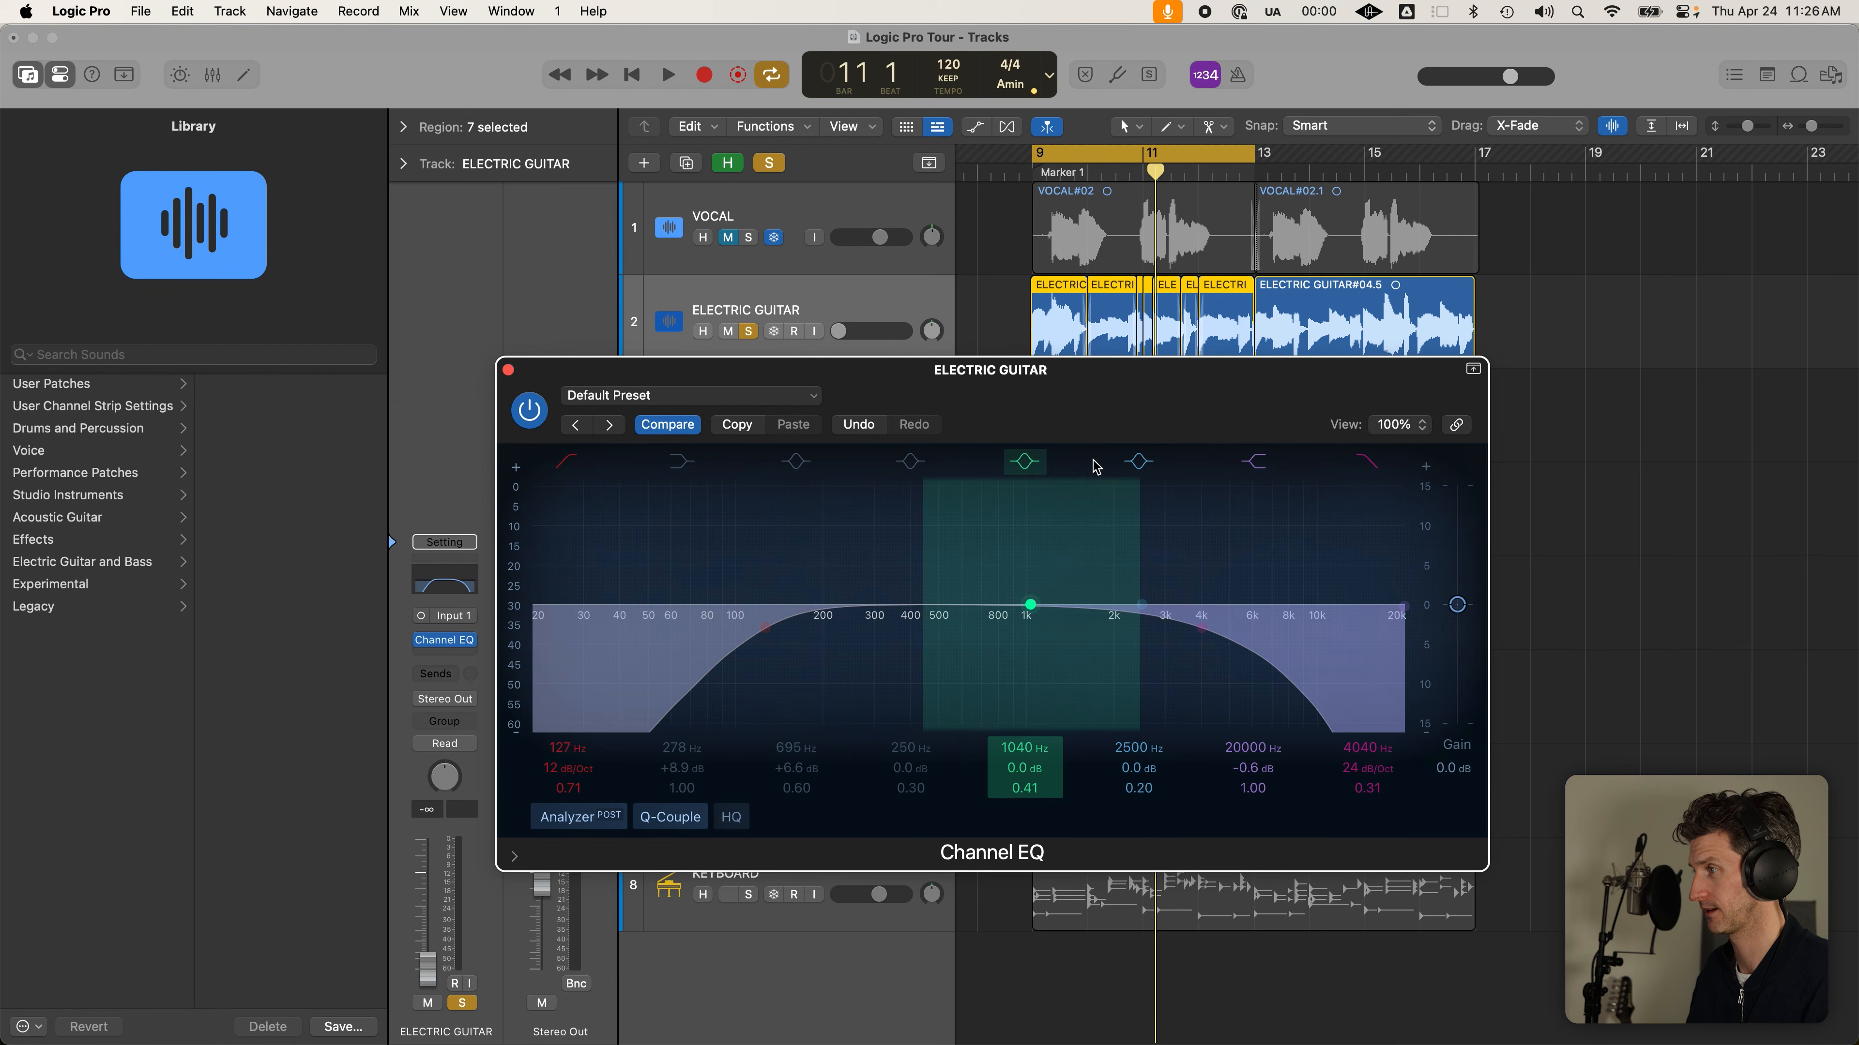
left_click(1158, 465)
left_click(1254, 461)
left_click(1361, 463)
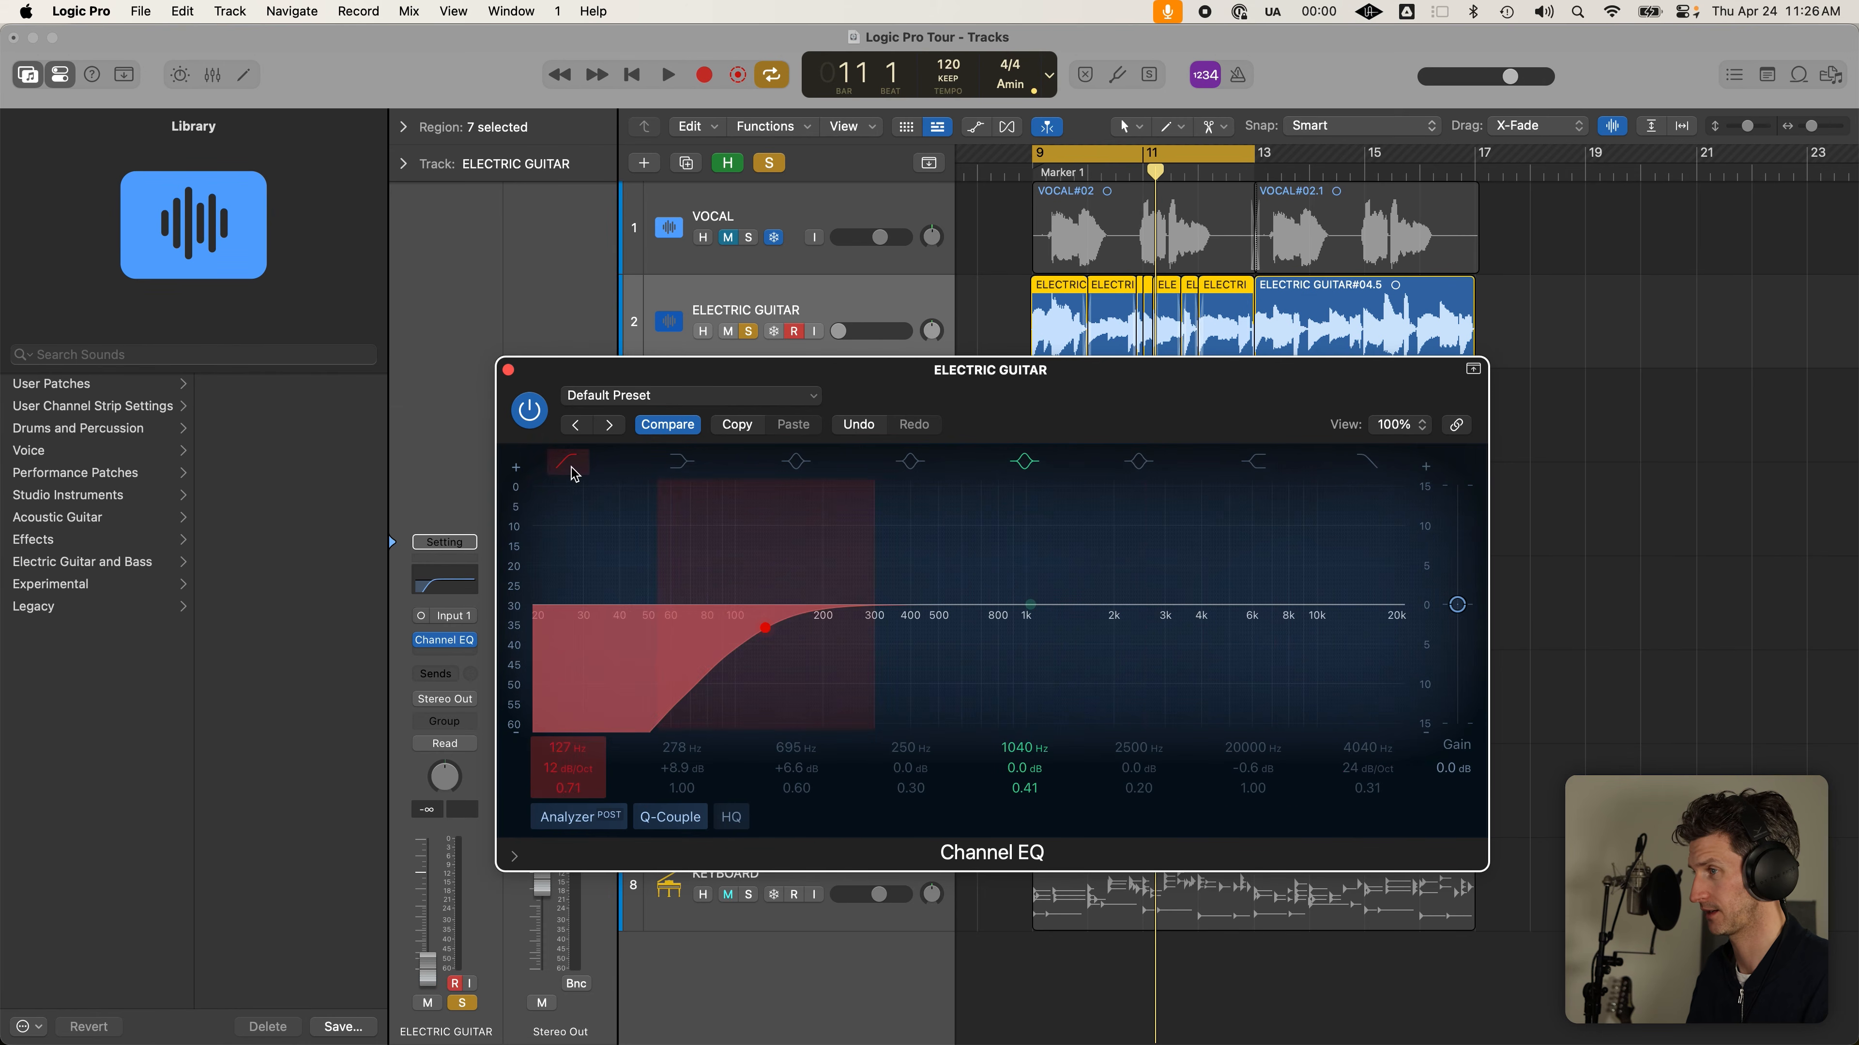
left_click(597, 473)
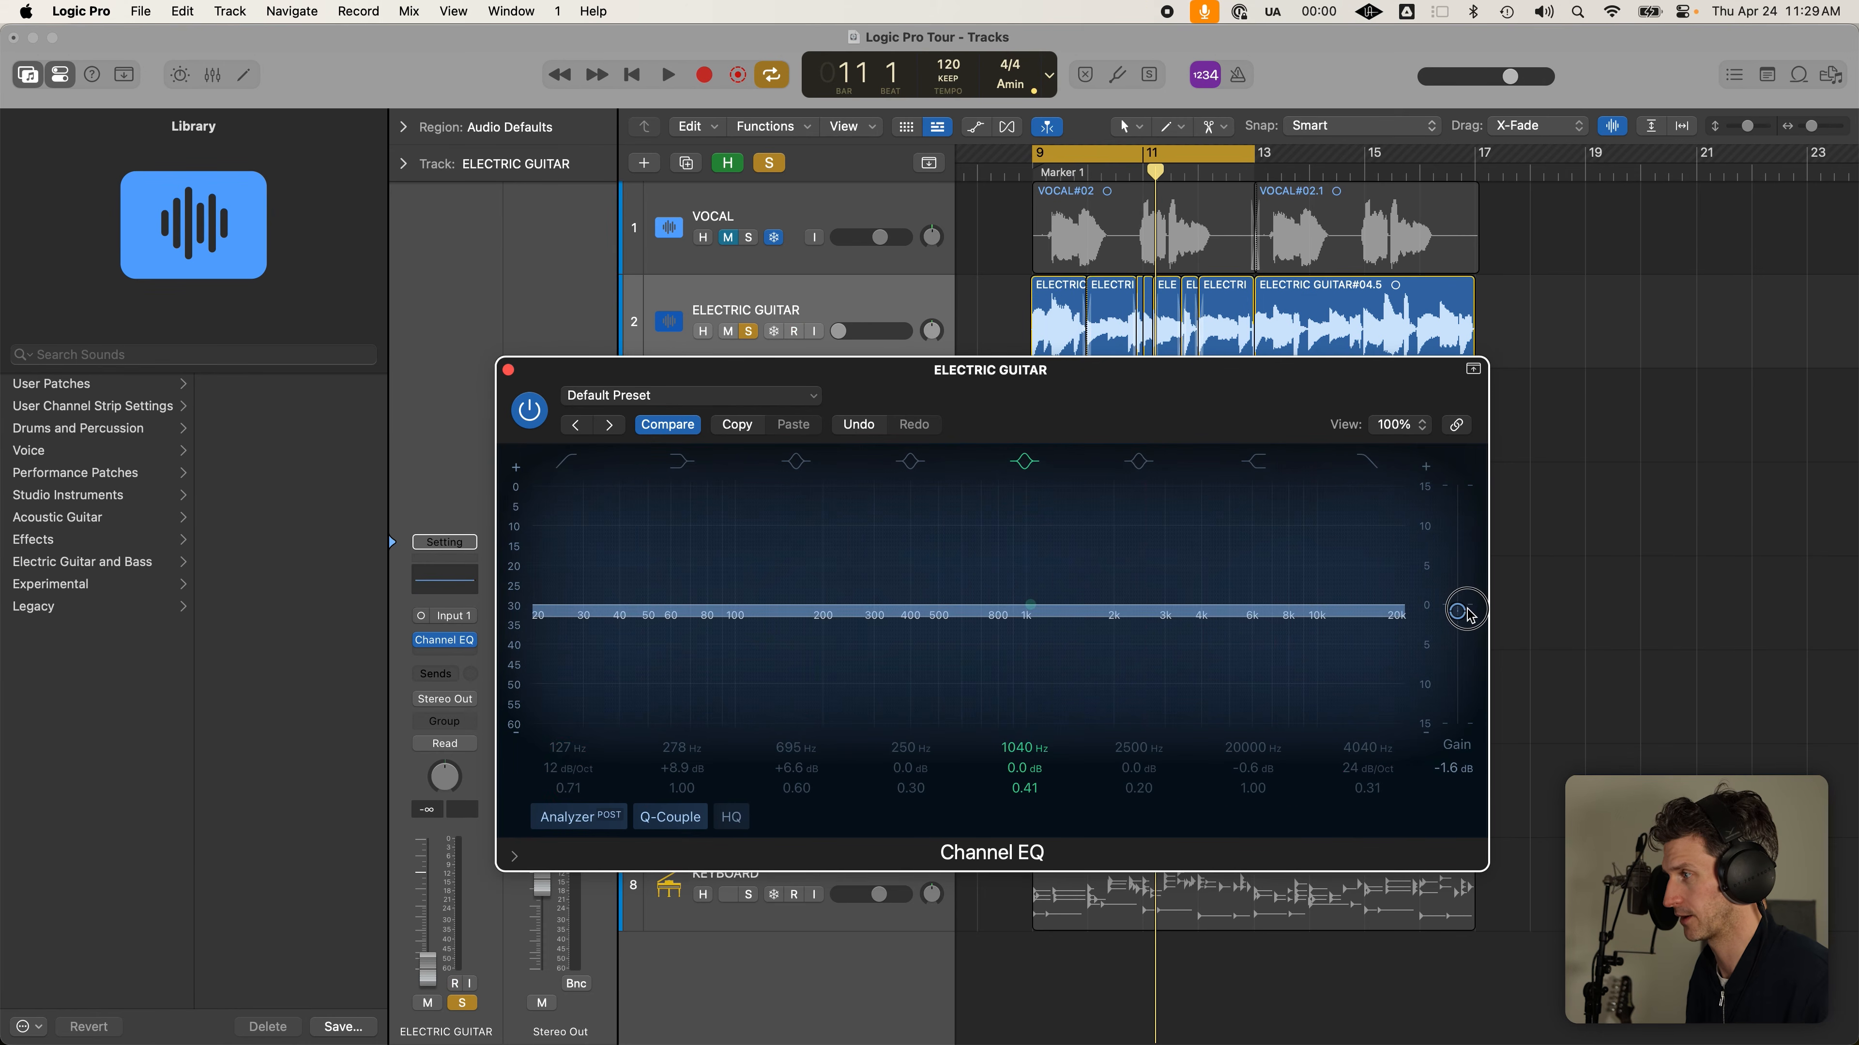
Reduce the Channel EQ output gain to -24.0 dB and bring it back up to -0.4 dB
left_click_drag(1467, 614, 1467, 609)
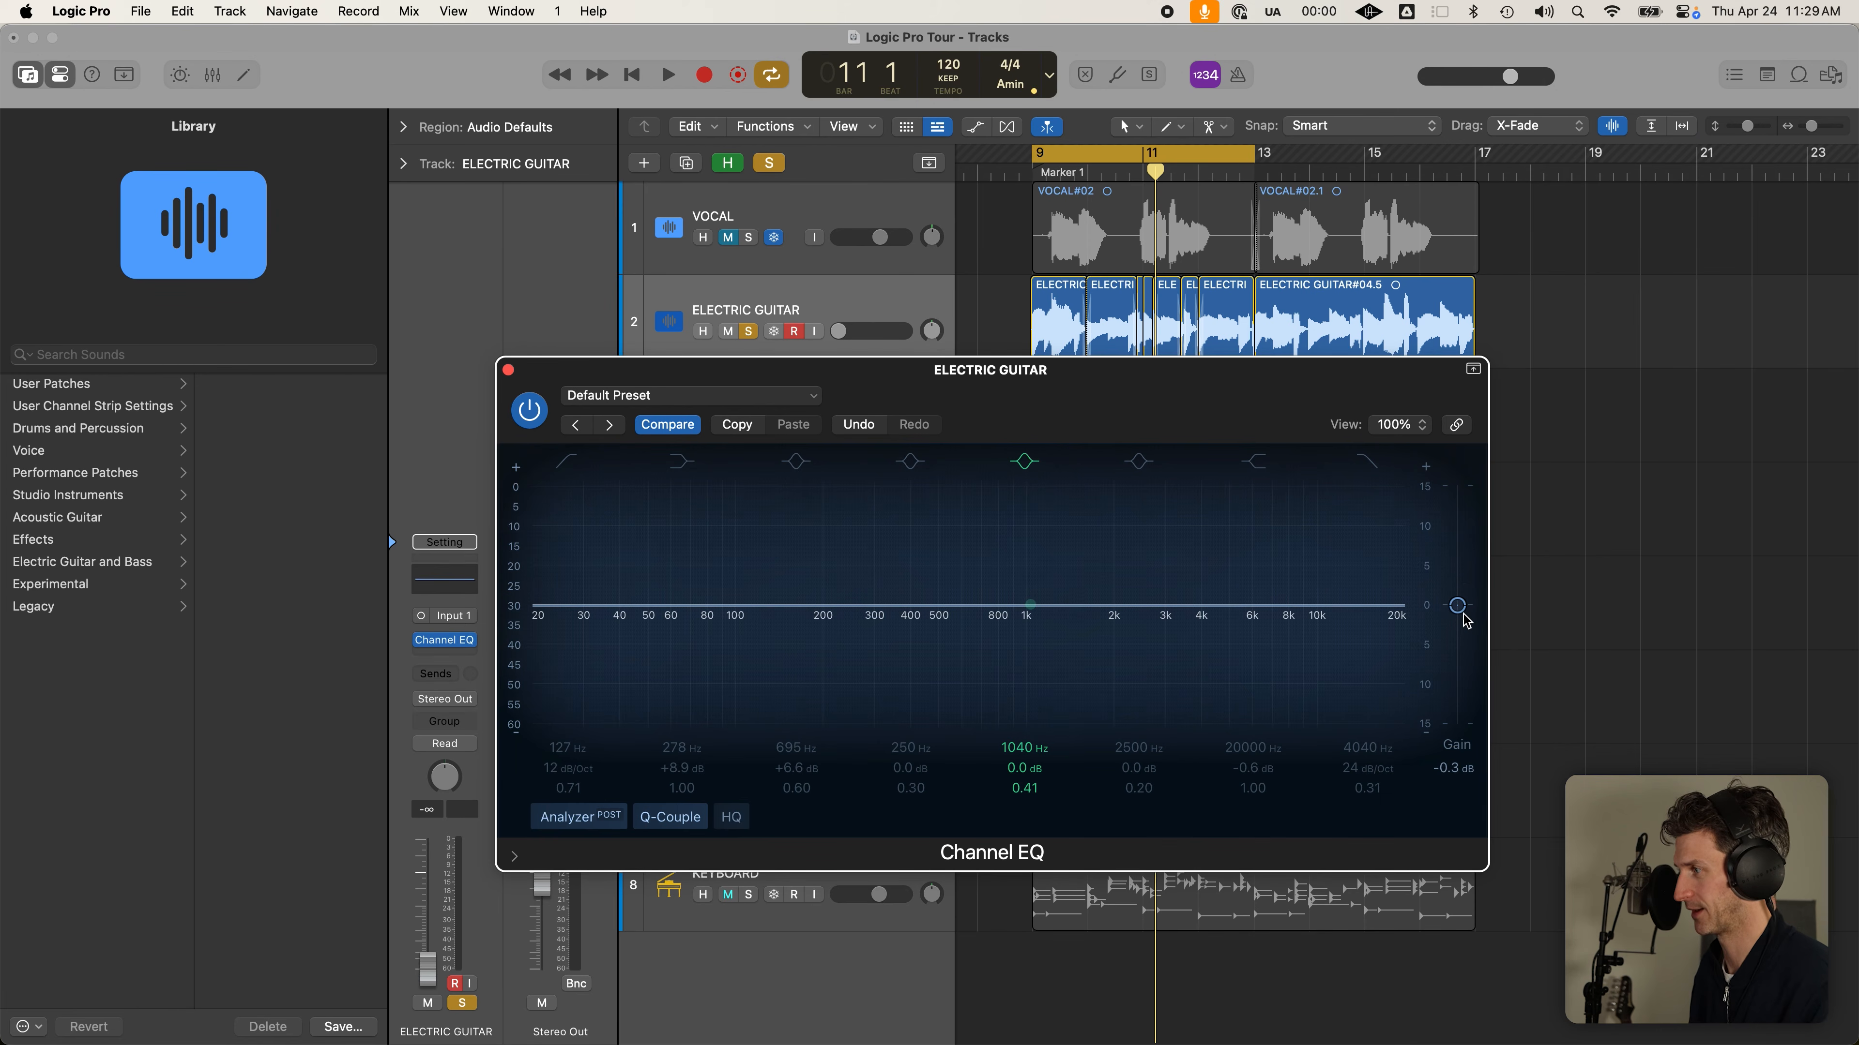
left_click_drag(1460, 609, 1457, 728)
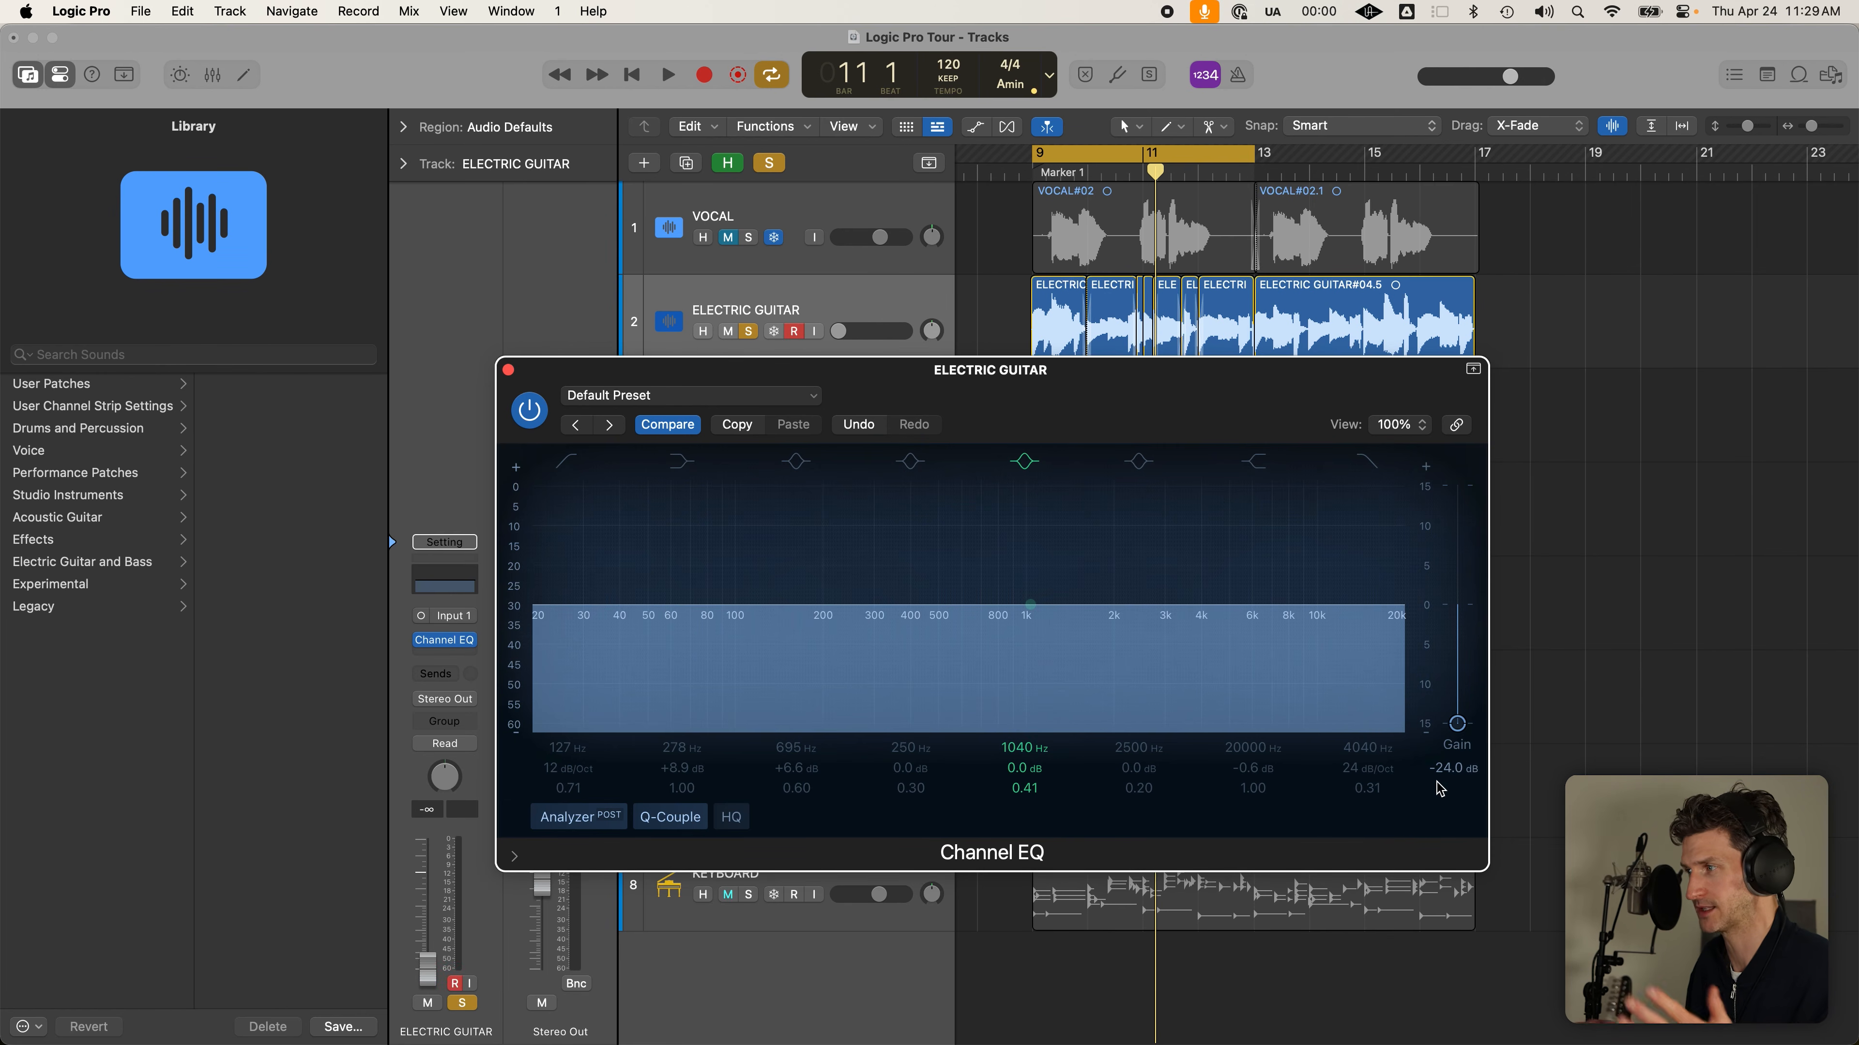
left_click_drag(1459, 737, 1458, 607)
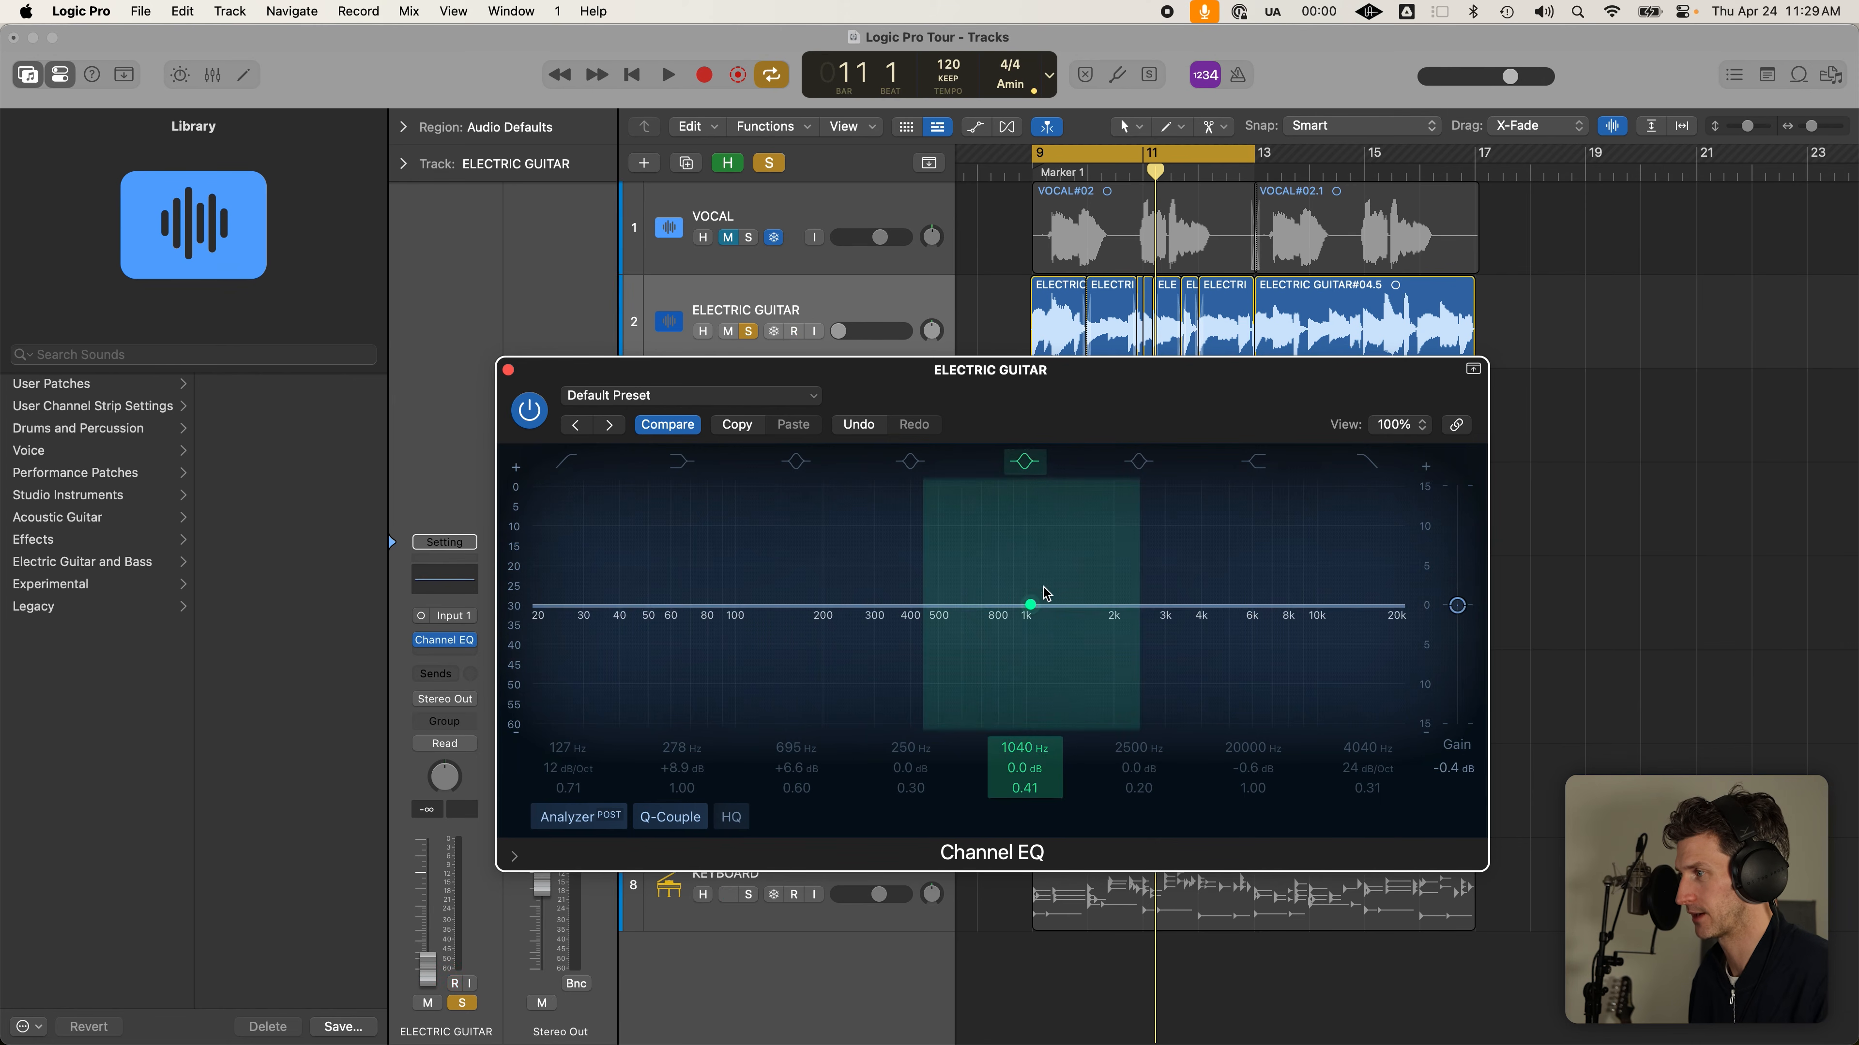
Cut the EQ bell to -10.3 dB at 975 Hz and close the Channel EQ window
left_click_drag(1030, 604, 1028, 716)
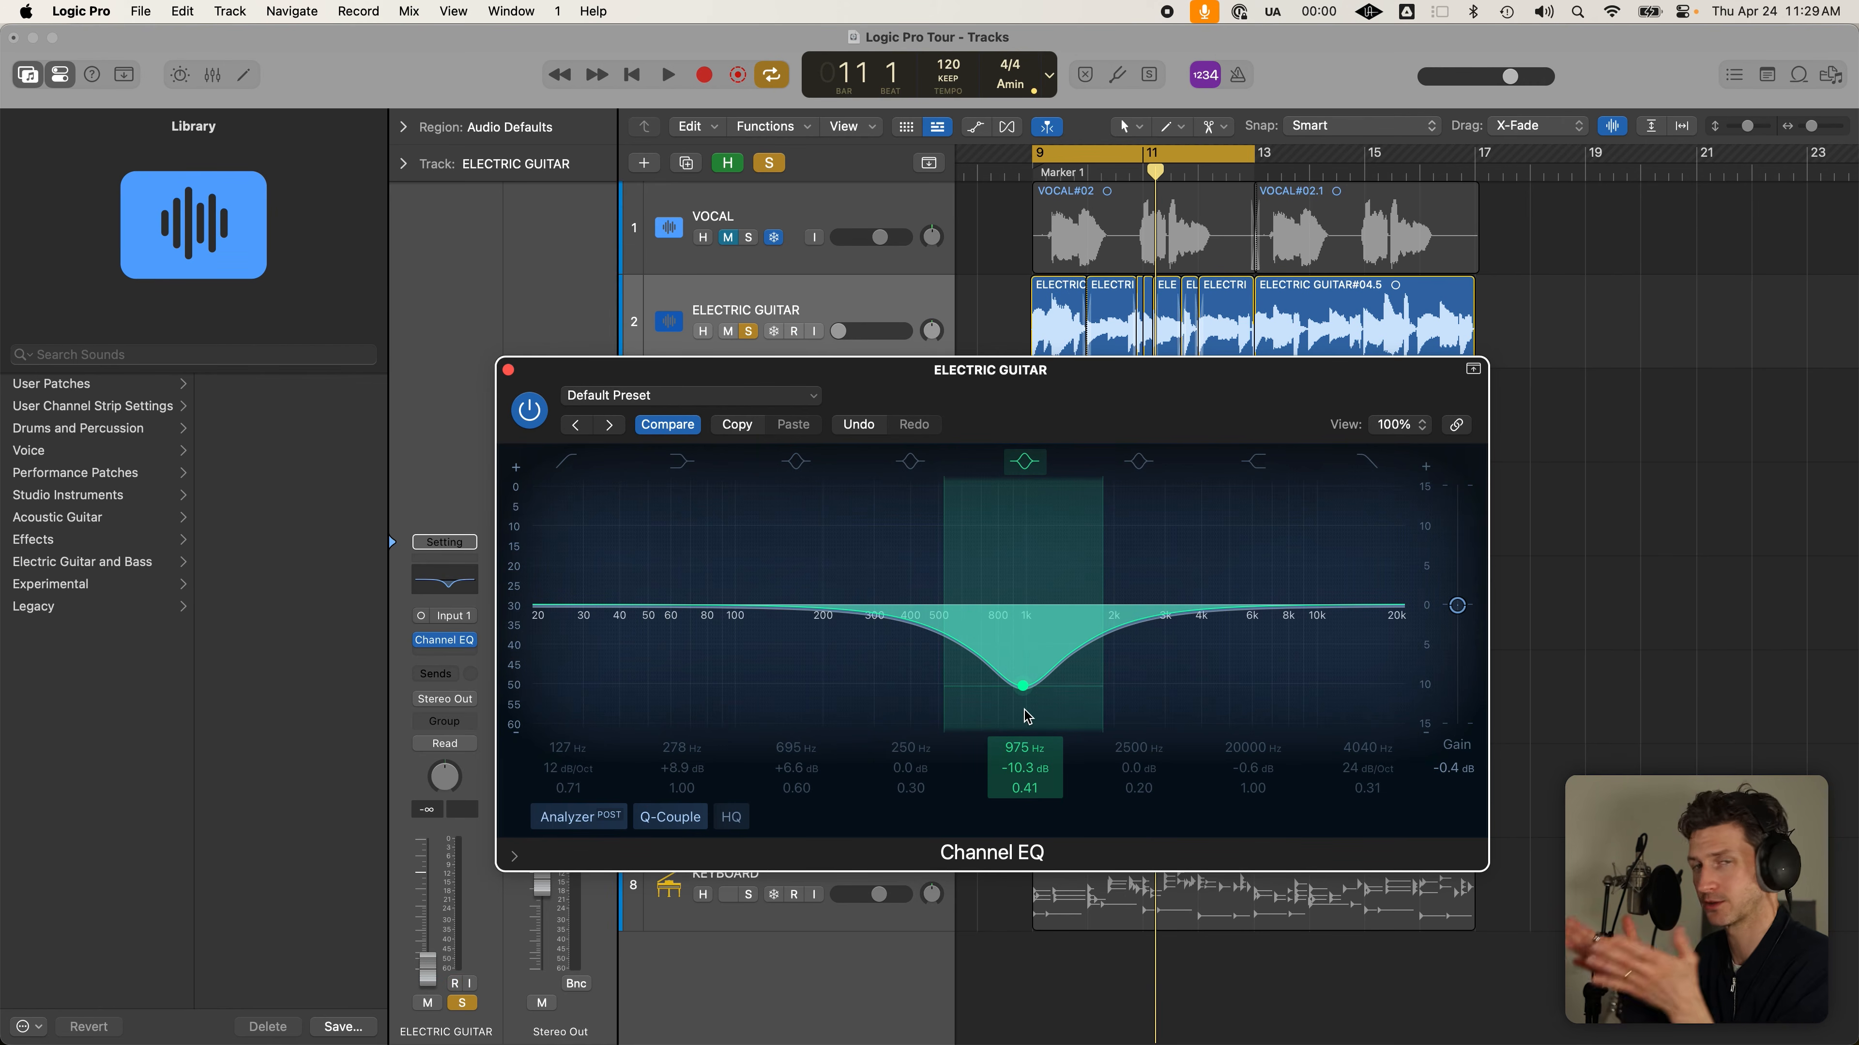
left_click(509, 370)
left_click(834, 306)
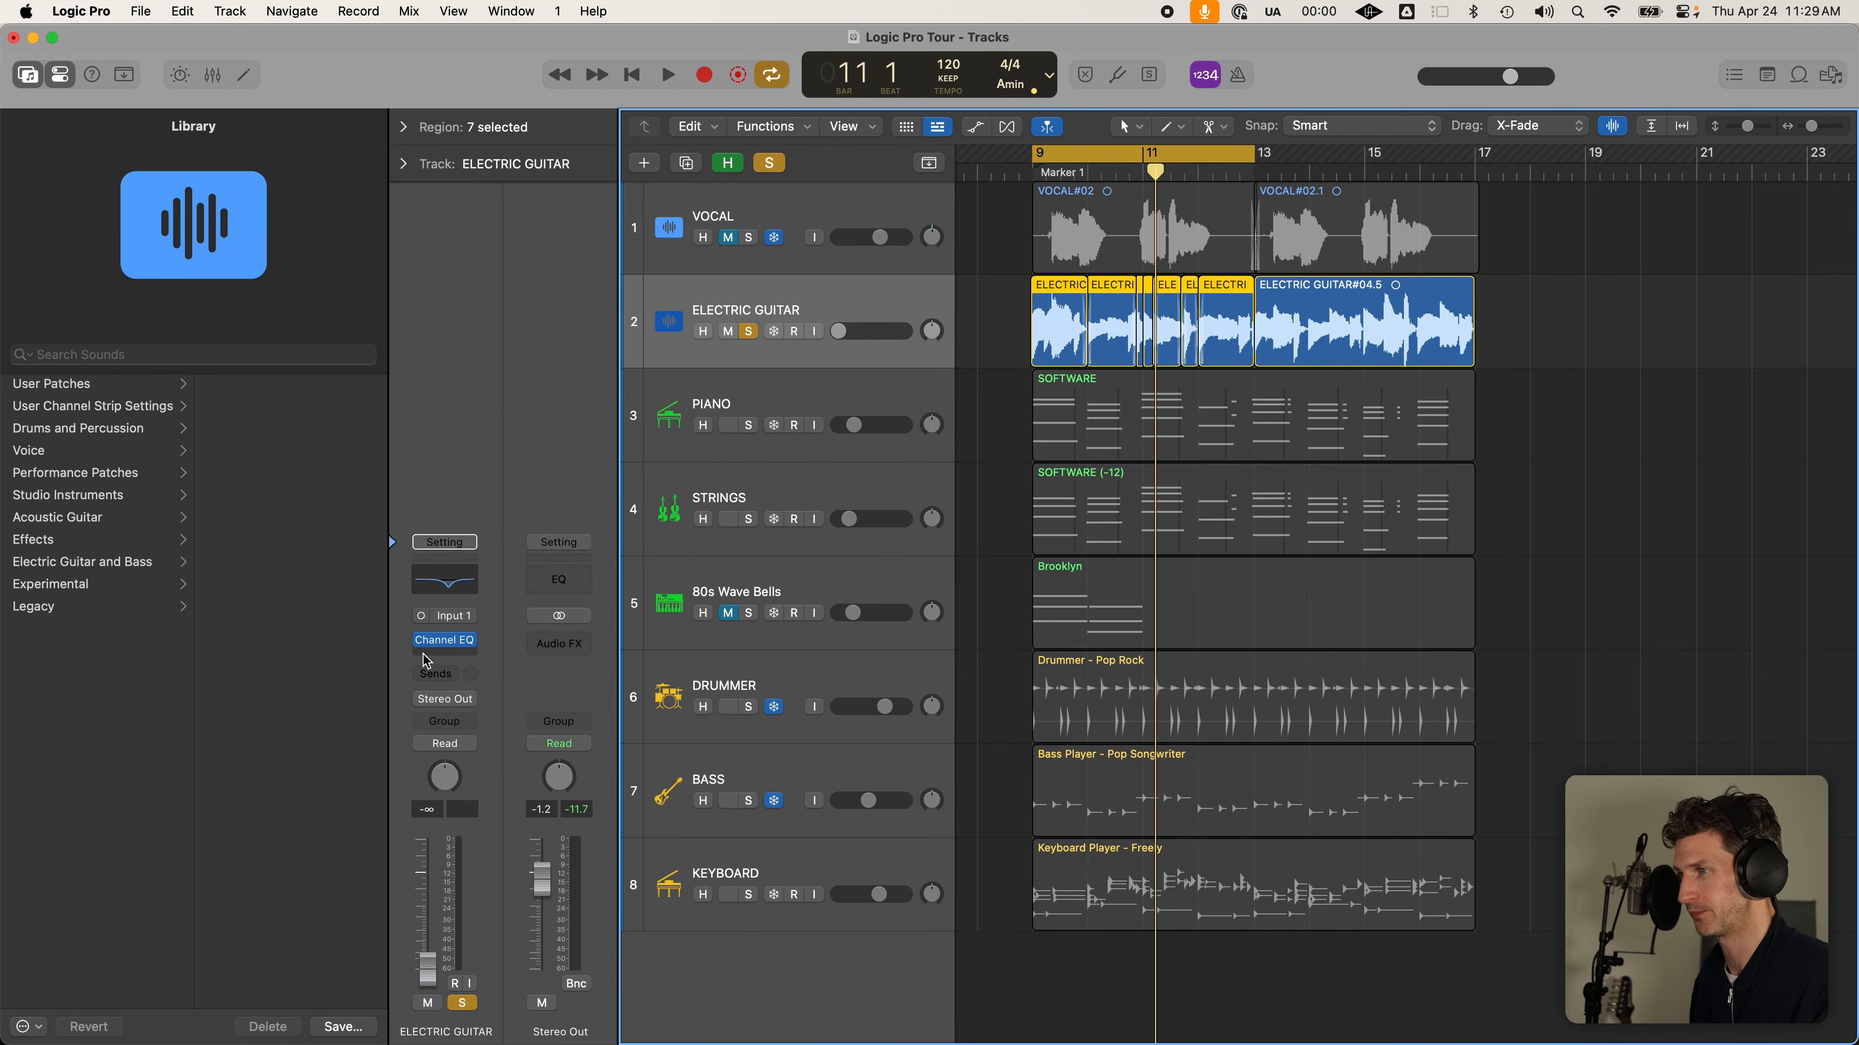
Reopen the electric guitar's Channel EQ and flatten the bell to -0.3 dB at 6800 Hz
left_click(432, 641)
left_click_drag(1024, 691, 982, 610)
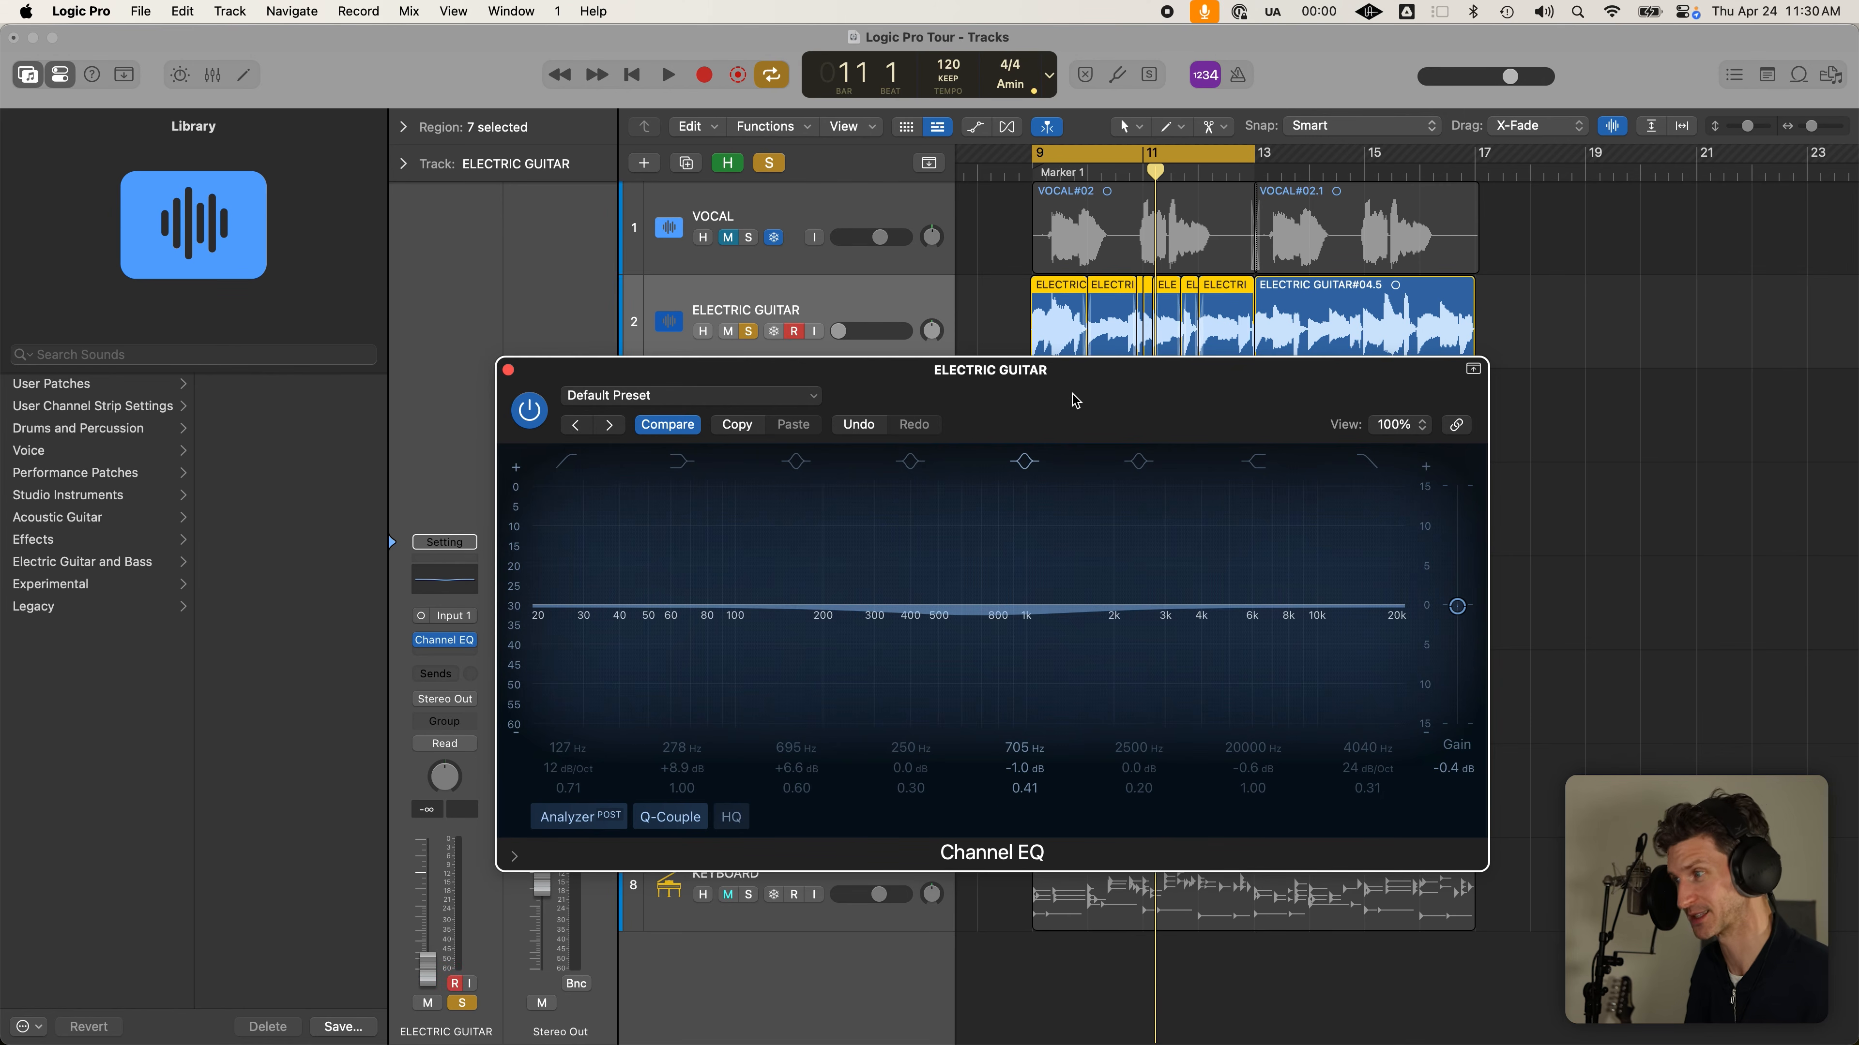
left_click_drag(979, 602, 1272, 614)
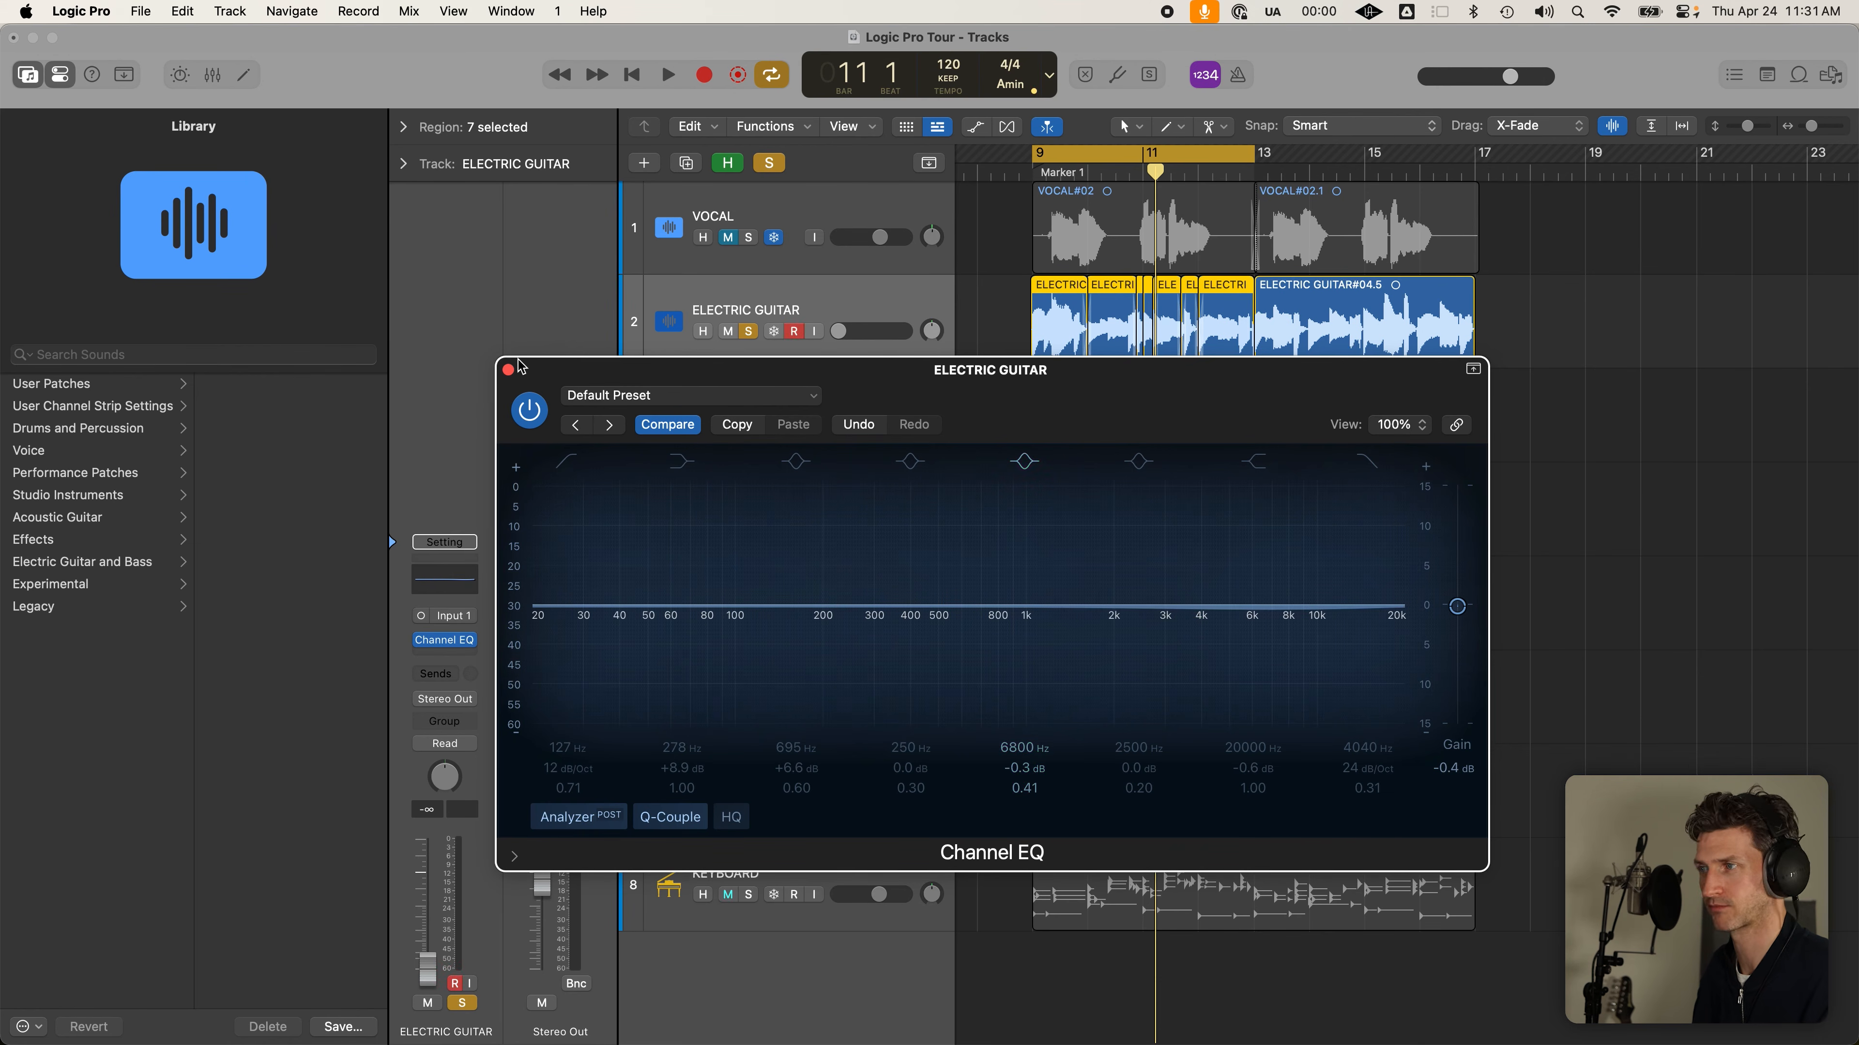
left_click_drag(1071, 363, 1072, 361)
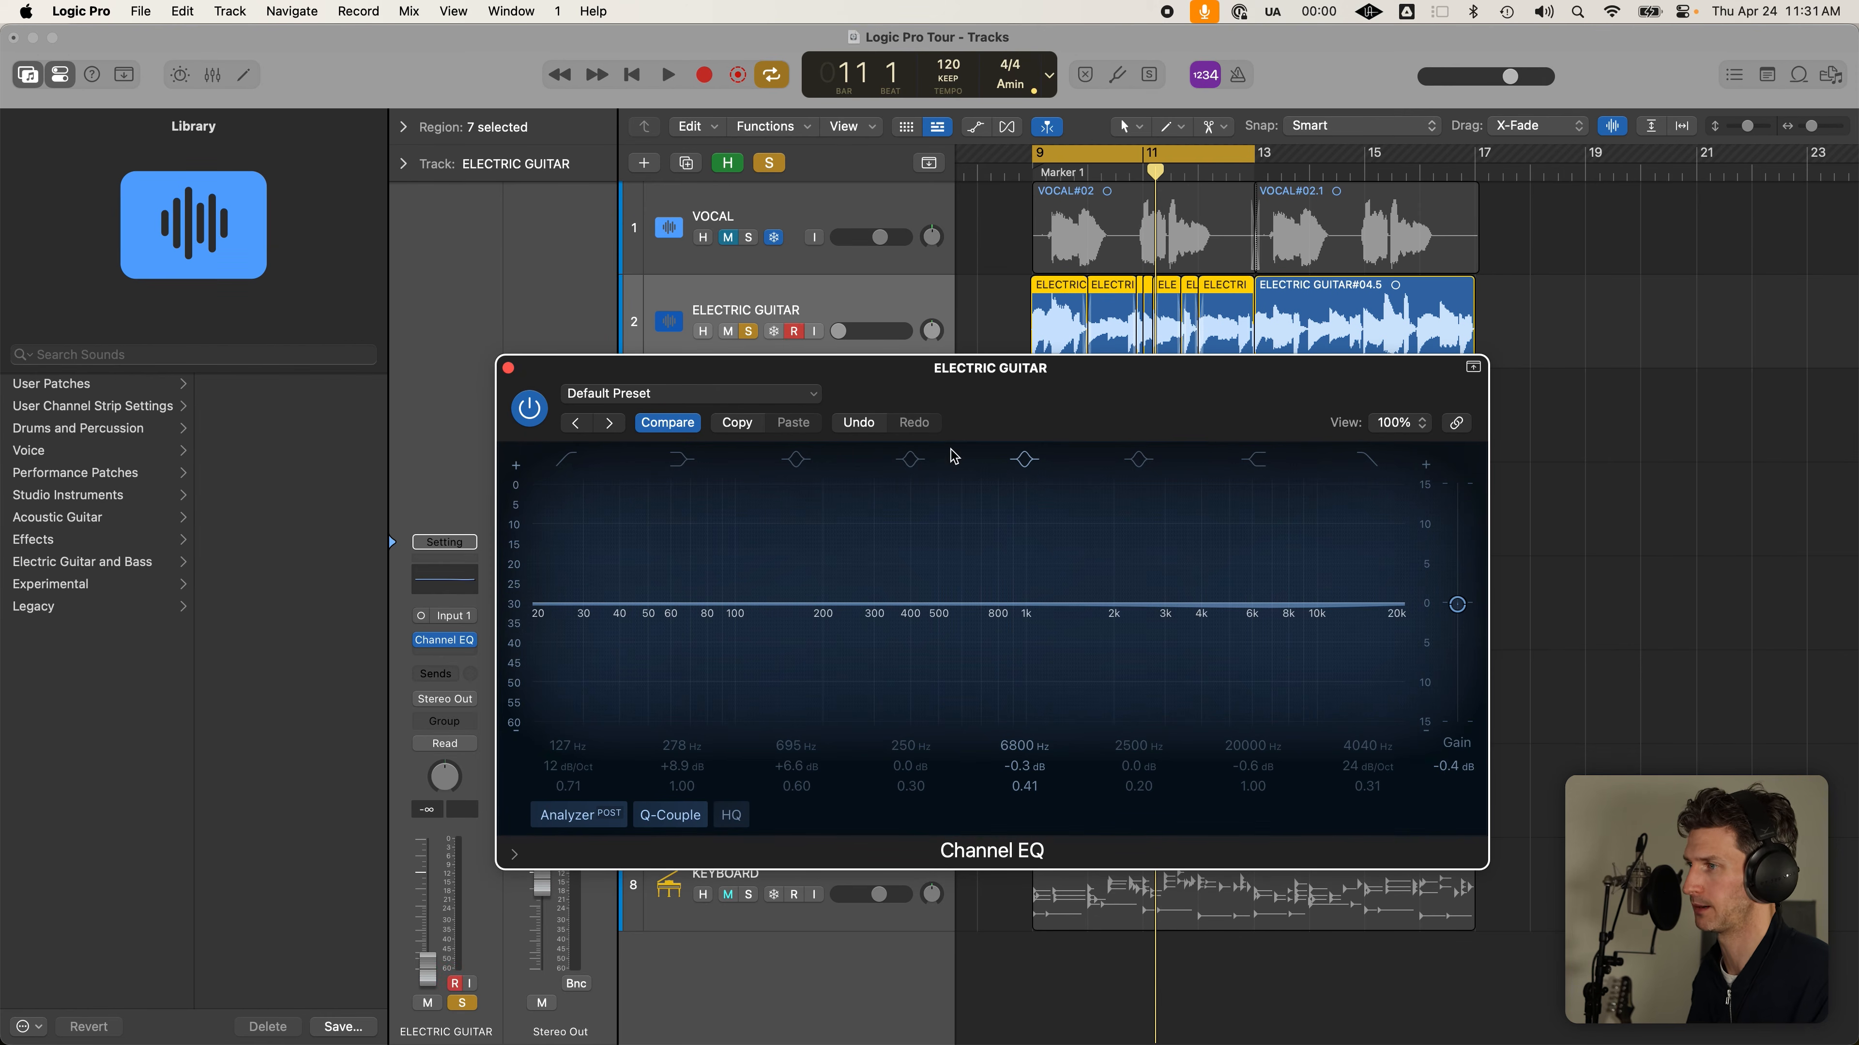
Enable the EQ low cut at 76.5 Hz with a Q of 0.75 and briefly play the section
left_click(568, 458)
mouse_move(642, 678)
left_mouse_down()
mouse_move(750, 637)
mouse_move(701, 635)
left_mouse_up()
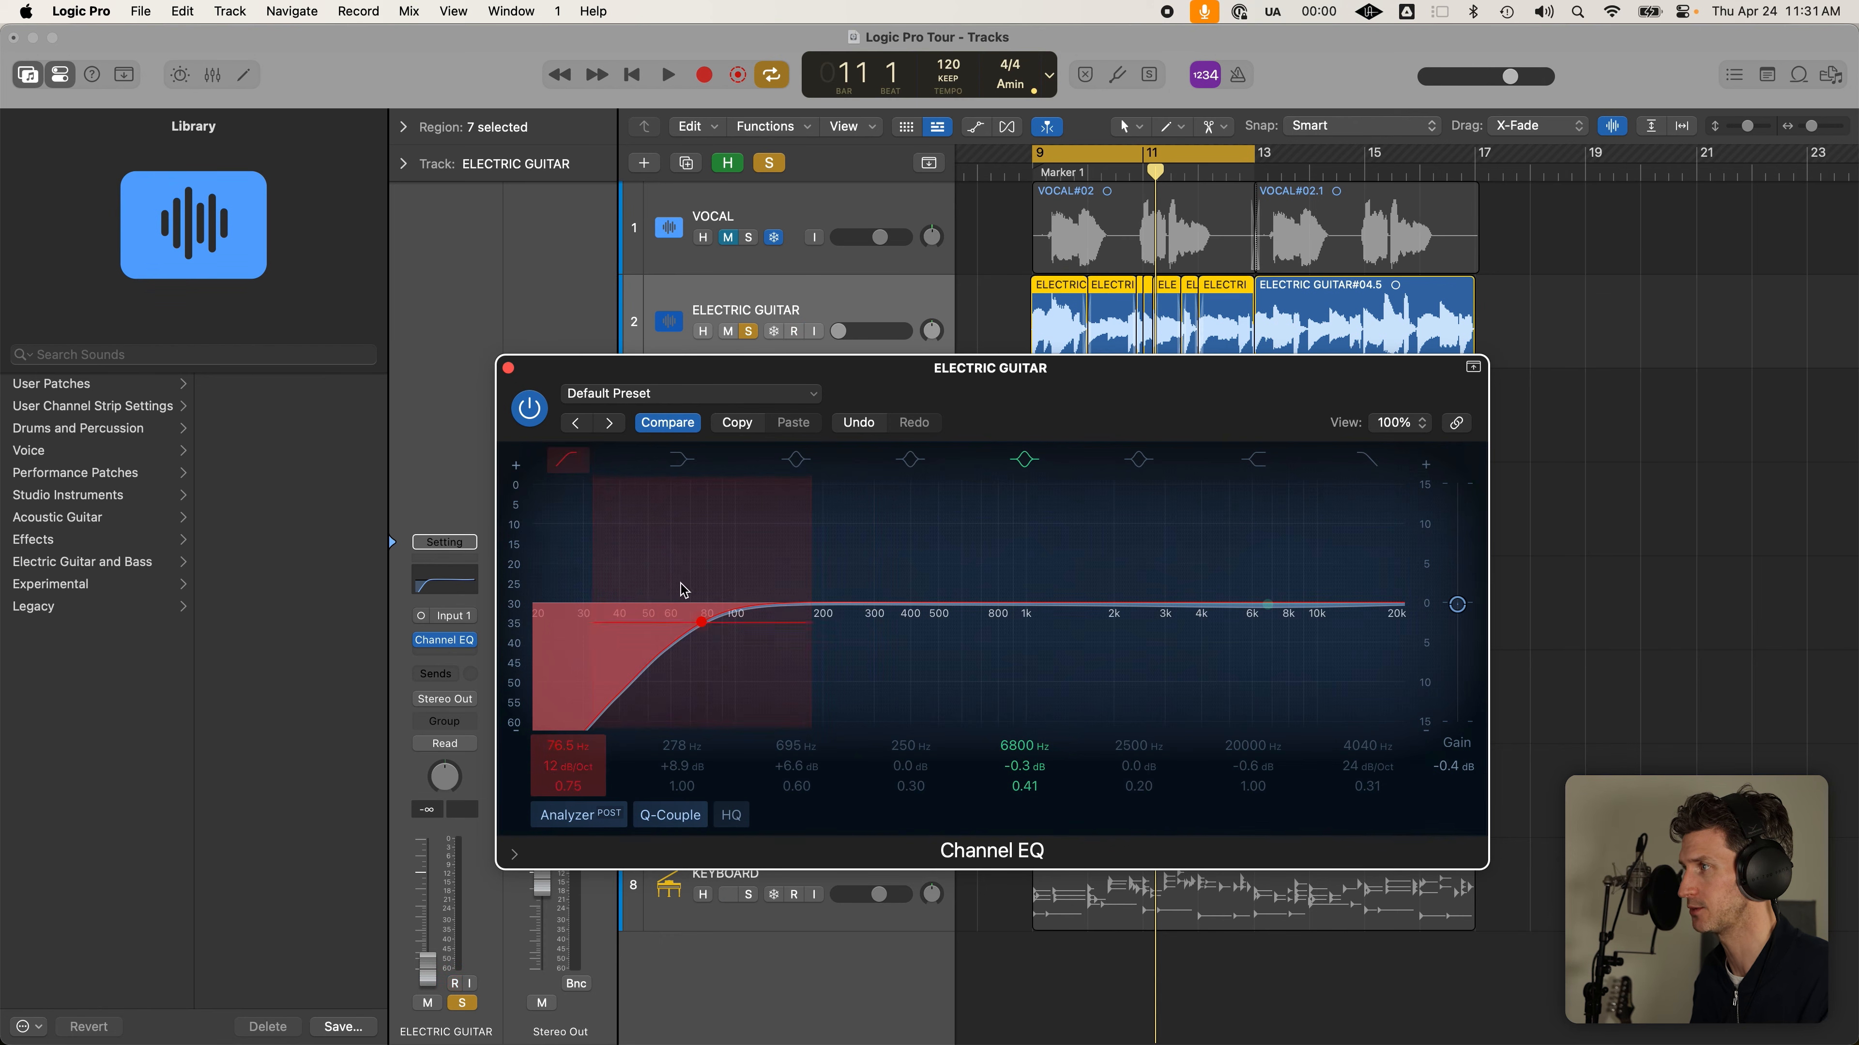
key("space")
key("space")
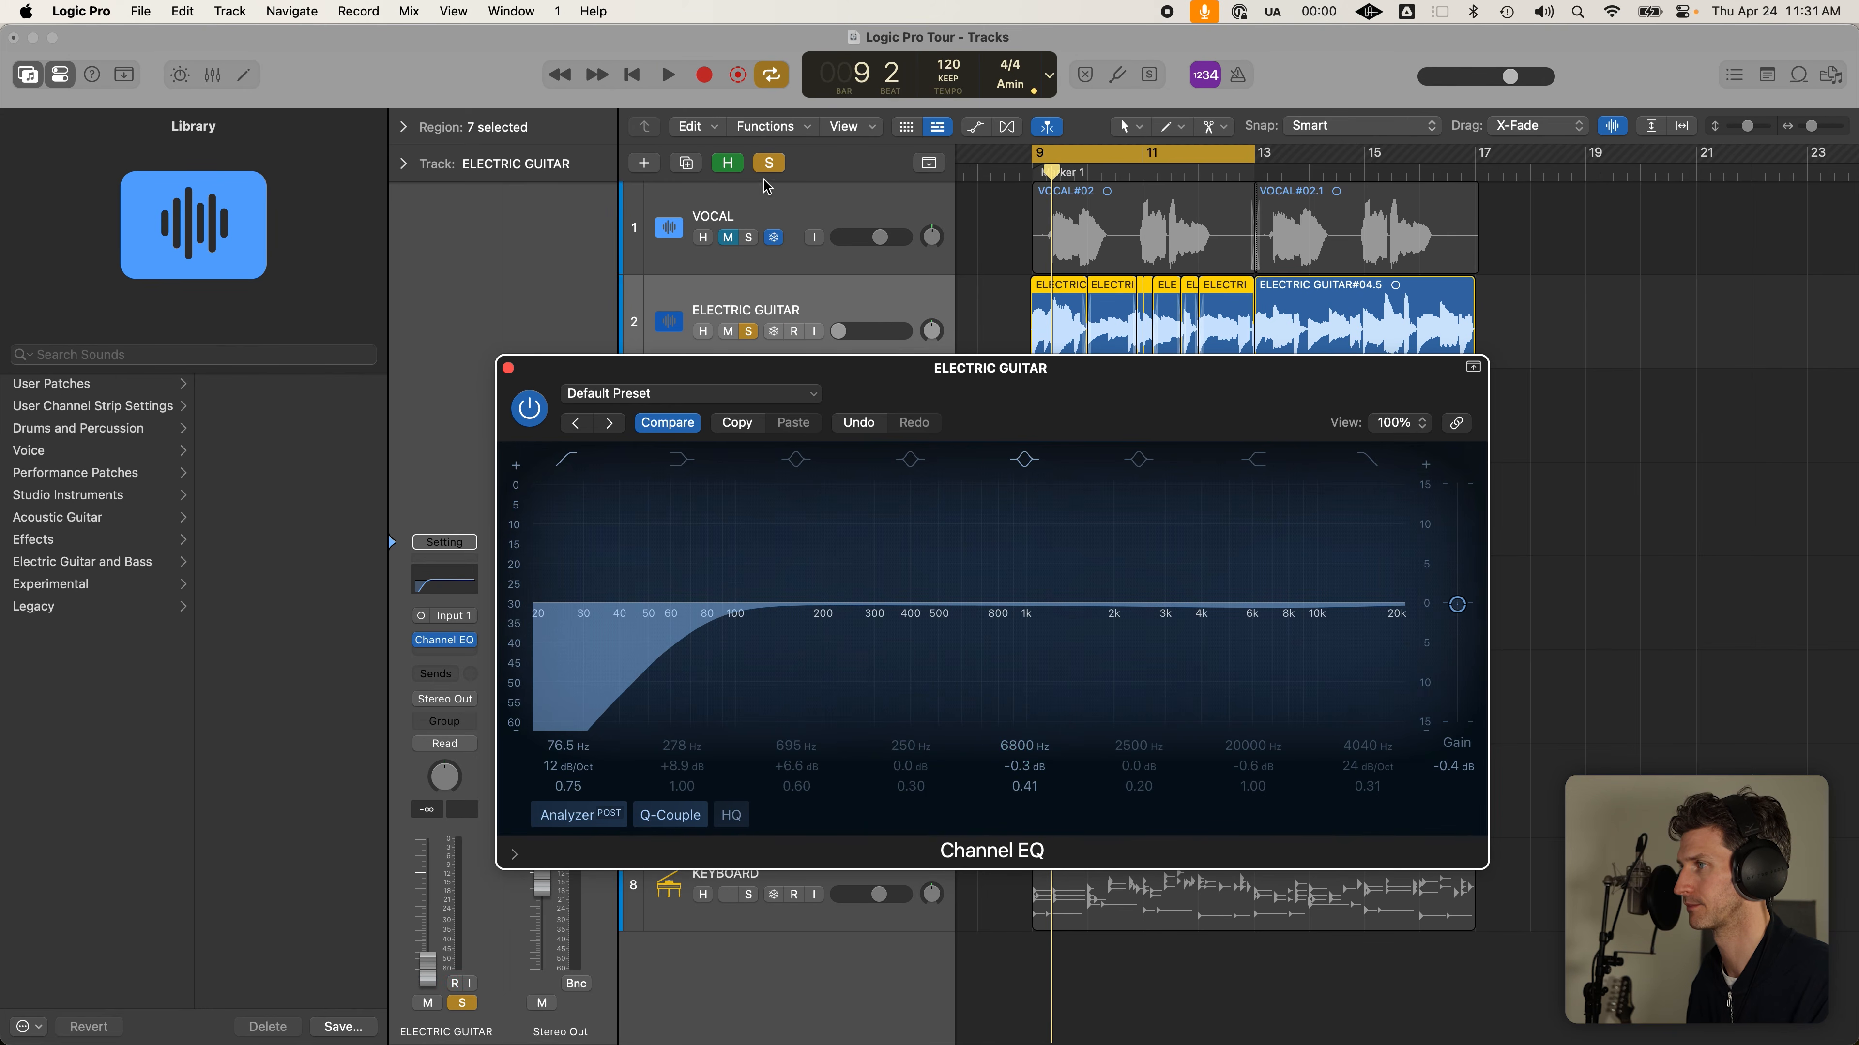
Disarm the soloed electric guitar track and raise its volume to -0.4 dB, auditioning it with playback
left_click(771, 164)
left_click(751, 333)
key("space")
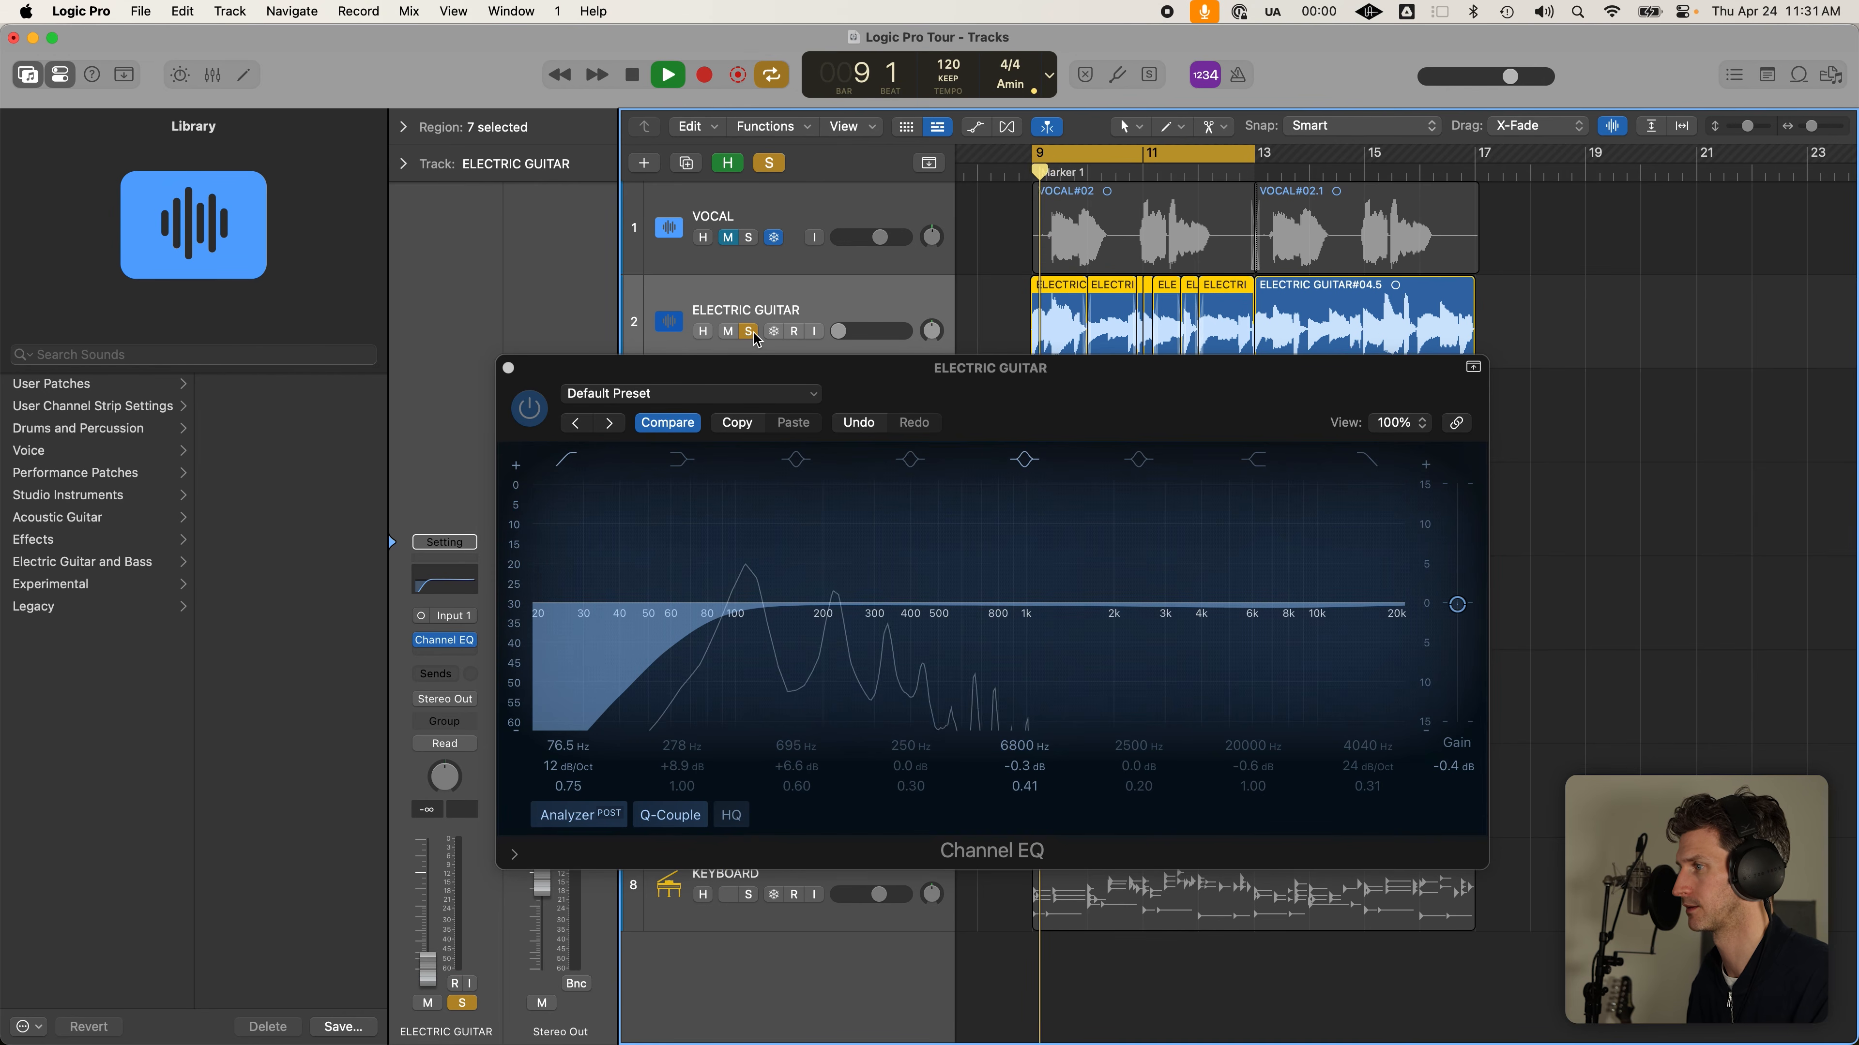
key("space")
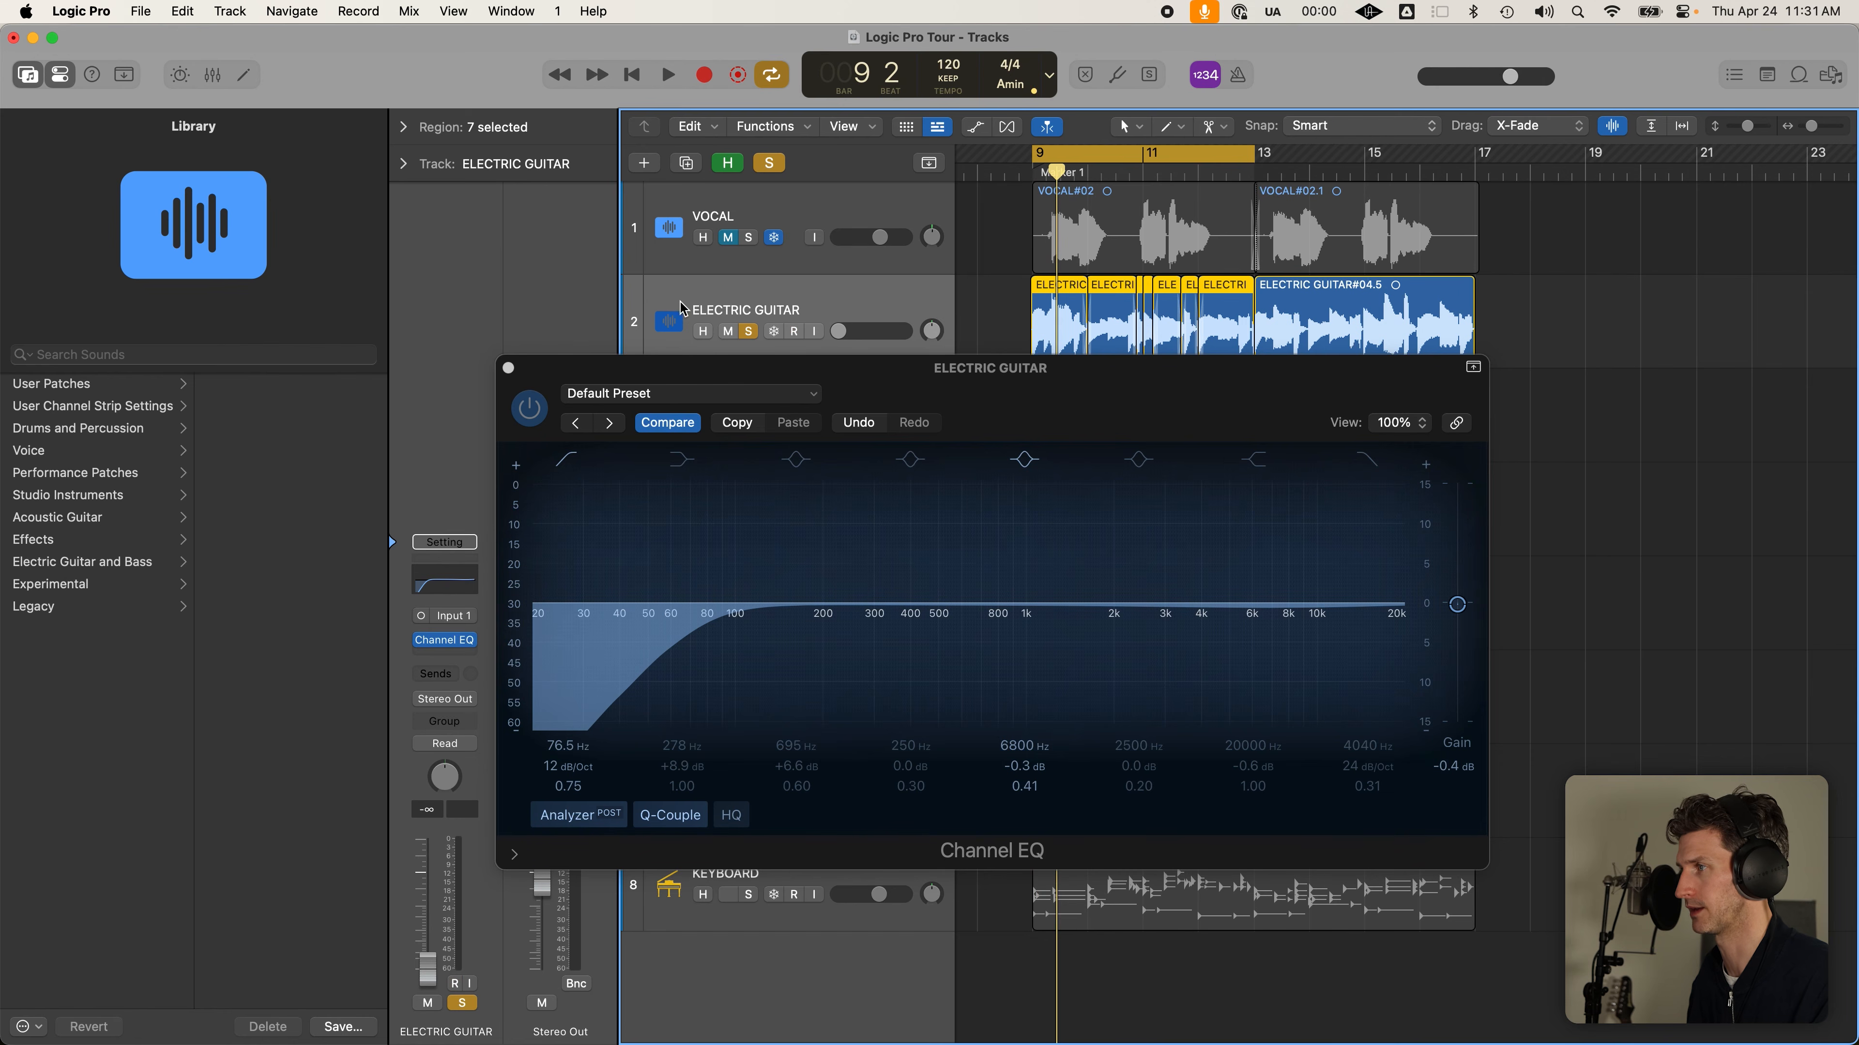
left_click(454, 983)
left_click_drag(425, 972, 422, 803)
key("space")
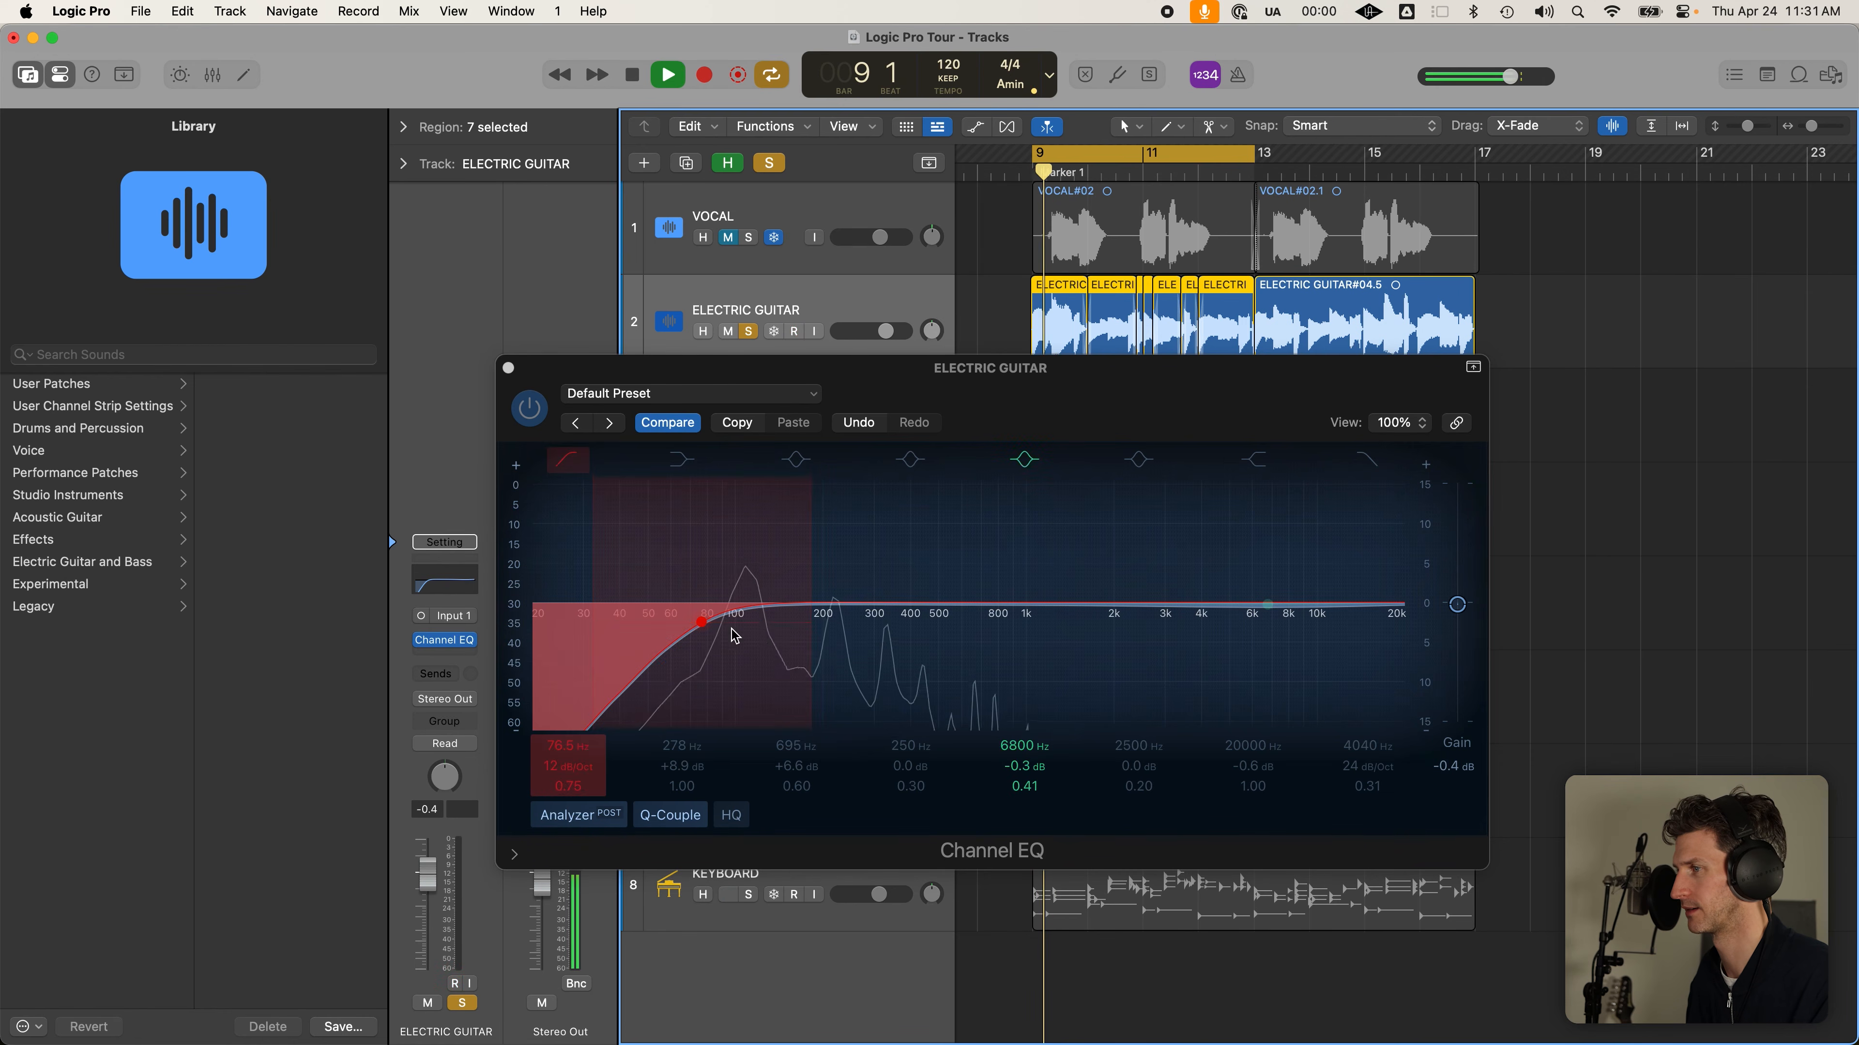
Raise the low cut to 104 Hz with a Q of 0.83 while the guitar plays
left_click_drag(701, 621, 741, 617)
key("space")
Add a -4.9 dB bell cut at 117 Hz with a Q of 0.88 and audition the guitar
left_click(911, 459)
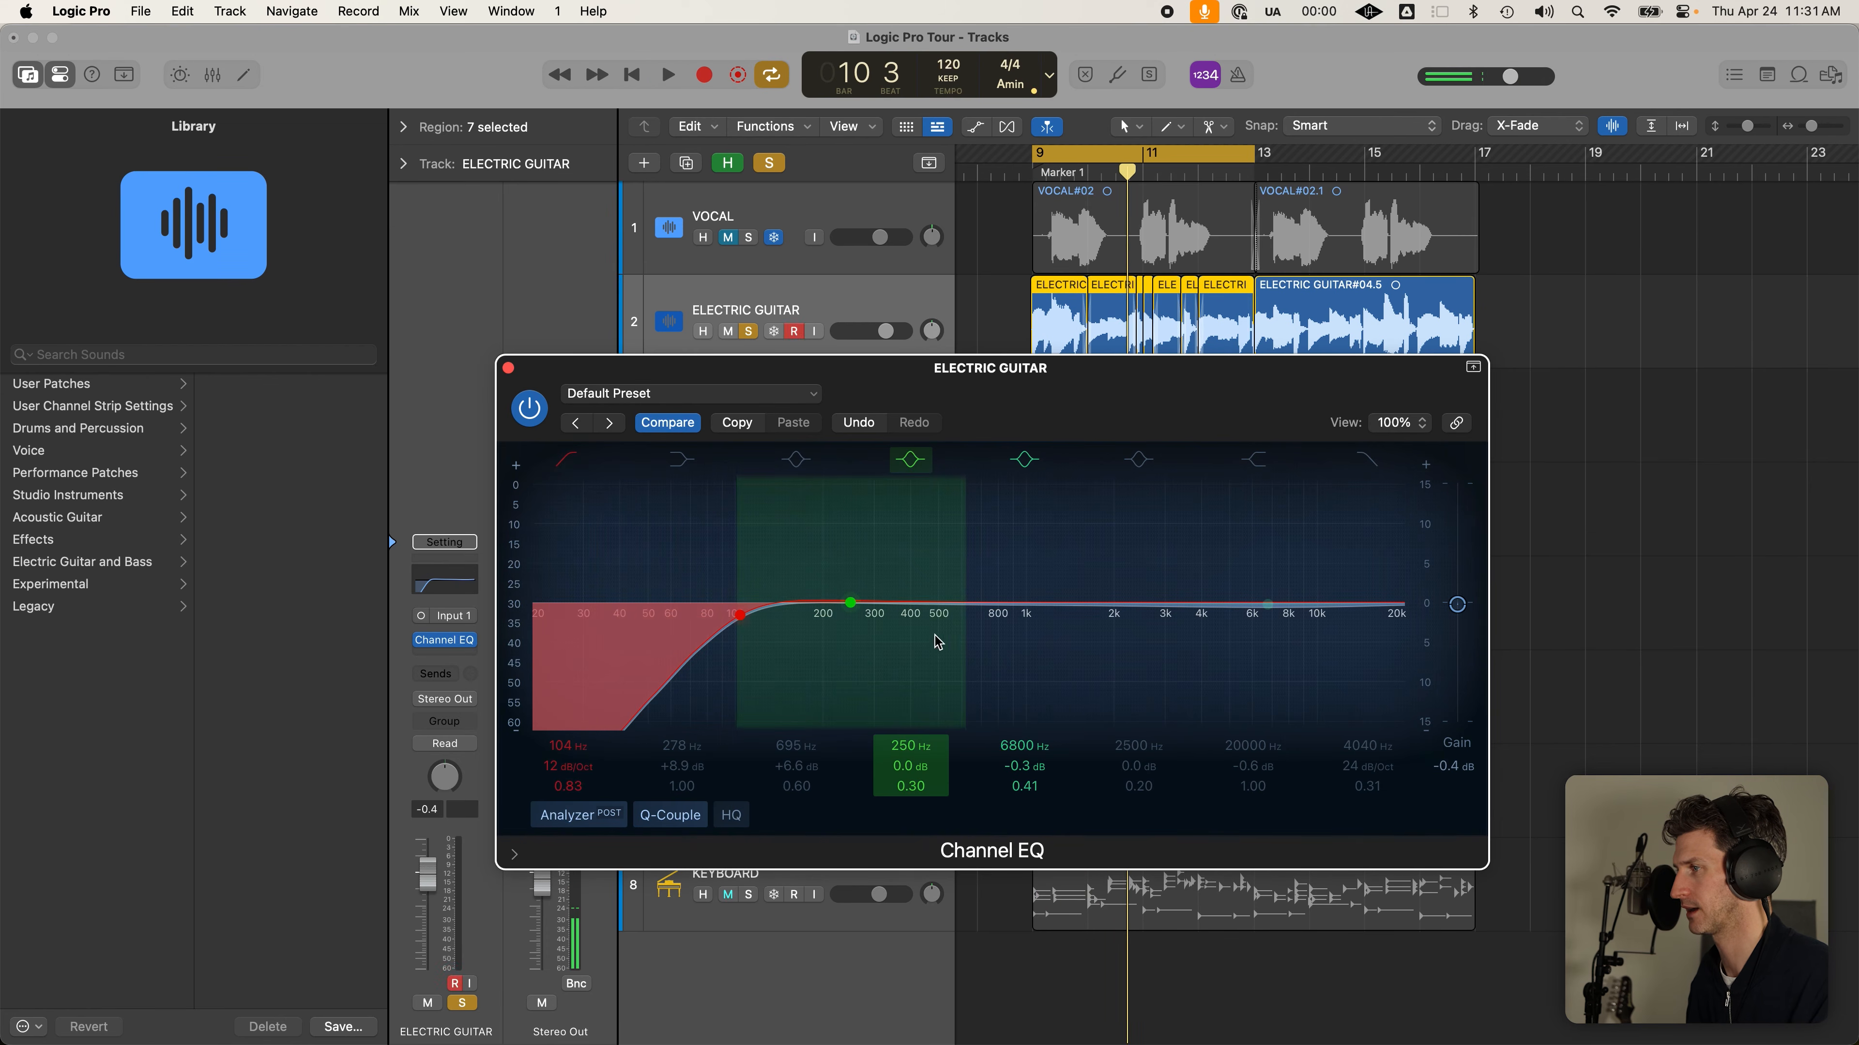
left_click_drag(849, 603, 809, 639)
left_click_drag(921, 552, 870, 548)
left_click_drag(810, 639, 764, 650)
key("space")
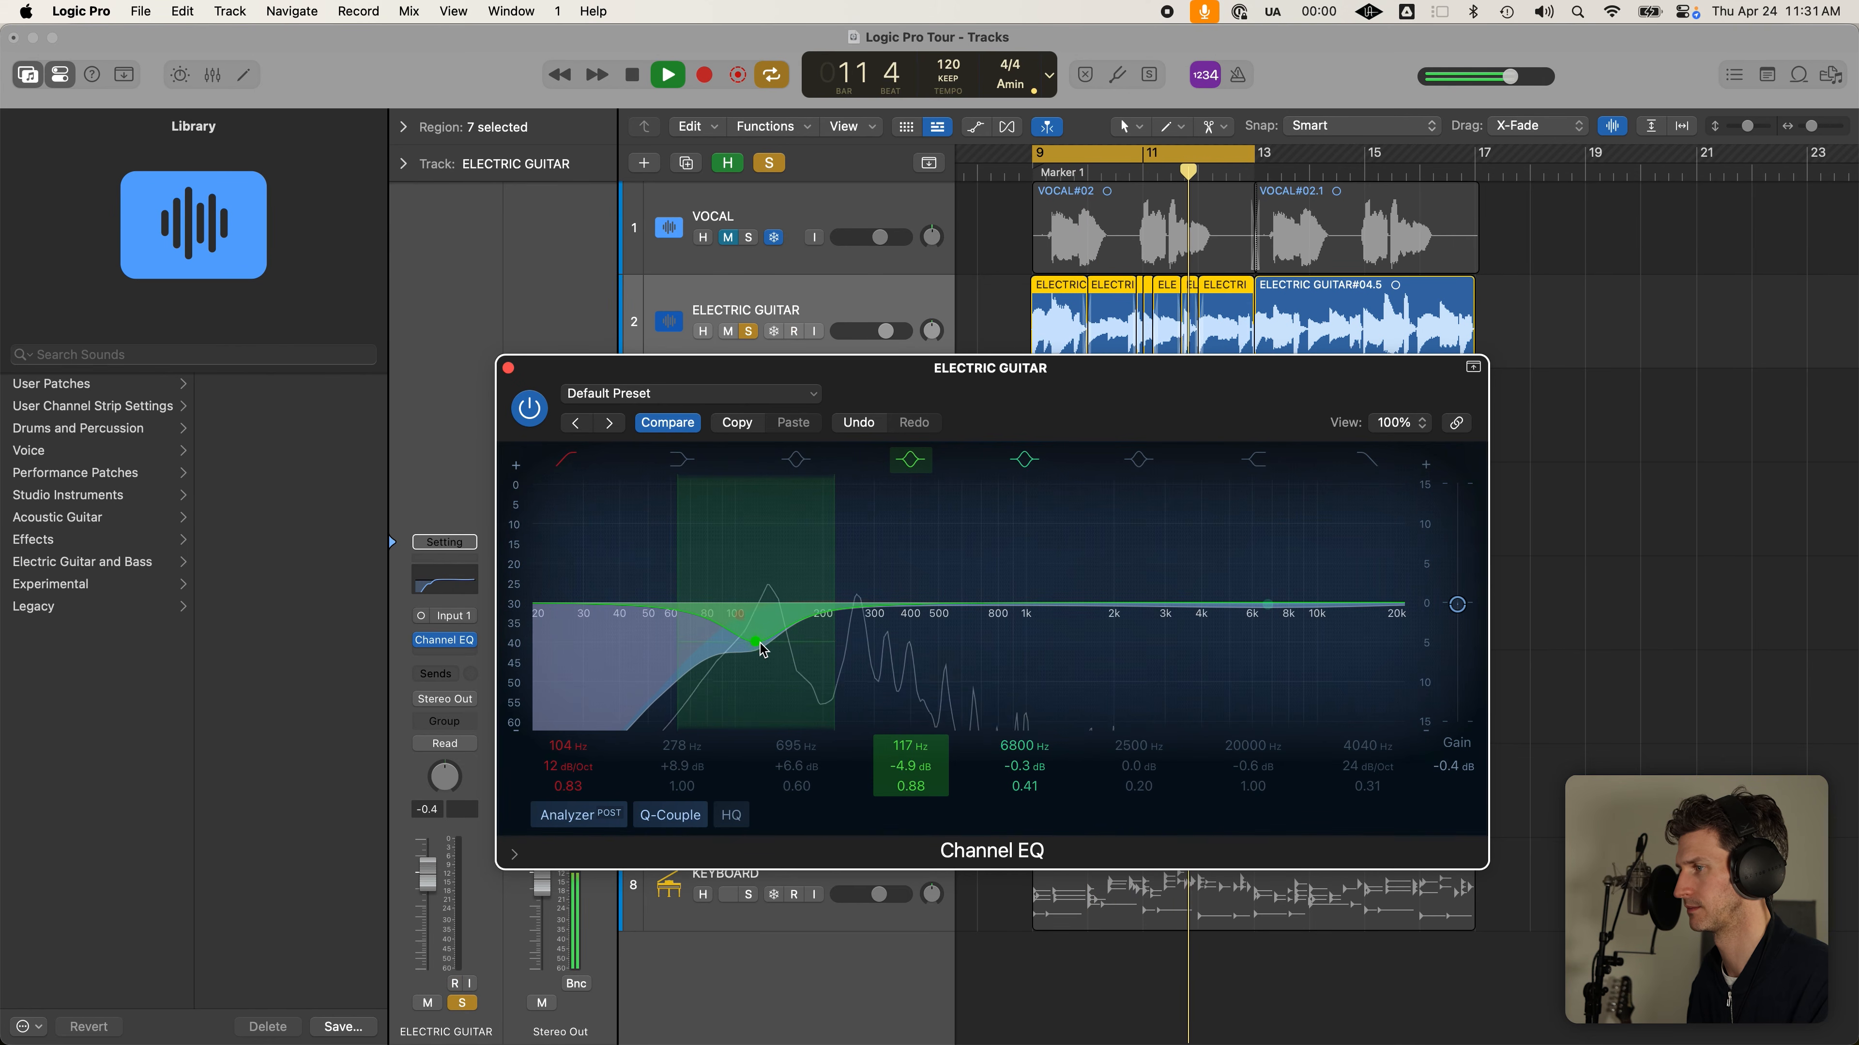
key("space")
Boost the upper EQ bell to +3.2 dB at 1190 Hz while auditioning the guitar
left_click_drag(1287, 611, 1001, 560)
key("space")
left_click_drag(1027, 558, 1042, 576)
key("space")
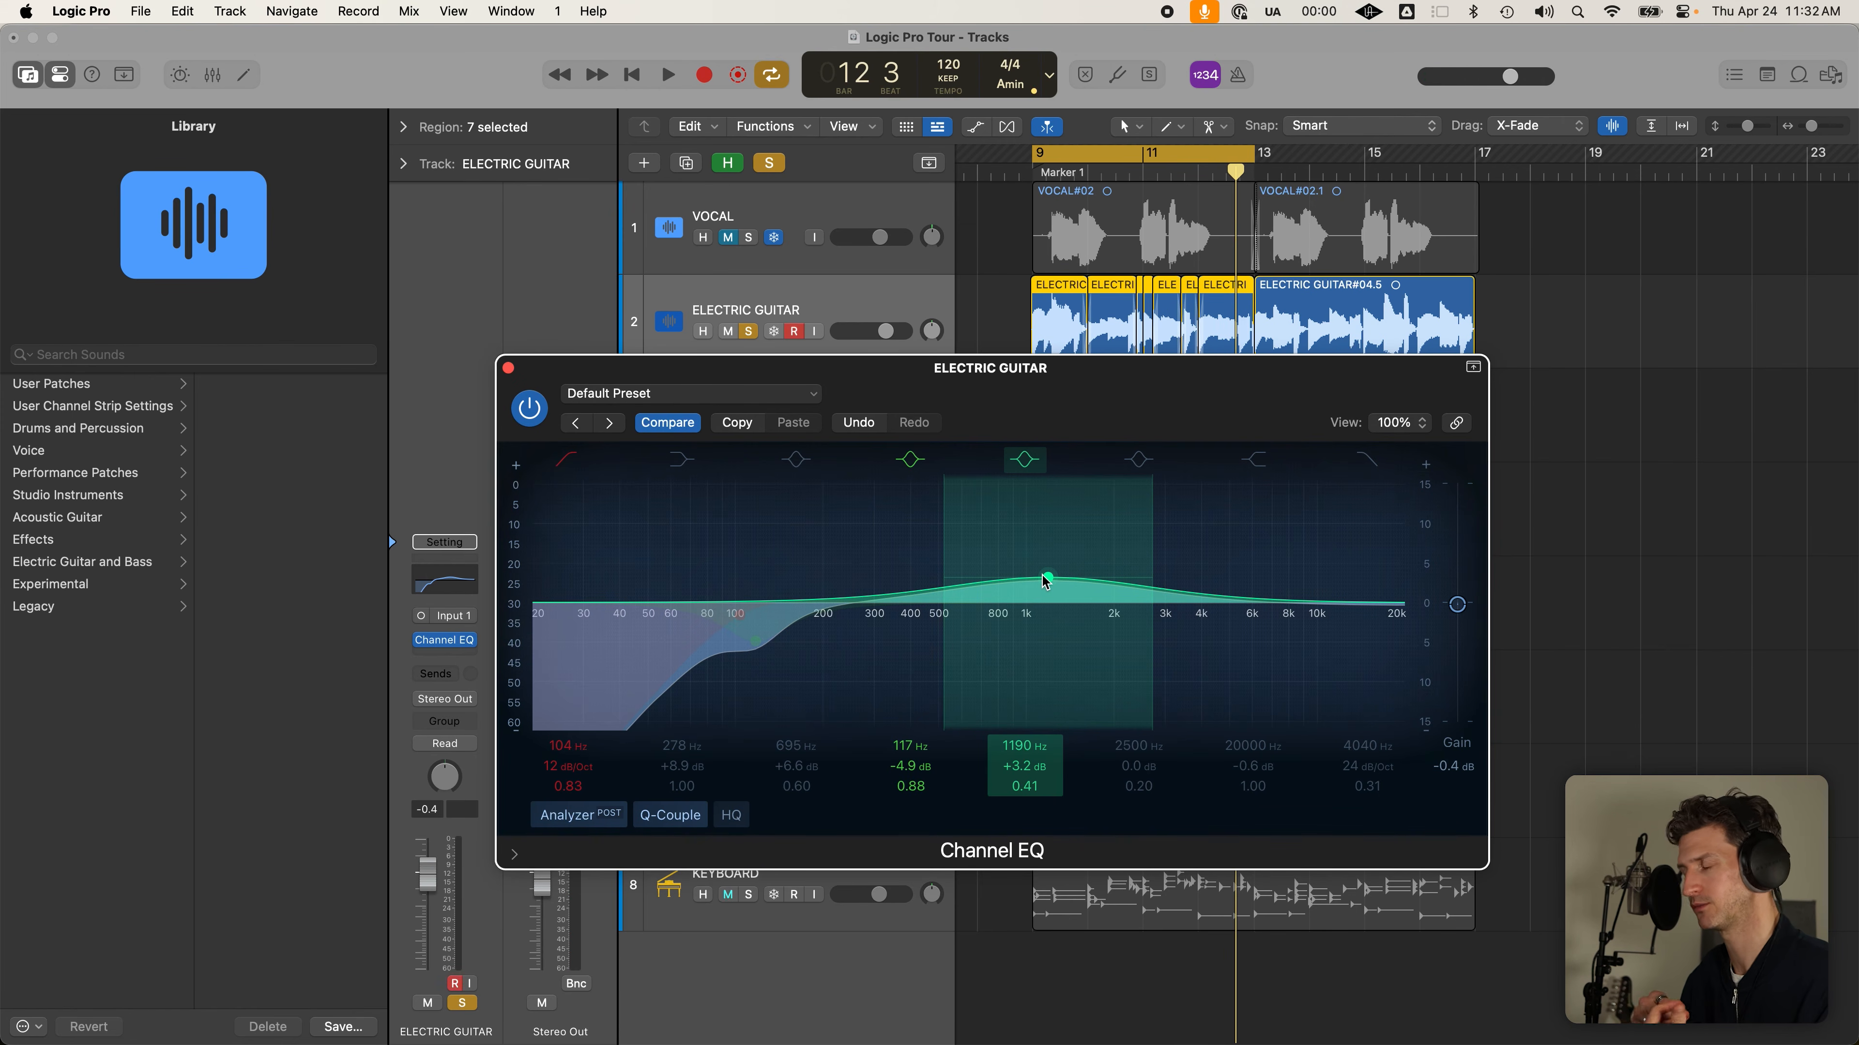
Sweep the boosted bell from +11.2 dB at 294 Hz to +12.5 dB at 3480 Hz
left_click_drag(1042, 574, 869, 503)
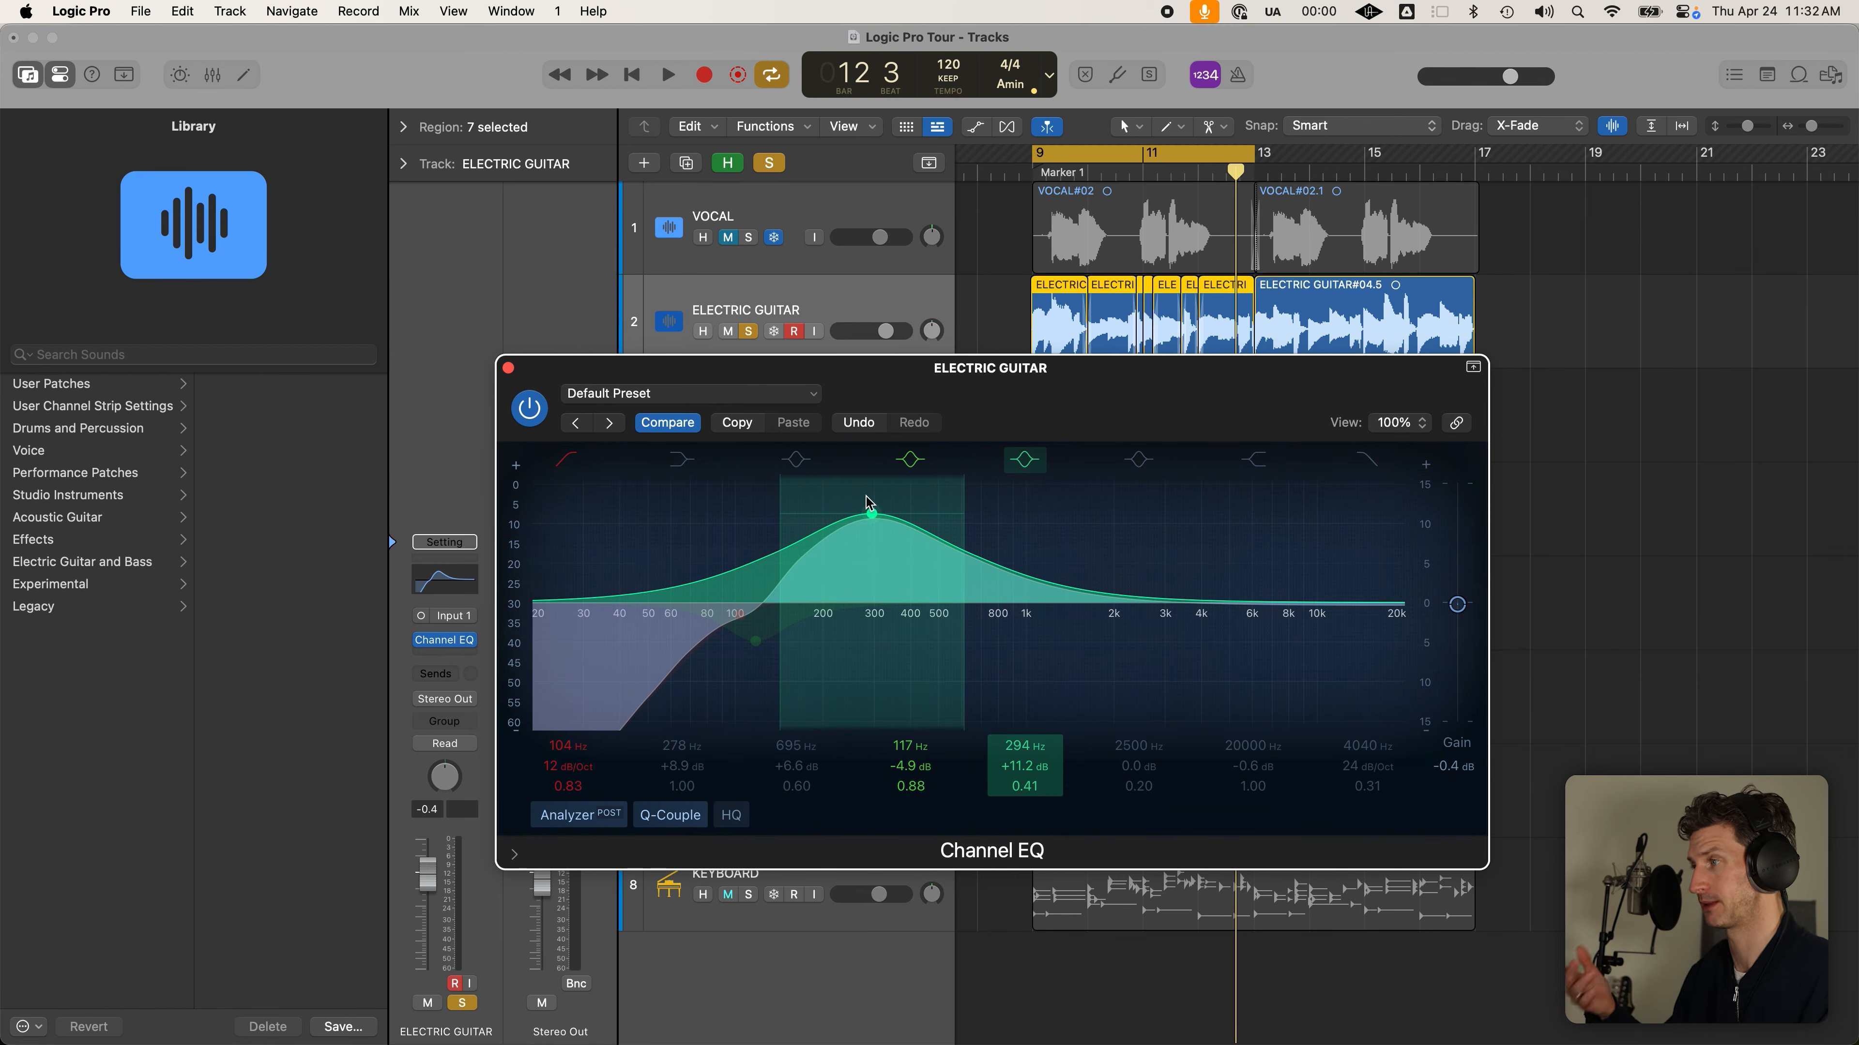
left_click_drag(869, 504, 1186, 507)
key("space")
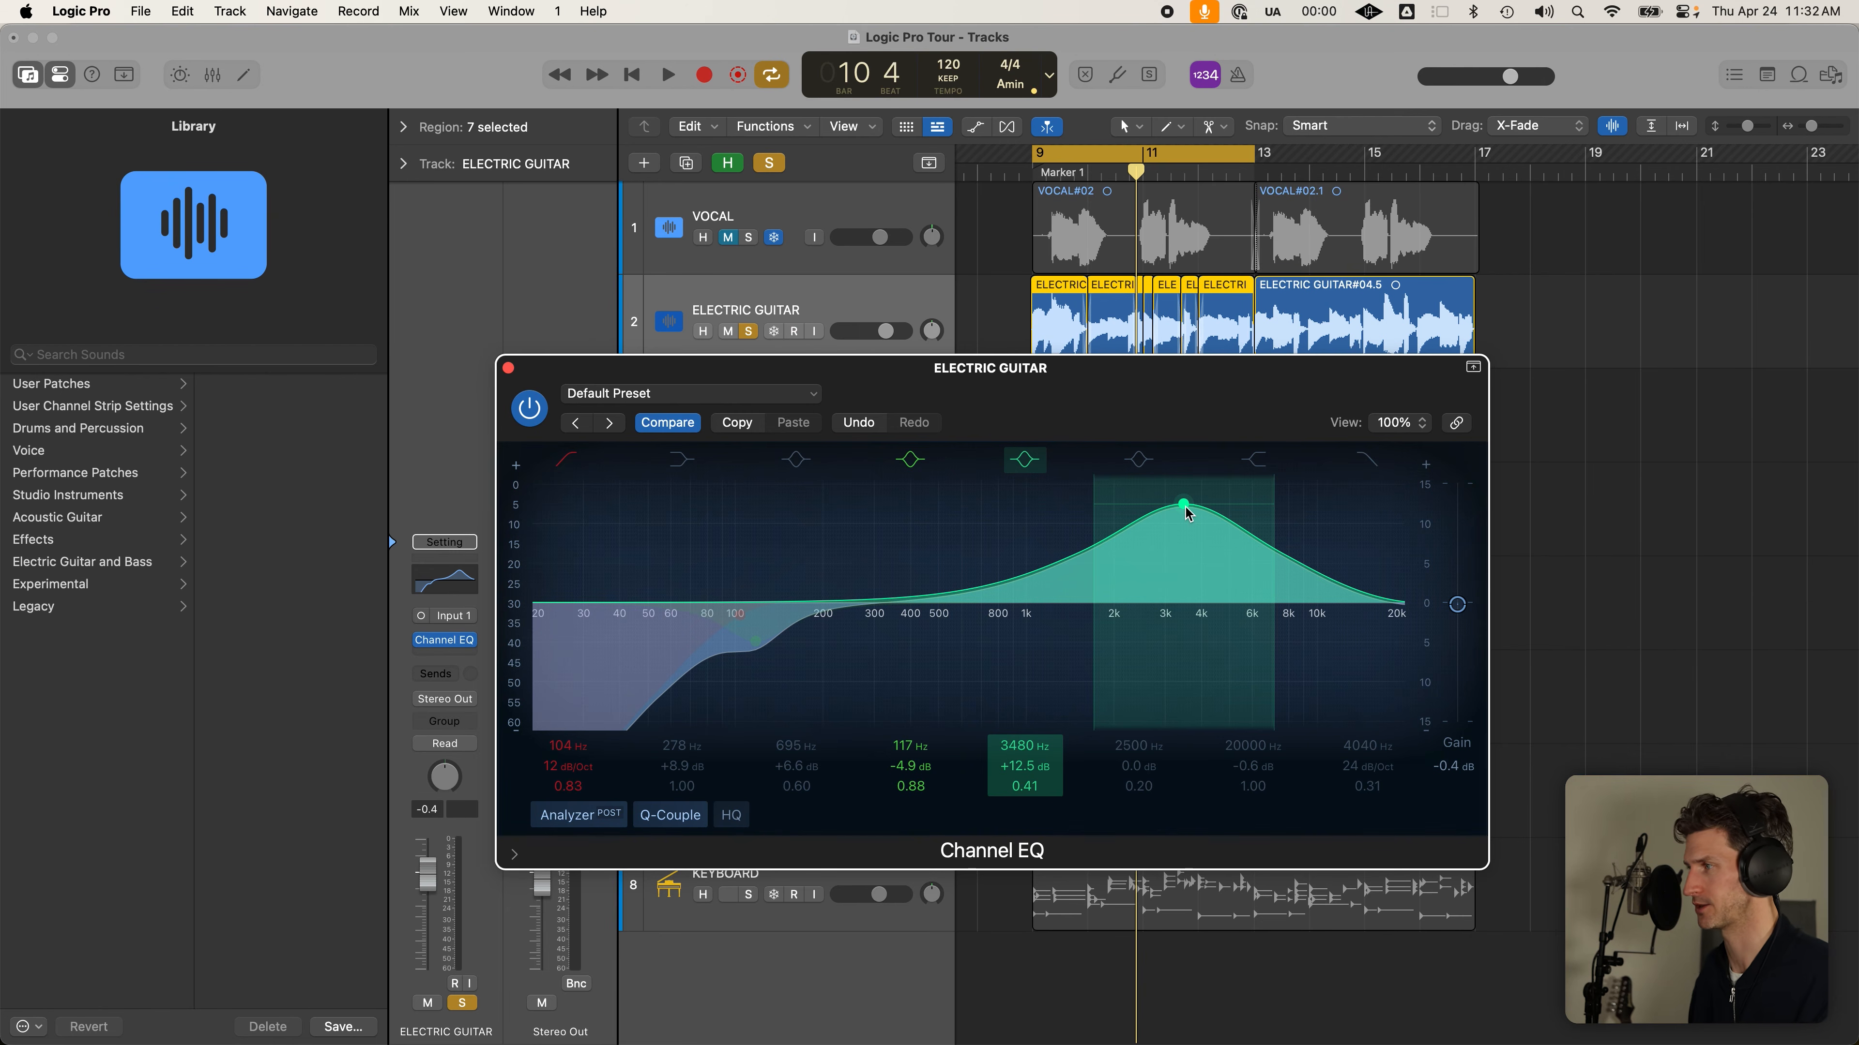
Settle the bell at +2.5 dB and 1430 Hz, play the guitar and dismiss the system overload alert
left_click_drag(1188, 514, 1075, 590)
key("space")
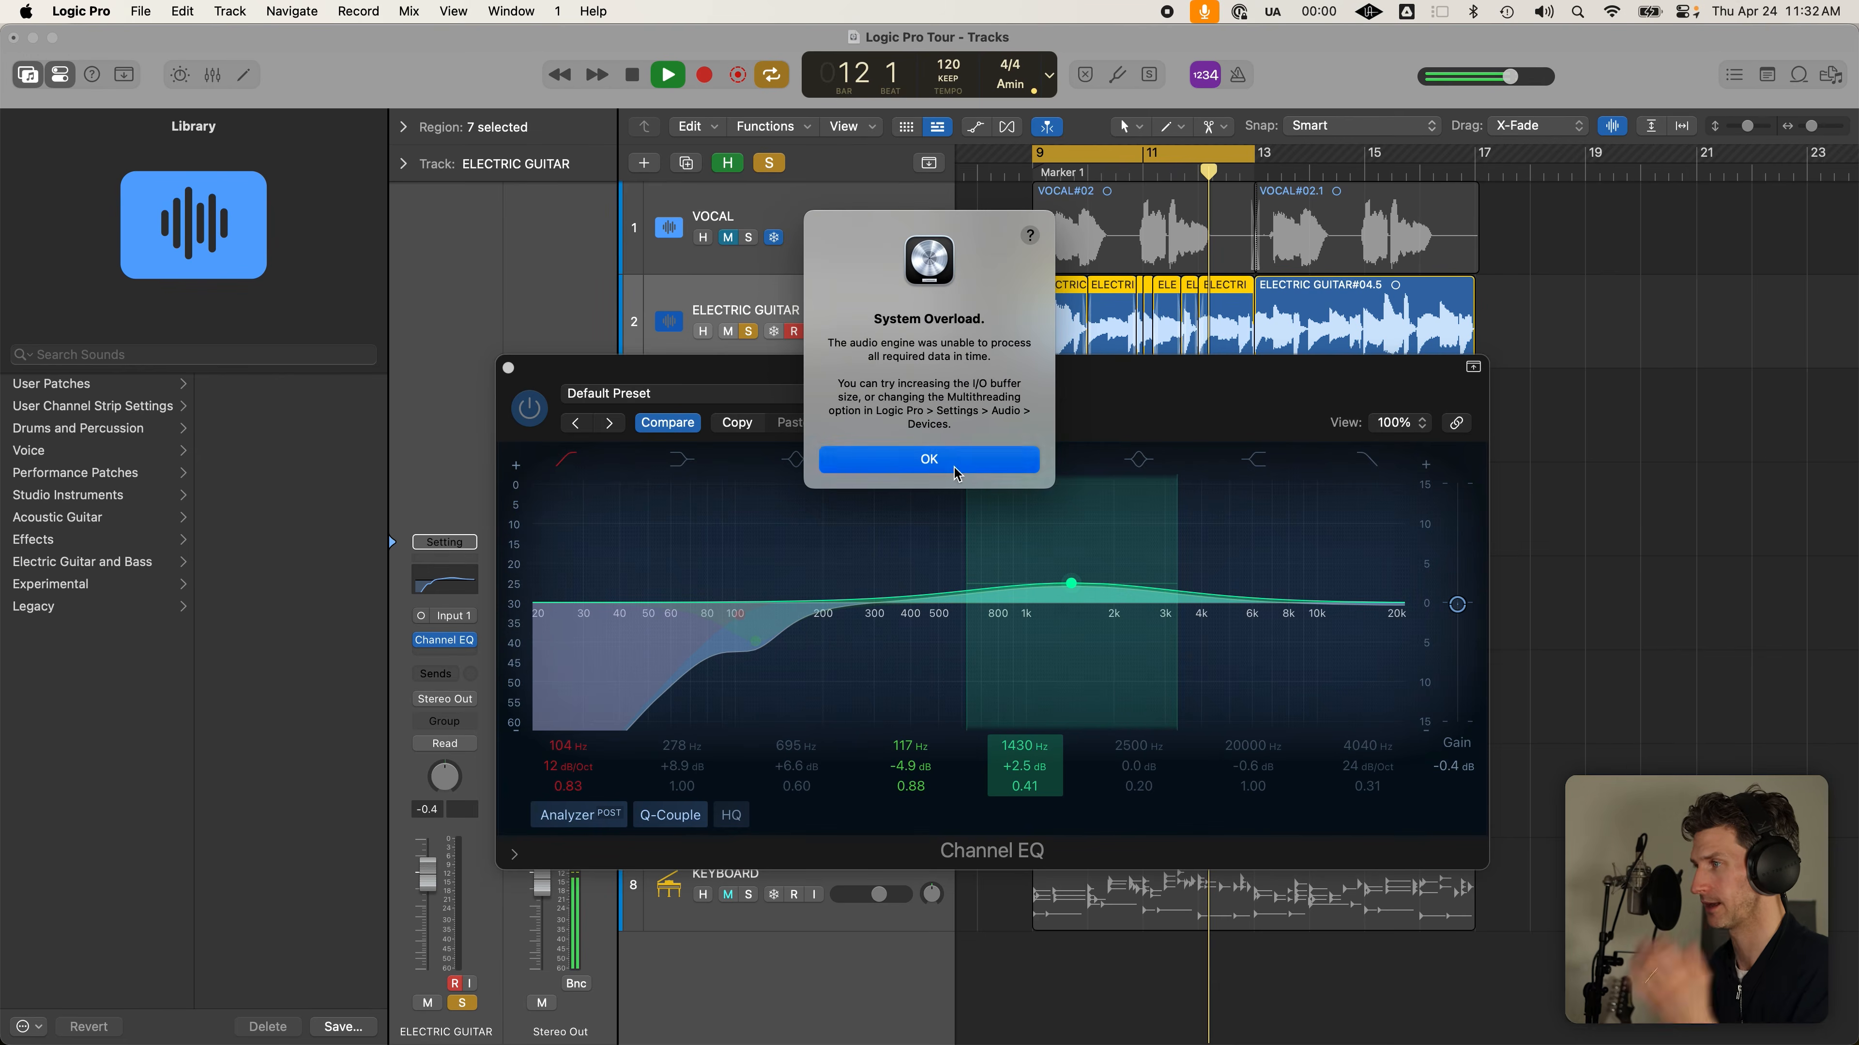
left_click(963, 466)
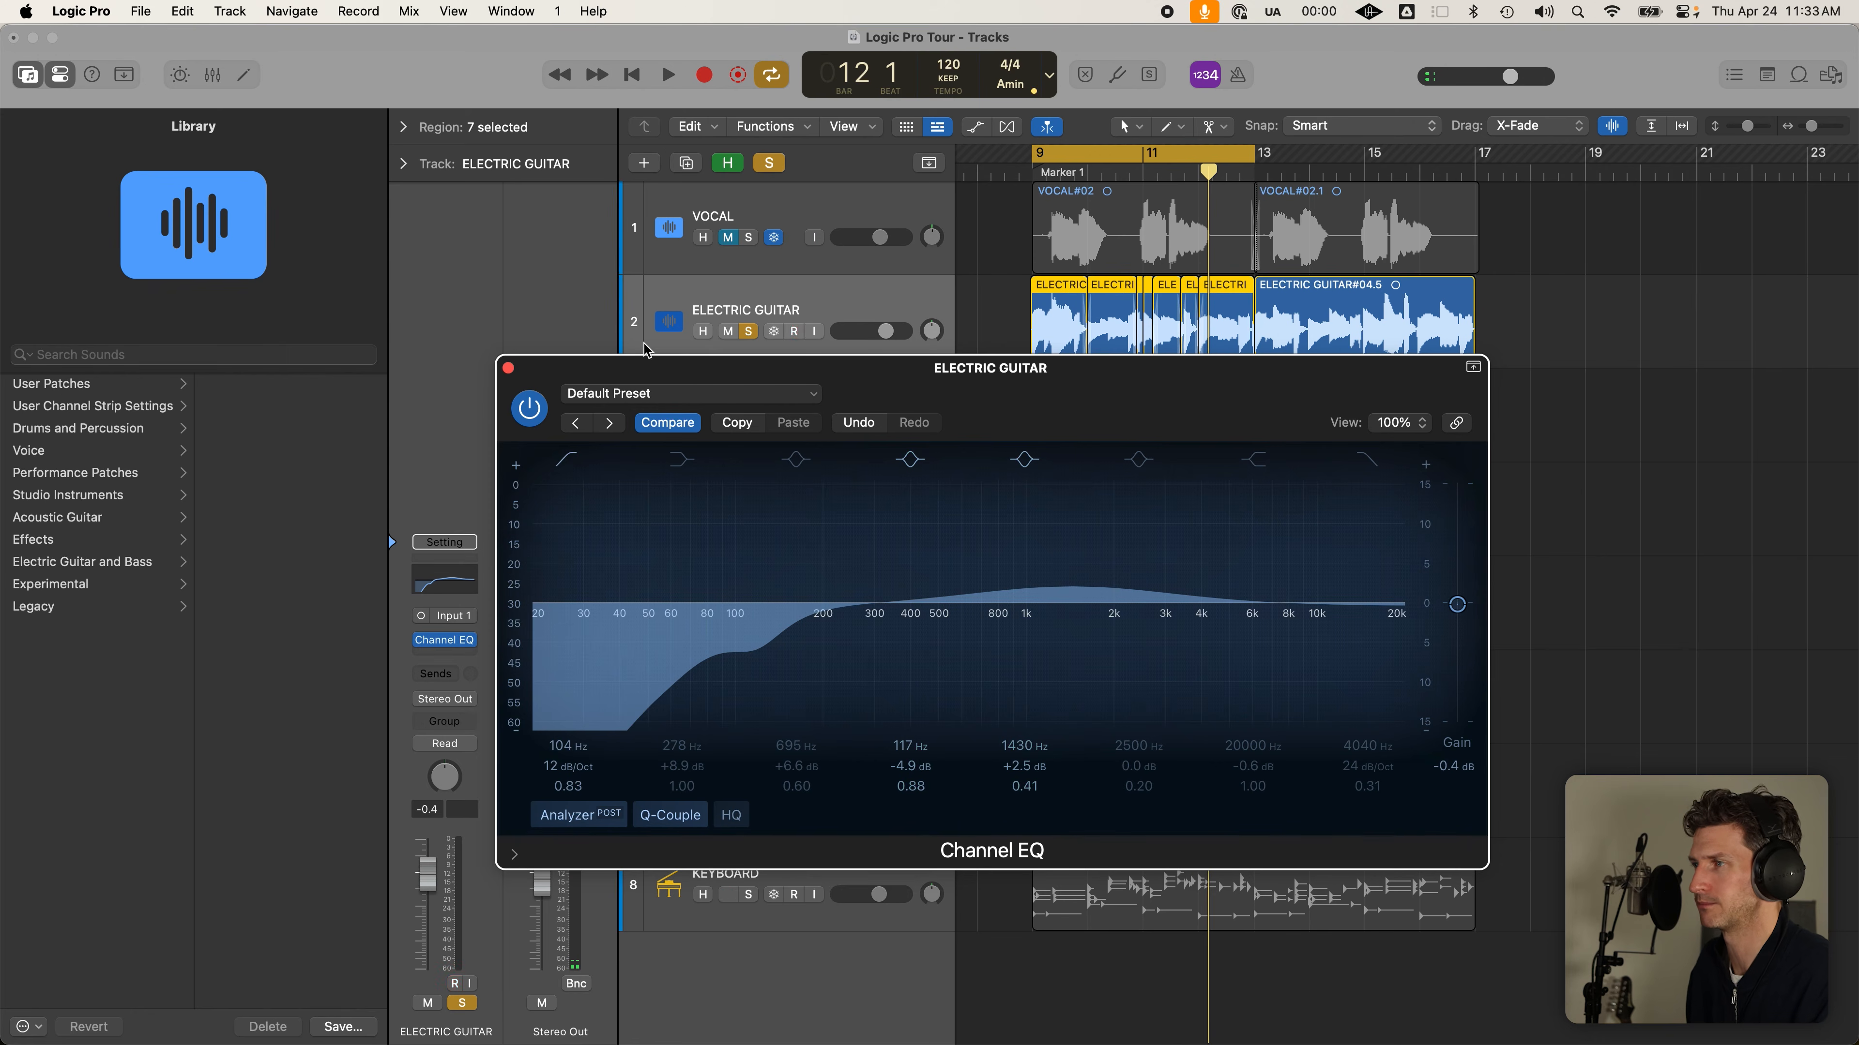
Close the Channel EQ window and disarm the electric guitar track for recording
left_click(508, 369)
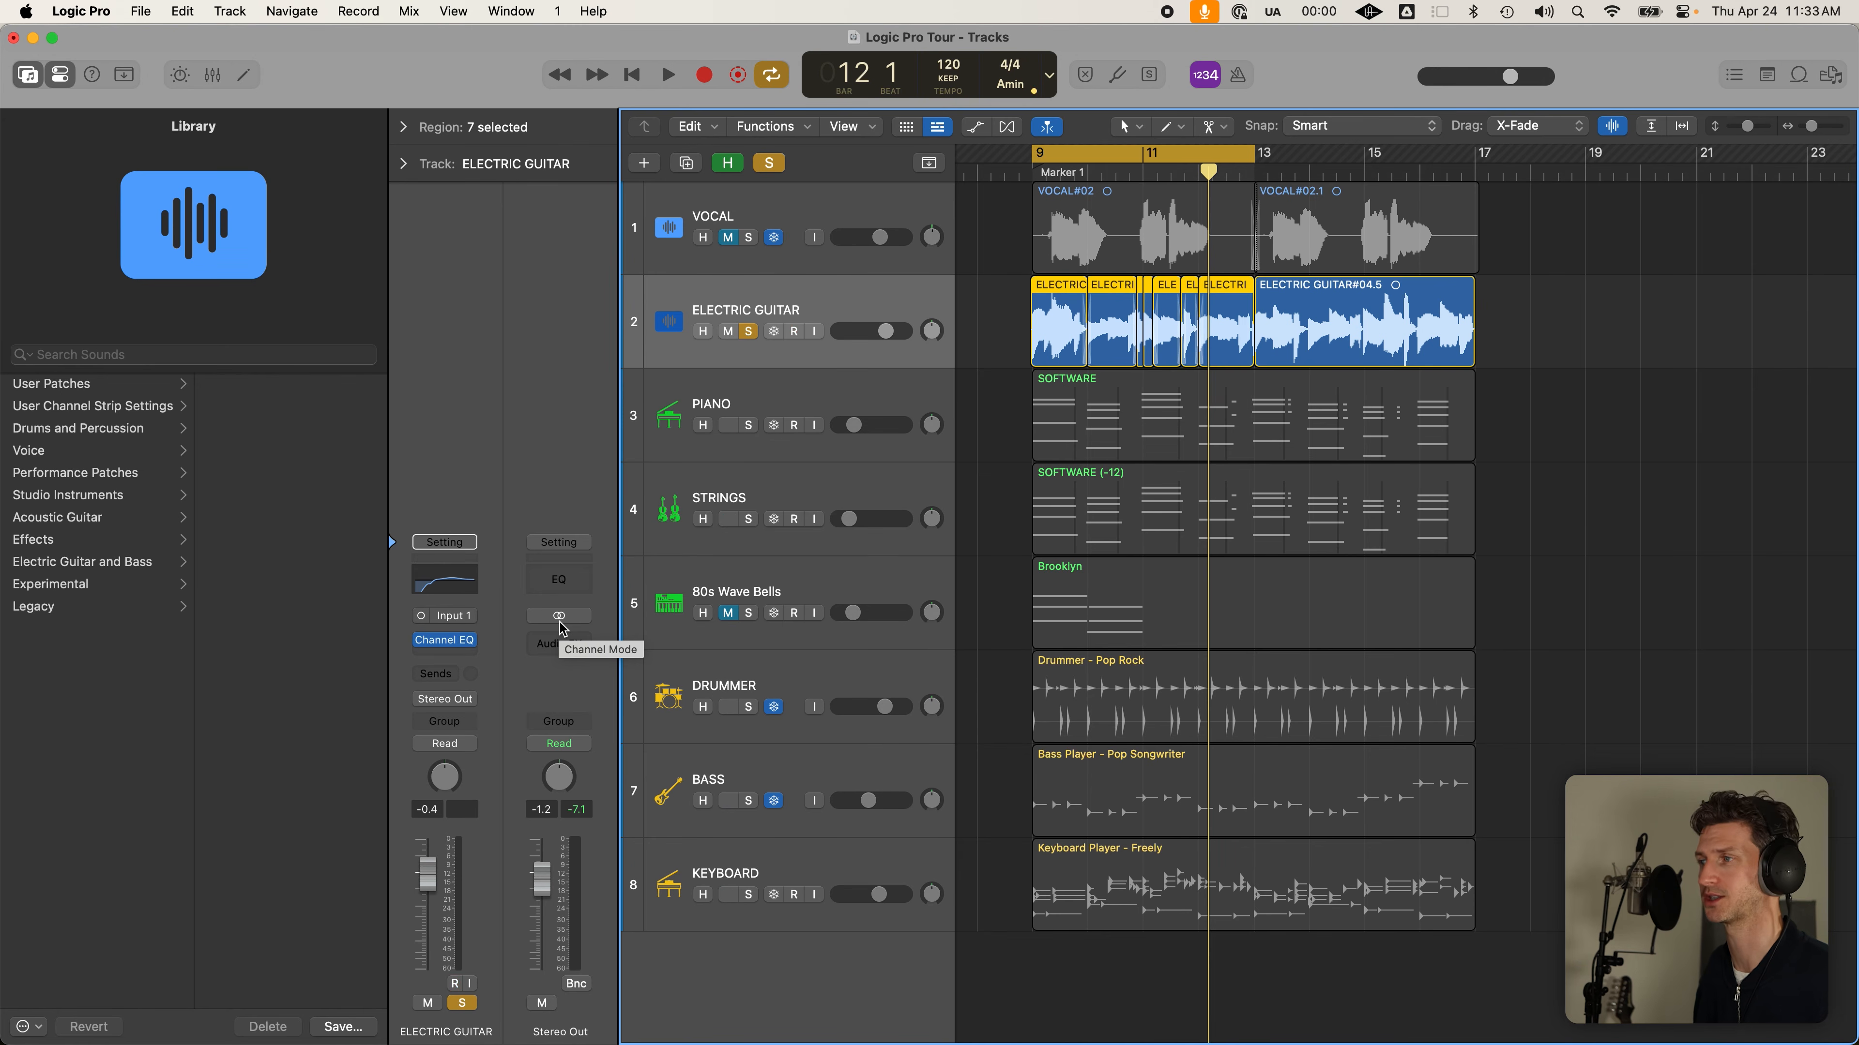
left_click(818, 385)
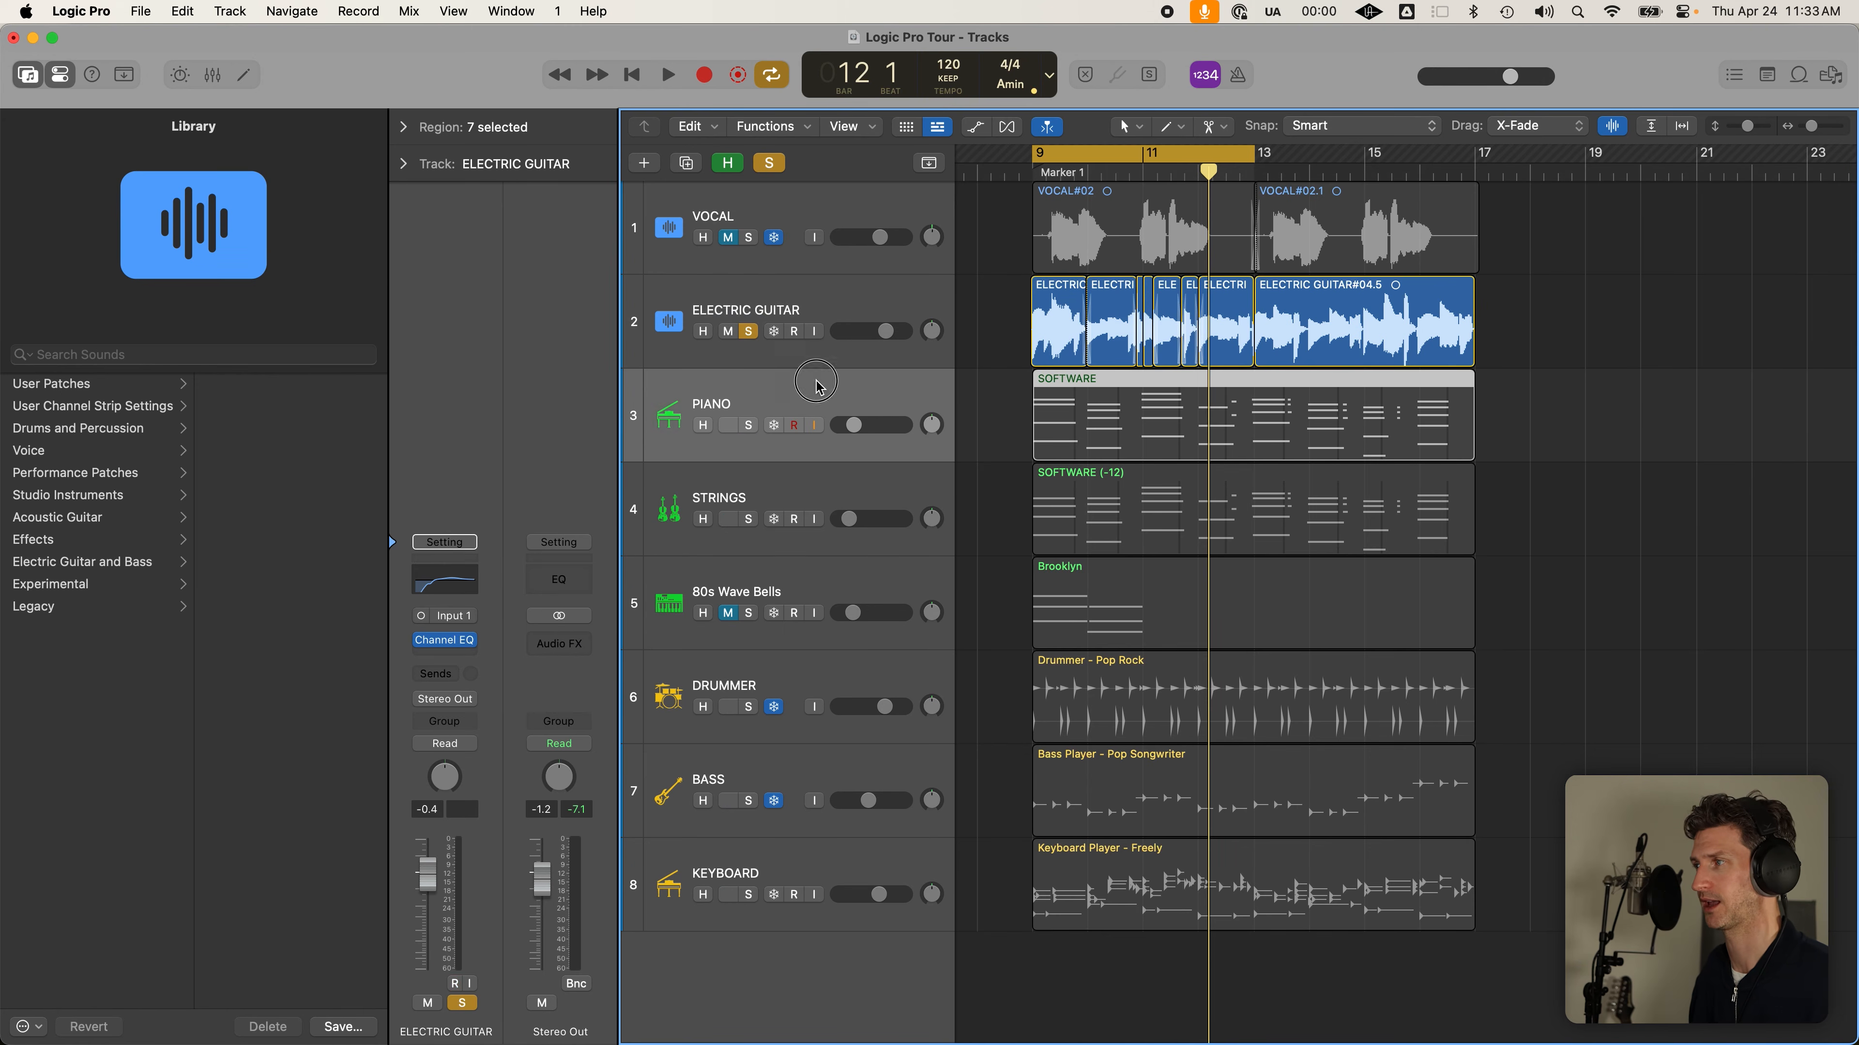
left_click(839, 321)
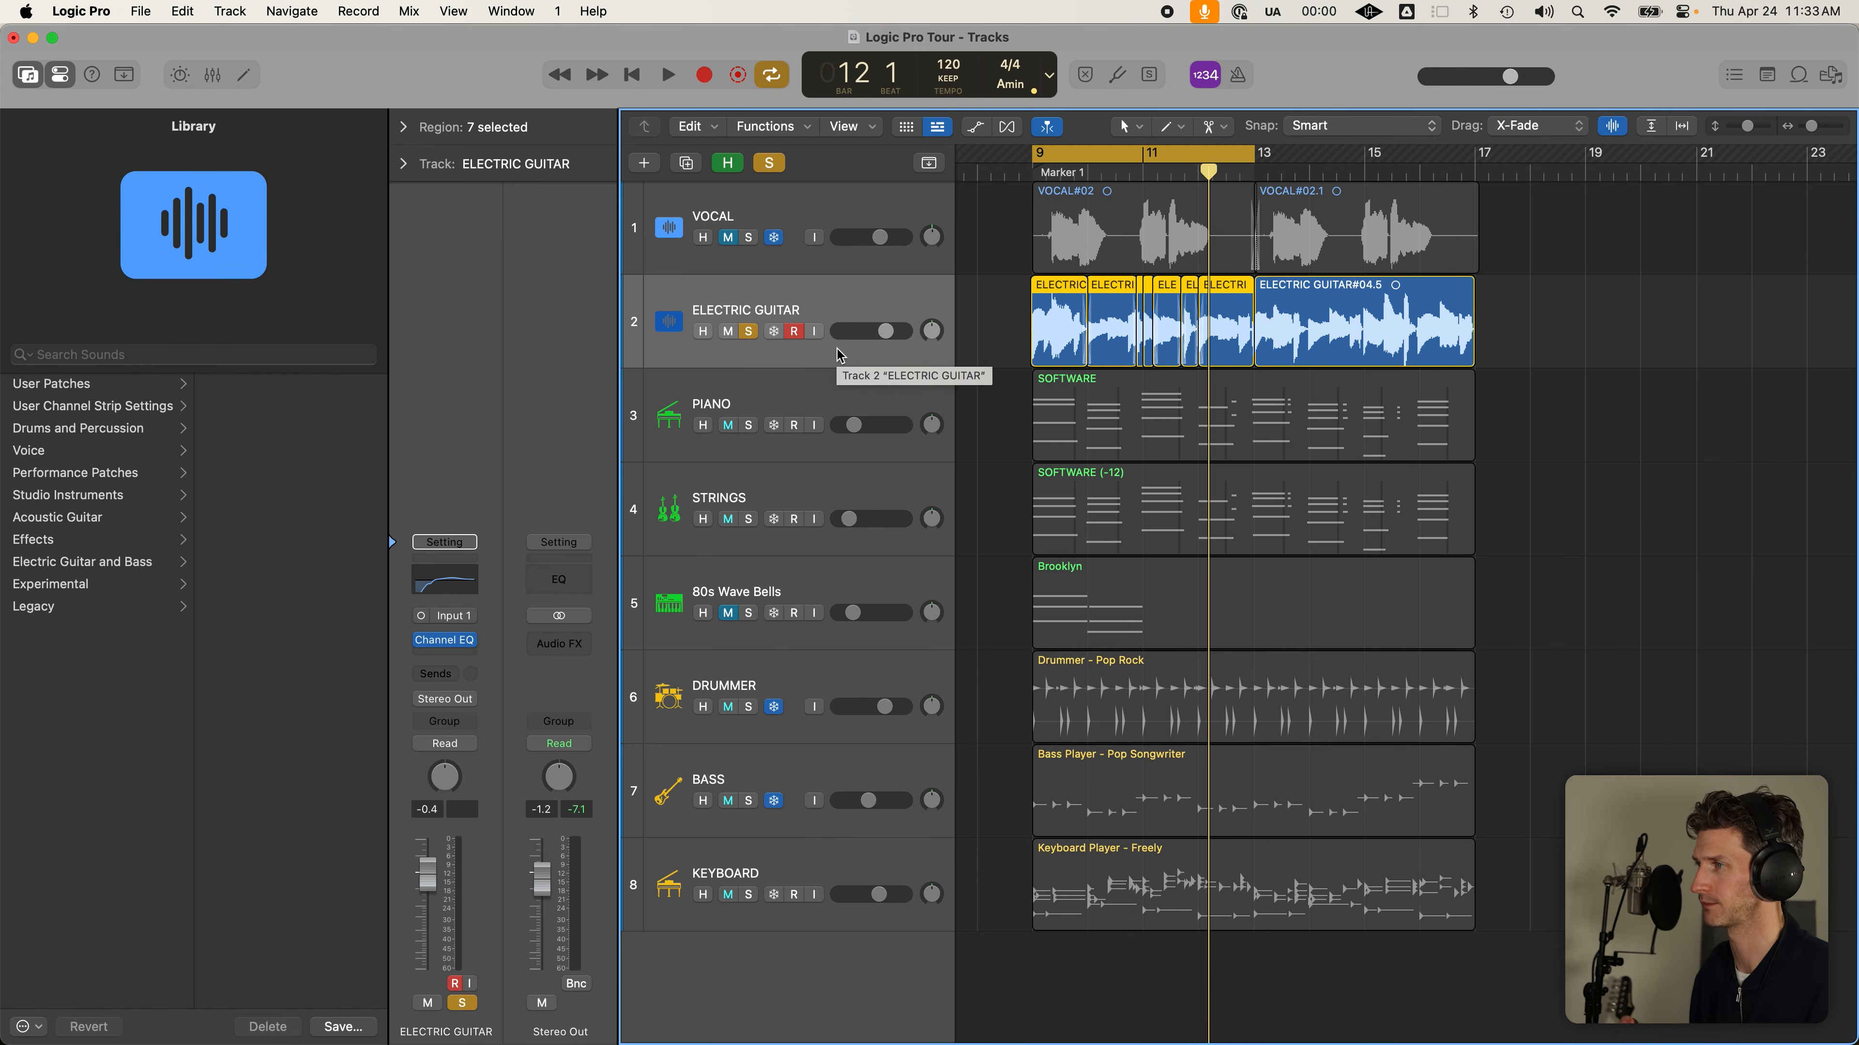
left_click(795, 332)
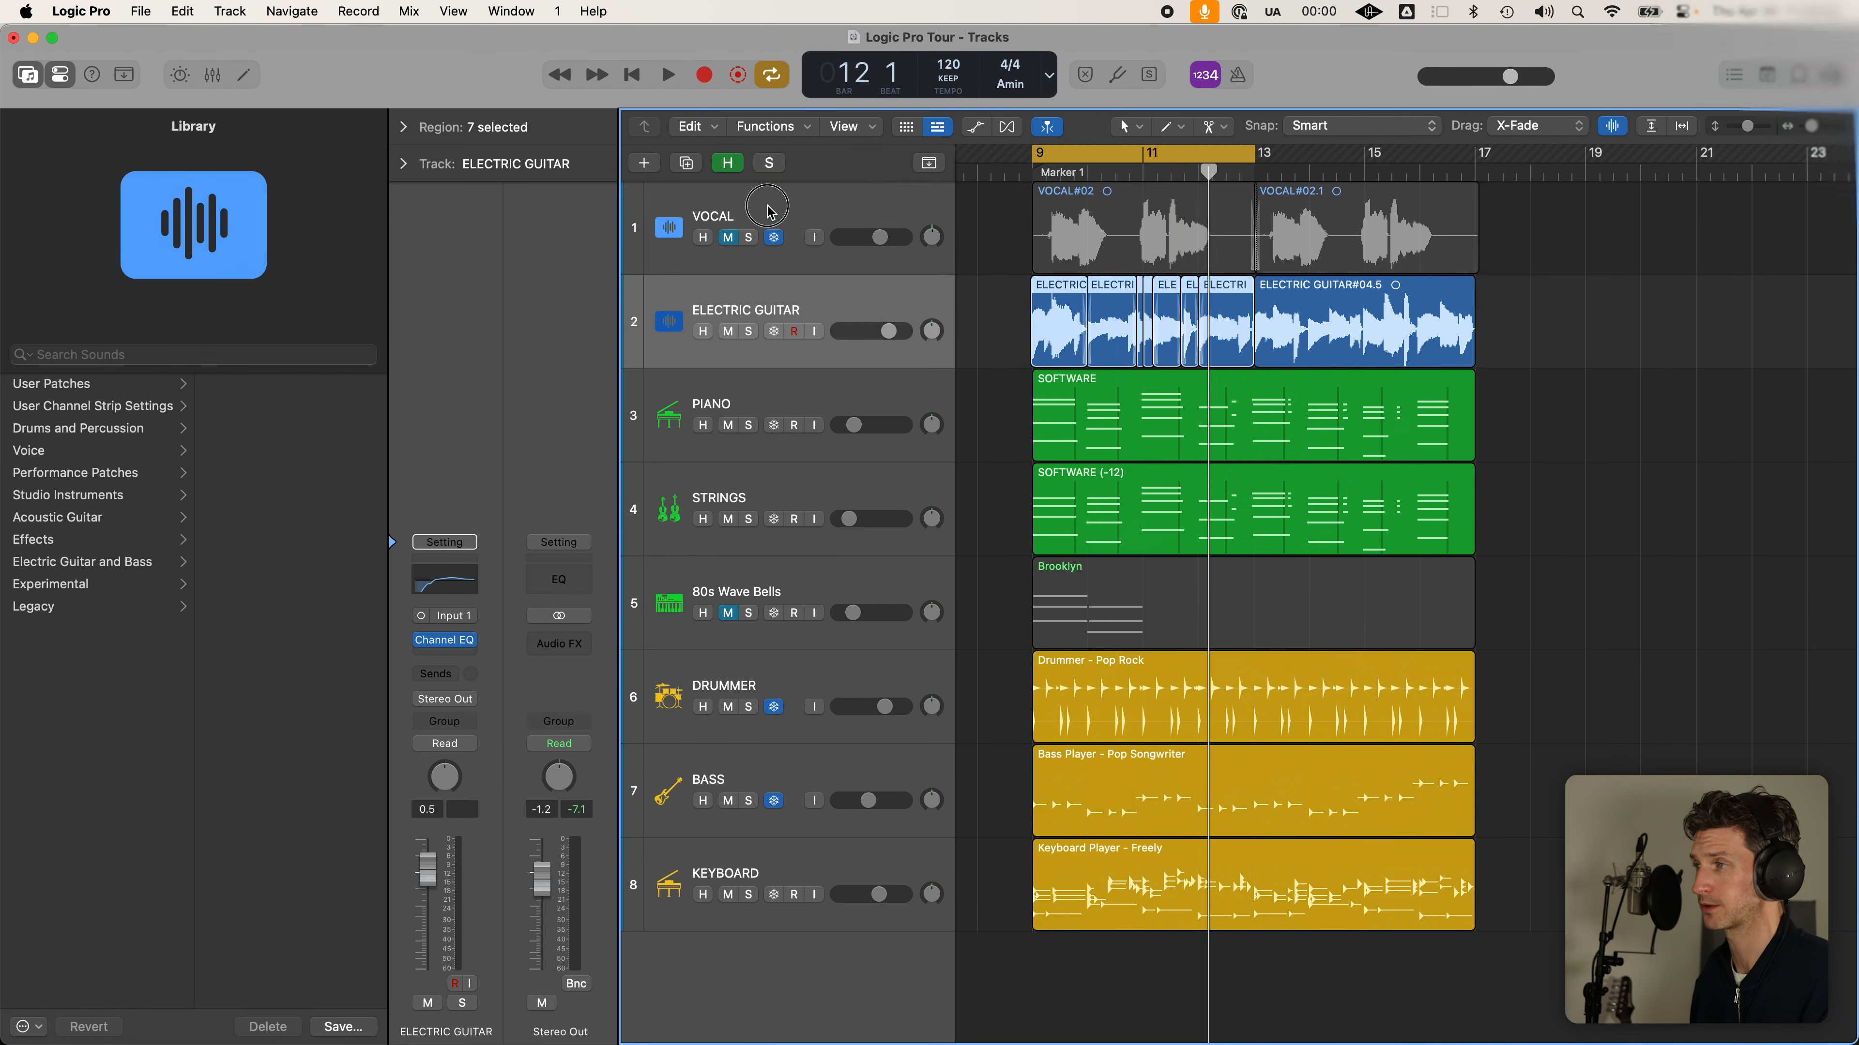
Solo the vocal track, turn off cycle mode and add a Channel EQ to the vocal
left_click(786, 223)
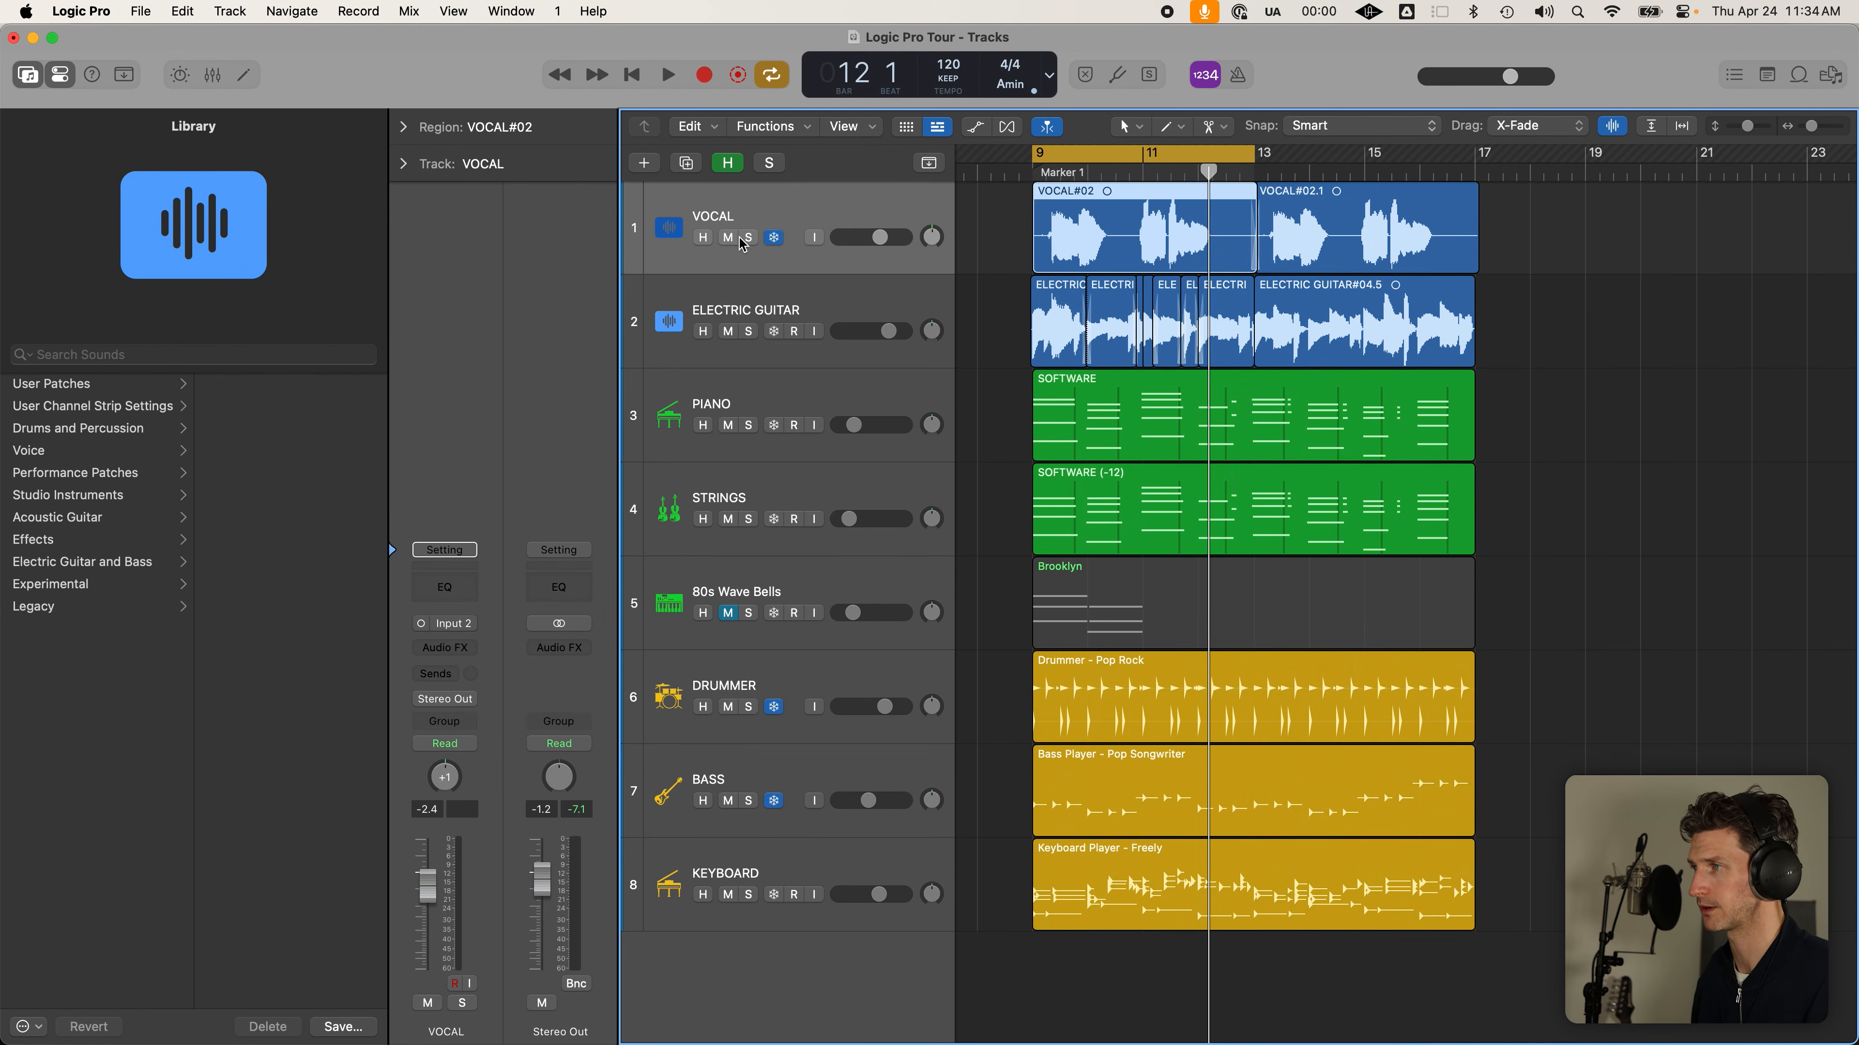
key("c")
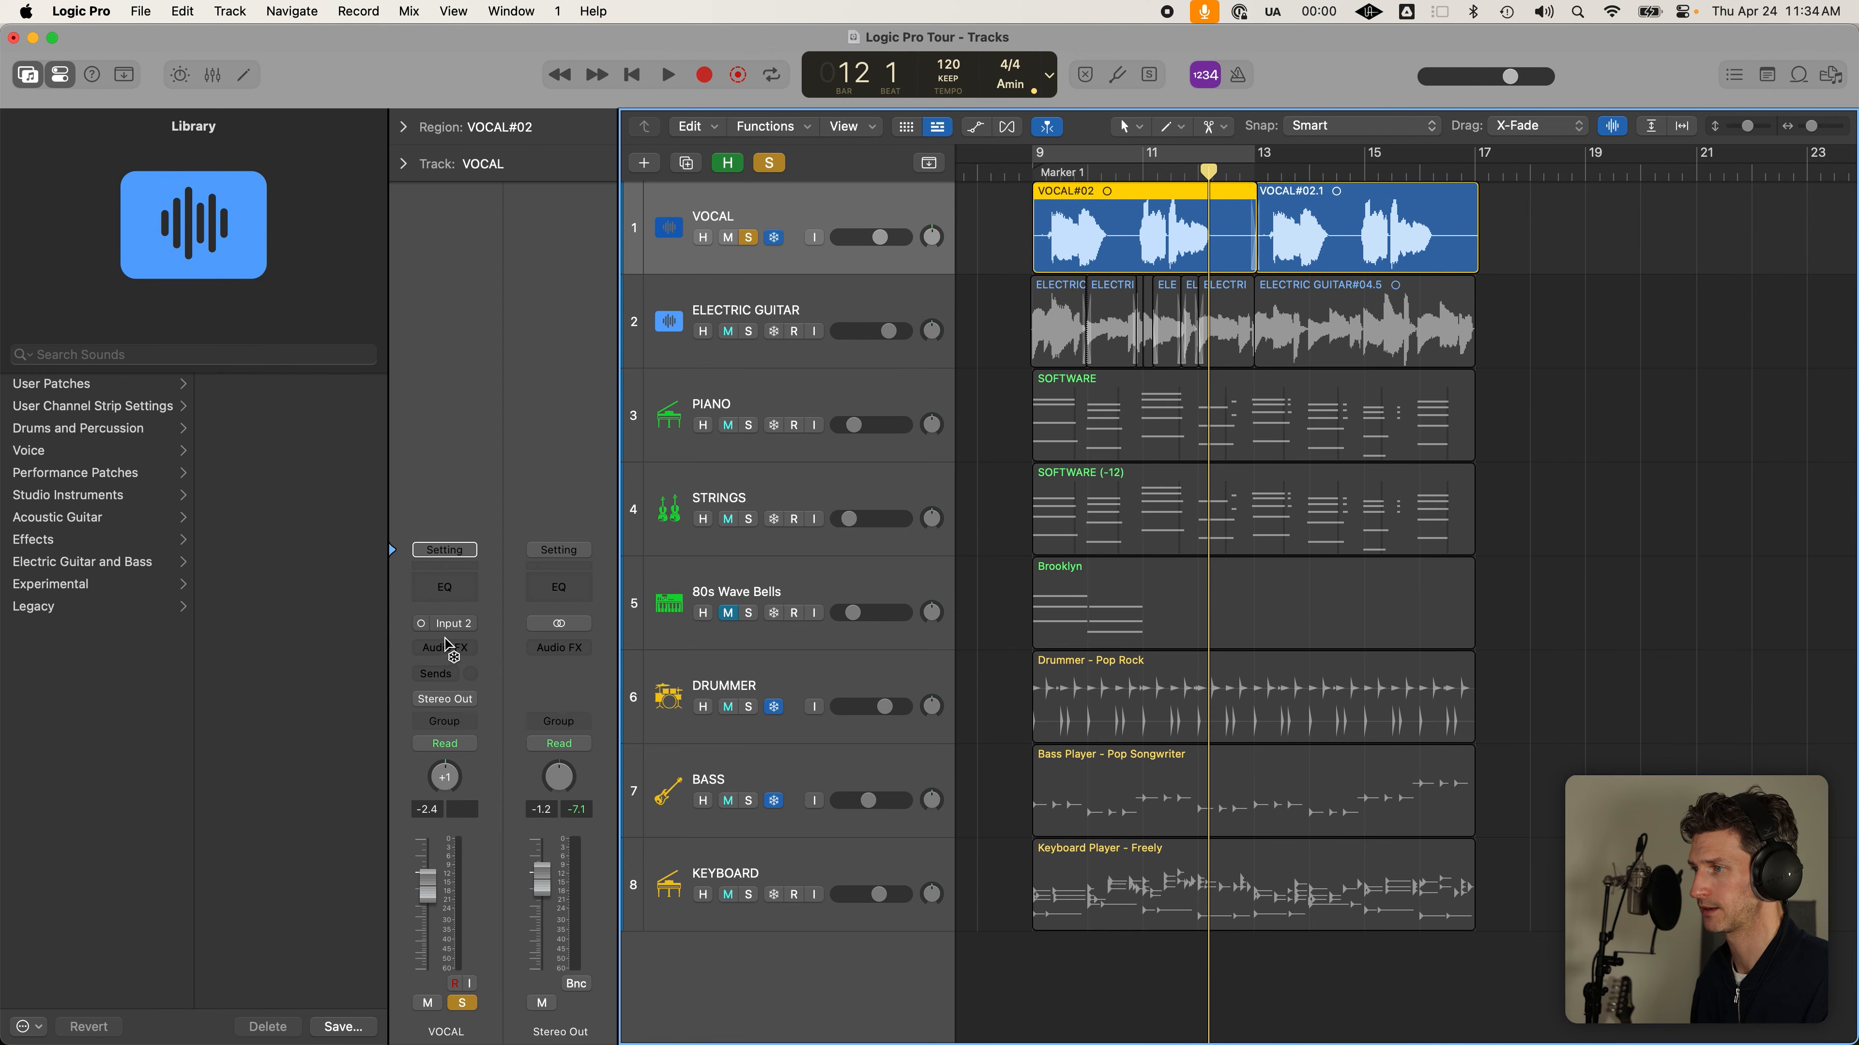
left_click(448, 590)
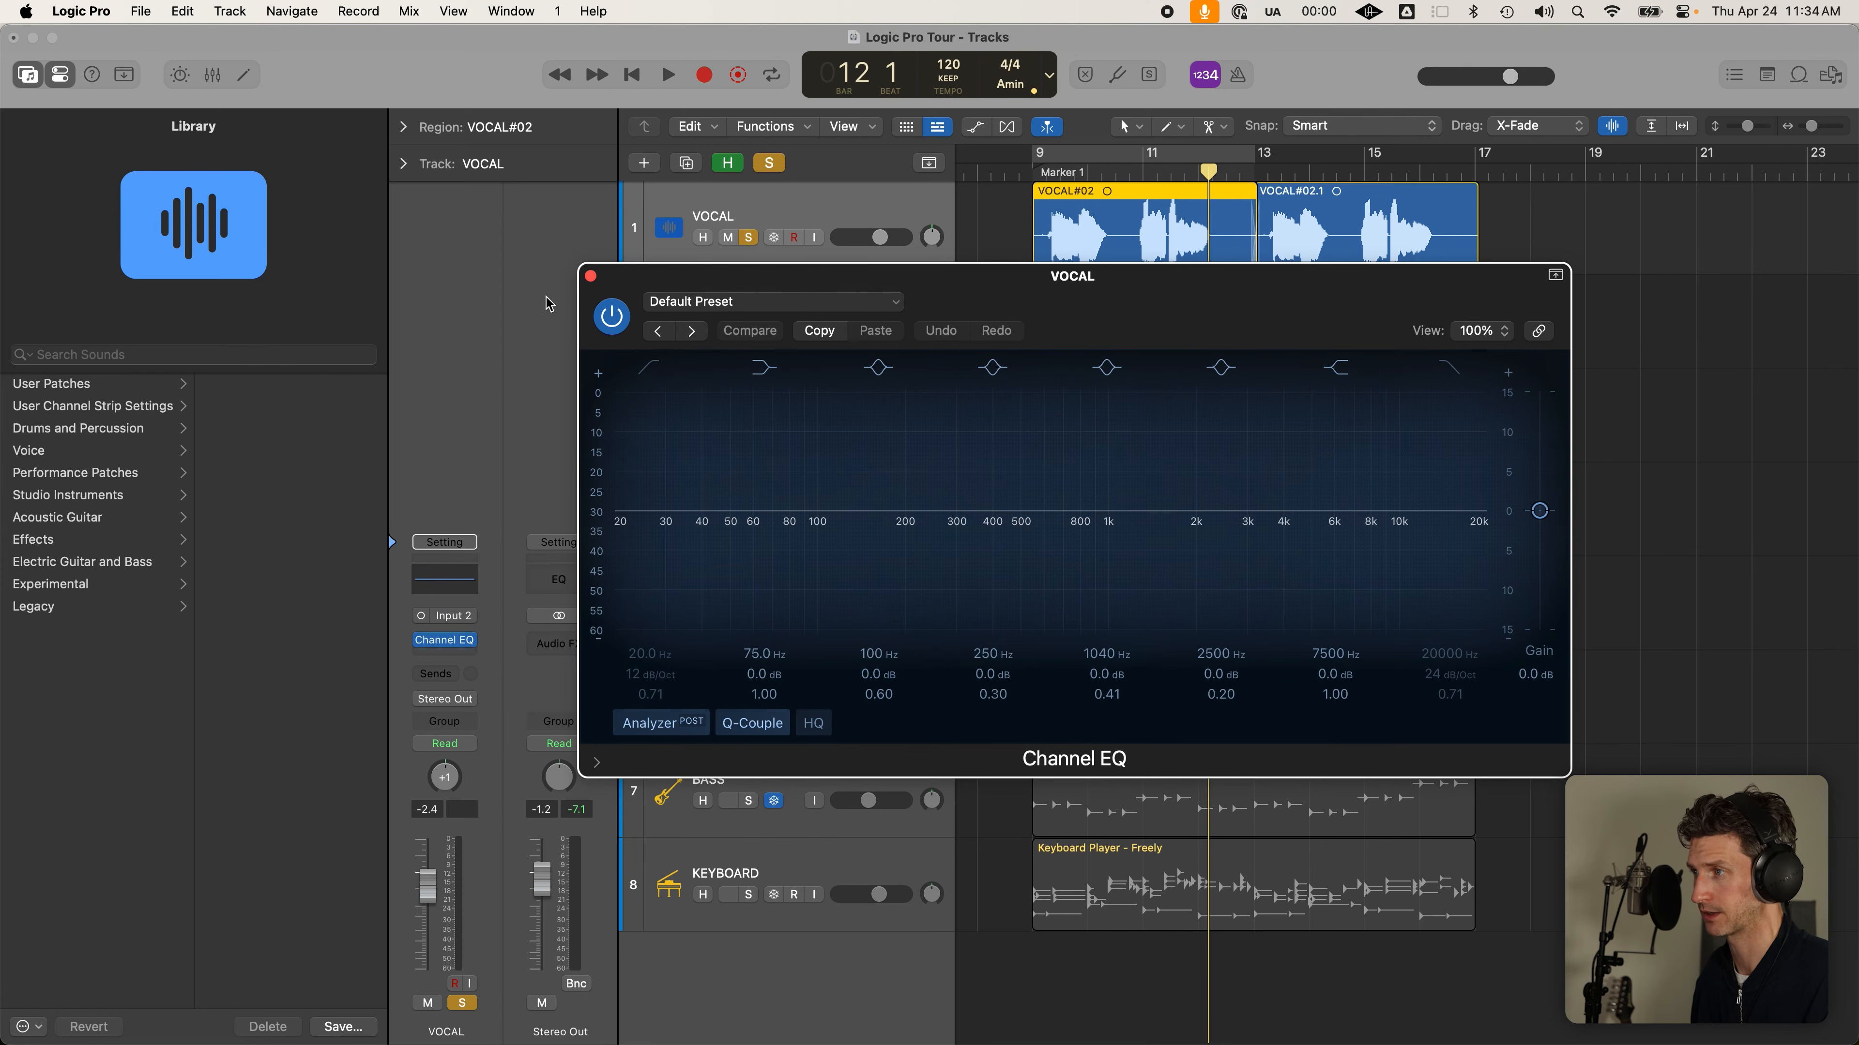
Remove the Channel EQ from the vocal, insert it again directly from the channel strip's EQ display, and close its window
left_click(591, 276)
mouse_move(444, 640)
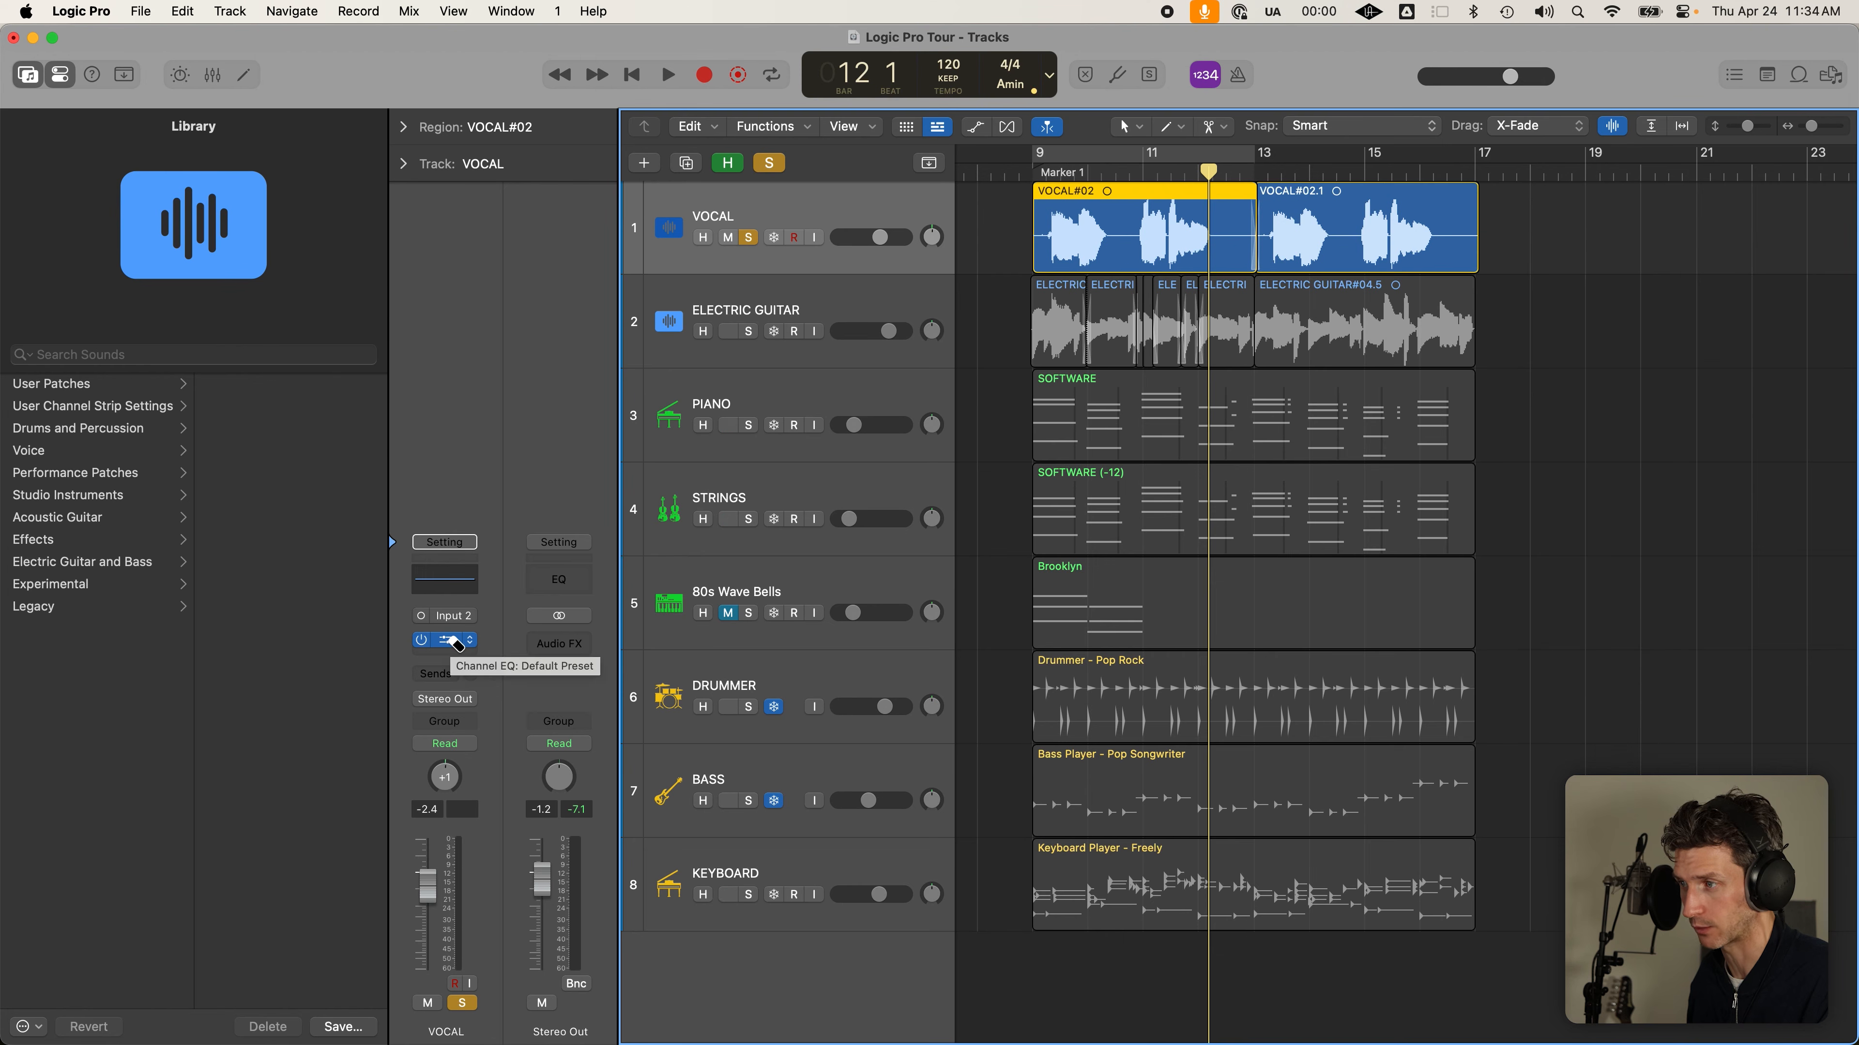
left_click(450, 640, "ctrl+super")
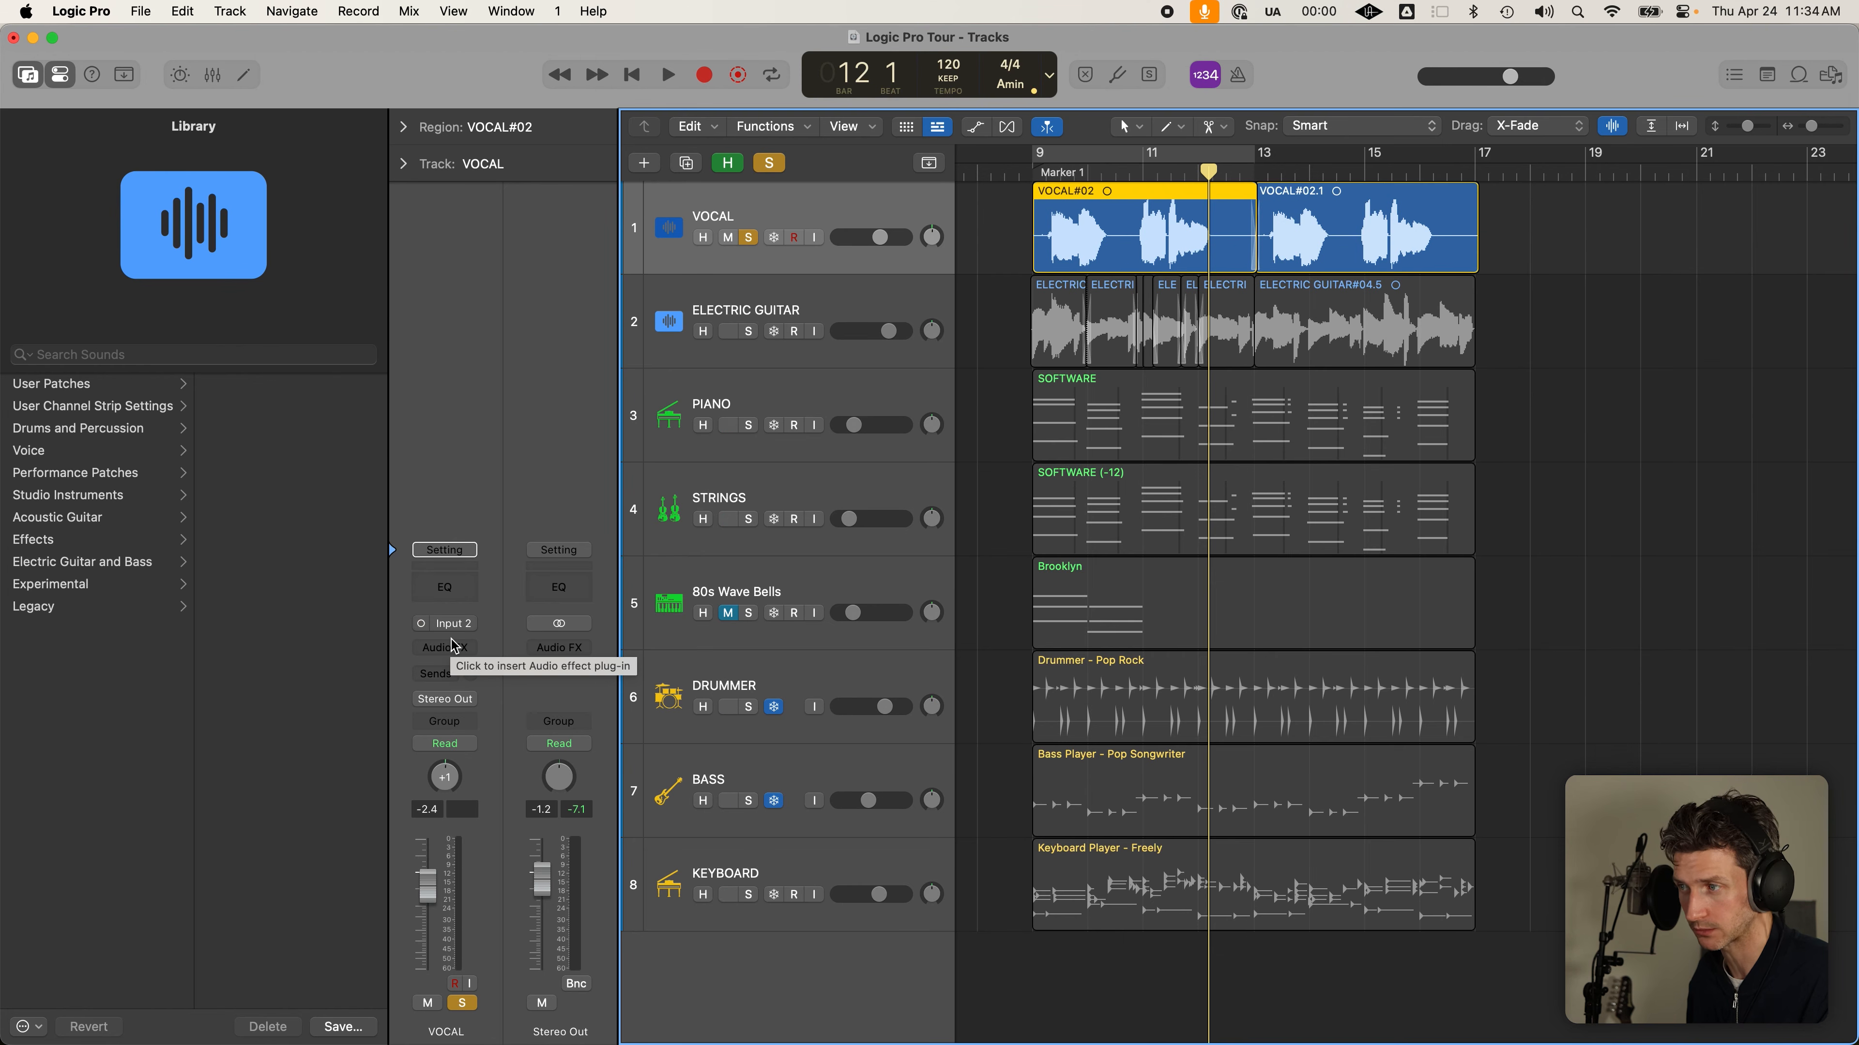
left_click(448, 587)
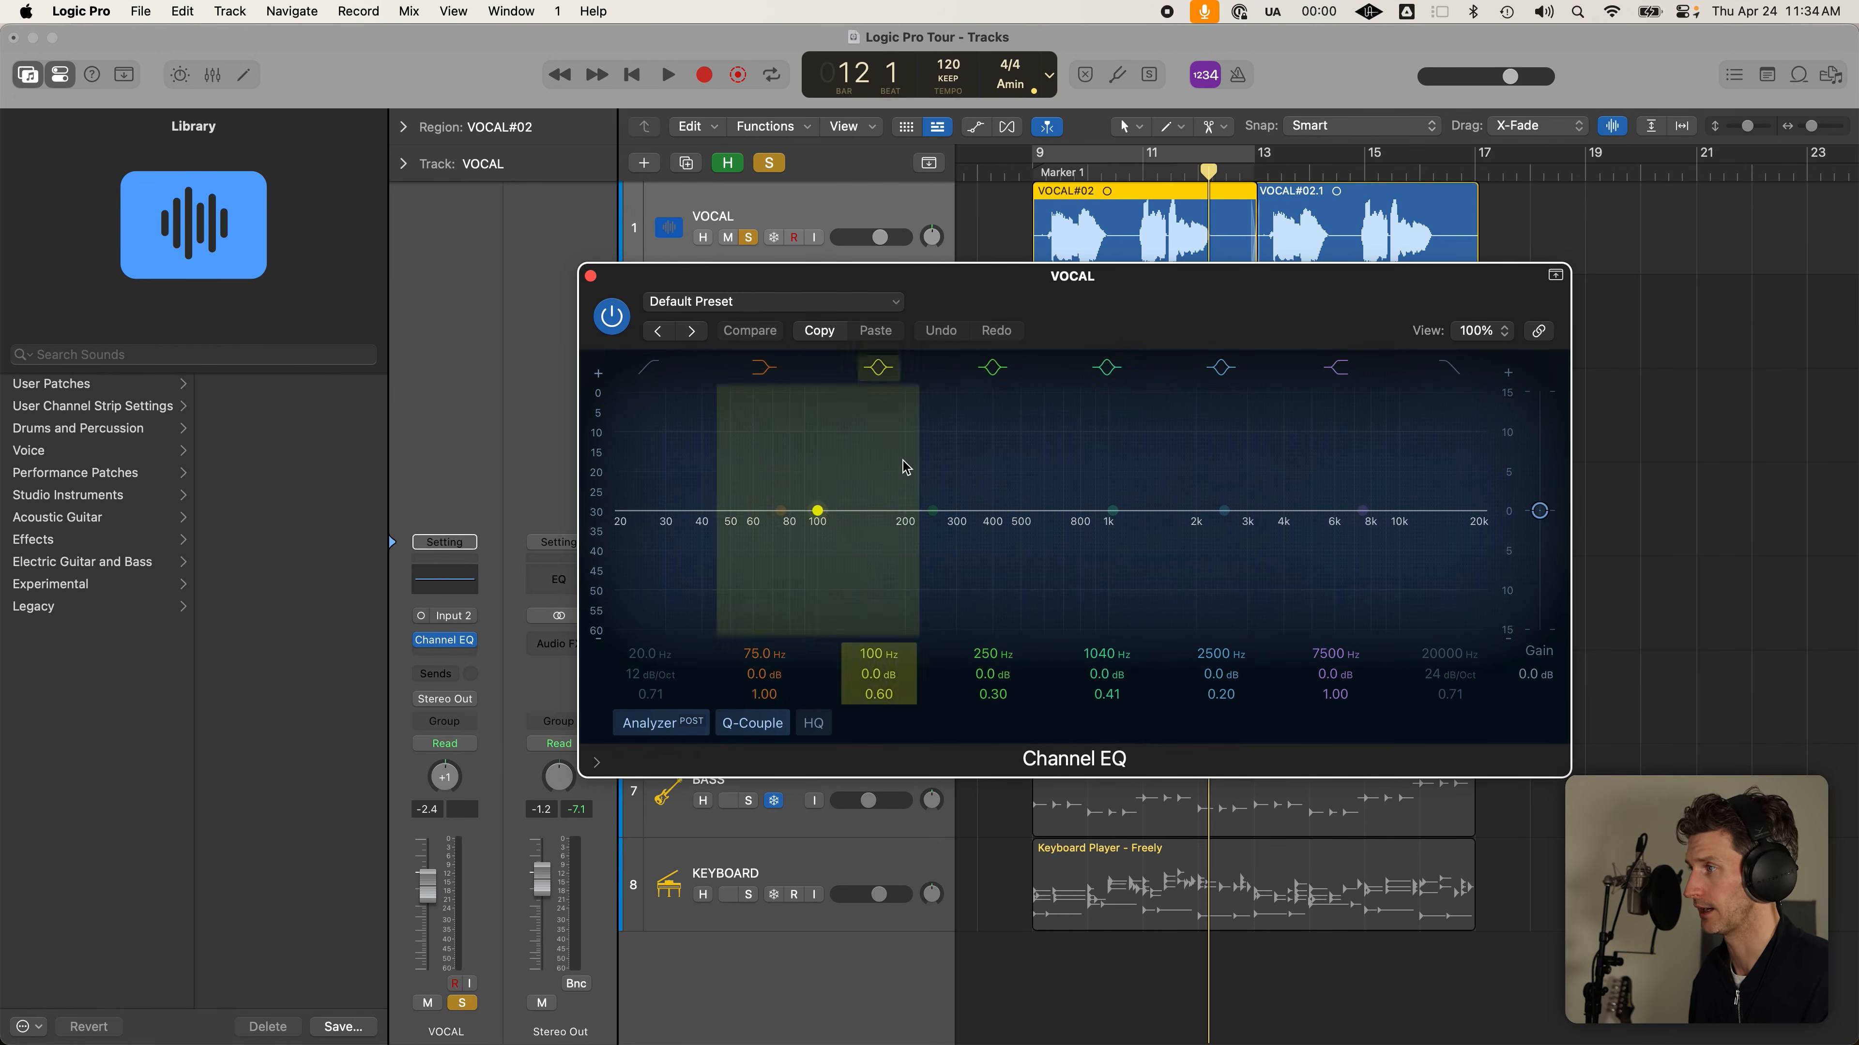
left_click(591, 276)
Leave only the electric guitar soloed and add a mono Quantec Room Simulator reverb to it
left_click(815, 310)
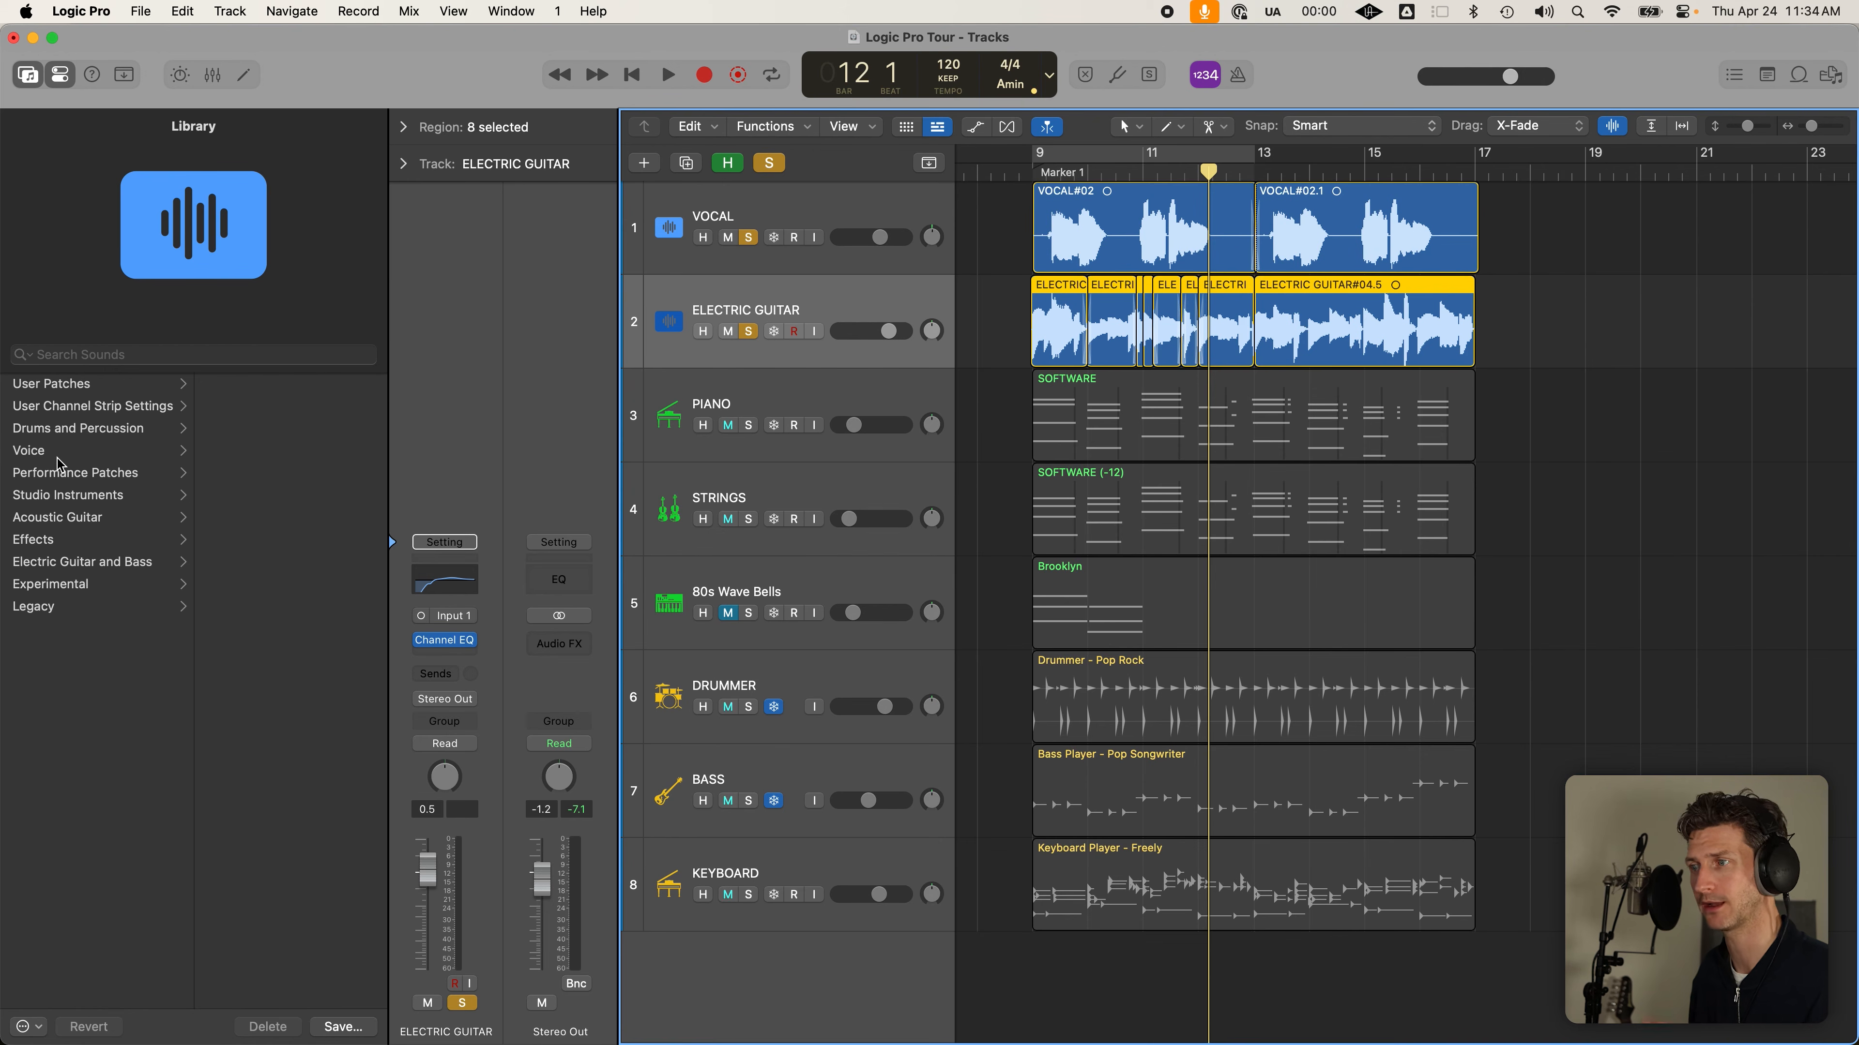
left_click(749, 239)
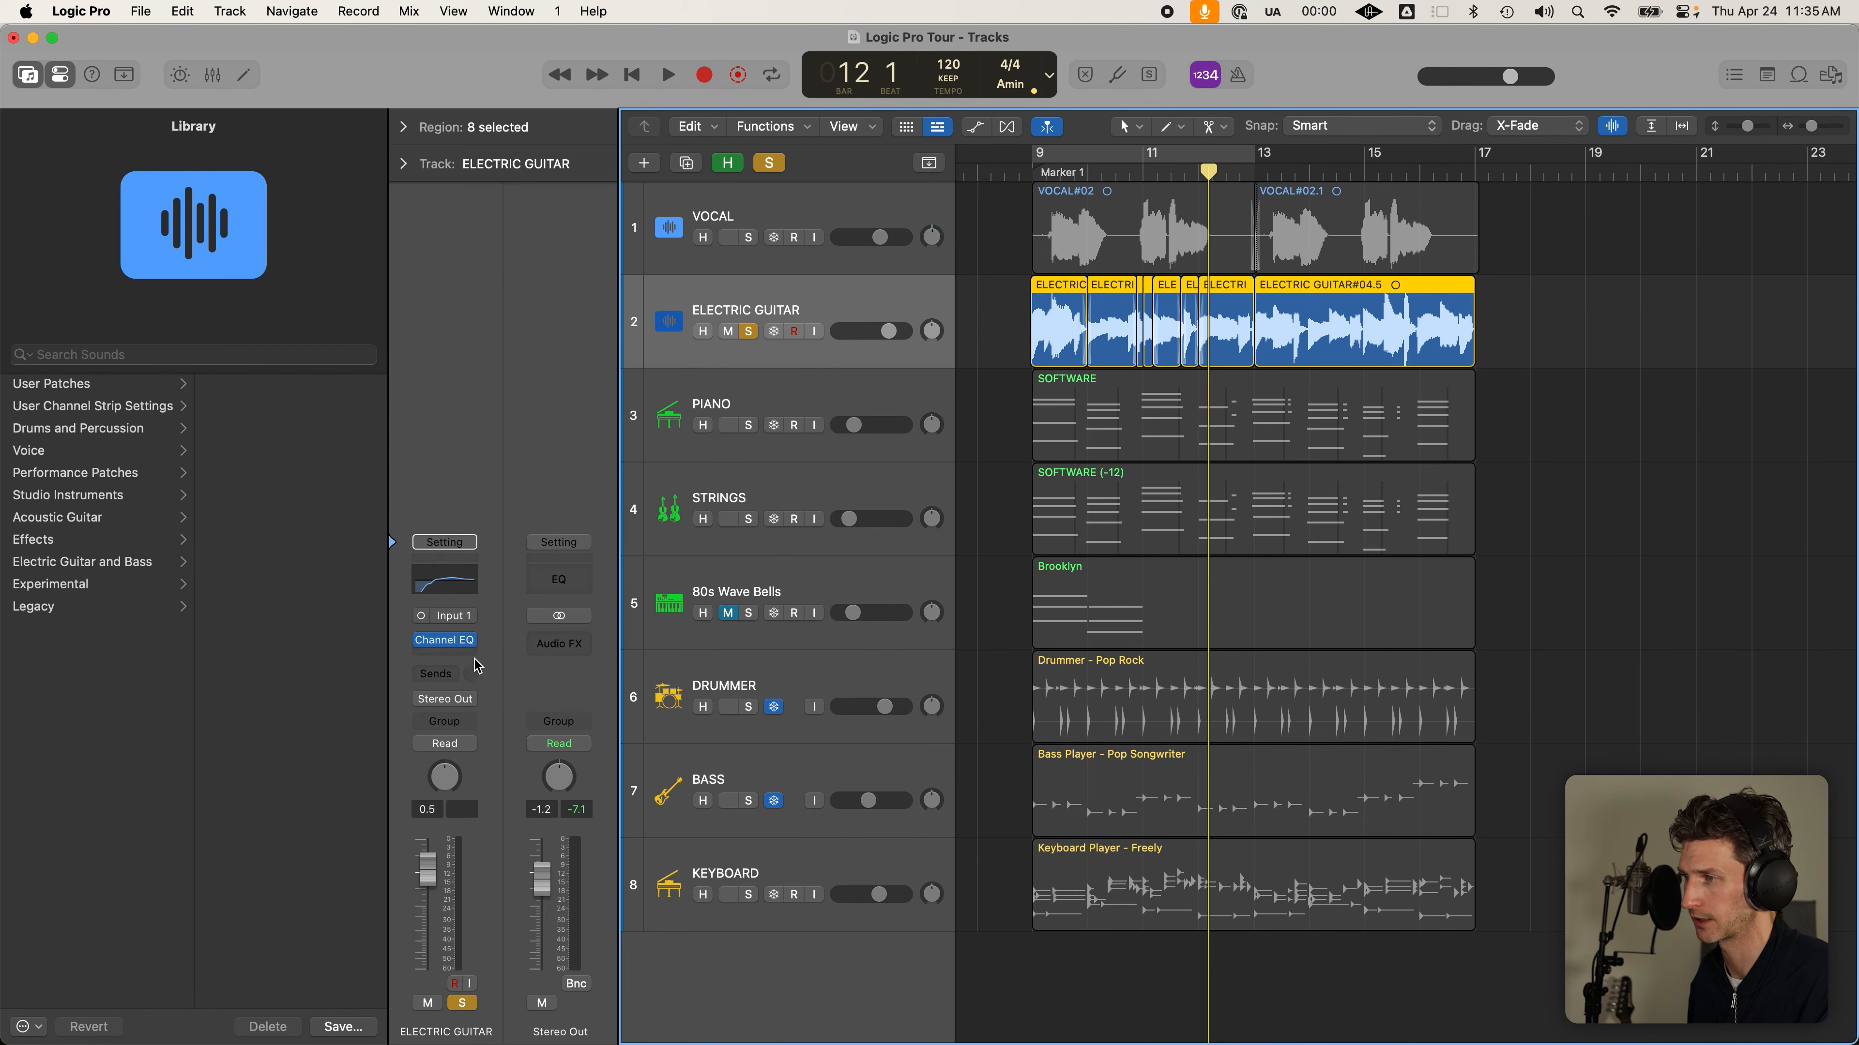
left_click(433, 662)
type("reverb")
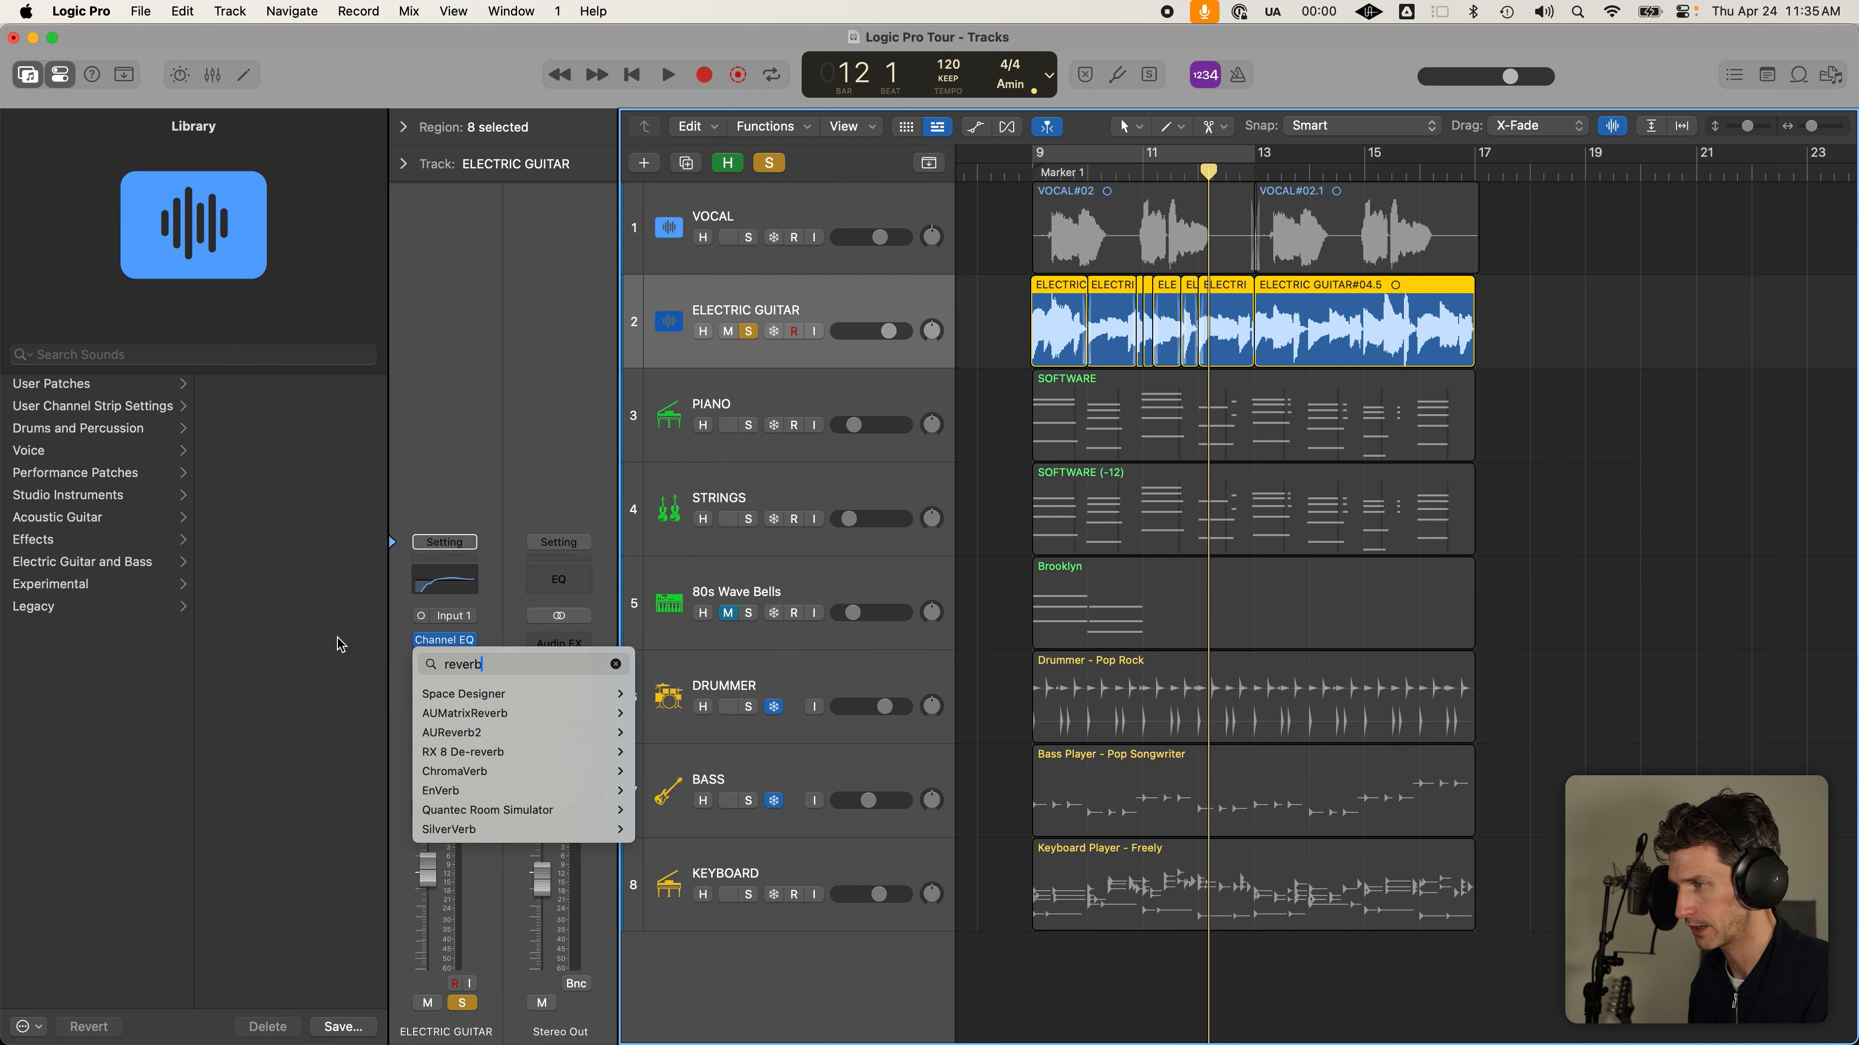
mouse_move(485, 809)
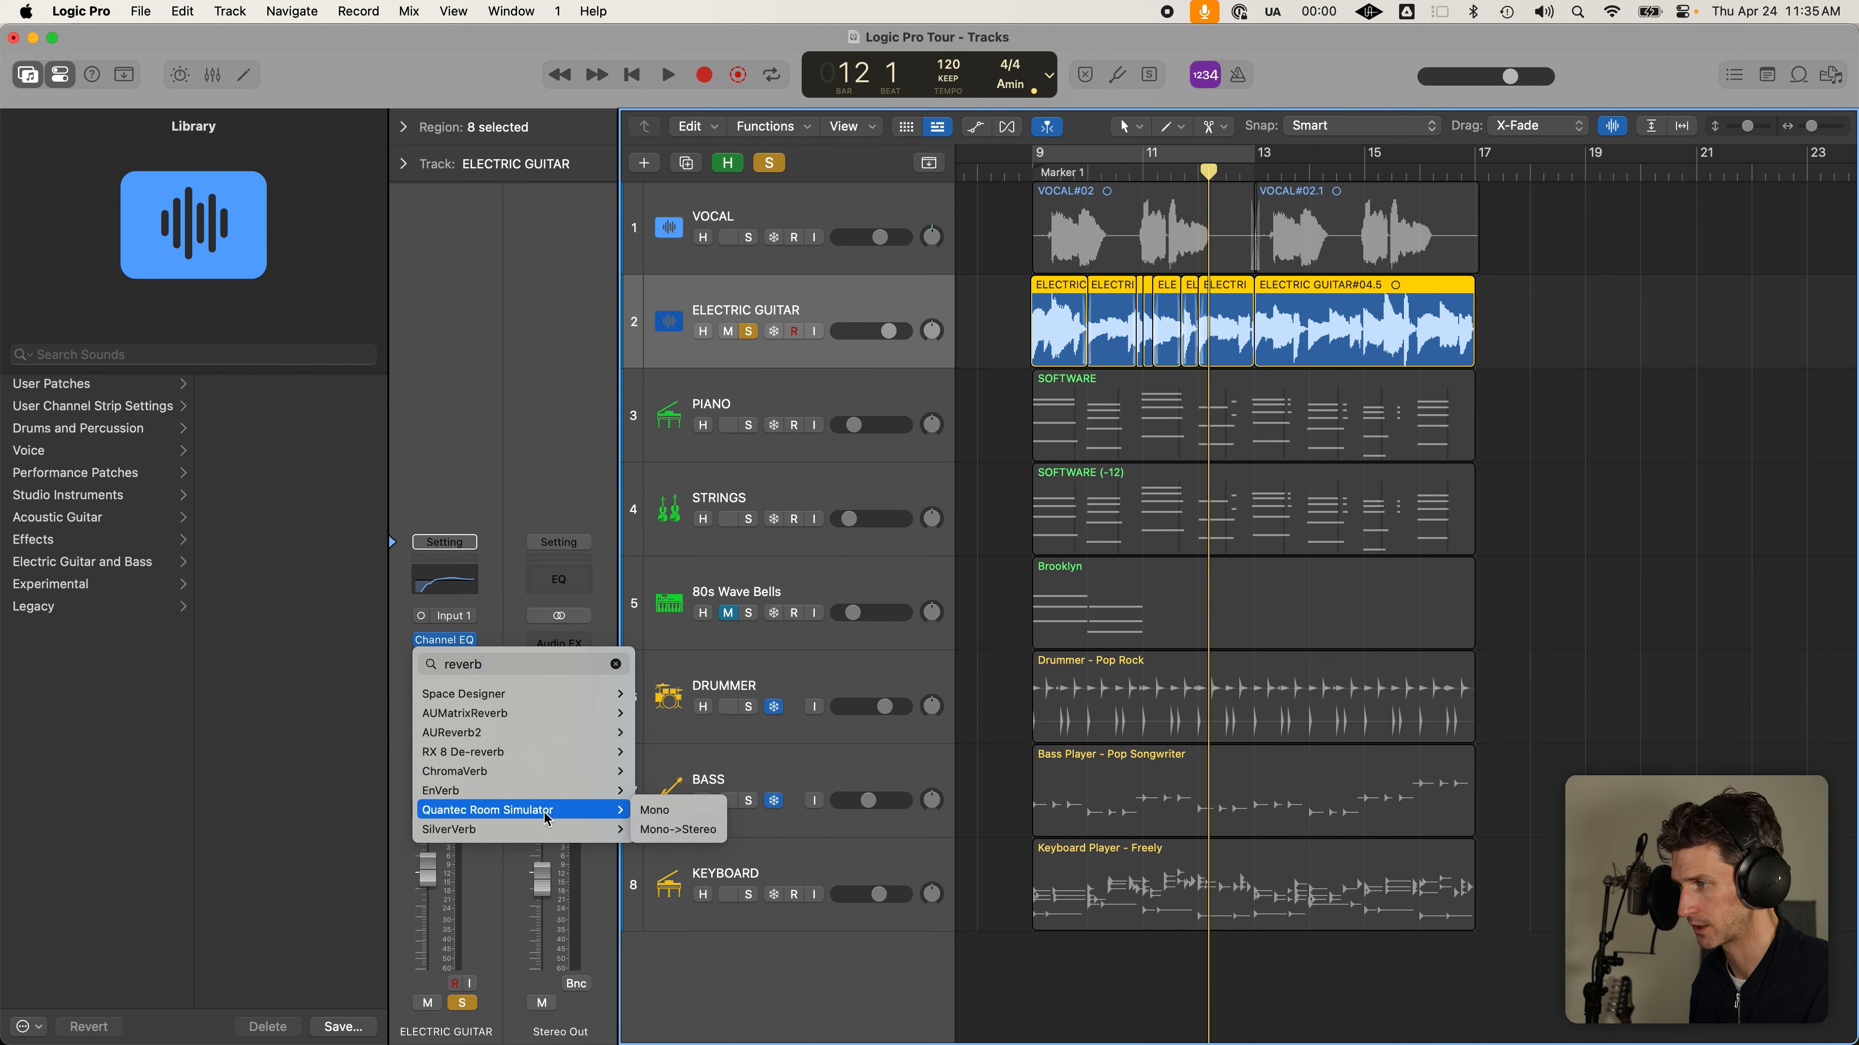
left_click(666, 812)
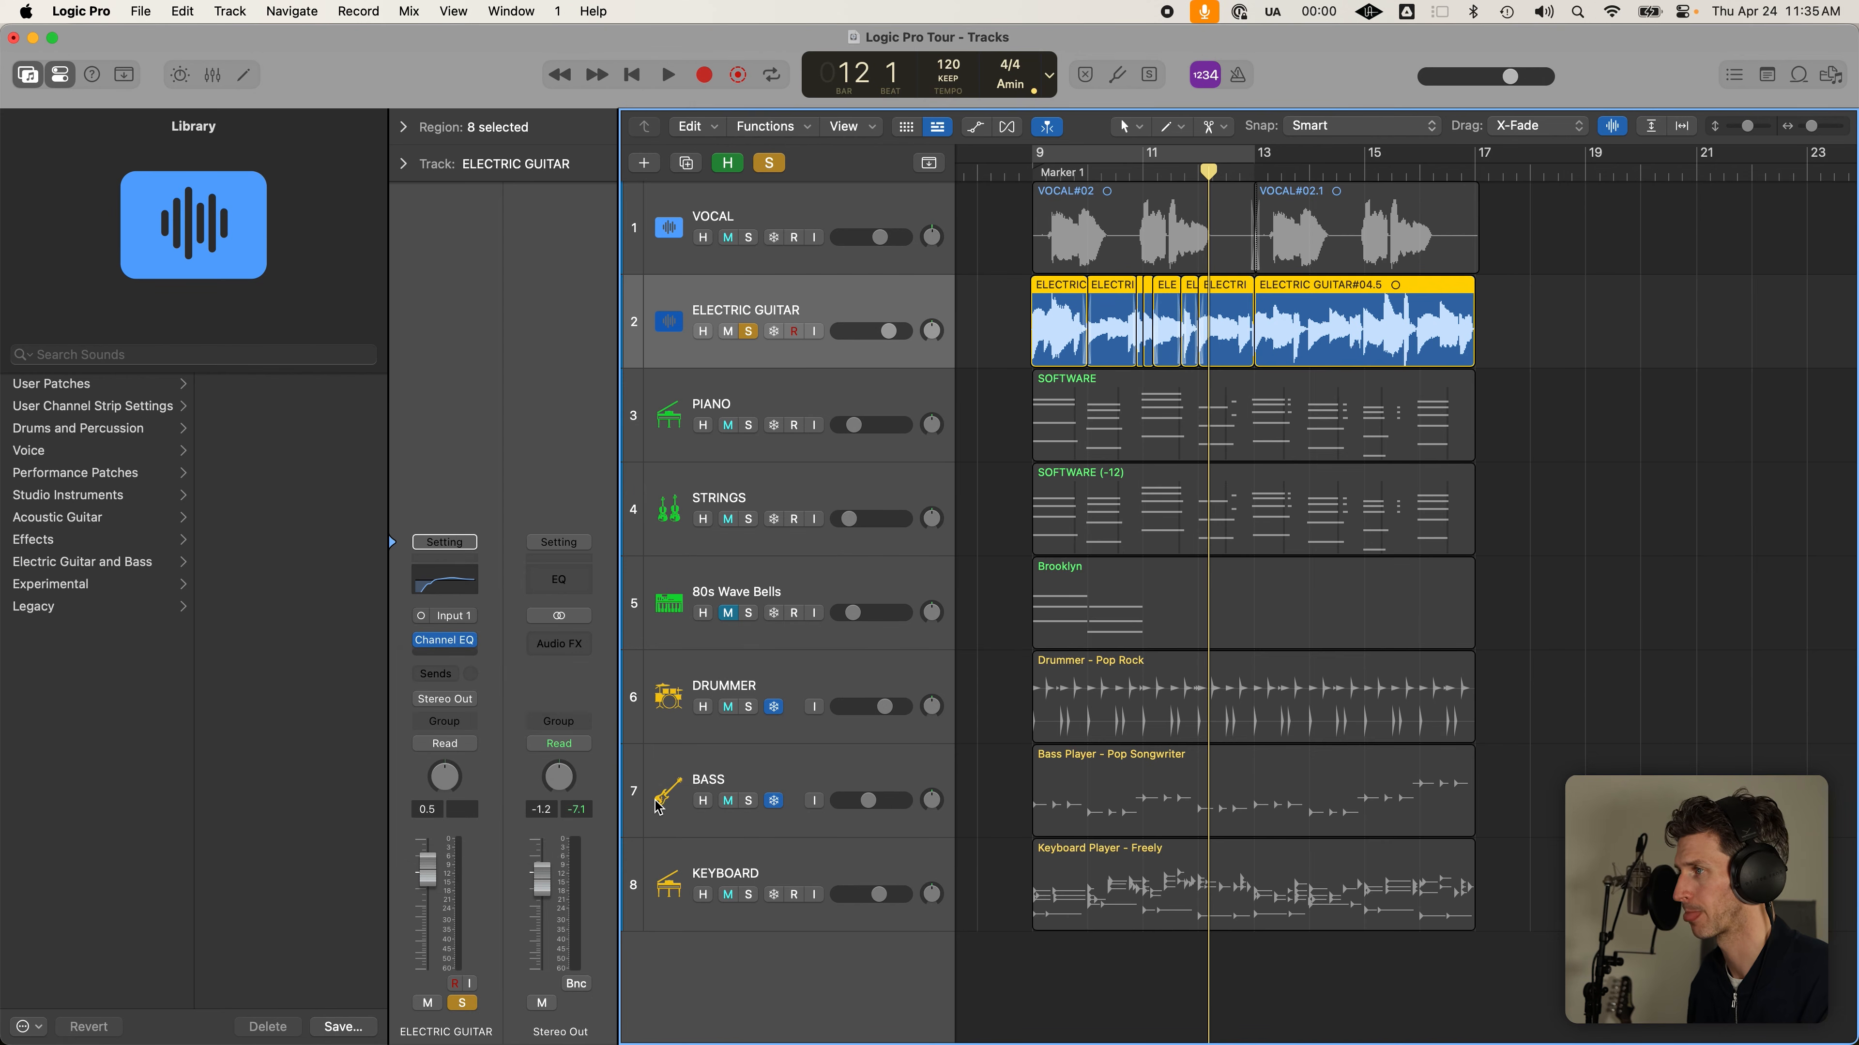
Load the Club preset from the 02 Medium Rooms category in the guitar's Quantec Room Simulator
left_click_drag(1249, 302, 1227, 300)
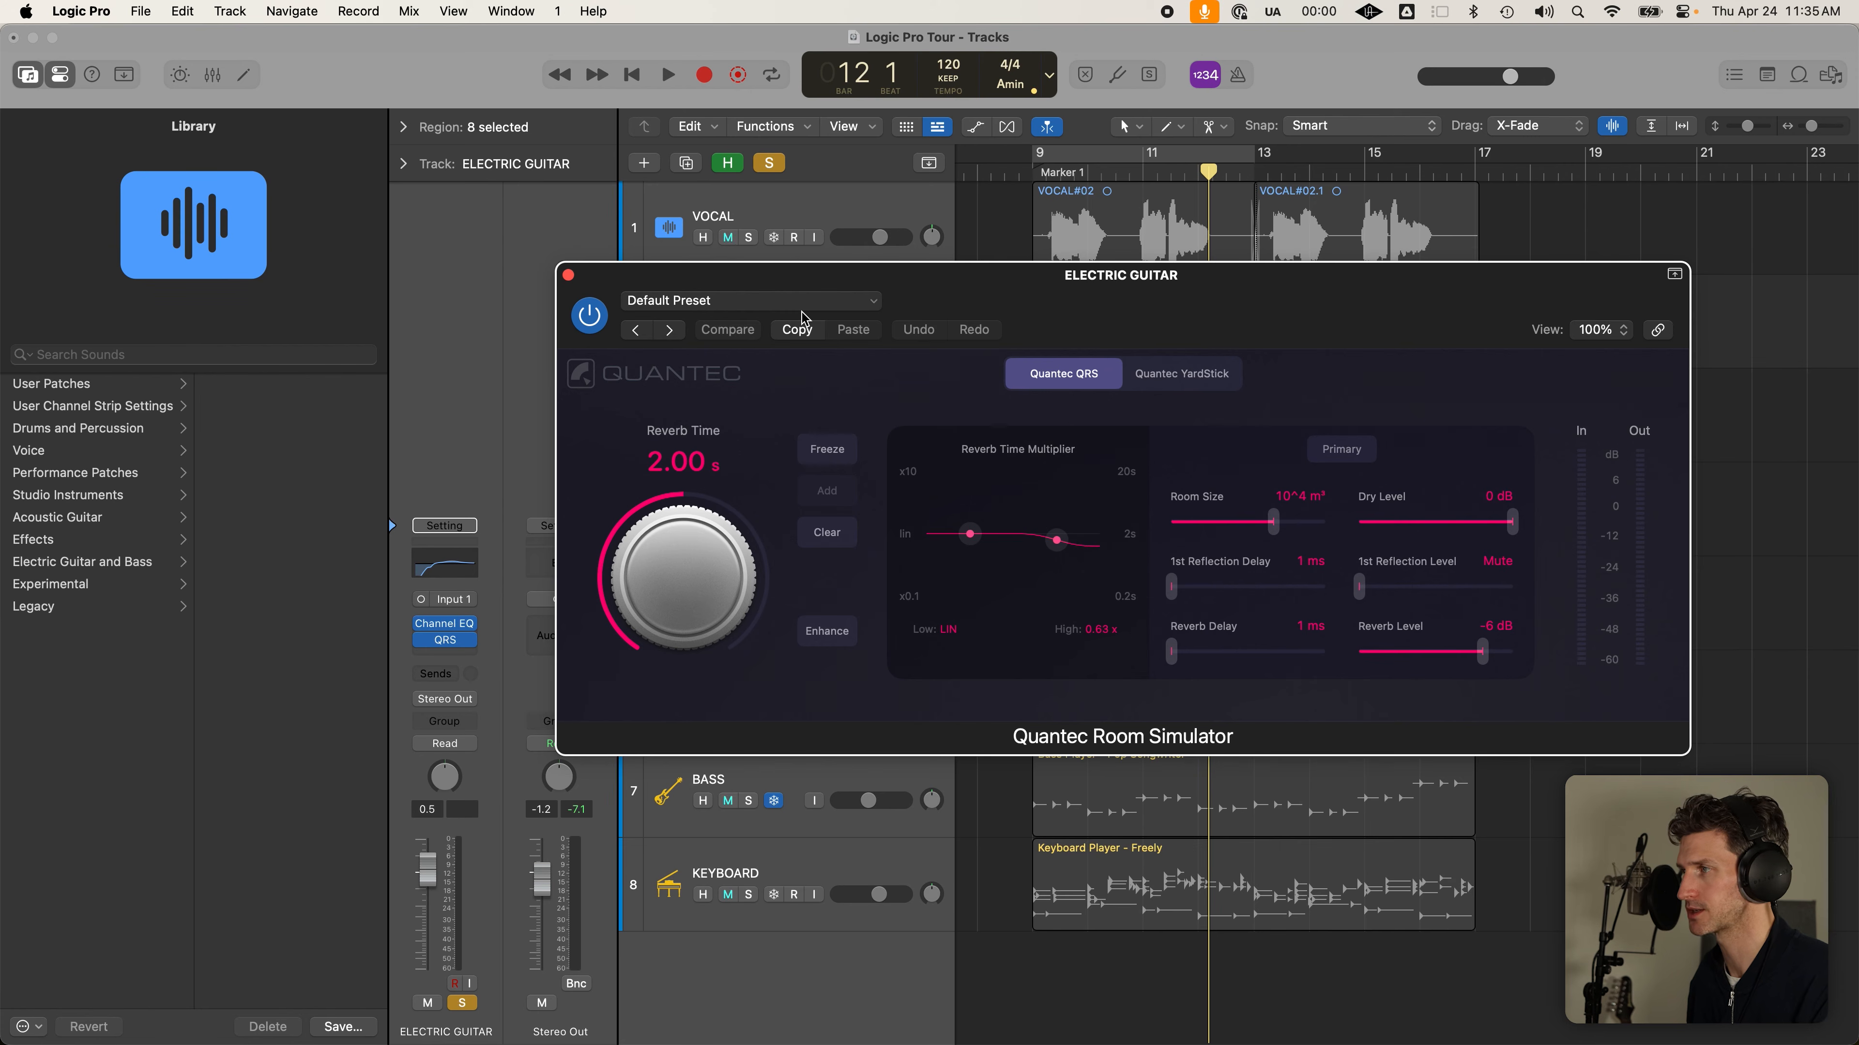
left_click(866, 310)
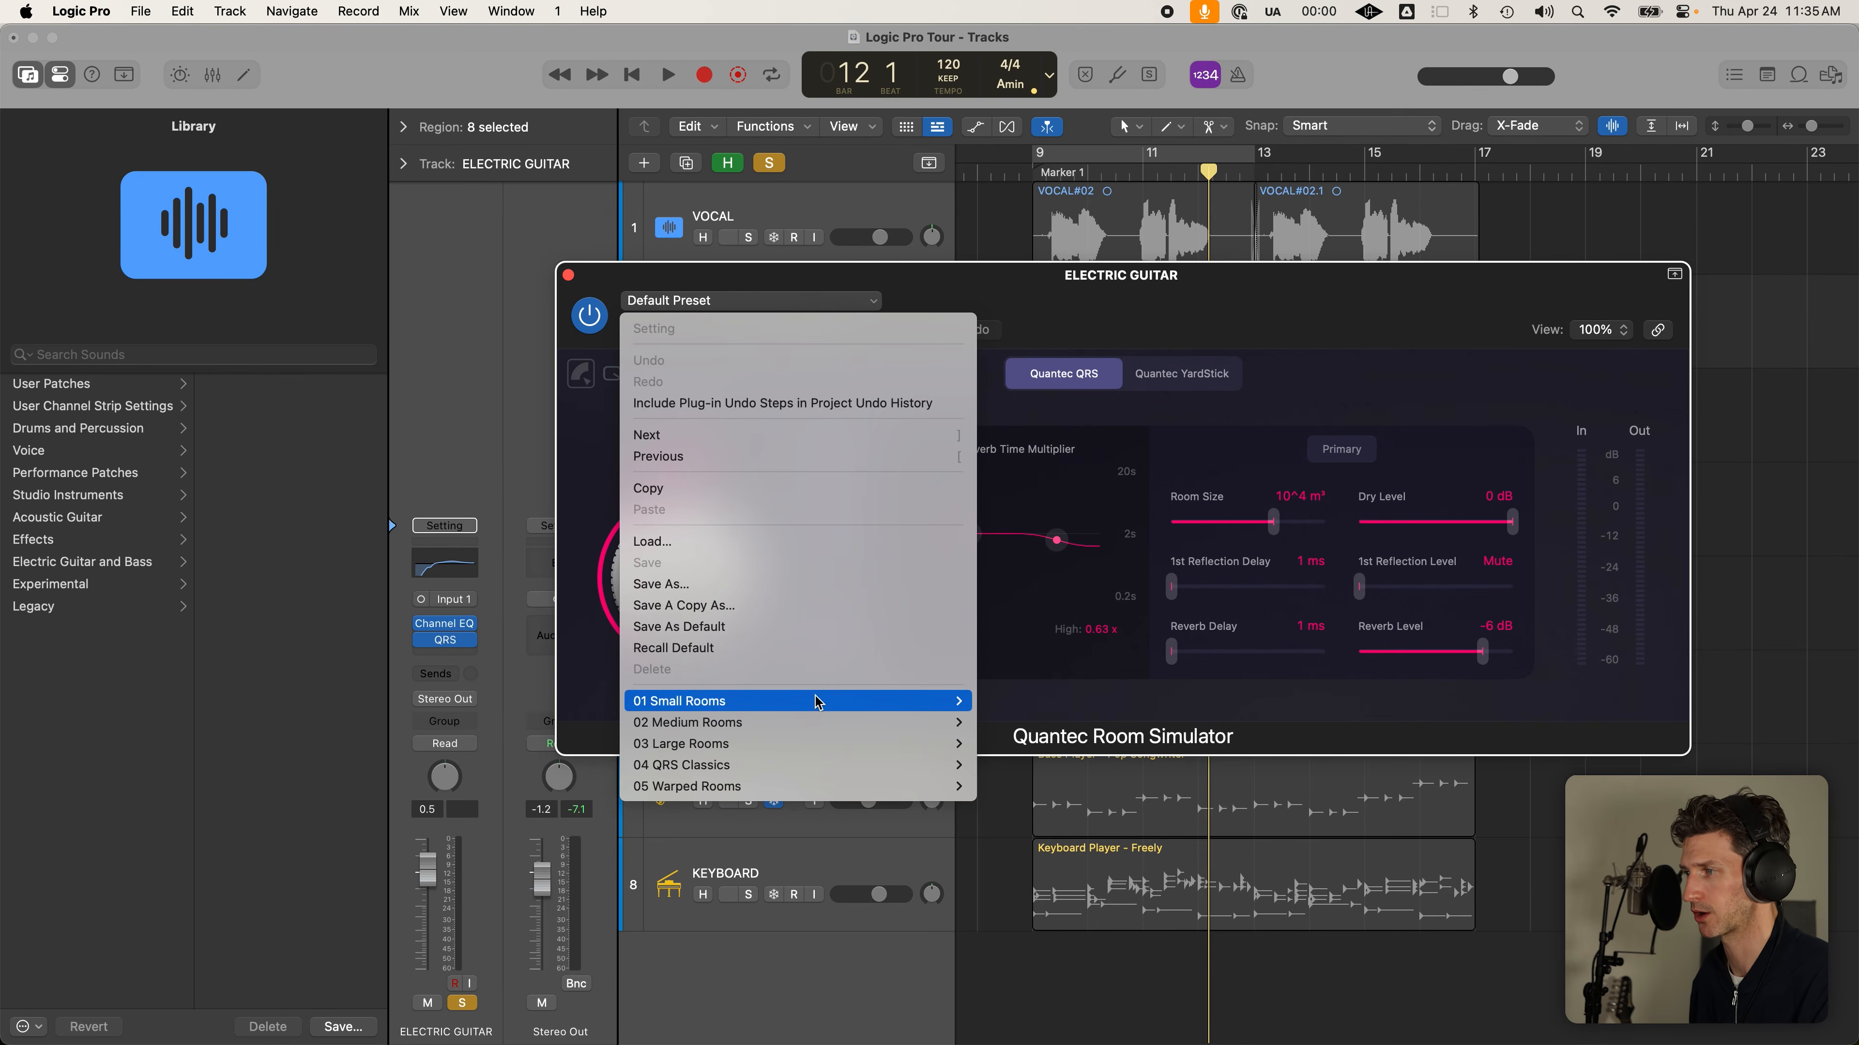
mouse_move(803, 730)
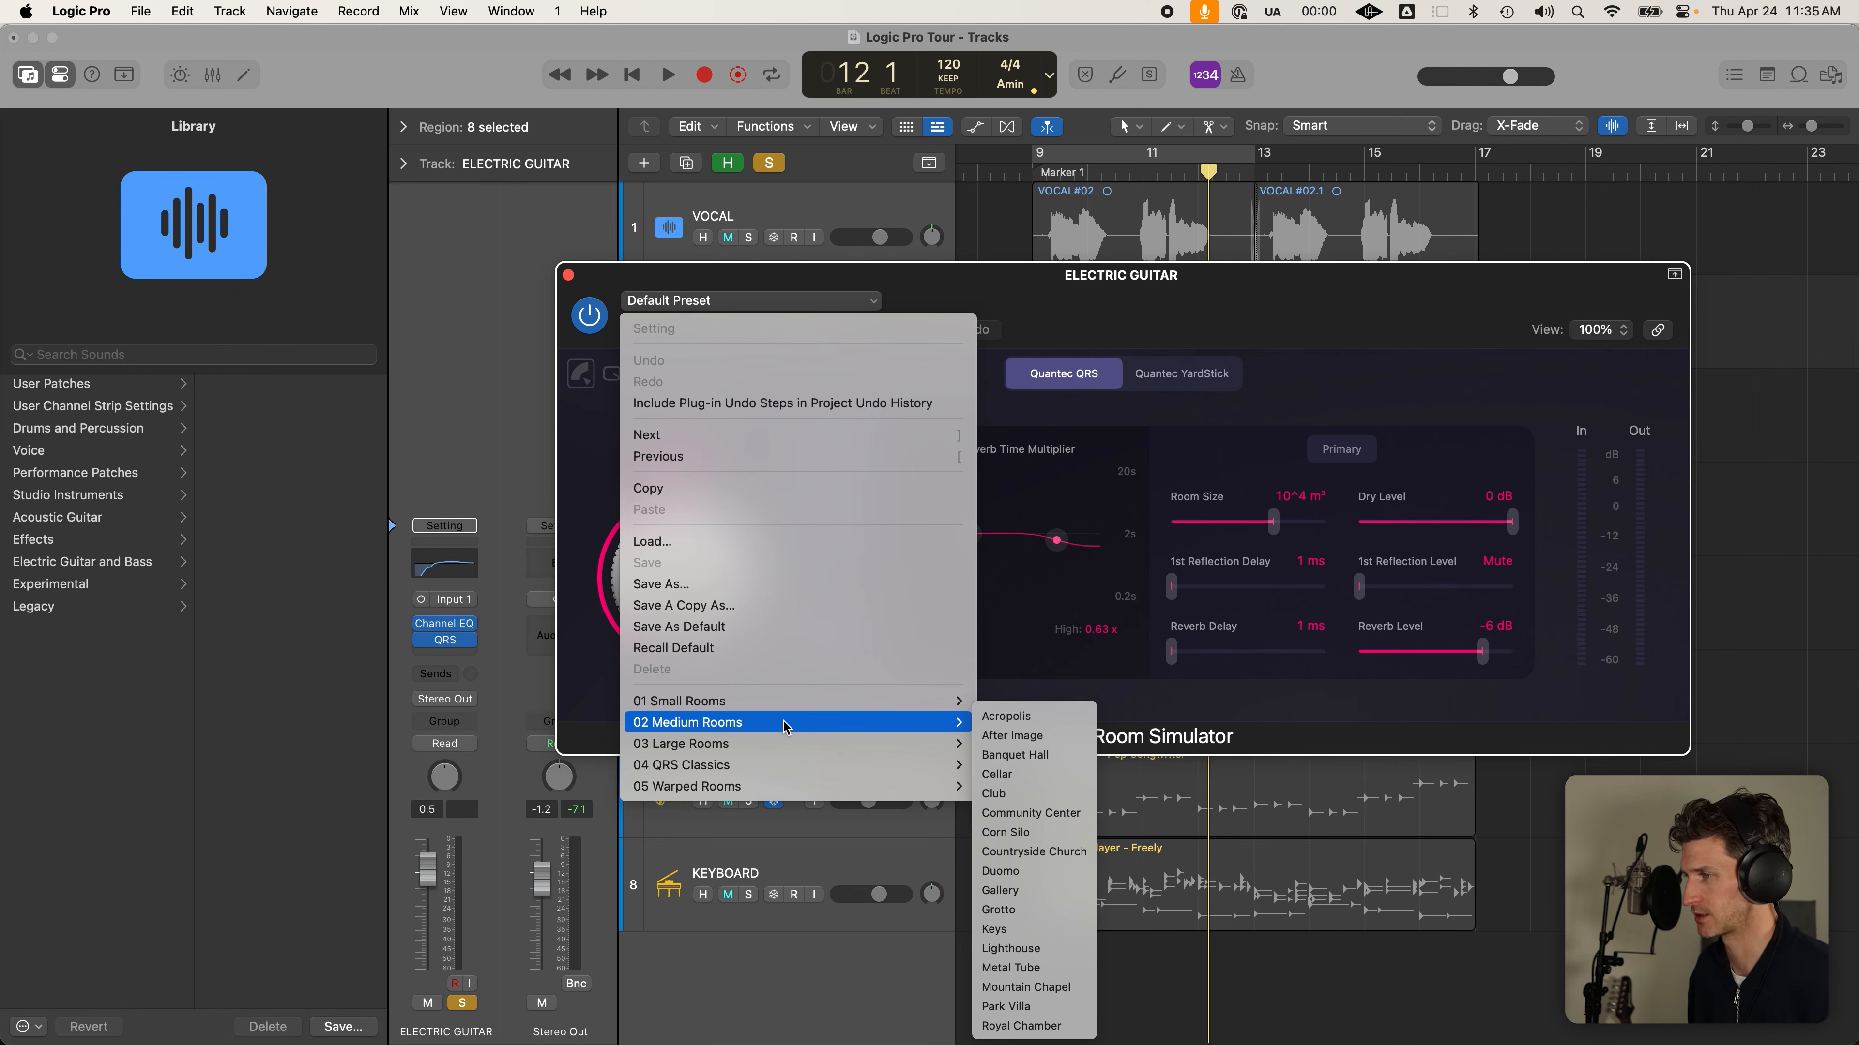
left_click(1021, 793)
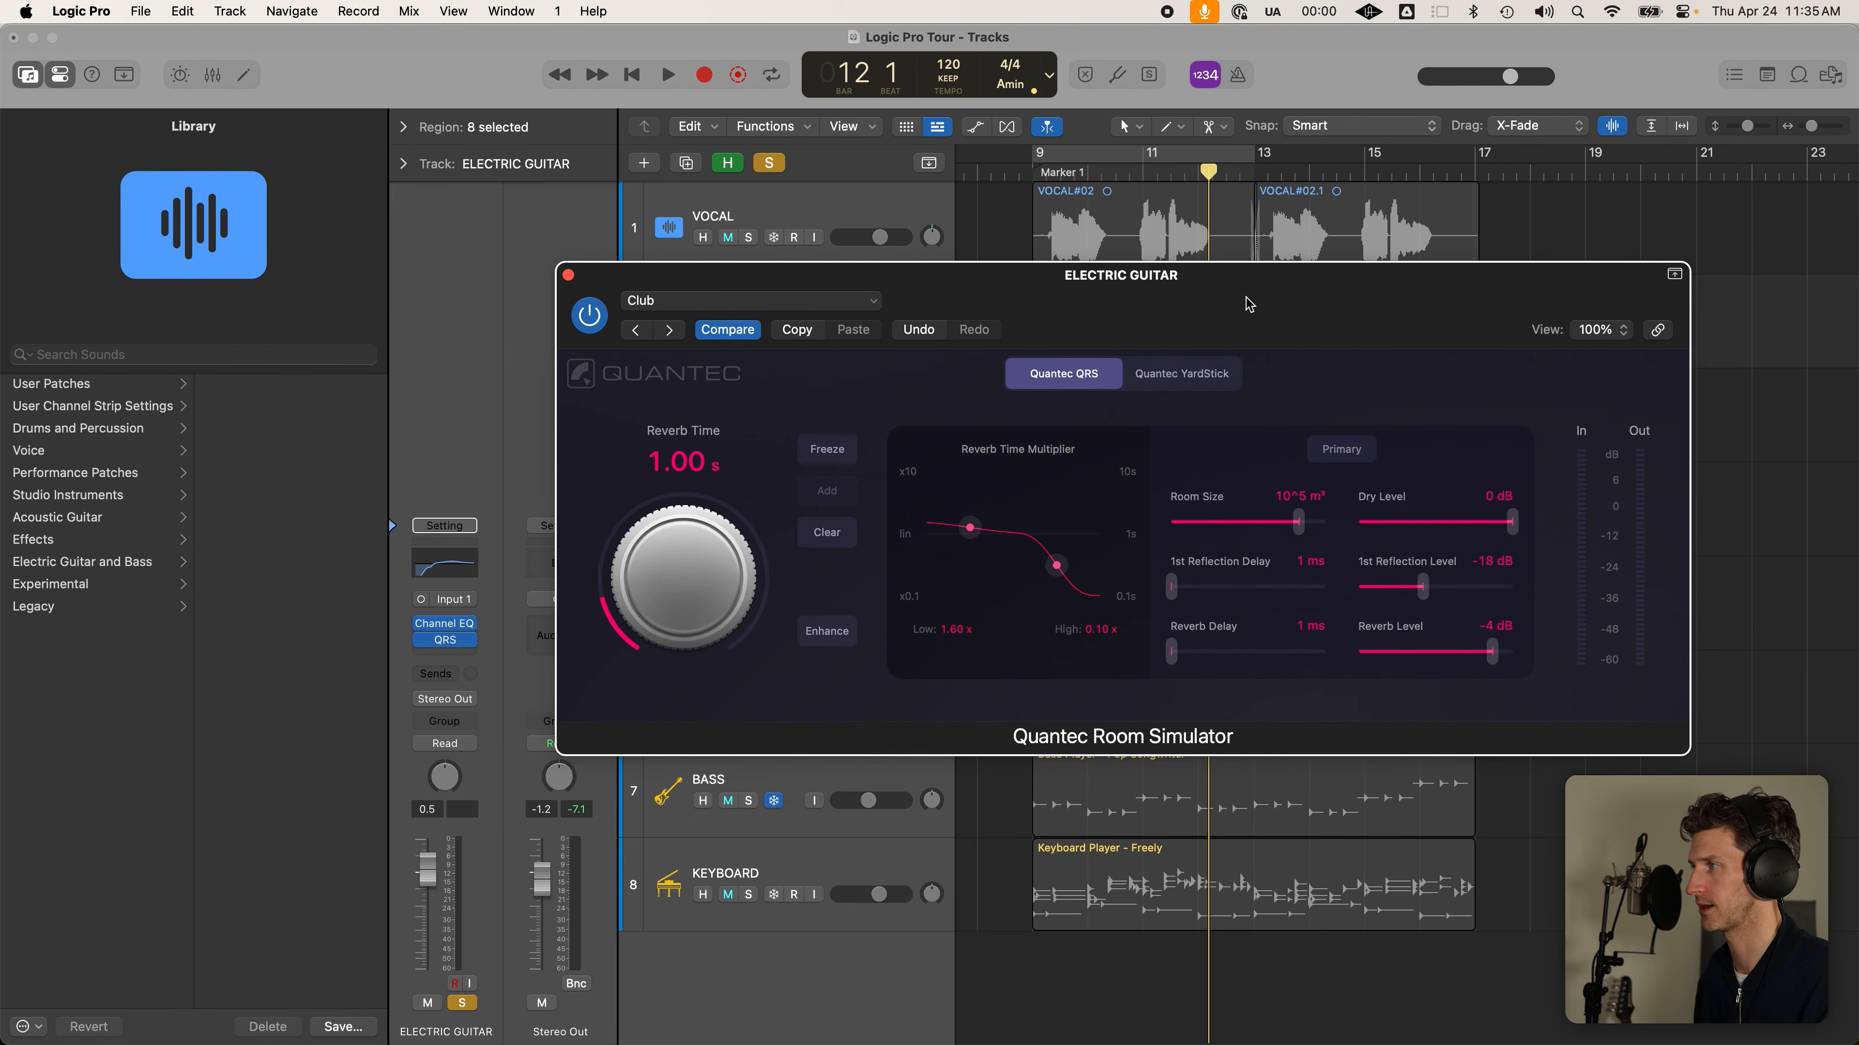
Move the plug-in window clear of the guitar regions, turn on cycle mode and audition the guitar with the Club reverb
left_click_drag(1238, 278, 1217, 380)
key("c")
key("space")
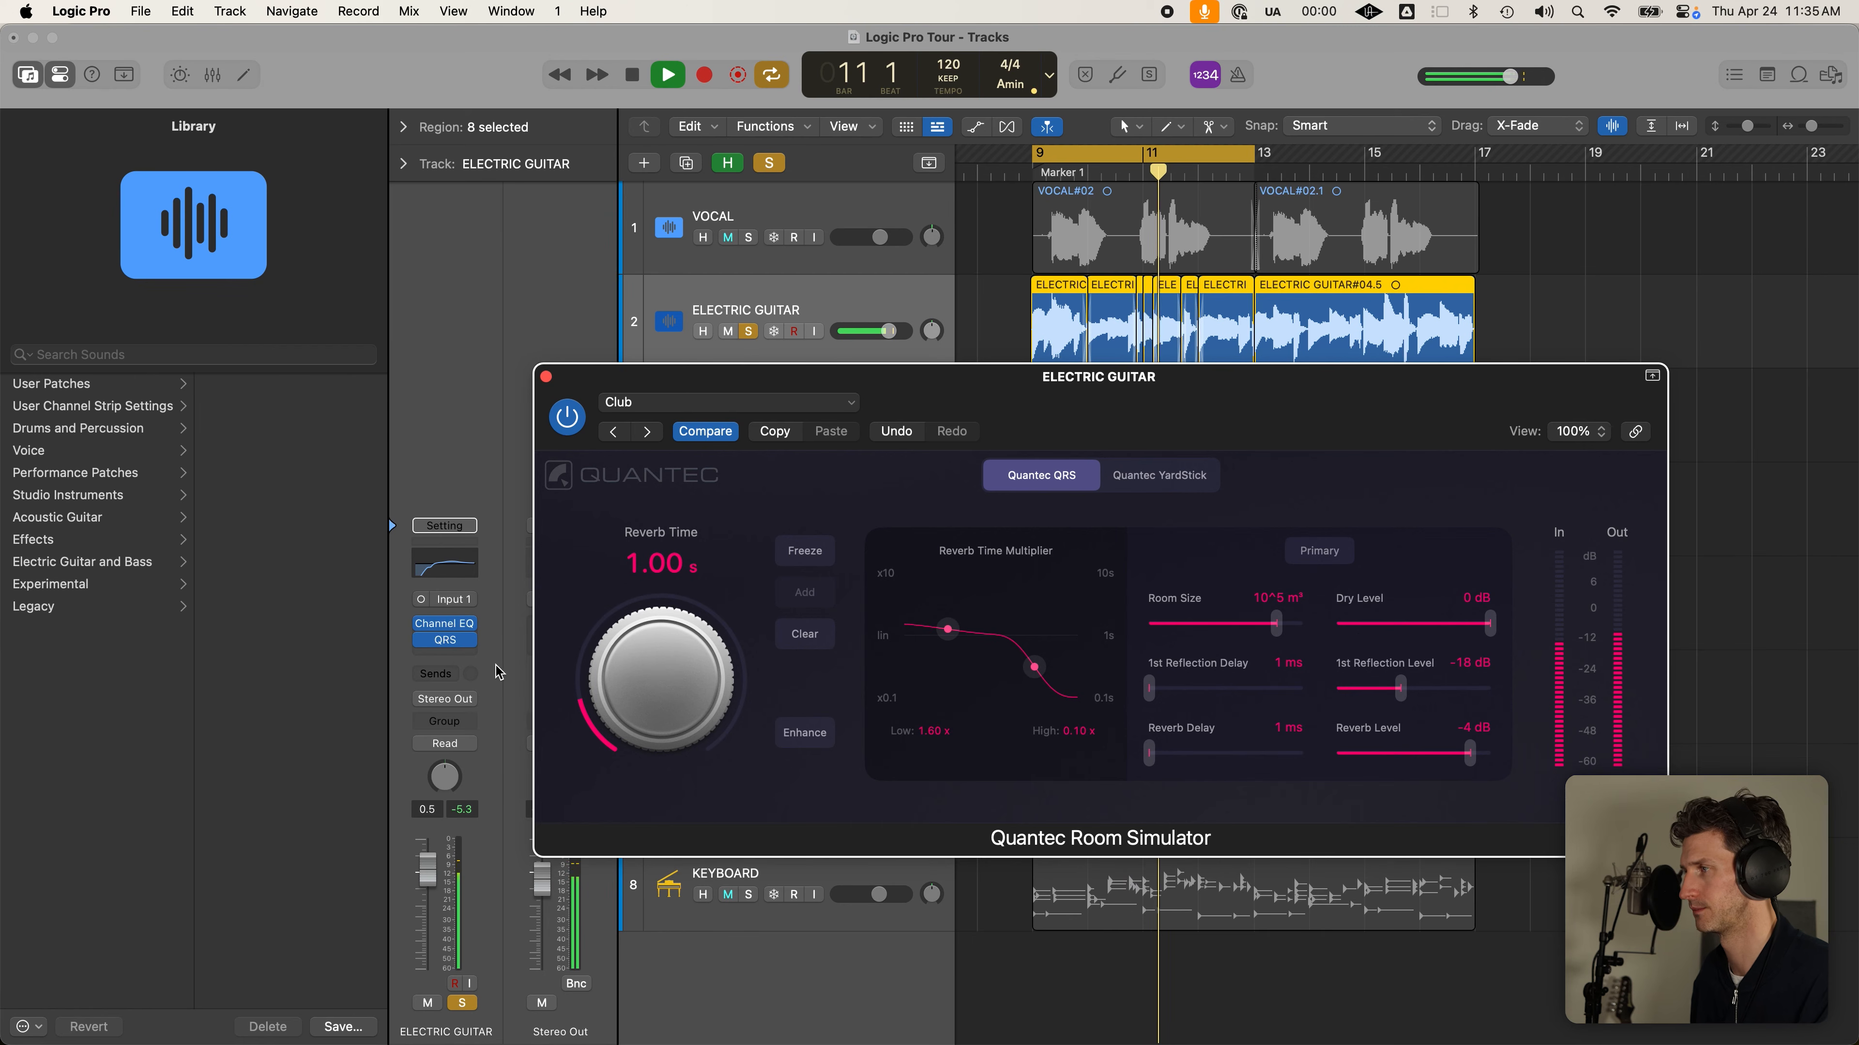
key("space")
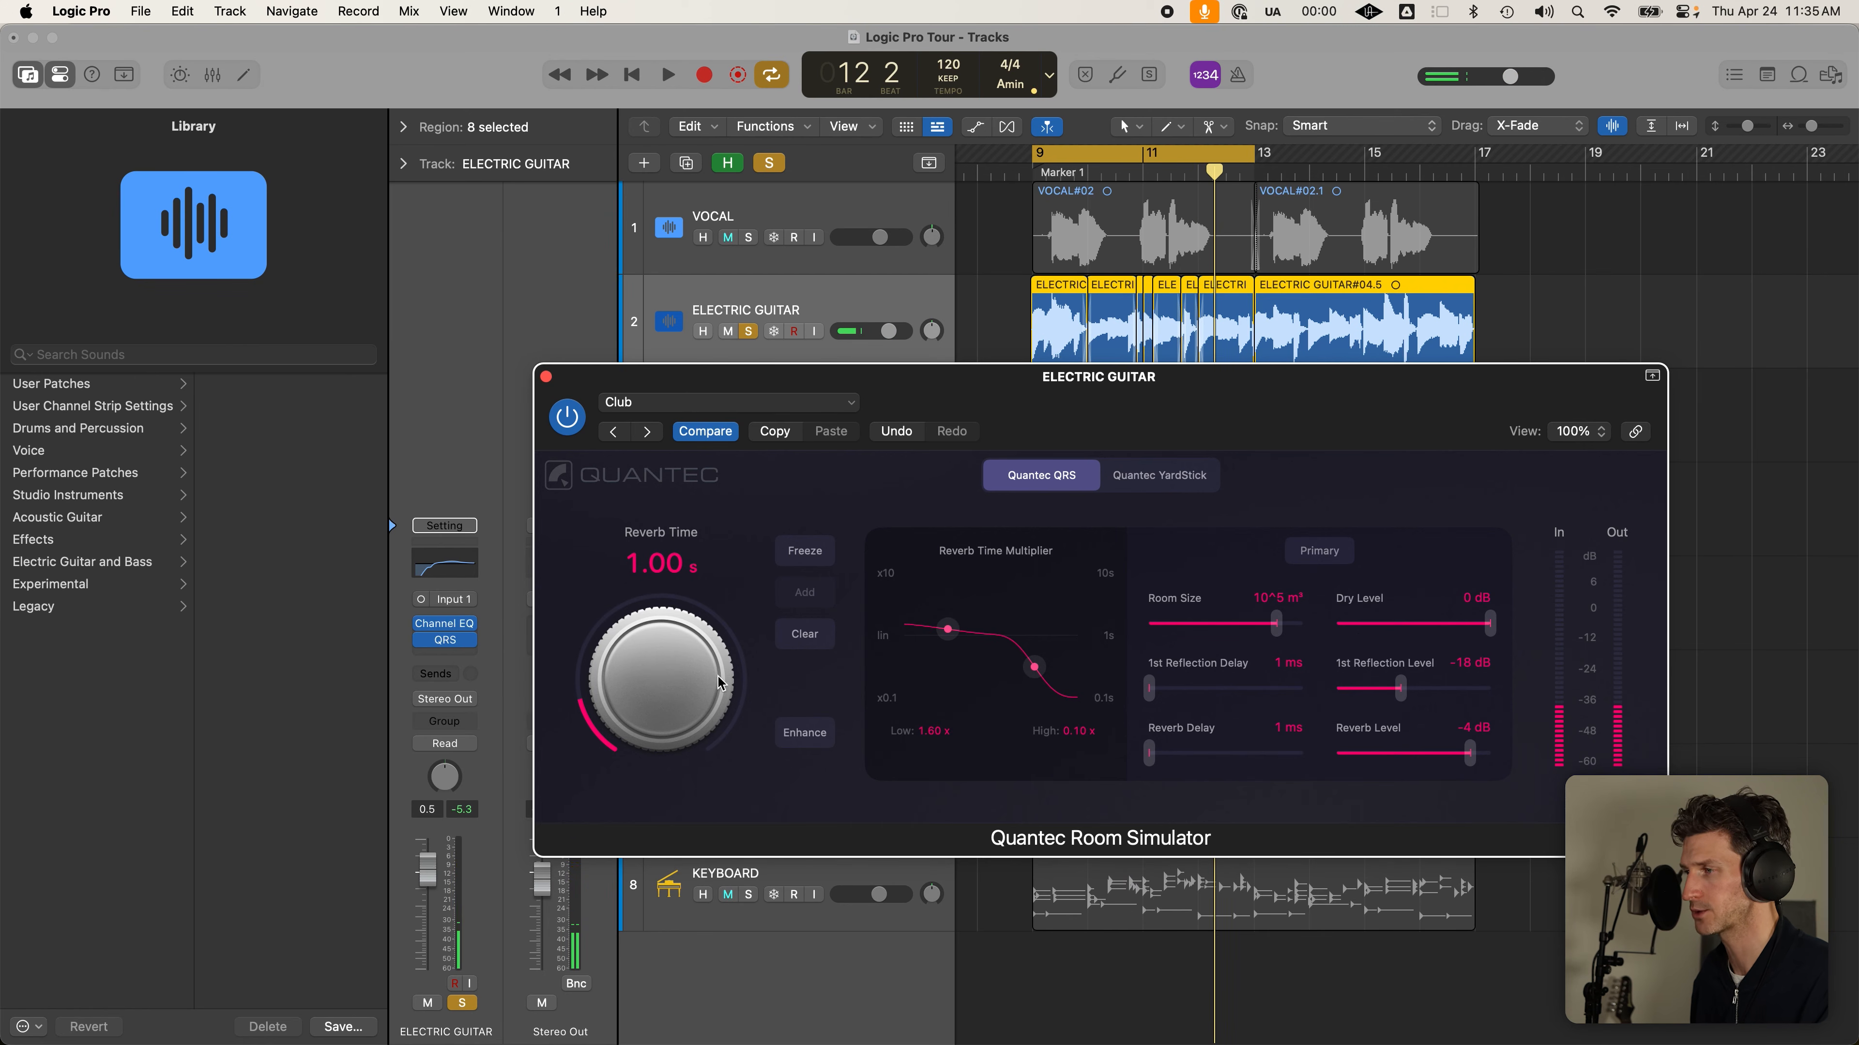
Lengthen the reverb time to 11.2 s and play back the guitar to hear the effect
left_click_drag(686, 700, 681, 534)
left_click_drag(661, 690, 663, 680)
key("space")
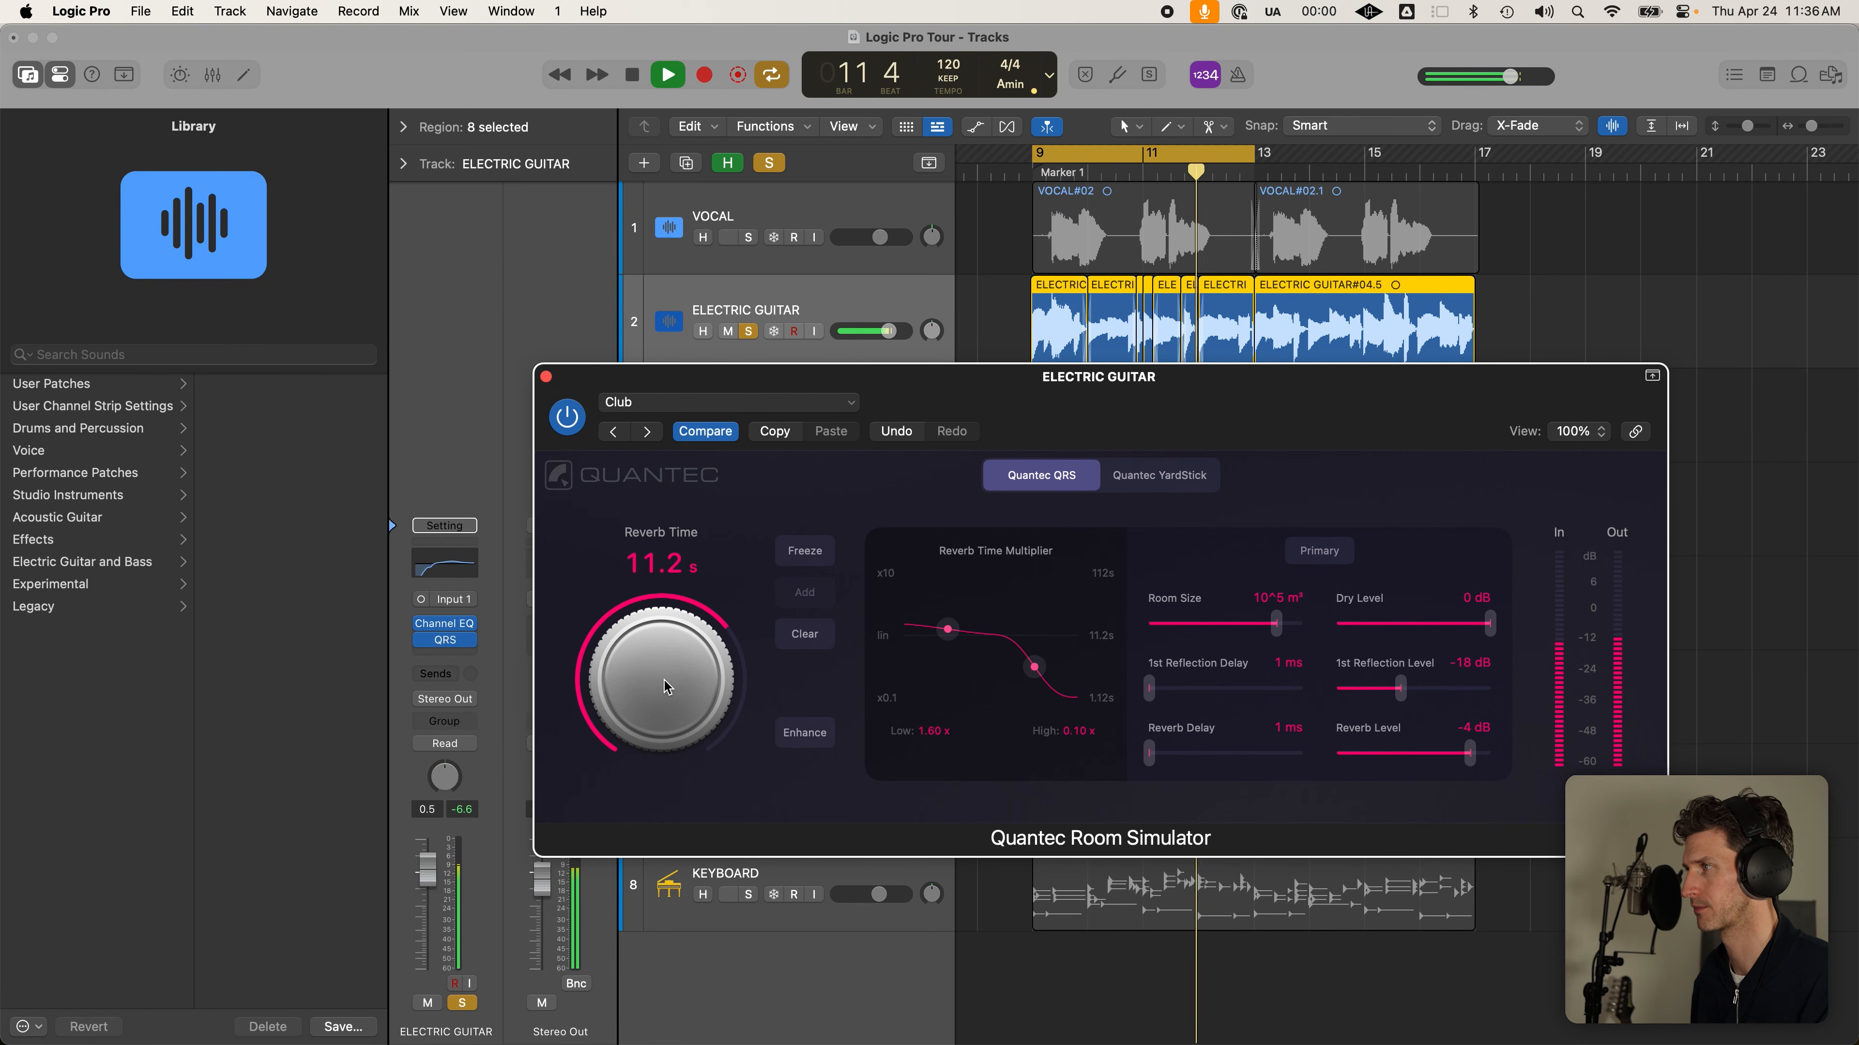
key("space")
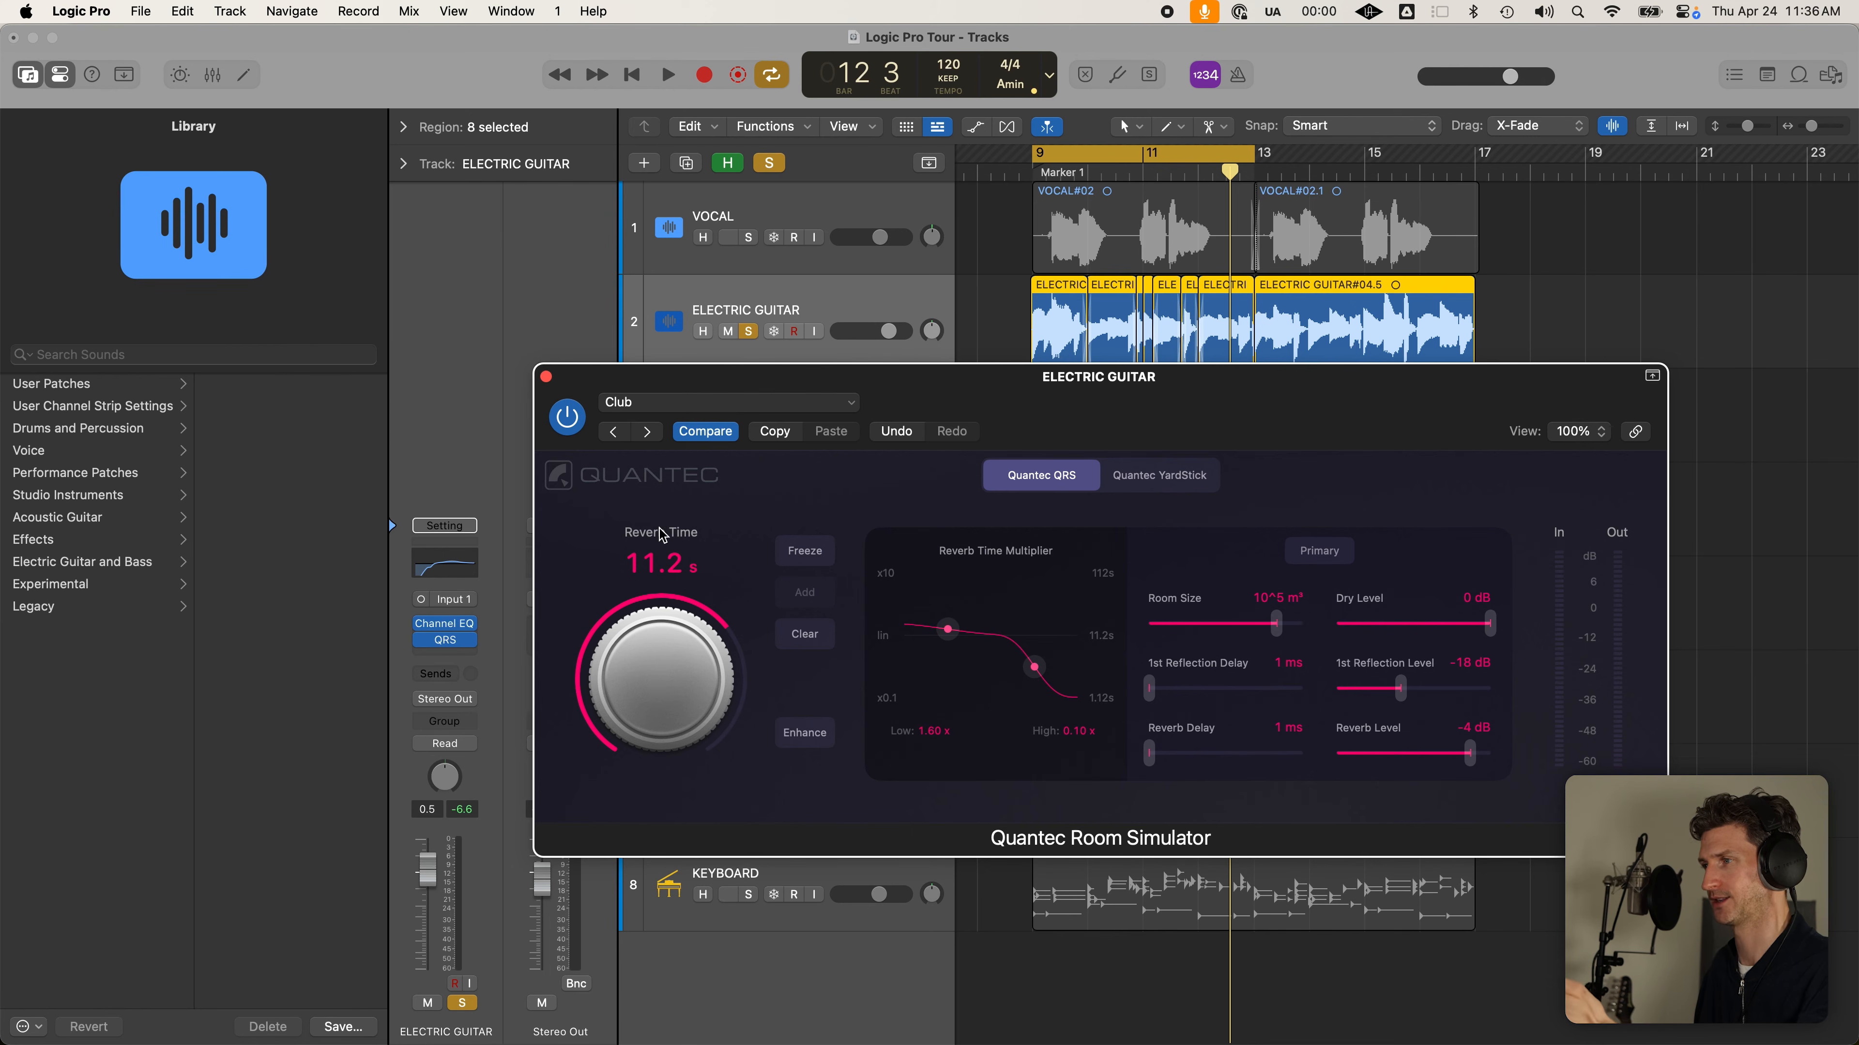
Bring the guitar's reverb time down to 2.00 s and reopen the Quantec Room Simulator window
left_click_drag(626, 643, 611, 767)
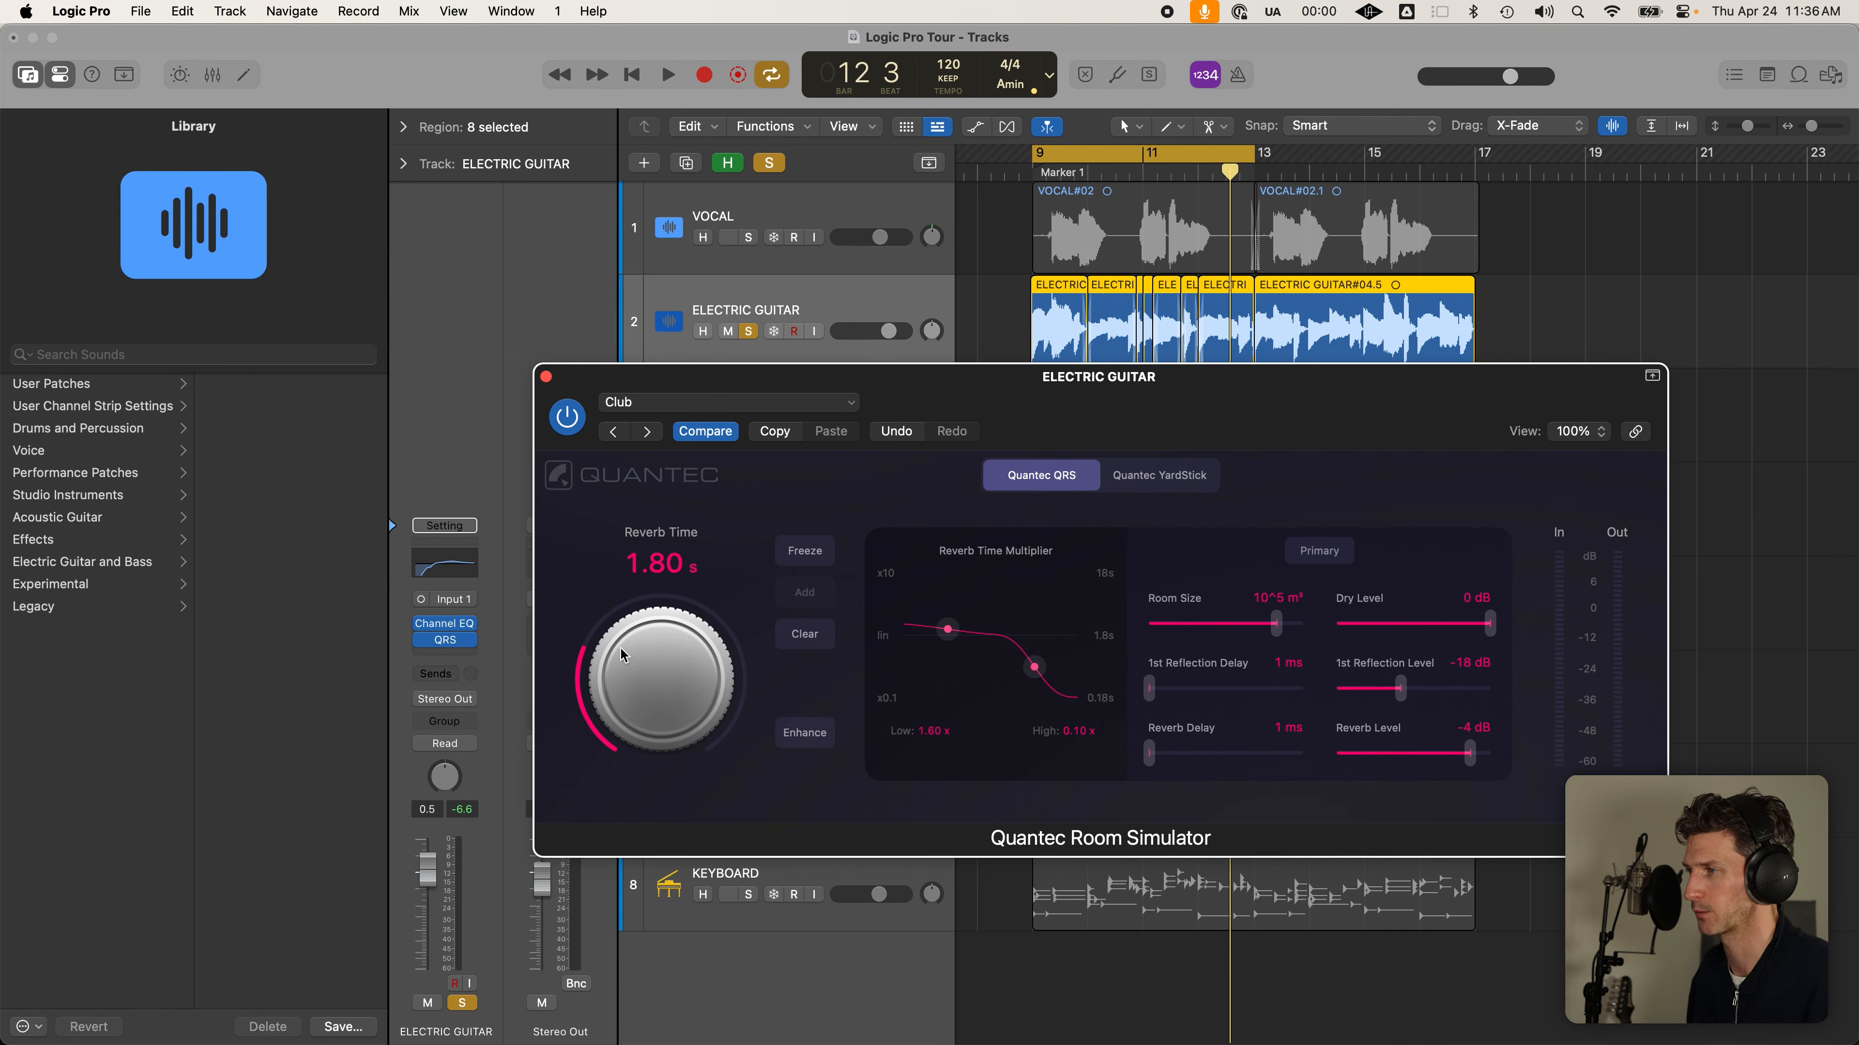
left_click_drag(652, 678, 653, 682)
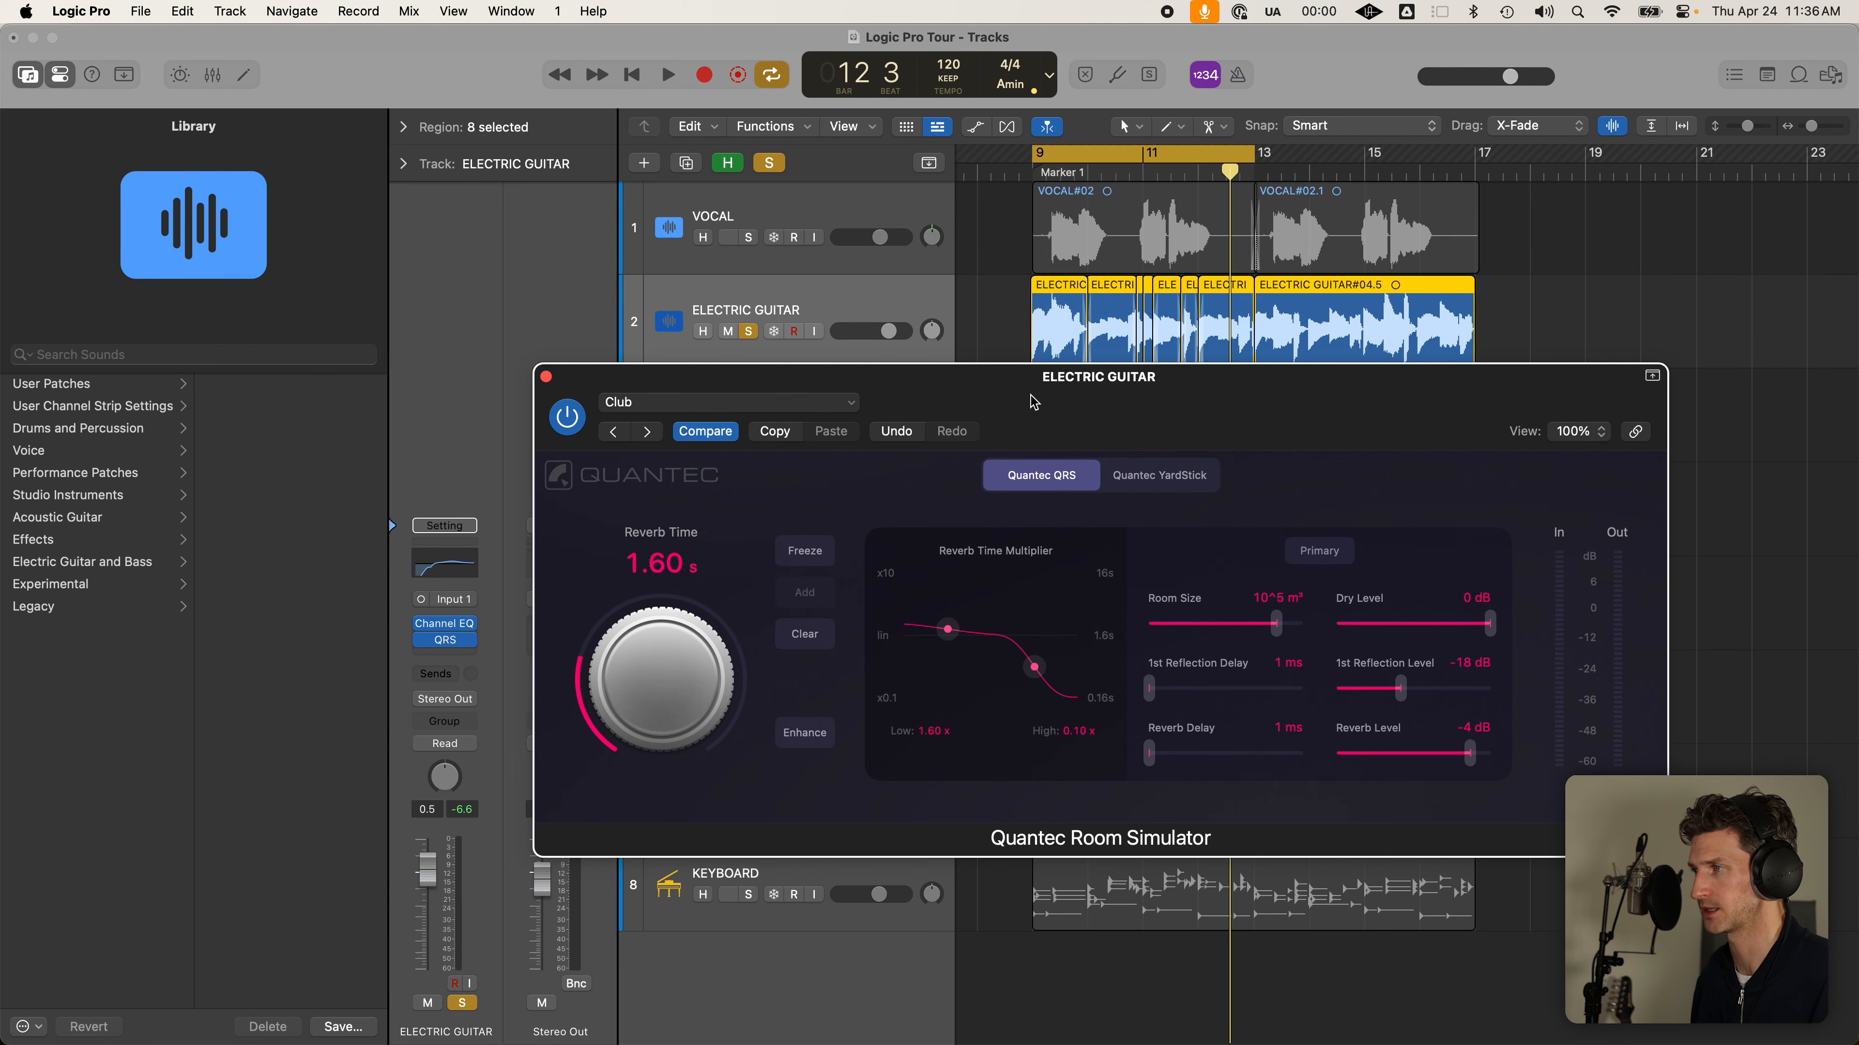
left_click_drag(662, 657, 673, 626)
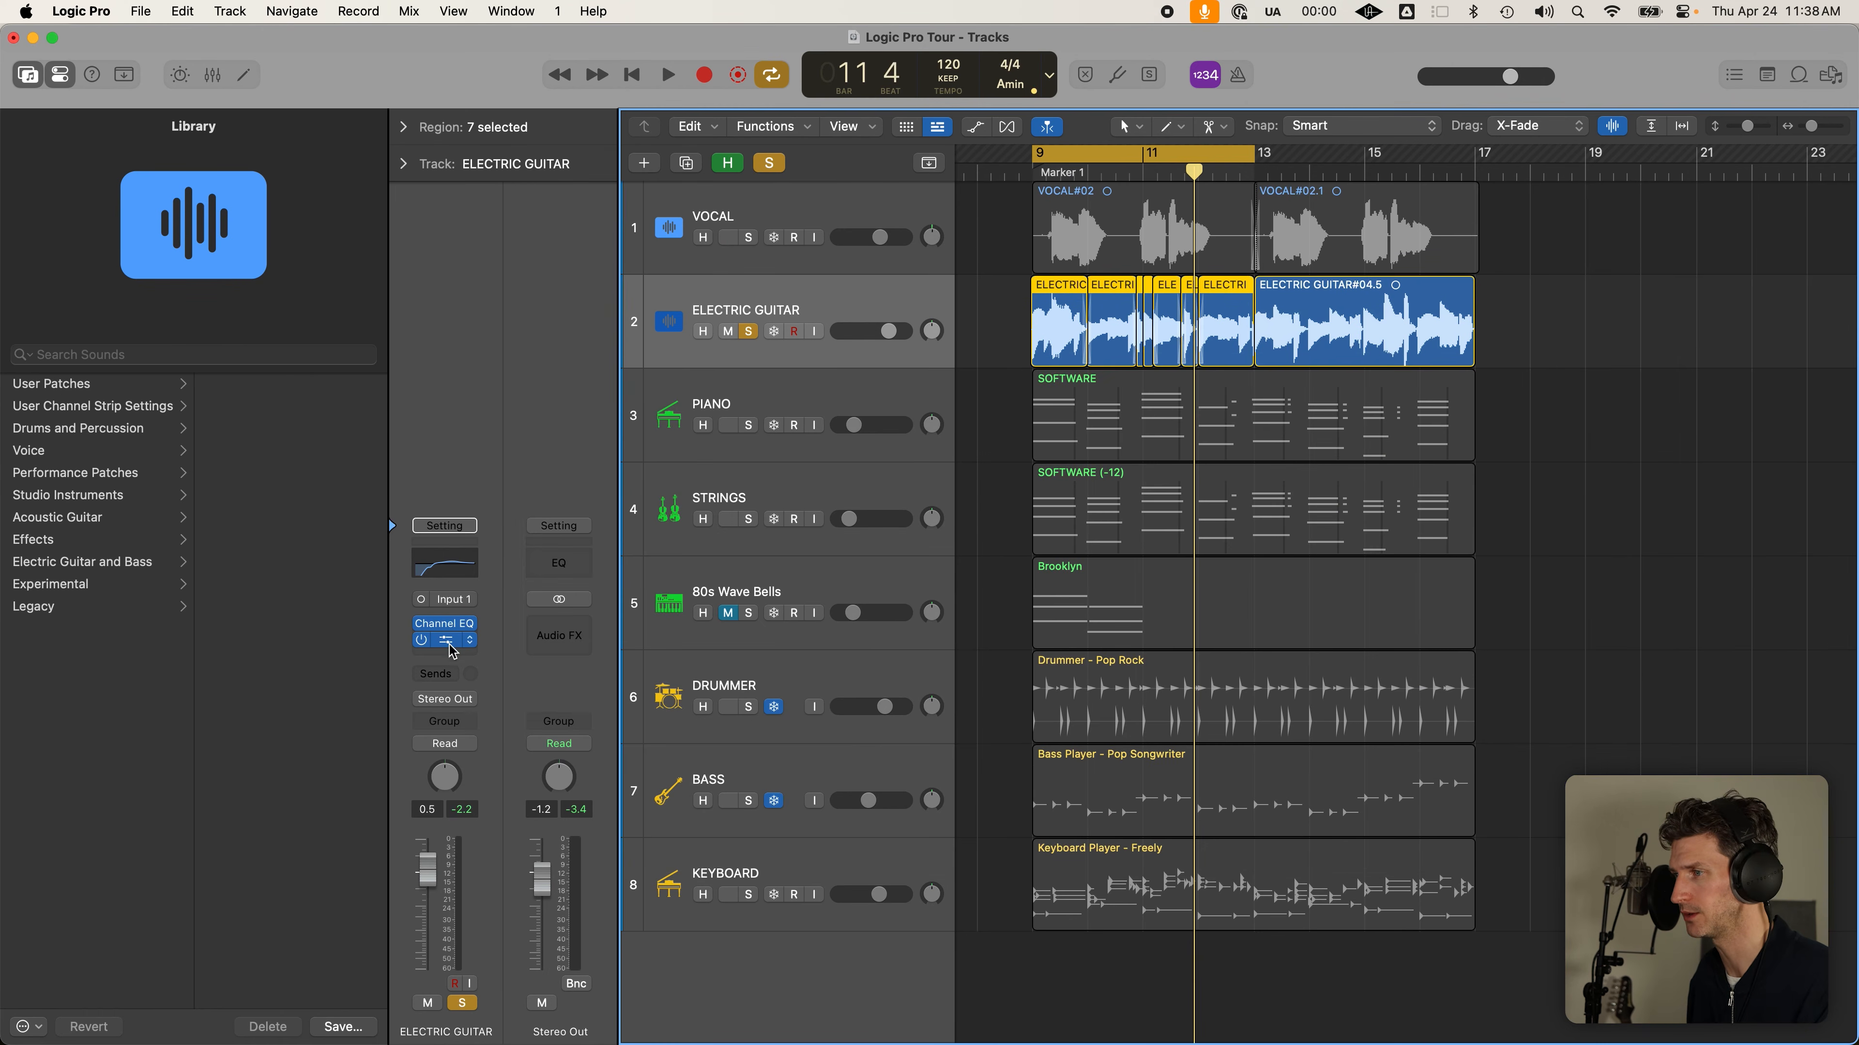
left_click(450, 647)
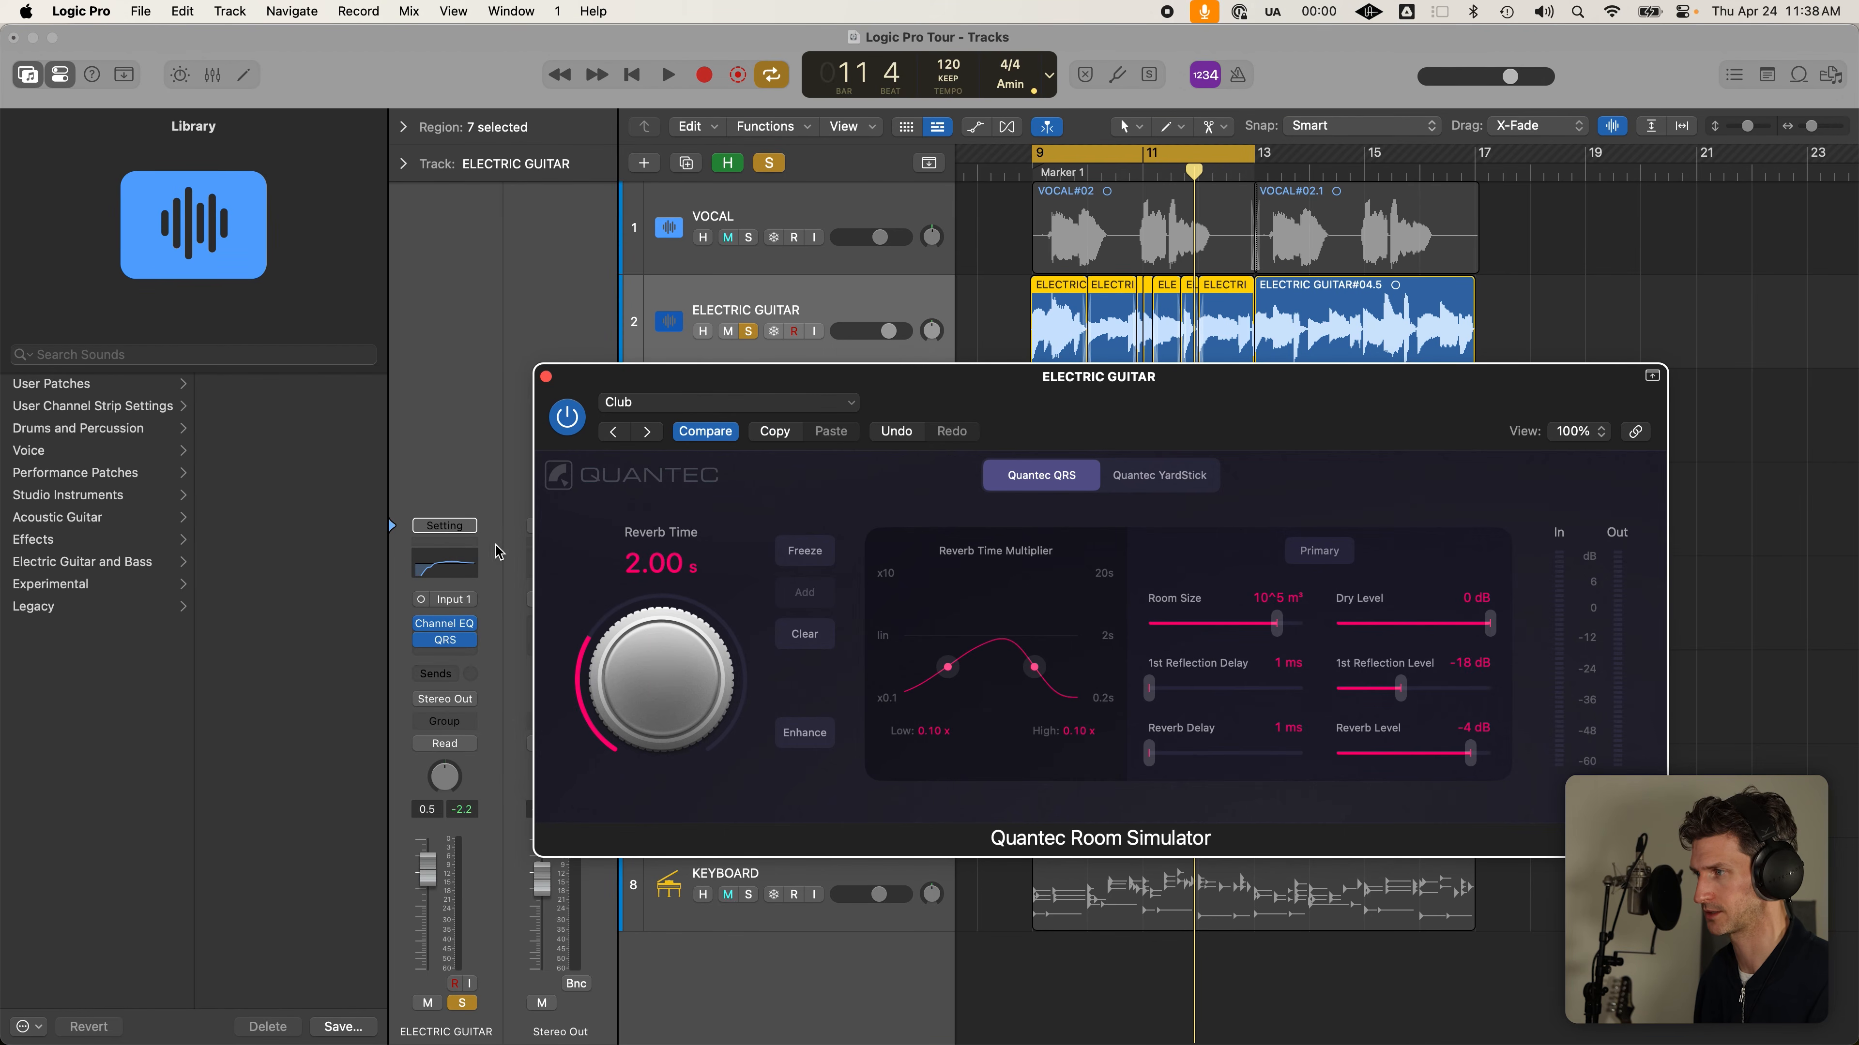
left_click(448, 657)
mouse_move(456, 654)
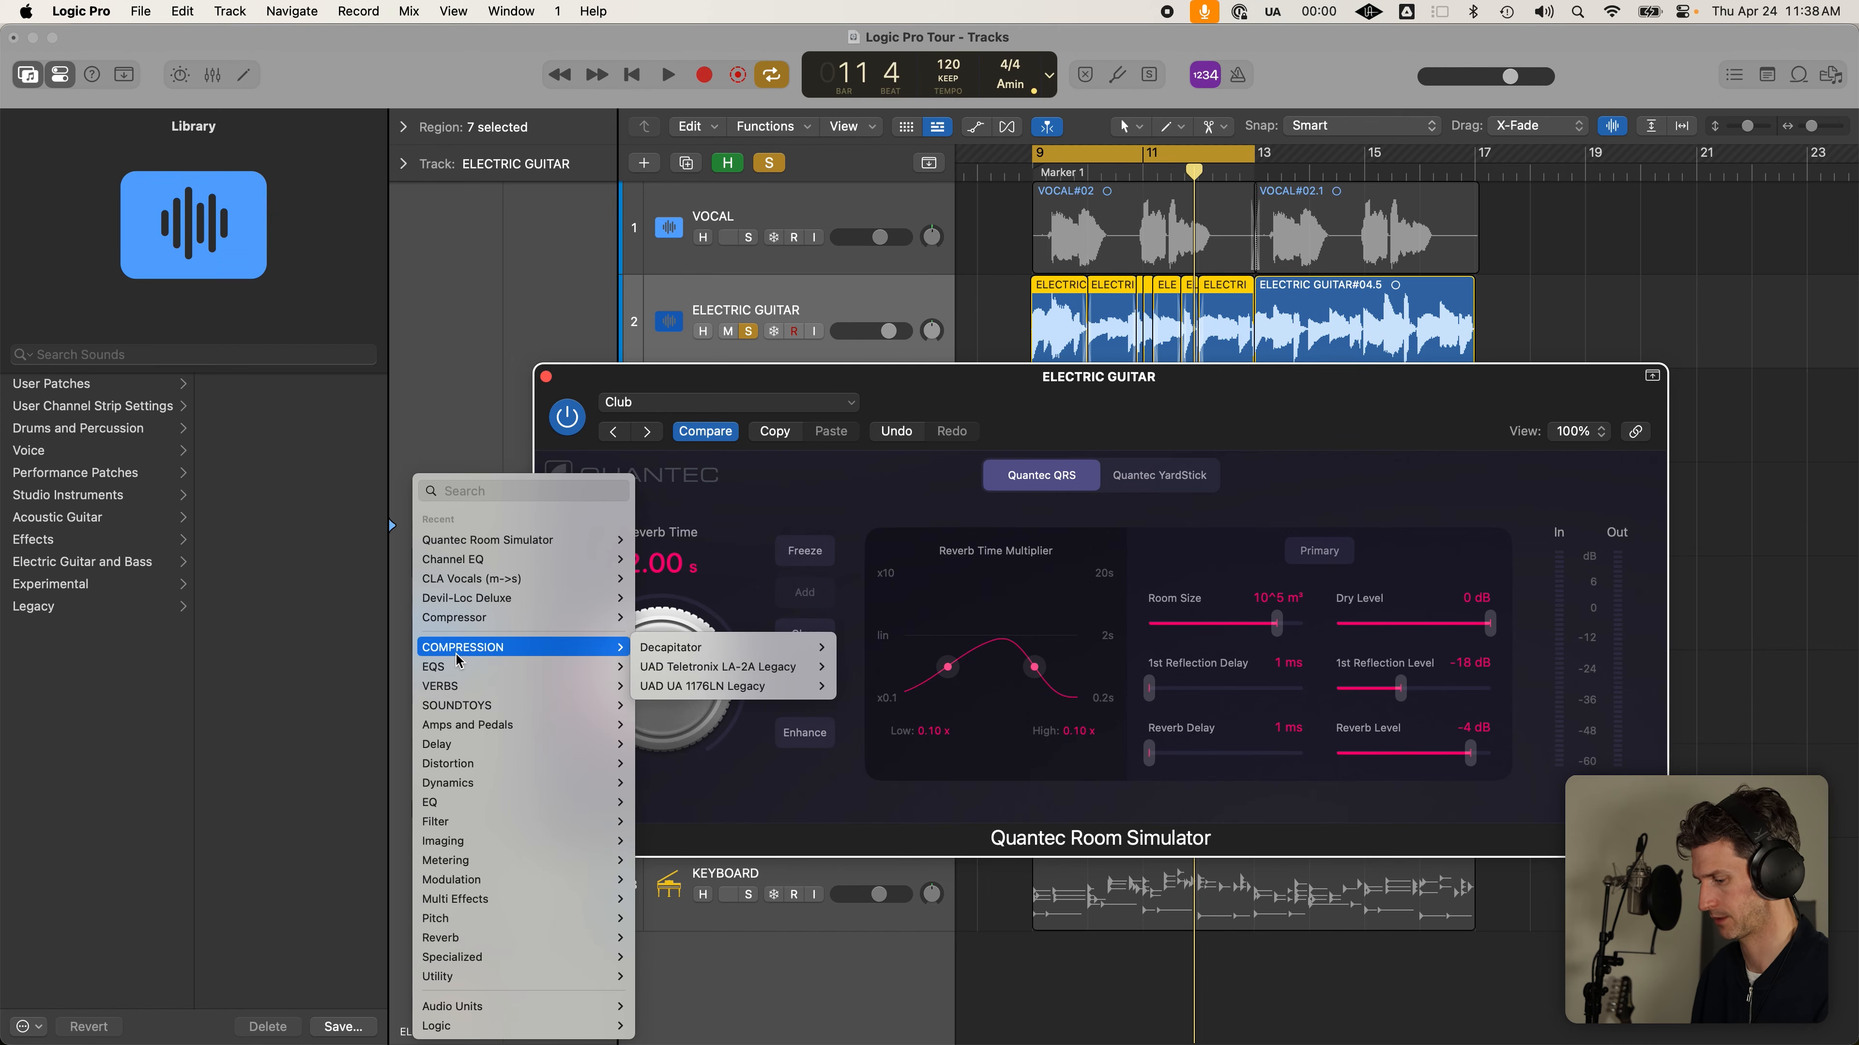
type("rev")
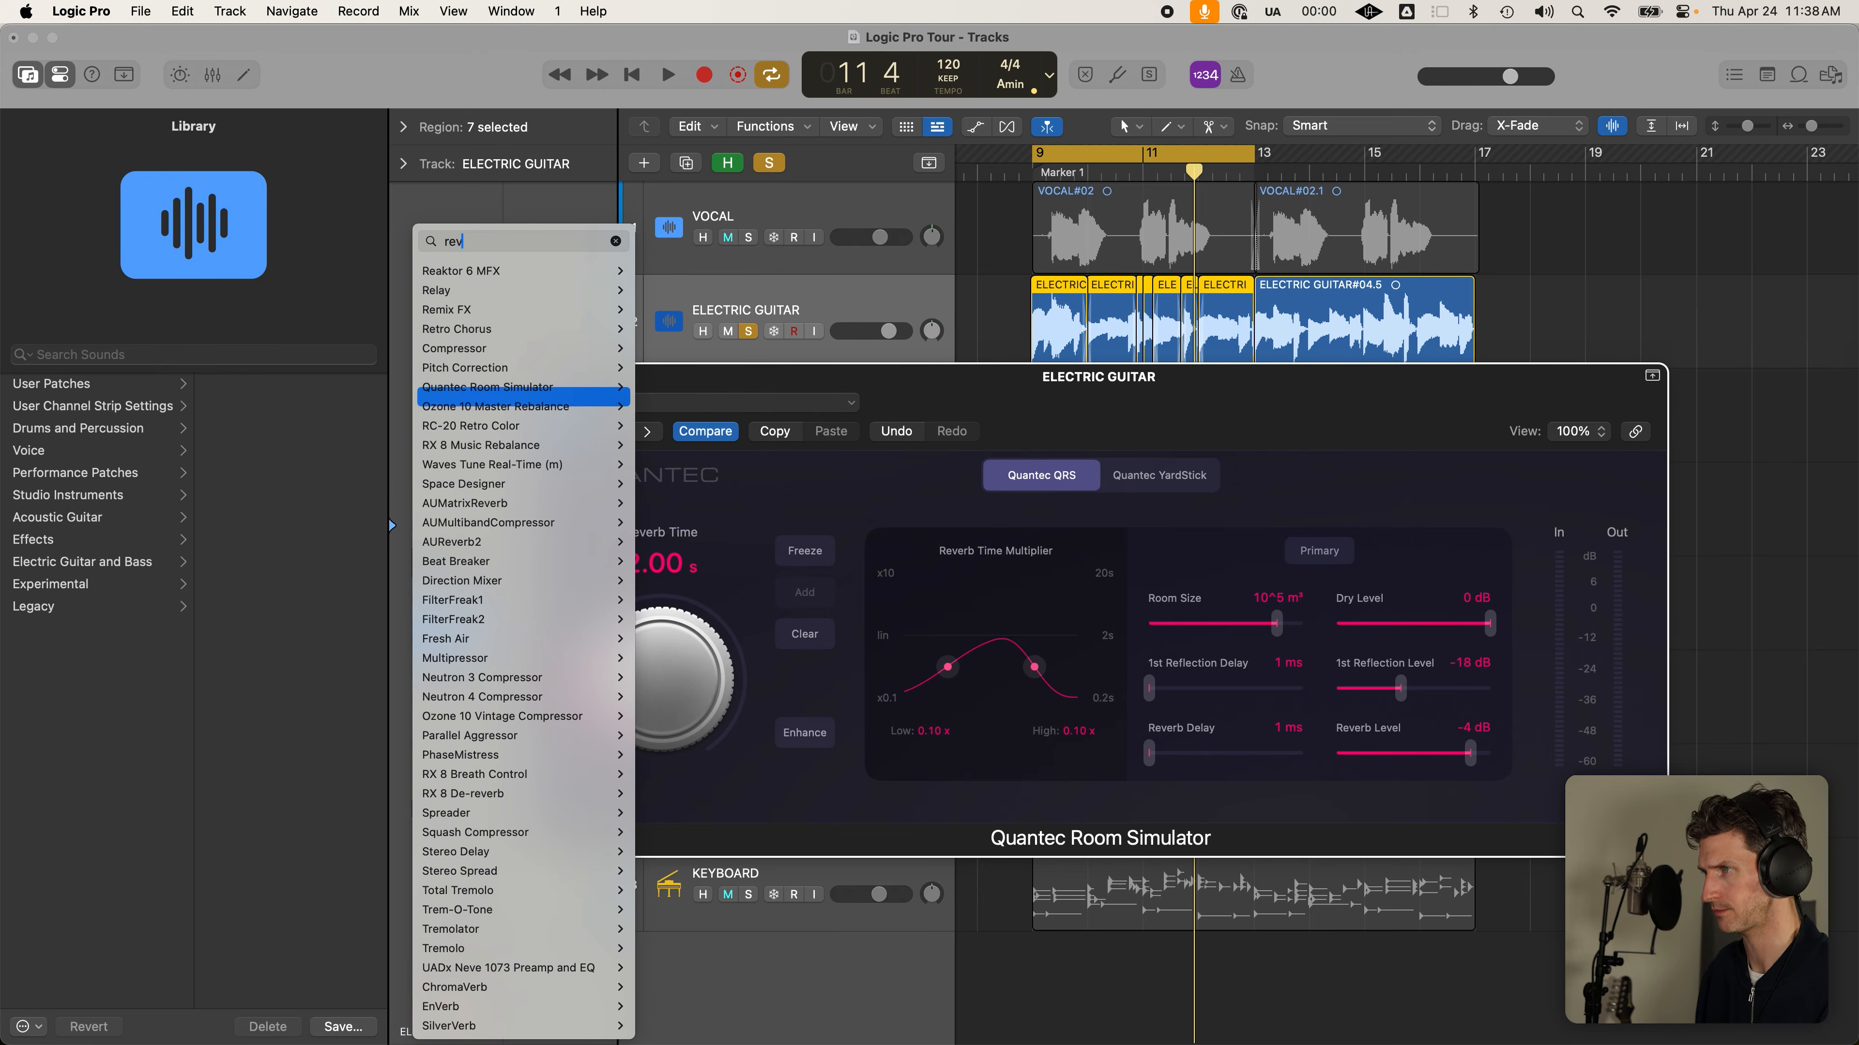
type("erb")
mouse_move(498, 754)
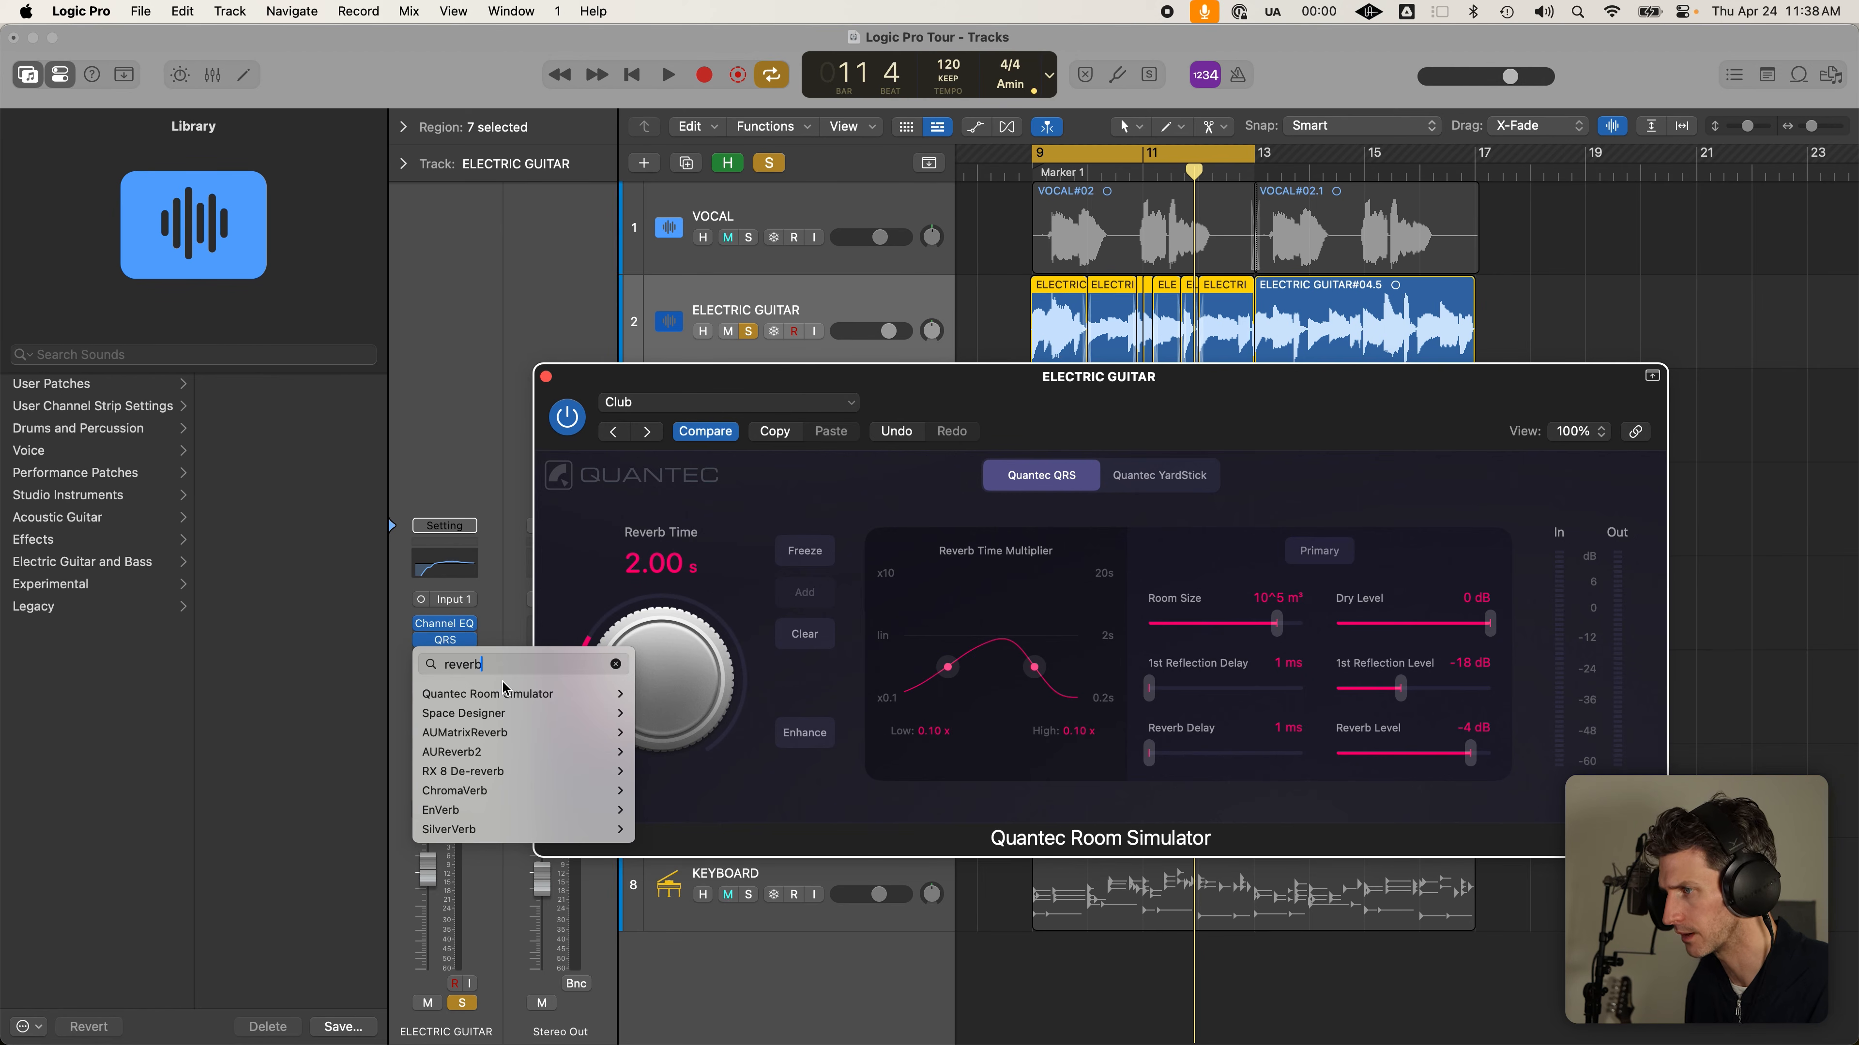
key("super+a")
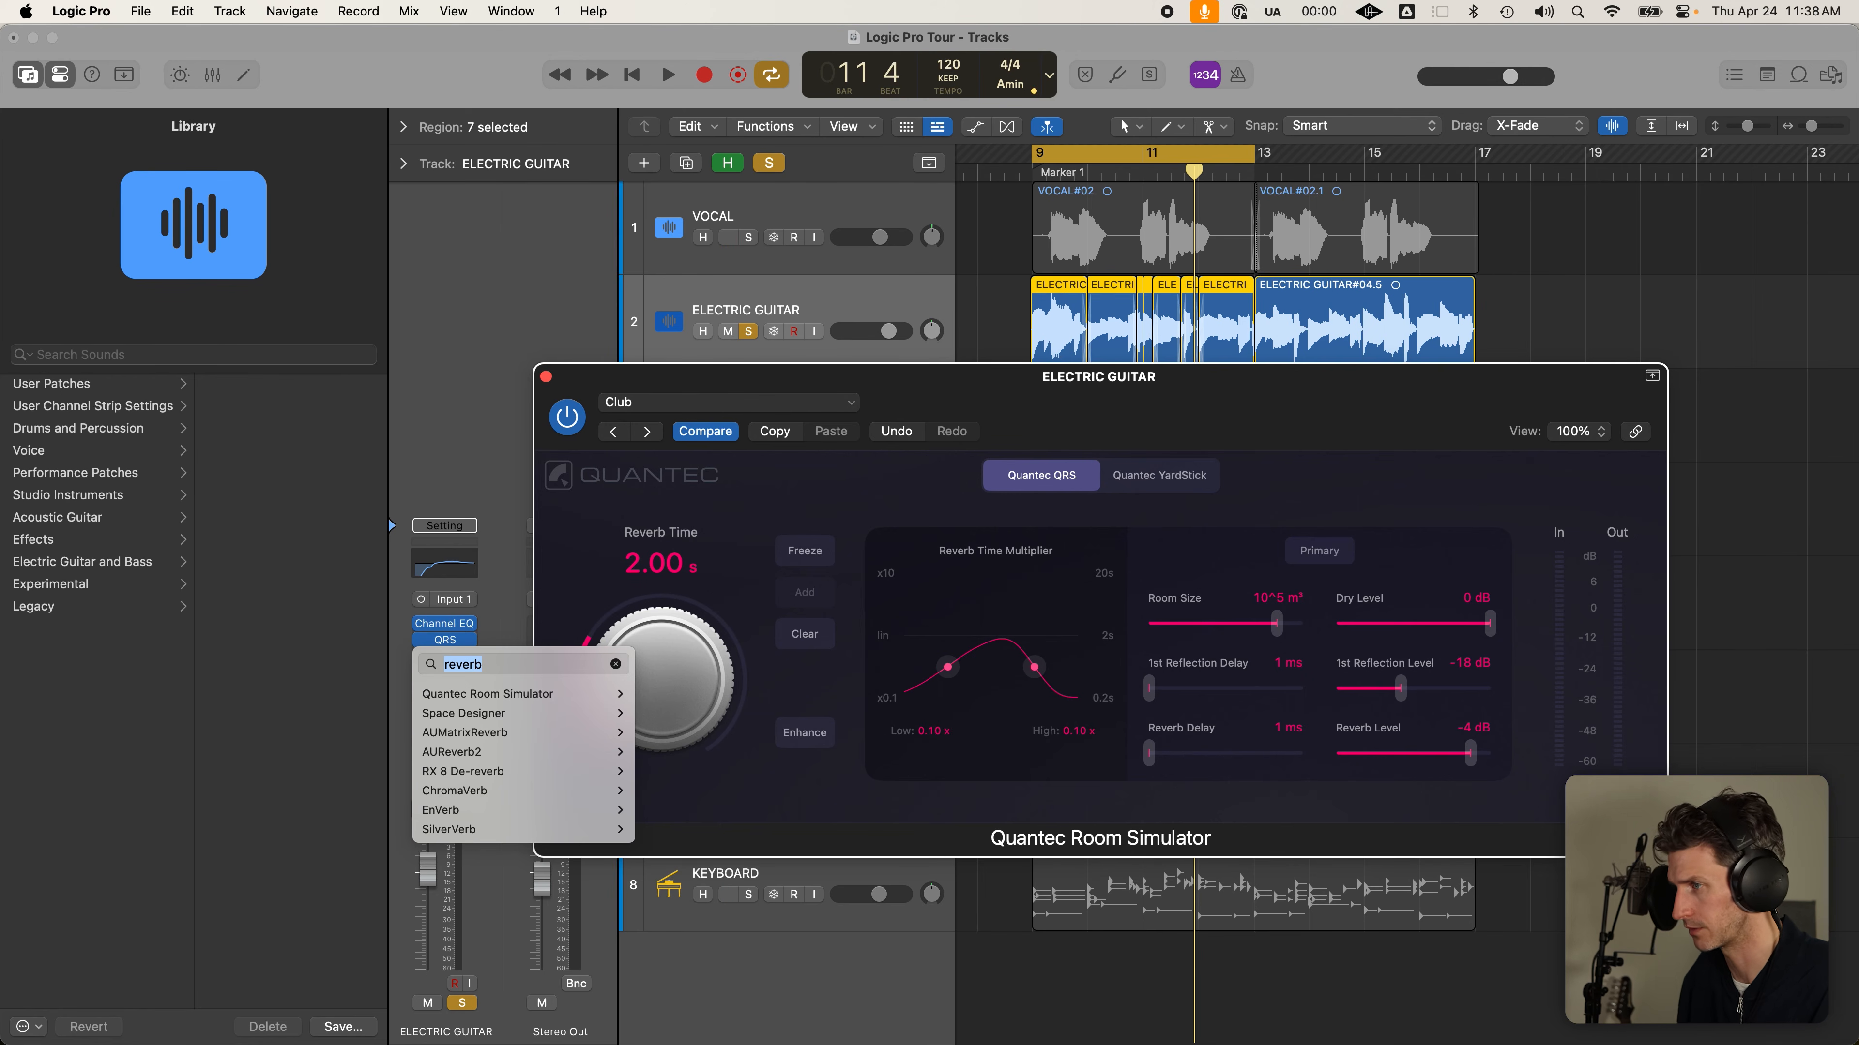
key("BackSpace")
key("Escape")
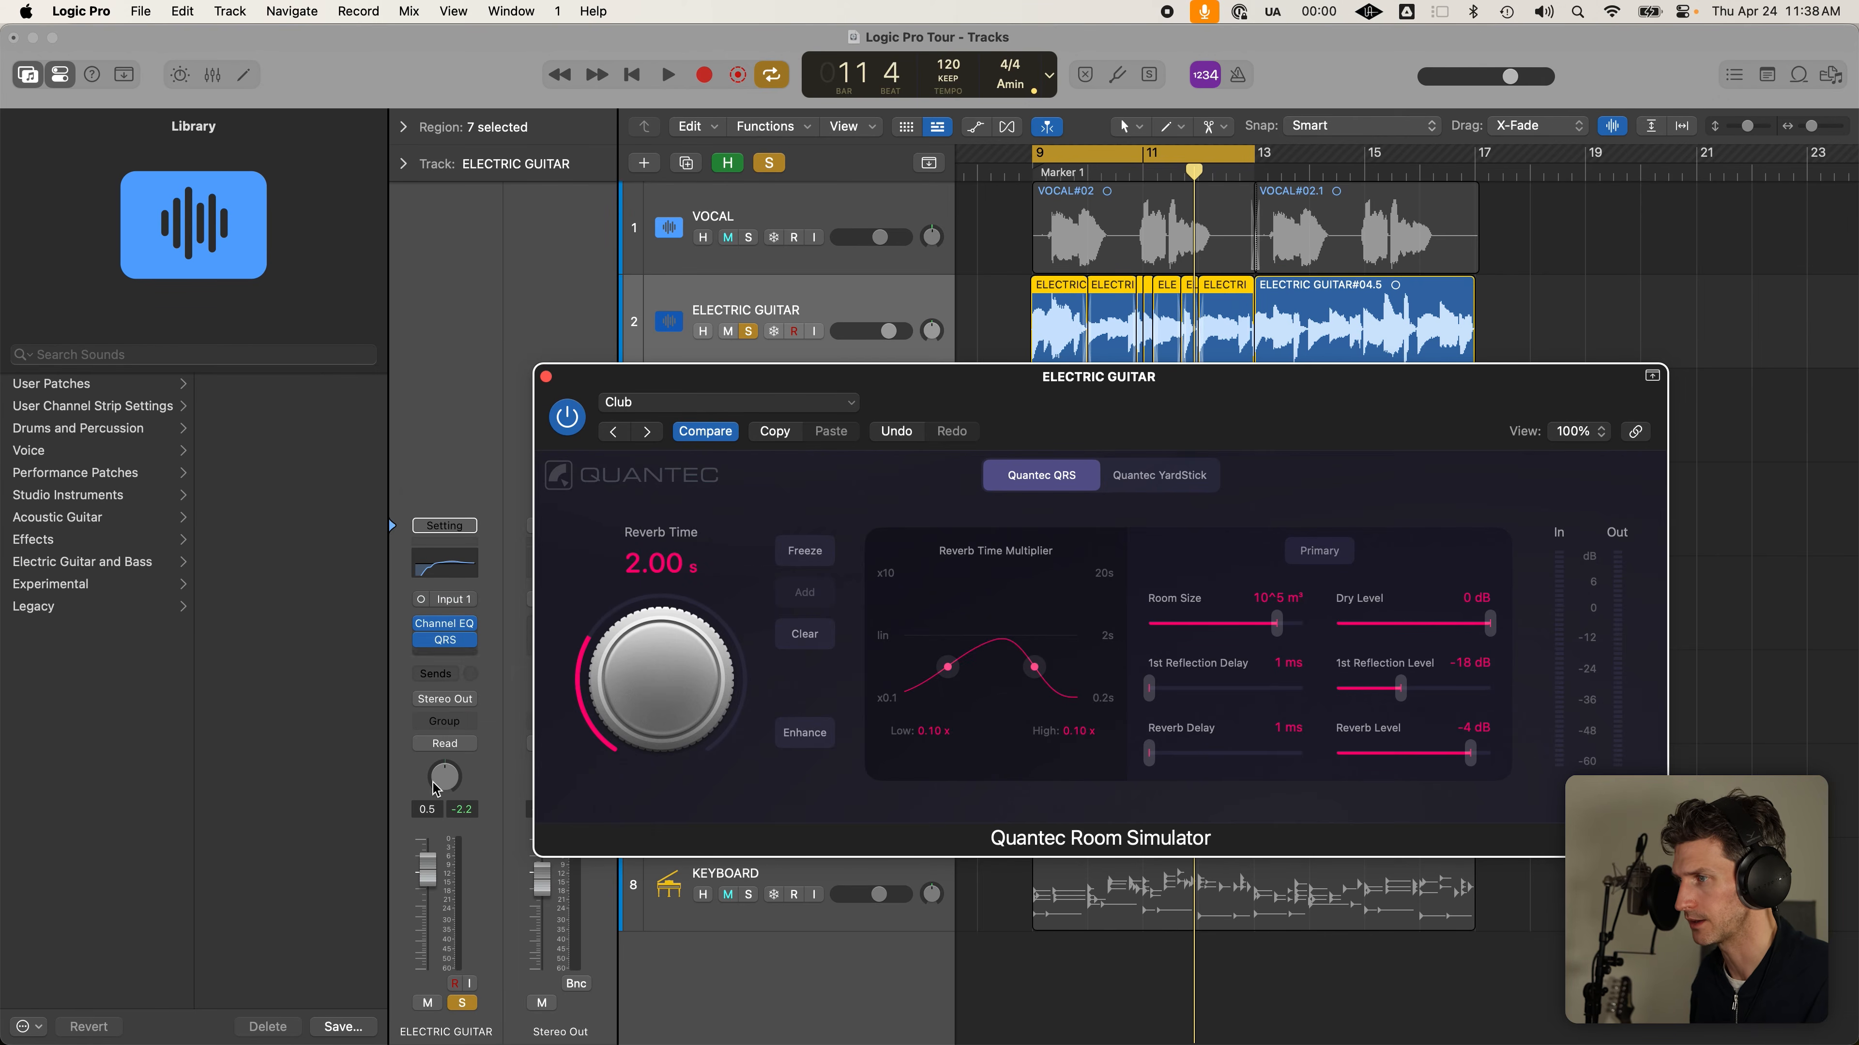
Insert Space Designer from the reverb category on the electric guitar, after the Quantec Room Simulator
left_click(469, 656)
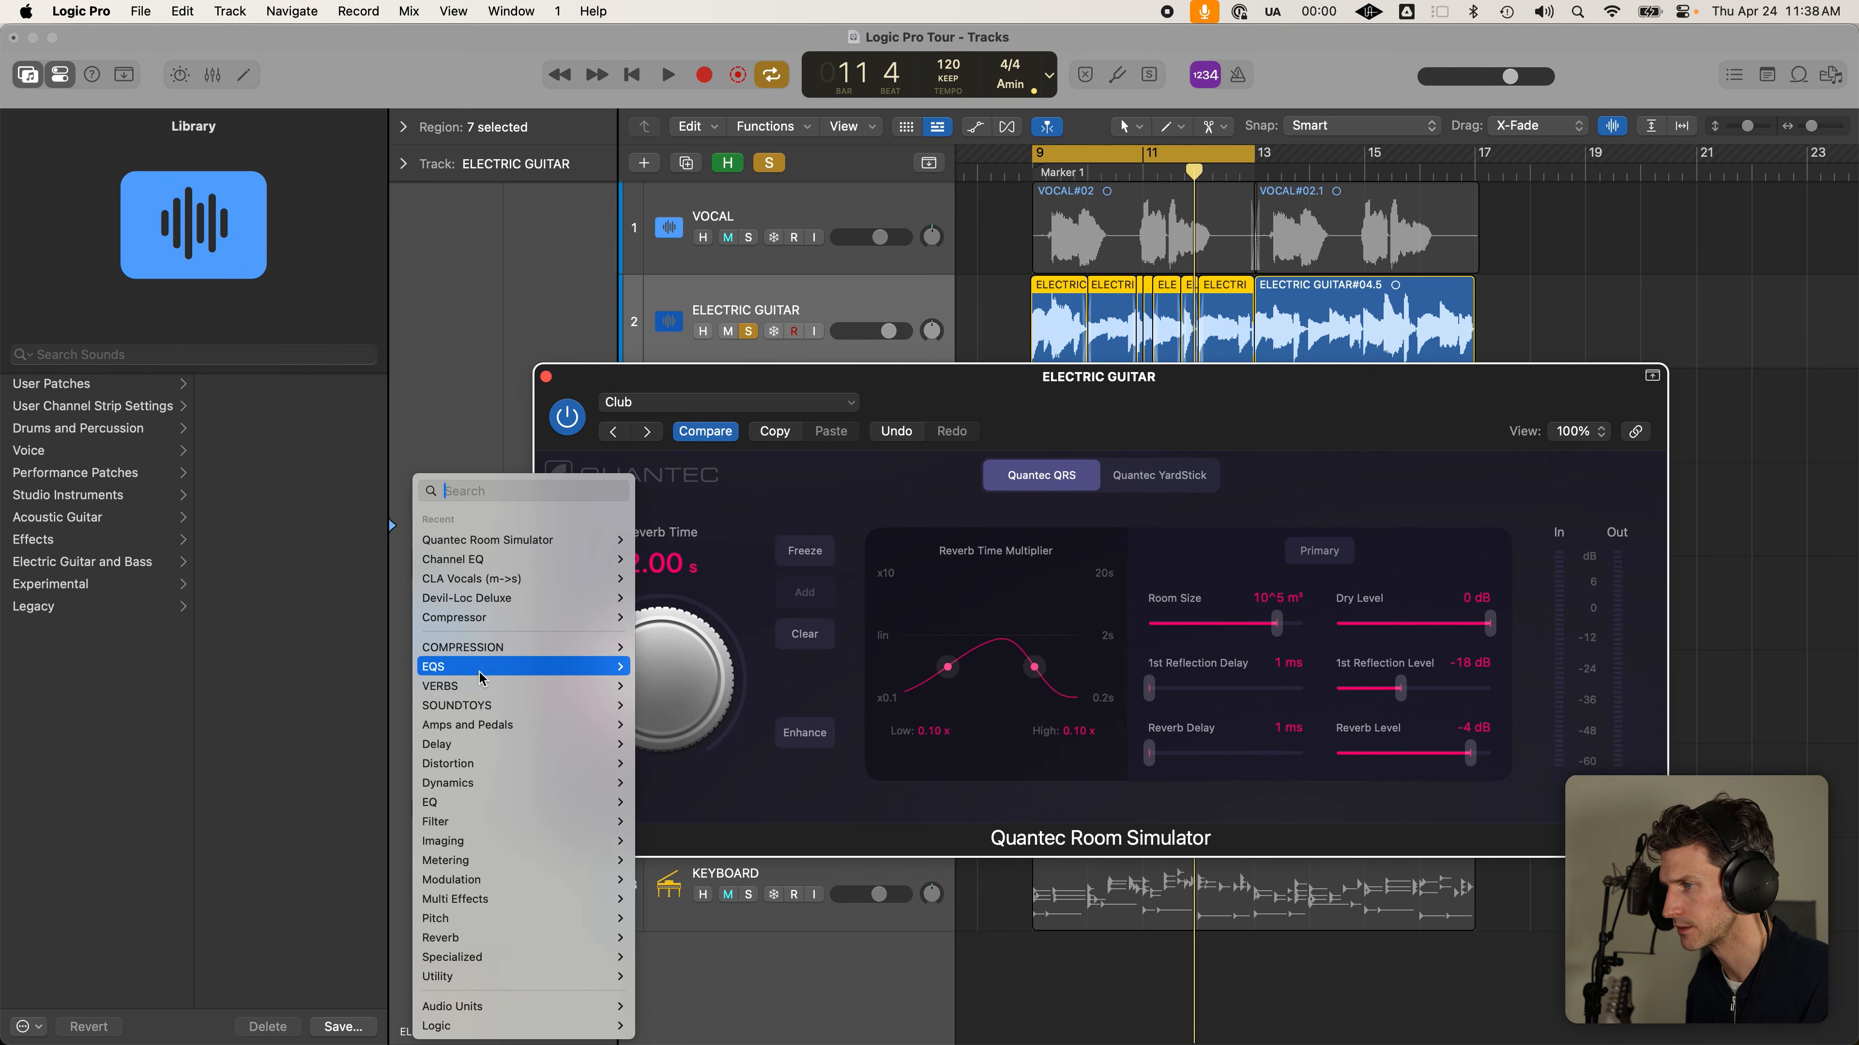
mouse_move(515, 795)
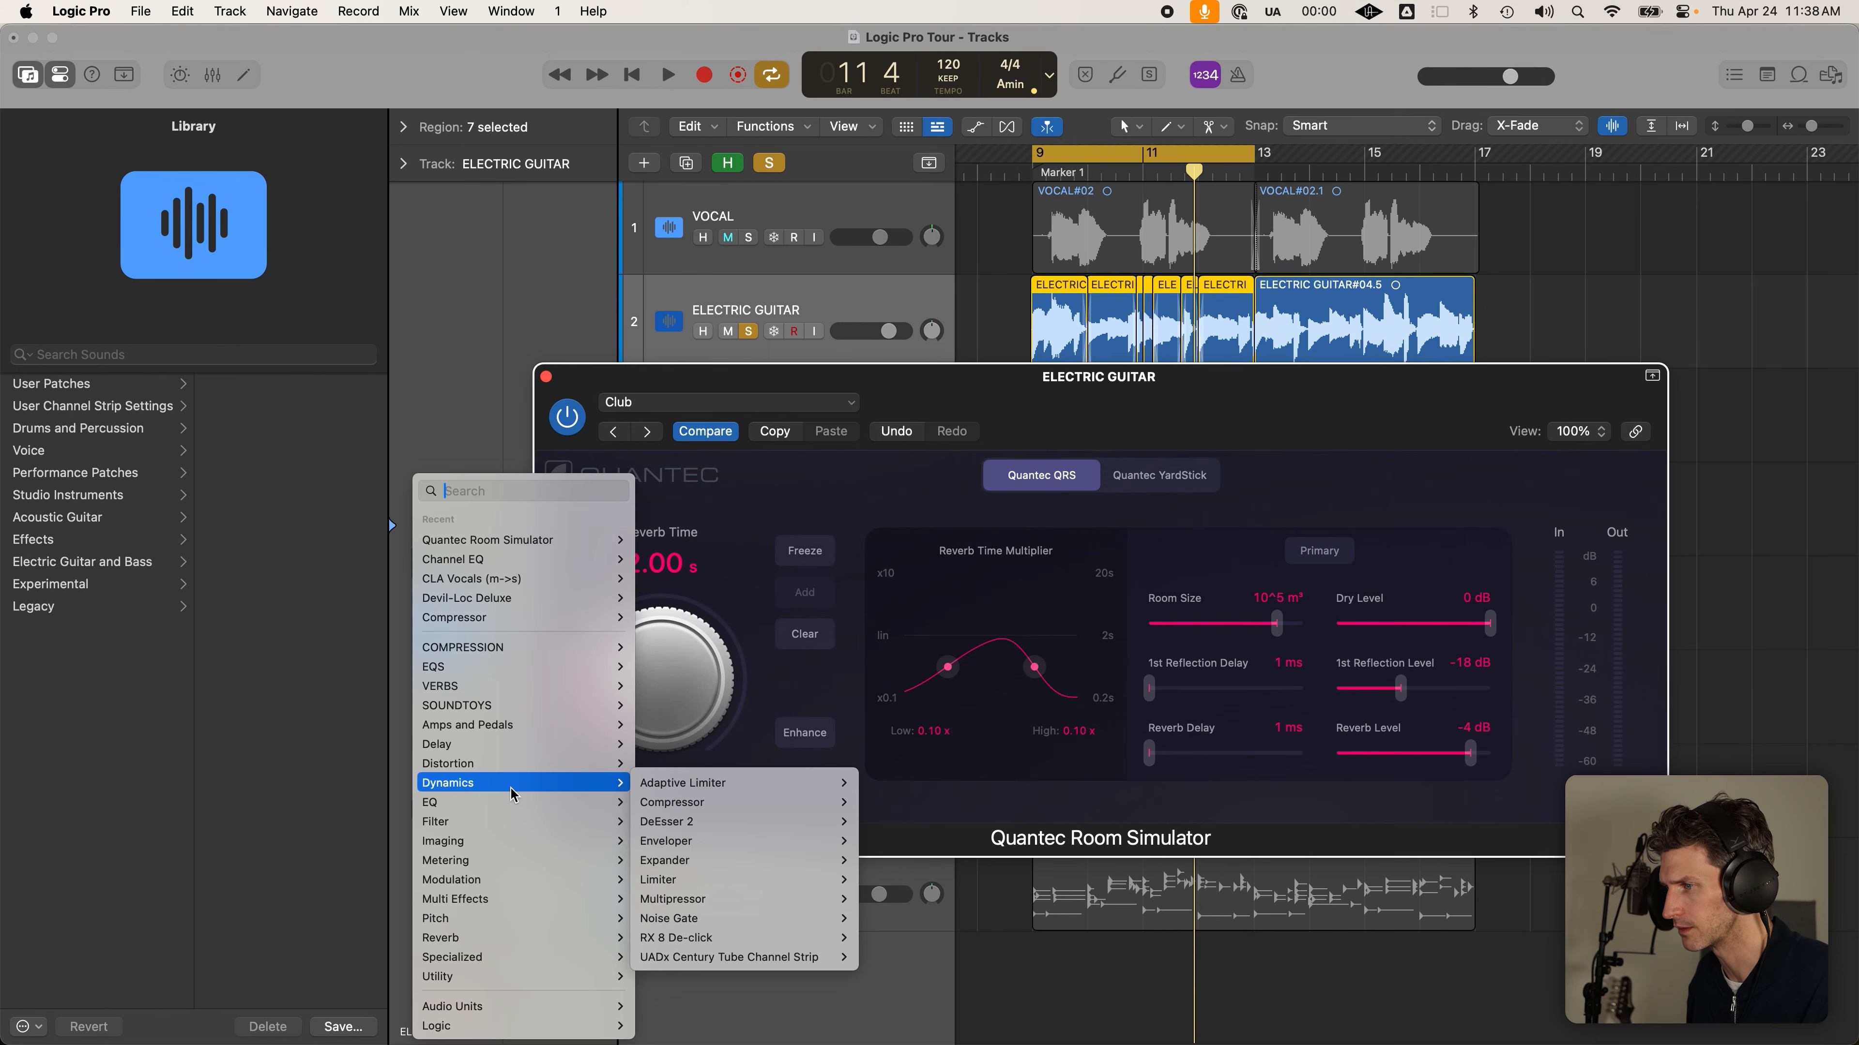
mouse_move(500, 937)
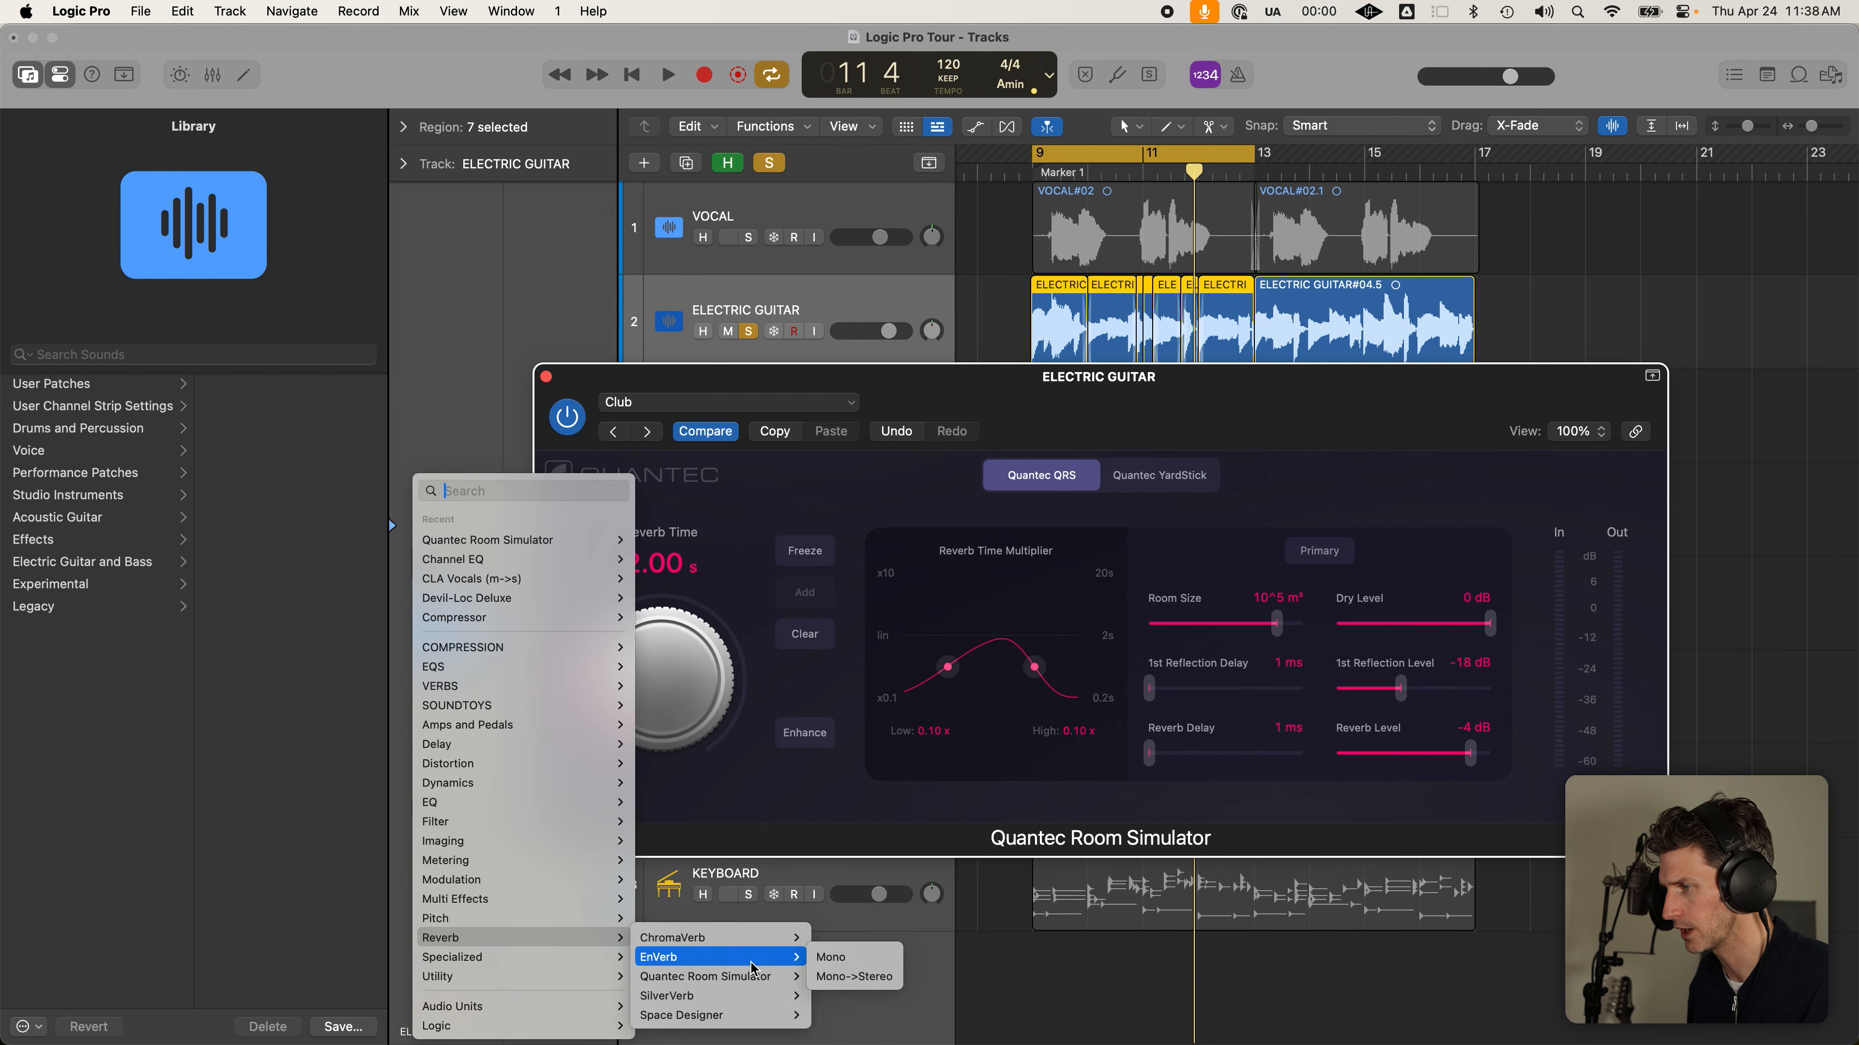
mouse_move(746, 1022)
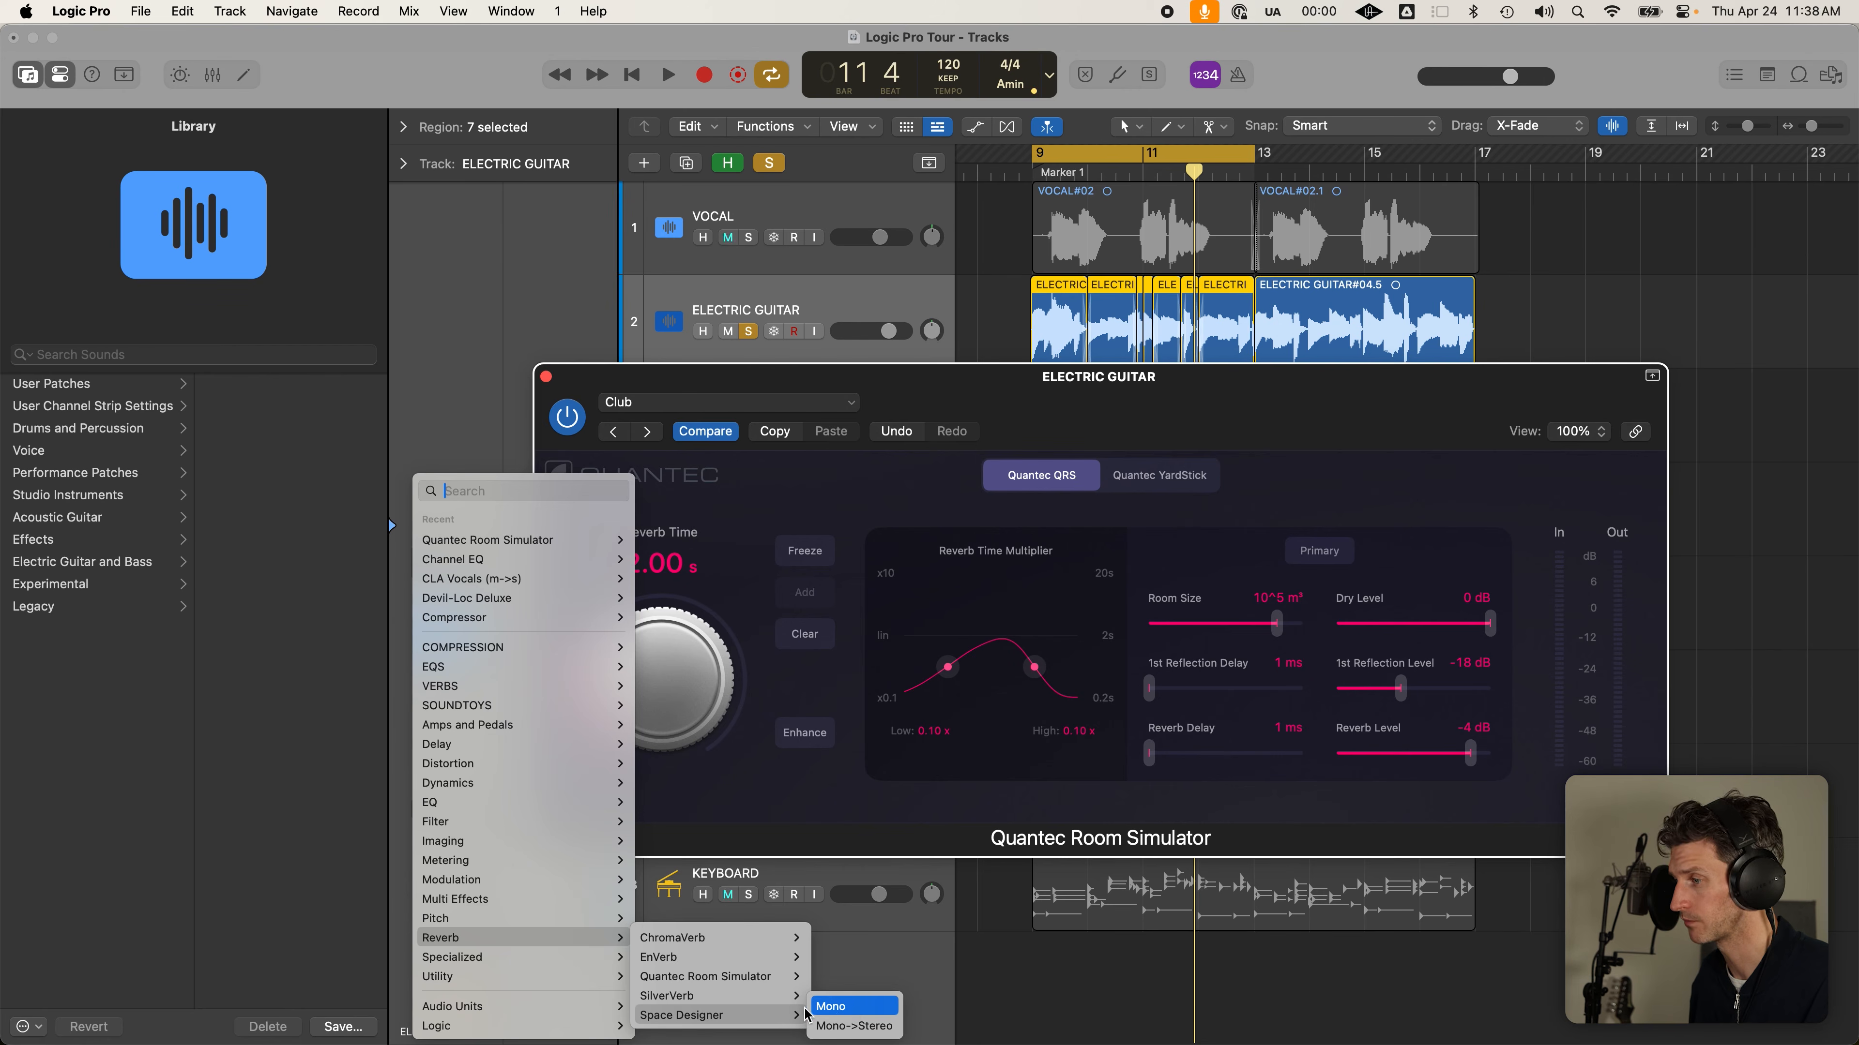
mouse_move(624, 973)
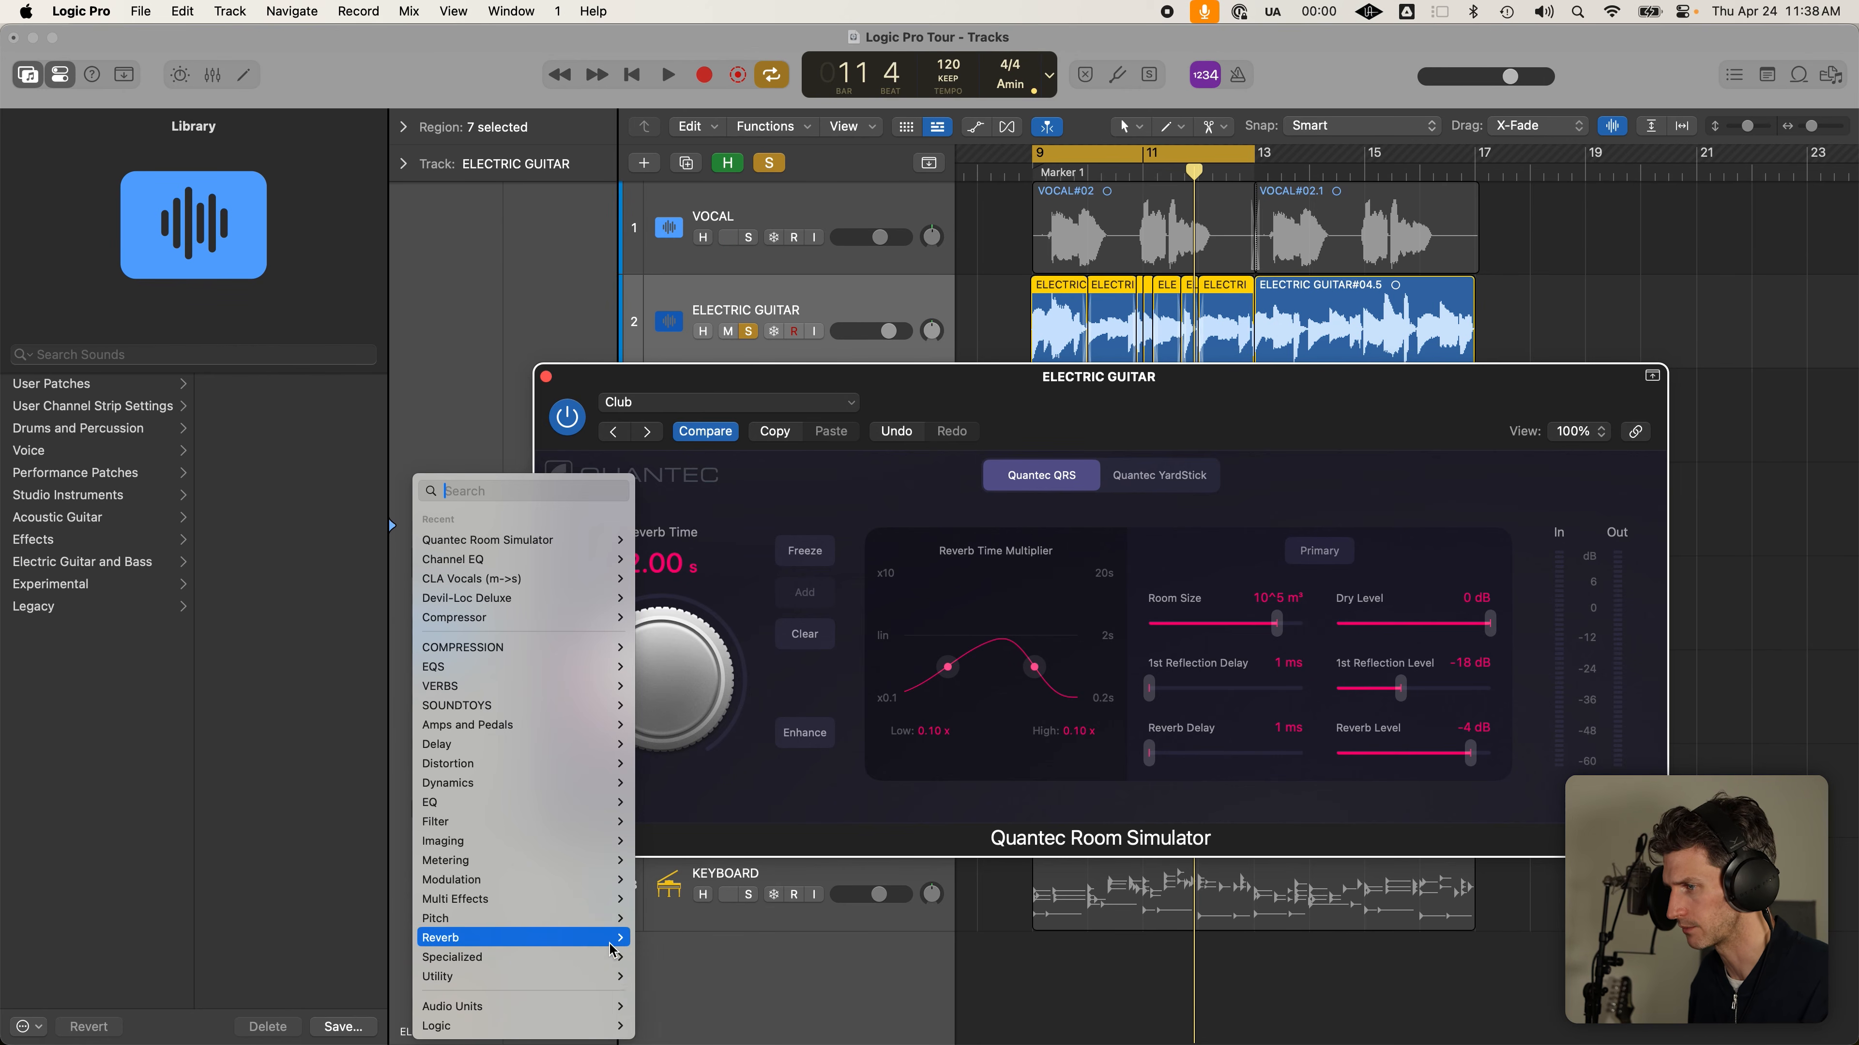
mouse_move(618, 941)
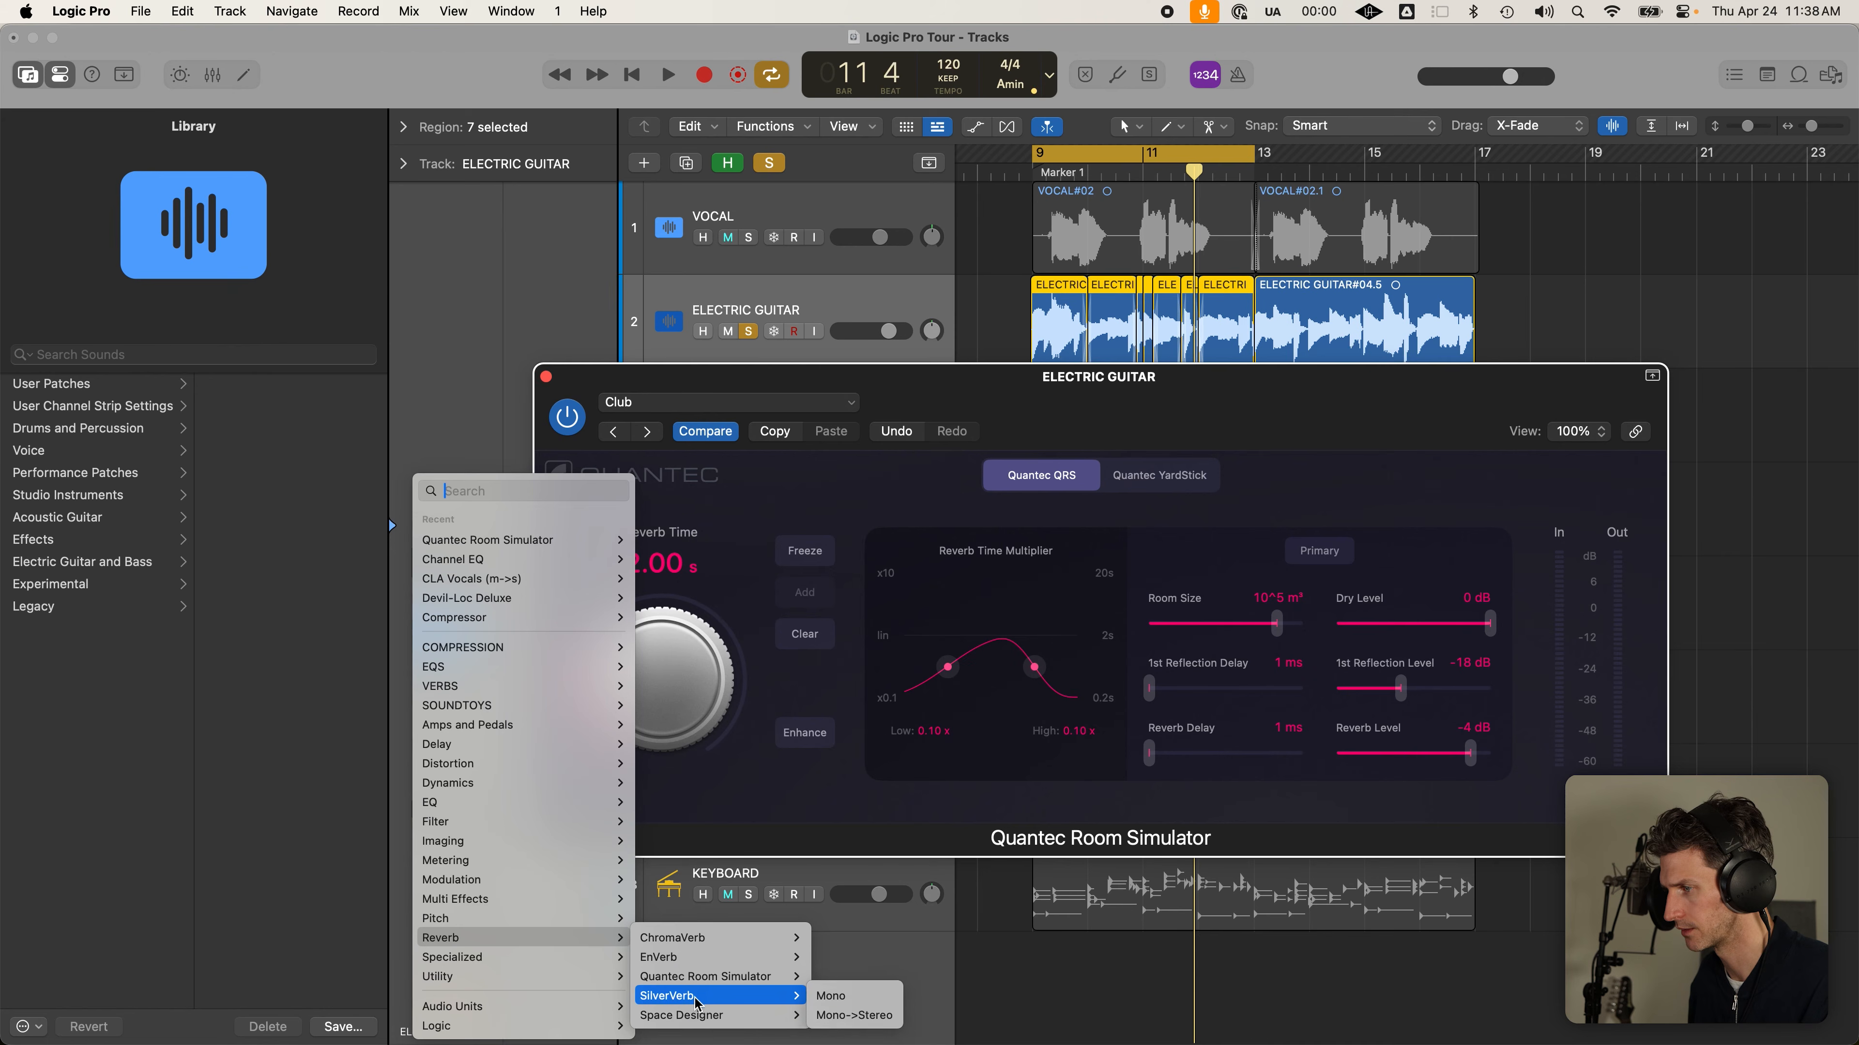
left_click(843, 1013)
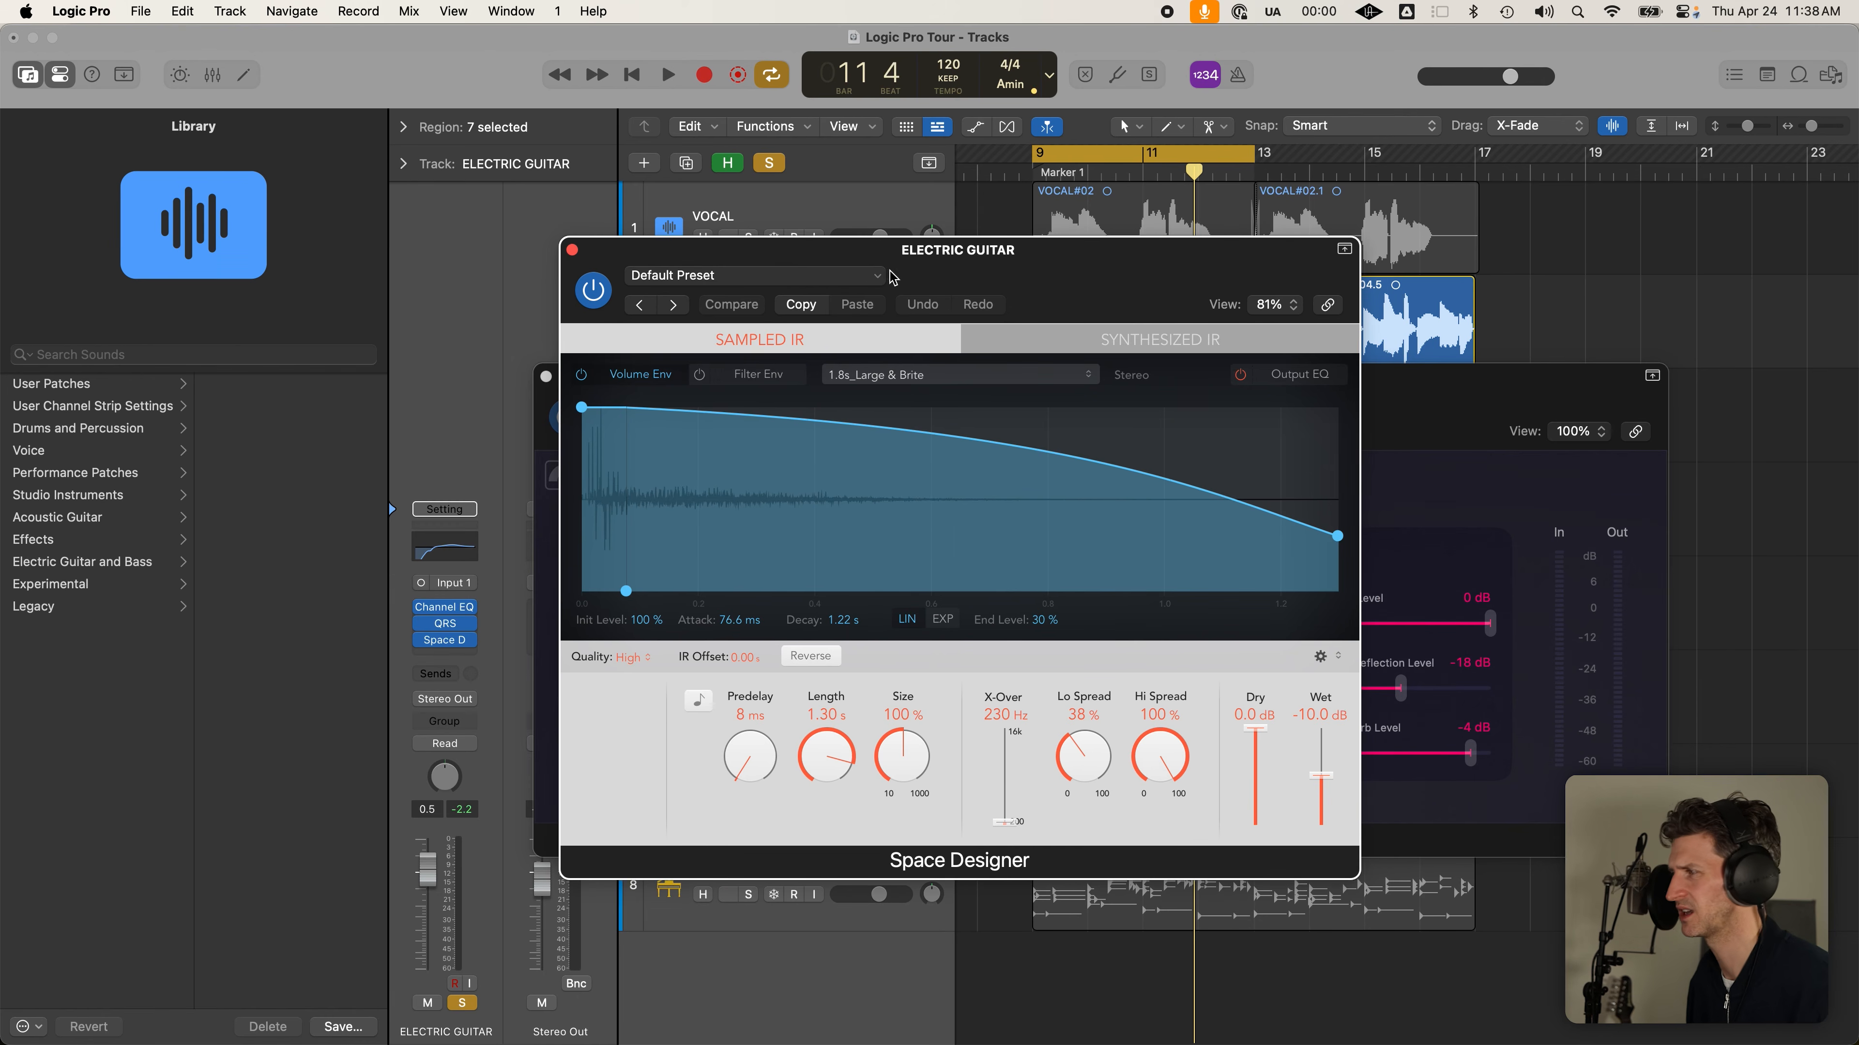
Load the 06.2s Ambient Church preset from the large indoor spaces in Space Designer
left_click(878, 276)
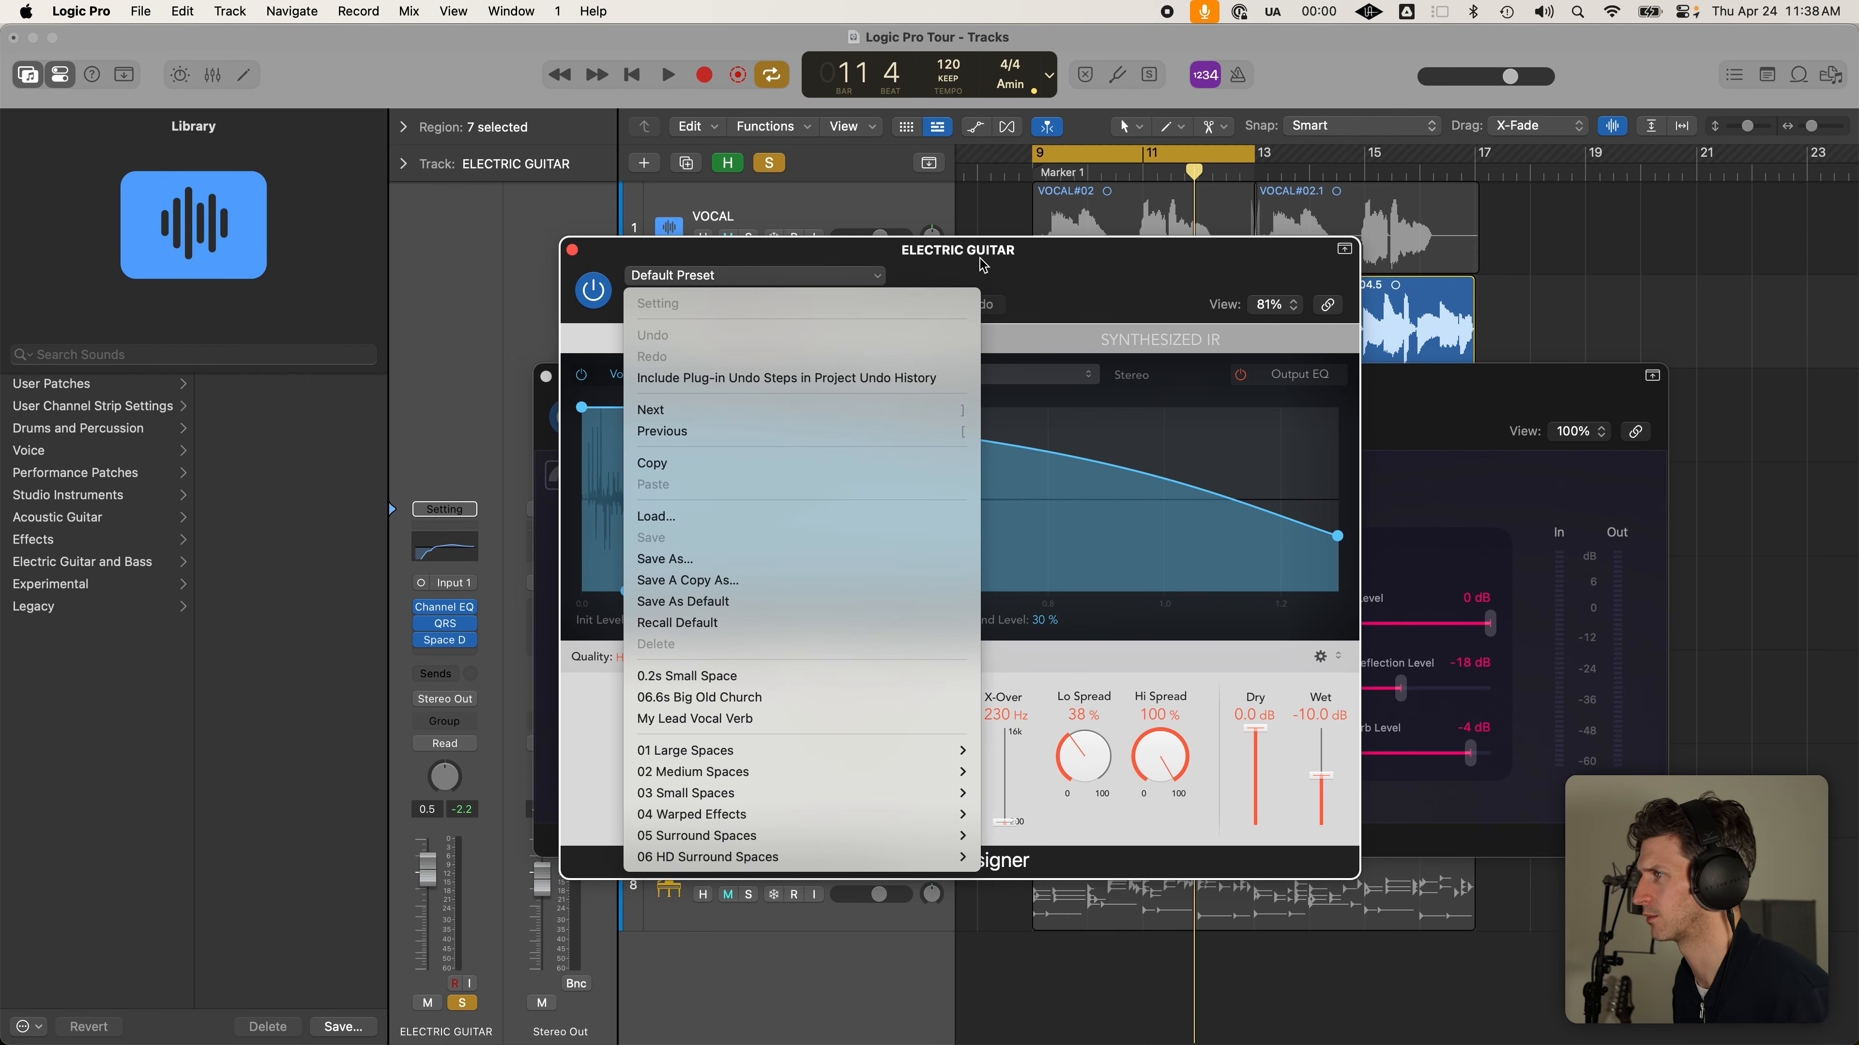
left_click(999, 267)
left_click(830, 275)
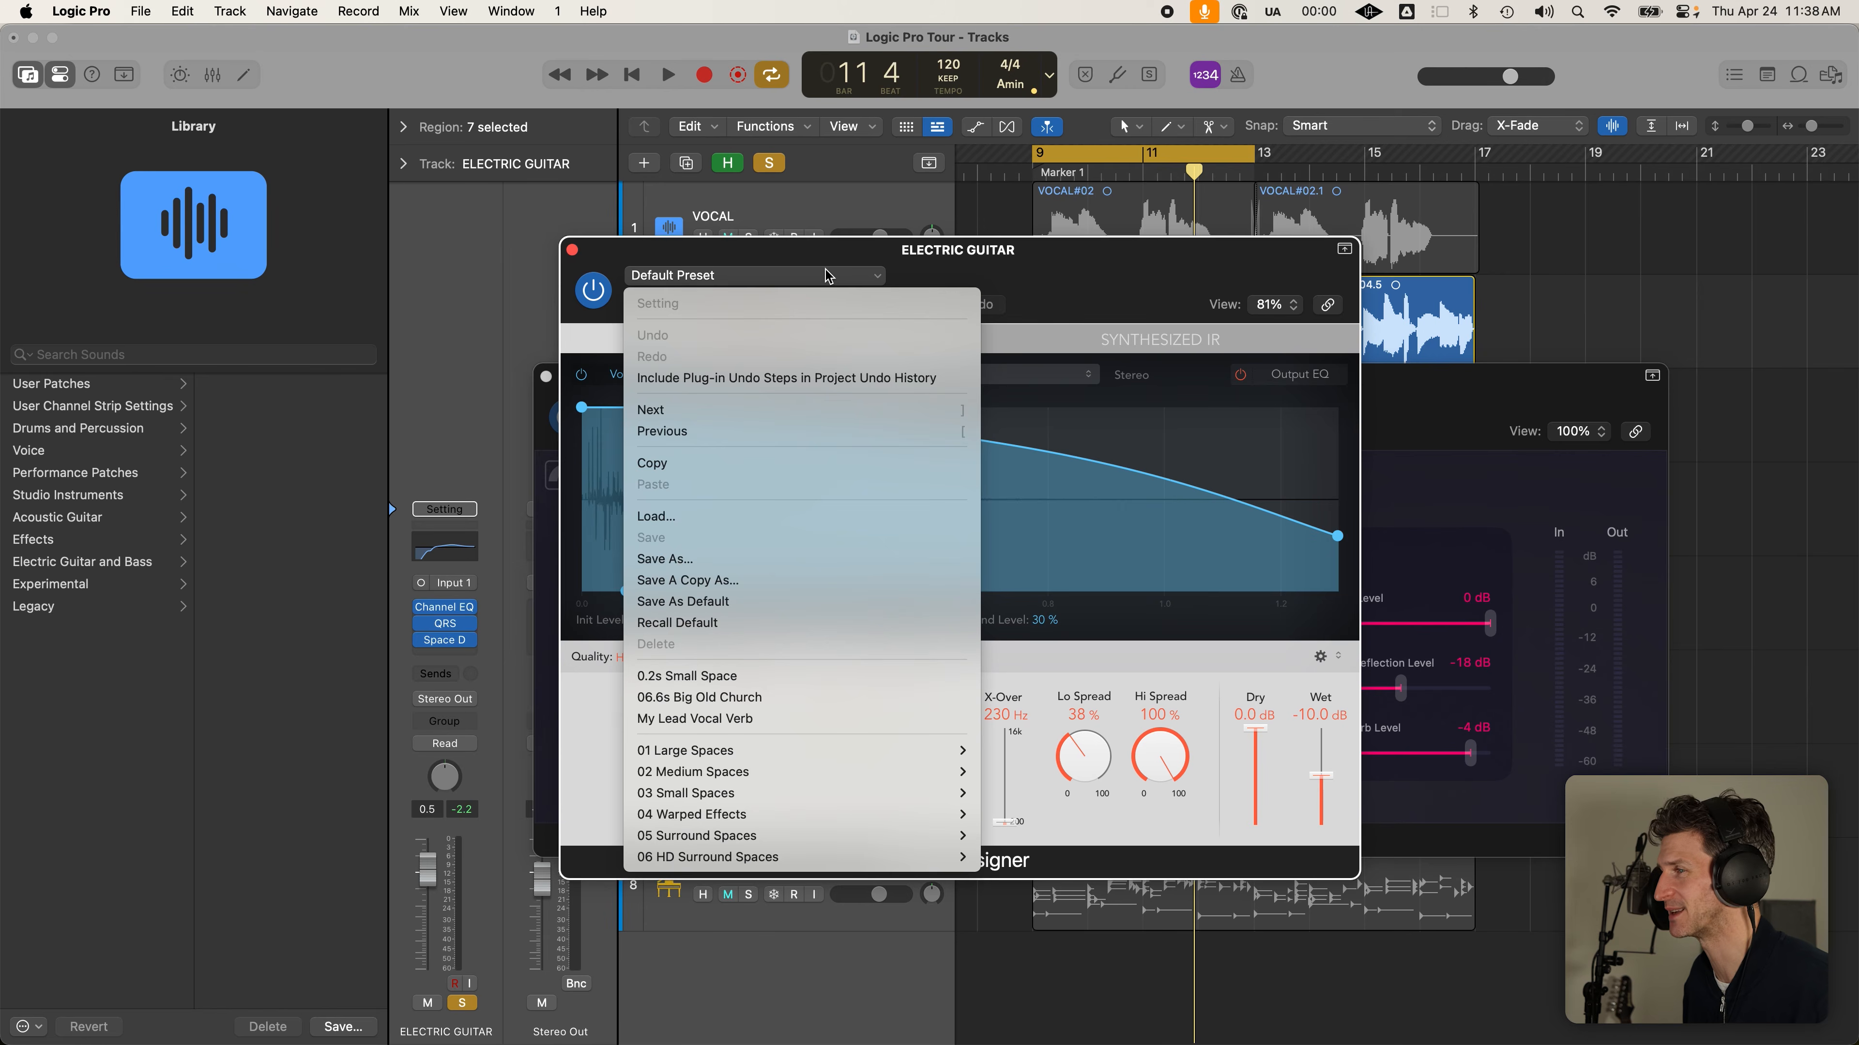
mouse_move(749, 779)
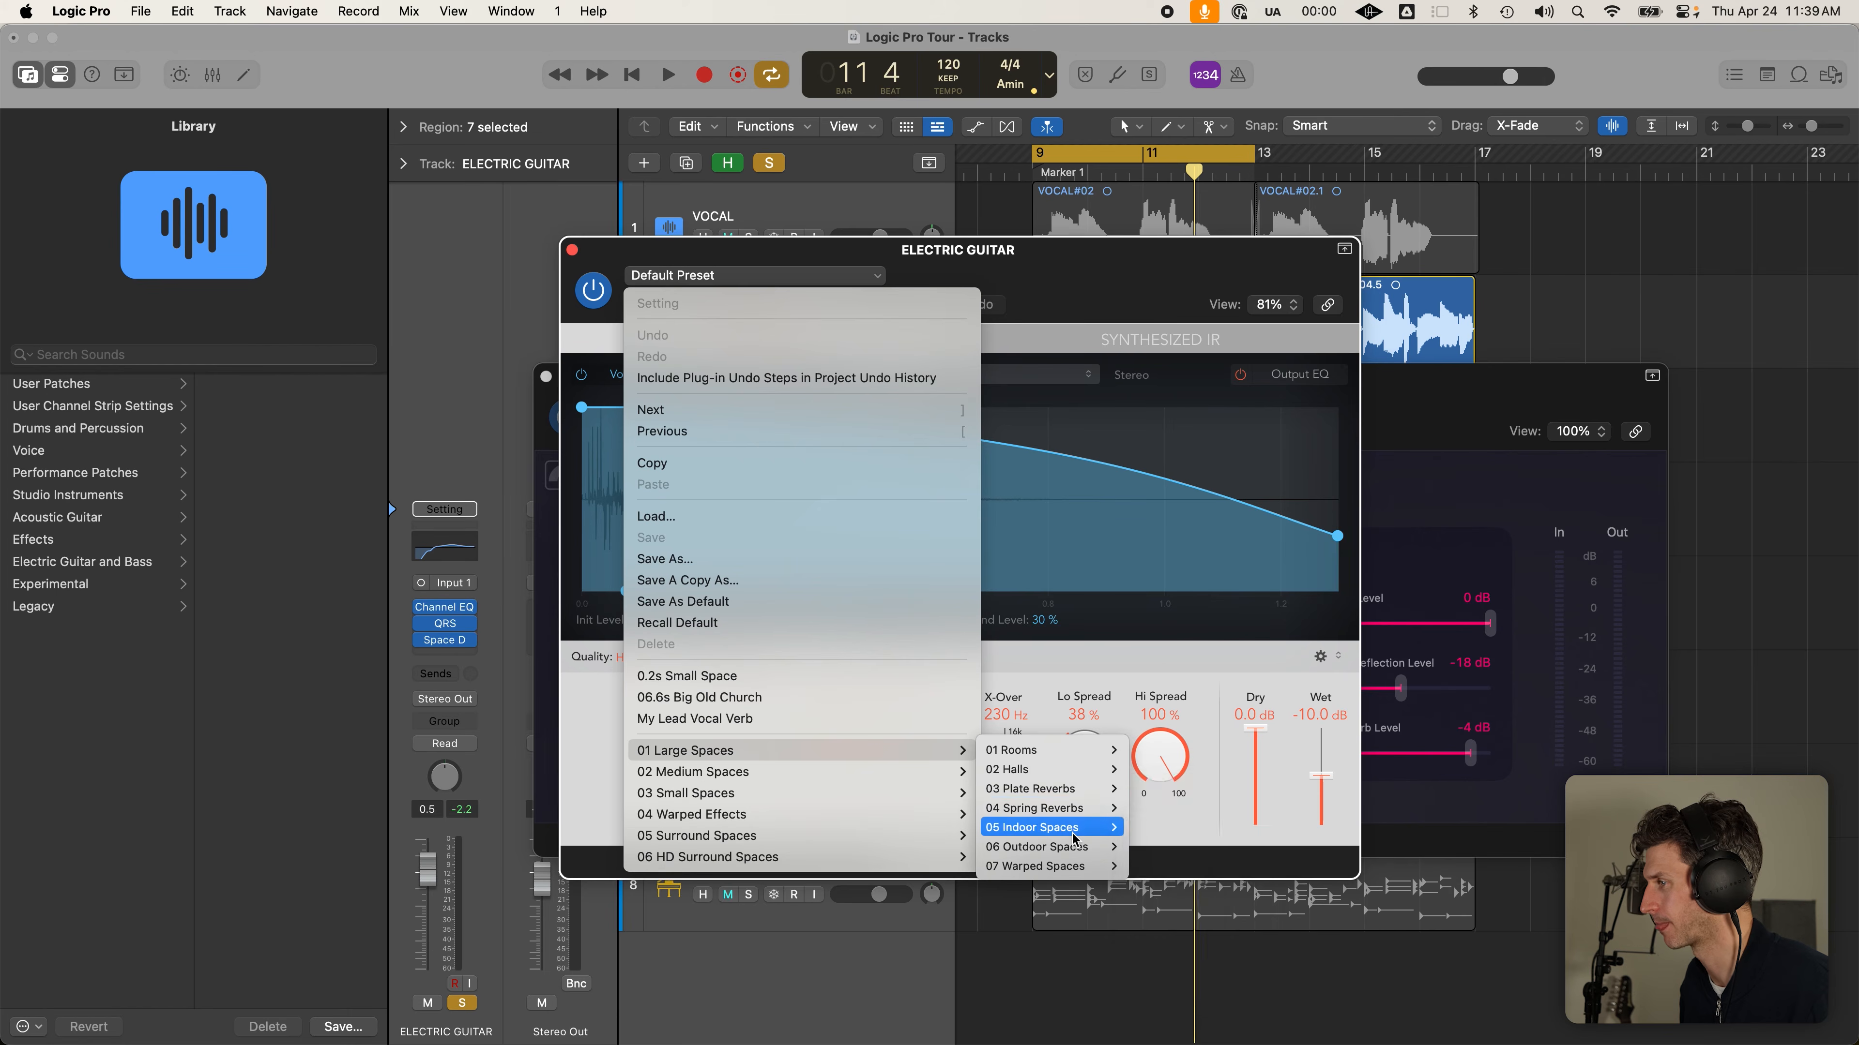
mouse_move(1074, 838)
left_click(1193, 883)
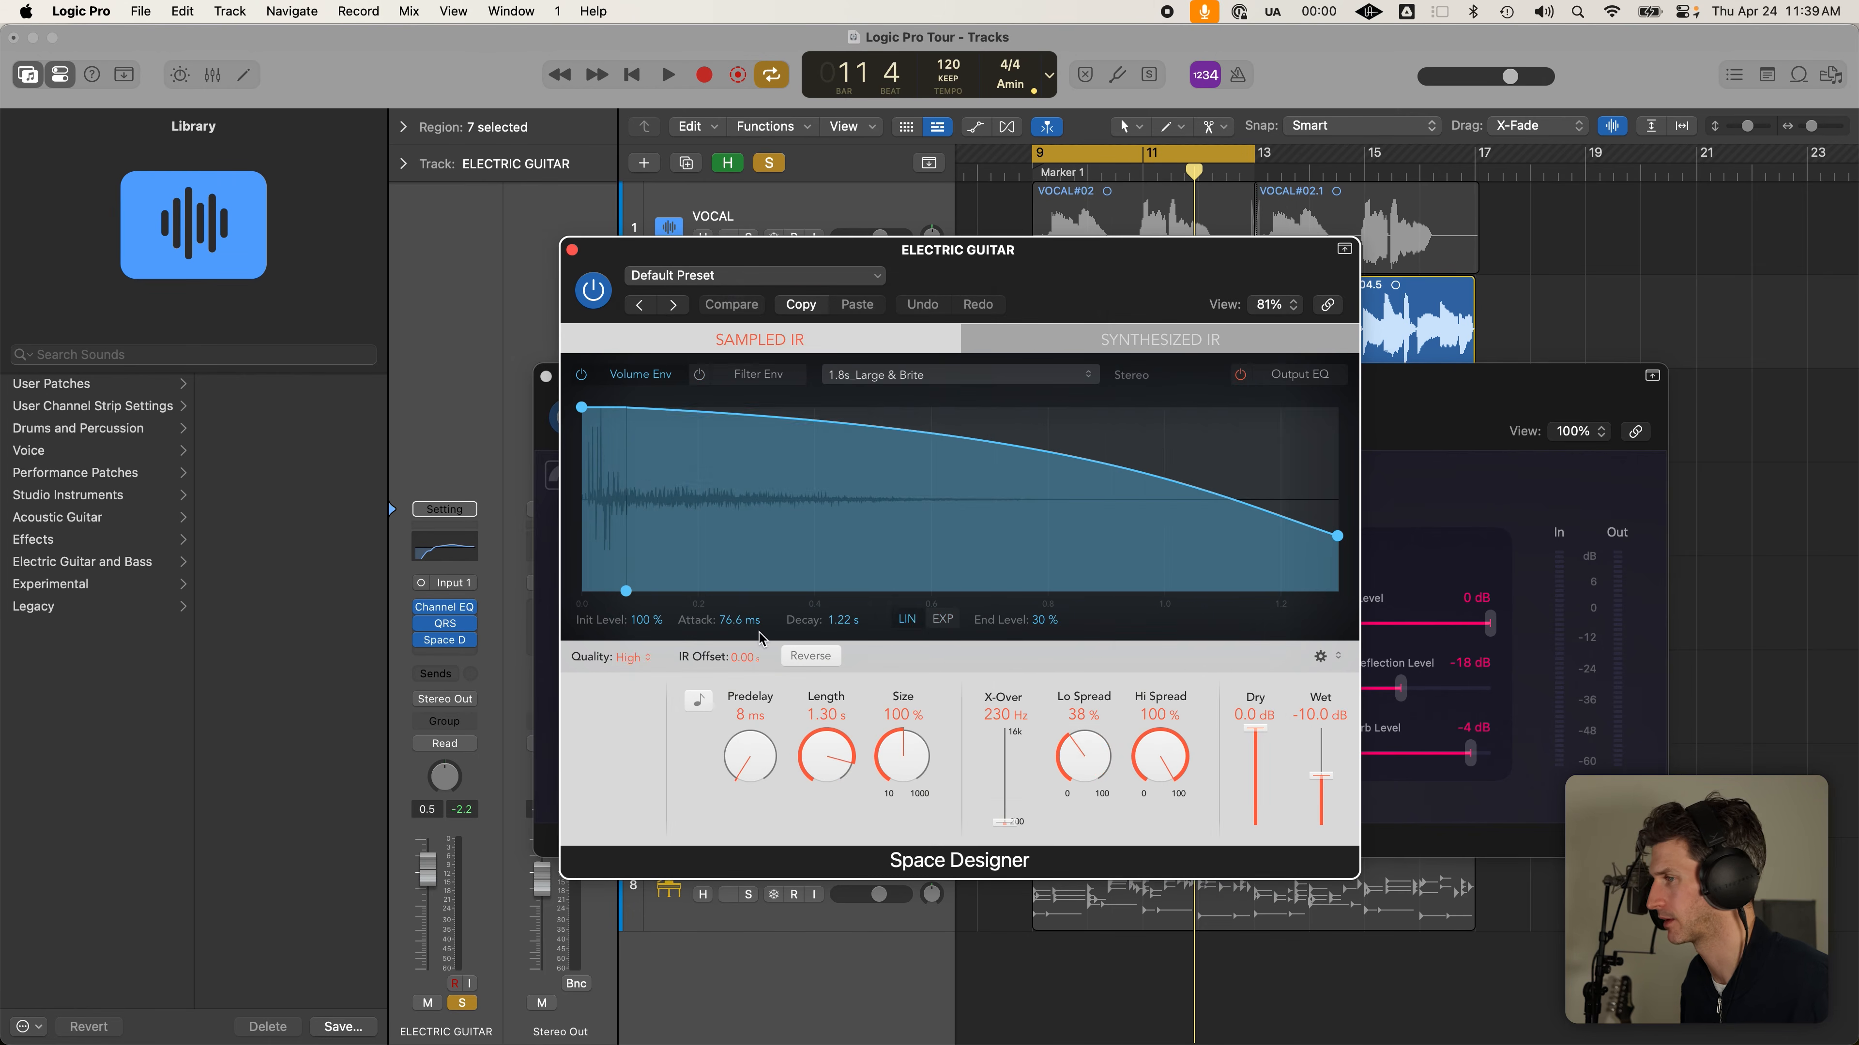
Bypass the Quantec Room Simulator on the electric guitar and close its plug-in window
left_click(422, 624)
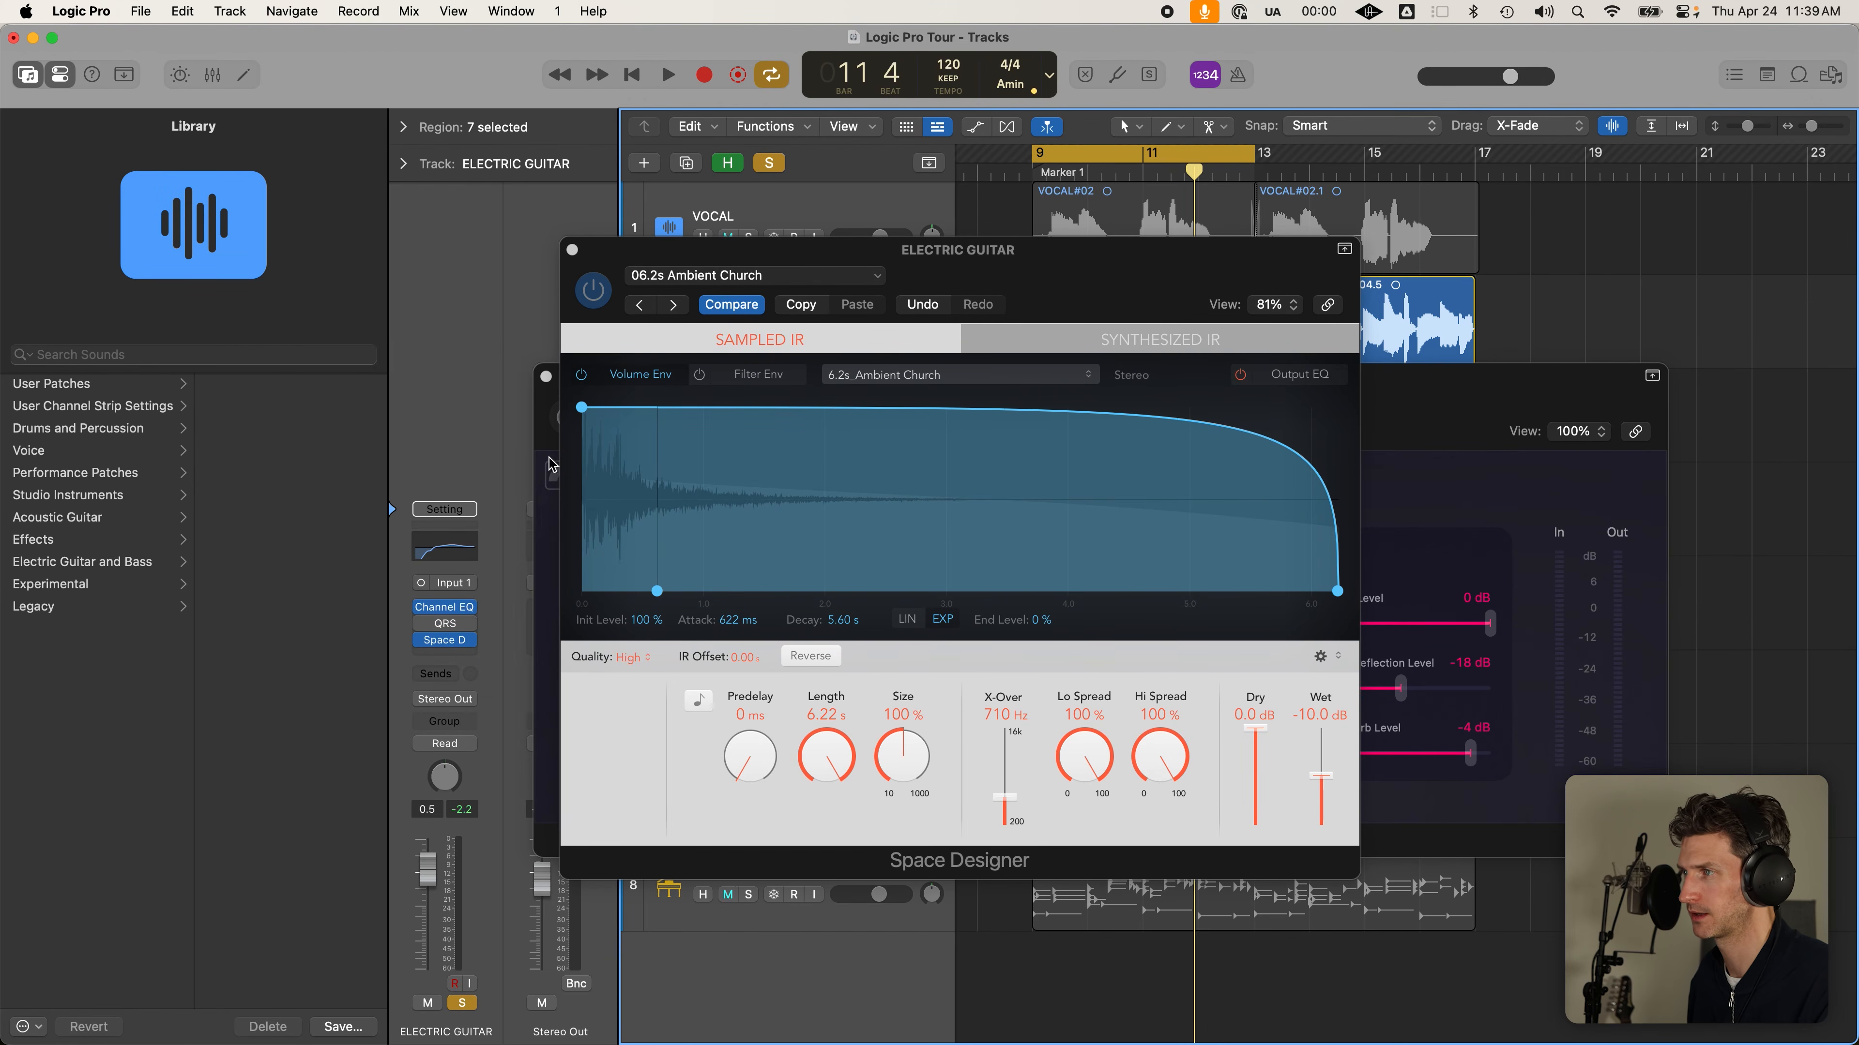
left_click(546, 383)
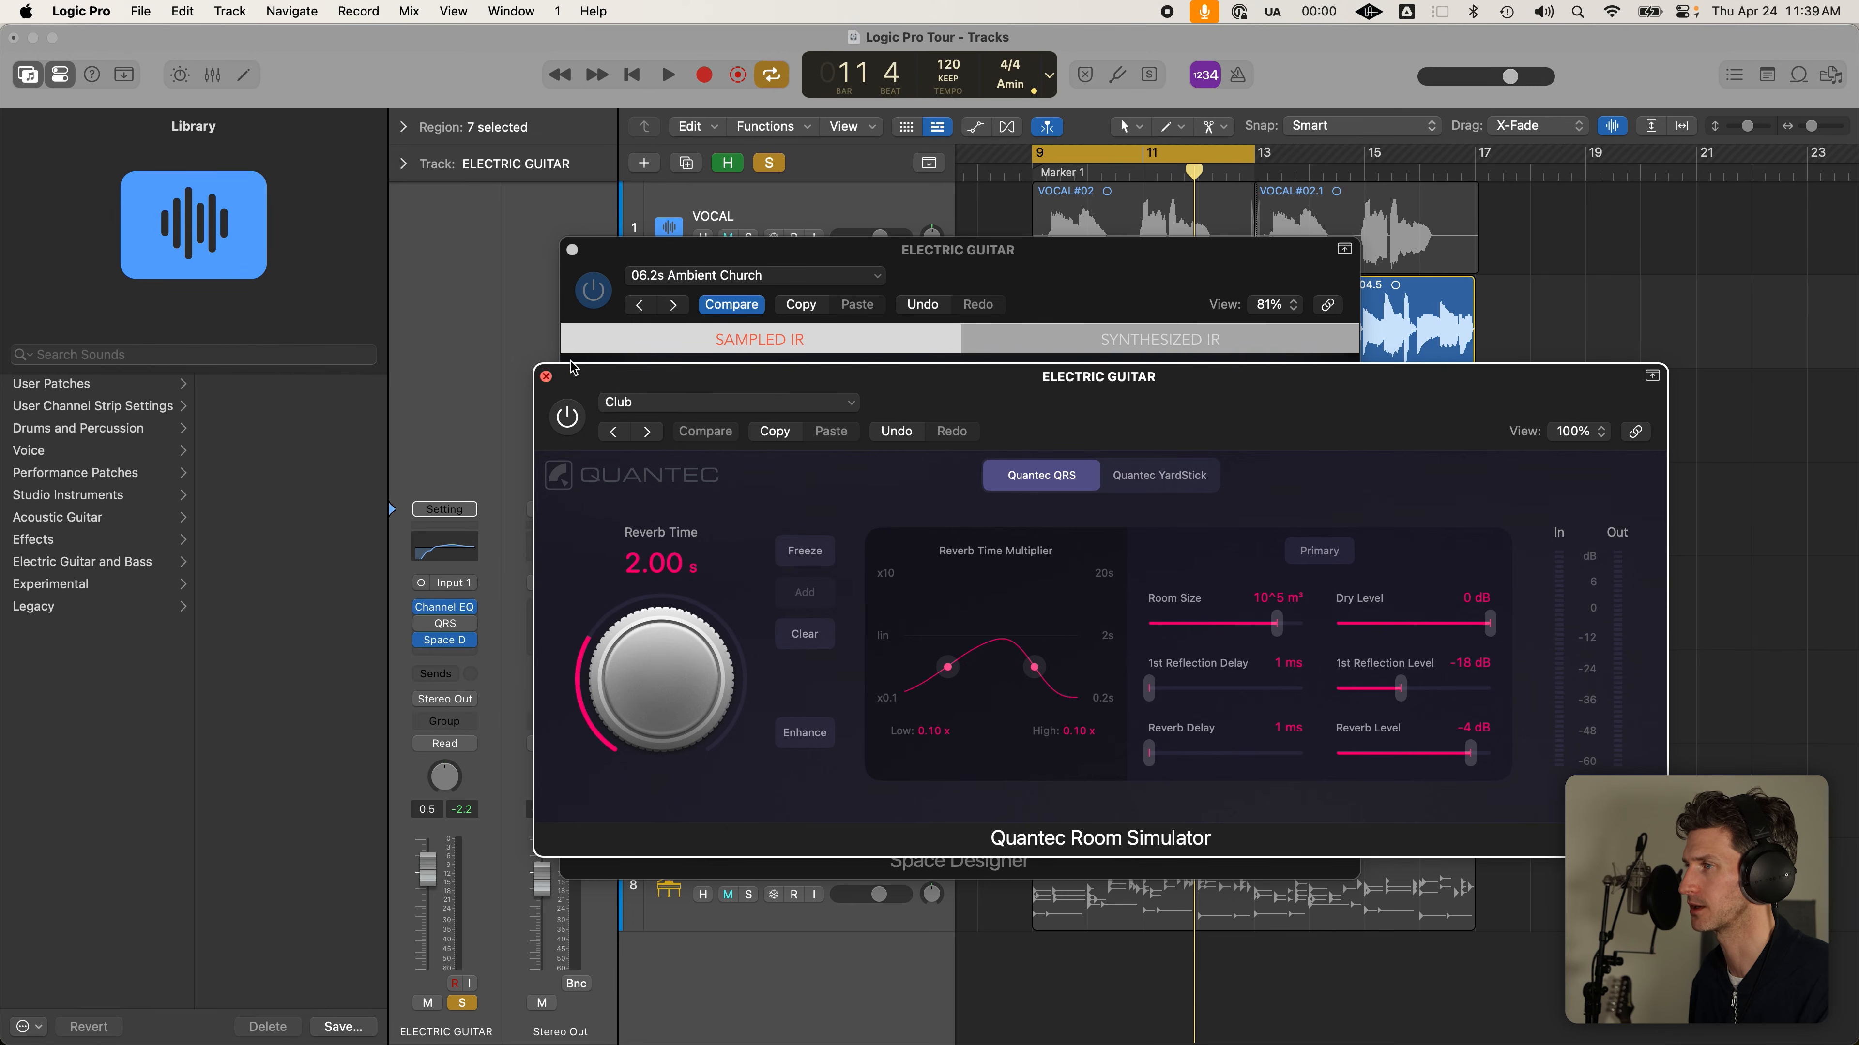
left_click(546, 377)
Move the Space Designer window slightly and audition the guitar with the Ambient Church reverb
left_click_drag(1071, 326, 1067, 342)
key("space")
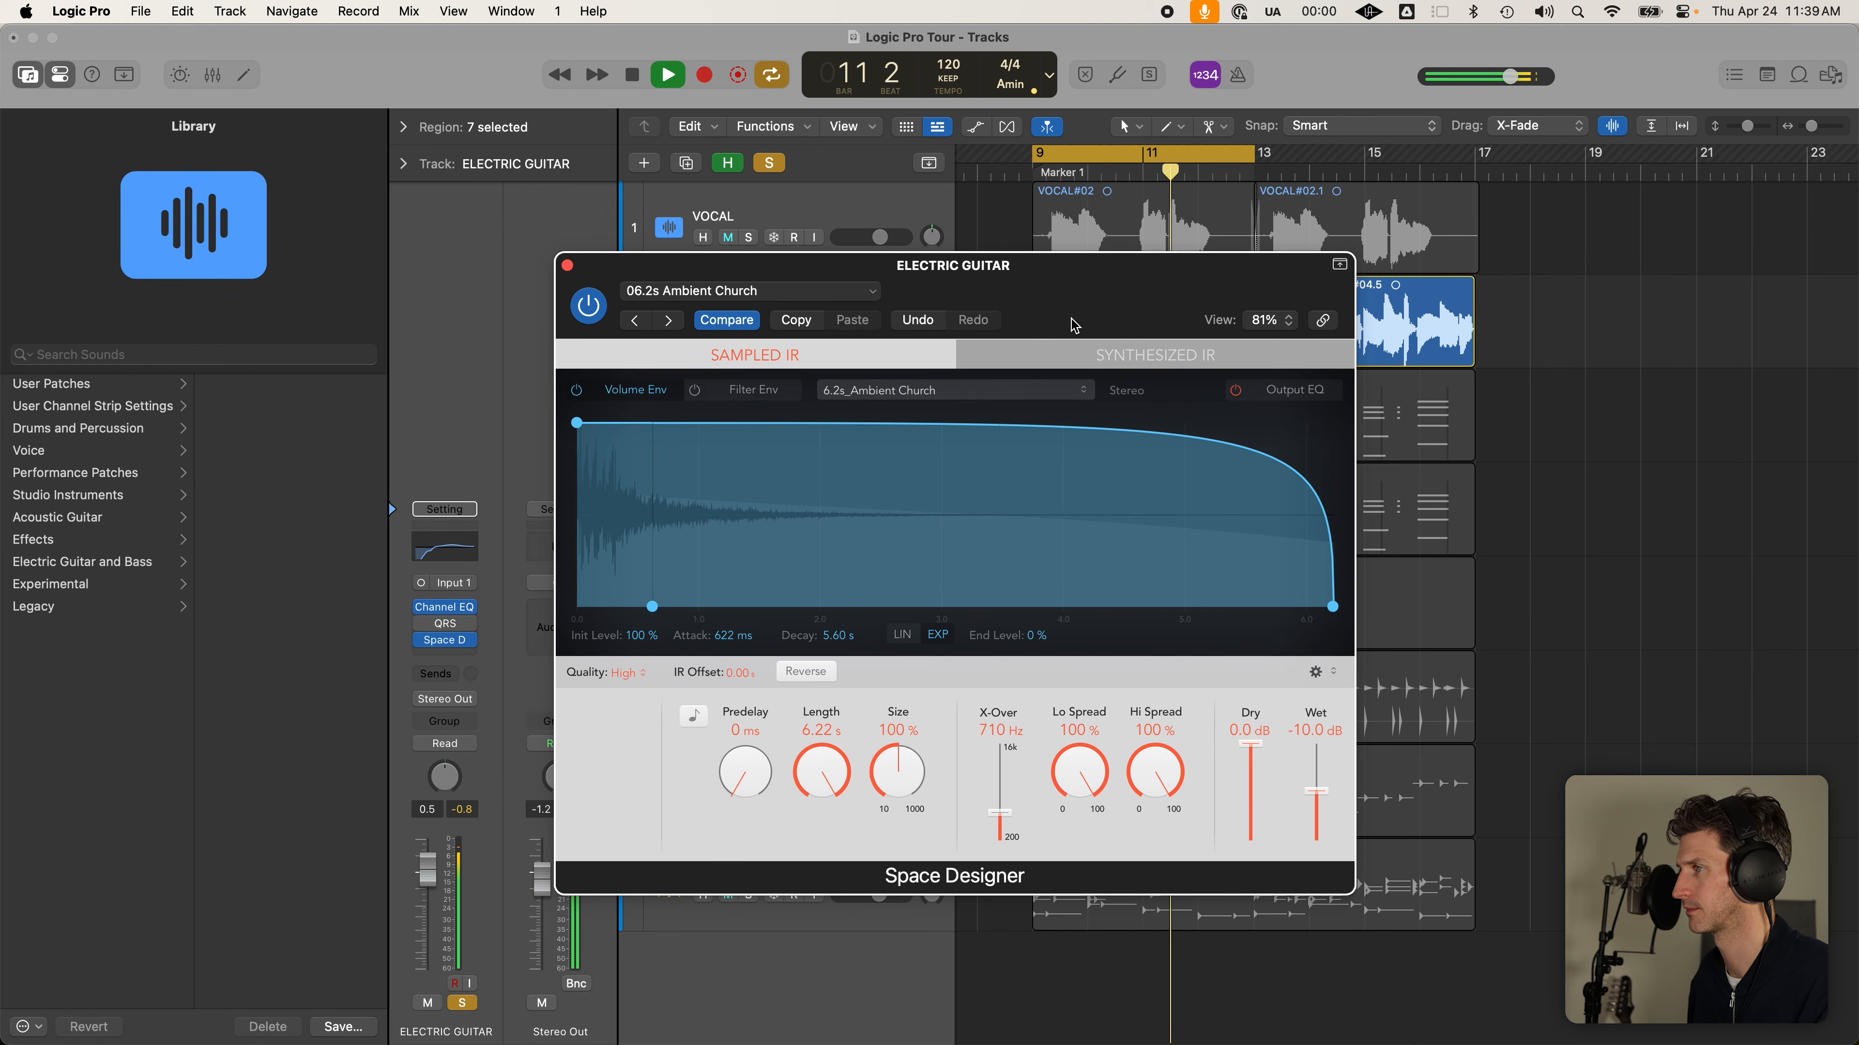
key("space")
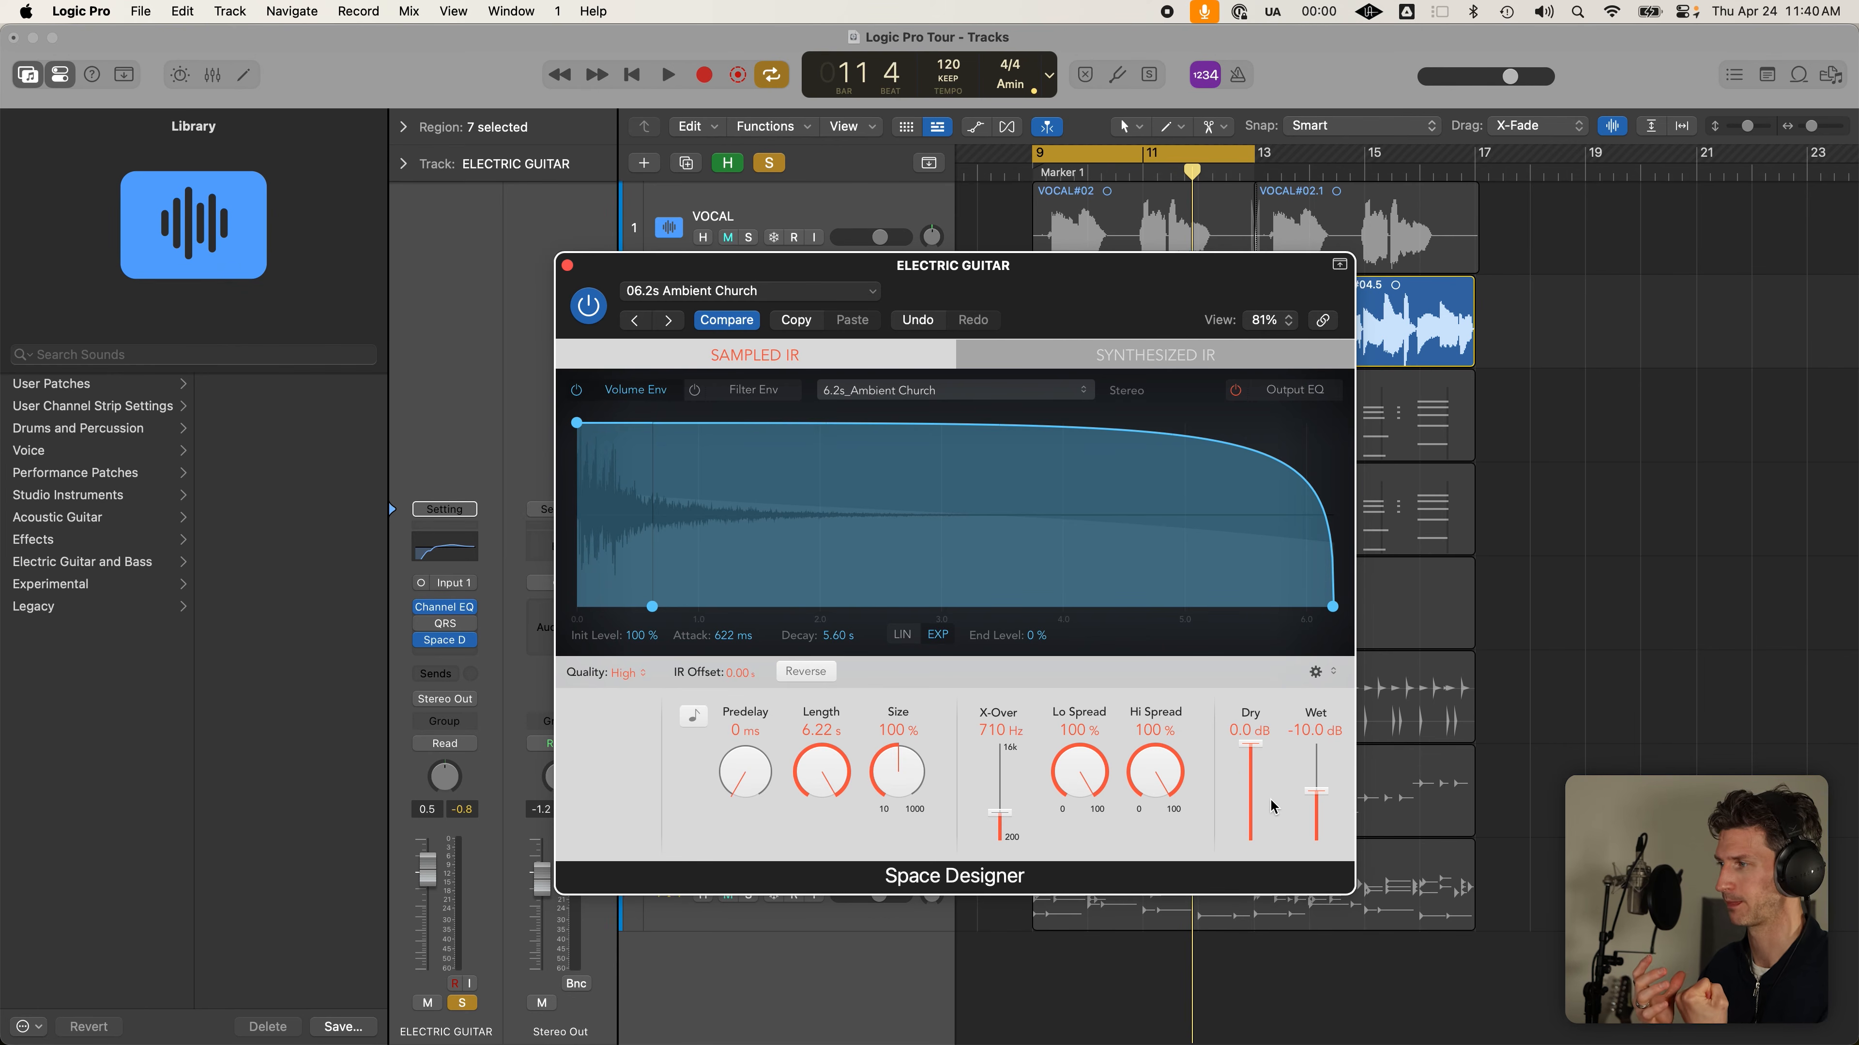
Set Space Designer's dry level to Mute and its wet level to 0.0 dB, and play the guitar
left_click_drag(1316, 790, 1250, 839)
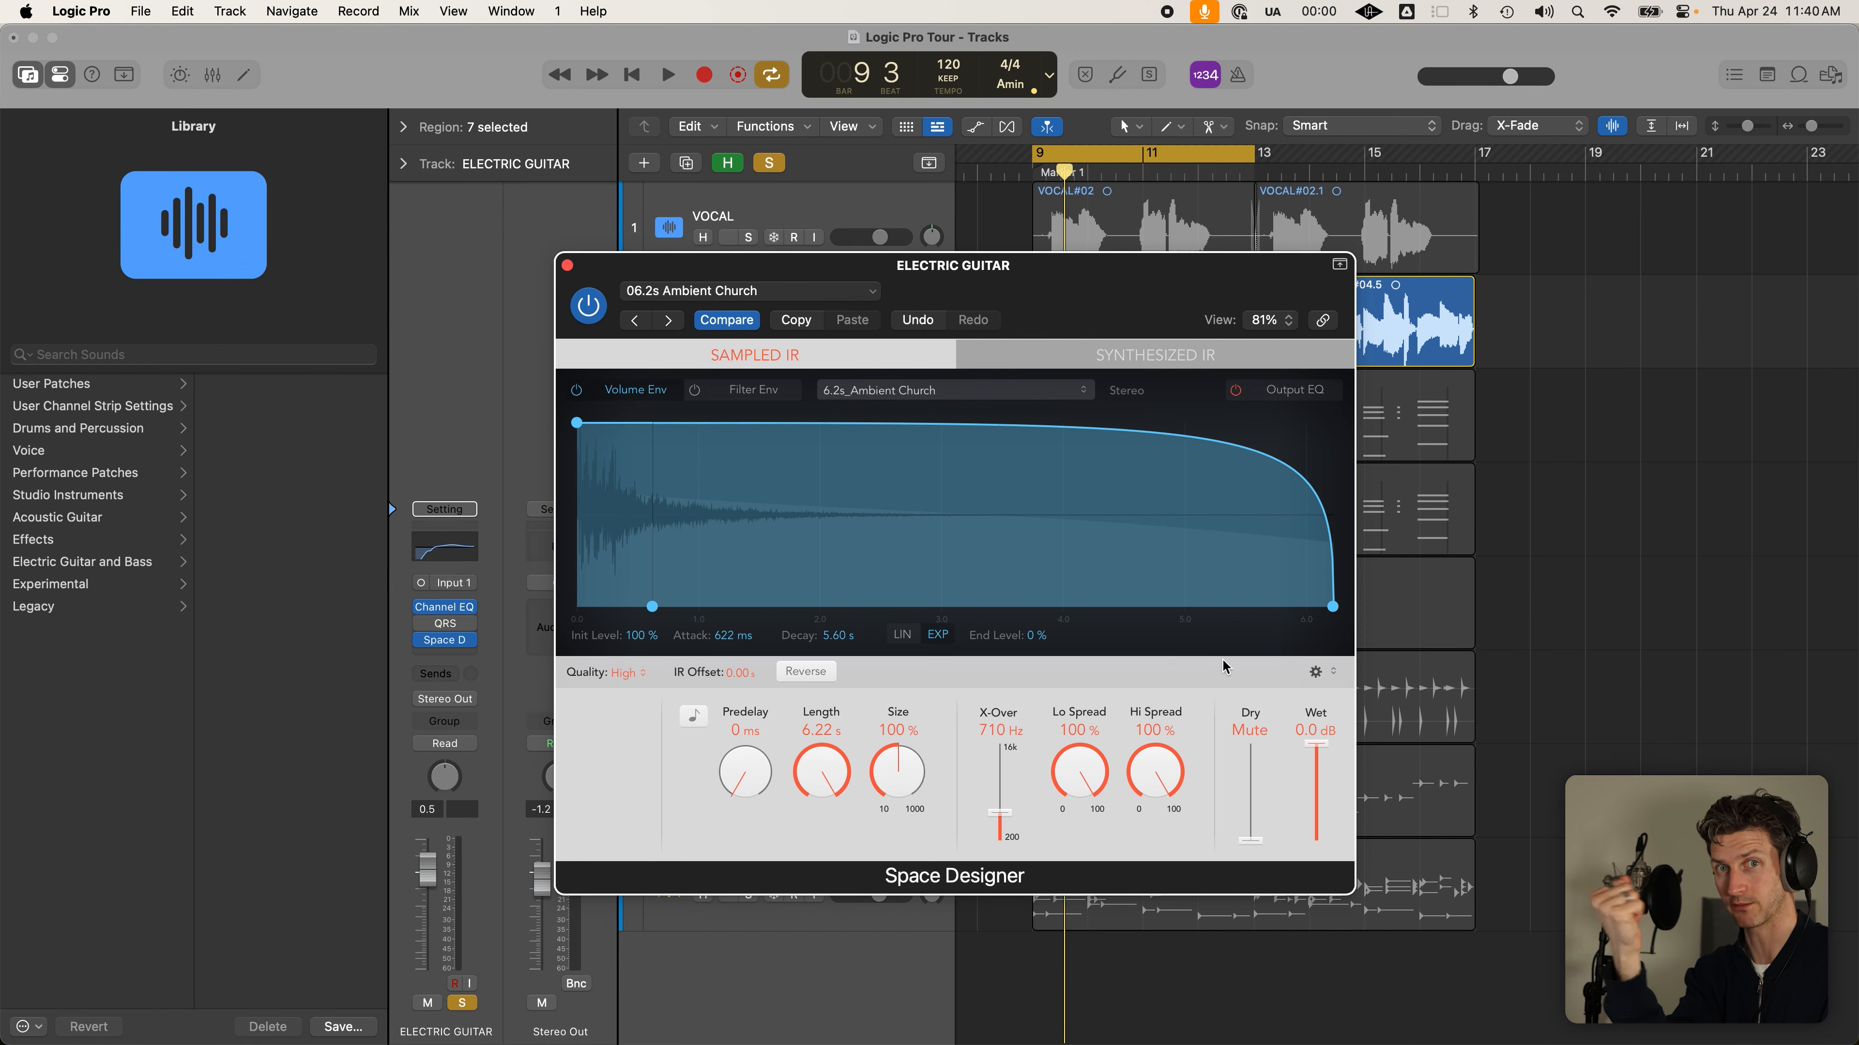
key("space")
key("space")
Lower the electric guitar channel's volume to -11.2 dB and audition the fully wet reverb
left_click_drag(439, 875, 433, 923)
key("space")
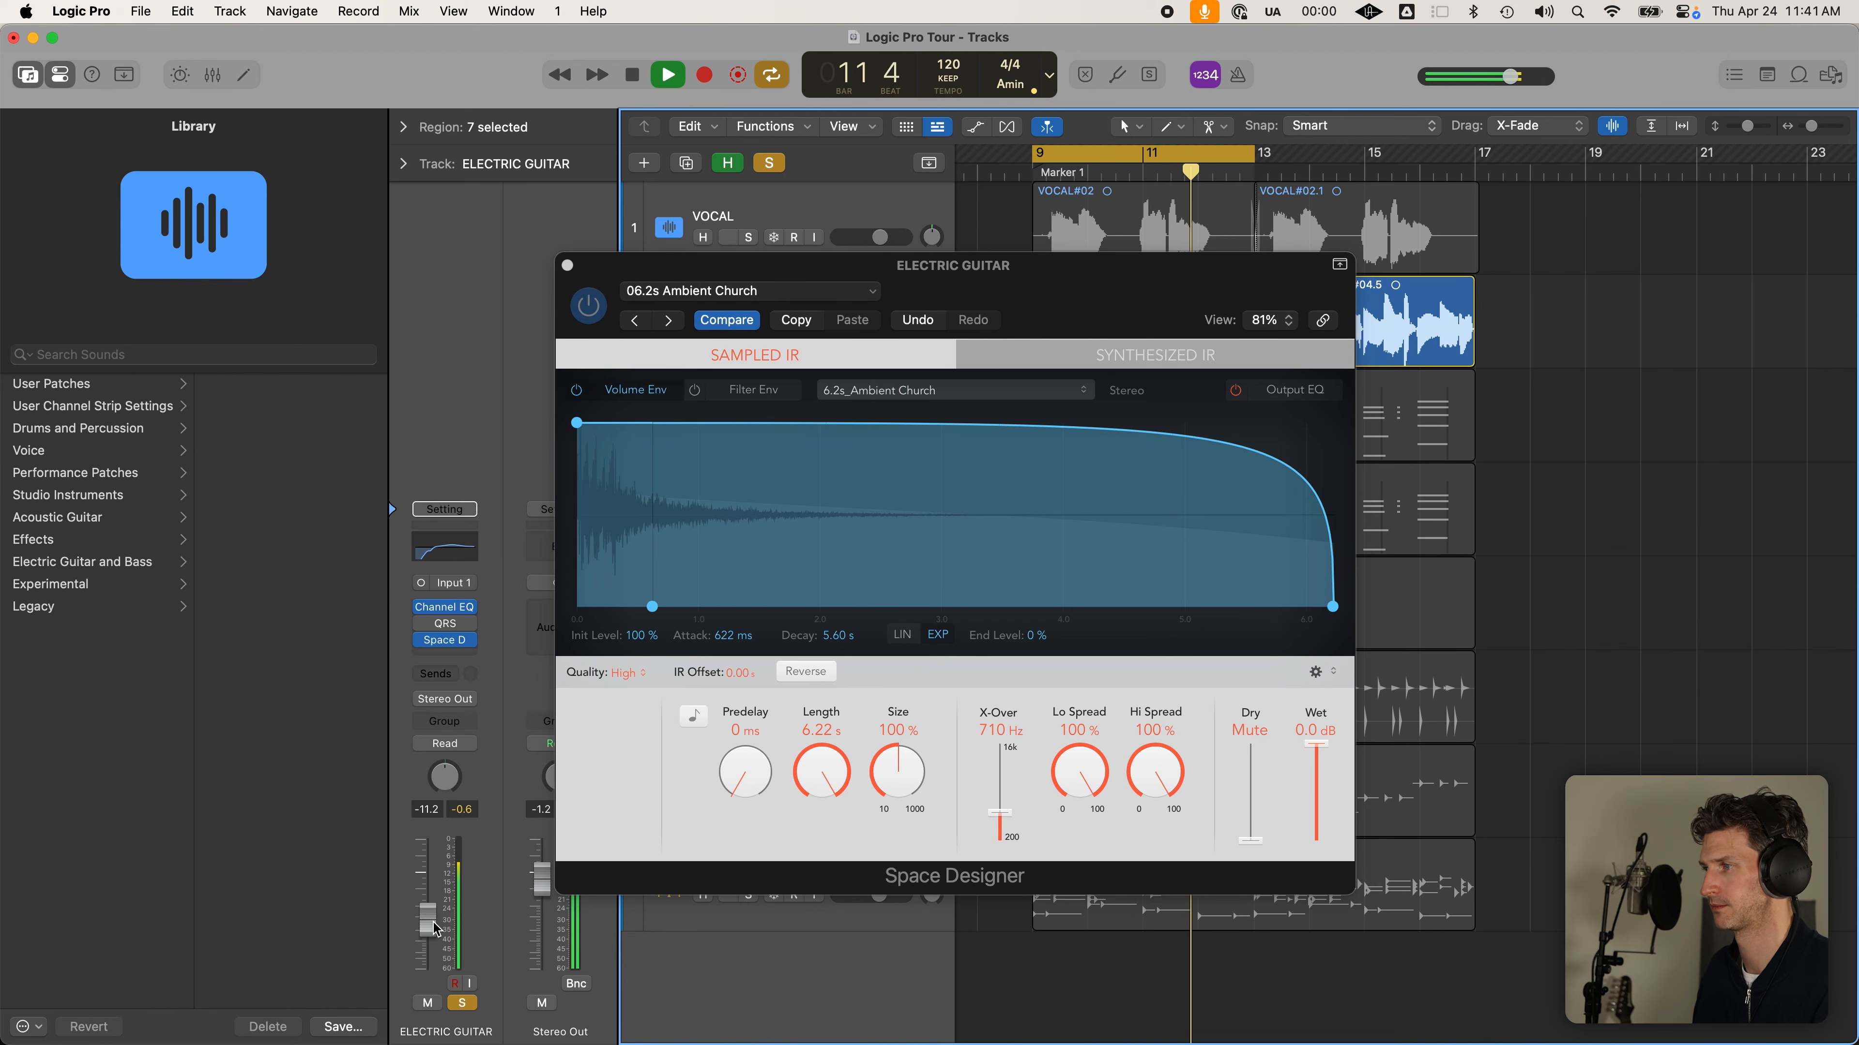
key("space")
Restore Space Designer's dry level to 0.0 dB, lower the guitar channel to -13.2 dB and audition the mix
left_click(1257, 845)
left_click_drag(1256, 846, 1254, 649)
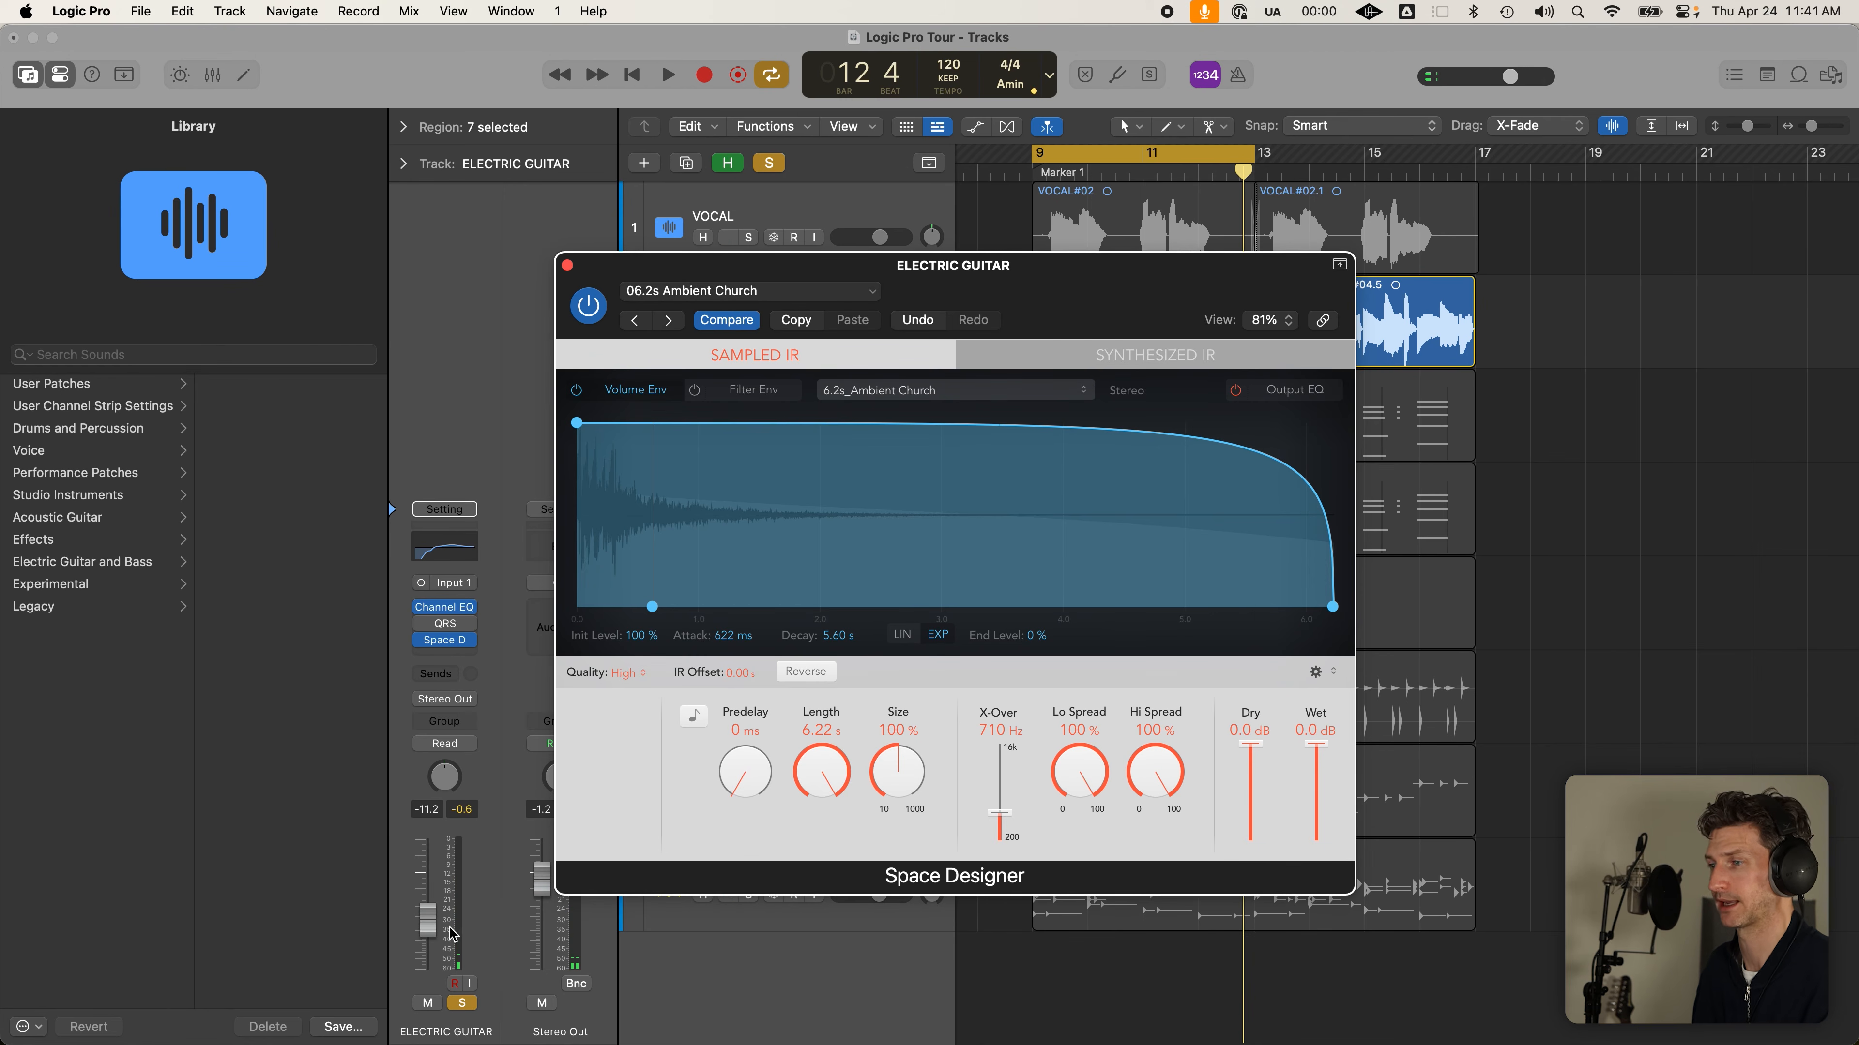
left_click_drag(432, 928, 428, 928)
key("space")
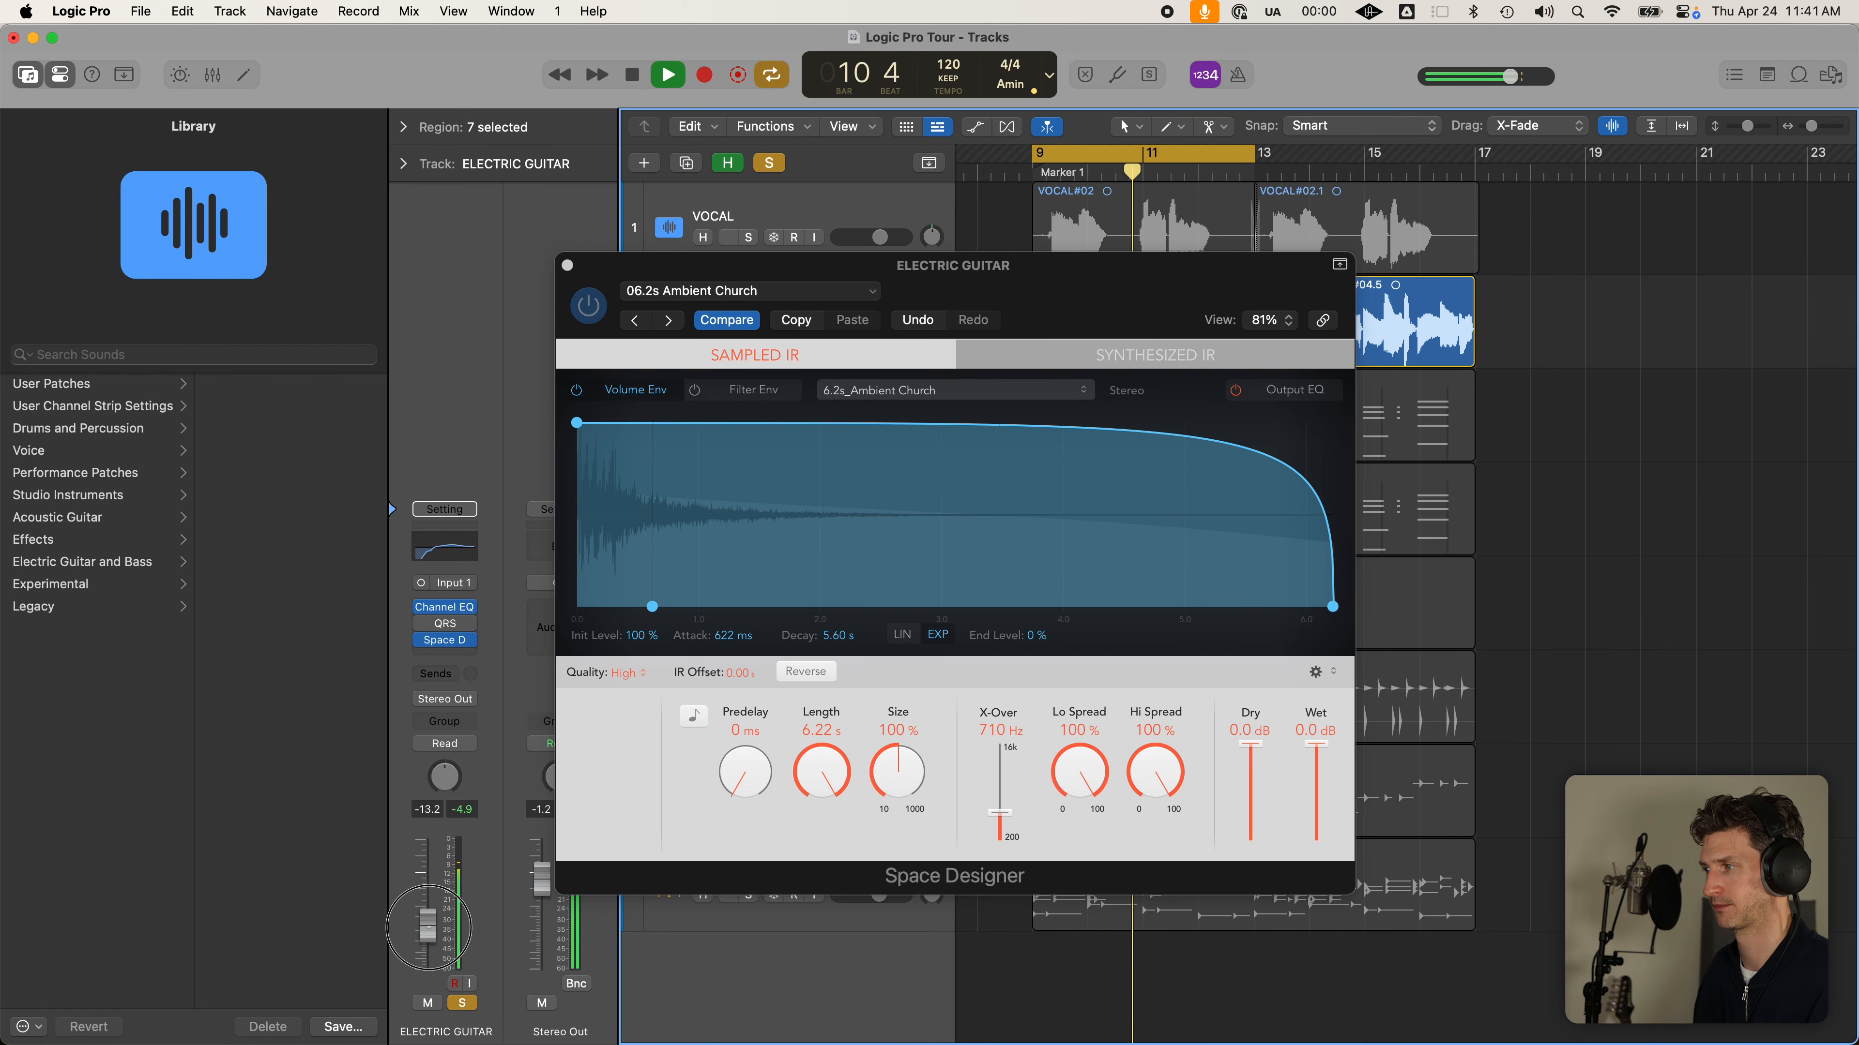
key("space")
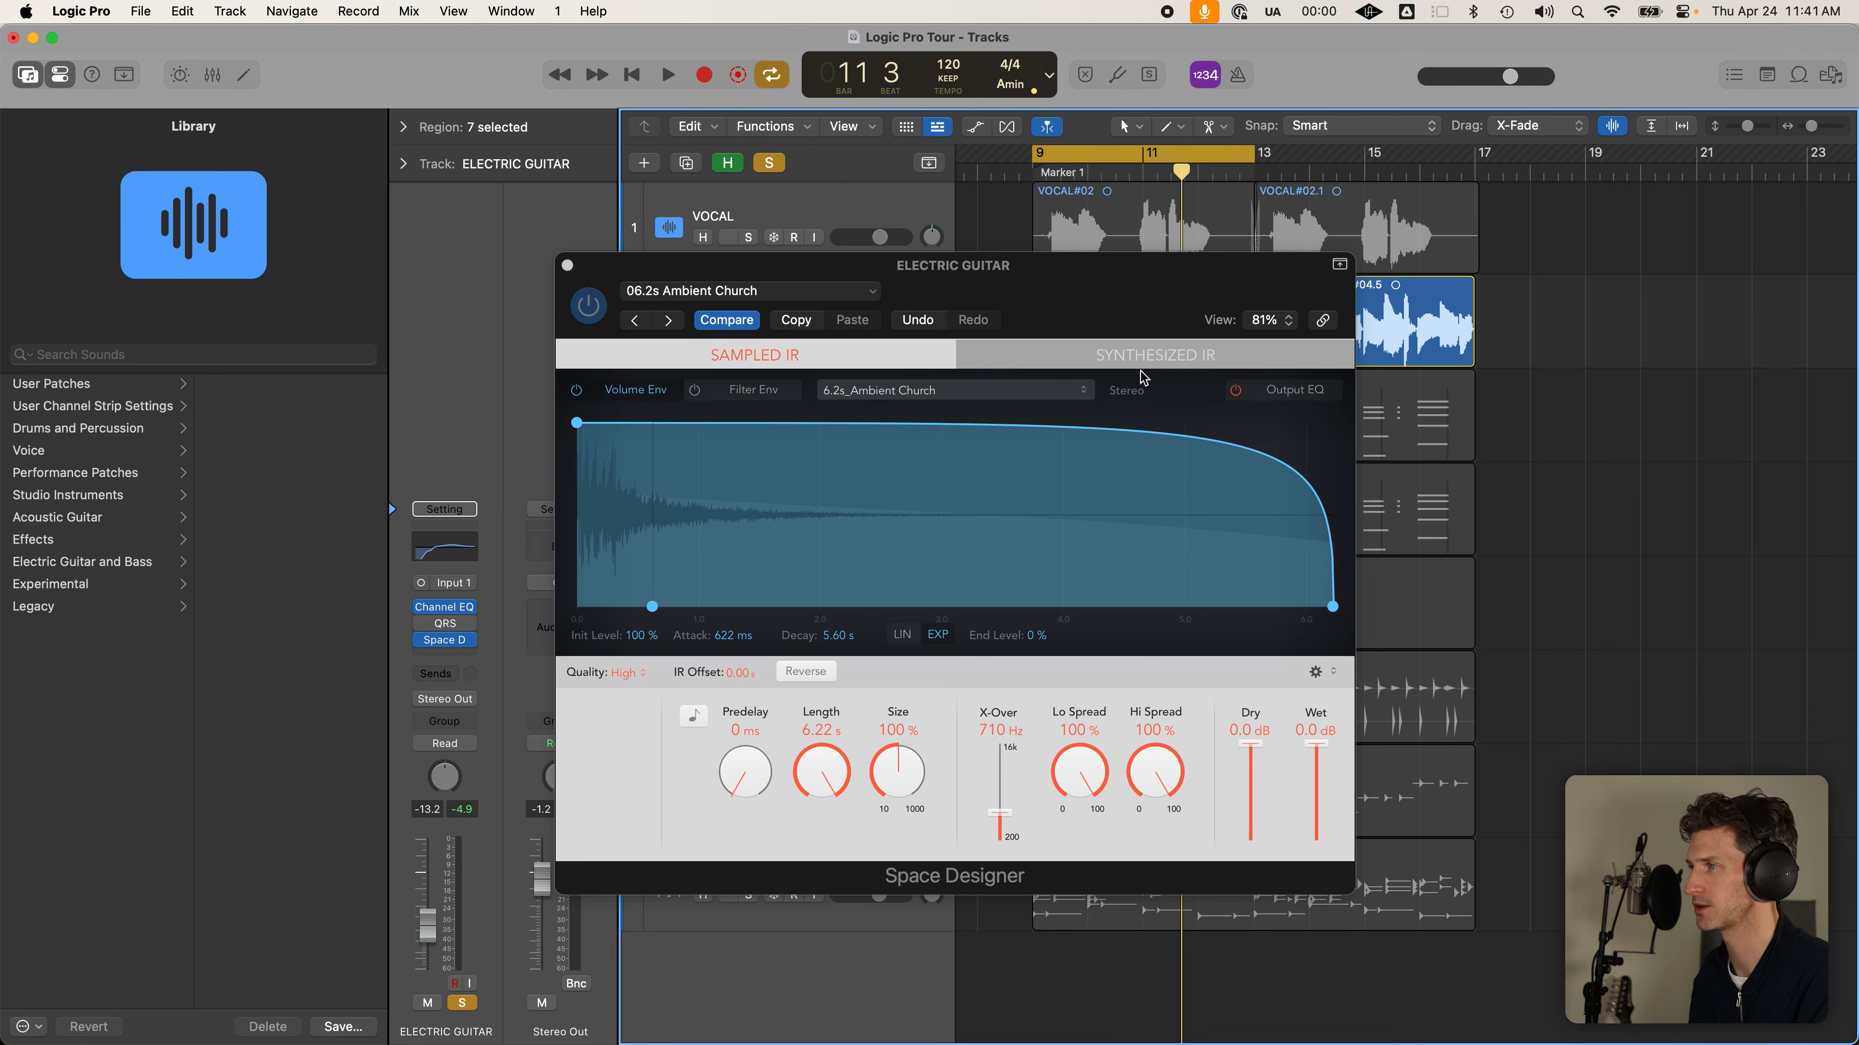
Reposition the Space Designer window higher over the tracks and look through its preset categories without loading another one
left_click_drag(1067, 287, 1133, 215)
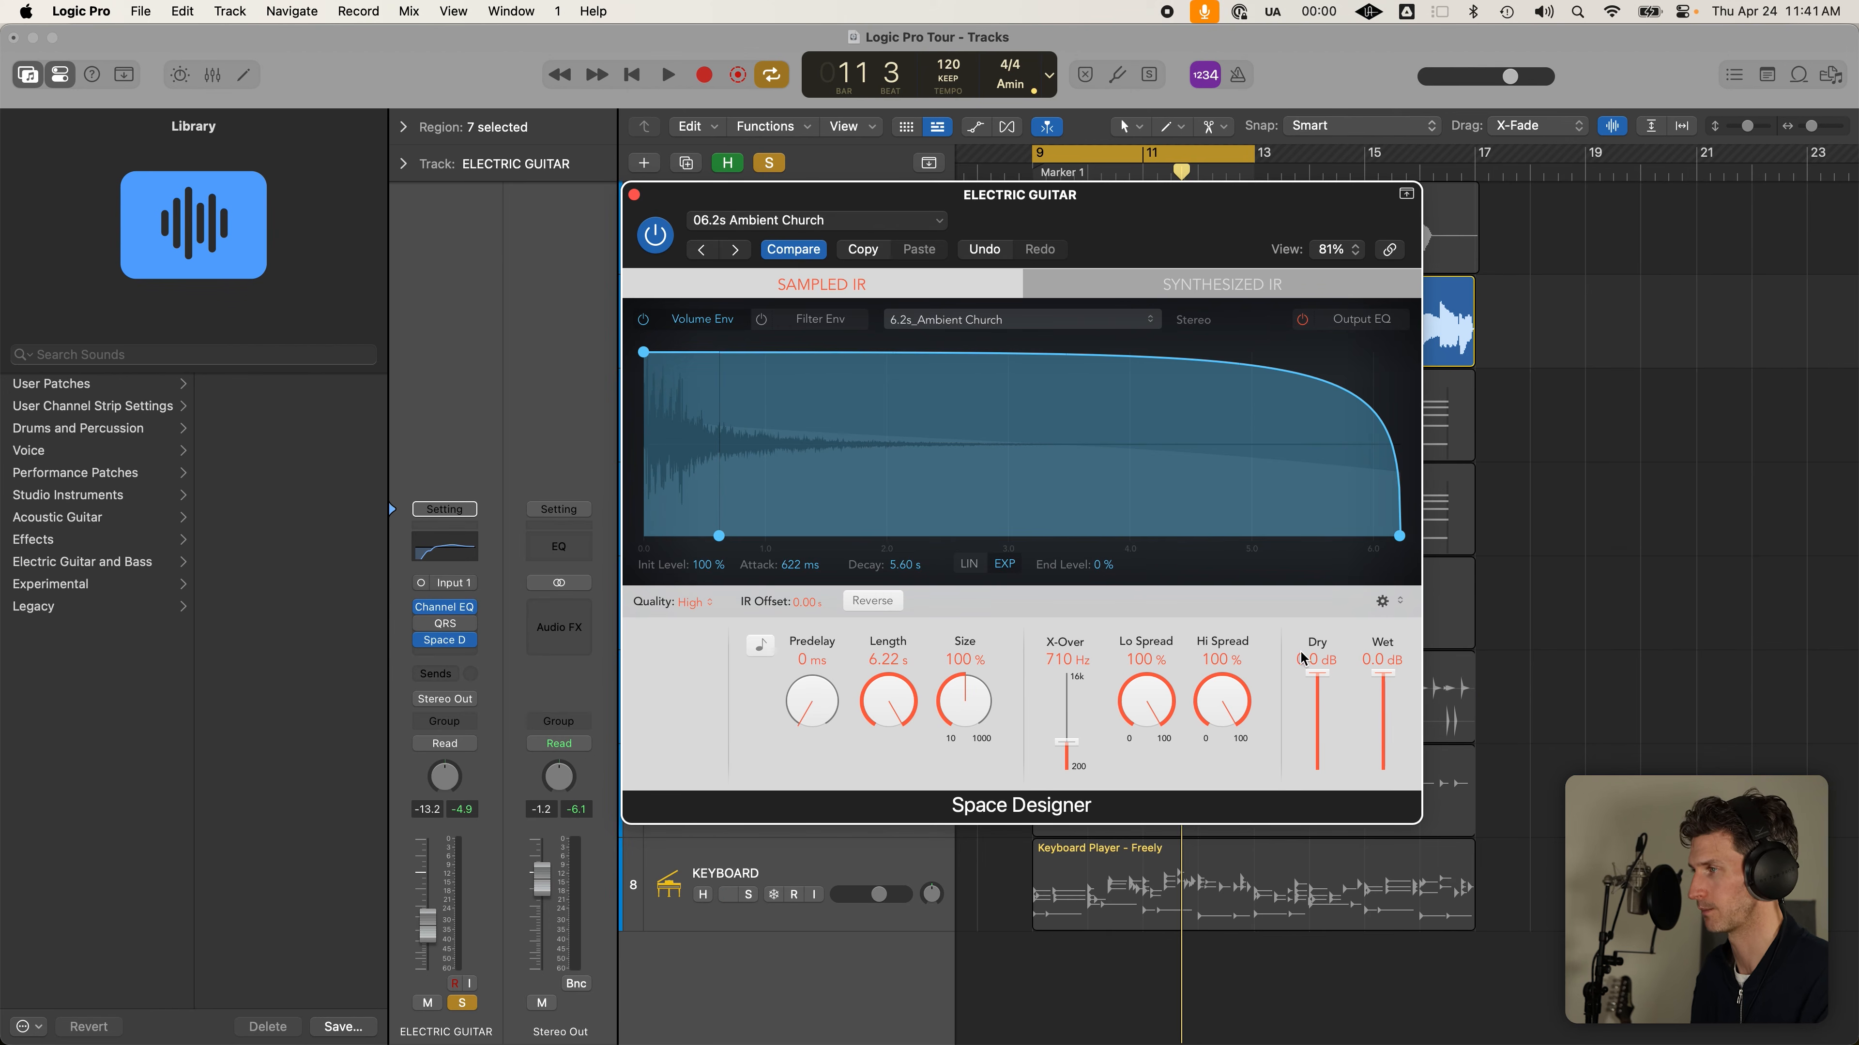
left_click_drag(1147, 202, 1147, 213)
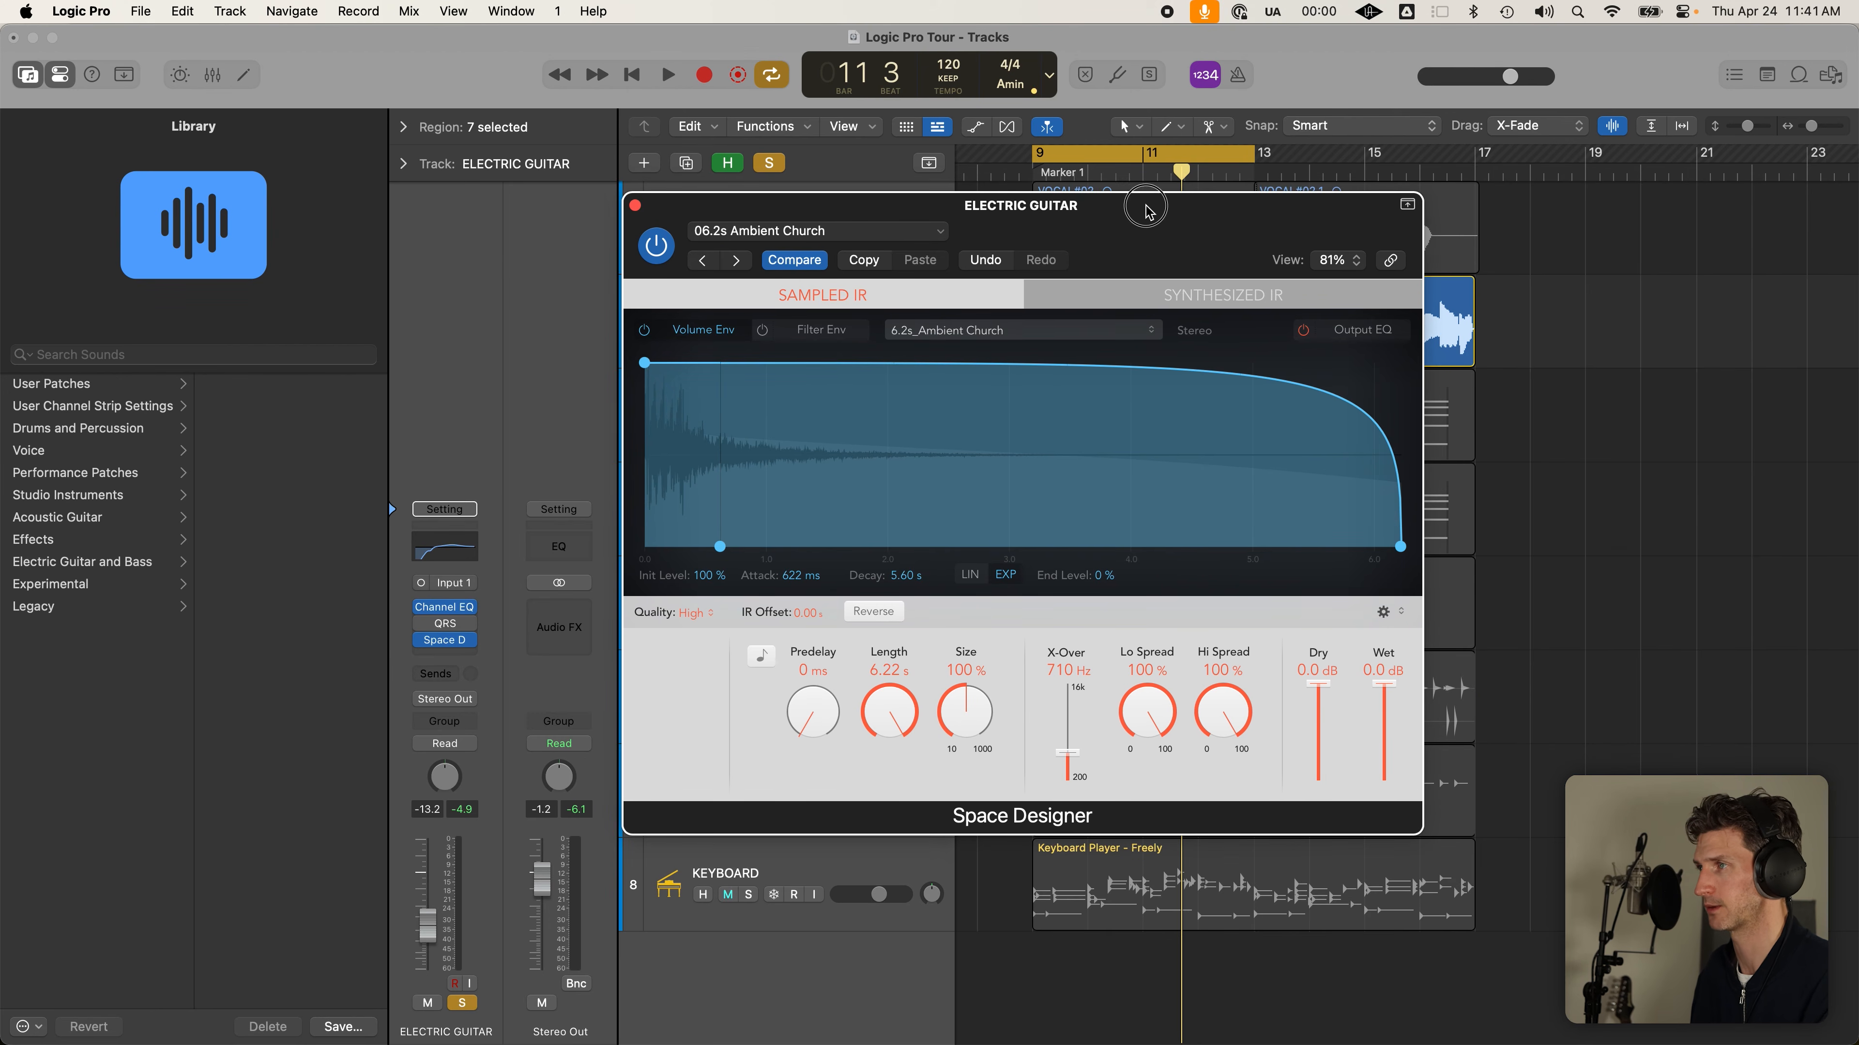
left_click(758, 236)
mouse_move(816, 714)
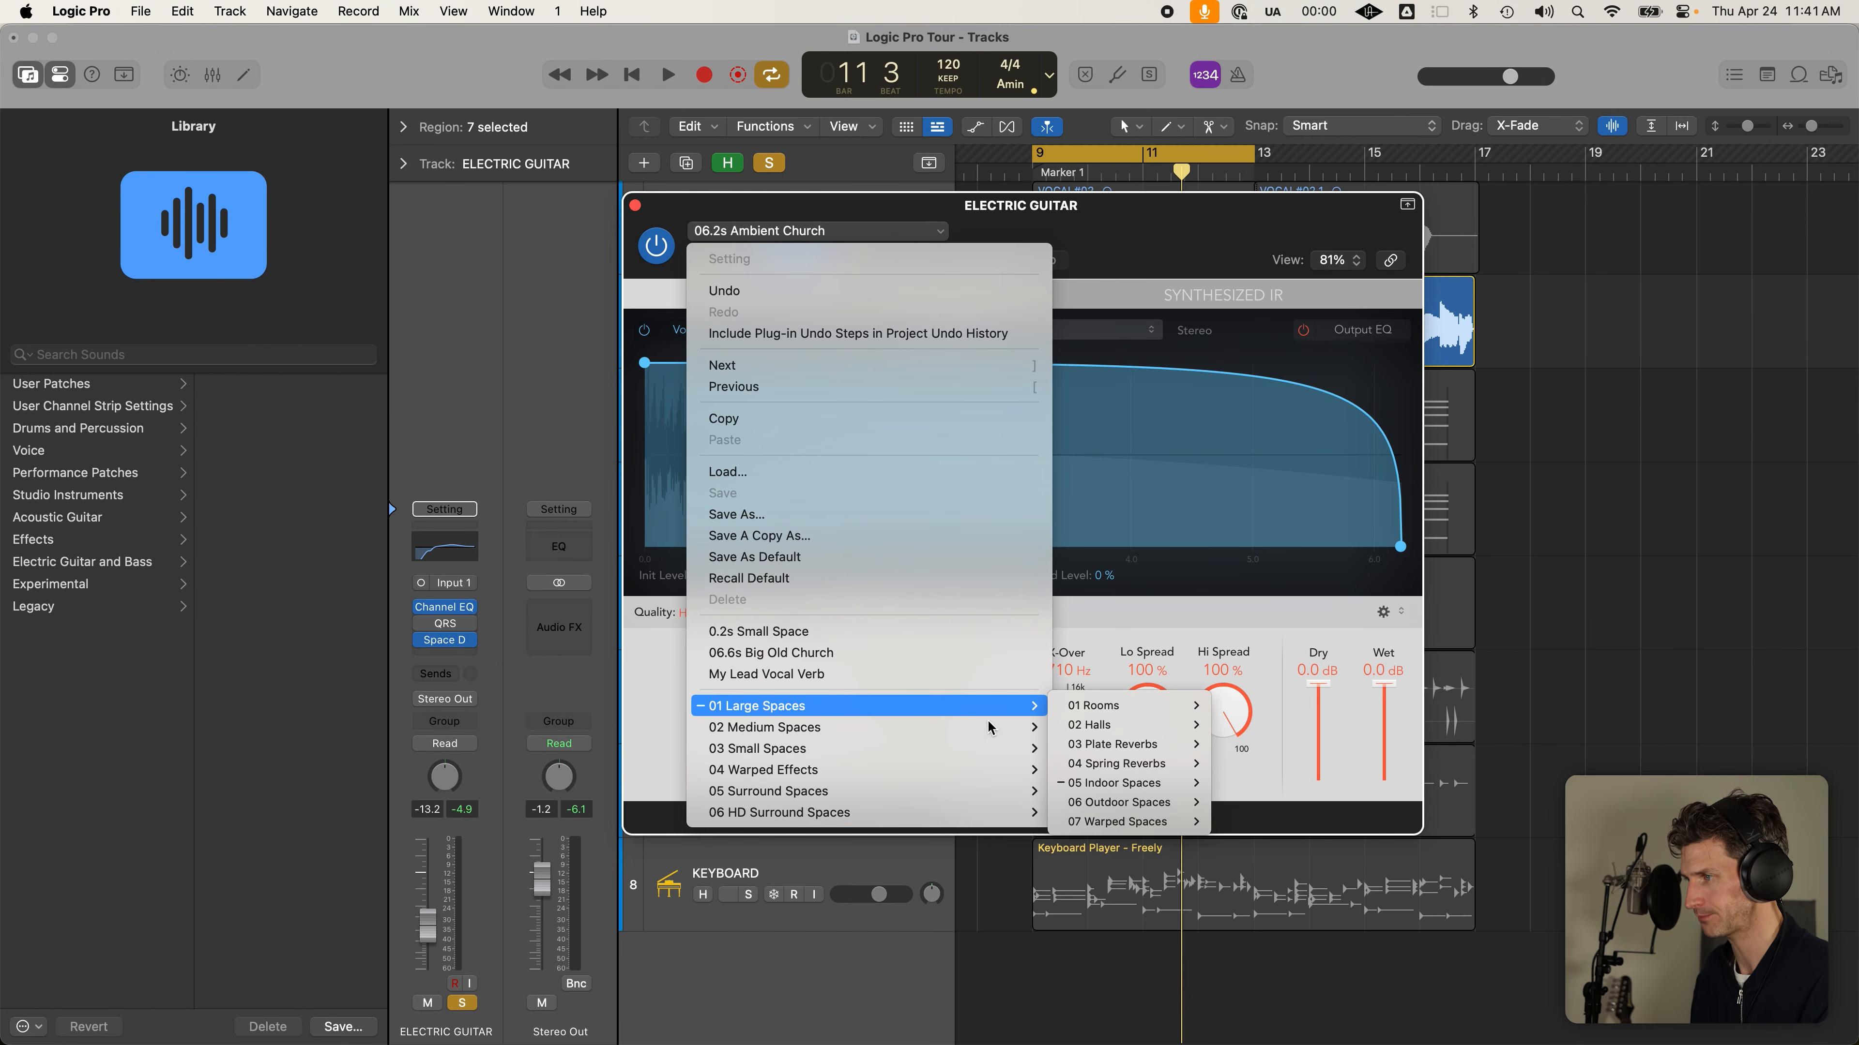
left_click(1085, 230)
left_click_drag(1079, 224, 1078, 221)
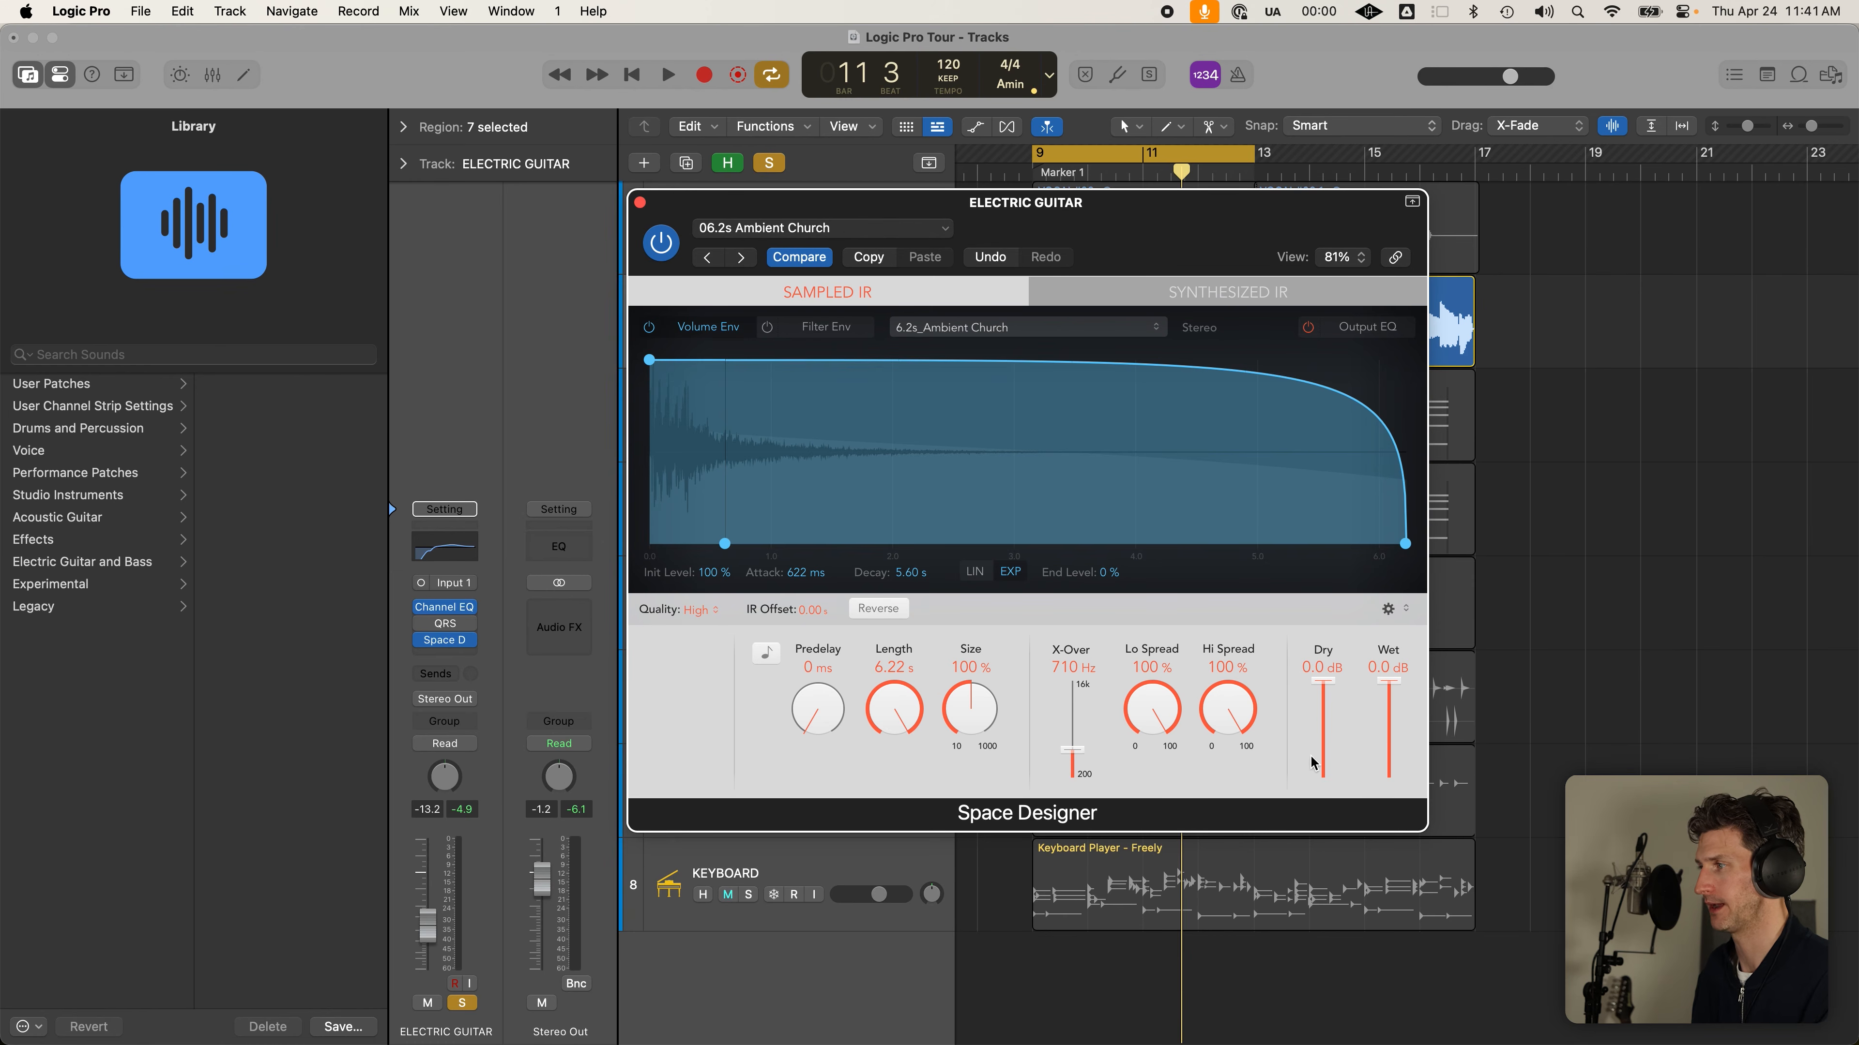
Rebalance Space Designer's output by lowering the dry level to -26.0 dB and setting the wet level to -2.6 dB
left_click_drag(1373, 684, 1378, 748)
left_click_drag(1323, 683, 1323, 753)
left_click(1396, 697)
left_click_drag(1396, 697, 1391, 740)
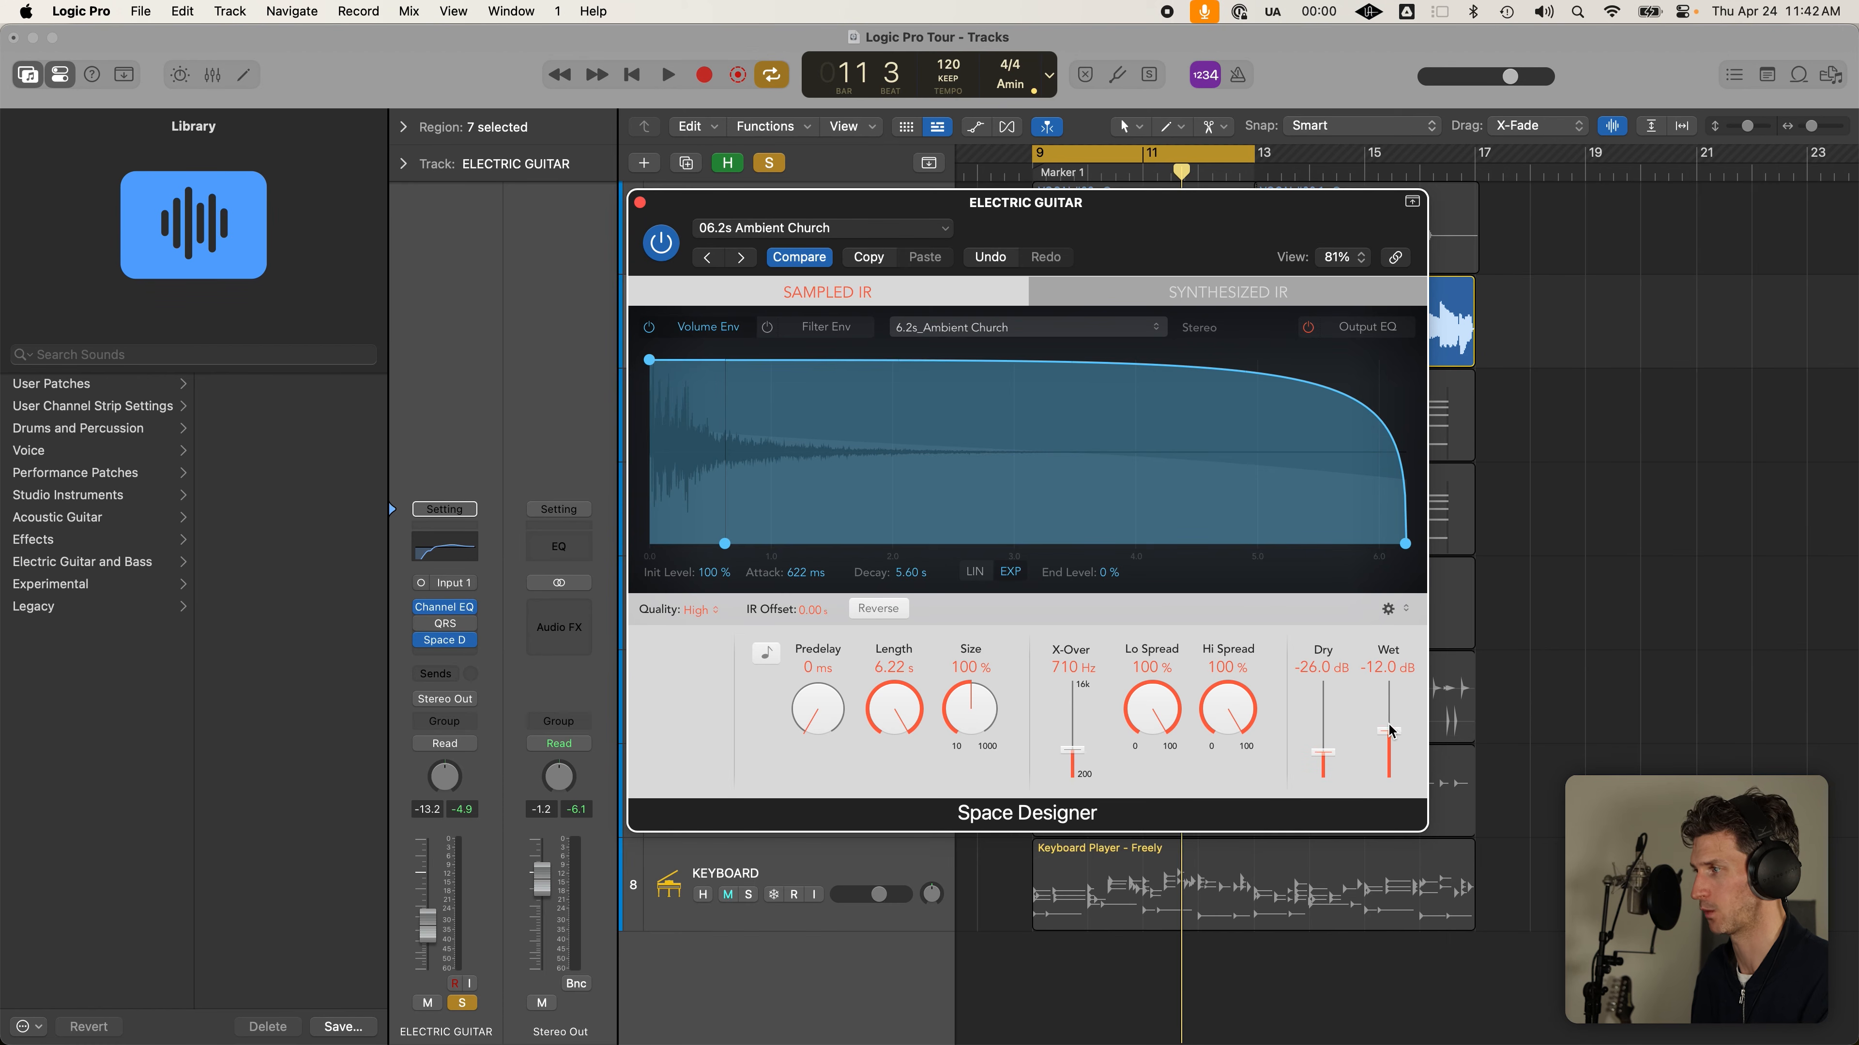
left_click(1387, 725)
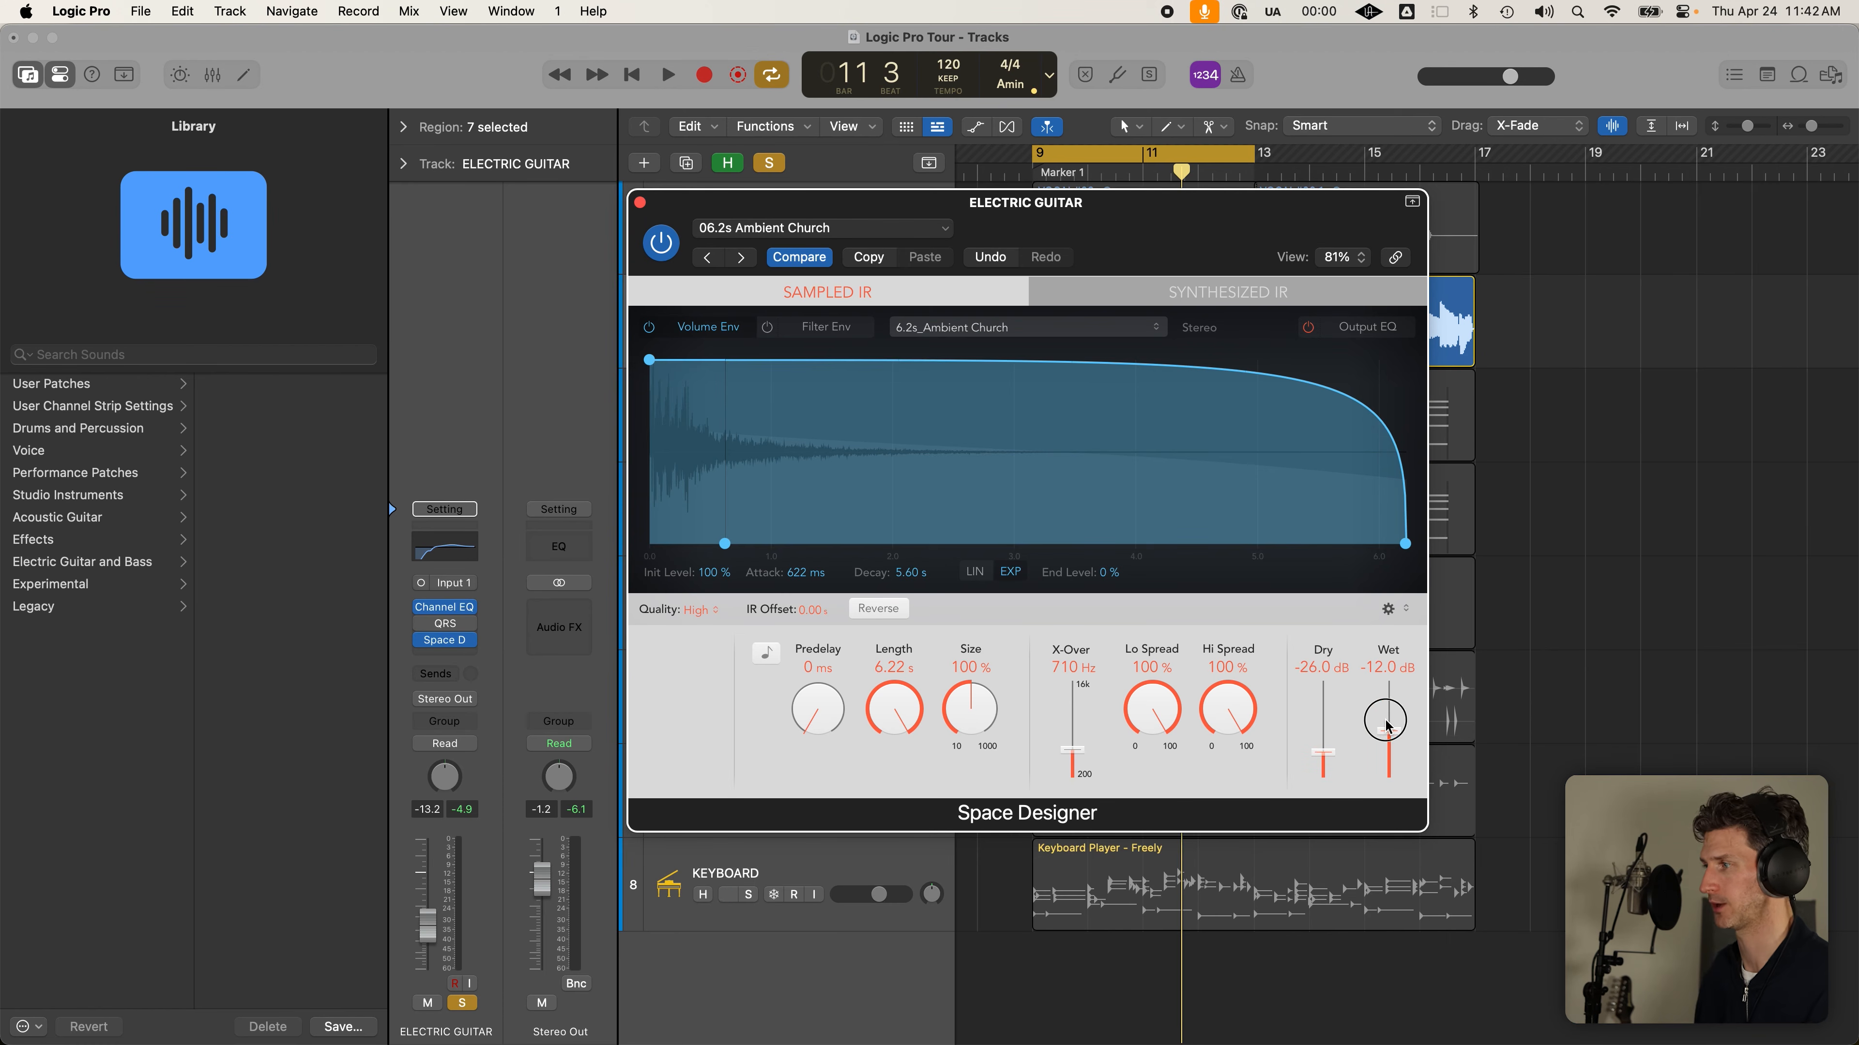
left_click_drag(1387, 724, 1390, 692)
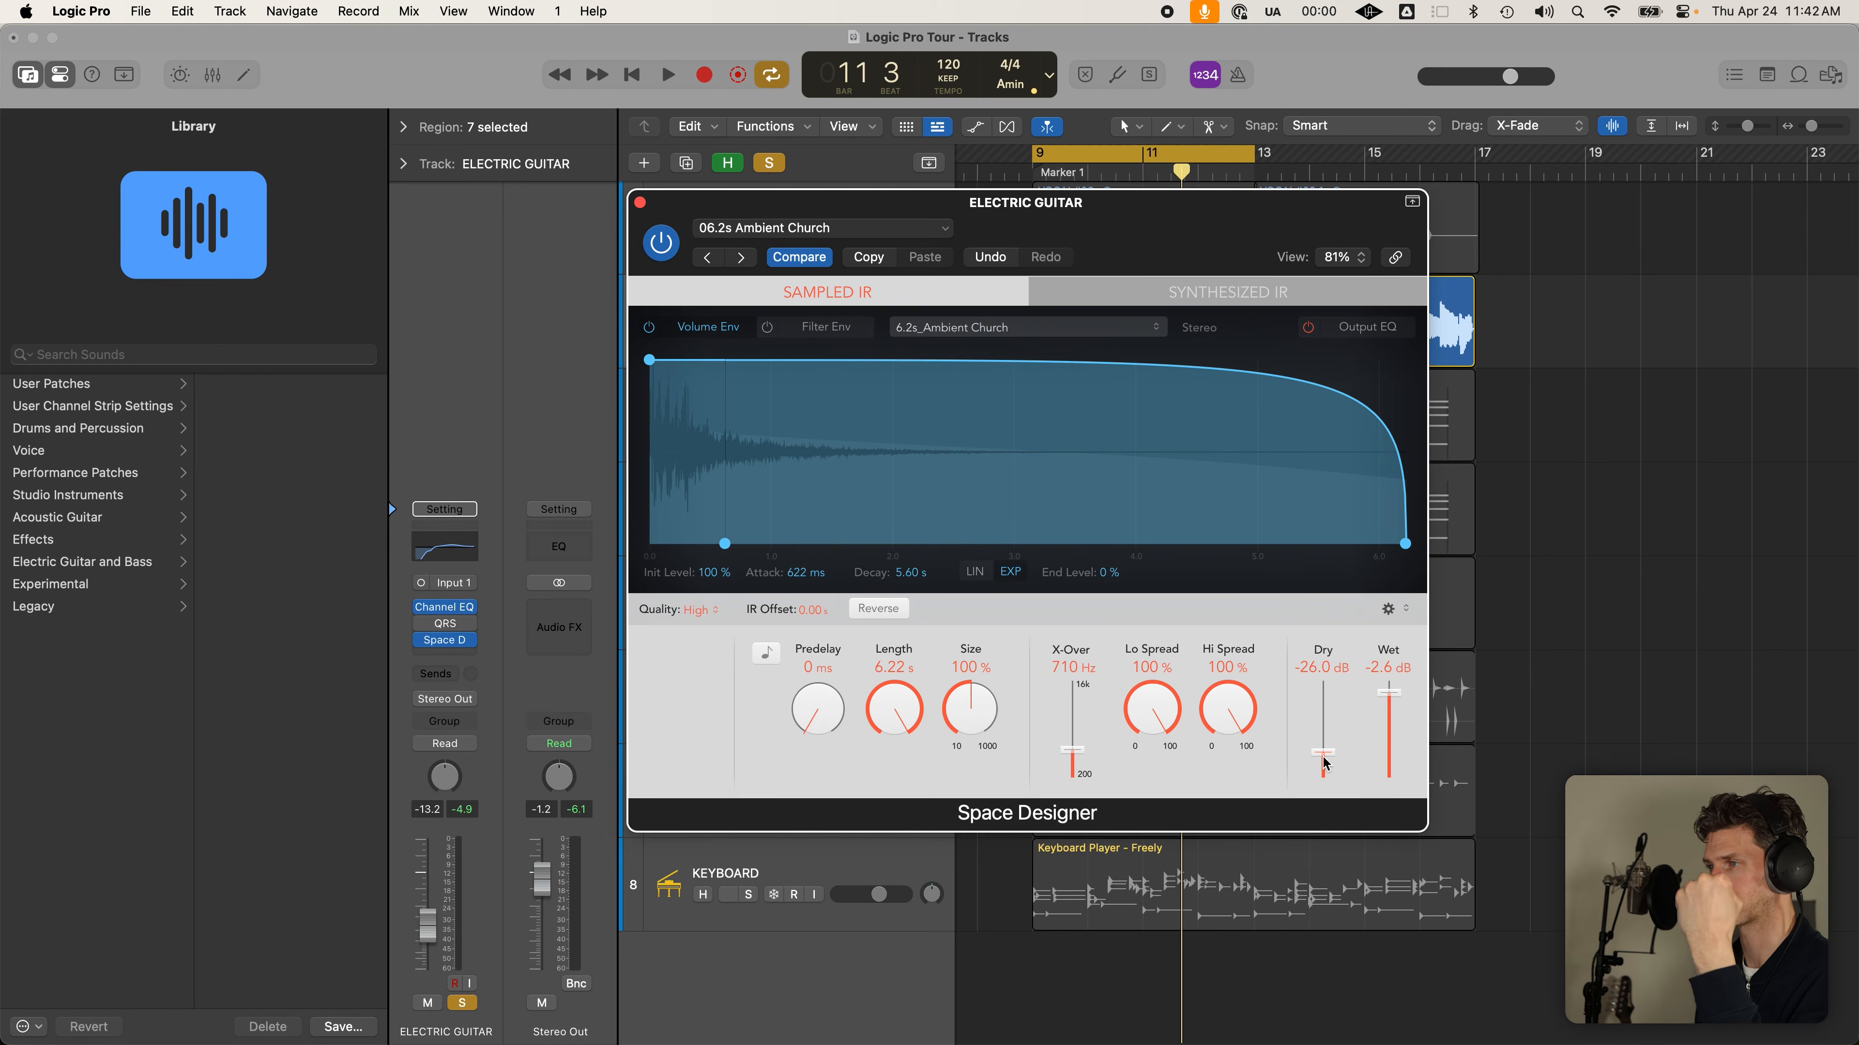
left_click_drag(1327, 761, 1389, 720)
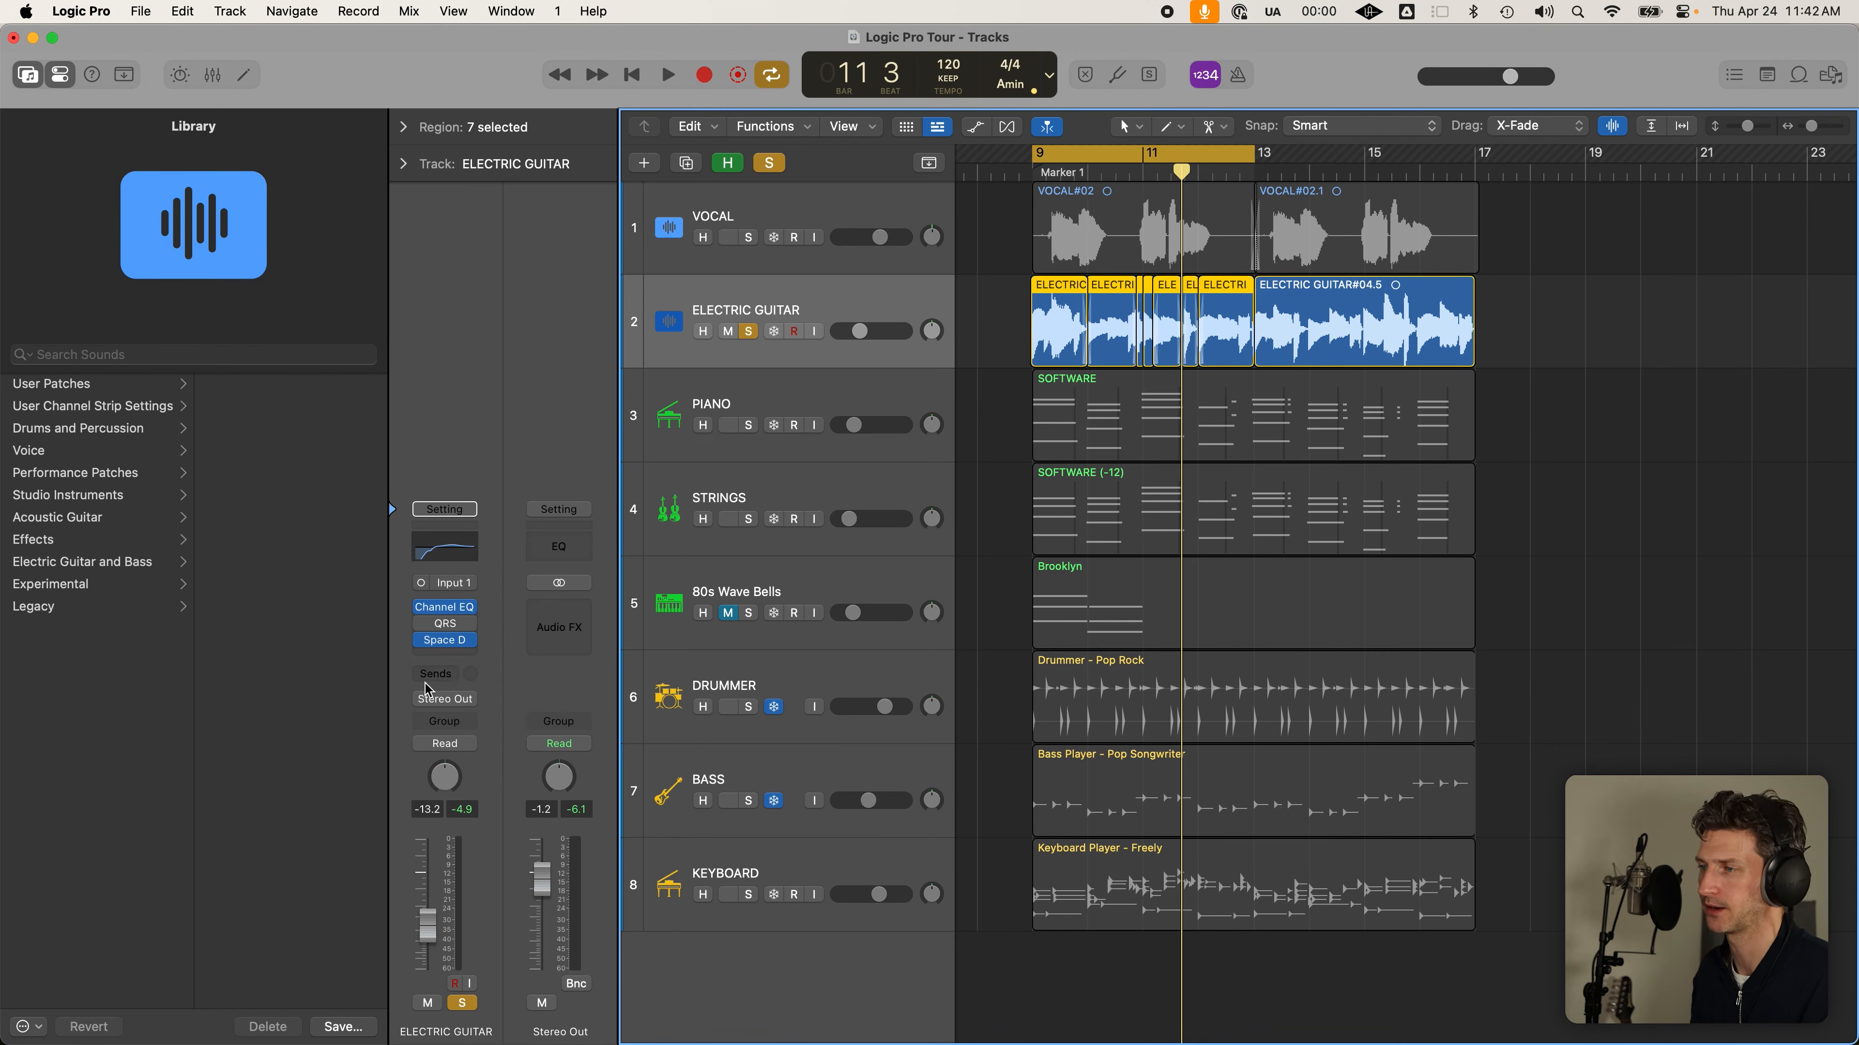
Add a send from the electric guitar channel to Bus 10
left_click(437, 673)
left_click(442, 671)
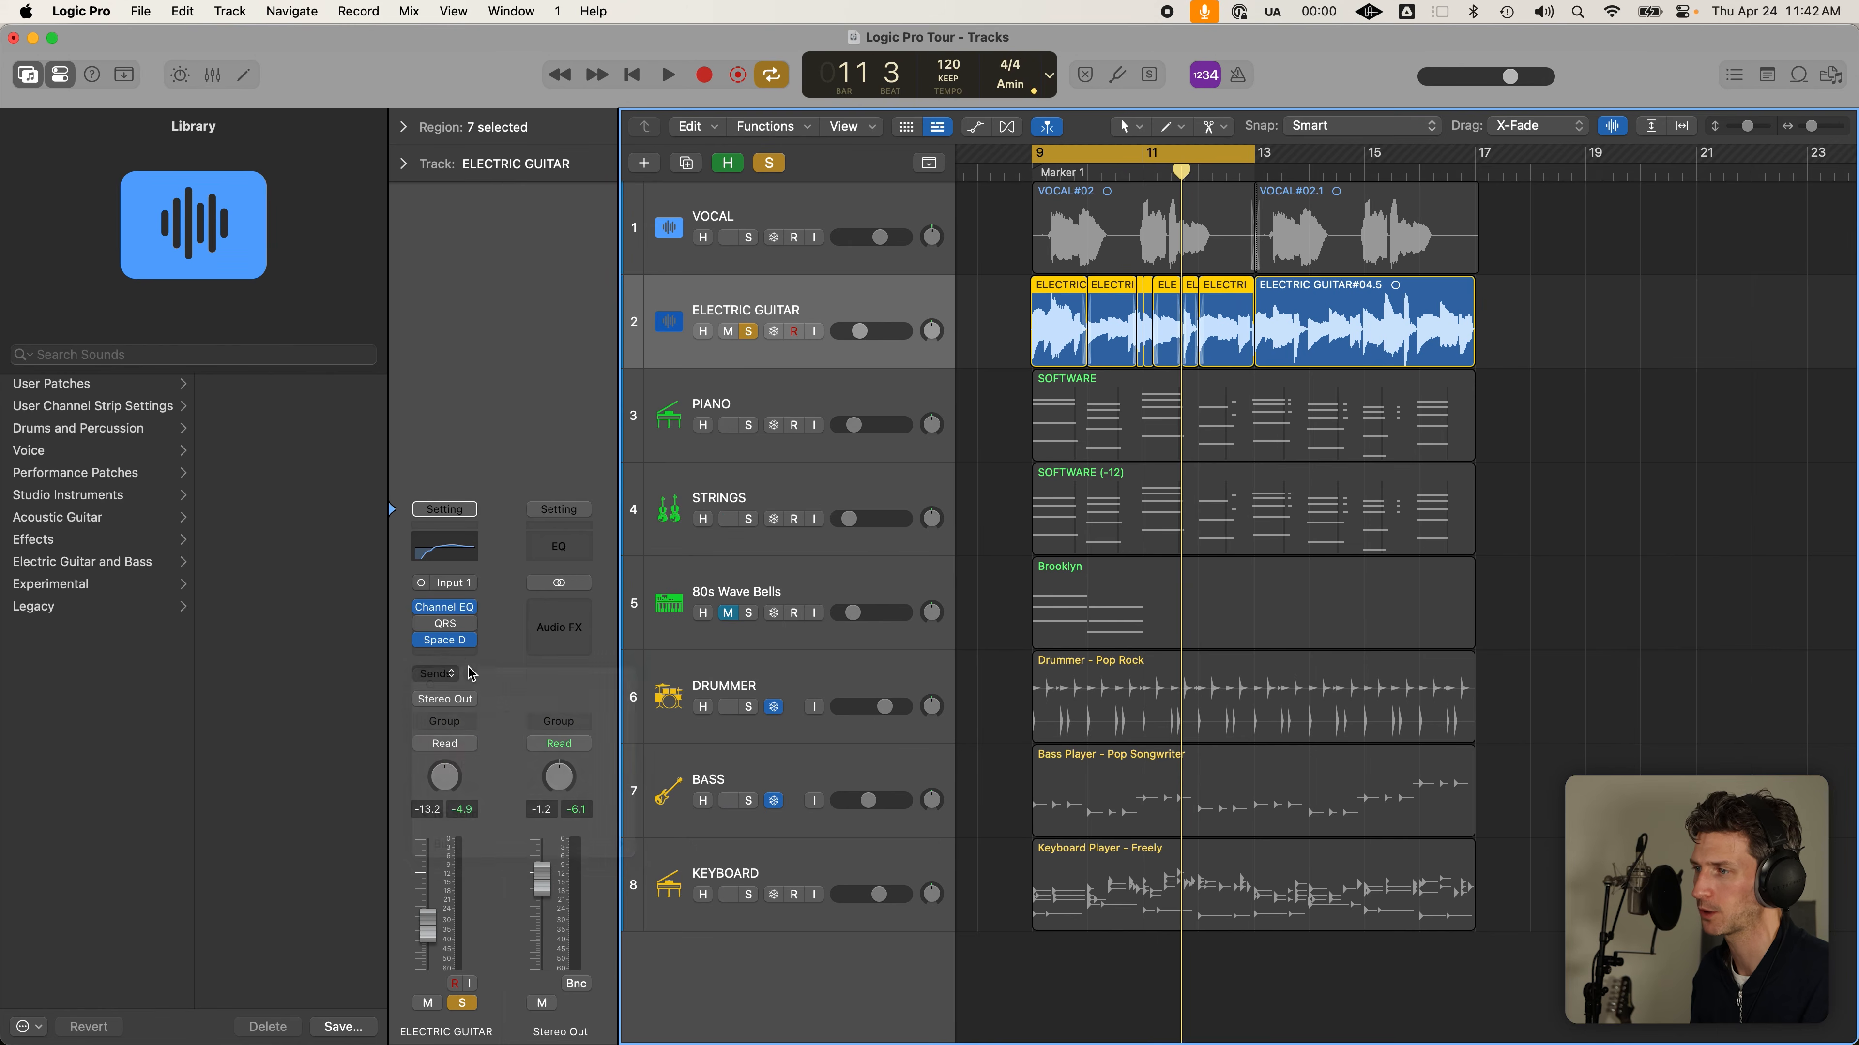
left_click(439, 674)
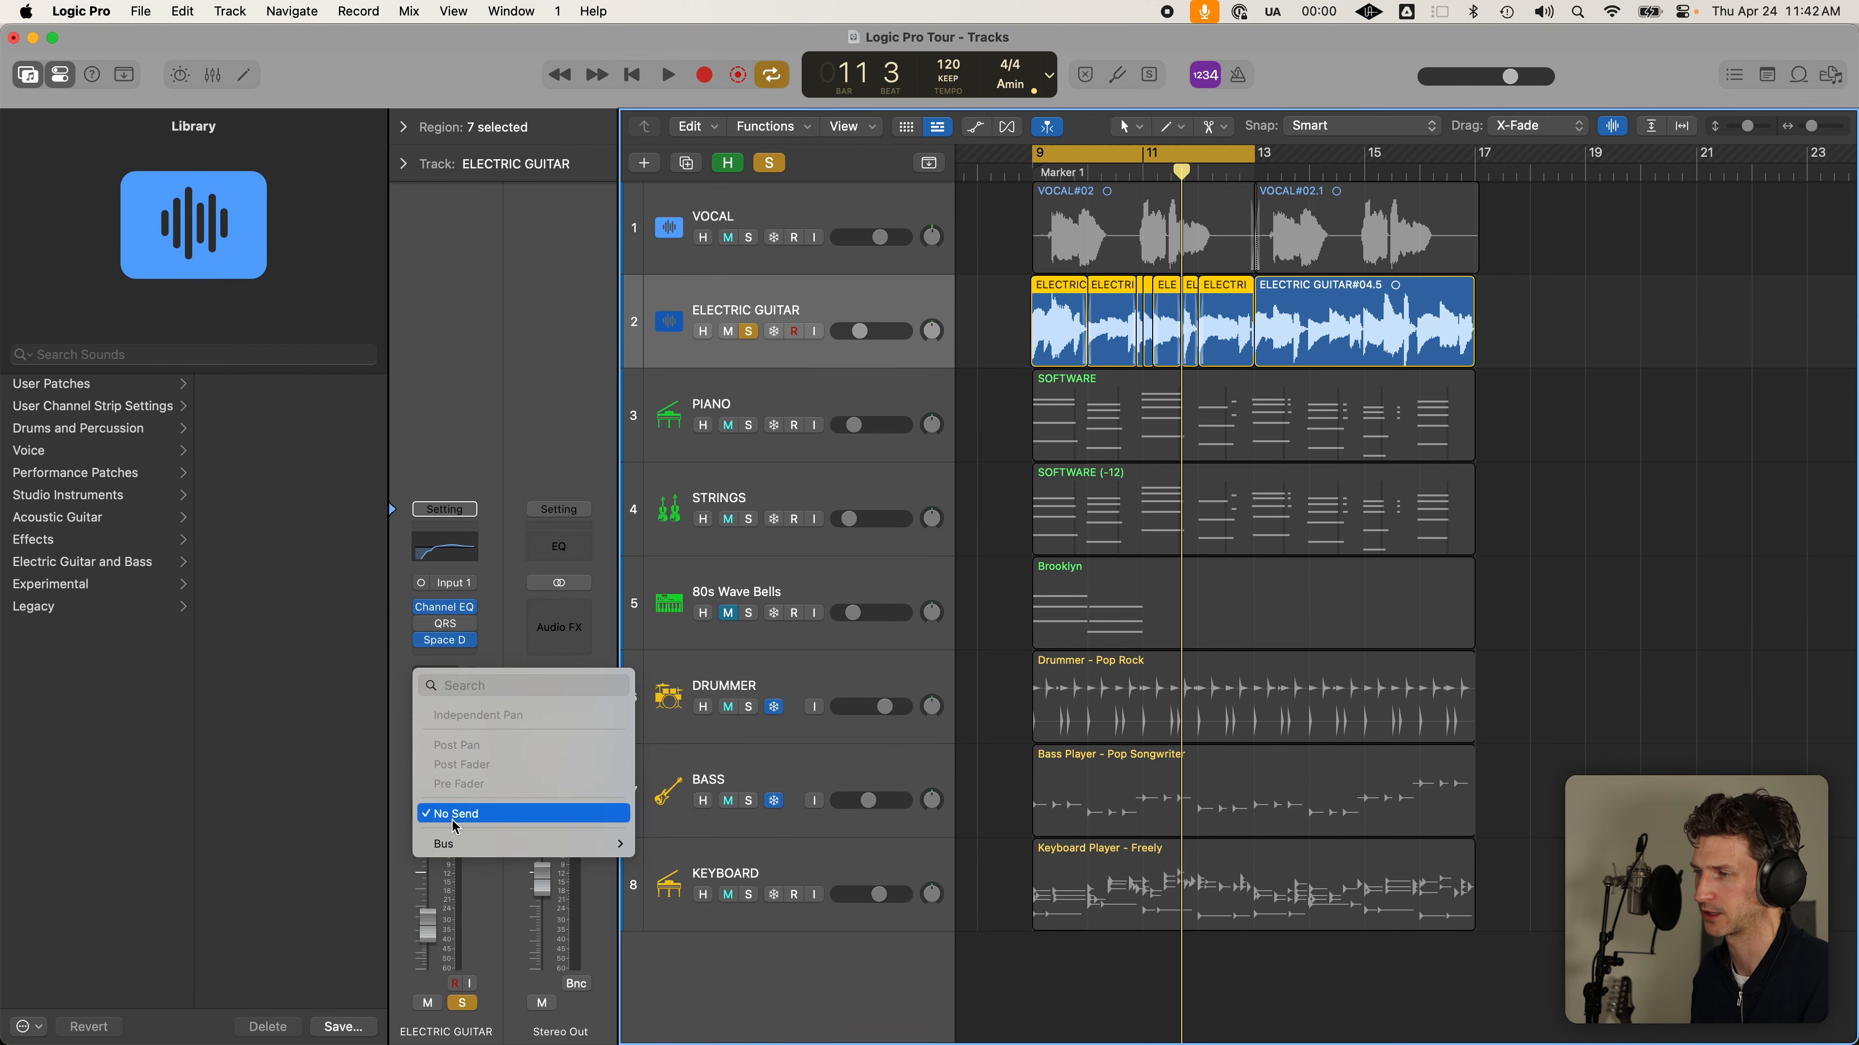
mouse_move(459, 845)
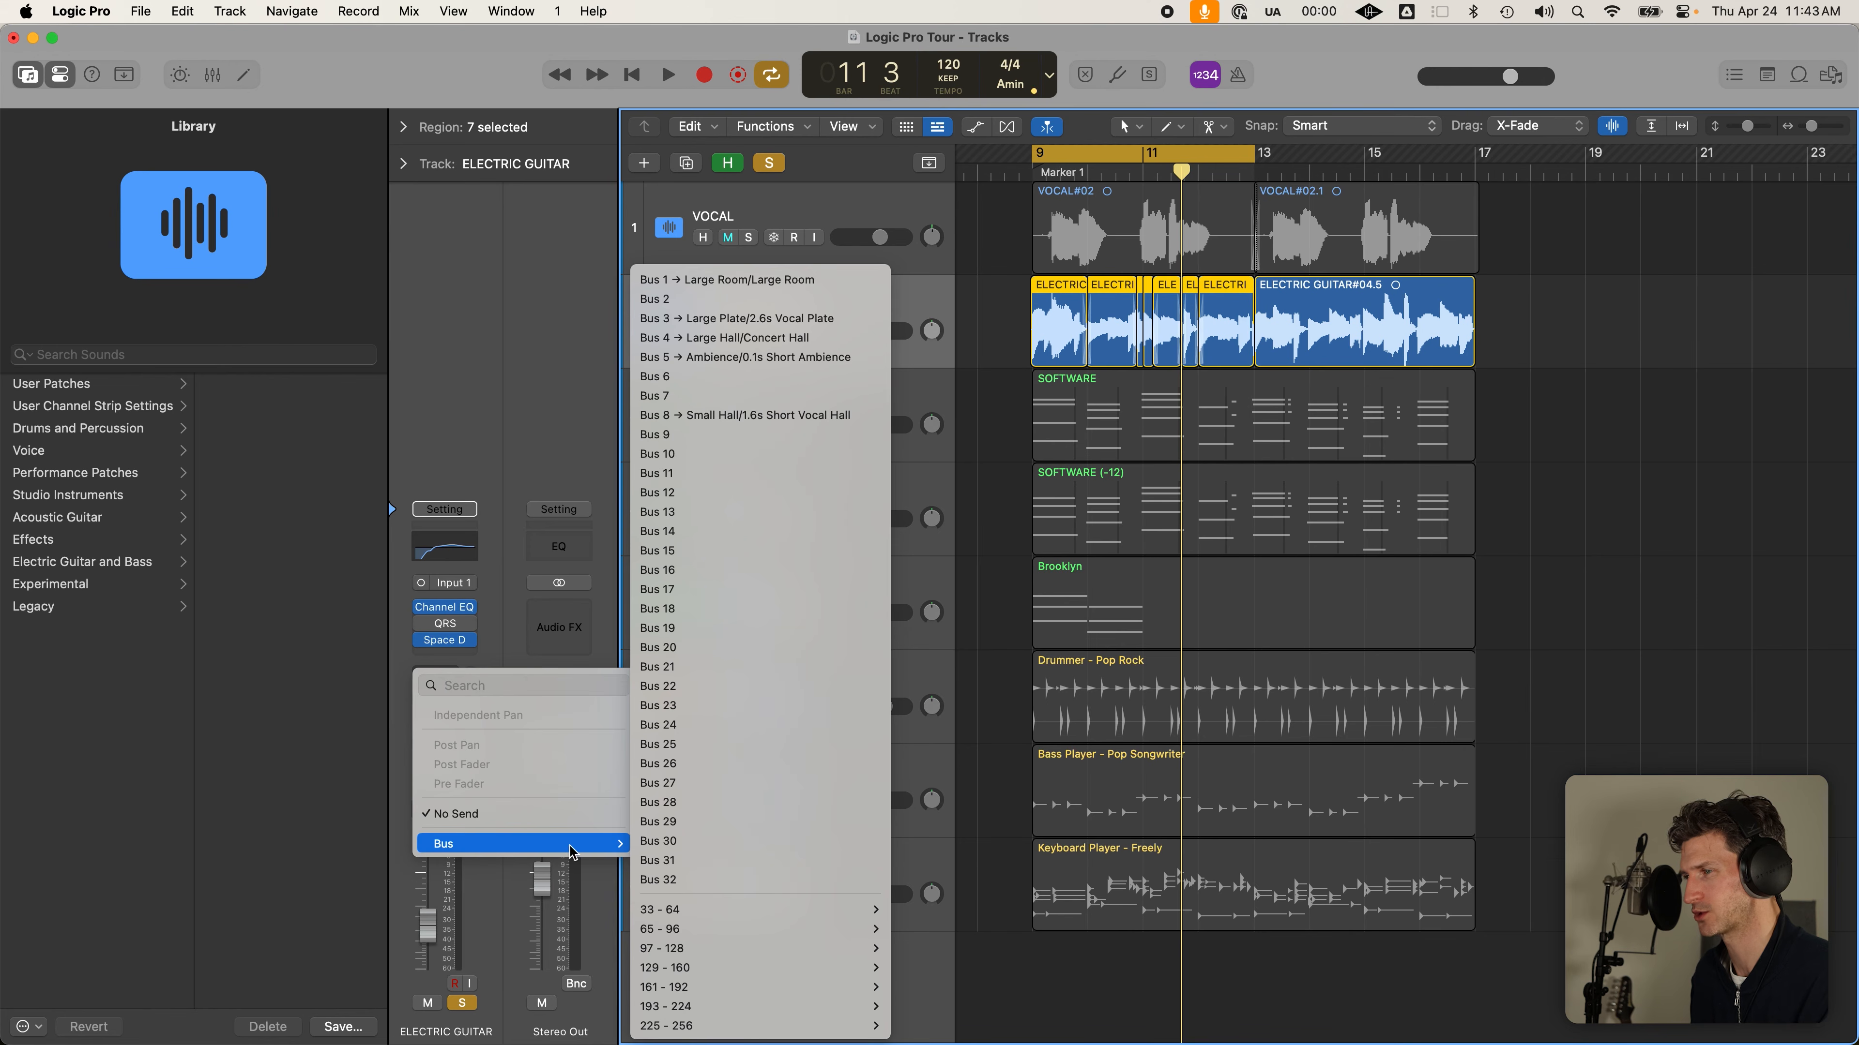
left_click(677, 454)
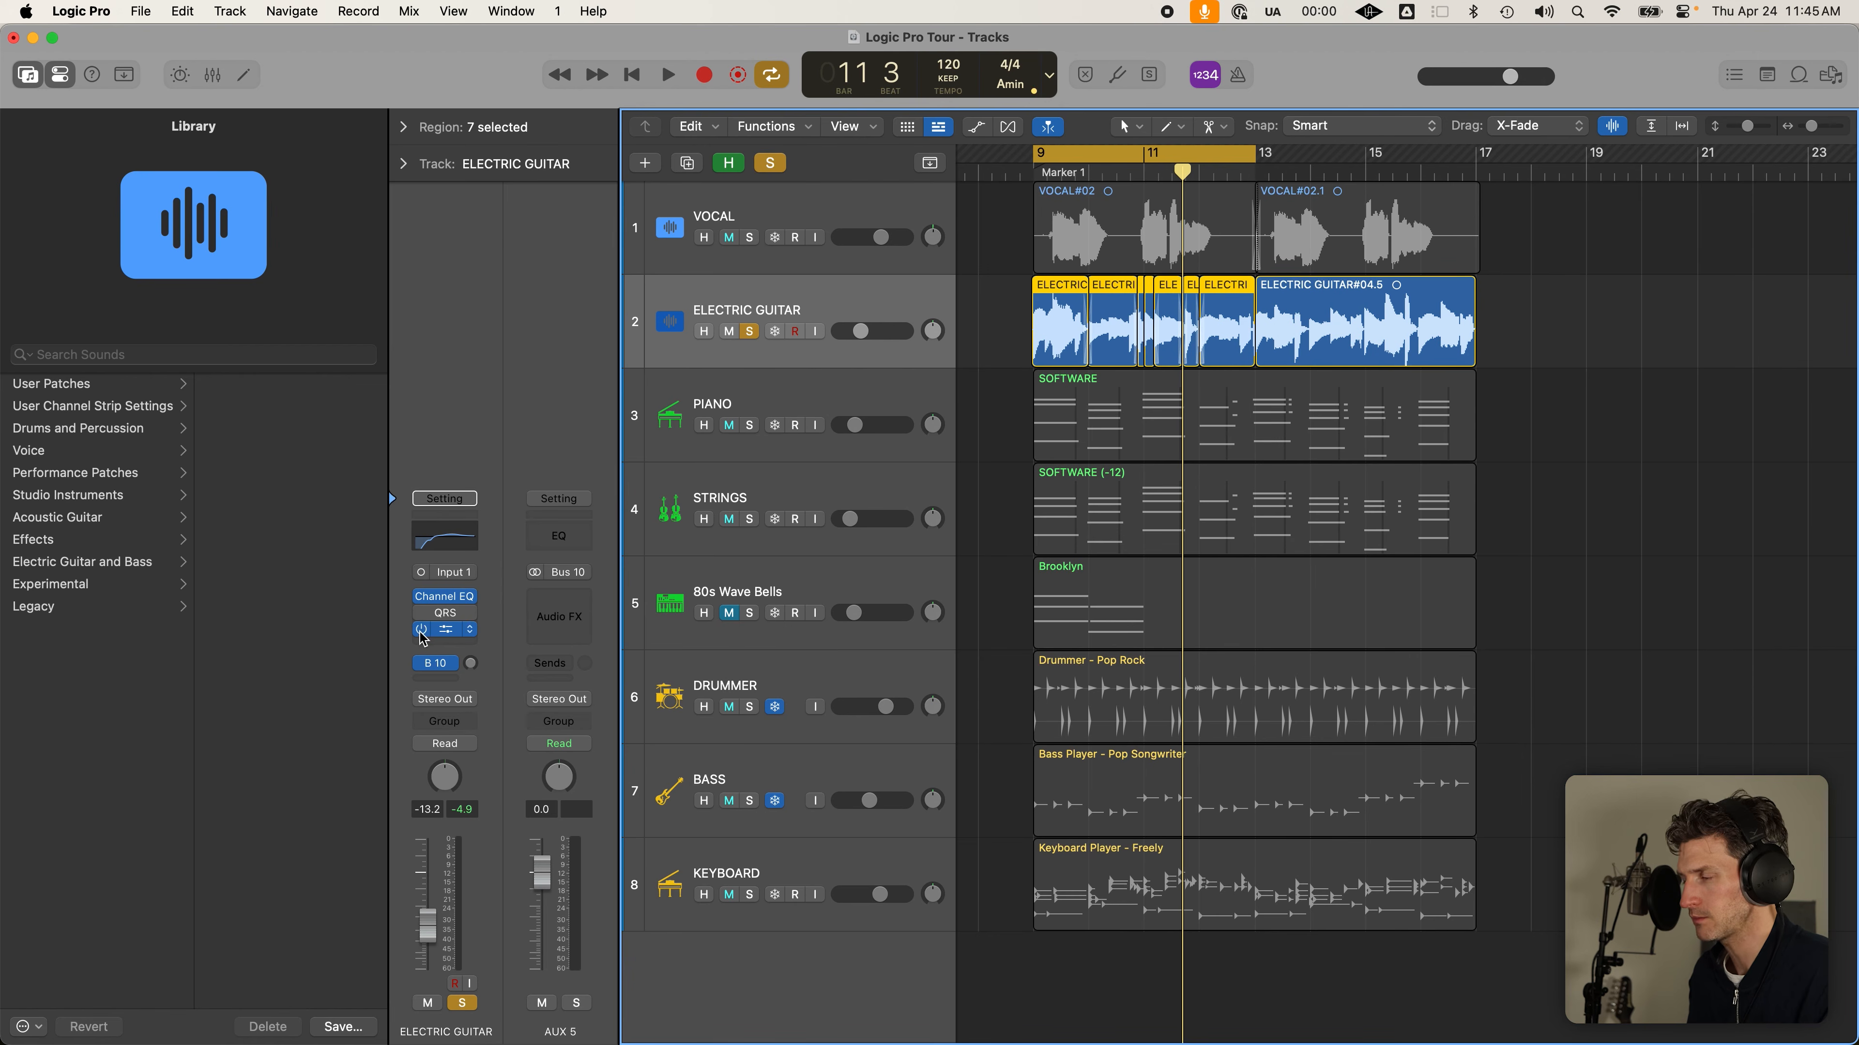
Bypass Space Designer and Channel EQ on the electric guitar and turn up its Bus 10 send level
left_click(421, 630)
left_click(421, 596)
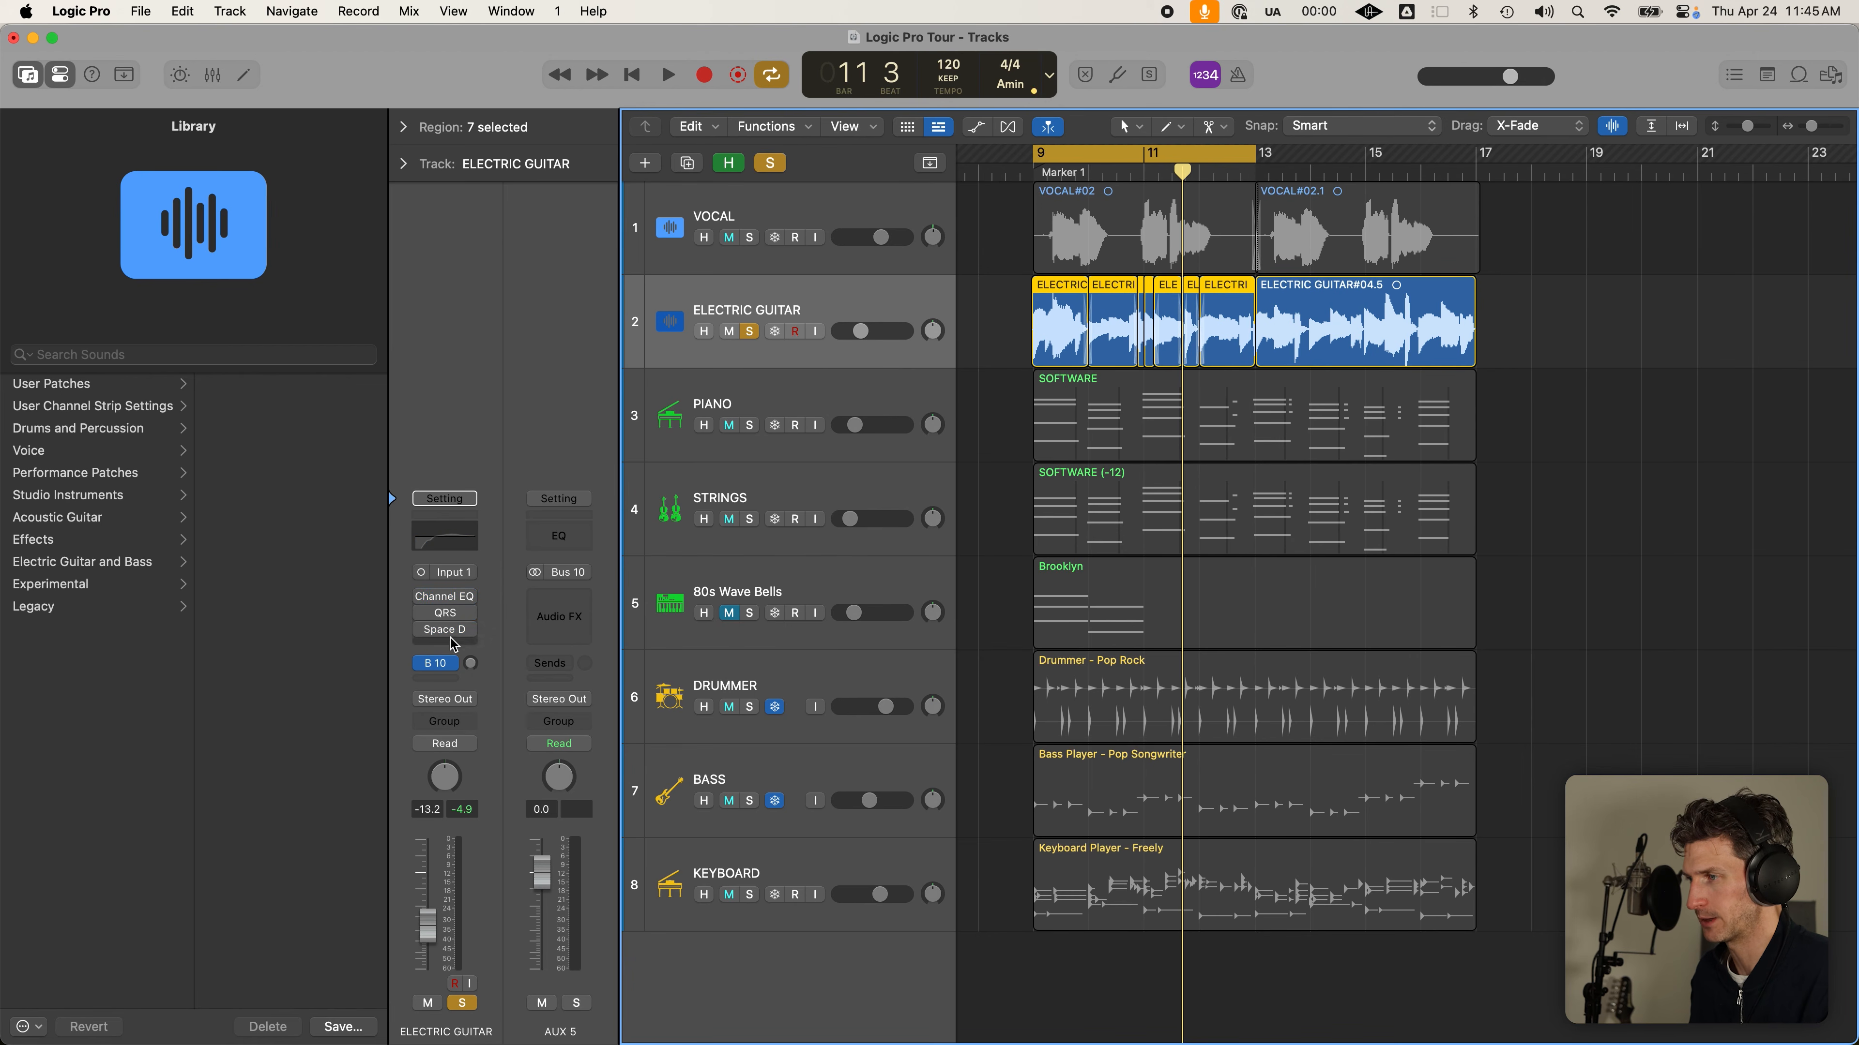
left_click(476, 666)
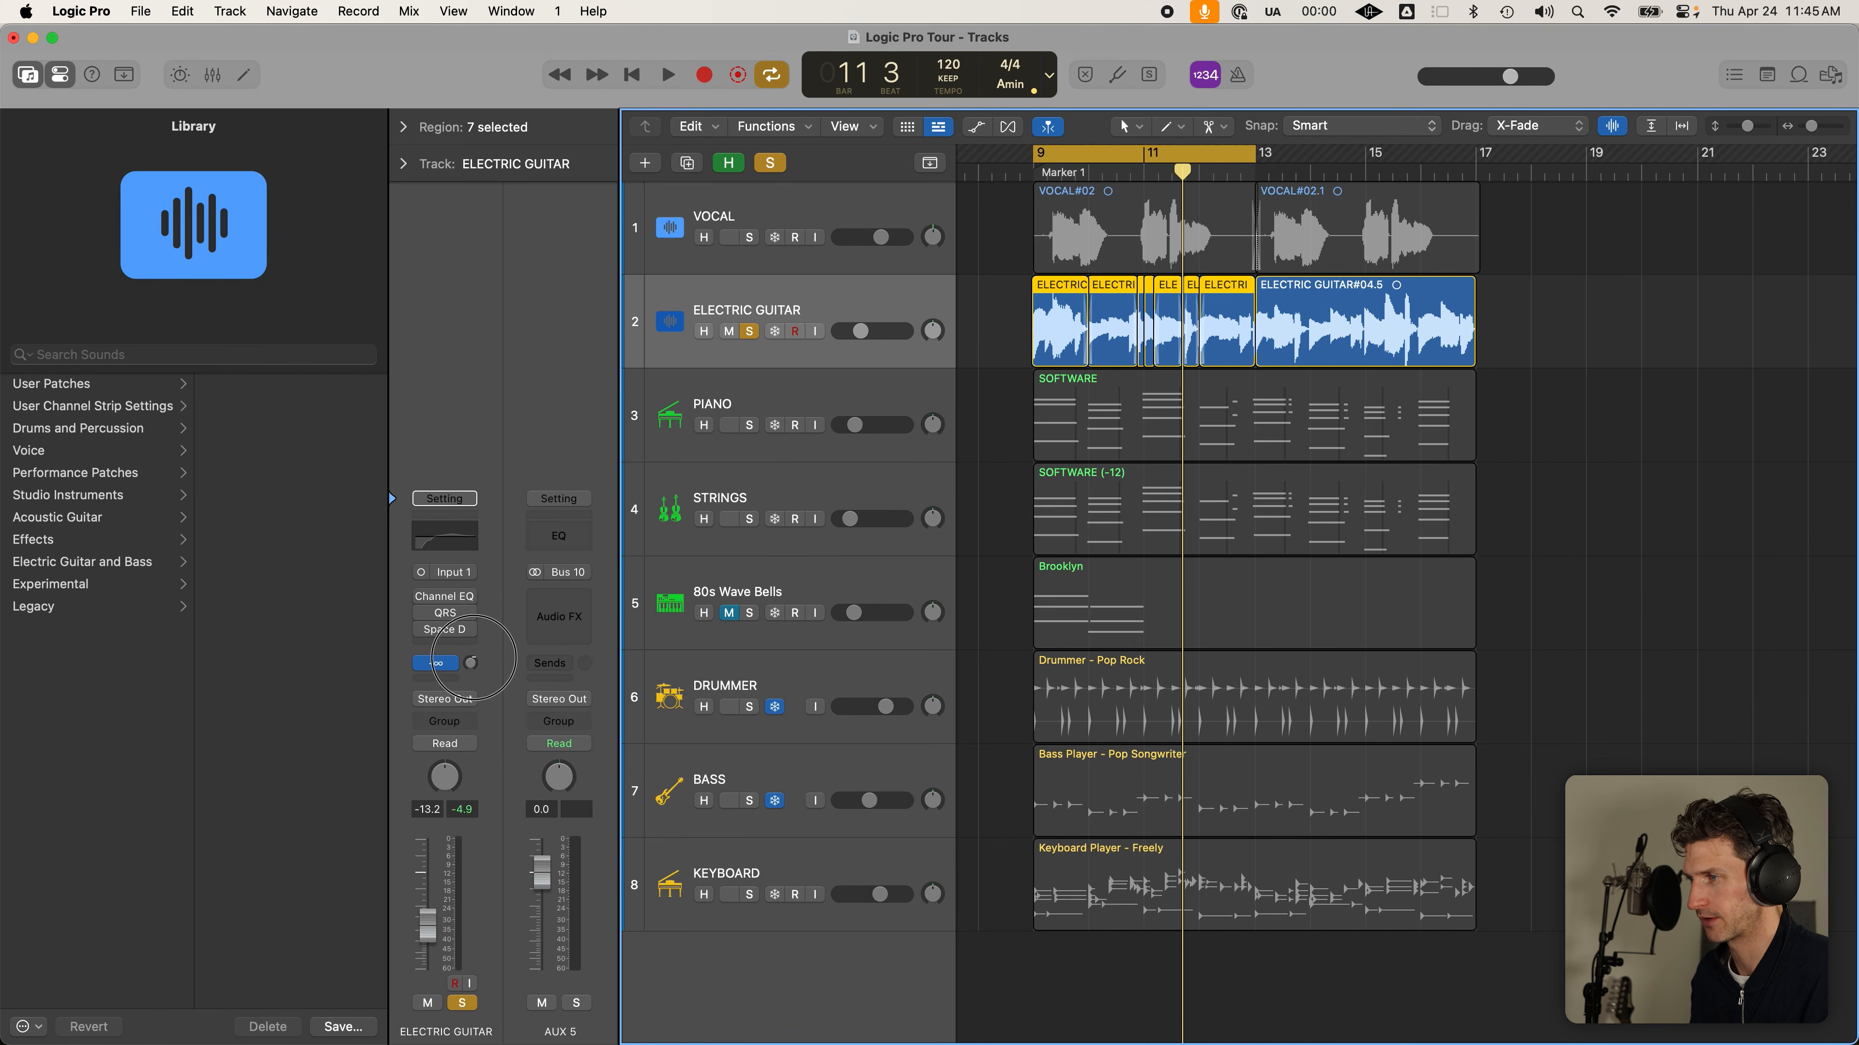
mouse_move(471, 666)
left_mouse_down()
mouse_move(485, 643)
mouse_move(469, 465)
mouse_move(464, 600)
mouse_move(483, 657)
mouse_move(485, 523)
mouse_move(486, 674)
left_mouse_up()
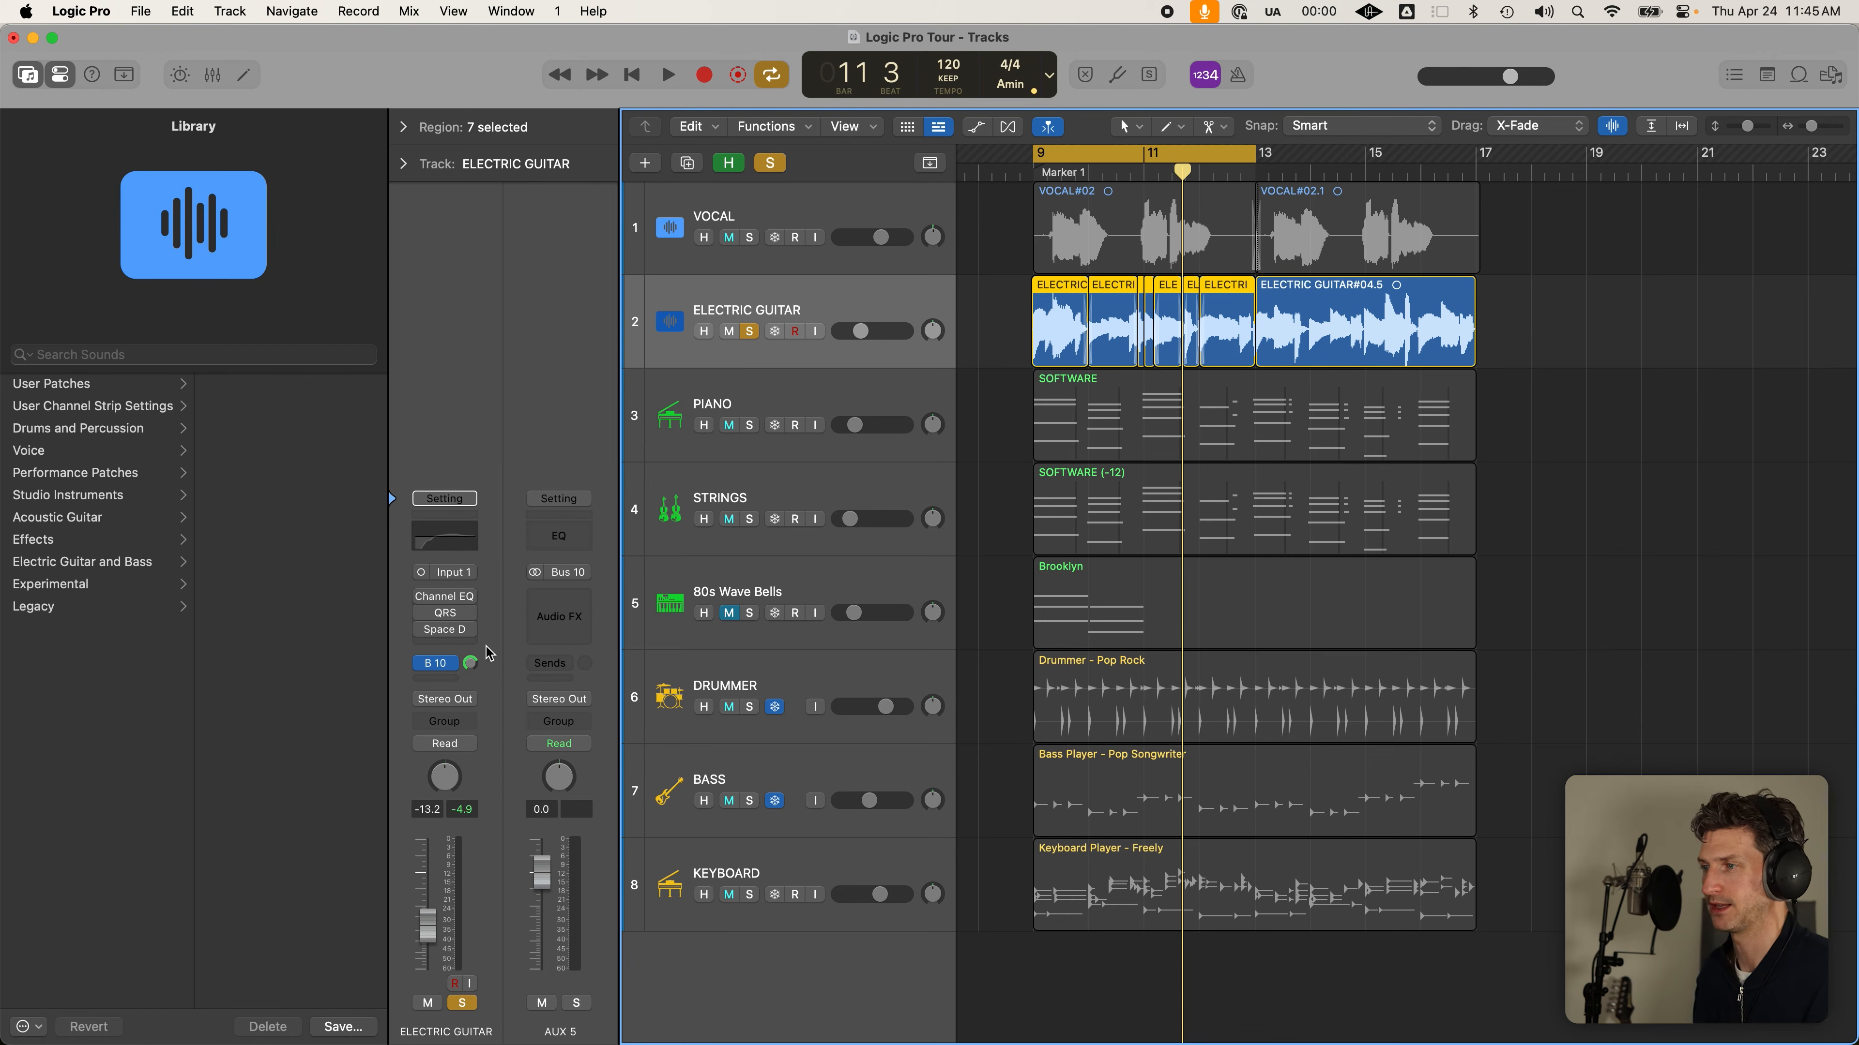
Examine the electric guitar's Bus 10 send options and the bus list of its next empty send slot
left_click(448, 667)
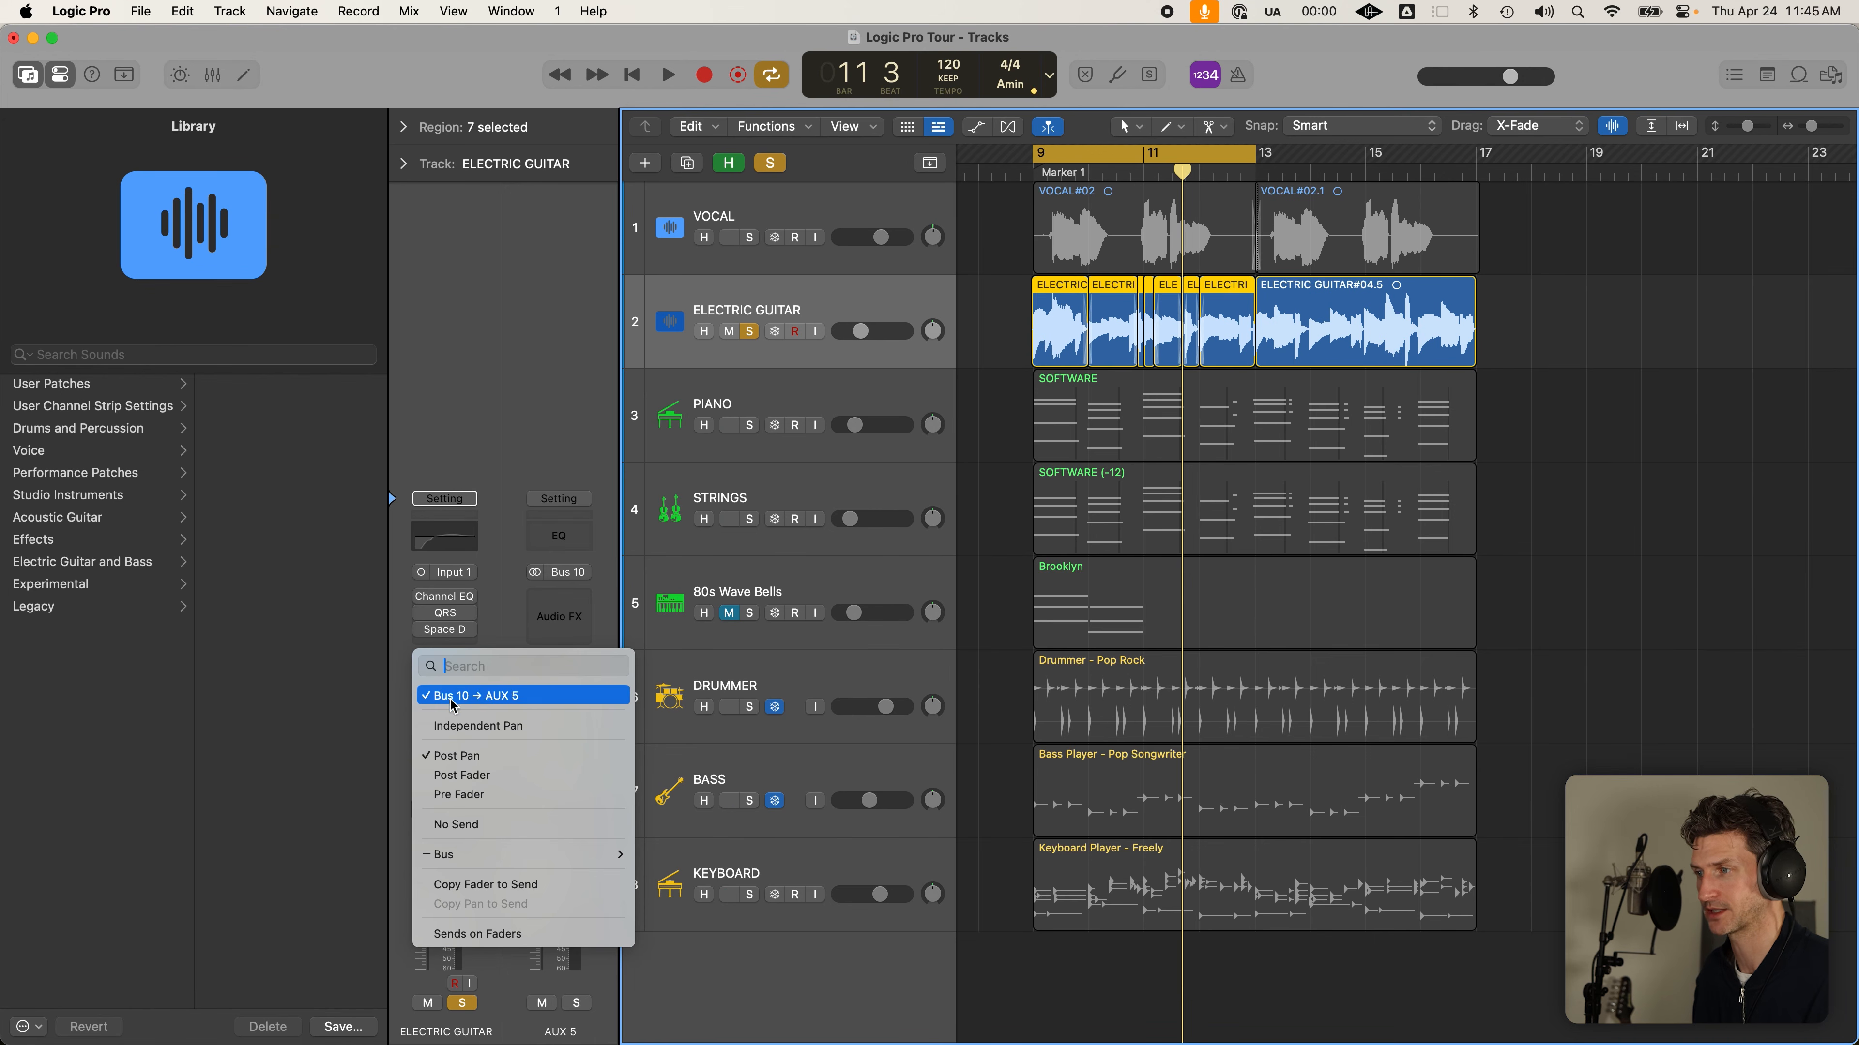
left_click(484, 614)
left_click(452, 681)
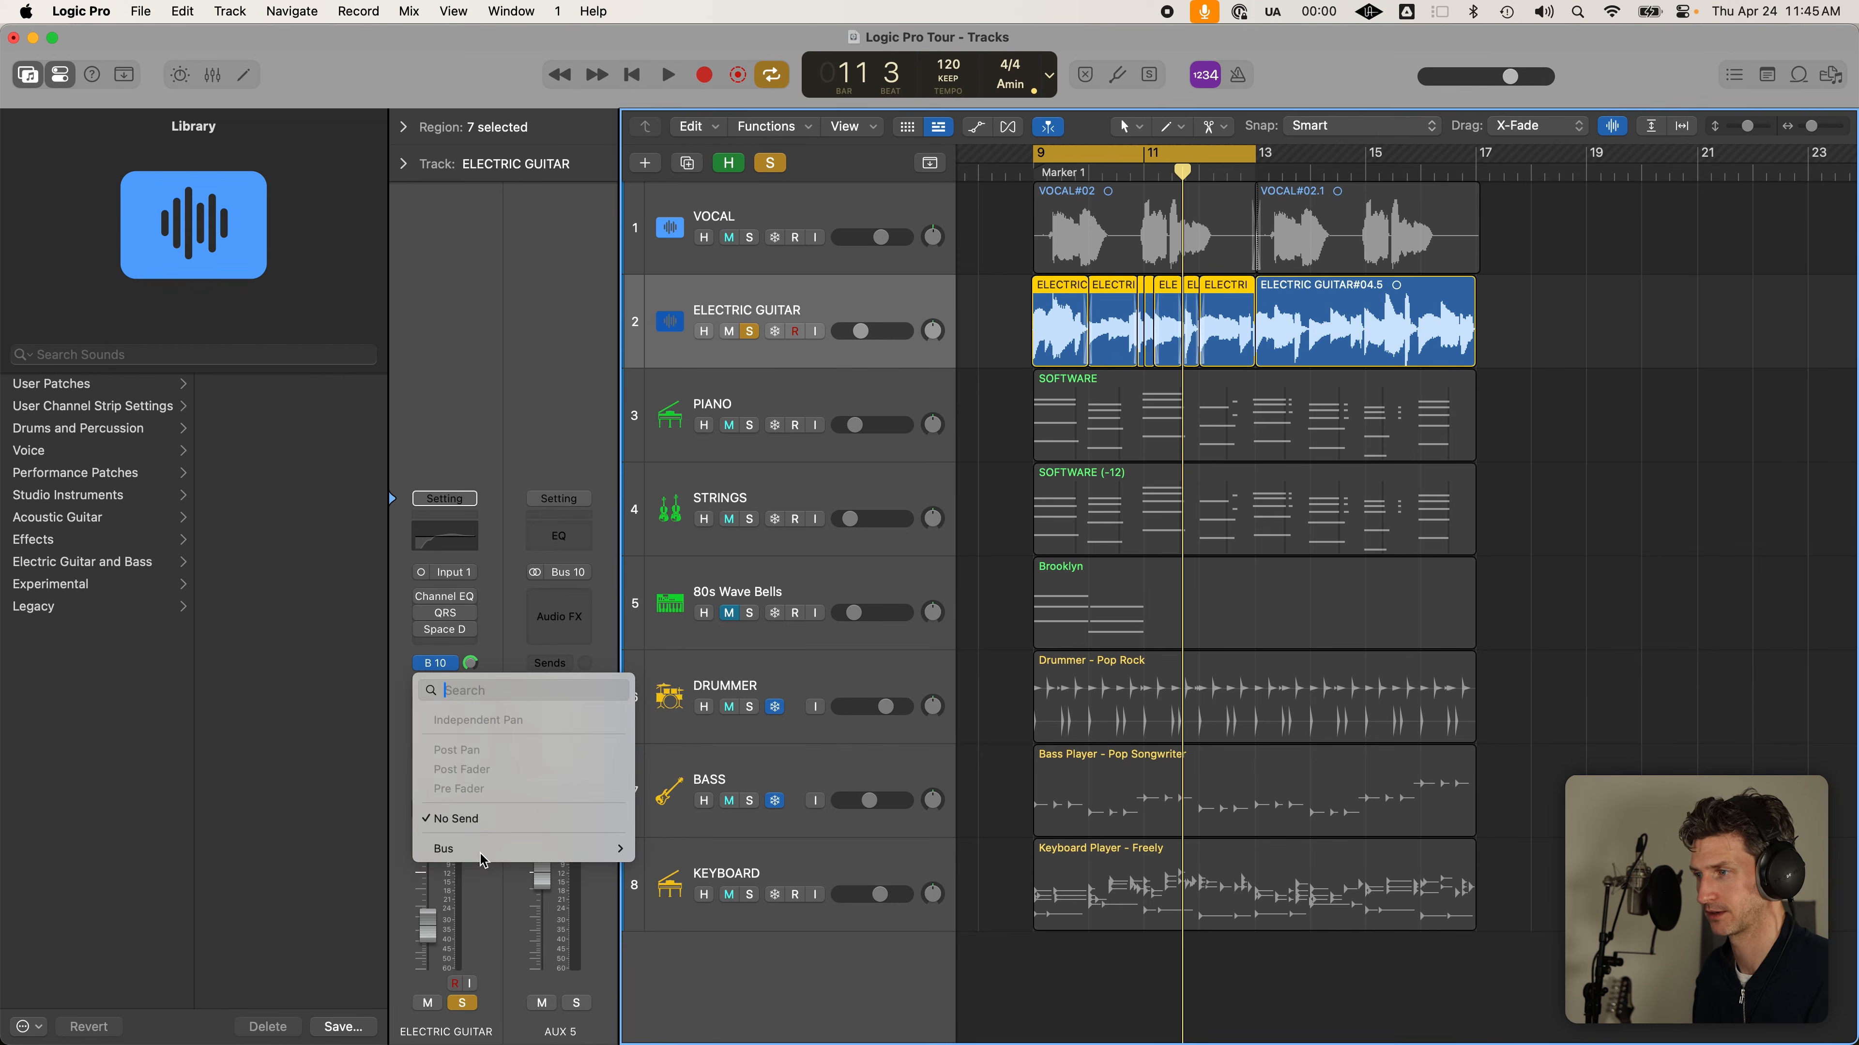
mouse_move(571, 849)
left_click(753, 454)
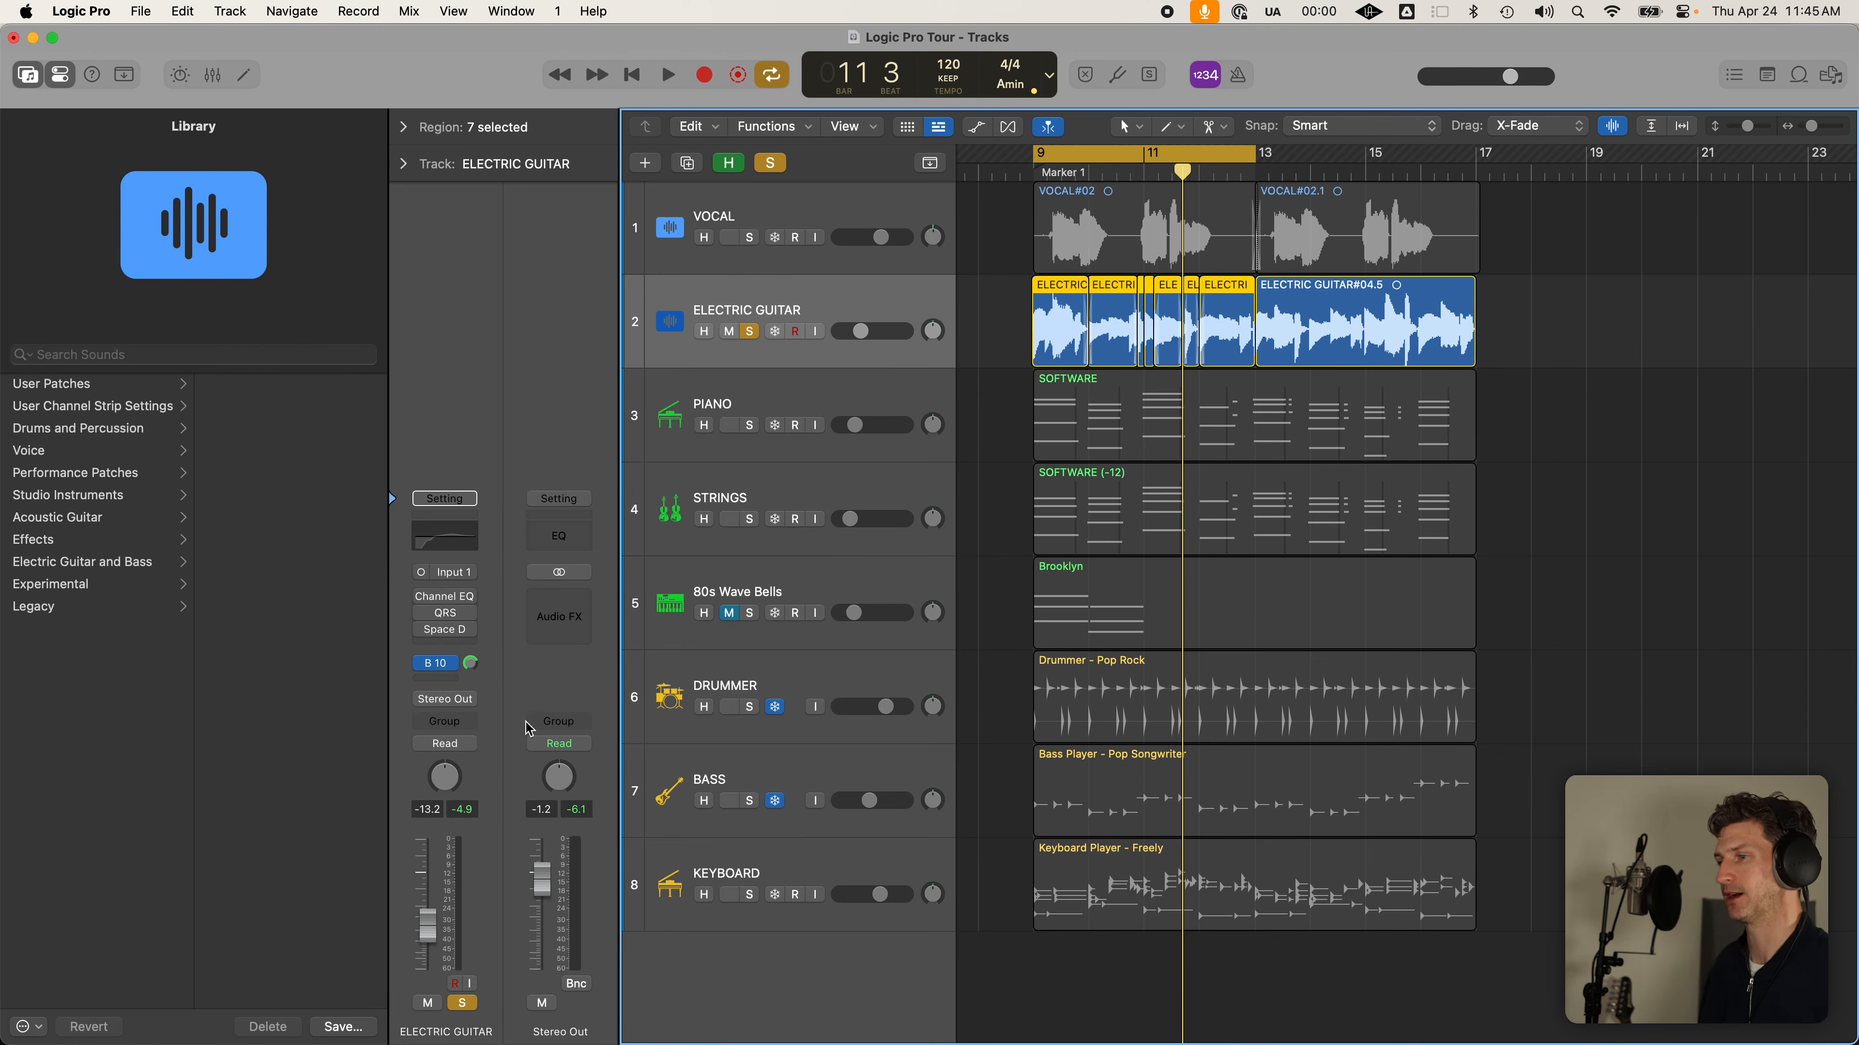
left_click(453, 665)
left_click(492, 513)
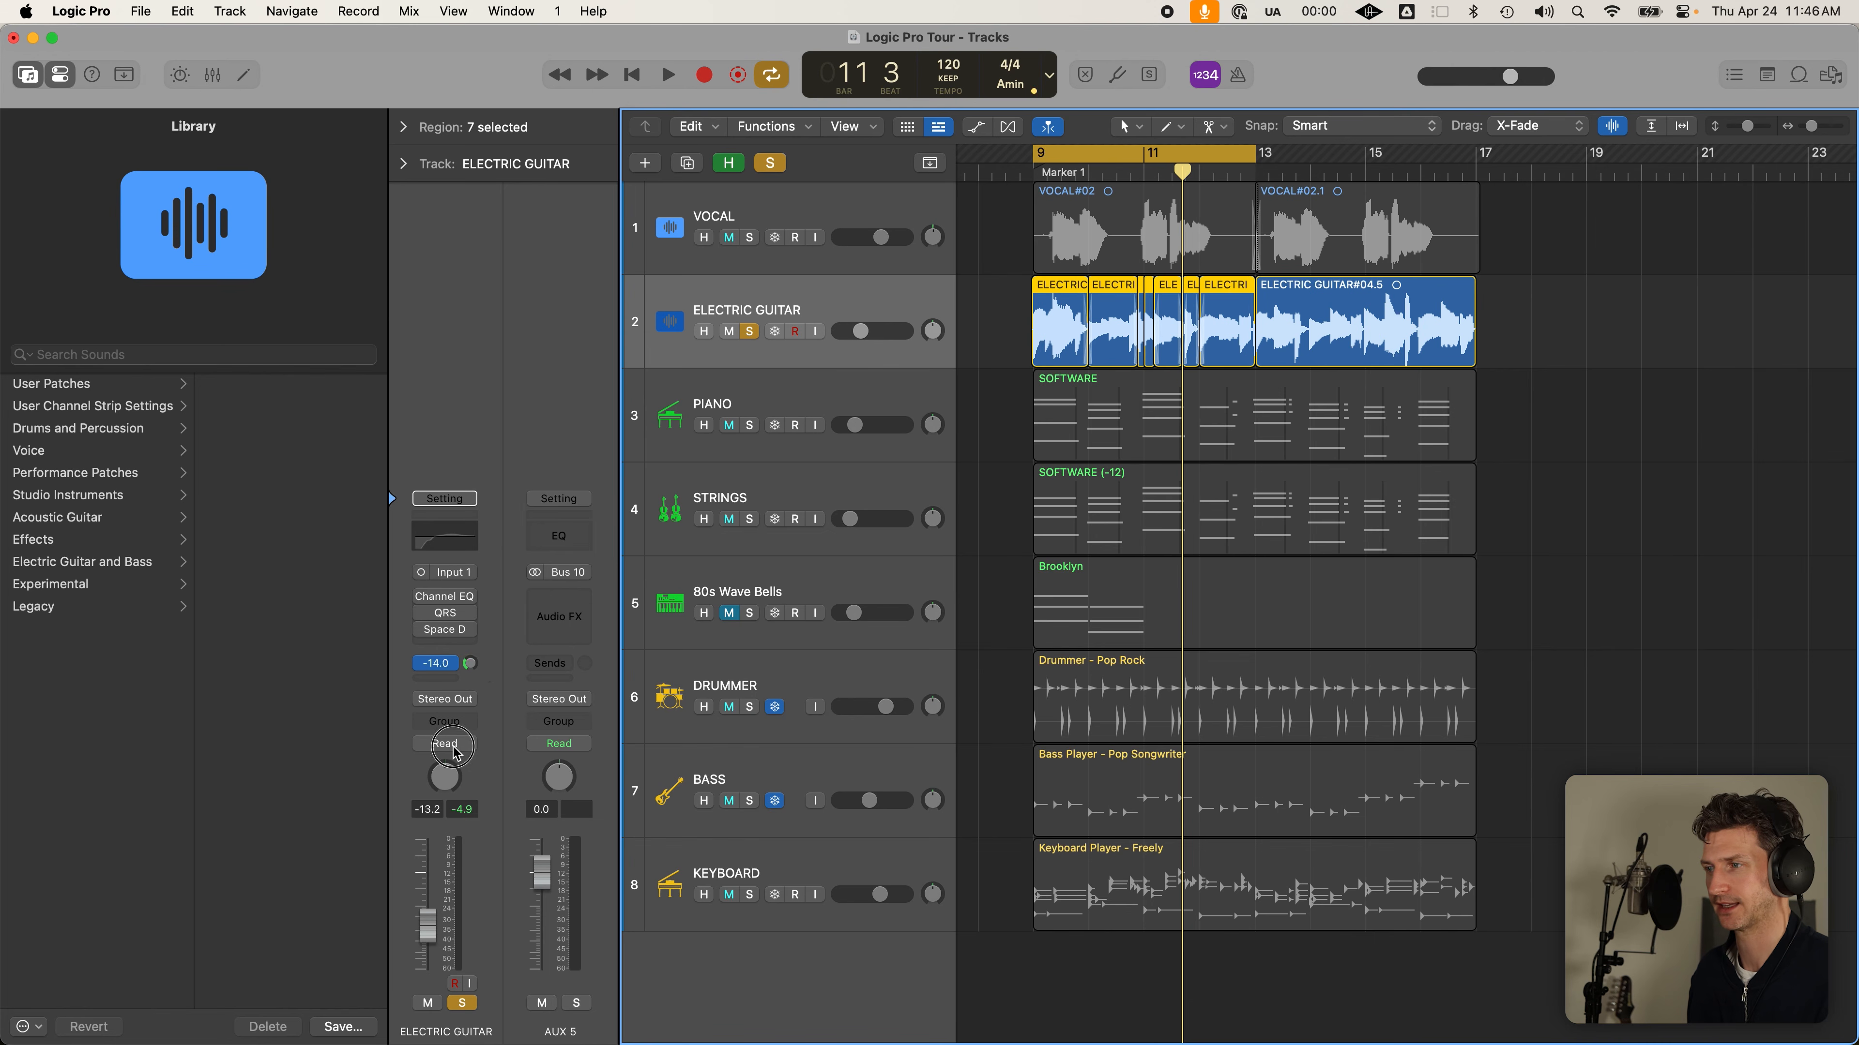
Check the electric guitar's Bus 10 send level and solo the AUX 5 channel
left_click(475, 662)
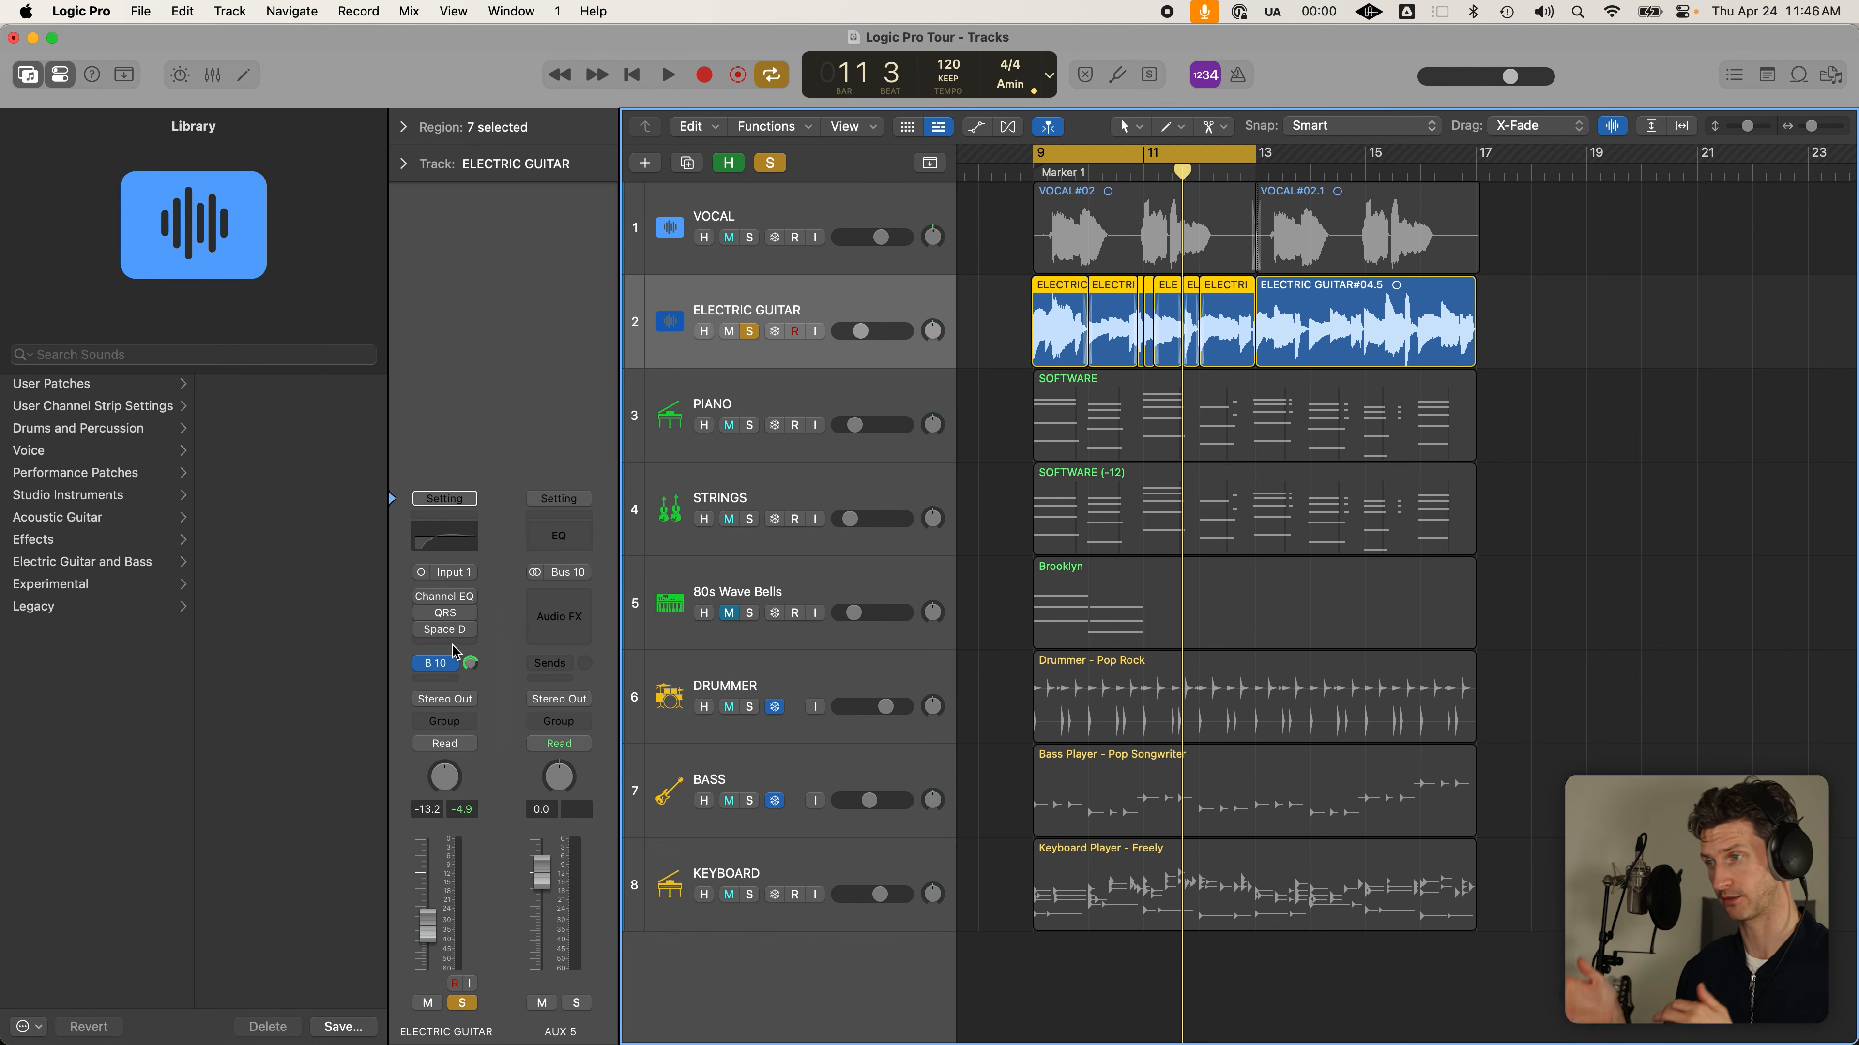
left_click(472, 665)
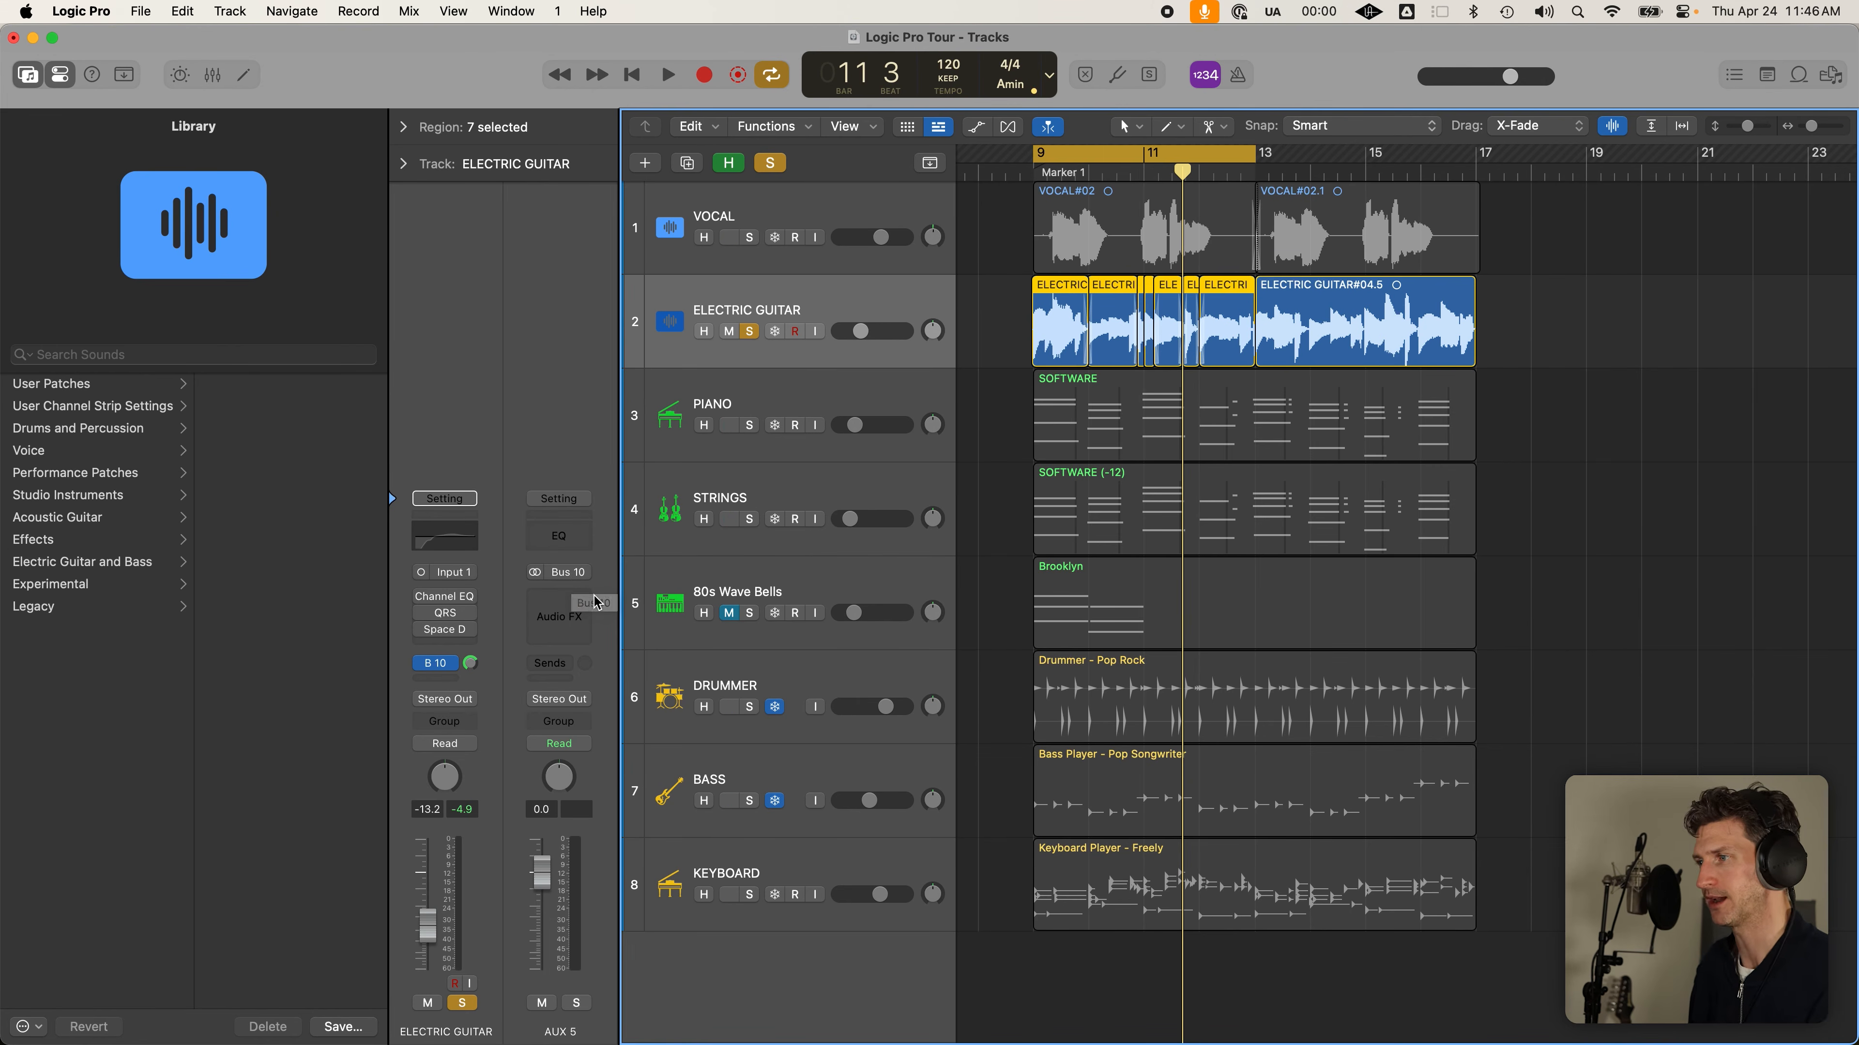
left_click(580, 1002)
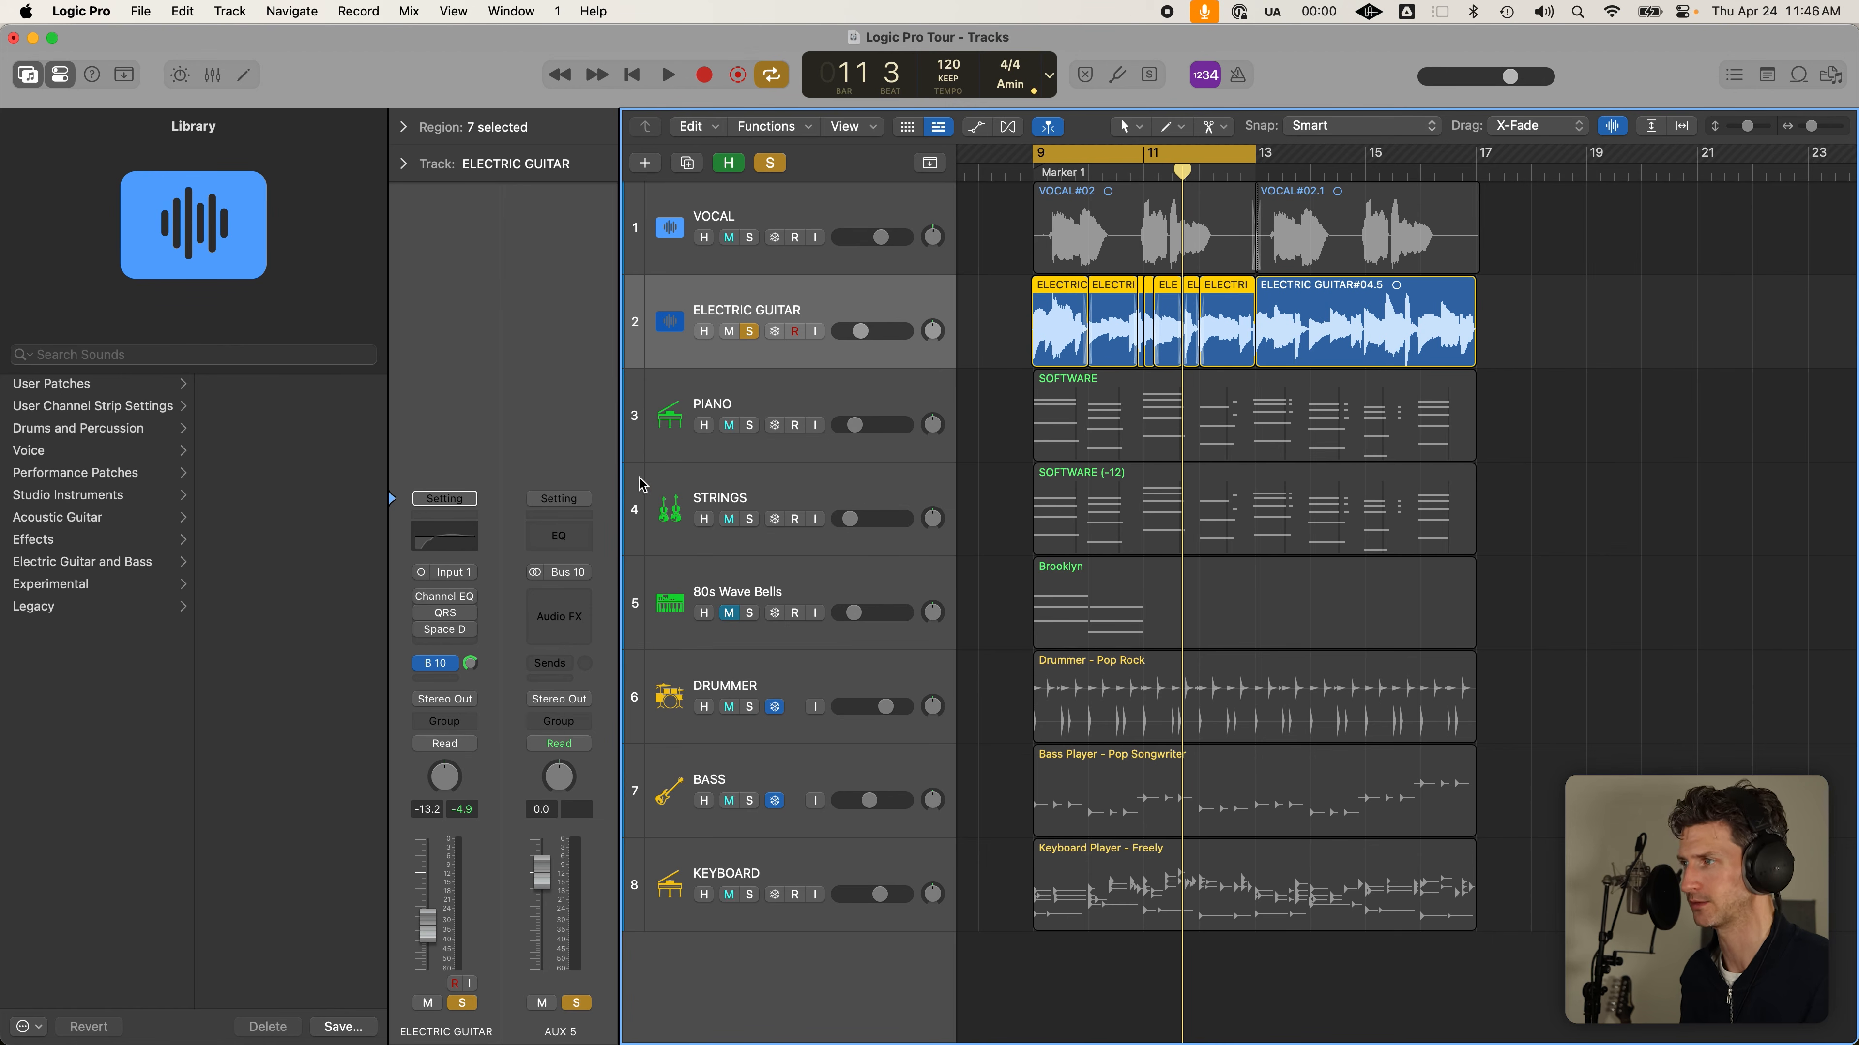
Create an arrangement track for the AUX 5 channel and name it TRACK 6
right_click(588, 460)
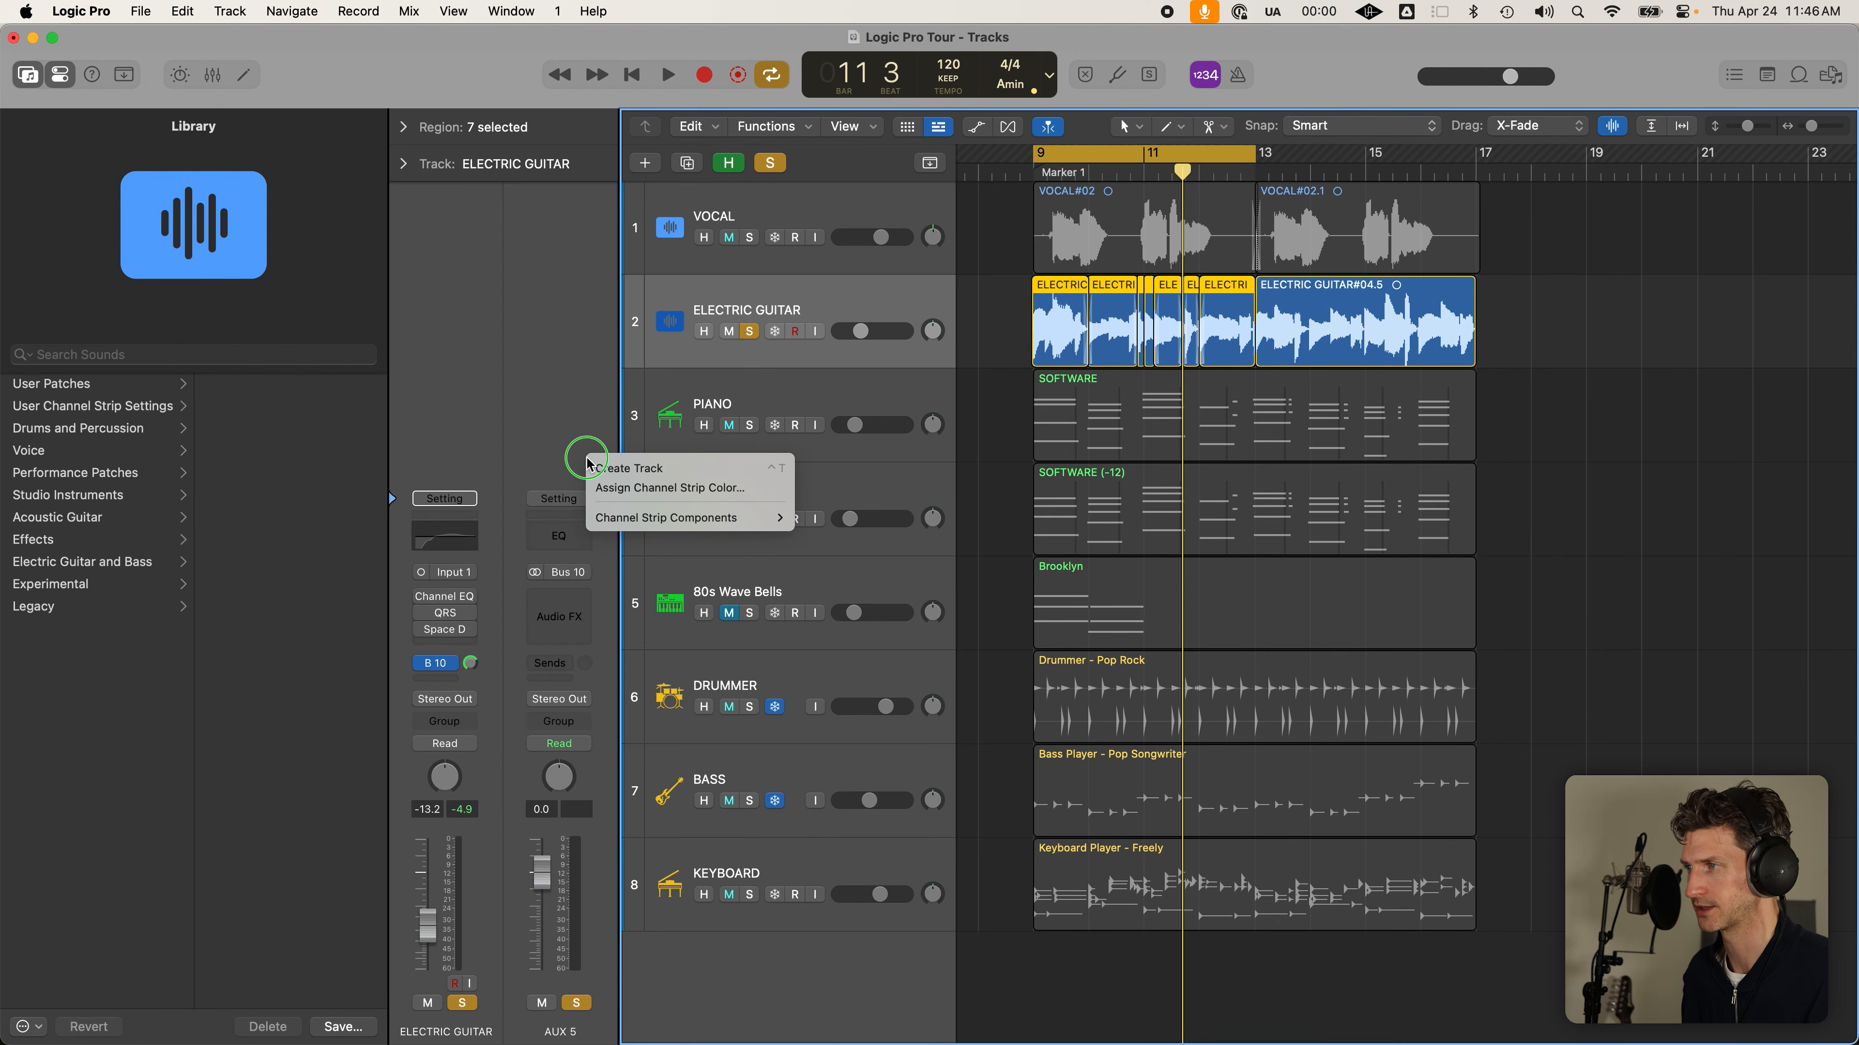
left_click(597, 468)
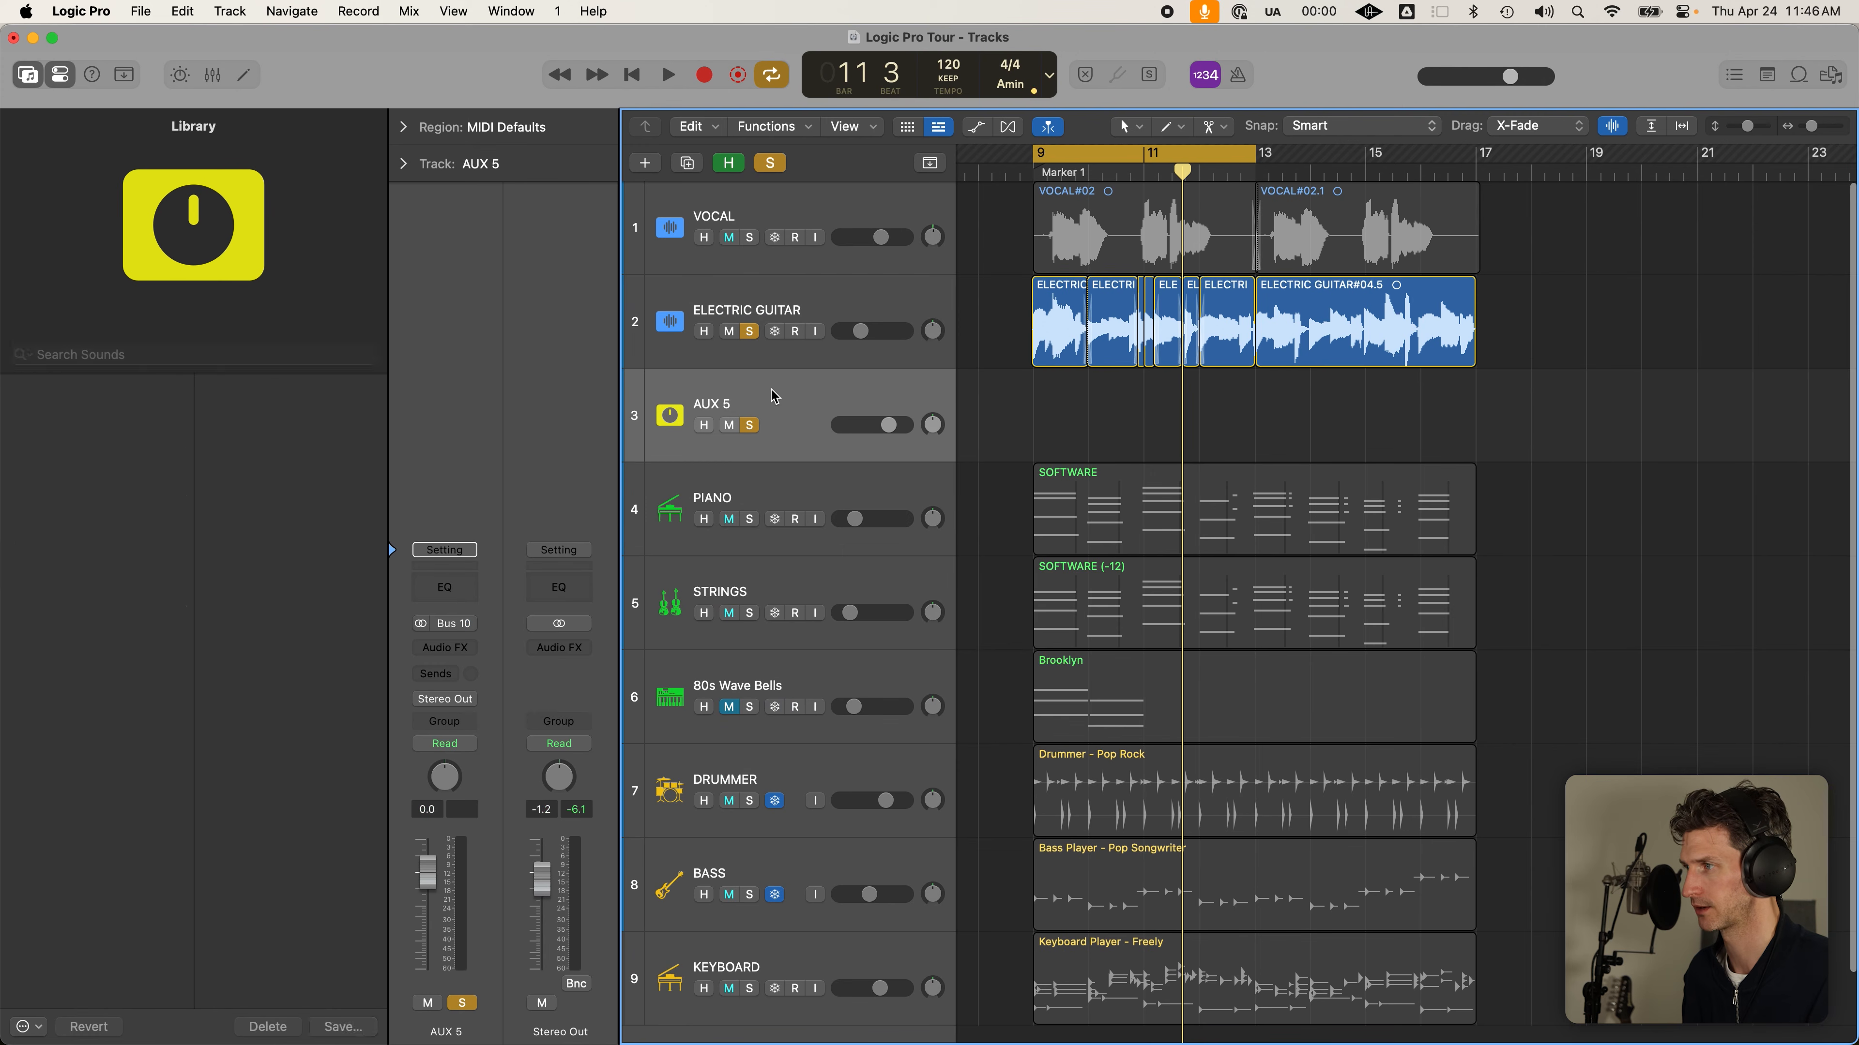
double_click(783, 403)
type("TRACK 6")
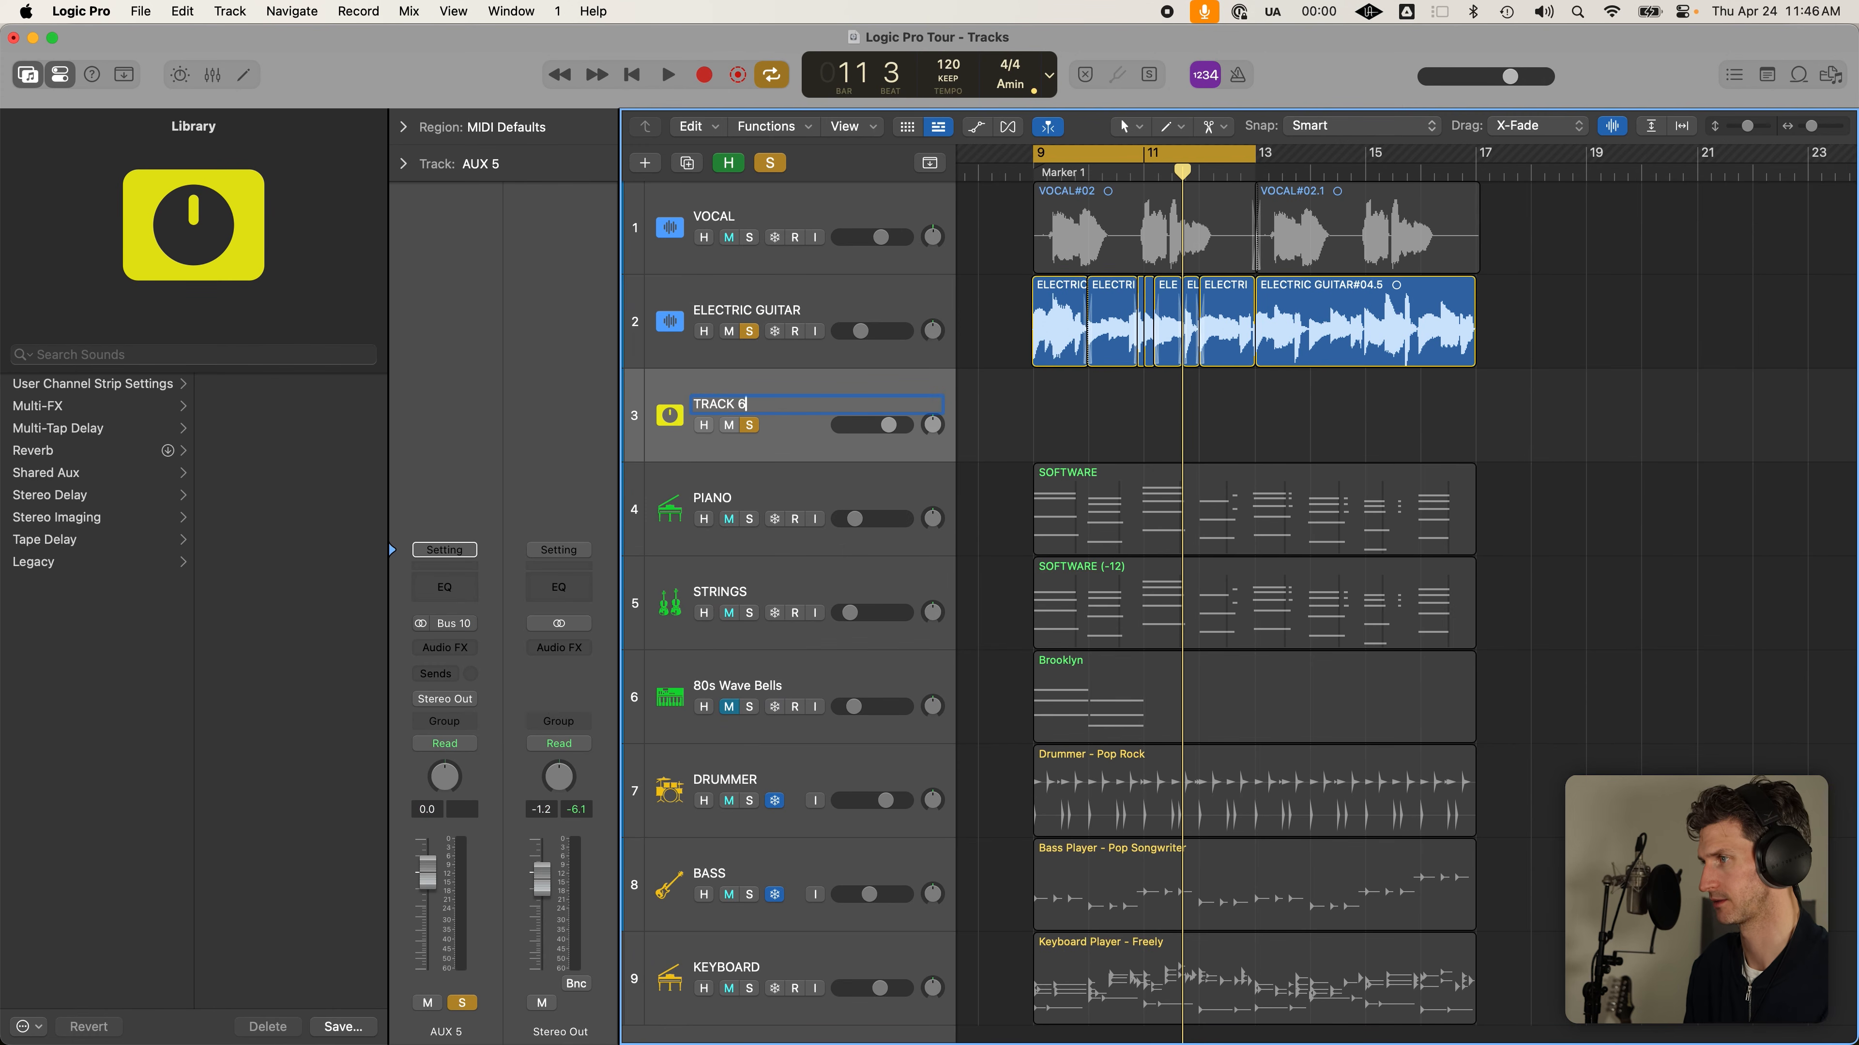
key("Return")
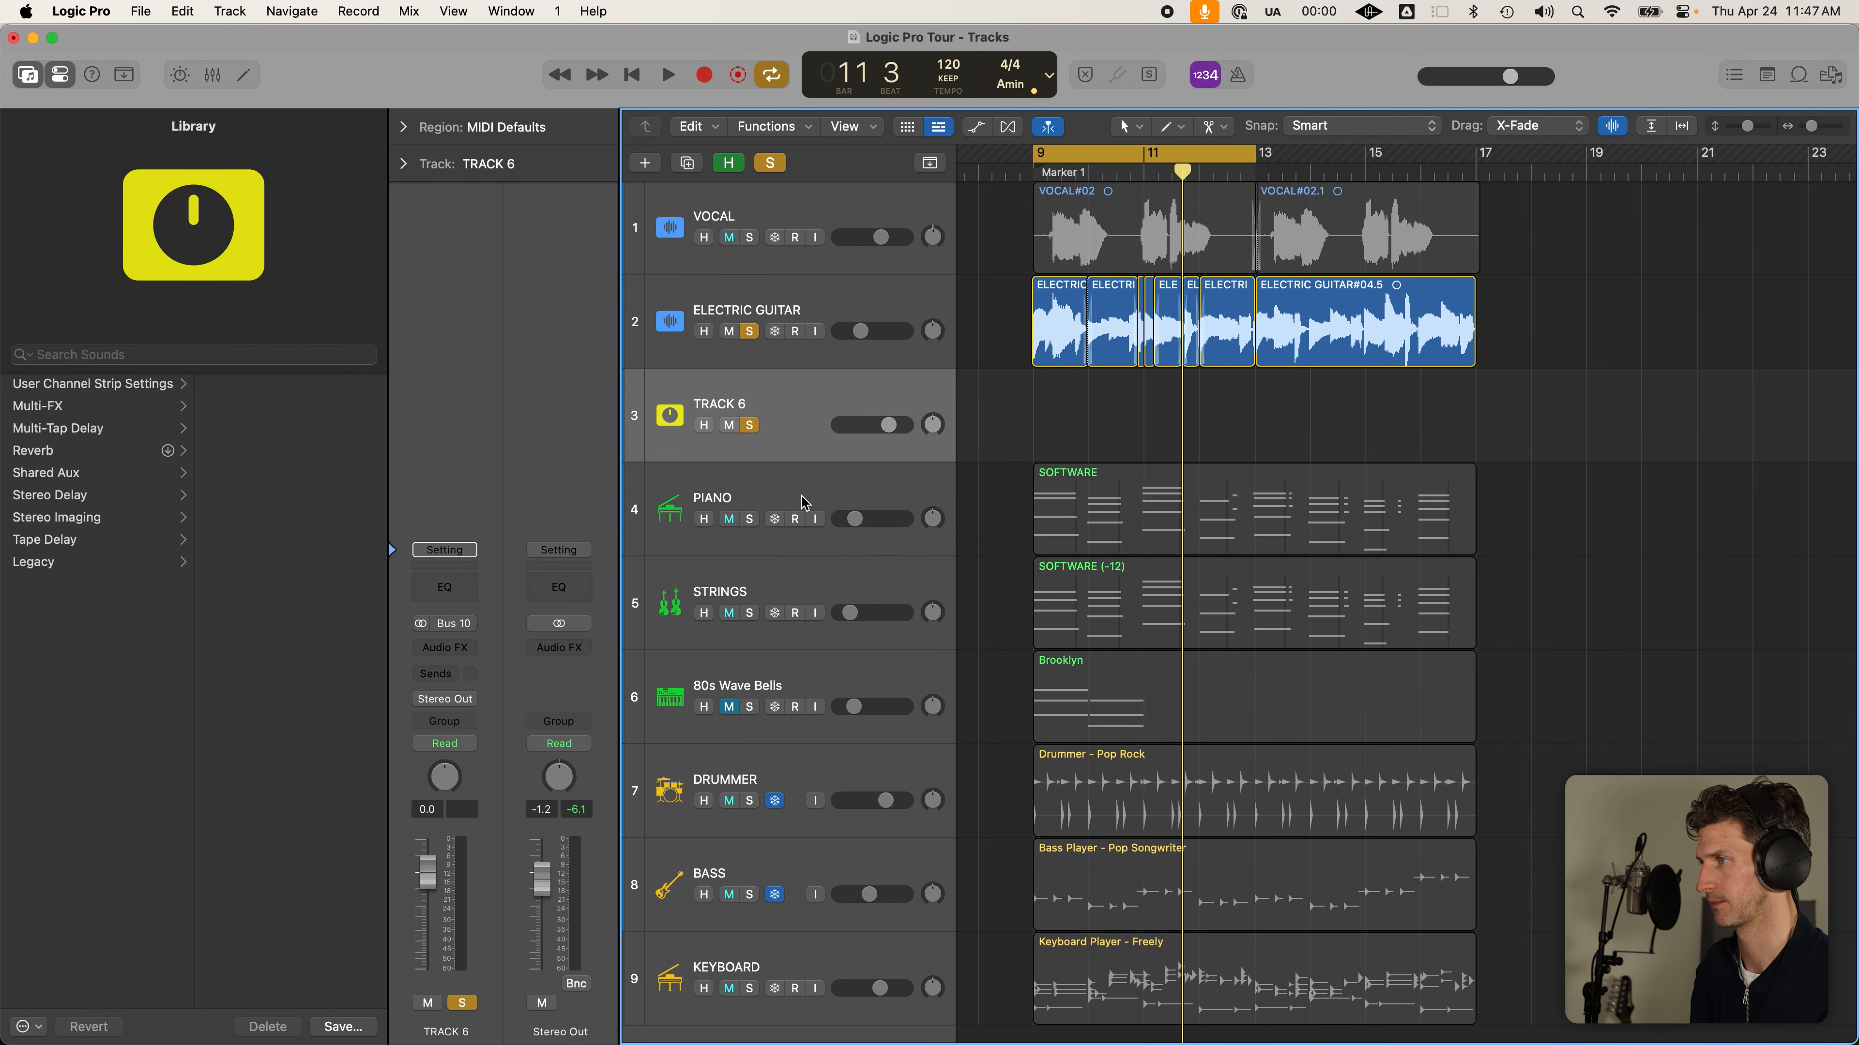
Rename the new aux track as TRACK 10
double_click(761, 402)
type("=1")
key("BackSpace")
key("BackSpace")
type("10")
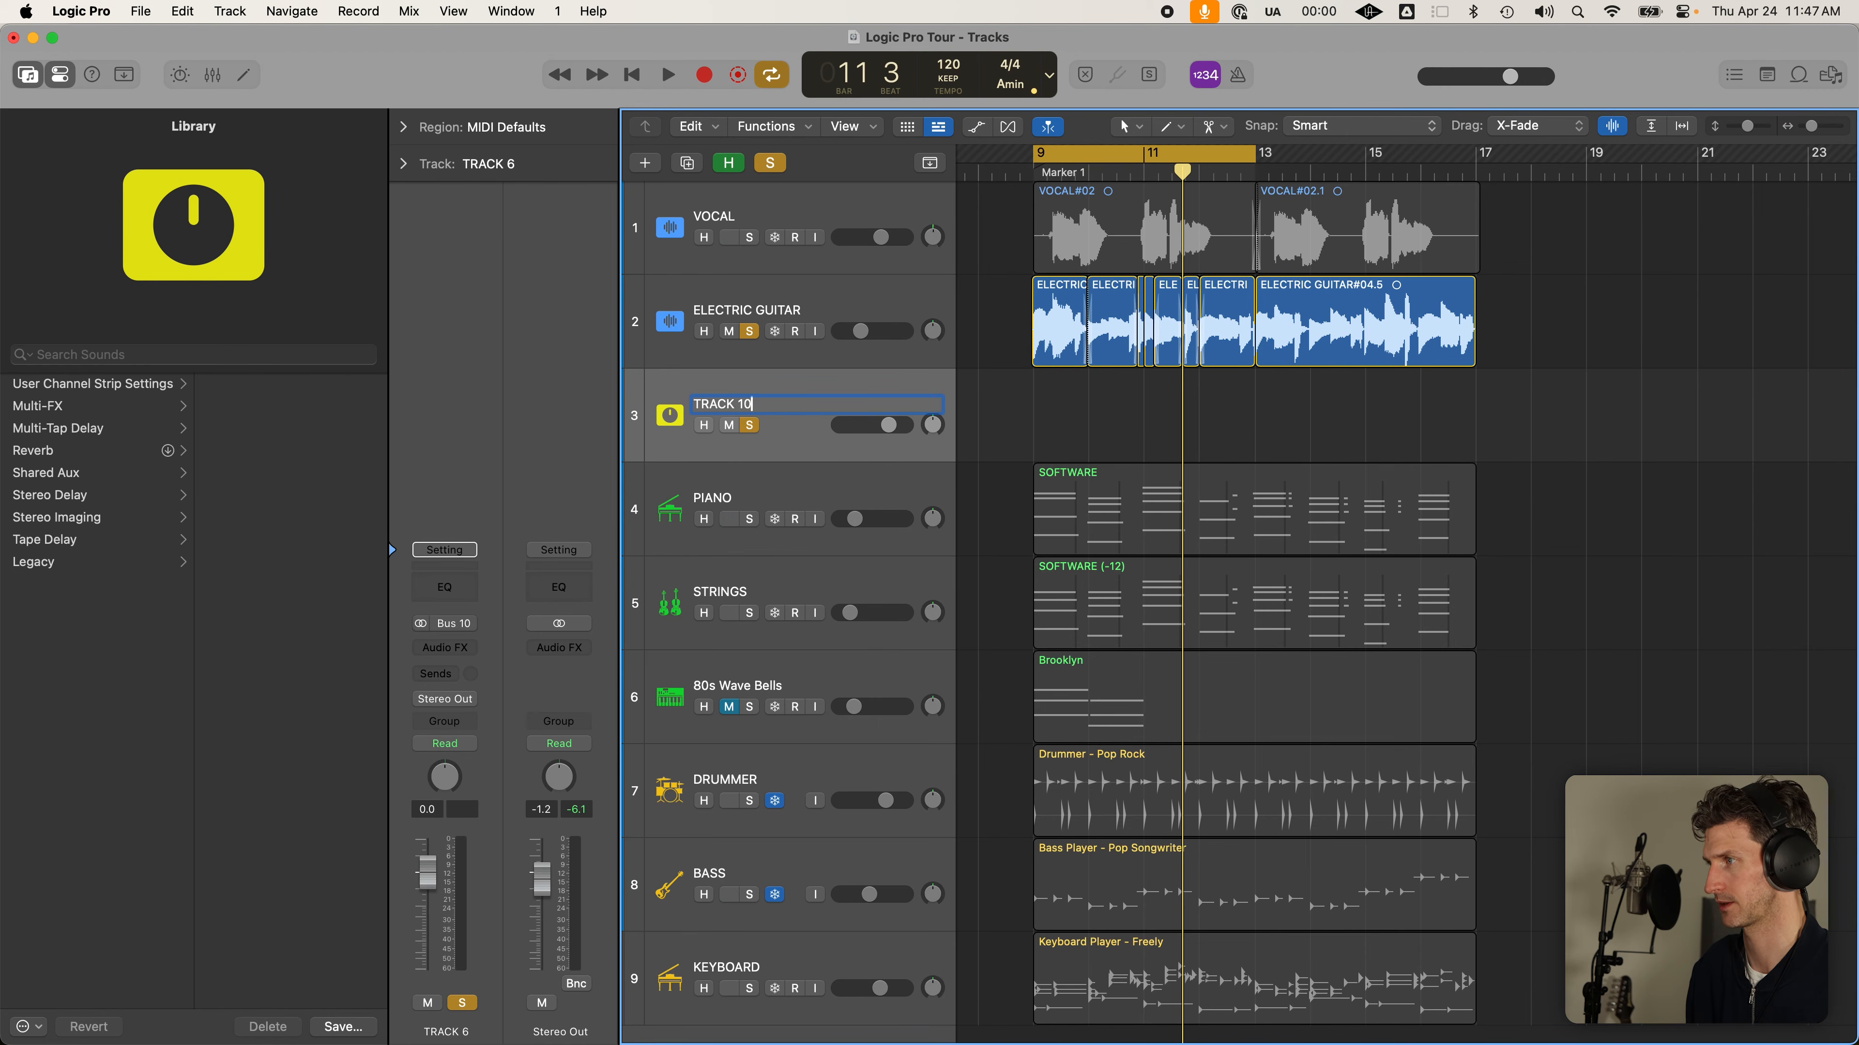
key("Return")
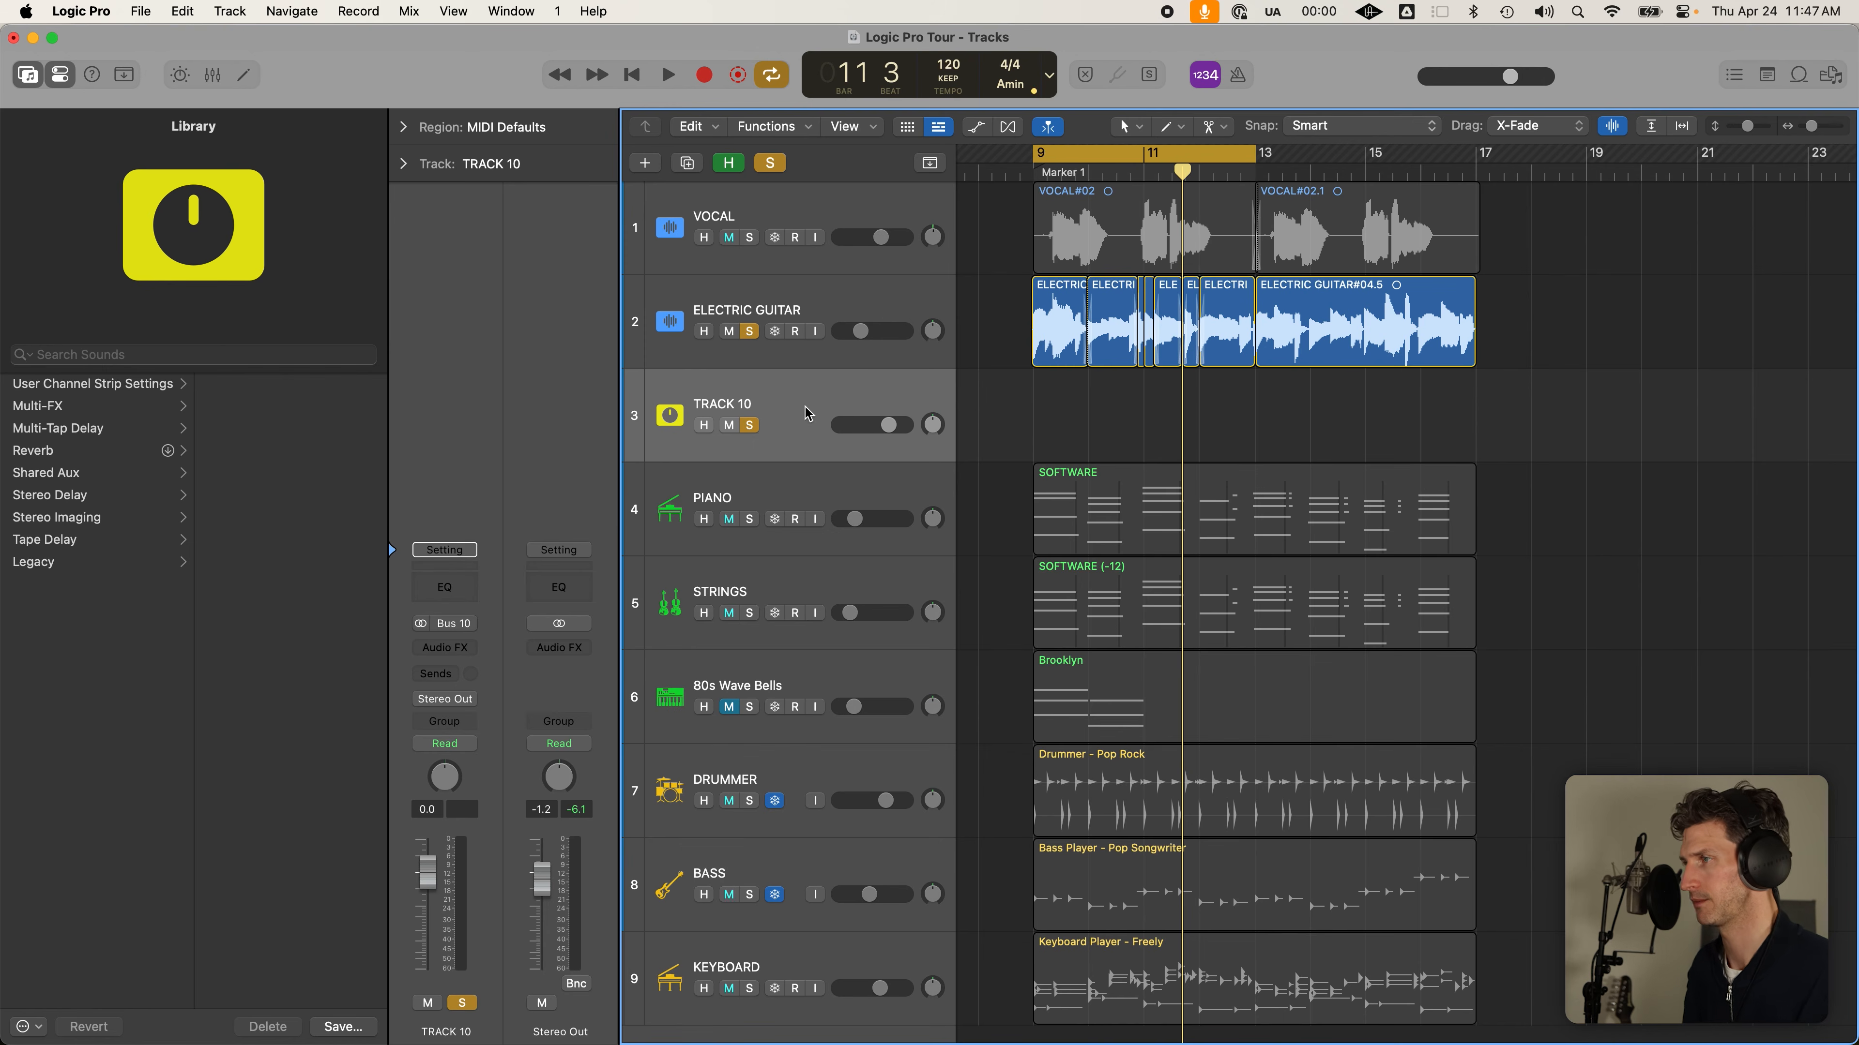
Compare the electric guitar's channel strip and its Bus 10 send with the TRACK 10 aux channel strip
left_click(813, 311)
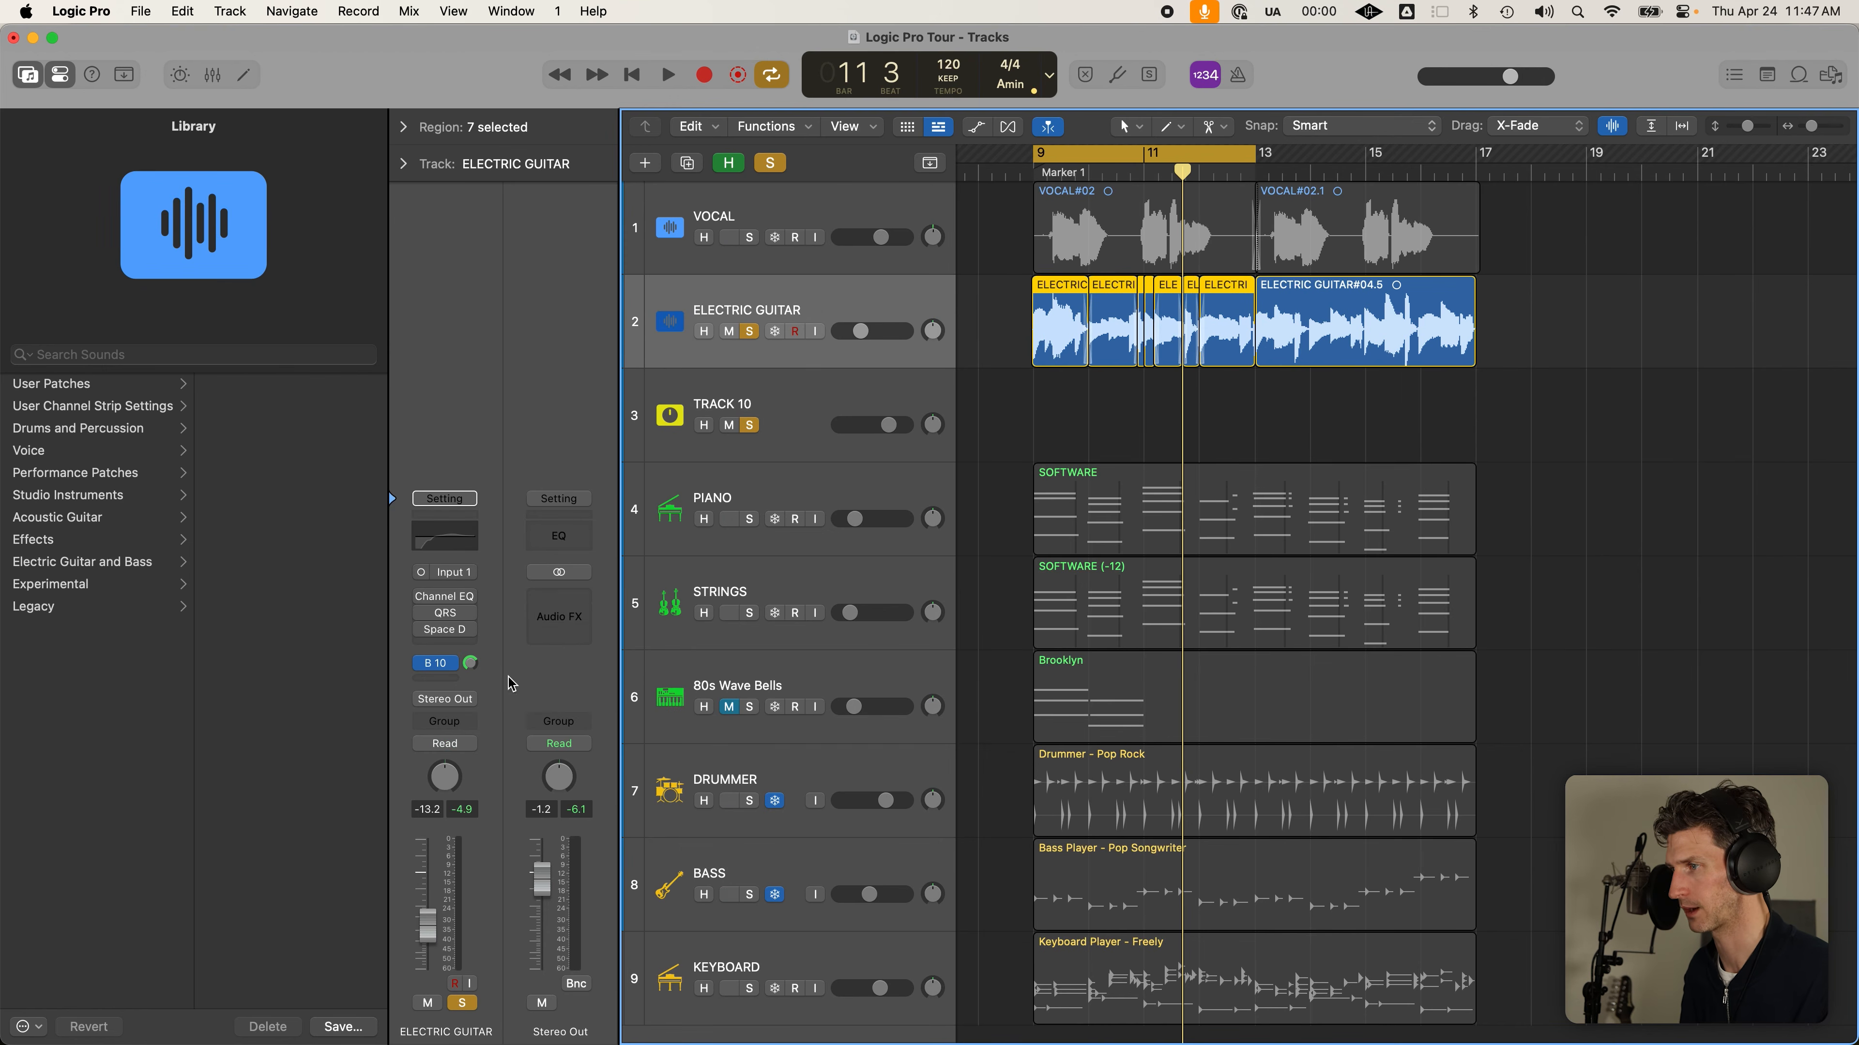
left_click(442, 661)
left_click(509, 553)
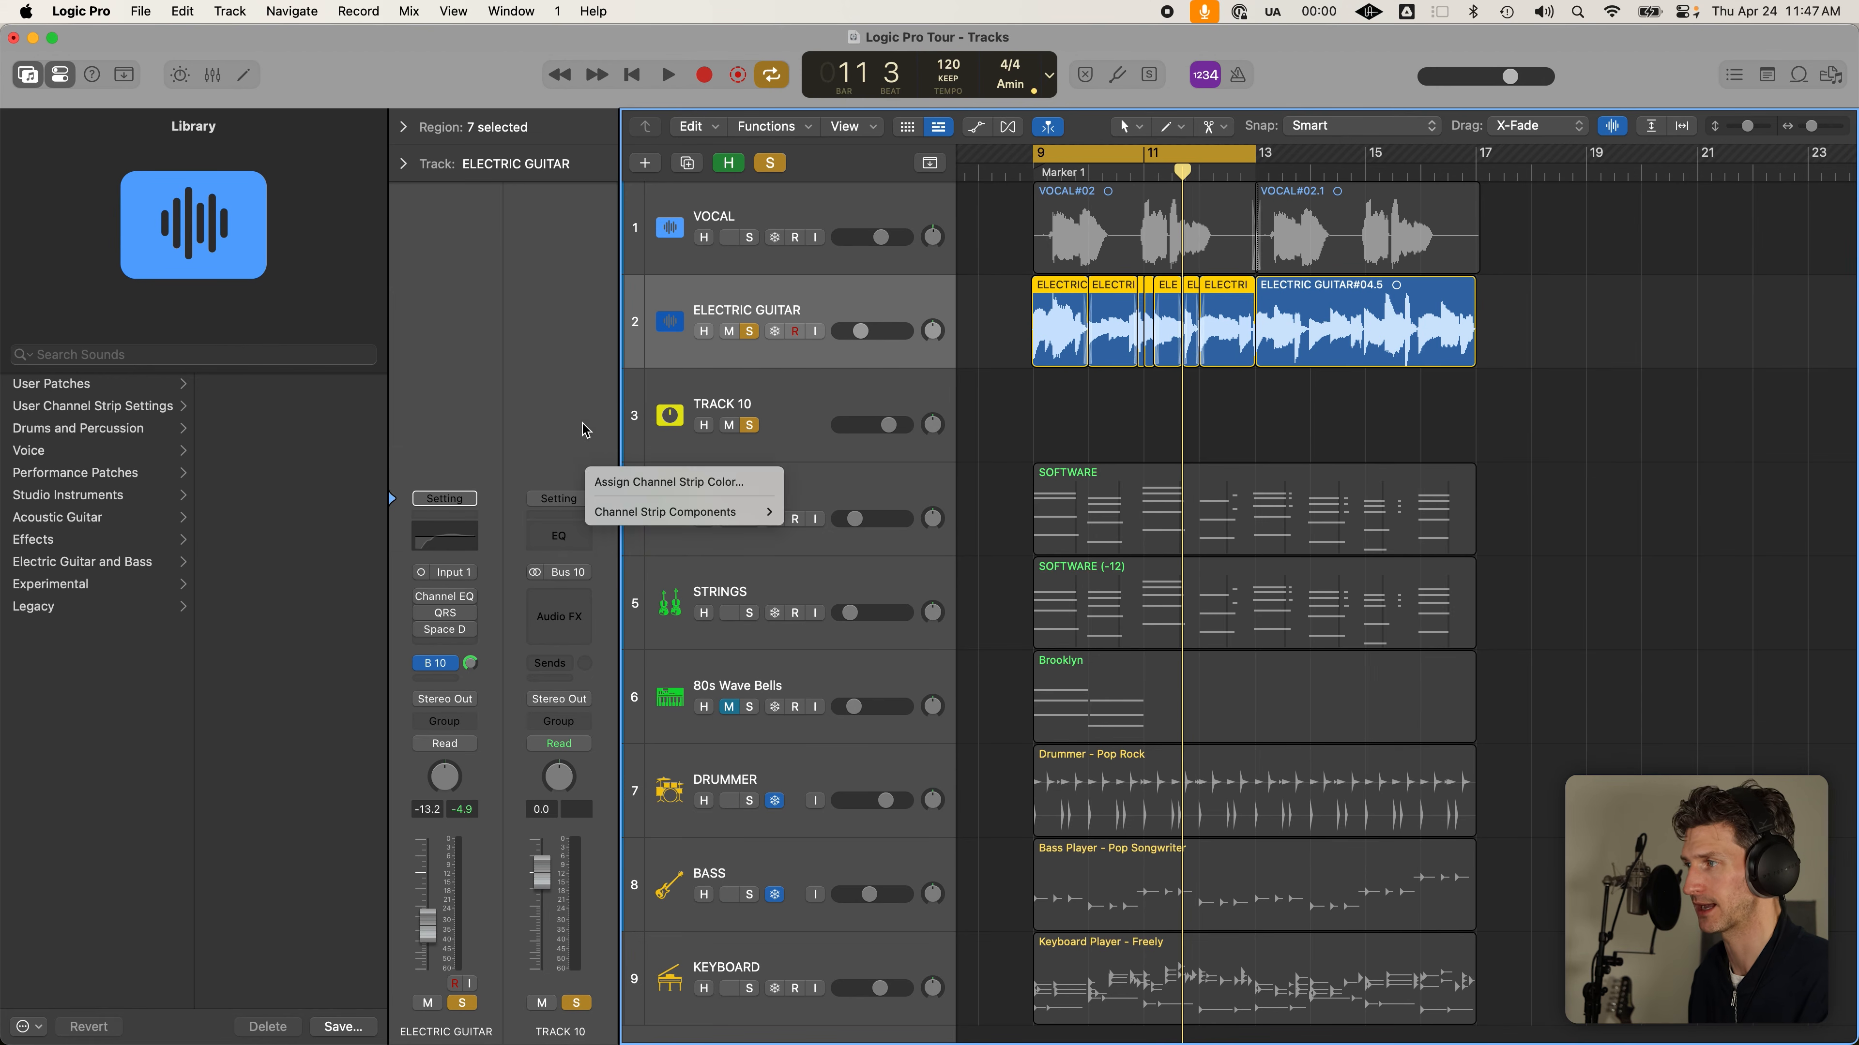
left_click(782, 400)
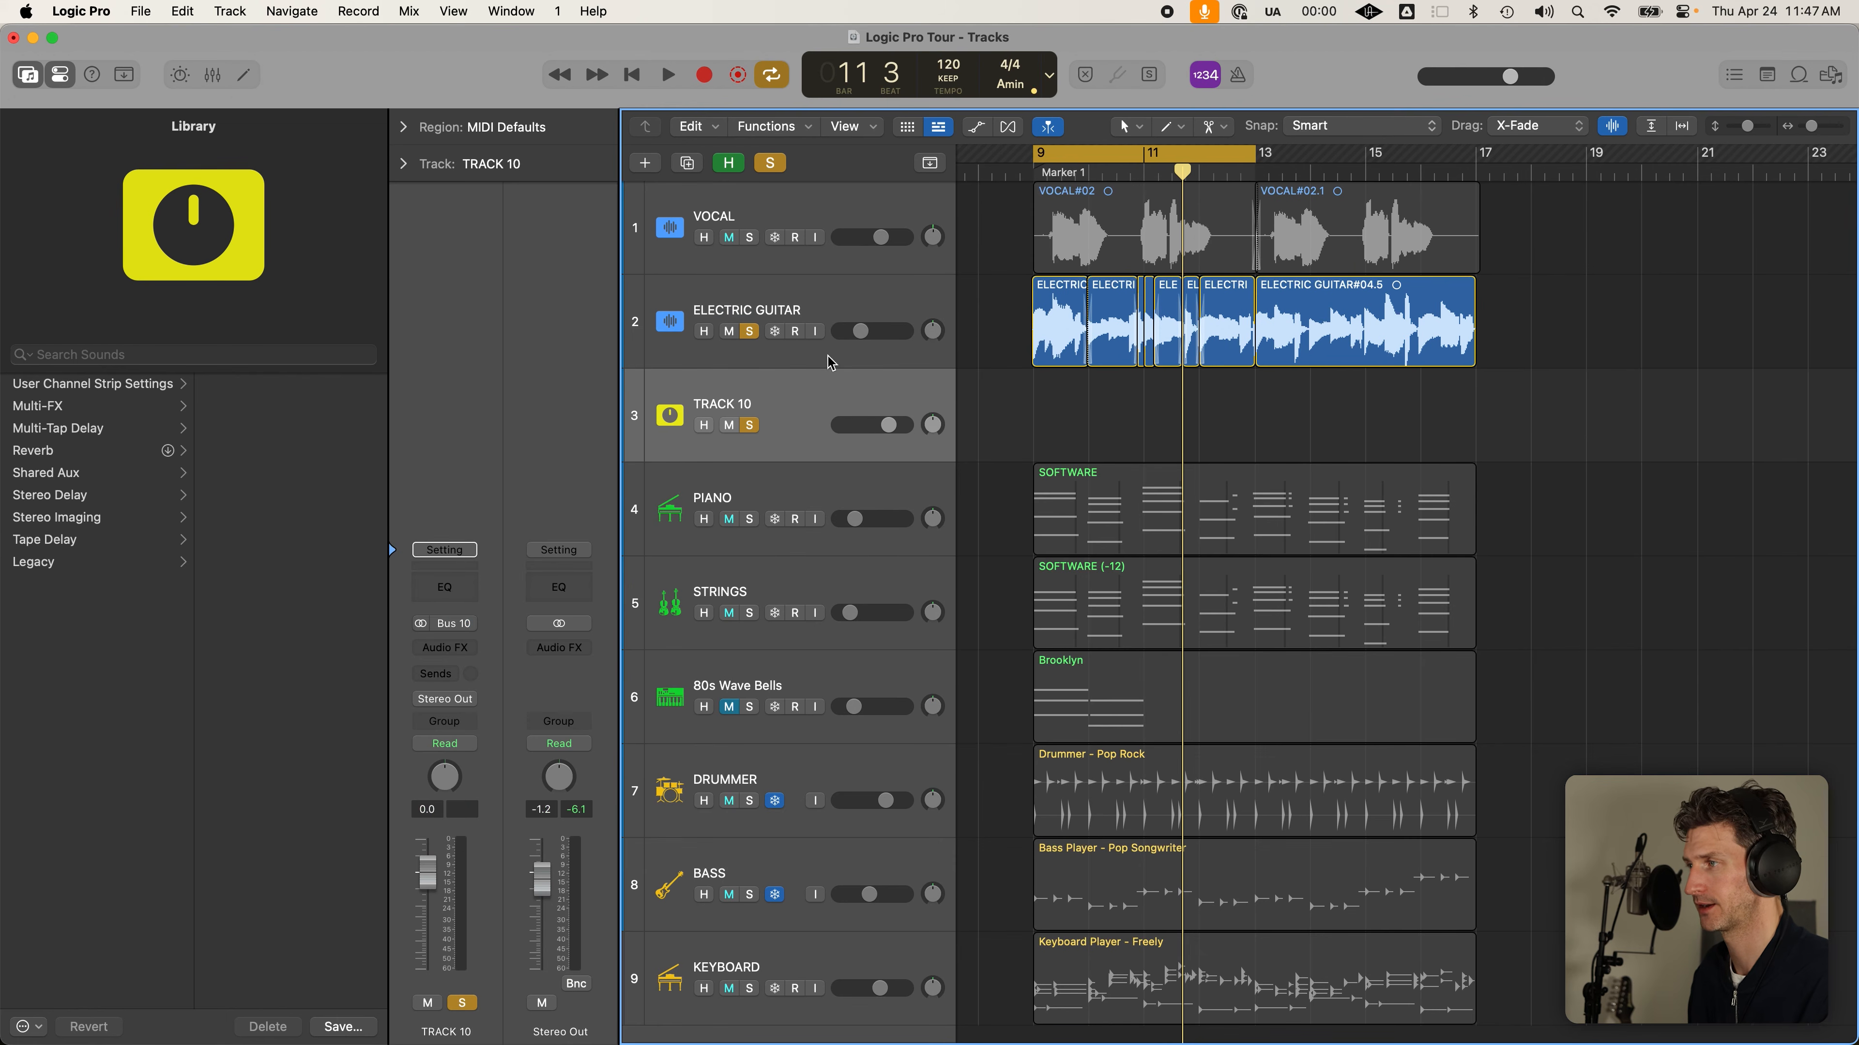
left_click(805, 310)
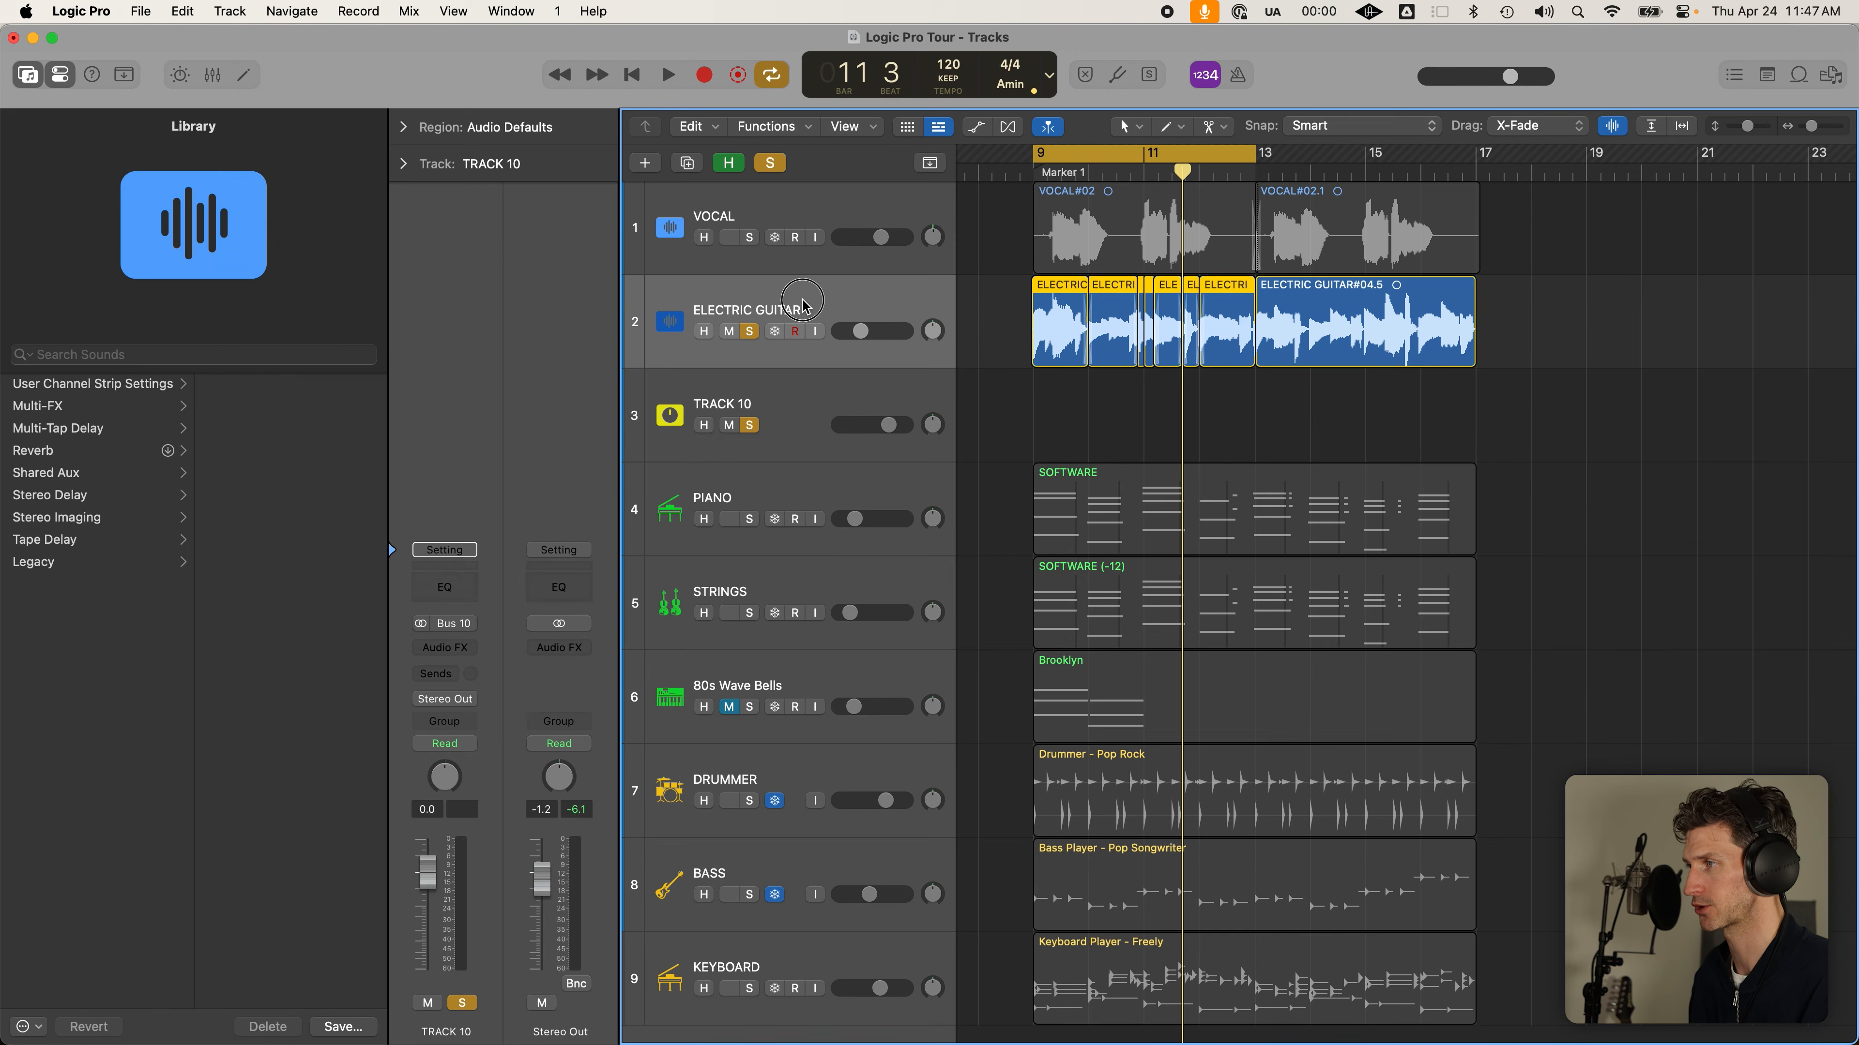
left_click(793, 396)
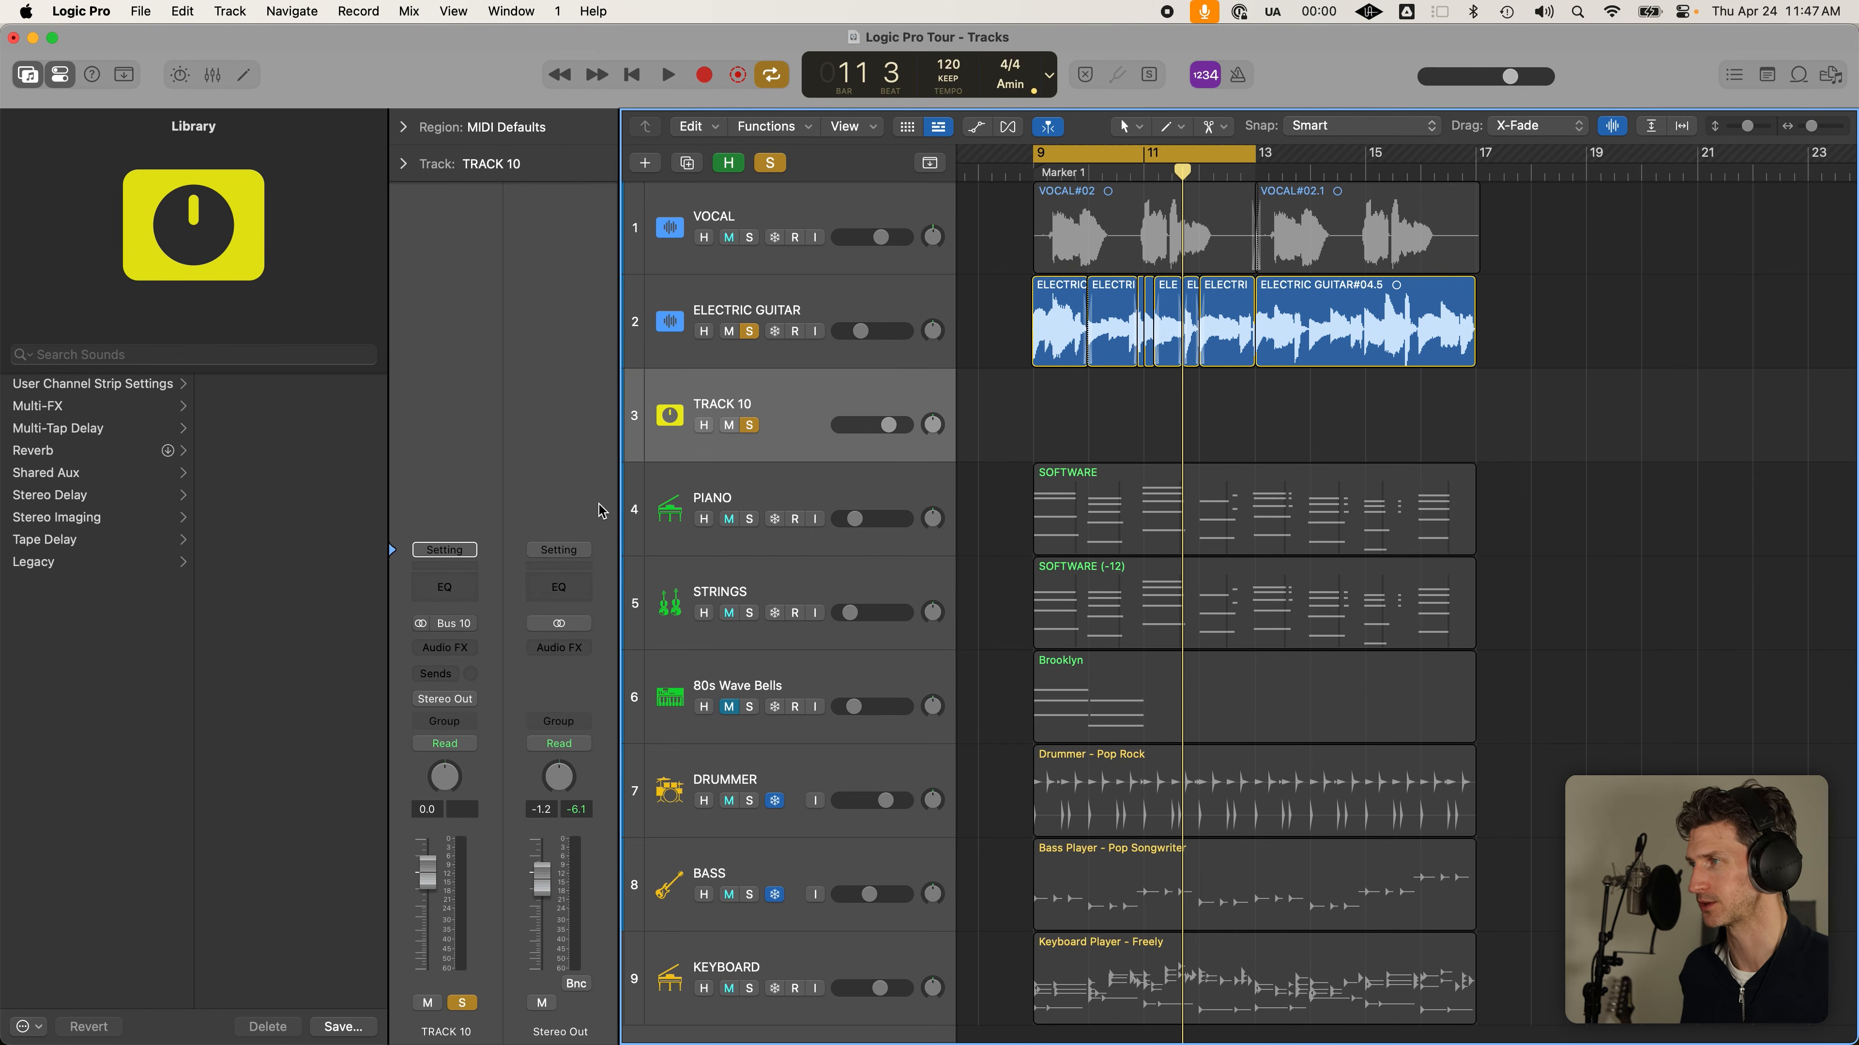
left_click(832, 300)
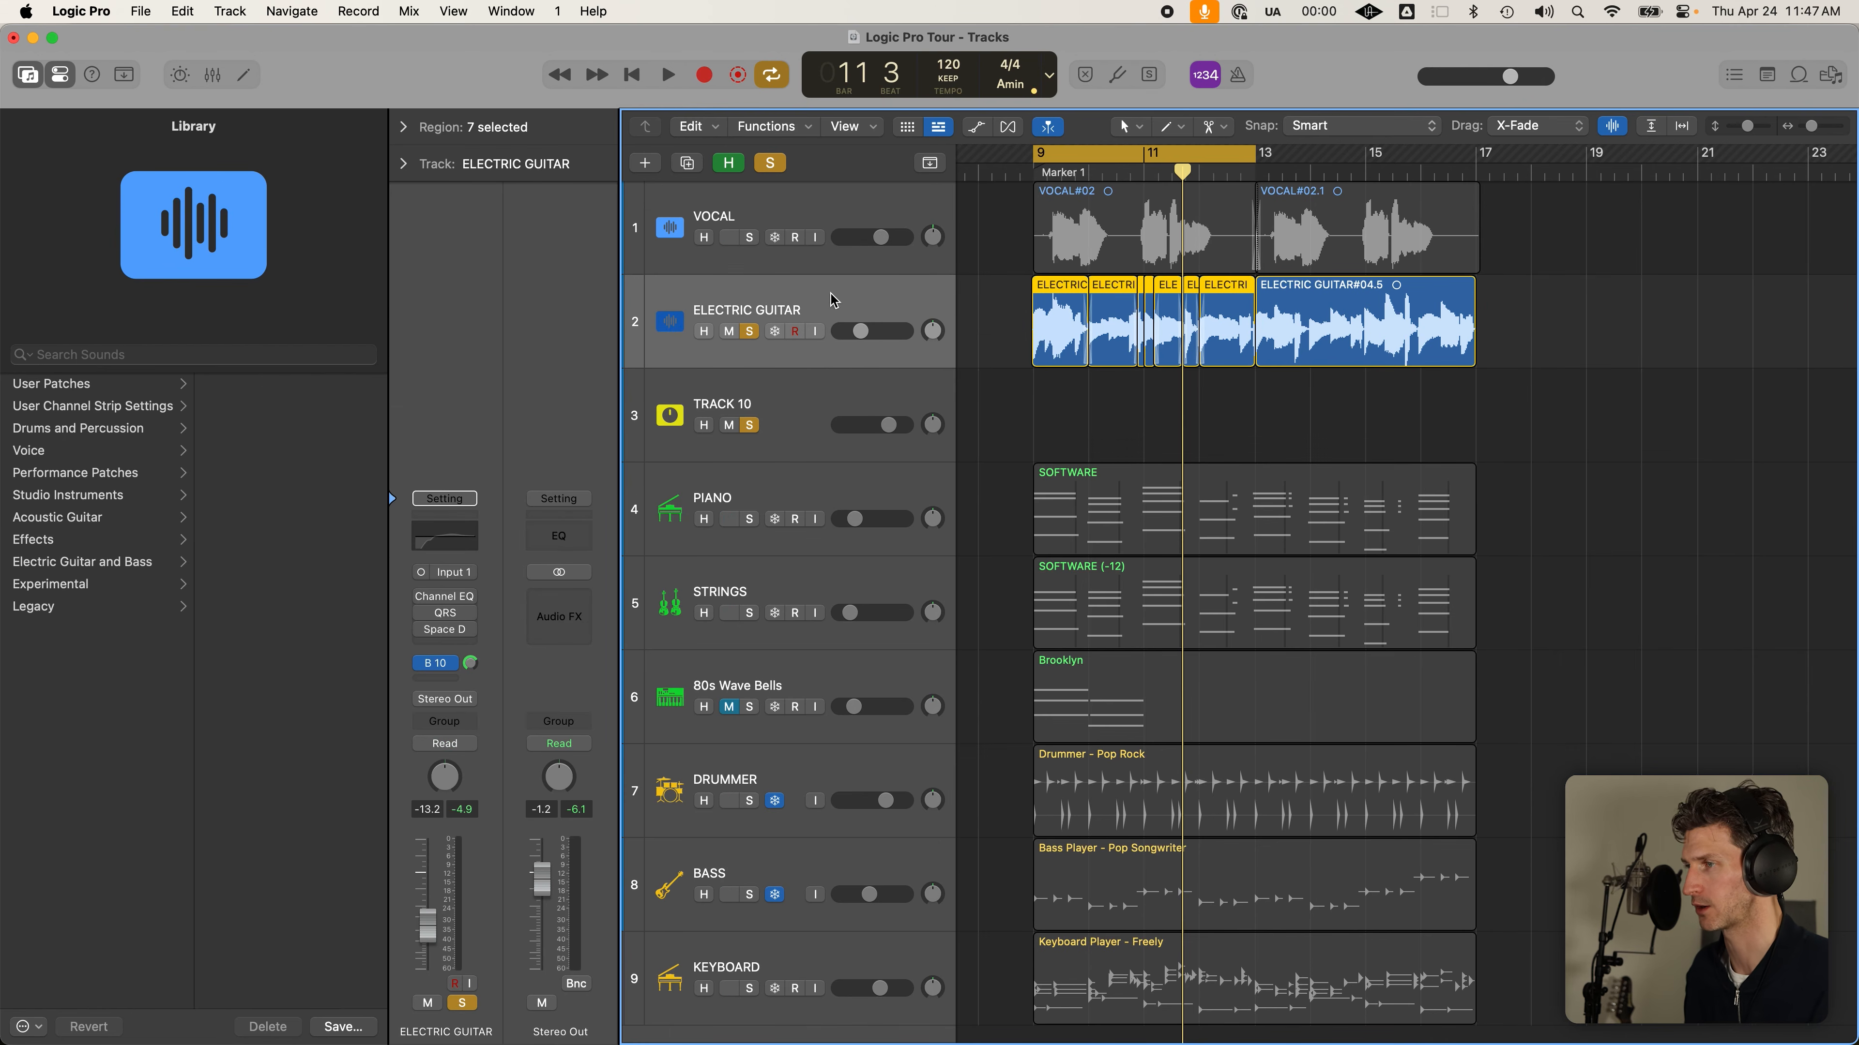
Insert a stereo Space Designer on the TRACK 10 aux channel
left_click(806, 400)
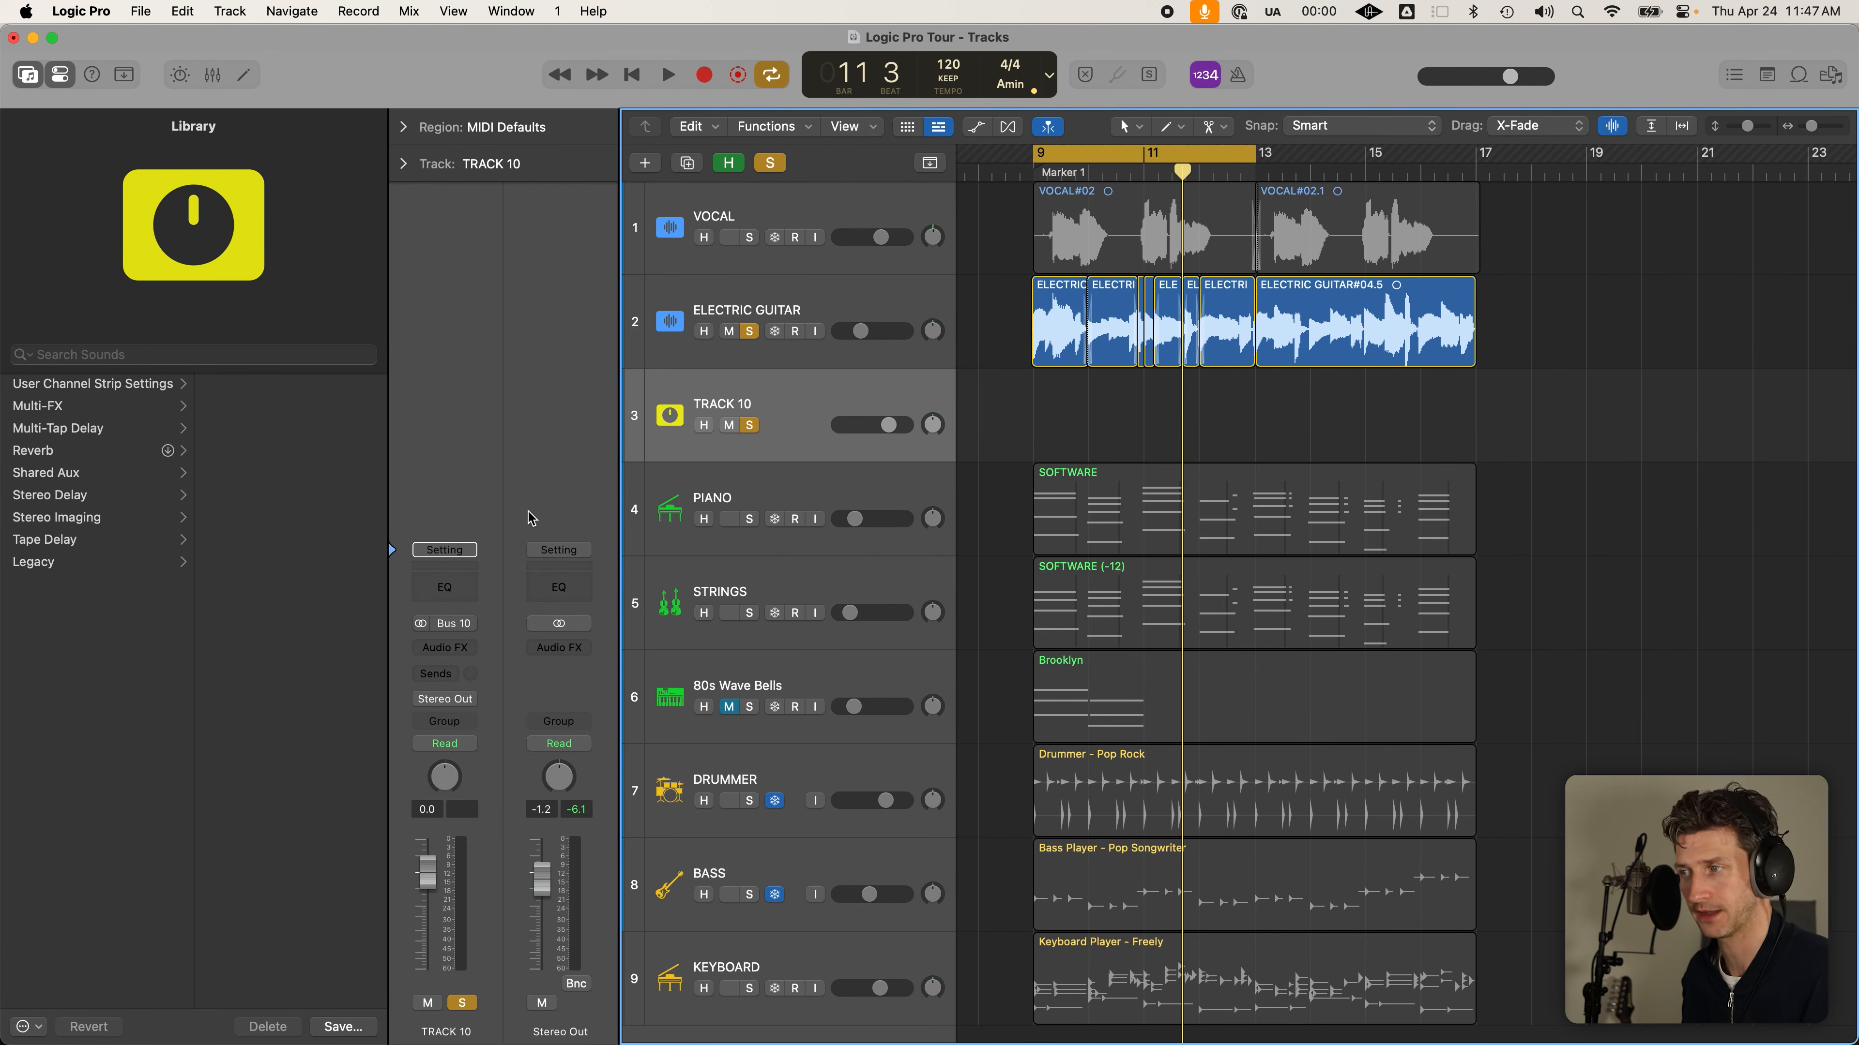
left_click(466, 650)
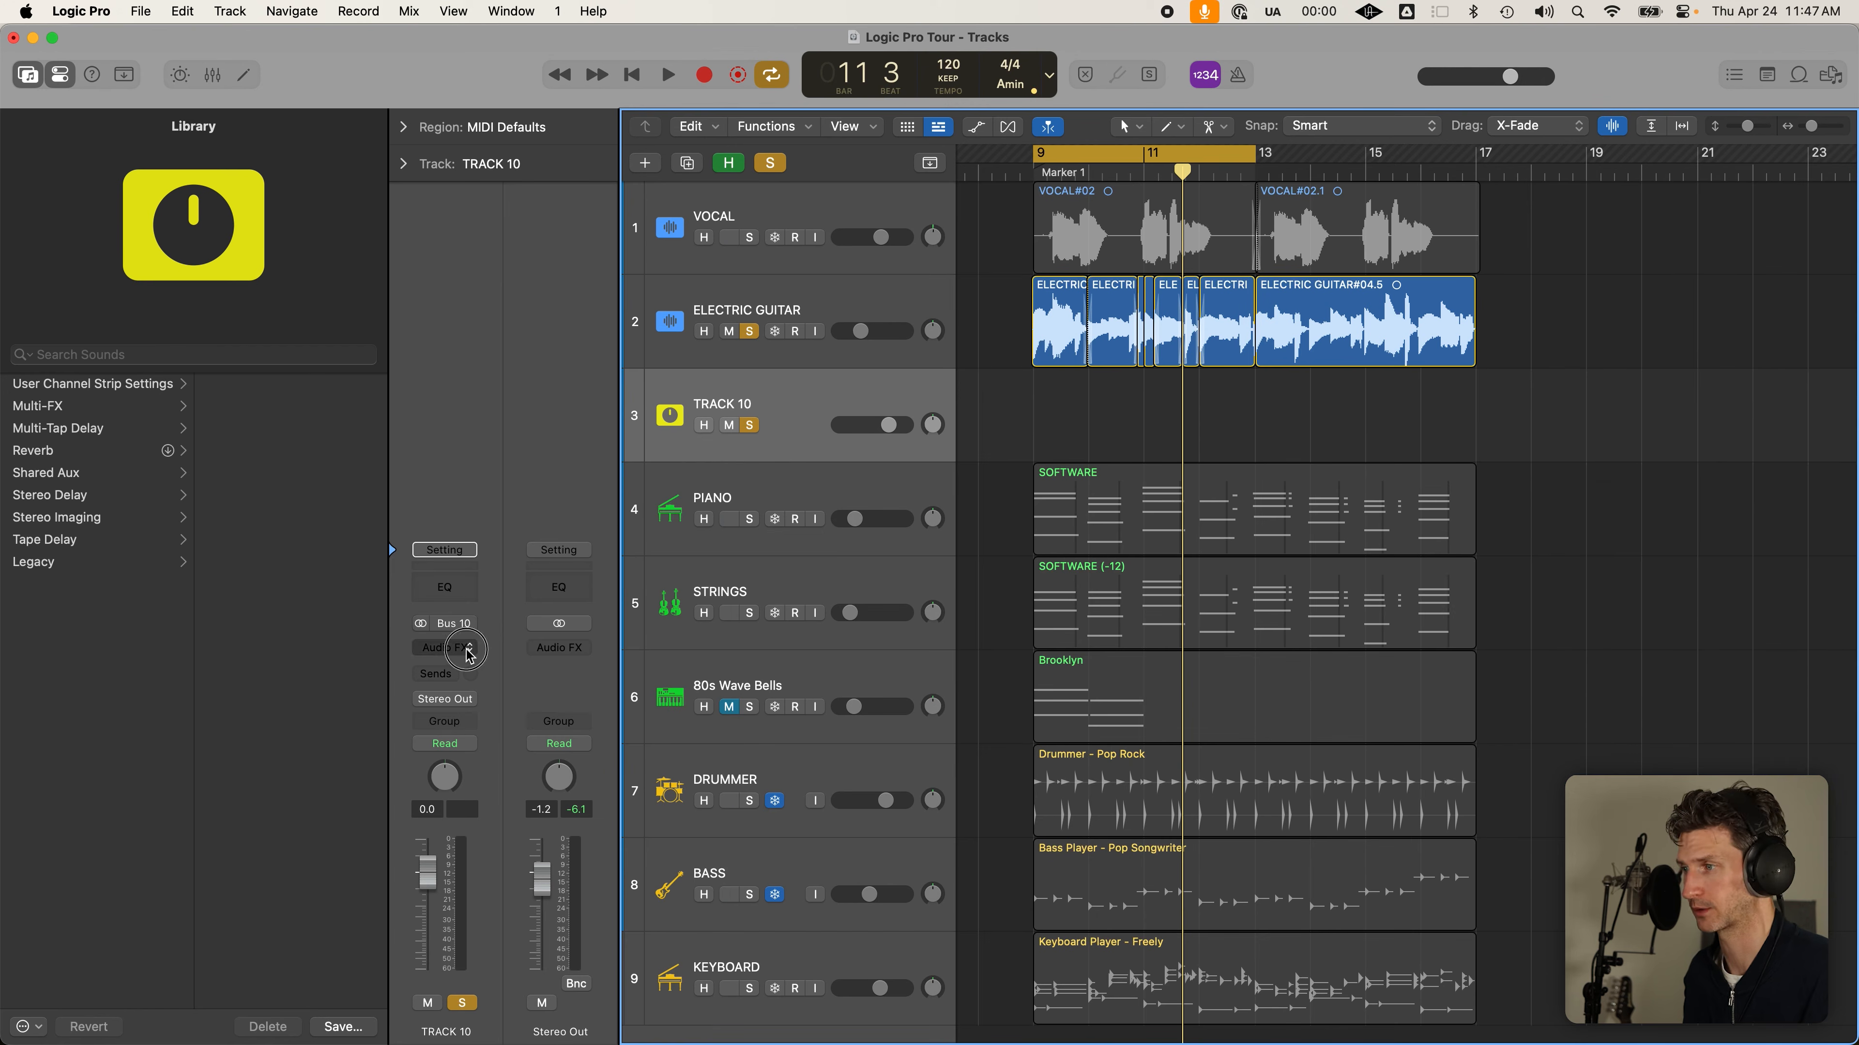
mouse_move(469, 649)
type("space")
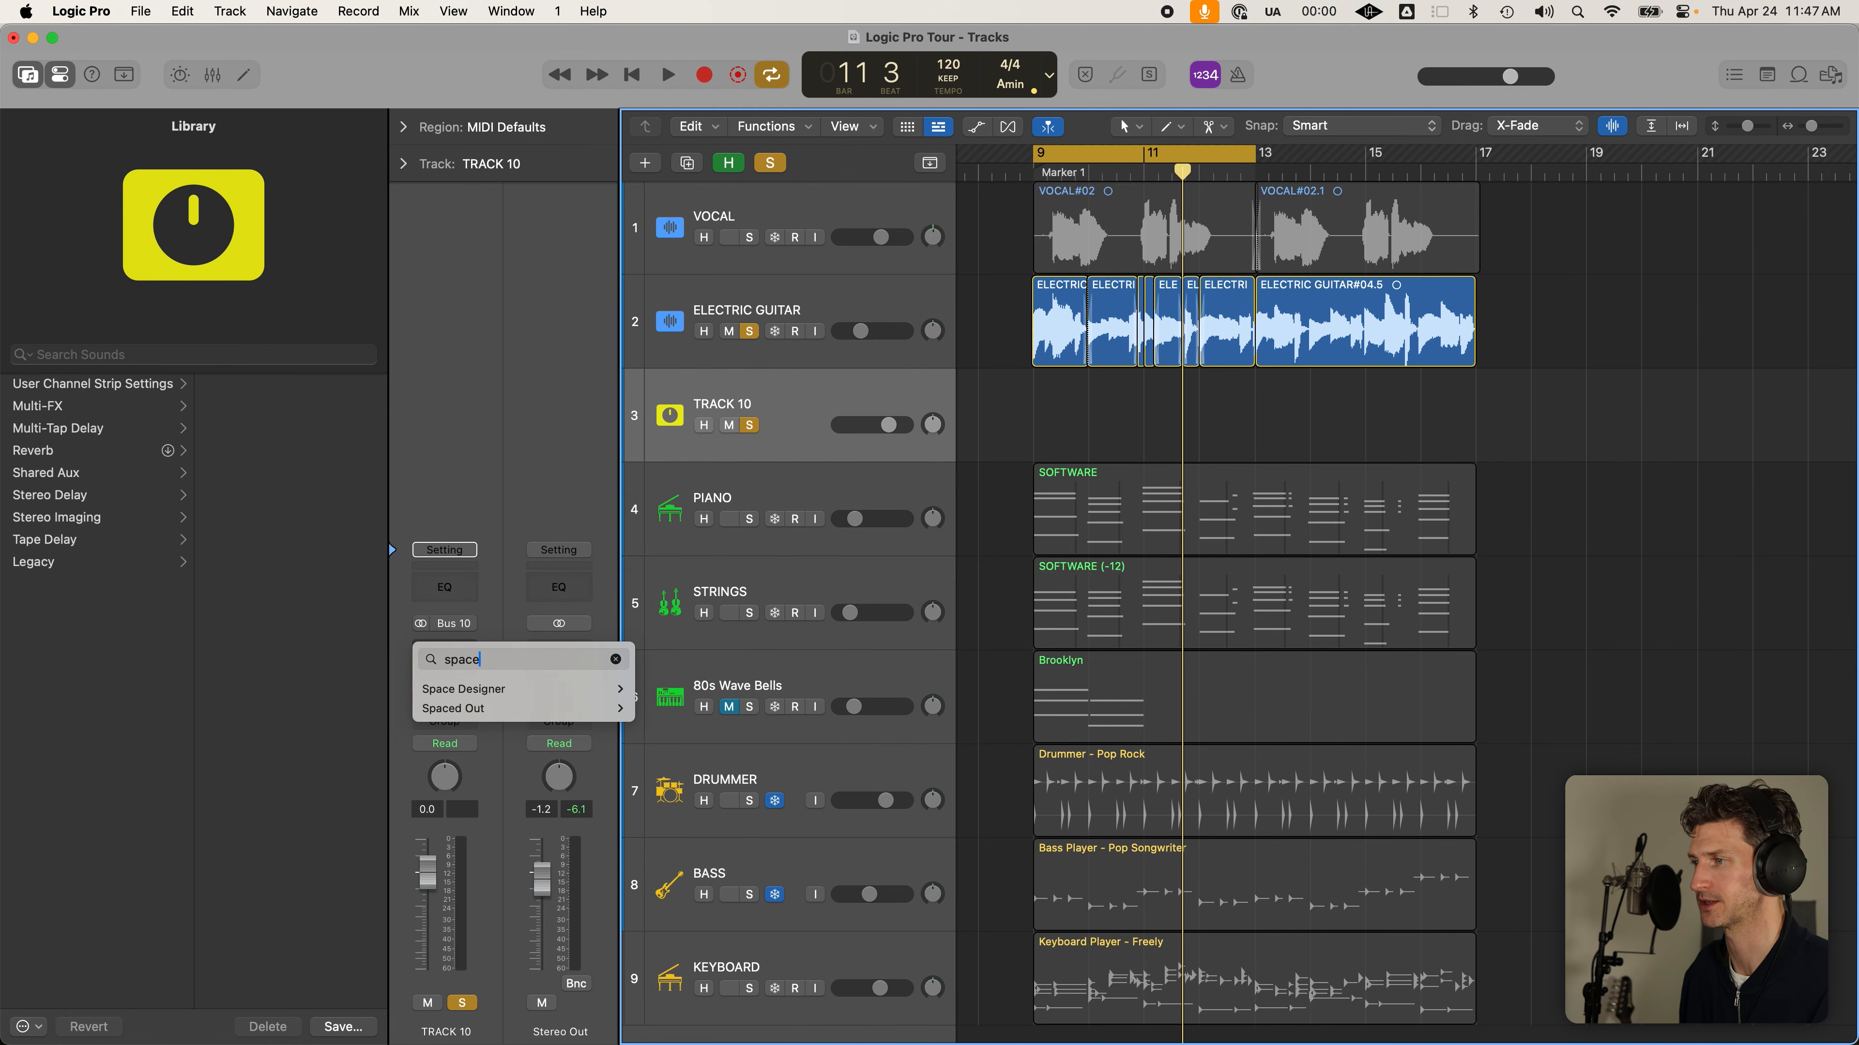
key("Down")
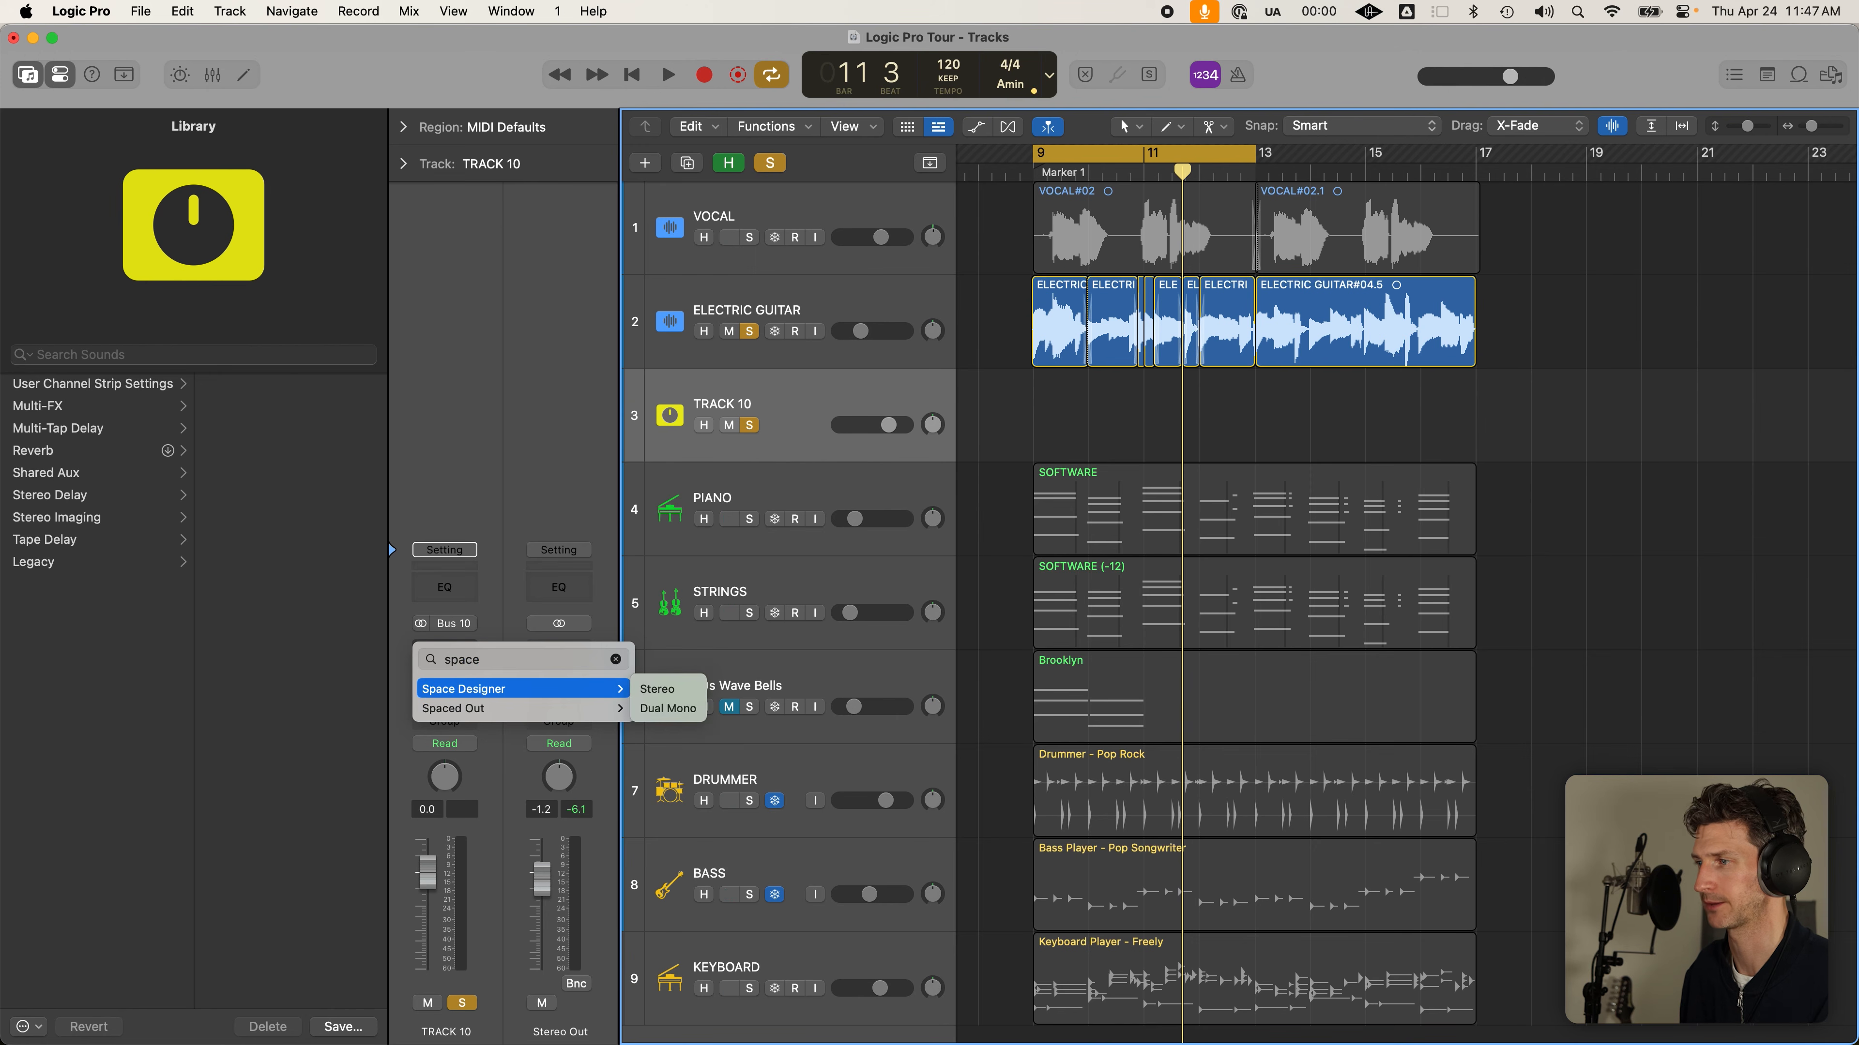
key("Right")
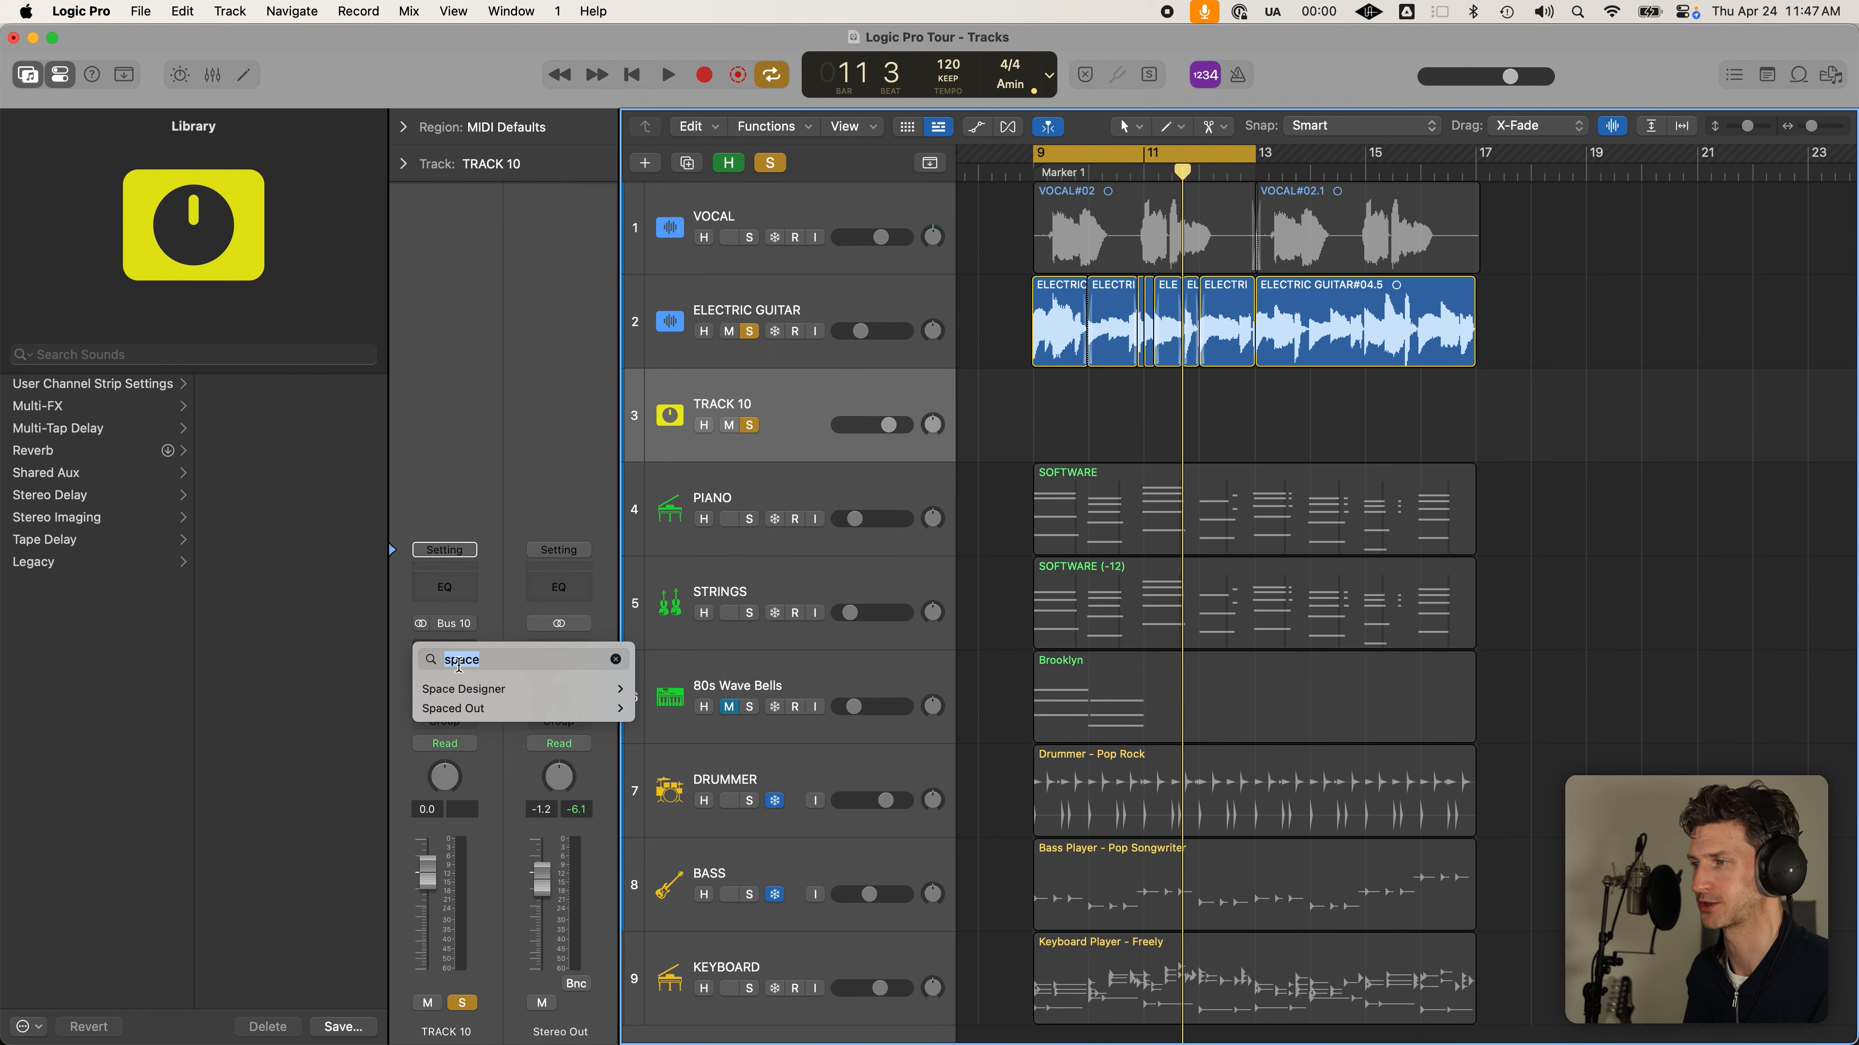
mouse_move(600, 690)
left_click(659, 694)
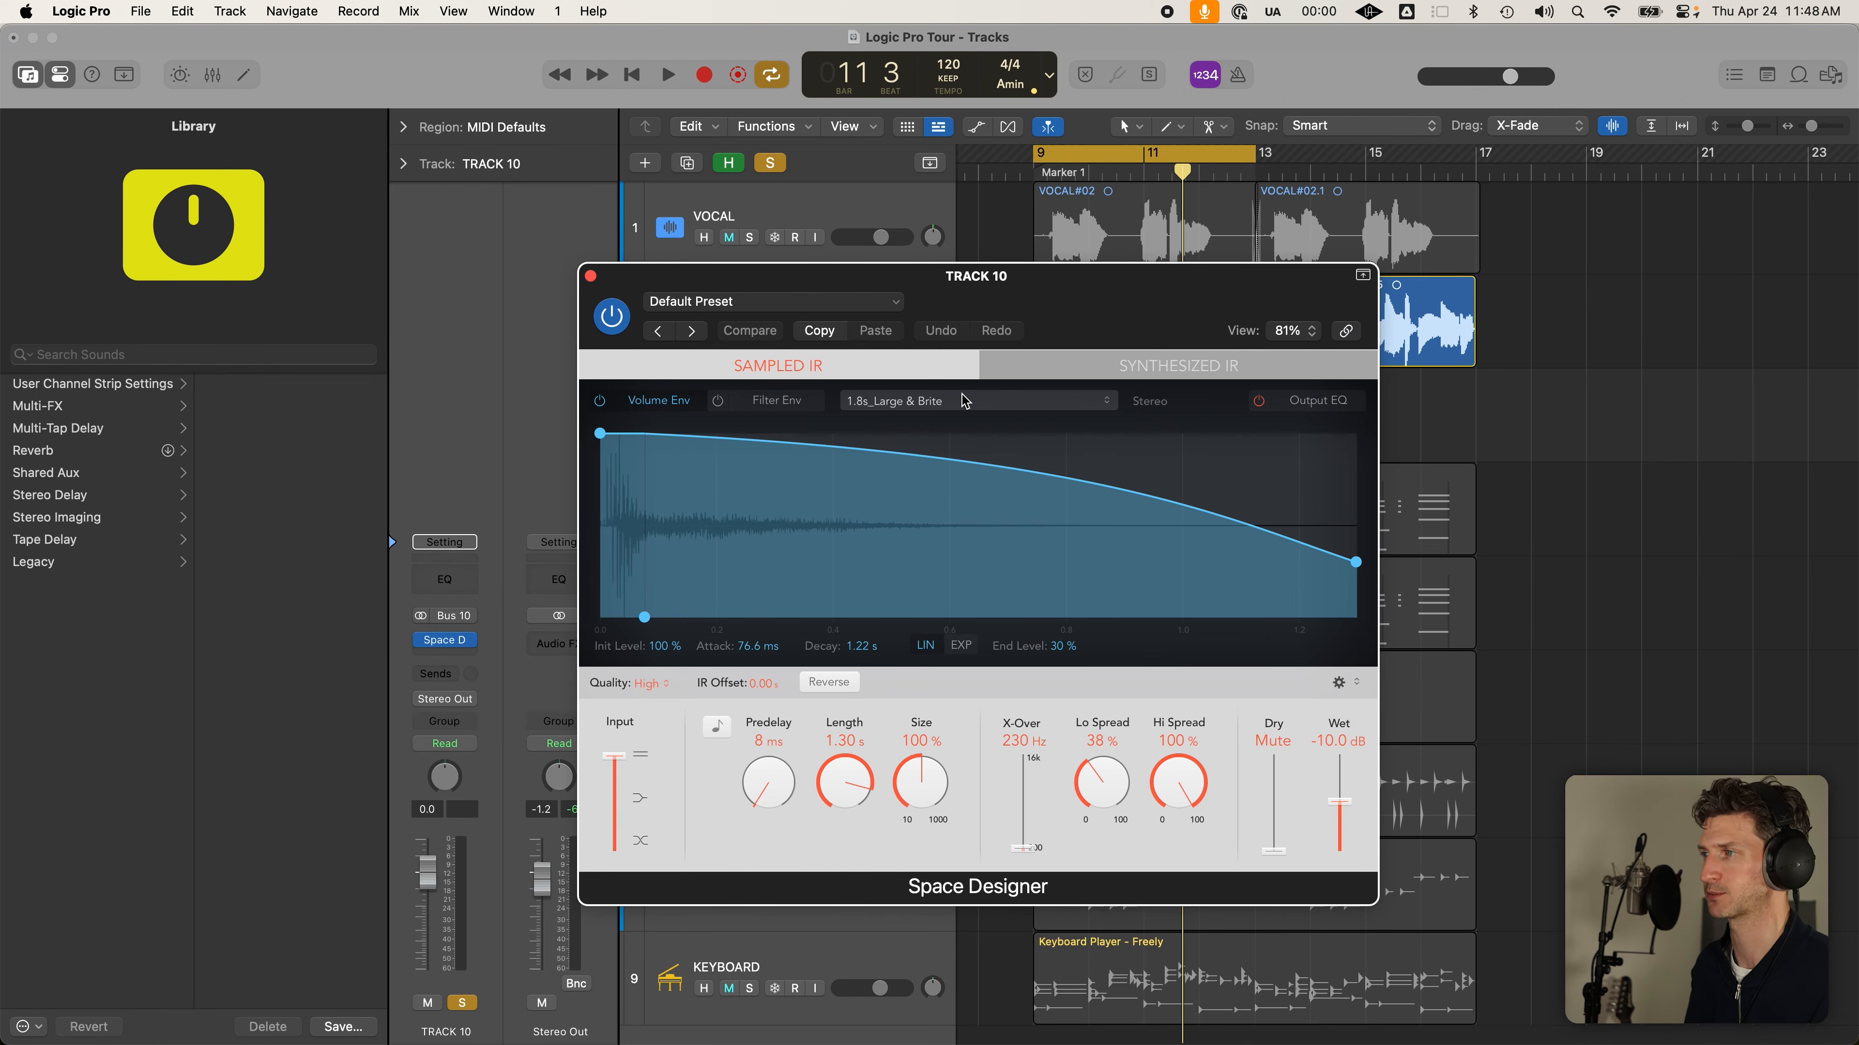
Load Space Designer's 06.2s Ambient Church preset from the large indoor spaces and close the plug-in window
left_click_drag(989, 297, 1048, 257)
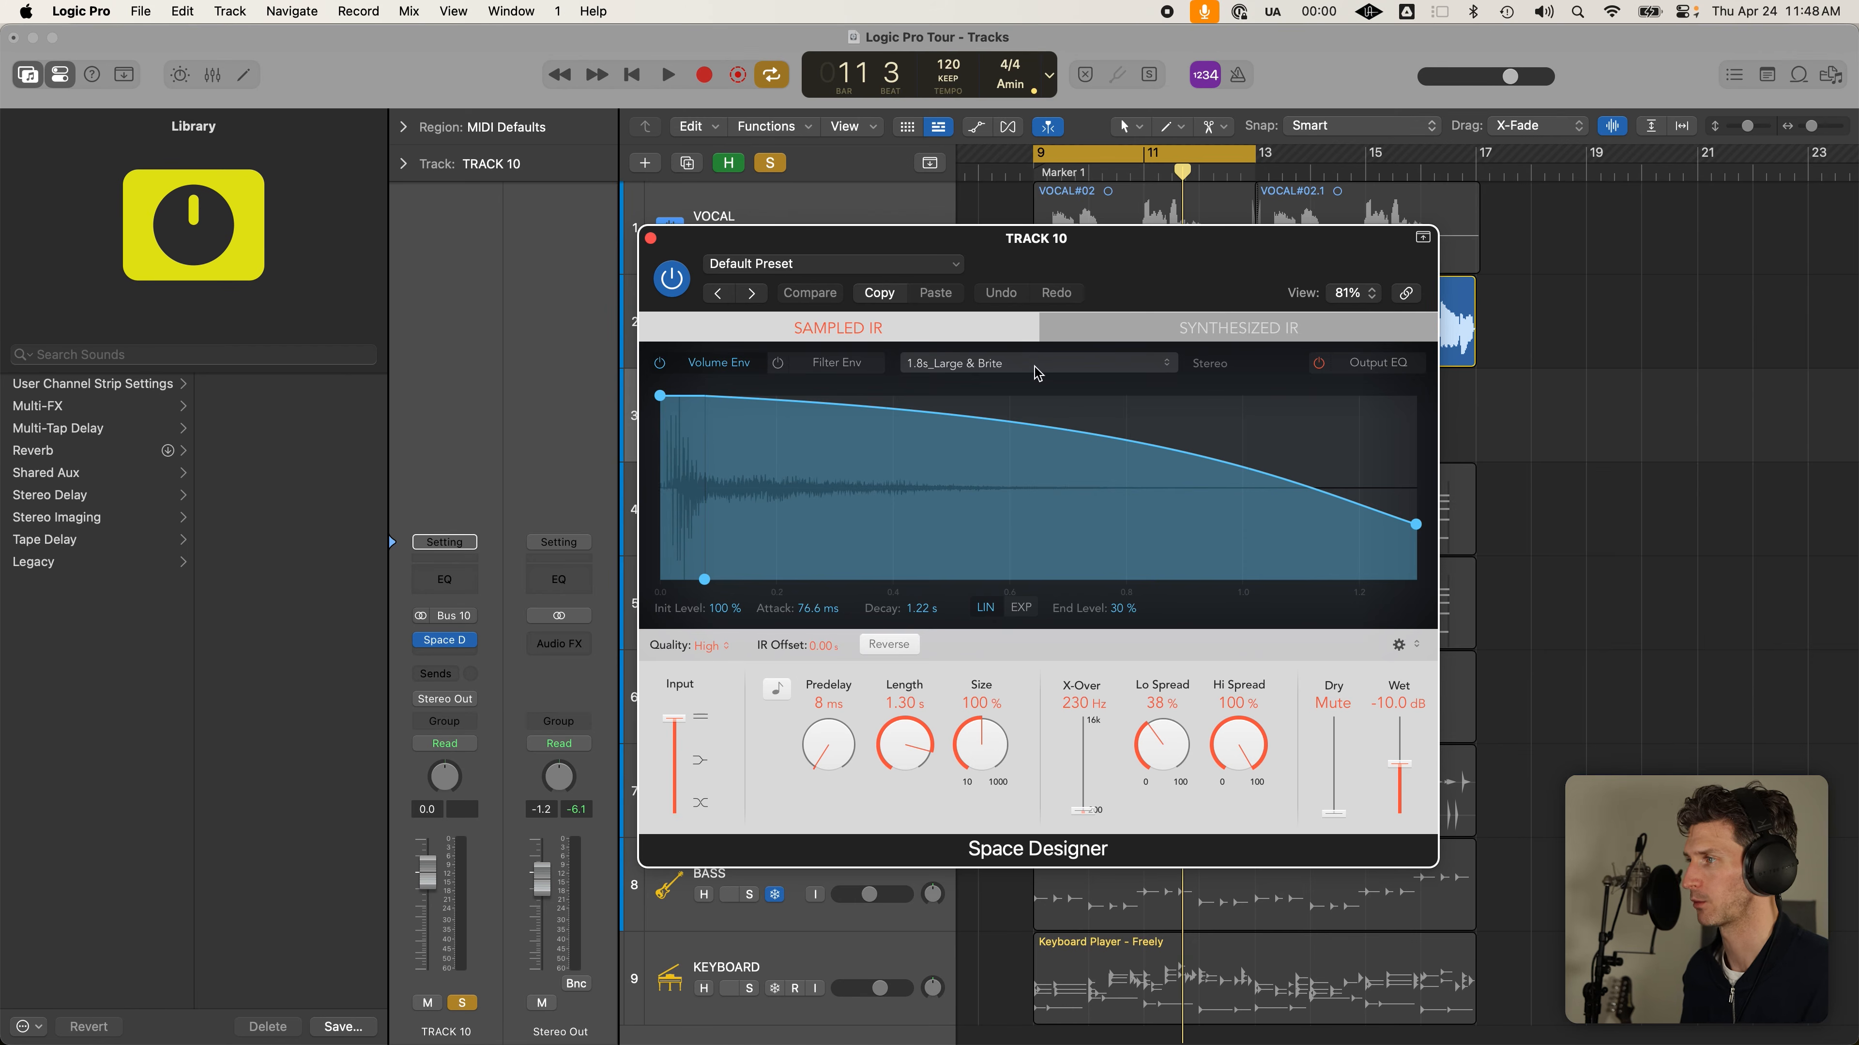
left_click(907, 265)
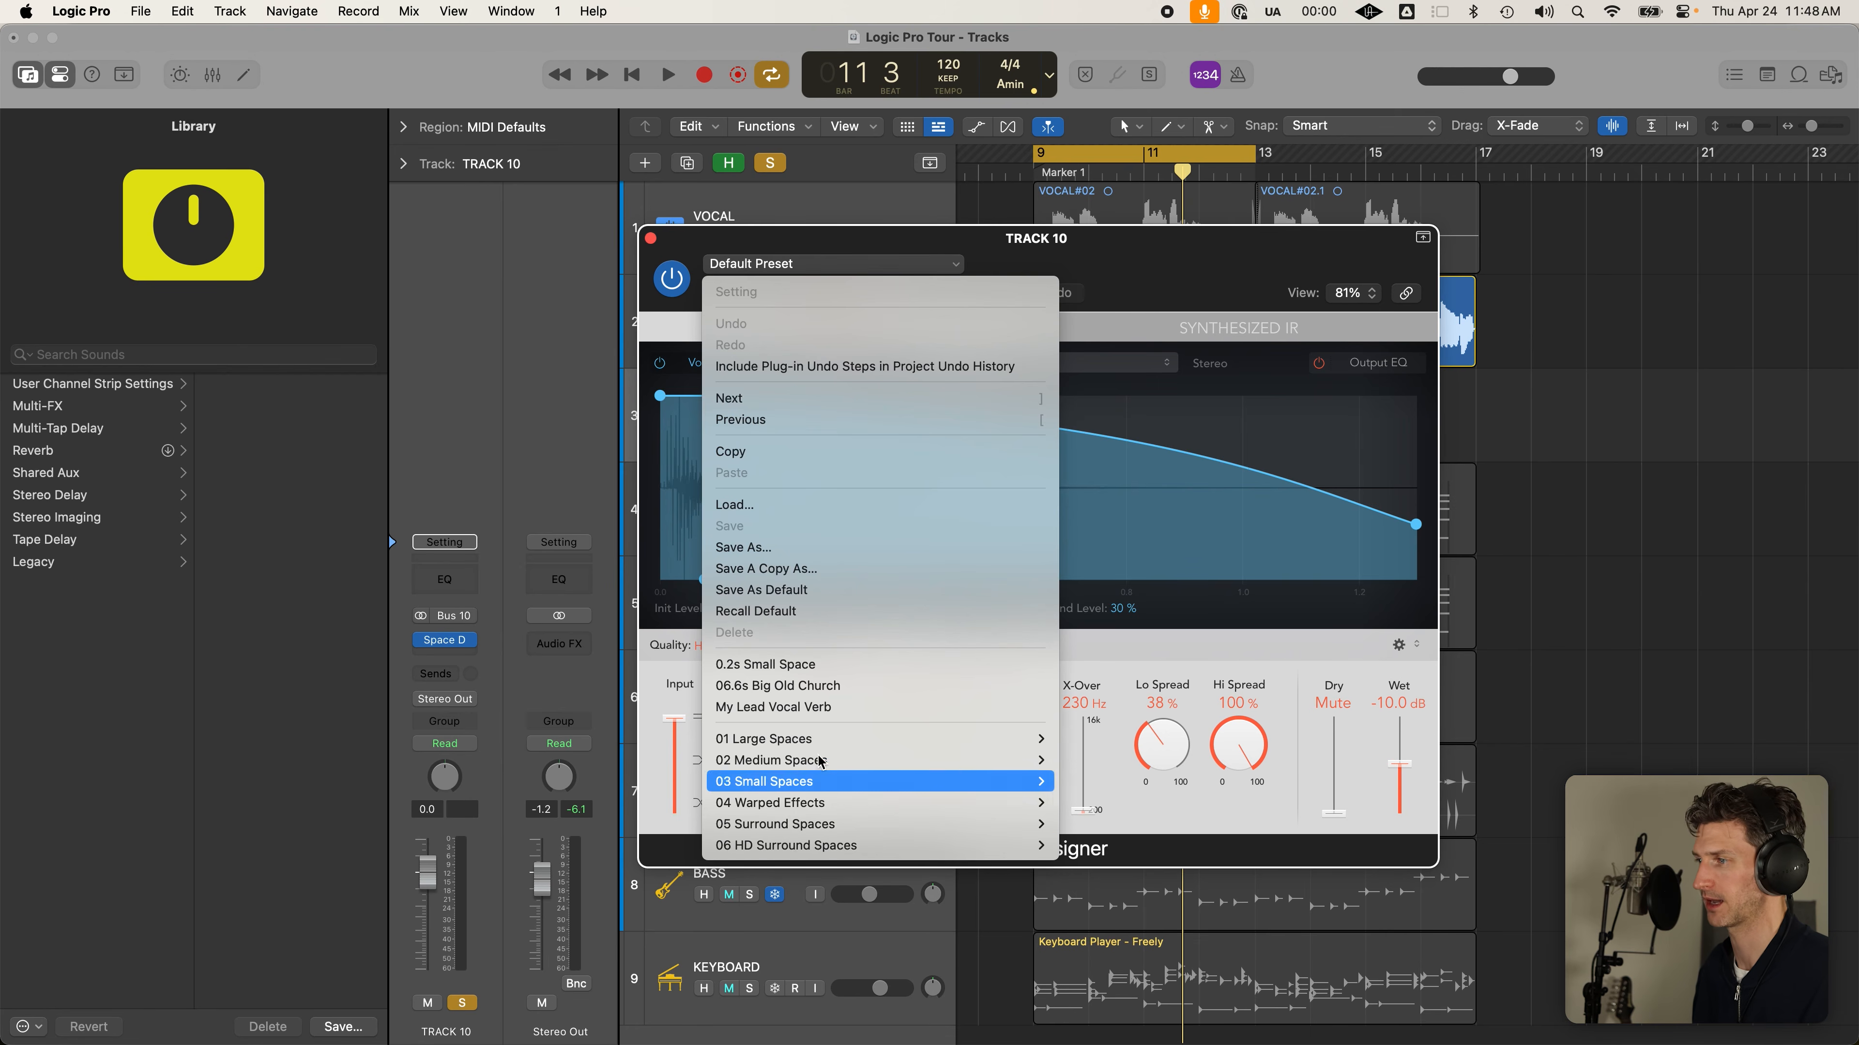
mouse_move(863, 741)
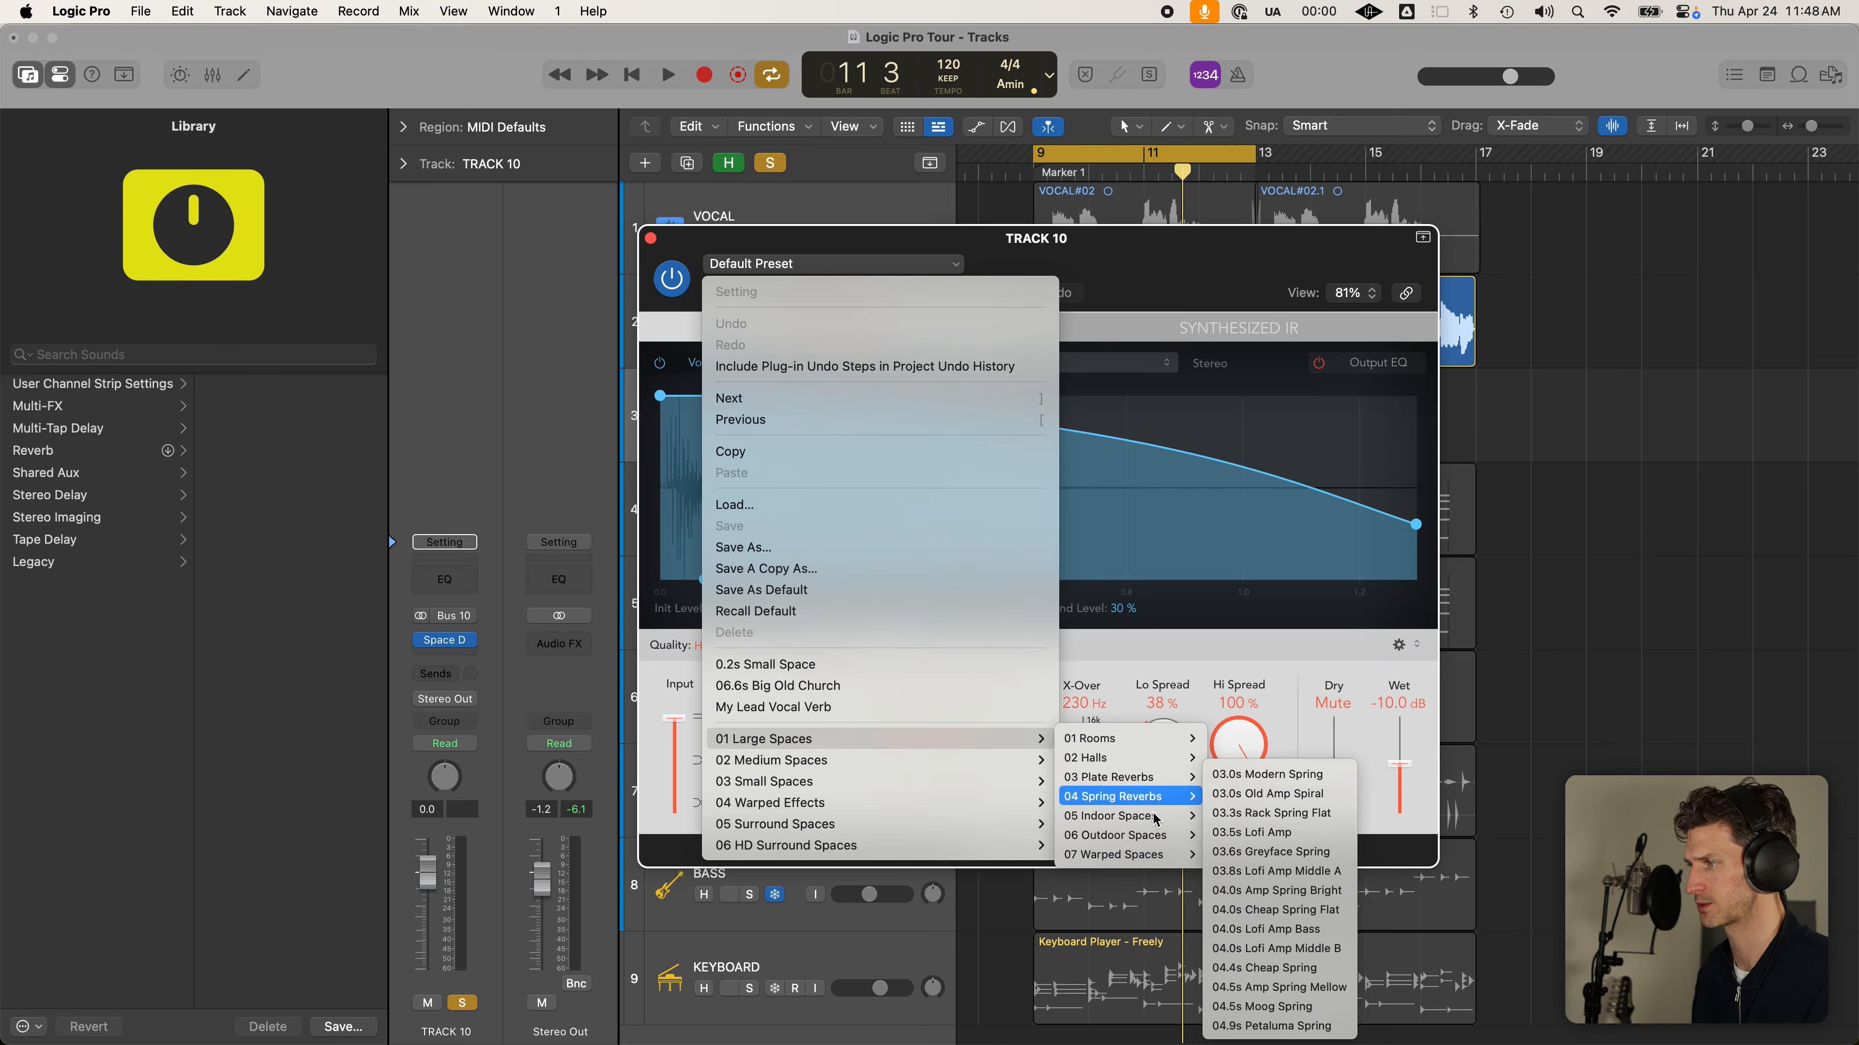
mouse_move(1143, 819)
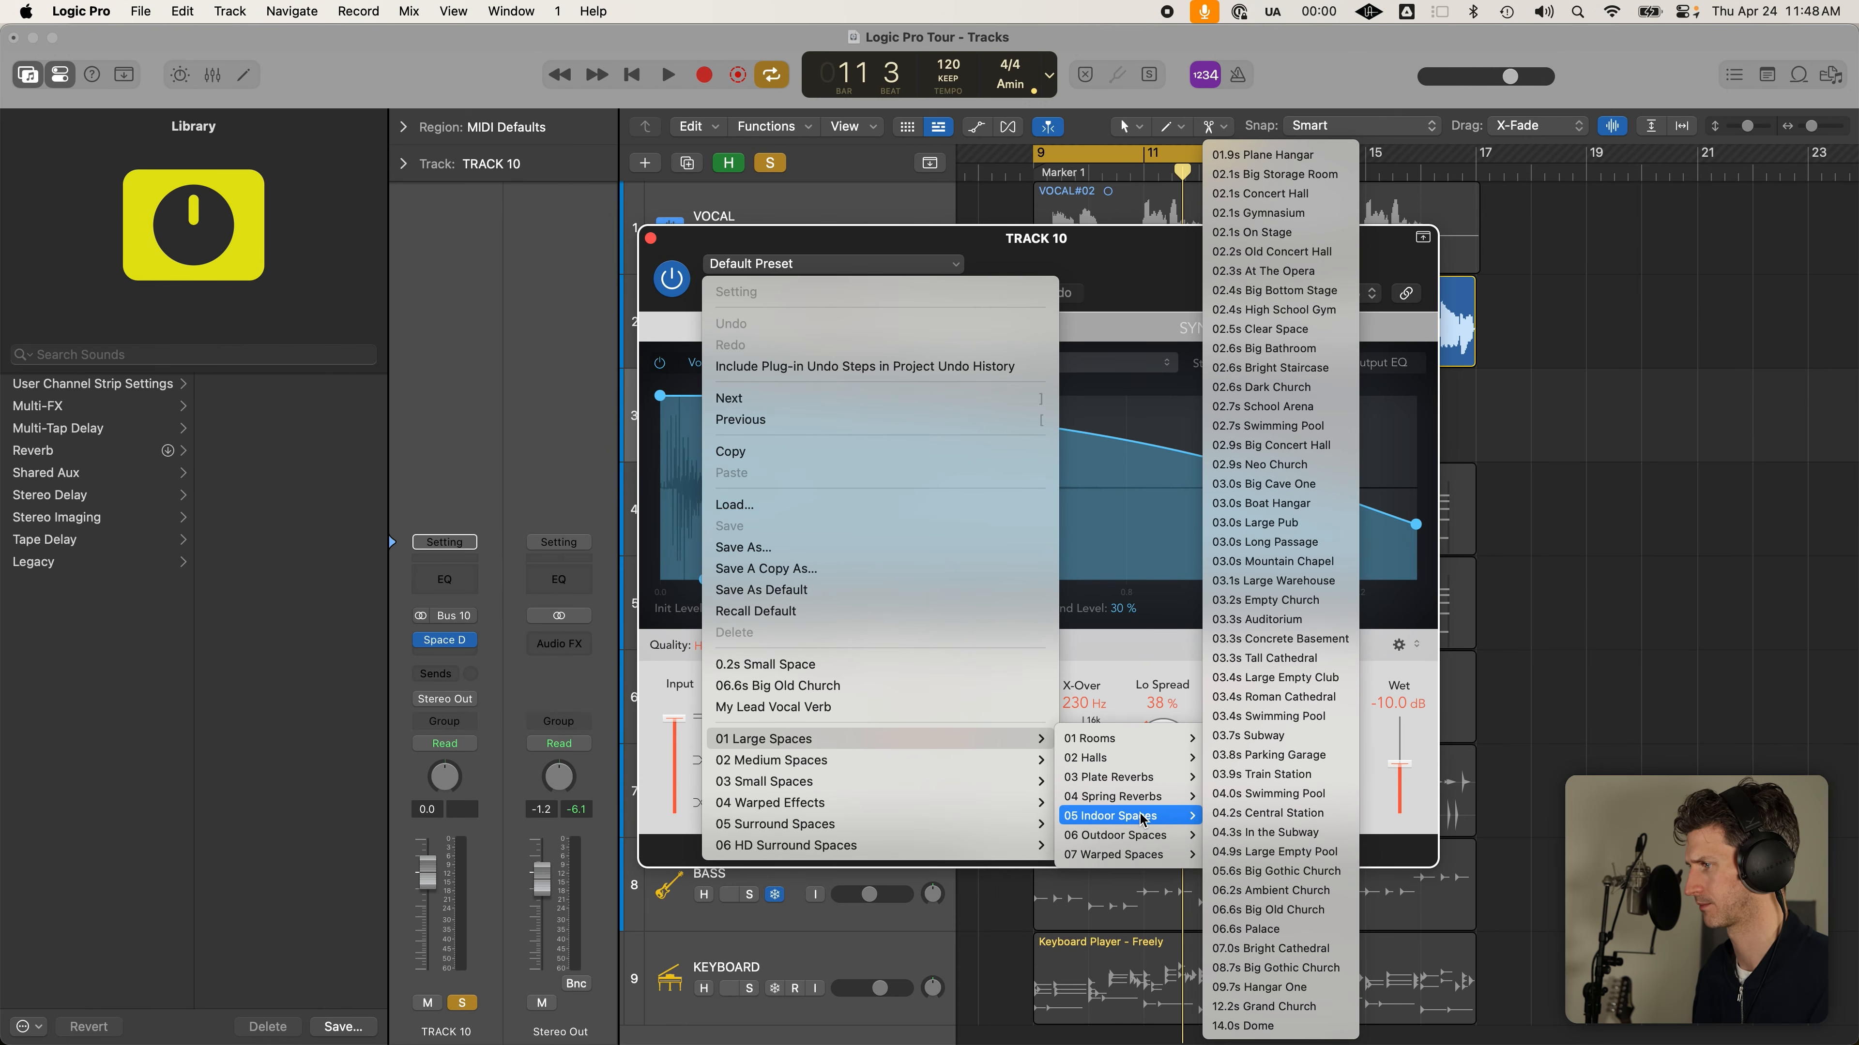
left_click(1284, 891)
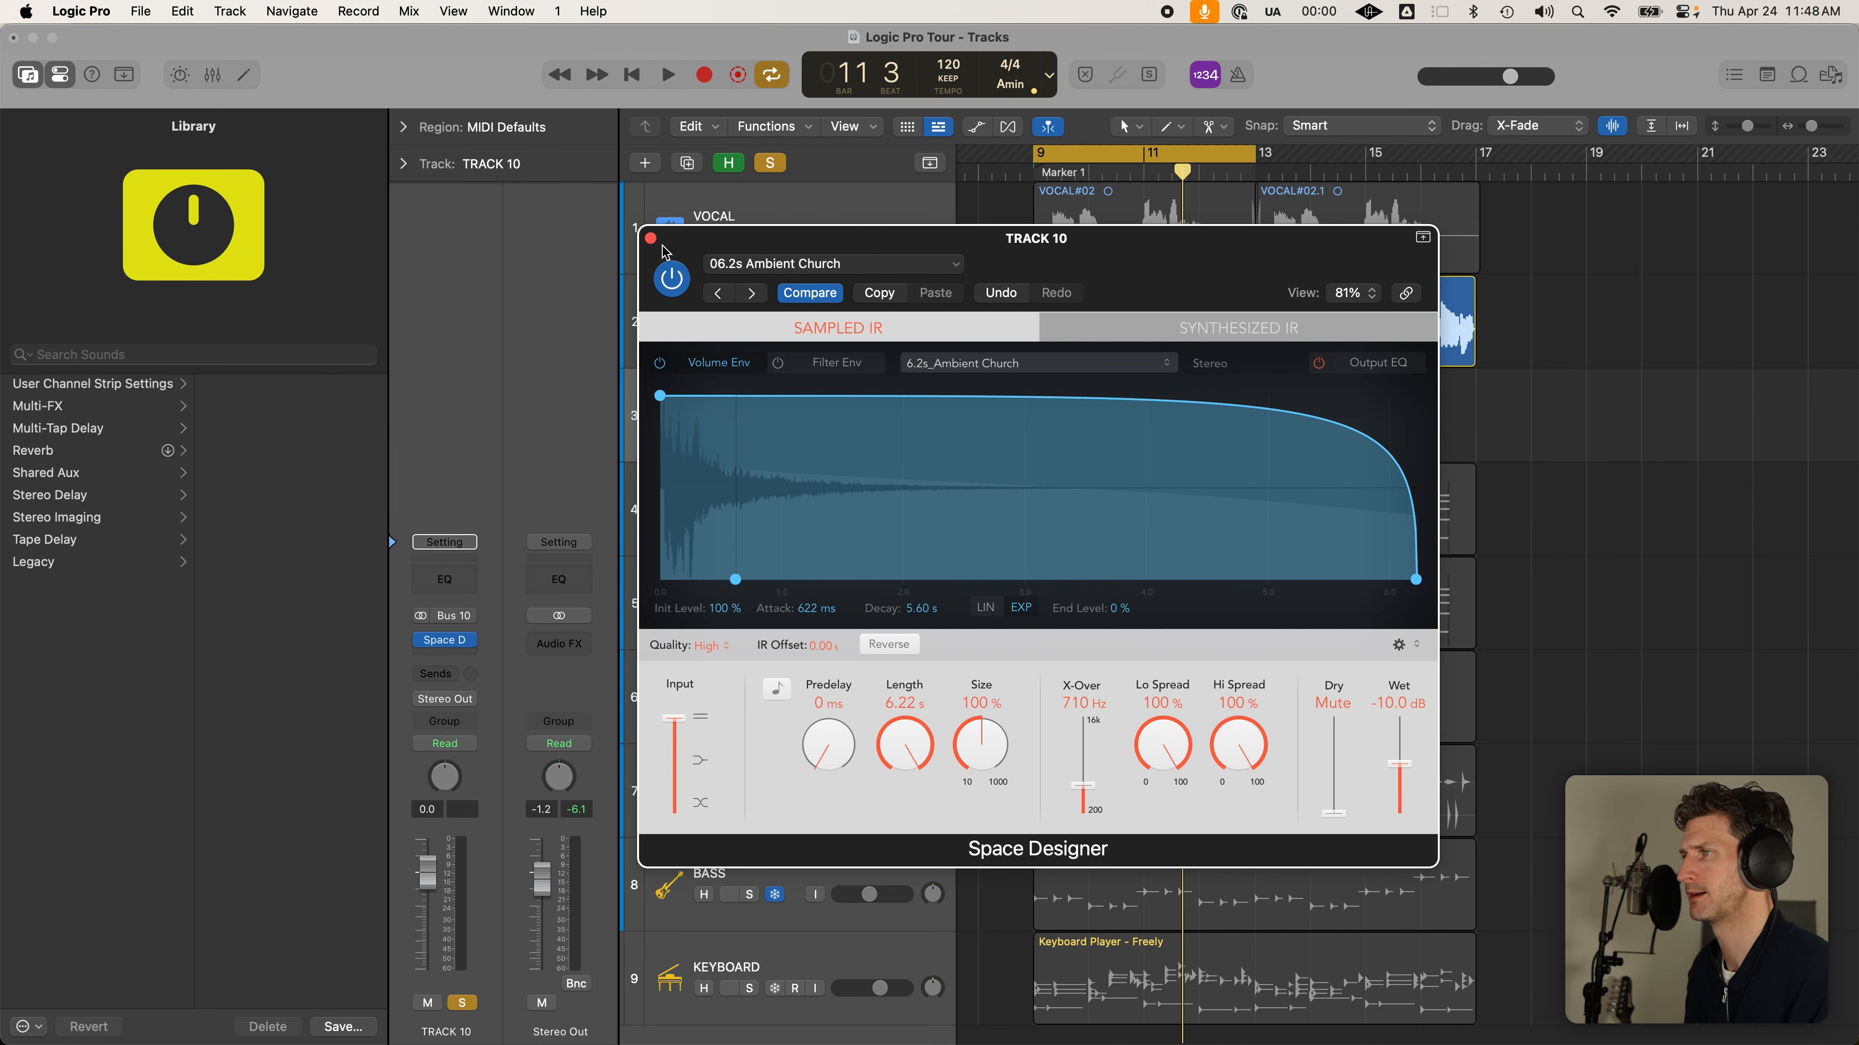
left_click(651, 240)
left_click(651, 239)
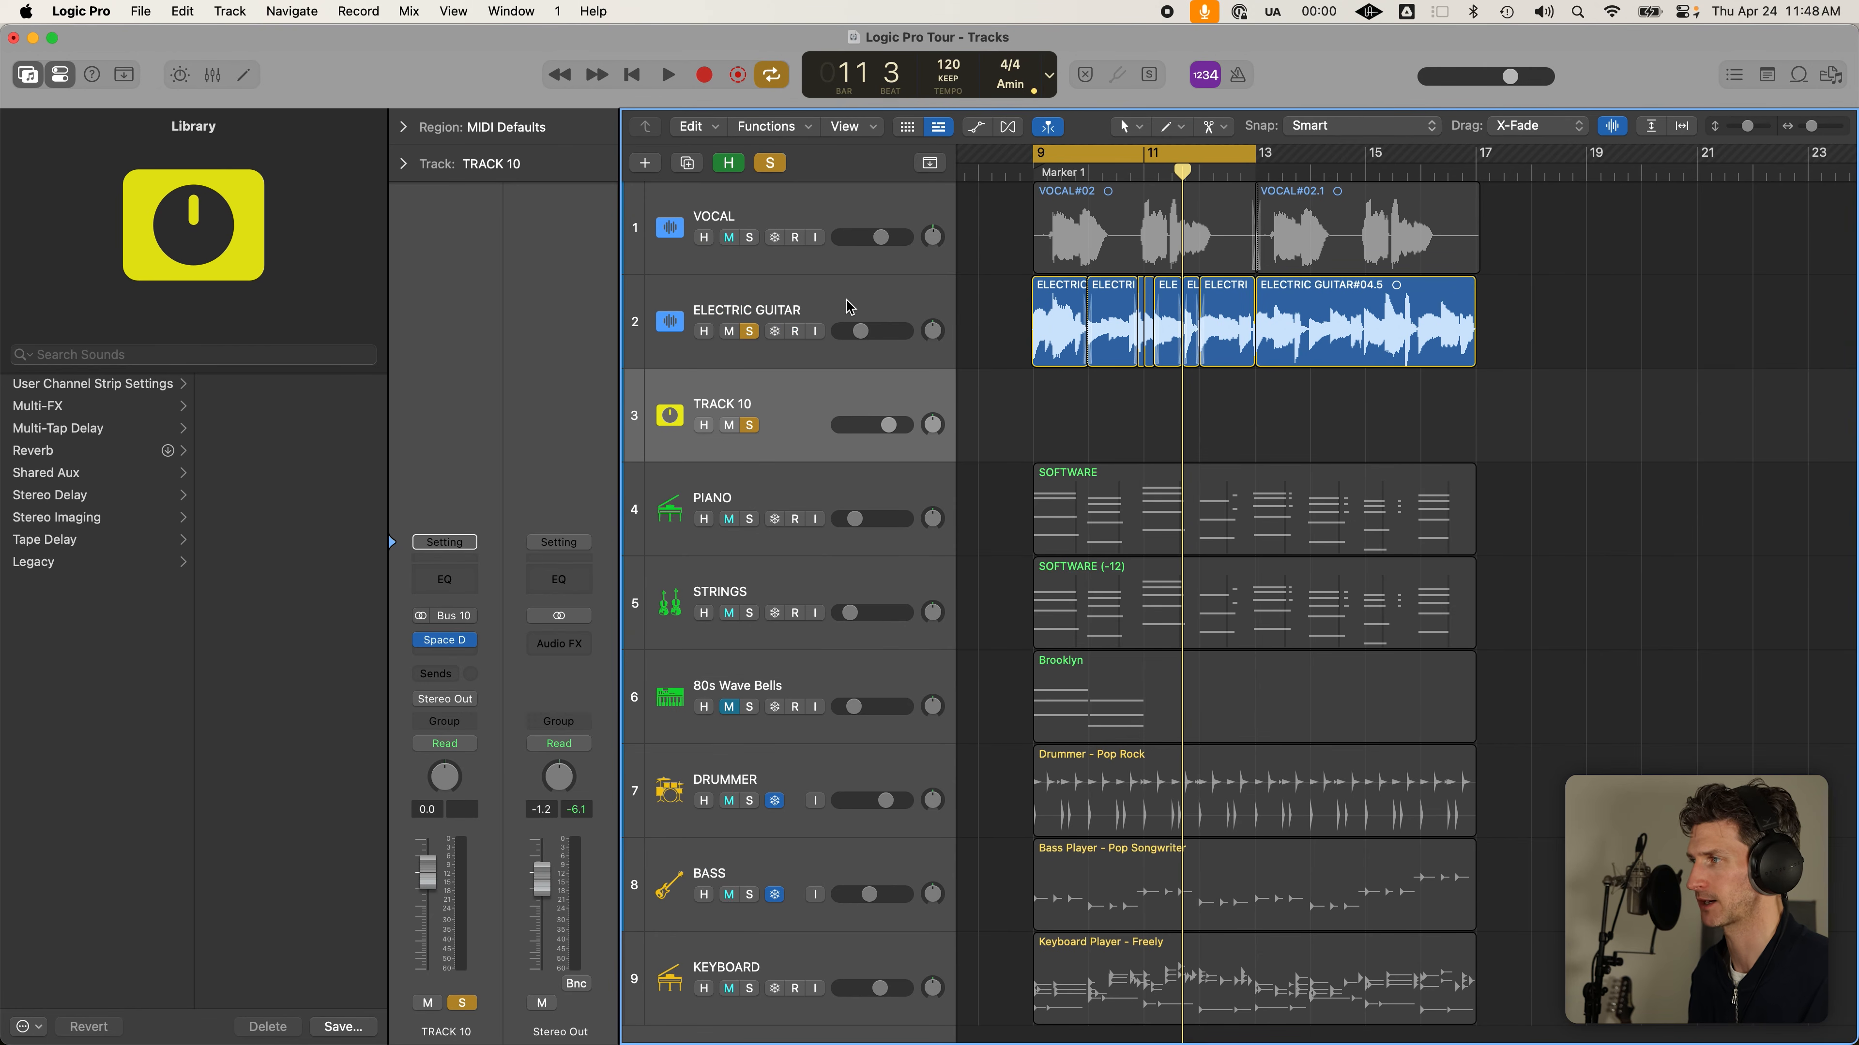
Add a Channel EQ to the TRACK 10 aux with a low cut at 340 Hz and a high cut at 730 Hz
left_click(836, 311)
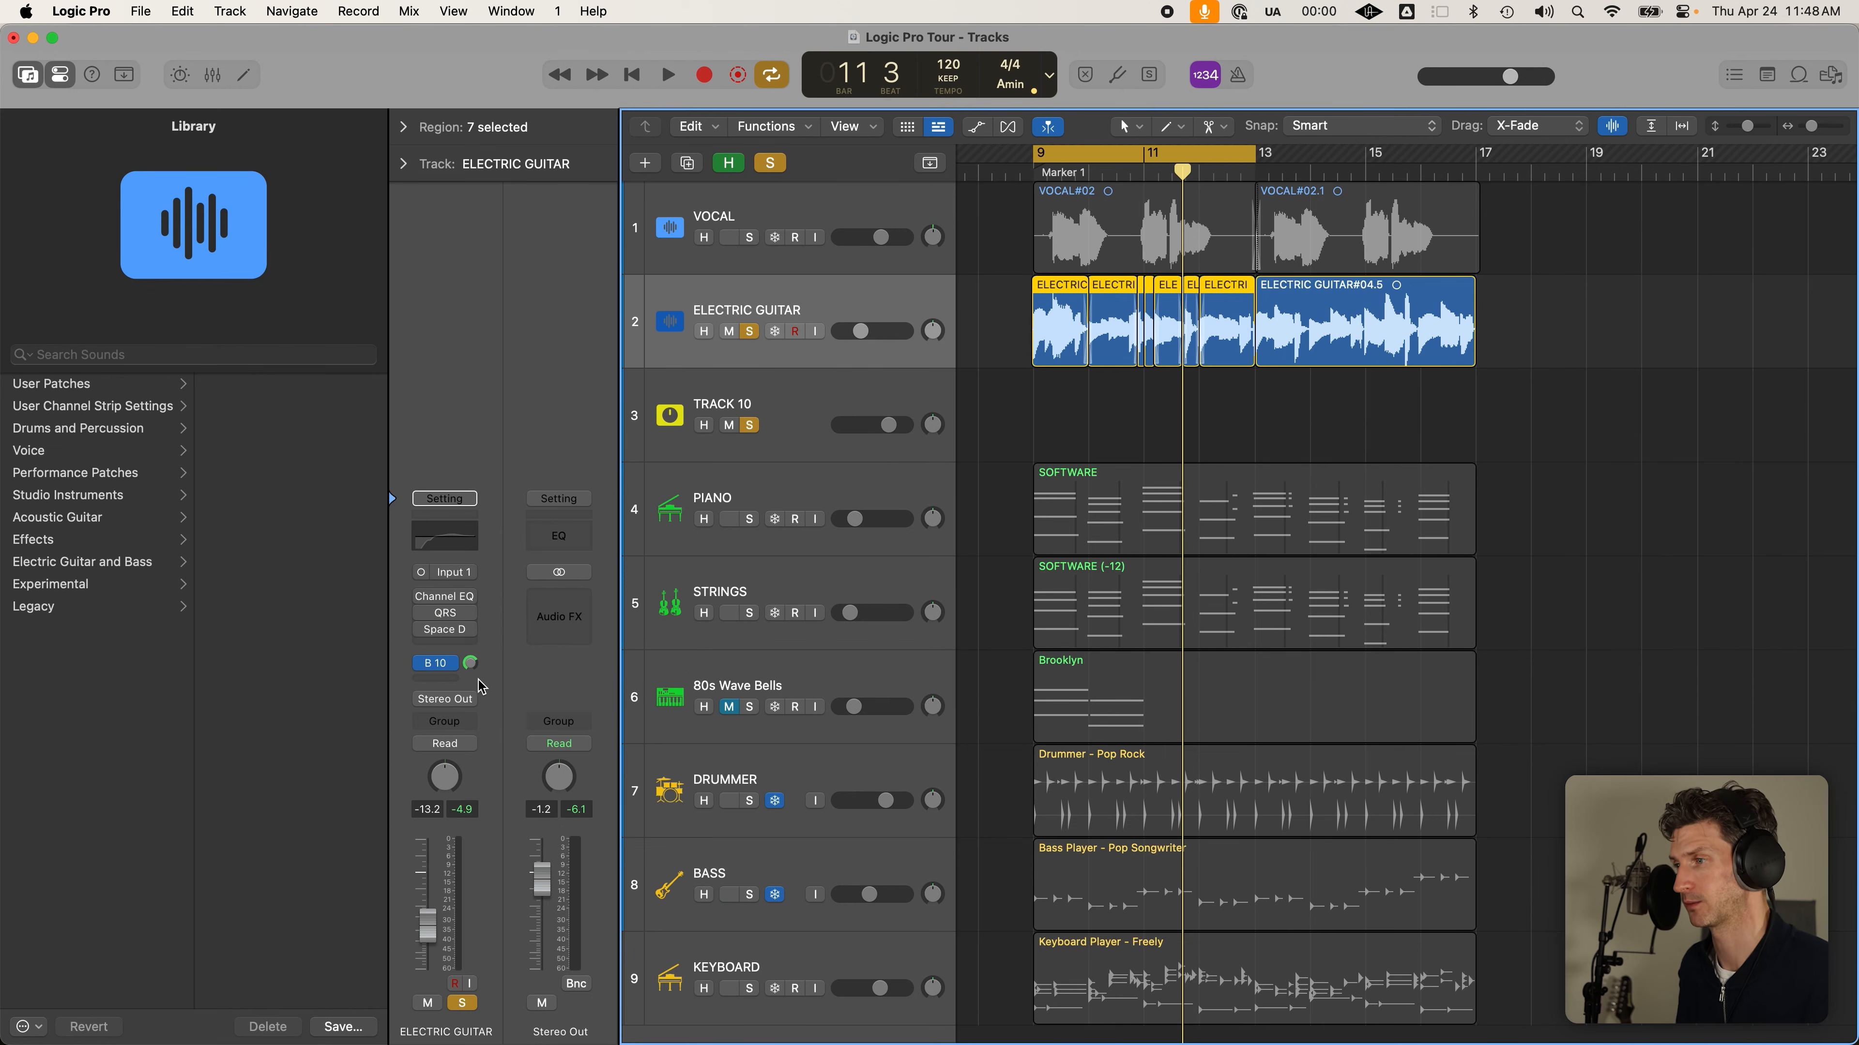
left_click(451, 664)
left_click(501, 615)
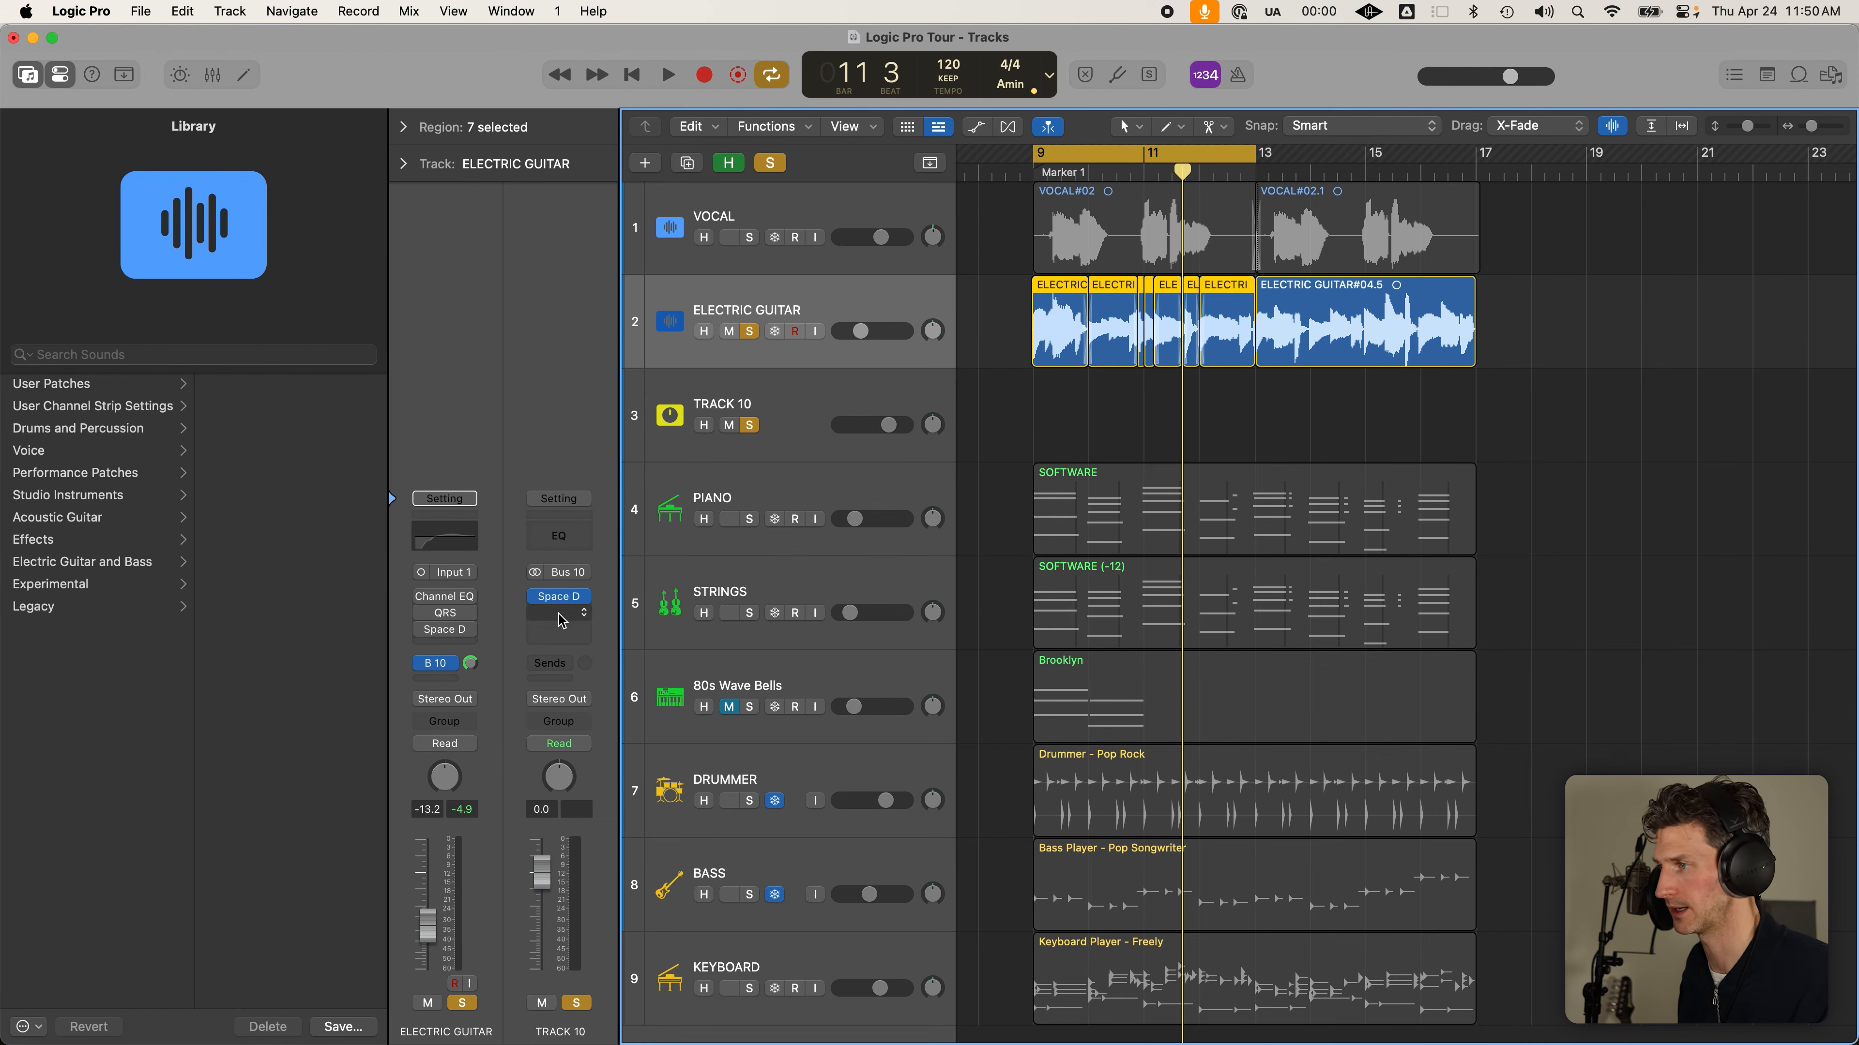
left_click(550, 540)
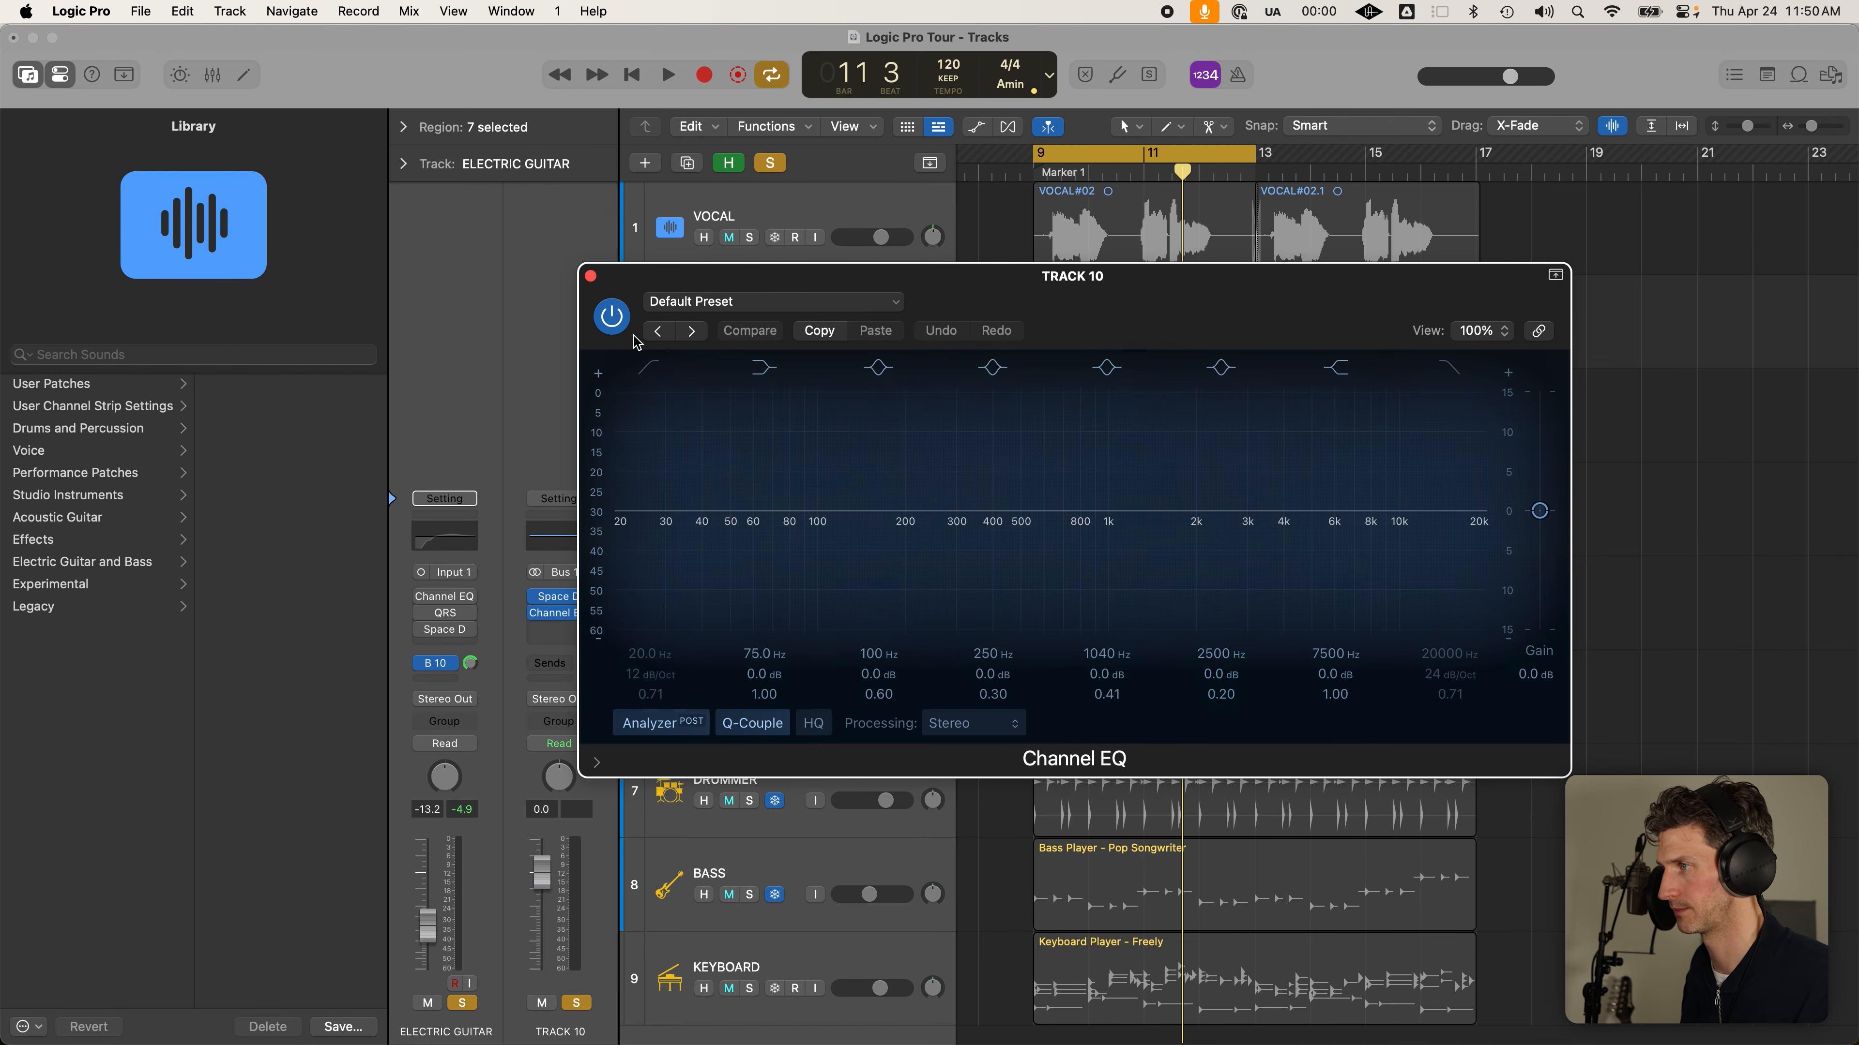
left_click(658, 375)
left_click_drag(667, 655, 667, 571)
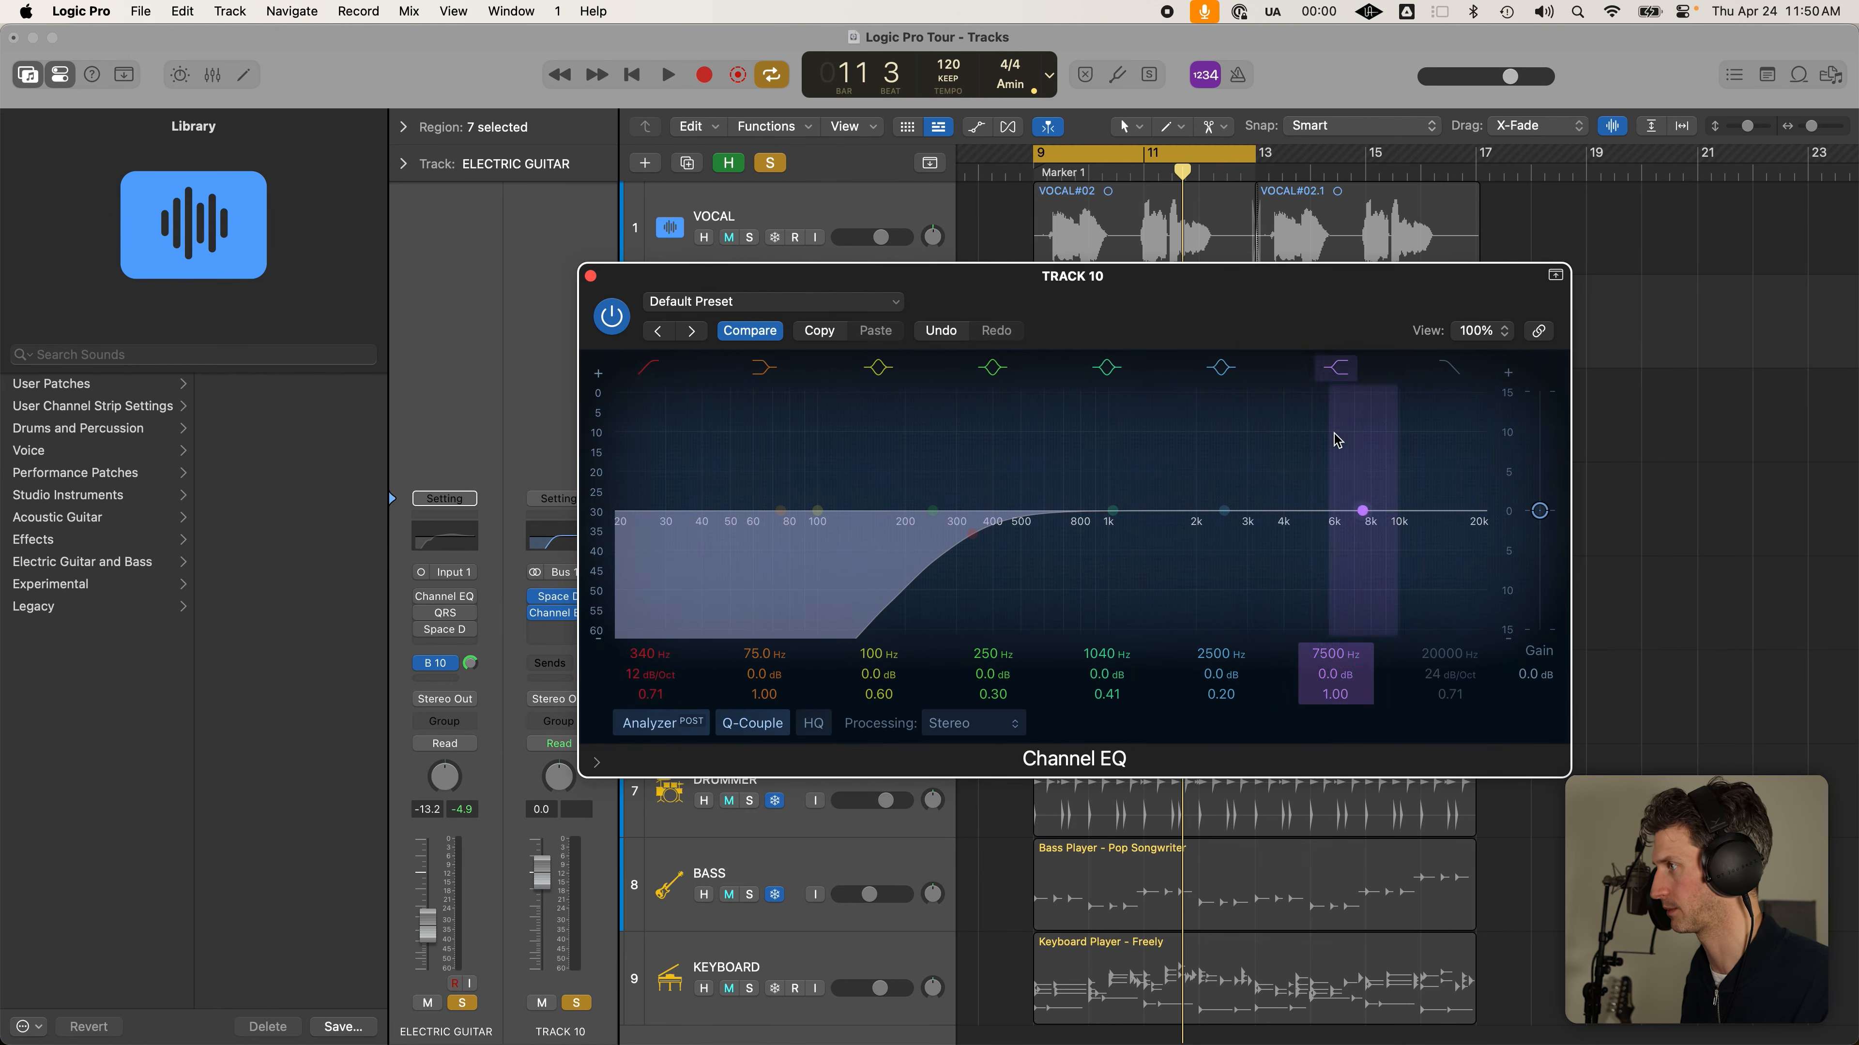
left_click(1449, 367)
left_click_drag(1435, 668, 1435, 725)
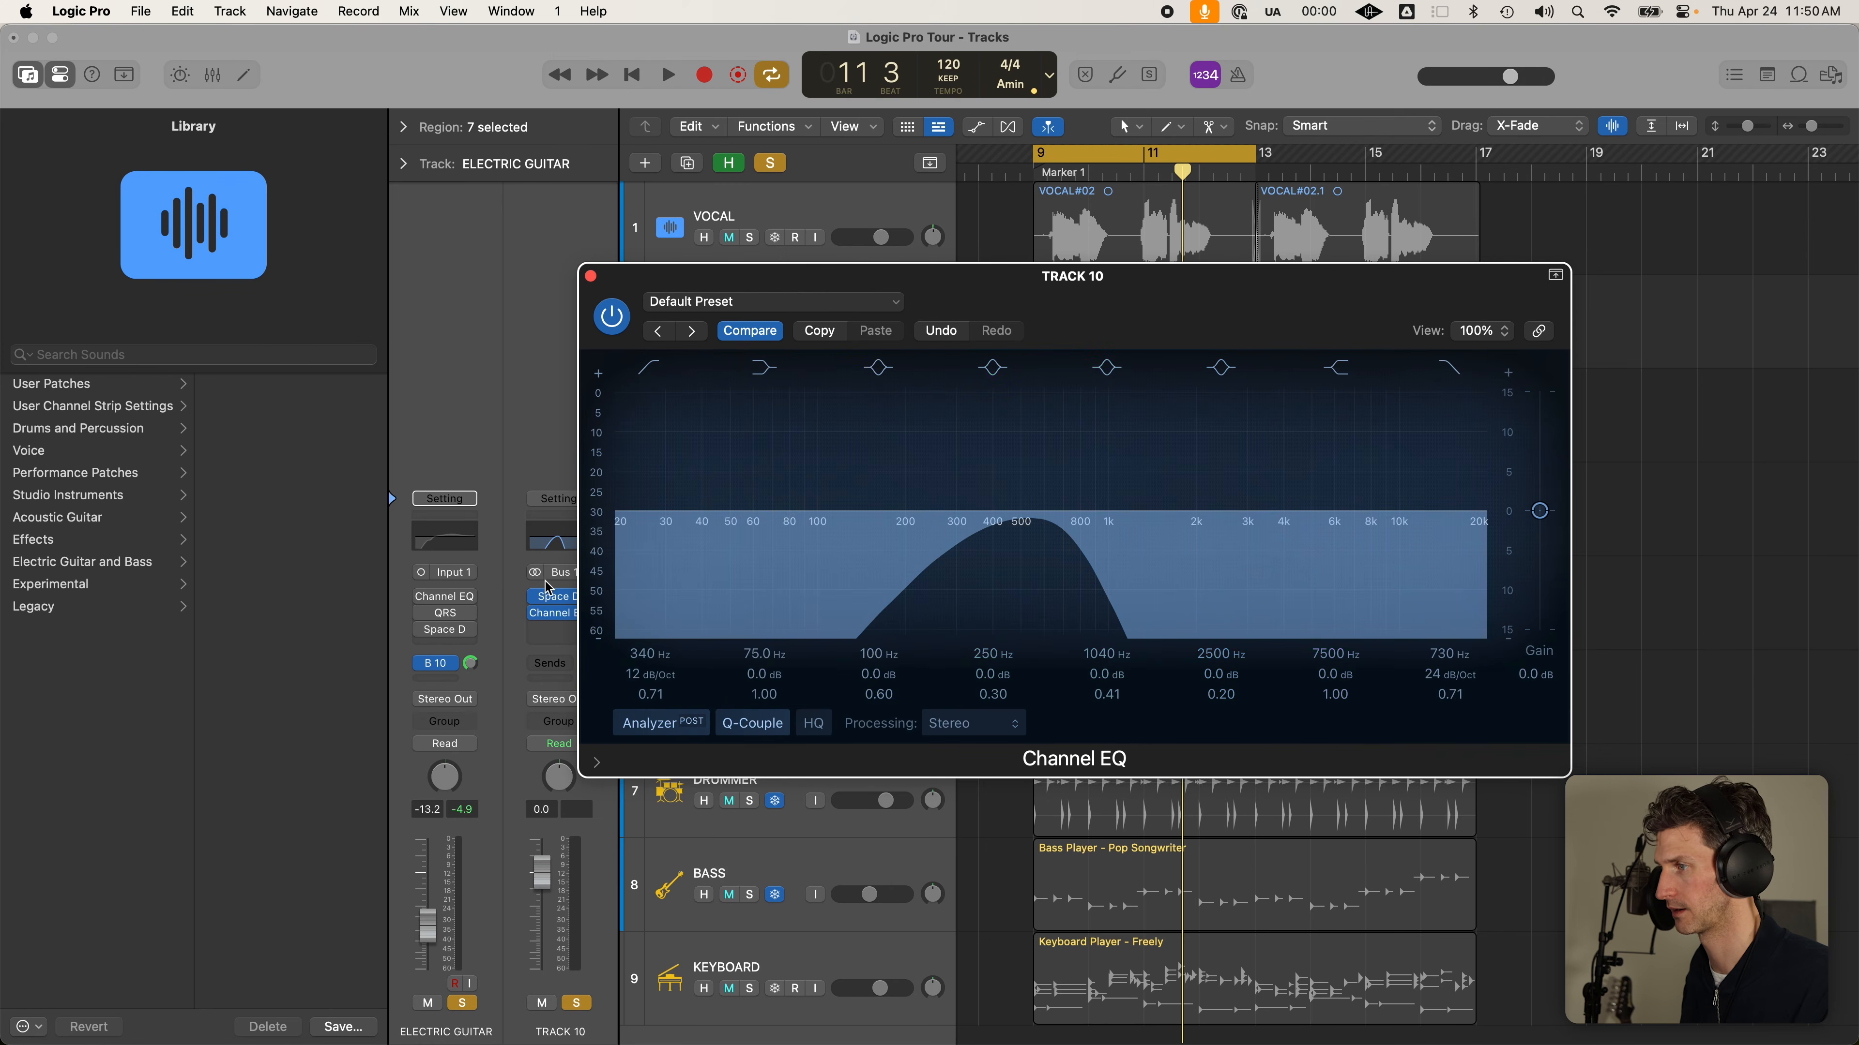
Insert a Stereo Delay before Space Designer on the TRACK 10 aux and close all plug-in windows
left_click(556, 595)
type("ste")
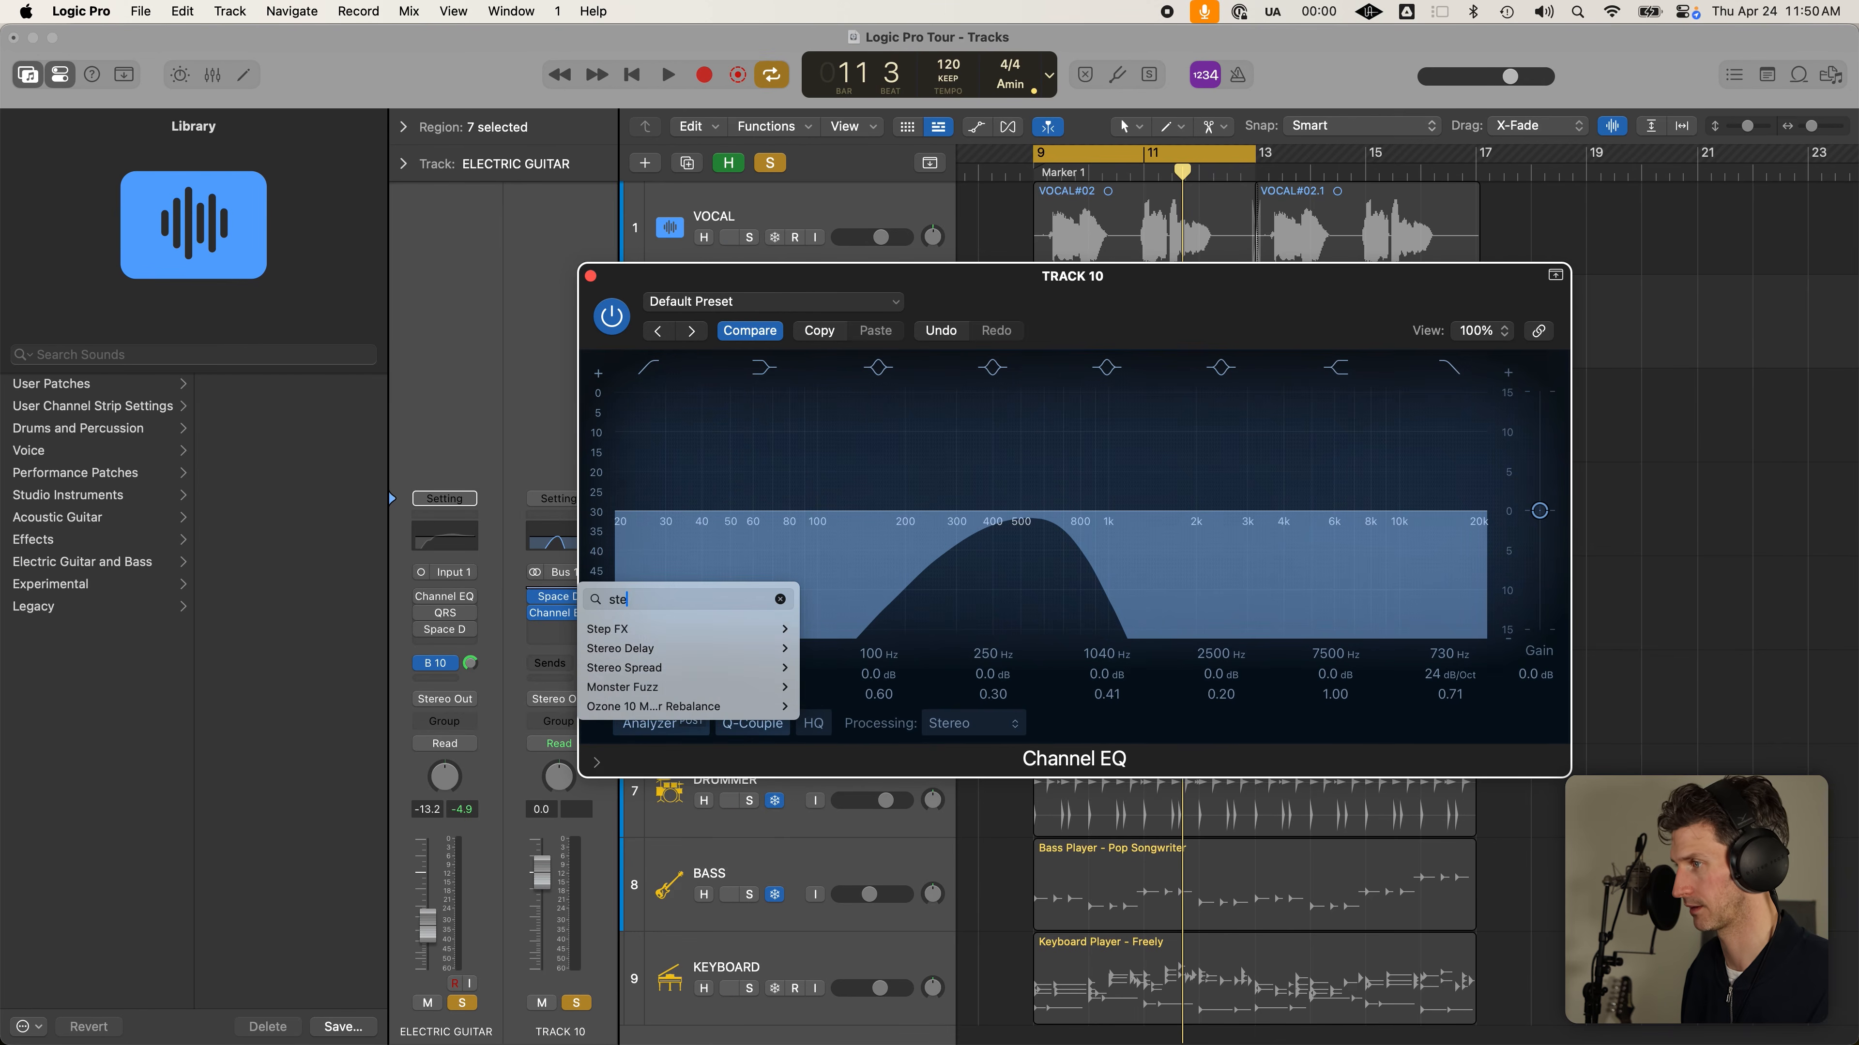
type("reo")
key("Down")
key("Right")
key("Return")
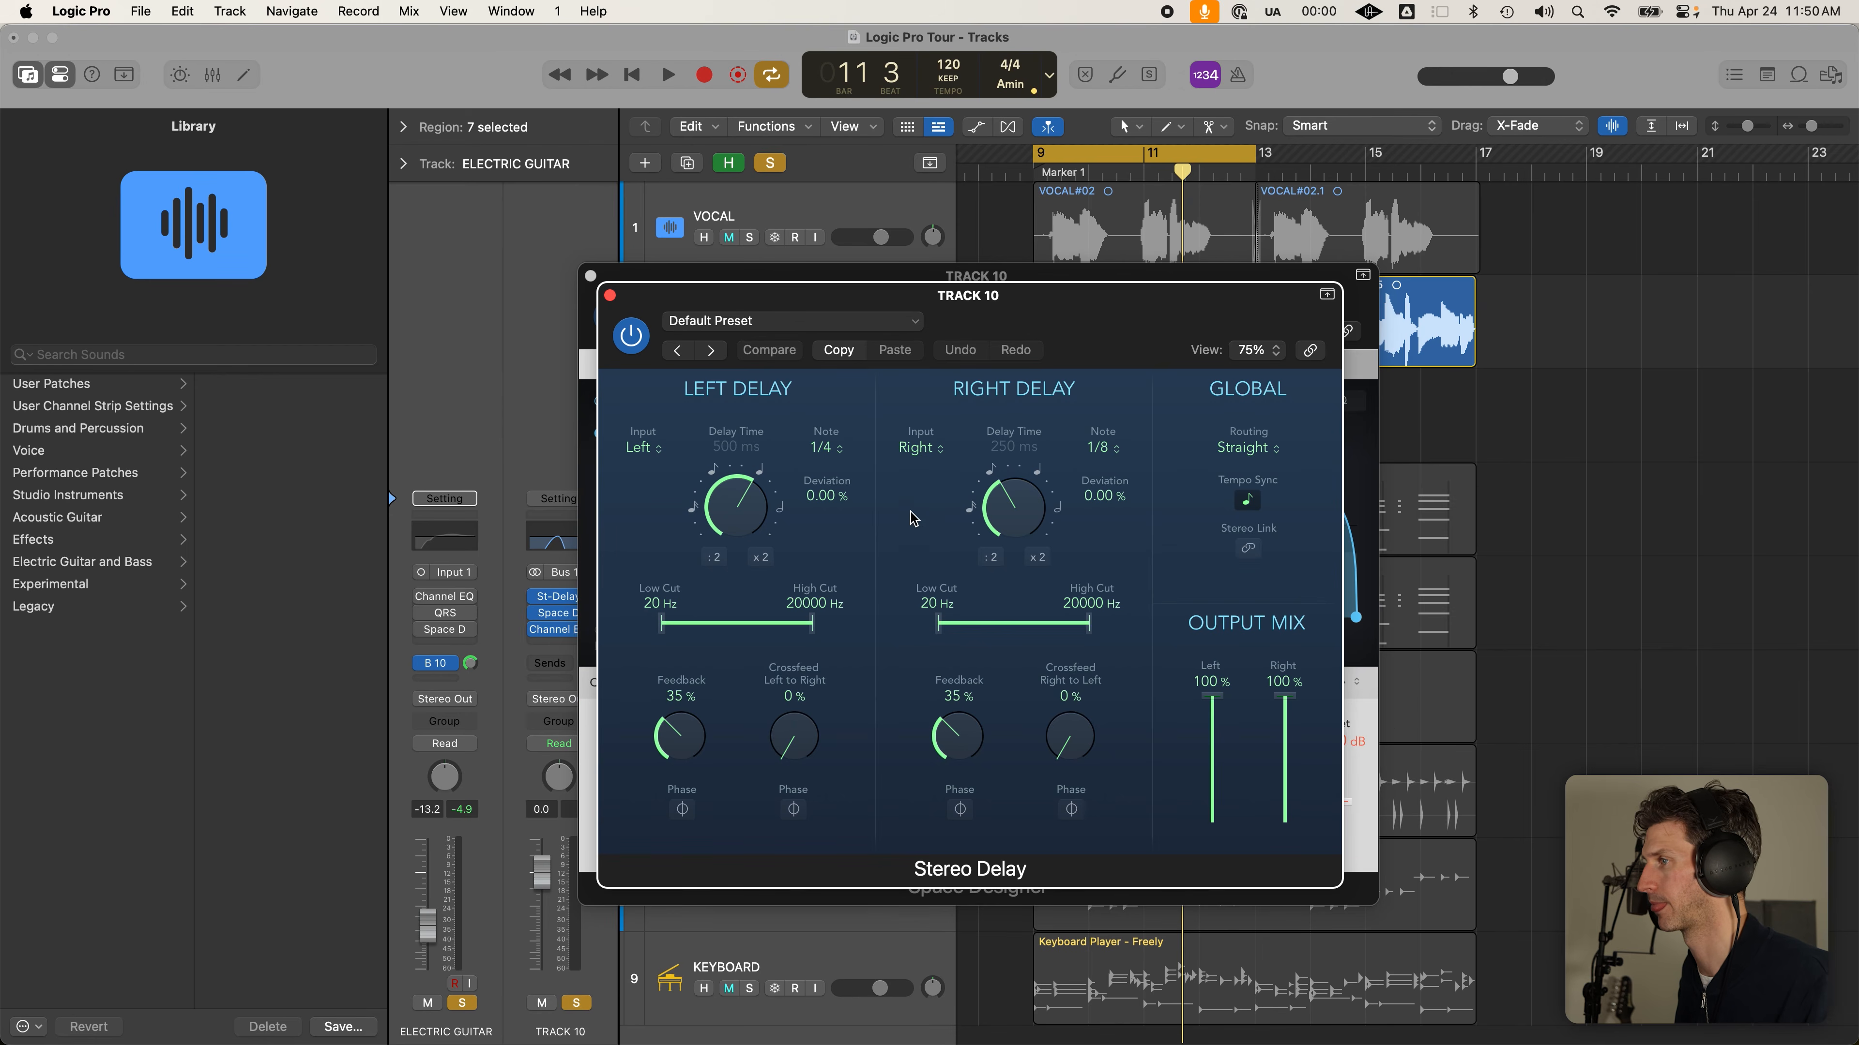
left_click(609, 296, "alt")
Audition the mix while balancing track volumes, bringing the electric guitar to -1.6 dB and TRACK 10 to -0.9 dB
left_click_drag(543, 870, 549, 917)
key("space")
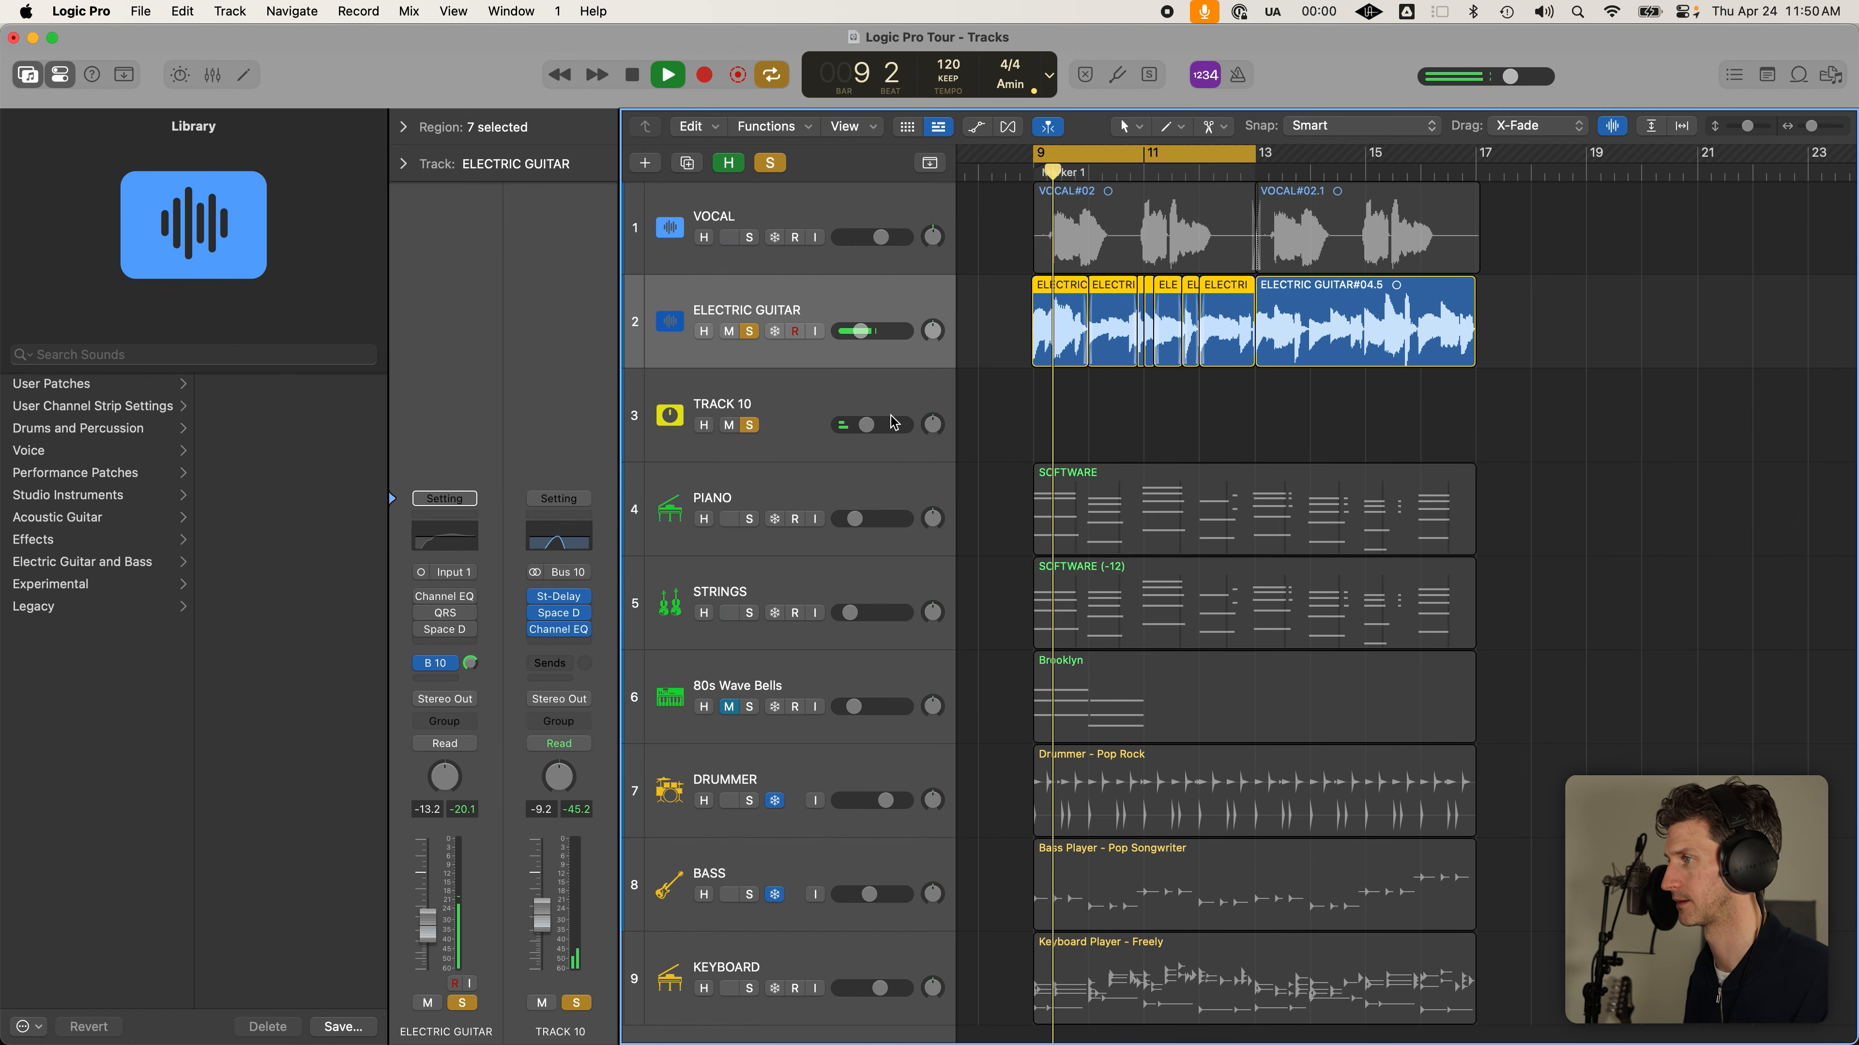
key("space")
left_click_drag(905, 324, 959, 335)
key("space")
left_click_drag(864, 426, 986, 428)
key("space")
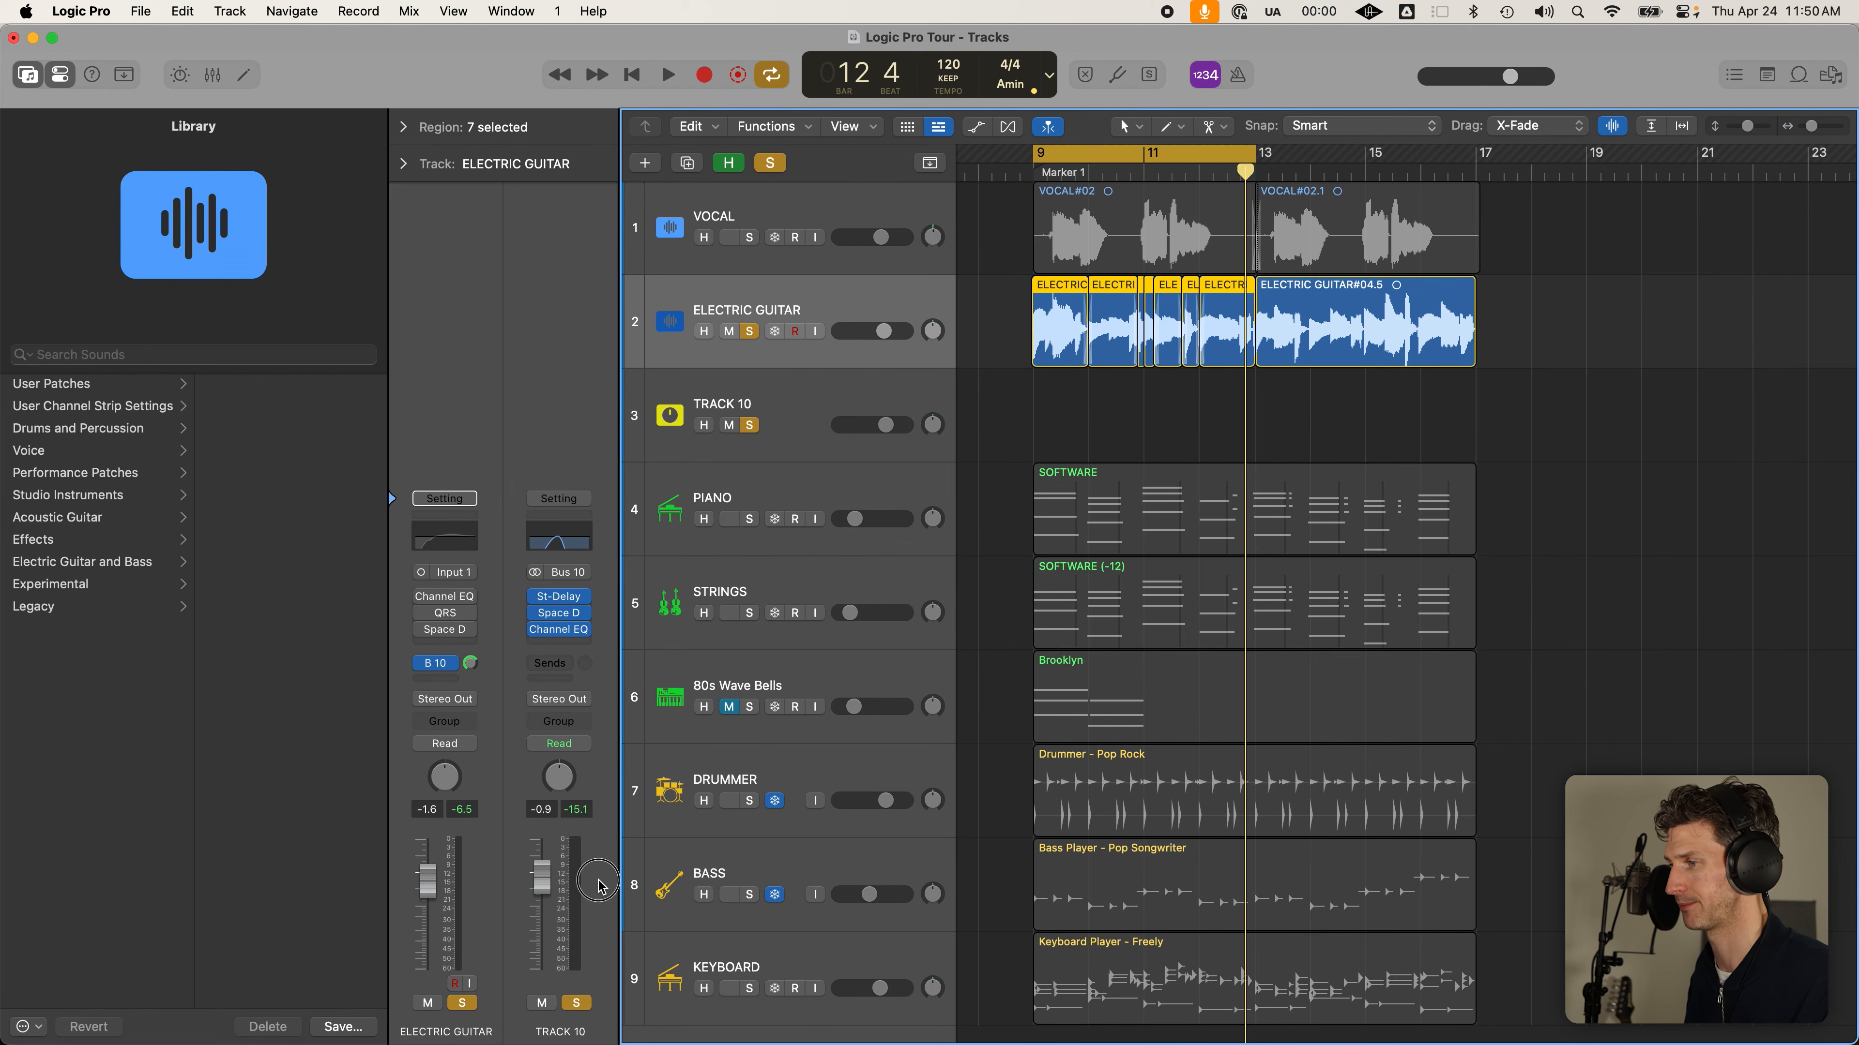
Turn the TRACK 10 volume all the way down to -∞ dB
left_click_drag(884, 425, 810, 443)
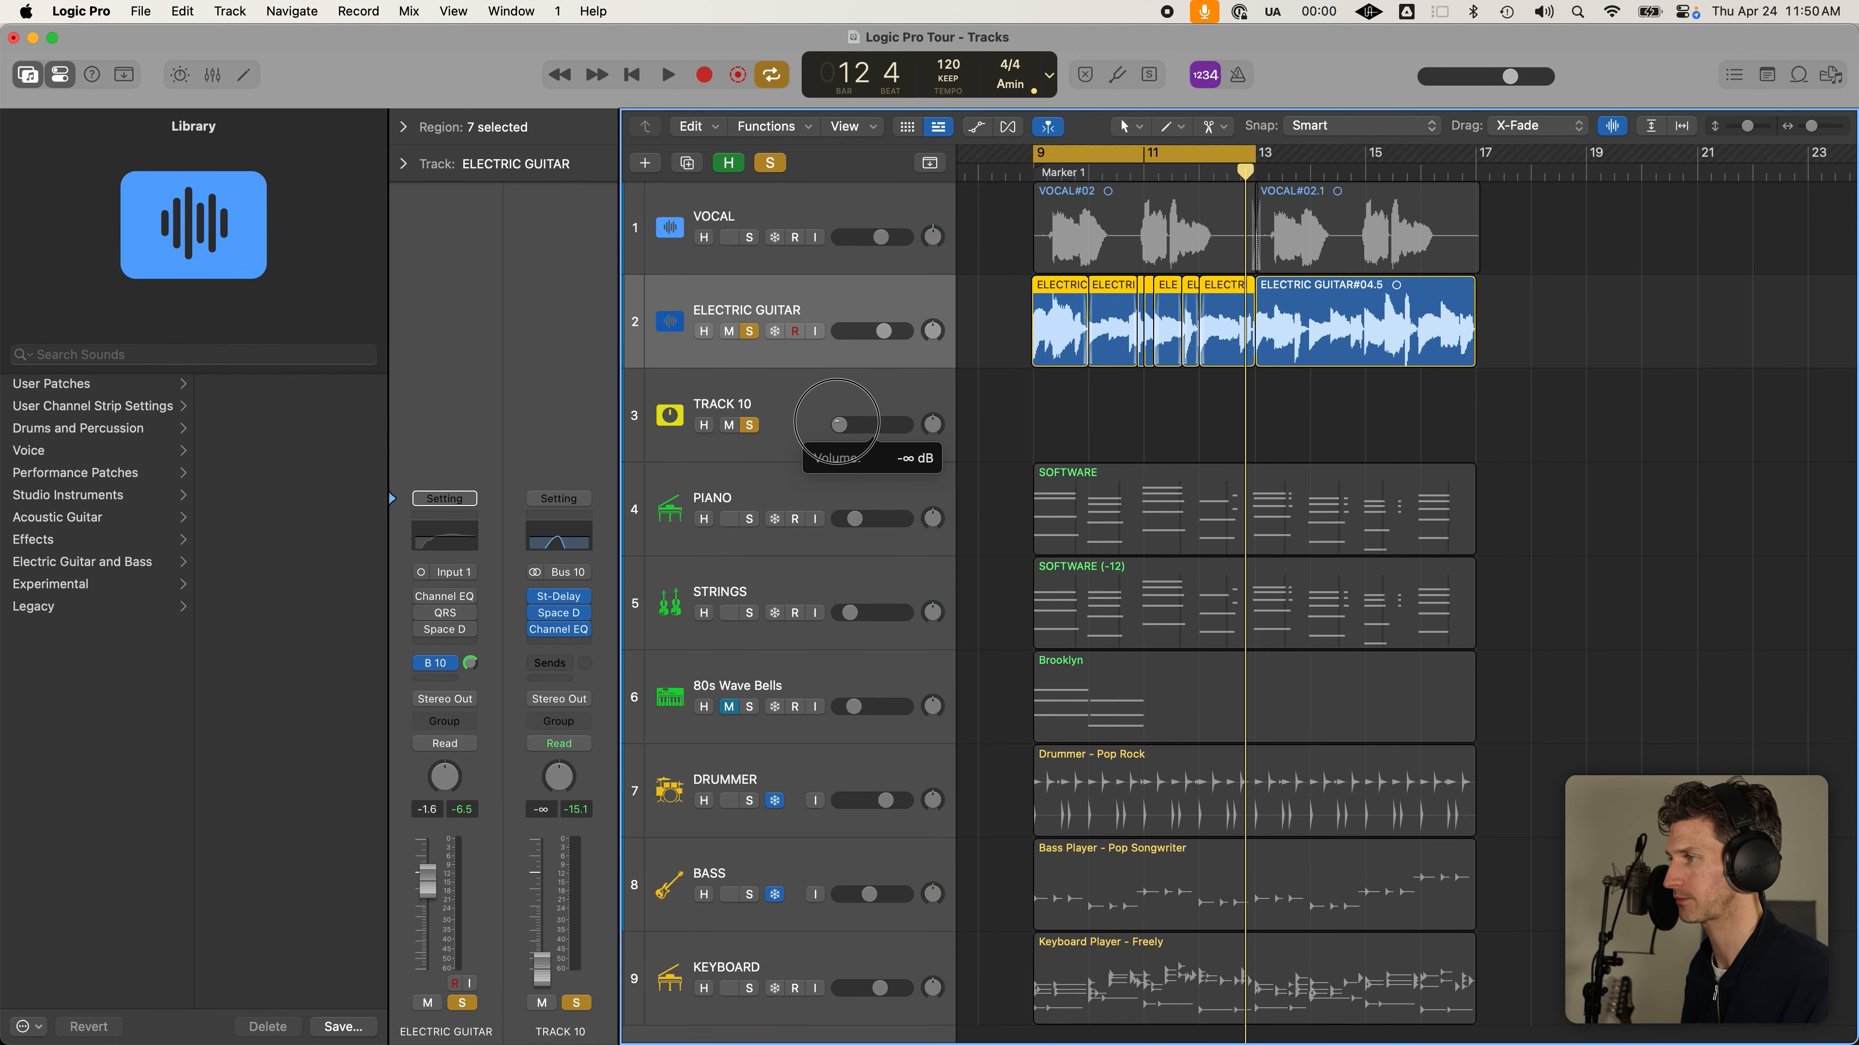
left_click_drag(845, 426, 792, 429)
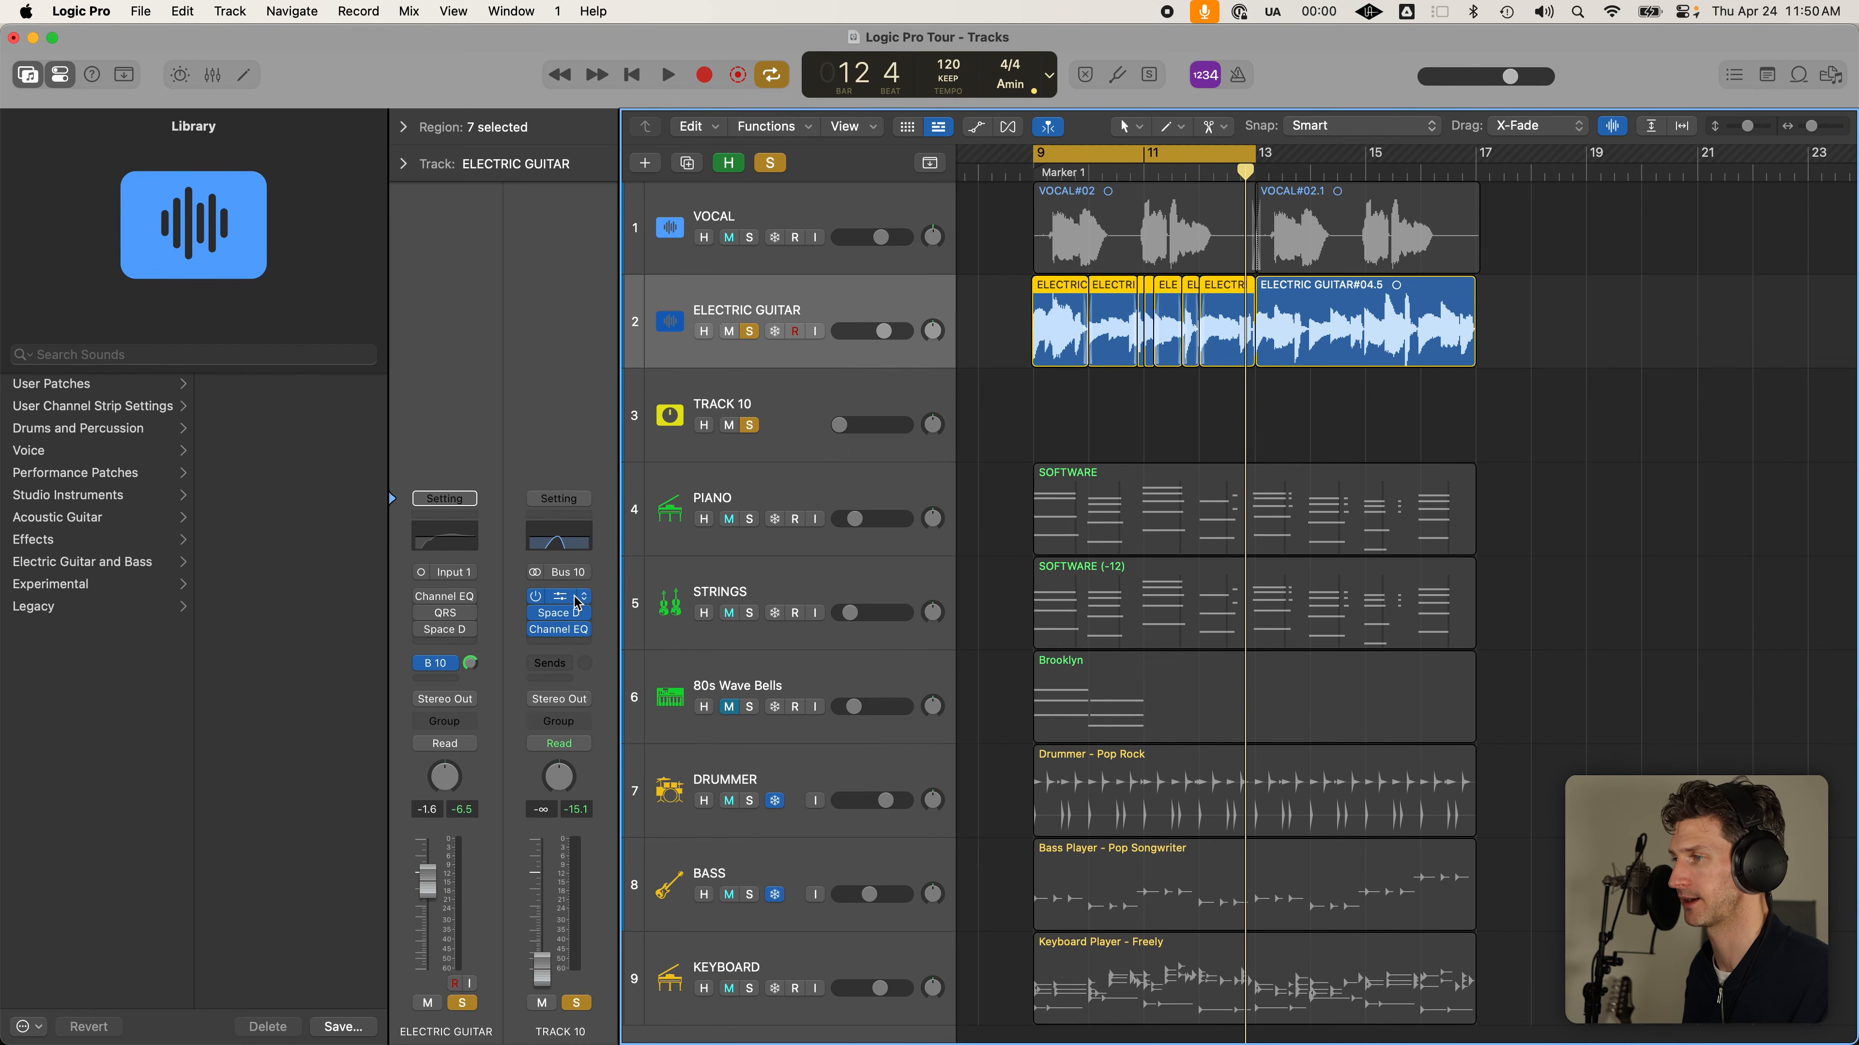
Play the loop and bring the TRACK 10 volume up to -3.9 dB to blend its effects with the guitar
key("space")
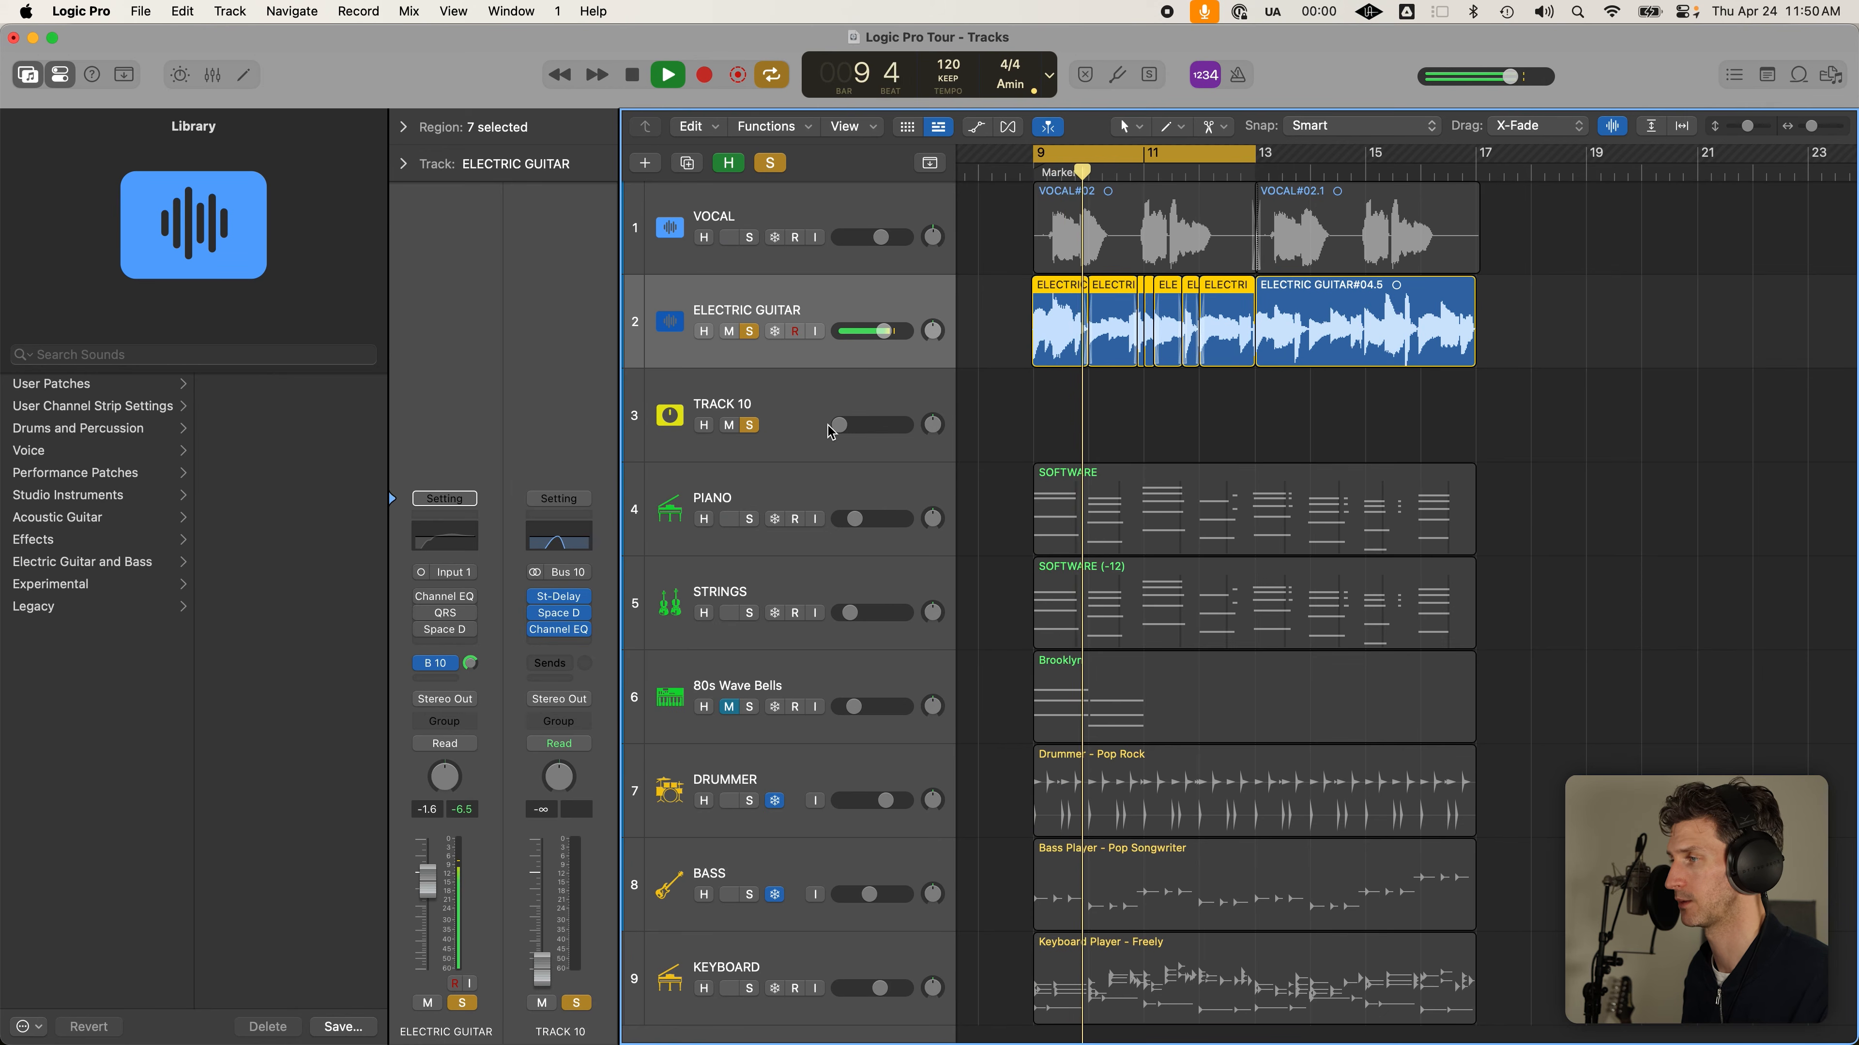
left_click(835, 427)
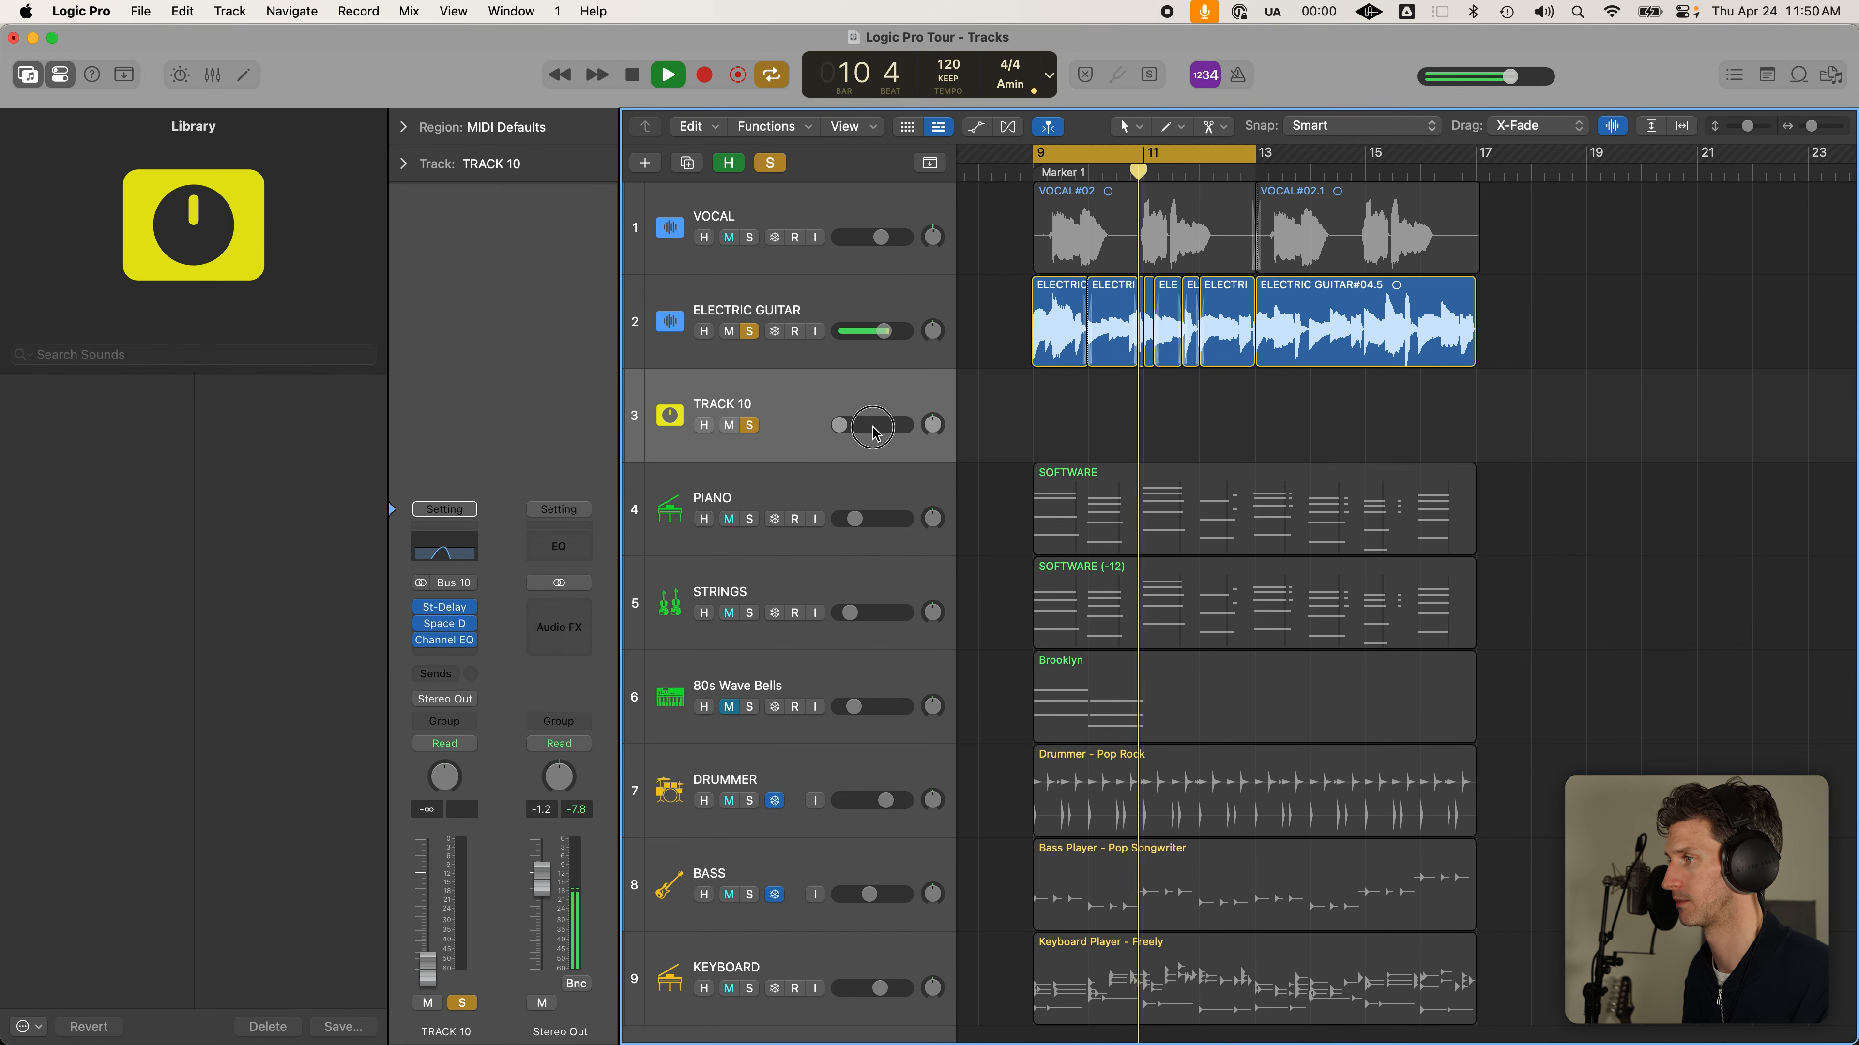
mouse_move(860, 425)
left_mouse_down()
mouse_move(1001, 424)
mouse_move(893, 426)
left_mouse_up()
left_click(918, 454)
key("space")
left_click(925, 461)
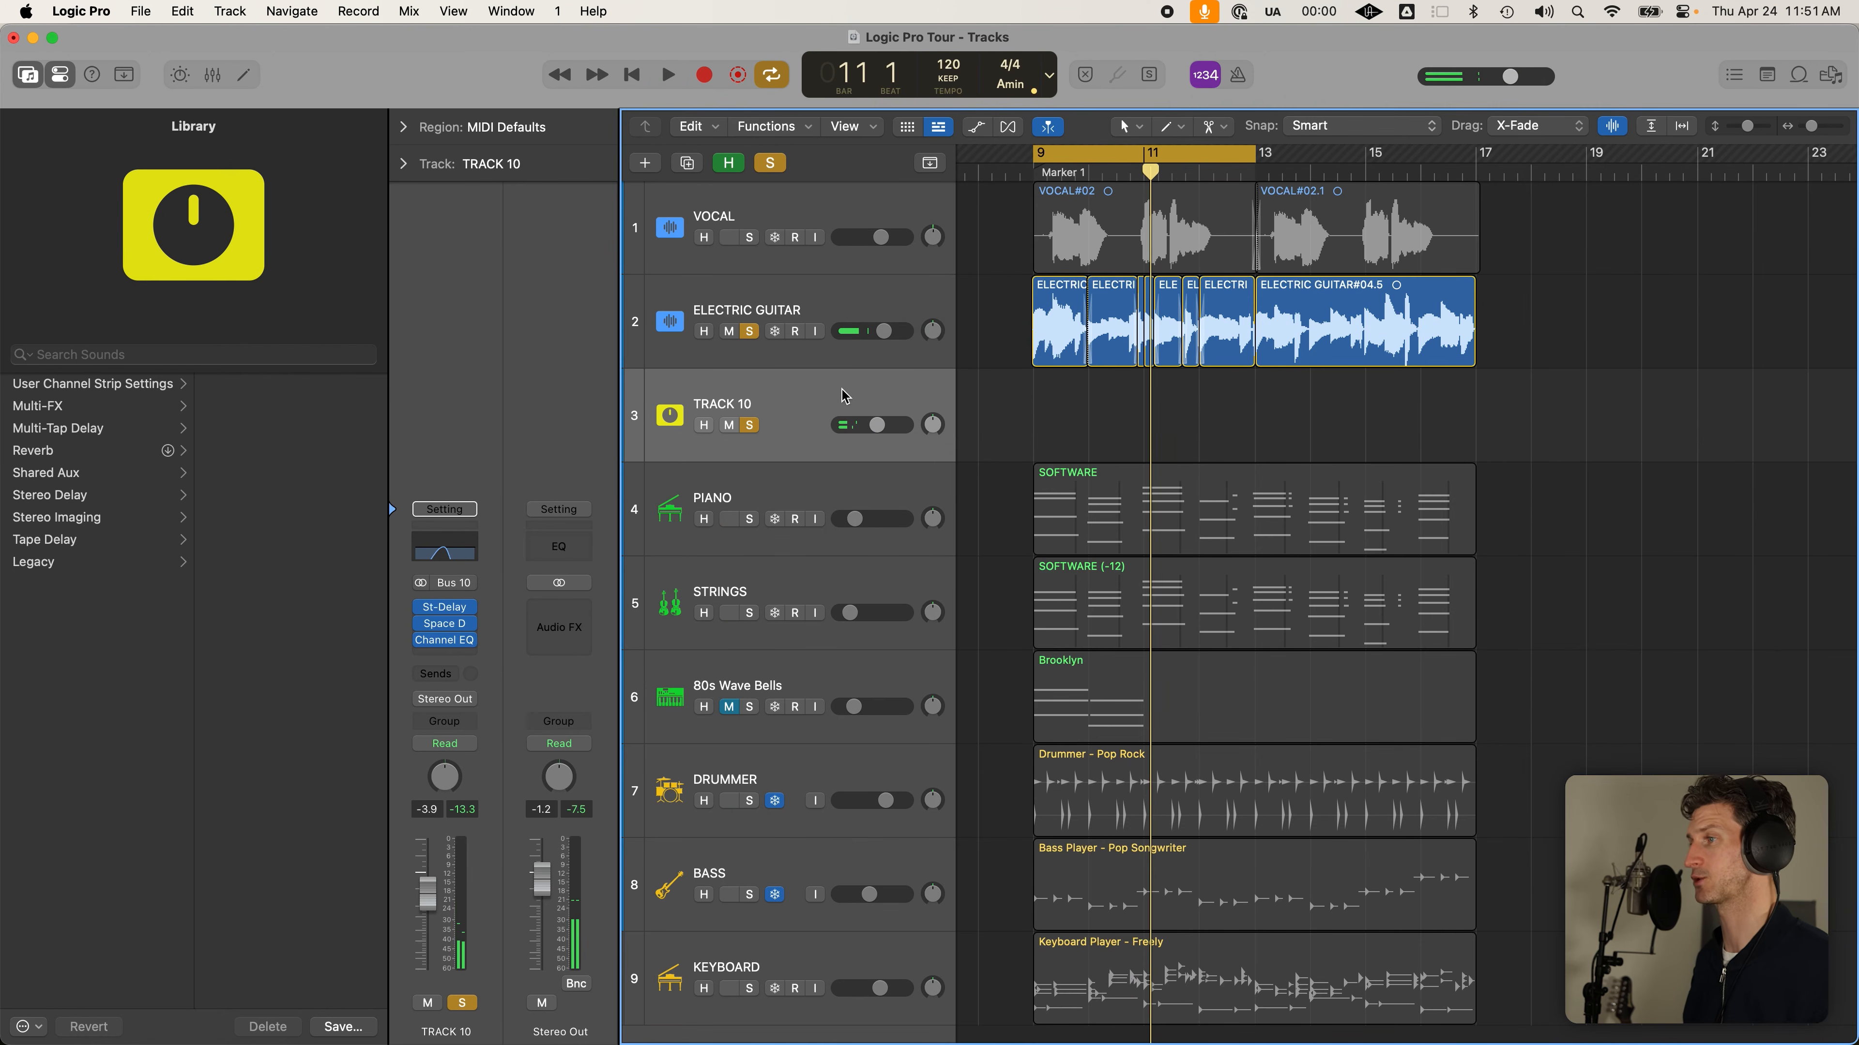
left_click(853, 316)
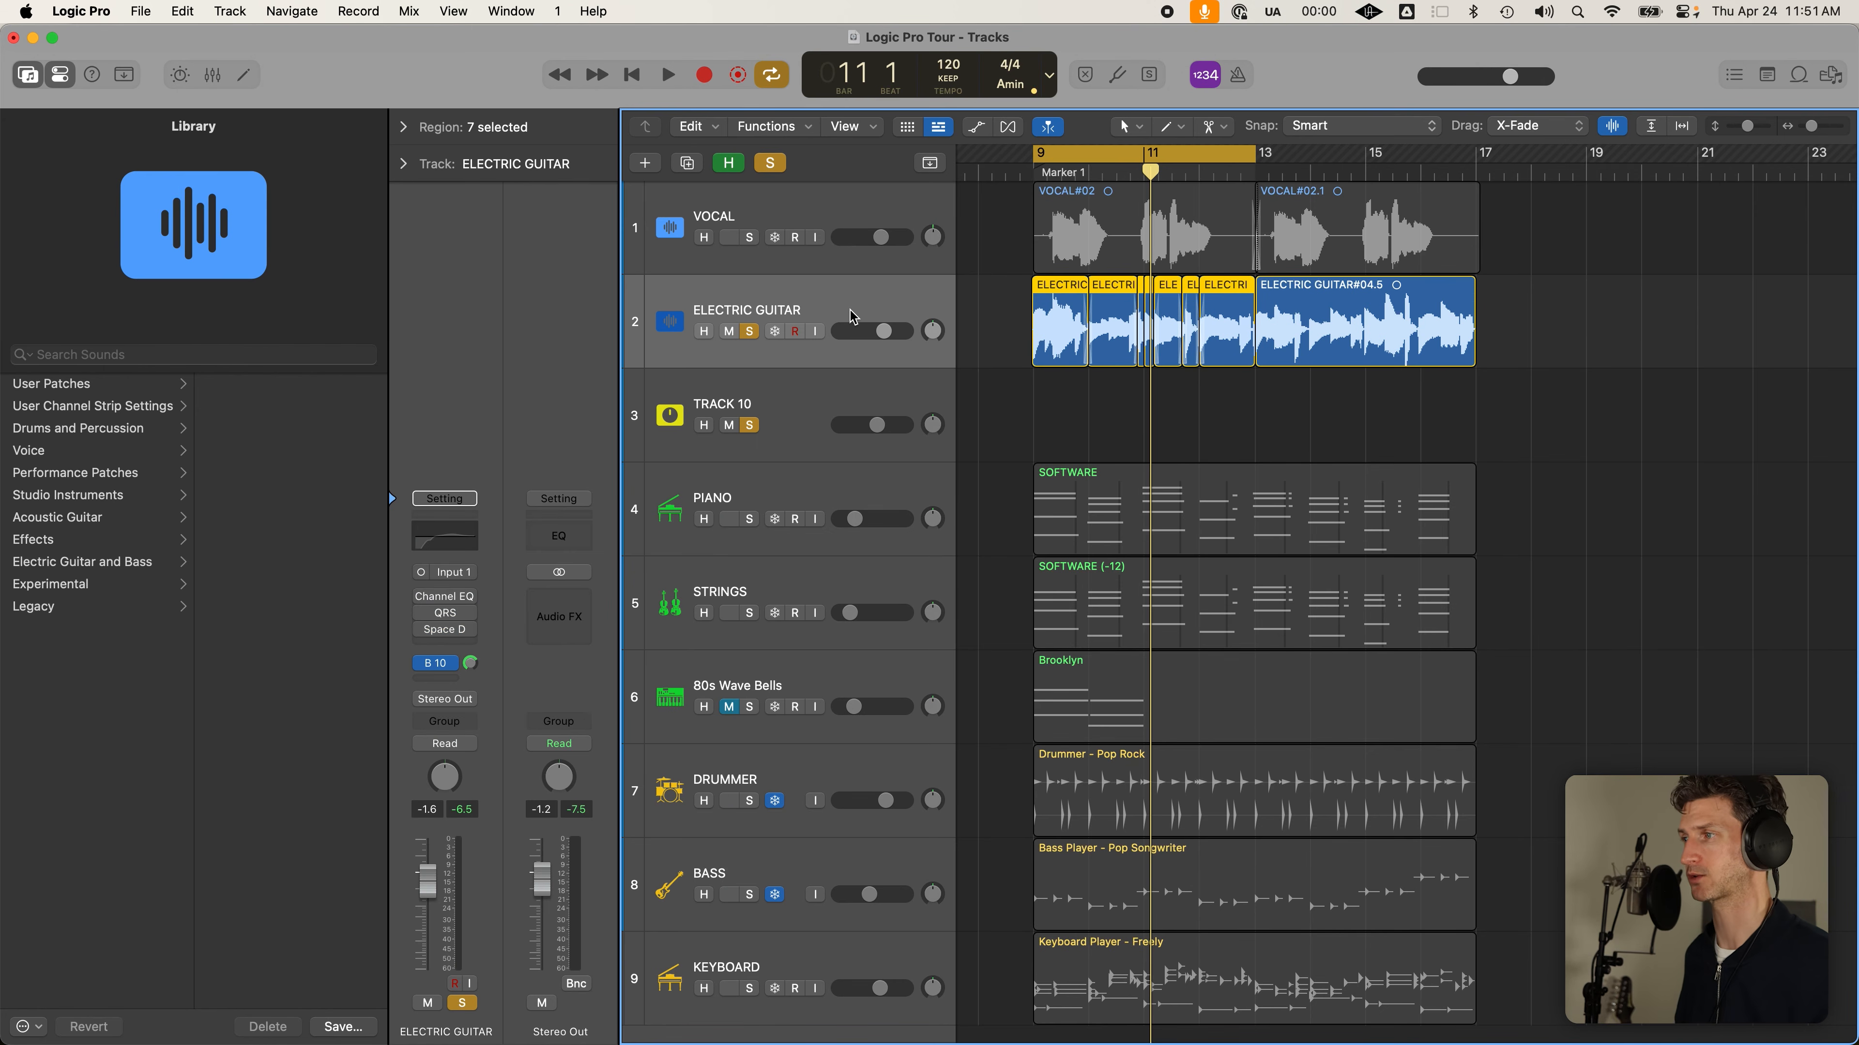
left_click(835, 405)
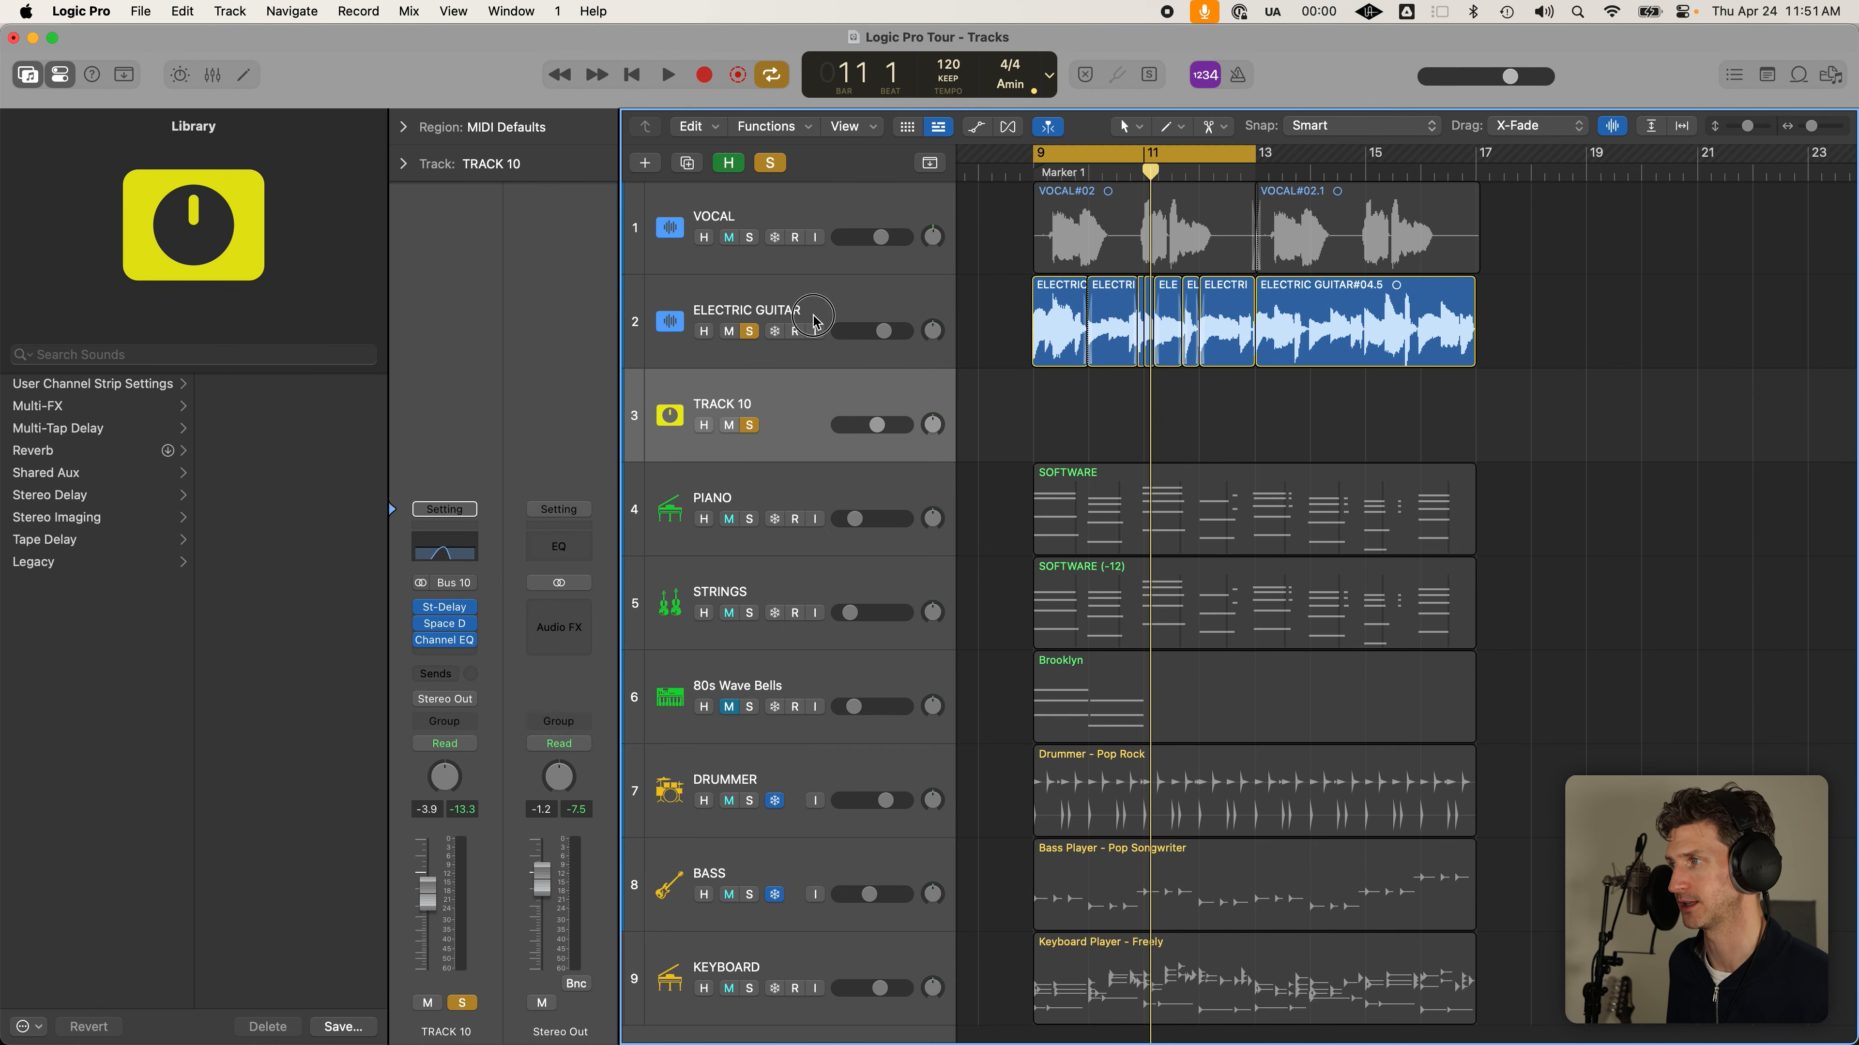
left_click(801, 340)
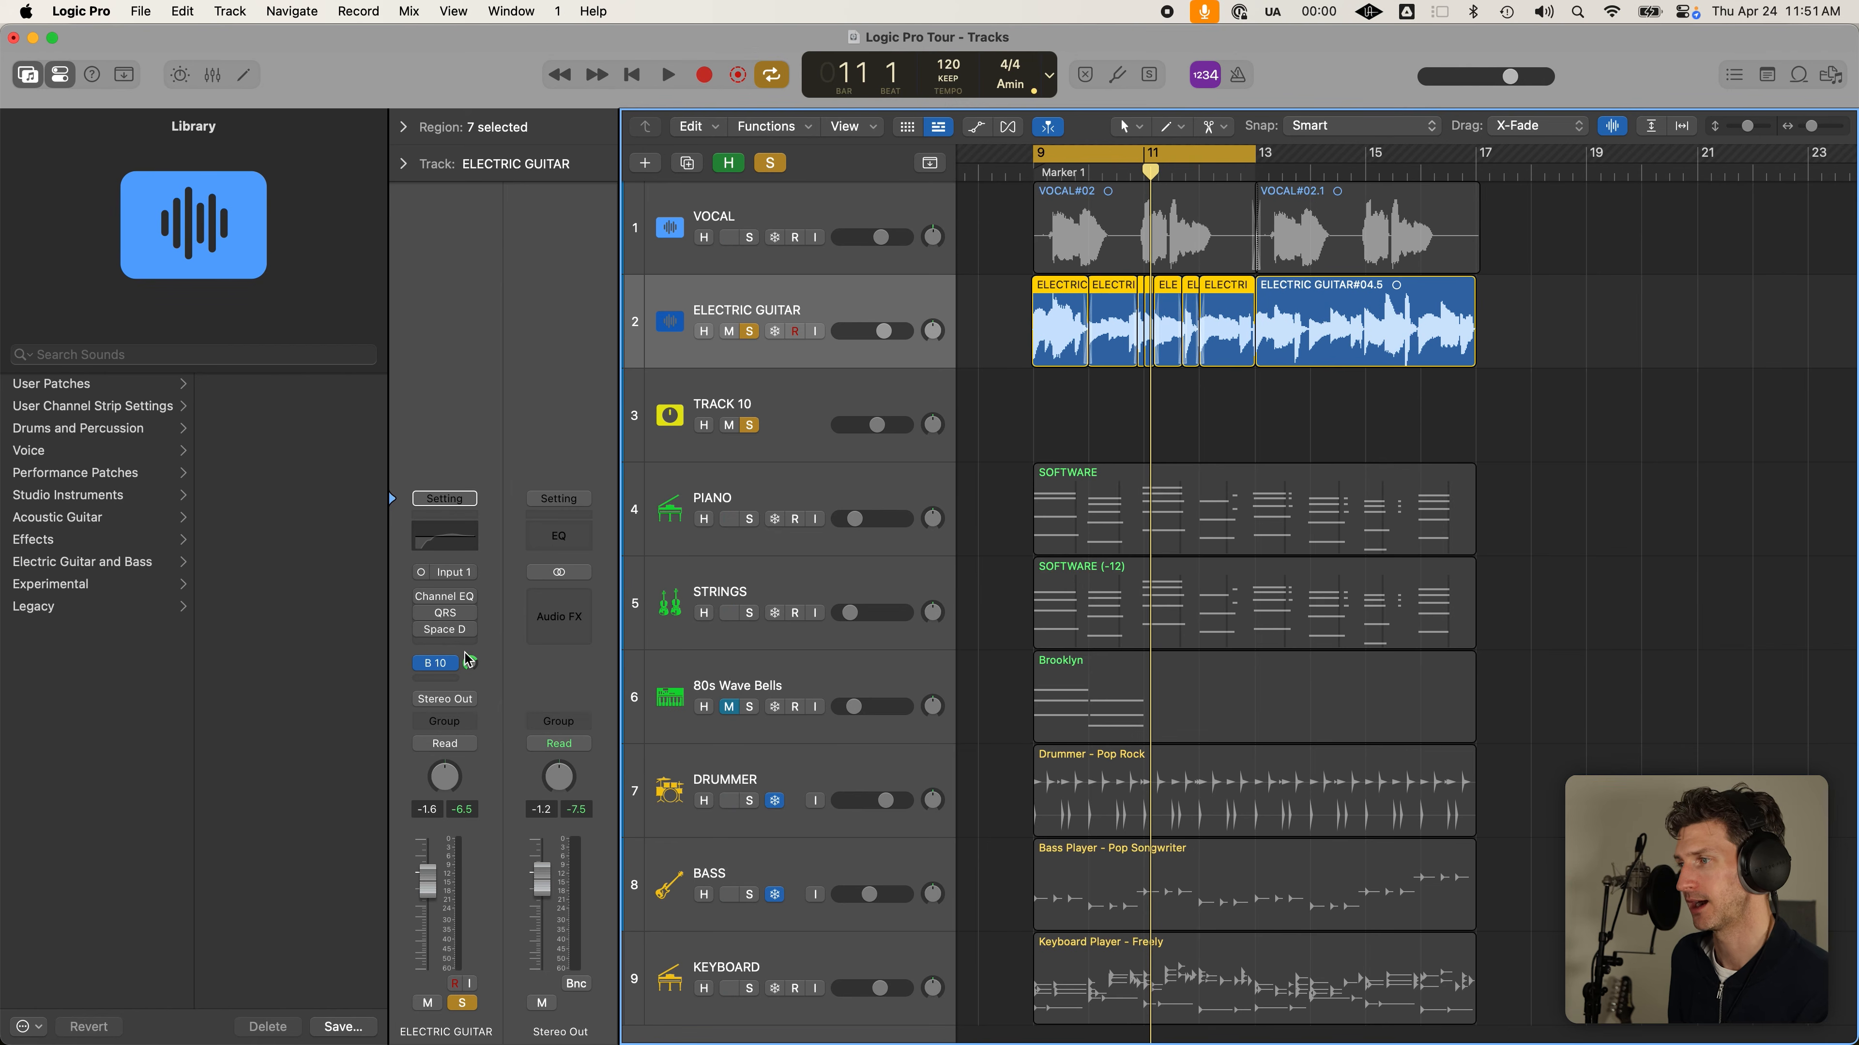
Solo the piano track and send it to Bus 10 → TRACK 10 with the send level at -0.4 dB
left_click(749, 519)
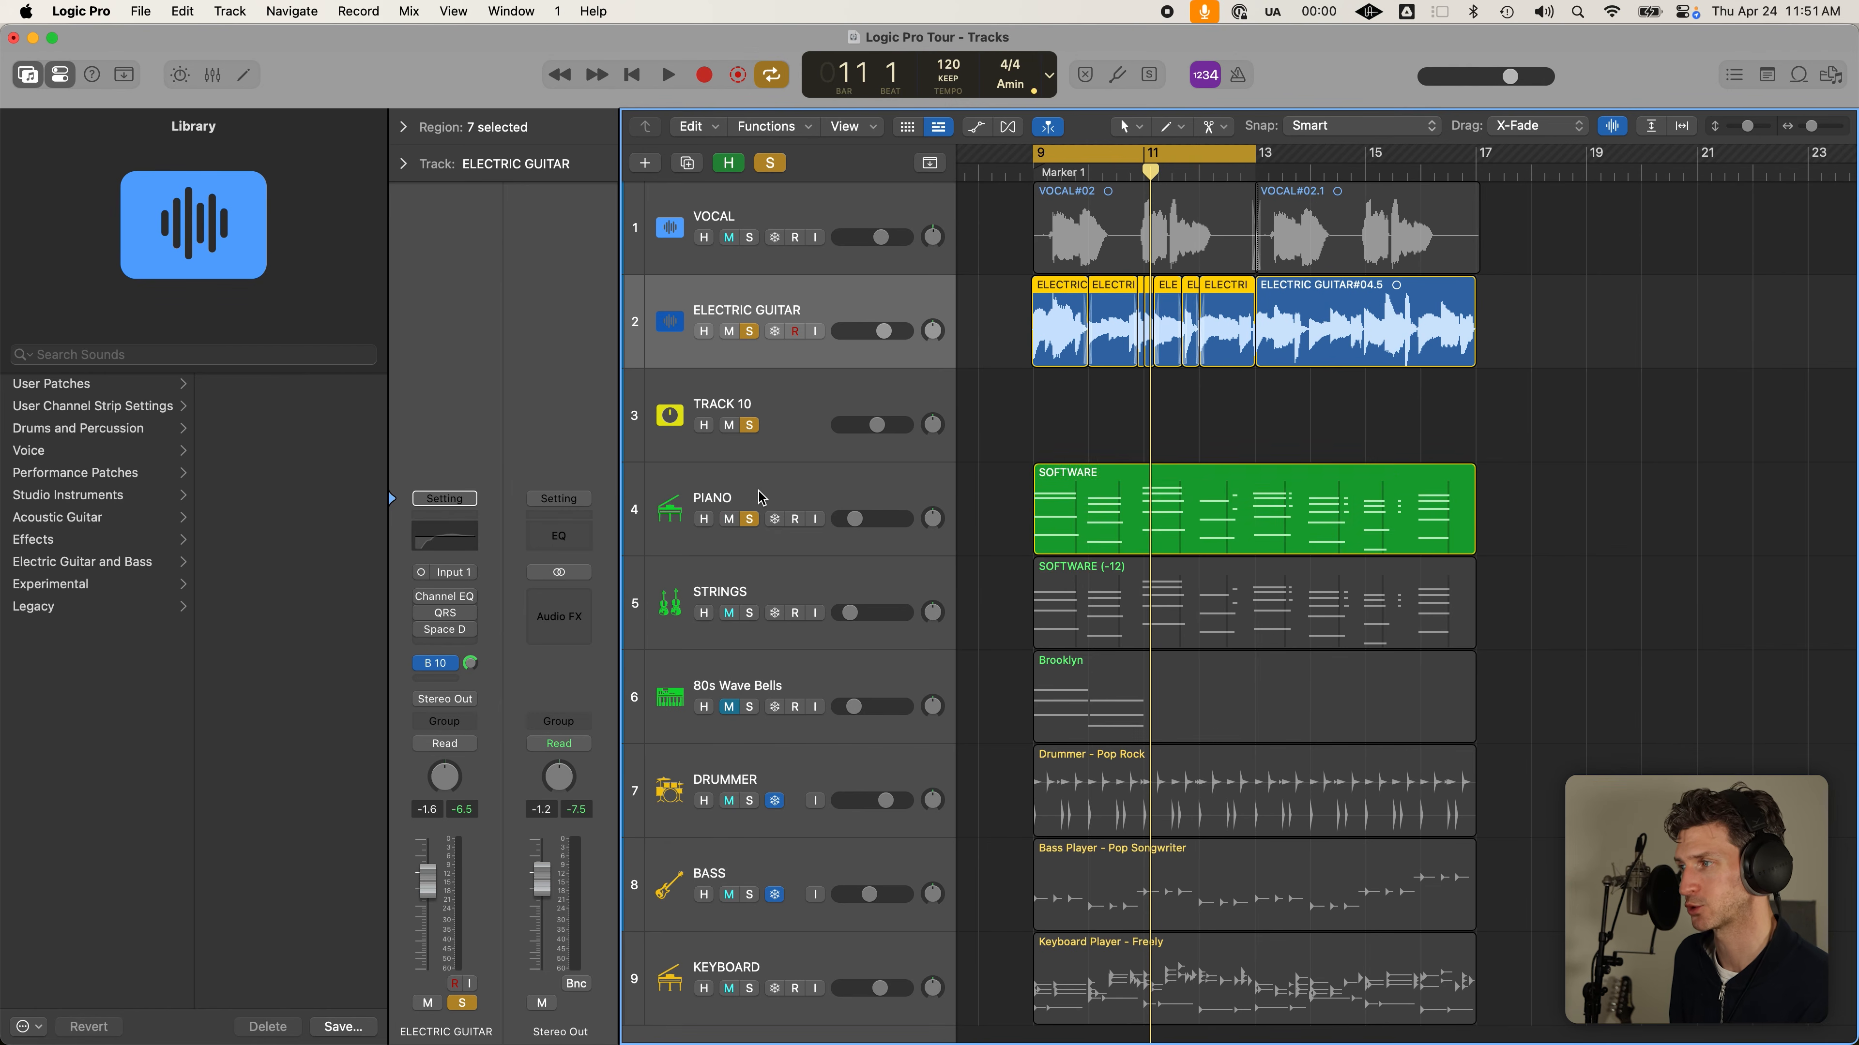
left_click(761, 497)
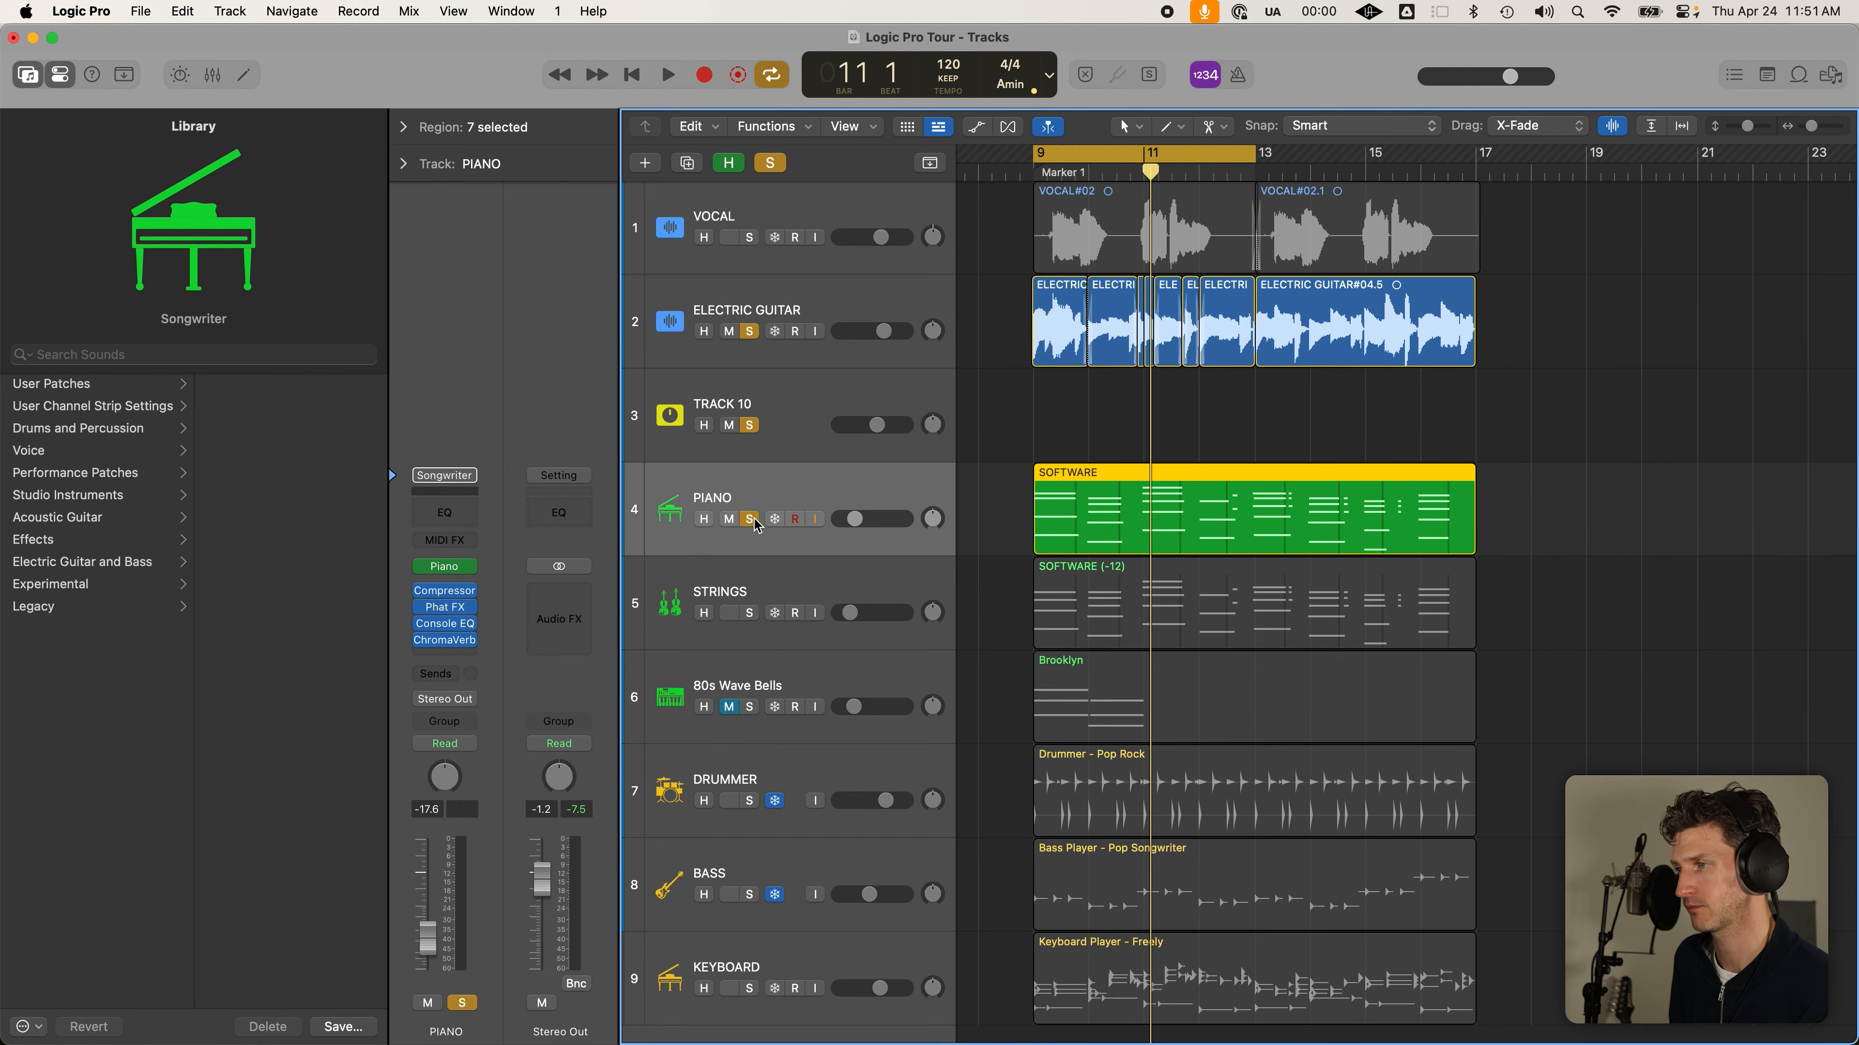
left_click(444, 681)
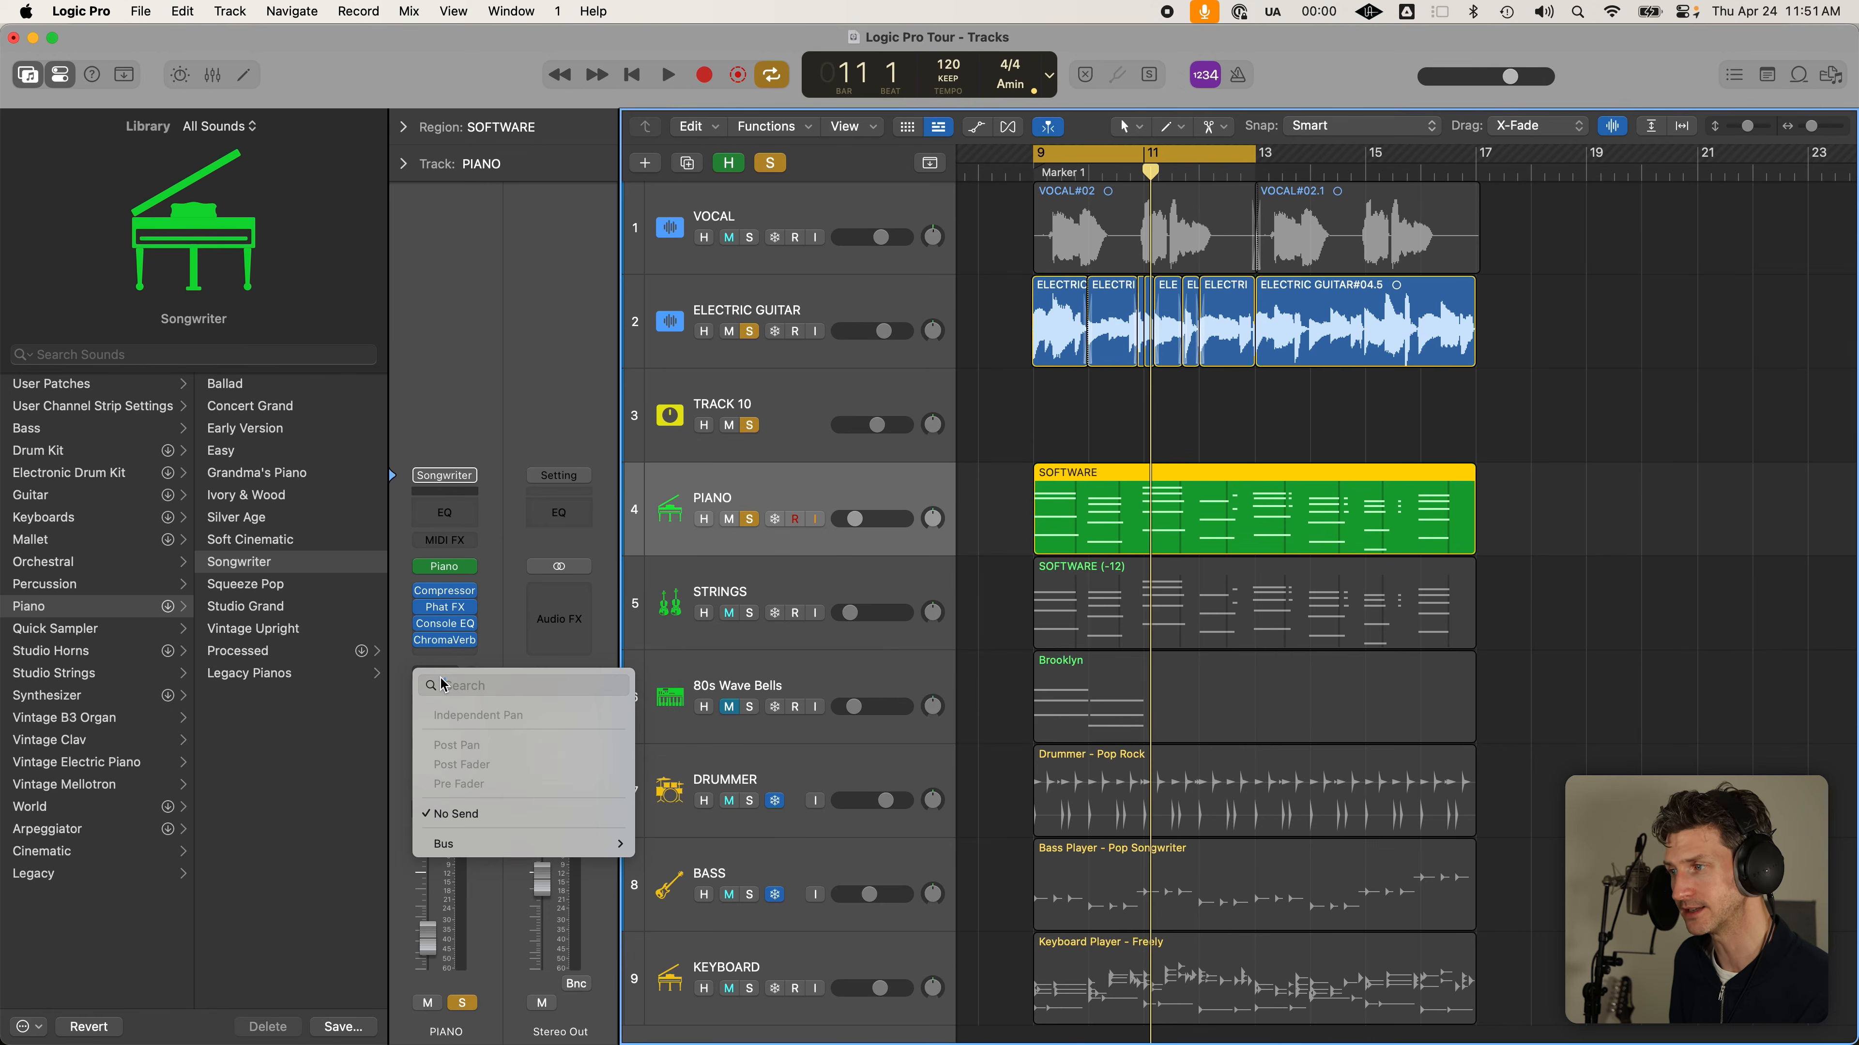
mouse_move(454, 845)
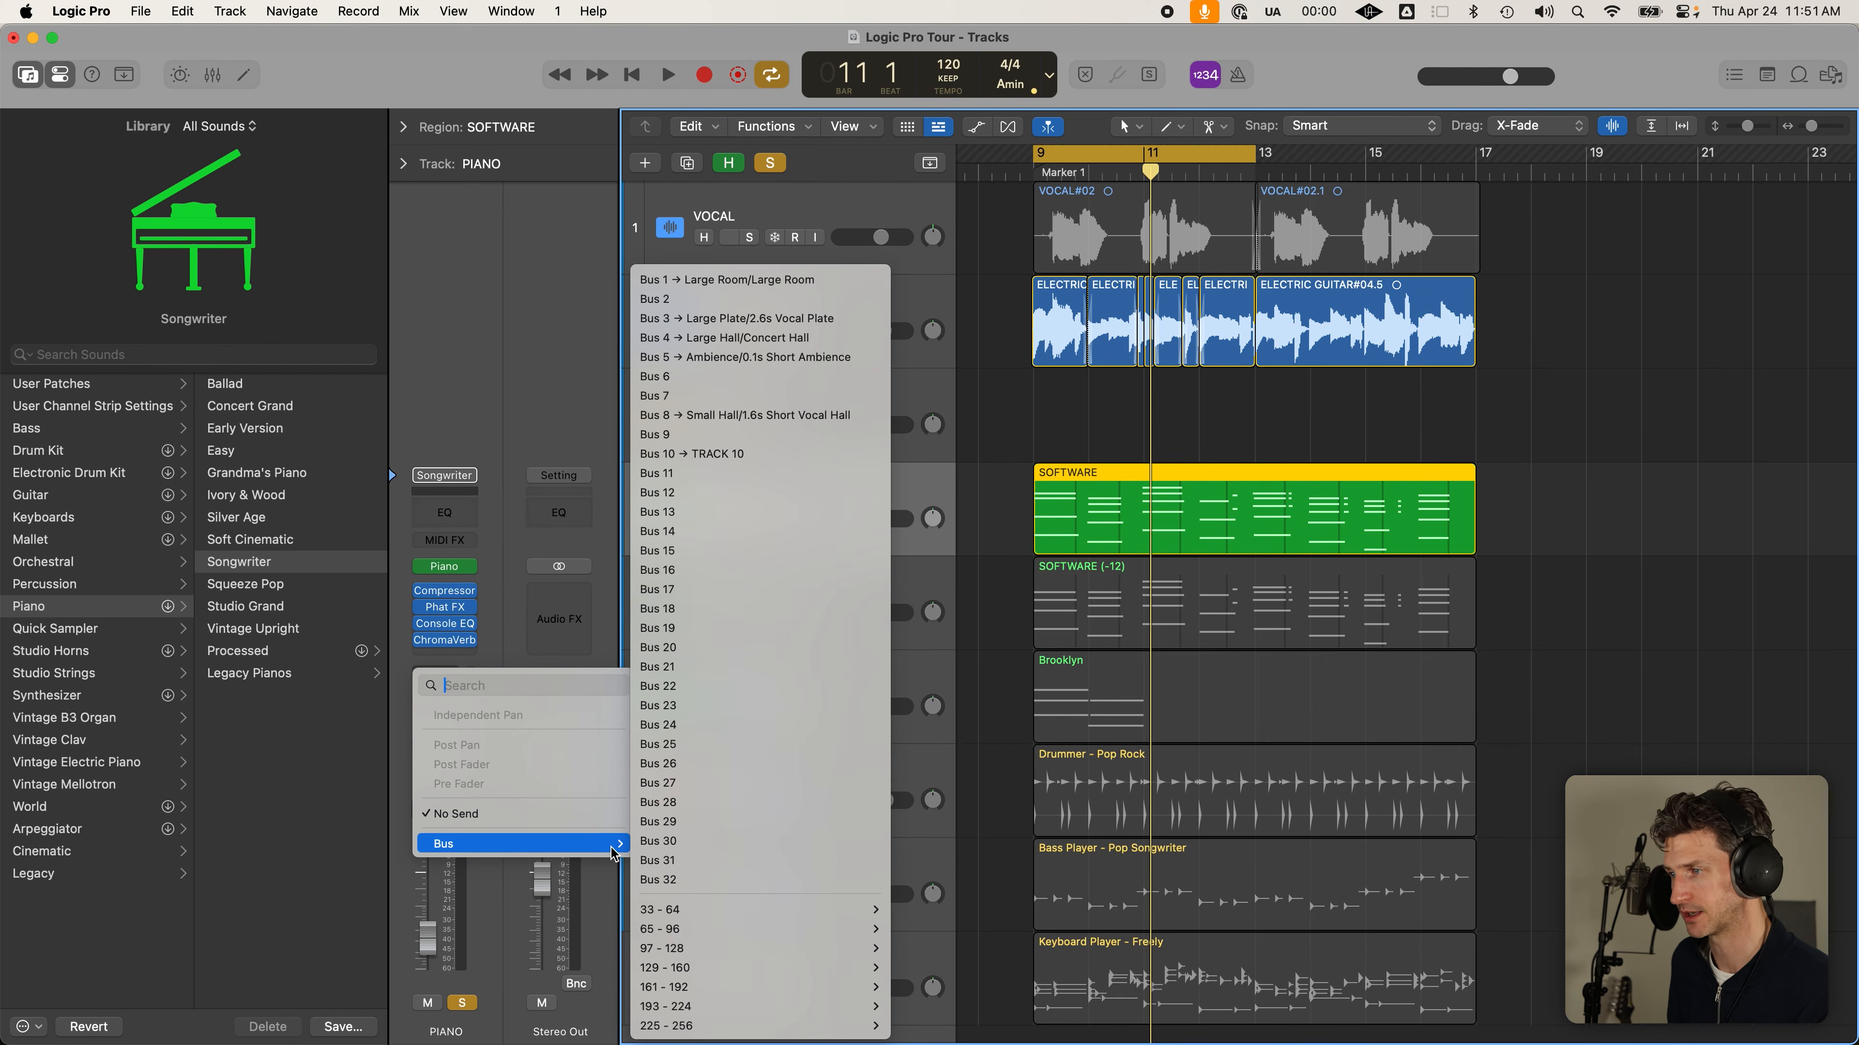
left_click(719, 455)
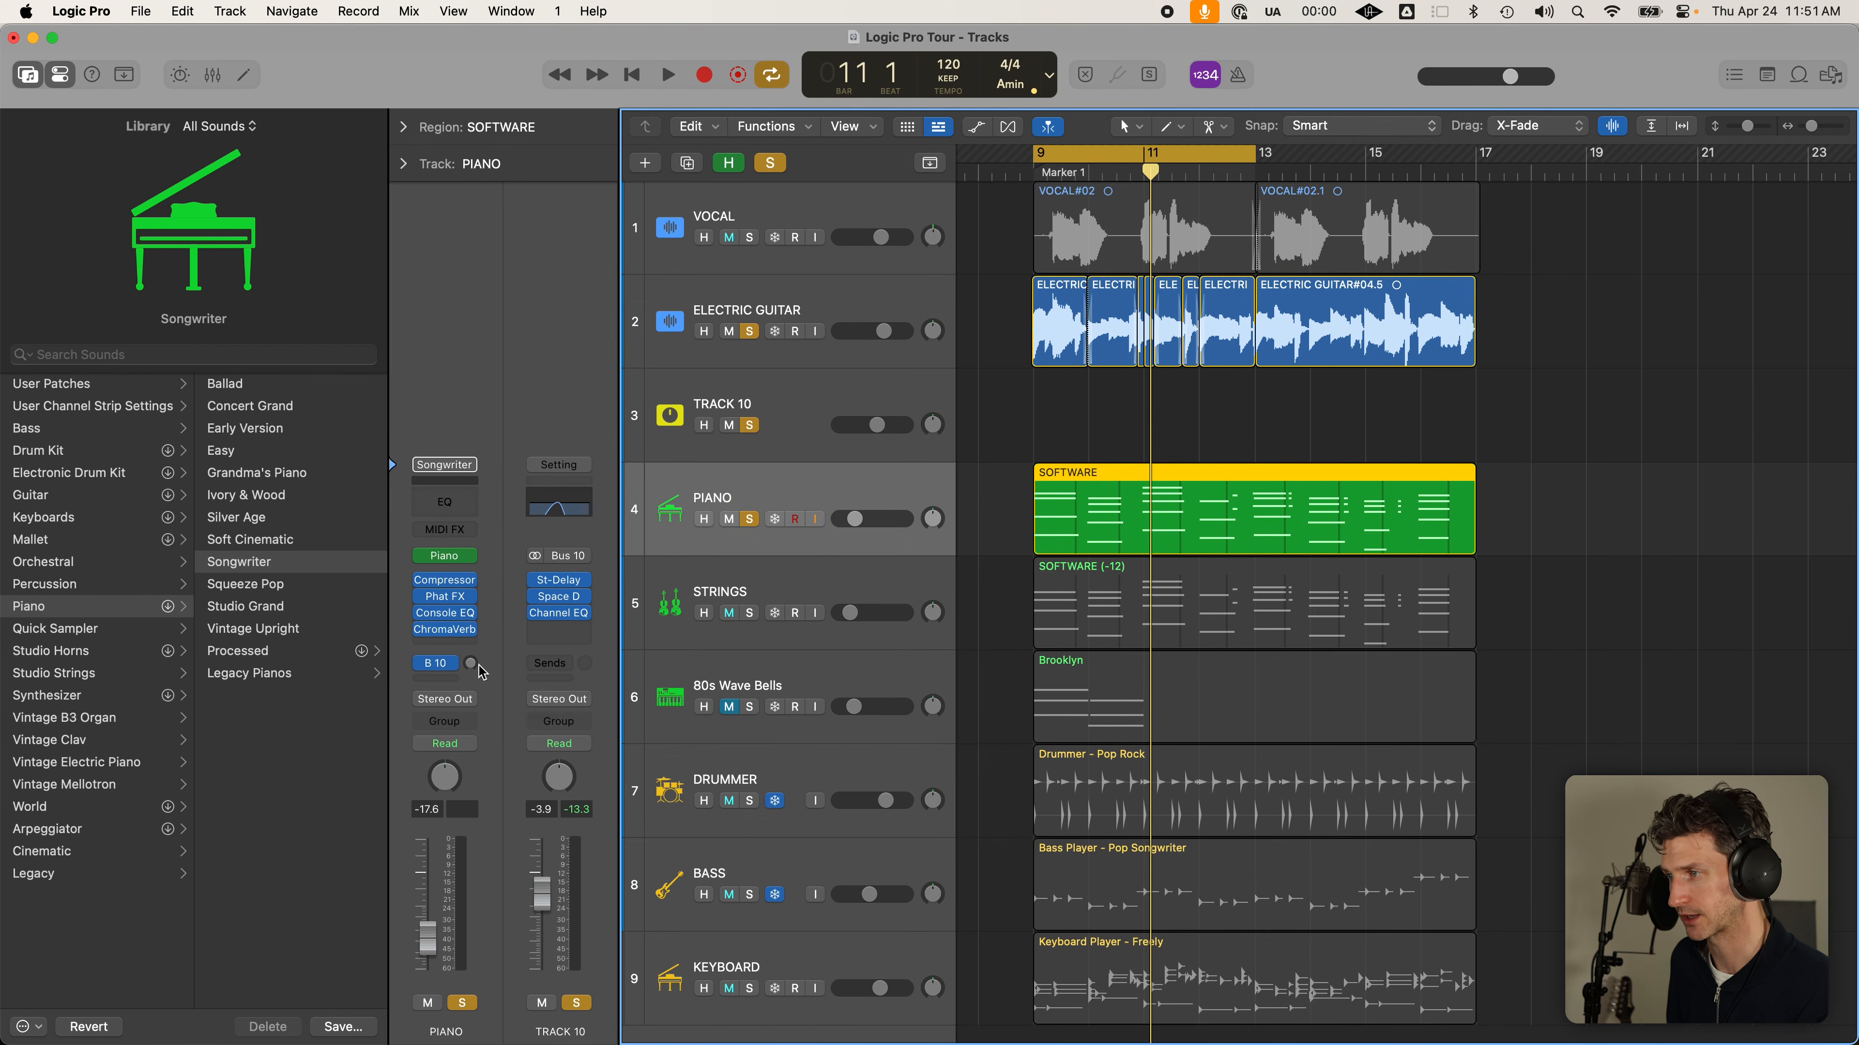
left_click_drag(475, 623, 491, 551)
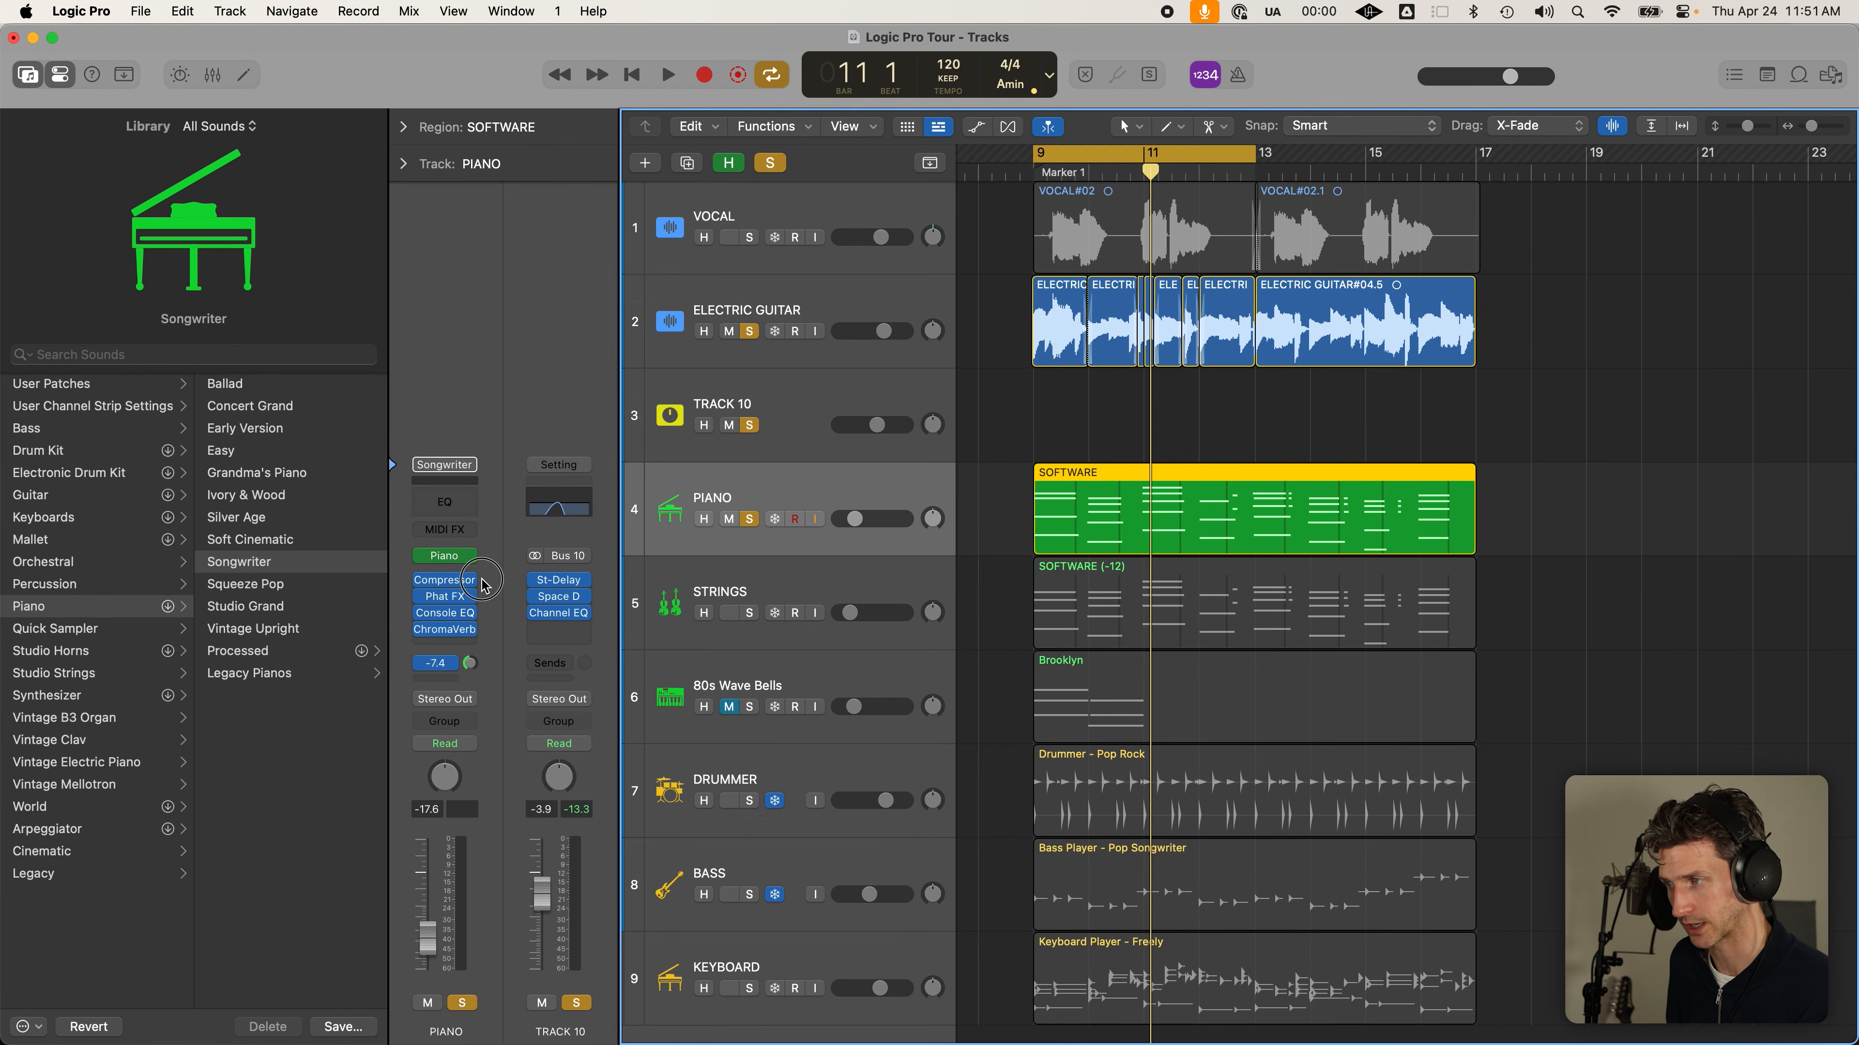
left_click_drag(483, 634, 504, 539)
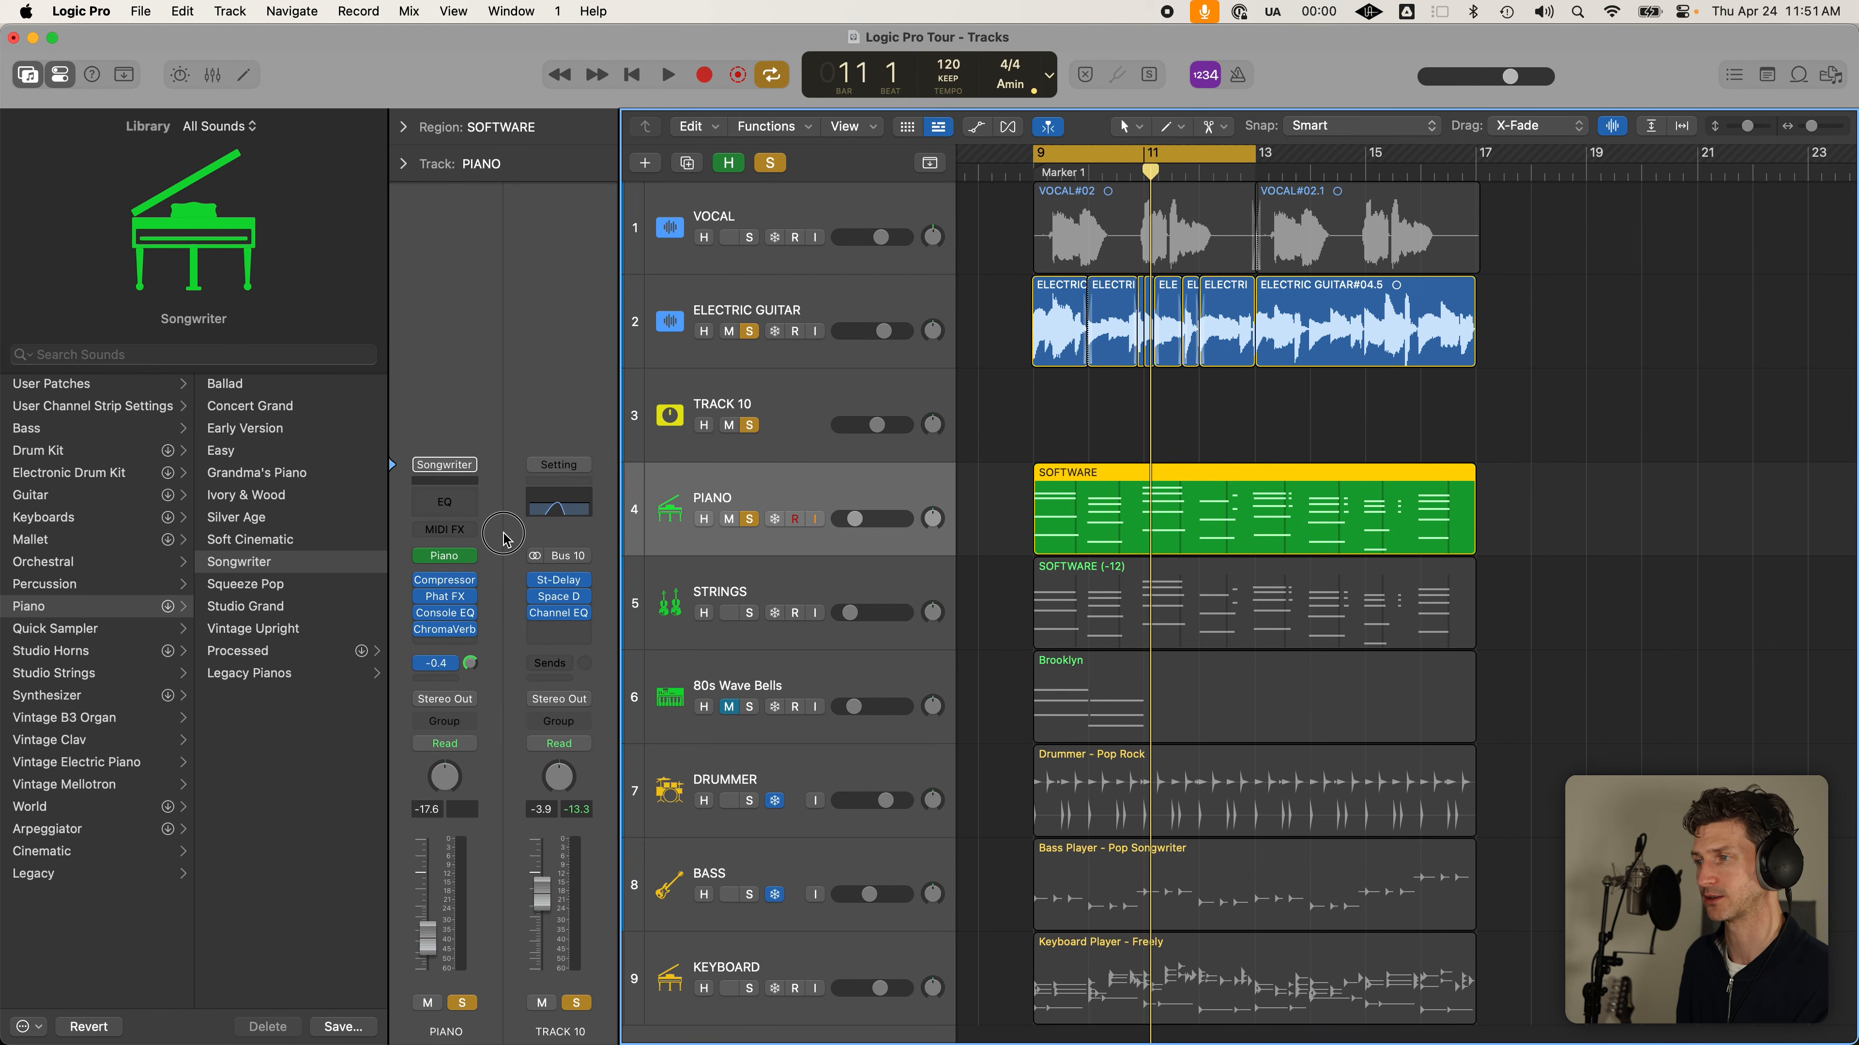
Unsolo the electric guitar and piano tracks, leaving only TRACK 10 soloed
left_click(818, 422)
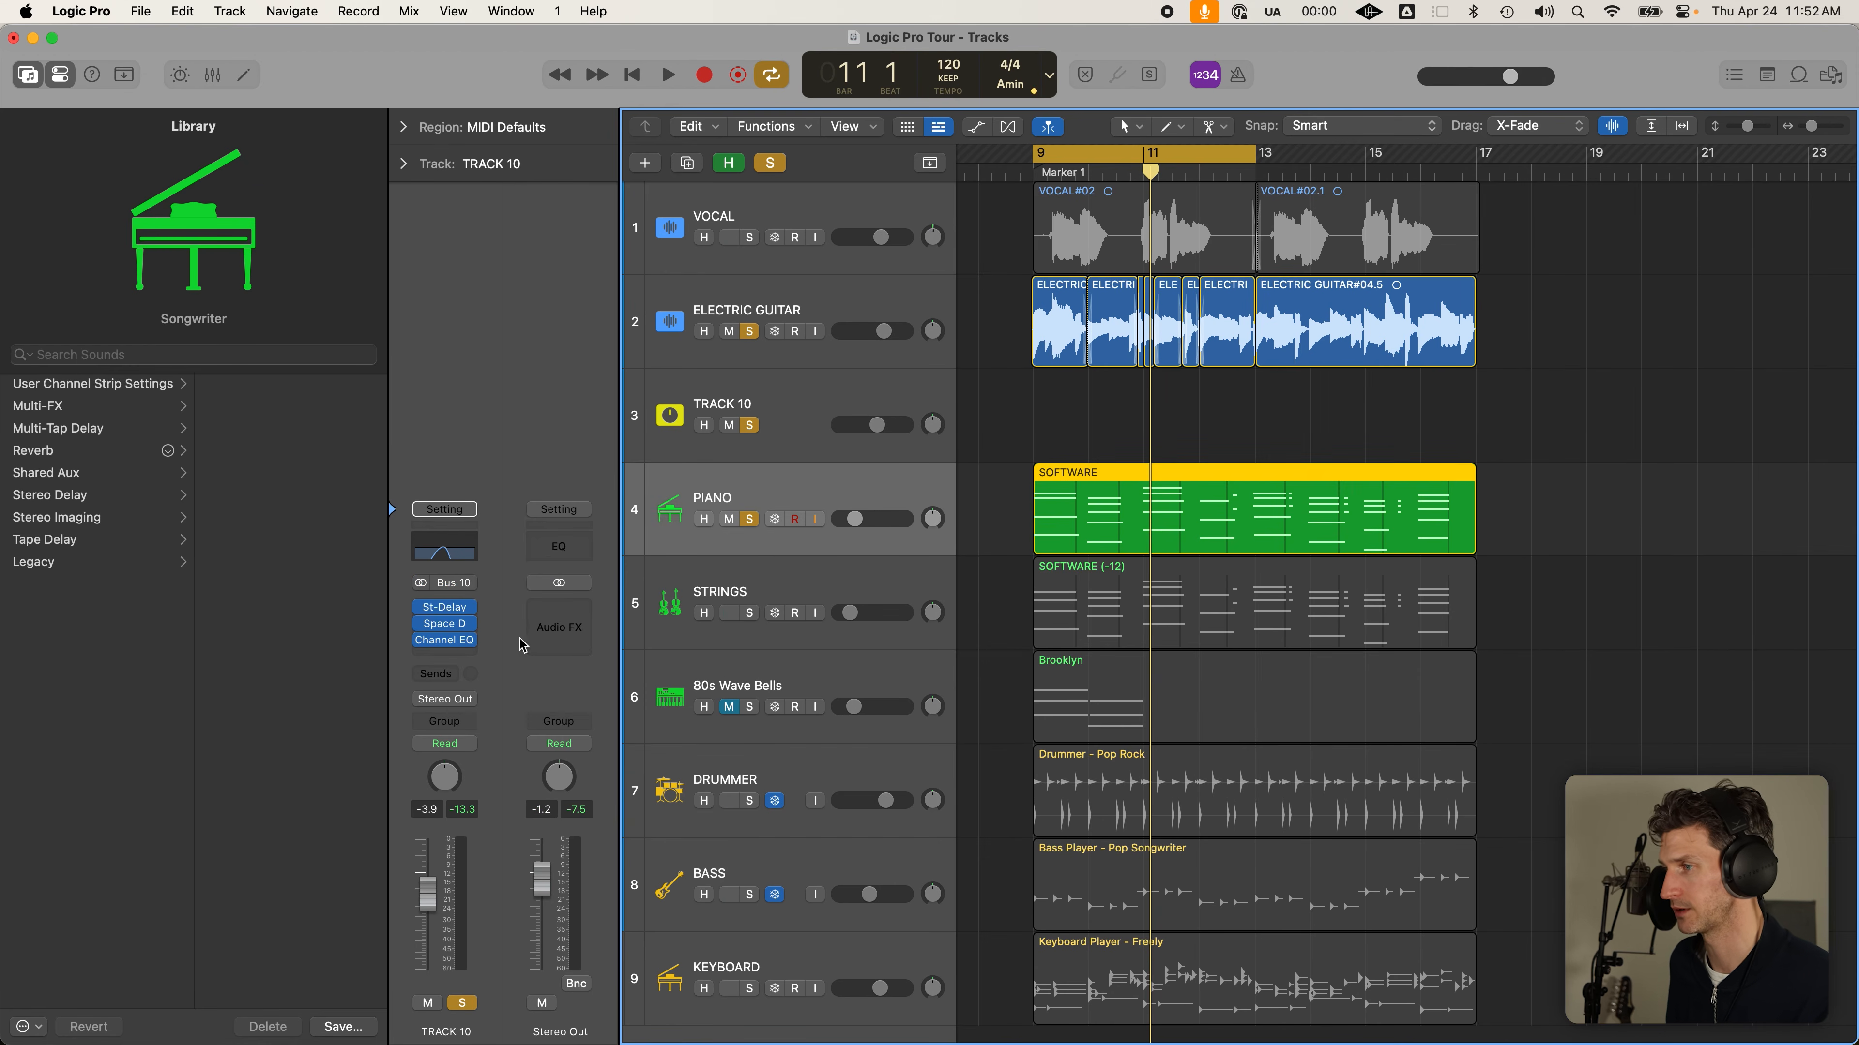
left_click(774, 480)
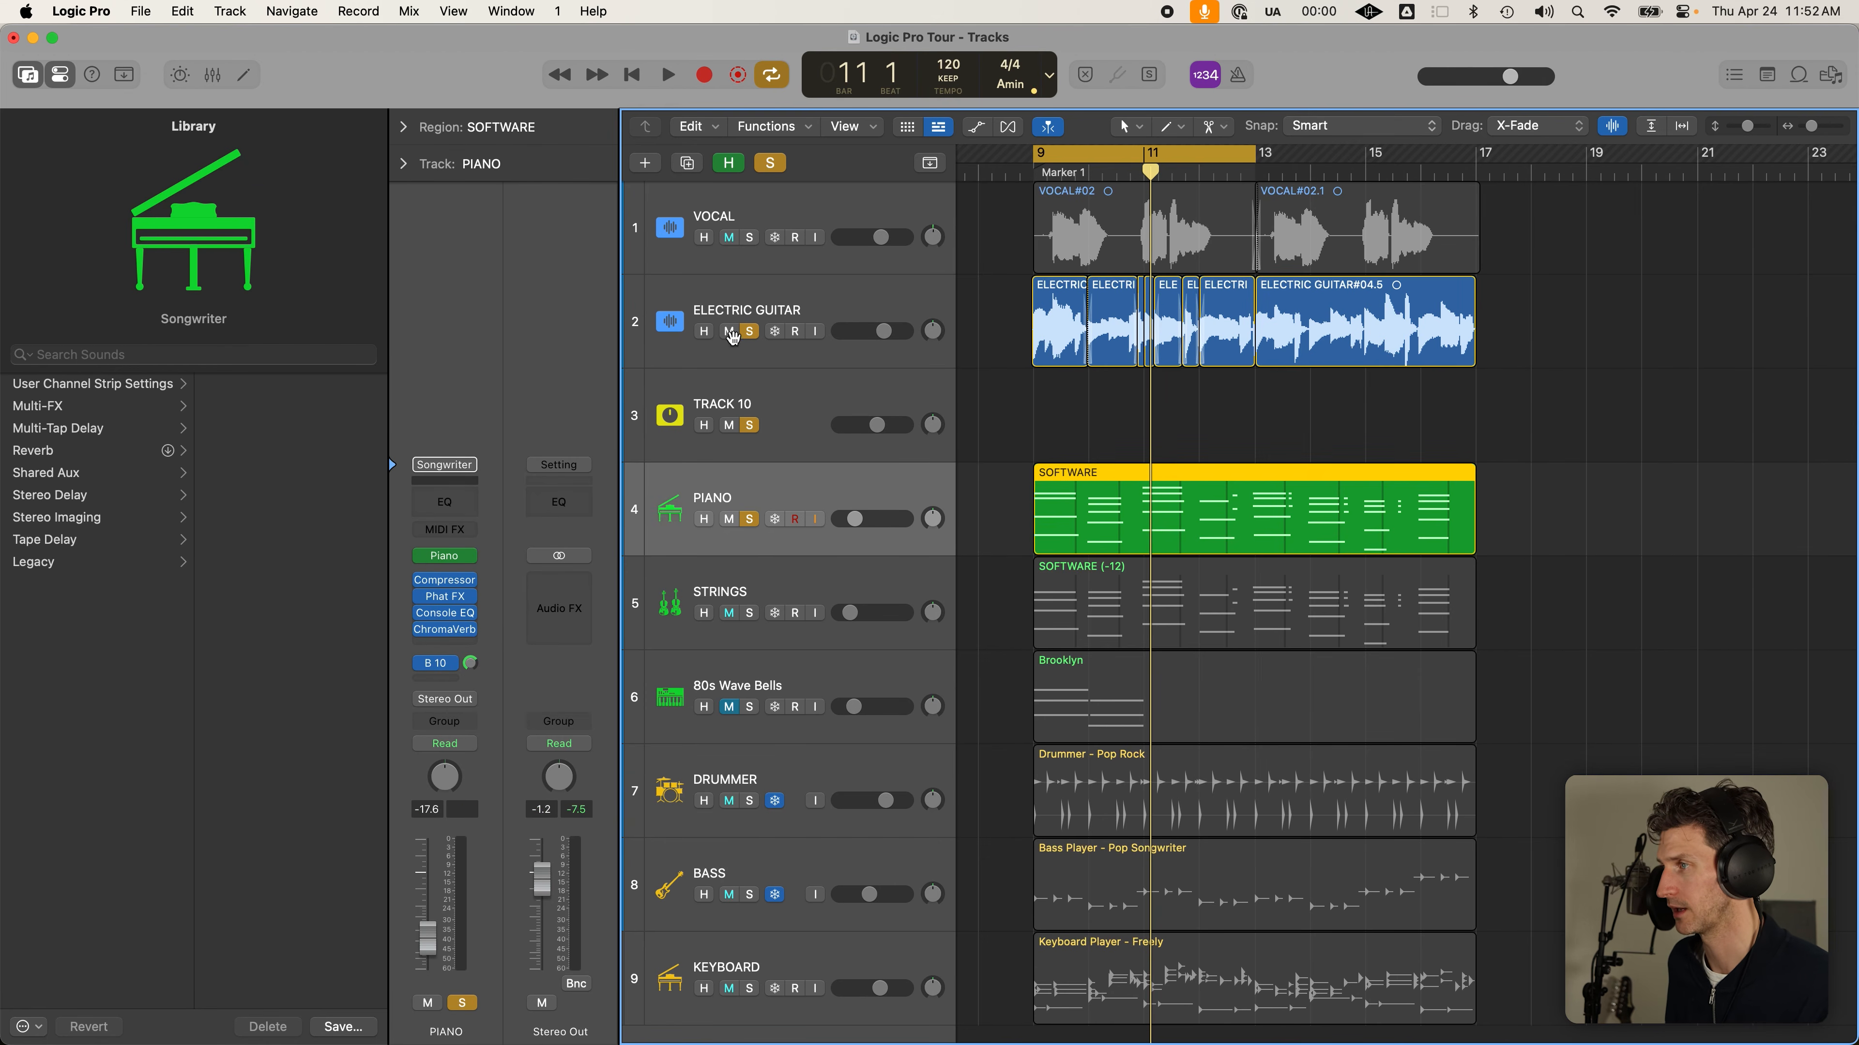
left_click(746, 330)
left_click(749, 518)
left_click(785, 392)
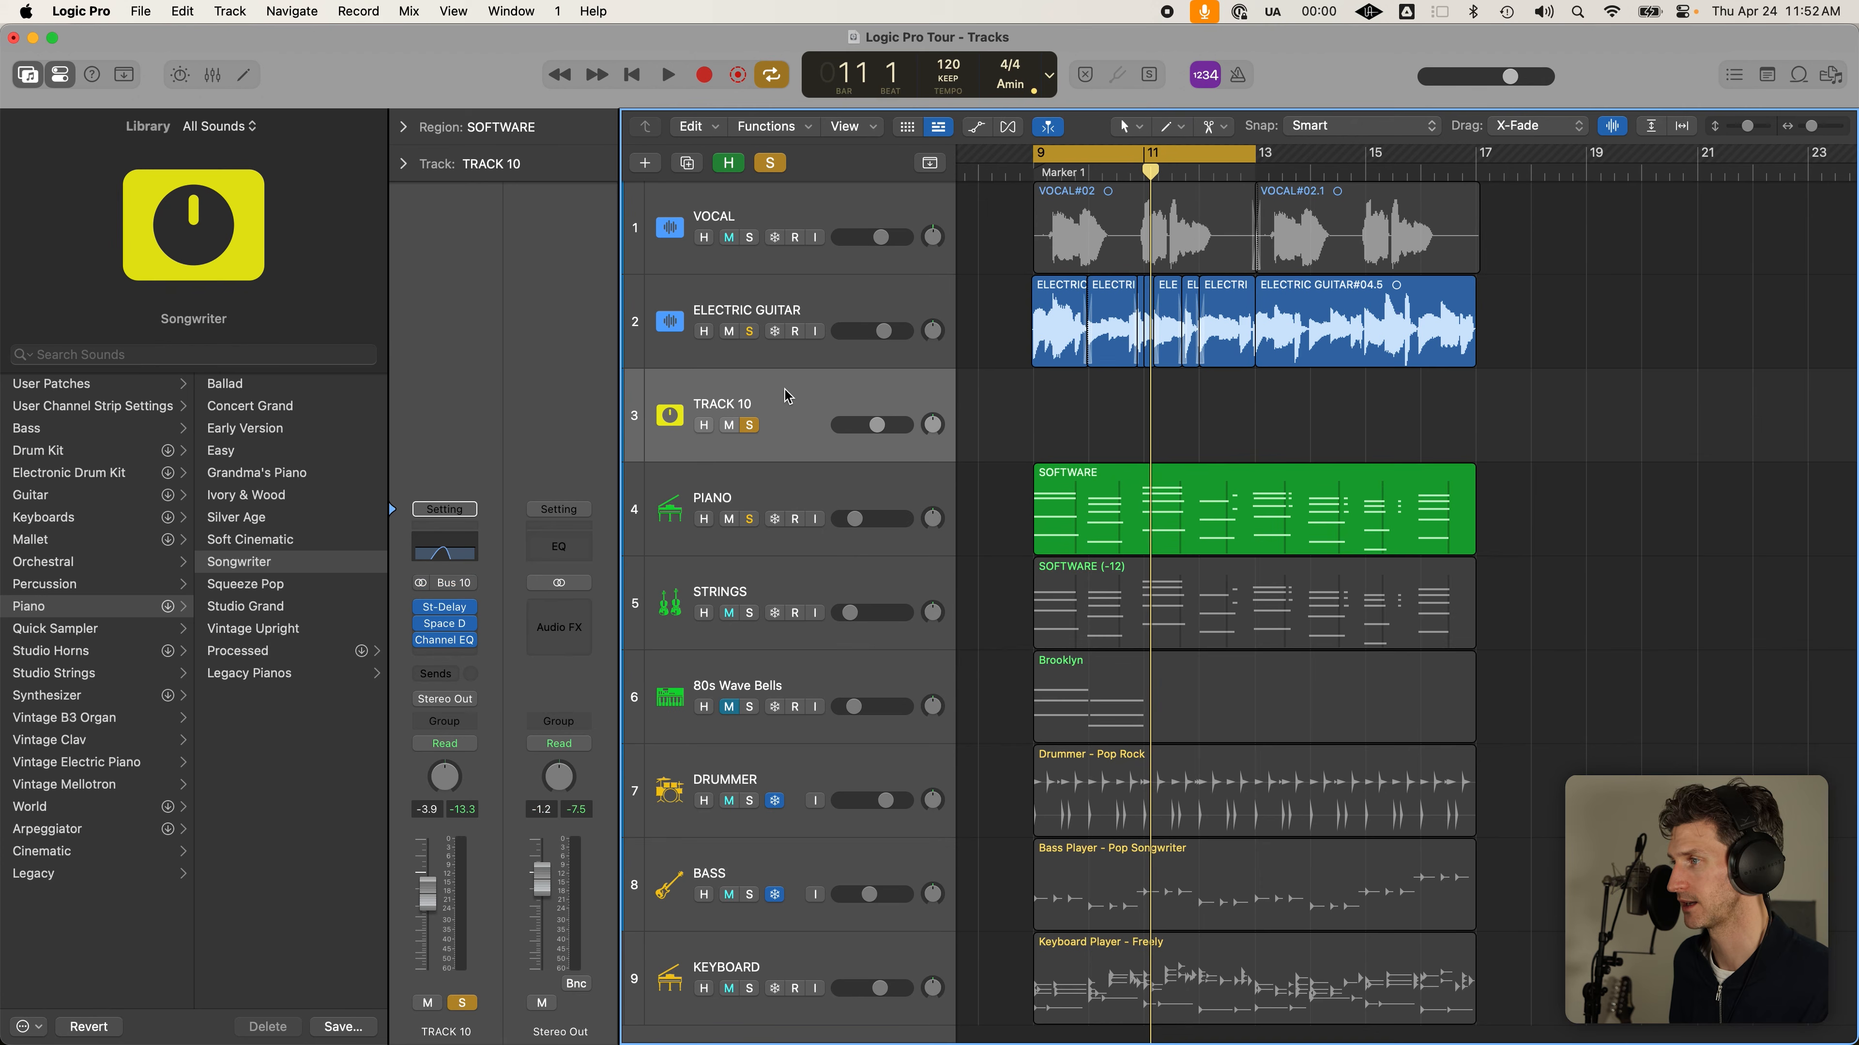
Raise the TRACK 10 volume to 3.5 dB and turn up the piano volume while auditioning the soloed aux
left_click_drag(876, 424, 899, 426)
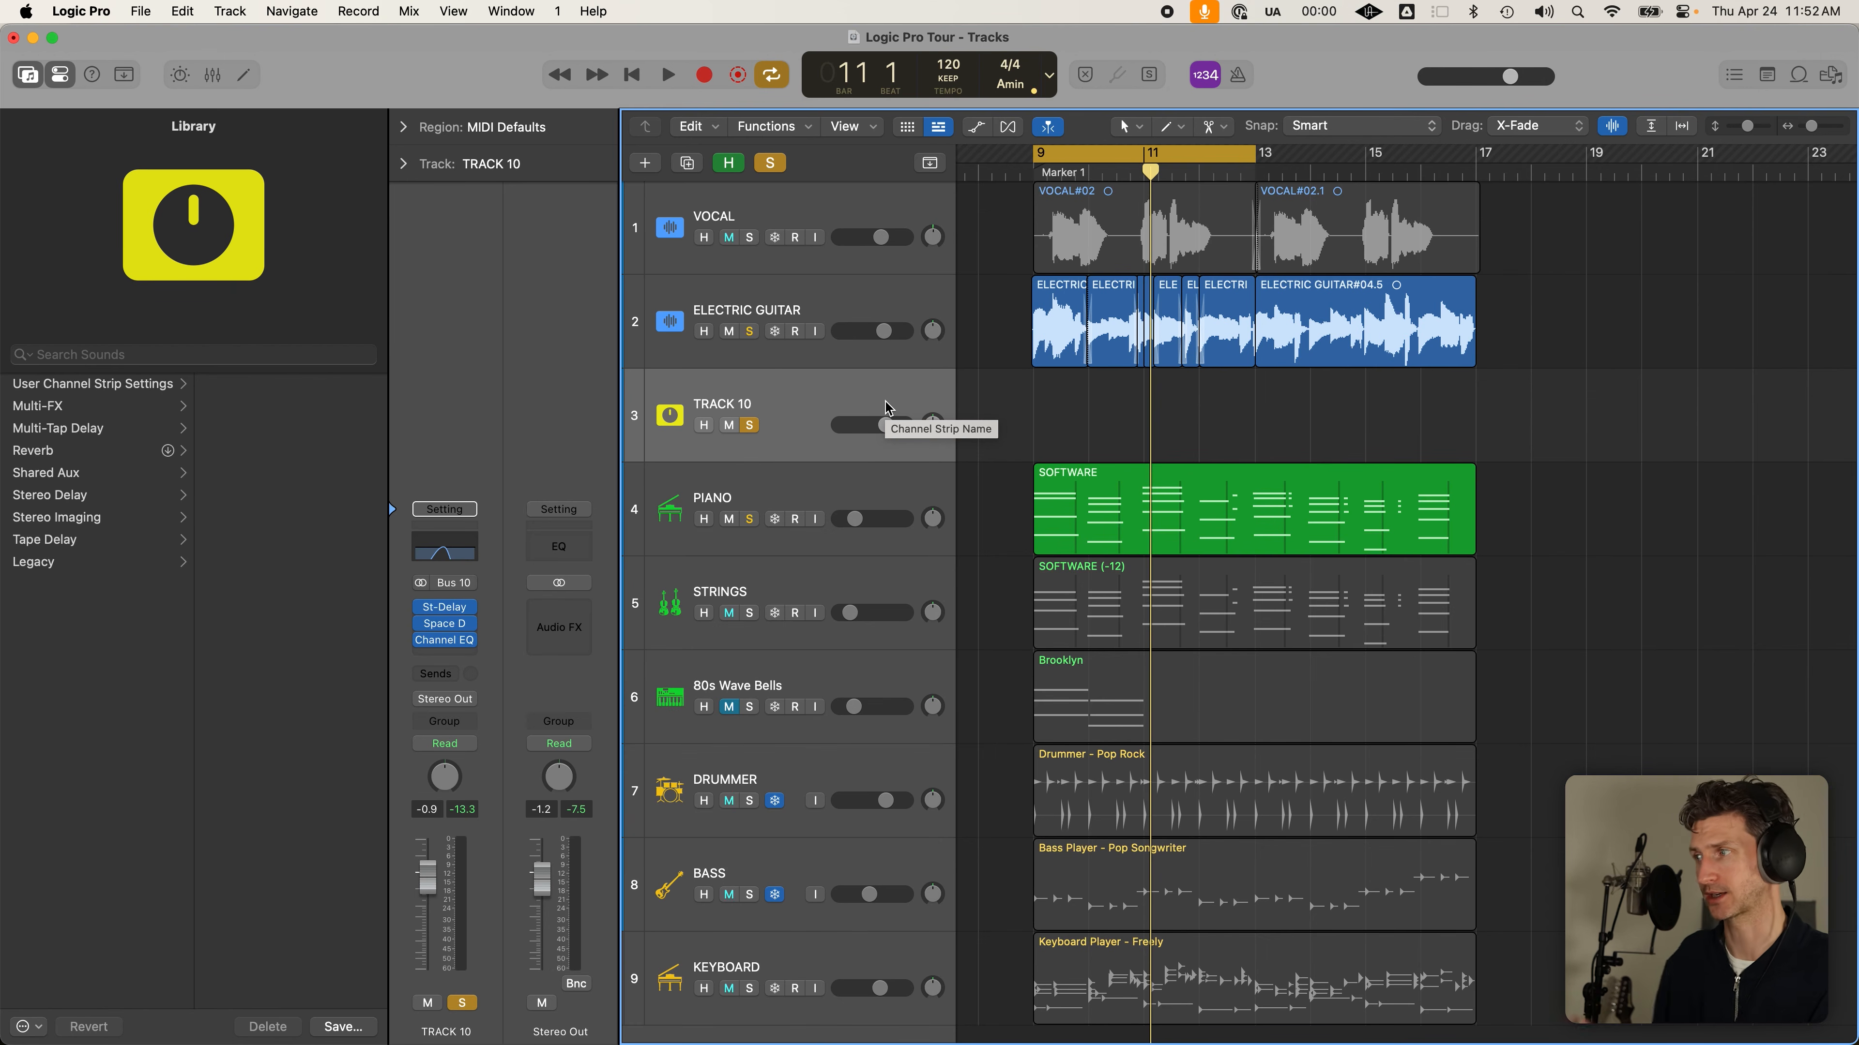
mouse_move(883, 425)
left_mouse_down()
mouse_move(918, 441)
mouse_move(902, 427)
left_mouse_up()
key("space")
left_click_drag(889, 519, 911, 529)
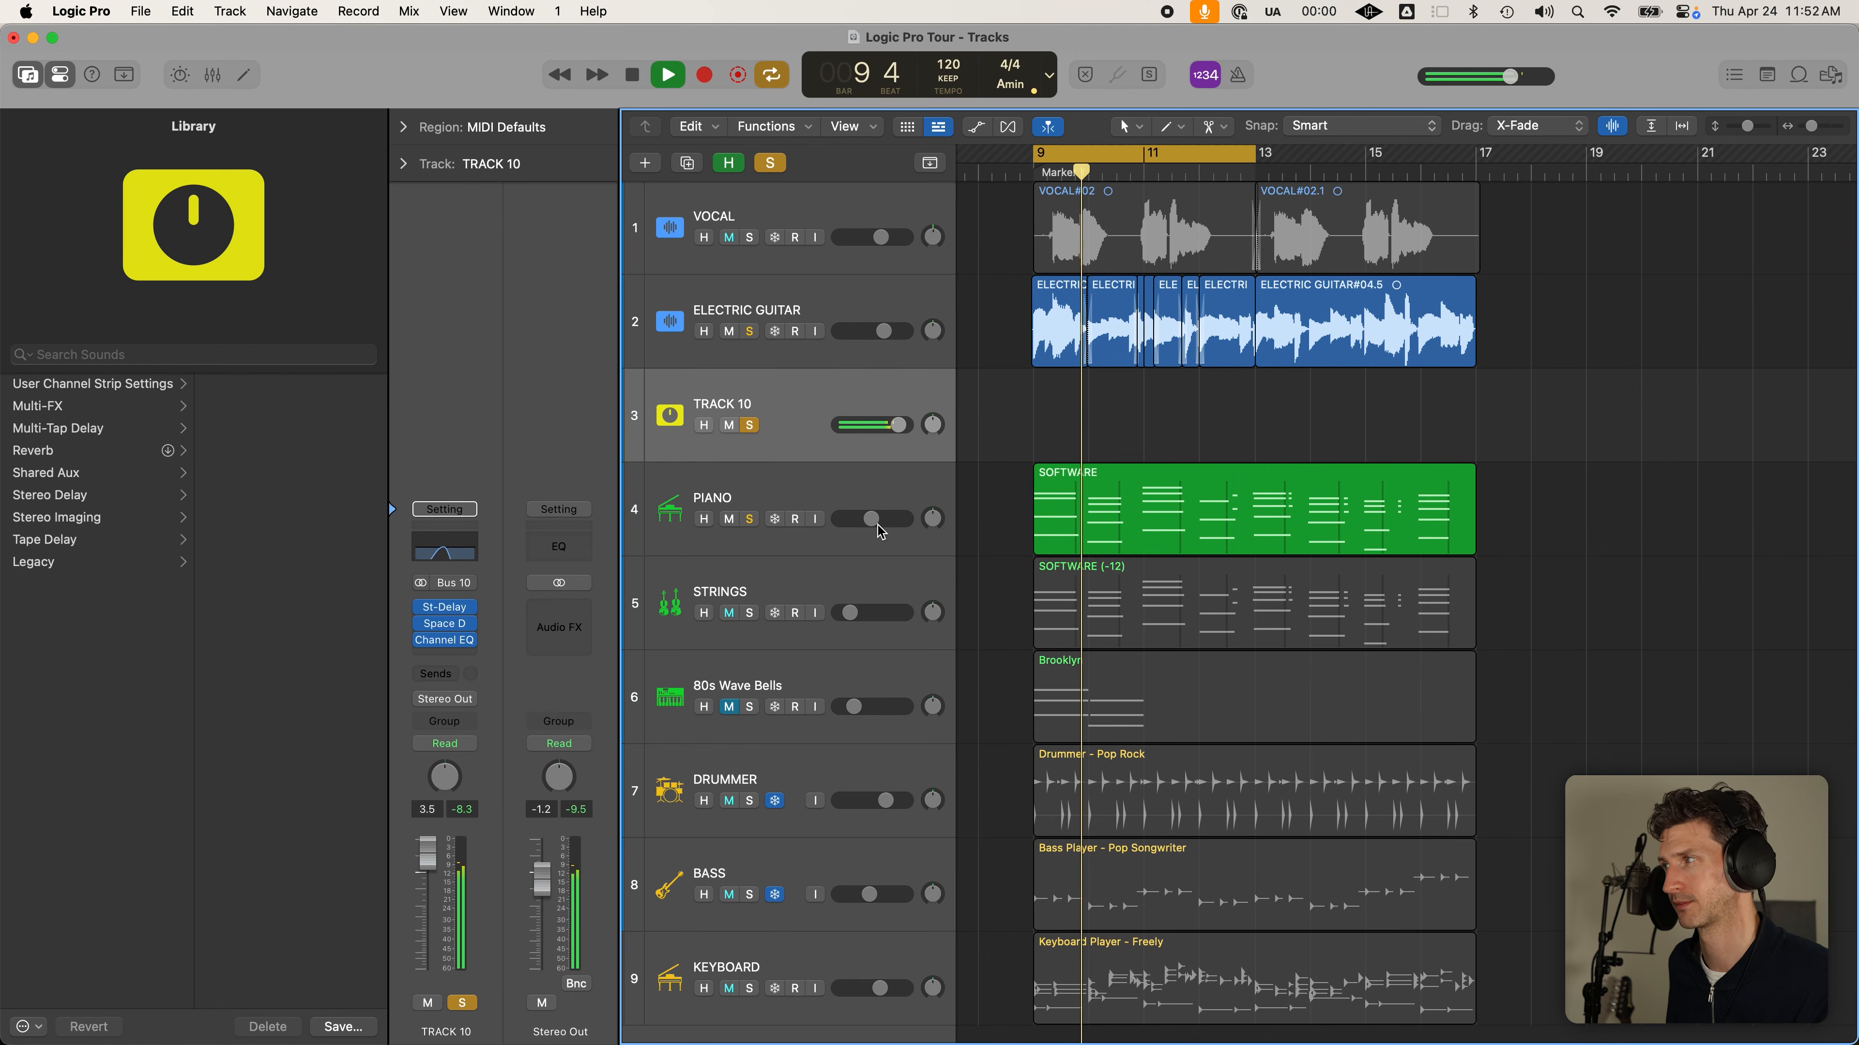
key("space")
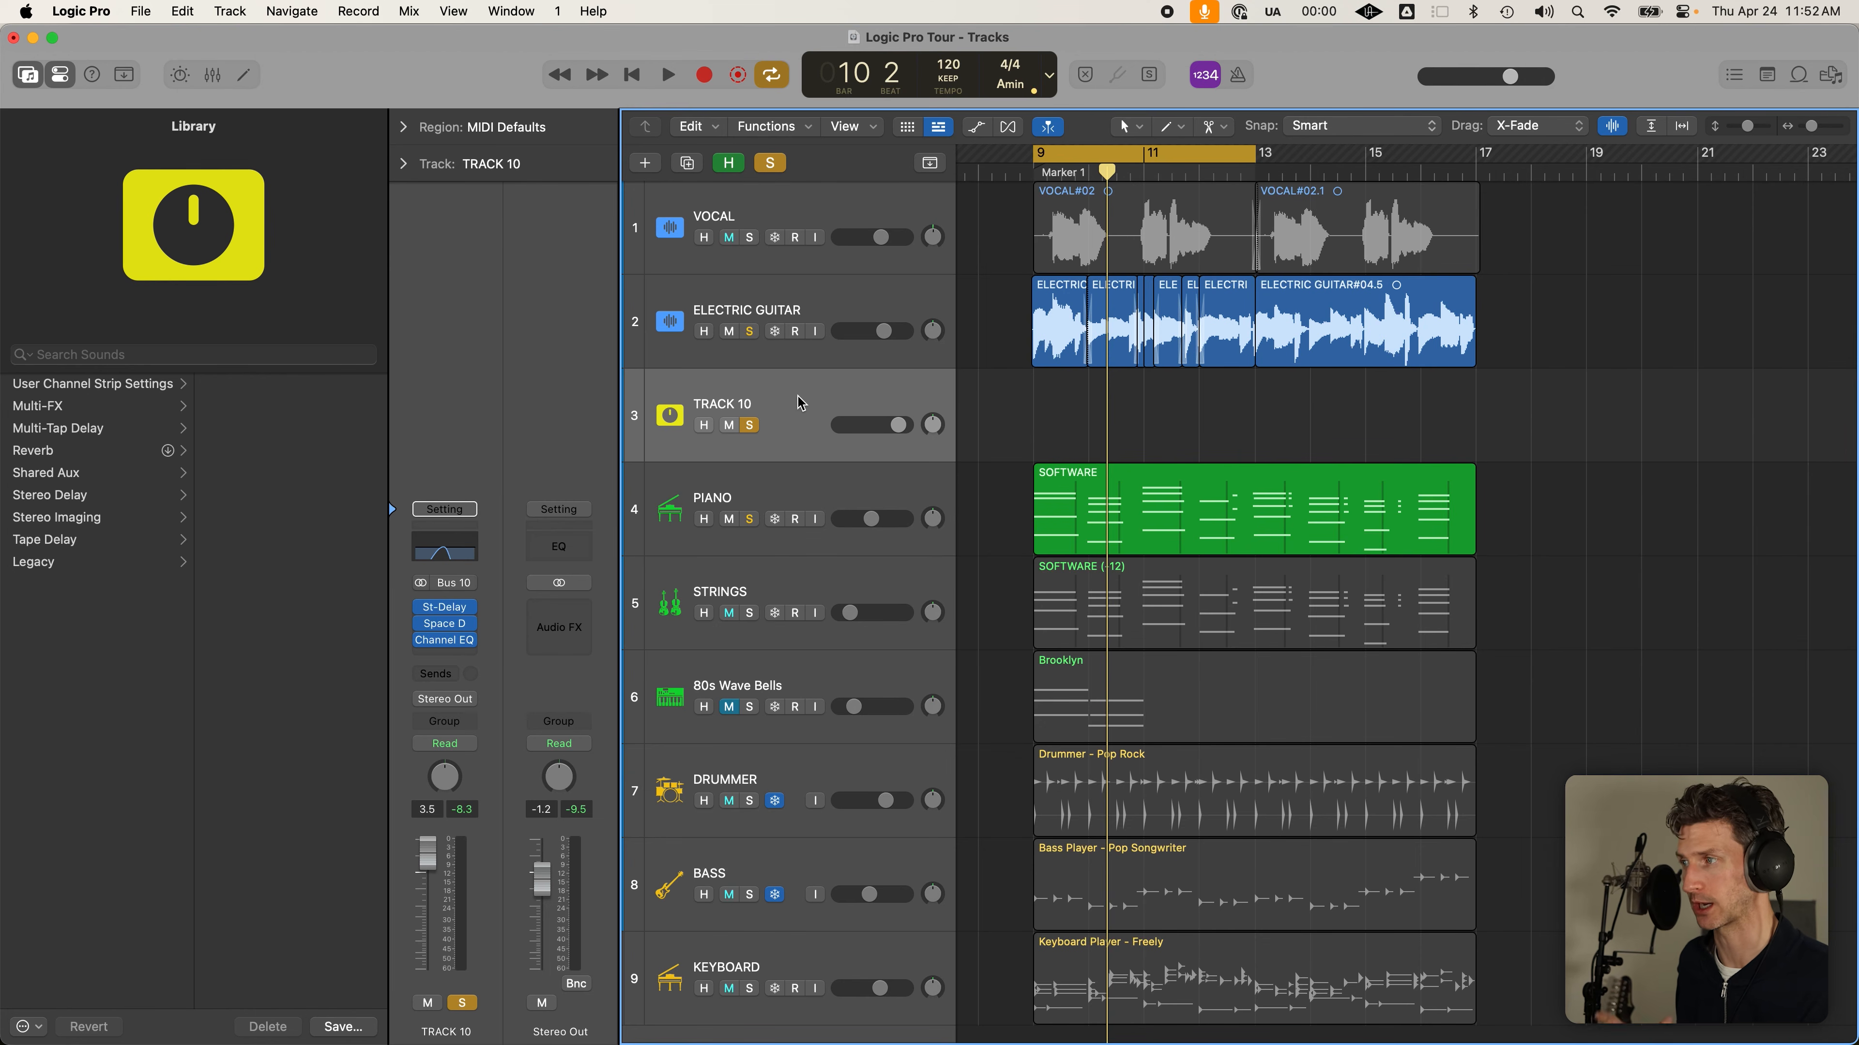
Unsolo TRACK 10 and reduce the track heights so that all nine tracks fit in the Tracks area
left_click(749, 425)
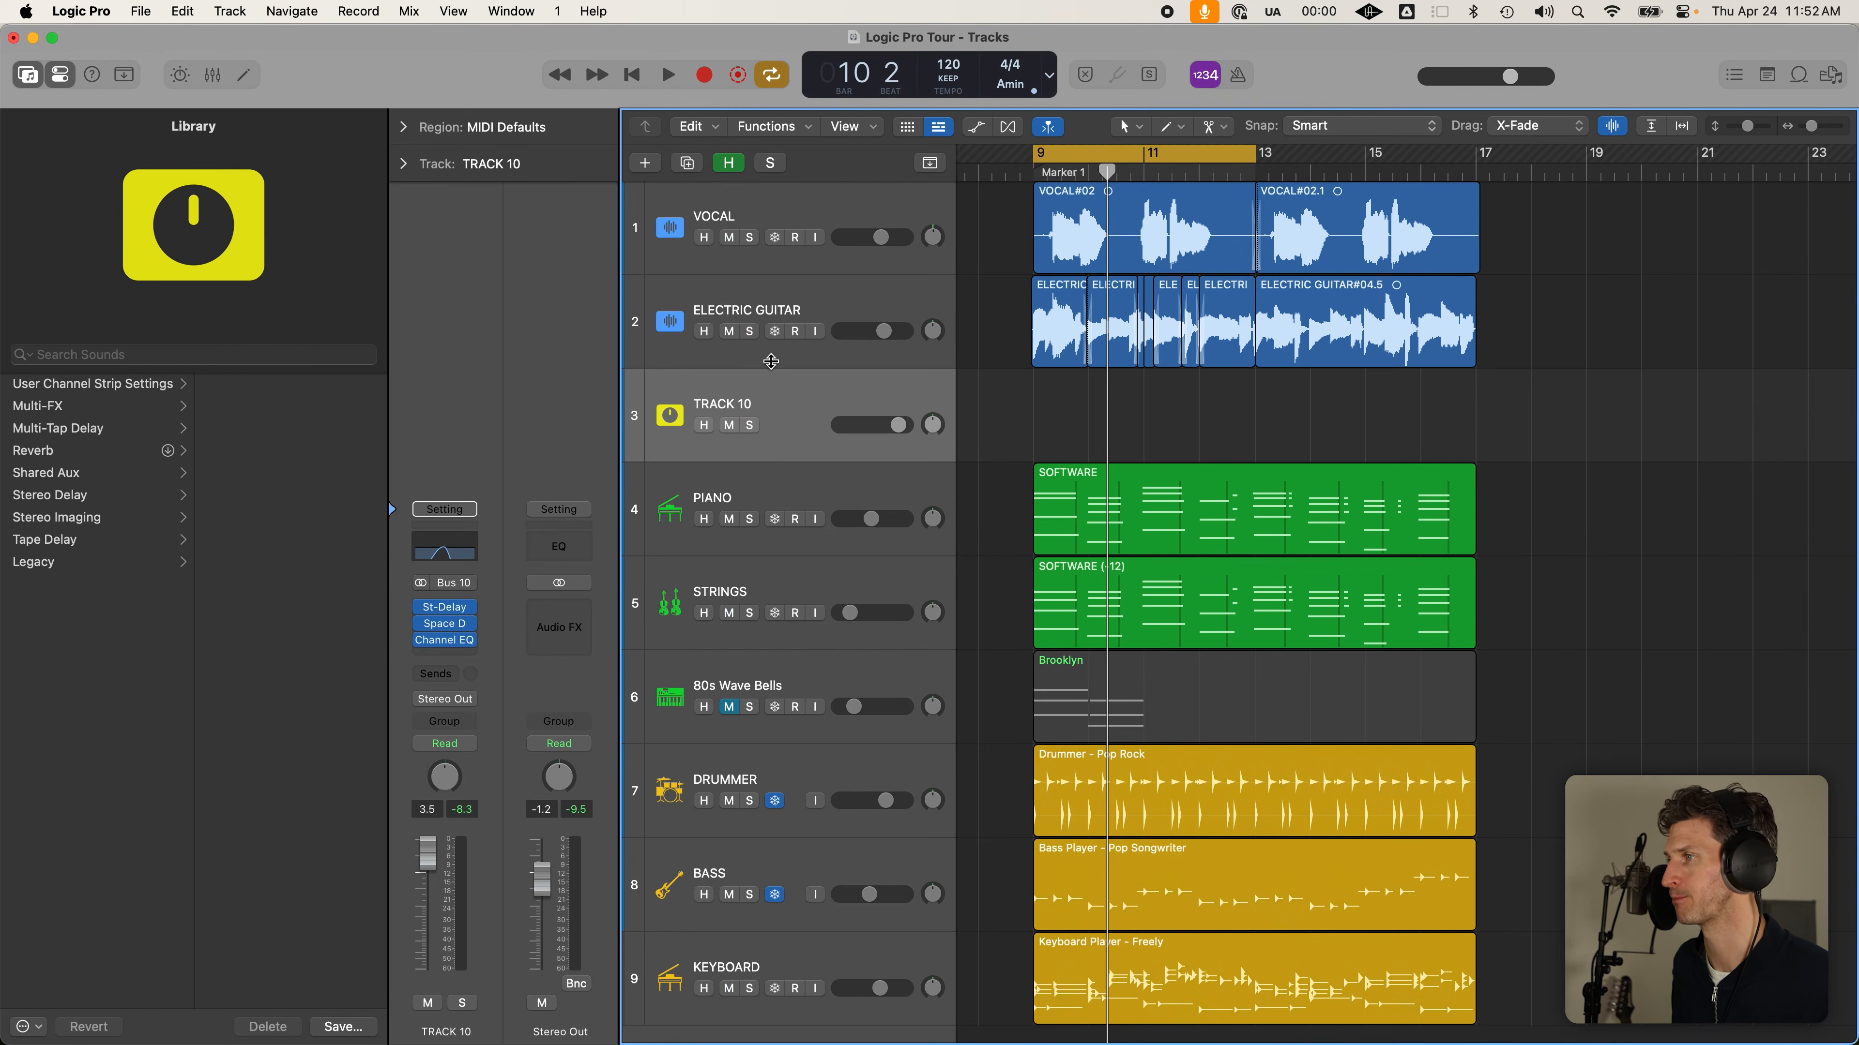
left_click(811, 316)
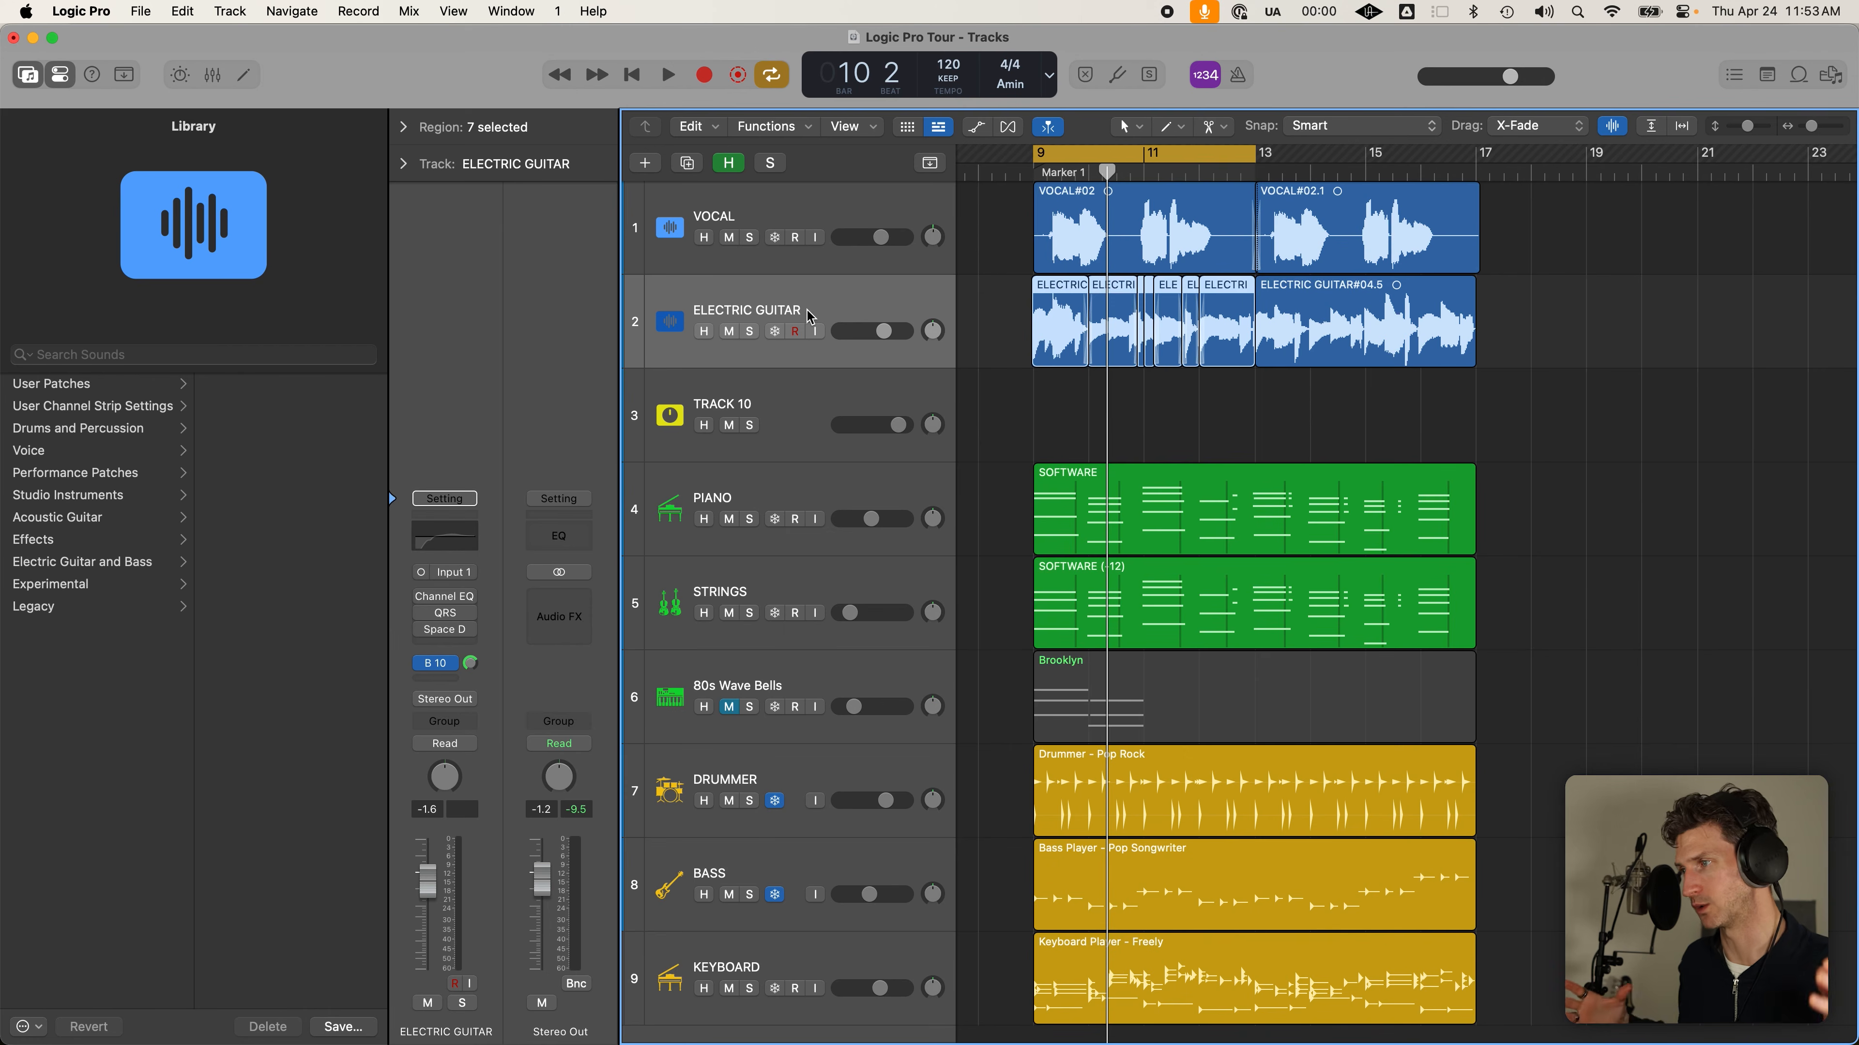
key("super+Up")
key("super+Up")
key("super+Up")
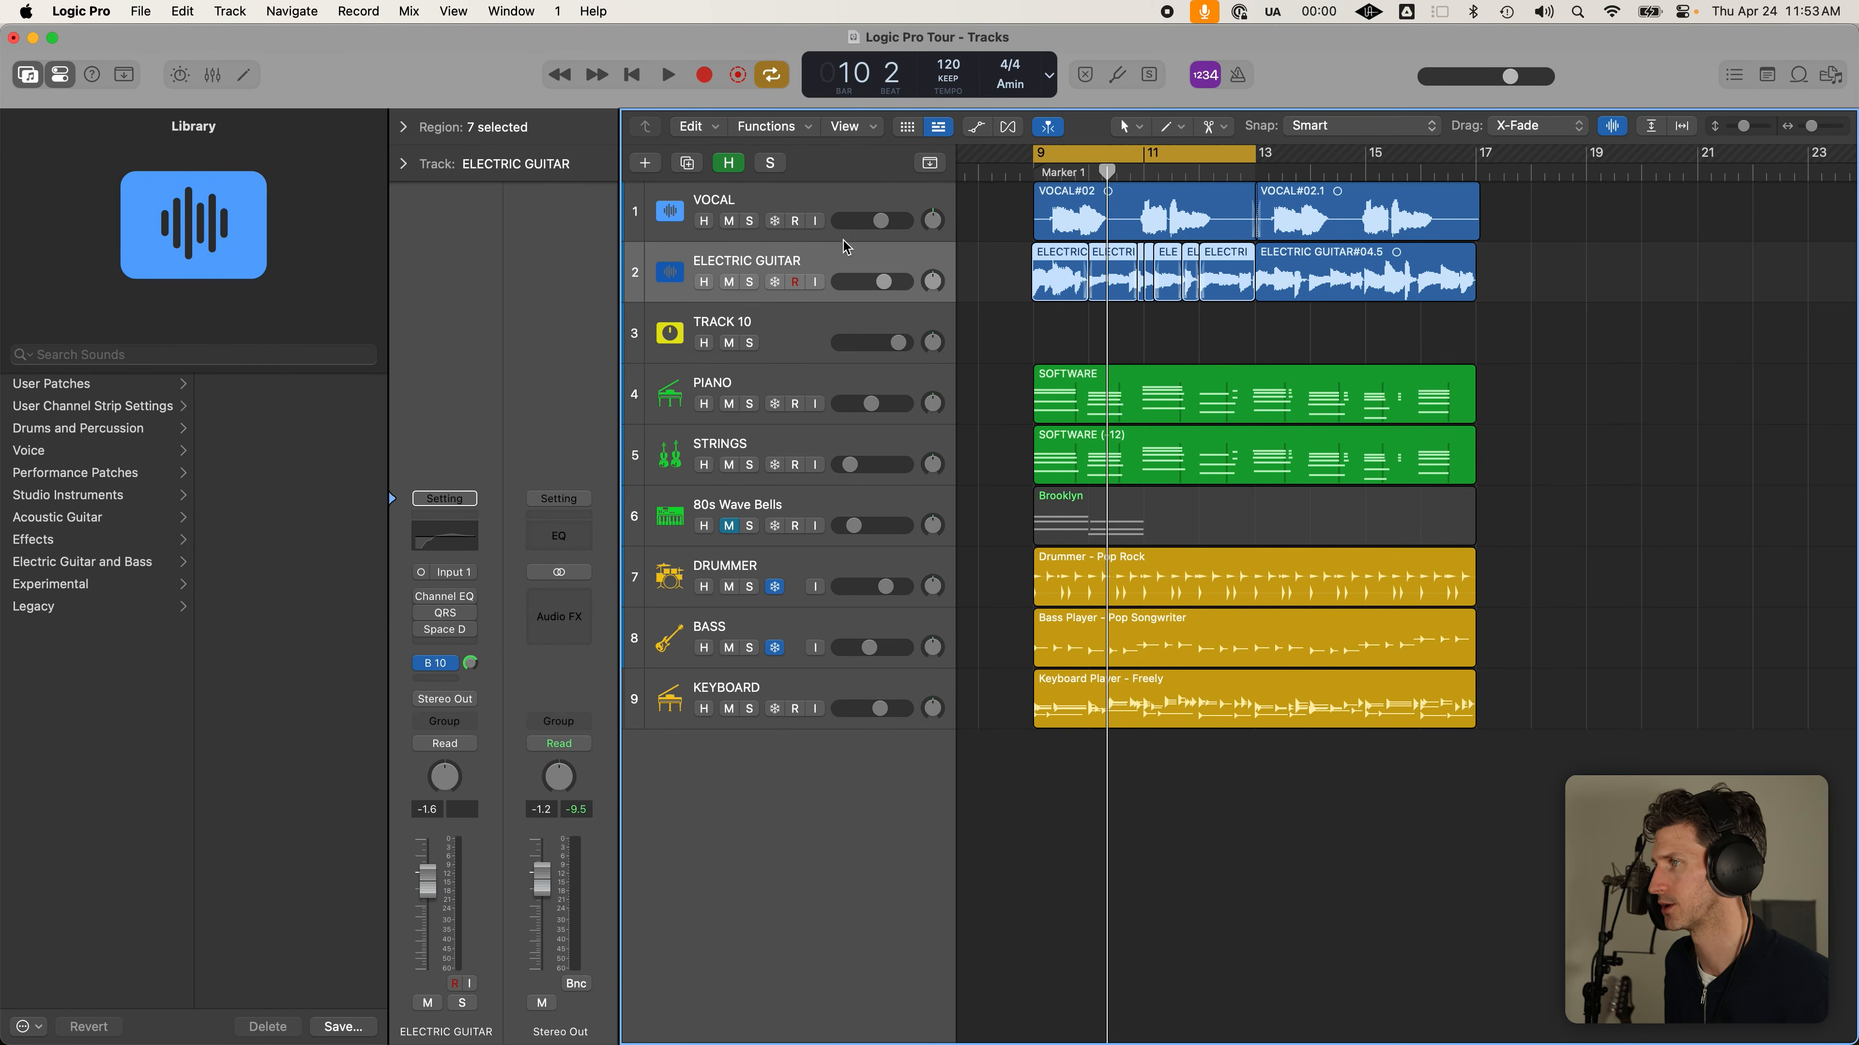
Insert a mono Compressor after Space Designer on the electric guitar track
left_click(834, 205)
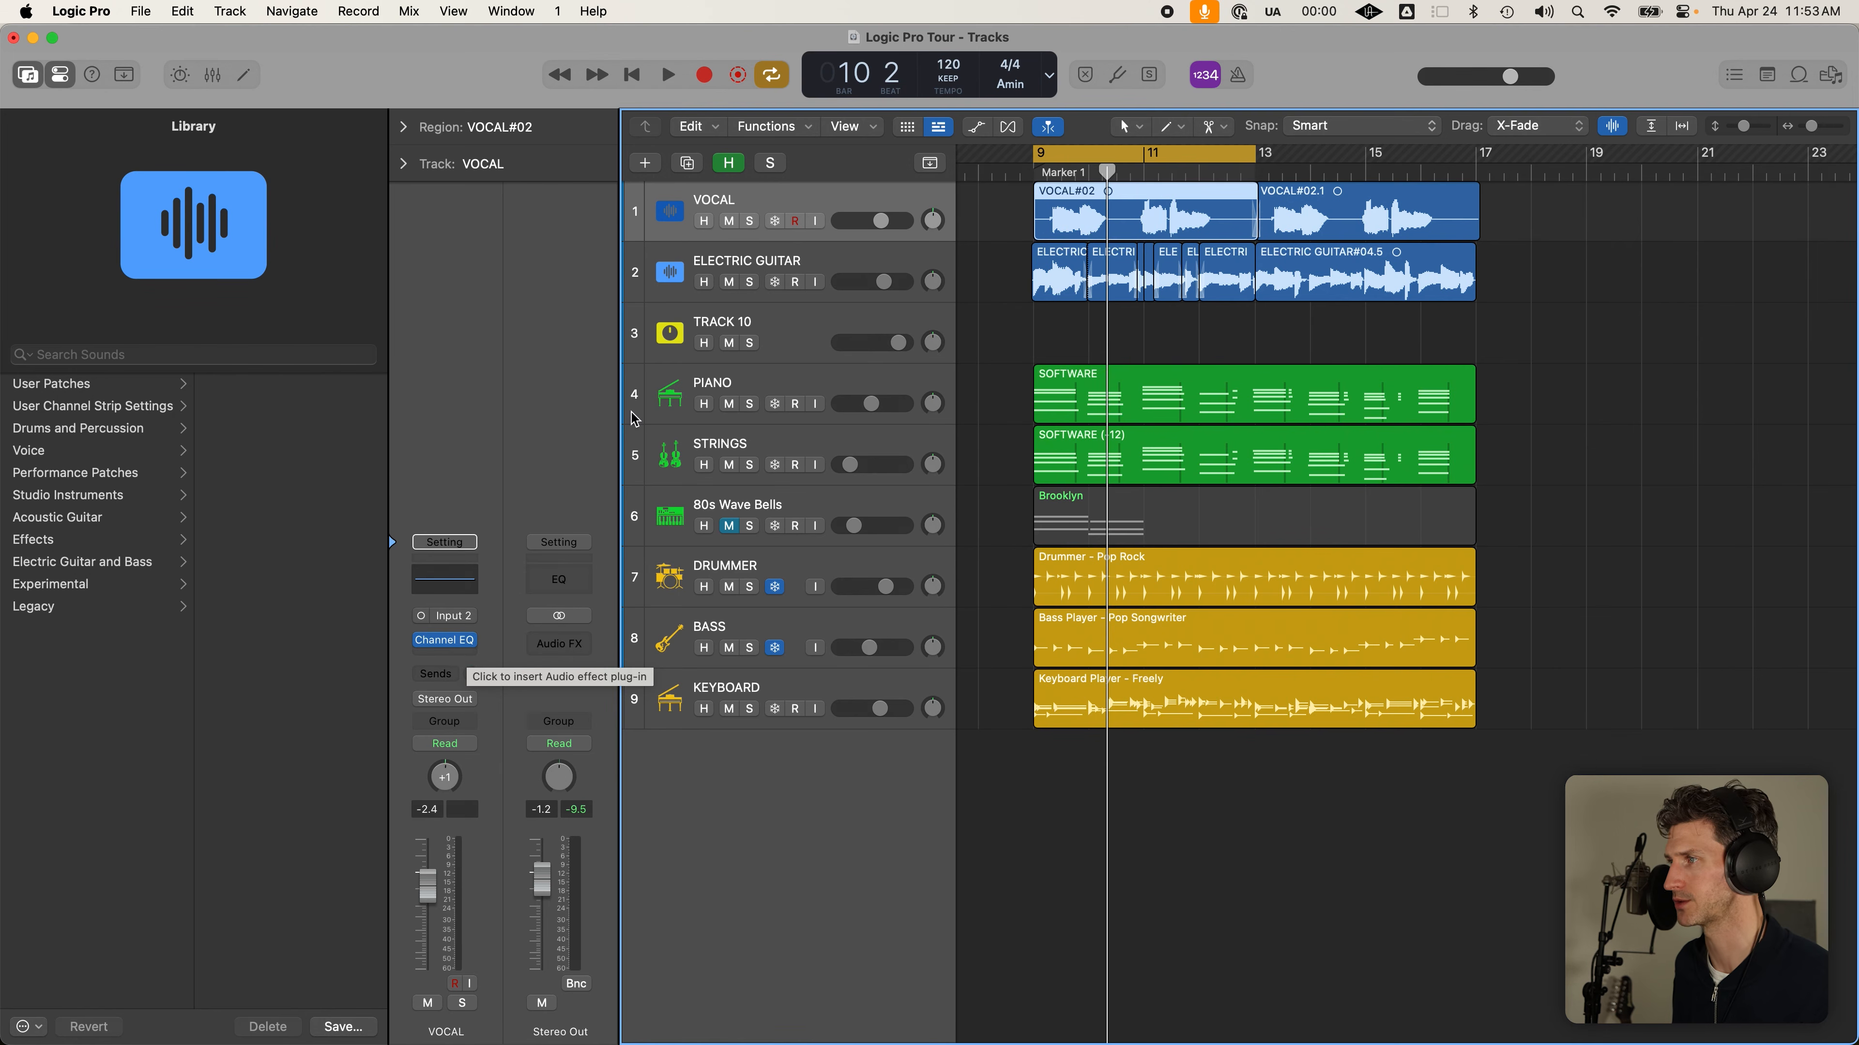
left_click(837, 261)
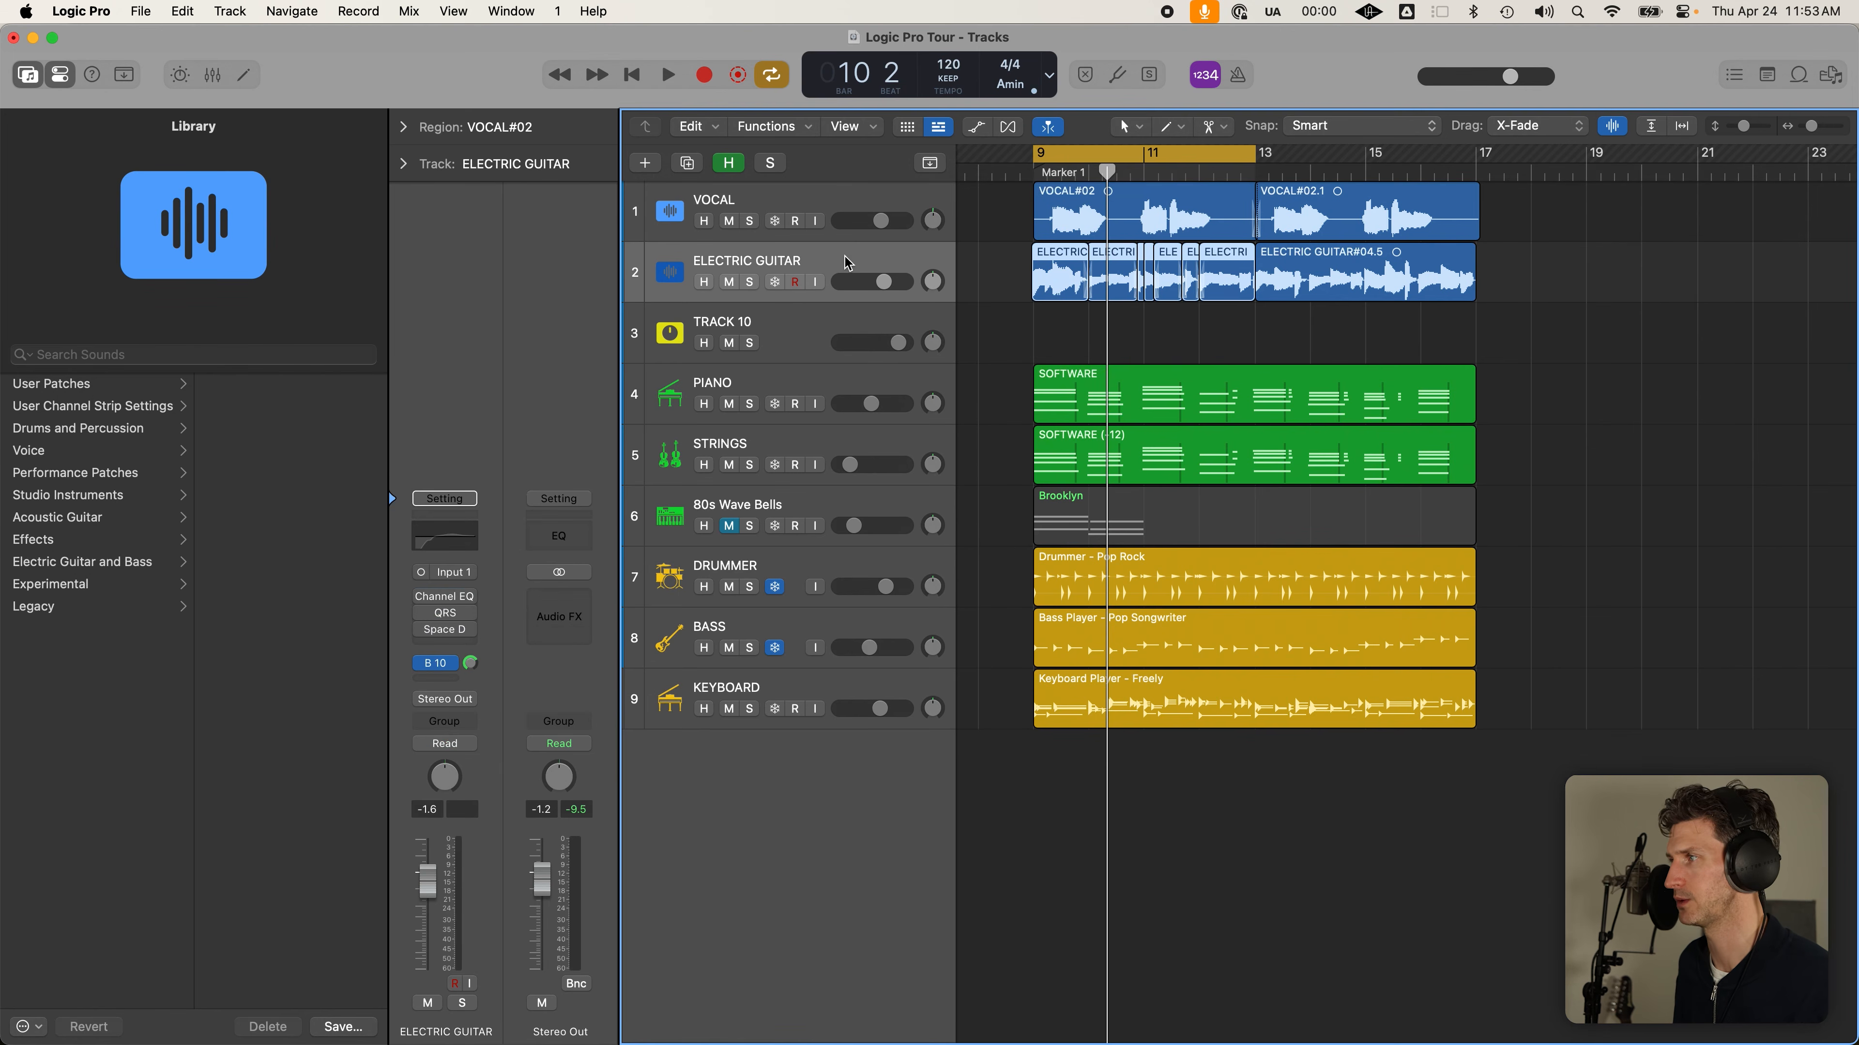
left_click(445, 642)
mouse_move(453, 648)
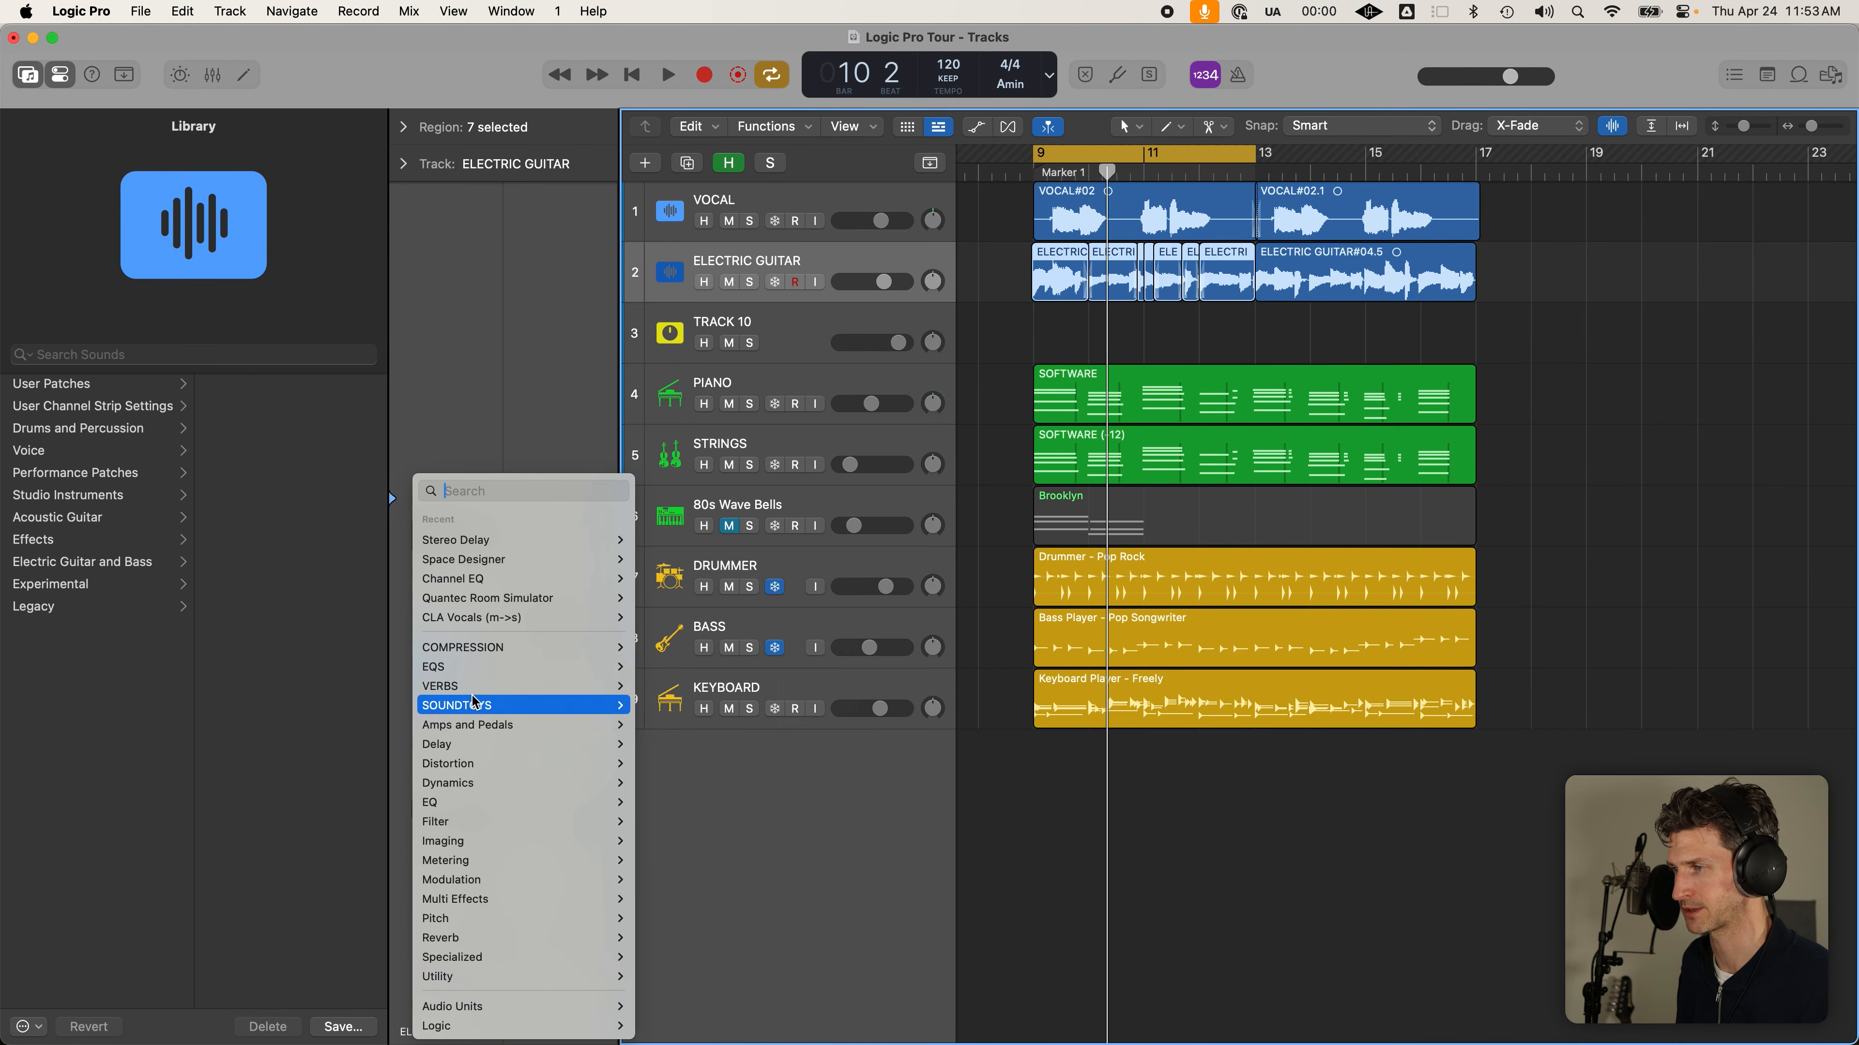
mouse_move(480, 747)
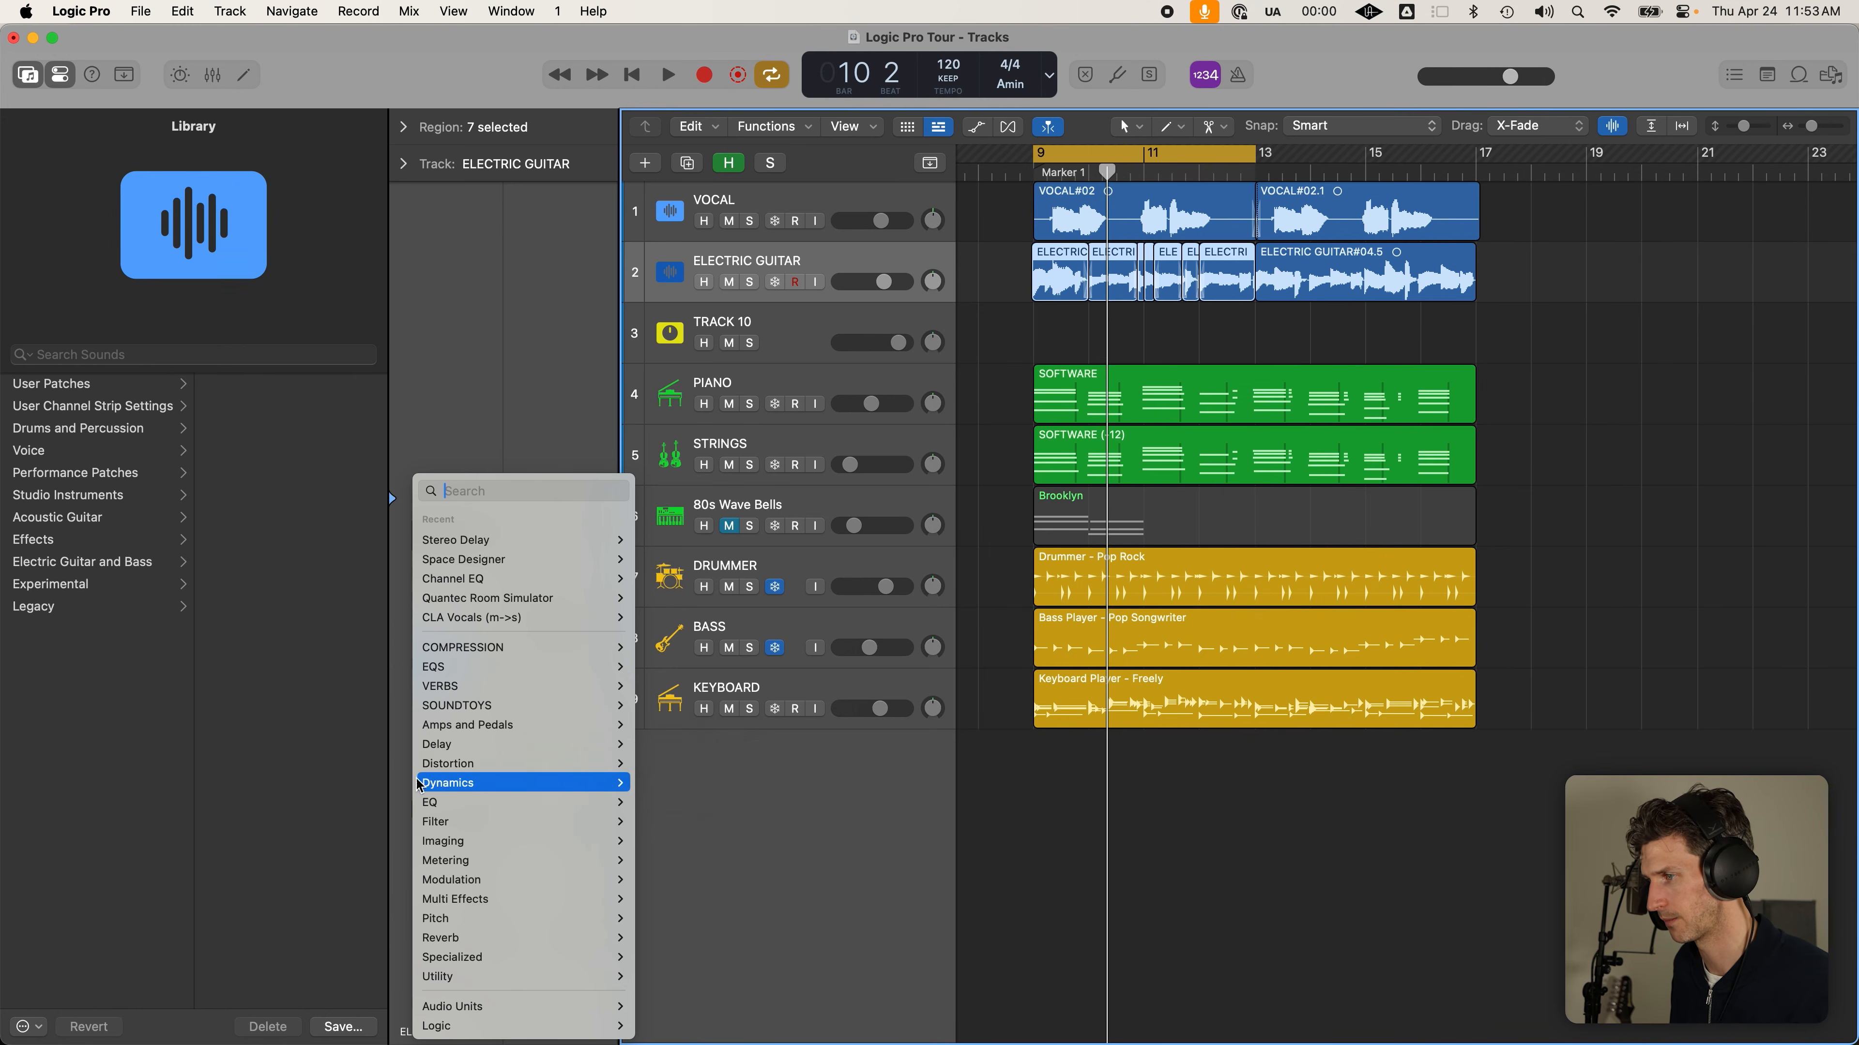
mouse_move(561, 785)
mouse_move(791, 803)
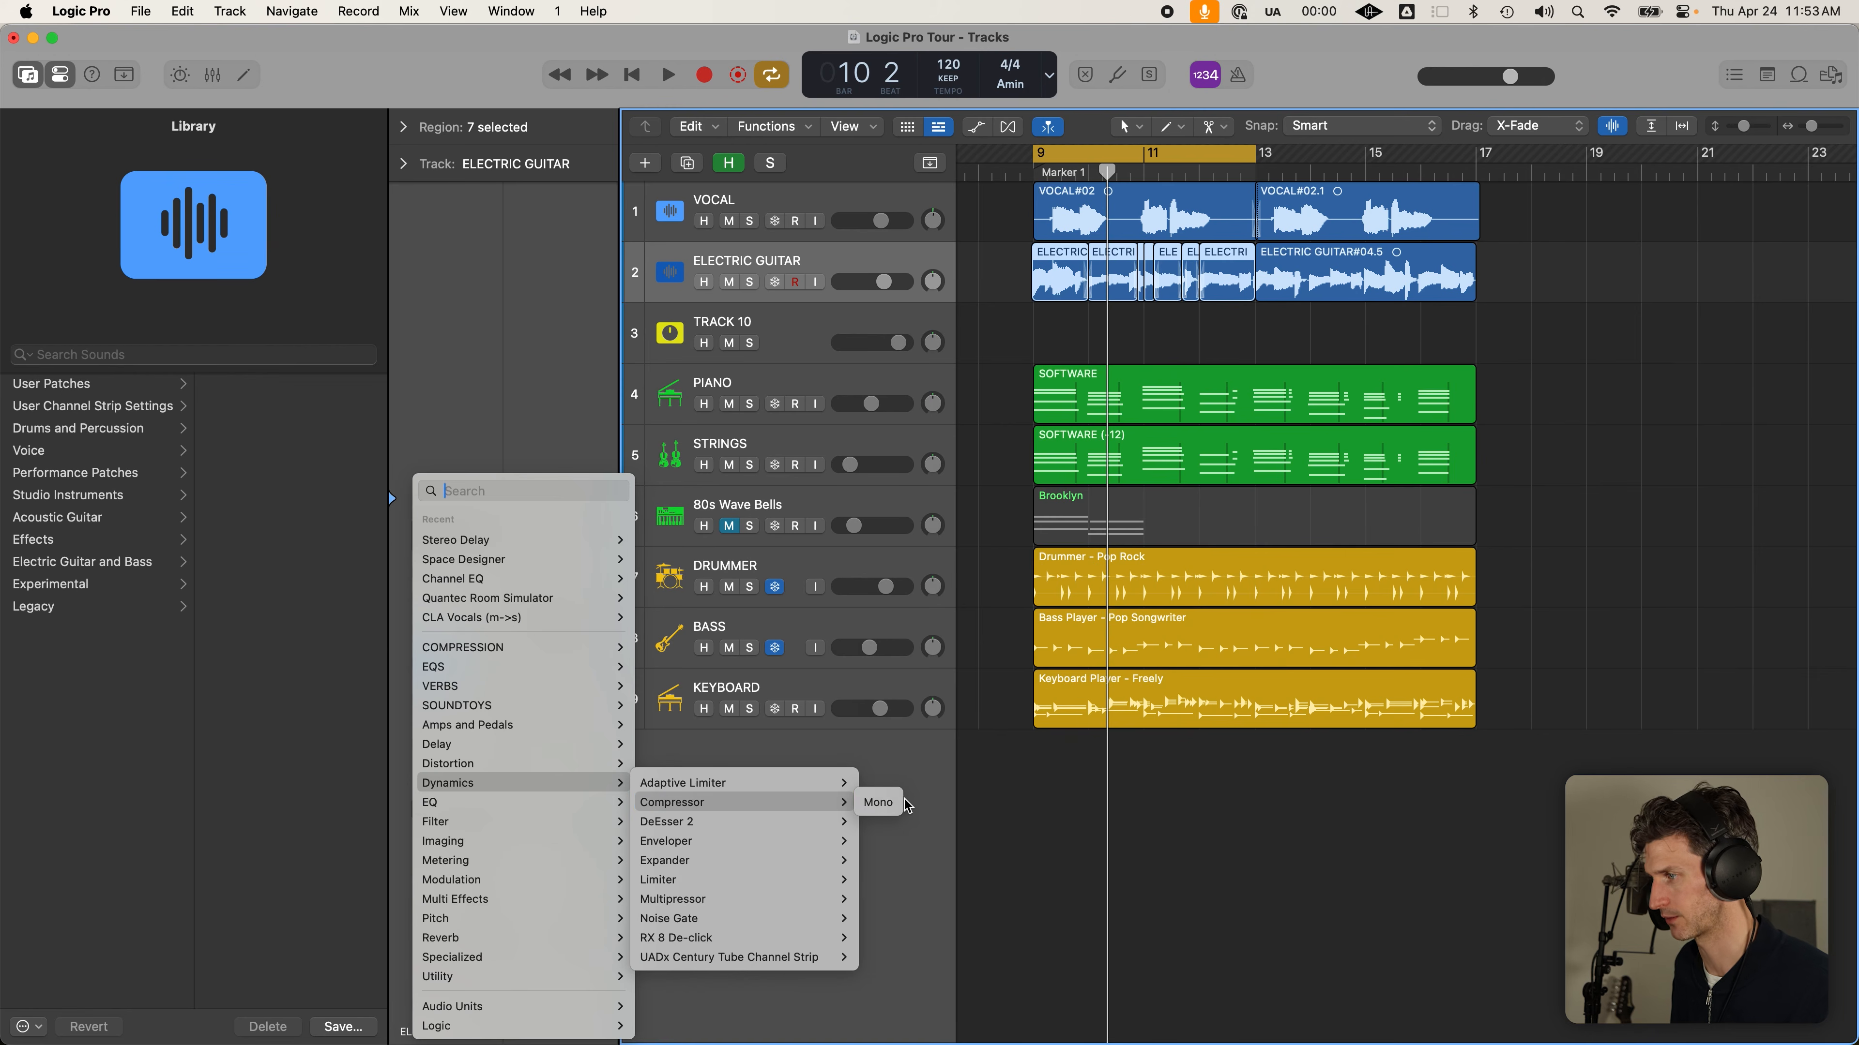
left_click(892, 802)
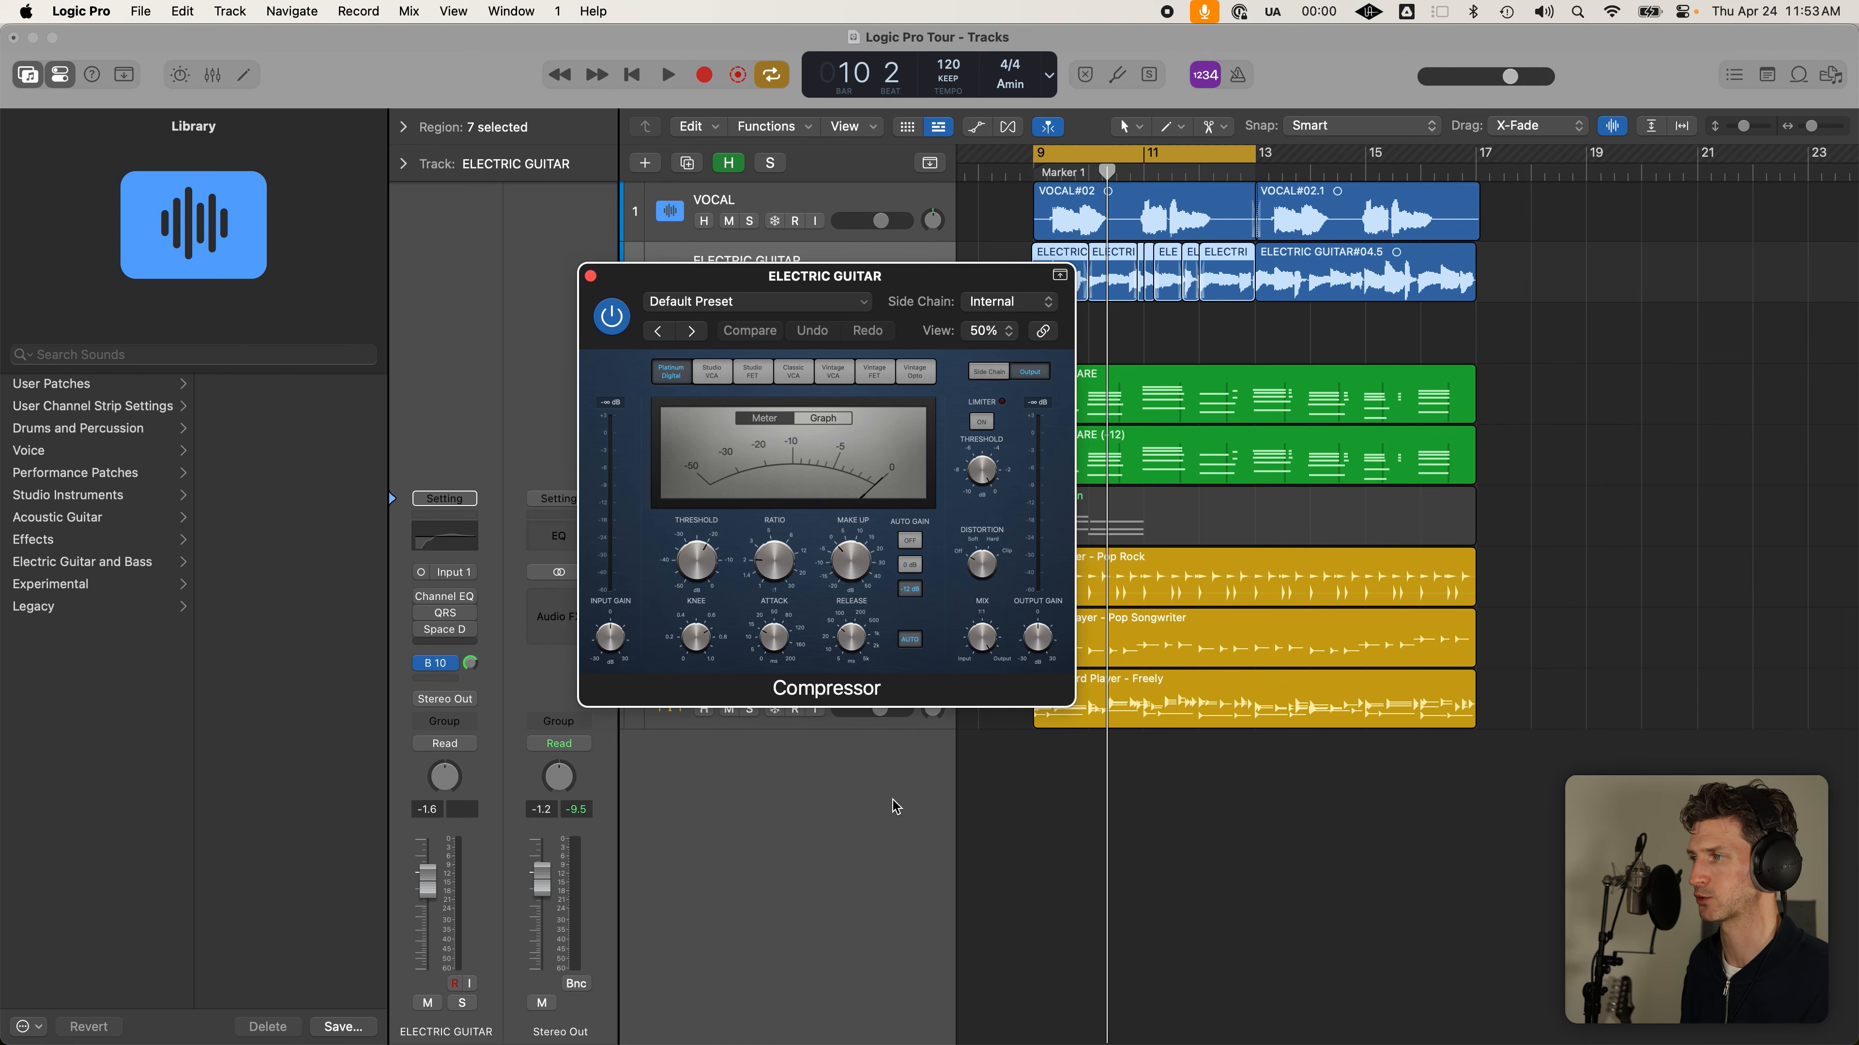
Enlarge the Compressor view to 75% and load its Guitar Electric preset from 03 Guitars, closing the plug-in window when finished
left_click(990, 331)
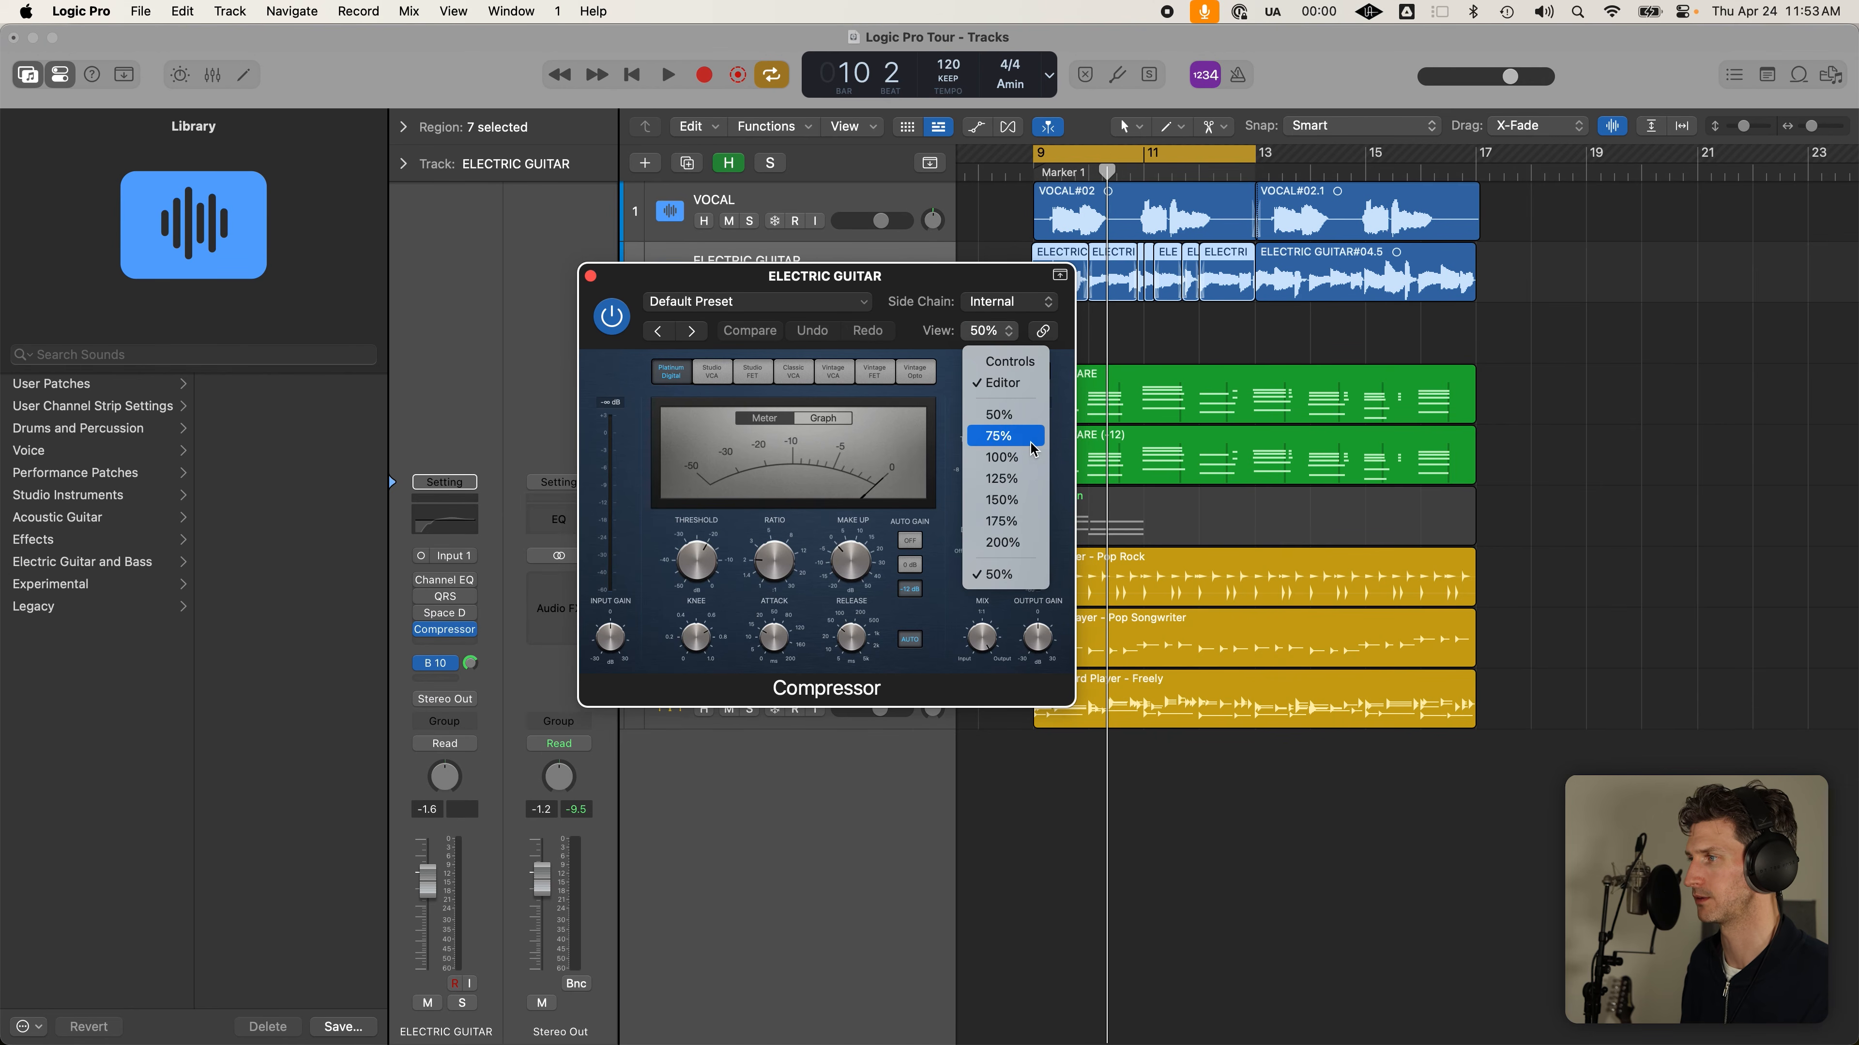
left_click(975, 417)
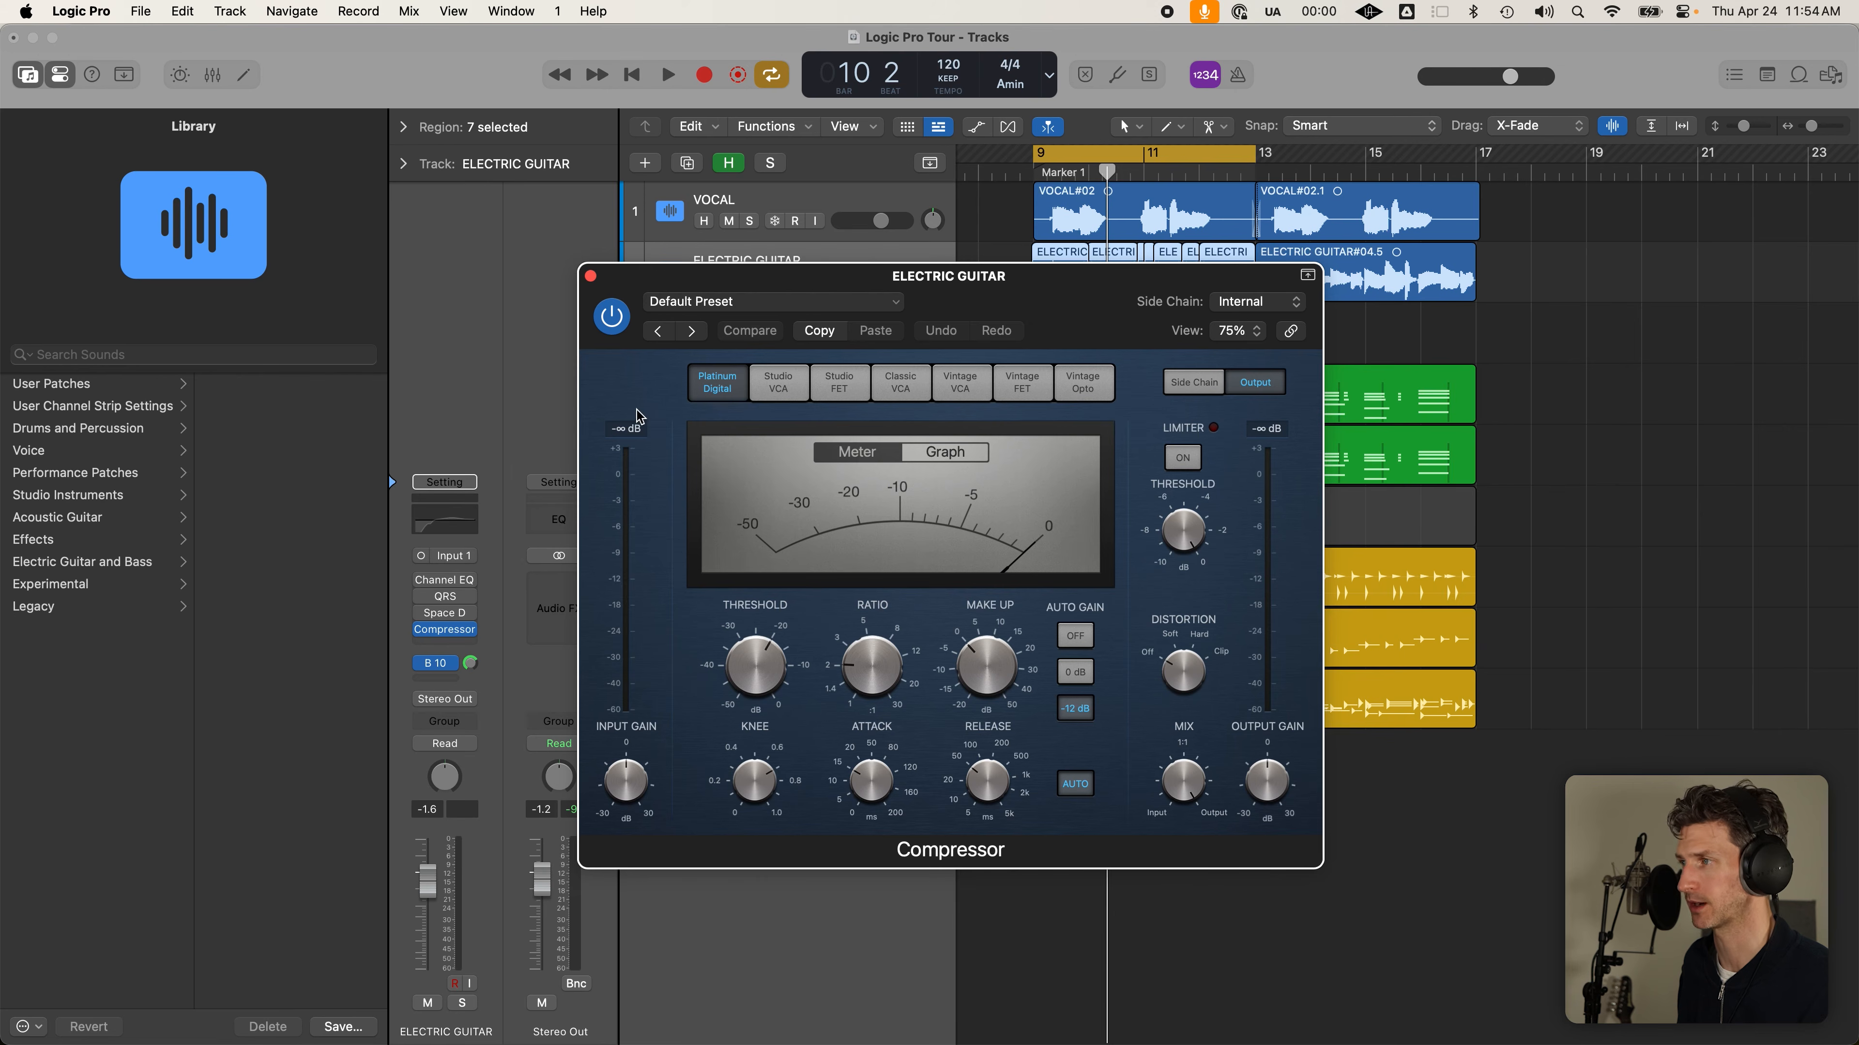
left_click(754, 313)
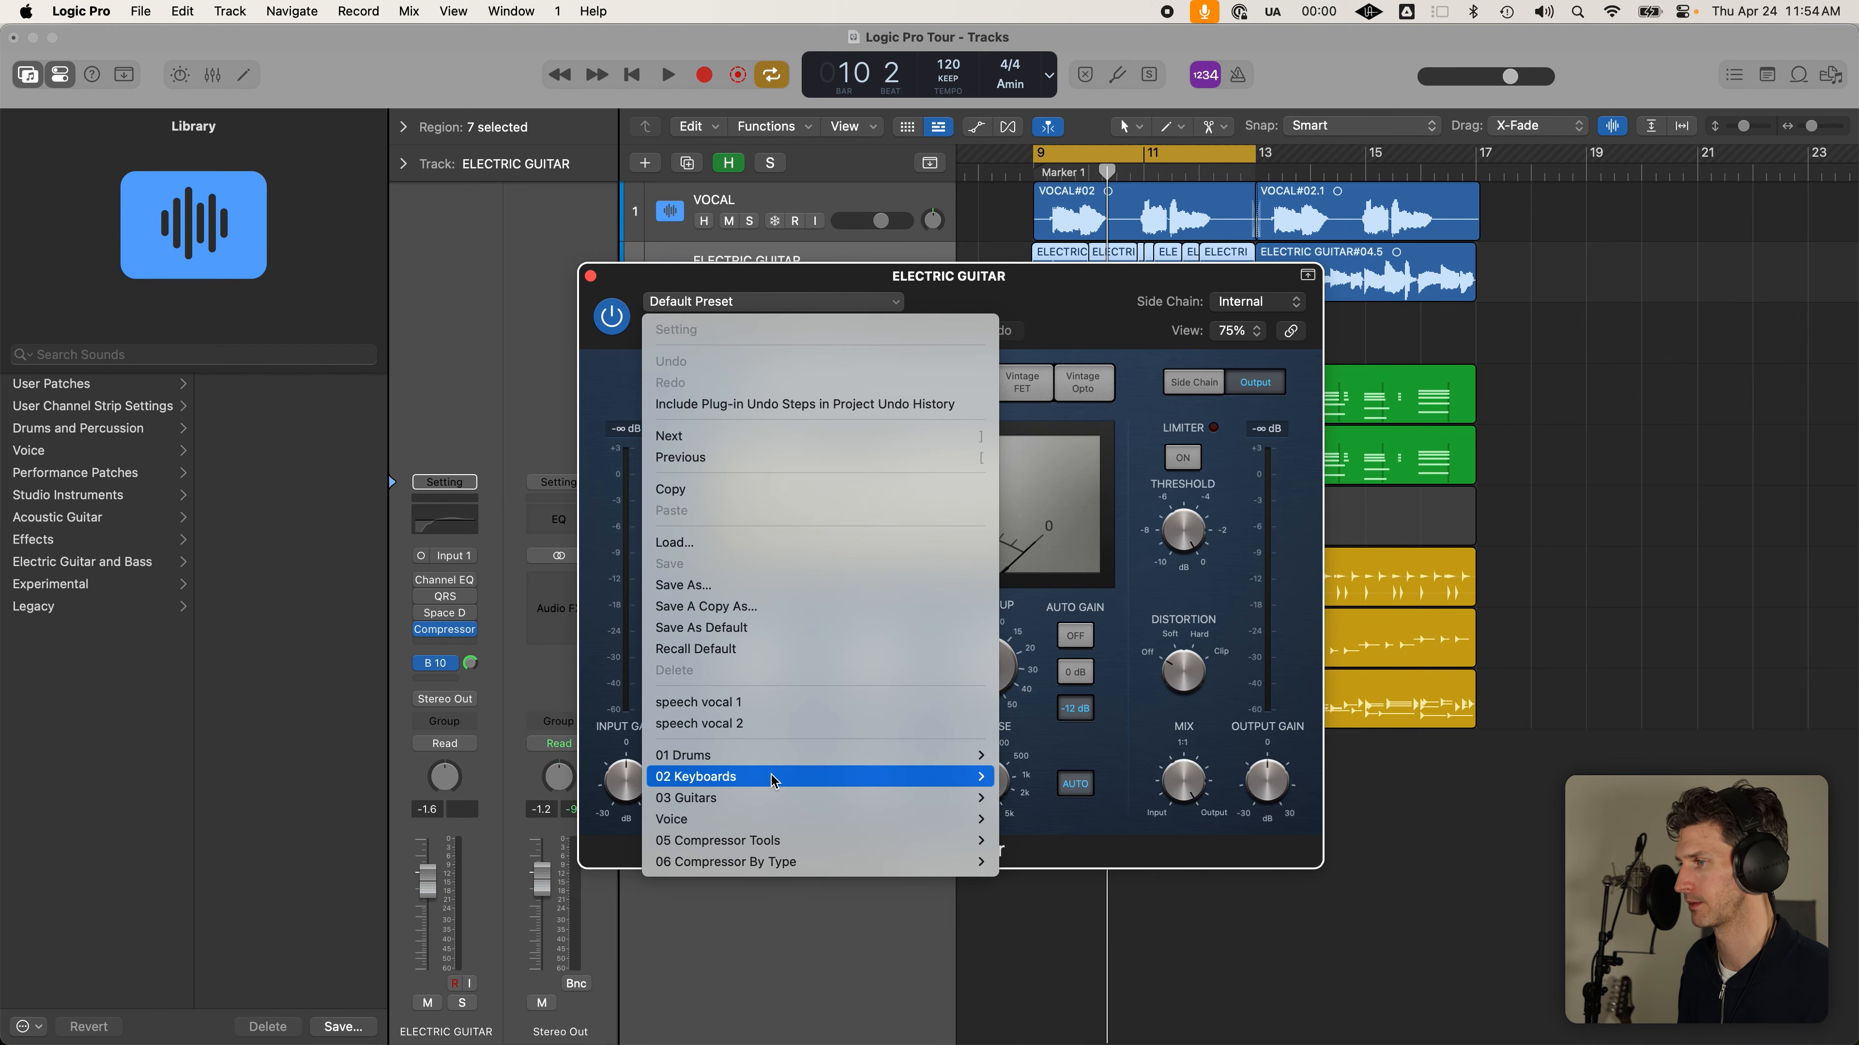
mouse_move(778, 798)
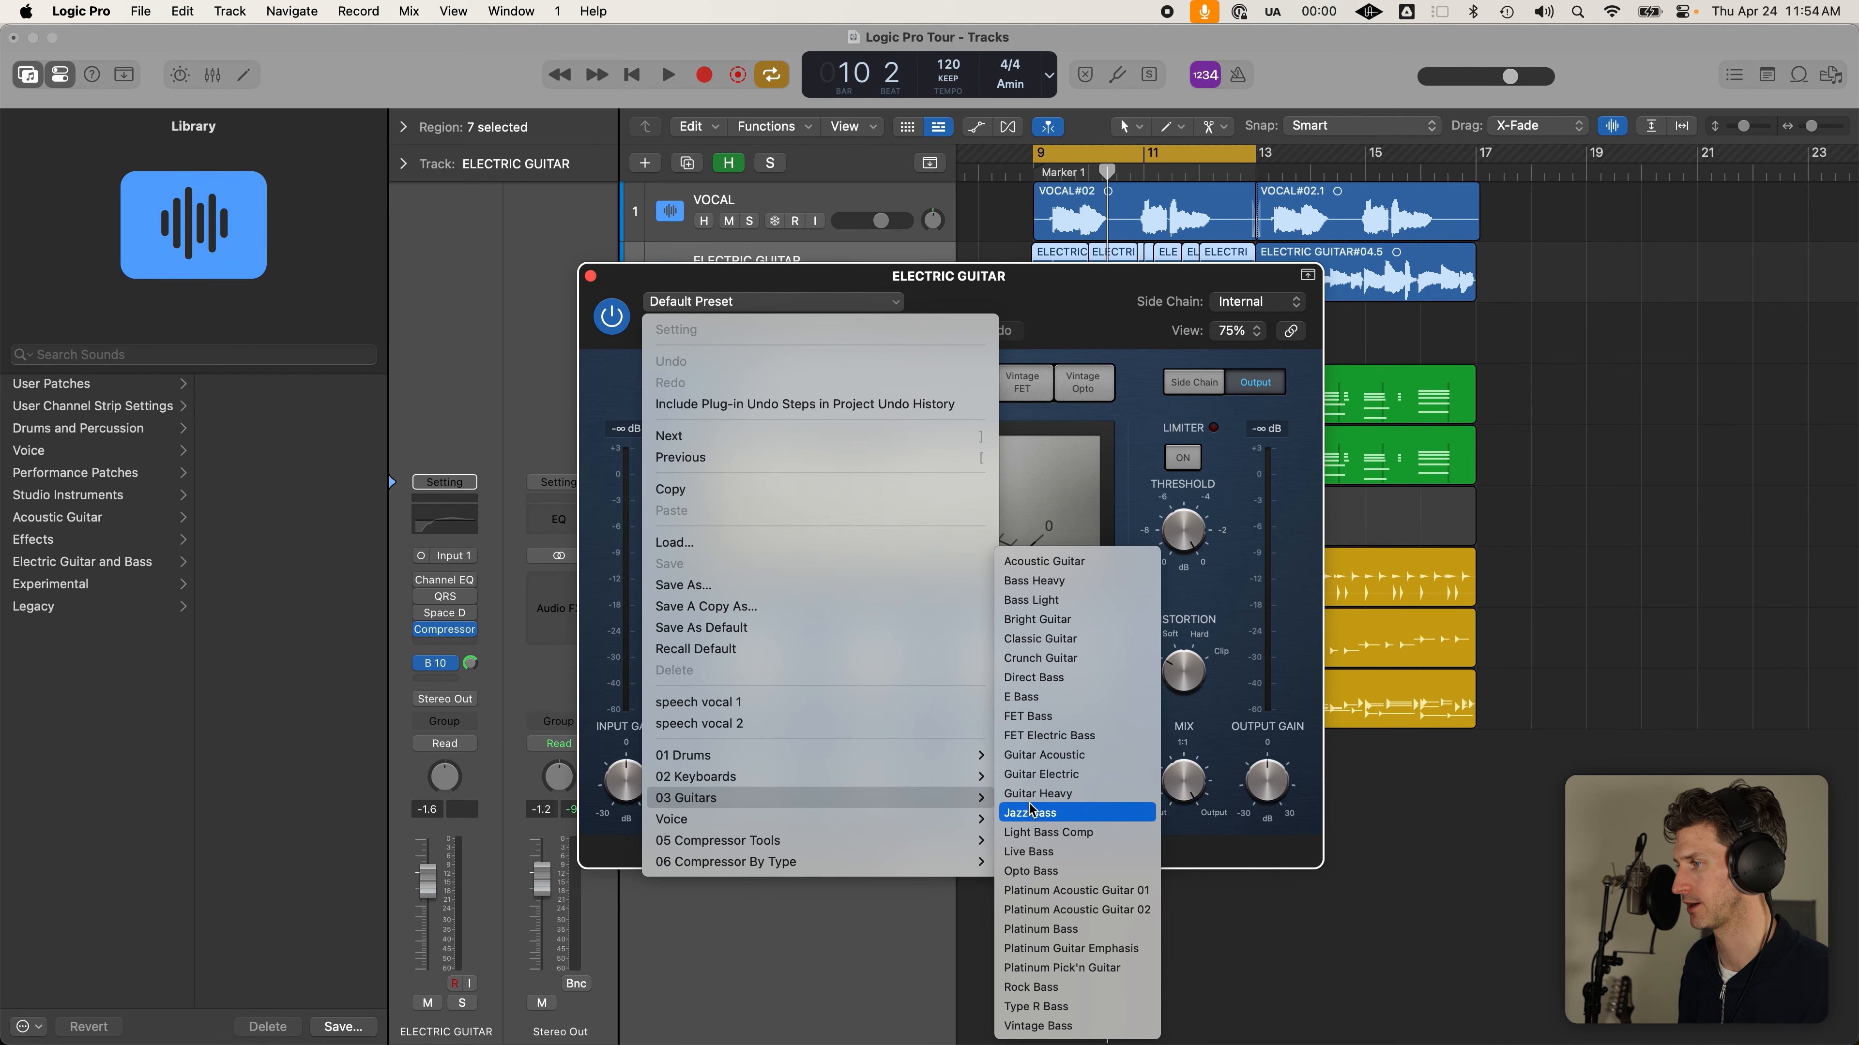
left_click(1086, 785)
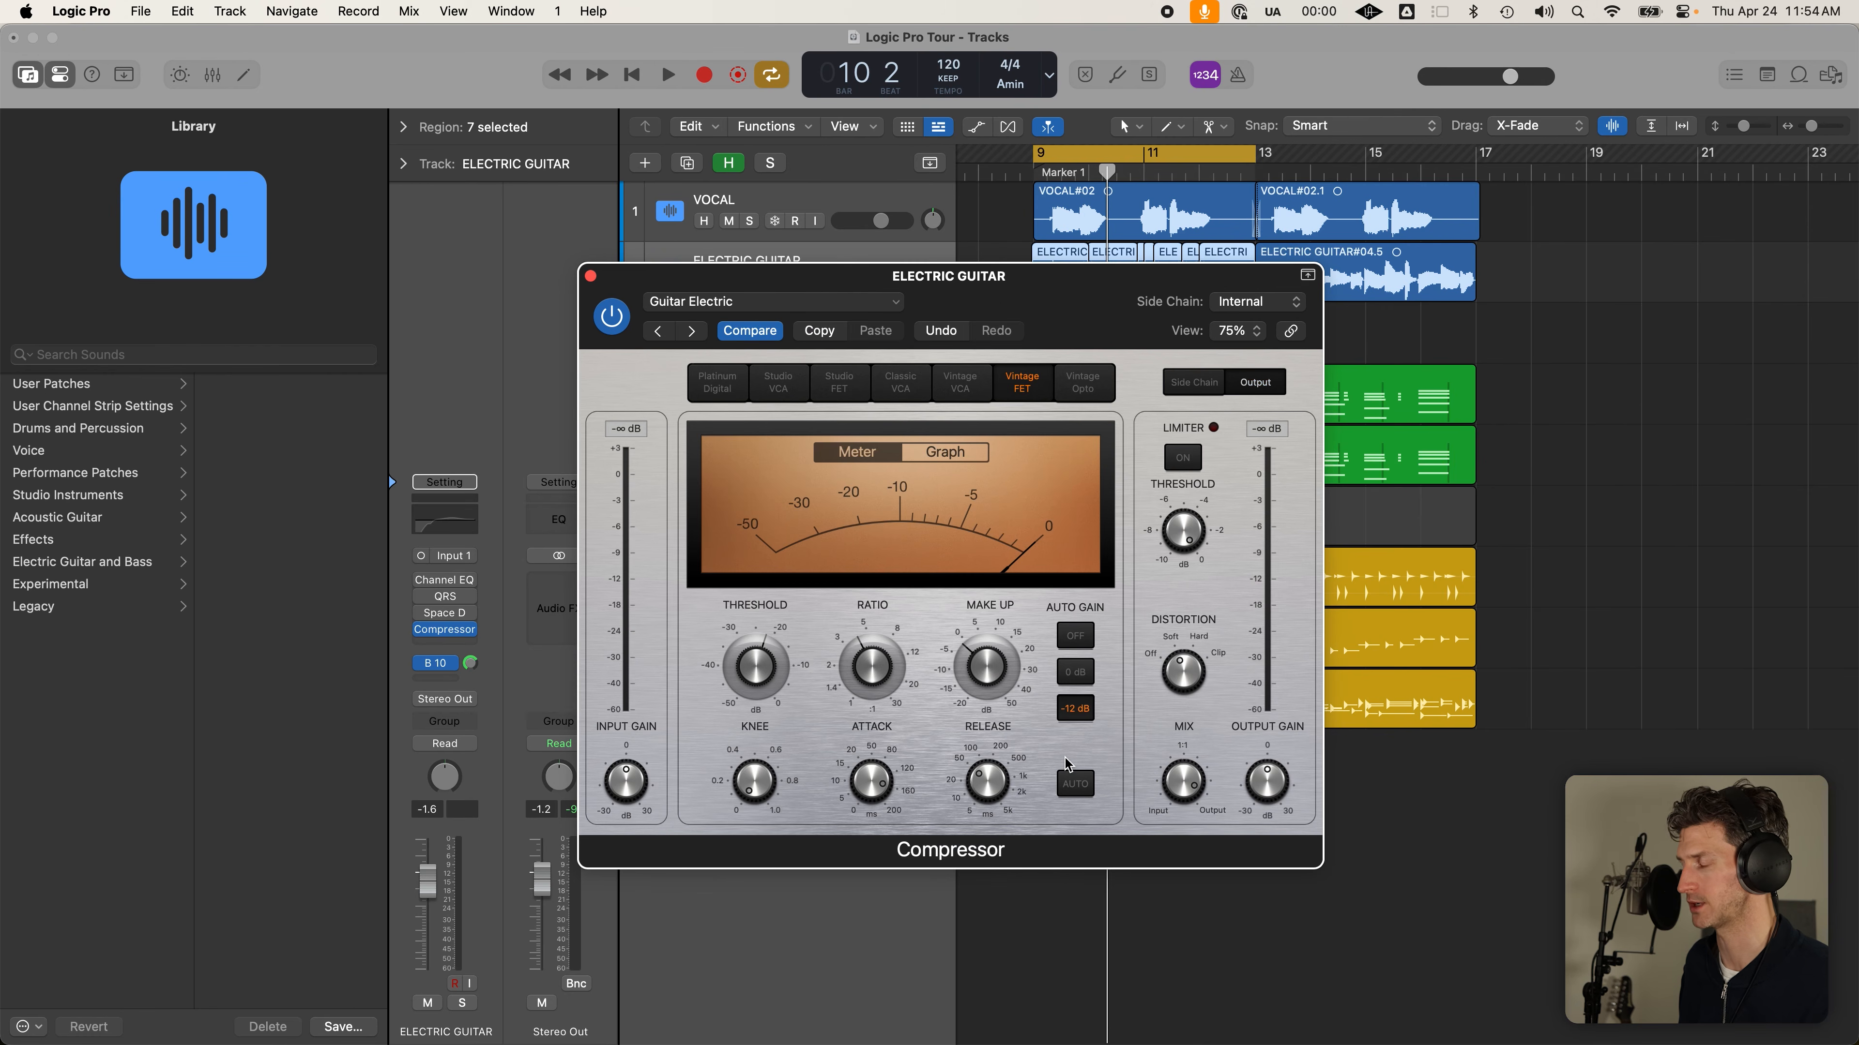
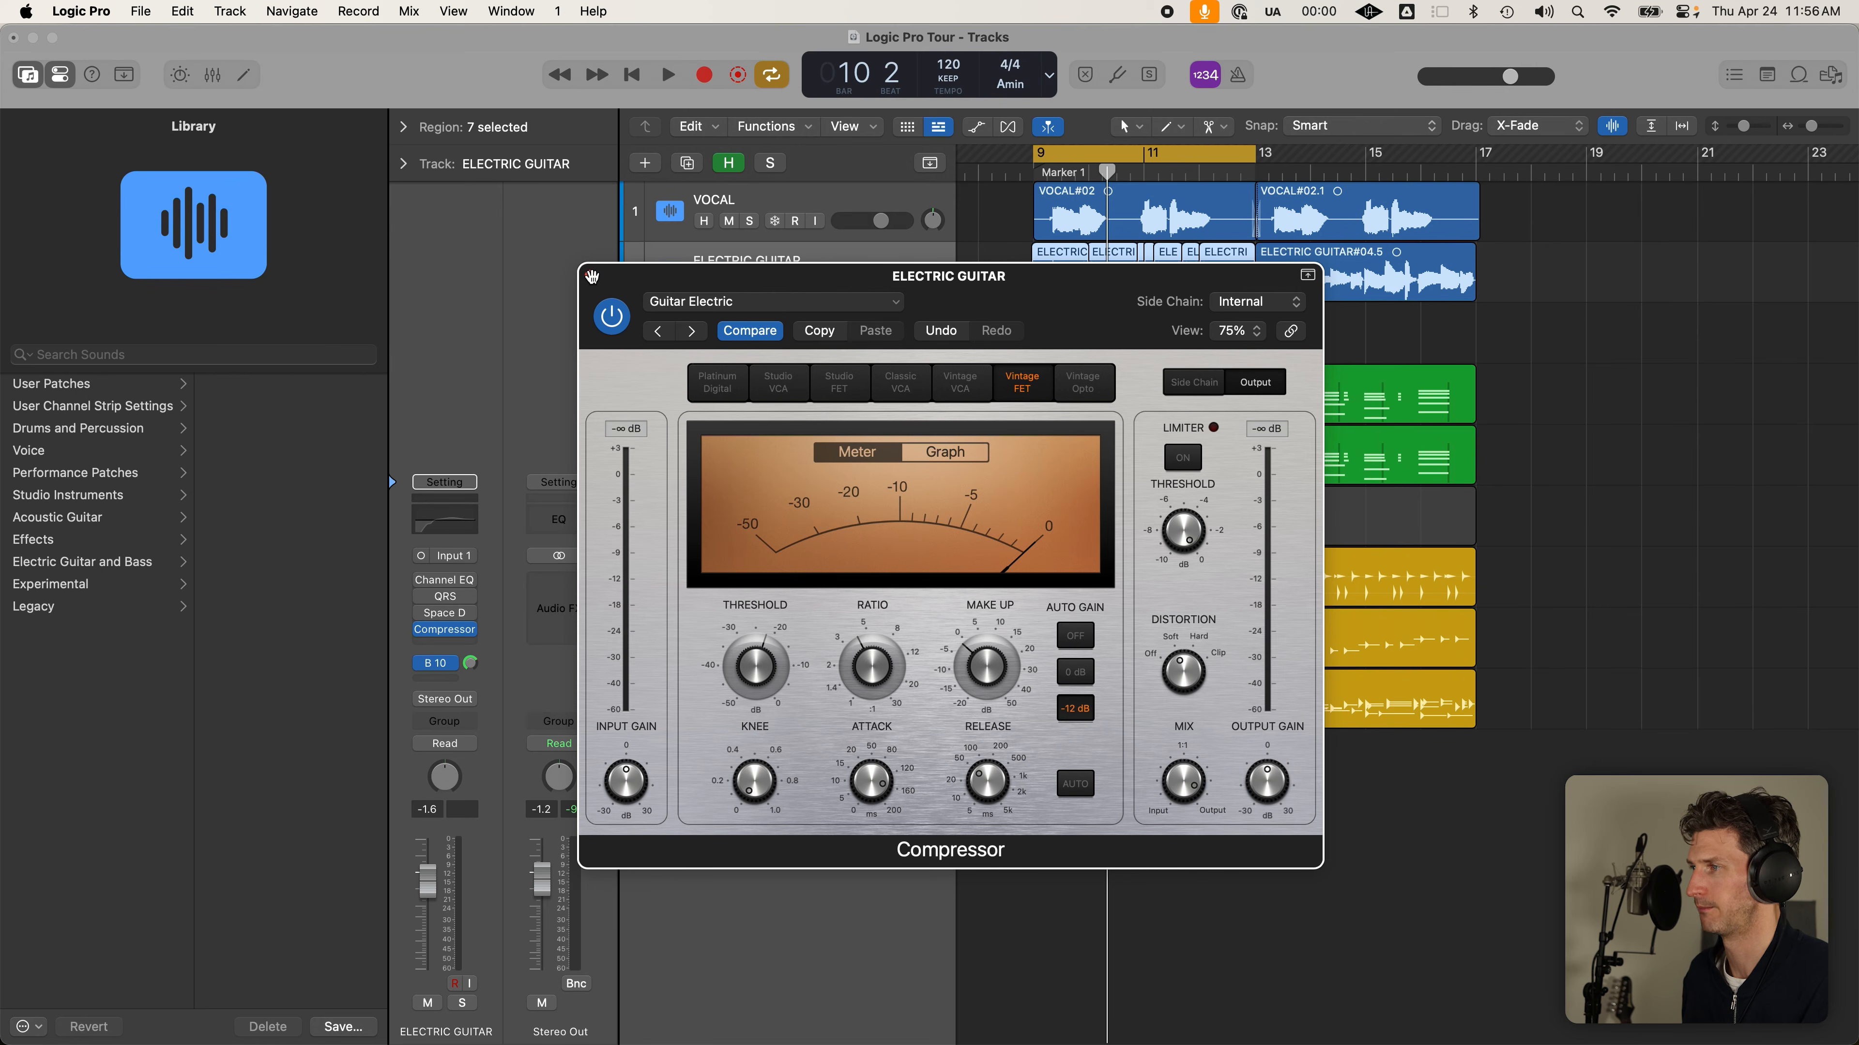
left_click(591, 276)
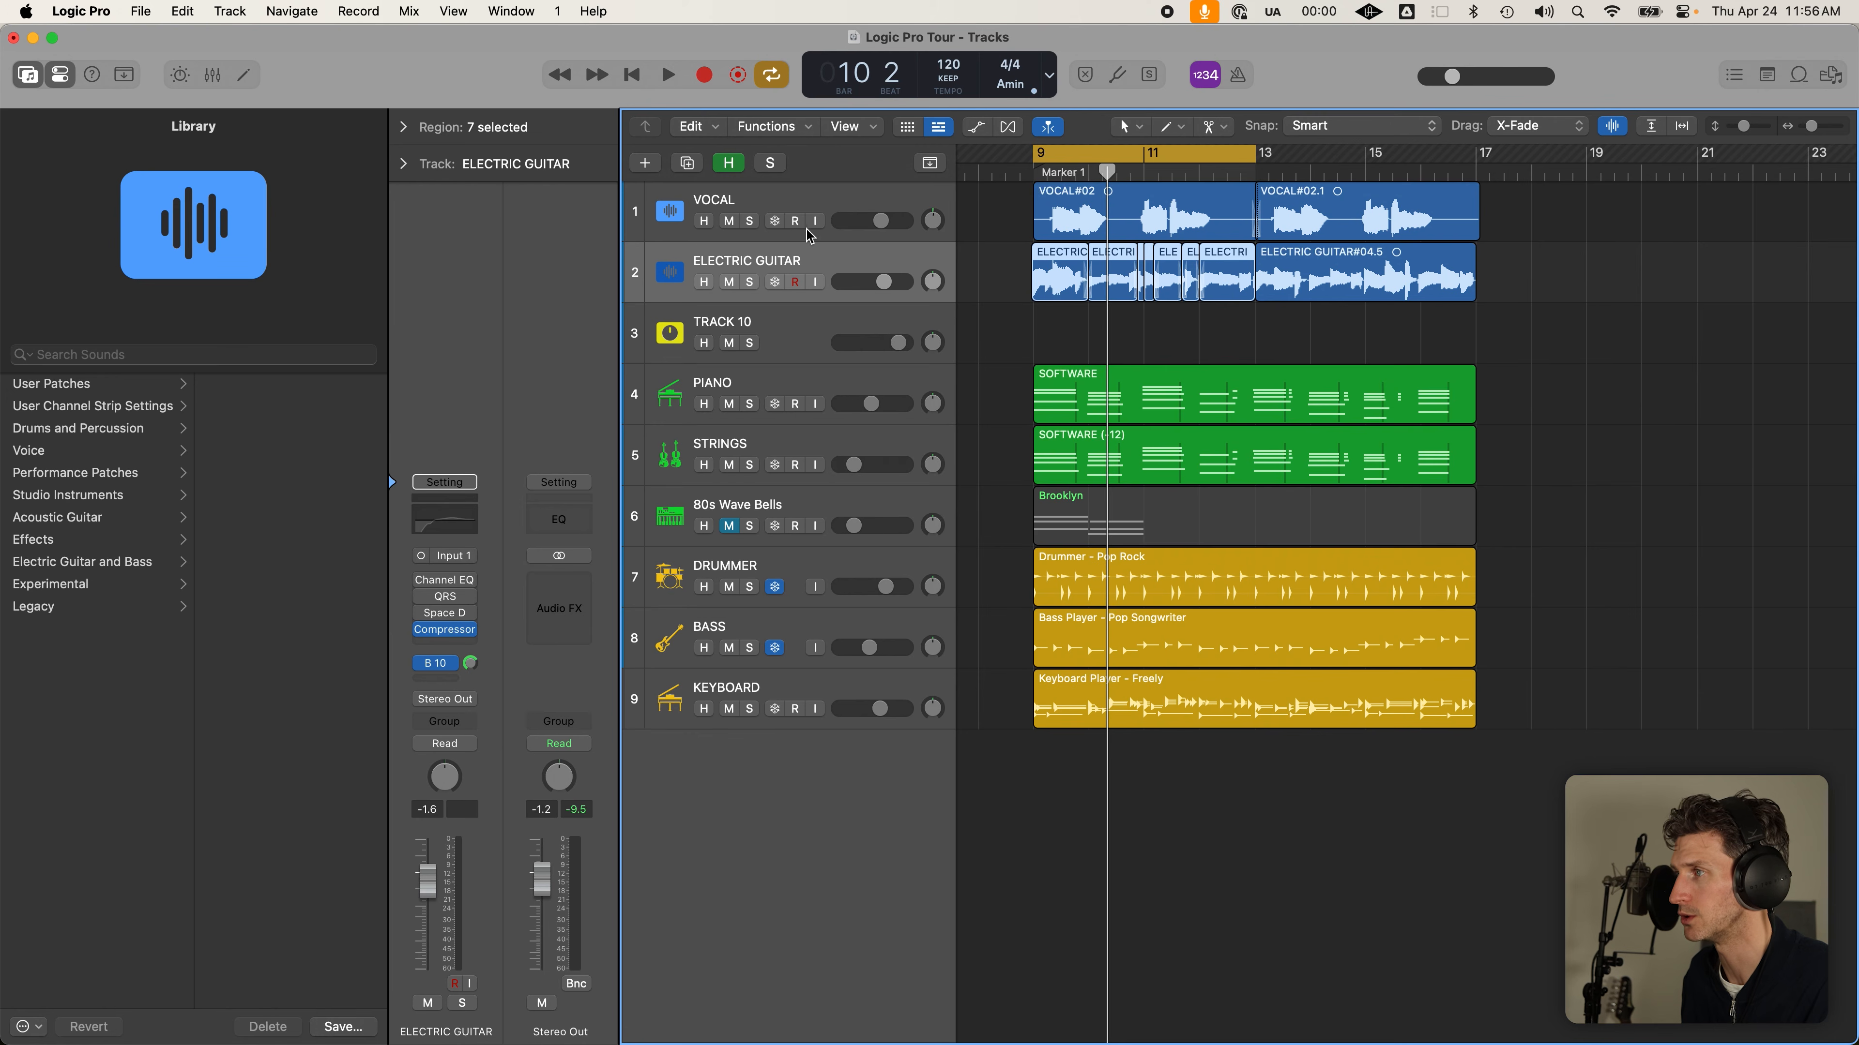
Load the Dance Vocal patch from the Voice category onto the VOCAL track
left_click(810, 205)
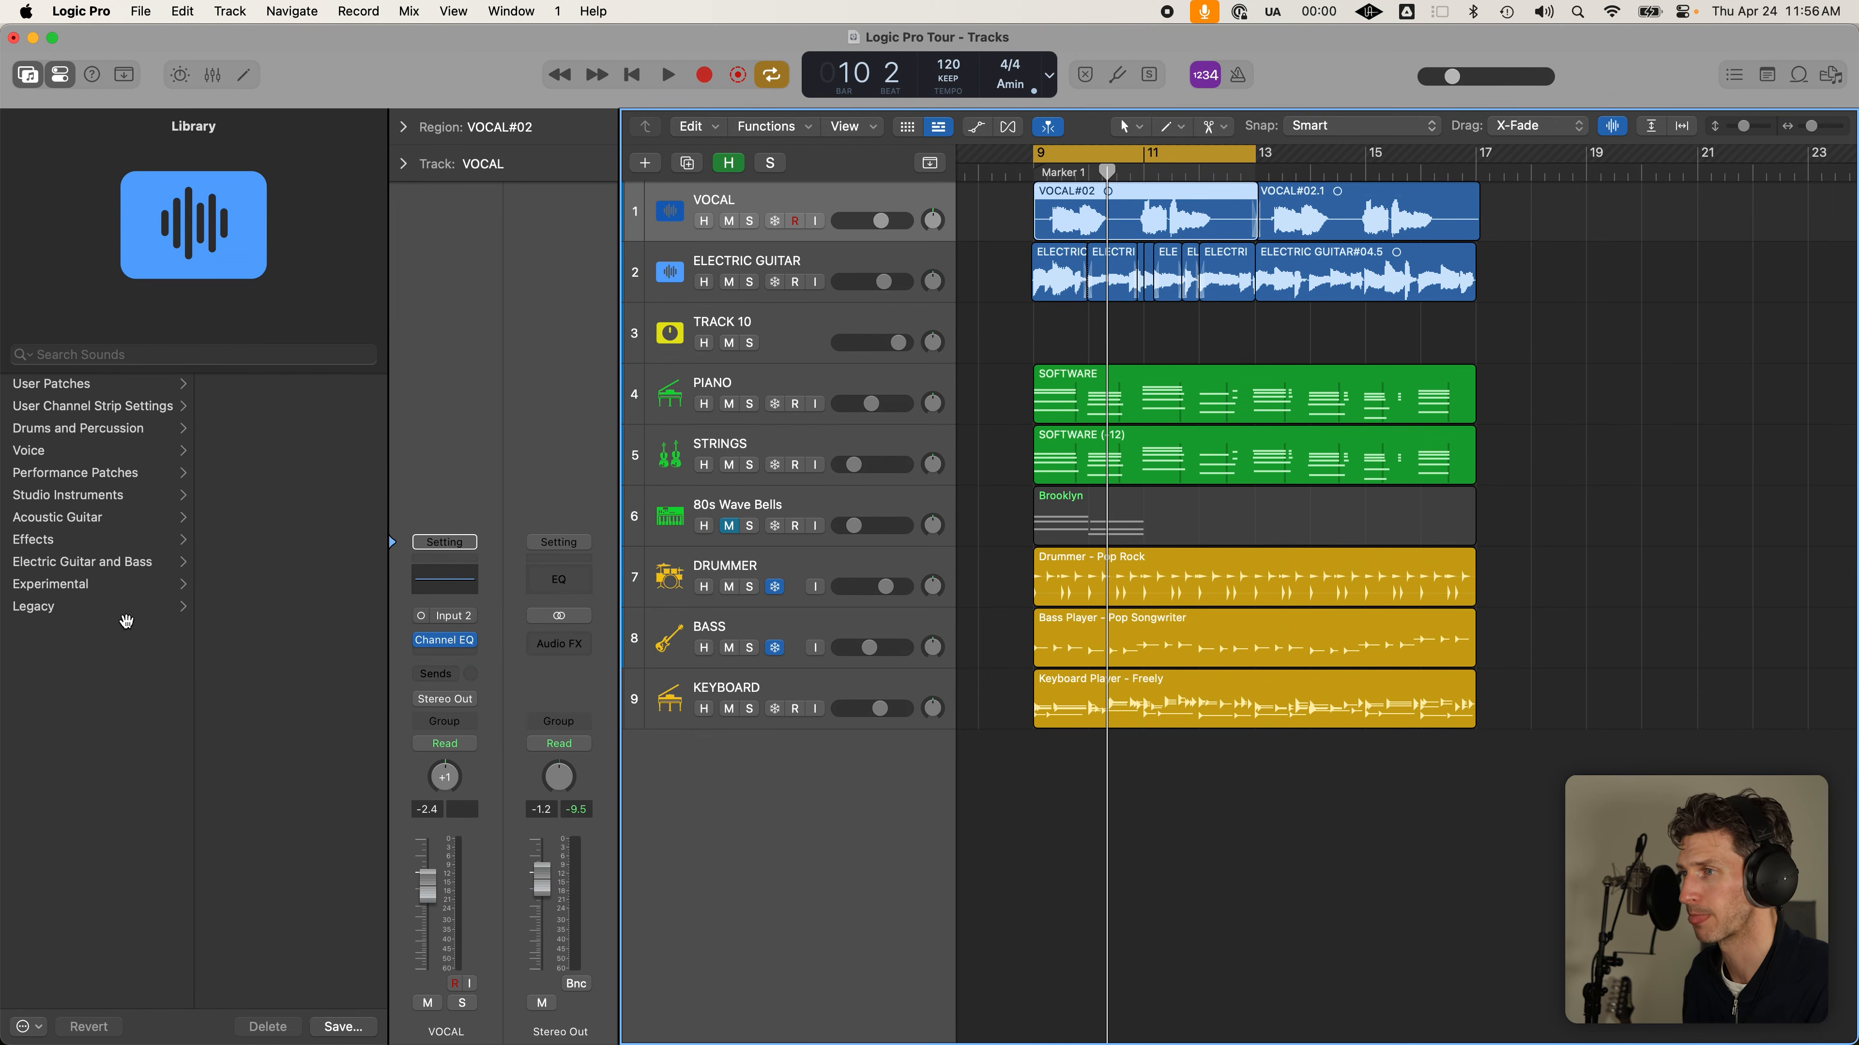
left_click(110, 451)
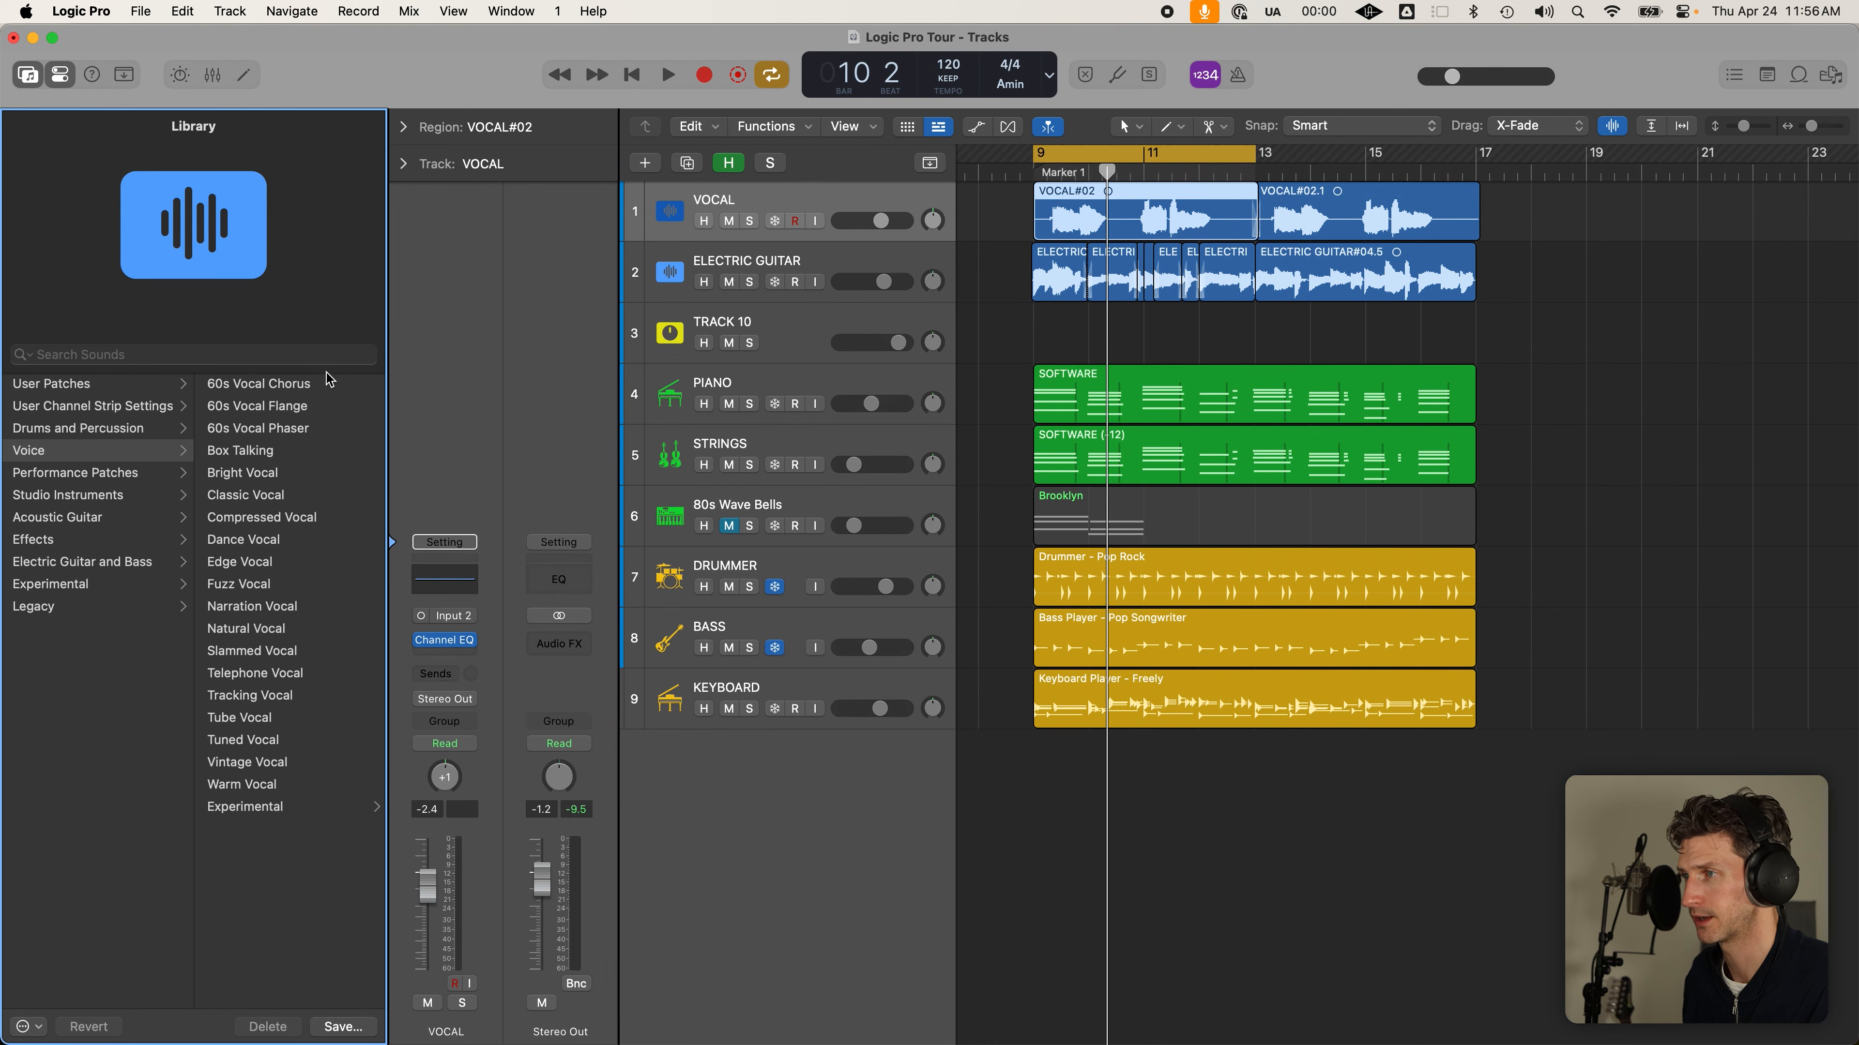
left_click(291, 540)
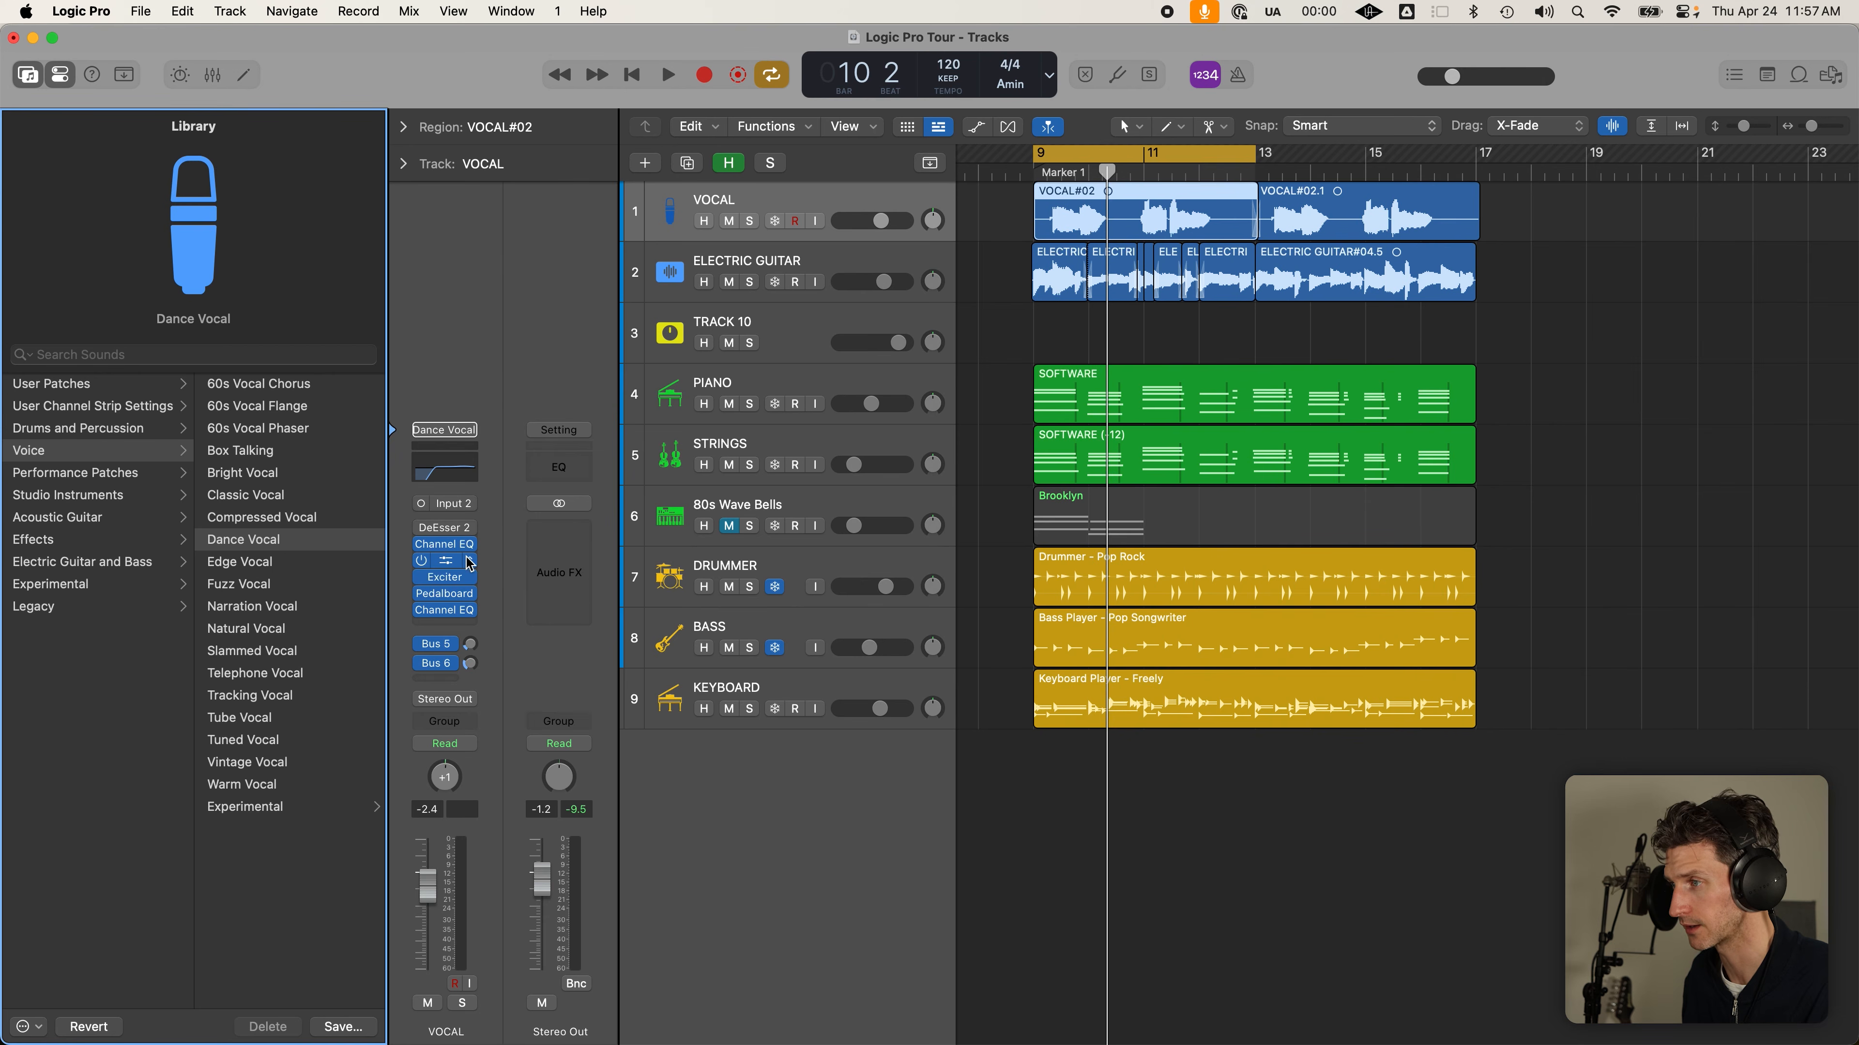
Browse the vocal Compressor's presets in the 05 Compressor Tools and 06 Compressor By Type categories
left_click(396, 561)
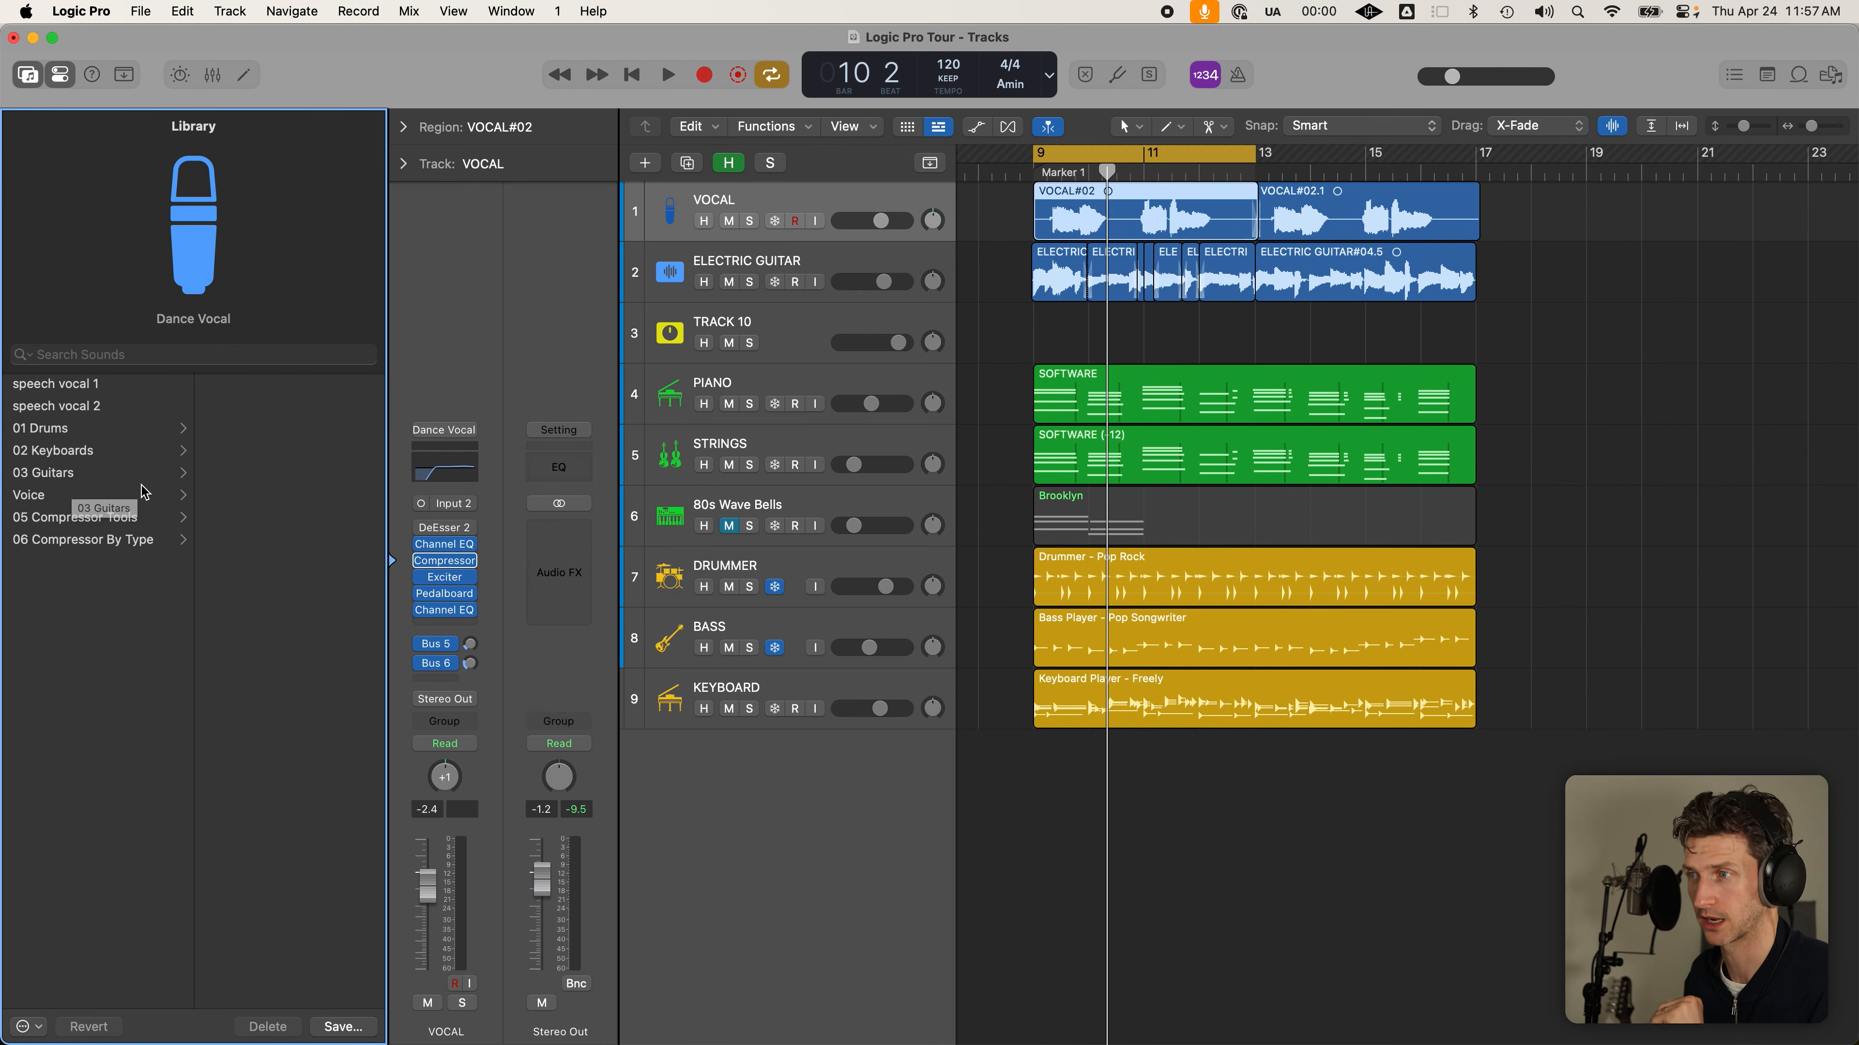
left_click(106, 540)
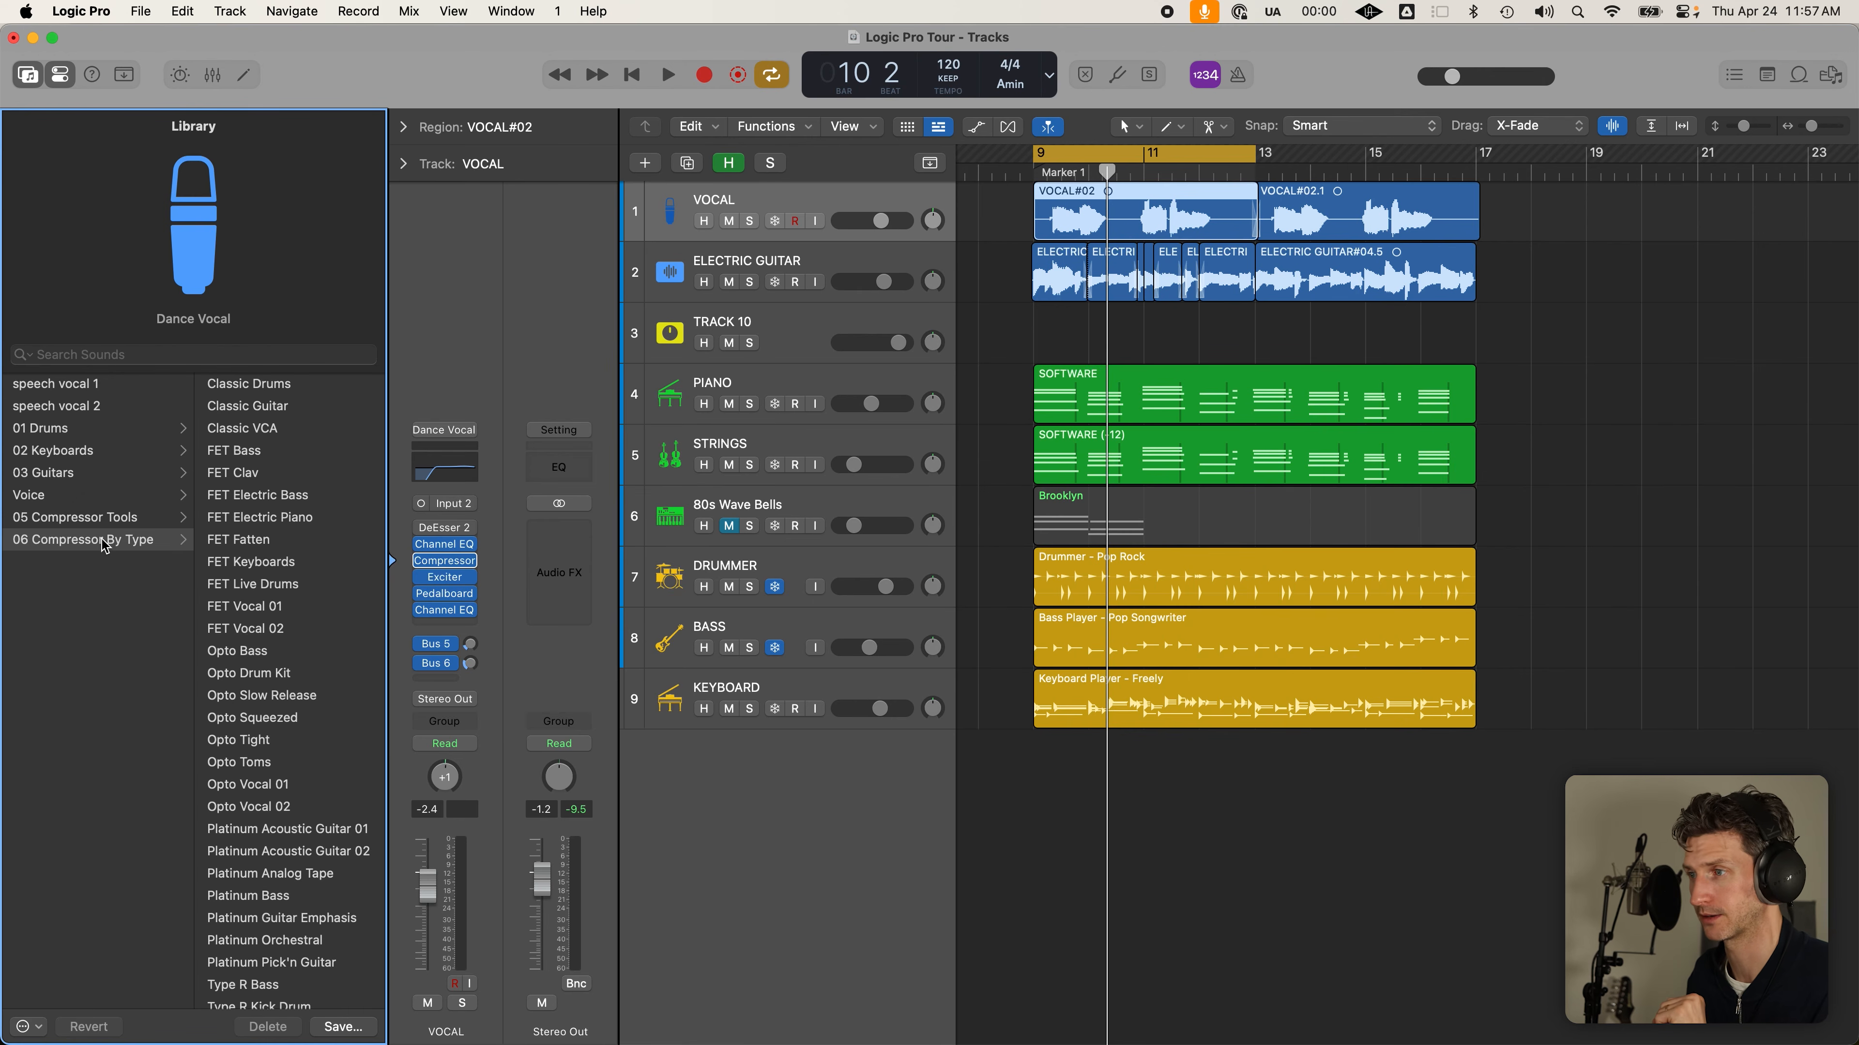
left_click(128, 517)
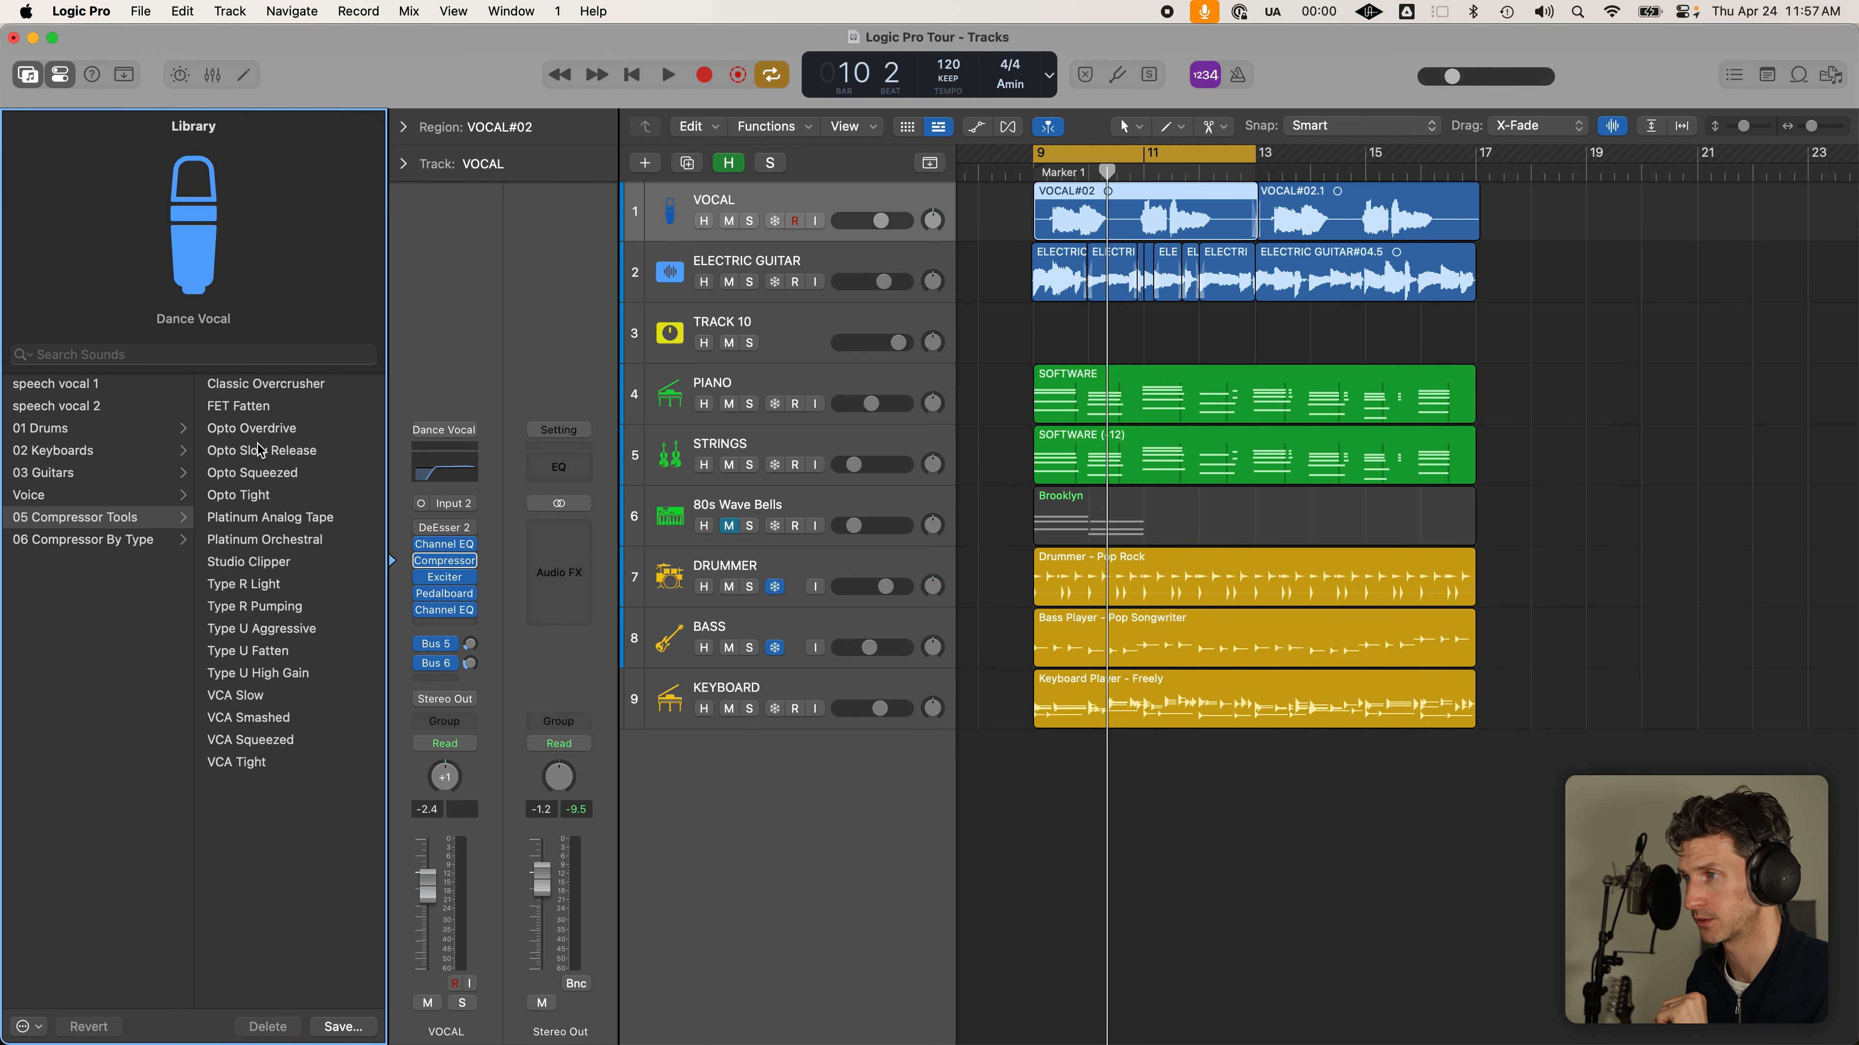
left_click(159, 540)
scroll(247, 593, "down", 3)
scroll(247, 594, "down", 3)
scroll(252, 611, "up", 5)
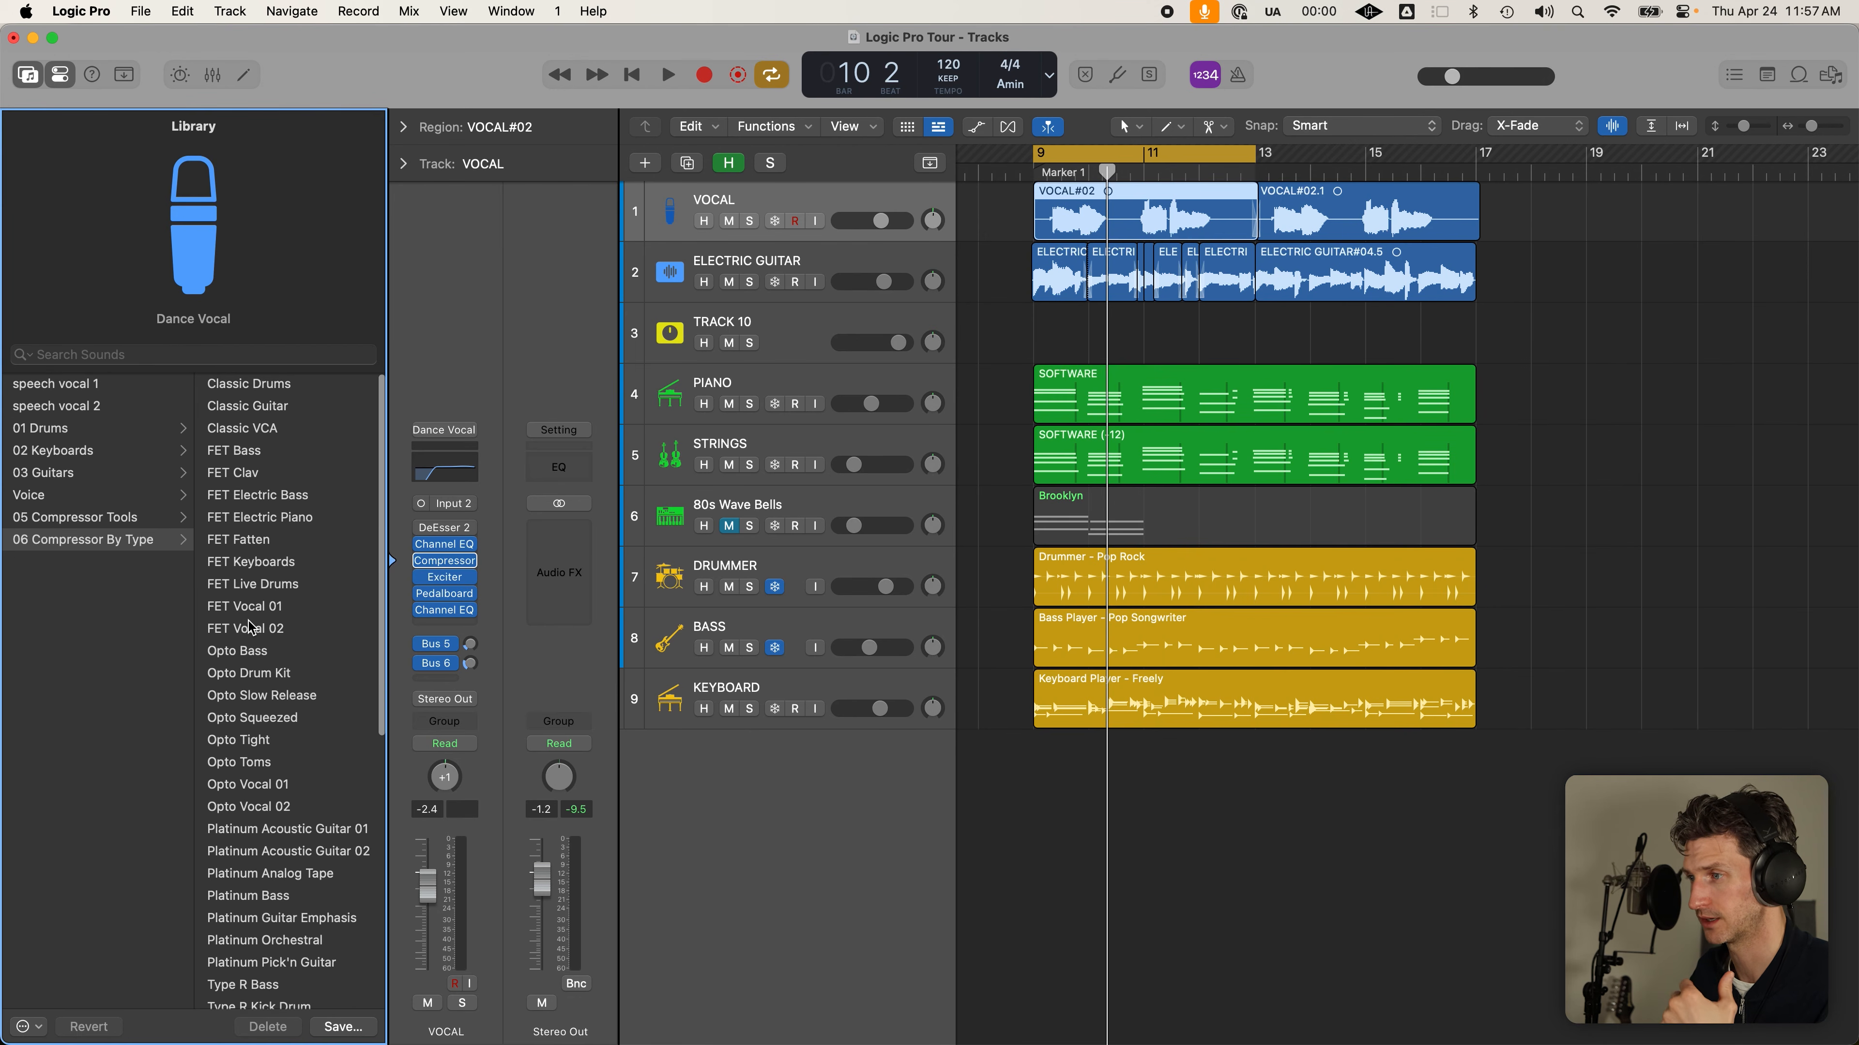
scroll(332, 878, "down", 5)
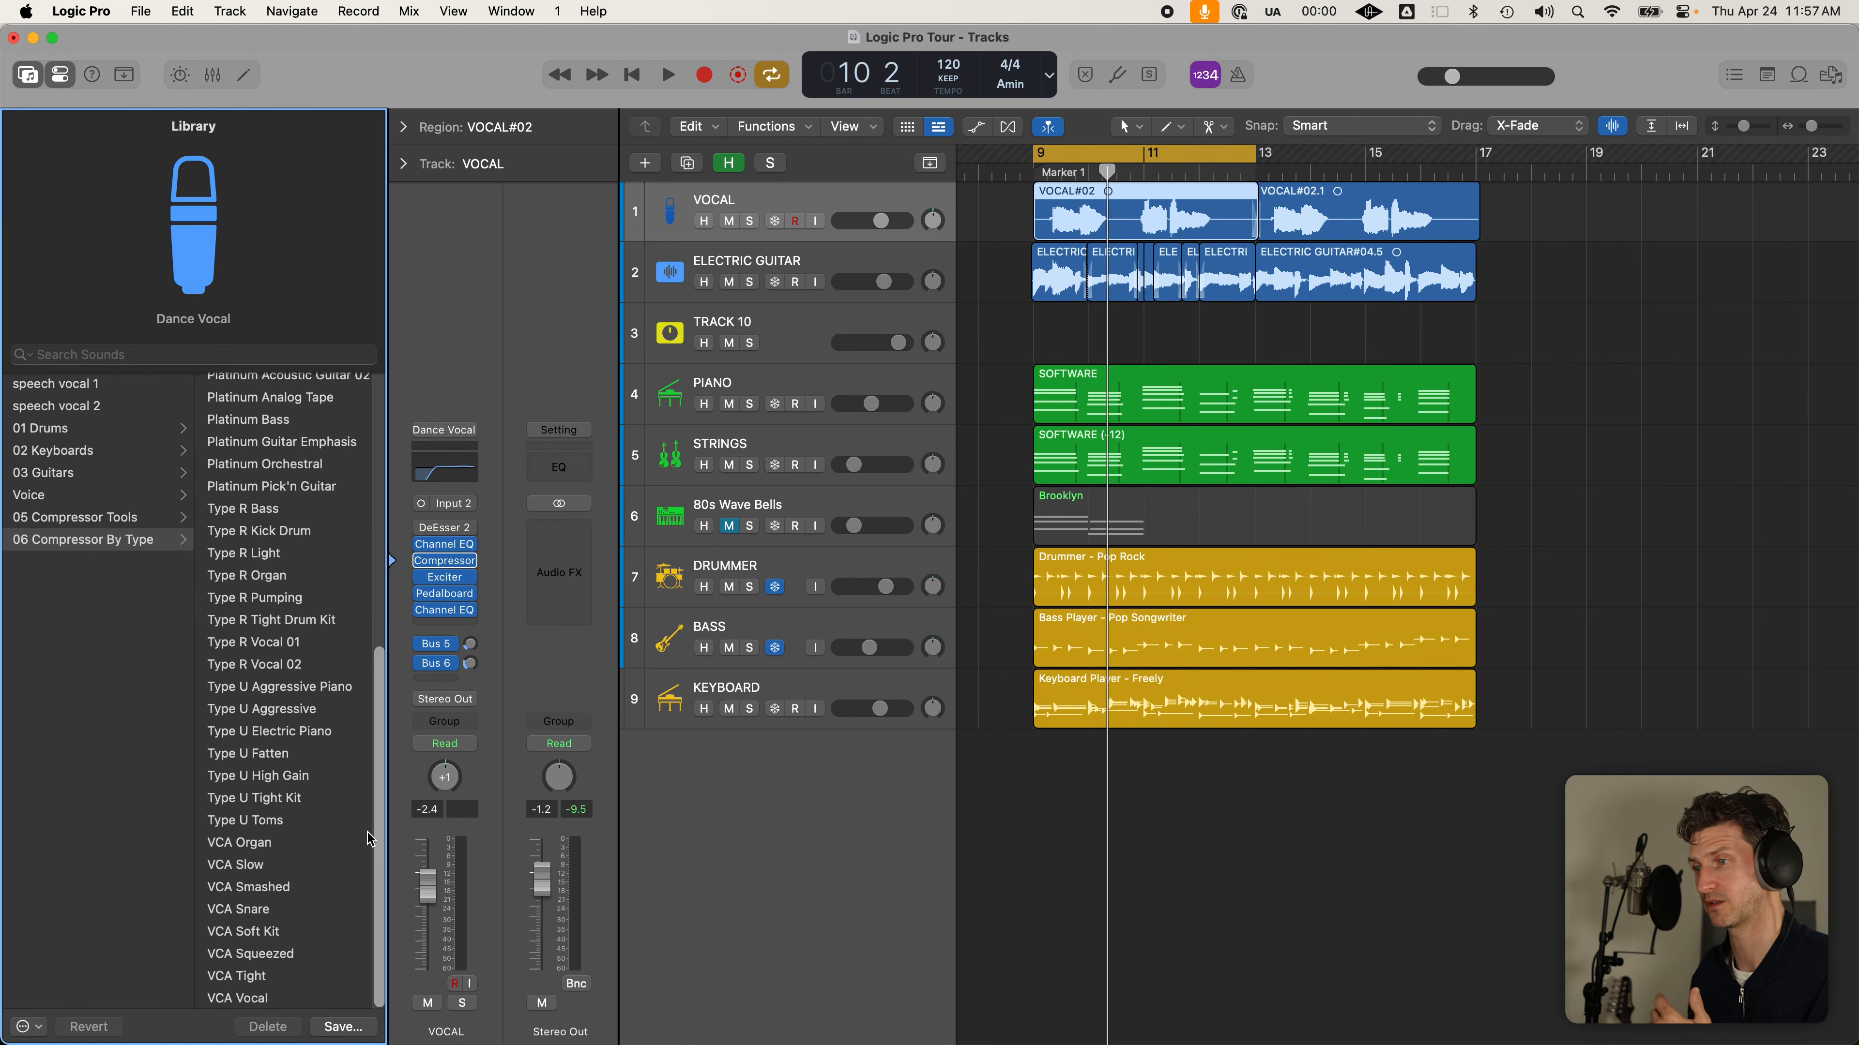
scroll(333, 838, "up", 5)
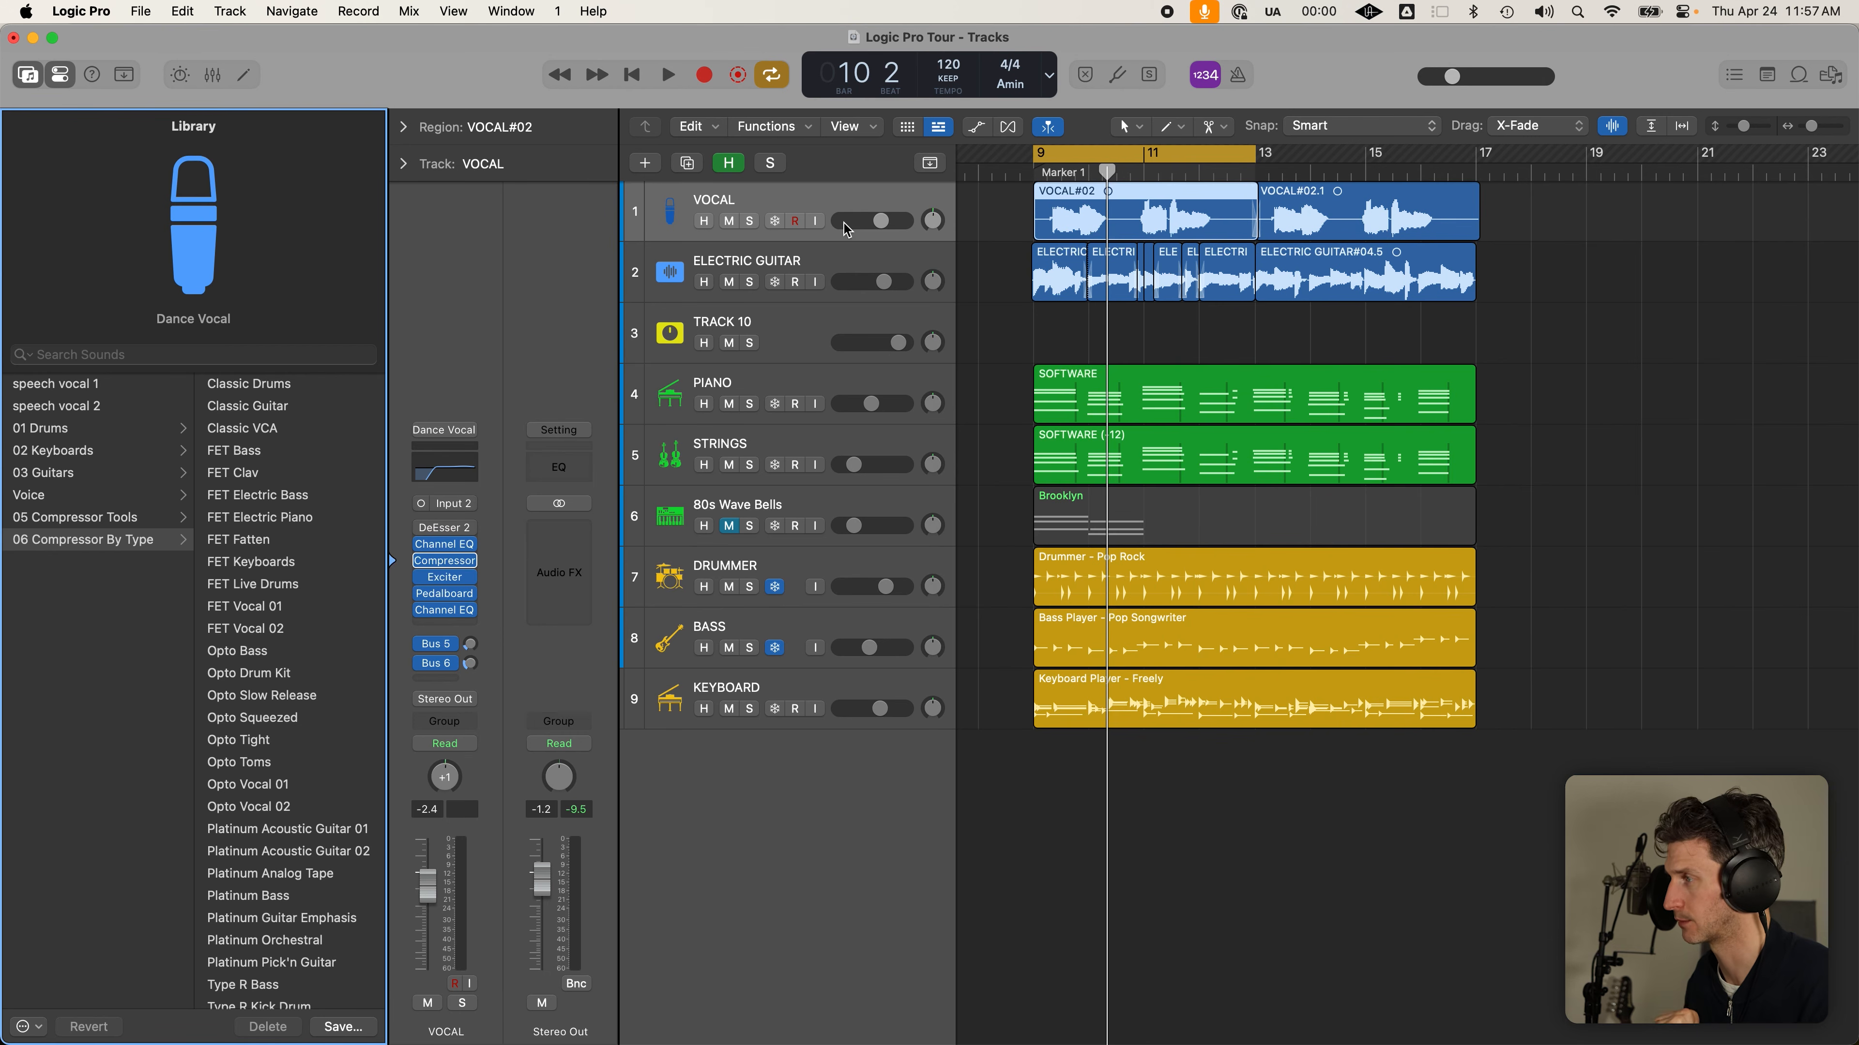
left_click(831, 256)
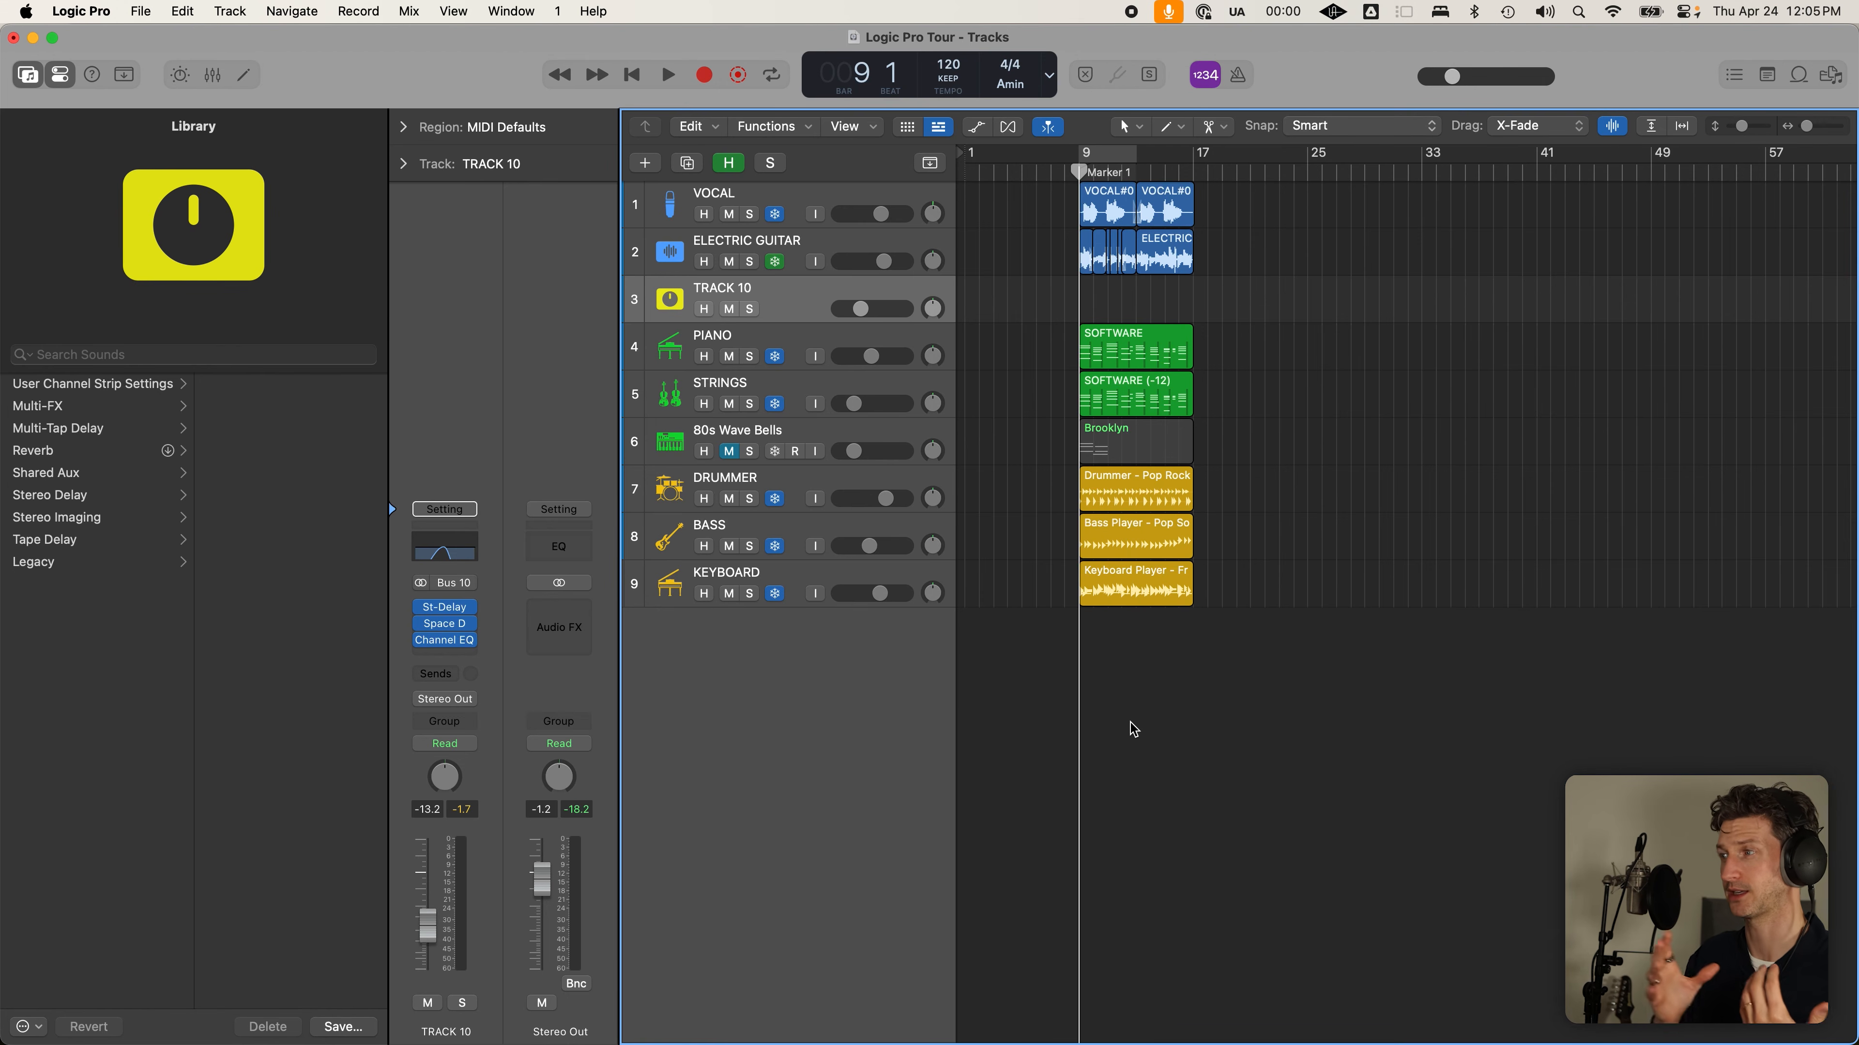
Hide the Library and enlarge the track heights so that the nine tracks fill the Tracks area
left_click_drag(1207, 705, 1026, 196)
left_click(1029, 211)
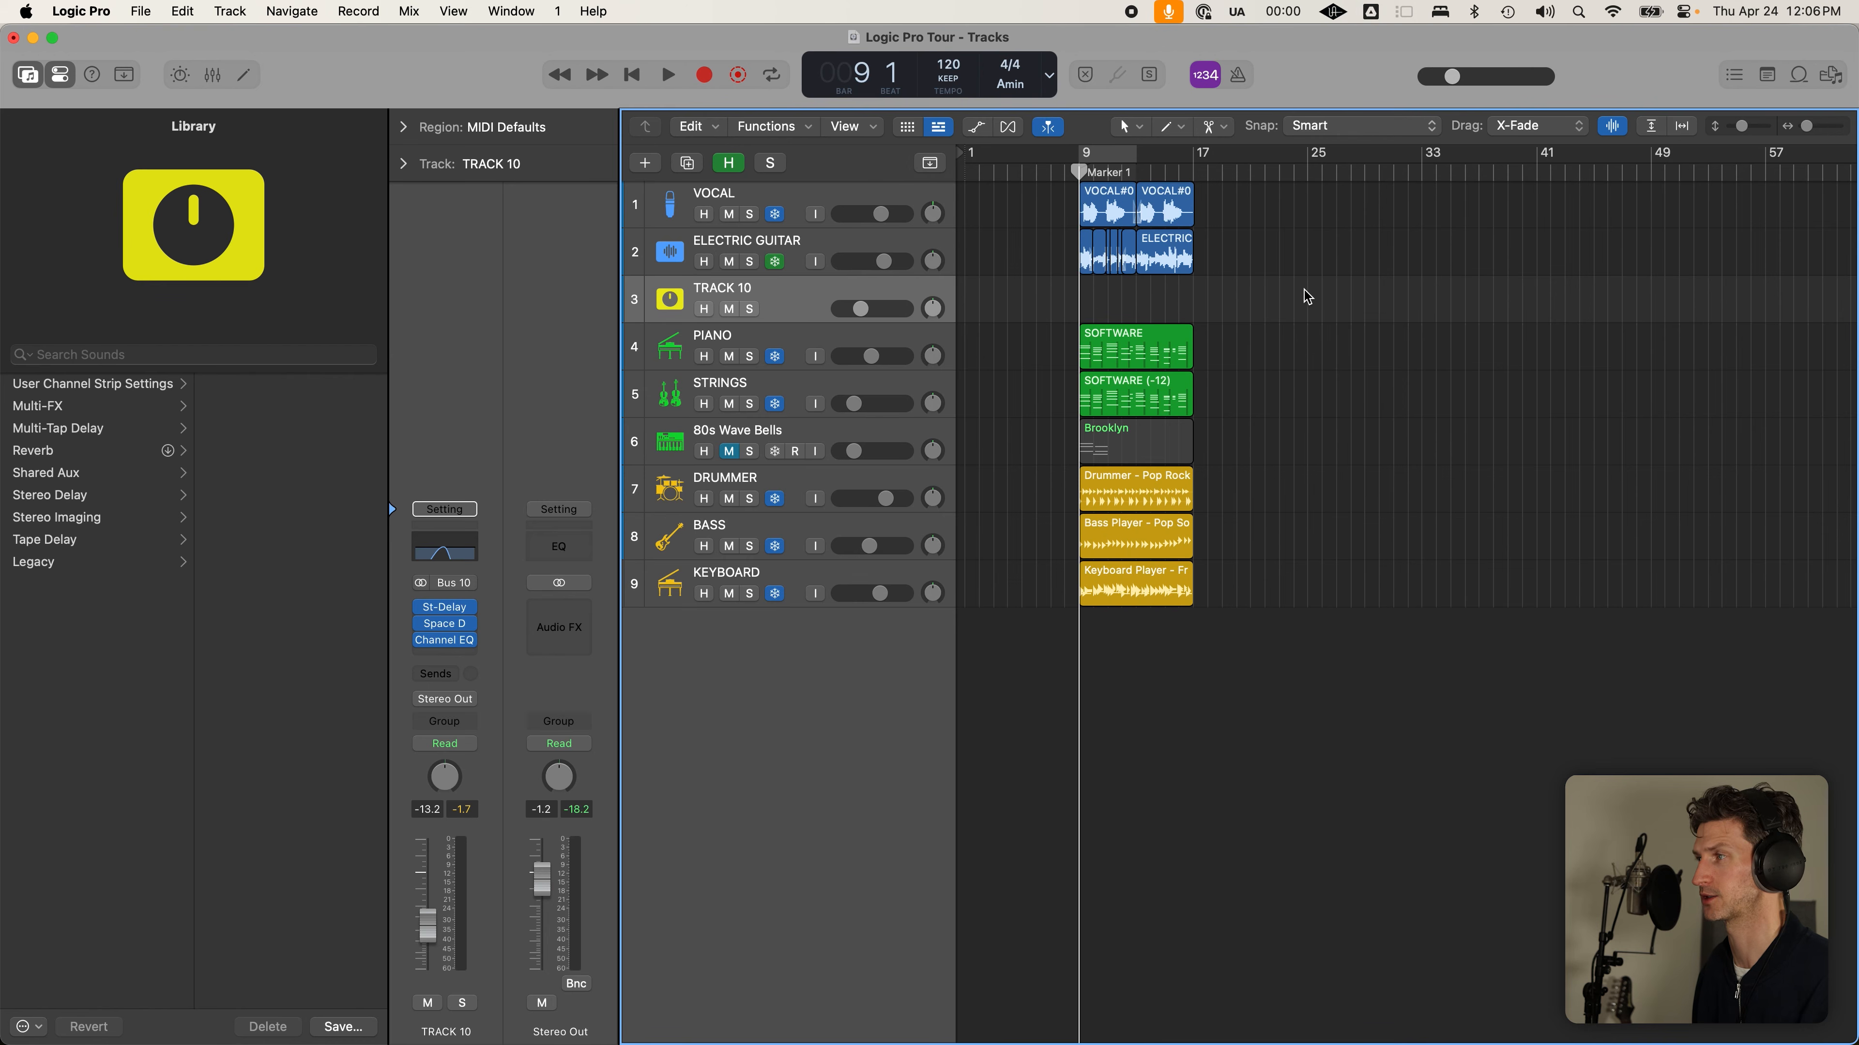
scroll(1266, 358, "up", 4)
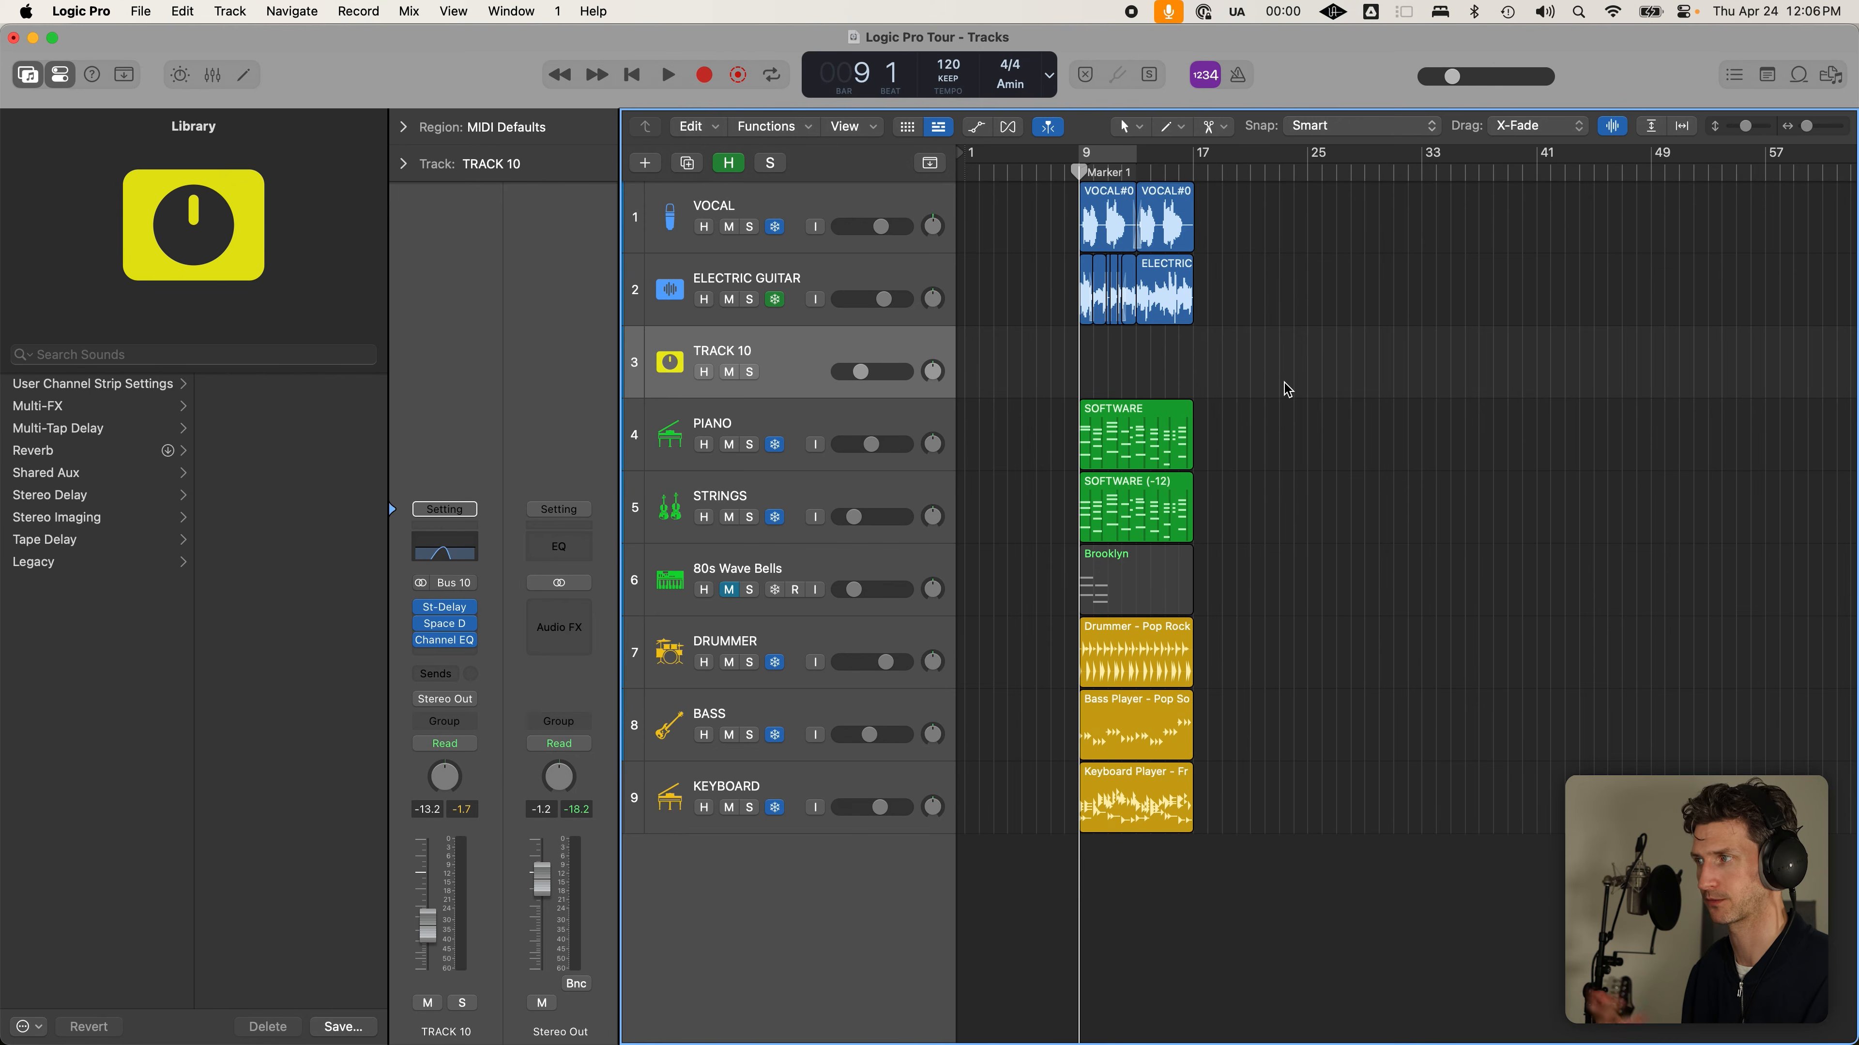
key("y")
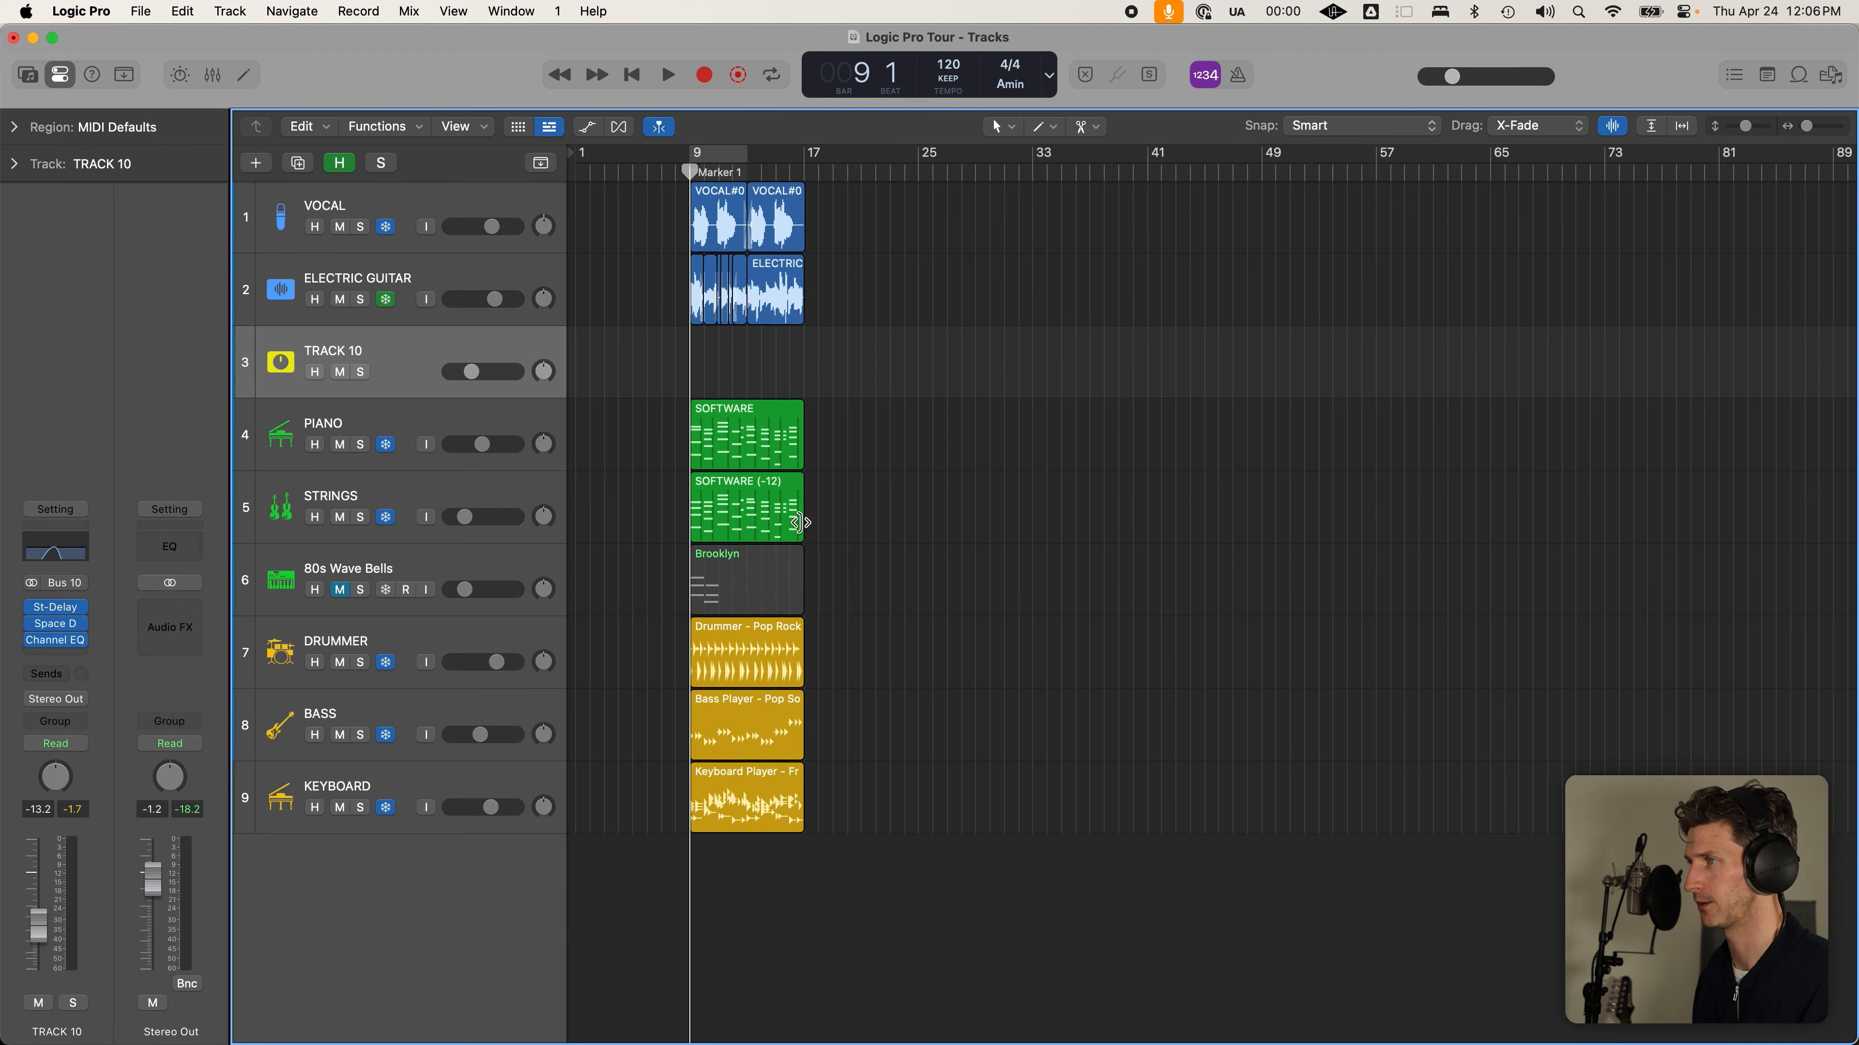
scroll(598, 274, "up", 2)
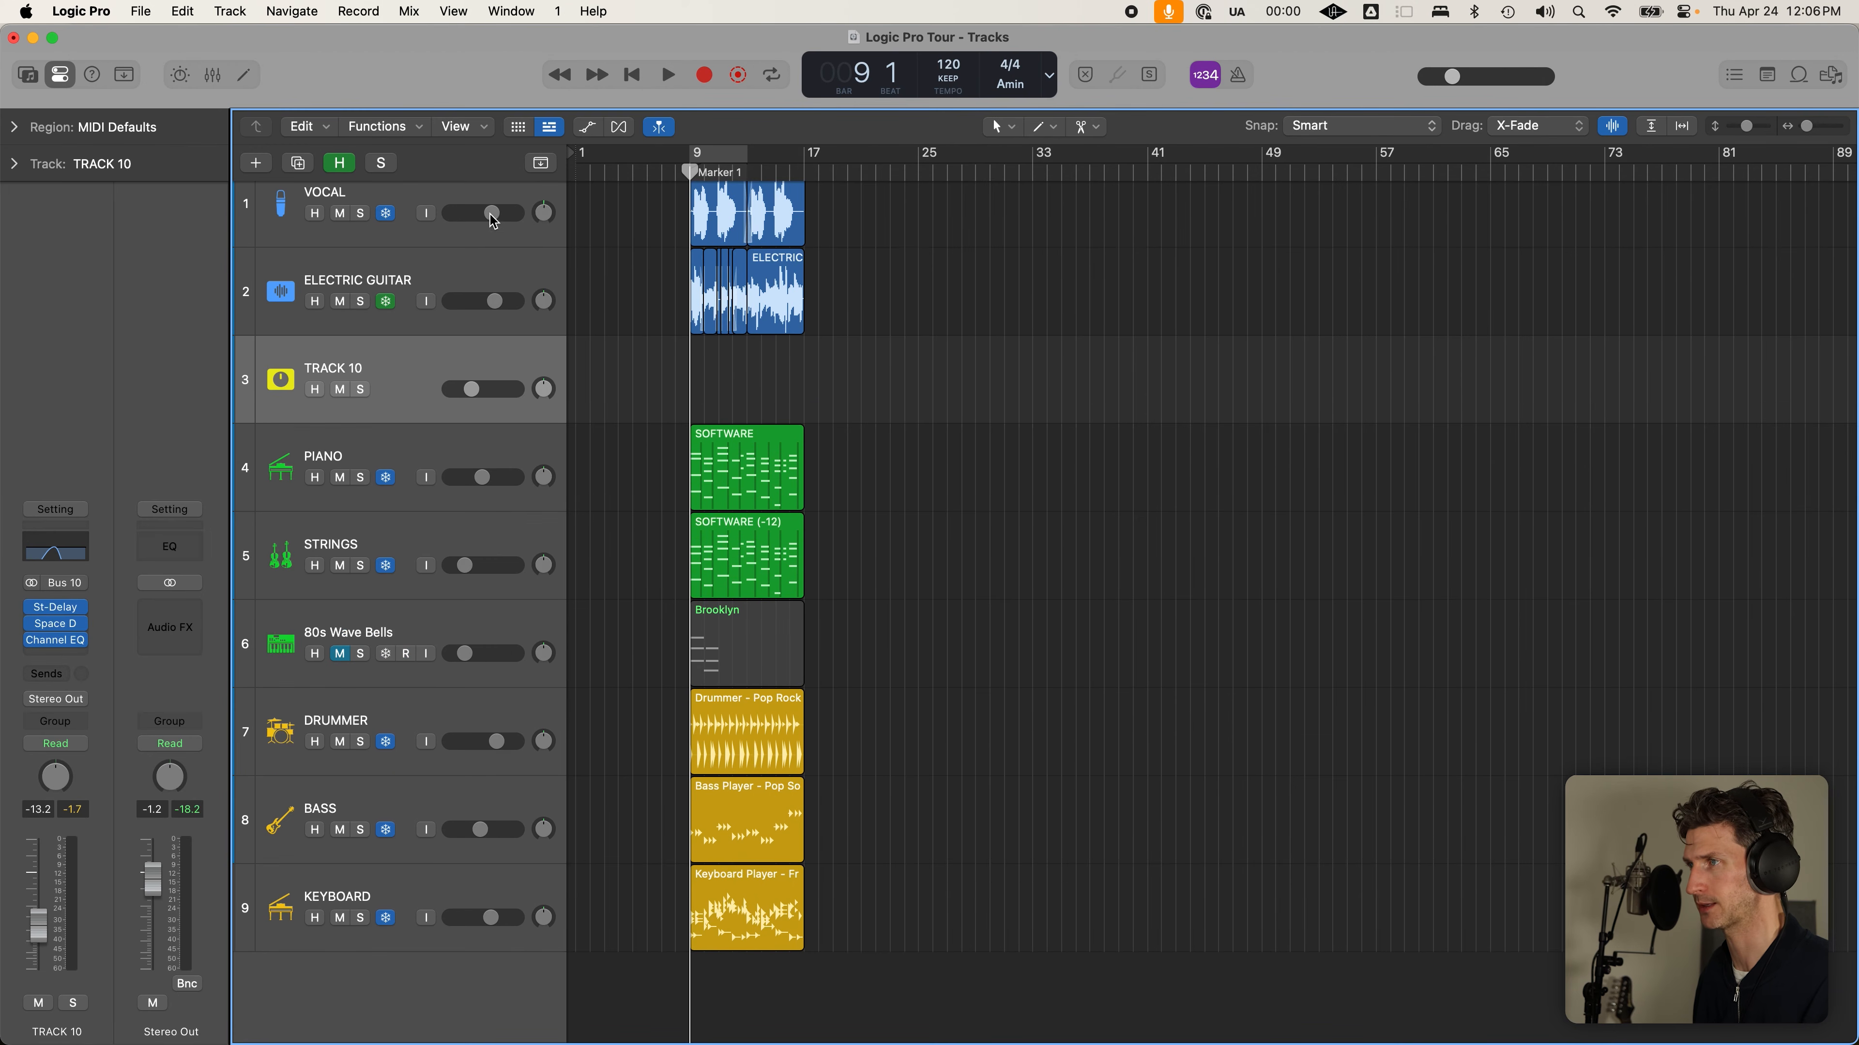
scroll(467, 252, "up", 1)
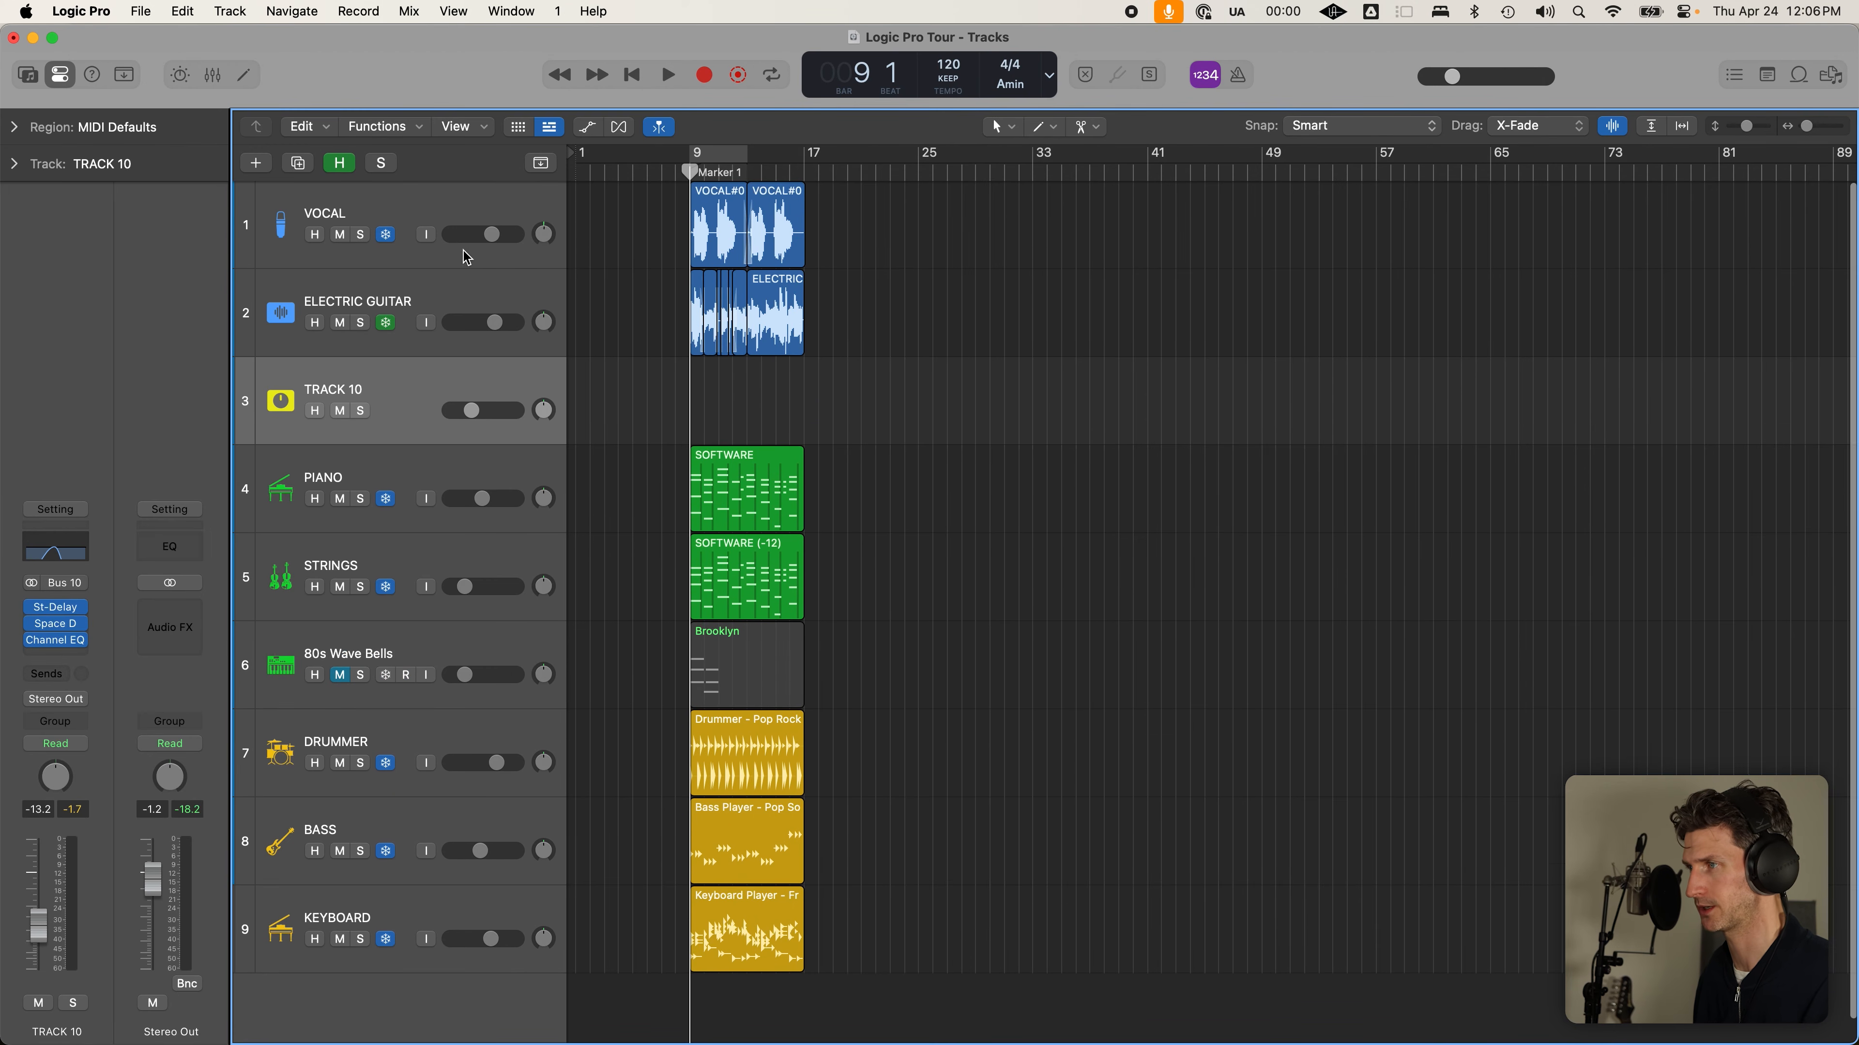
Show the global tracks and delete the Marker 1 marker
left_click(541, 163)
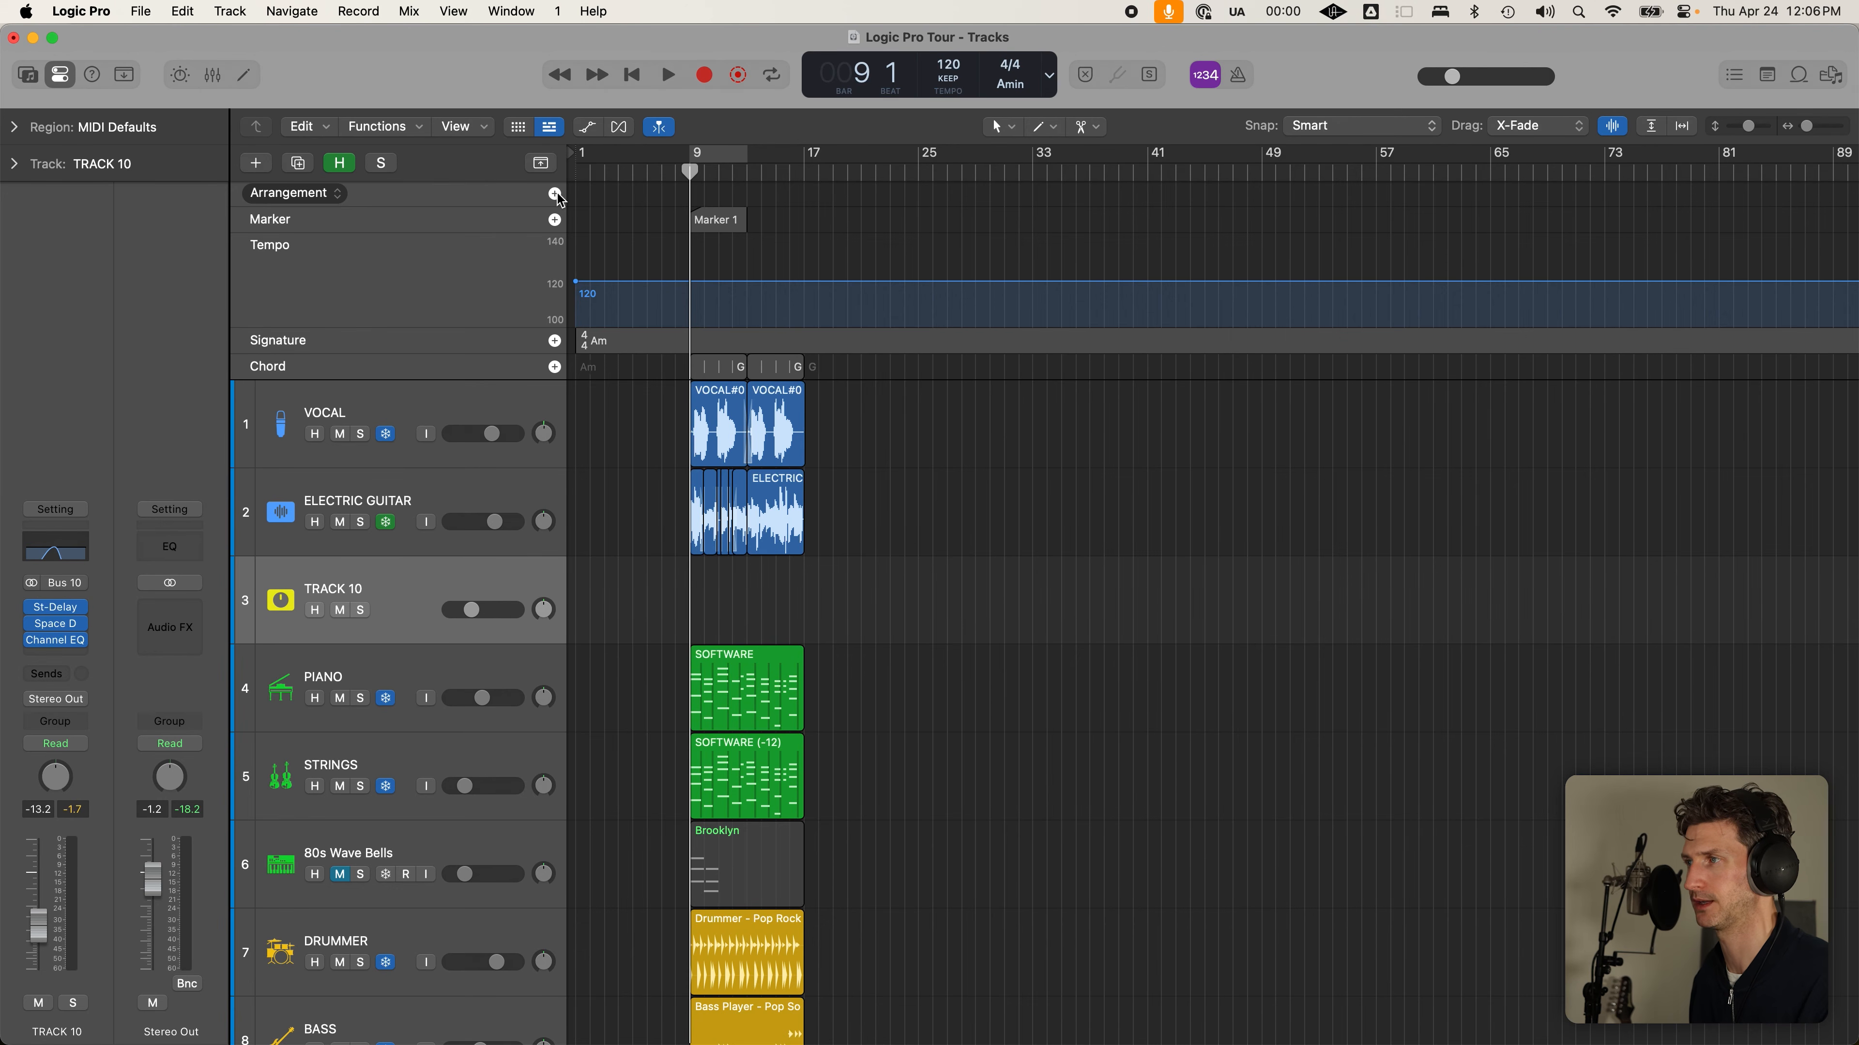
left_click(721, 222)
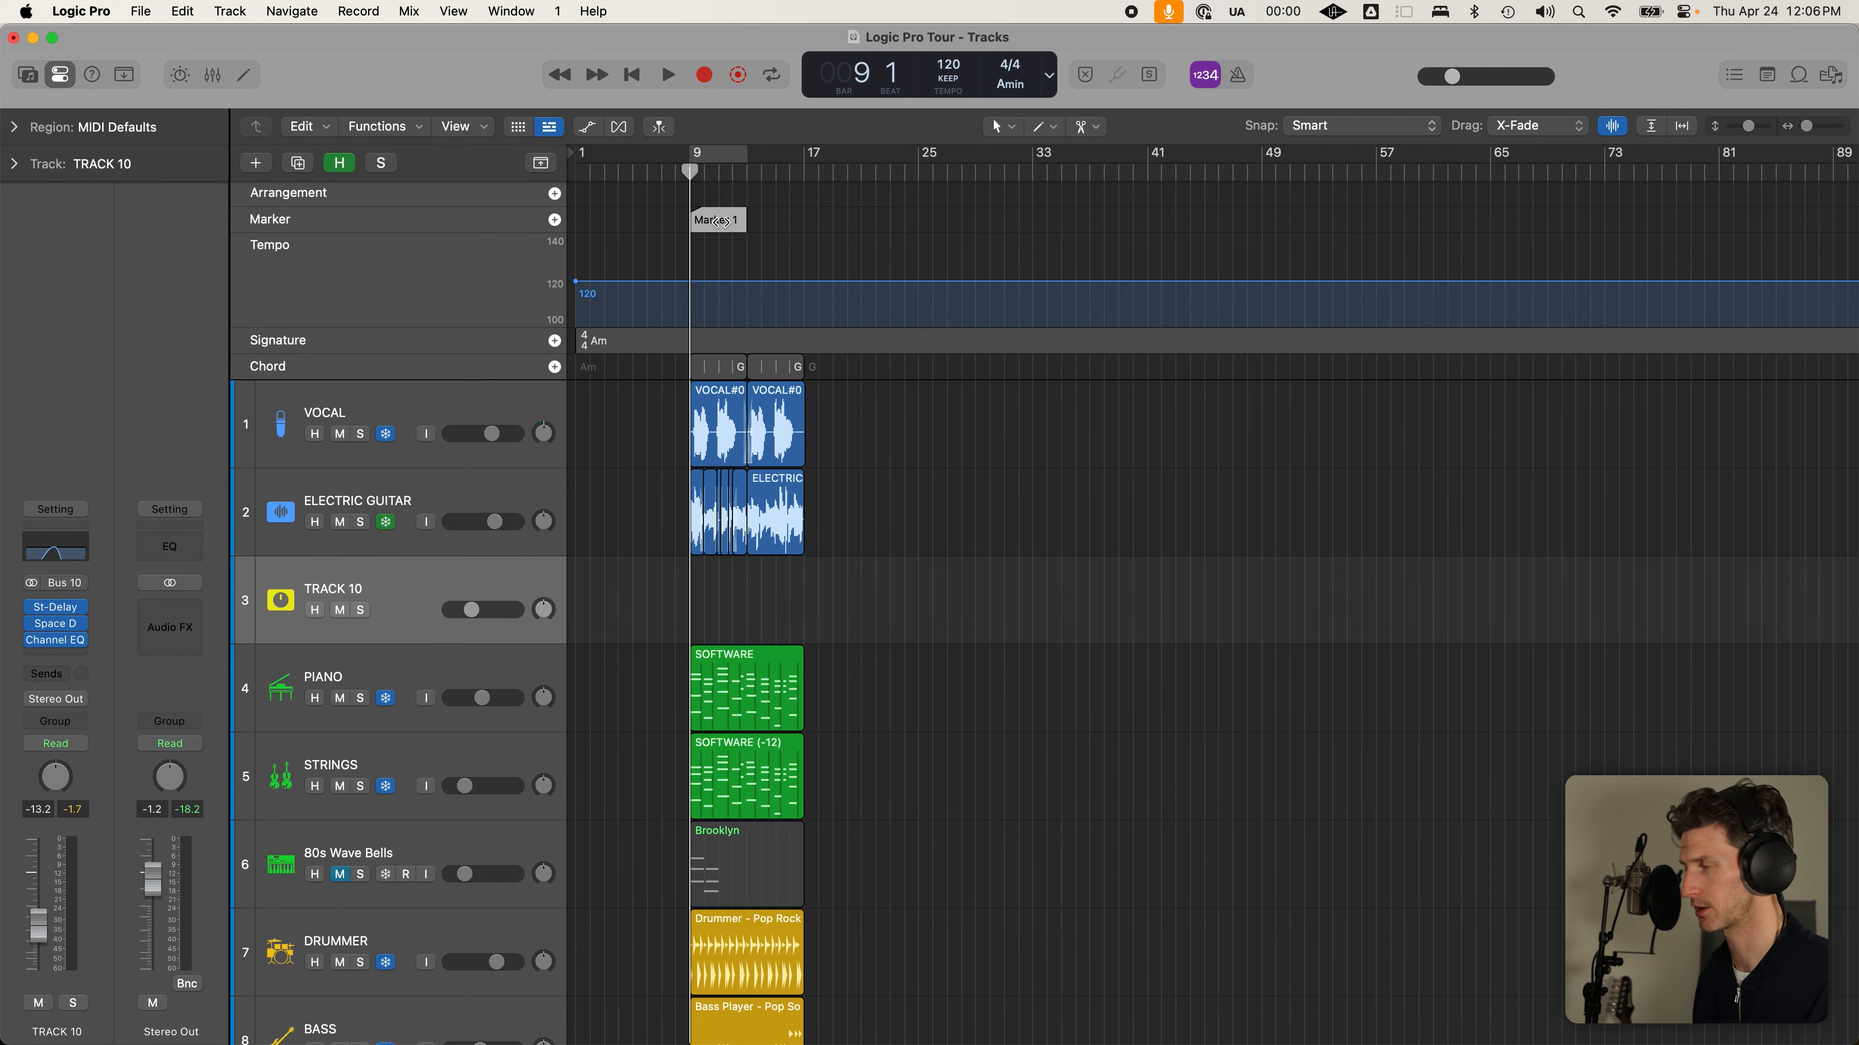
key("Delete")
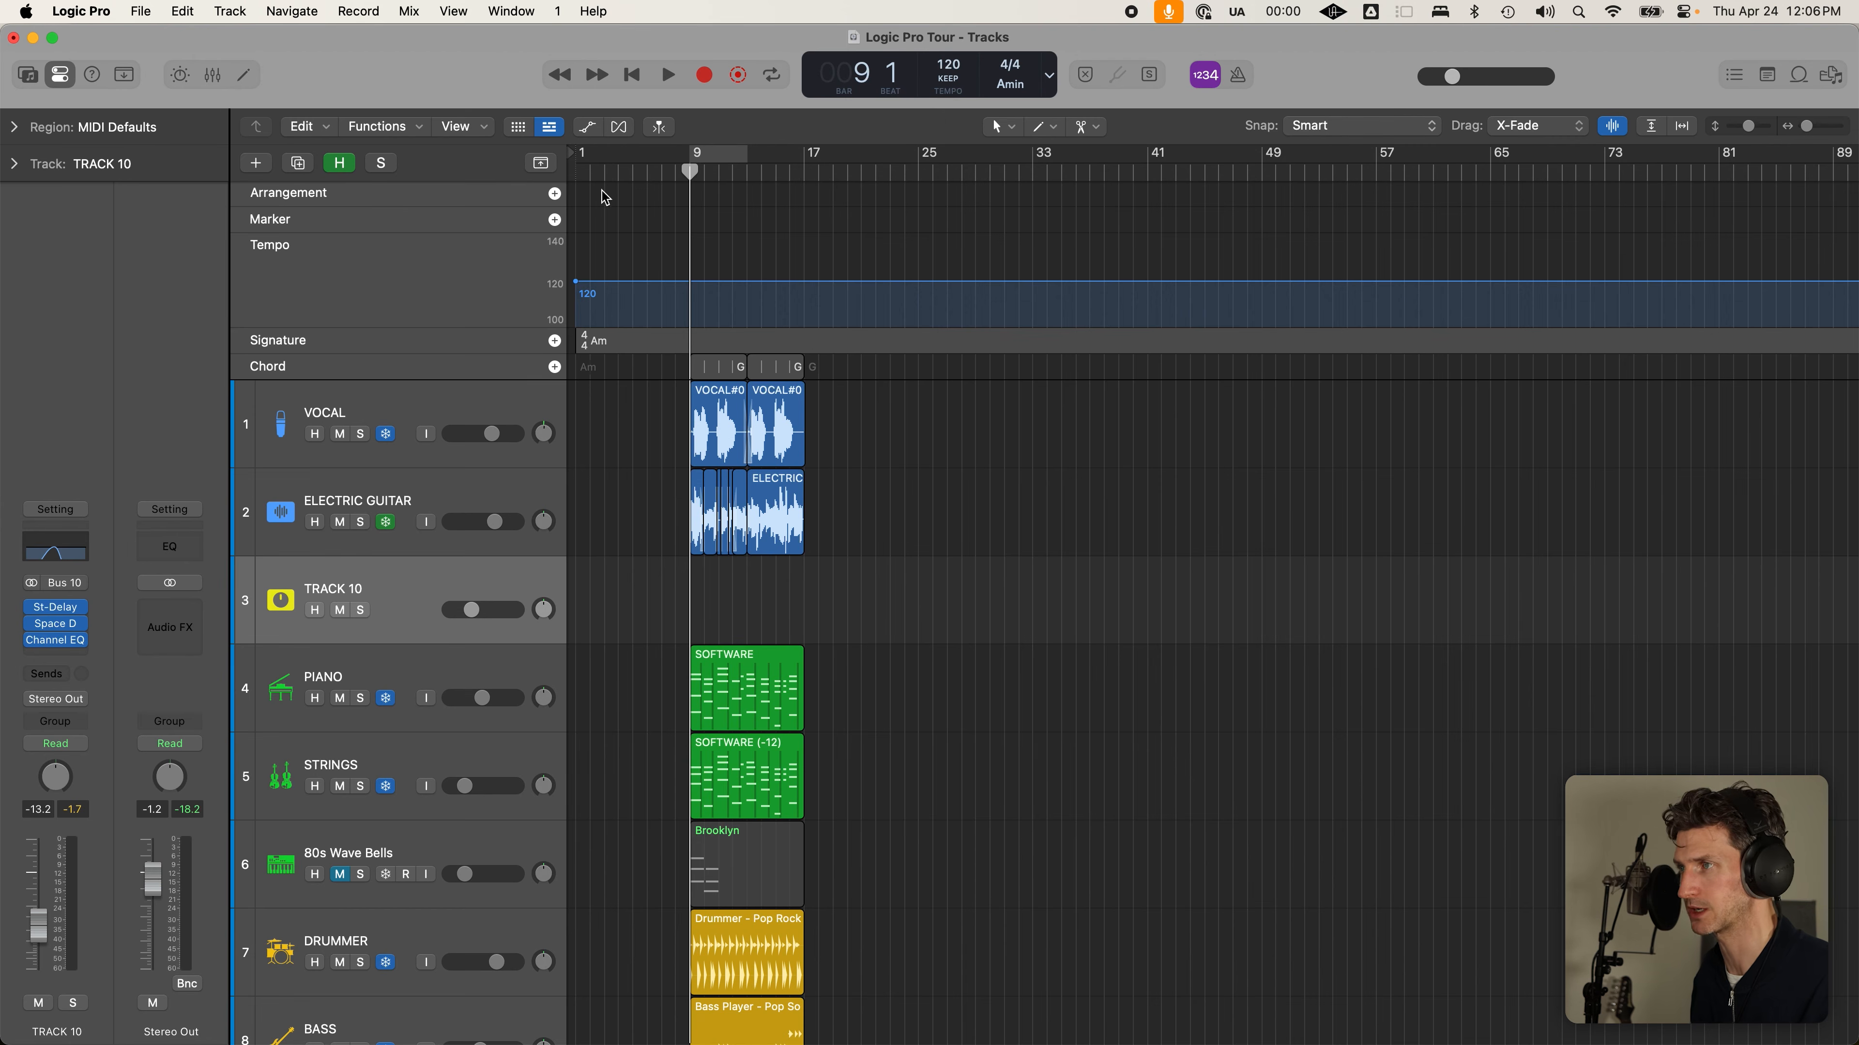
Create a marker at bar 9 and name it intro
left_click(555, 220)
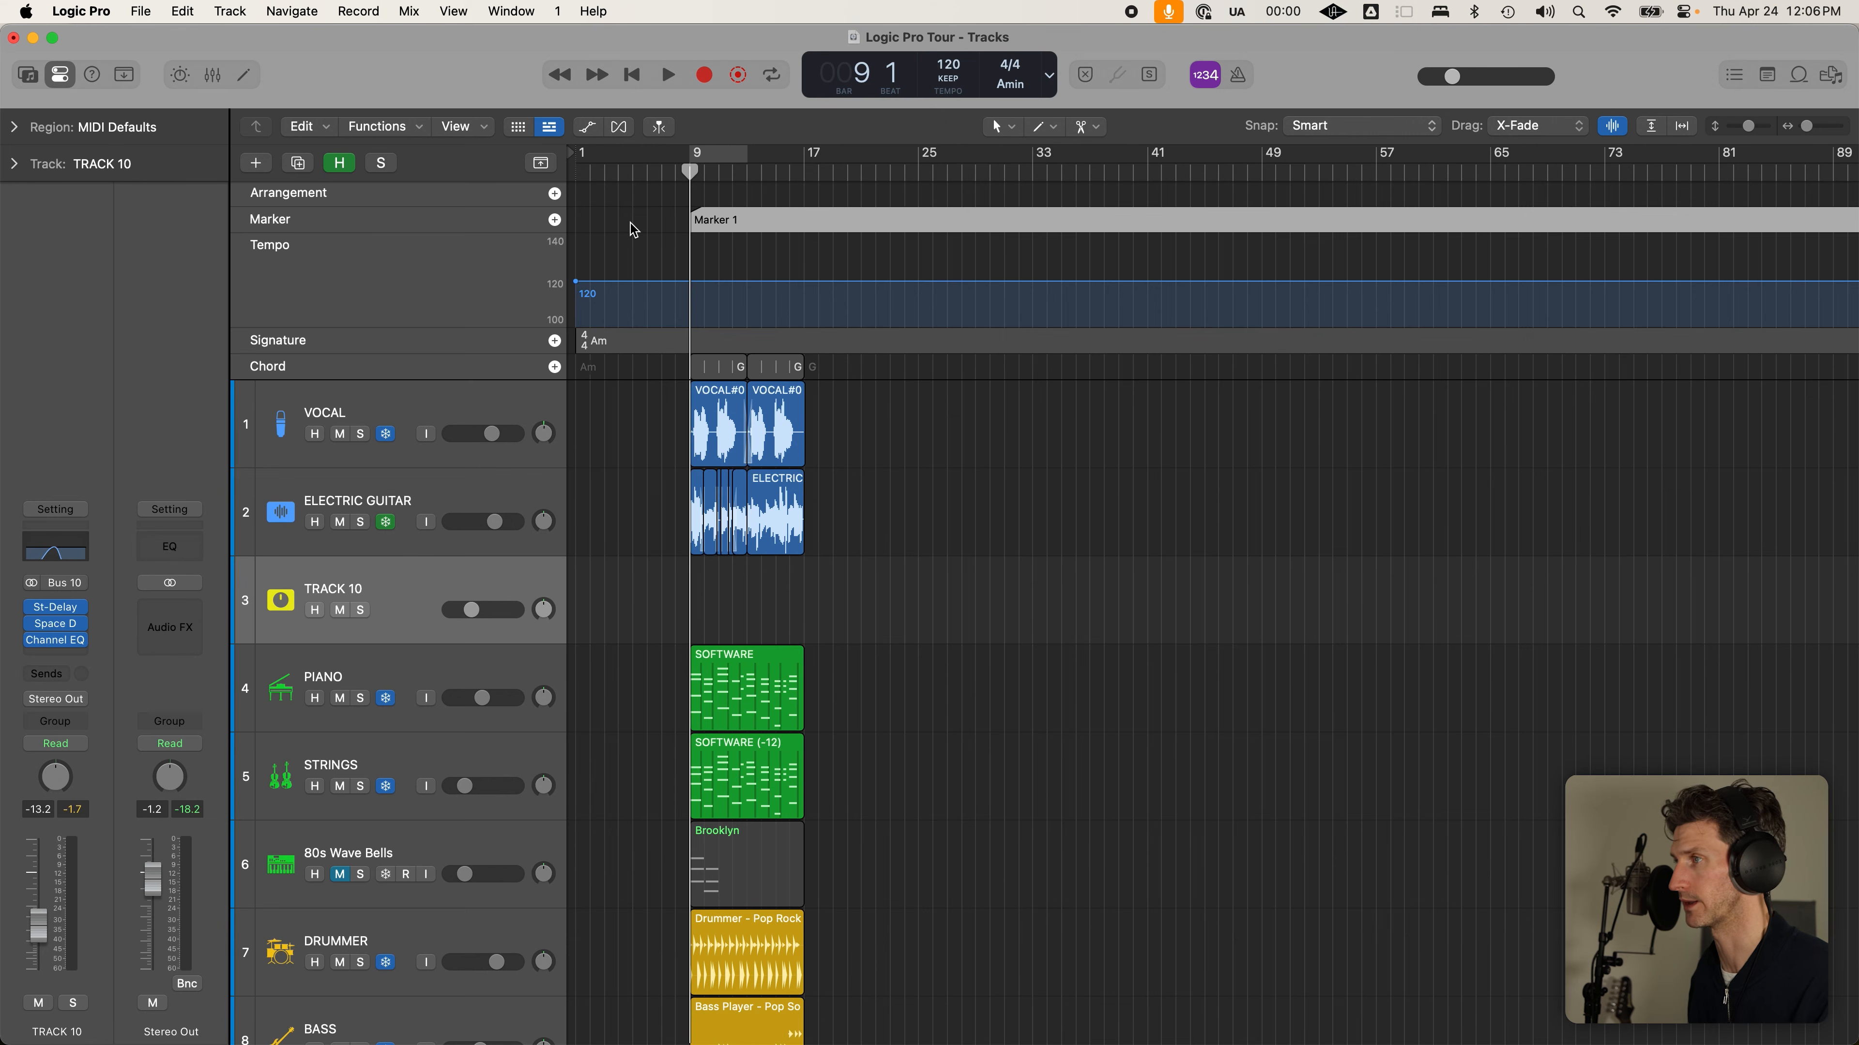
double_click(732, 220)
type("intro")
key("Return")
Move the playhead to bar 13 and add a marker there named verse 1
left_click_drag(692, 170, 746, 170)
double_click(752, 219)
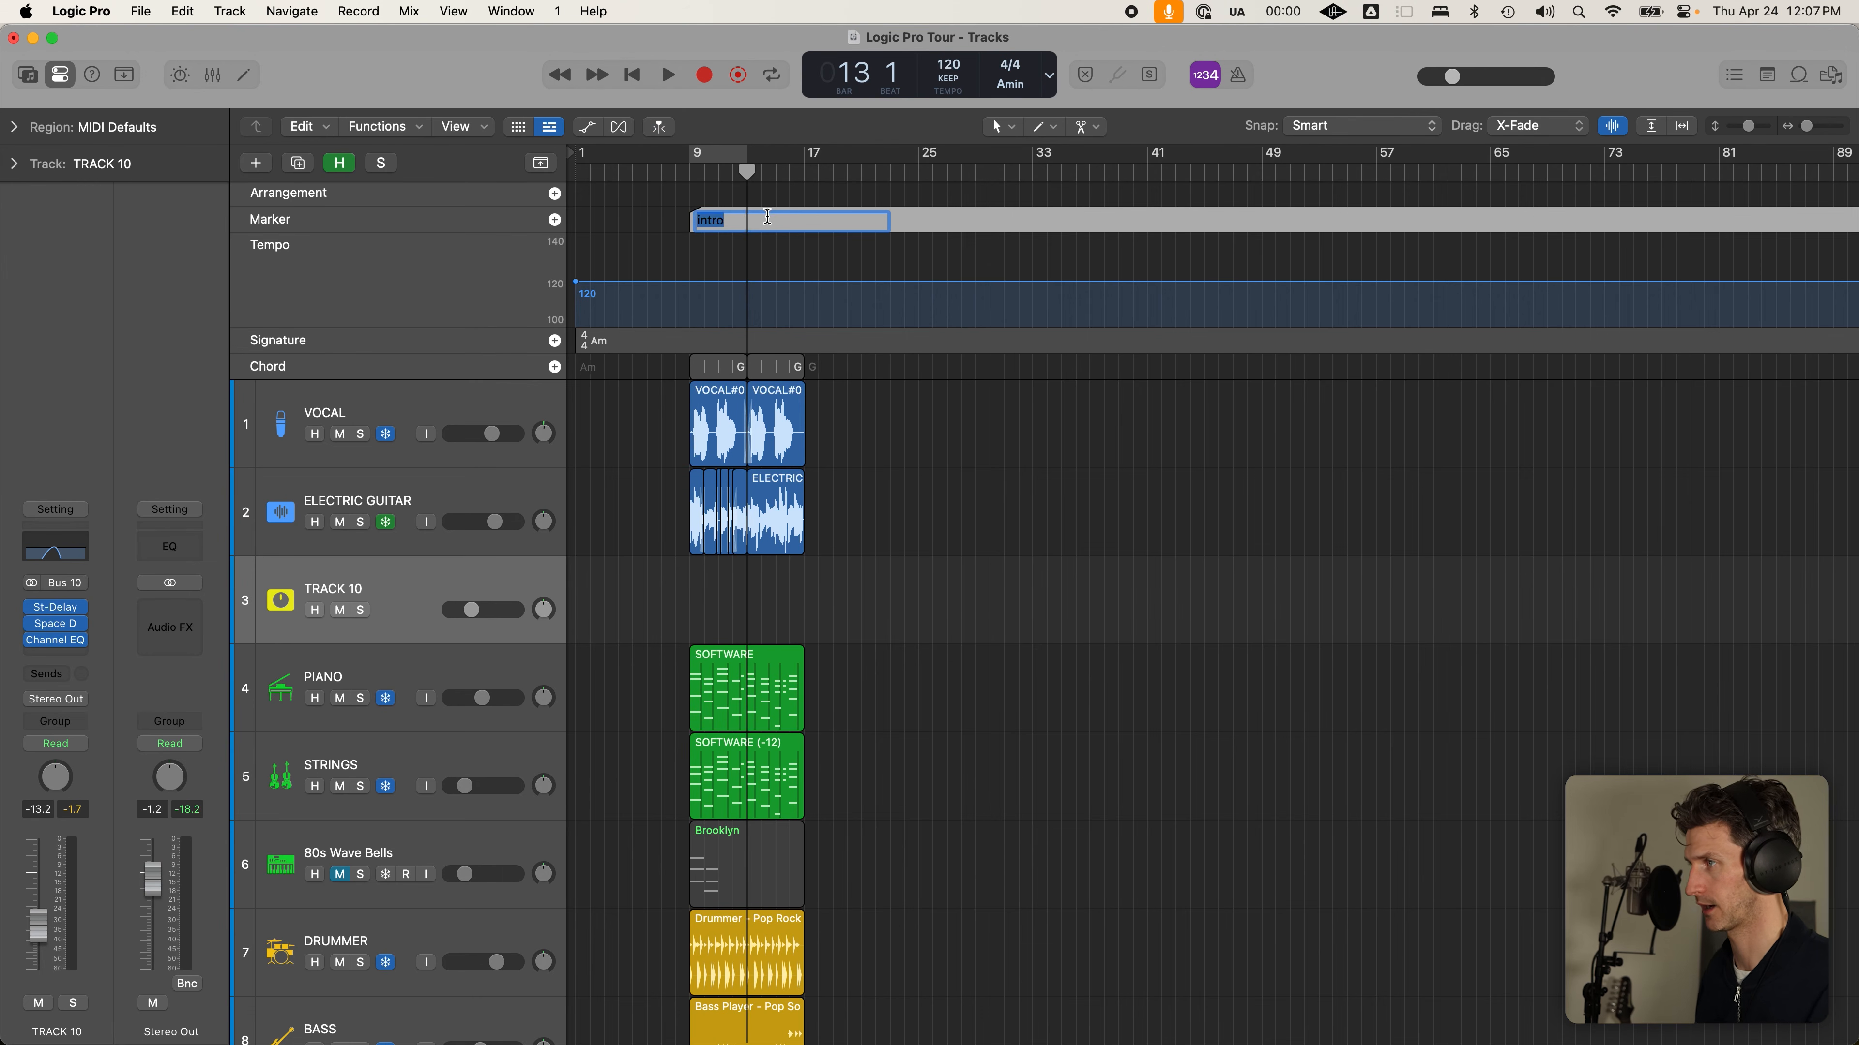
left_click(555, 220)
double_click(877, 220)
type("verse 2")
key("BackSpace")
type("1")
key("Return")
Move the playhead to bar 20 and add a marker there named pre
left_click_drag(748, 174, 847, 173)
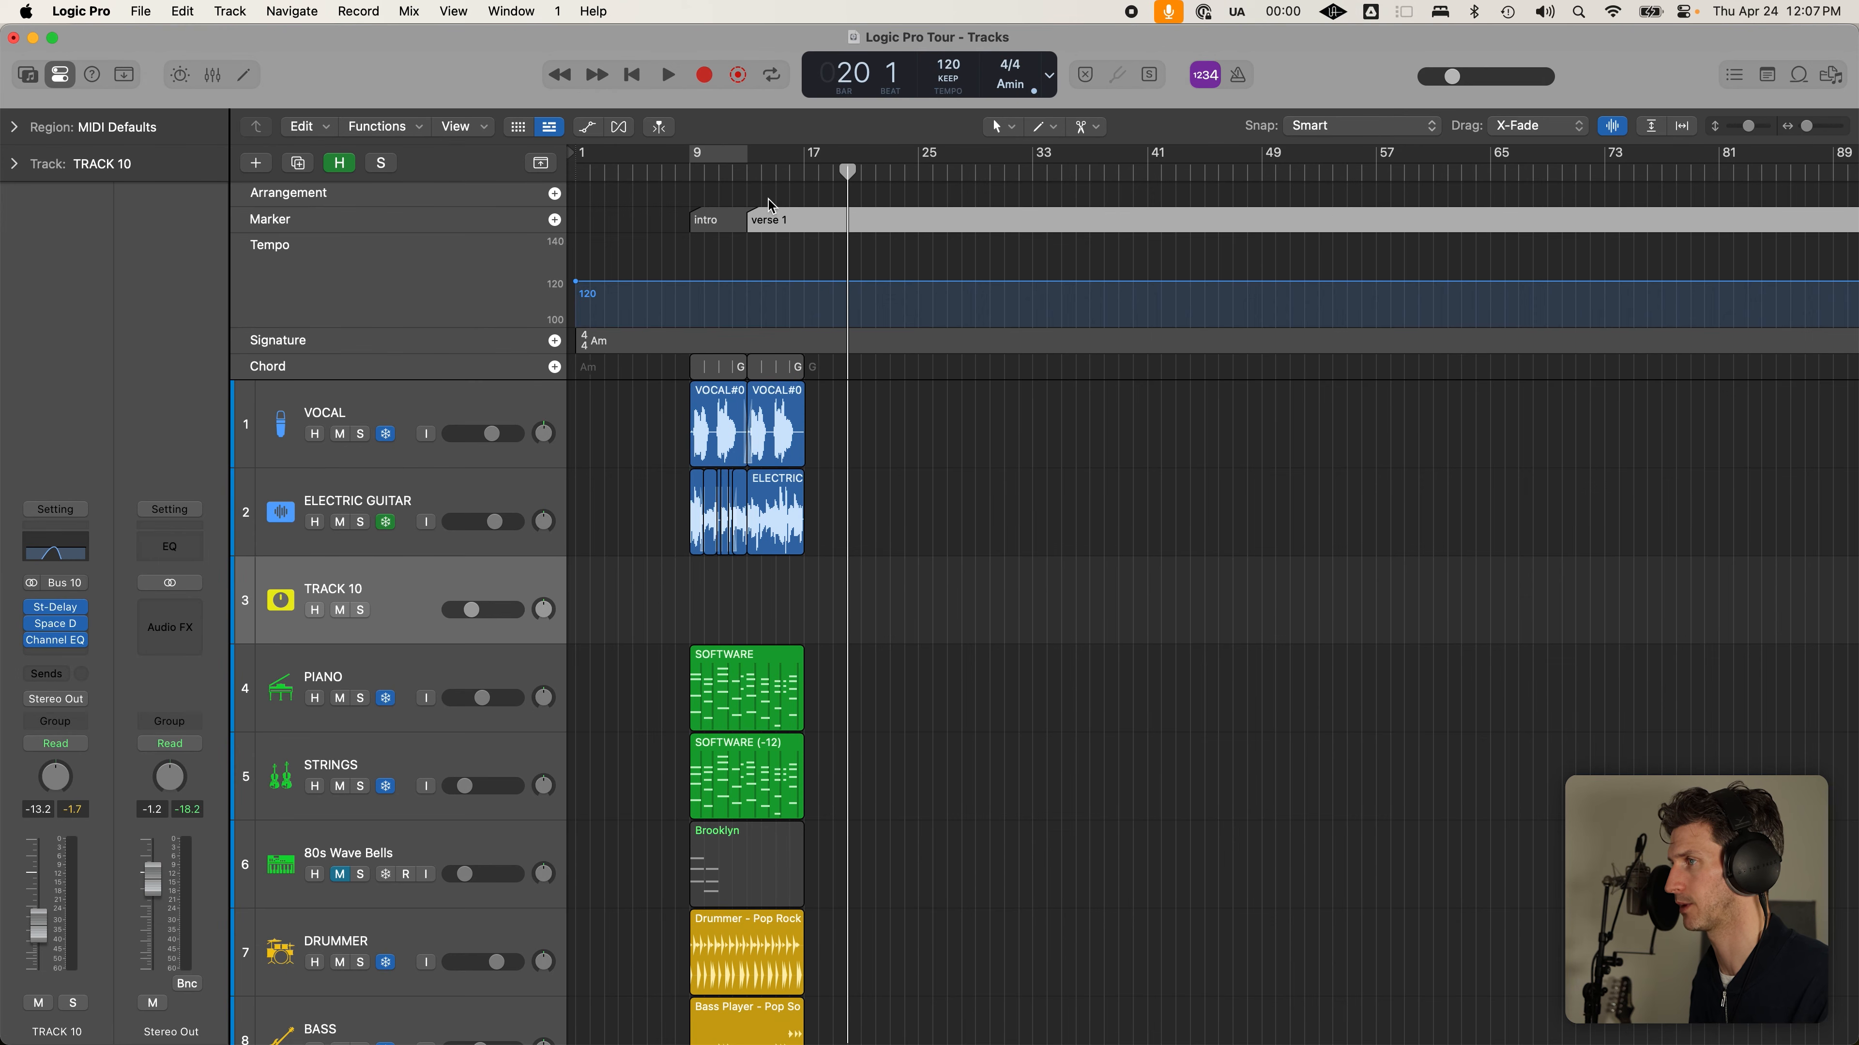
left_click(550, 219)
double_click(867, 219)
type("pre")
key("Return")
Add a marker at bar 24 and try to name it chorus
left_click_drag(848, 171, 905, 172)
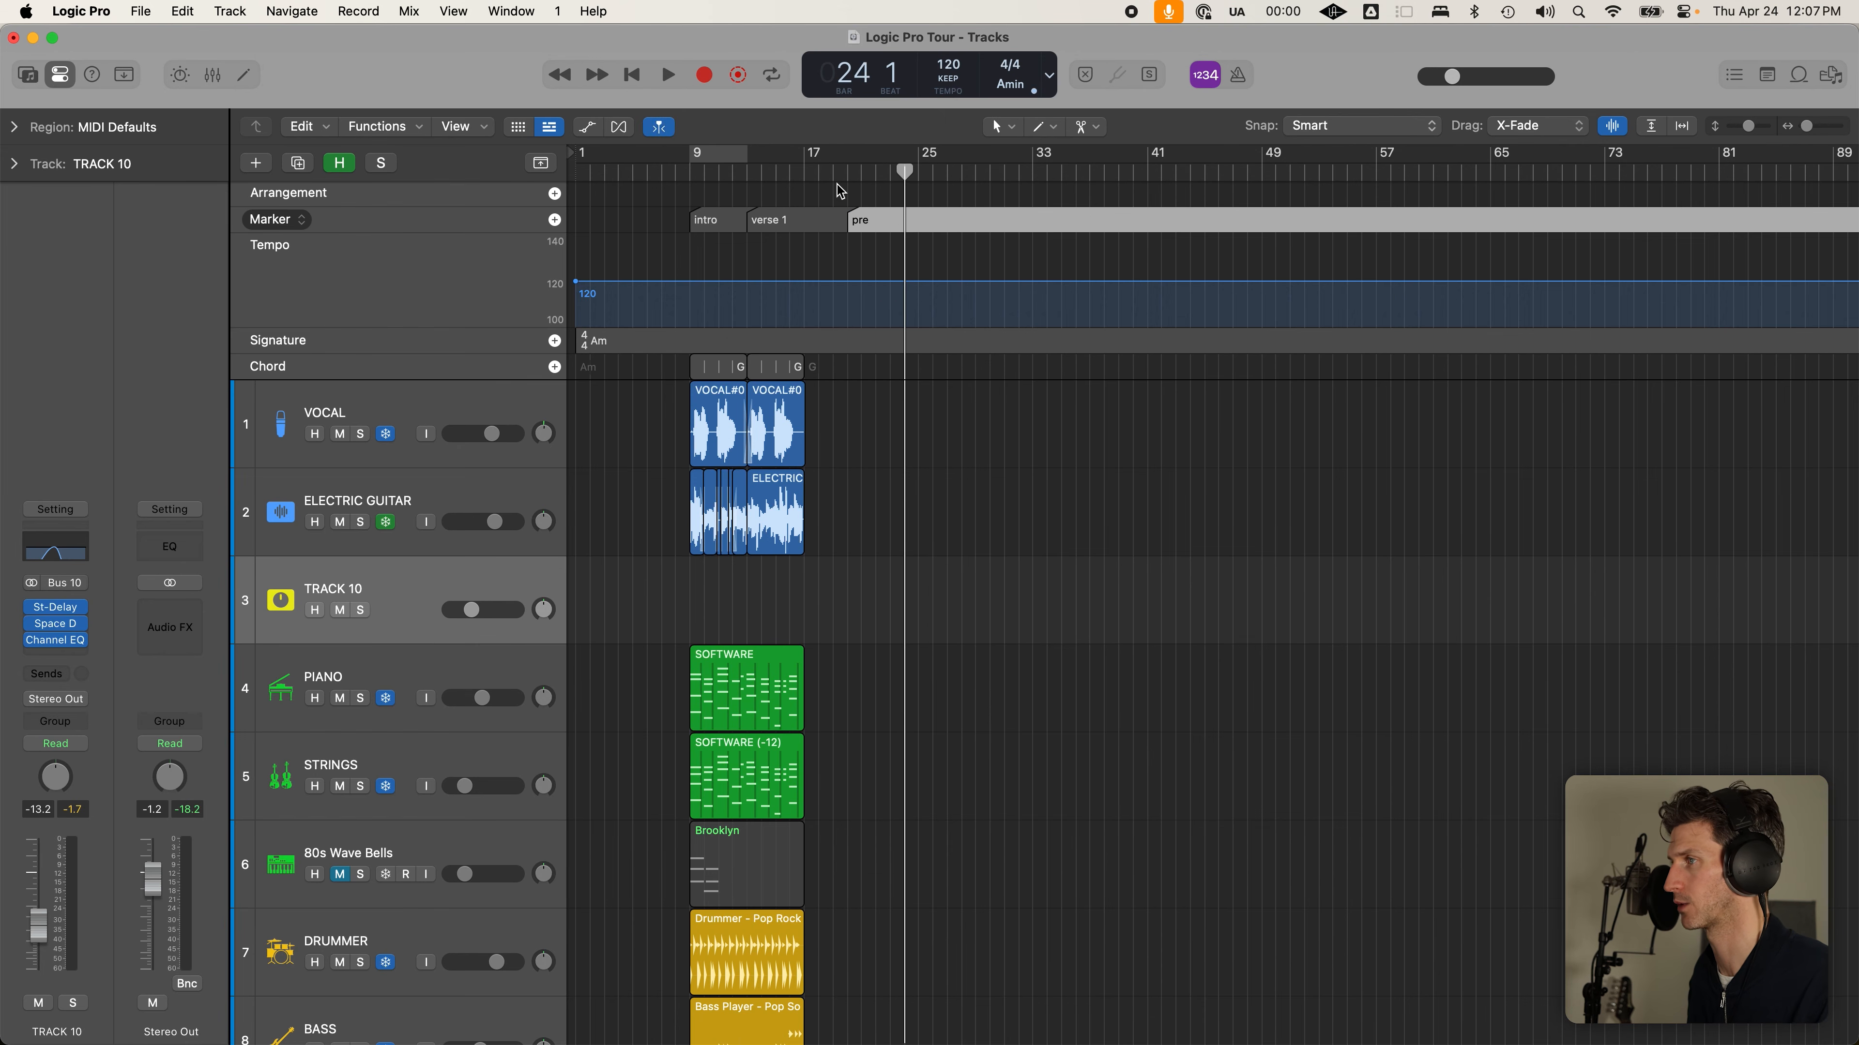
left_click(554, 220)
double_click(952, 219)
type("chr")
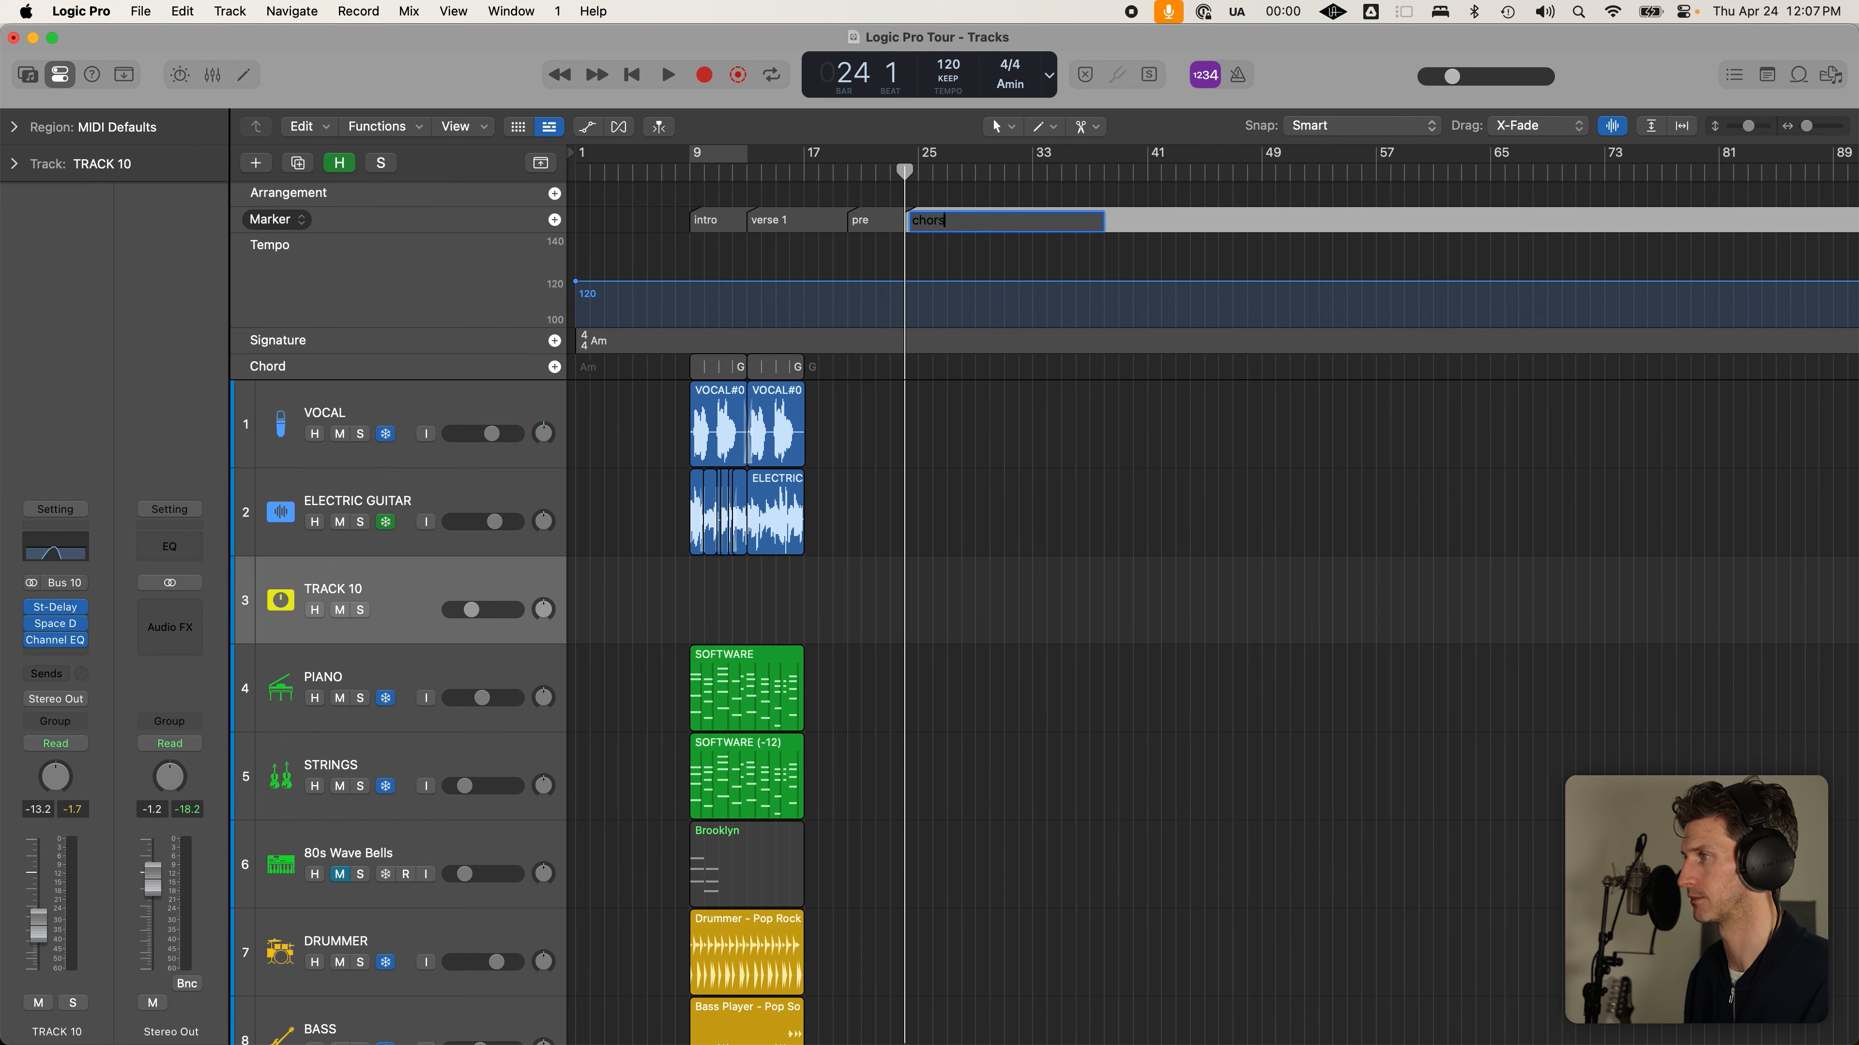
key("Escape")
left_click(812, 216)
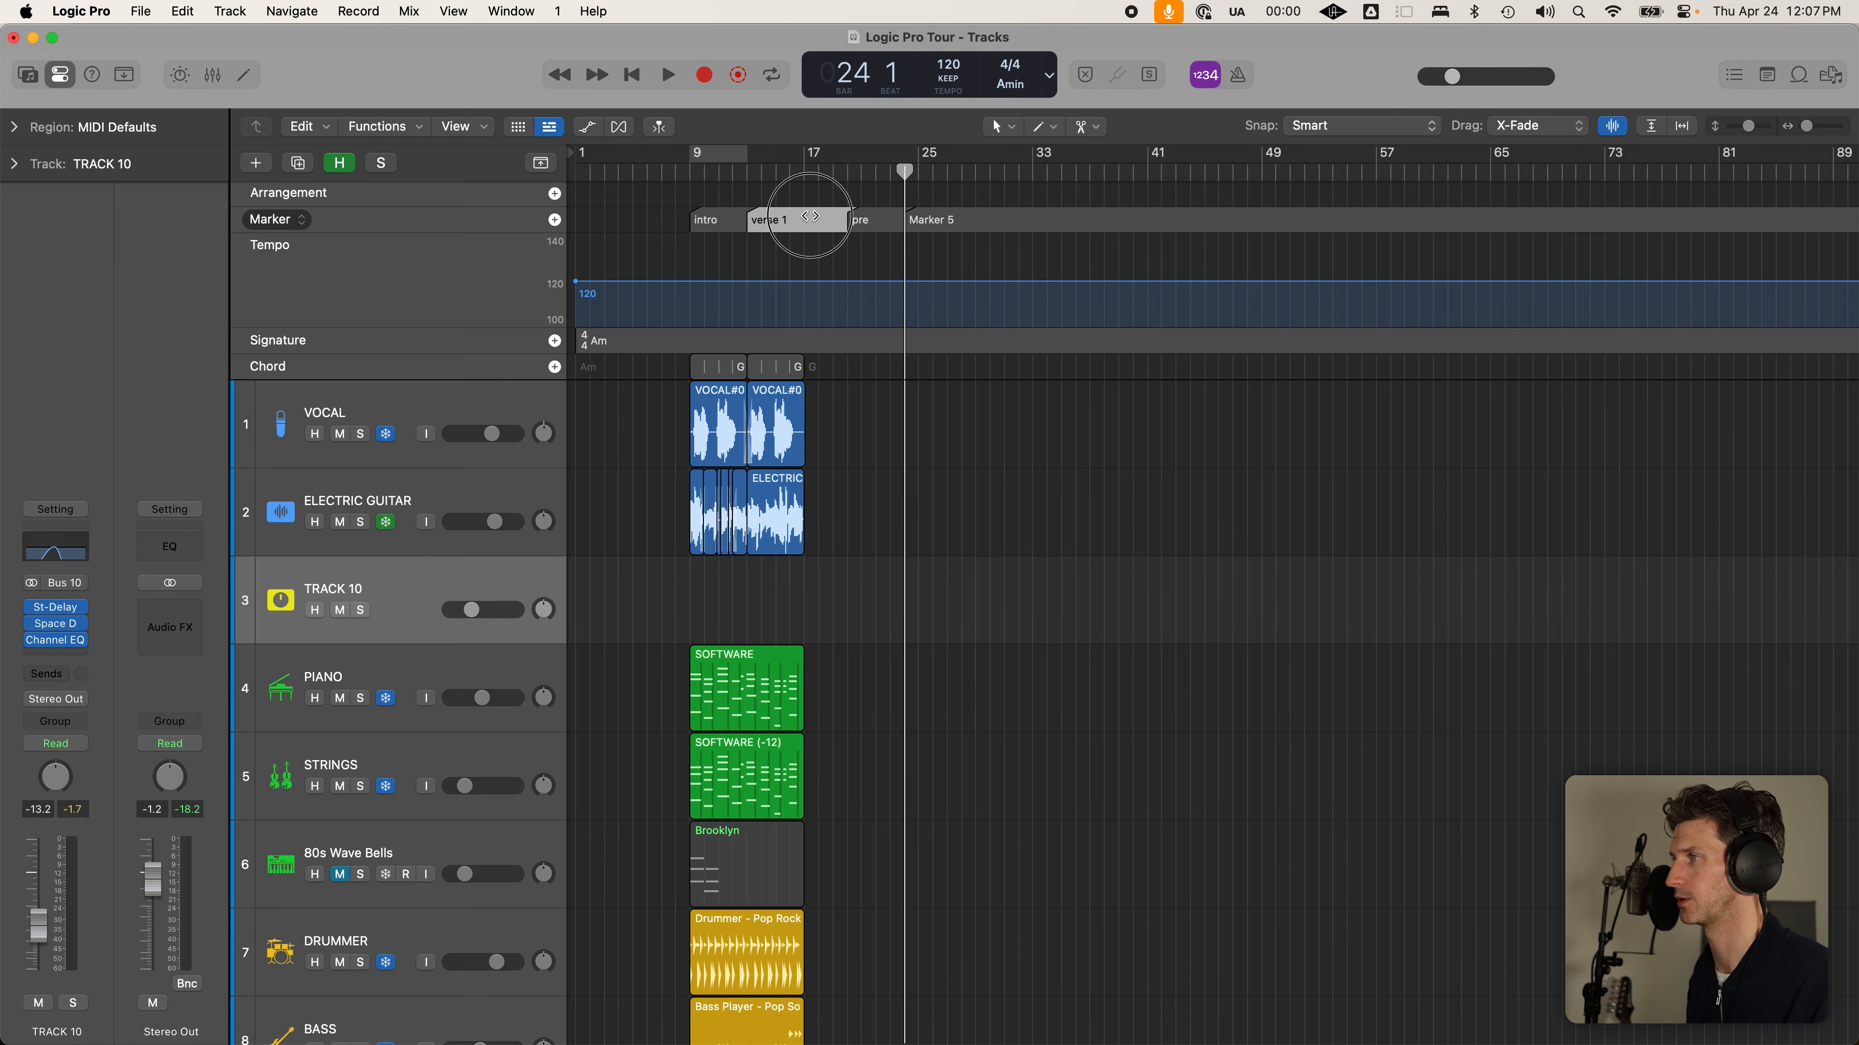
double_click(992, 217)
type("chorus")
key("Return")
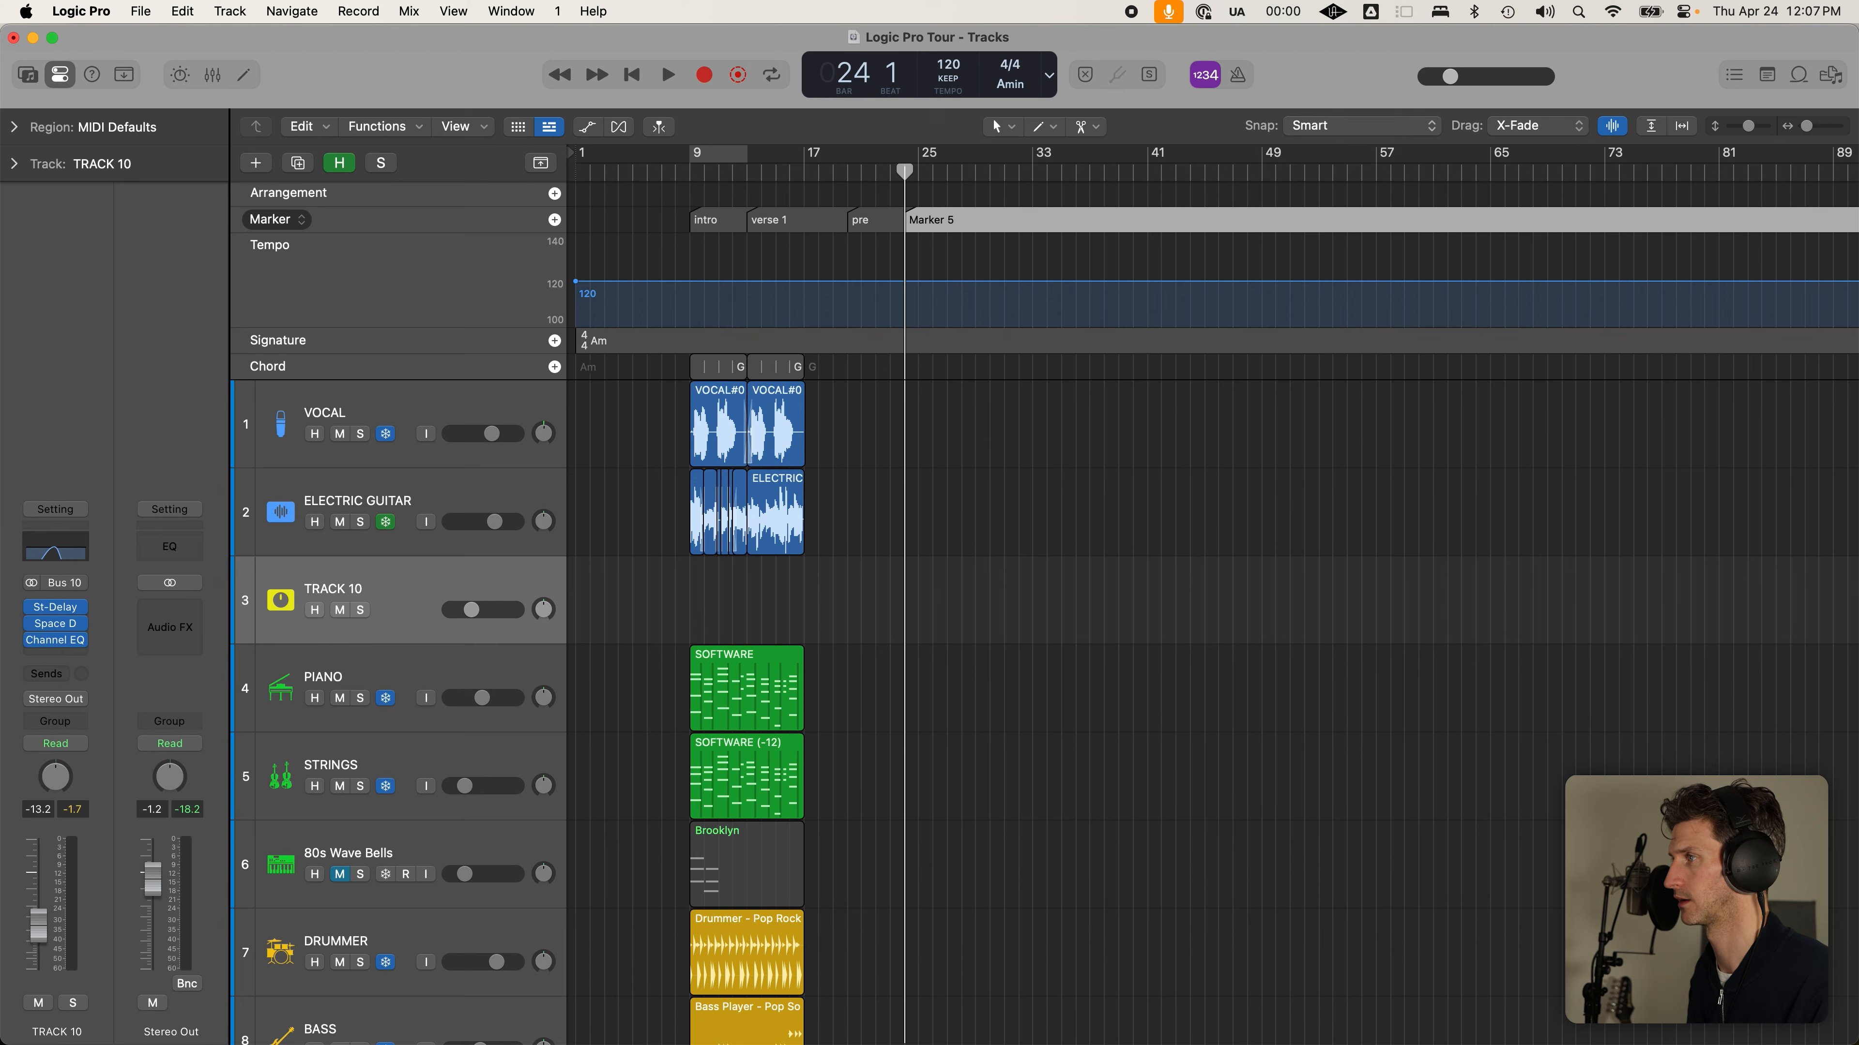
double_click(976, 217)
key("Return")
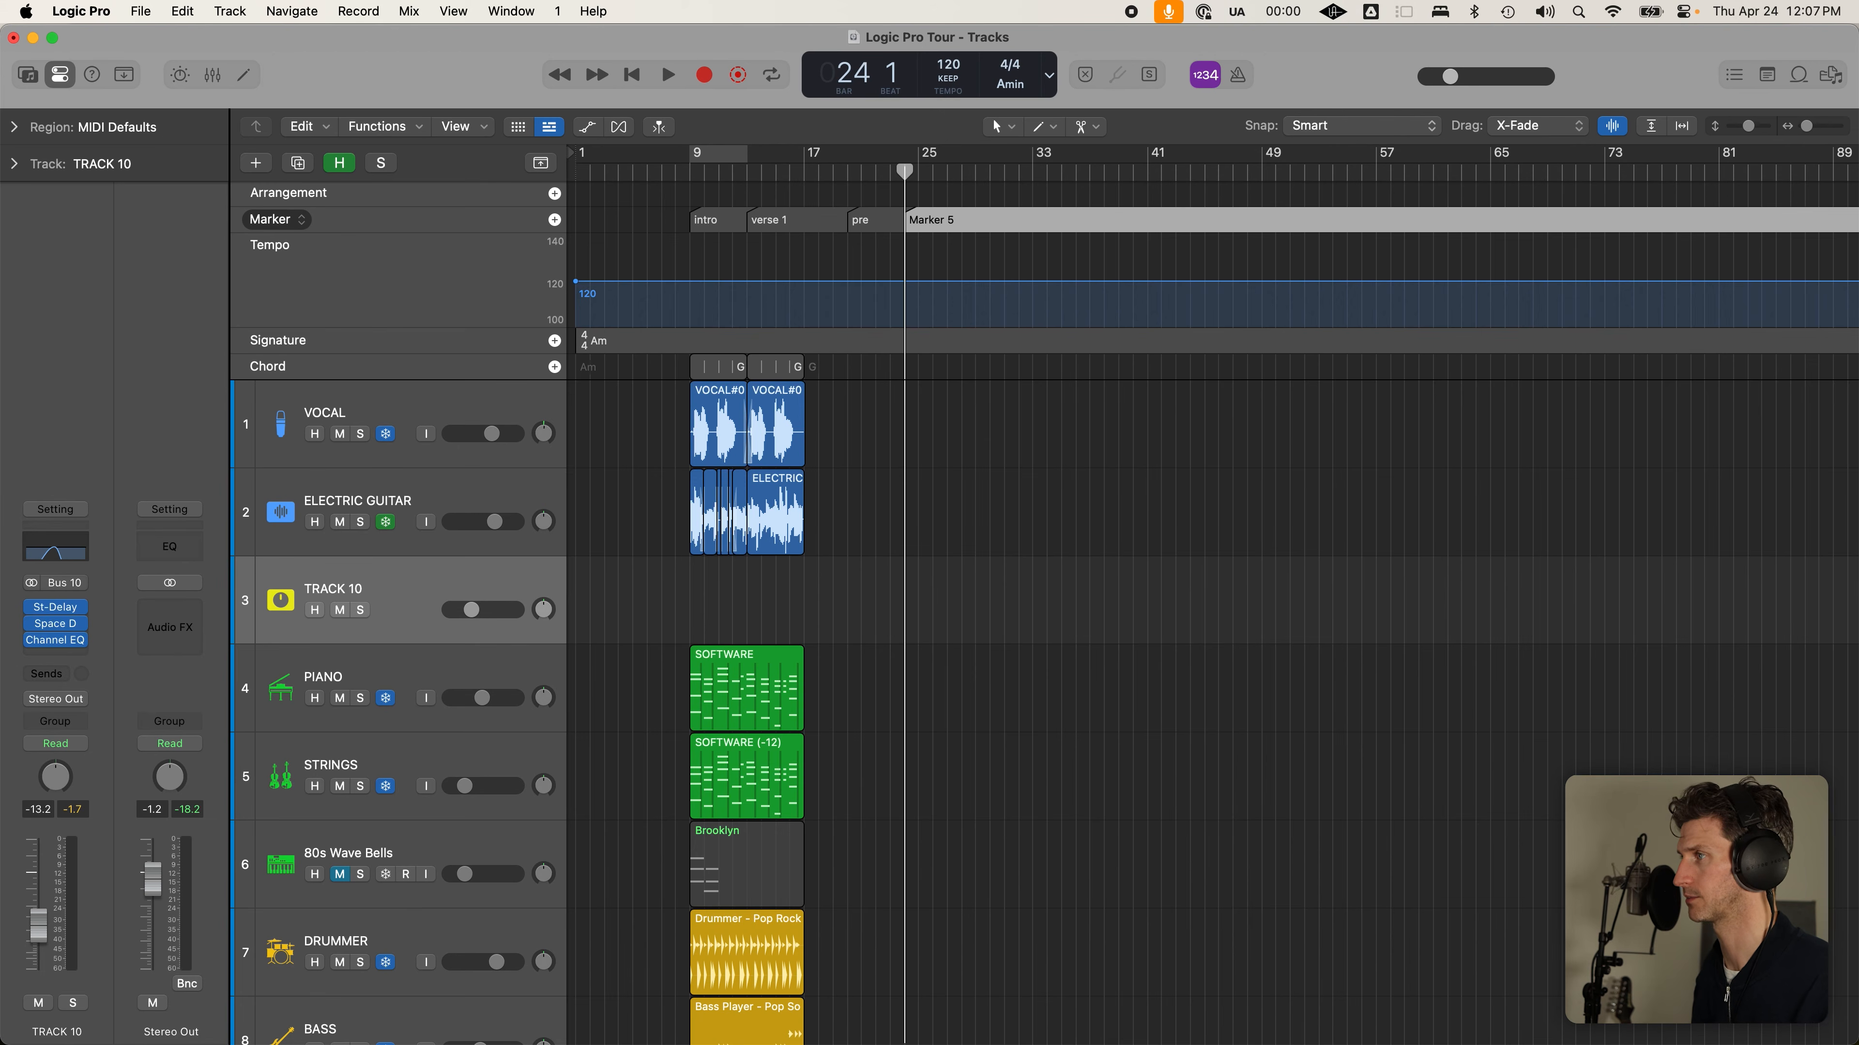
Select the verse 1, pre and bar 24 markers together and copy them to start at bar 33
left_click(805, 219)
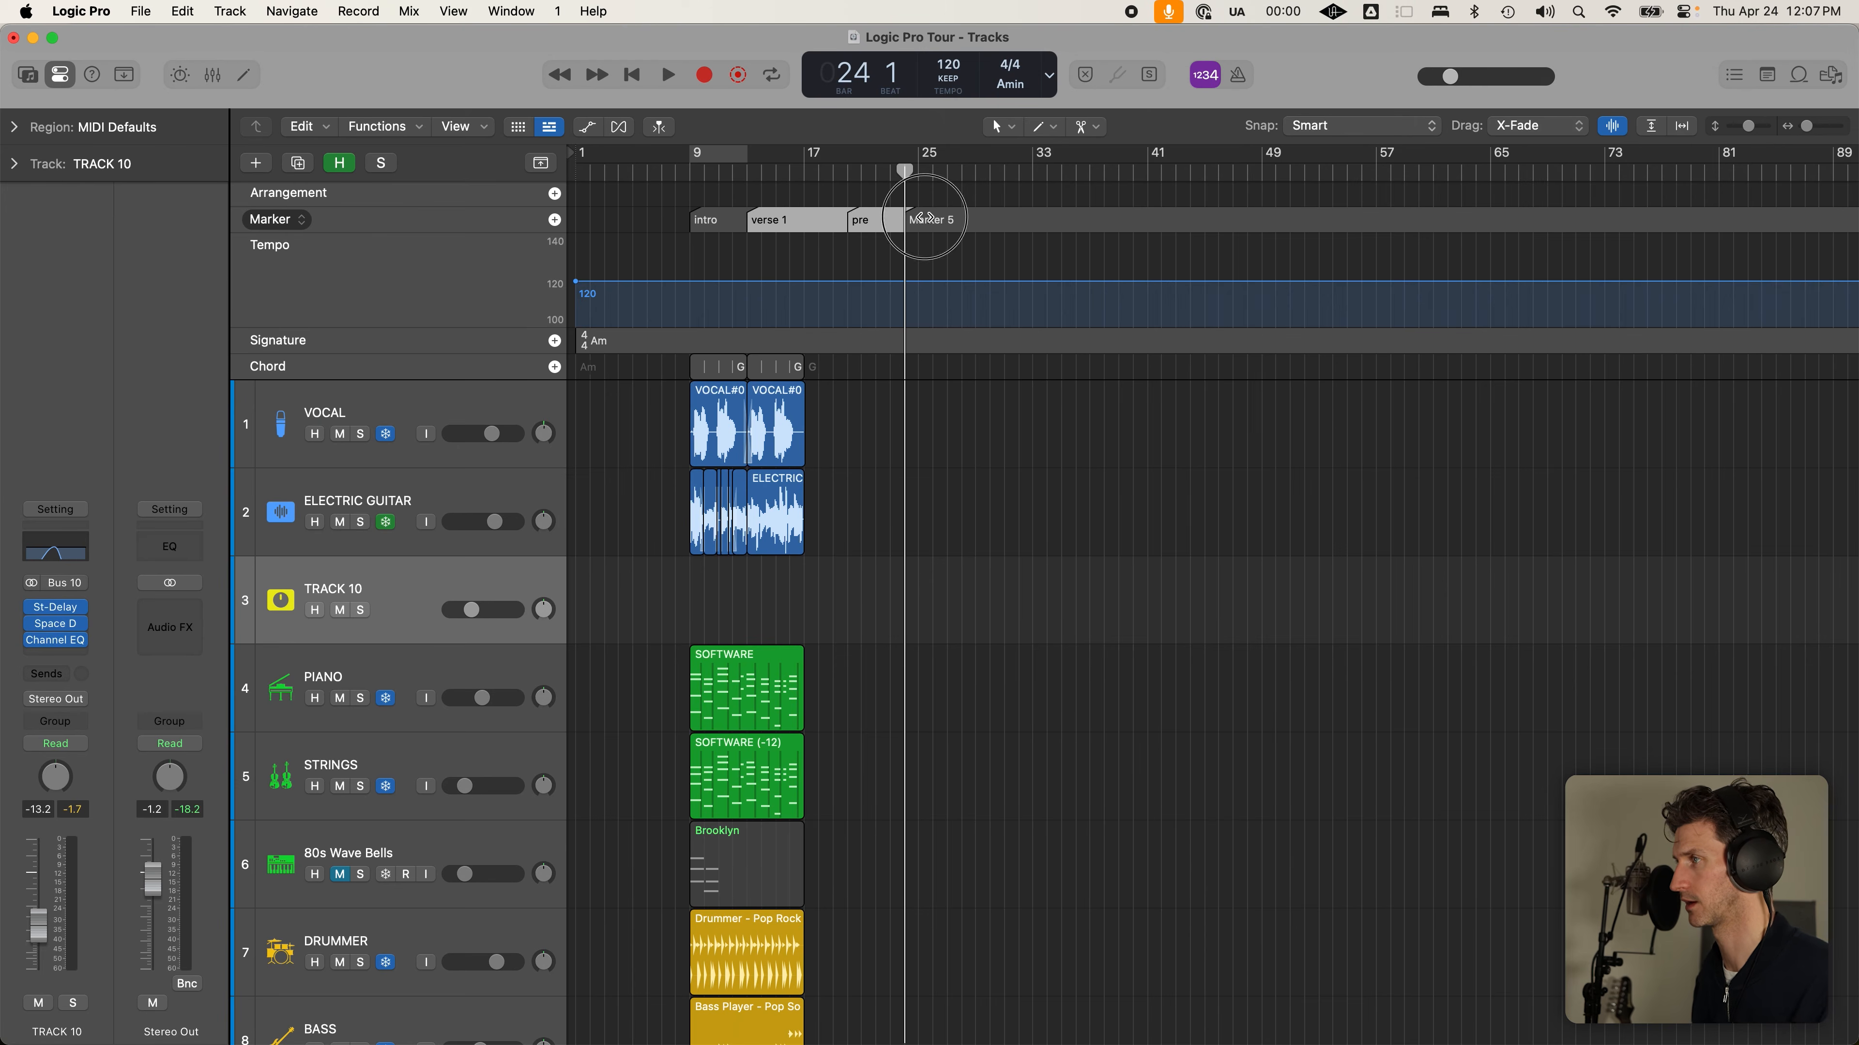
left_click(923, 218)
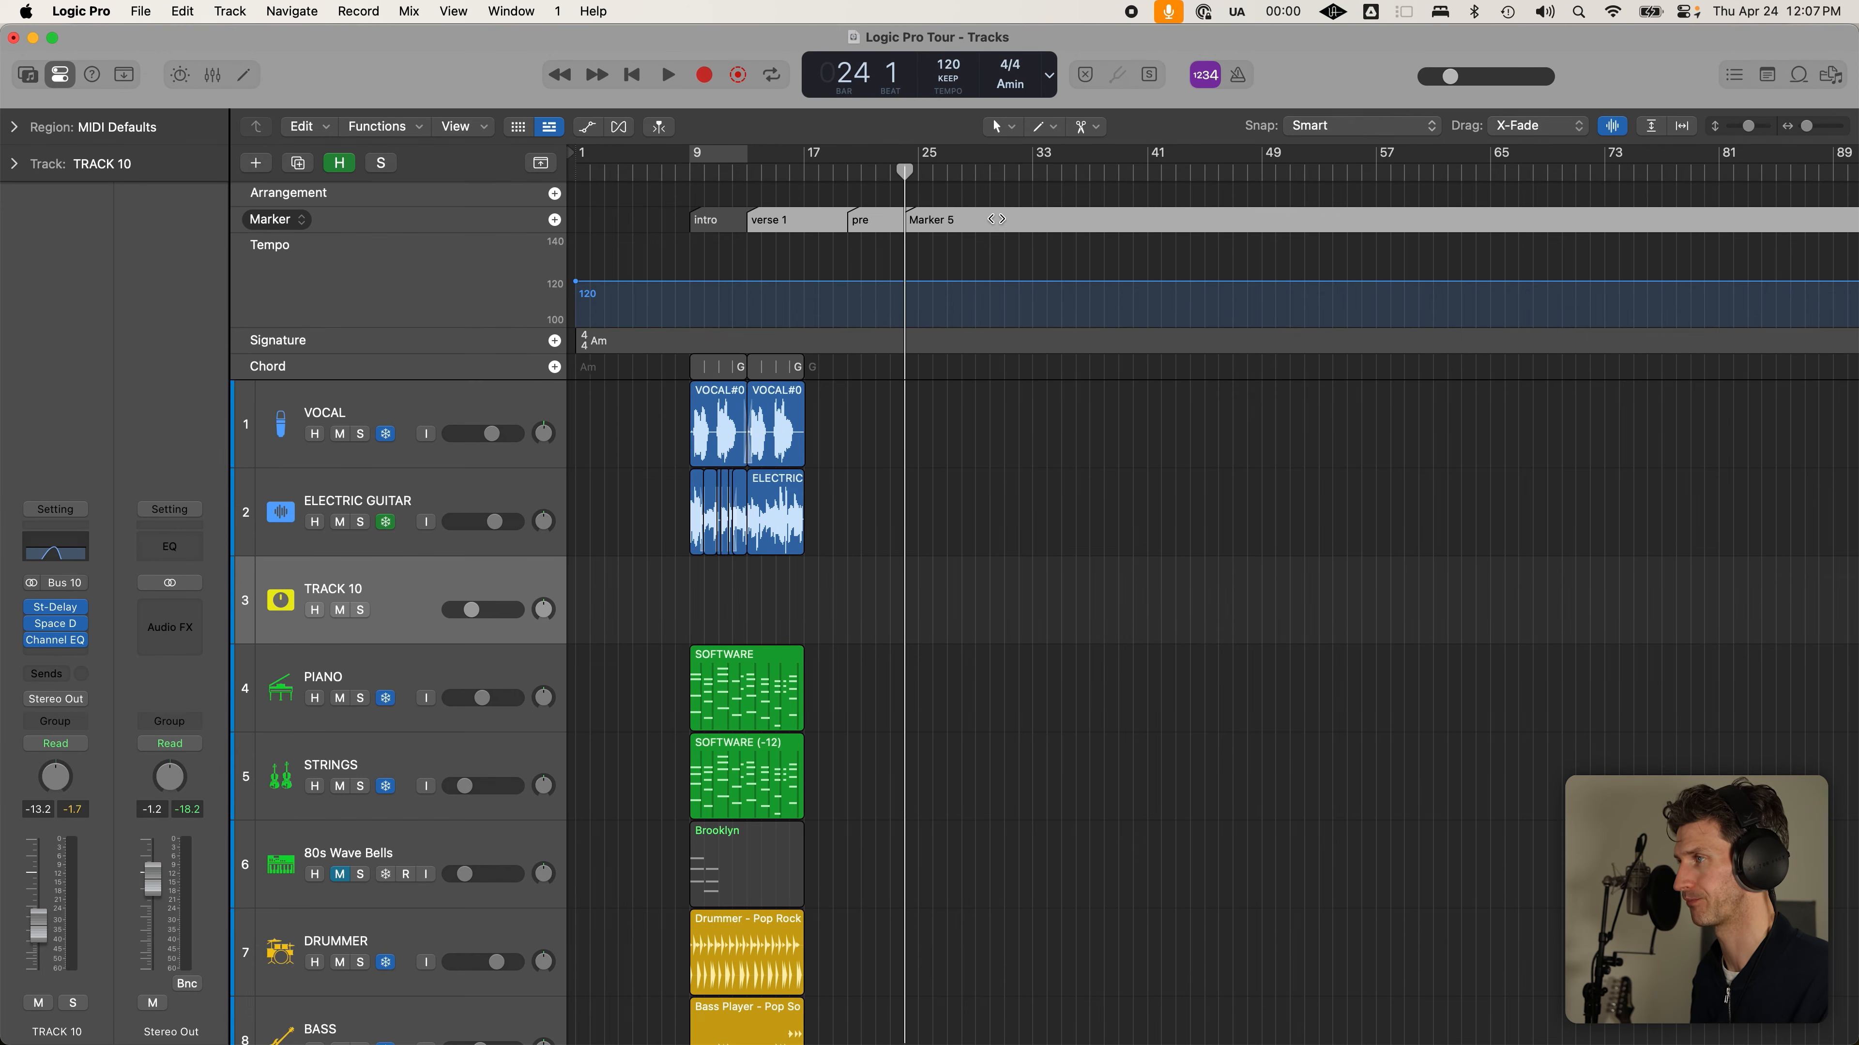
left_click(776, 214)
left_click(878, 219, "shift")
left_click(935, 220, "shift")
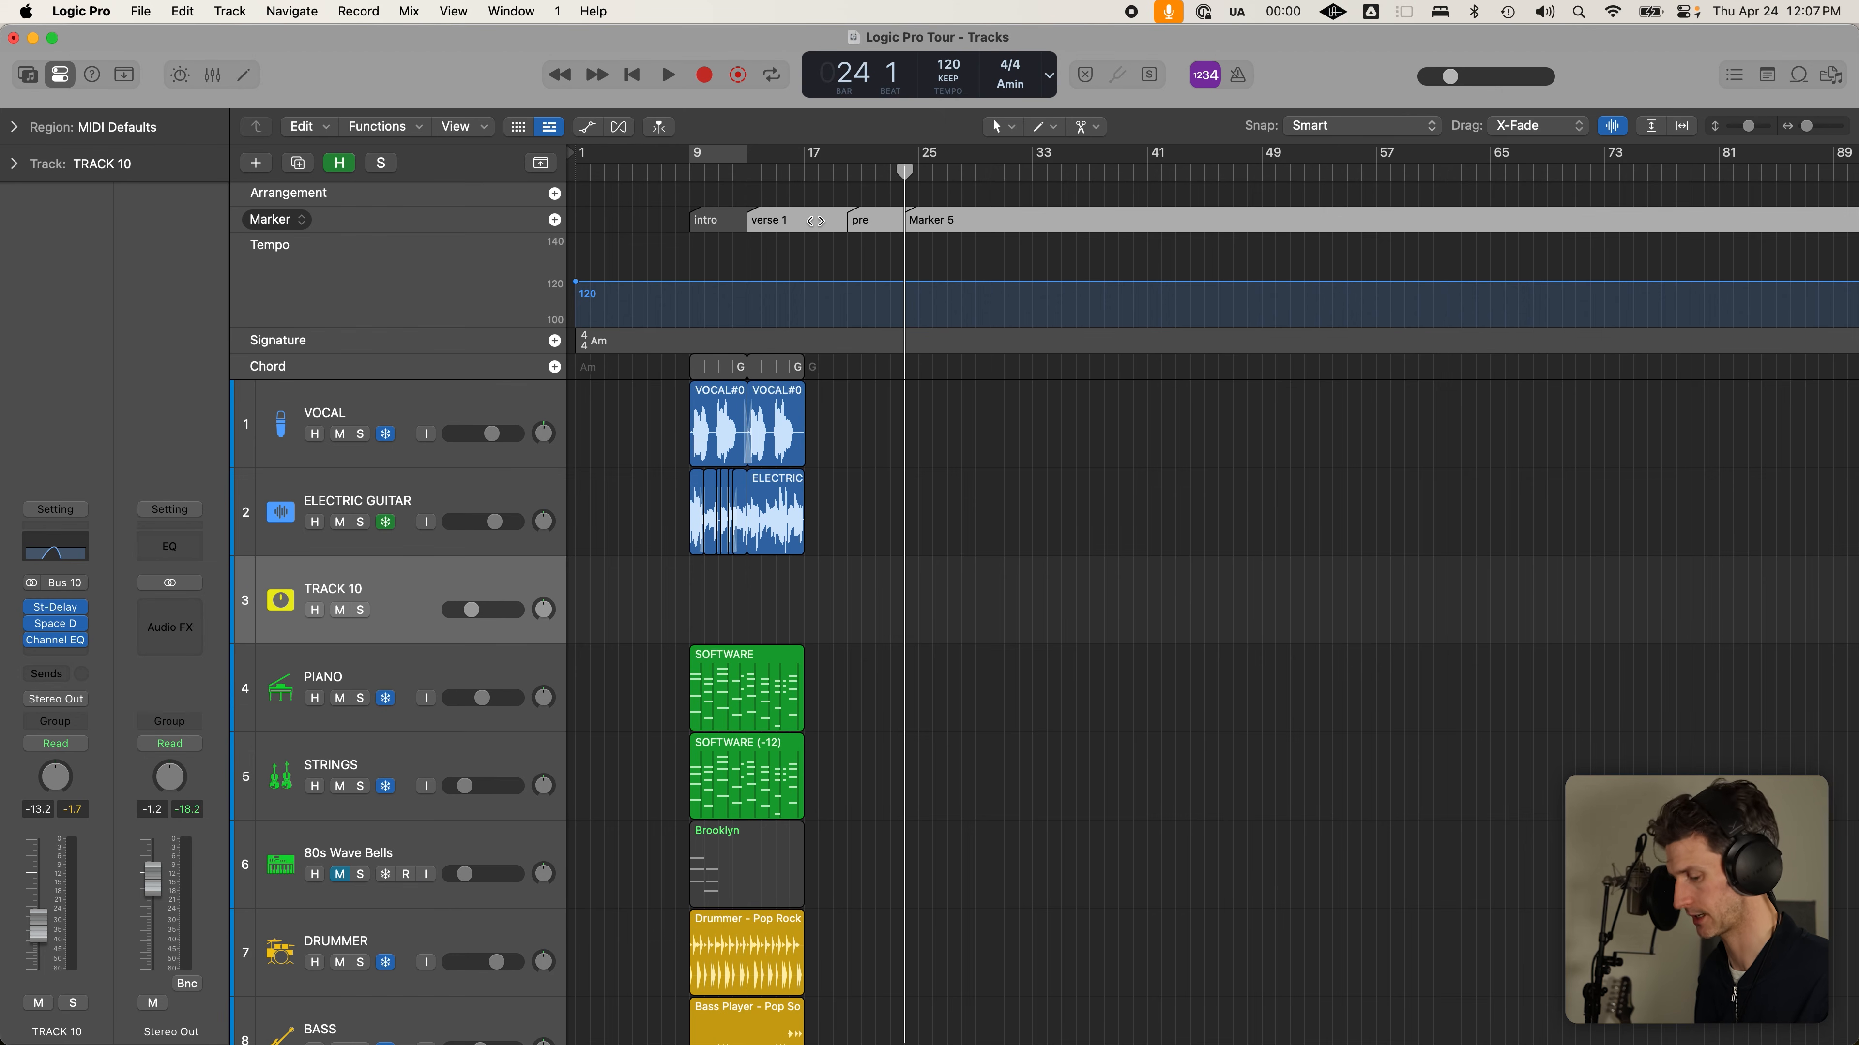
left_click_drag(814, 220, 1089, 238)
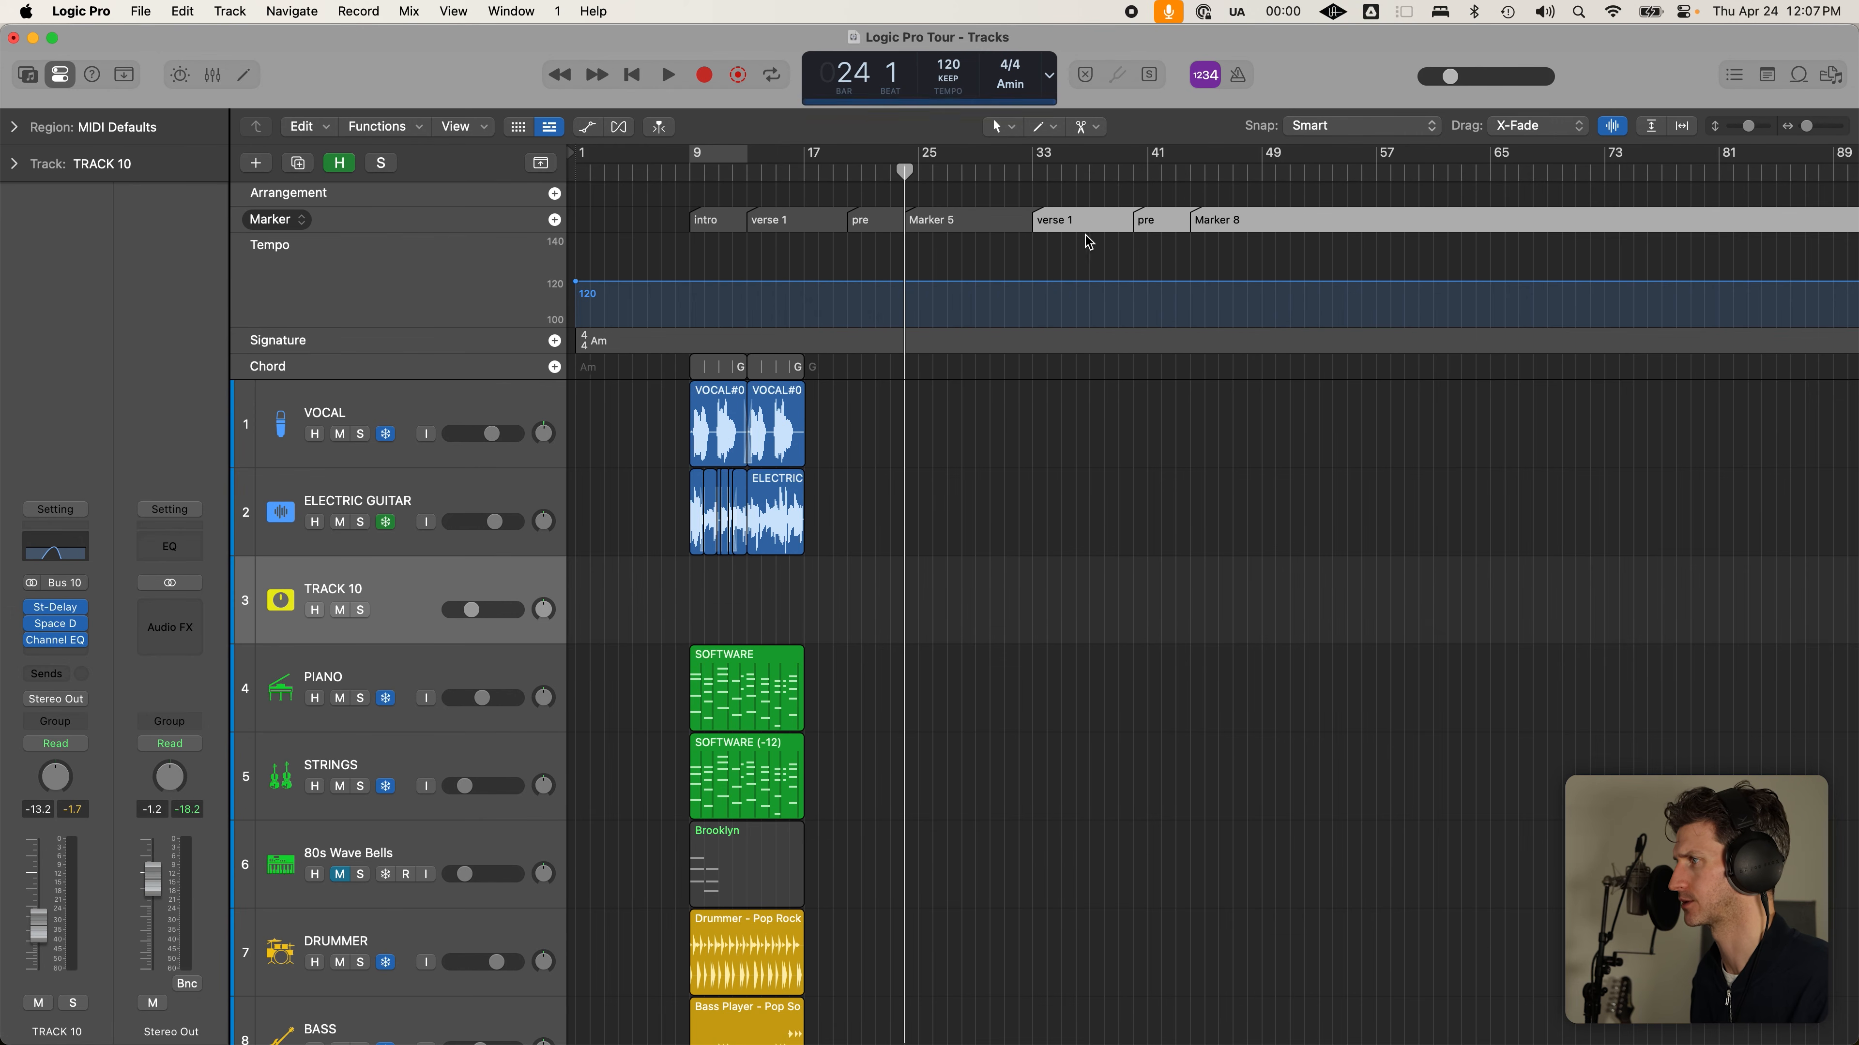
Rename the copied verse marker at bar 33 as verse 2
double_click(1083, 219)
key("BackSpace")
type("2")
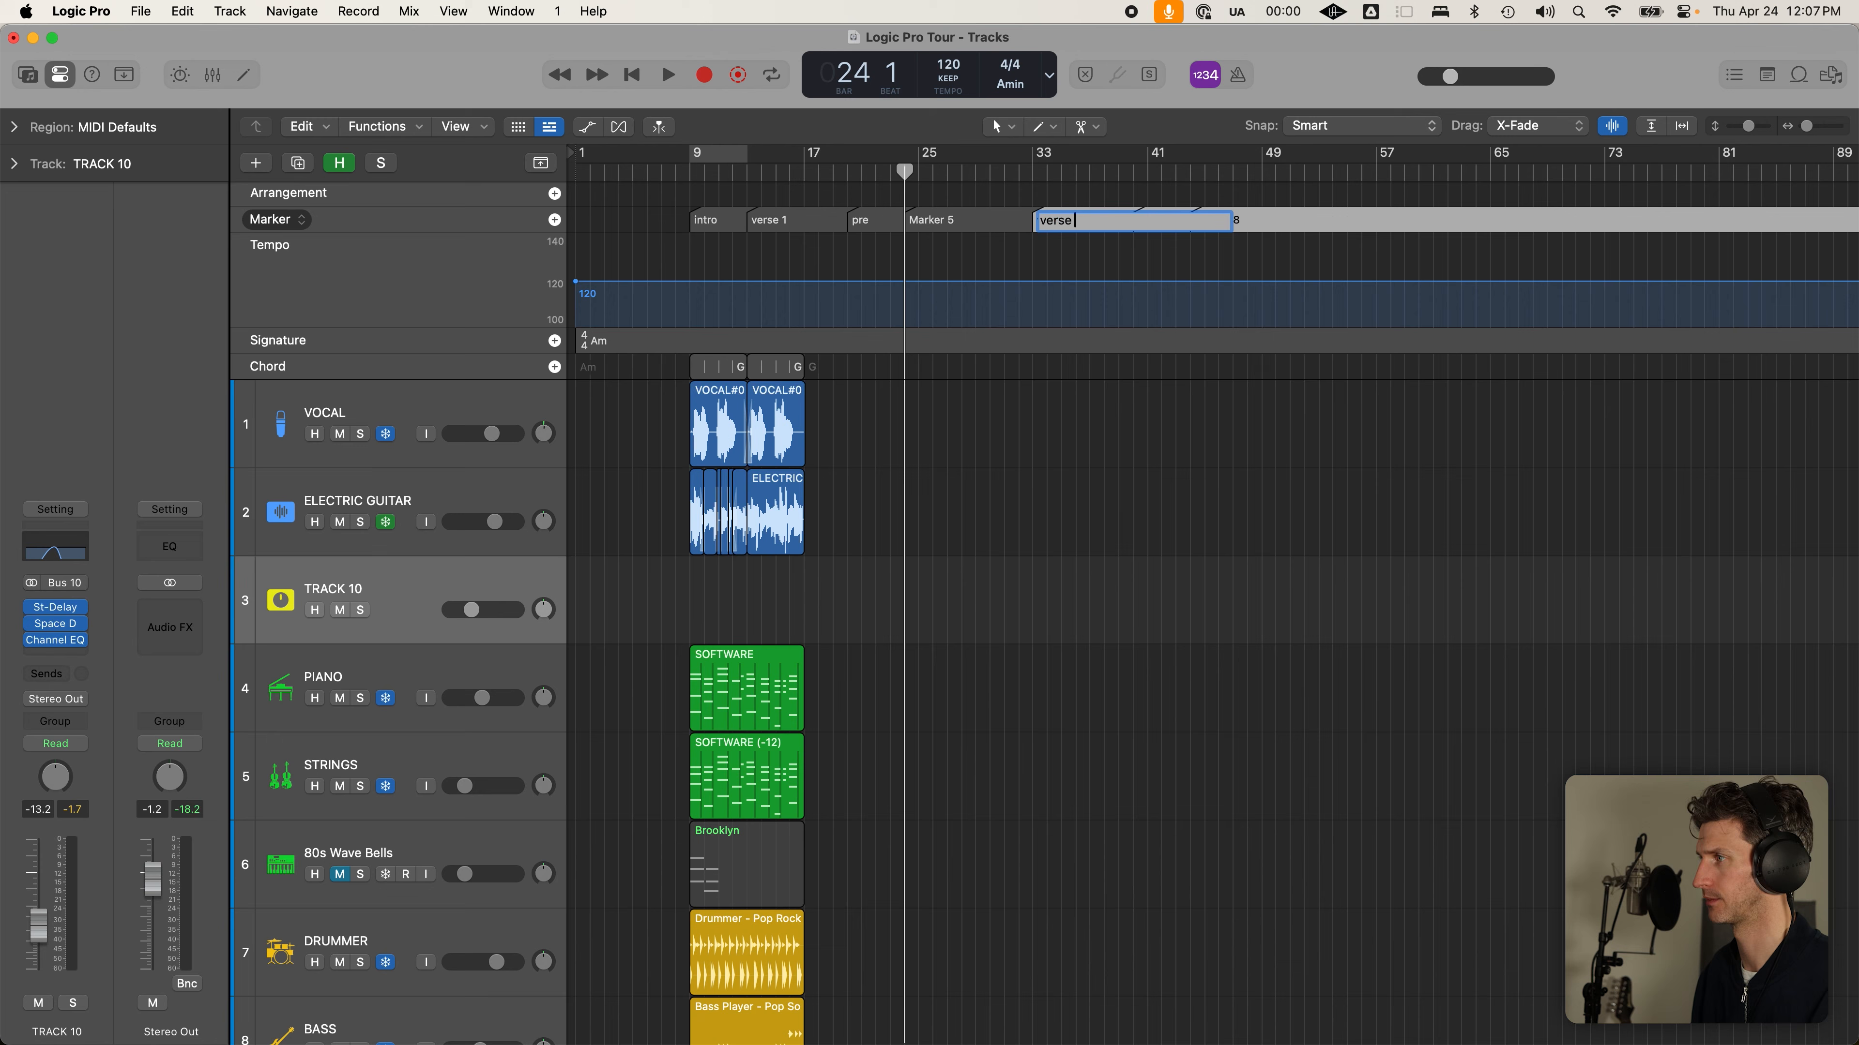
key("Return")
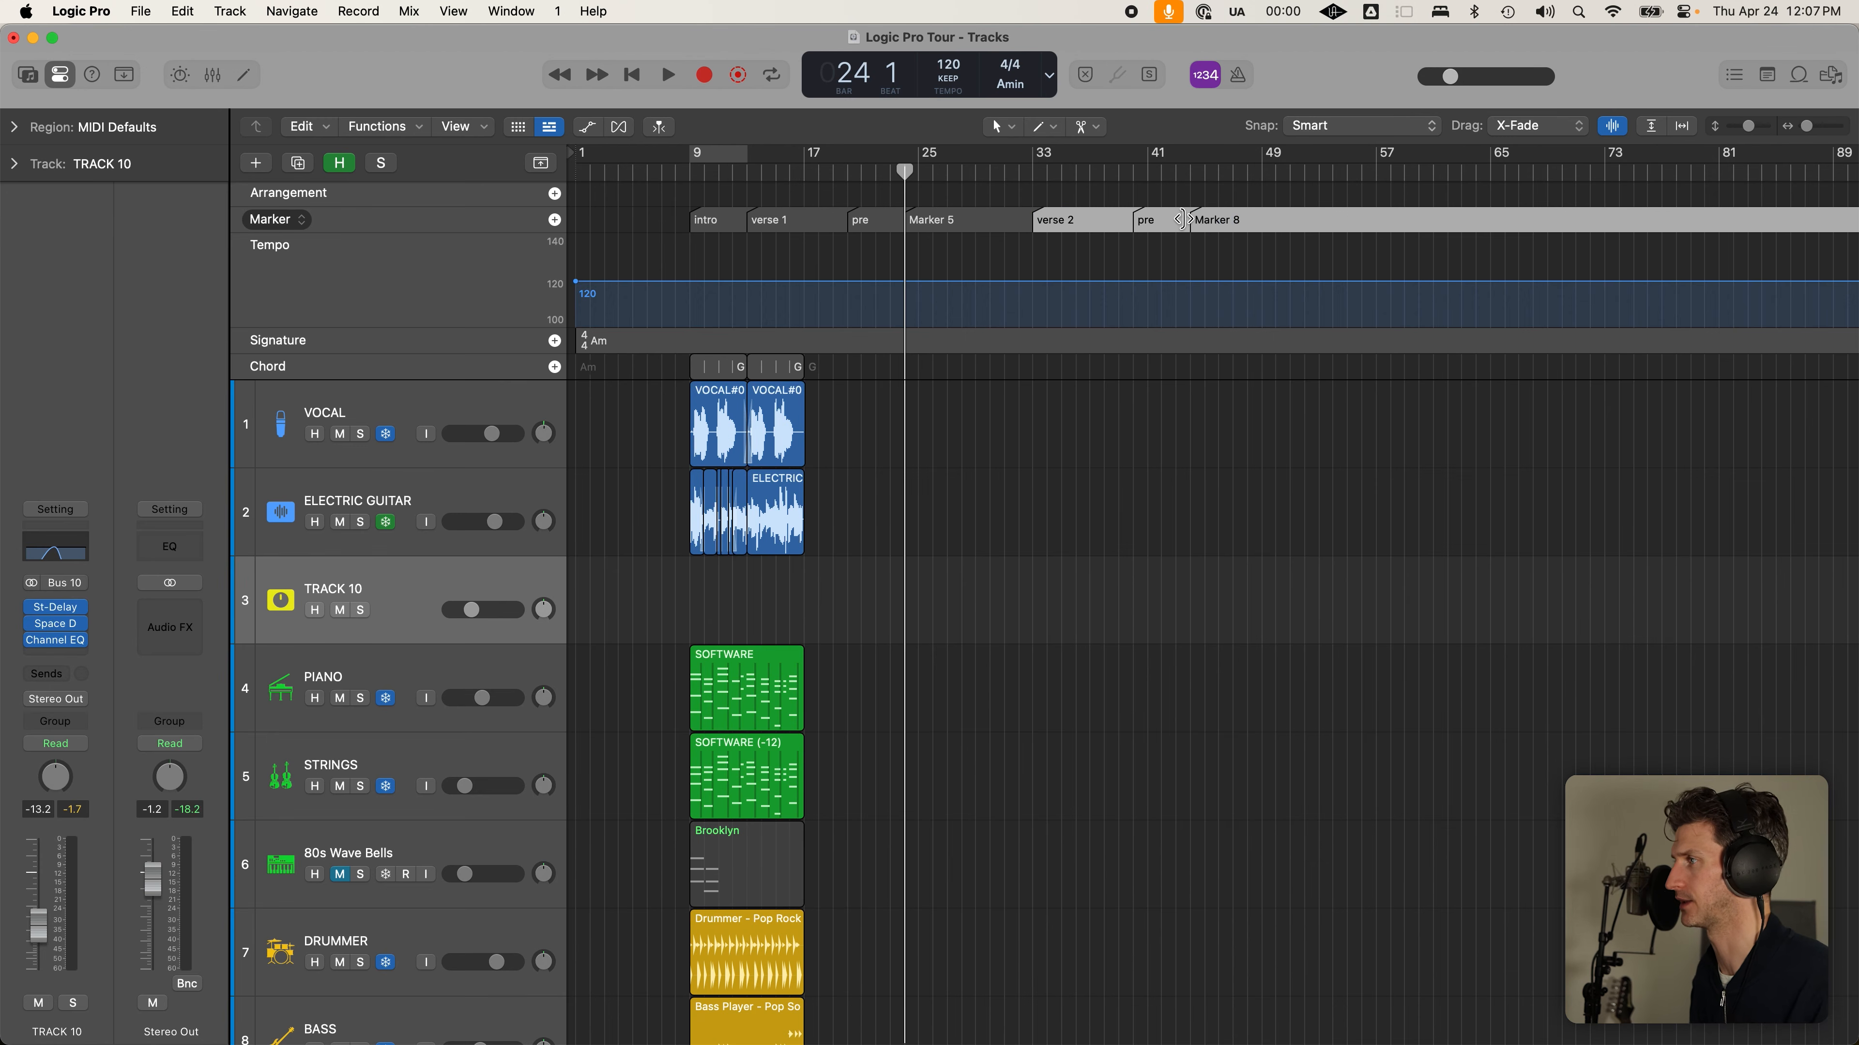
Rename the last copied marker, following the second pre, as chorus 2
double_click(1257, 220)
type("chorus 2")
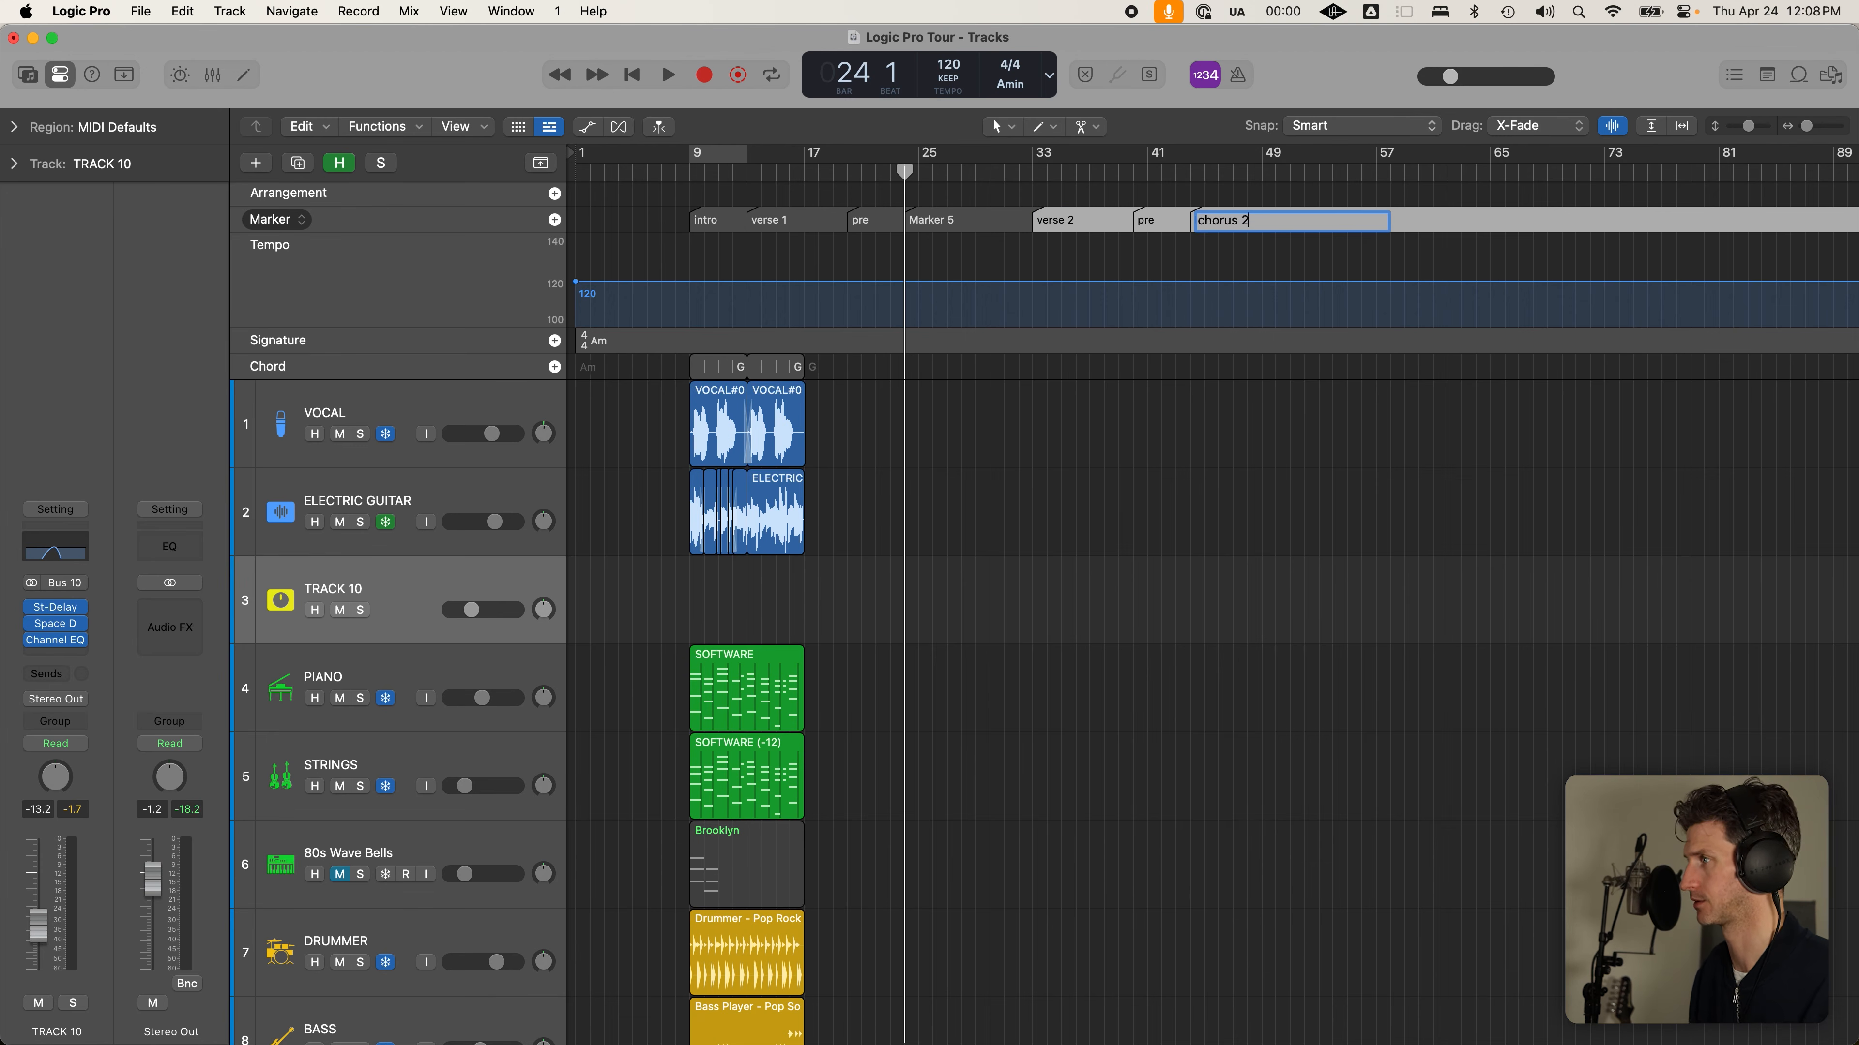
key("Return")
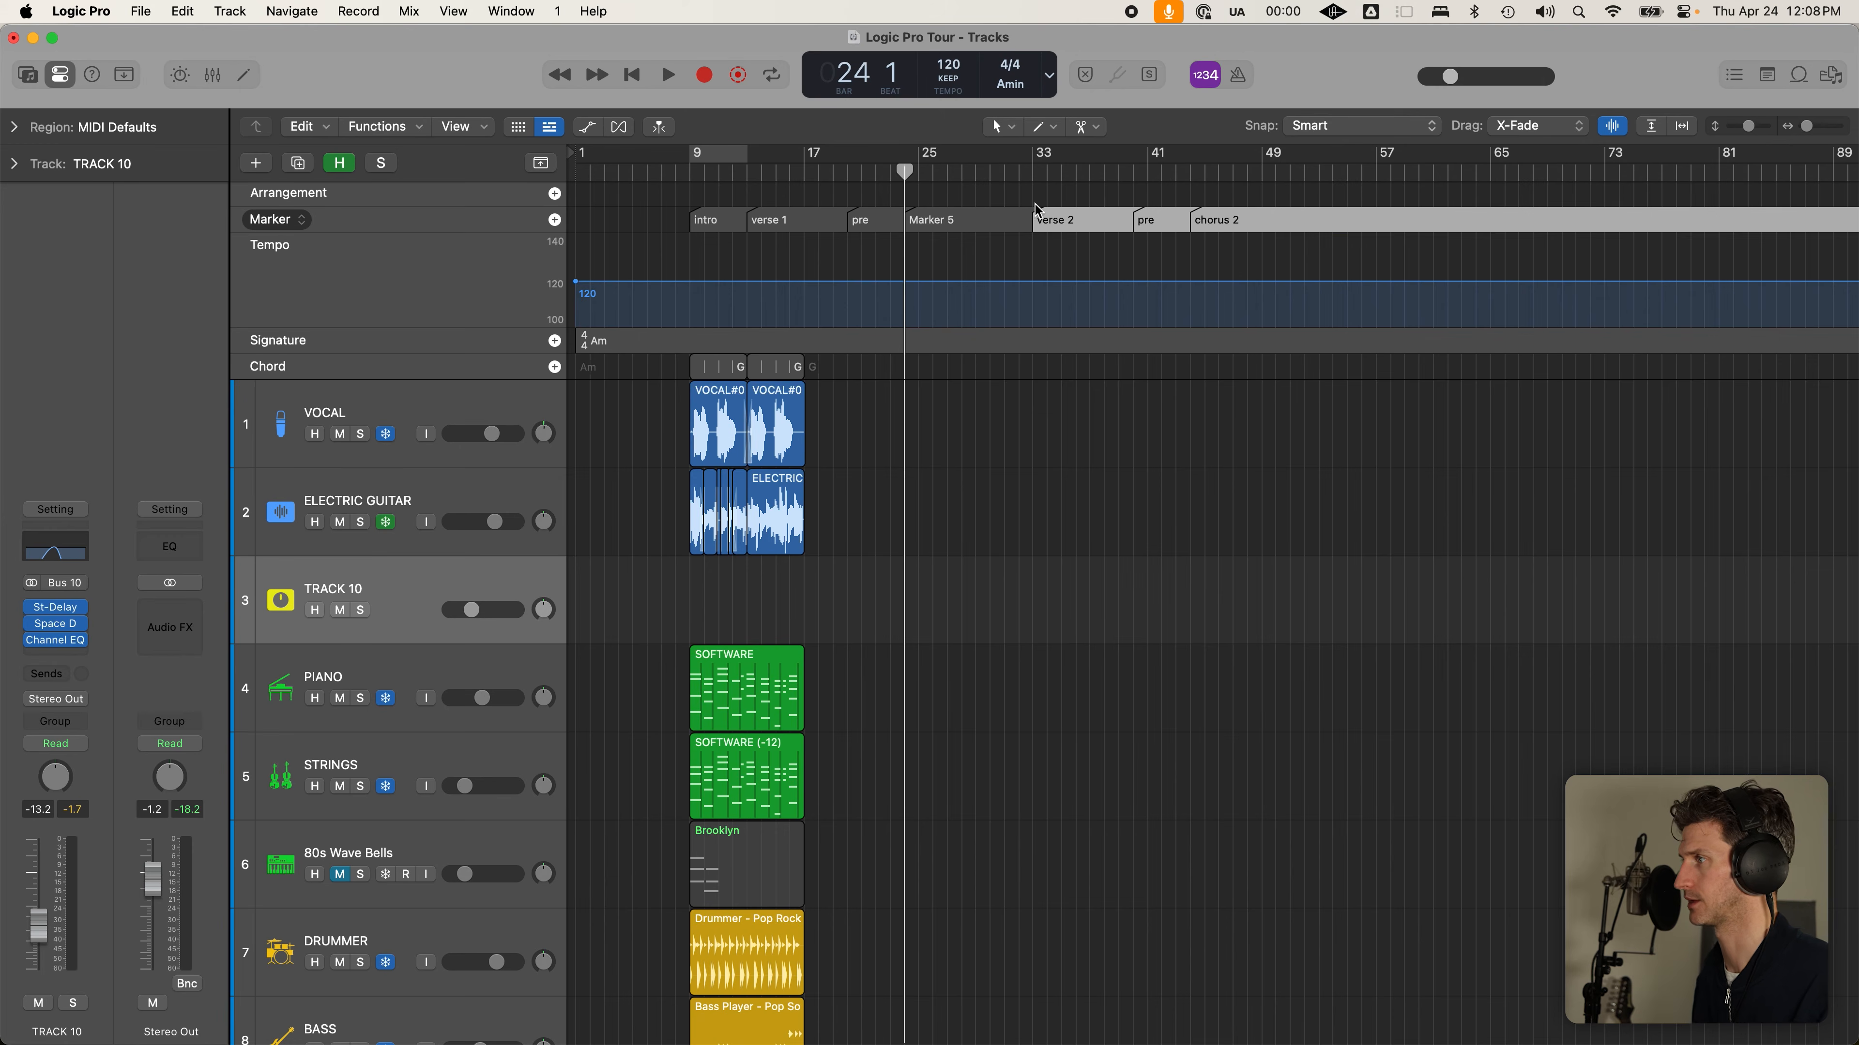
Try to rename the marker at bar 24 as chorus
left_click(1000, 212)
double_click(1000, 212)
type("chorus")
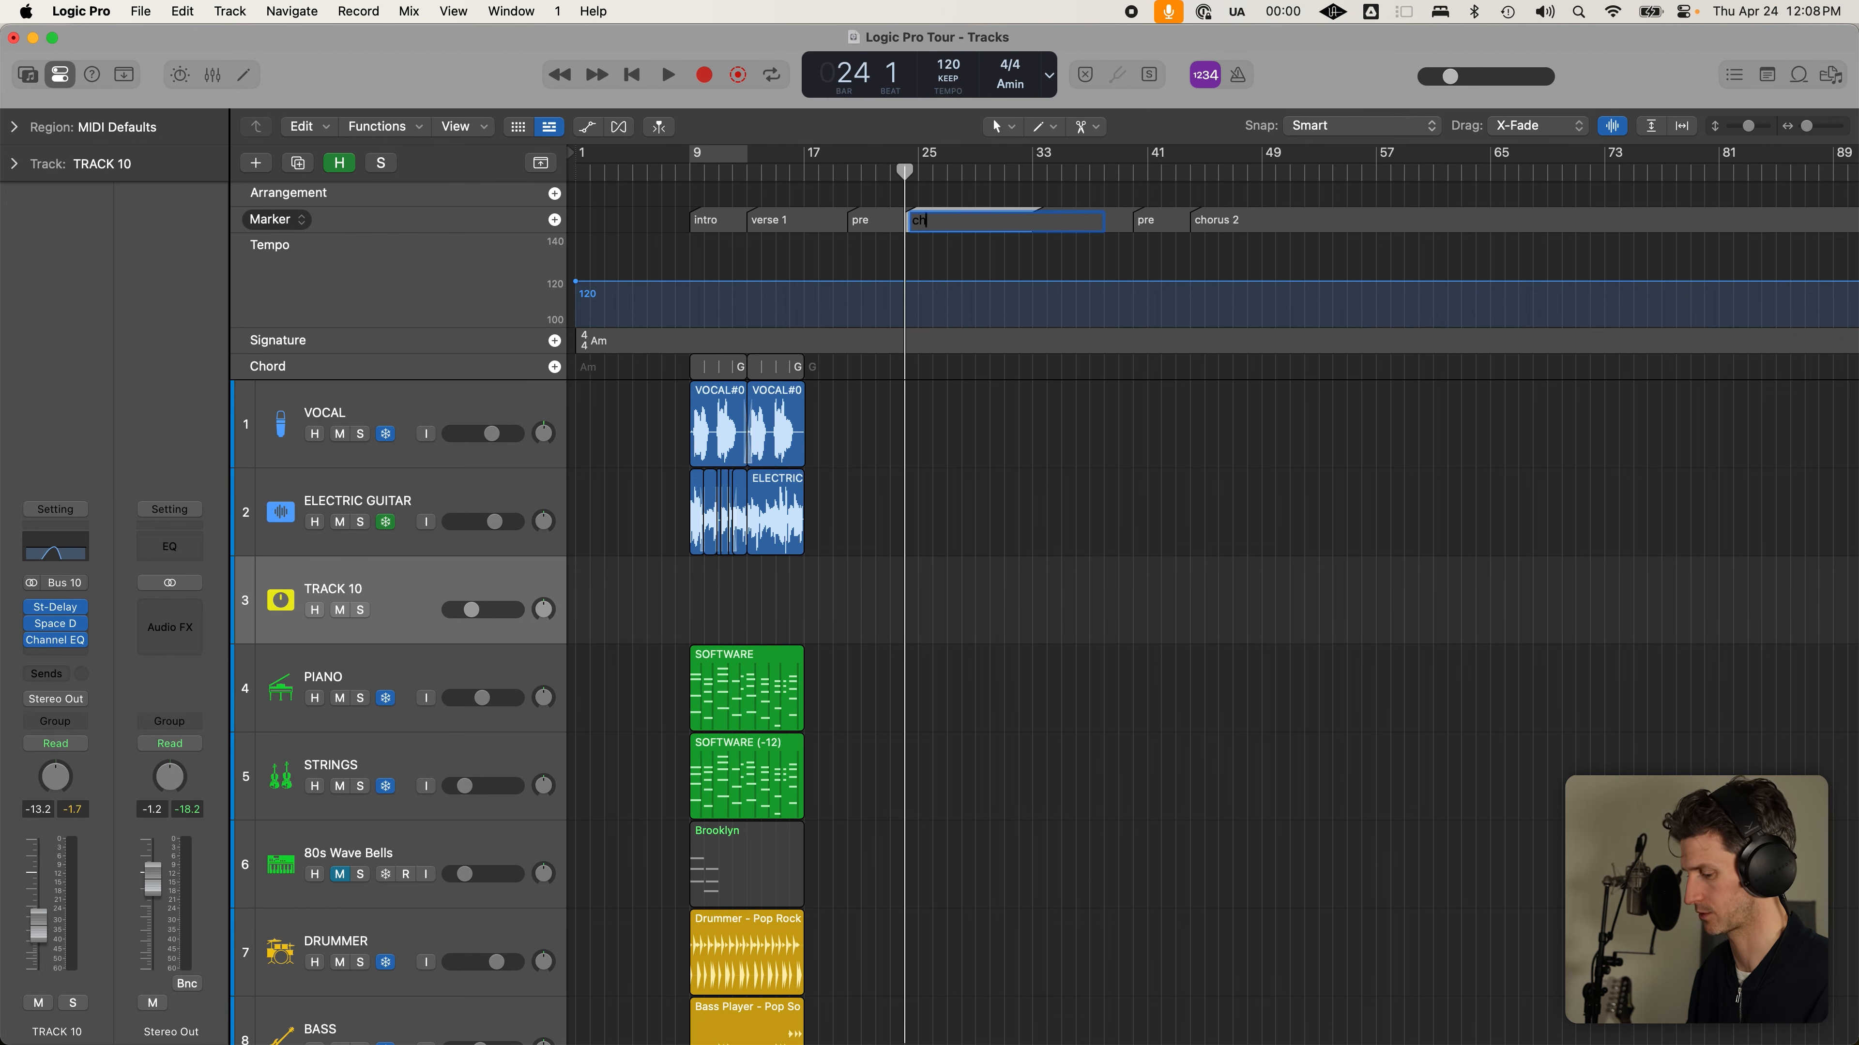
key("Escape")
left_click(987, 215)
Move the playhead to bar 9, at the start of the intro marker
left_click(1253, 216)
left_click(1261, 173)
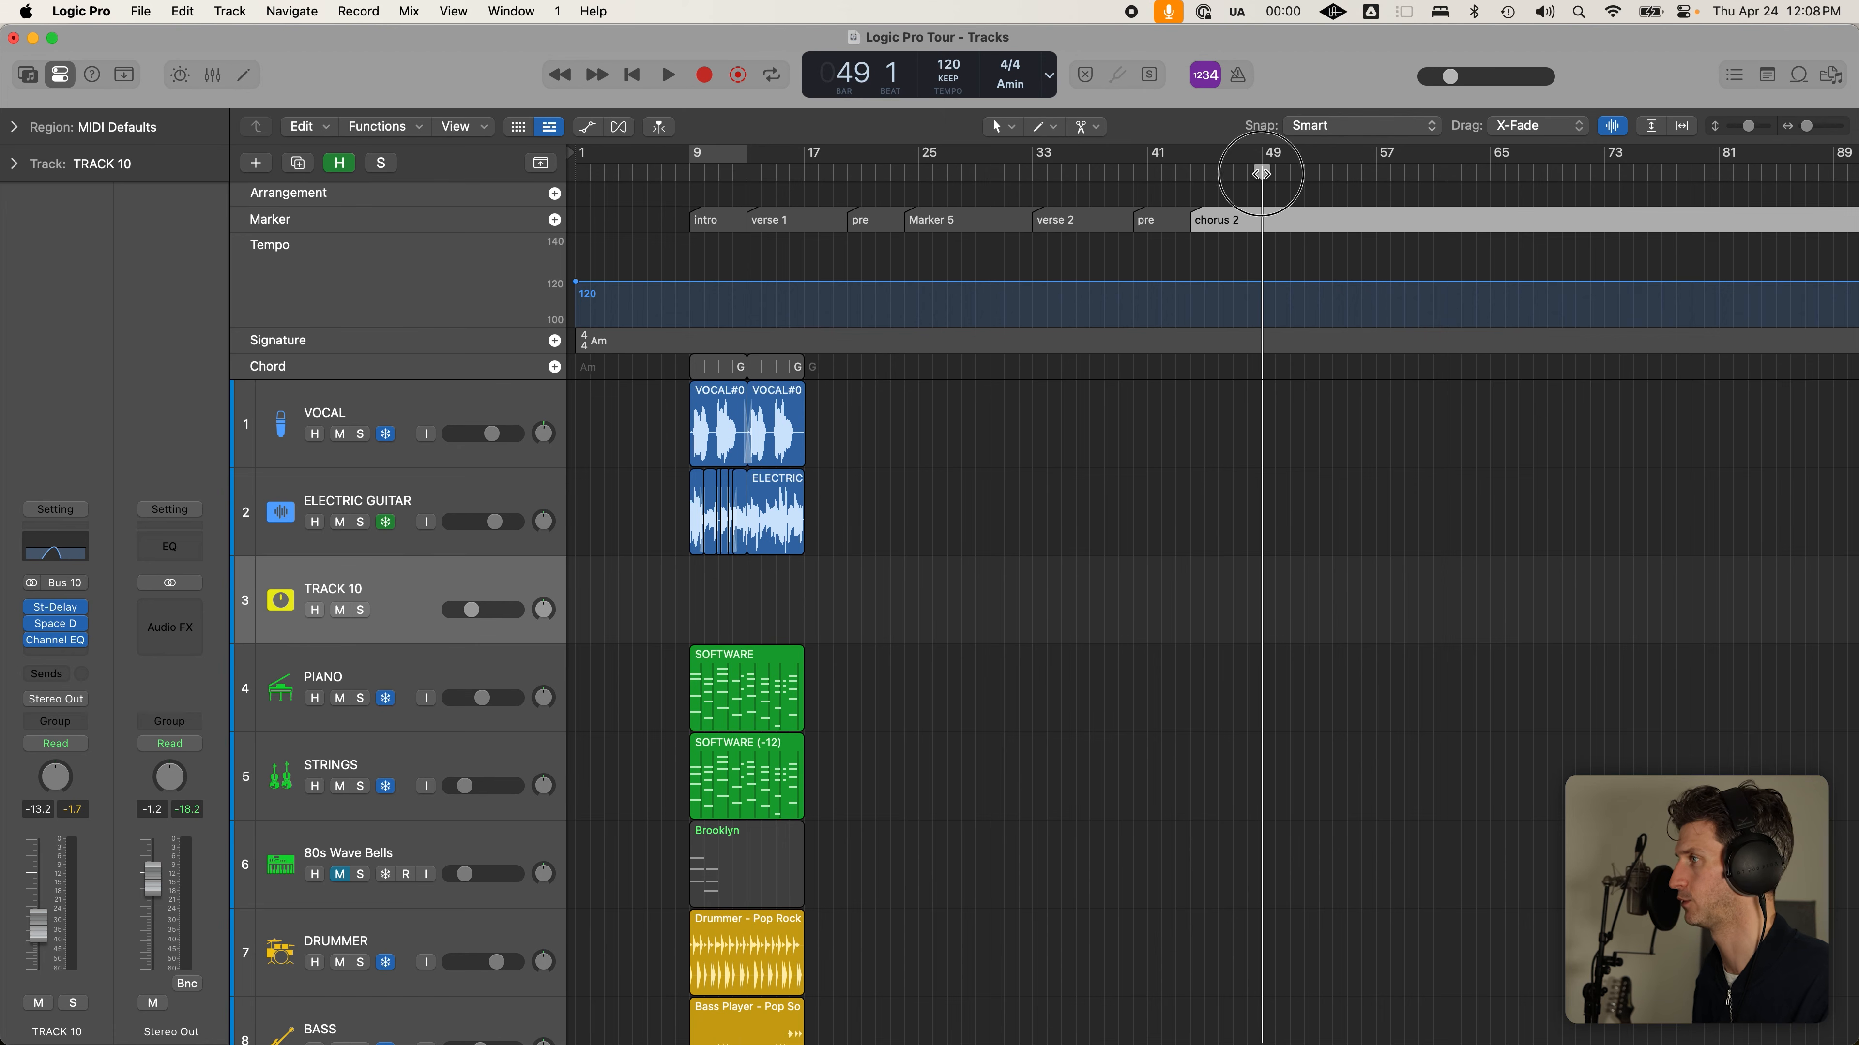
left_click(692, 174)
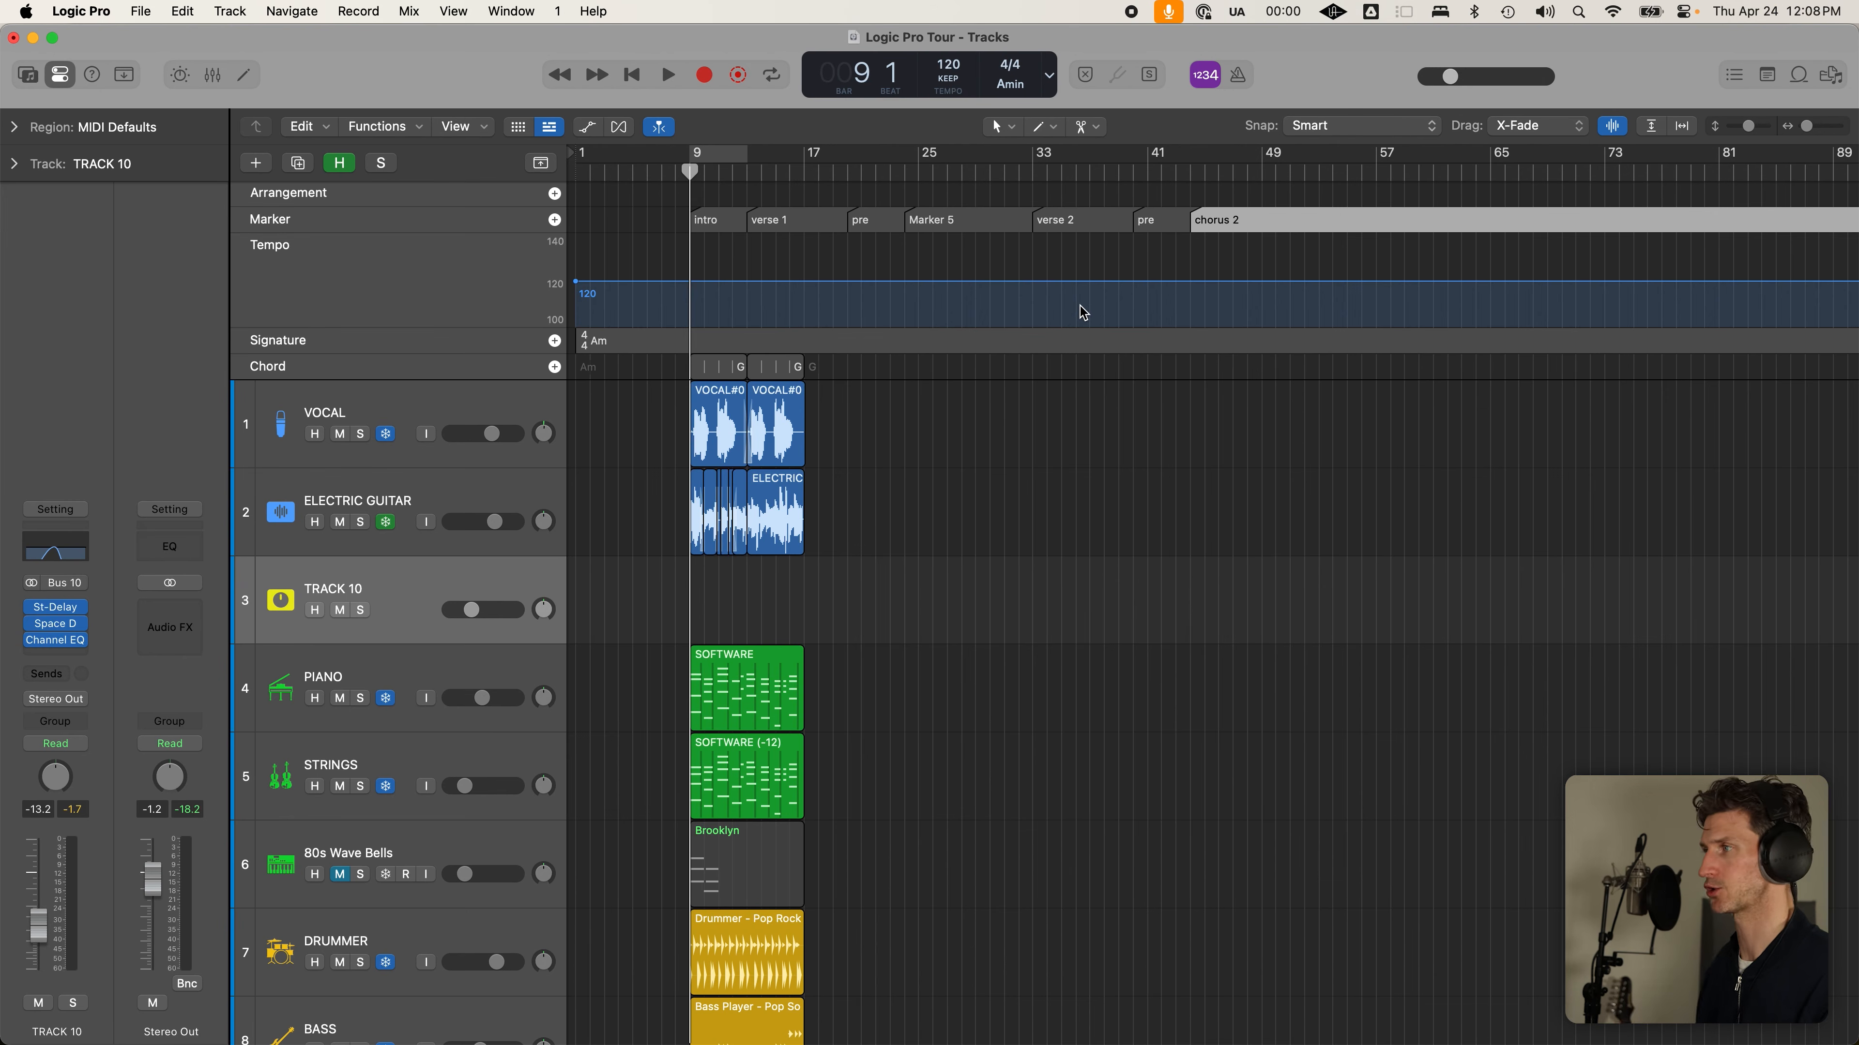
Open the color palette for the verse 1 marker and color it bright red
left_click(823, 218)
left_click(1035, 218)
left_click(1056, 217)
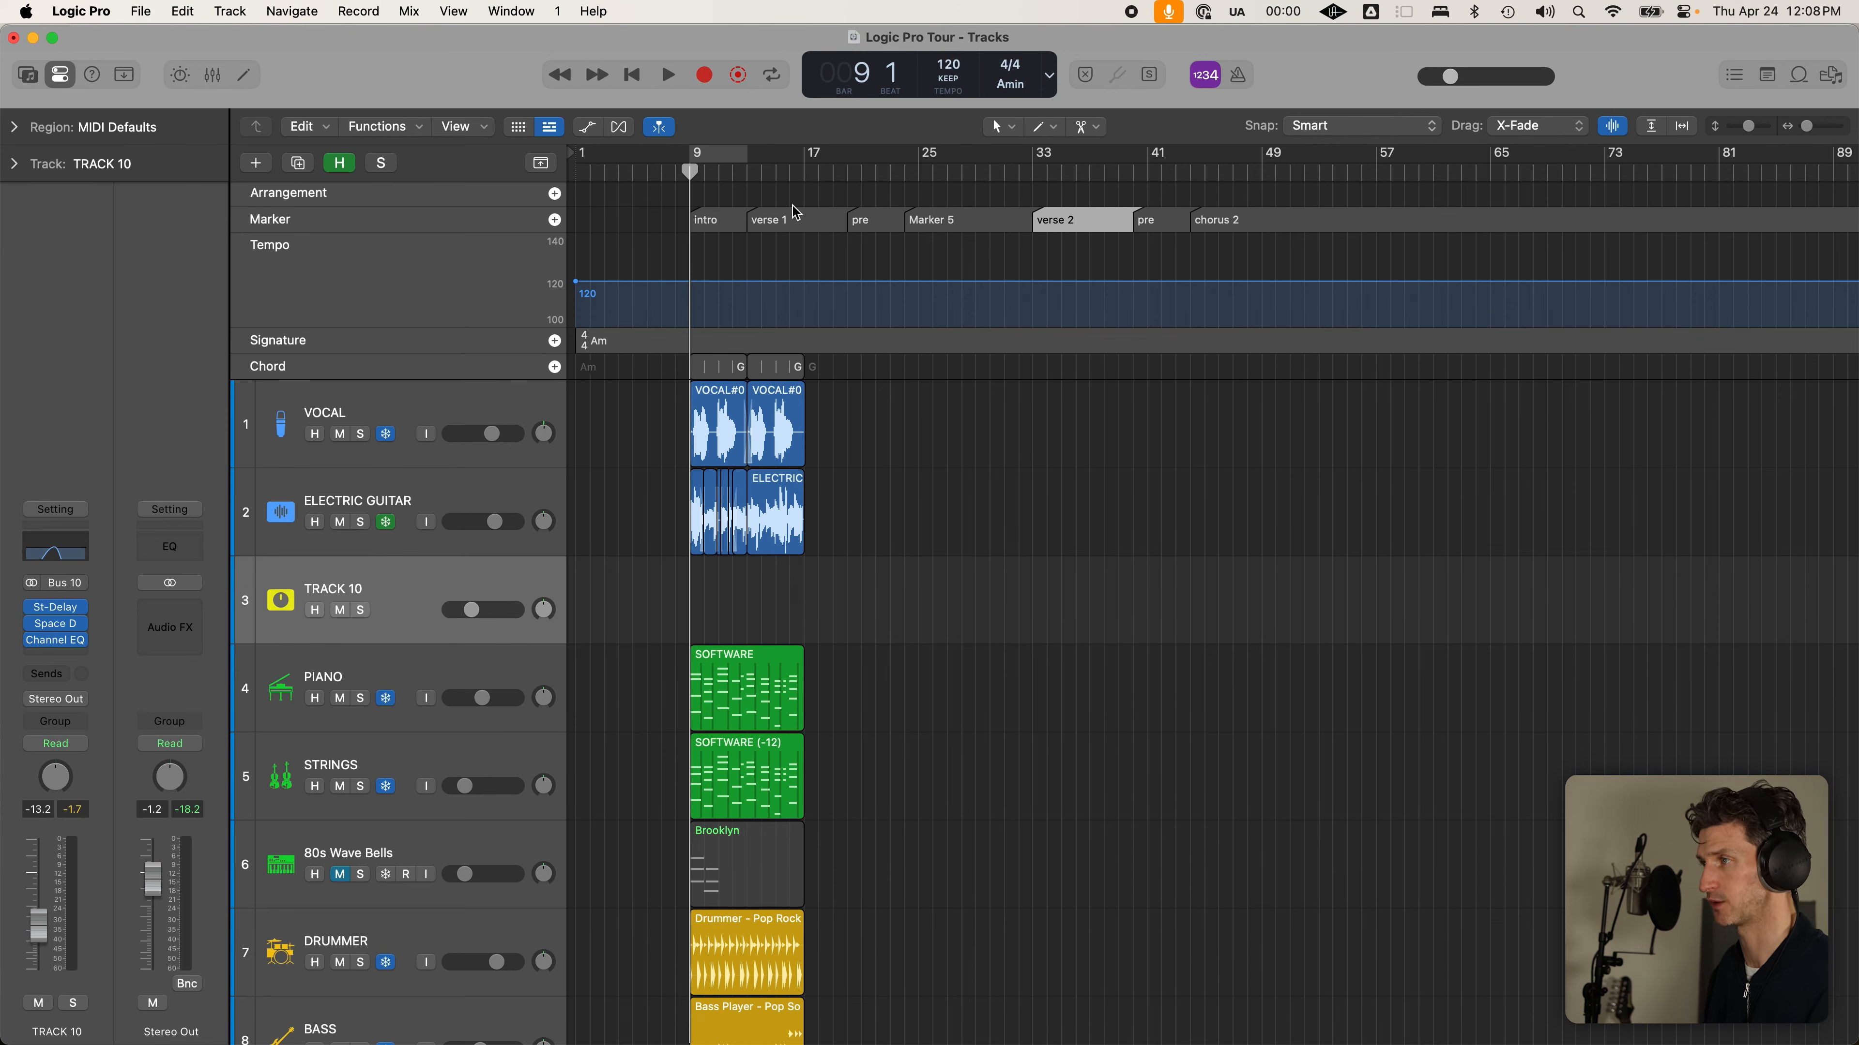
left_click(794, 221)
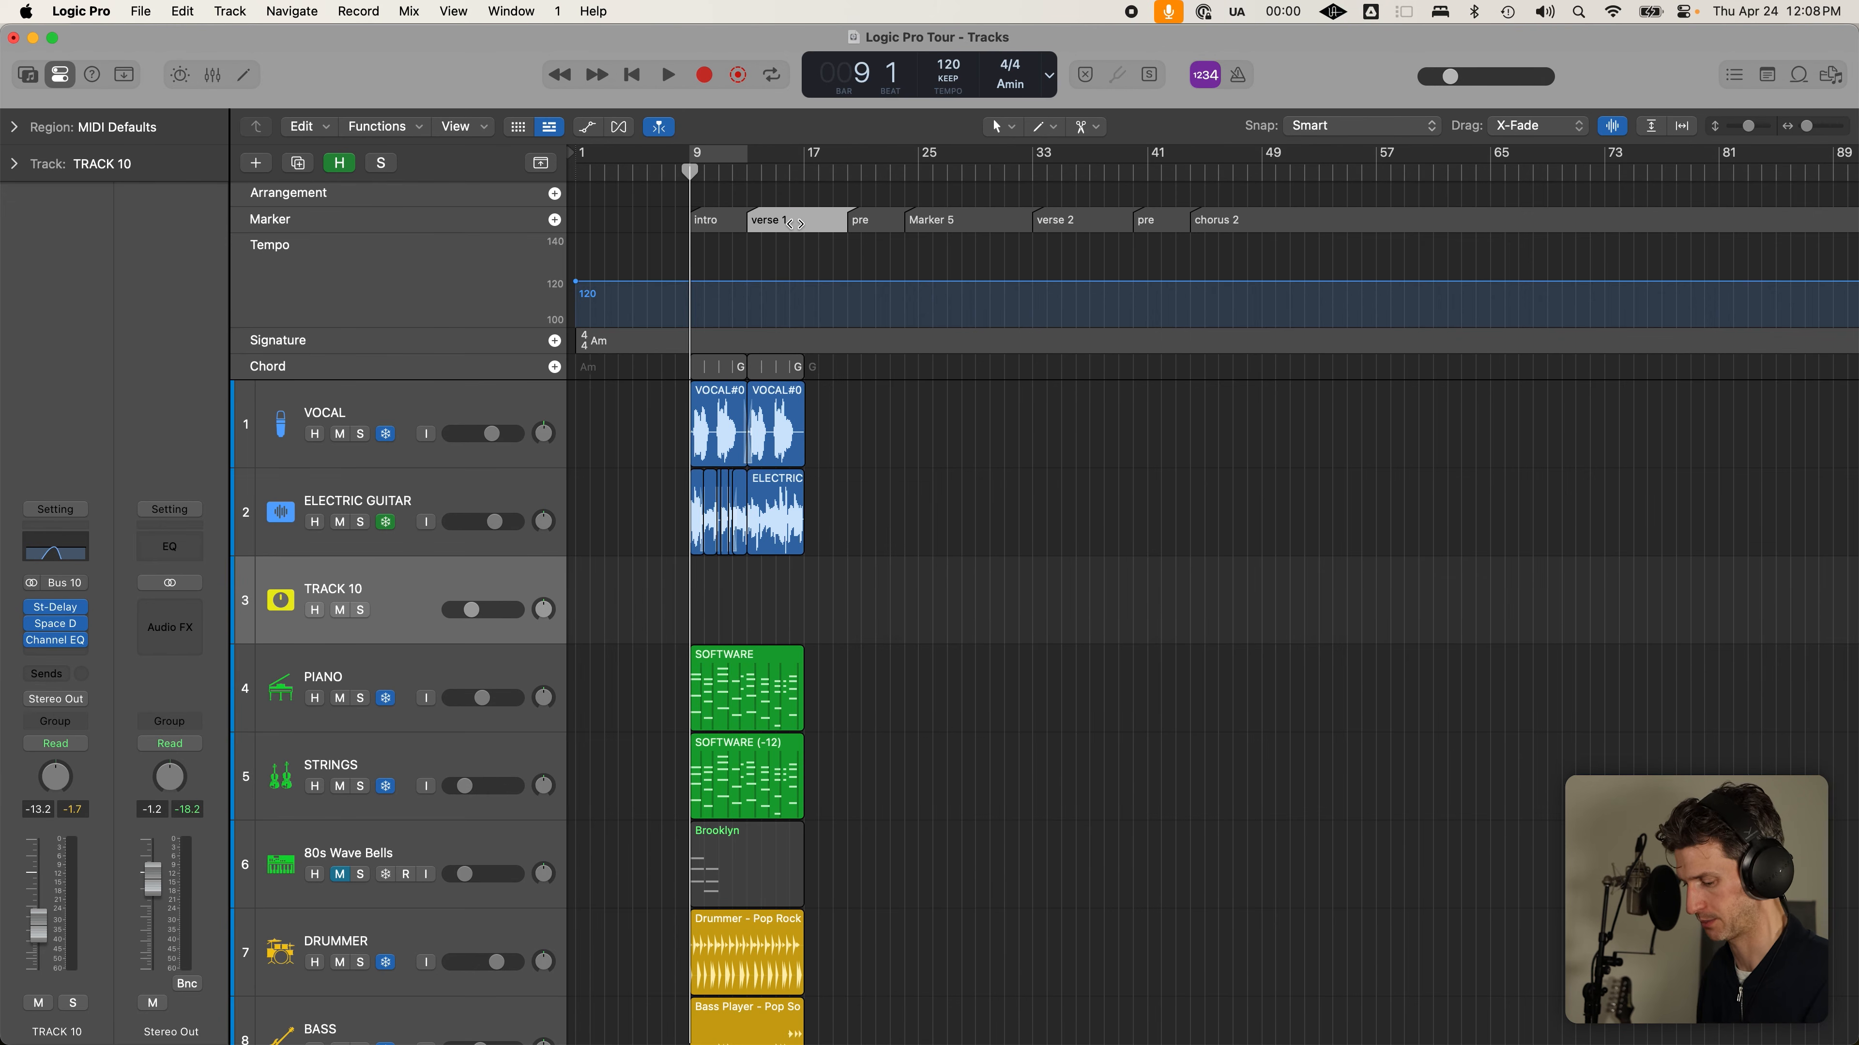
key("alt+c")
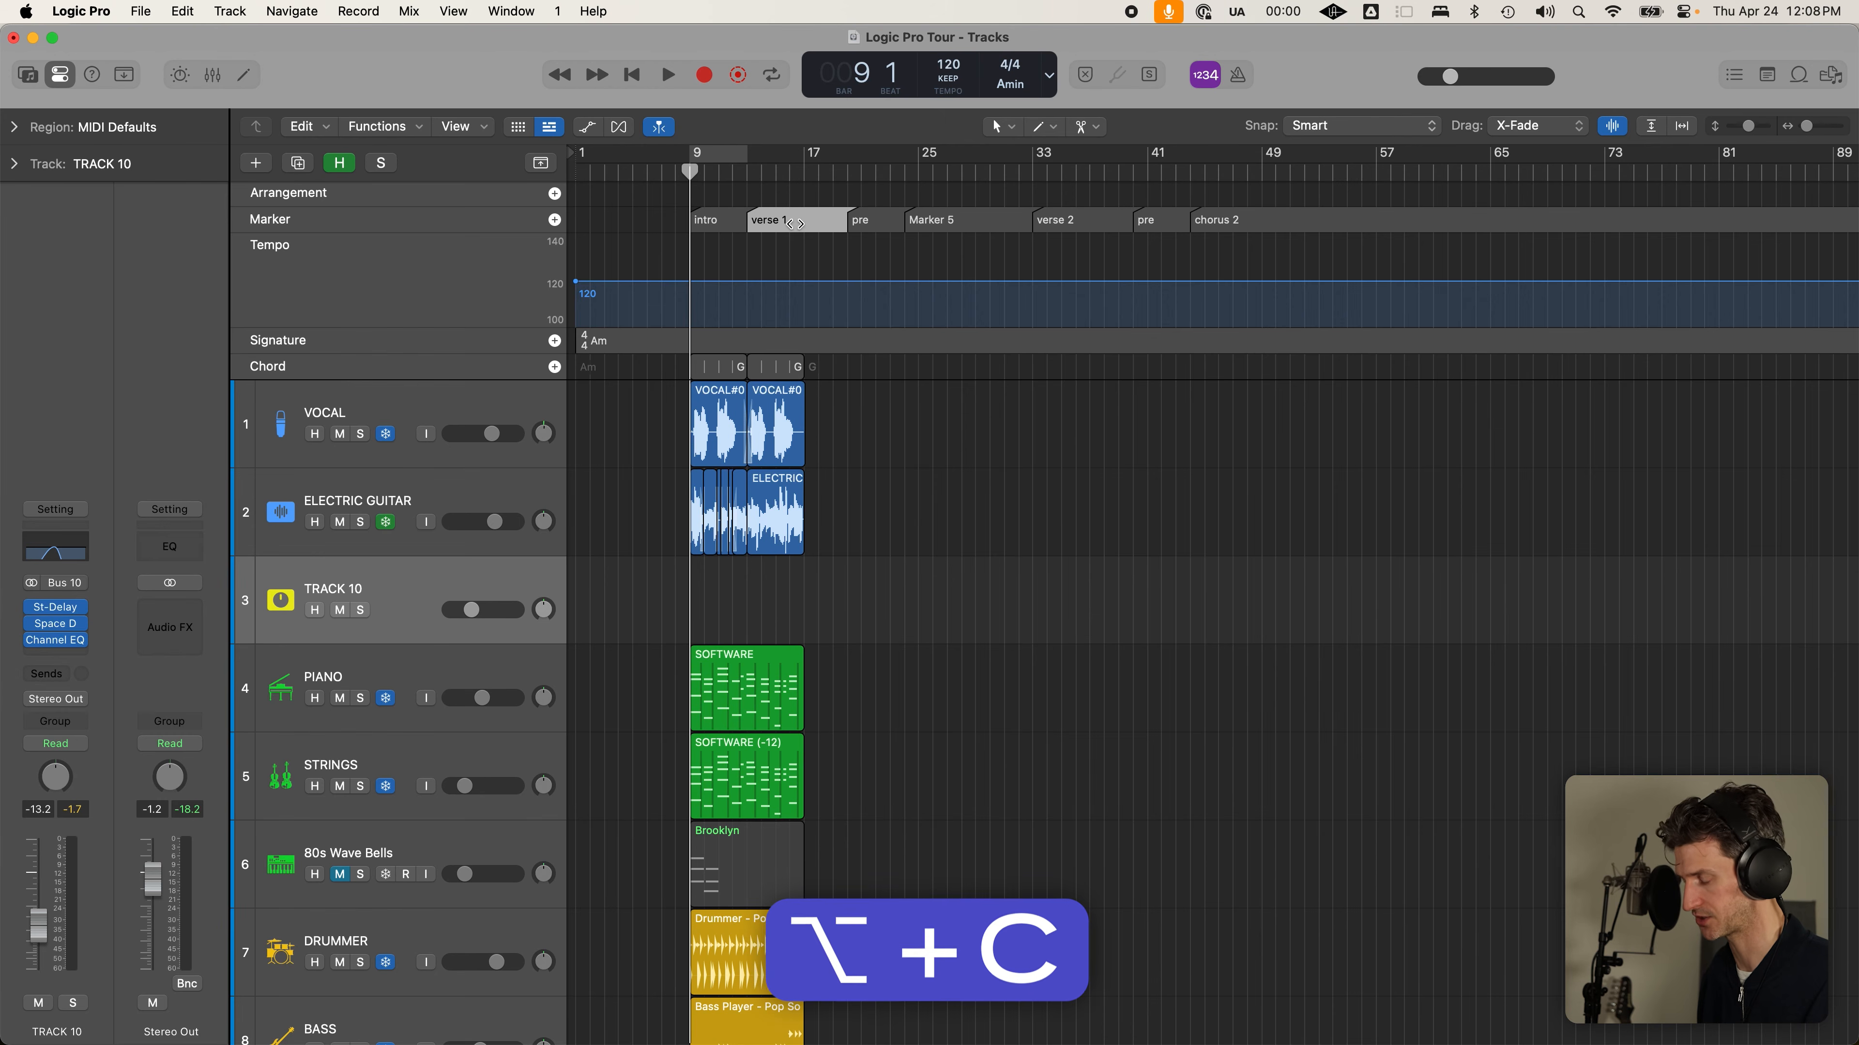
left_click(1001, 270)
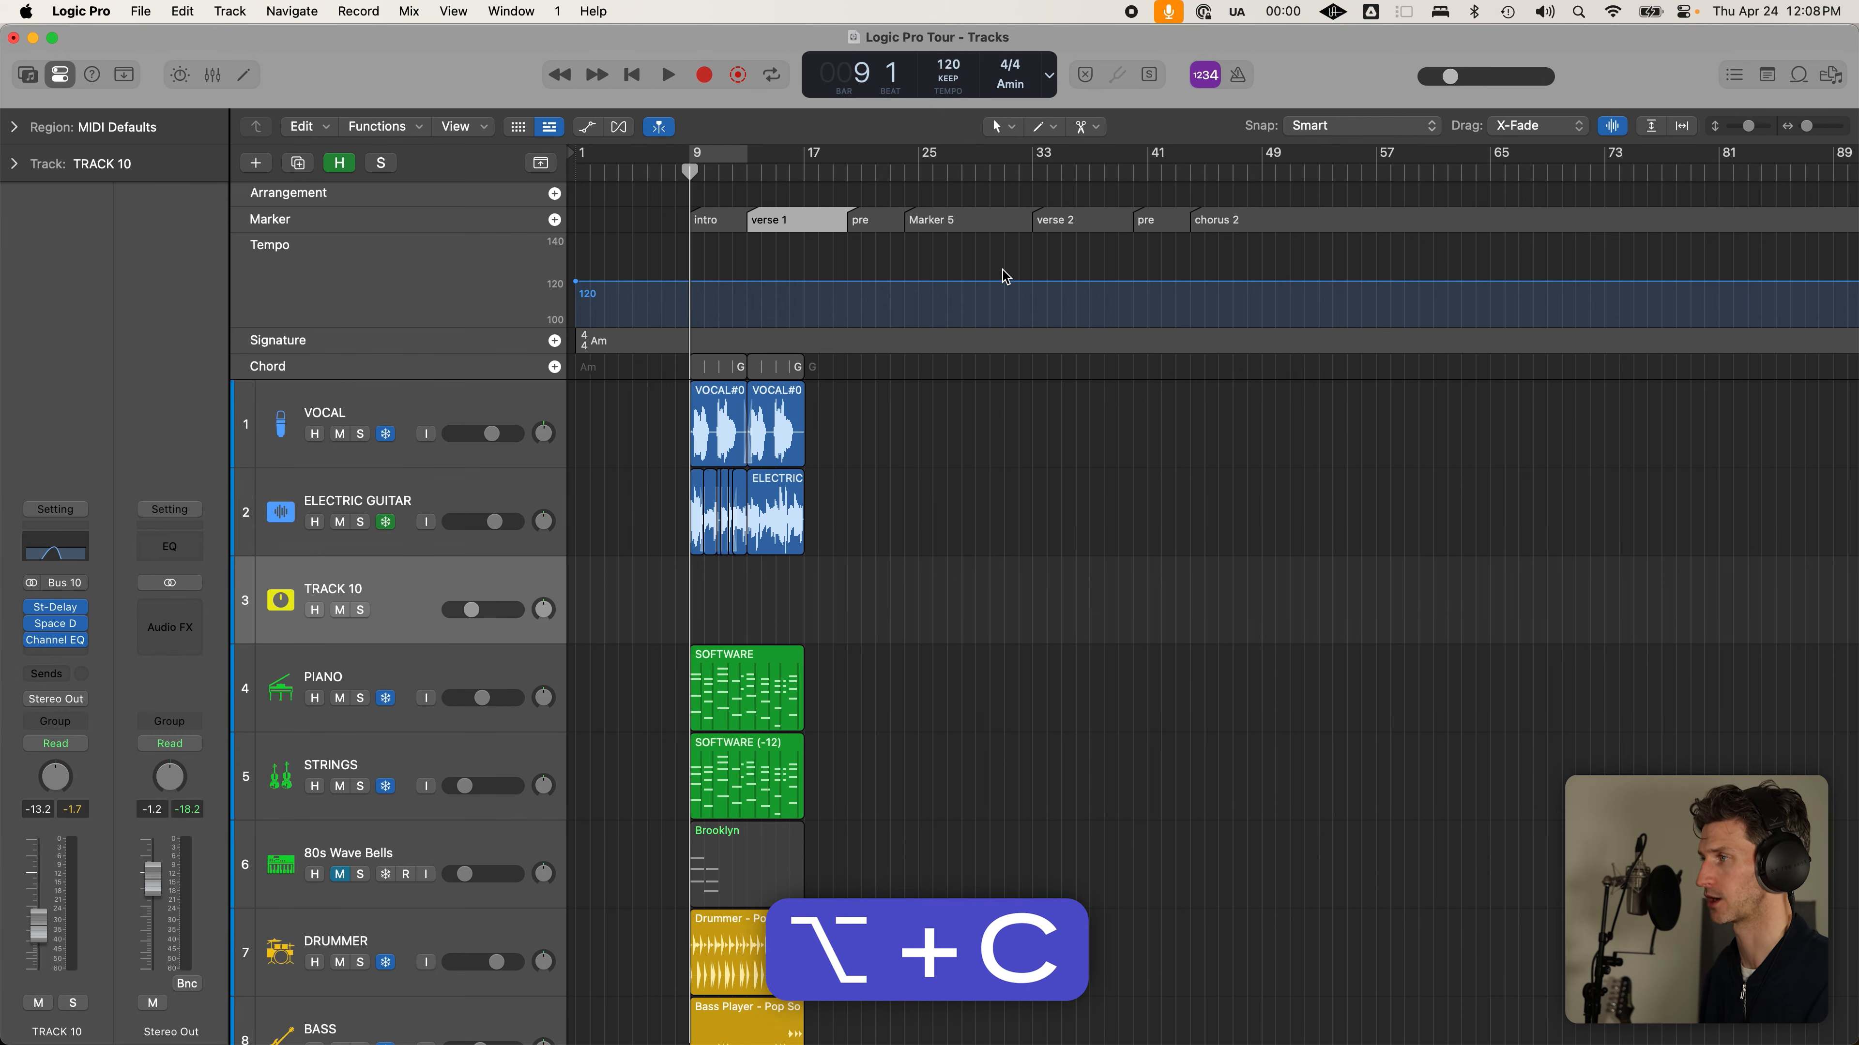
key("alt+c")
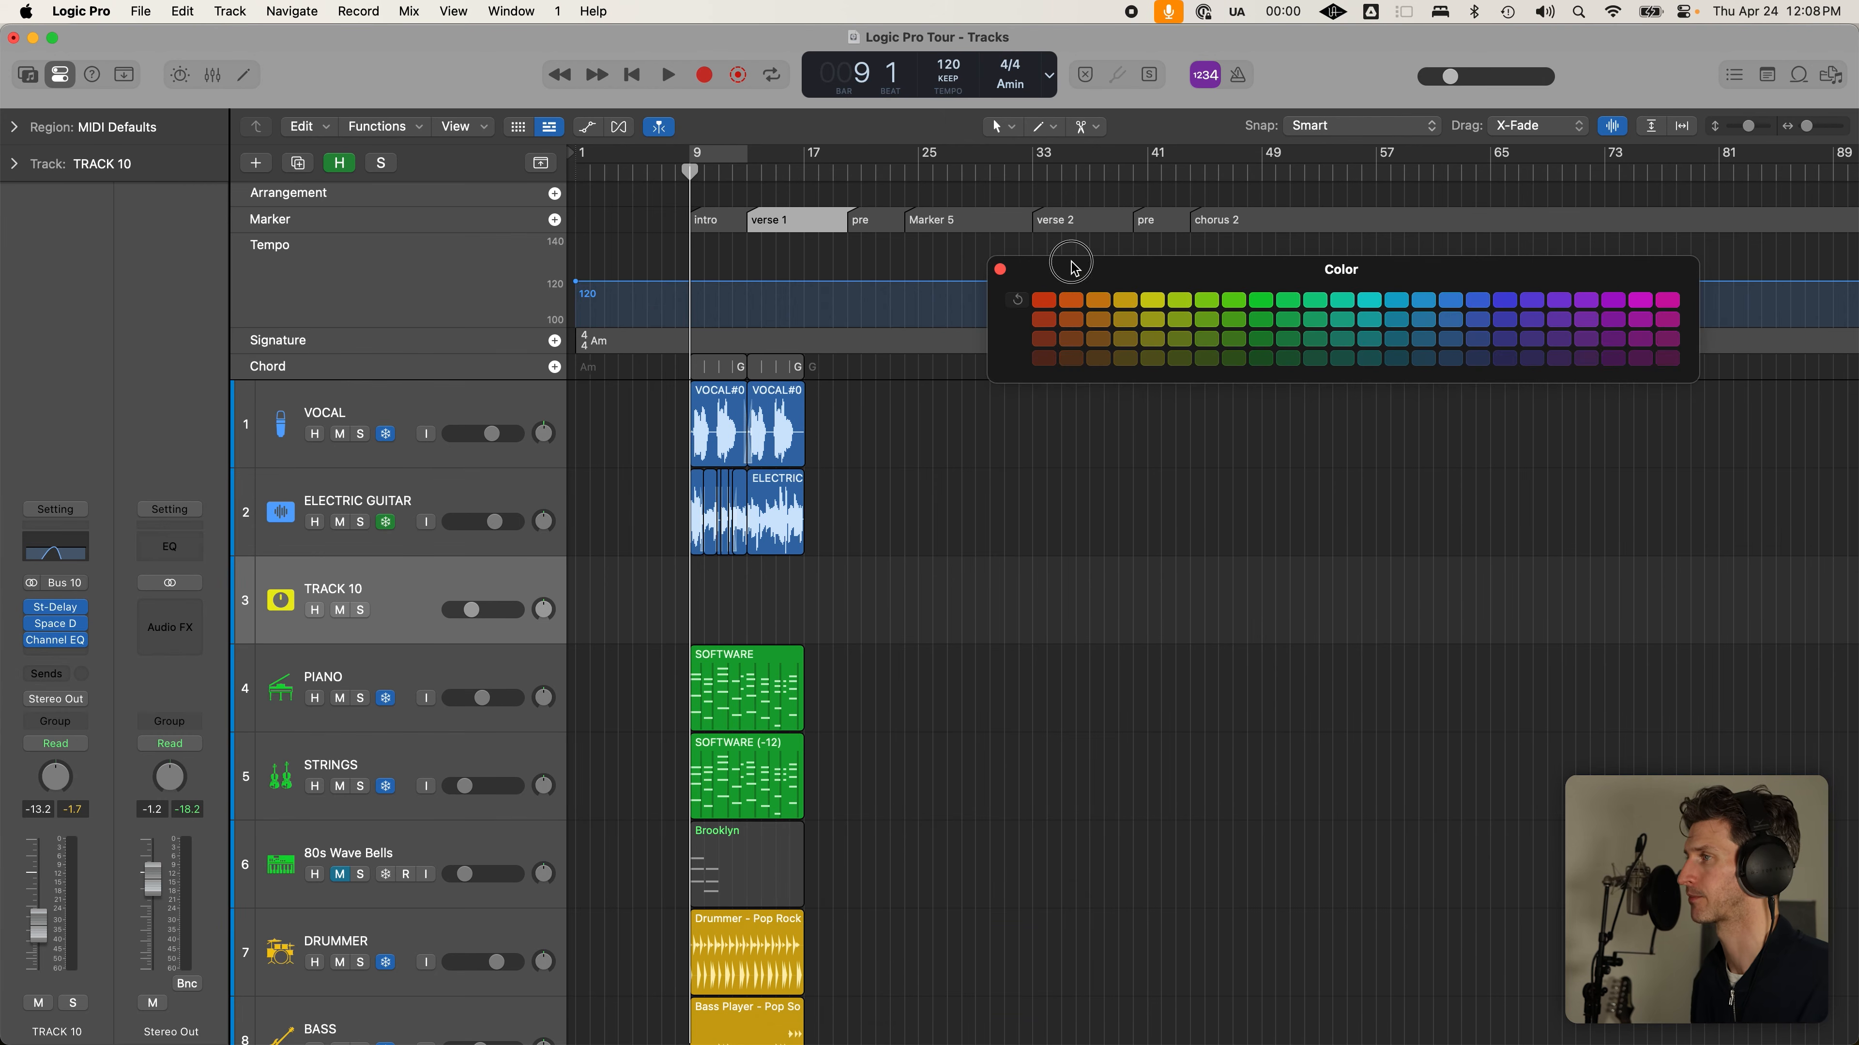
left_click_drag(1071, 262, 1043, 322)
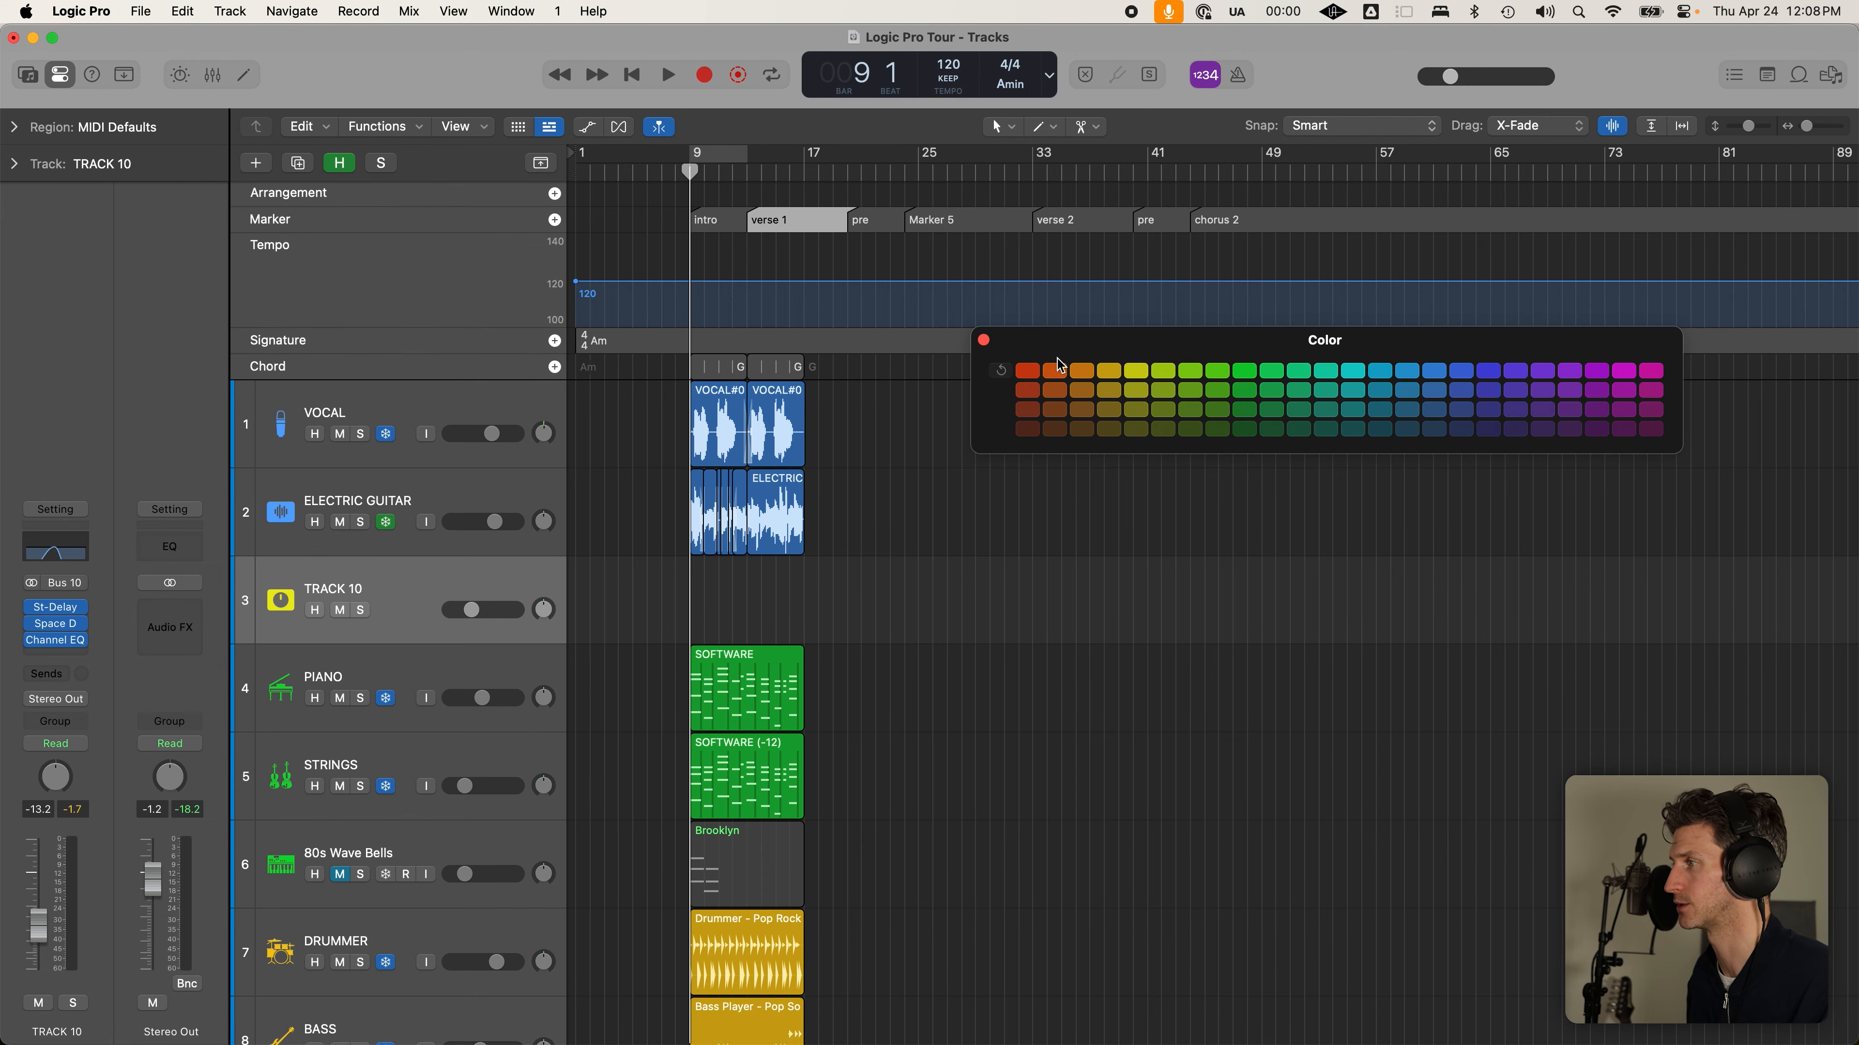
left_click(1027, 370)
Color the intro marker magenta and the first pre marker blue
left_click(704, 220)
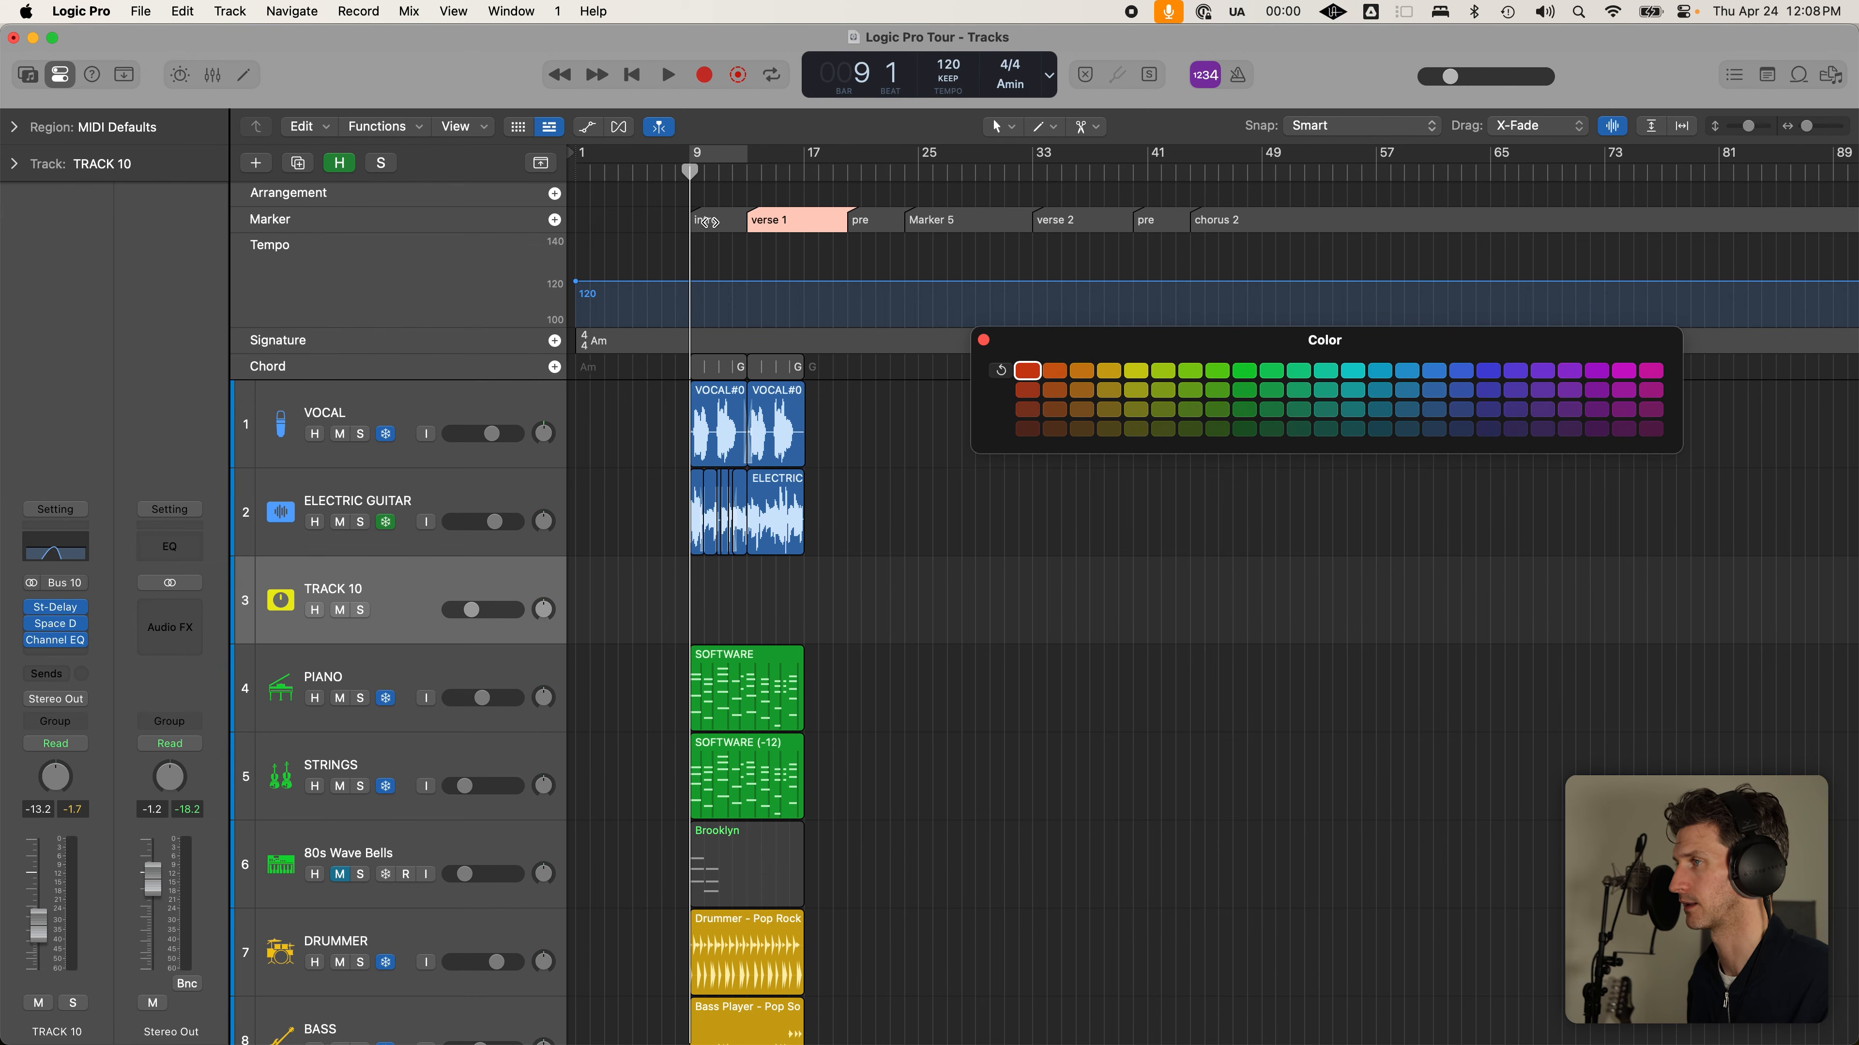
left_click(1651, 371)
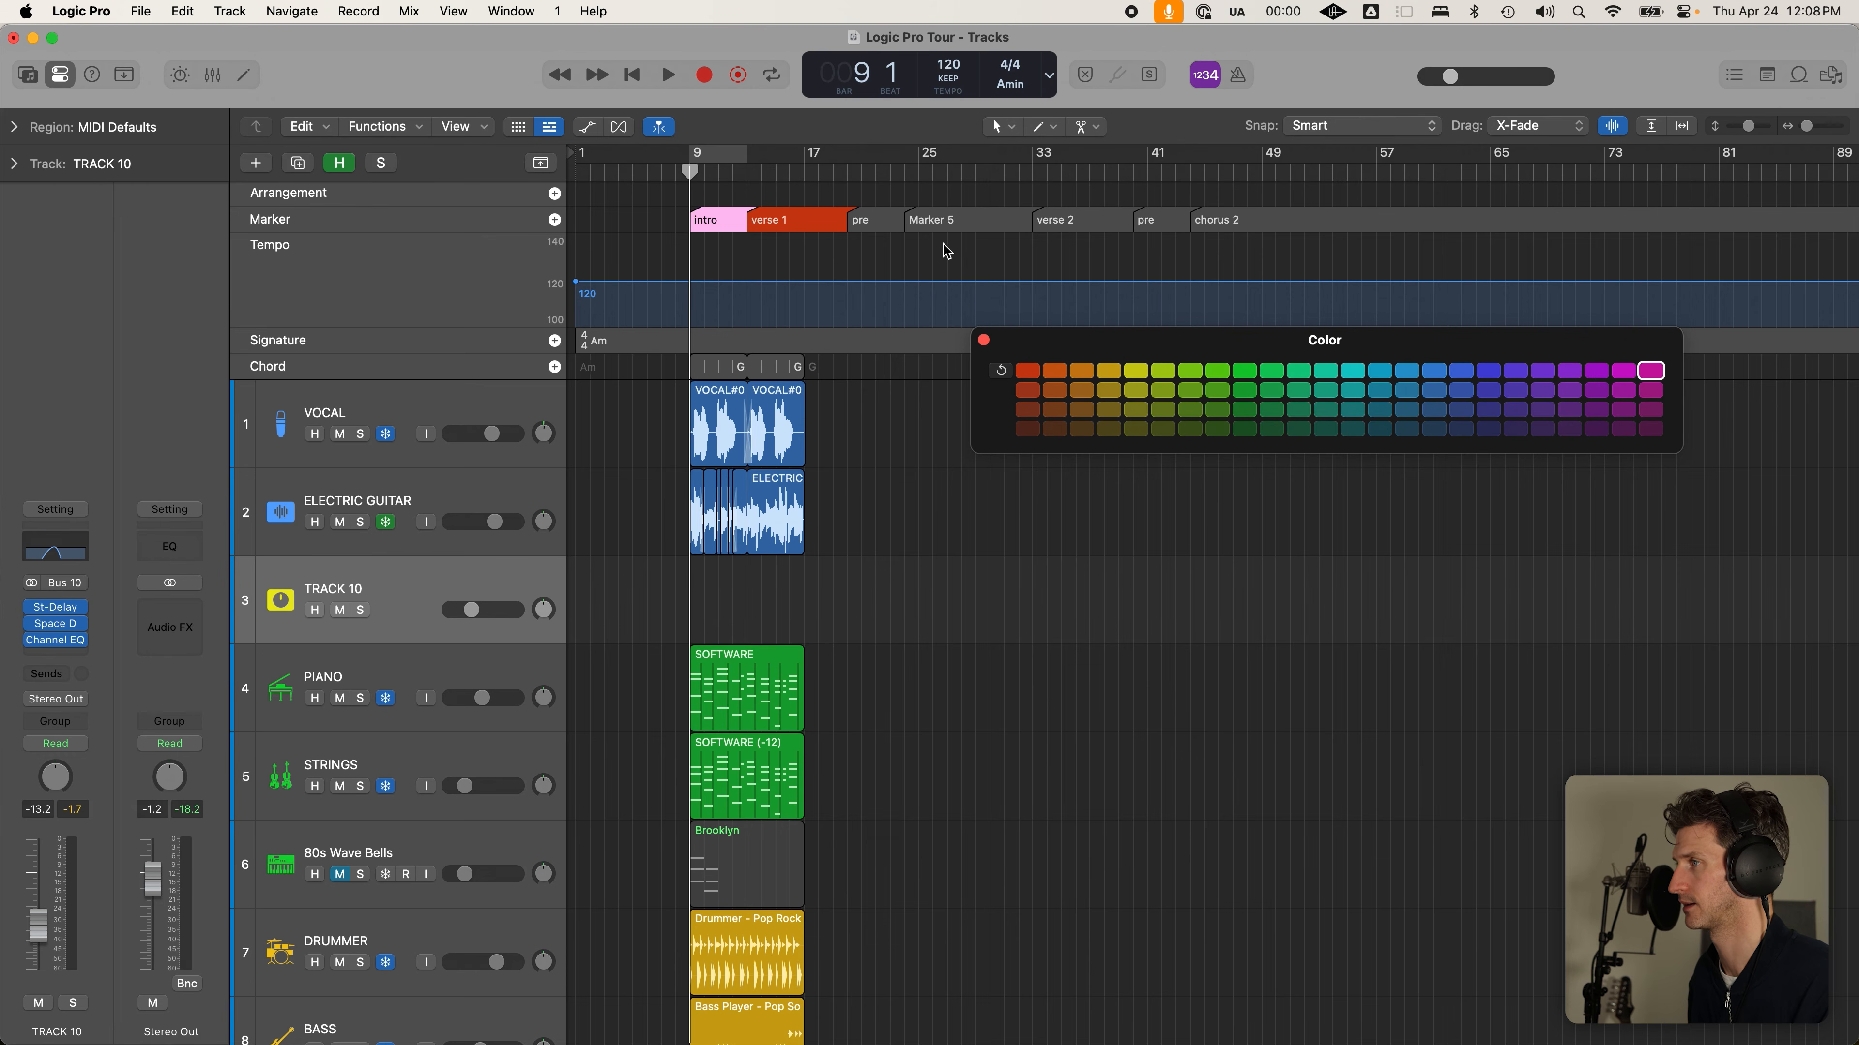
left_click(859, 219)
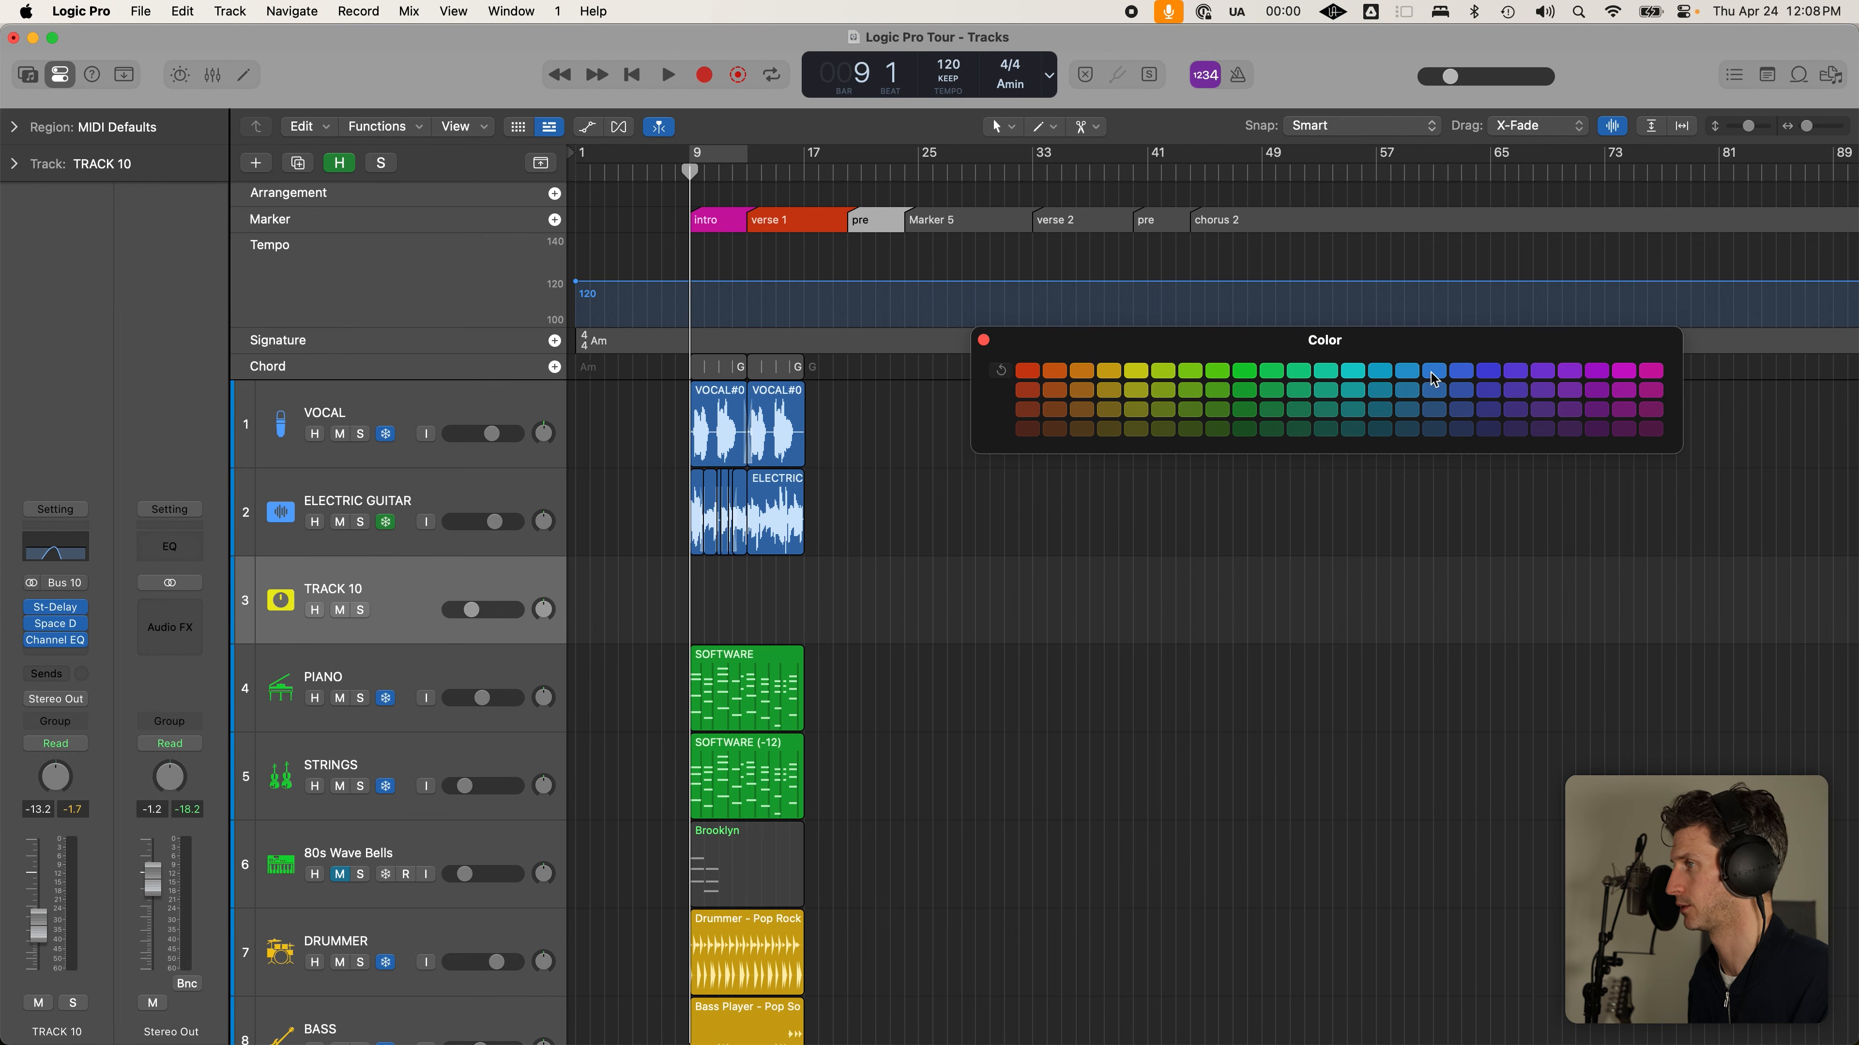
left_click(1434, 370)
Color the marker at bar 24 light green and the verse 2 marker bright red like verse 1
left_click(980, 220)
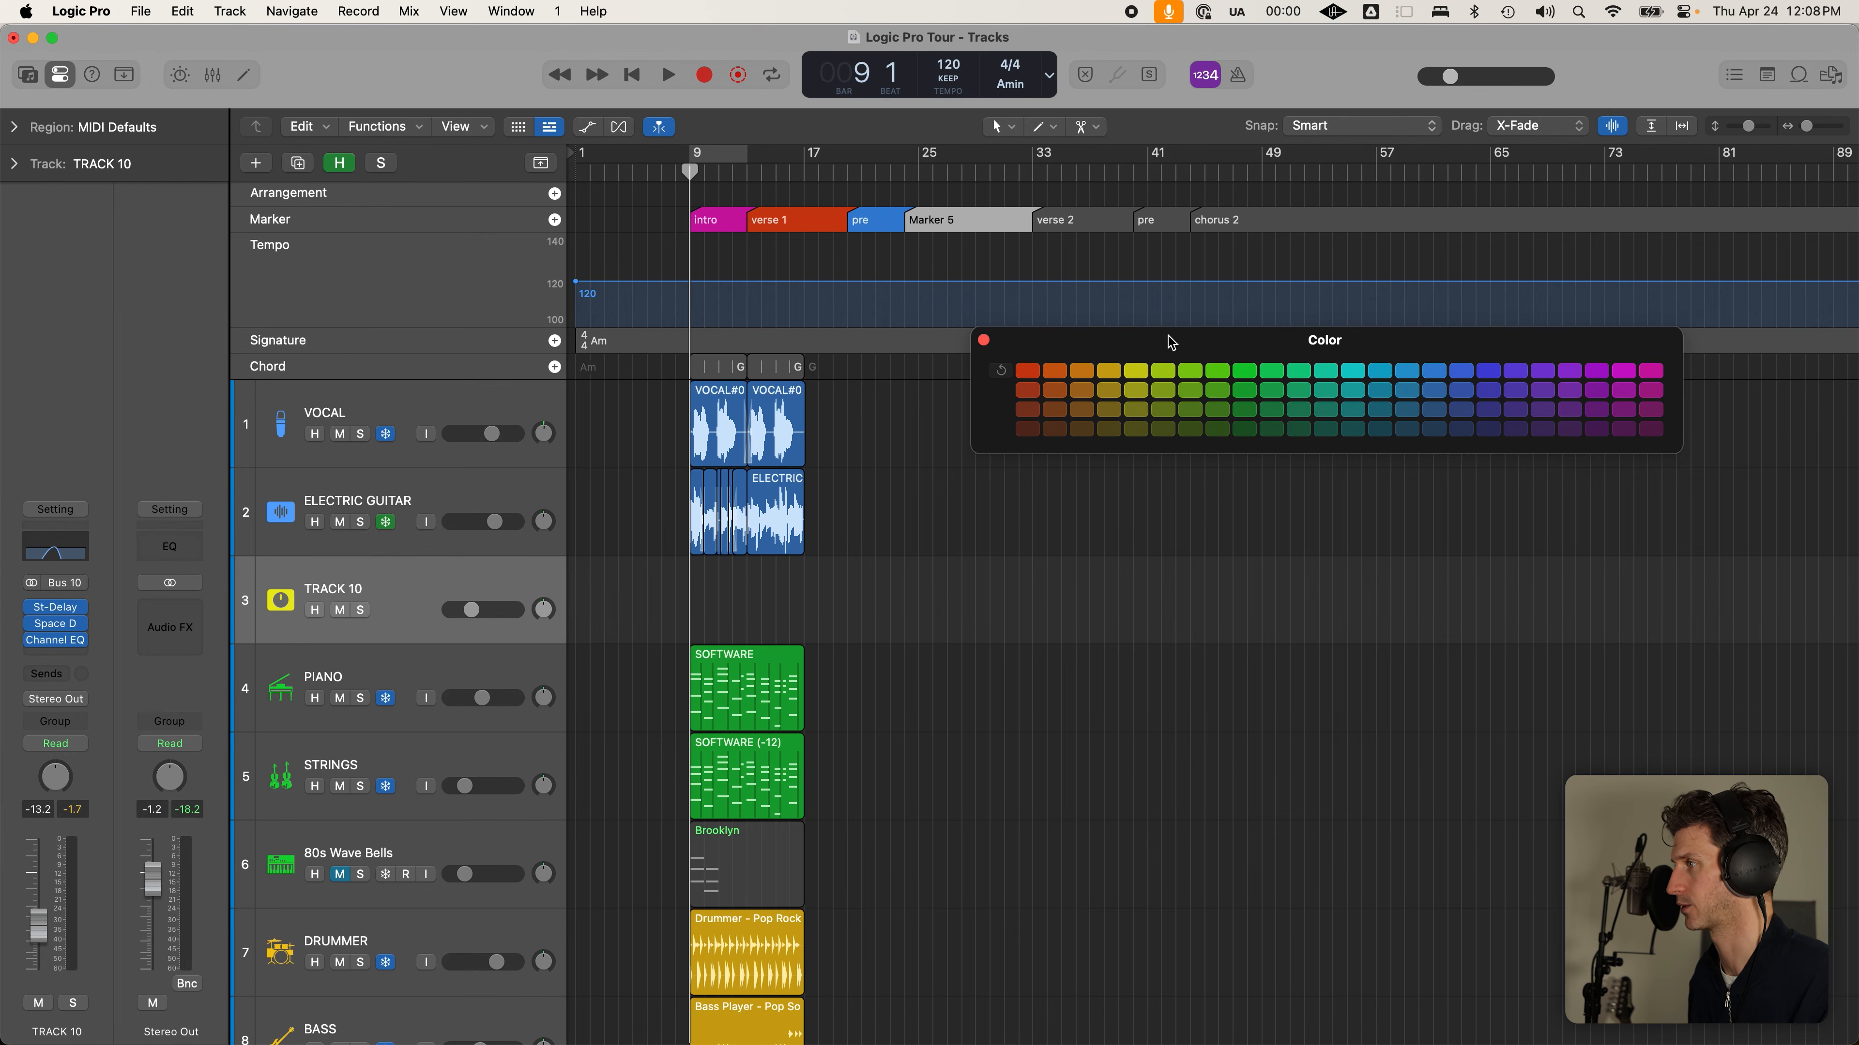
left_click(1215, 375)
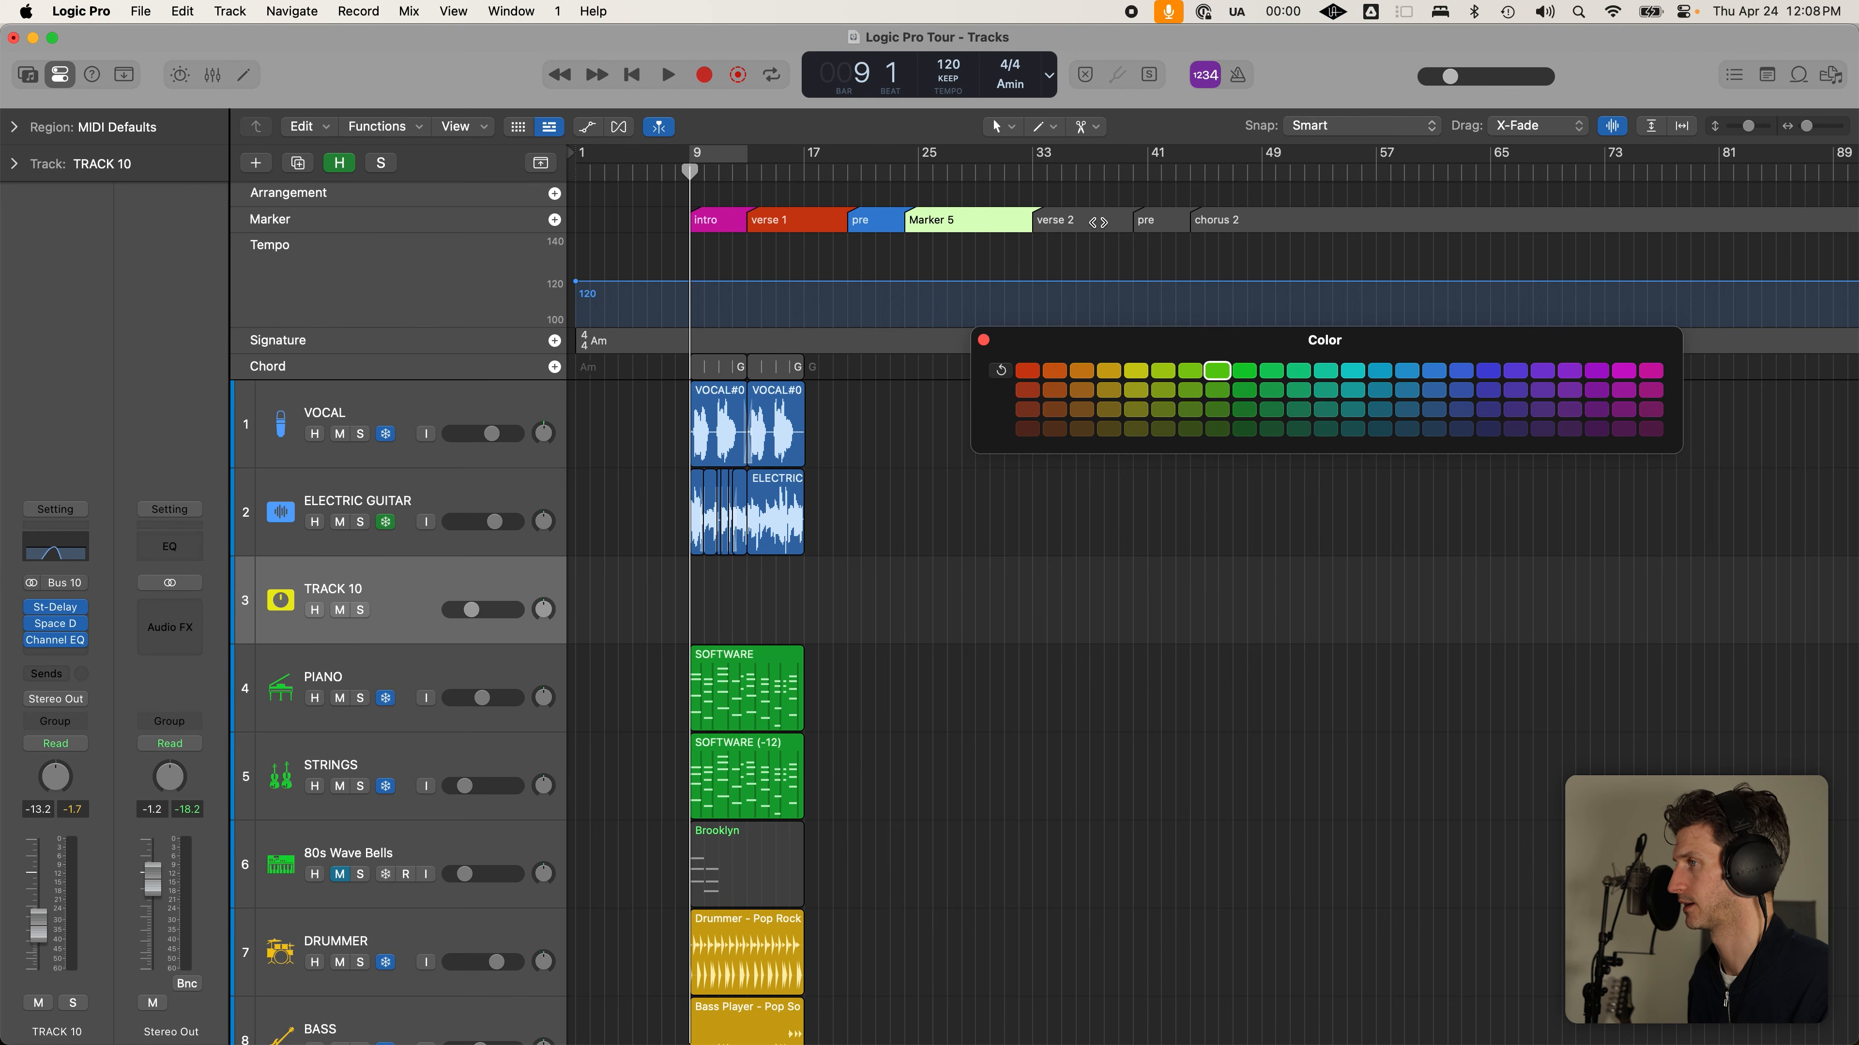
left_click(841, 221)
left_click(1079, 223)
left_click(1030, 372)
Color the second pre marker blue and the chorus 2 marker green, finishing with the color palette closed
left_click(1161, 220)
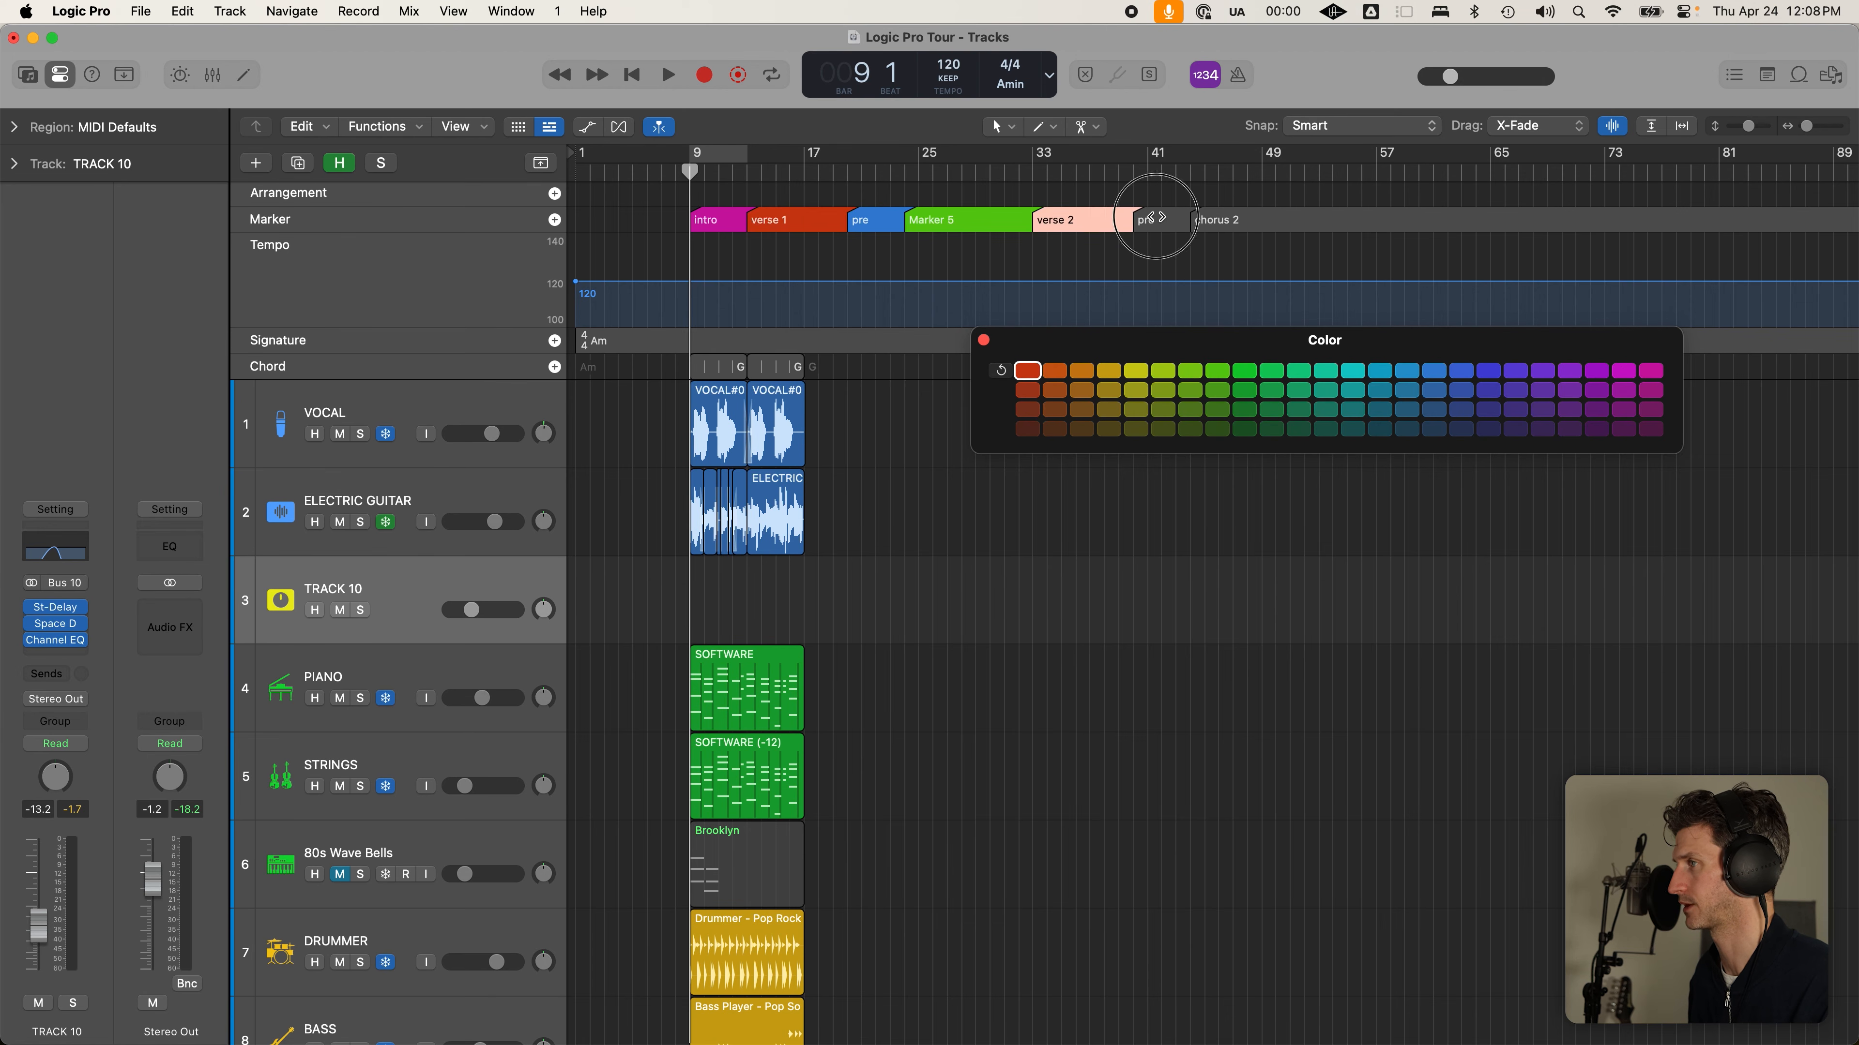
left_click(881, 220)
left_click(1150, 219)
left_click(1433, 372)
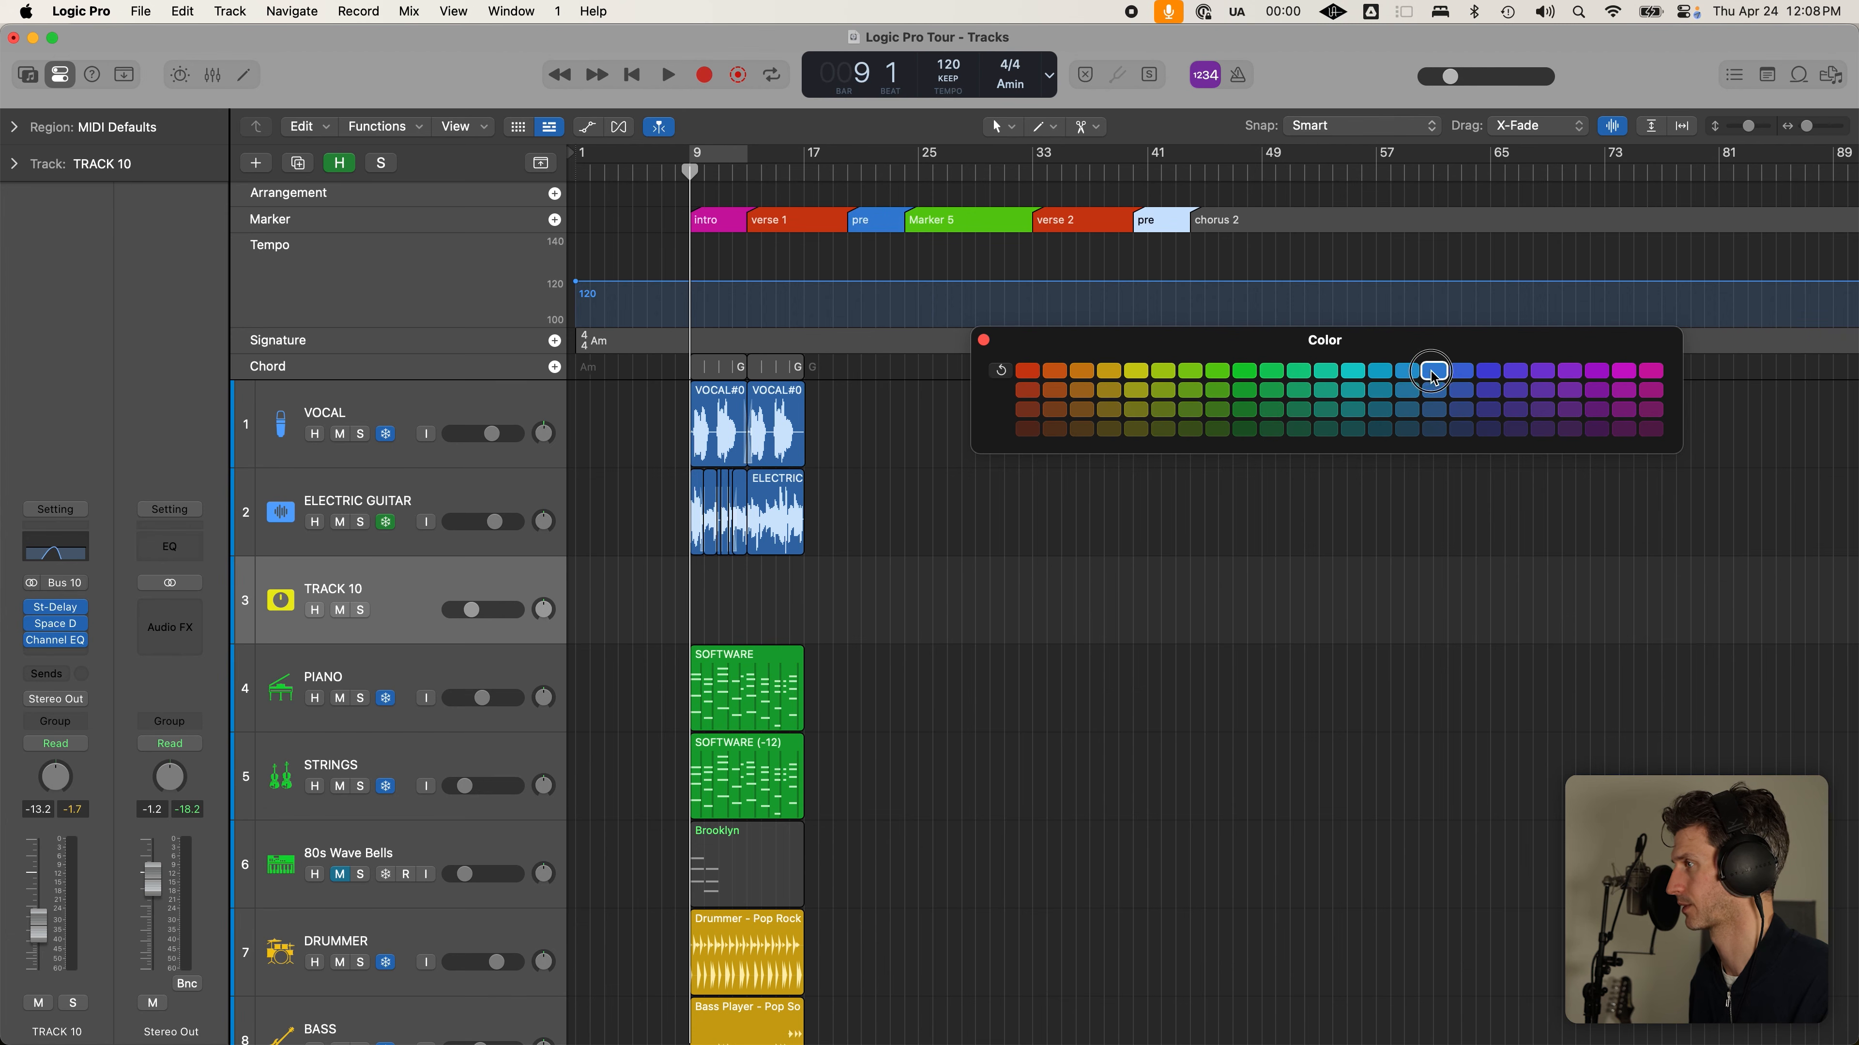
left_click(1244, 219)
left_click(1272, 372)
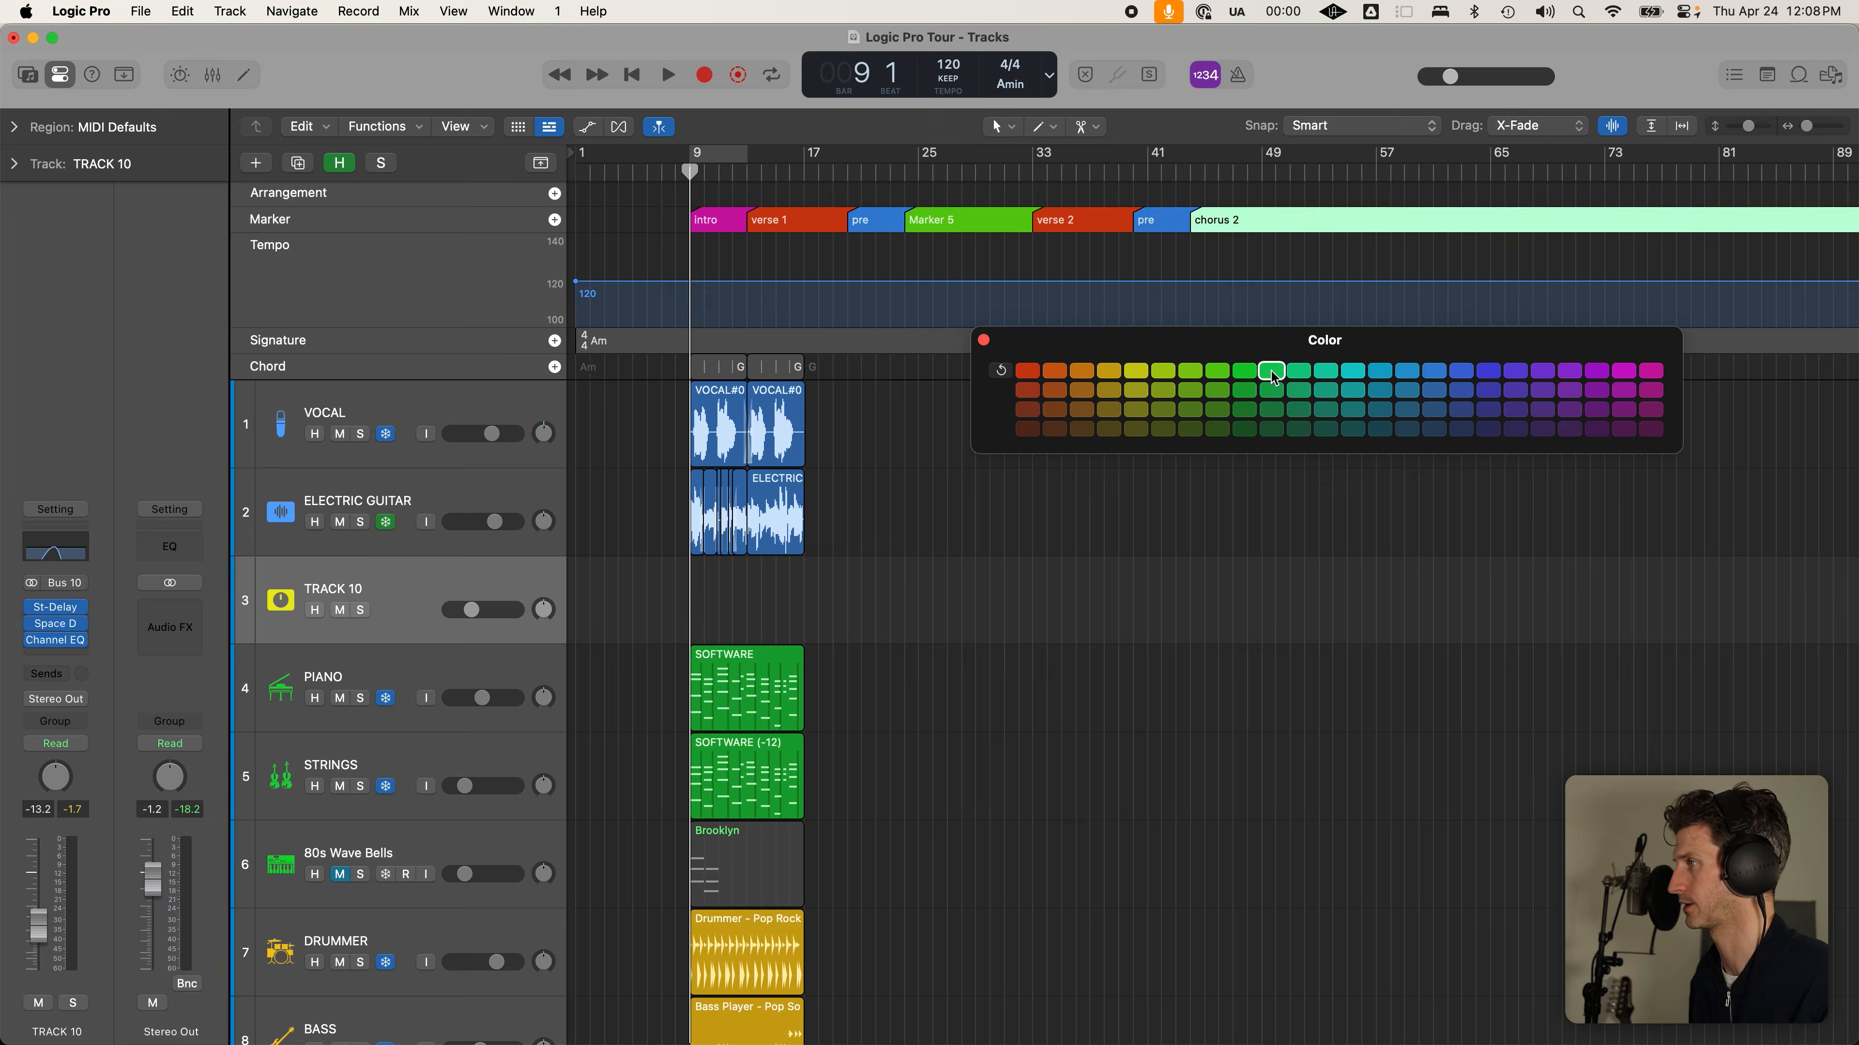
left_click(1098, 443)
left_click(983, 340)
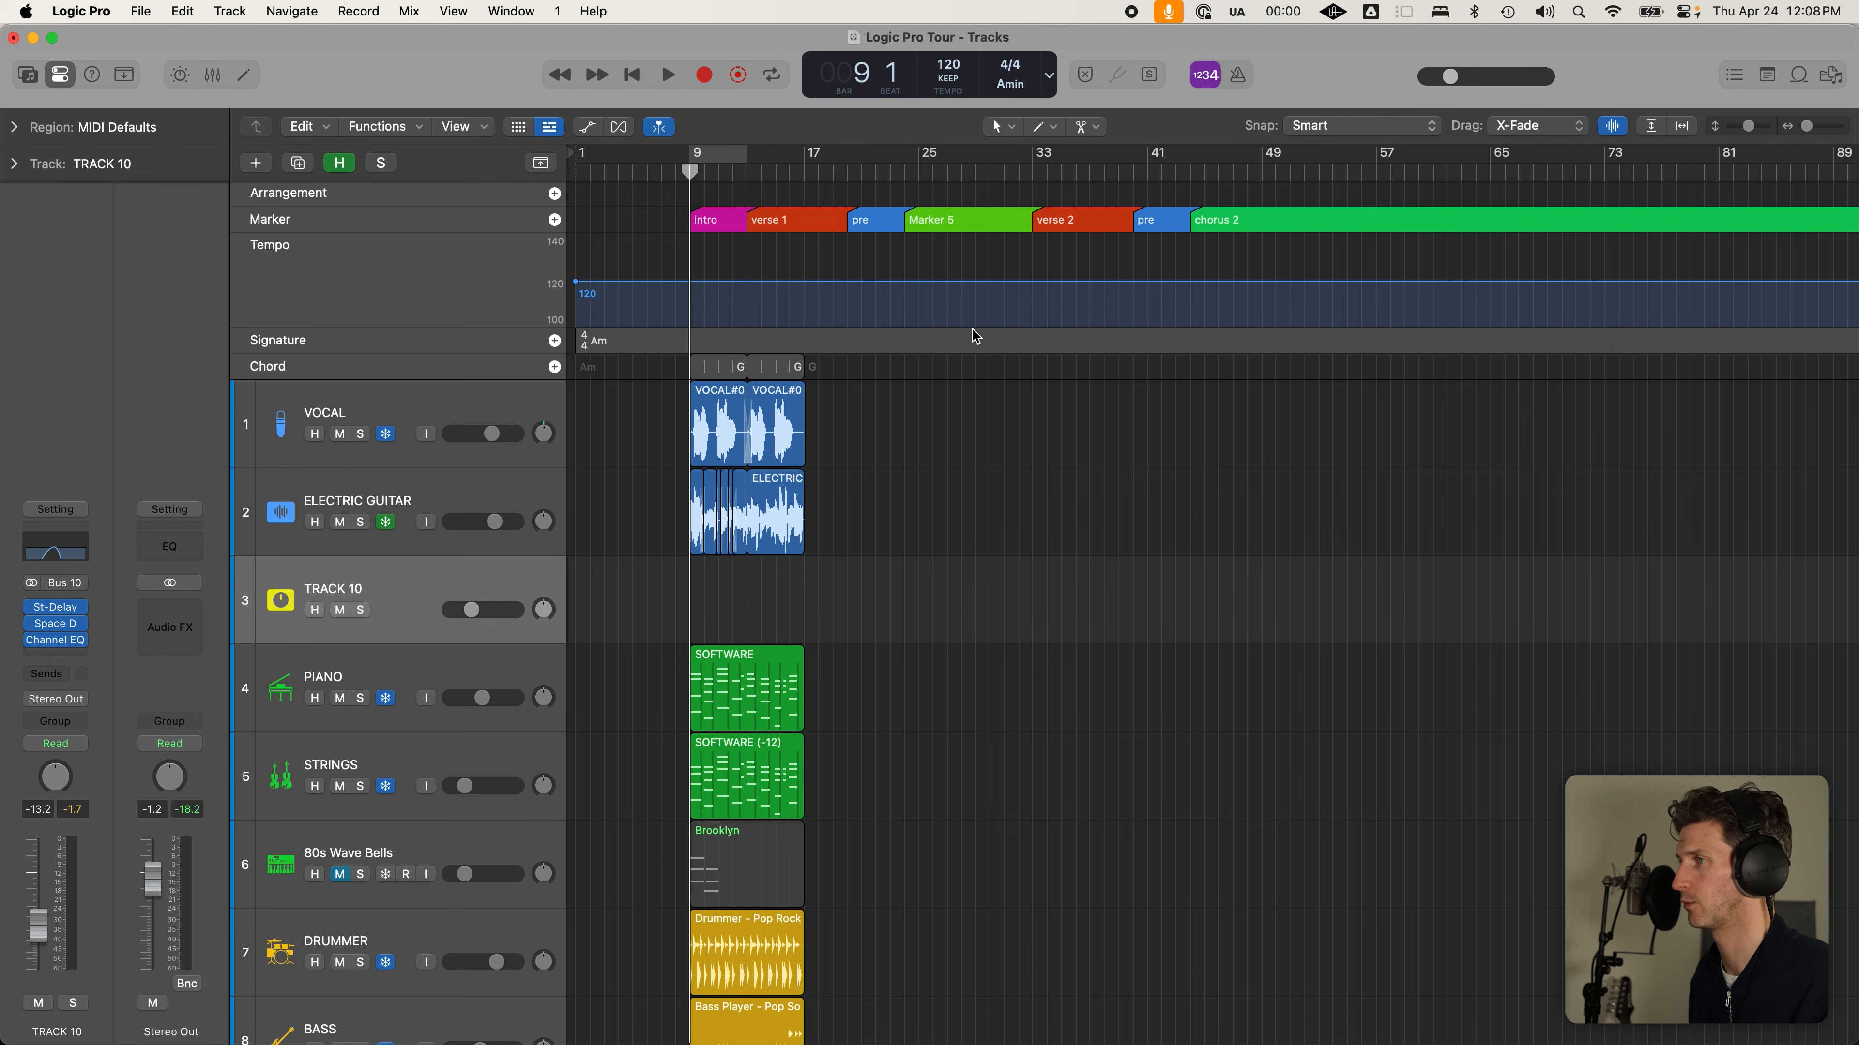
Hide the global tracks and move the playhead through the verse 1 and pre markers to bar 24
left_click(541, 164)
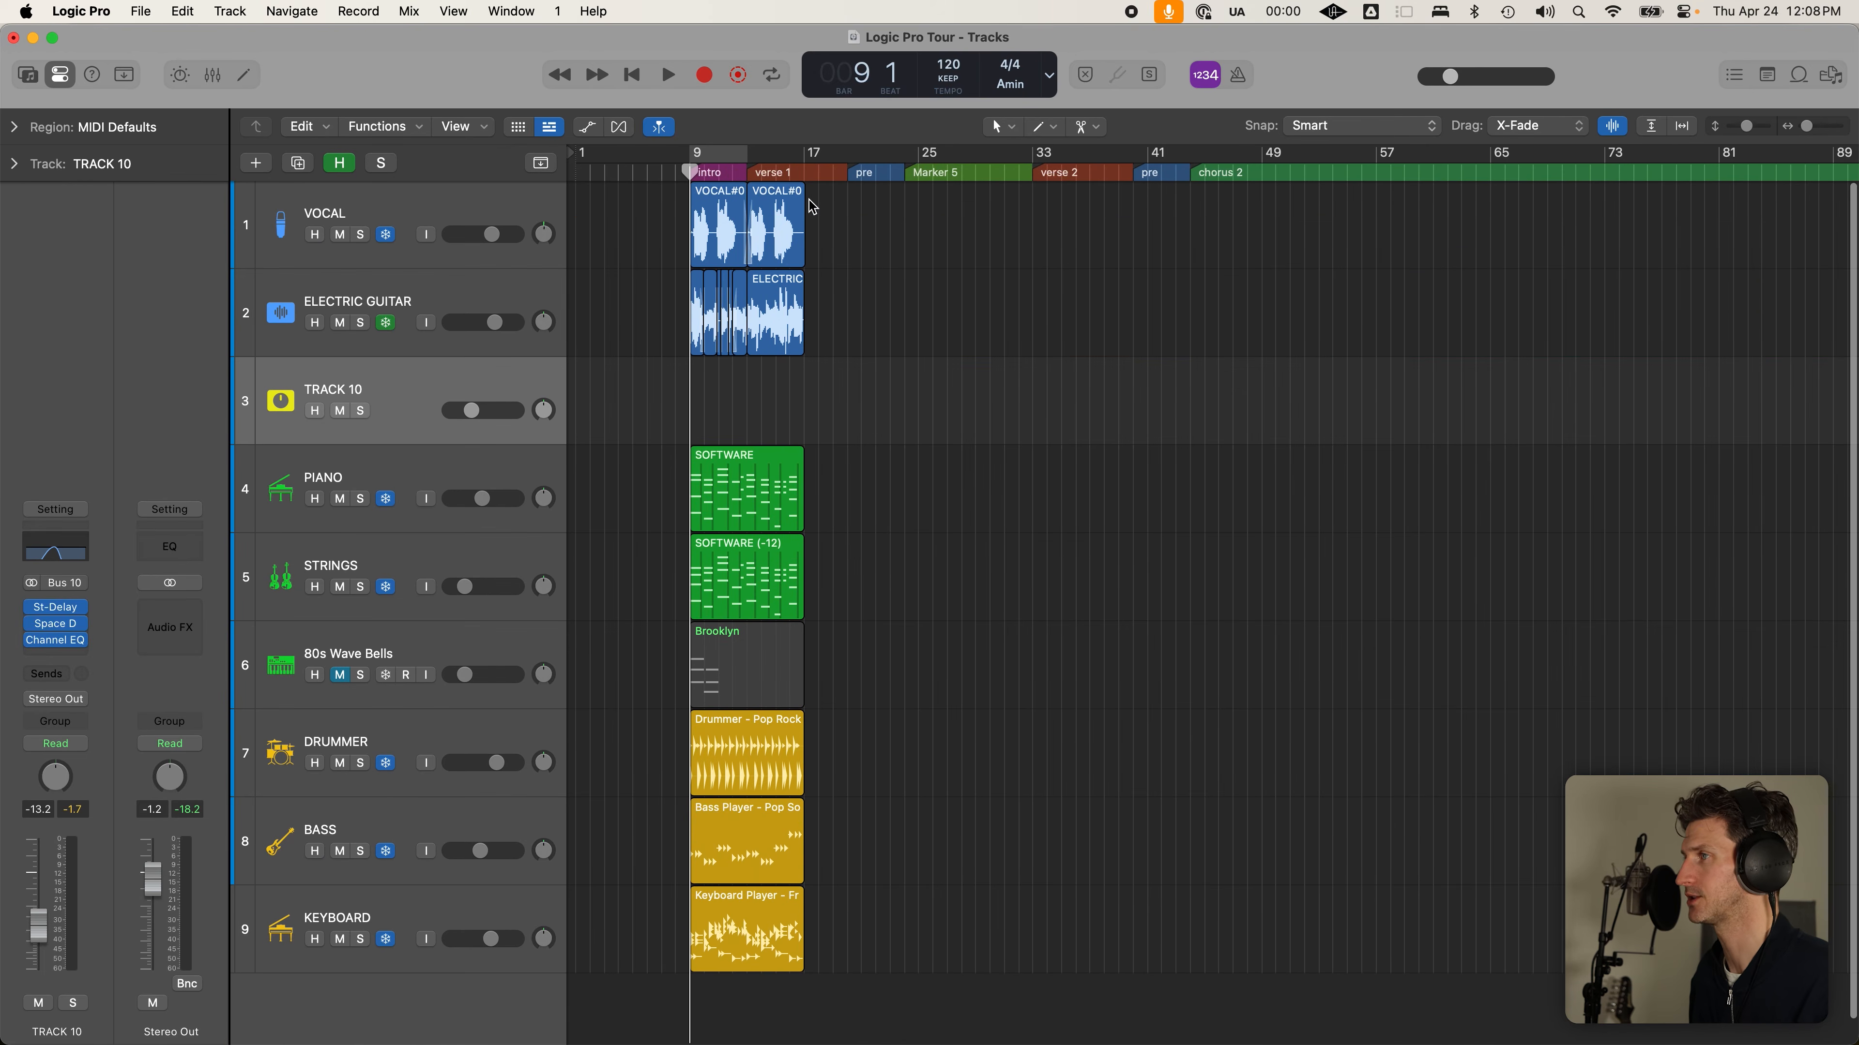
left_click(748, 172)
left_click(814, 176)
left_click(852, 176)
left_click(909, 176)
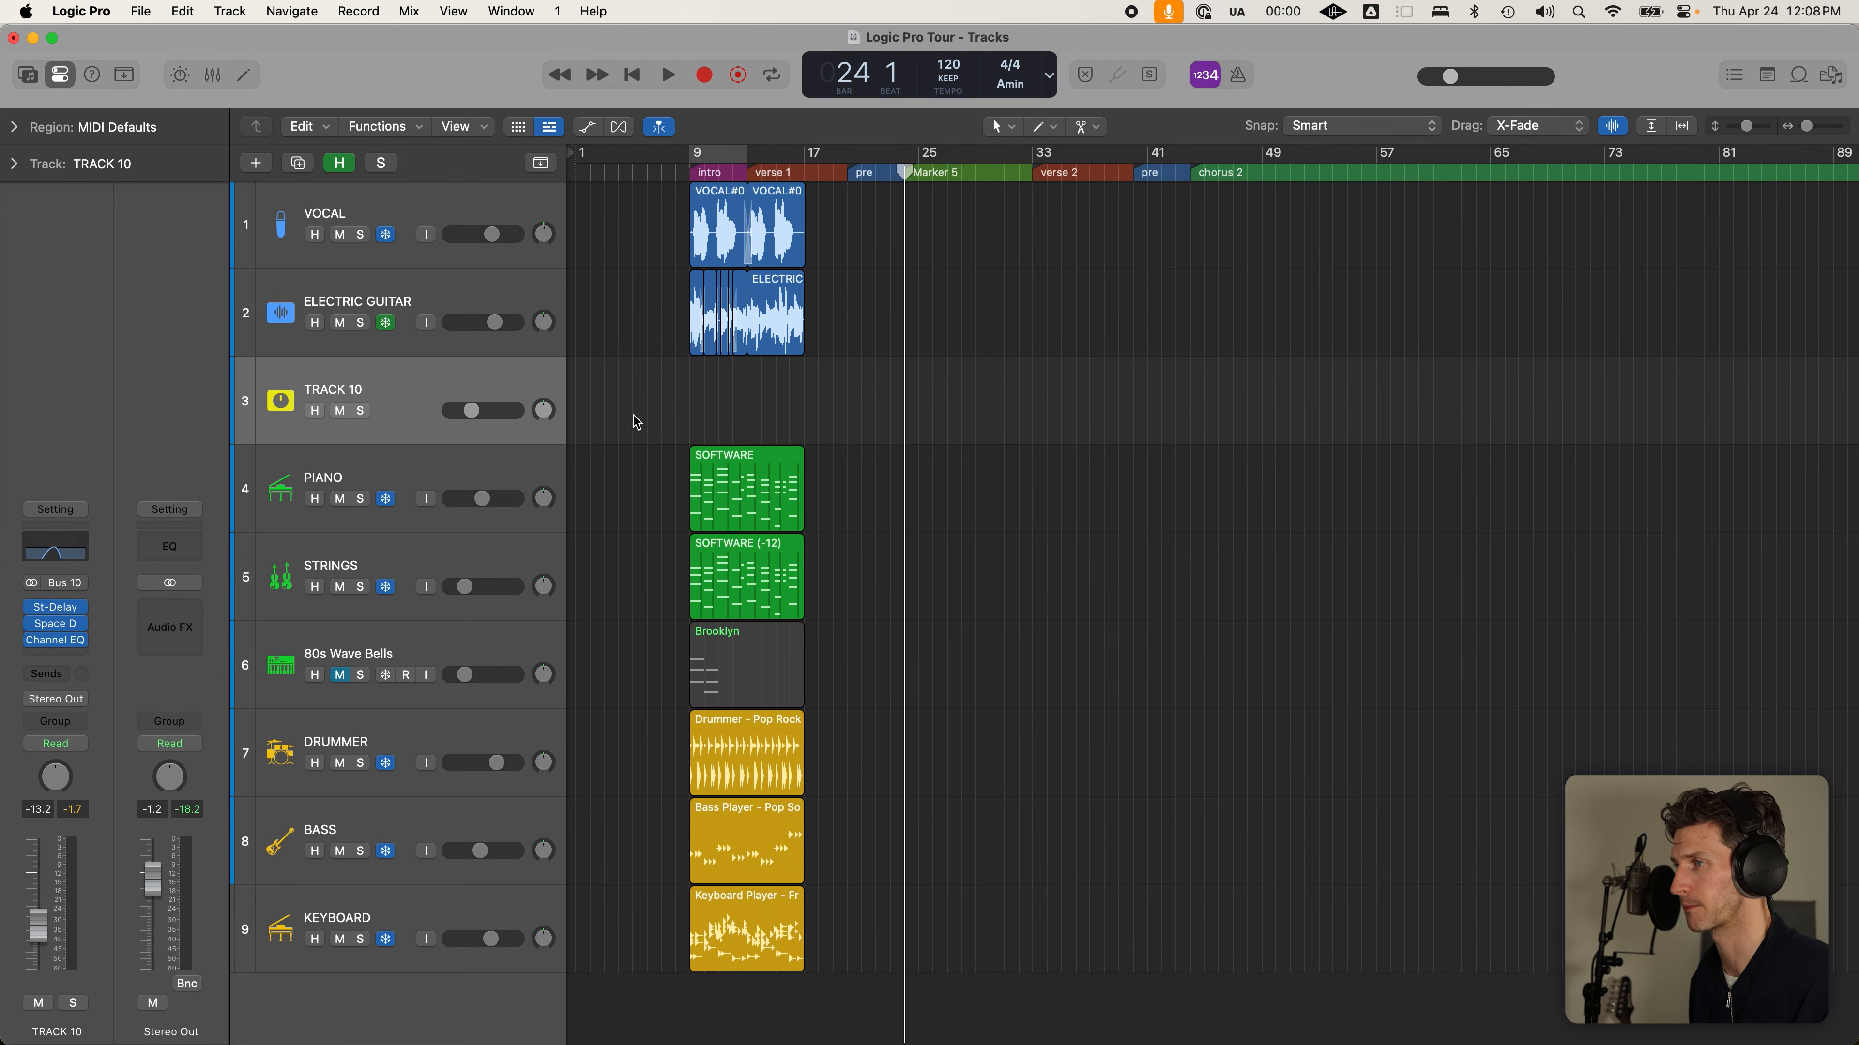
Return the playhead to bar 9 and solo the Electric Guitar track
scroll(666, 419, "down", 2)
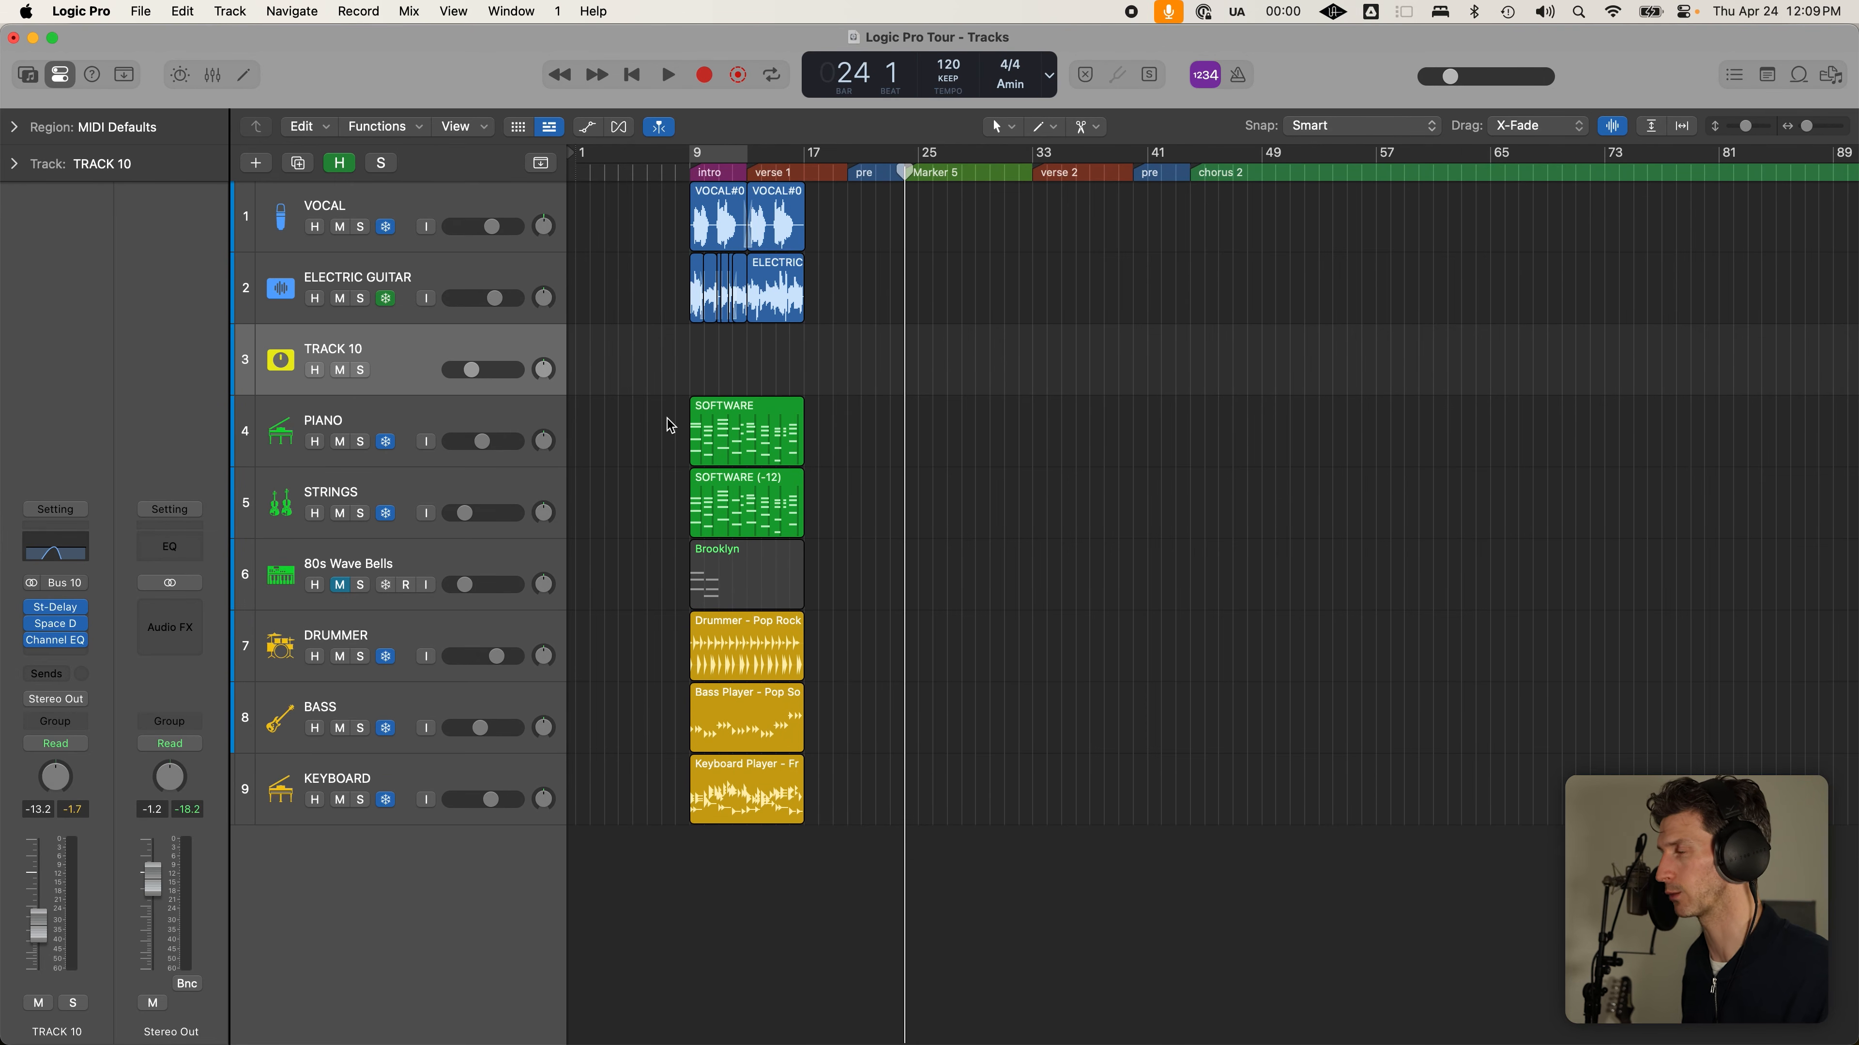
left_click(772, 238)
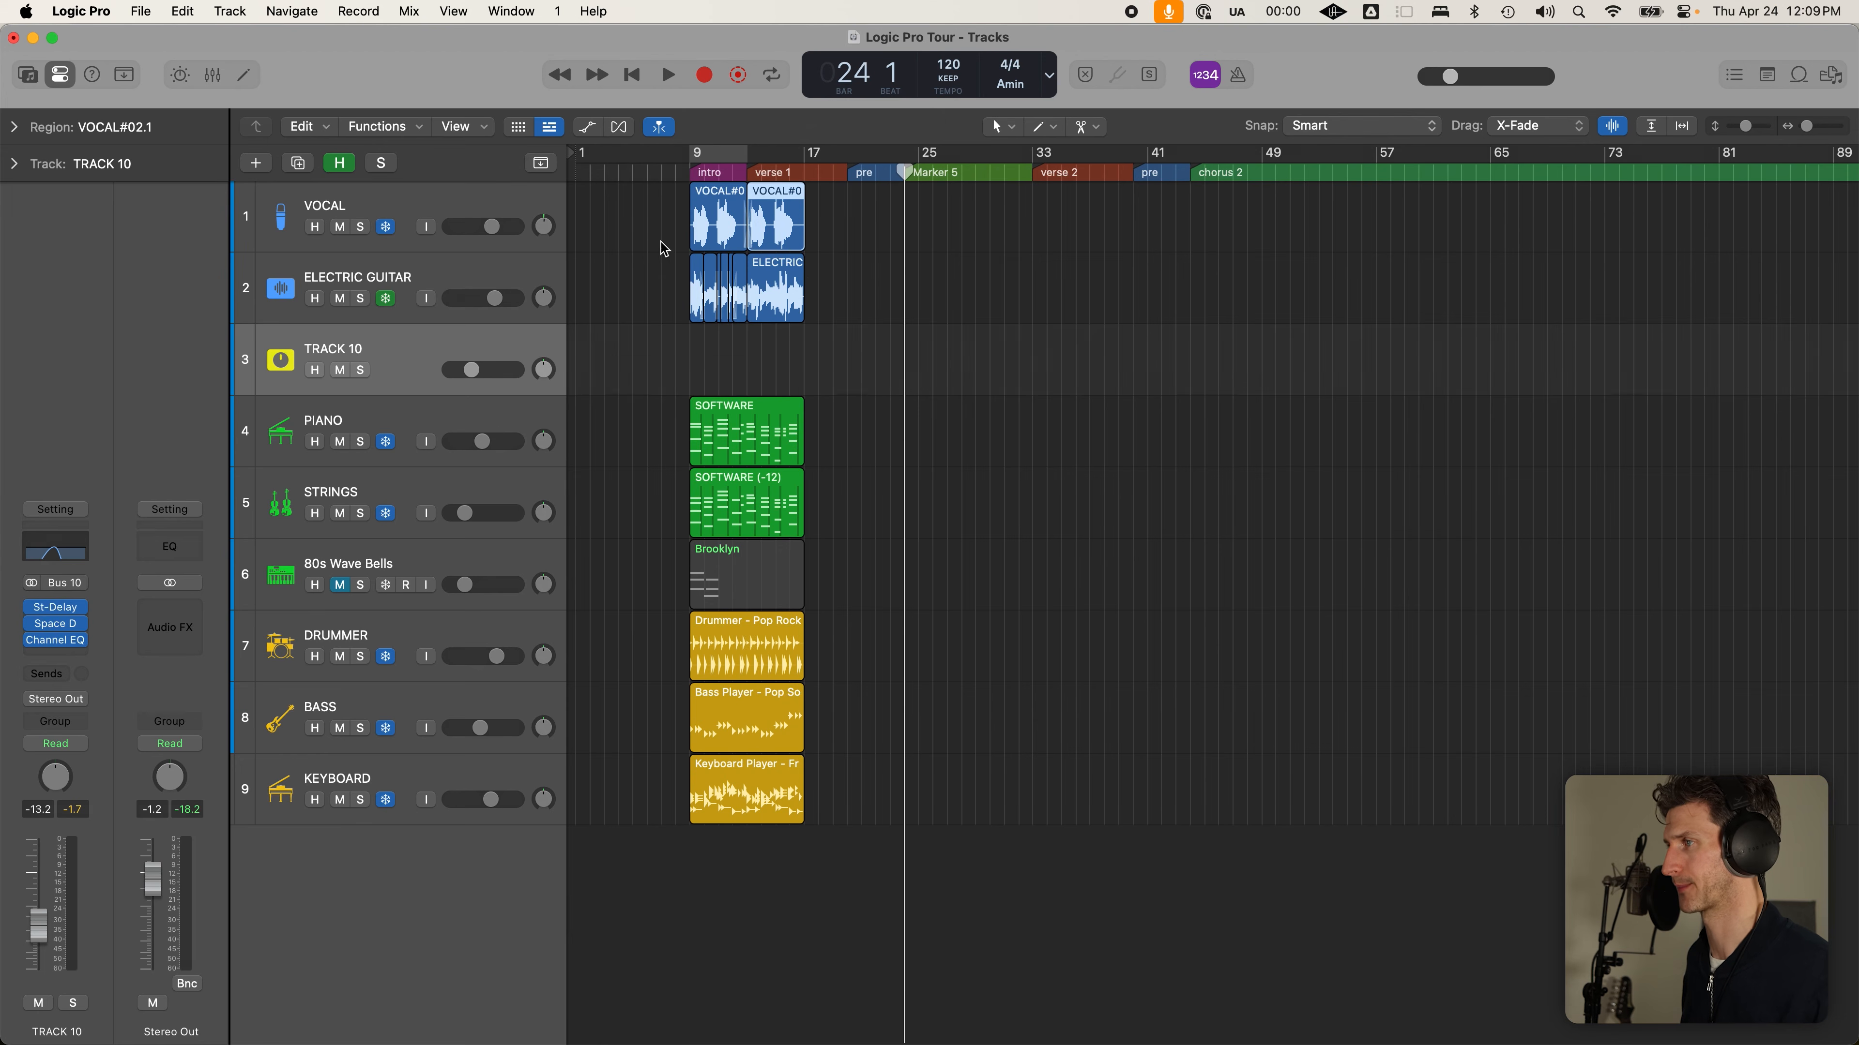
left_click(688, 171)
left_click(521, 263)
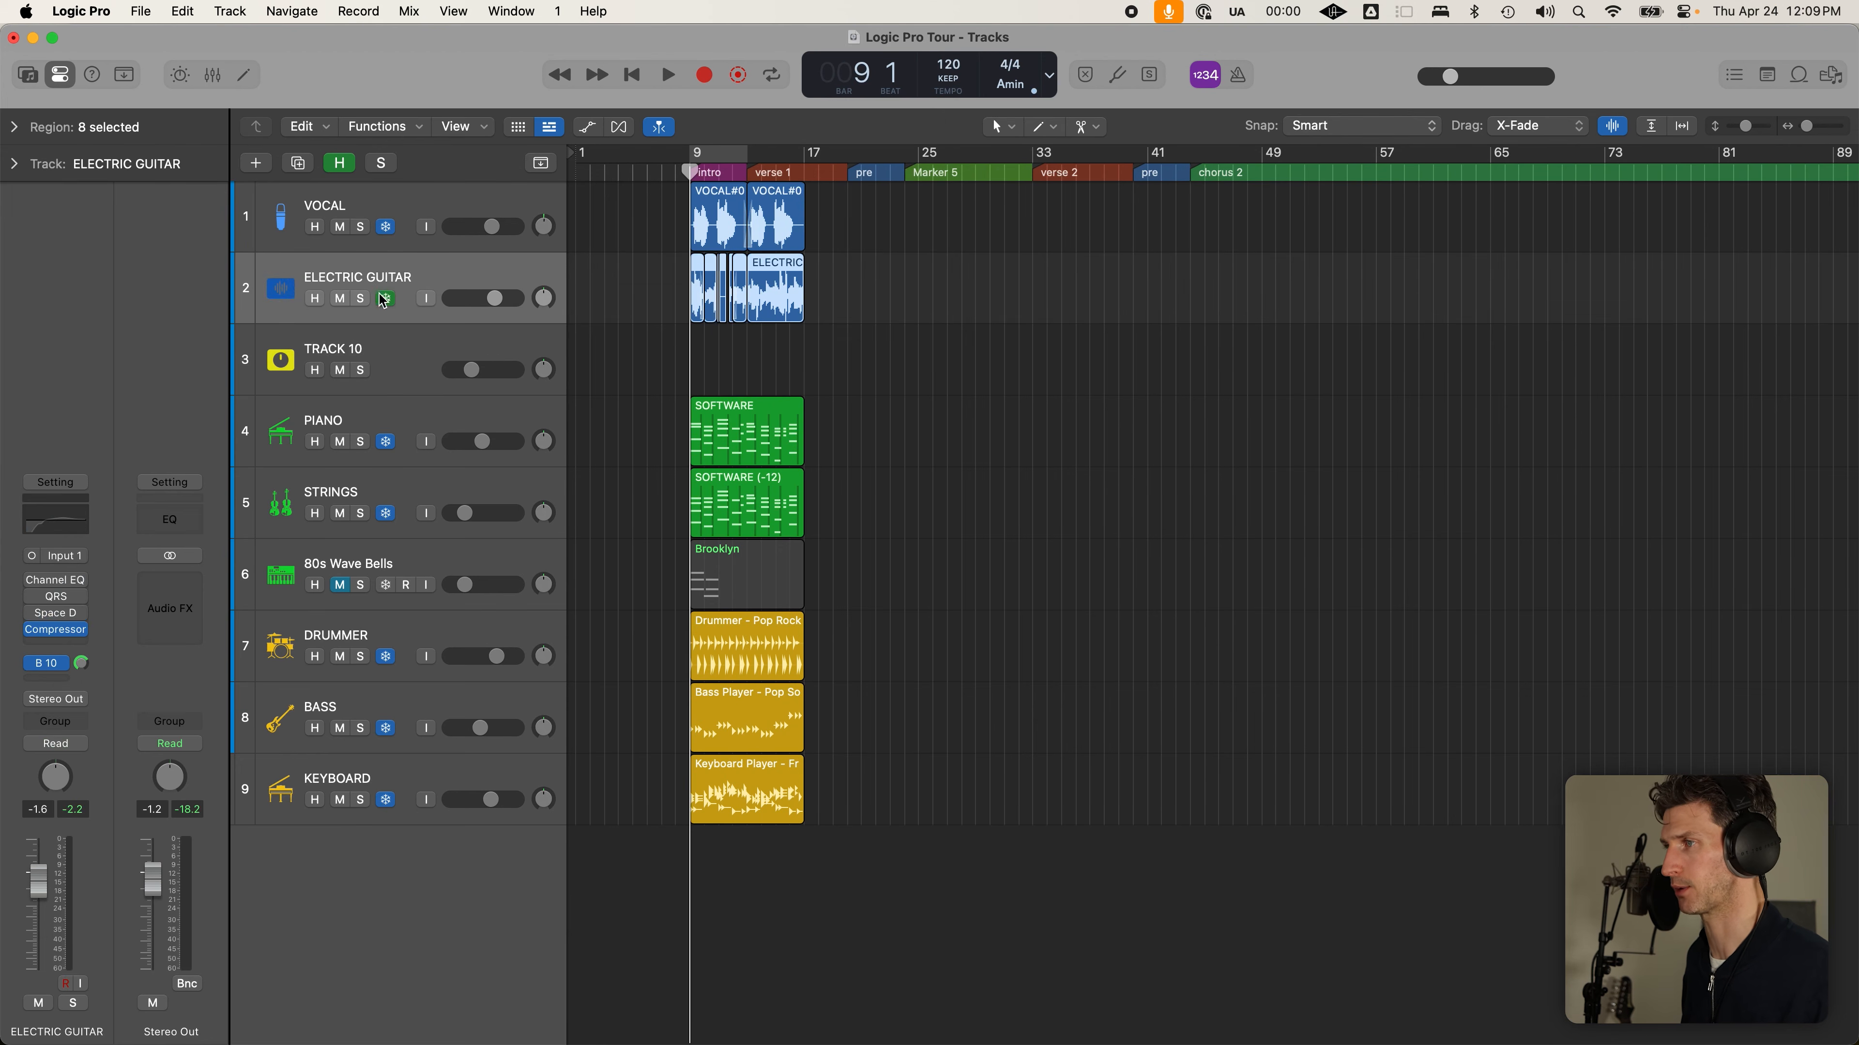
left_click(362, 297)
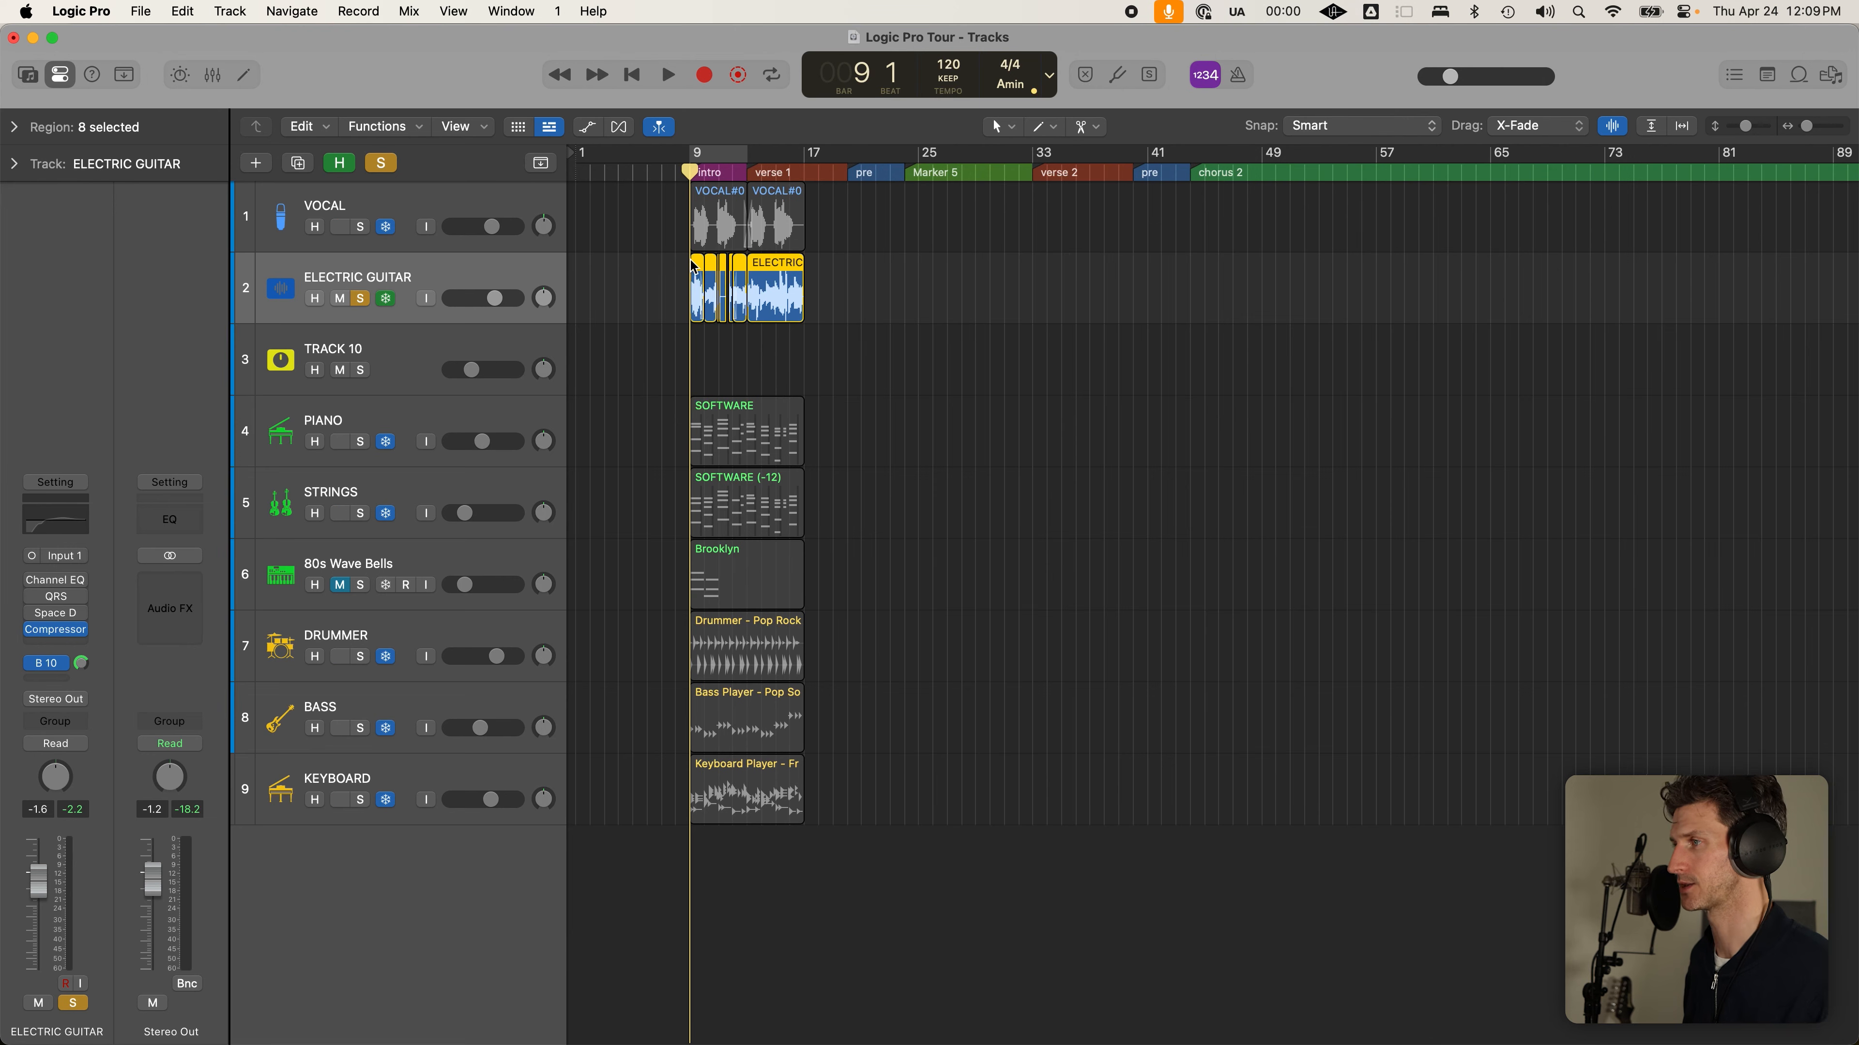
Examine the separate electric guitar regions between bars 9 and 17 up close, selecting them one by one
left_click_drag(649, 210, 928, 422)
left_click_drag(665, 287, 1453, 736)
left_click(872, 641)
left_click(788, 629)
left_click(870, 638)
left_click_drag(1674, 547, 1061, 554)
left_click(1020, 558)
left_click(983, 586)
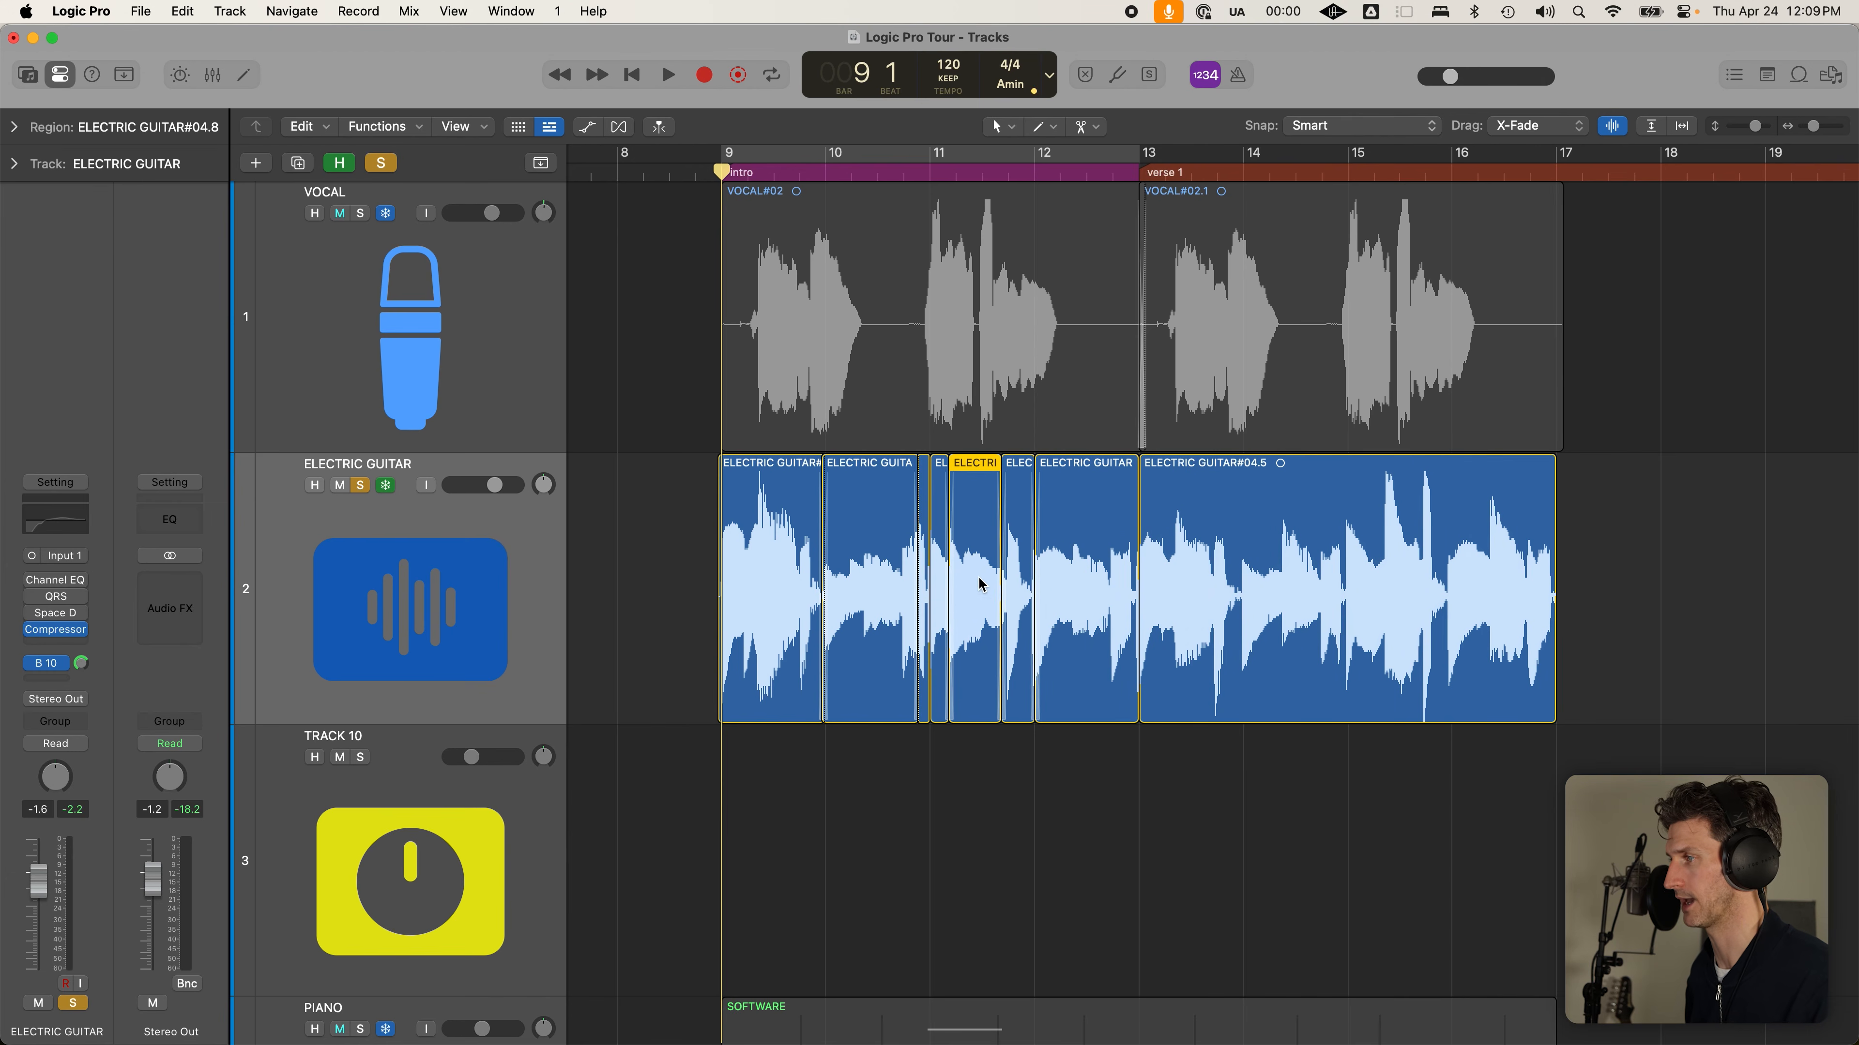
left_click(940, 576)
left_click(923, 580)
left_click(838, 604)
left_click(789, 603)
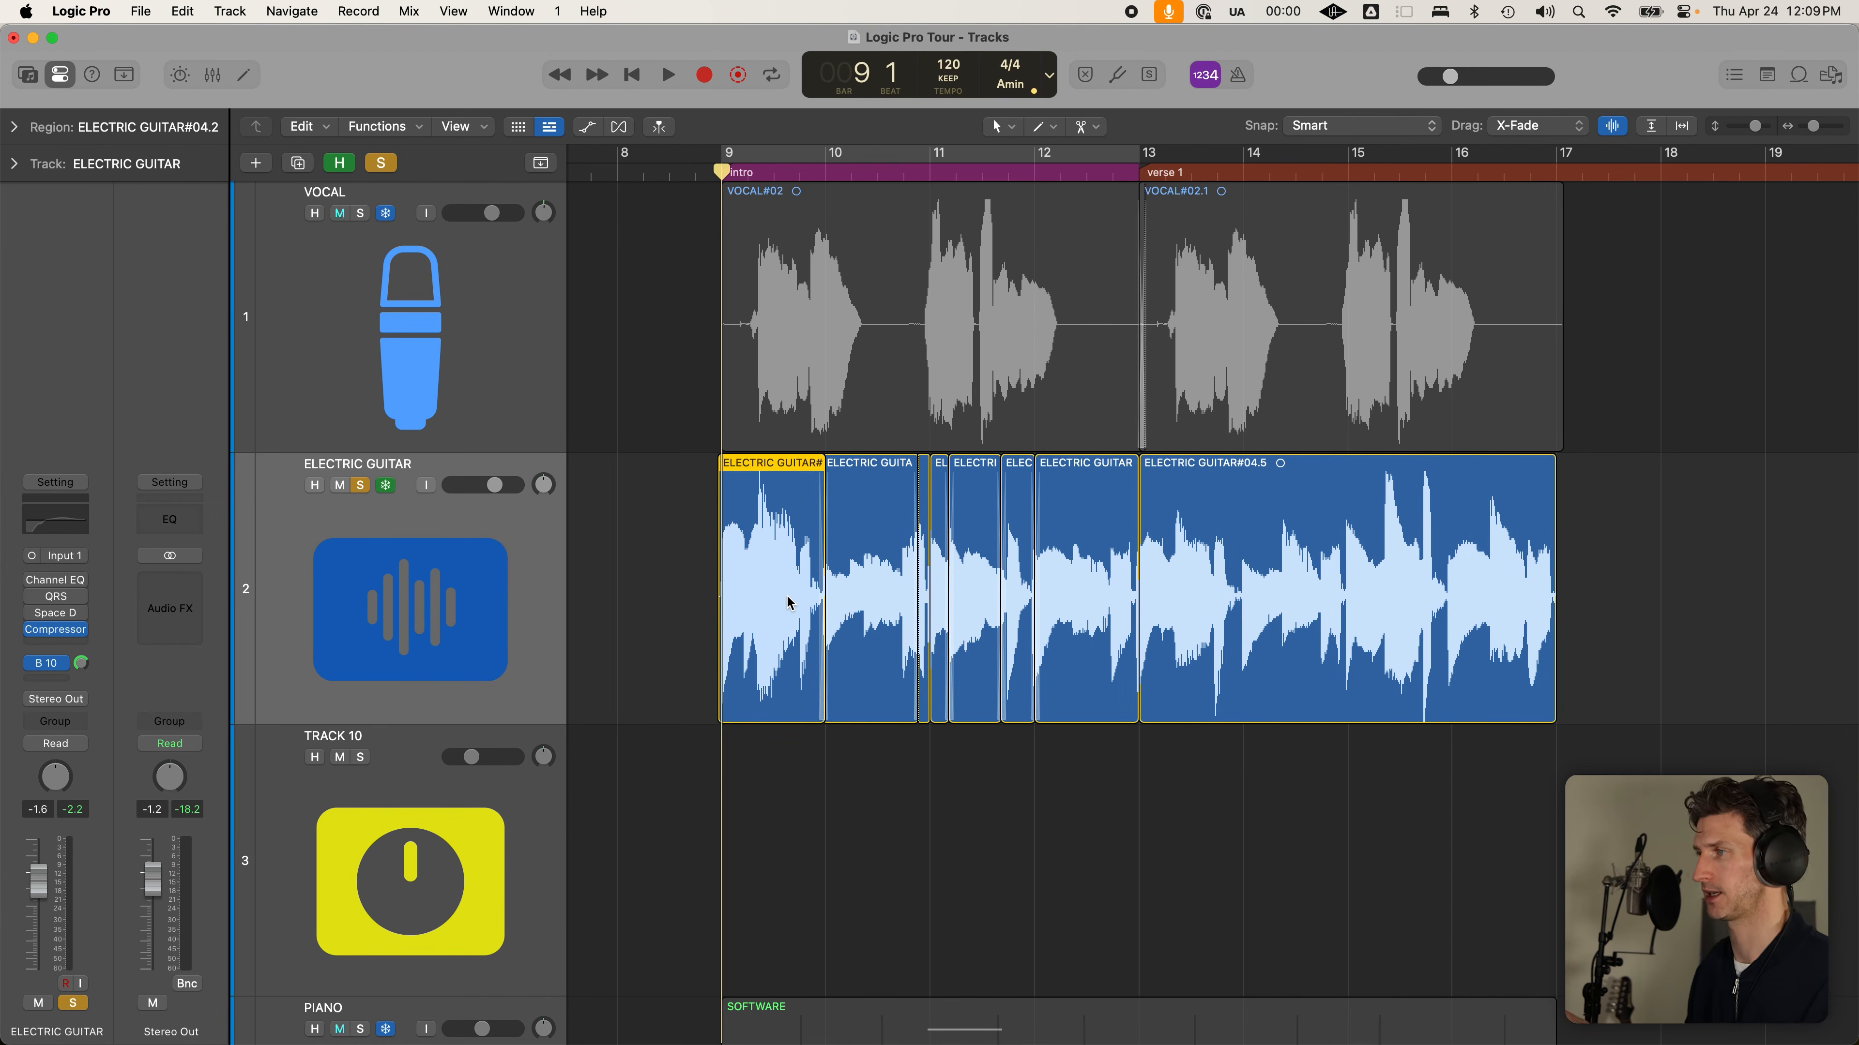
left_click(618, 579)
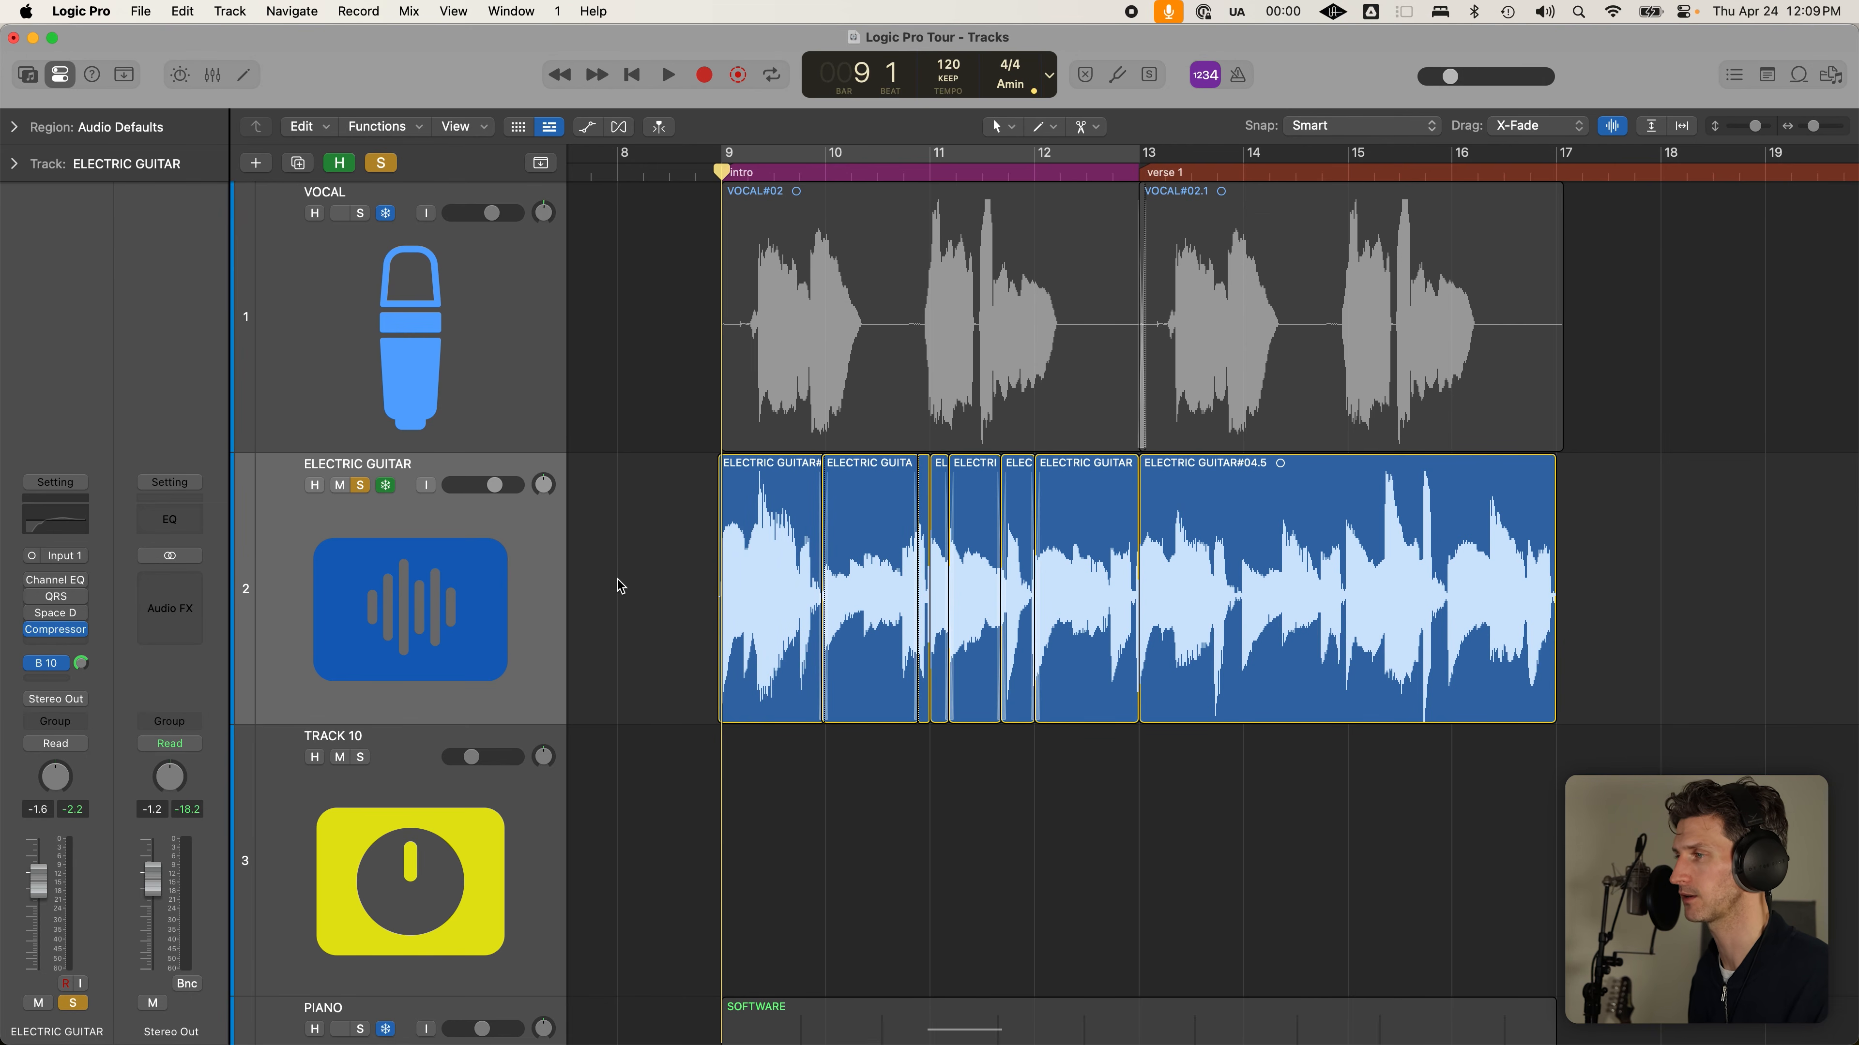
left_click(666, 523)
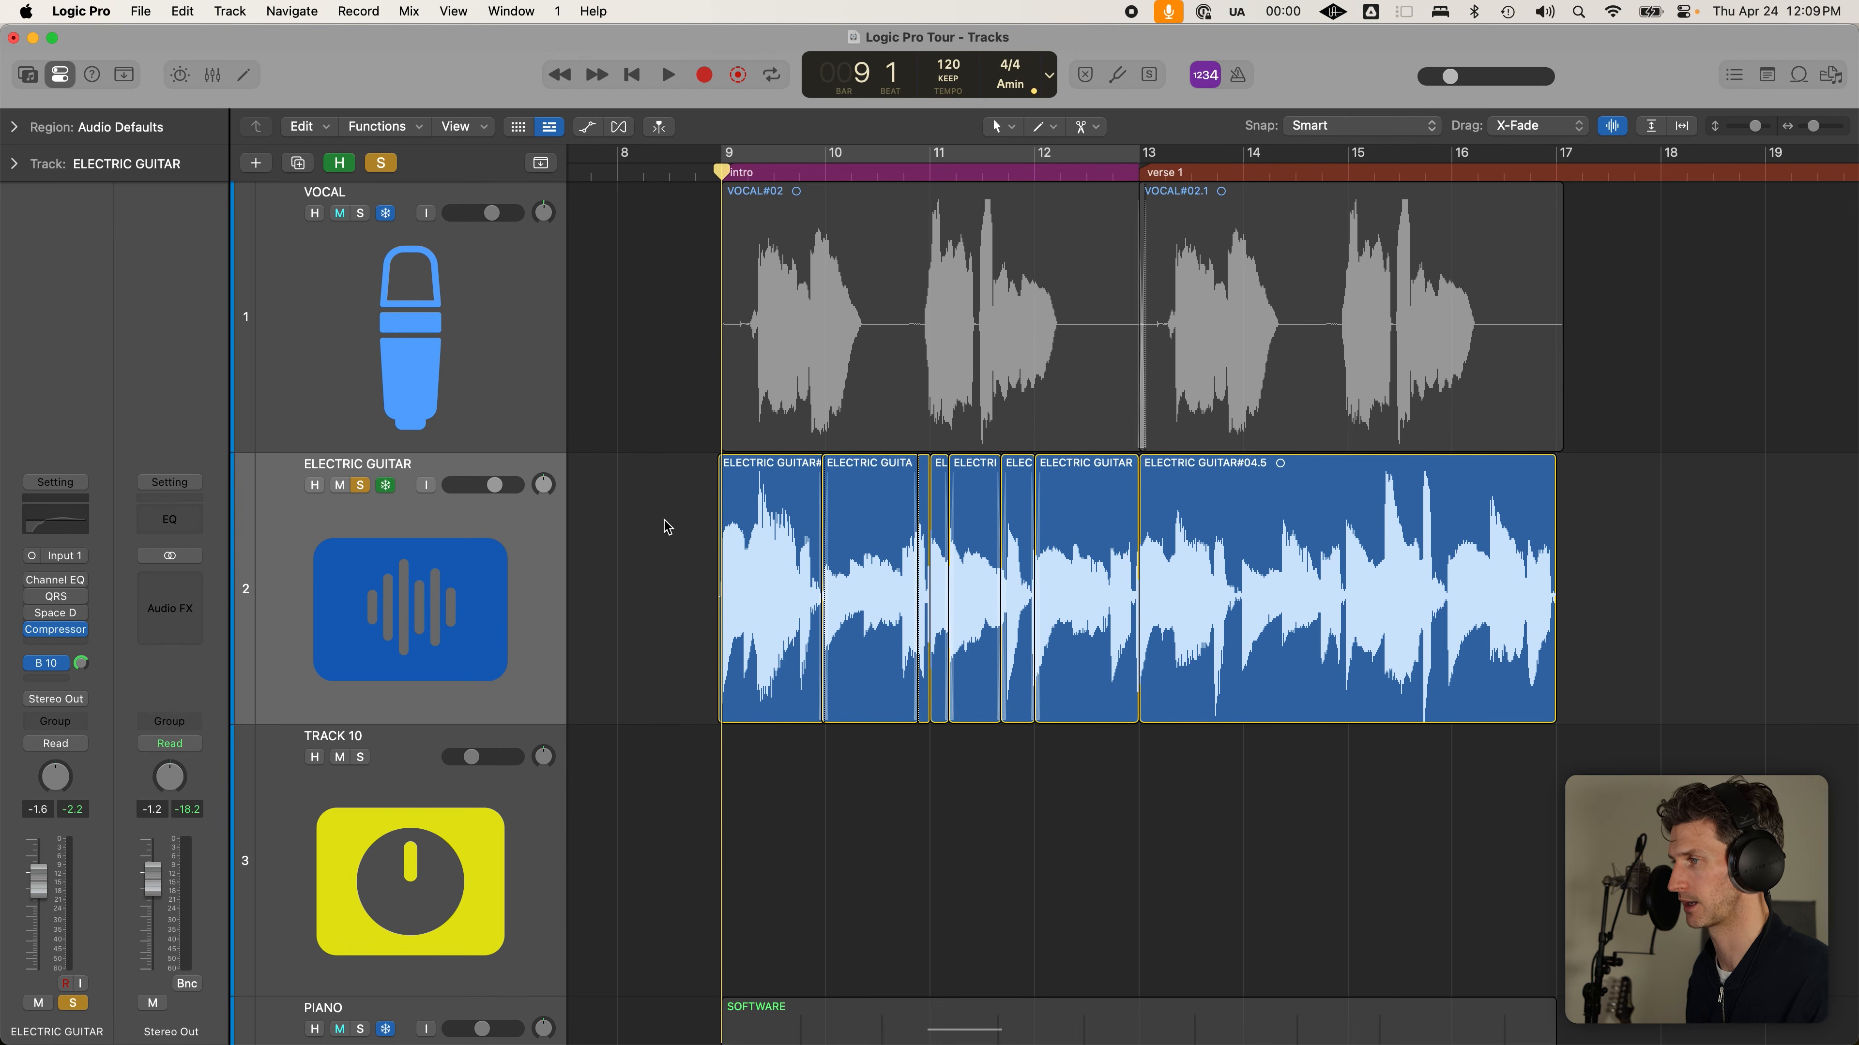
left_click_drag(676, 533, 1448, 539)
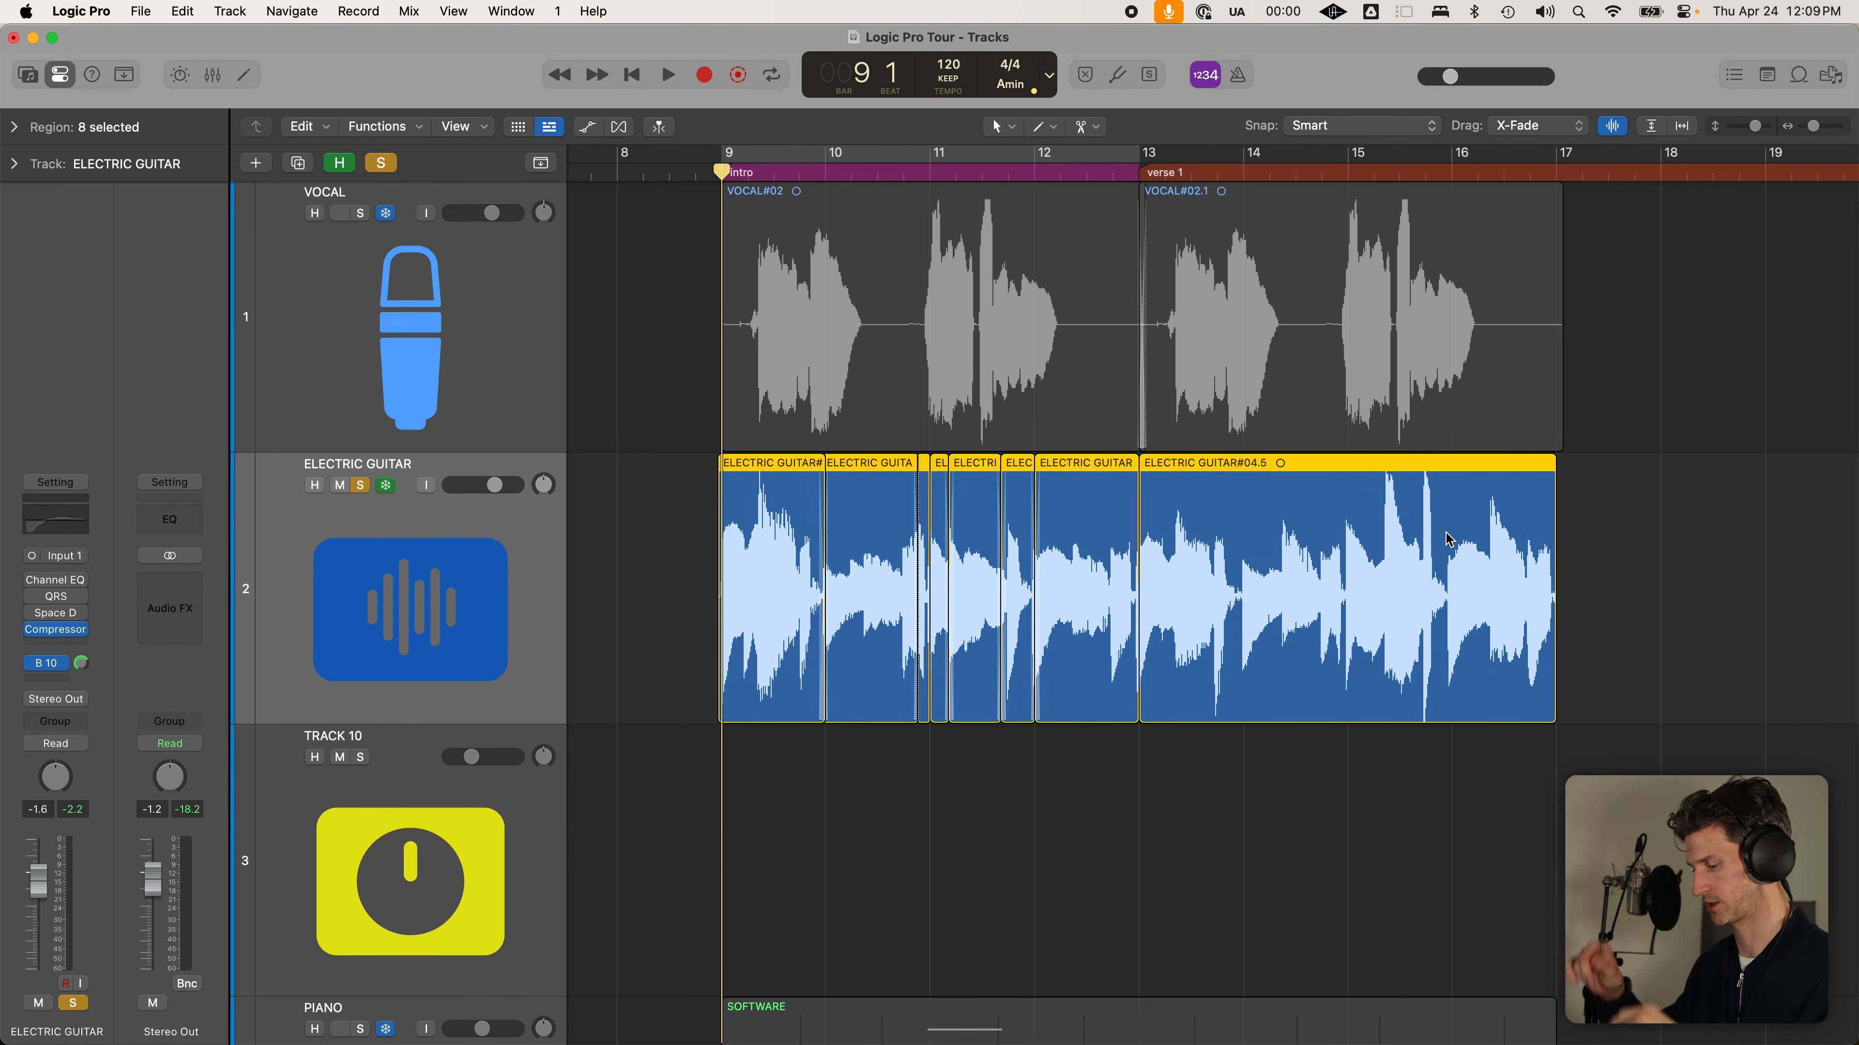
key("Delete")
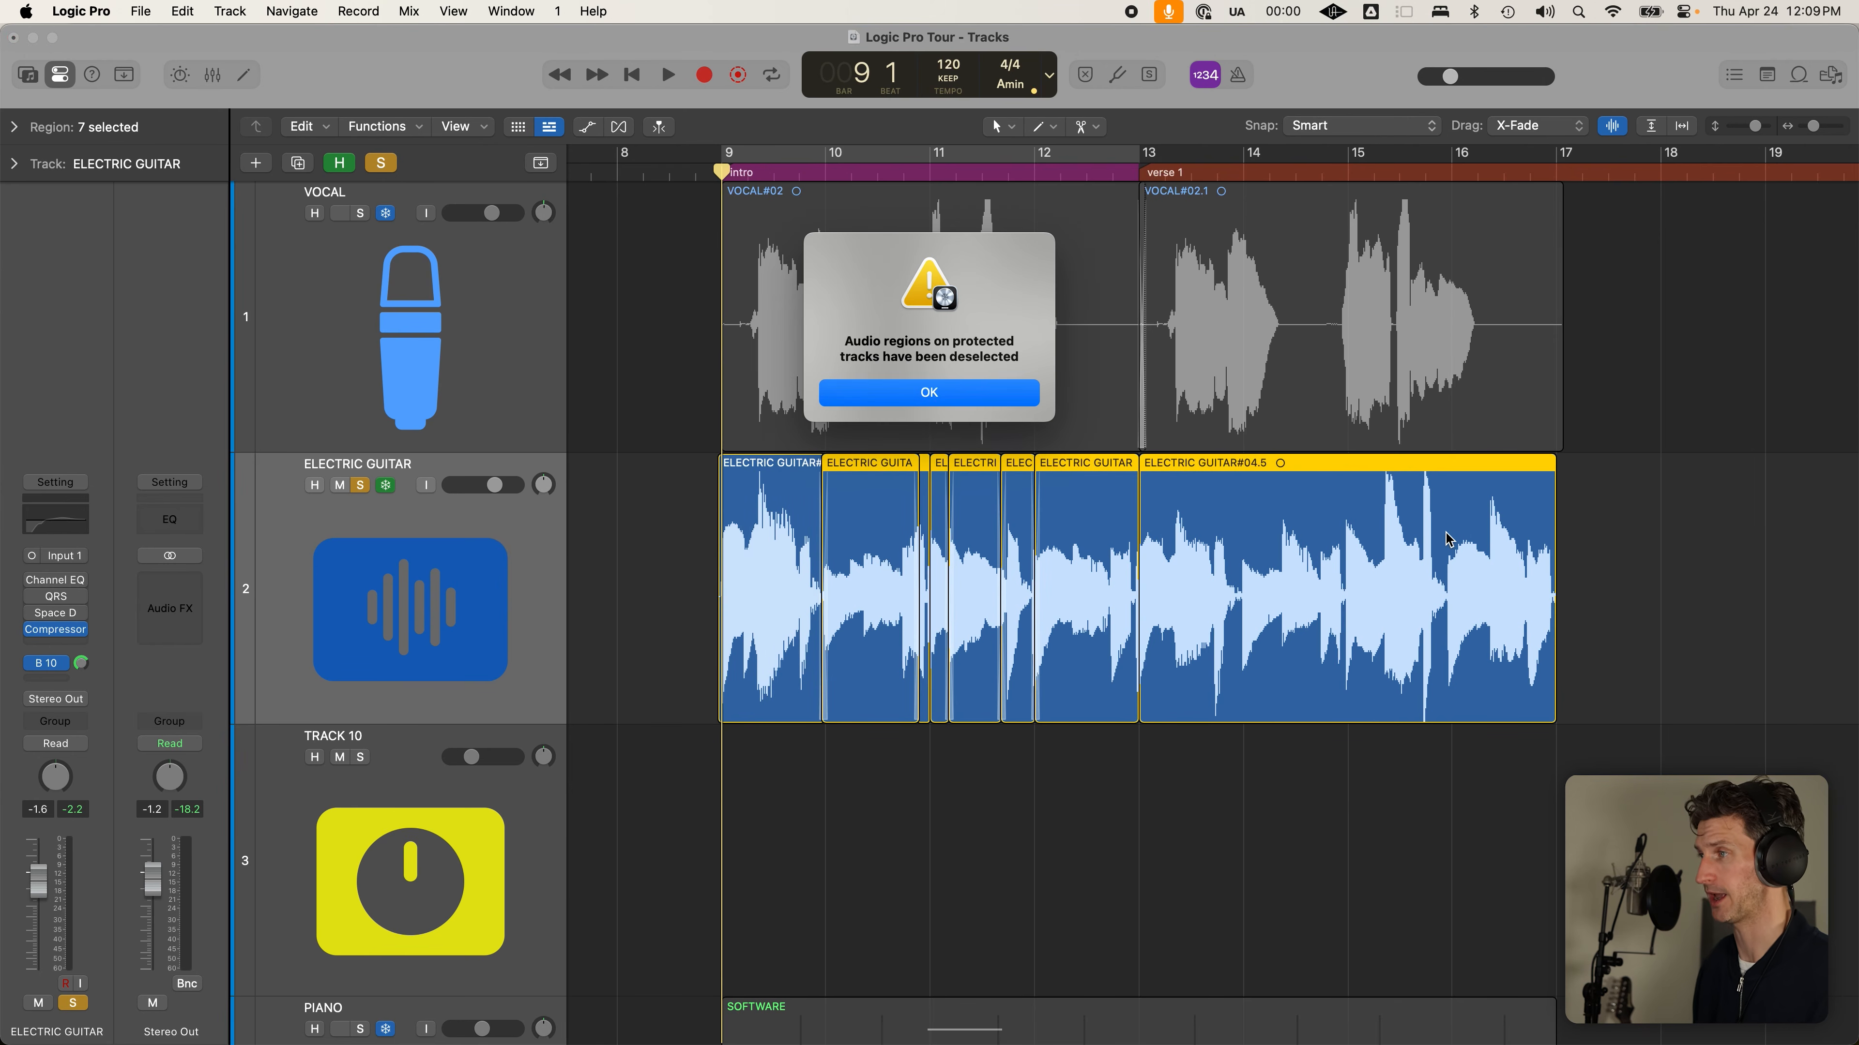
left_click(978, 402)
Unfreeze the Electric Guitar track and join all its regions between bars 9 and 17 into one
left_click(388, 488)
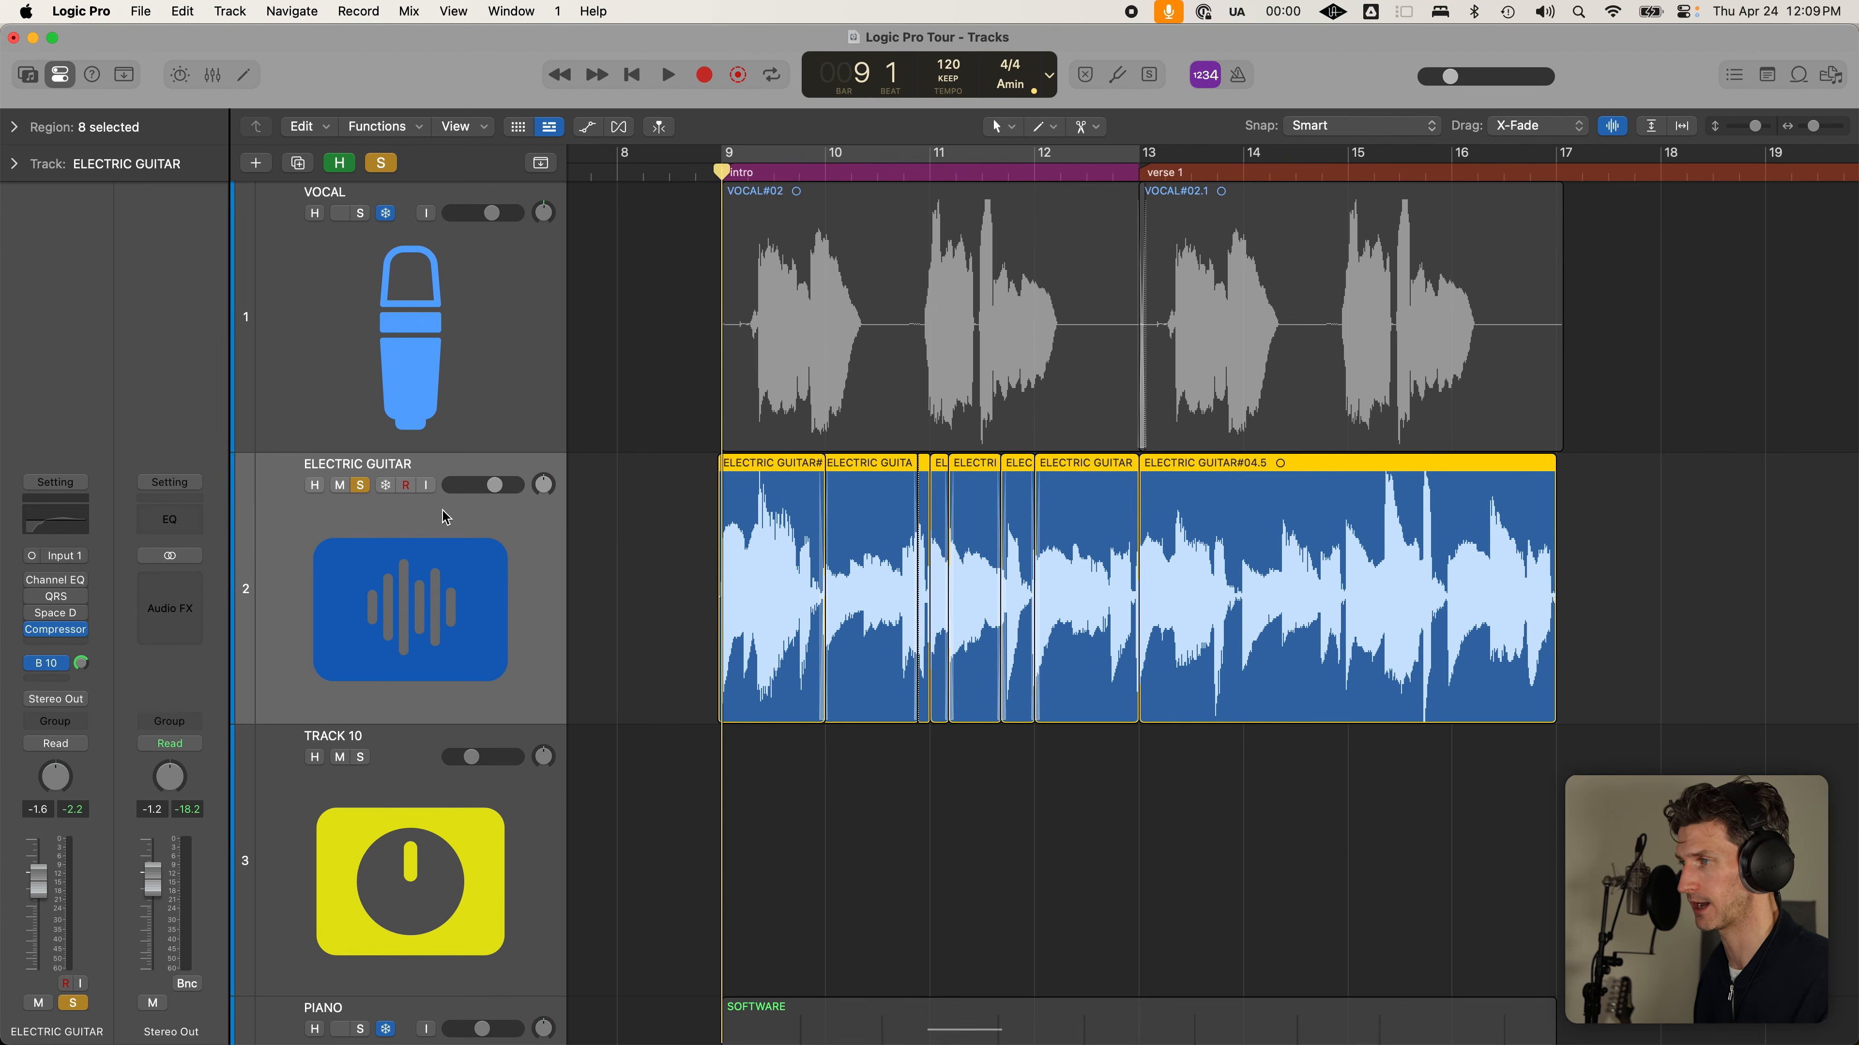
left_click_drag(632, 544, 1425, 577)
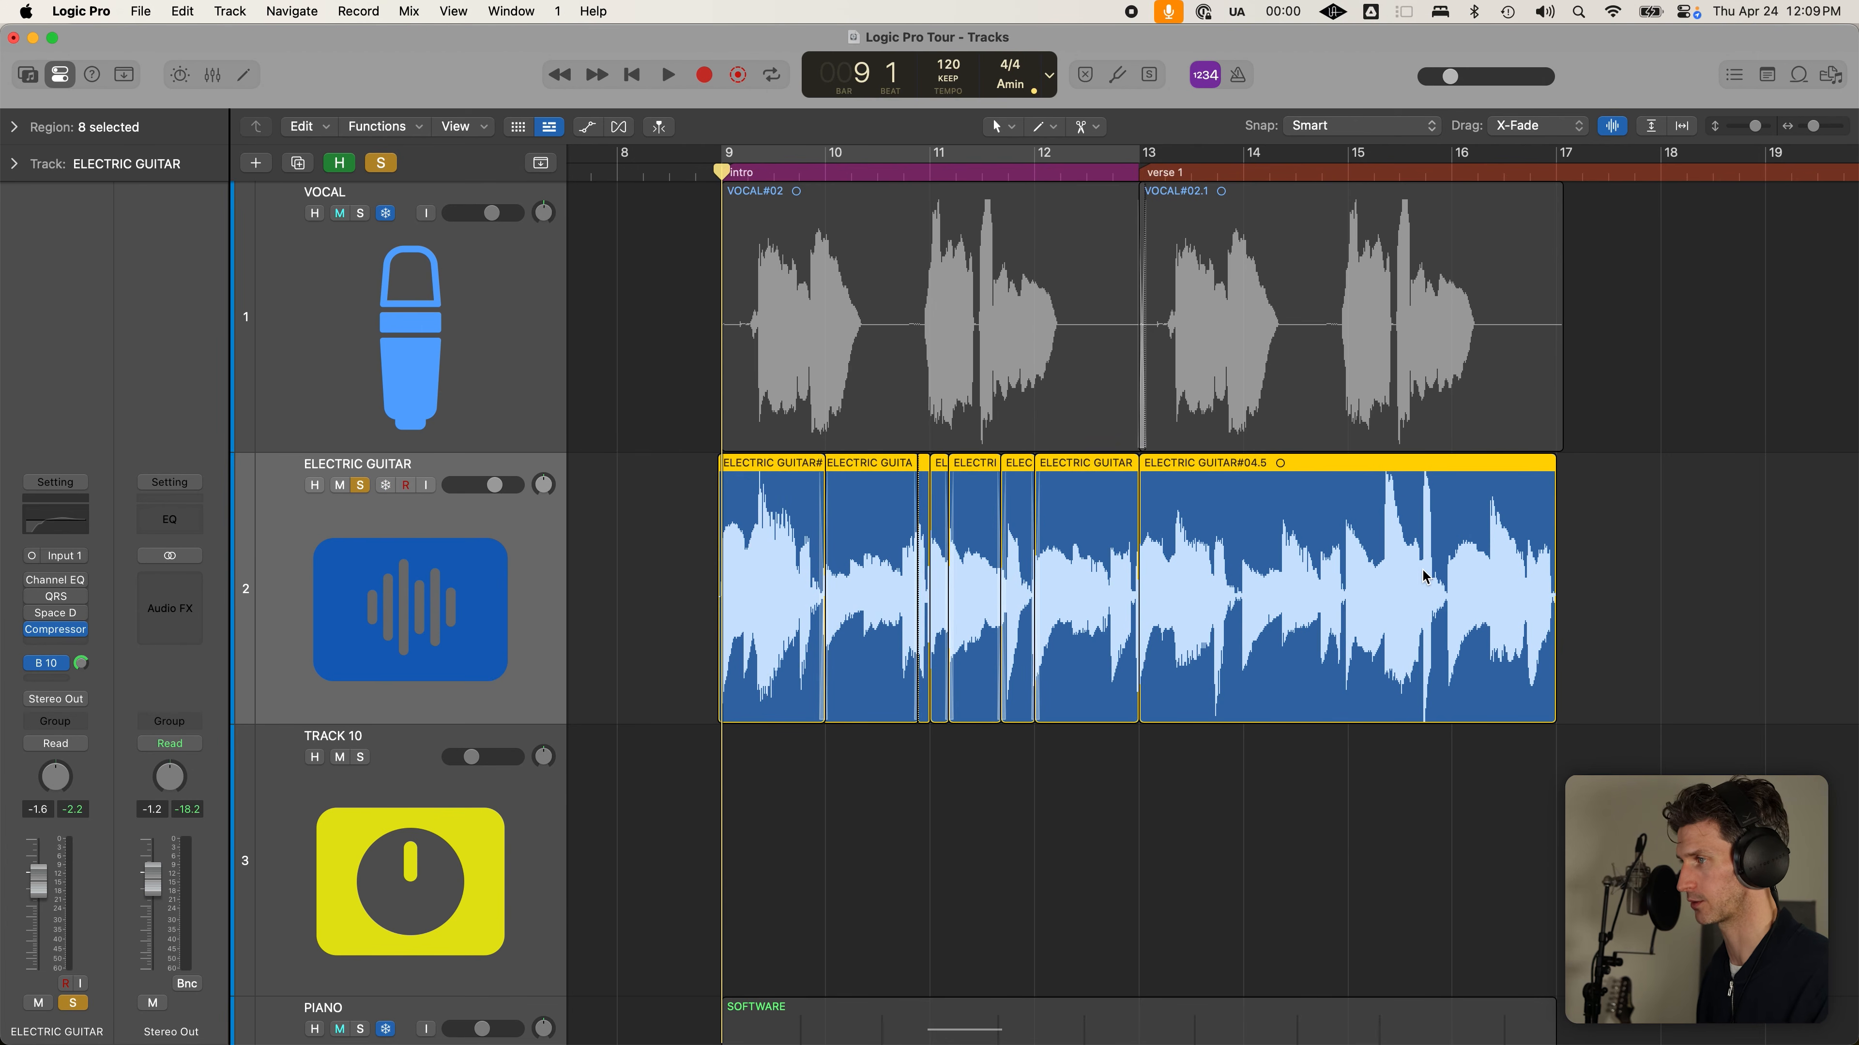
key("super+j")
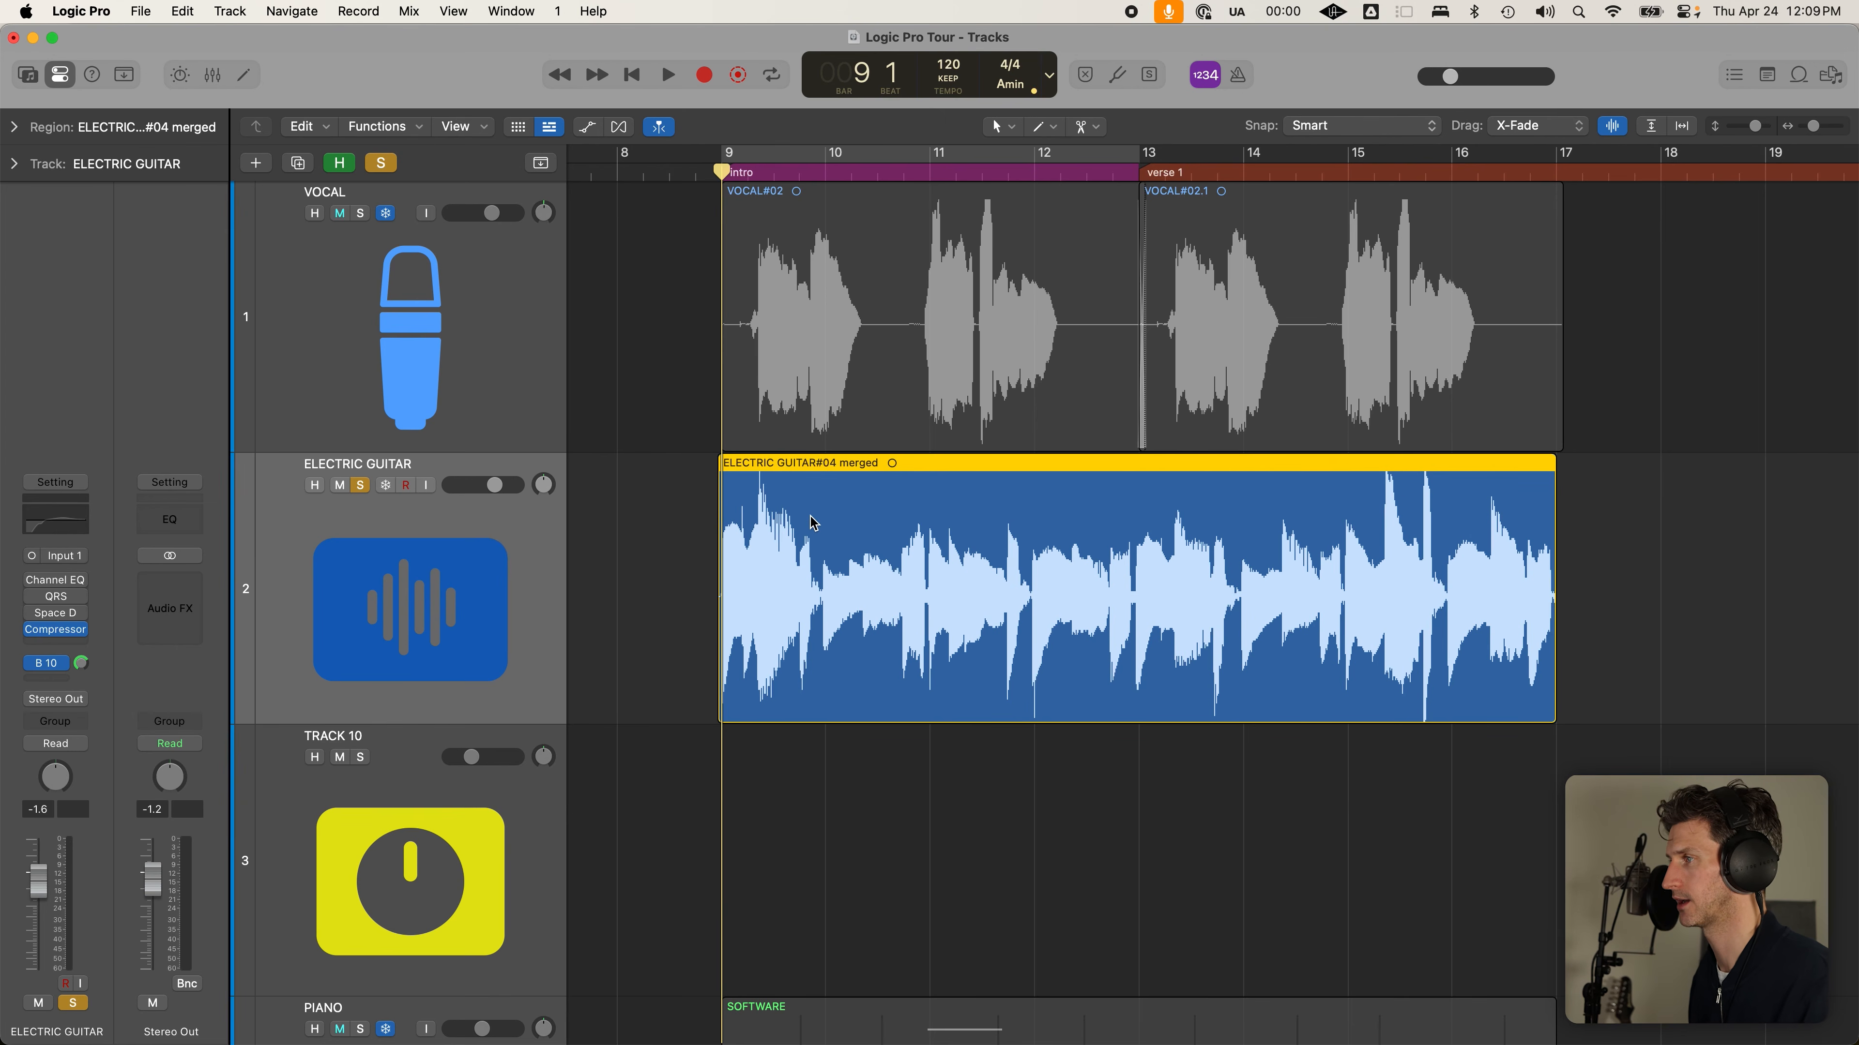
scroll(827, 546, "down", 5)
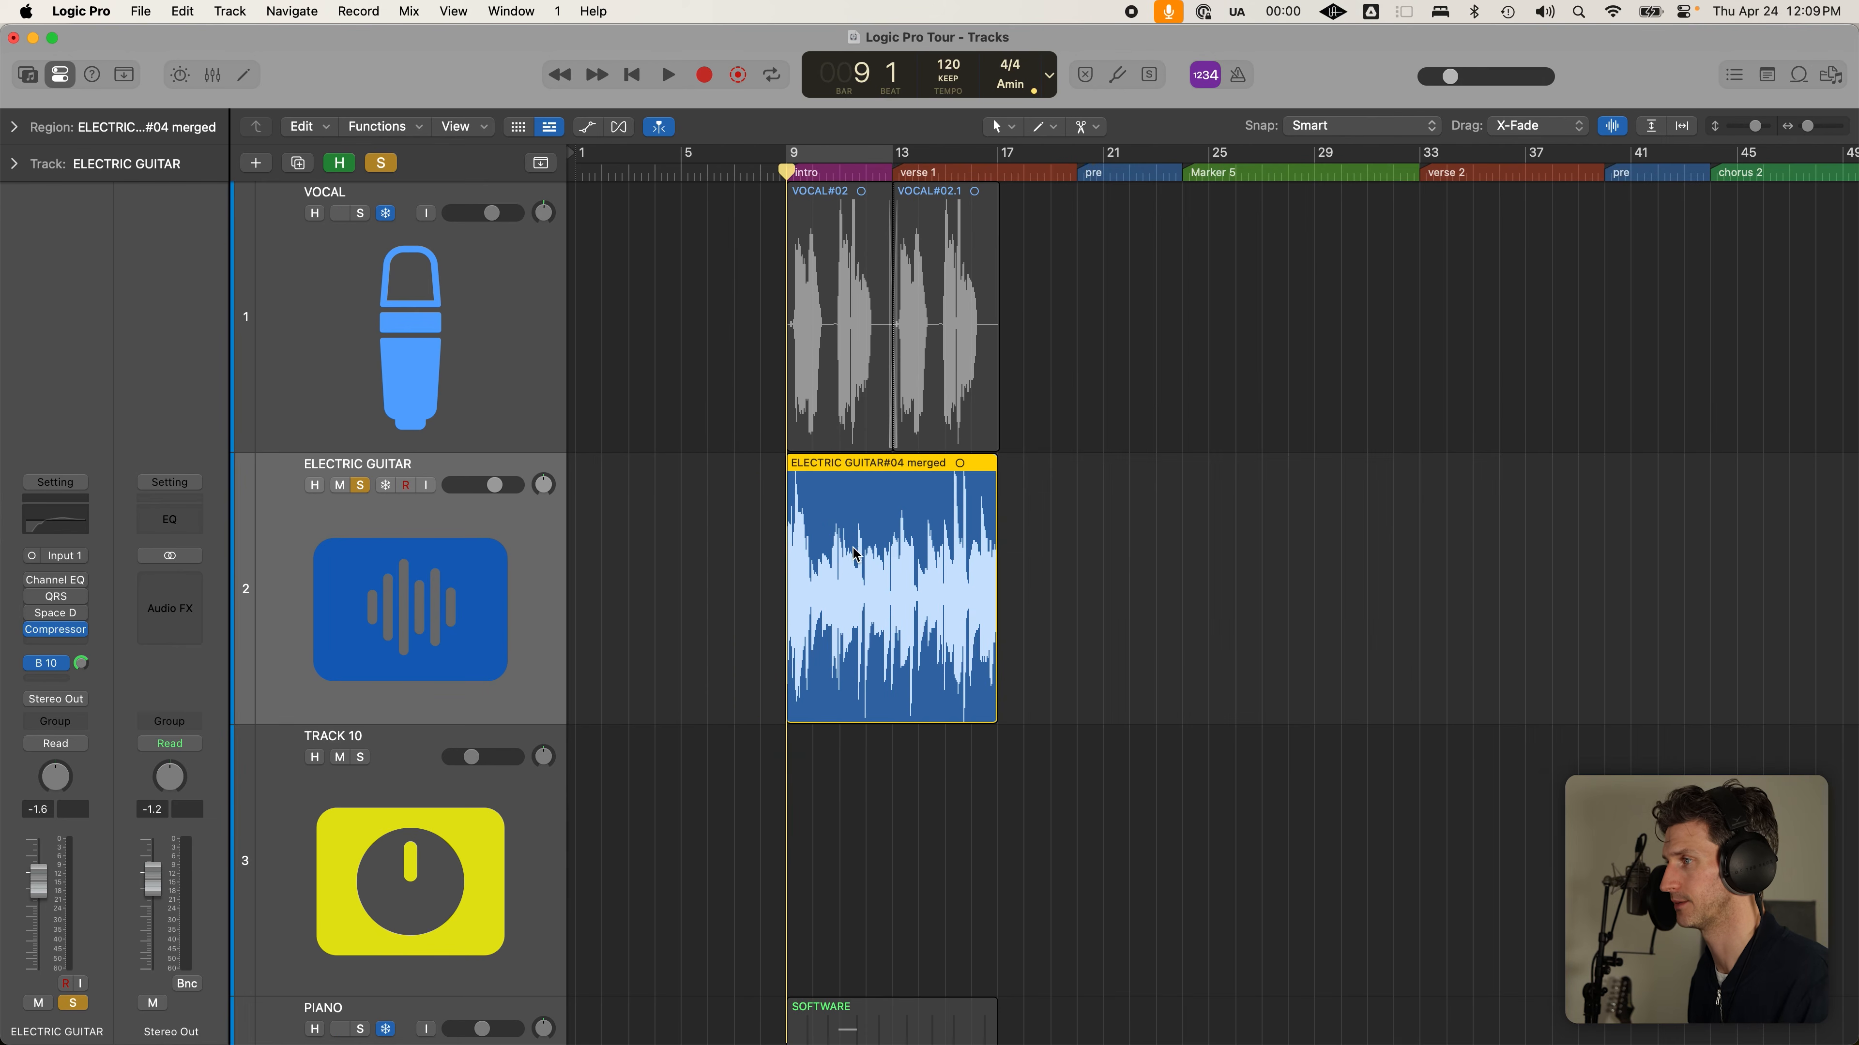
scroll(936, 579, "down", 5)
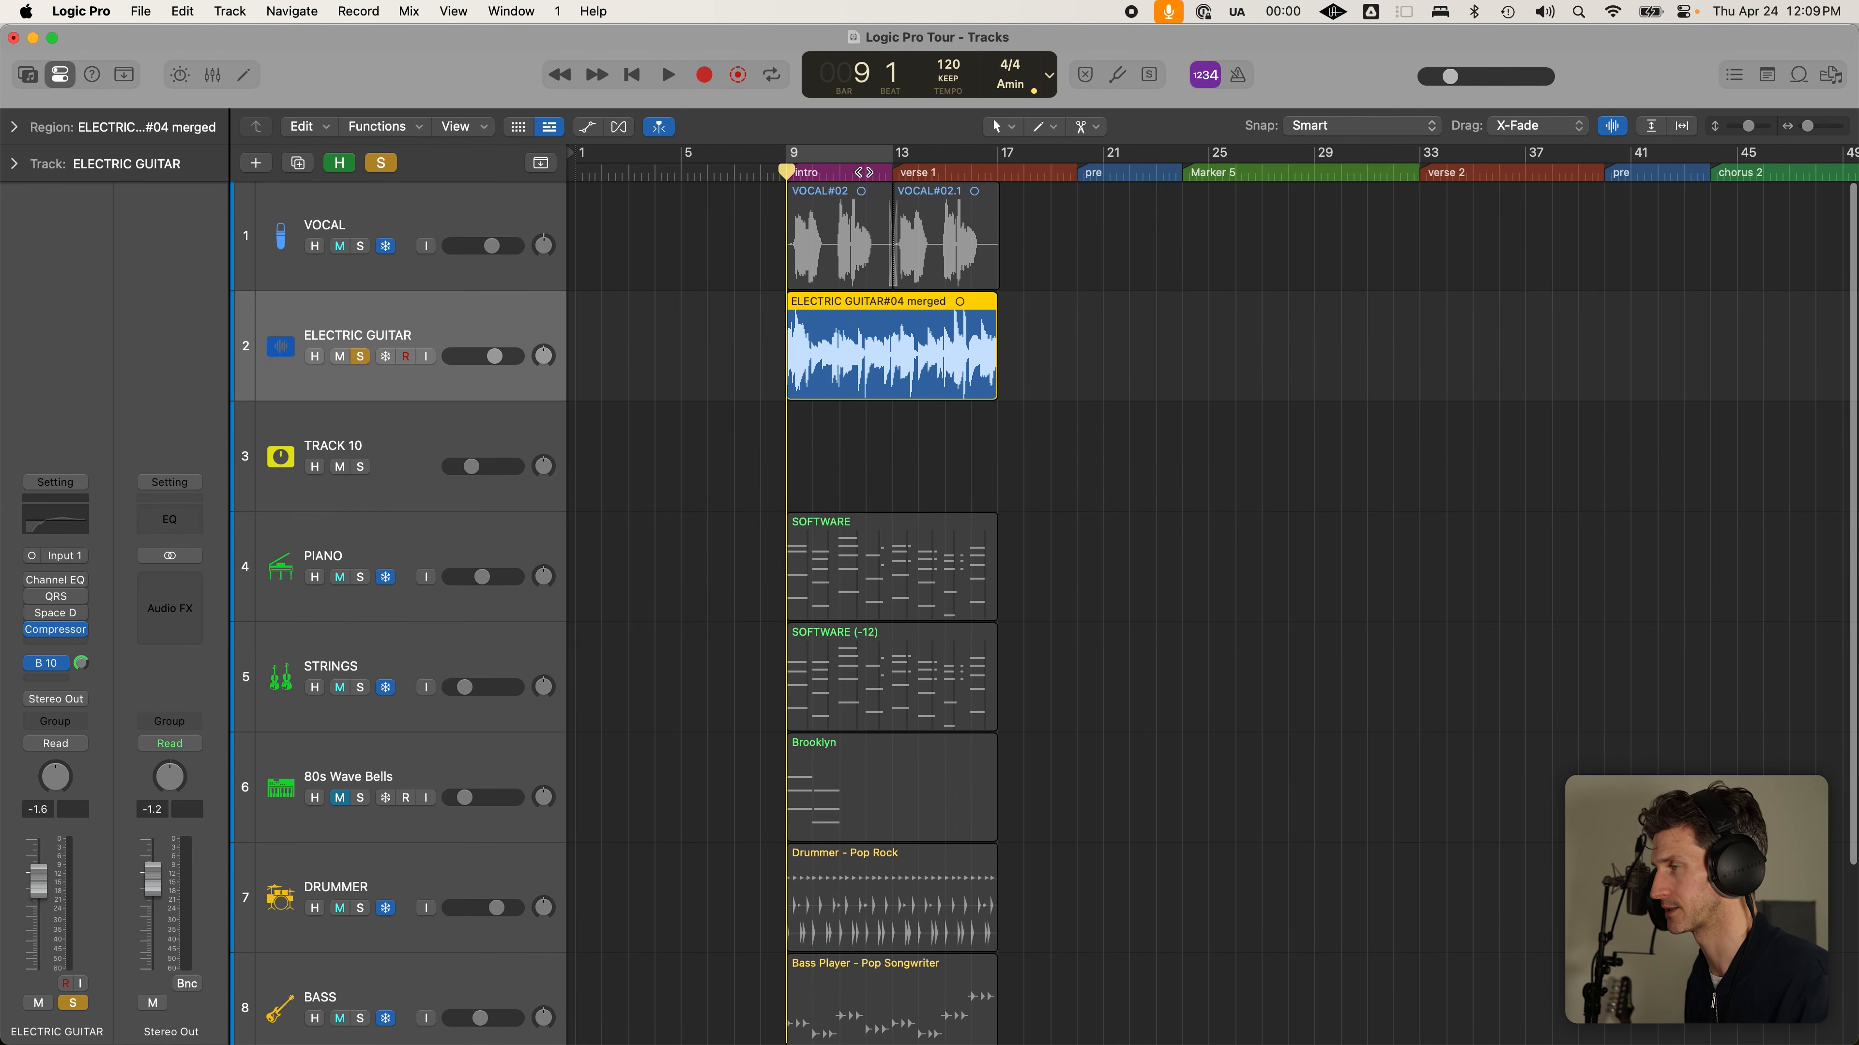
left_click_drag(726, 205, 1211, 521)
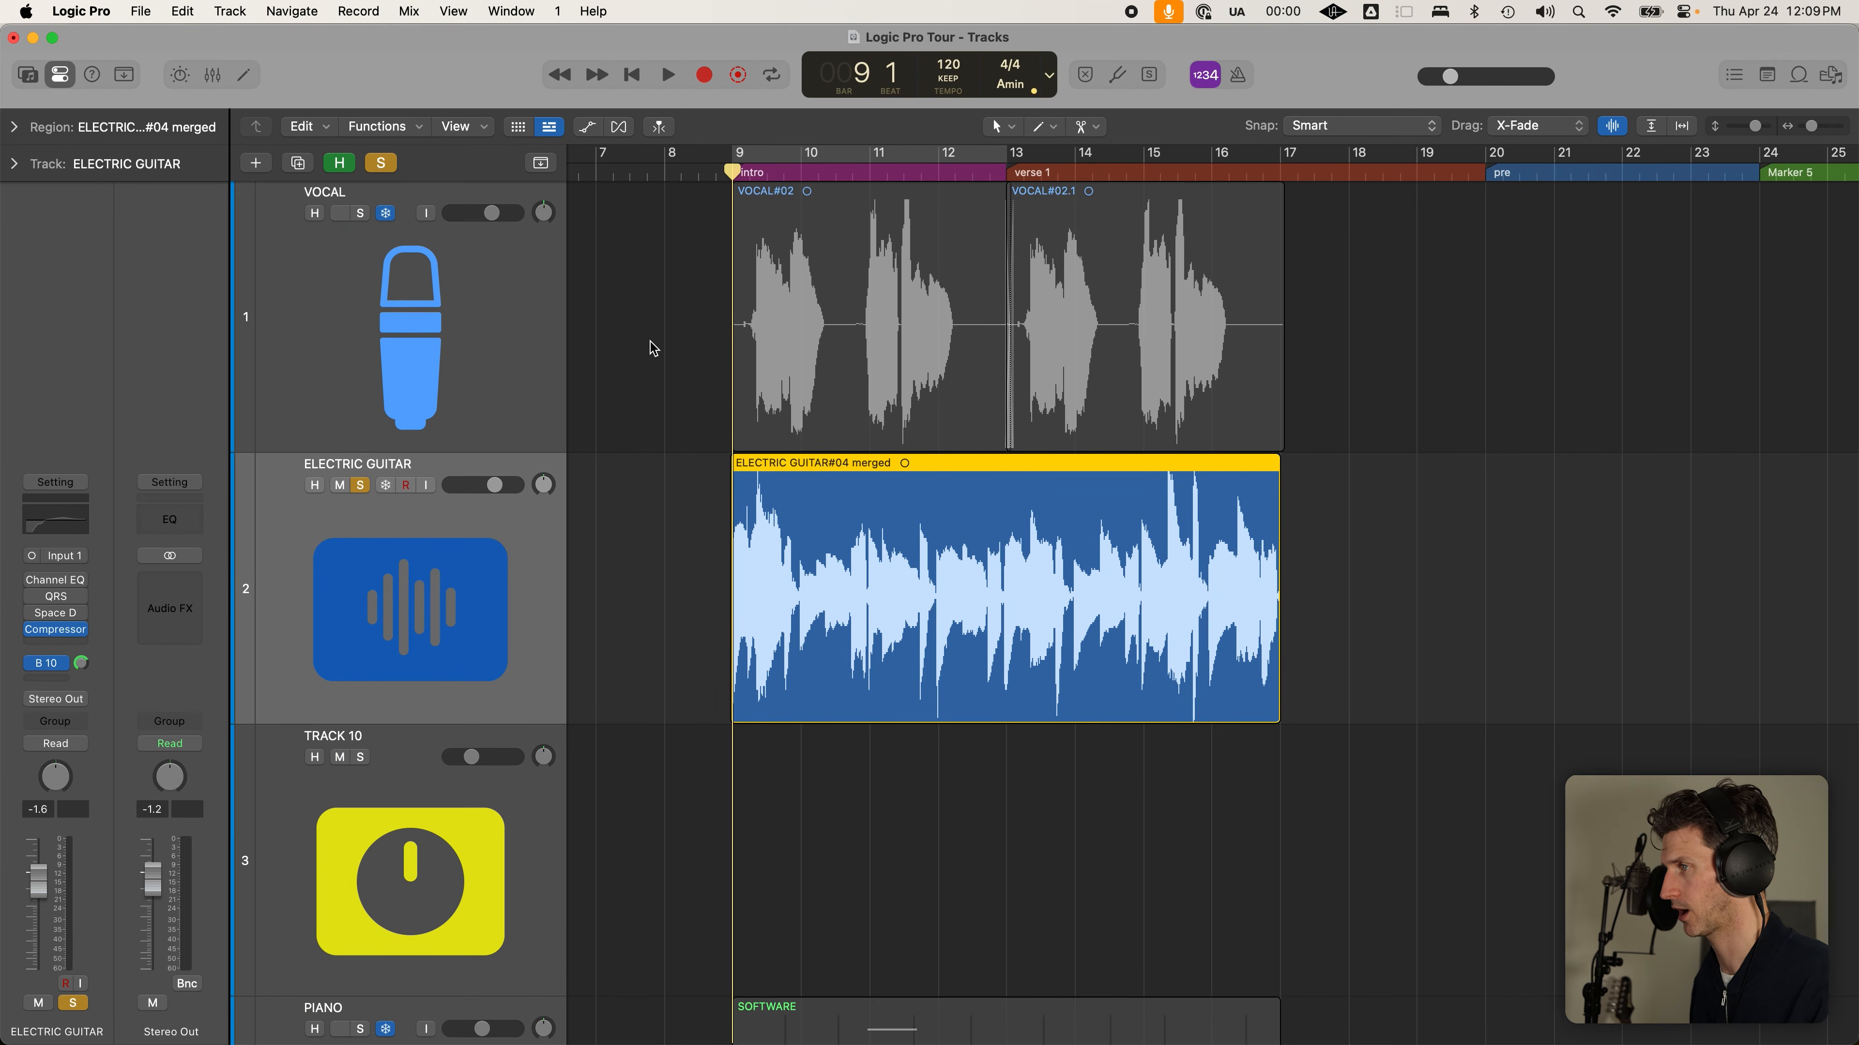
Repeat the merged ELECTRIC GUITAR region five times on its track and delete the repeated copies
left_click_drag(630, 315, 1441, 797)
left_click(994, 728, "ctrl+alt")
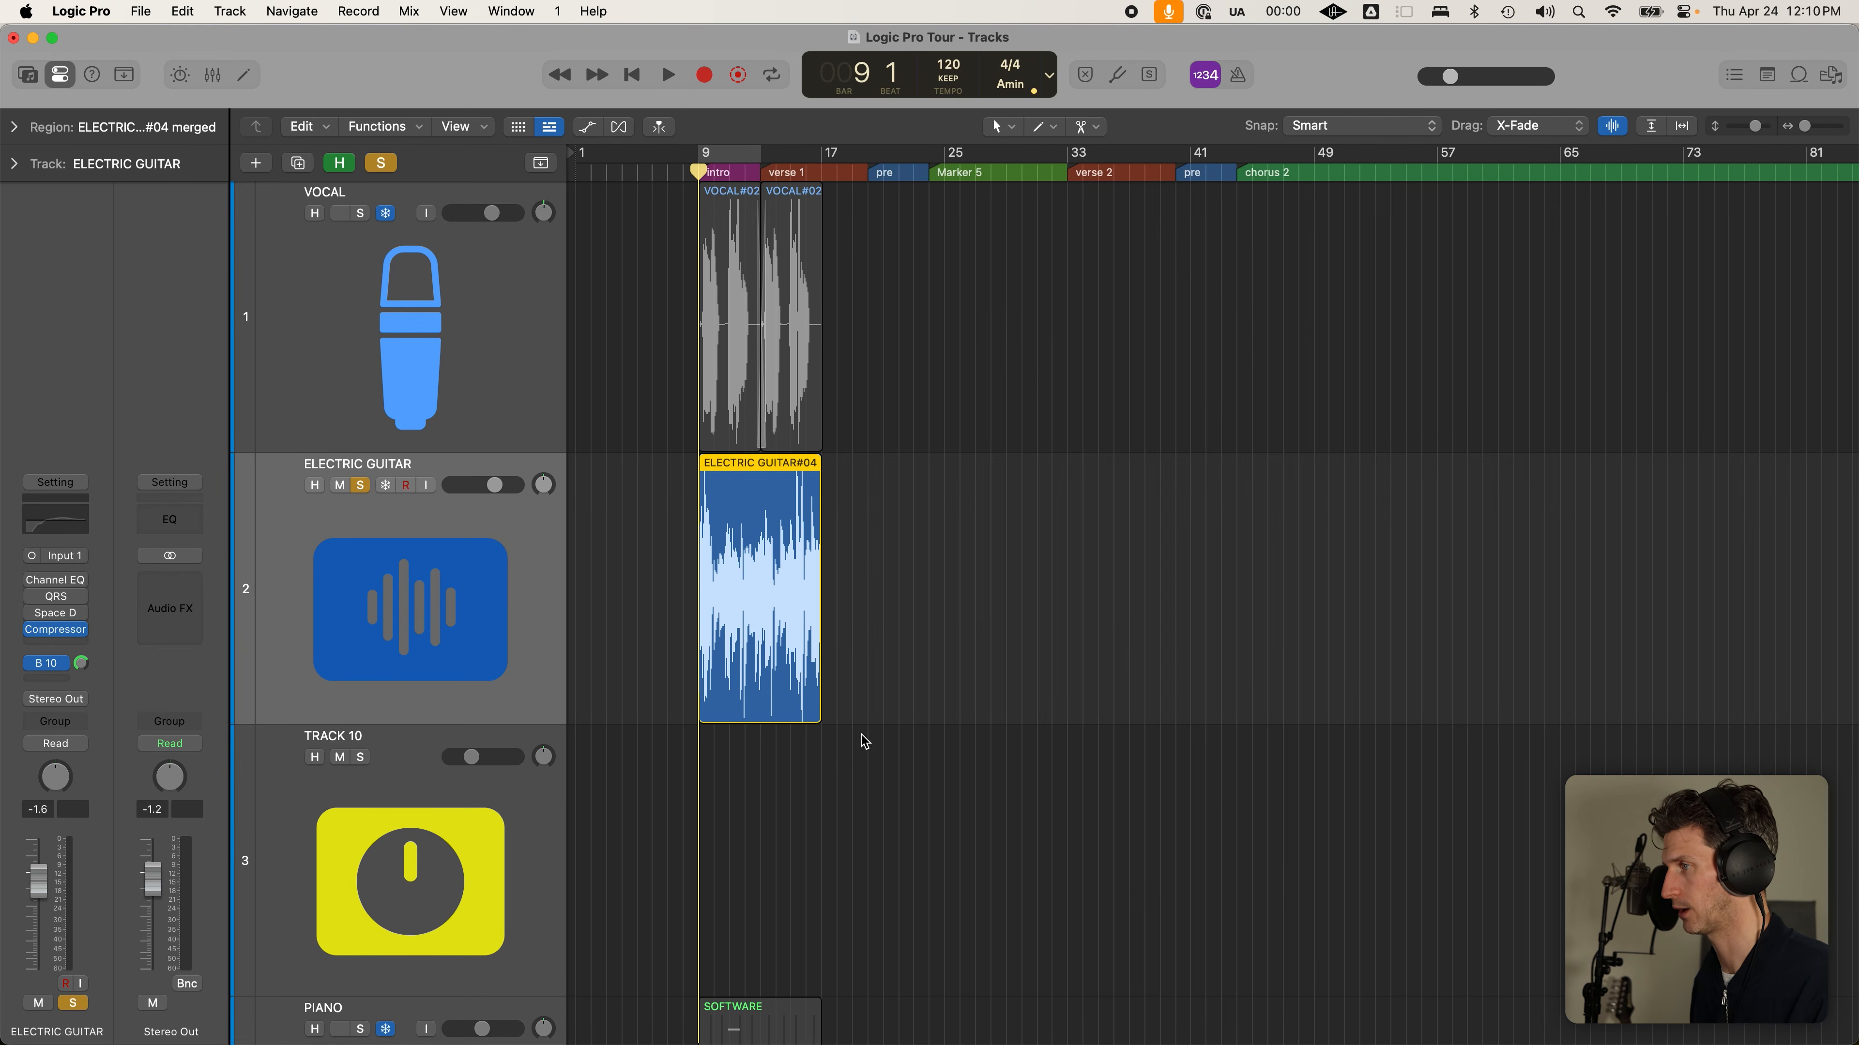
left_click_drag(777, 580, 899, 571)
key("super+z")
left_click(864, 574, "ctrl+alt")
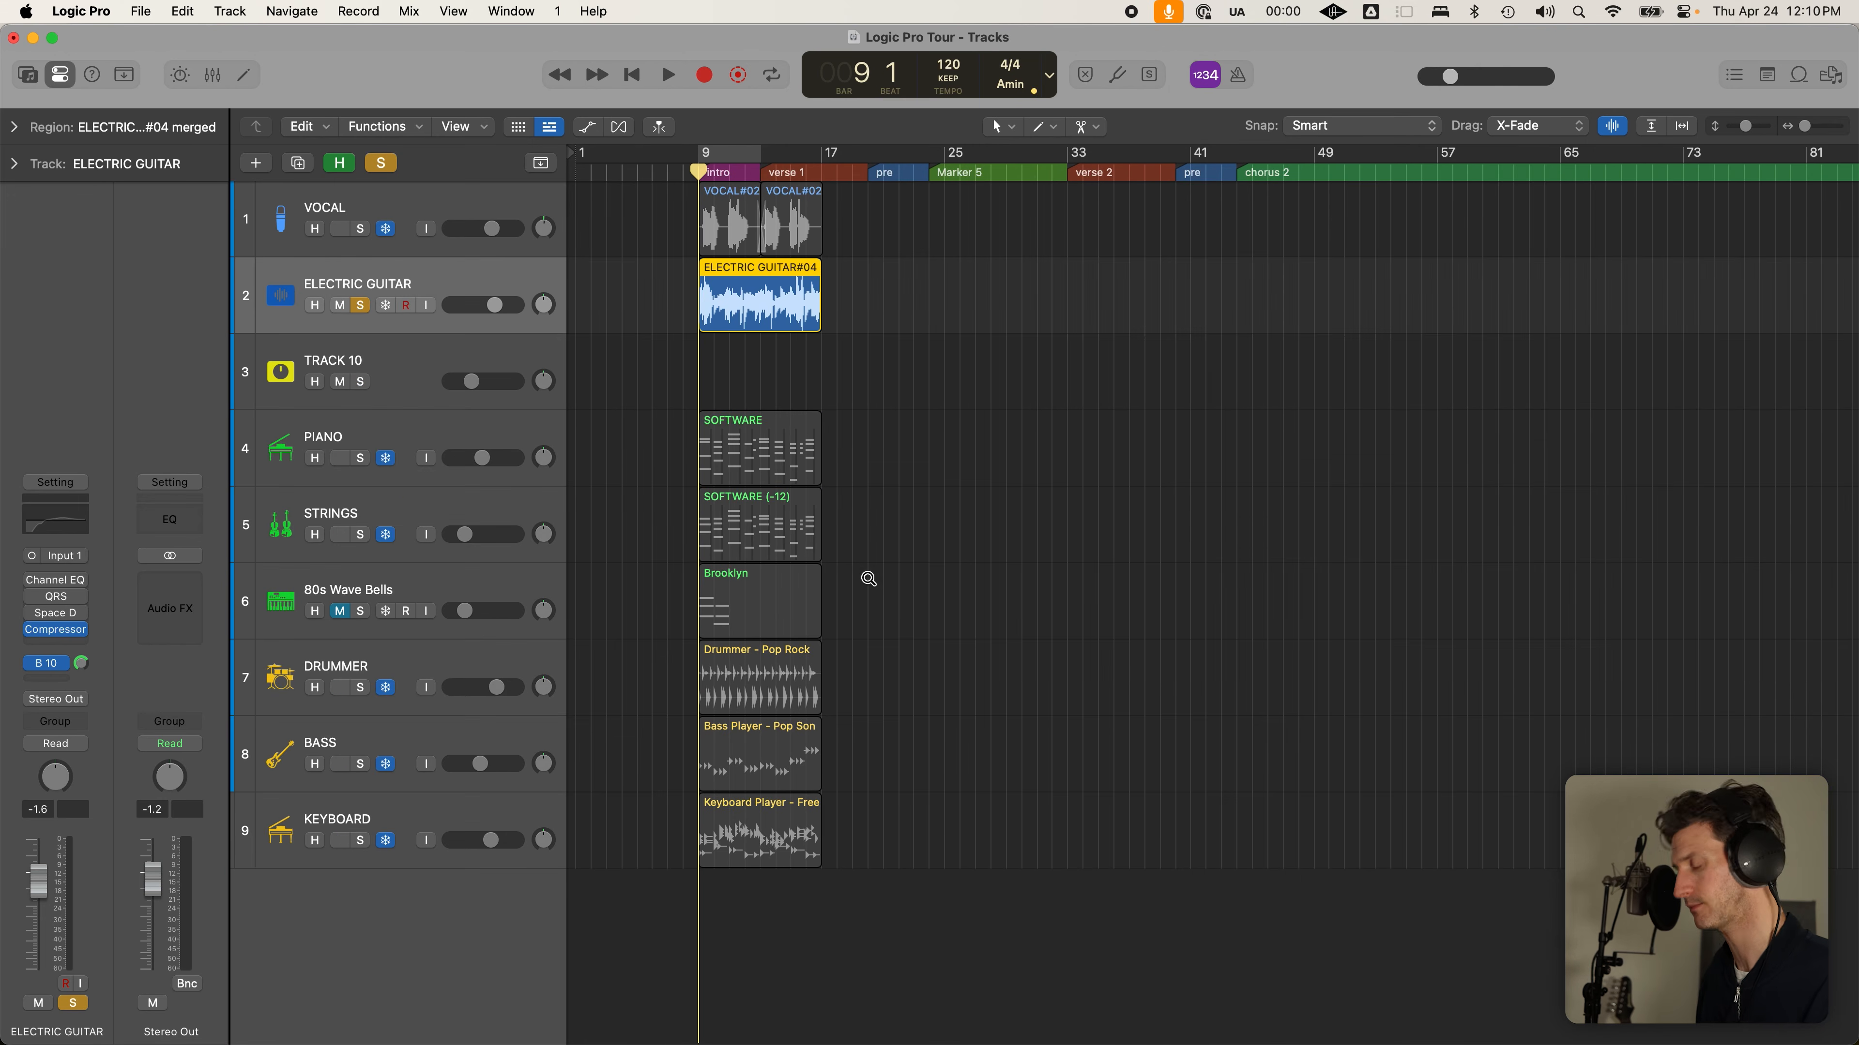
key("super+r")
key("super+r")
key("super+r")
key("super+r")
key("super+r")
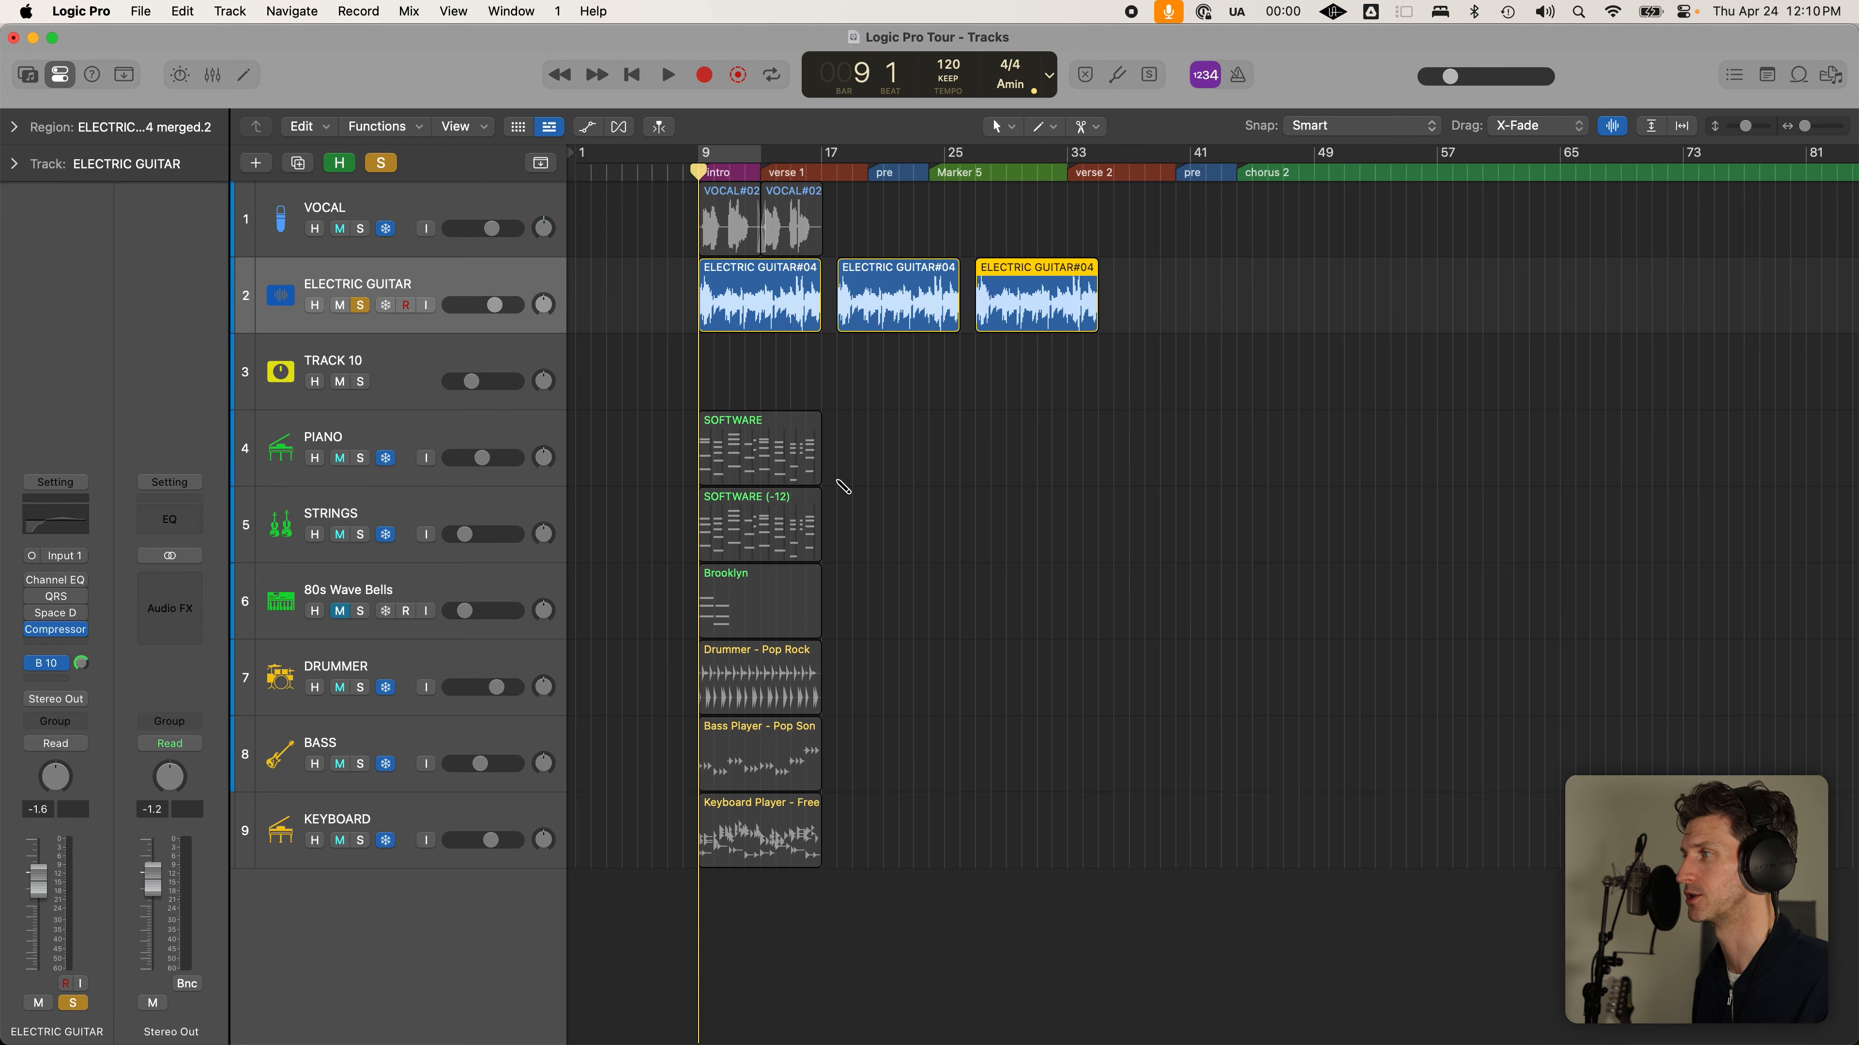
left_click_drag(1731, 277, 887, 296)
key("Delete")
Copy the ELECTRIC GUITAR region to bar 17 and duplicate the pair until six adjoining regions fill bars 9 to 57
left_click(774, 308)
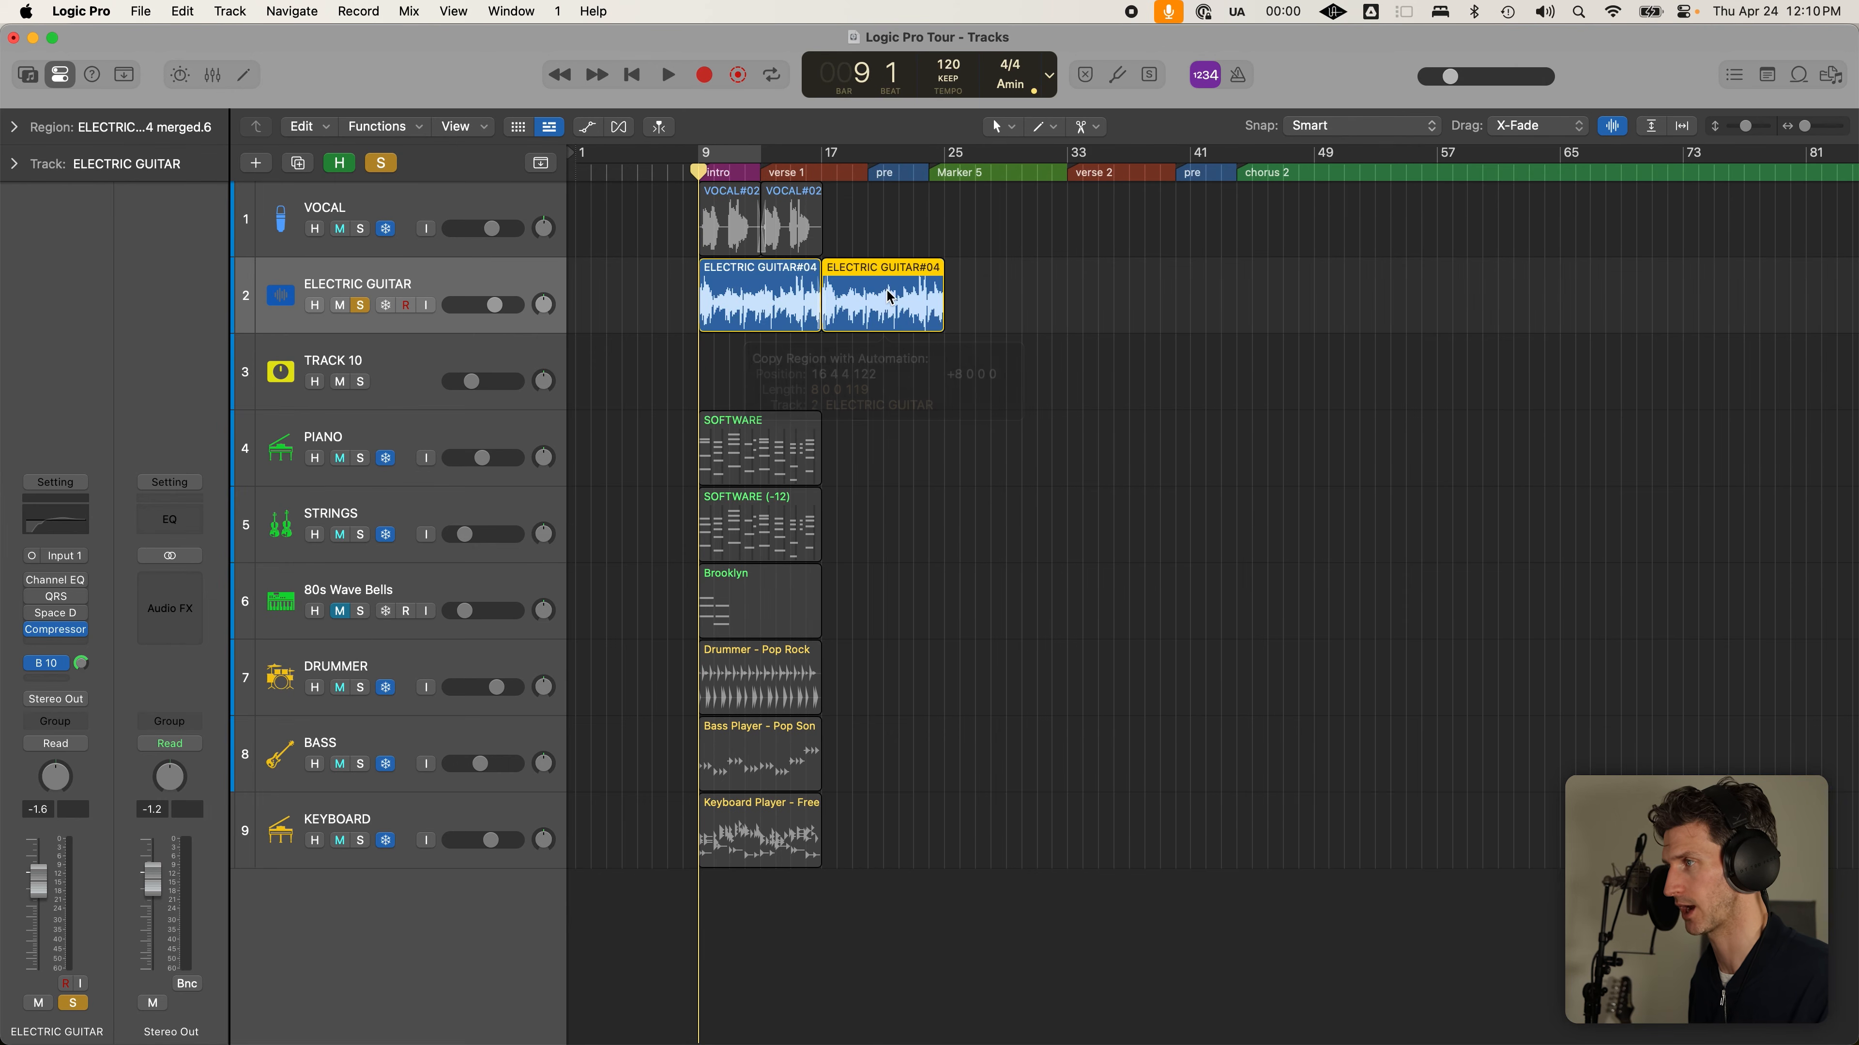
left_click(815, 304, "shift")
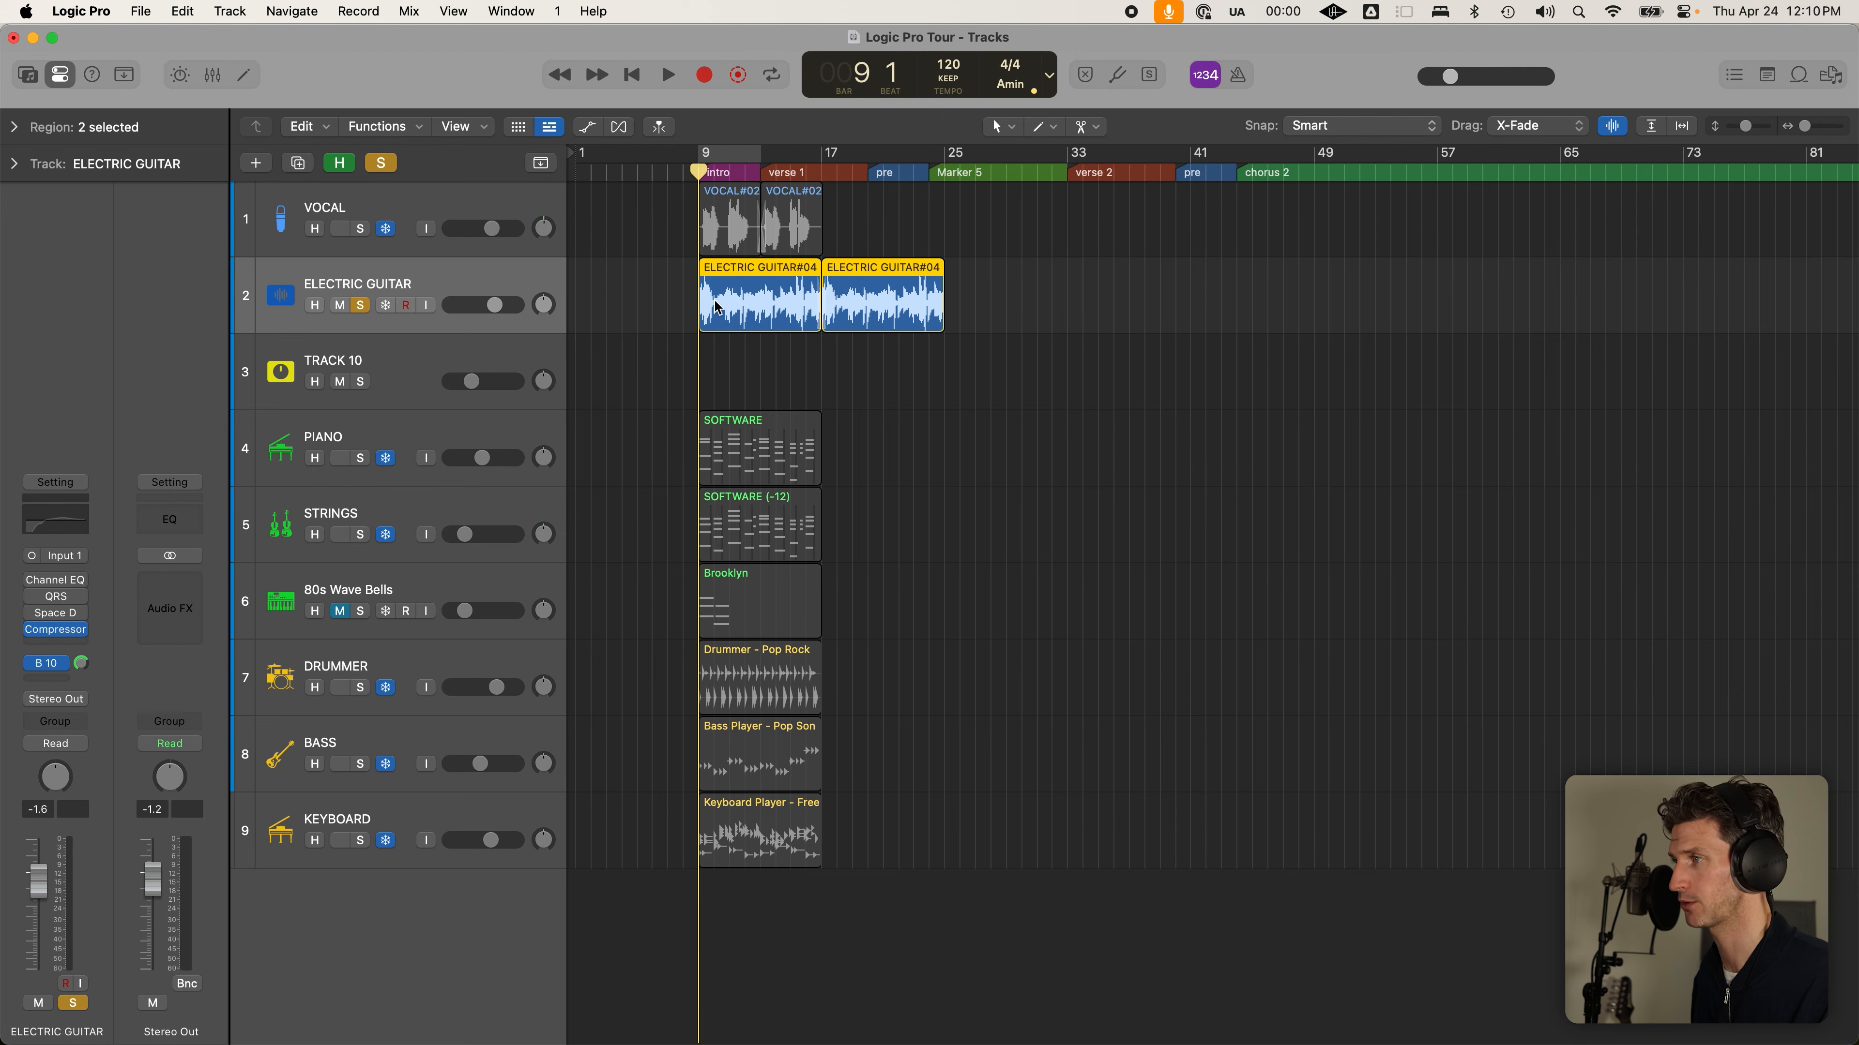
left_click_drag(719, 304, 1222, 305)
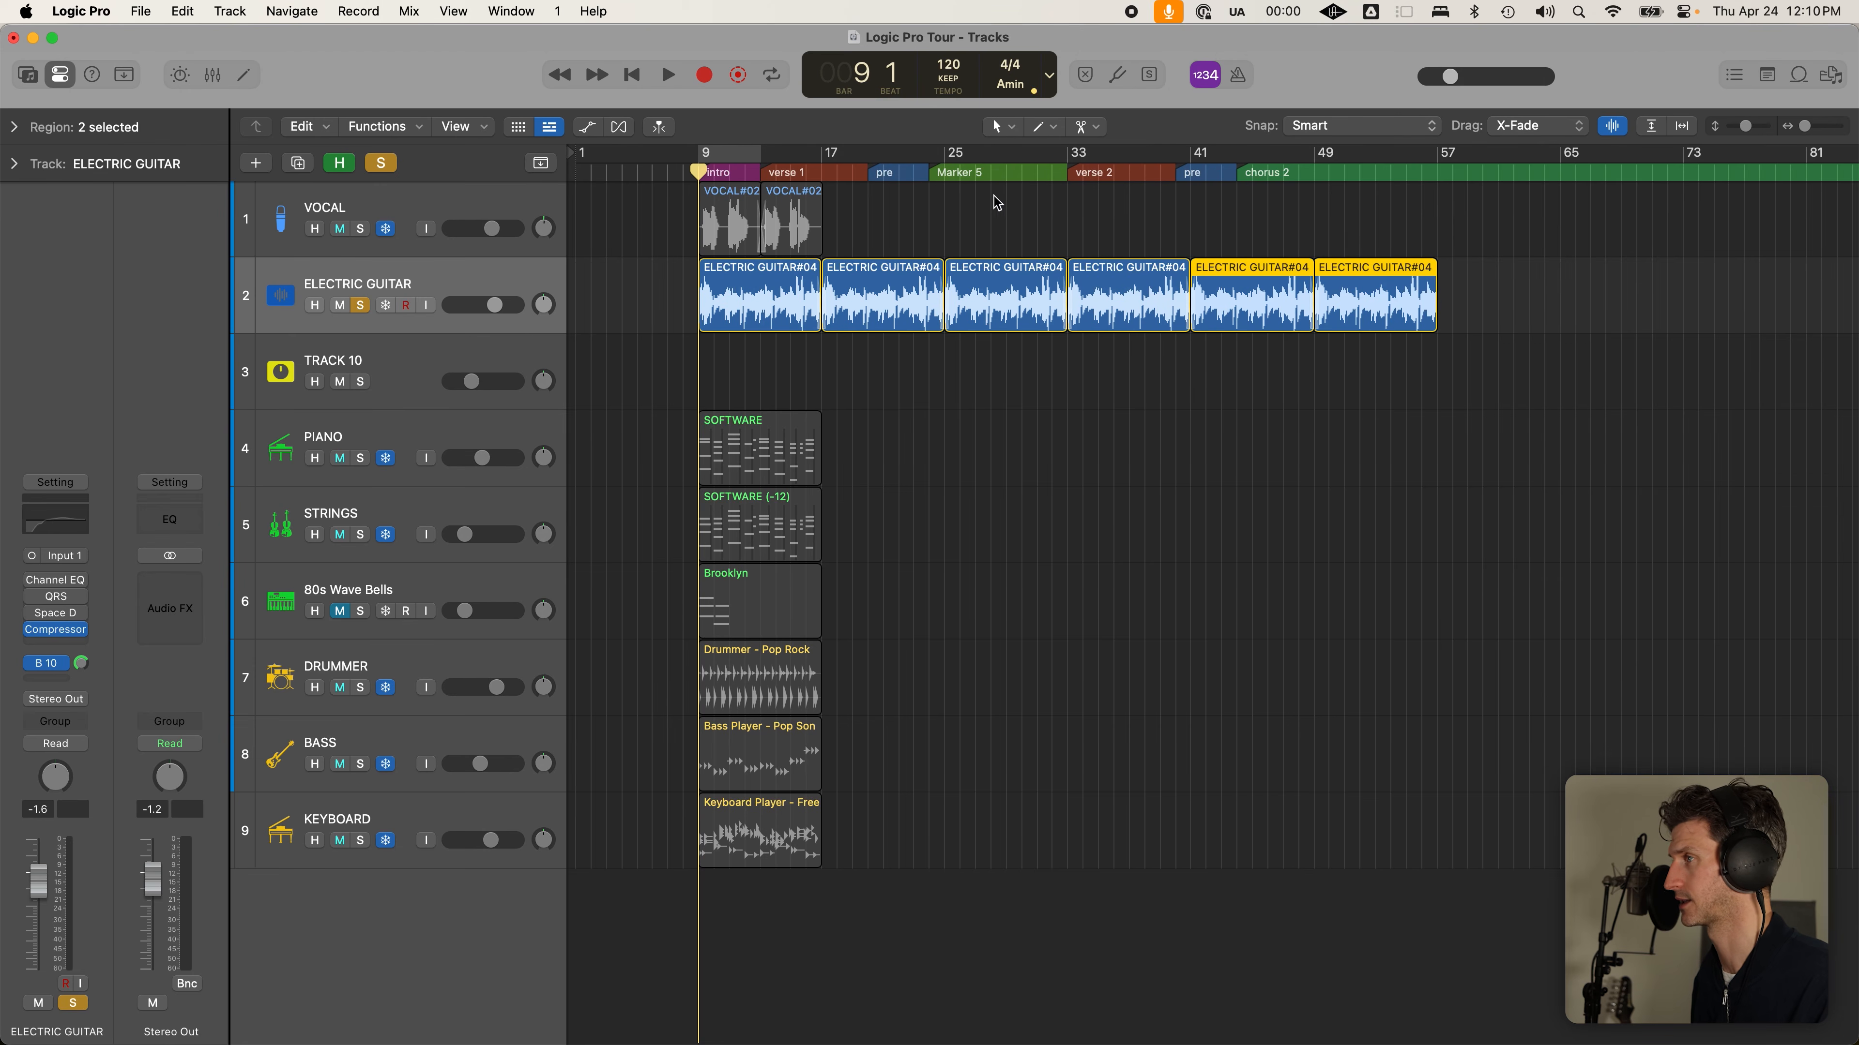
Show the global tracks and shift the first pre marker to bar 21 and the green marker after it to bar 25
left_click(821, 173)
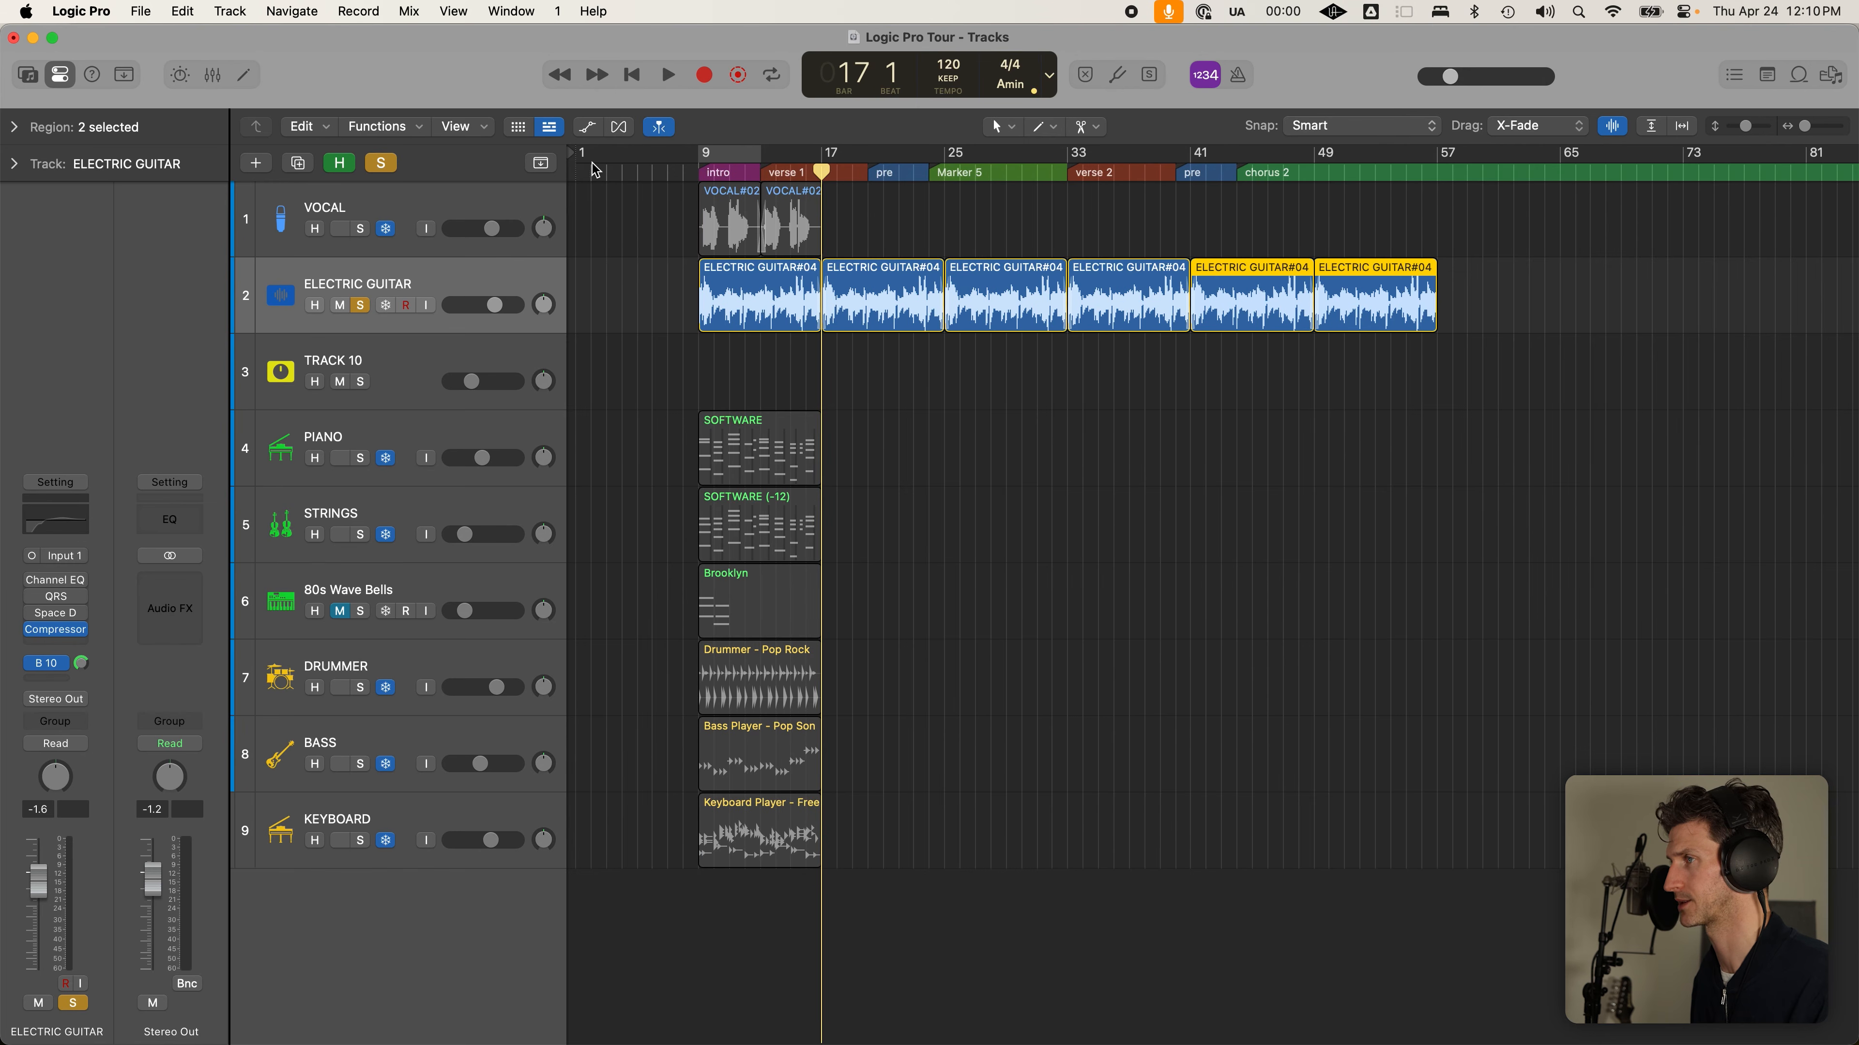
key("g")
left_click_drag(881, 227, 943, 226)
left_click(927, 224)
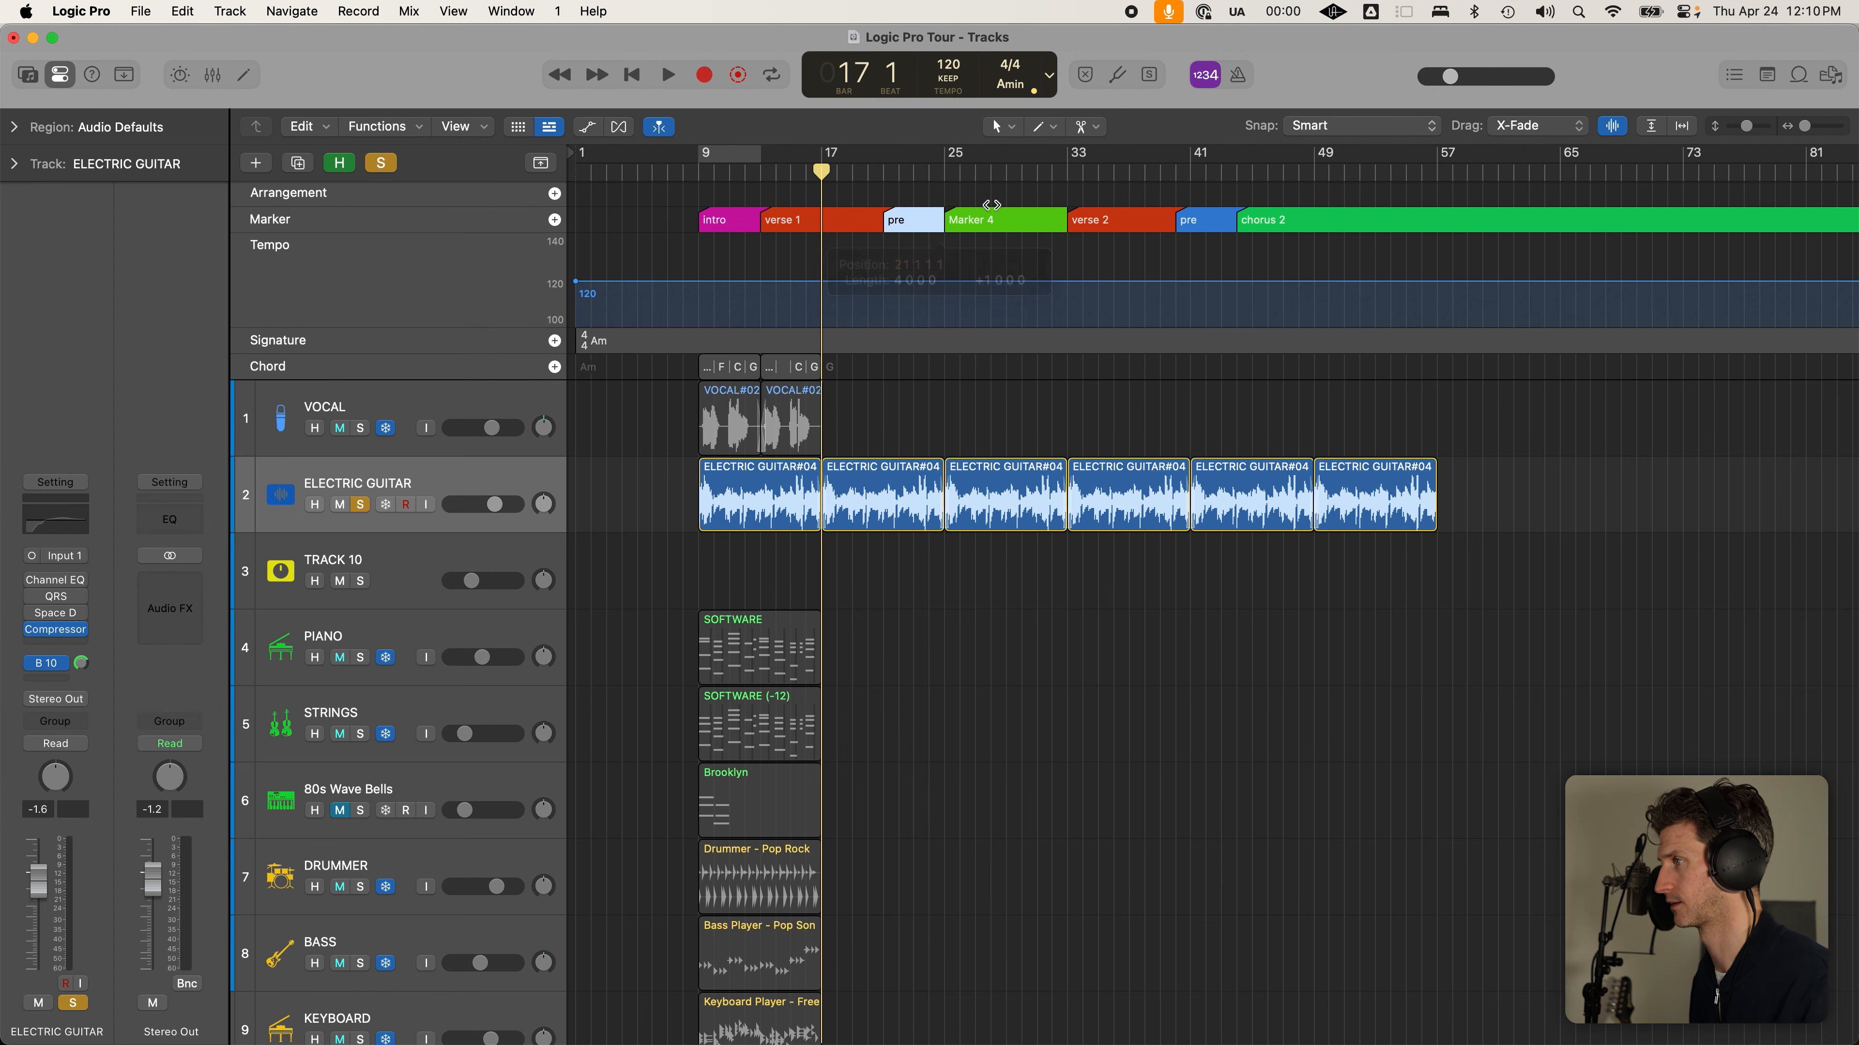
Move the second pre marker to bar 41 and the chorus 2 marker to bar 45, and hide the global tracks
left_click(1070, 171)
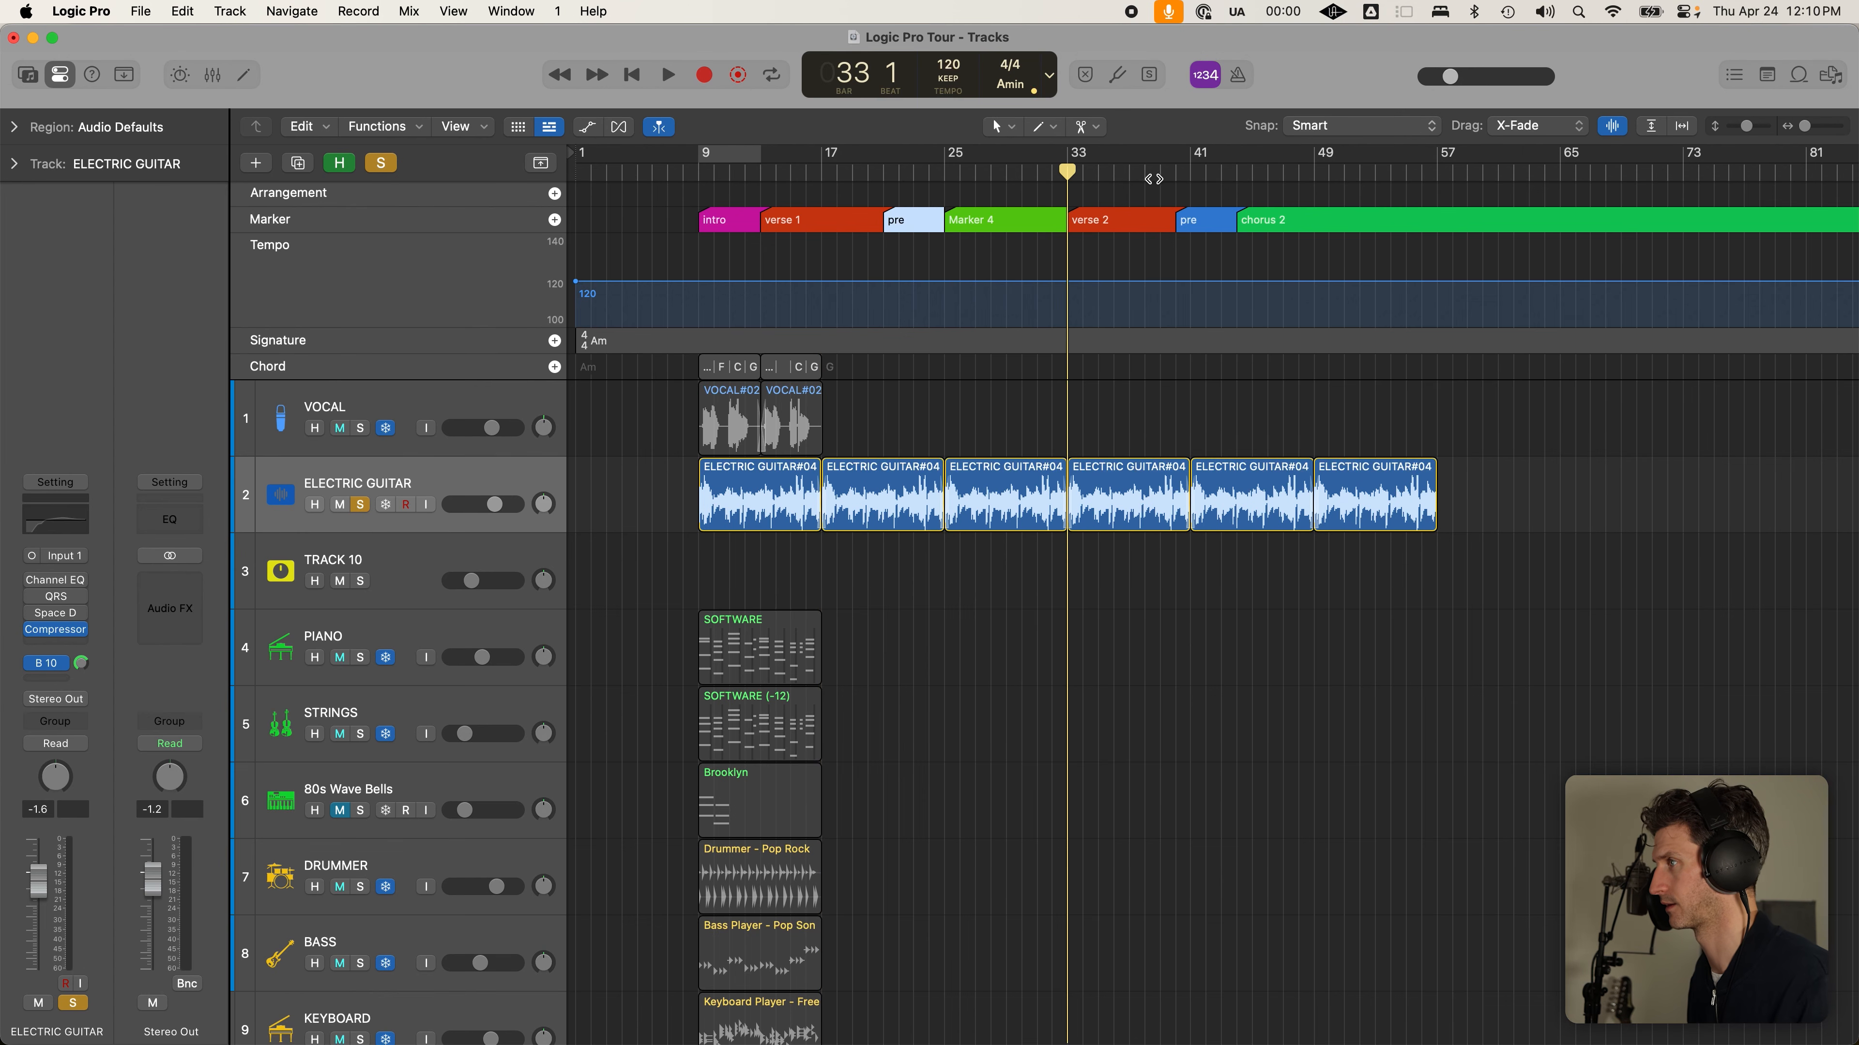
left_click(1188, 175)
left_click_drag(1178, 220, 1190, 220)
left_click(1247, 174)
left_click_drag(1253, 220, 1258, 227)
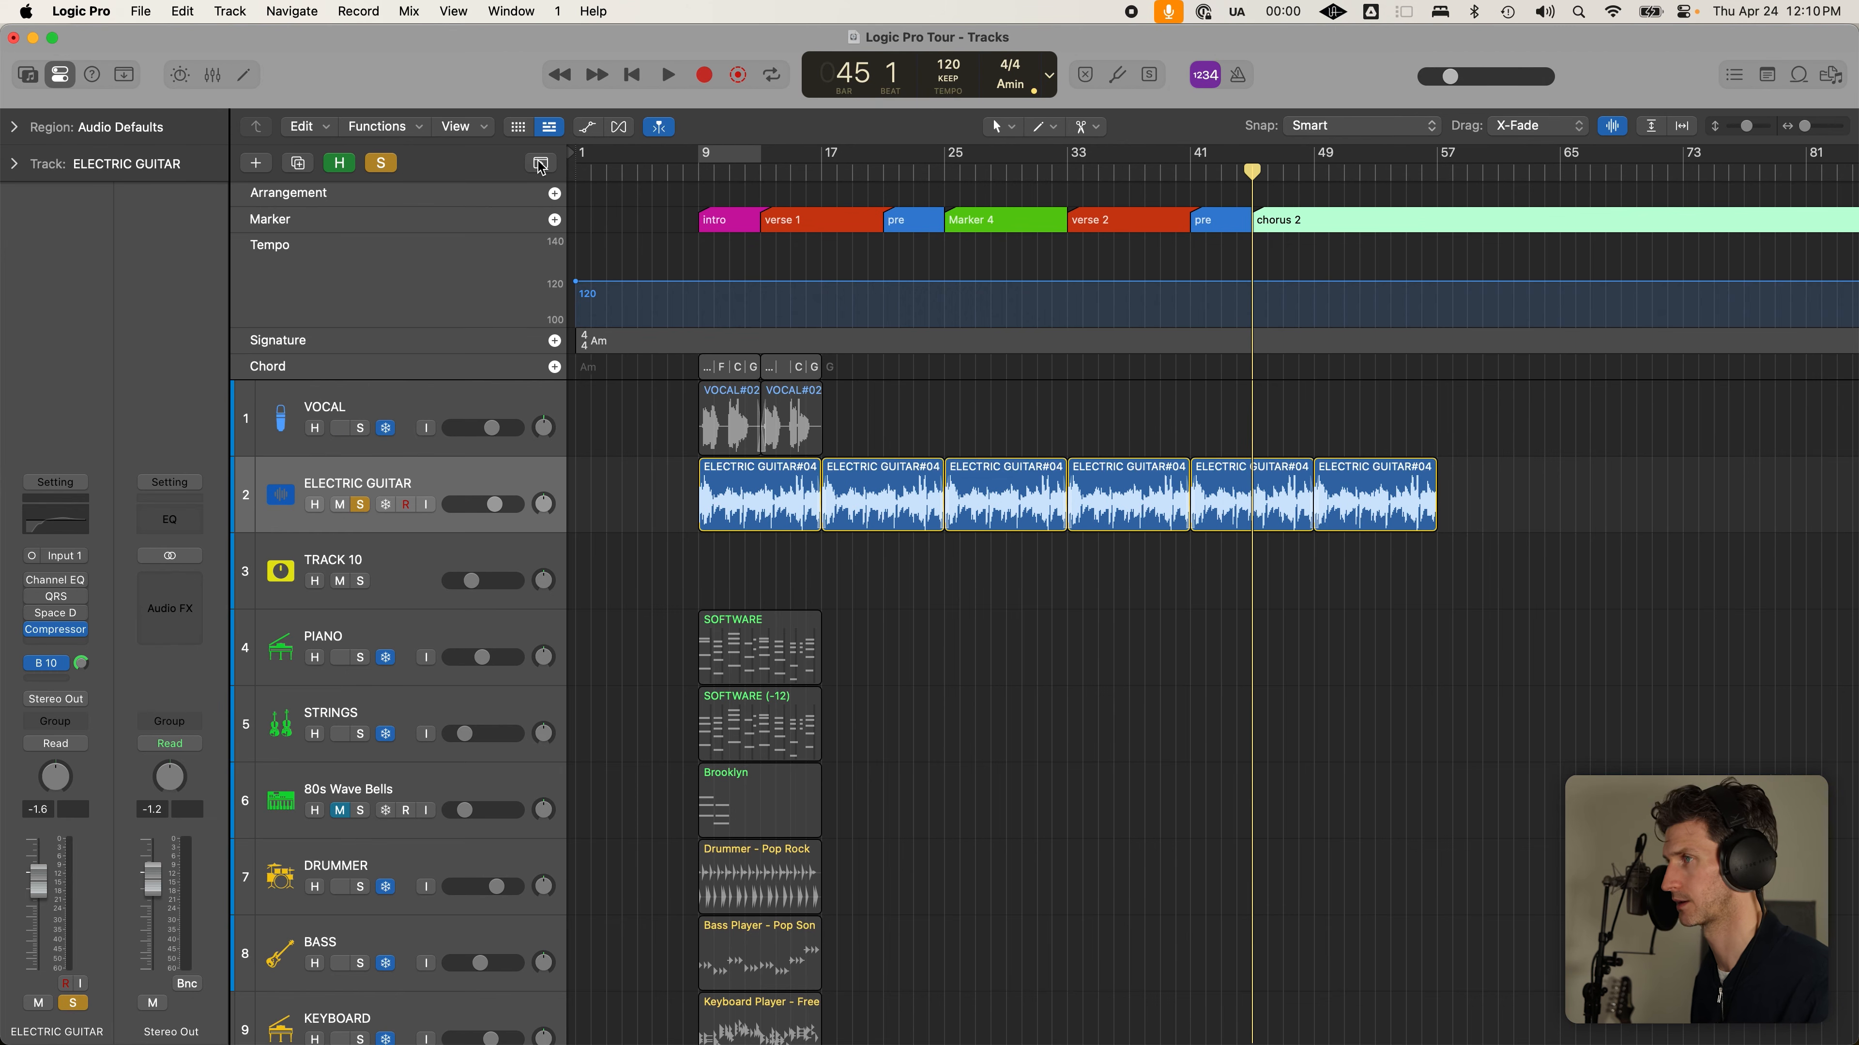
key("g")
key("super+Down")
key("super+Down")
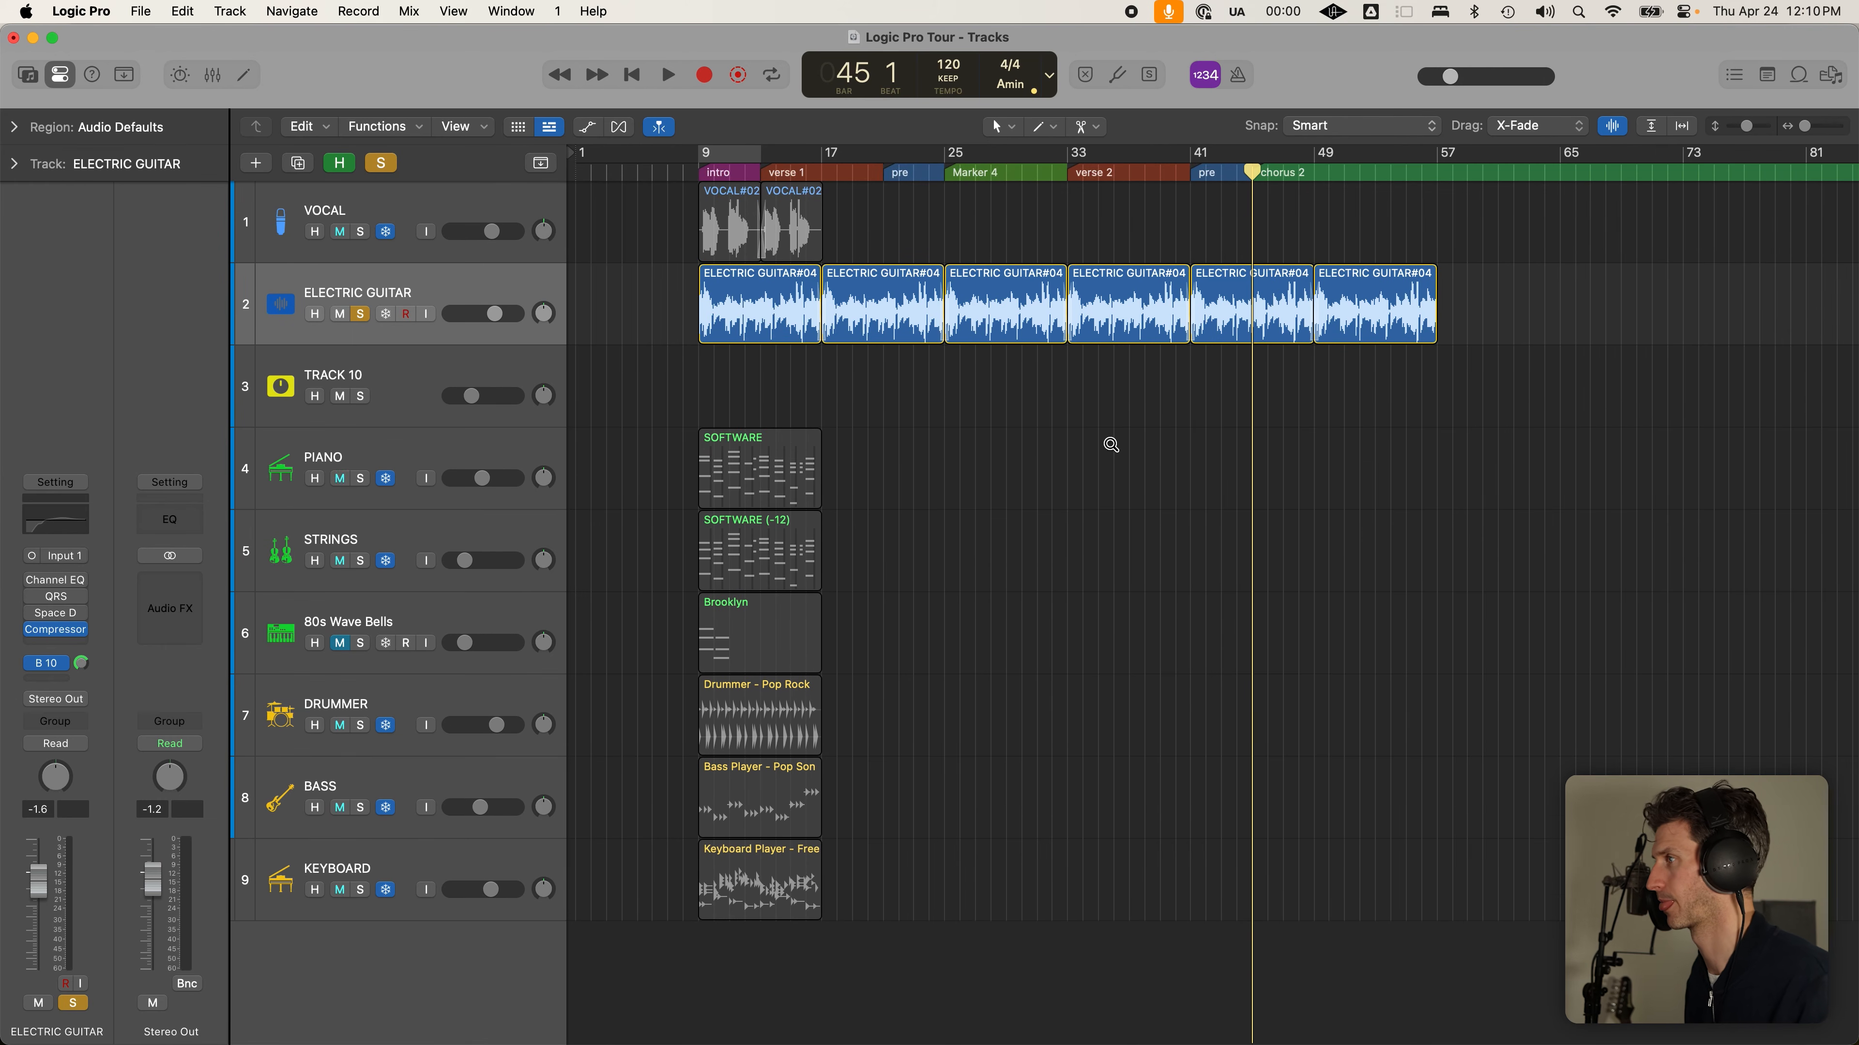
Examine the duplicated ELECTRIC GUITAR regions from bar 9 against the song section markers
left_click(425, 293)
left_click(711, 168)
left_click(783, 358)
key("Right")
key("Right")
key("Right")
key("Right")
key("Right")
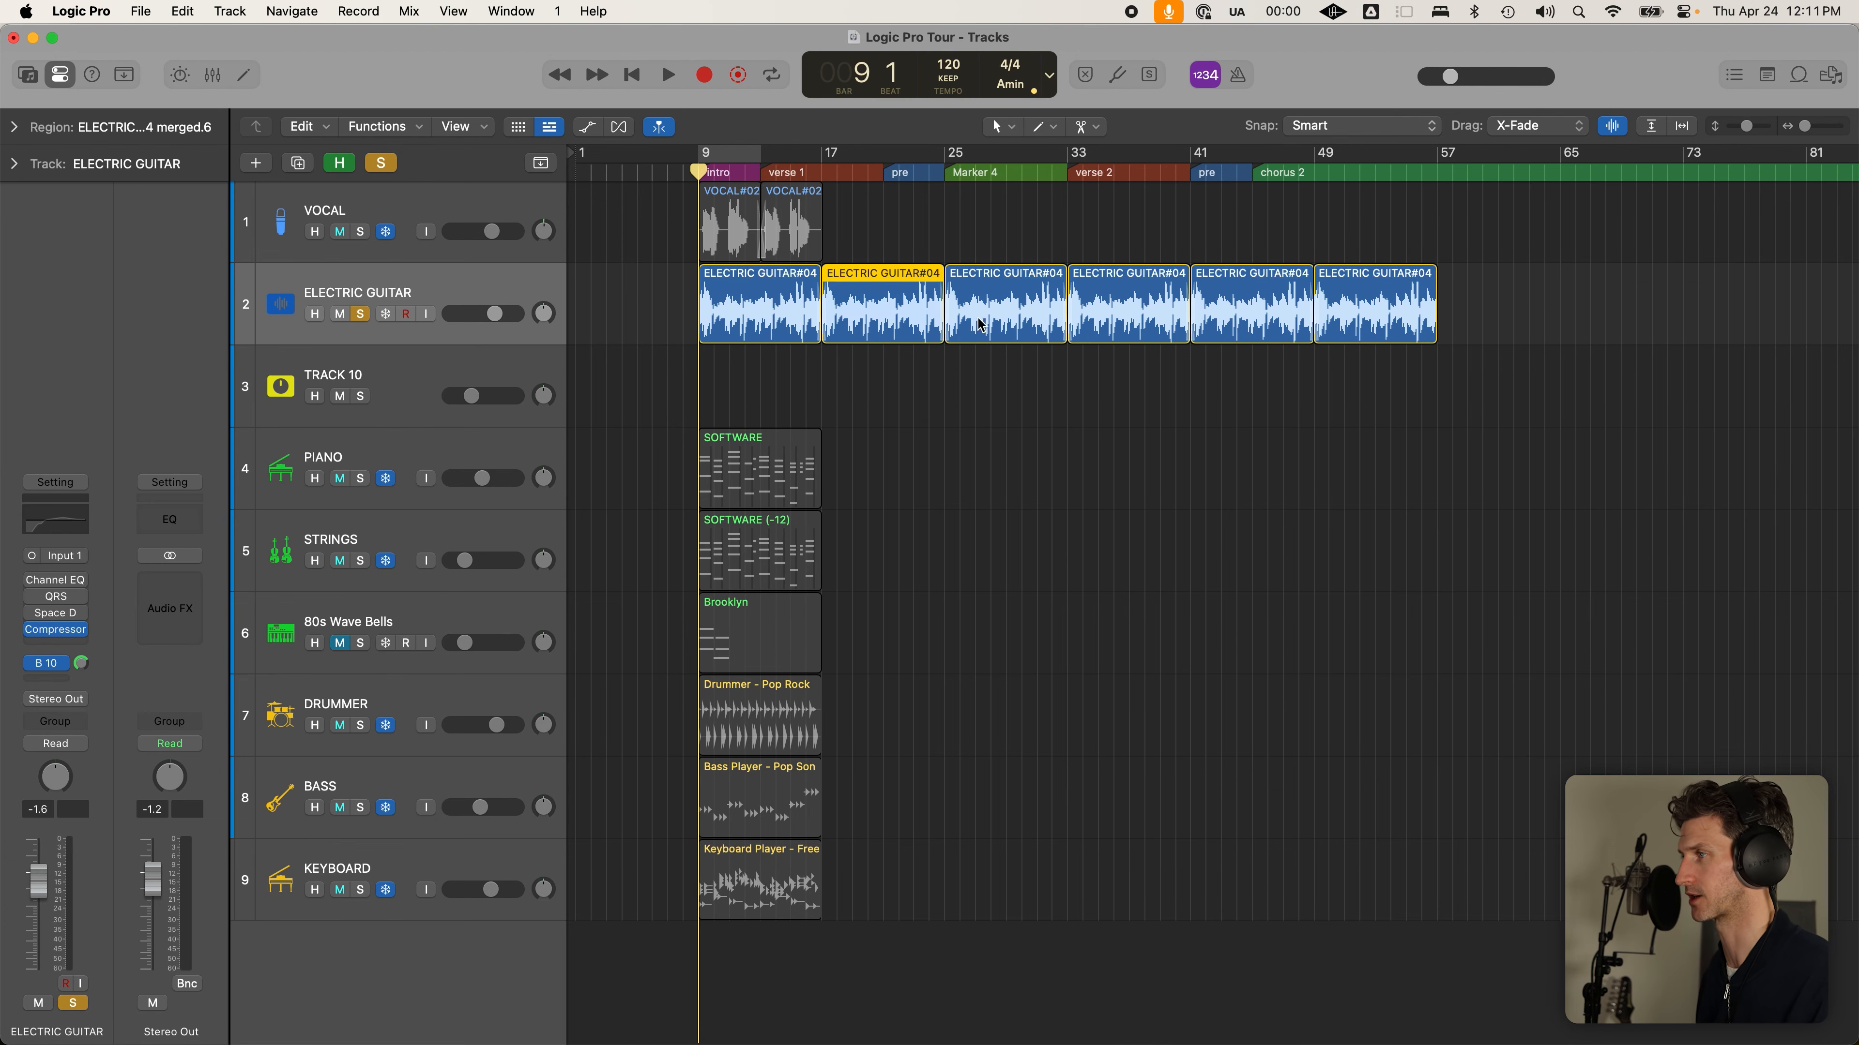
left_click_drag(1618, 290, 657, 344)
left_click(674, 333)
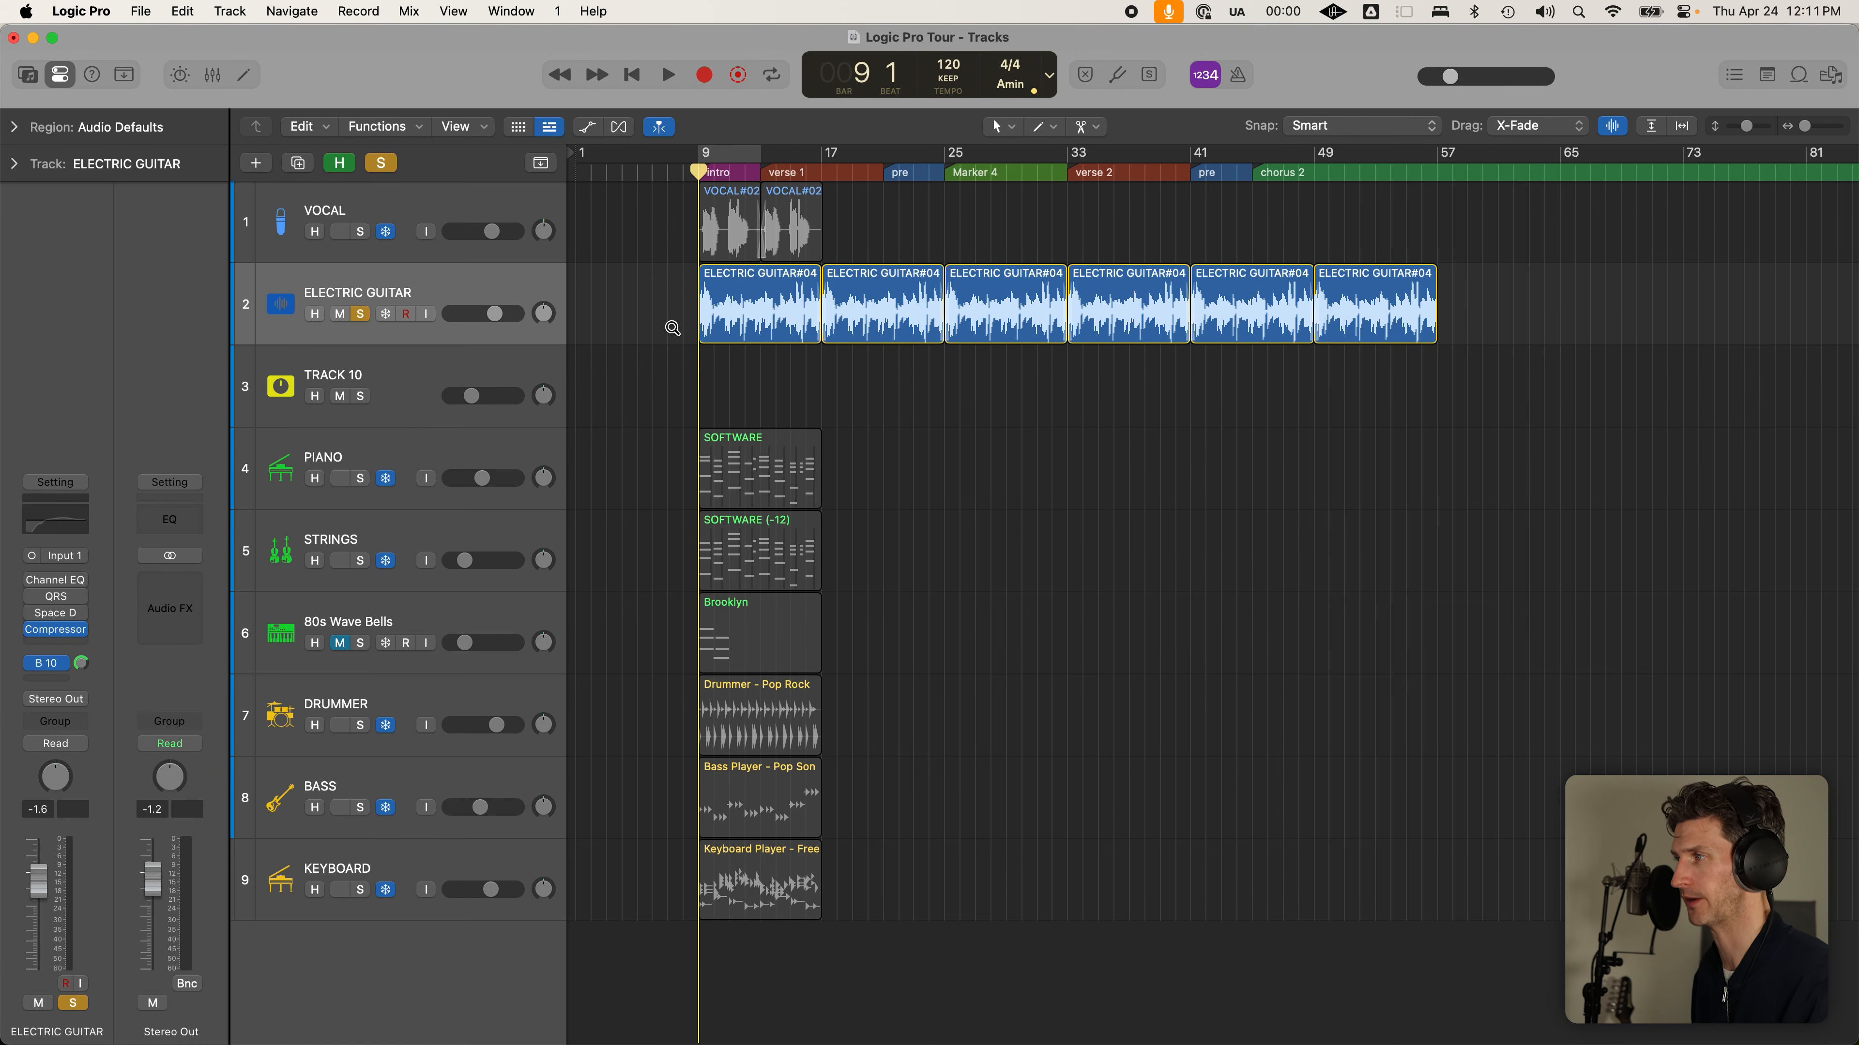
scroll(672, 328, "down", 5)
scroll(672, 328, "up", 3)
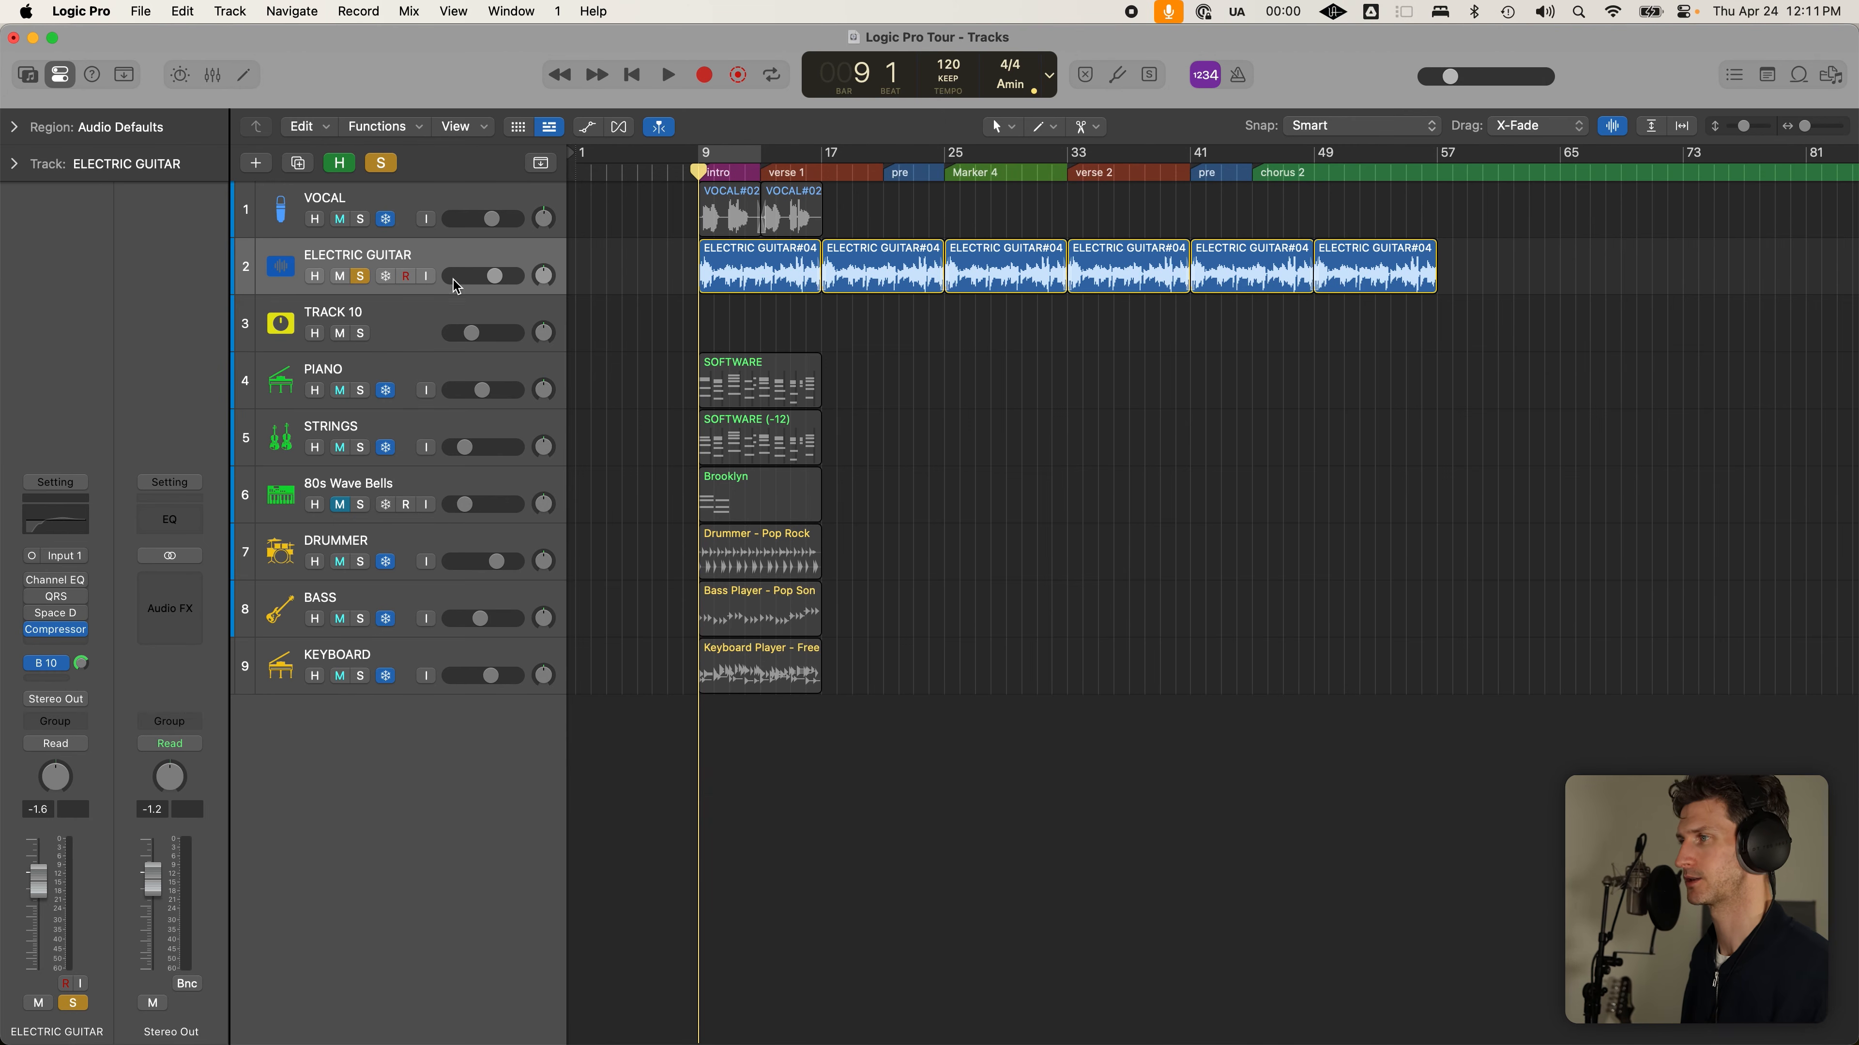
key("super+Down")
scroll(639, 300, "up", 1)
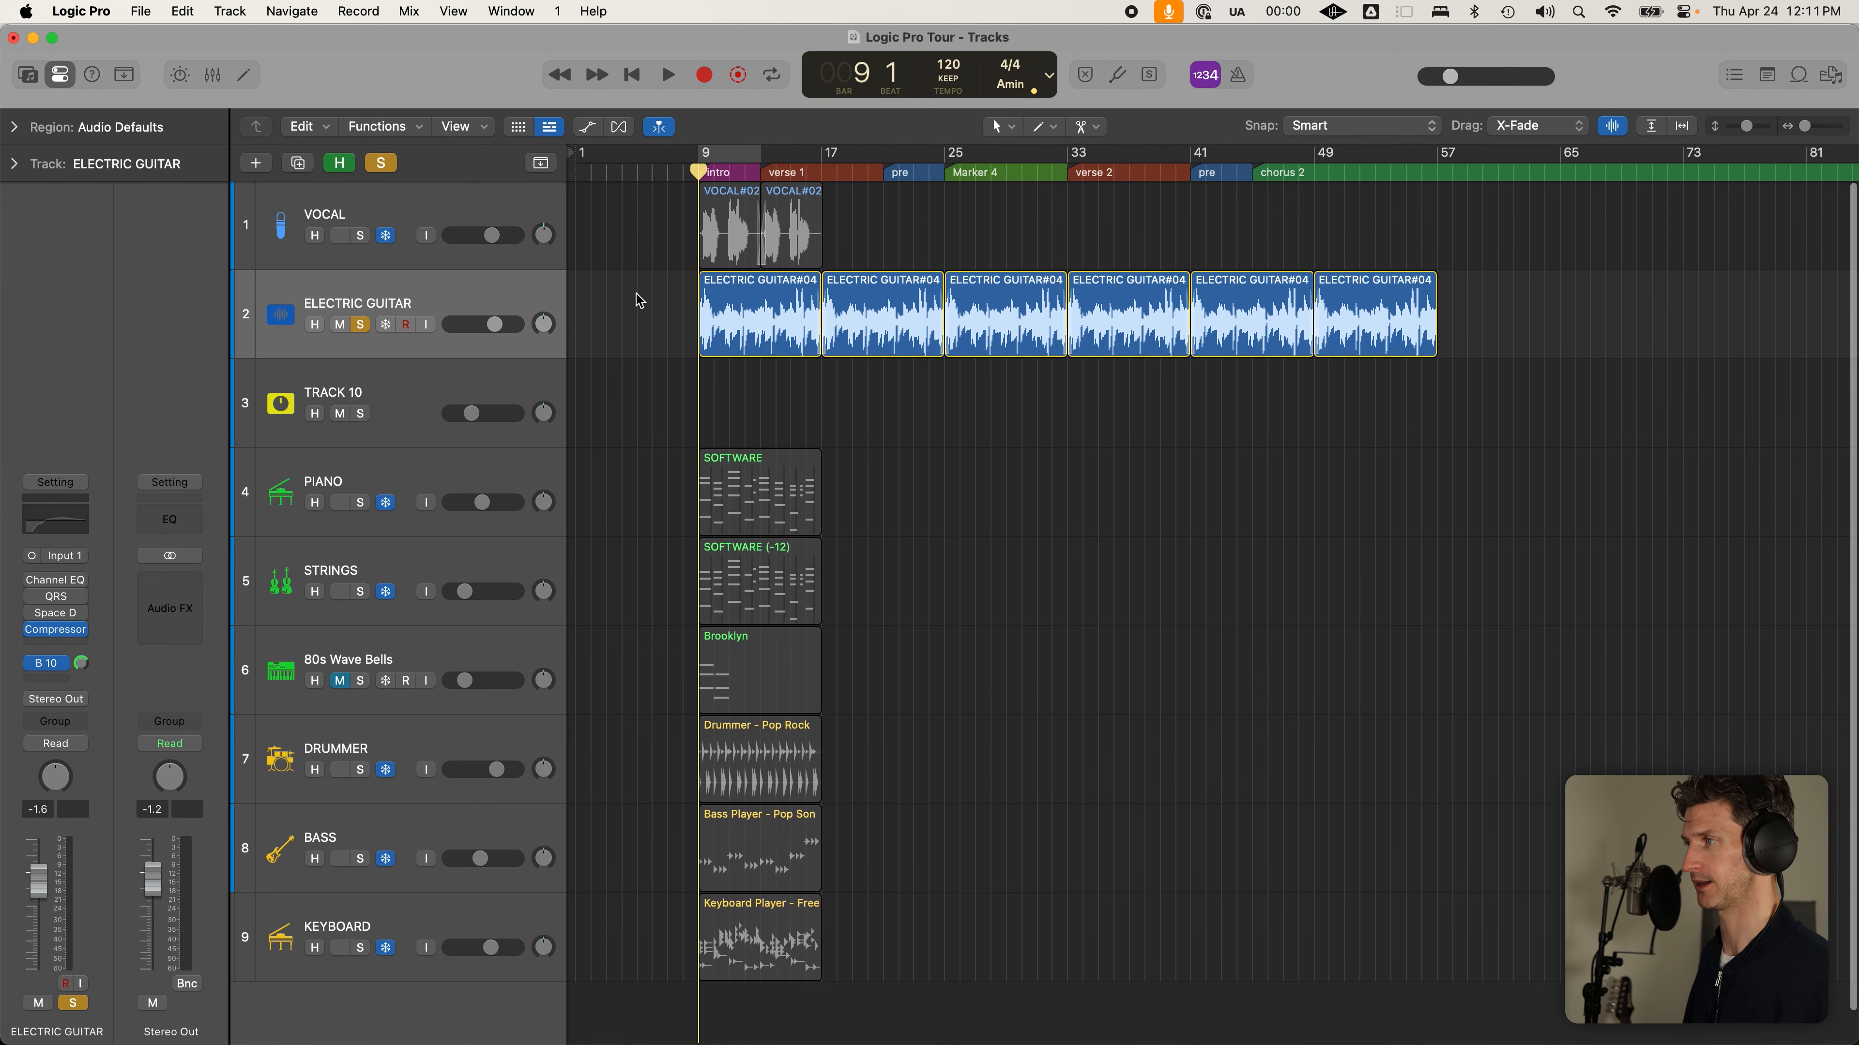
key("super+Up")
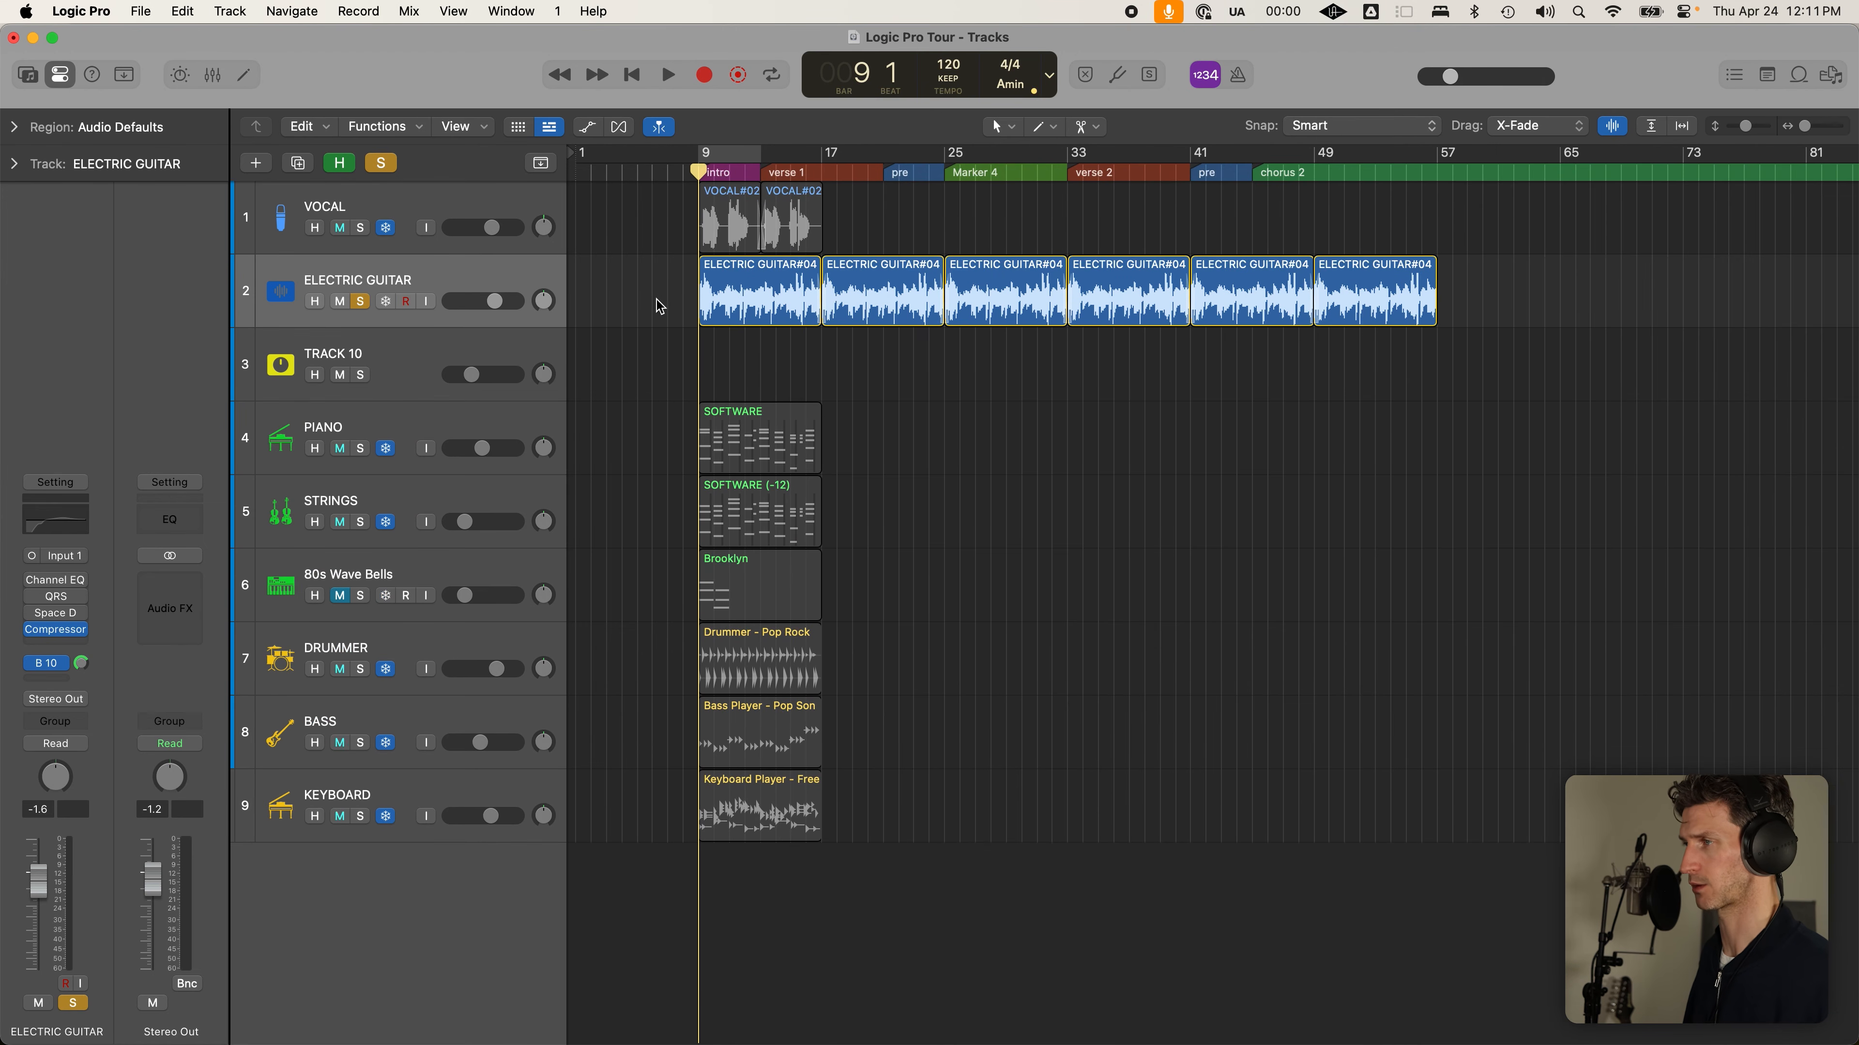
key("super+Up")
key("super+Up")
key("super+Down")
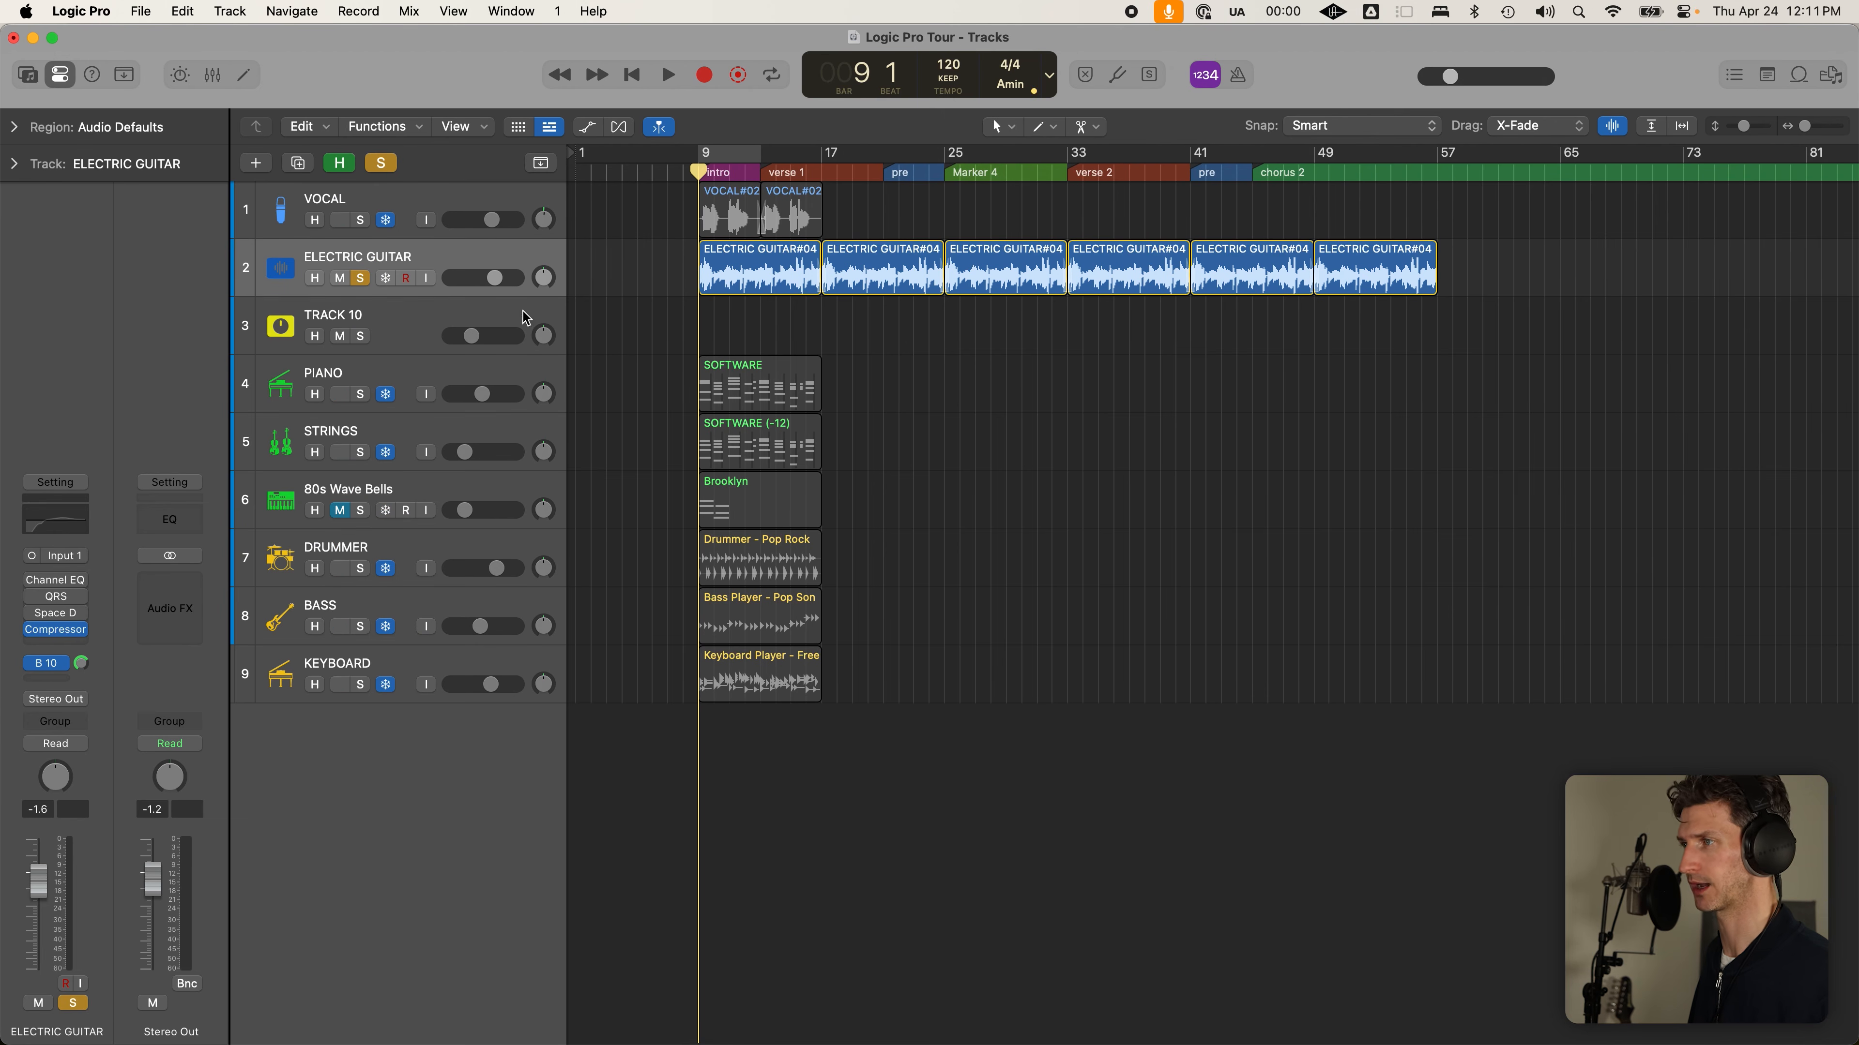
key("super+Down")
left_click(510, 274)
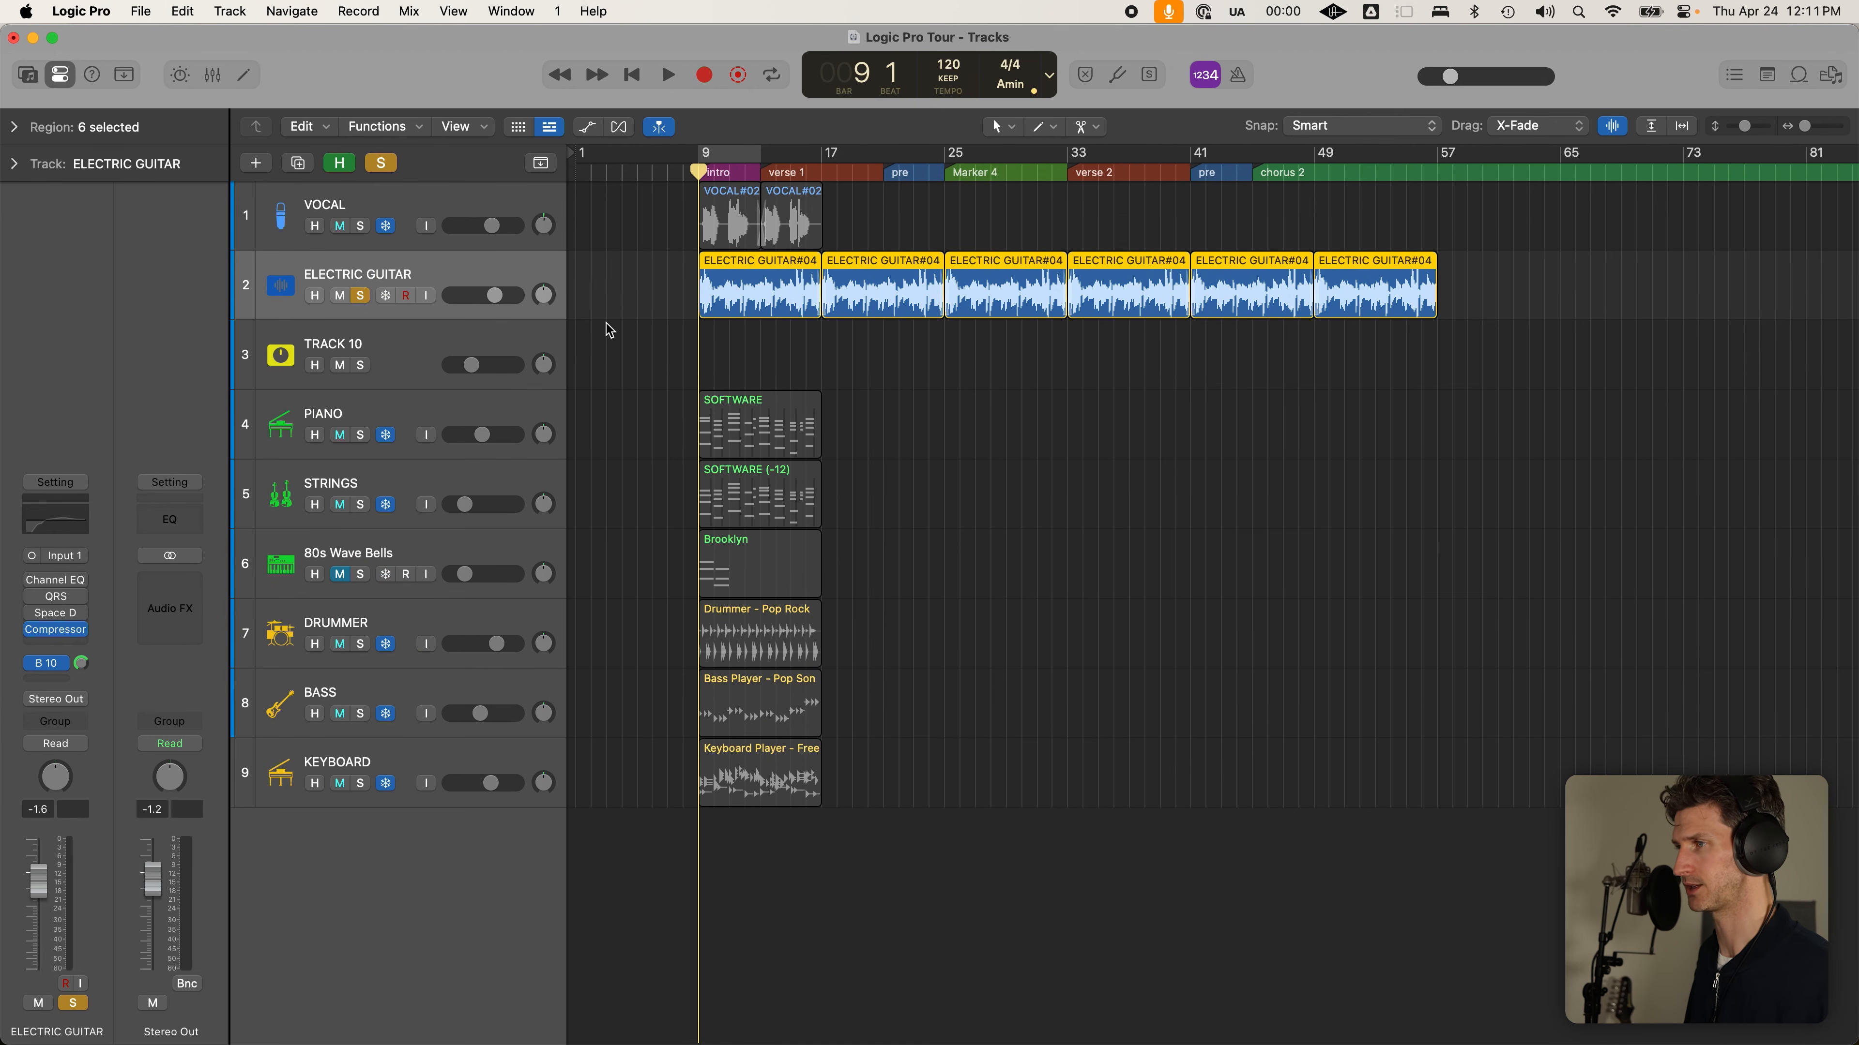
left_click(648, 407)
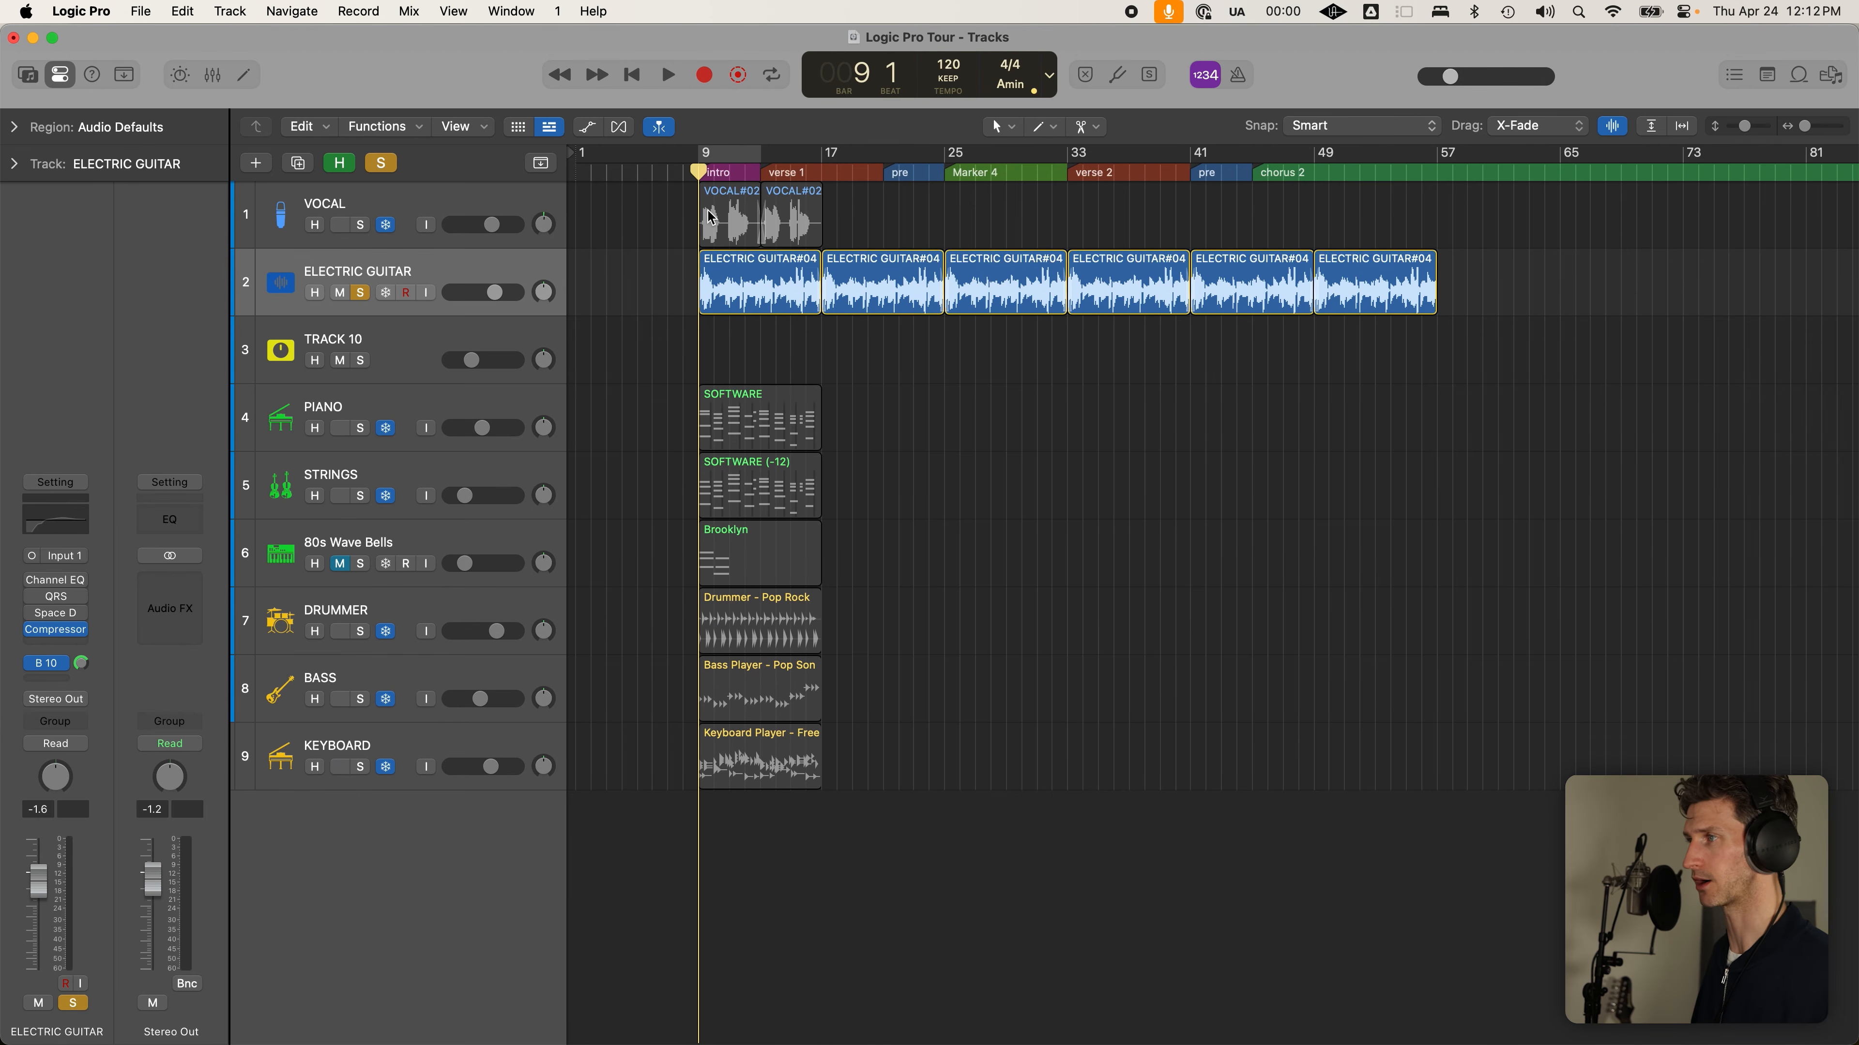
Solo and unfreeze the PIANO track, and move its SOFTWARE region to the start of verse 1 at bar 13
left_click(454, 418)
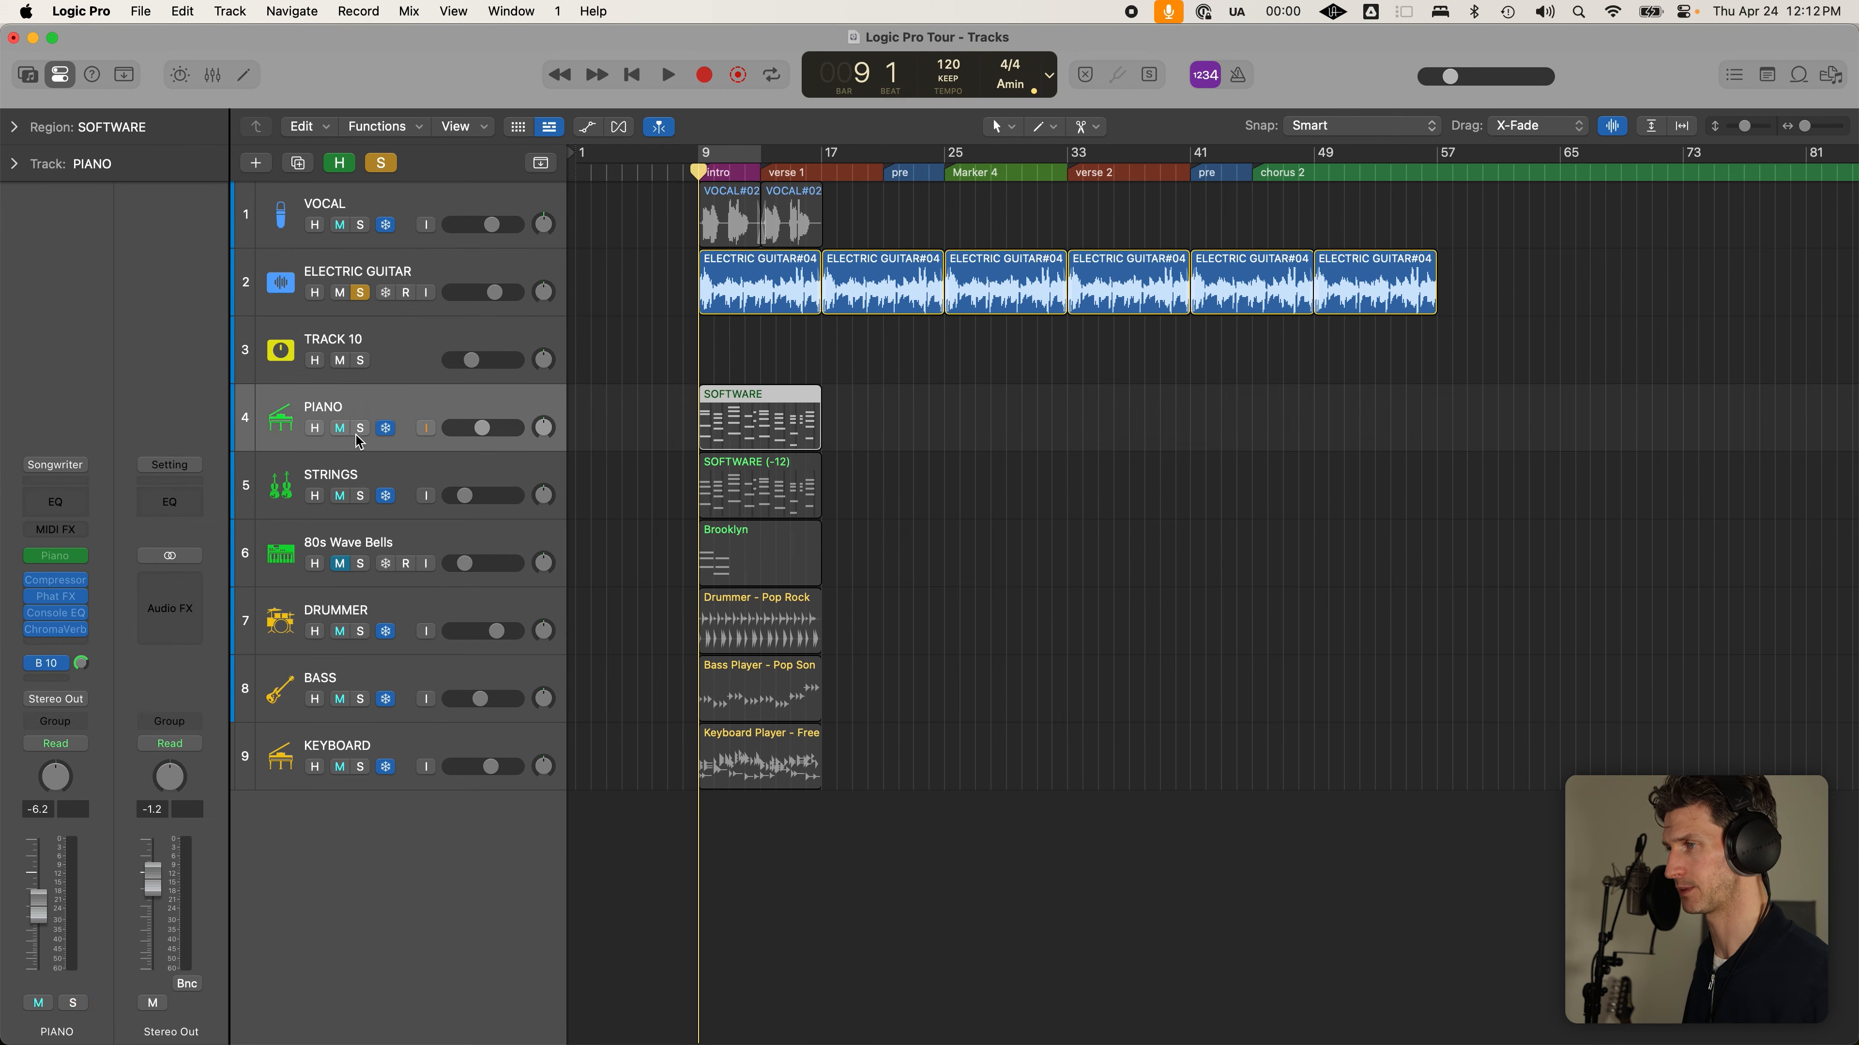
double_click(779, 423)
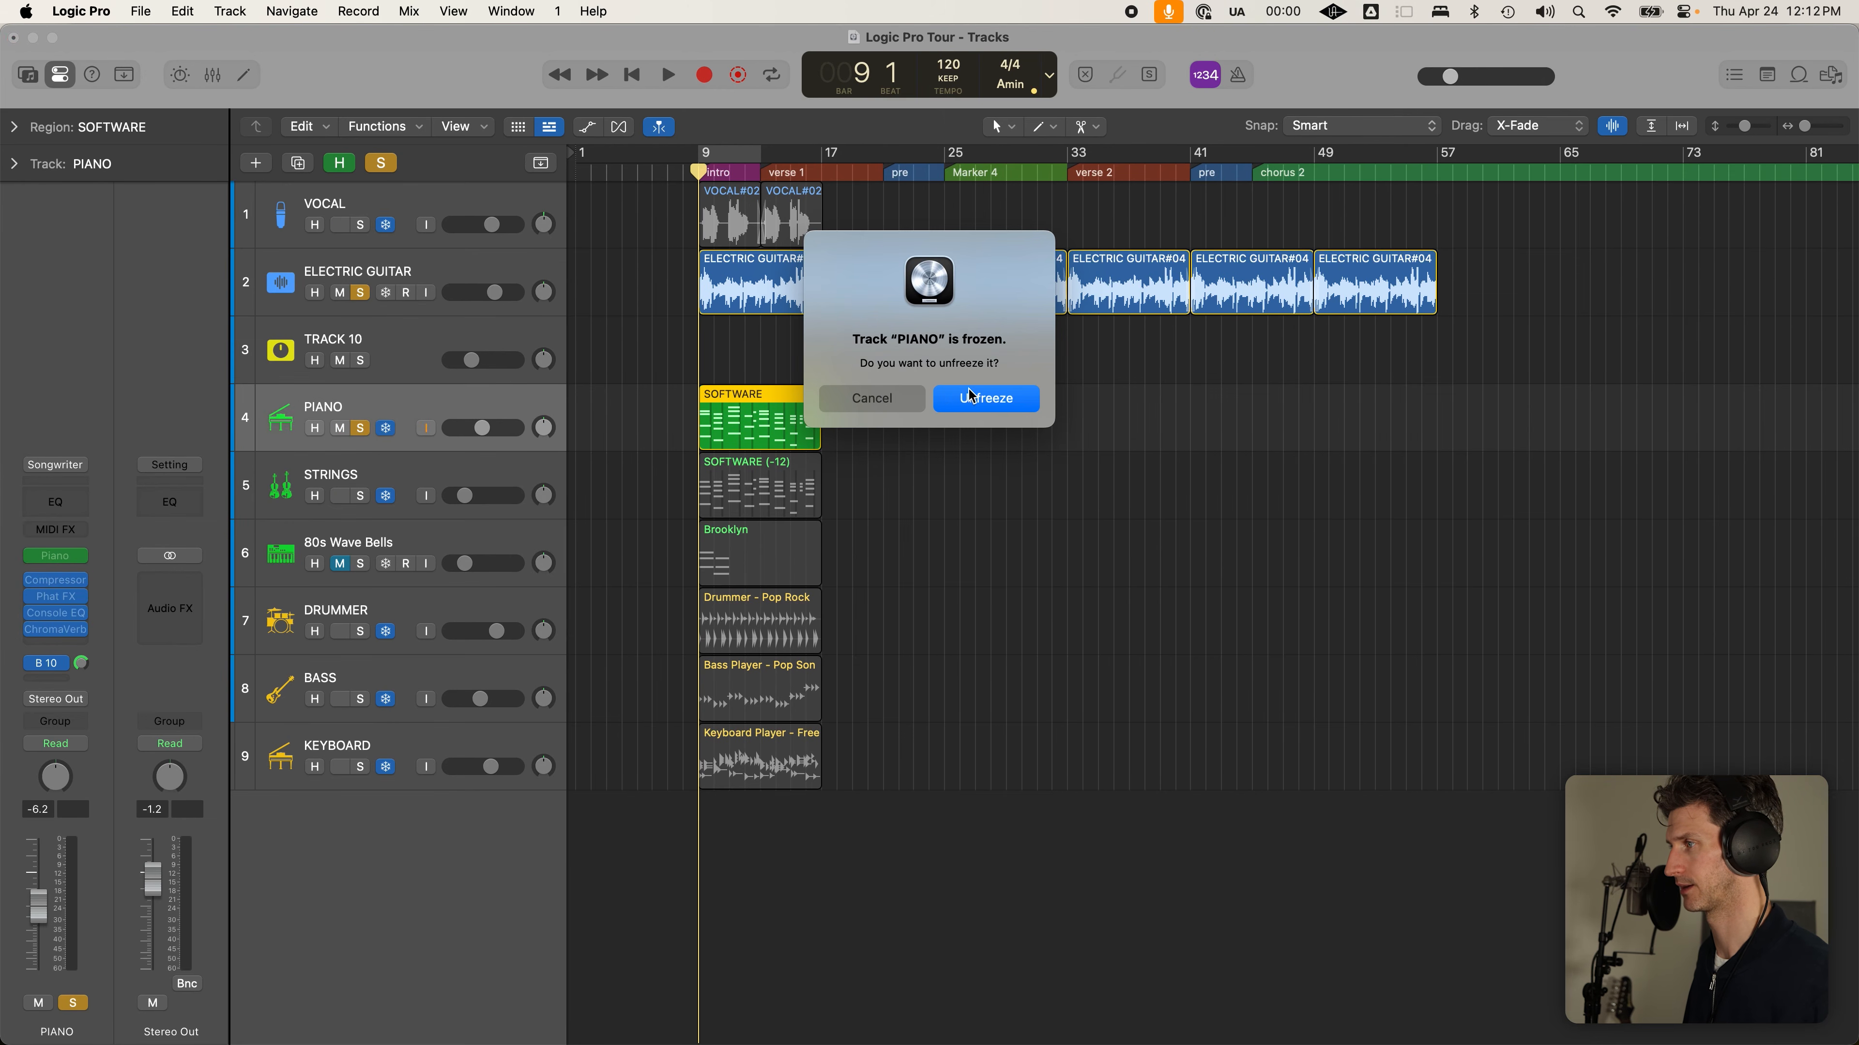
left_click(959, 407)
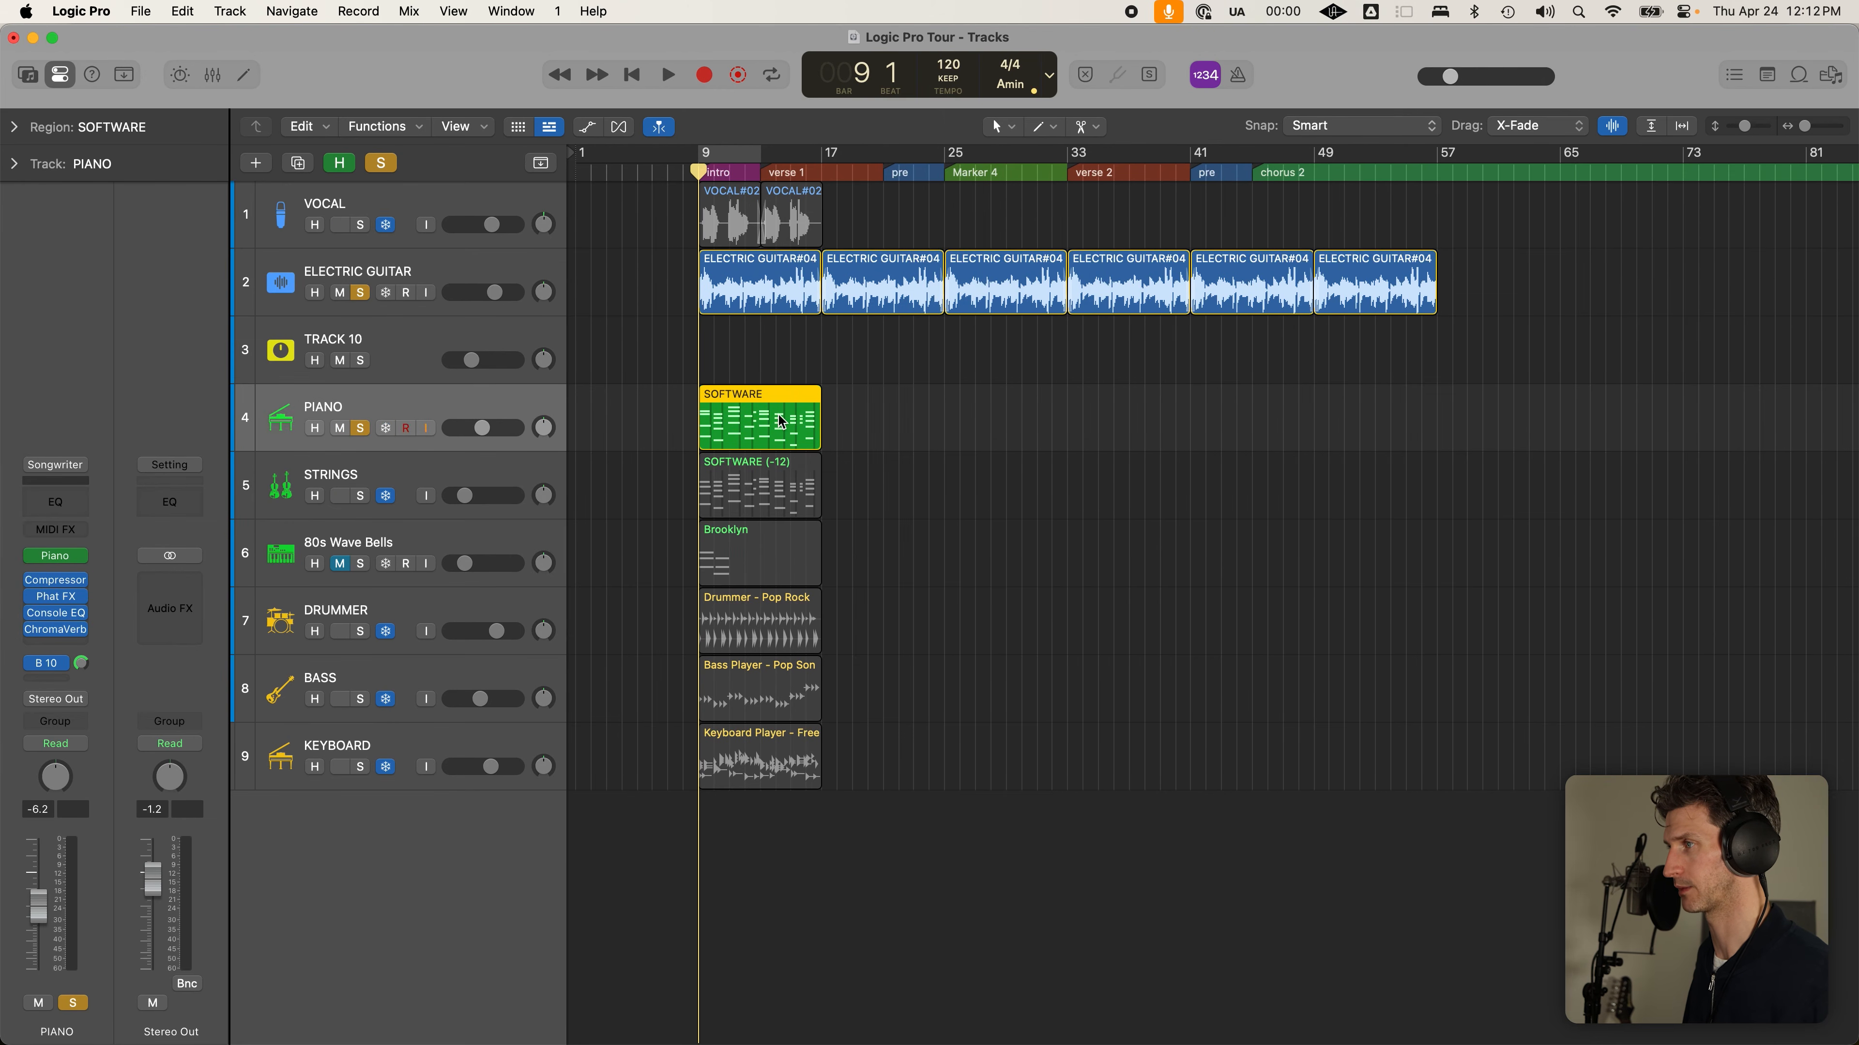
left_click_drag(782, 423, 843, 423)
left_click(776, 170)
left_click(894, 170)
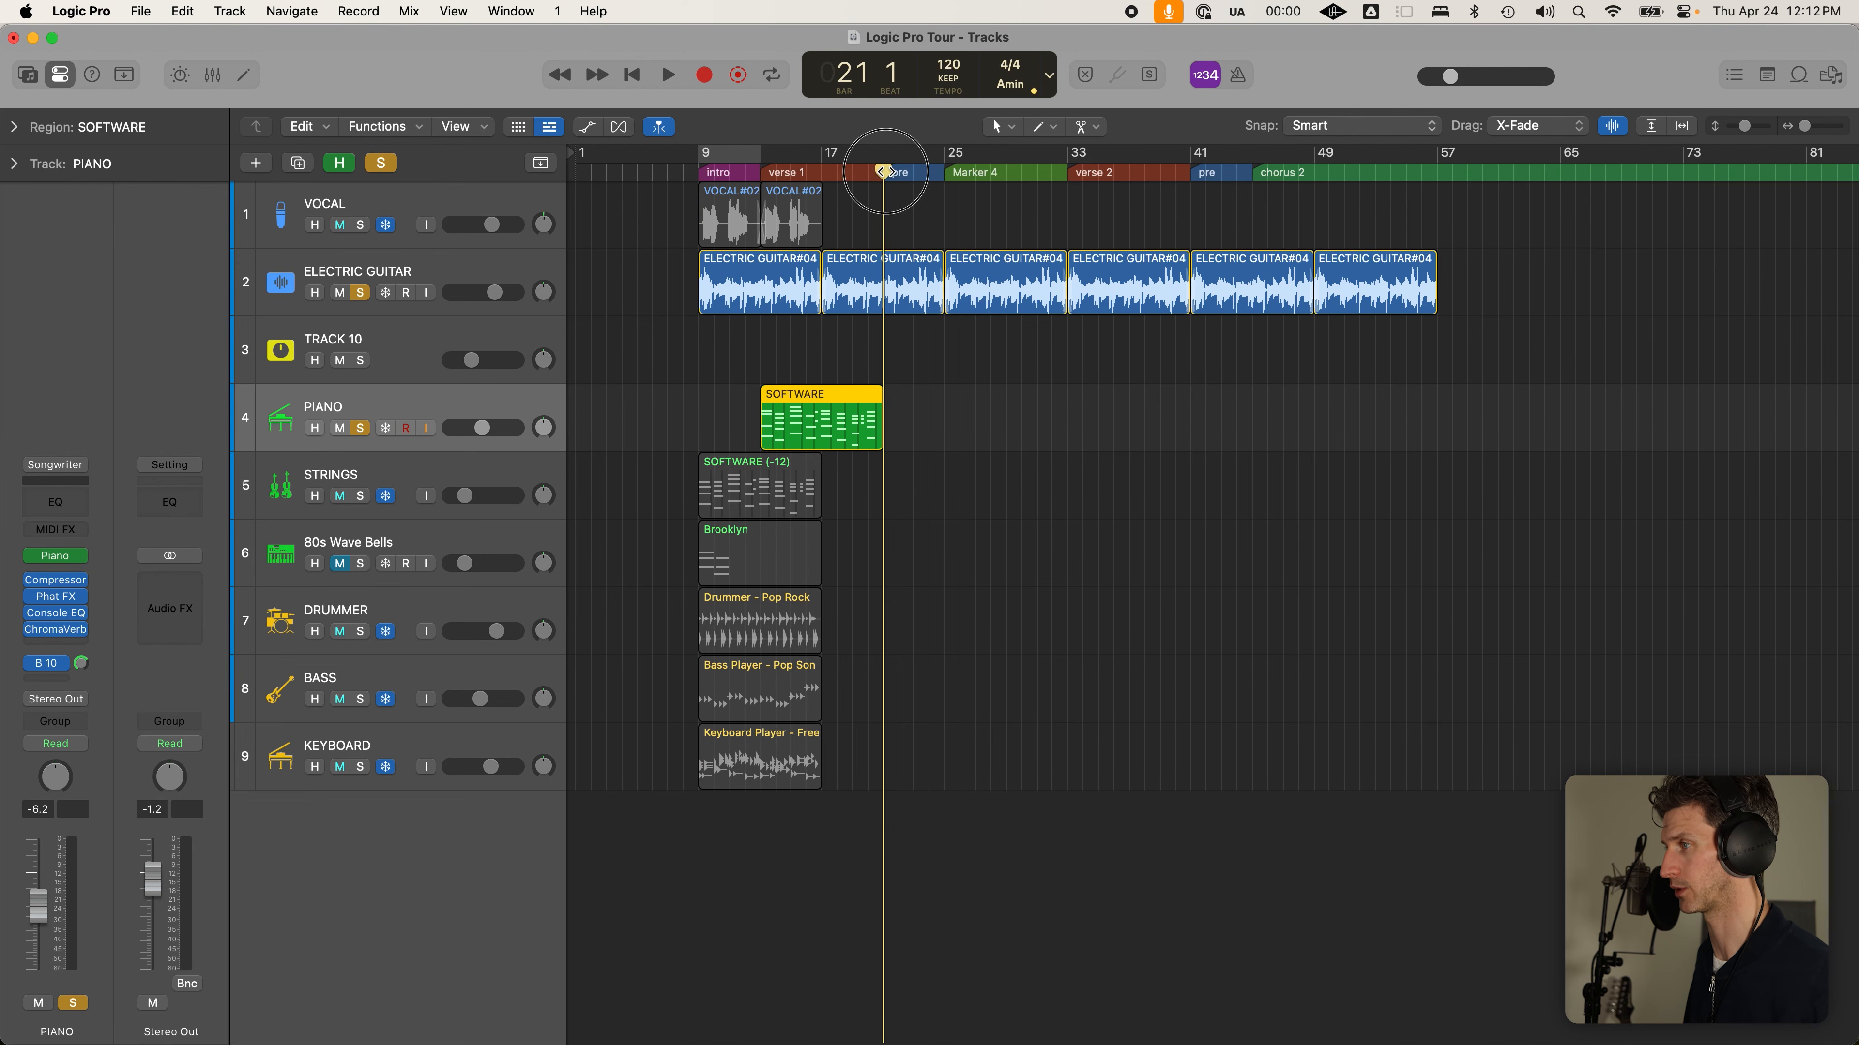
Solo and unfreeze the STRINGS track, and move its SOFTWARE (-12) region to bar 25
left_click(359, 496)
left_click_drag(742, 496, 921, 494)
left_click(986, 398)
left_click_drag(763, 488, 1013, 483)
left_click(942, 173)
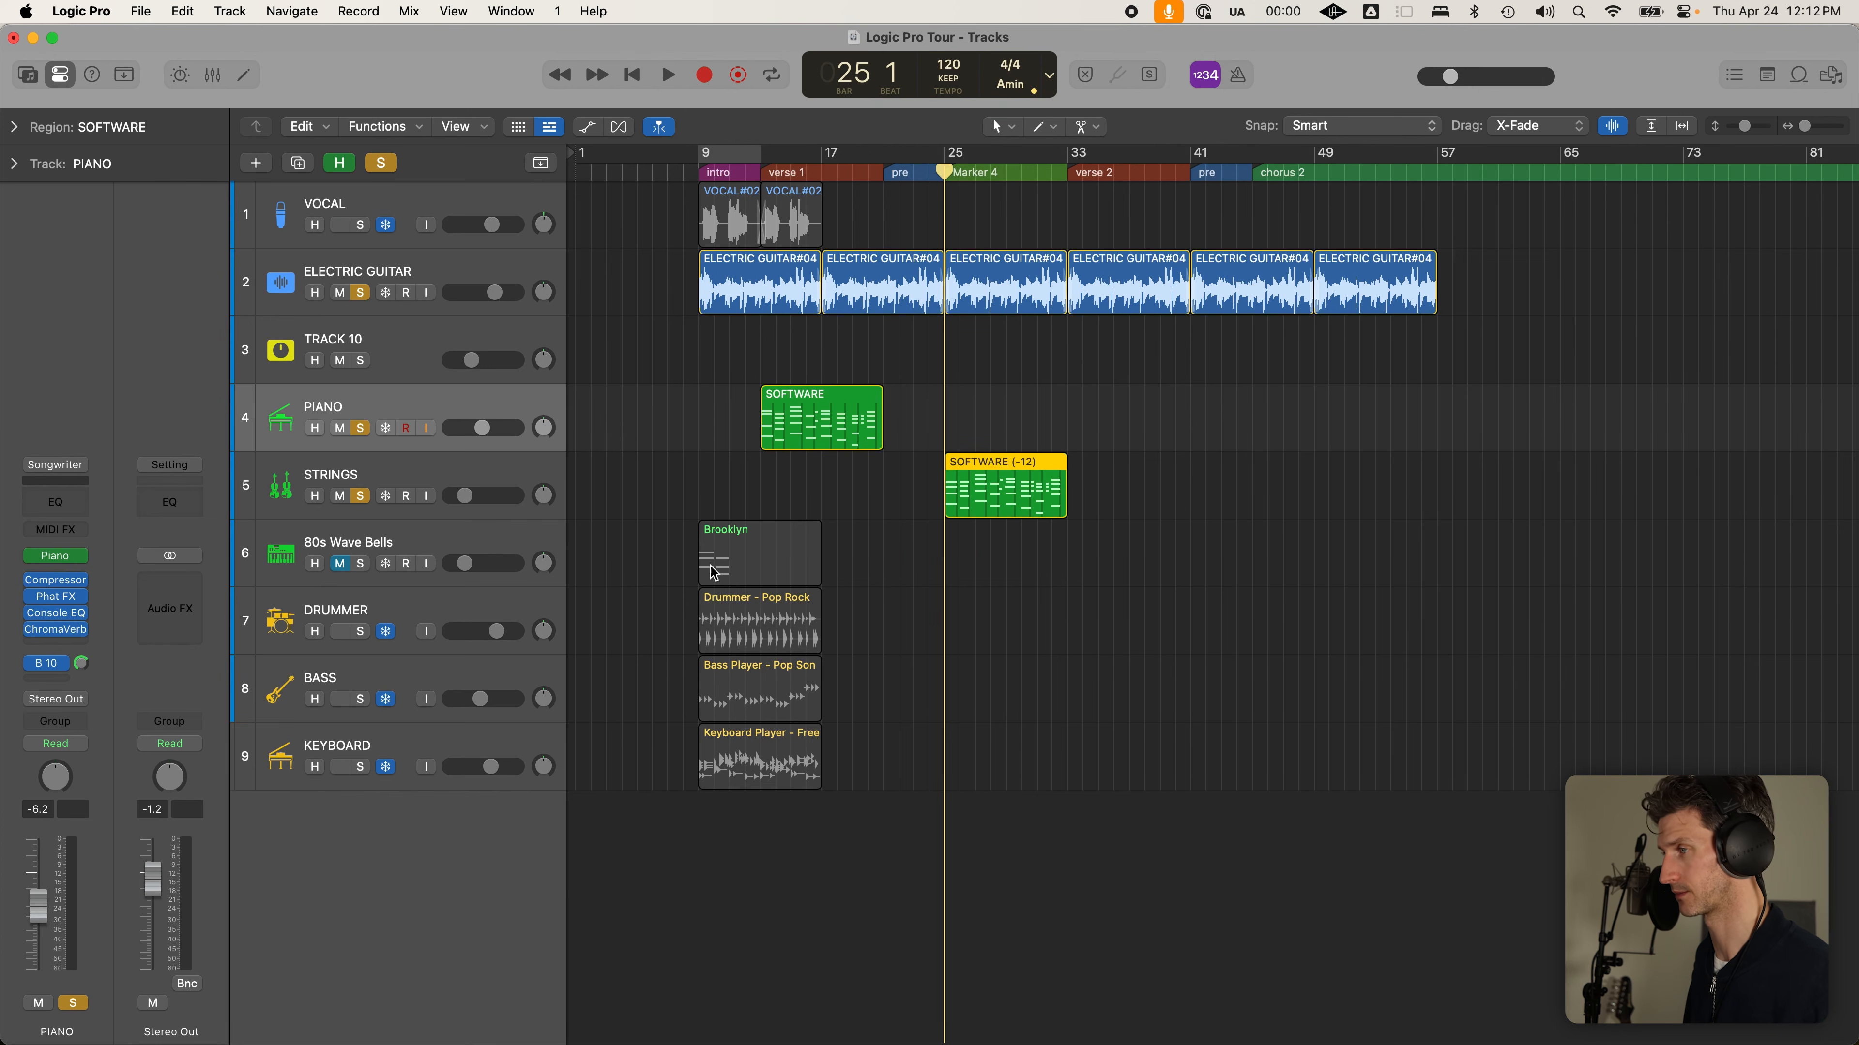
Unfreeze the DRUMMER, BASS and KEYBOARD tracks, and move the Drummer - Pop Rock region to bar 25
left_click_drag(392, 634, 391, 767)
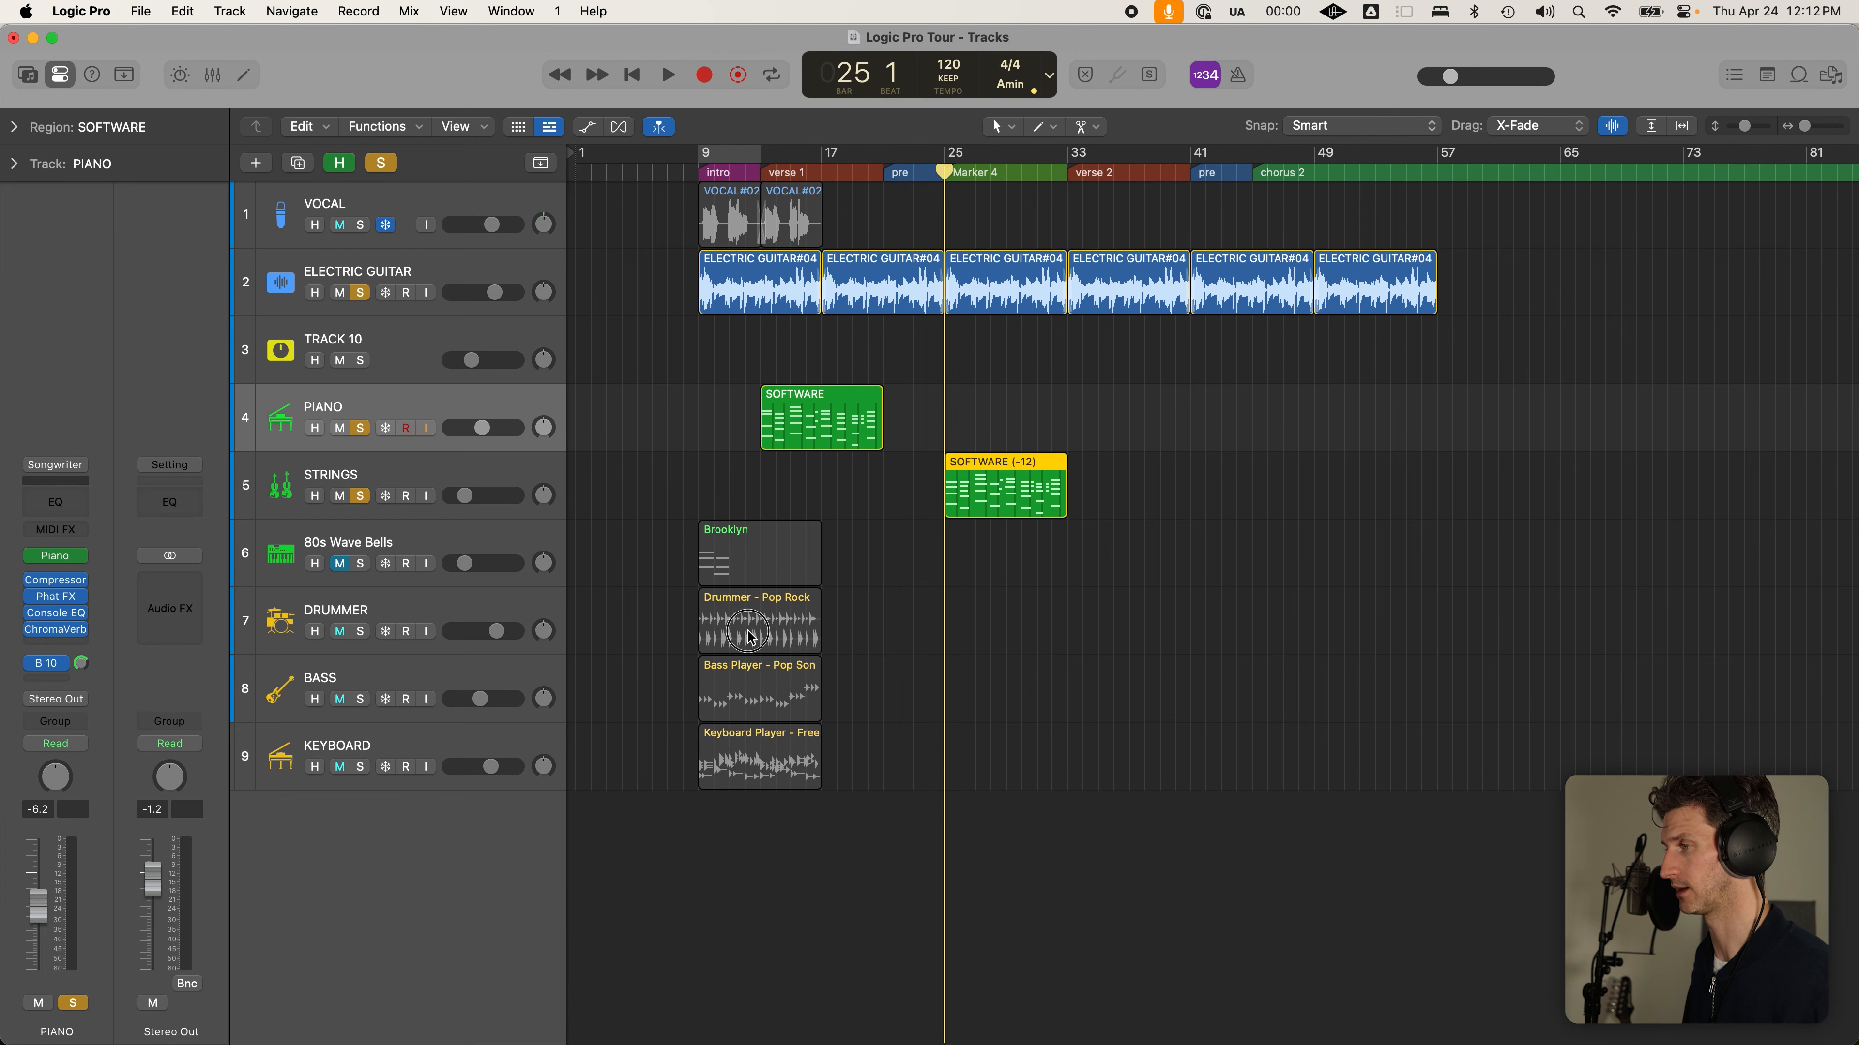
left_click_drag(766, 634, 1008, 626)
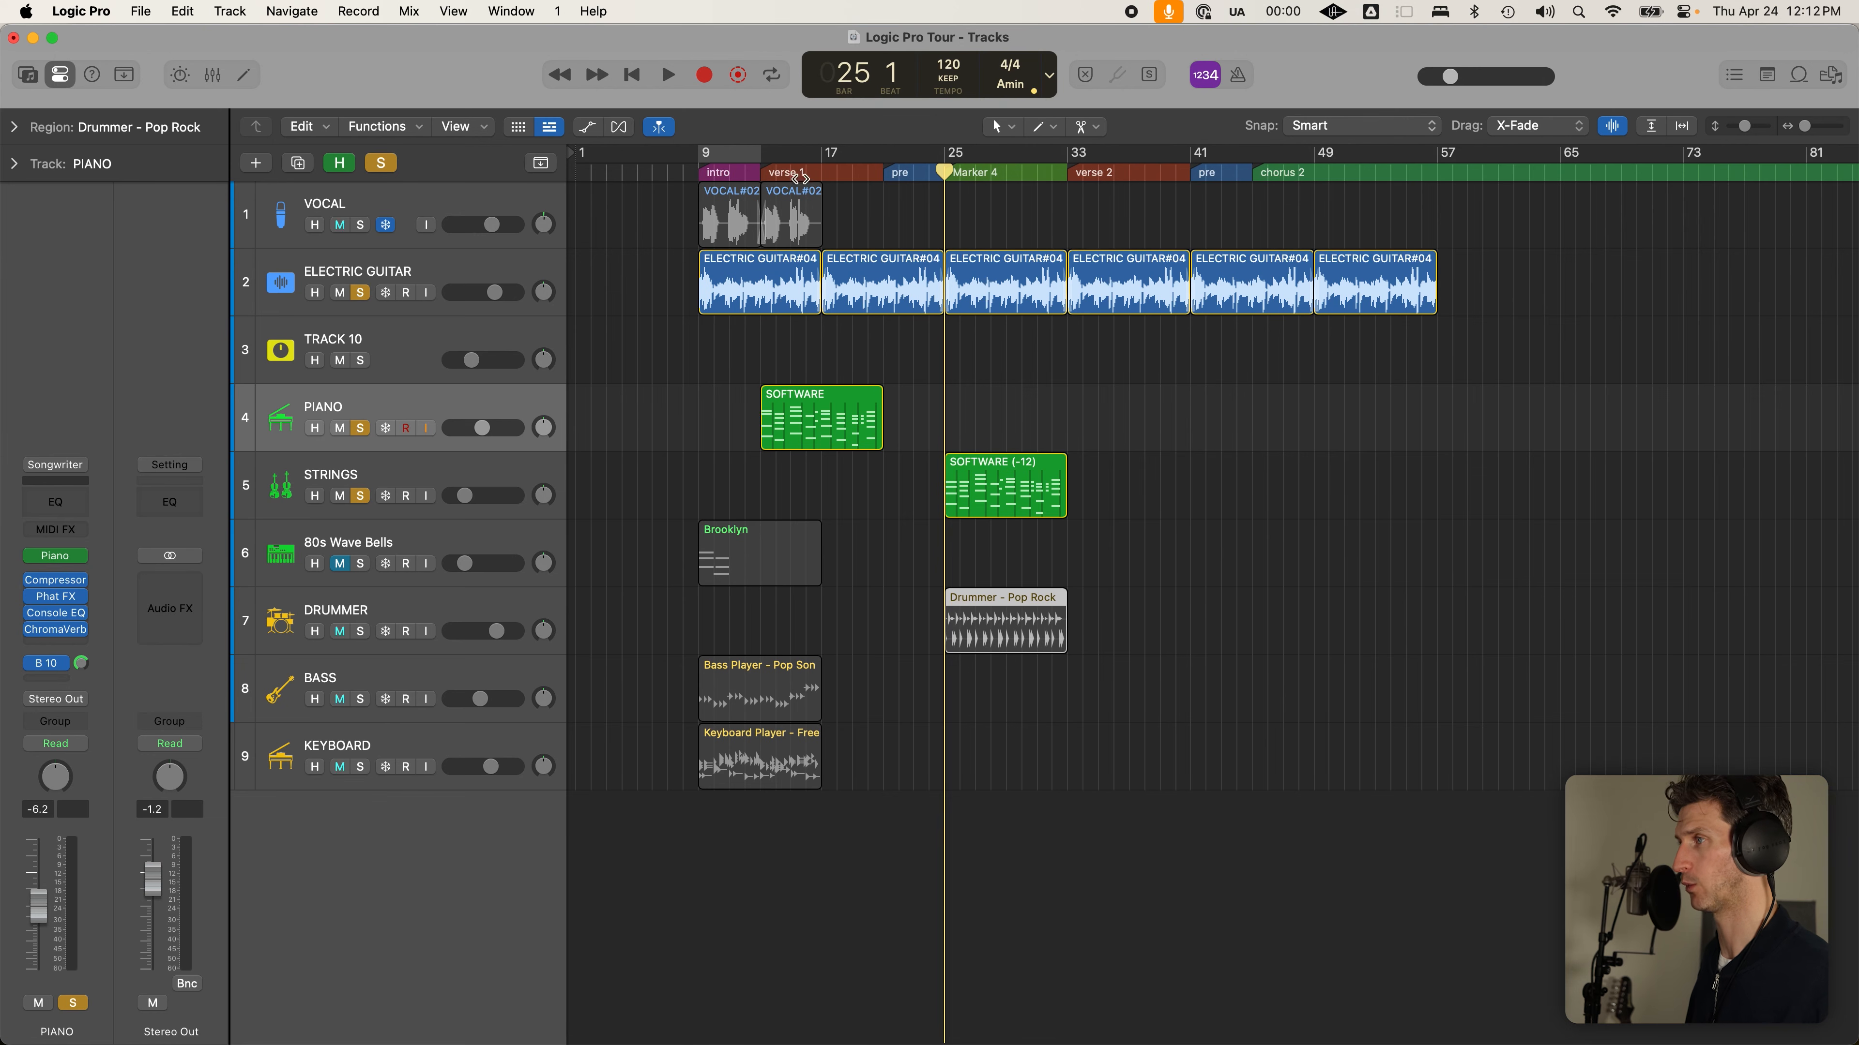
Place the playhead at bar 13 and solo the DRUMMER track
left_click(761, 167)
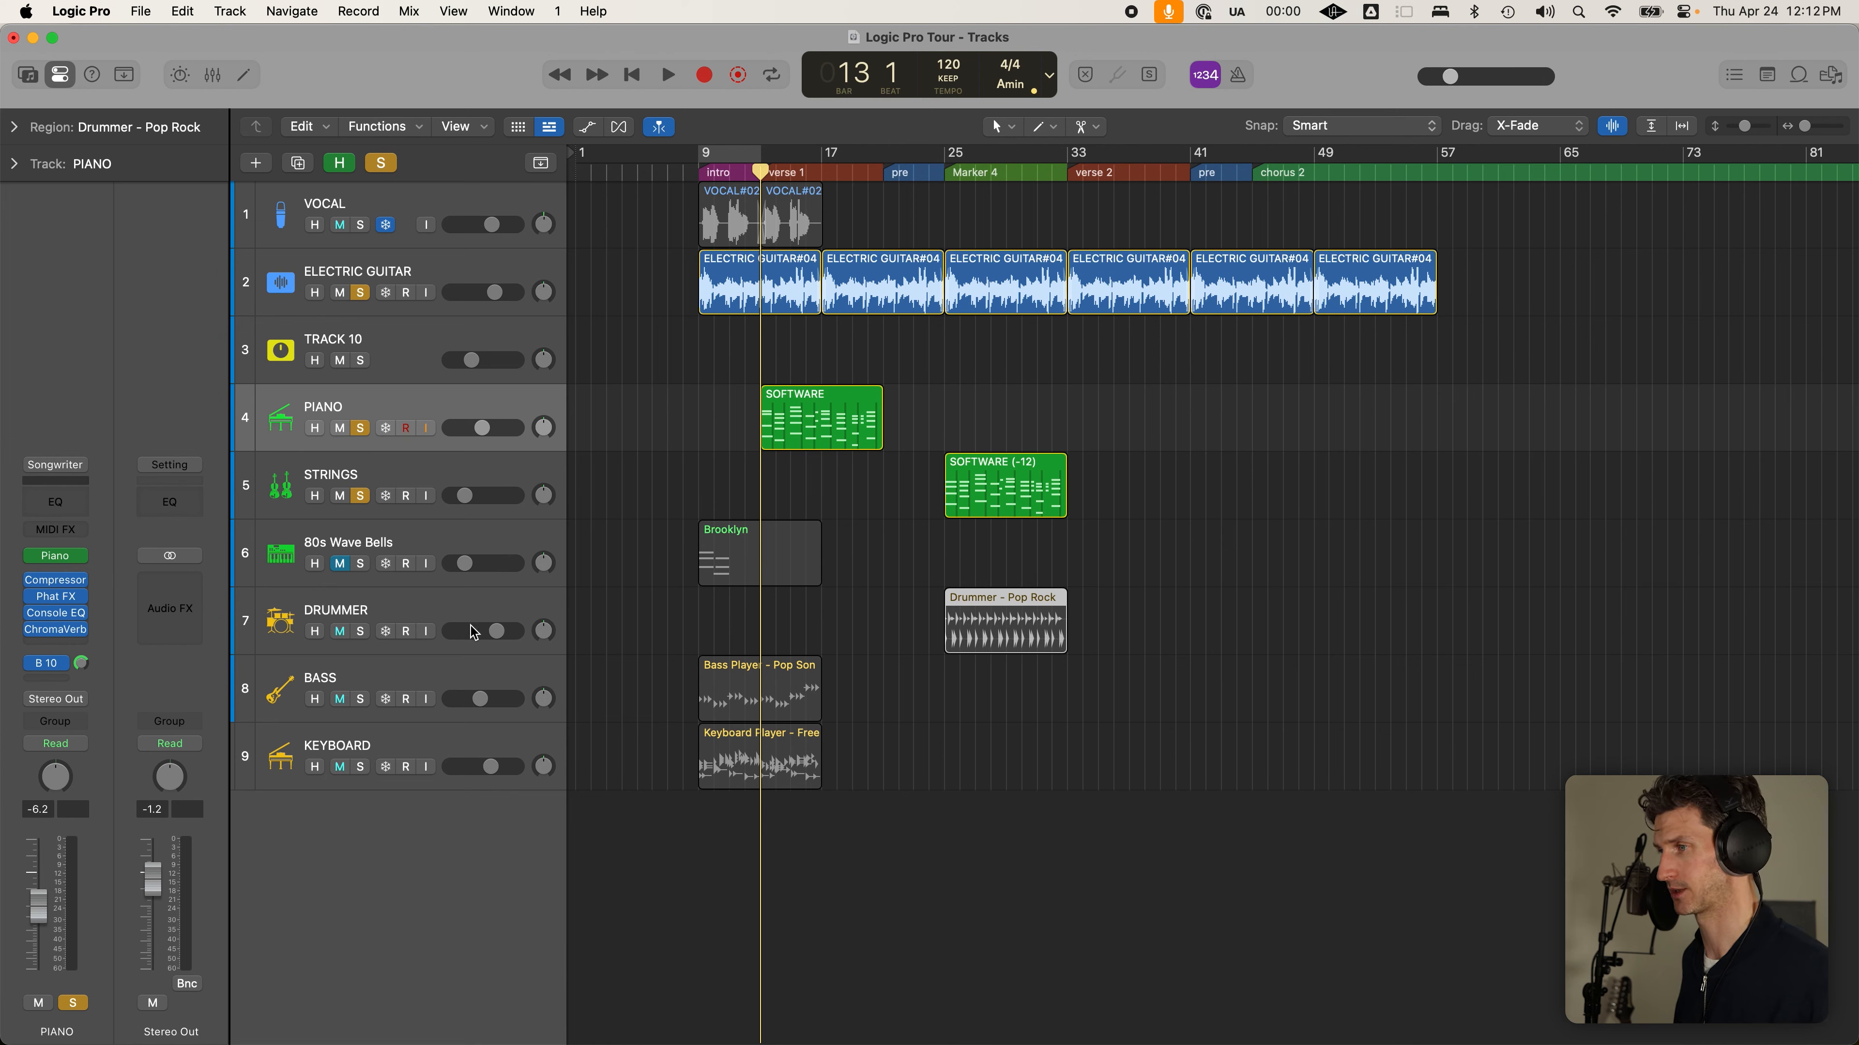
left_click(360, 632)
left_click(690, 606)
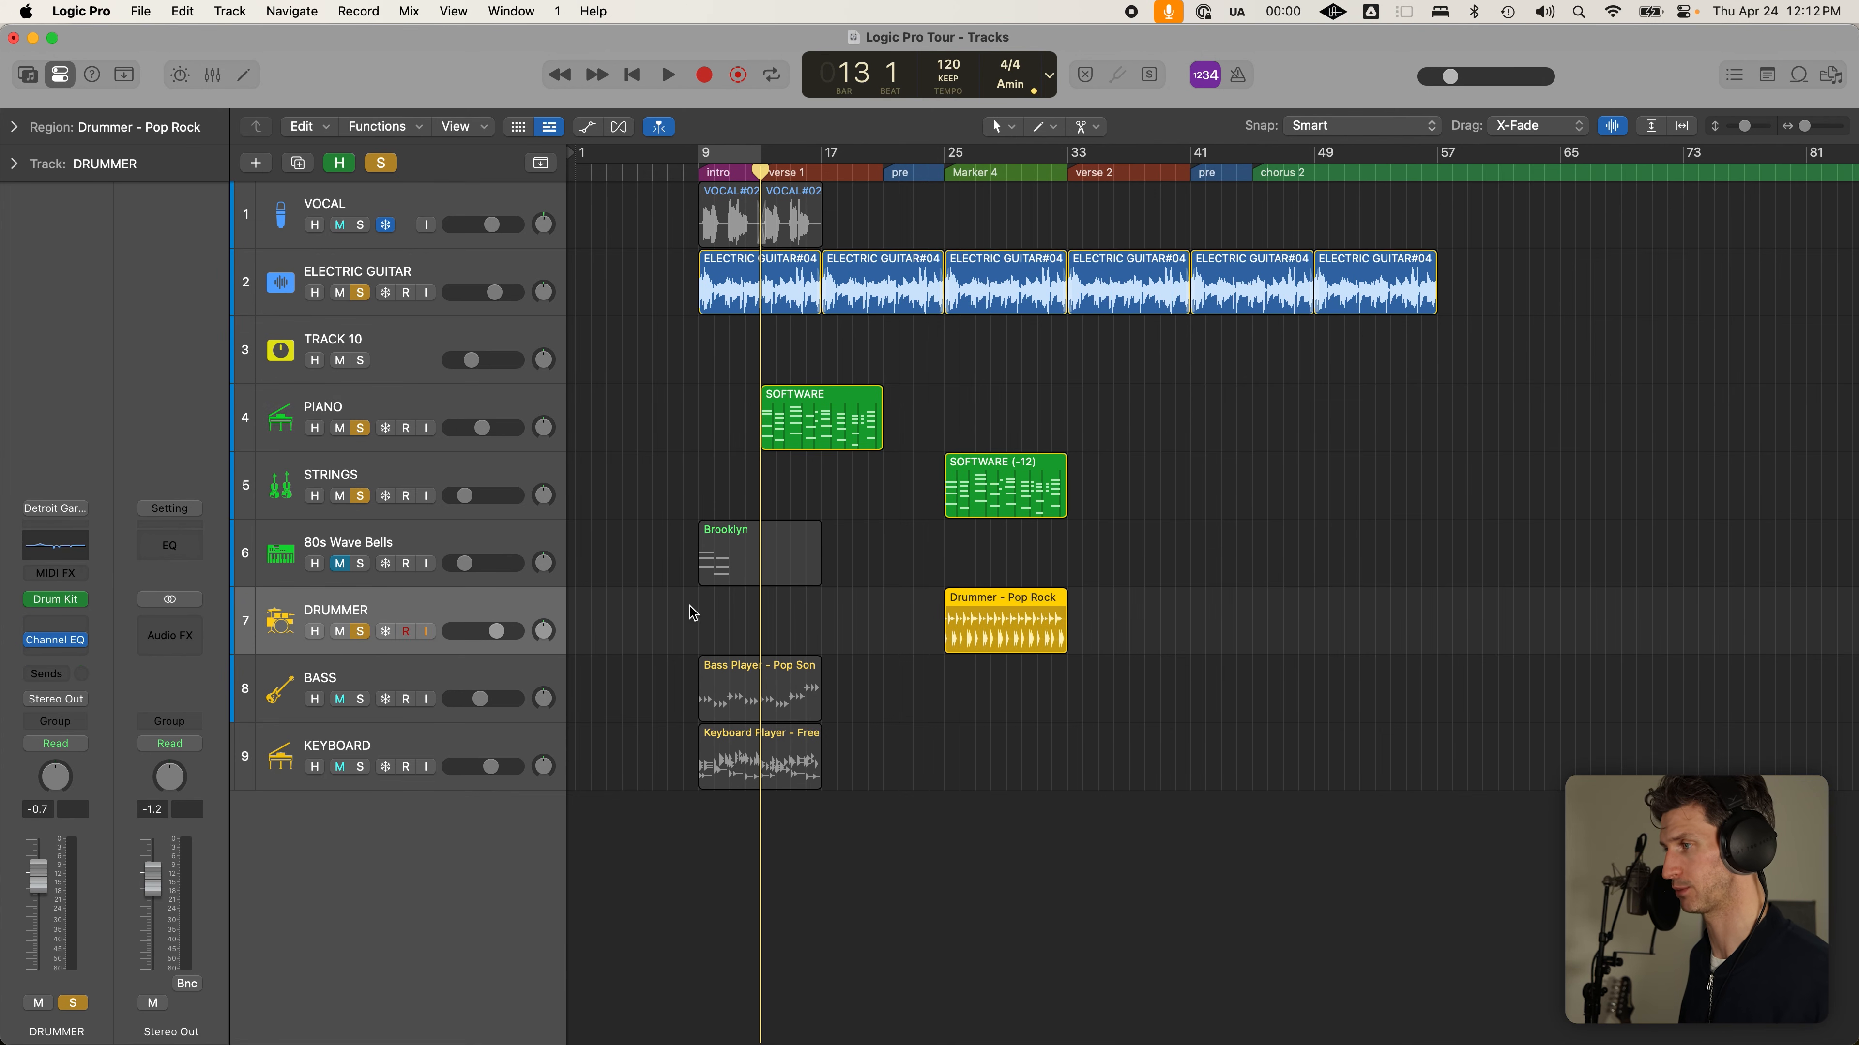
left_click(908, 611)
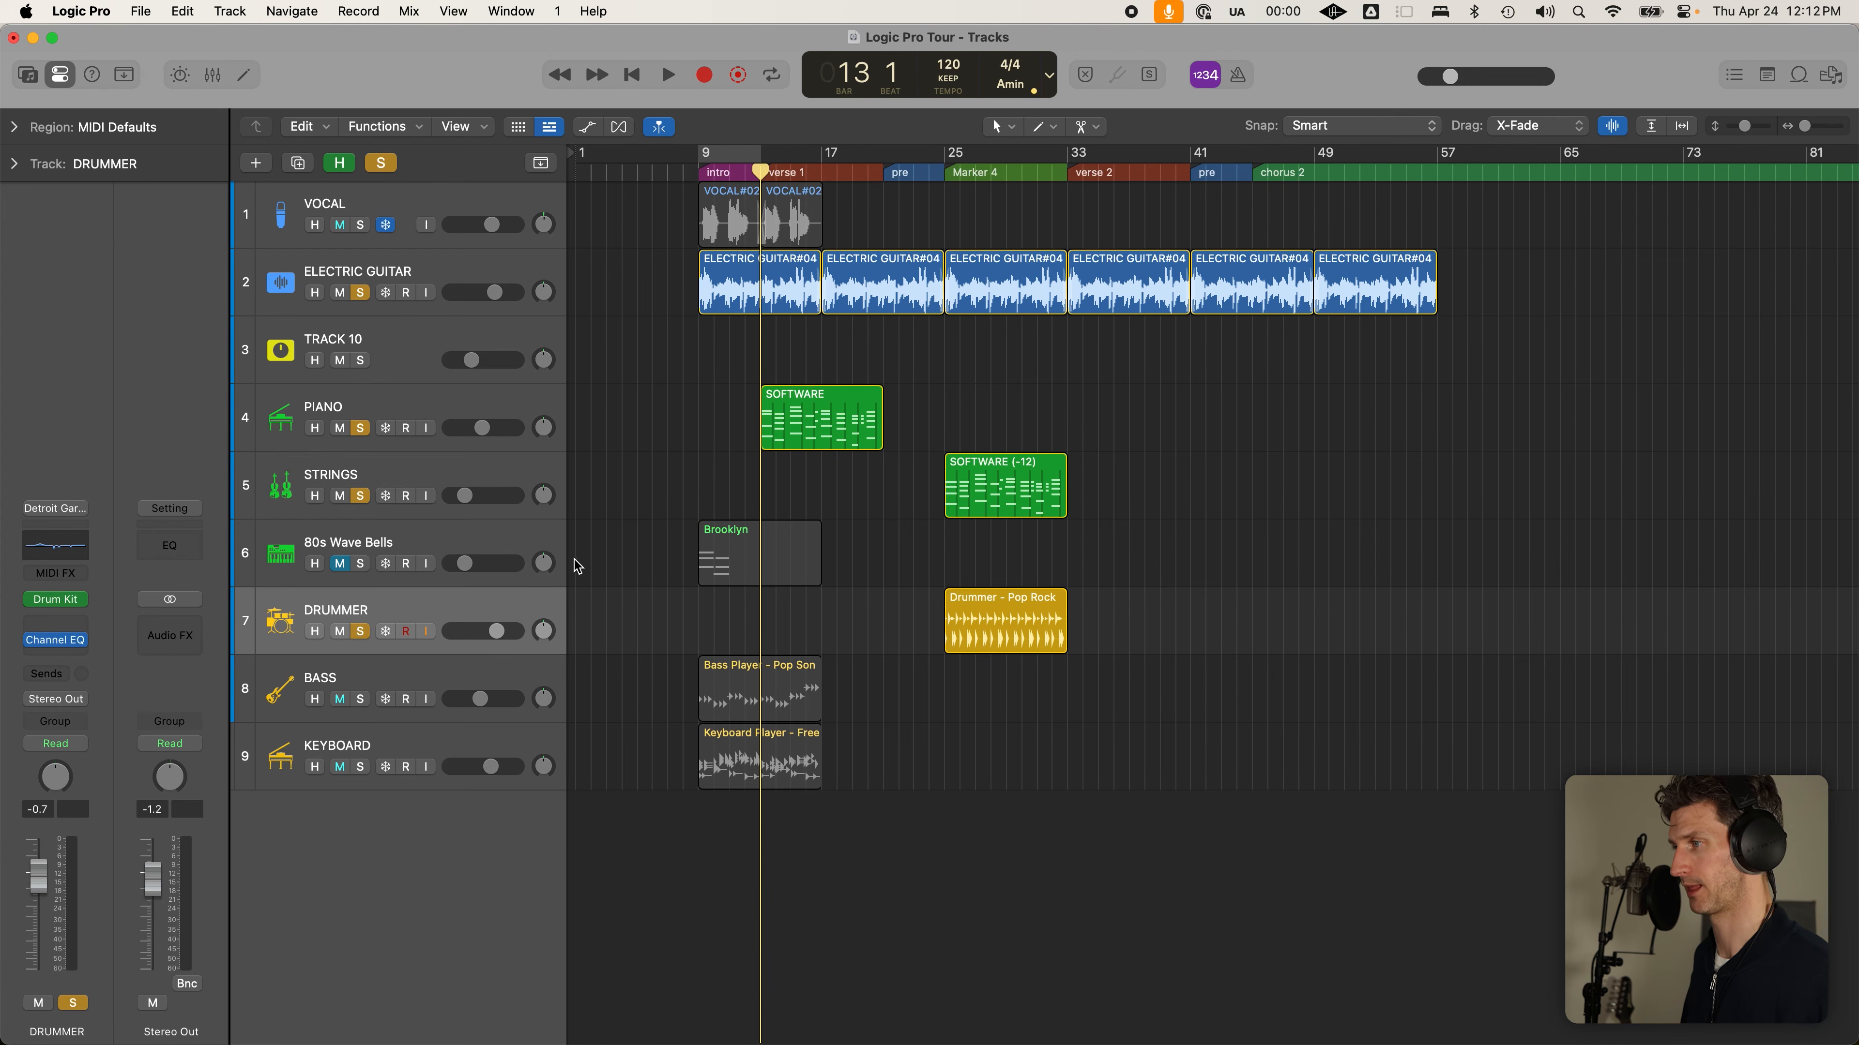
Mark the 80s Wave Bells track as hidden and remove it from view in the track list
left_click(406, 550)
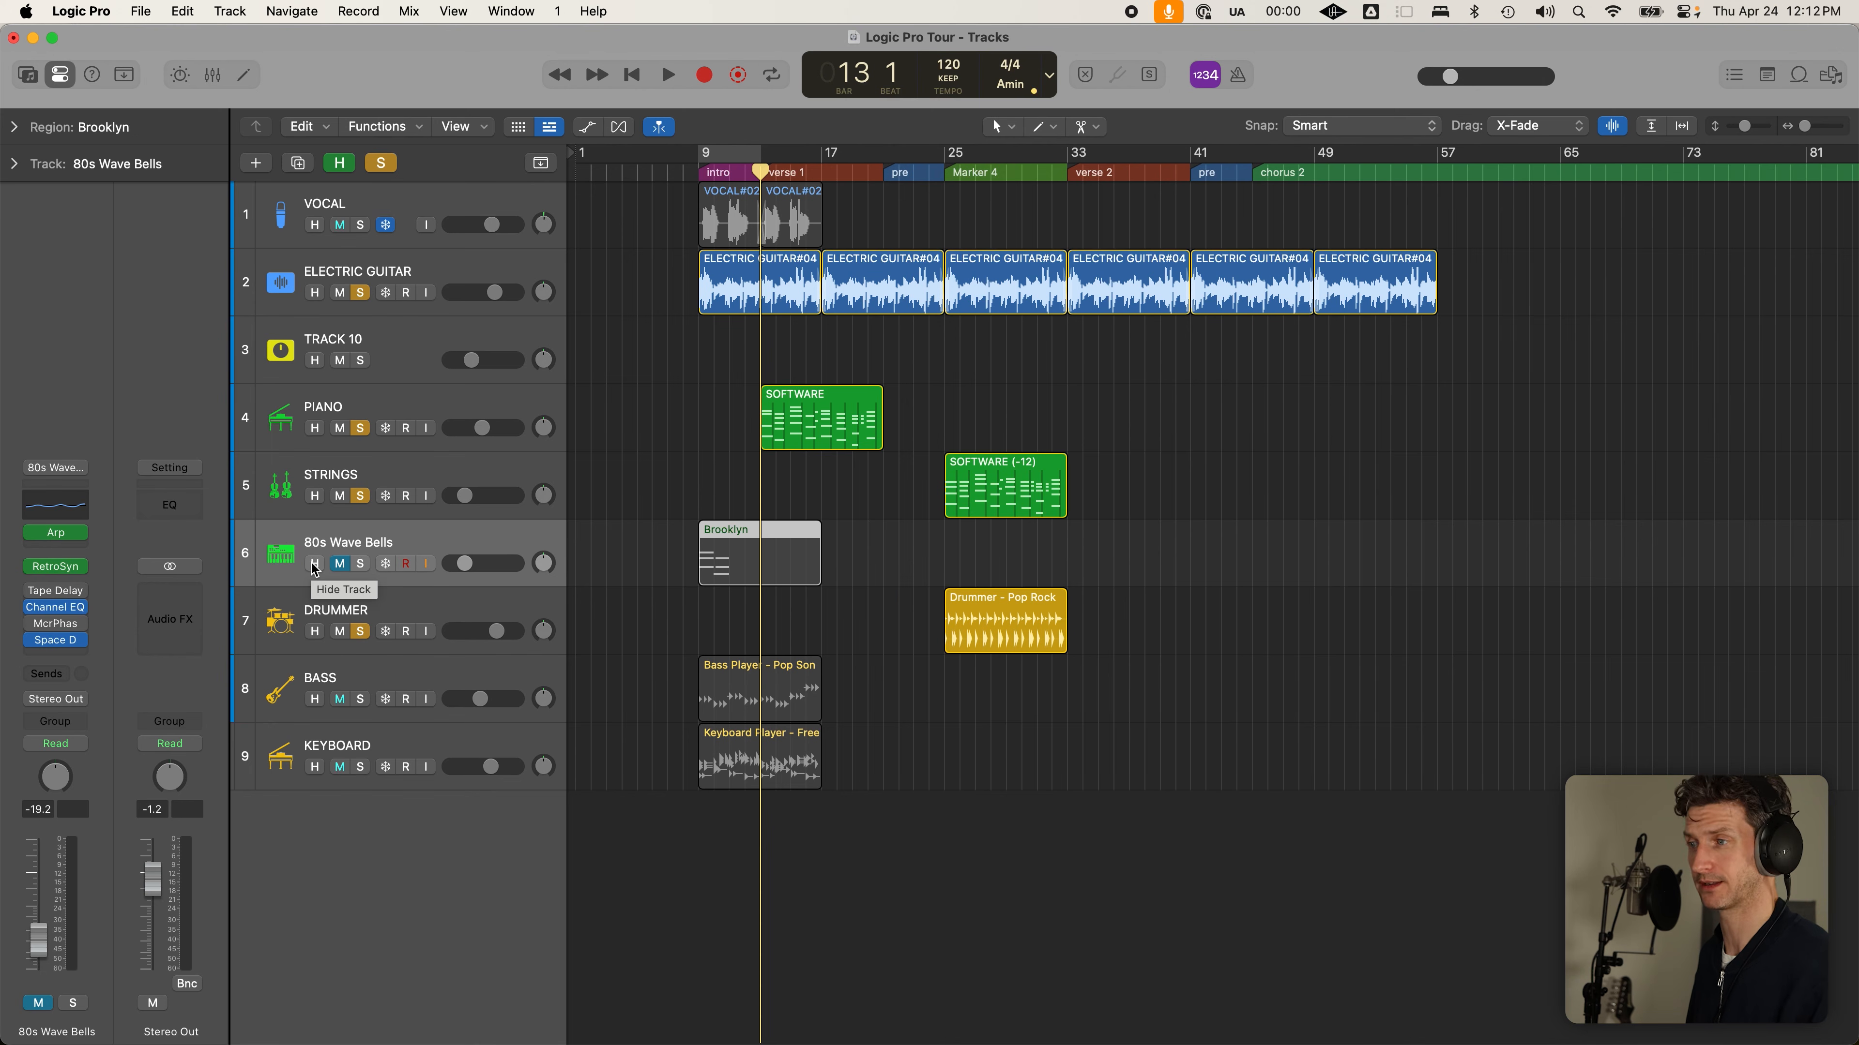
left_click(315, 564)
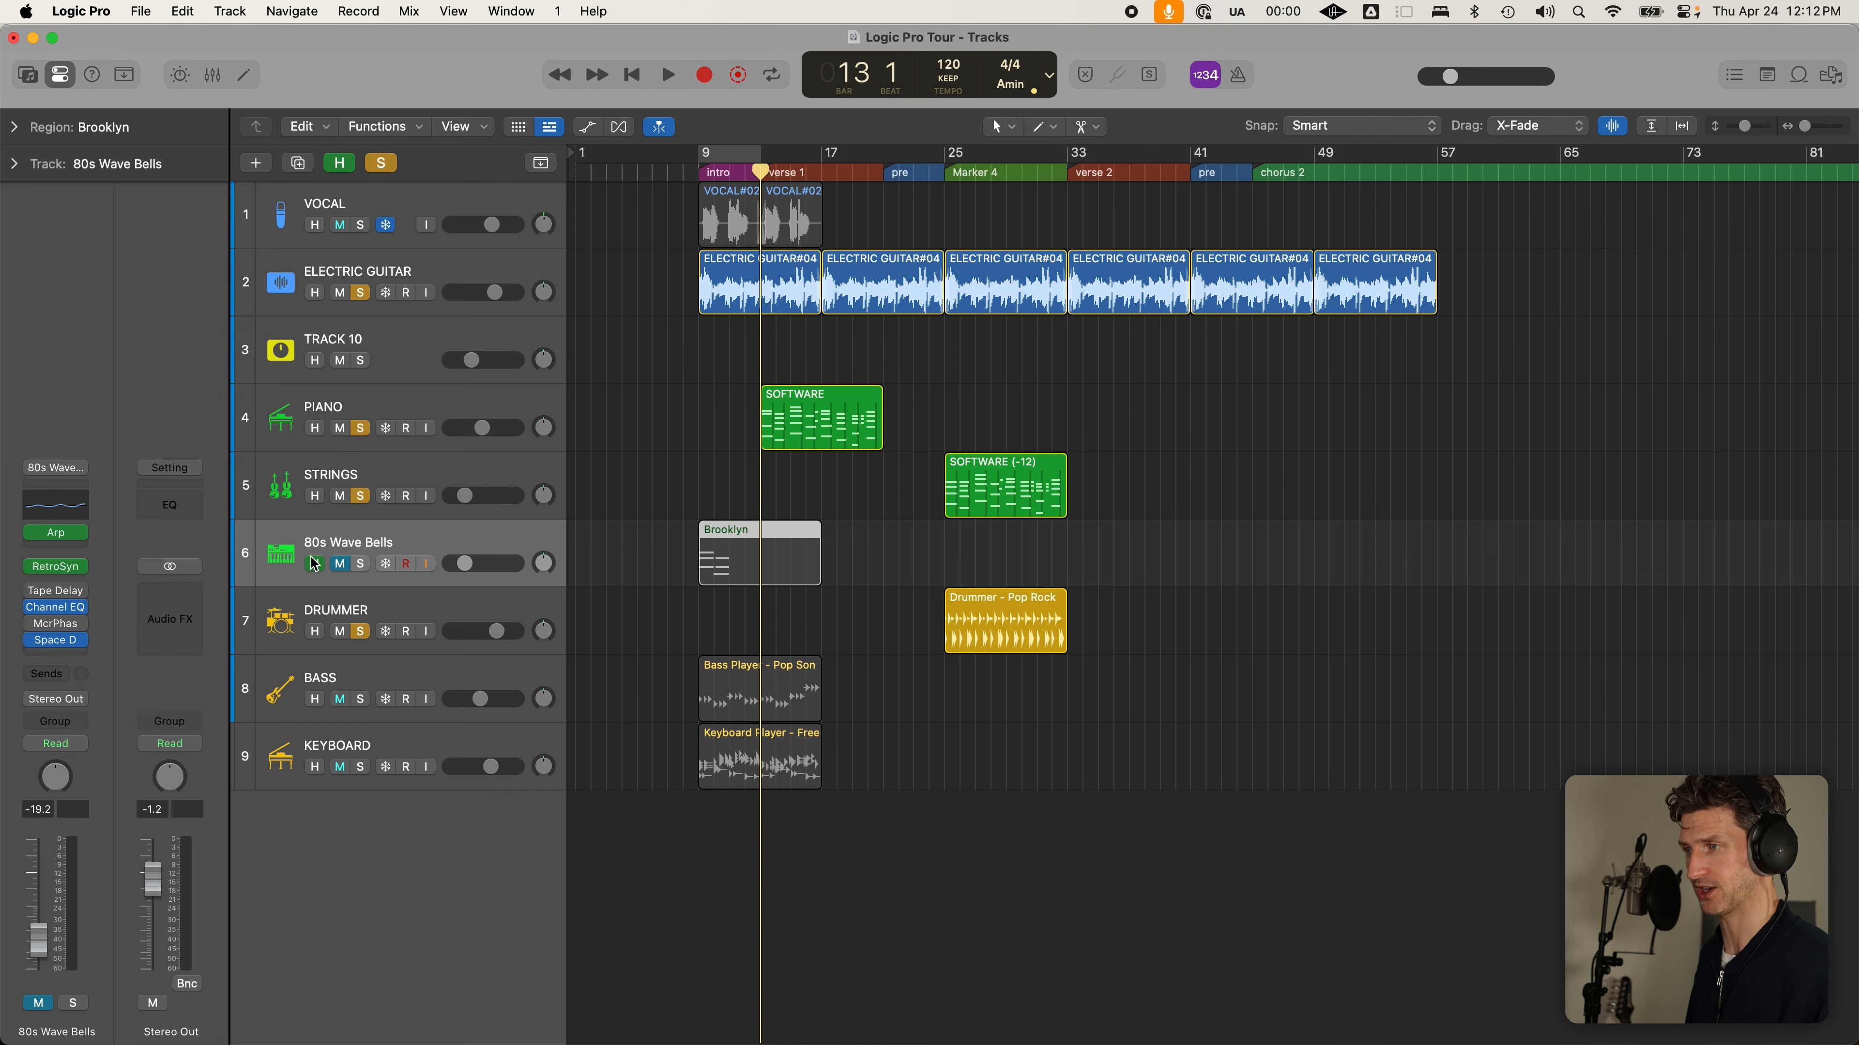
left_click(341, 165)
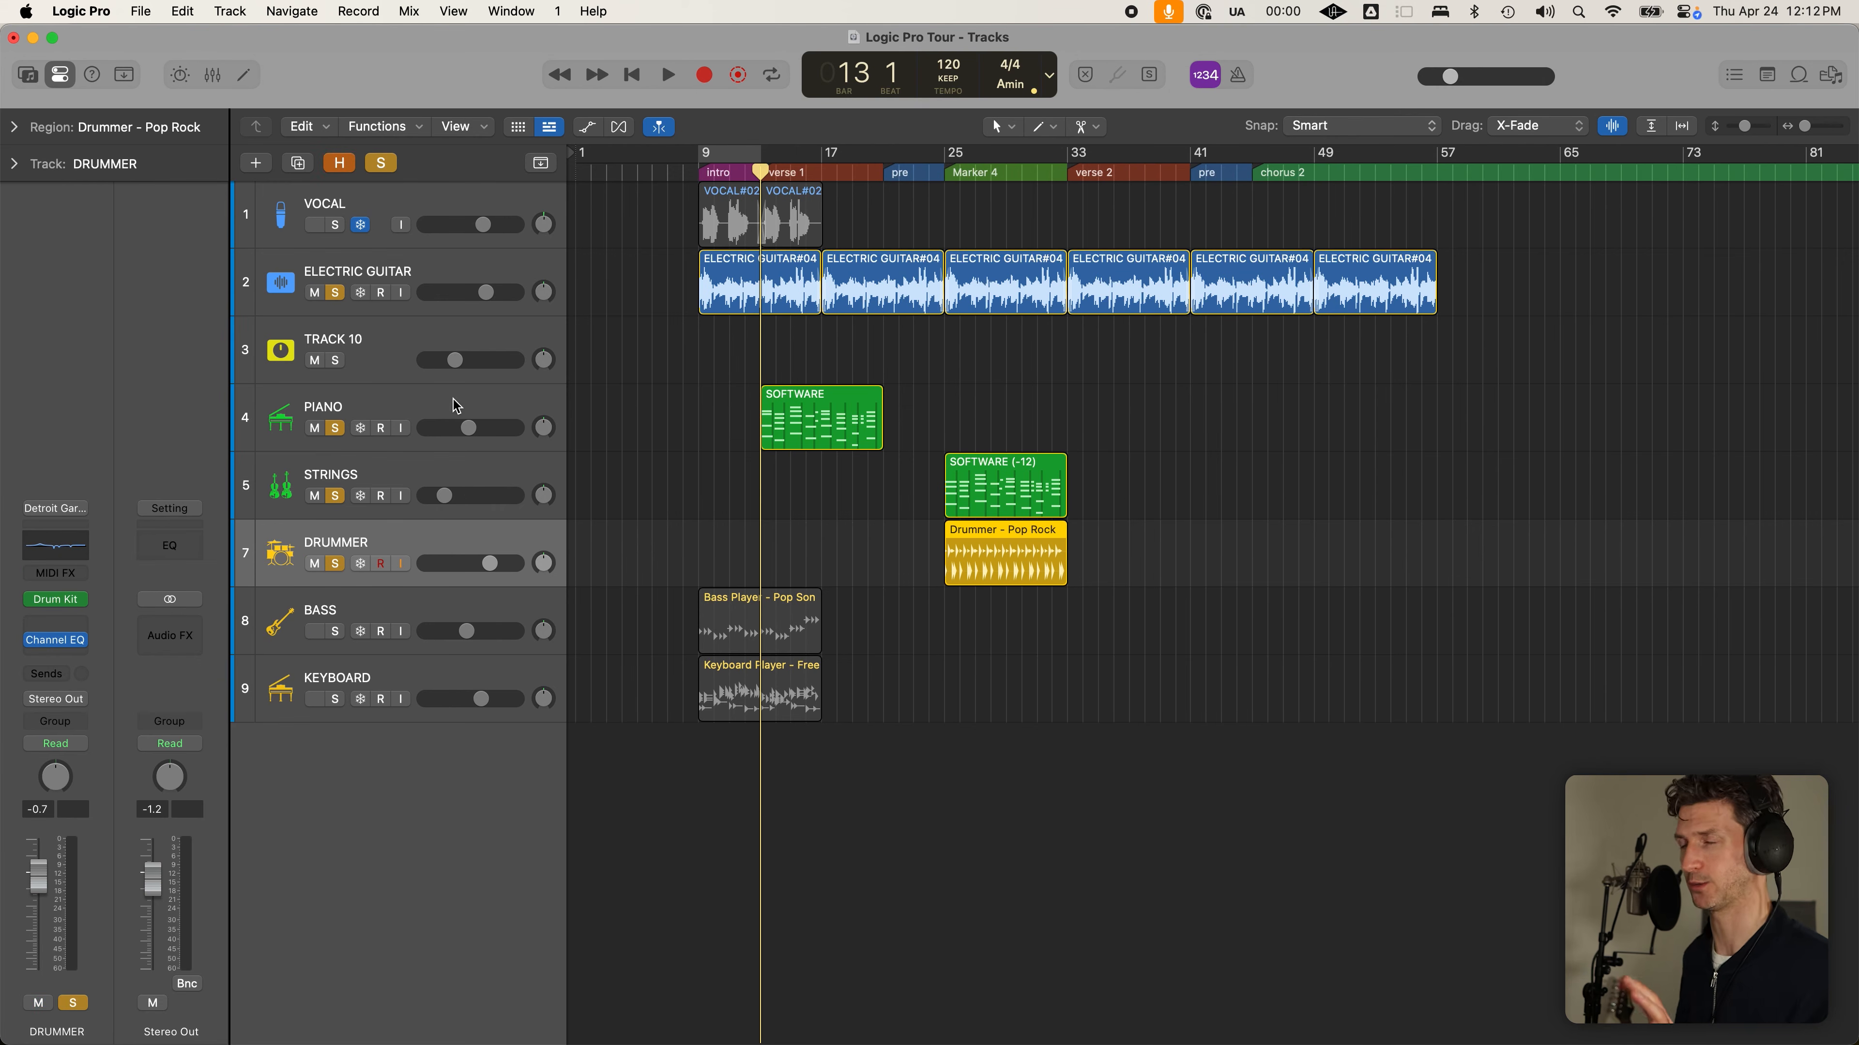
left_click(341, 166)
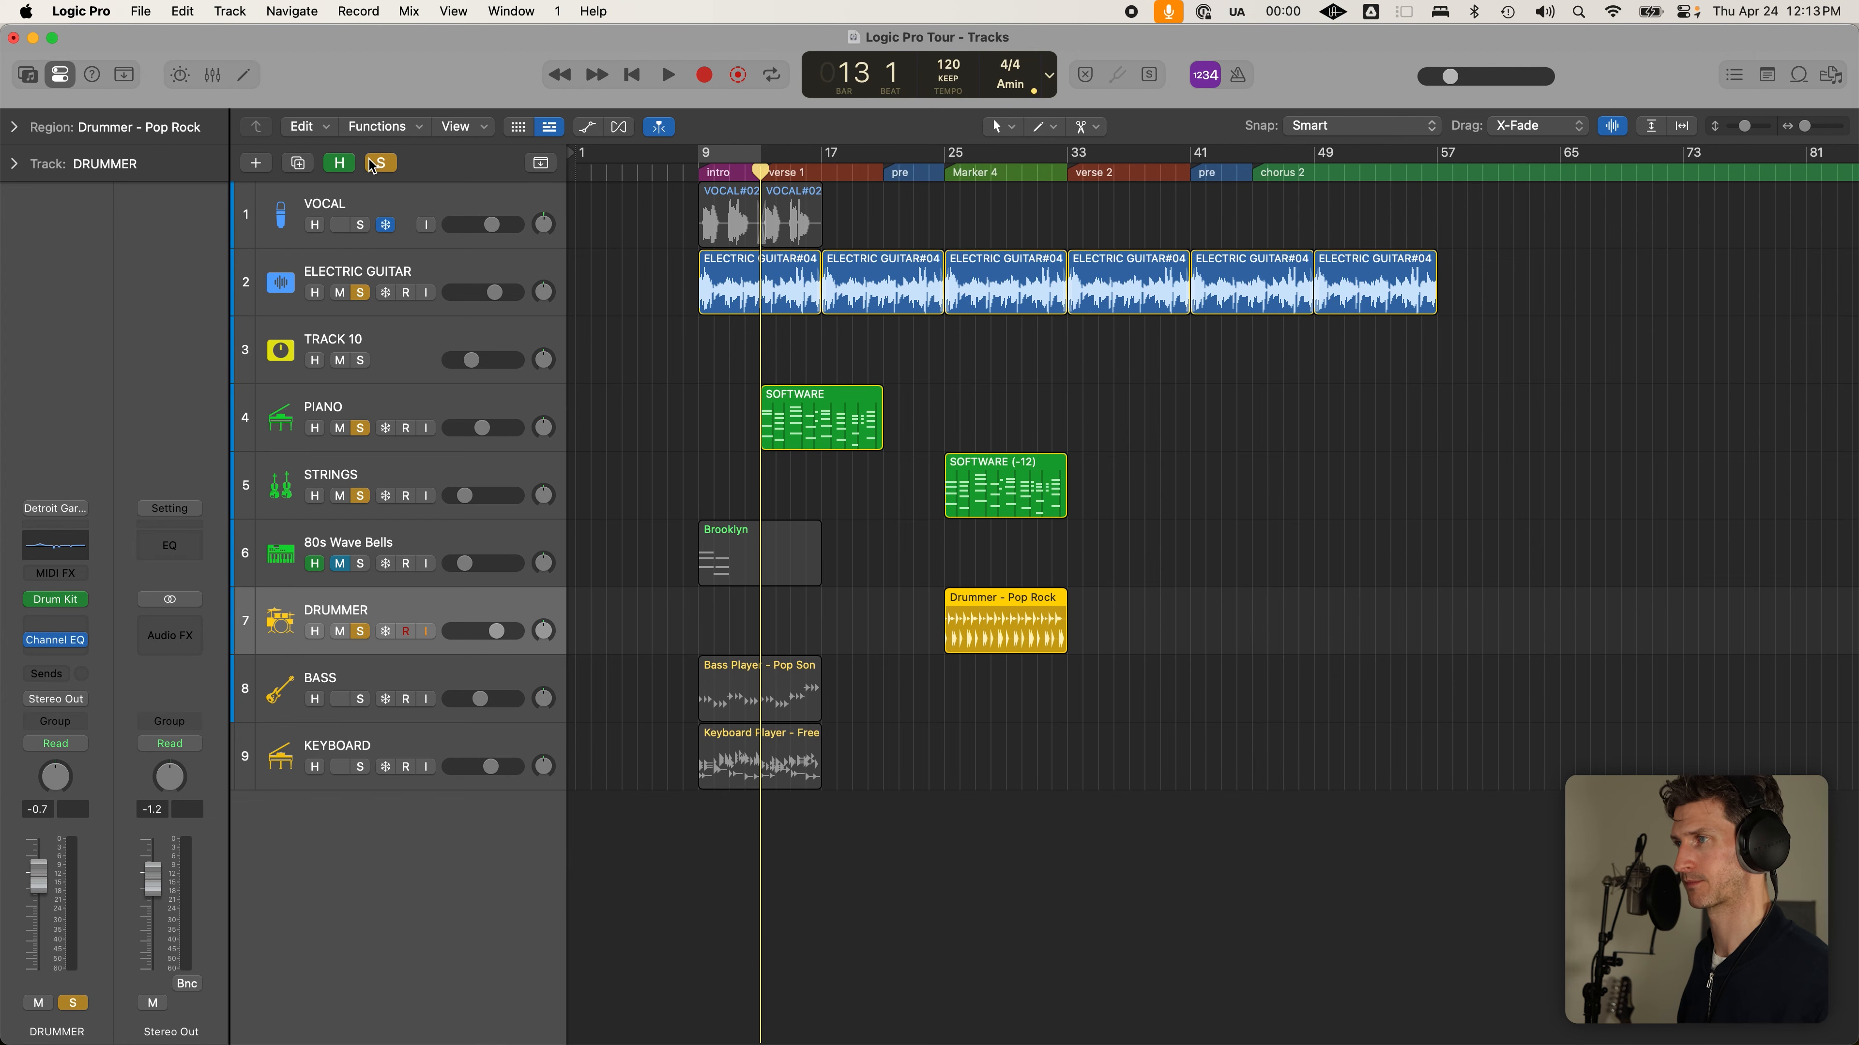
left_click(341, 166)
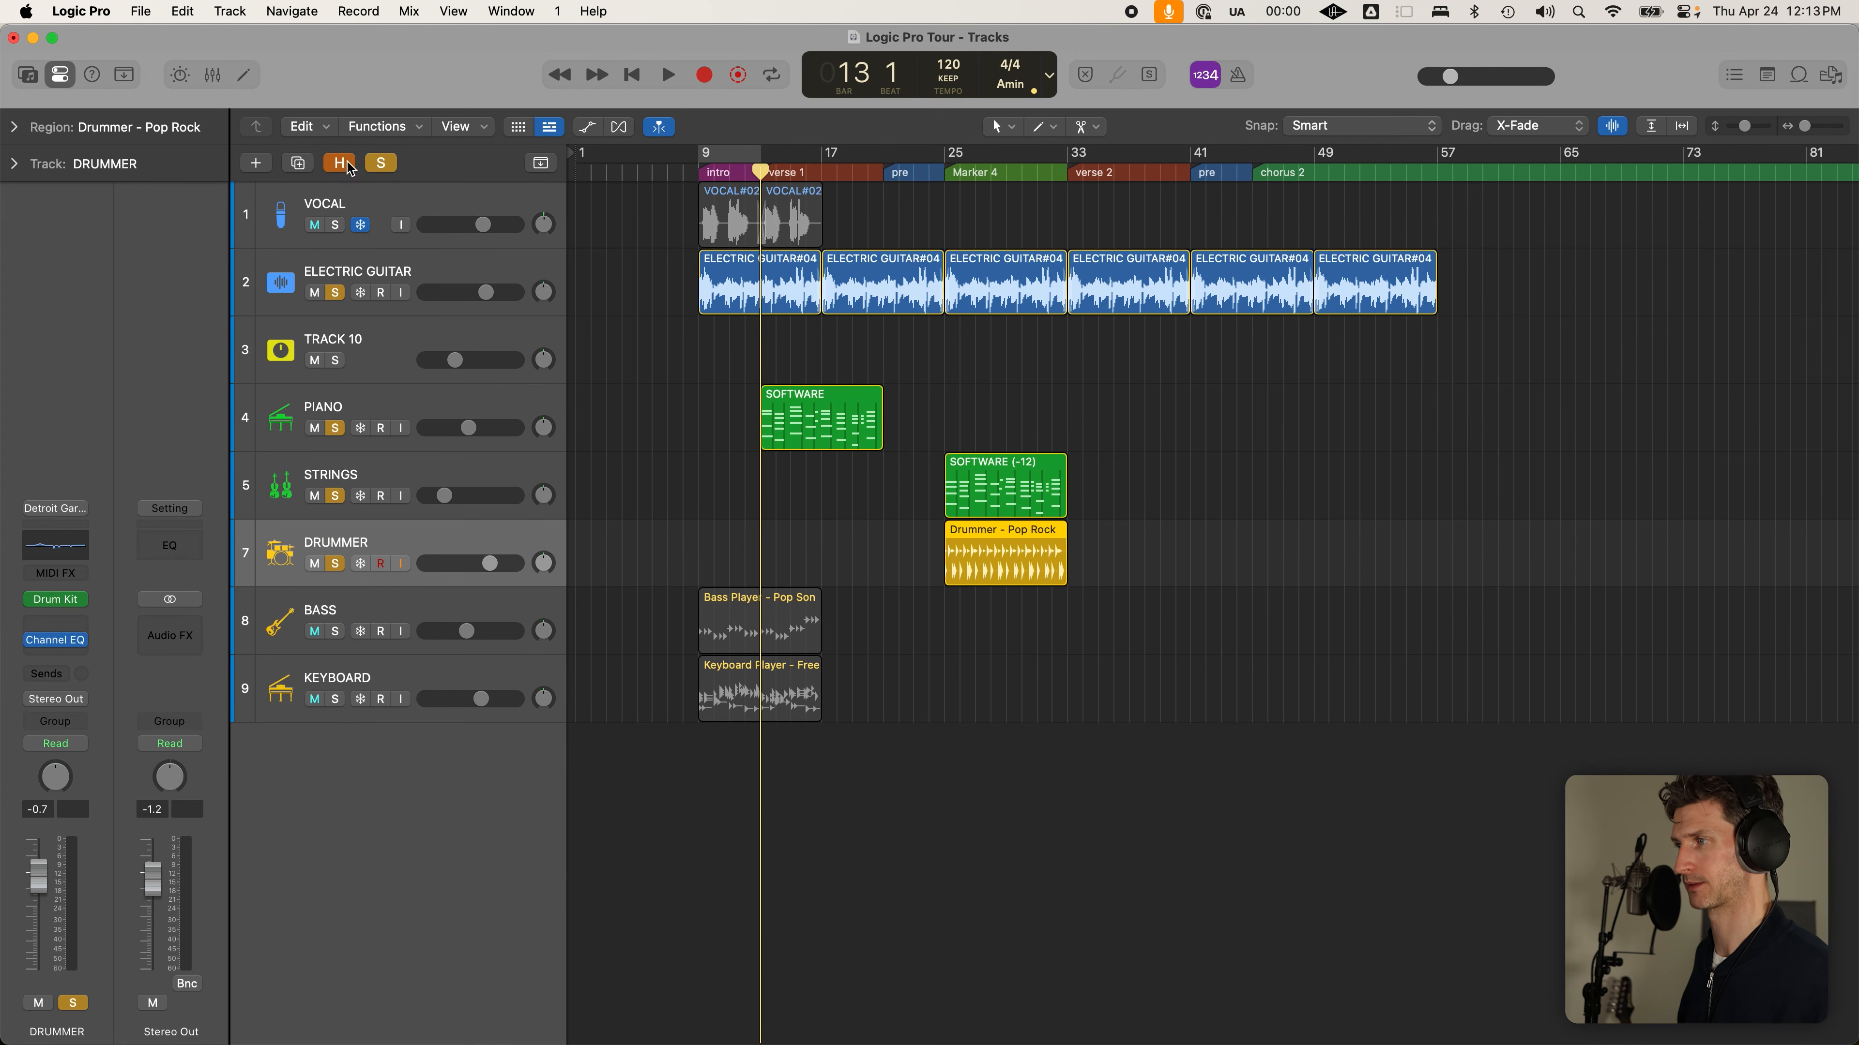
Select and solo the BASS track
left_click(450, 612)
left_click(335, 632)
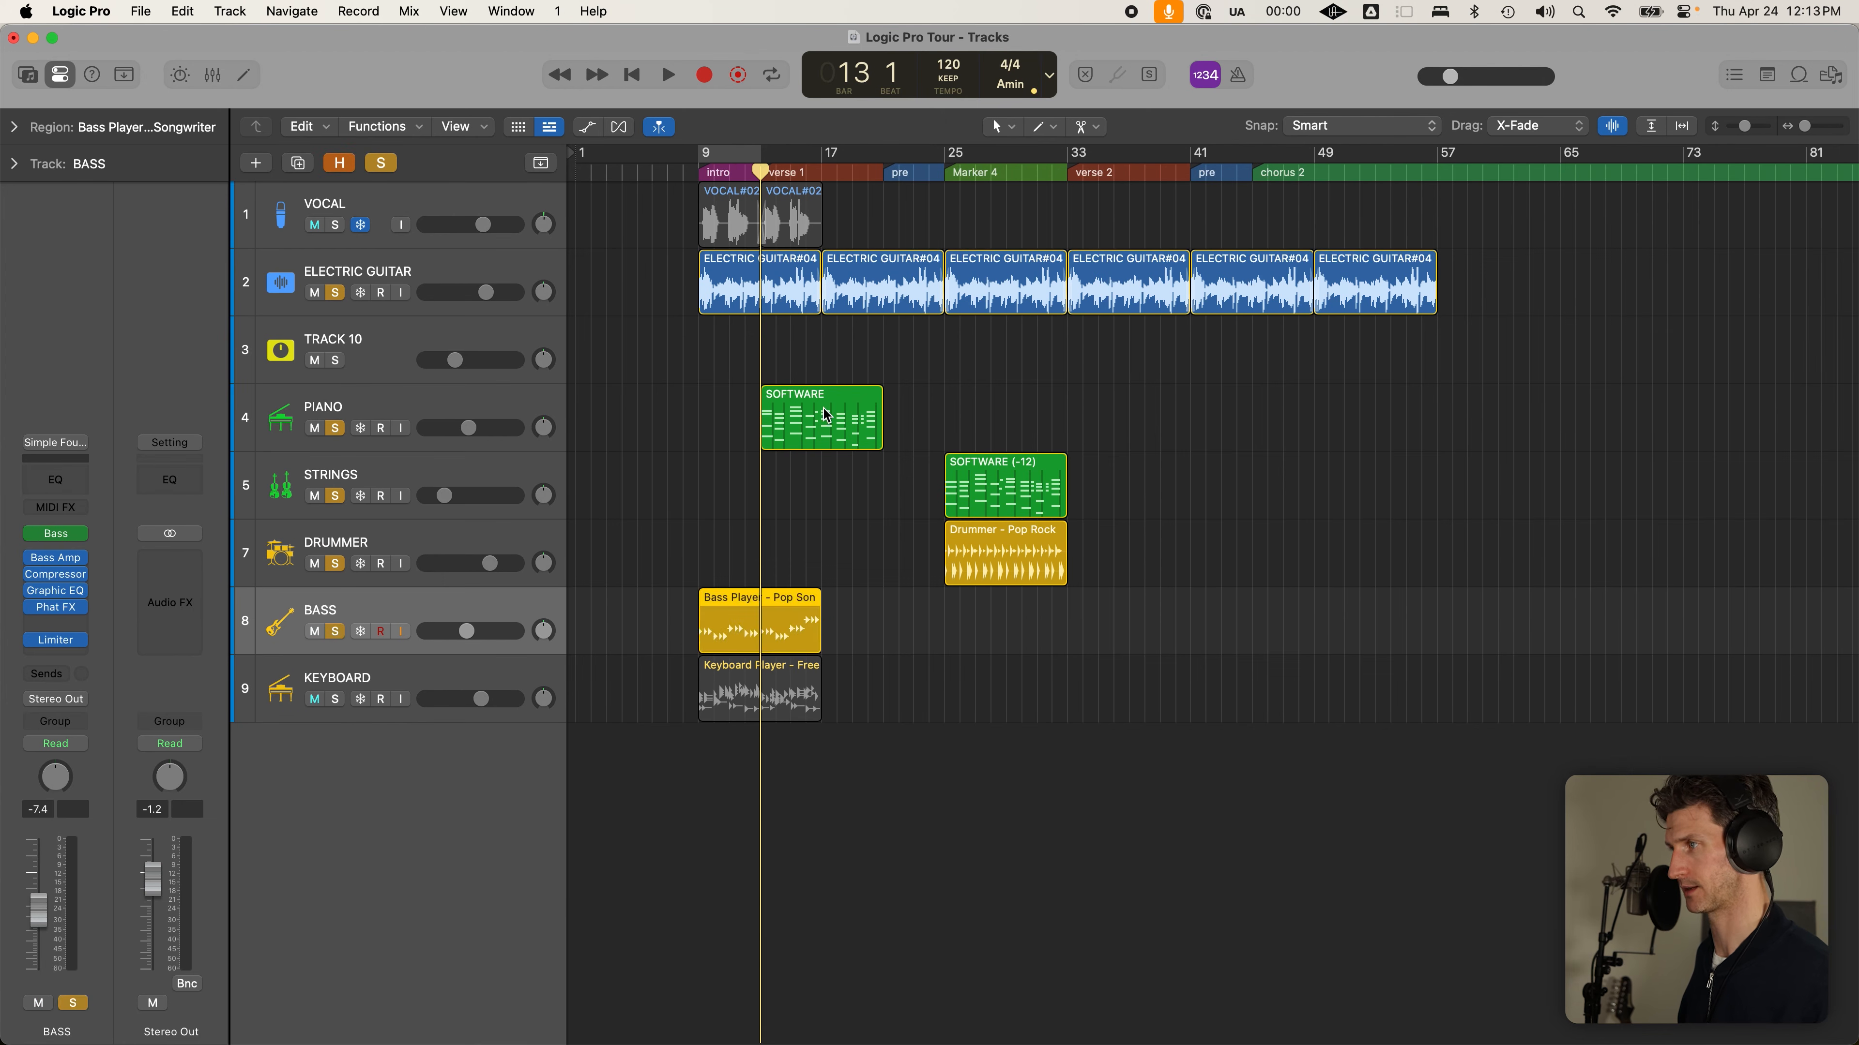
Move the Bass Player region to the start of verse 1 at bar 13 and repeat it five times
left_click_drag(761, 639, 833, 641)
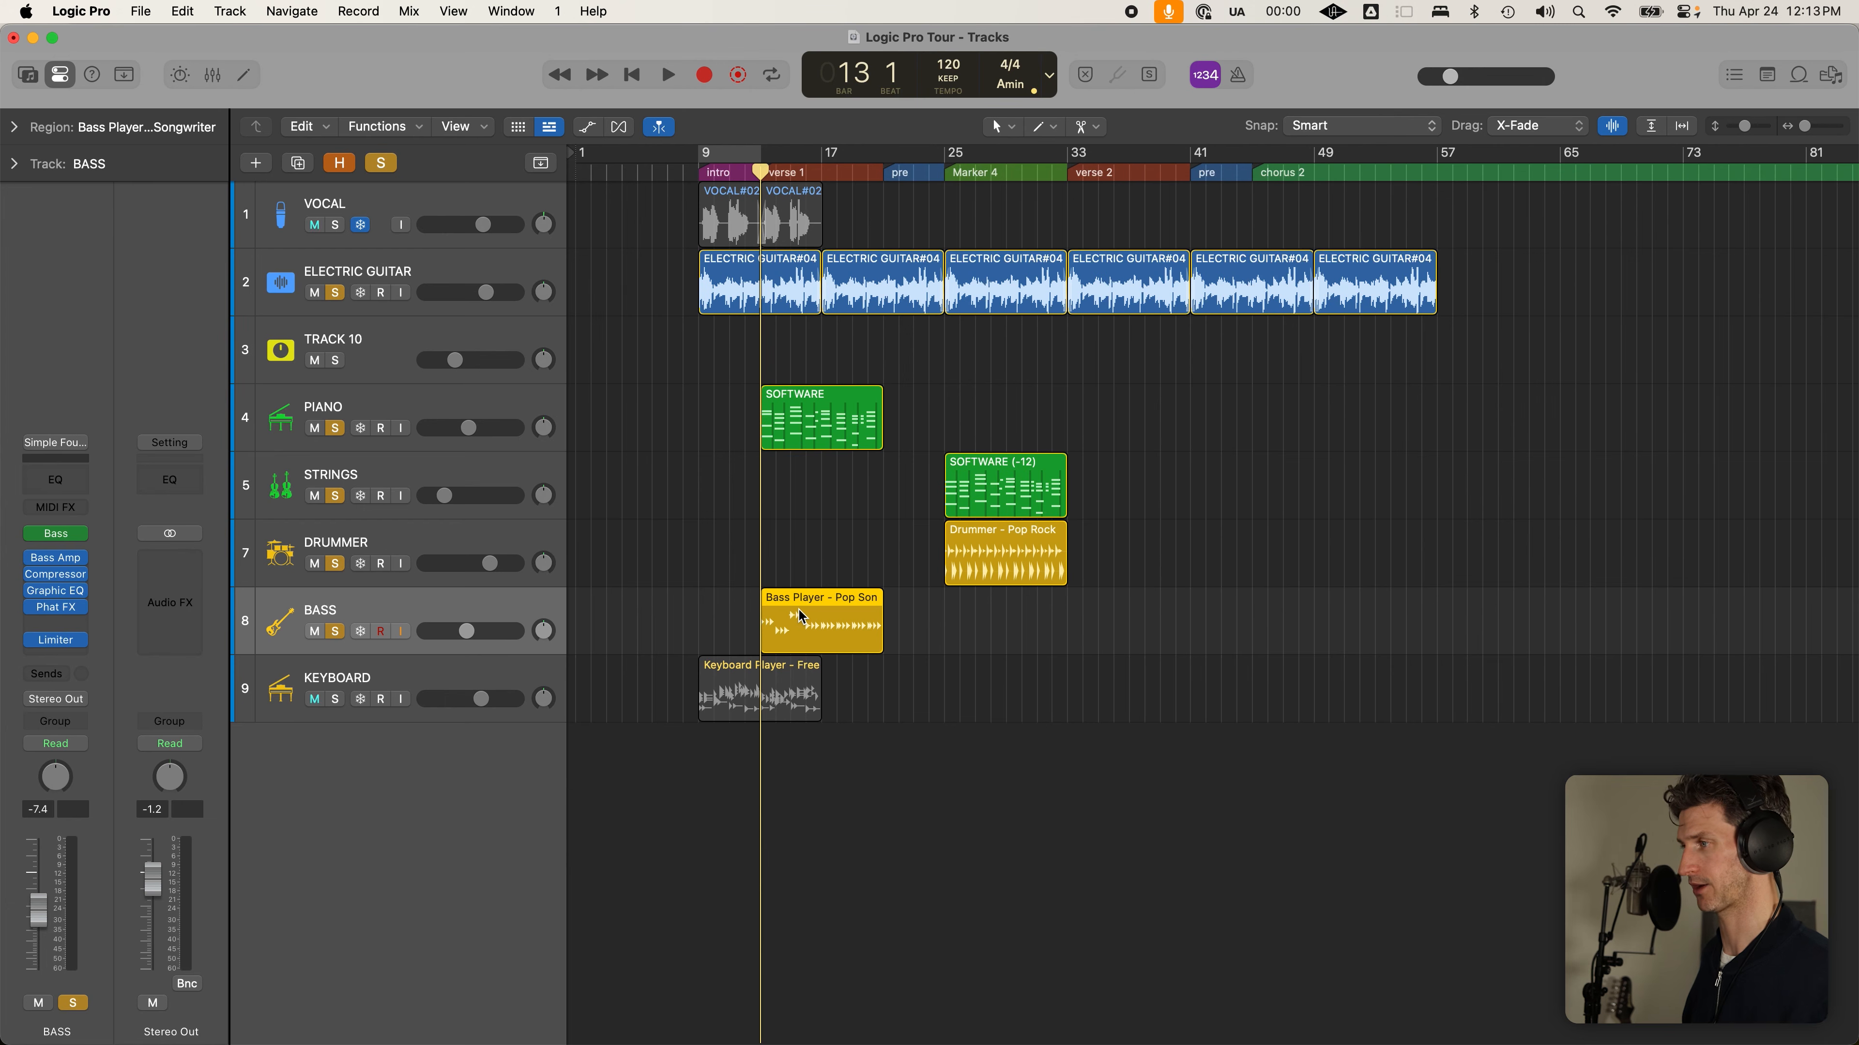
key("super+r")
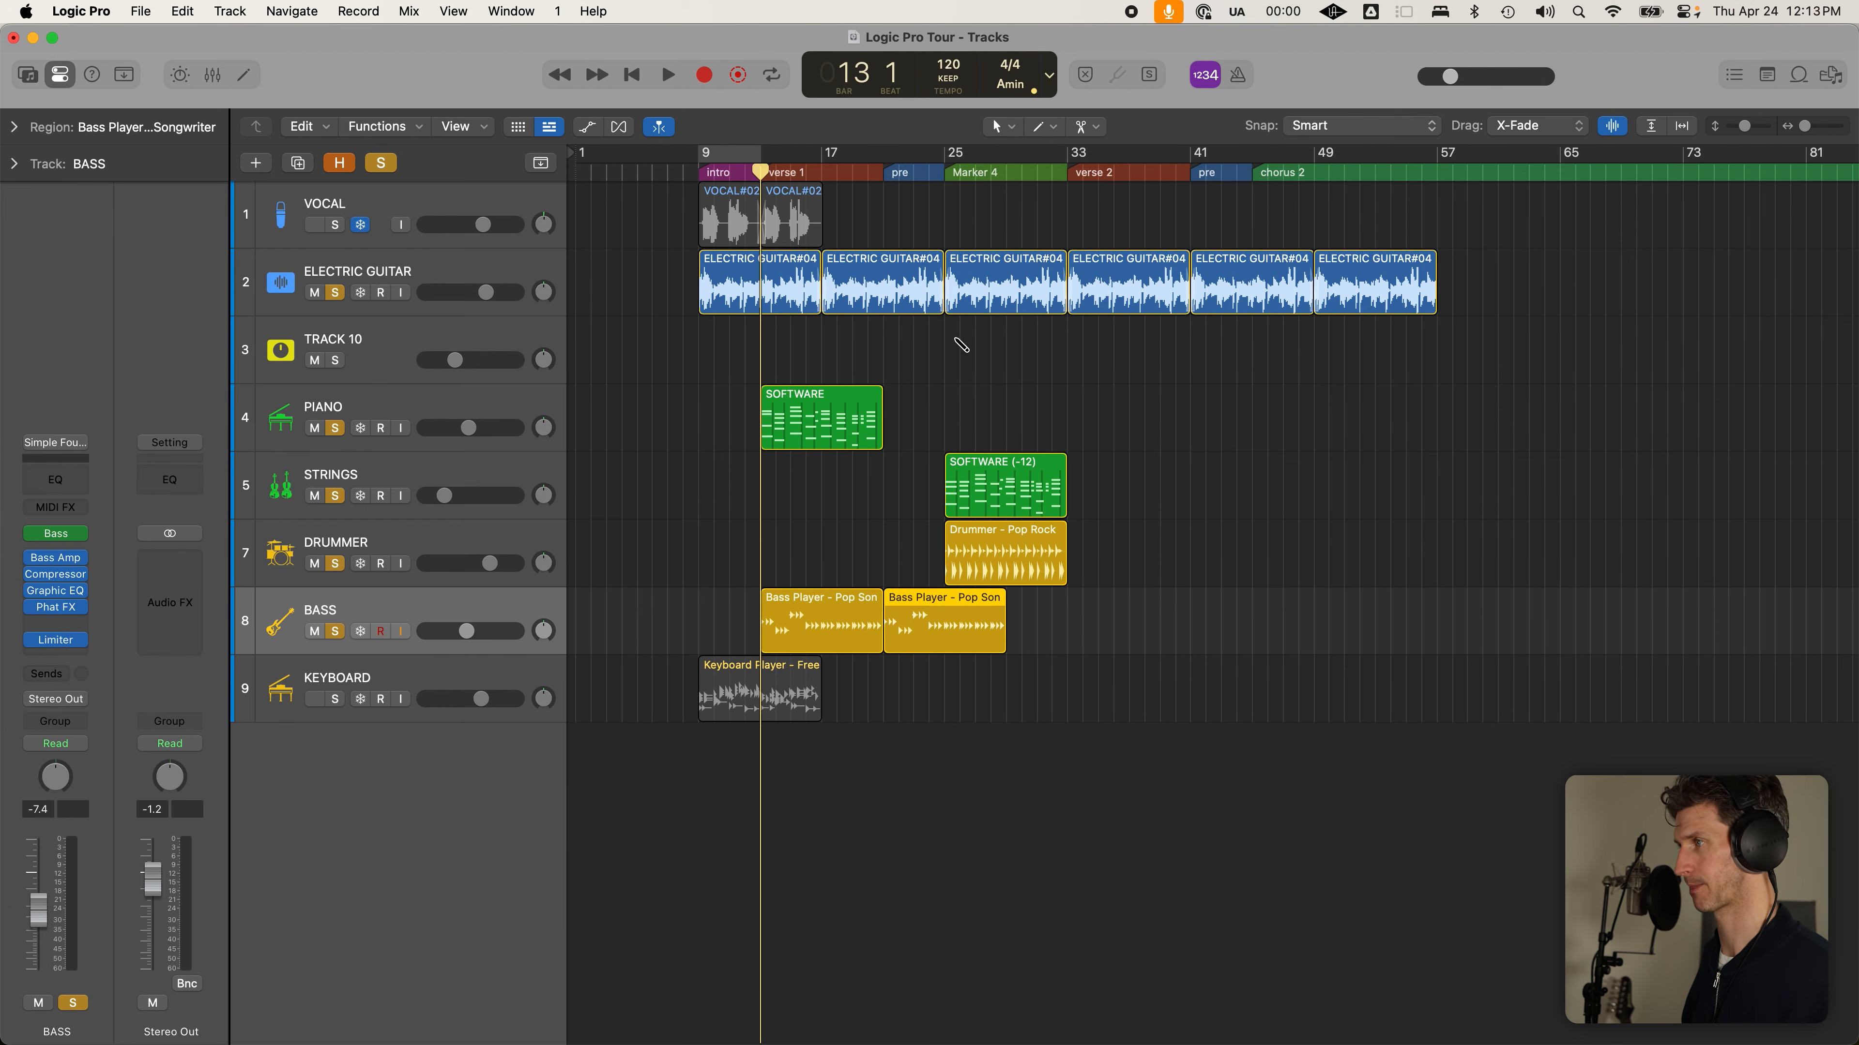
key("super+r")
key("super+r")
key("super+r")
key("super+r")
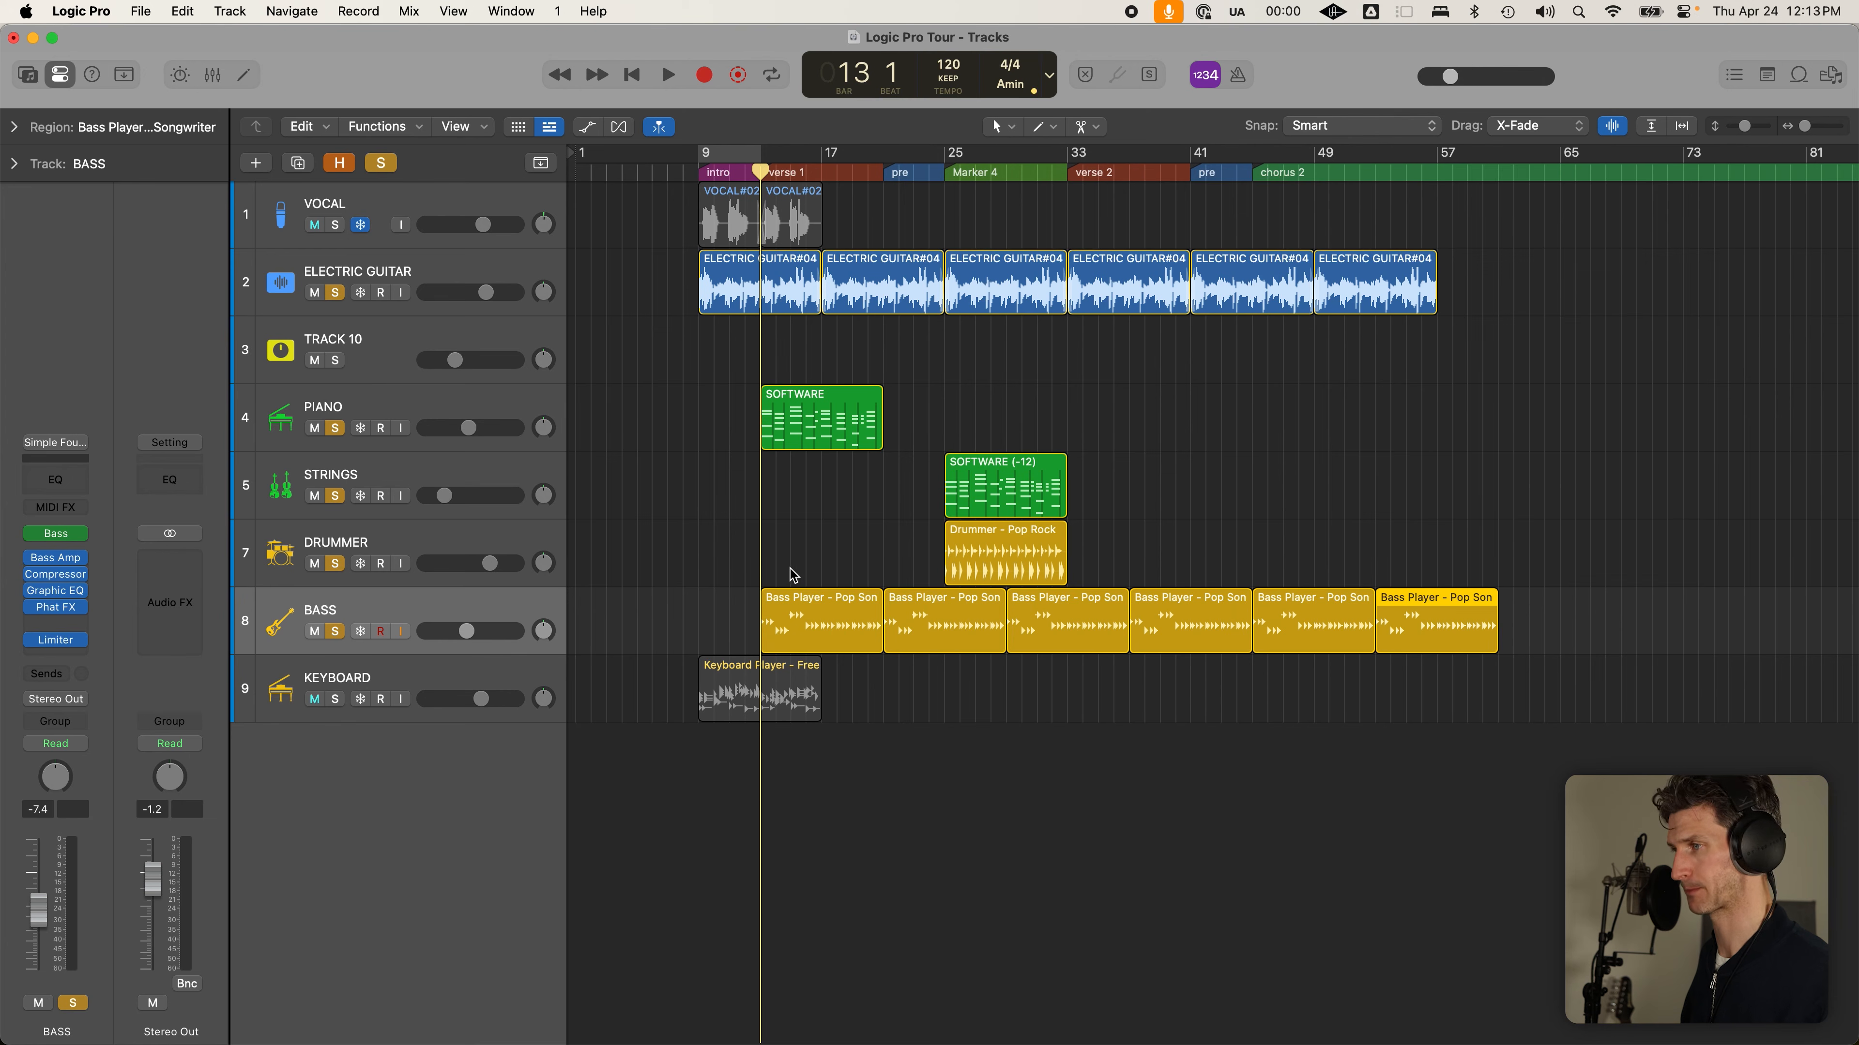
Copy the Drummer - Pop Rock region from bar 25 to bar 13 on the DRUMMER track
left_click(1055, 554)
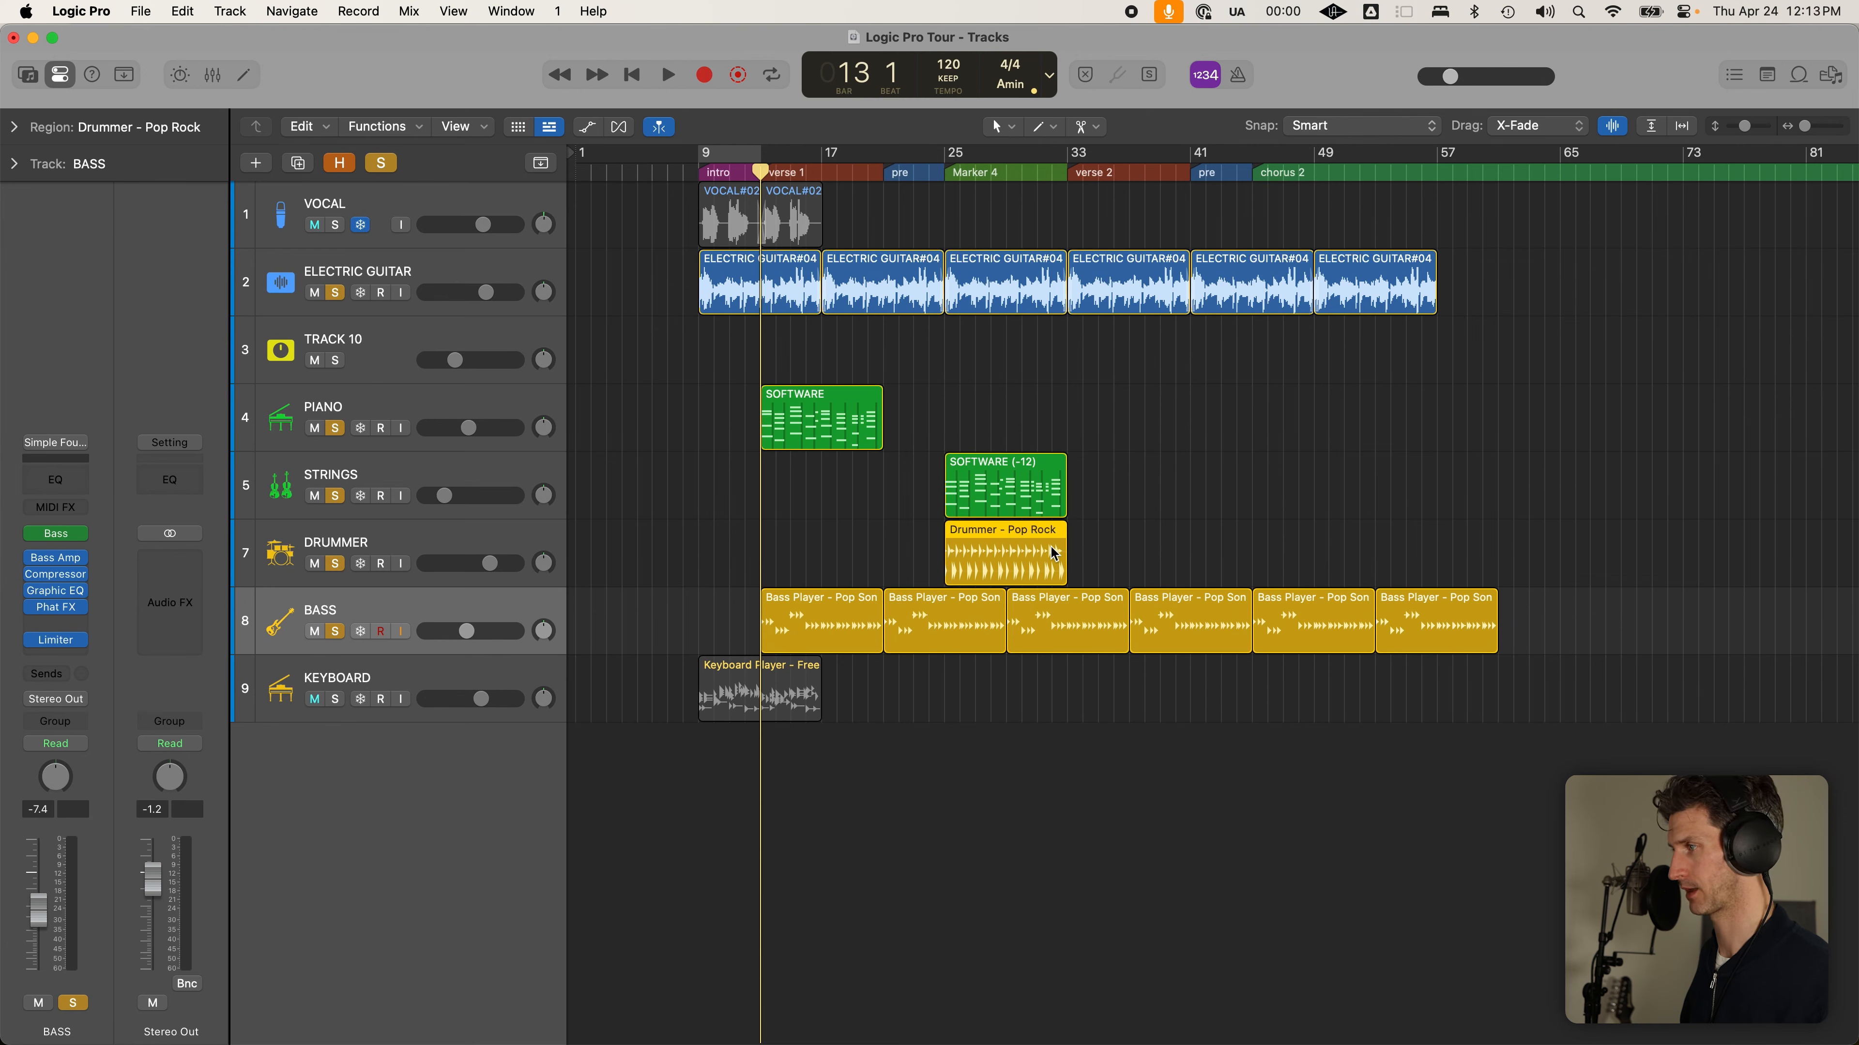
left_click(538, 542)
left_click_drag(994, 554, 808, 561)
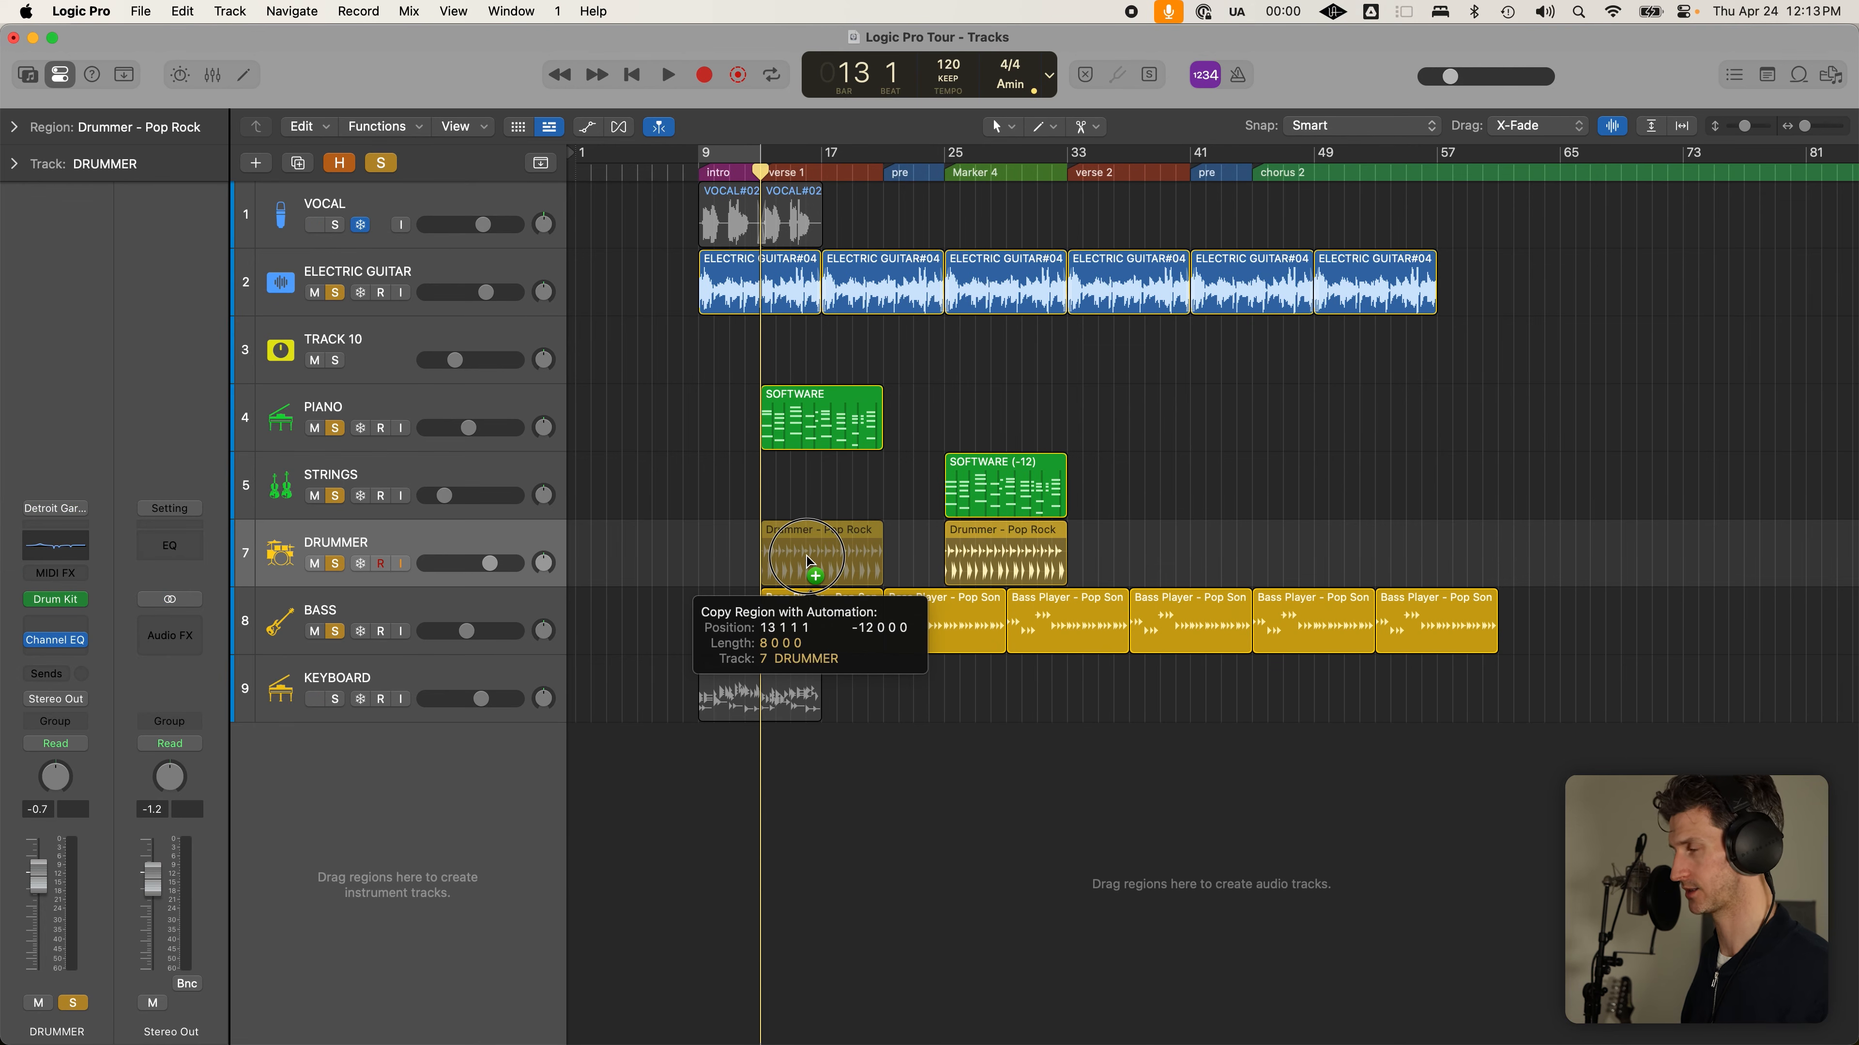
left_click_drag(806, 557, 804, 556)
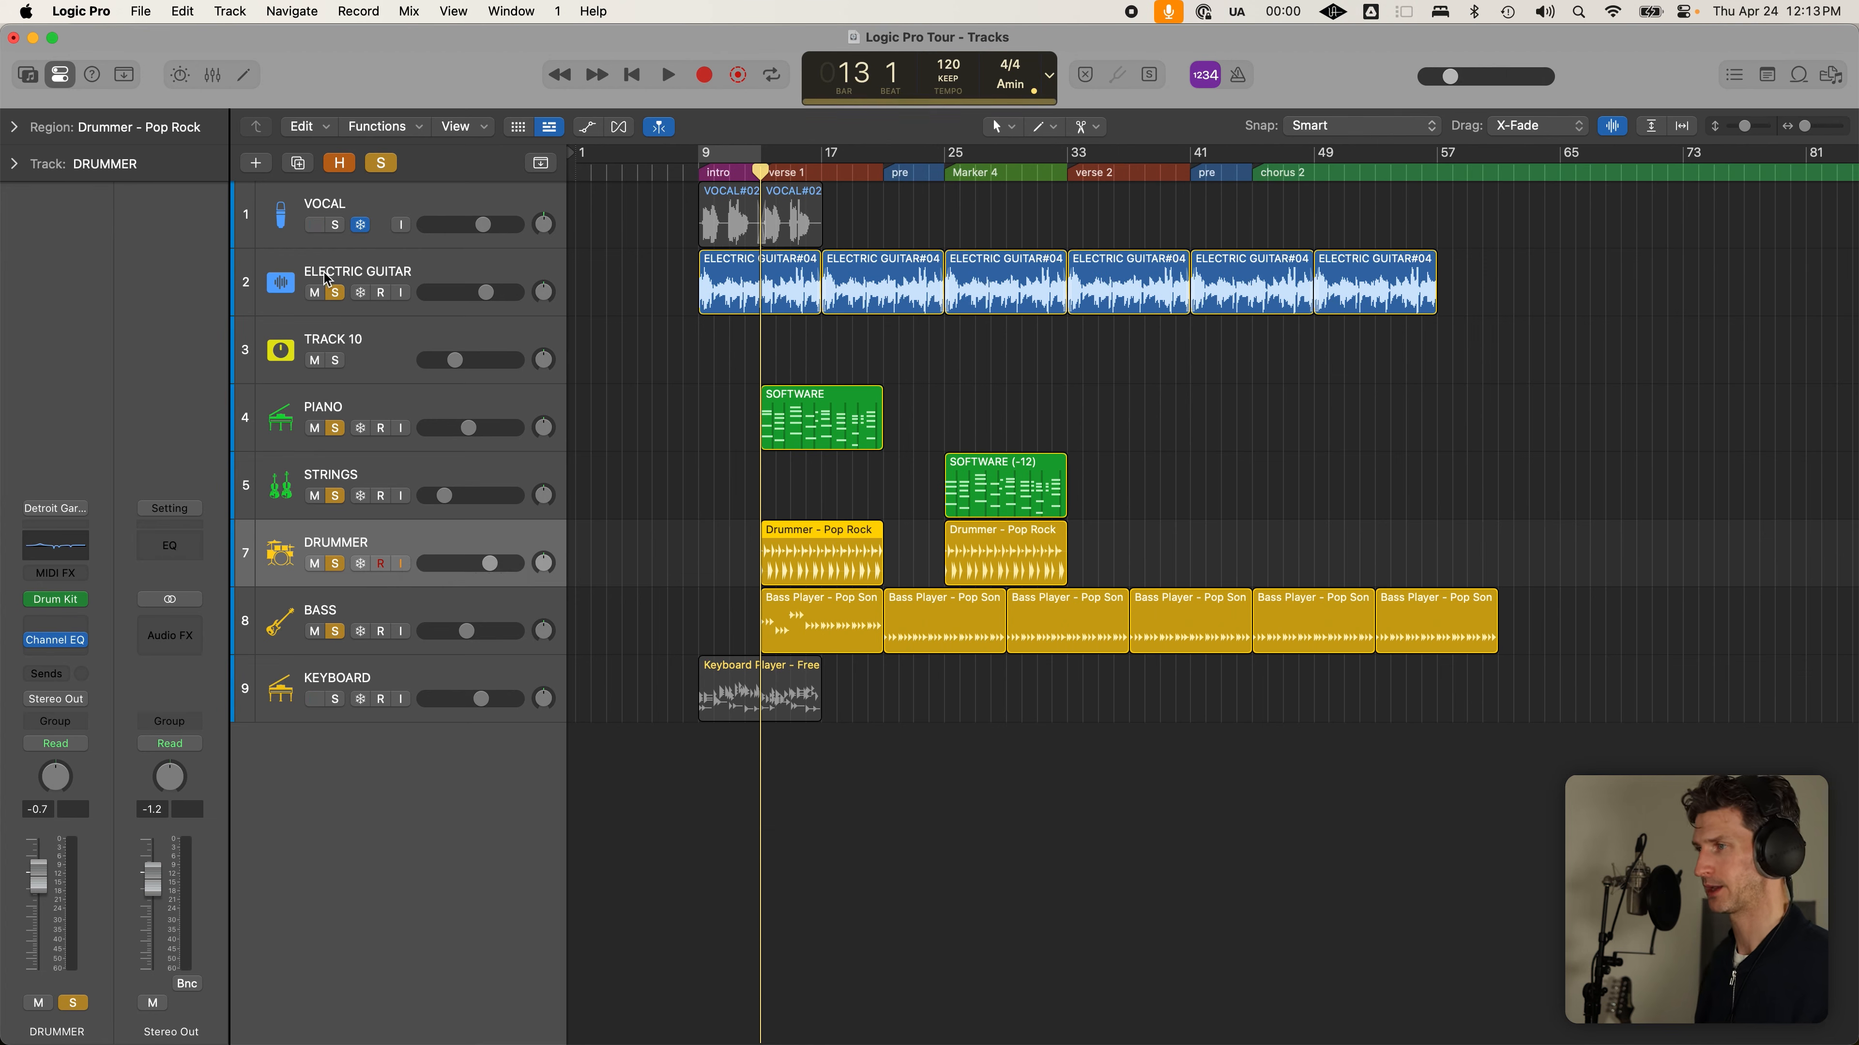
Simplify the verse 1 drummer region by switching off its hi-hat, lowering the complexity and setting the intensity to 39%
left_click(816, 570)
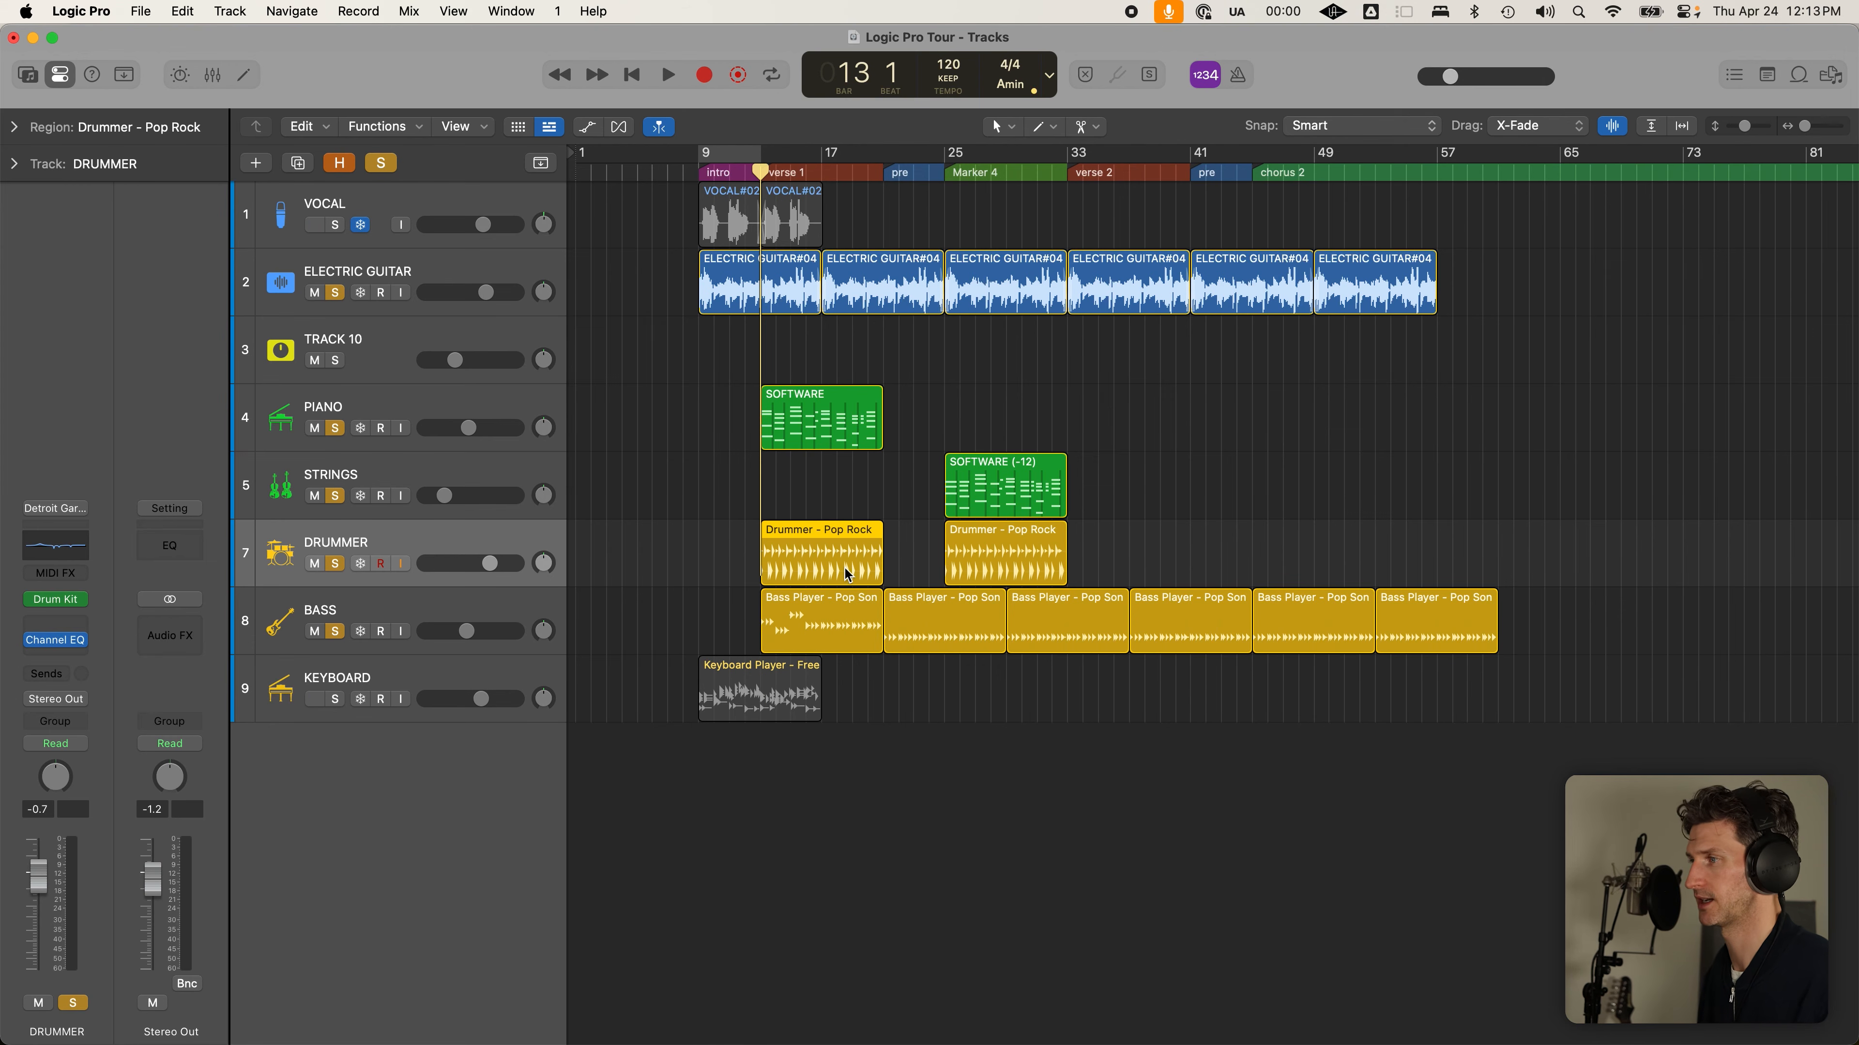
double_click(861, 563)
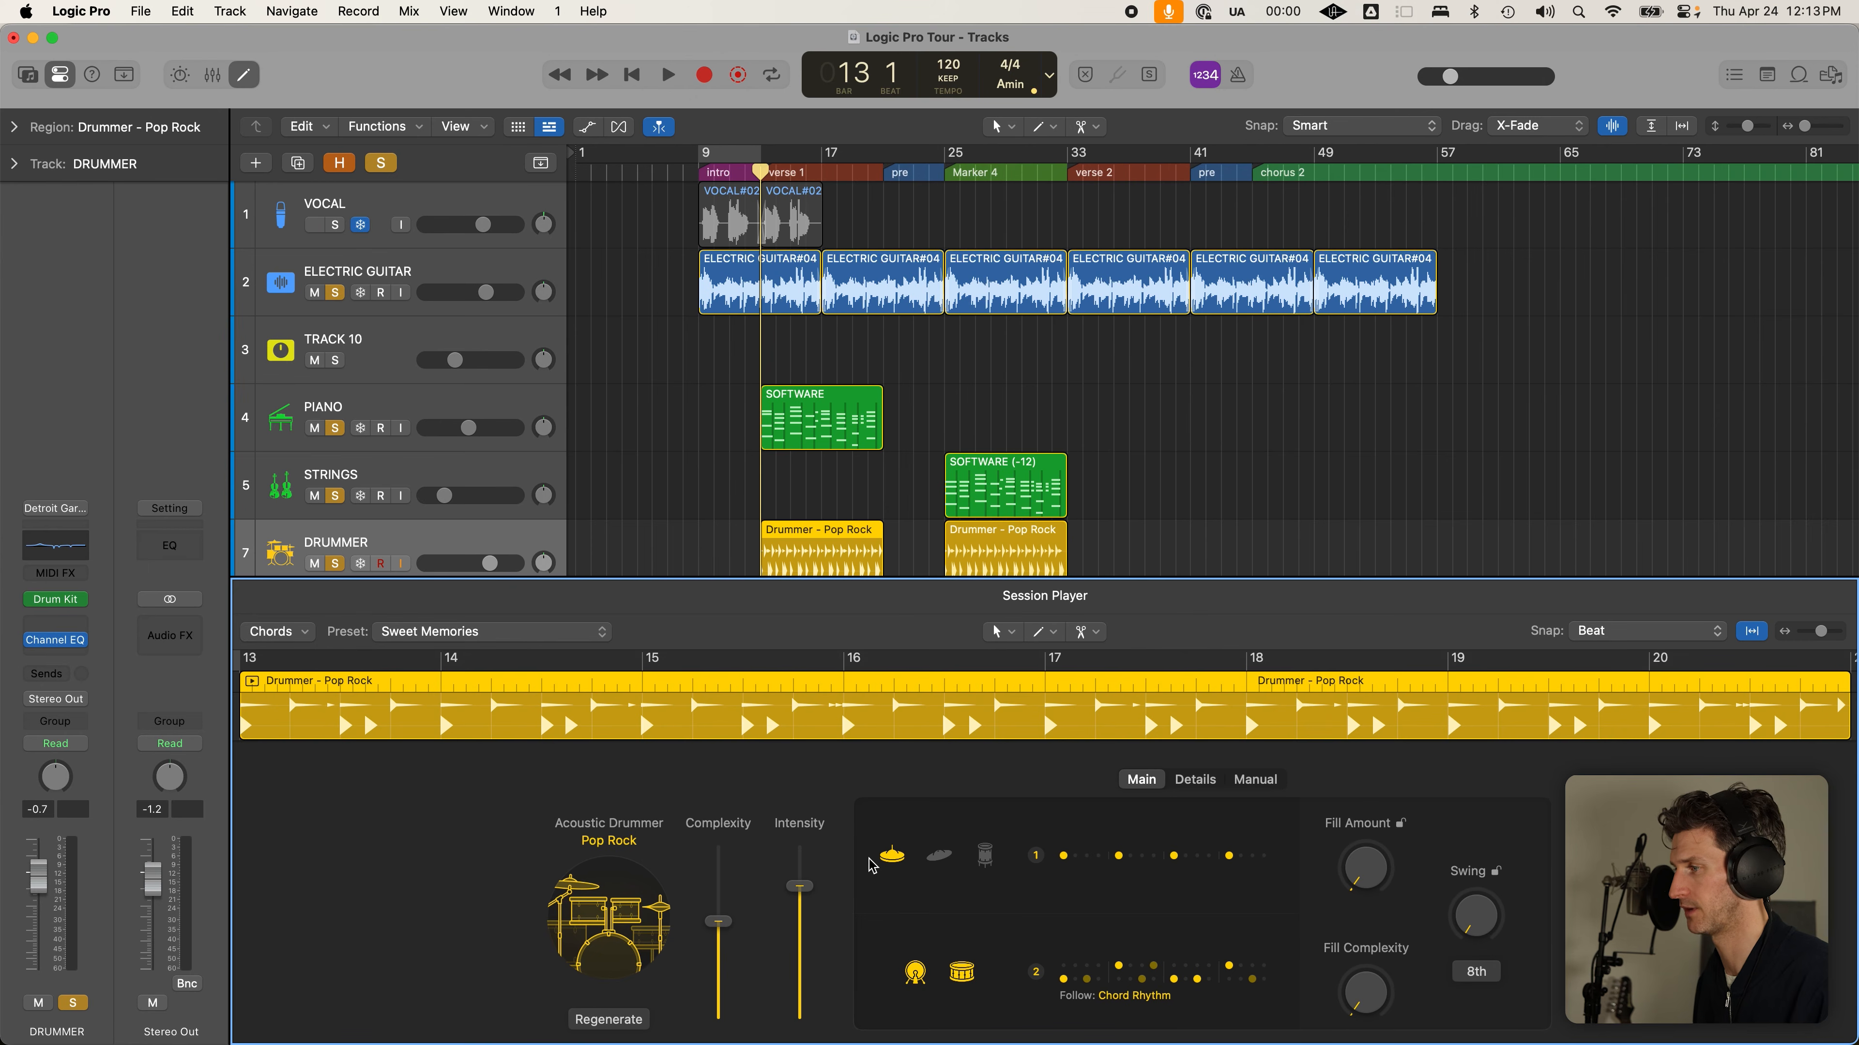
left_click(891, 855)
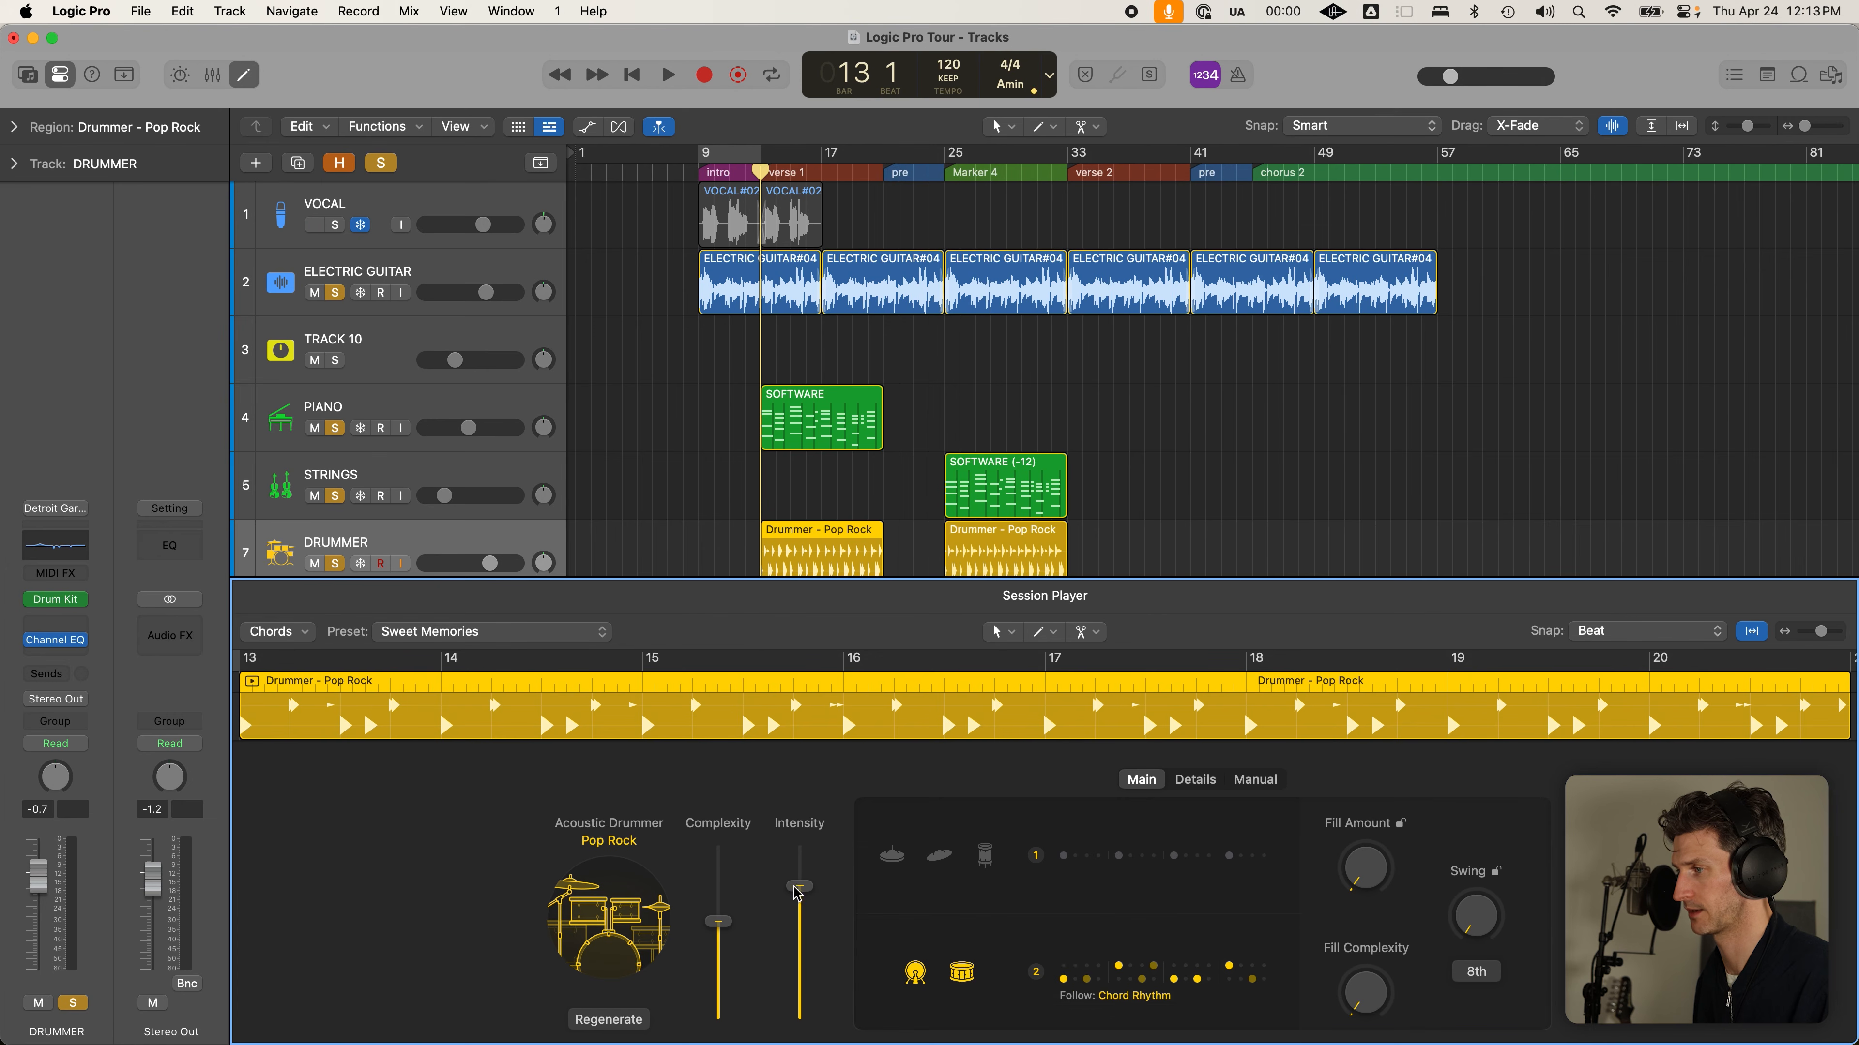
left_click_drag(722, 924, 718, 981)
left_click_drag(799, 887, 799, 964)
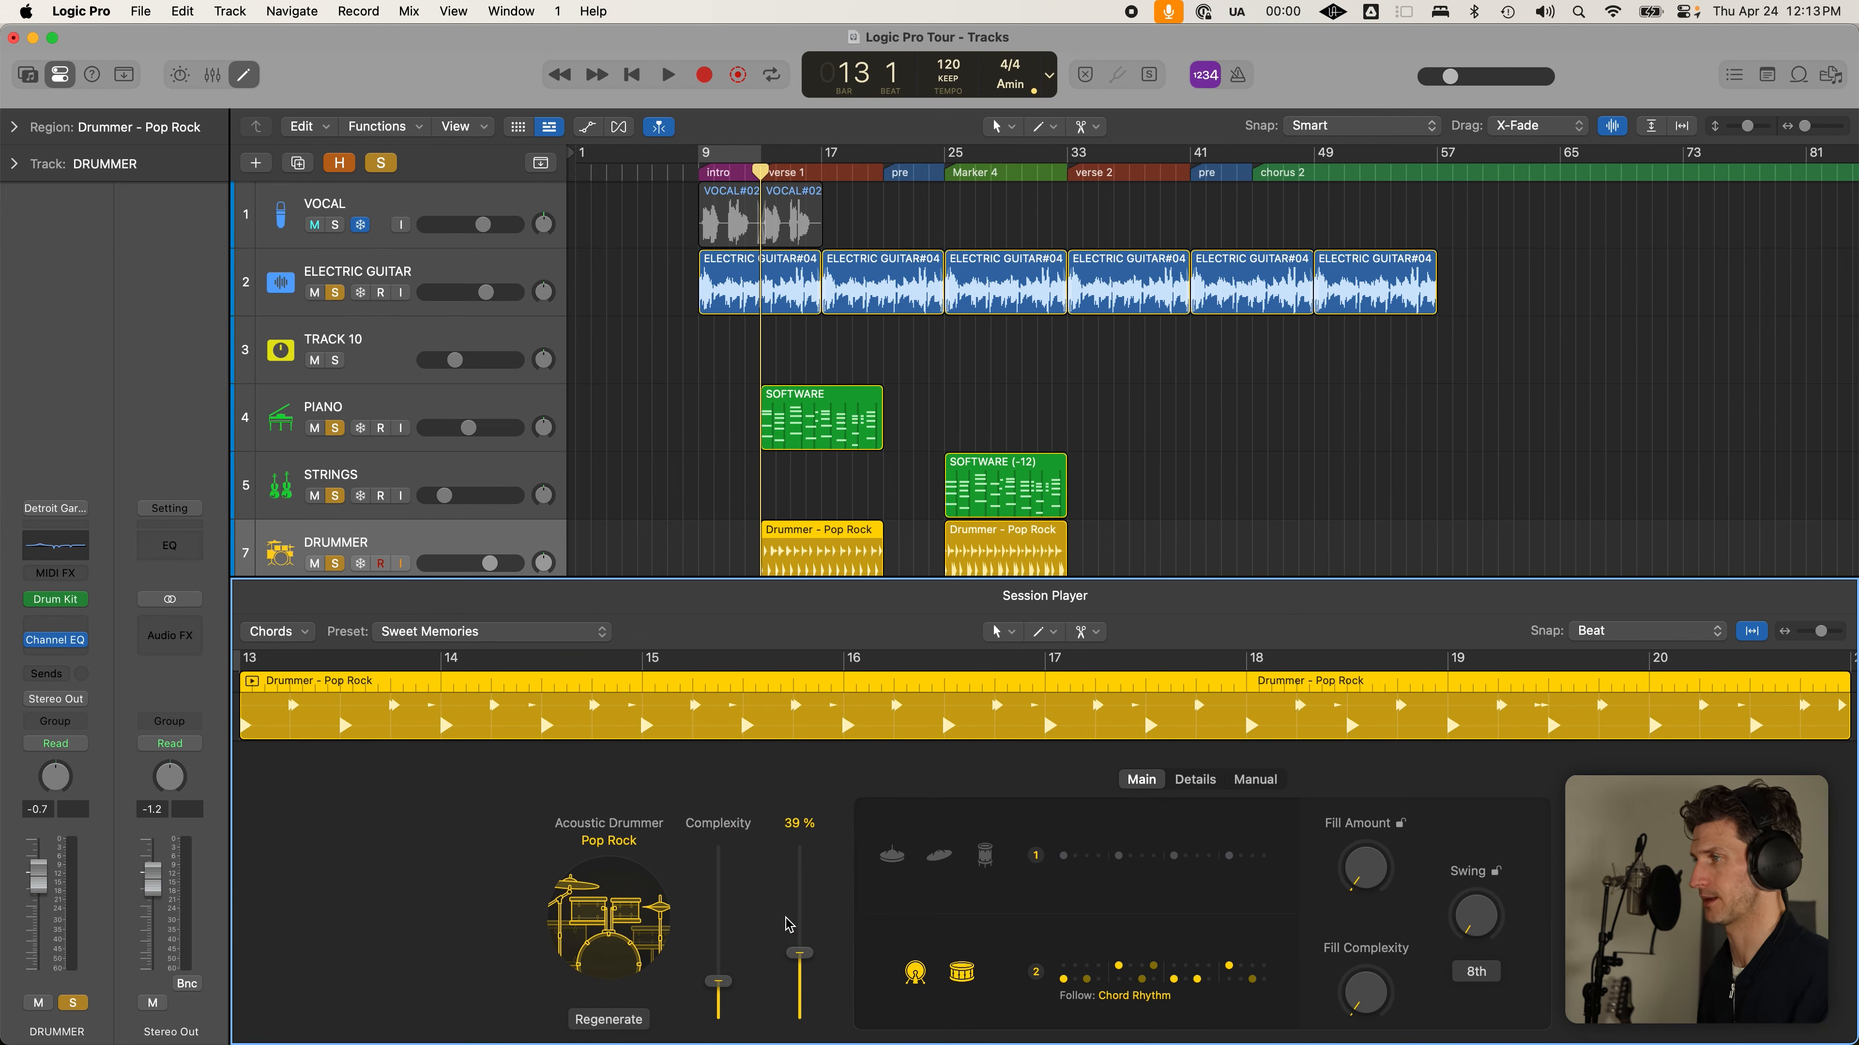
key("e")
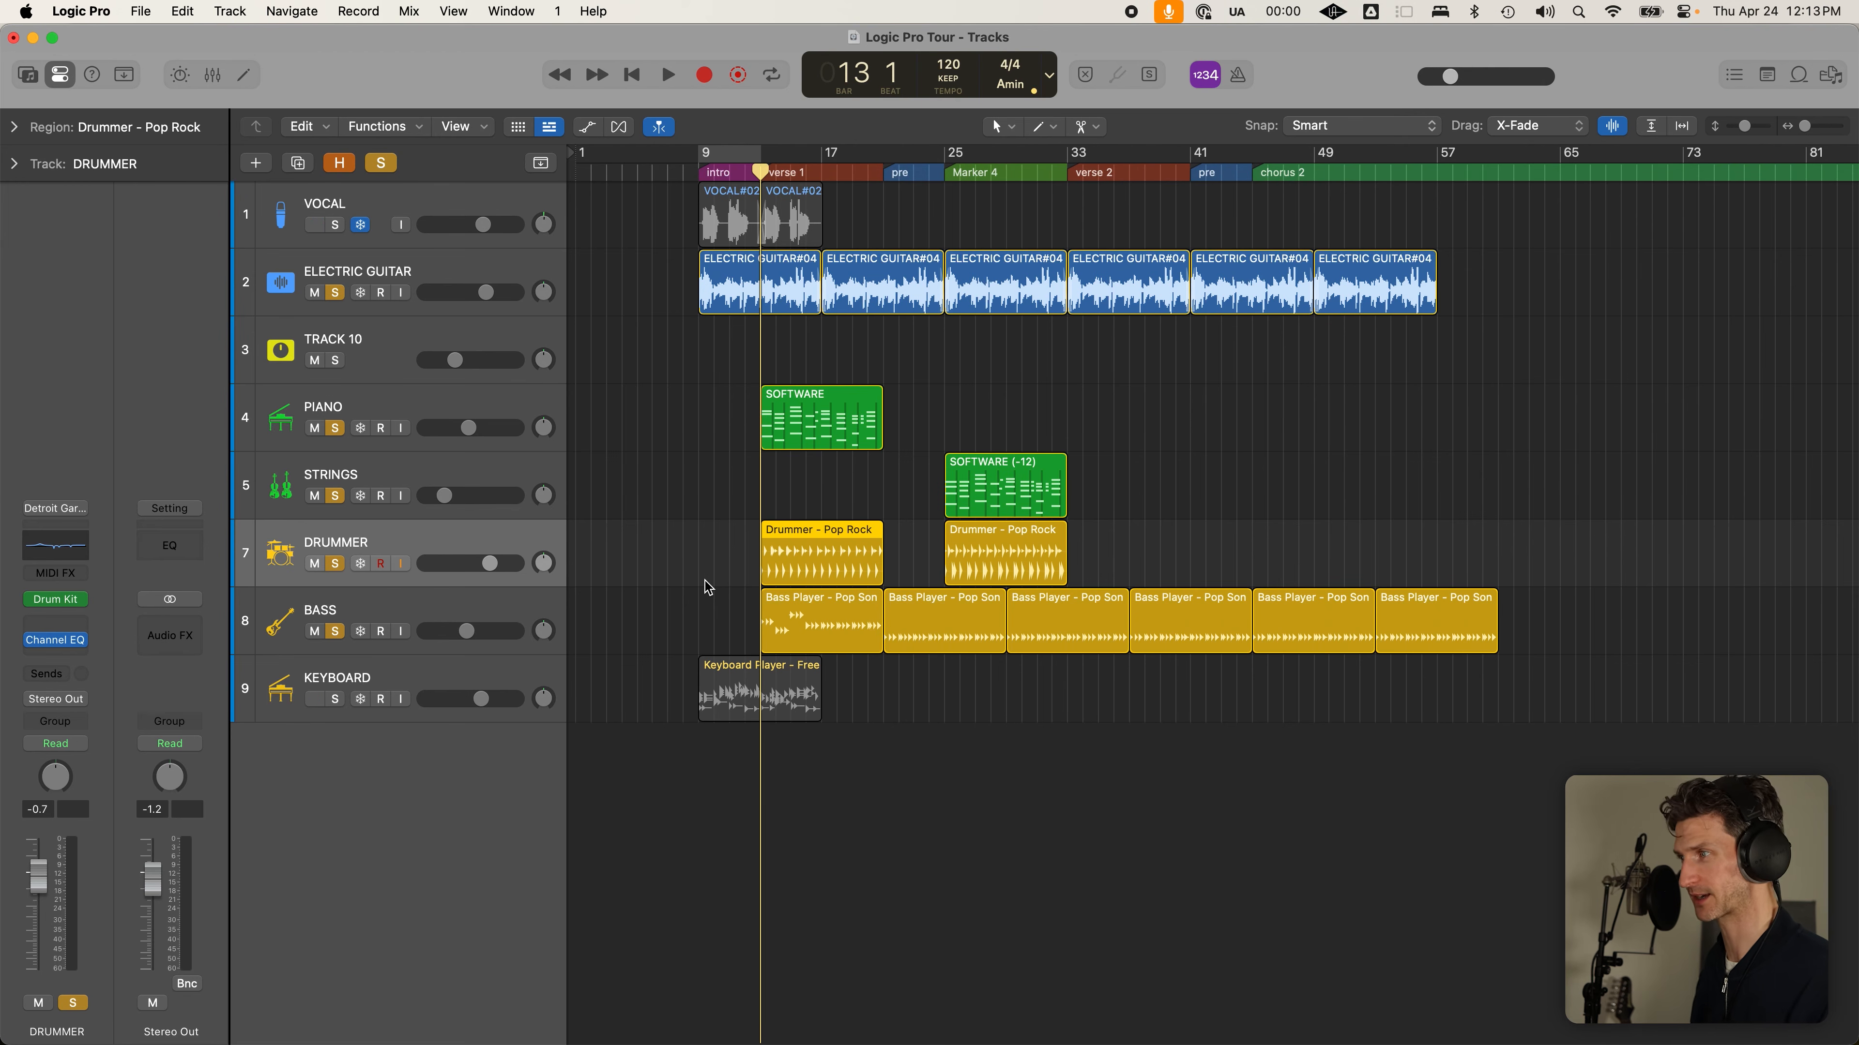
Repeat the SOFTWARE region on the PIANO track five times
left_click(670, 549)
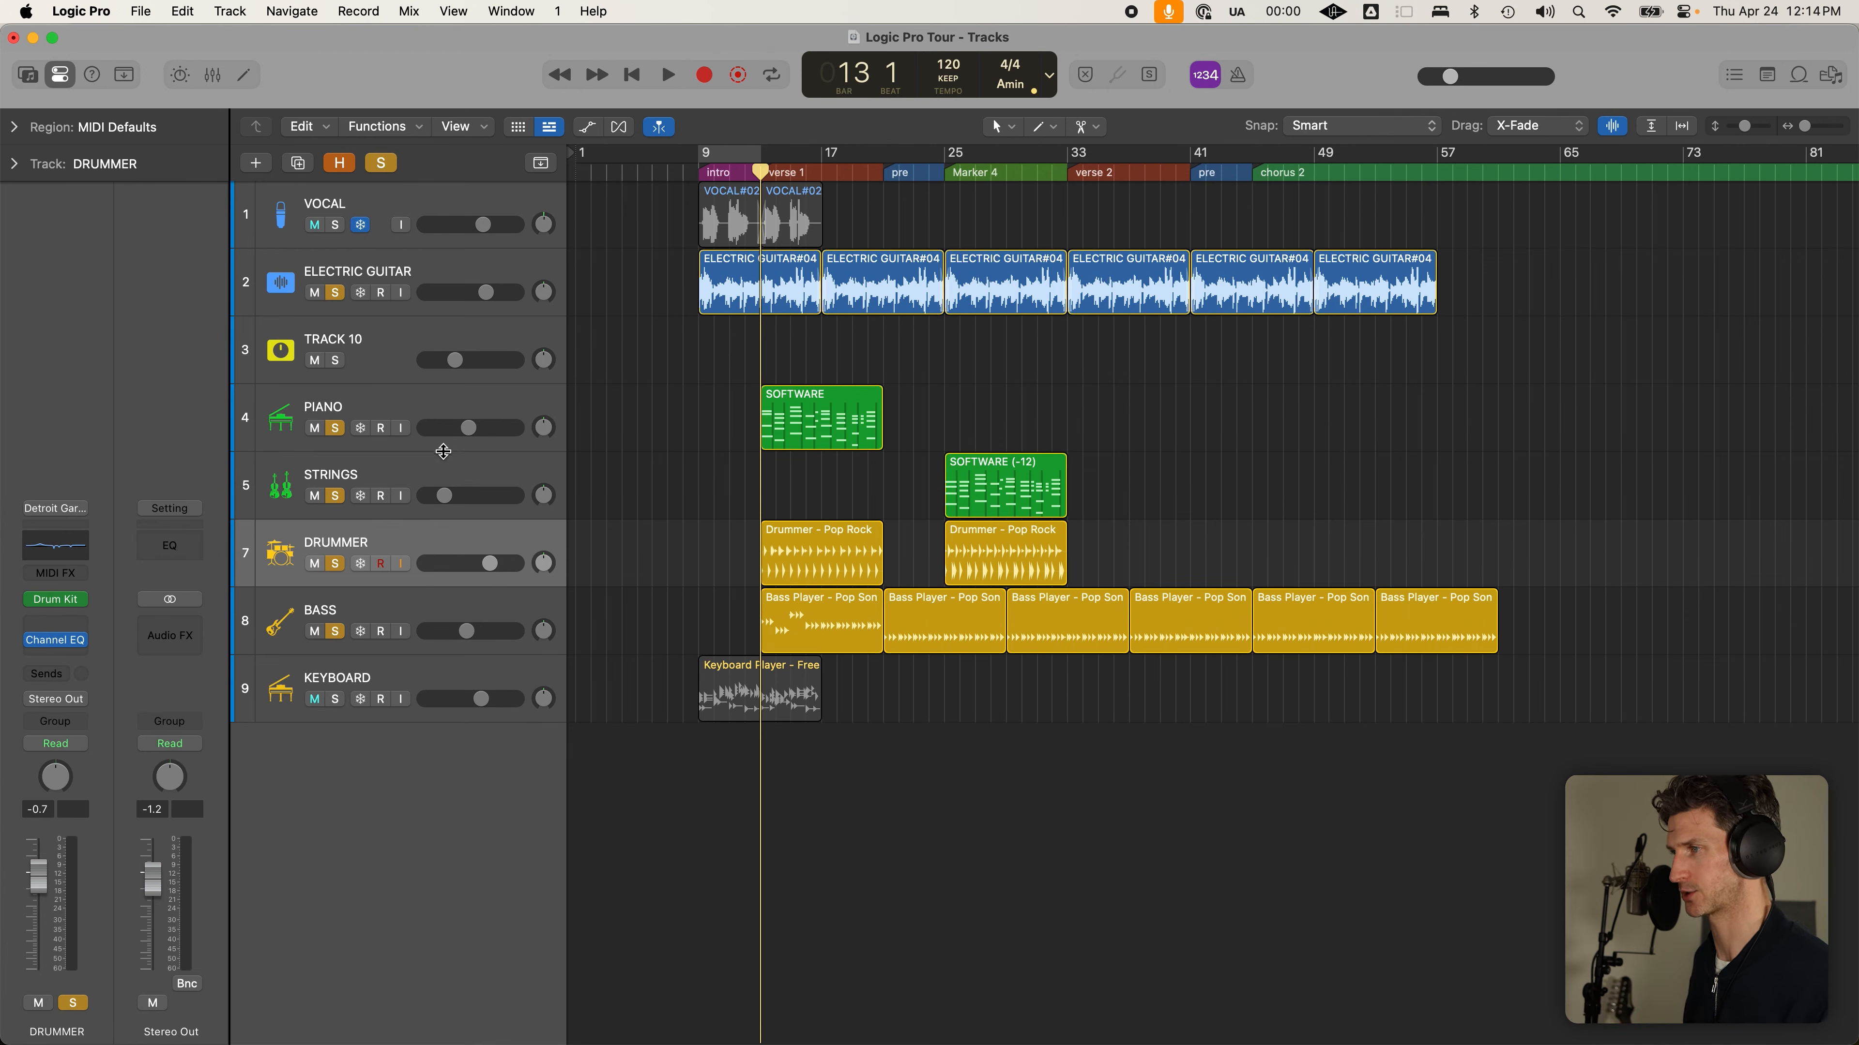
left_click(457, 477)
left_click(944, 625)
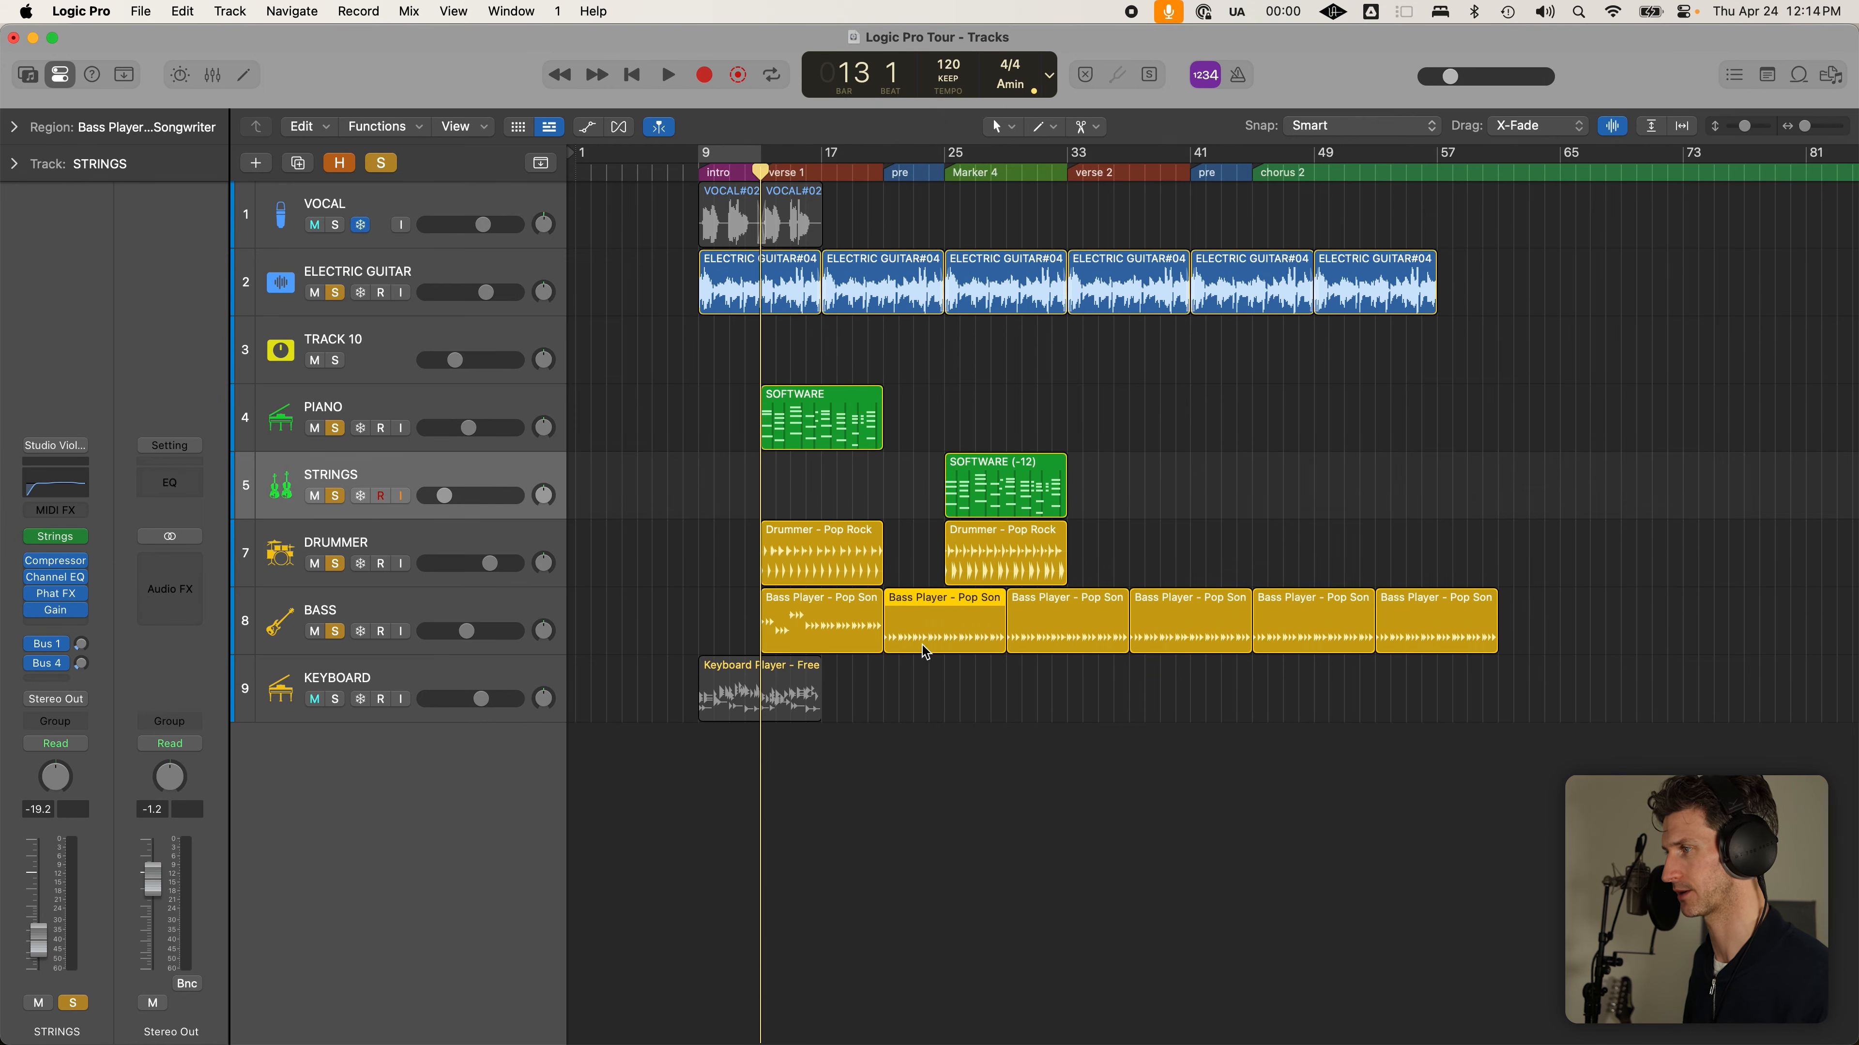
left_click(872, 418)
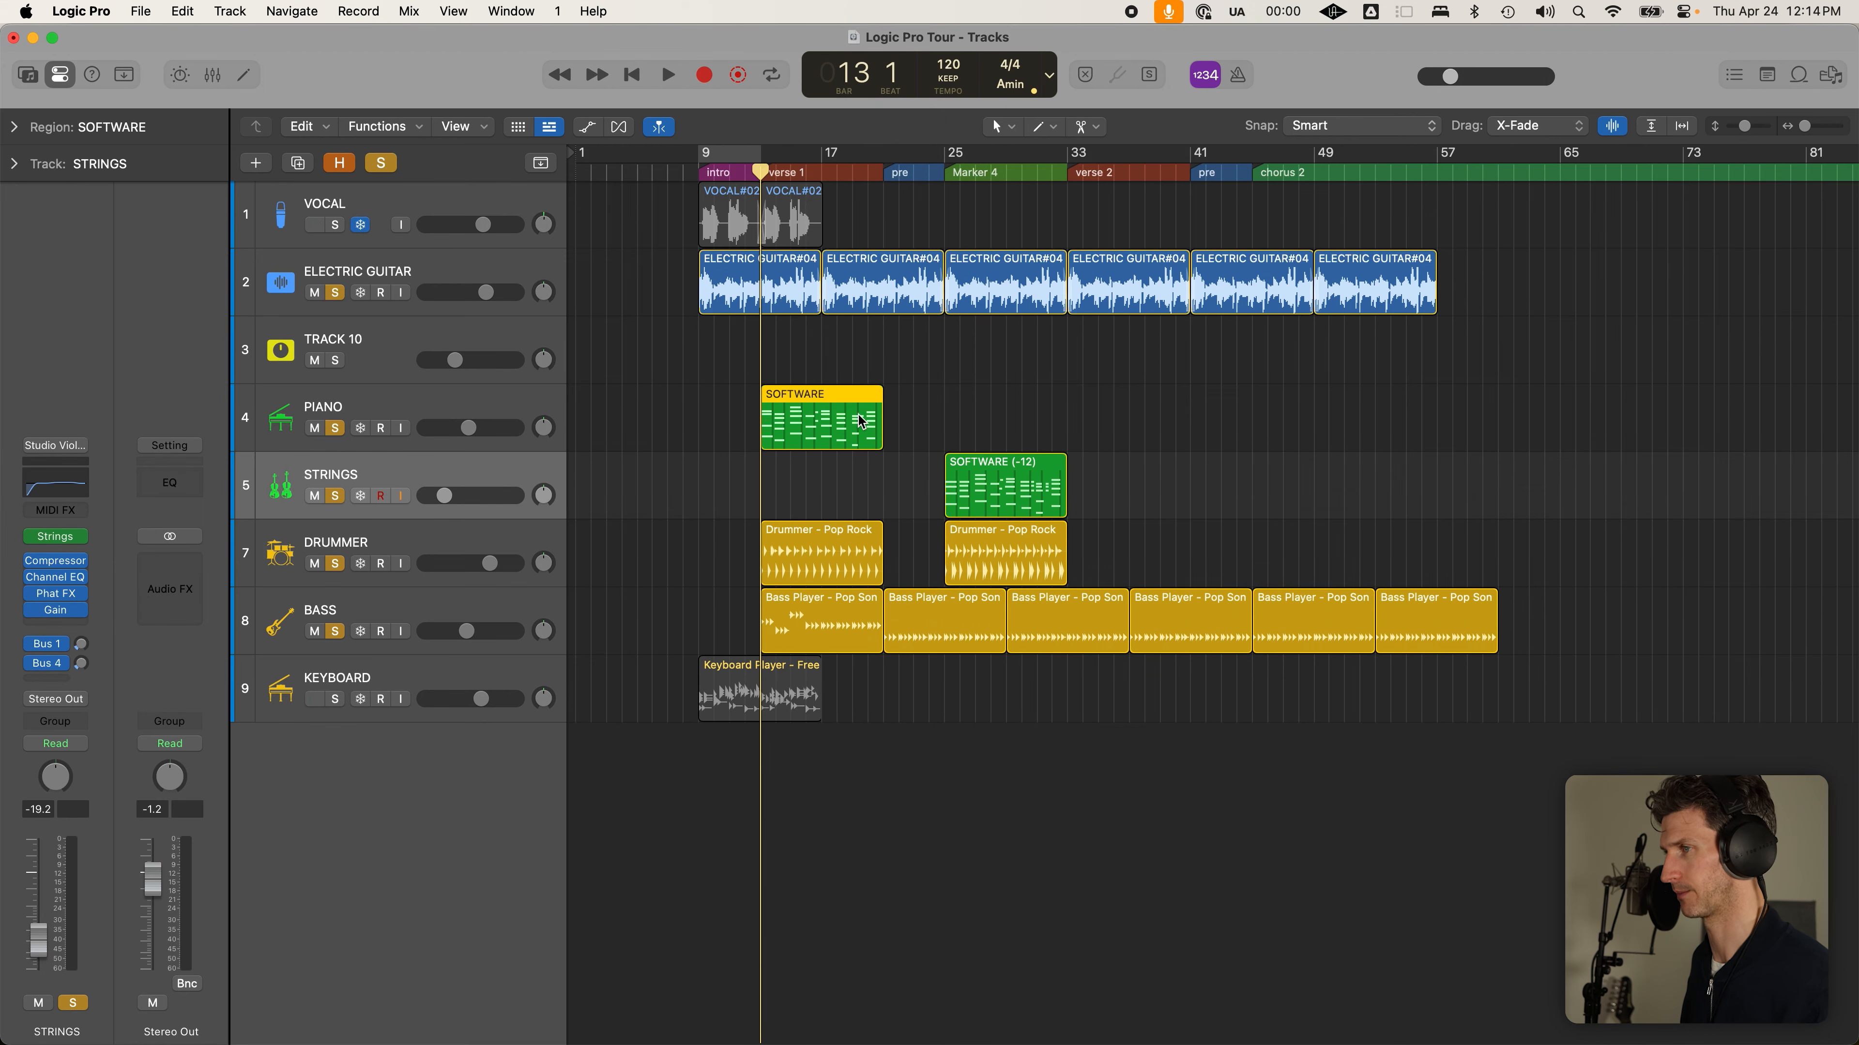
key("super+r")
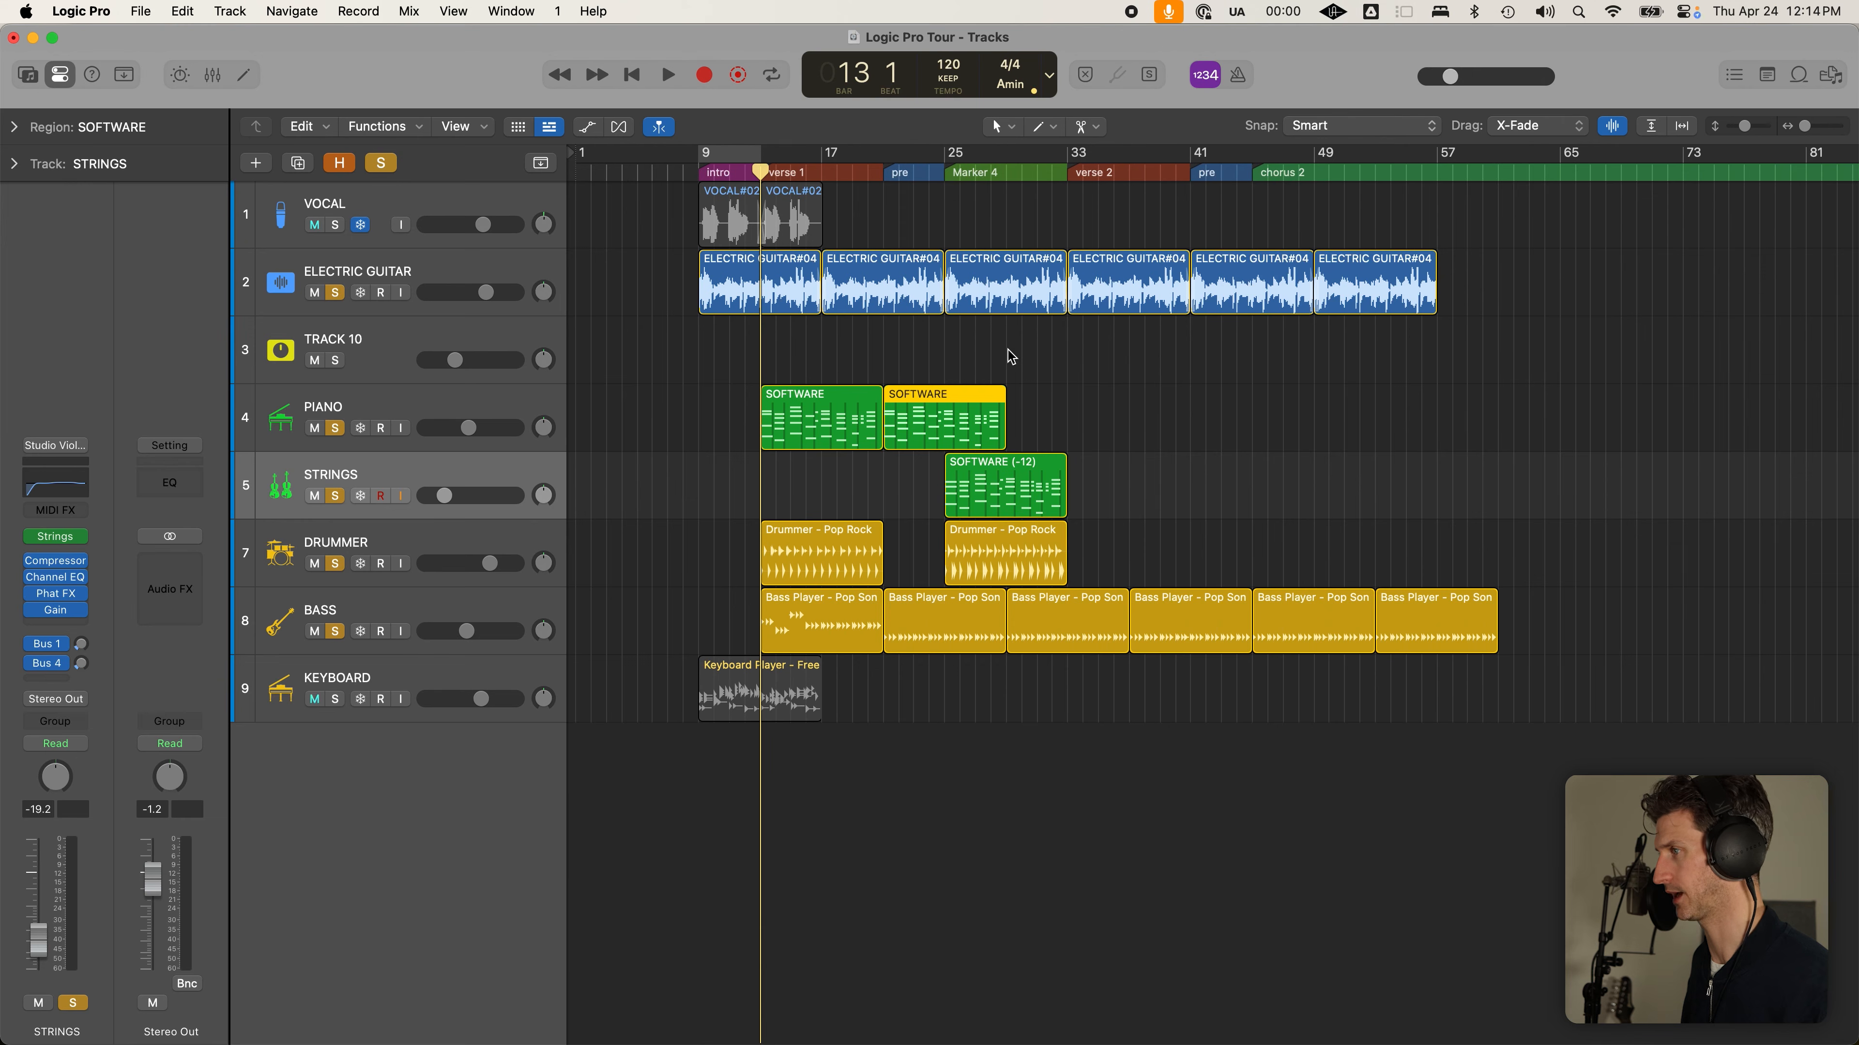
key("super+r")
key("super+r")
key("super+r")
key("super+r")
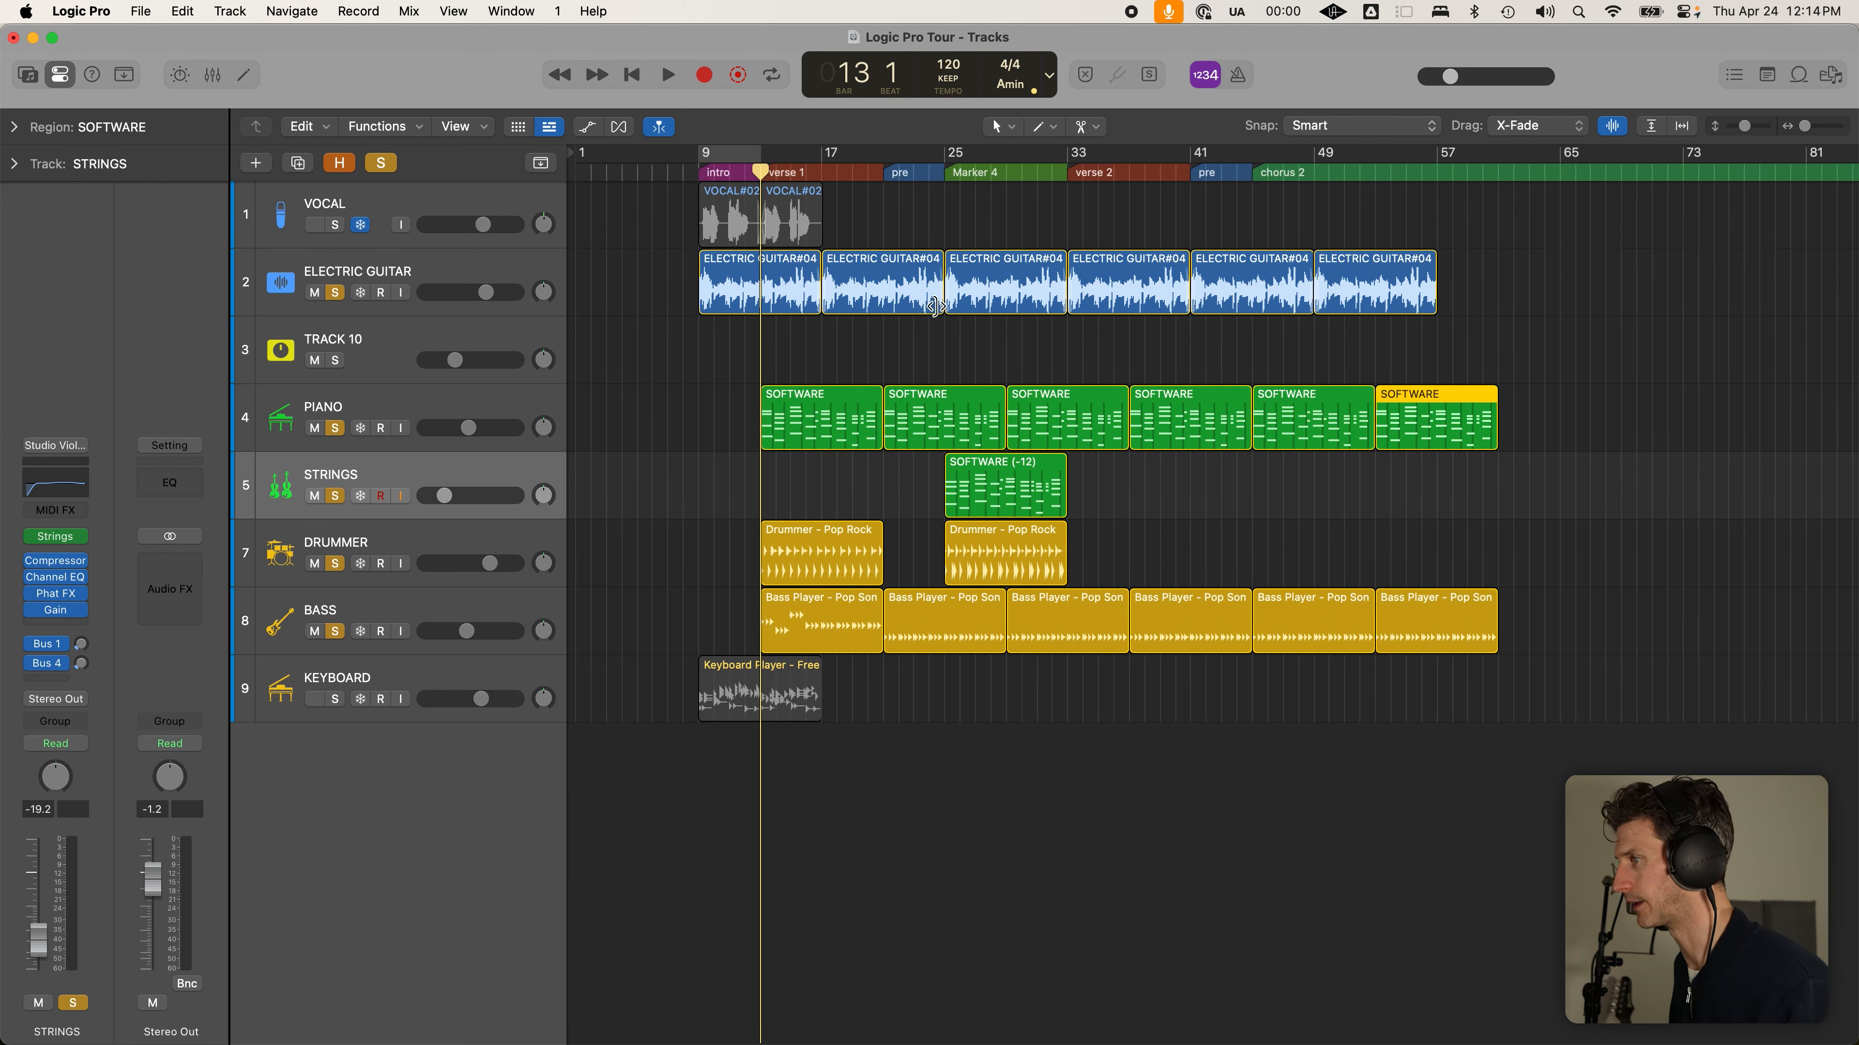
Step the playhead through the pre and Marker 4 section starts and return it to bar 13
left_click(885, 173)
left_click(946, 173)
key("super+Right")
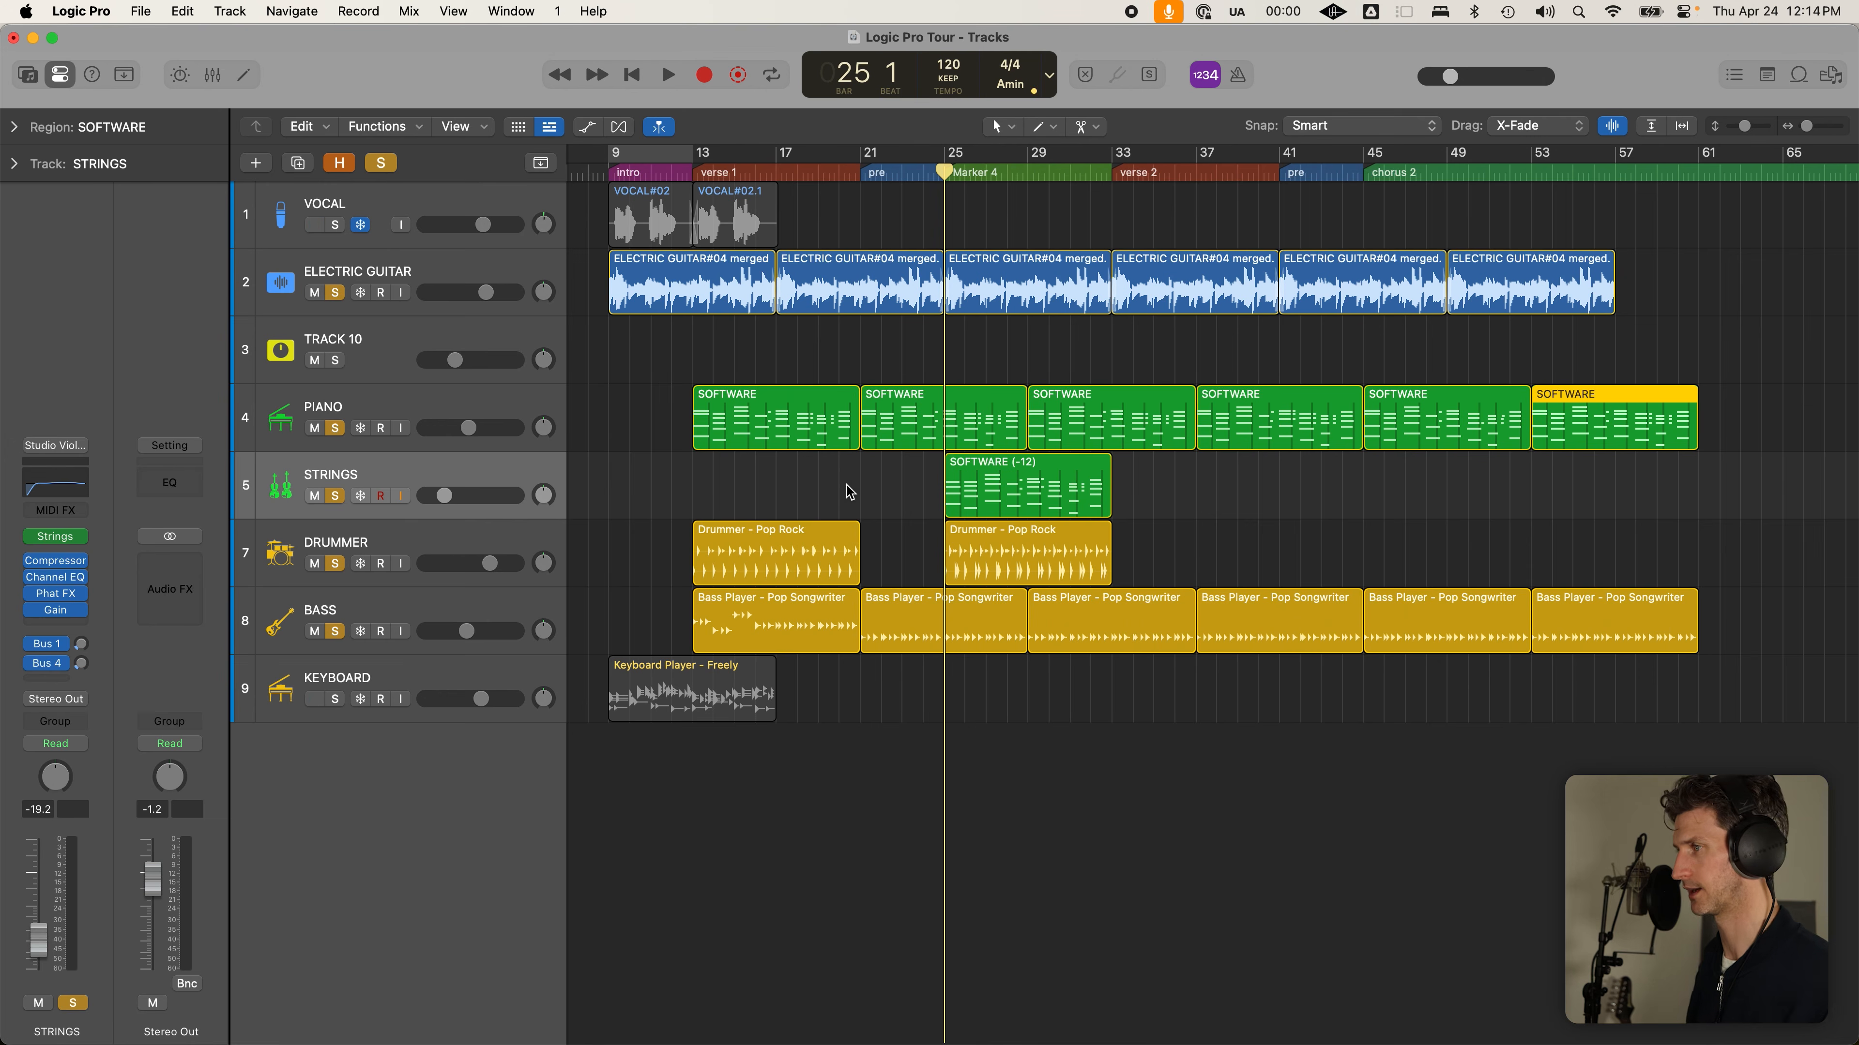
left_click(699, 173)
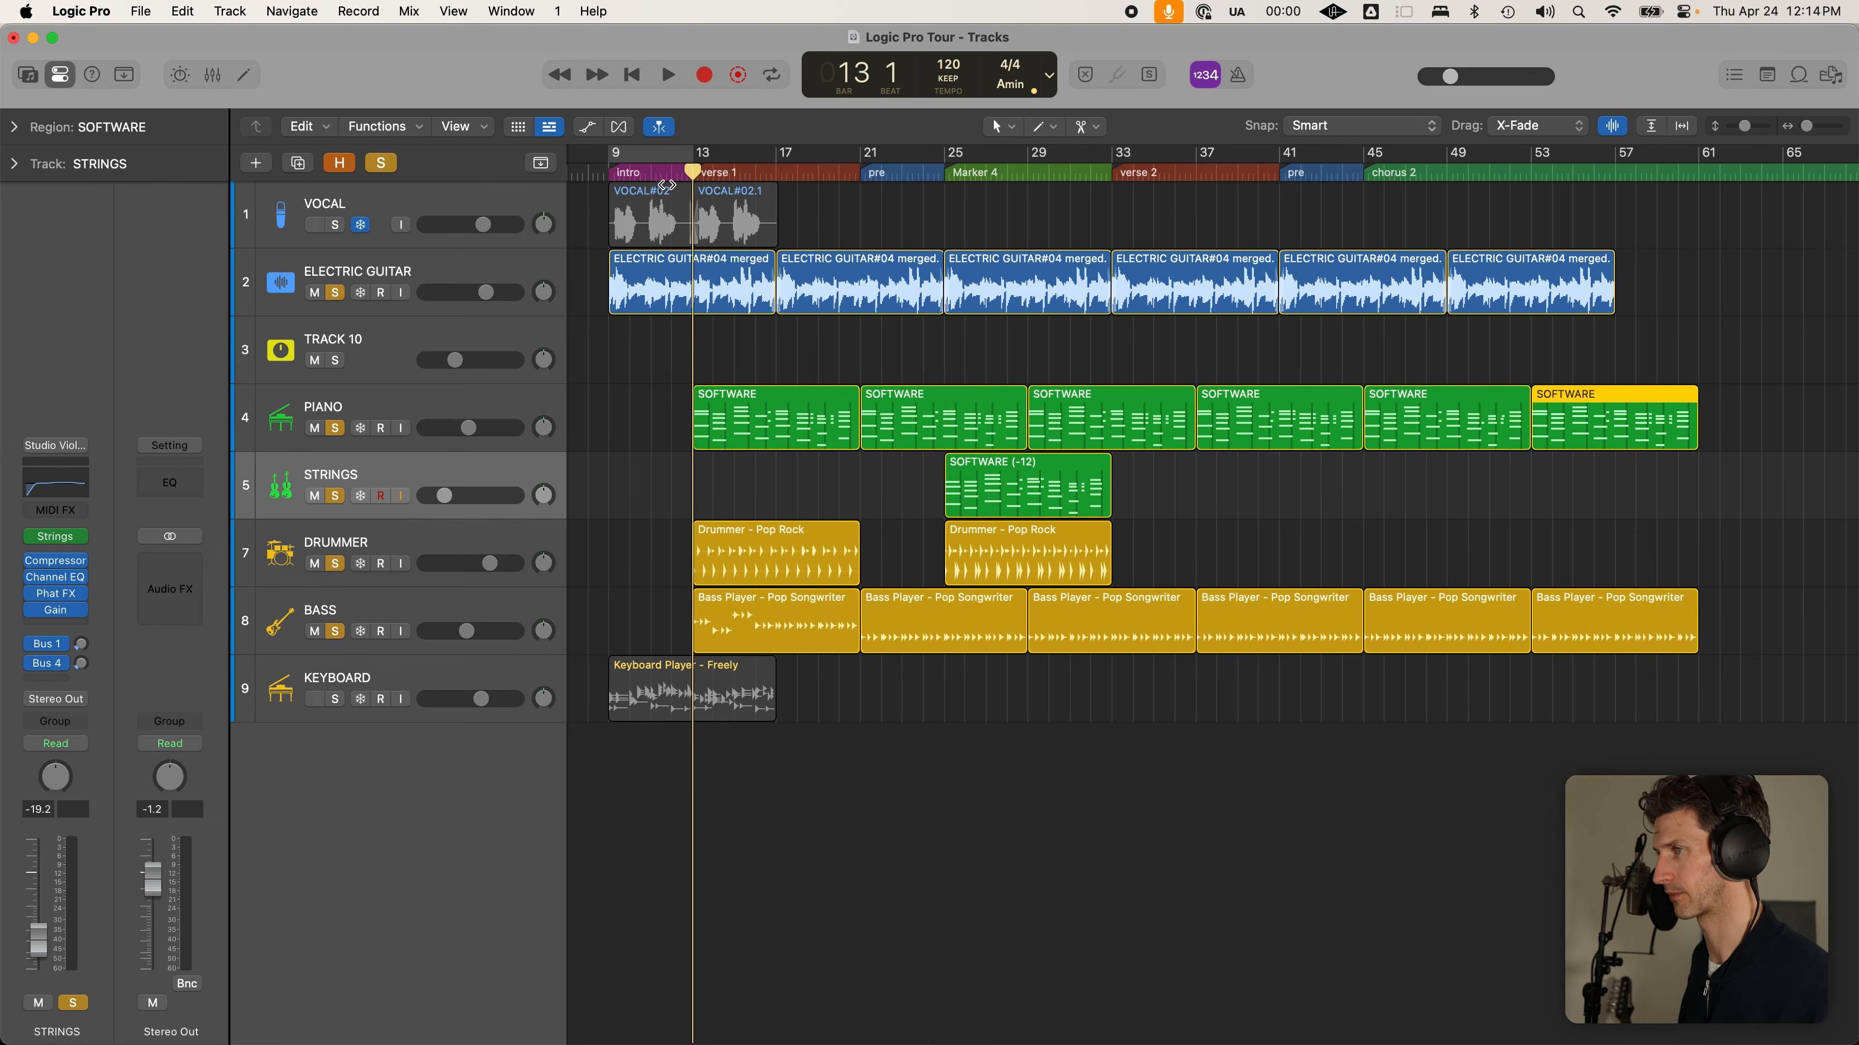
Set TRACK 10's volume to -3.7 dB, turn off its solo and mute it
left_click(389, 334)
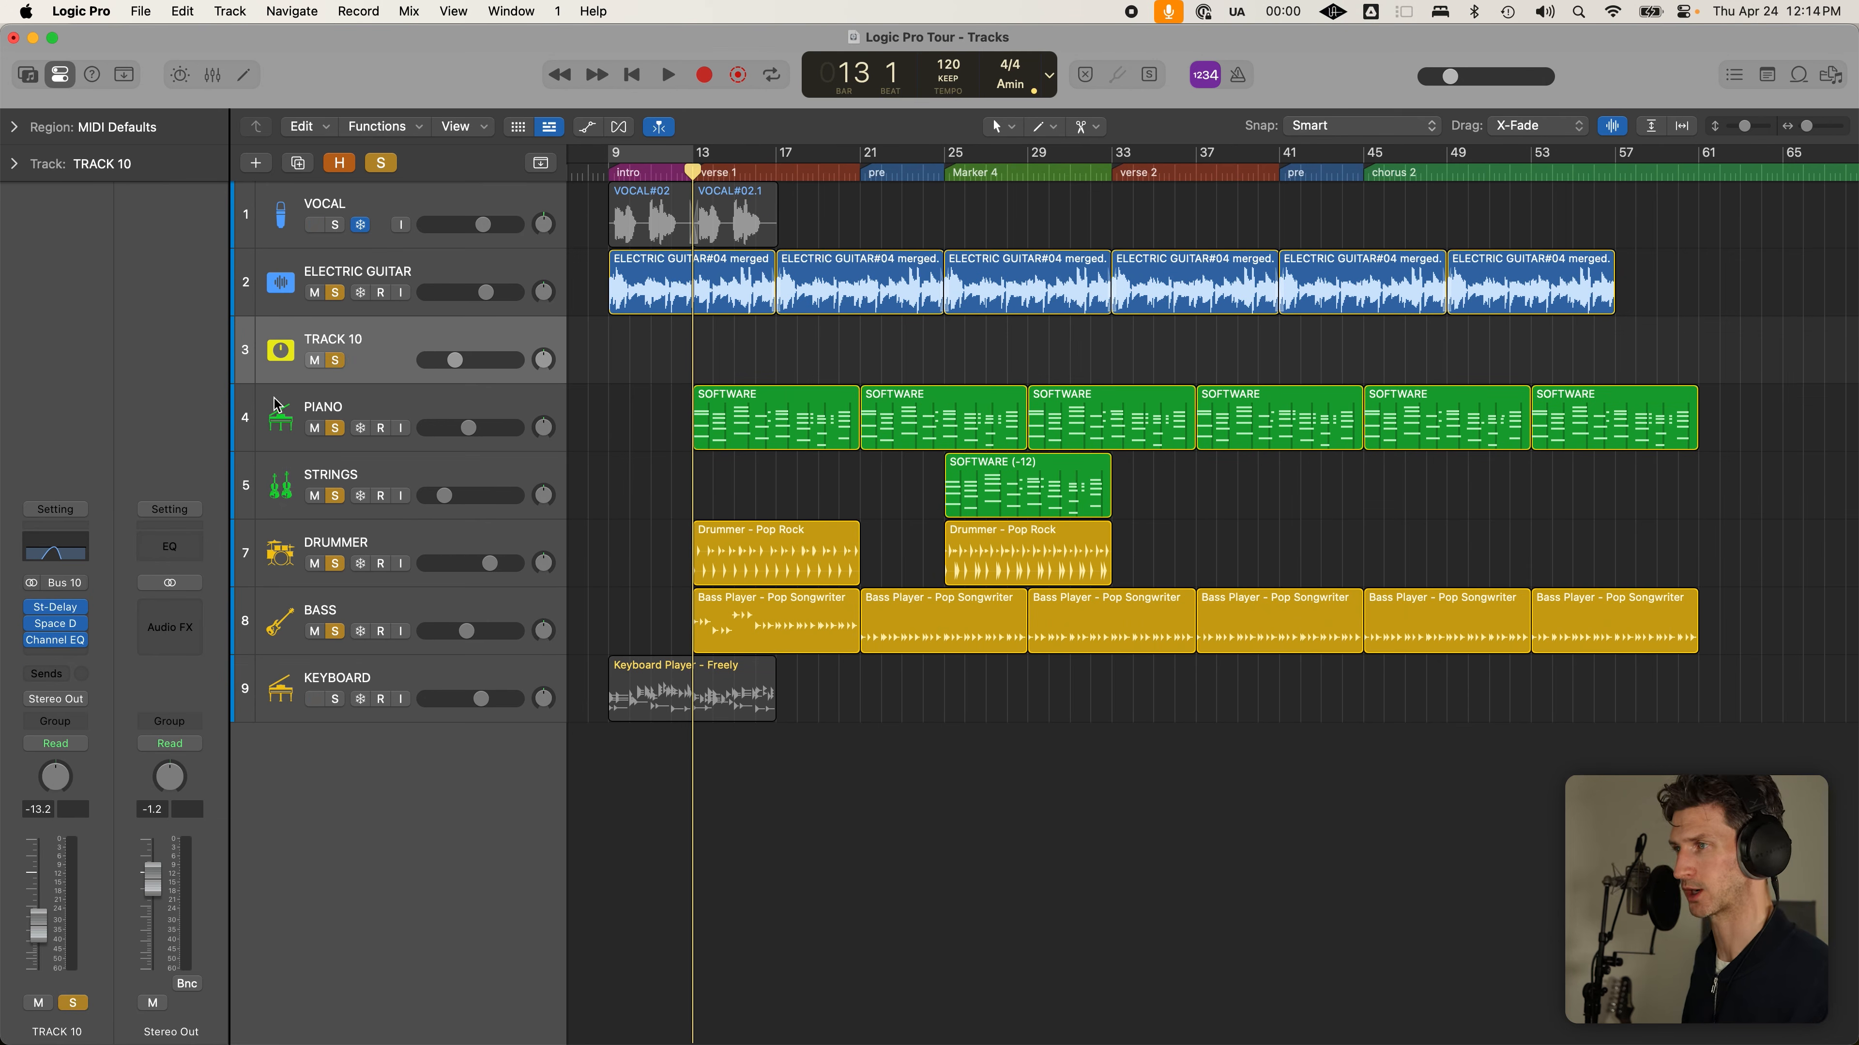
left_click(338, 361)
mouse_move(477, 363)
left_mouse_down()
mouse_move(455, 356)
mouse_move(486, 357)
left_mouse_up()
left_click(314, 361)
key("super+Up")
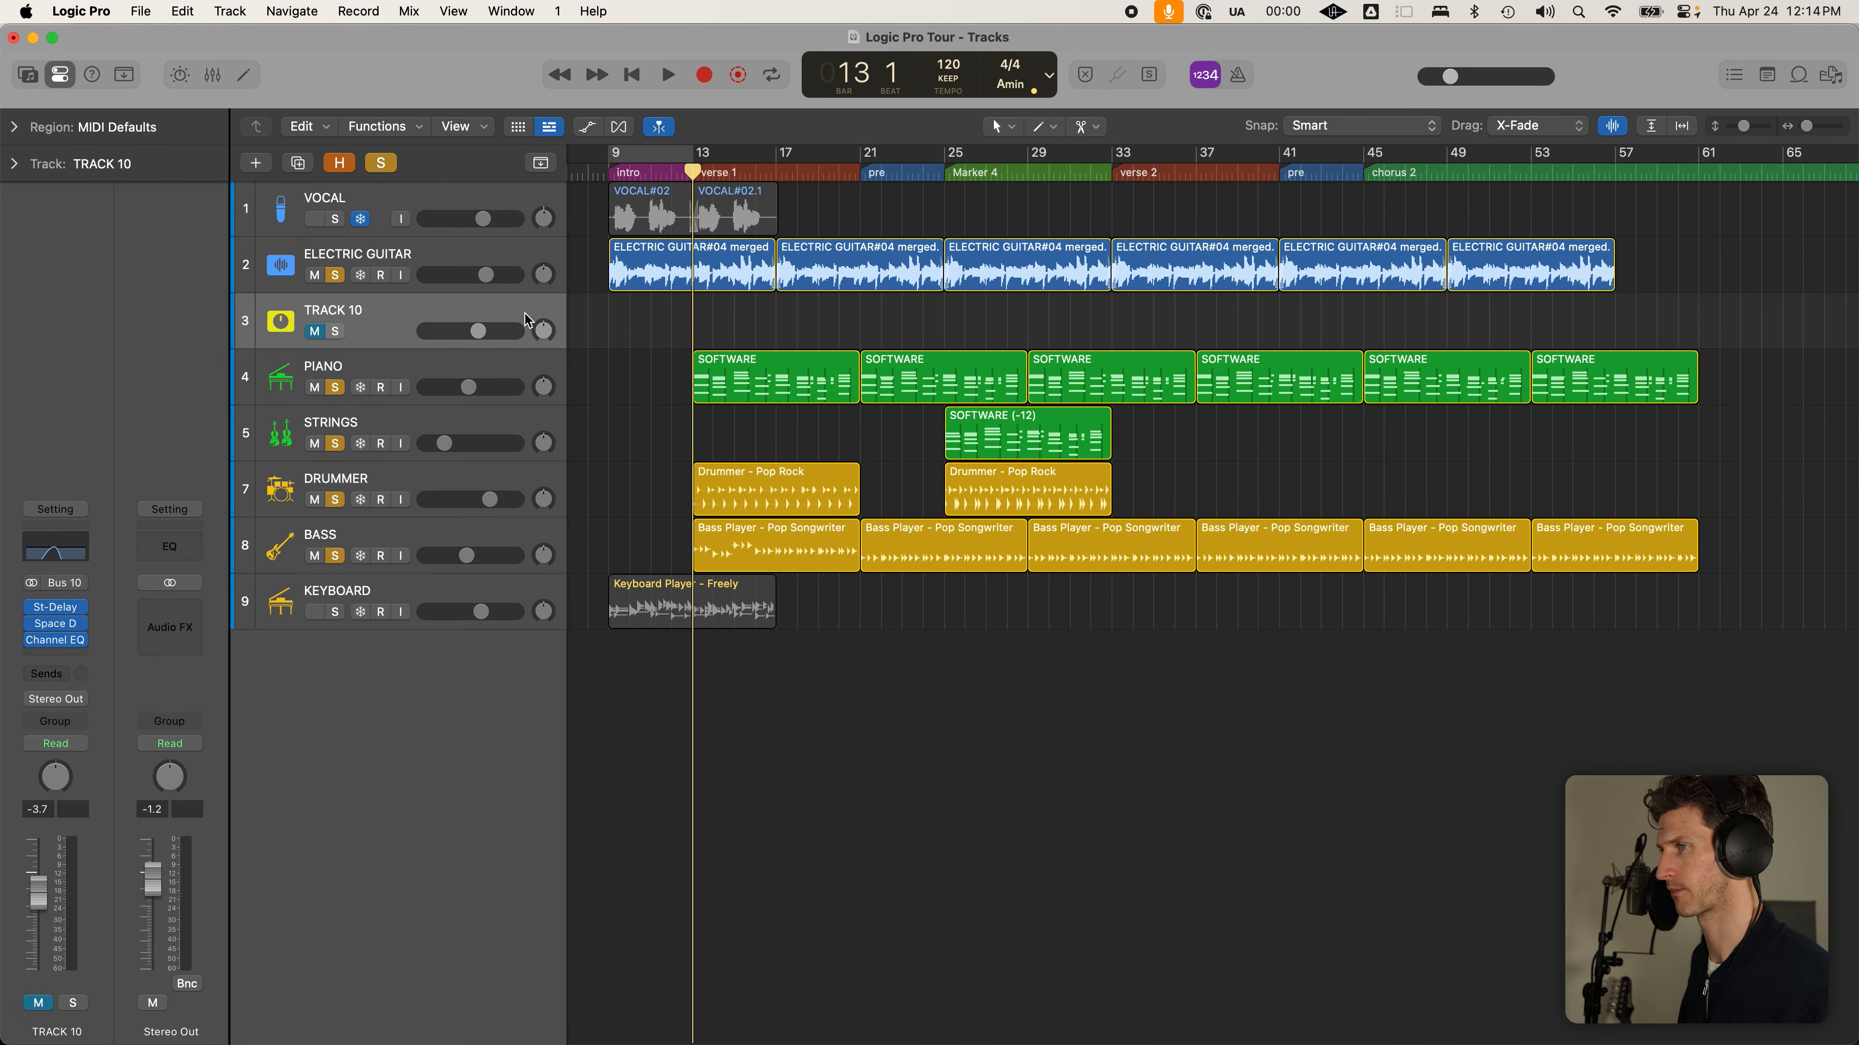
Mark TRACK 10 as hidden and remove it from view in the track list
key("h")
left_click(315, 331)
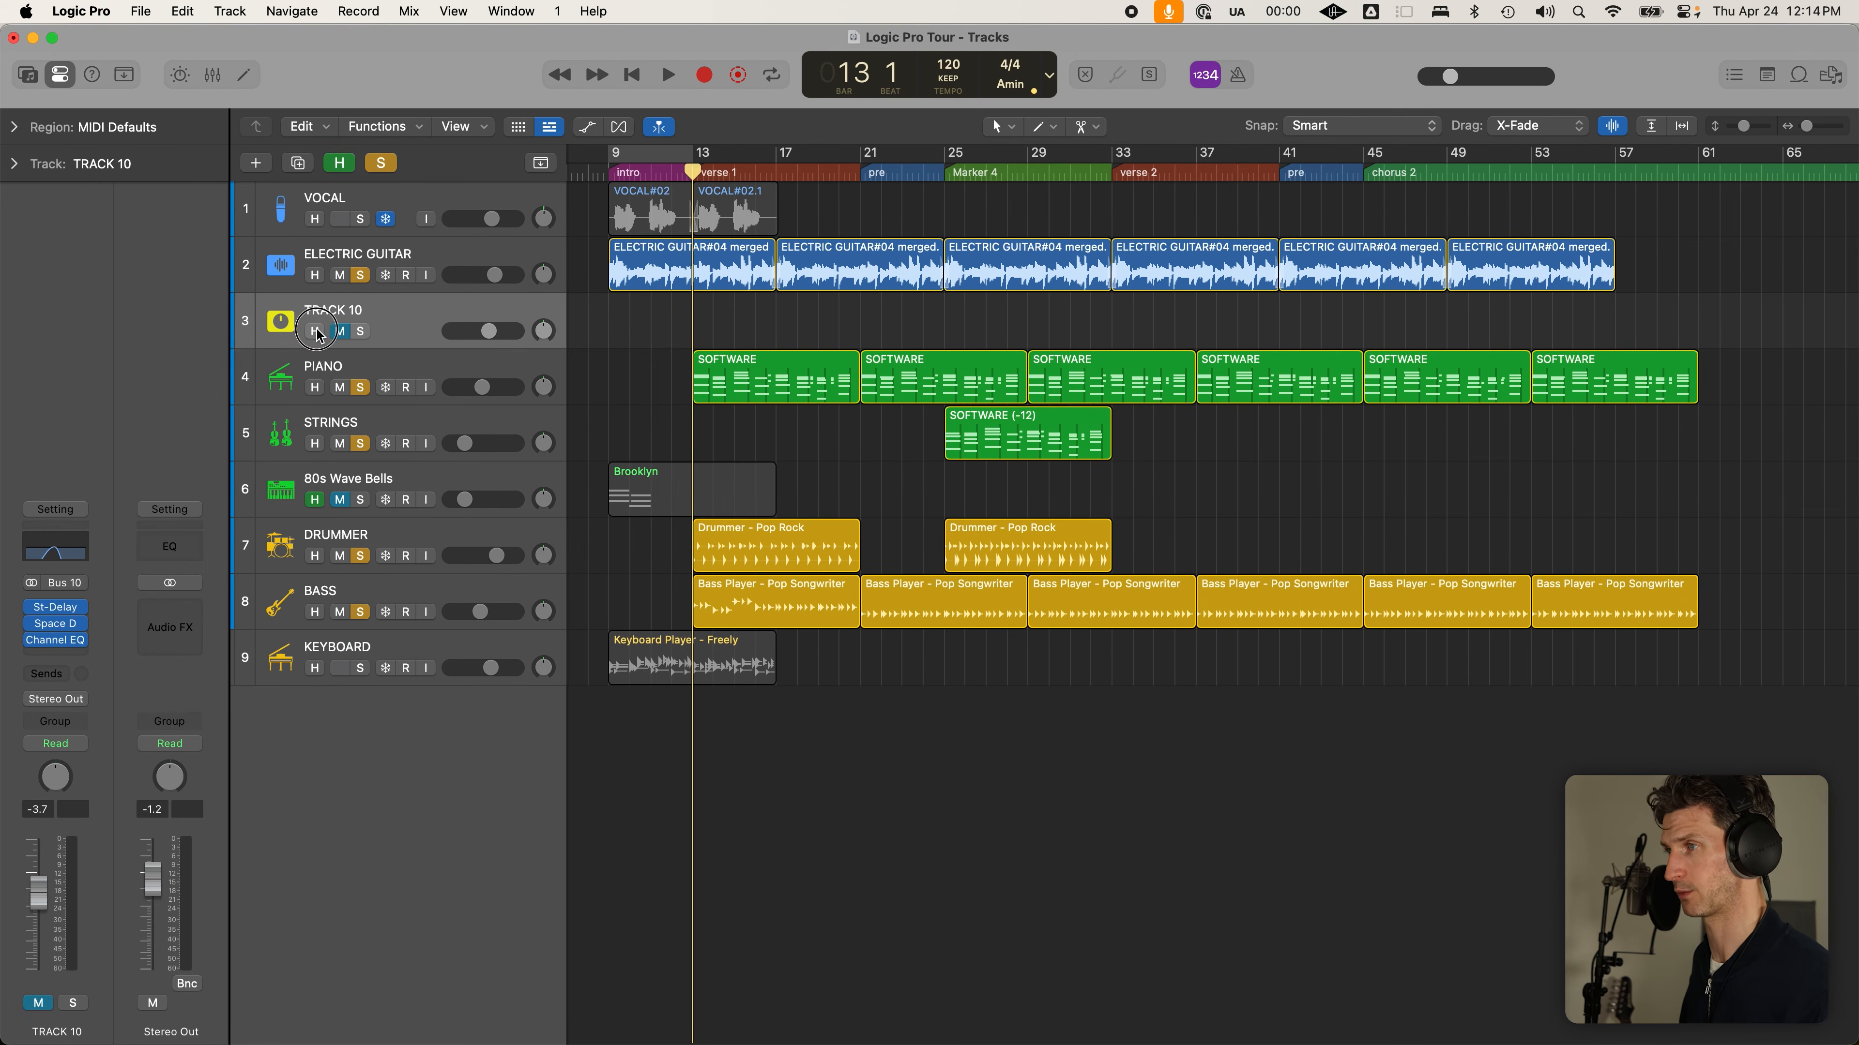
left_click(333, 359)
key("h")
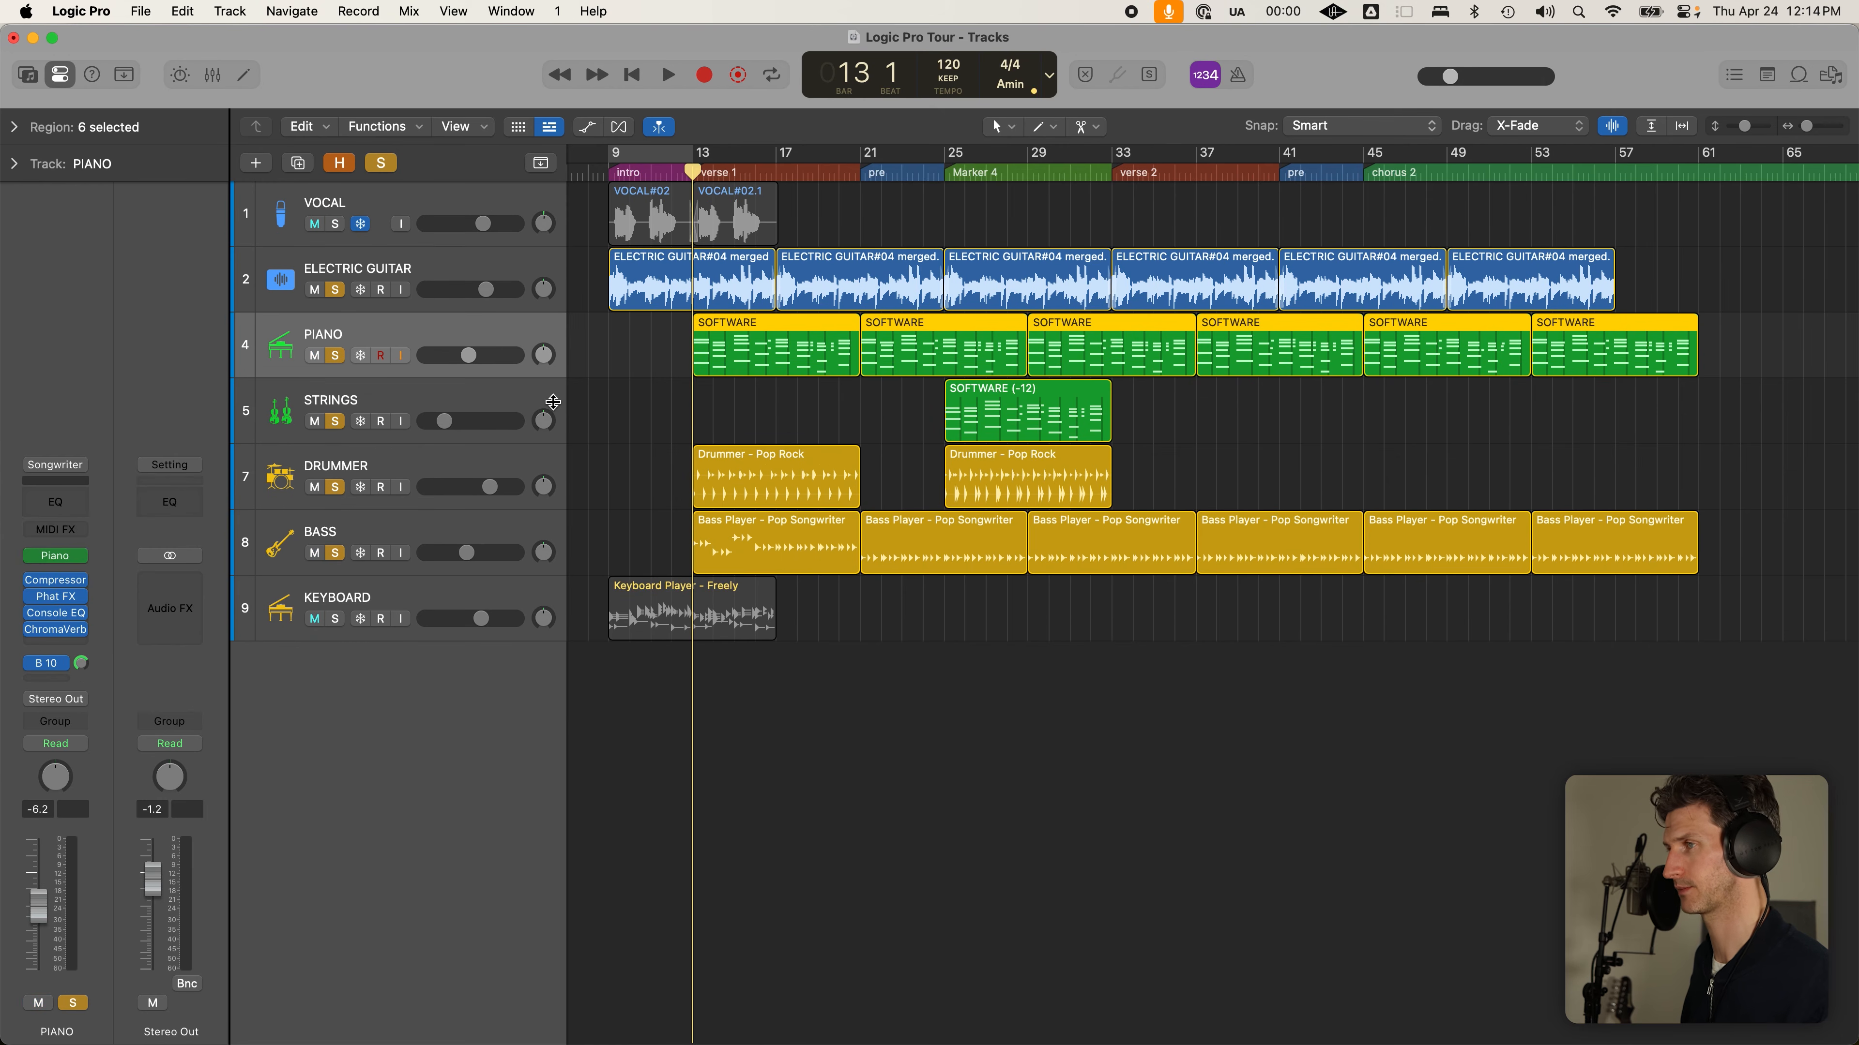
Show the hidden tracks again and return the playhead to bar 9
key("h")
key("h")
key("h")
key("h")
key("h")
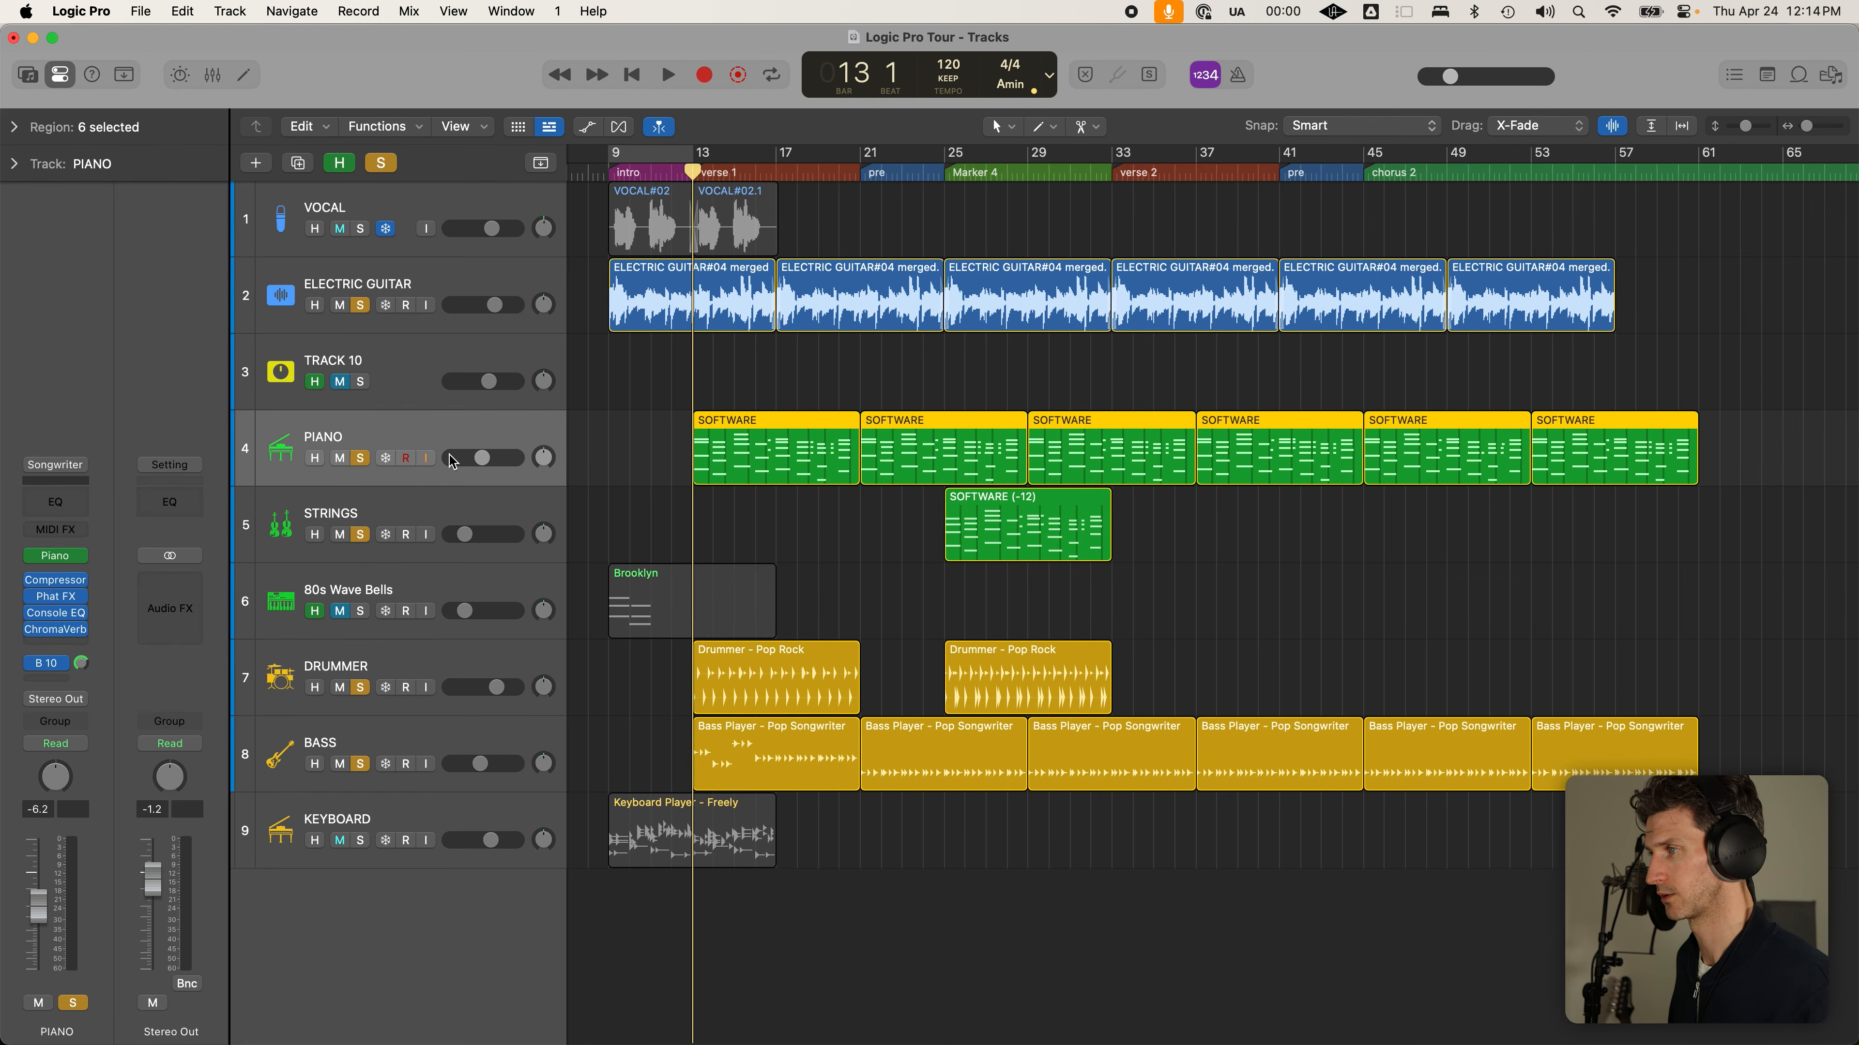
key("Return")
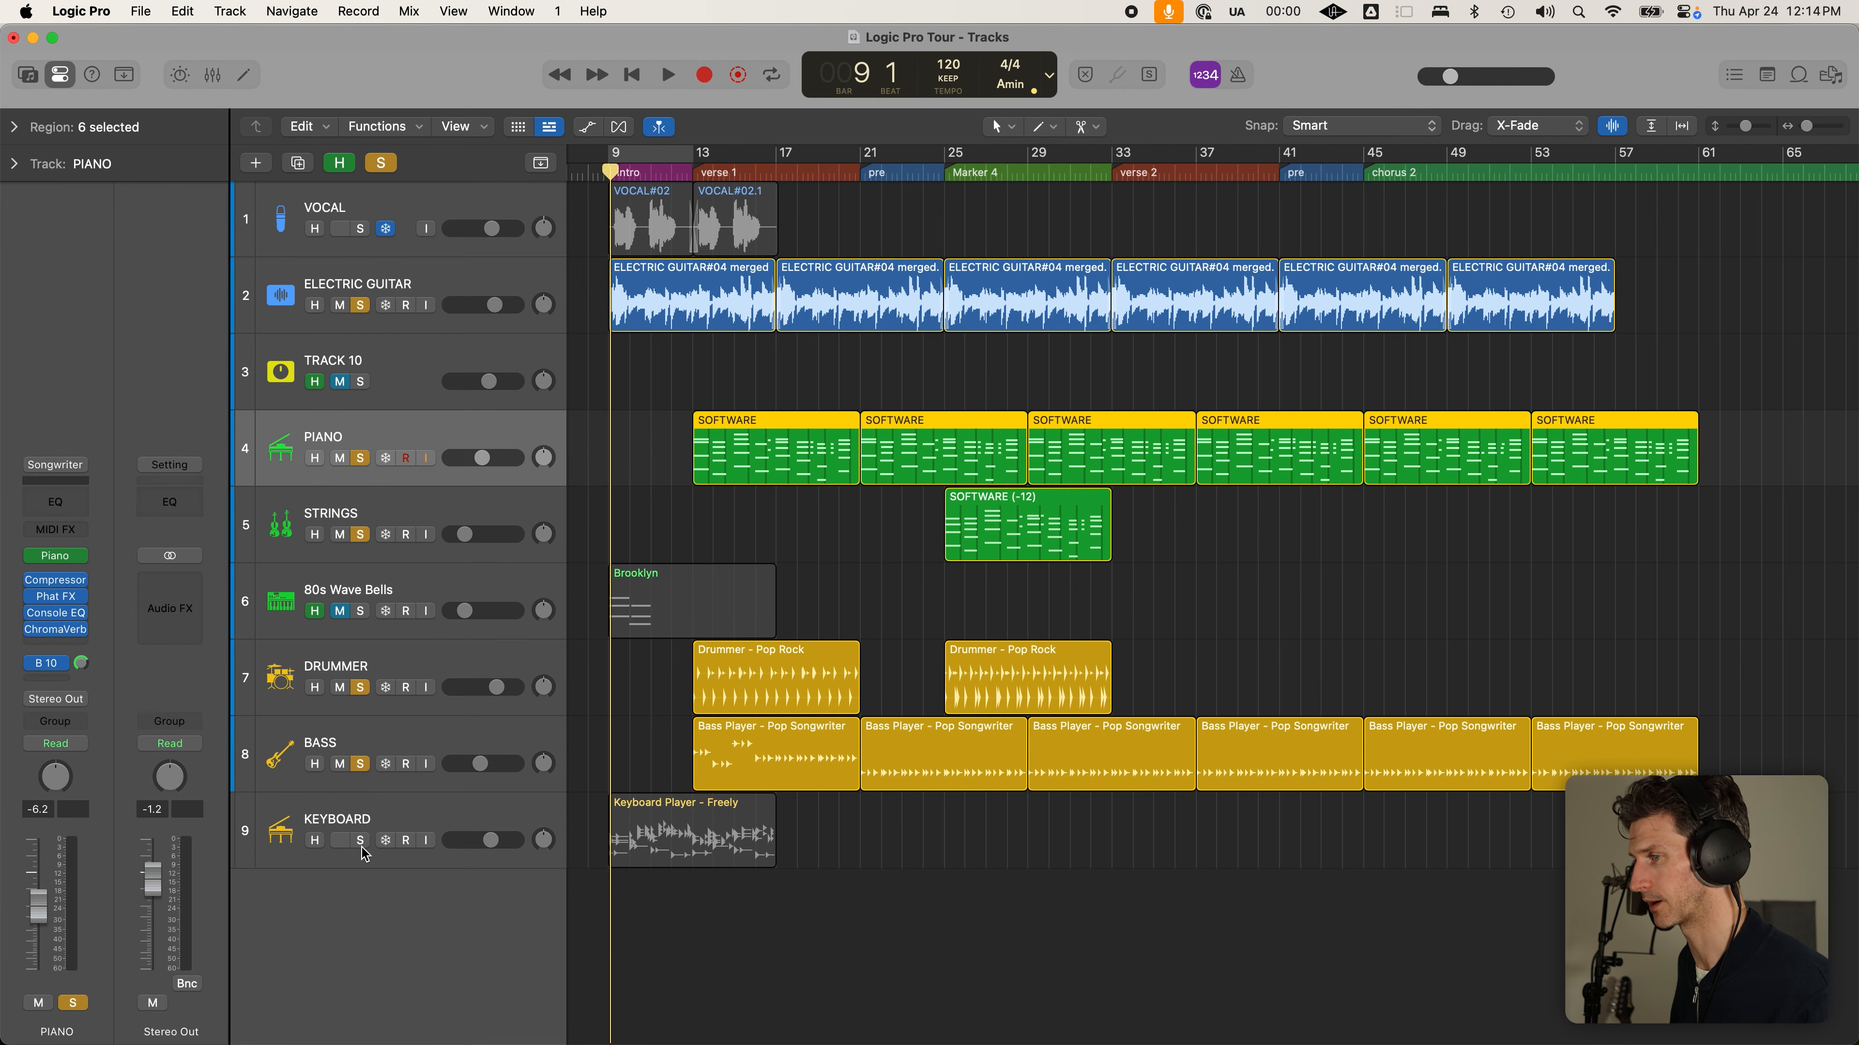
Mute the KEYBOARD track, mark it as hidden and remove the hidden tracks from view
left_click(702, 842)
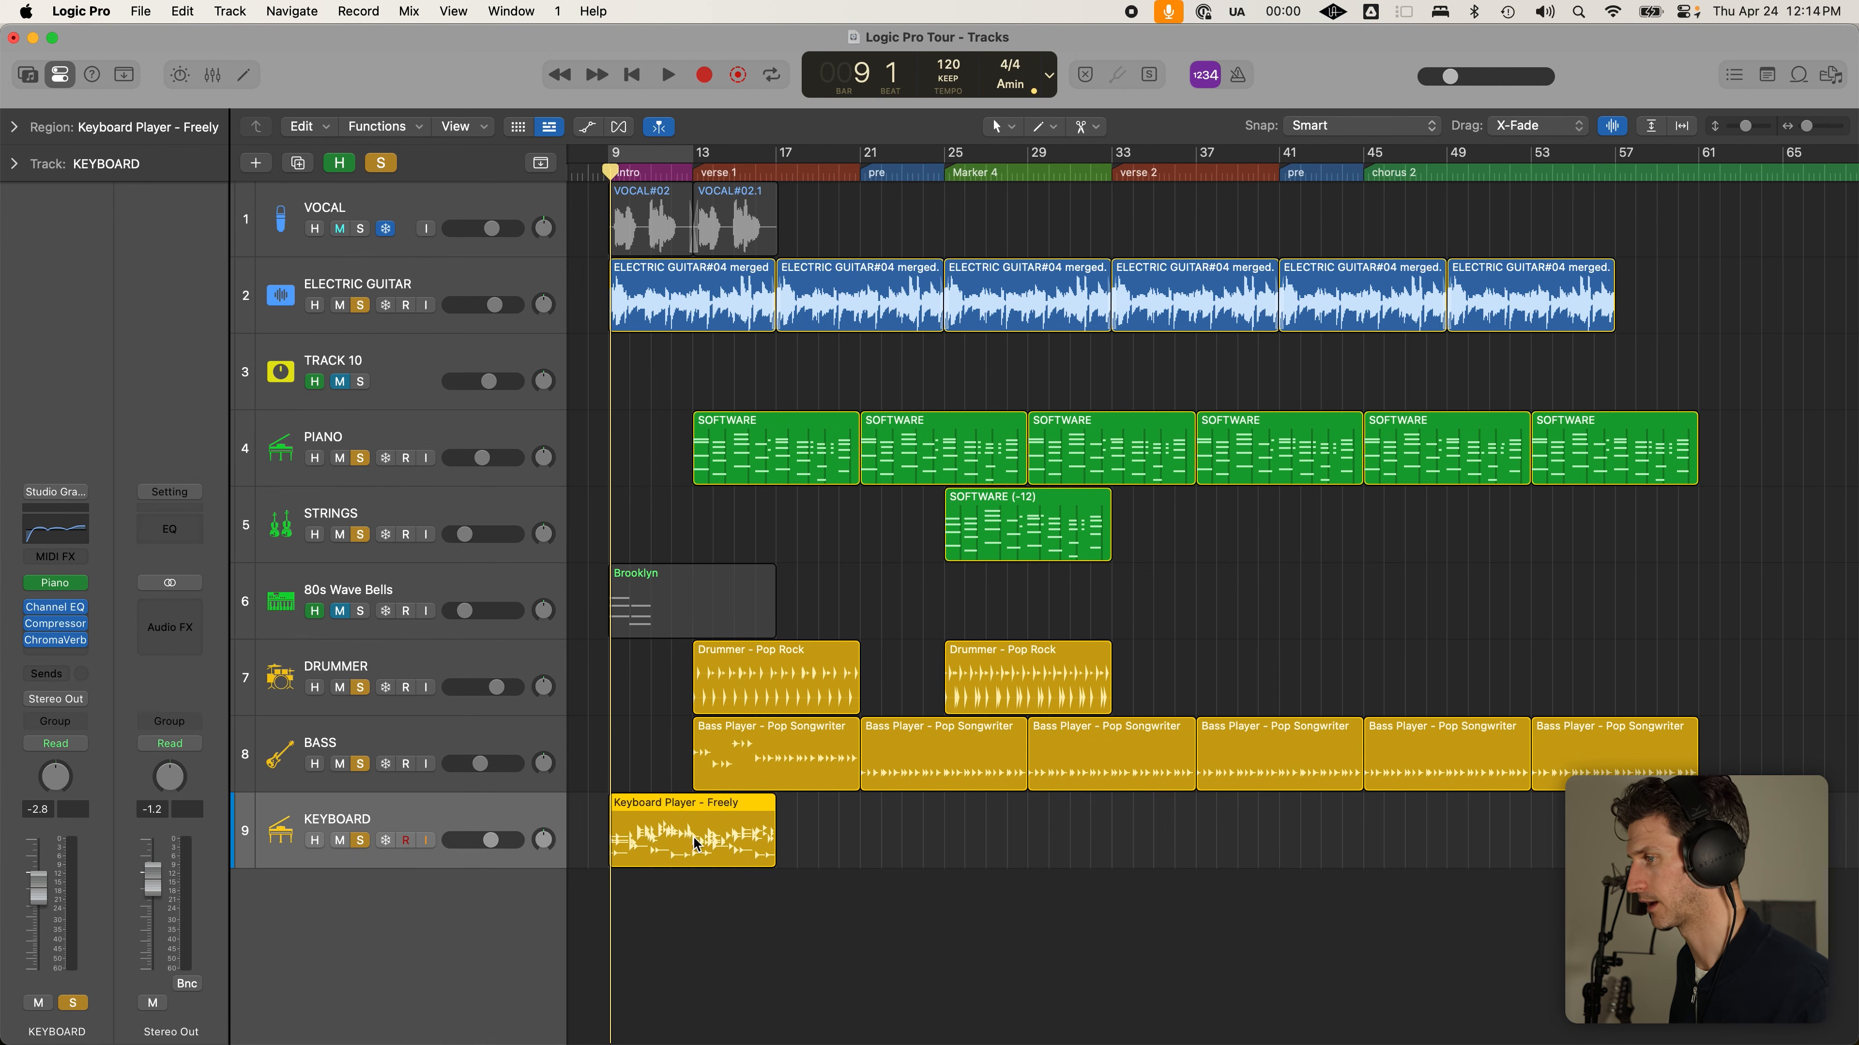
left_click(345, 842)
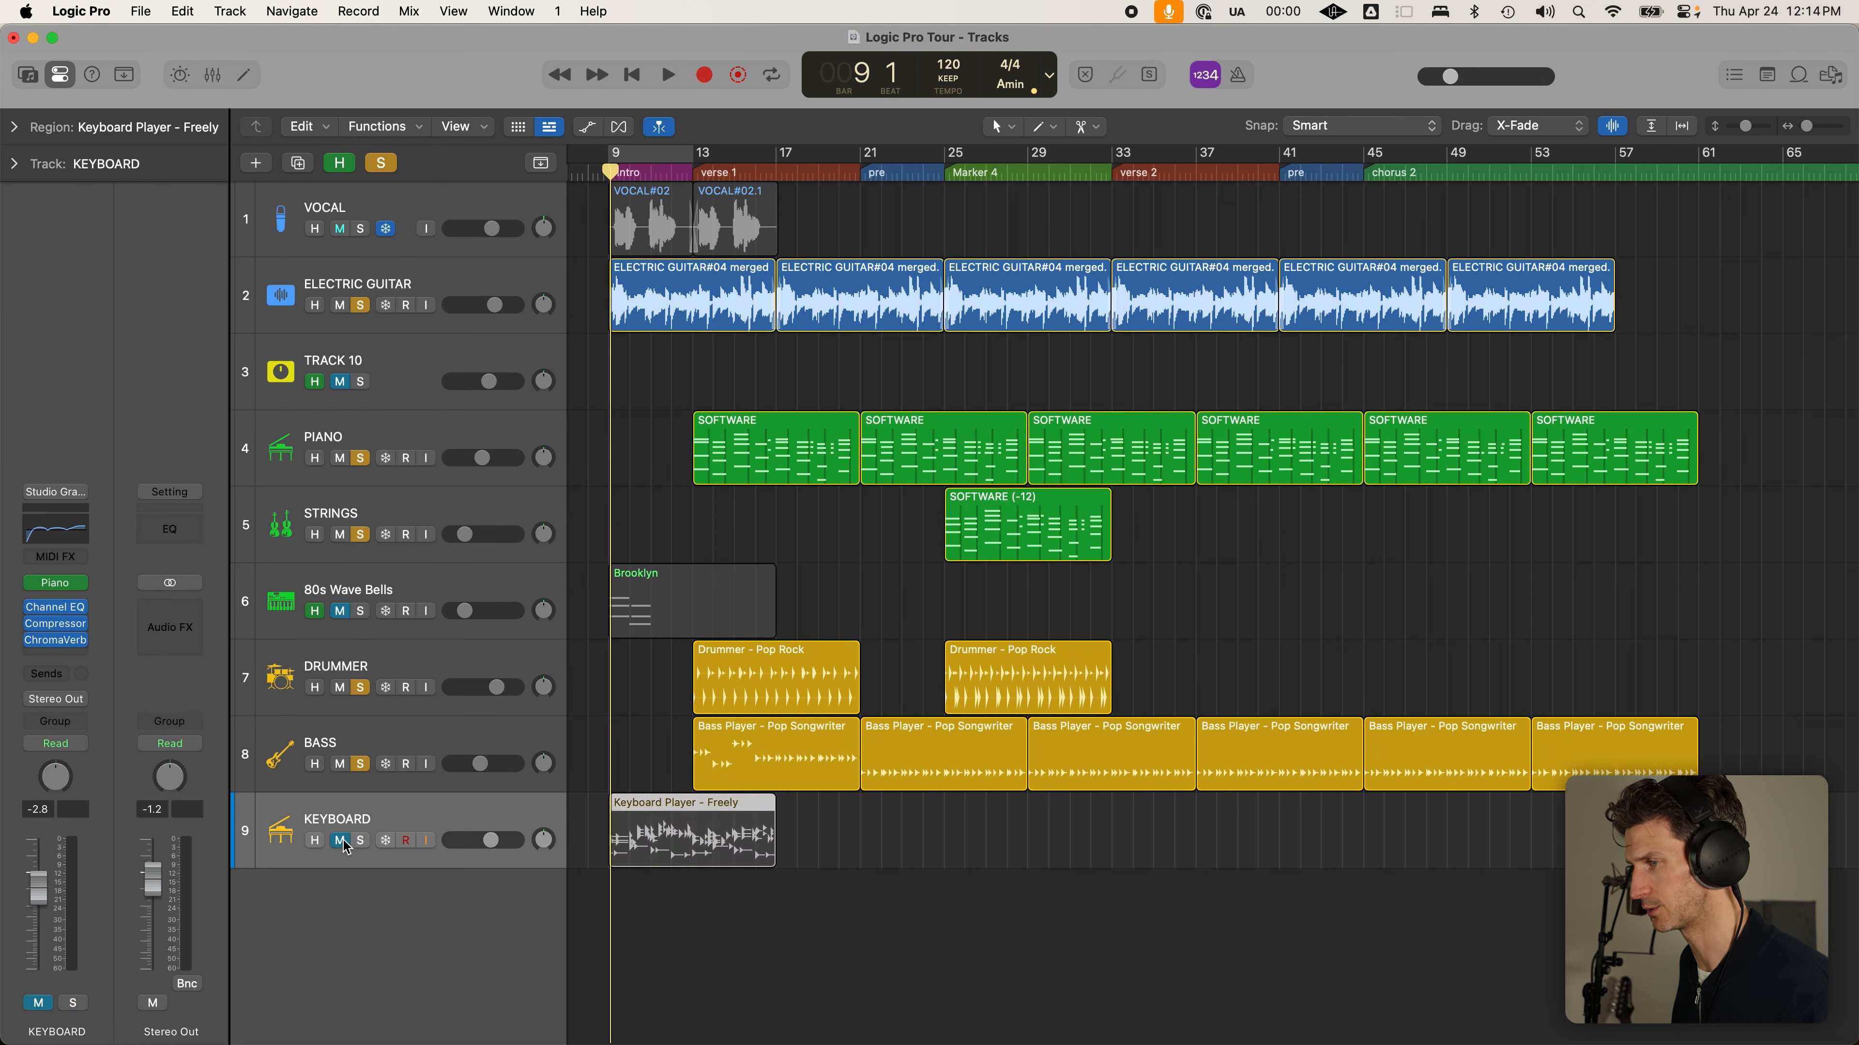
left_click(316, 841)
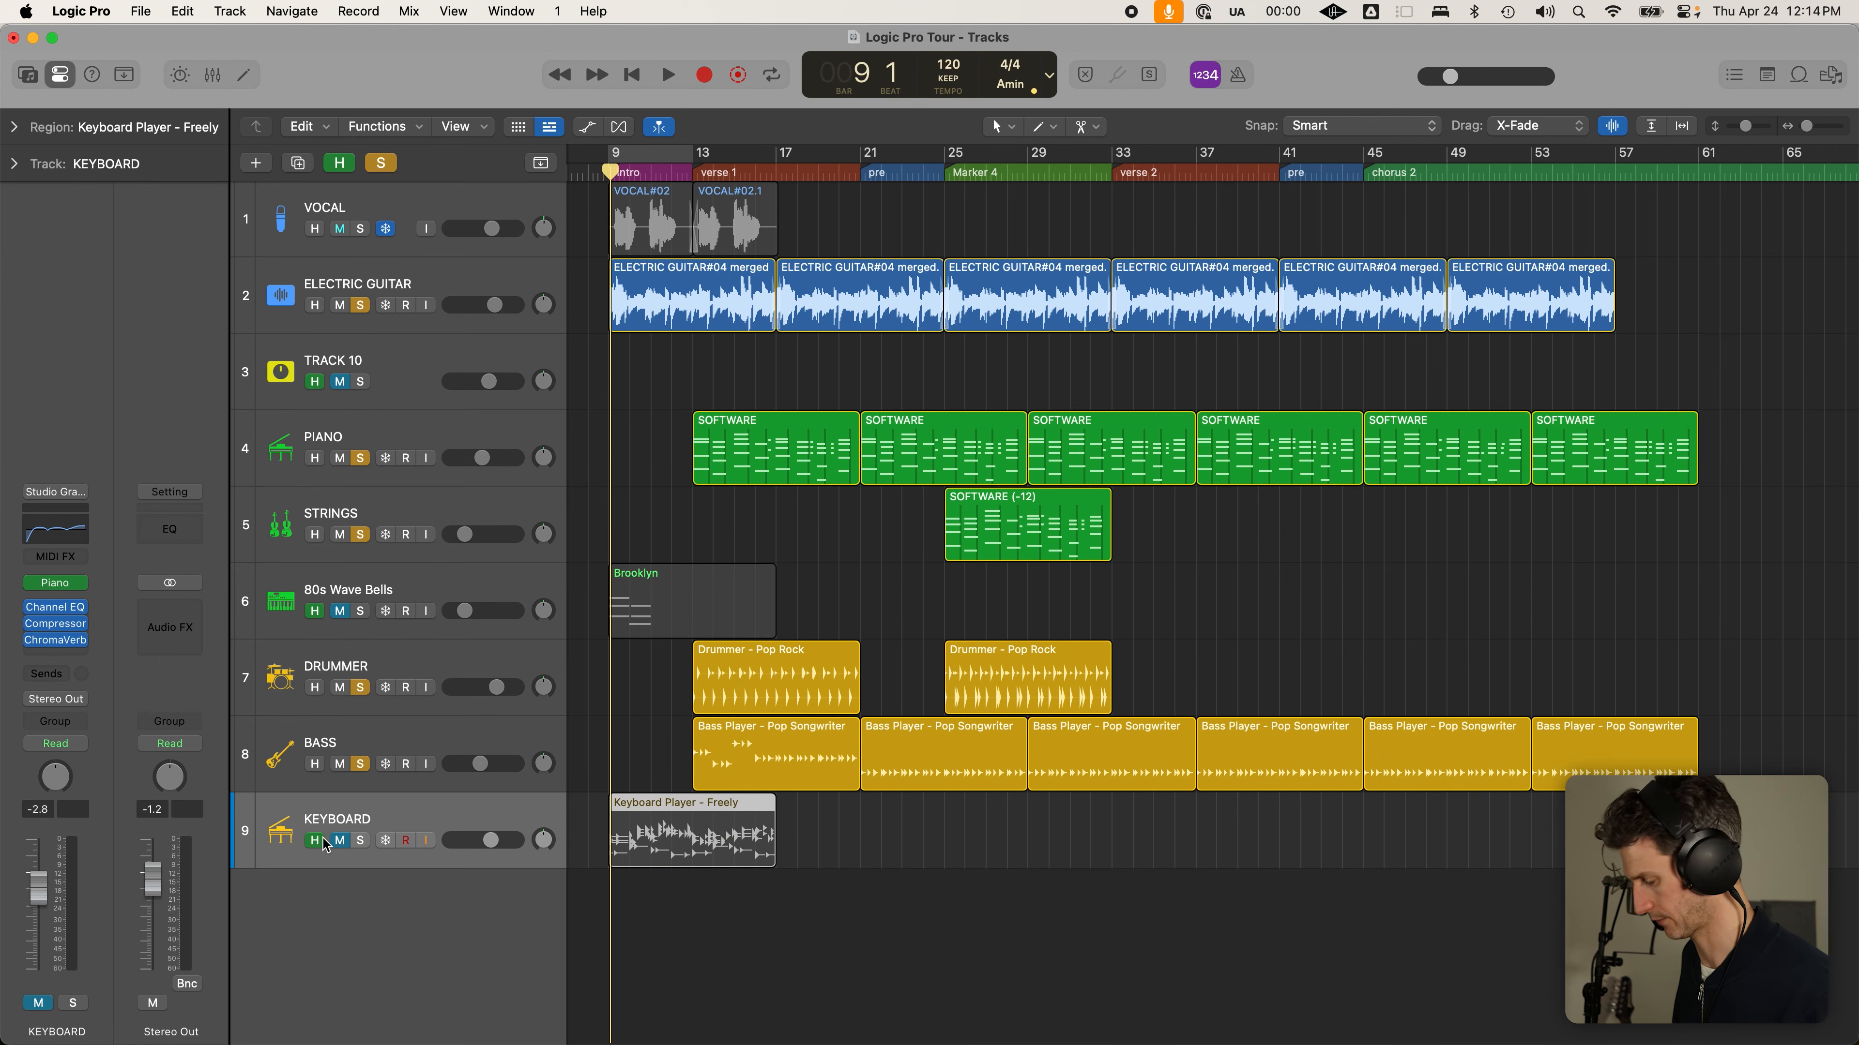
key("h")
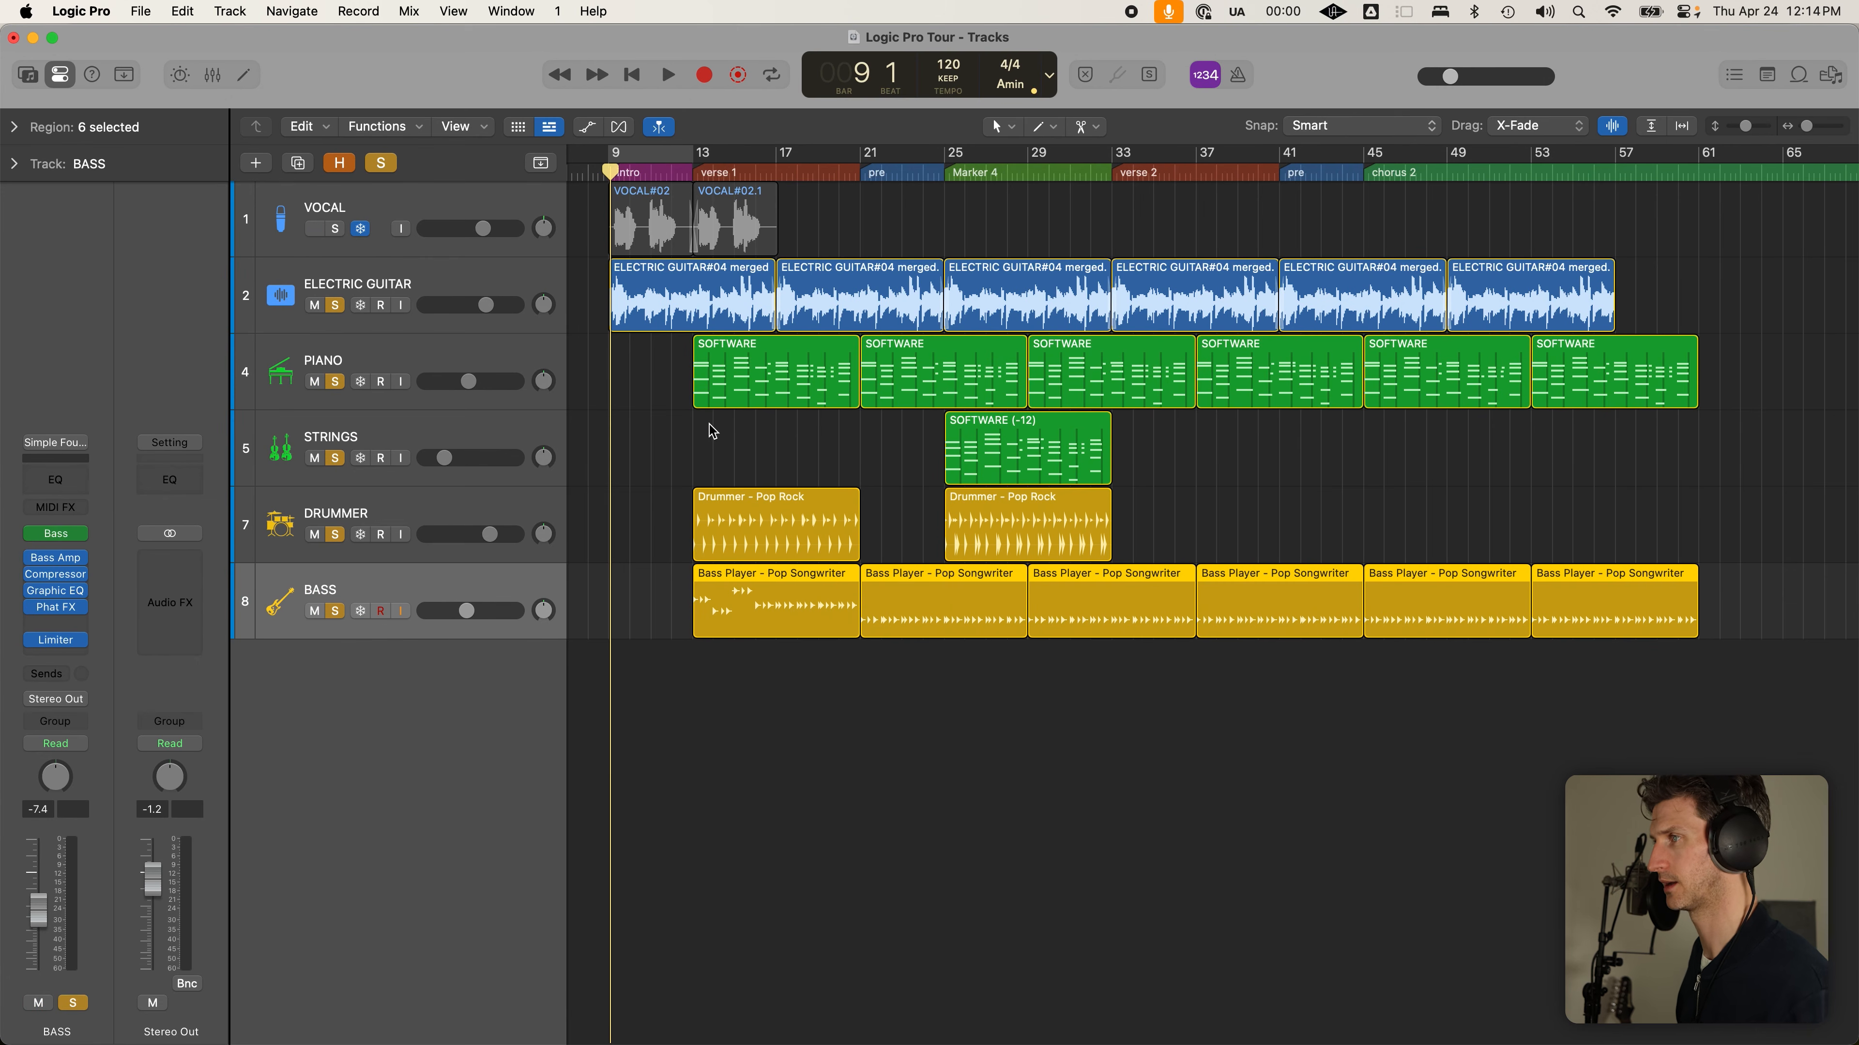
Unfreeze the VOCAL track and move both of its regions together to the start of verse 1 at bar 13
left_click(649, 223)
left_click(735, 233, "shift")
left_click(985, 398)
left_click_drag(692, 214, 731, 232)
key("super+z")
left_click(817, 227)
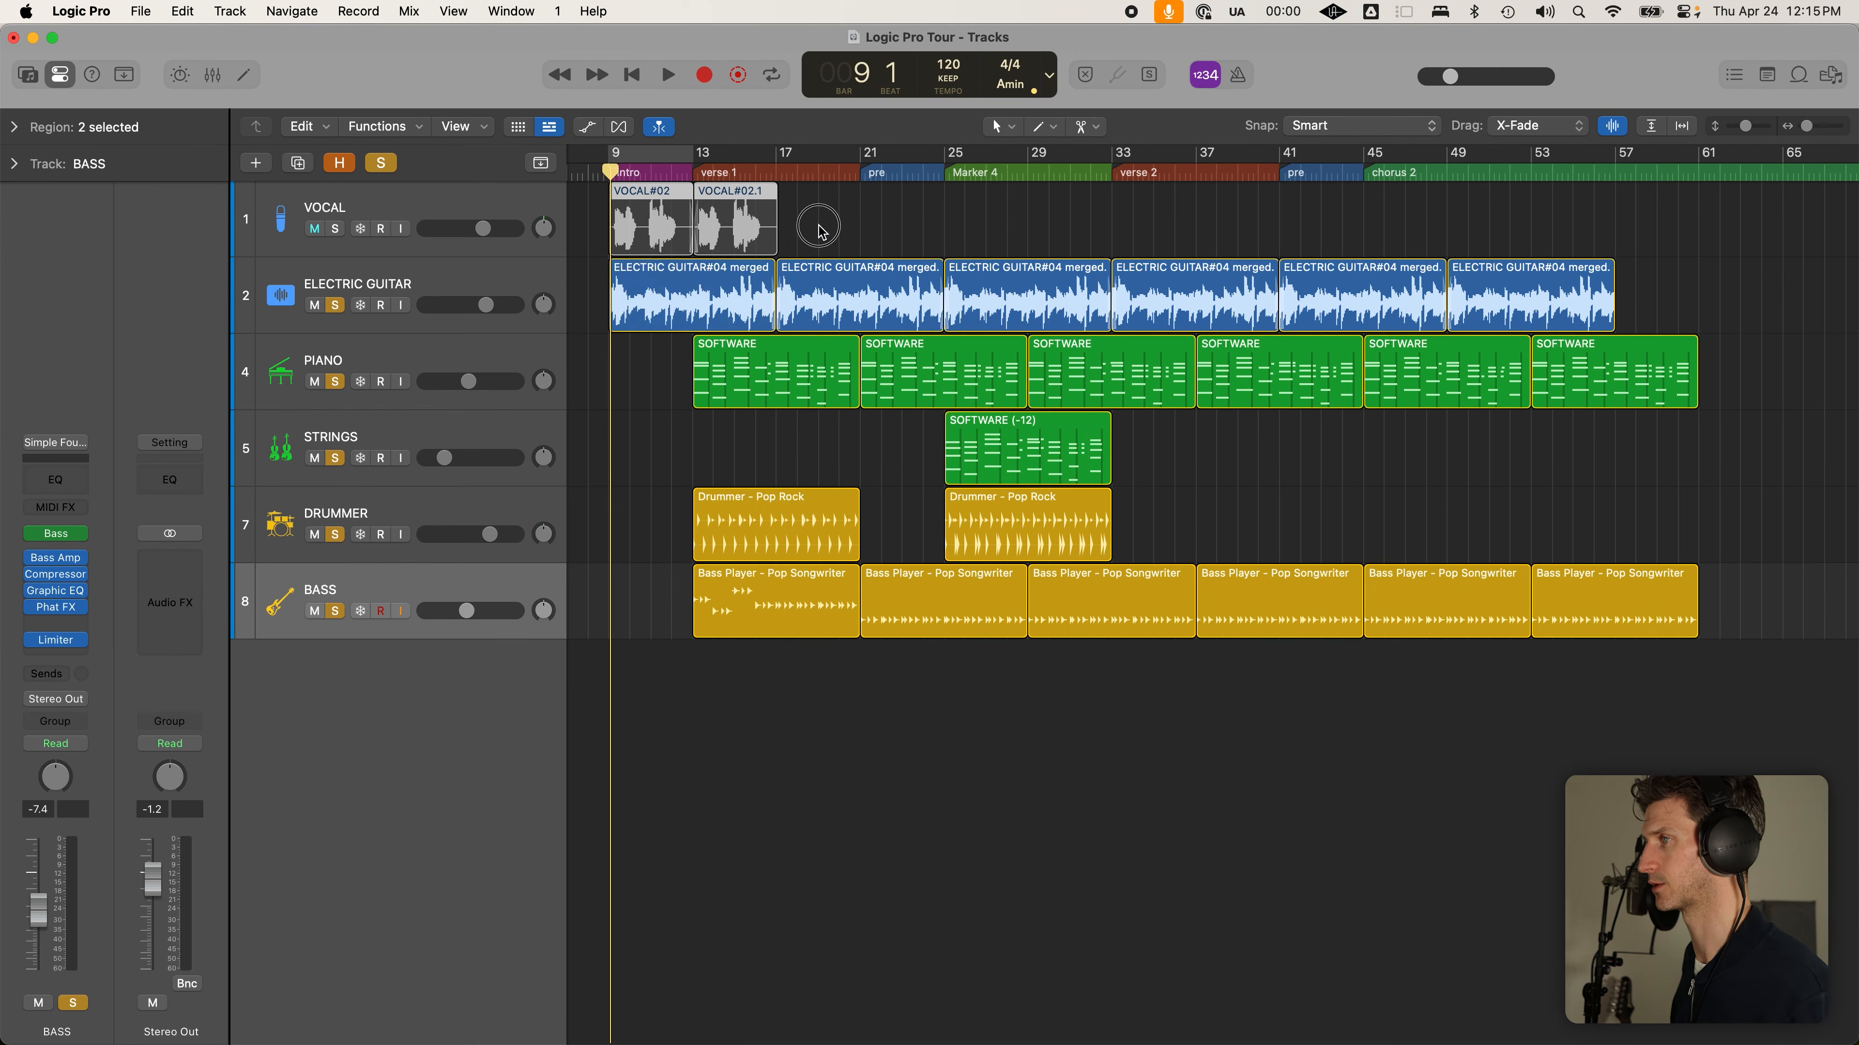
left_click(657, 233)
left_click(735, 229, "shift")
left_click_drag(648, 221, 731, 222)
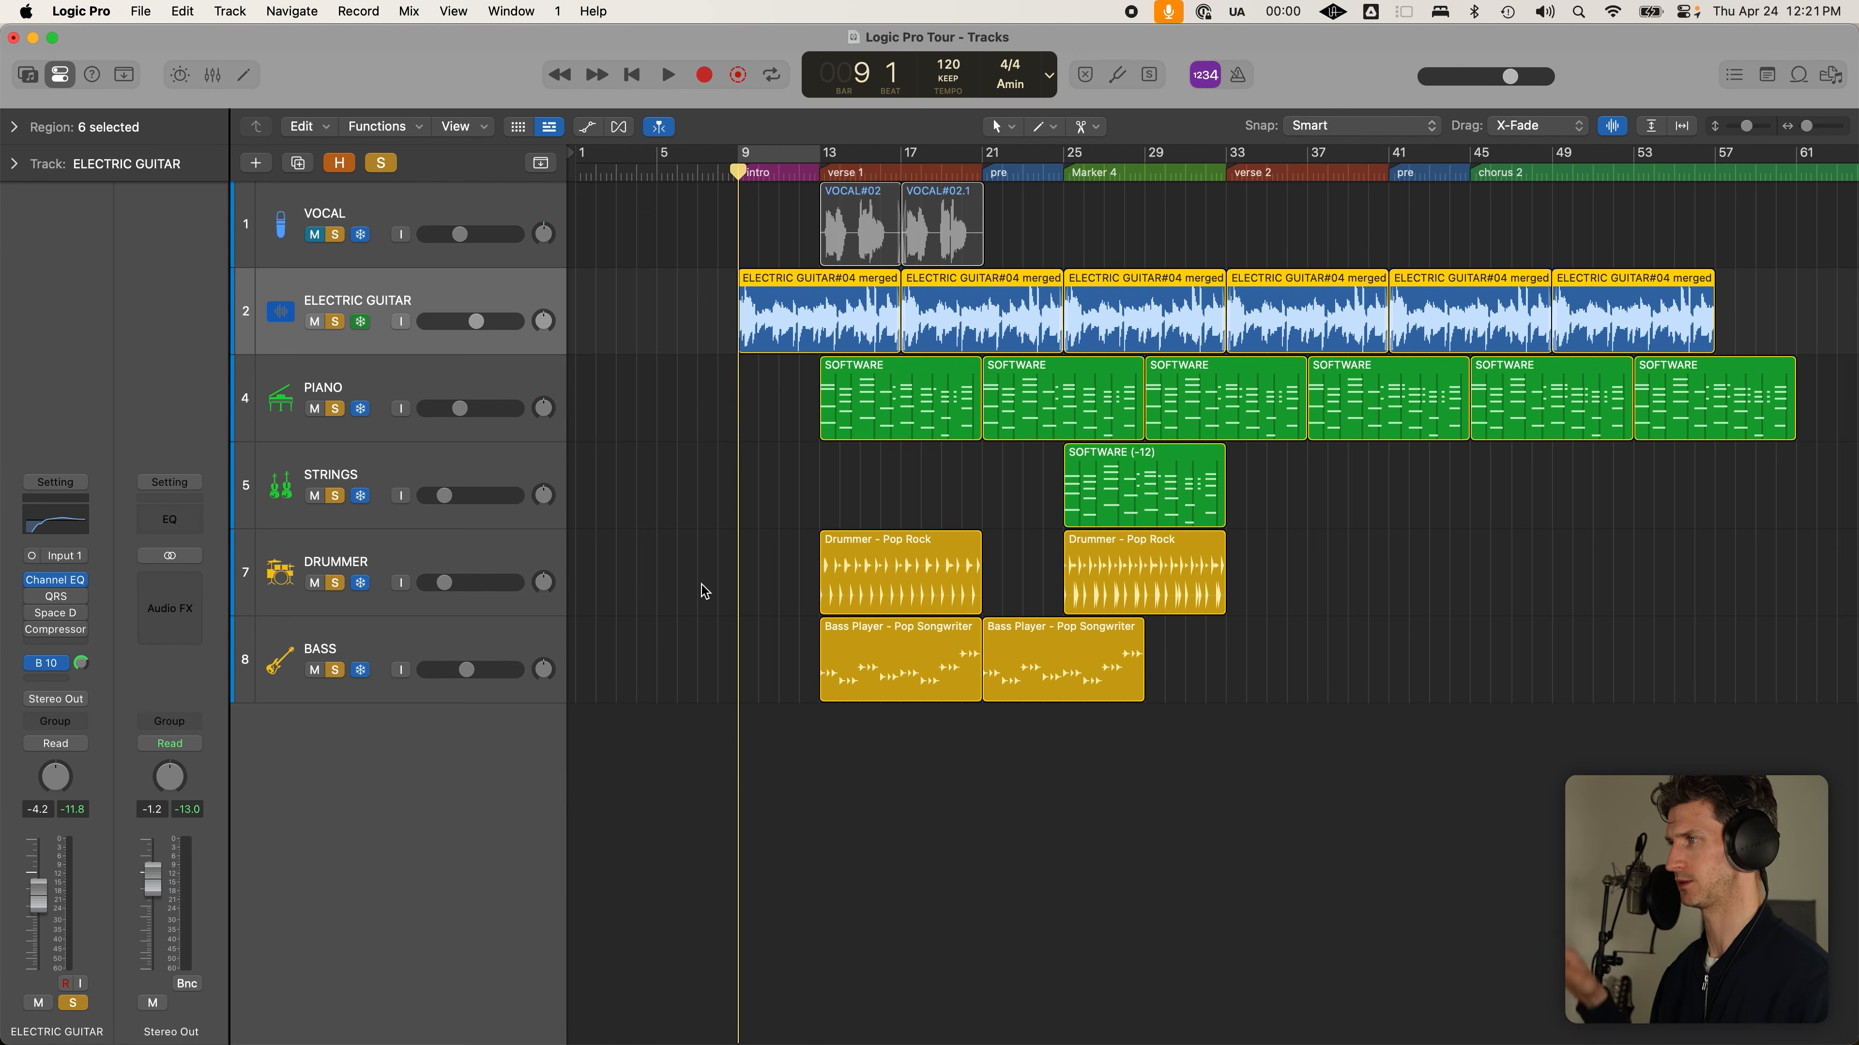
Play the arrangement from bar 13 and mute the DRUMMER track
left_click(818, 172)
key("space")
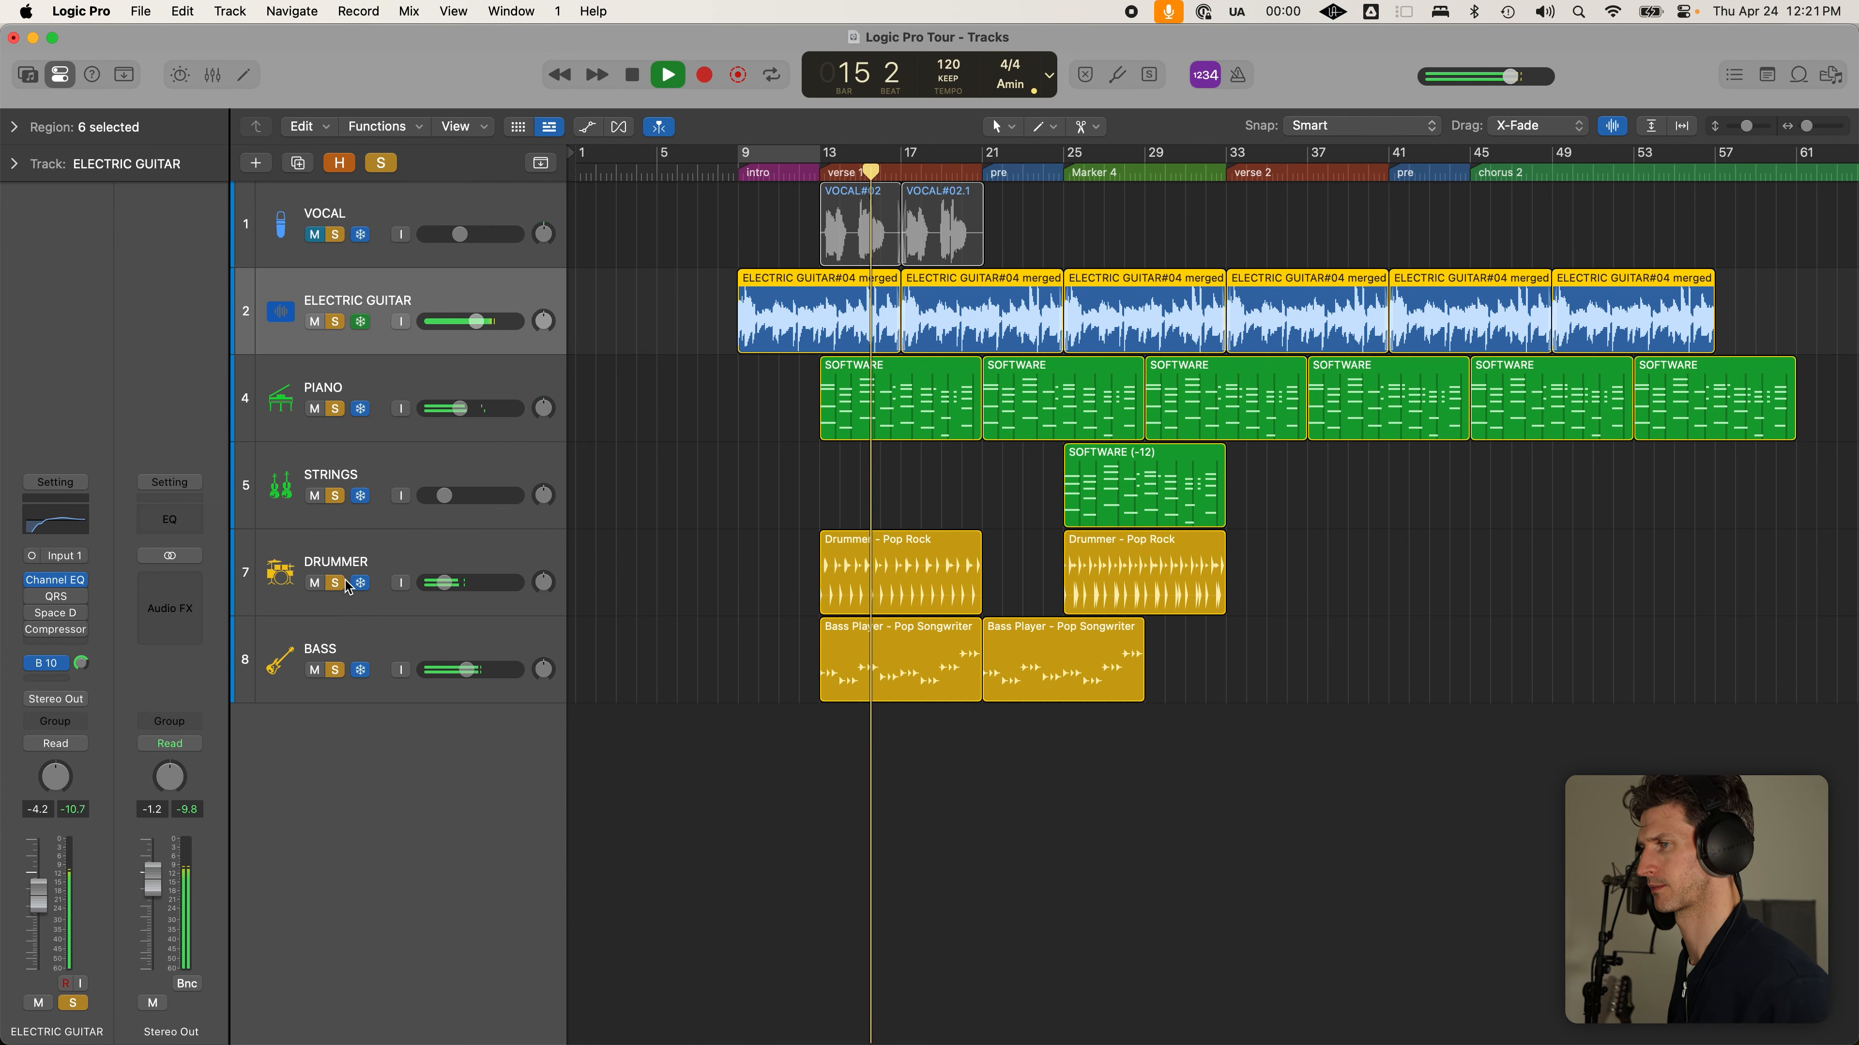
left_click(323, 586)
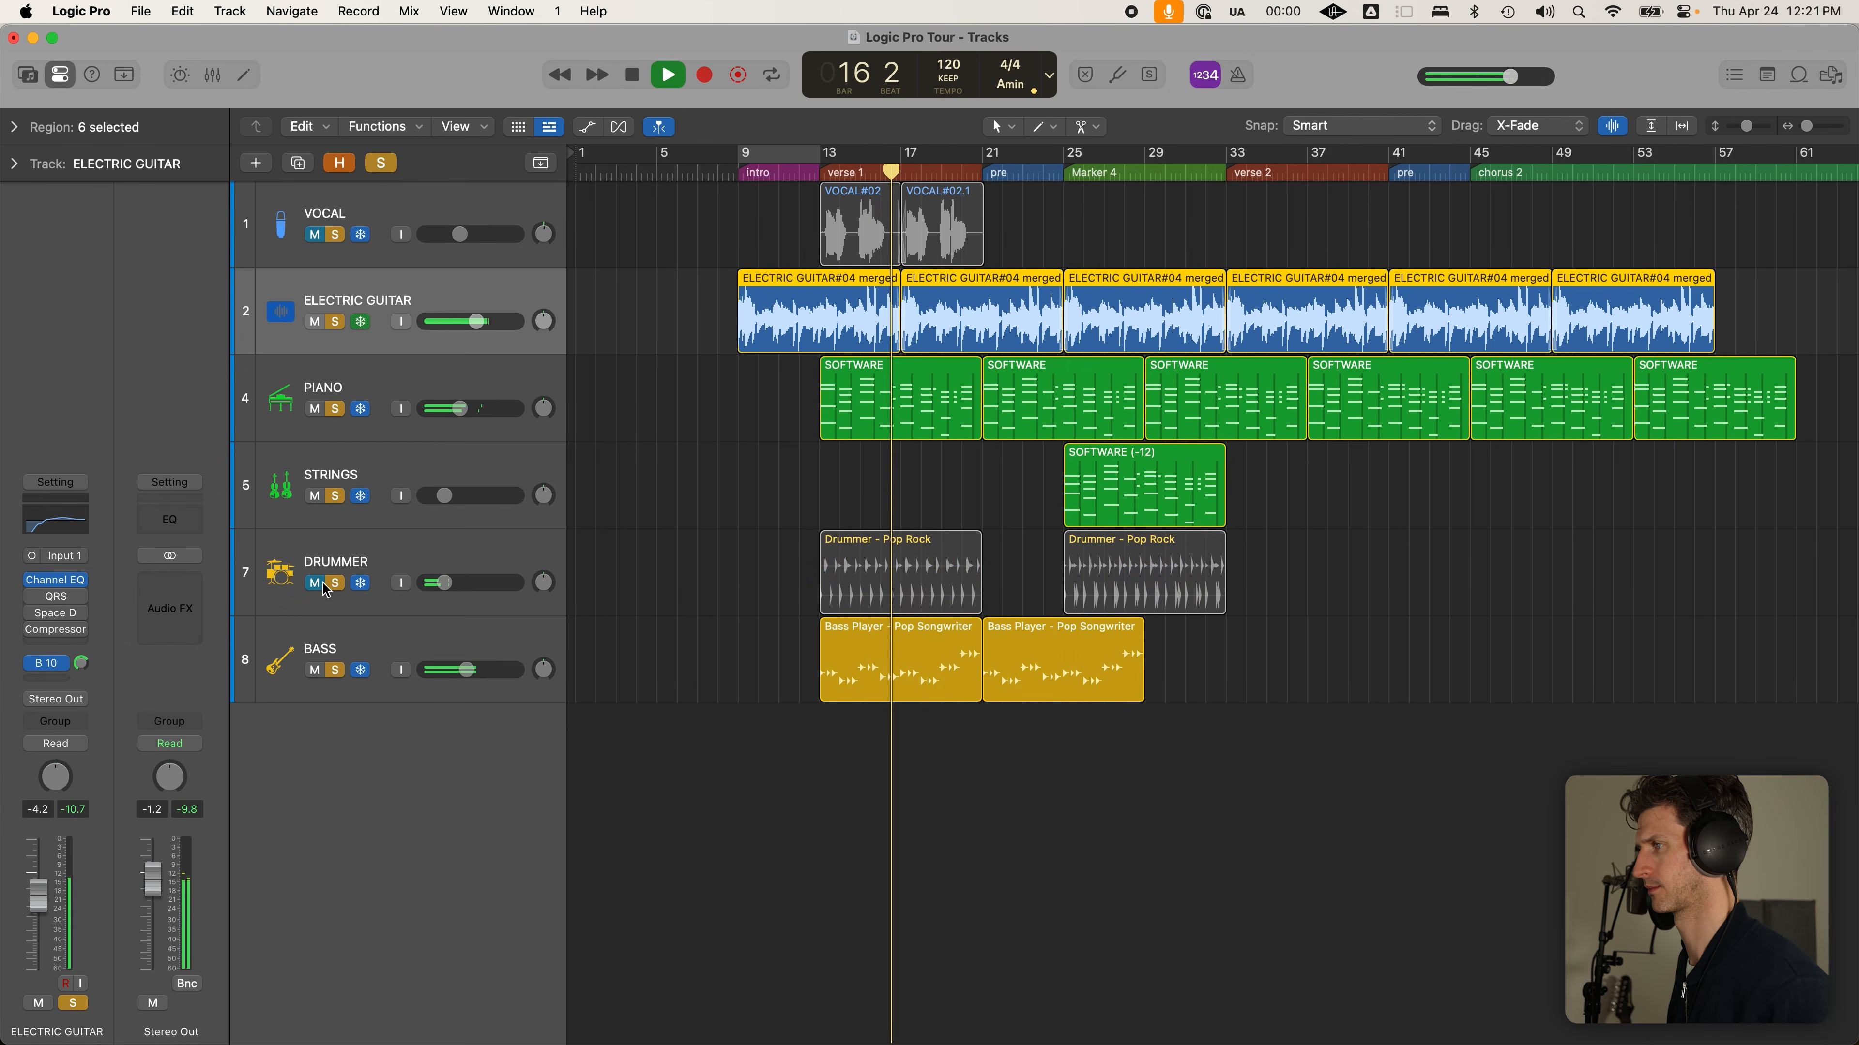
Compare playback with the PIANO track muted and unmuted, and slightly lower the PIANO and STRINGS volumes
left_click(323, 414)
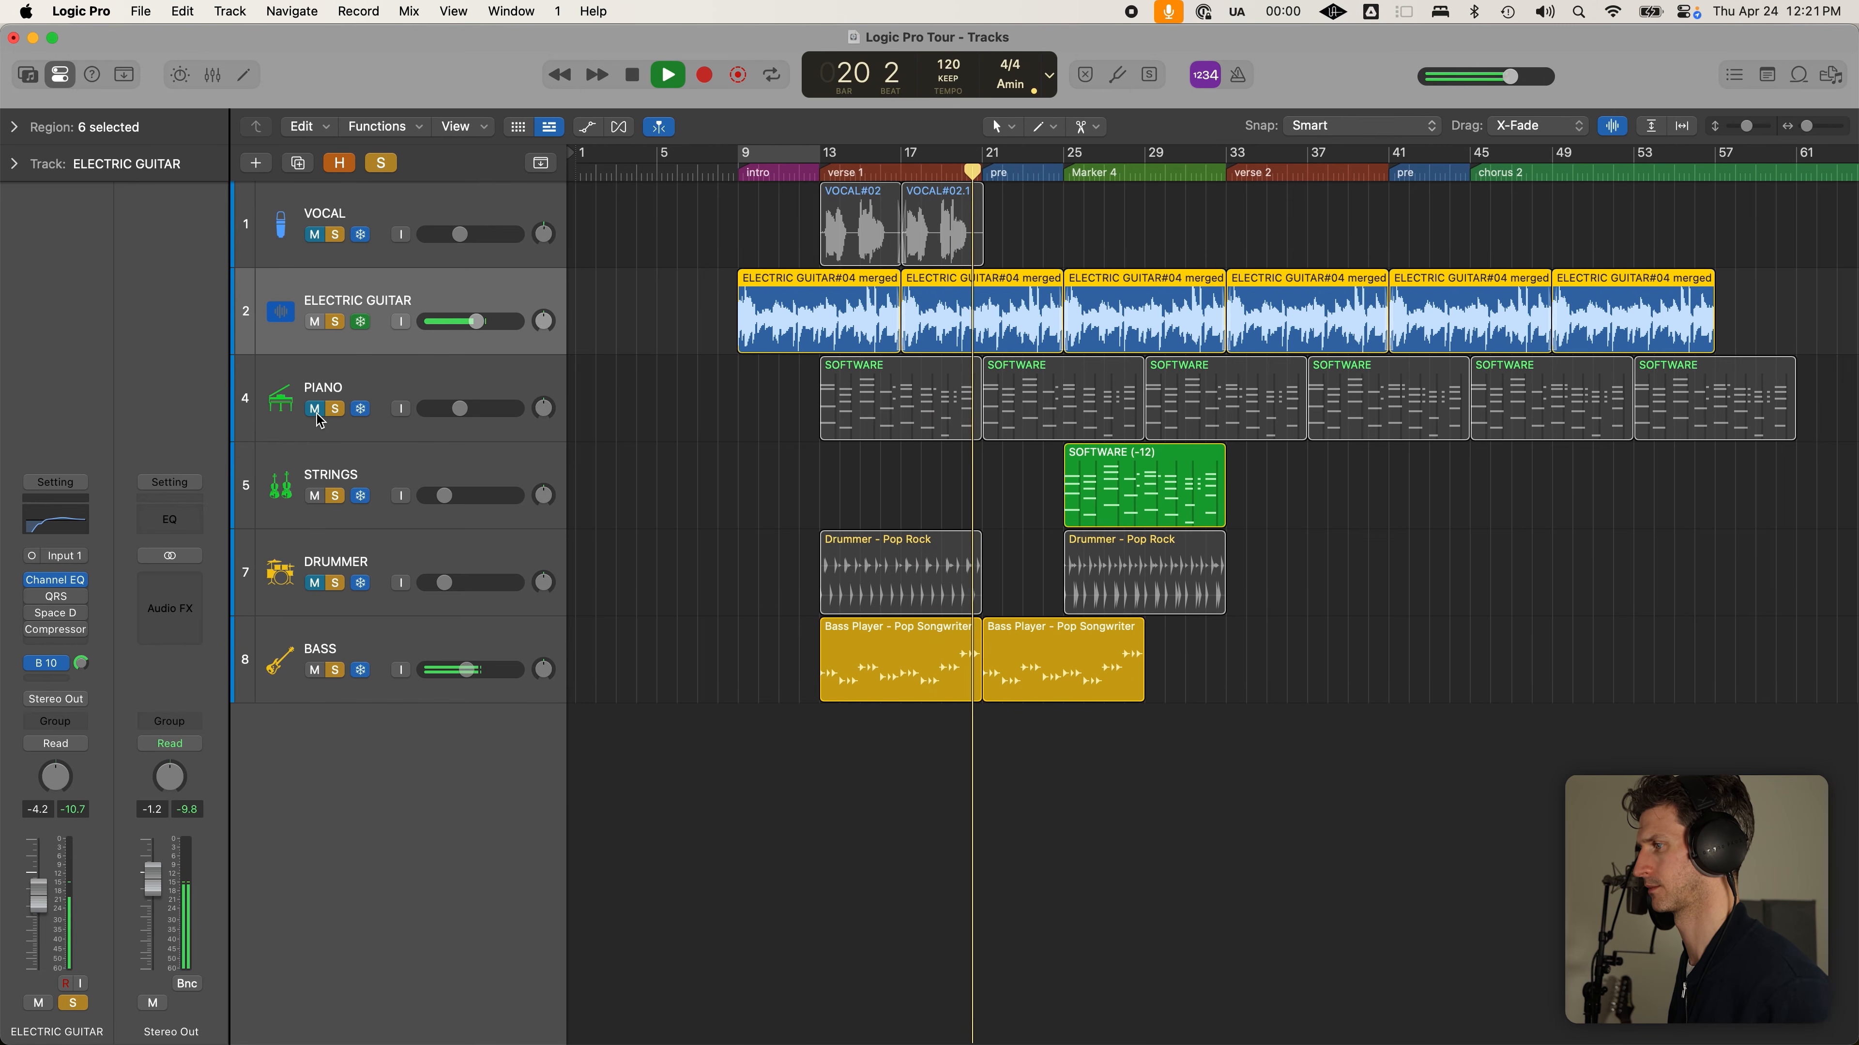
left_click(315, 408)
left_click_drag(487, 414, 497, 416)
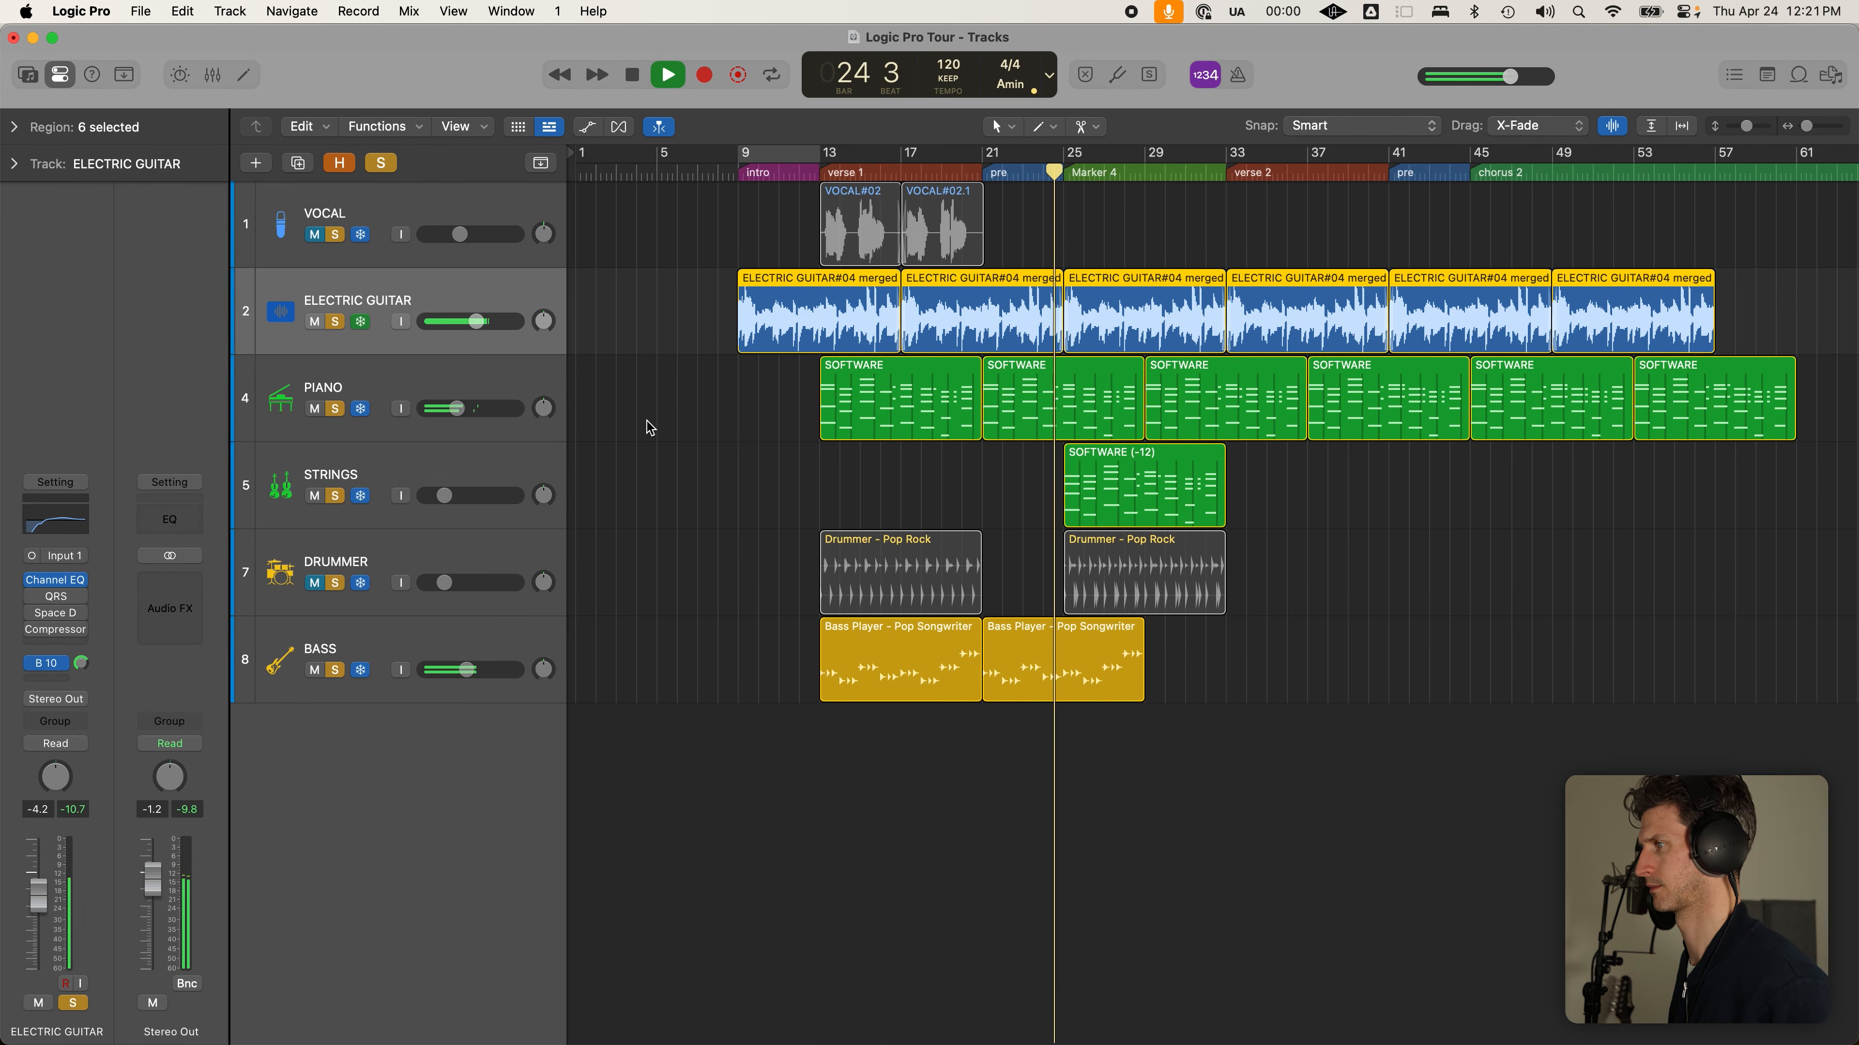
left_click_drag(451, 488, 429, 540)
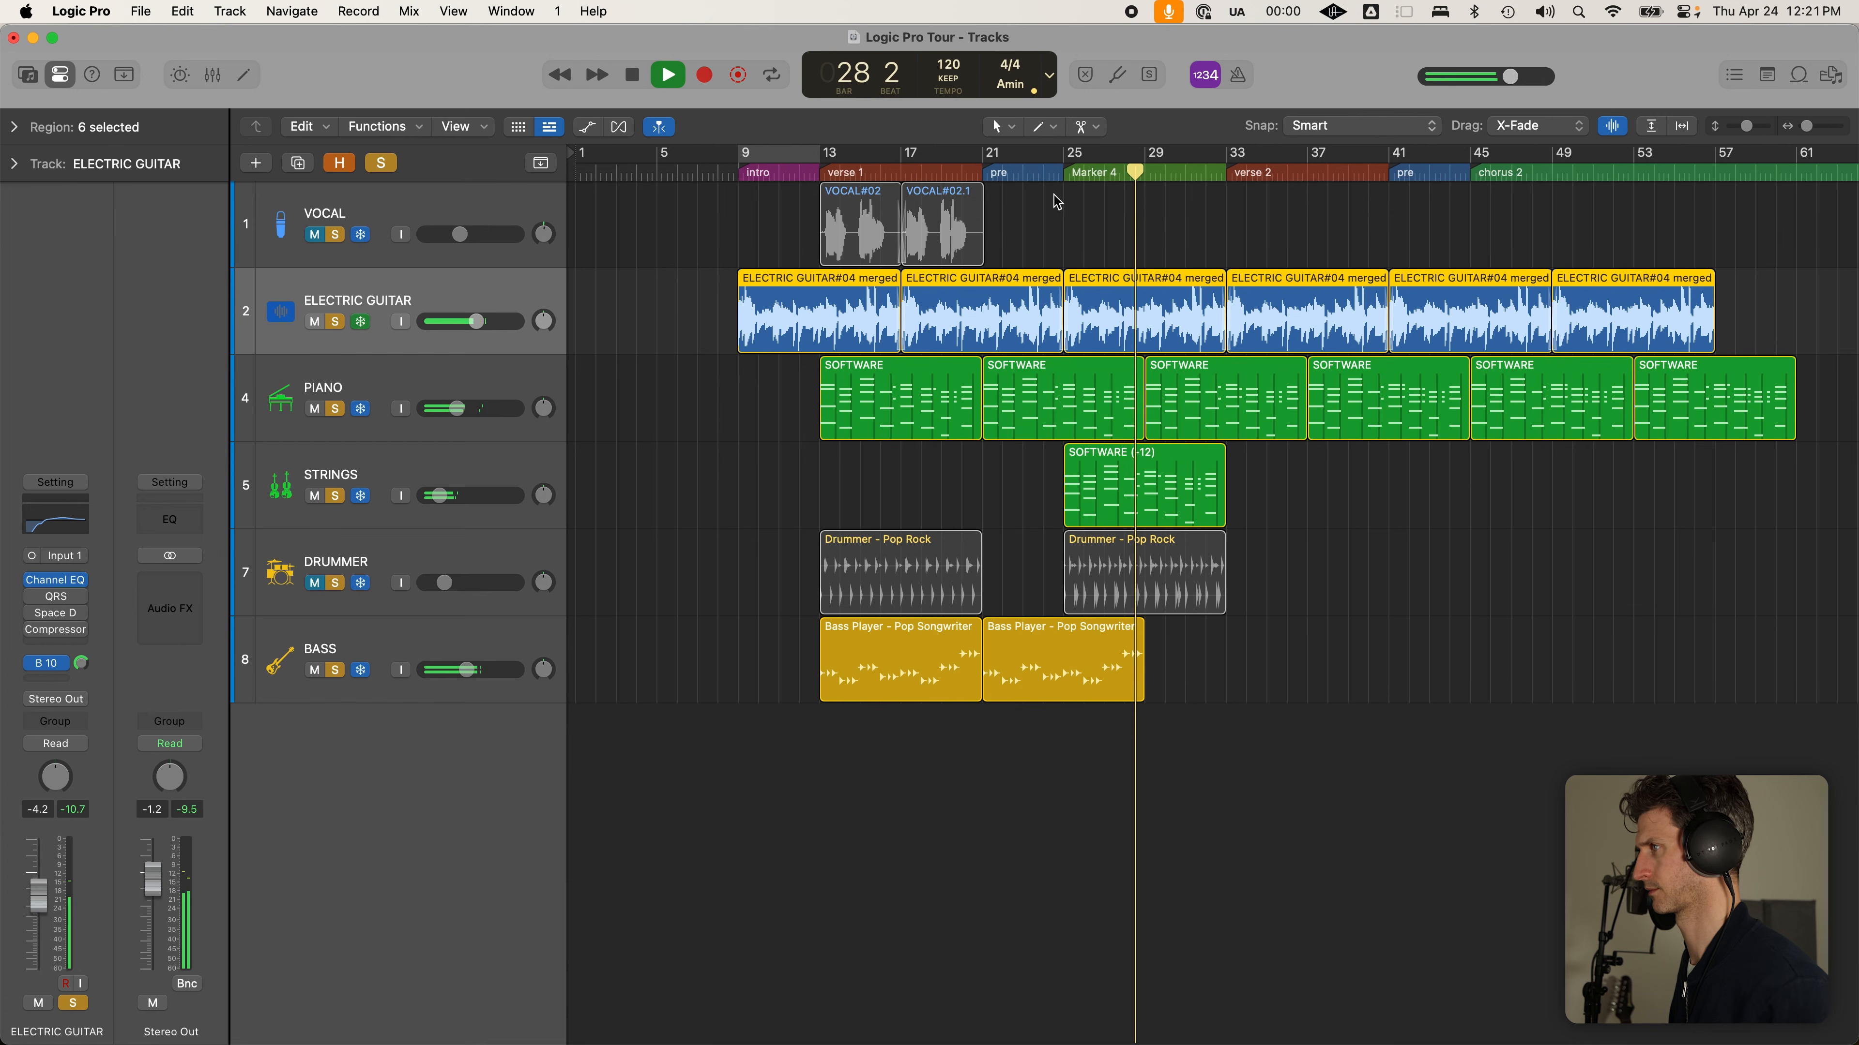
Stop playback, return the playhead to the start of verse 1 at bar 13 and clear the region selection
key("space")
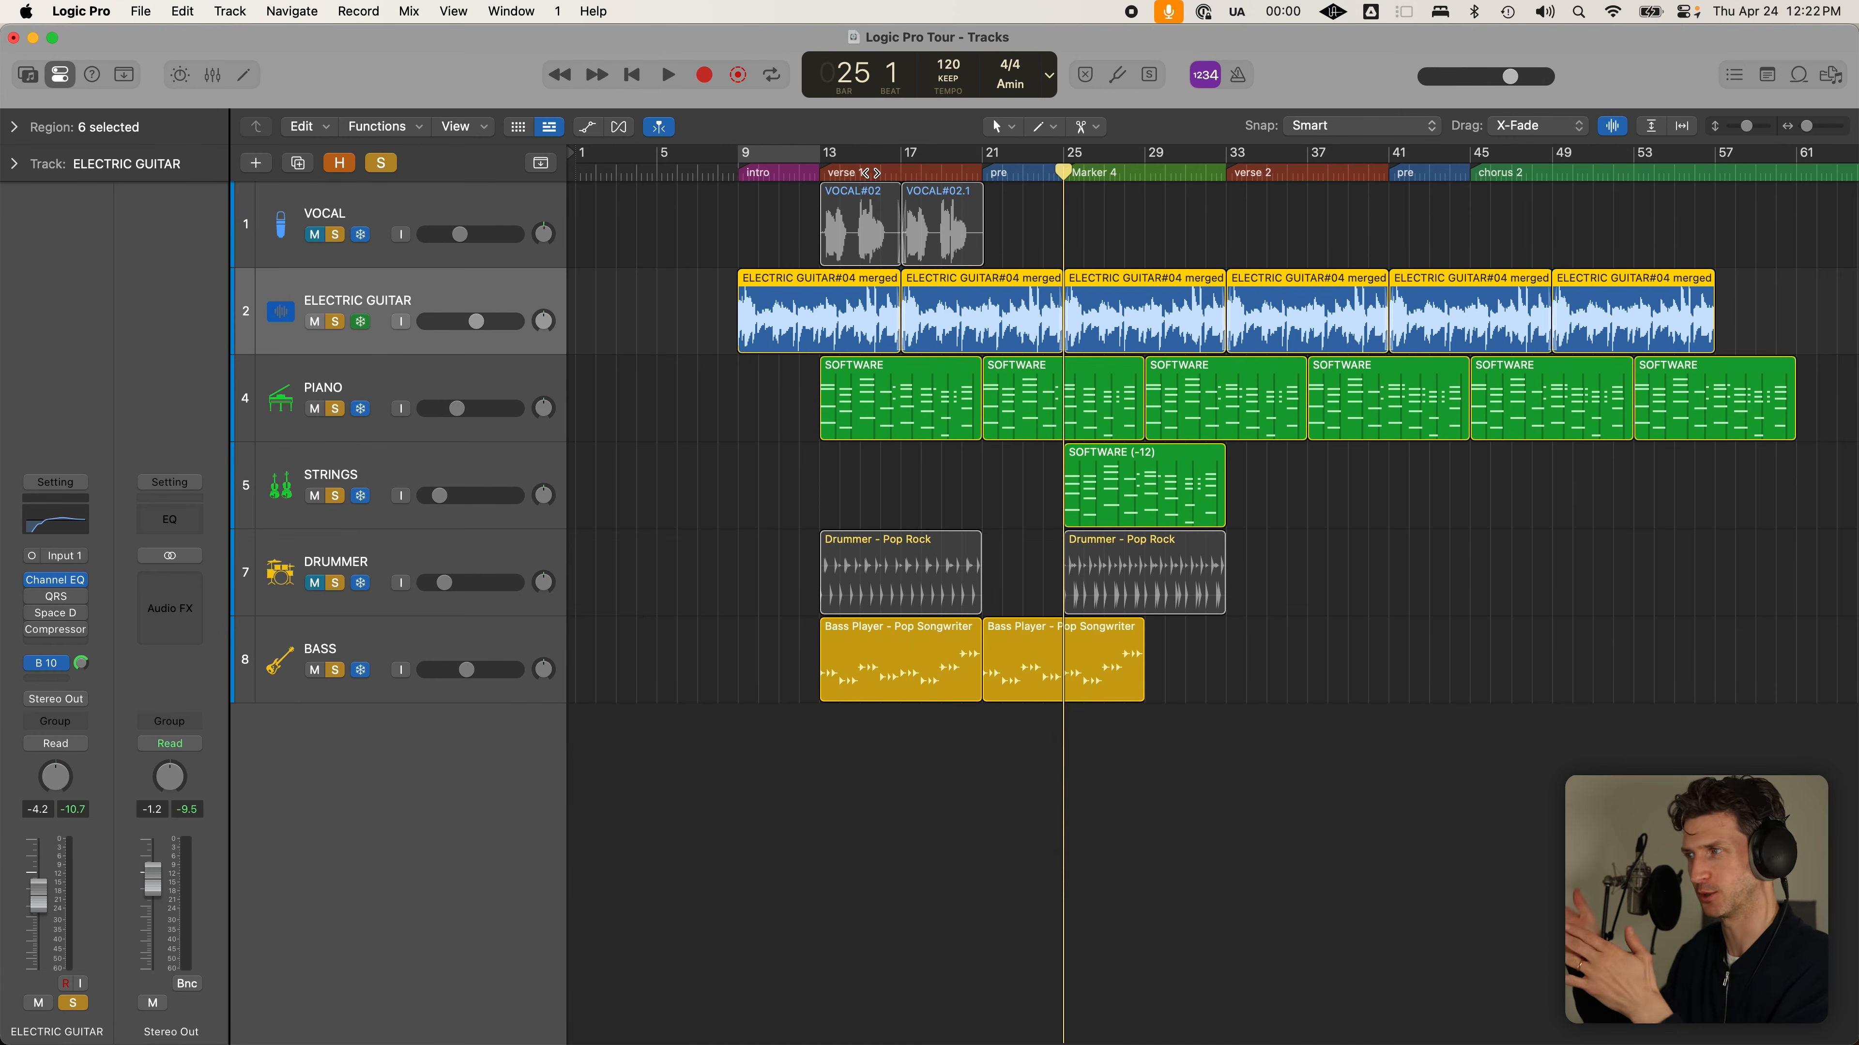
left_click(818, 170)
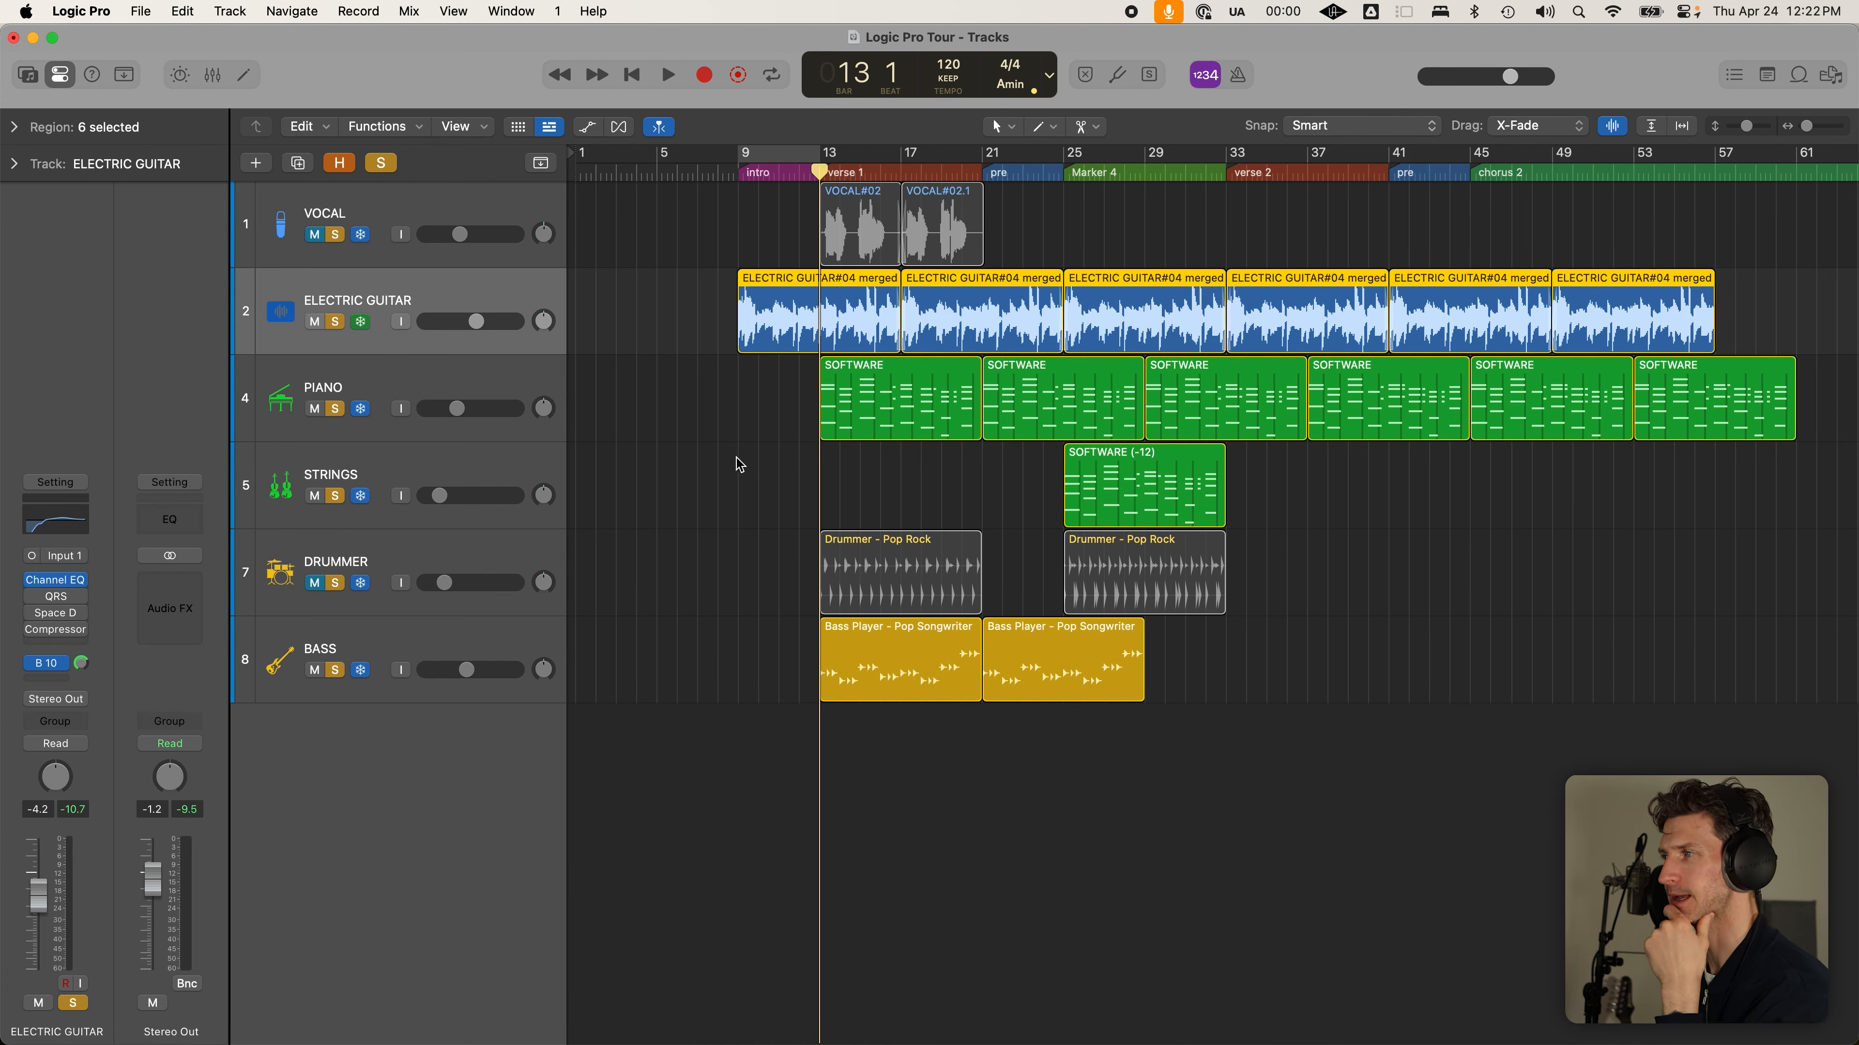
left_click(735, 467)
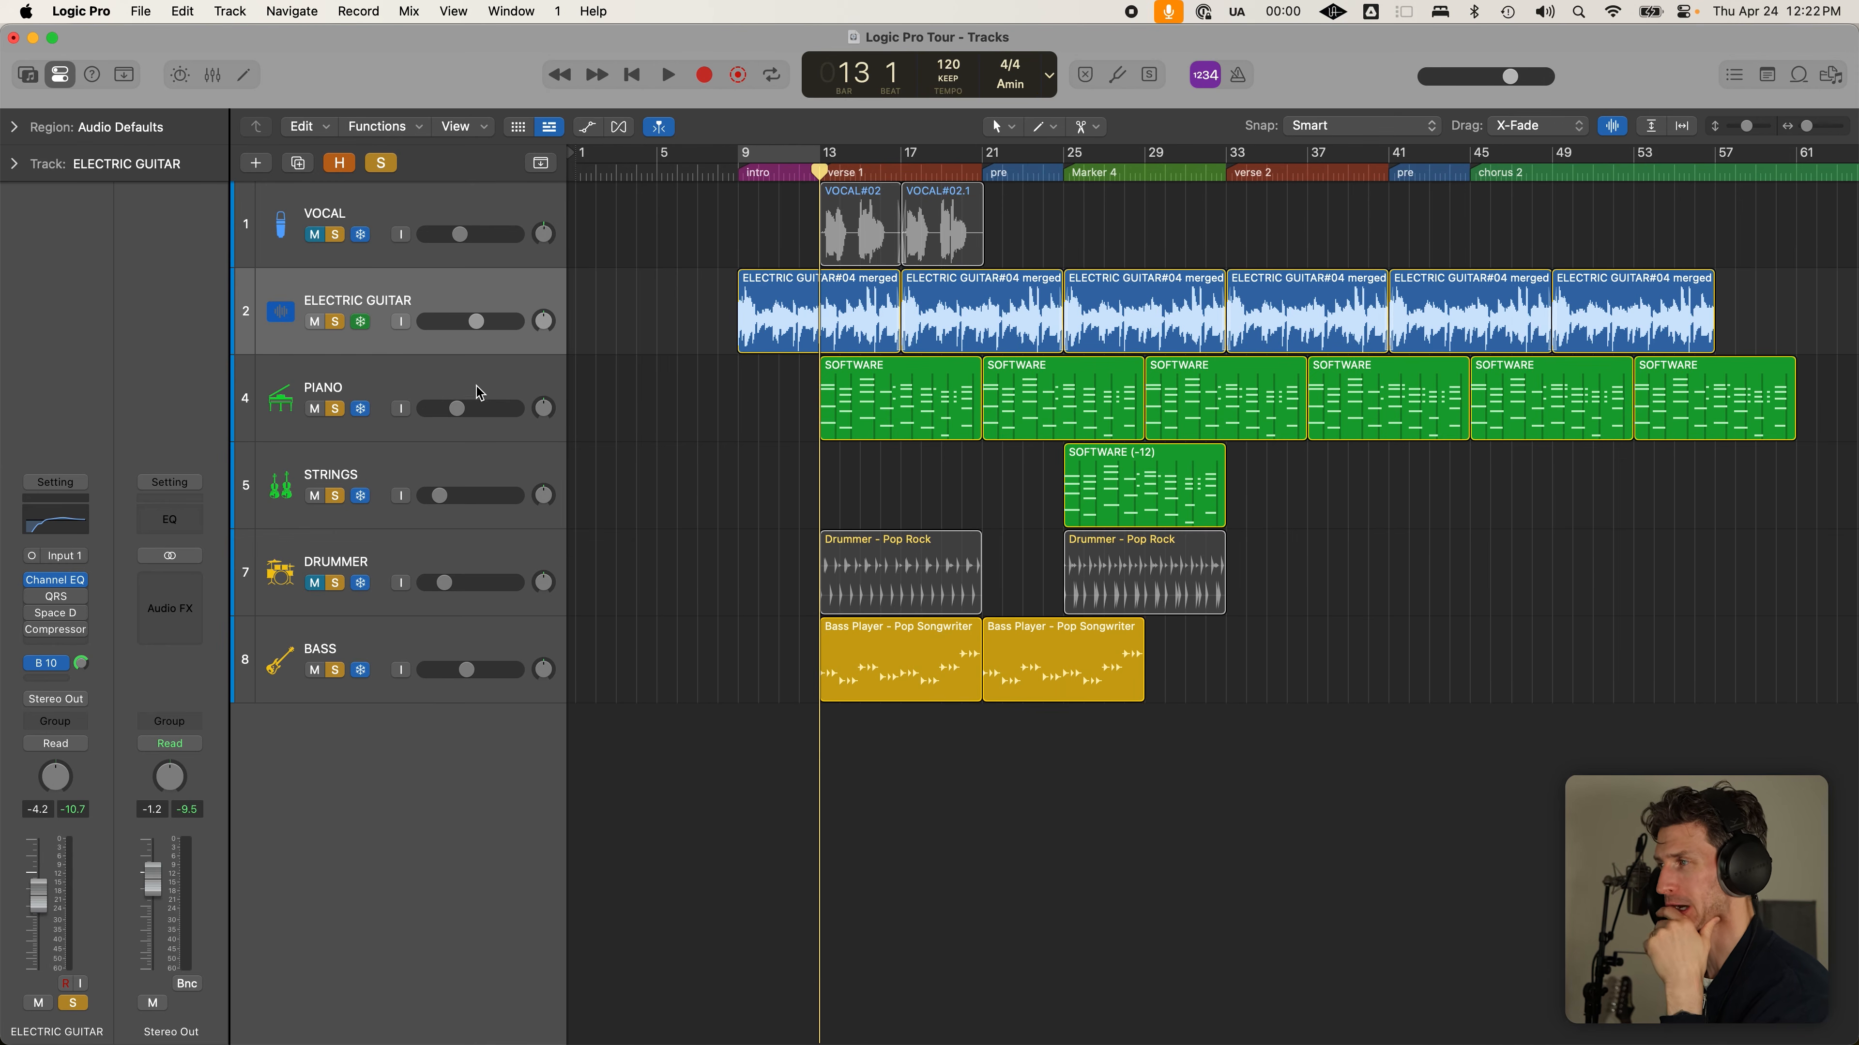
left_click(503, 376)
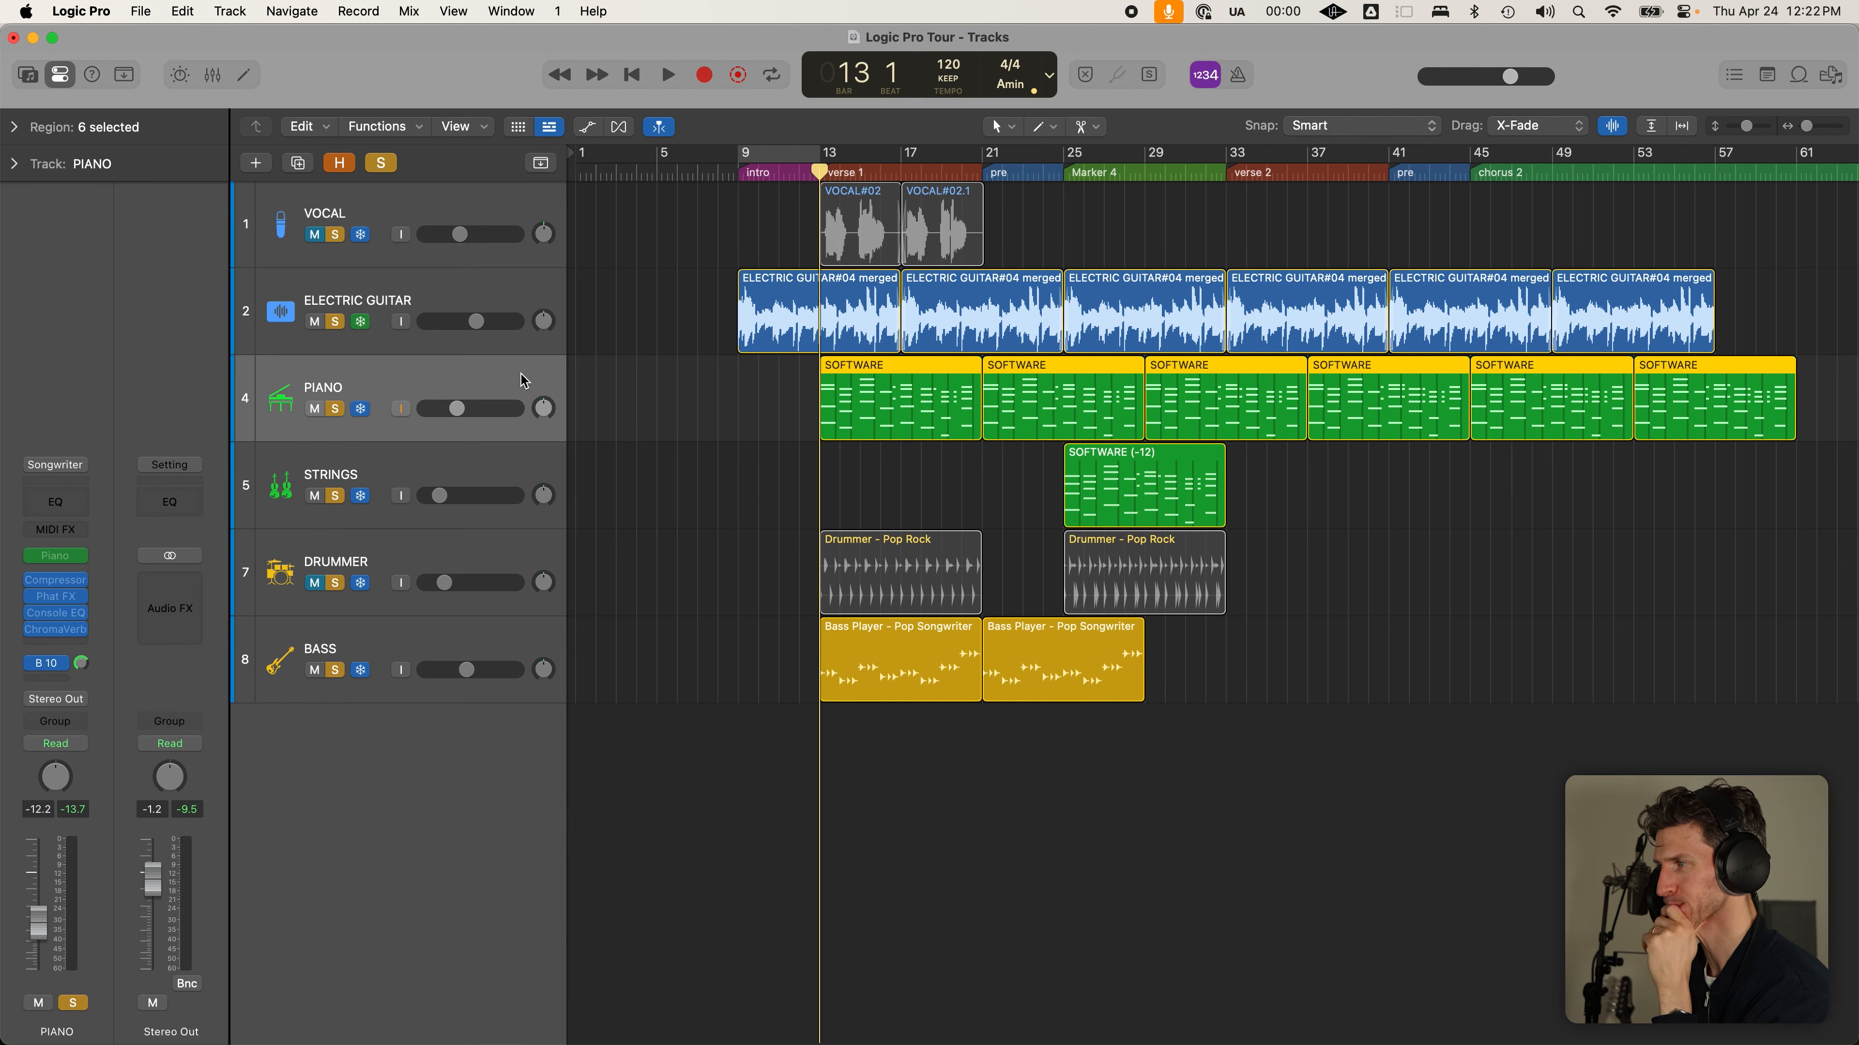
left_click(486, 483)
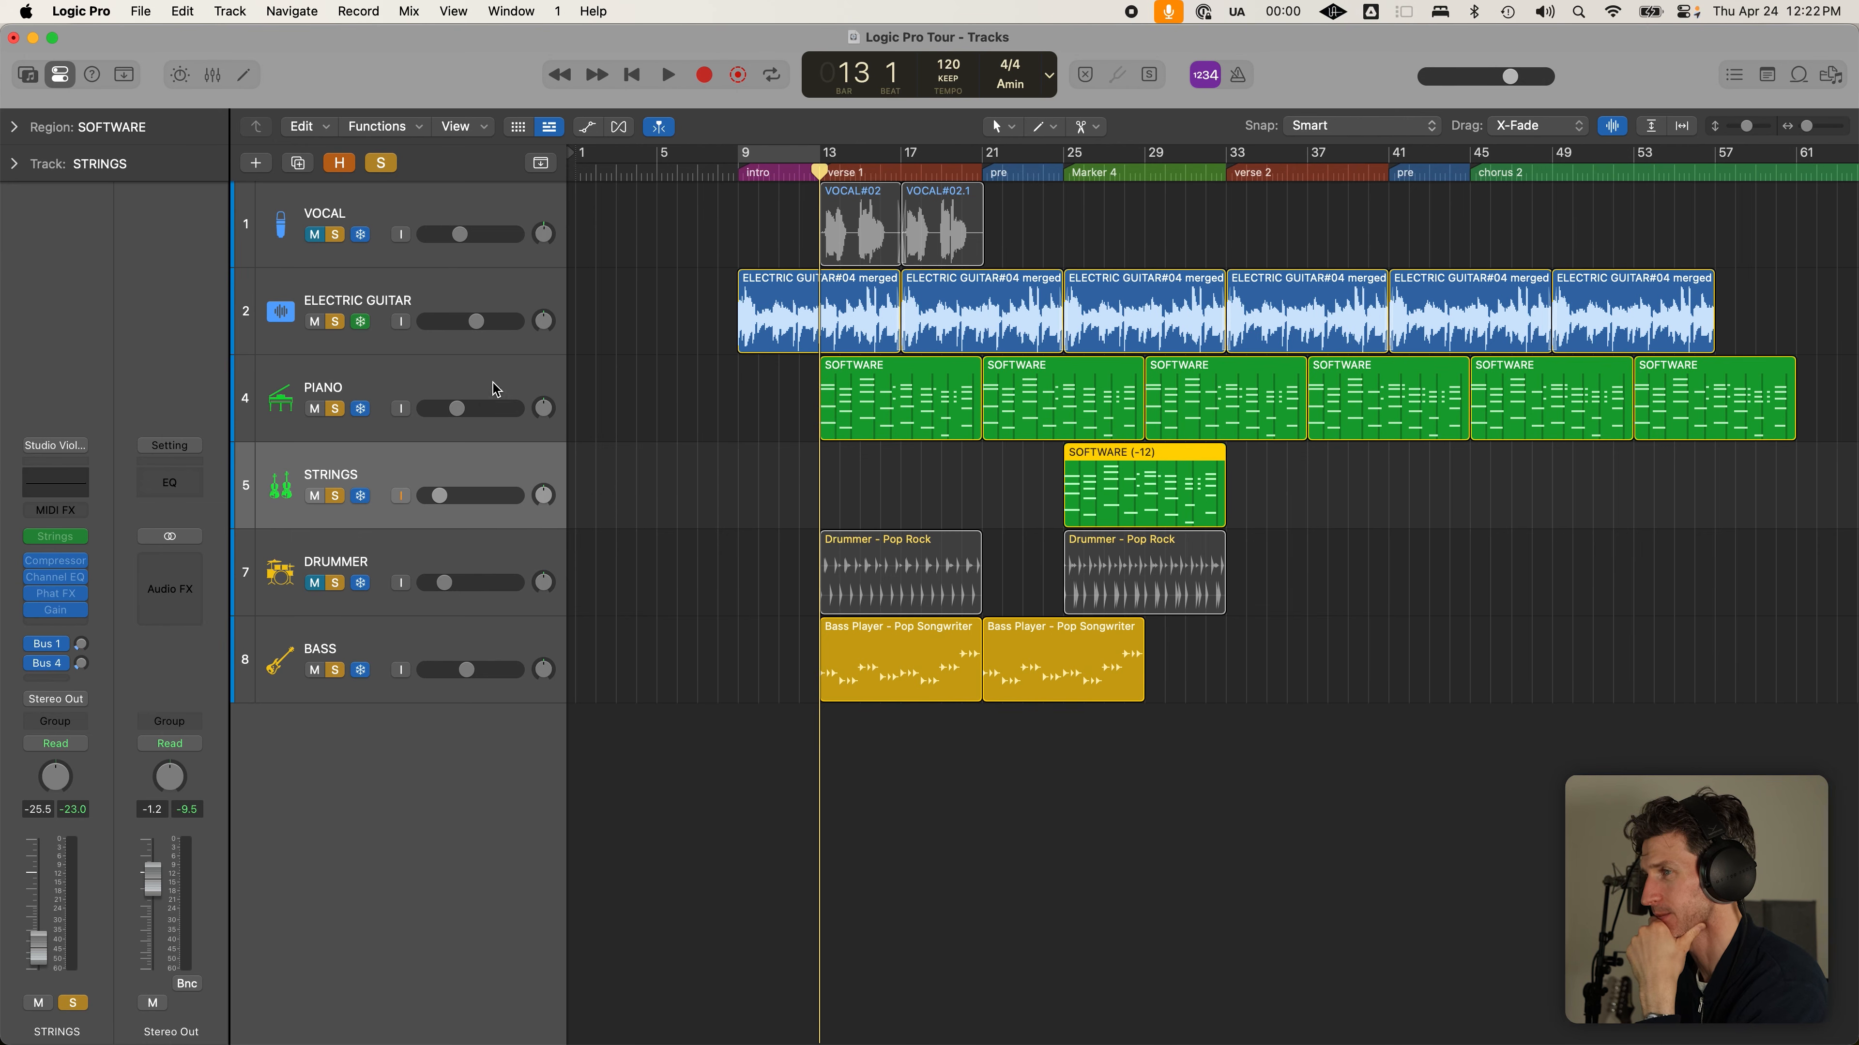
left_click(489, 396)
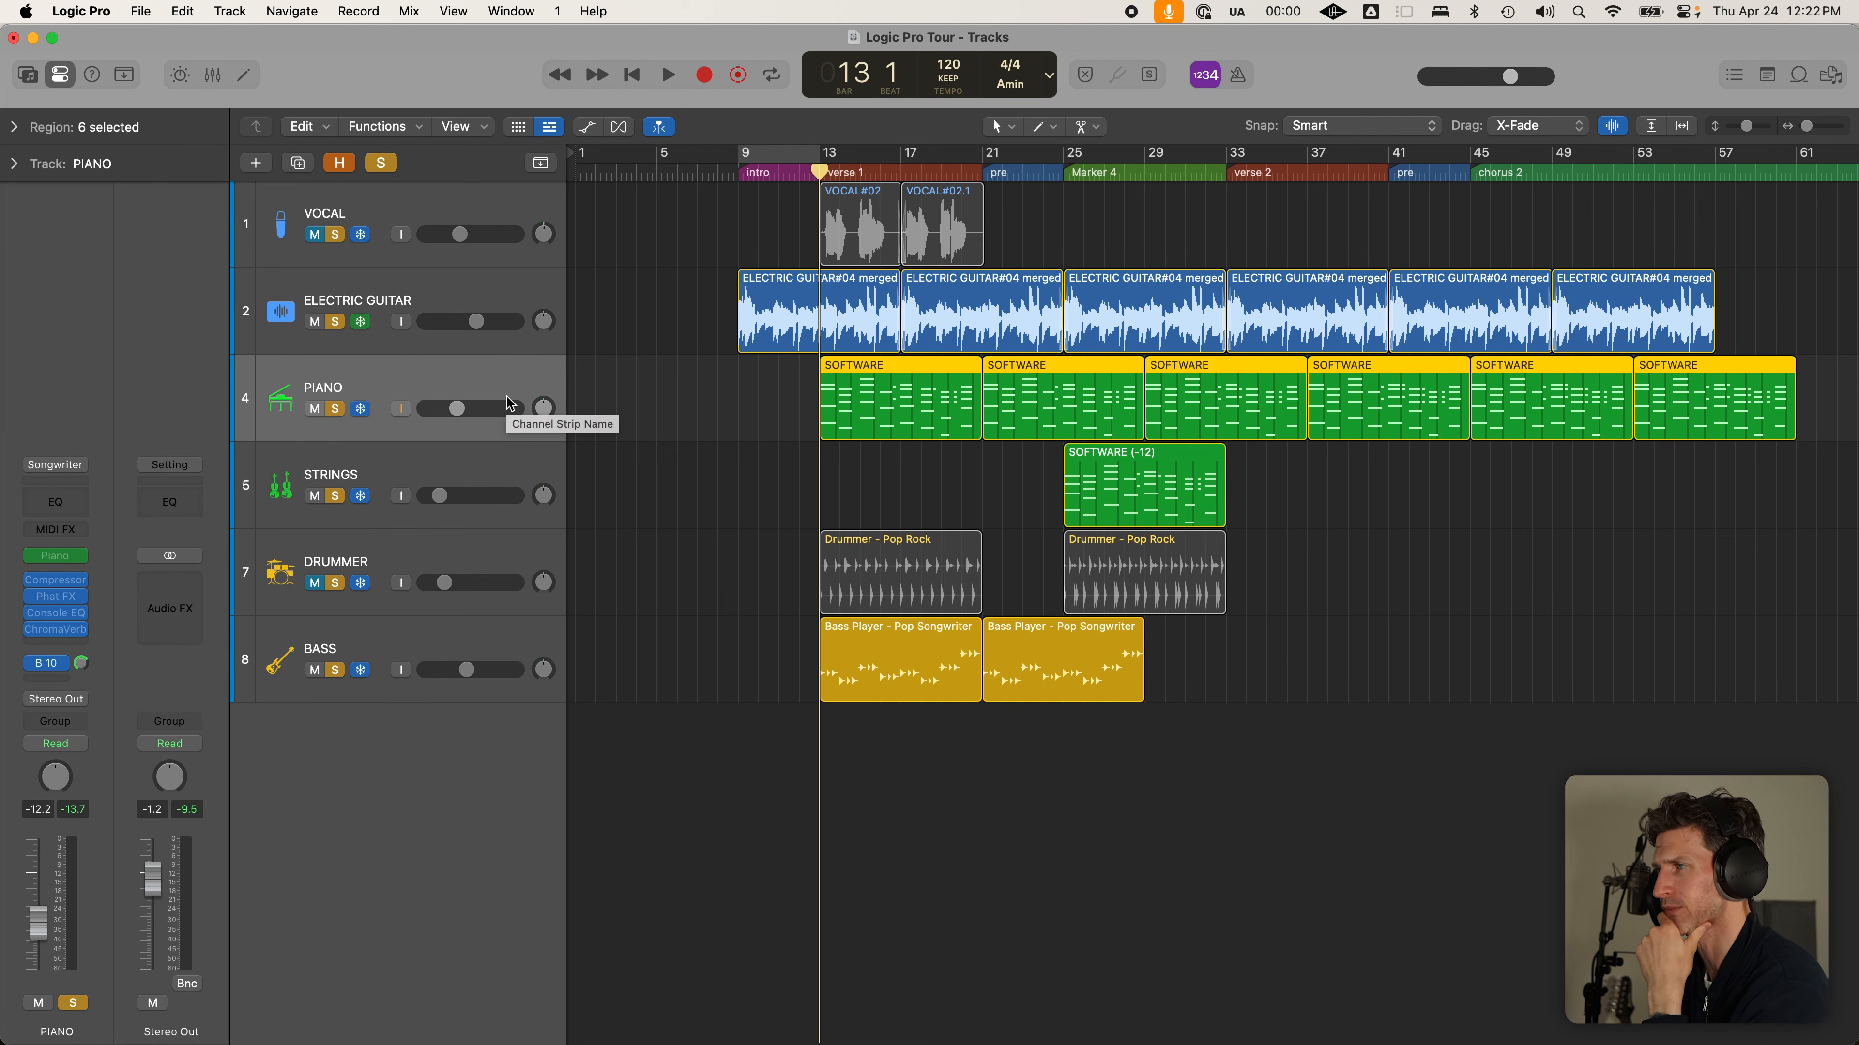
Fine-tune the ELECTRIC GUITAR track's volume to -4.4 dB
left_click(511, 294)
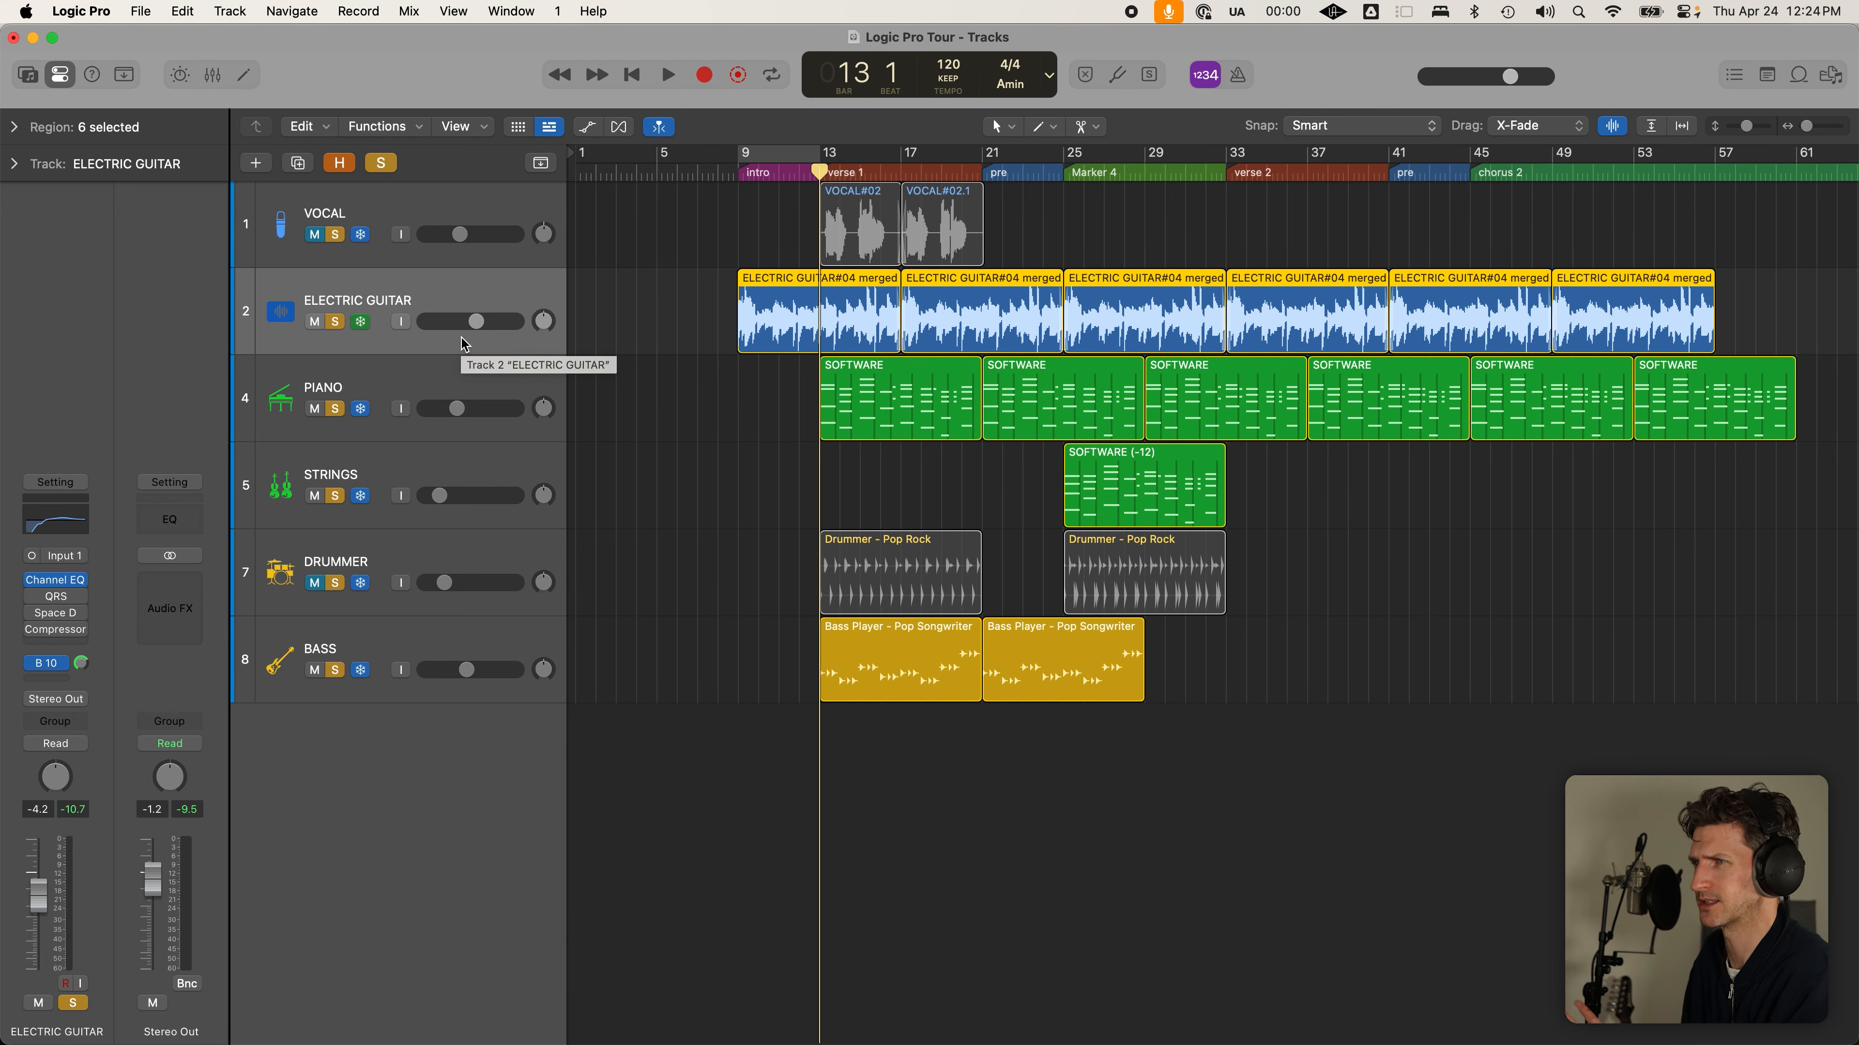
left_click_drag(484, 320, 510, 323)
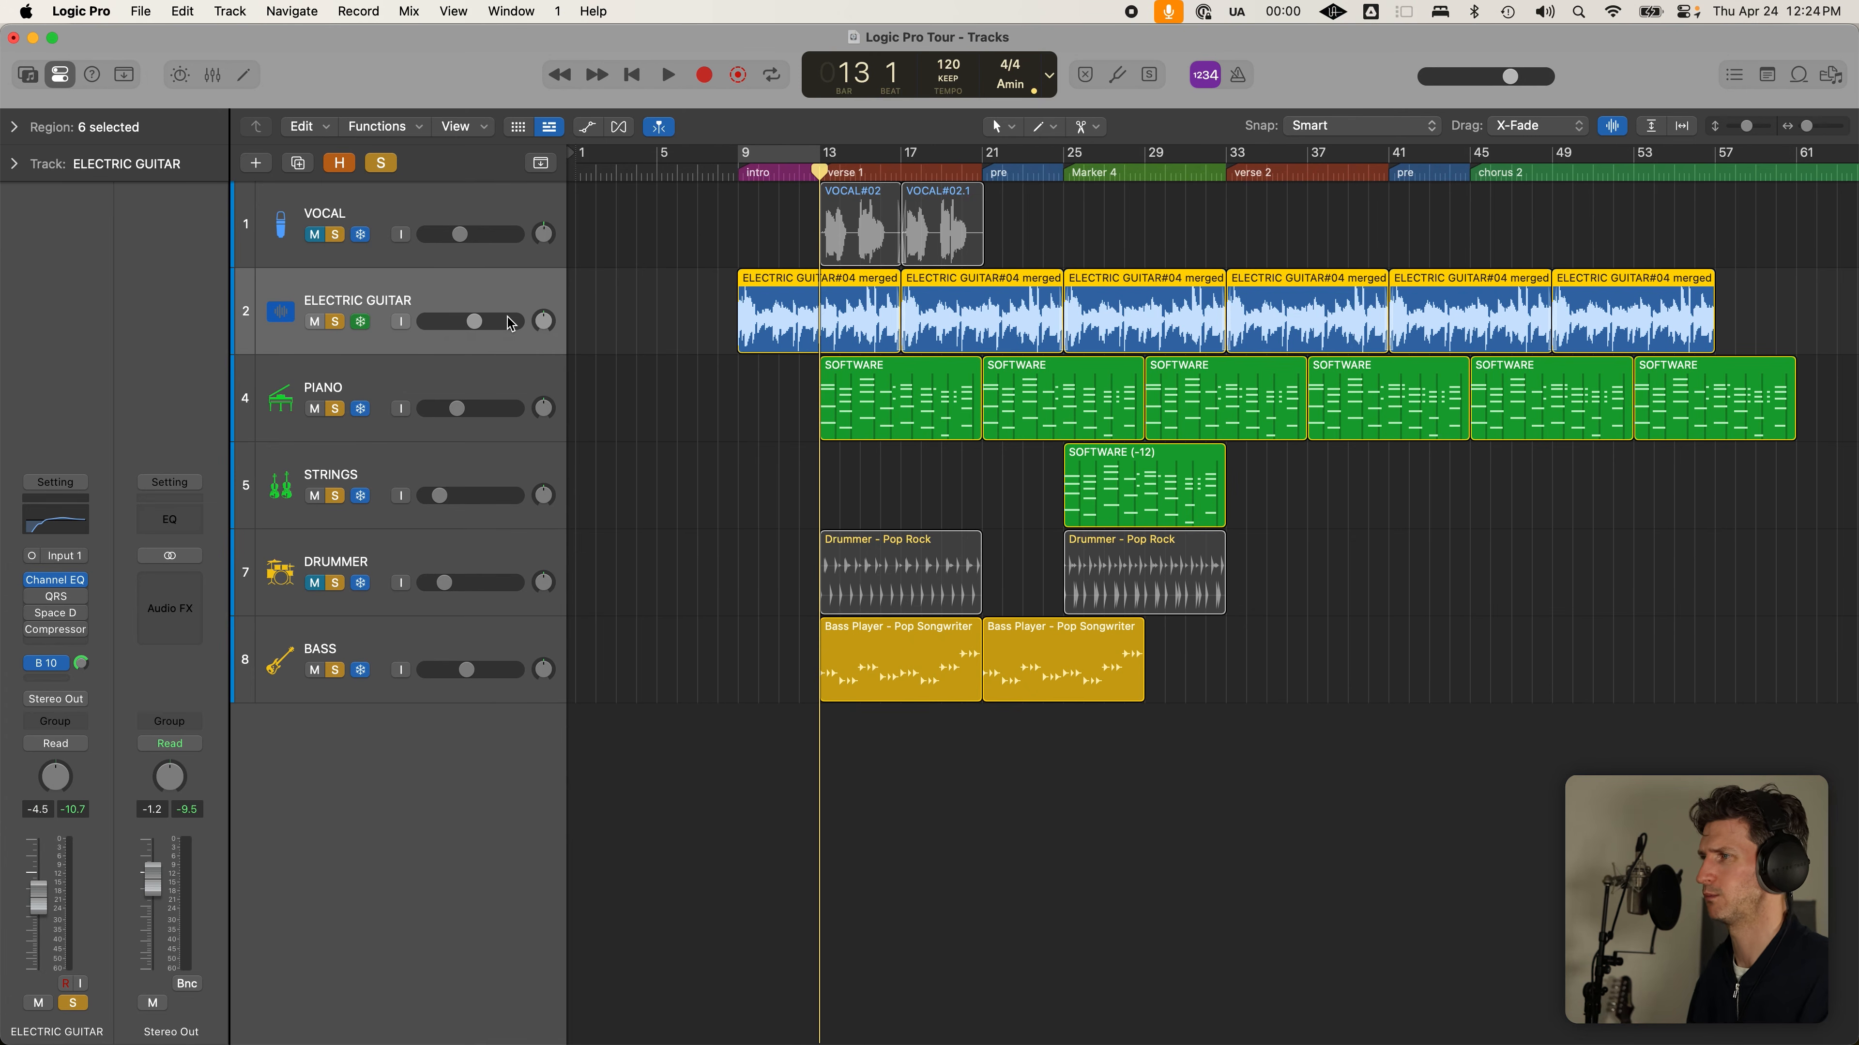
left_click(492, 381)
left_click(951, 476)
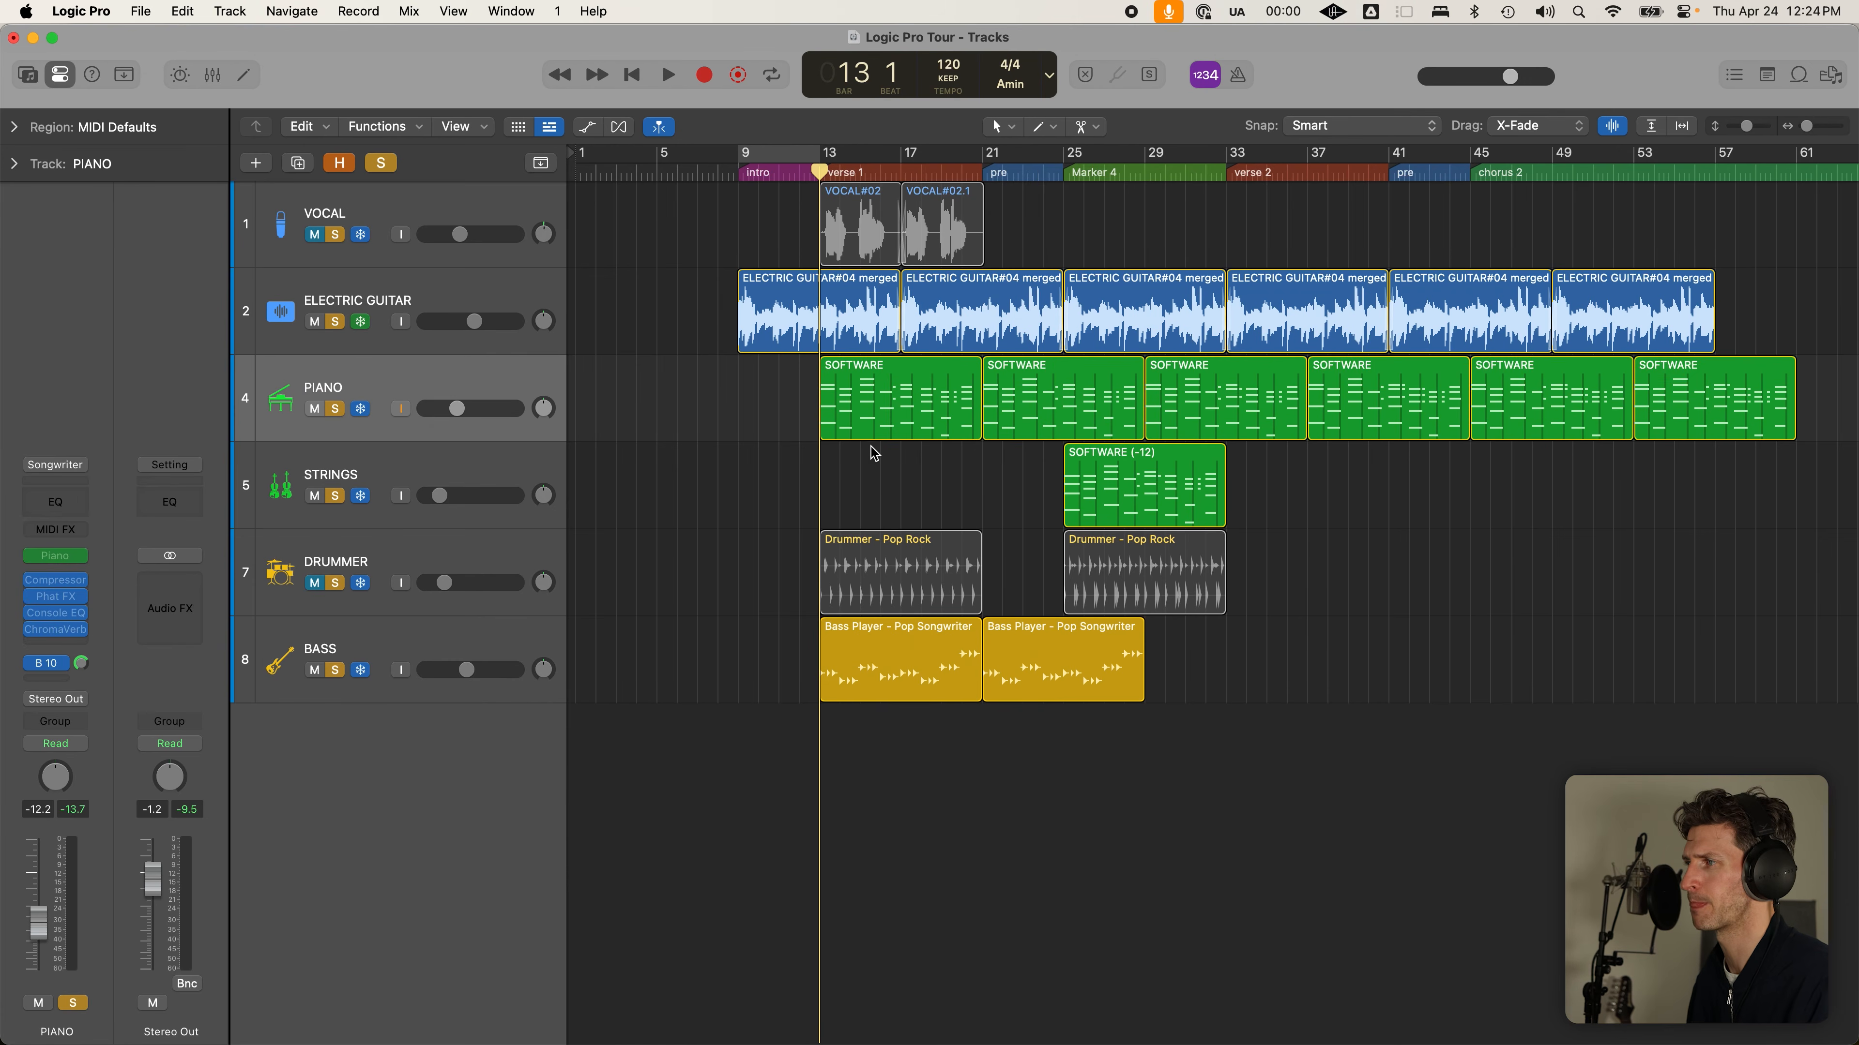
left_click(874, 433)
left_click(502, 368)
left_click_drag(496, 319, 496, 318)
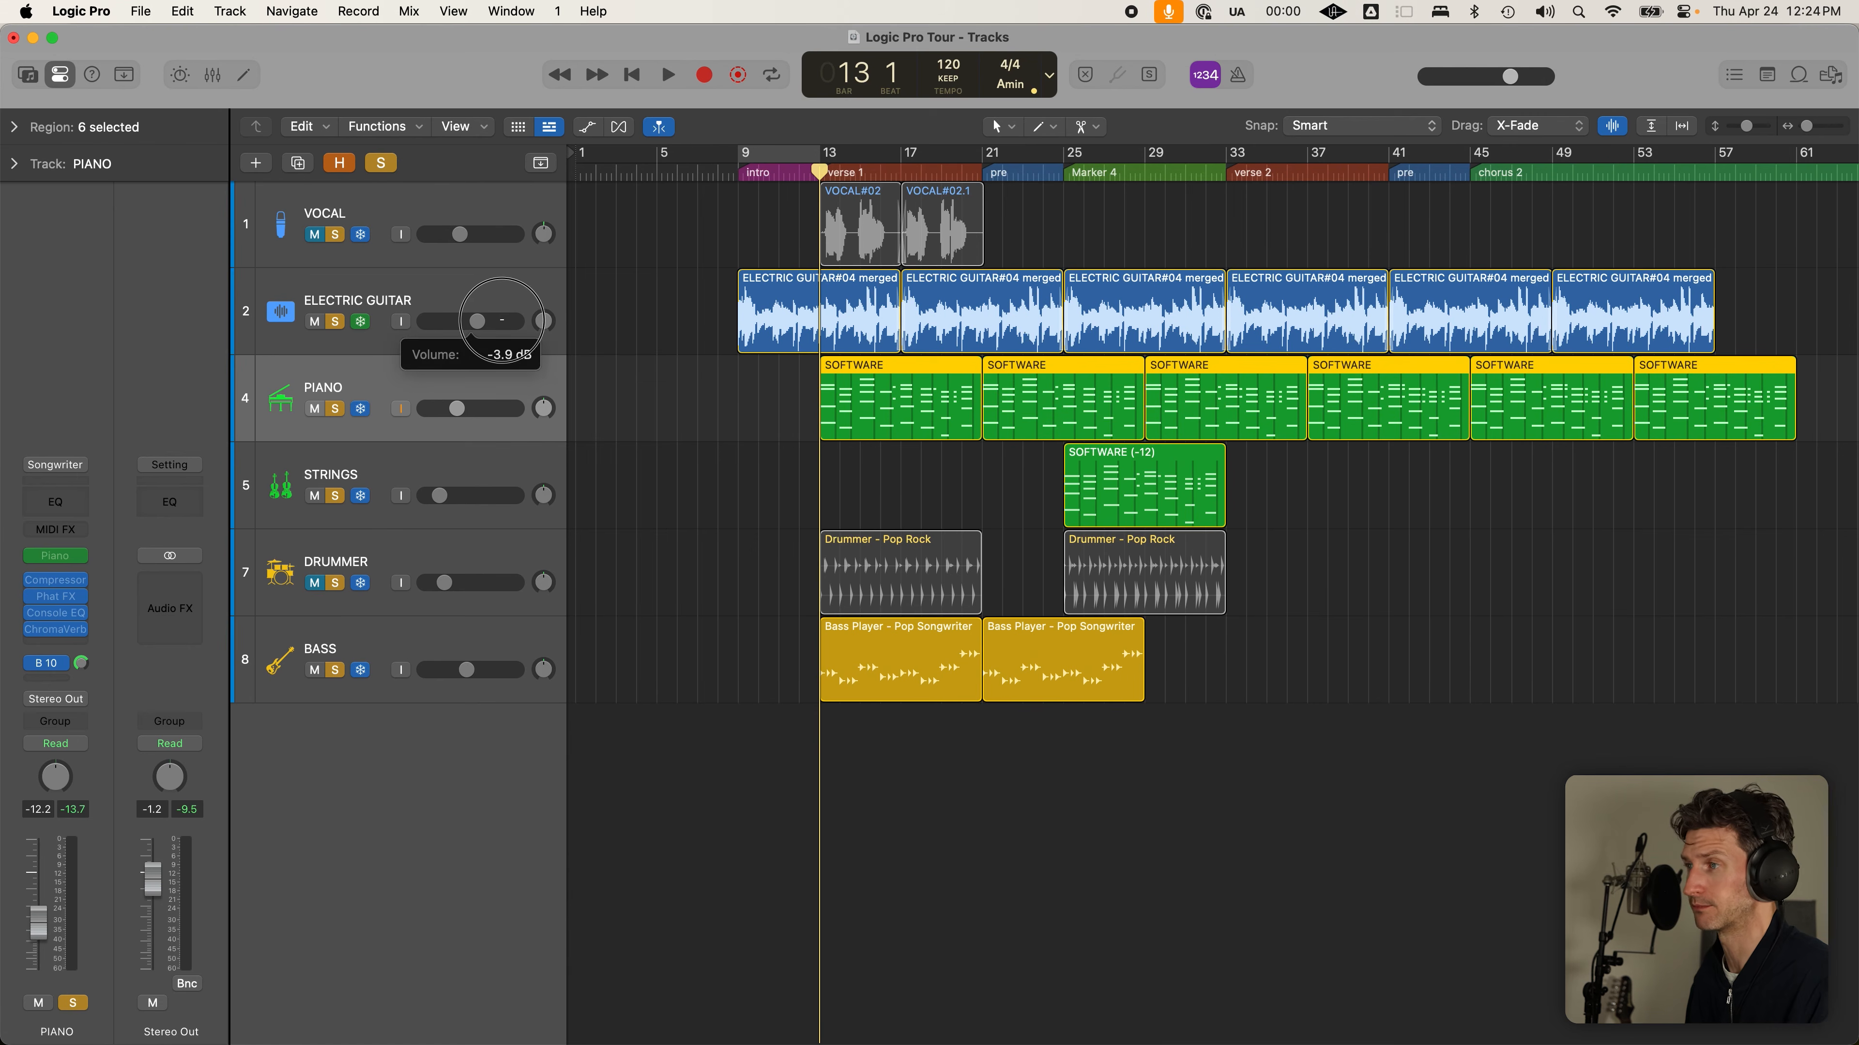
left_click(510, 309)
left_click(497, 326)
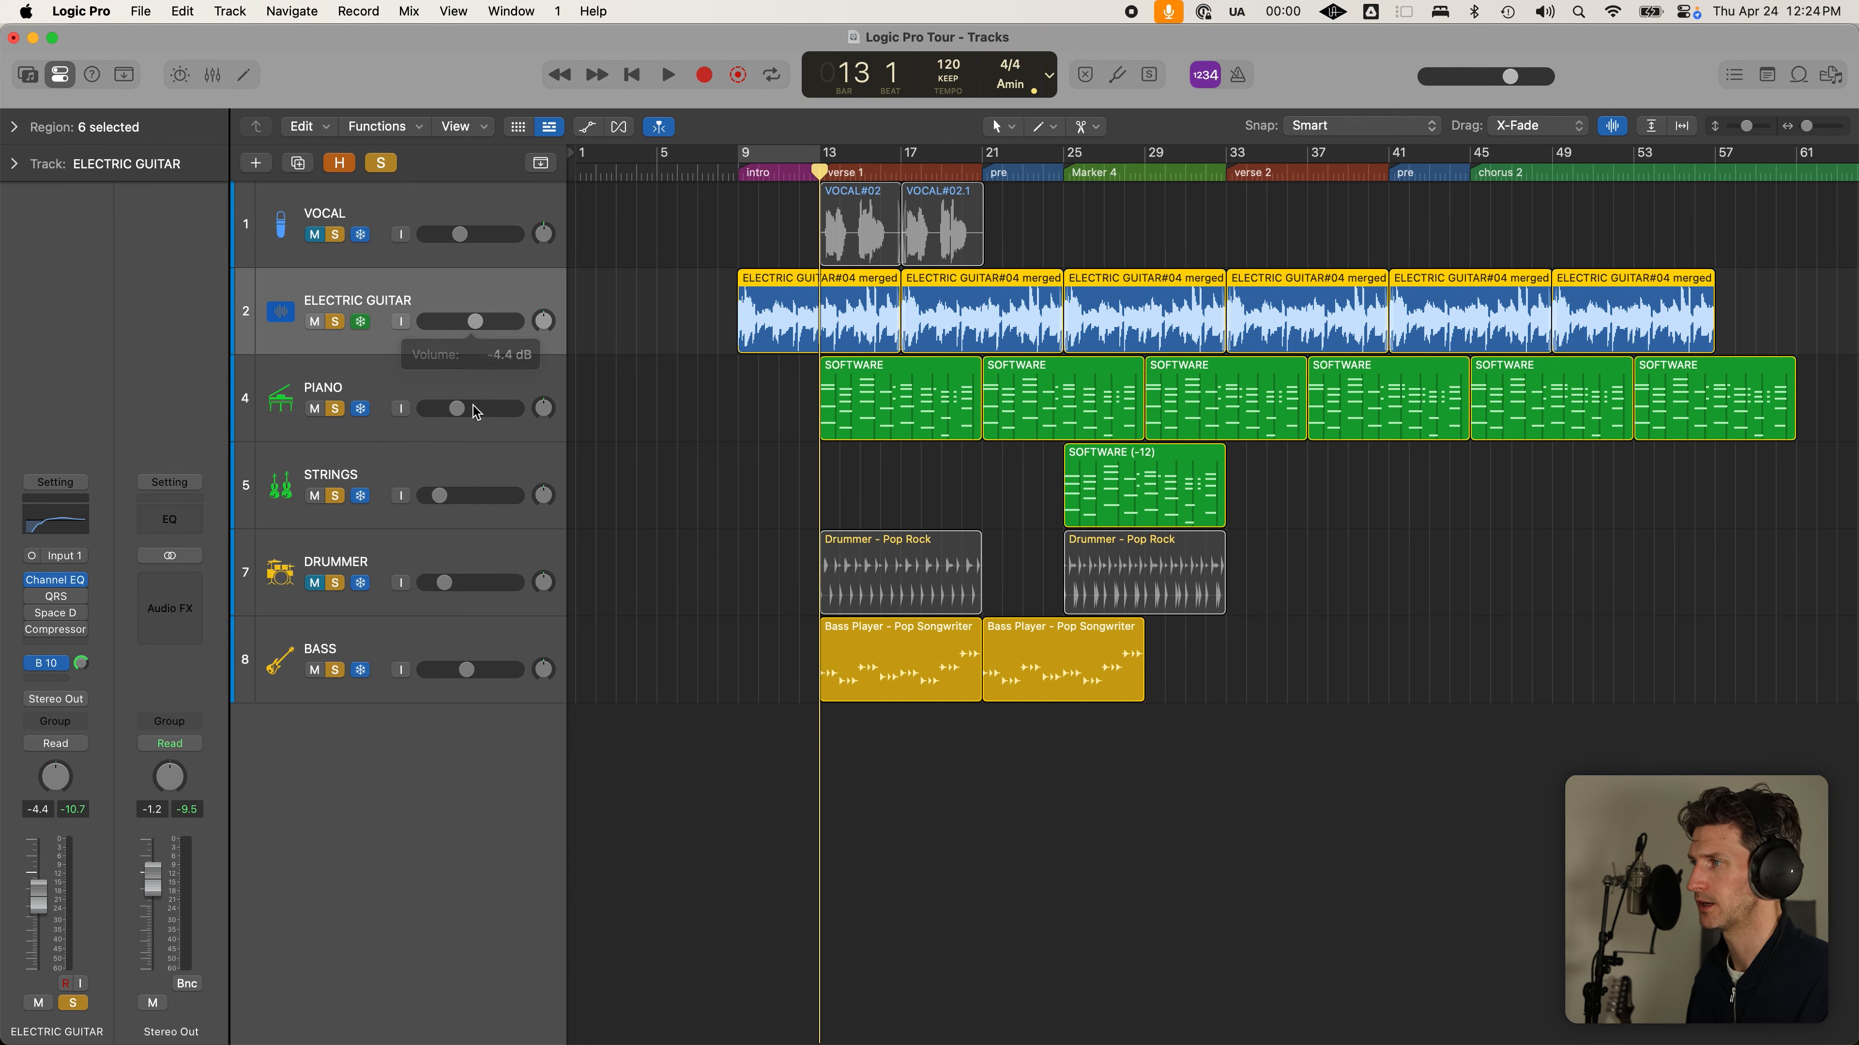
Examine the notes of the PIANO region in verse 1 in the Piano Roll, select them all and close the editor
left_click(452, 383)
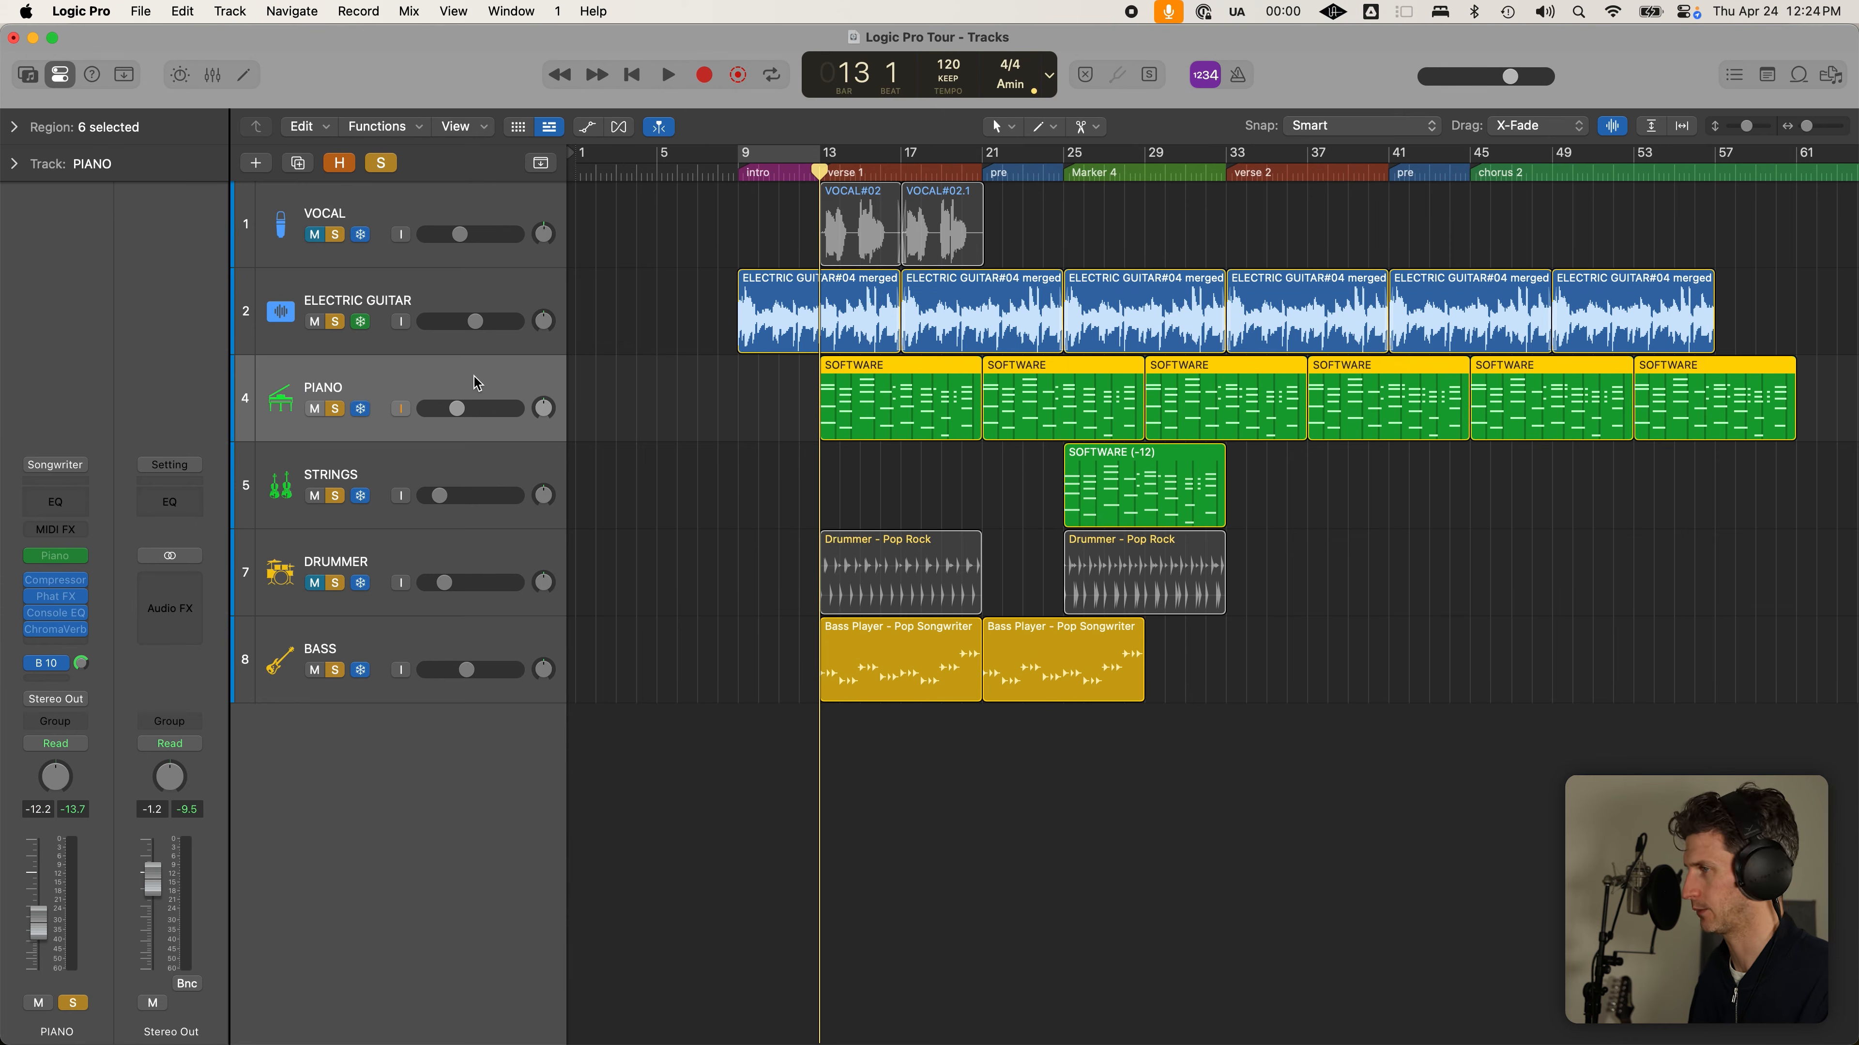
left_click(858, 395)
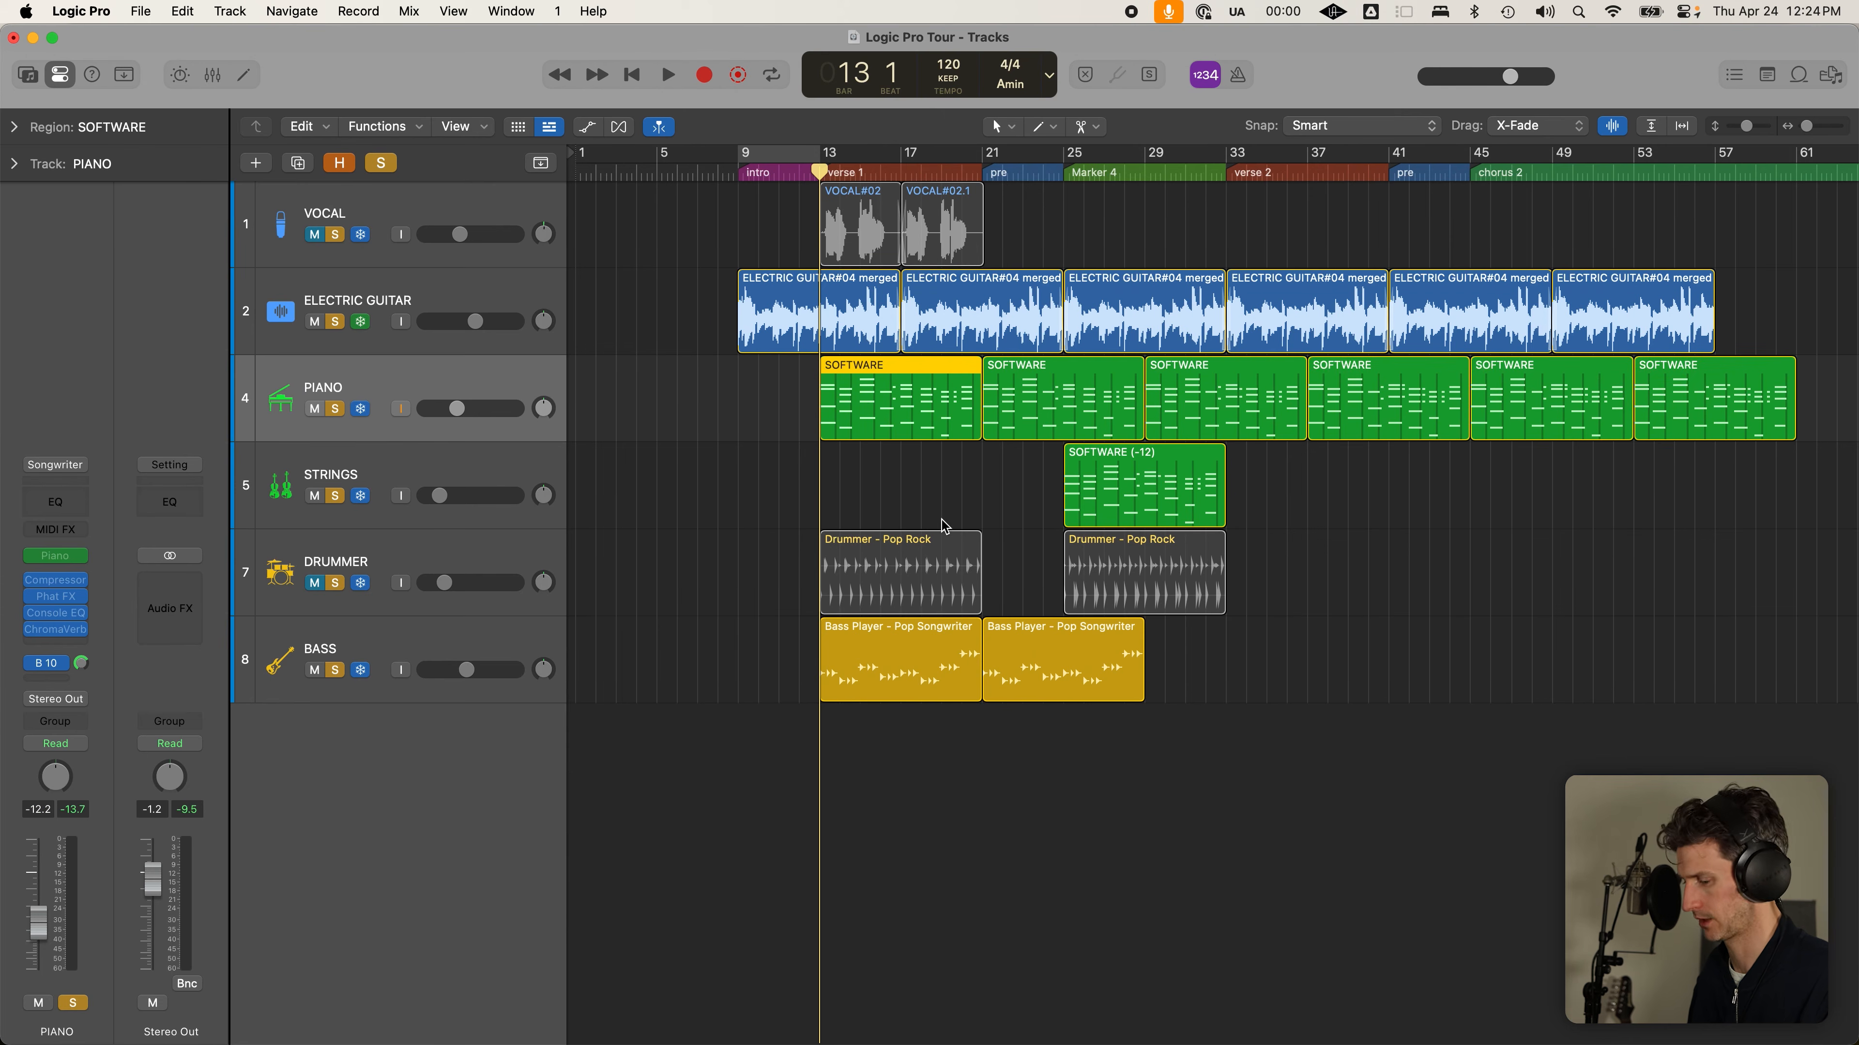
key("p")
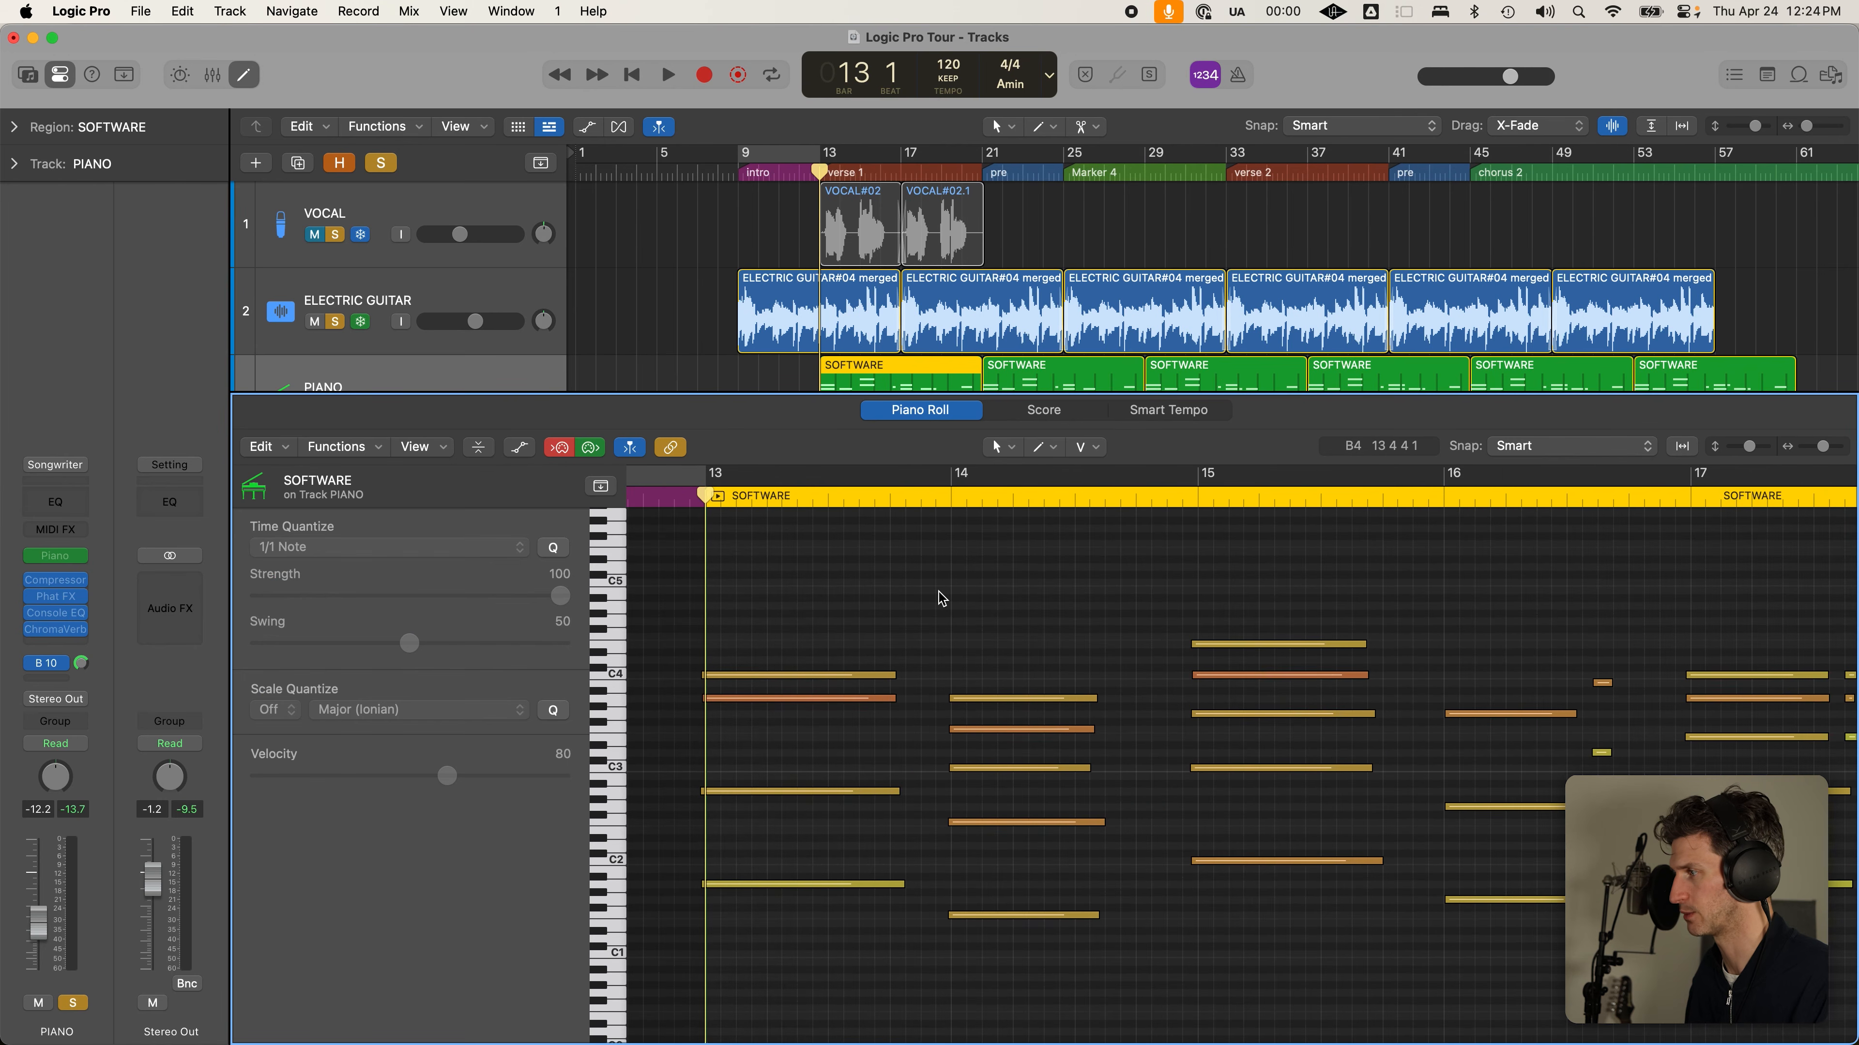
scroll(938, 591, "down", 3)
scroll(938, 592, "right", 1)
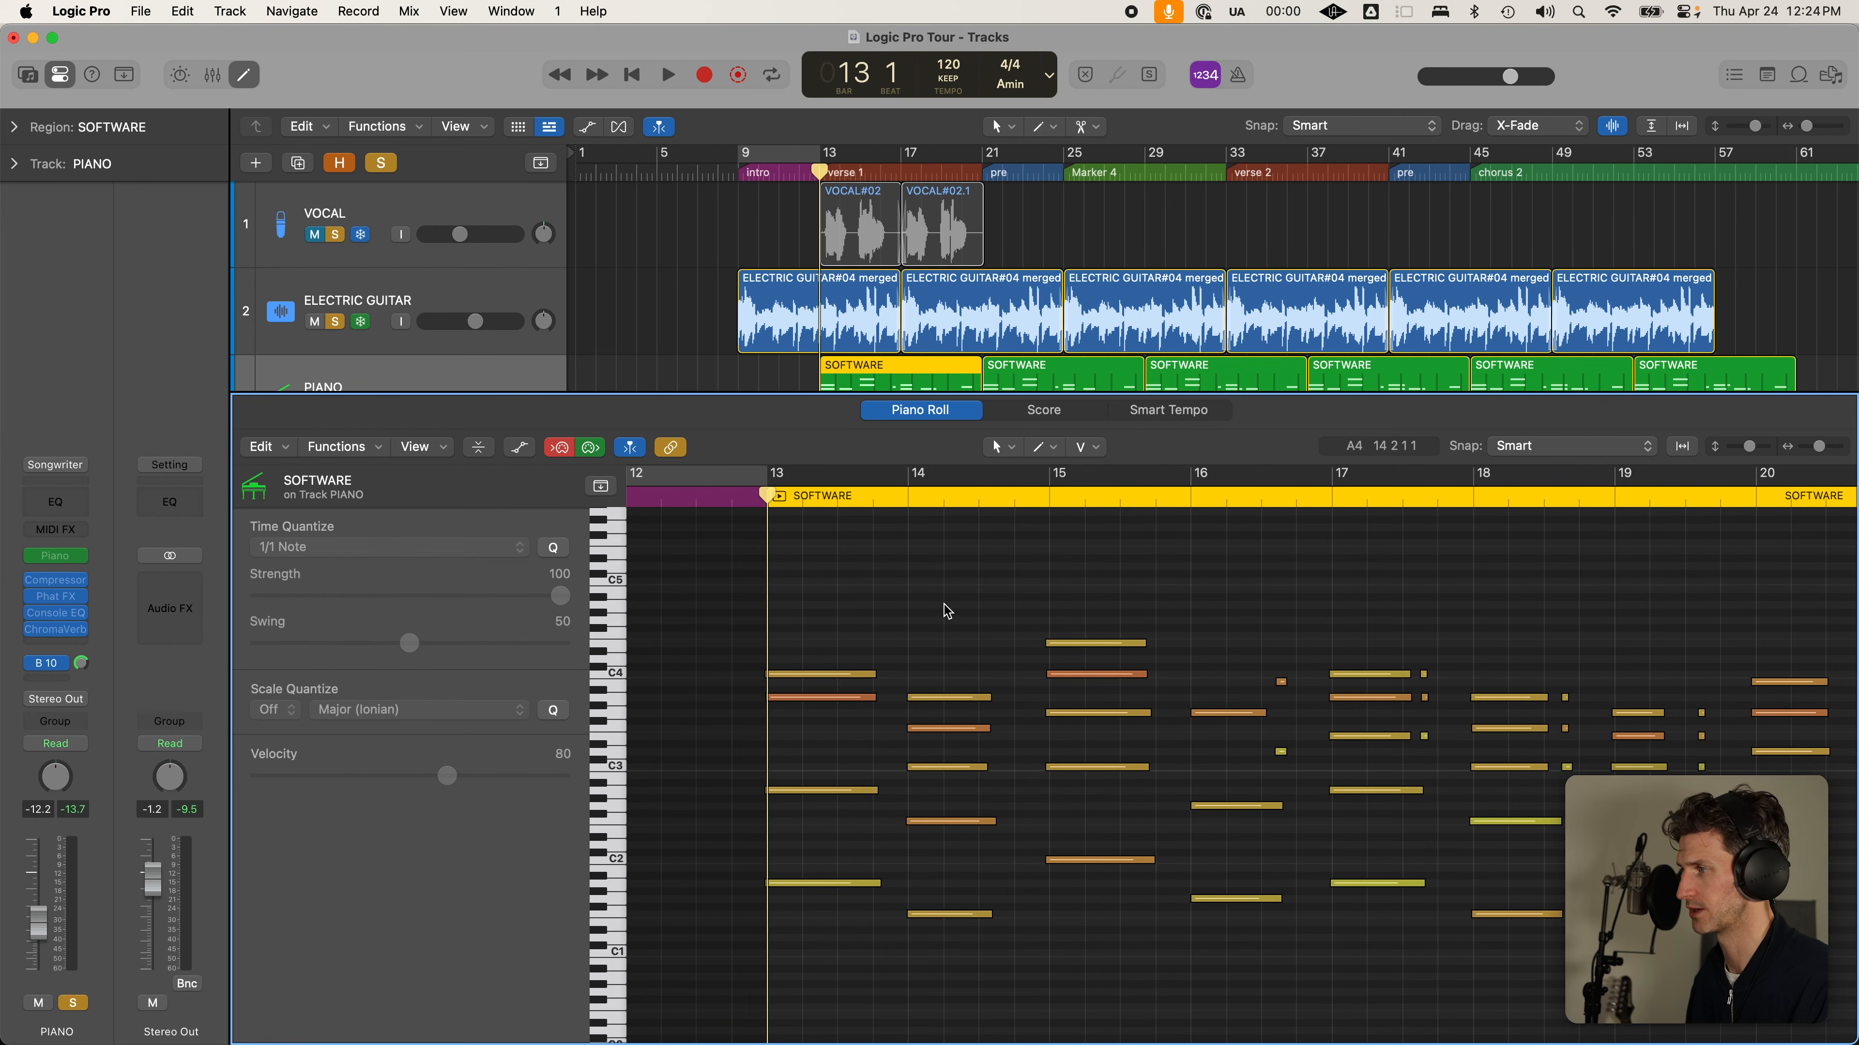
scroll(943, 606, "right", 2)
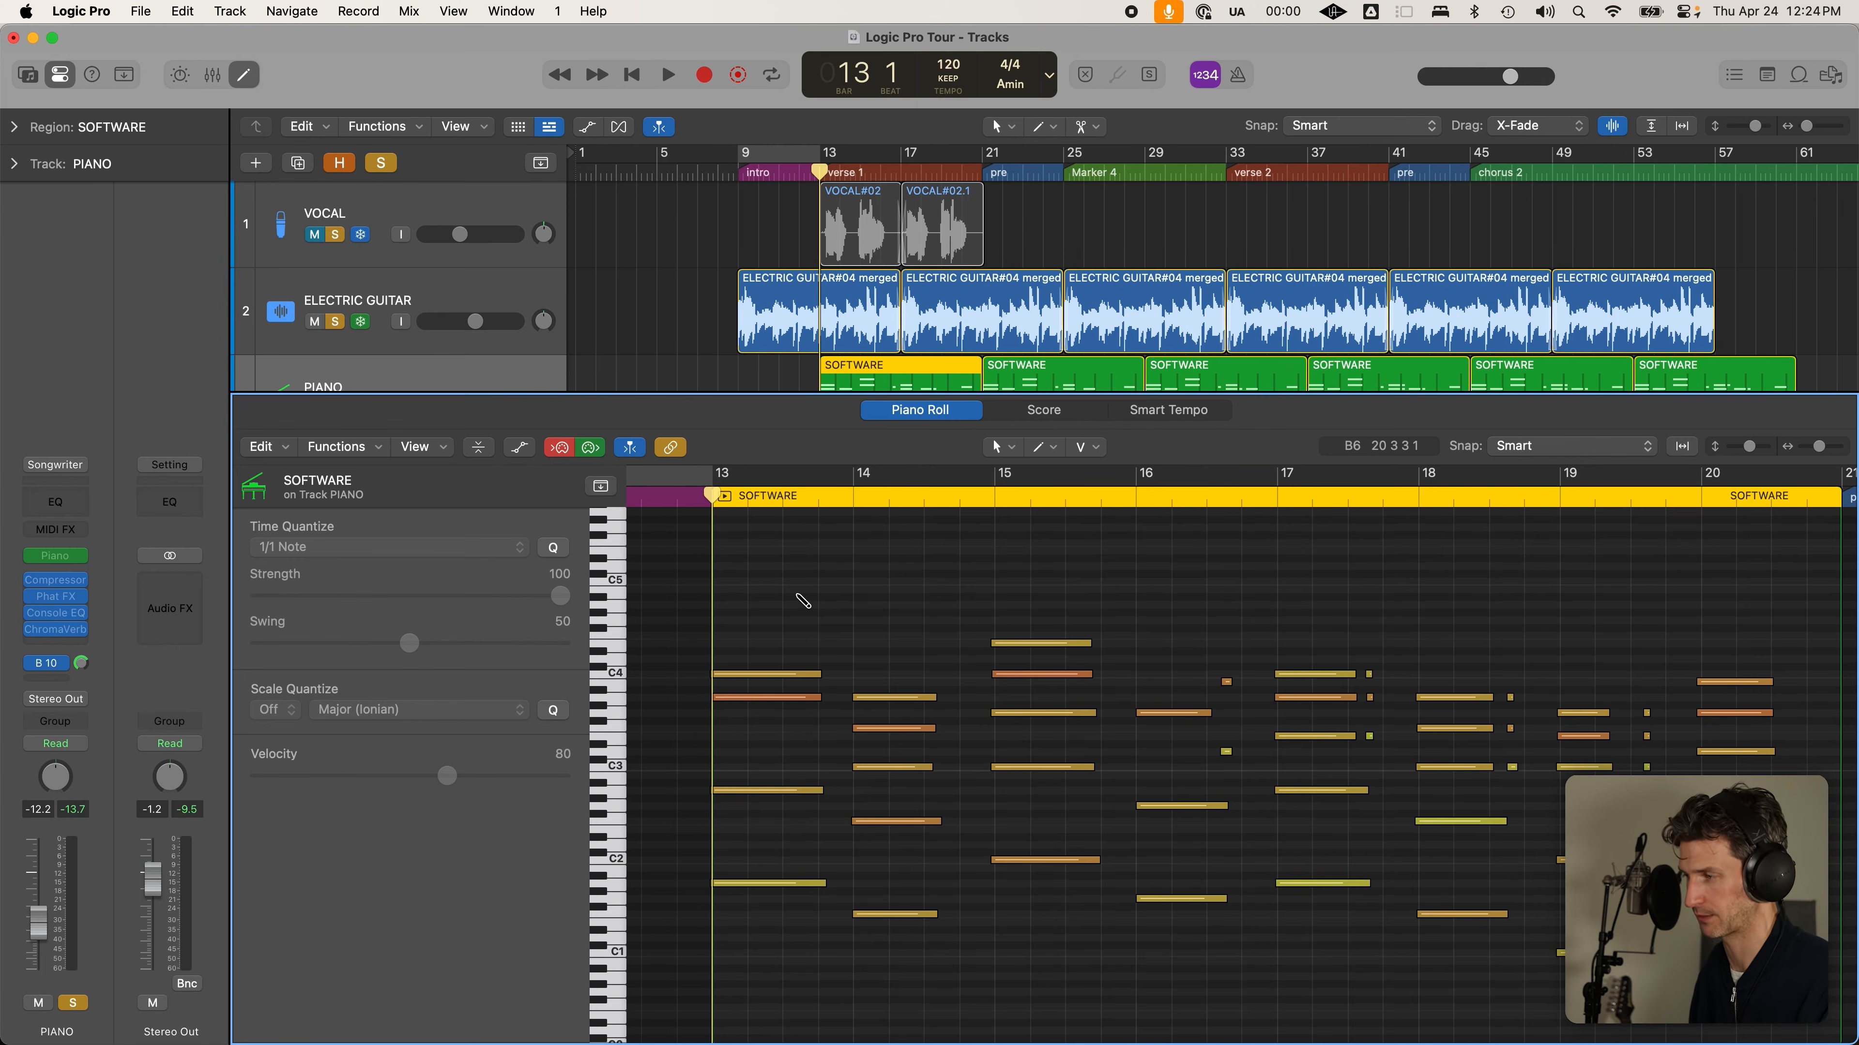
key("super+a")
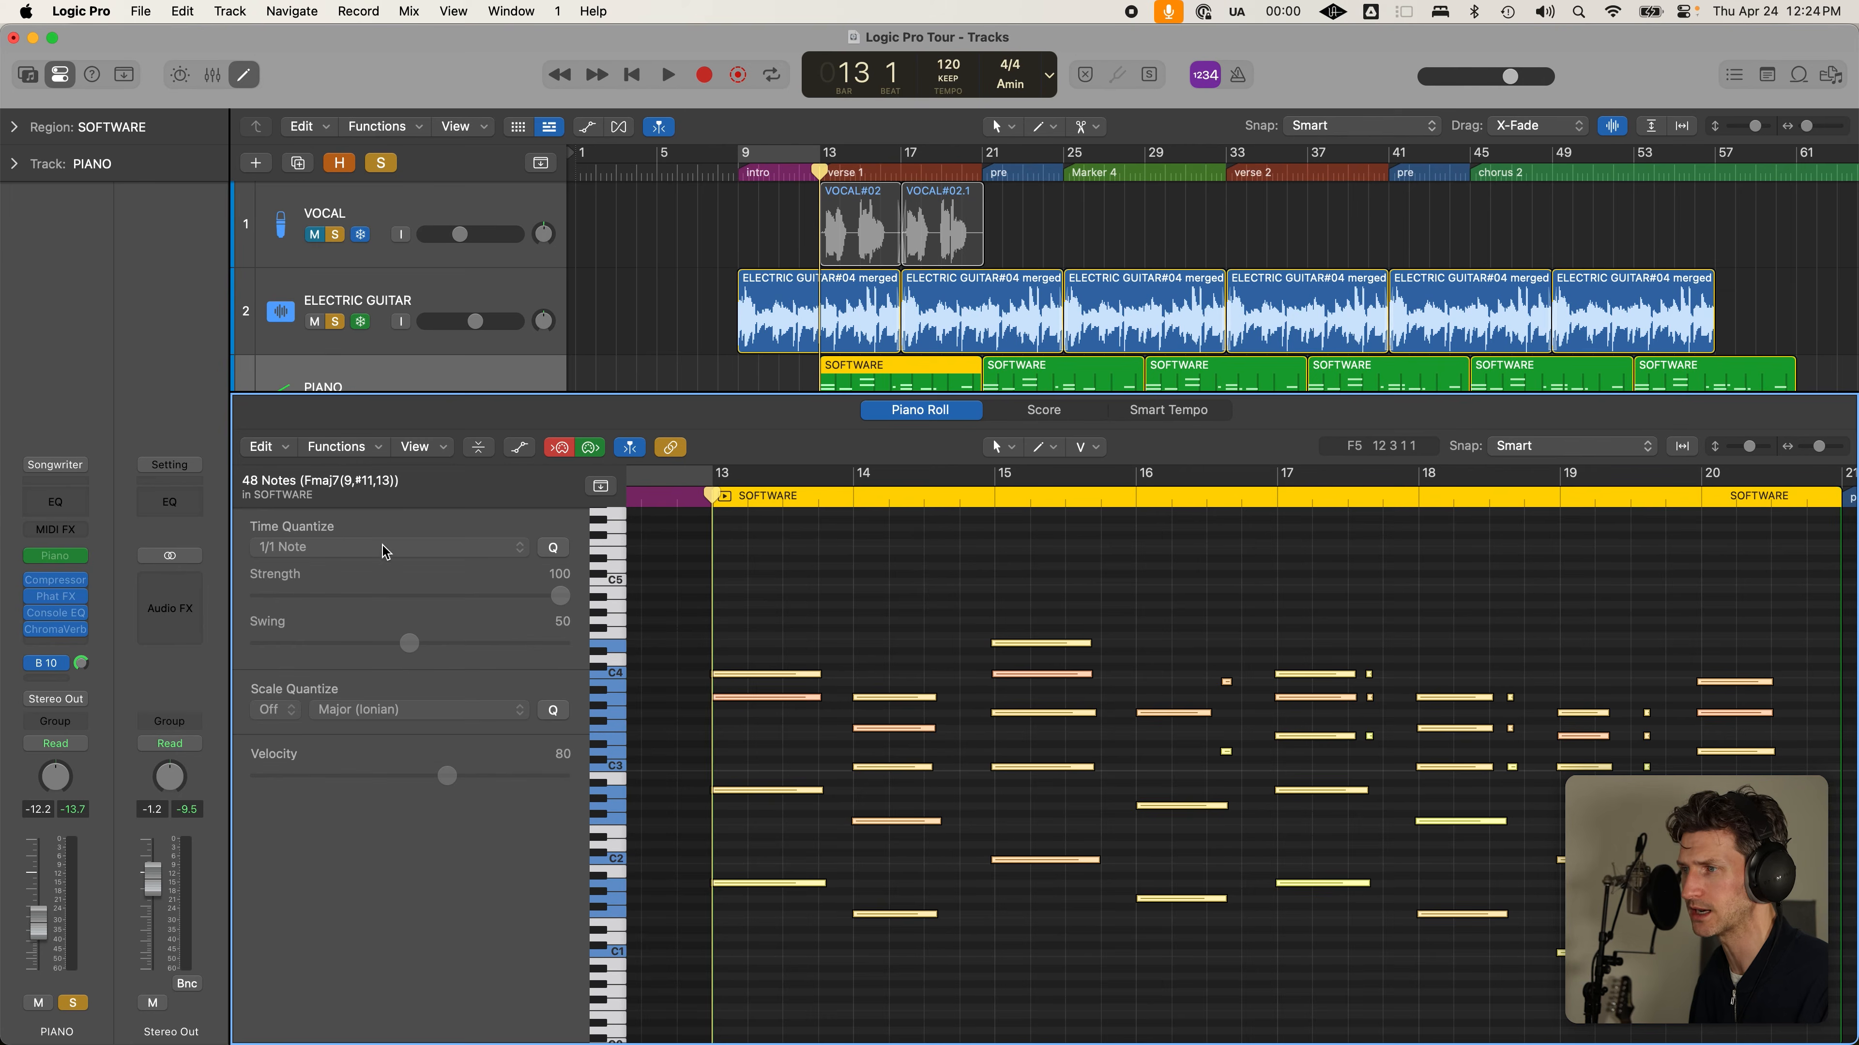
key("e")
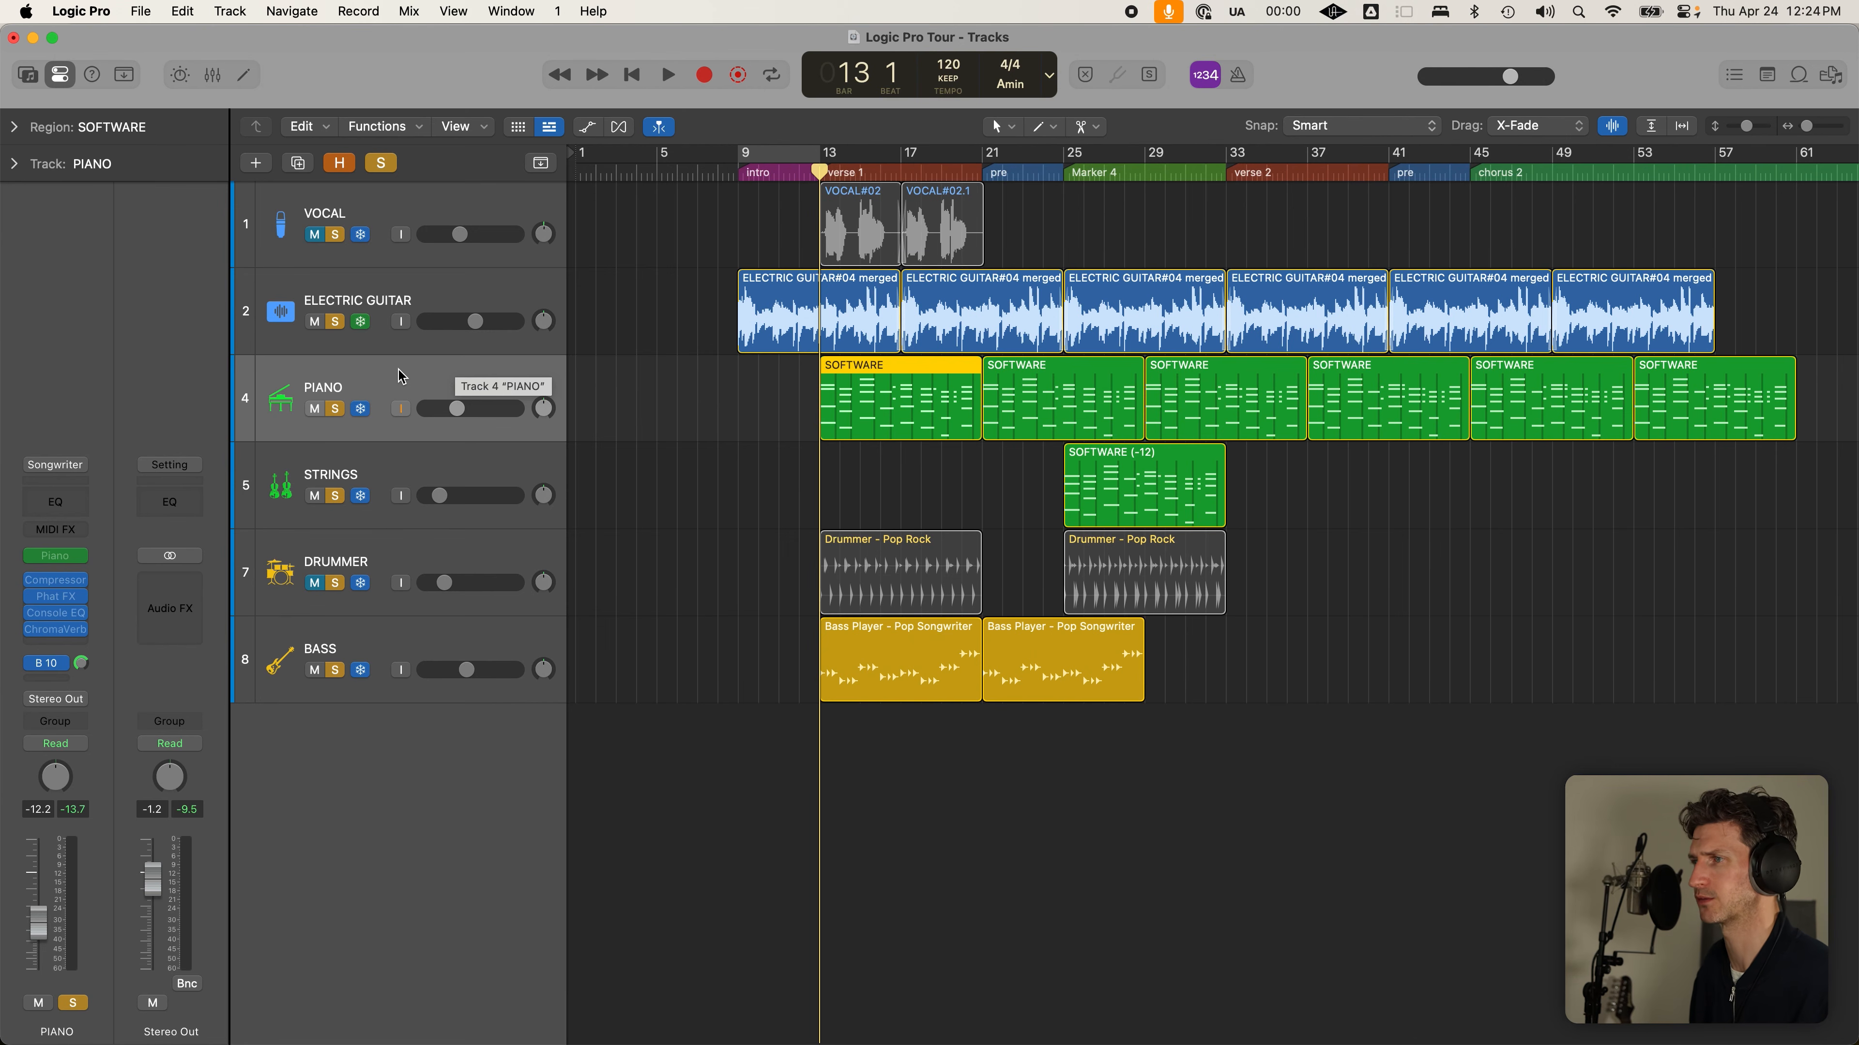
right_click(377, 351)
left_click(373, 373)
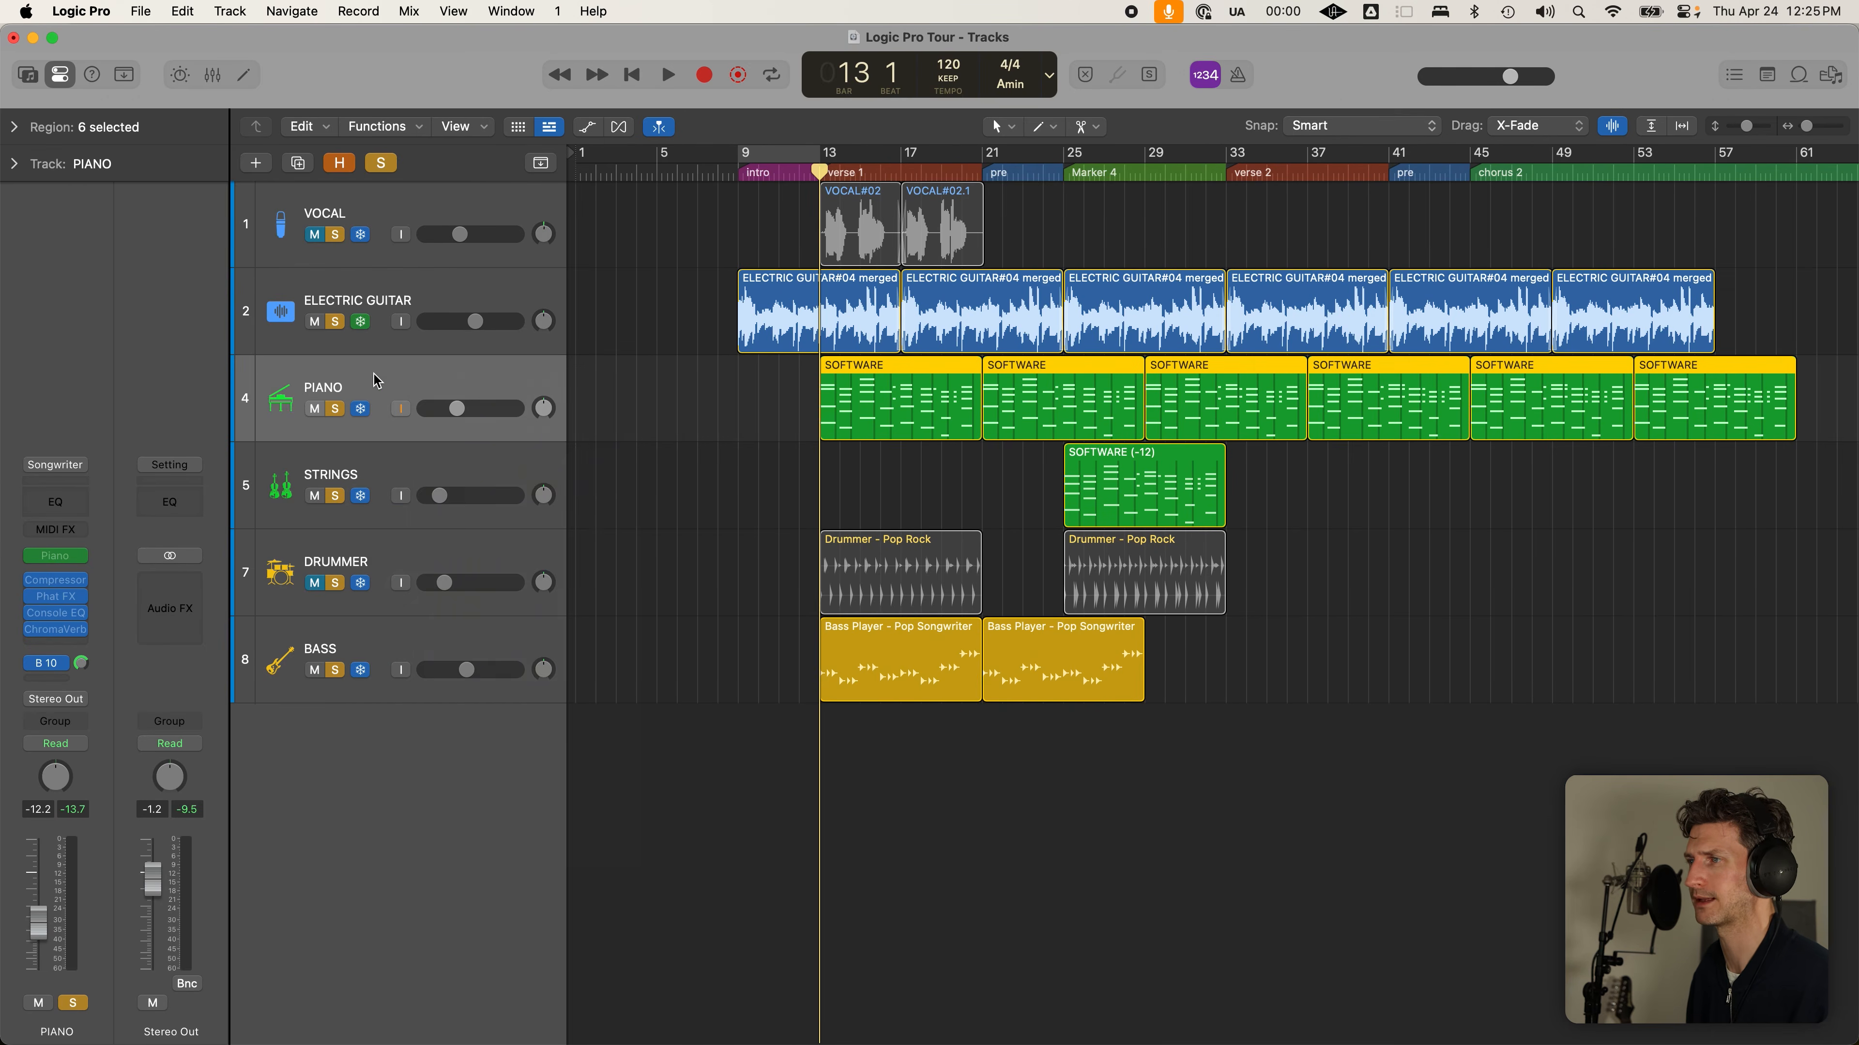
right_click(373, 373)
mouse_move(468, 783)
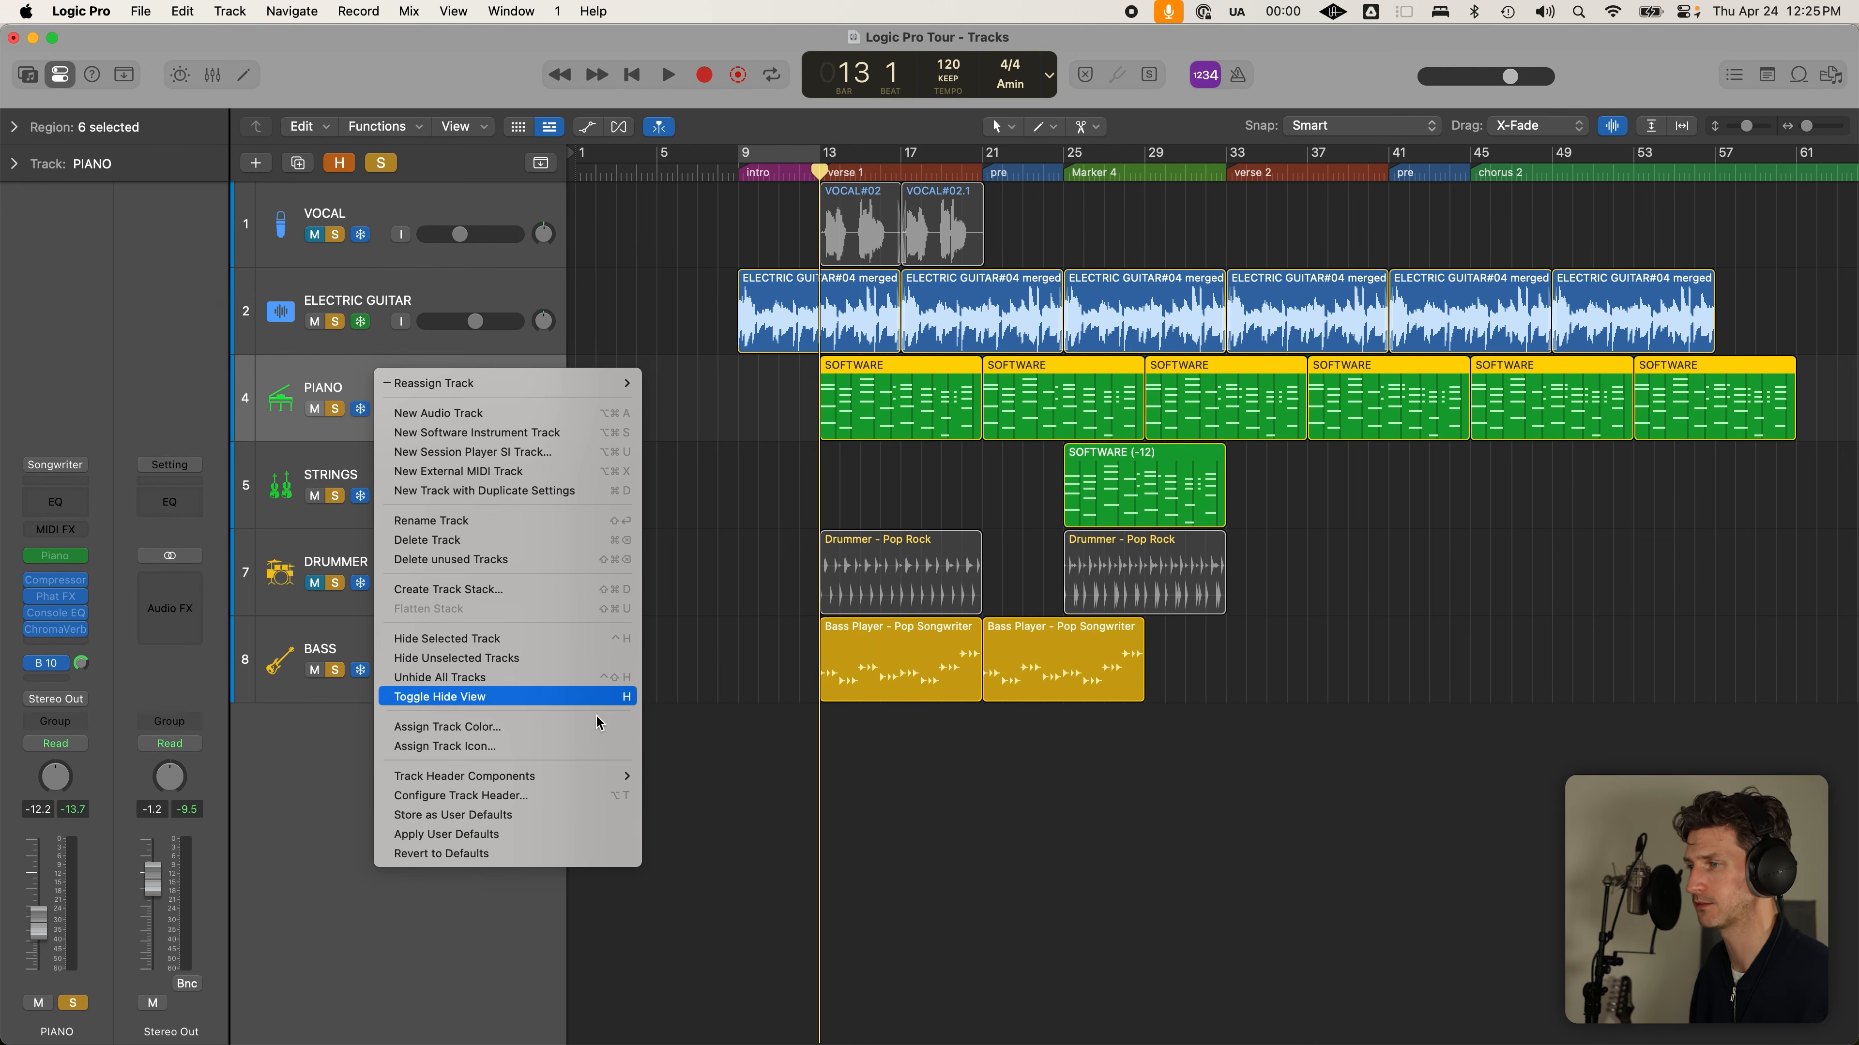
mouse_move(615, 776)
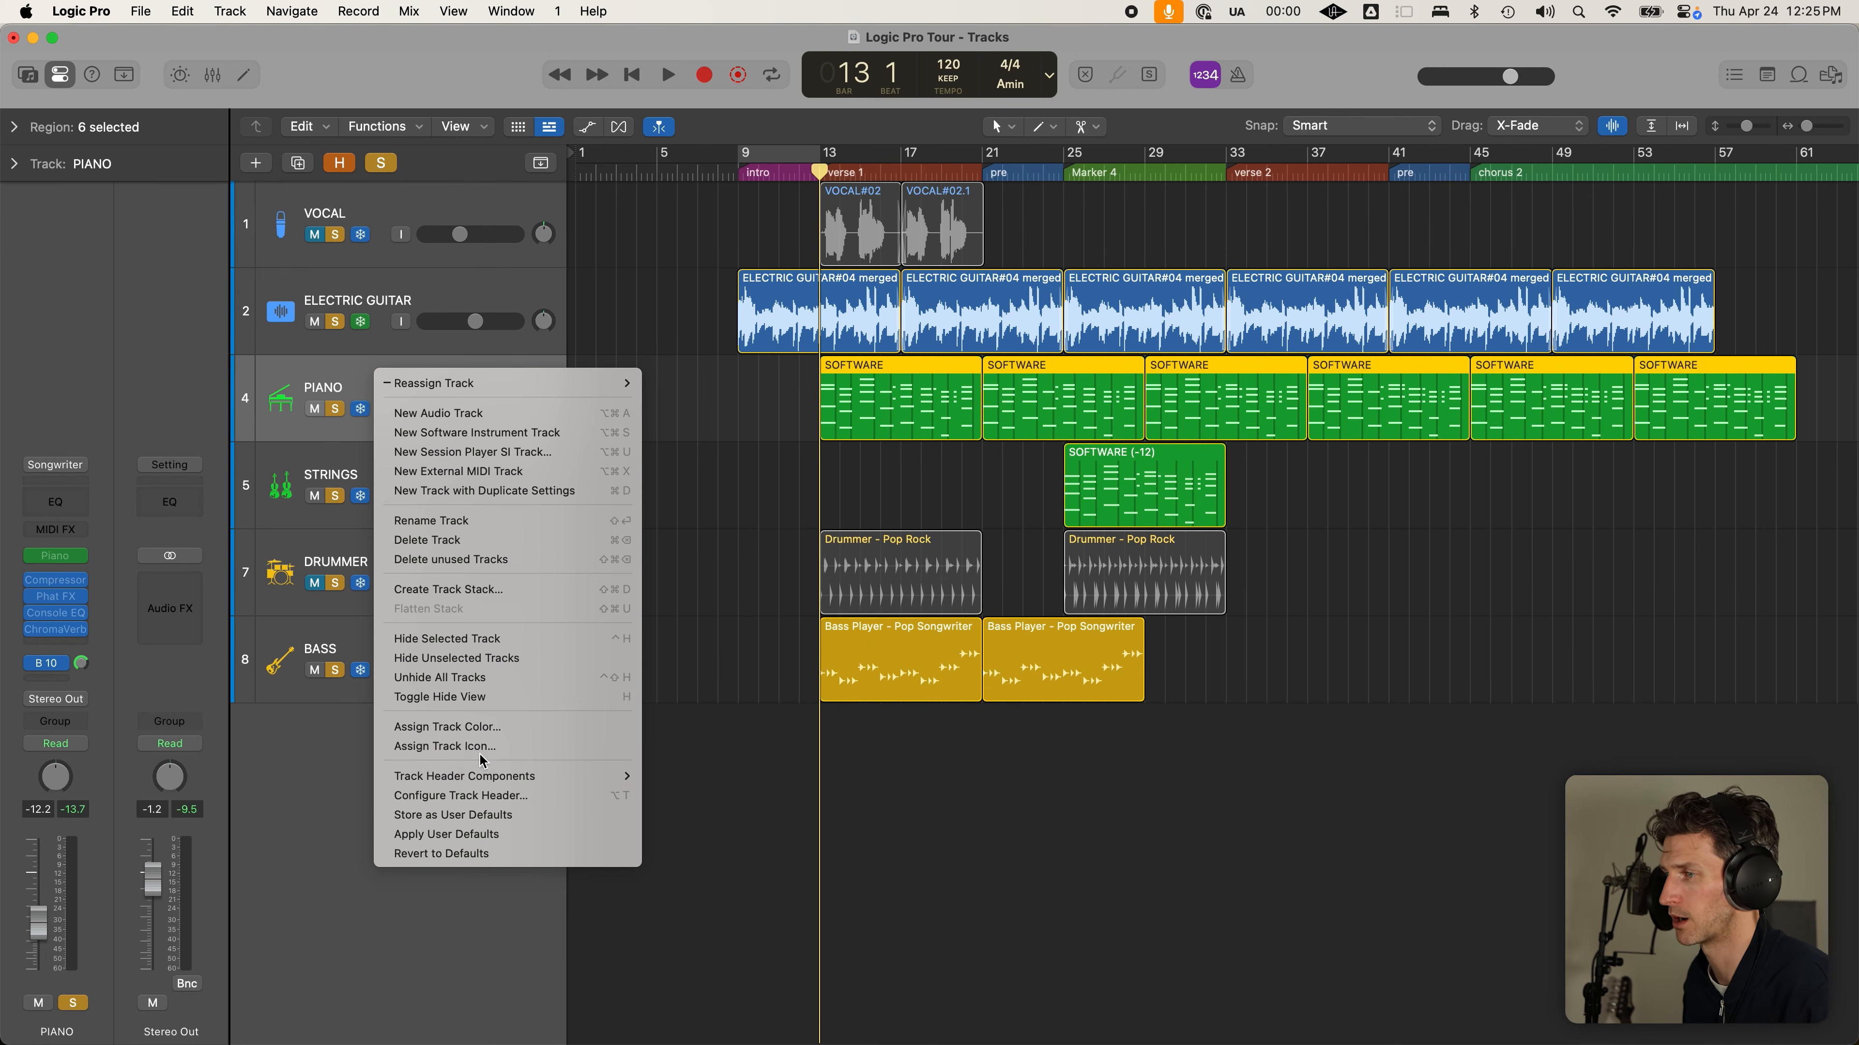
left_click(326, 765)
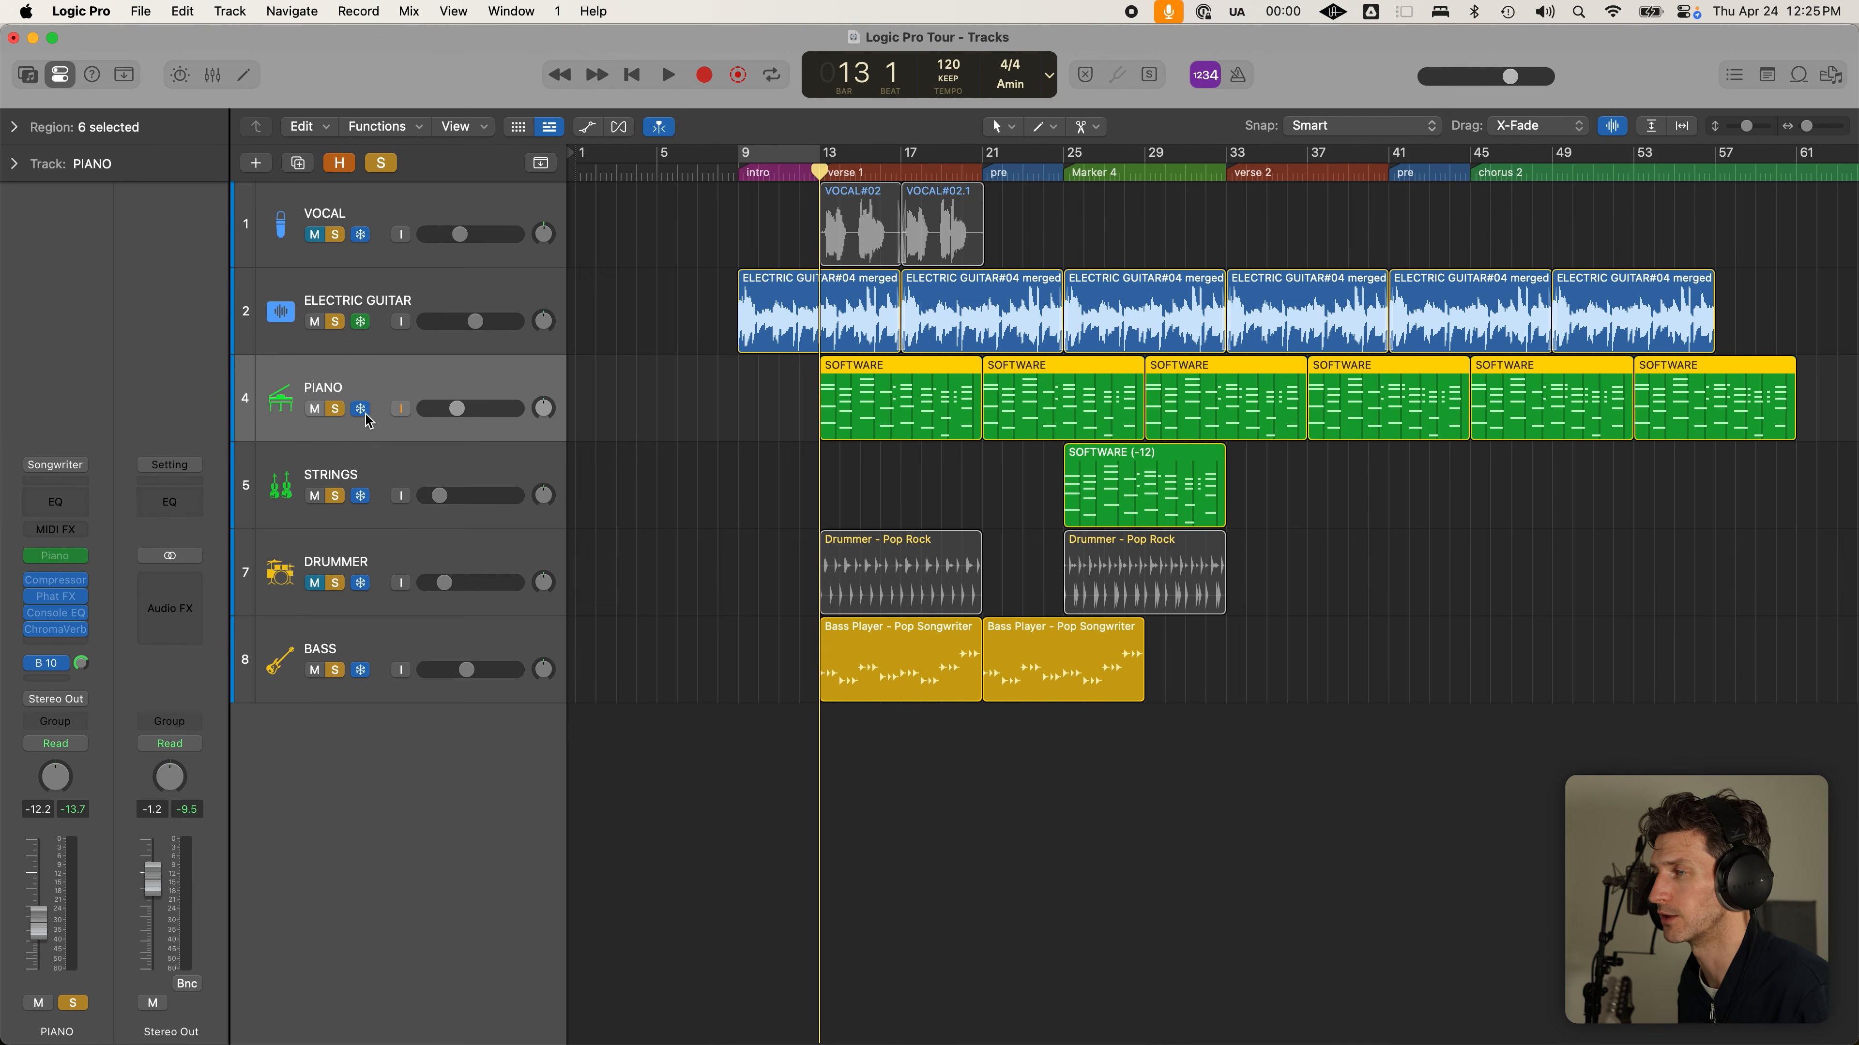
Widen the track header area so larger instrument icons fit, and make the tracks slightly taller
scroll(382, 430, "up", 3)
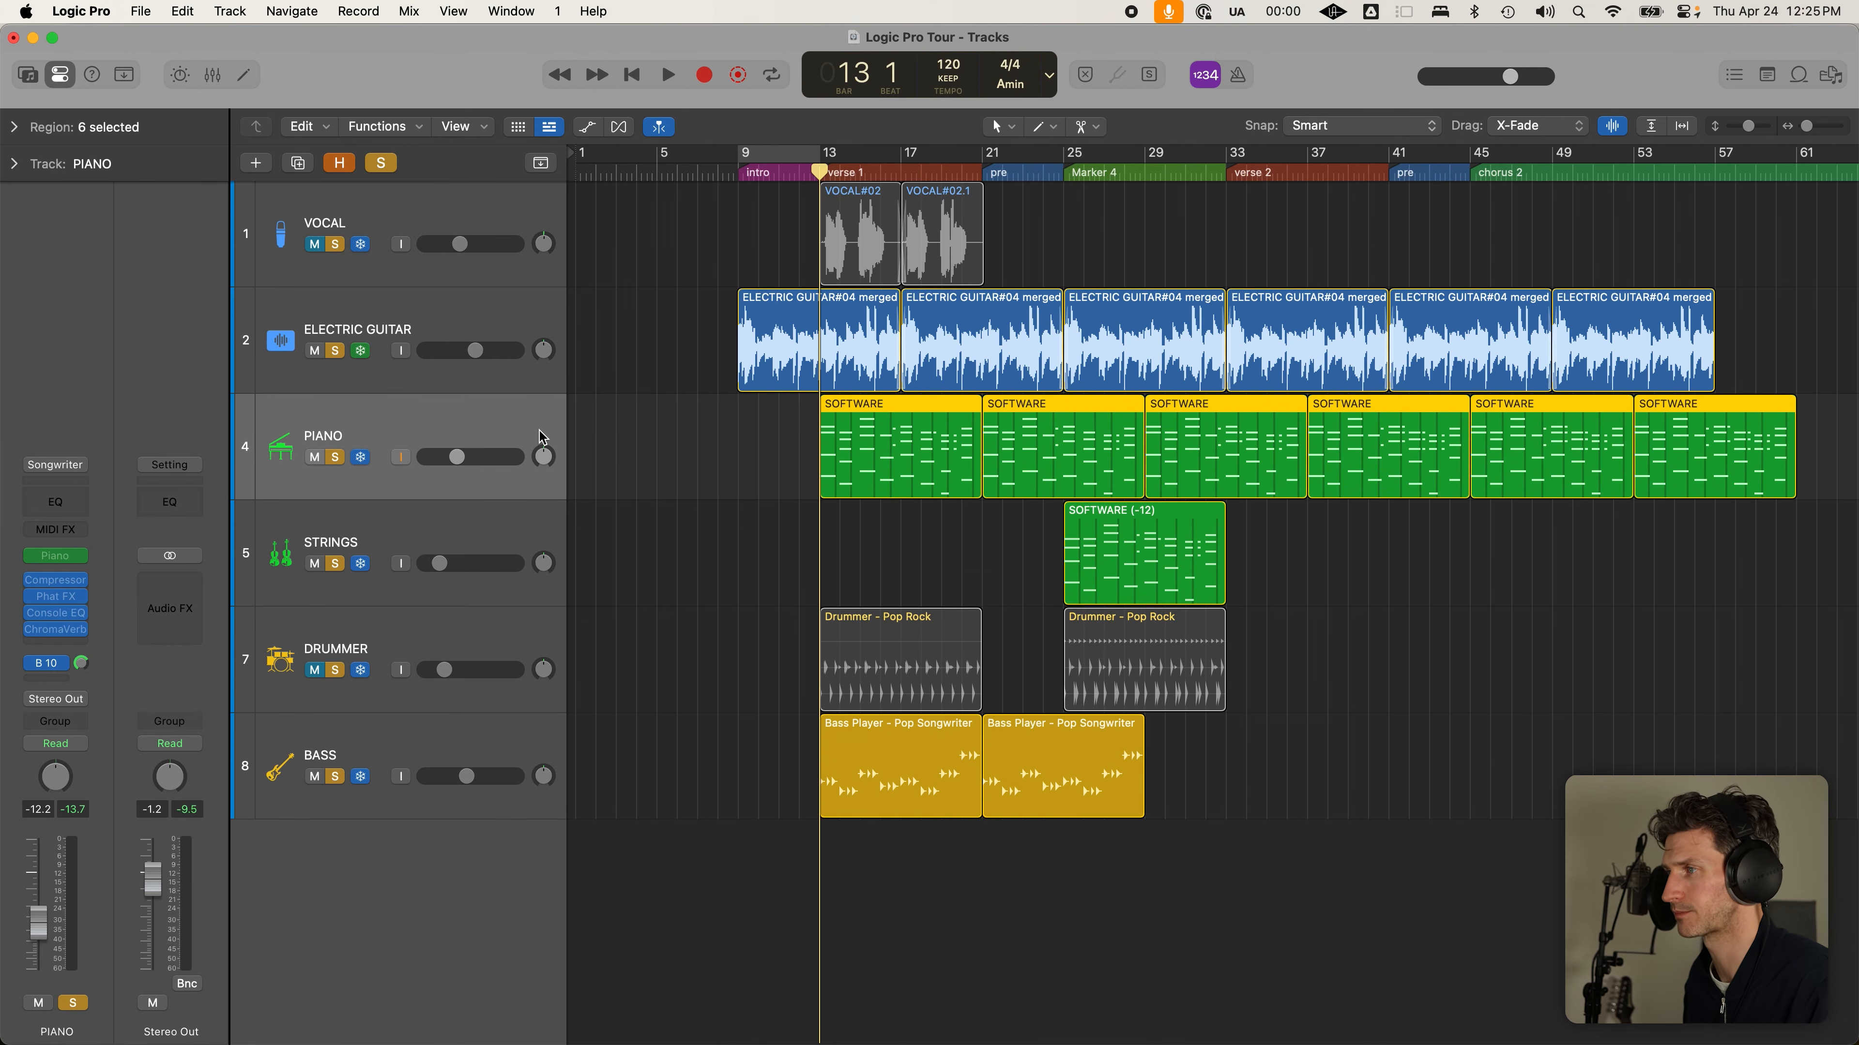
left_click_drag(569, 438, 681, 437)
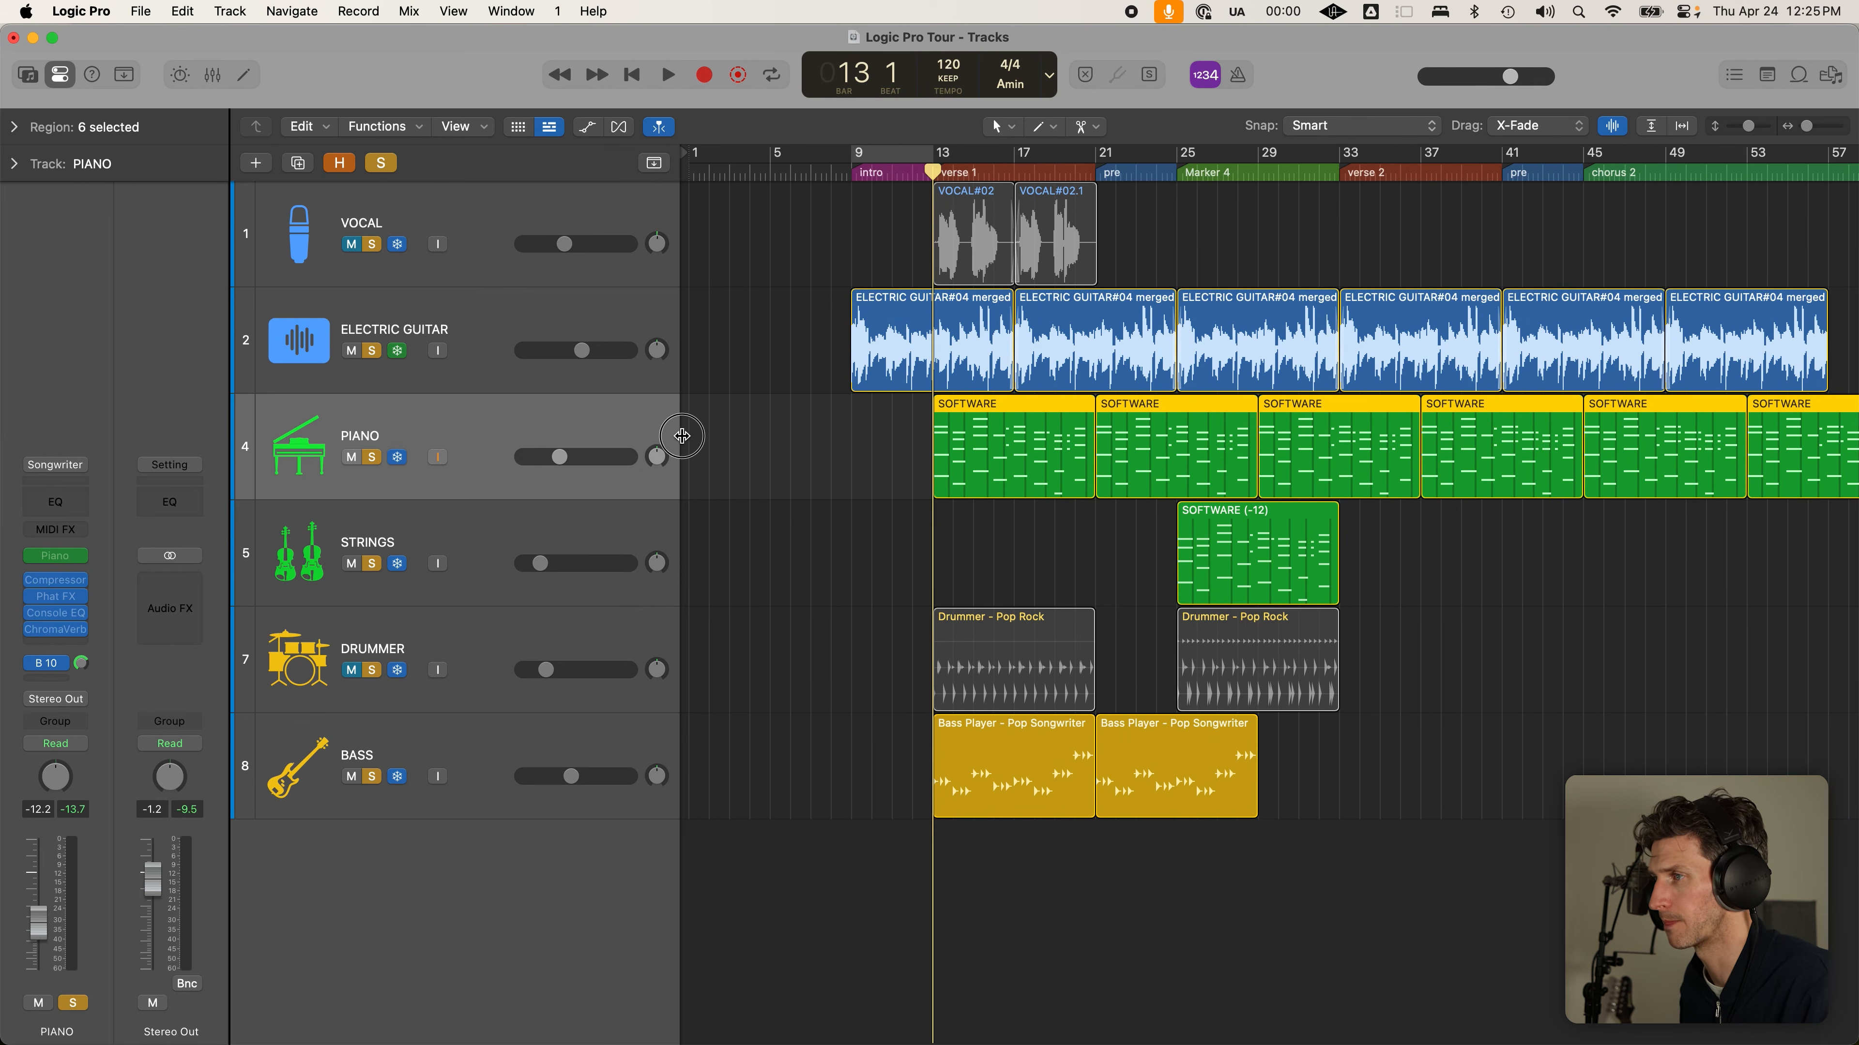
scroll(461, 455, "down", 2)
key("h")
key("h")
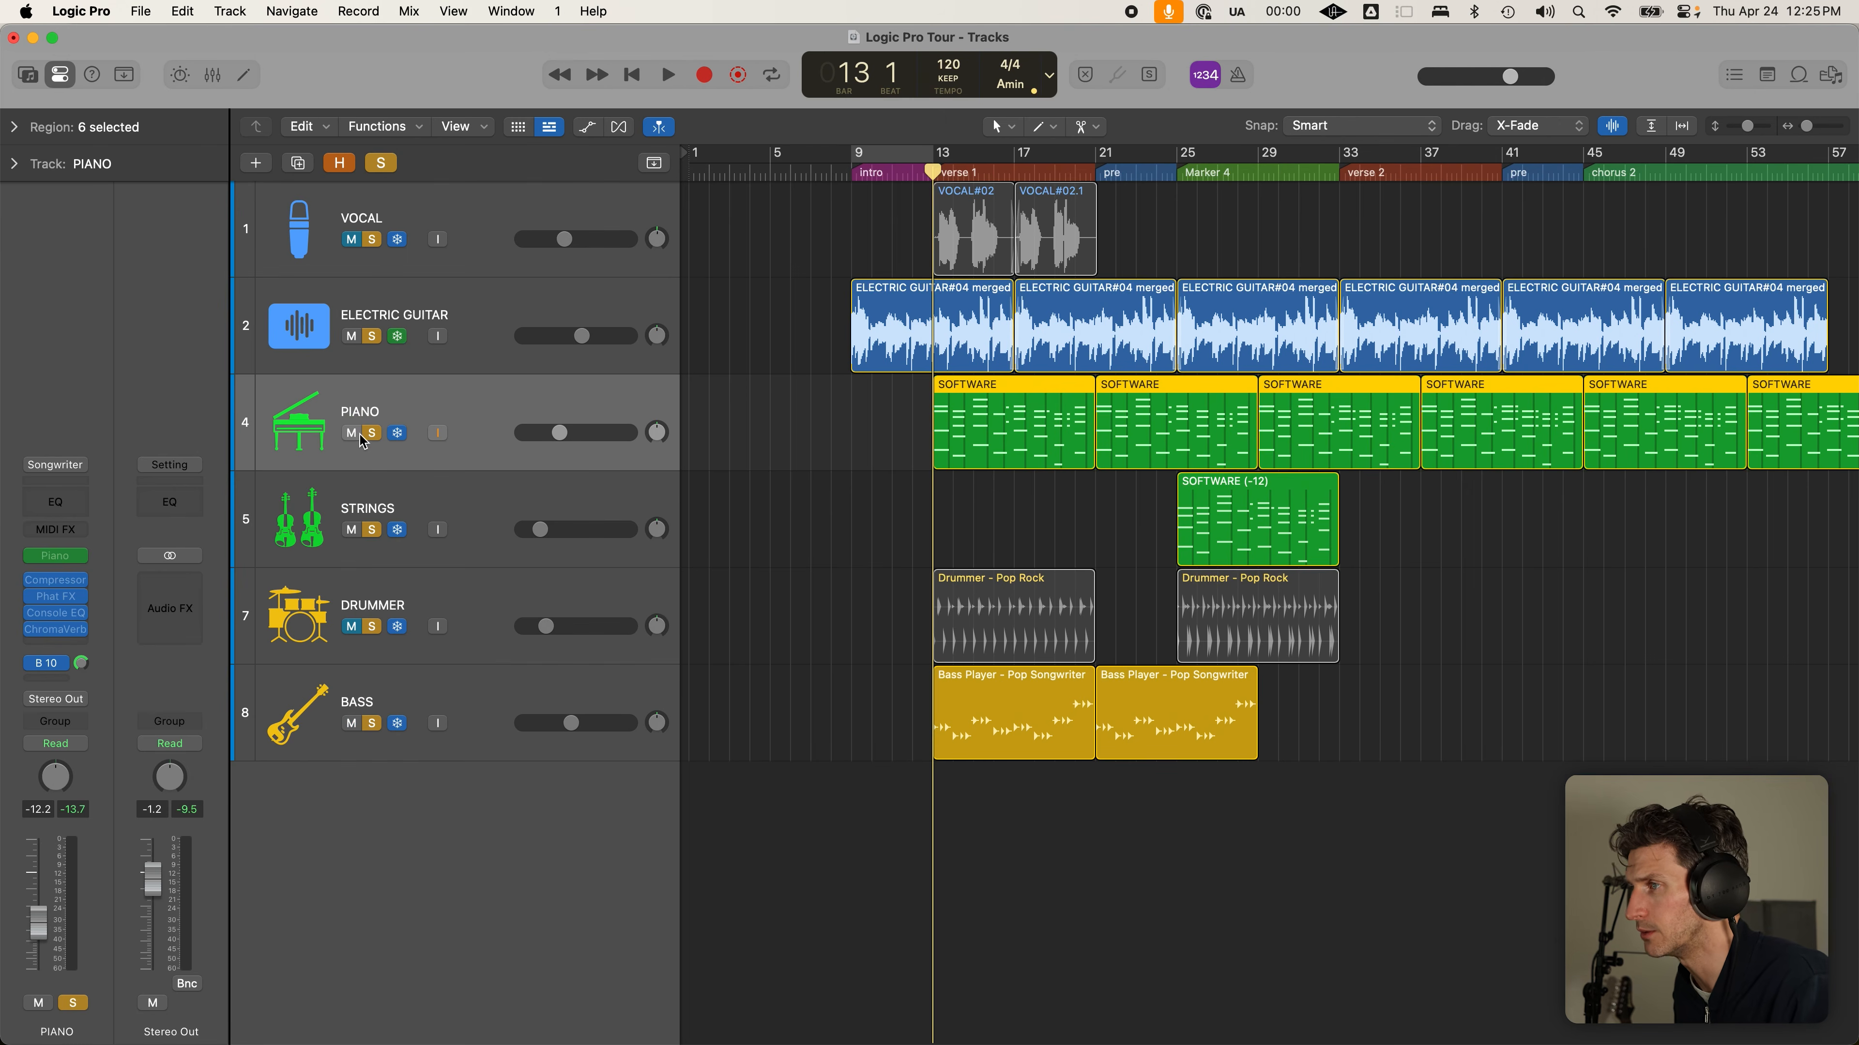
Unfreeze the PIANO track, reduce the track height and open the track's verse 1 region in the Piano Roll
left_click(396, 434)
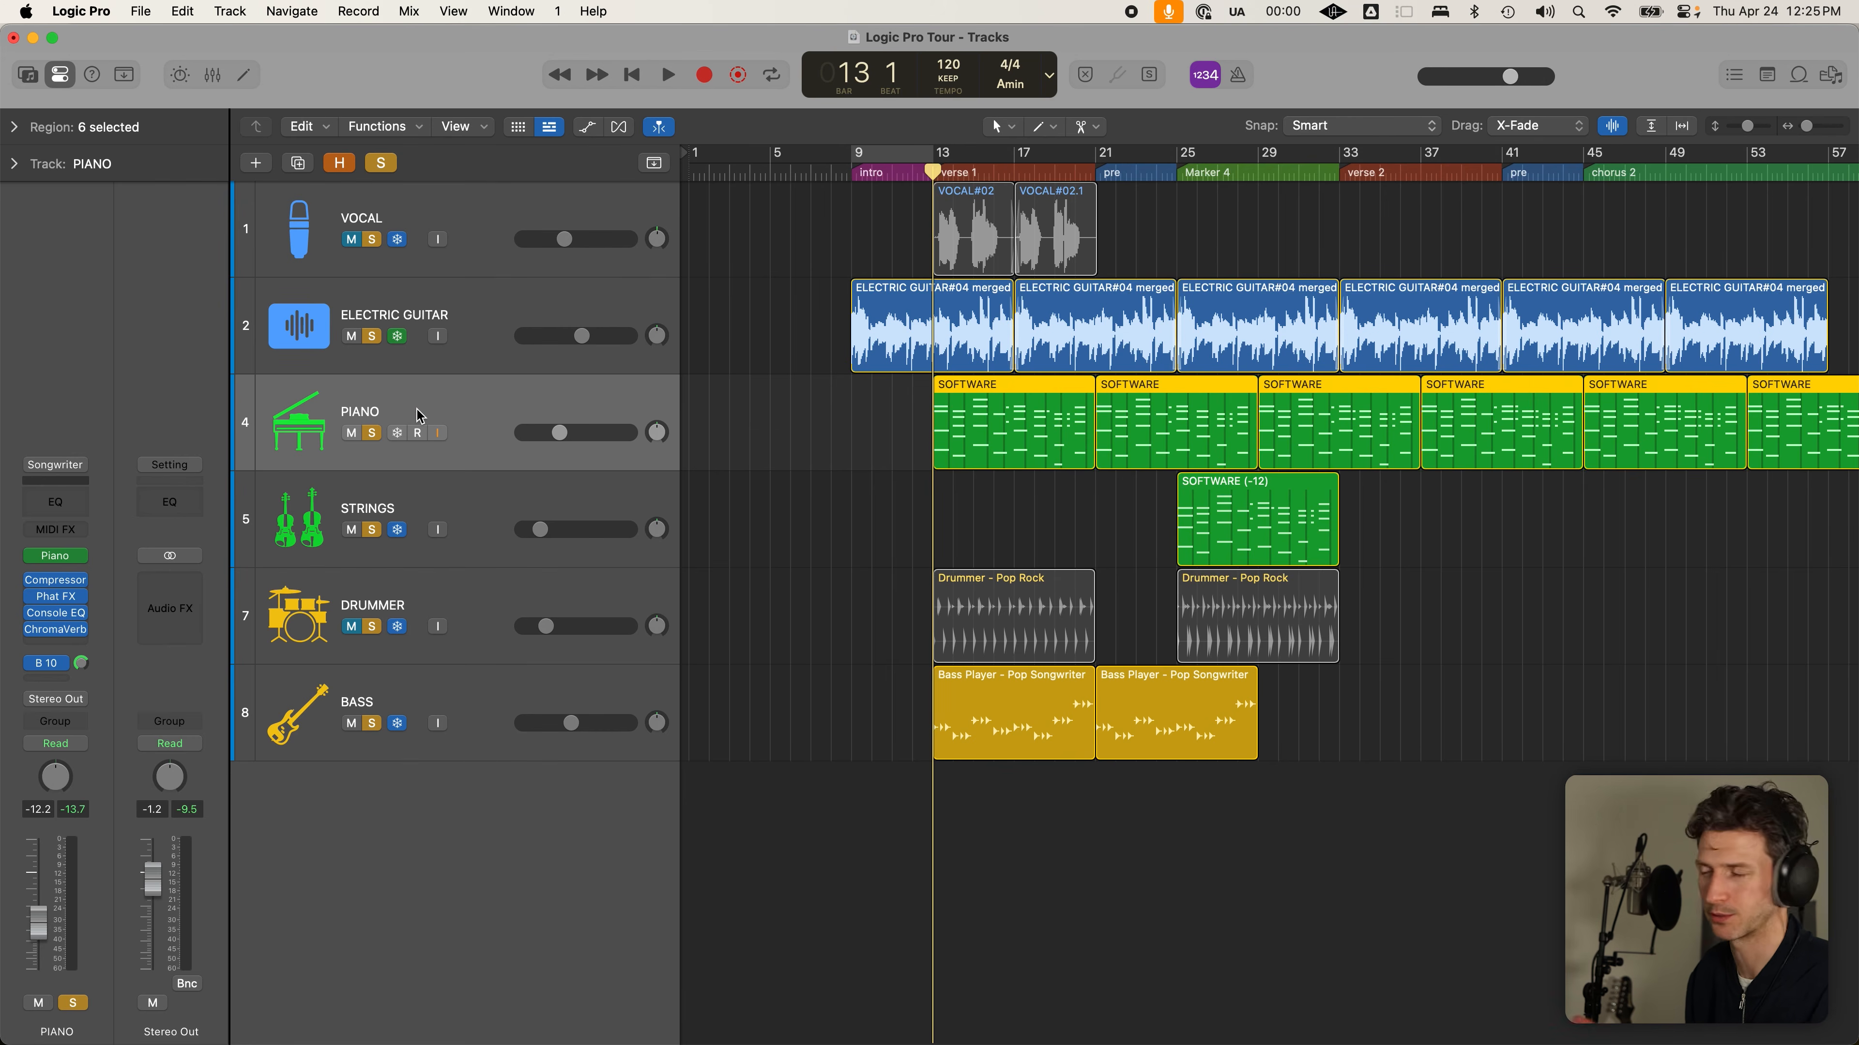
key("super+Up")
key("s")
key("s")
left_click(894, 425)
left_click(968, 401)
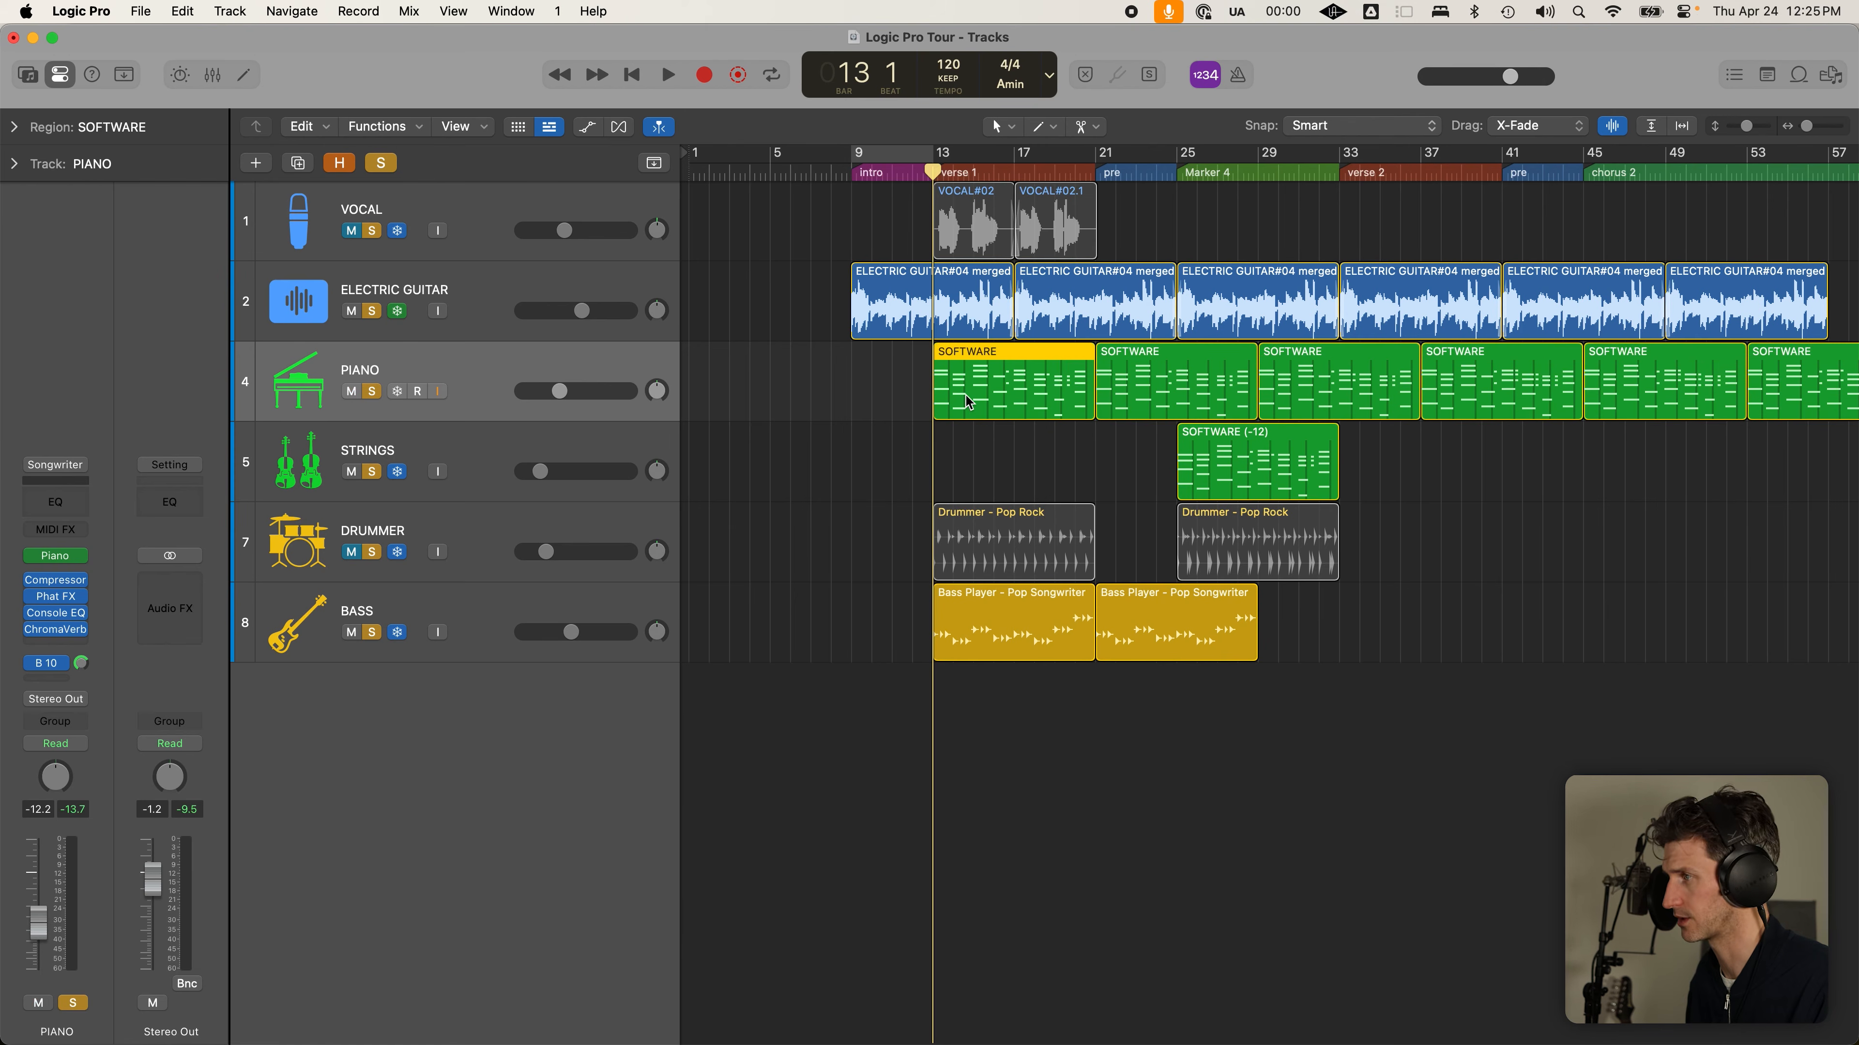
double_click(969, 402)
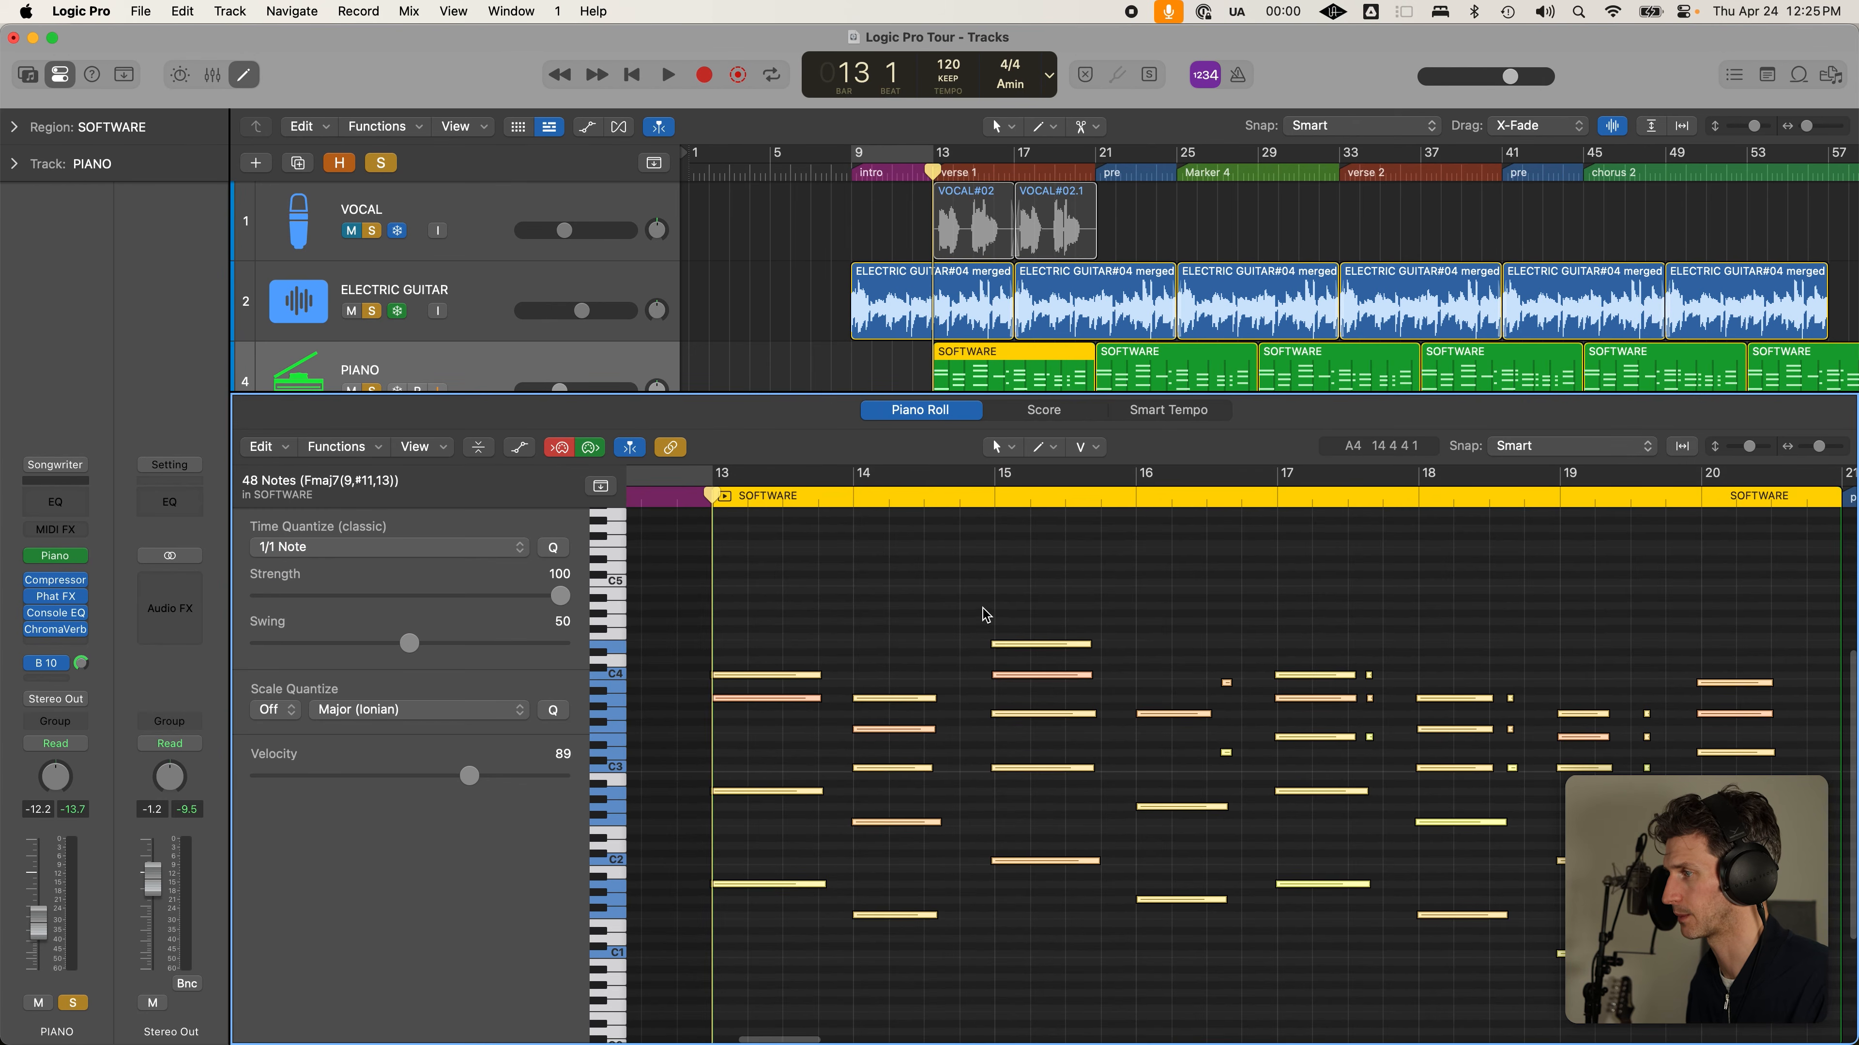
Quantize all notes of the verse 1 PIANO region to 1/16 Note and close the Piano Roll
key("super+a")
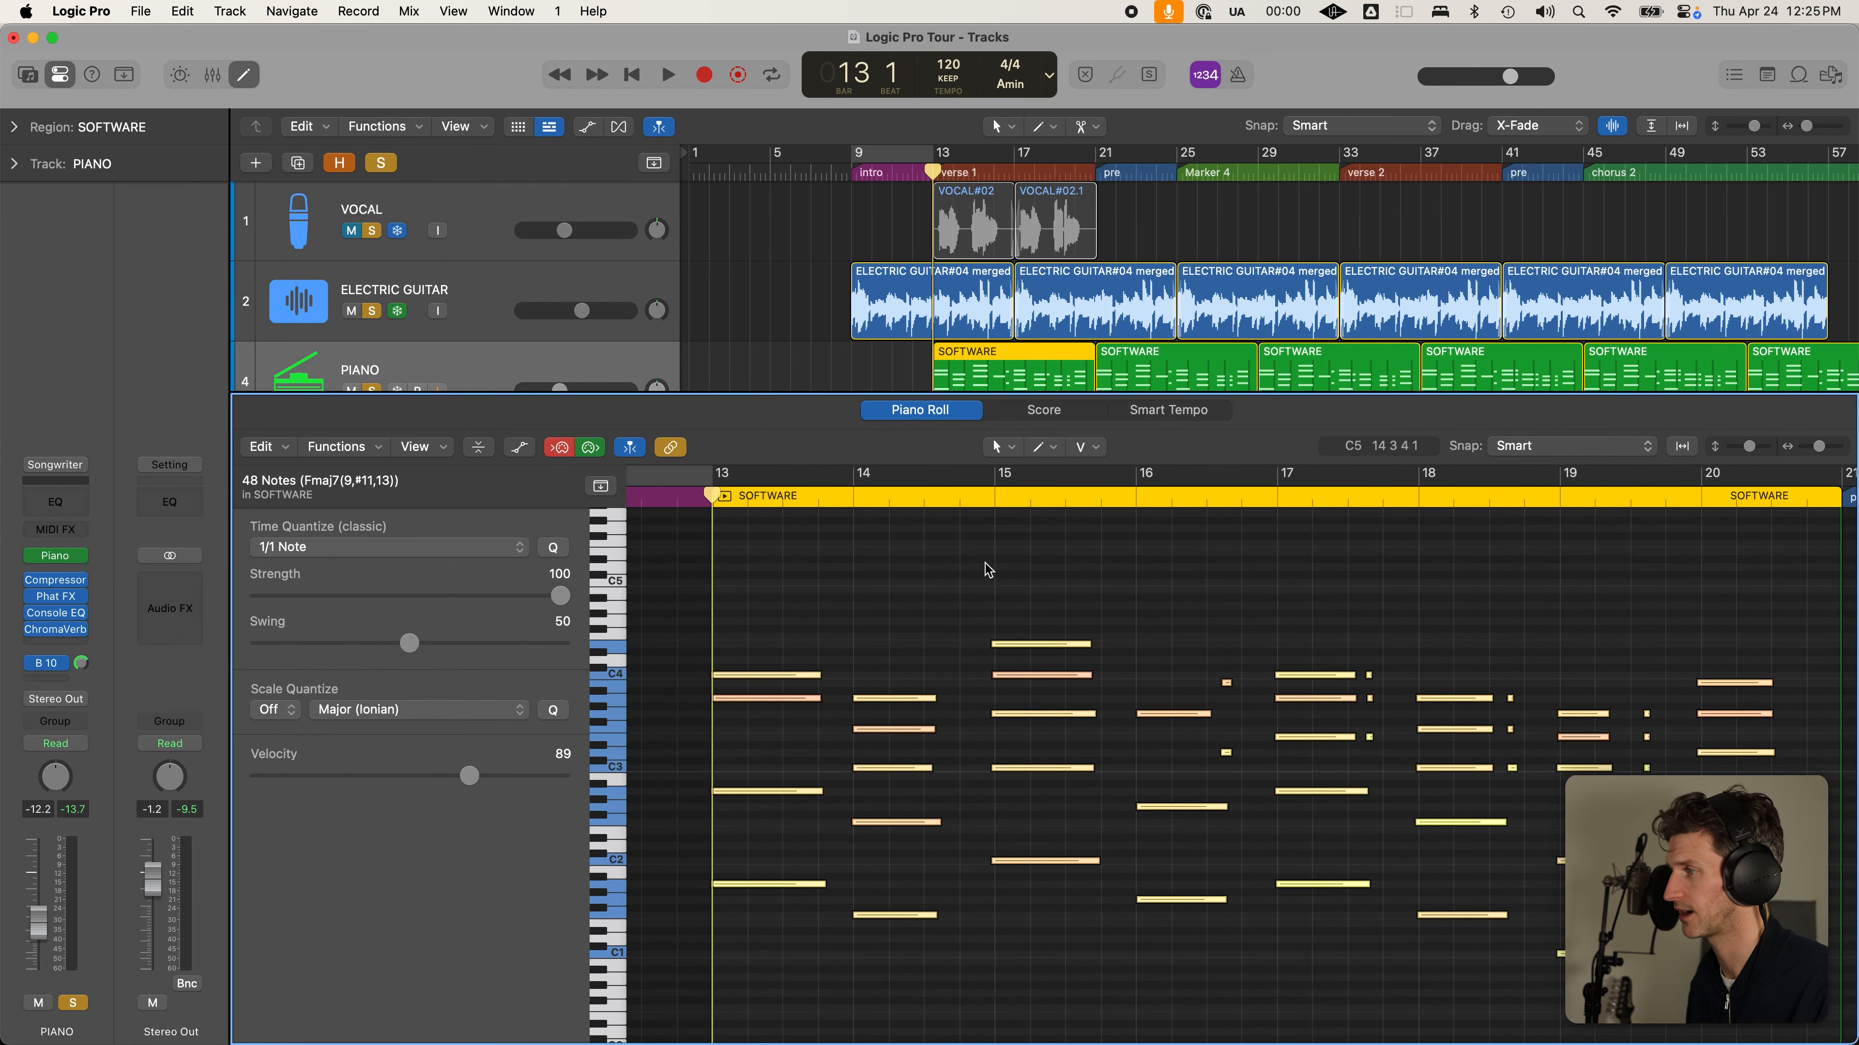
left_click(410, 549)
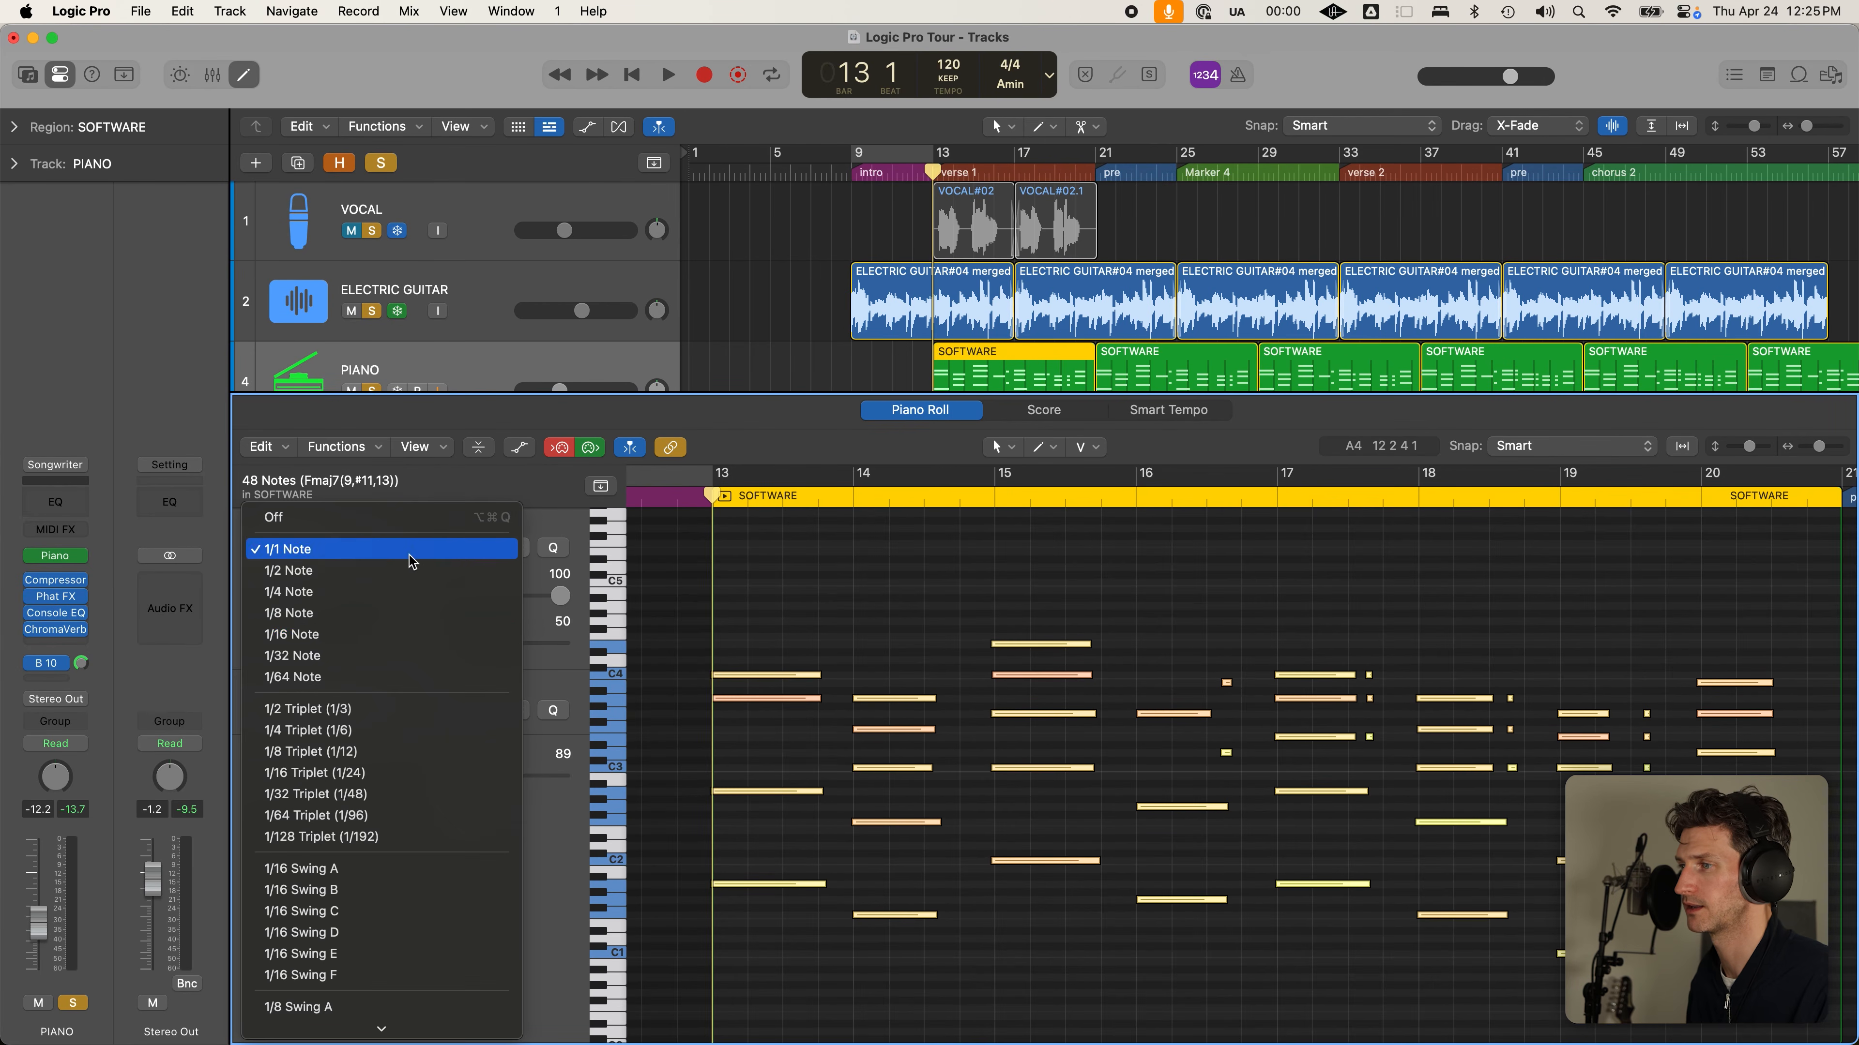
left_click(398, 633)
left_click(836, 583)
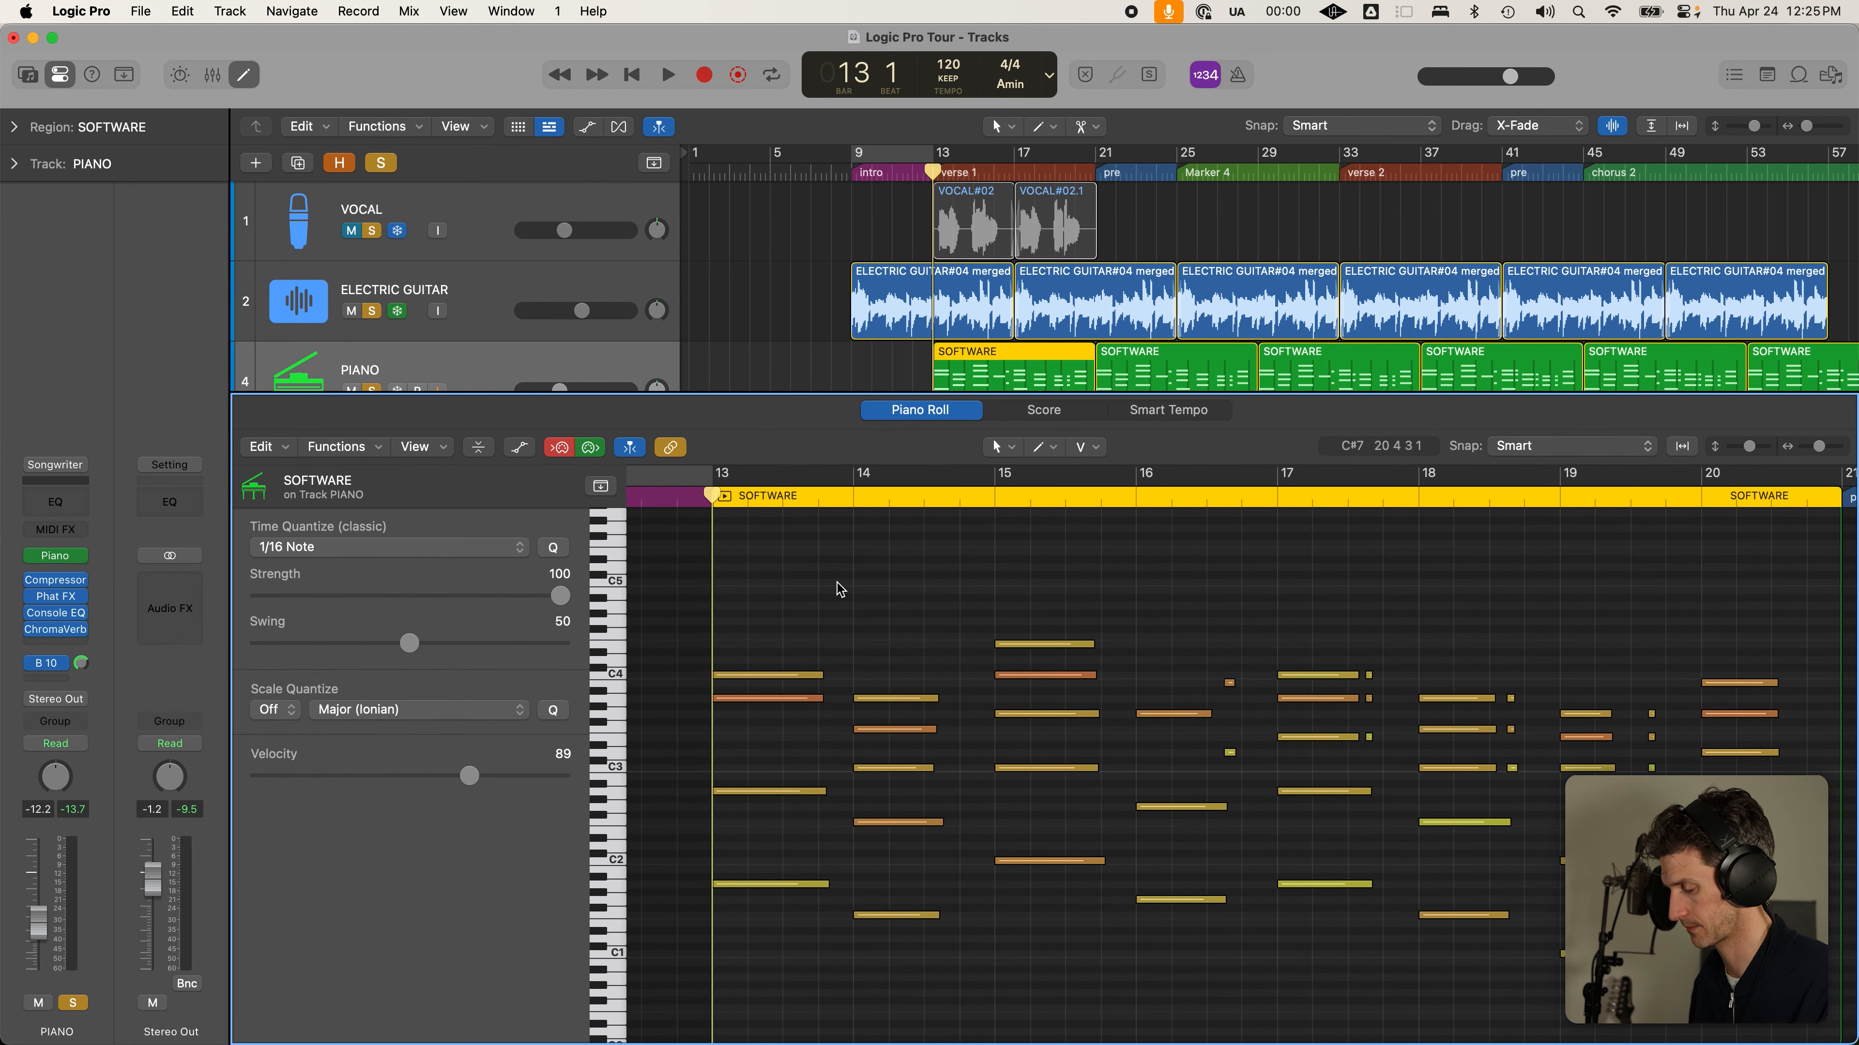
key("e")
Clear the existing solos and leave only the DRUMMER and BASS tracks soloed
left_click(374, 391)
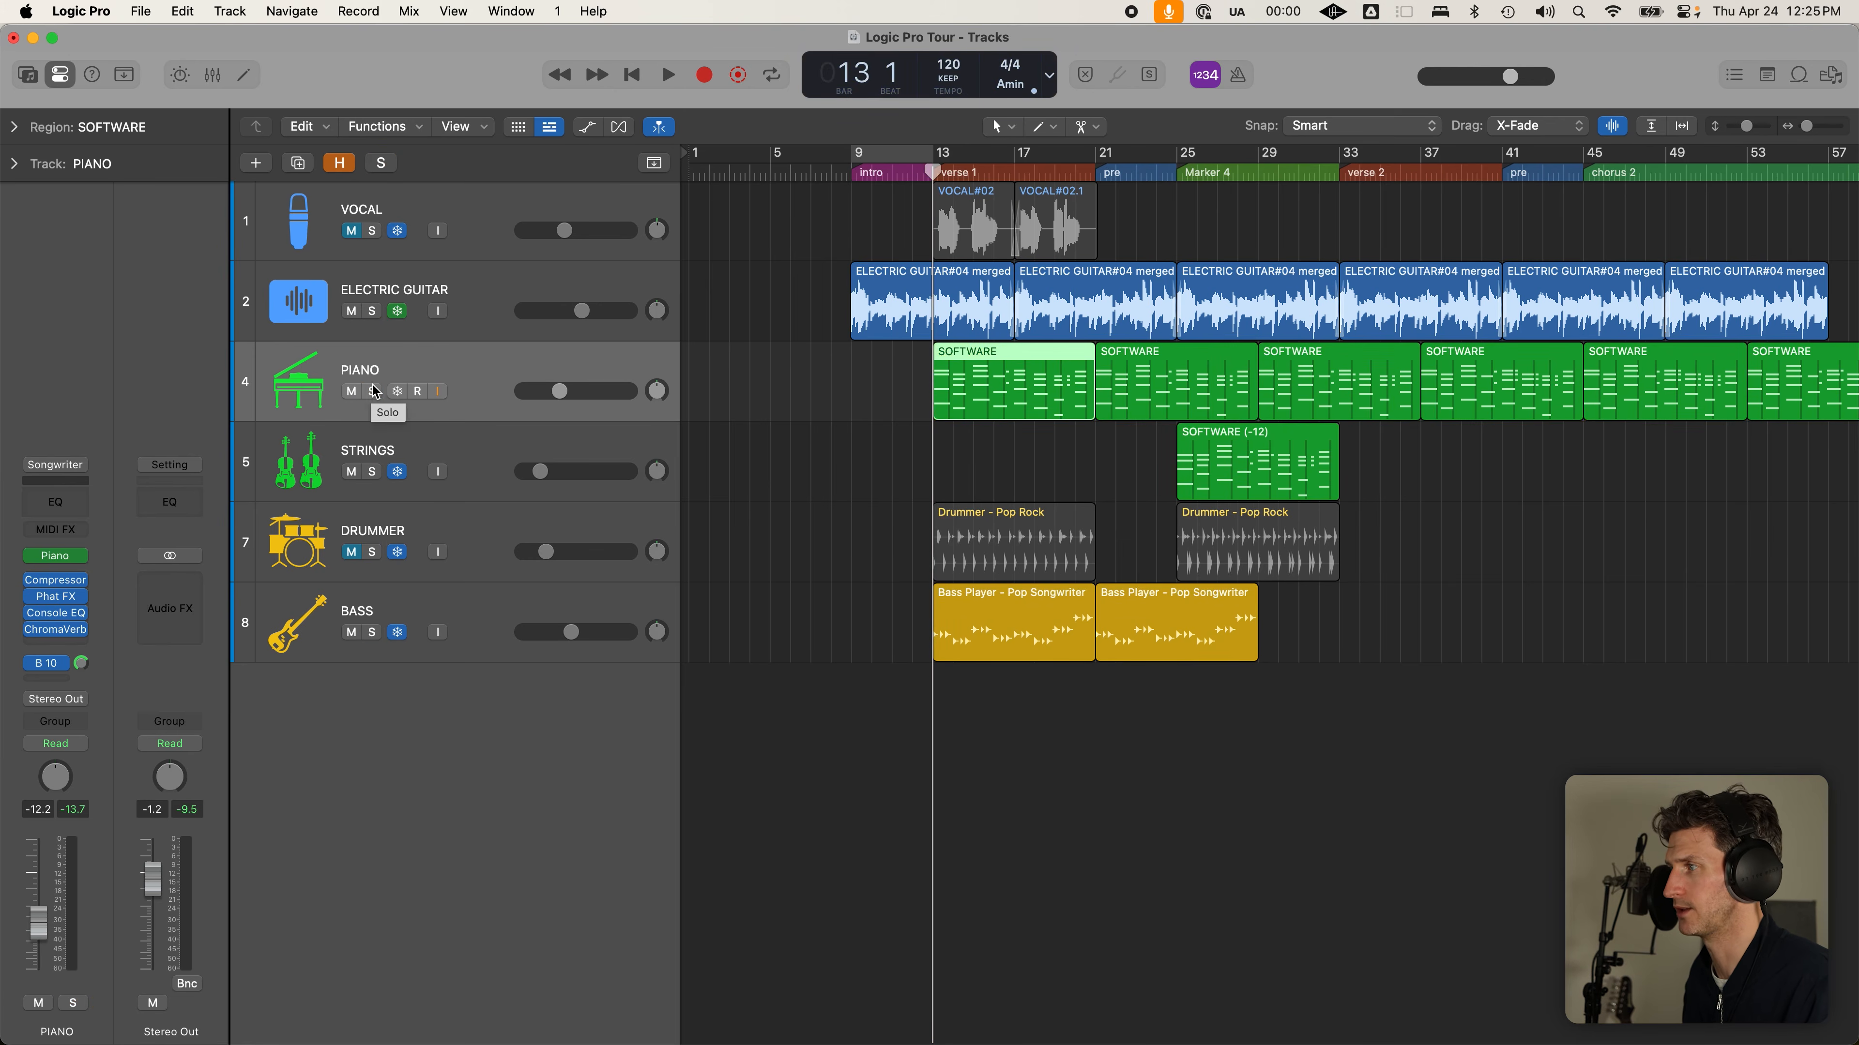
left_click(373, 391)
left_click(371, 310)
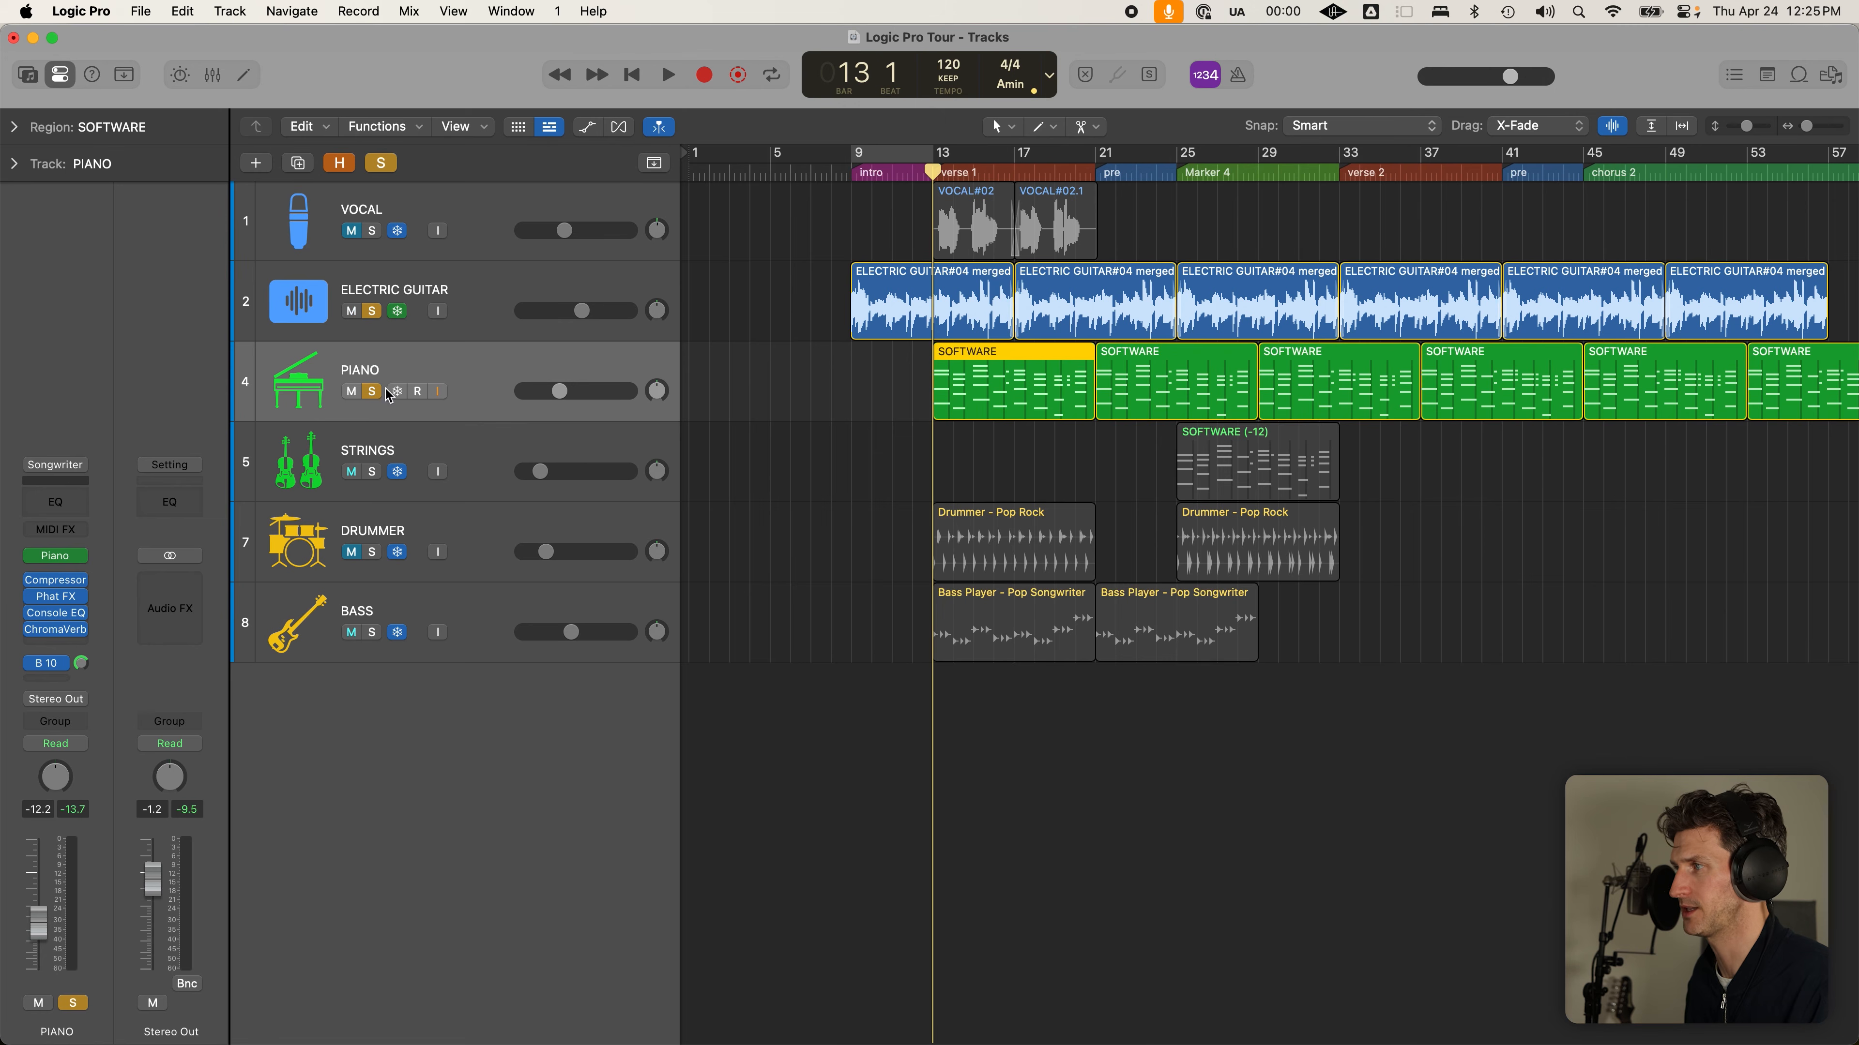
left_click(373, 553)
left_click(372, 633)
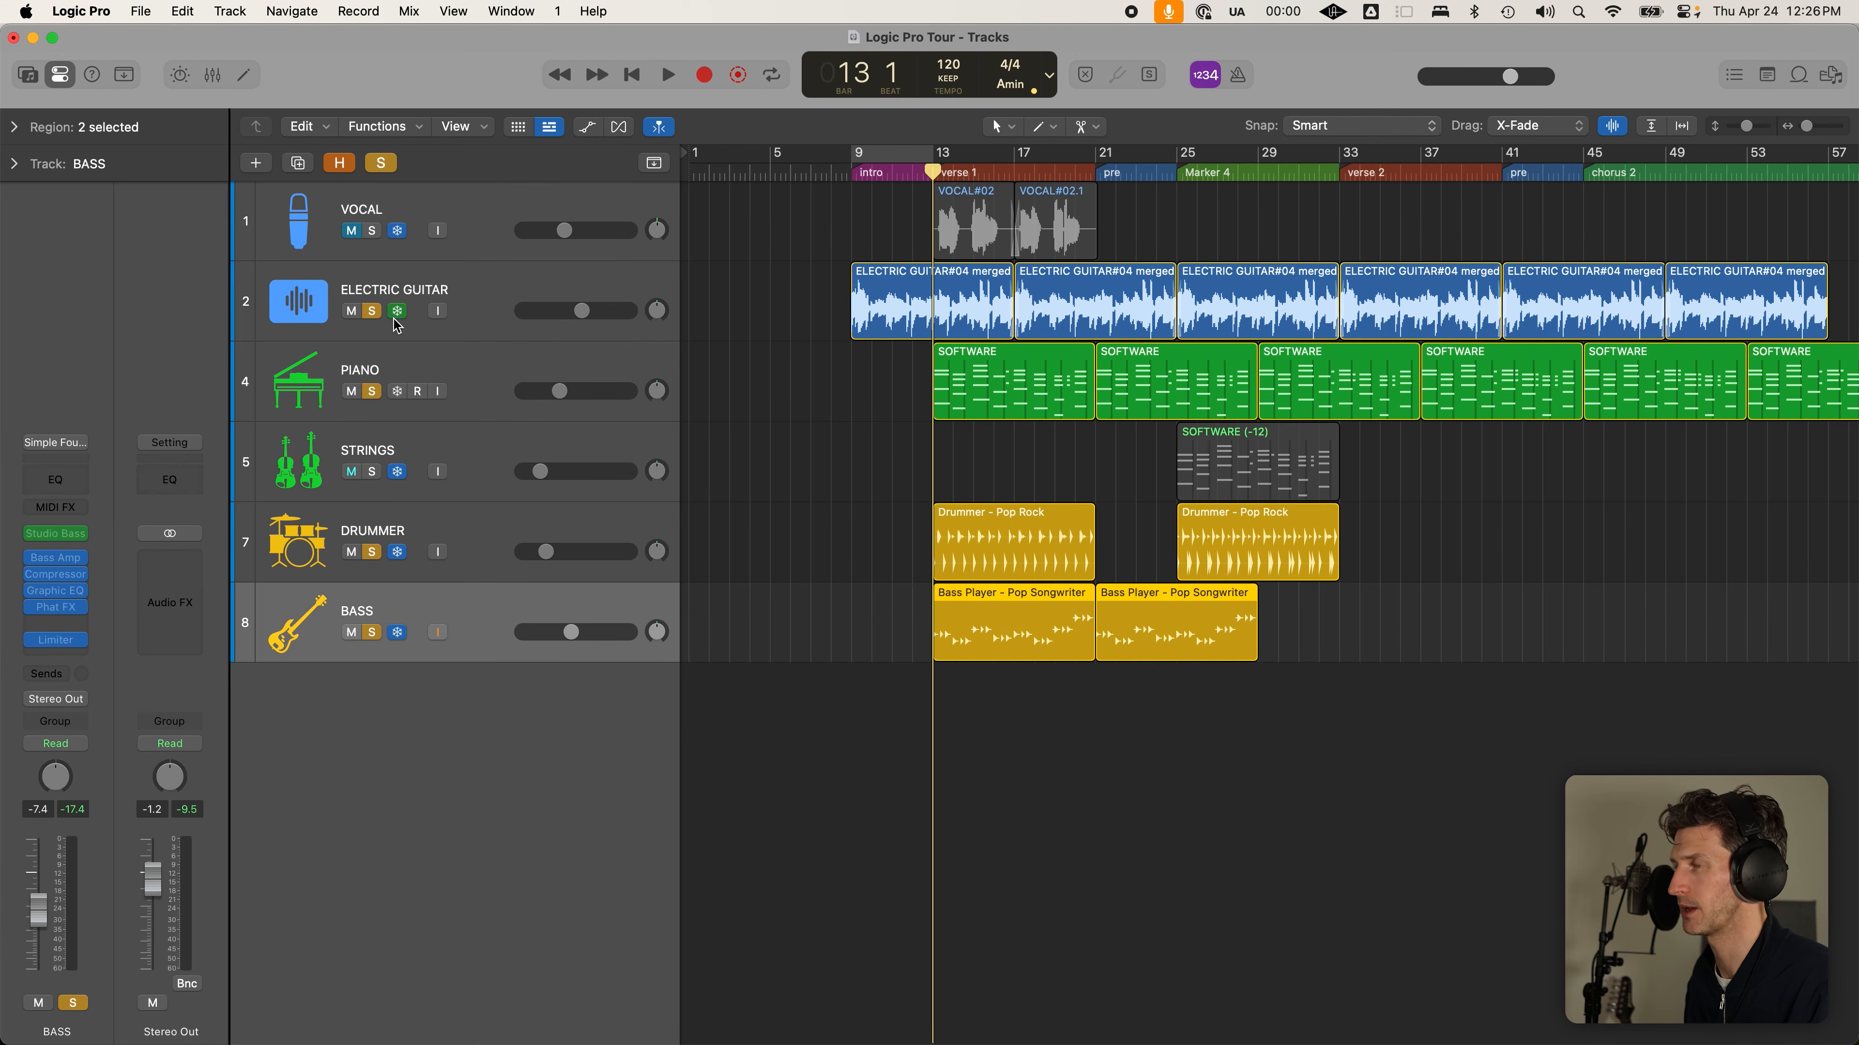
left_click(372, 311)
left_click(373, 391)
Try a cycle range over verse 1 from bar 13 to bar 21, toggling cycle mode
left_click_drag(935, 154, 1102, 156)
key("c")
key("c")
key("c")
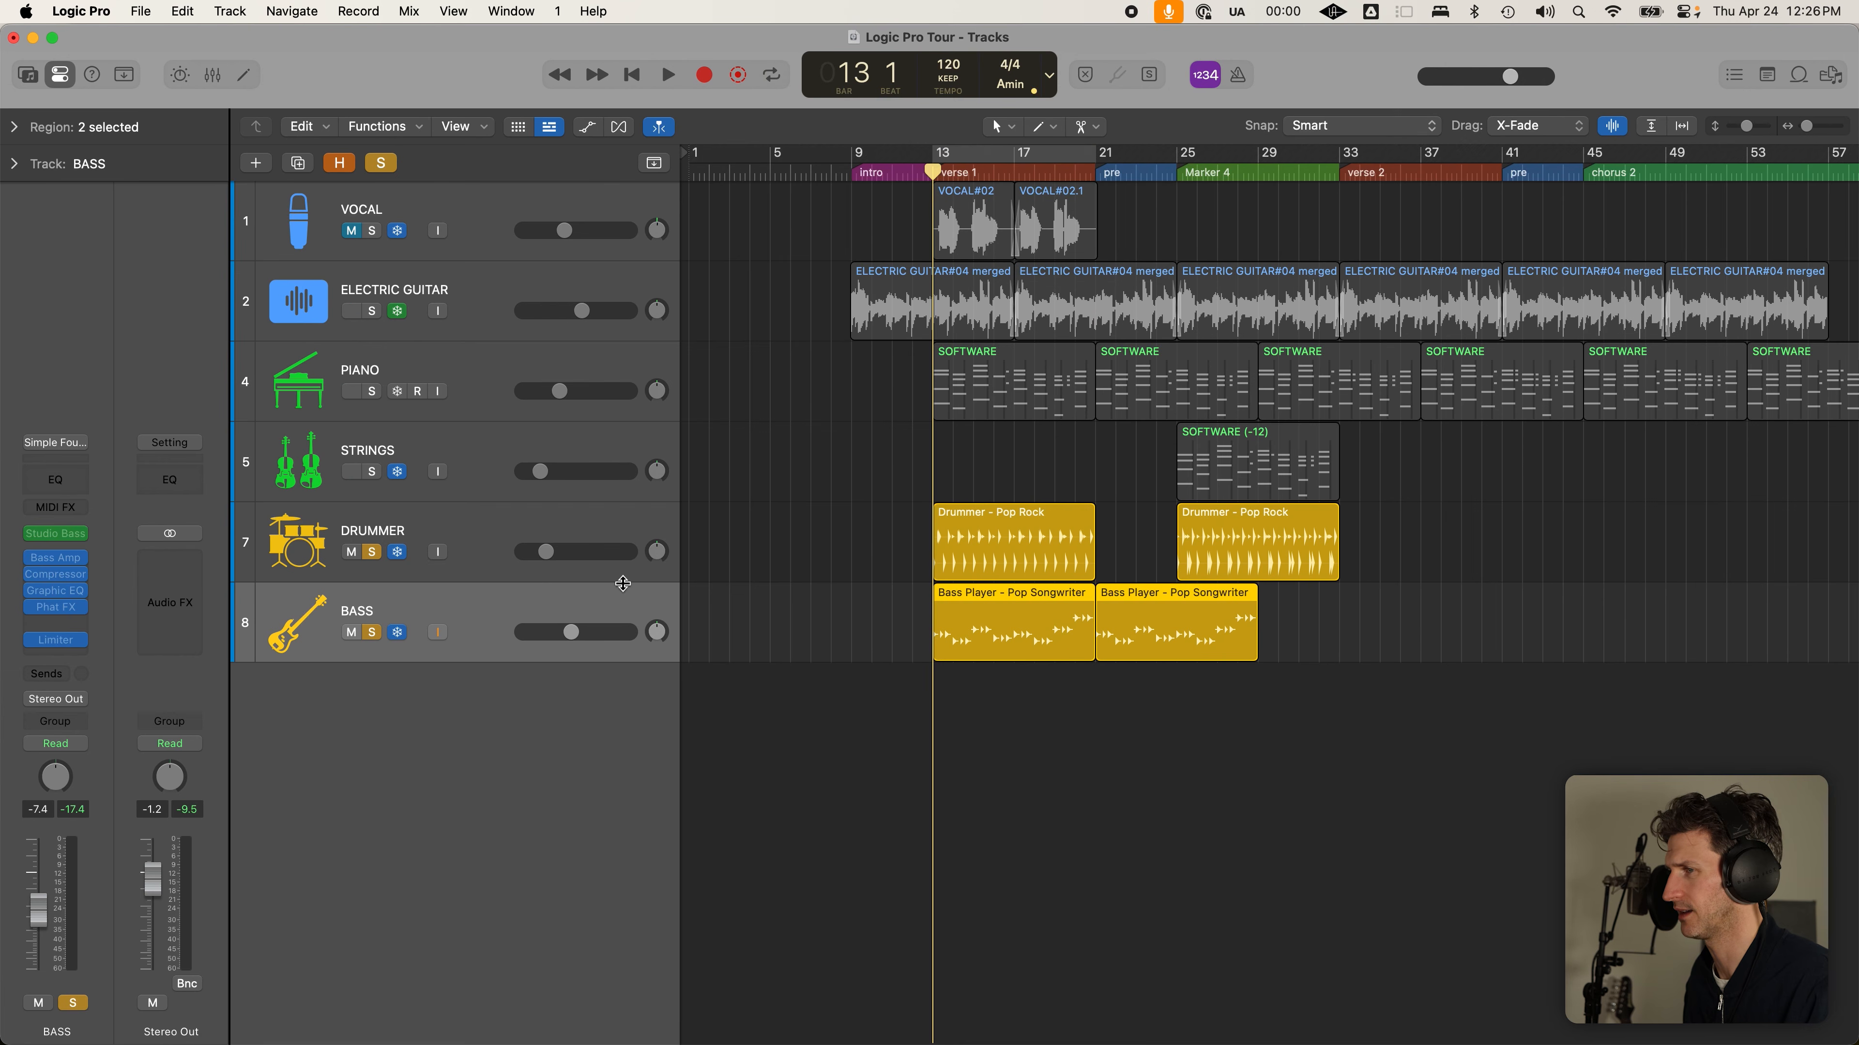
Replace the DRUMMER and BASS solos with mutes and park the playhead at bar 13 with cycle mode off
left_click(493, 542)
key("c")
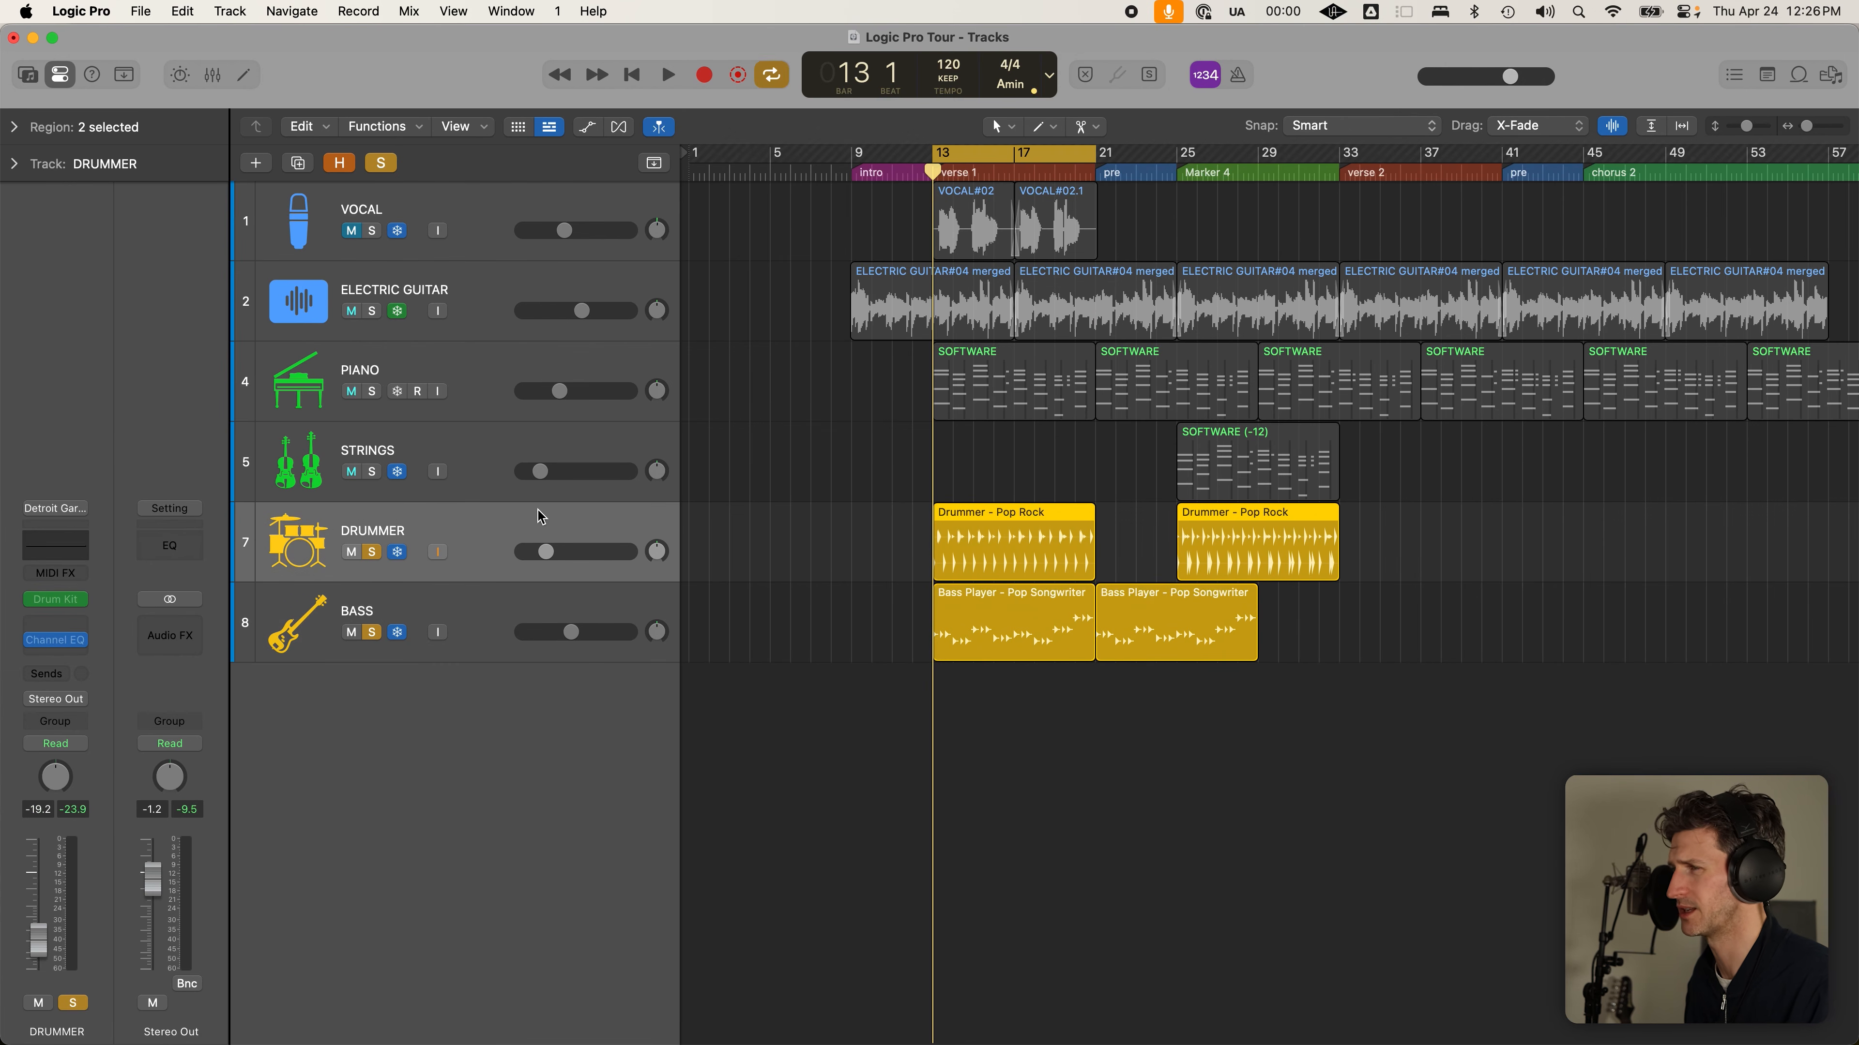
left_click_drag(357, 552, 386, 609)
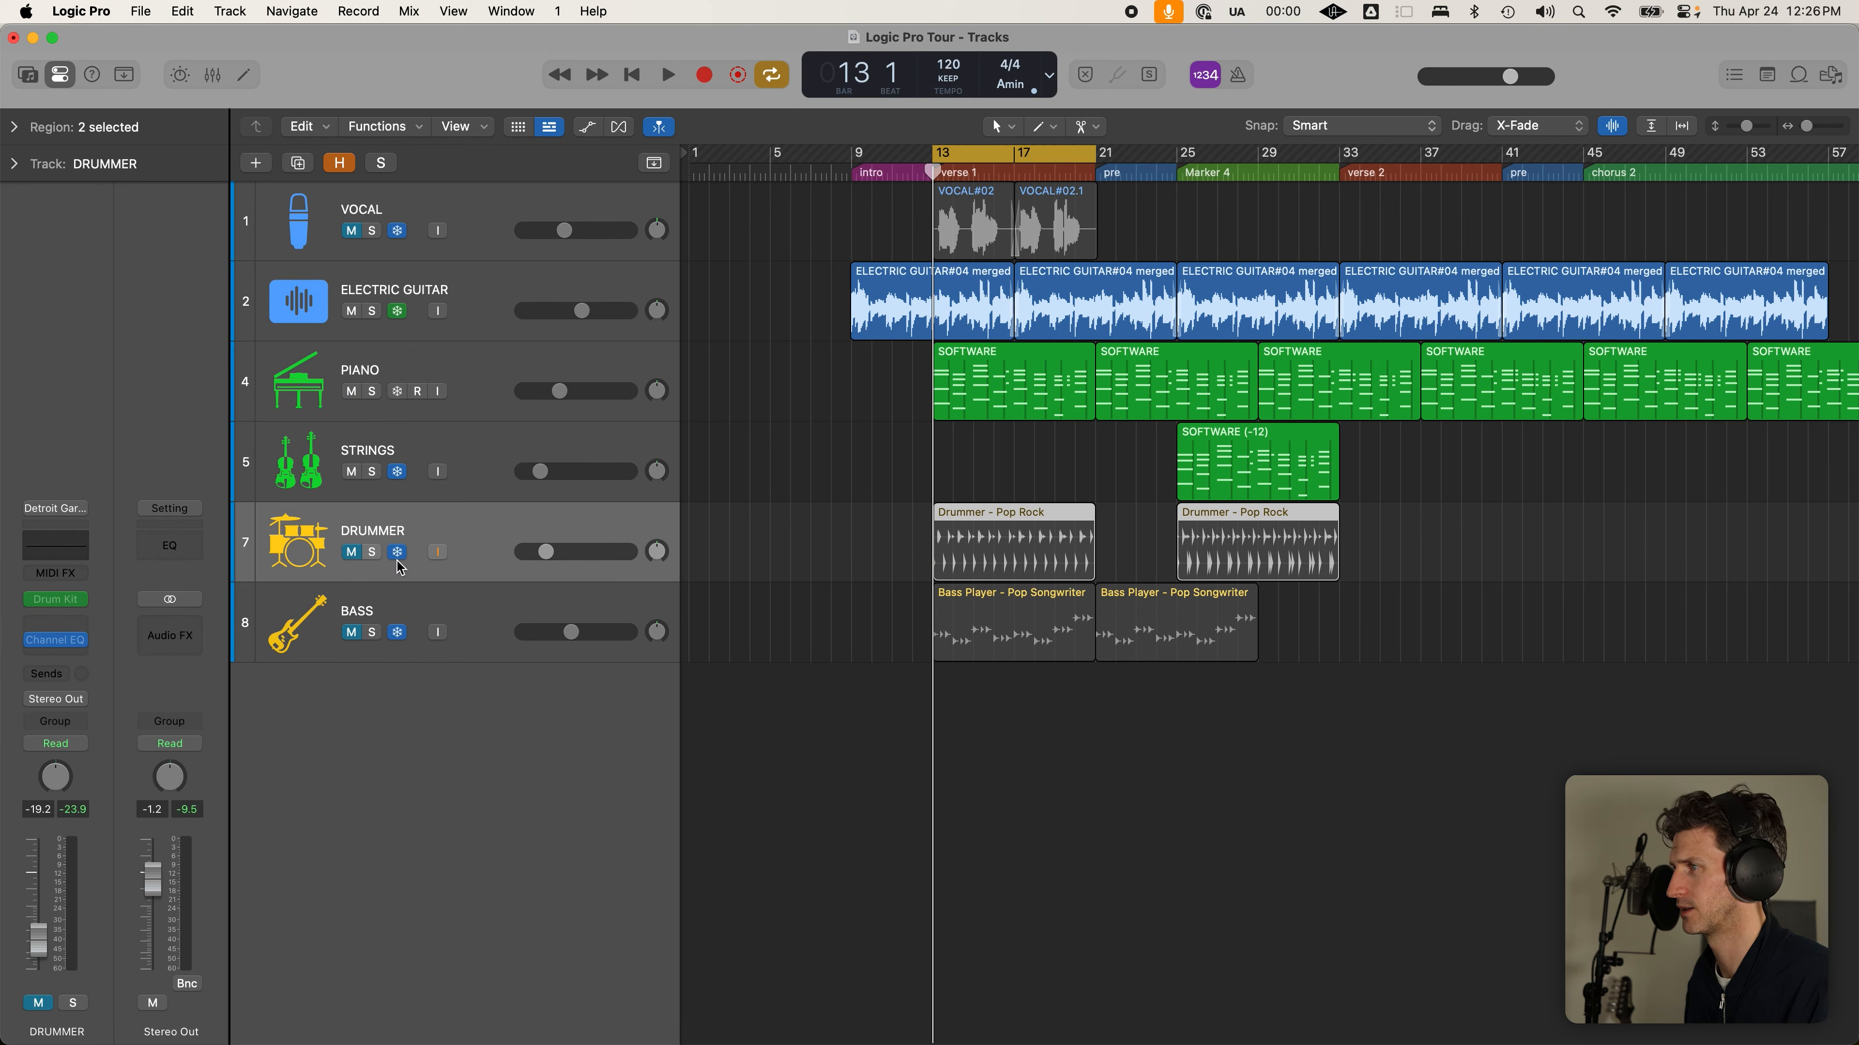
key("c")
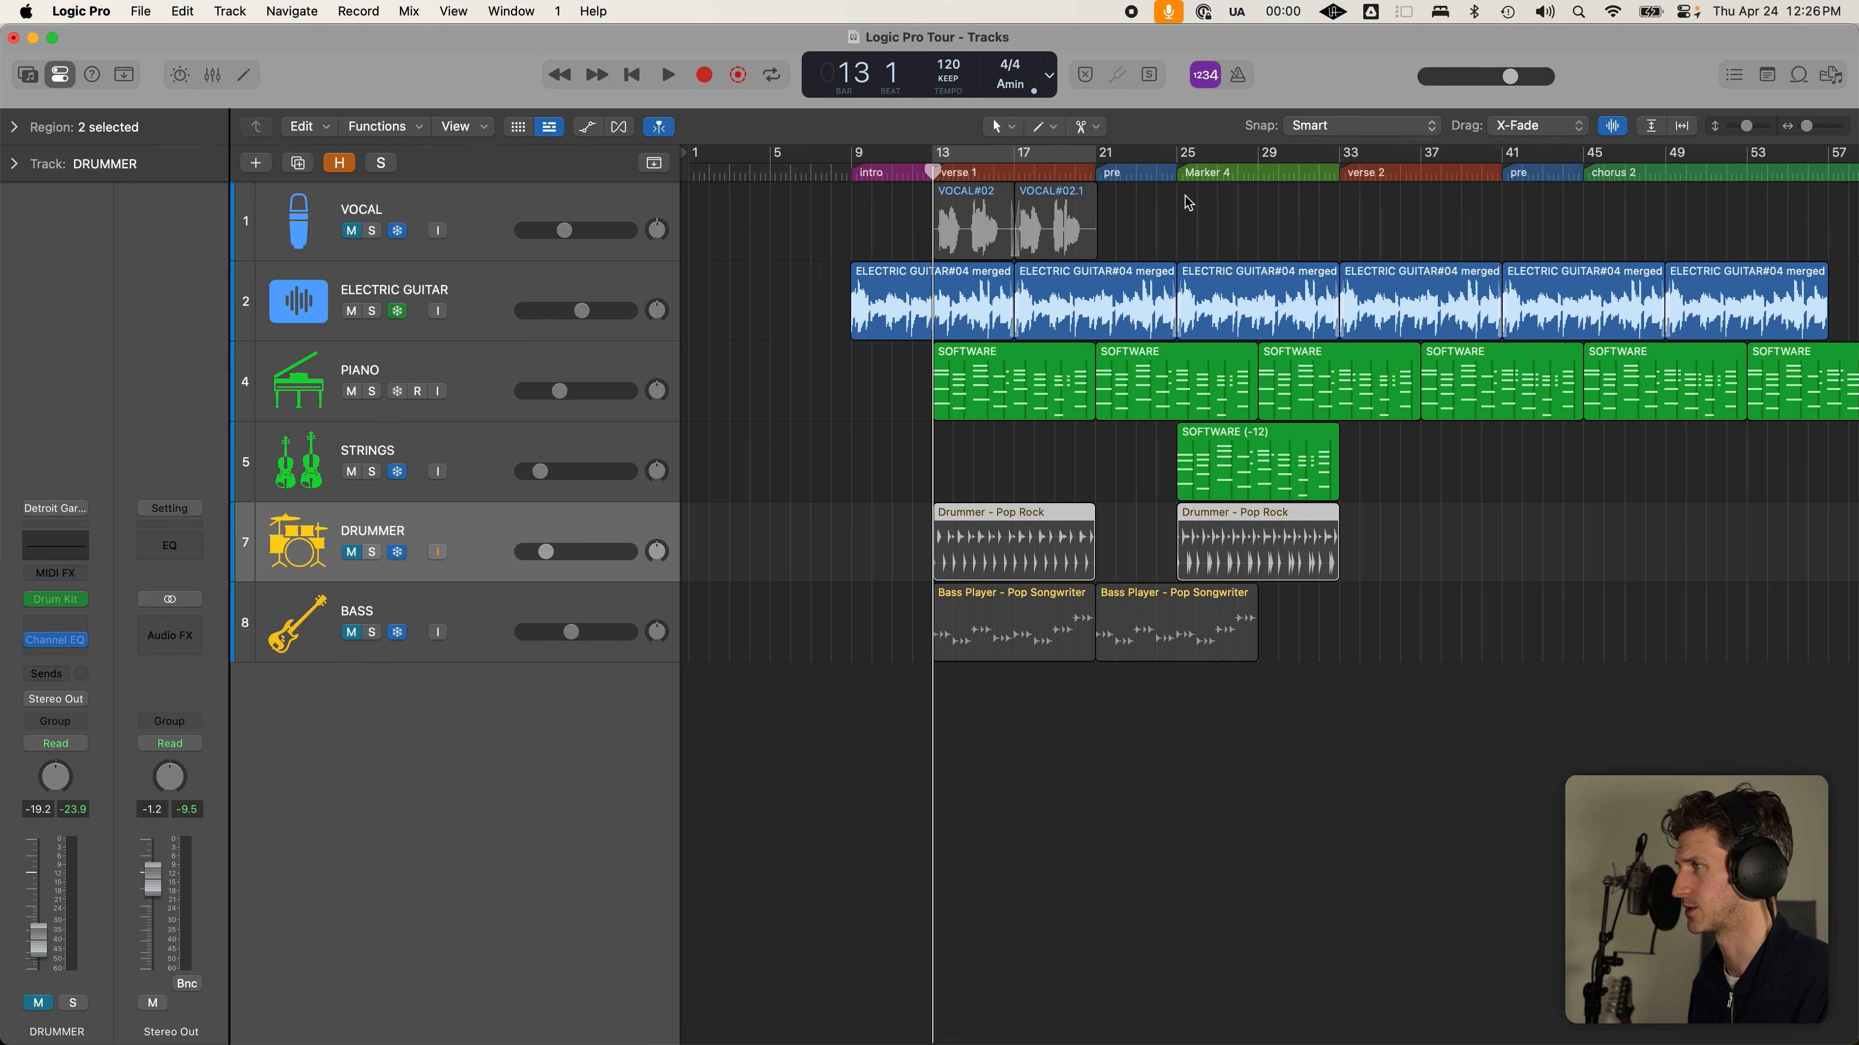
left_click(1174, 171)
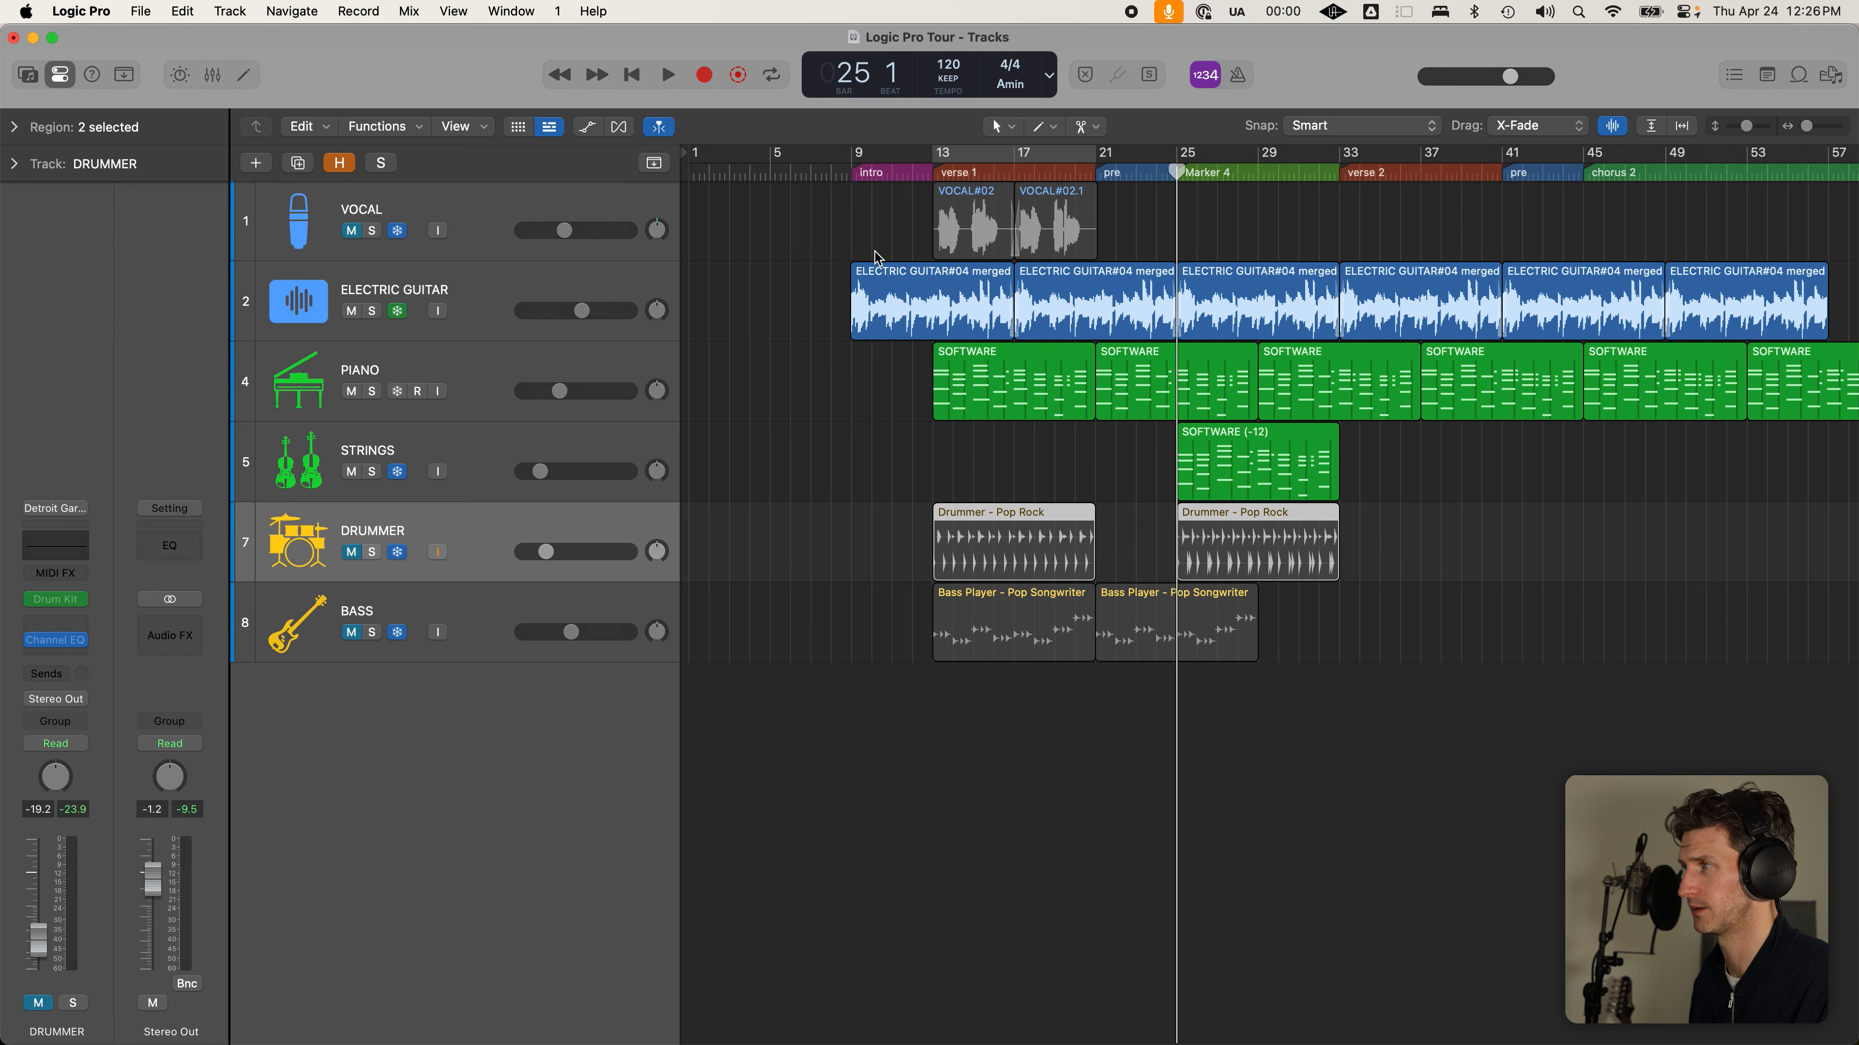
left_click(929, 172)
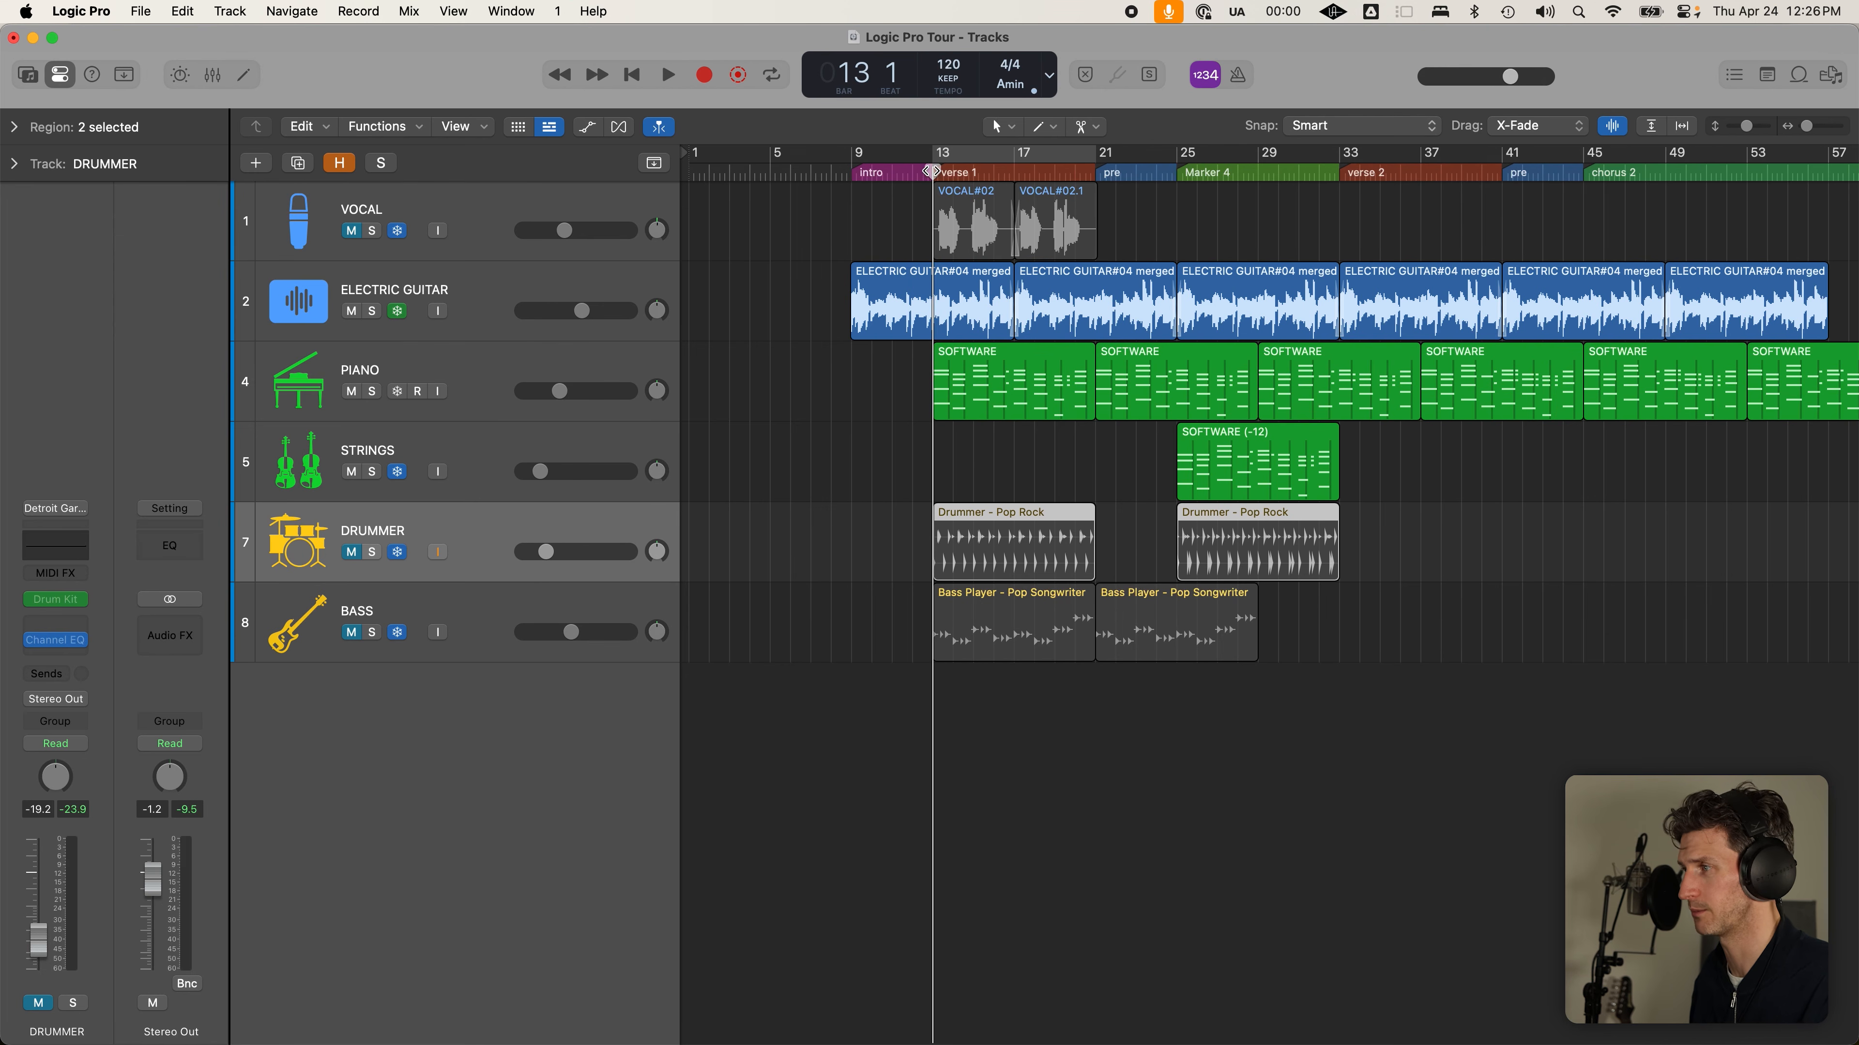
Unmute the DRUMMER track and reduce its verse 1 region to only the kick drum in the Session Player
left_click(357, 555)
left_click(1055, 553)
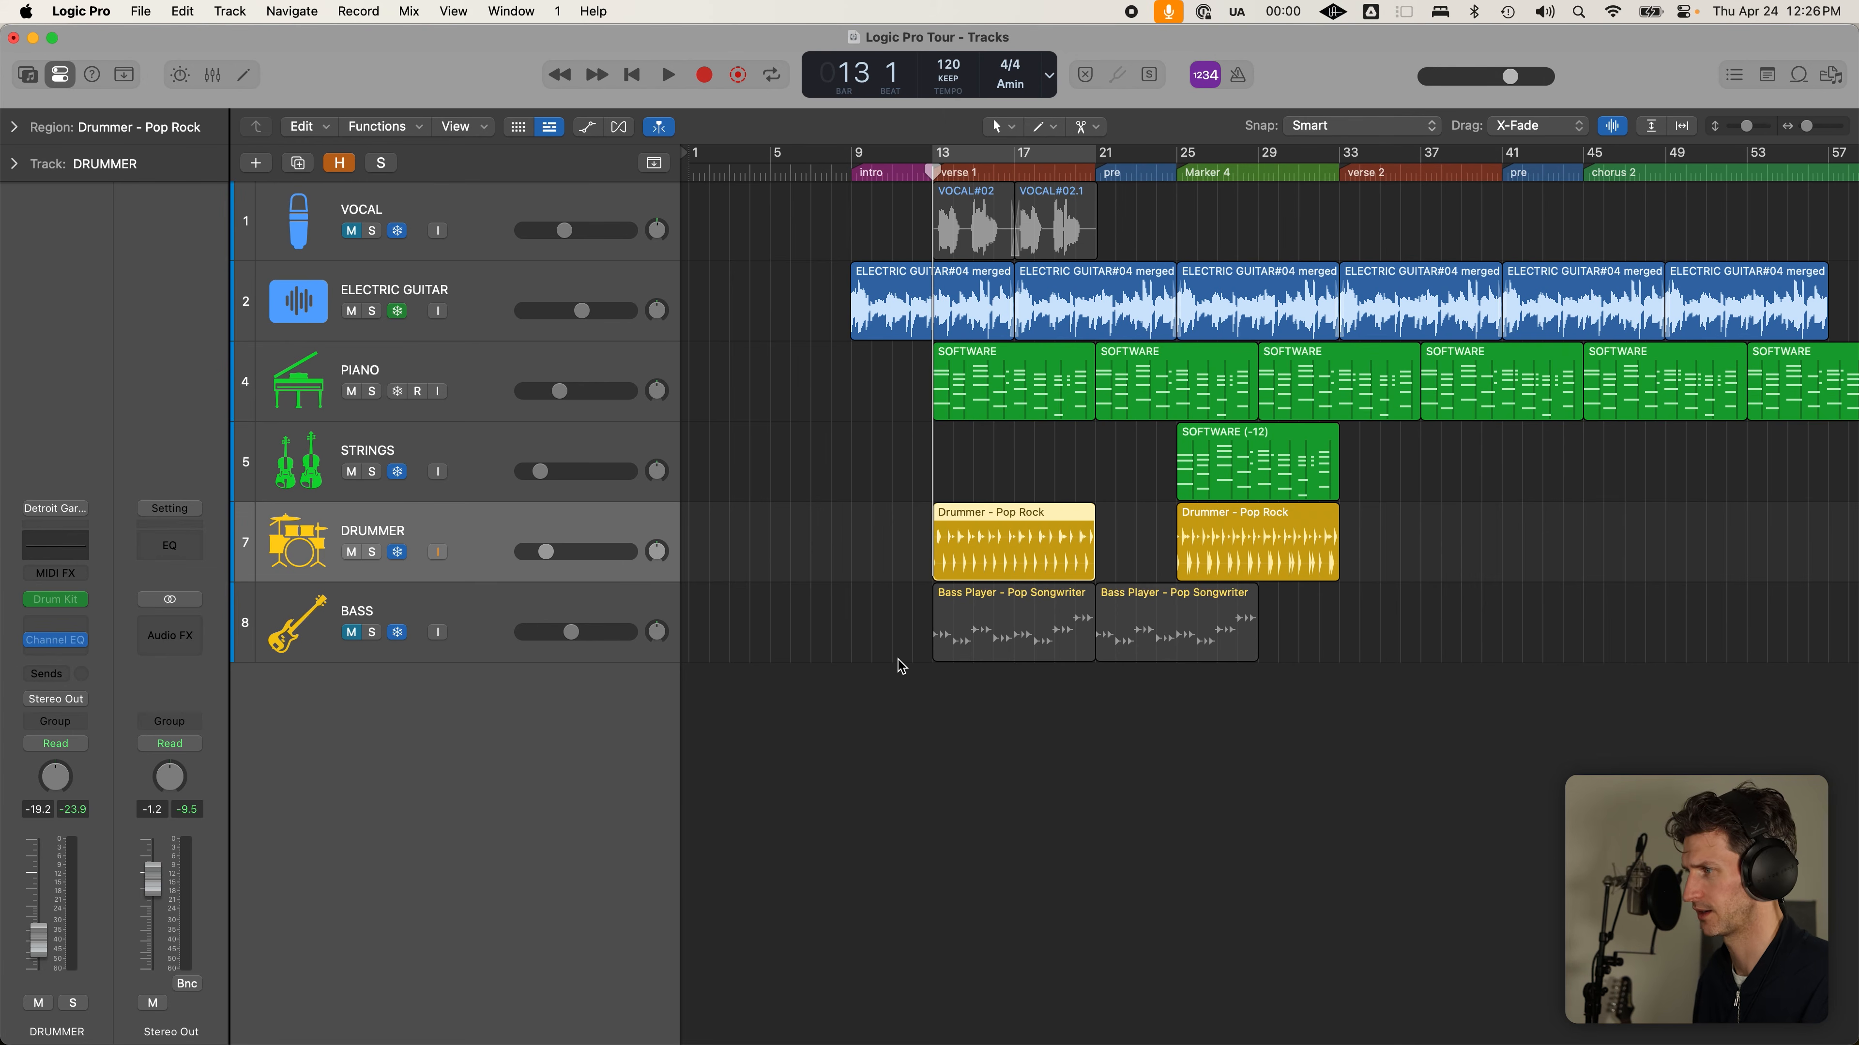
key("e")
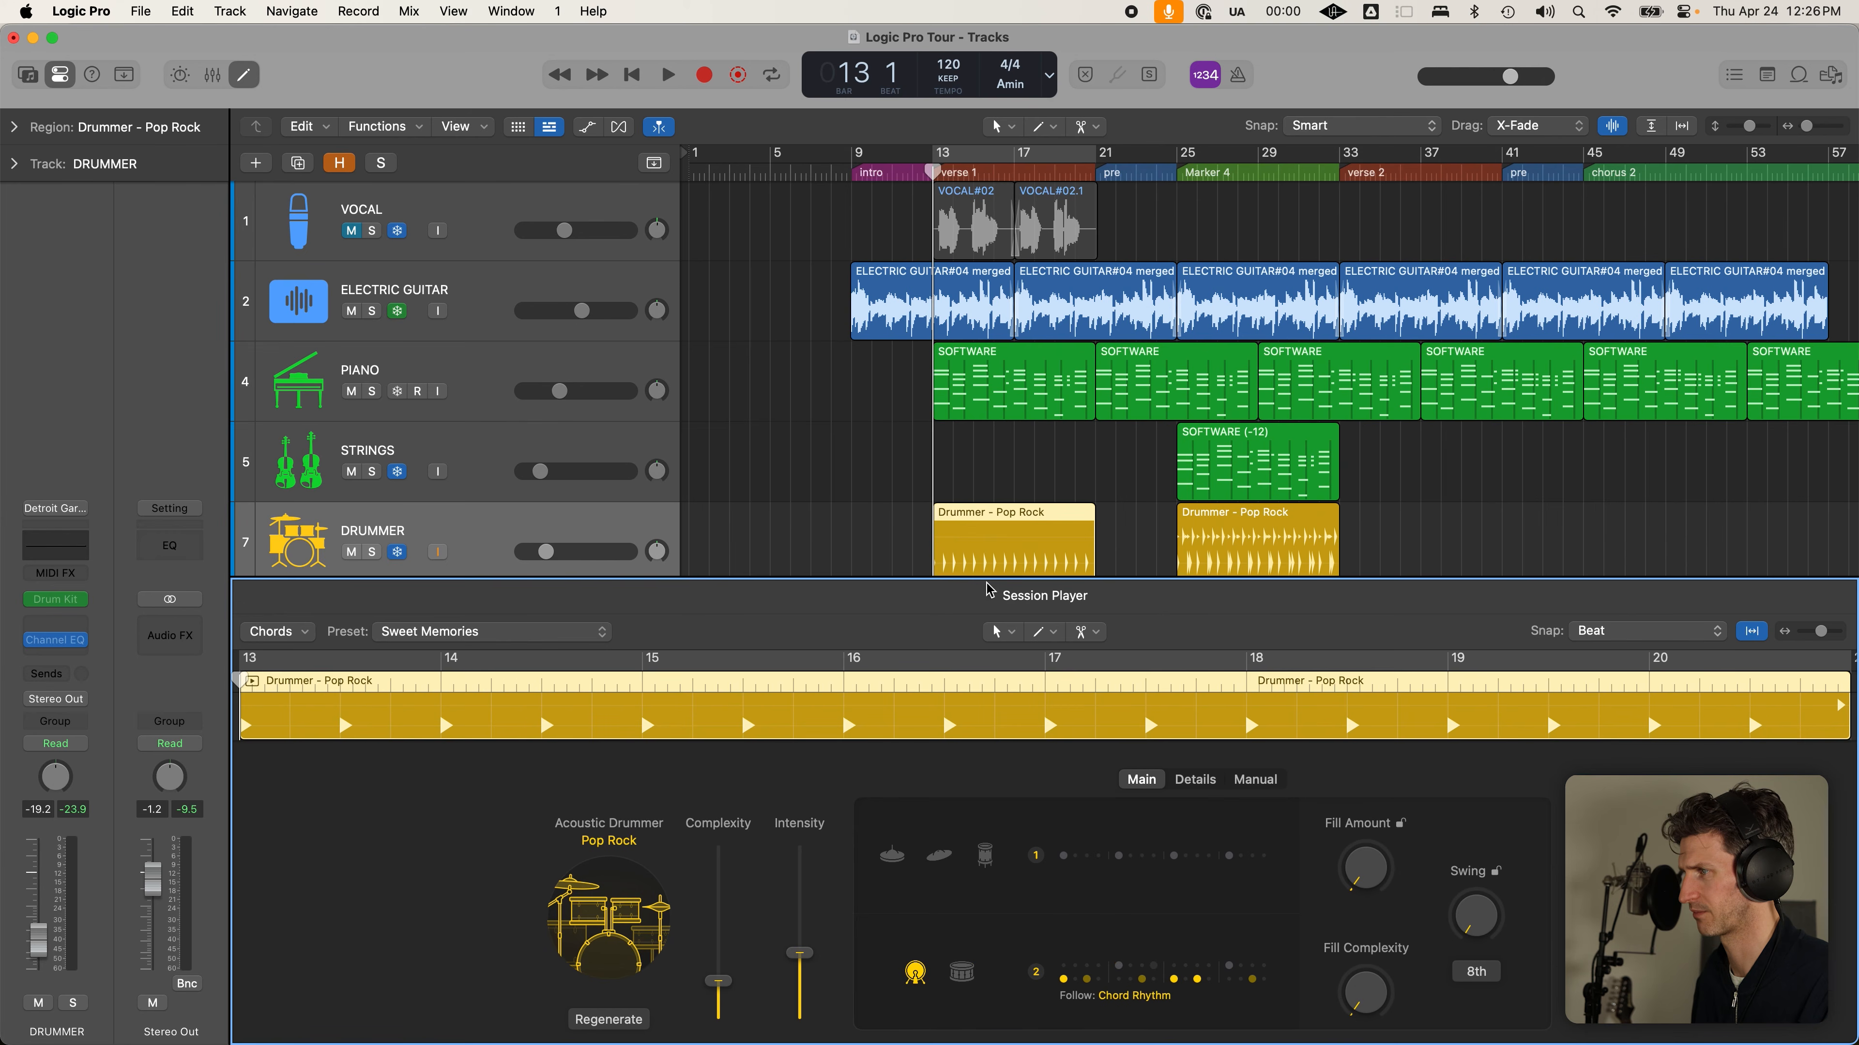
double_click(982, 543)
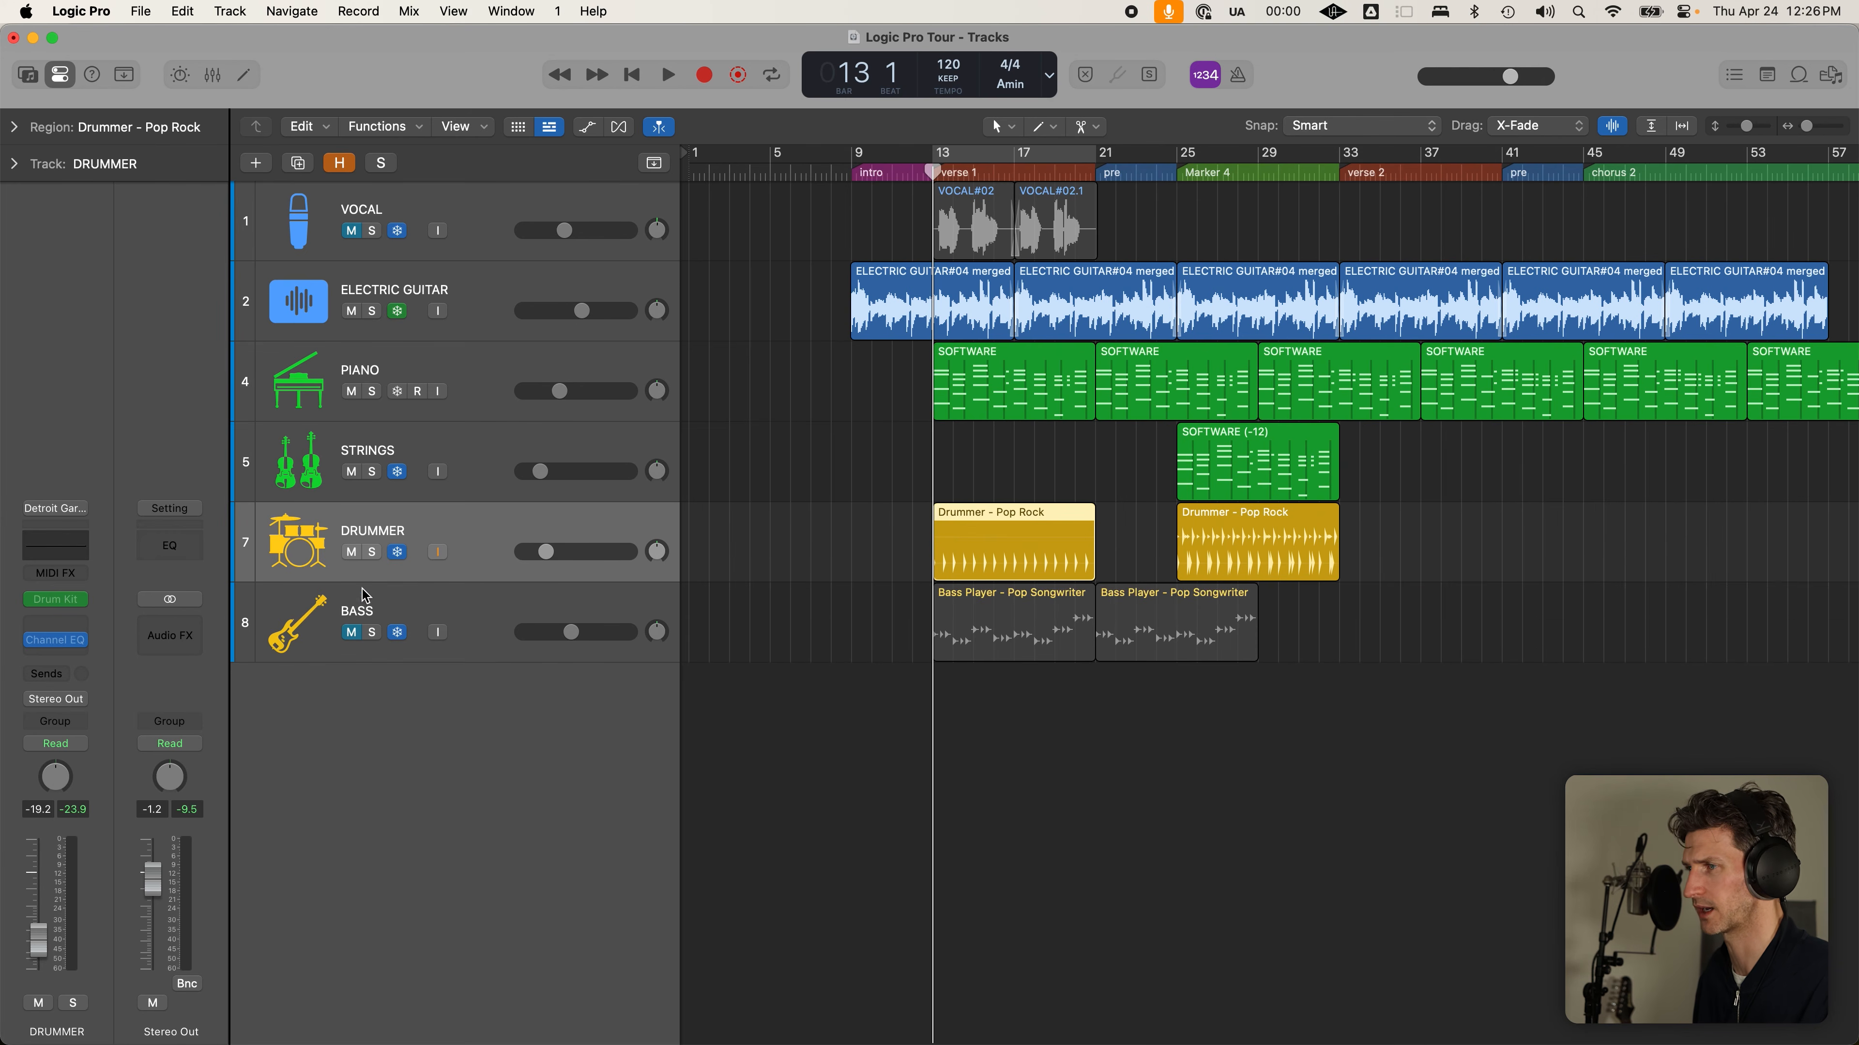
Solo the DRUMMER, BASS and ELECTRIC GUITAR tracks and play verse 1
left_click(373, 554)
left_click(372, 633)
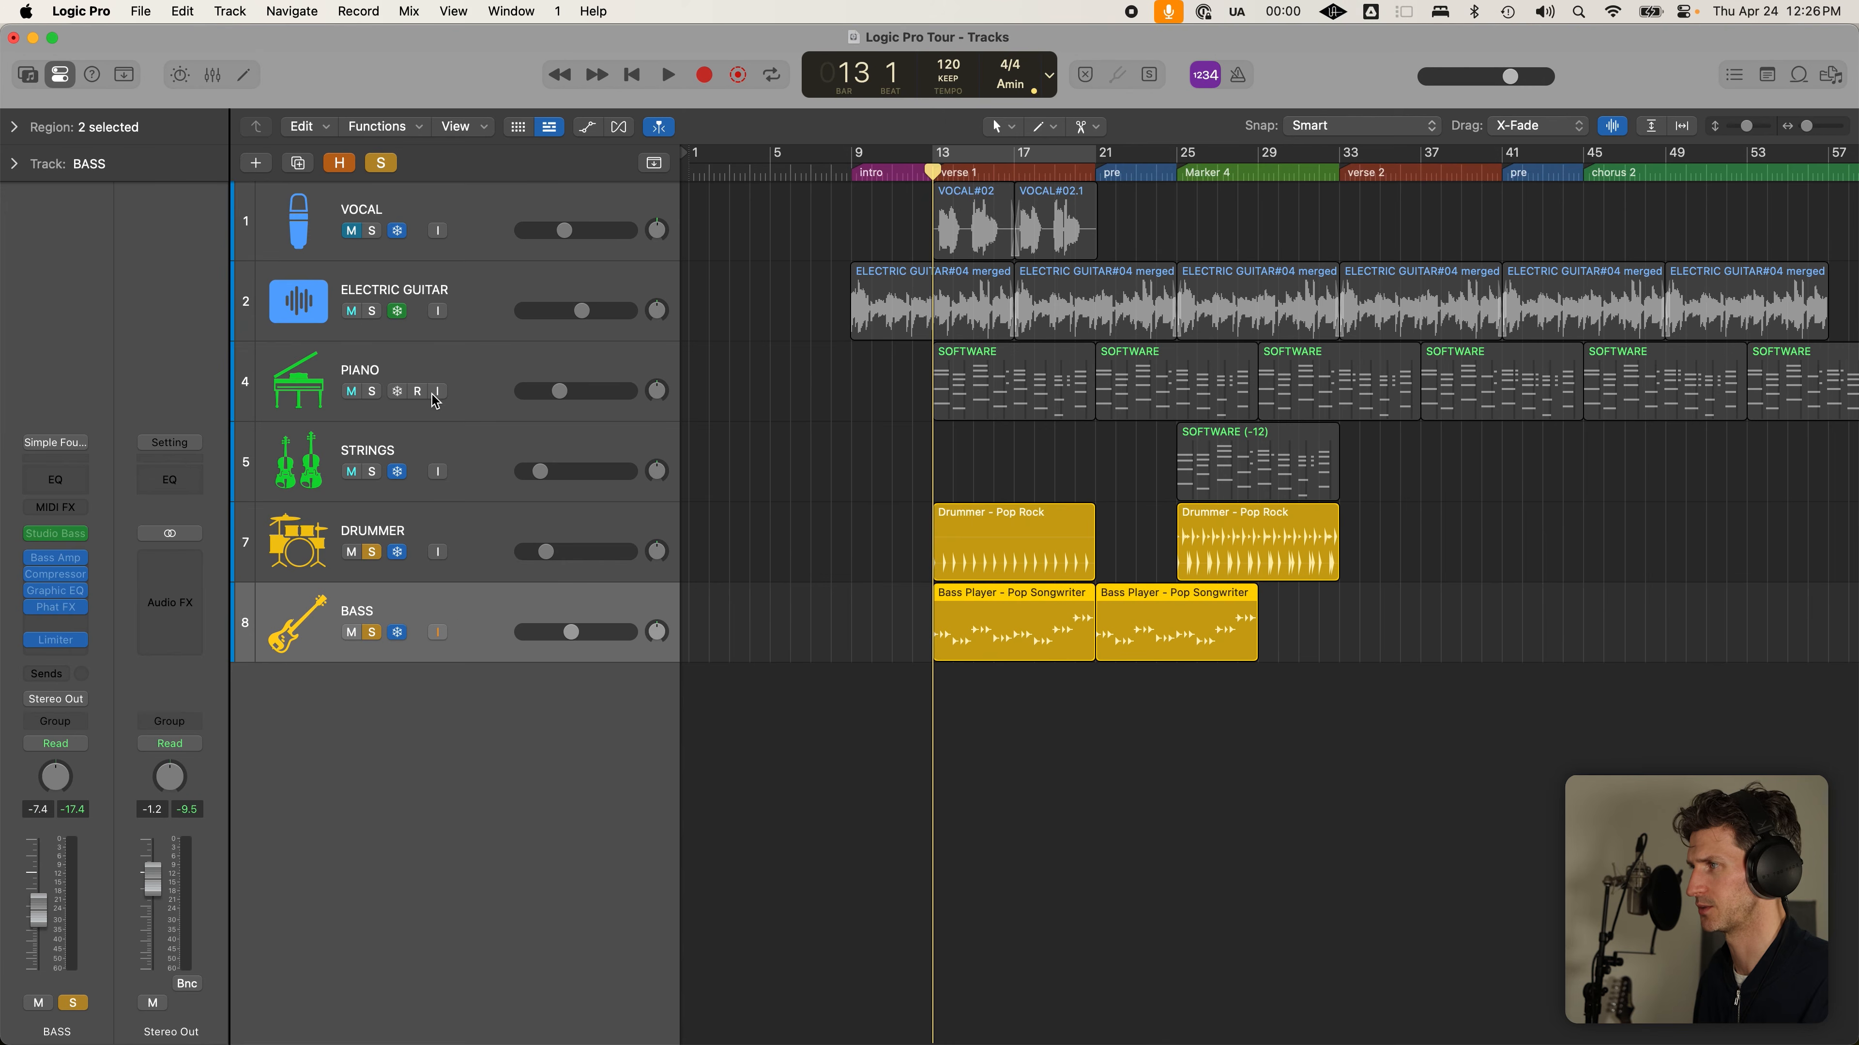
left_click(372, 313)
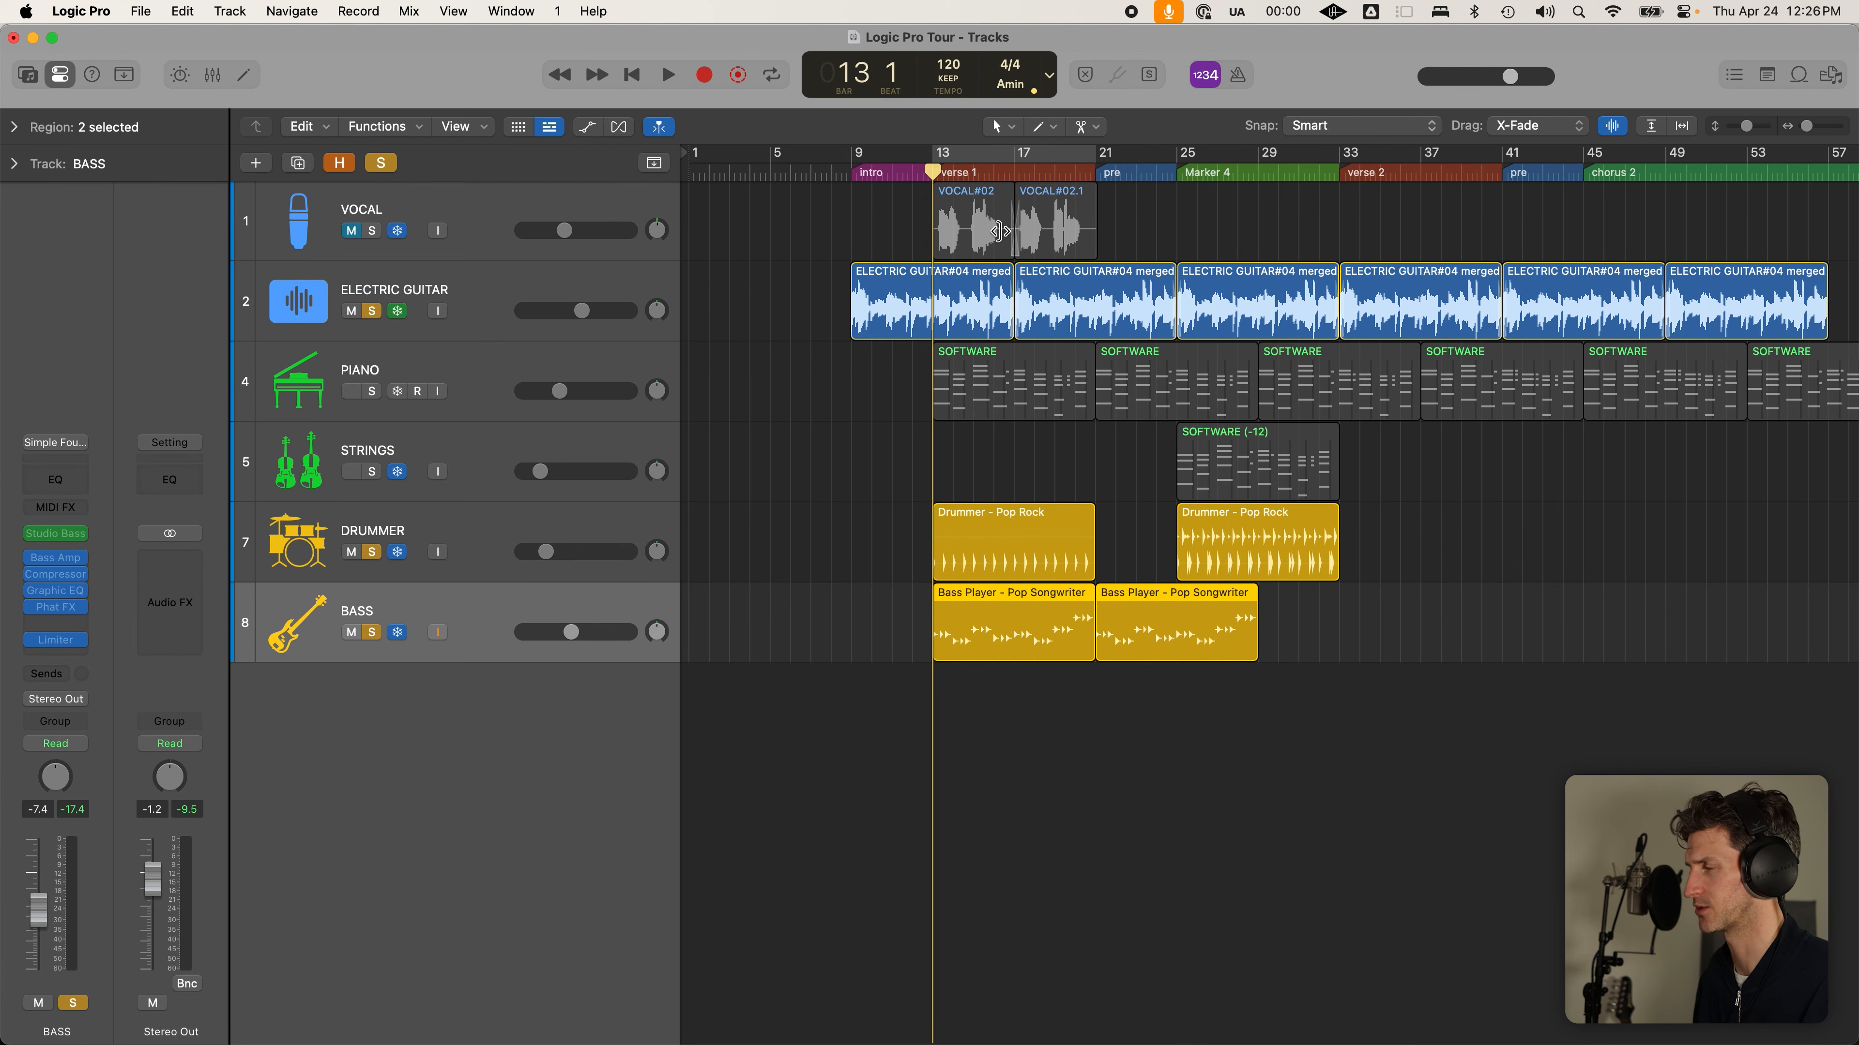
left_click(991, 644)
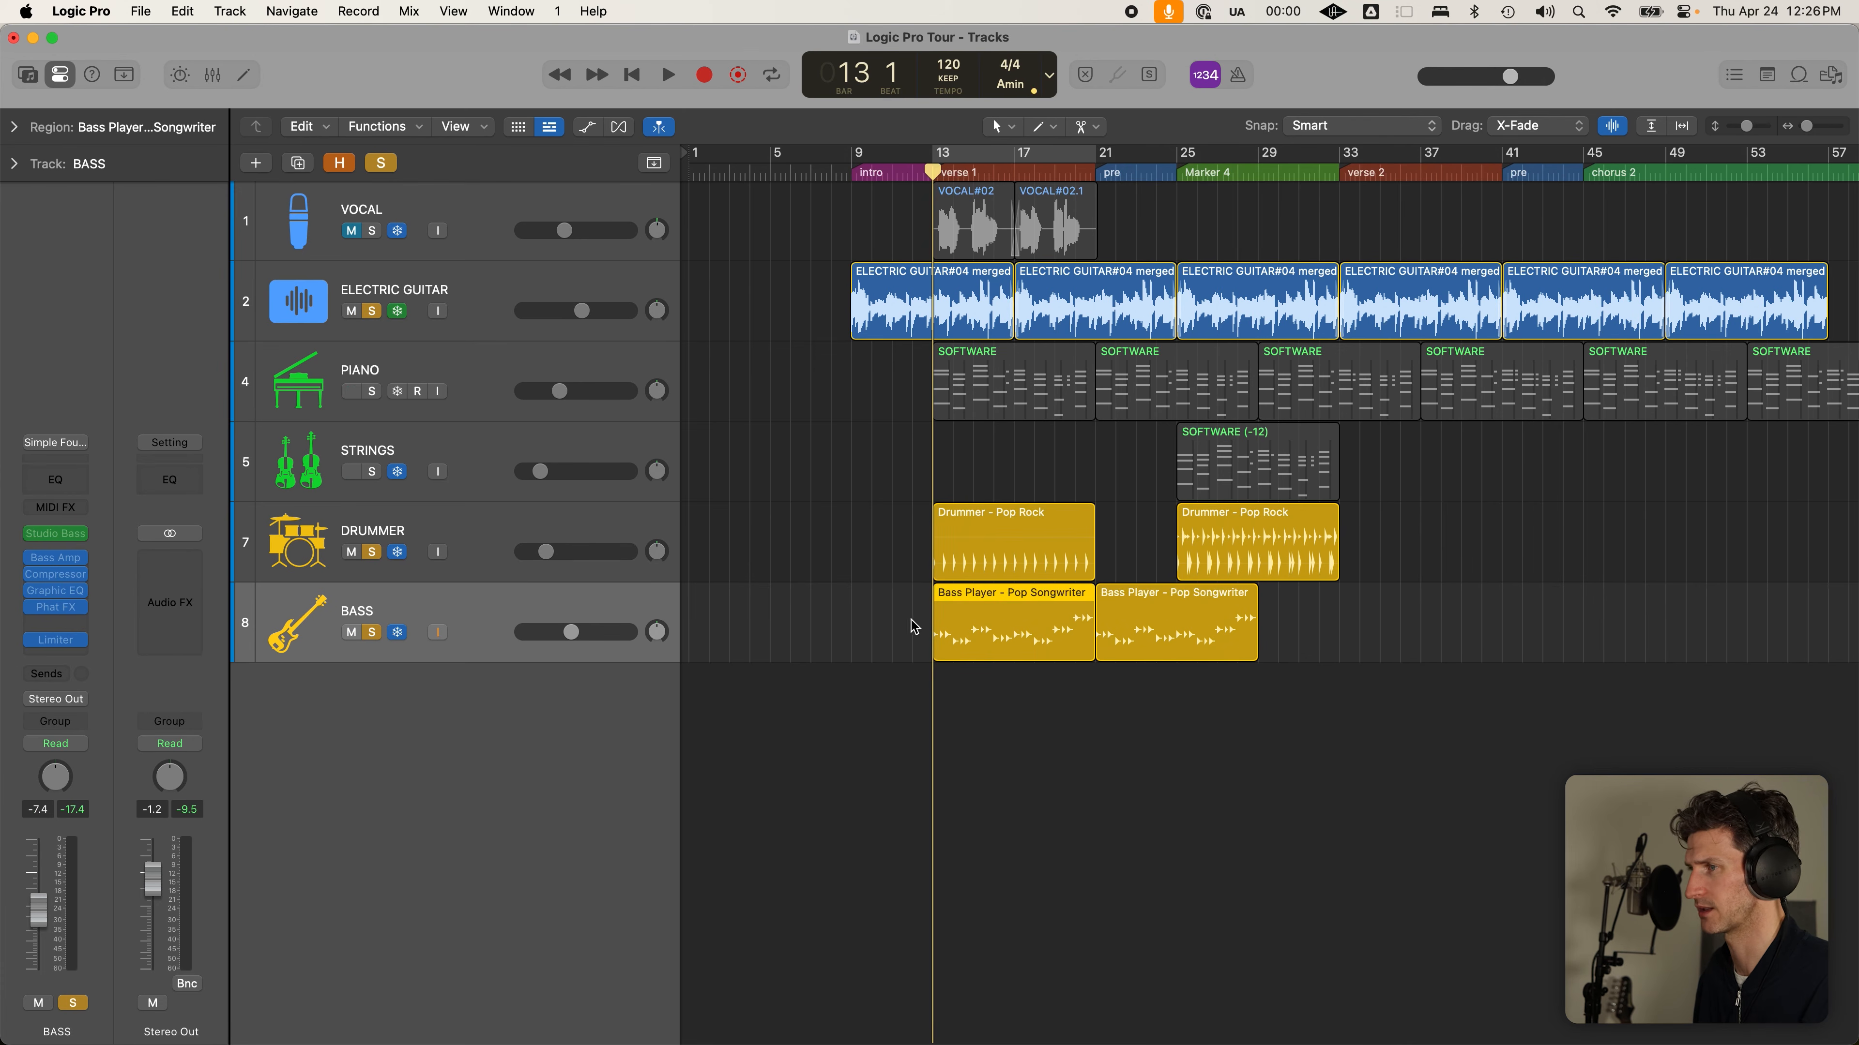
key("space")
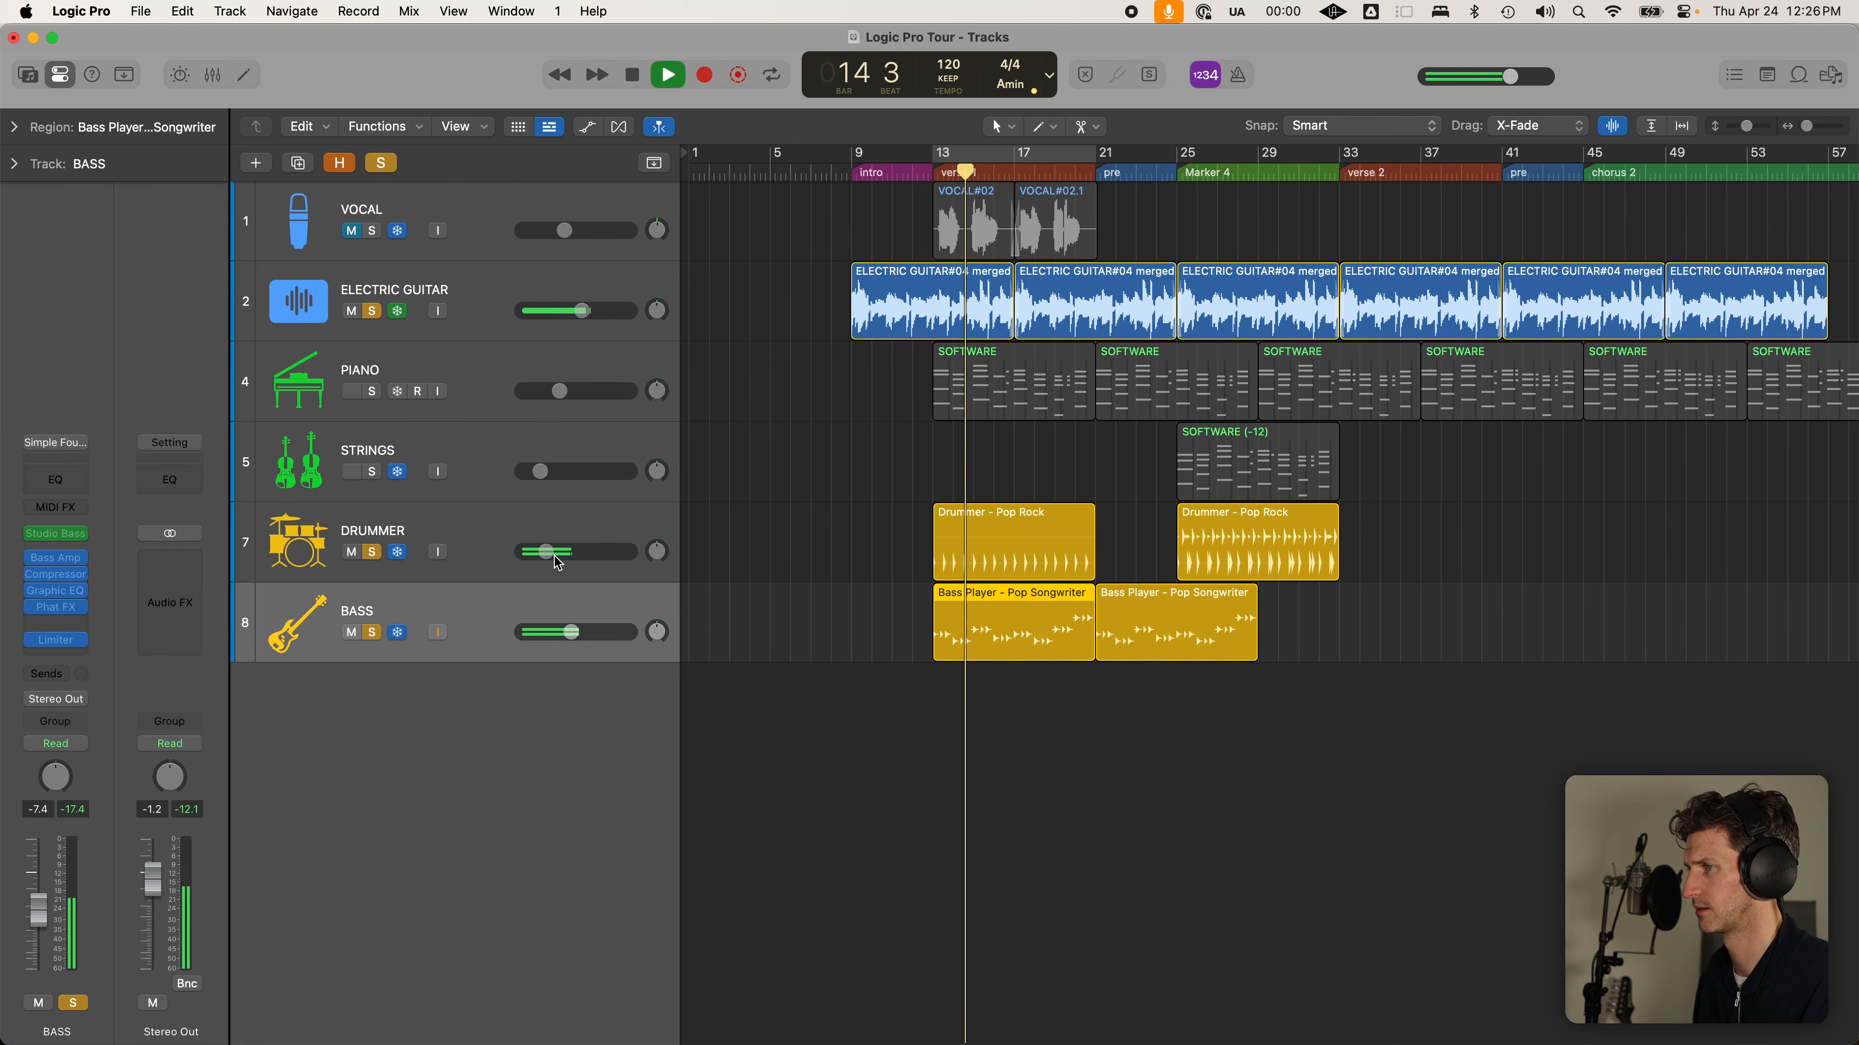
Raise the DRUMMER track volume to -9.6 dB and audition the start of verse 1 again
left_click_drag(556, 557, 596, 558)
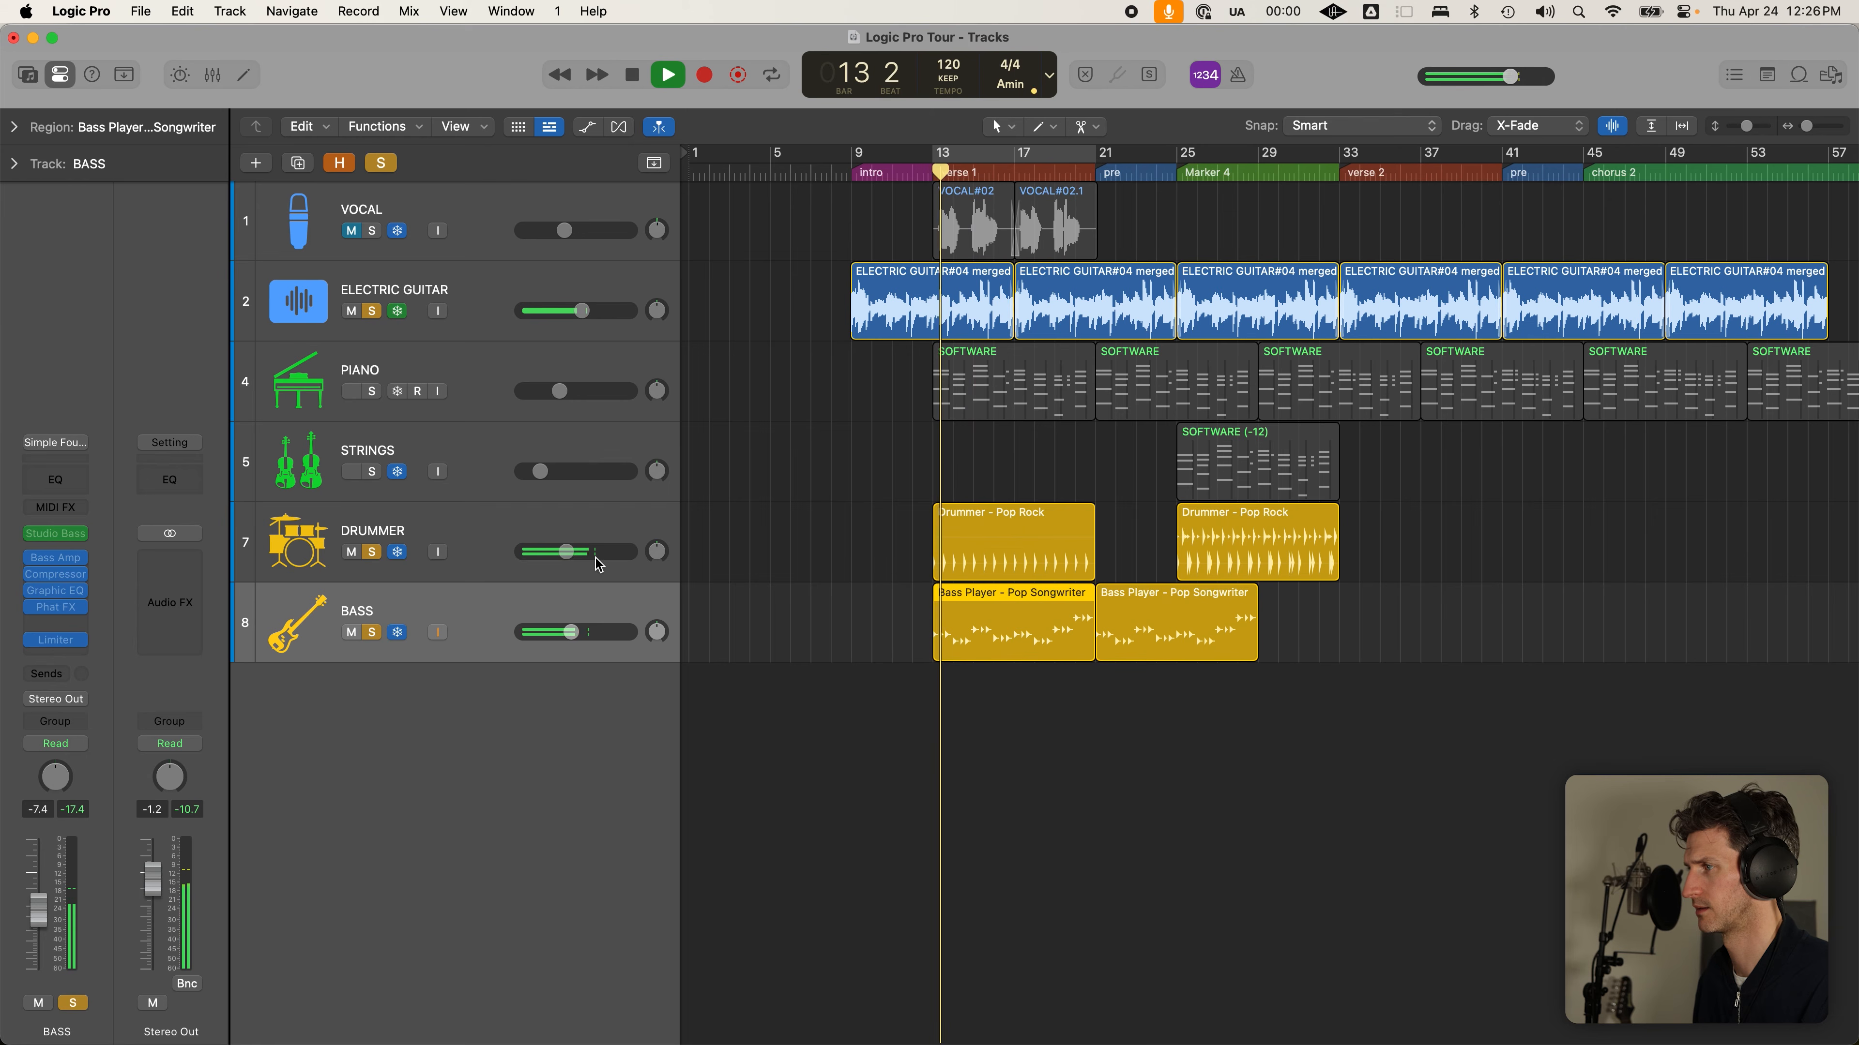
left_click(580, 529)
key("space")
left_click(891, 528)
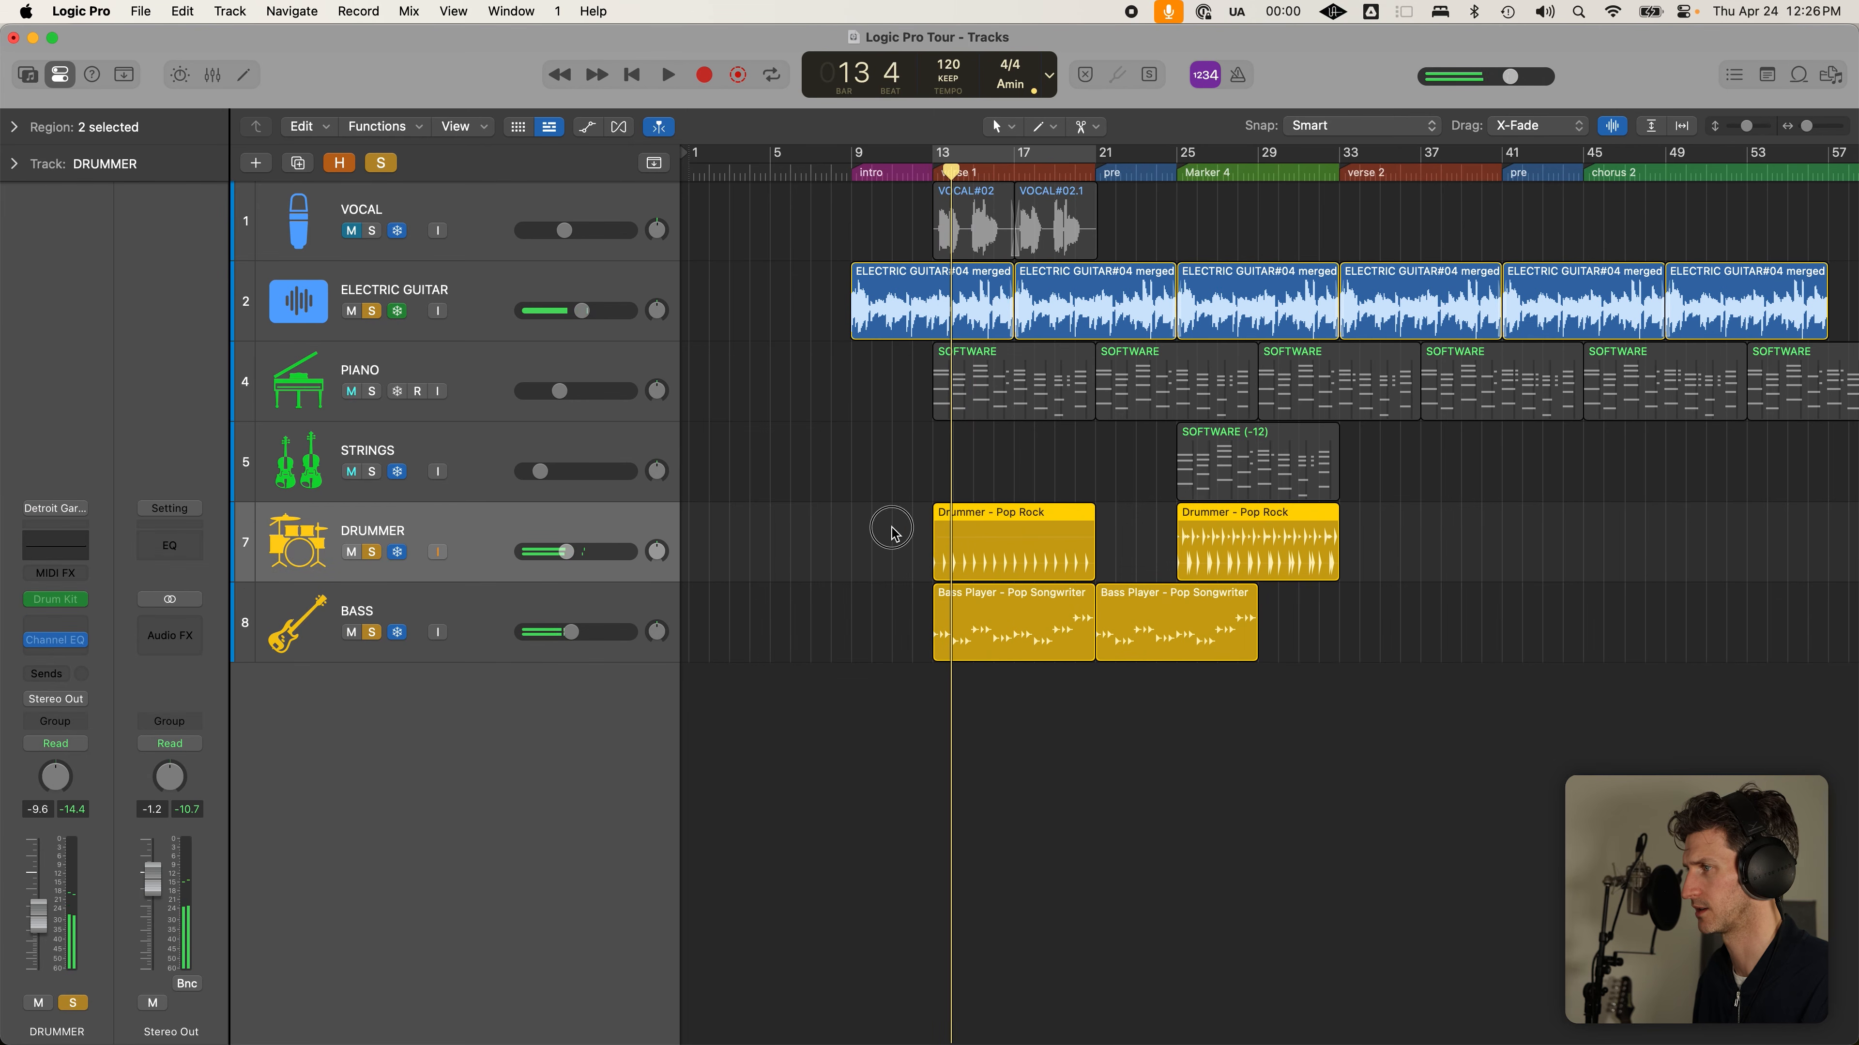
left_click(1087, 533)
key("space")
key("space")
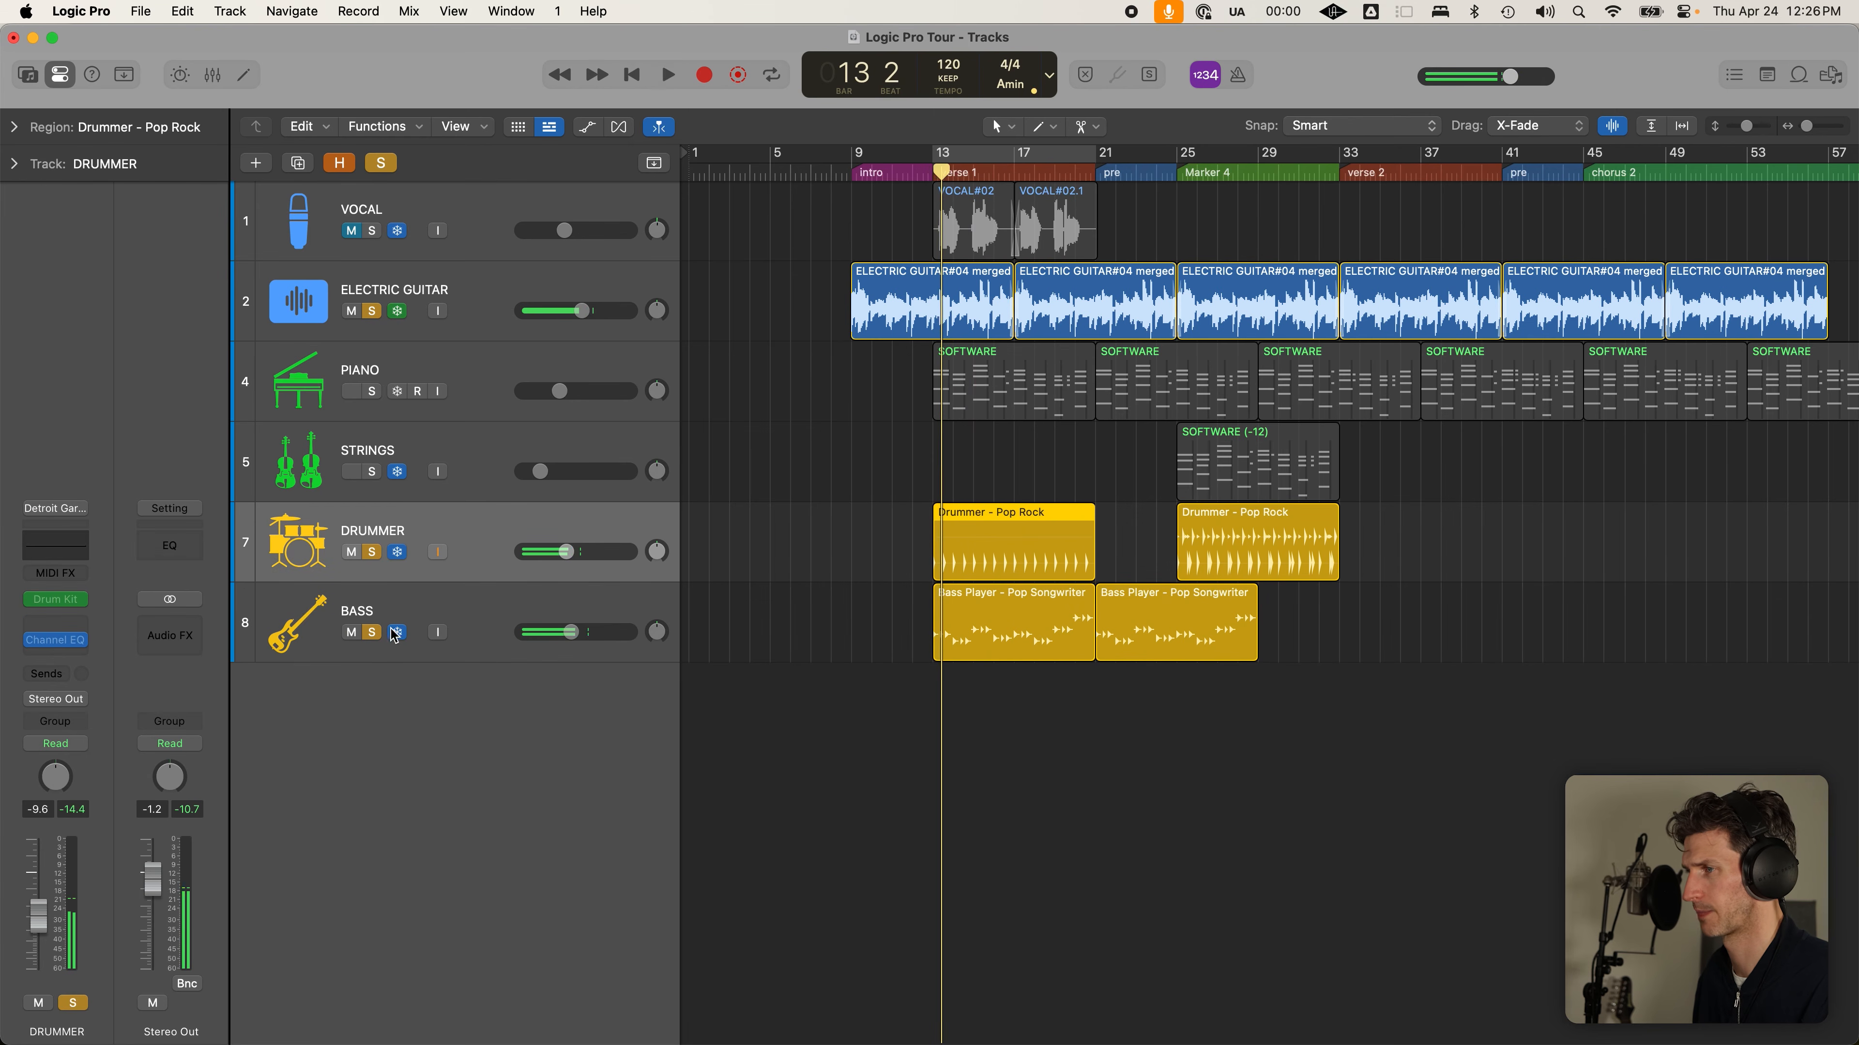
Remove the solos from BASS and ELECTRIC GUITAR and audition the DRUMMER track alone
left_click(372, 633)
left_click(372, 311)
left_click(463, 517)
key("space")
key("space")
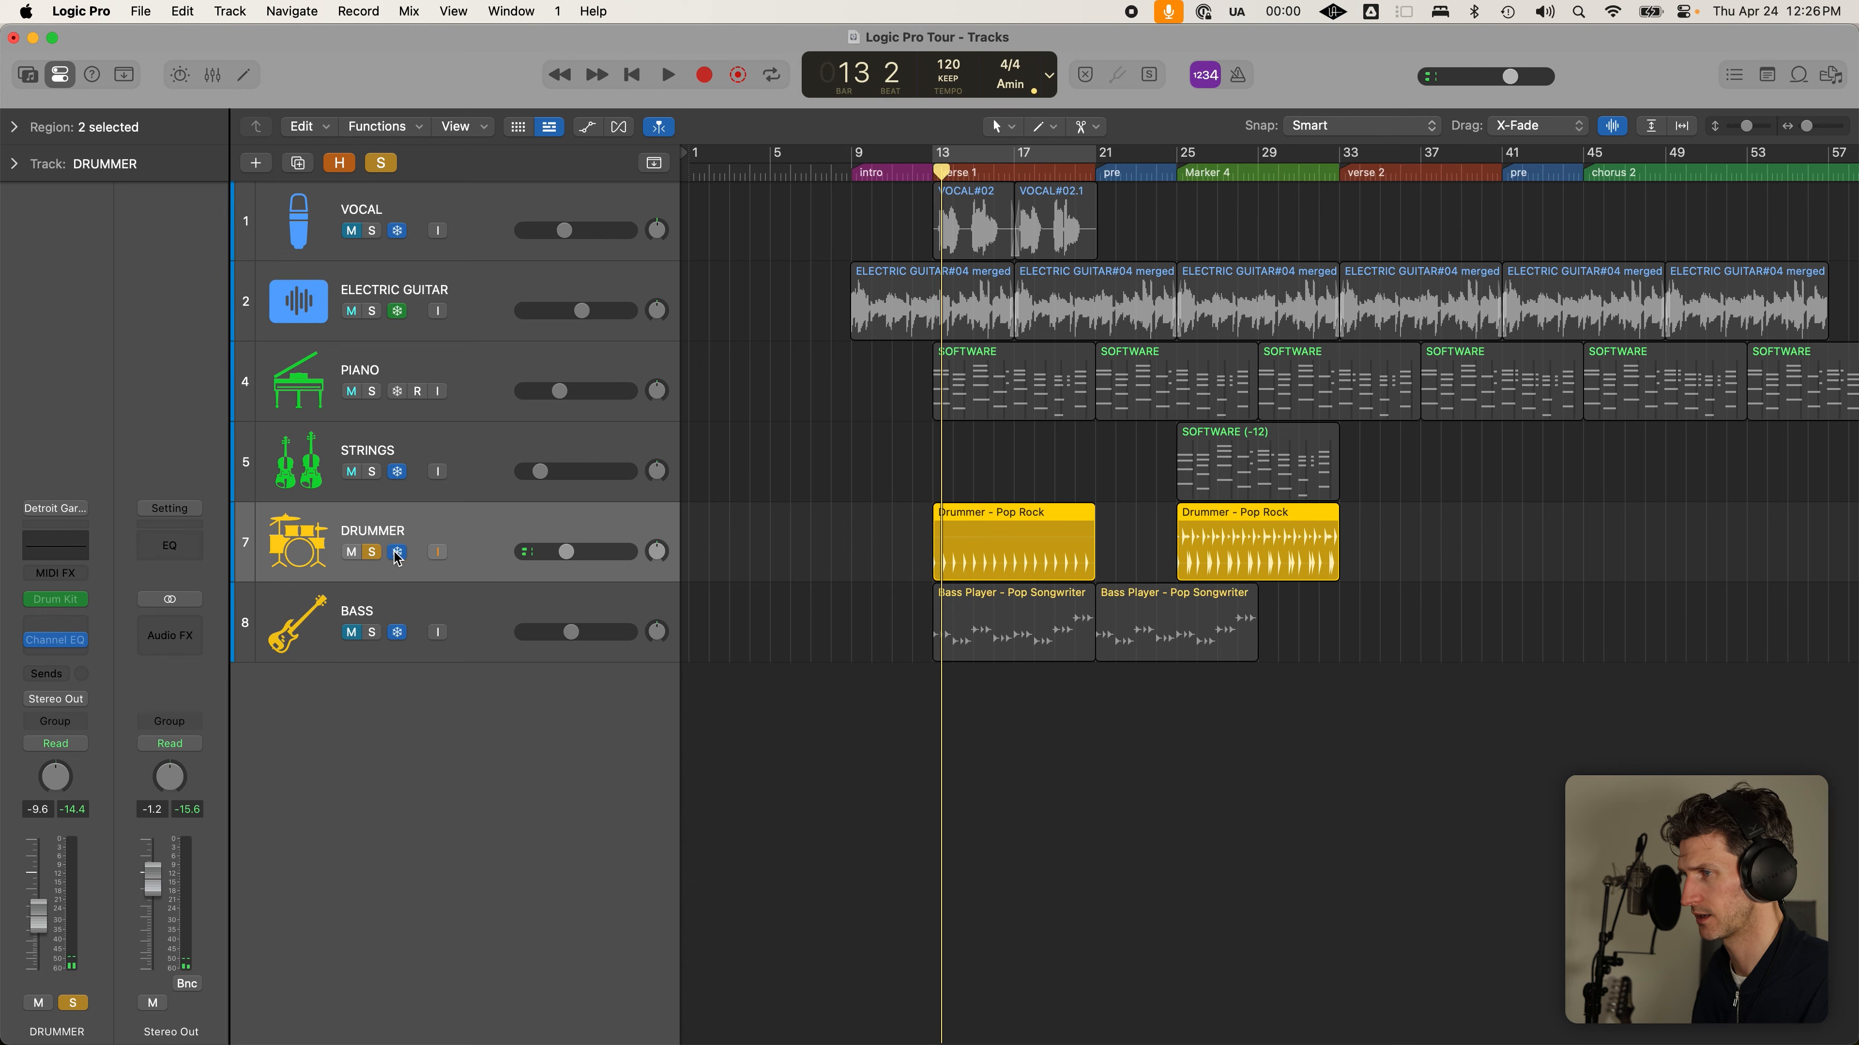
left_click(1002, 553)
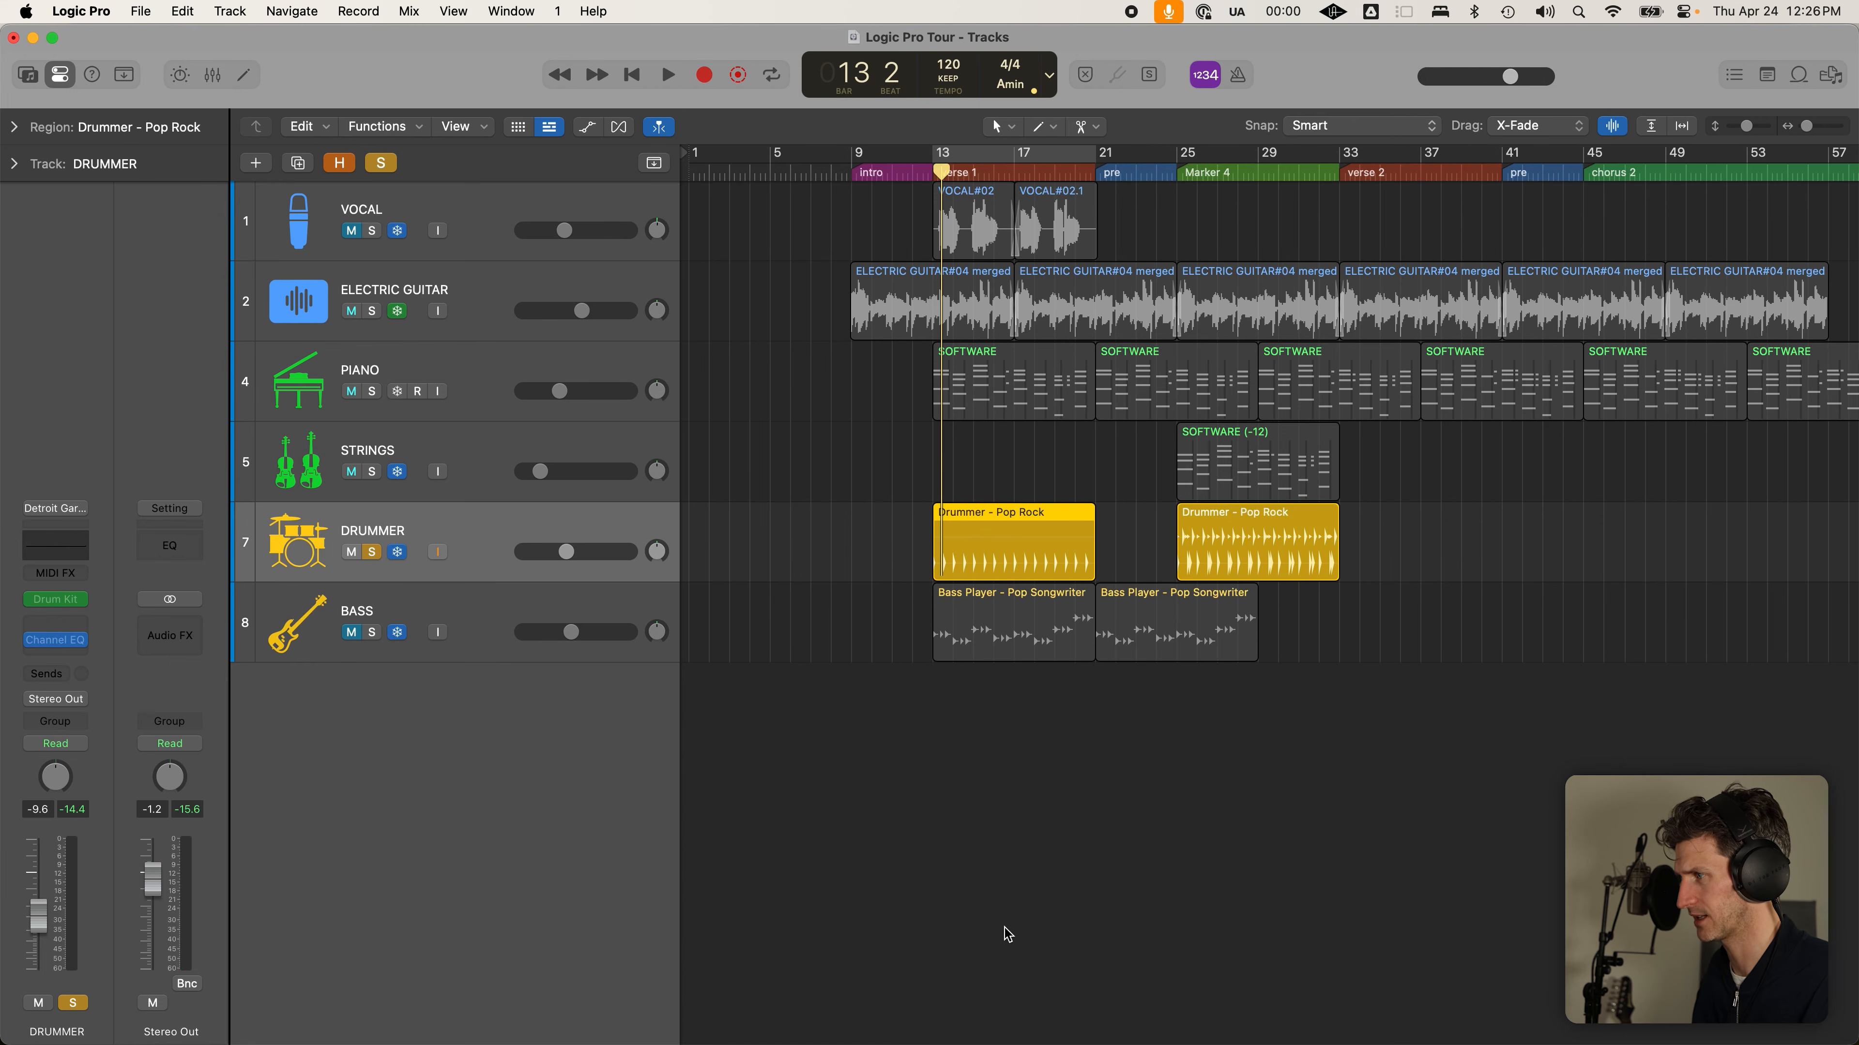
key("e")
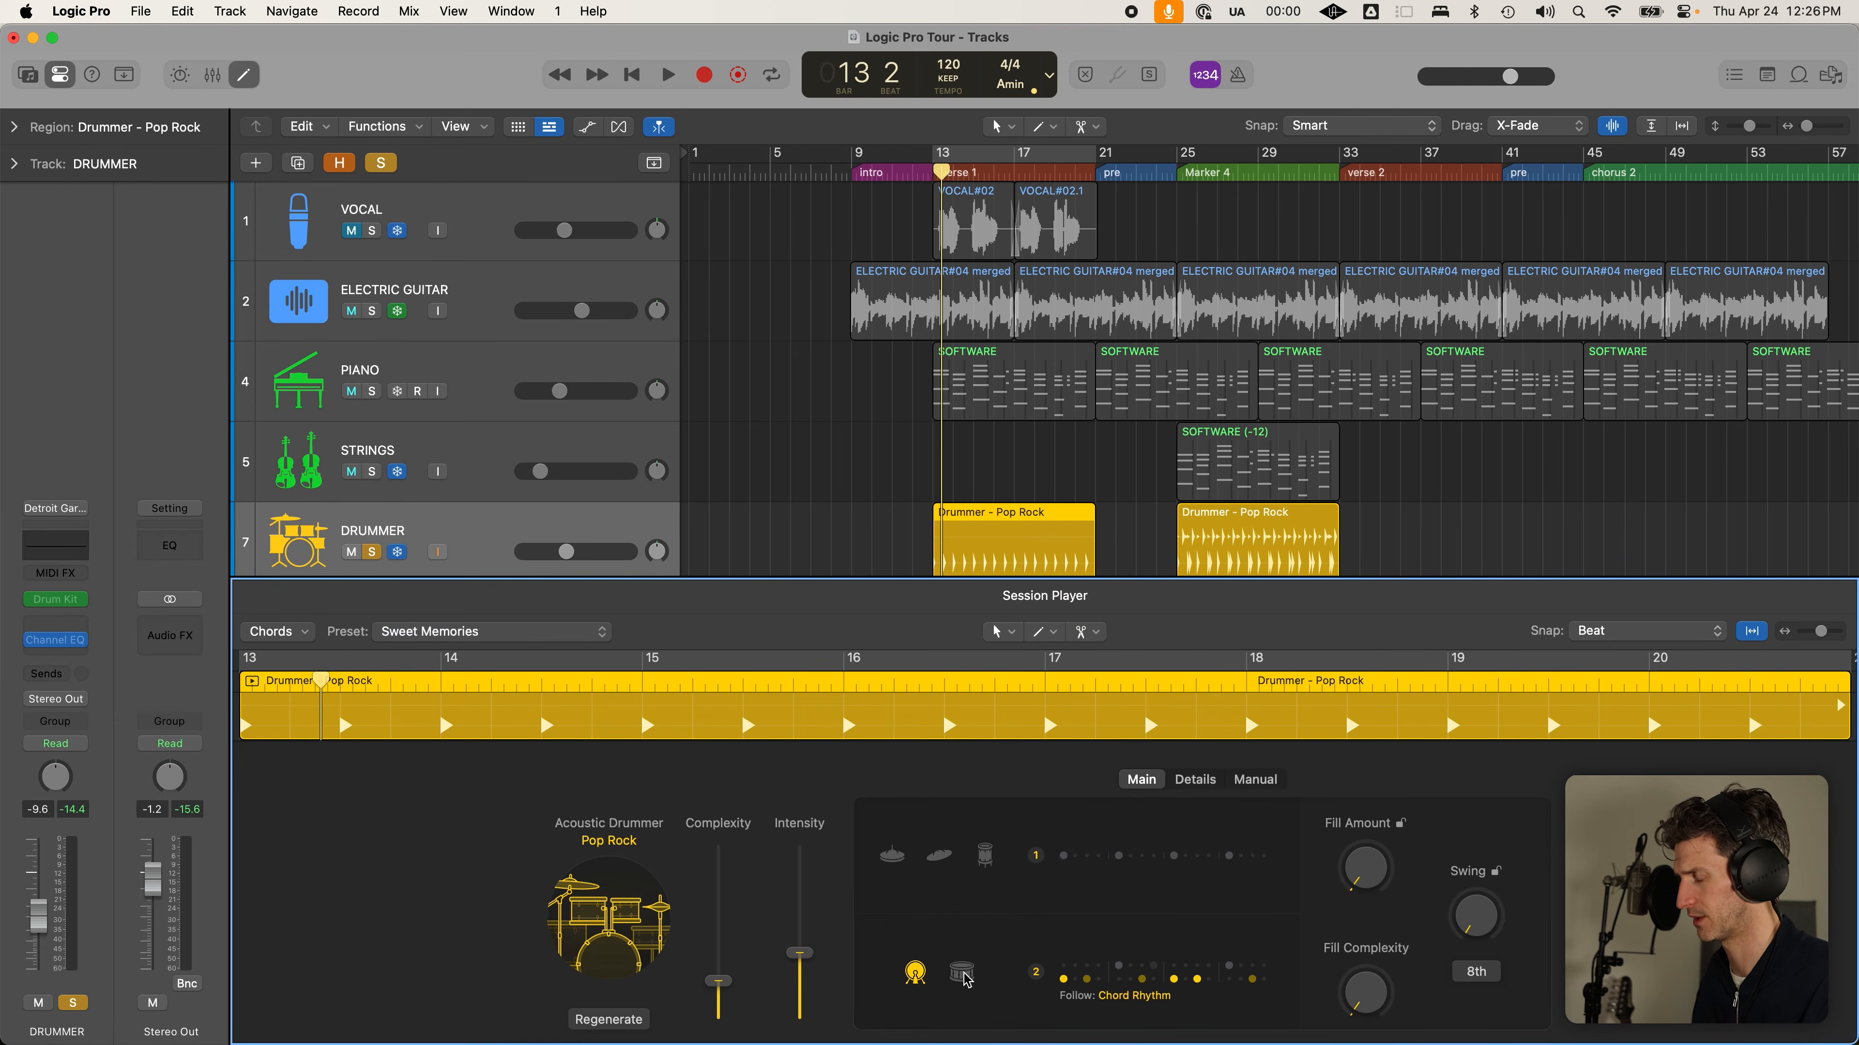
key("e")
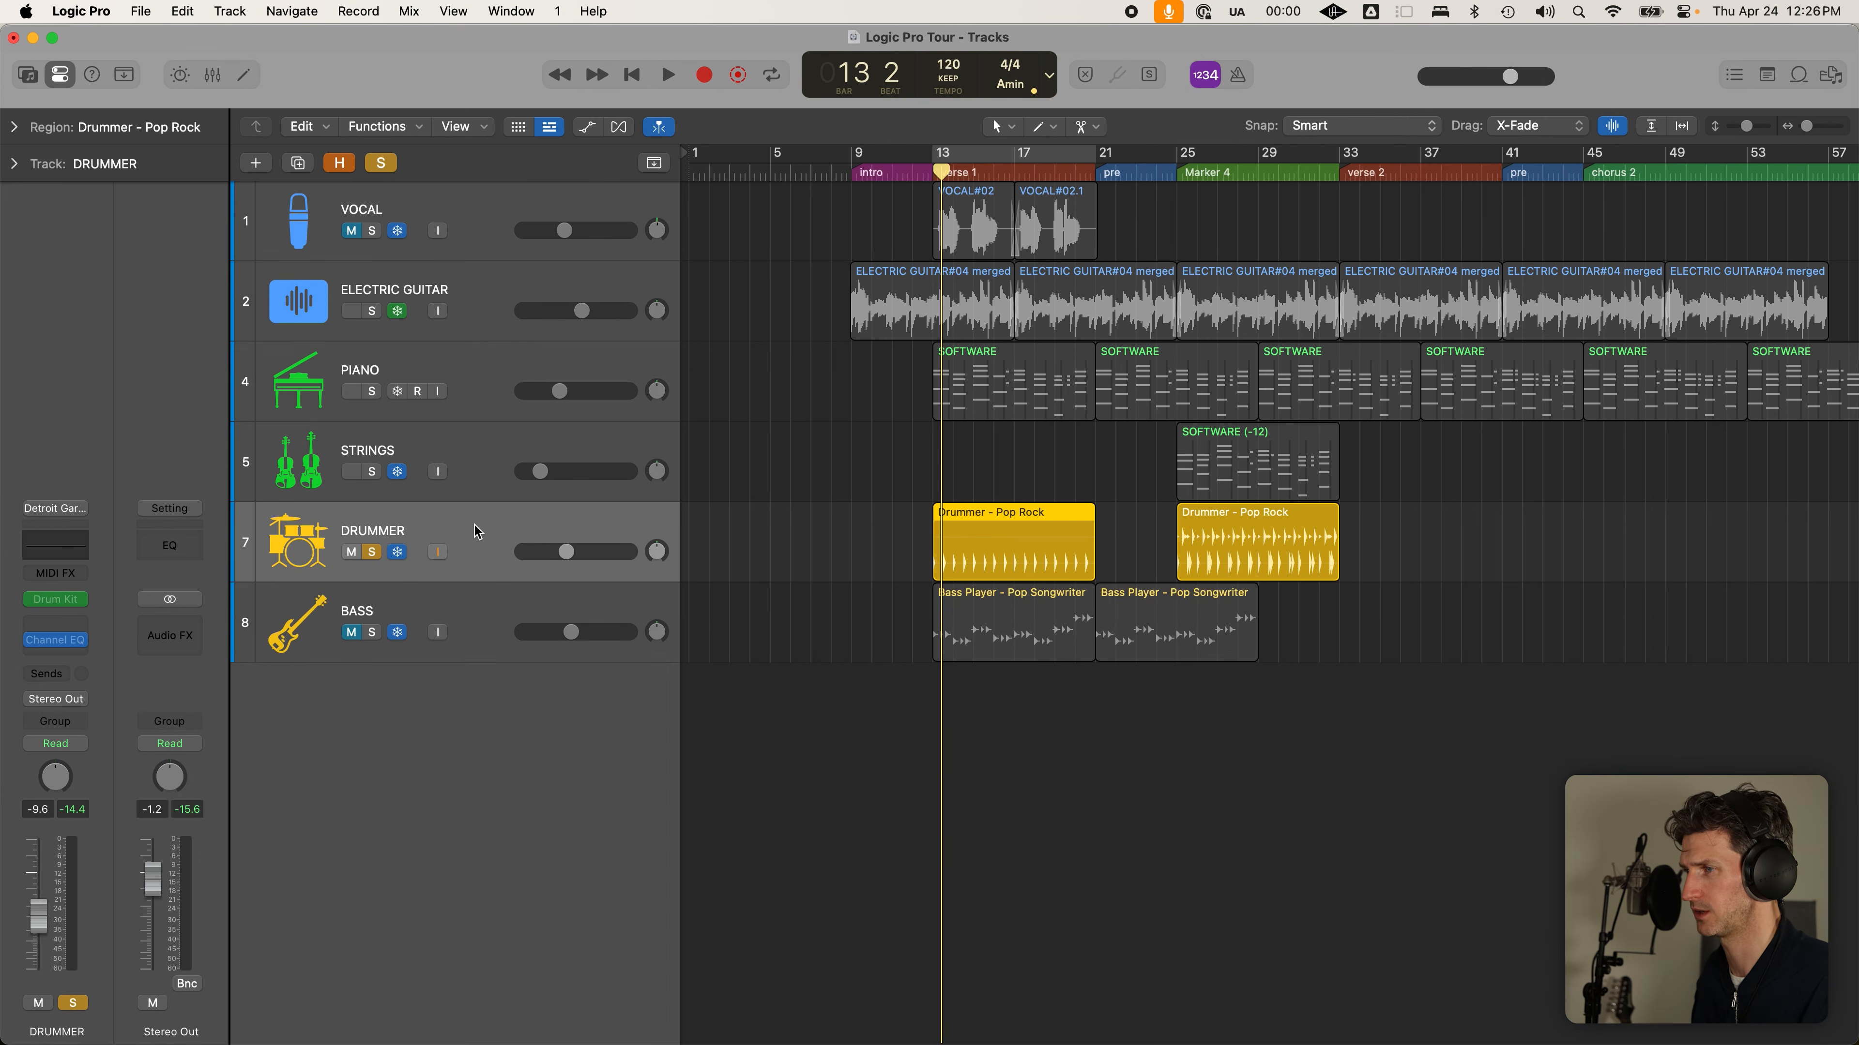
Unfreeze the DRUMMER track and add the snare to its verse 1 region in the Session Player, auditioning the pattern
left_click(395, 554)
left_click(496, 528)
left_click(859, 535)
left_click(976, 546)
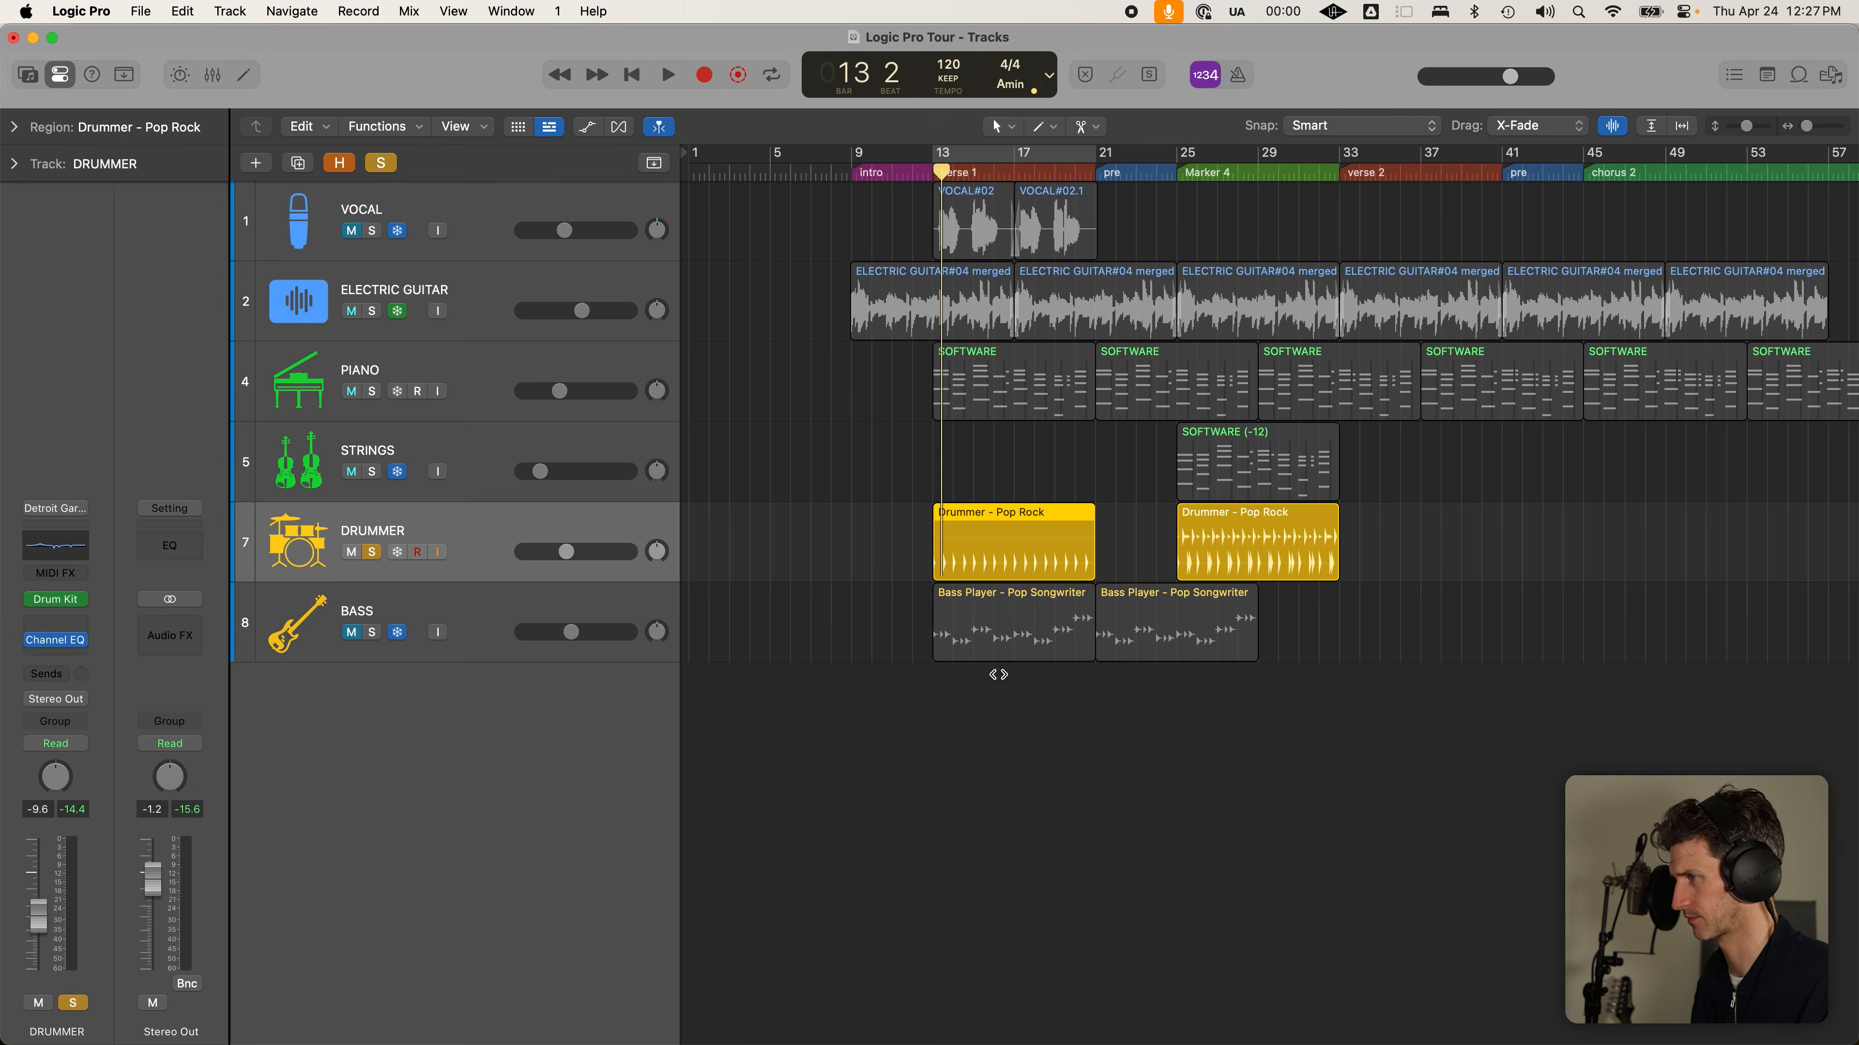
key("e")
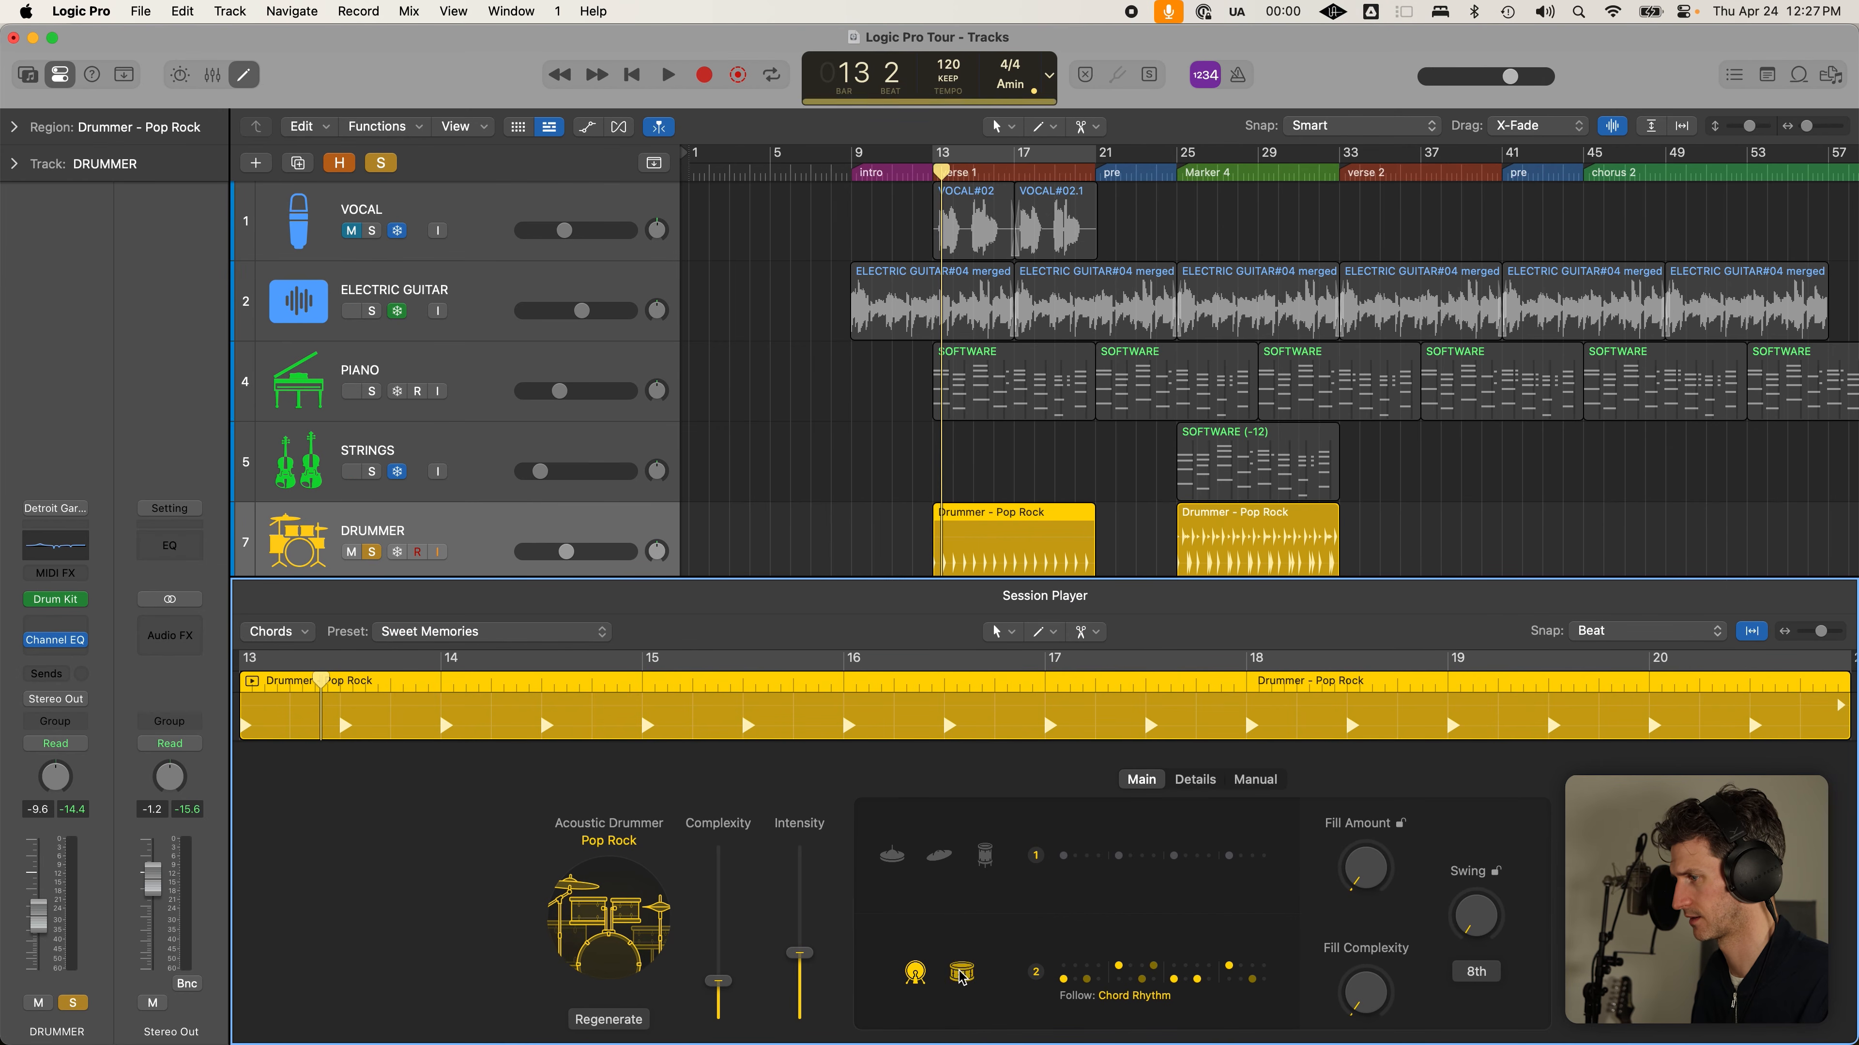
key("space")
key("space")
Raise the DRUMMER track volume to -1.2 dB and audition verse 1 at that level
left_click_drag(566, 551, 660, 560)
key("space")
key("space")
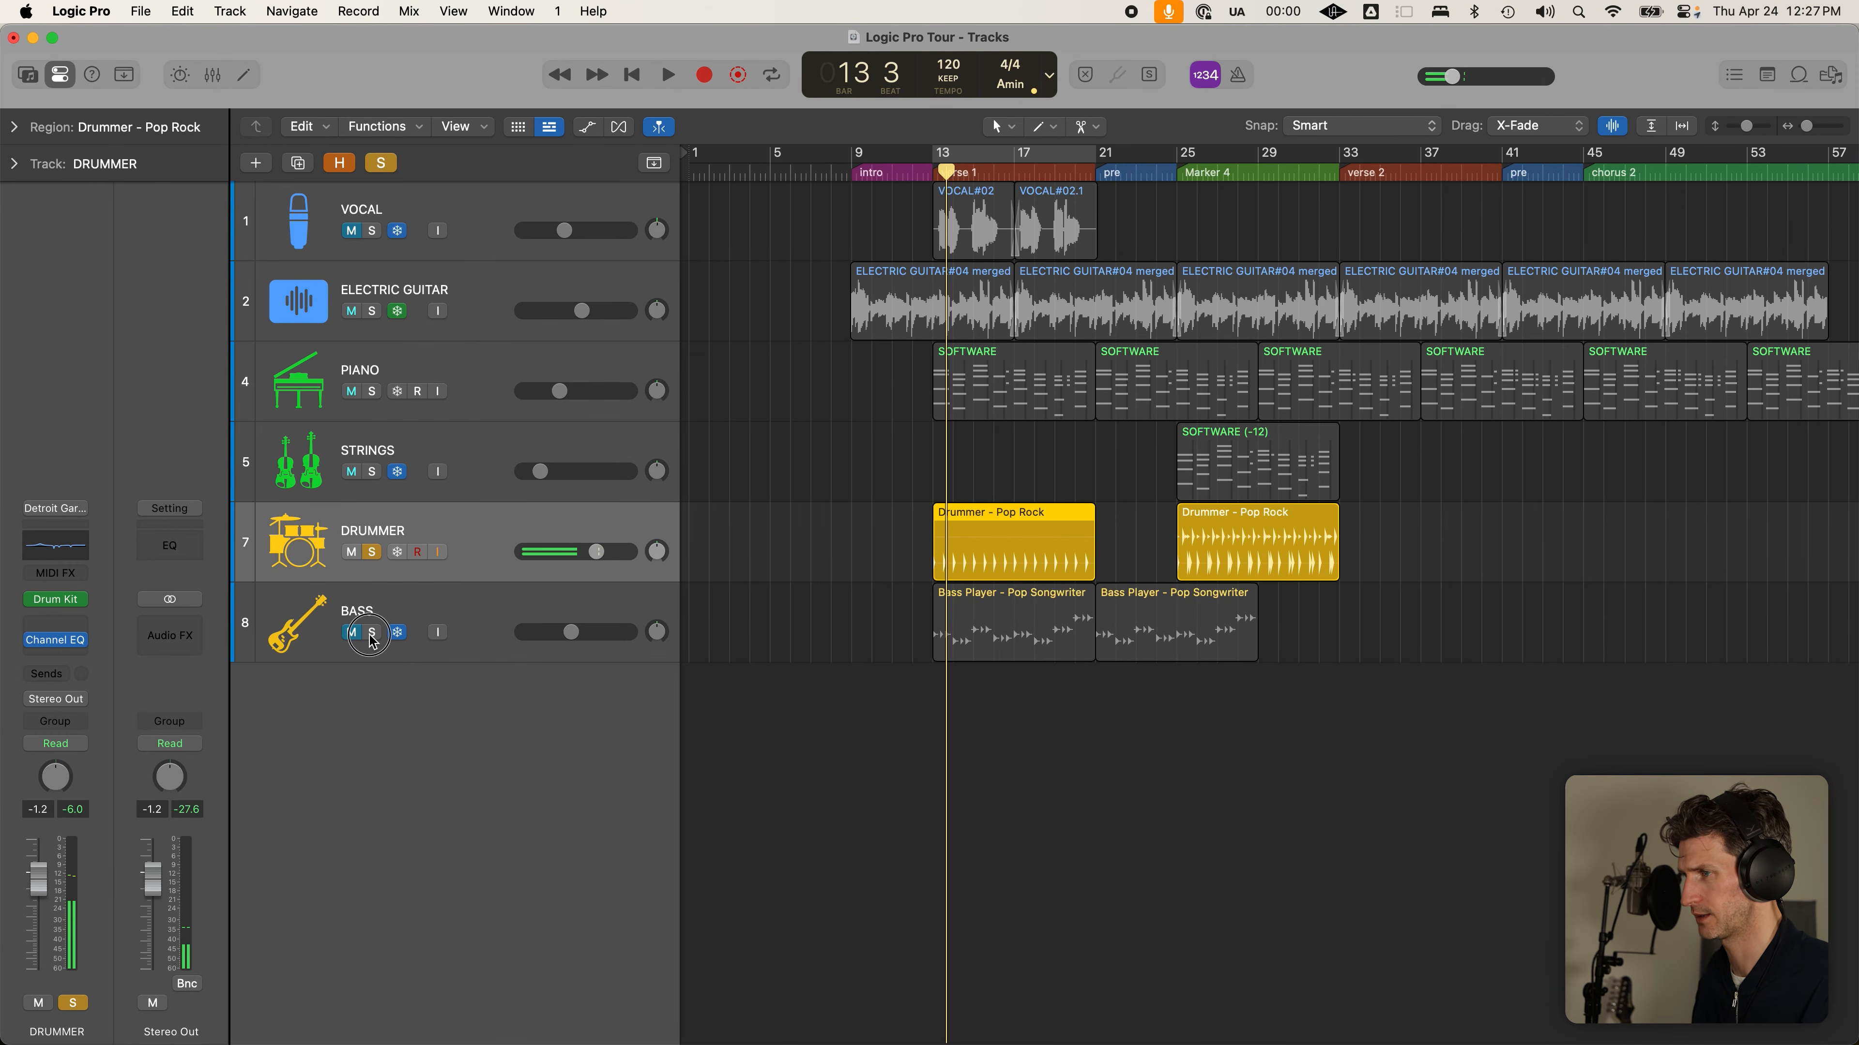
Solo the BASS track as well and audition its verse 1 region with the Session Player editor open
left_click(514, 633)
left_click(965, 685)
left_click(1032, 598)
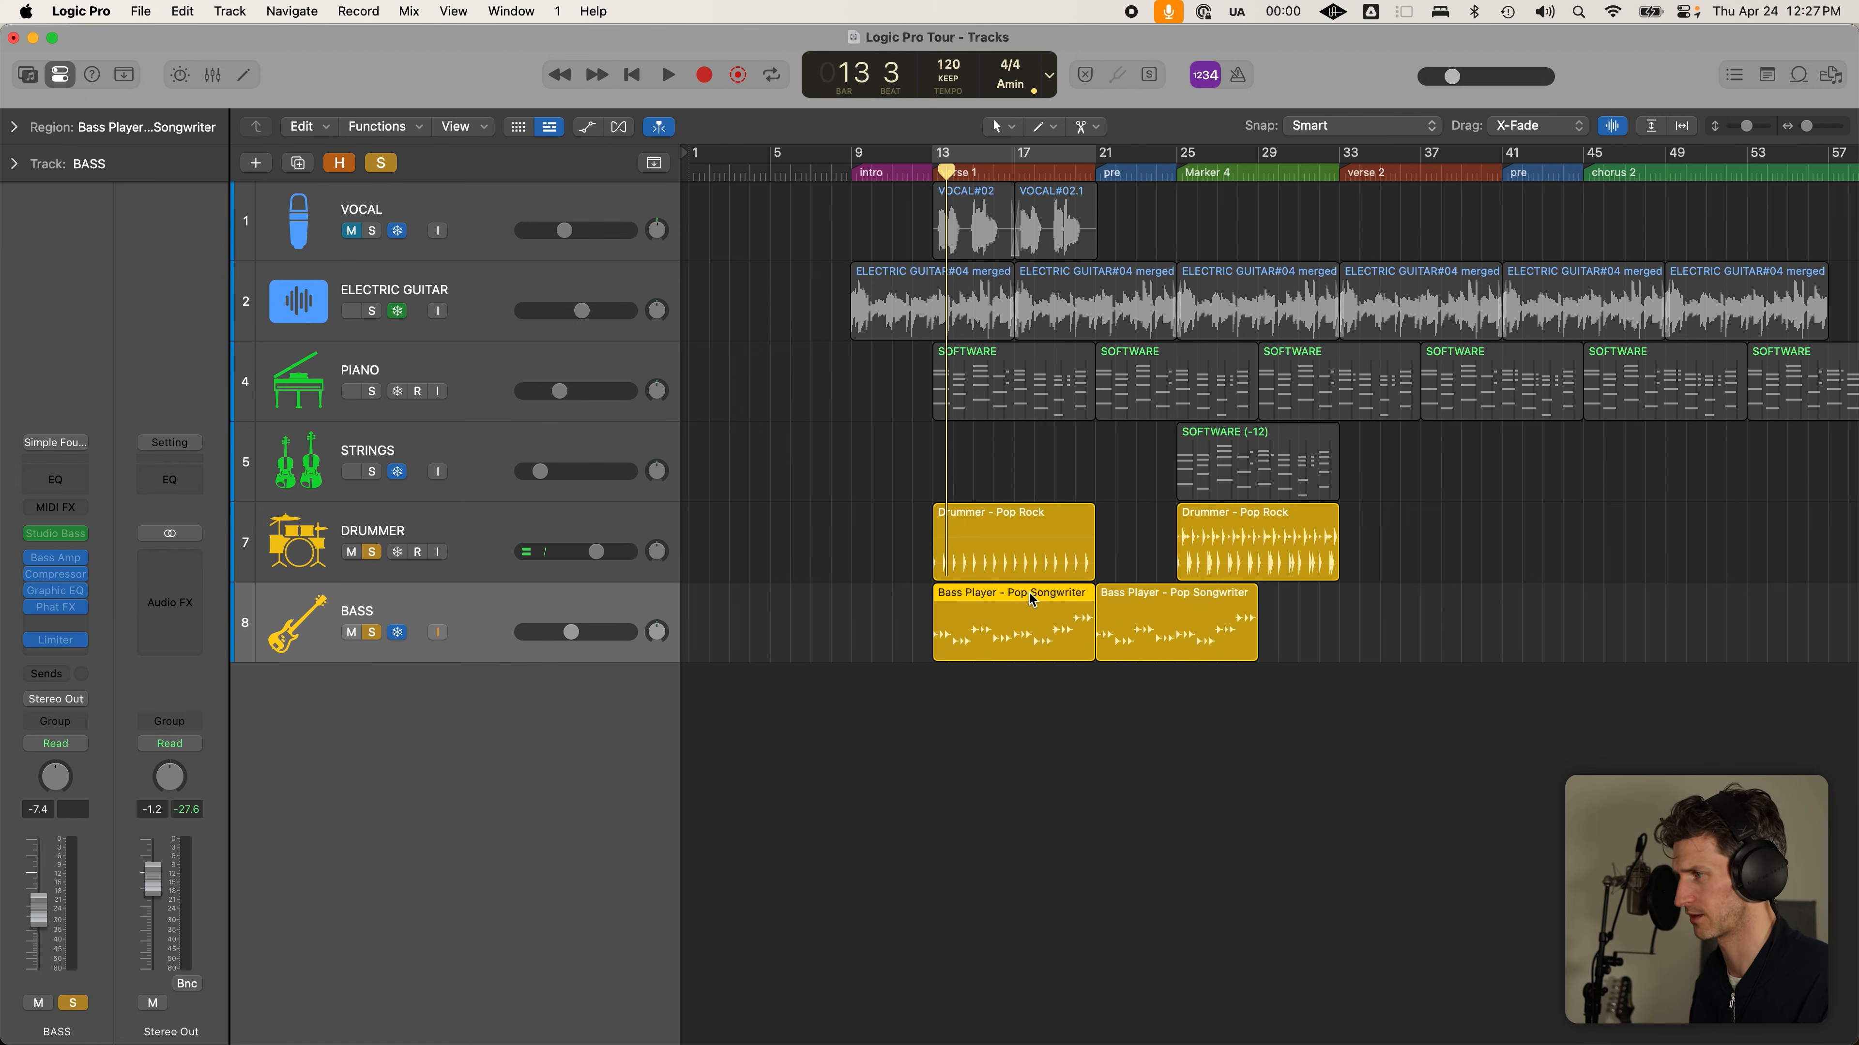
key("e")
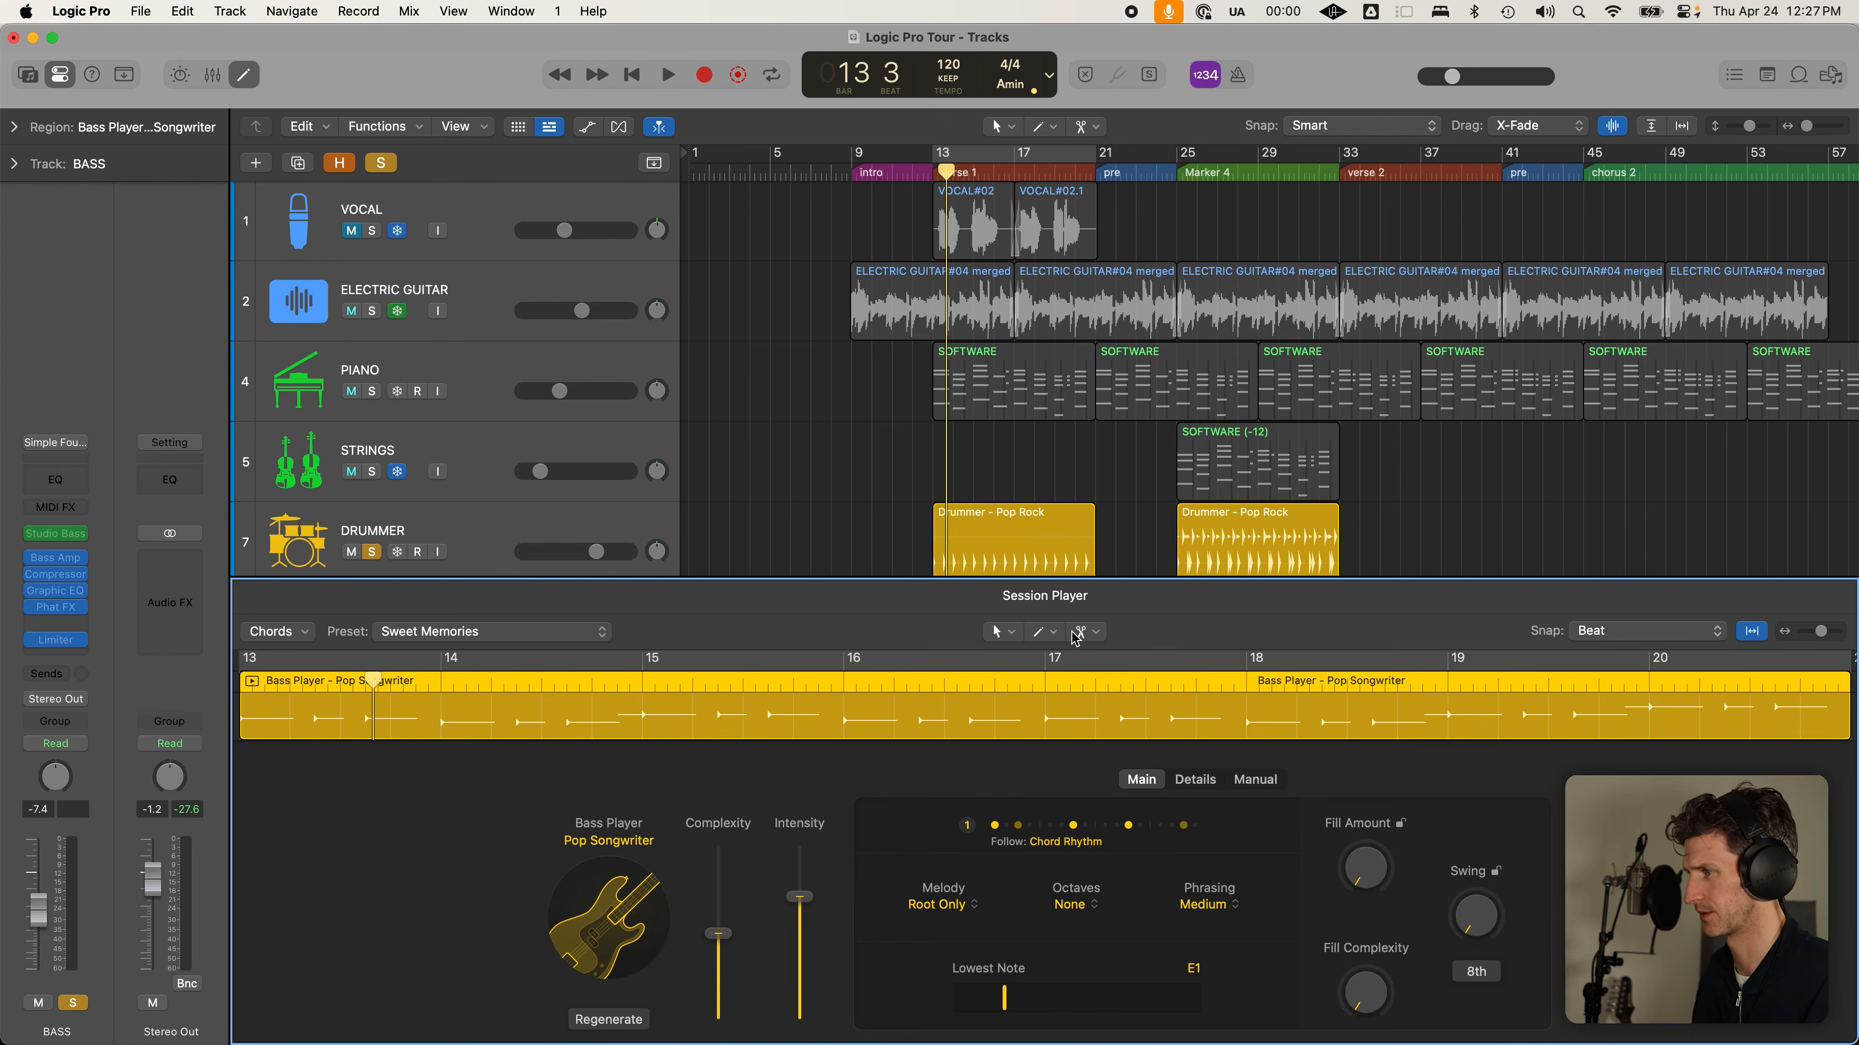
key("space")
key("space")
Raise the verse 1 bass region's Complexity slightly and make its rhythm follow the DRUMMER track
left_click_drag(720, 940, 720, 920)
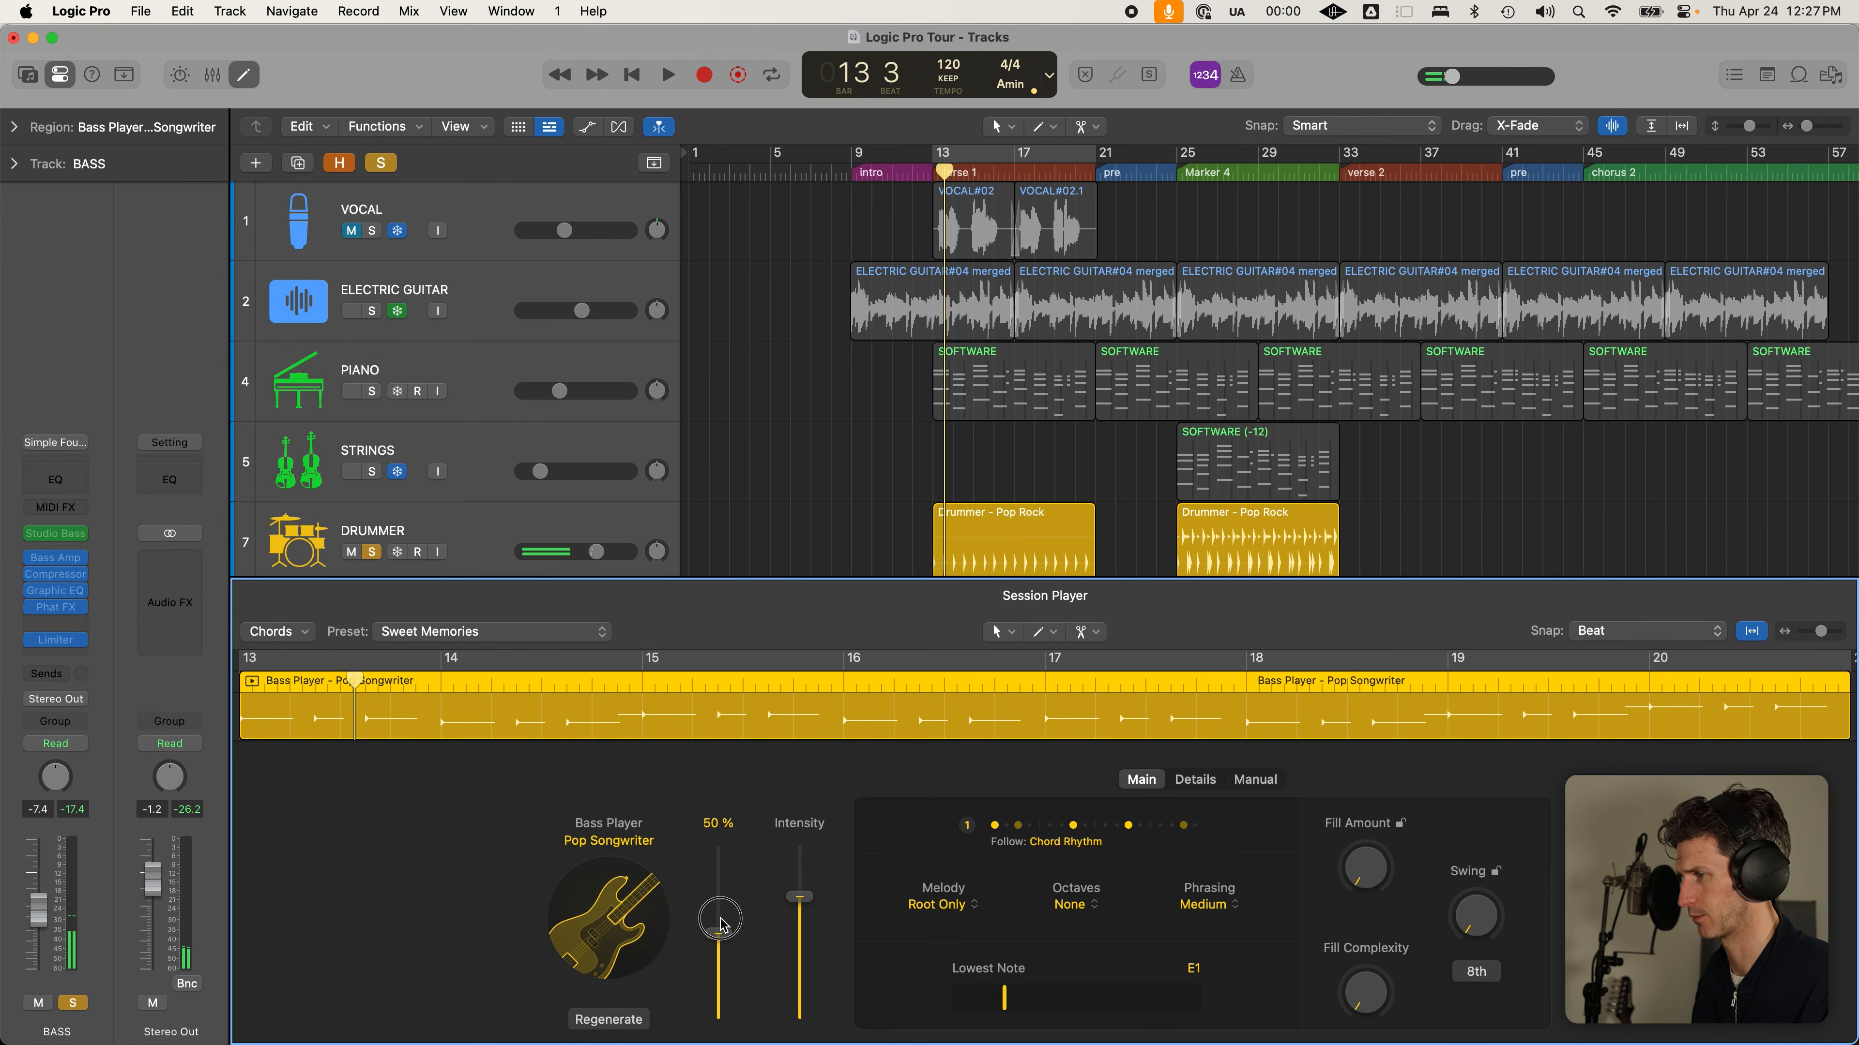
left_click(1110, 840)
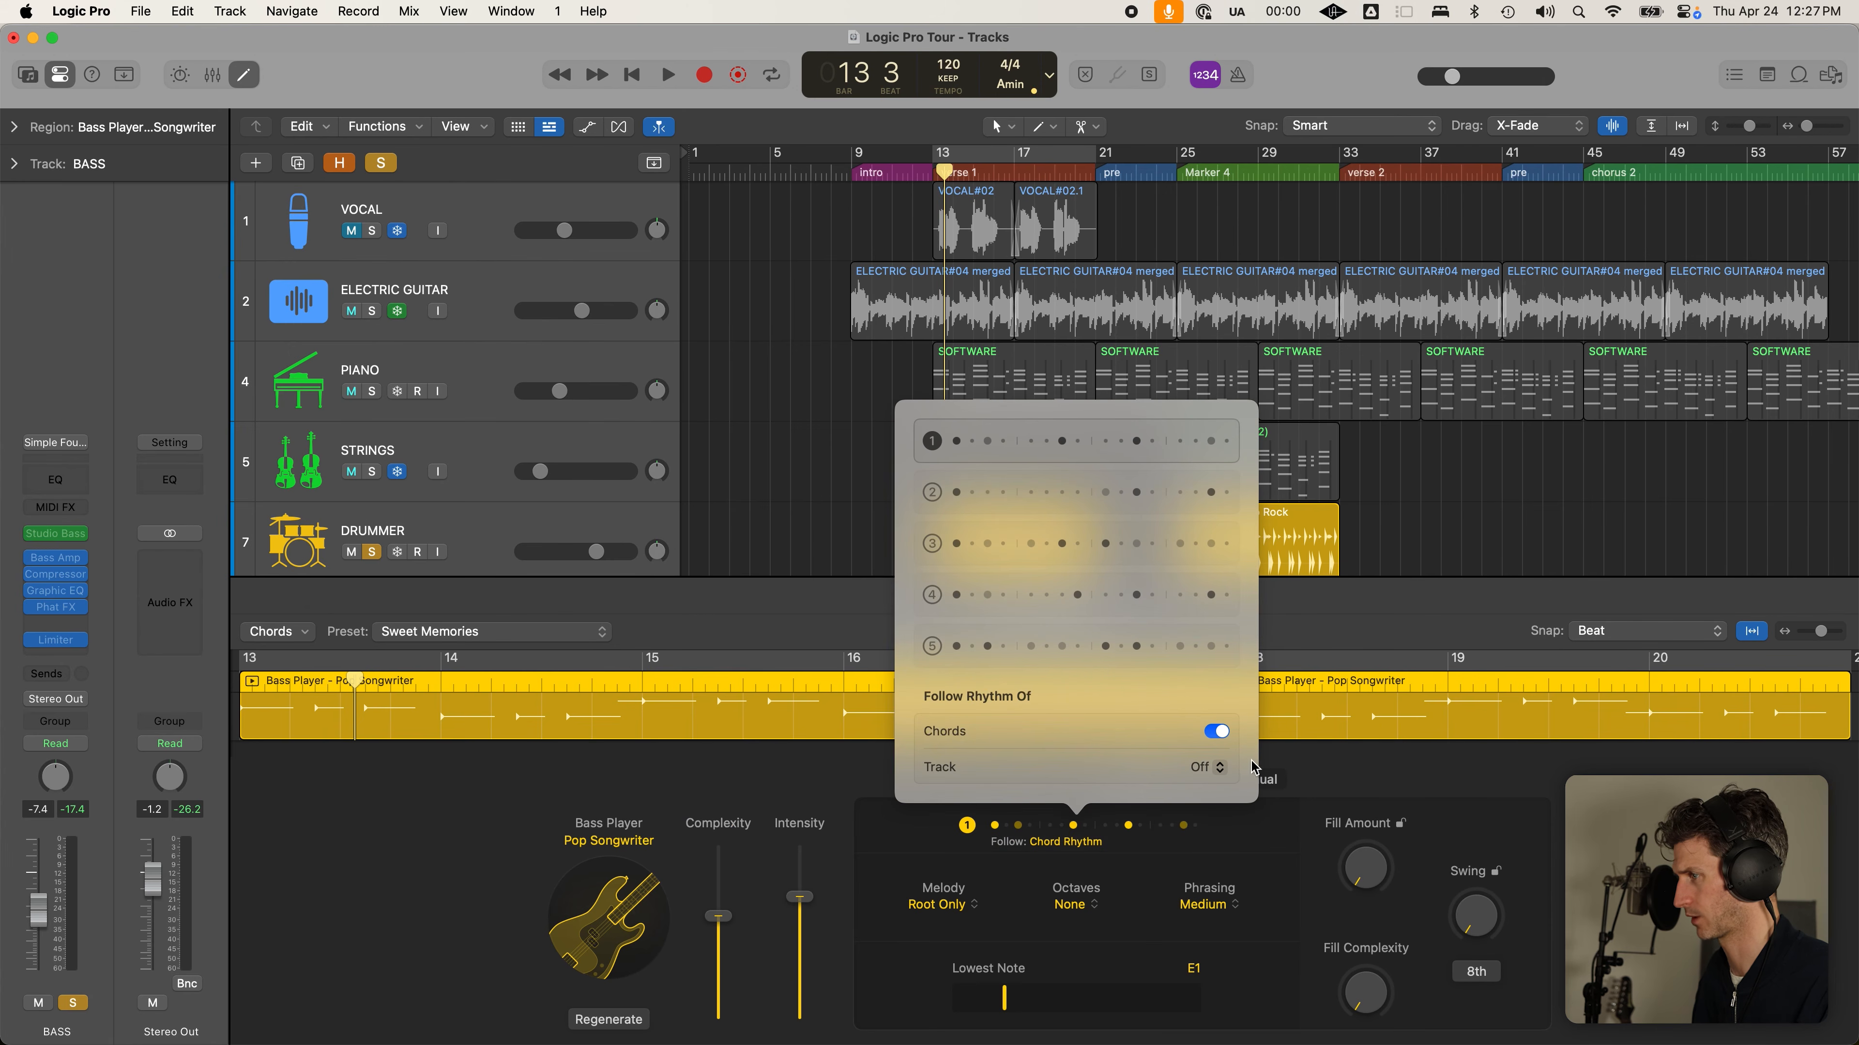
left_click(1221, 769)
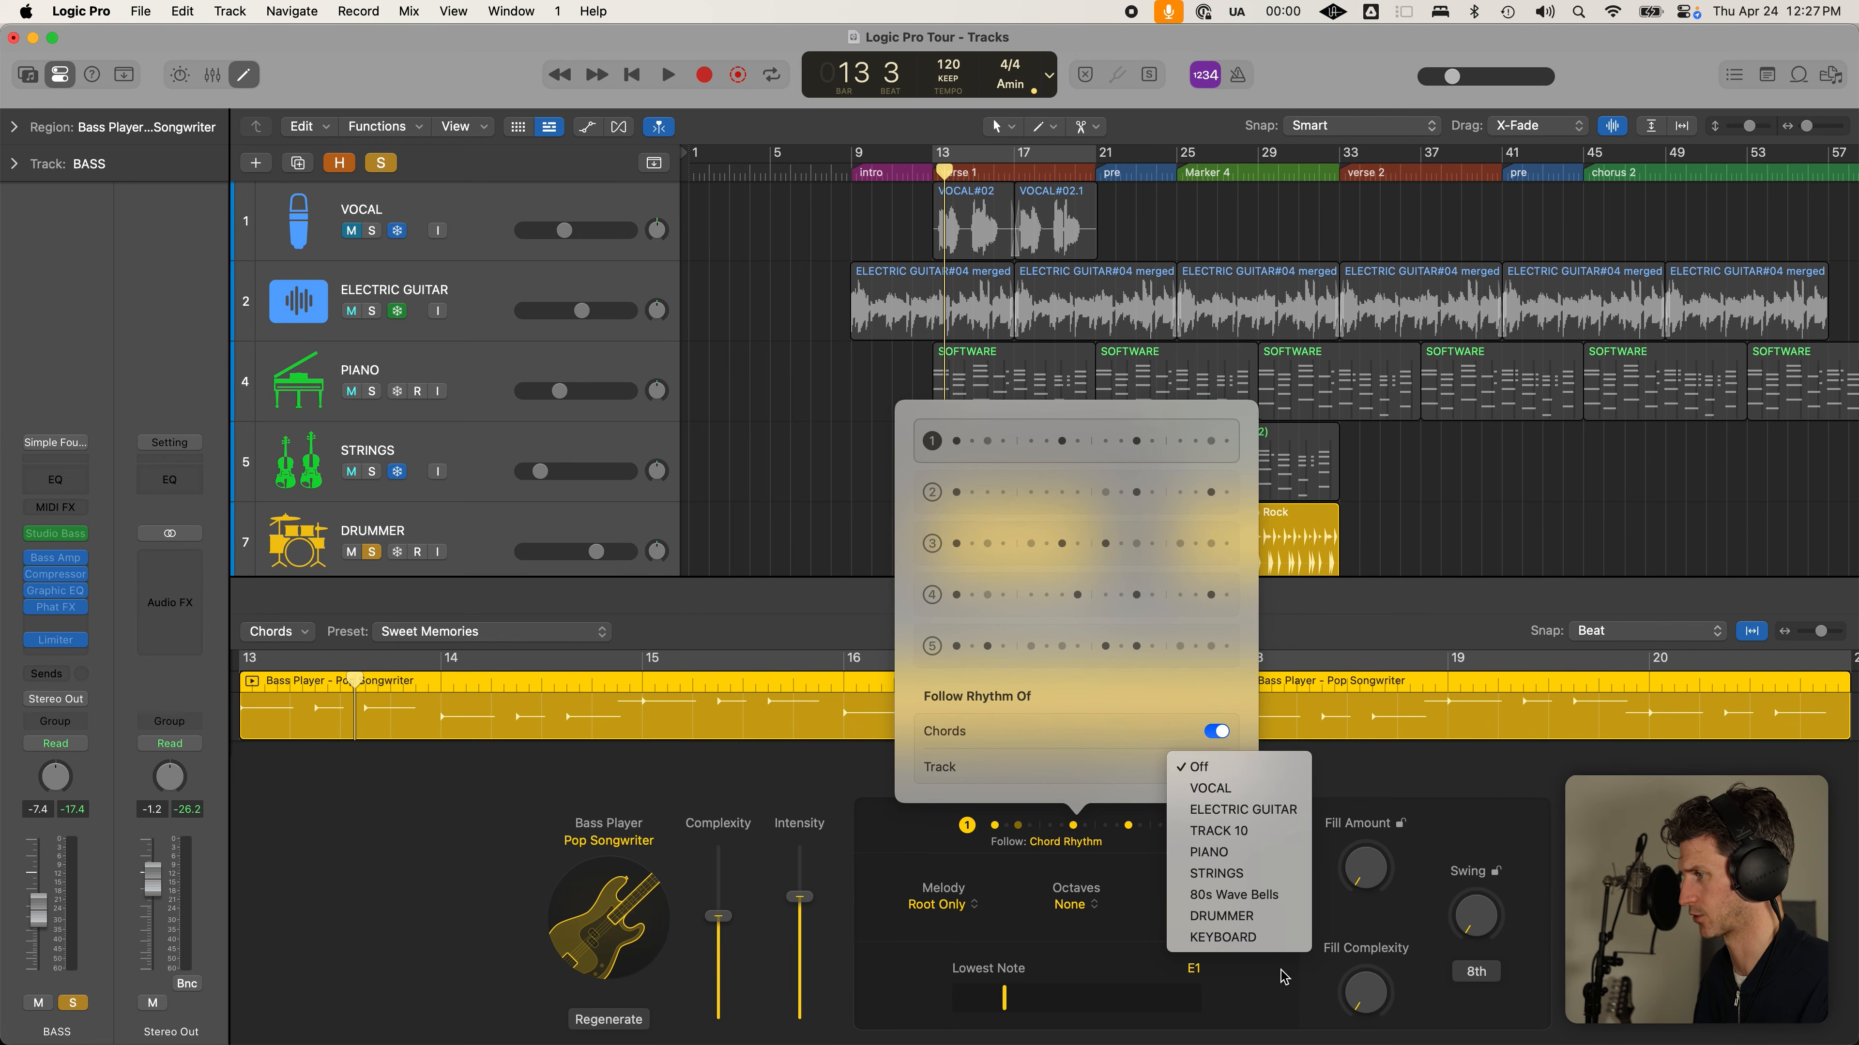
left_click(1281, 921)
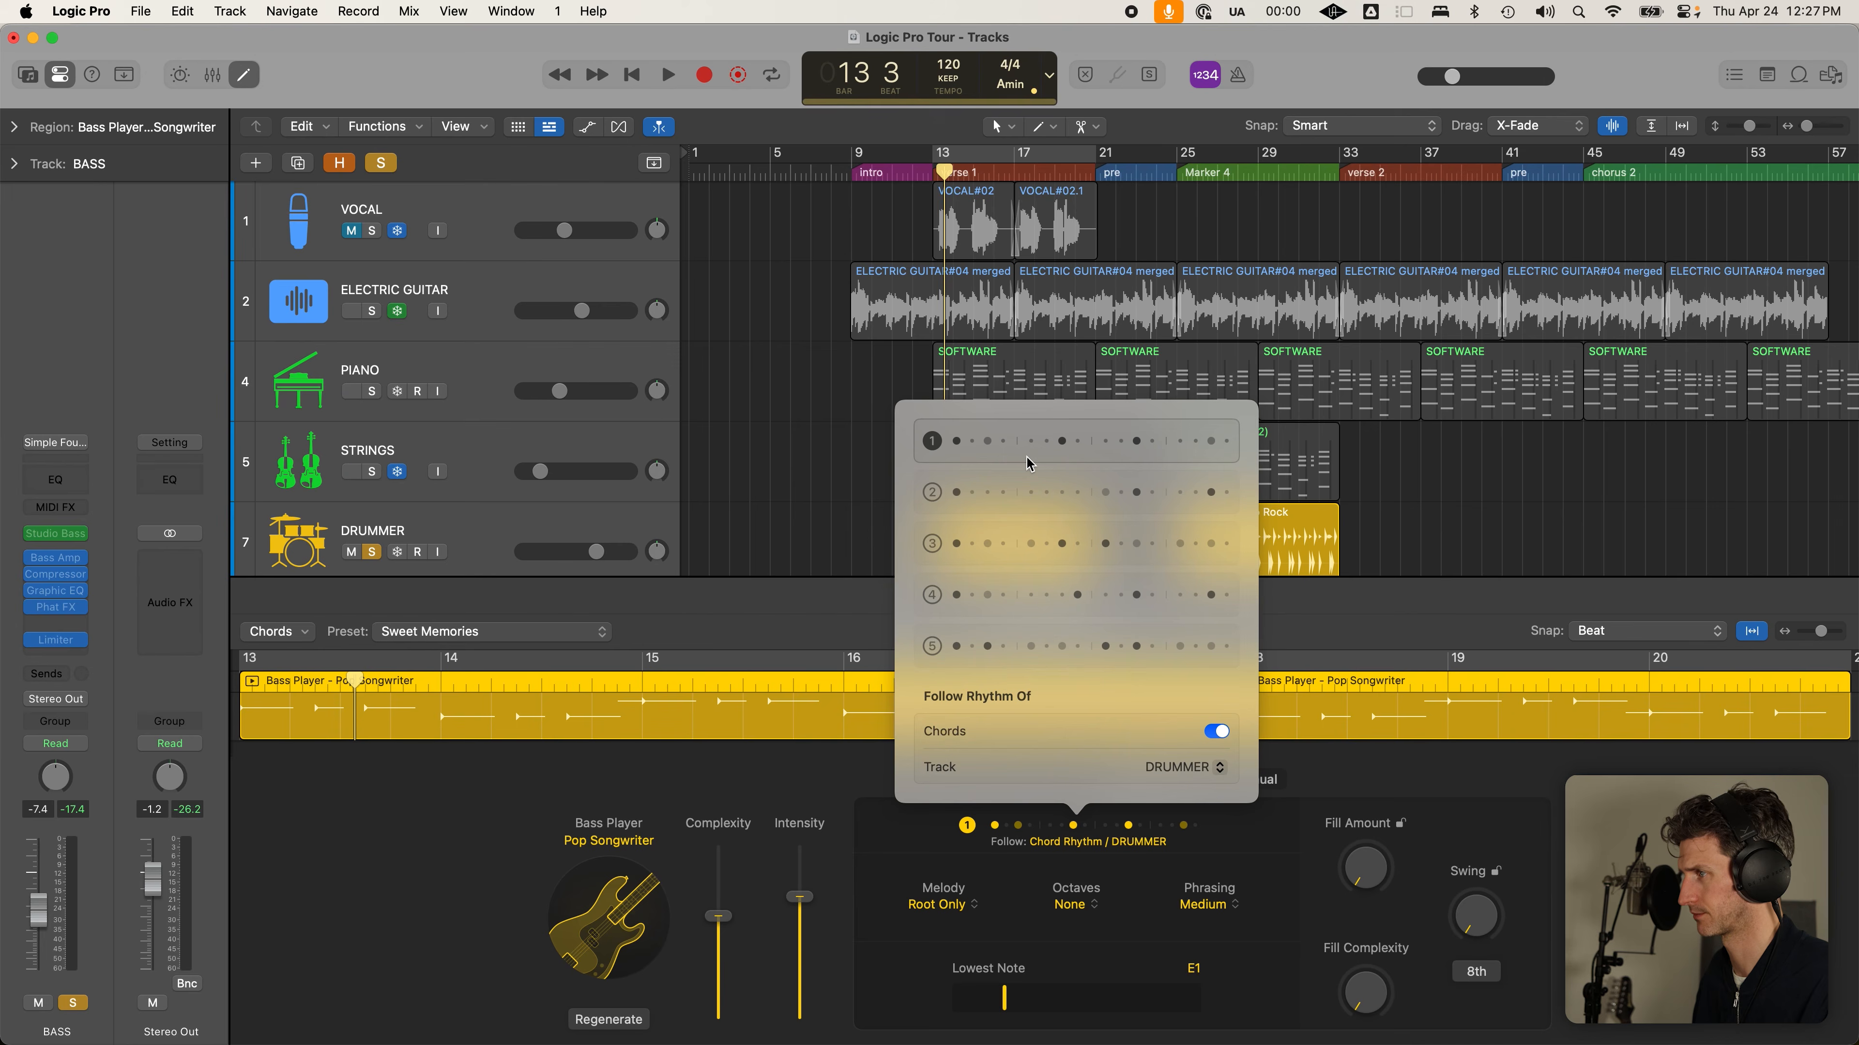
left_click(813, 494)
Play back verse 1 with the edited bass part and unfreeze the BASS track
left_click(922, 568)
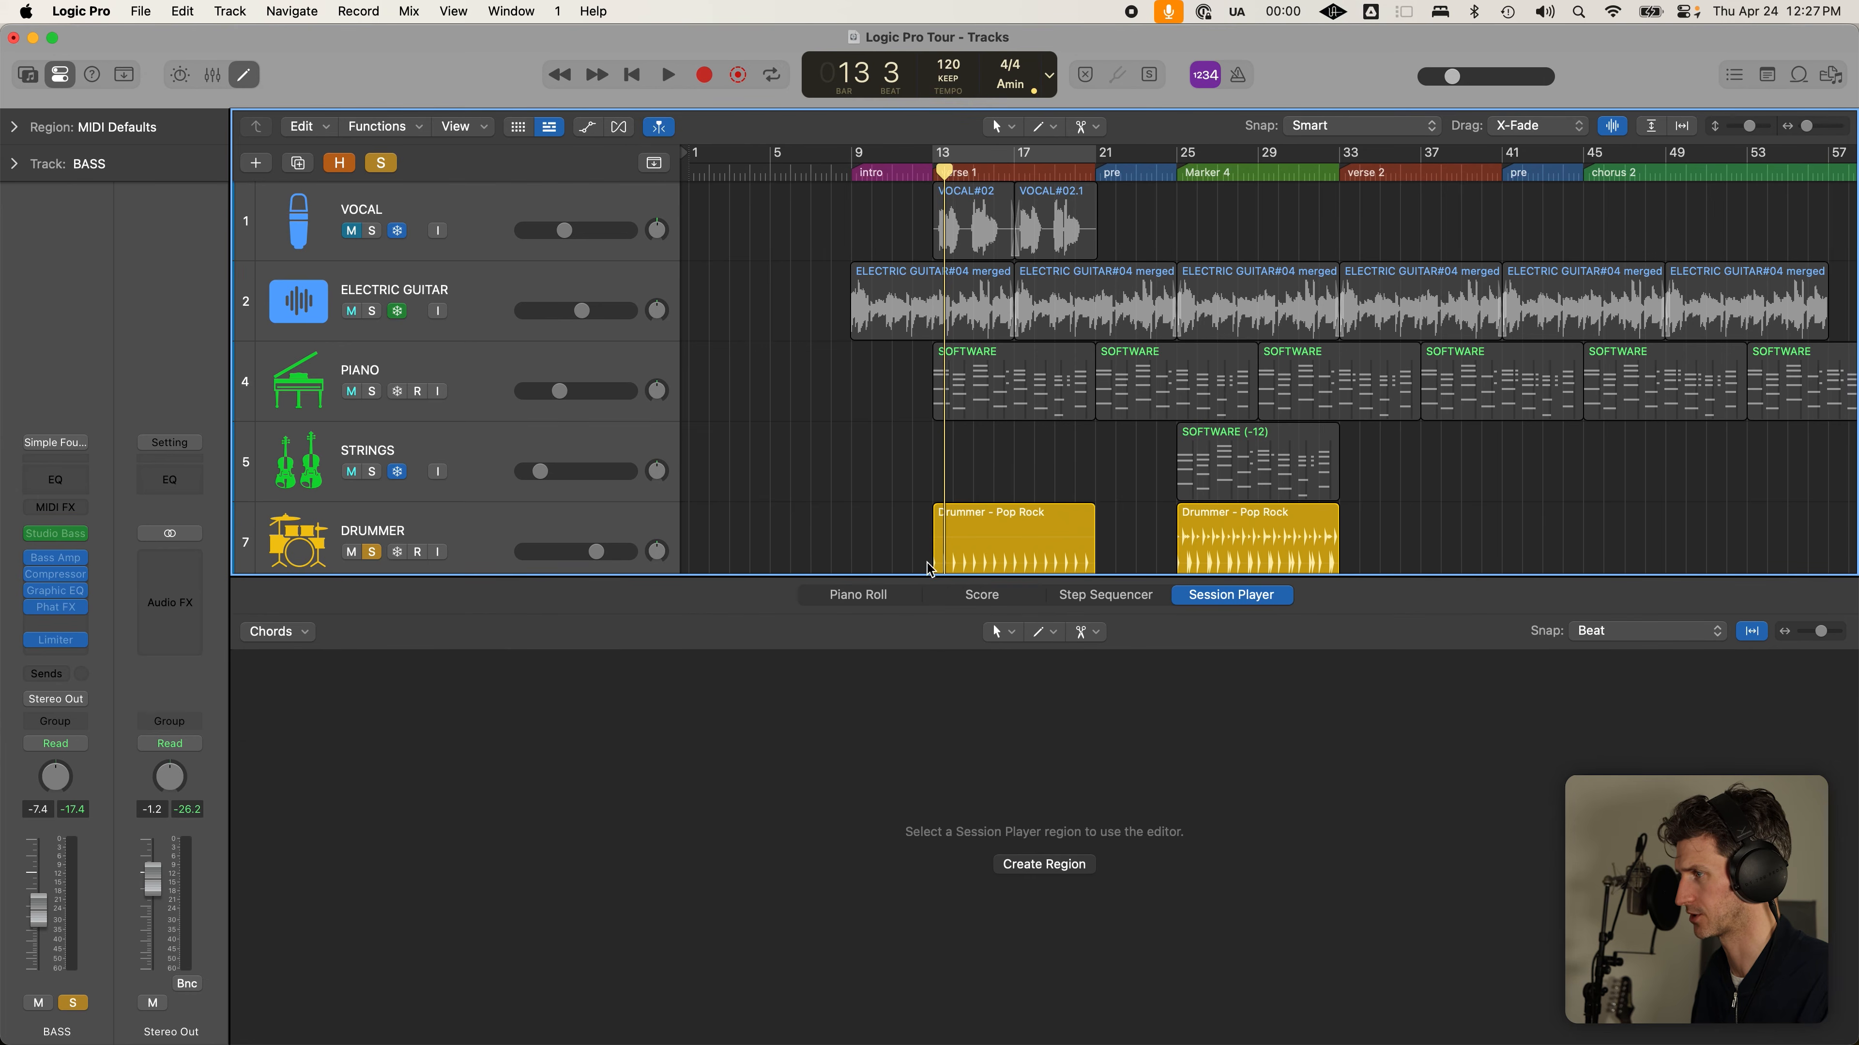
scroll(942, 430, "down", 5)
key("space")
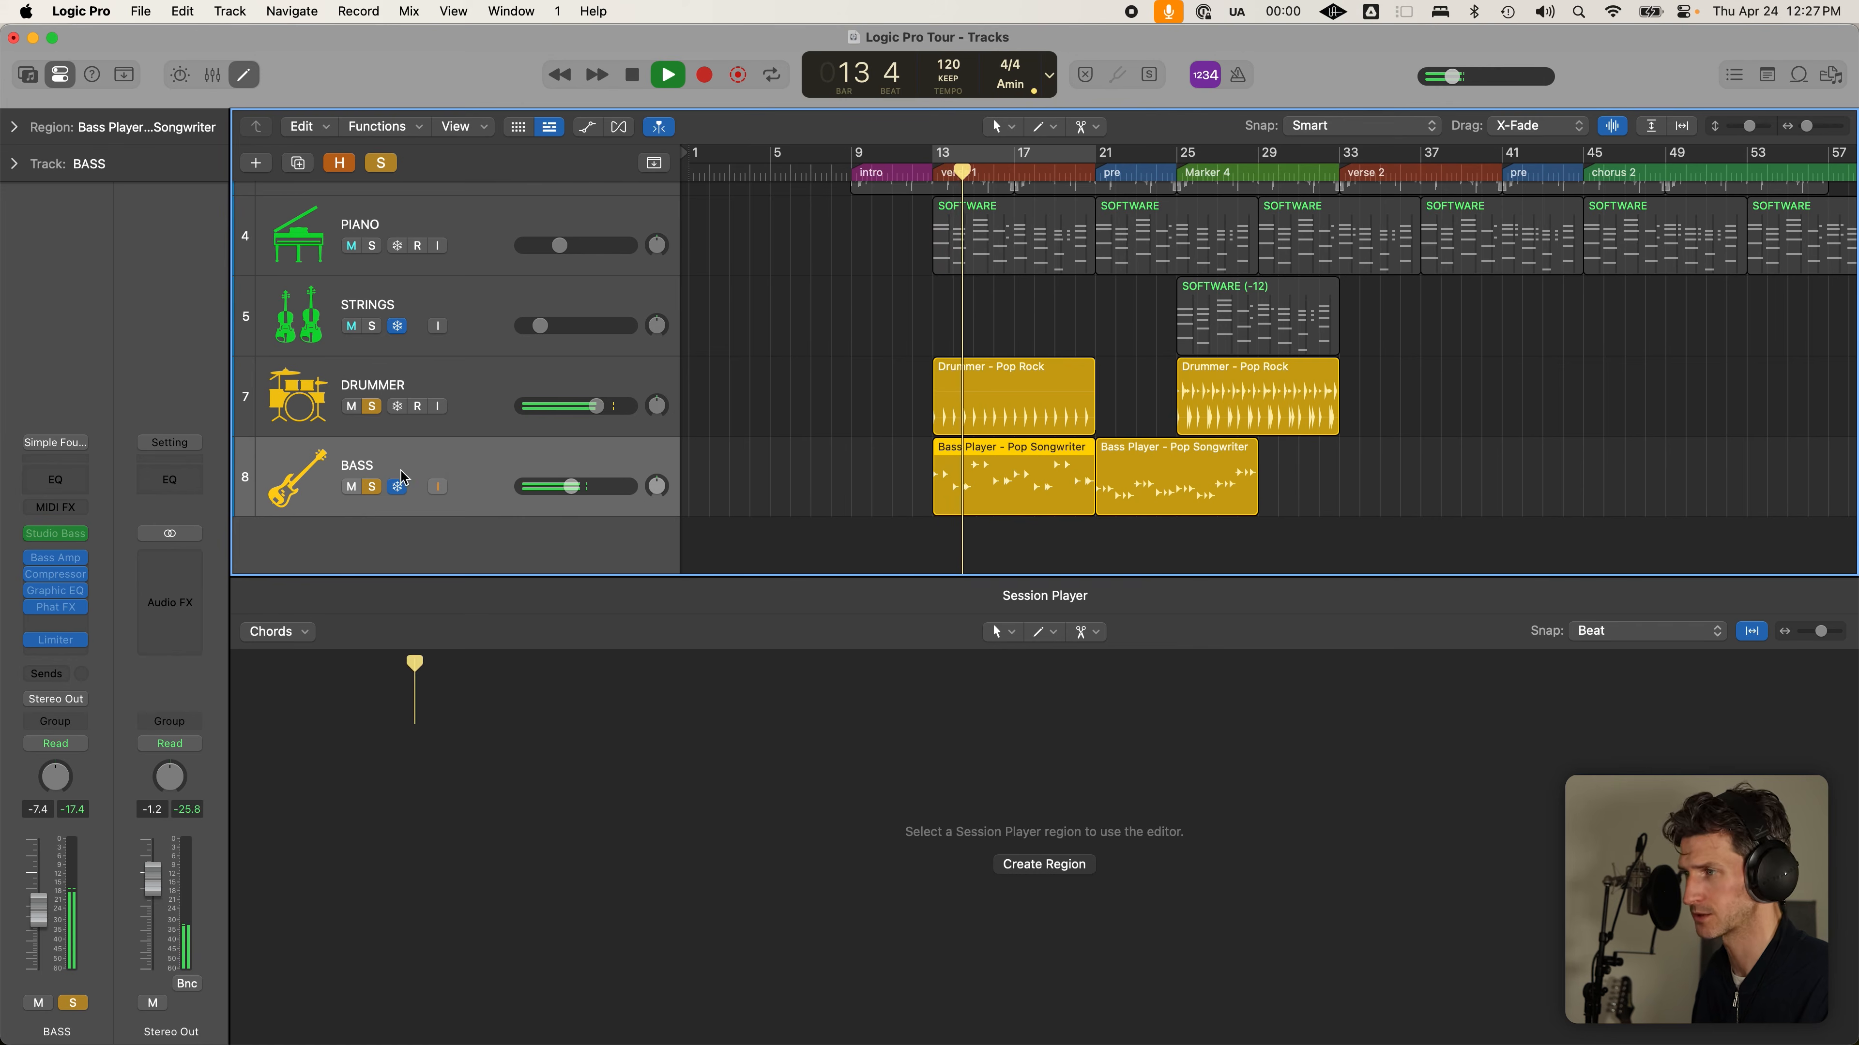
left_click(399, 495)
key("space")
left_click(398, 484)
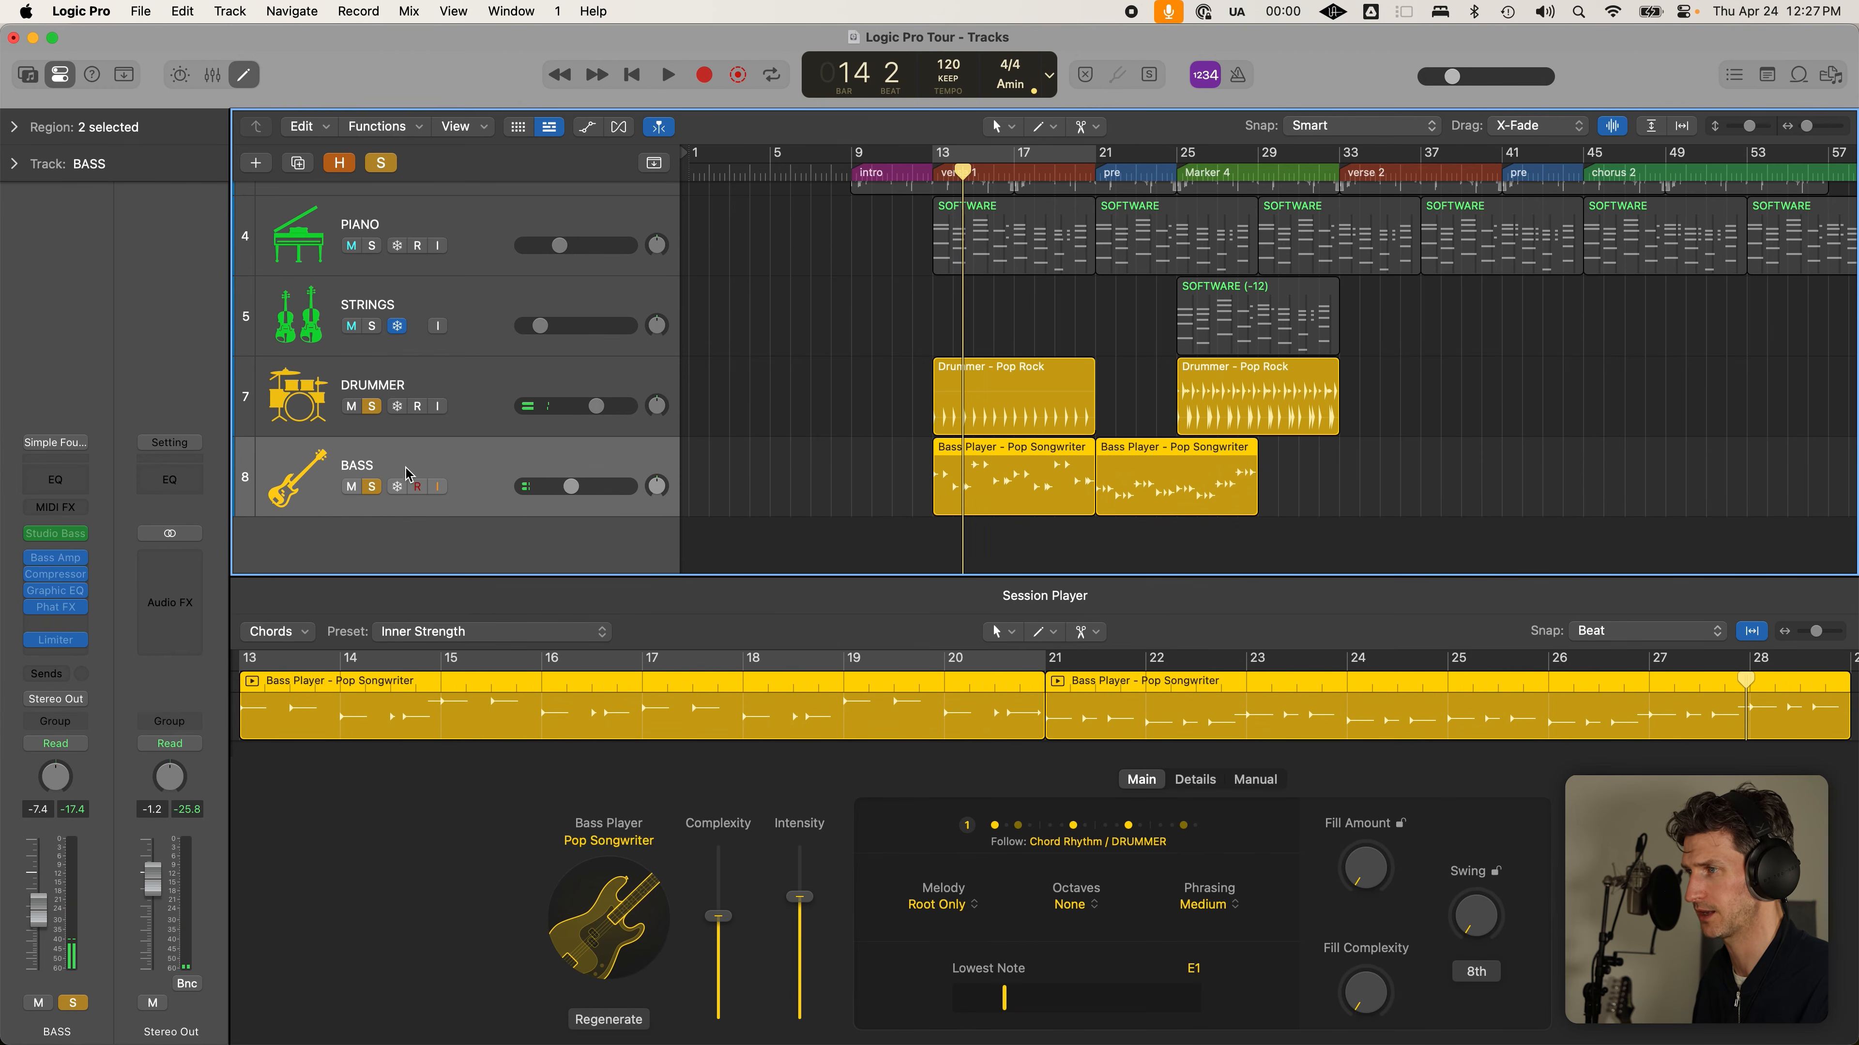
Select the verse 1 BASS region, close the Session Player editor and audition the bass with the drums
left_click(917, 485)
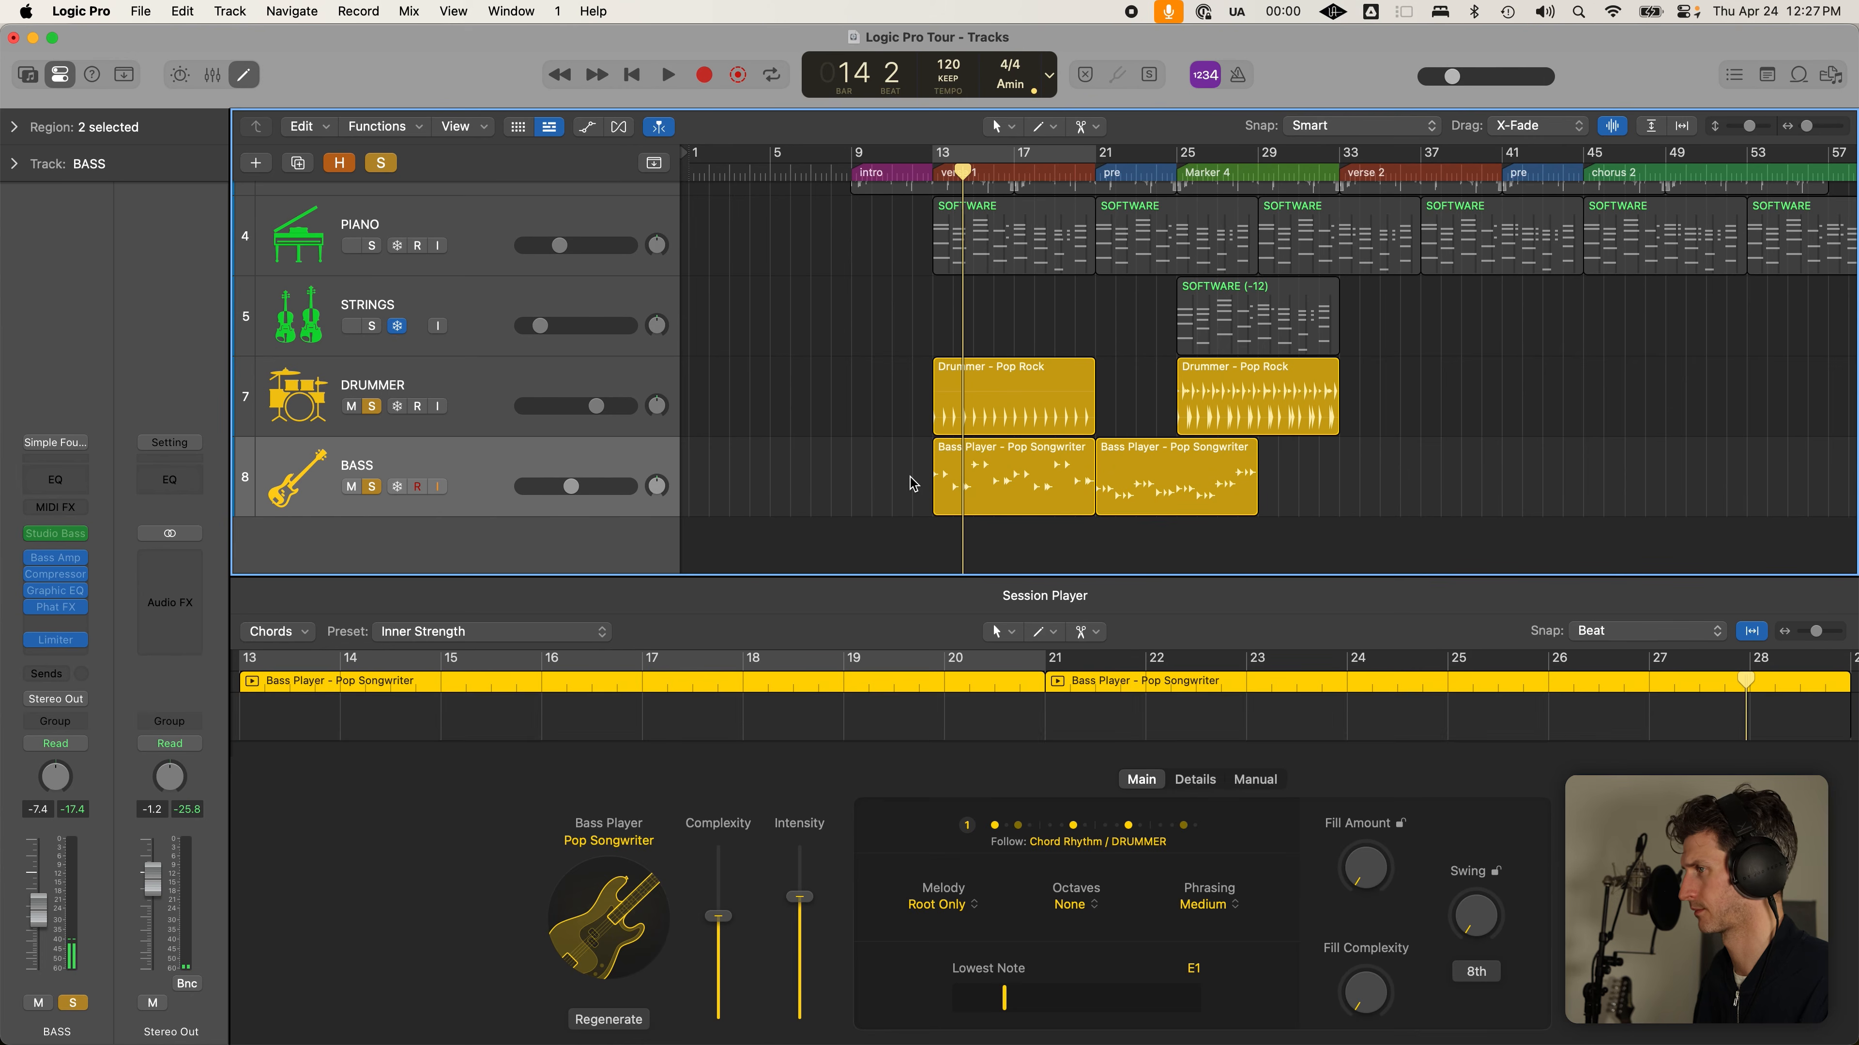
left_click(960, 489)
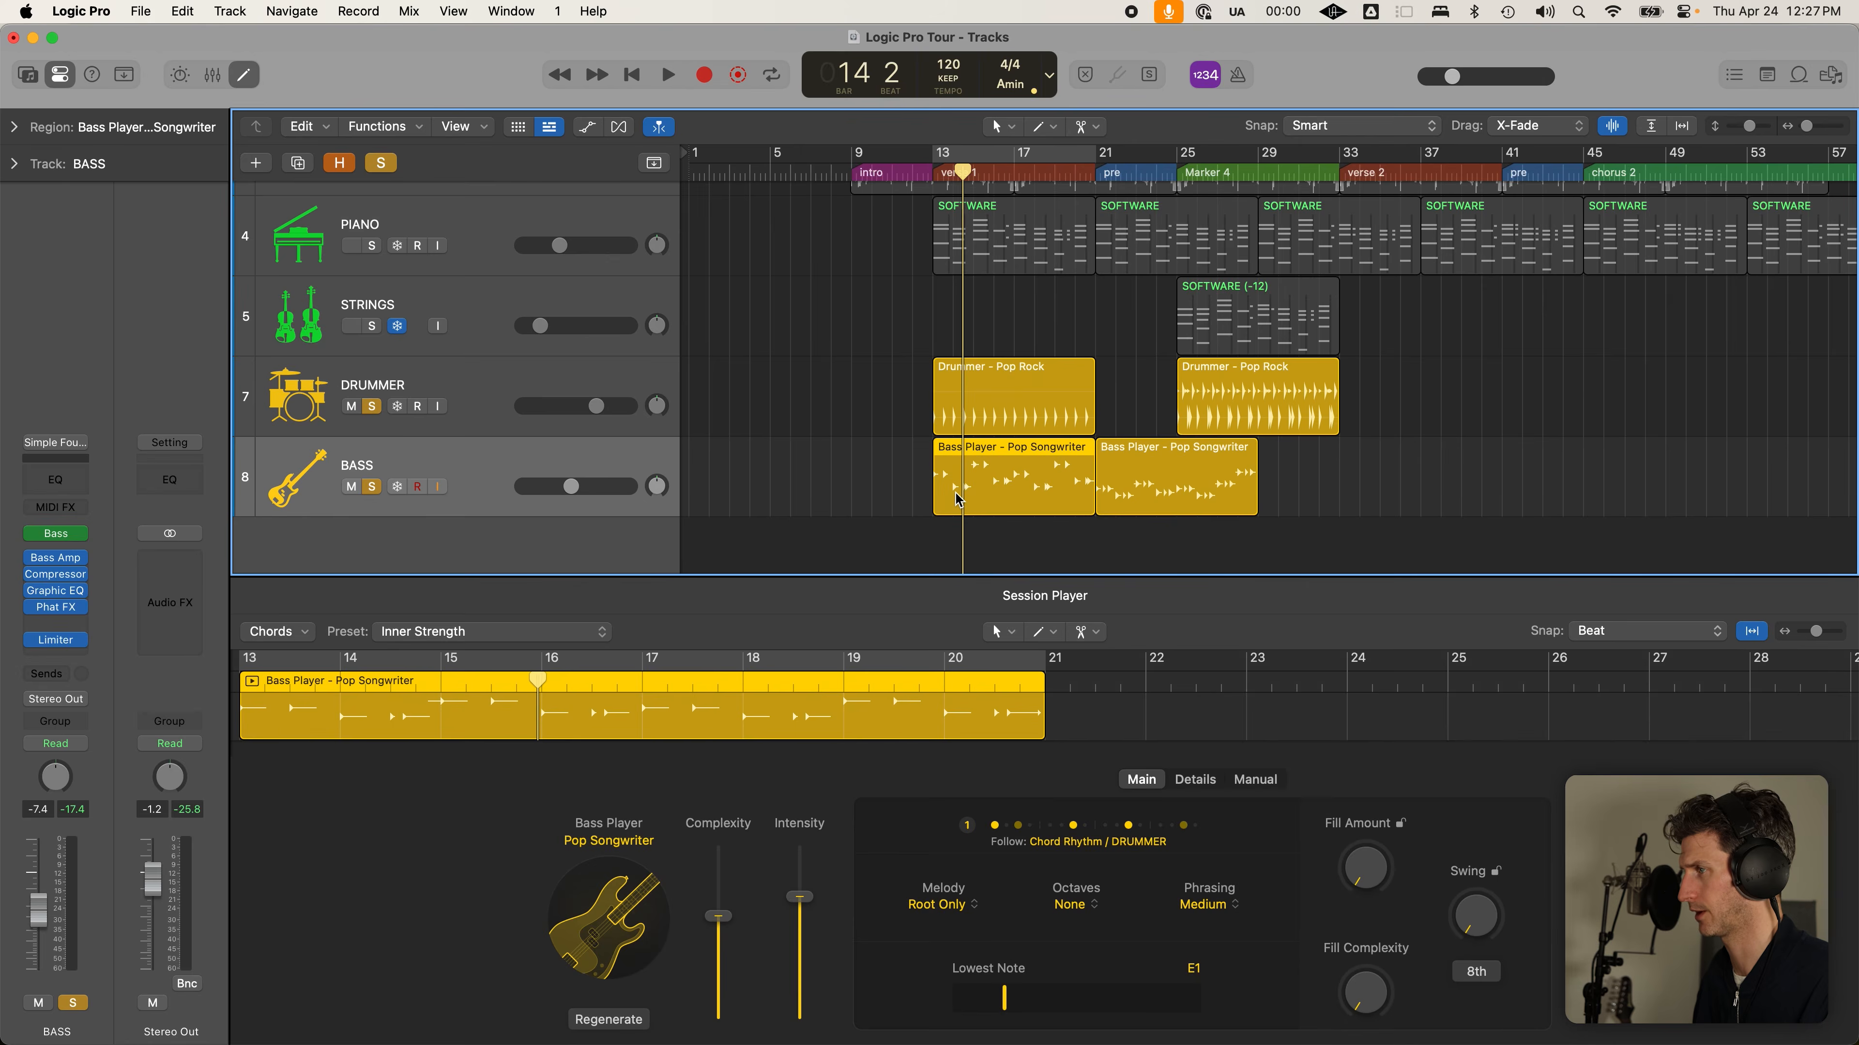
key("e")
key("space")
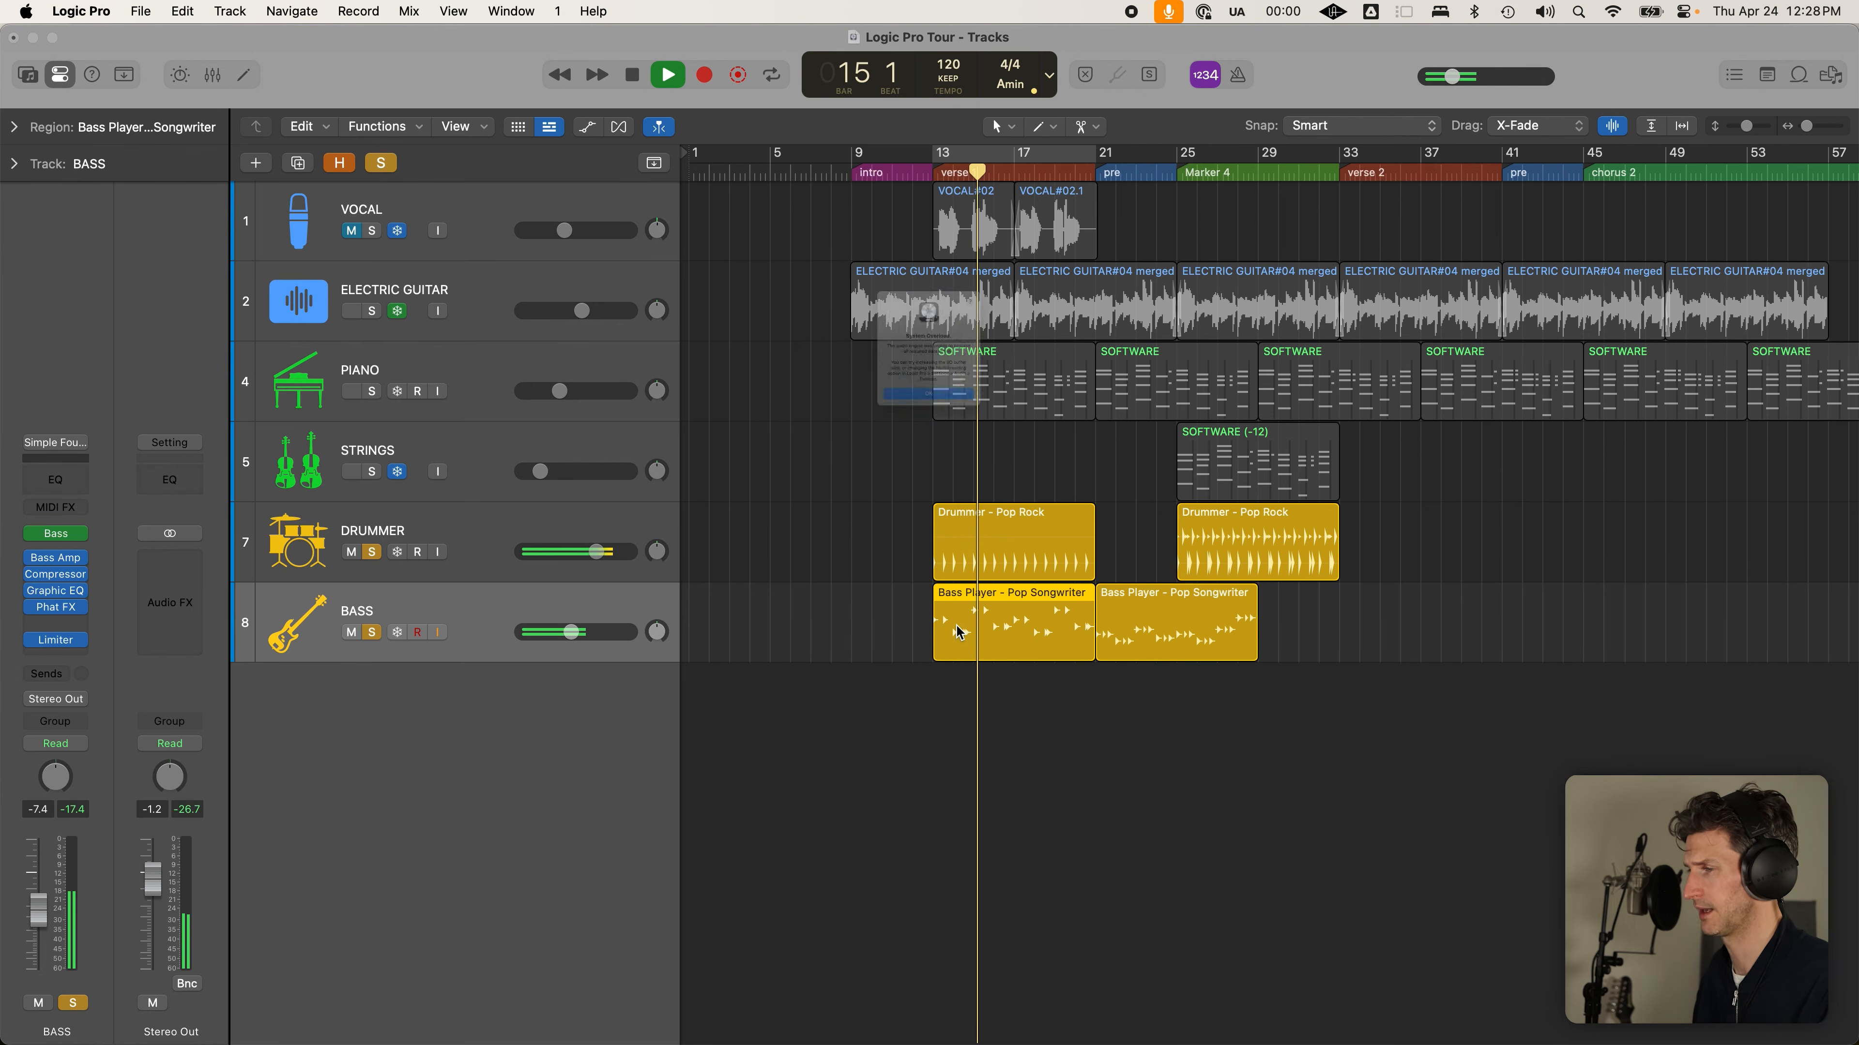
left_click(955, 462)
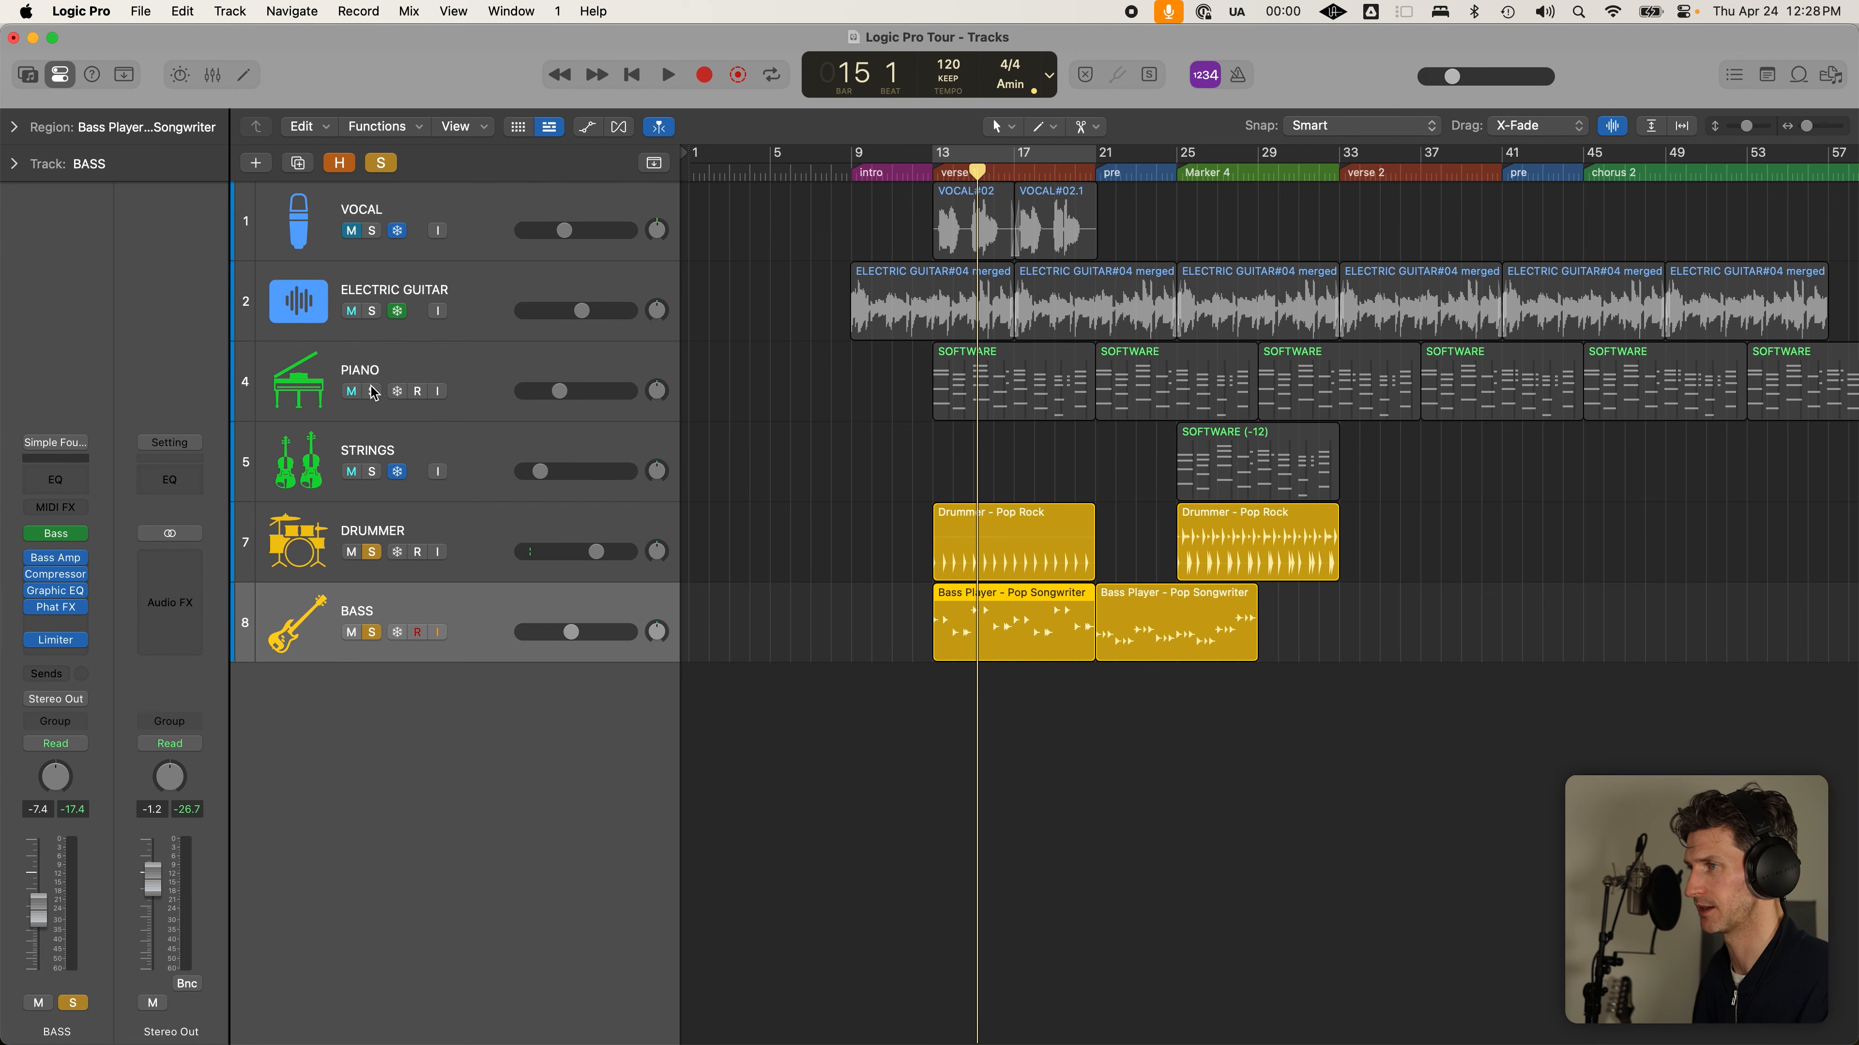
Solo the ELECTRIC GUITAR track and audition it with the drums and bass, dismissing the system alert
left_click(372, 311)
left_click(446, 291)
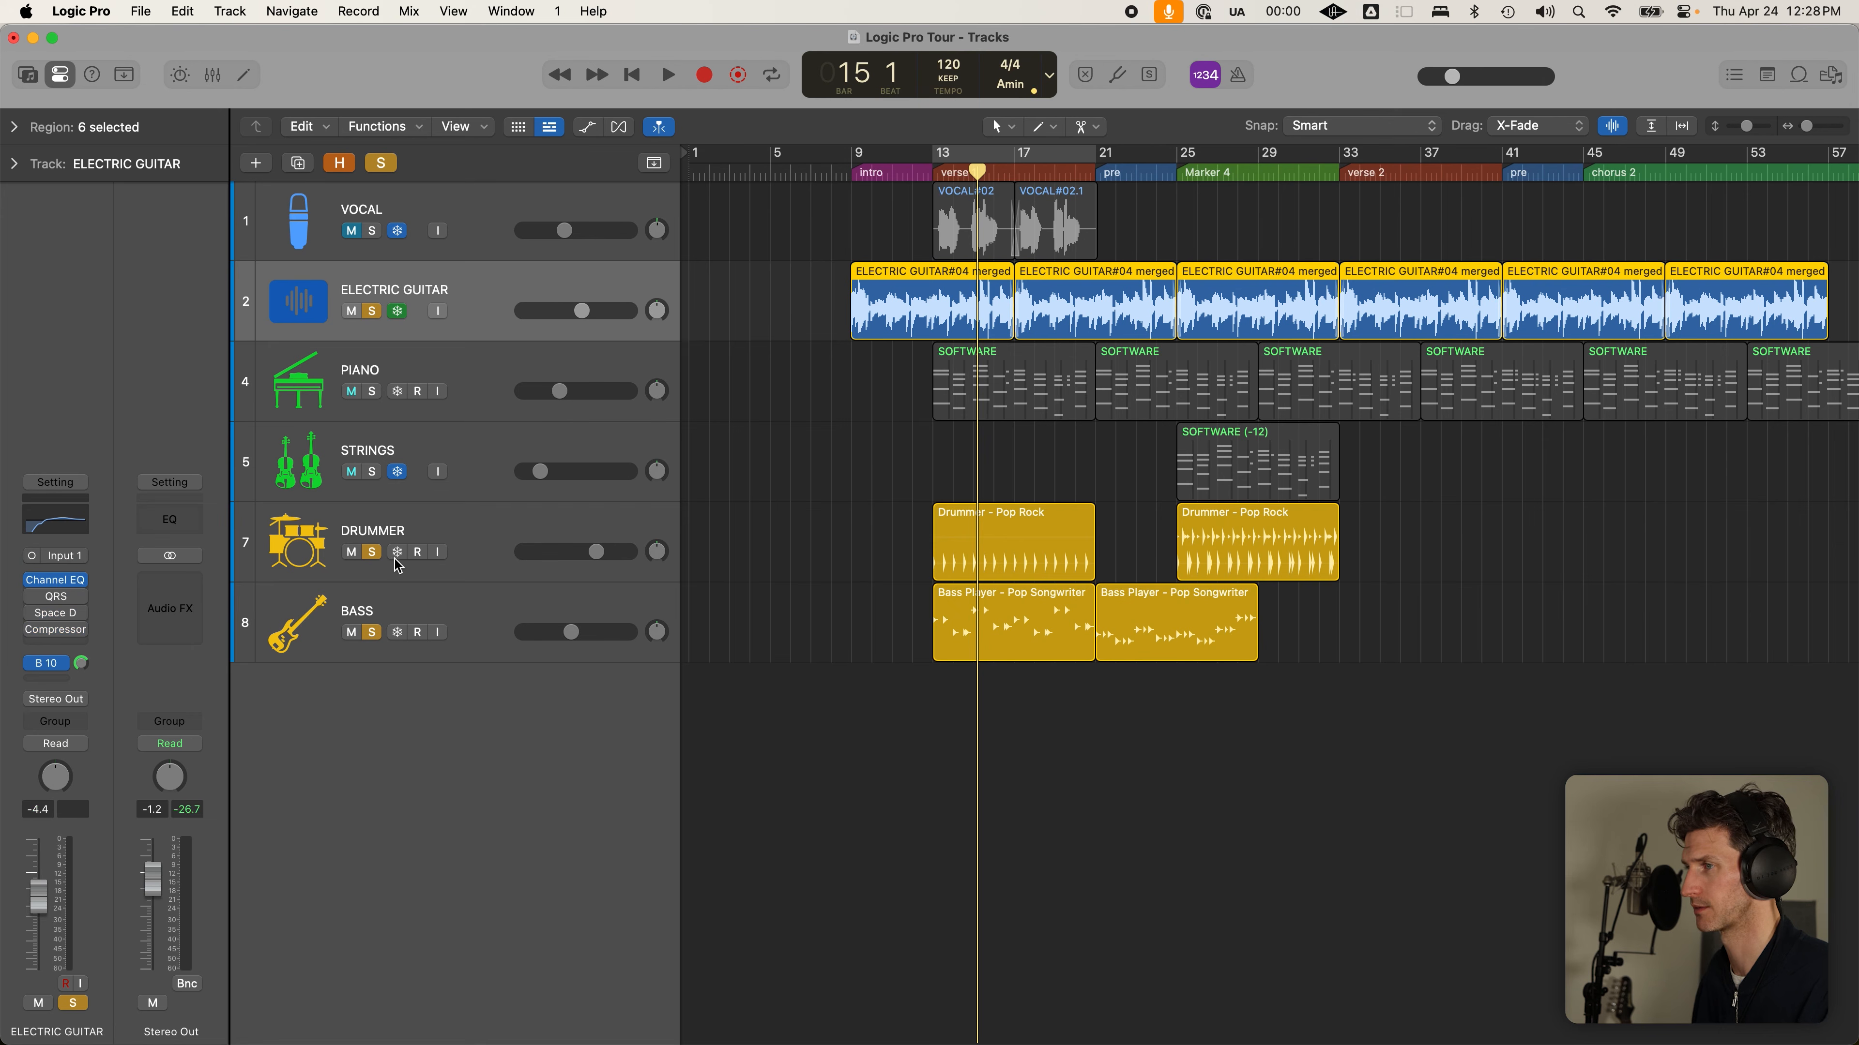
key("space")
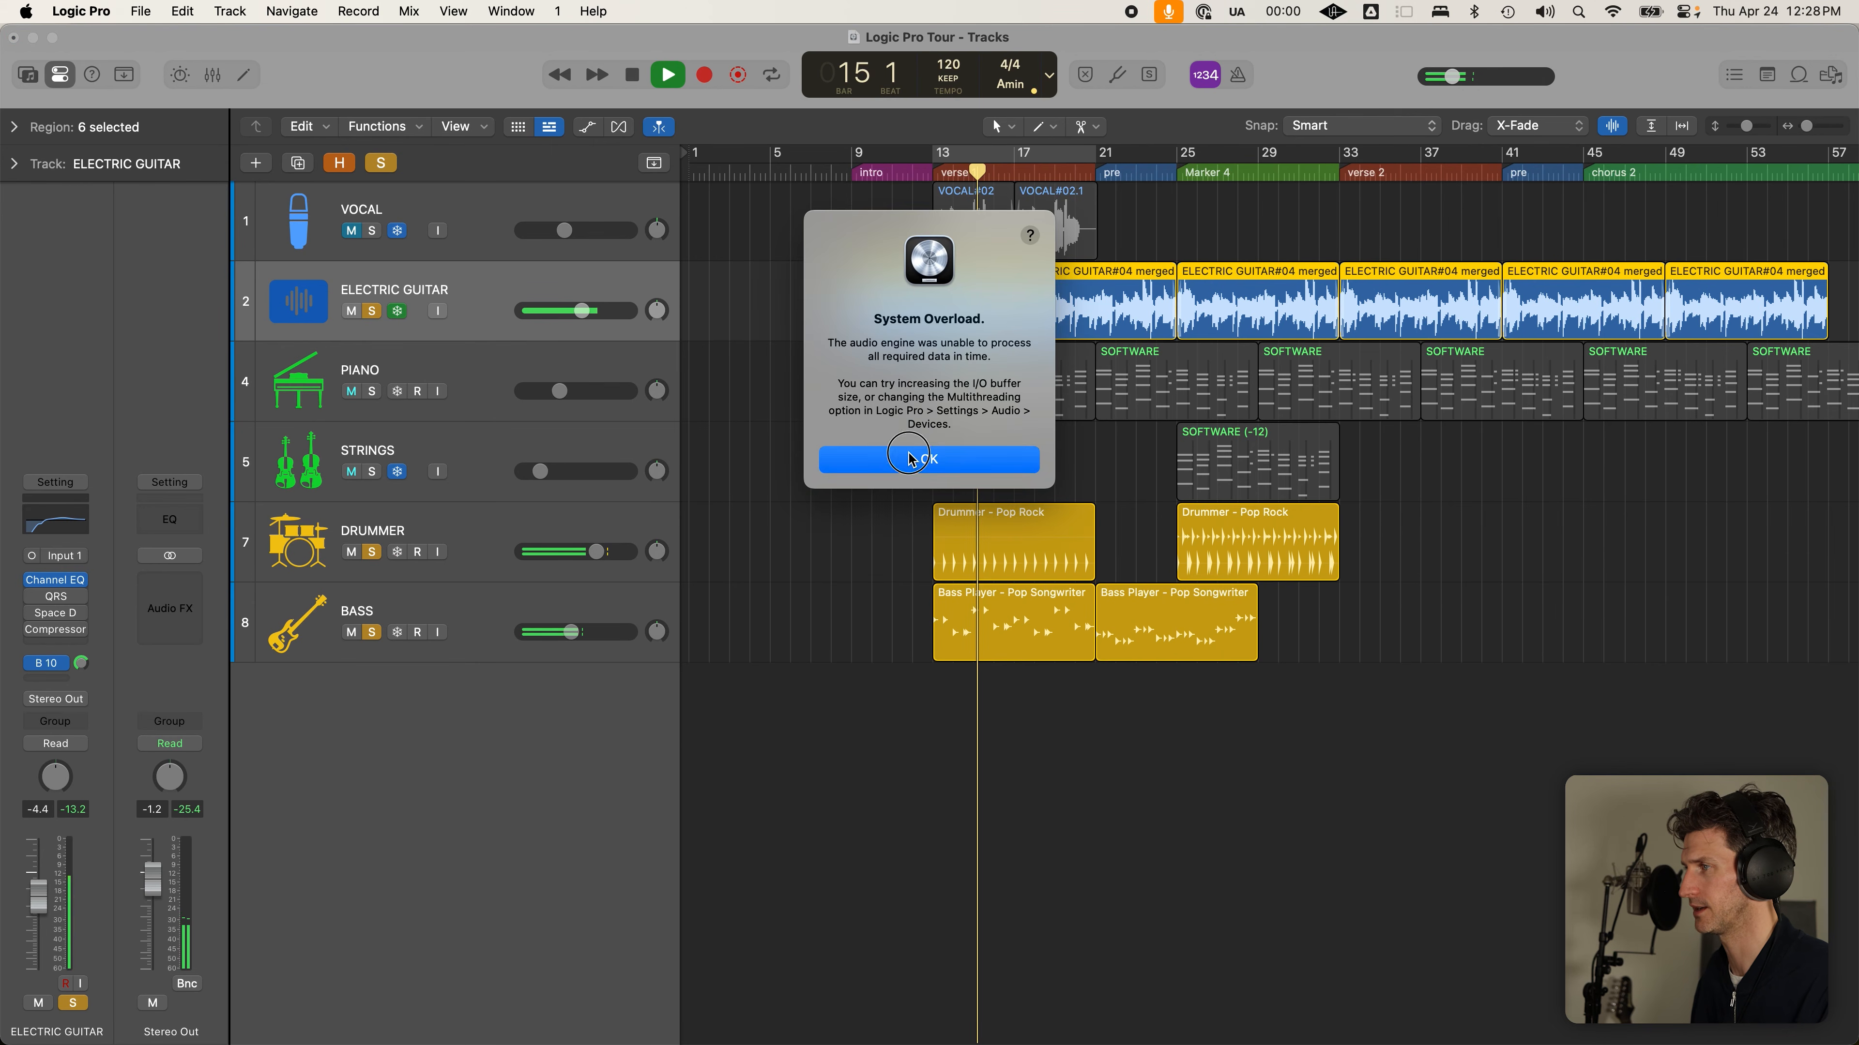
key("Return")
Solo the PIANO track with the others and raise its volume to -8.4 dB
left_click(454, 363)
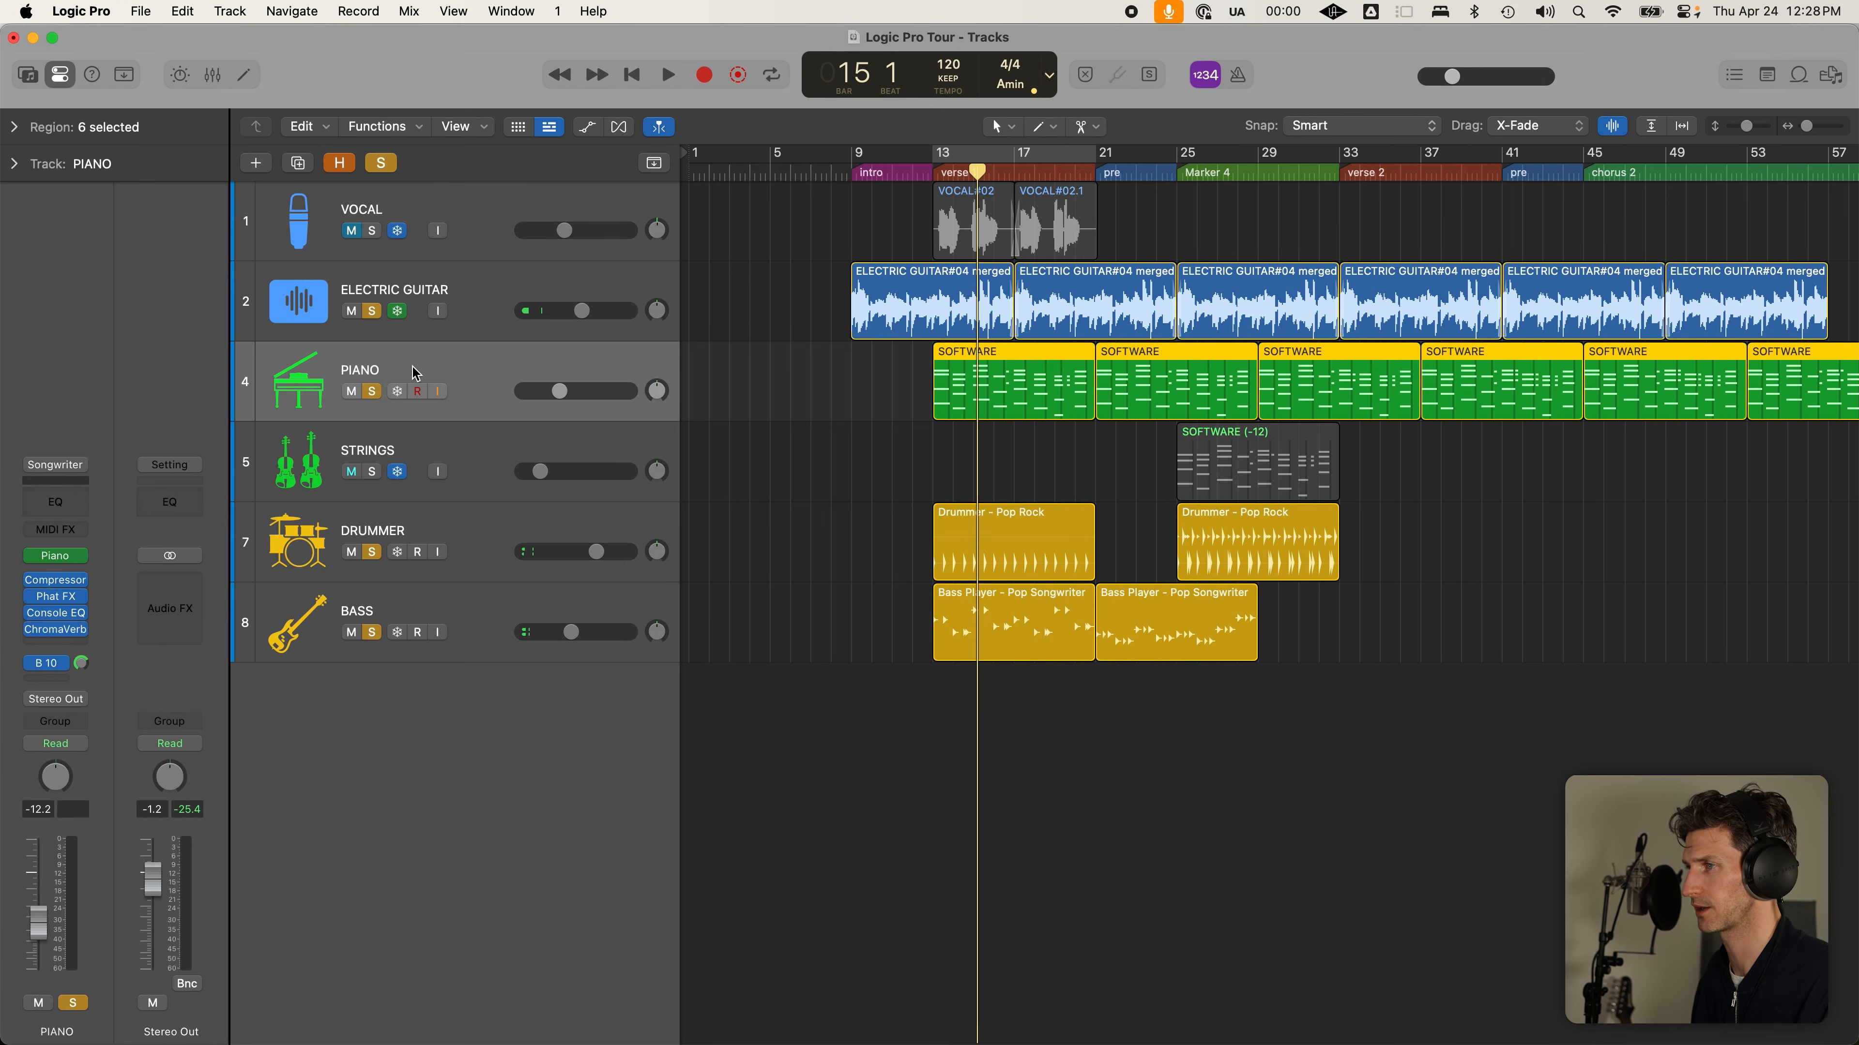
left_click_drag(604, 391, 605, 366)
Take the ELECTRIC GUITAR, DRUMMER and BASS tracks out of solo and mute the BASS track
left_click(373, 311)
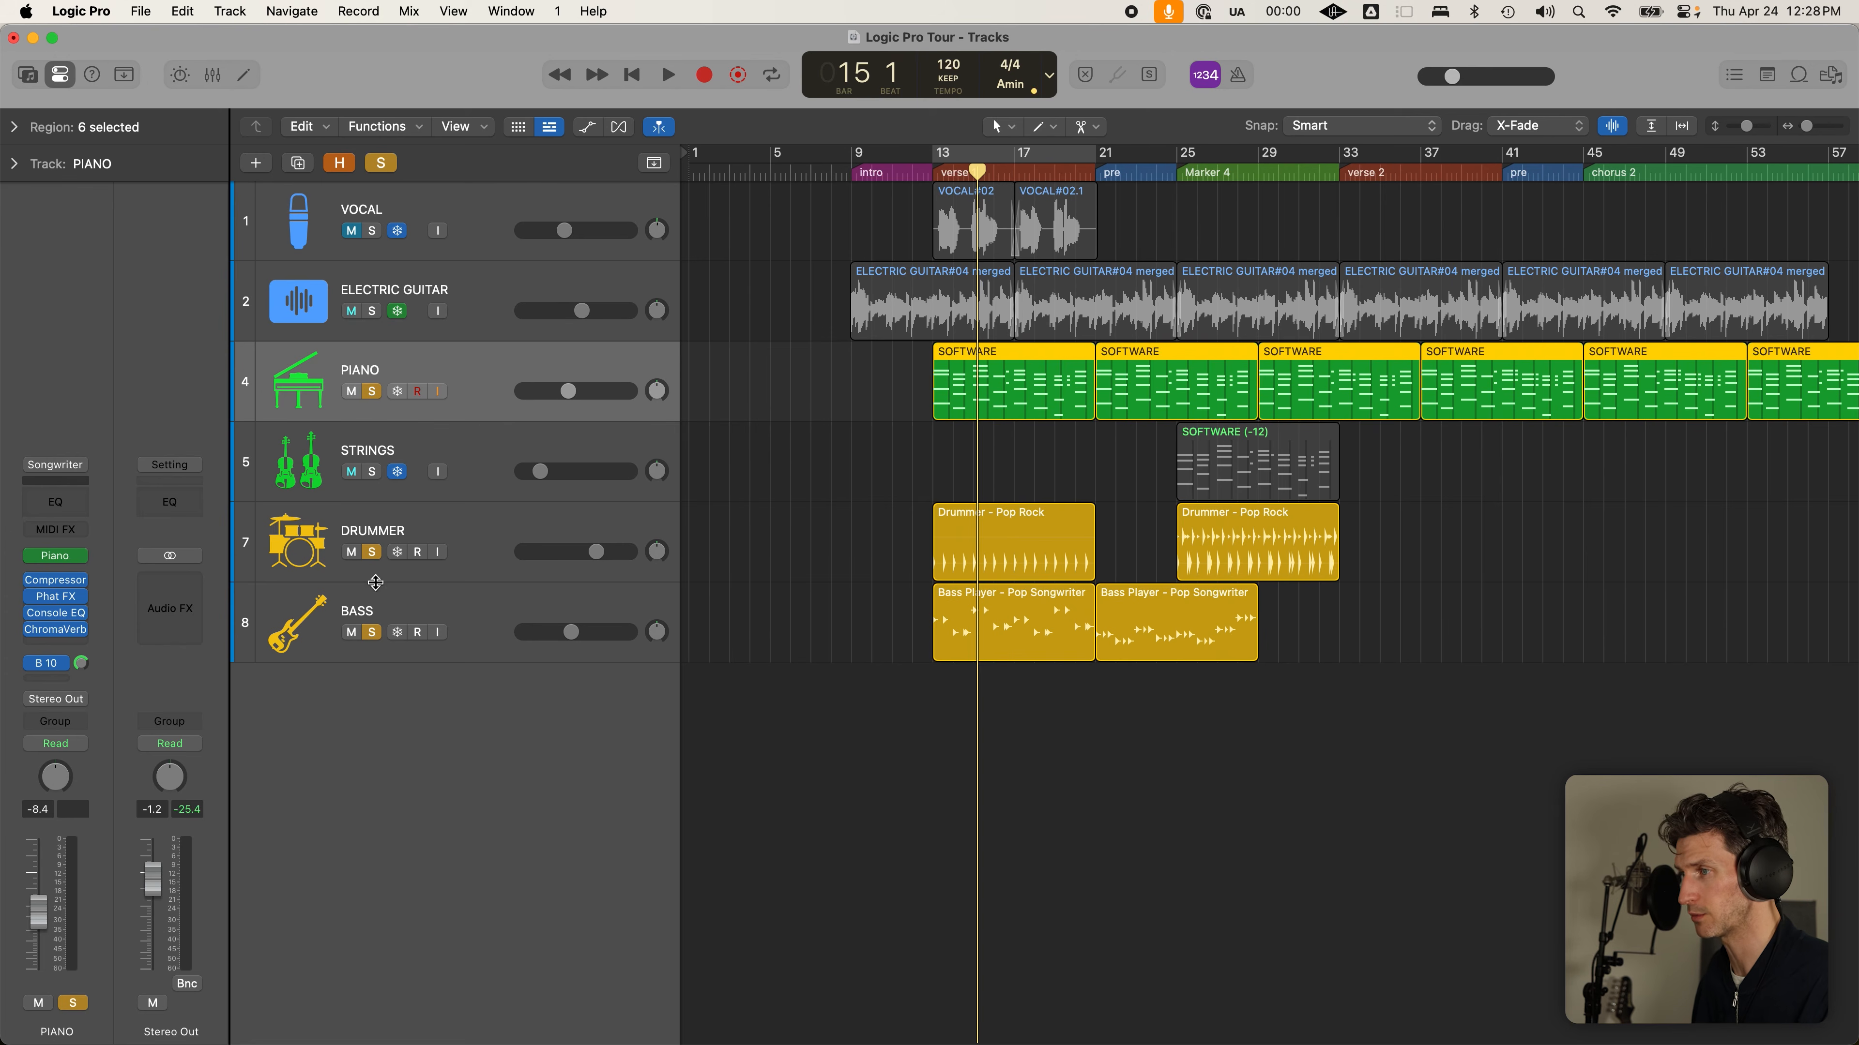
left_click(372, 553)
left_click(353, 631)
left_click(371, 633)
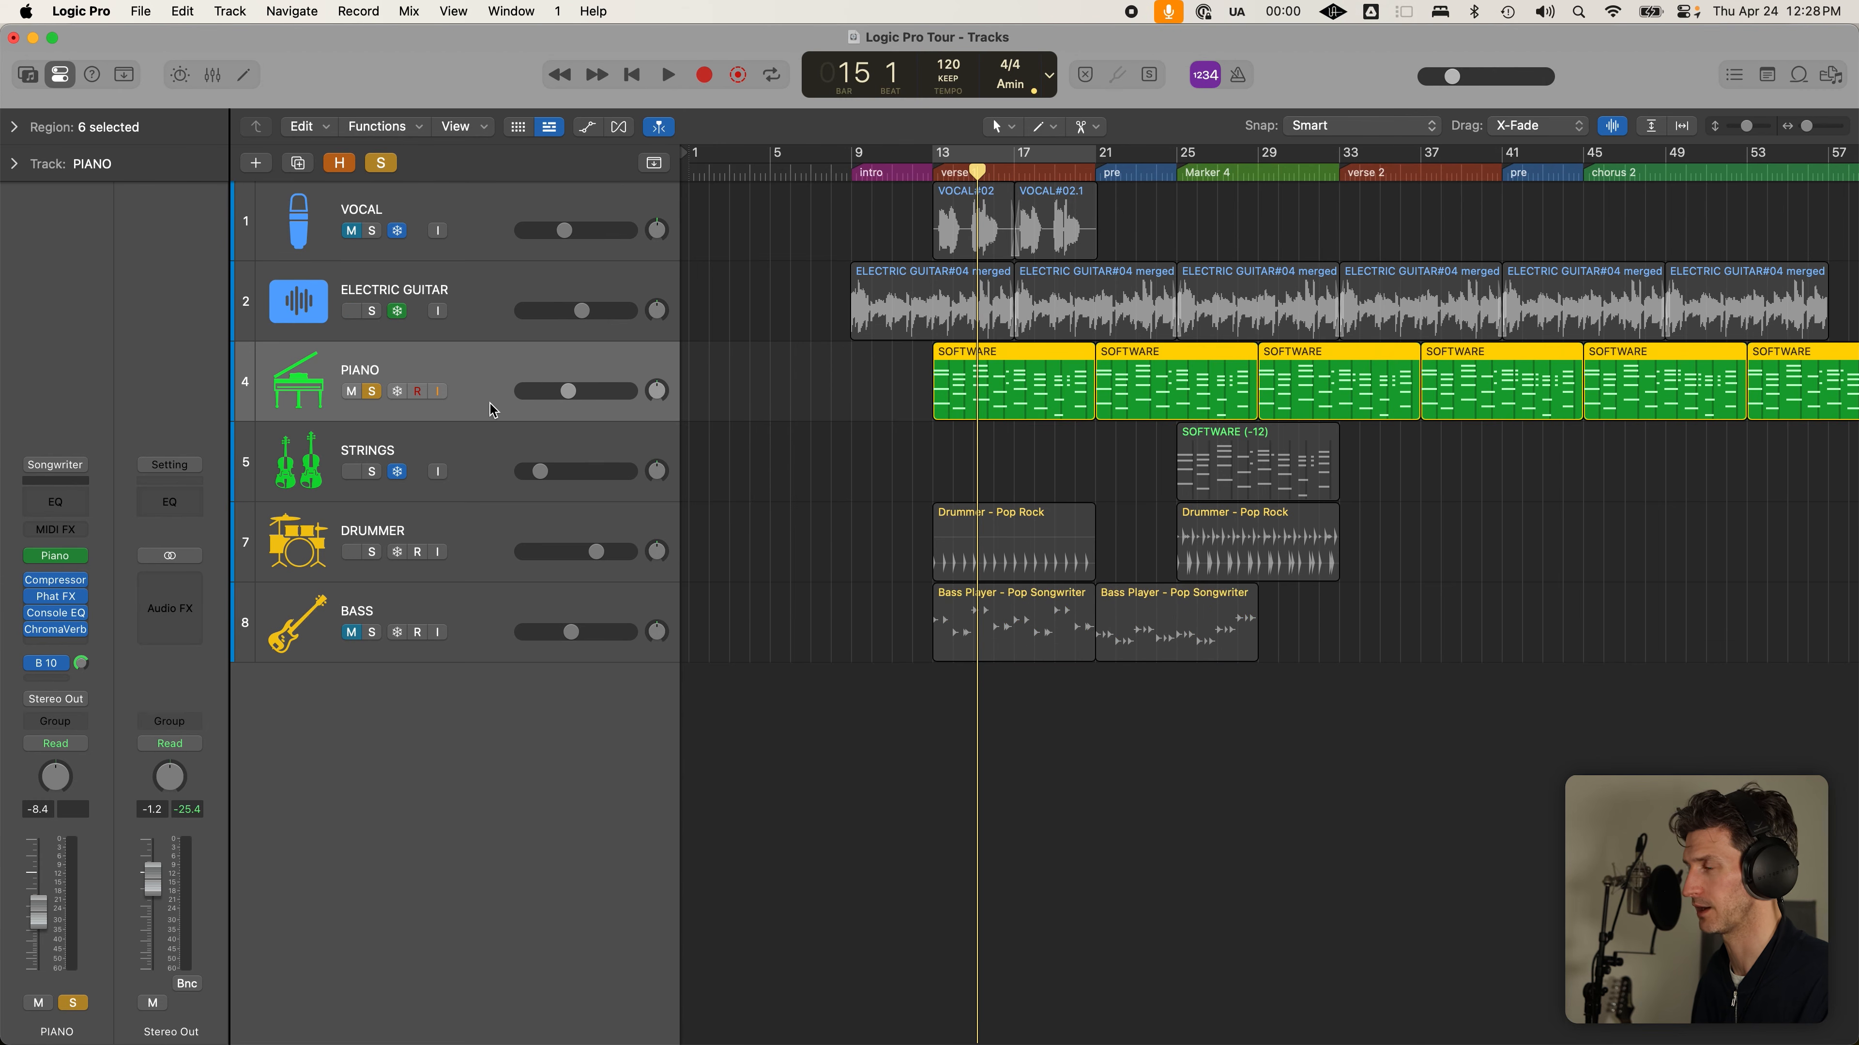
Place the playhead at bar 13, the start of verse 1, and clear the remaining solo
key("super+Down")
left_click(851, 424)
left_click(994, 425)
left_click(935, 167)
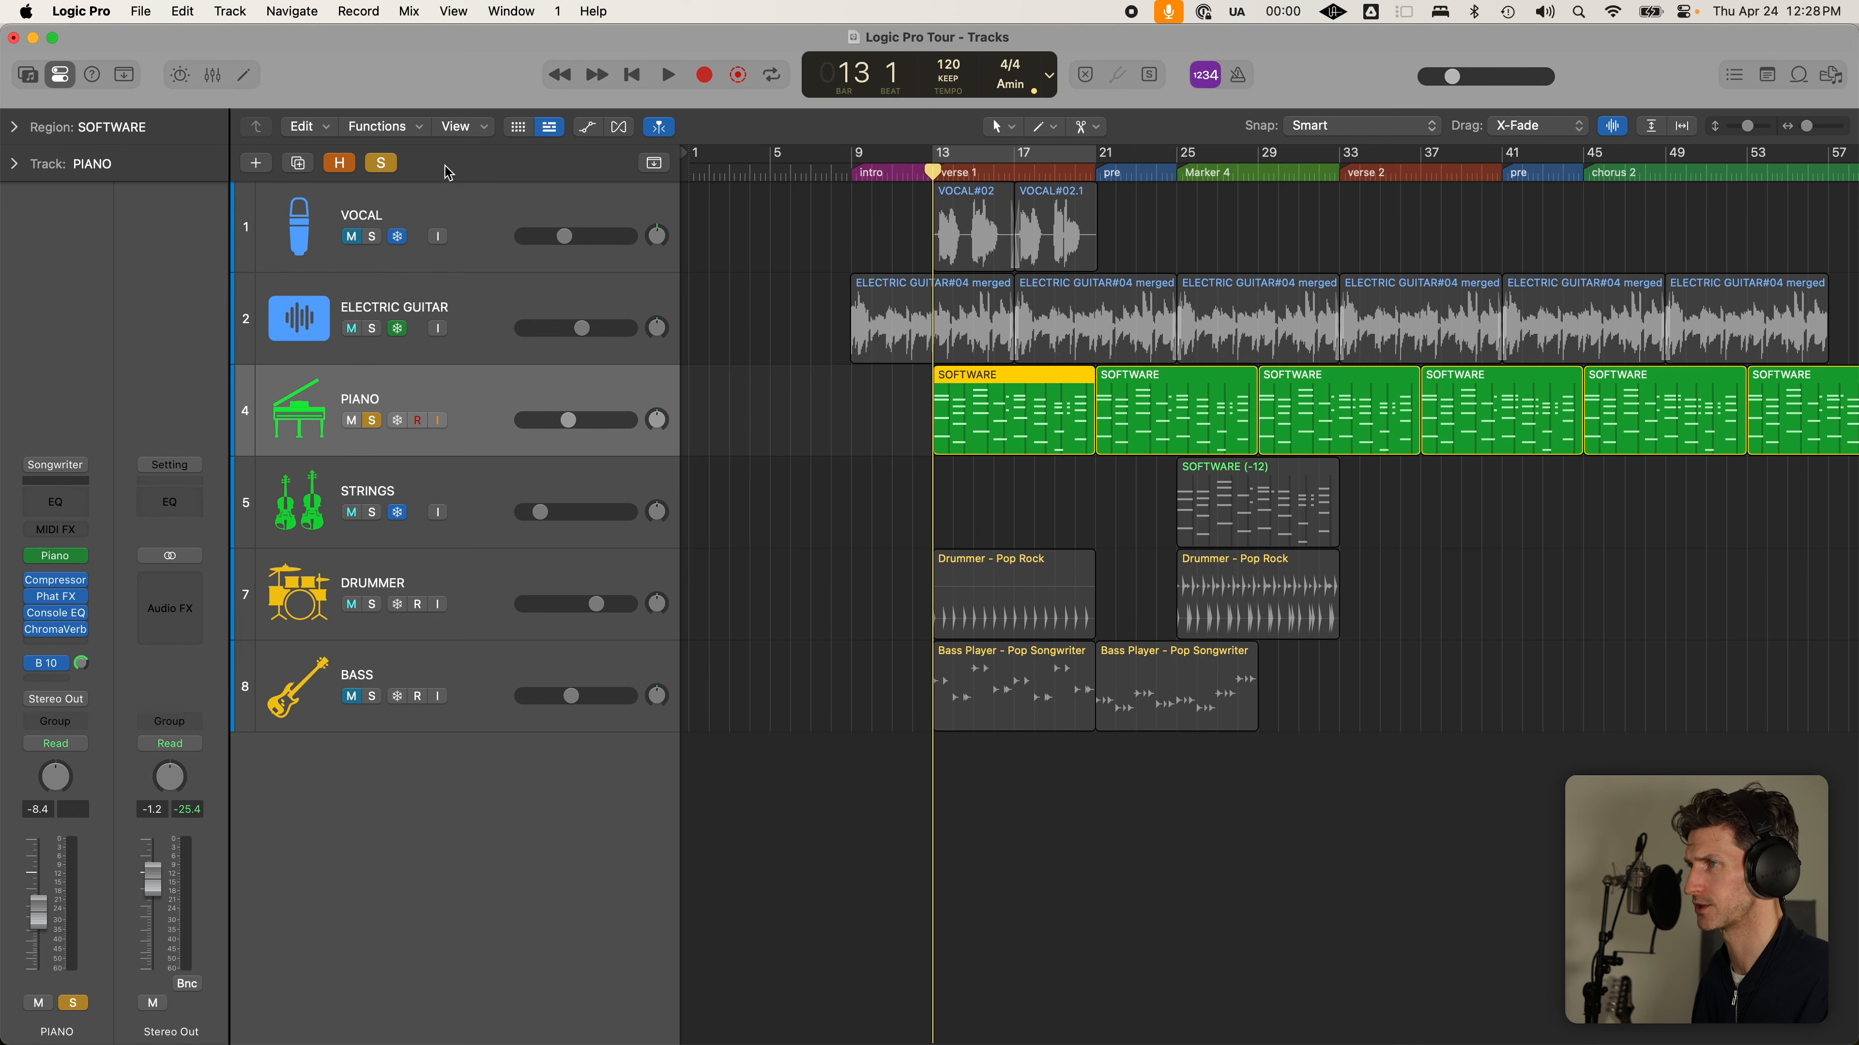
left_click(386, 171)
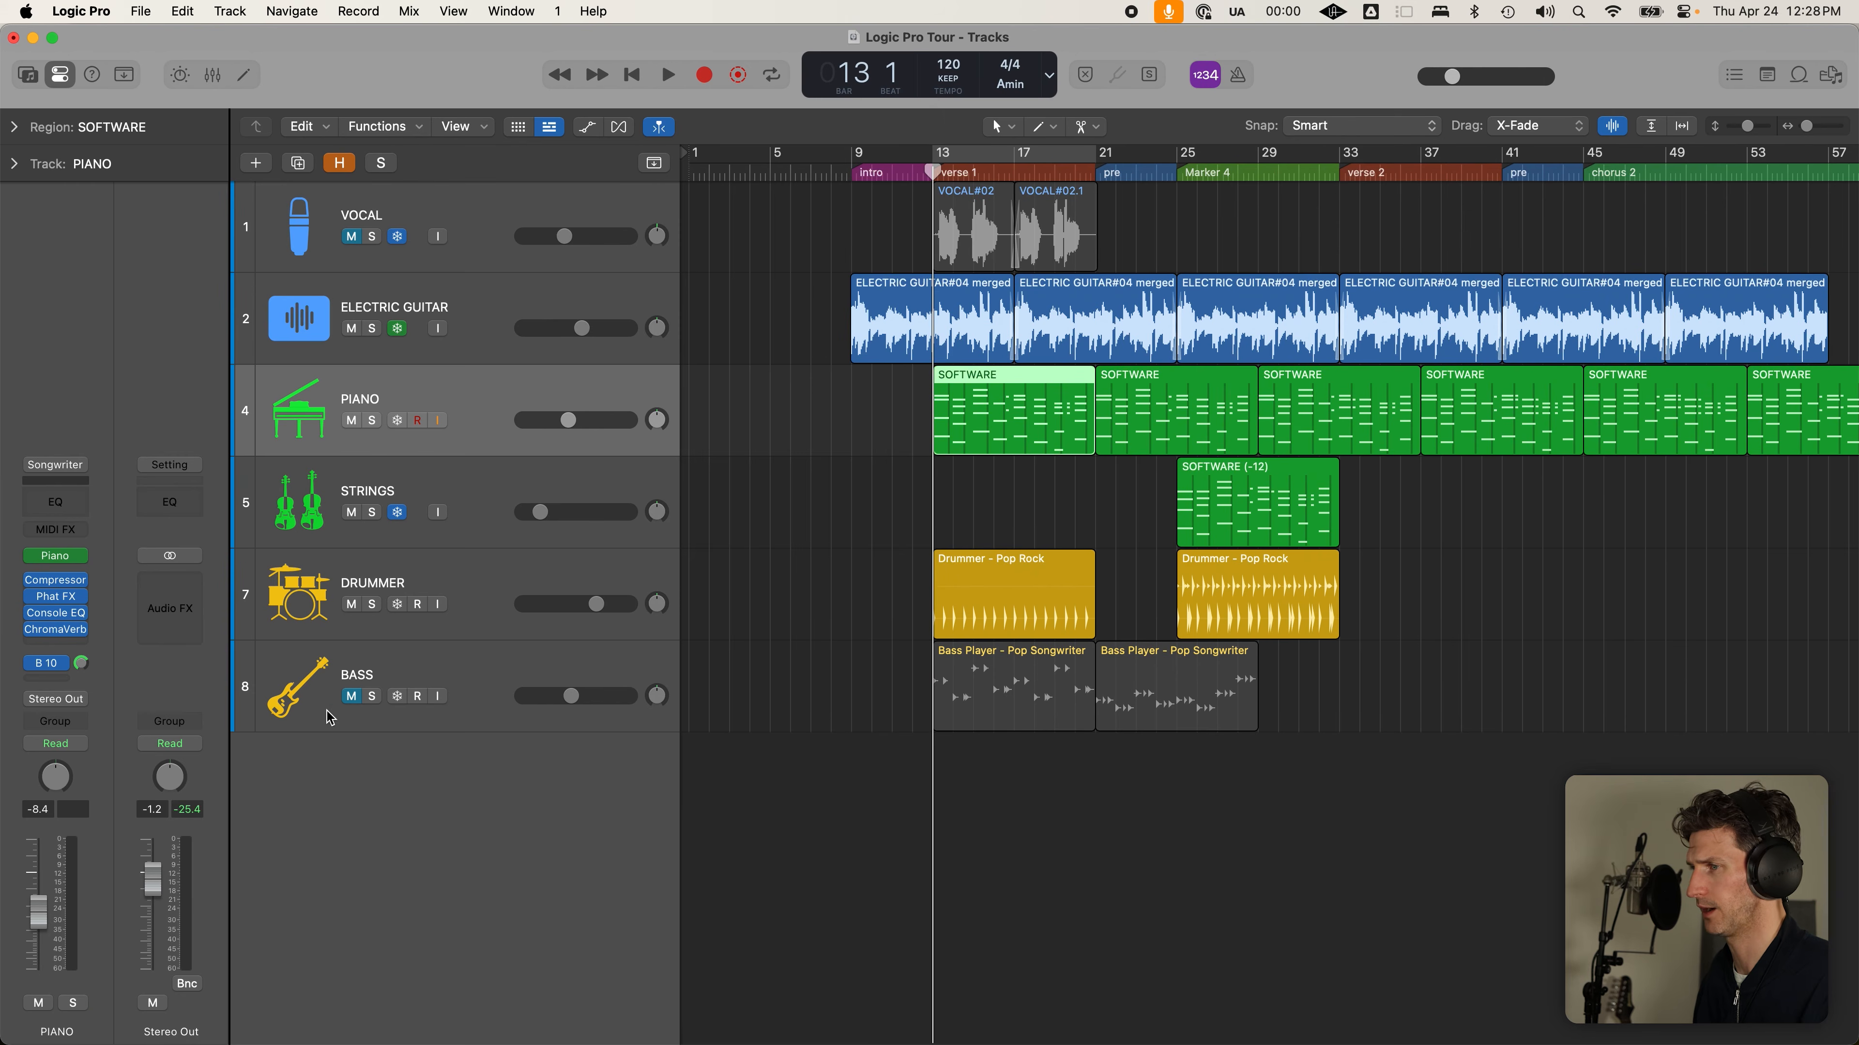
Unmute the BASS track and select its verse 1 region
left_click(352, 696)
left_click(881, 704)
left_click(984, 681)
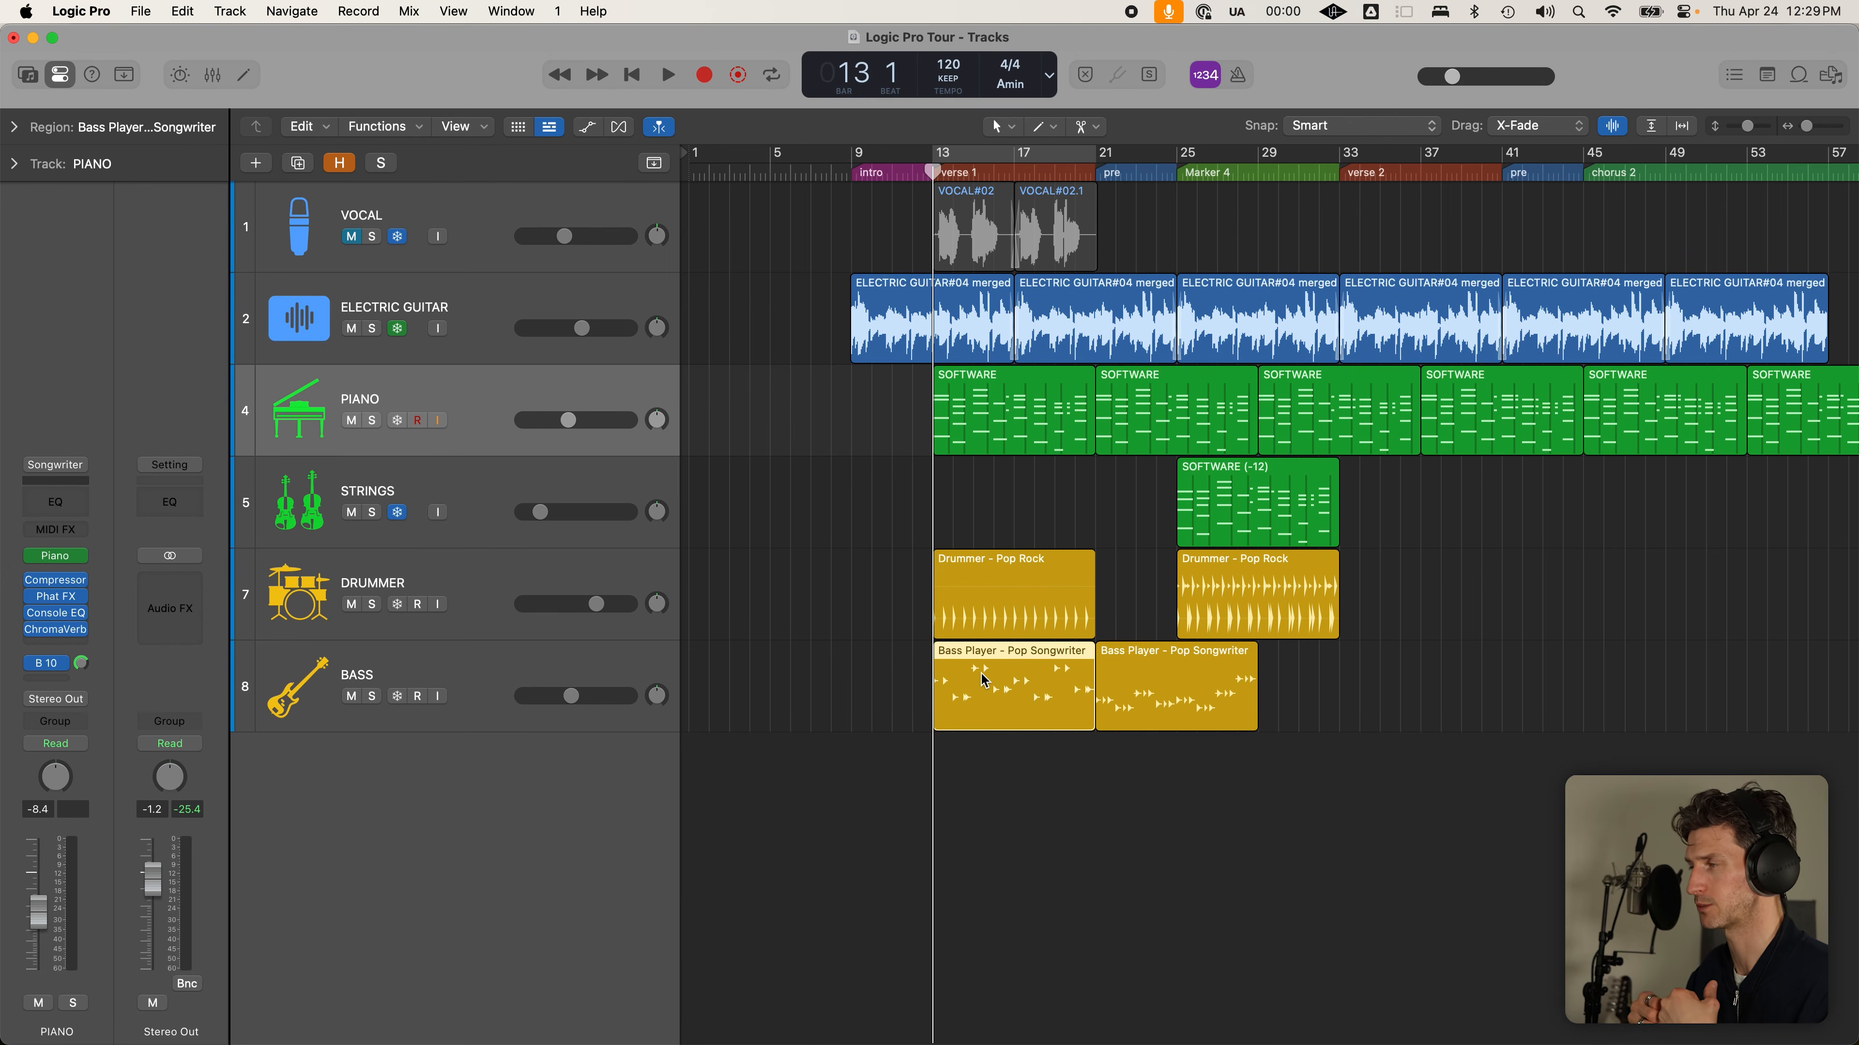
Select the DRUMMER track and look over the arrangement, placing the playhead at verse 2 and chorus 2
left_click(637, 600)
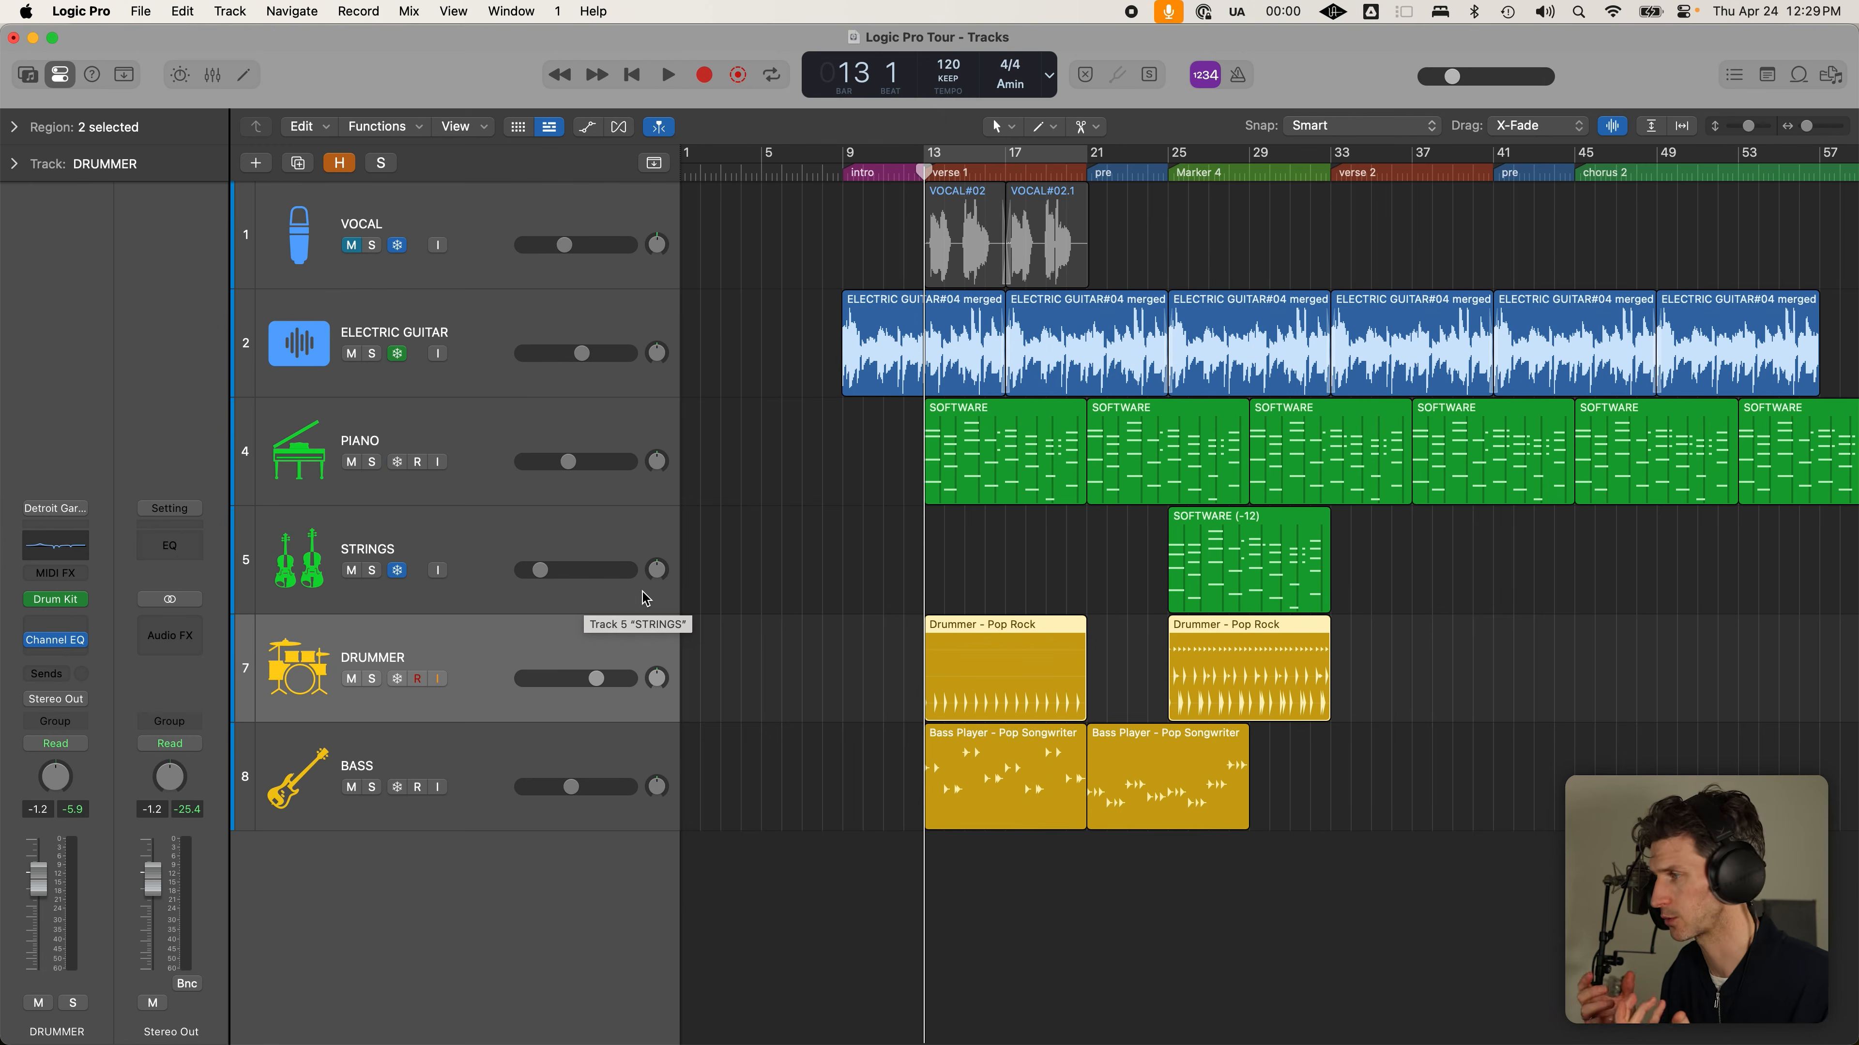
scroll(818, 602, "right", 5)
left_click(1355, 794)
scroll(1339, 796, "left", 2)
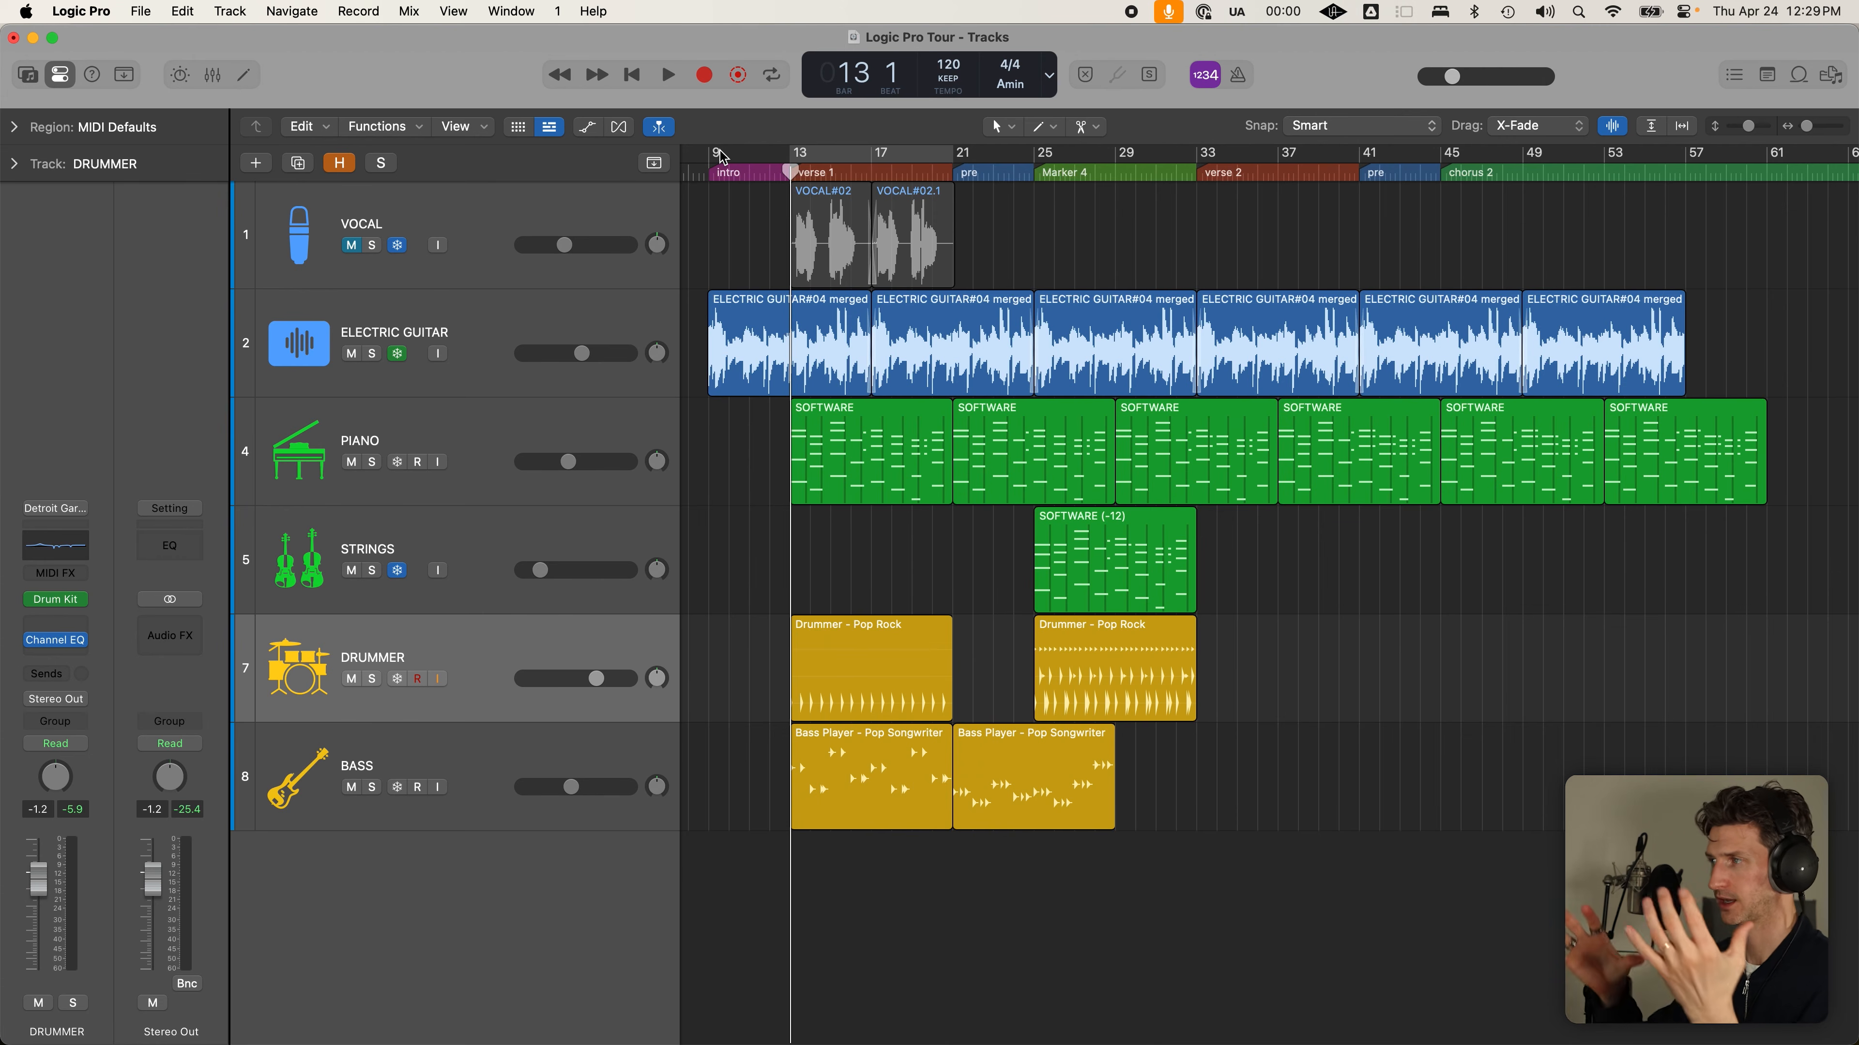
left_click(1207, 174)
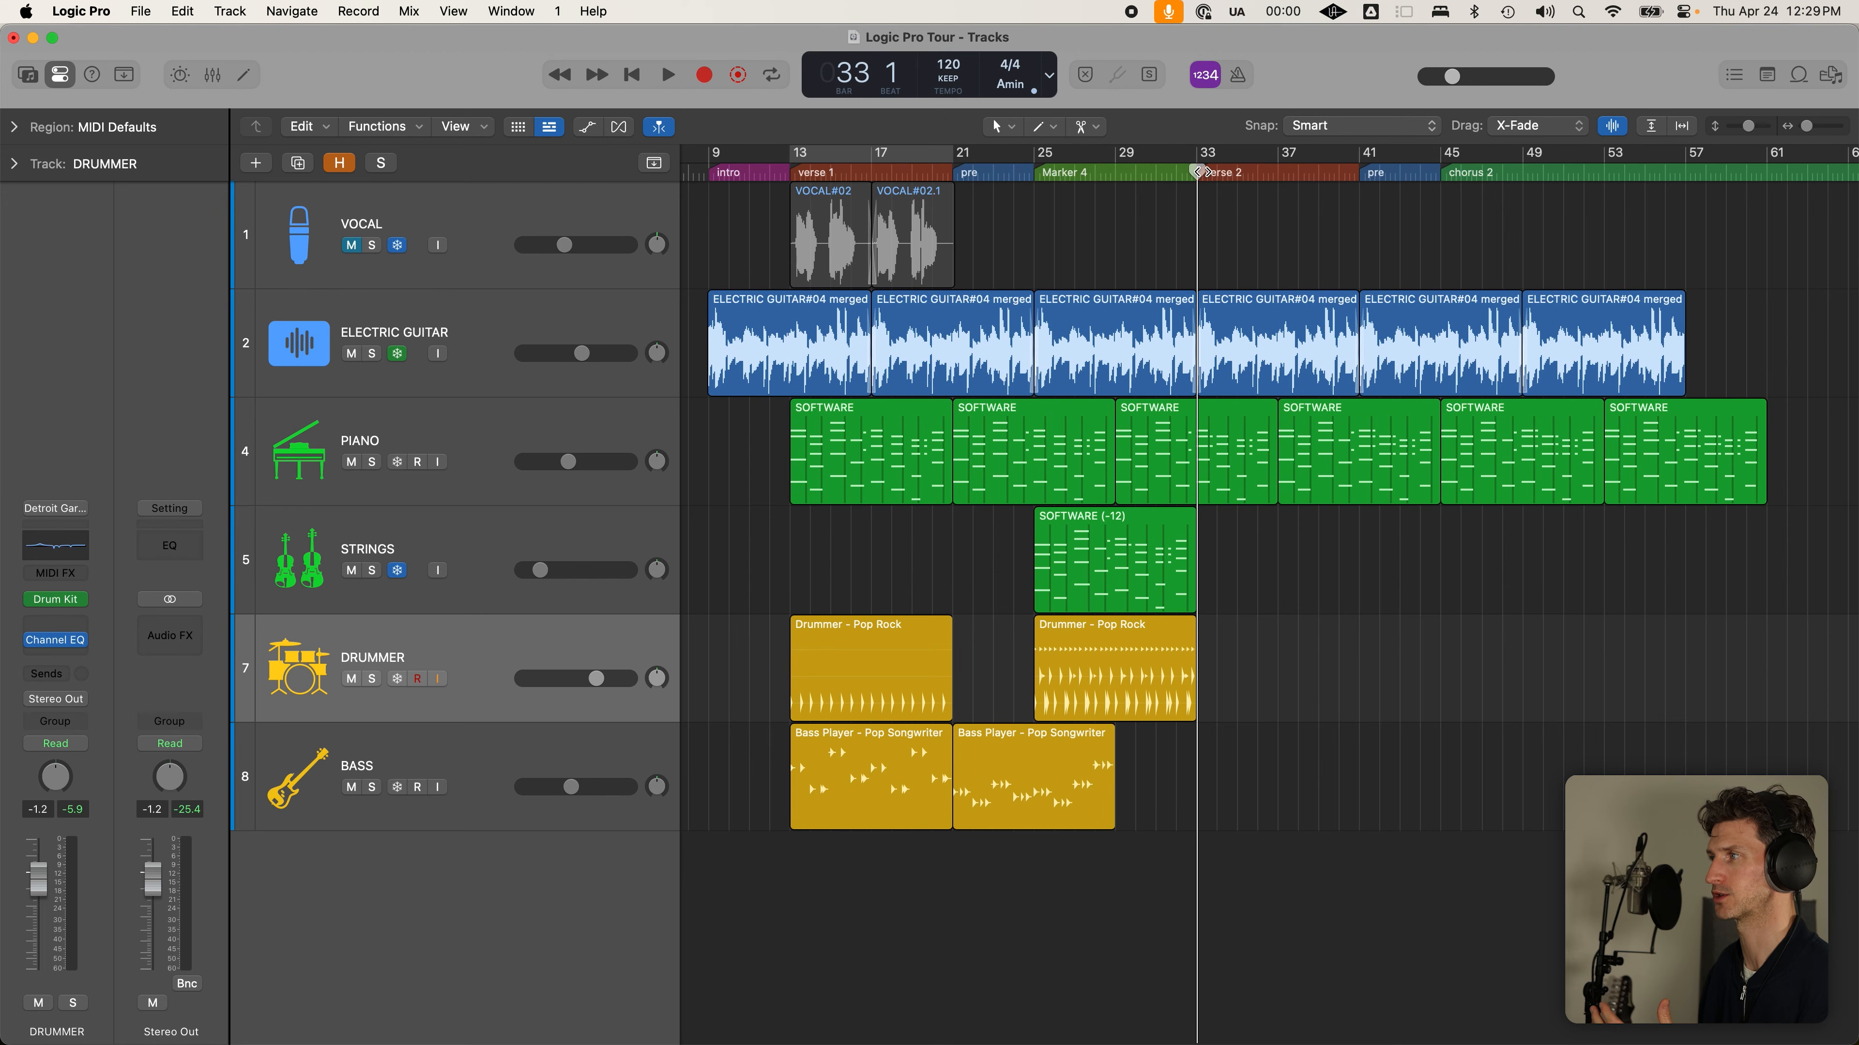
left_click(1452, 174)
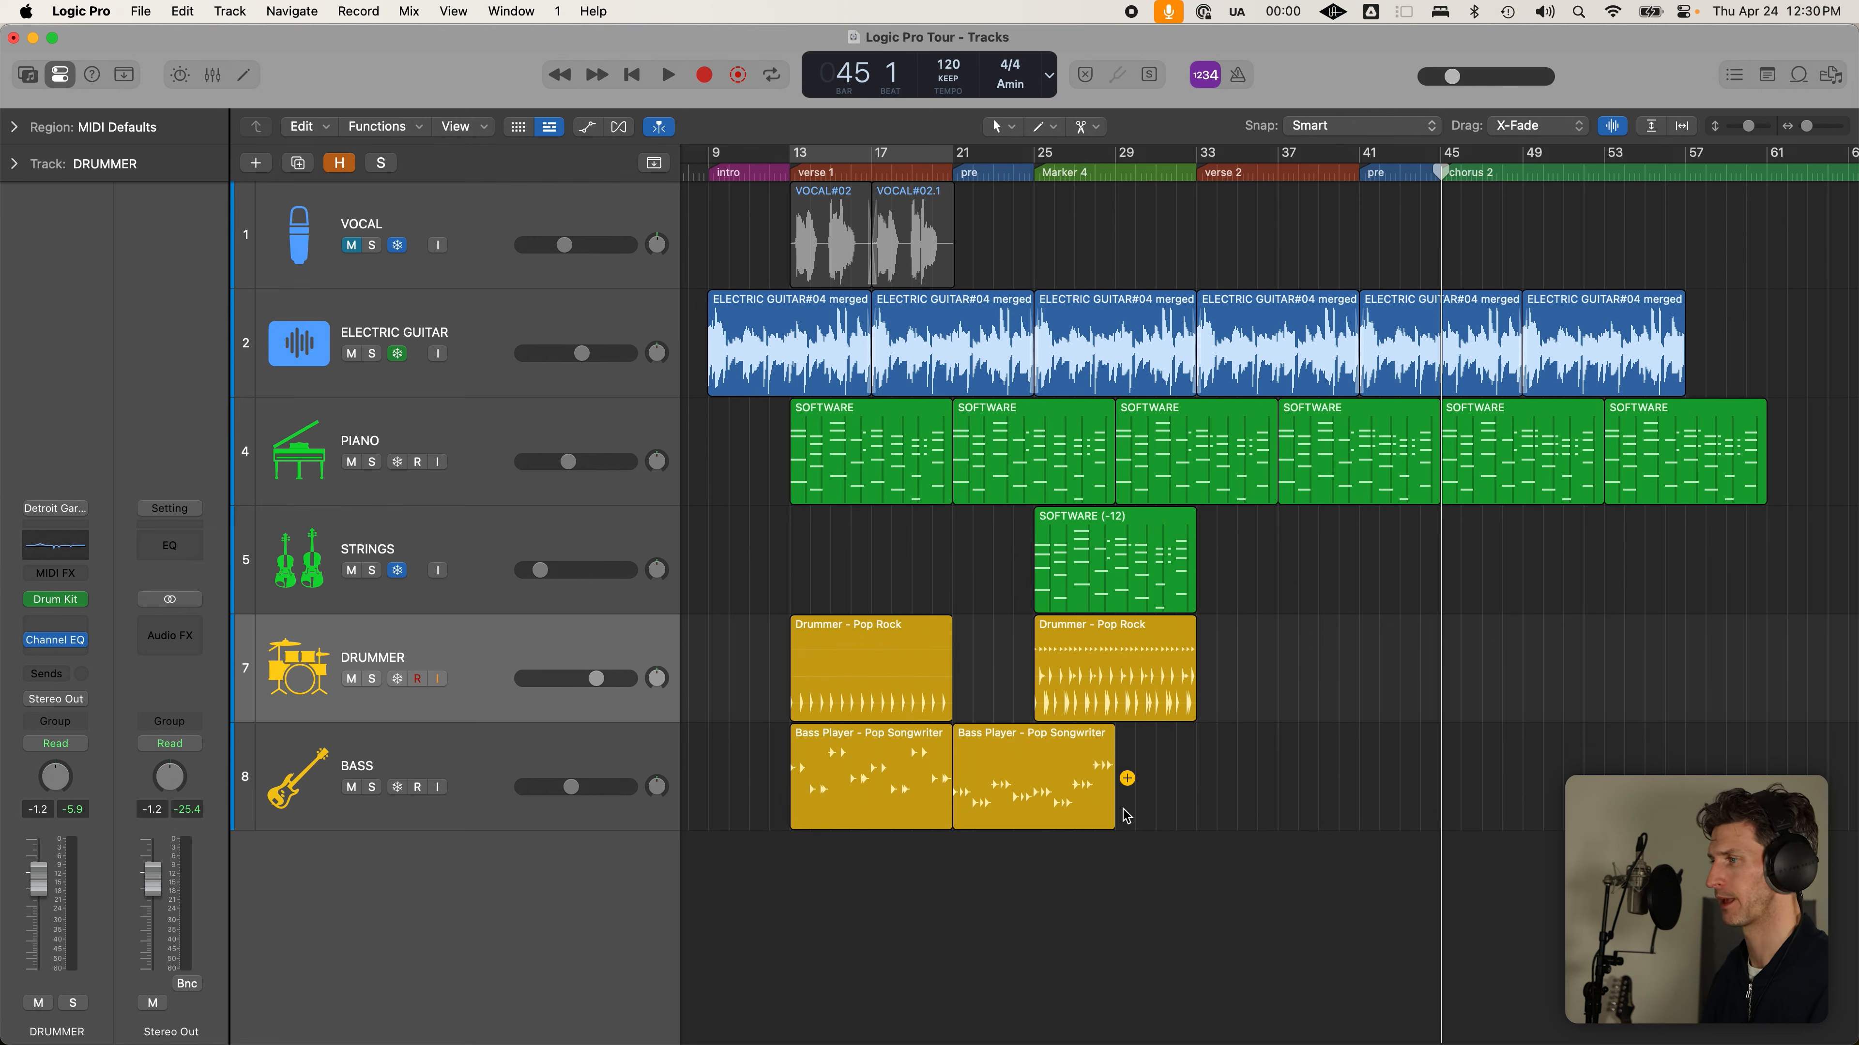
Split the second BASS region at bar 25 and repeat its latter part to fill the Marker 4 section to bar 33
left_click(1051, 775)
right_click(1036, 779)
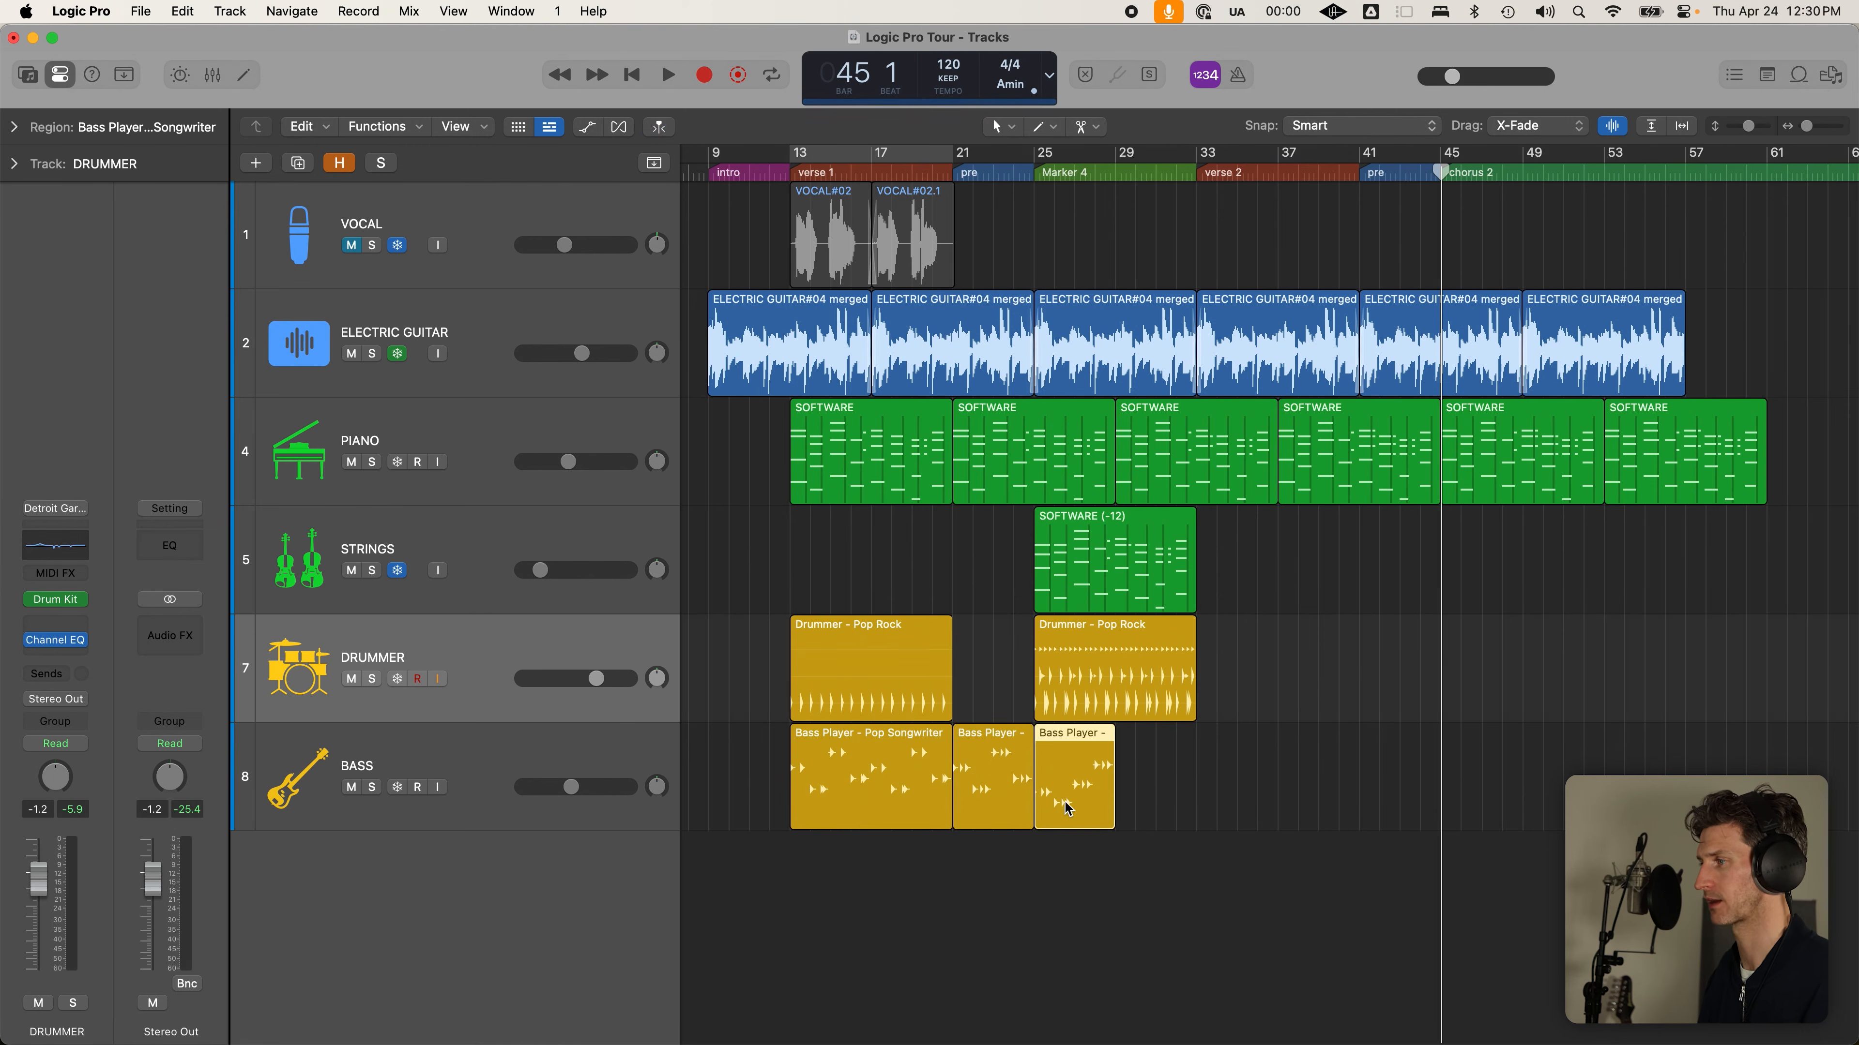
key("super+r")
Repeat the Marker 4 STRINGS, DRUMMER and BASS regions across bars 33 to 41 and copy them to chorus 2 at bar 45
left_click_drag(1206, 786, 1036, 512)
key("super+r")
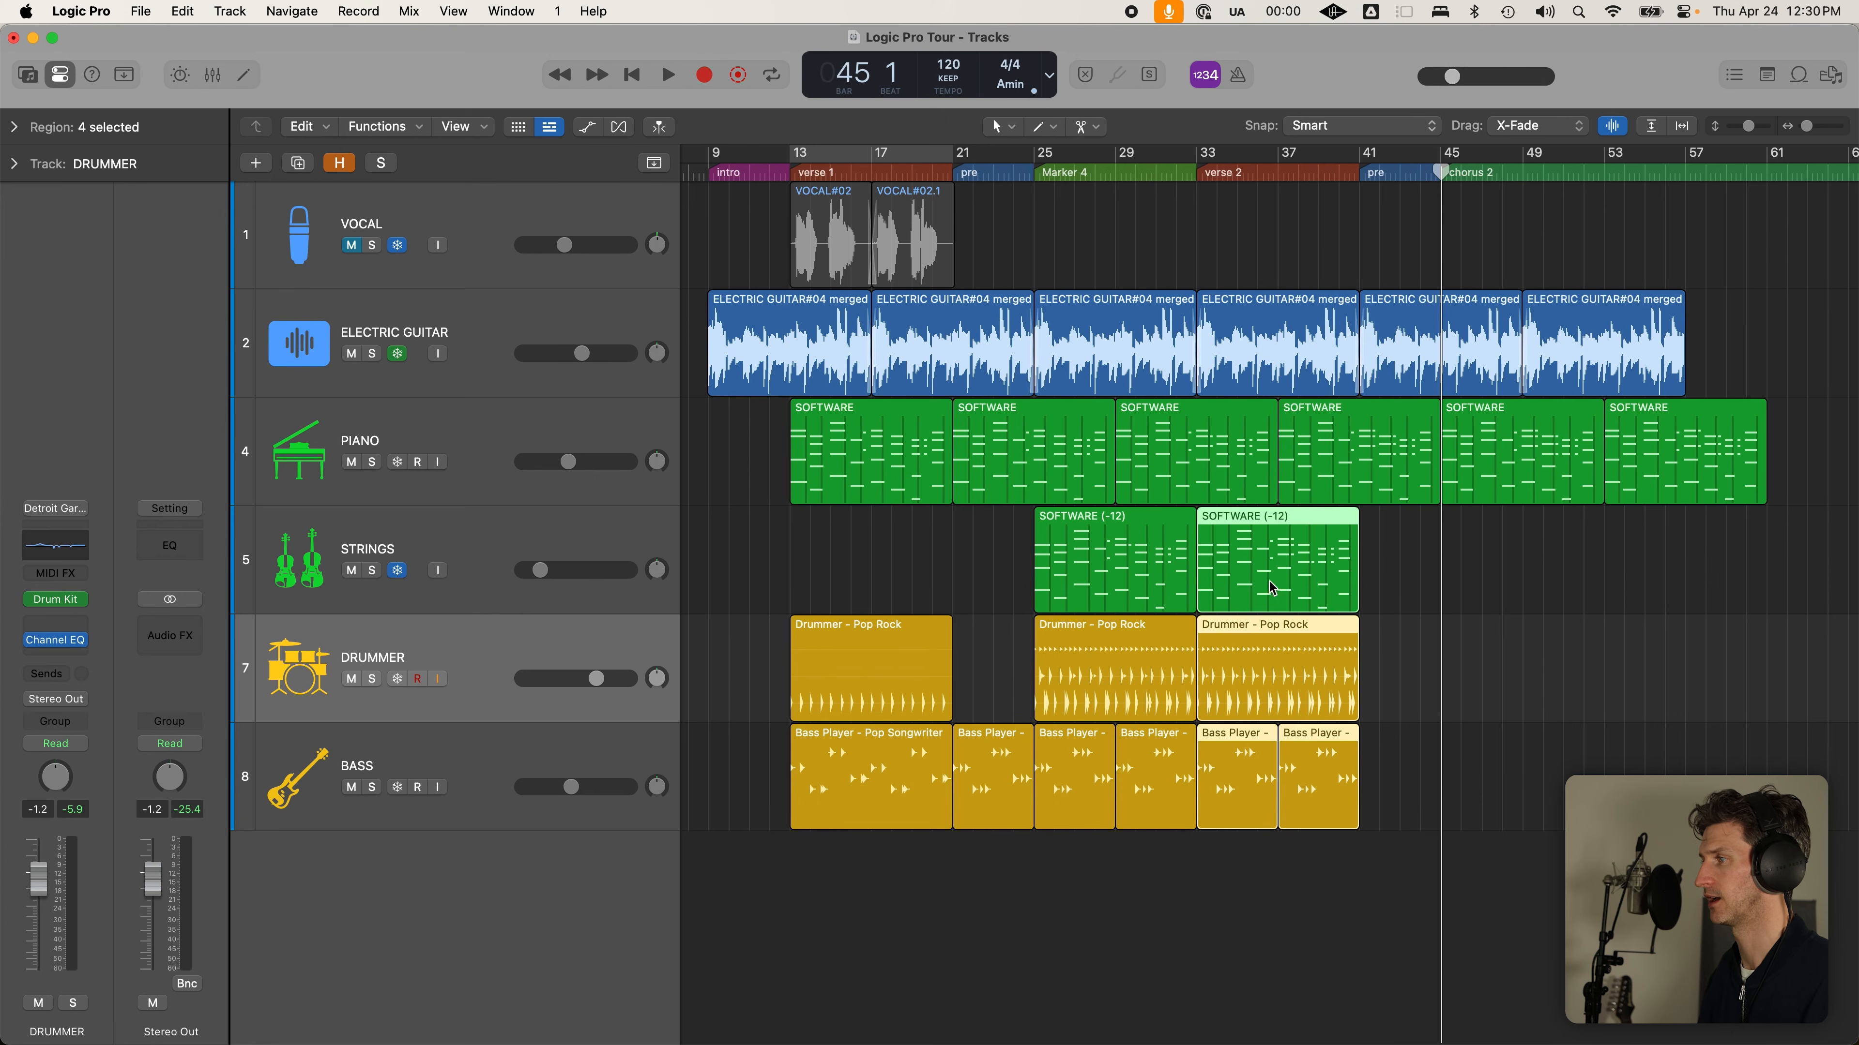
left_click(1464, 700)
left_click_drag(1463, 809, 1245, 580)
left_click_drag(1243, 572, 1490, 568)
left_click(1381, 586)
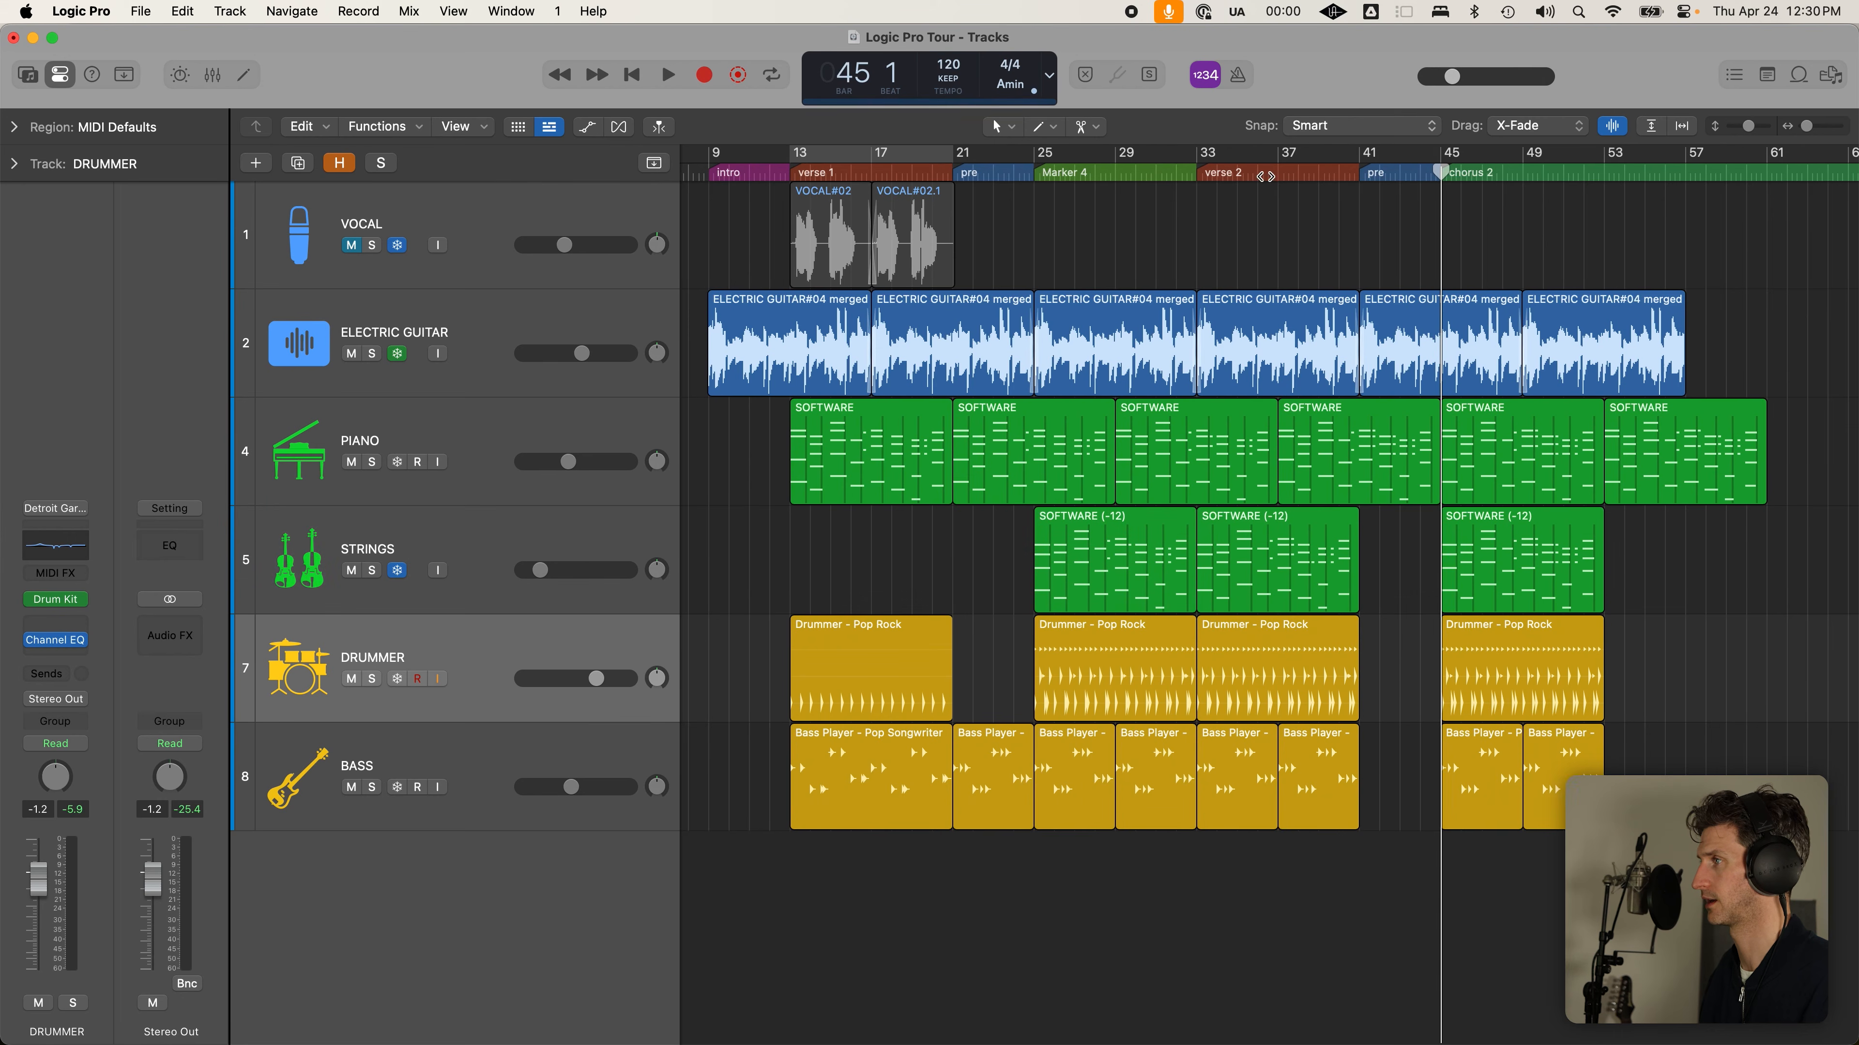
Delete the STRINGS and DRUMMER regions in verse 2 and copy the last verse 2 BASS region to the pre section at bar 41
left_click(1276, 174)
left_click_drag(1377, 689, 1252, 555)
key("super+t")
left_click(977, 407)
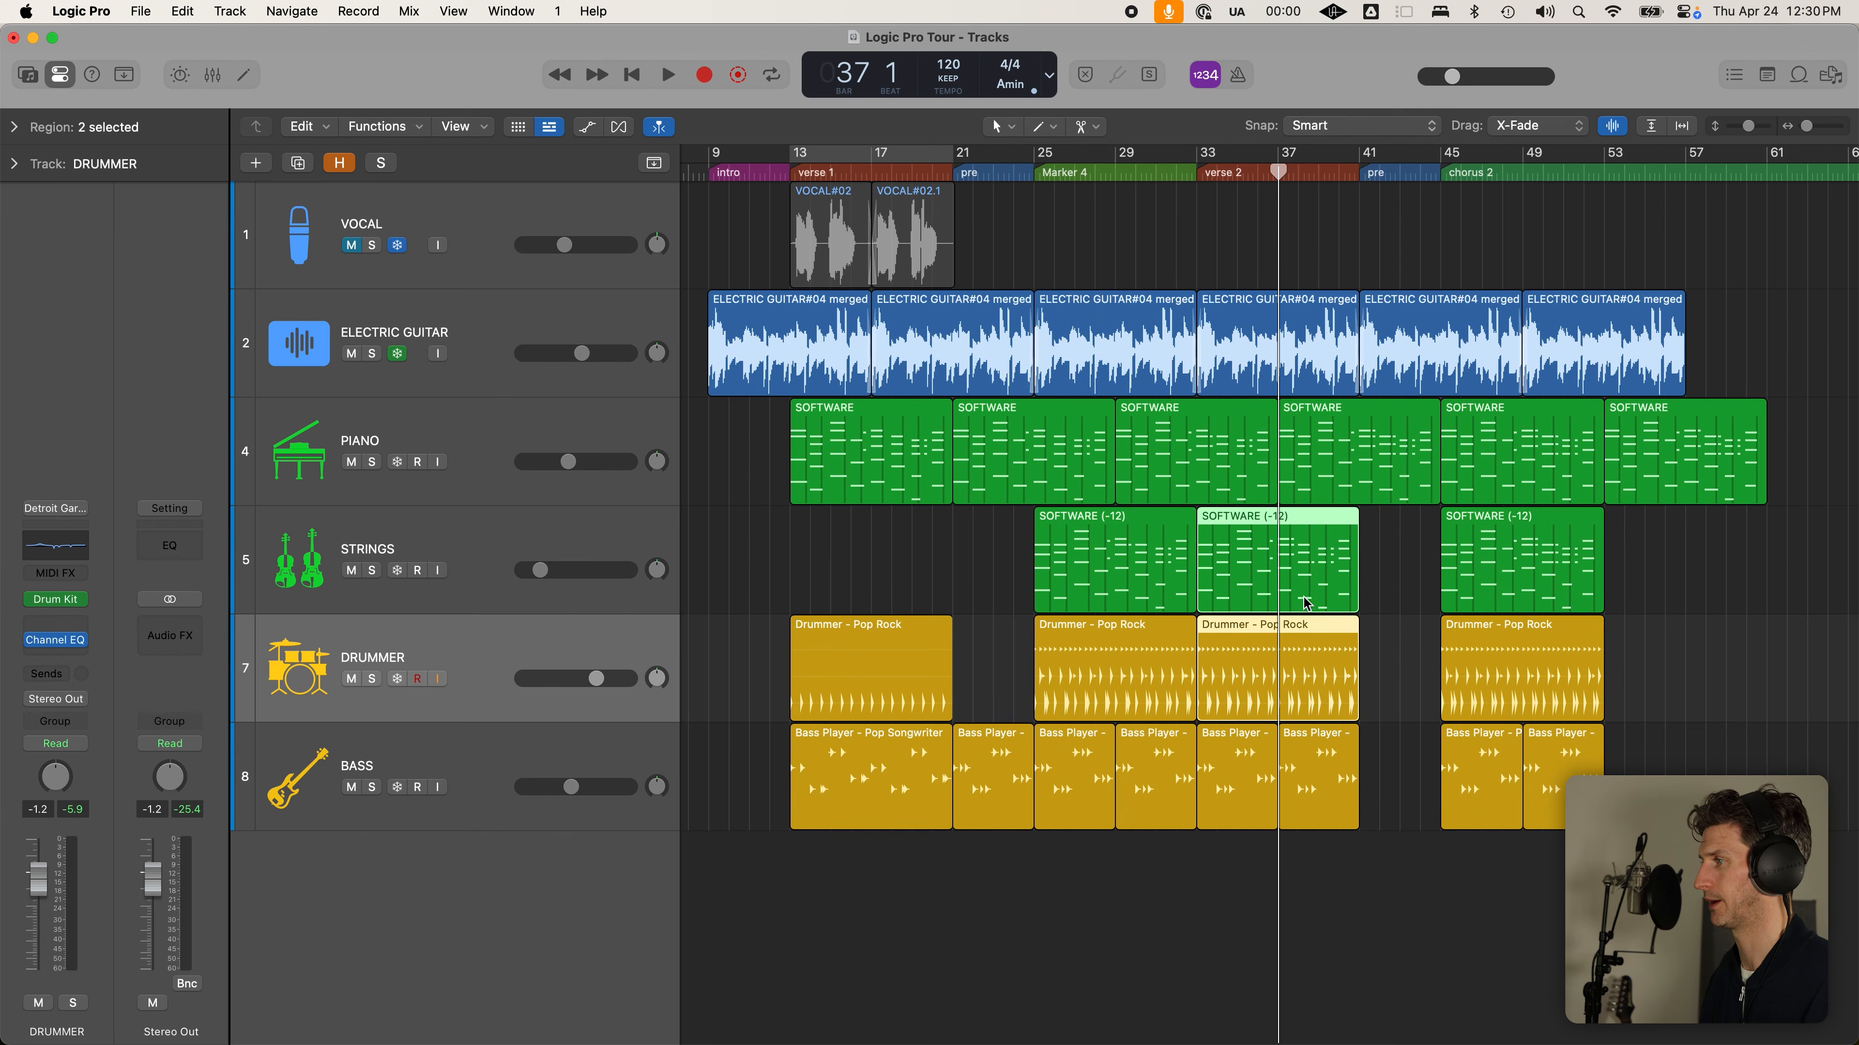
key("Delete")
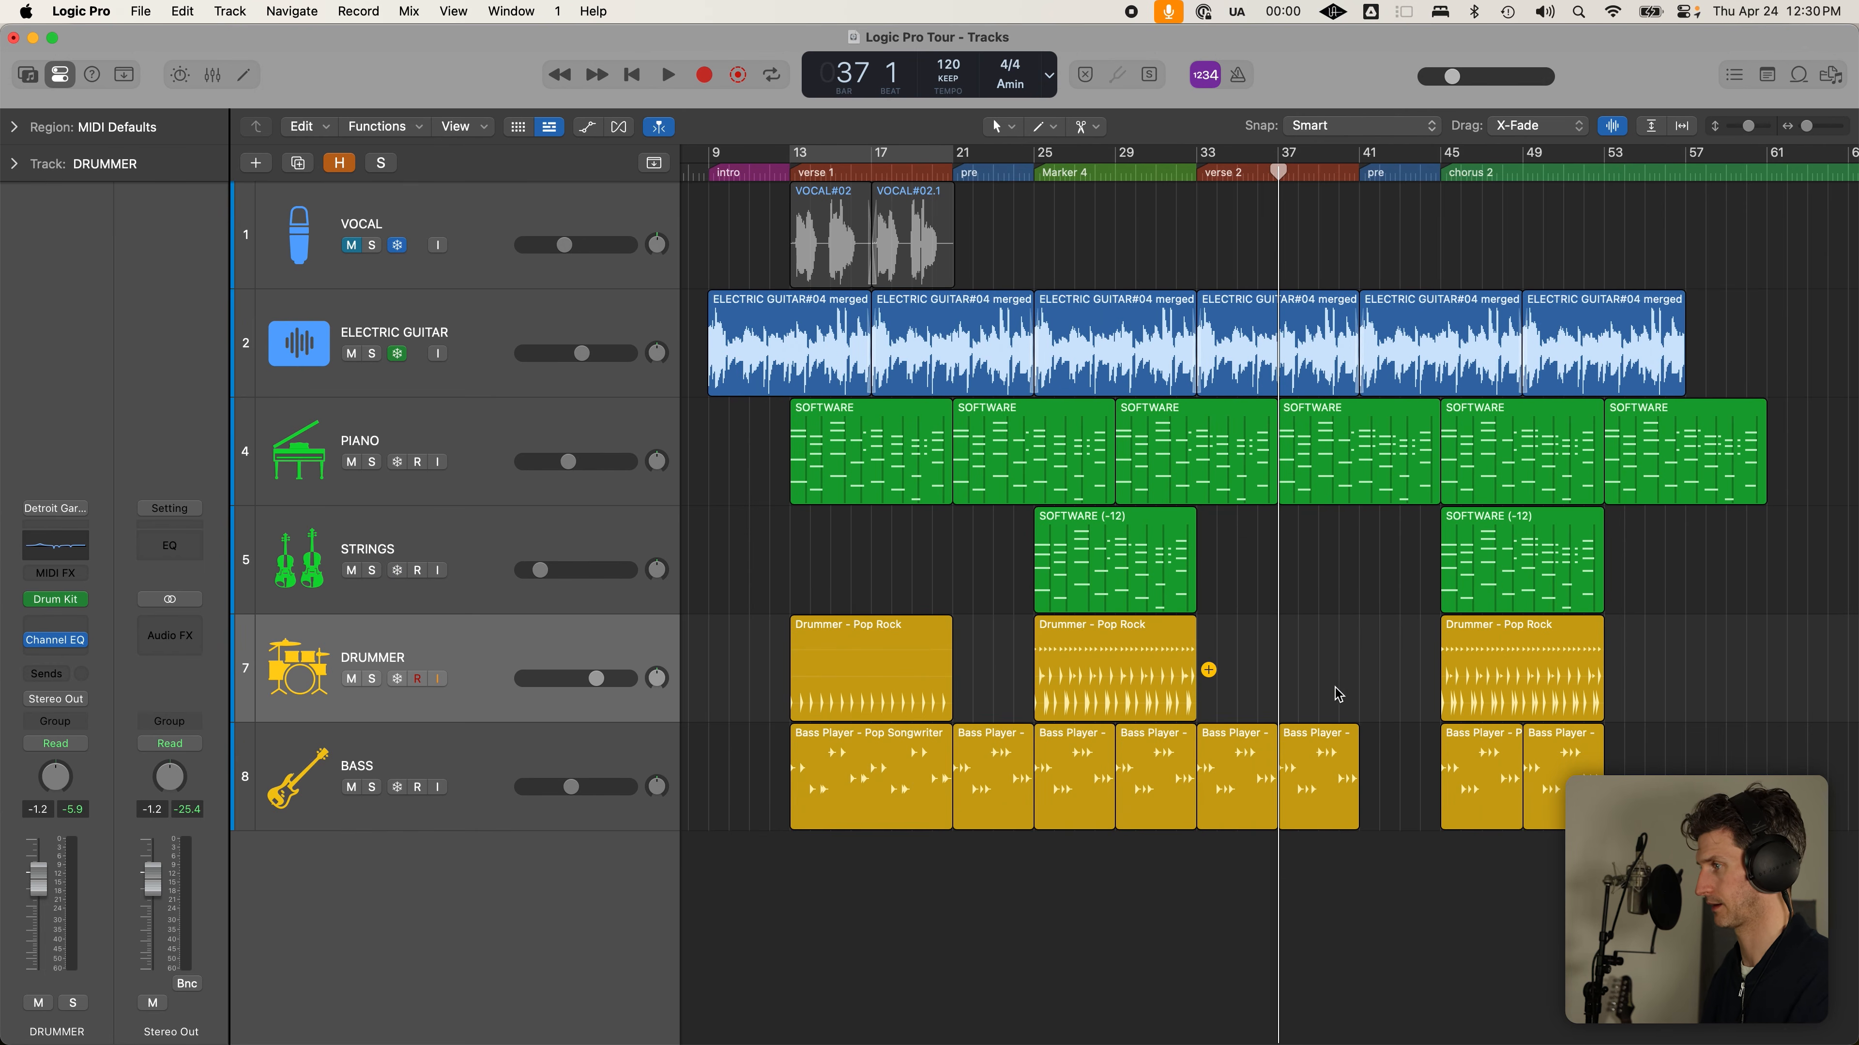
left_click_drag(1326, 762, 1390, 791)
left_click(1215, 659)
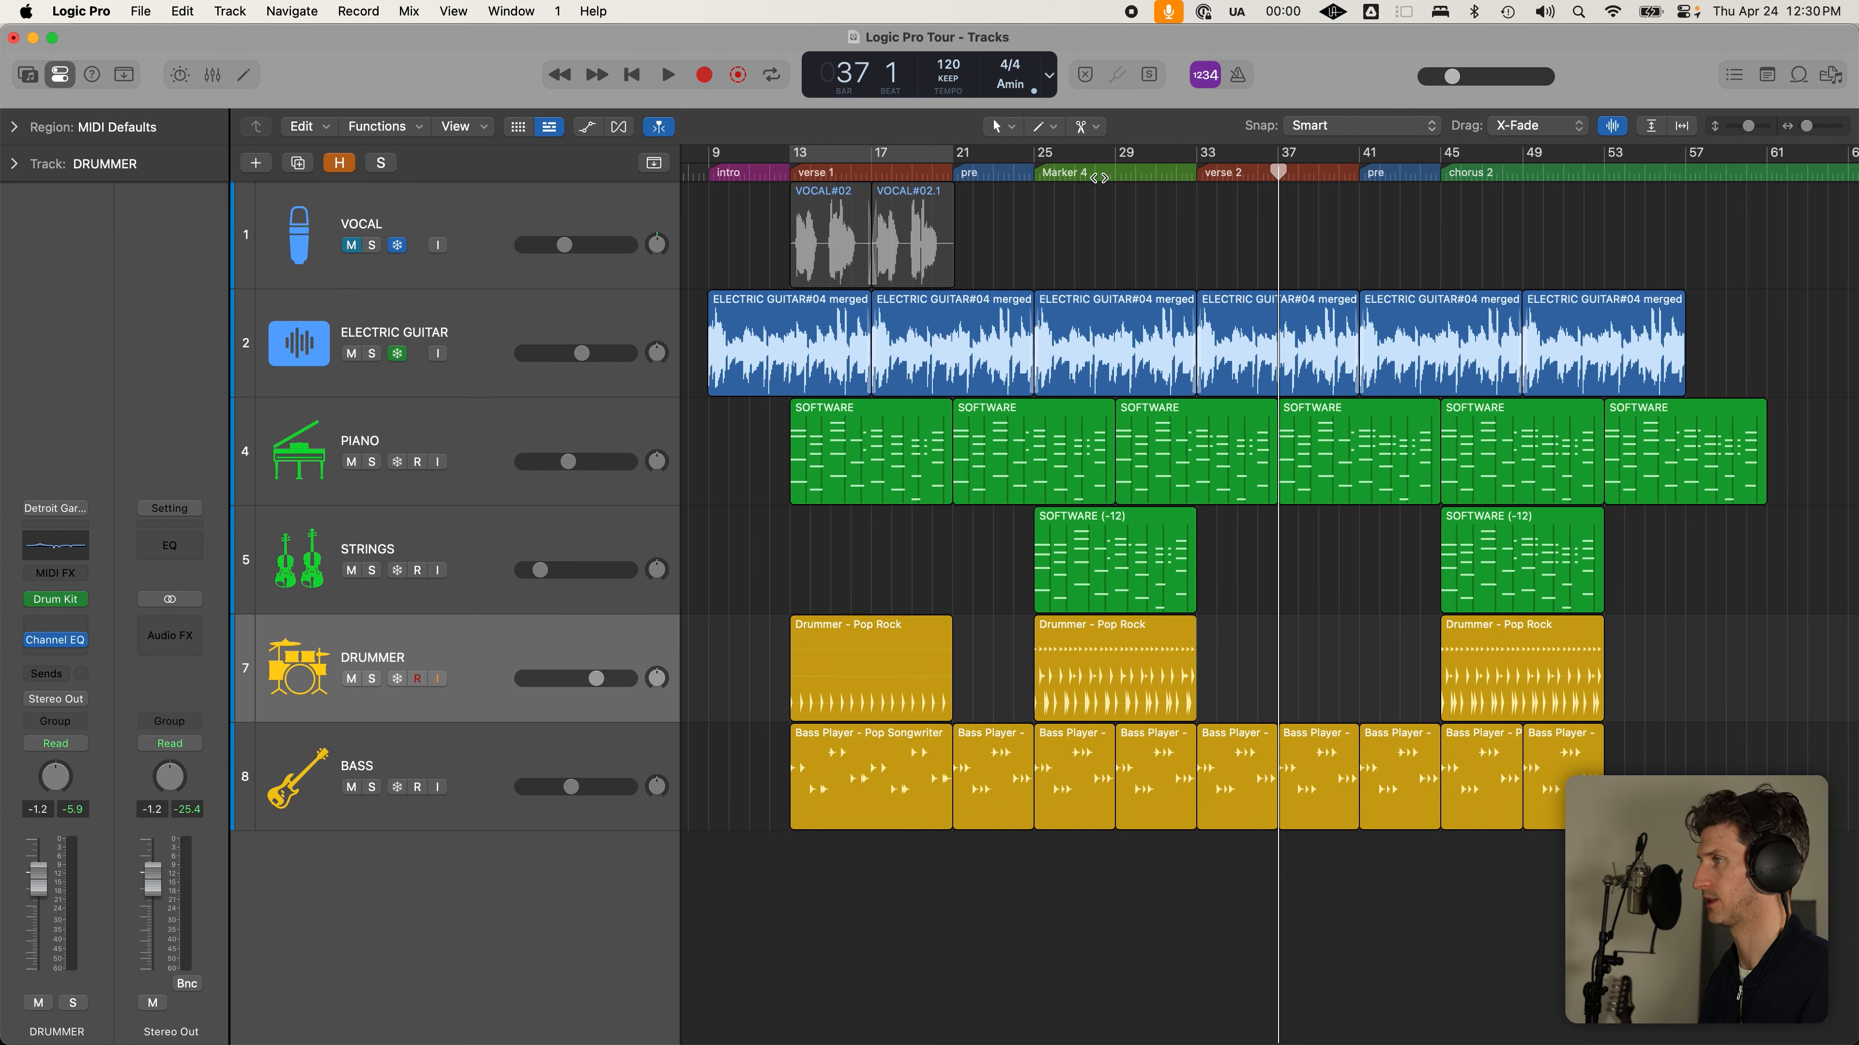
Repeat the Marker 4 DRUMMER region into verse 2 at bar 33
left_click(1033, 173)
left_click_drag(1038, 173, 1252, 242)
left_click(1167, 690)
key("super+r")
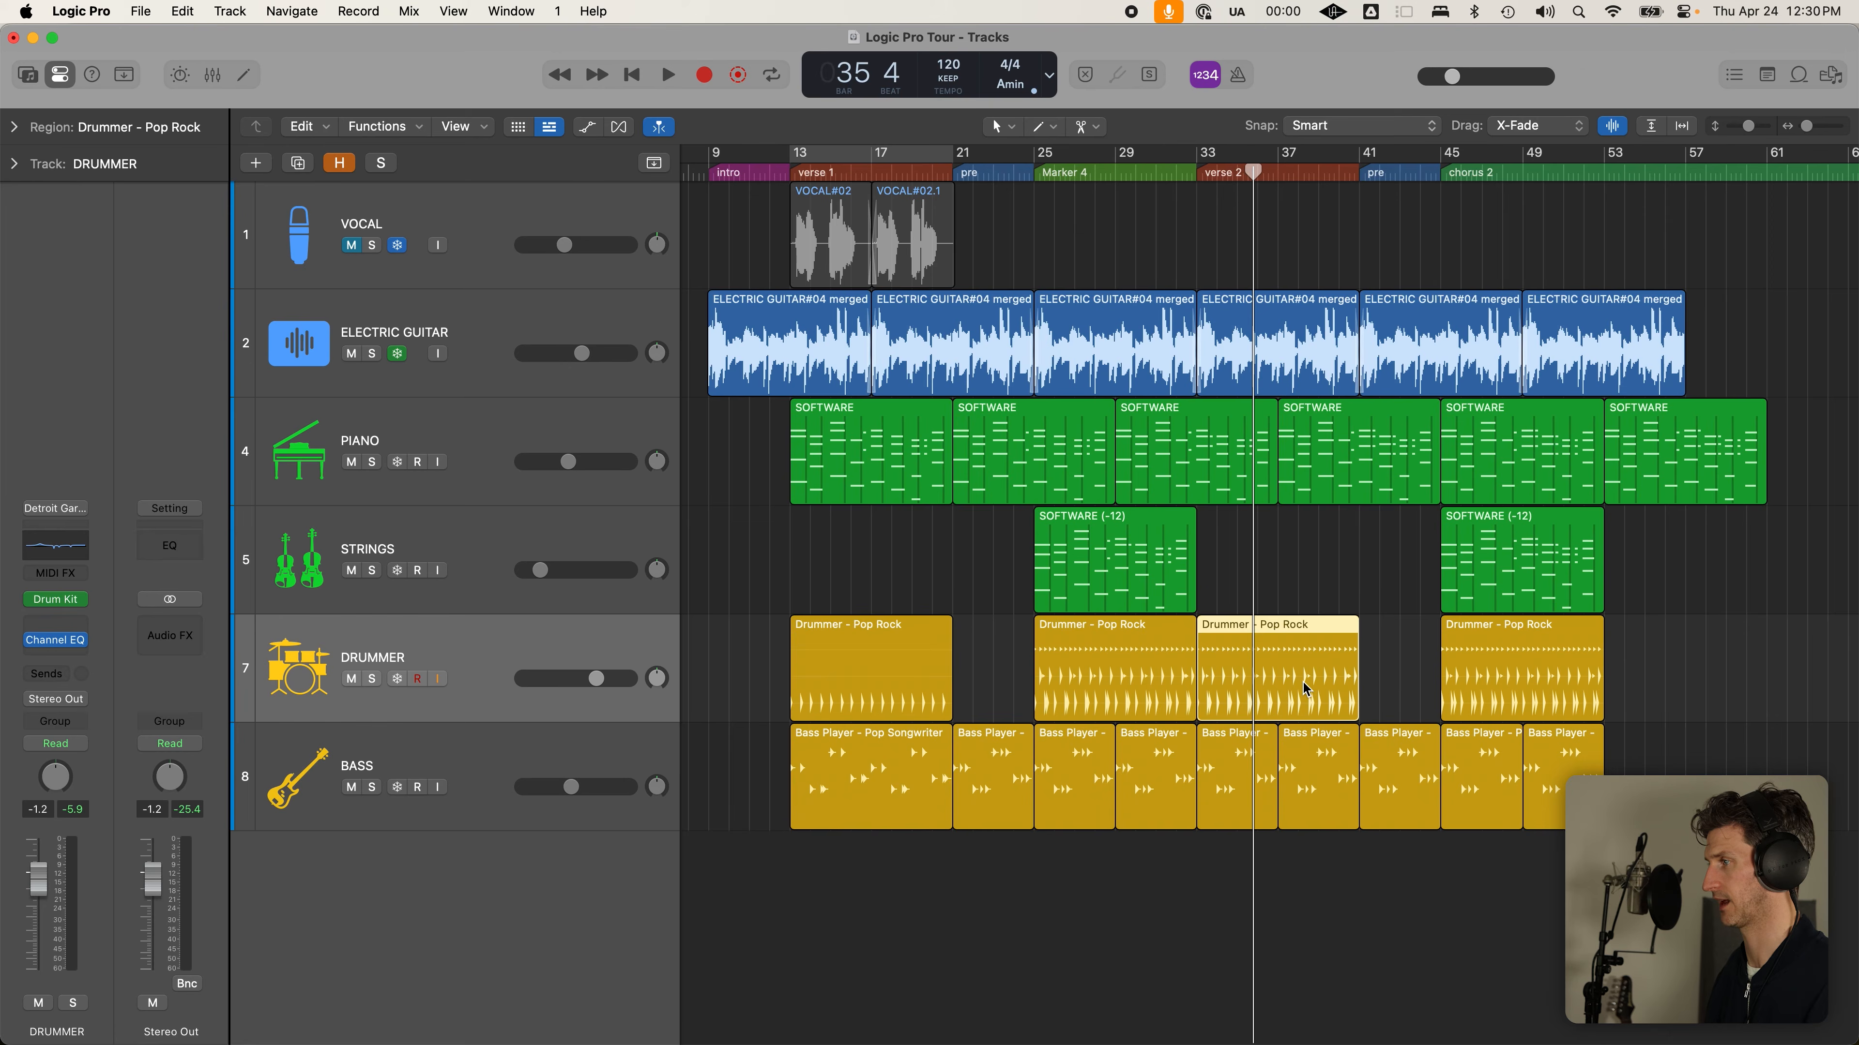
Repeat the verse 2 DRUMMER region into the pre section at bars 41 to 45 and delete the verse 2 copy
right_click(1278, 677)
key("super+r")
left_click_drag(1331, 572, 1275, 644)
key("Delete")
left_click(1360, 176)
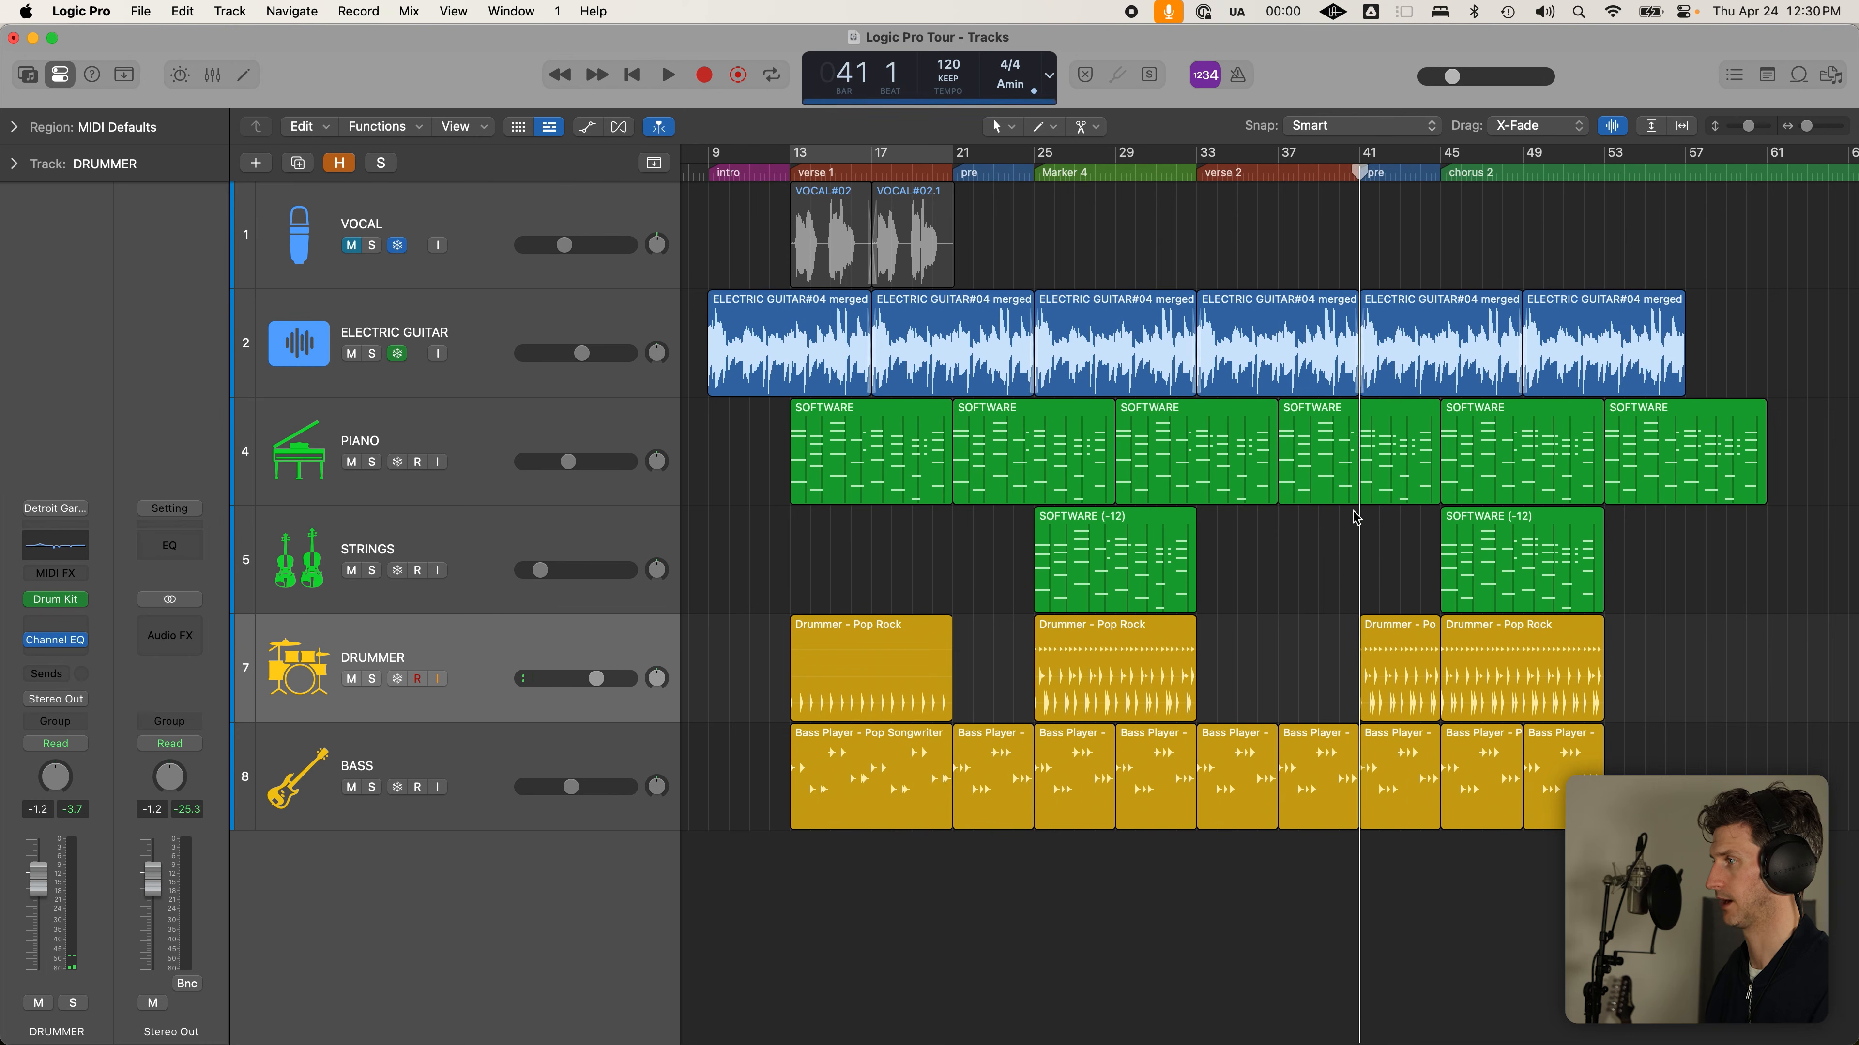
left_click(1440, 174)
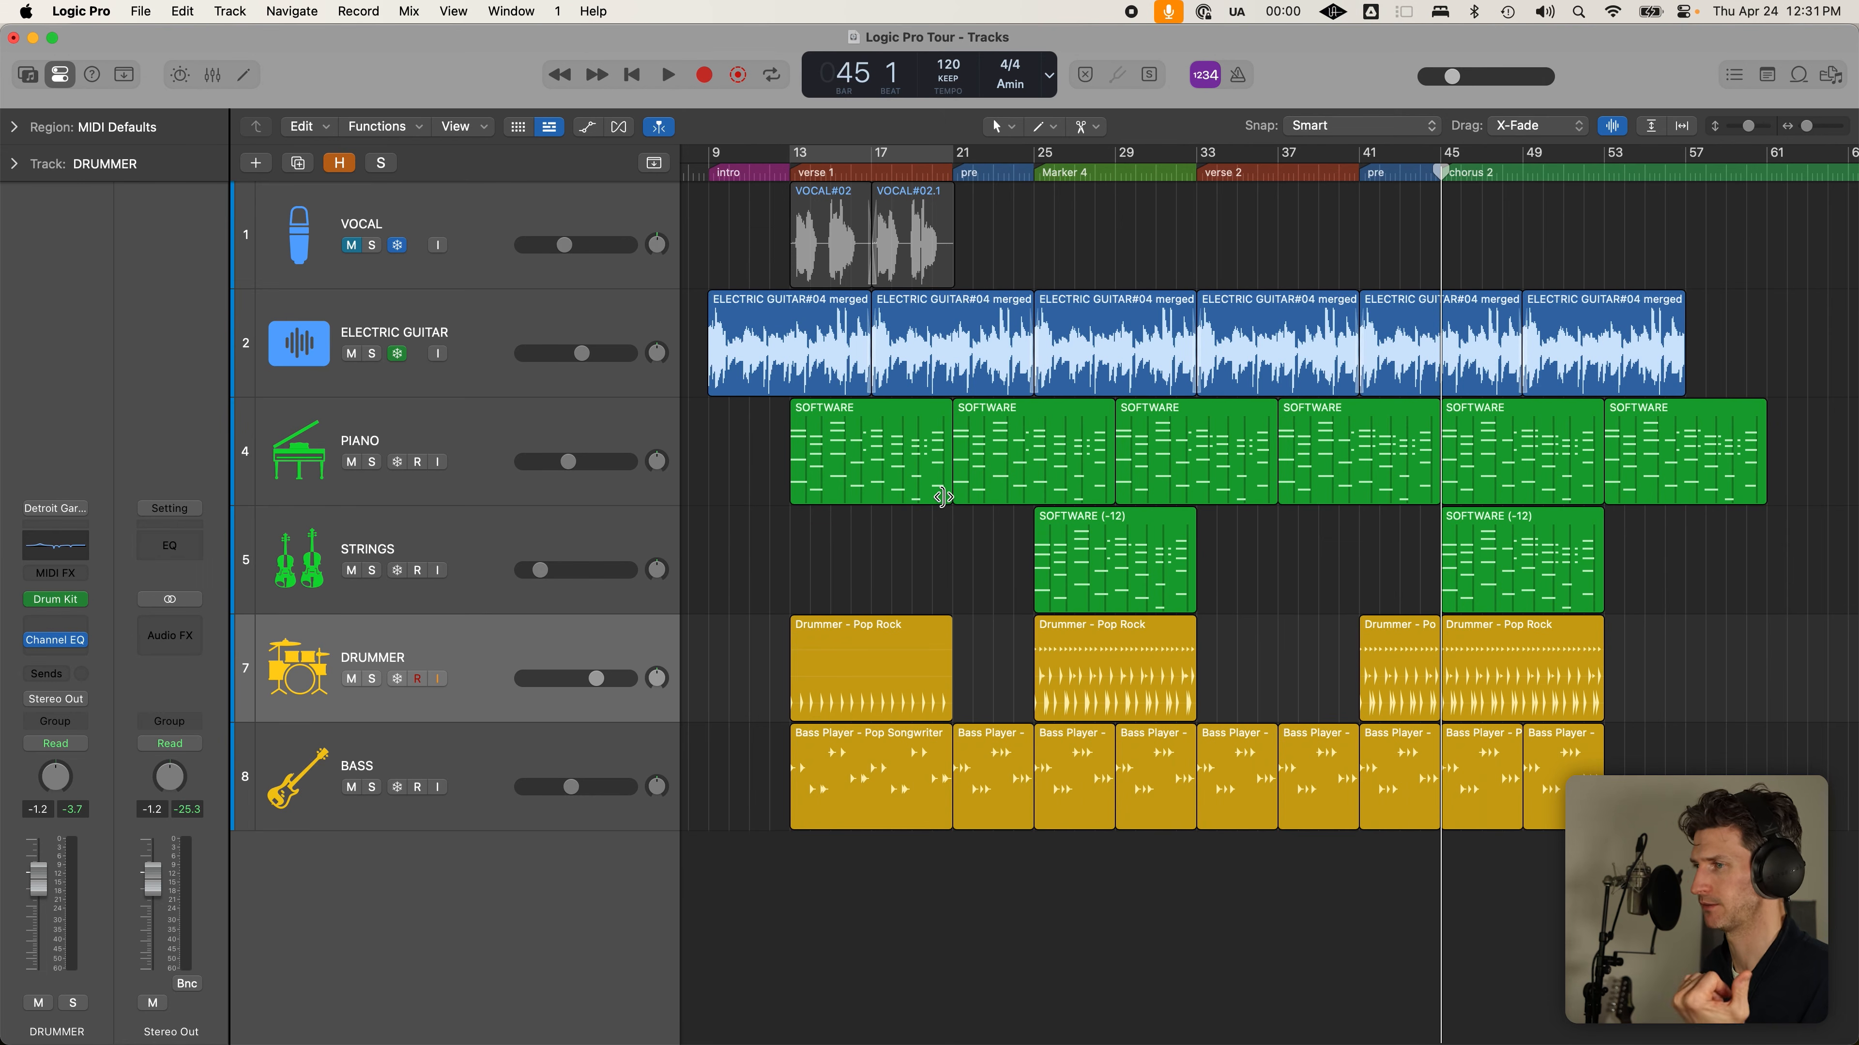
Reveal the hidden tracks, look through the full track list and hide them again
left_click(553, 648)
key("h")
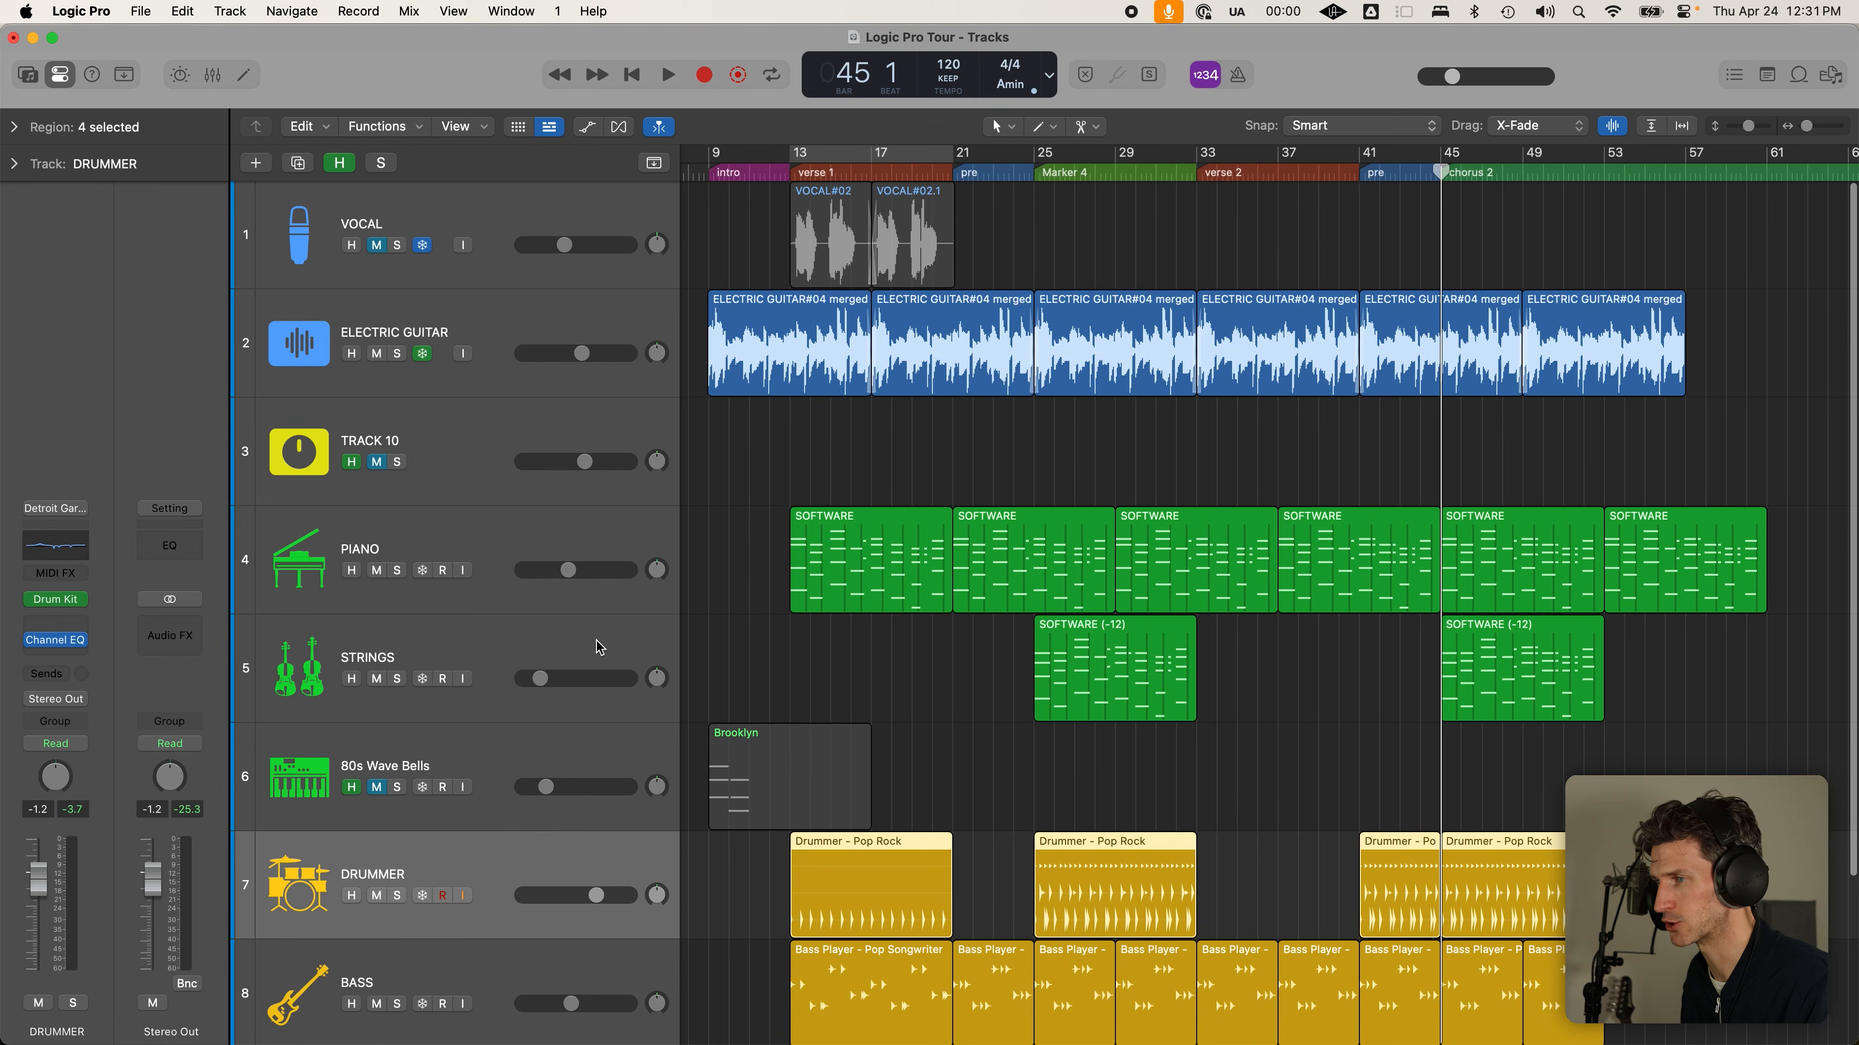
scroll(455, 723, "down", 3)
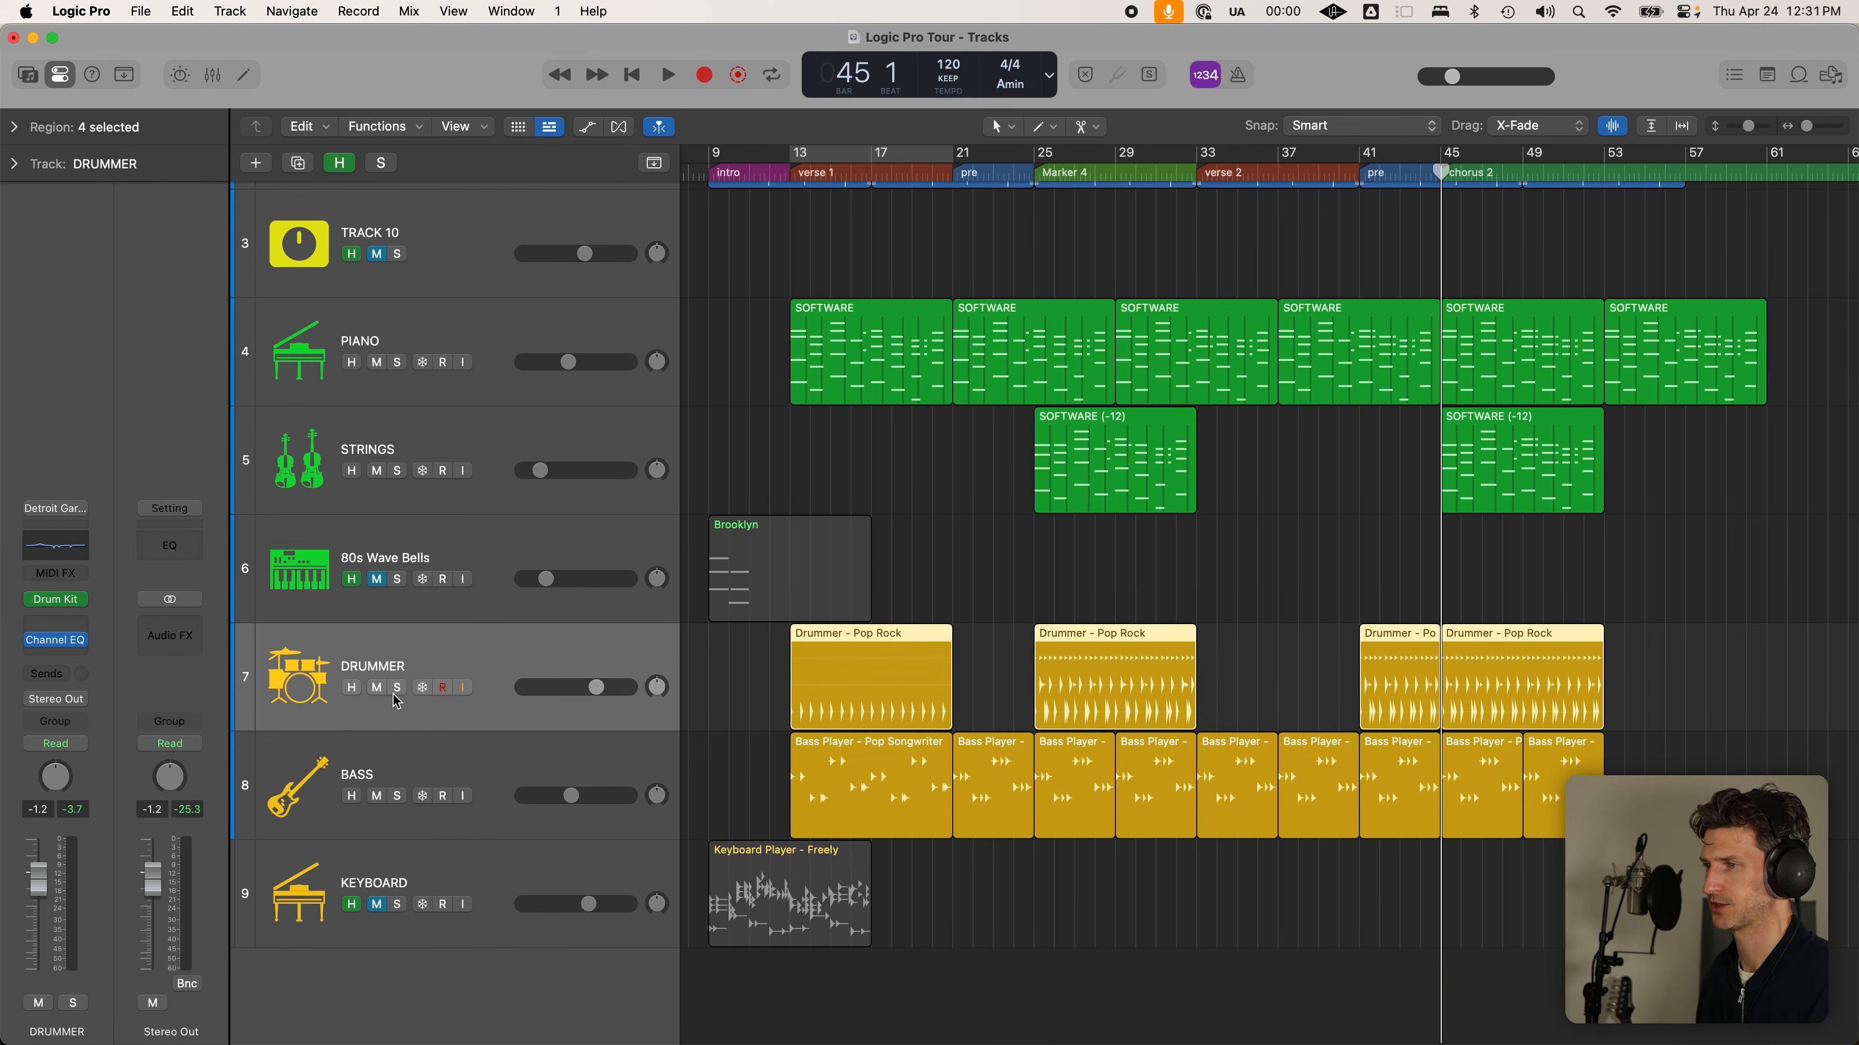
key("h")
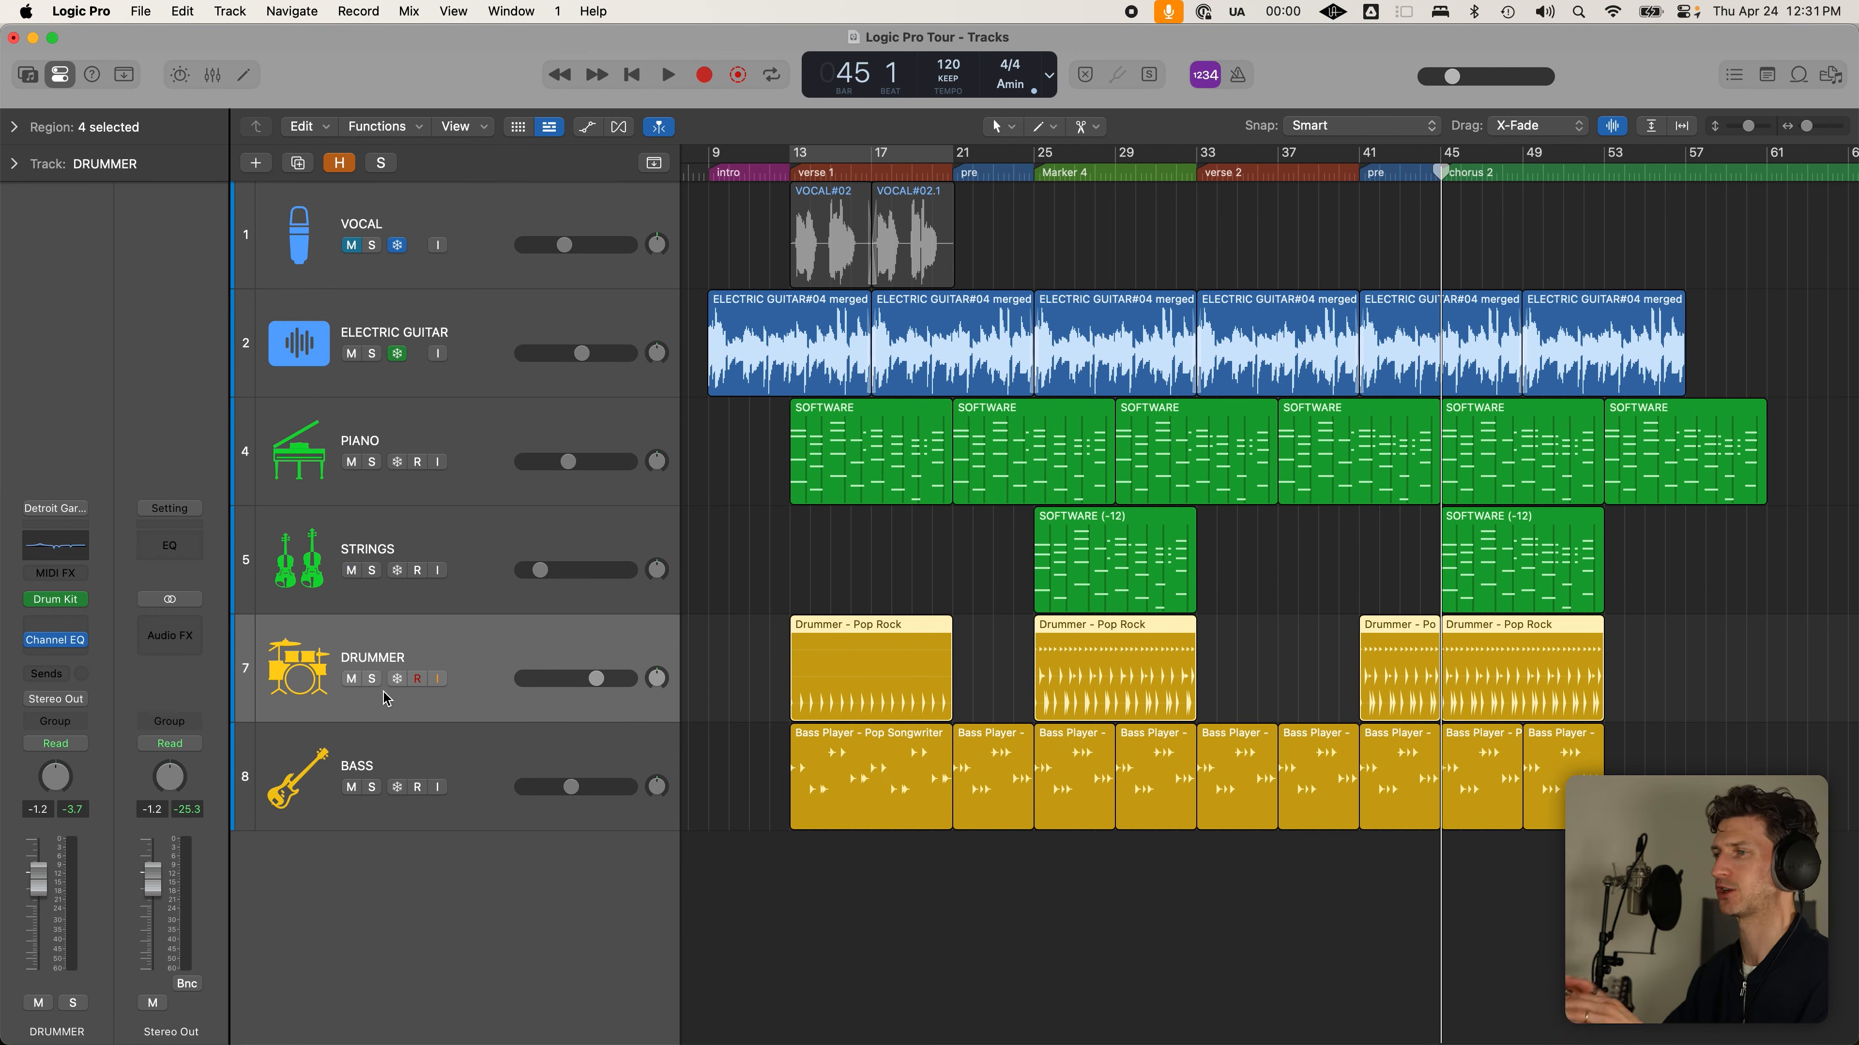
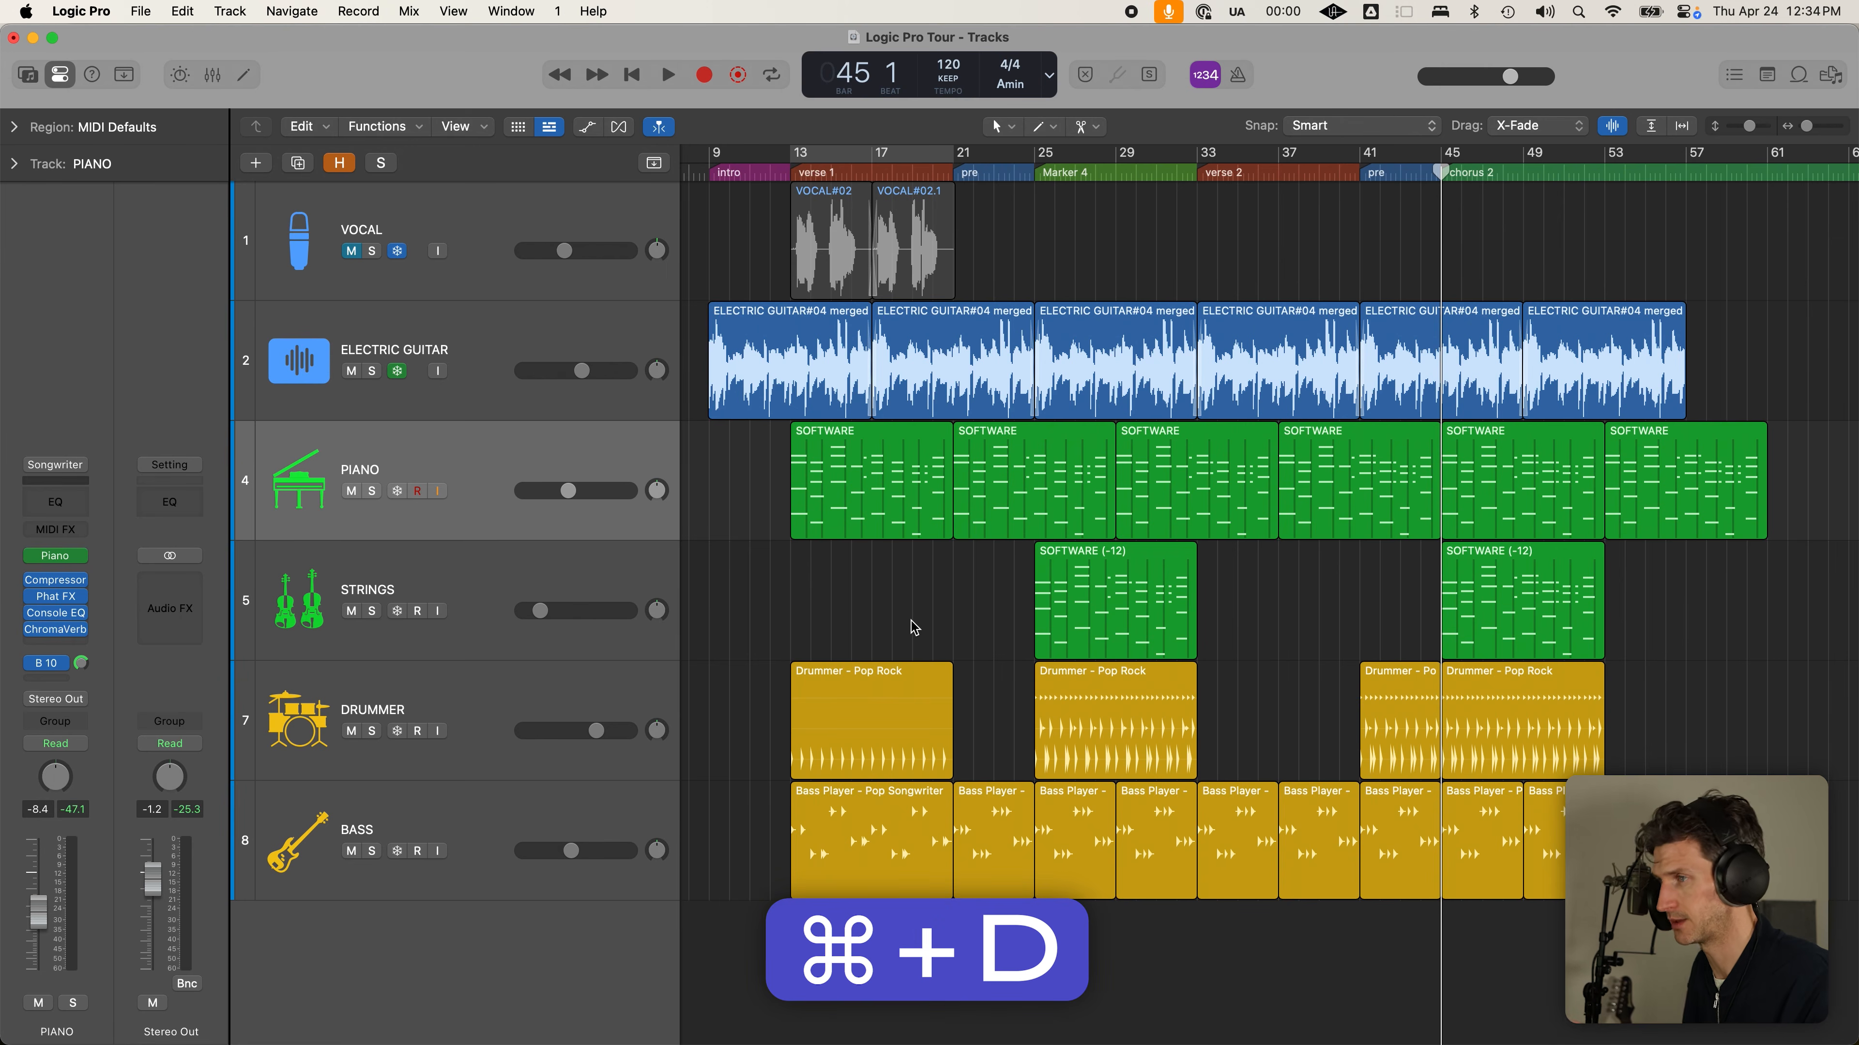
Select the PIANO track, adjust the track height and place the playhead at bar 25, the start of Marker 4
left_click(578, 455)
key("super+Up")
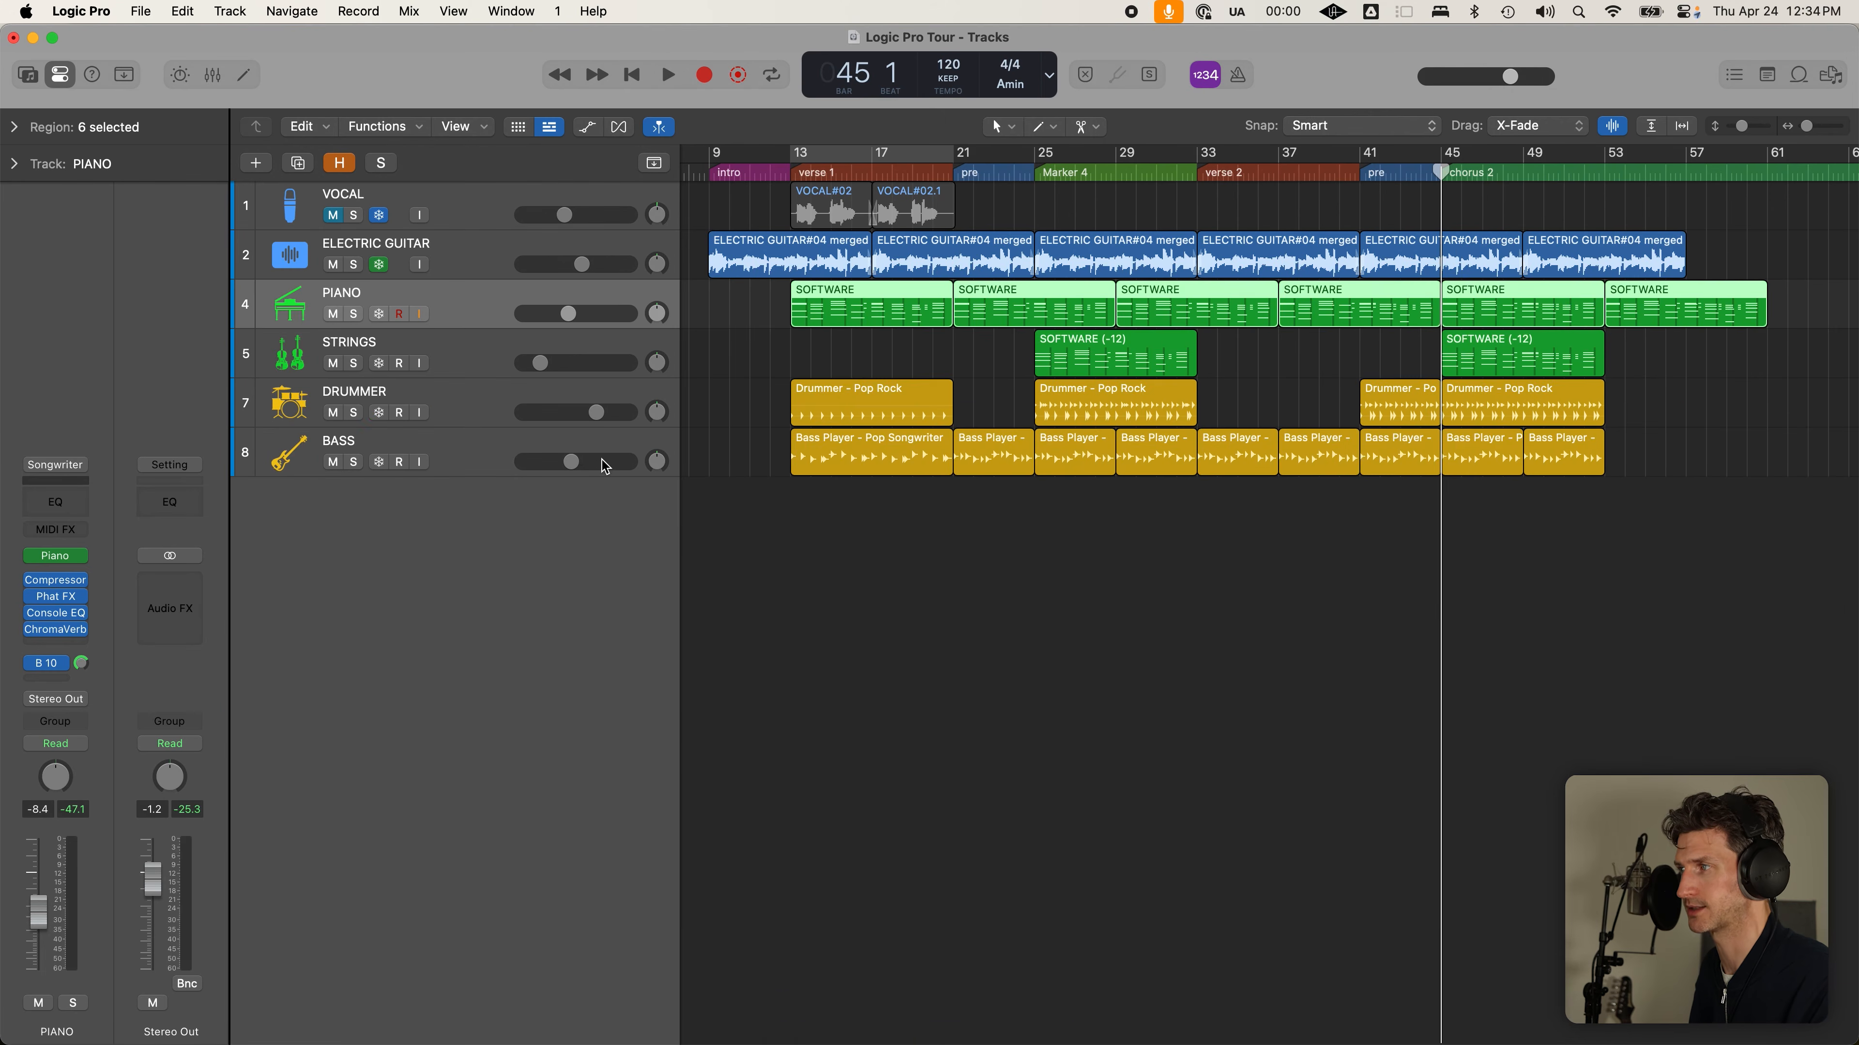
key("super+Down")
key("super+Down")
key("super+Down")
left_click(601, 346)
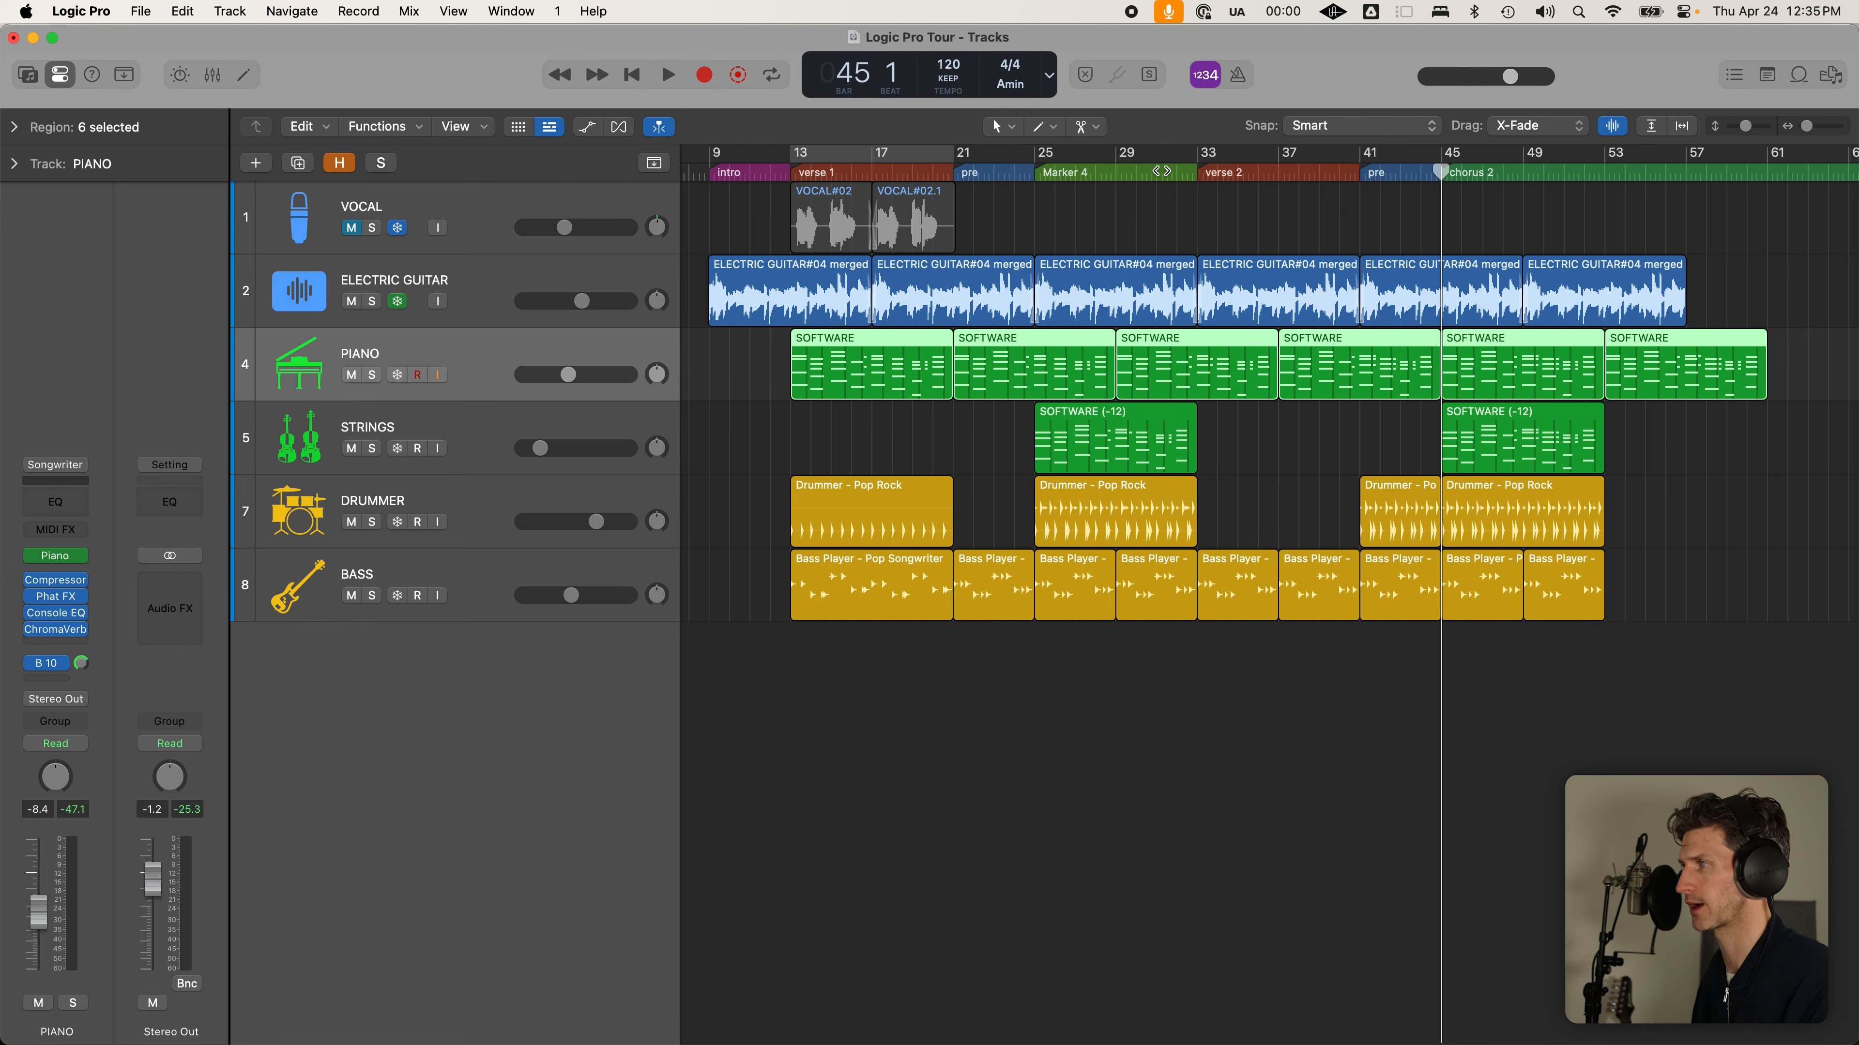
left_click(1038, 171)
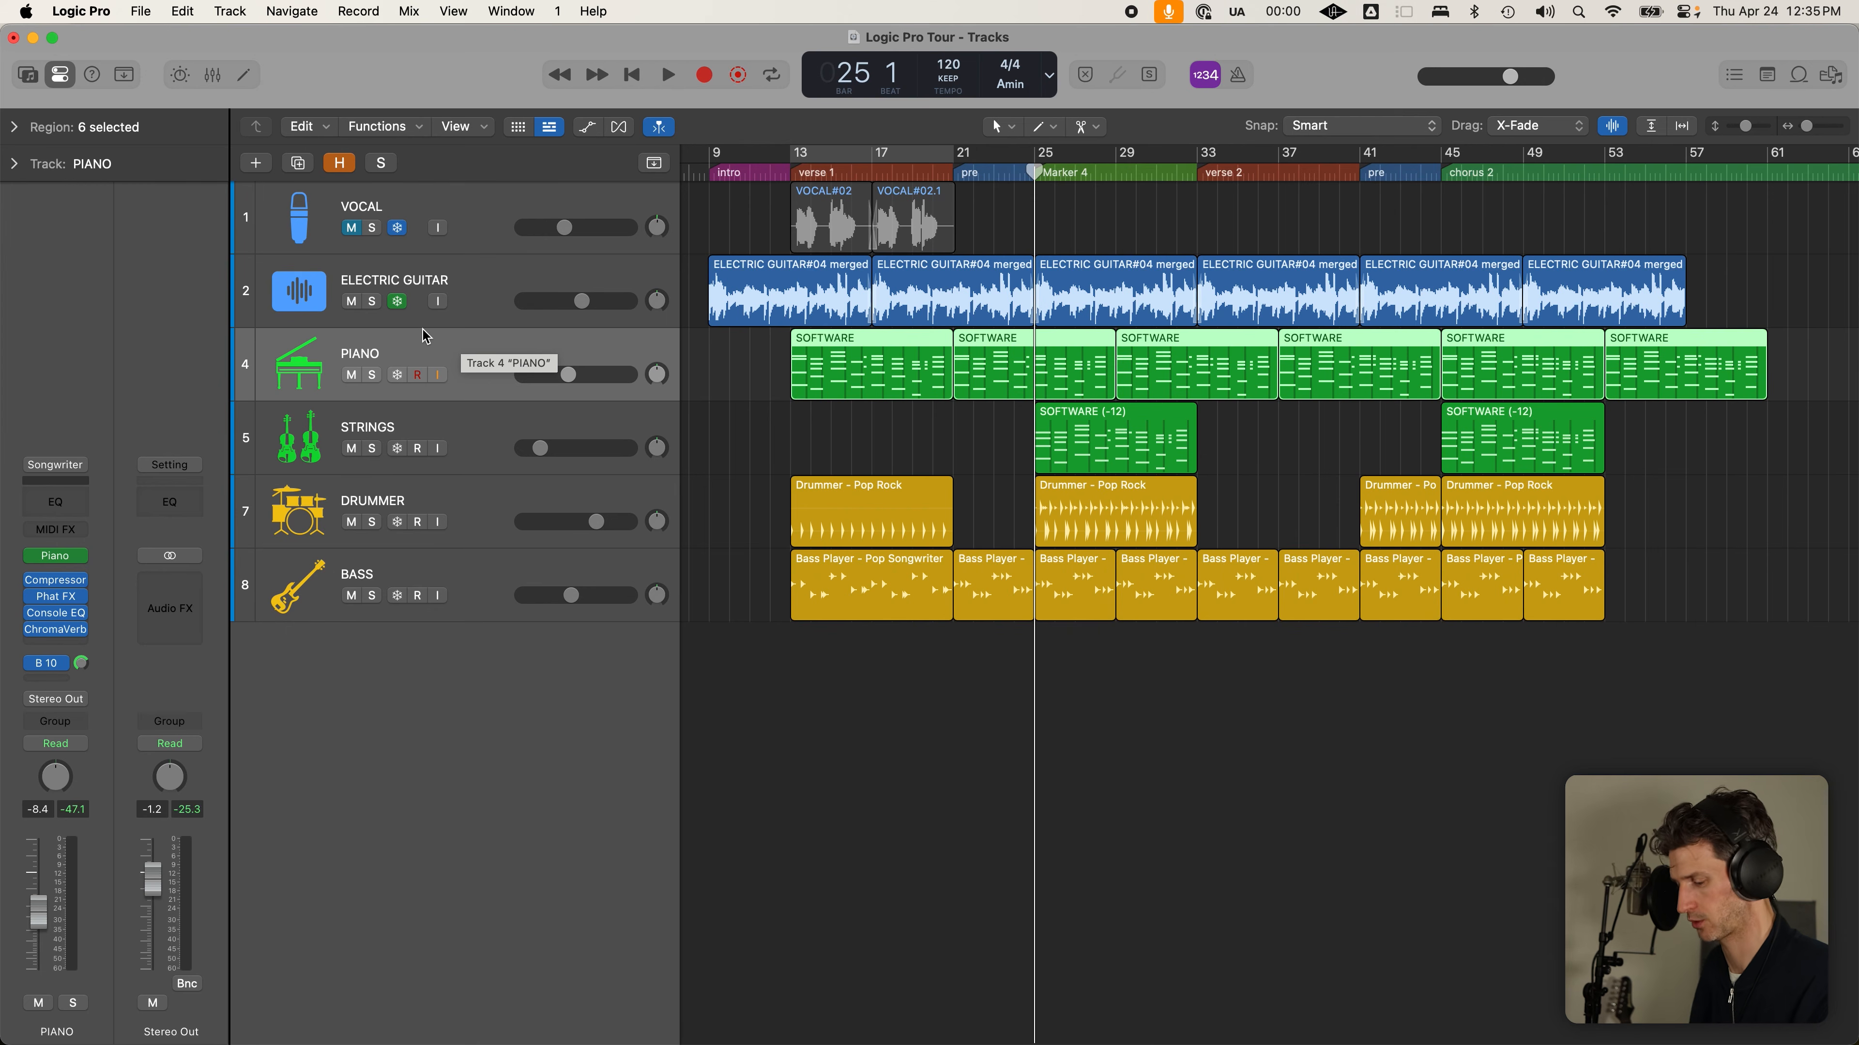
Duplicate the PIANO track with its settings as an empty track, removing the first duplicate and making it again
key("super+d")
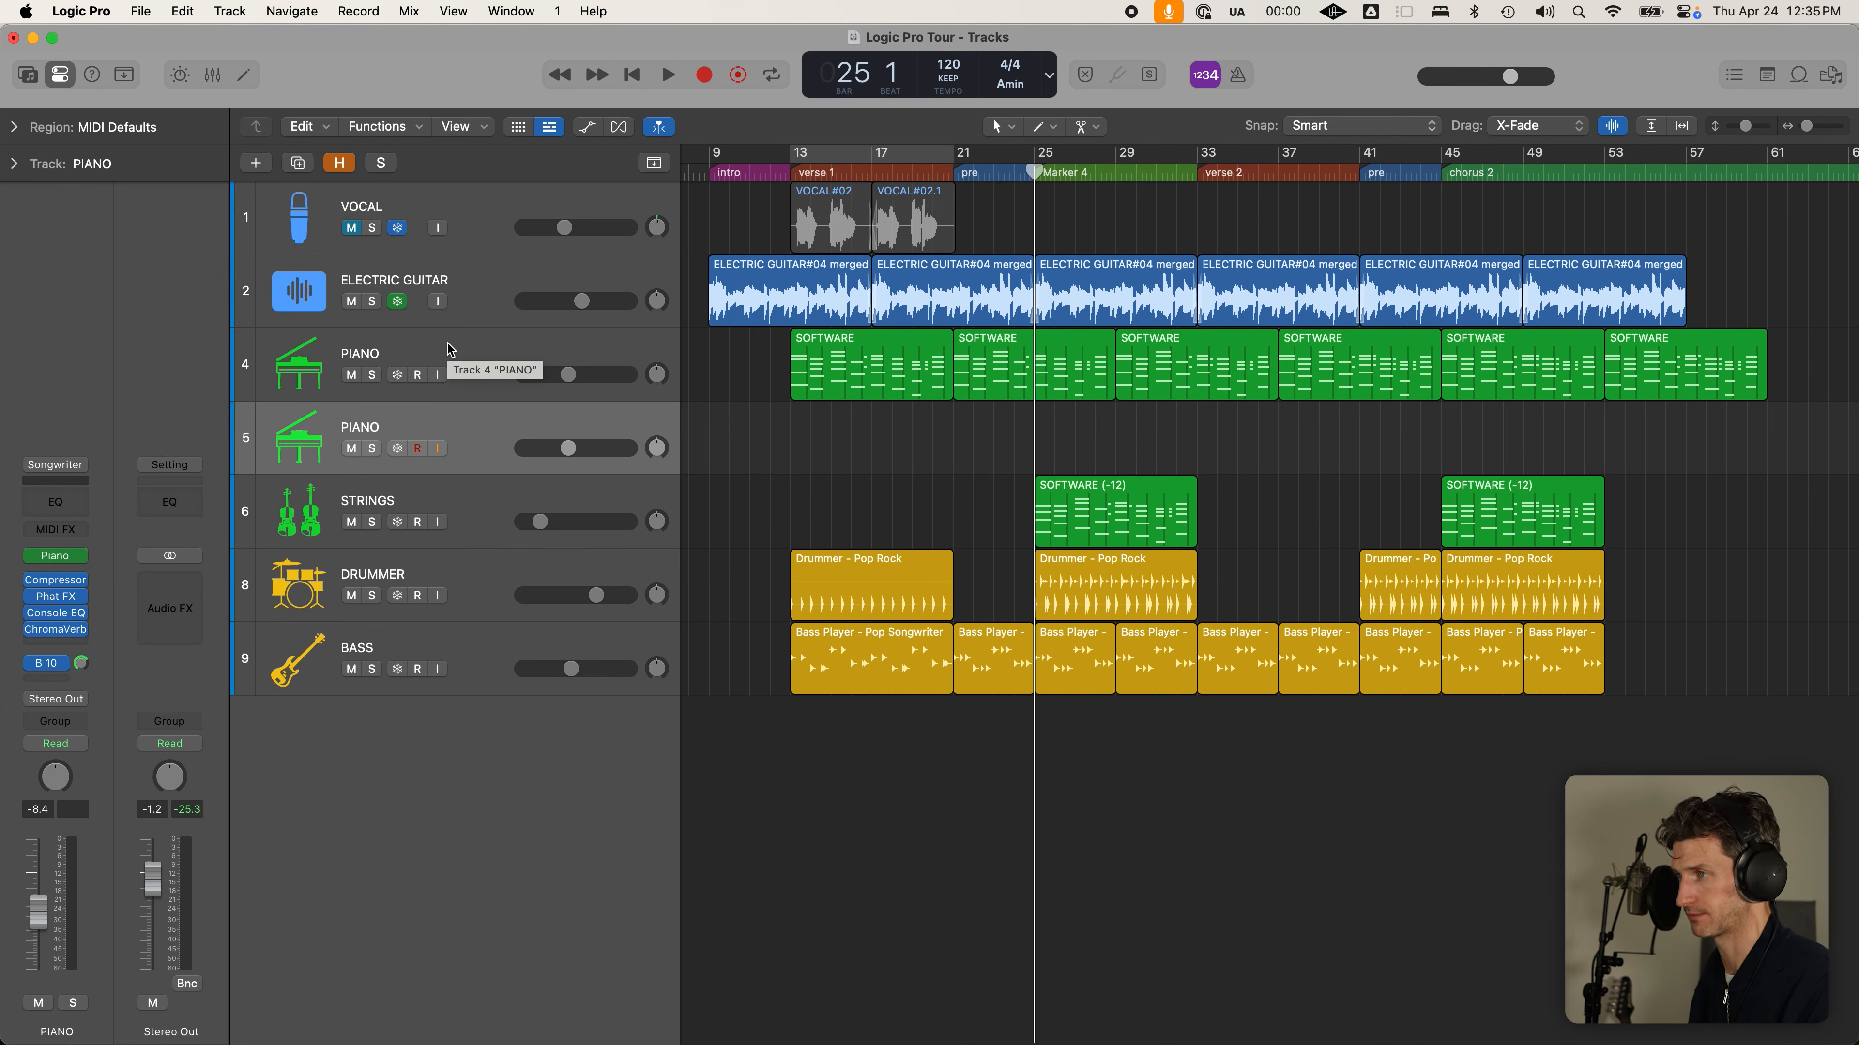
key("super+BackSpace")
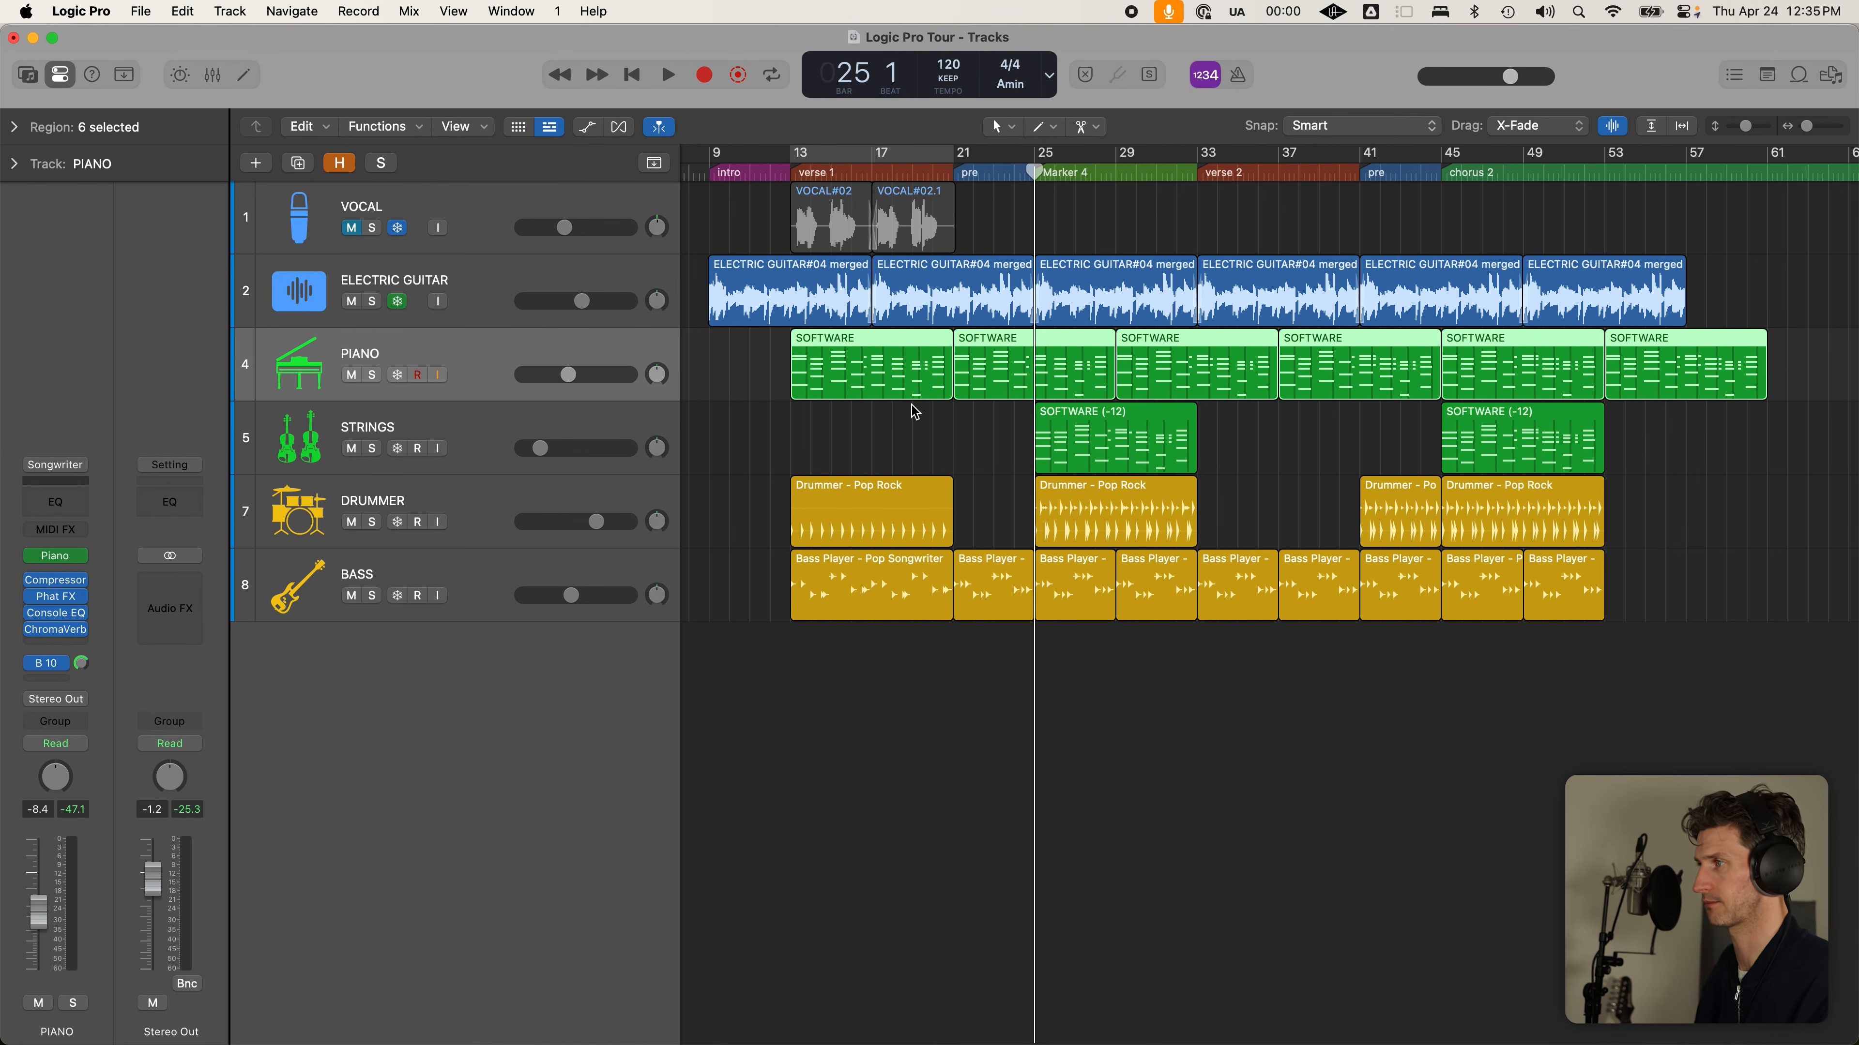
key("super+d")
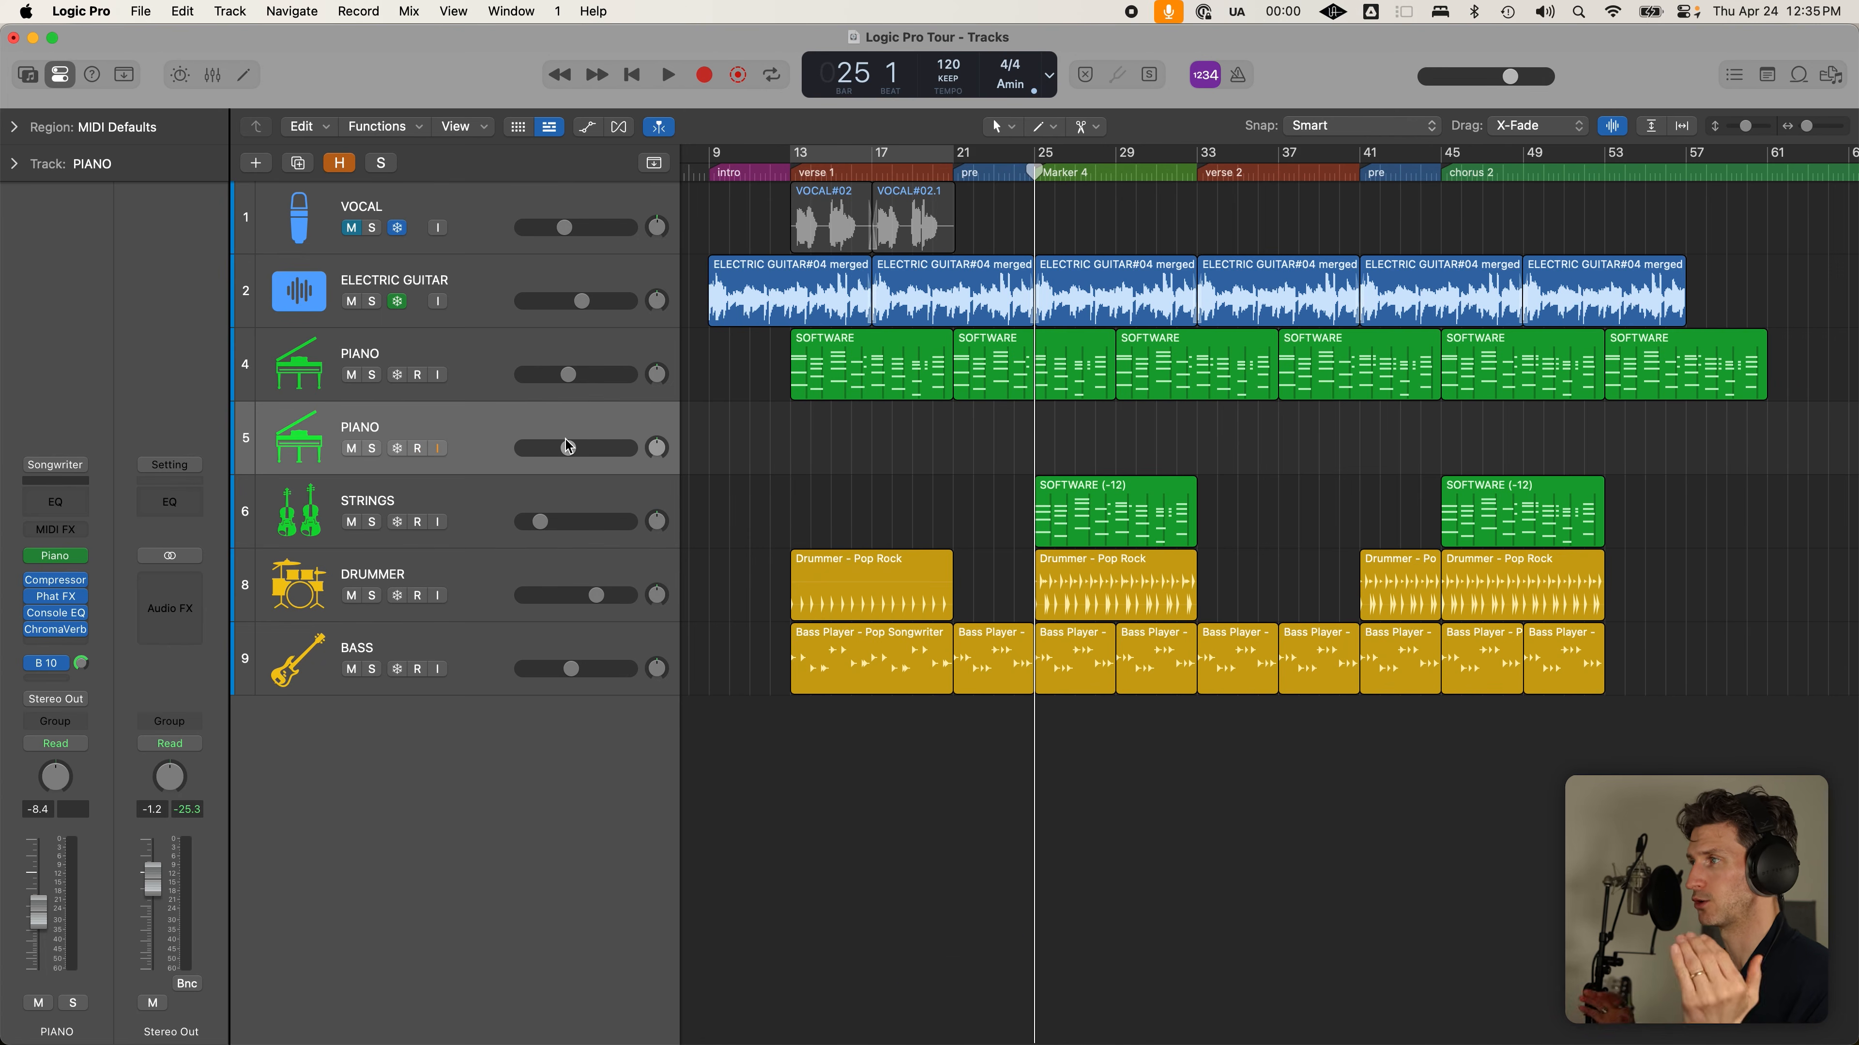
Record-enable the duplicated PIANO track, stop playback near bar 24 and turn the verse 1 cycle range on and off
key("r")
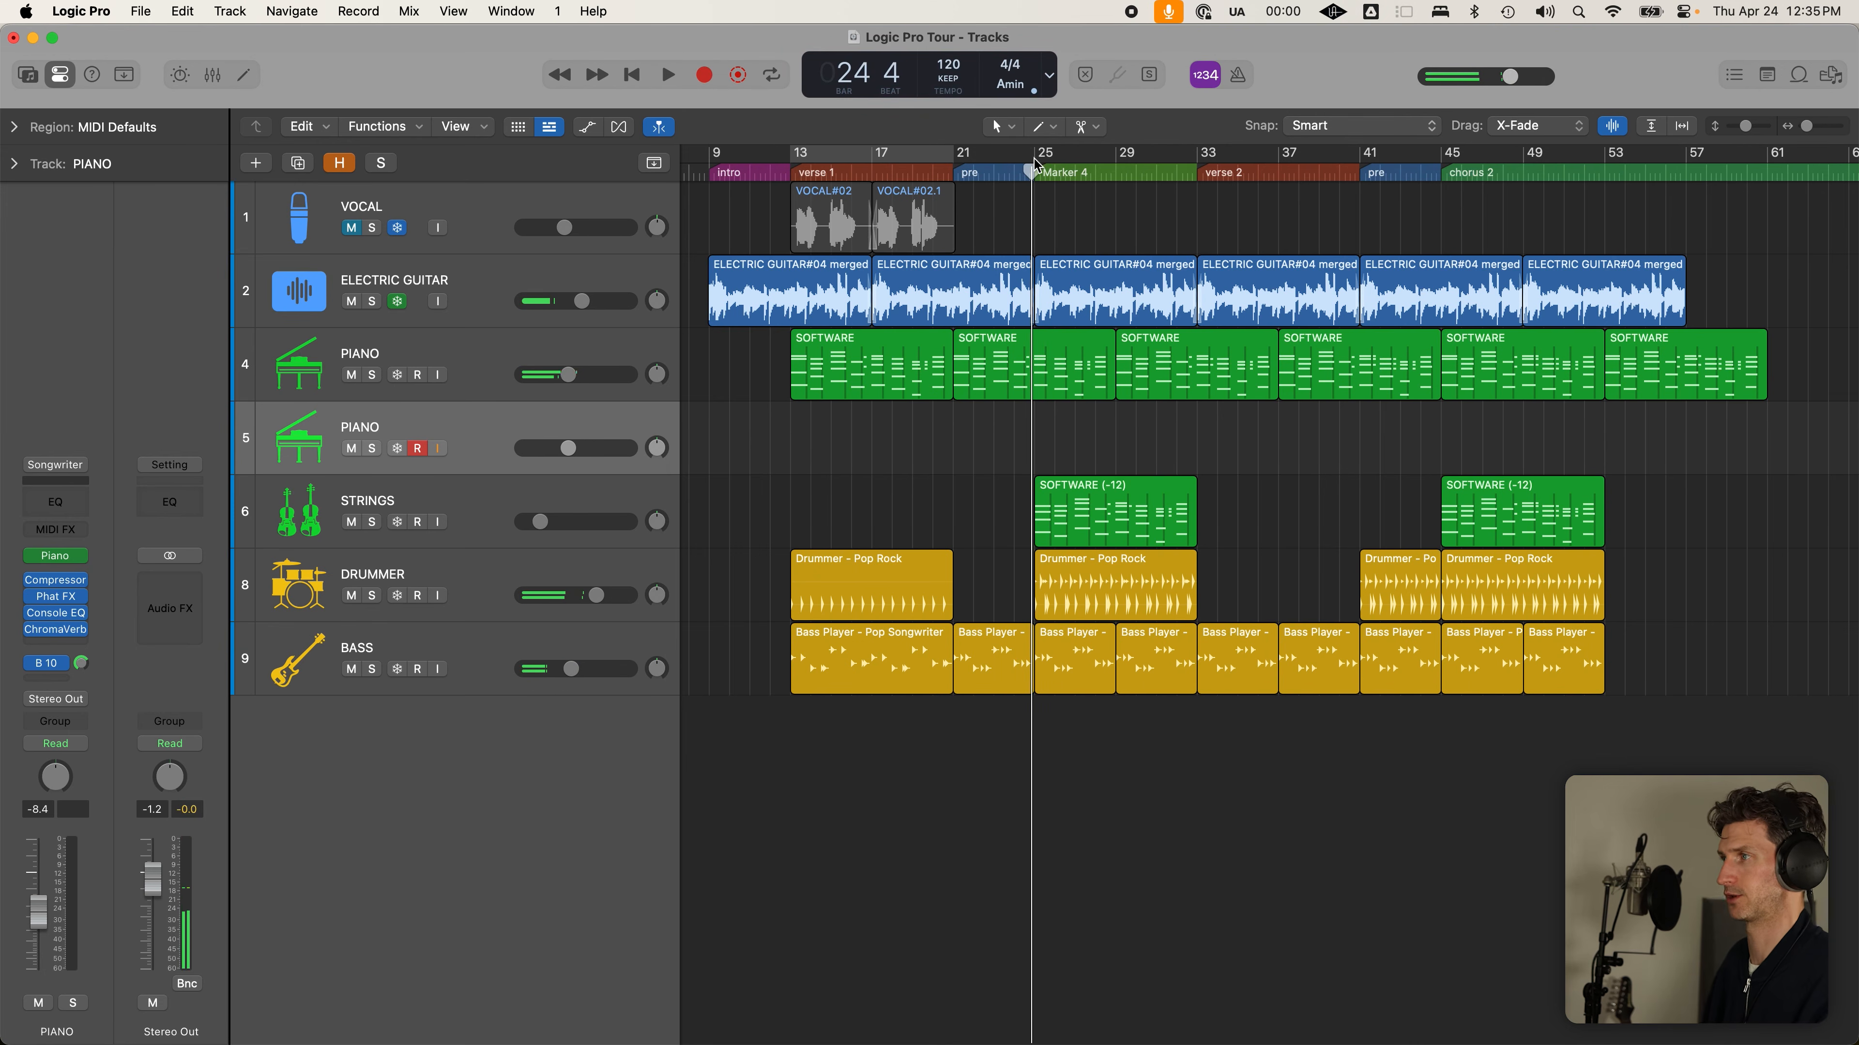
key("space")
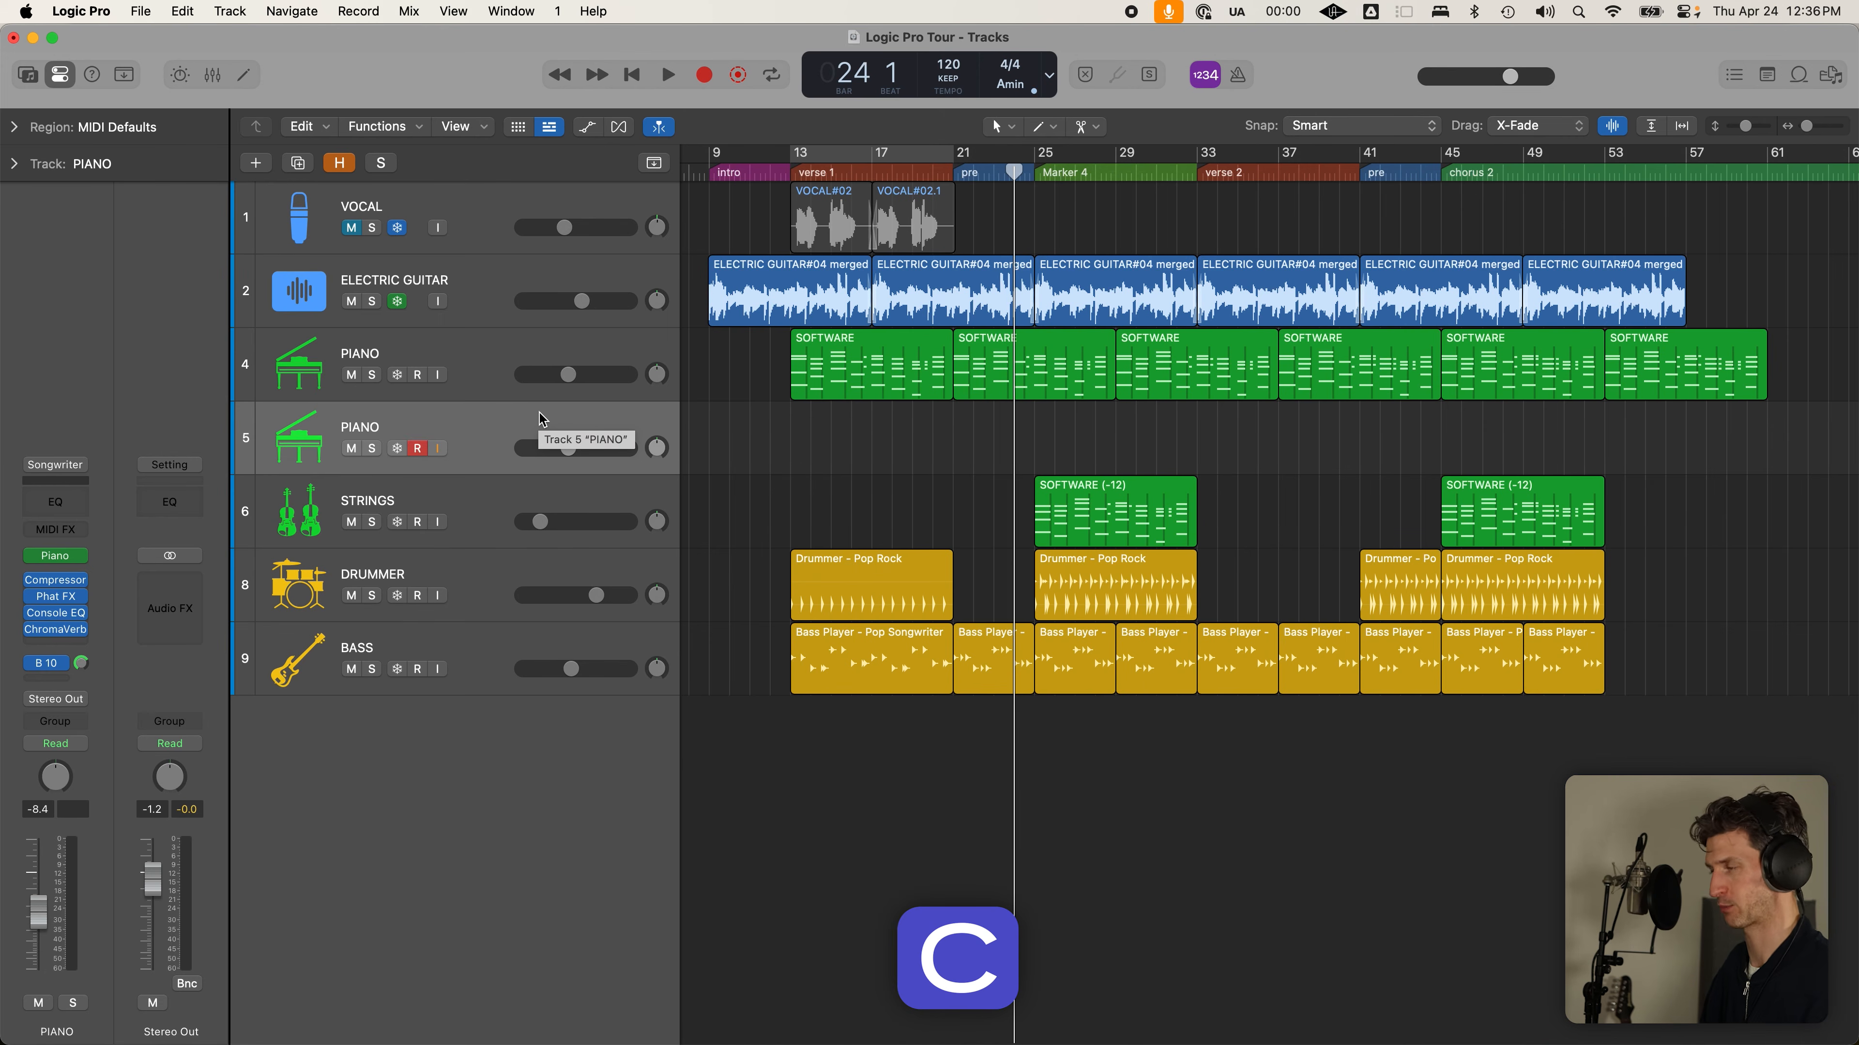
key("c")
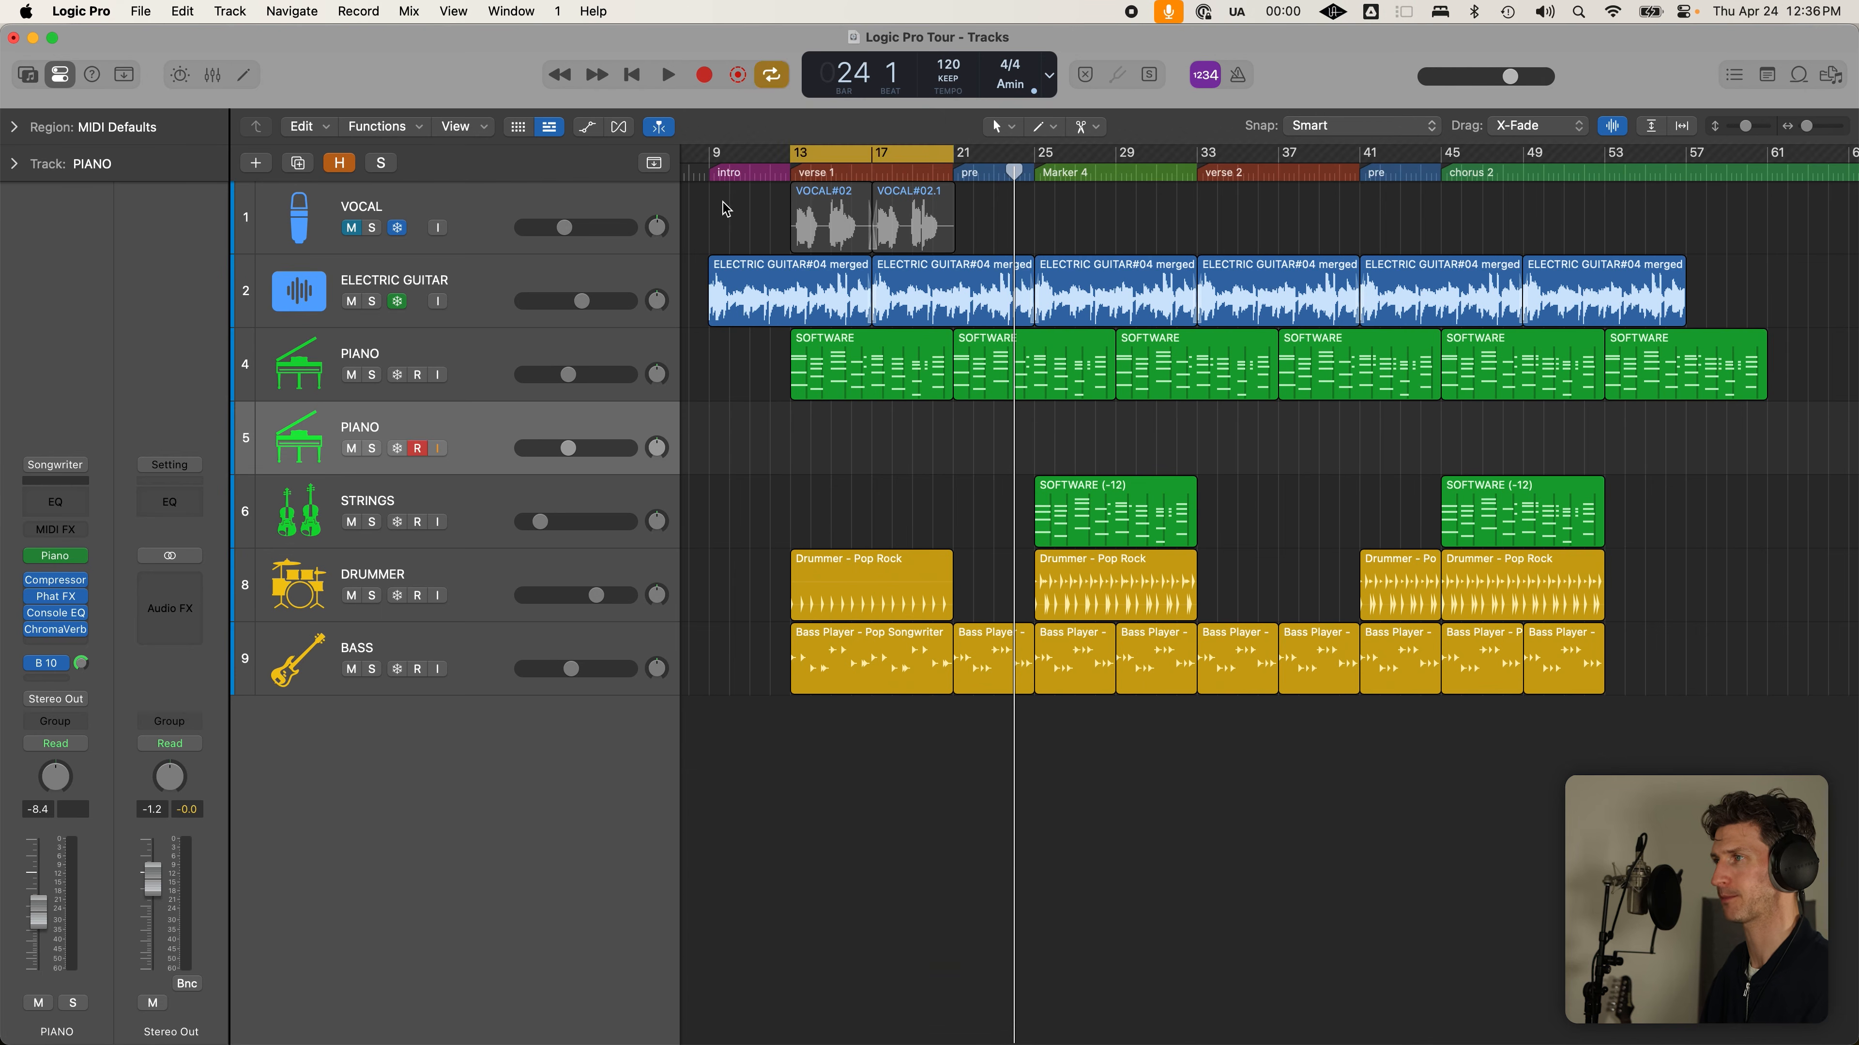
left_click(814, 152)
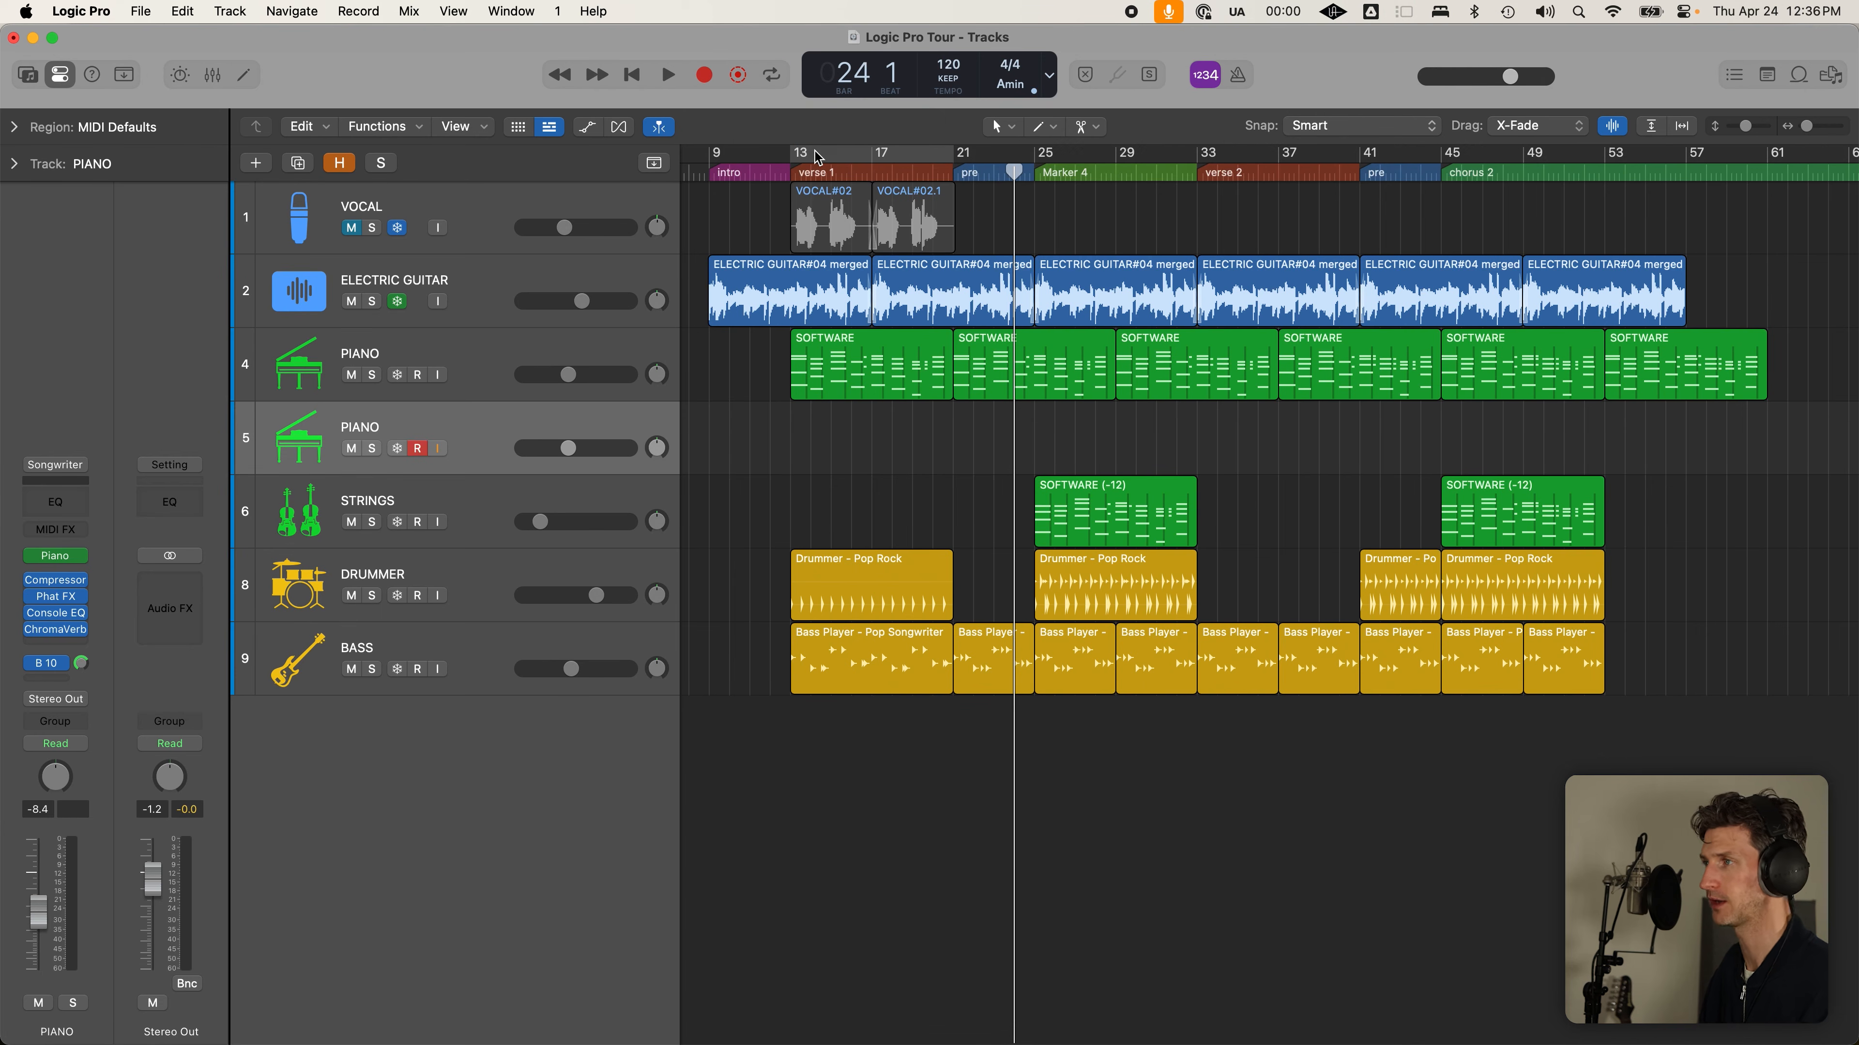
Move the cycle range to Marker 4, bars 25 to 33, with the duplicated PIANO track record-enabled and the playhead at bar 25
left_click(815, 151)
left_click_drag(815, 151, 1067, 195)
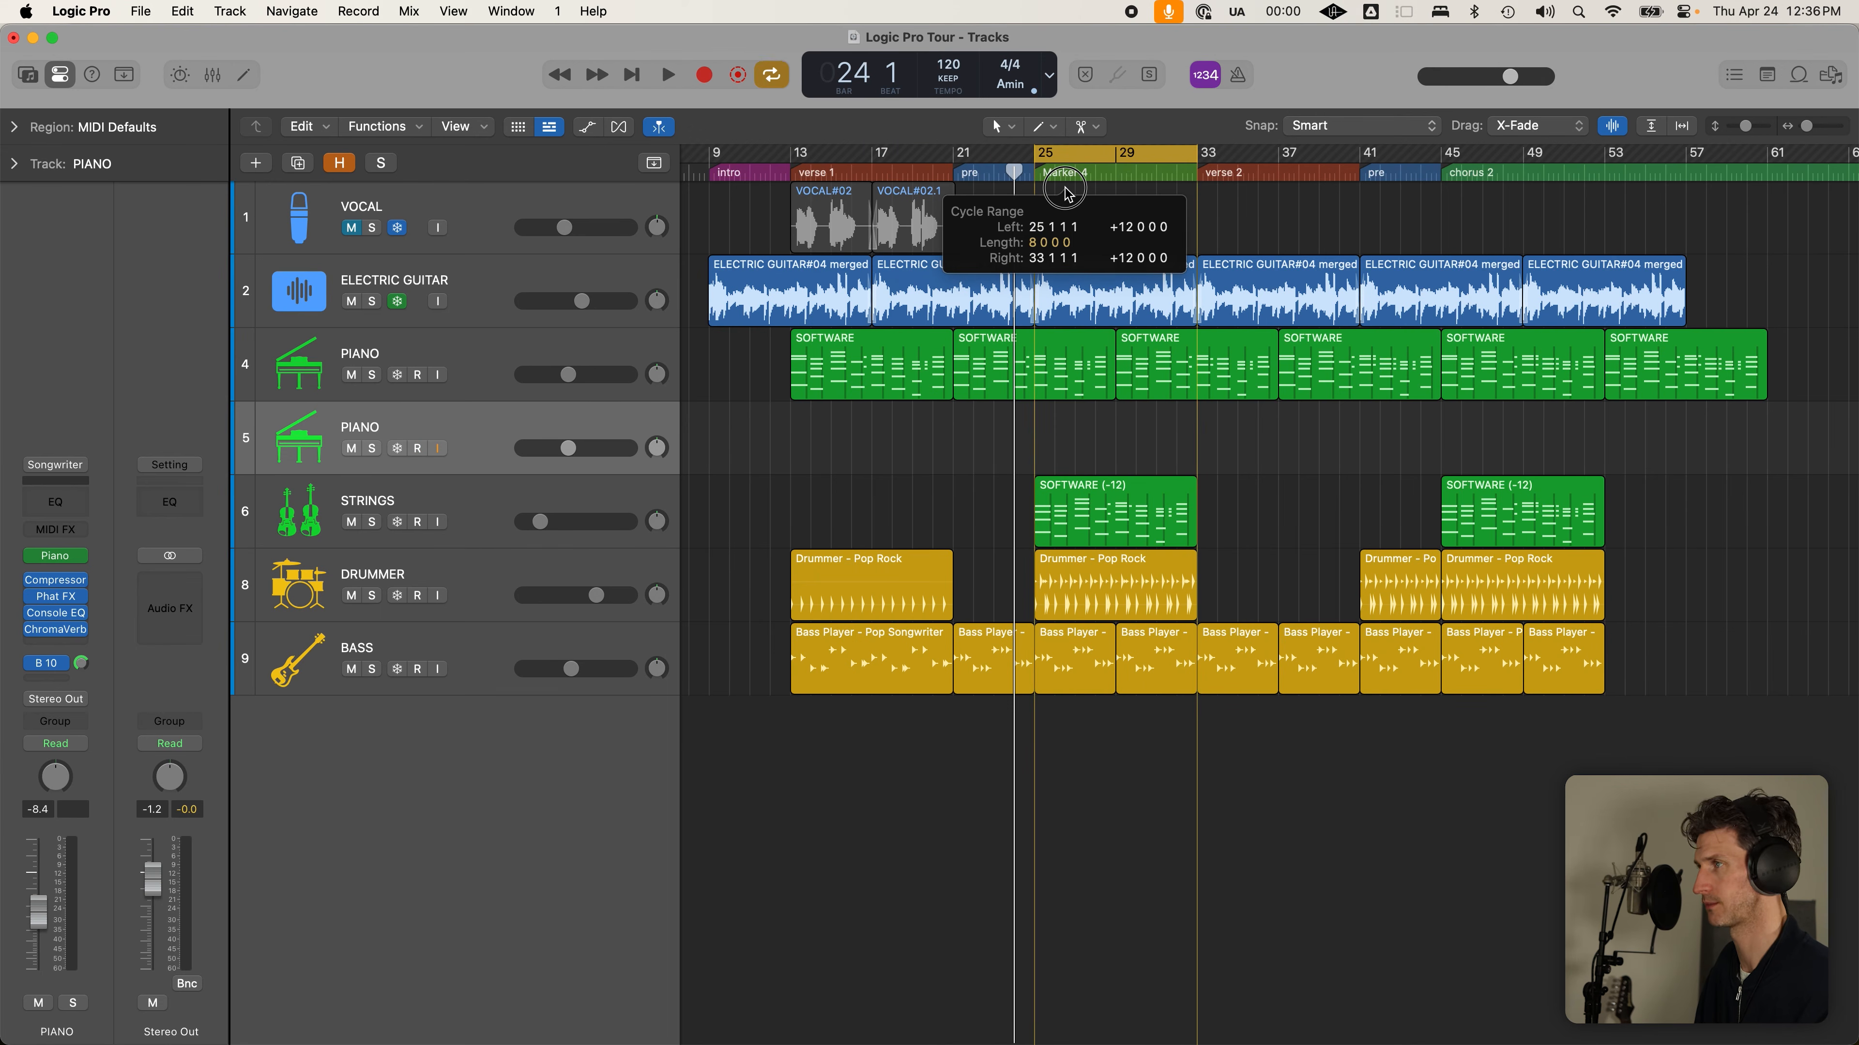
mouse_move(880, 170)
left_mouse_down()
mouse_move(812, 170)
mouse_move(851, 170)
left_mouse_up()
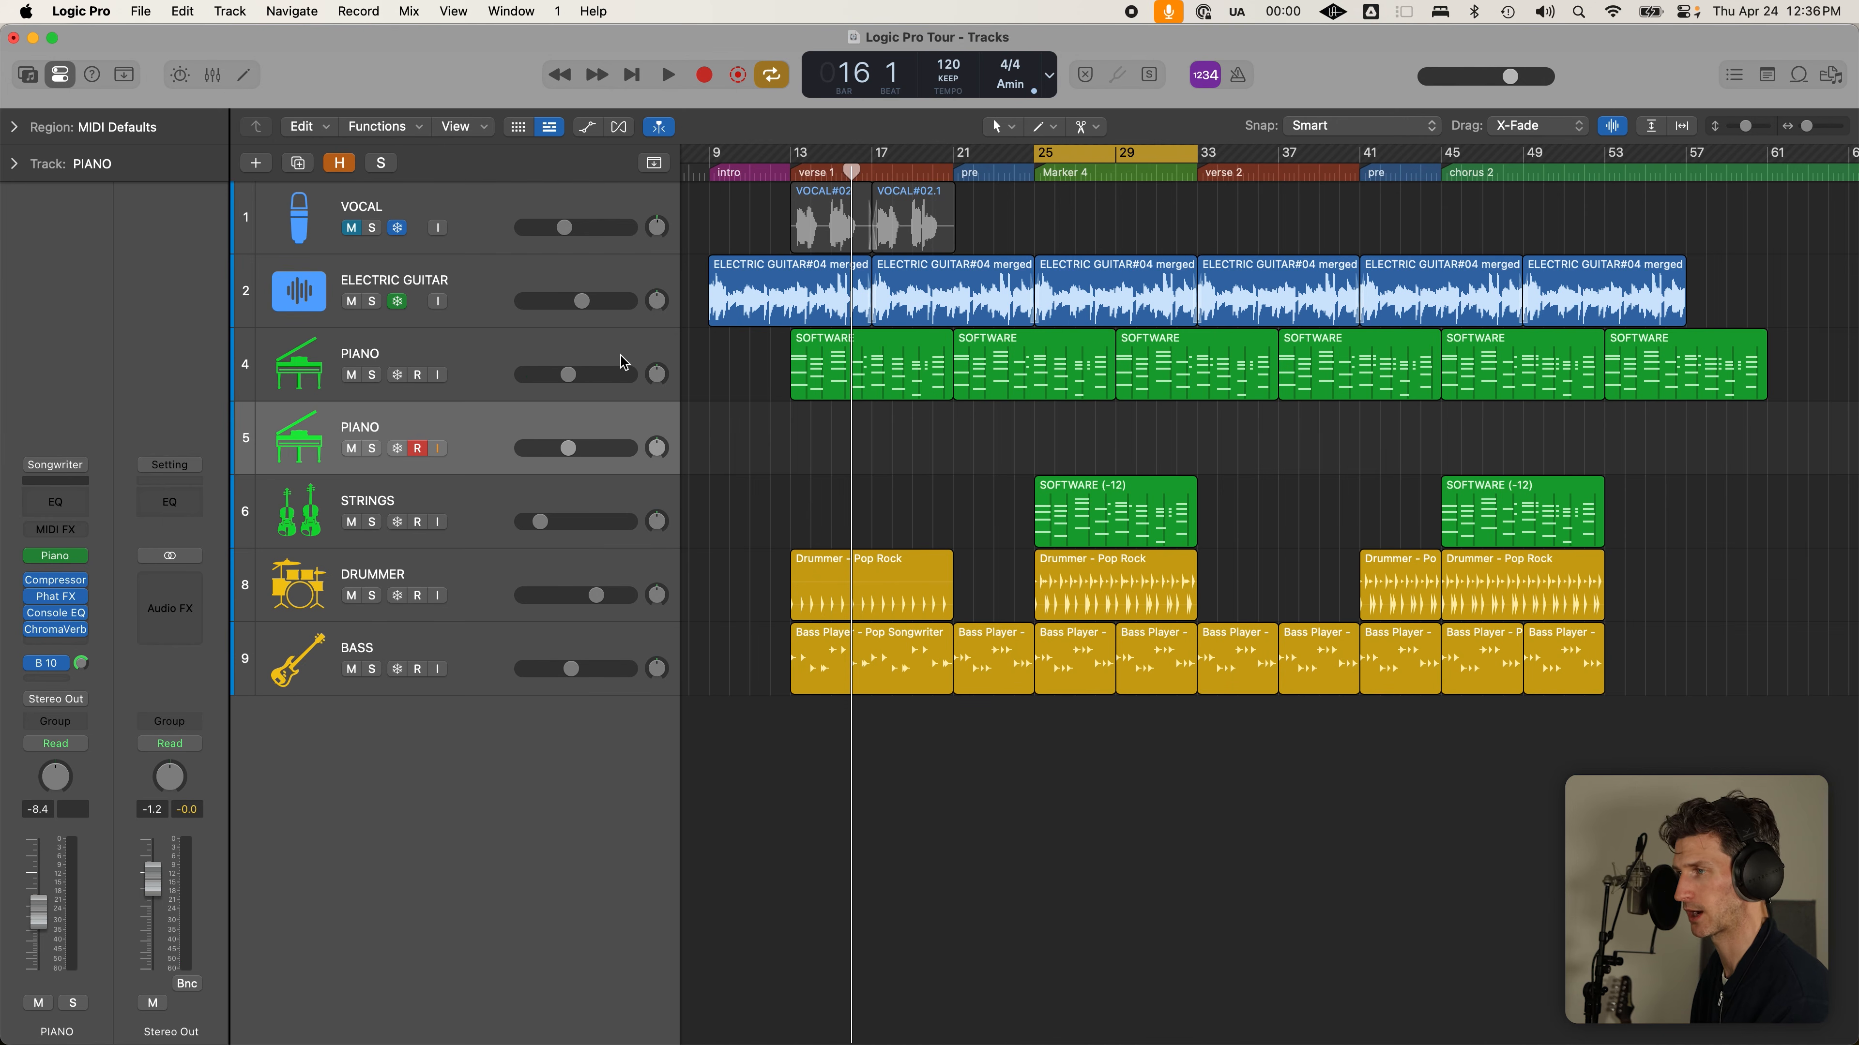
left_click(417, 448)
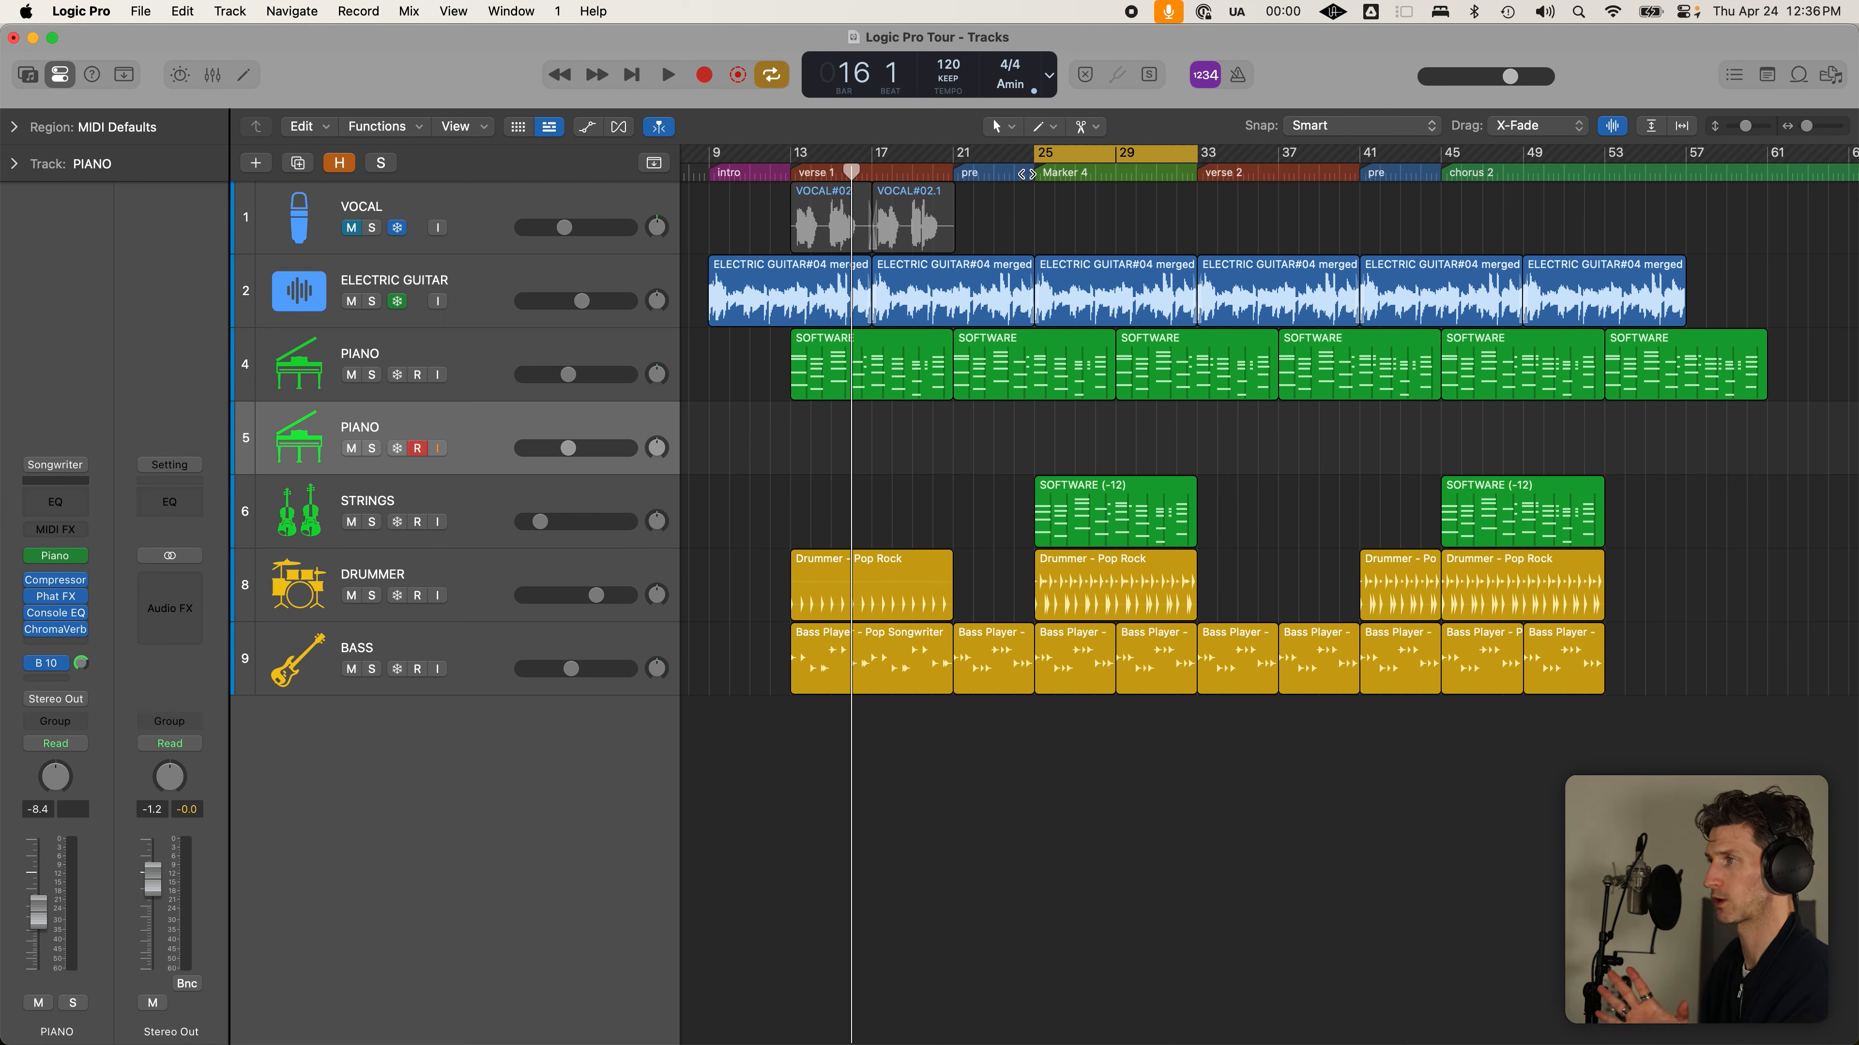
left_click_drag(849, 170, 812, 190)
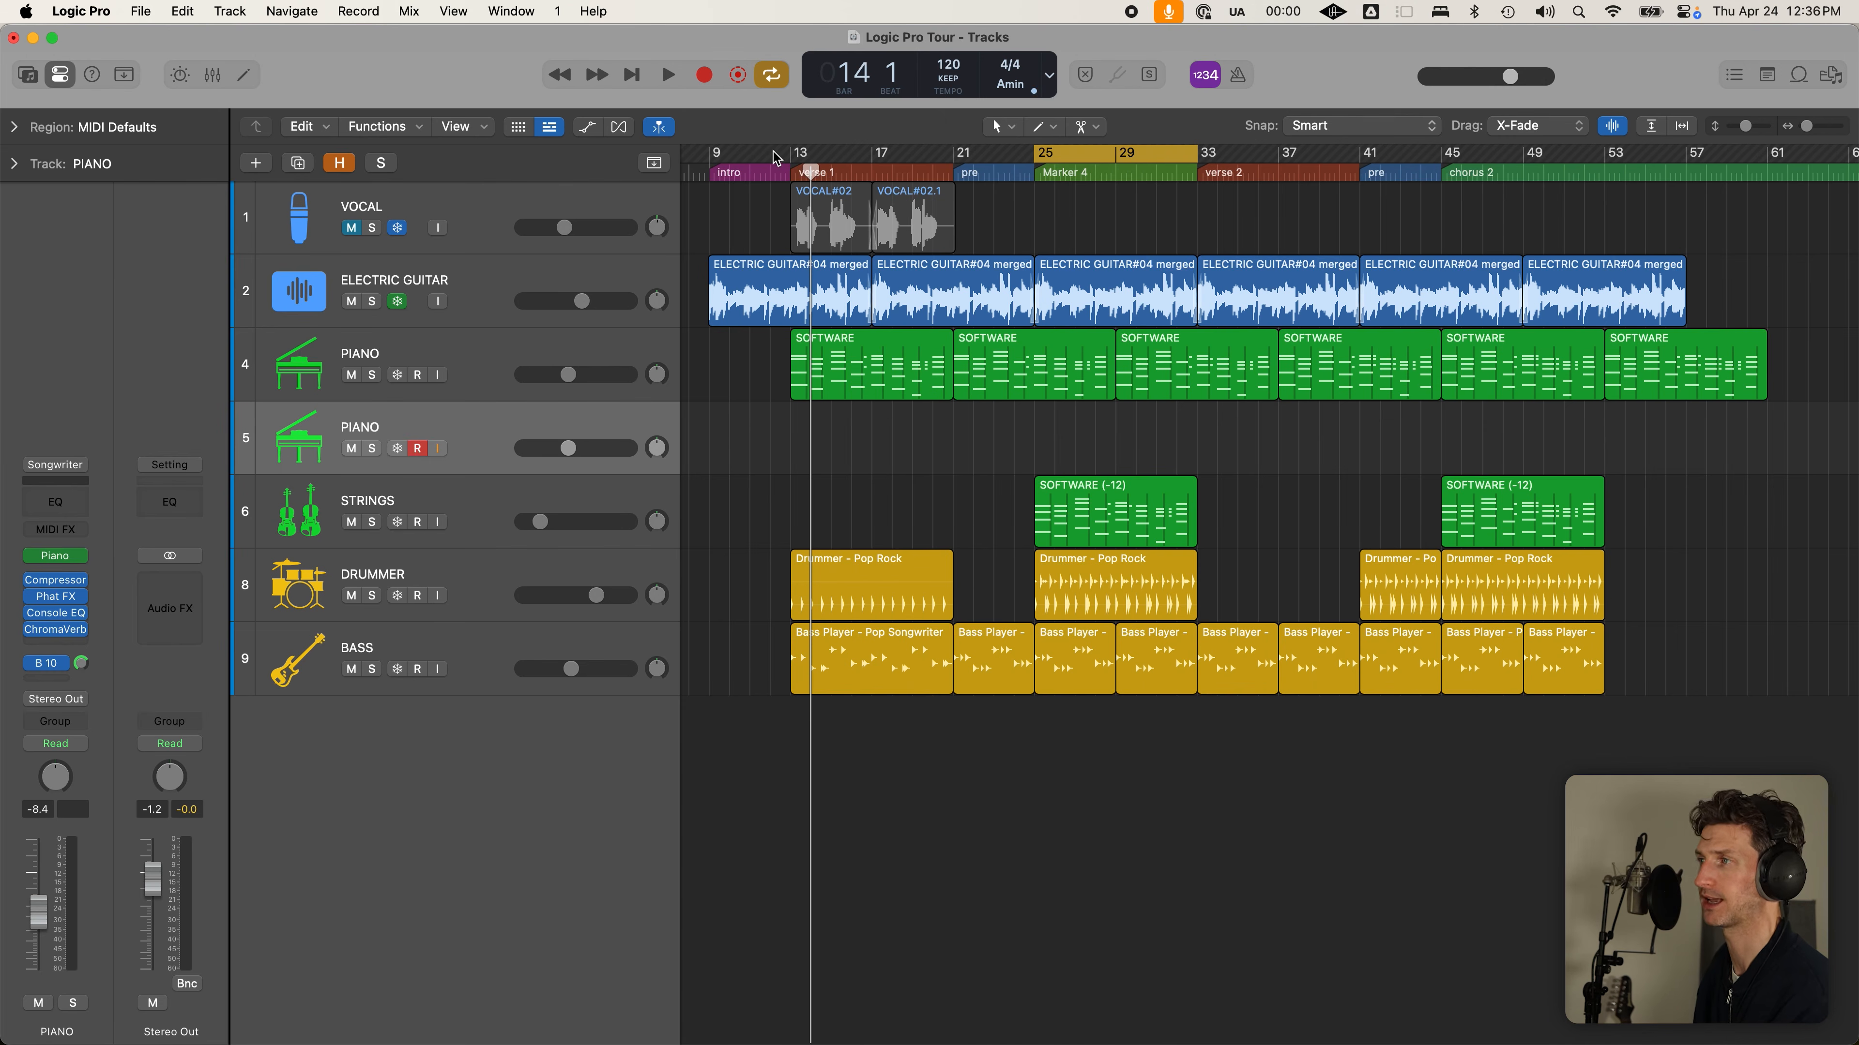
mouse_move(818, 170)
left_mouse_down()
mouse_move(1164, 170)
mouse_move(1035, 170)
left_mouse_up()
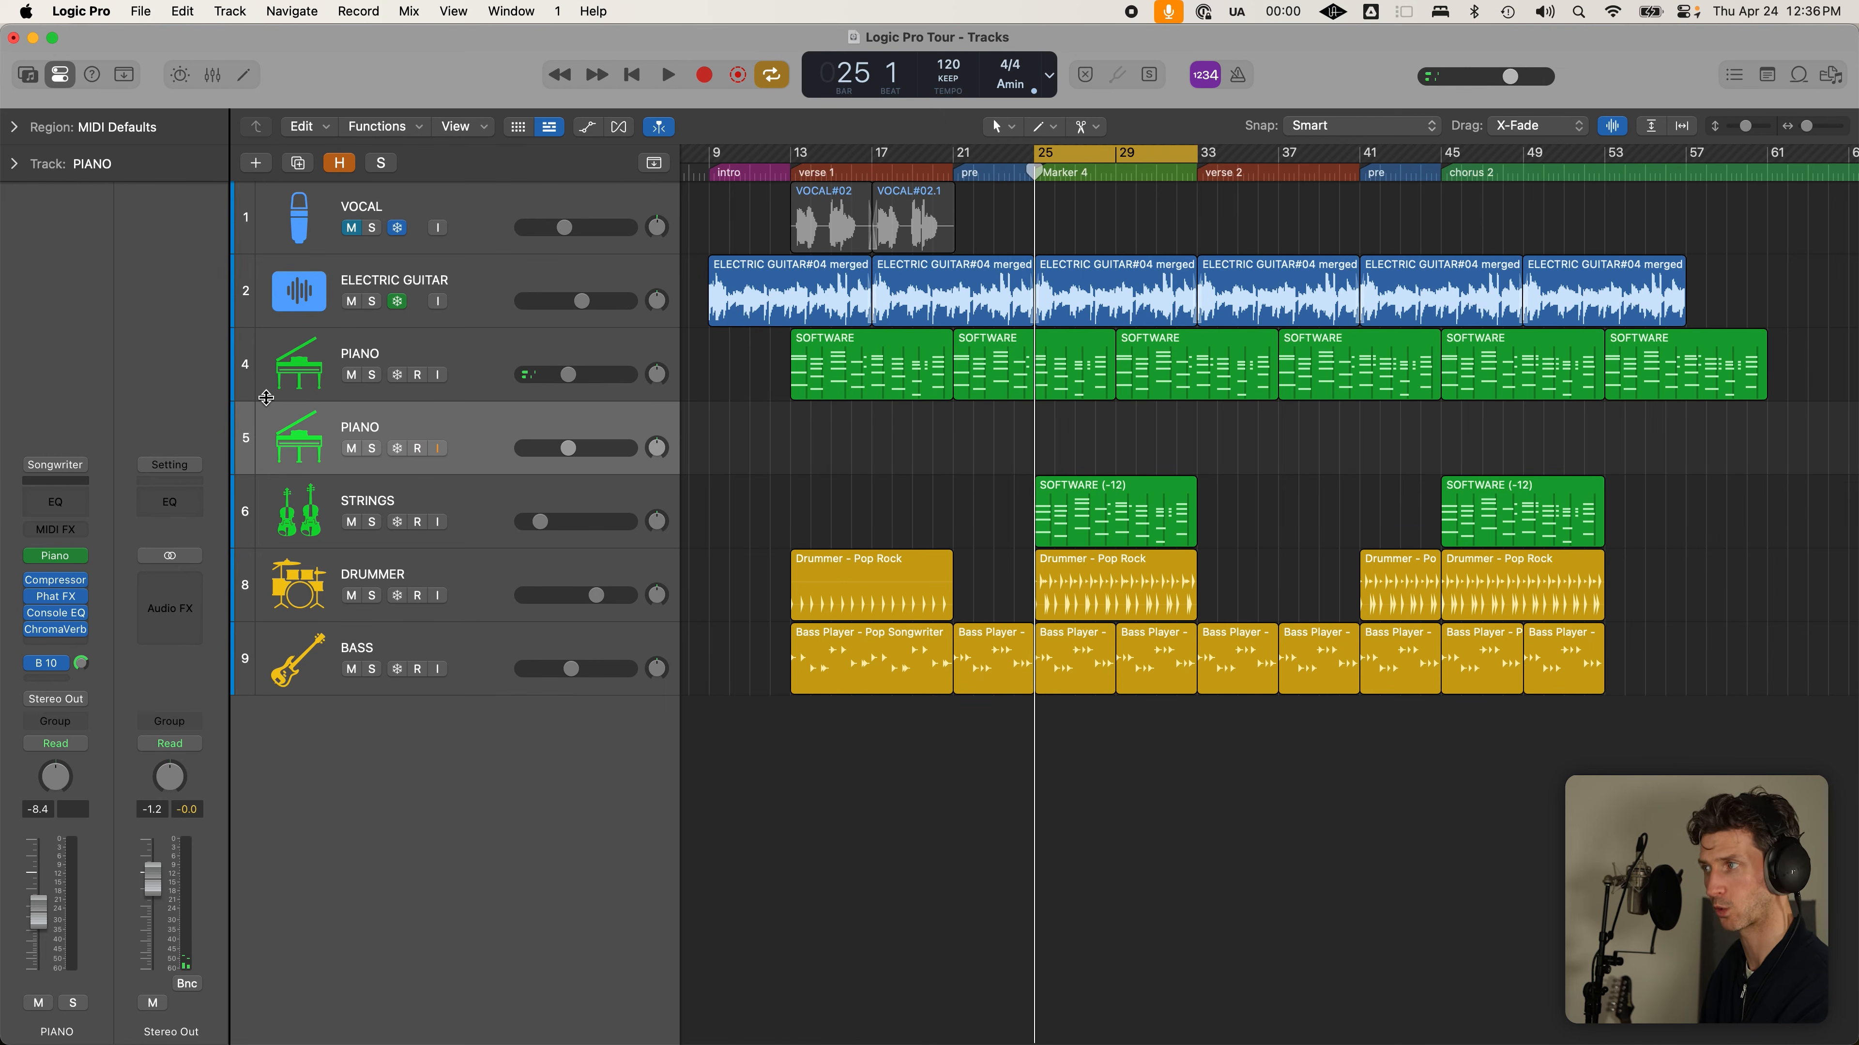
Try recording on the duplicated PIANO track from bar 25, then stop
left_click(1696, 173)
key("r")
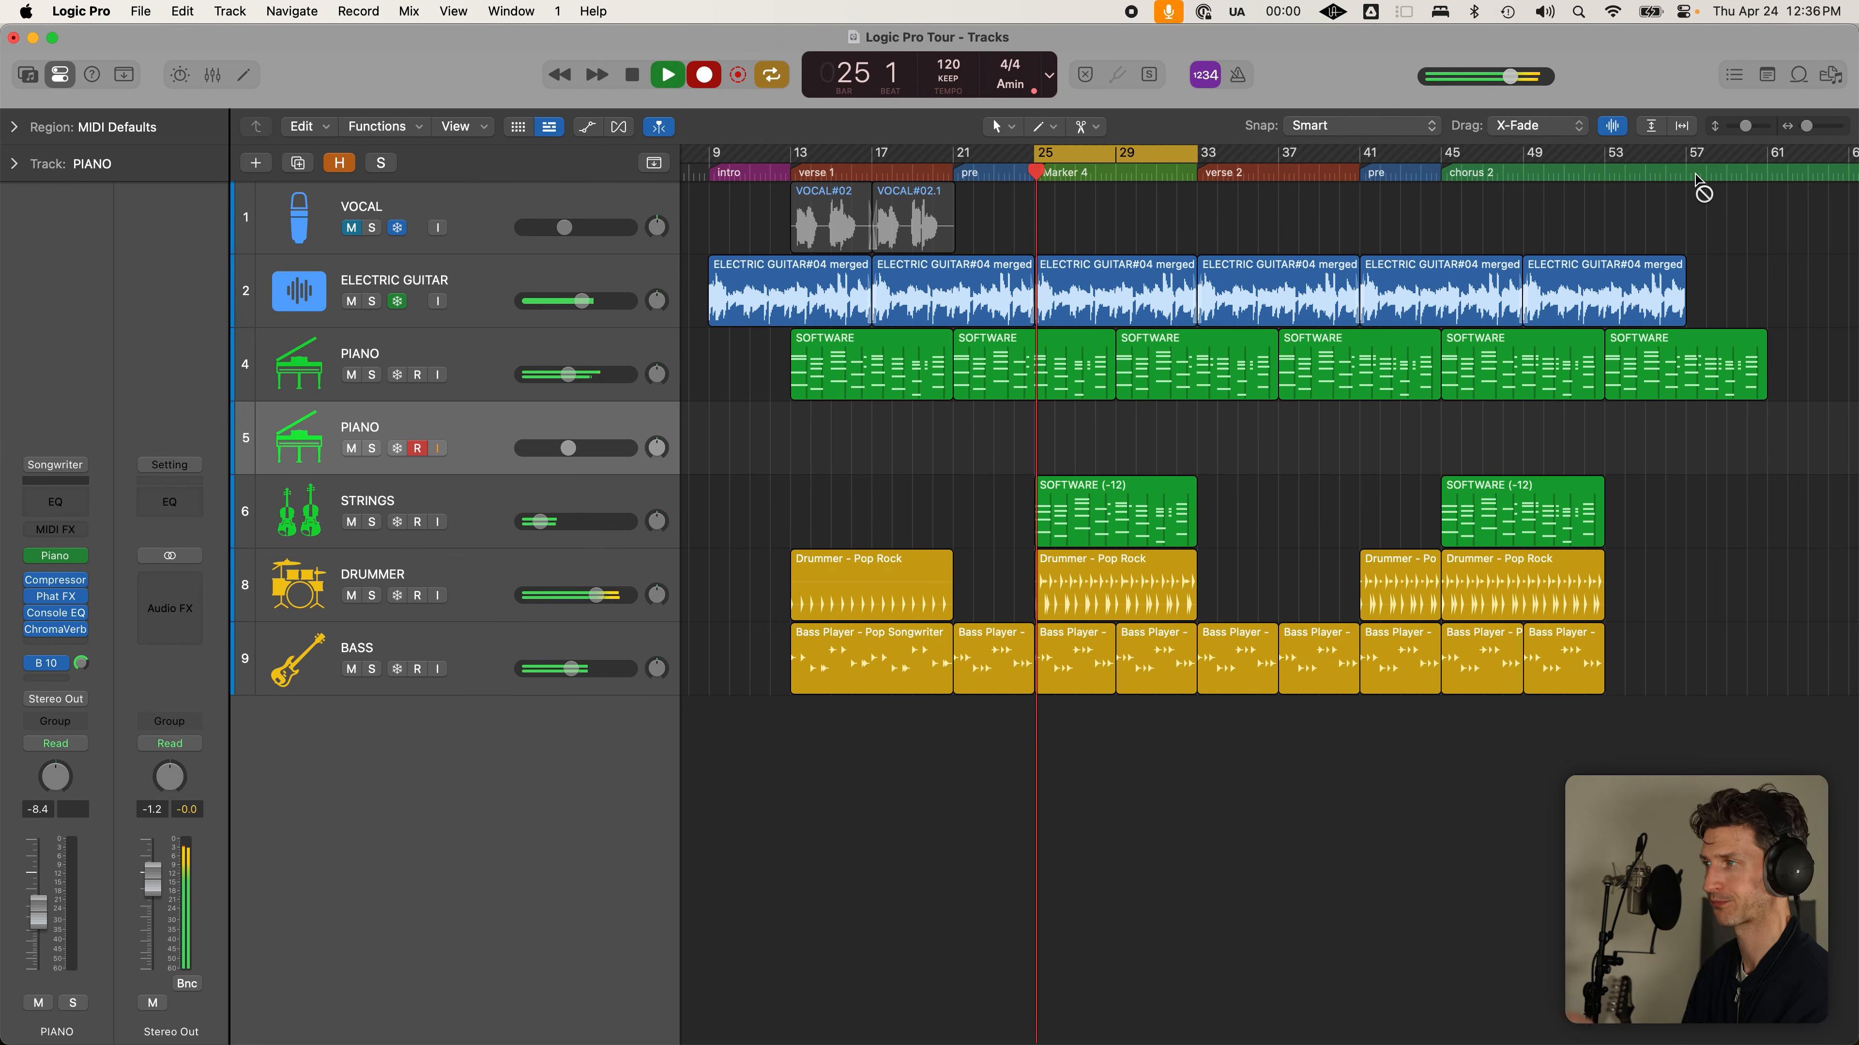
key("space")
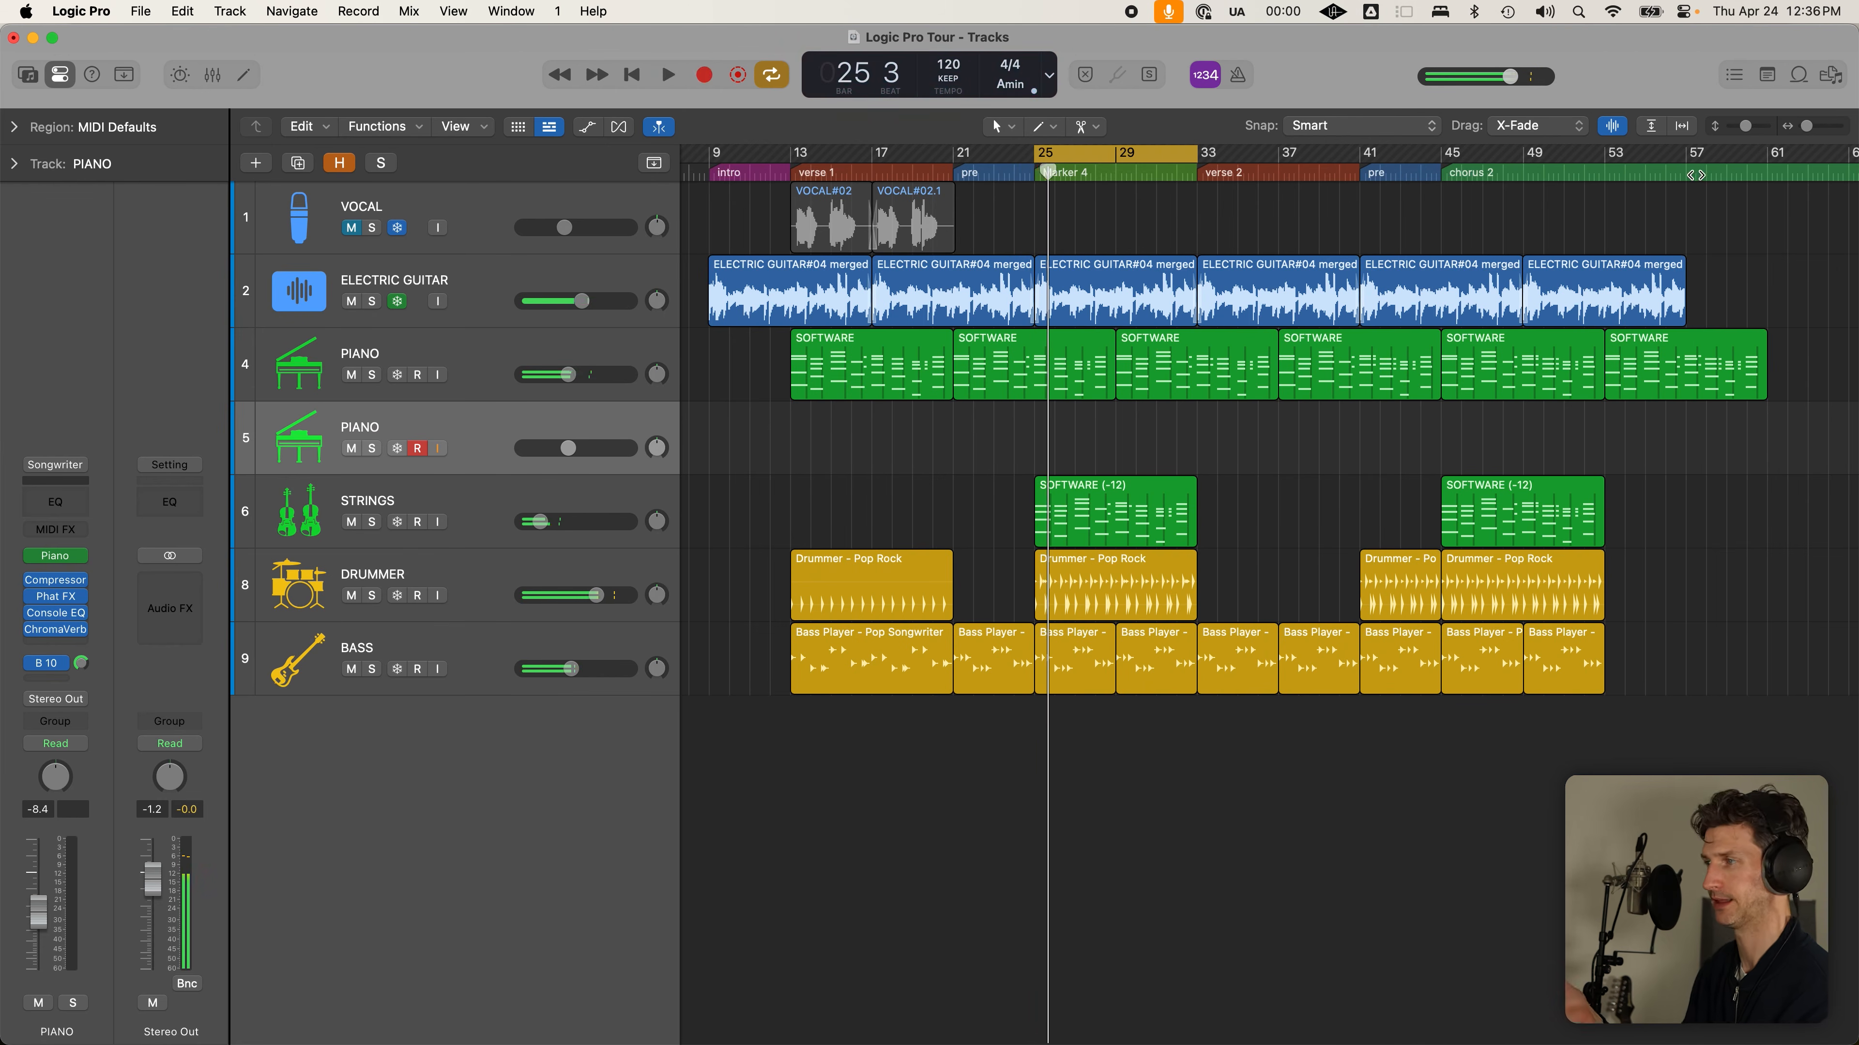
Lower the Stereo Out fader to -4.7 dB and turn off the cycle range
left_click_drag(153, 879, 153, 897)
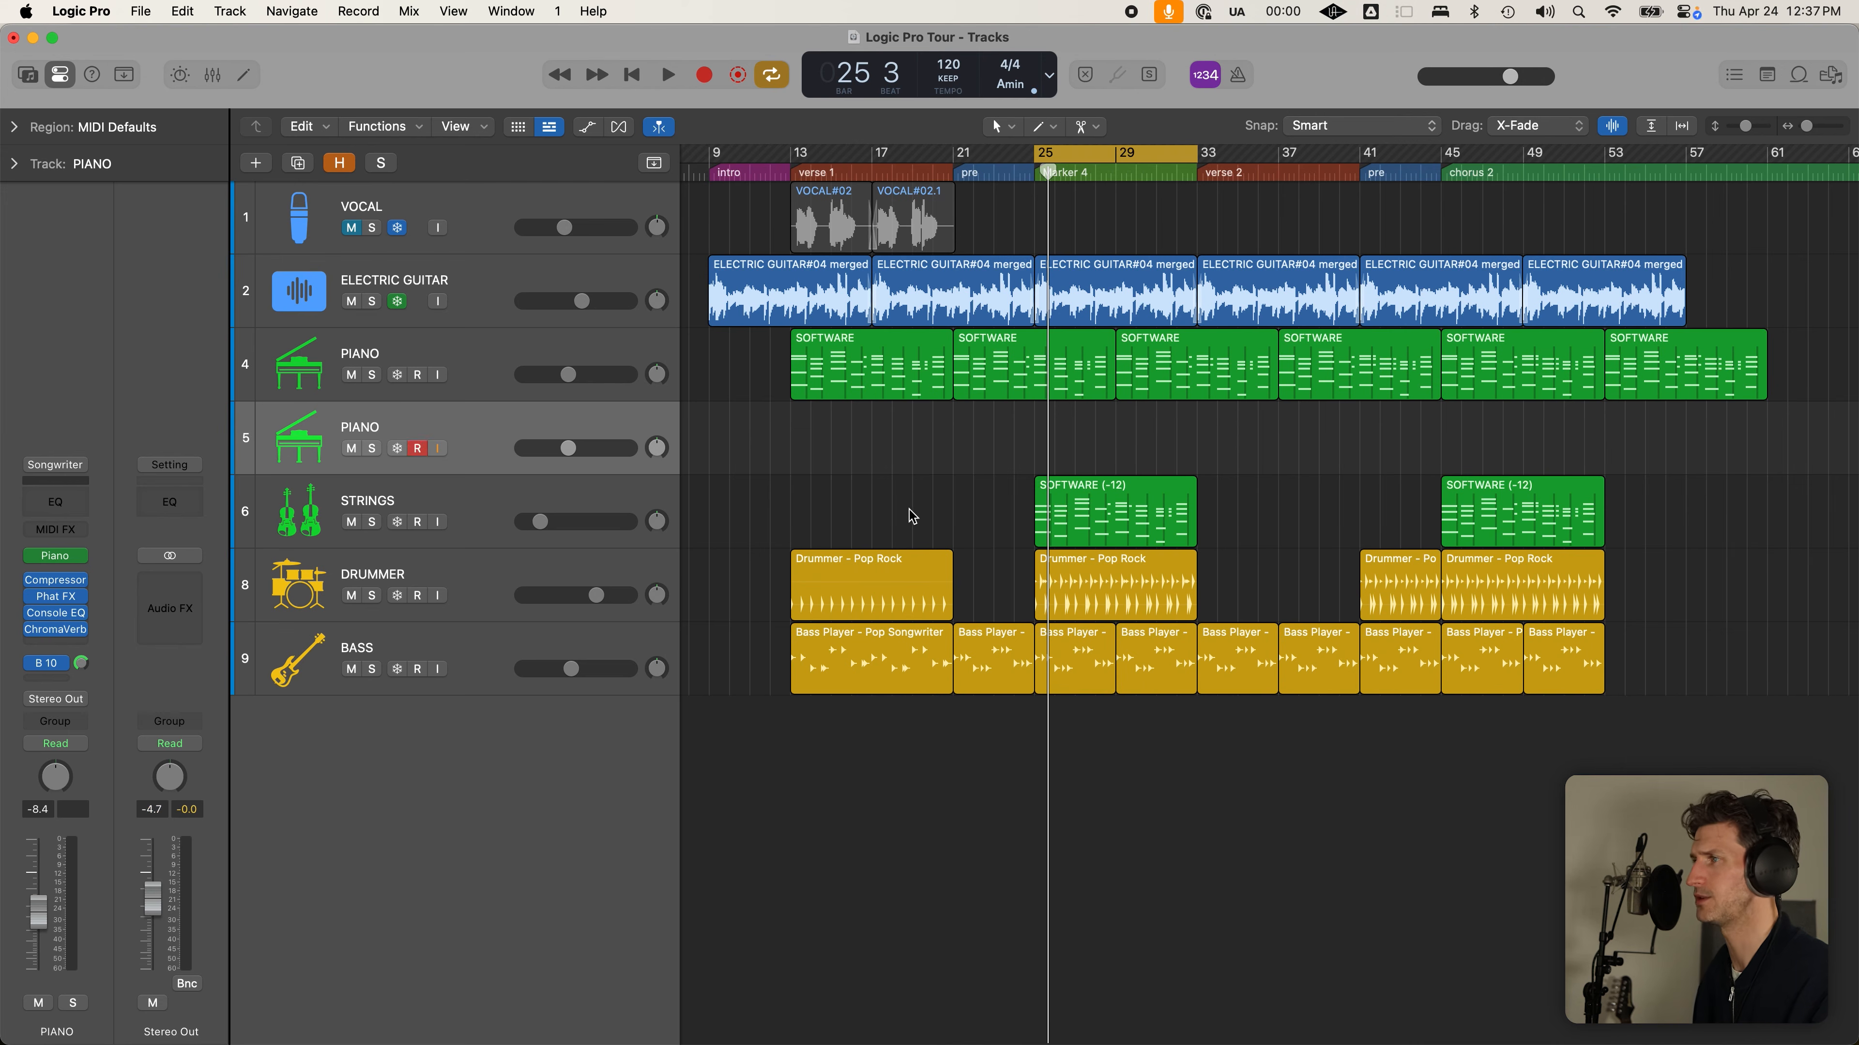
key("c")
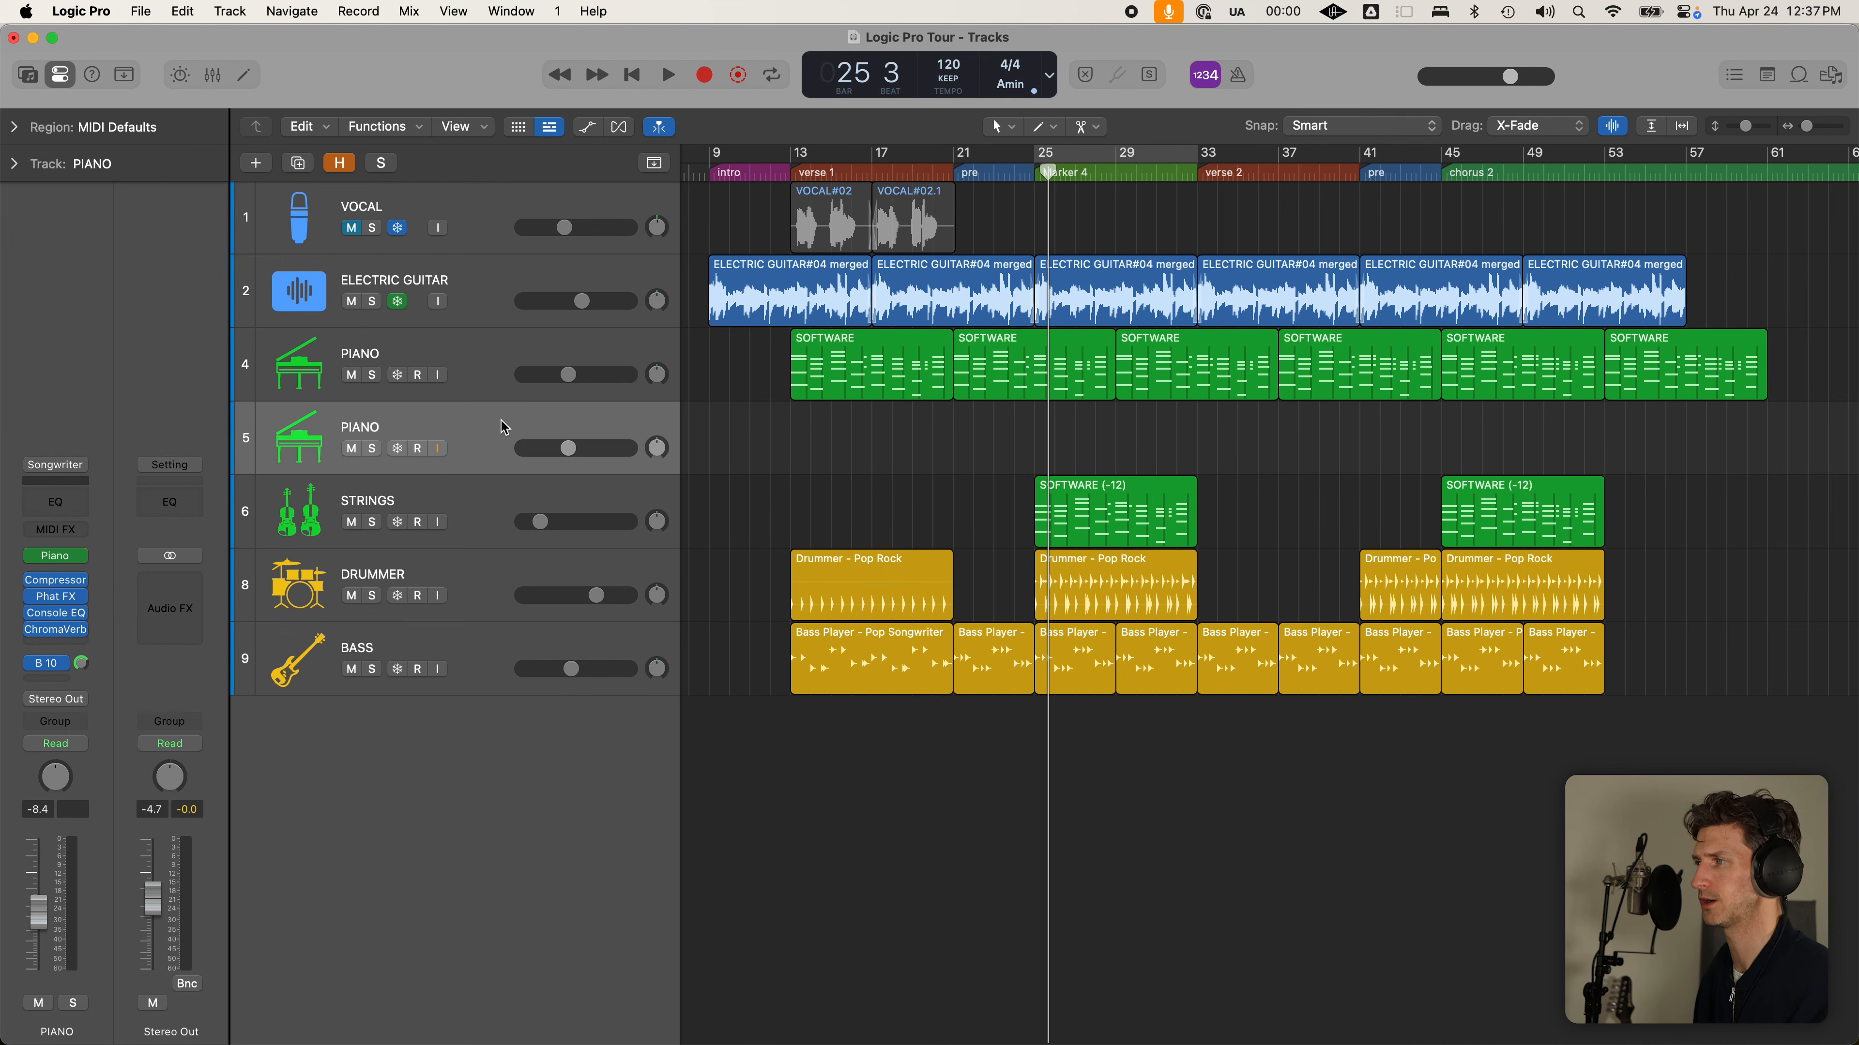
Reselect the duplicated PIANO track and return the playhead to bar 25
left_click(480, 383)
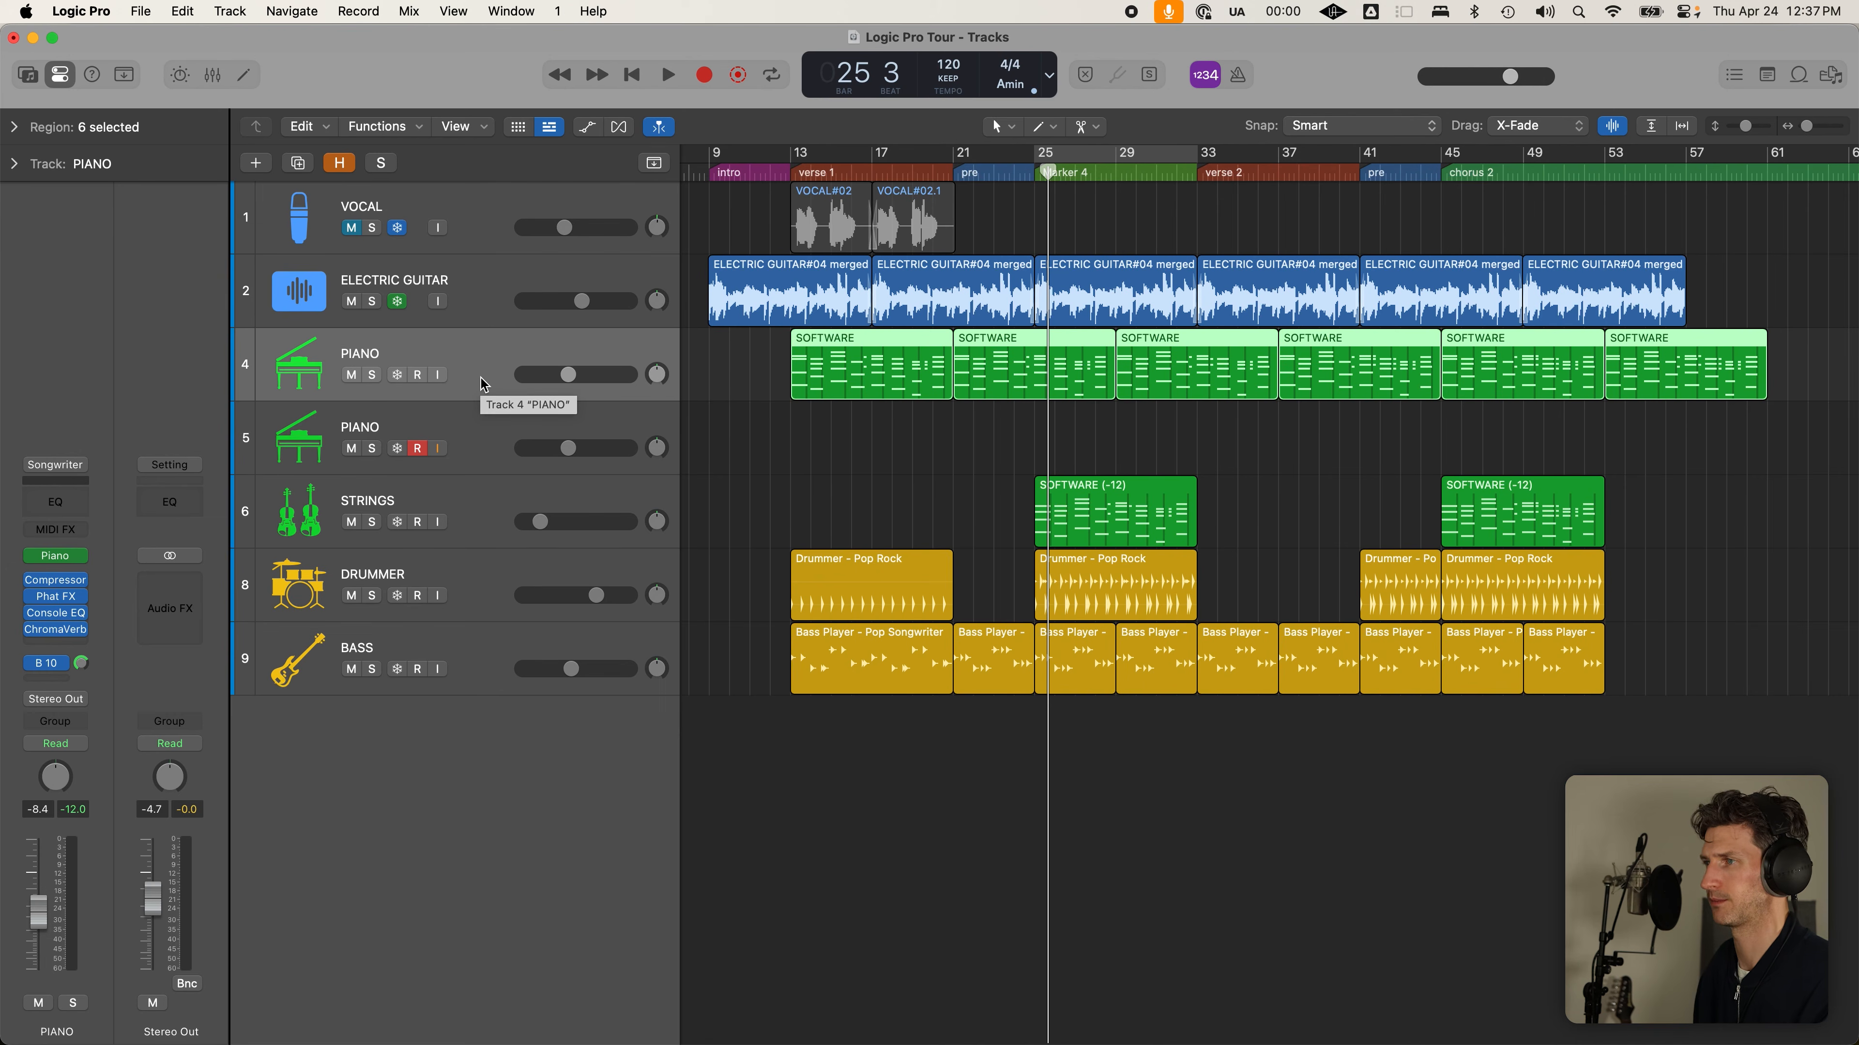
key("Down")
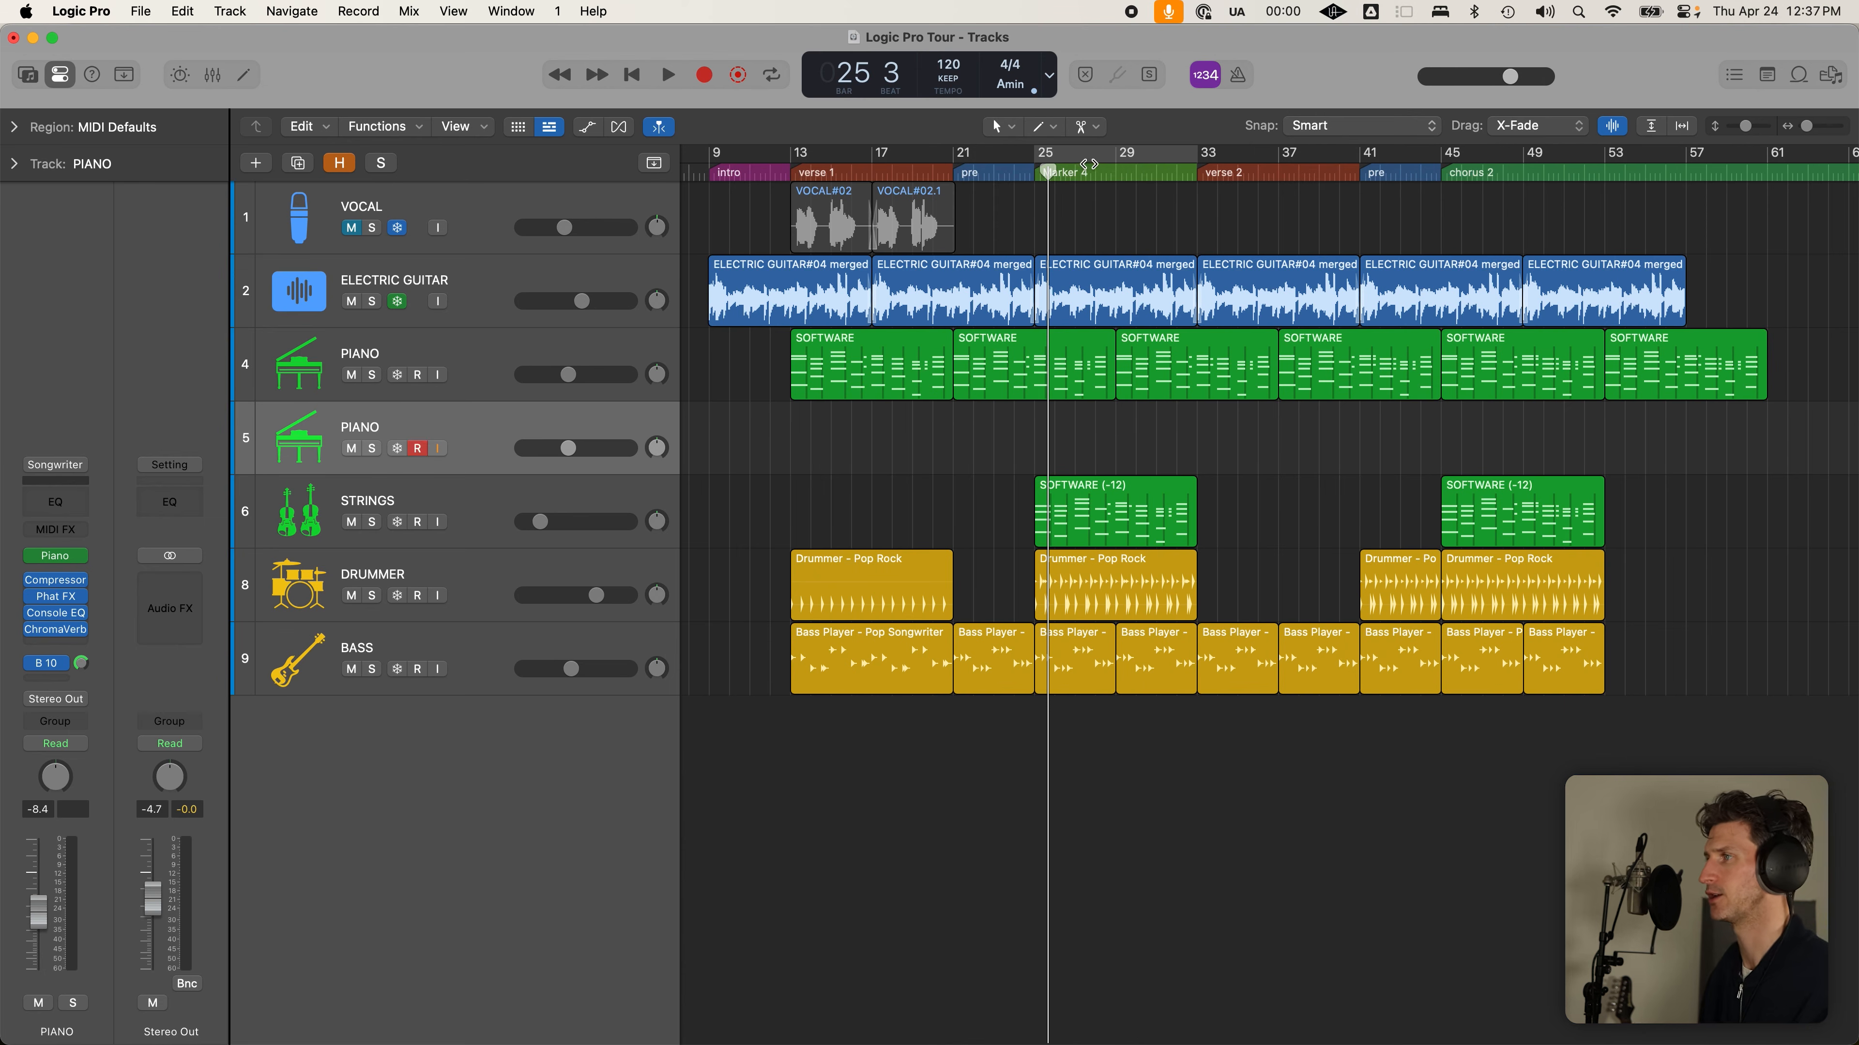
left_click(1042, 173)
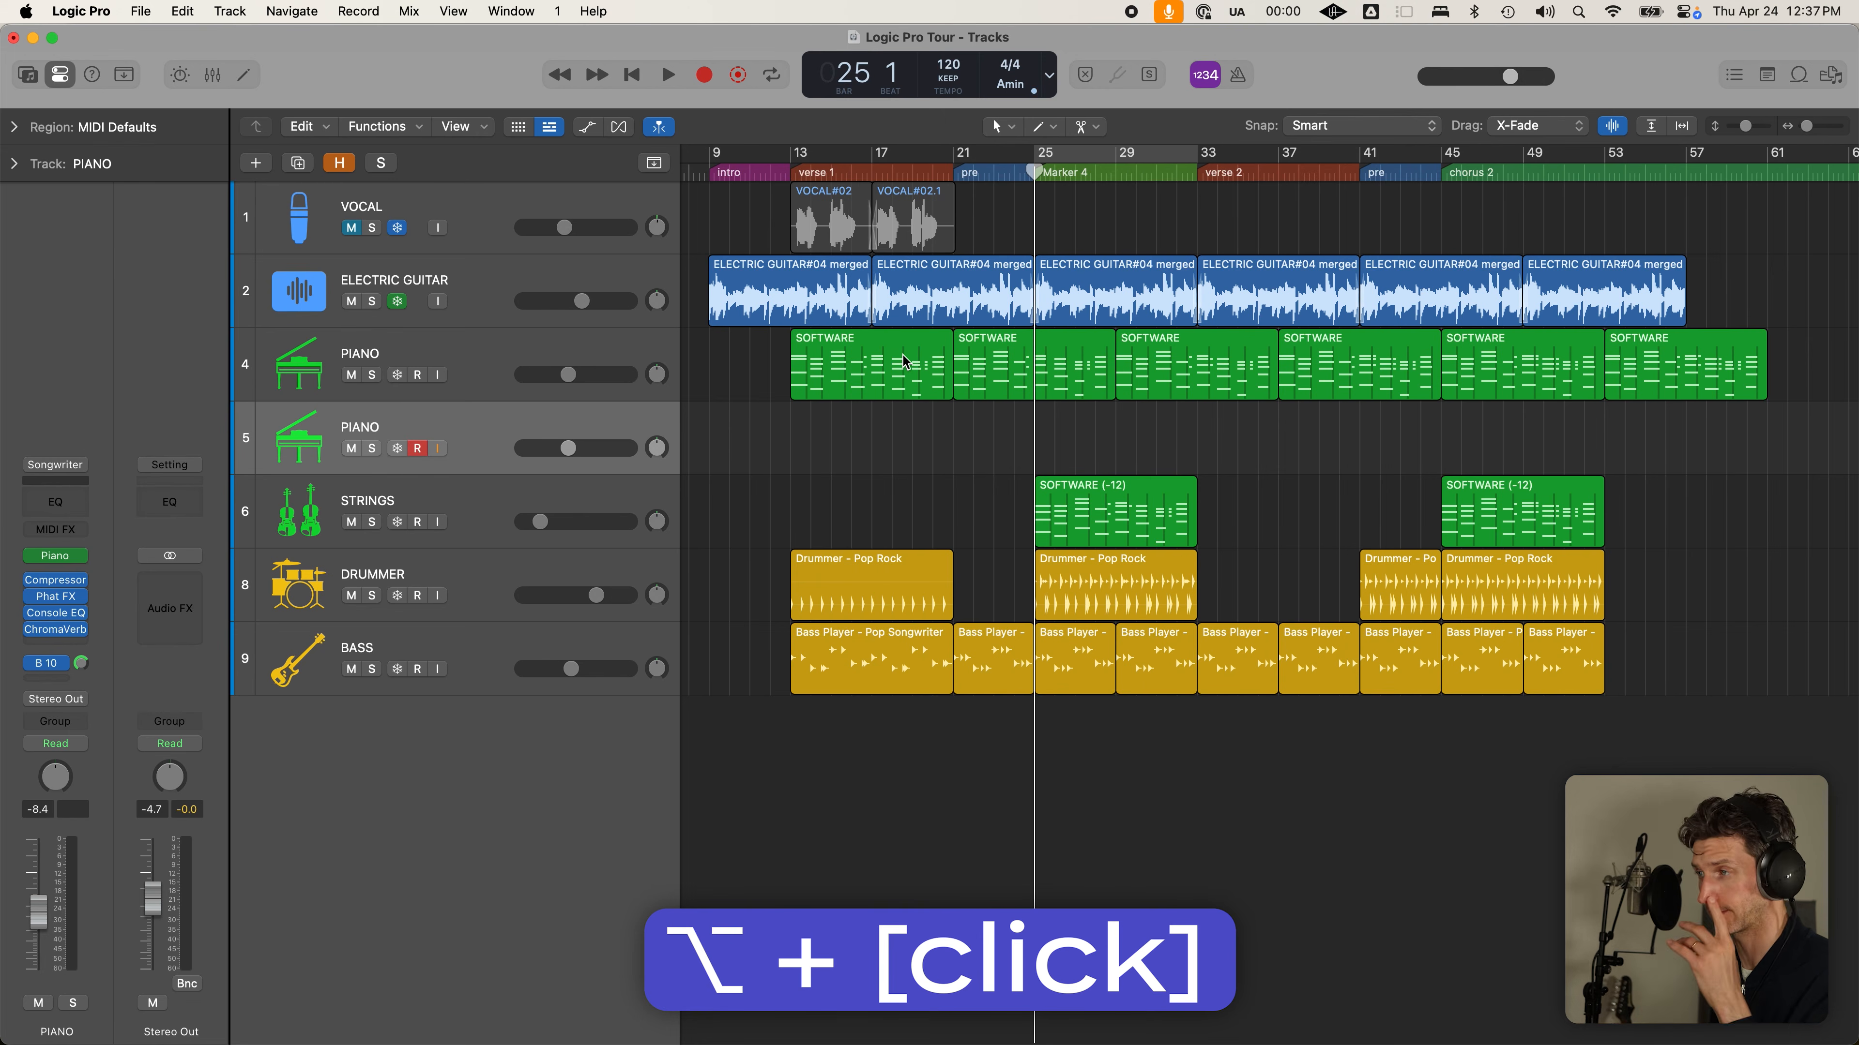
Copy the verse 1 SOFTWARE region from the original PIANO track to the duplicated PIANO track and move the copy to bar 25
left_click(903, 356)
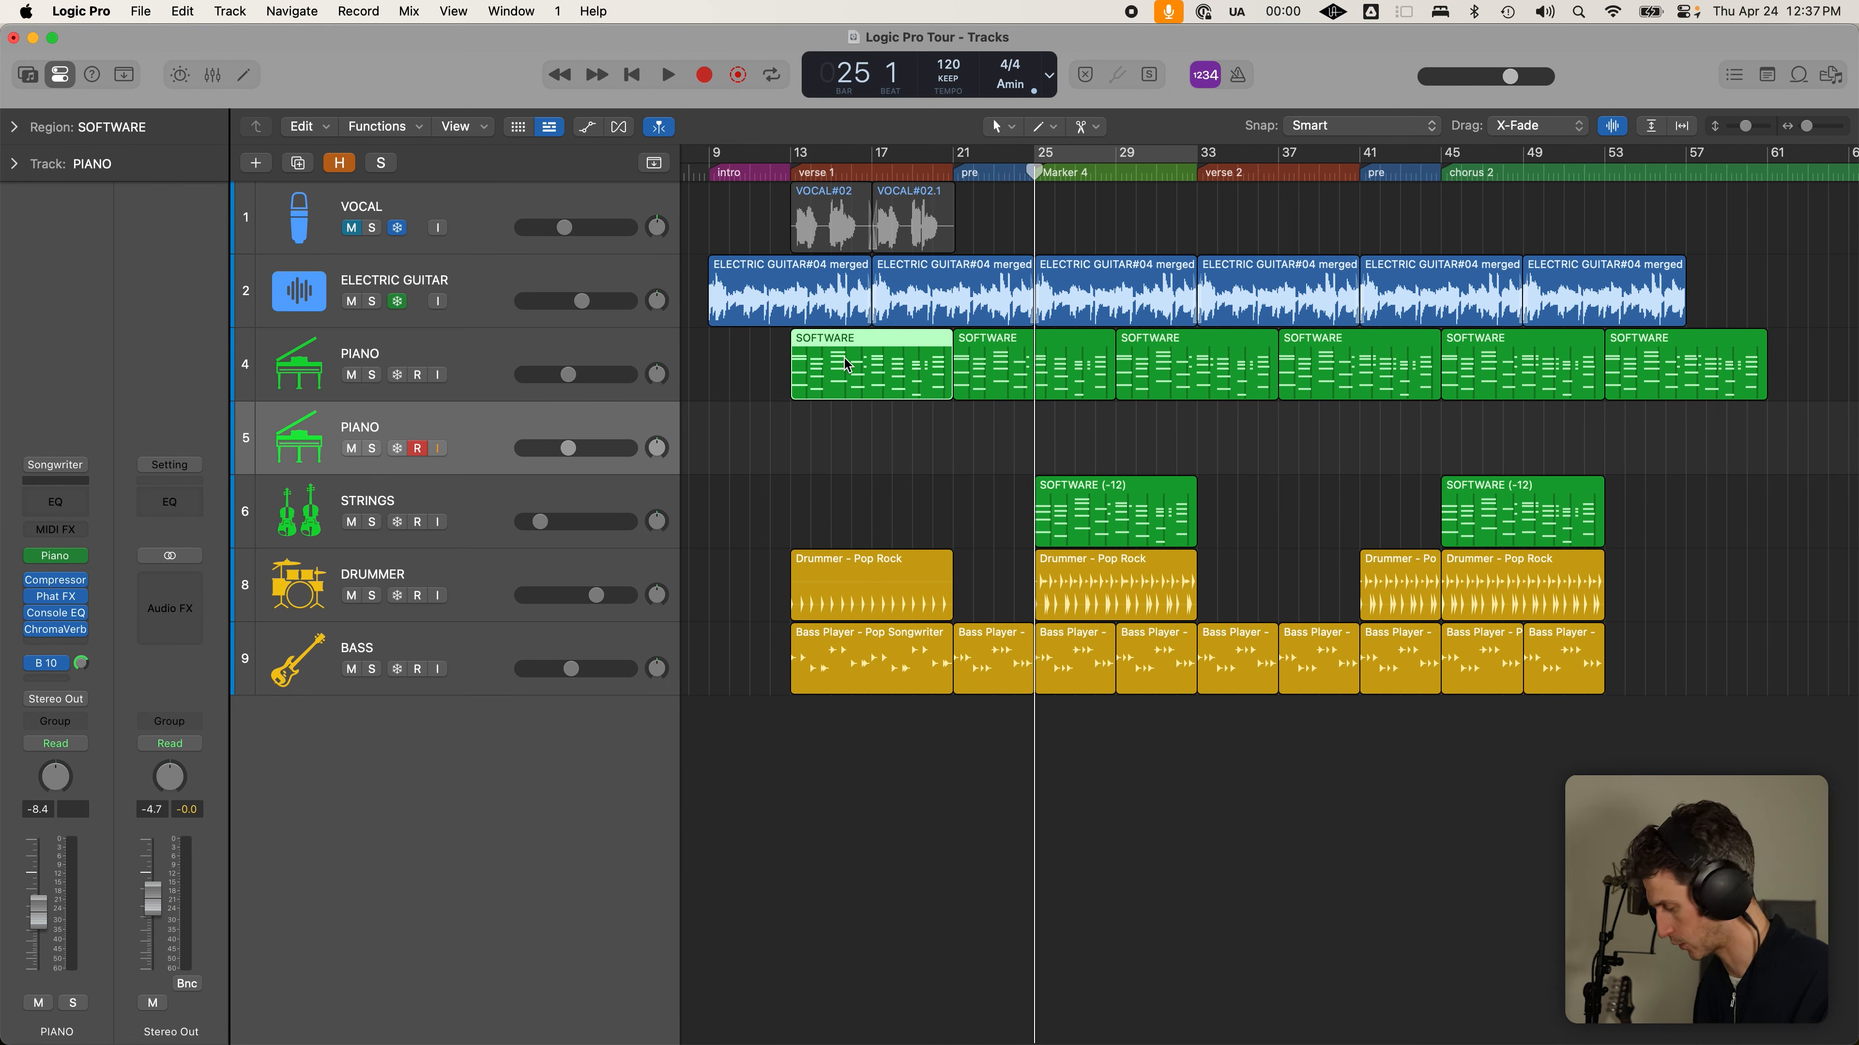
left_click_drag(845, 364, 846, 431)
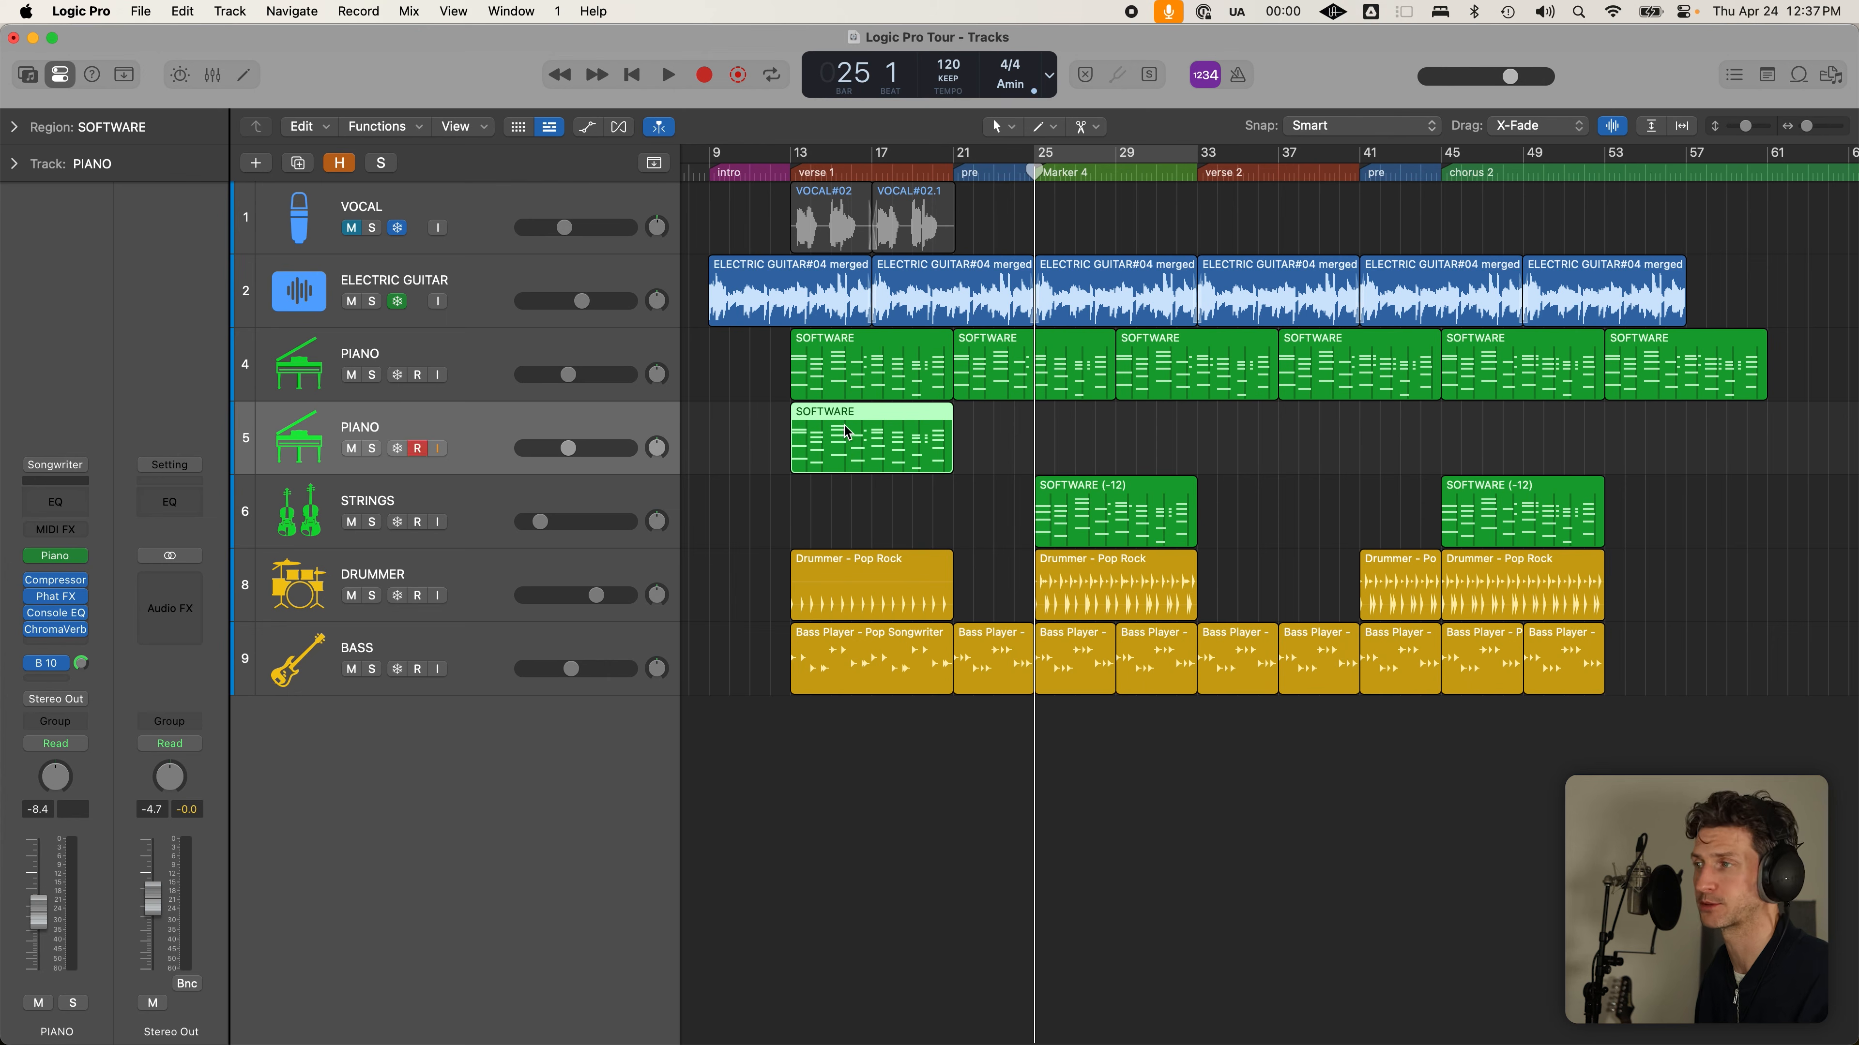
left_click_drag(831, 435, 1070, 452)
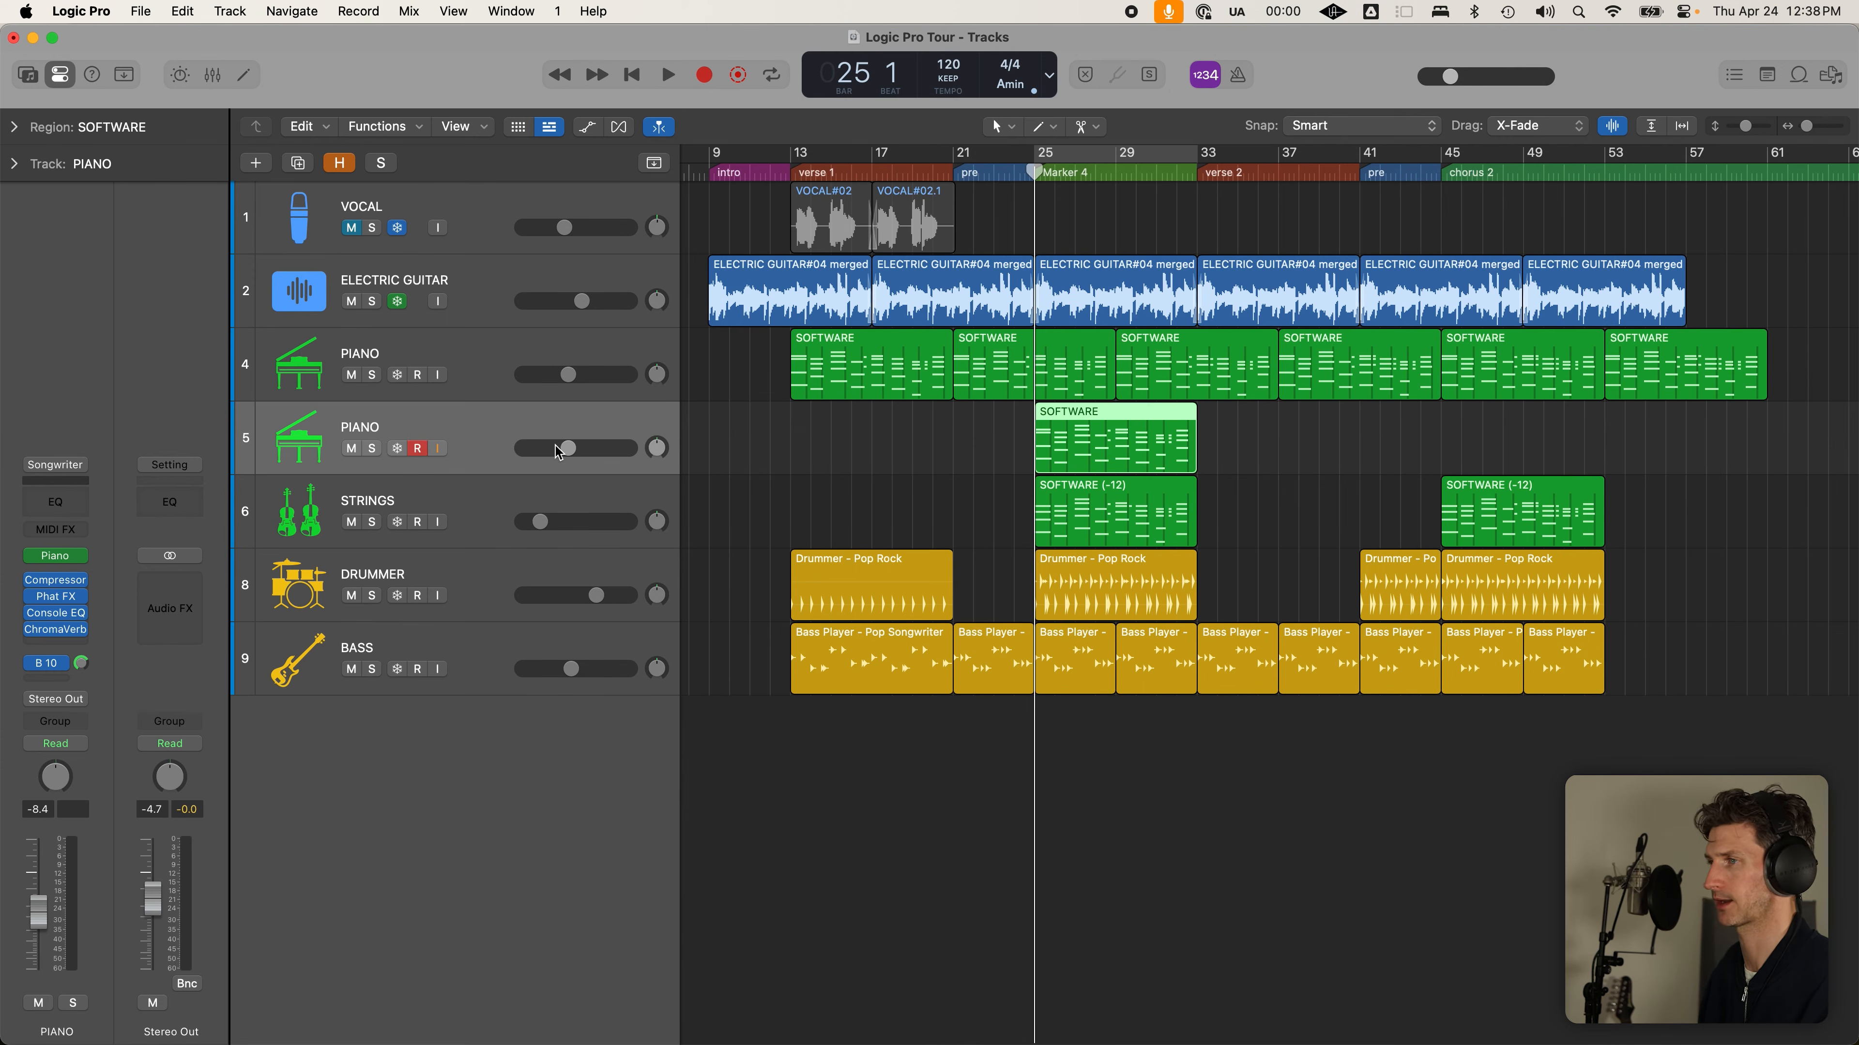
Solo the duplicated PIANO track and select its region at bar 25
left_click(373, 449)
left_click(875, 437)
left_click(1108, 437)
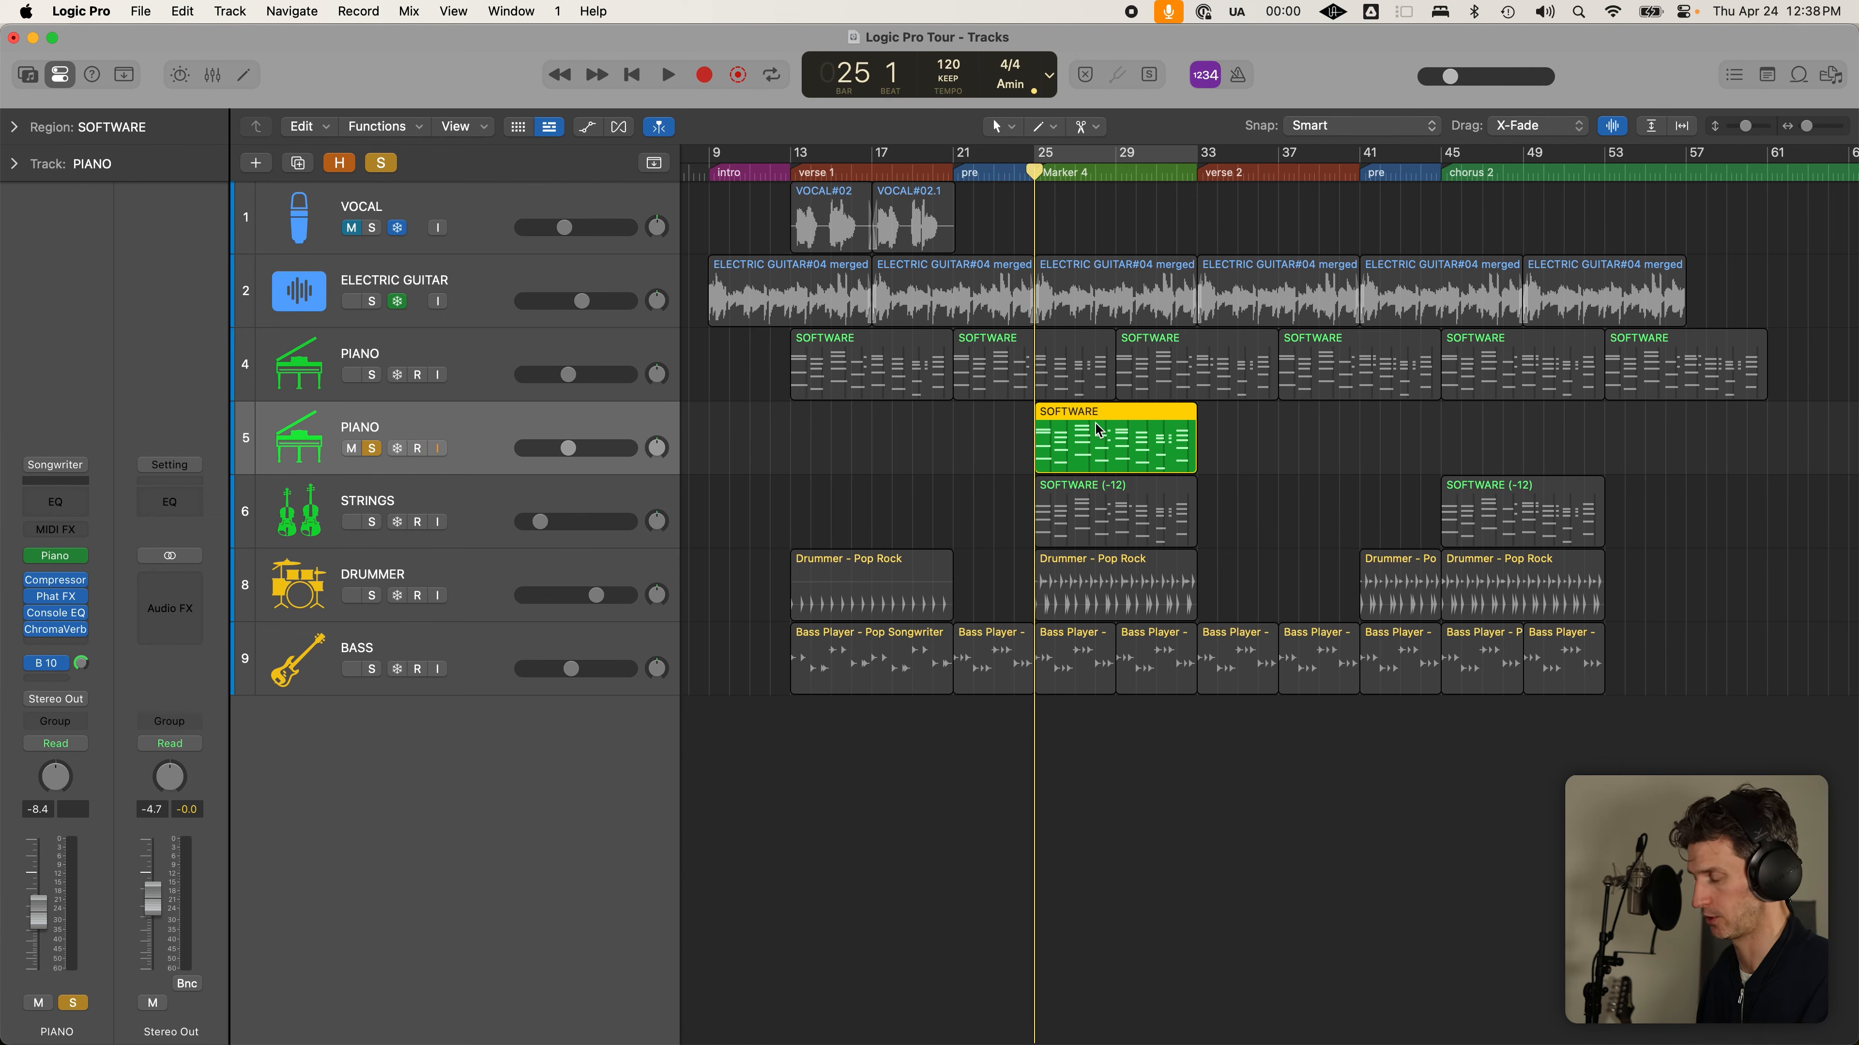
Try copying the bar 25 piano region to bars 33, 41 and 49, delete the copies and reselect the original
left_click_drag(1095, 424, 1246, 434)
key("super+z")
left_click_drag(1099, 434, 1573, 438)
left_click_drag(1757, 438, 1246, 440)
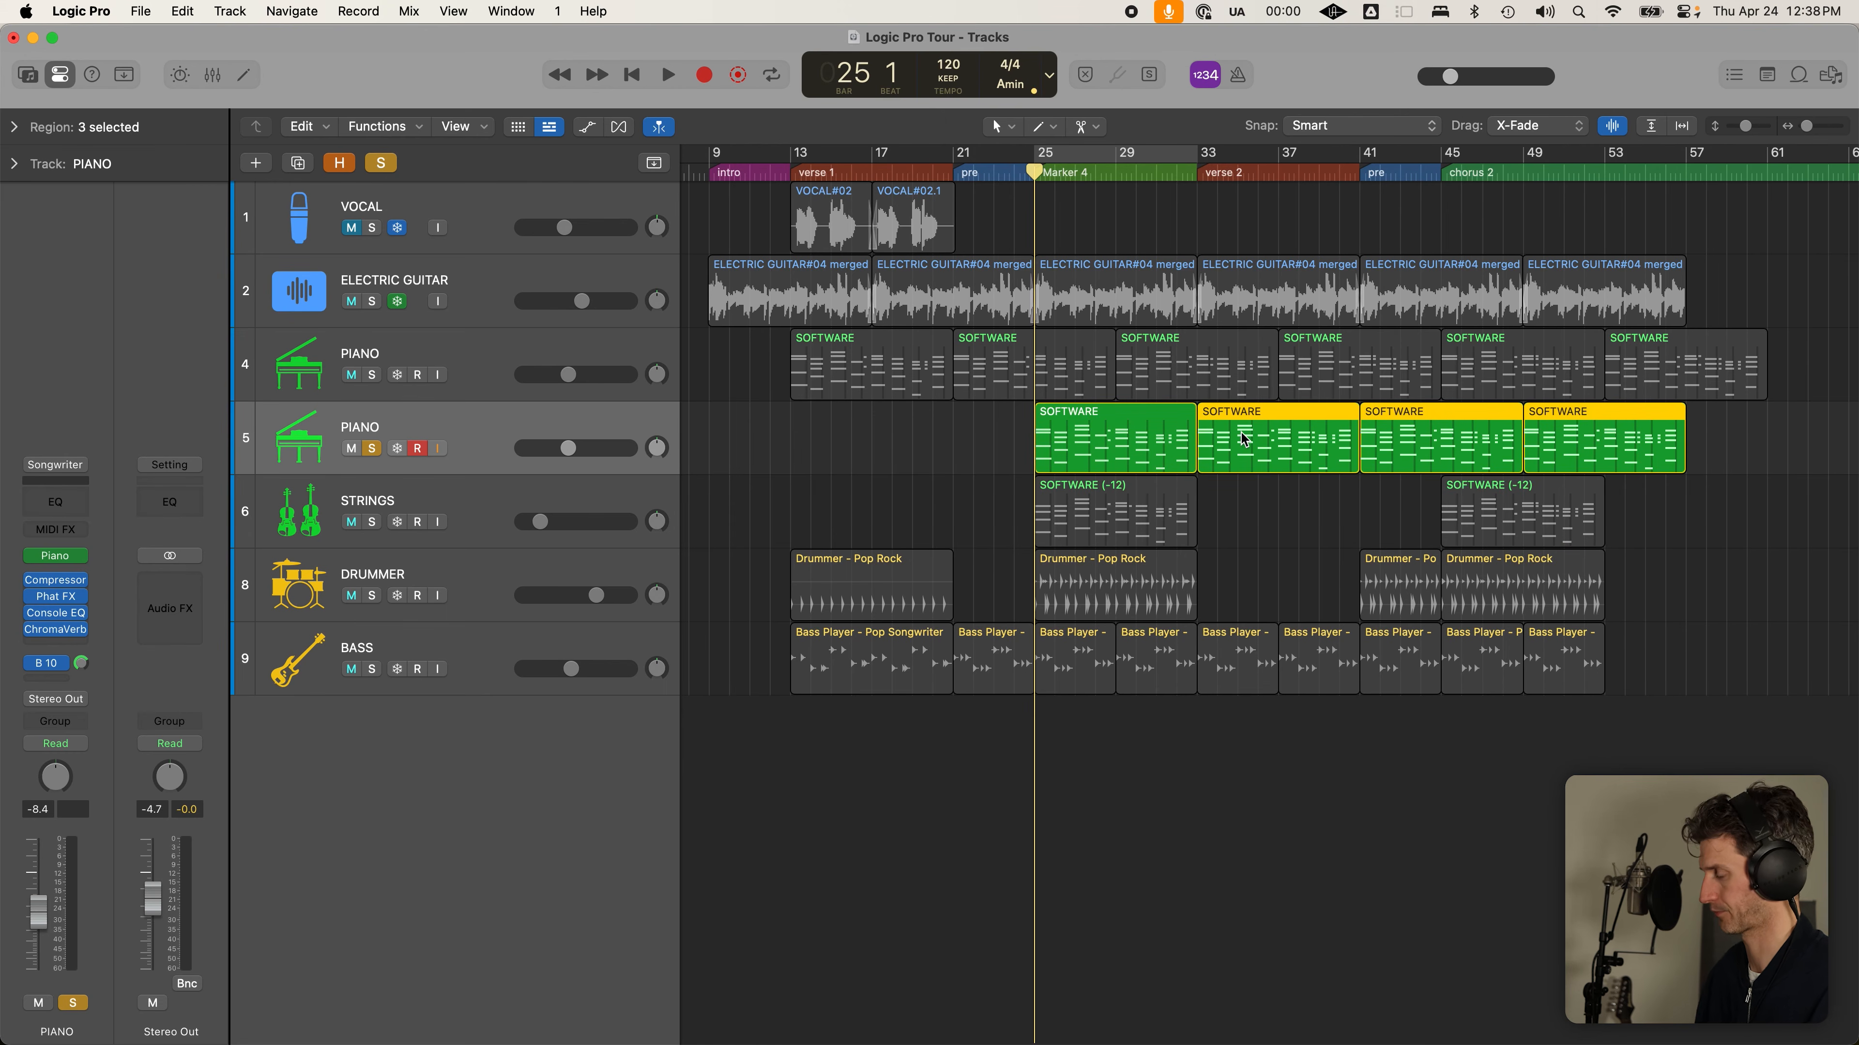
key("Delete")
left_click(1153, 443)
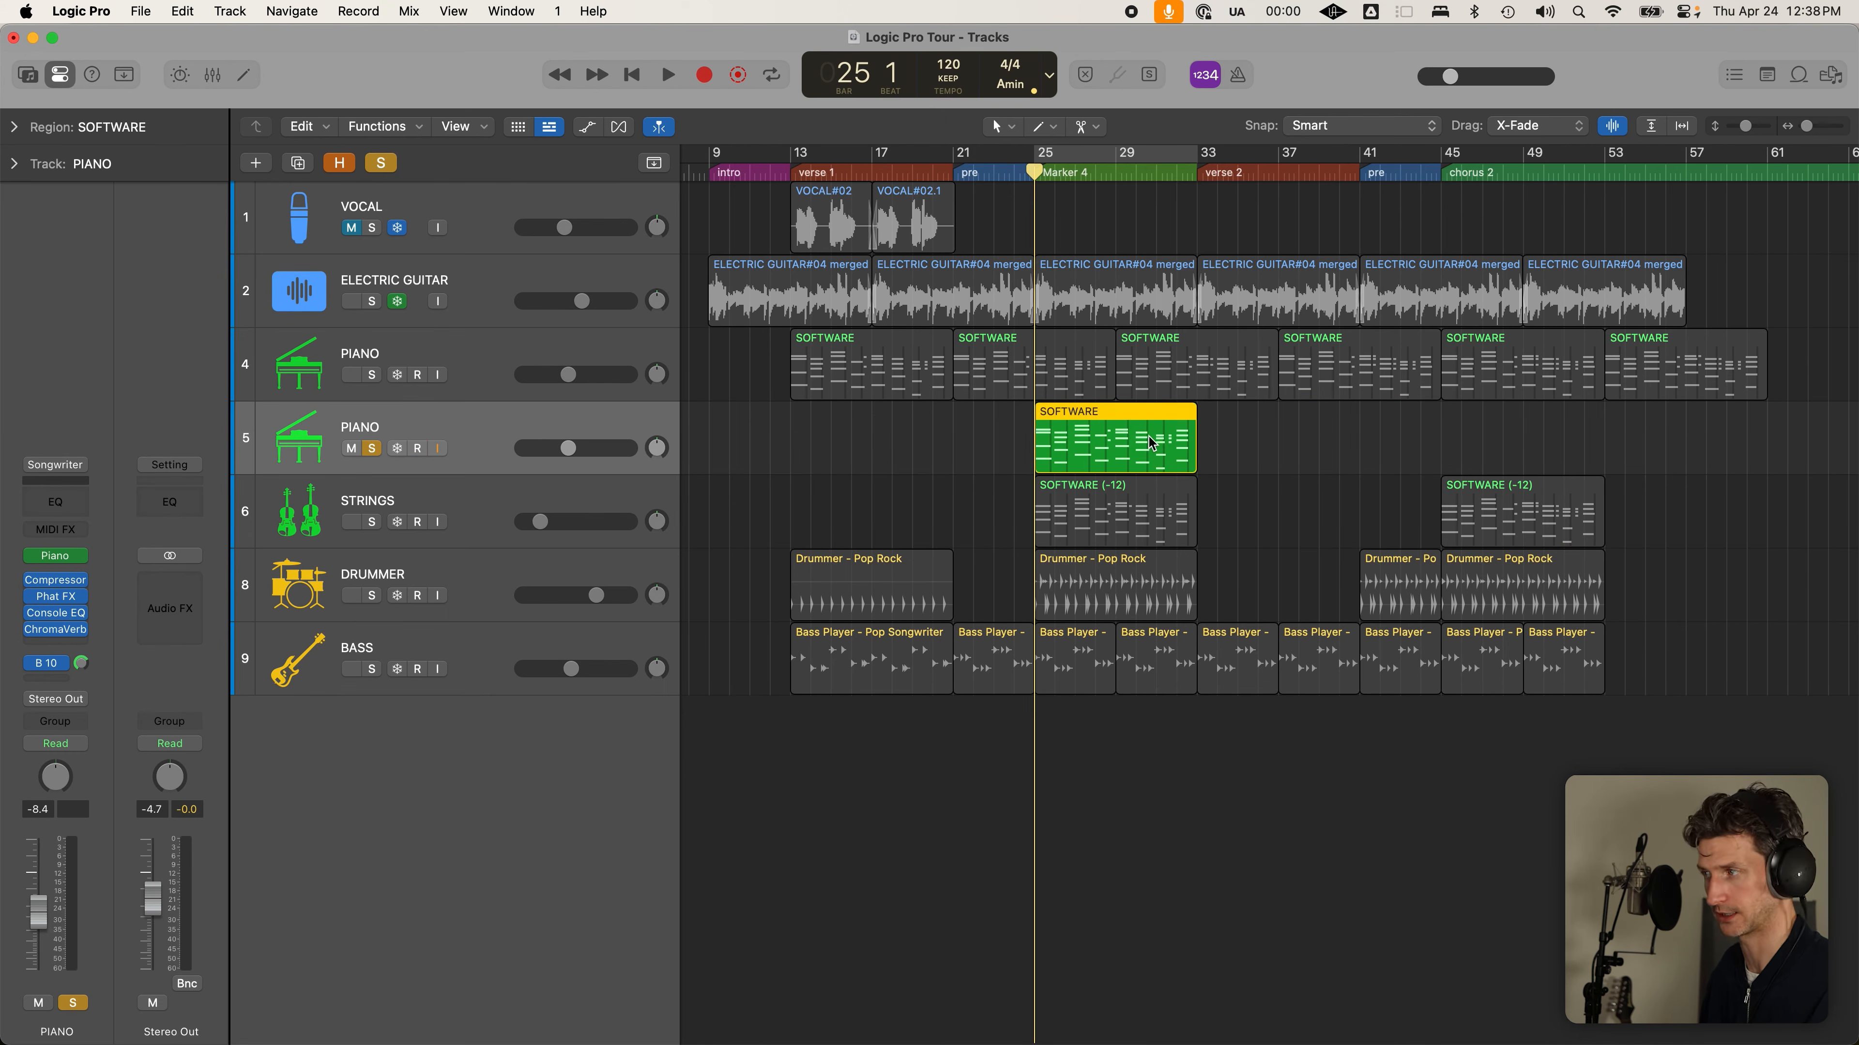
Repeat the bar 25 piano region four times in succession, undo the repeats, then repeat it twice more and undo those too
key("super+r")
key("super+r")
key("super+r")
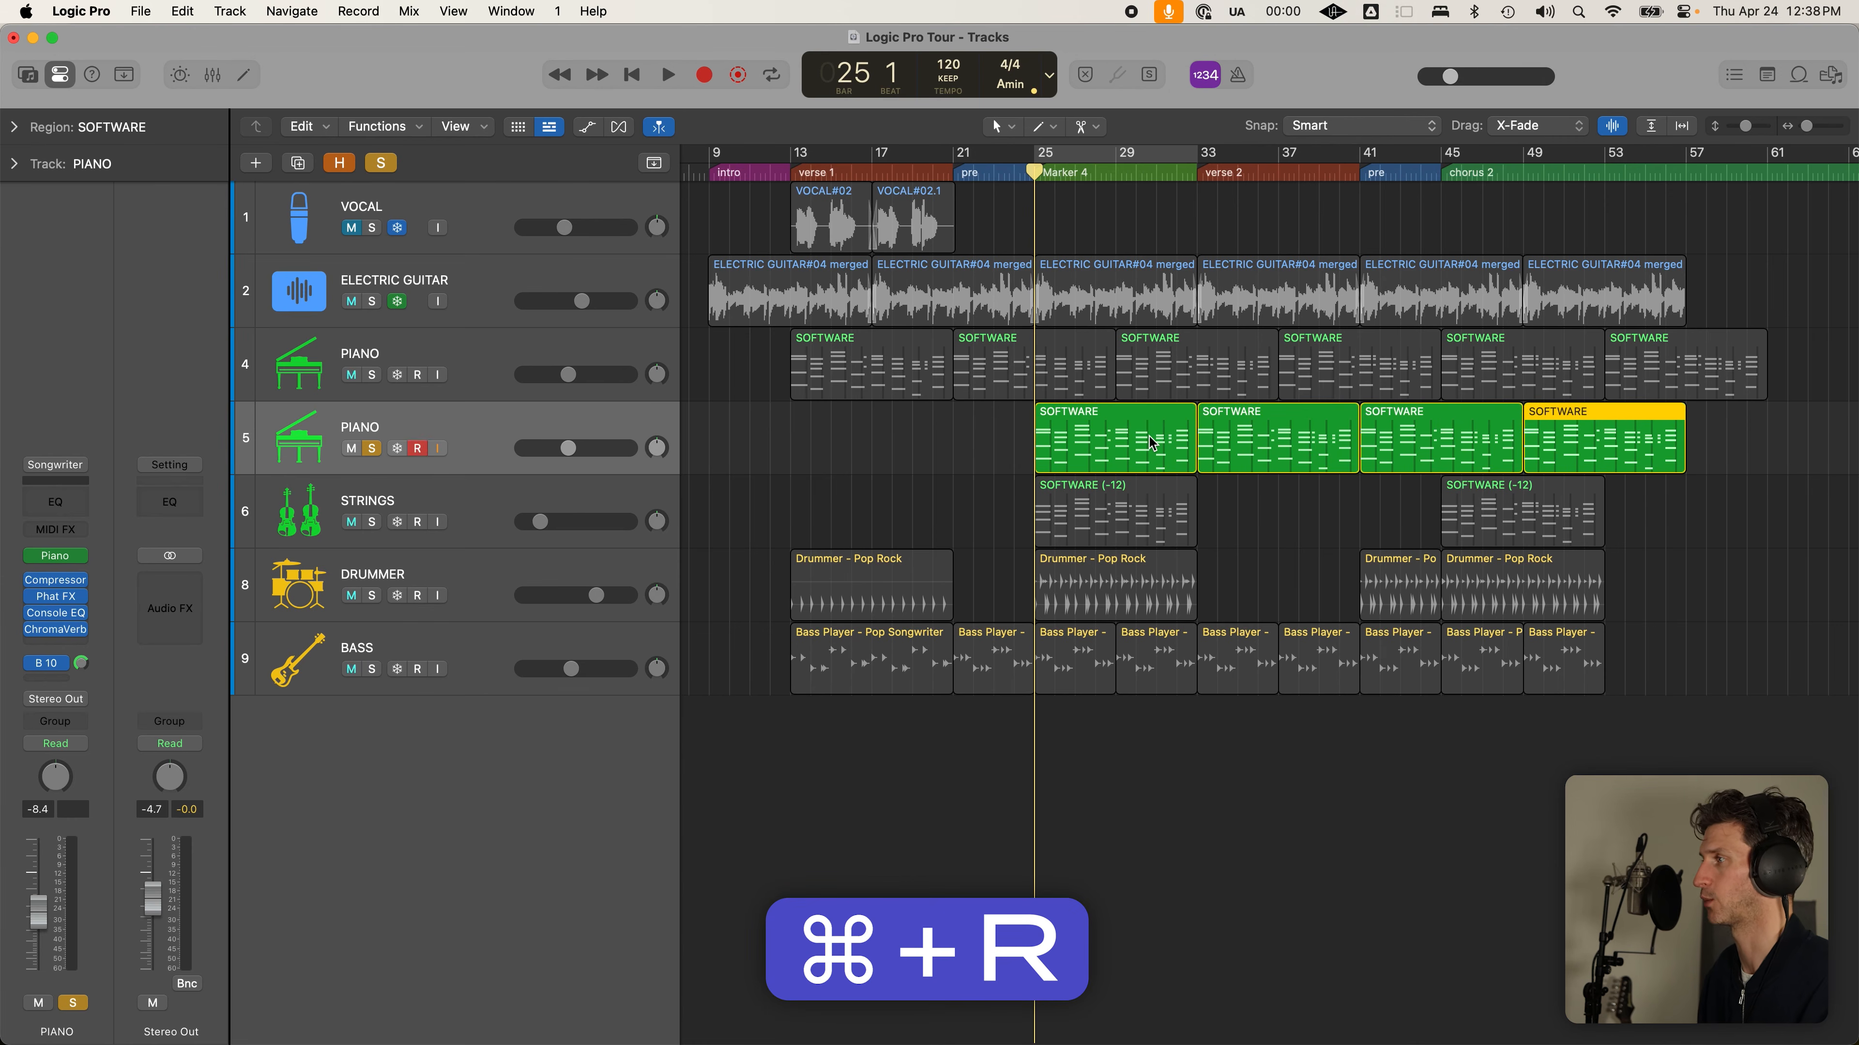
key("super+r")
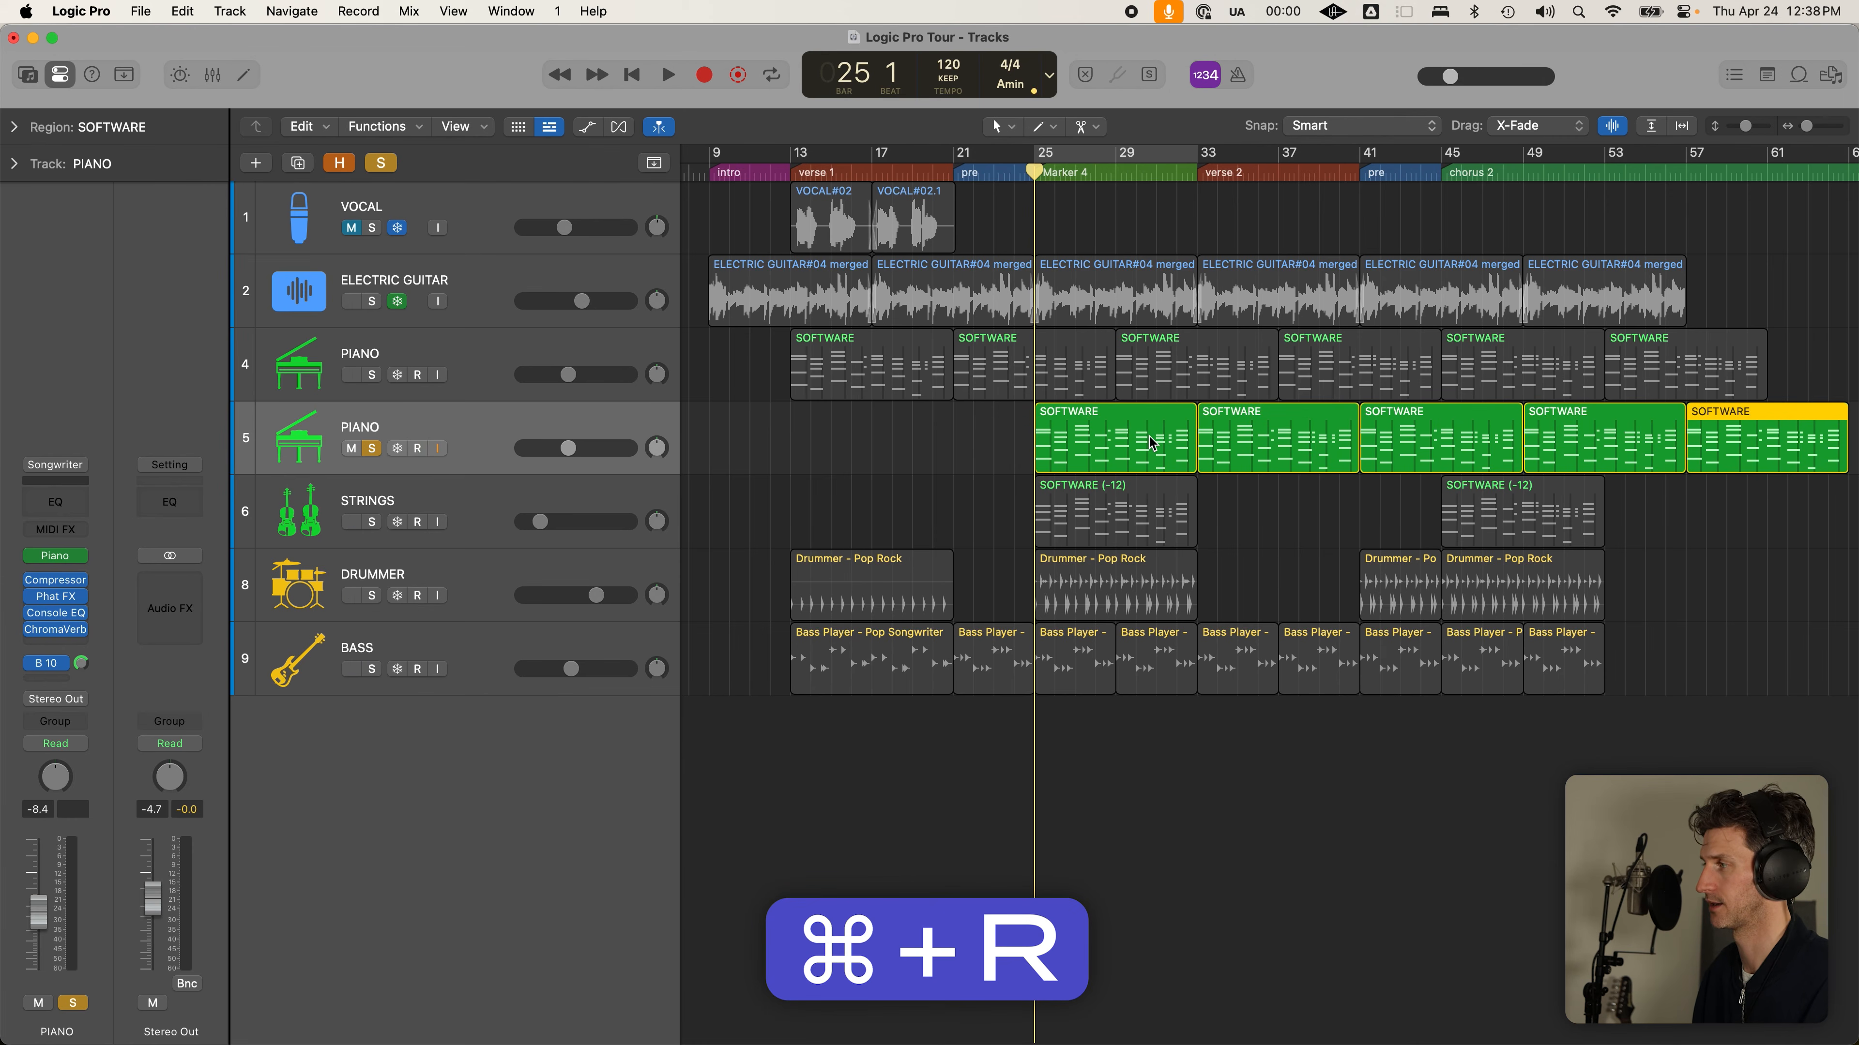
key("super+z")
key("super+z")
key("super+z")
key("super+z")
key("super+r")
key("super+r")
key("super+z")
key("super+z")
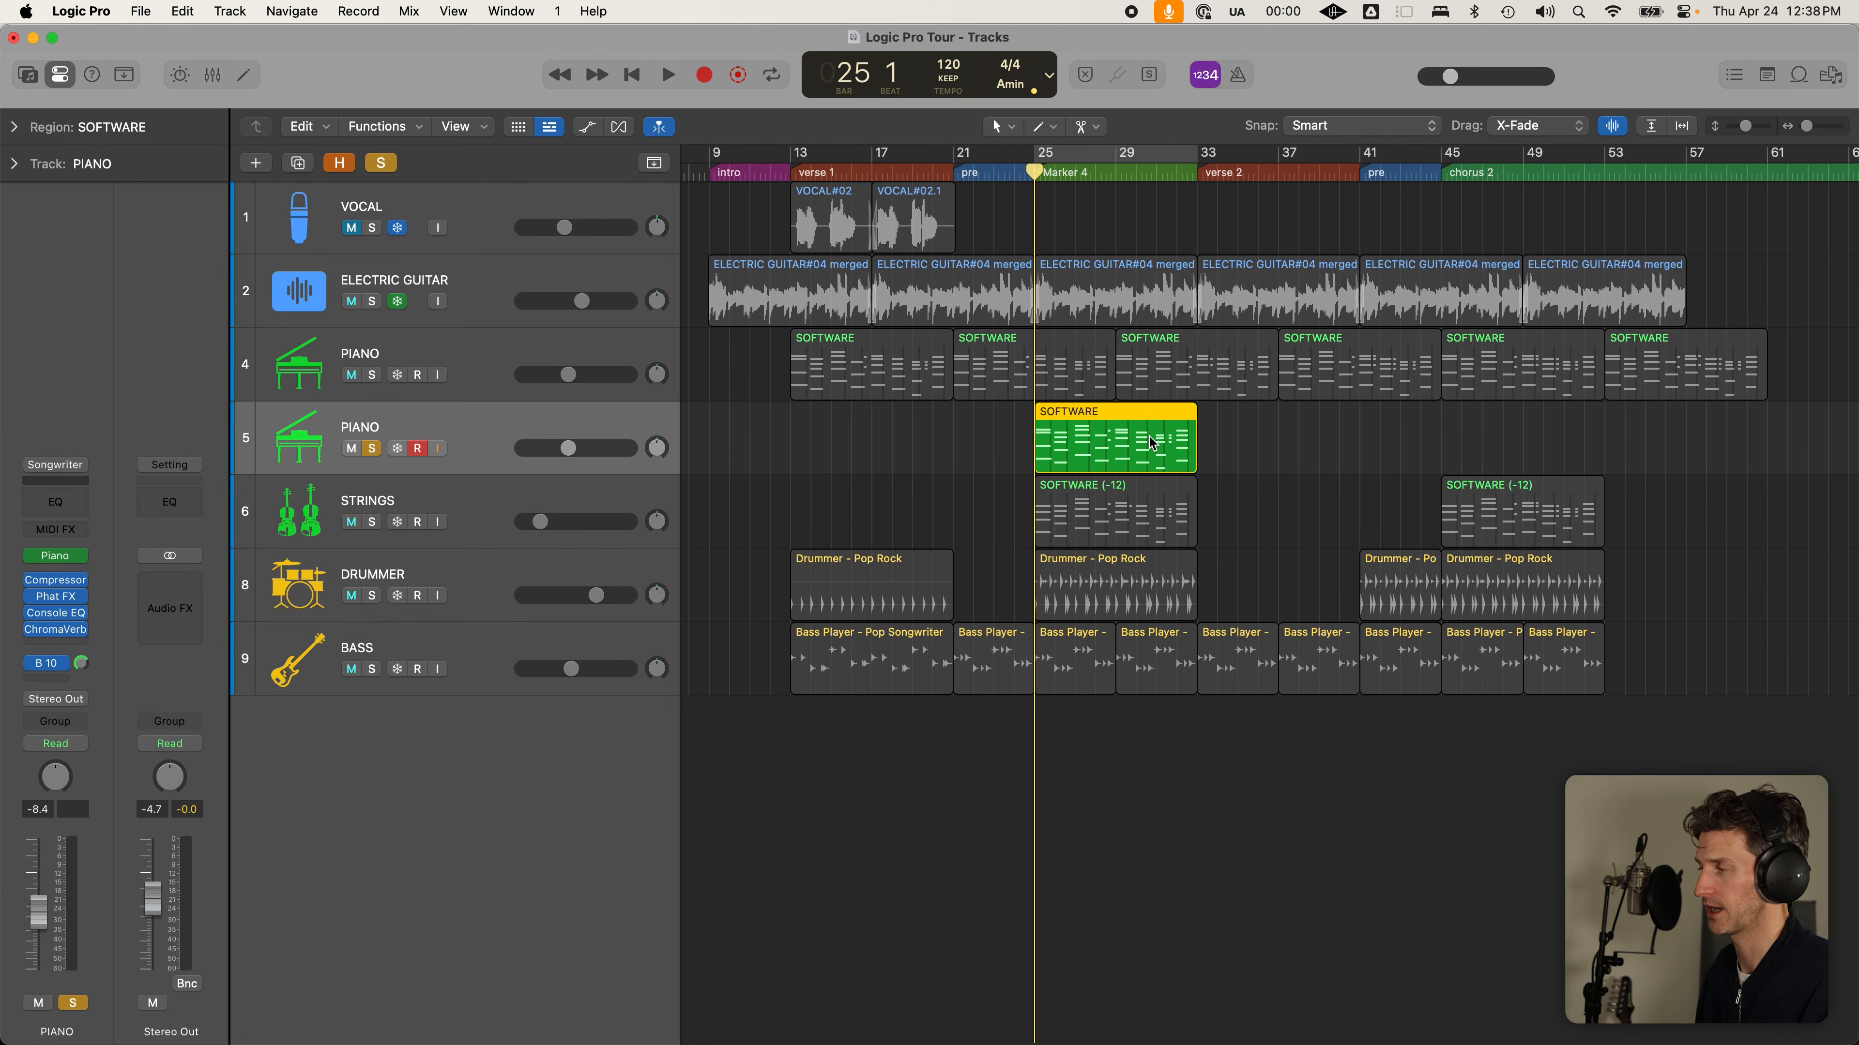
Solo the STRINGS and DRUMMER tracks as well and select the piano, strings and drummer regions at bar 25
left_click_drag(372, 521, 372, 595)
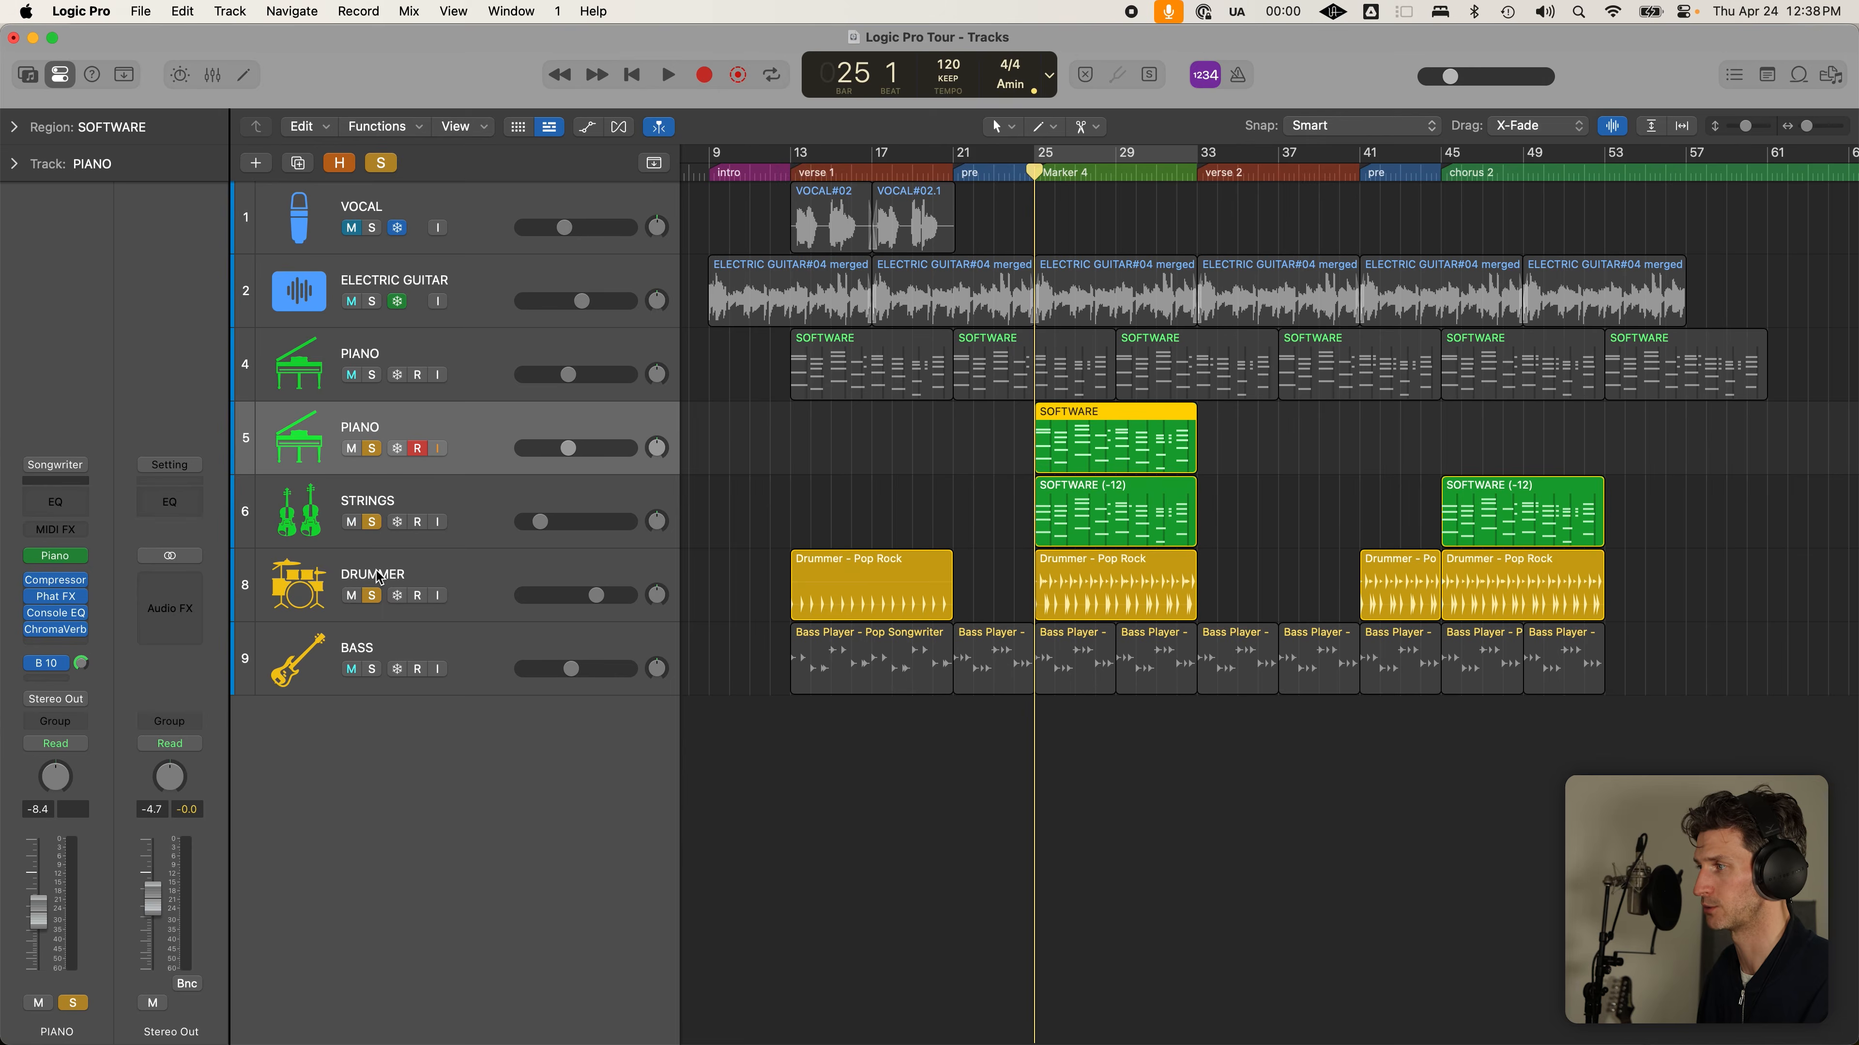
left_click(976, 430)
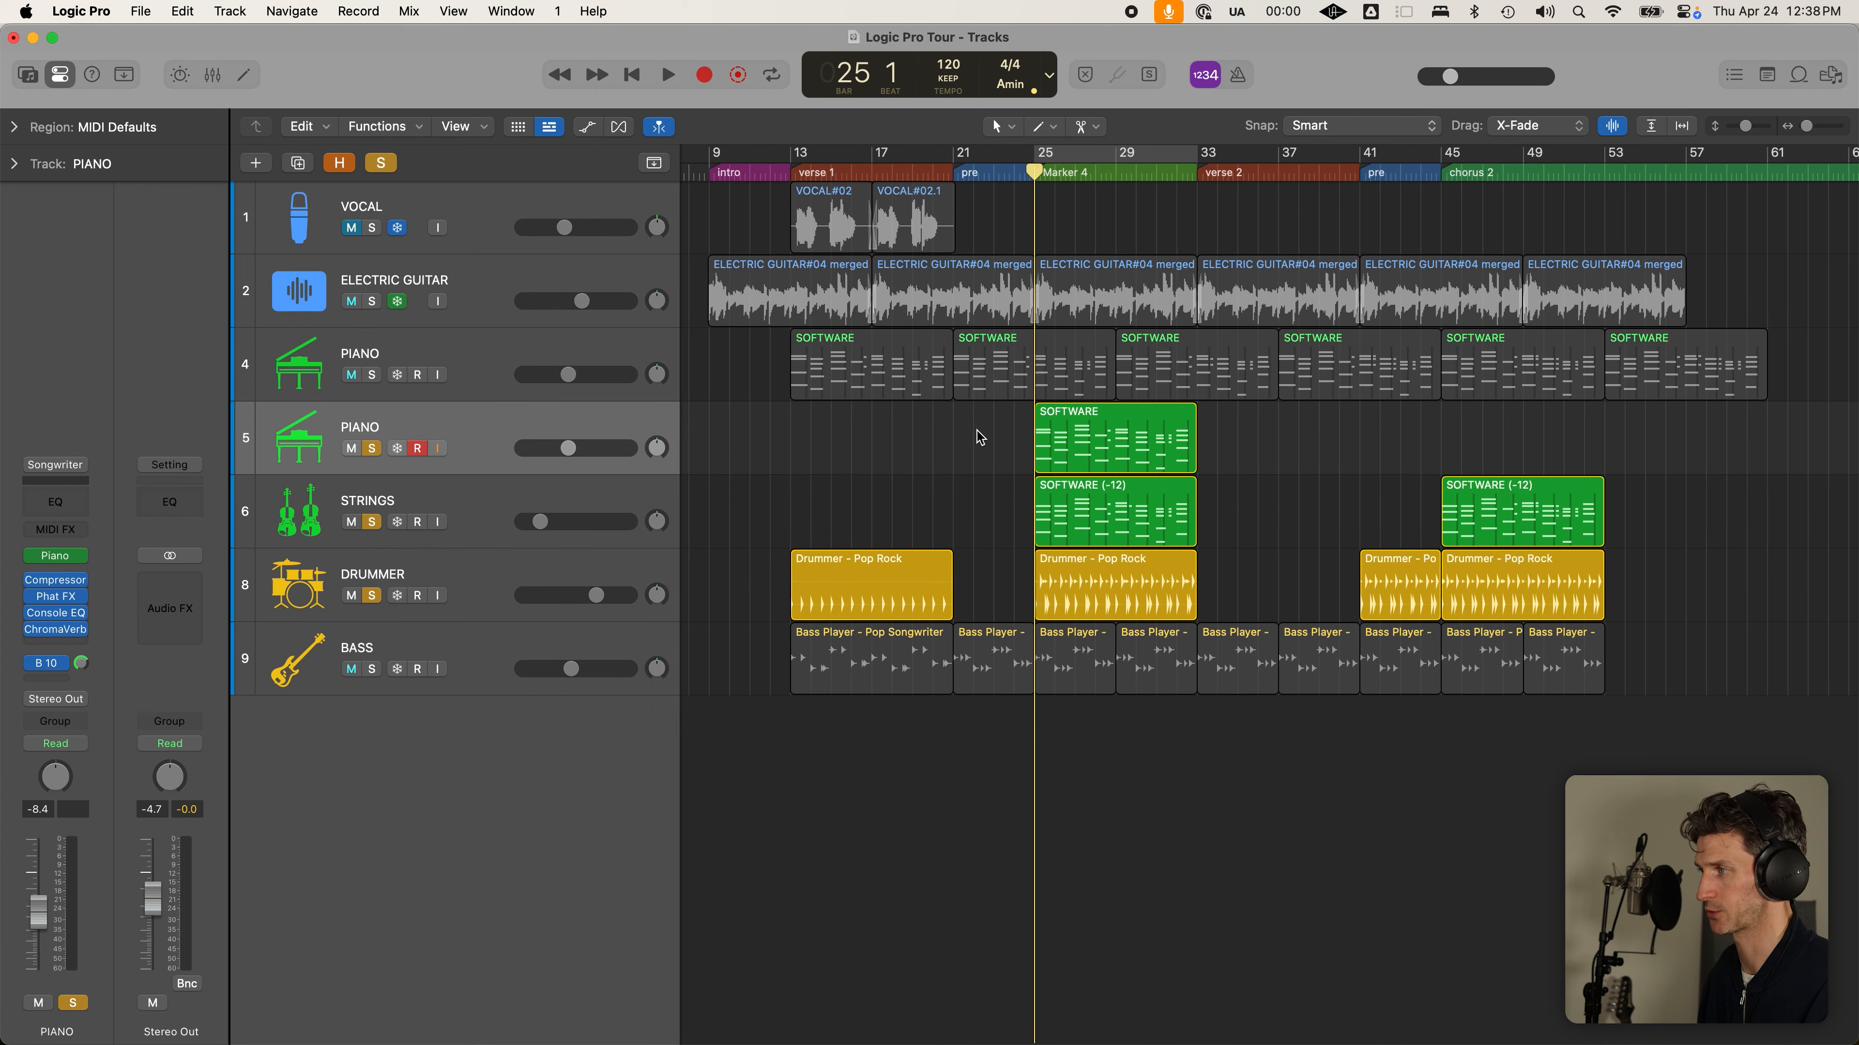
left_click_drag(979, 430, 1086, 558)
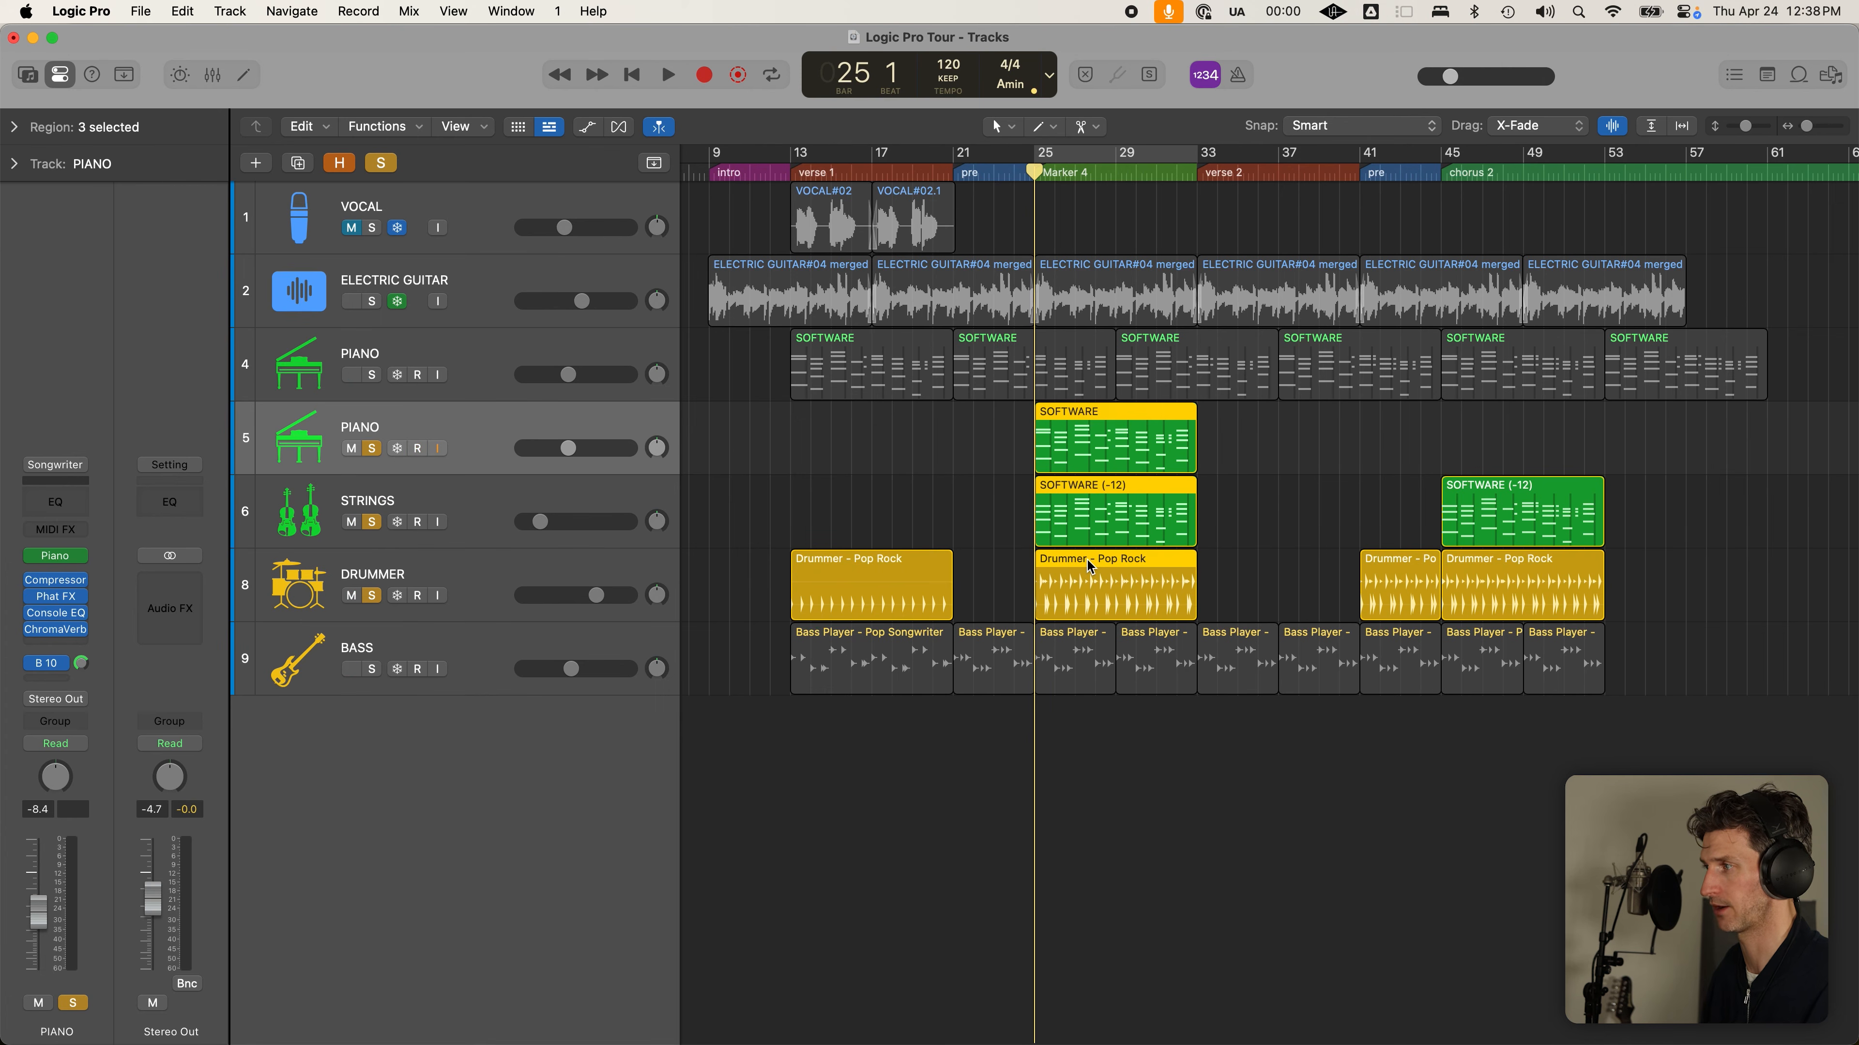
Repeat the three selected Marker 4 regions once and undo the repeat
key("super+r")
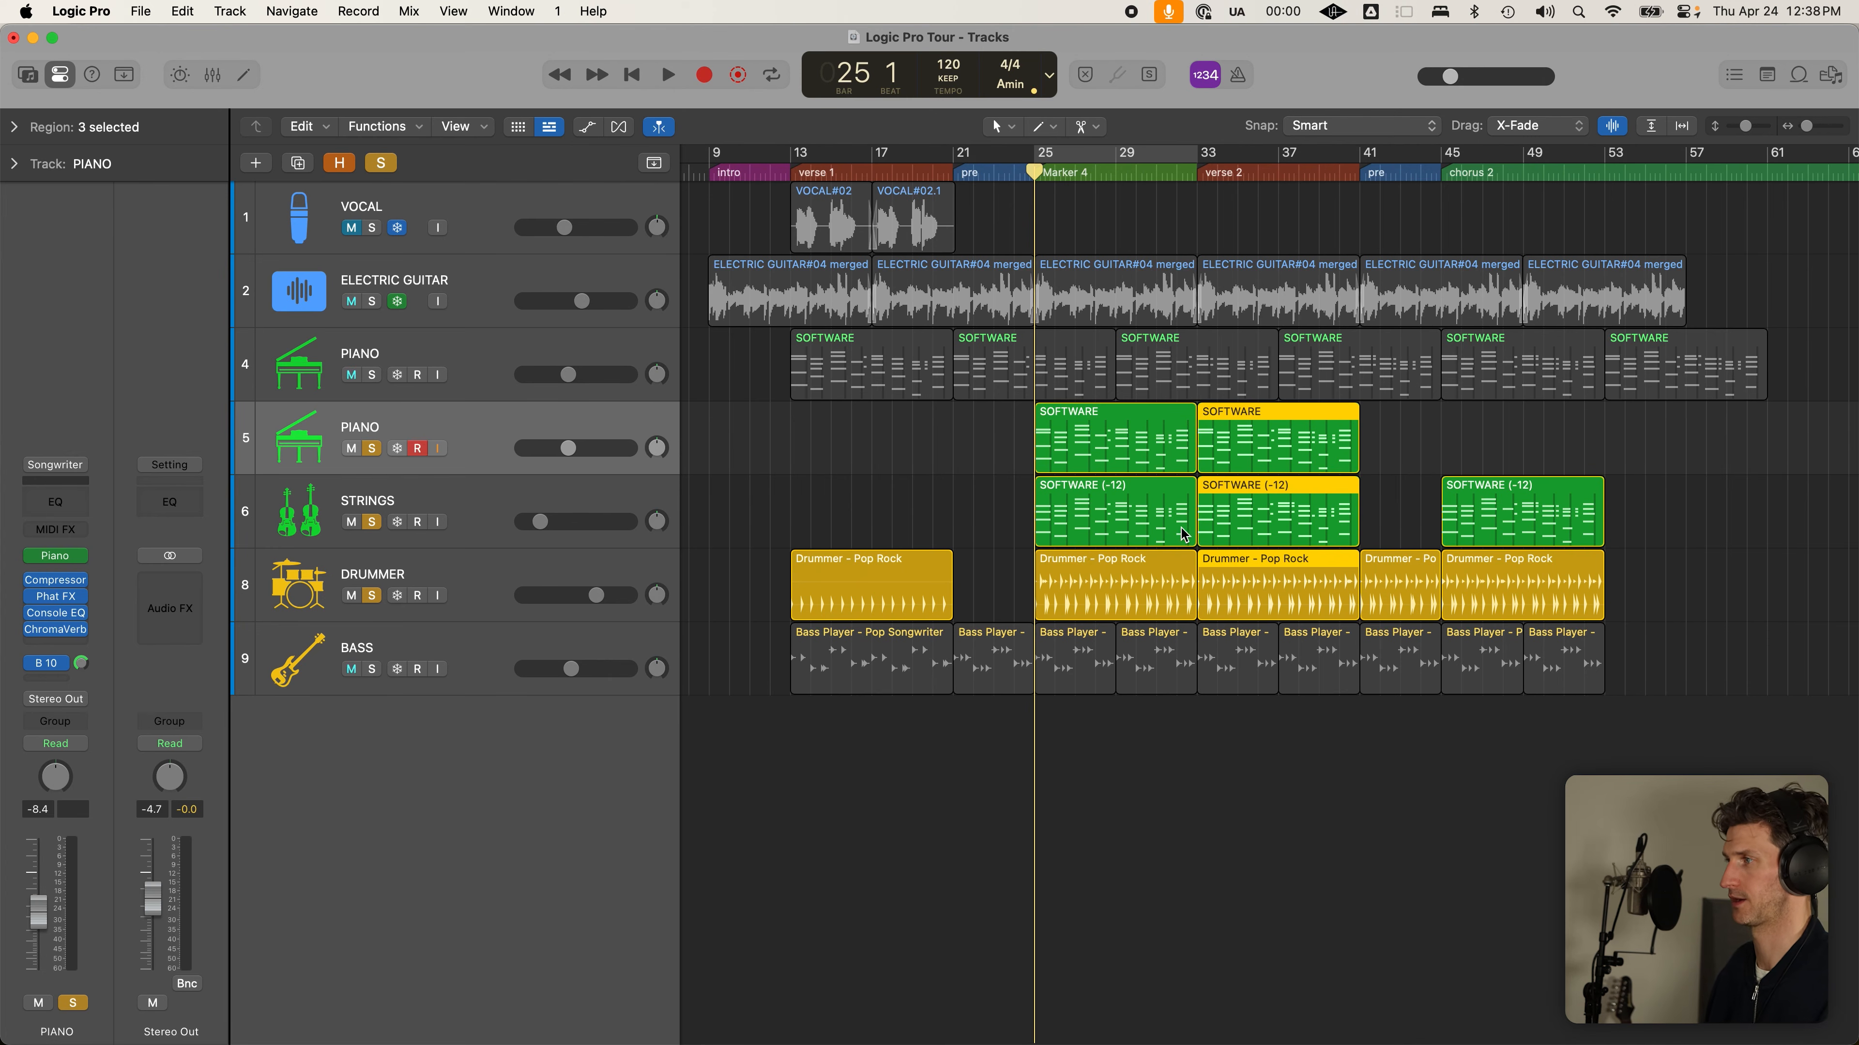
key("super+z")
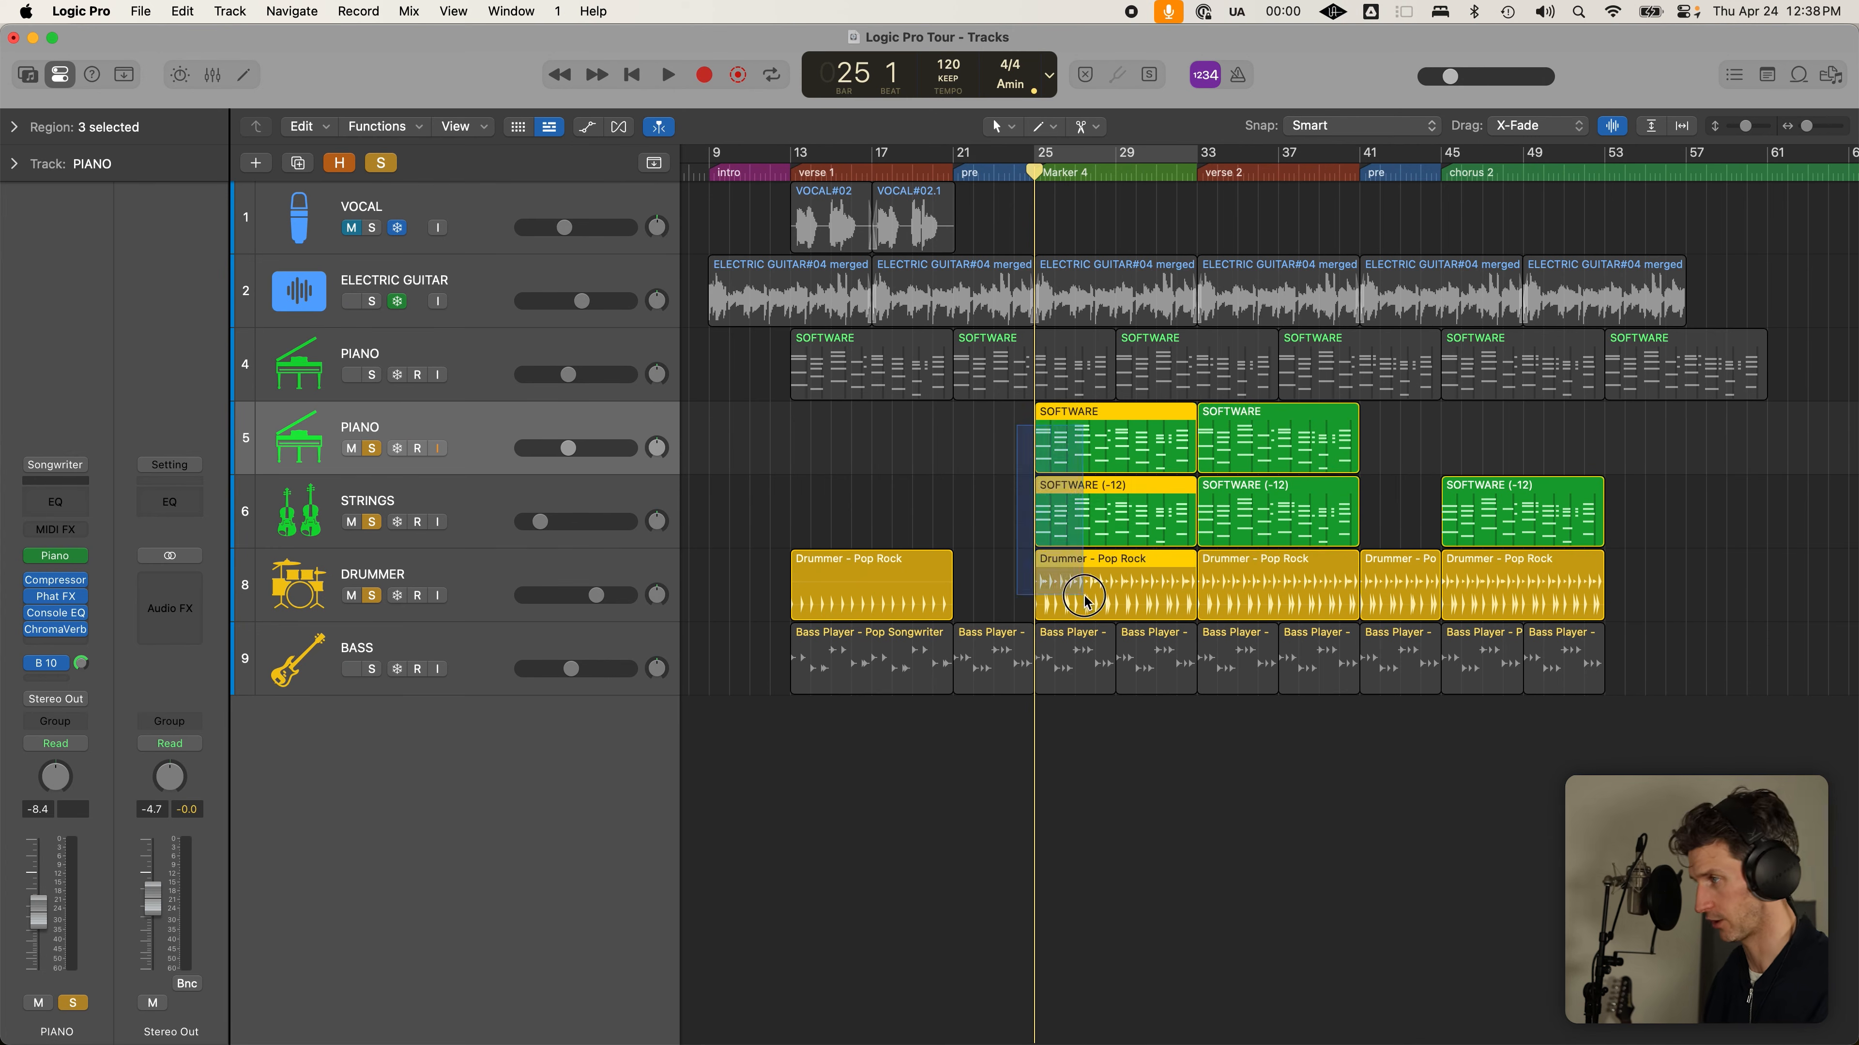
key("super+z")
mouse_move(1011, 563)
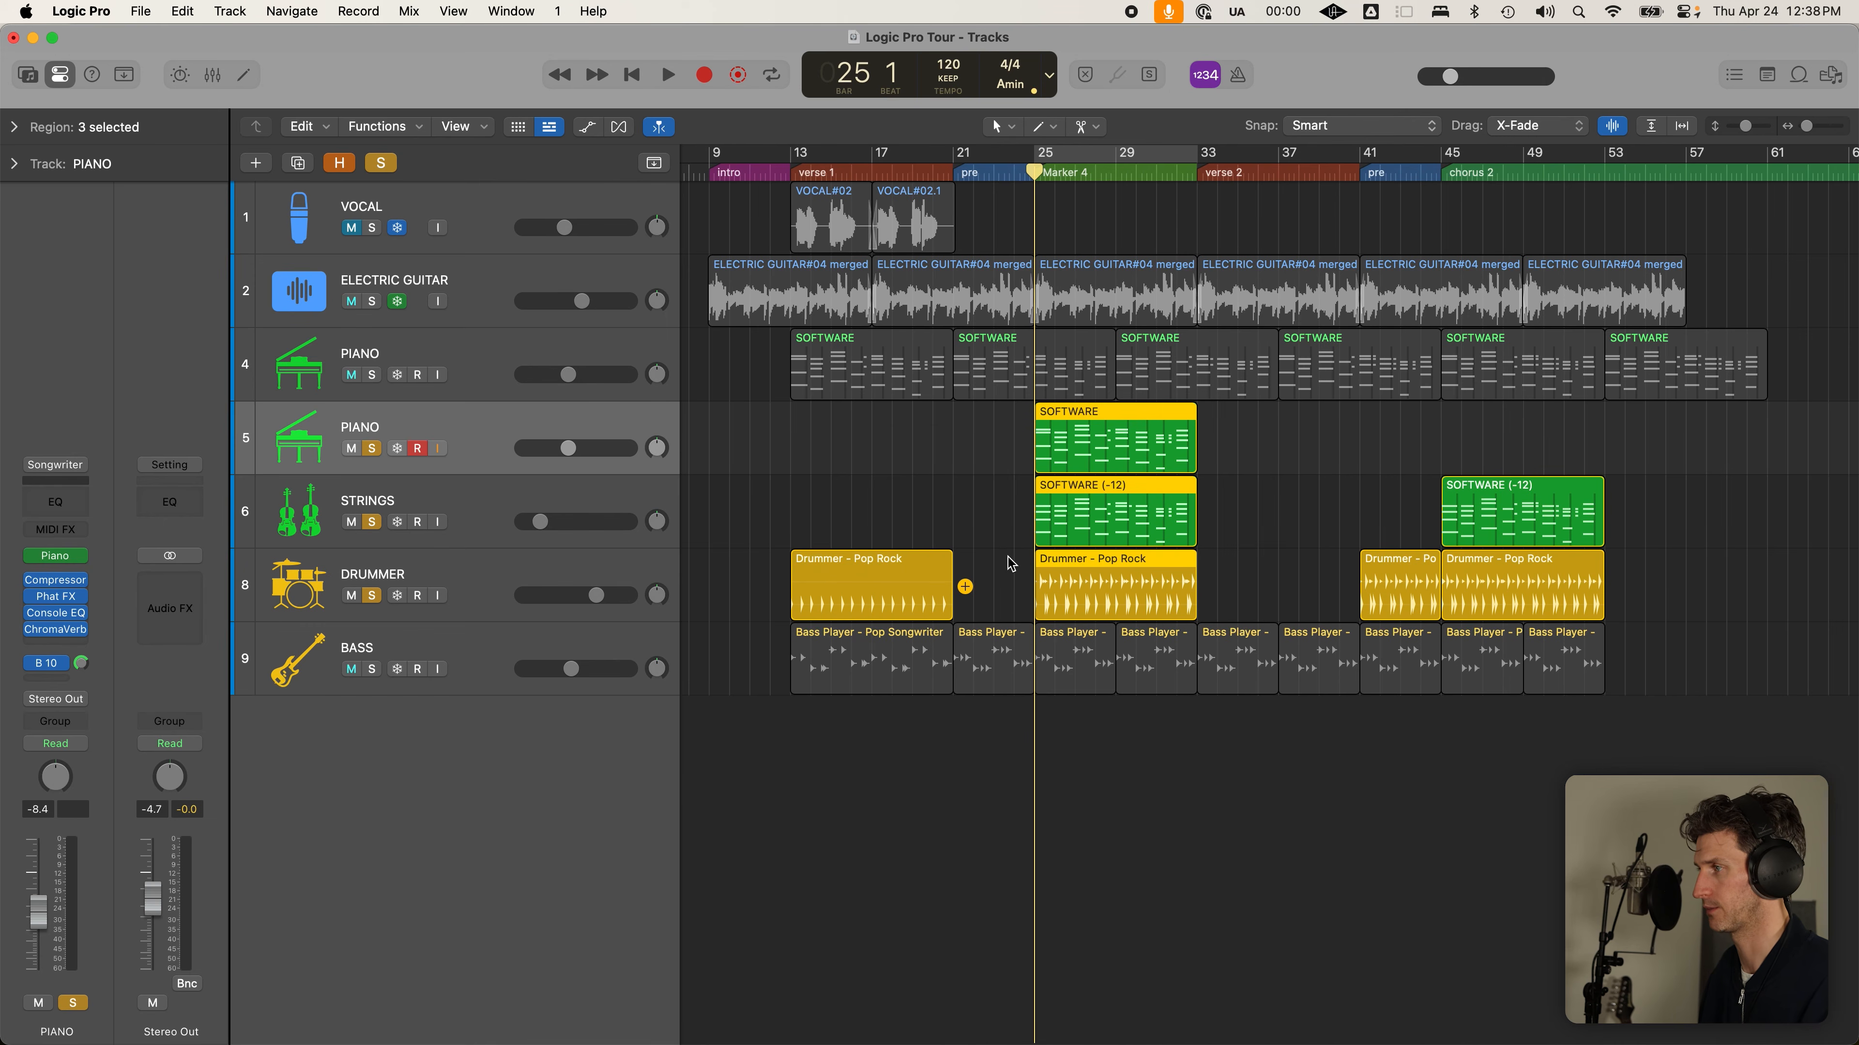
Delete the STRINGS, DRUMMER and BASS regions from bar 37 onward and solo the BASS track
left_click_drag(1343, 474, 1555, 707)
key("Delete")
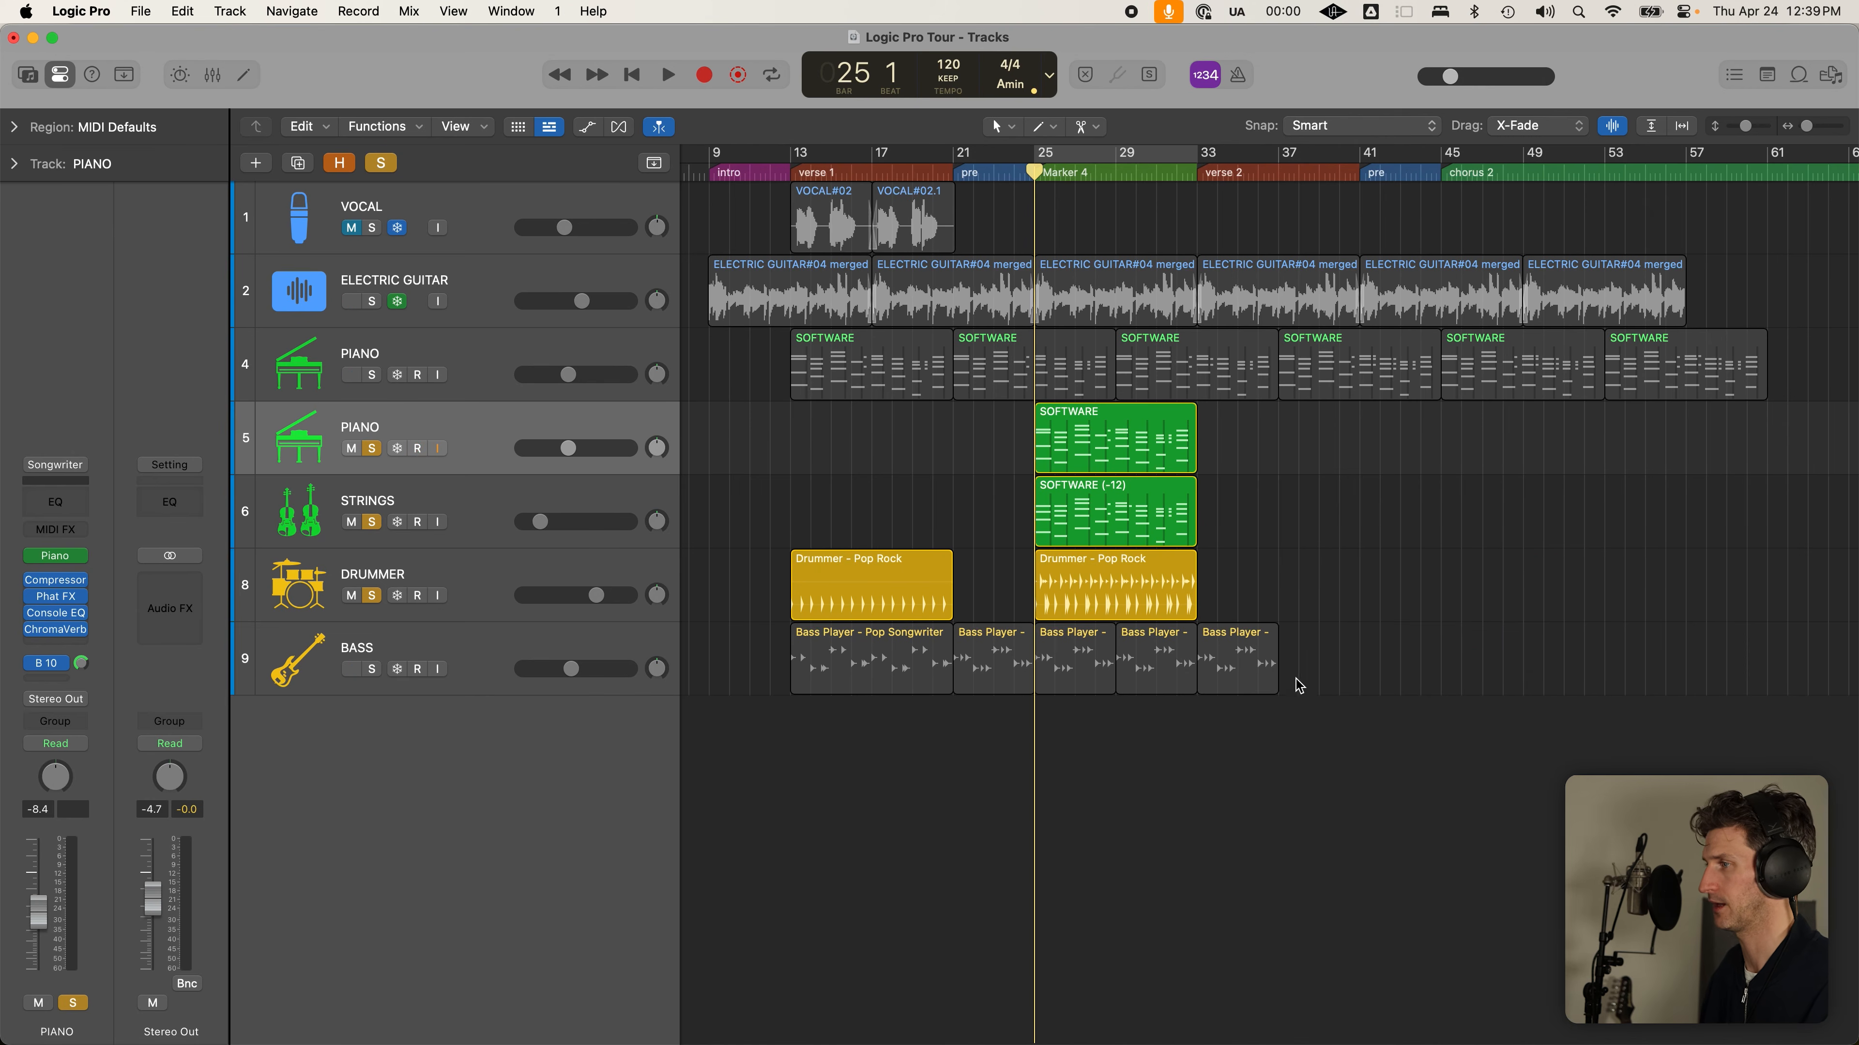
key("super+z")
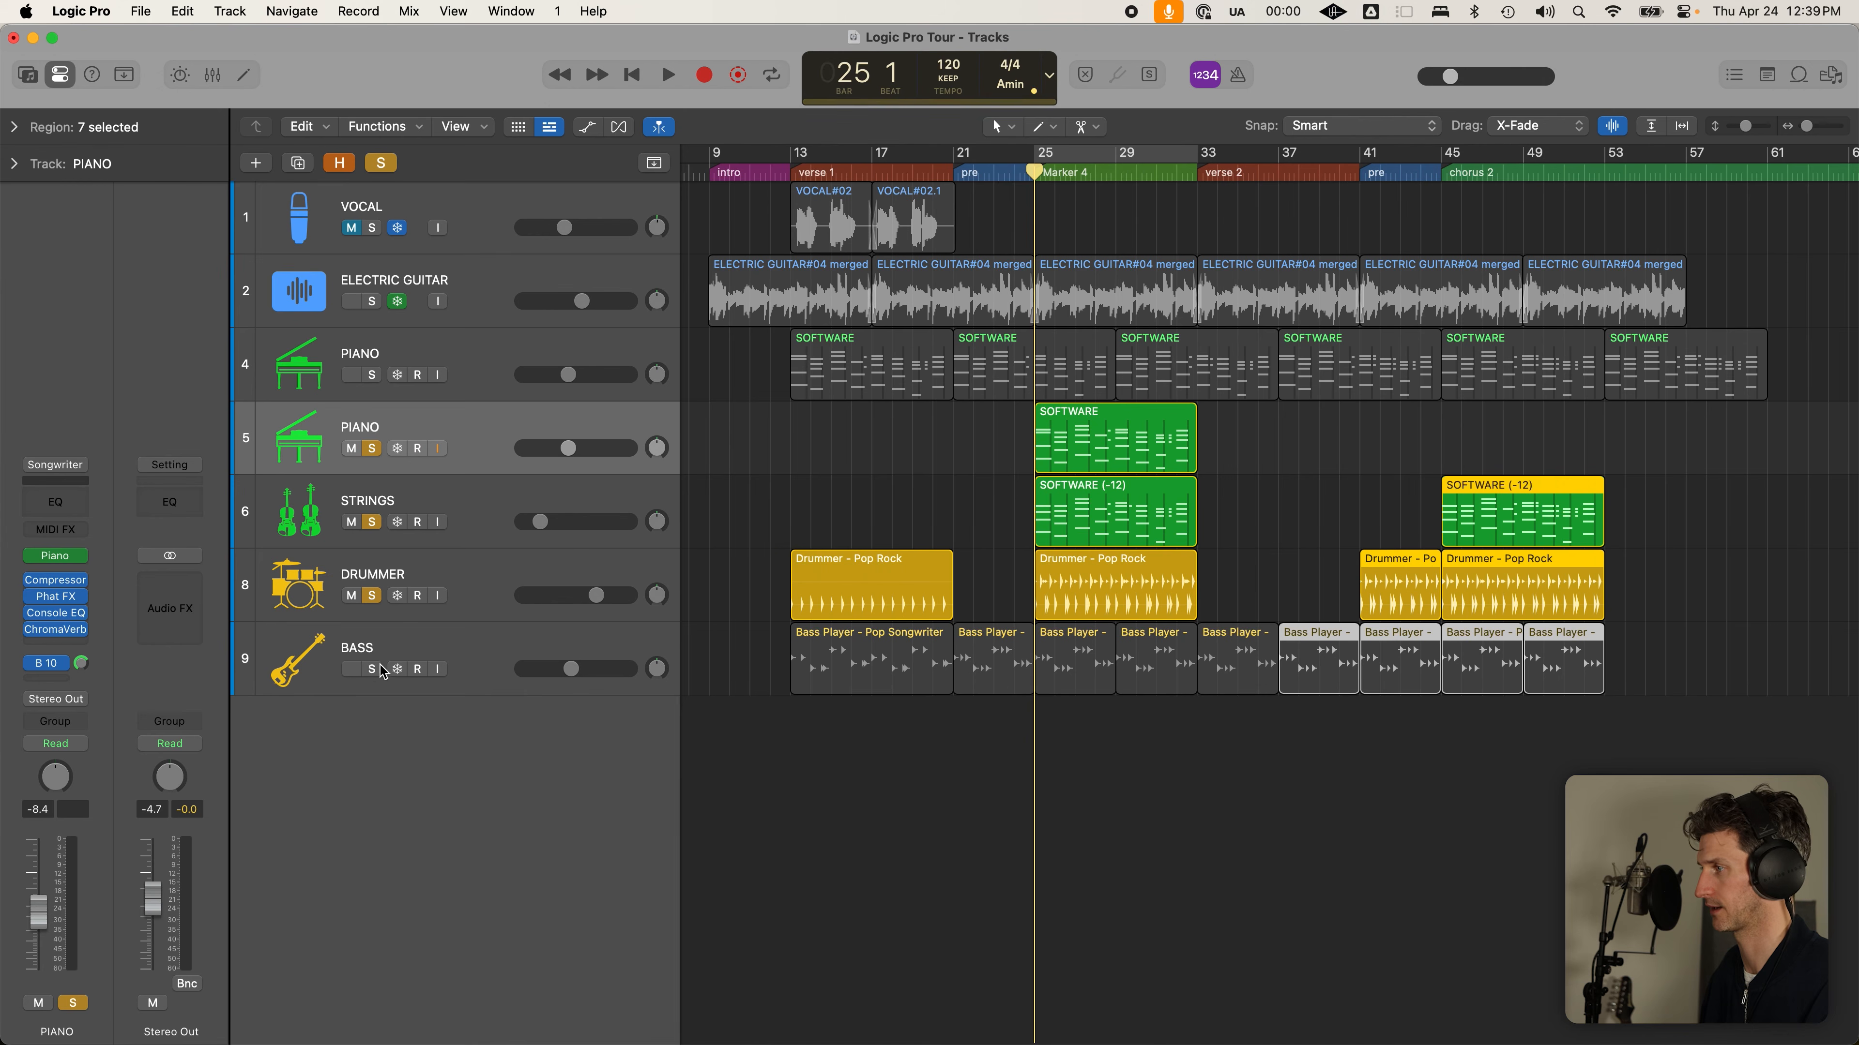
key("Delete")
left_click(371, 668)
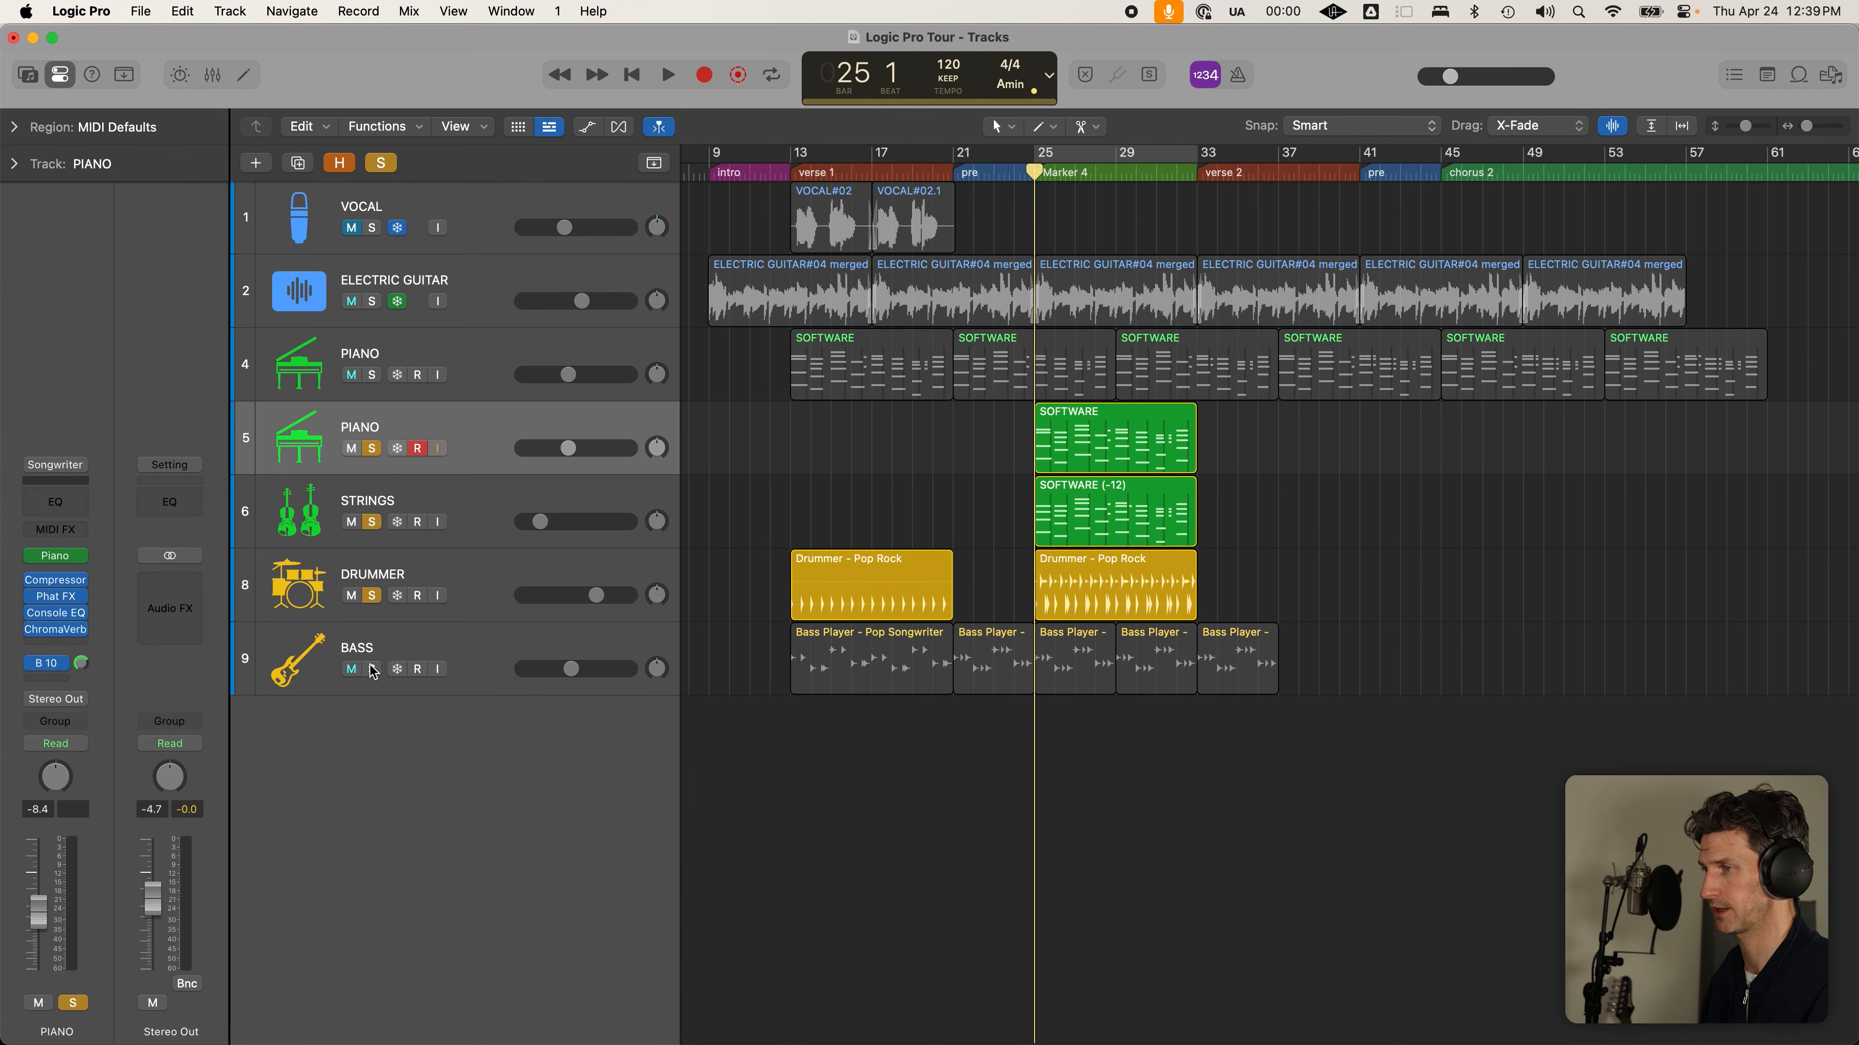
Select the soloed tracks' piano, strings, drummer and bass regions from bar 25 onward and repeat them once
left_click(1365, 740)
left_click_drag(1364, 739, 1085, 442)
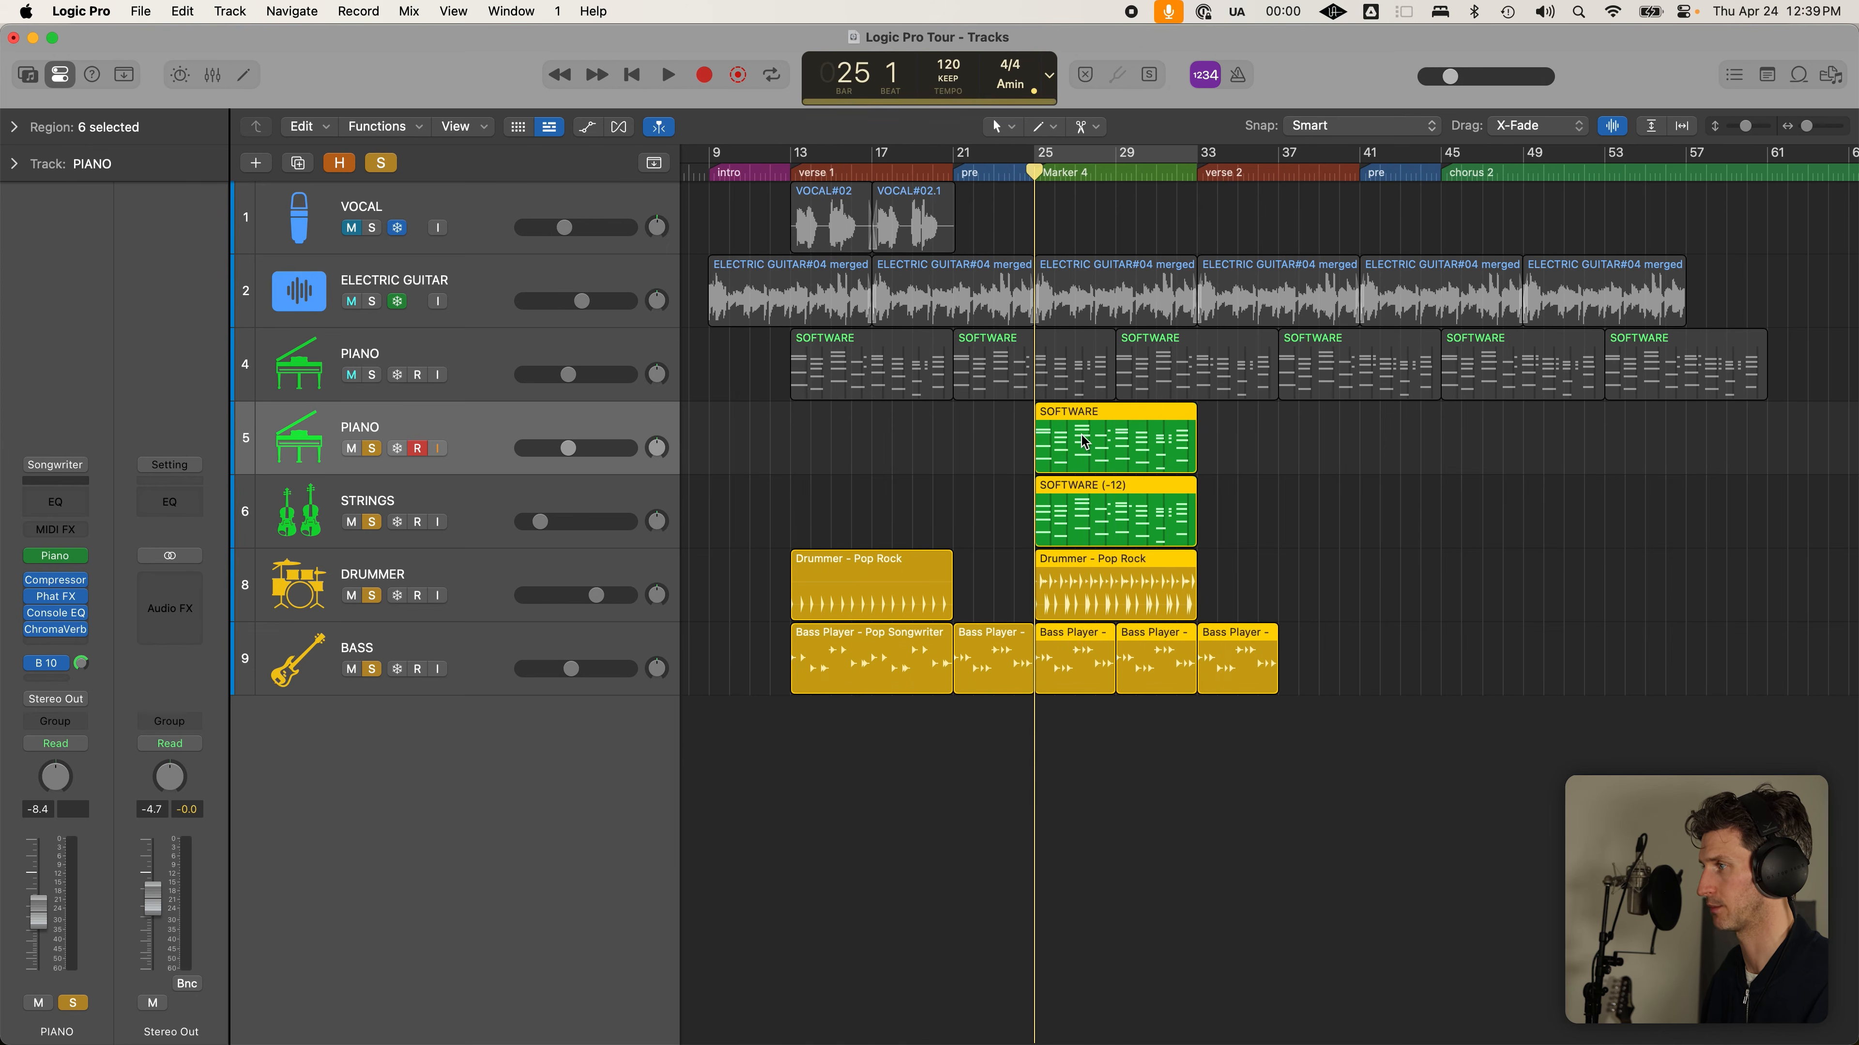
key("super+r")
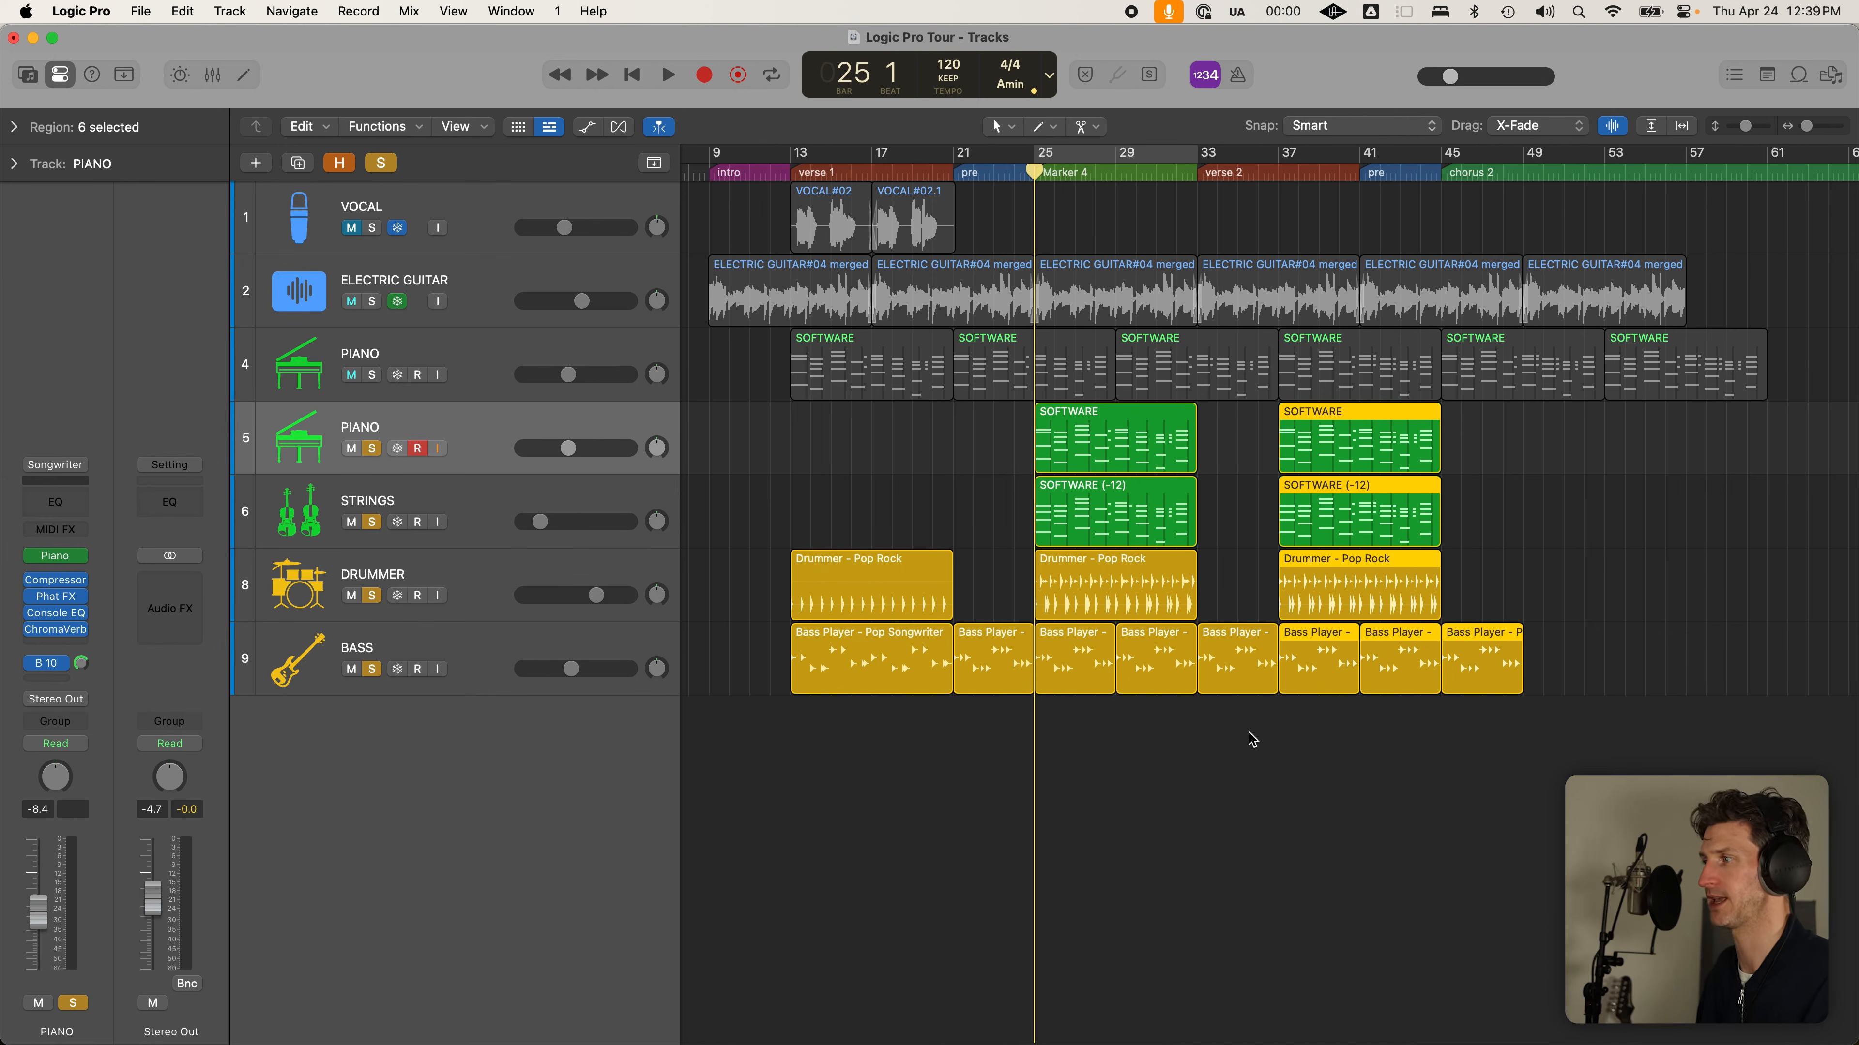
Place the playhead at bar 37, where the repeated regions start
left_click(1279, 175)
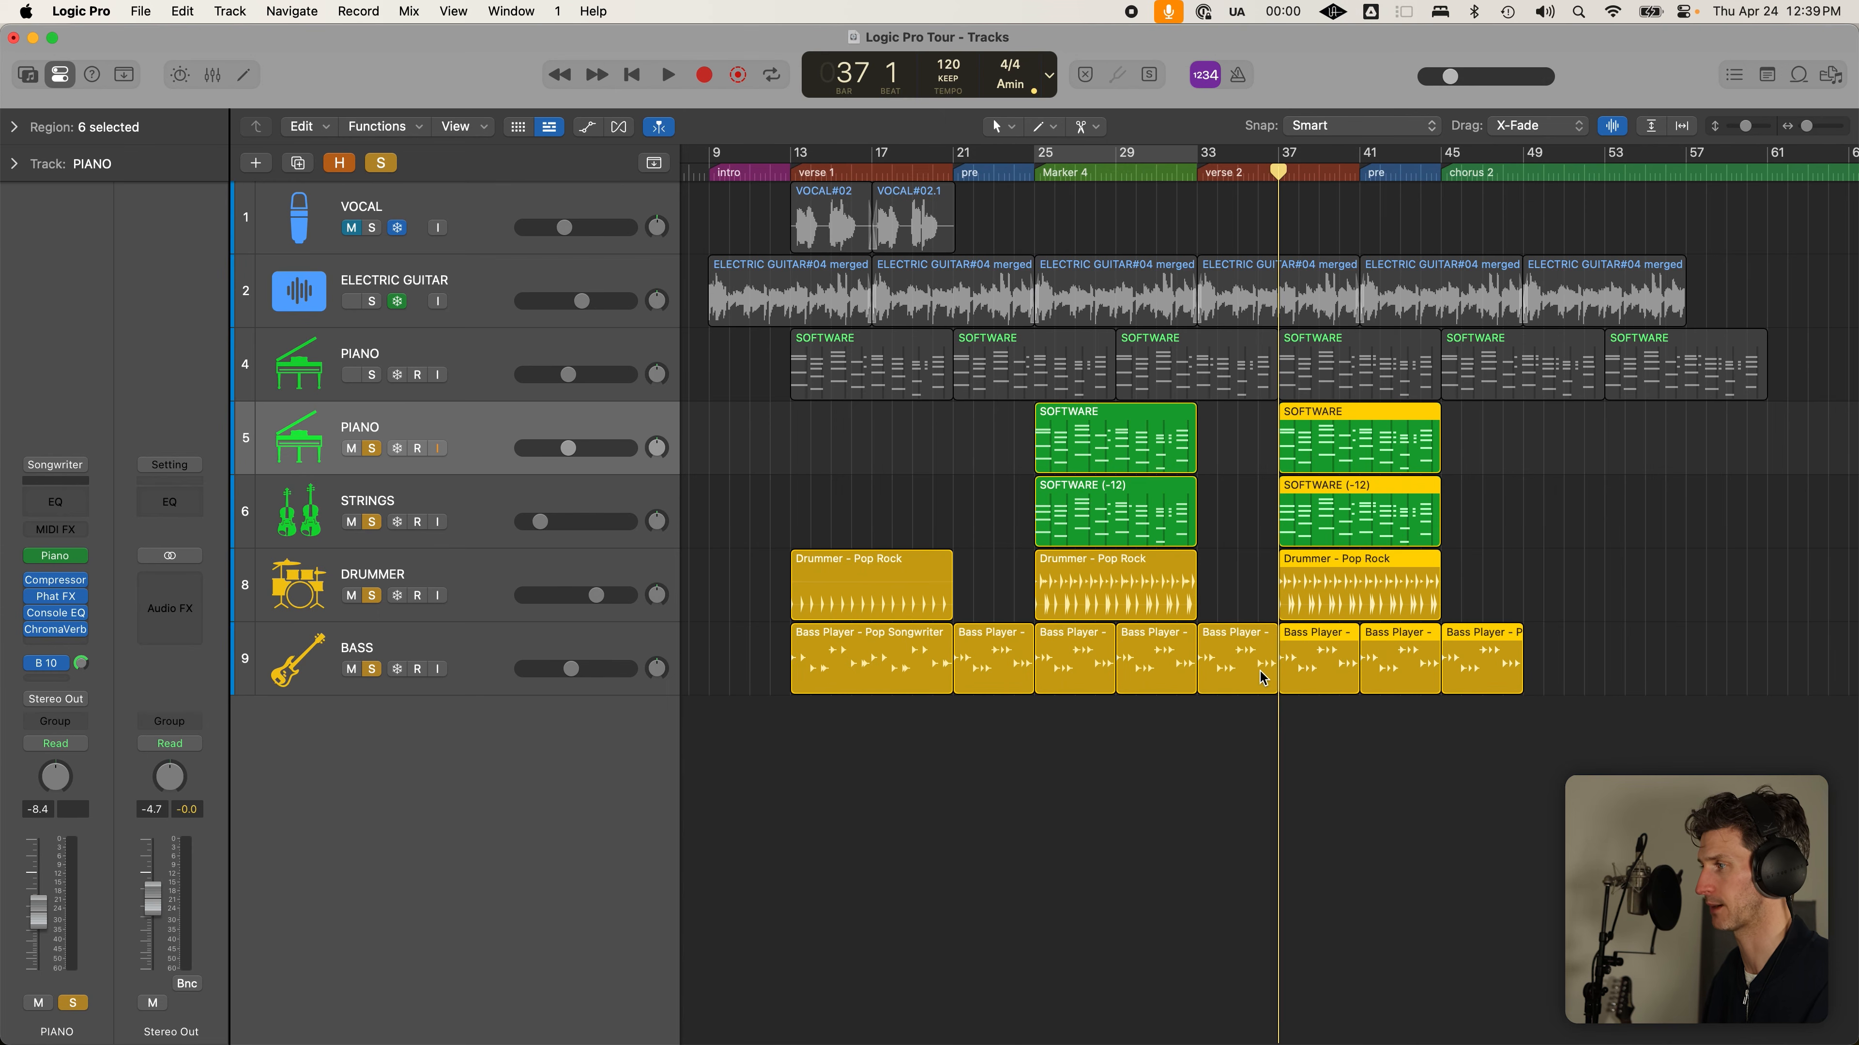
left_click_drag(1279, 174, 1284, 176)
left_click_drag(1281, 177, 1279, 333)
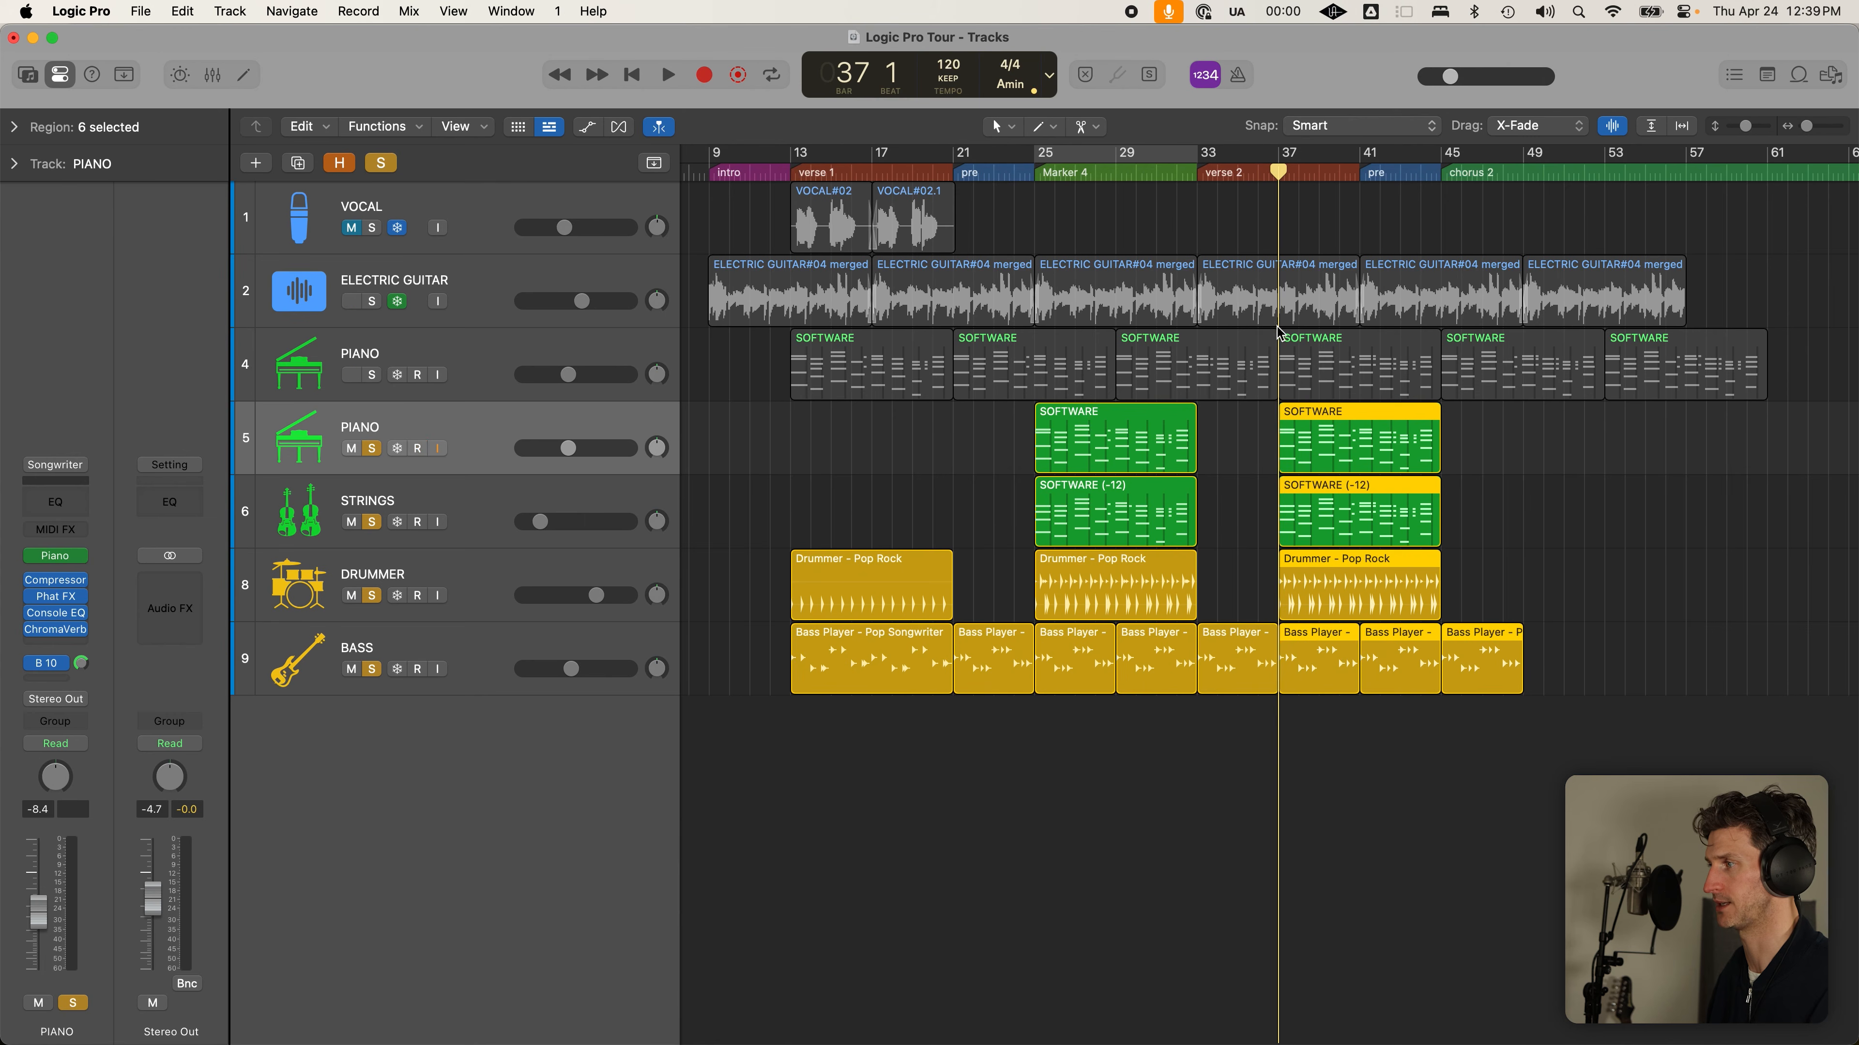
Try shifting the repeated regions earlier, then undo the move and the repeat and clear the selection
left_click_drag(1329, 414, 1249, 414)
key("super+z")
key("super+z")
left_click(1457, 769)
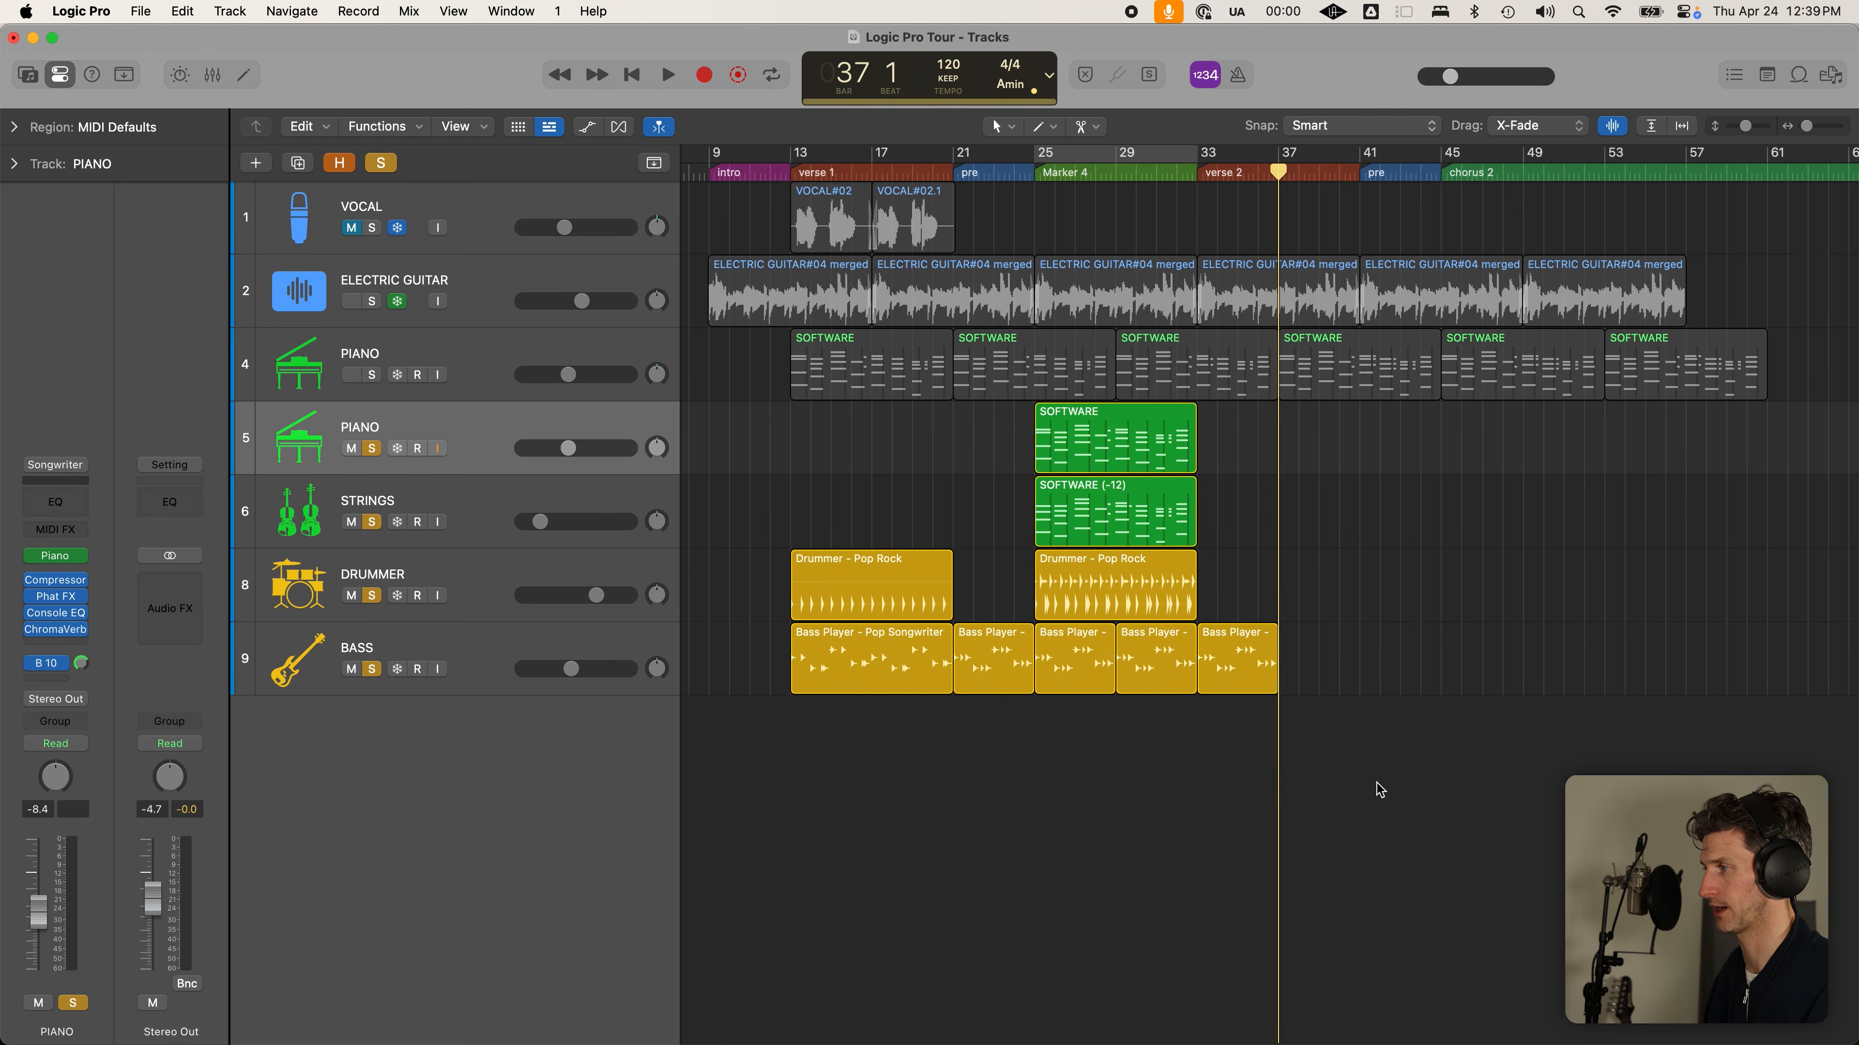
left_click(1000, 422)
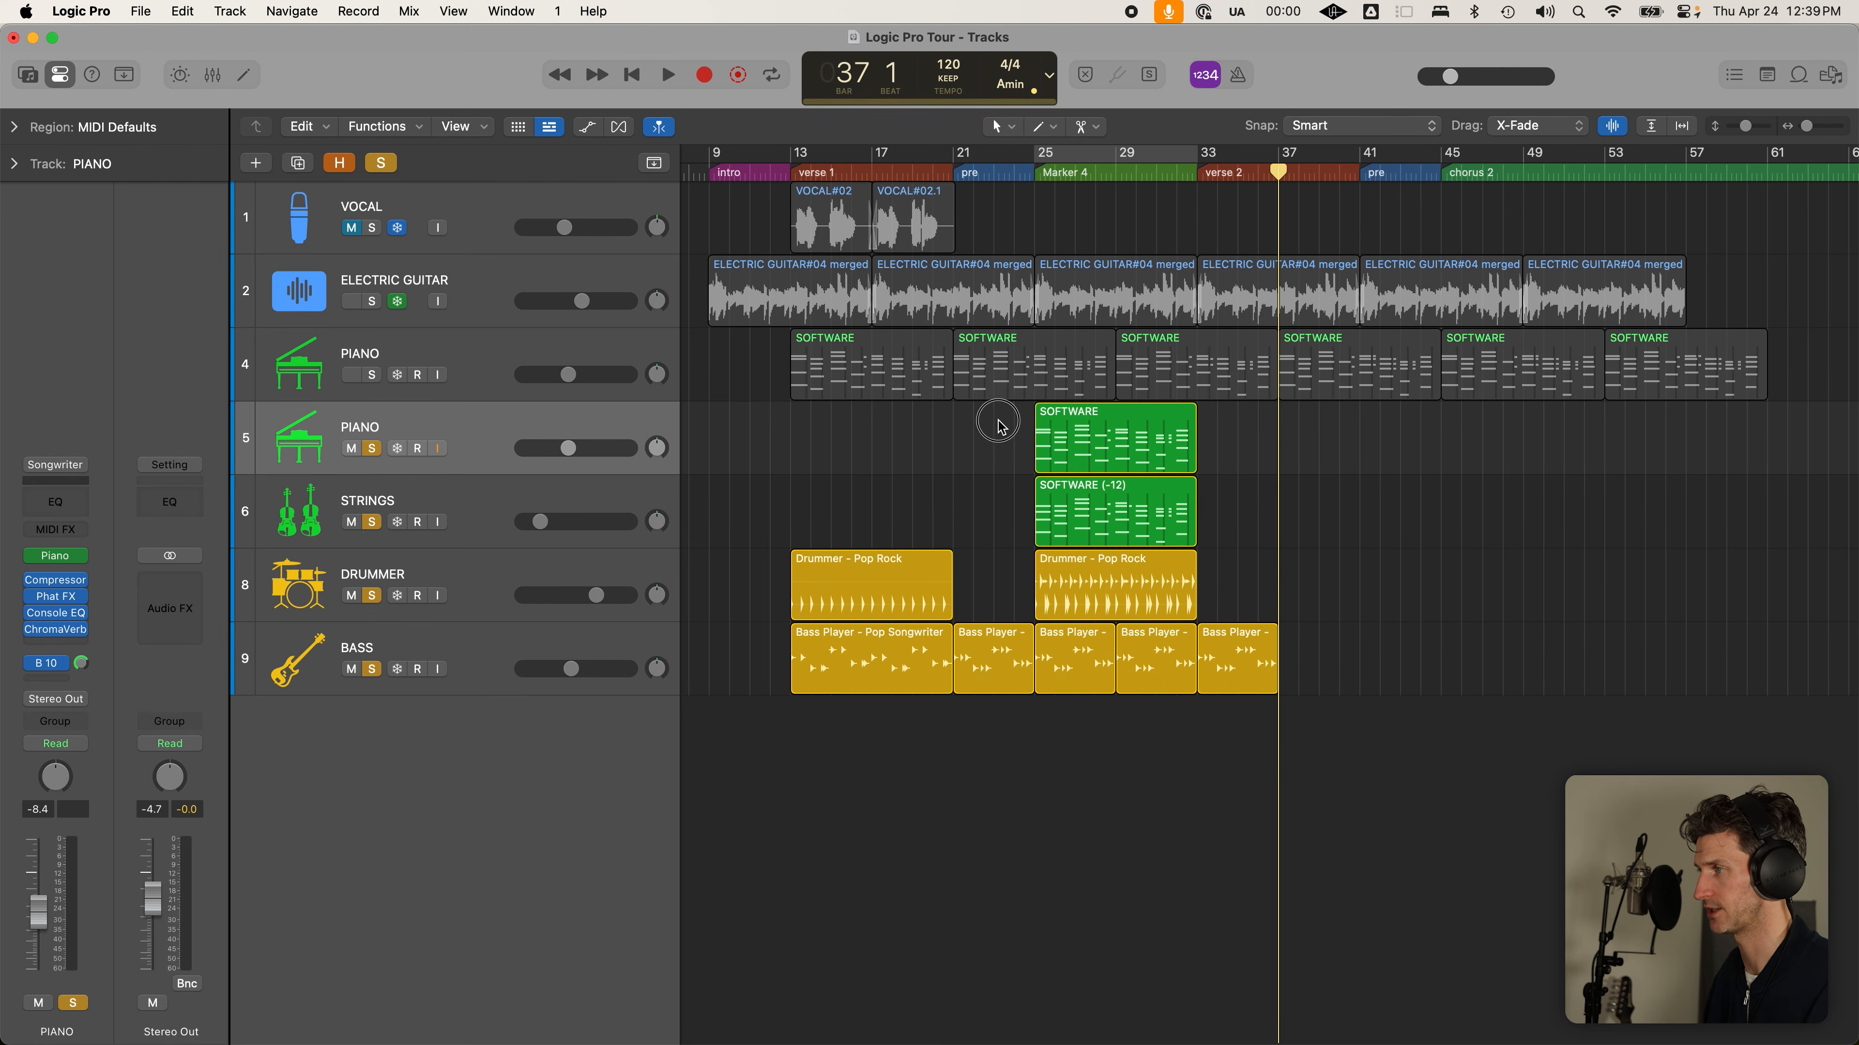
left_click_drag(1002, 423, 1101, 590)
left_click_drag(1244, 738, 1071, 470)
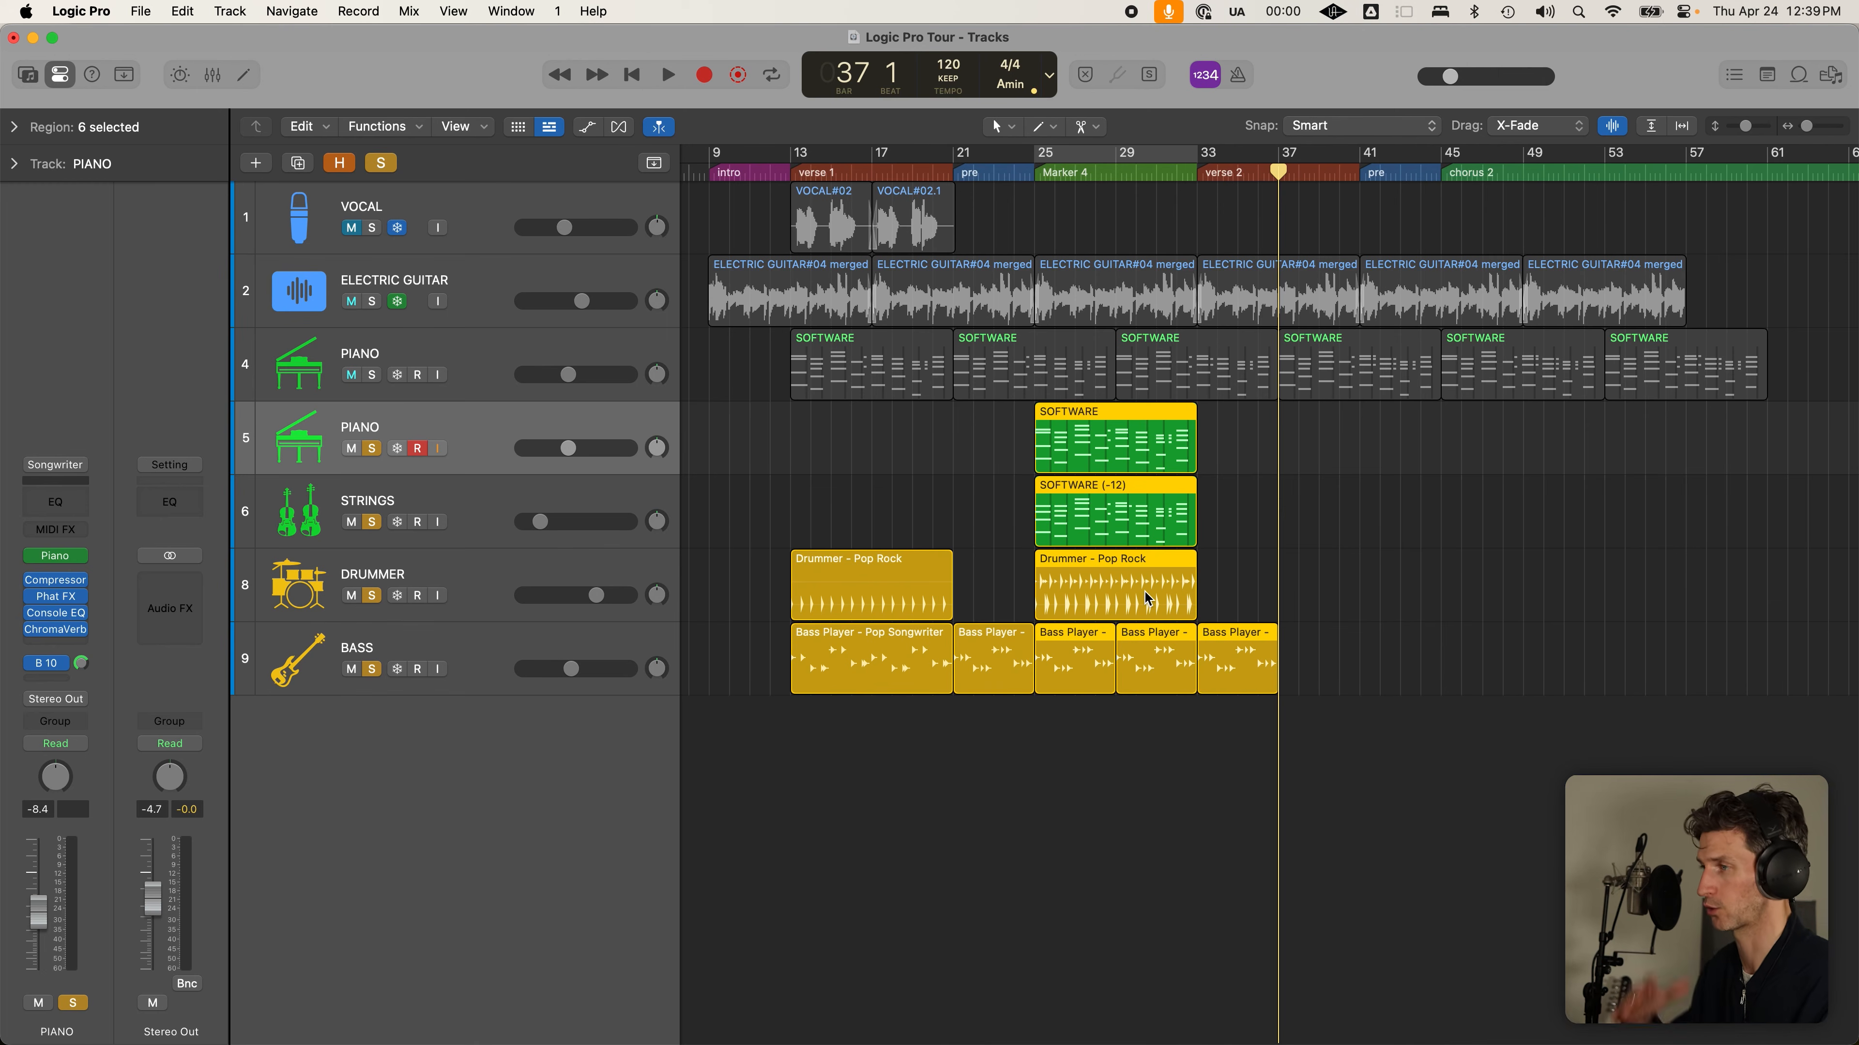
left_click(1313, 709)
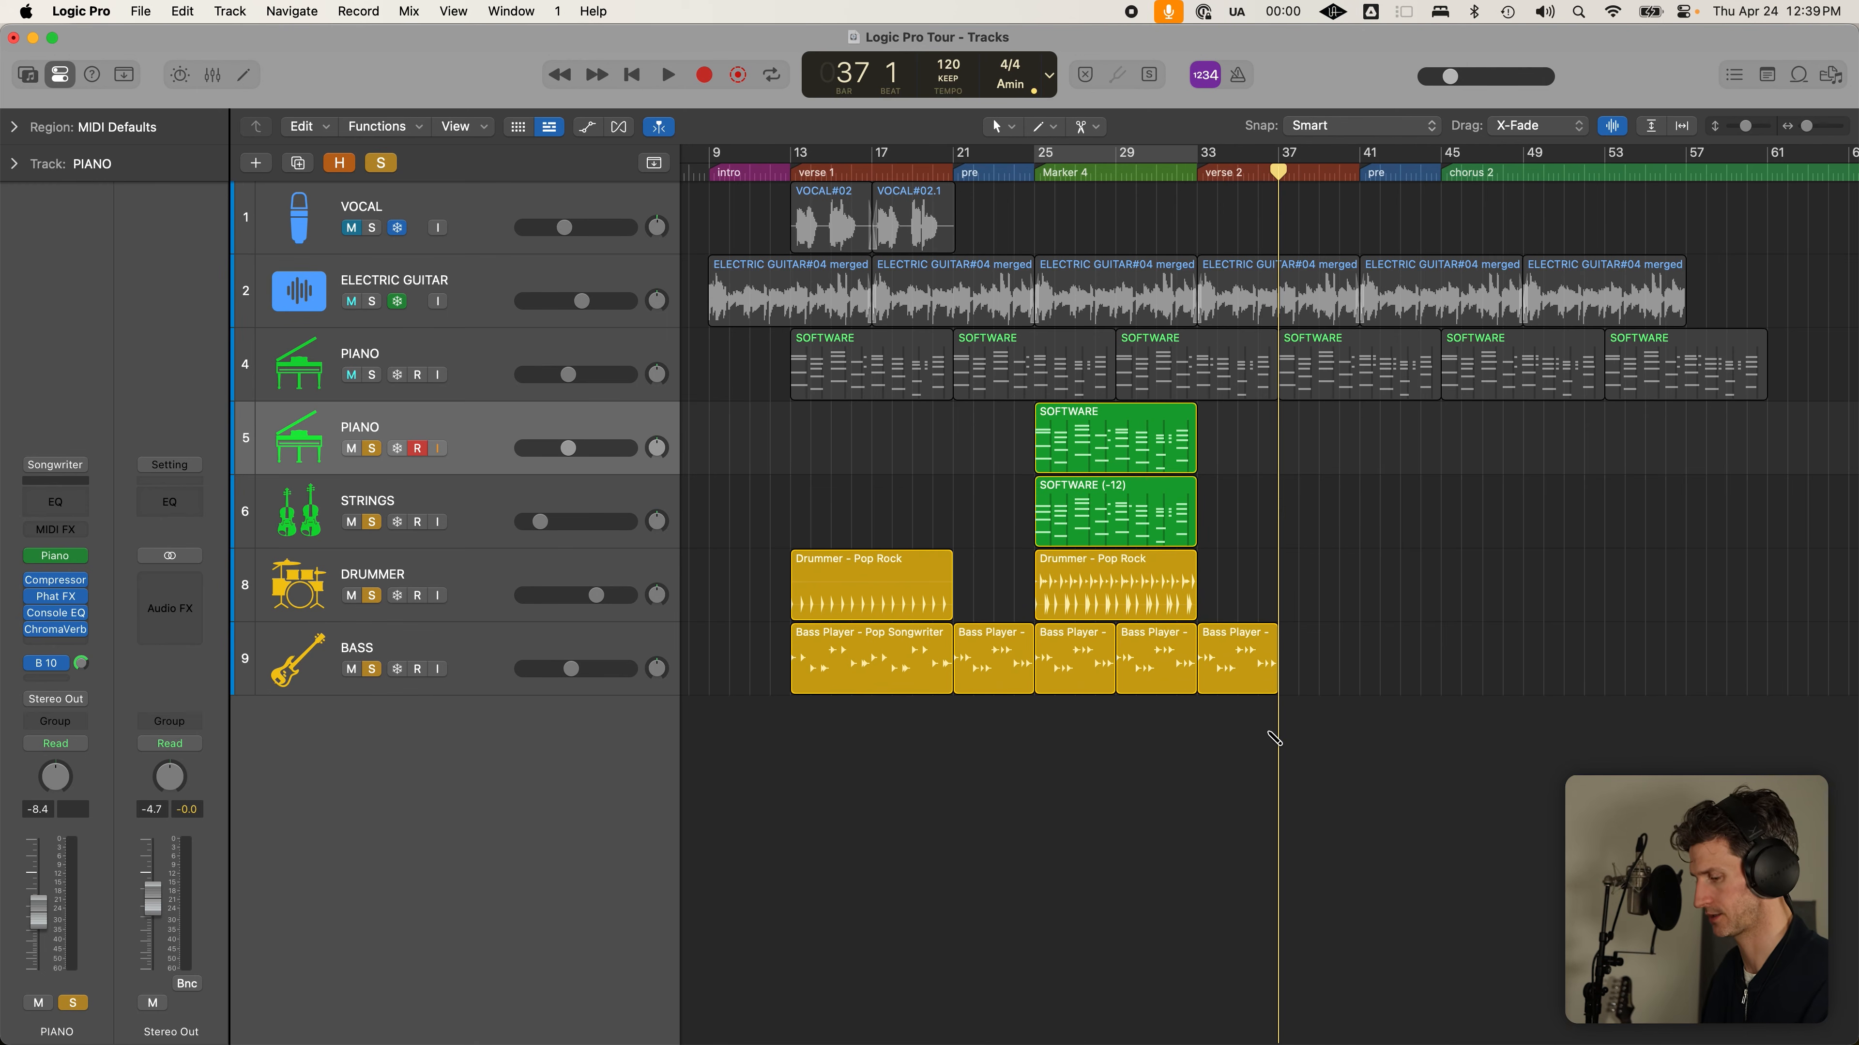
Undo the last two edits to bring back the deleted regions on the soloed tracks and clear the selection
key("super+z")
key("super+z")
left_click(1291, 527)
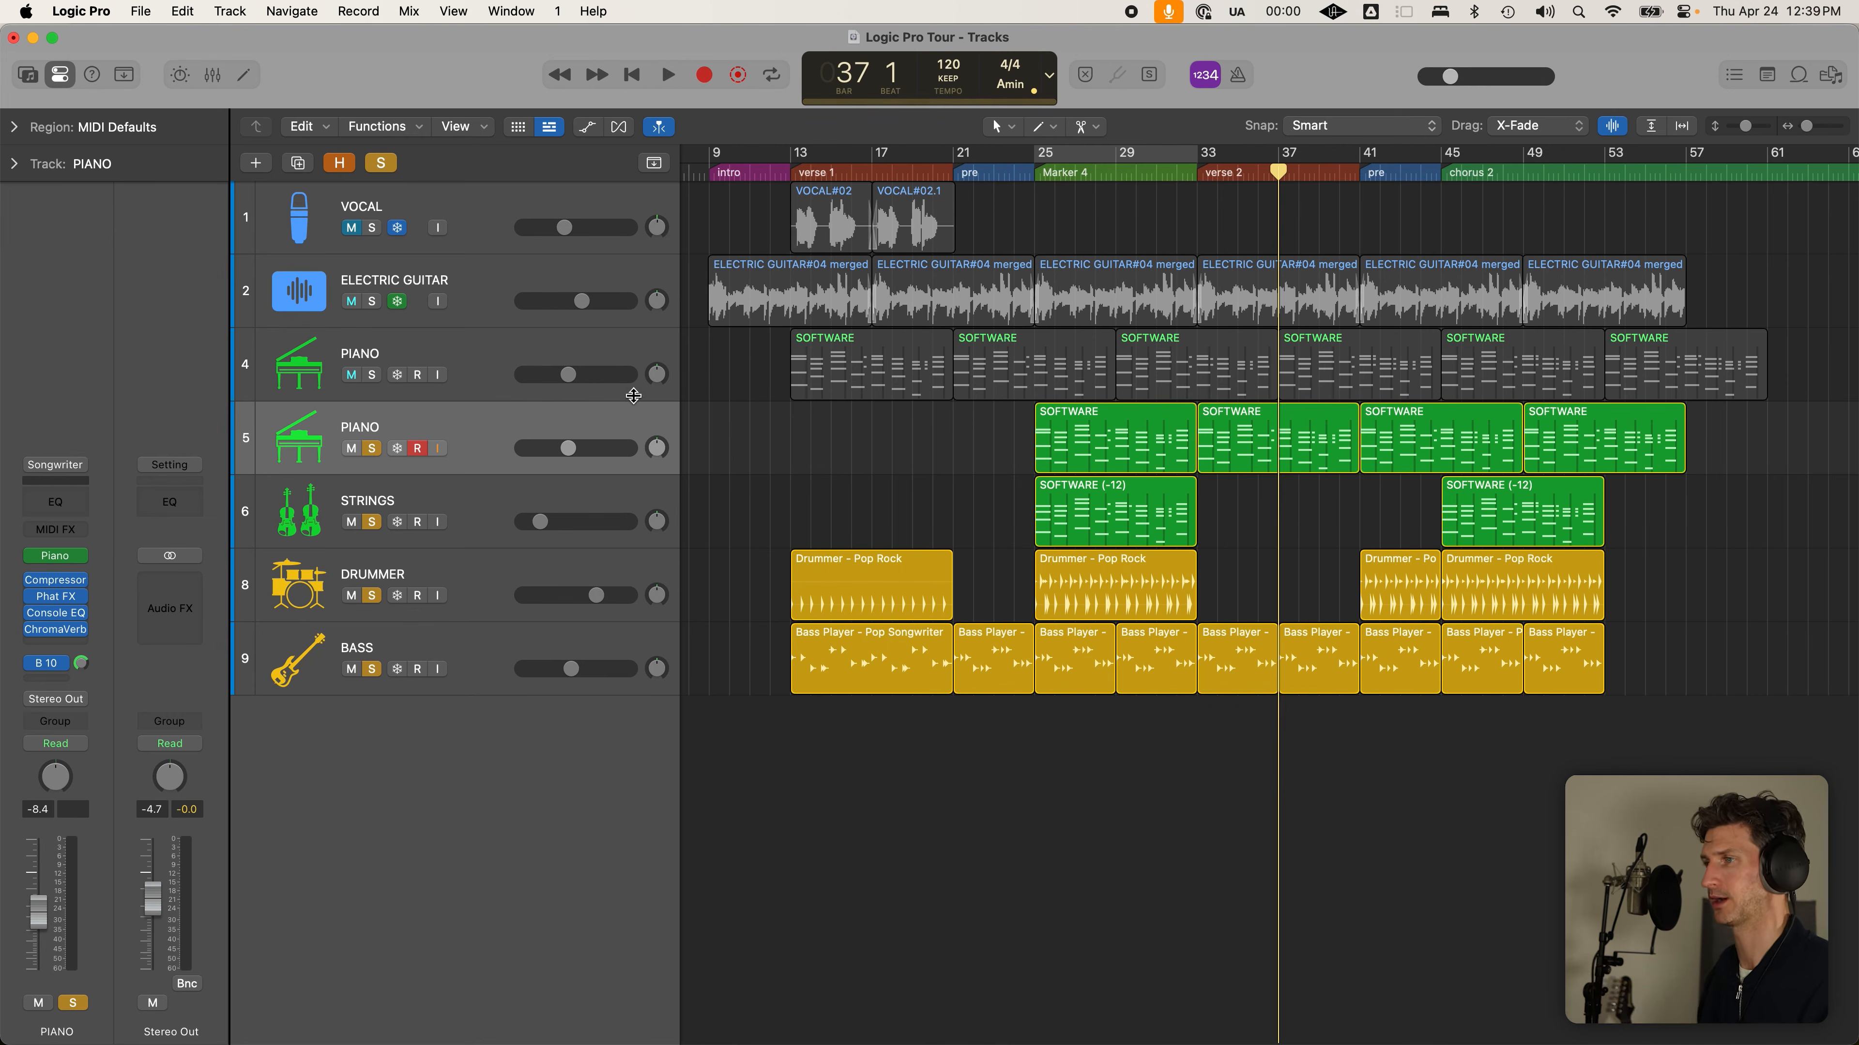
Show the sound library for the second PIANO track, check it for the DRUMMER and ELECTRIC GUITAR tracks, and hide it again
left_click(596, 432)
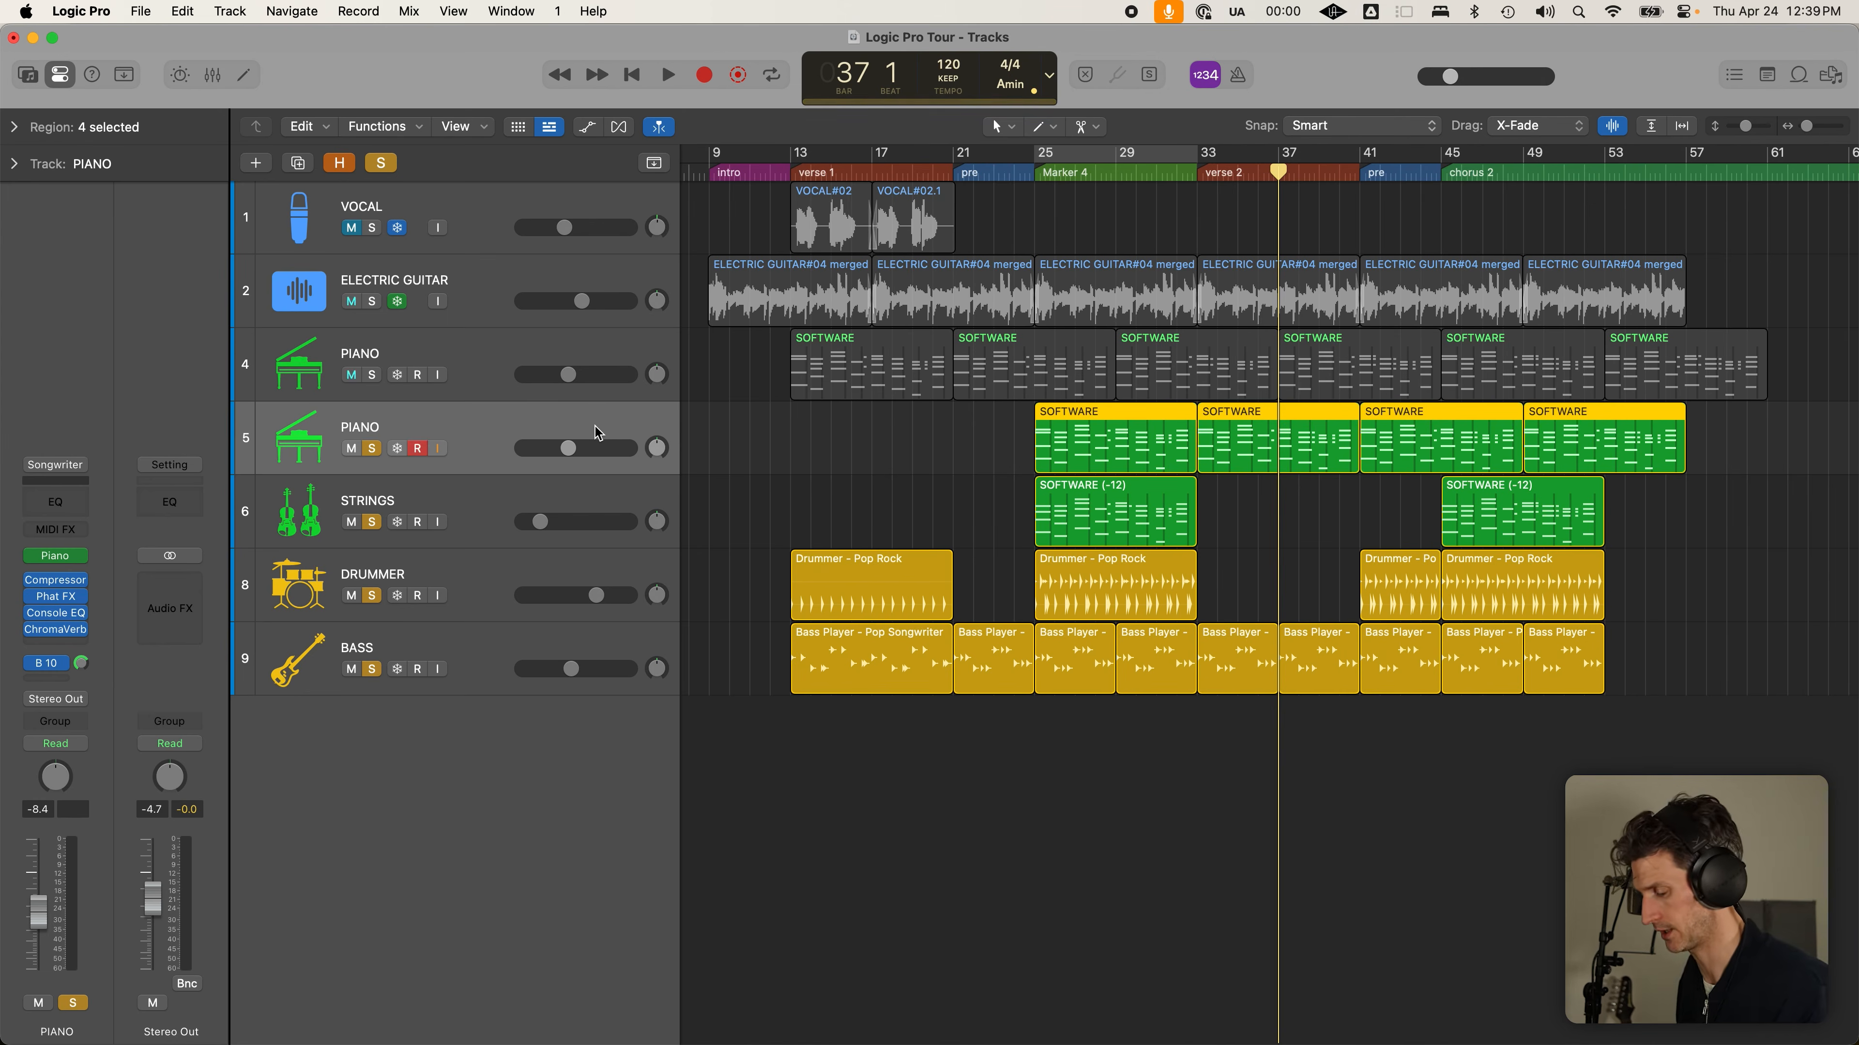
key("y")
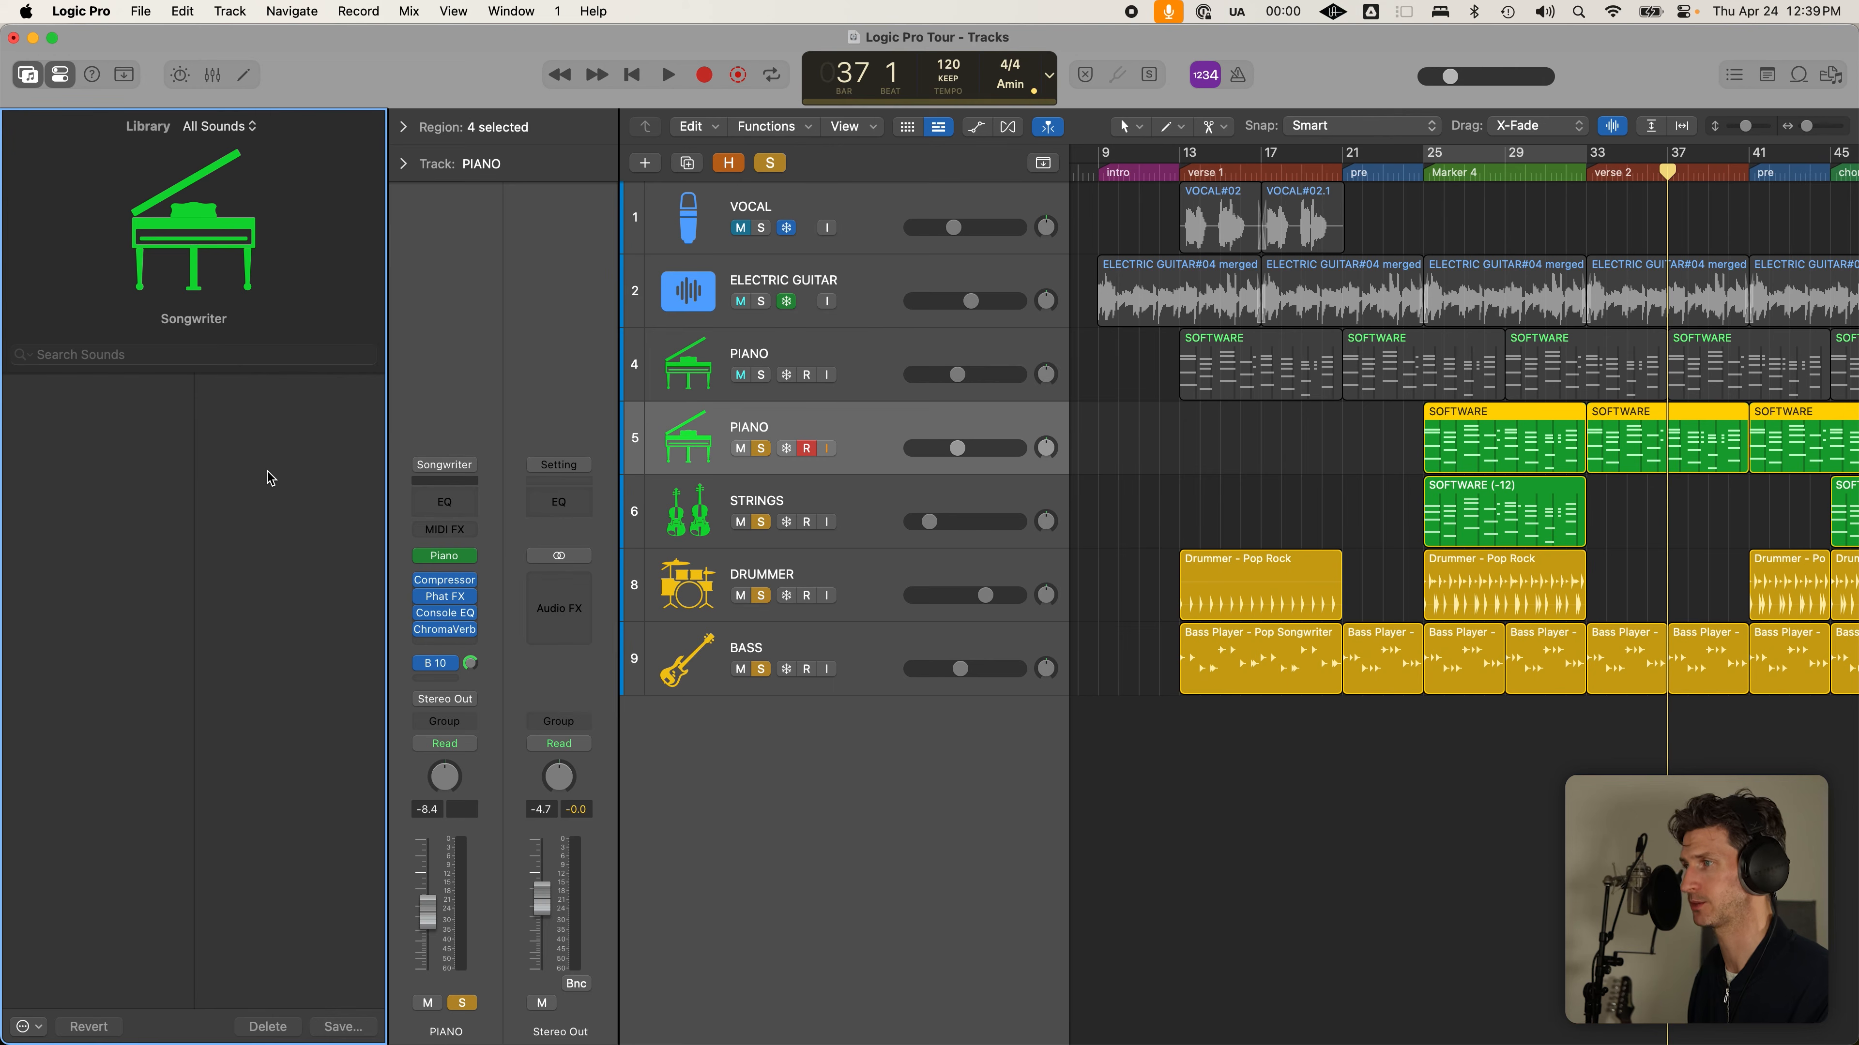
left_click(828, 574)
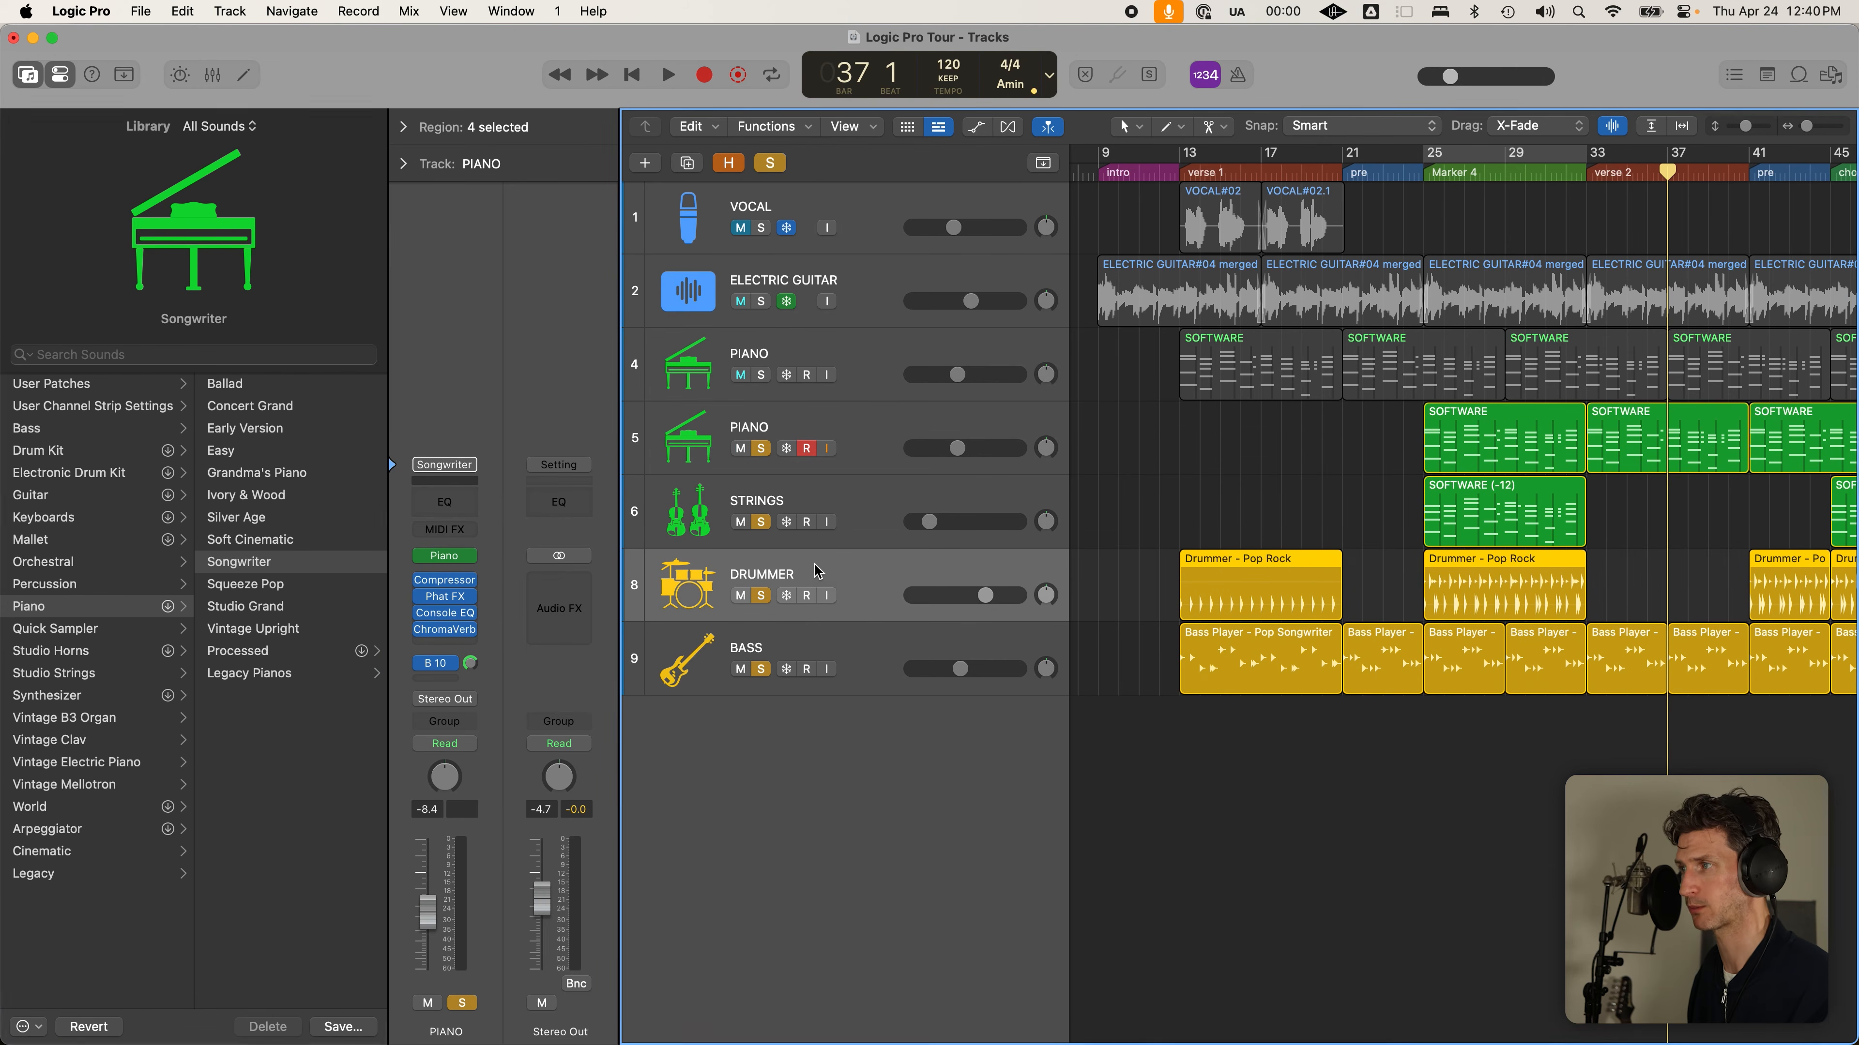
left_click(901, 280)
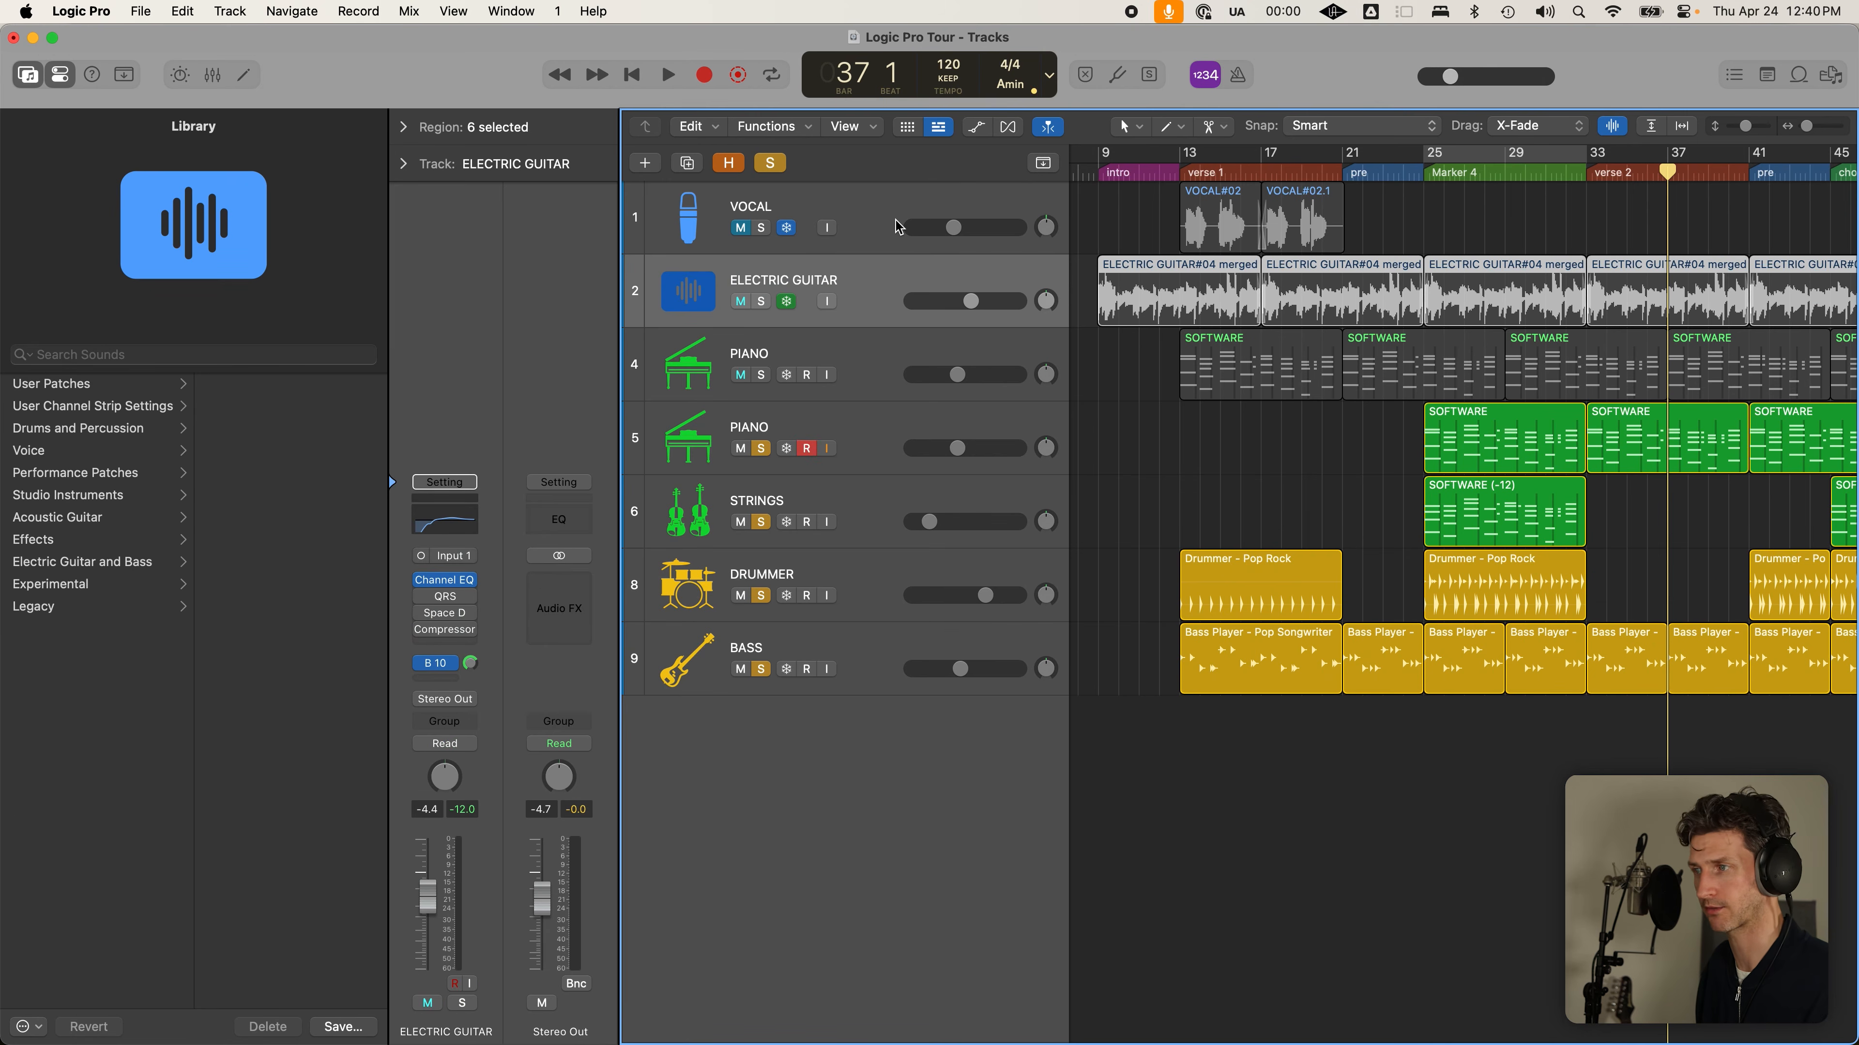
key("y")
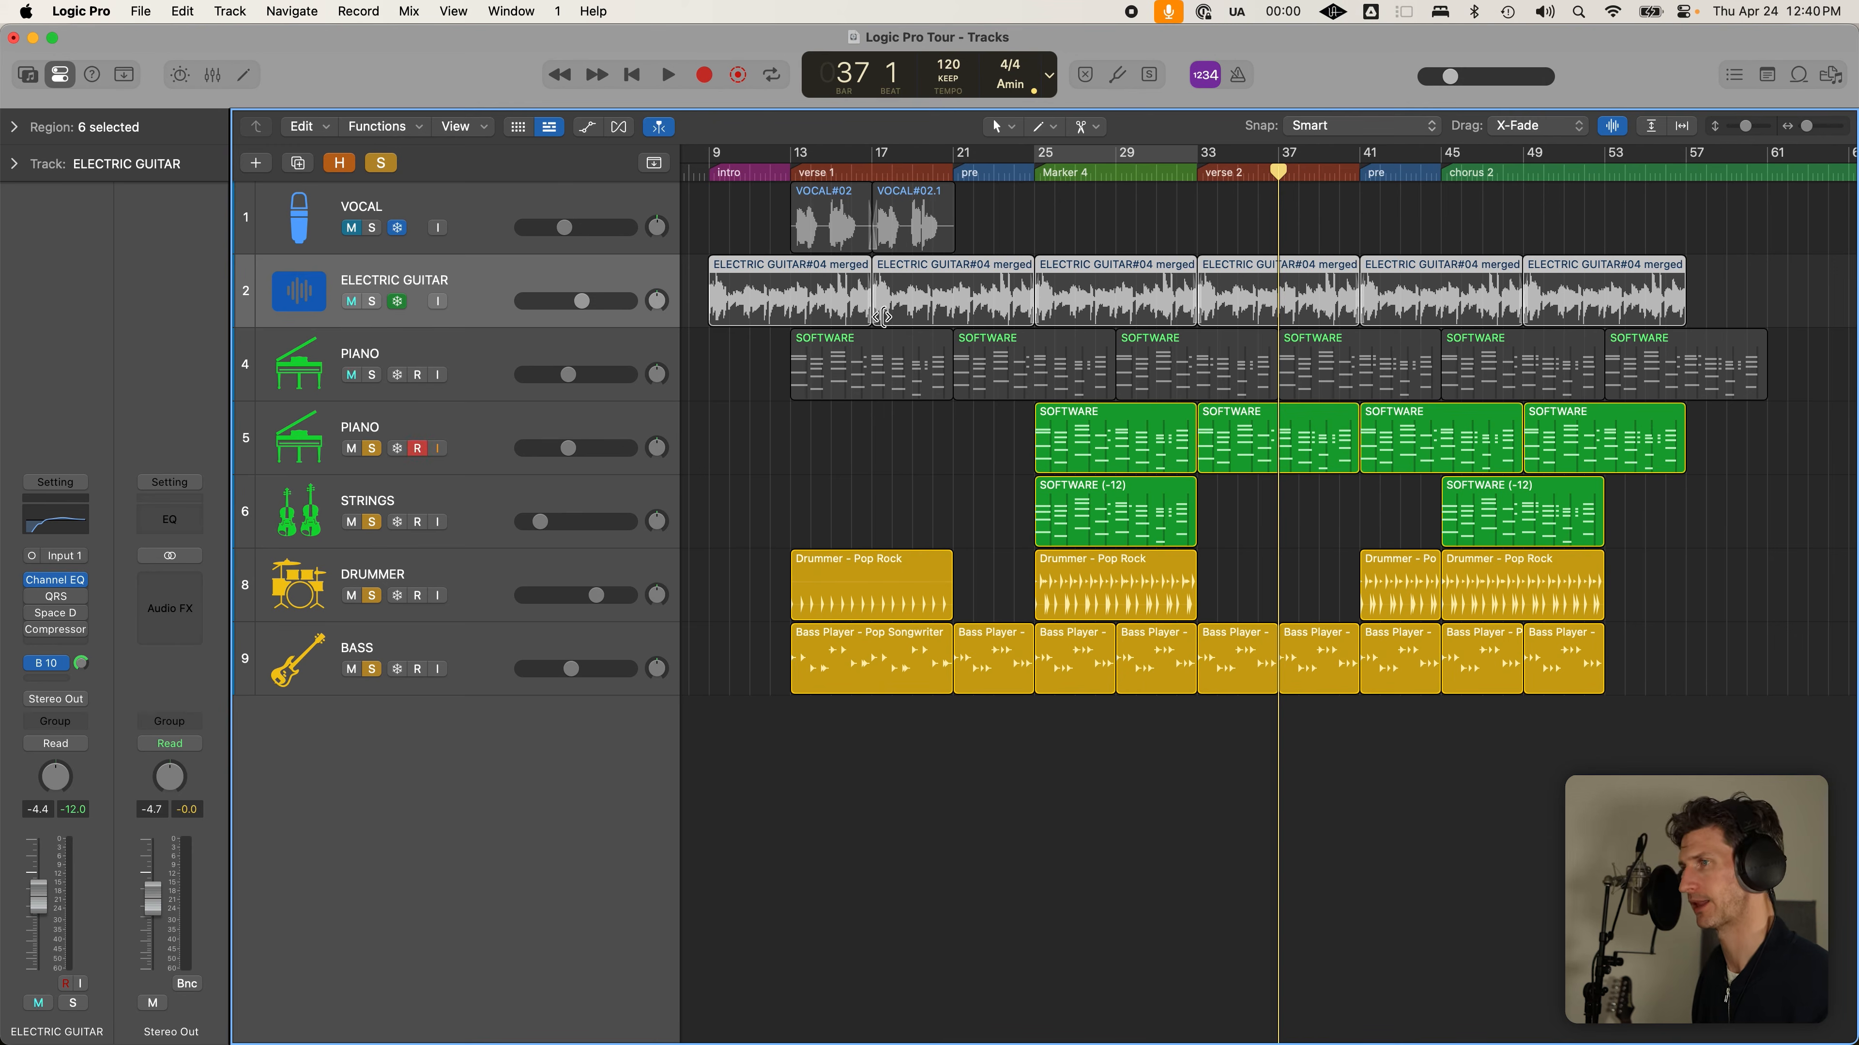
View the second PIANO track's regions in the Piano Roll and the DRUMMER track in its editor, closing each editor again
left_click(482, 423)
key("e")
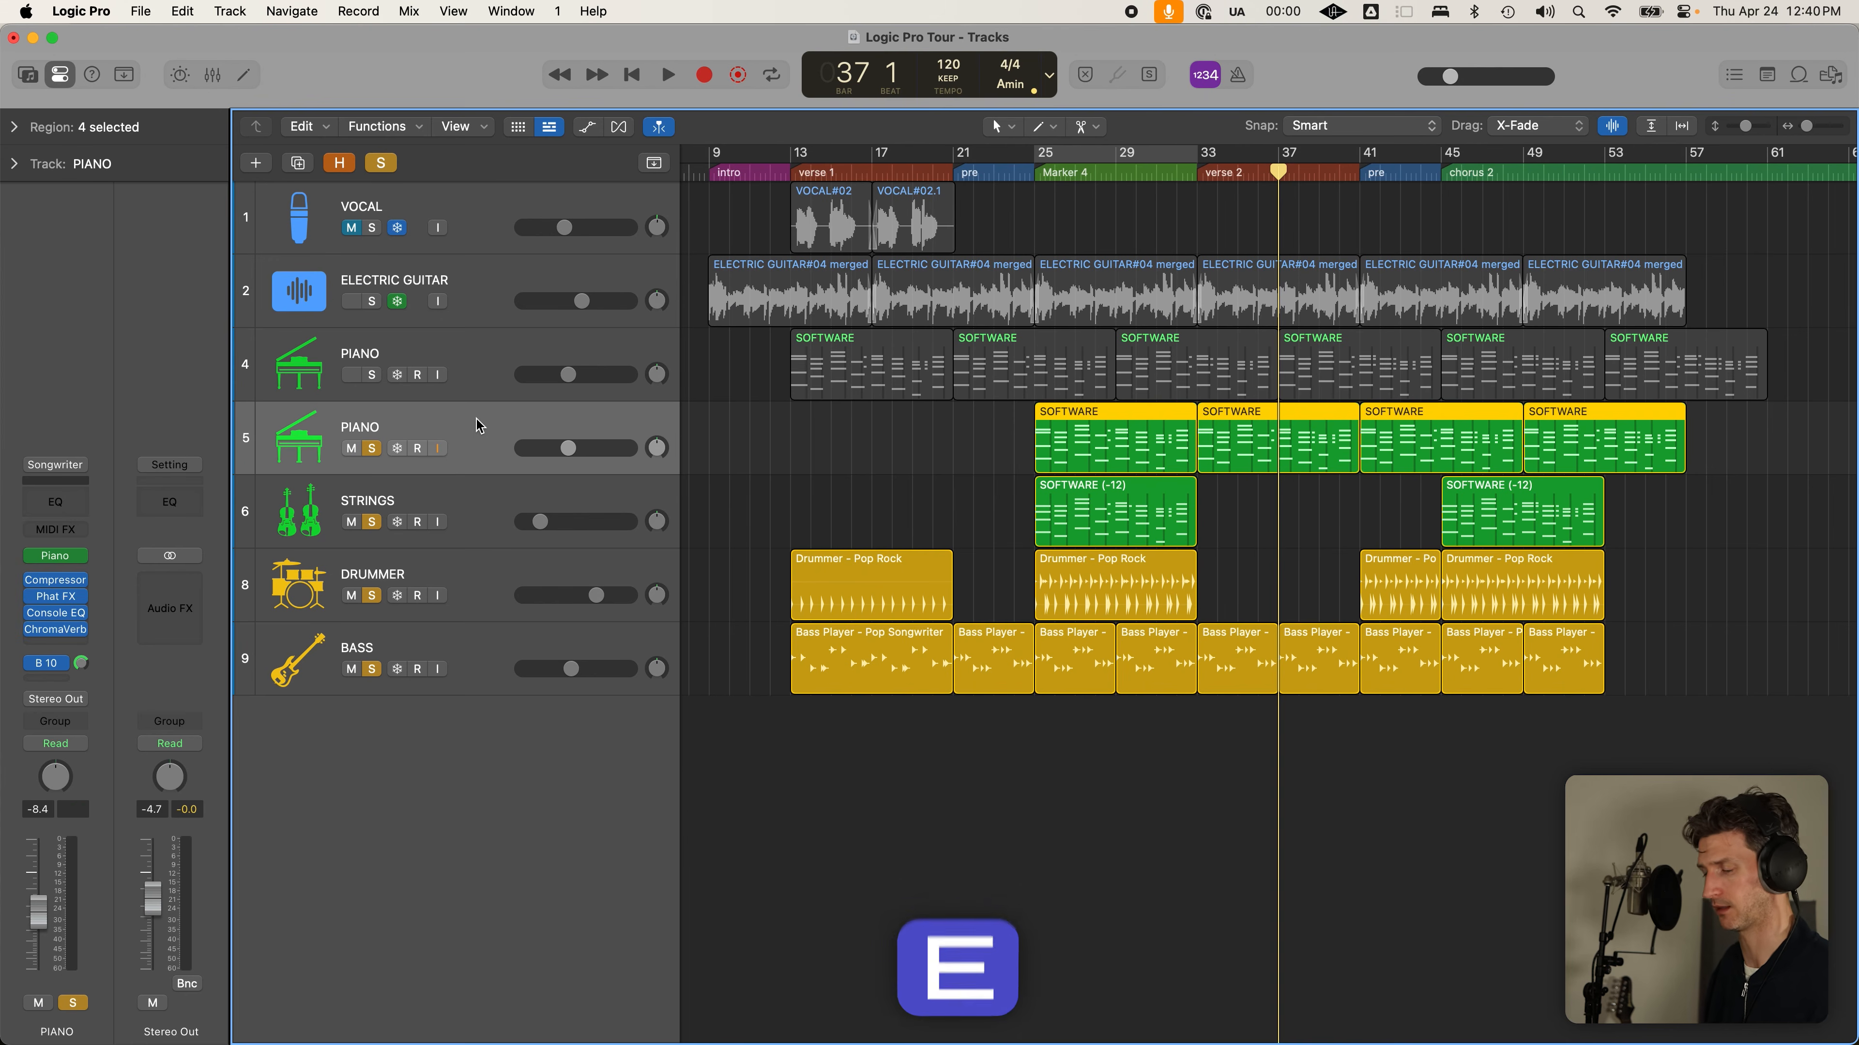
key("e")
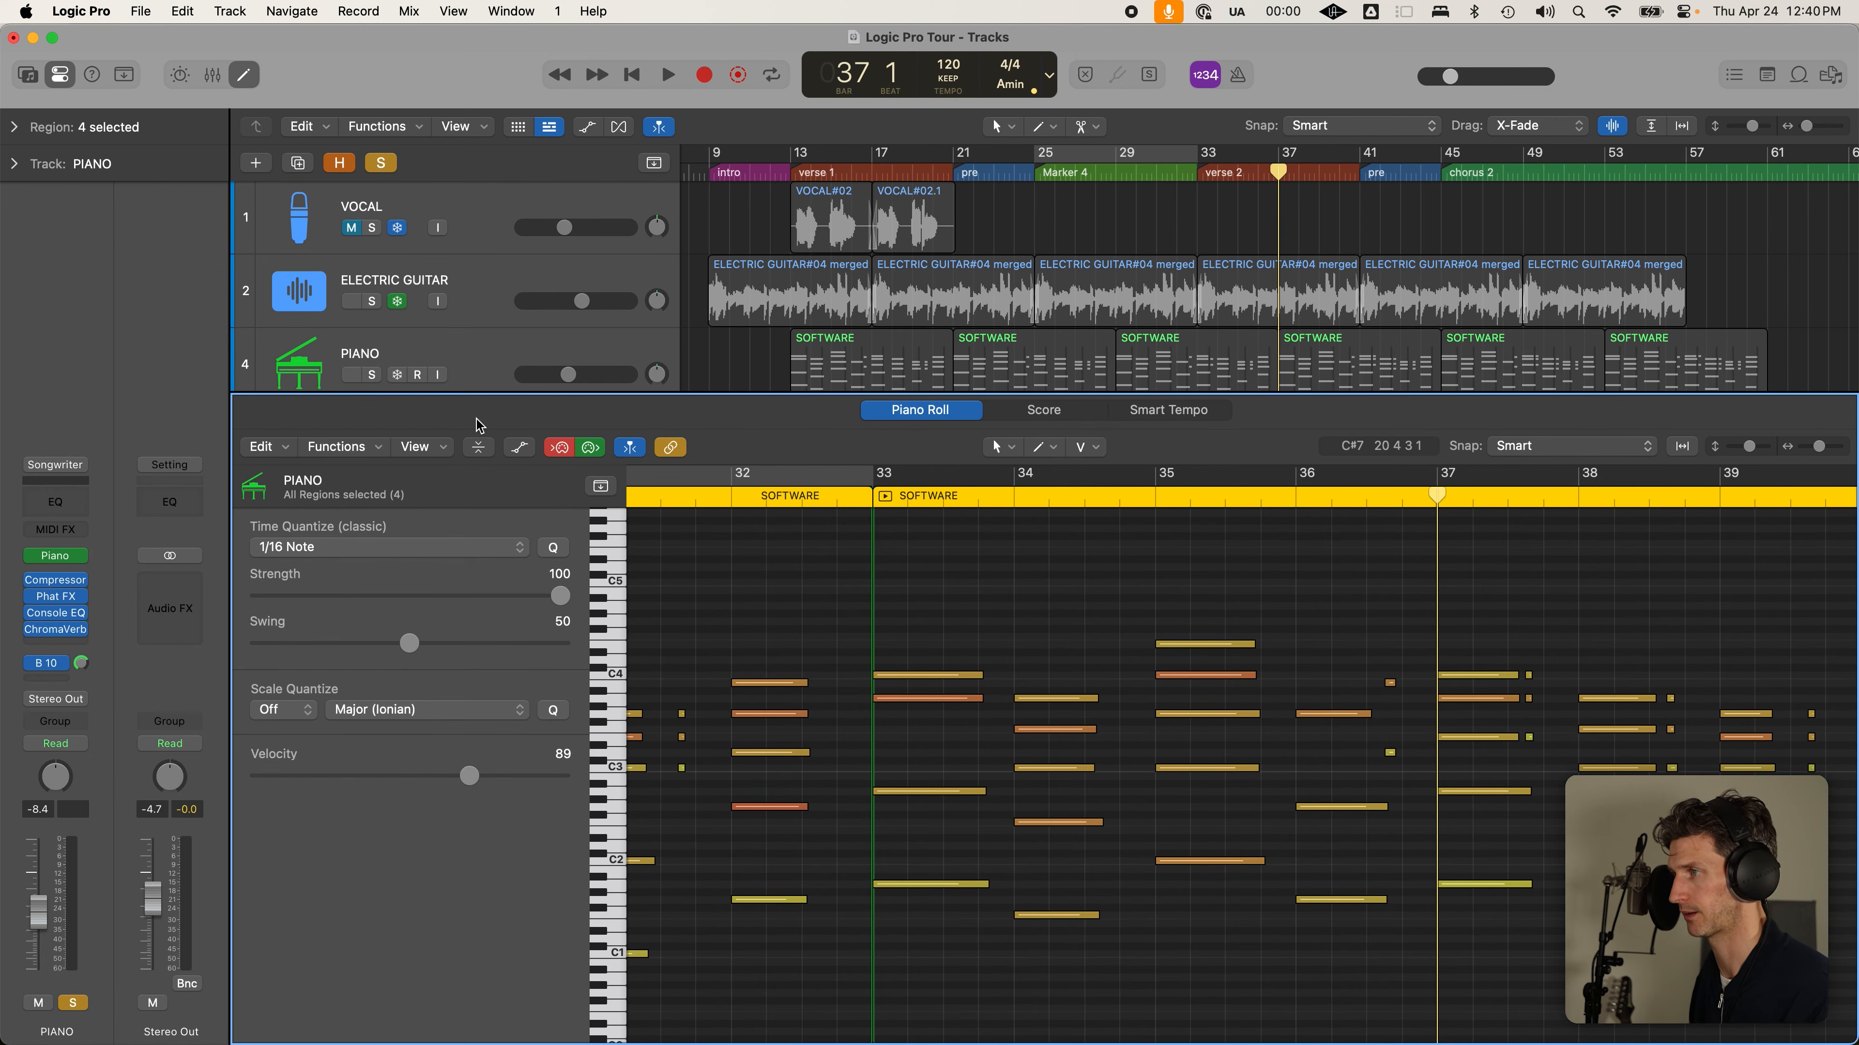
key("e")
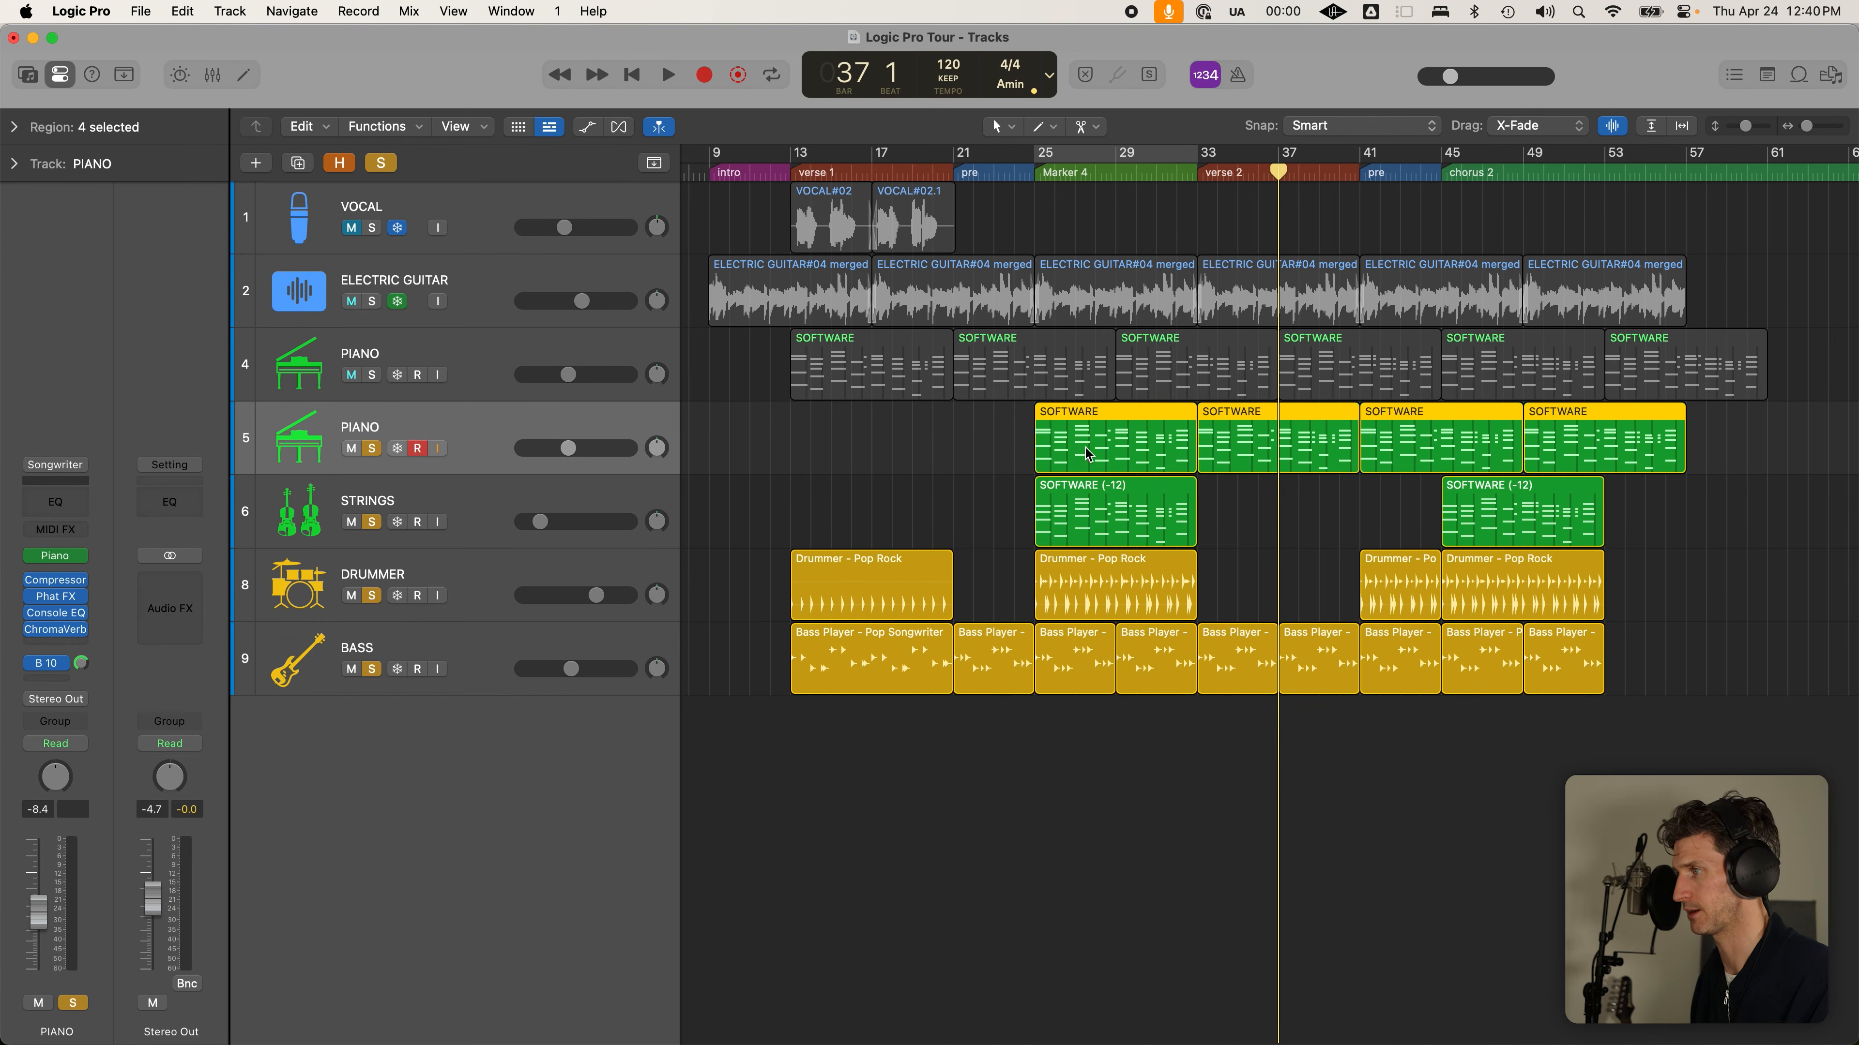
left_click(537, 569)
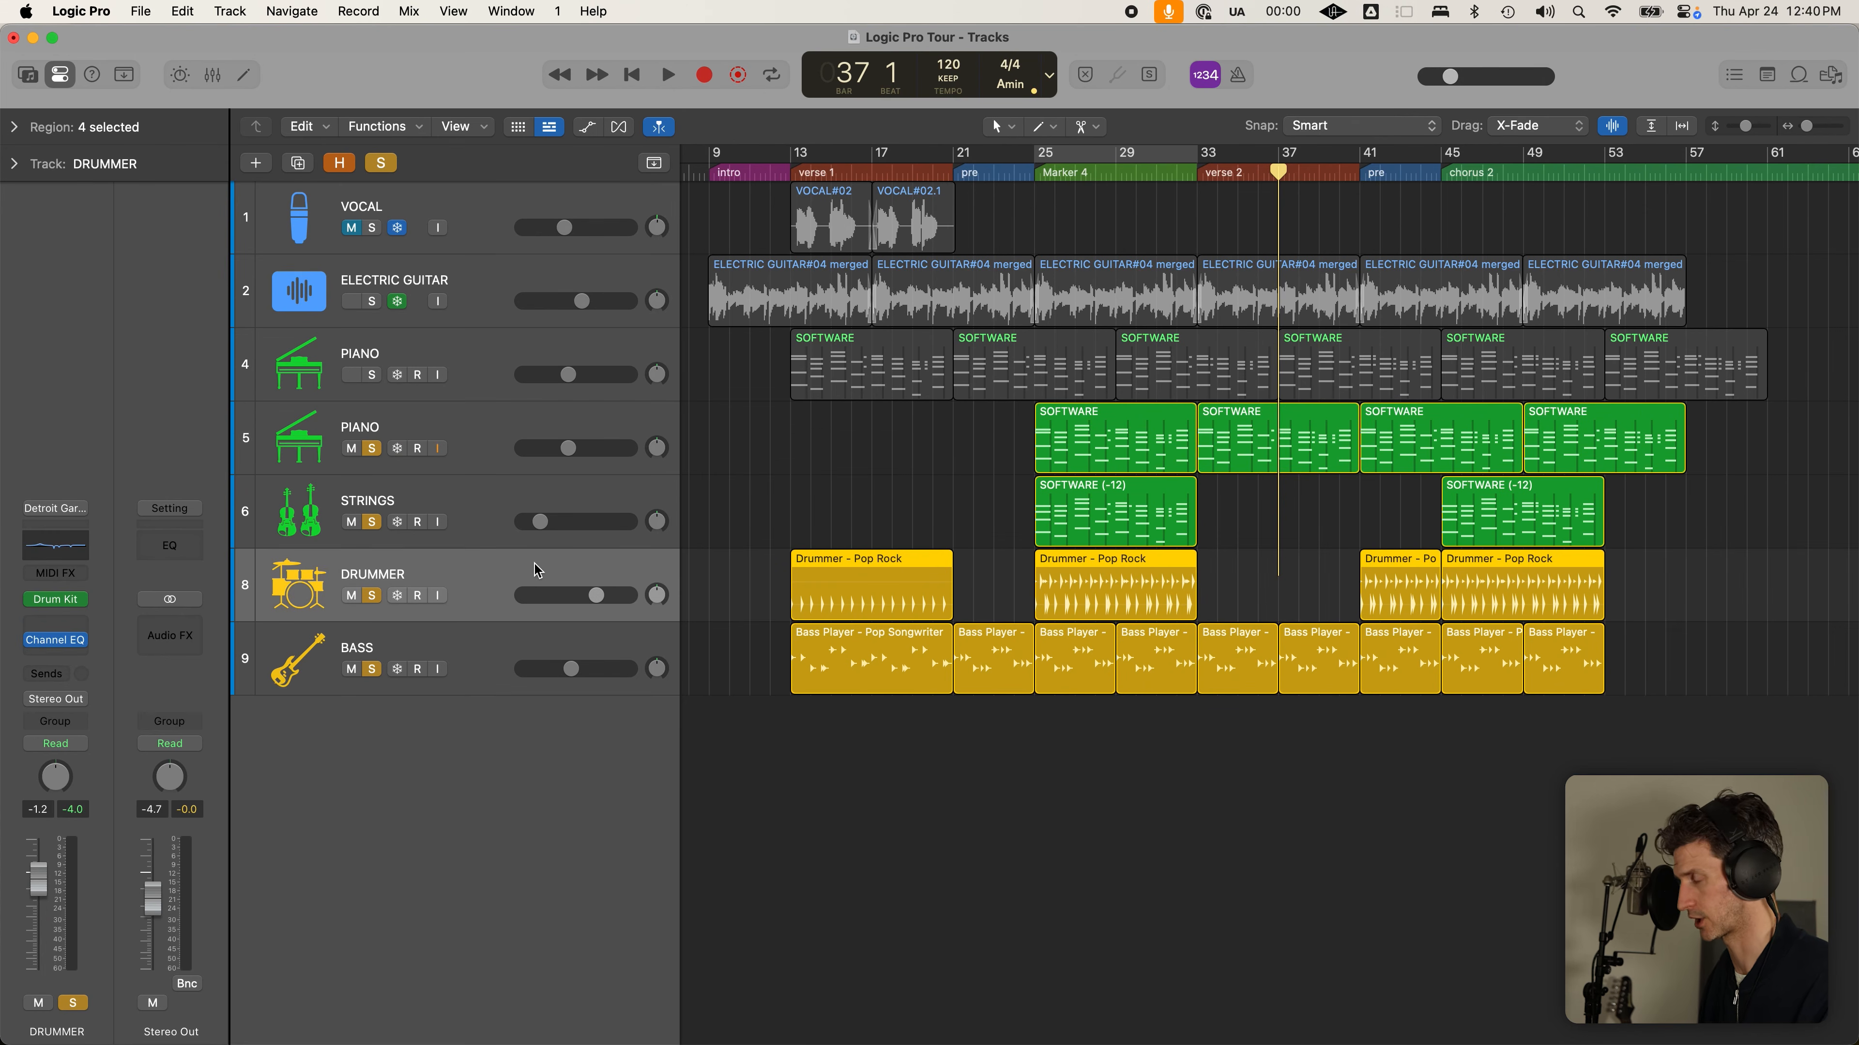
key("e")
key("e")
View the ELECTRIC GUITAR regions in the audio editor, solo that track and close the editor
left_click(524, 285)
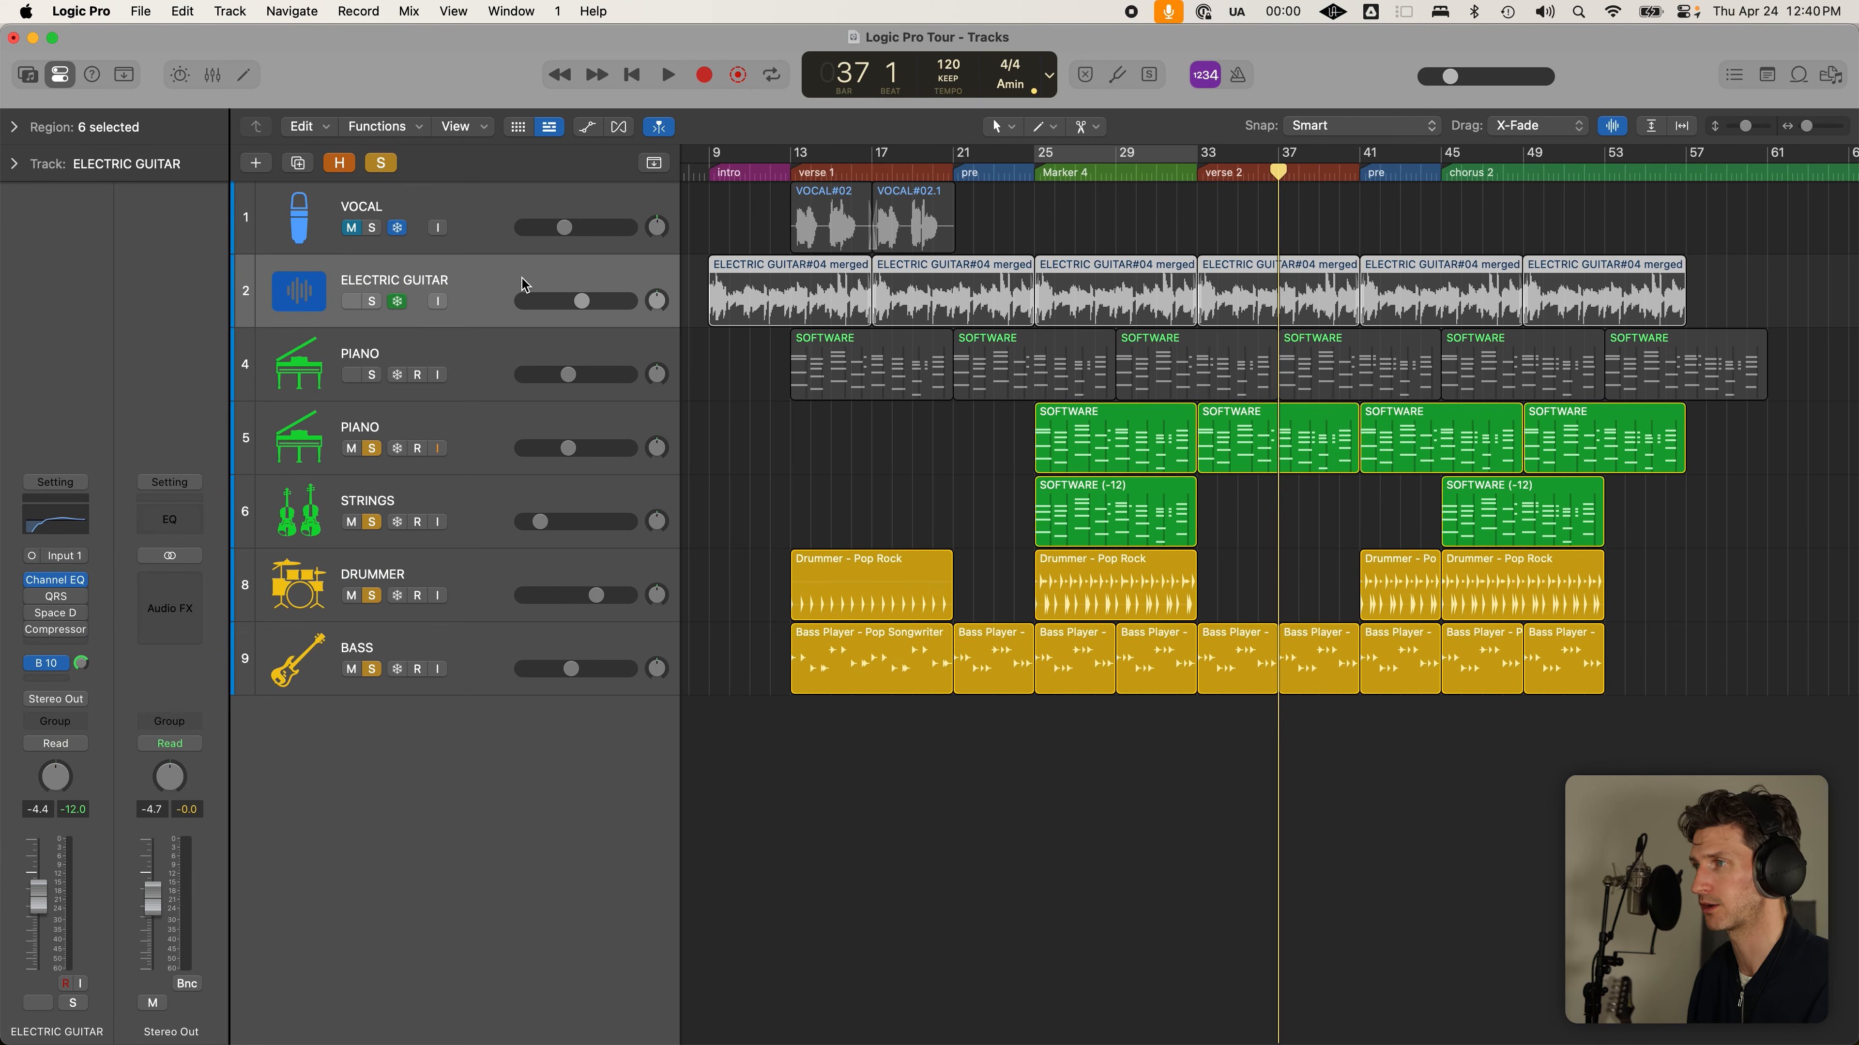
key("e")
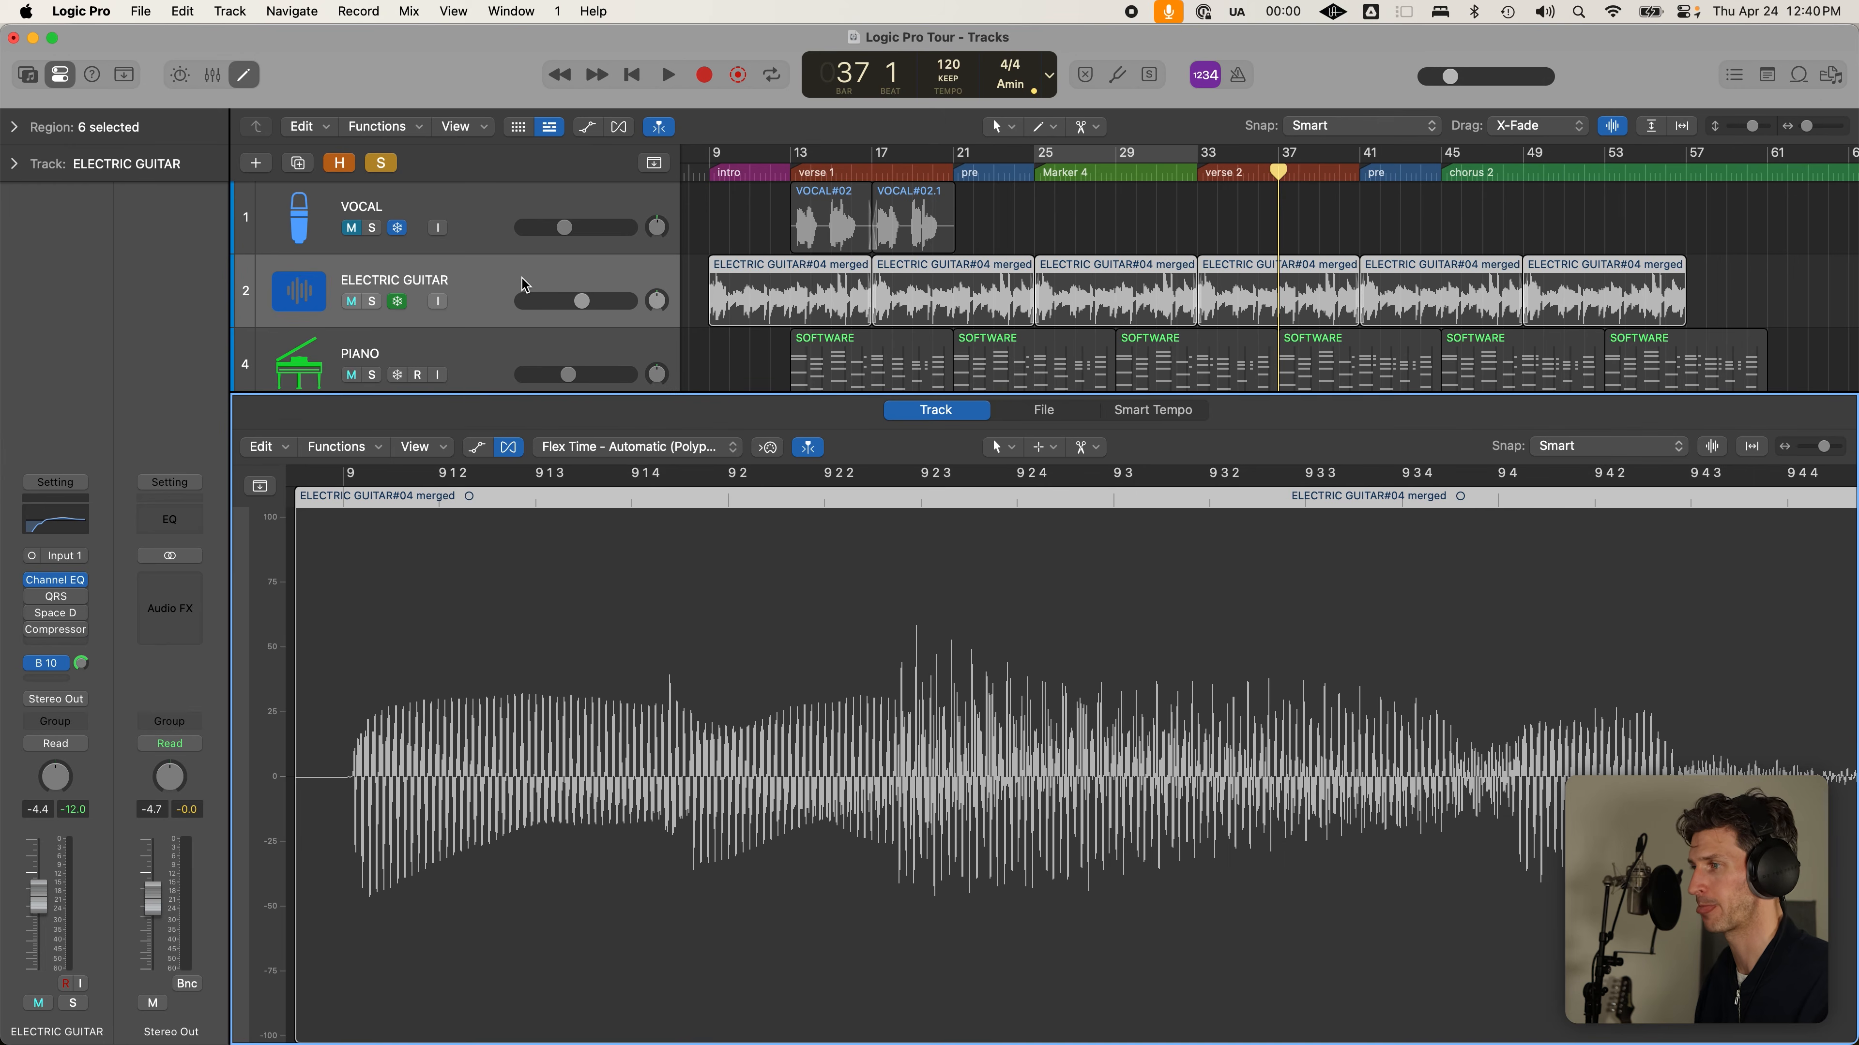
left_click(372, 301)
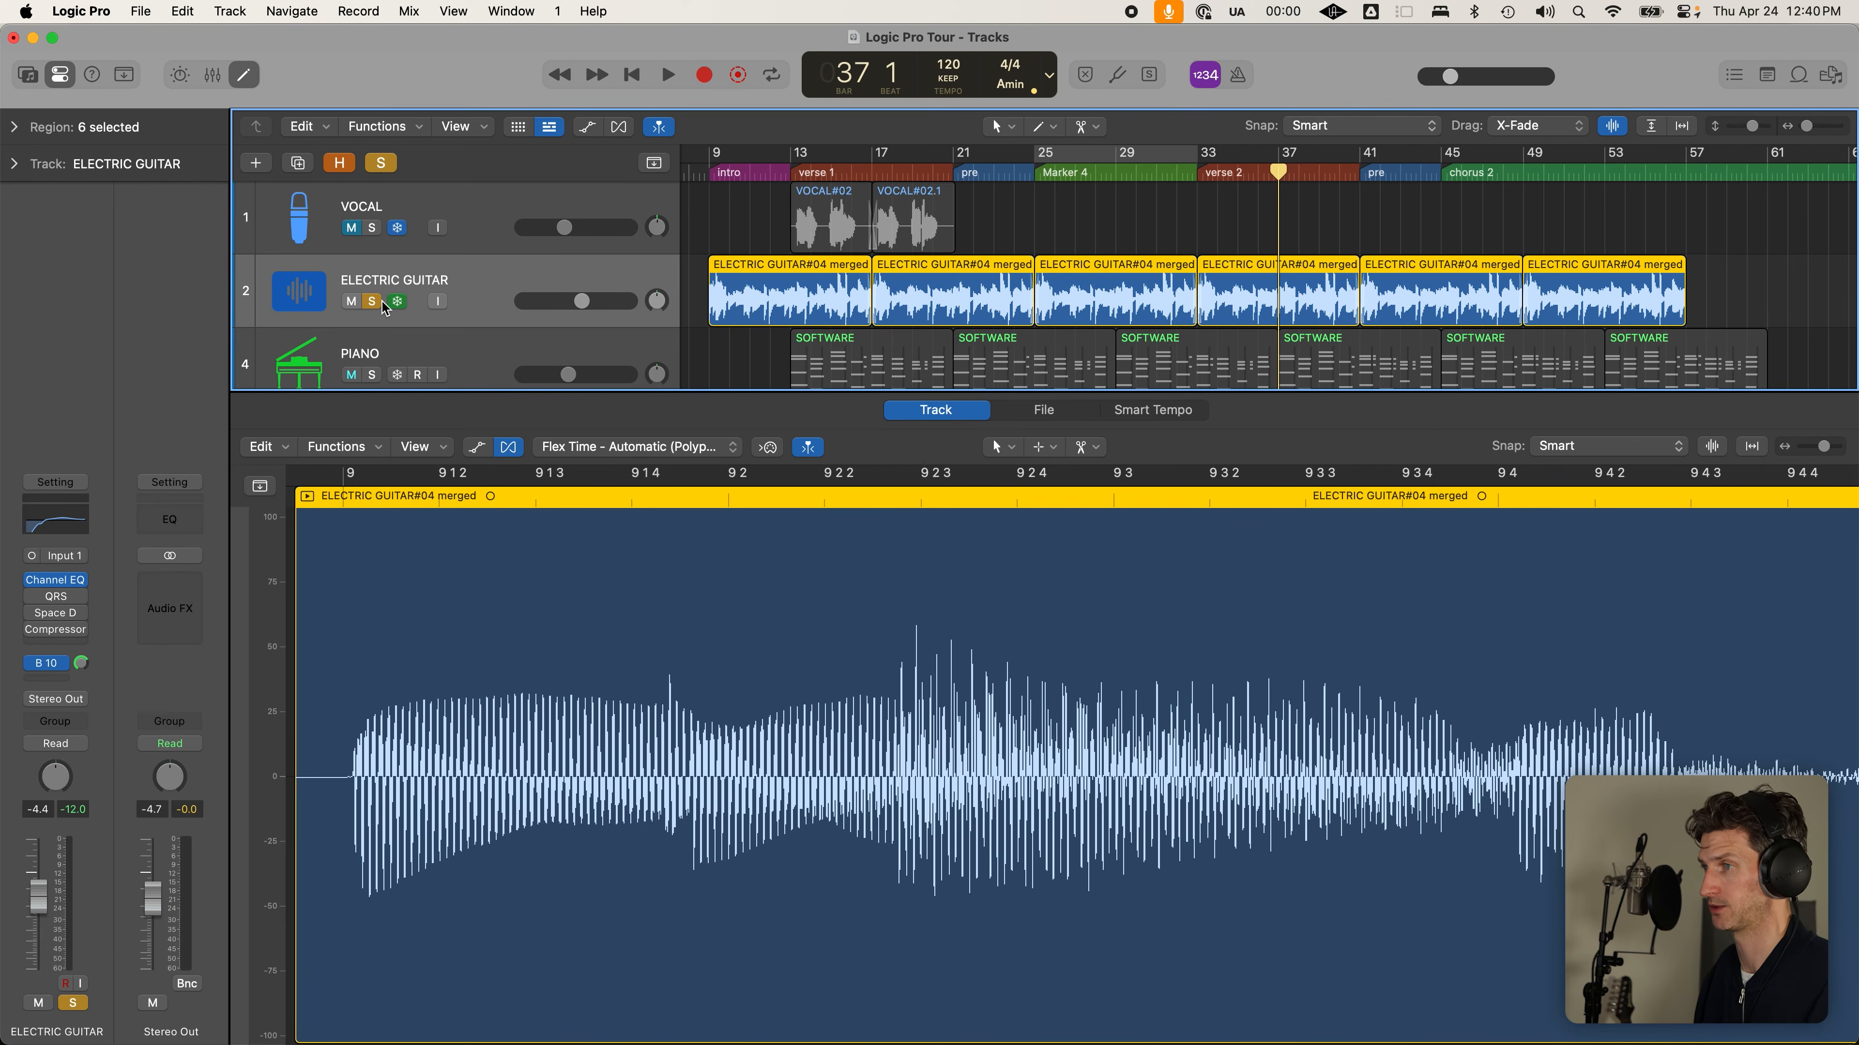
key("e")
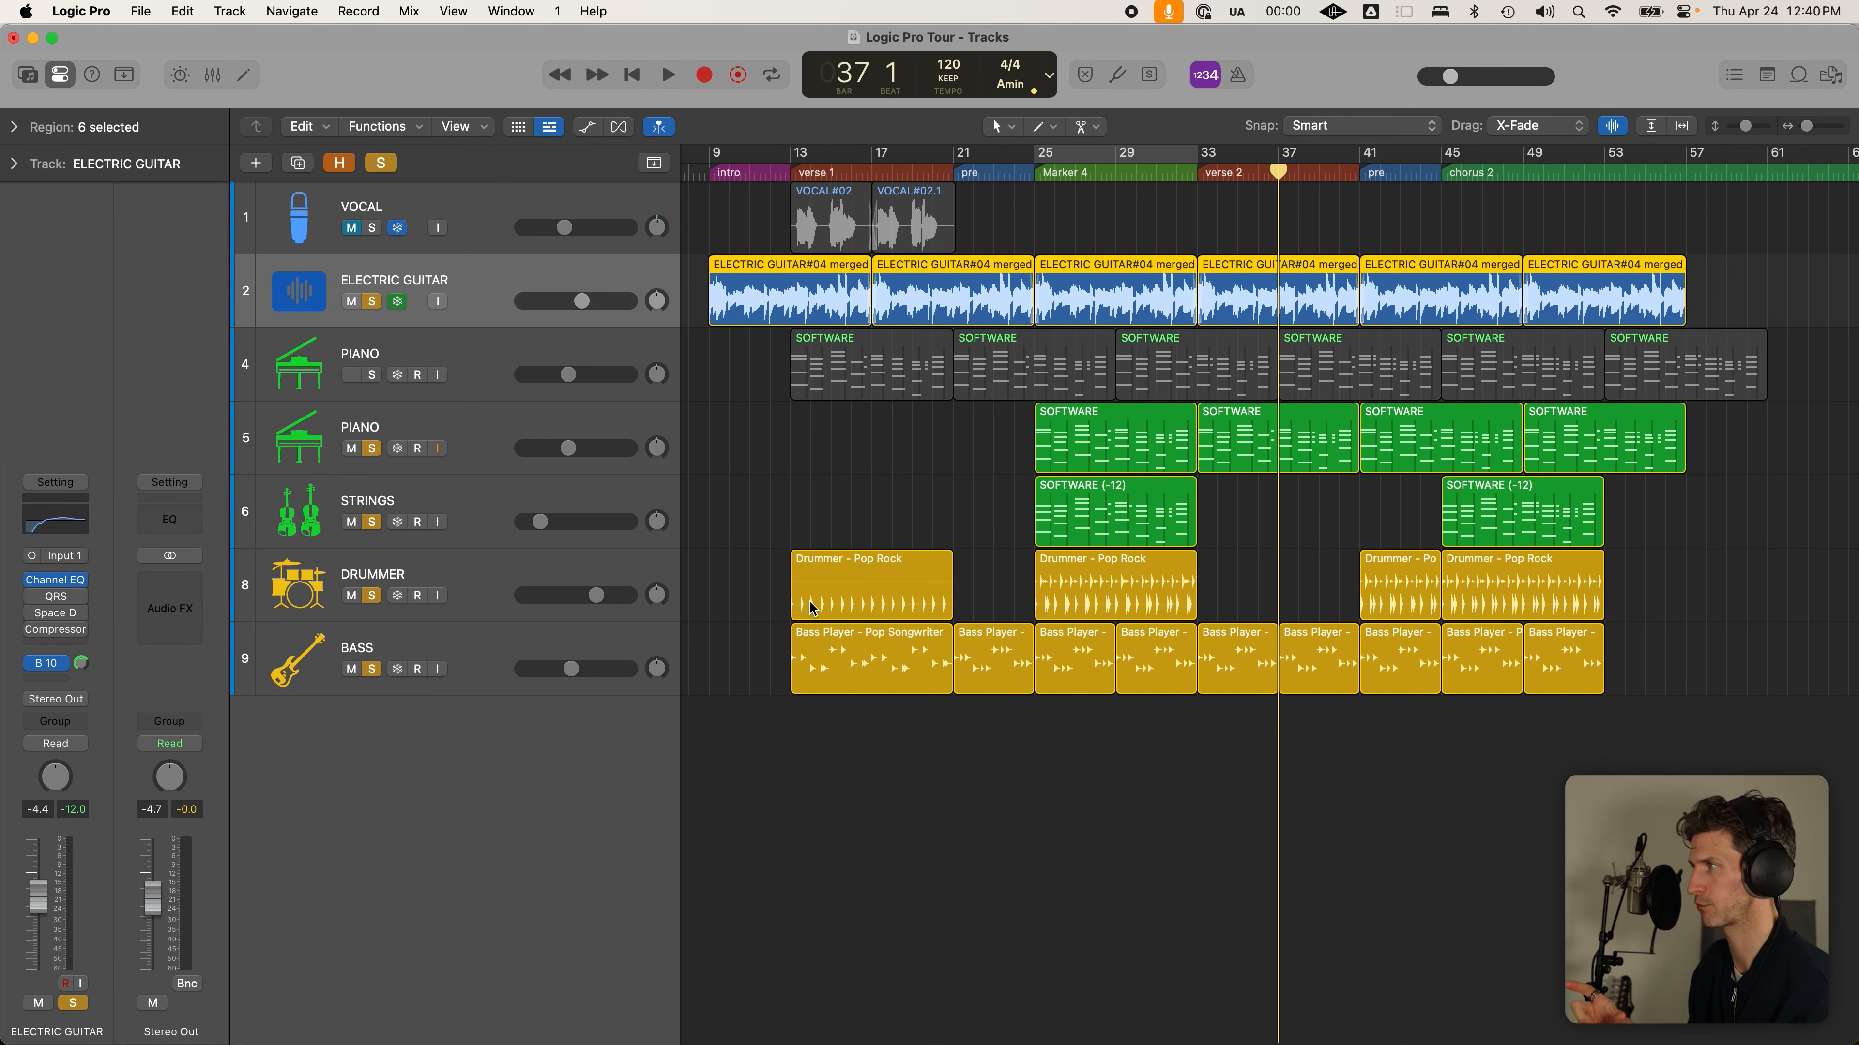
Examine the first ELECTRIC GUITAR region in the intro up close, then return to an overview of the whole arrangement
left_click_drag(1746, 125, 1814, 130)
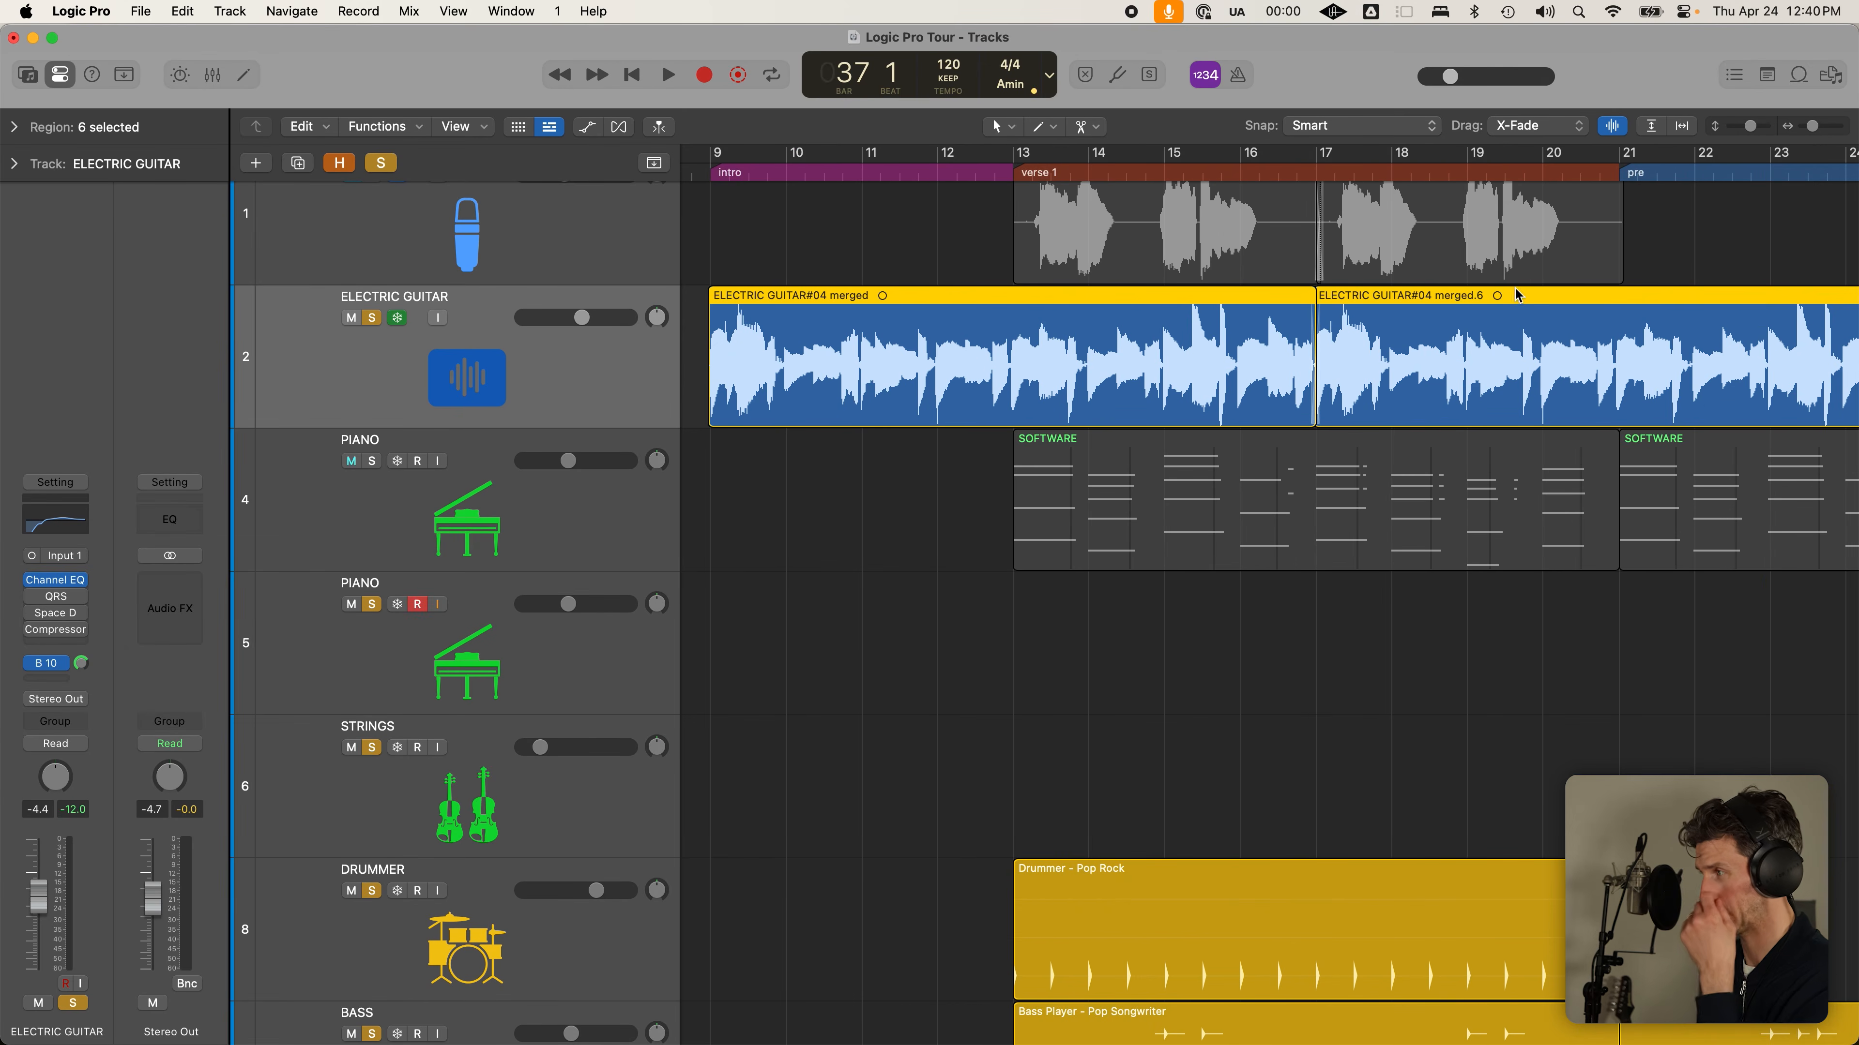
left_click(883, 605)
left_click_drag(894, 360, 903, 450)
left_click(914, 400)
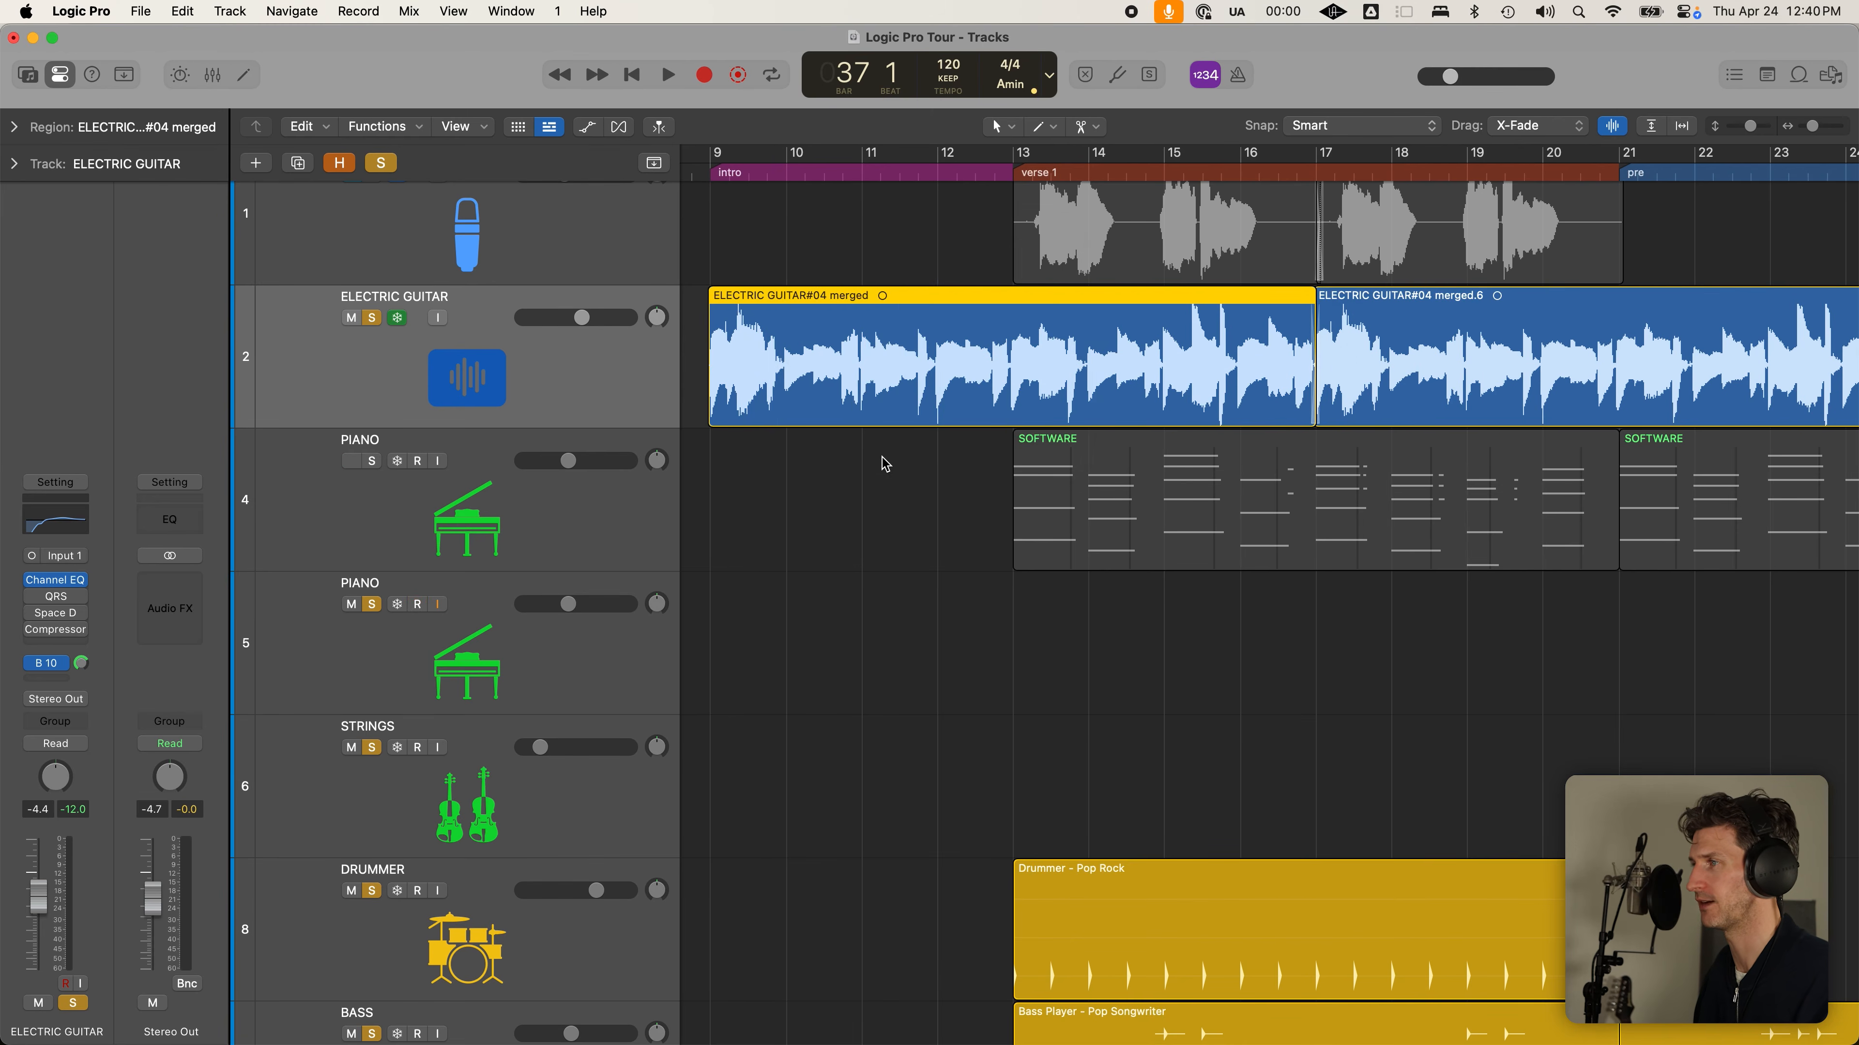
key("super+Left")
key("super+Left")
key("super+Left")
key("super+Left")
key("super+Left")
key("super+Left")
key("super+Up")
key("super+Up")
key("super+Up")
left_click(897, 670)
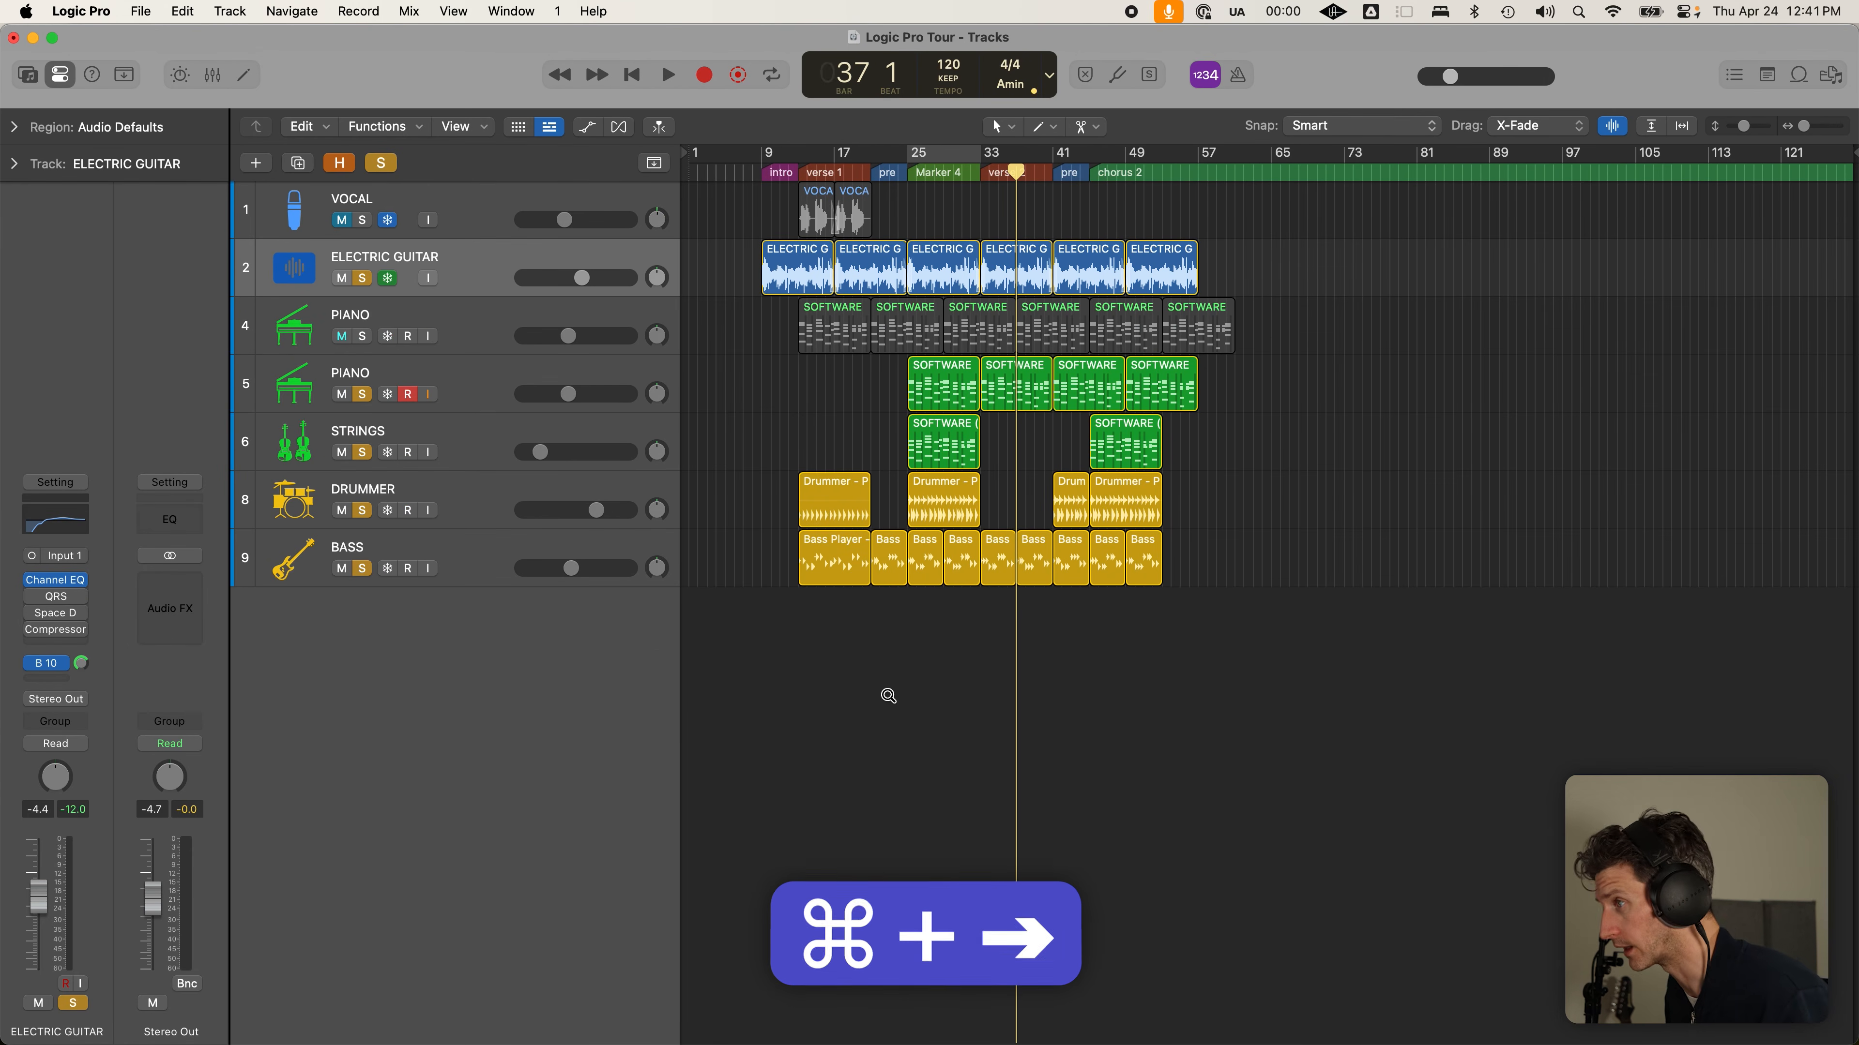
Enlarge the track heights to examine the waveforms and notes, then shrink them until all tracks fit in view
key("super+Down")
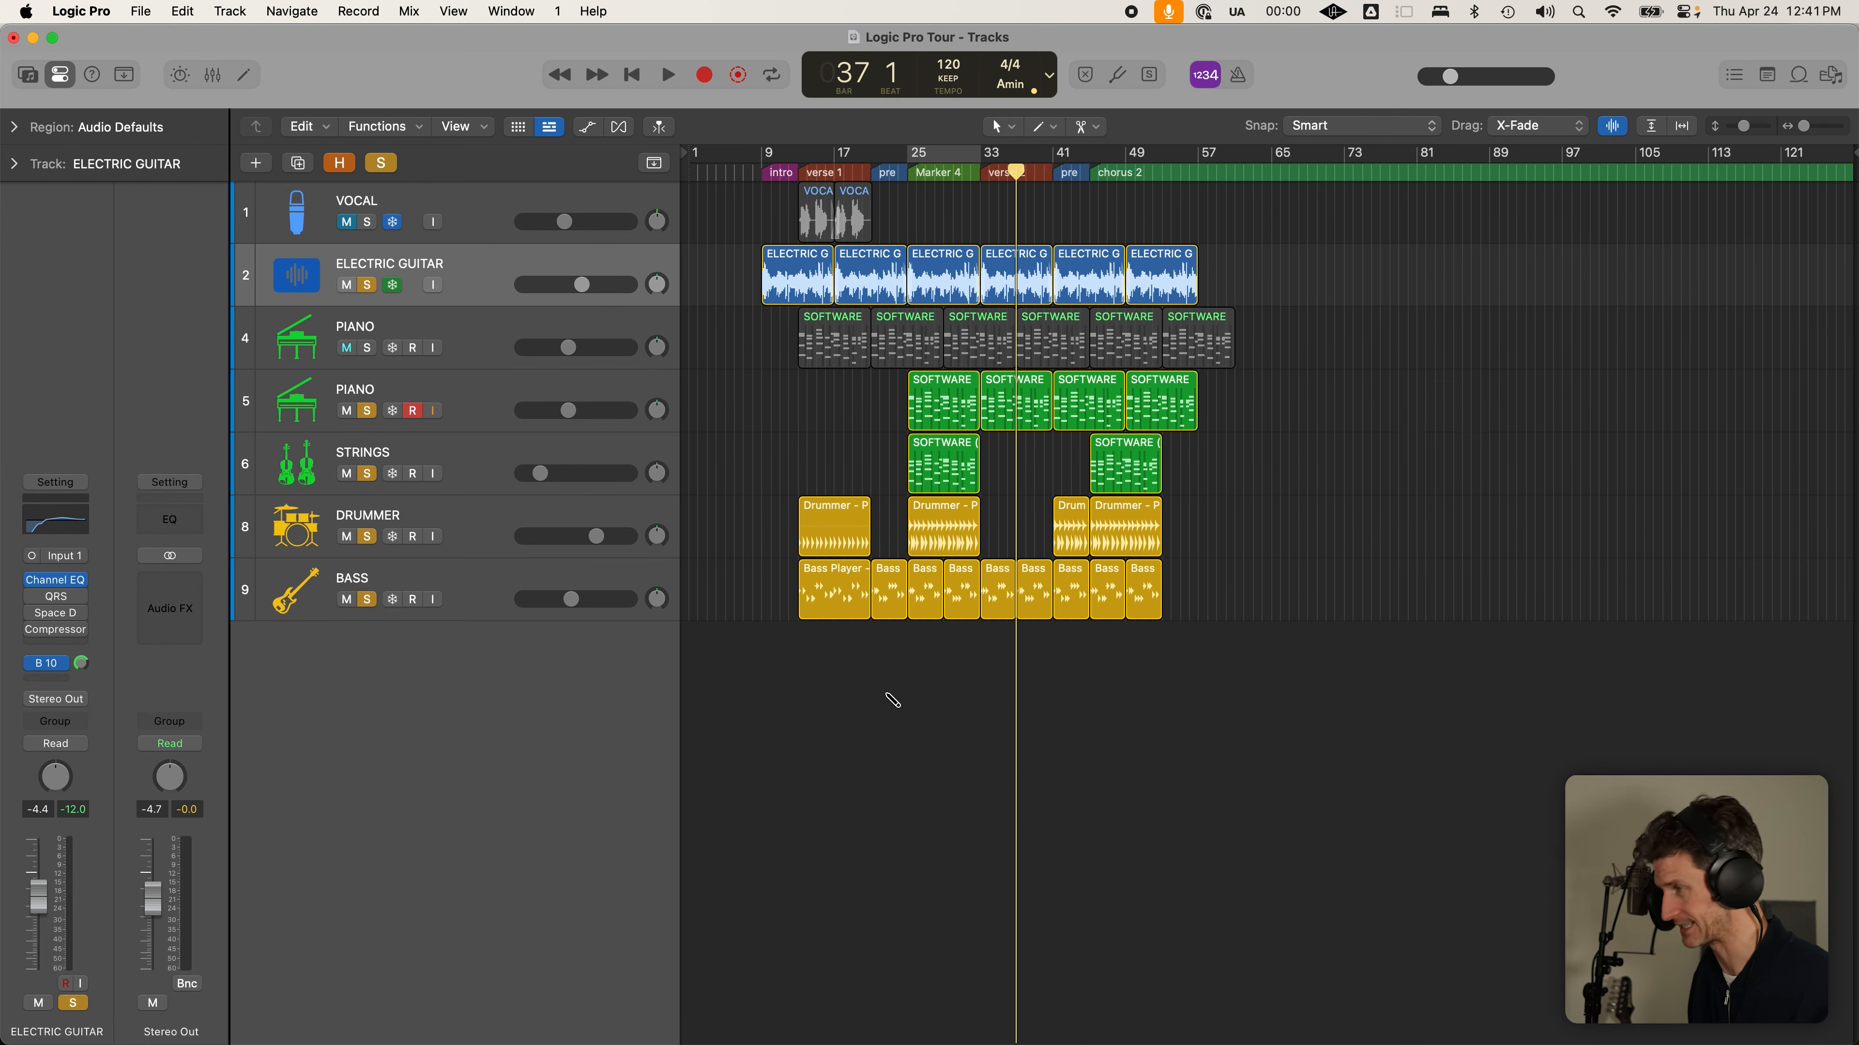
key("super+Down")
key("super+Down")
key("super+Down")
key("super+Down")
key("super+Down")
key("super+Down")
key("super+Down")
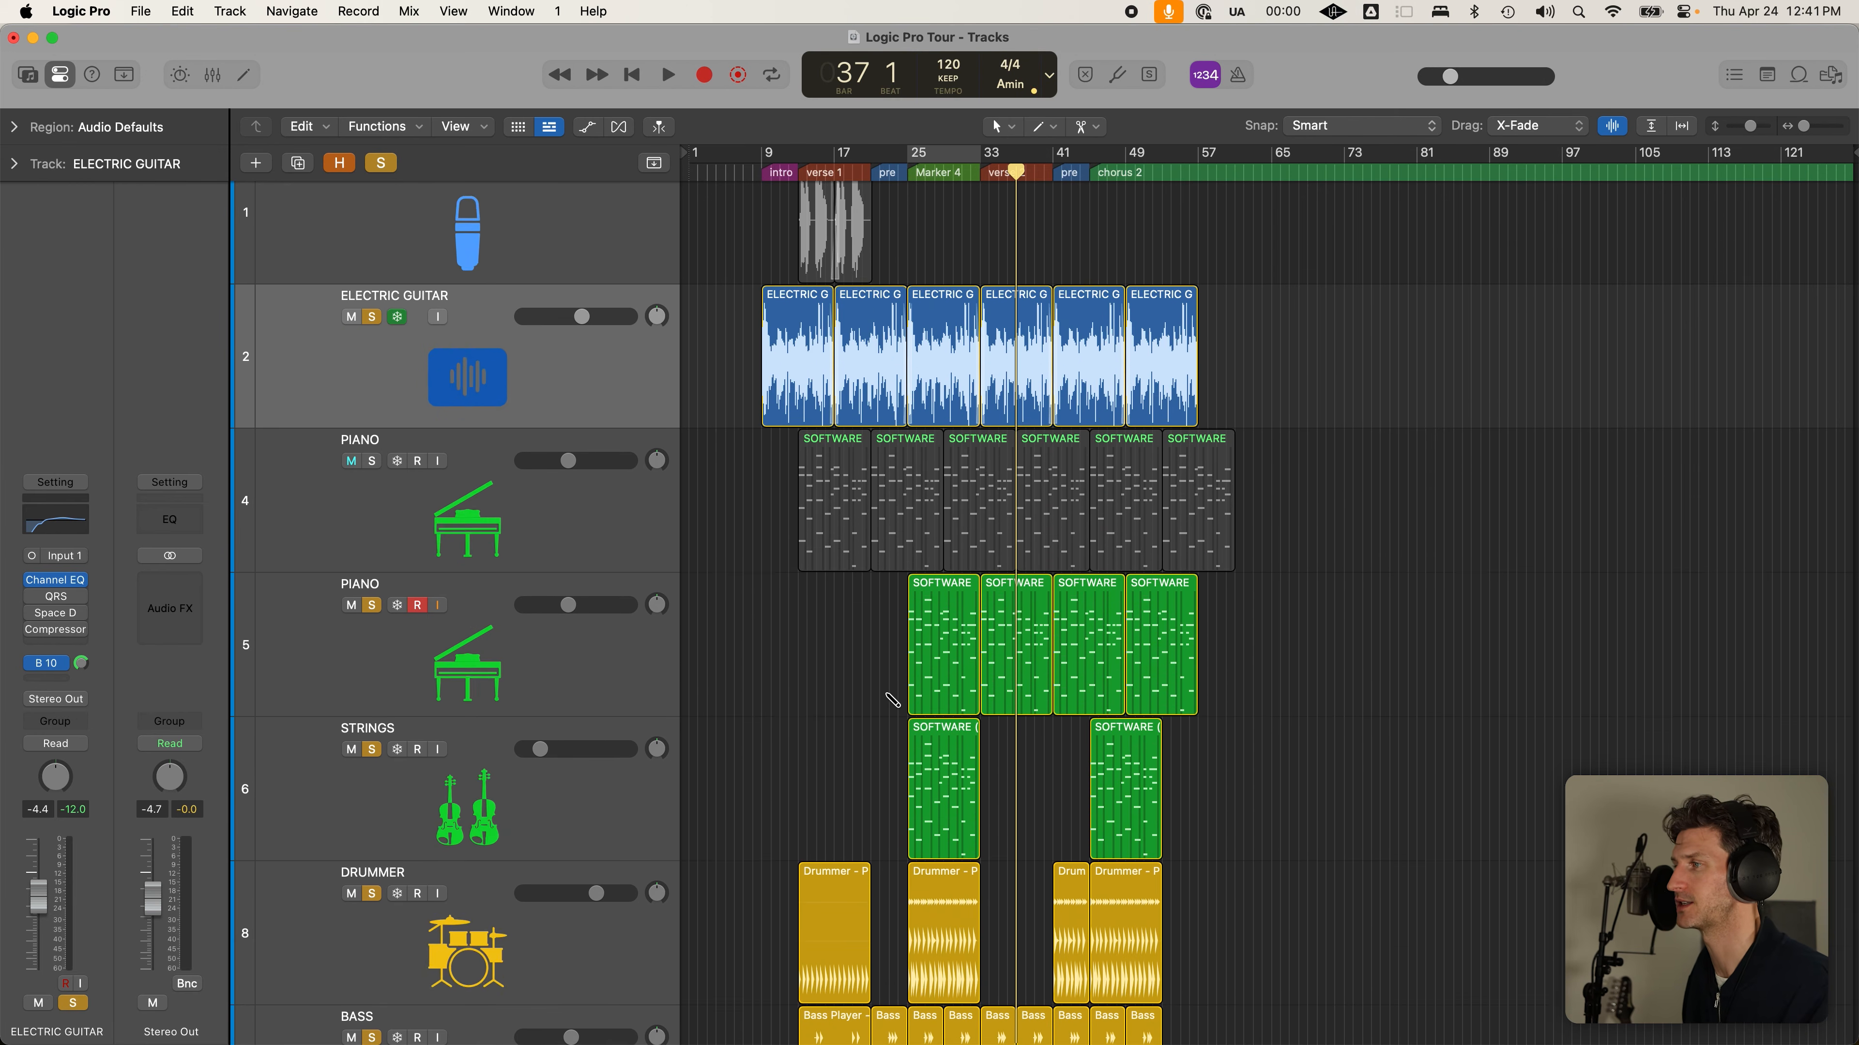
key("super+Up")
key("super+Up")
key("super+Up")
key("super+Up")
key("super+Up")
key("super+Up")
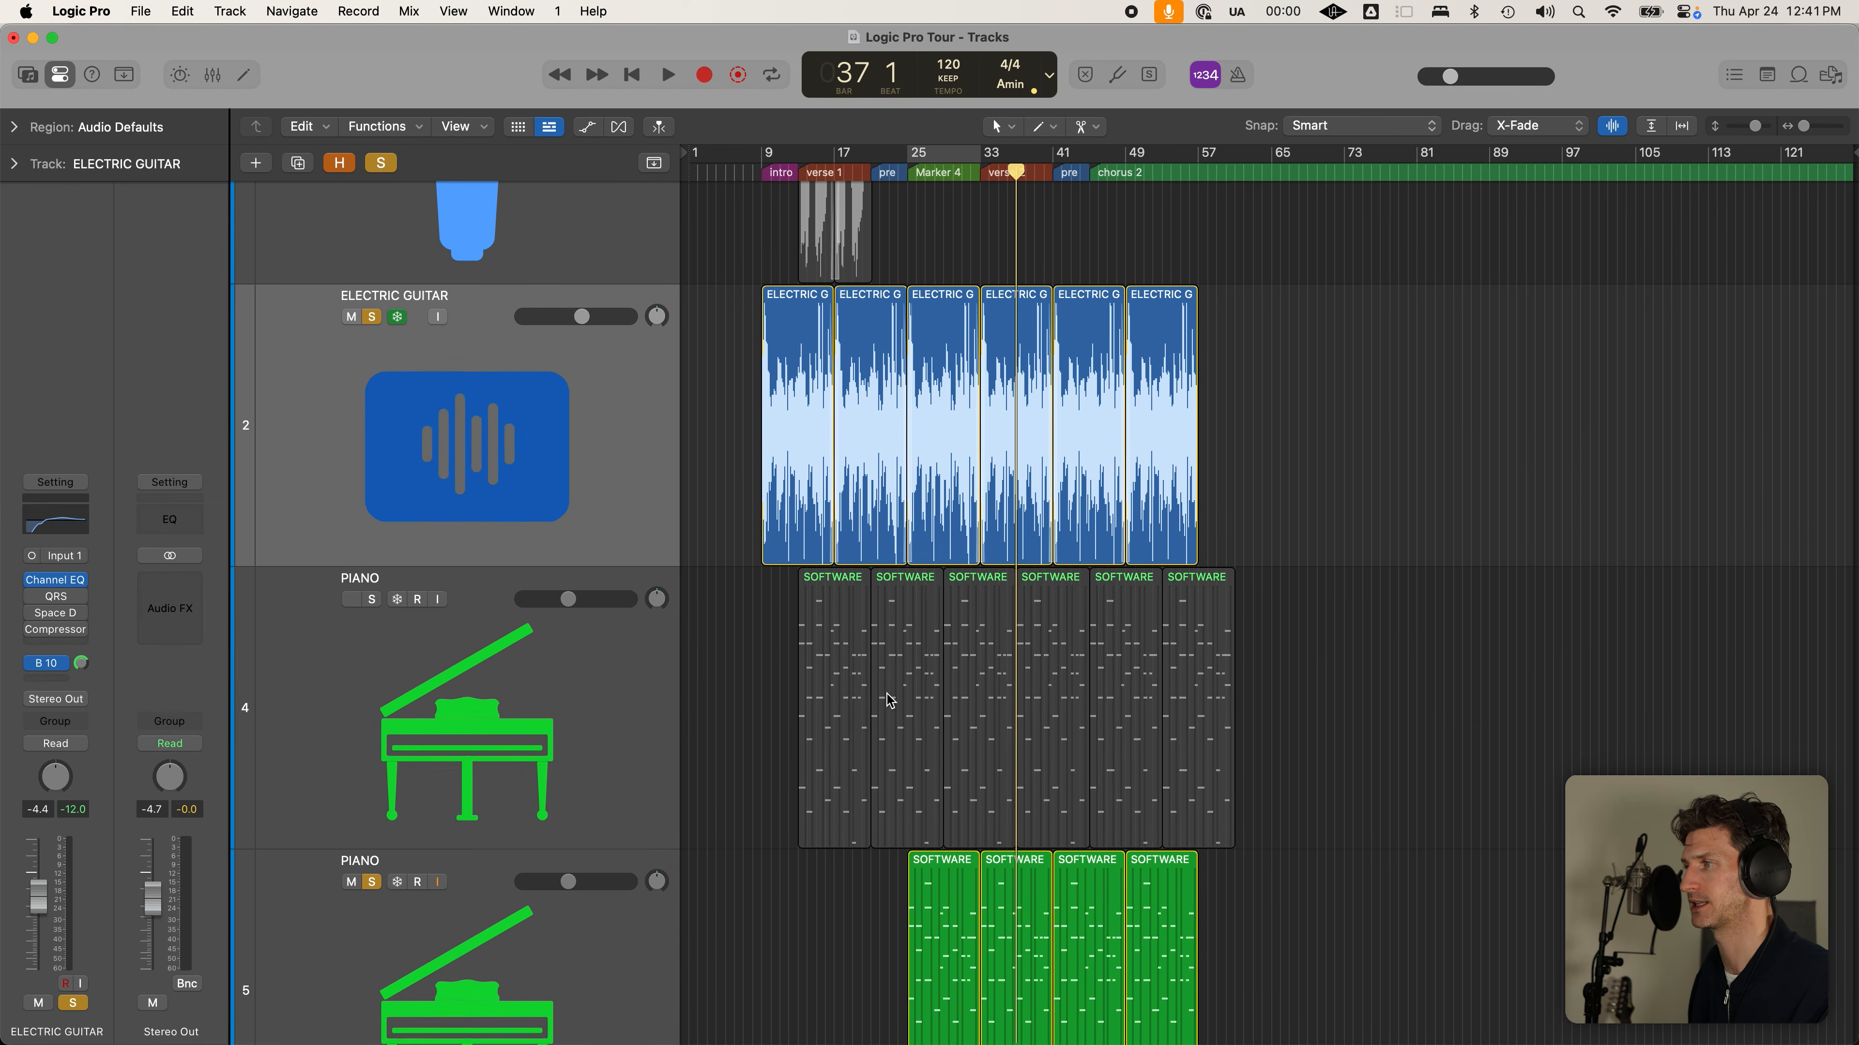
key("super+Up")
key("super+Up")
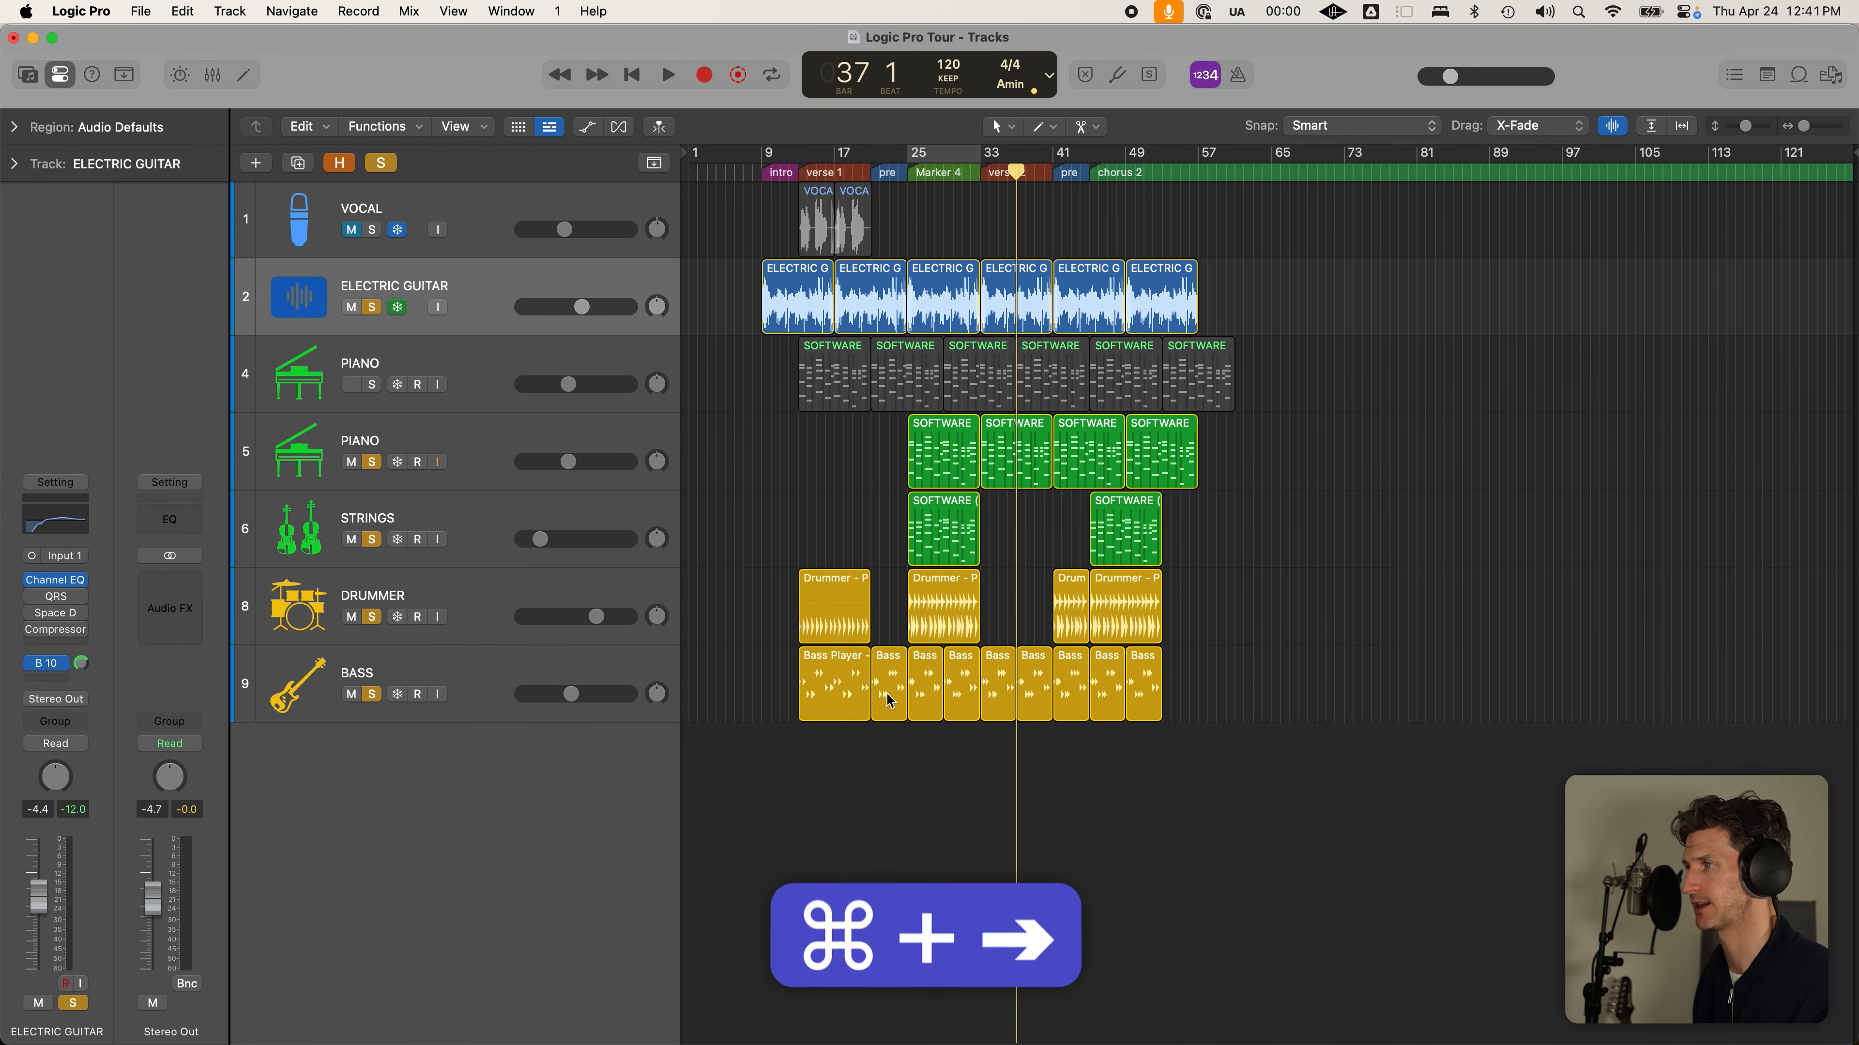
Examine the start of the VOCAL region at bar 13 in close-up, with enlarged waveforms
key("super+Right")
key("super+Right")
key("super+Right")
key("super+Right")
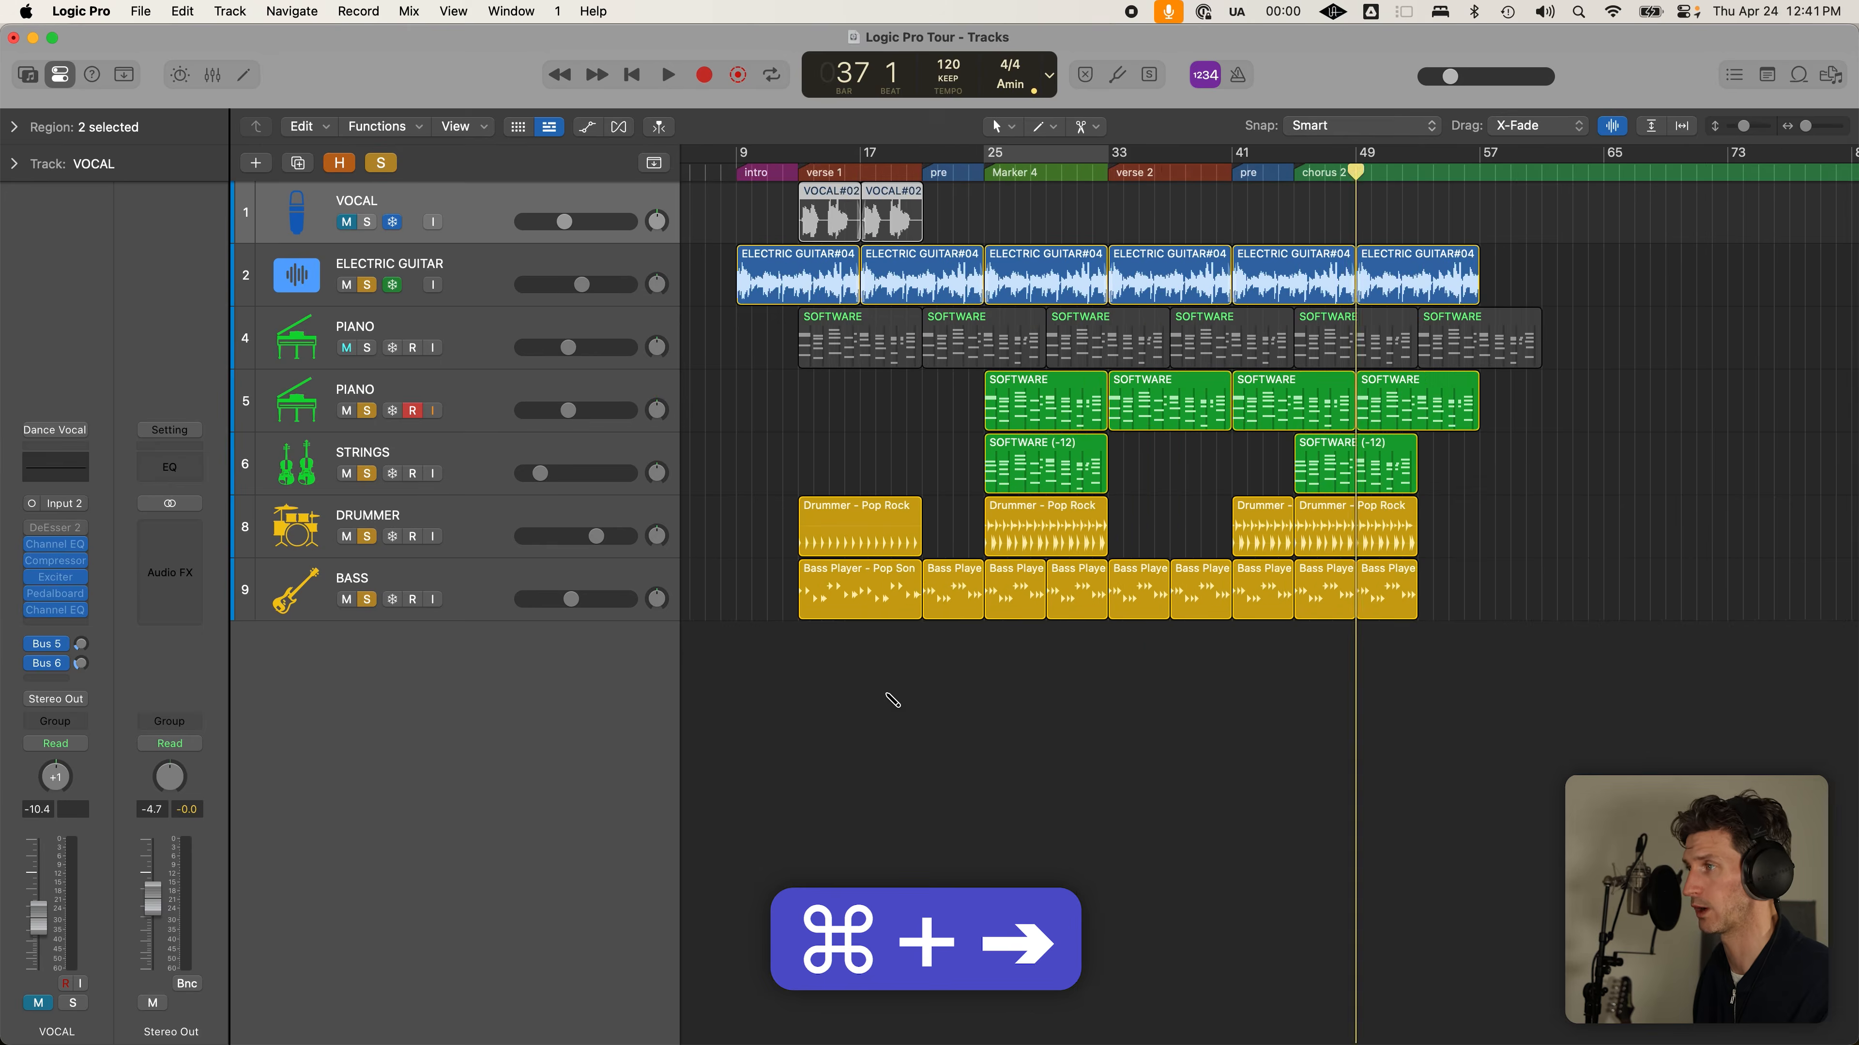
key("super+Down")
key("super+Down")
key("super+Down")
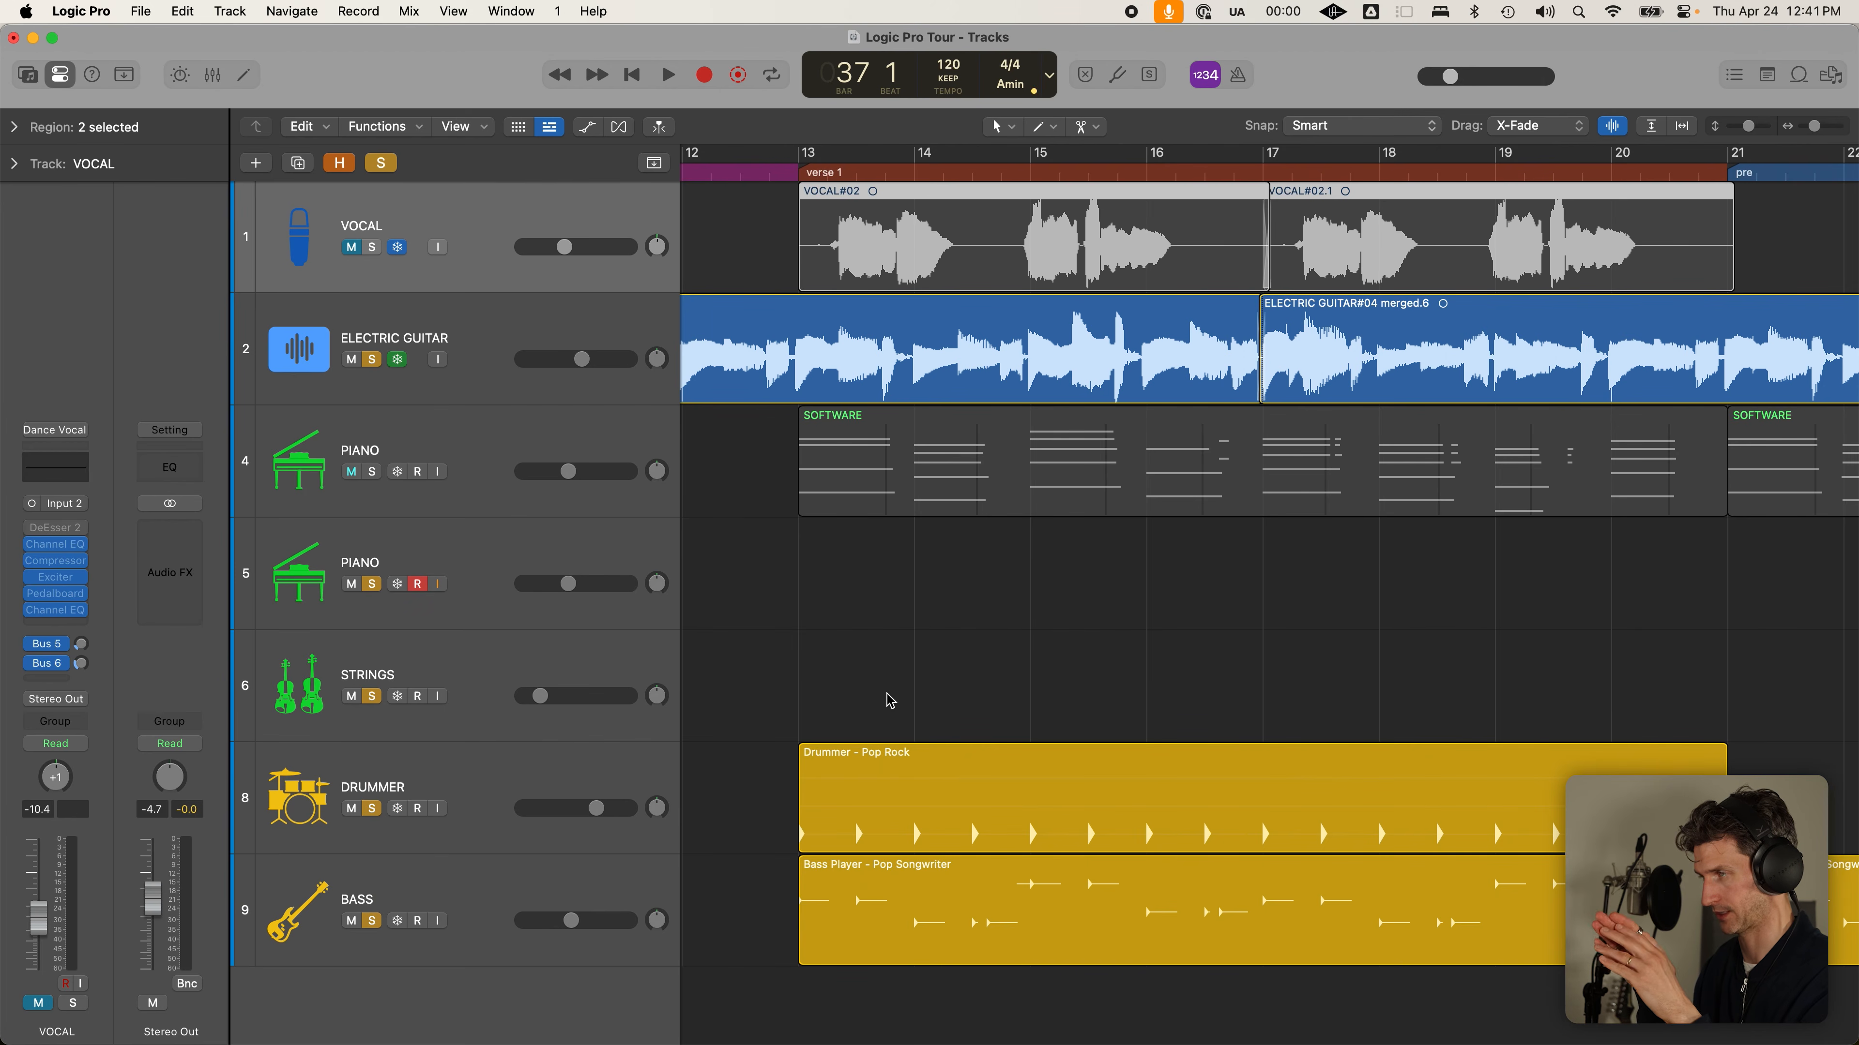
key("super+Right")
key("super+Down")
key("super+Down")
key("super+Down")
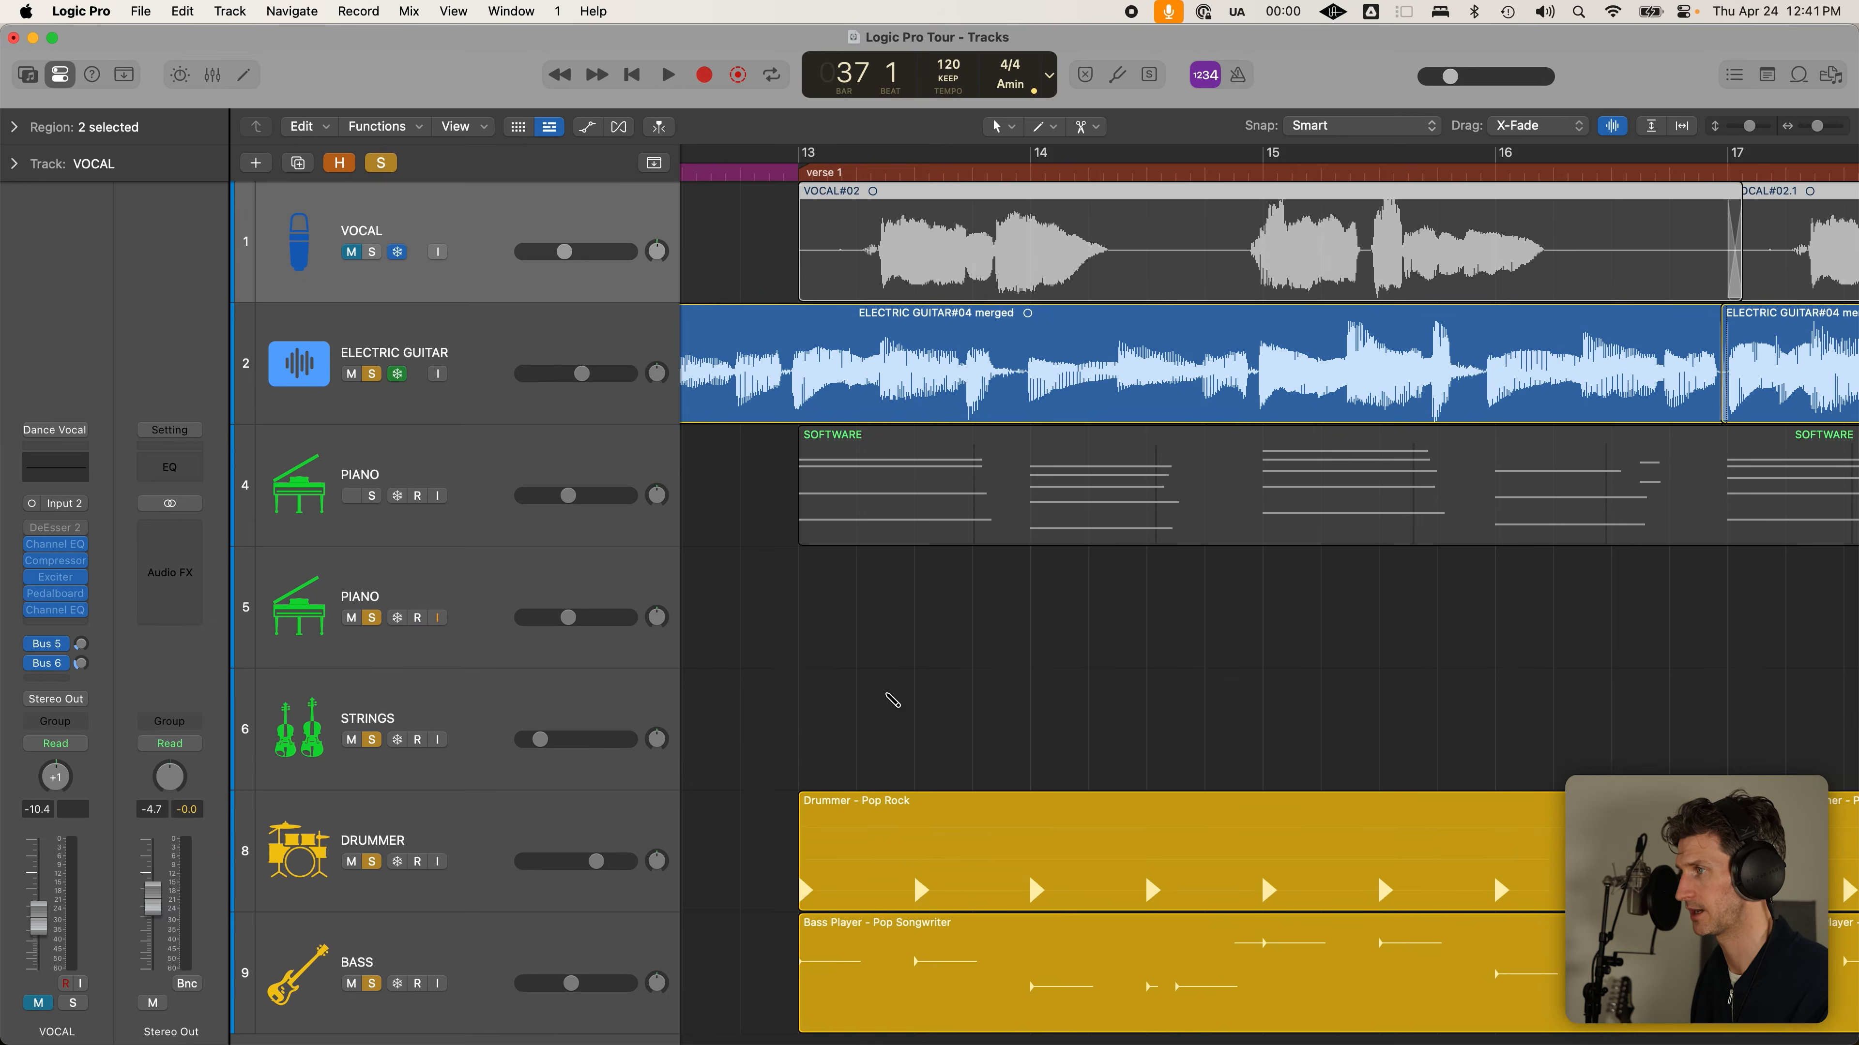
key("super+Right")
key("super+Down")
key("super+Down")
key("super+Down")
key("super+Down")
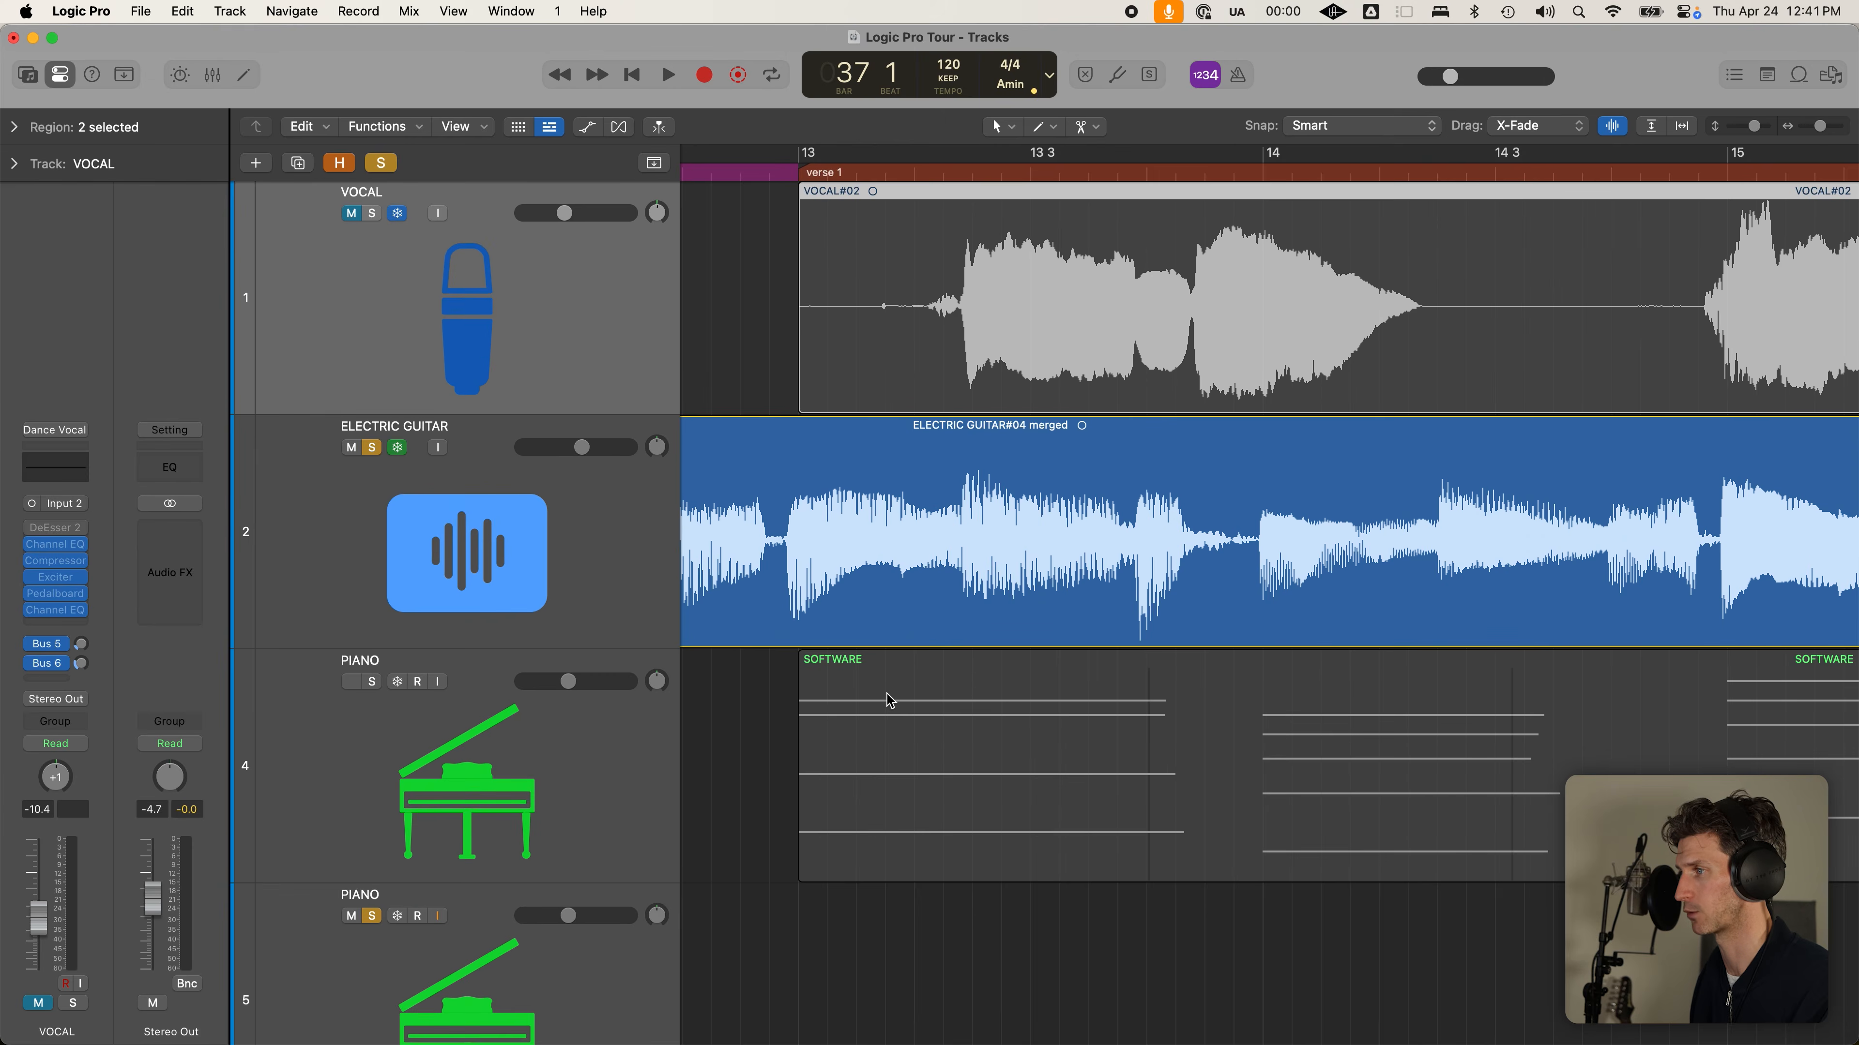
key("super+Right")
key("super+Down")
key("super+Down")
key("super+Down")
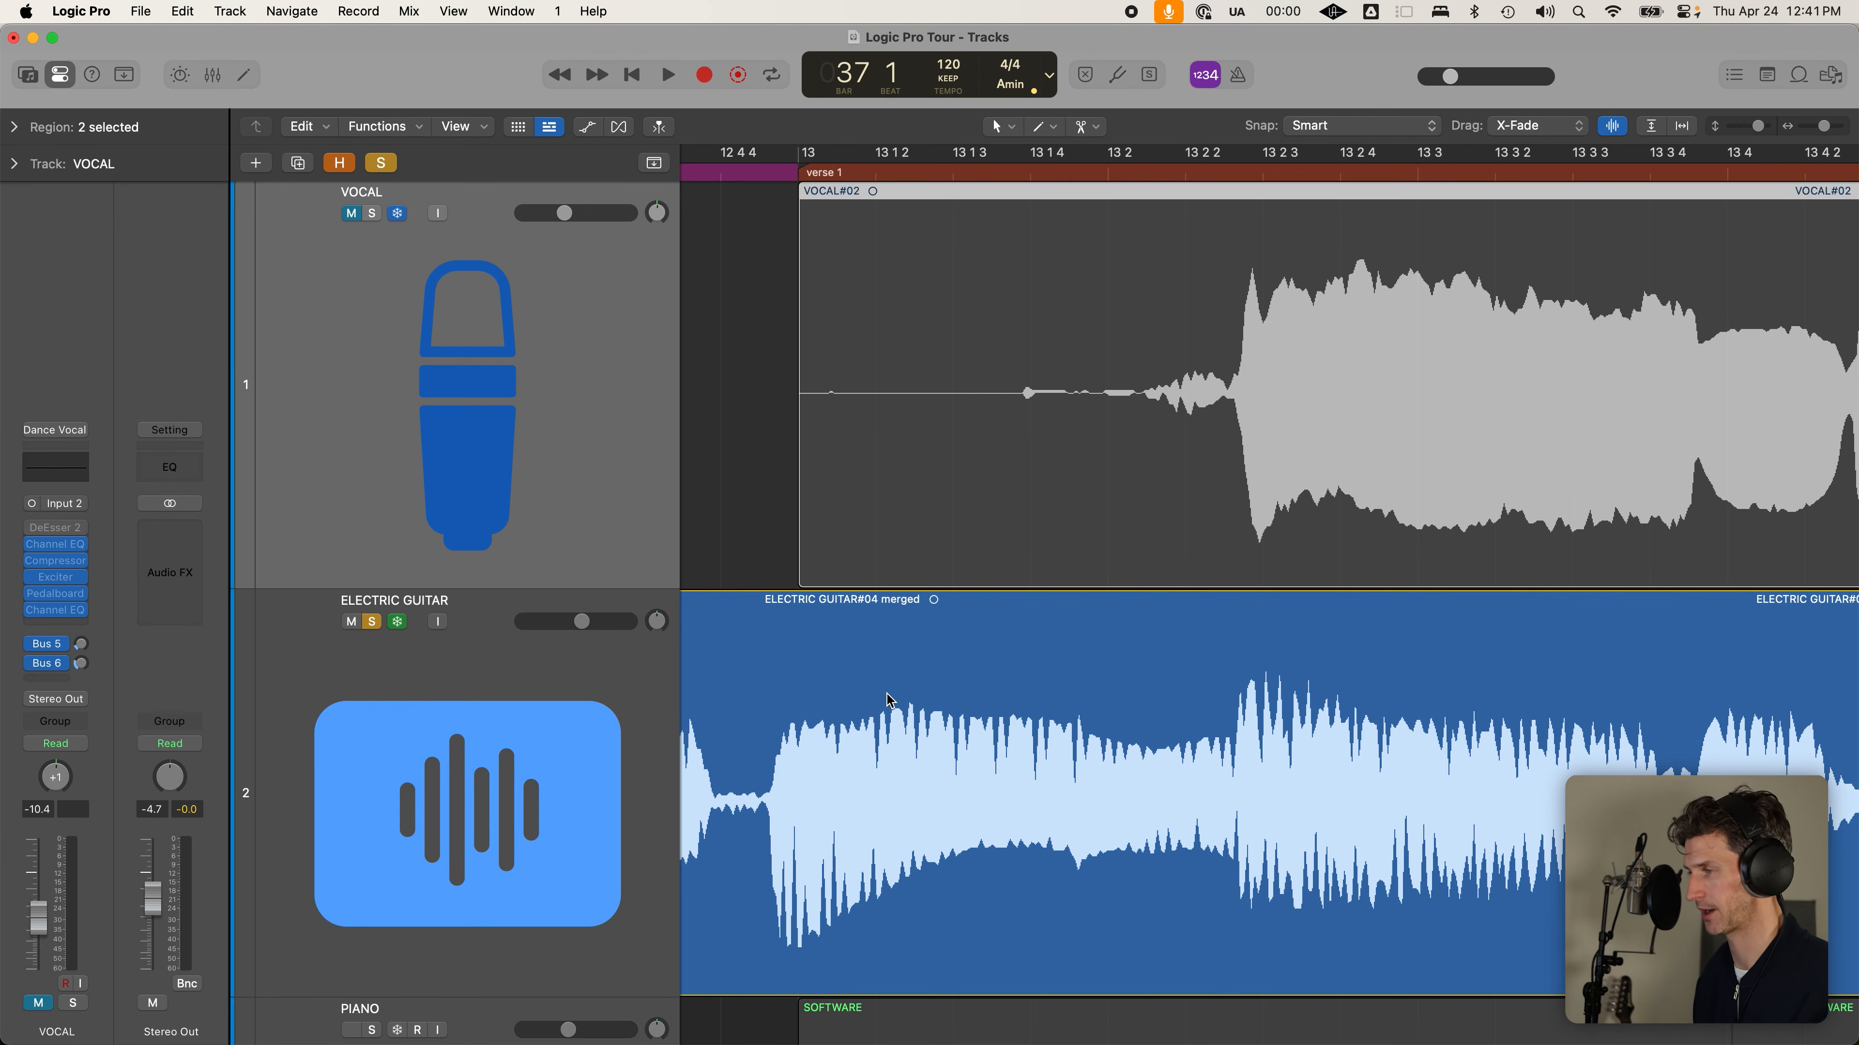
Zoom back out from the vocal close-up until every track and song section fits in view
key("super+Up")
key("super+Left")
key("super+Left")
key("super+Left")
key("super+Left")
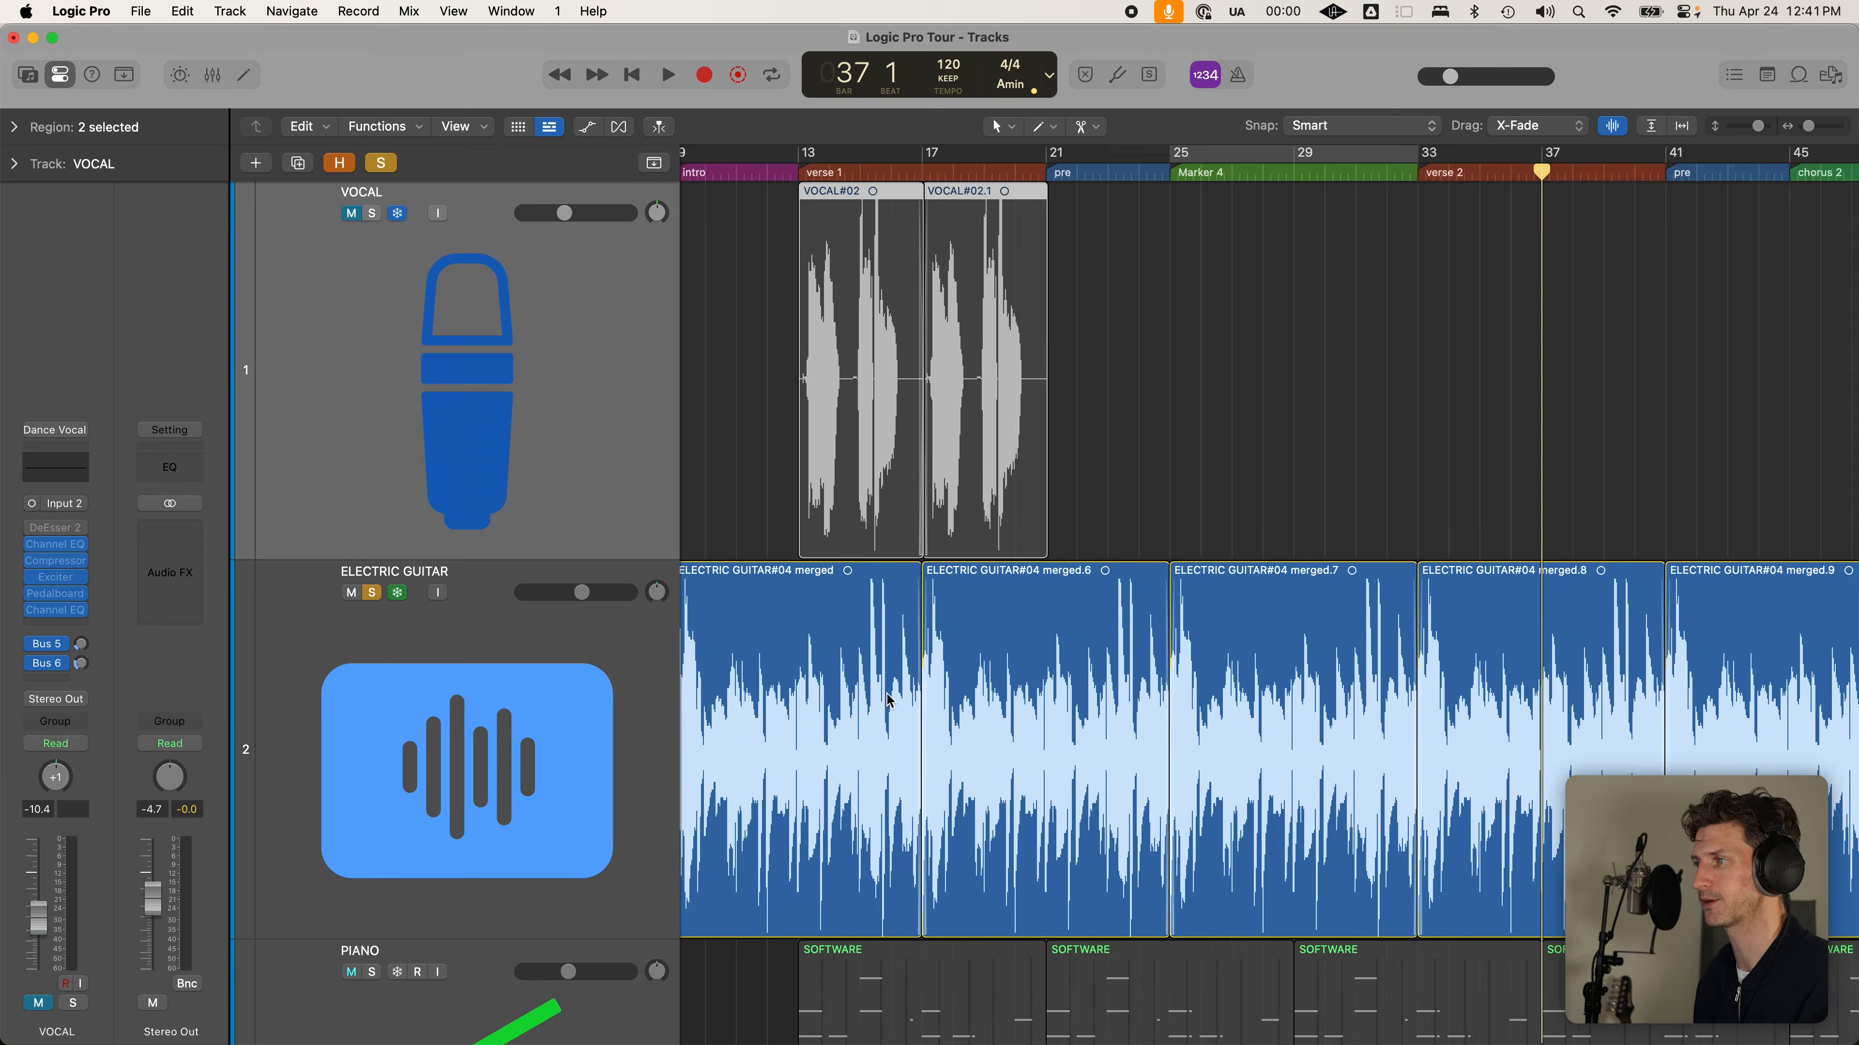
key("super+Left")
key("super+Up")
key("super+Up")
key("super+Up")
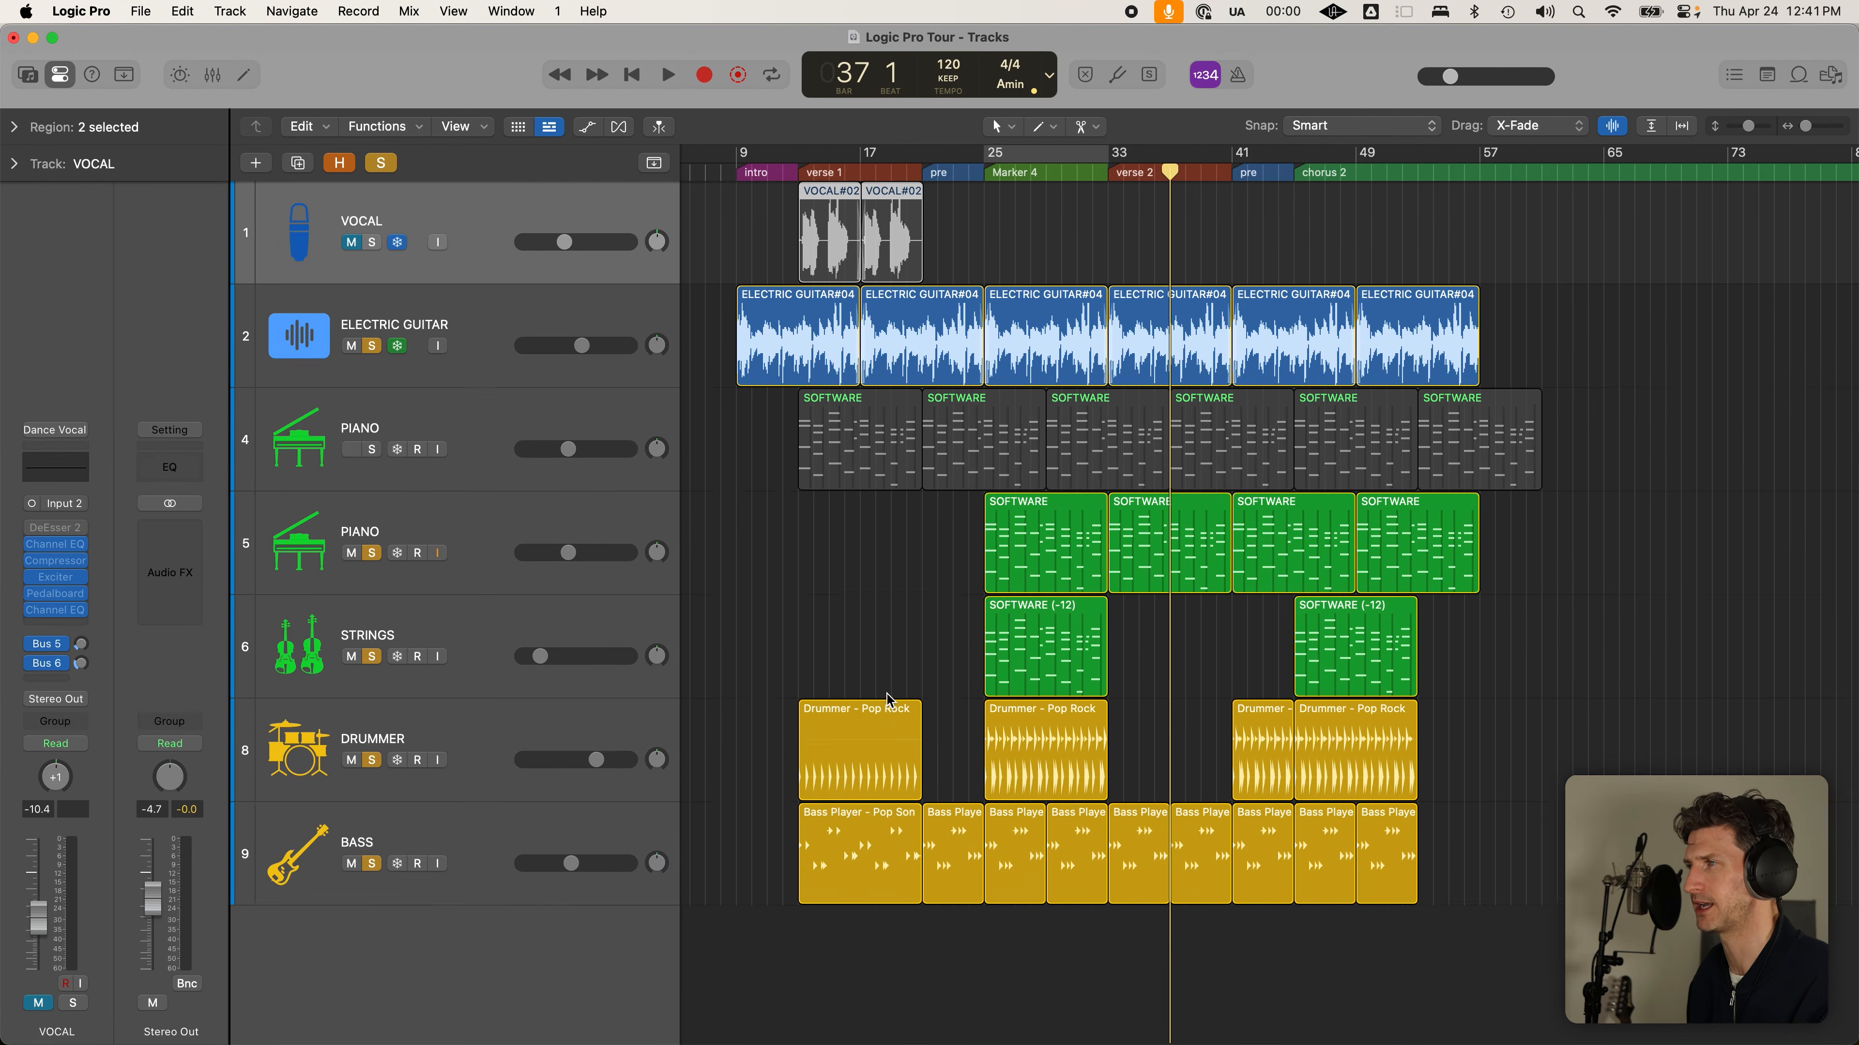
key("super+Up")
key("super+Up")
key("super+Down")
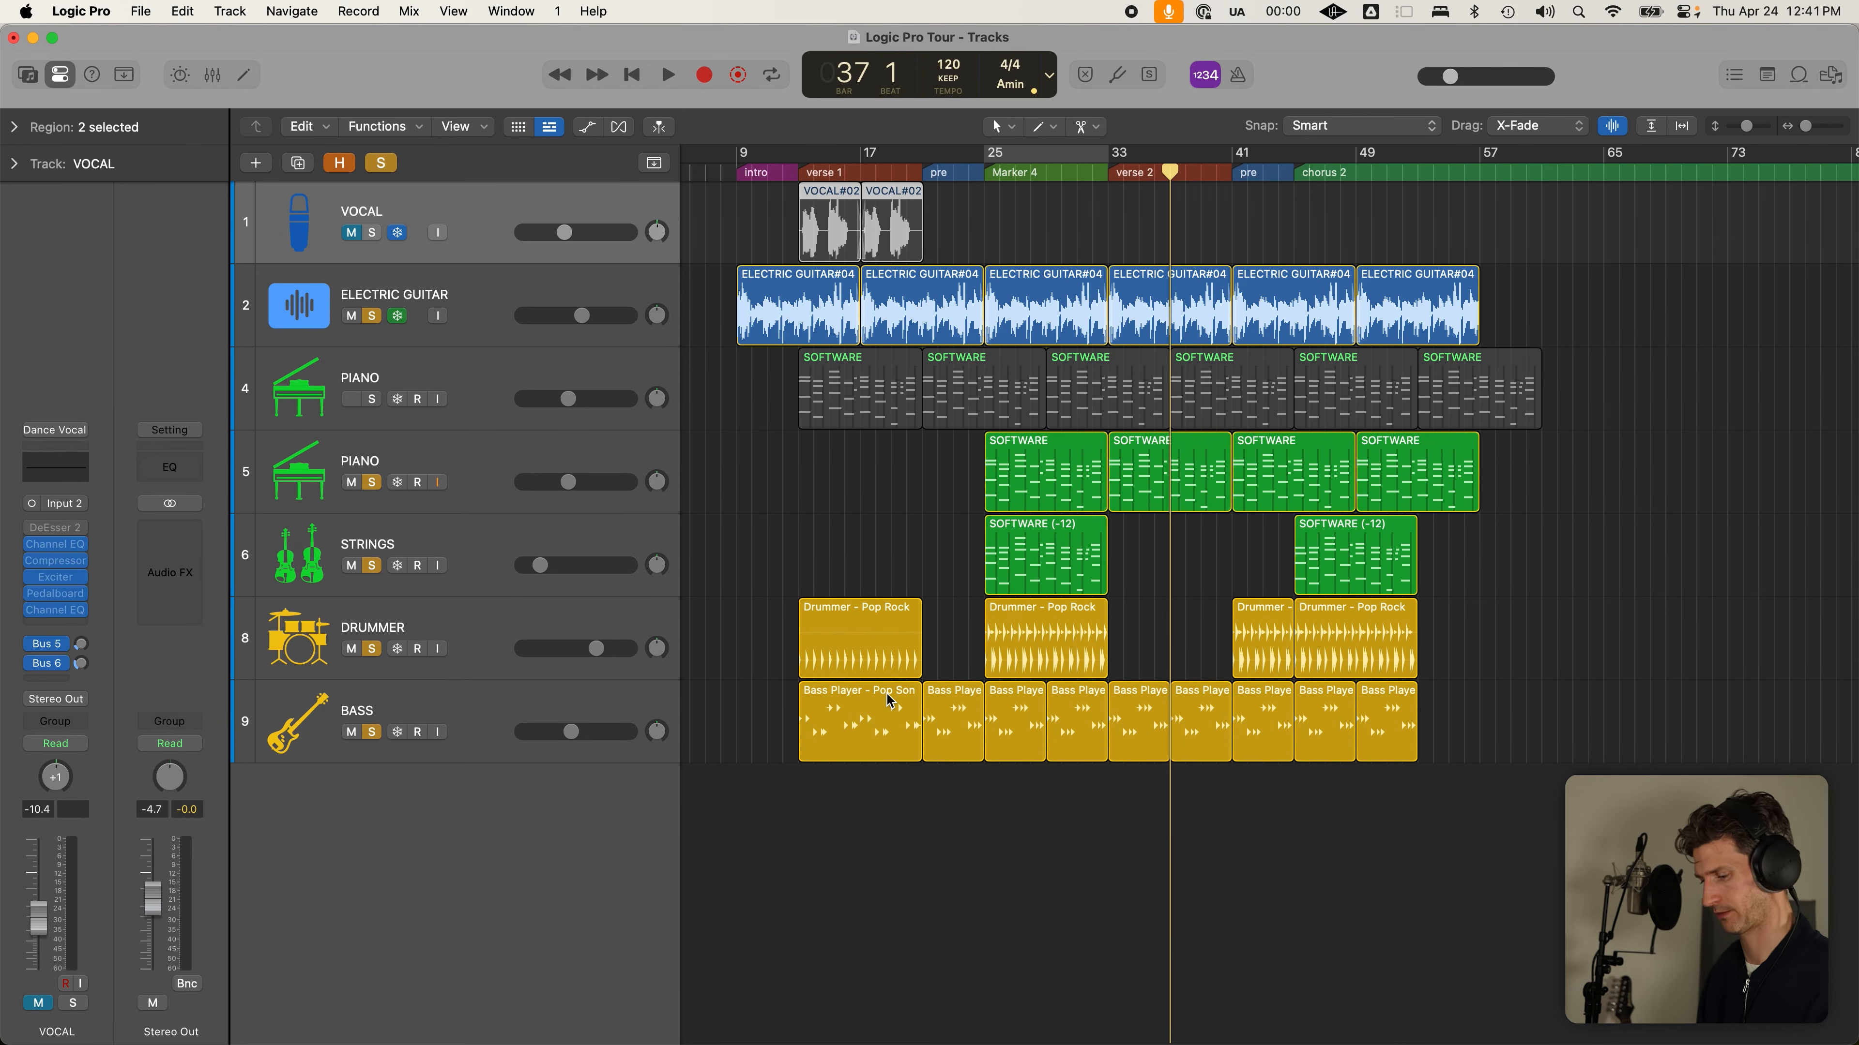
key("super+Down")
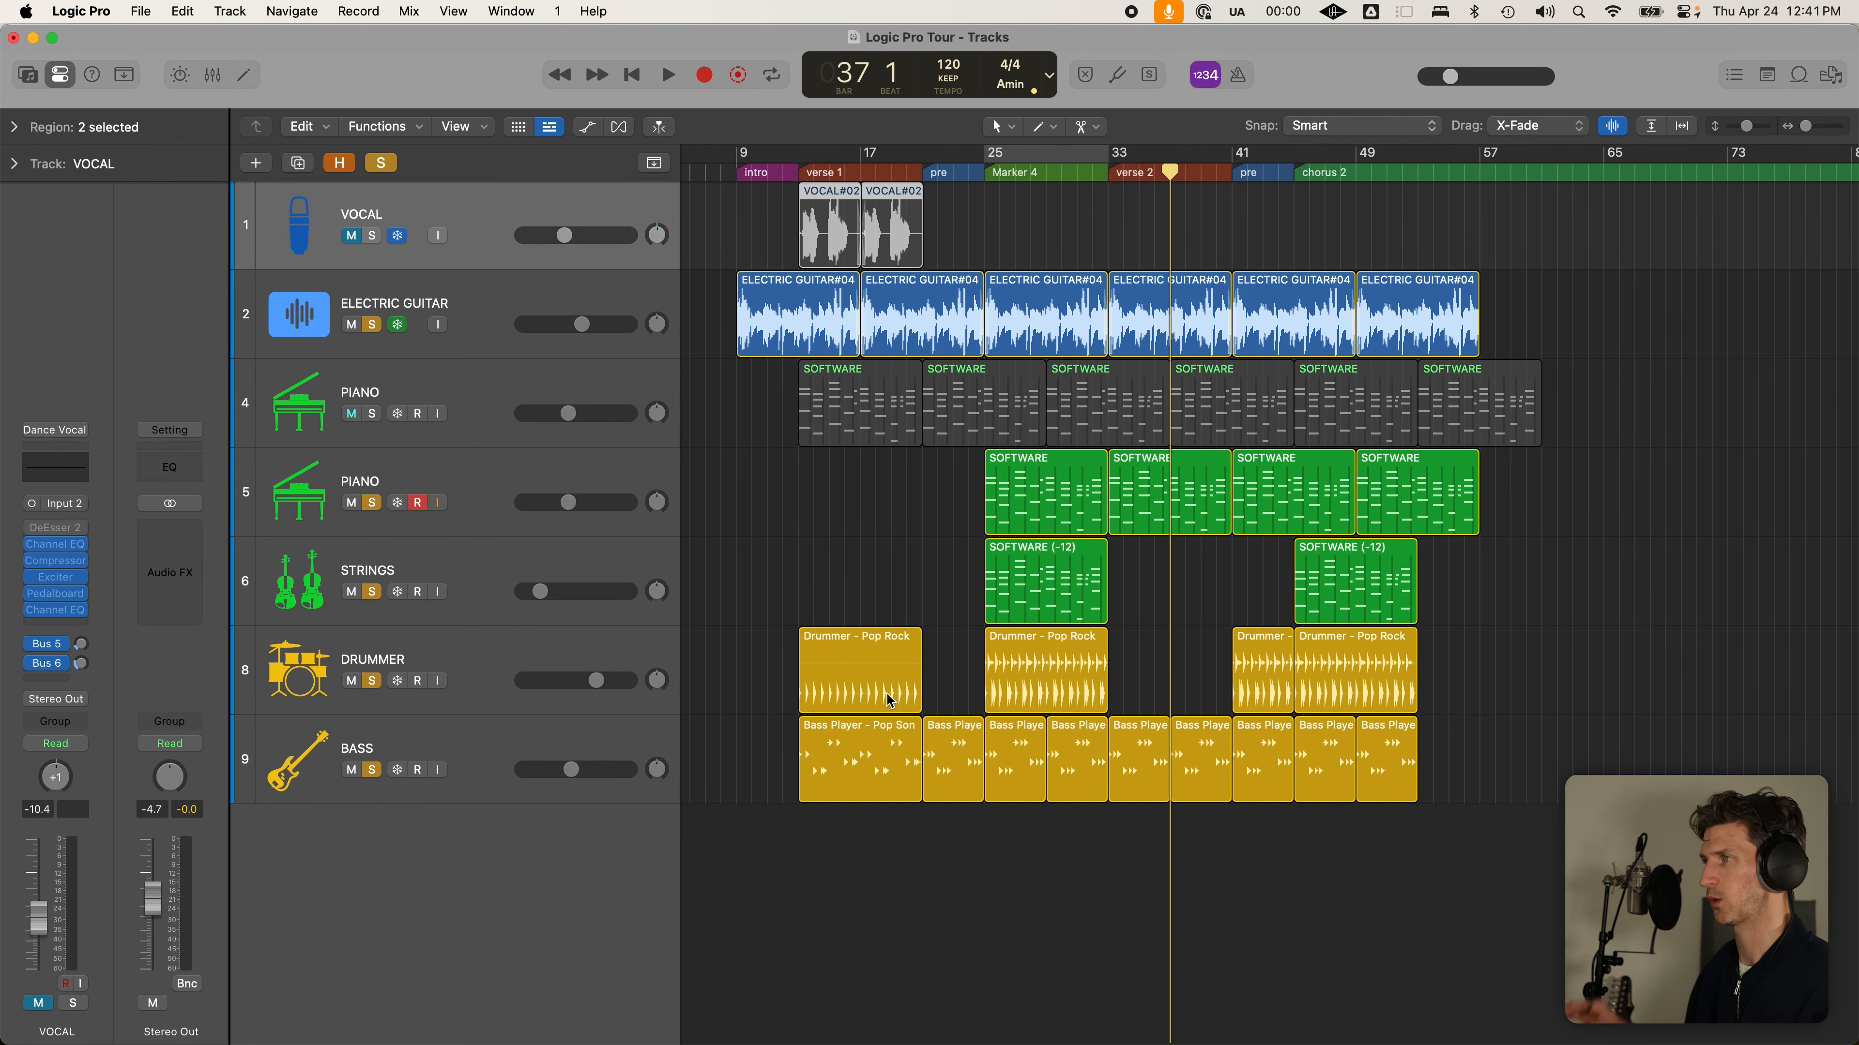
Examine the start of the verse 1 DRUMMER and BASS regions at bar 13 in progressively closer views
left_click(925, 570)
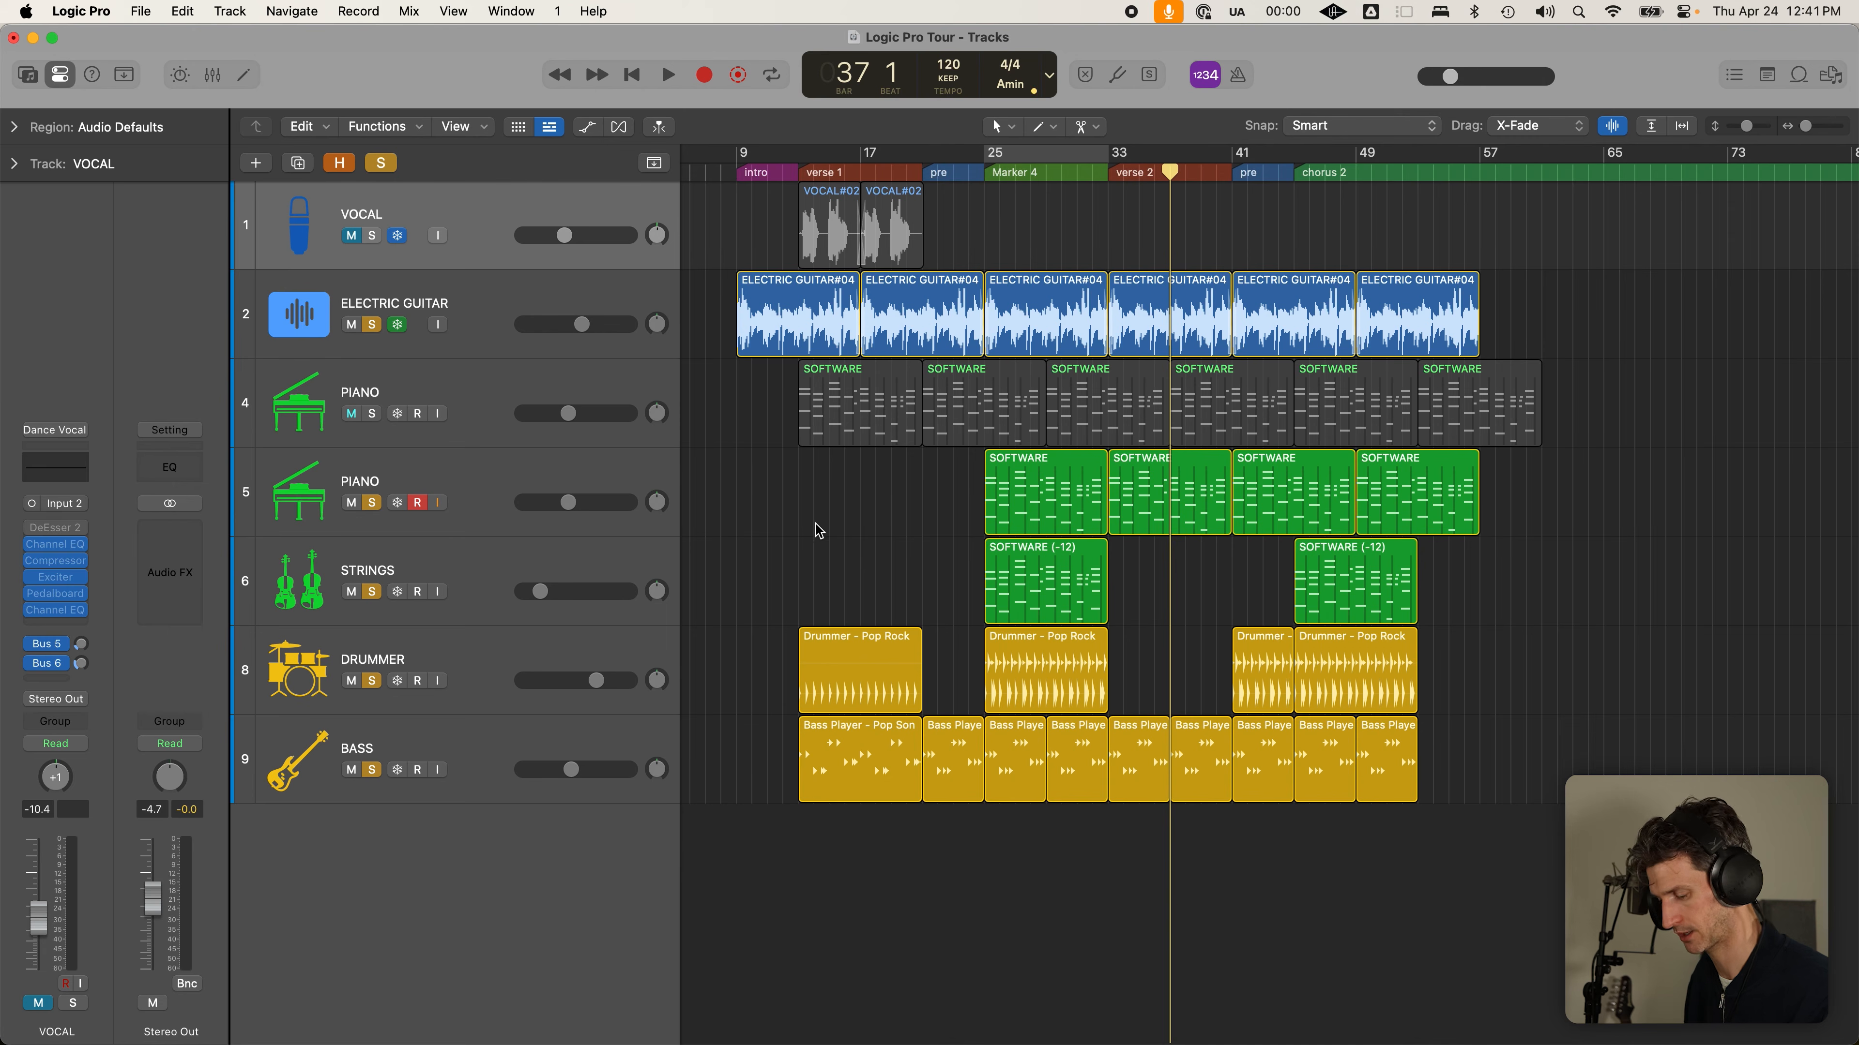
left_click_drag(744, 506, 978, 759)
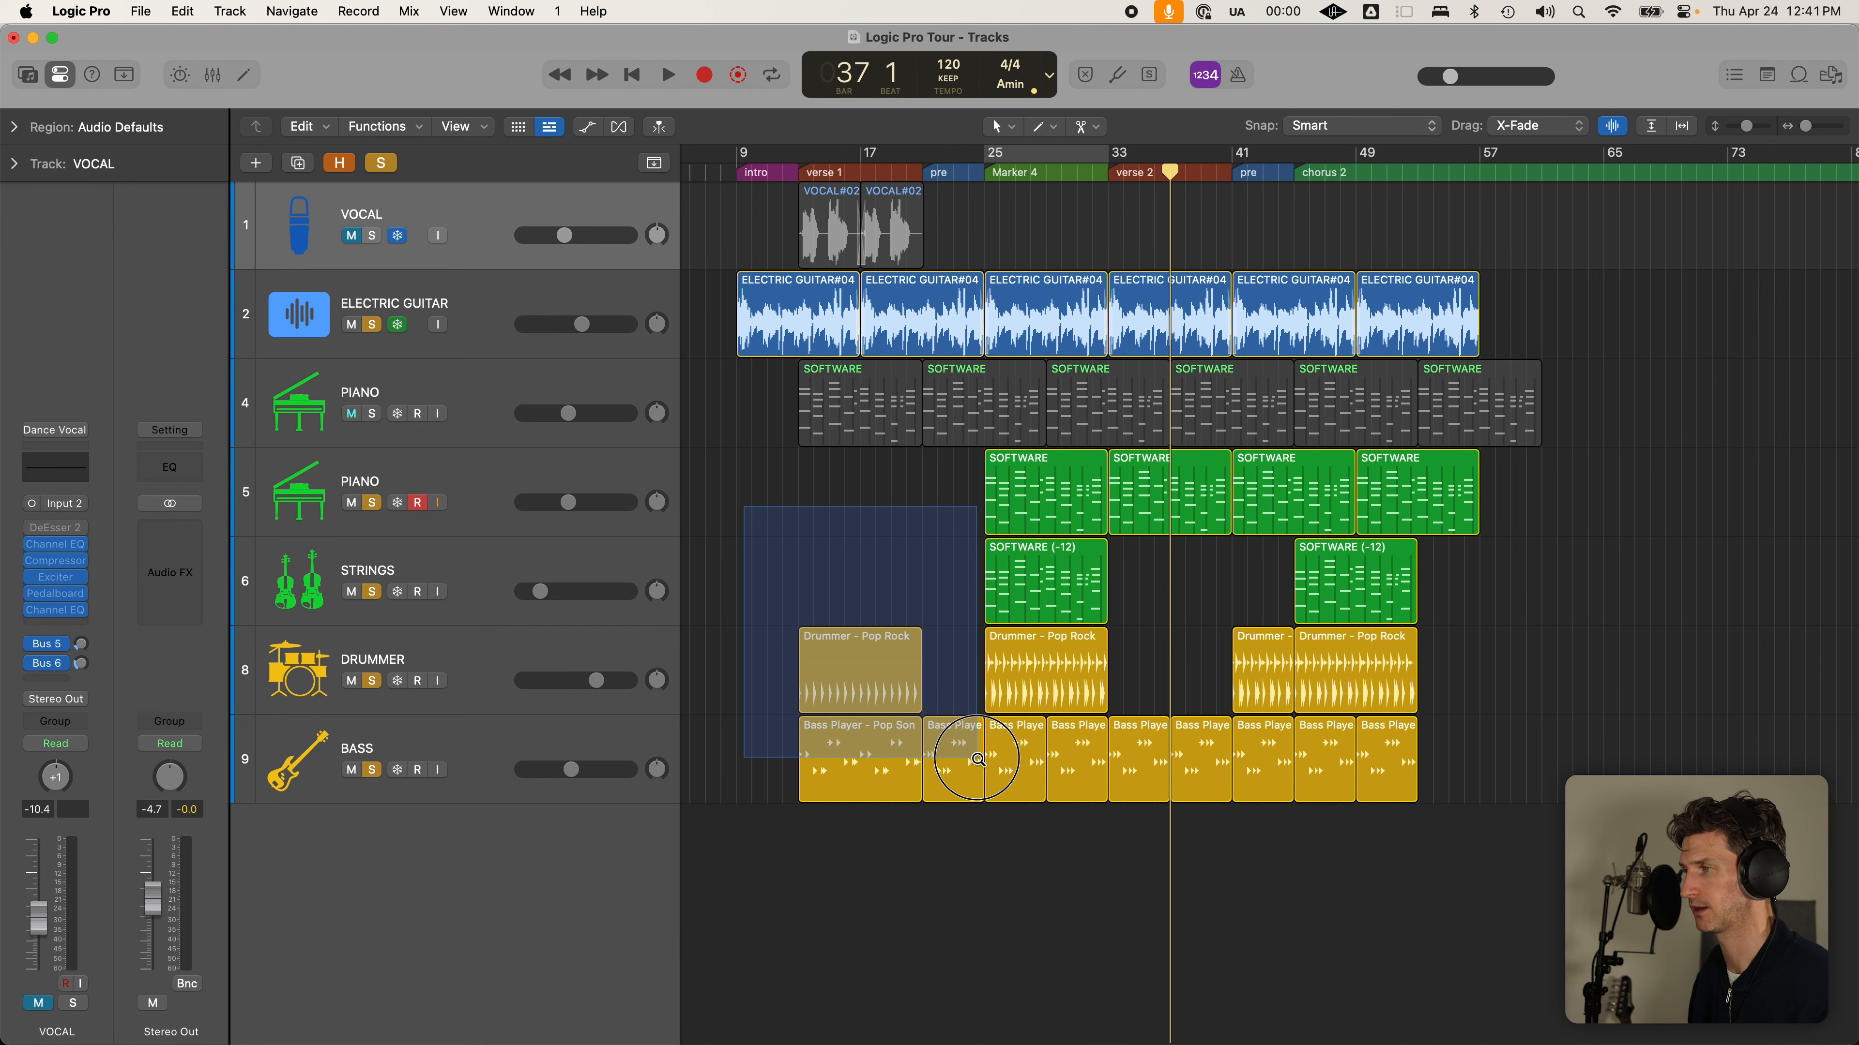
left_click_drag(977, 760, 988, 839)
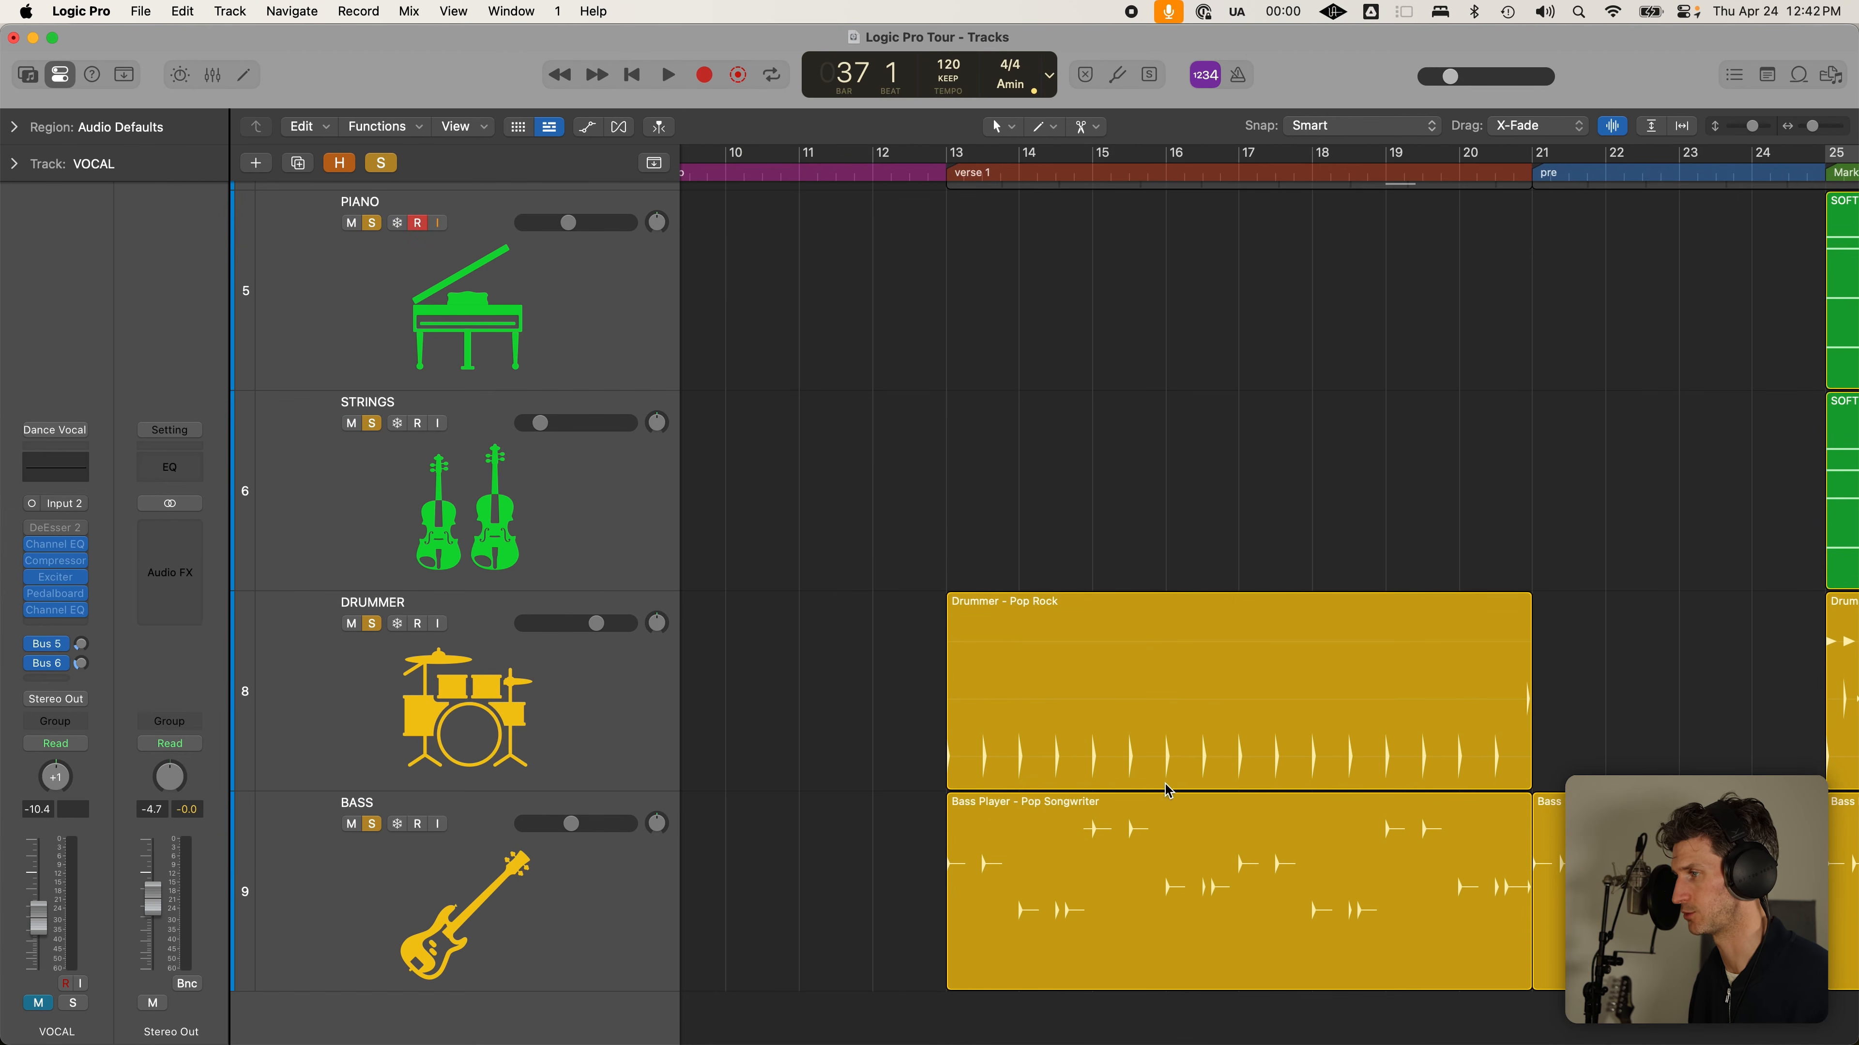
left_click_drag(884, 457, 1170, 912)
left_click_drag(832, 371, 1165, 850)
left_click_drag(971, 396, 1144, 829)
left_click_drag(880, 377, 1112, 929)
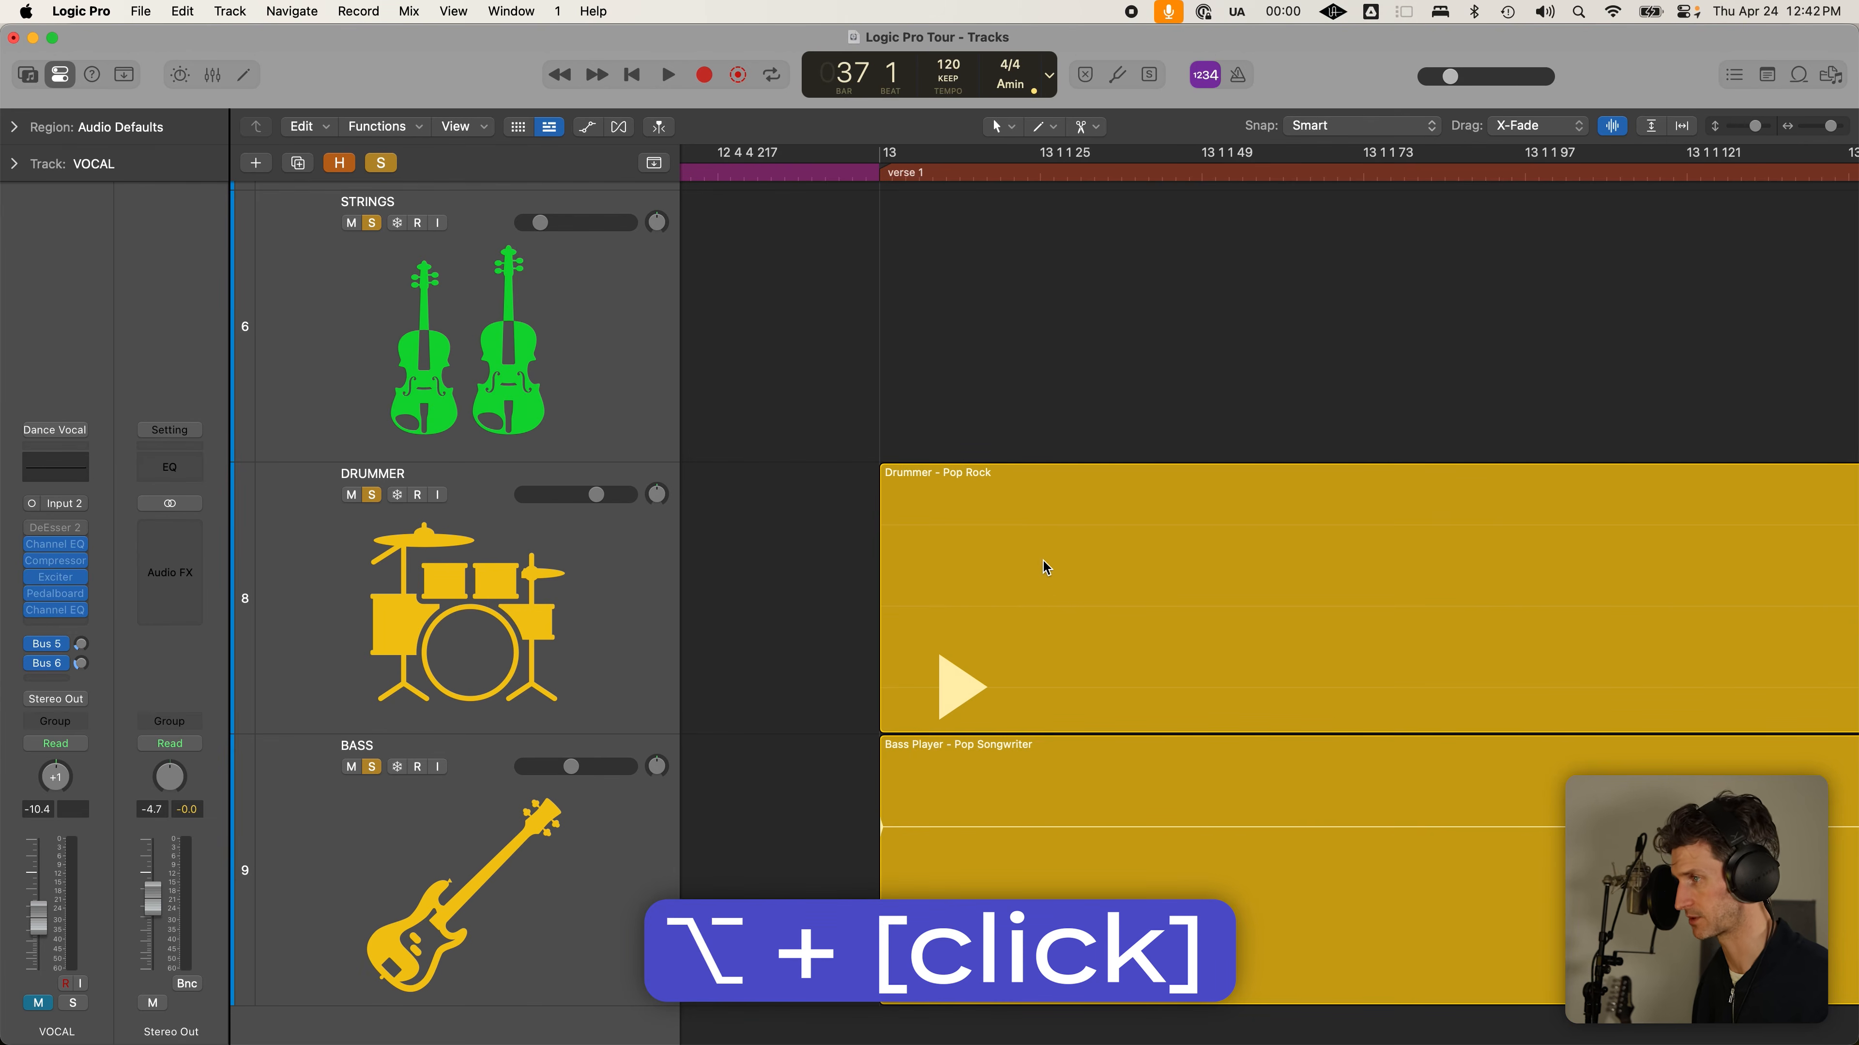
Close the Drummer region's Session Player editor and zoom back out to the whole arrangement
double_click(1063, 537)
left_click(1065, 403, "alt")
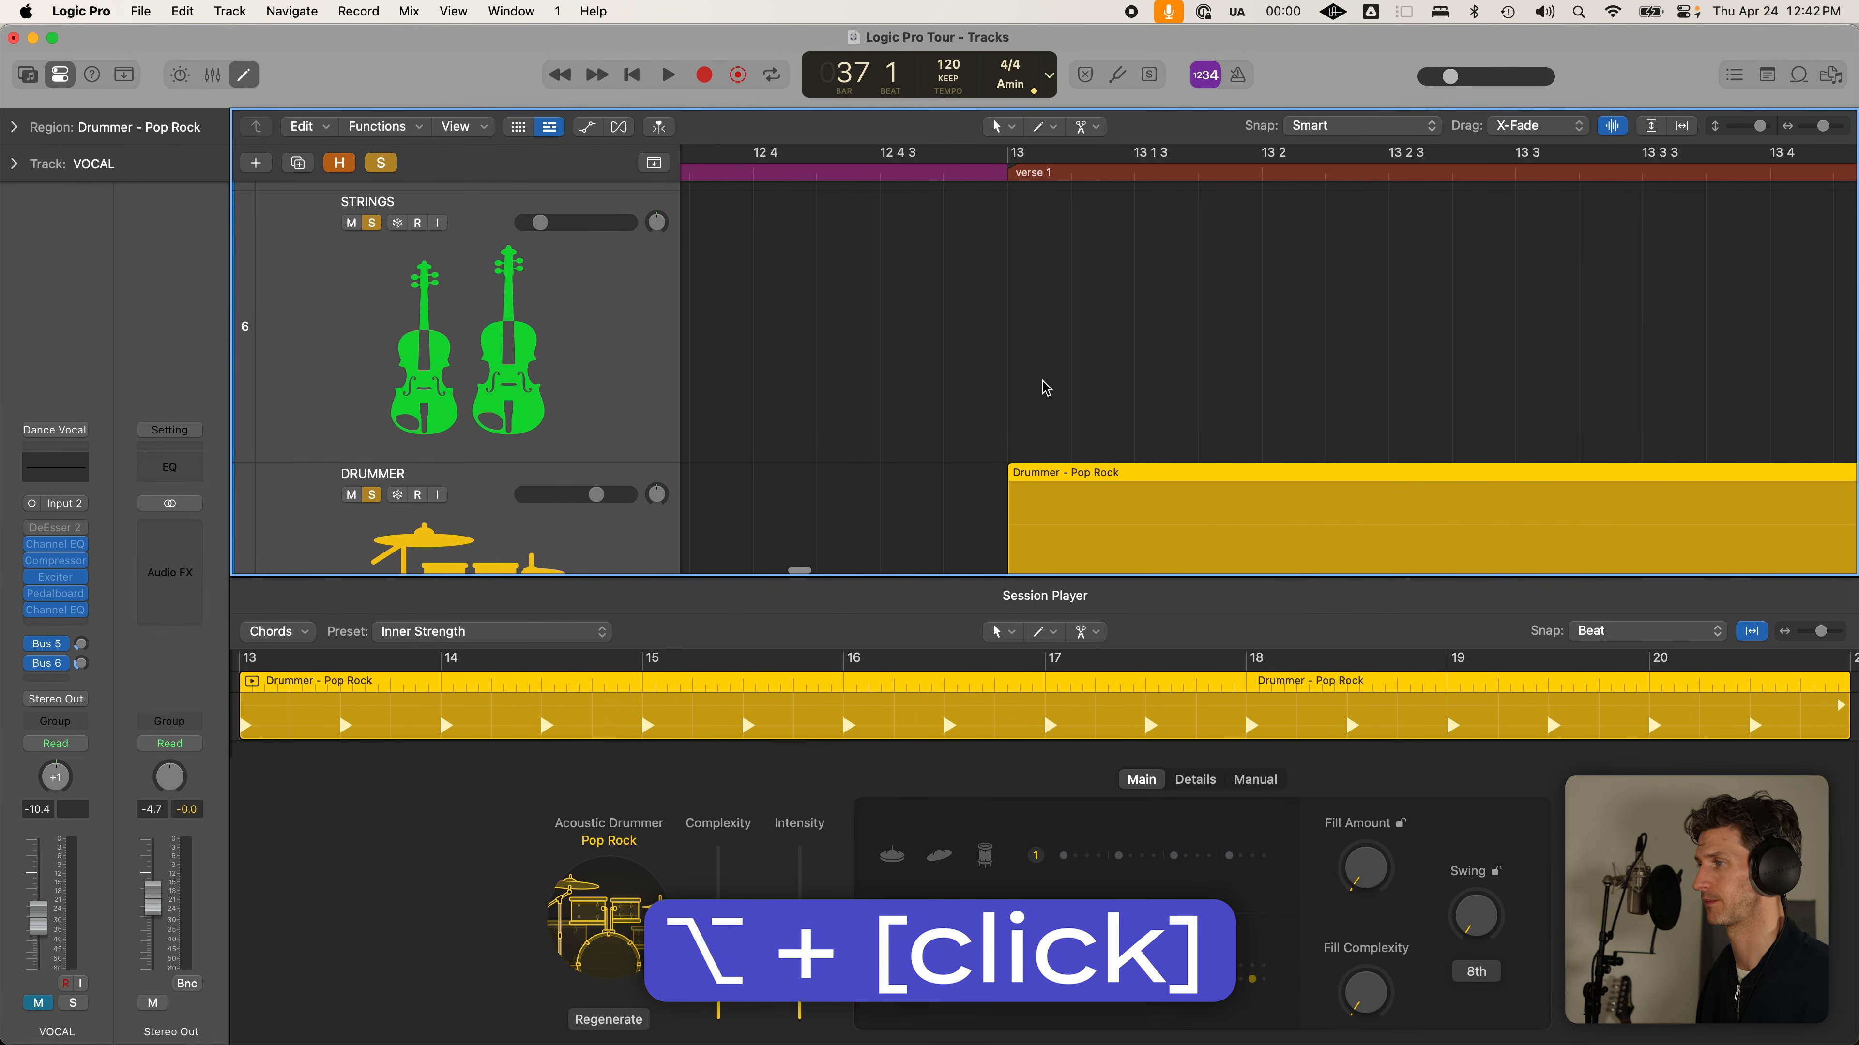
key("e")
left_click(1054, 394, "alt")
left_click(1050, 385, "alt")
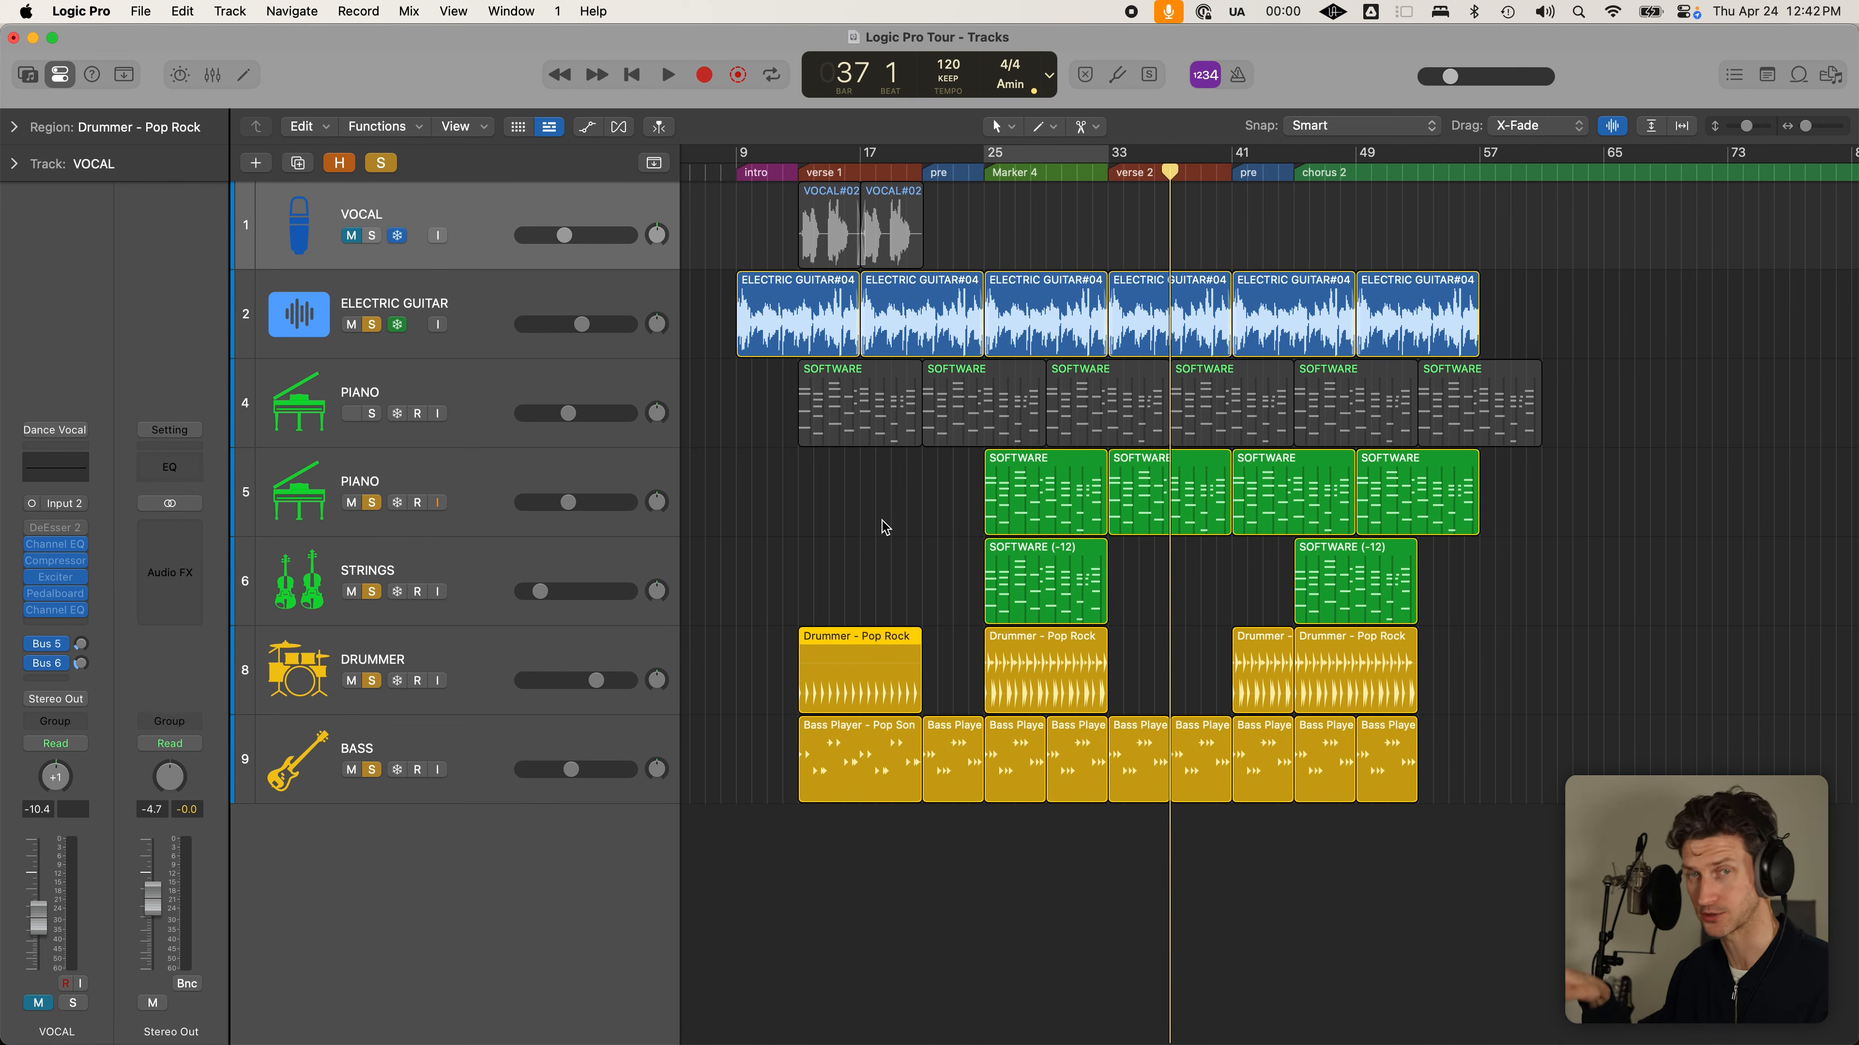
Select the verse 1 Drummer region and examine it together with the BASS region below it in close-up
left_click(902, 532)
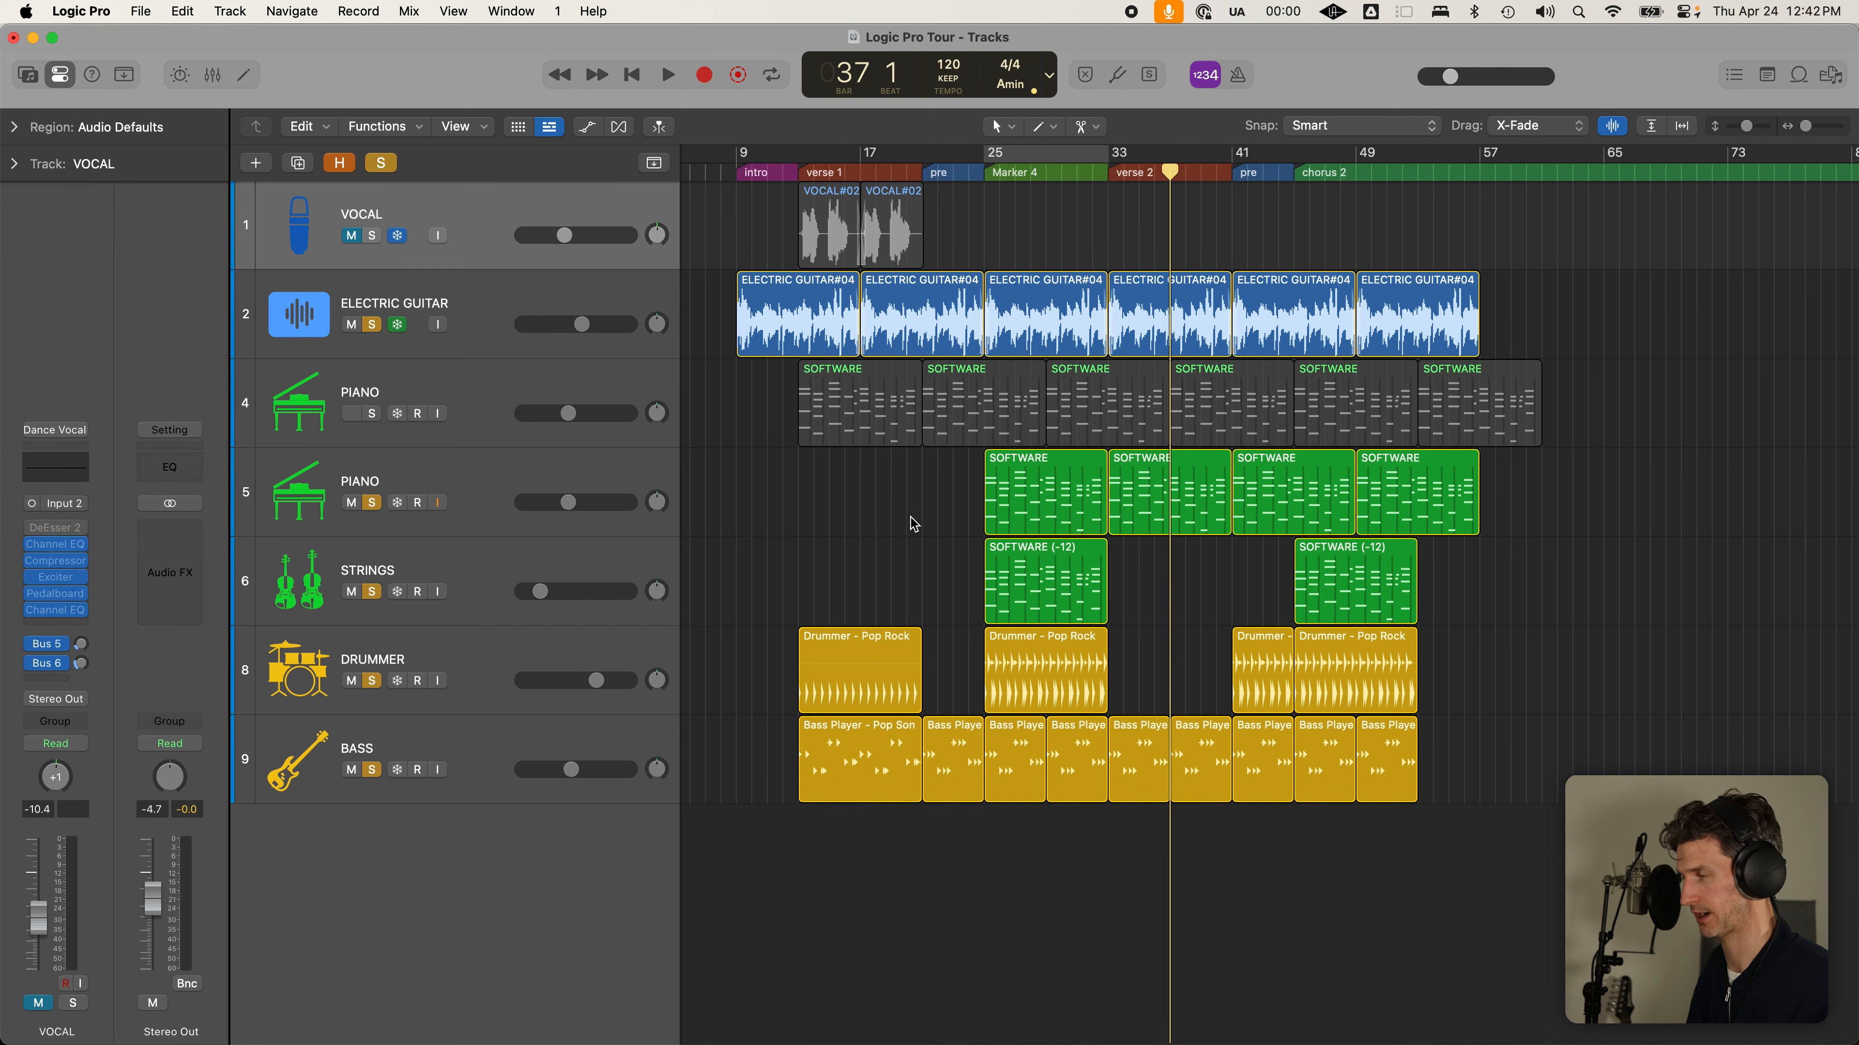
left_click(867, 635)
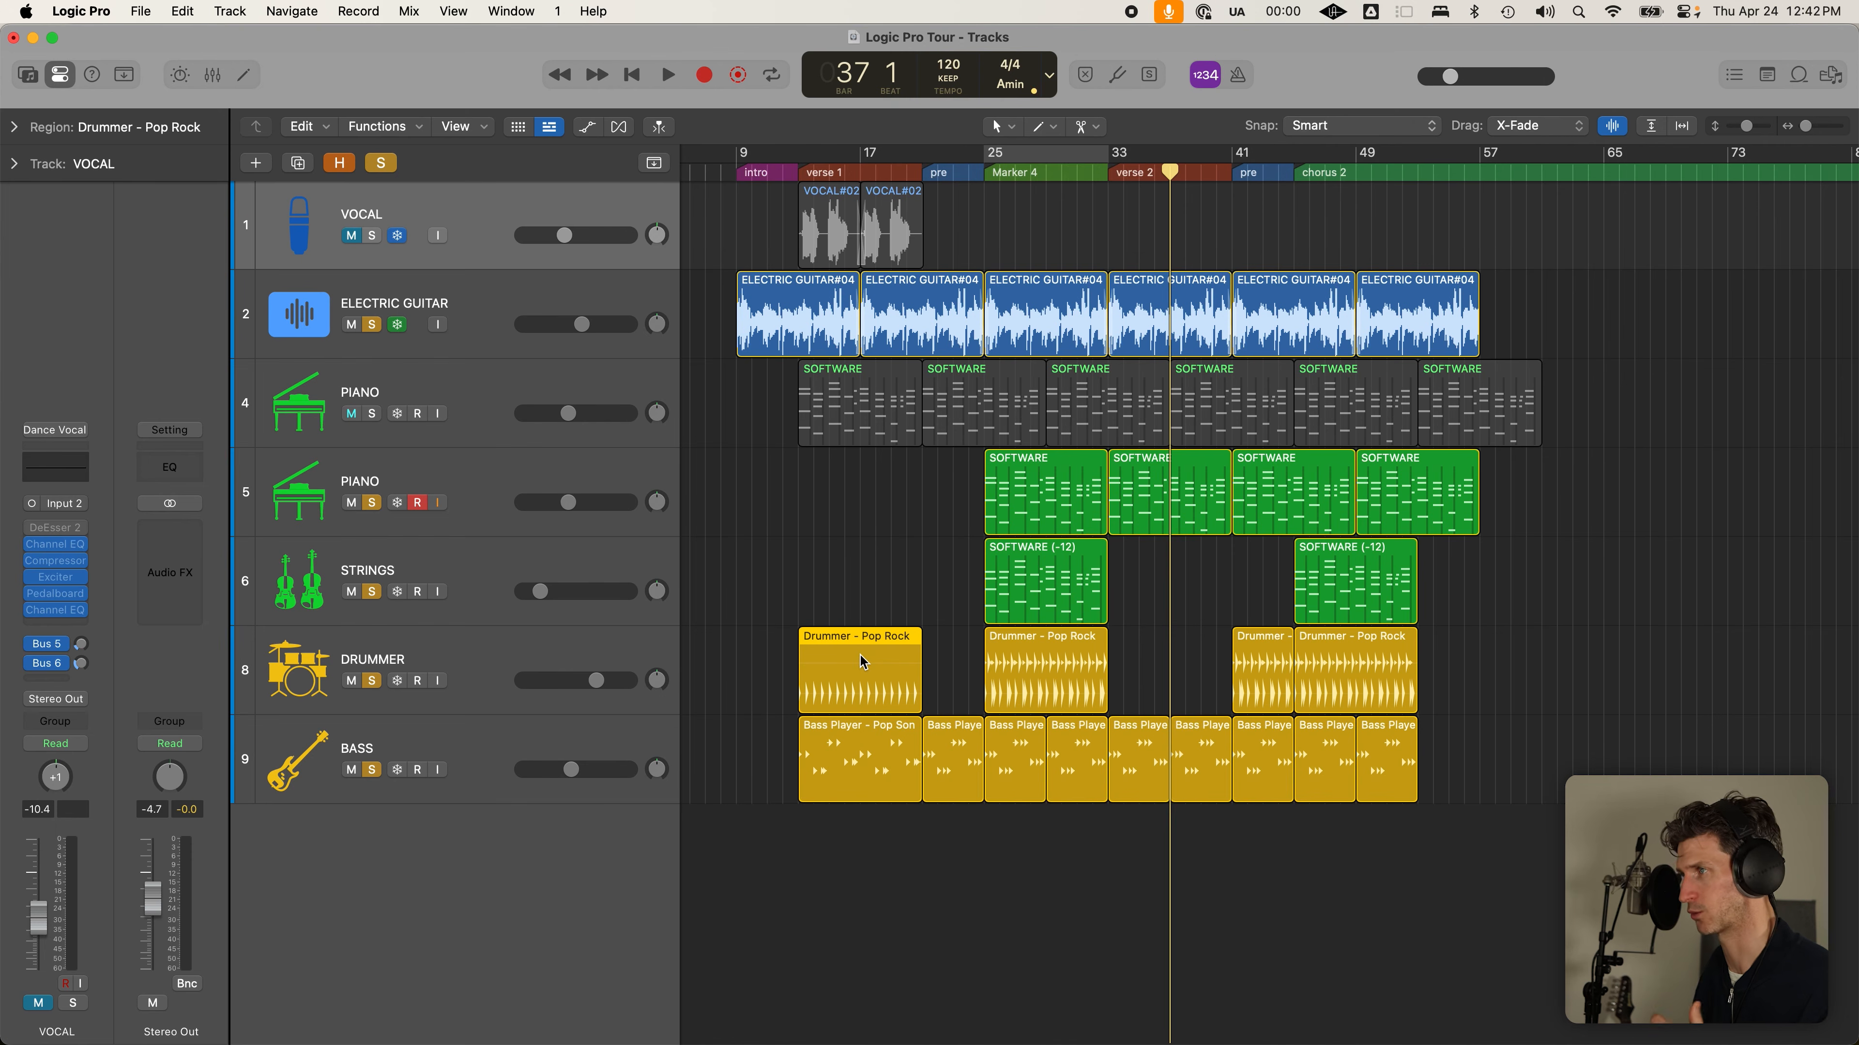
left_click(875, 564)
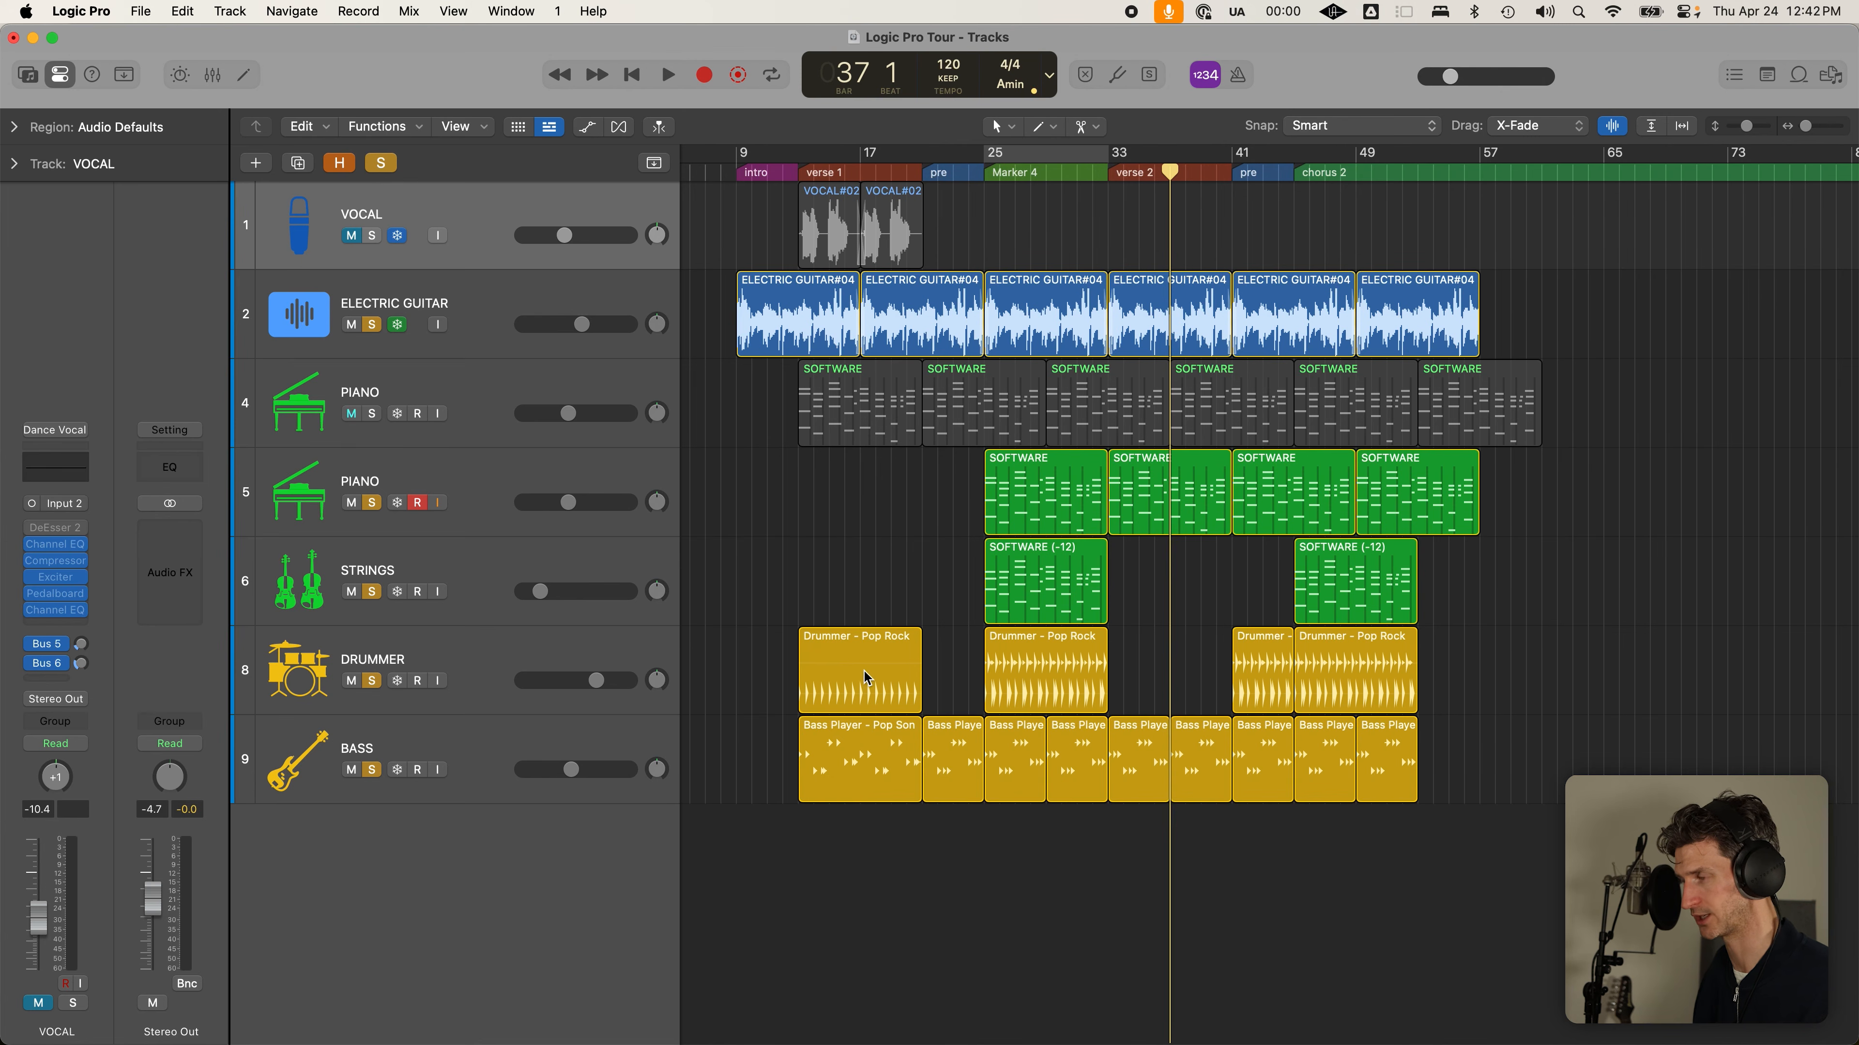
key("ctrl+alt")
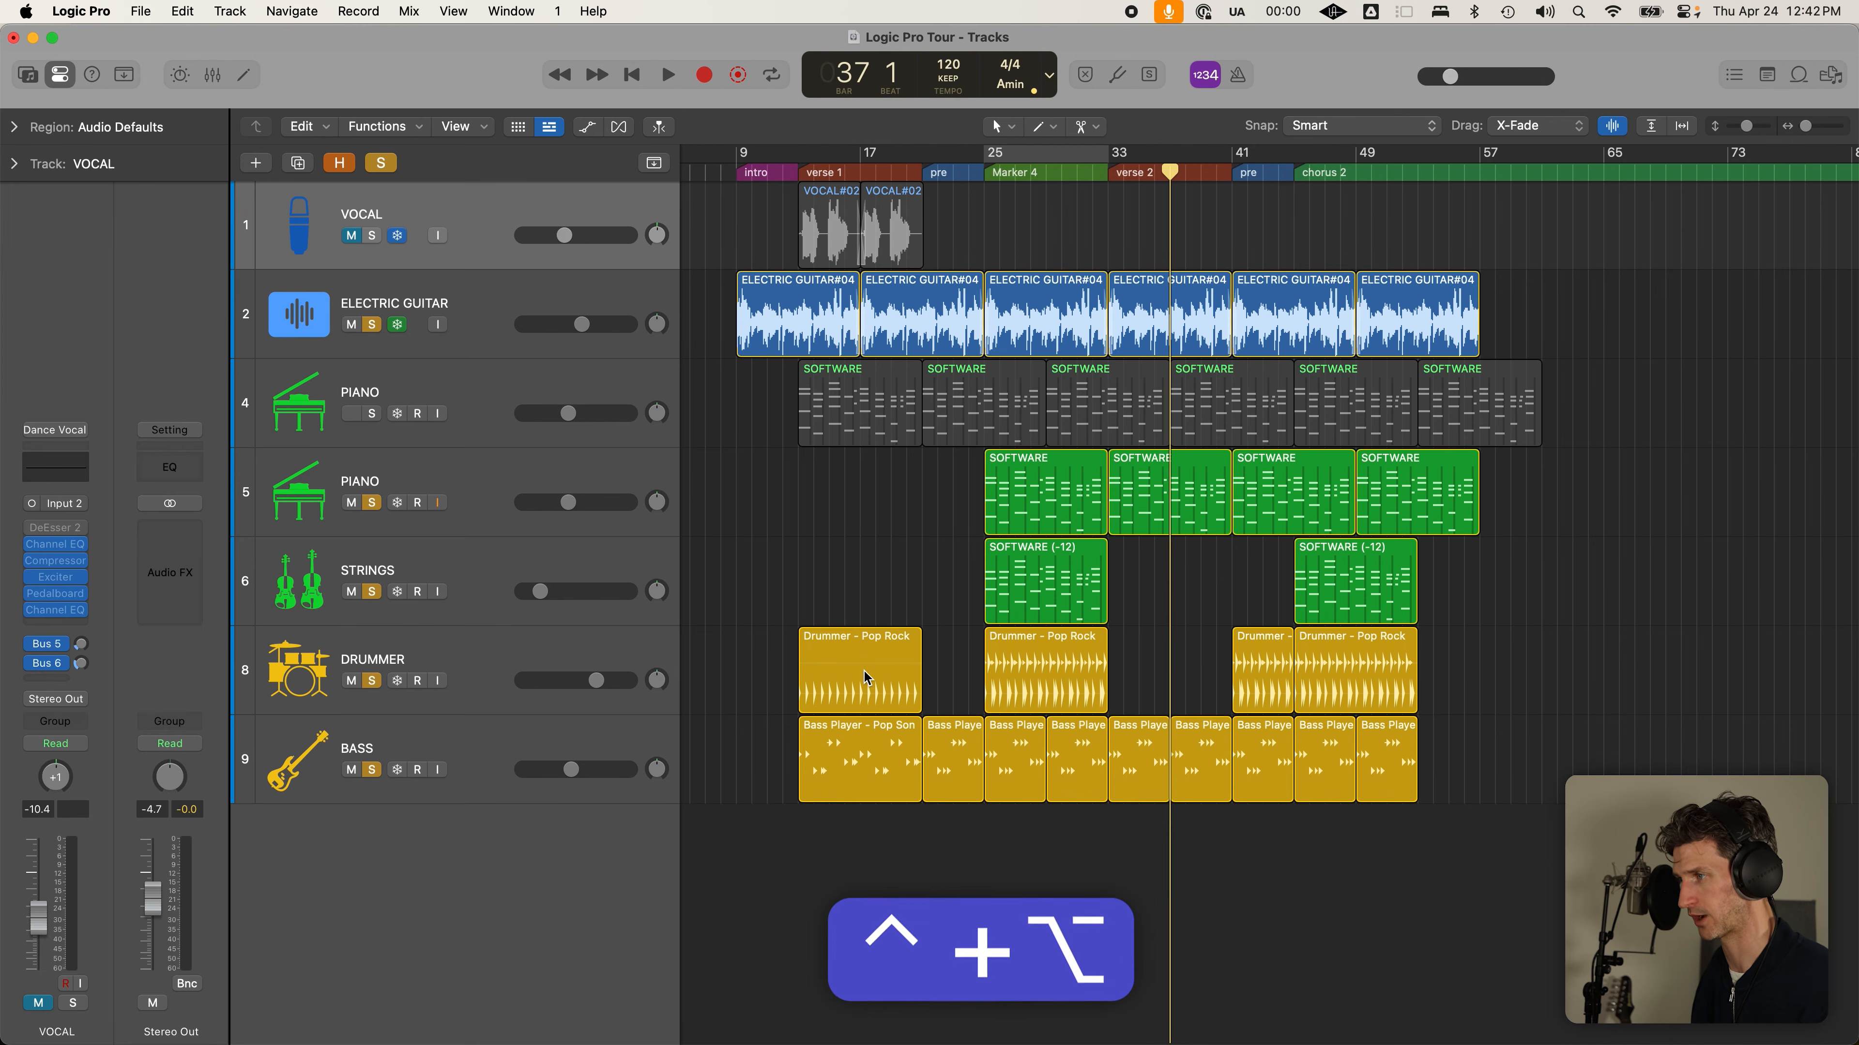
left_click(864, 674)
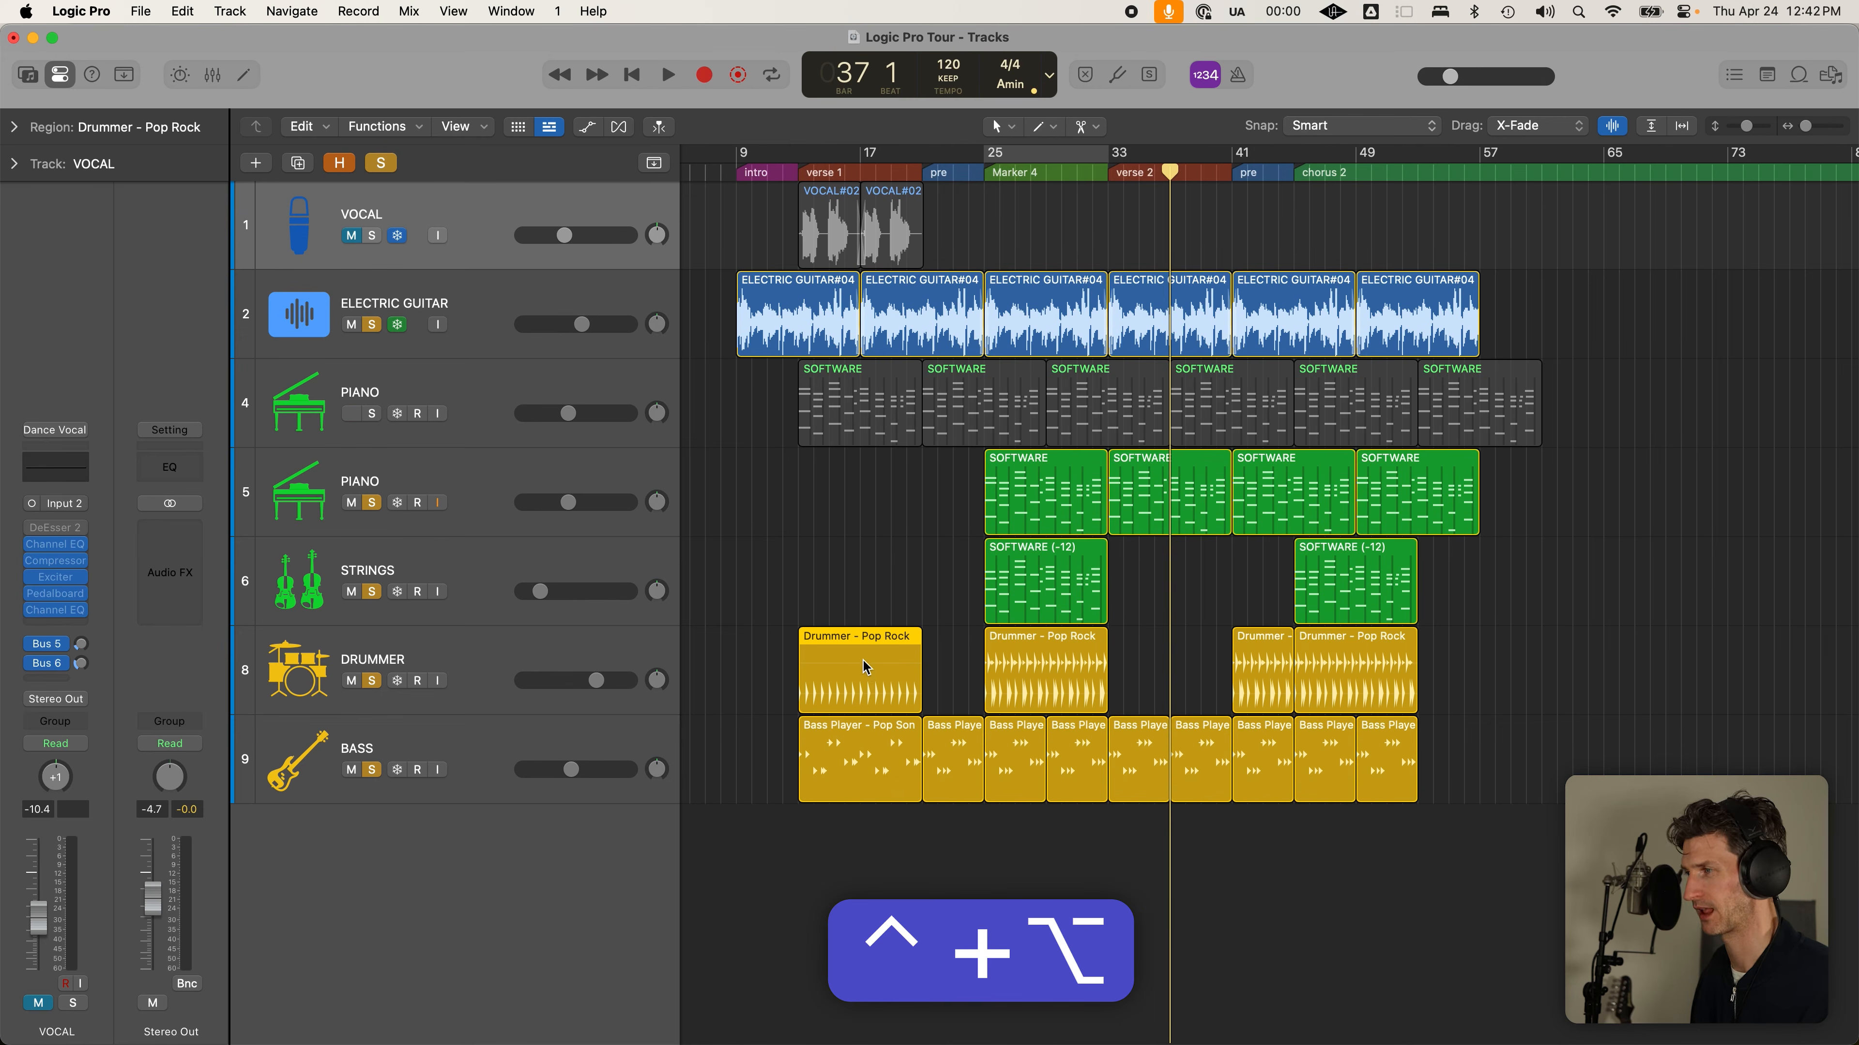
left_click_drag(796, 612, 957, 886)
right_click(966, 359)
left_click(929, 361)
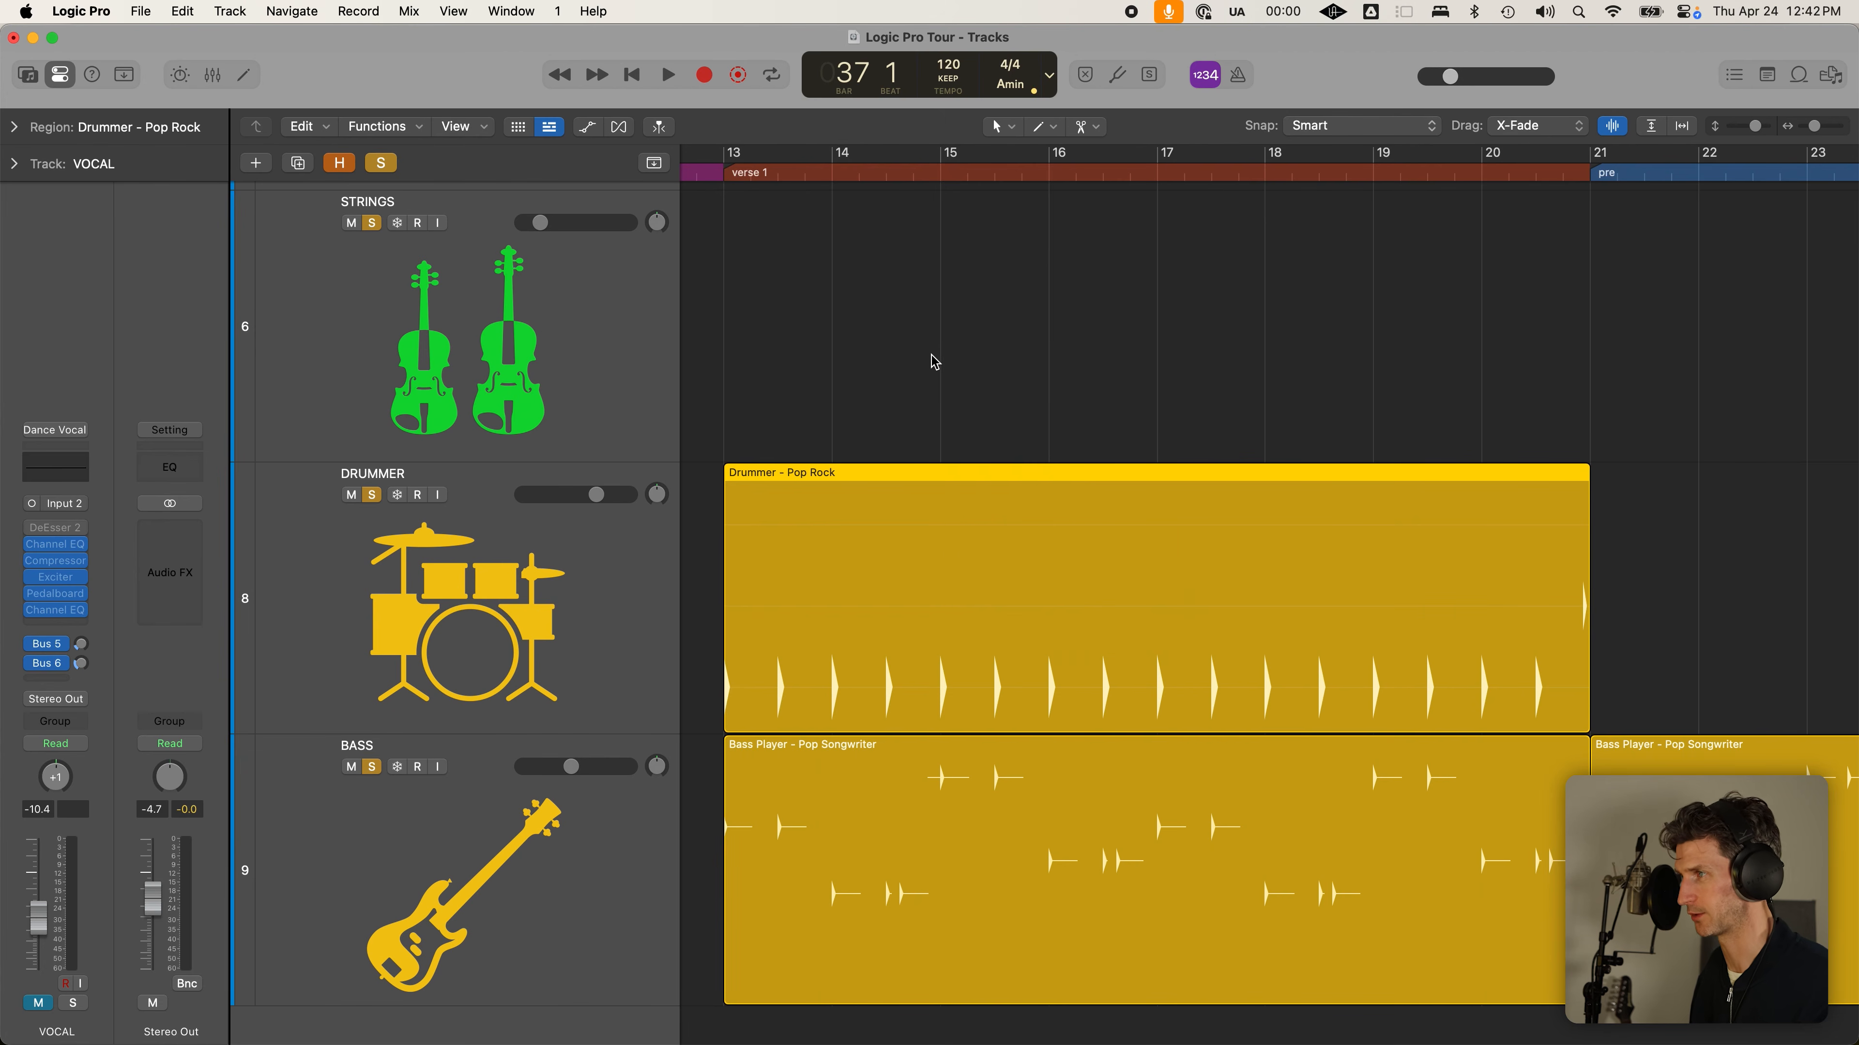
Alternate between the arrangement overview and a close view of the intro and verse 1, ending with every track in view and nothing selected
scroll(935, 354, "down", 10)
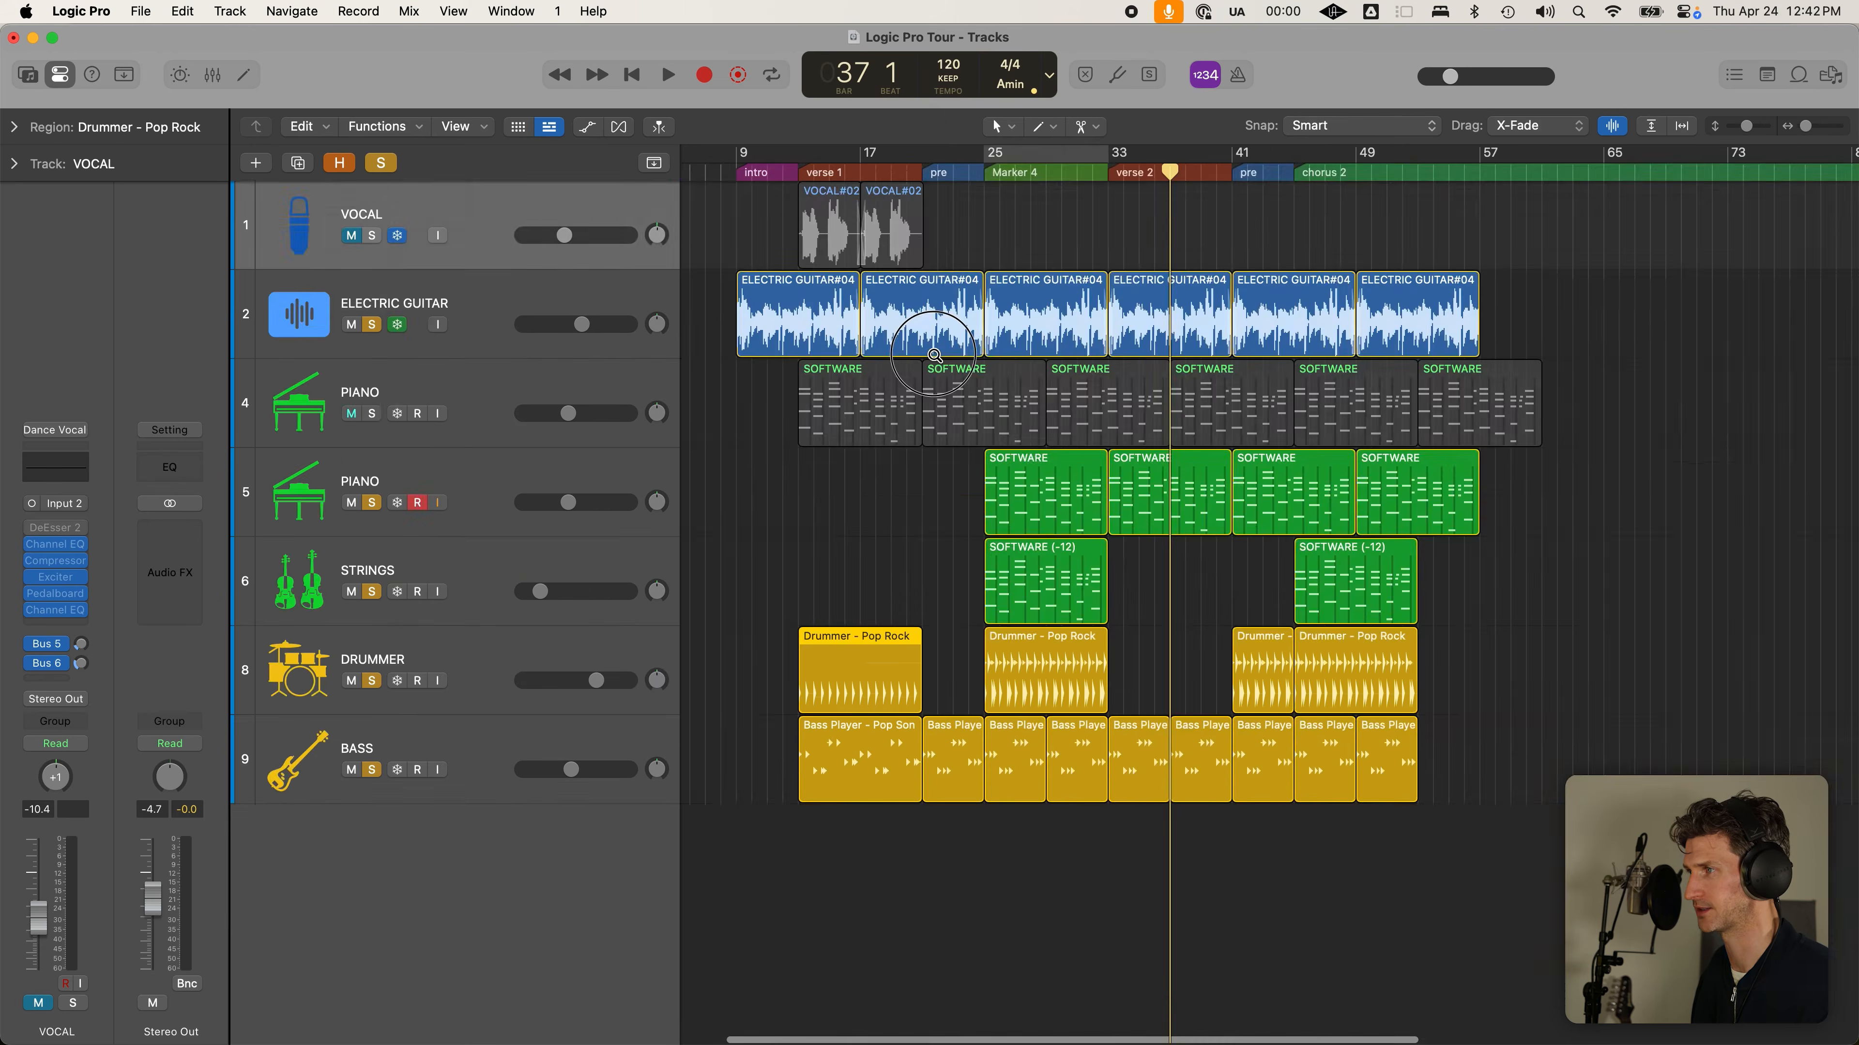
scroll(935, 354, "up", 10)
scroll(938, 391, "down", 6)
scroll(953, 473, "up", 6)
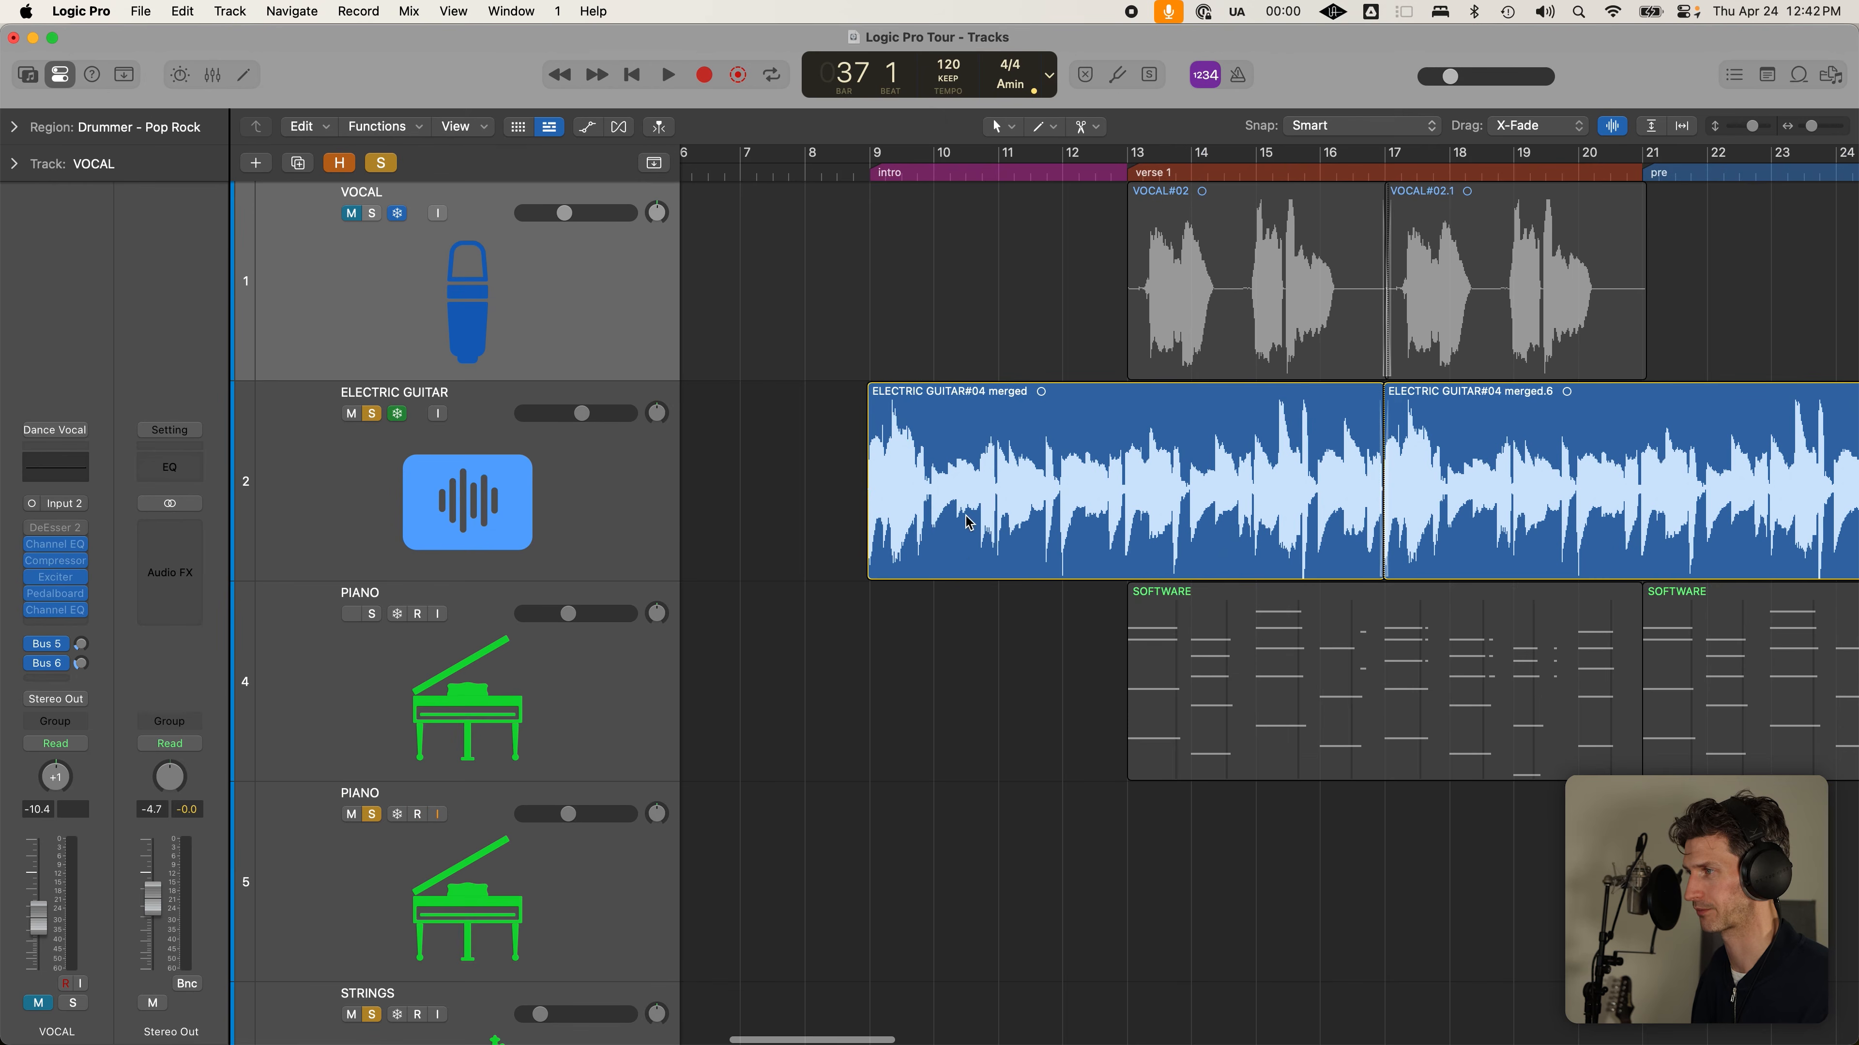
scroll(966, 520, "down", 8)
left_click(915, 512)
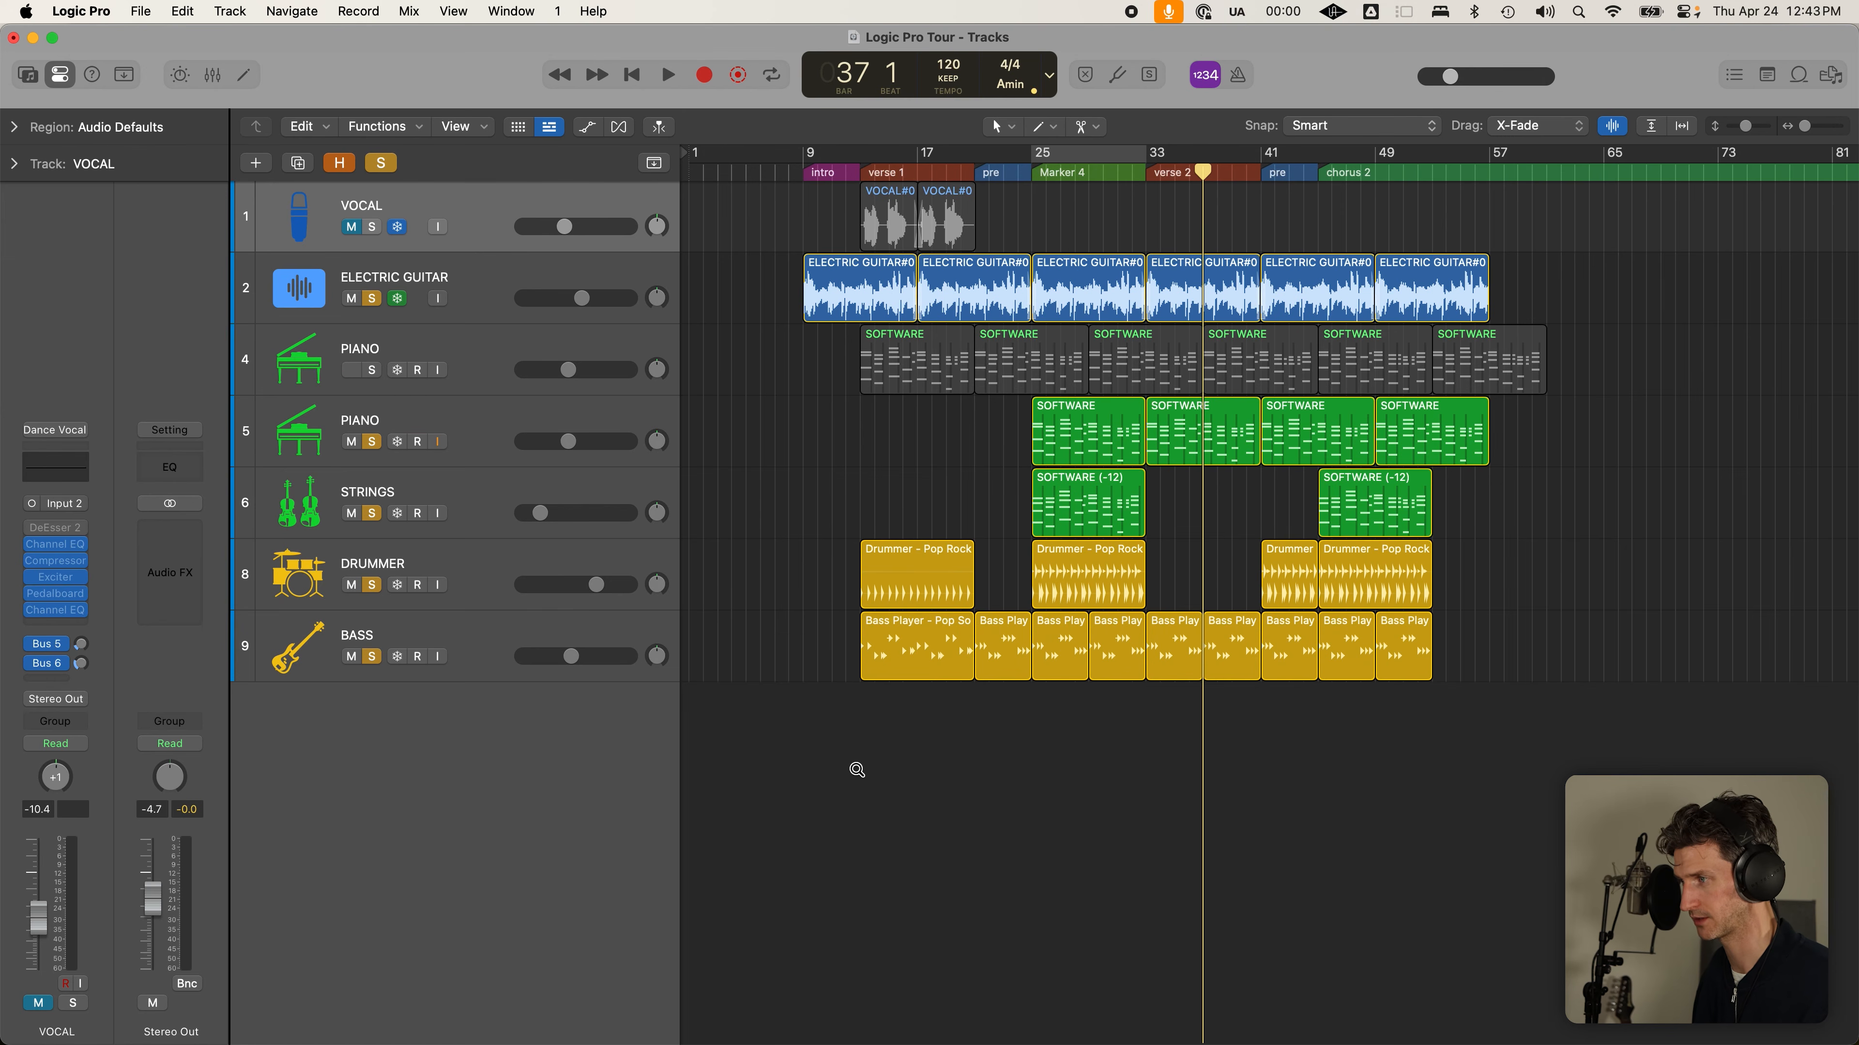
Examine the DRUMMER and BASS regions across the verse 1 and pre sections up close, then return to the full arrangement
left_click(906, 644)
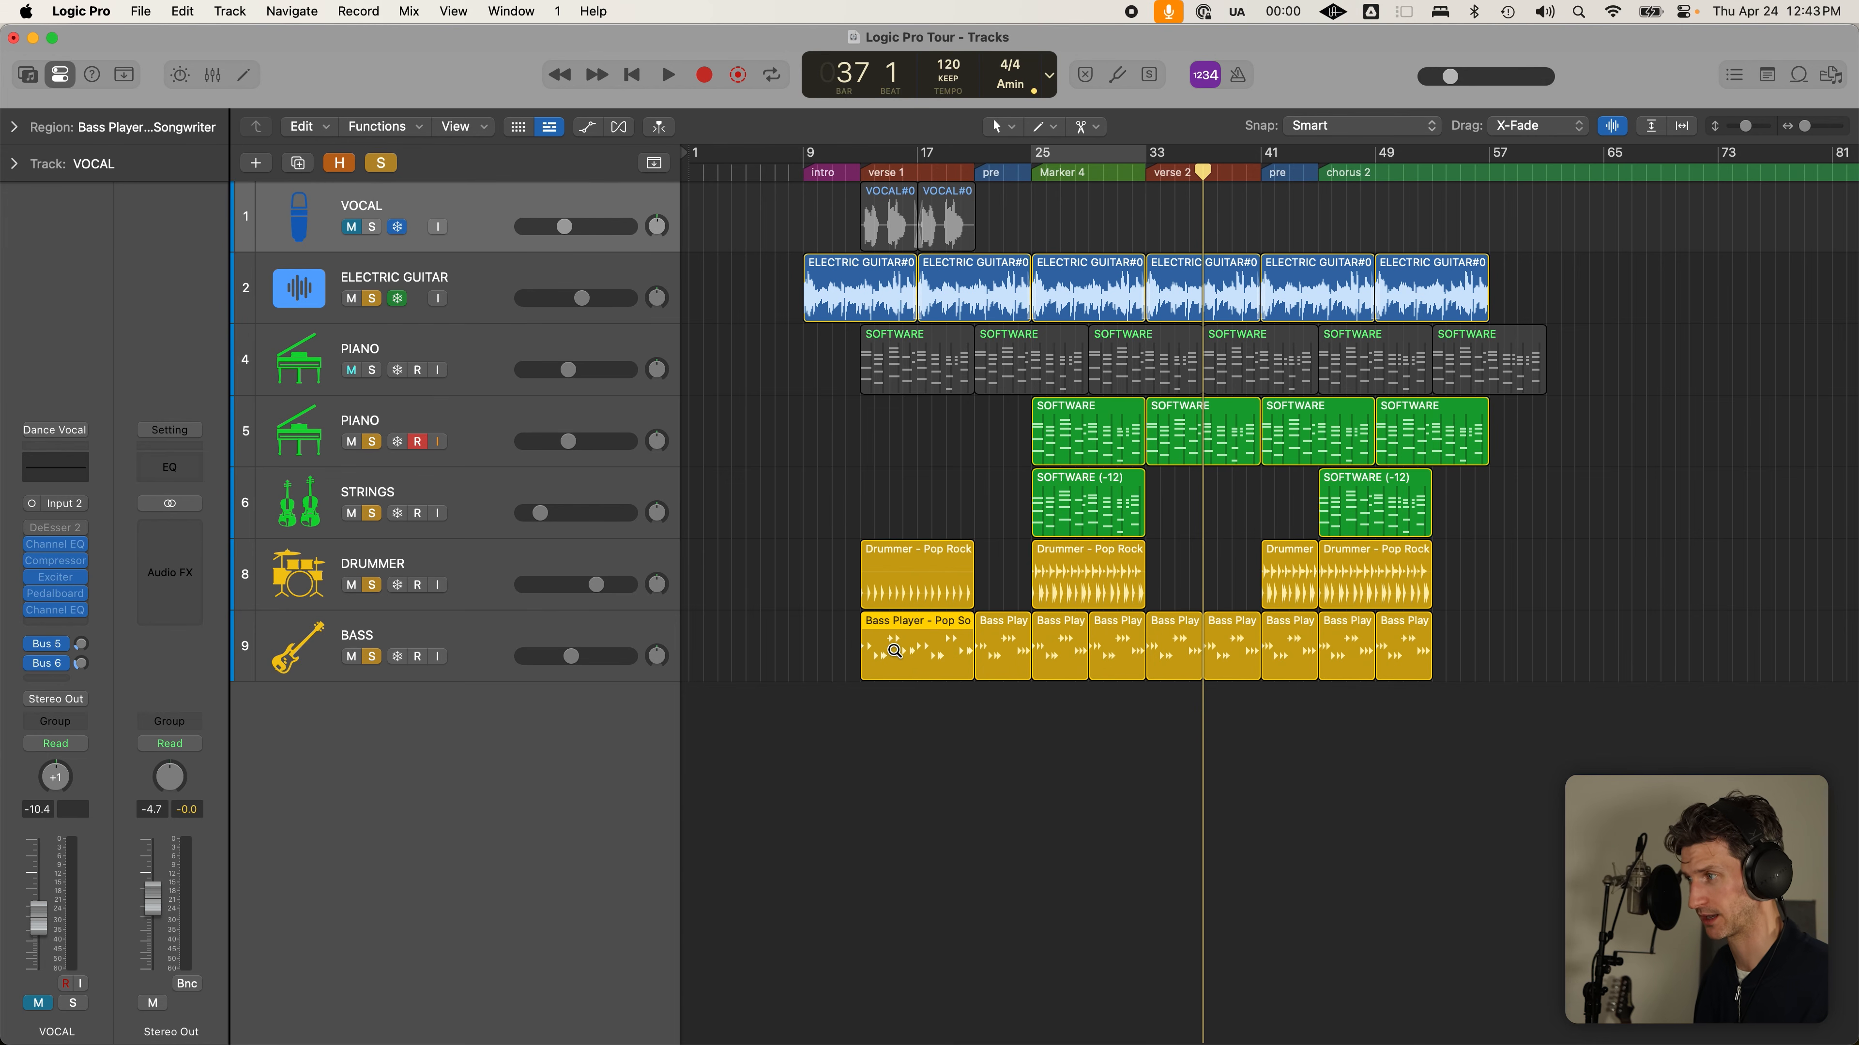
left_click(807, 491)
left_click(867, 649)
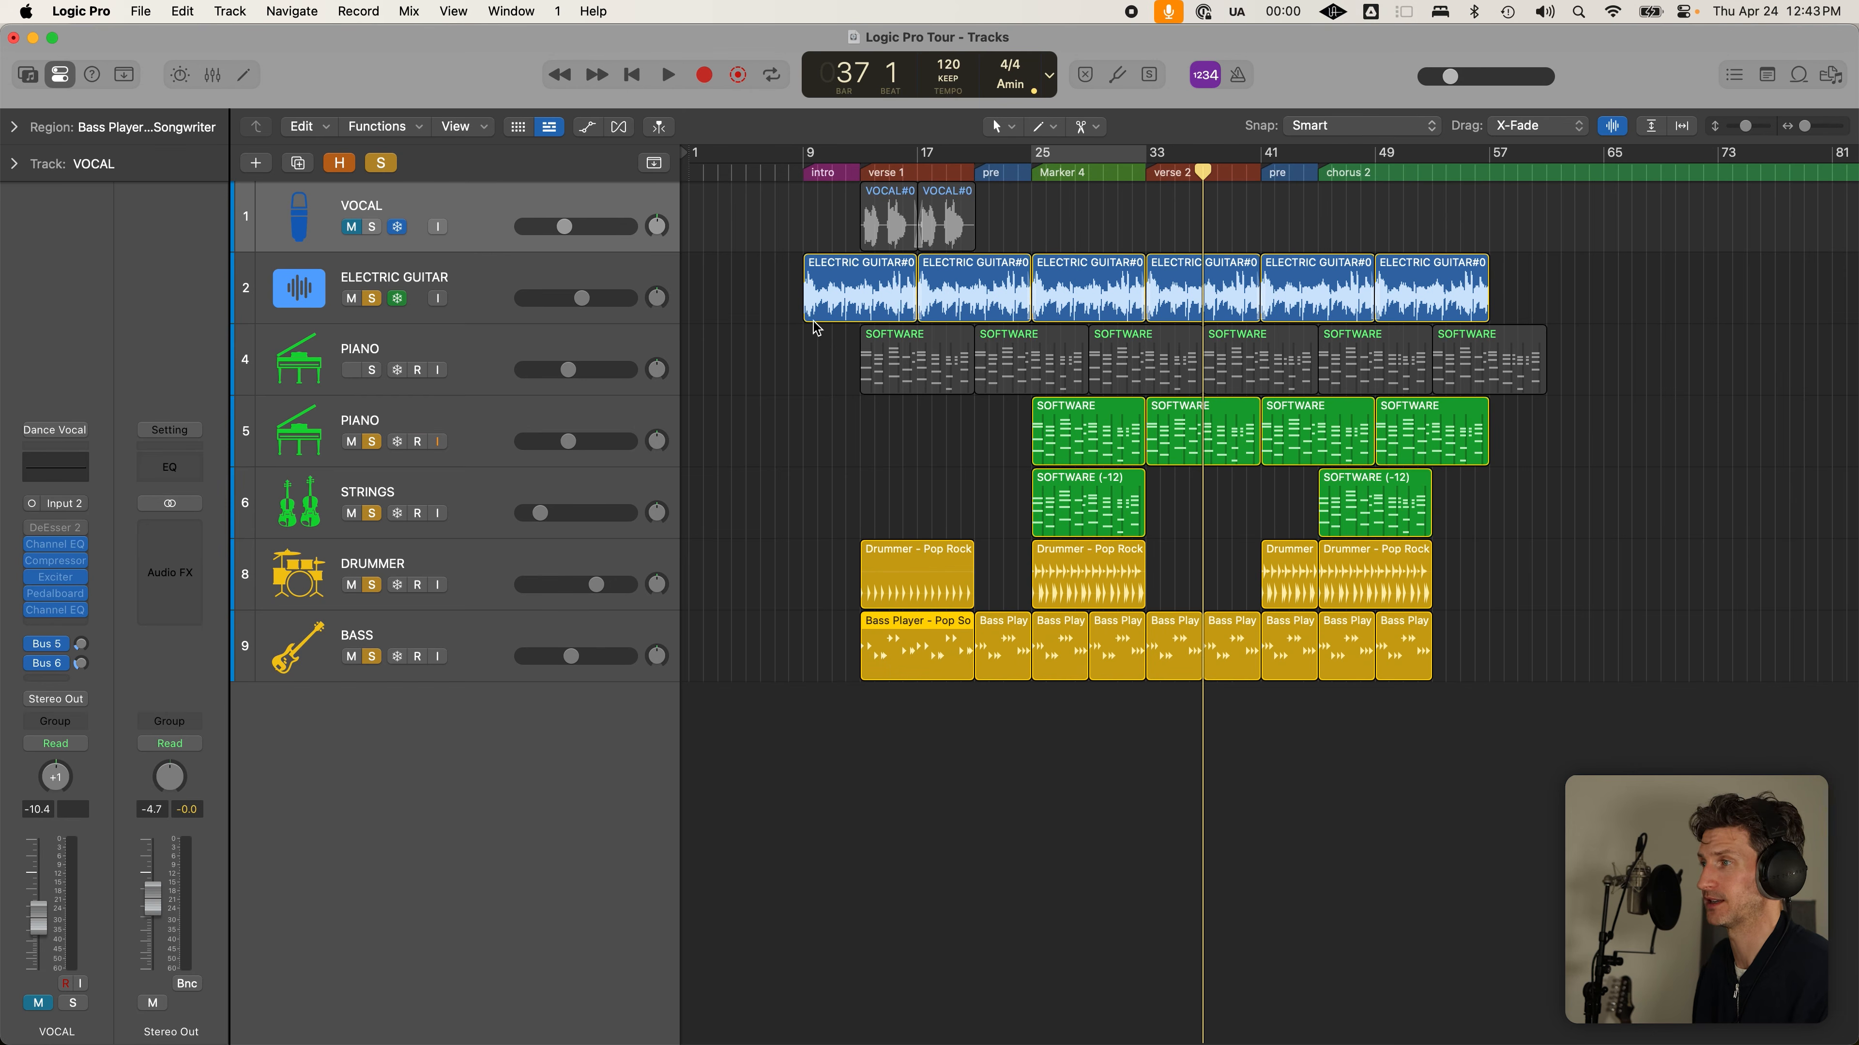
left_click_drag(988, 422, 1079, 505)
right_click(1070, 429)
left_click(917, 436)
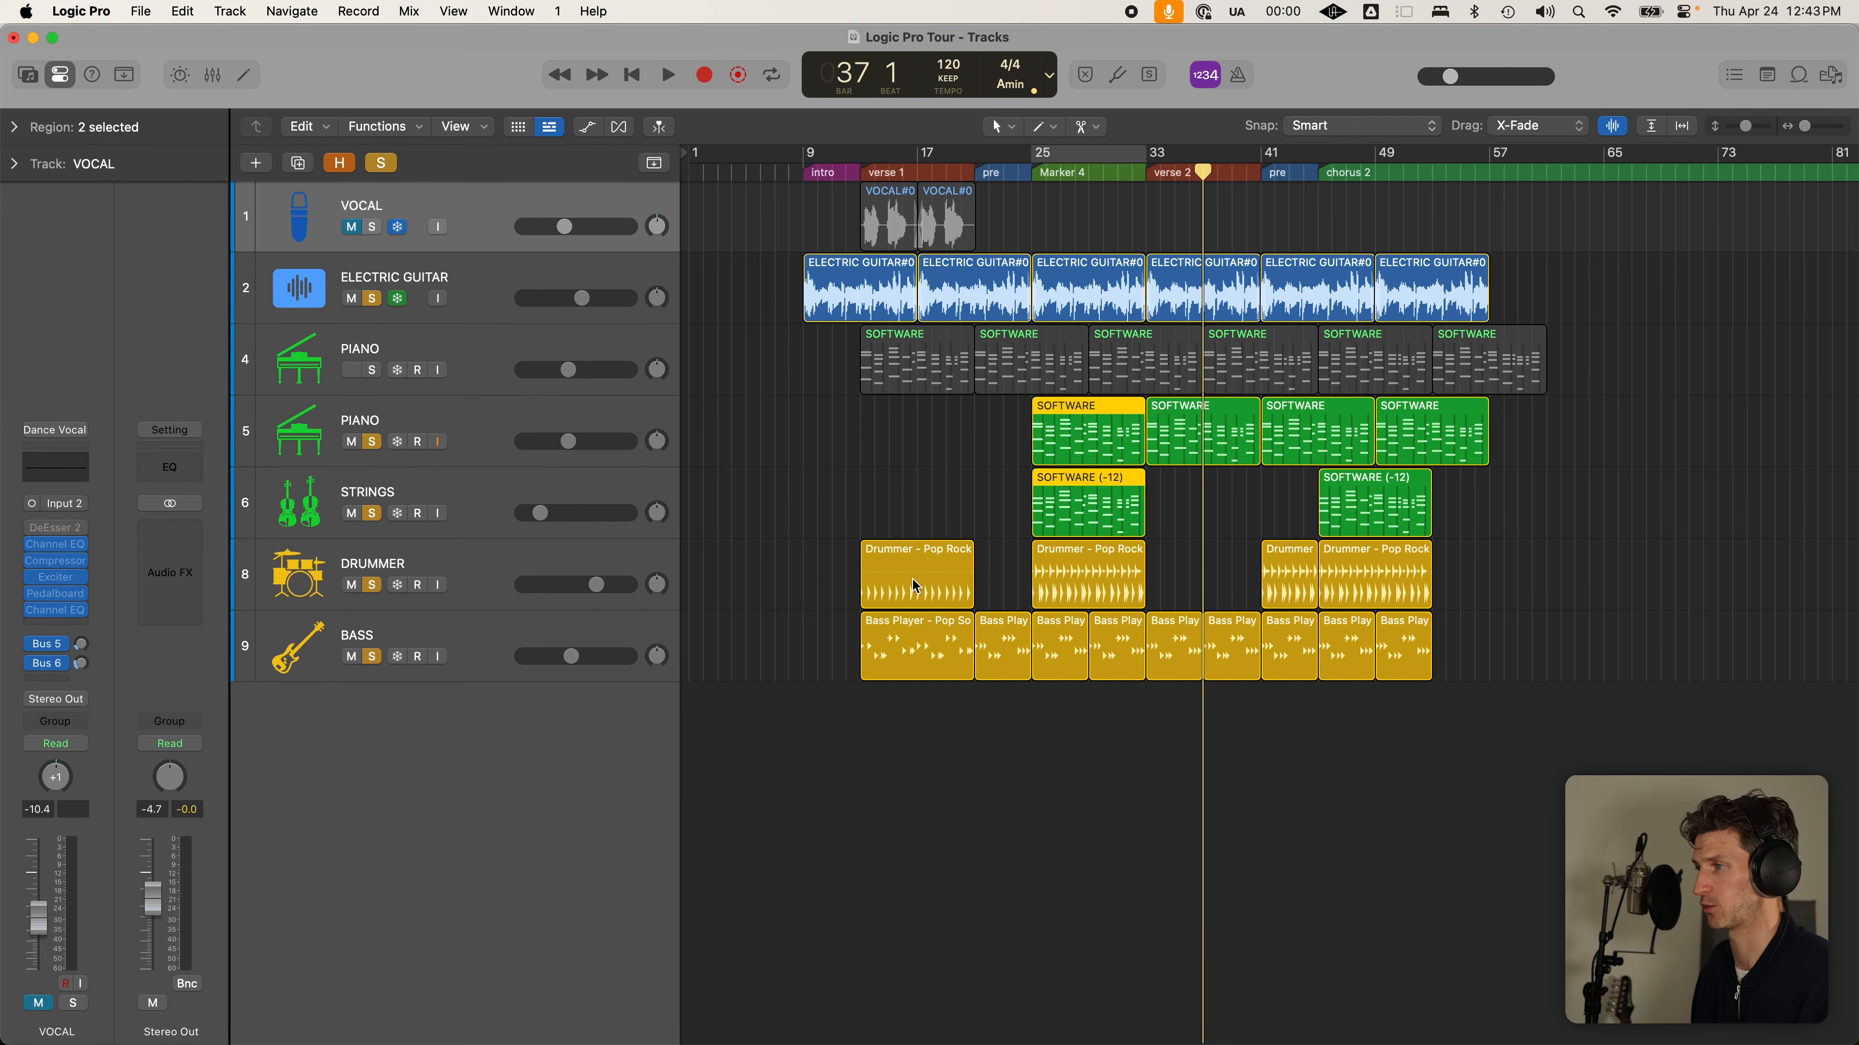
left_click_drag(865, 526, 1194, 874, "ctrl+alt")
left_click(1164, 846, "ctrl+alt")
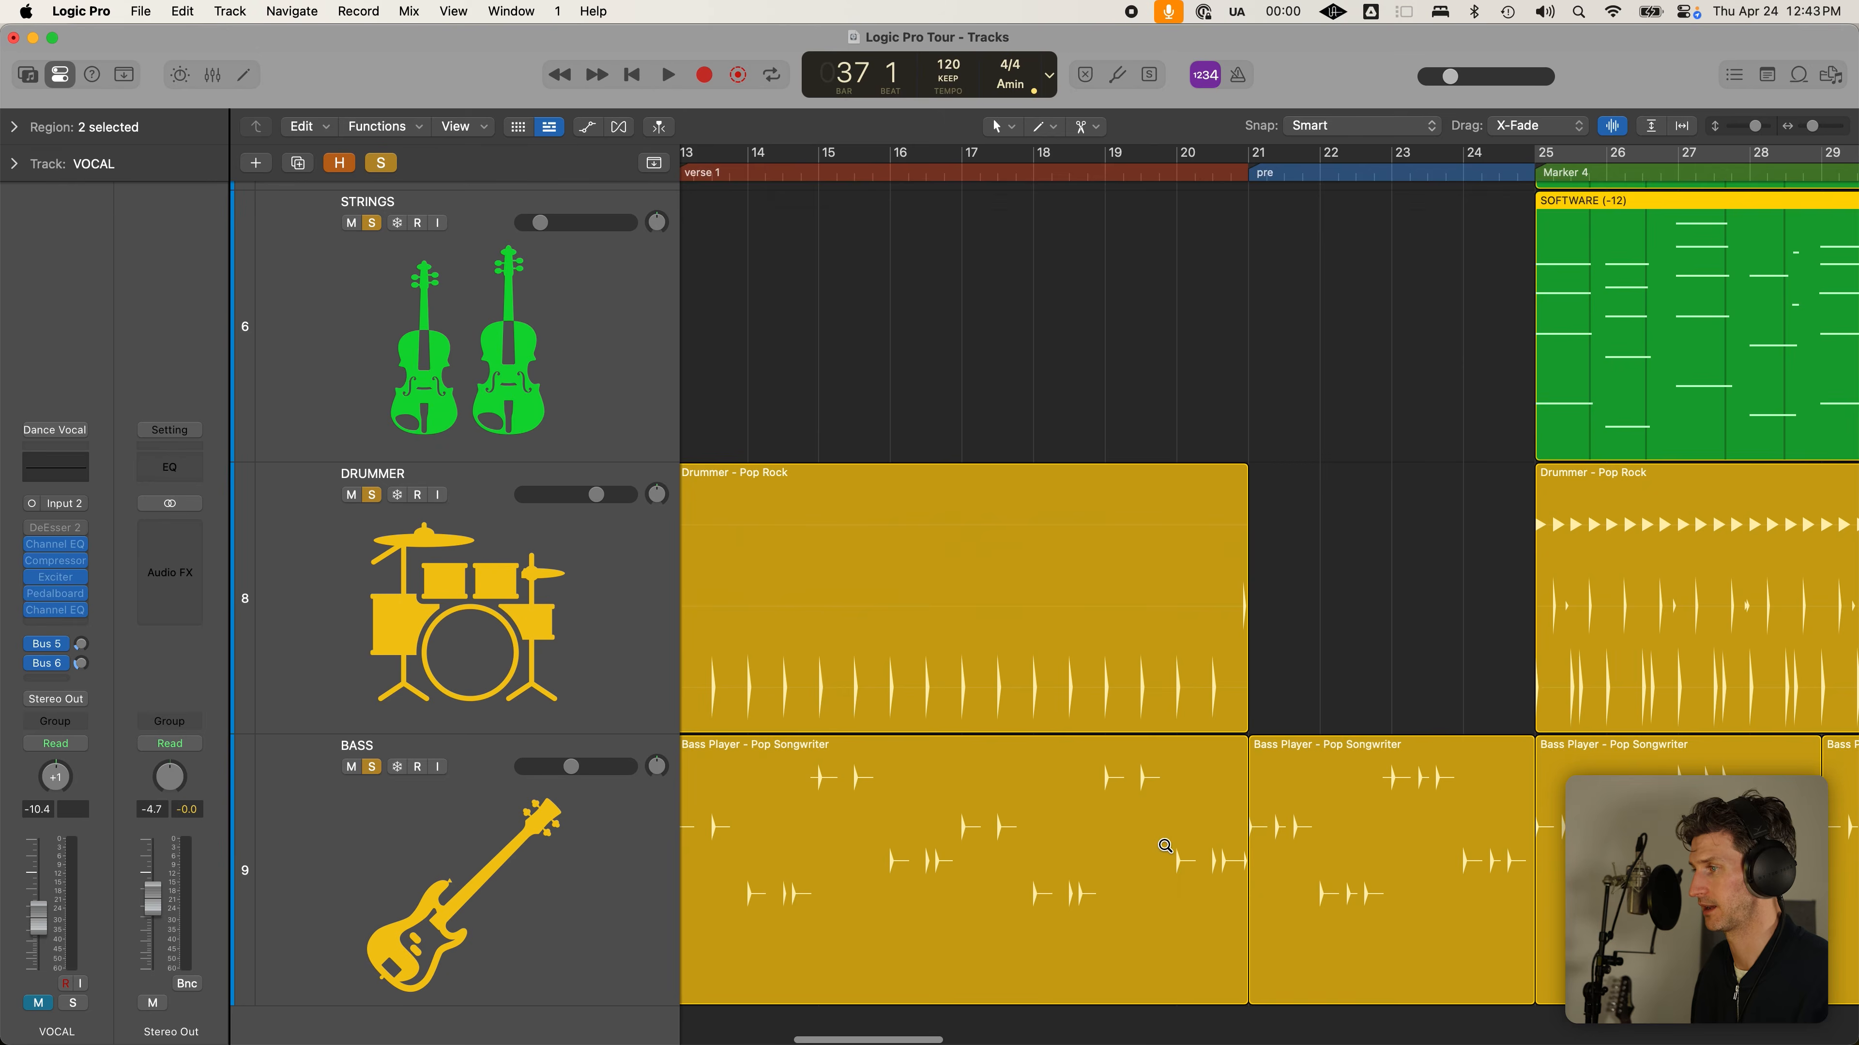
left_click(1164, 845, "ctrl+alt")
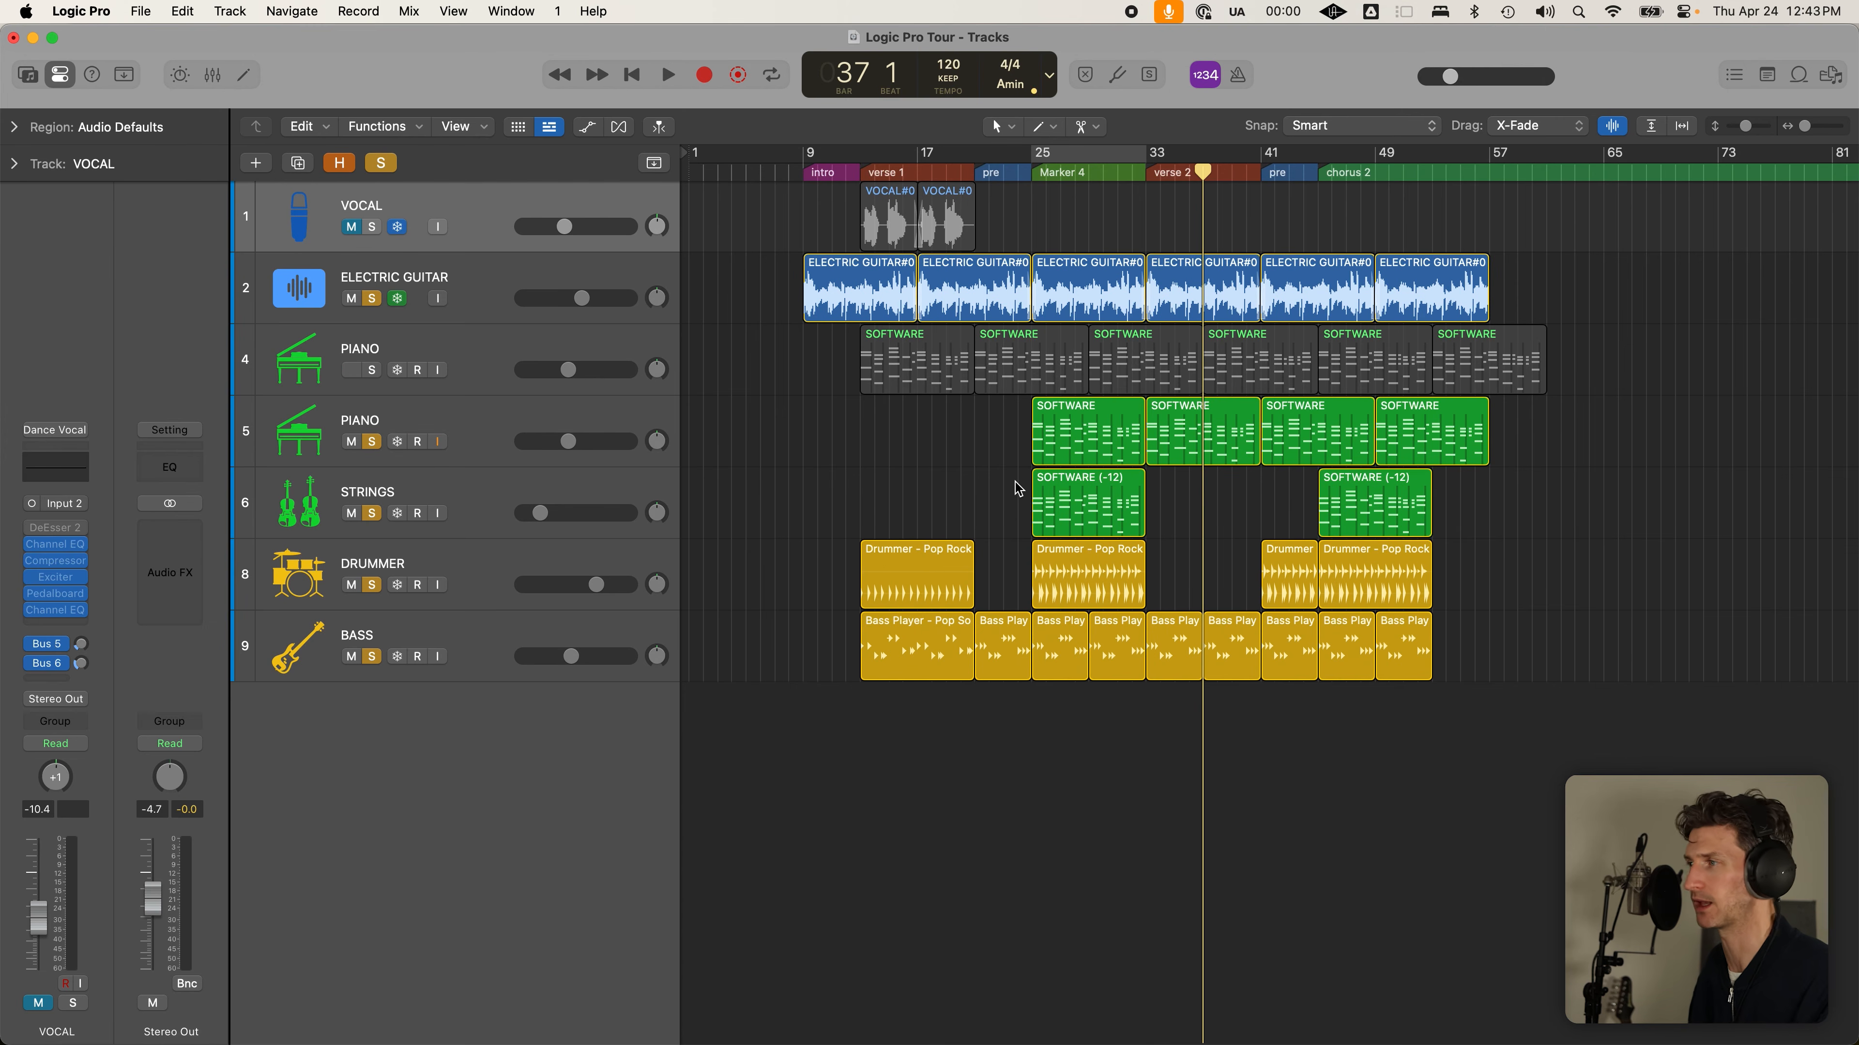
Place the playhead at bar 13 and review the tools that can be assigned to the right mouse button
left_click(873, 172)
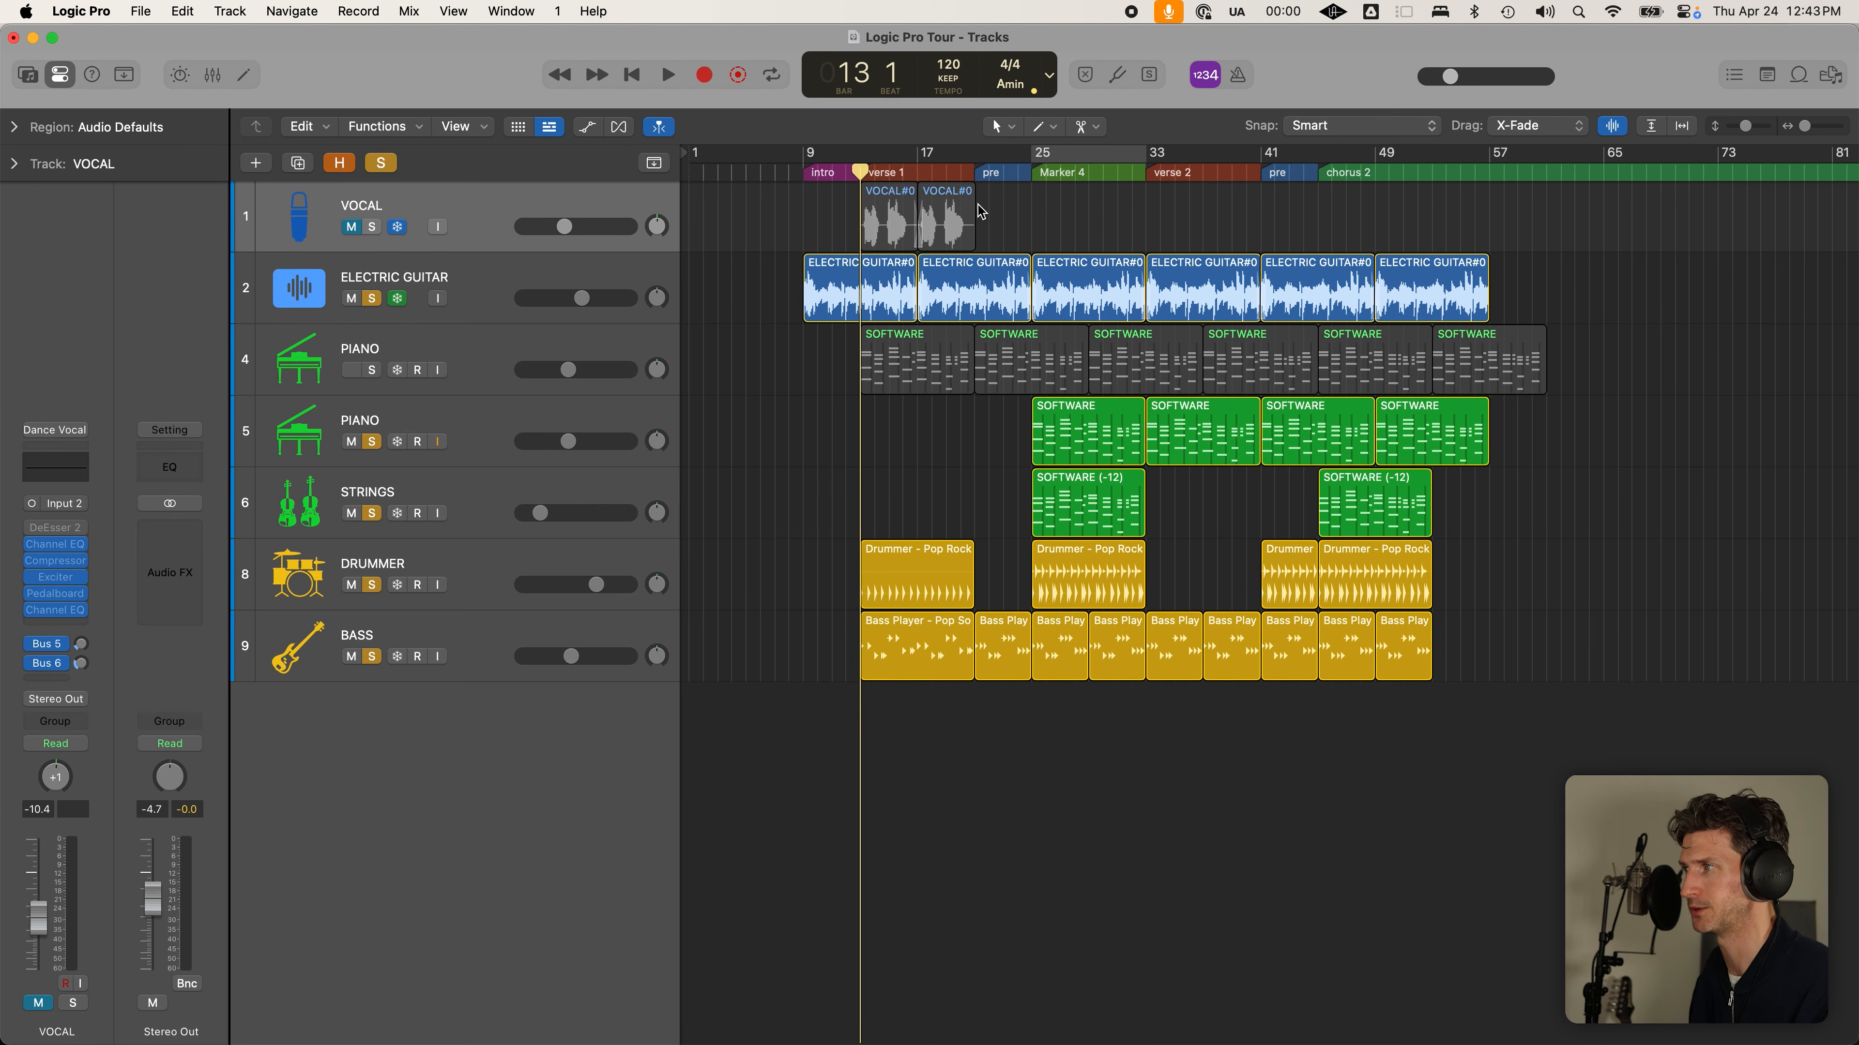
left_click(1083, 128)
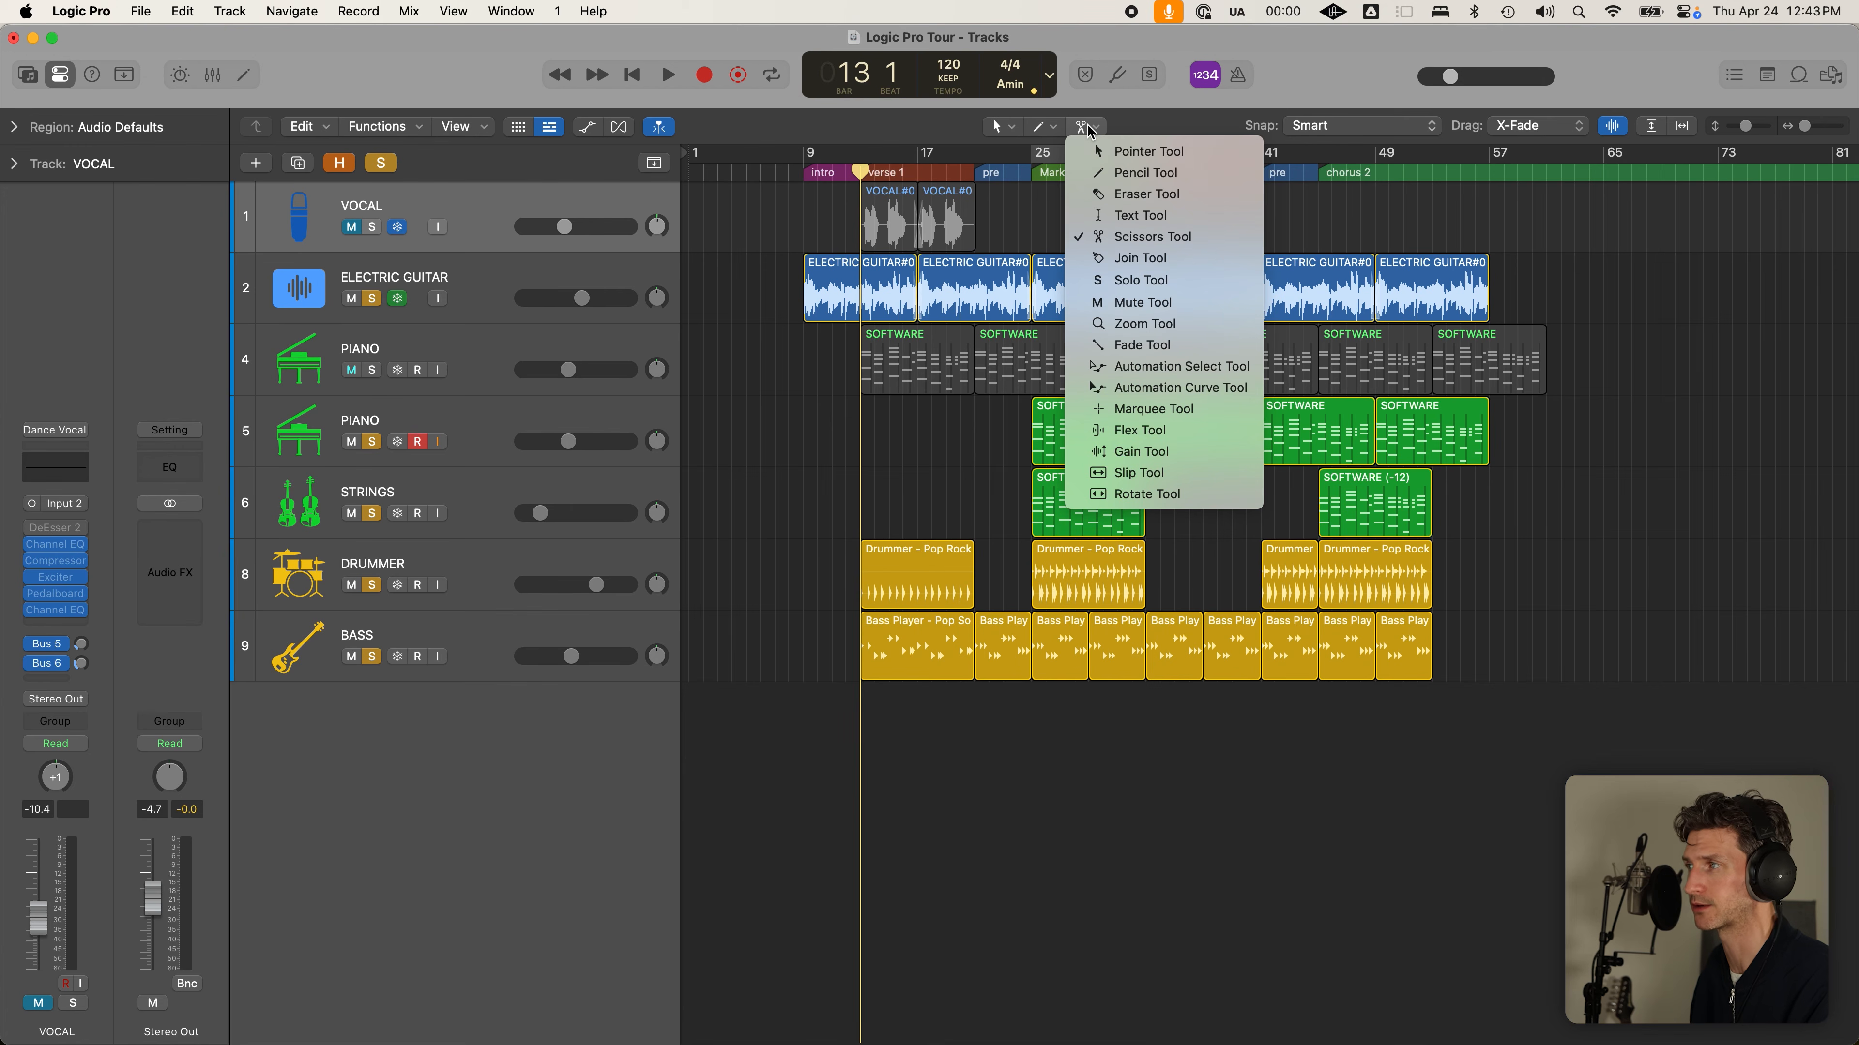
left_click(1066, 181)
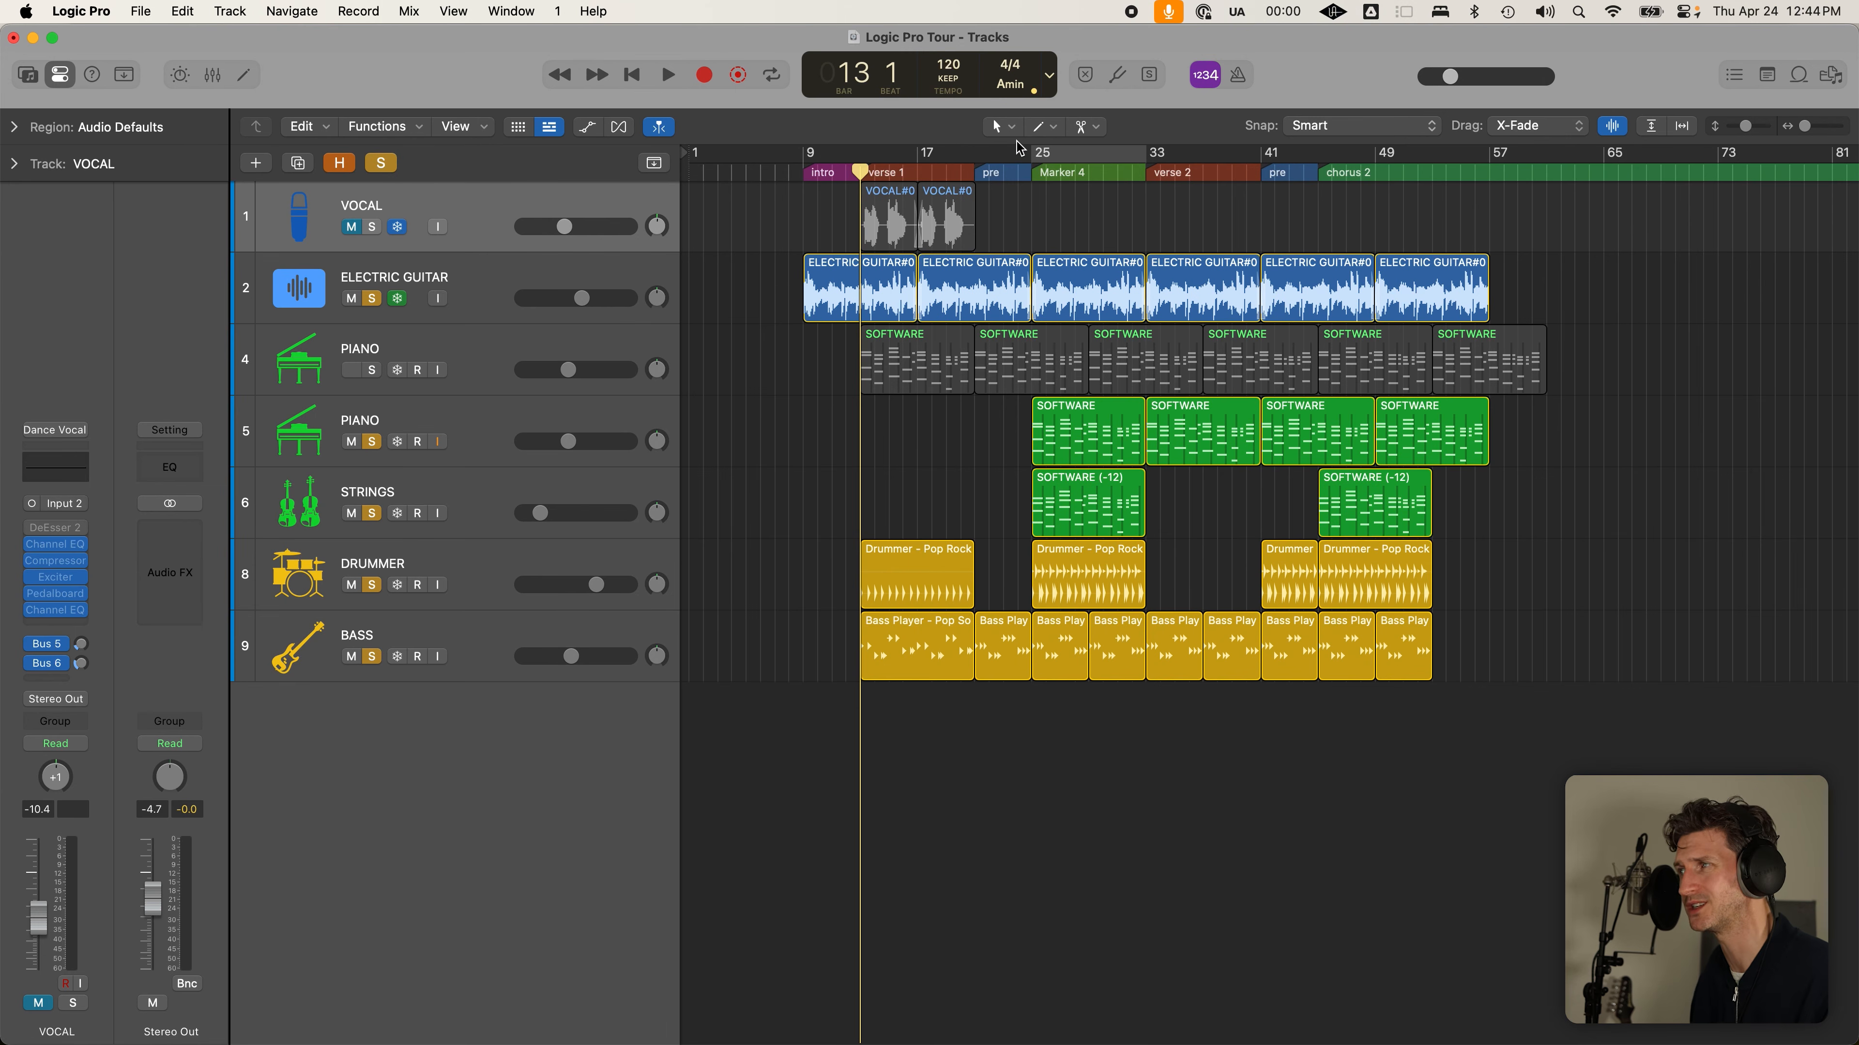
In the general editing settings, keep the right mouse button as Is Assignable to a Tool, and choose the Scissors Tool for it
left_click(102, 10)
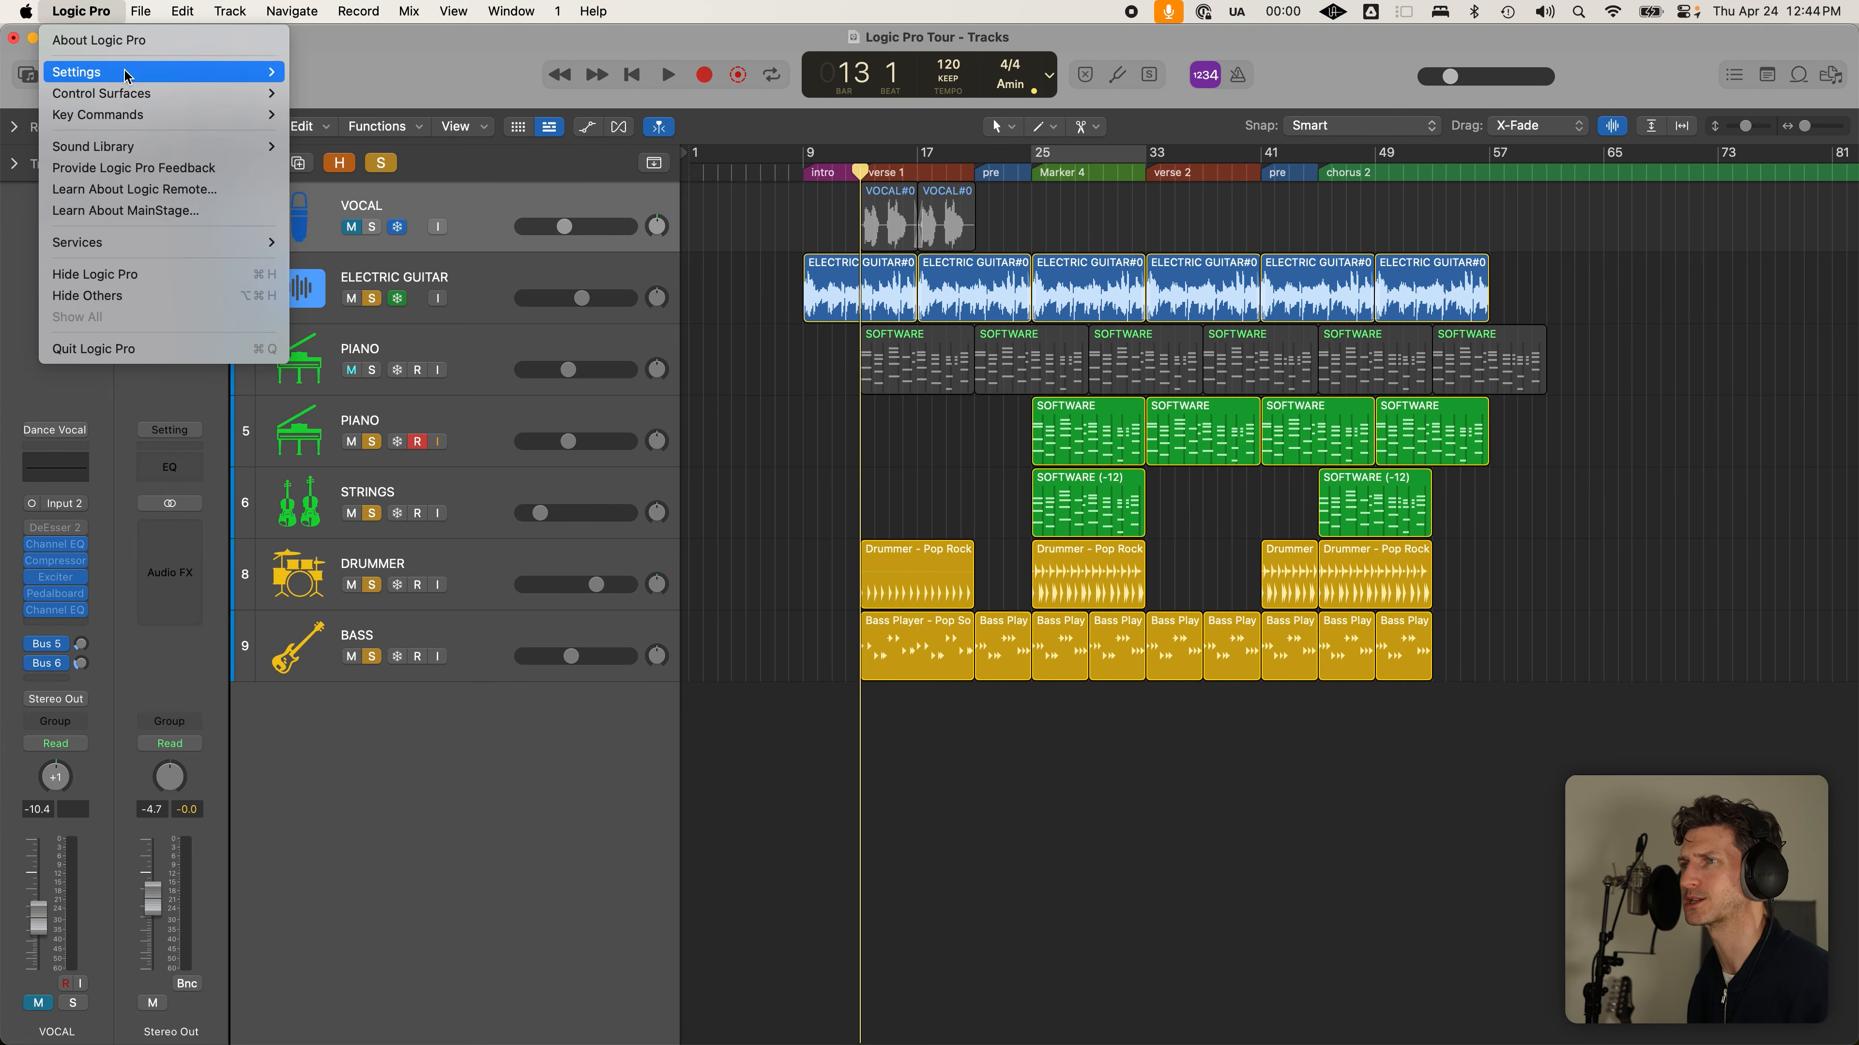
mouse_move(128, 74)
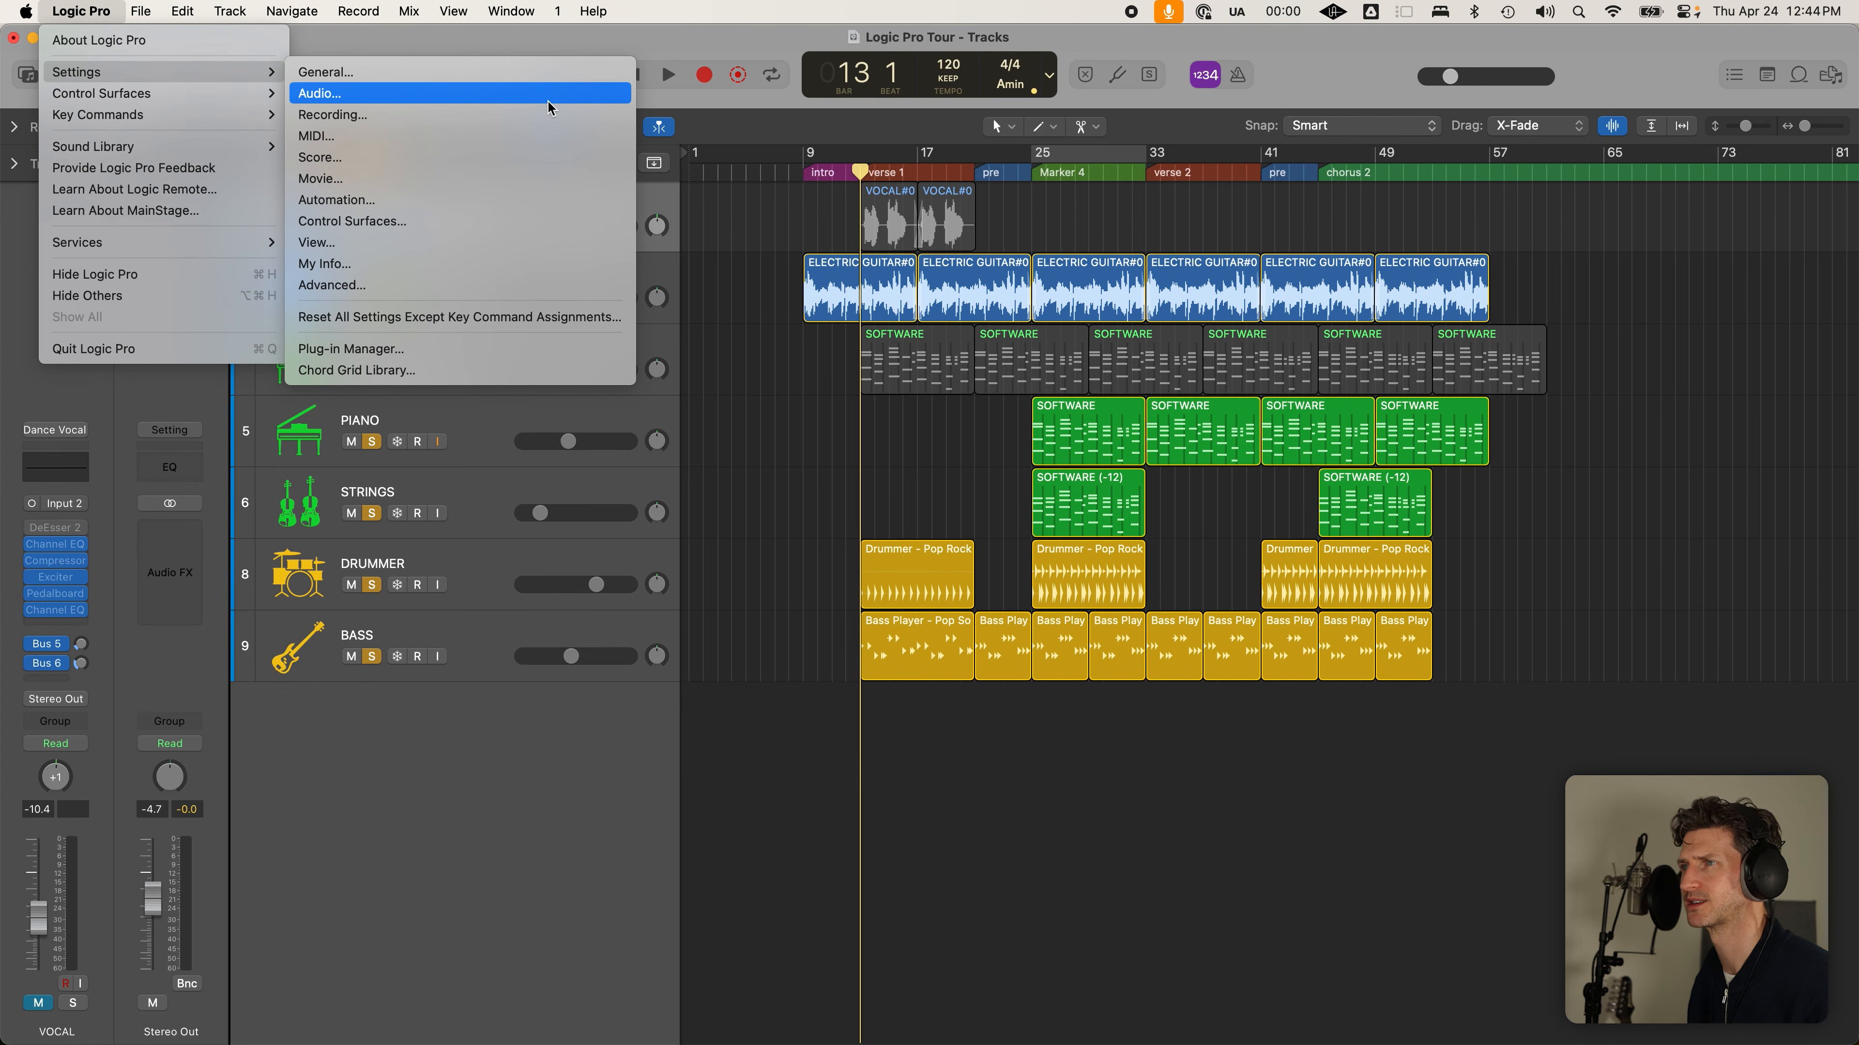
left_click(553, 72)
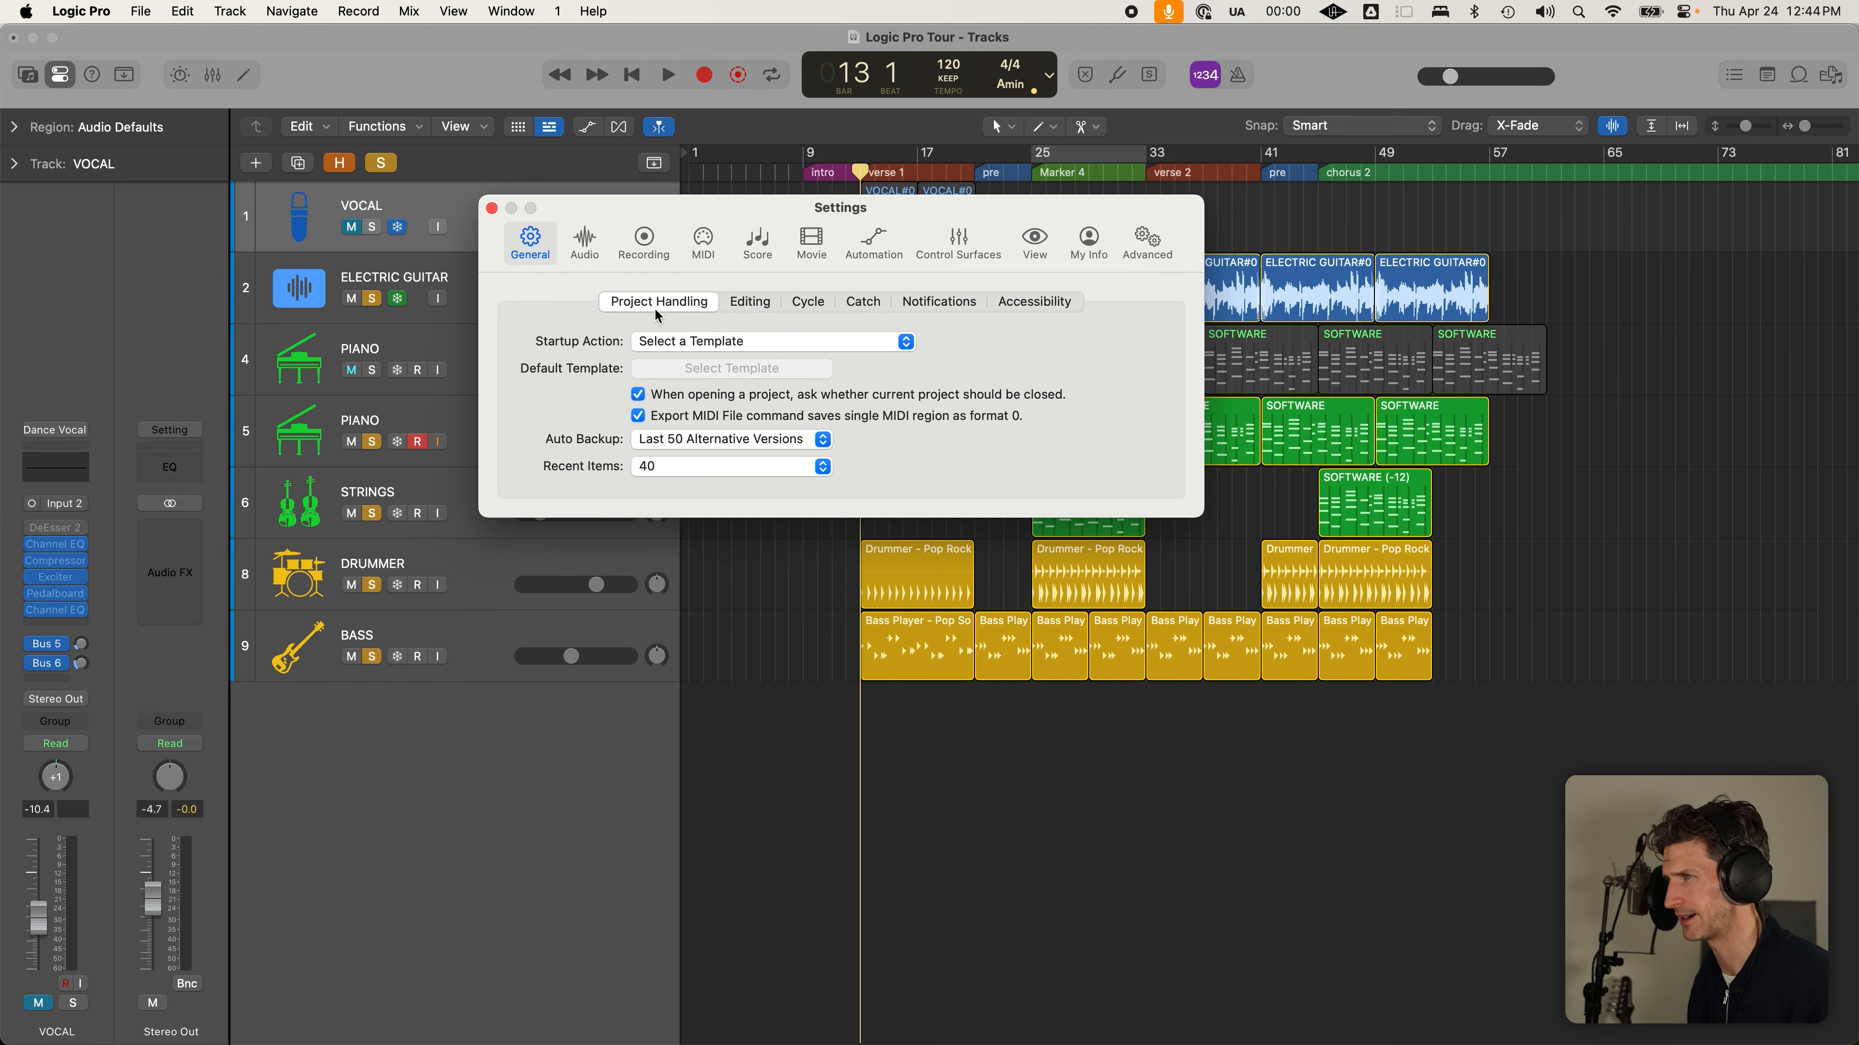
left_click(745, 303)
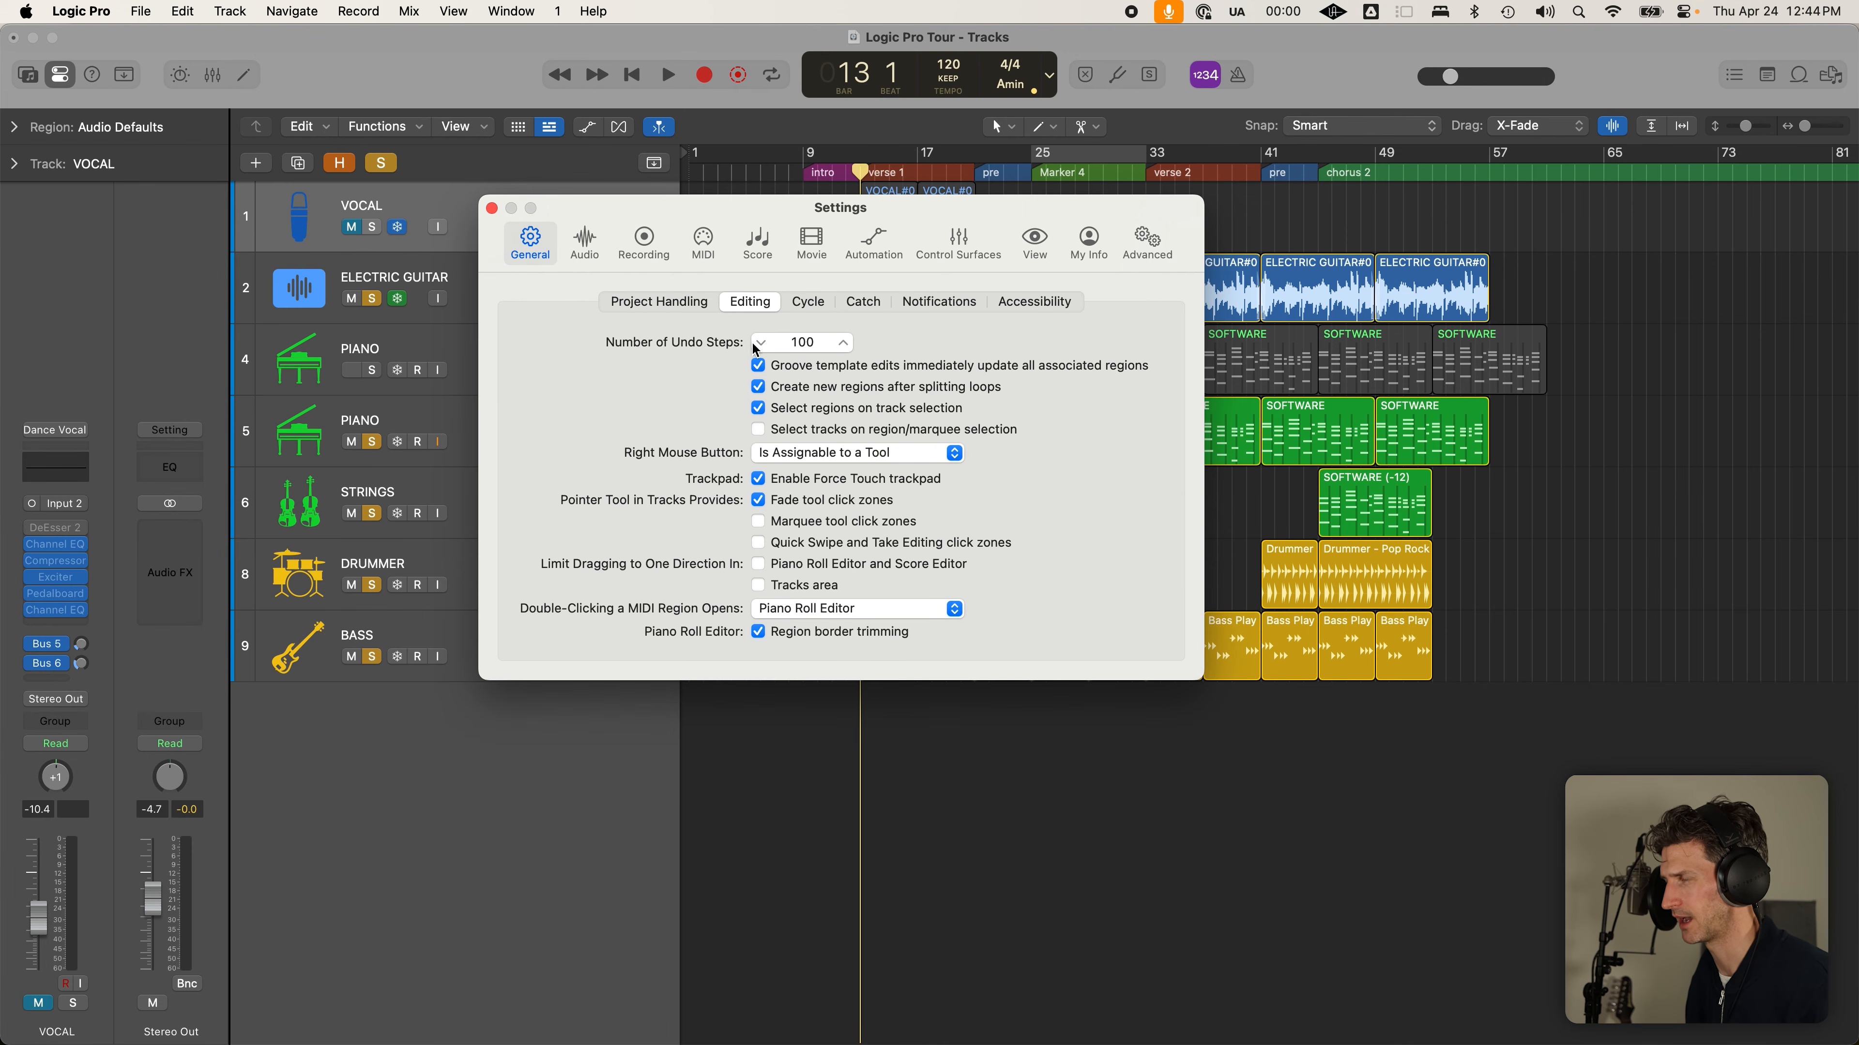
left_click(896, 454)
left_click(895, 456)
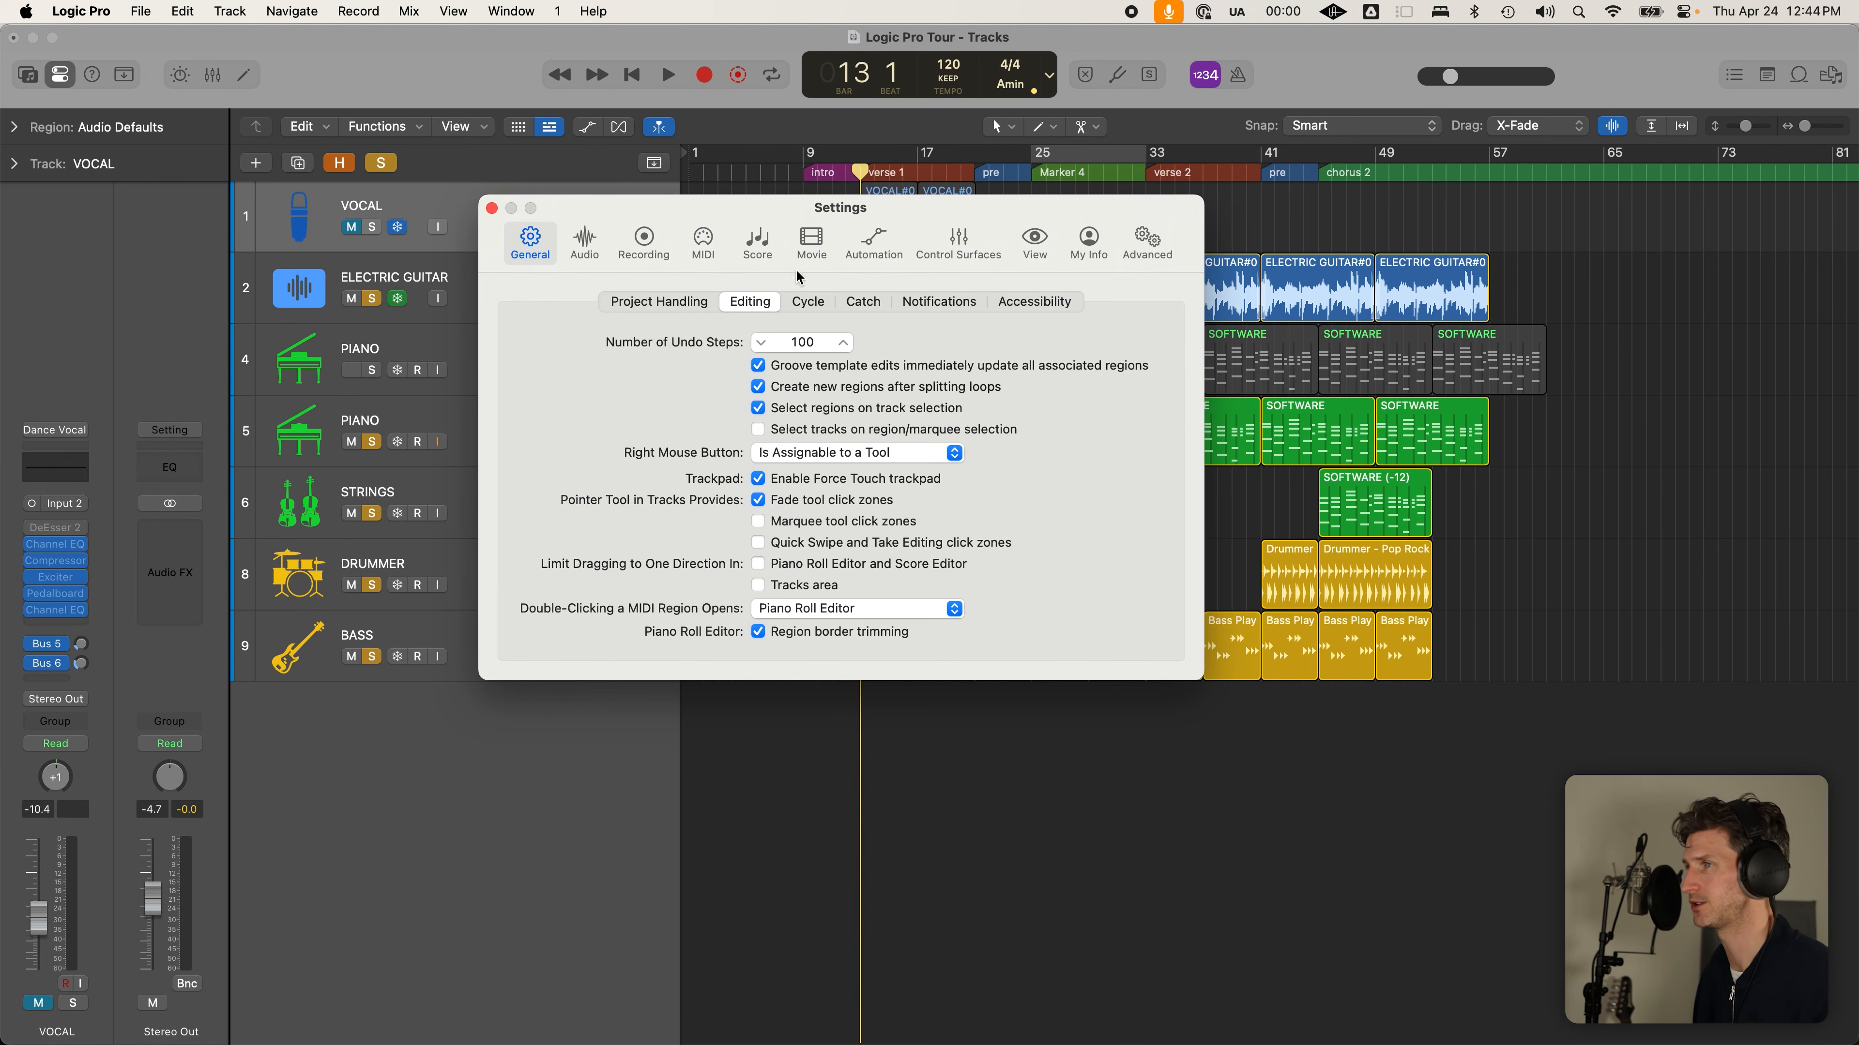
left_click(491, 209)
left_click(1095, 127)
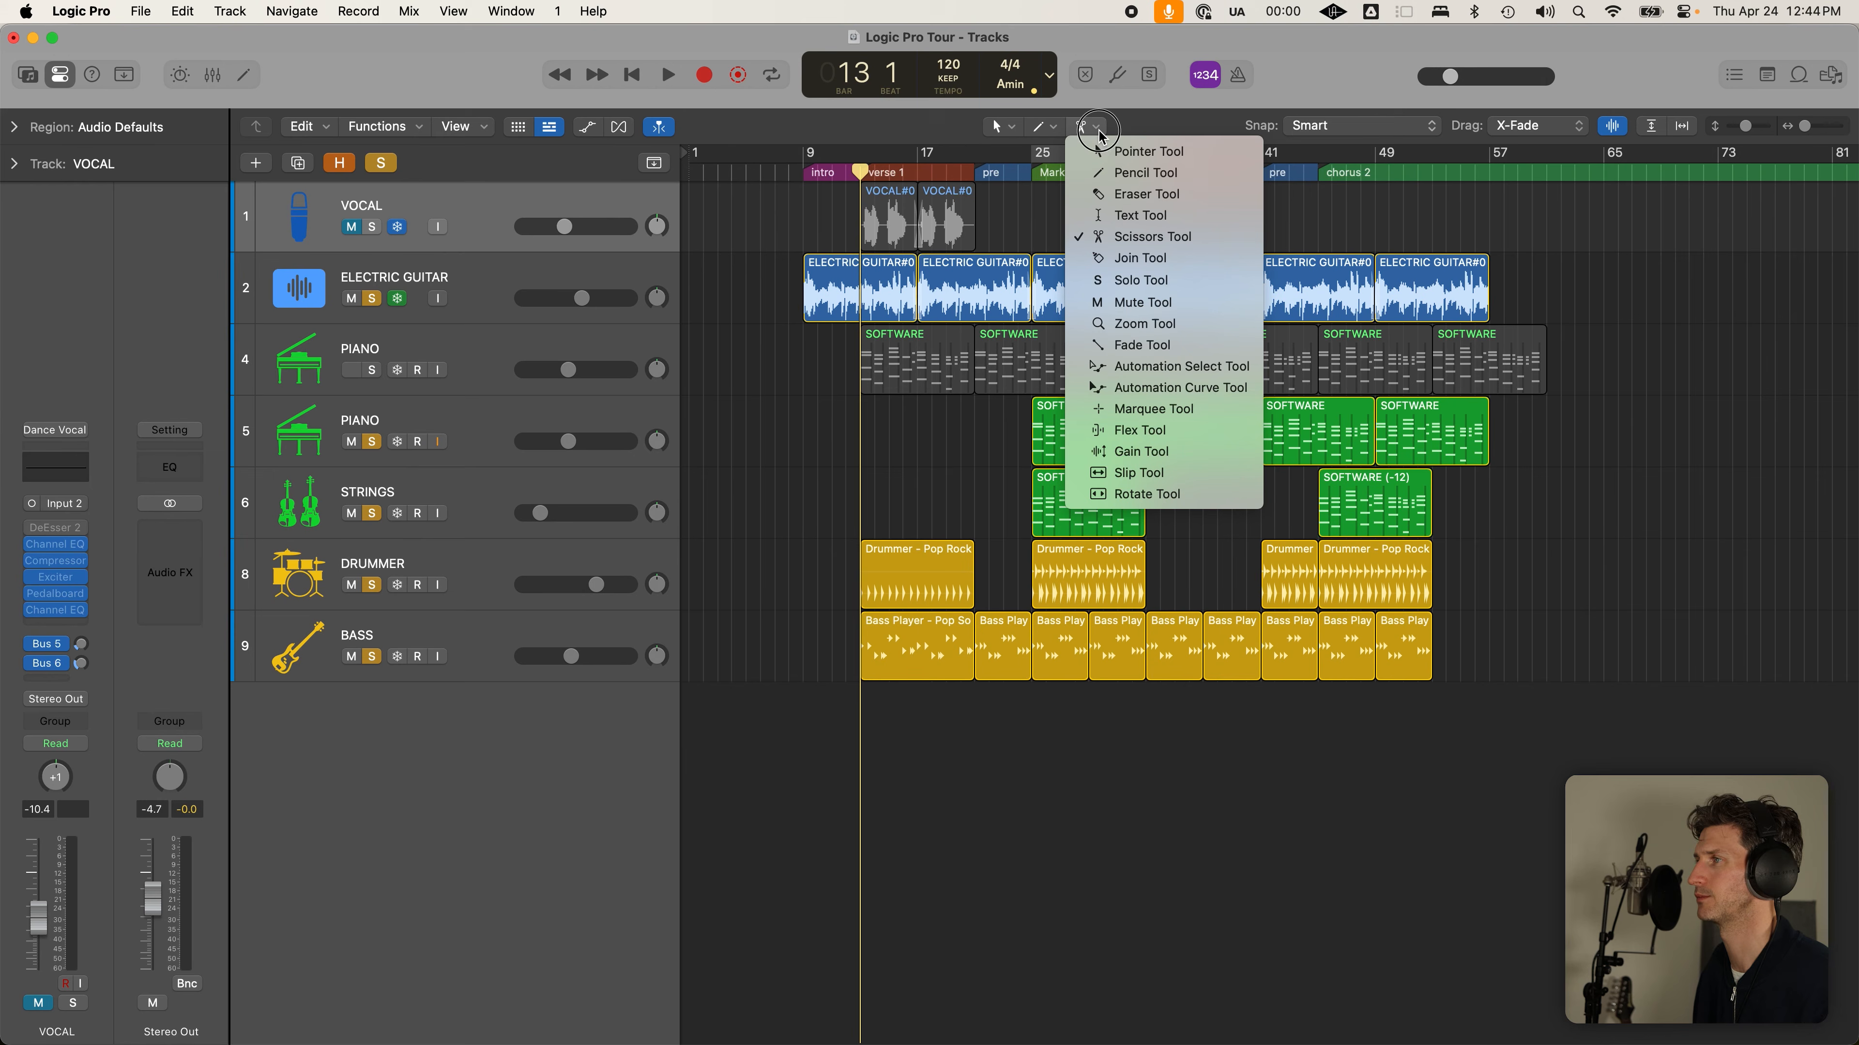
left_click(1173, 241)
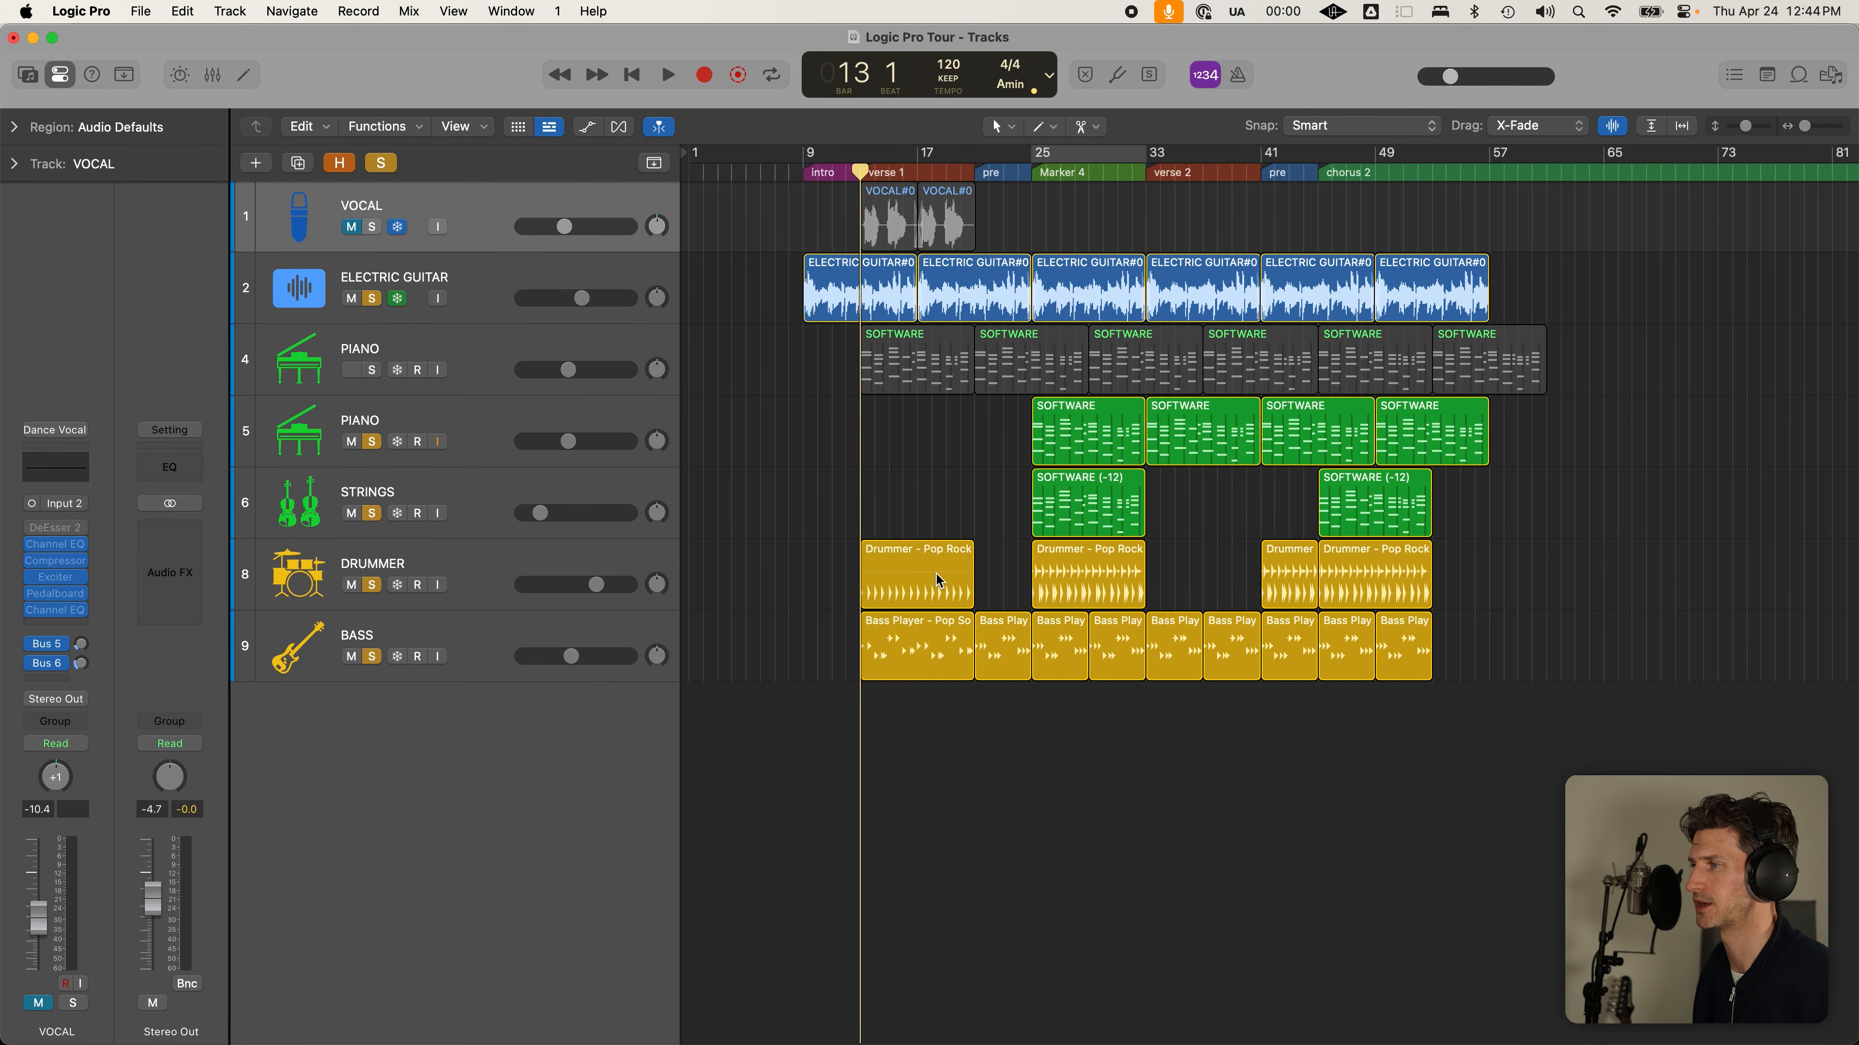
Split the verse 1 Drummer region at bar 17 and select the DRUMMER track
left_click(919, 565)
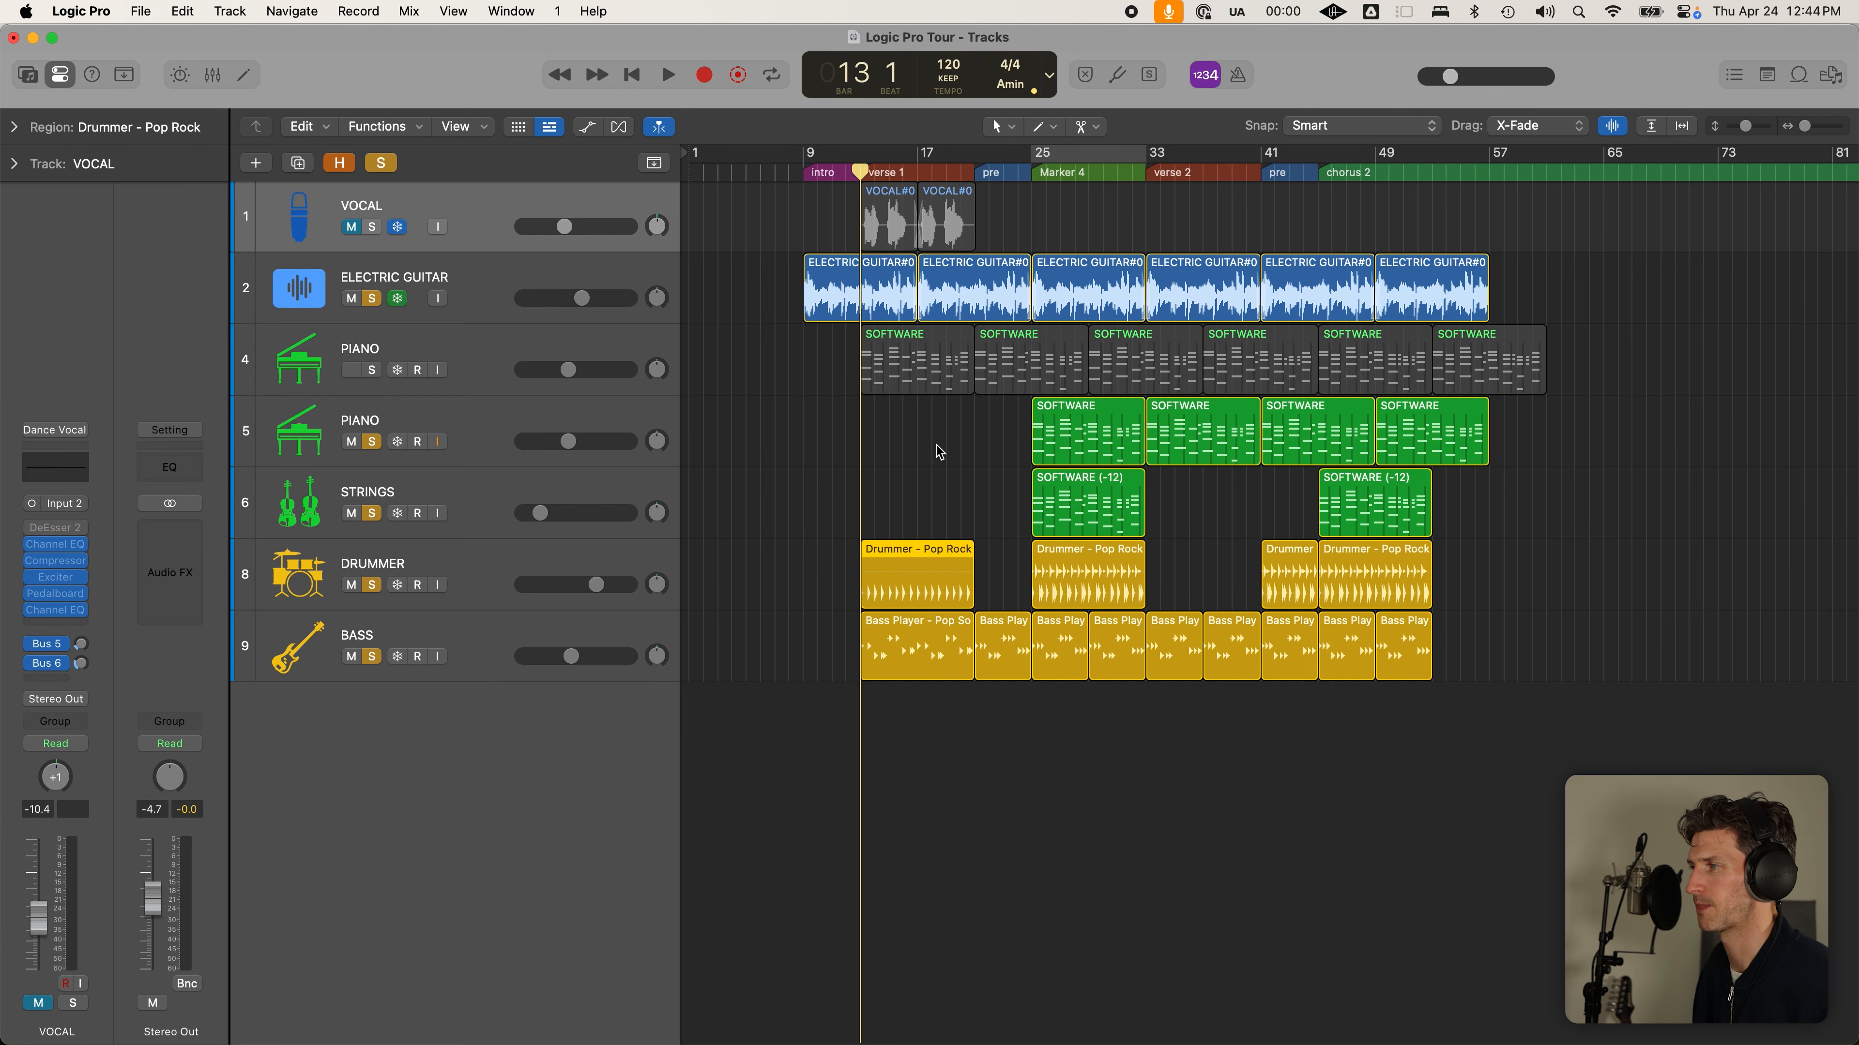
left_click(923, 174)
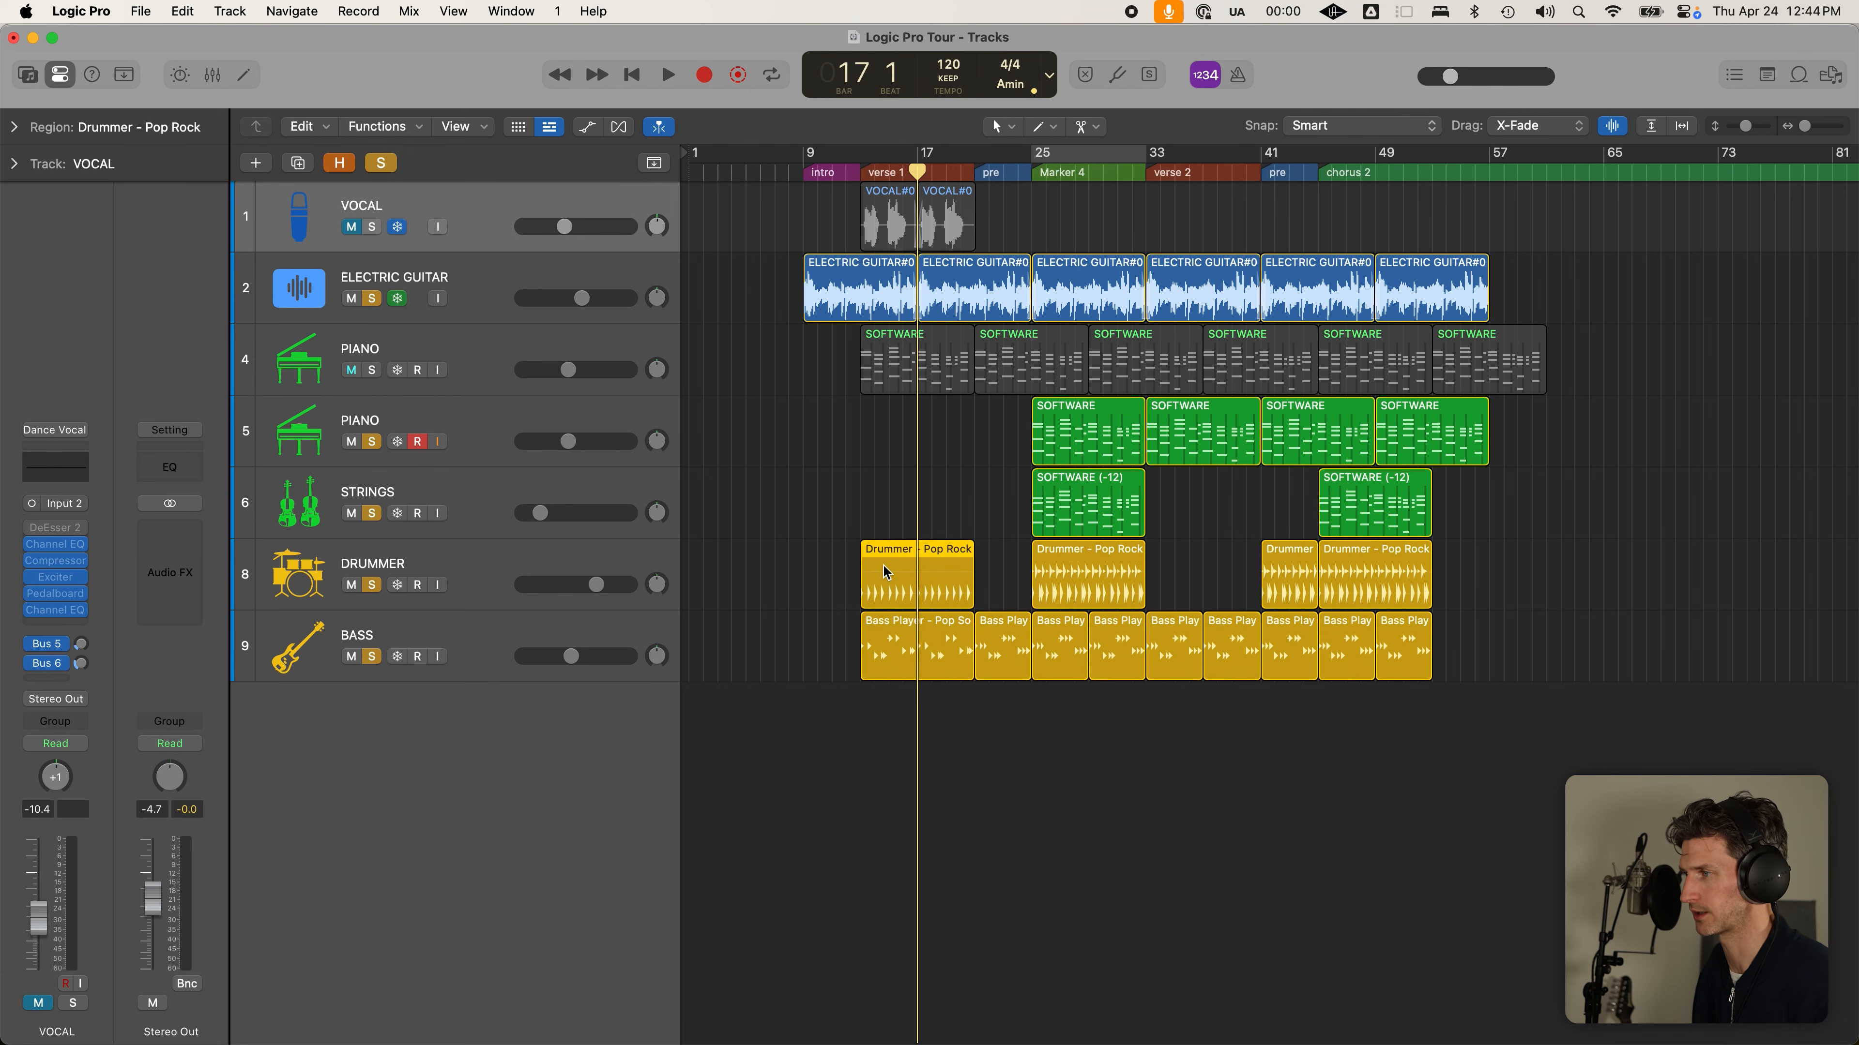
key("super+t")
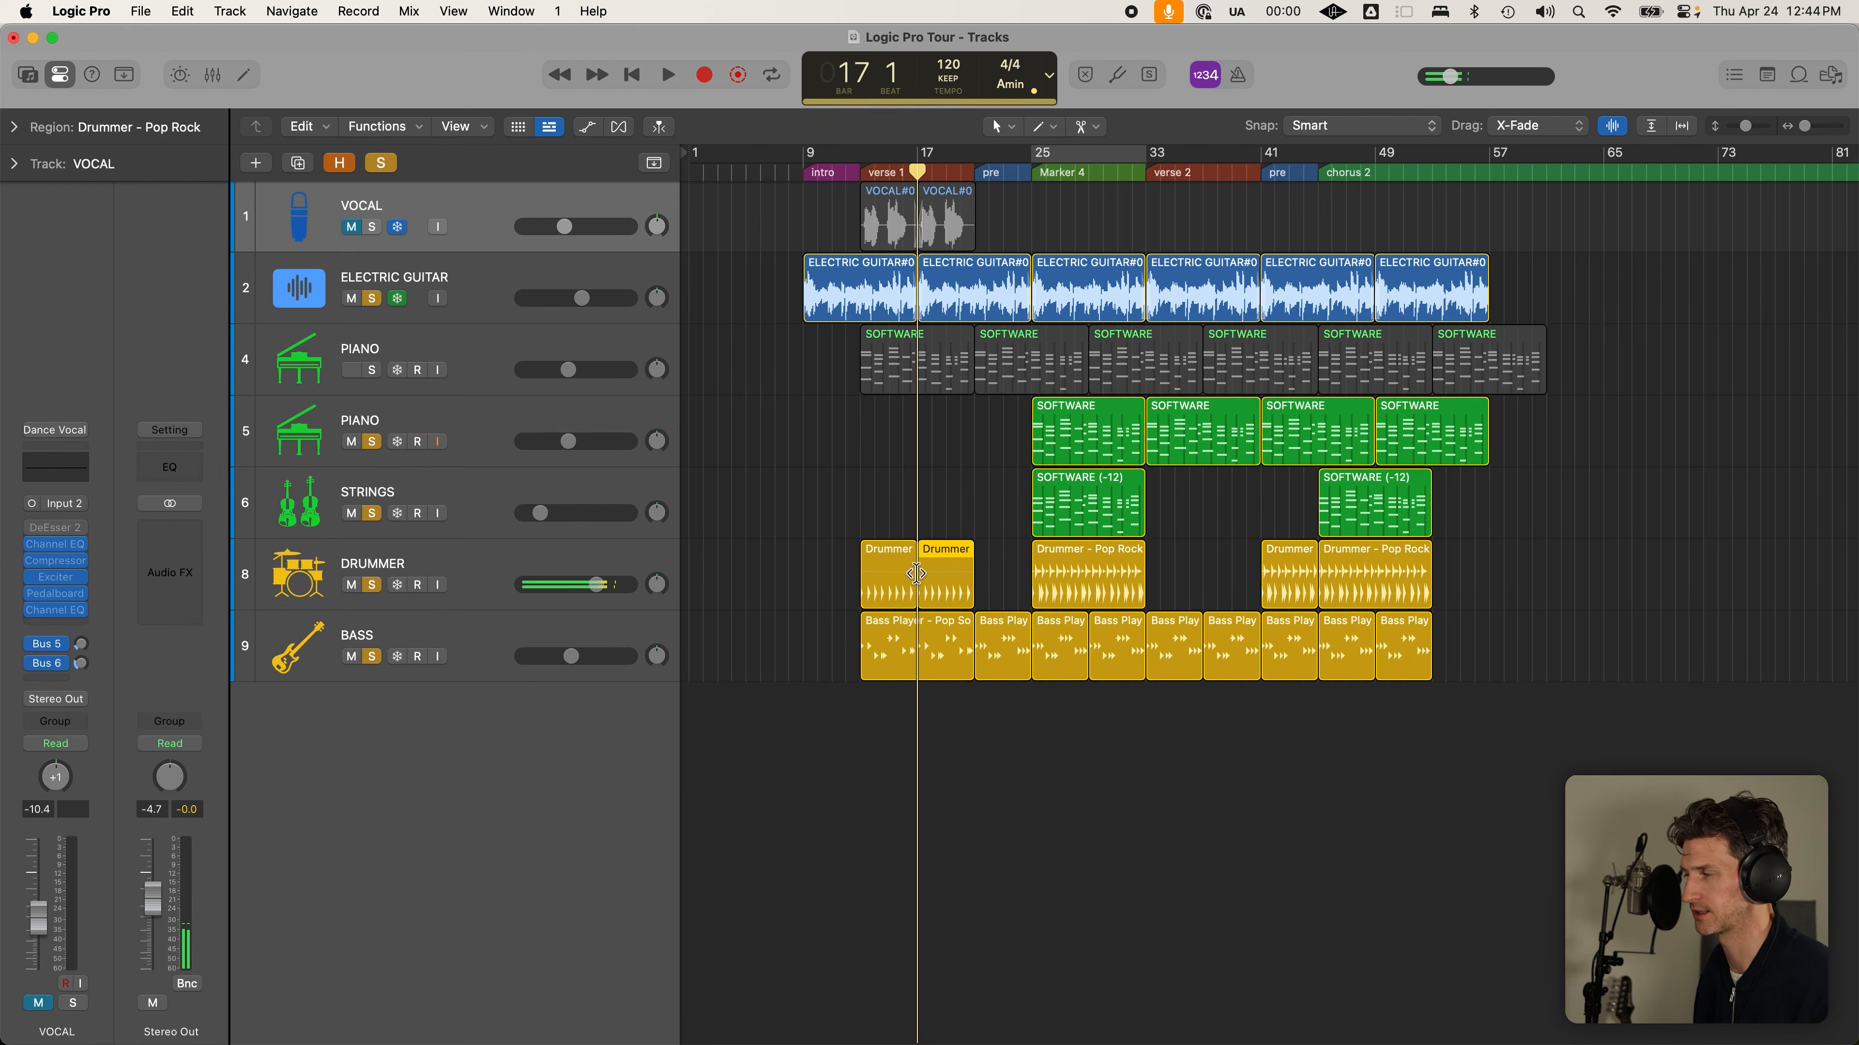
mouse_move(930, 603)
left_mouse_down()
mouse_move(977, 591)
mouse_move(934, 592)
left_mouse_up()
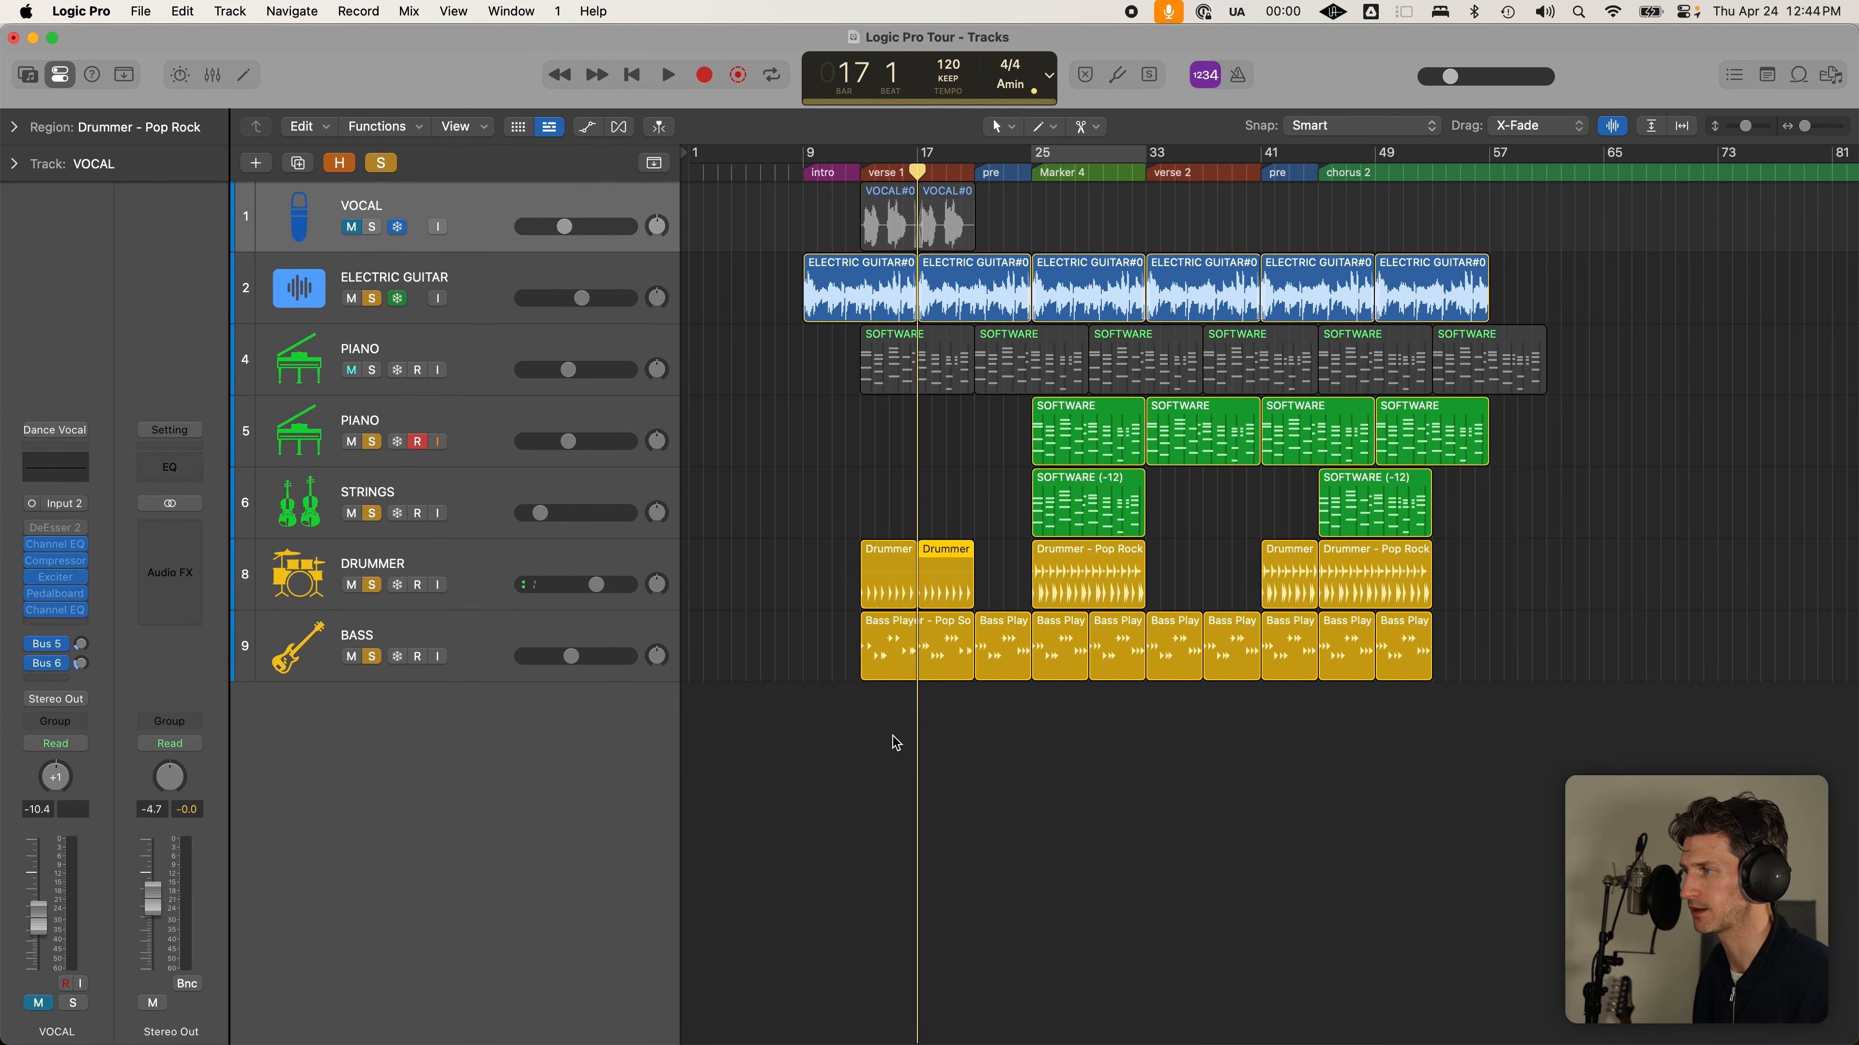
left_click(575, 567)
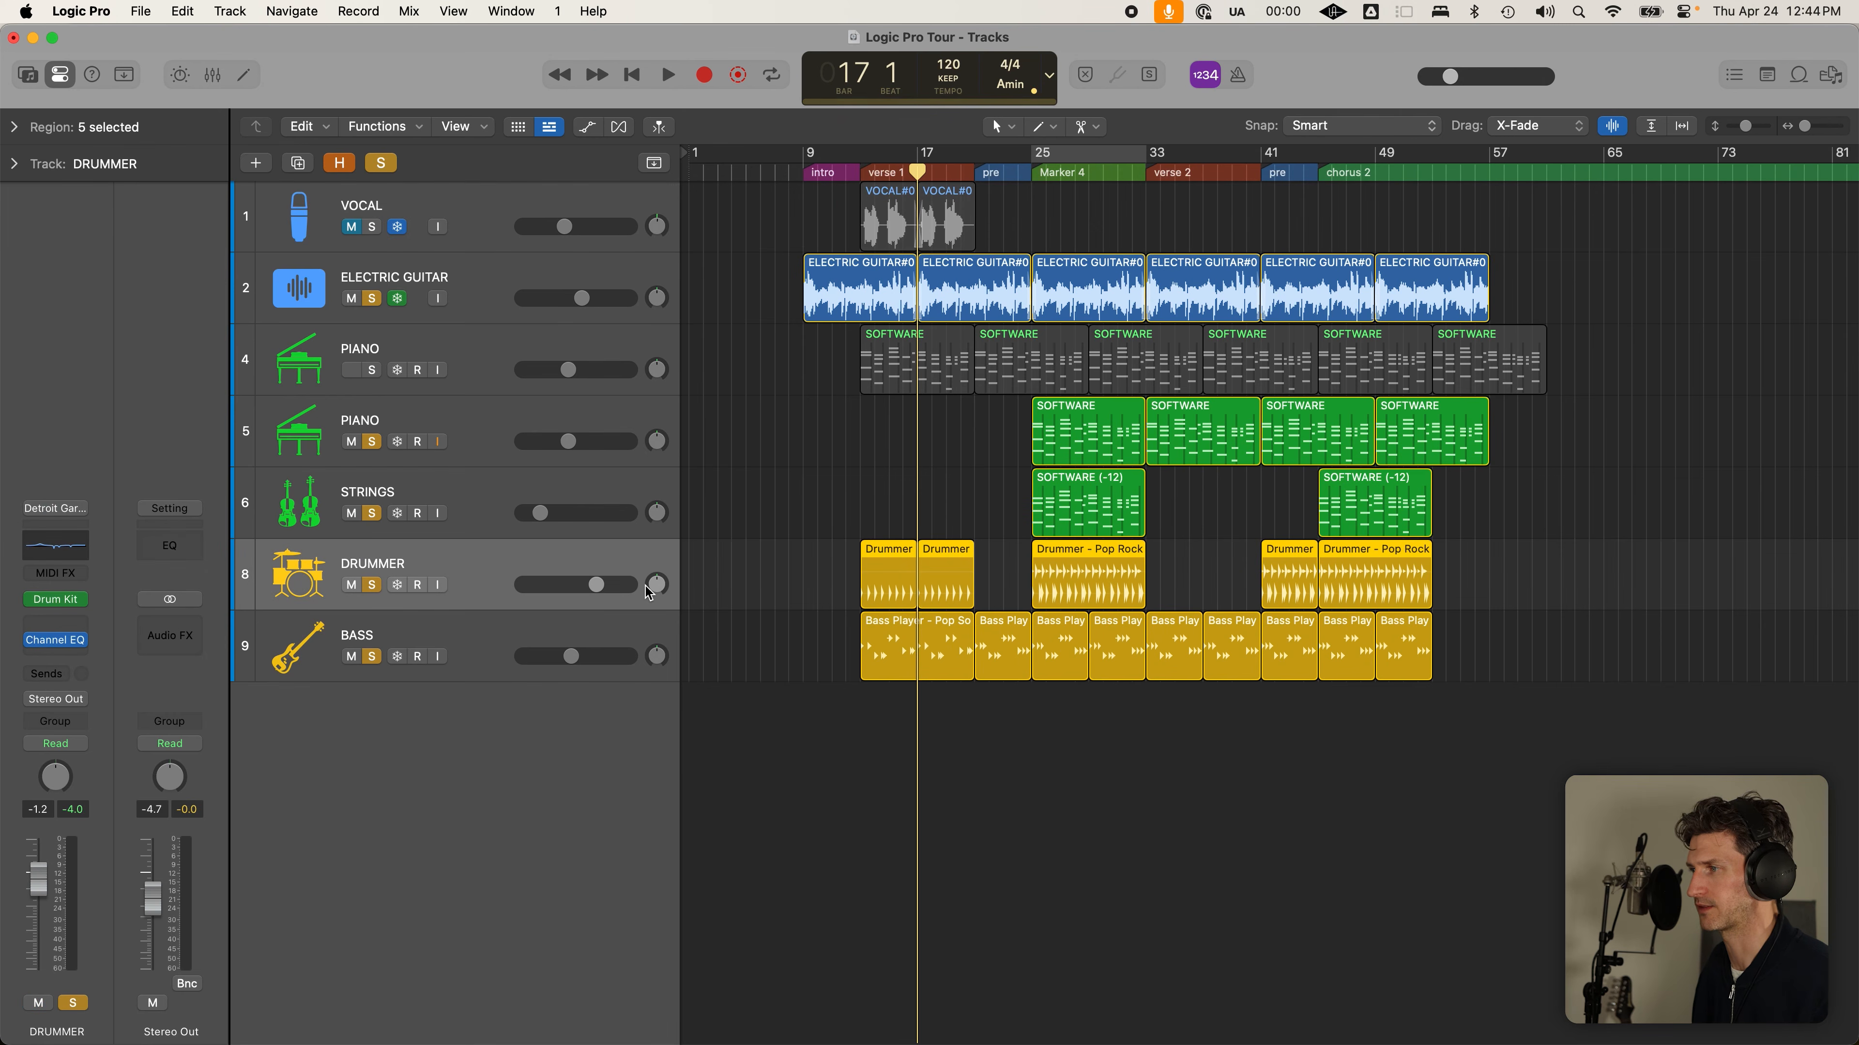
Clear the region selection, select the VOCAL track, place the playhead at bar 25 and turn on cycling over bars 25 to 33
left_click(814, 536)
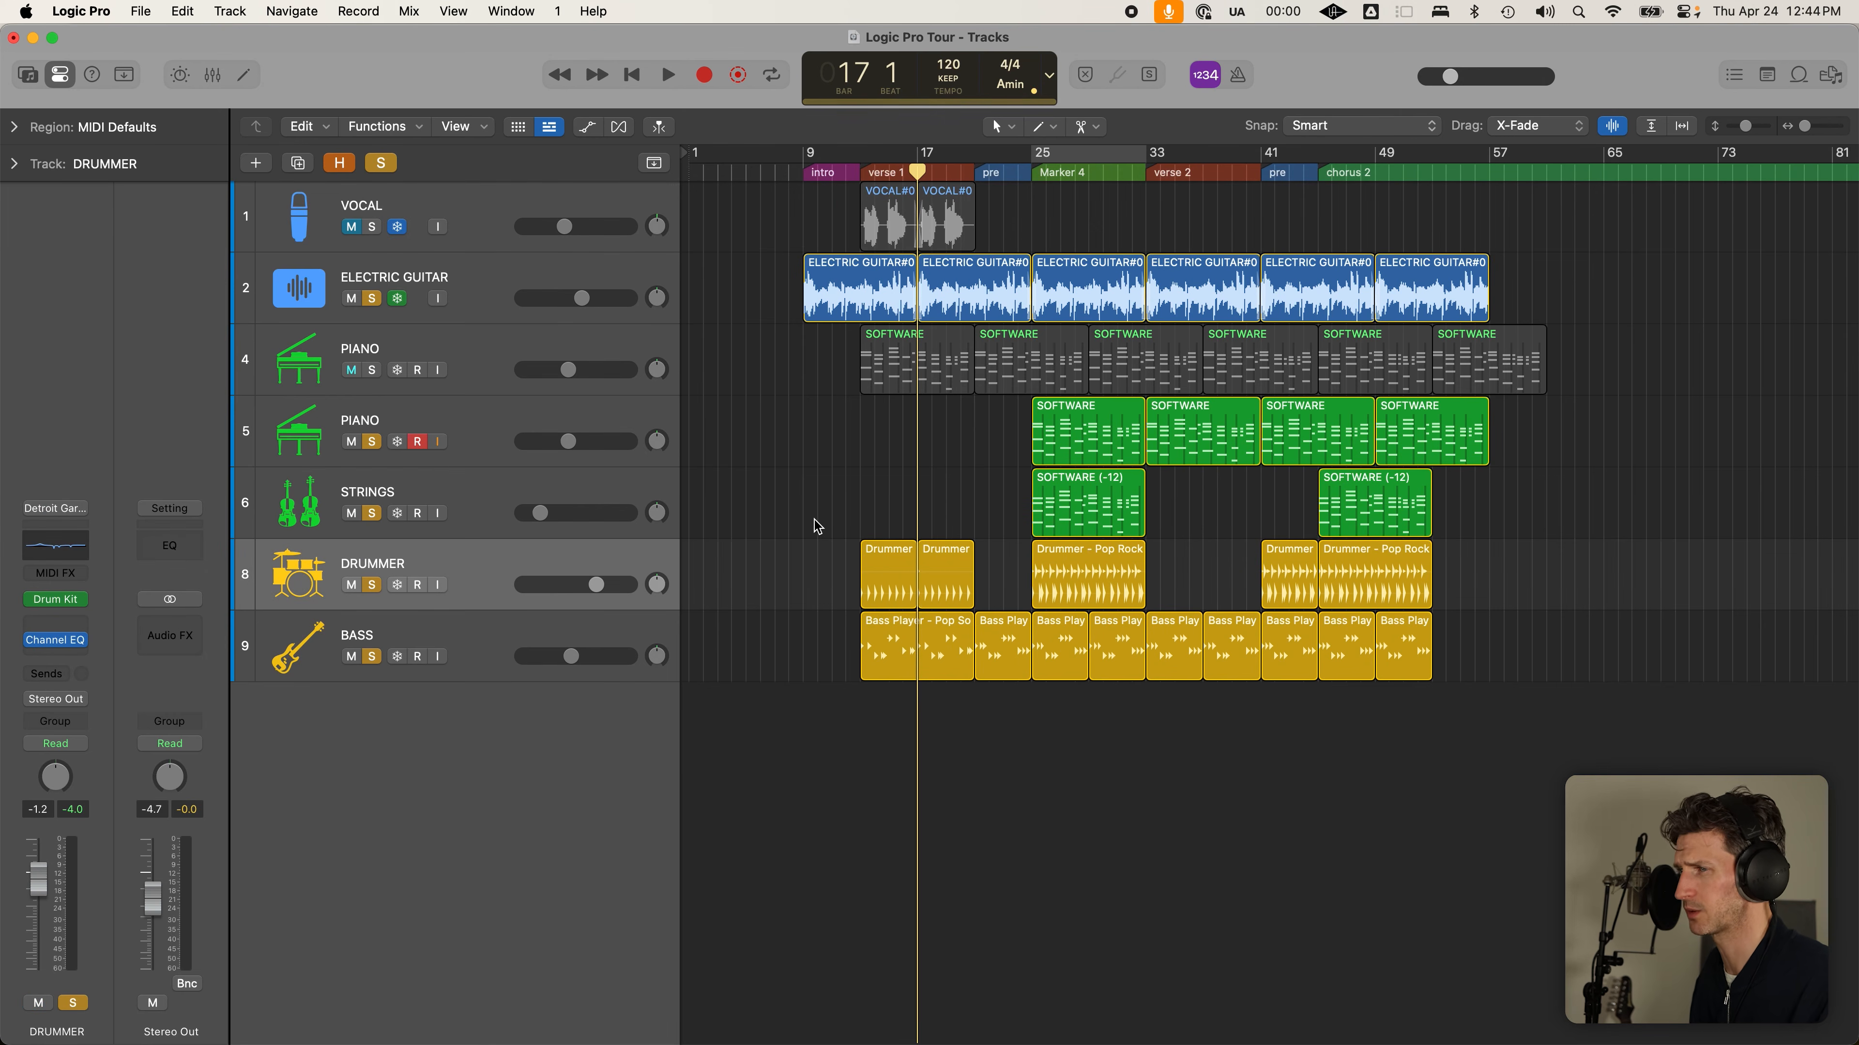
key("k")
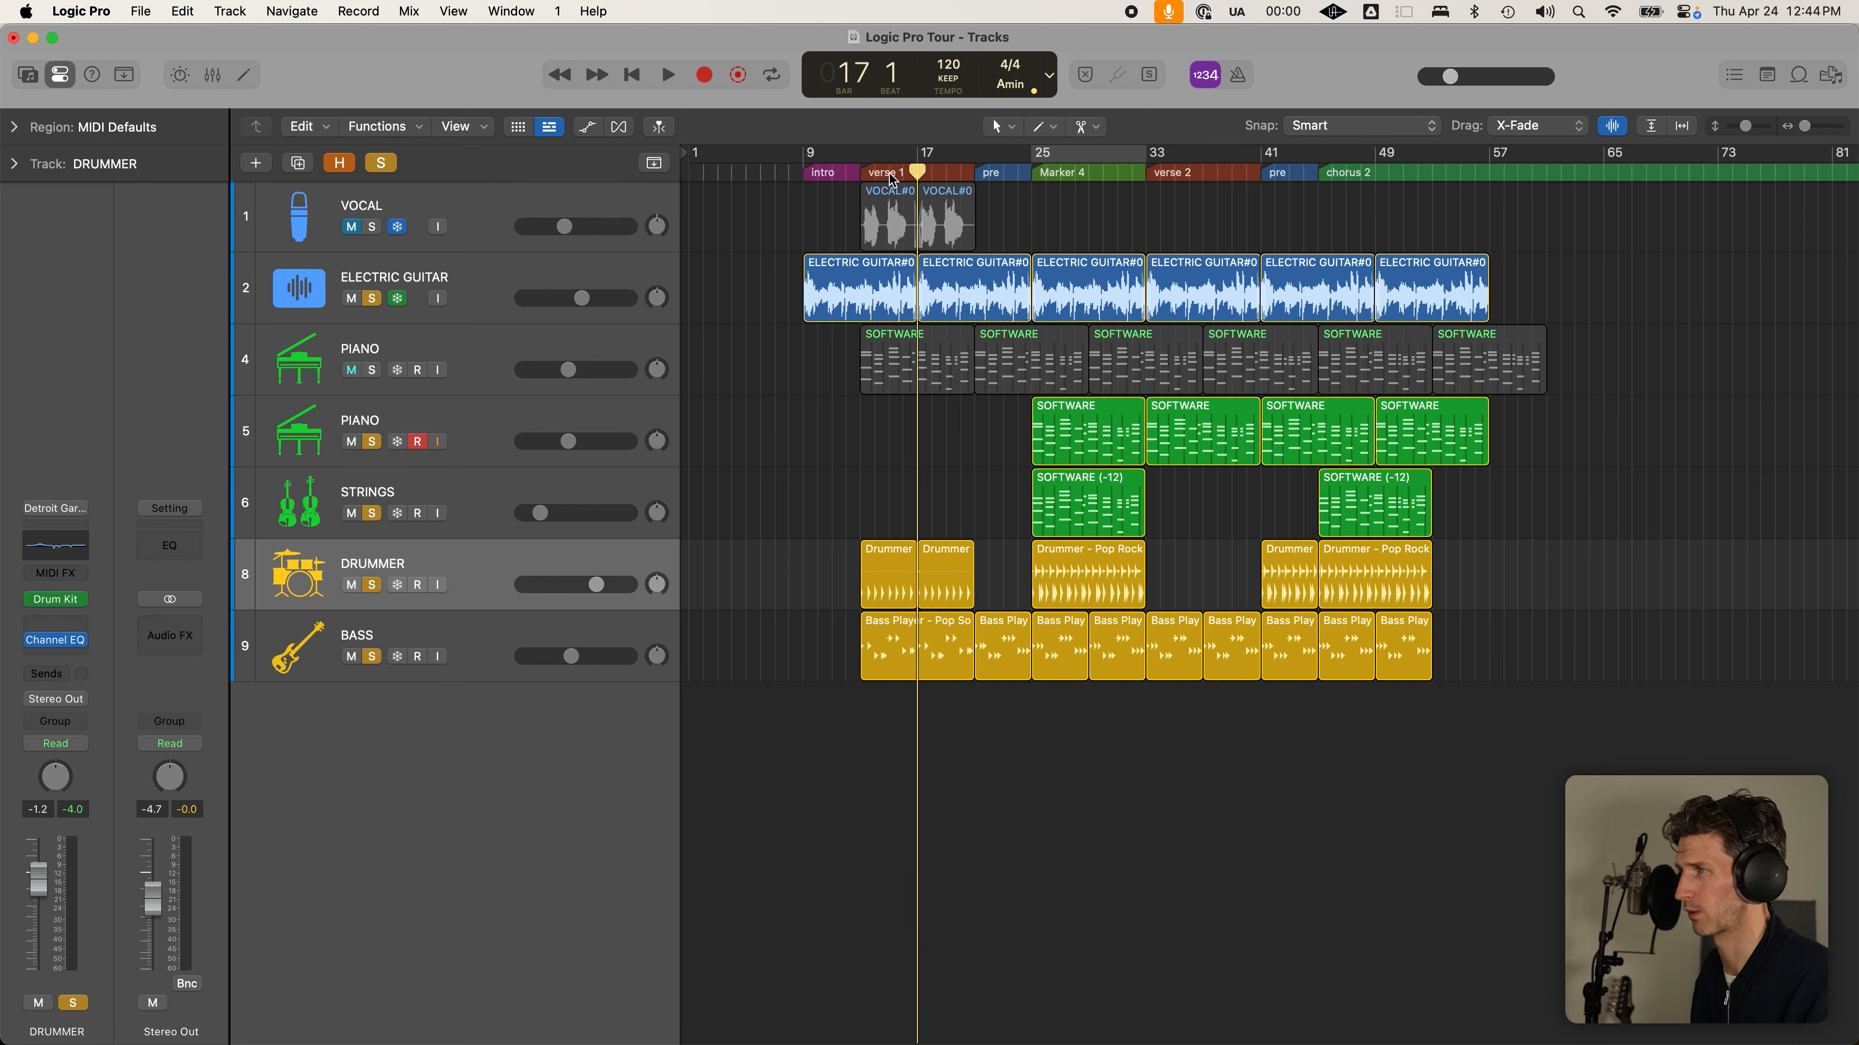
left_click(865, 170)
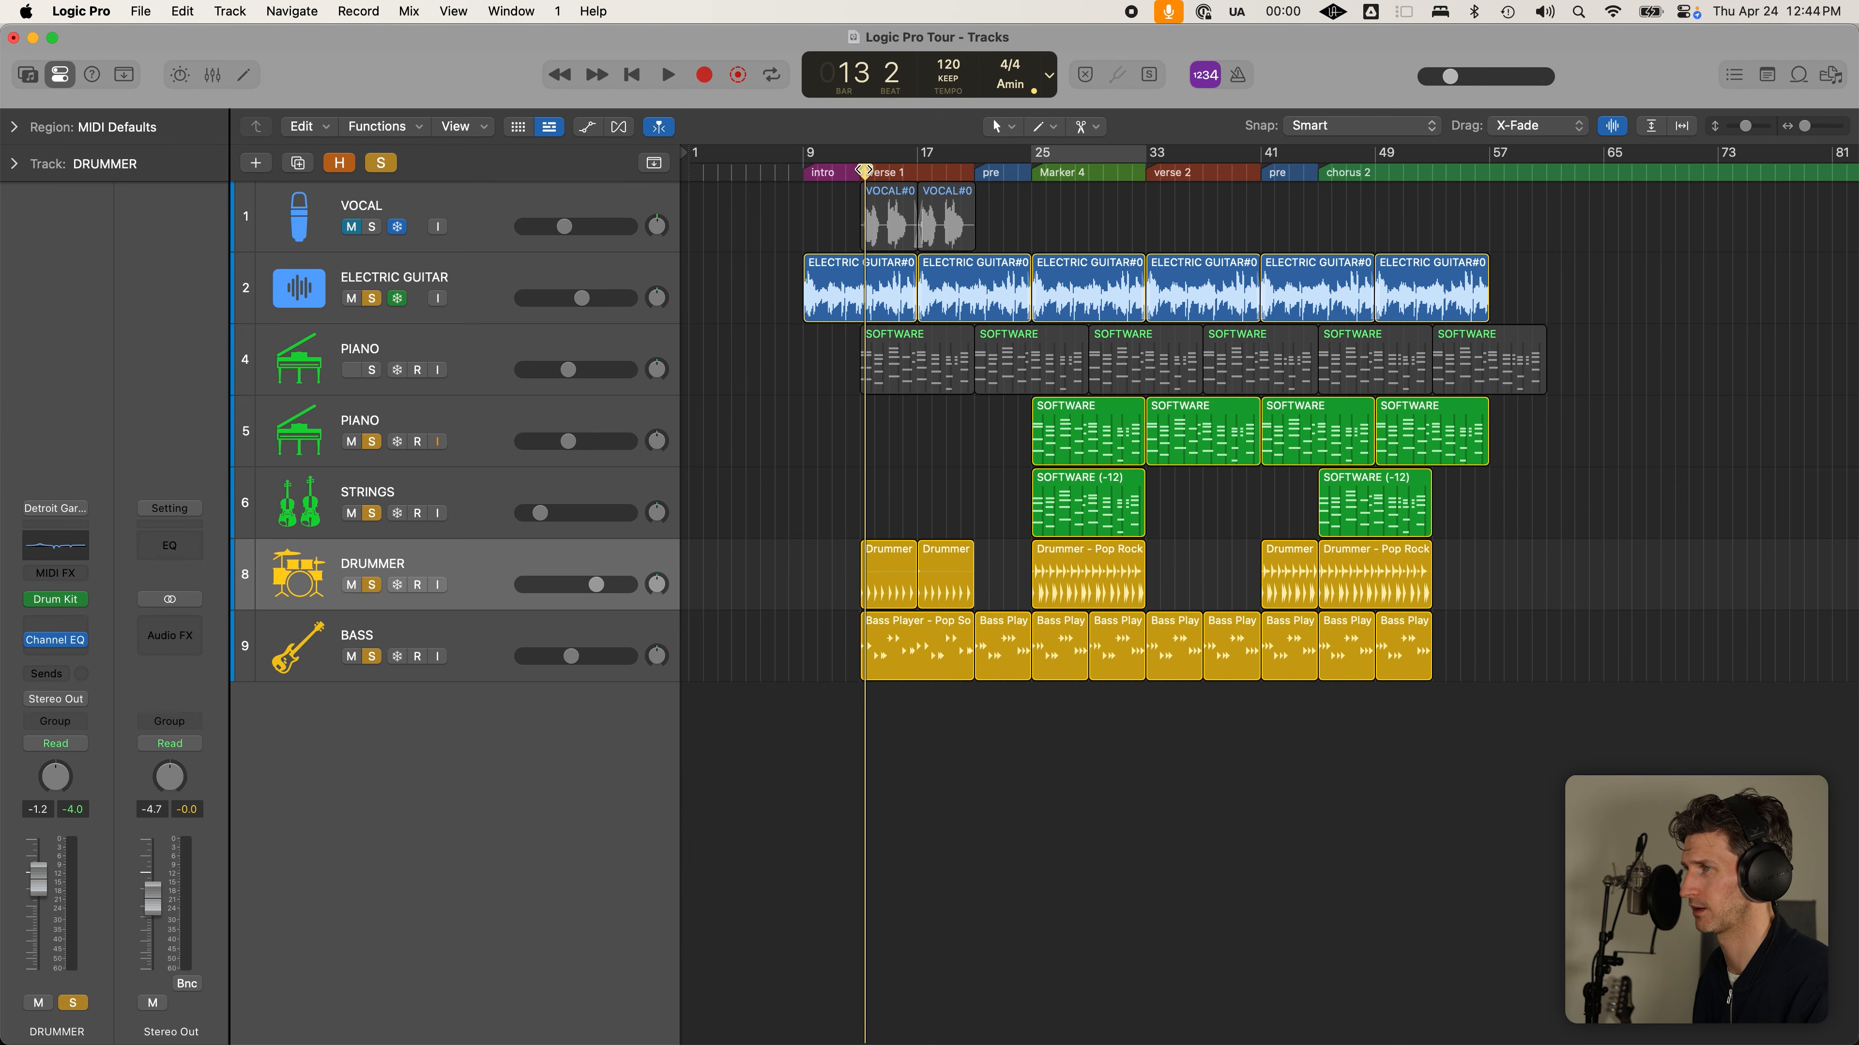
left_click(401, 218)
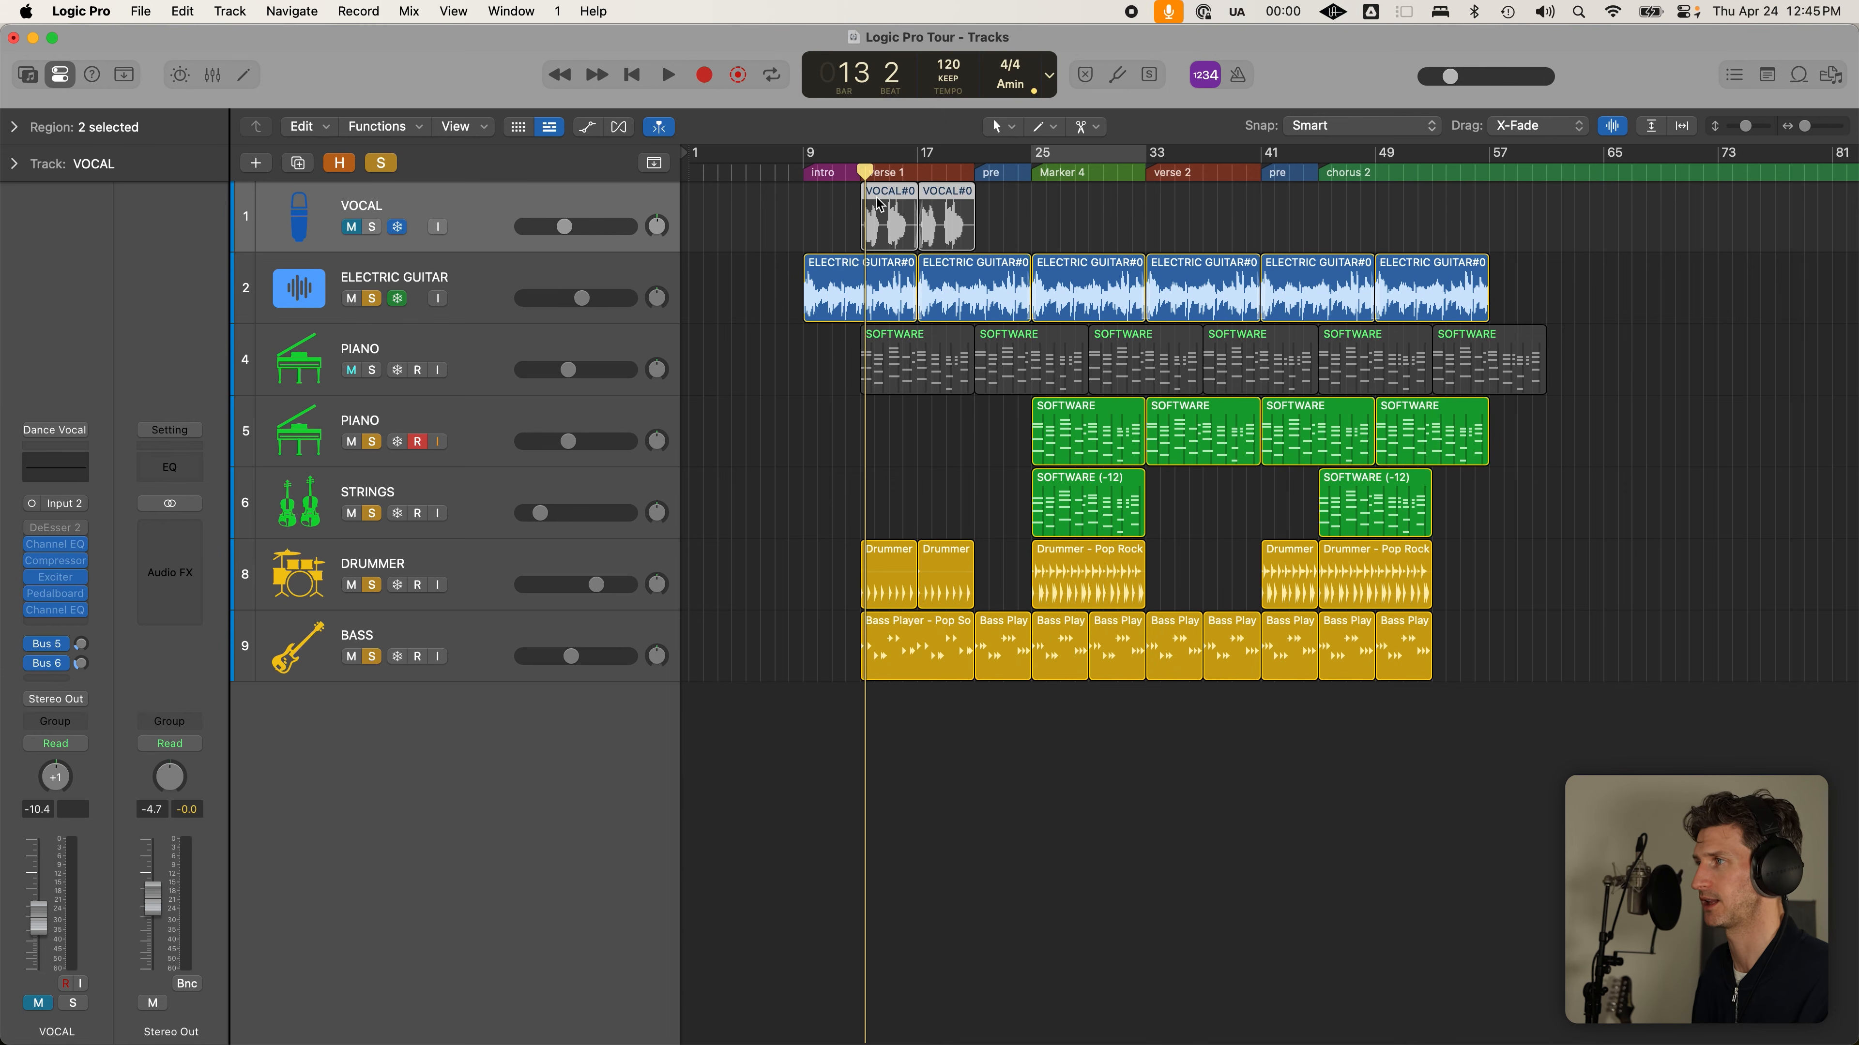
left_click(1032, 172)
key("c")
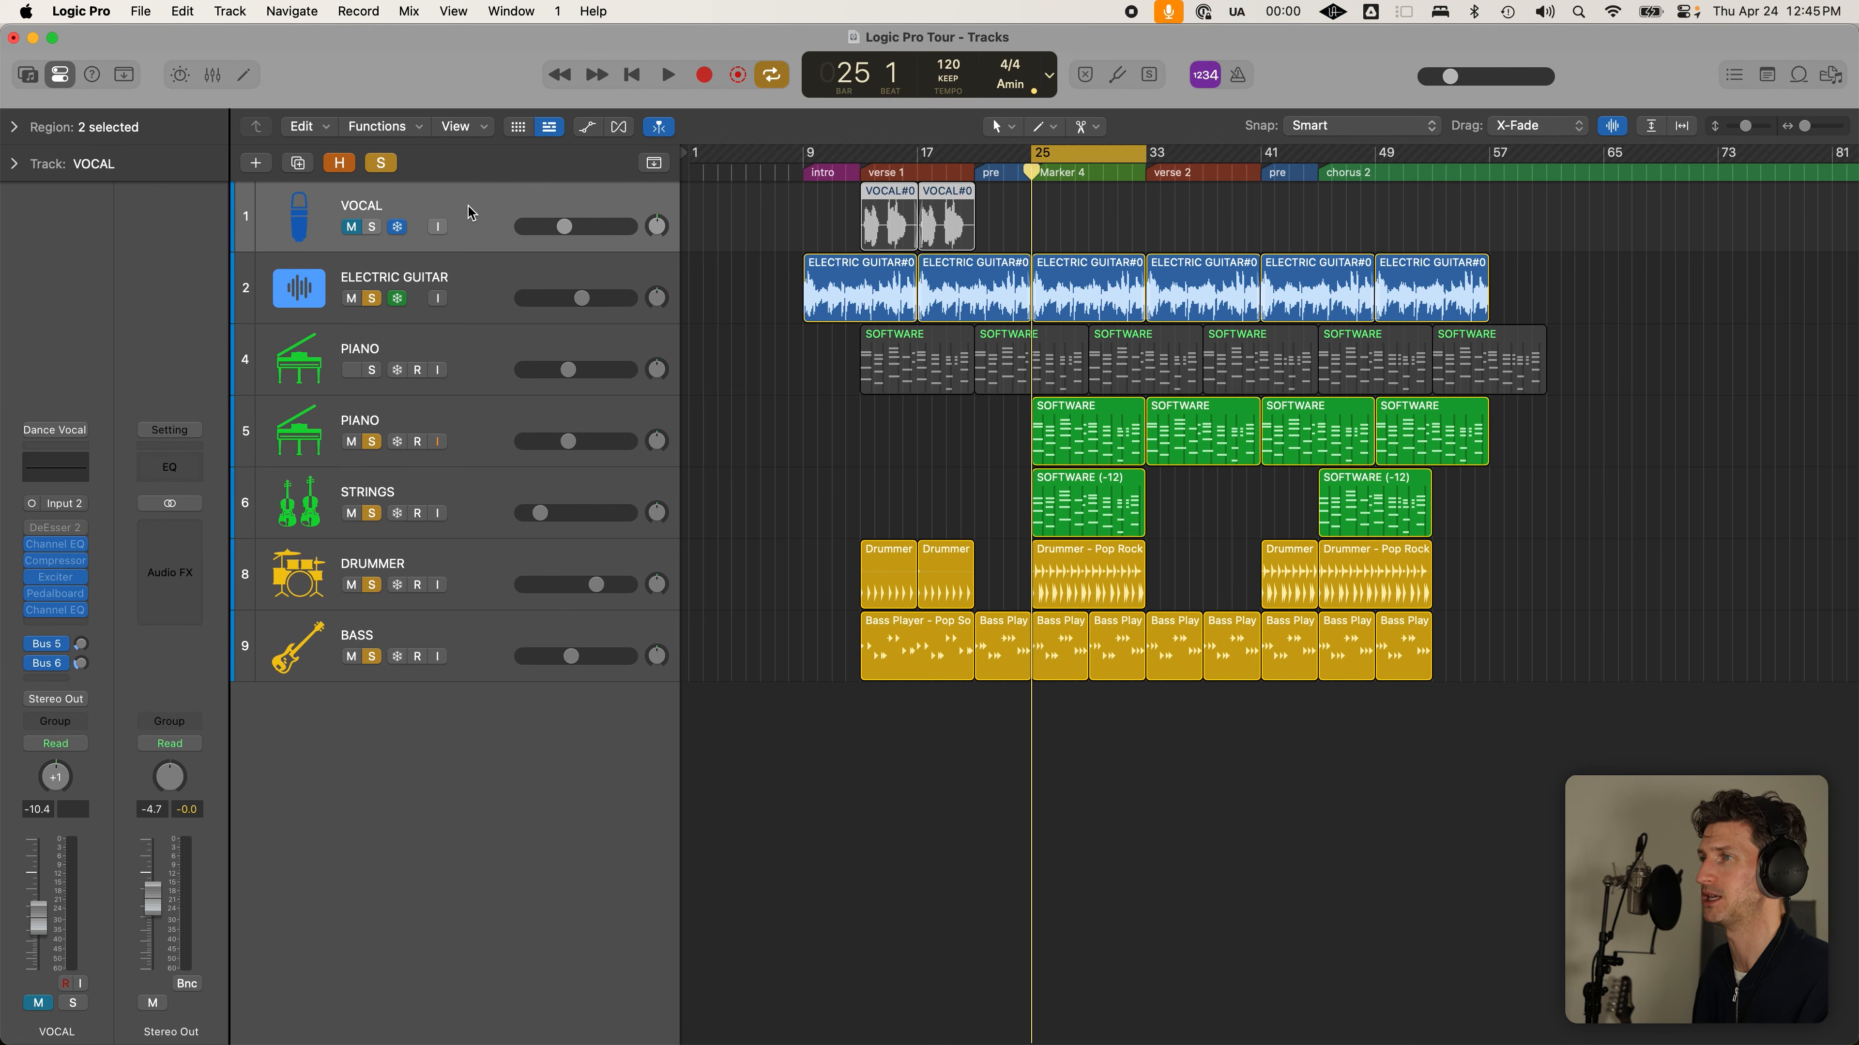
Clear the solo on all tracks and turn on the metronome
left_click(394, 168)
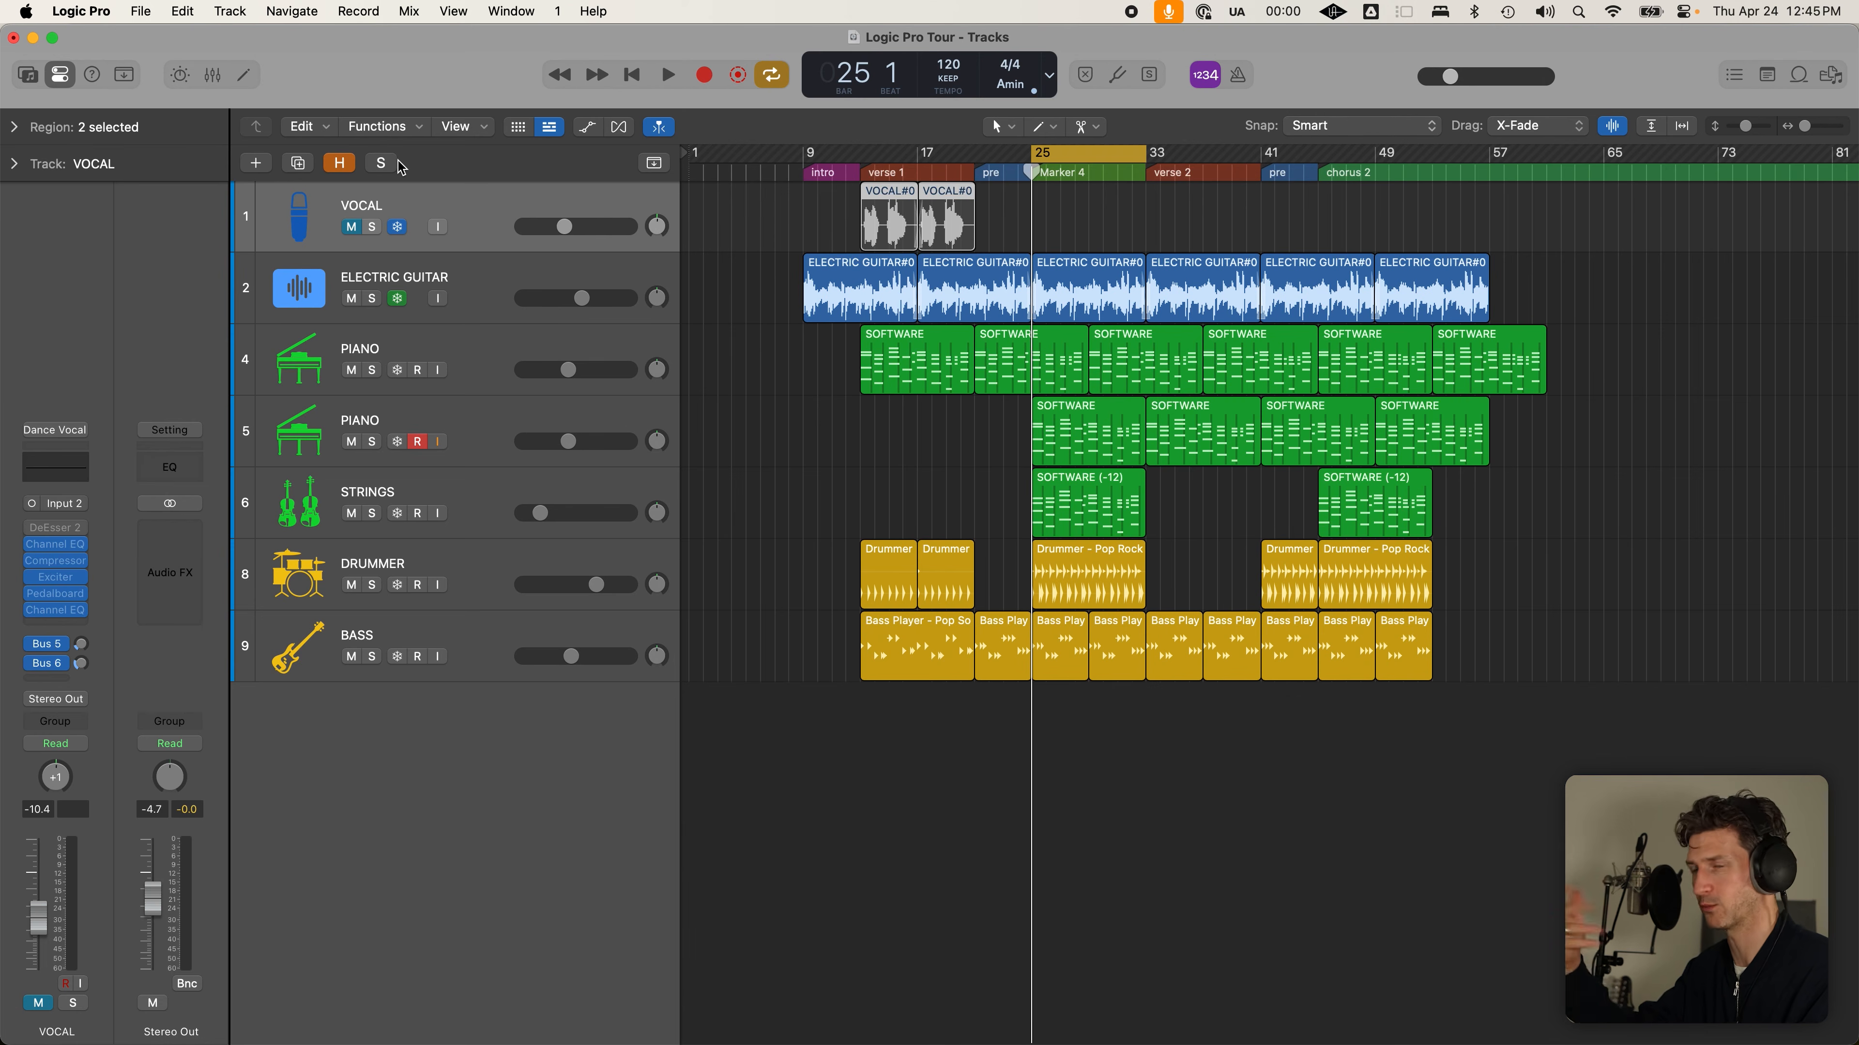
key("k")
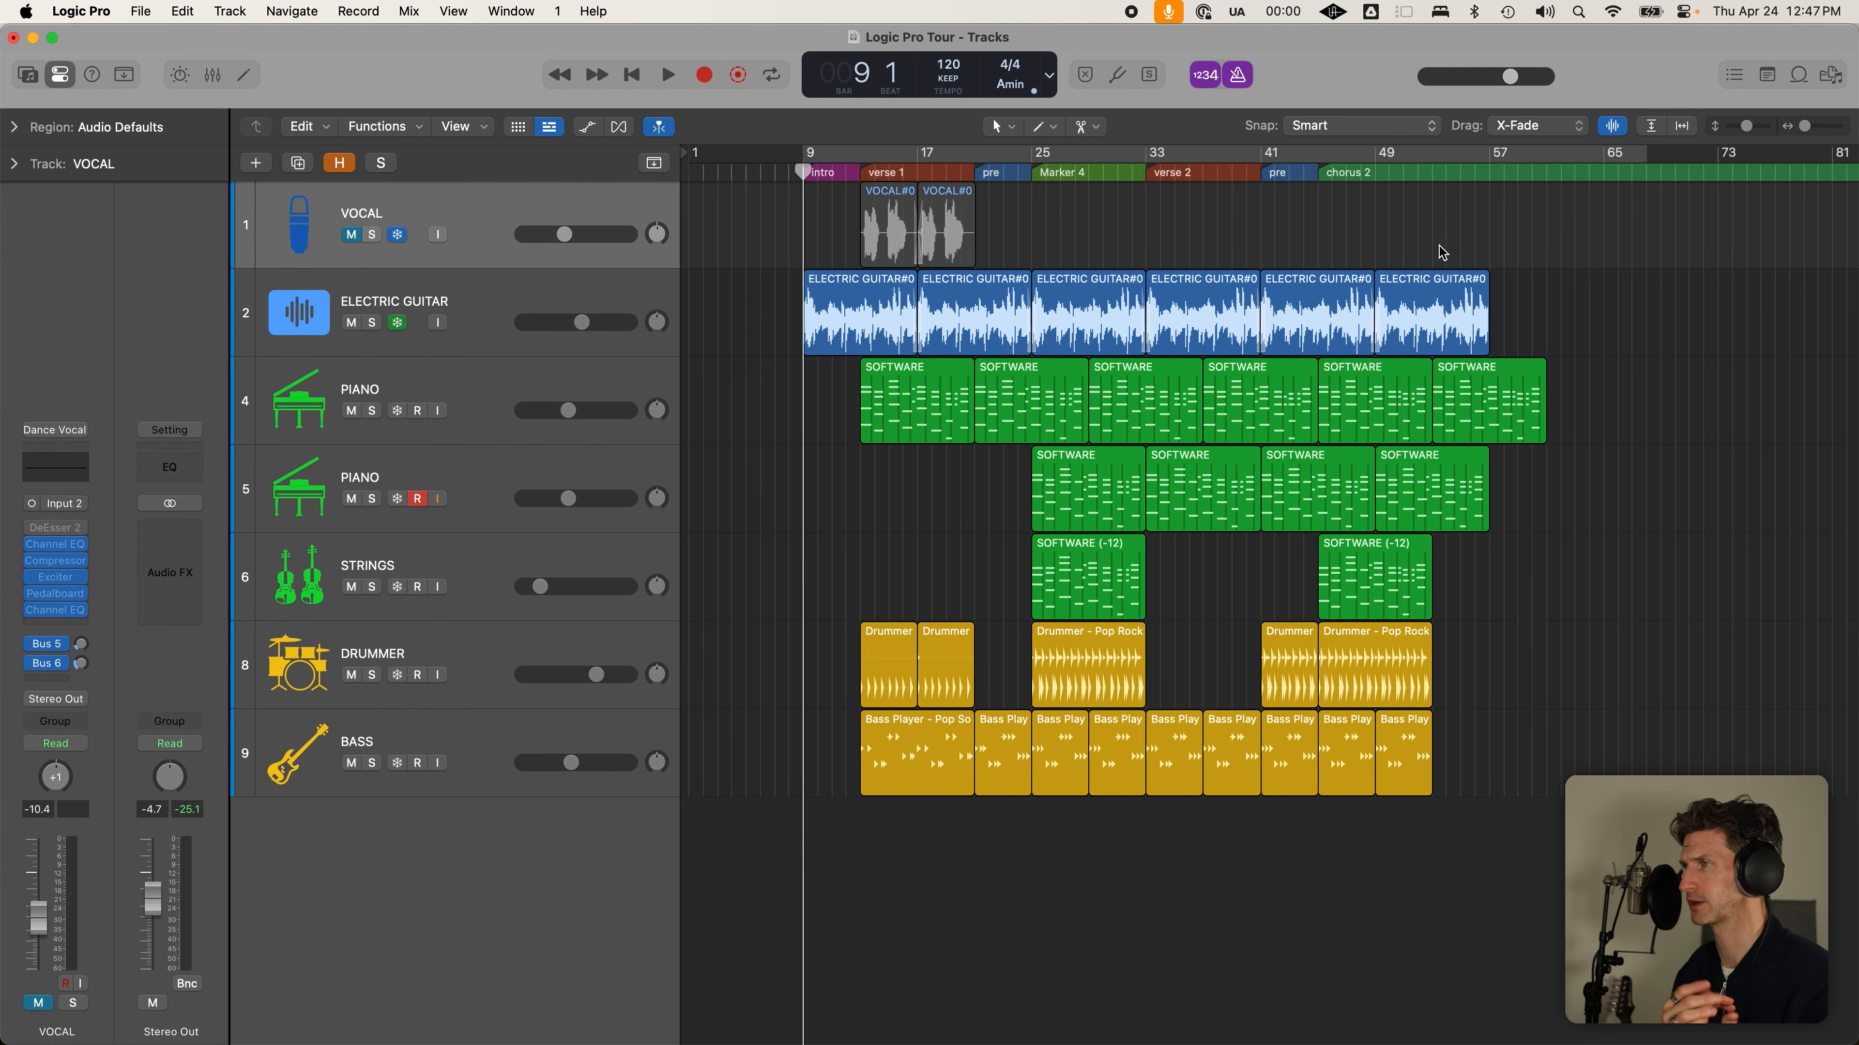
Set the end of the cycle range to bar 65, and switch cycling off
left_click(1398, 148)
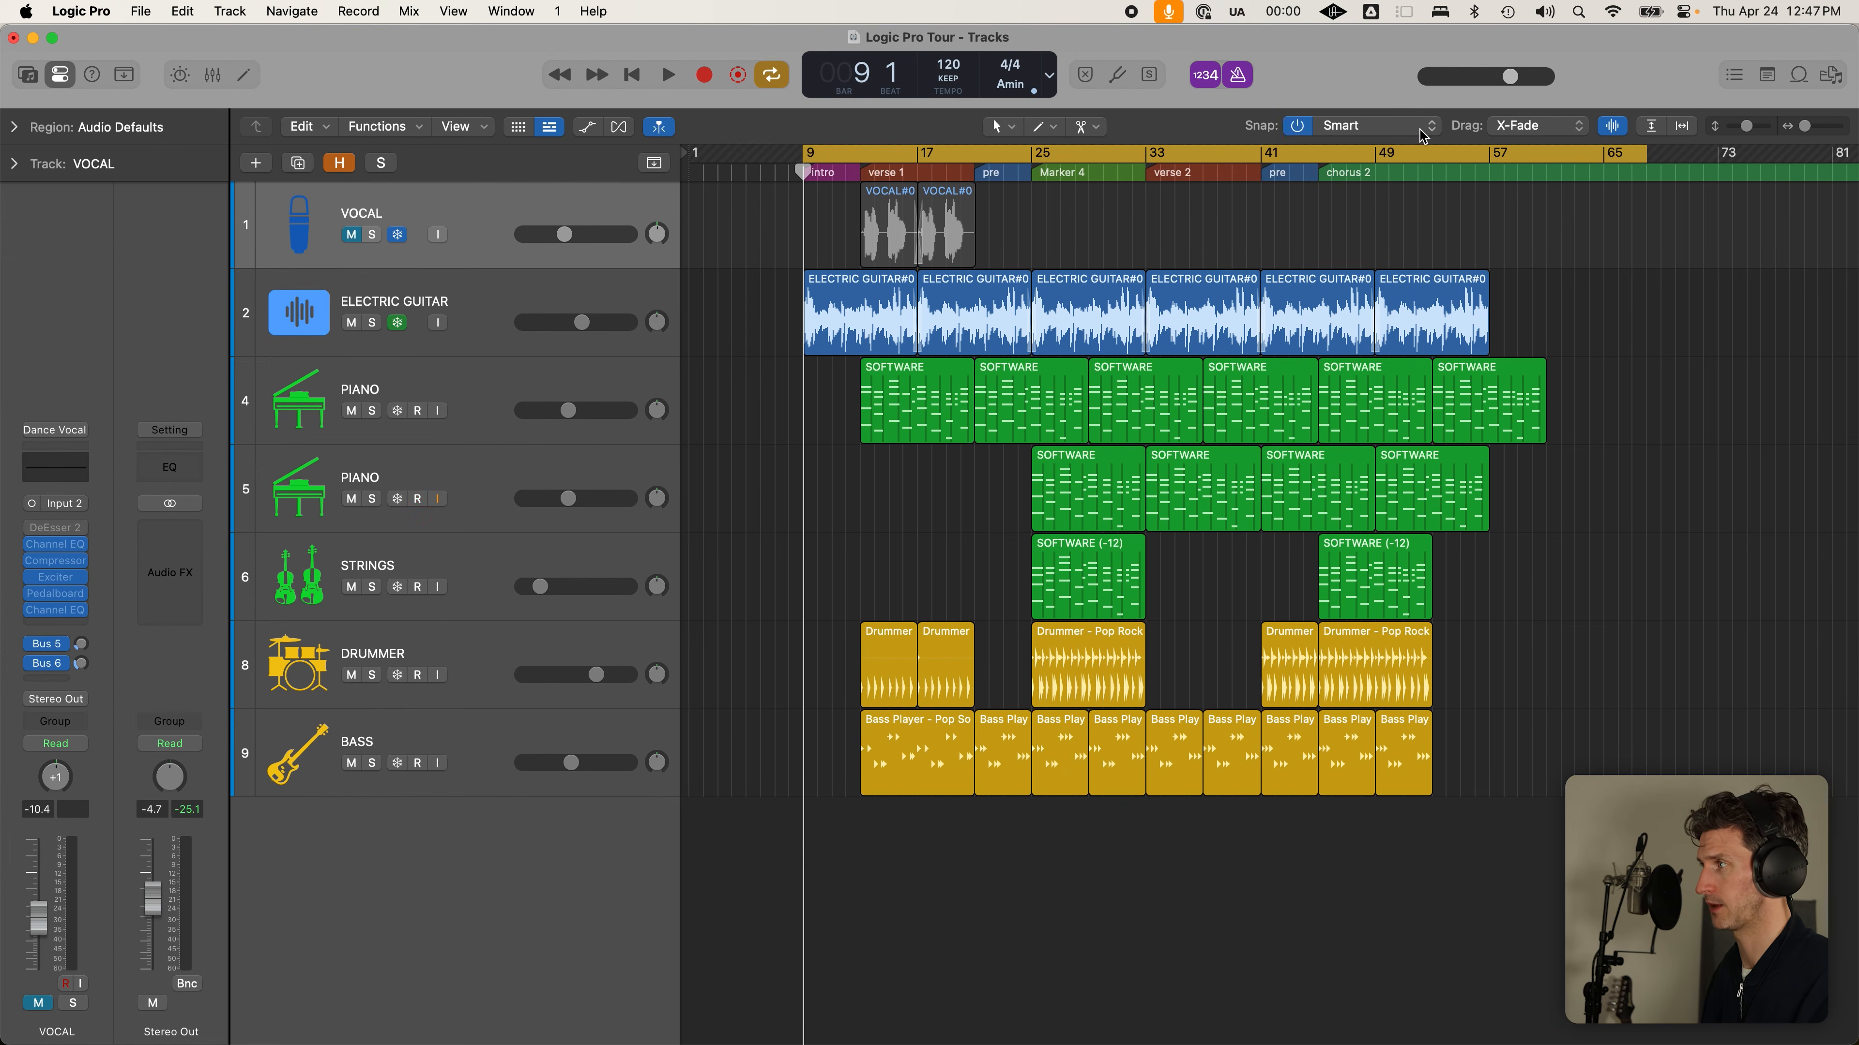
left_click_drag(1647, 152, 1604, 156)
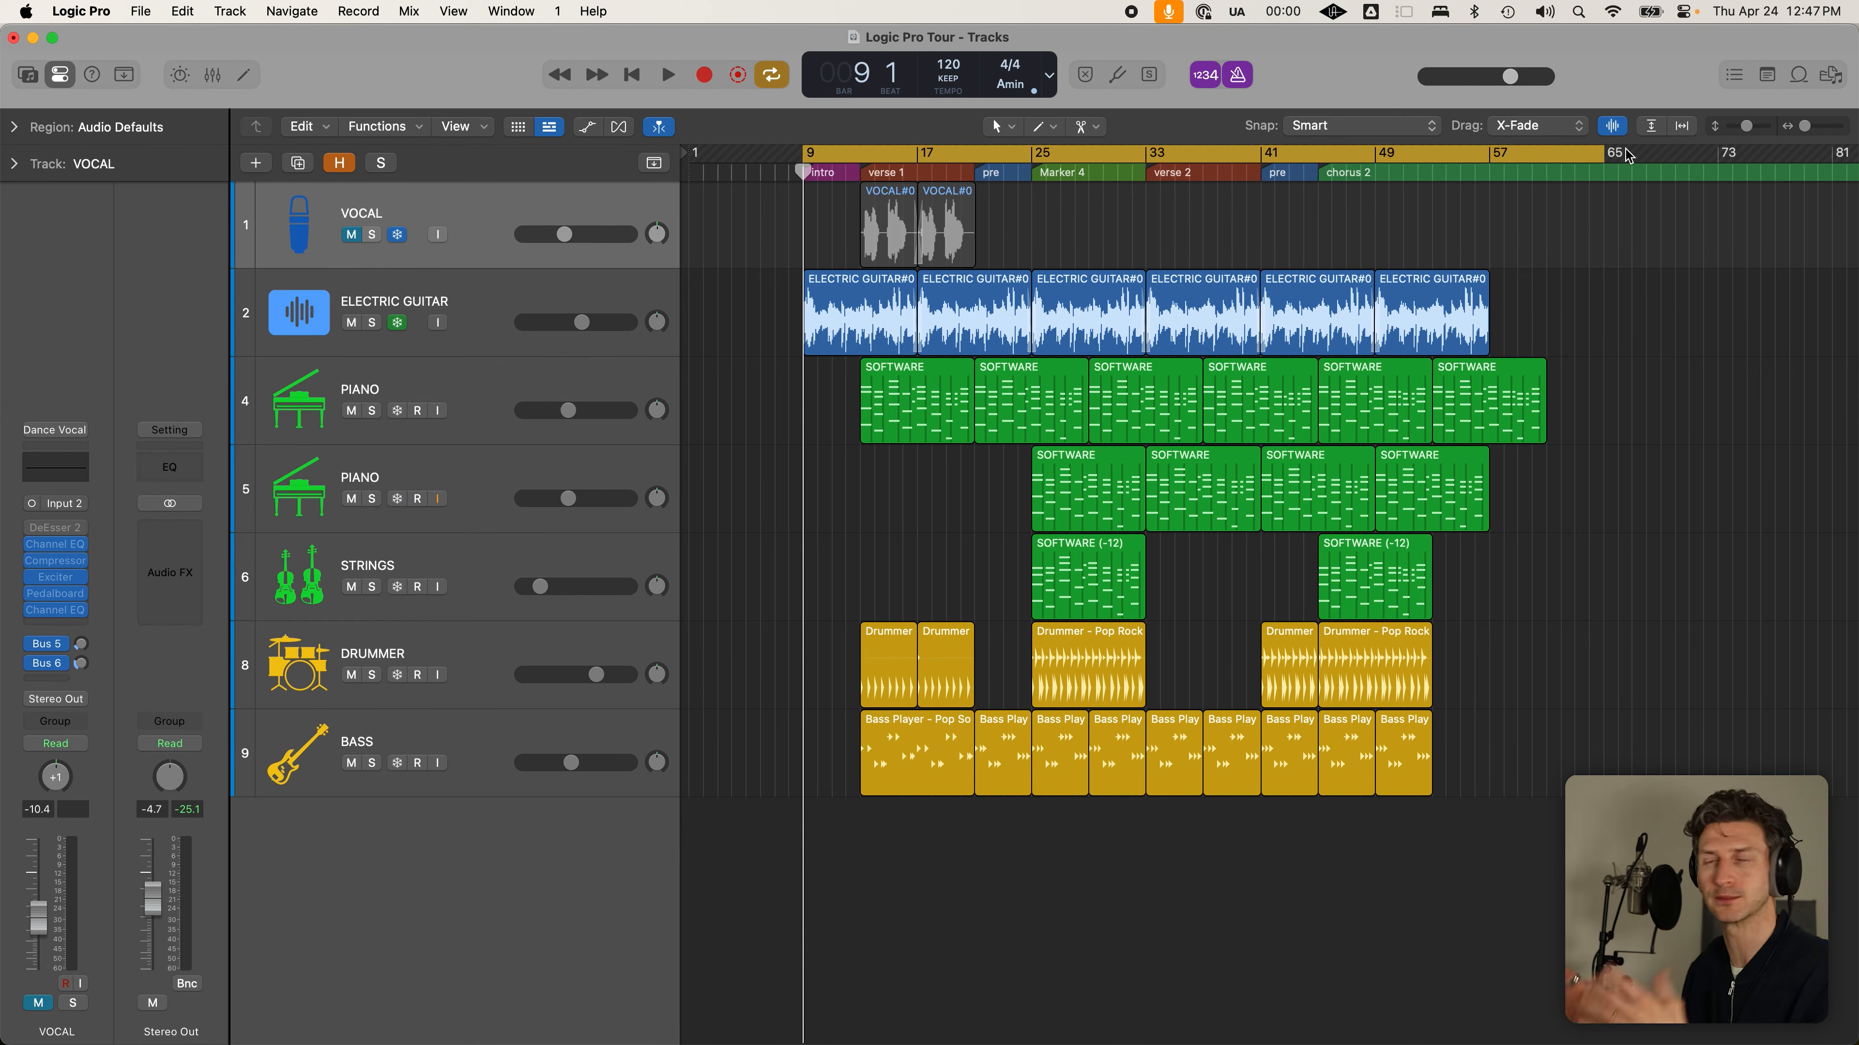
key("c")
scroll(1499, 435, "down", 3)
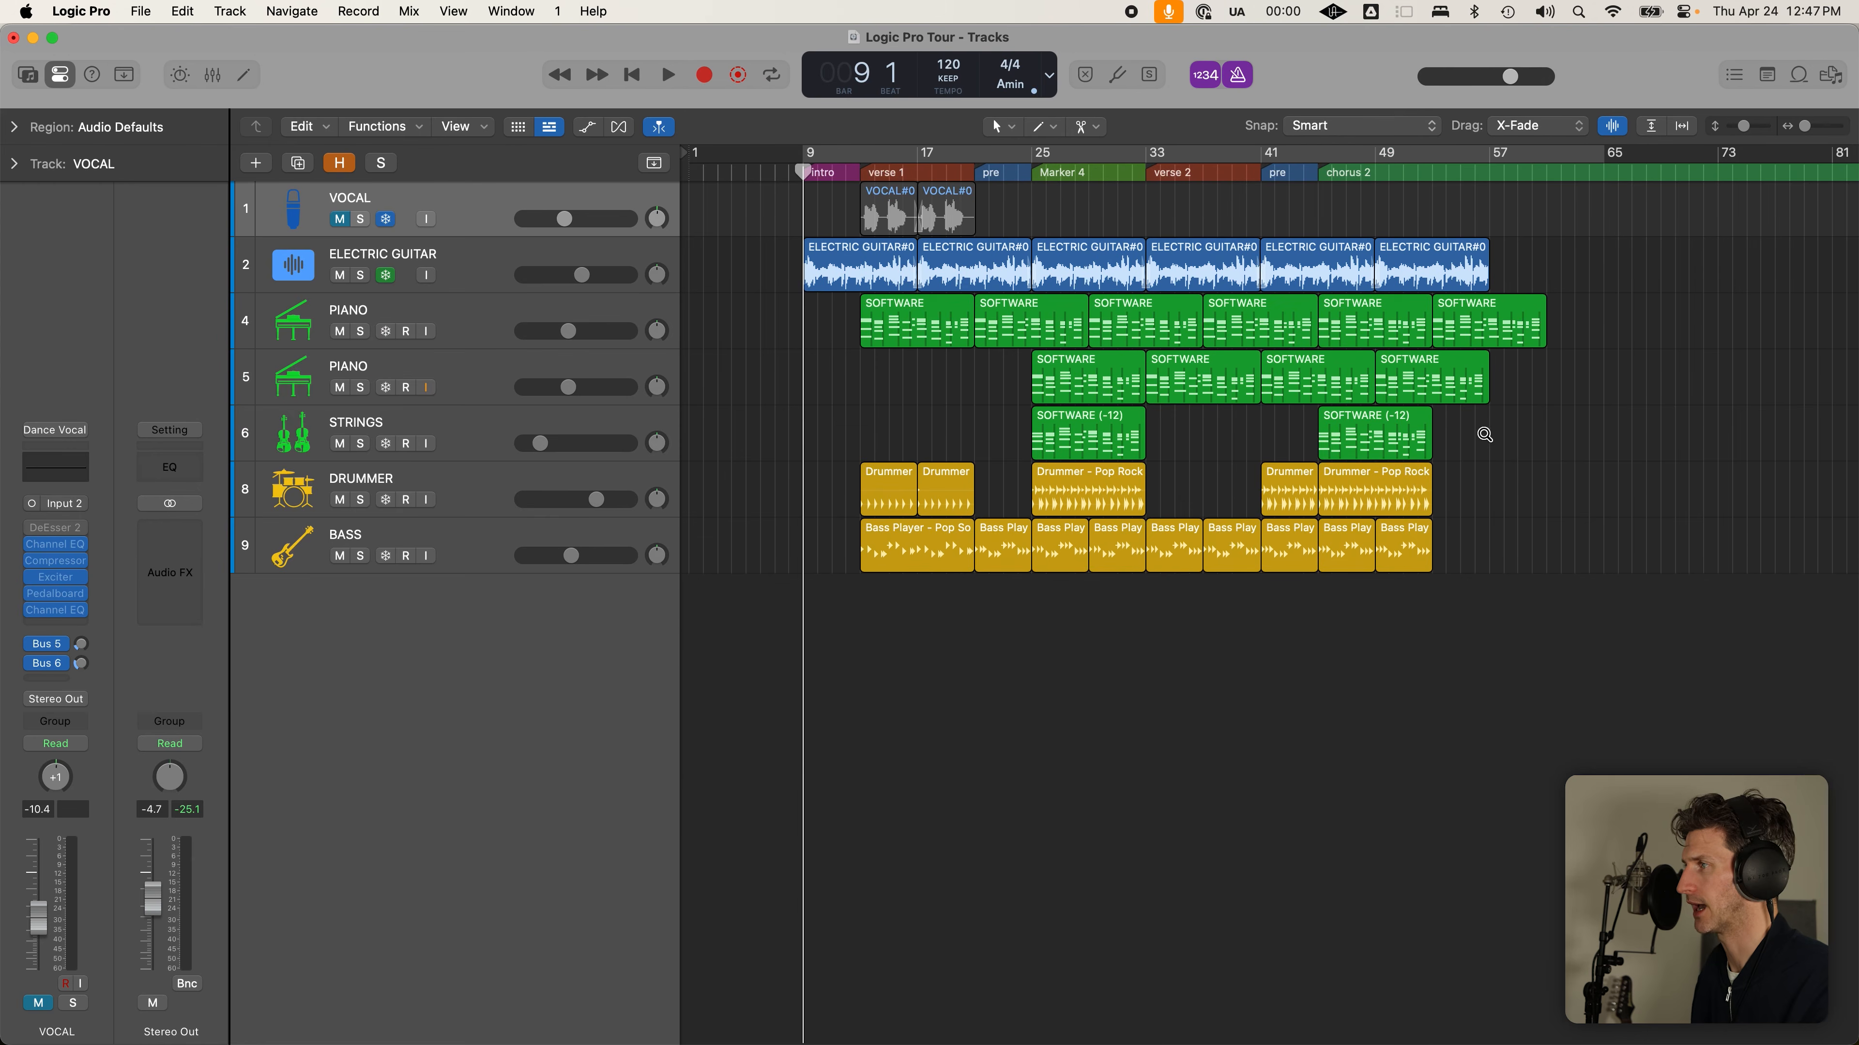
scroll(1300, 485, "up", 3)
key("c")
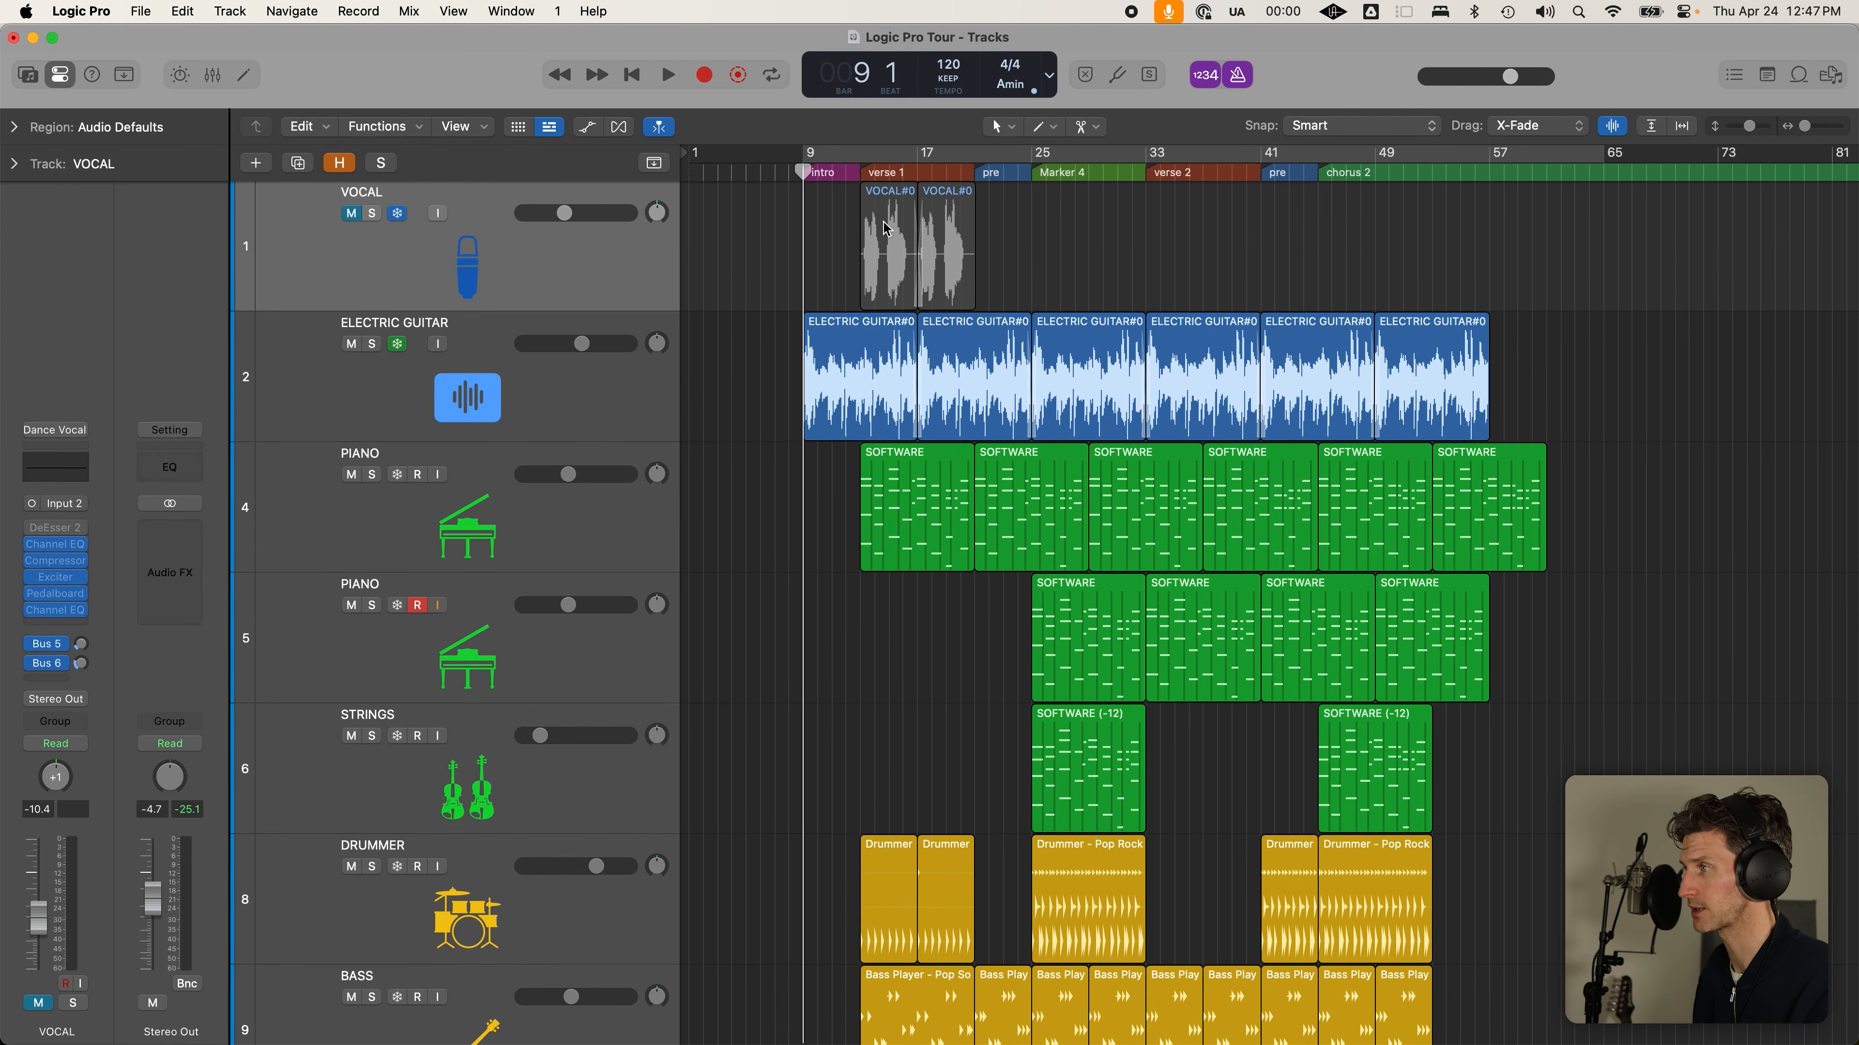
key("c")
scroll(738, 386, "down", 3)
scroll(771, 333, "up", 2)
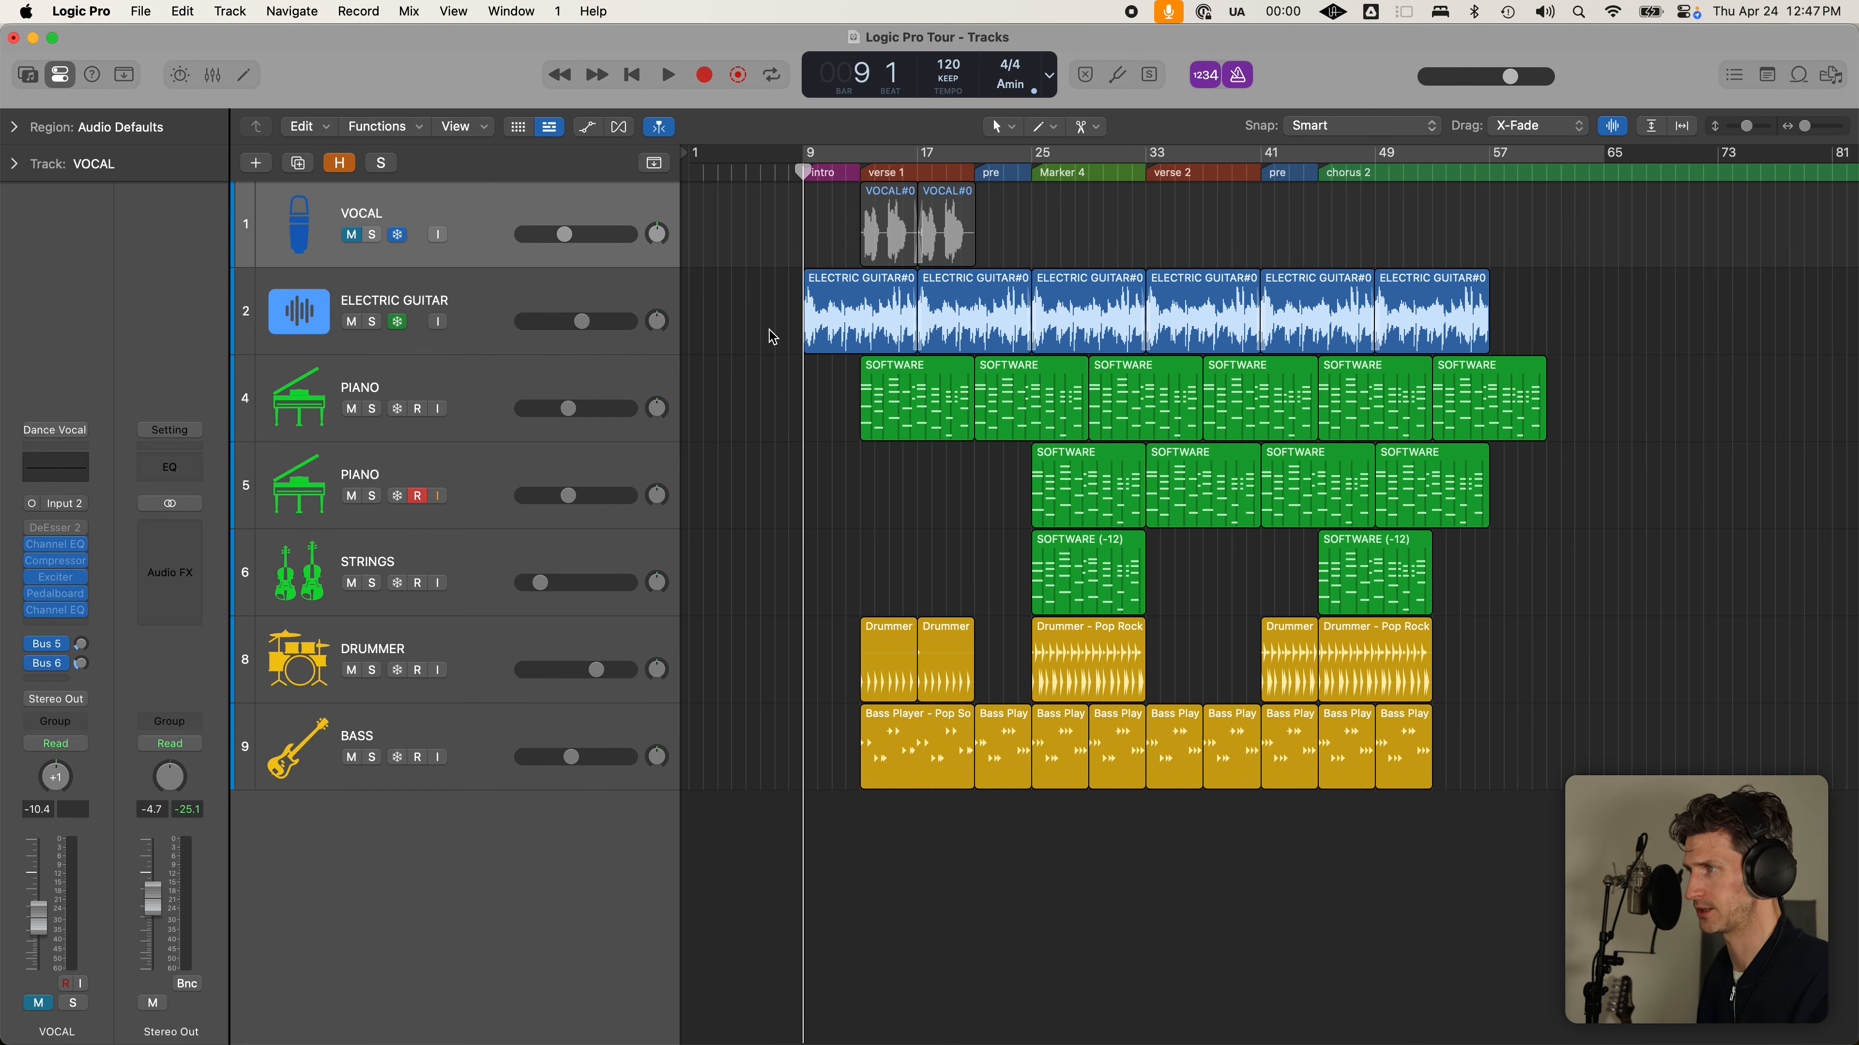
key("c")
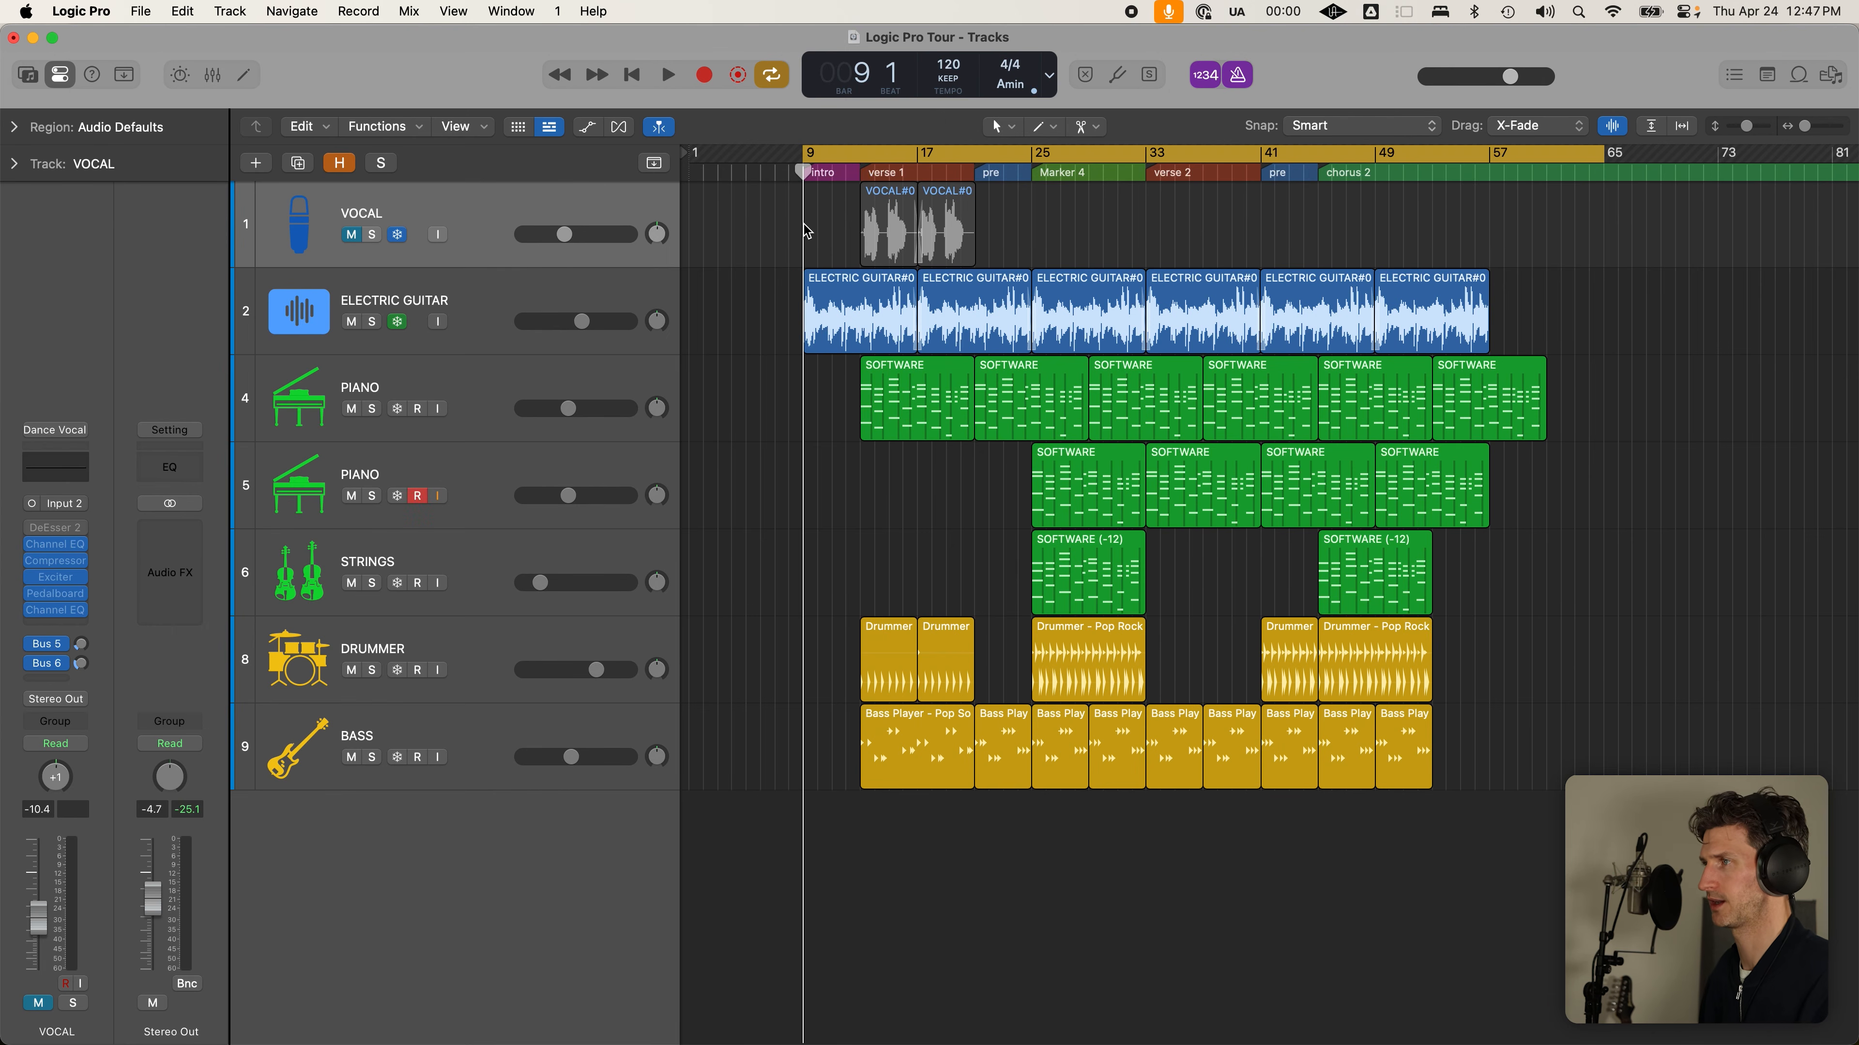
key("c")
mouse_move(803, 173)
left_mouse_down()
mouse_move(662, 183)
mouse_move(802, 166)
left_mouse_up()
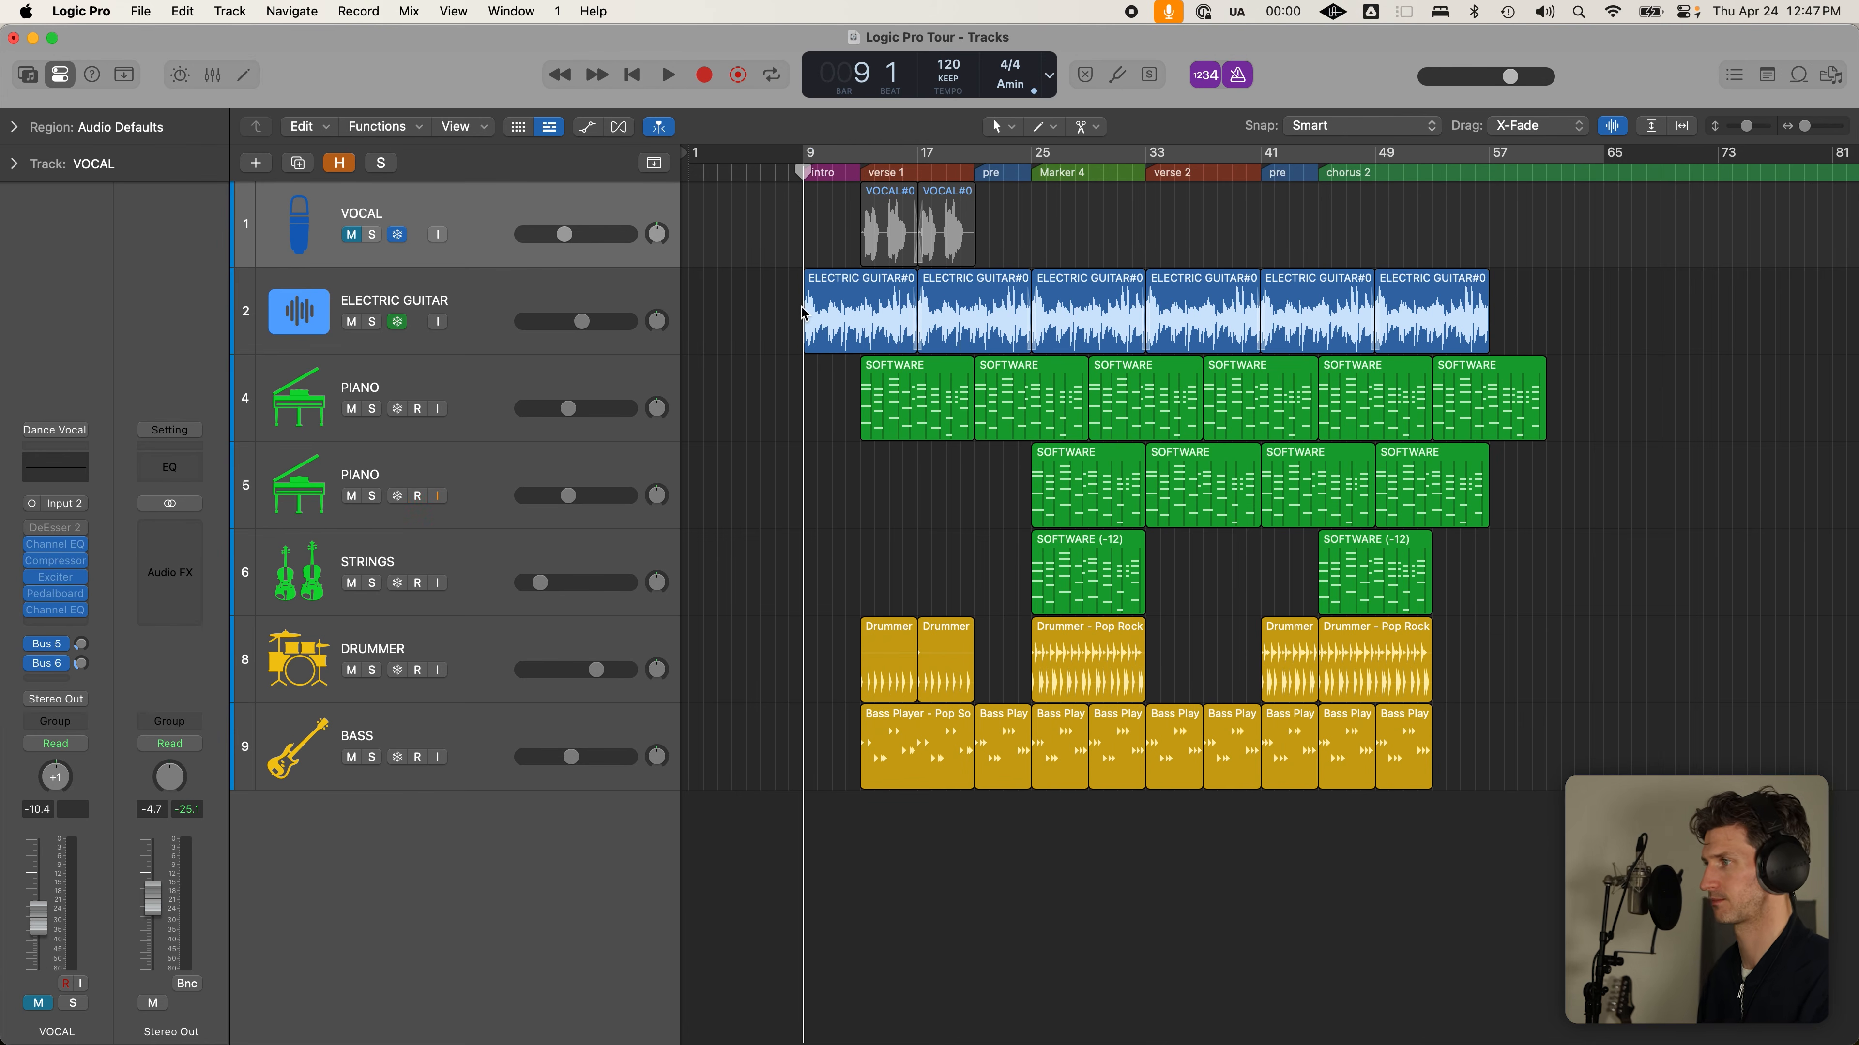
key("super+Down")
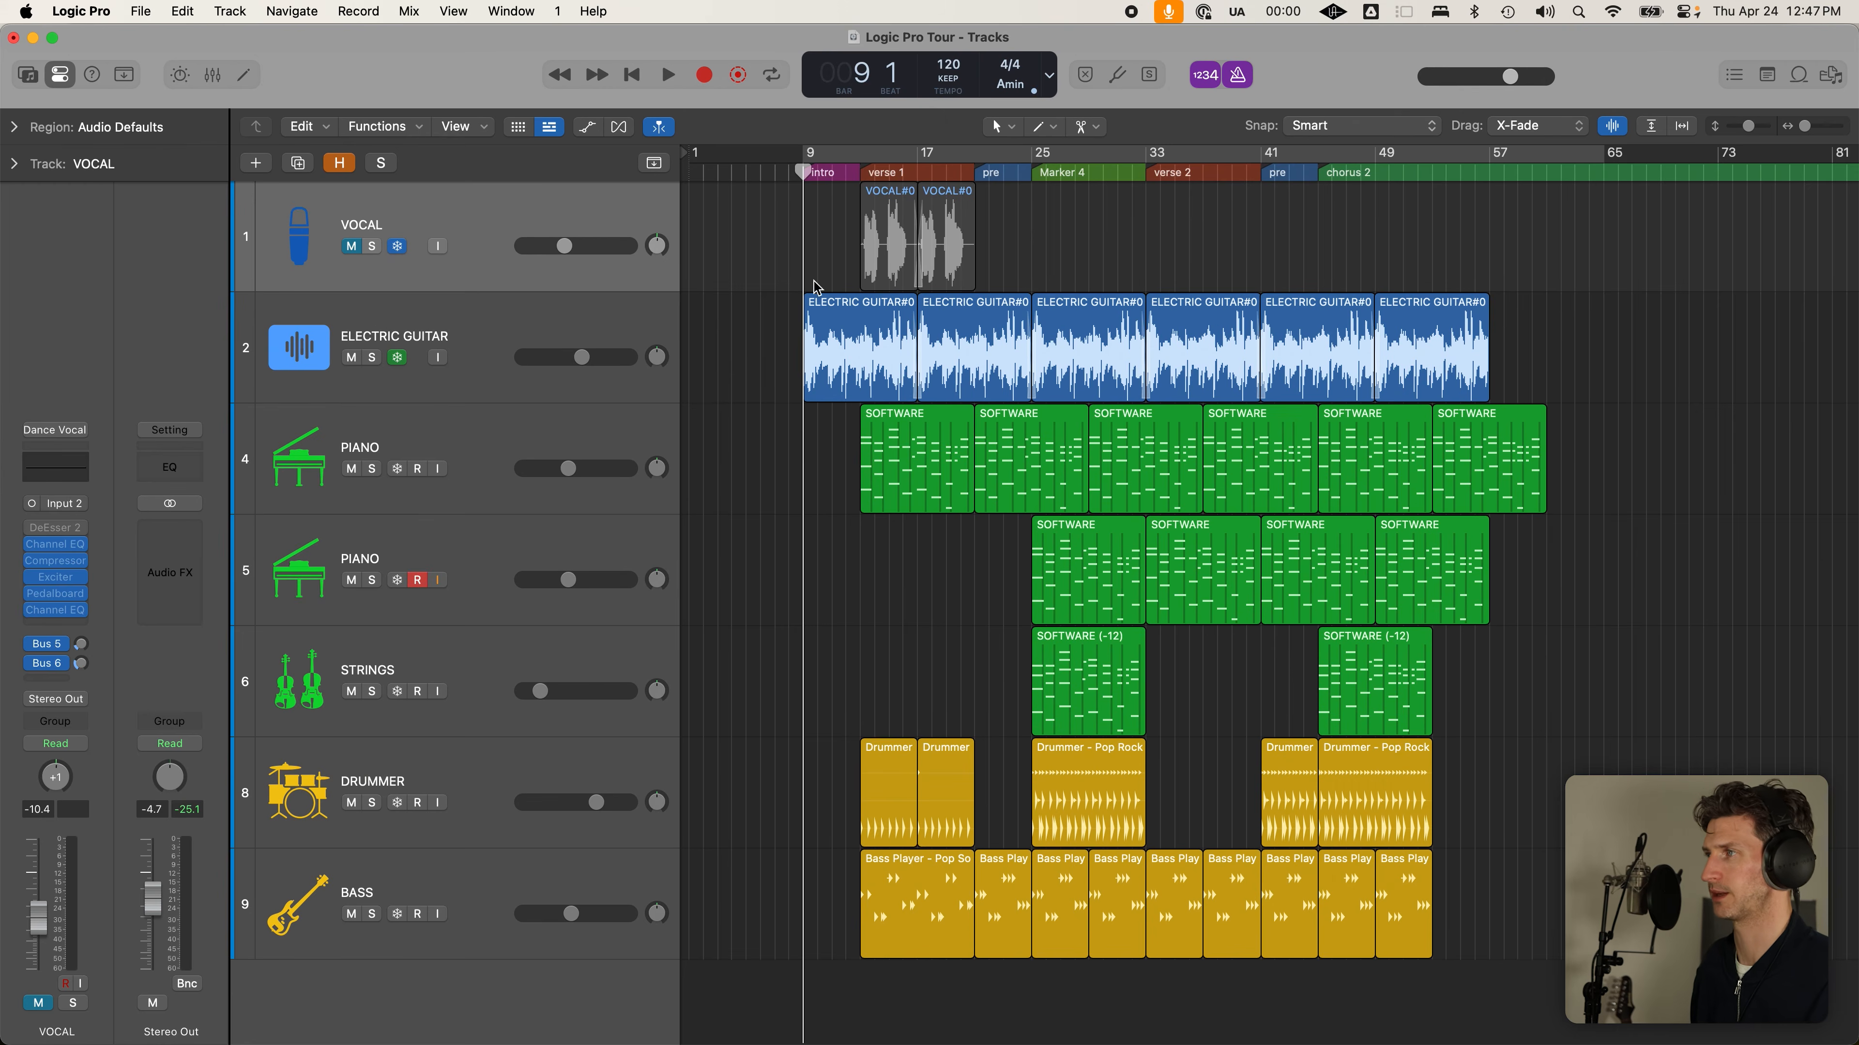
Place the playhead at bar 7 and shorten the cycle range to end at bar 63, leaving cycling off
key("c")
left_click_drag(1602, 156, 1600, 211)
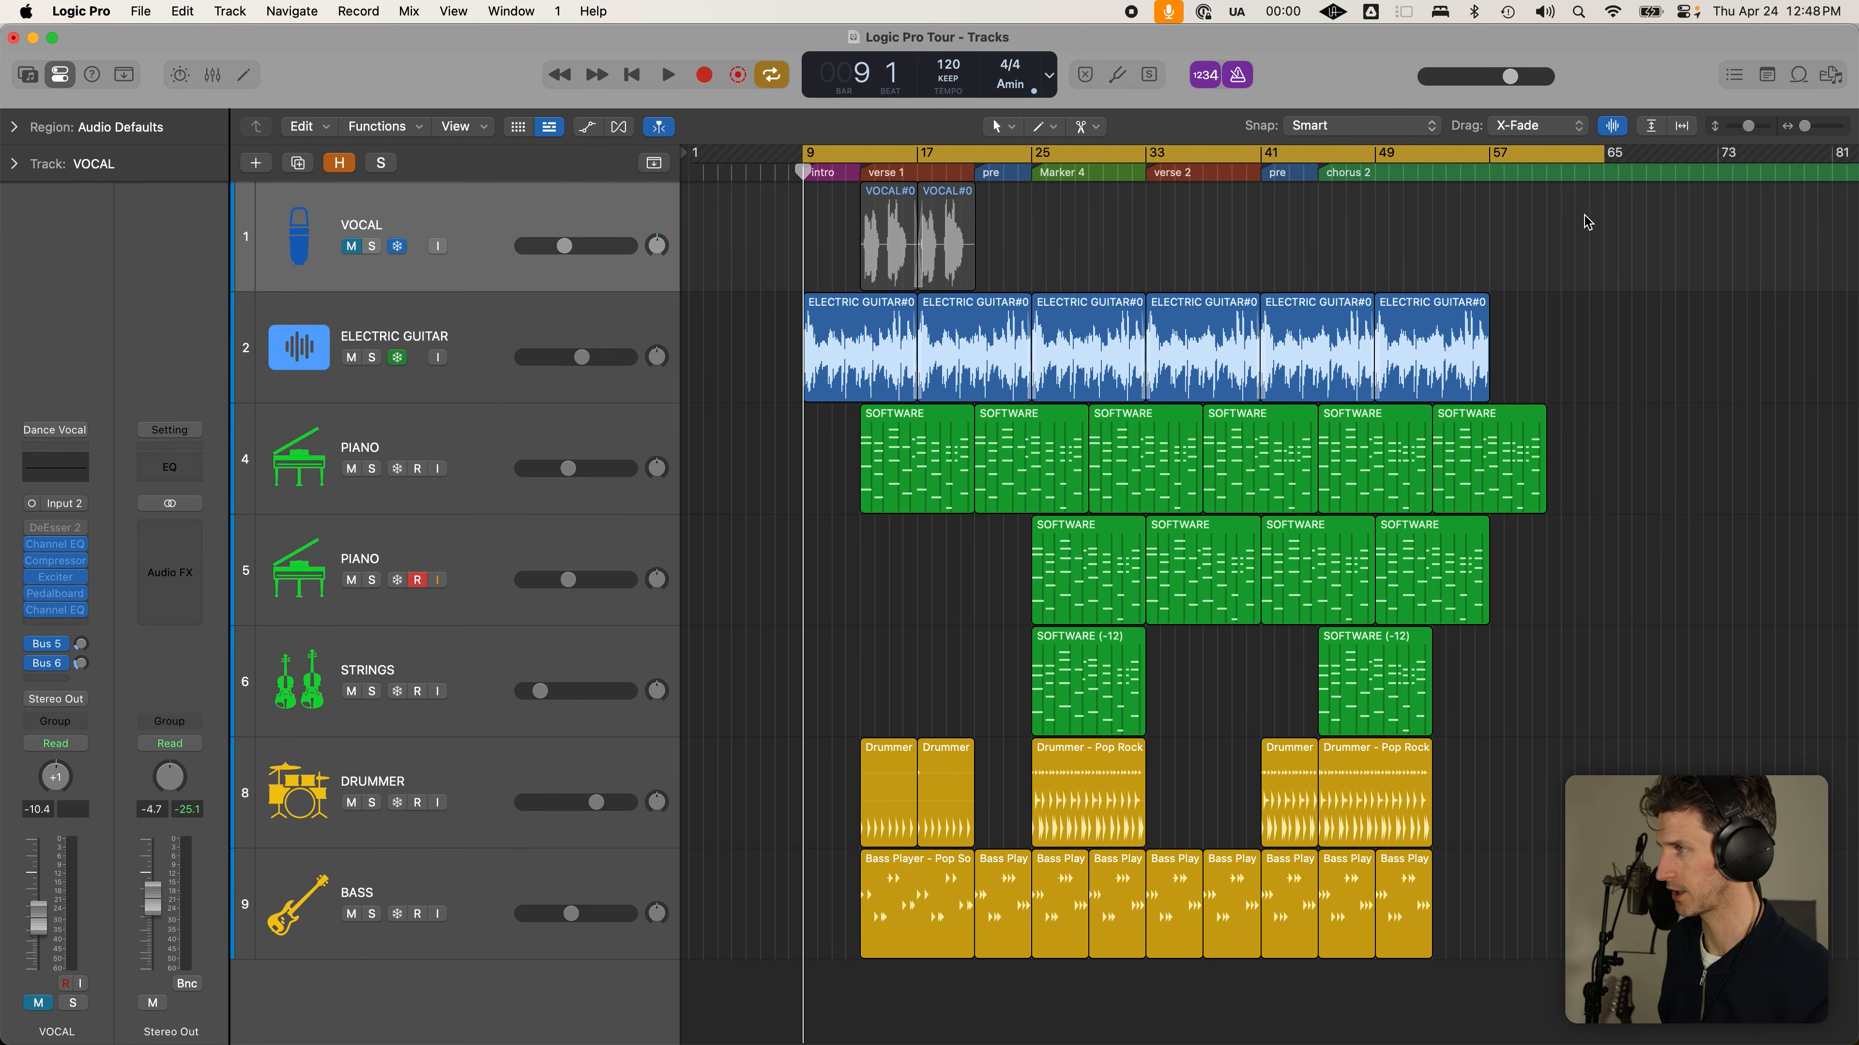
key("super+Up")
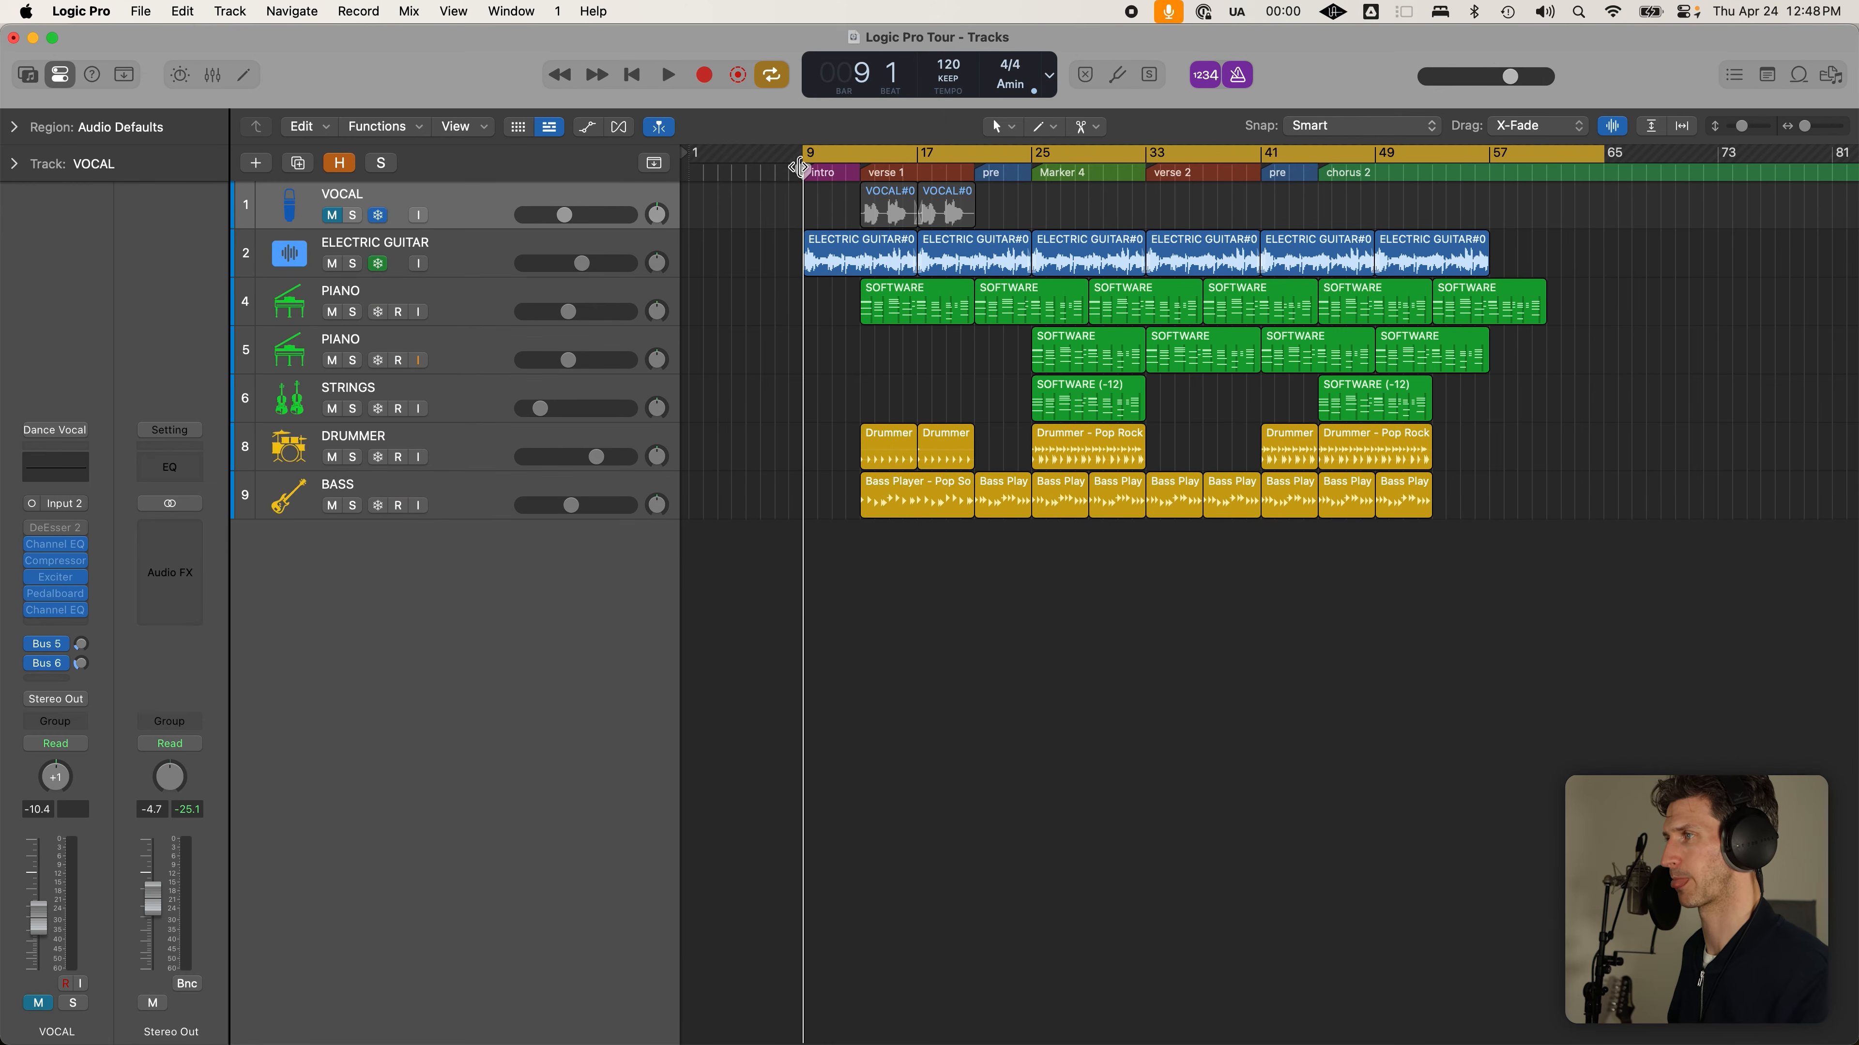
left_click(781, 170)
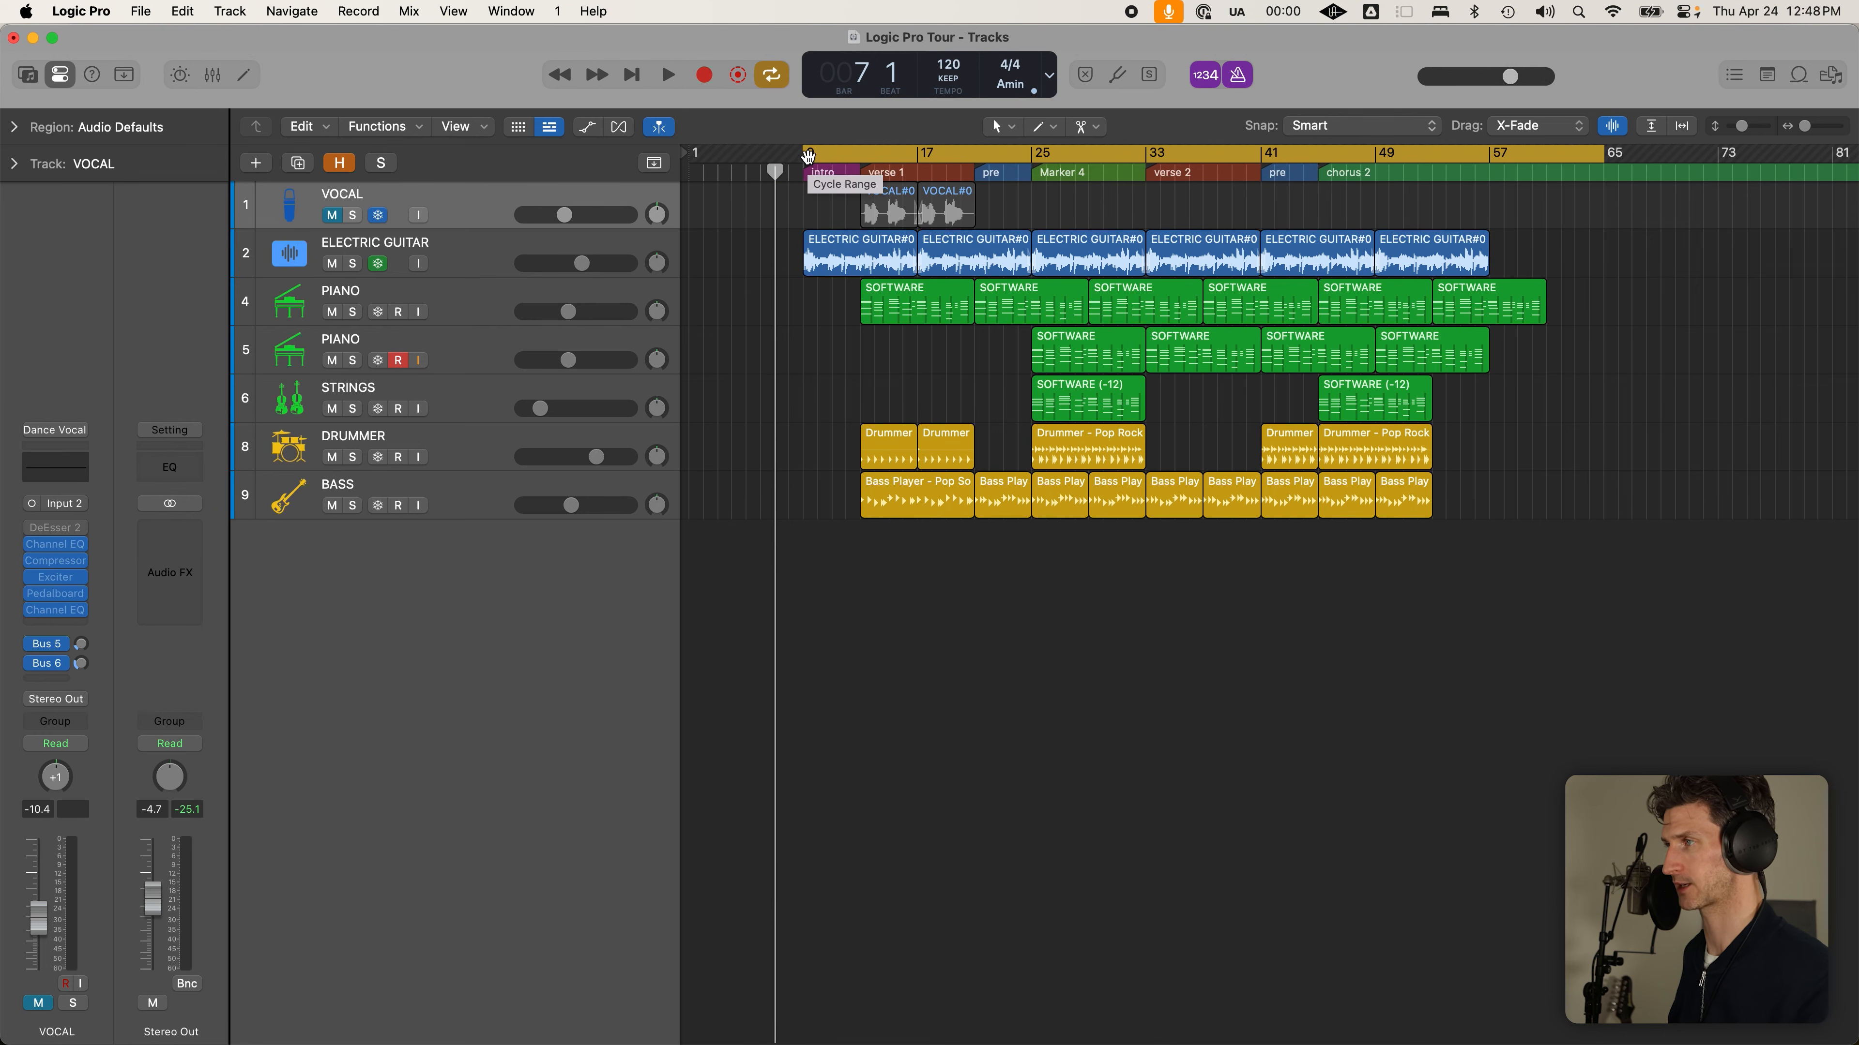
mouse_move(803, 154)
left_mouse_down()
mouse_move(832, 156)
mouse_move(804, 154)
left_mouse_up()
left_click_drag(1603, 155, 1575, 156)
key("super+Down")
key("c")
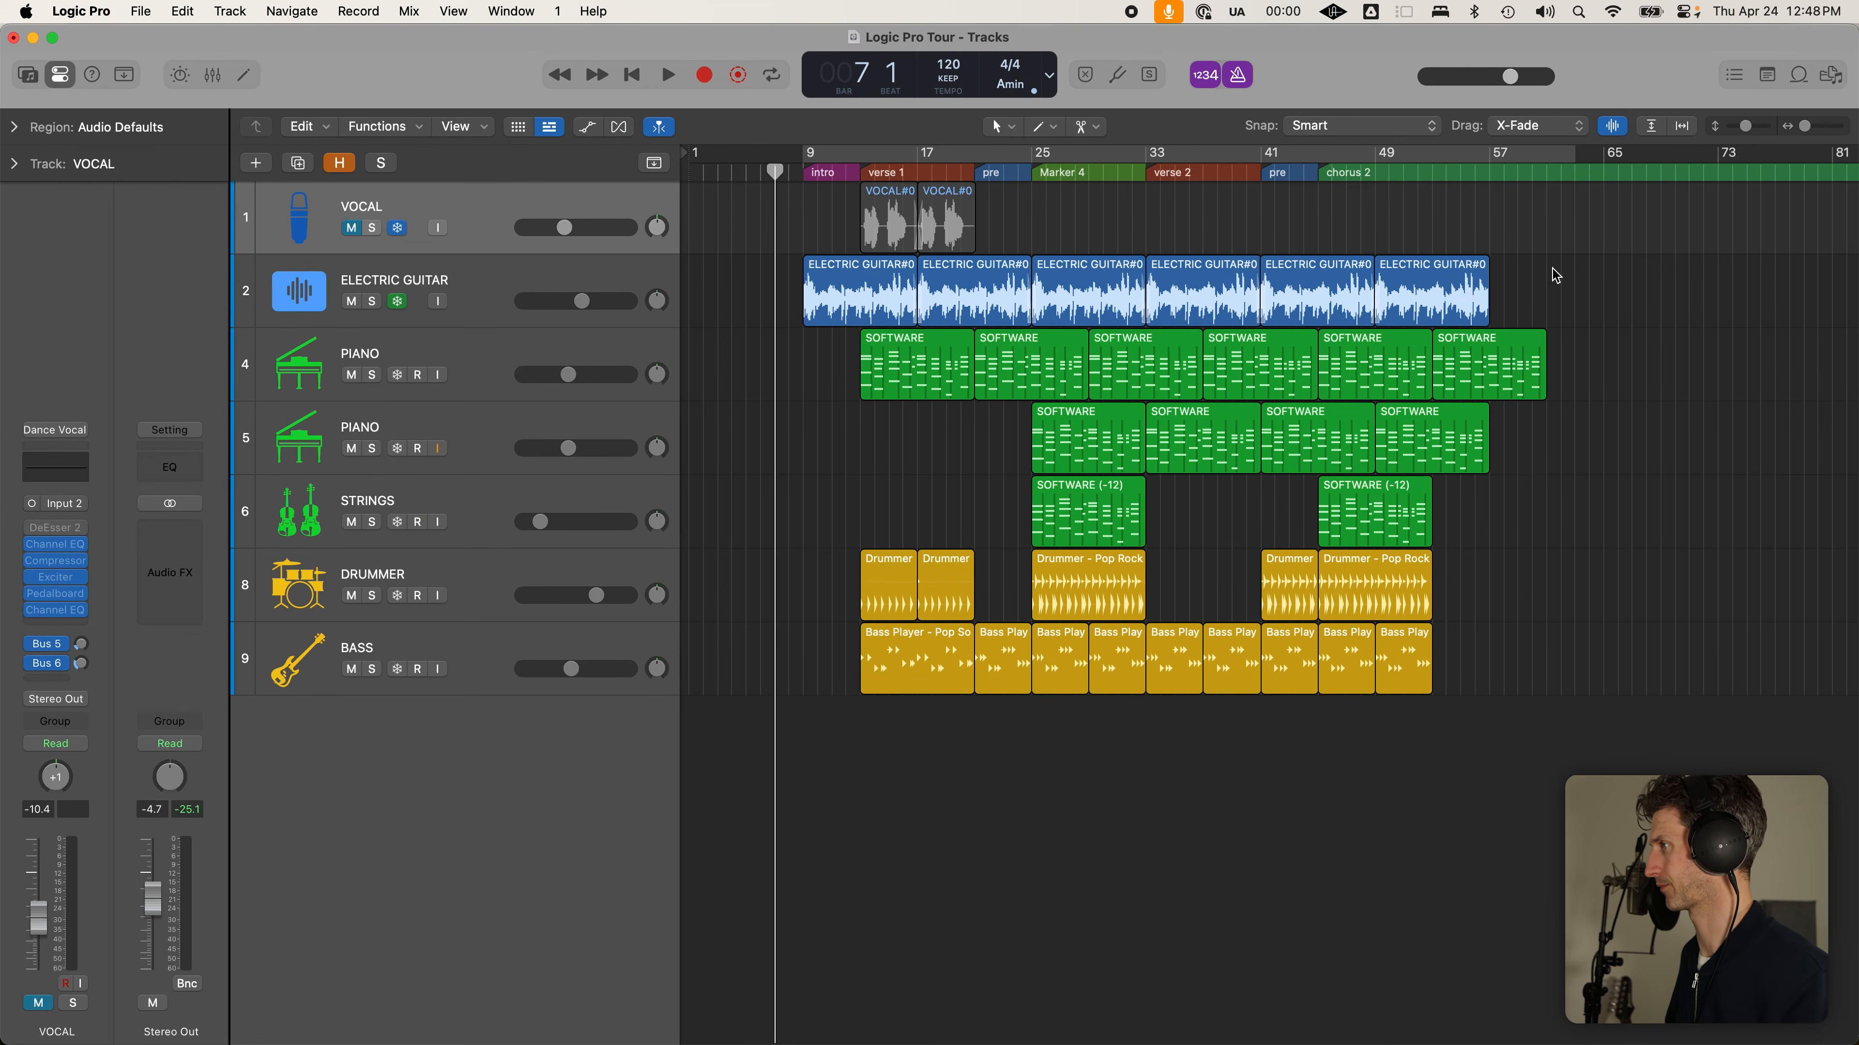
Play the end of the arrangement from bar 59 to bar 63 to hear how the last piano region fades out
left_click(1532, 173)
key("super+Right")
key("super+Right")
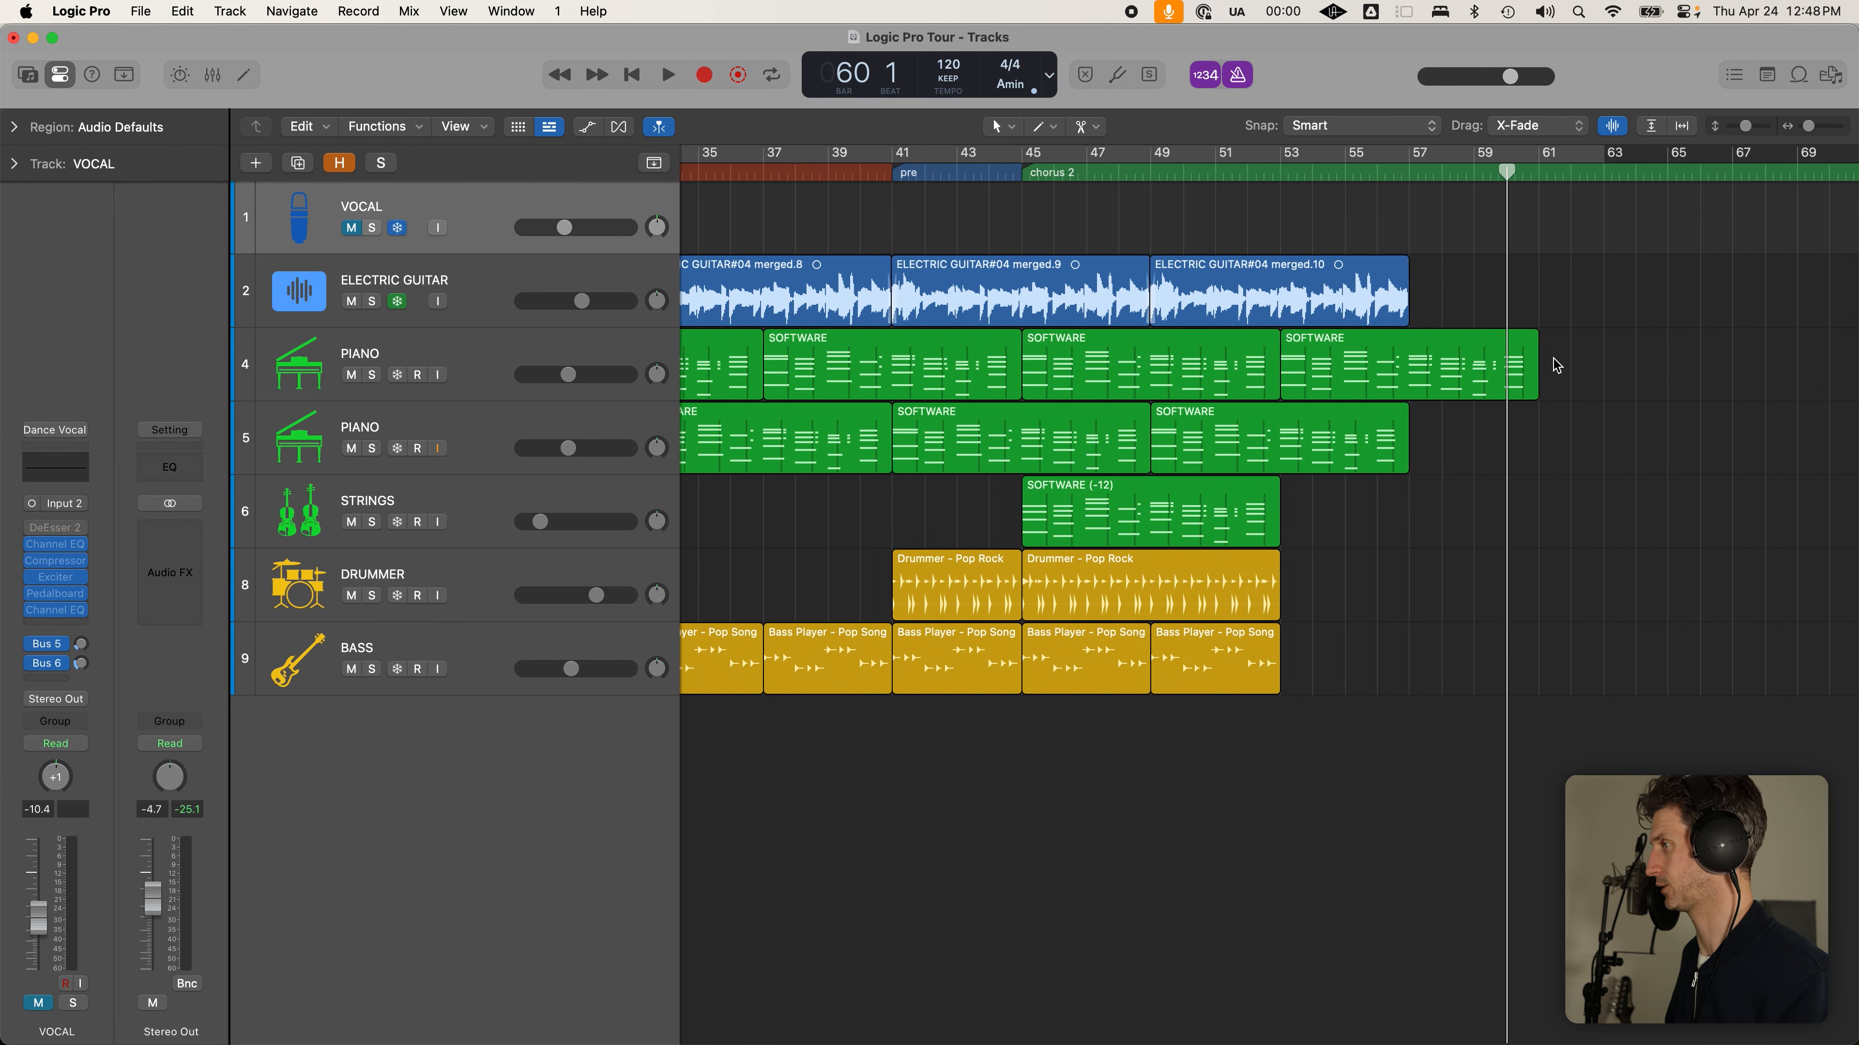
scroll(1520, 388, "right", 4)
left_click(1316, 173)
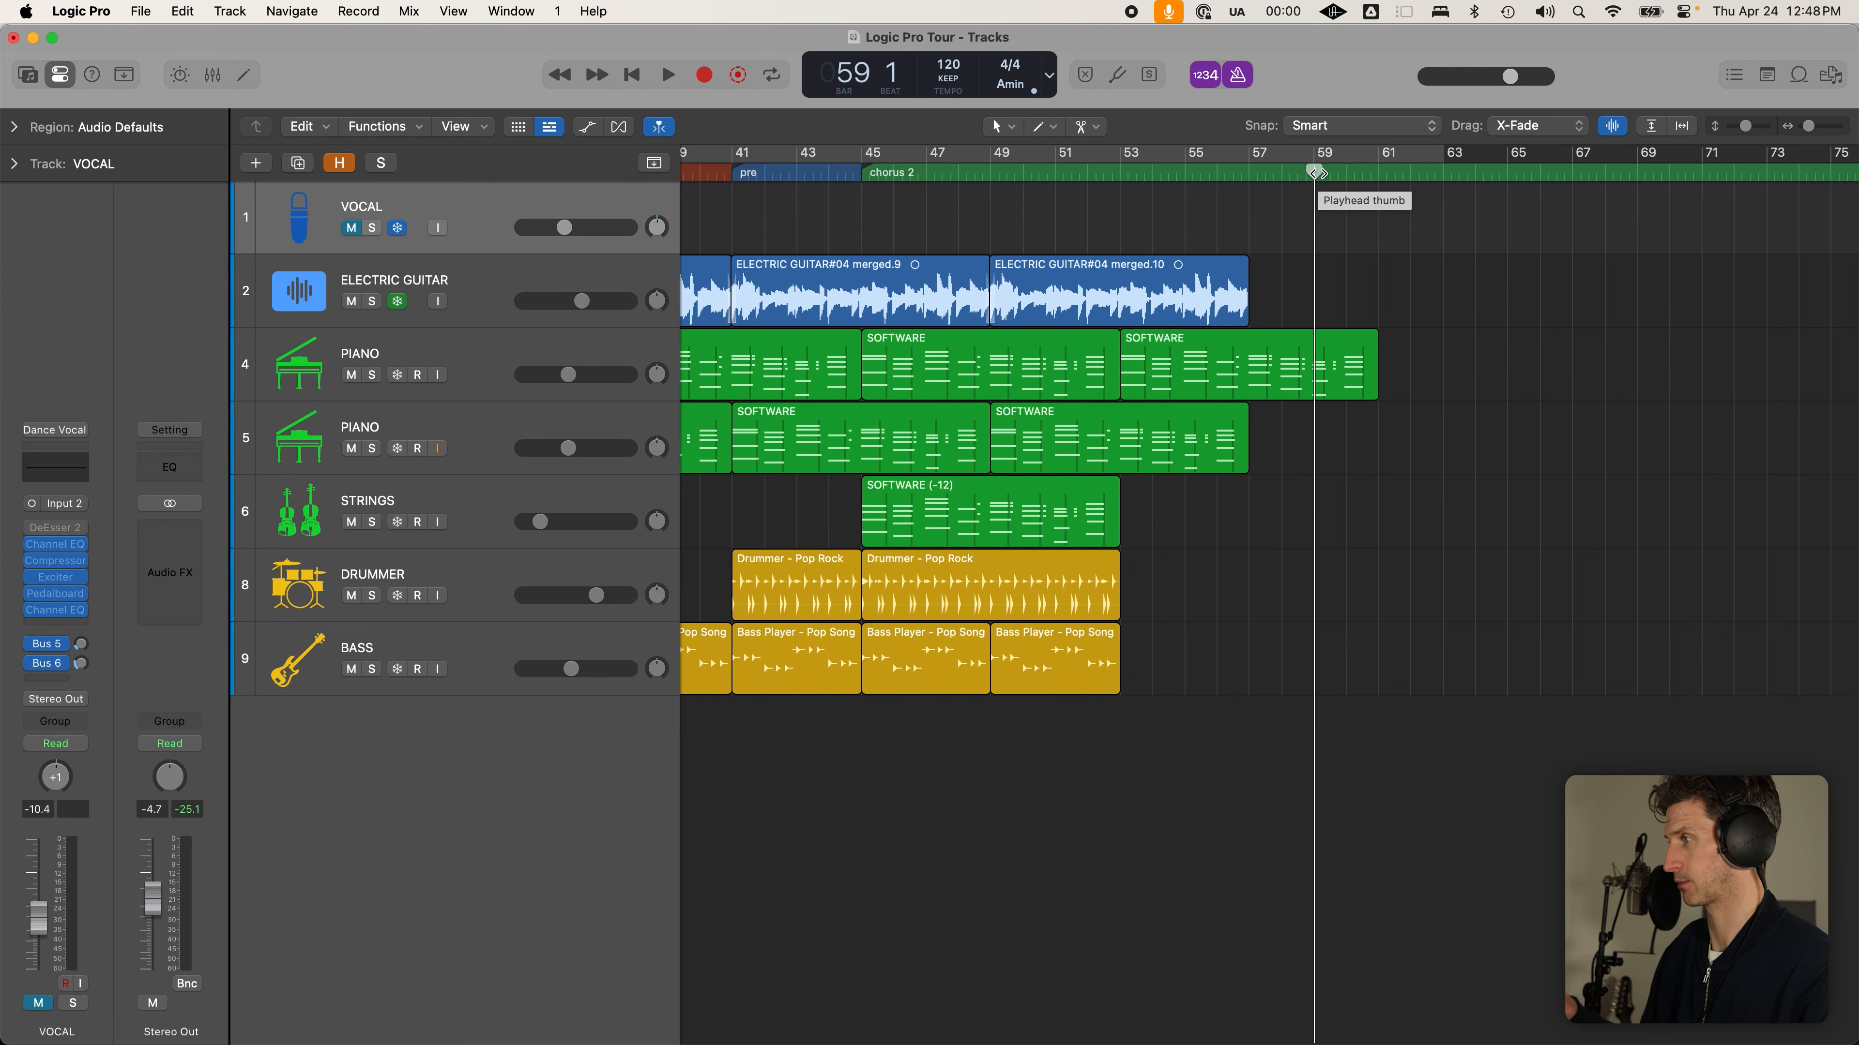
key("space")
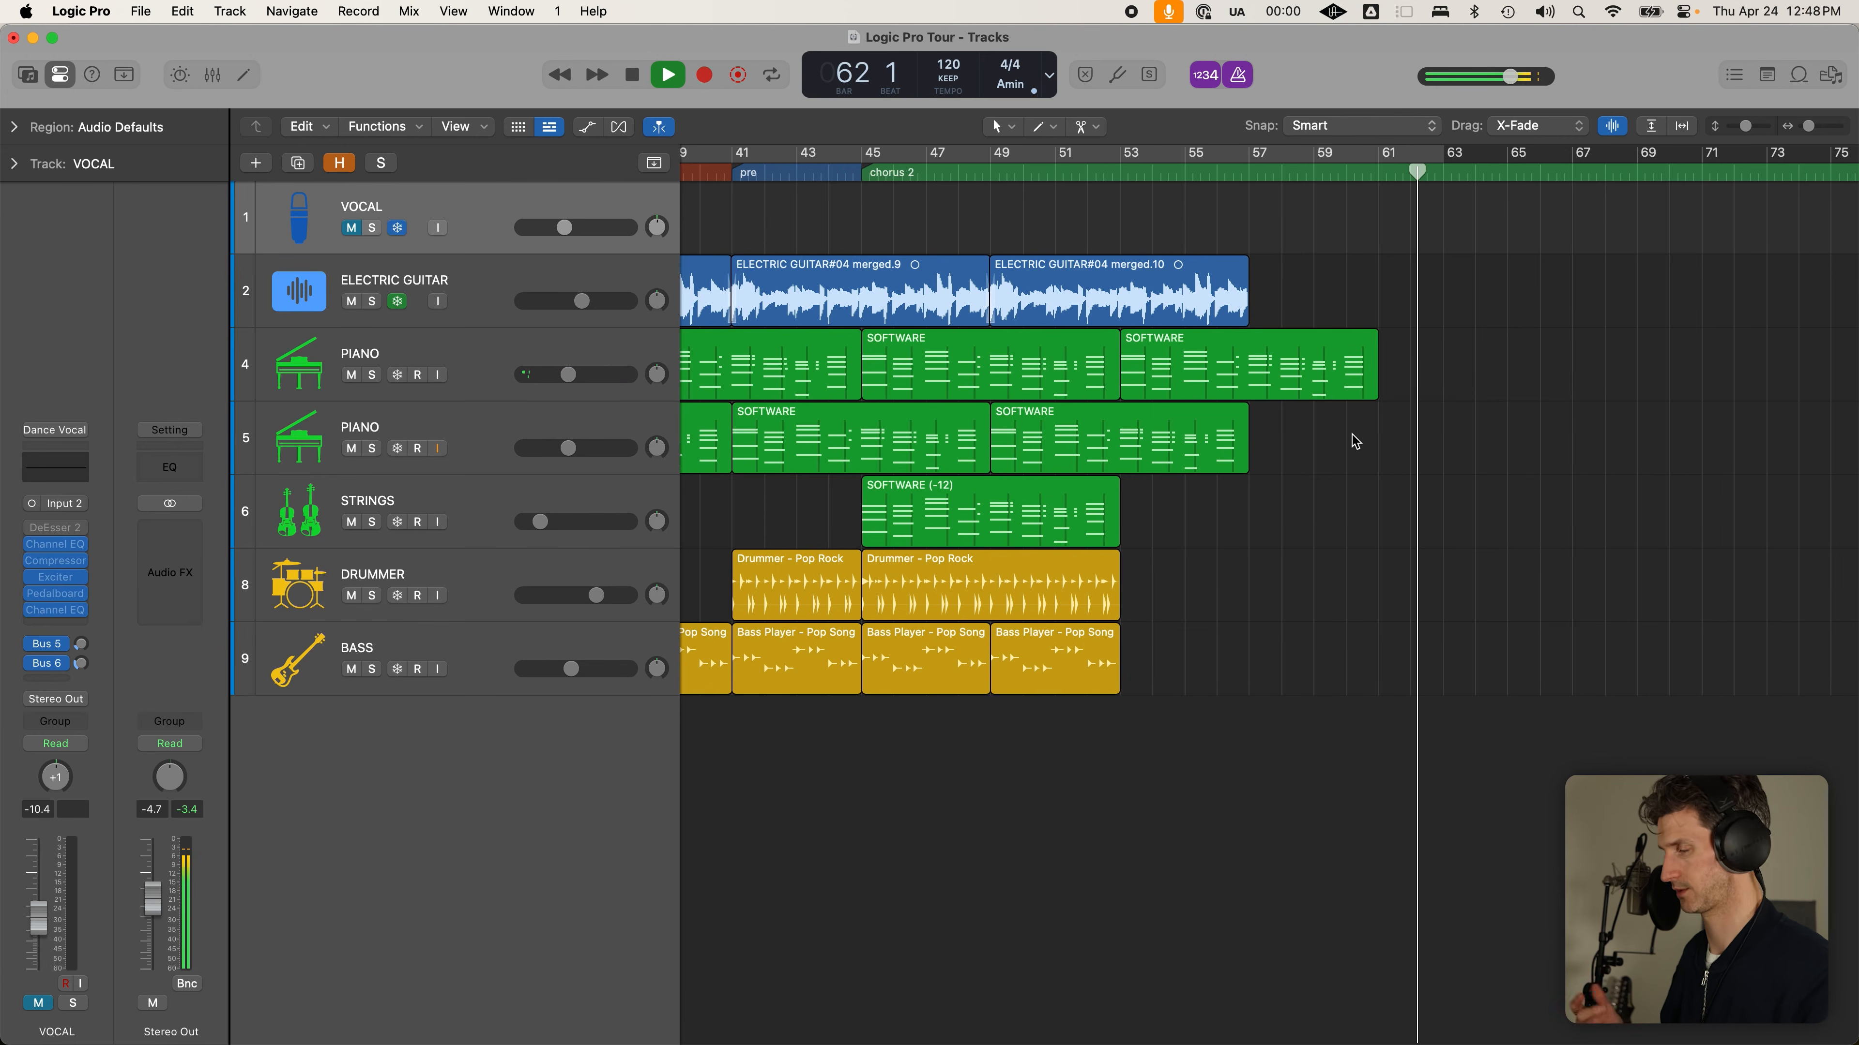
key("space")
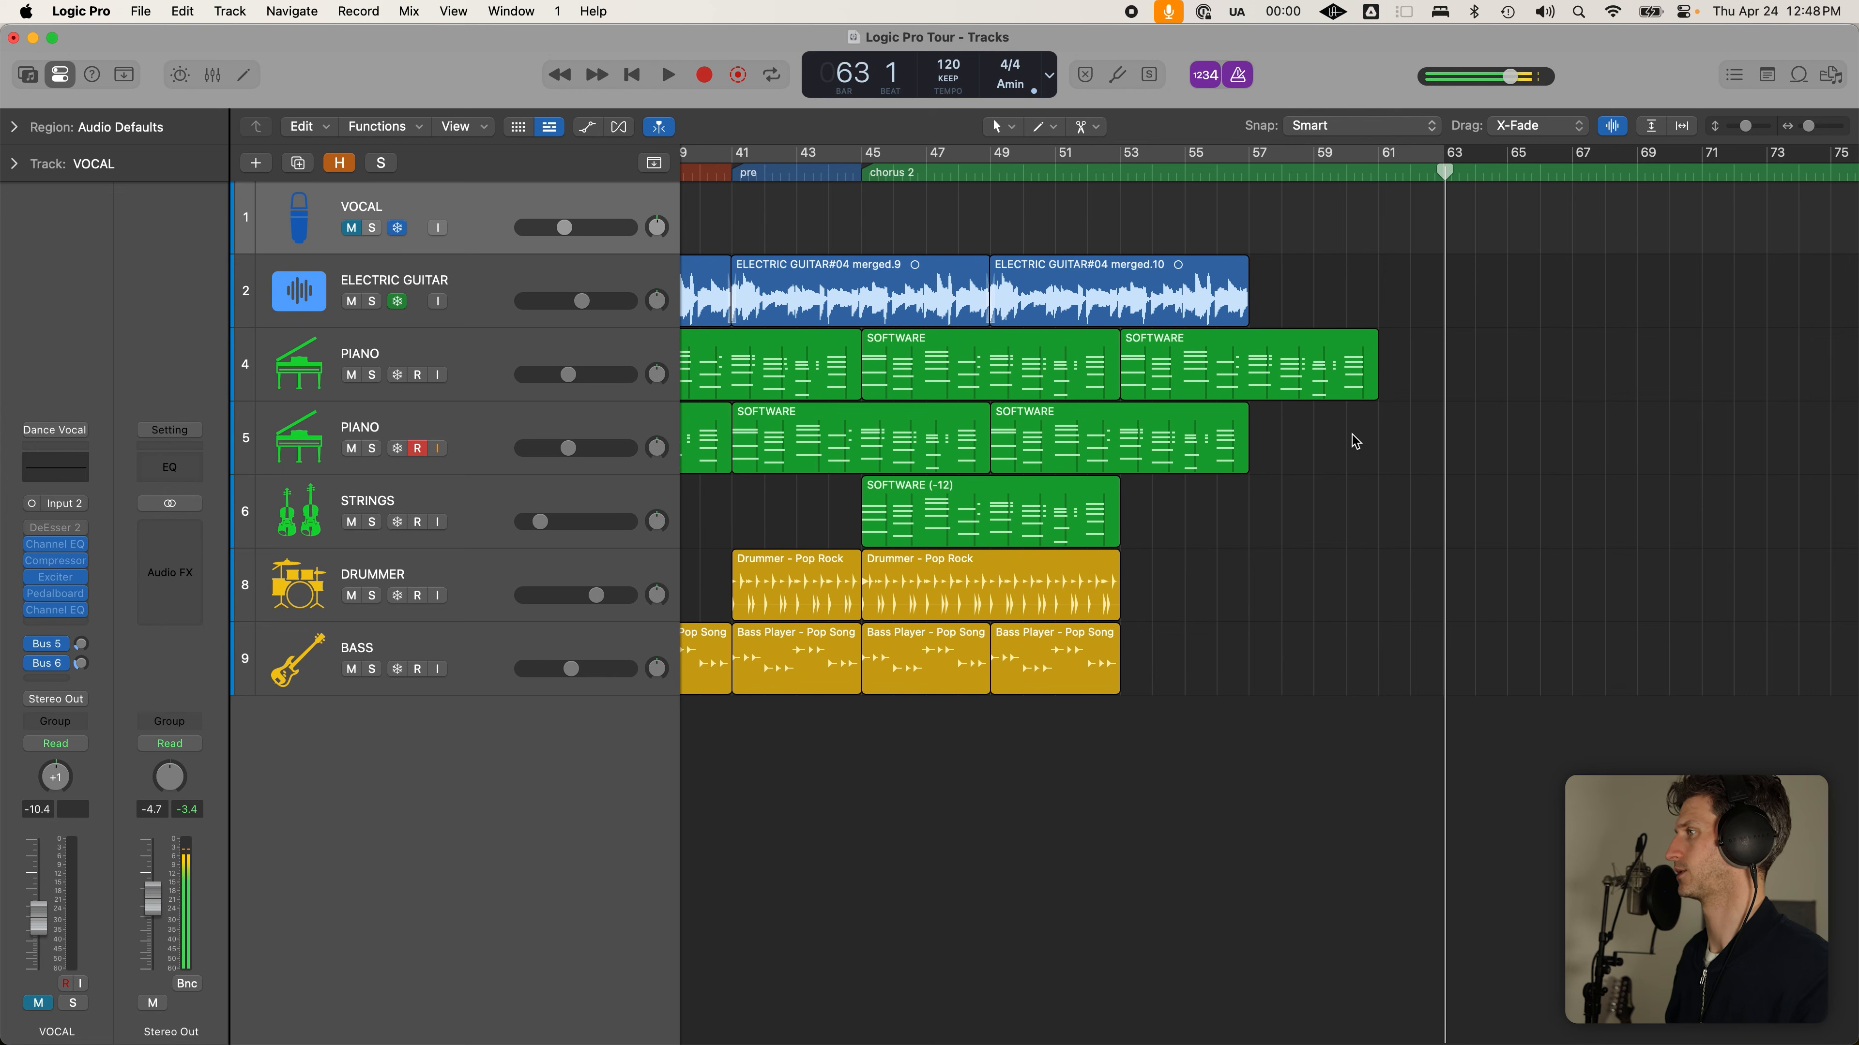
Turn cycling on with its range covering the whole song from bar 9 to bar 63
key("c")
mouse_move(1446, 169)
left_mouse_down()
mouse_move(1468, 180)
mouse_move(1441, 191)
left_mouse_up()
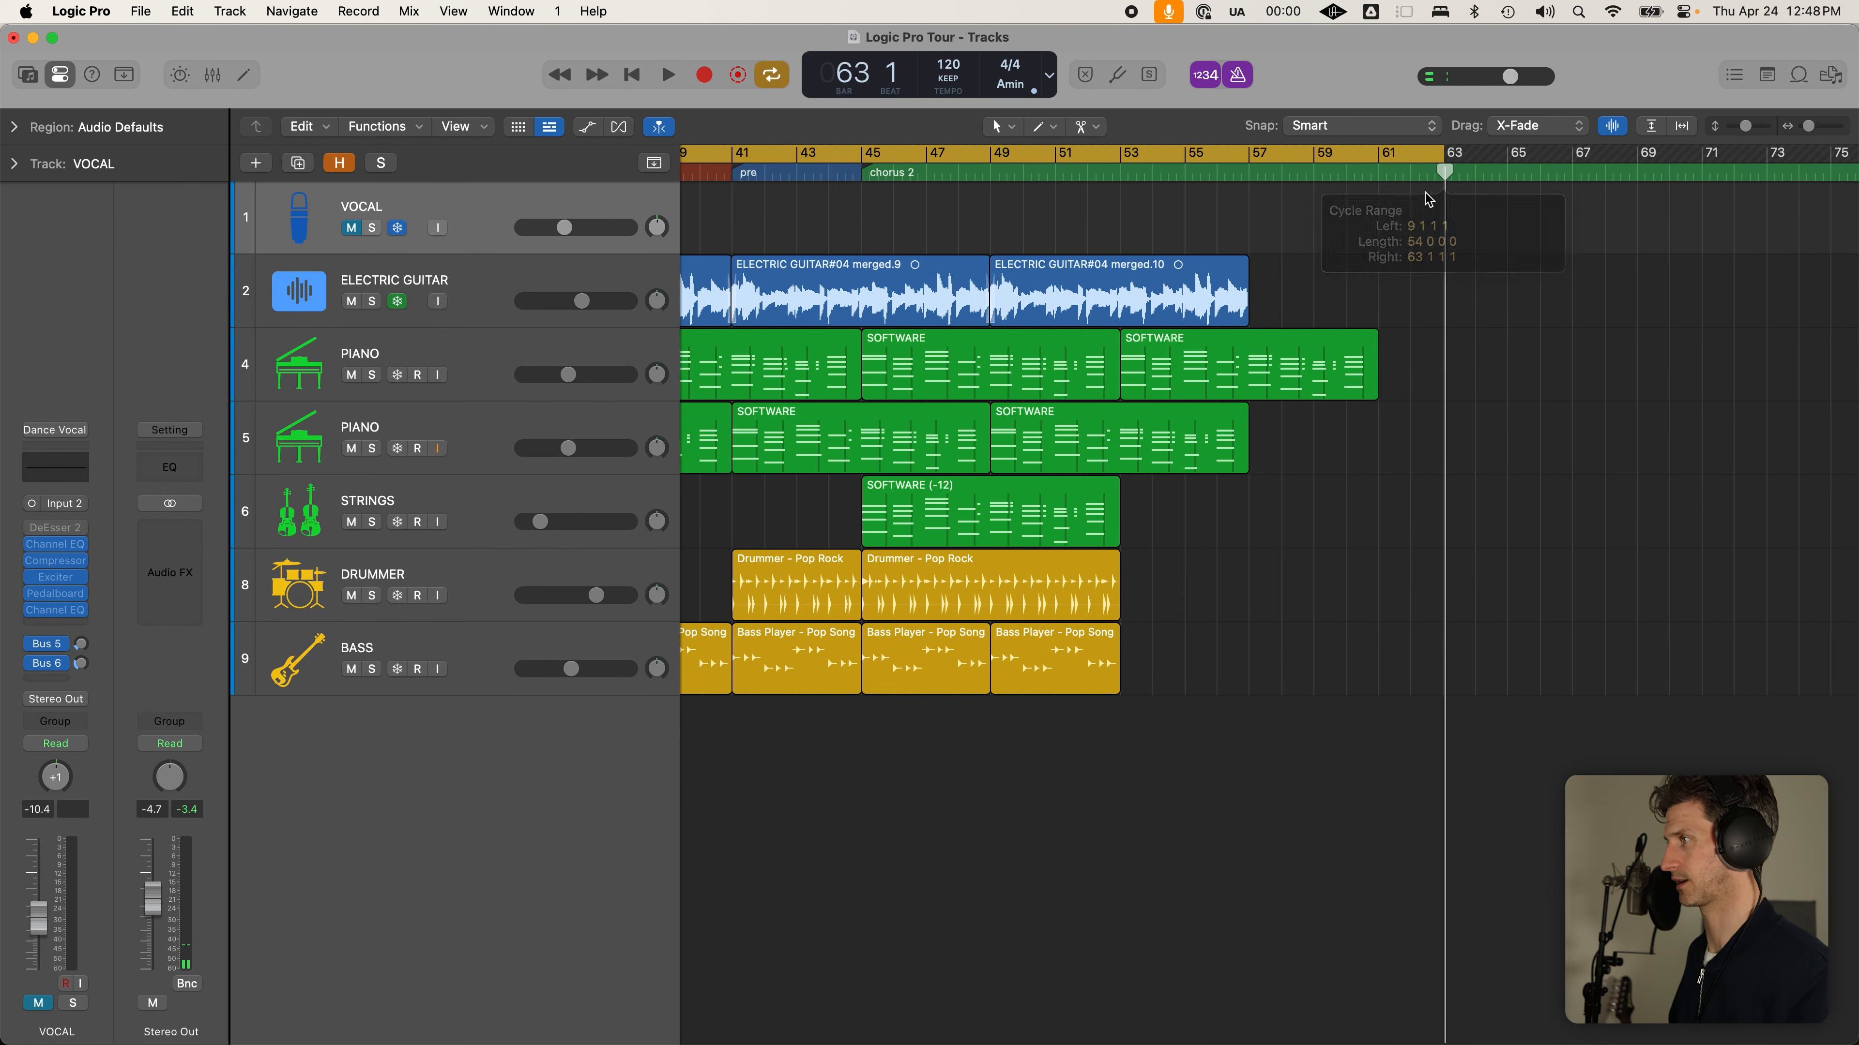
key("z")
key("super+Up")
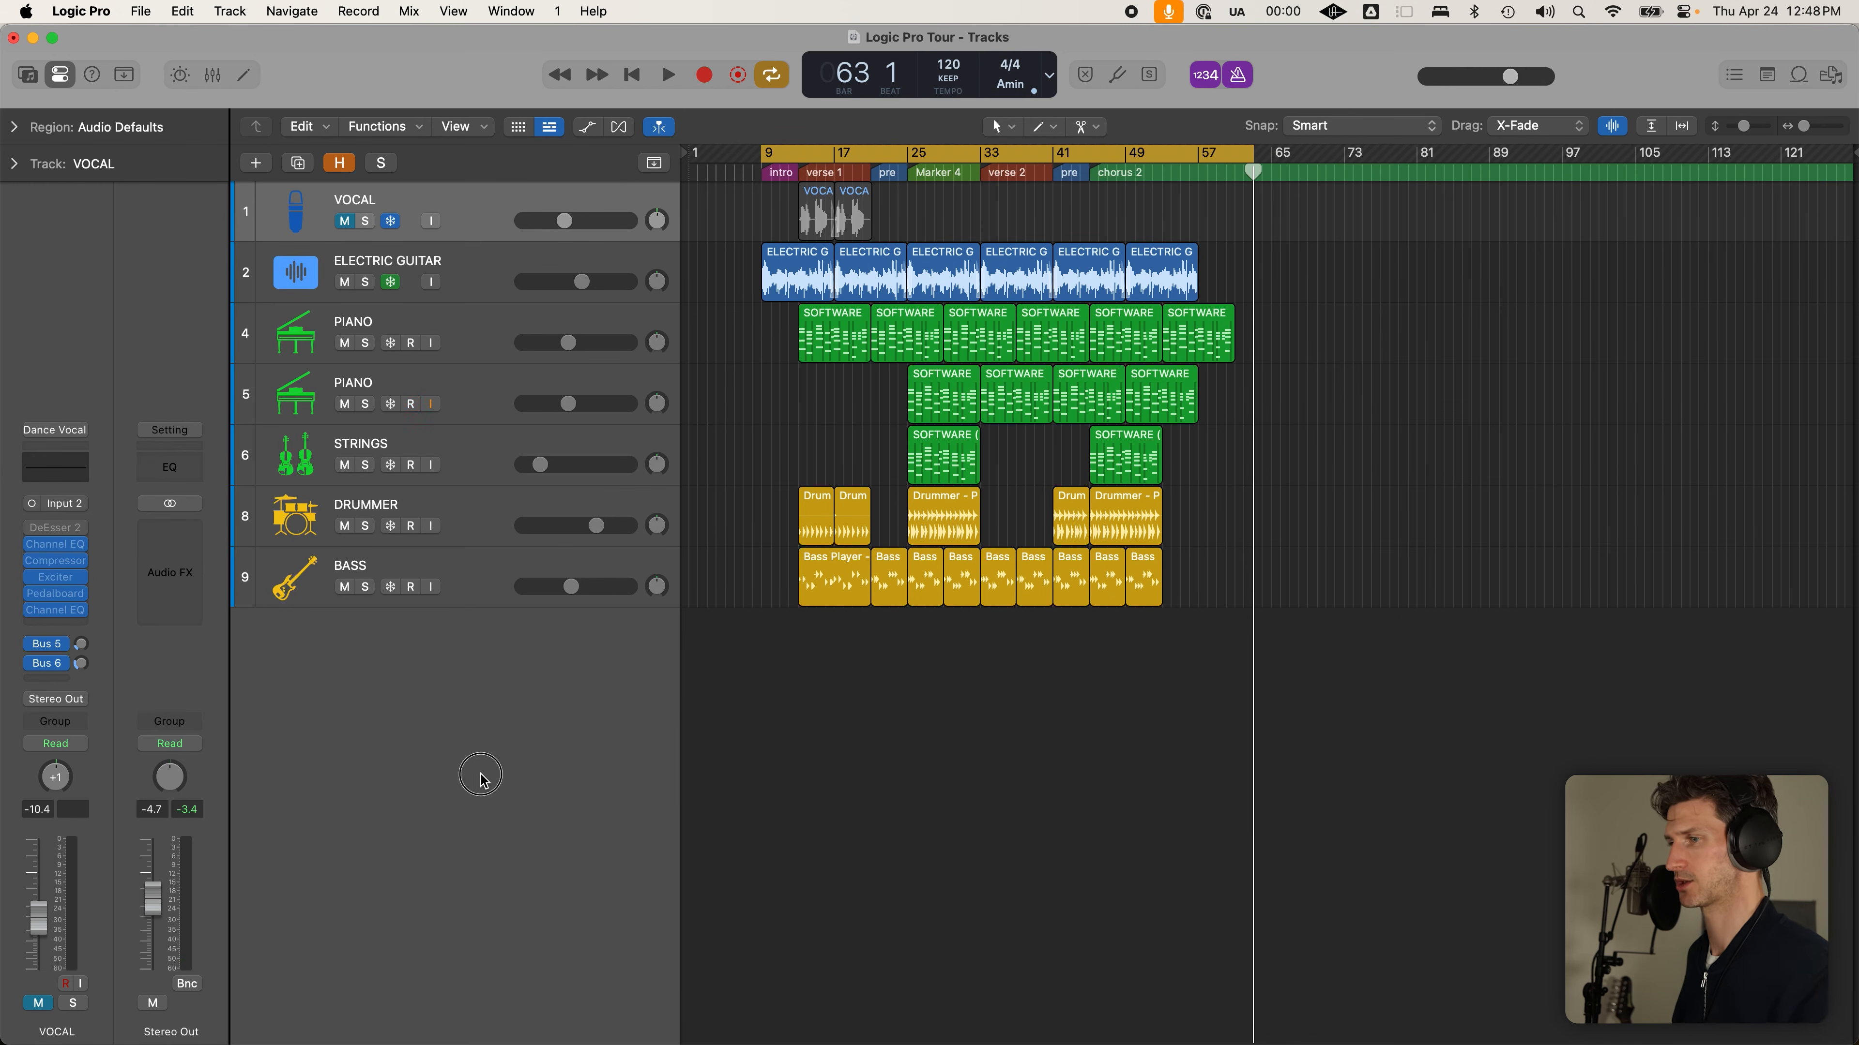
Open the bounce settings for the stereo output, view the MP3 options and return to PCM as the only destination
key("super+b")
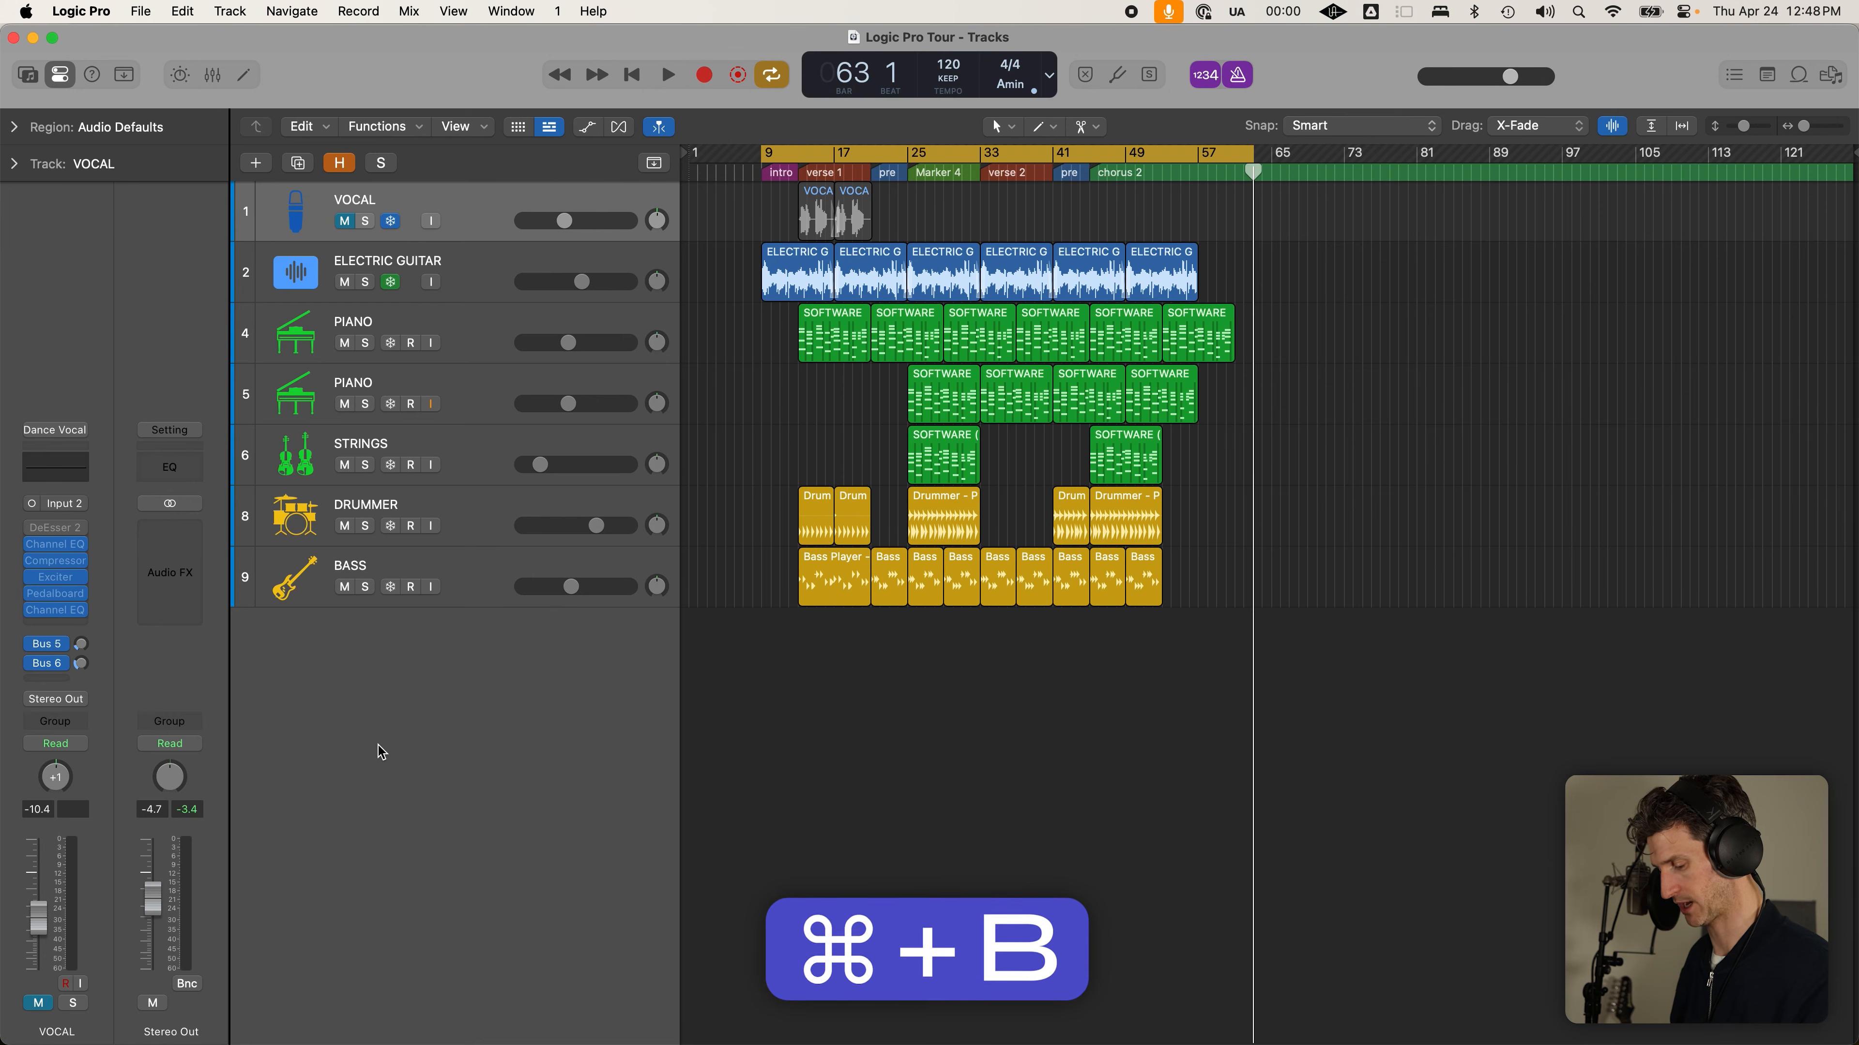
left_click(188, 985)
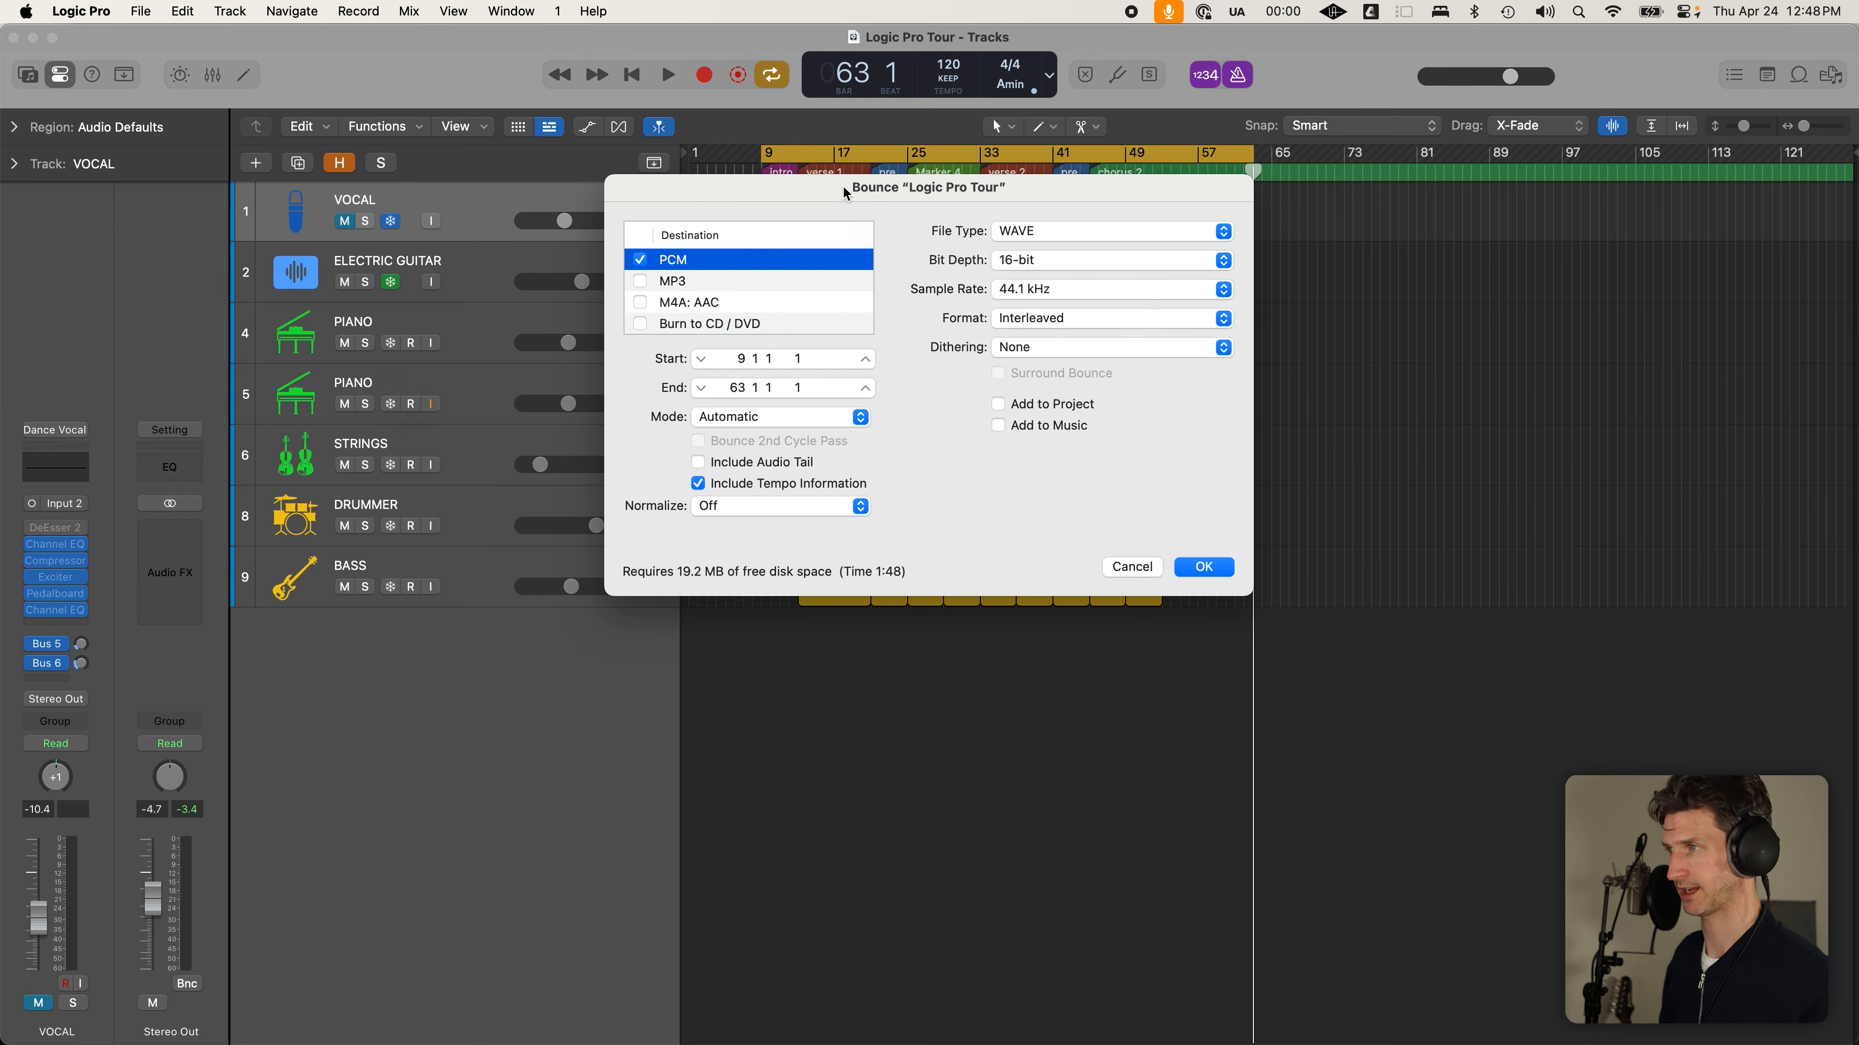
left_click(640, 282)
left_click(641, 260)
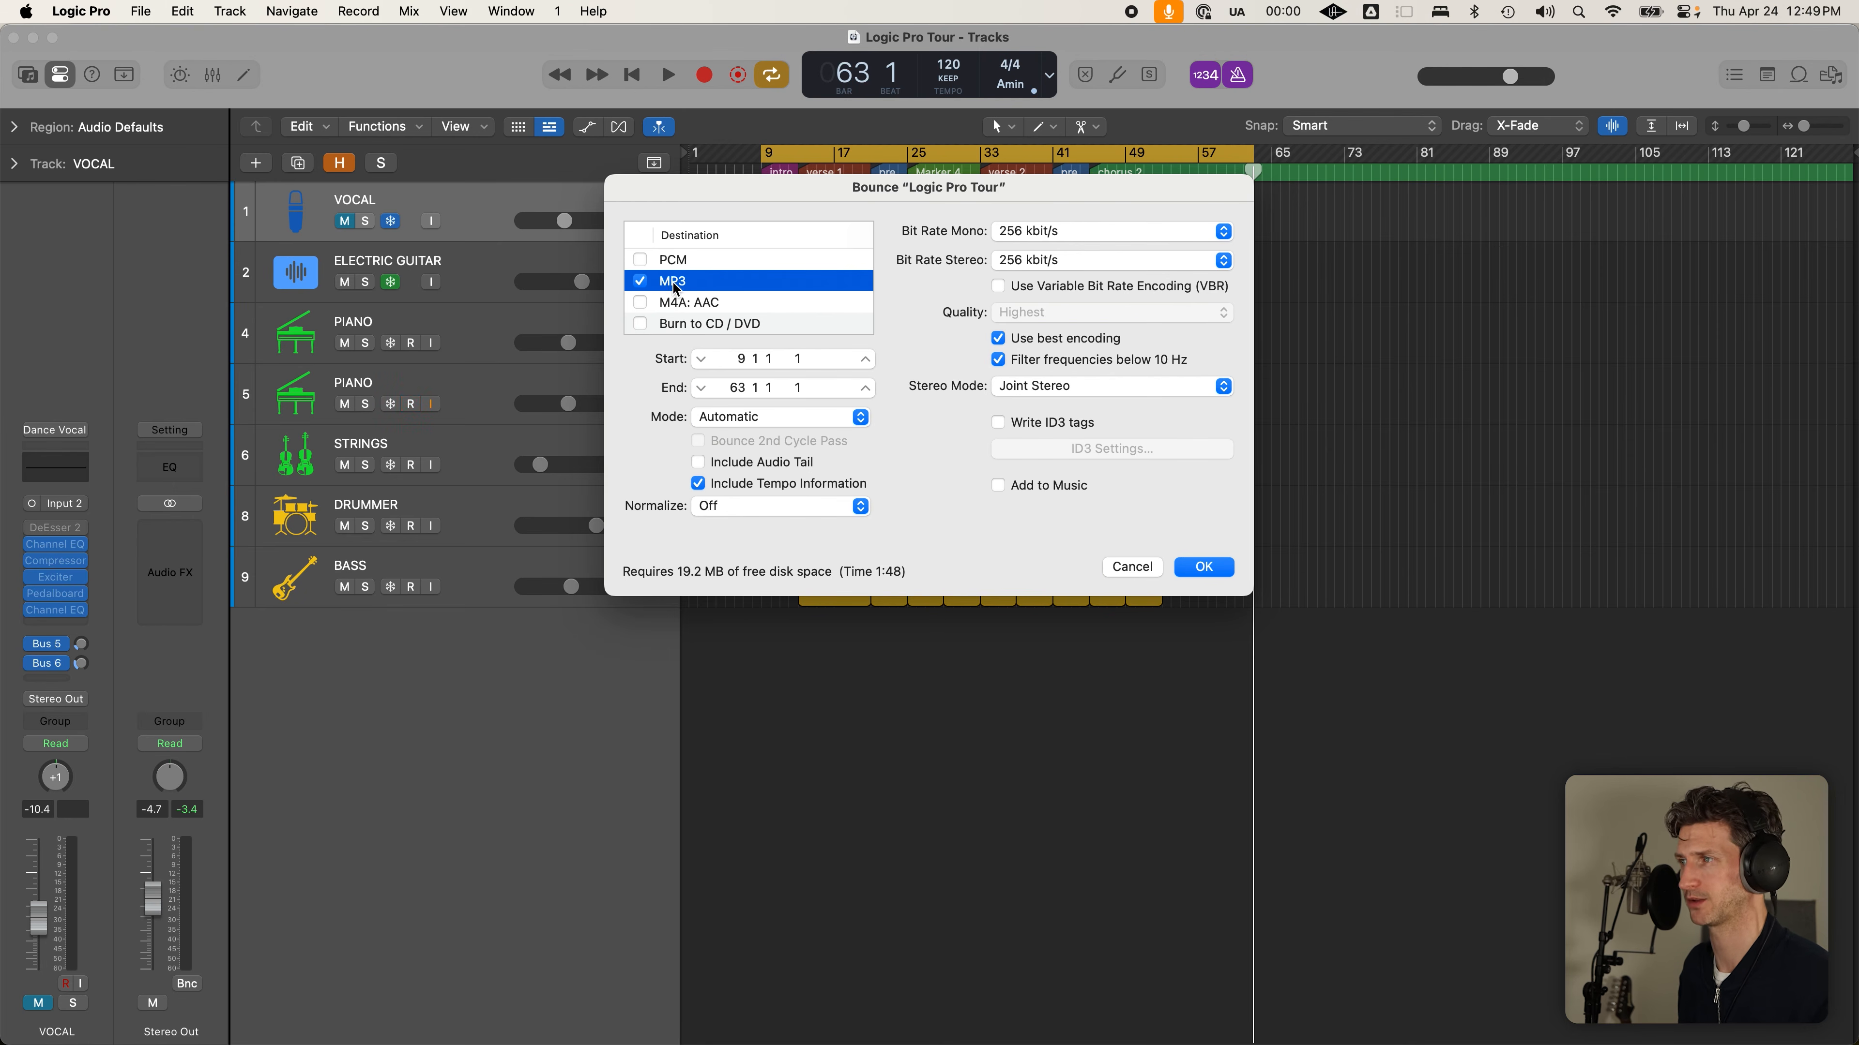
left_click(640, 260)
left_click(640, 281)
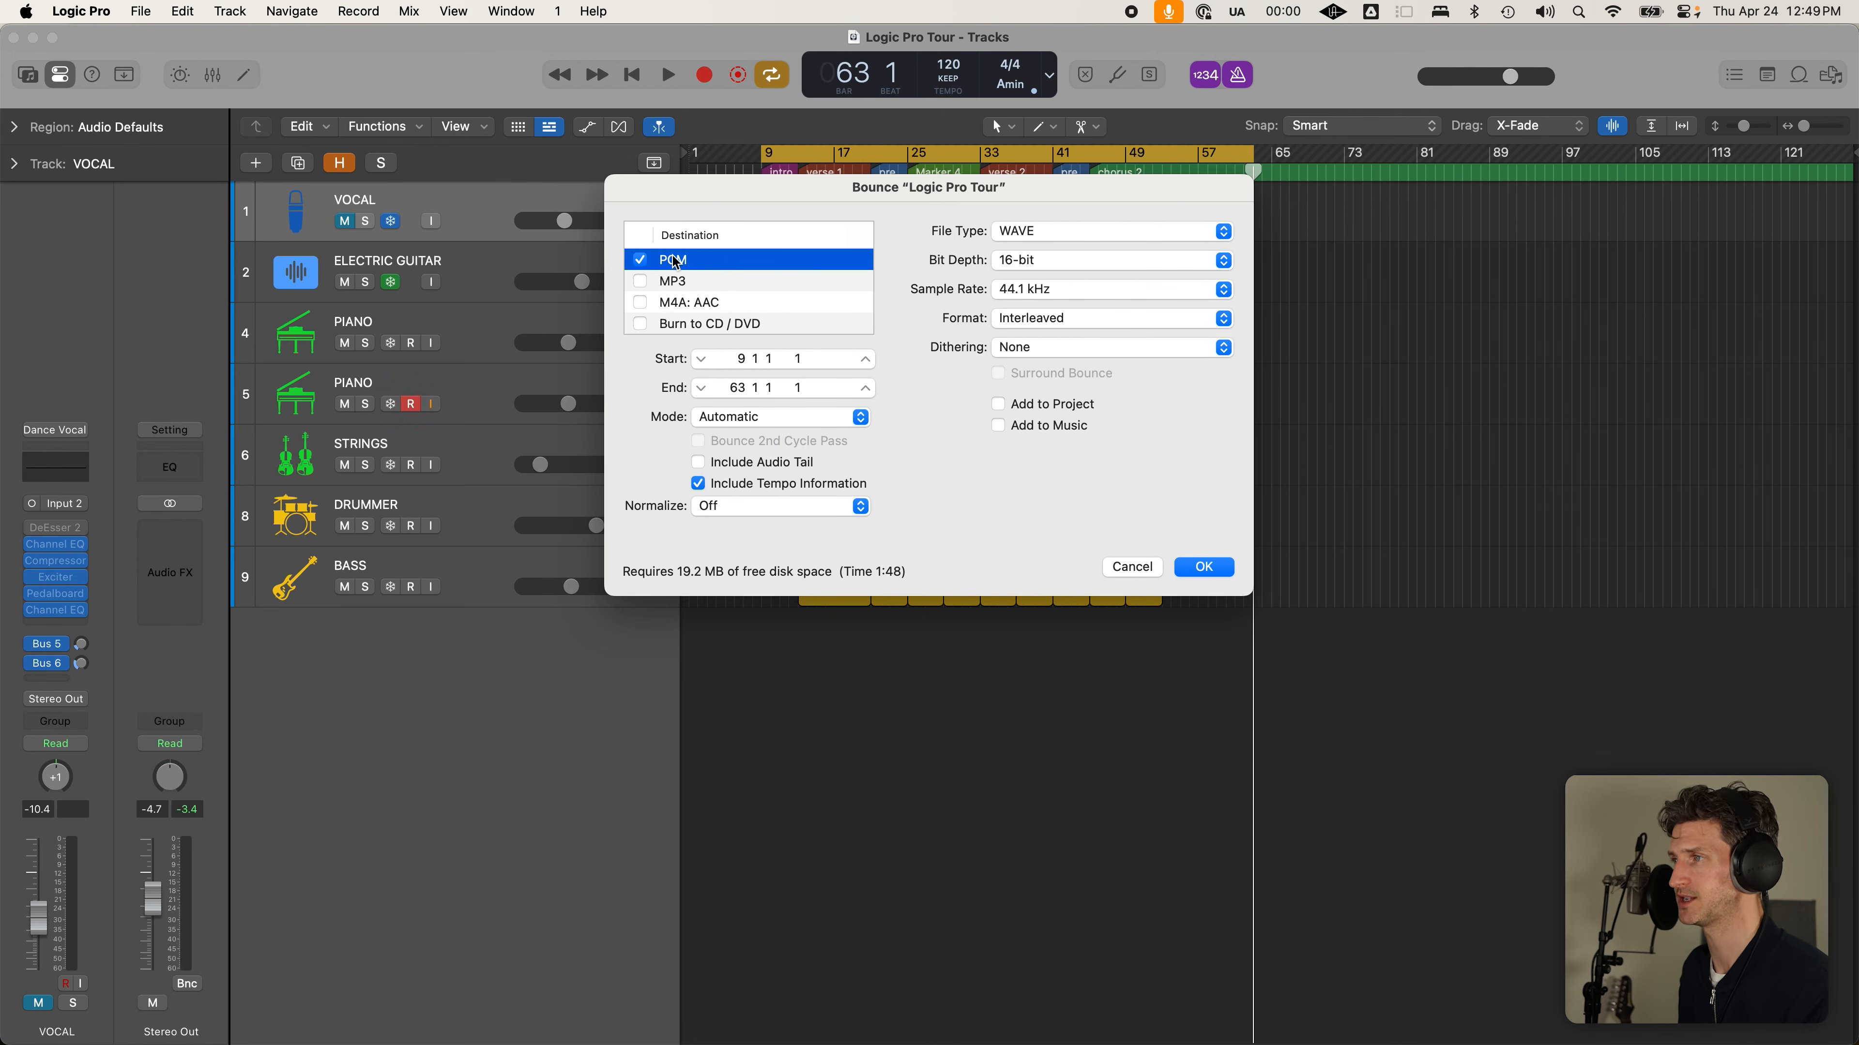
Keep the bounce's file type as WAVE, sample rate as 44.1 kHz and bit depth as 16-bit after reviewing the alternatives
left_click(1061, 231)
left_click(1021, 239)
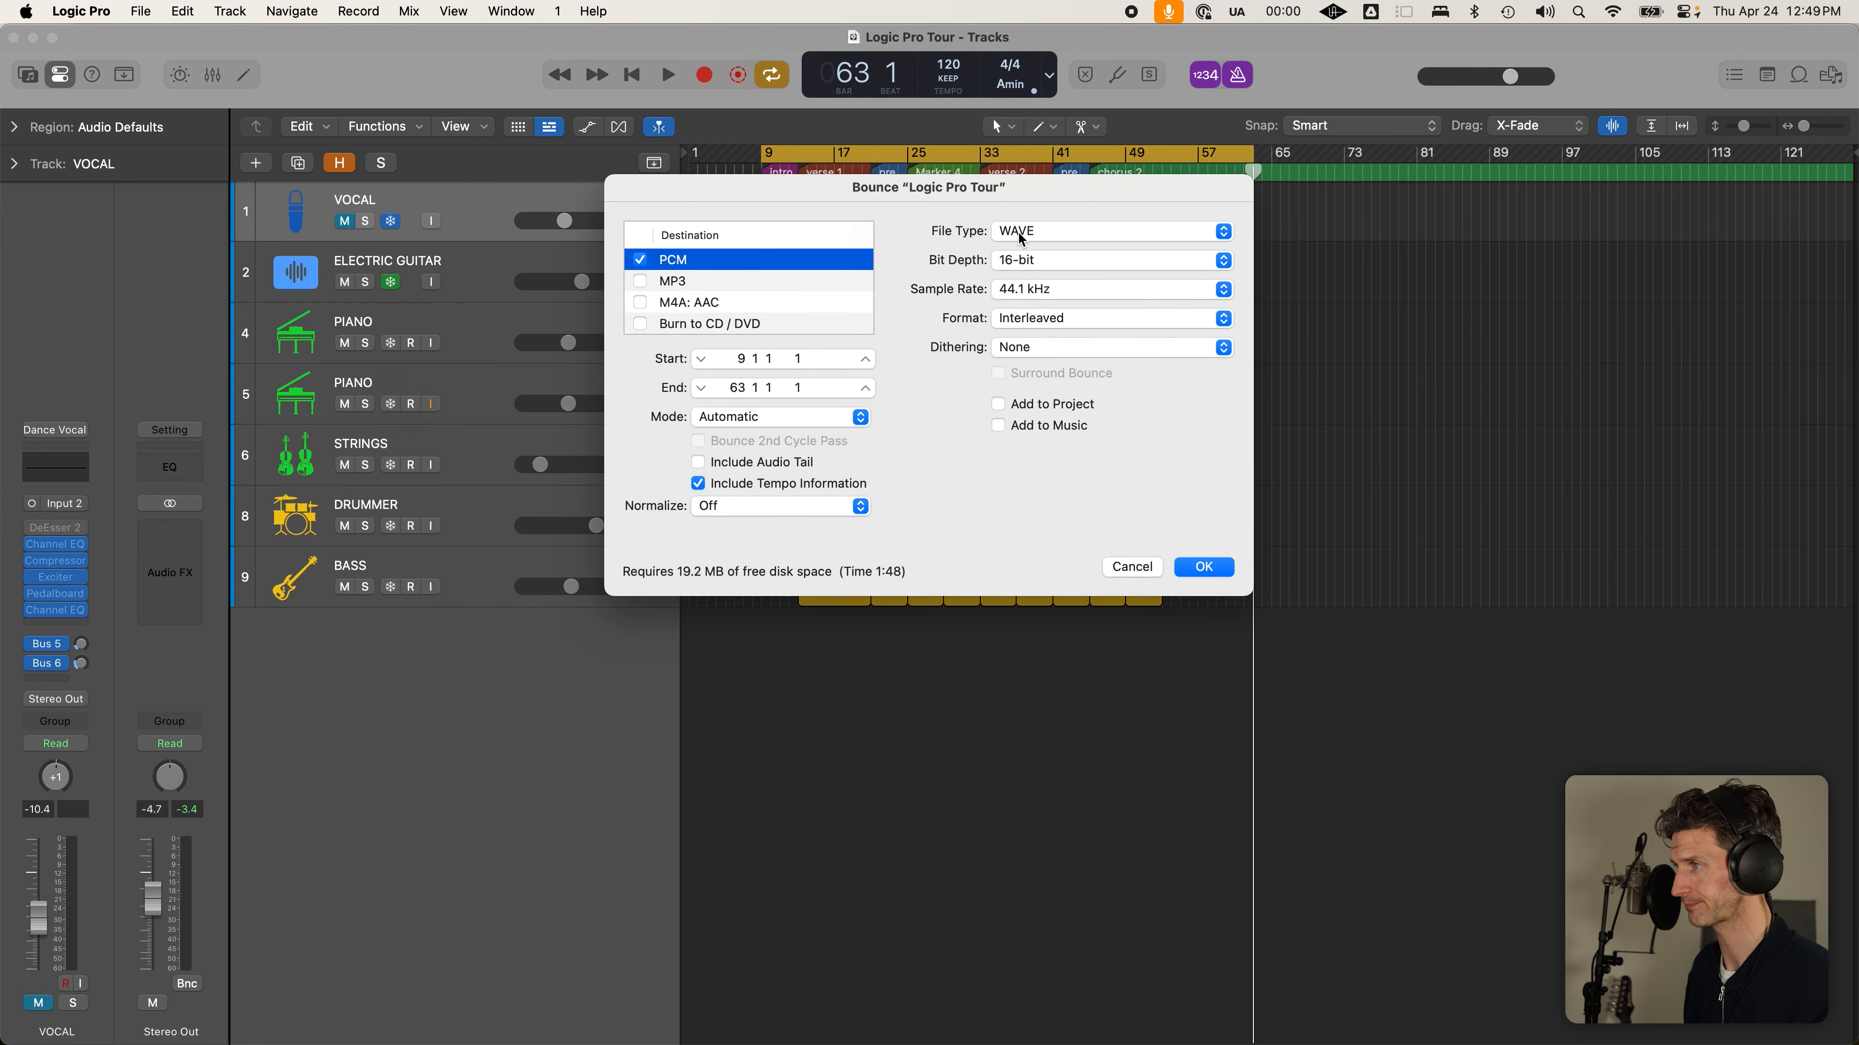
left_click(1012, 290)
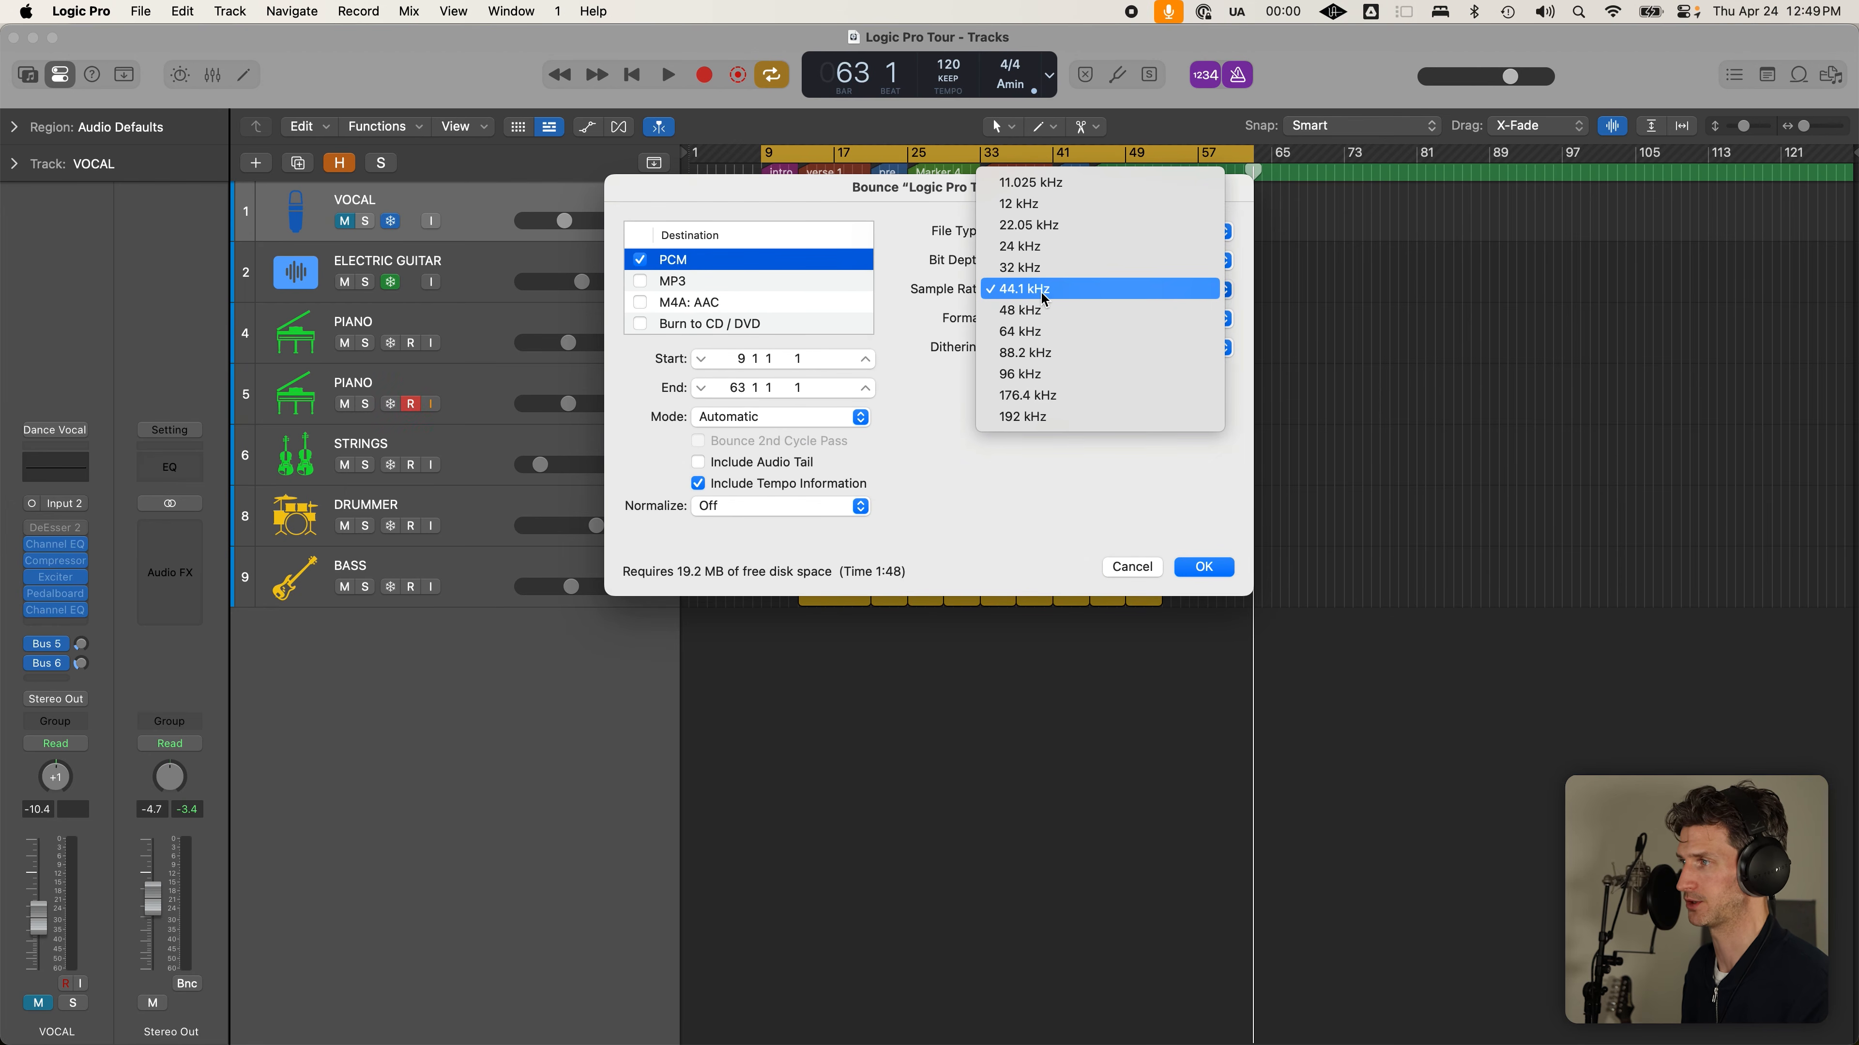
left_click(1118, 296)
left_click(1119, 295)
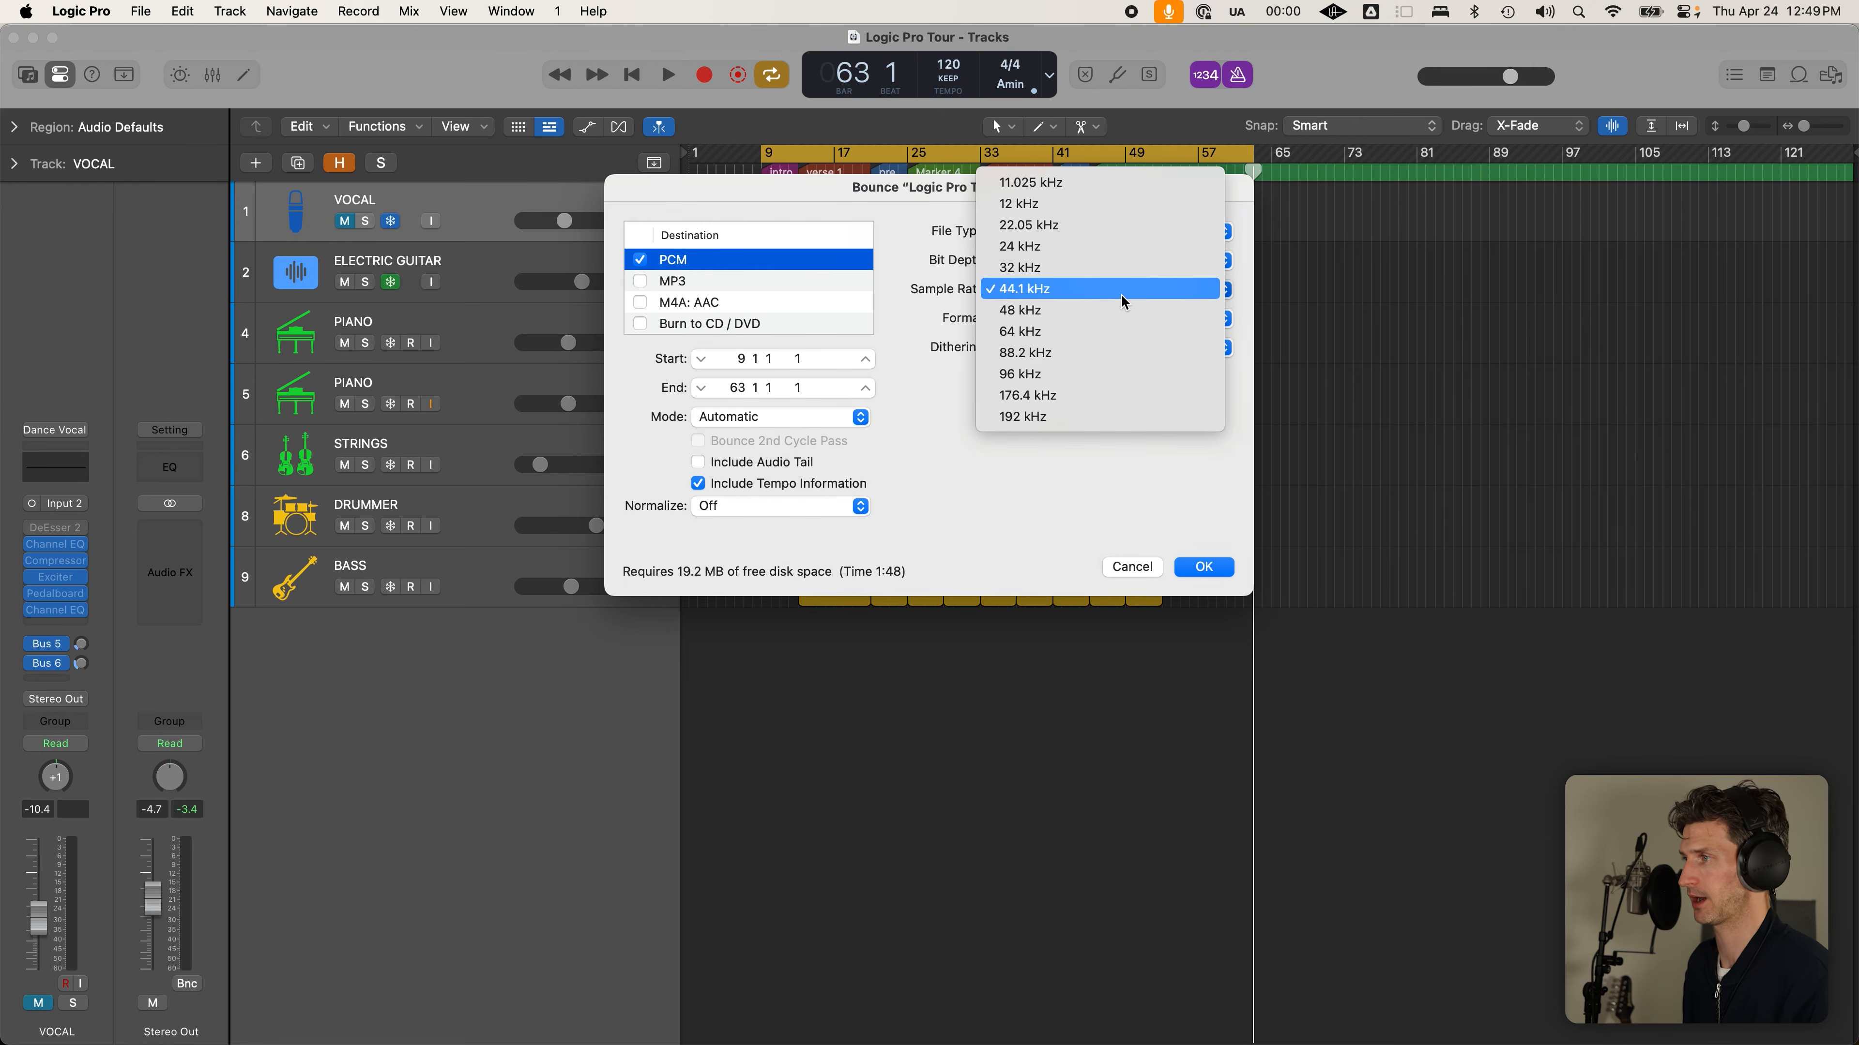
left_click(1134, 291)
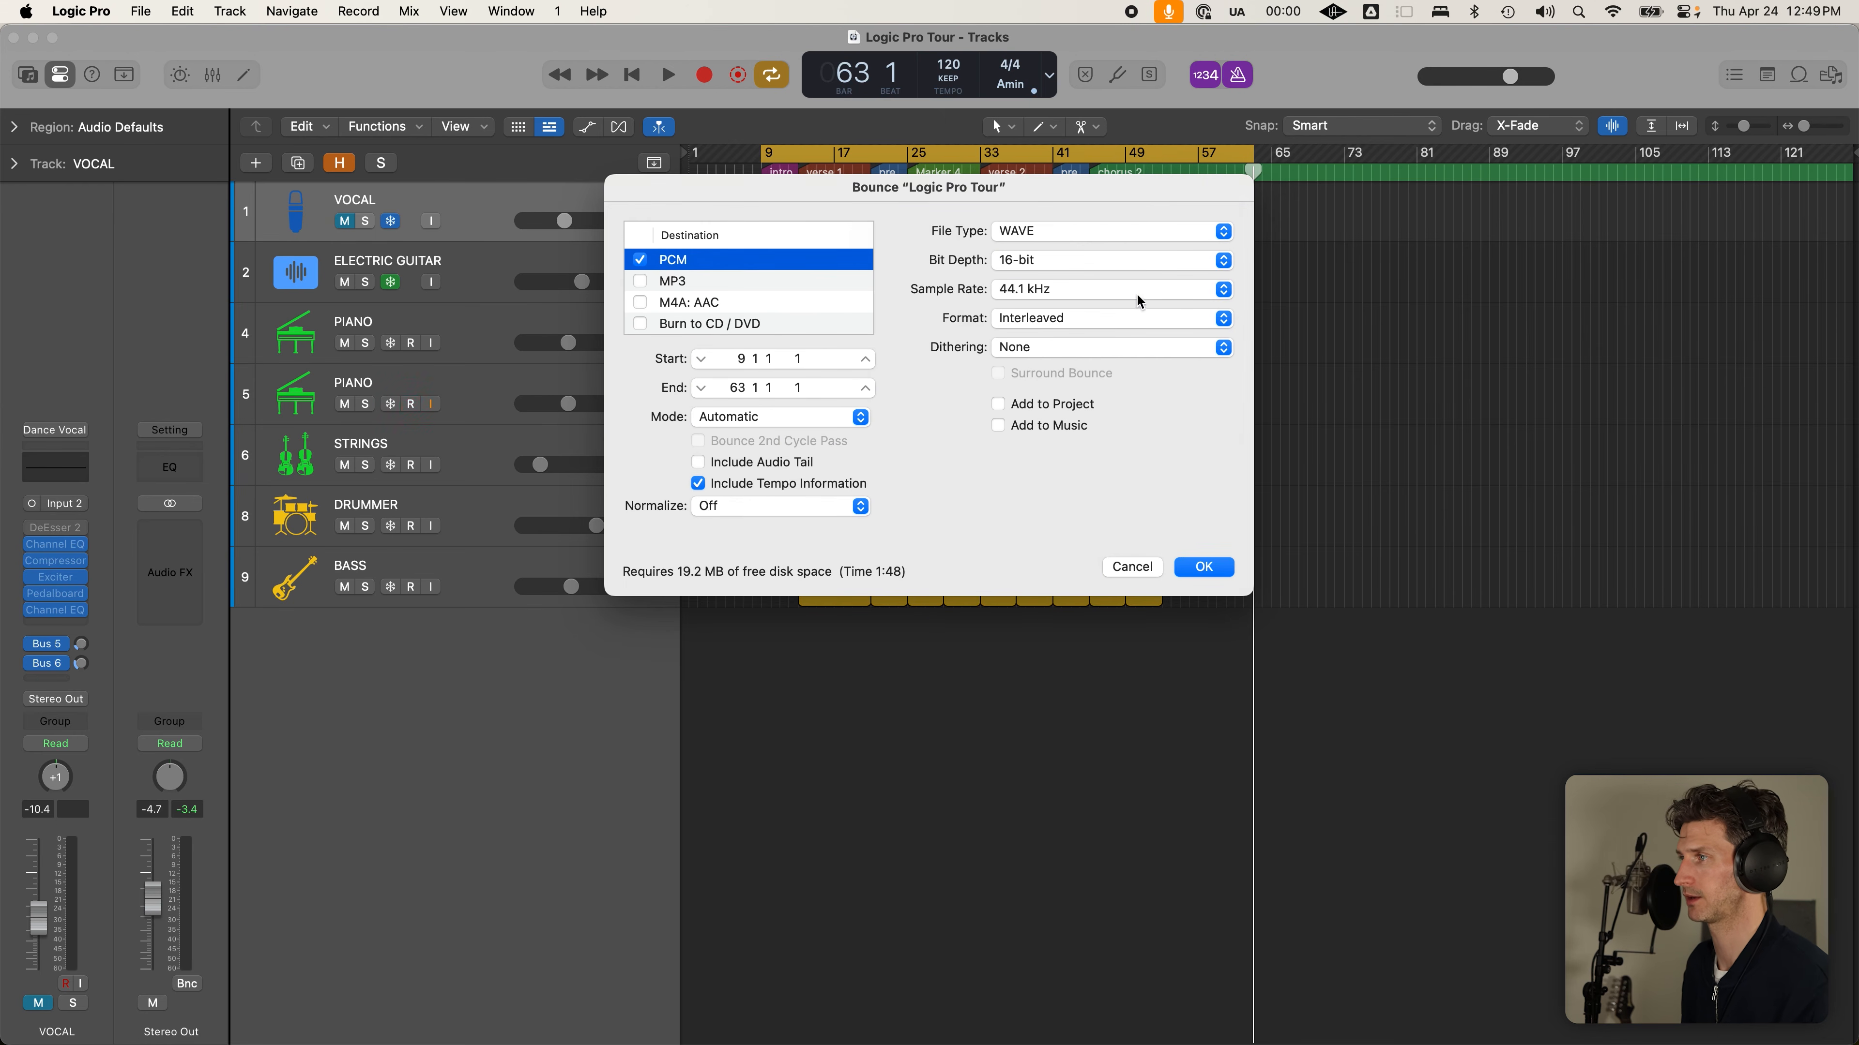
left_click(1078, 251)
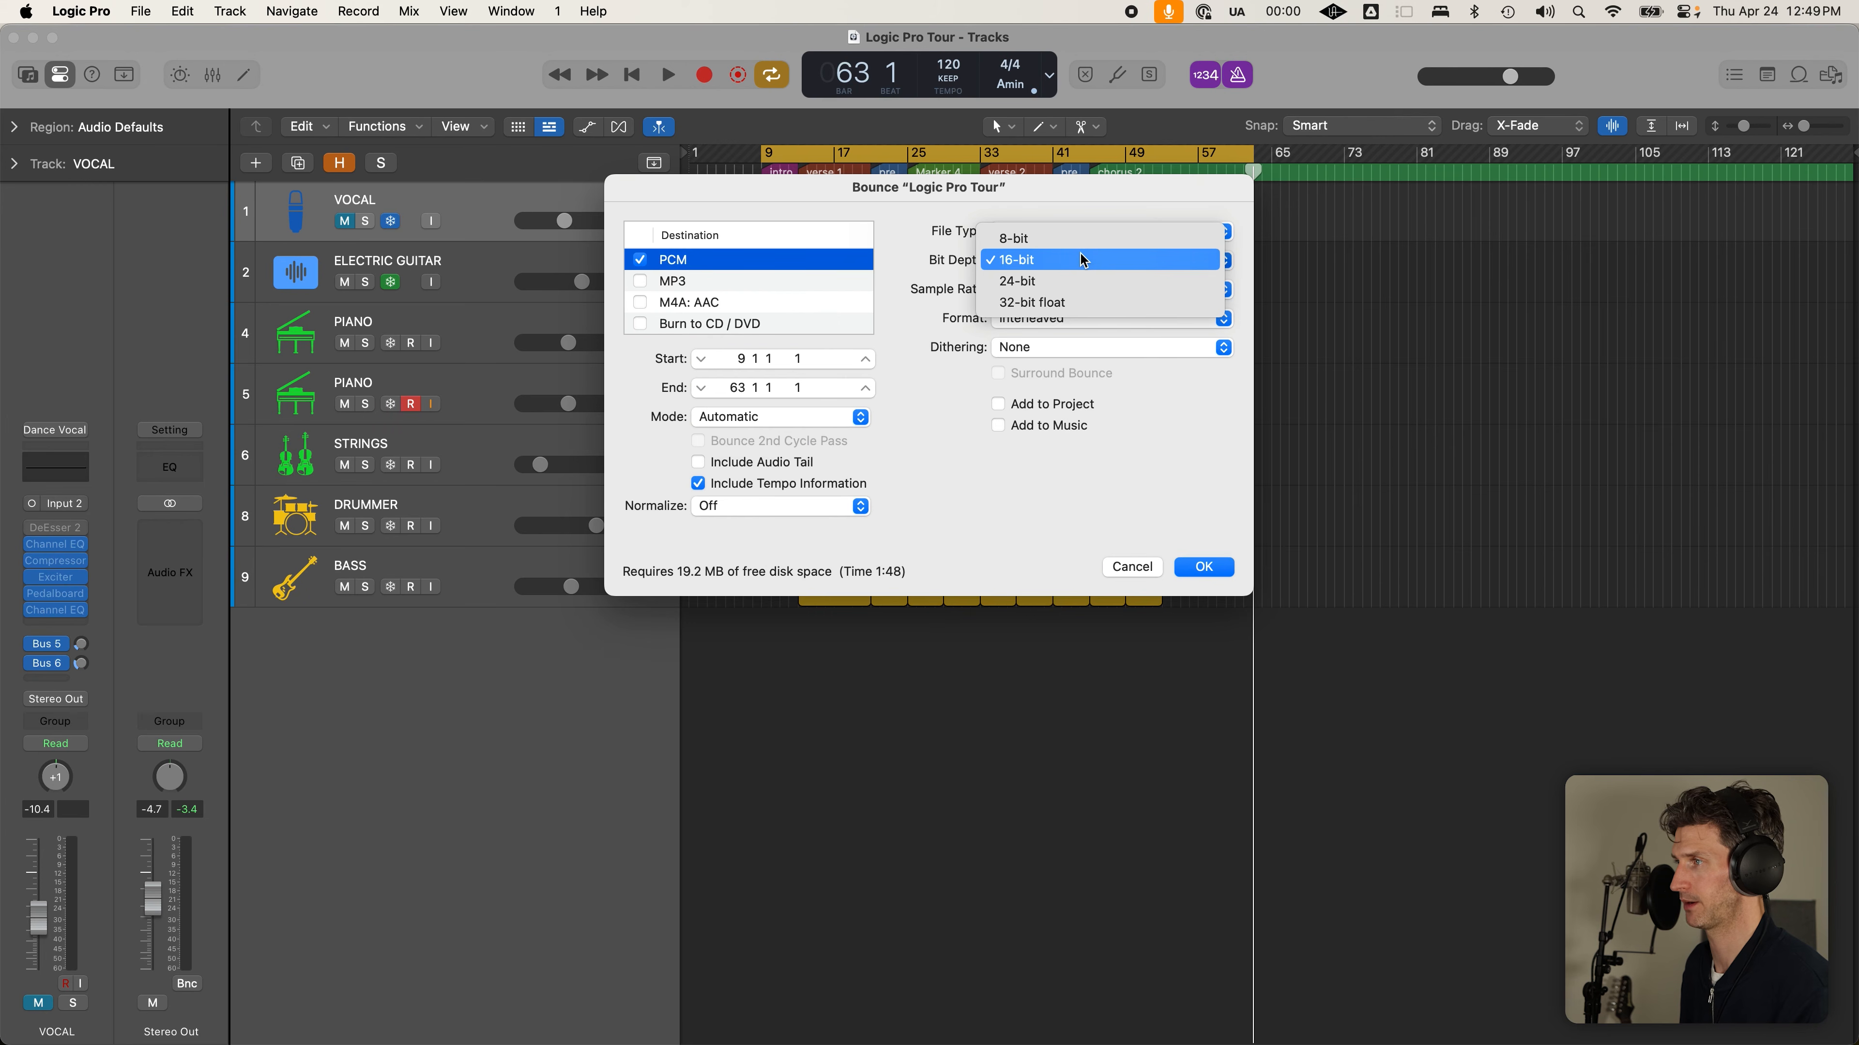
left_click(1029, 265)
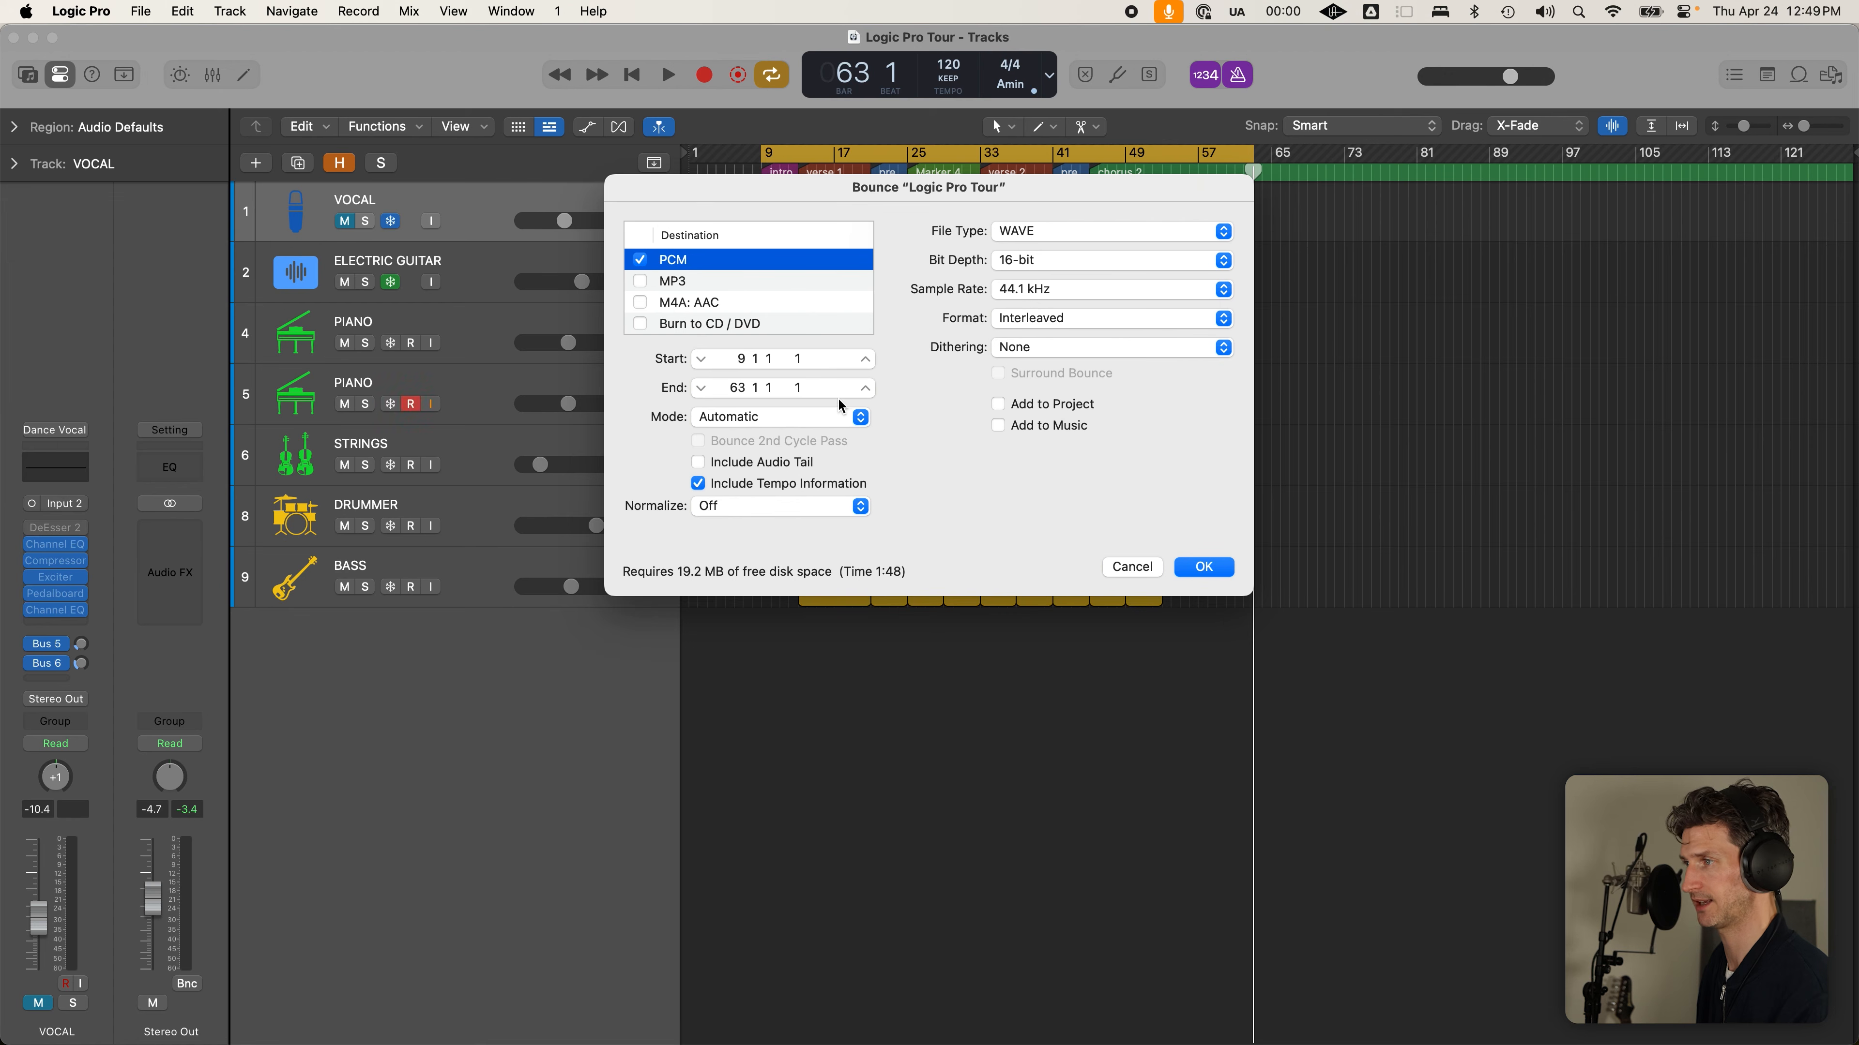
Review the bounce mode and normalize alternatives, keeping Mode on Automatic and Normalize on Off
left_click(711, 421)
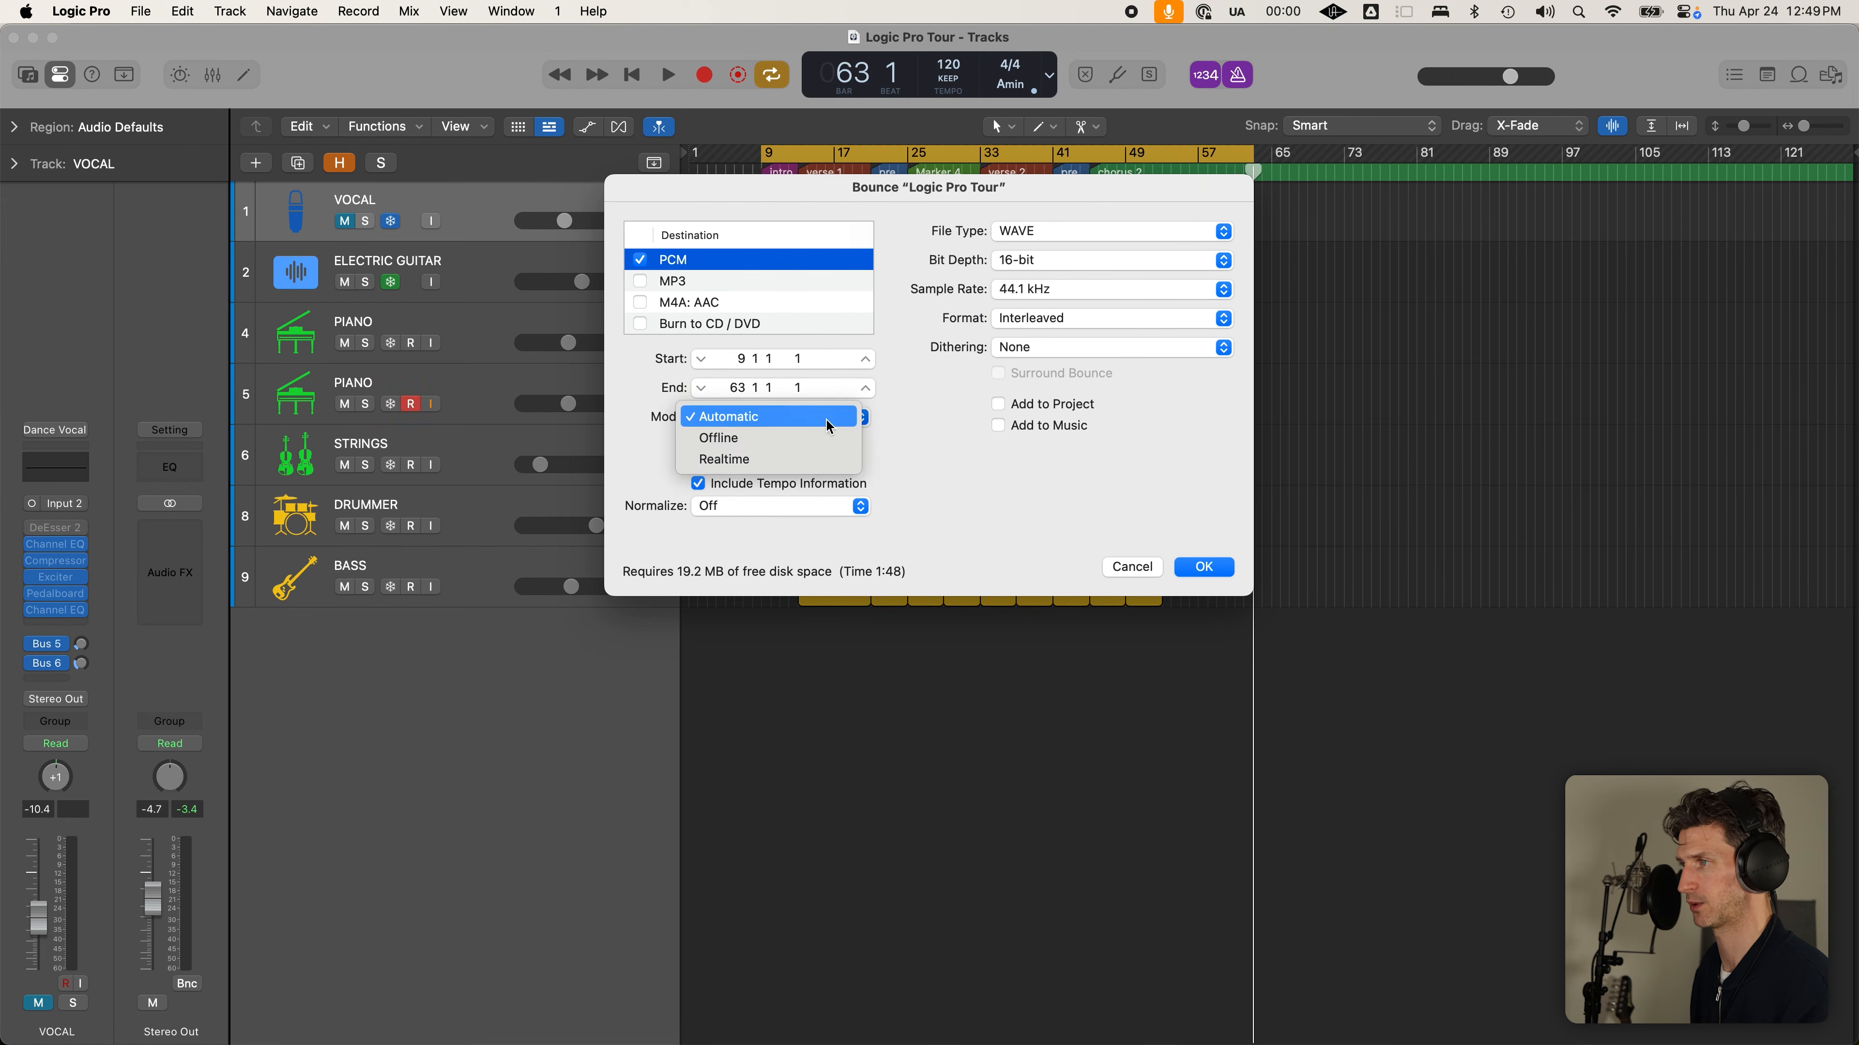
left_click(809, 418)
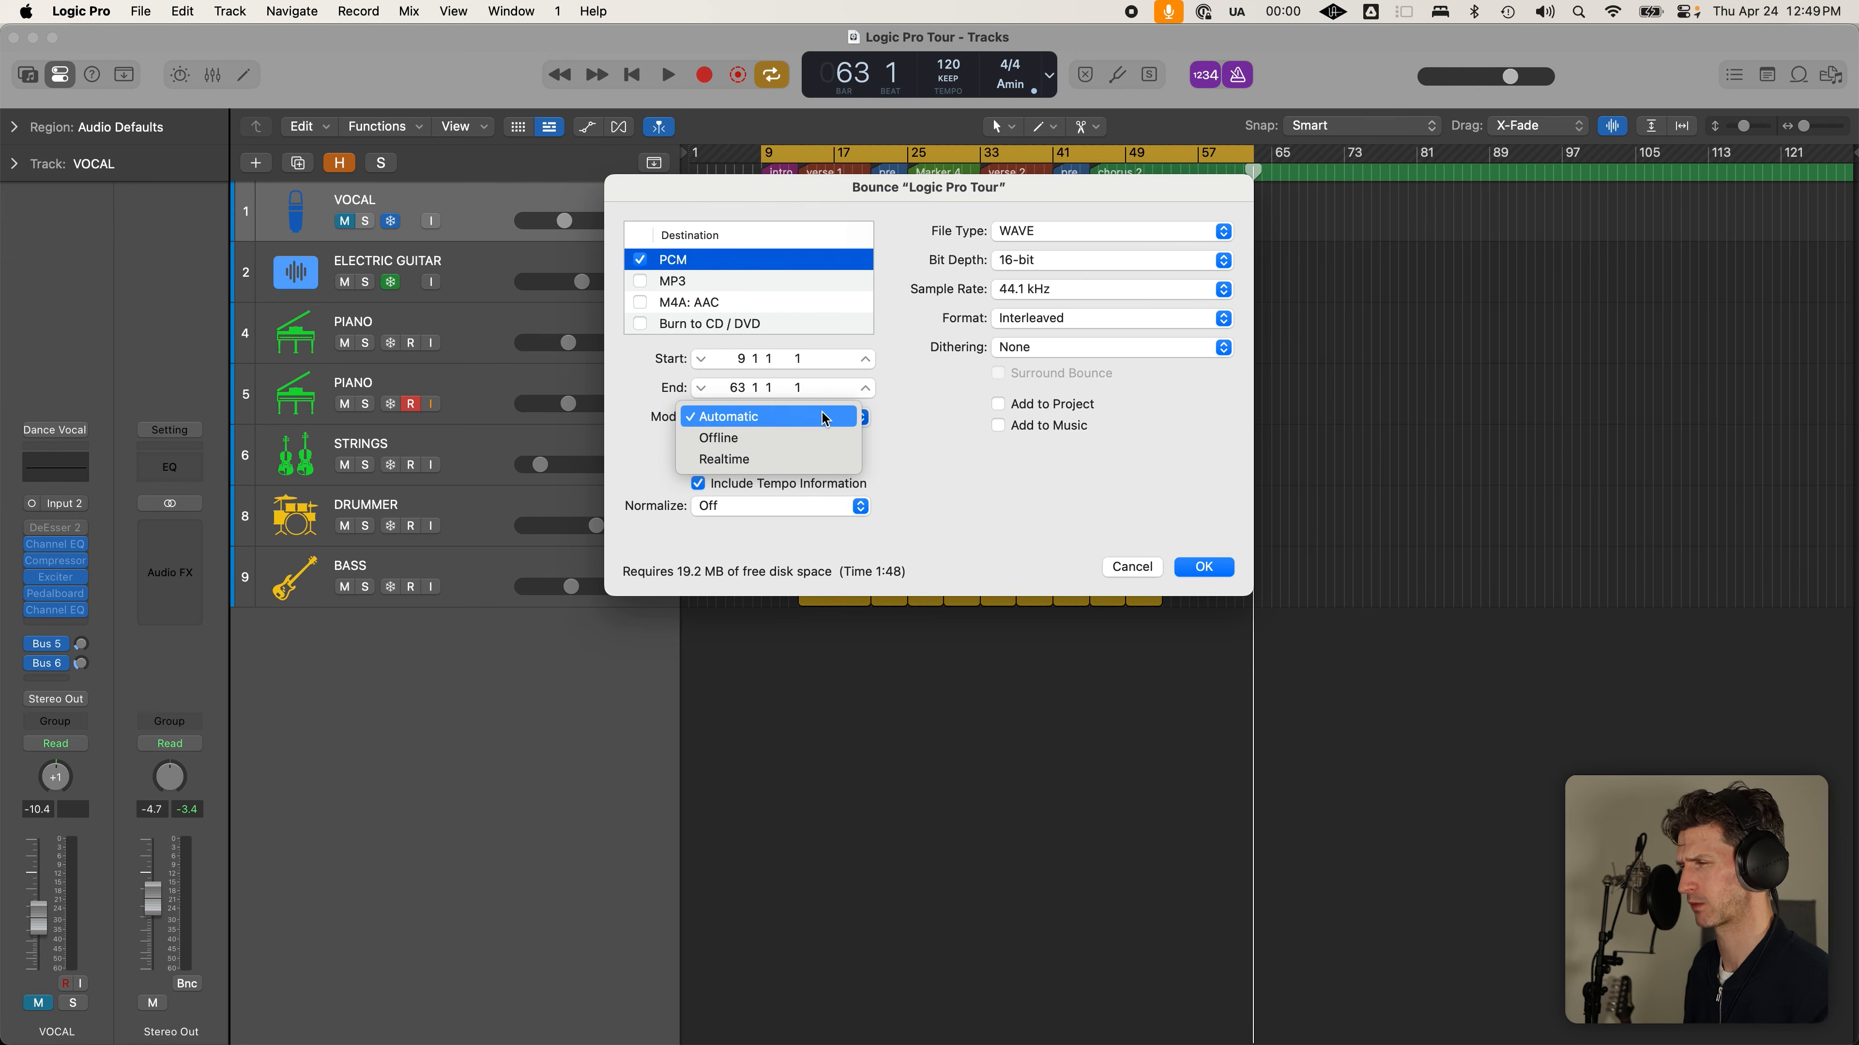
left_click(926, 419)
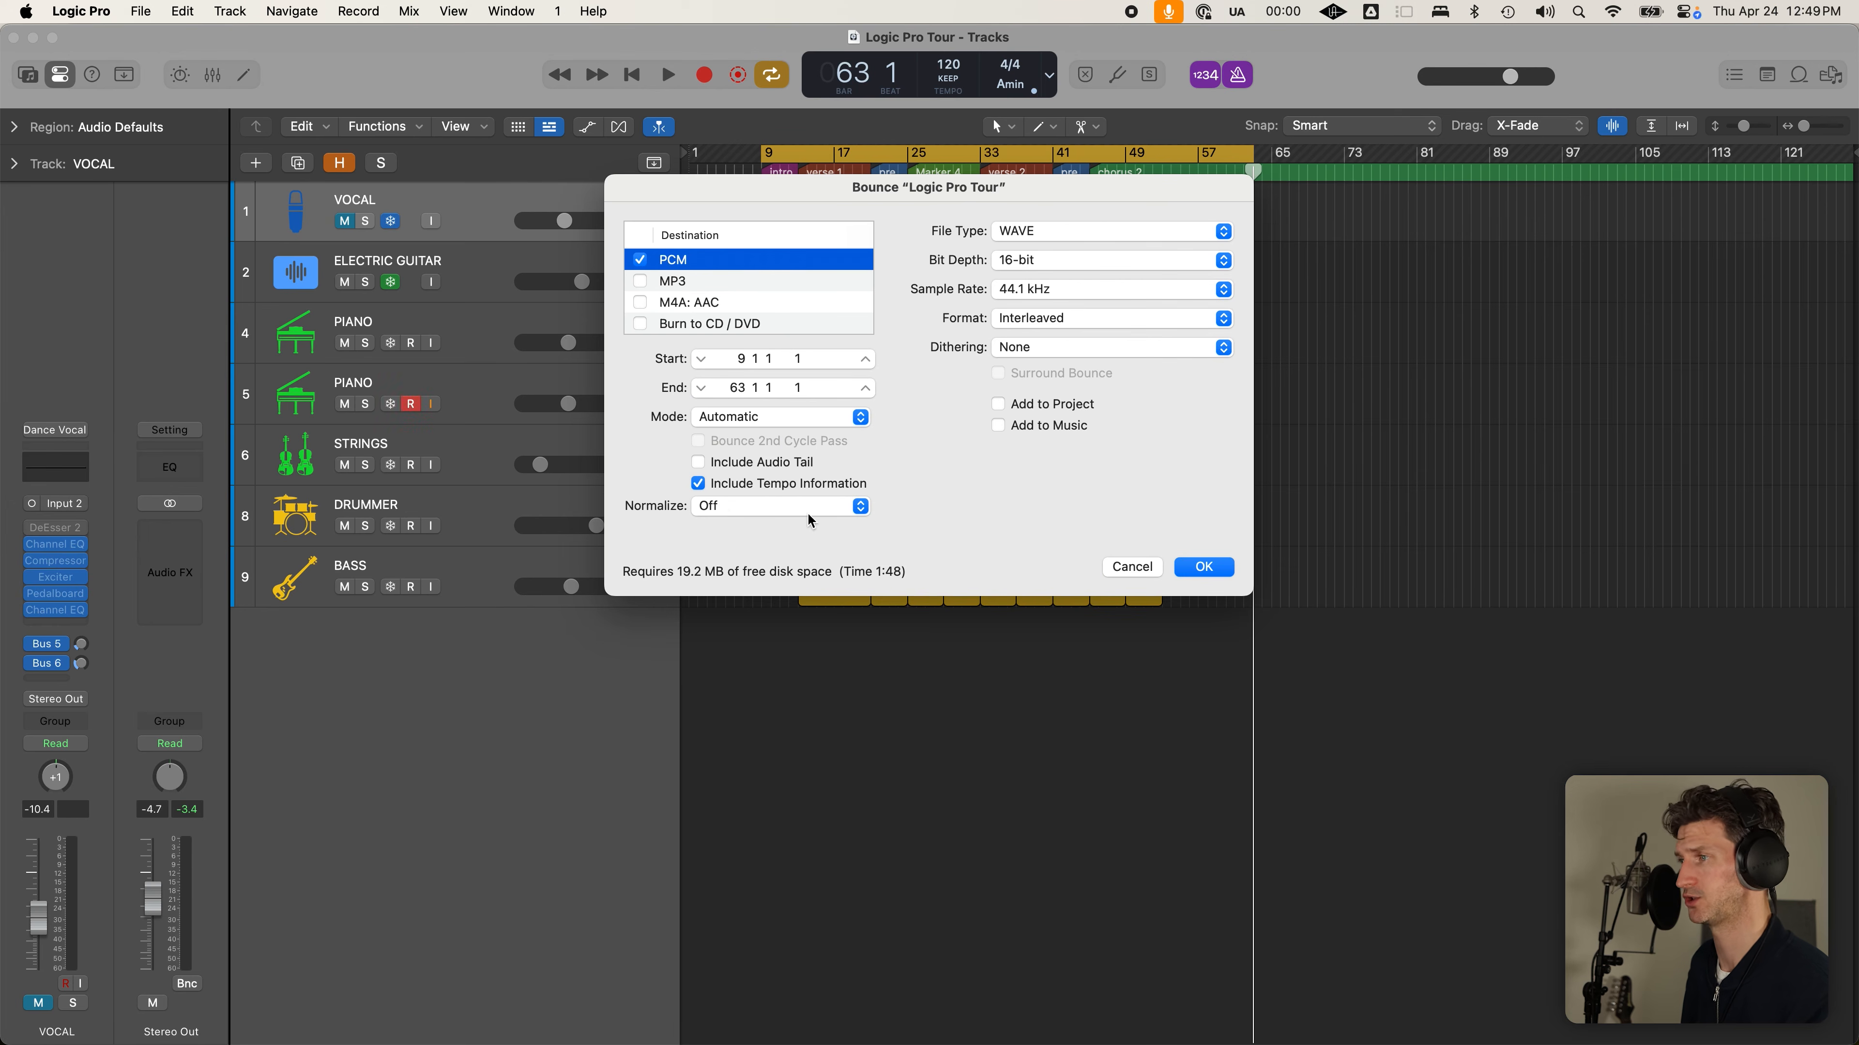
left_click(822, 517)
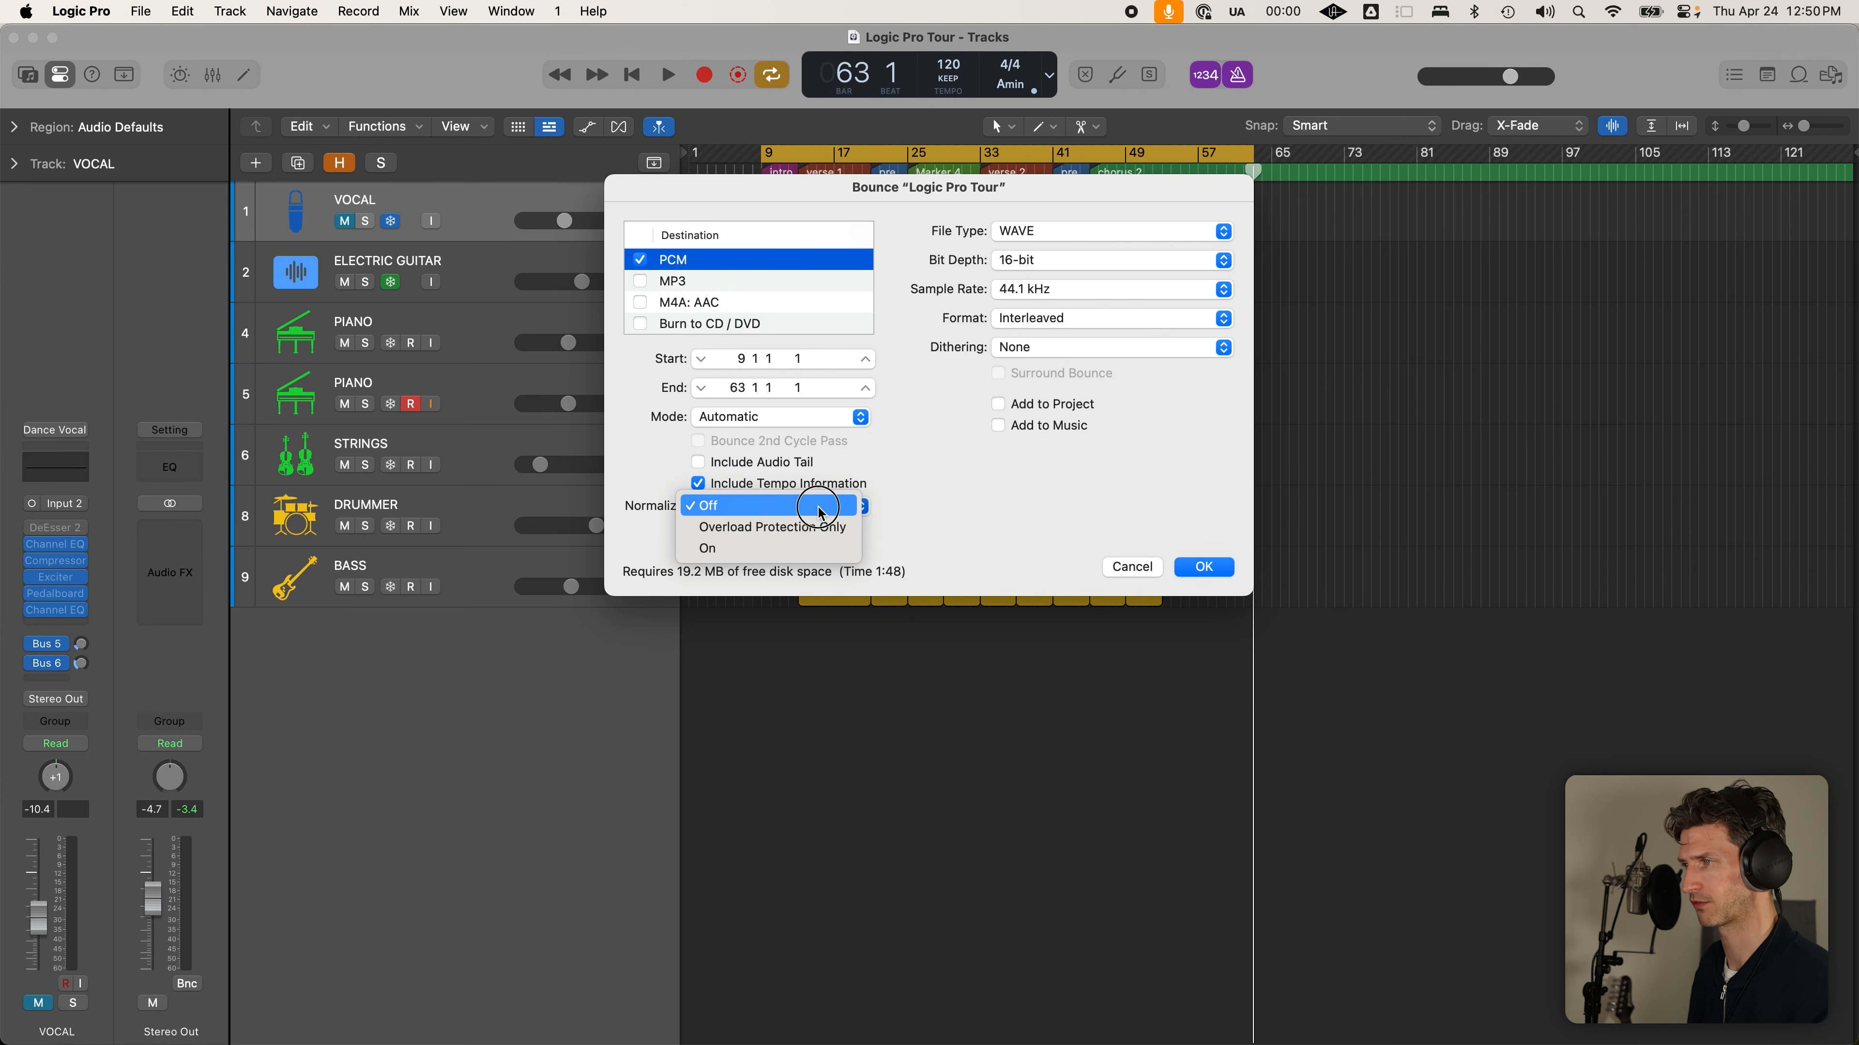
left_click(820, 549)
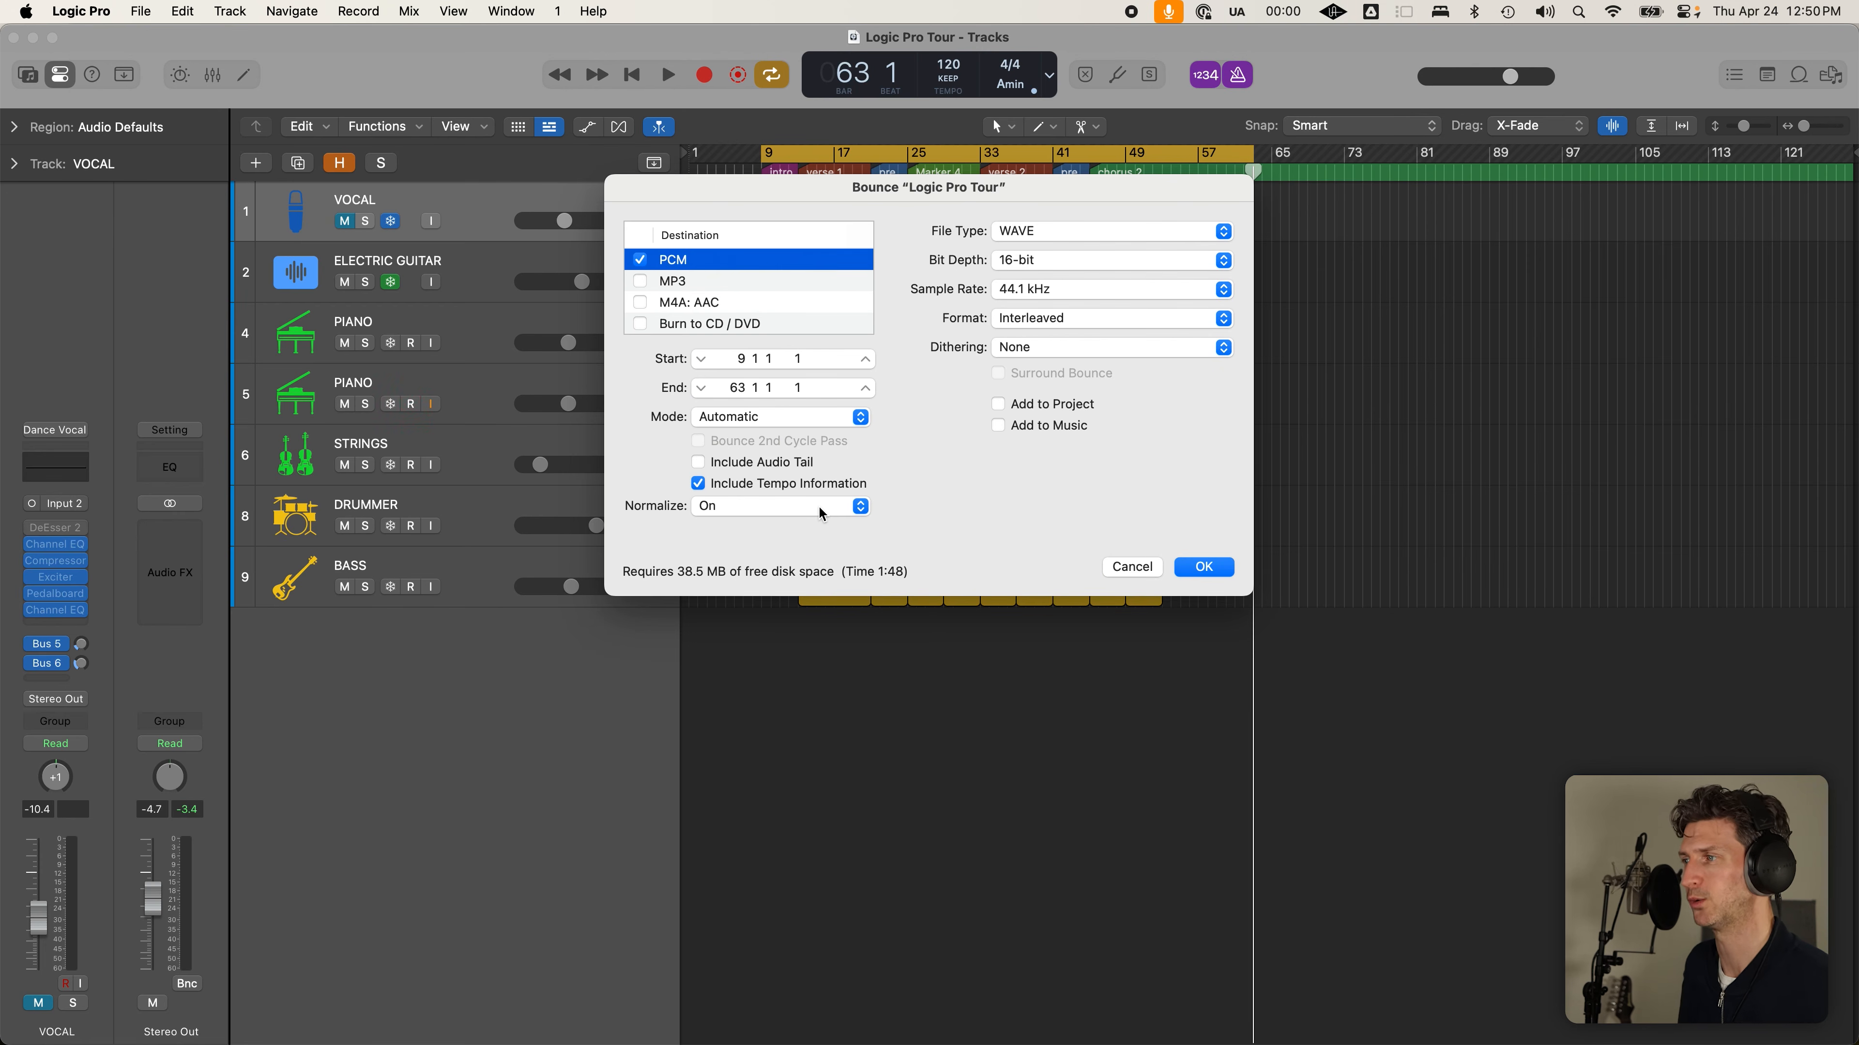
left_click(818, 506)
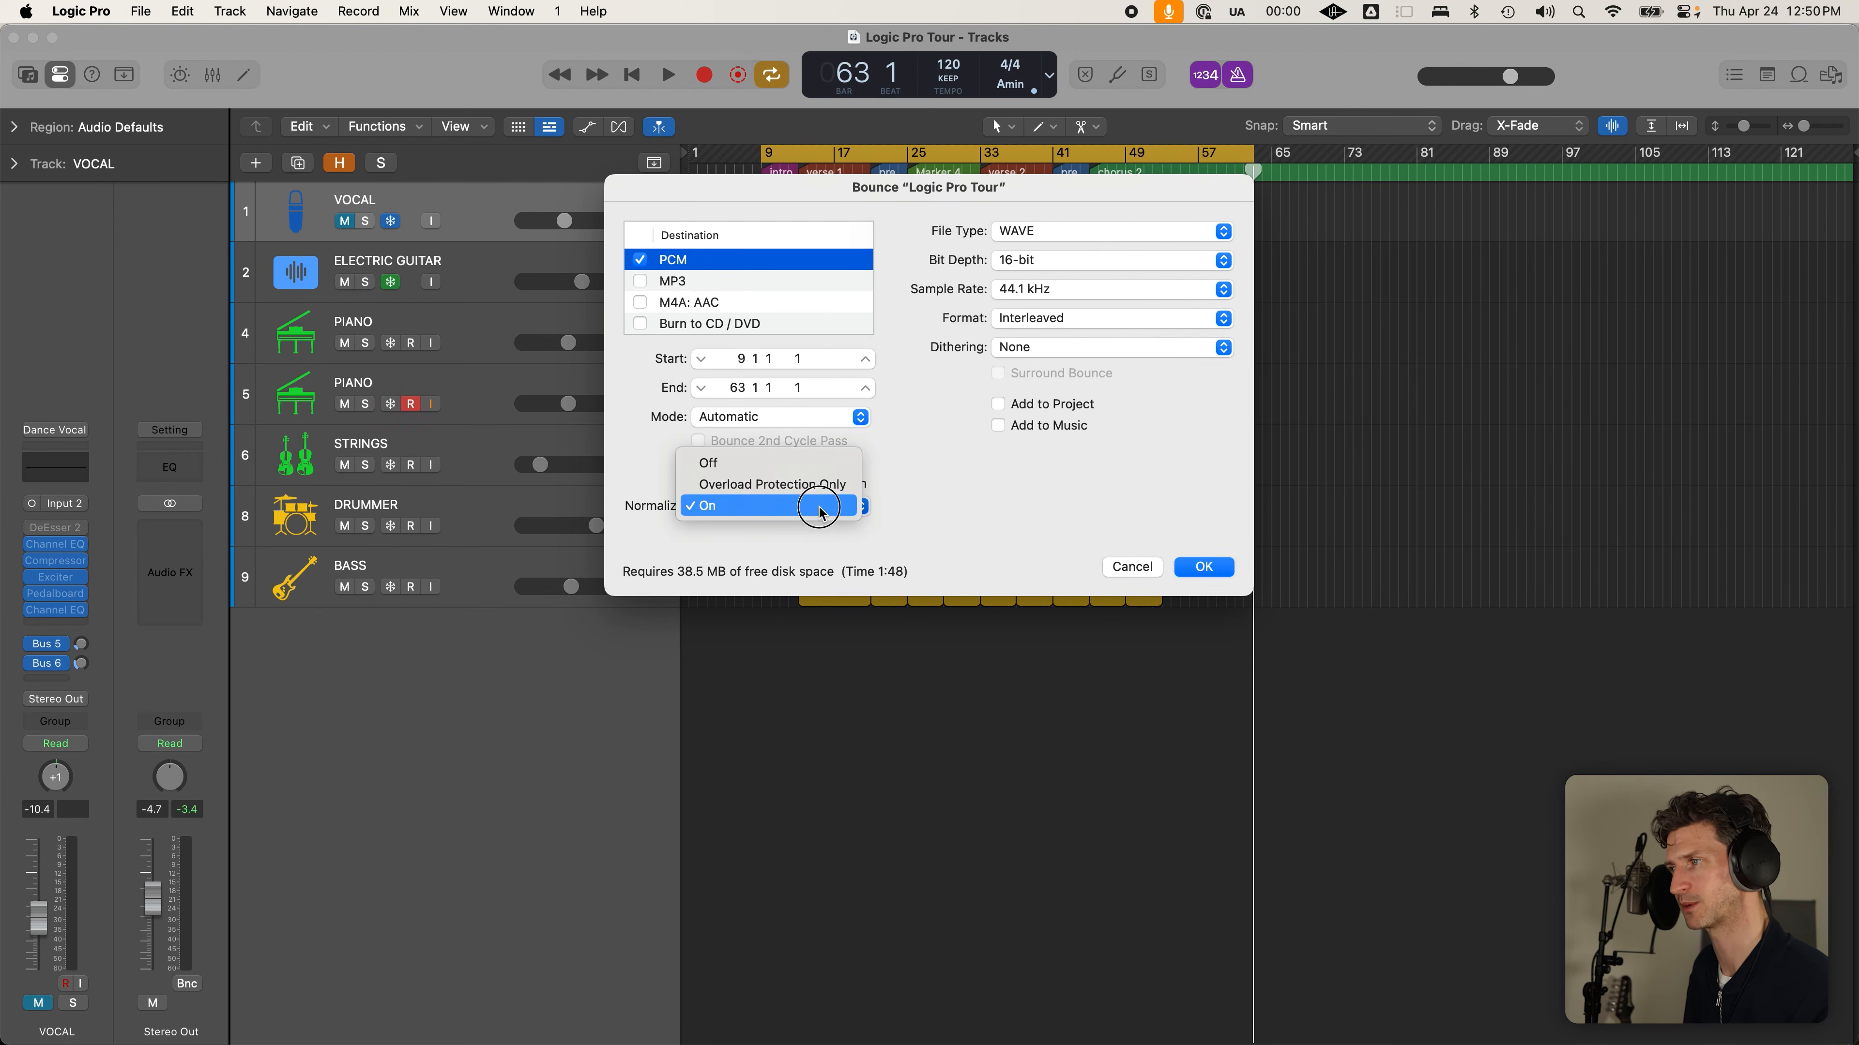
left_click(832, 465)
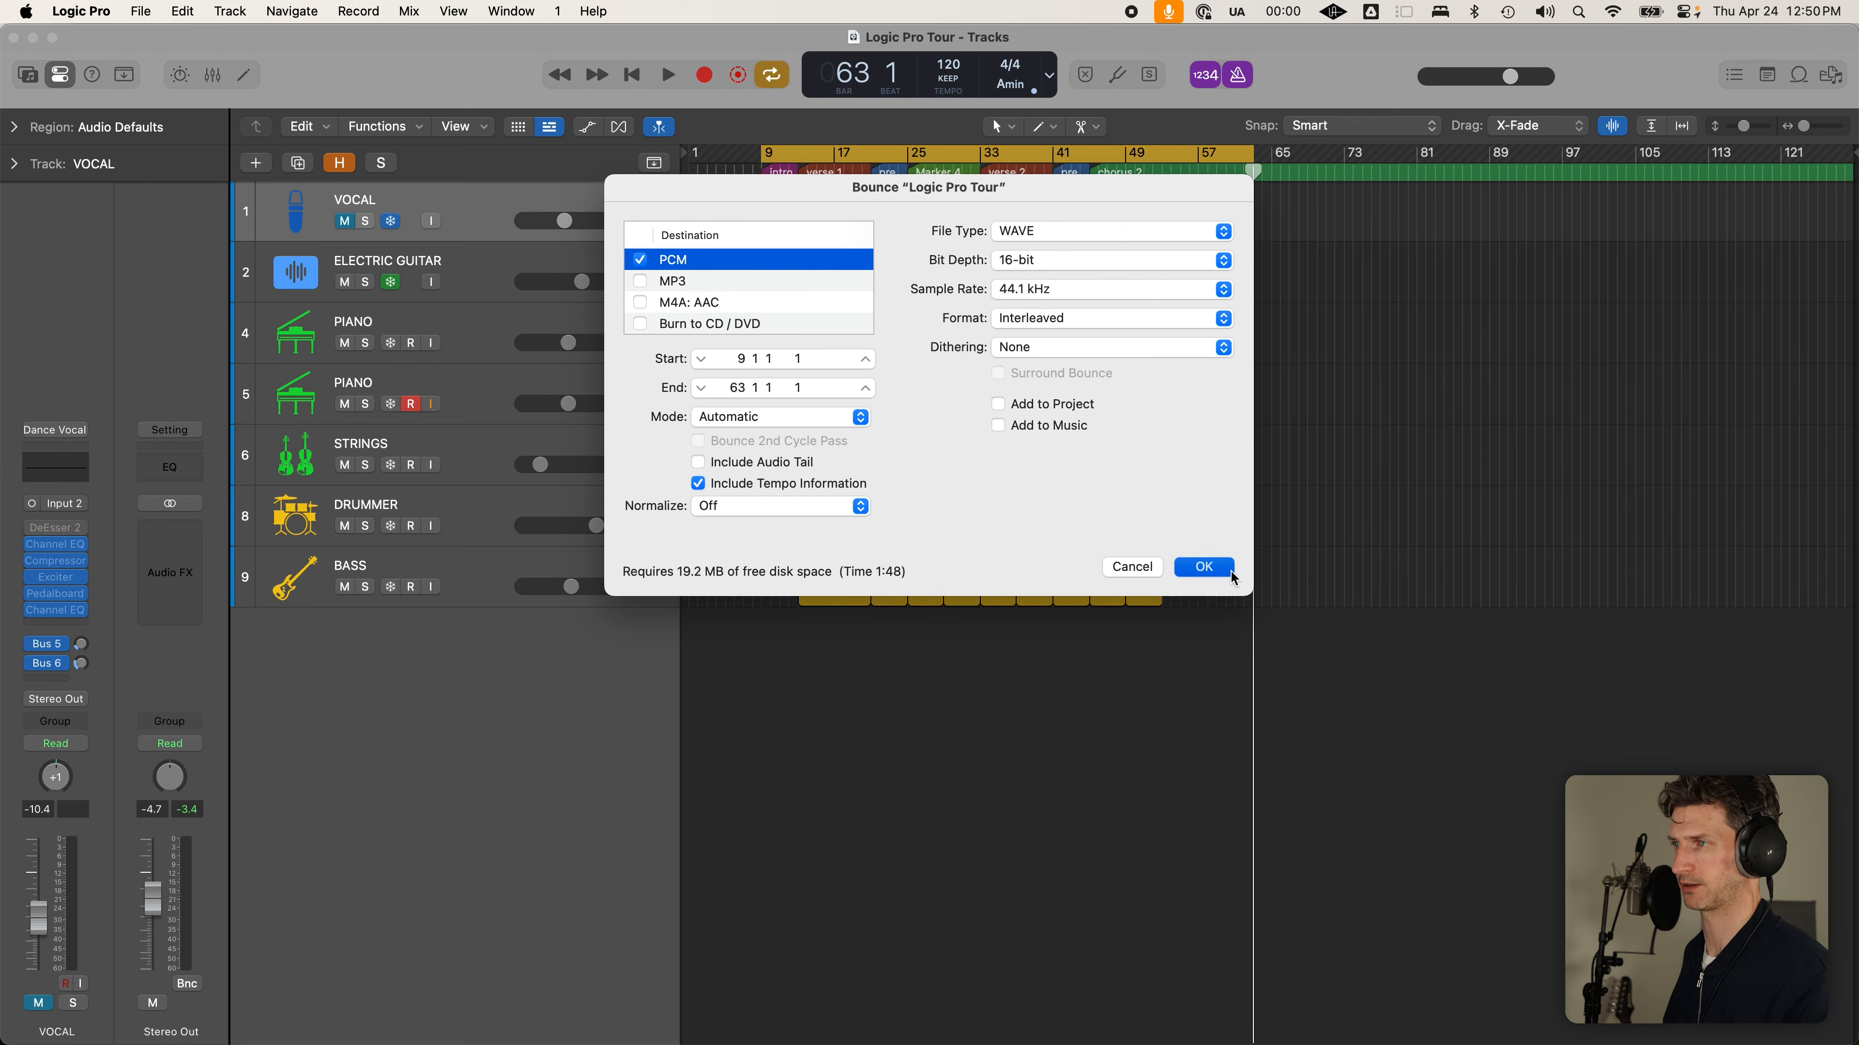
Accept the bounce settings and bounce the song under the file name YOUR AWESOME NEW SONG HERE
key("Return")
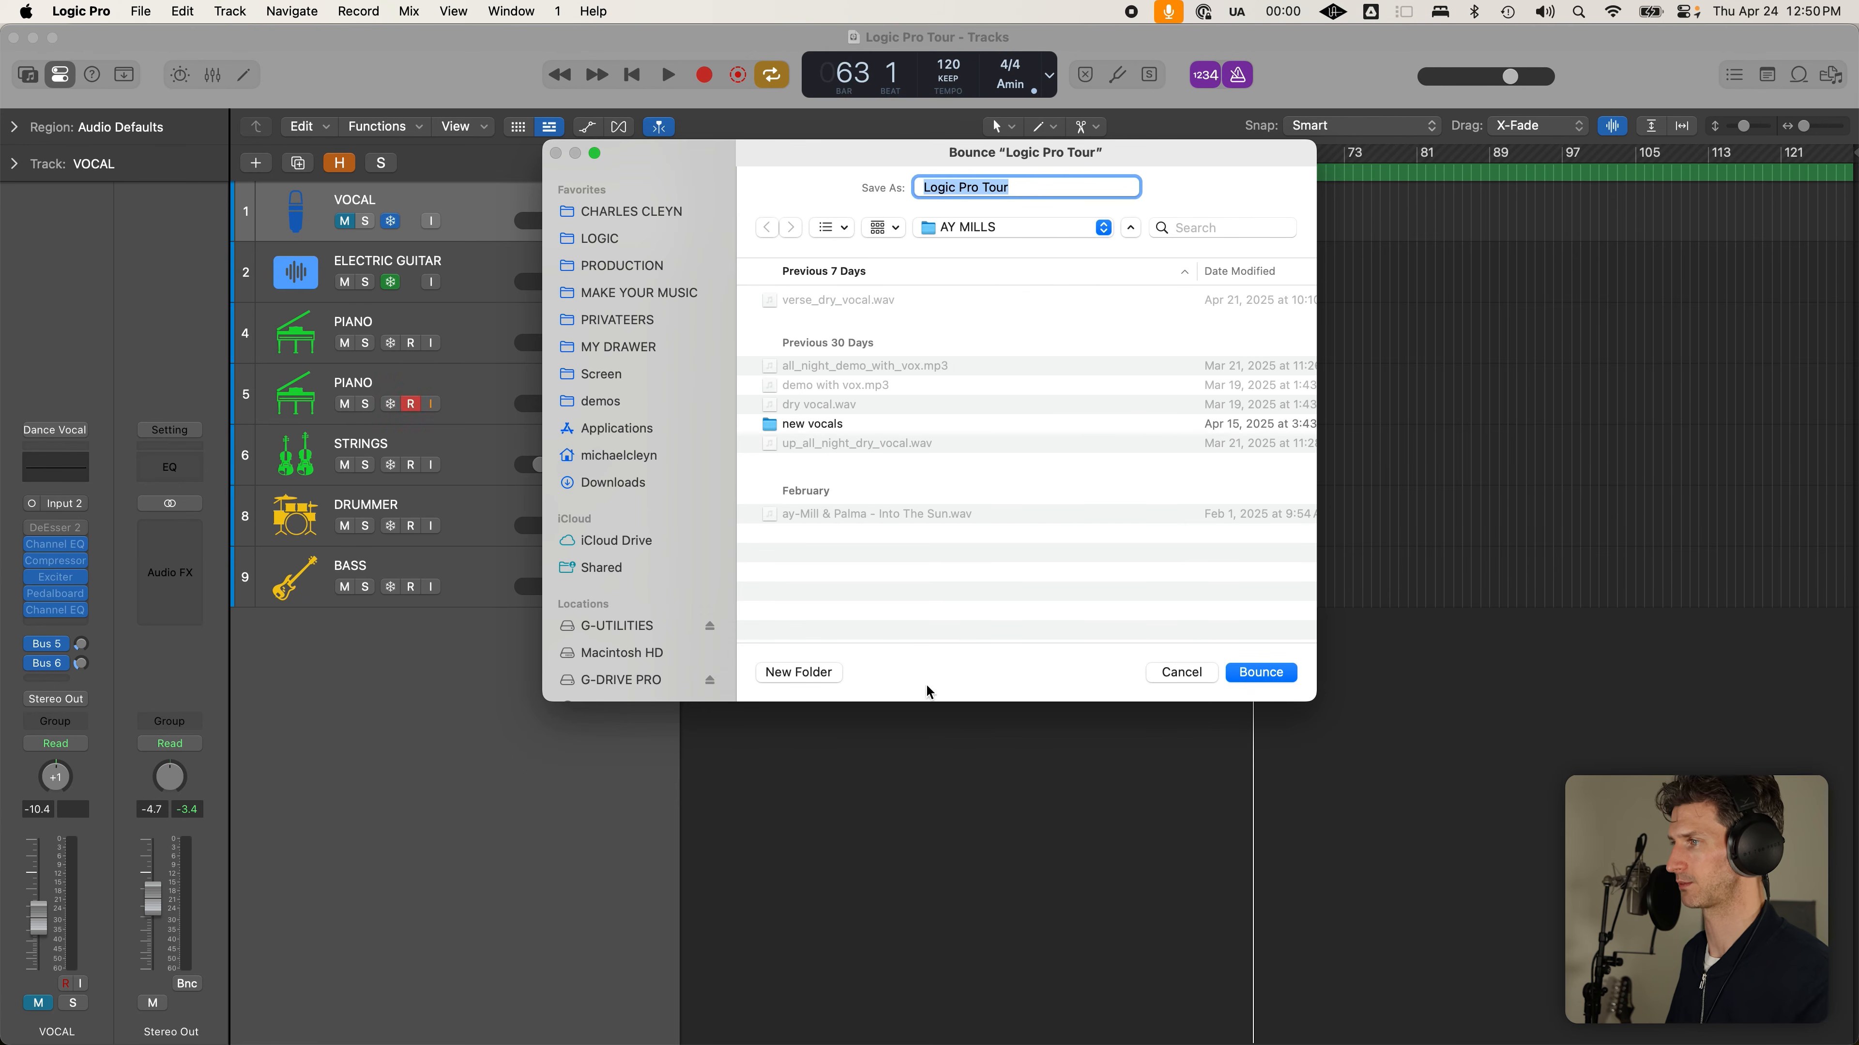
type("YOUR AW")
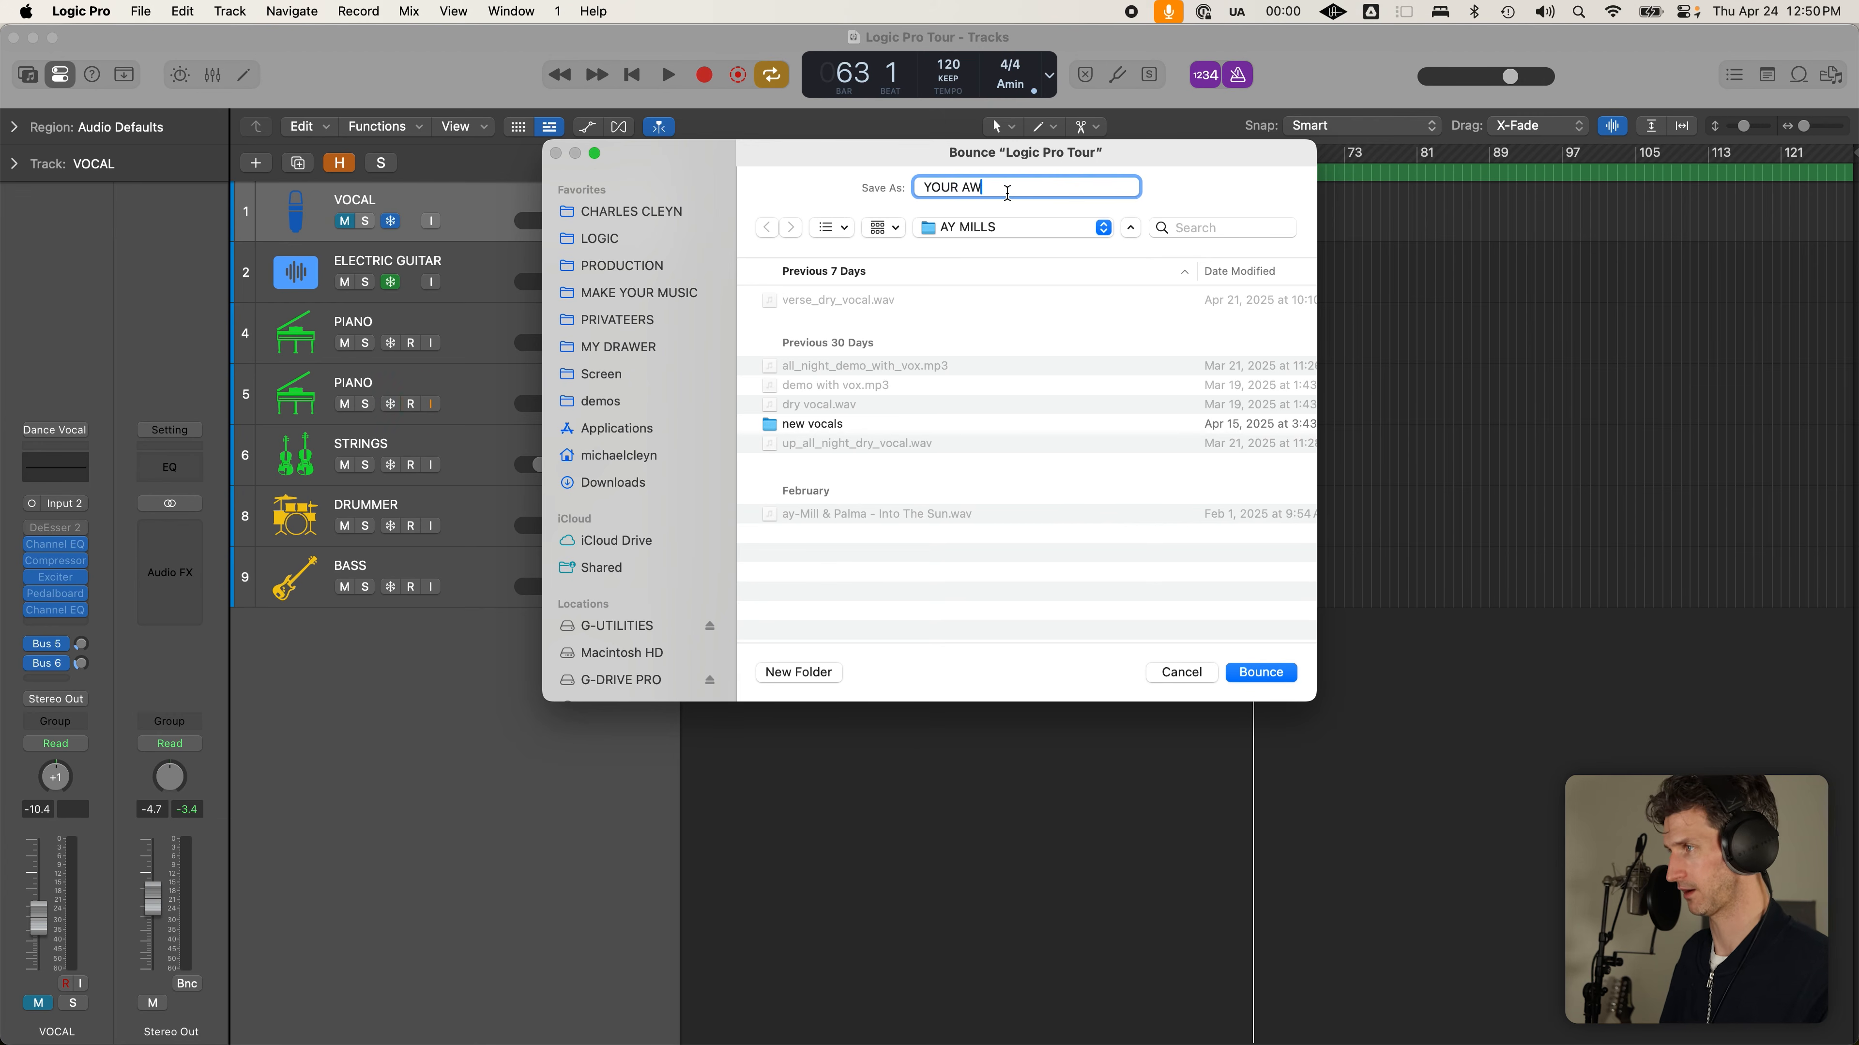
type("ESOME NEW SONG HERE")
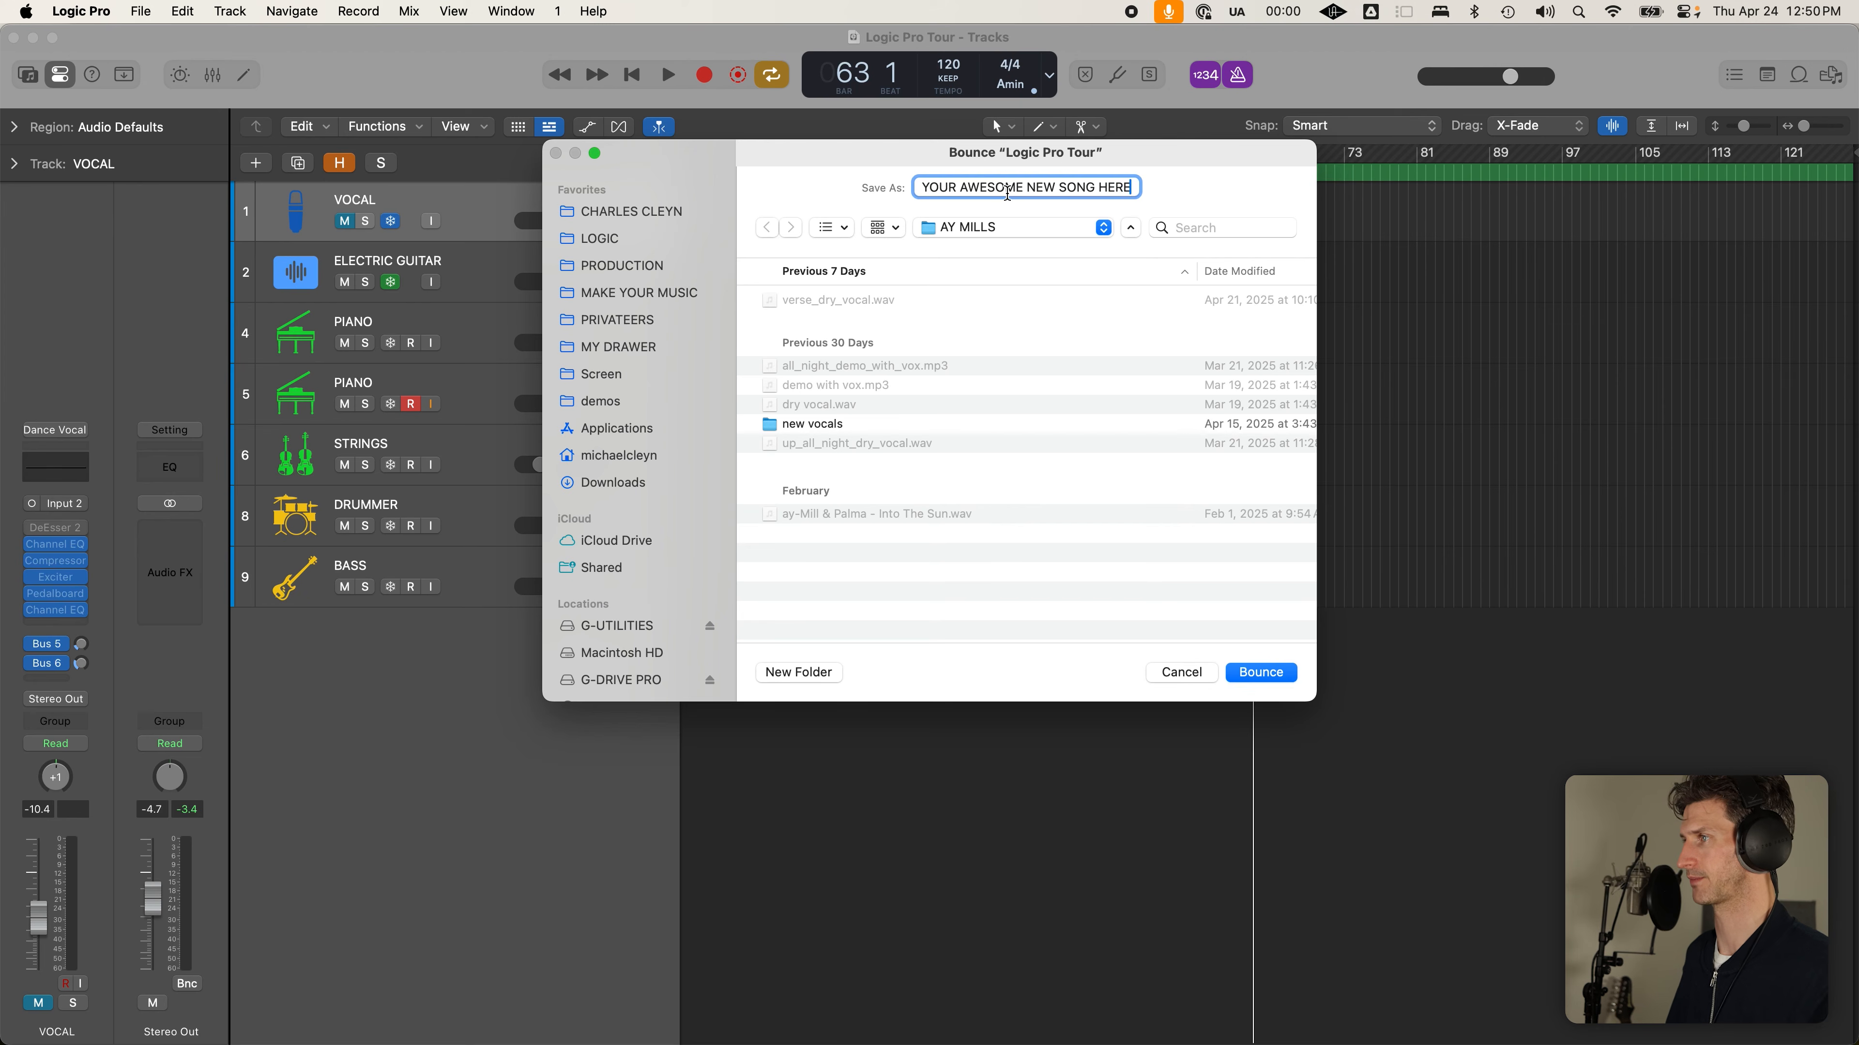
key("super+a")
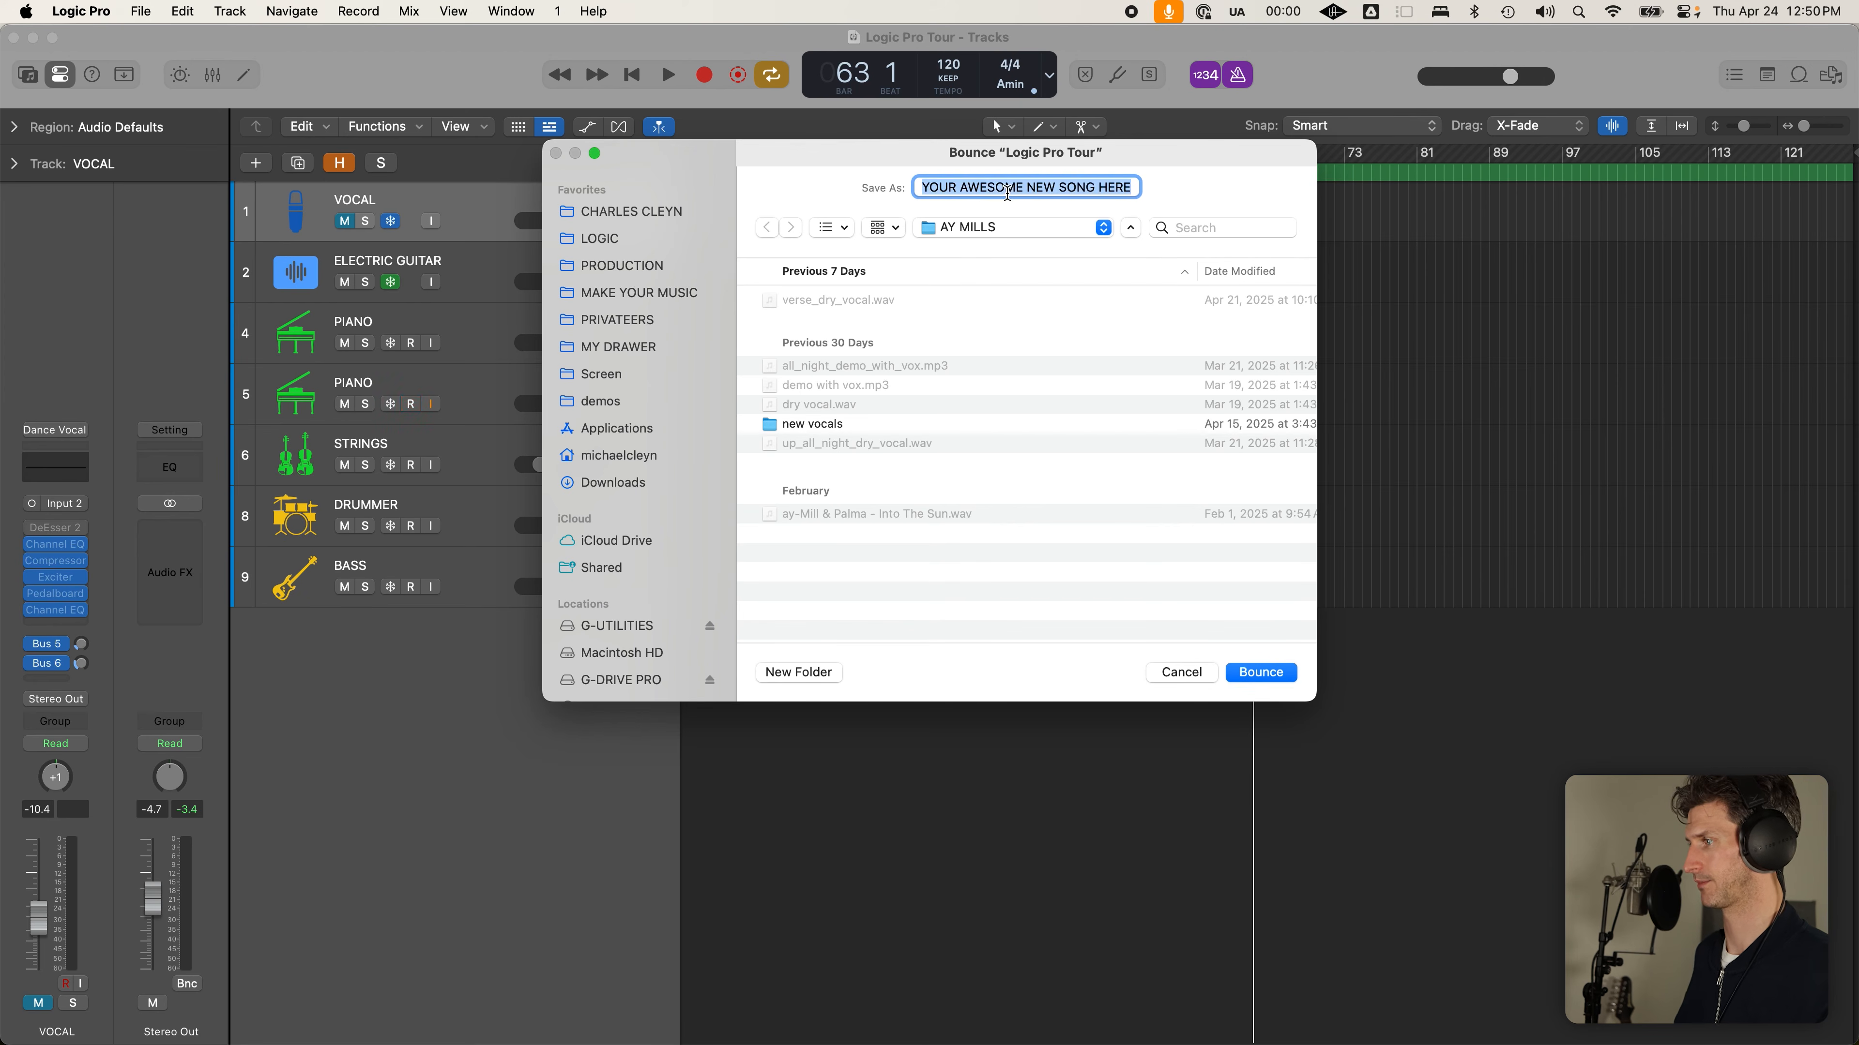
left_click(1272, 678)
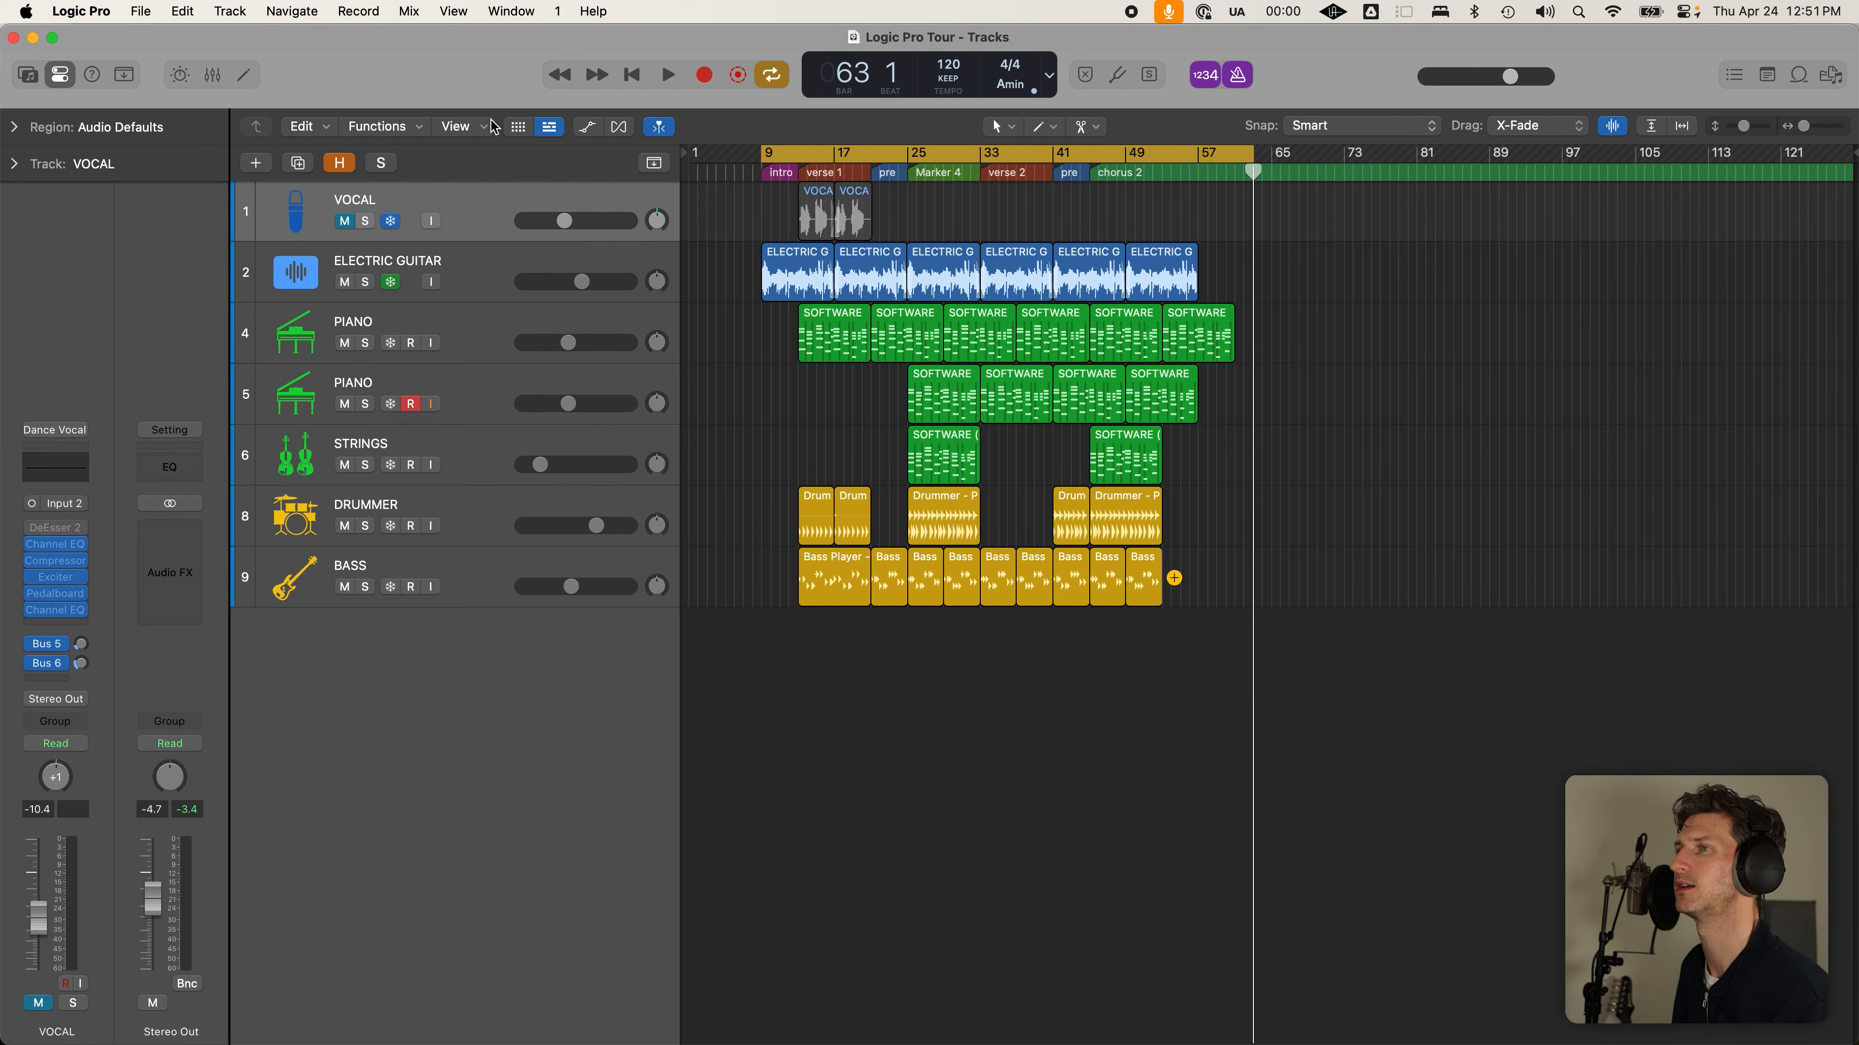
Open the option for renaming the project and close it without changing the name
left_click(138, 10)
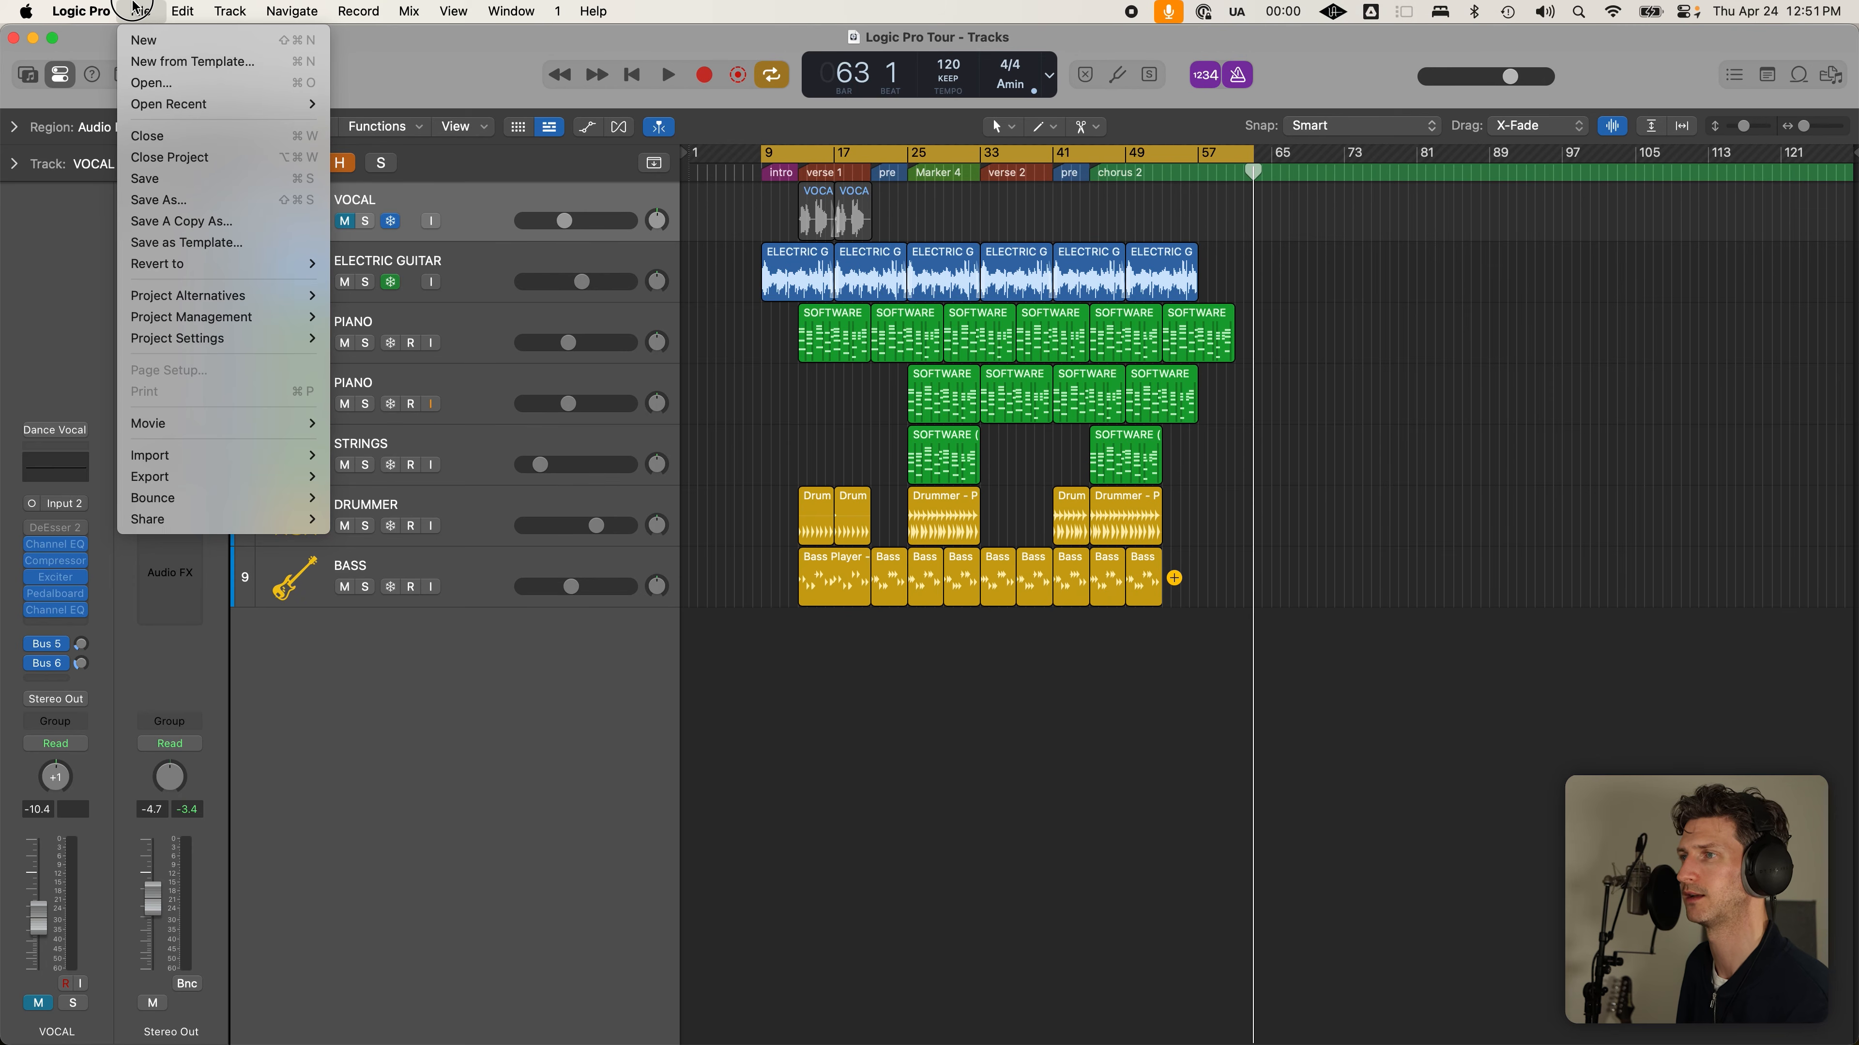
mouse_move(241, 317)
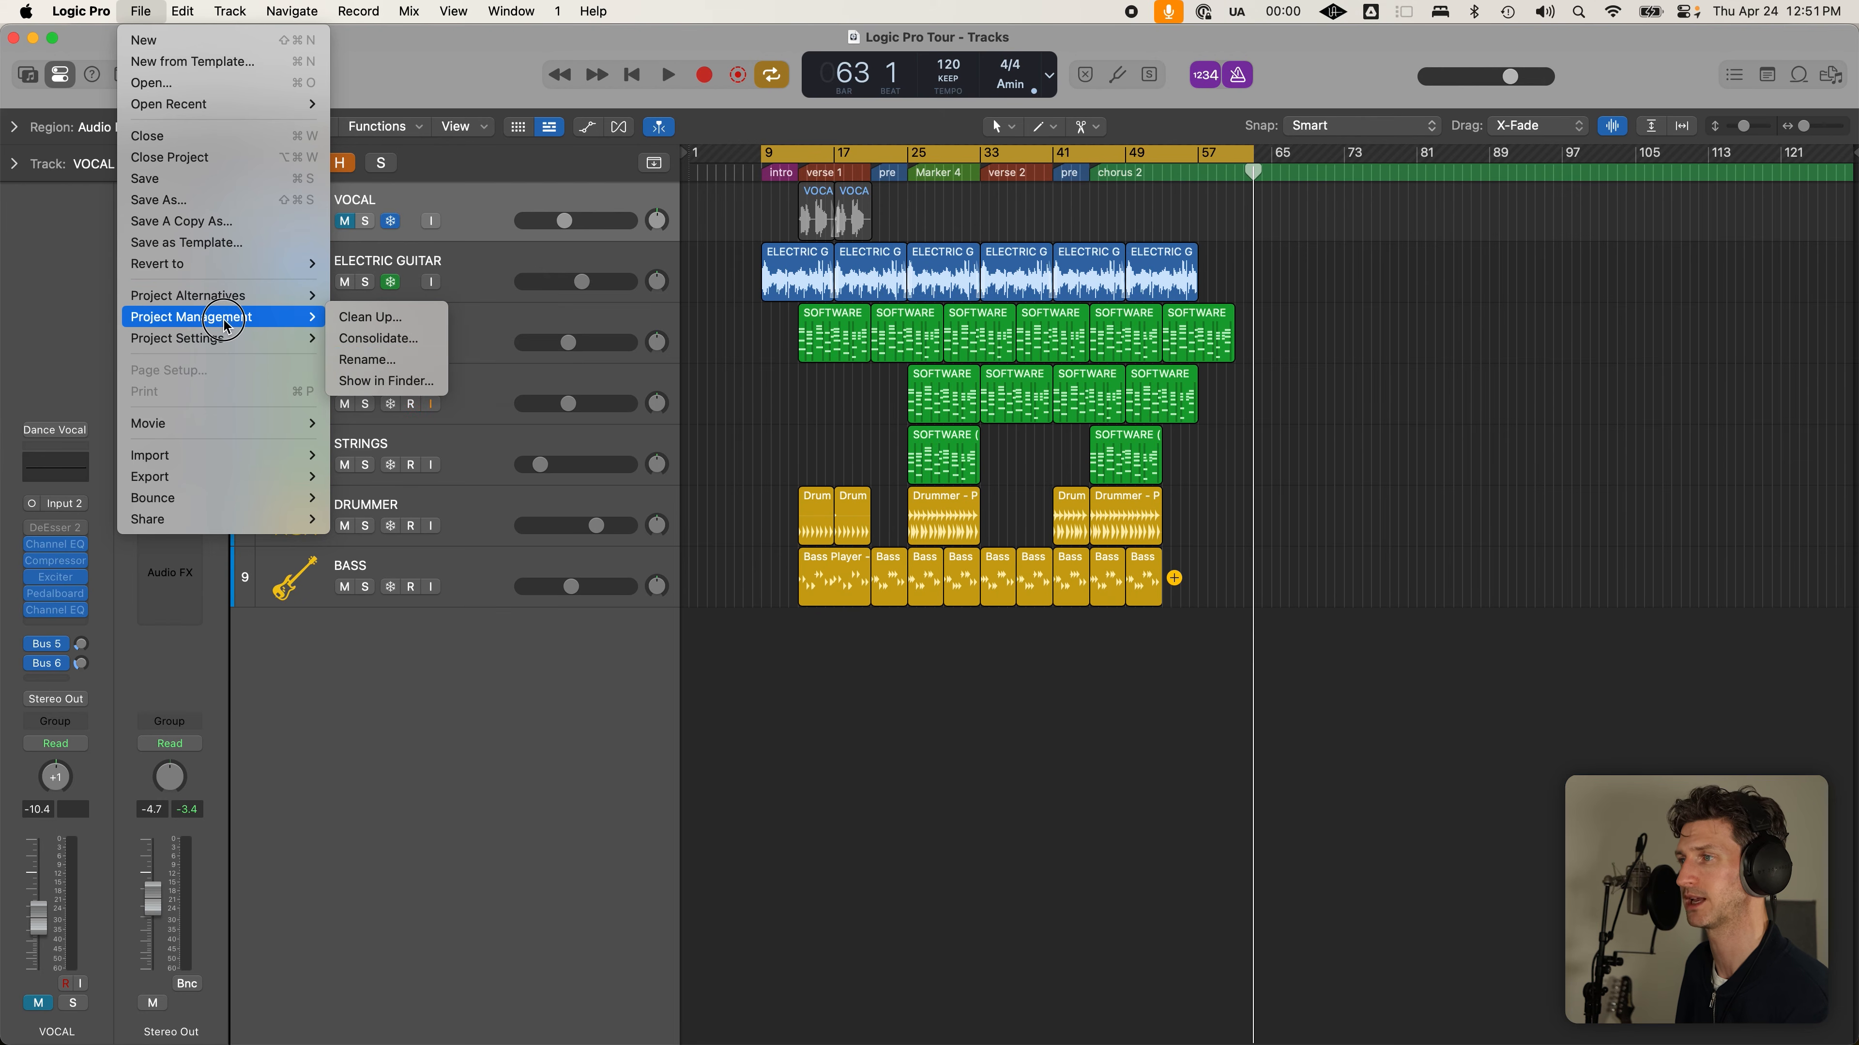
left_click(384, 359)
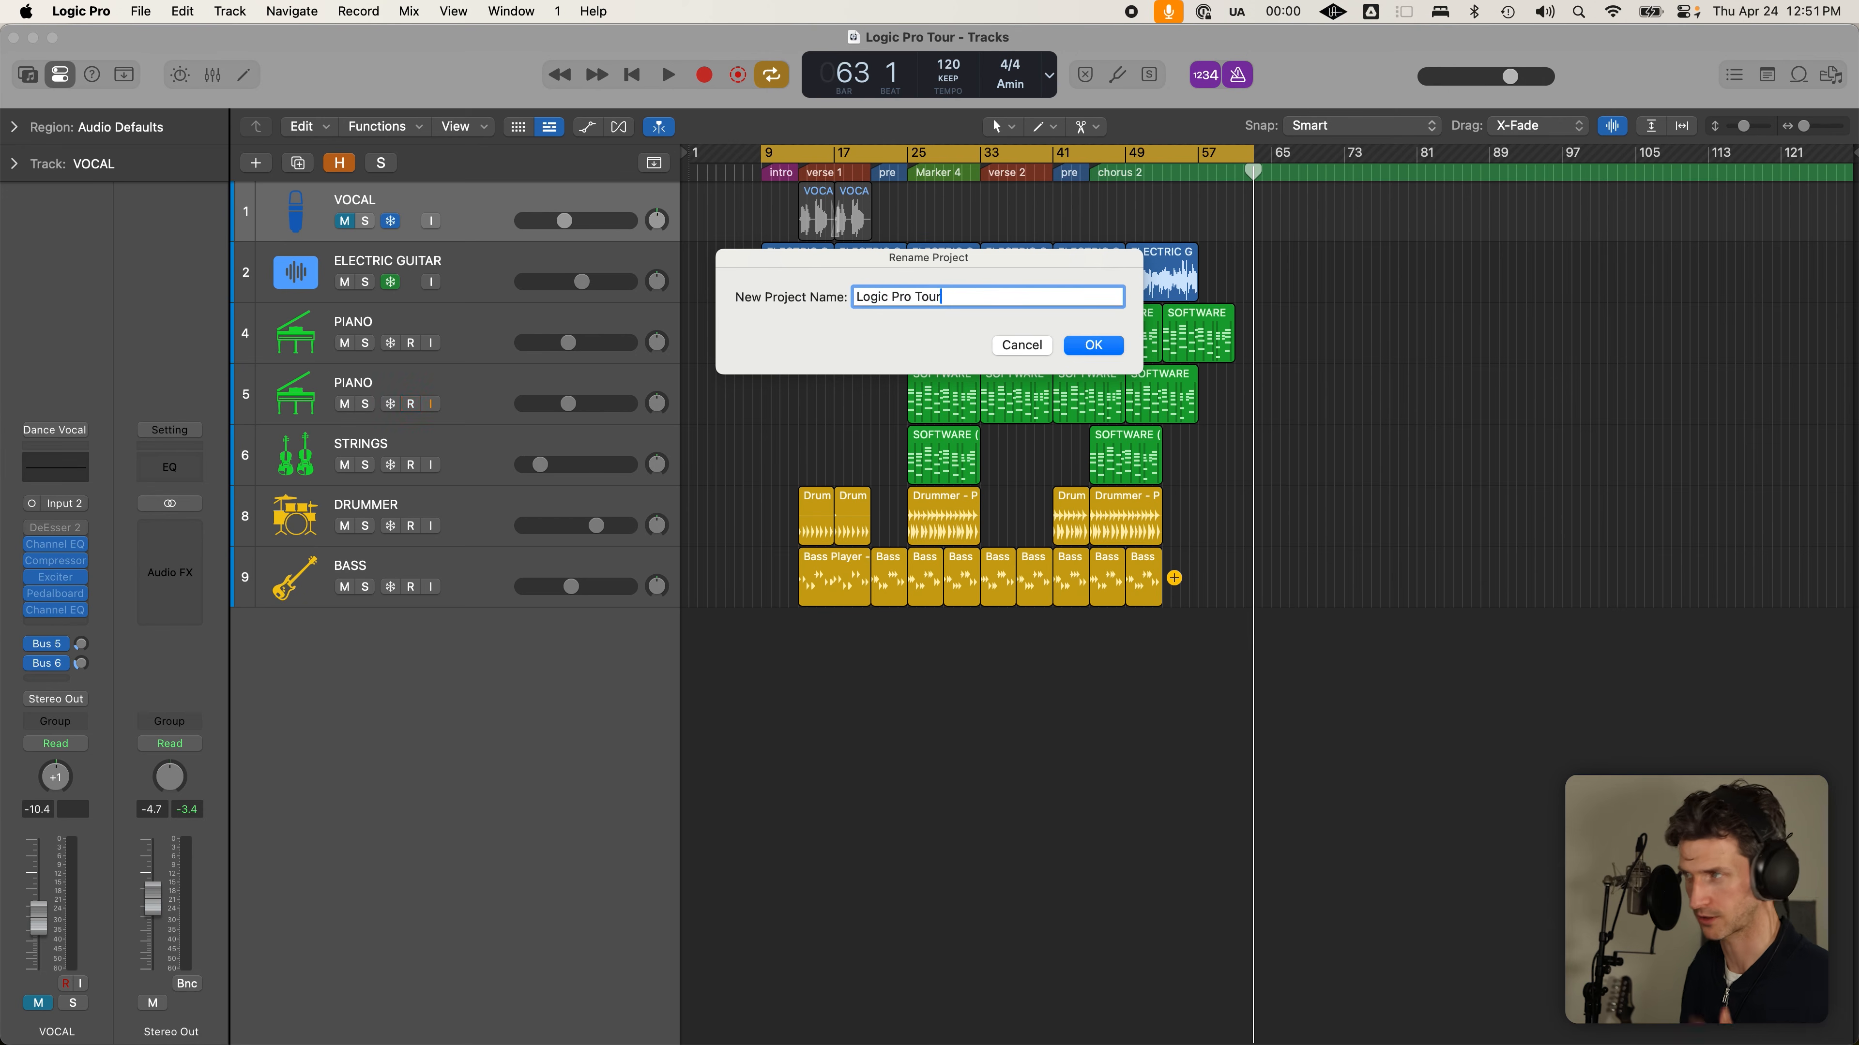
left_click(1023, 348)
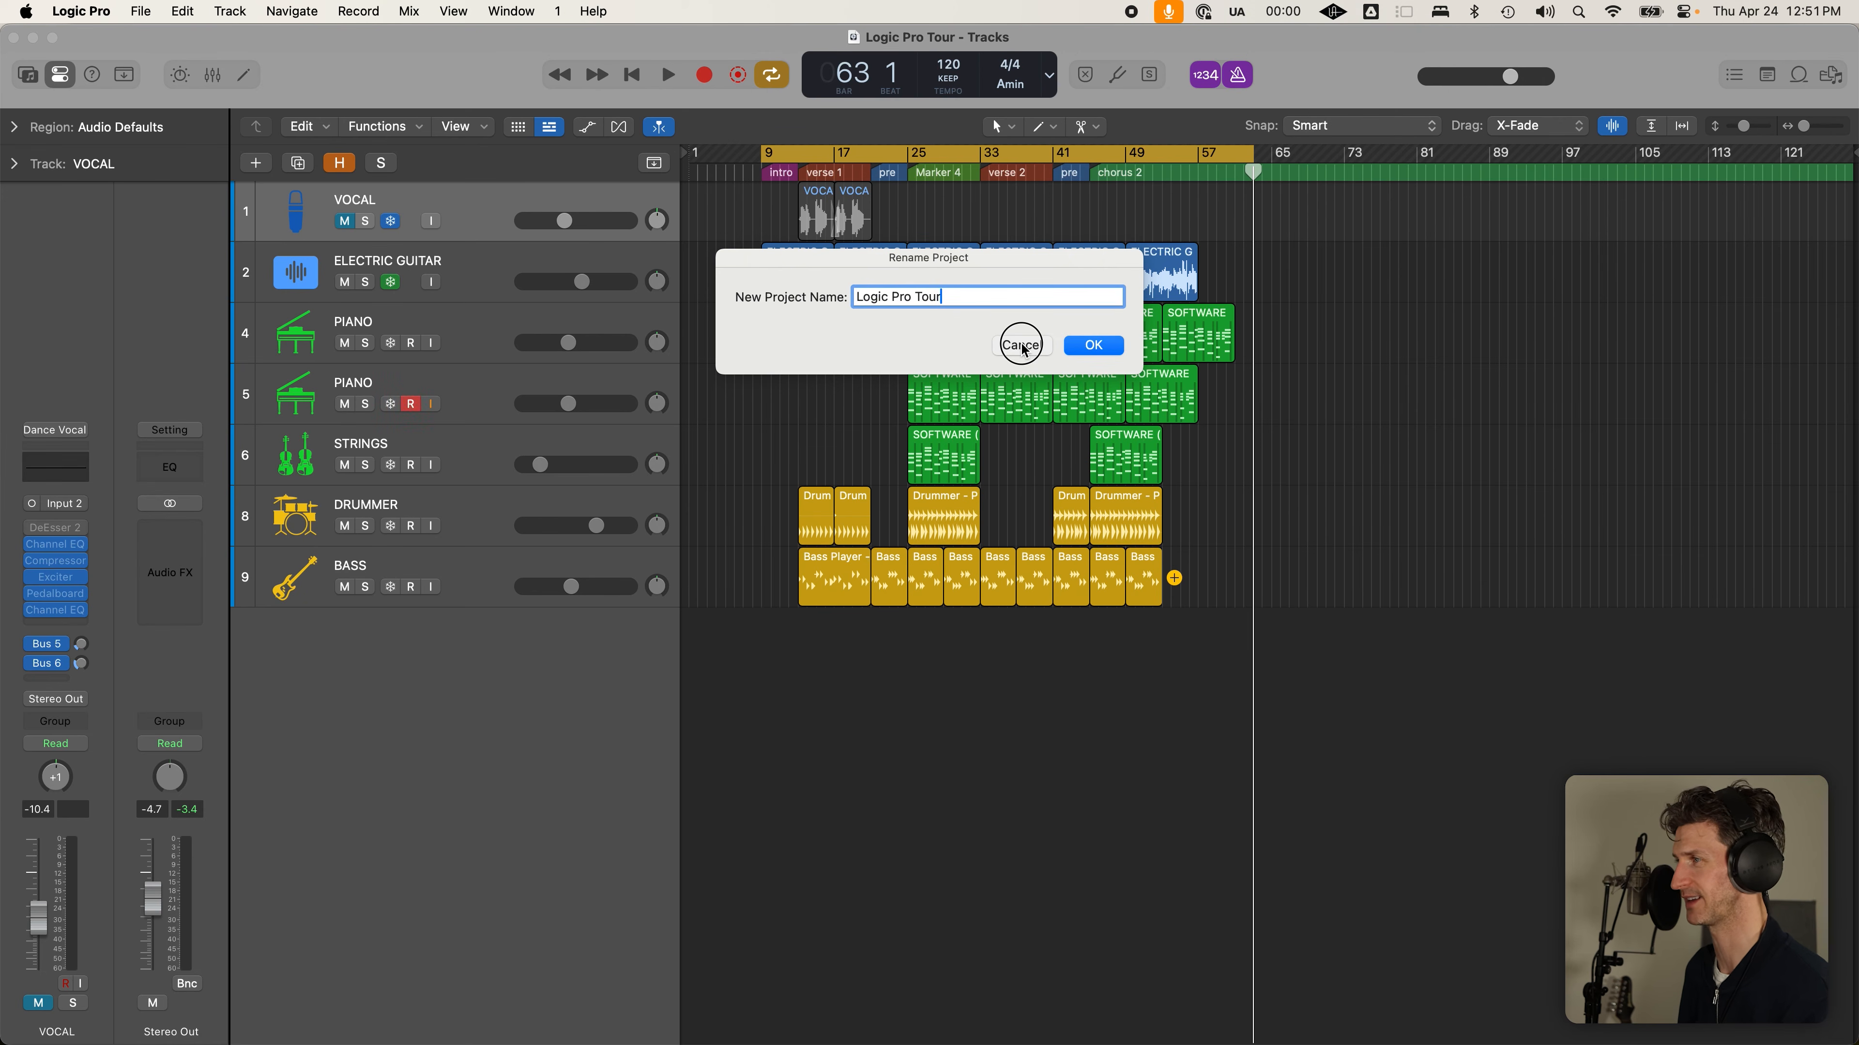
left_click(1021, 346)
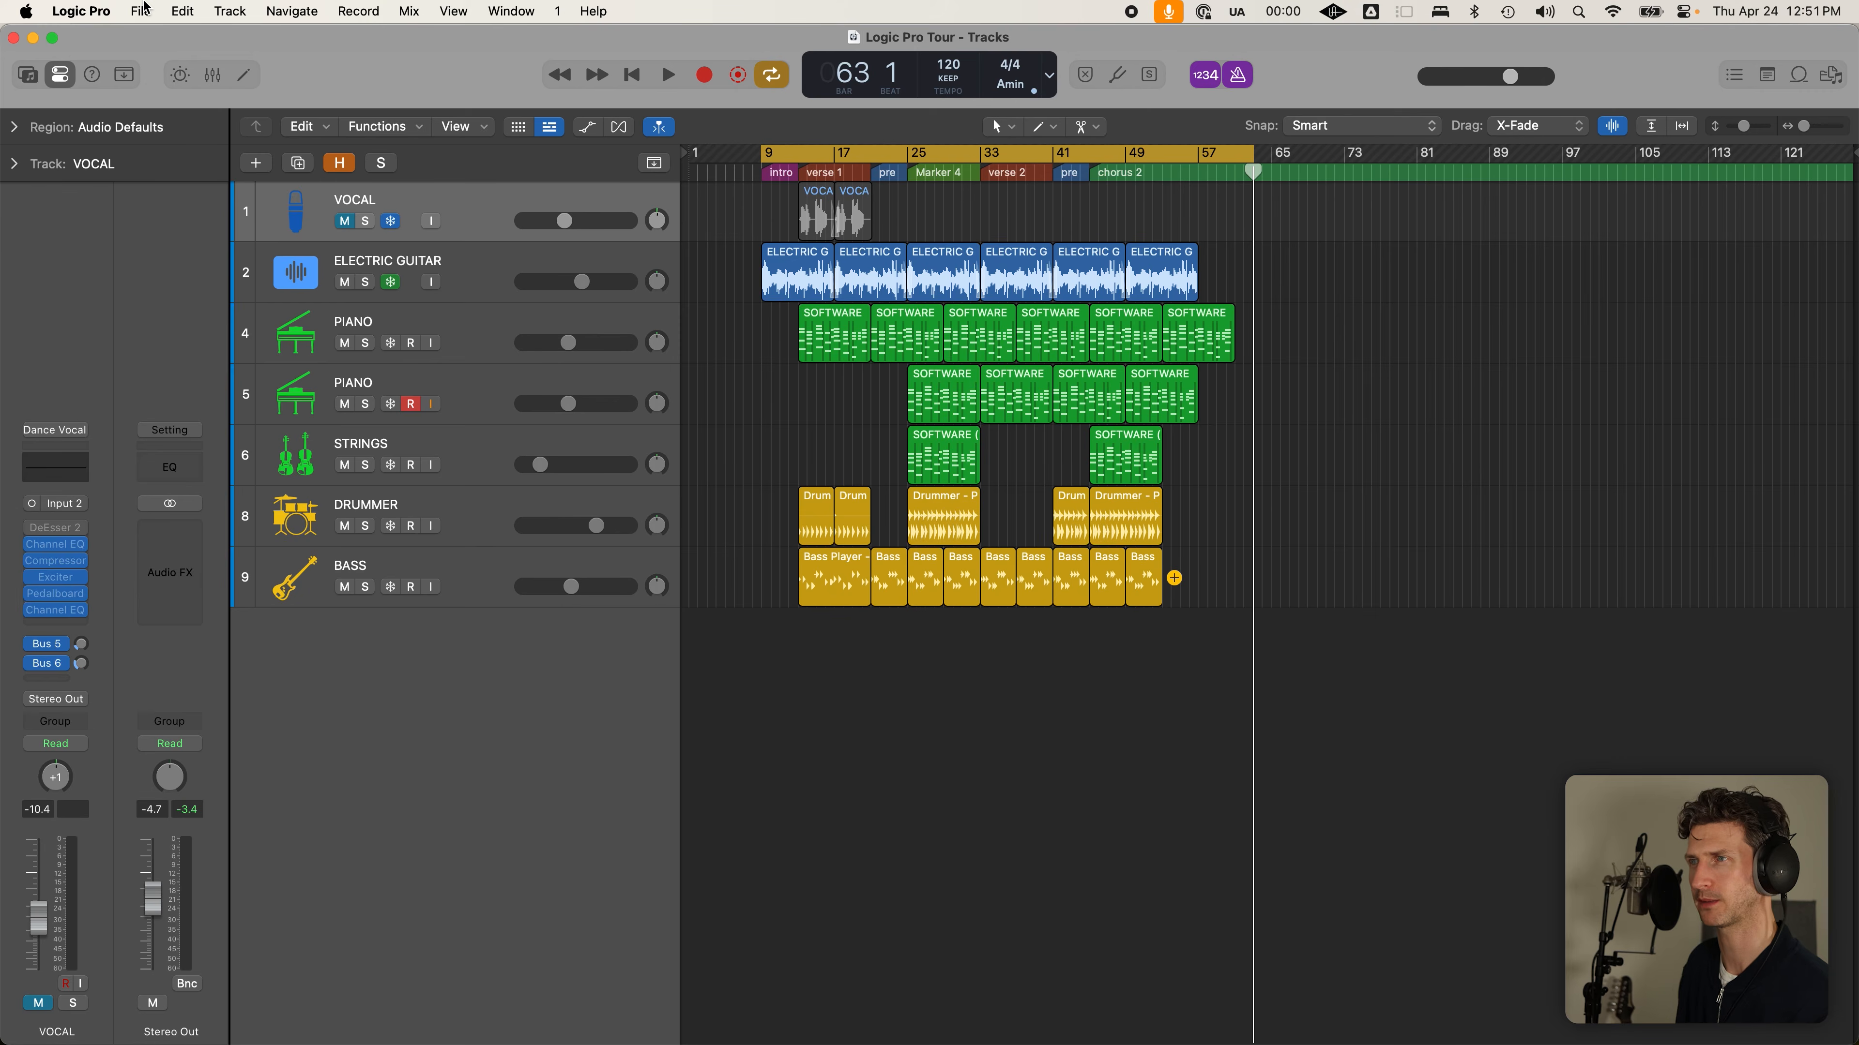
View the list of saved backups that the project can be reverted to
left_click(144, 10)
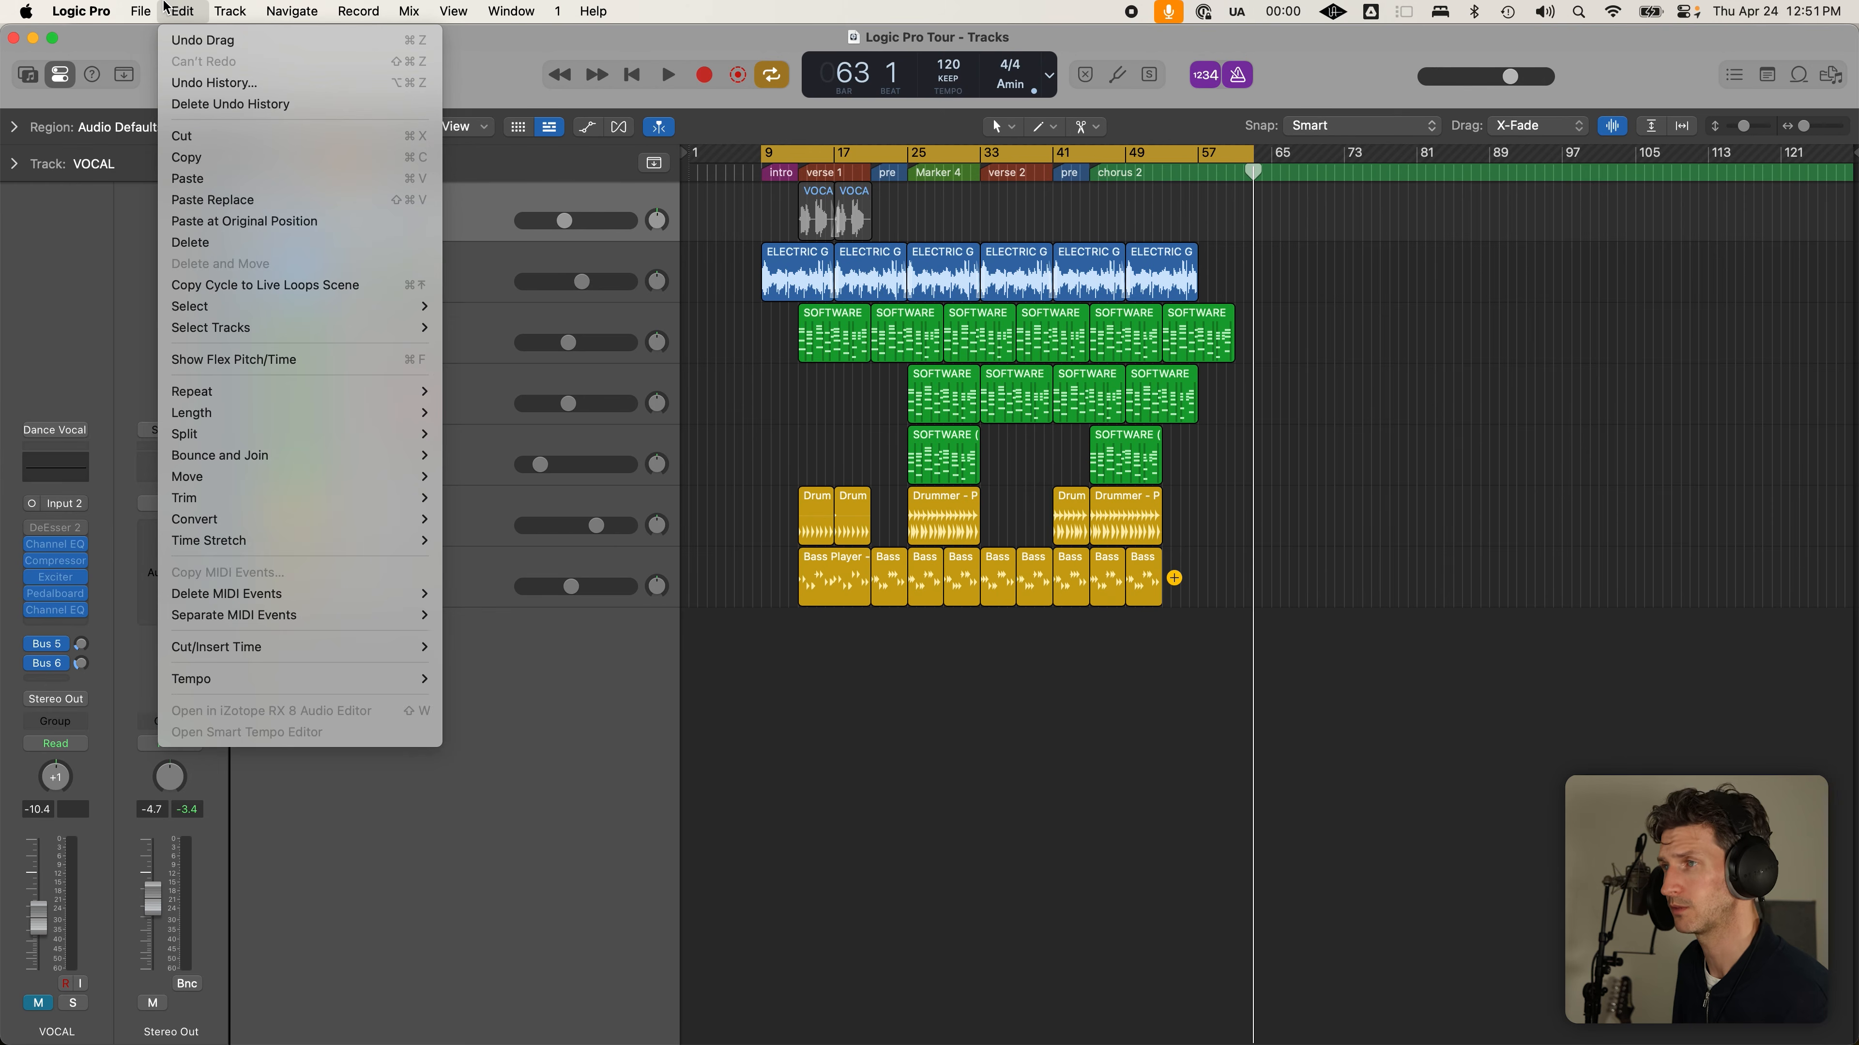
mouse_move(211, 266)
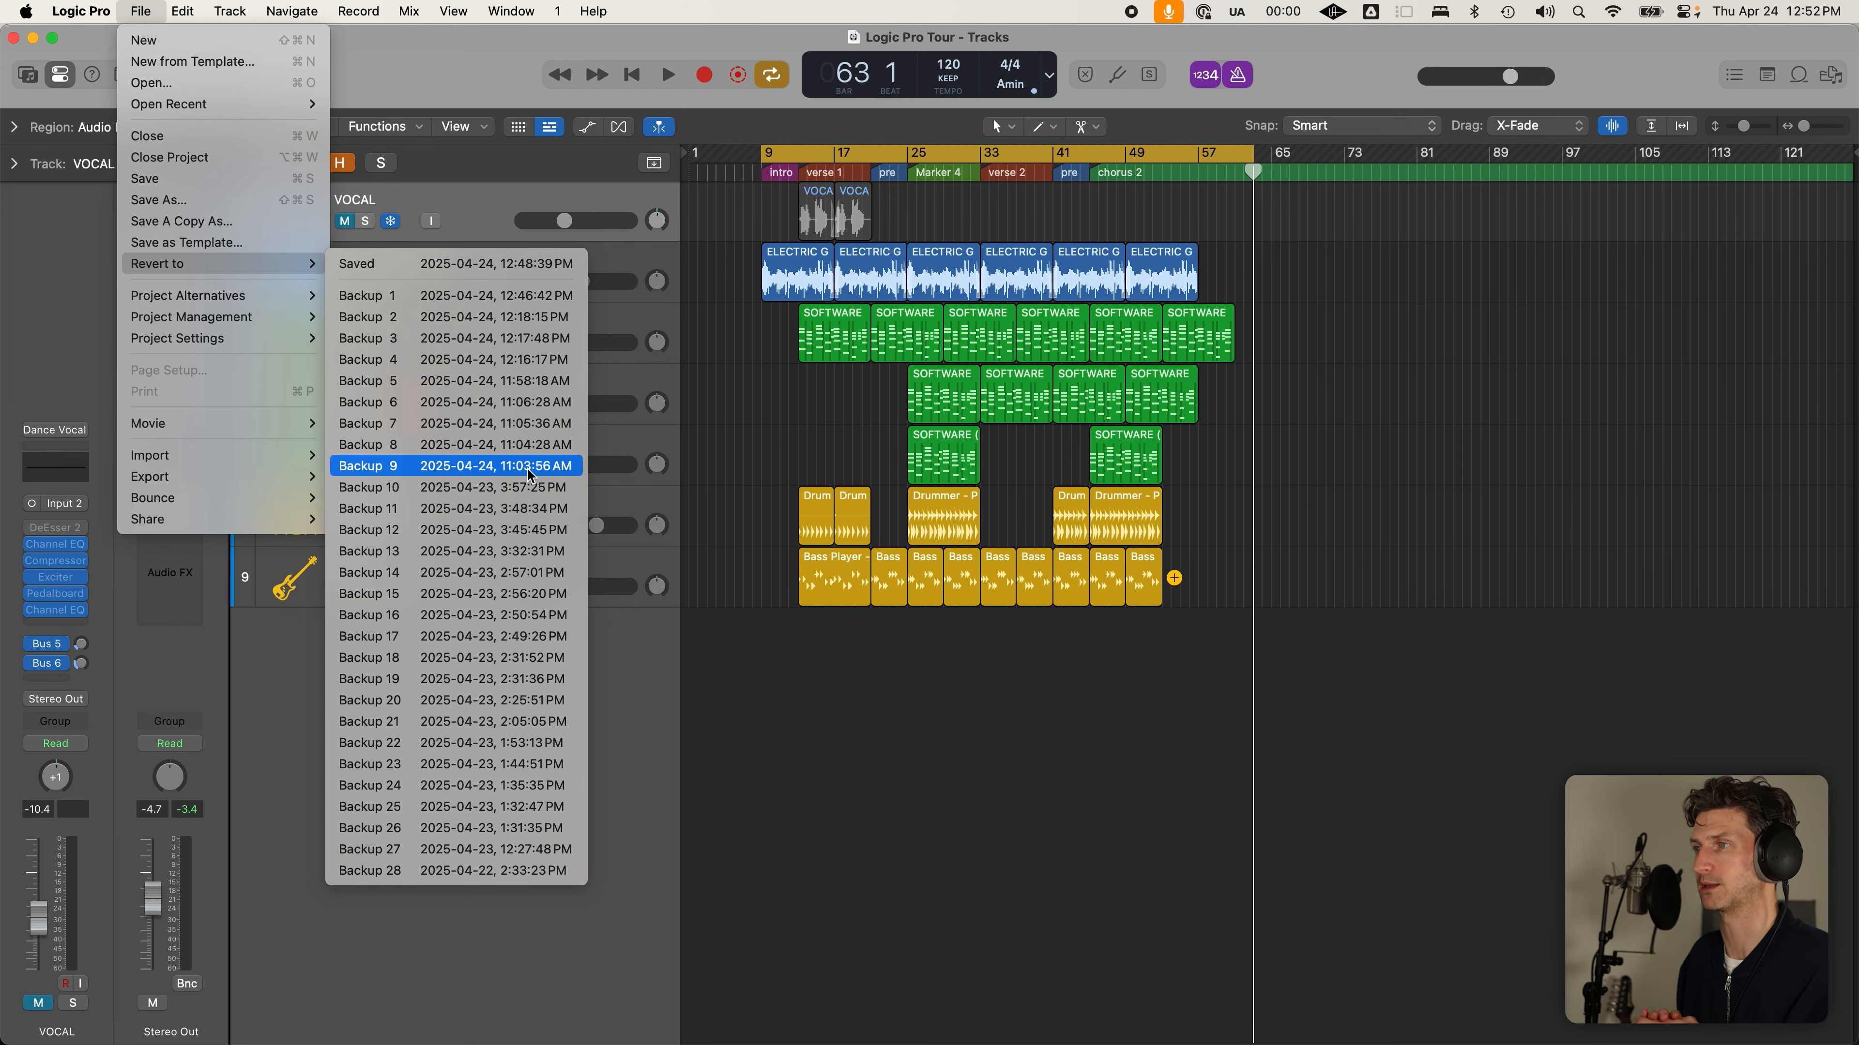
Start saving a new project alternative, try a name that extends Logic Pro Tour, and cancel it
mouse_move(272, 305)
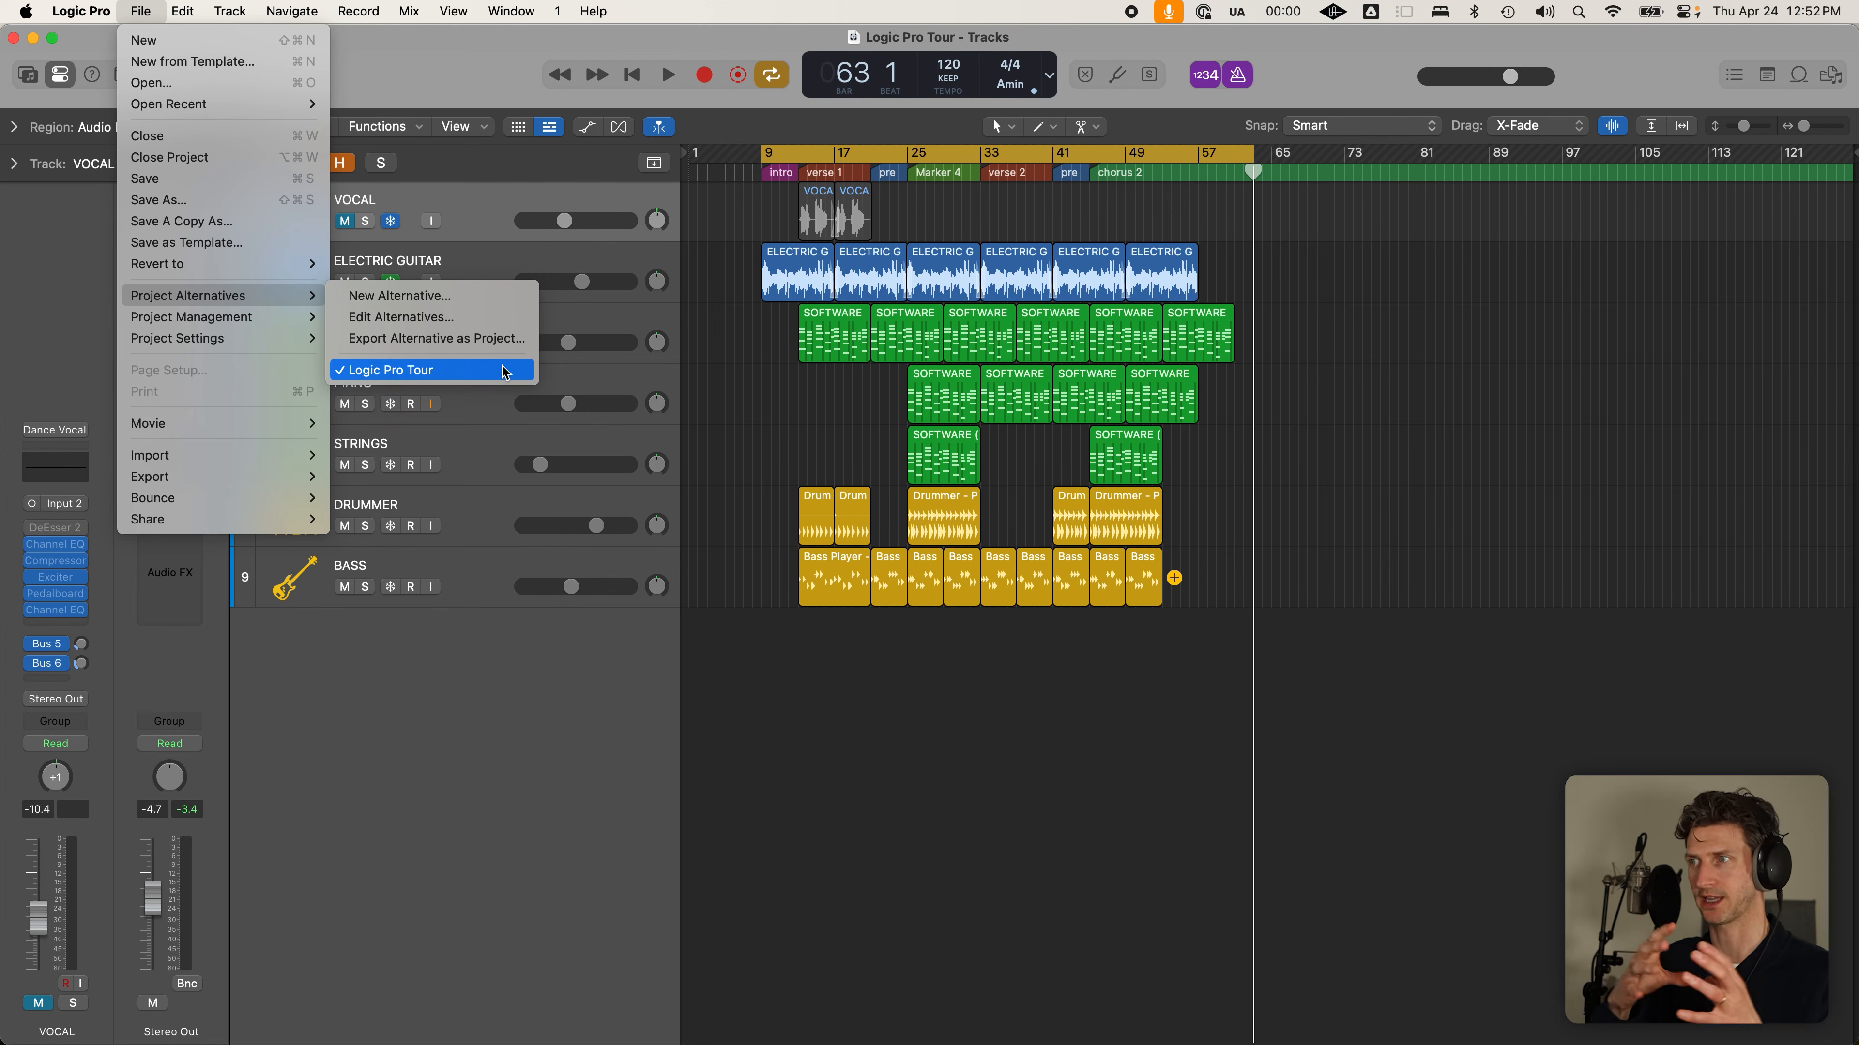
left_click(483, 295)
key("Right")
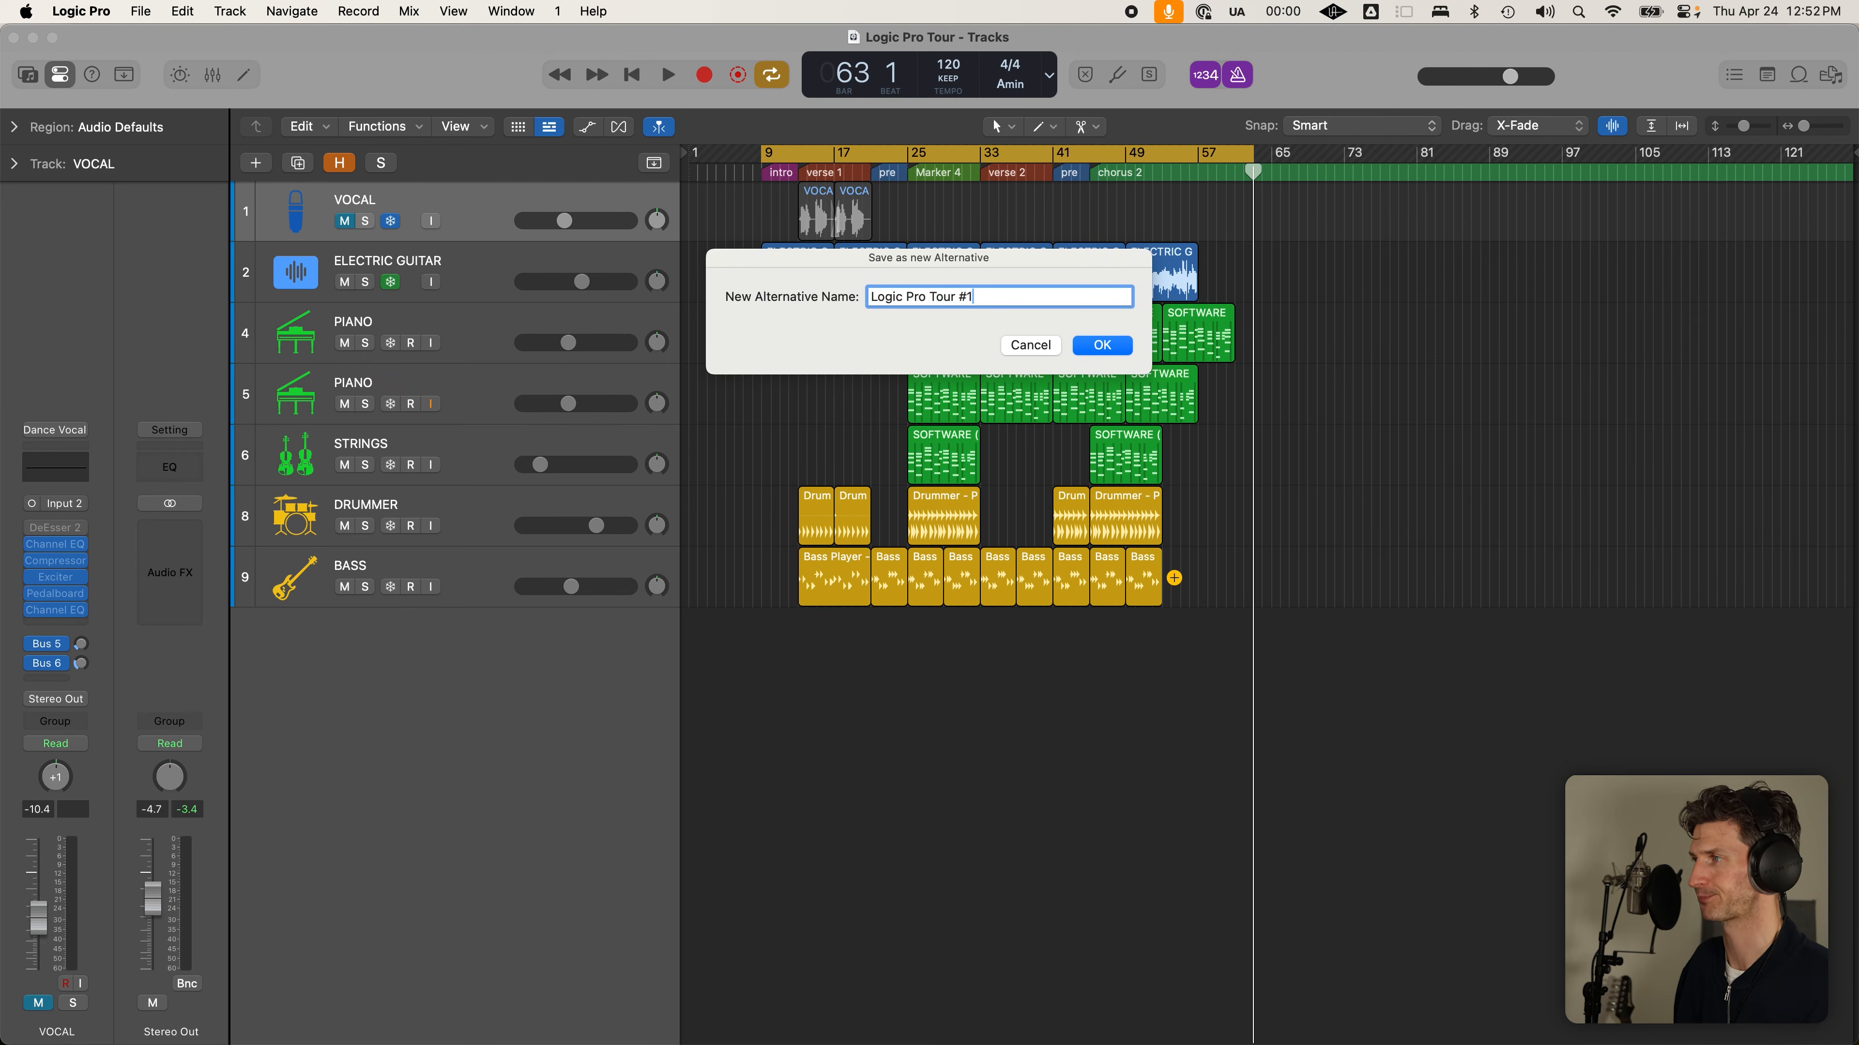
key("BackSpace")
key("BackSpace")
key("BackSpace")
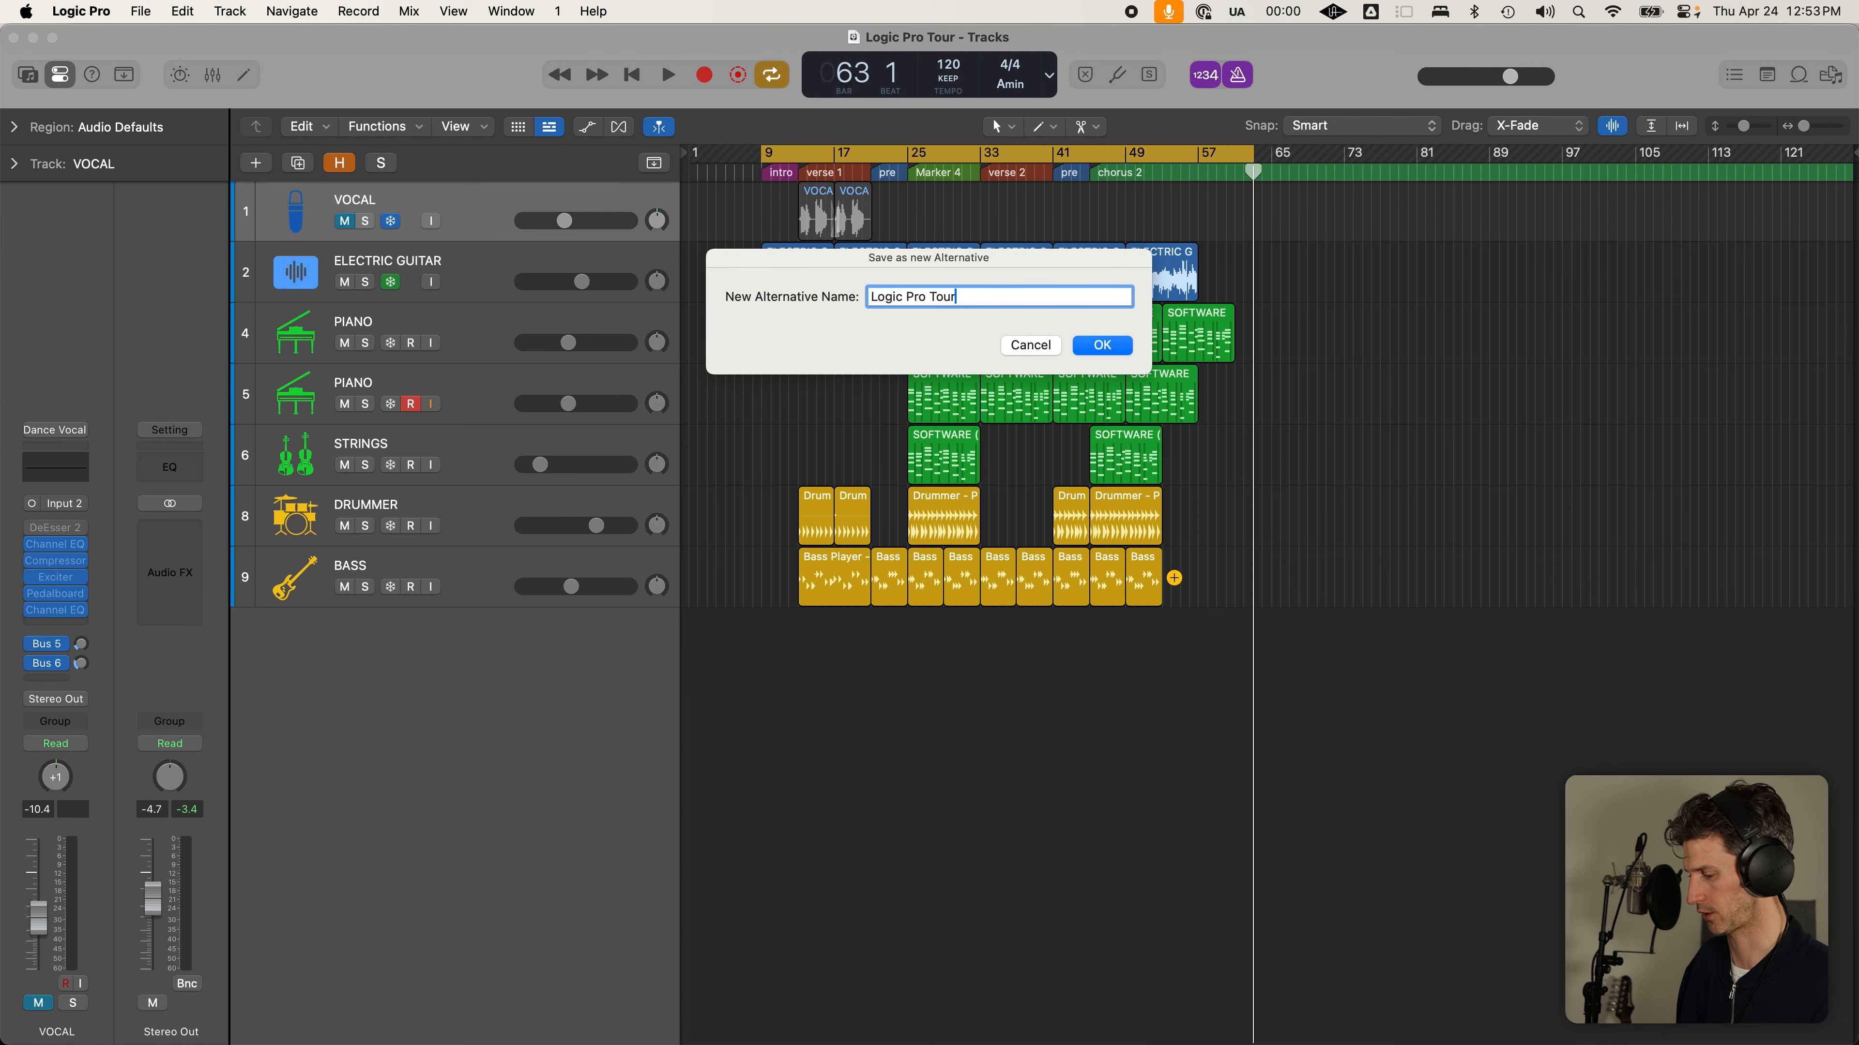
type("[NEW IDEA")
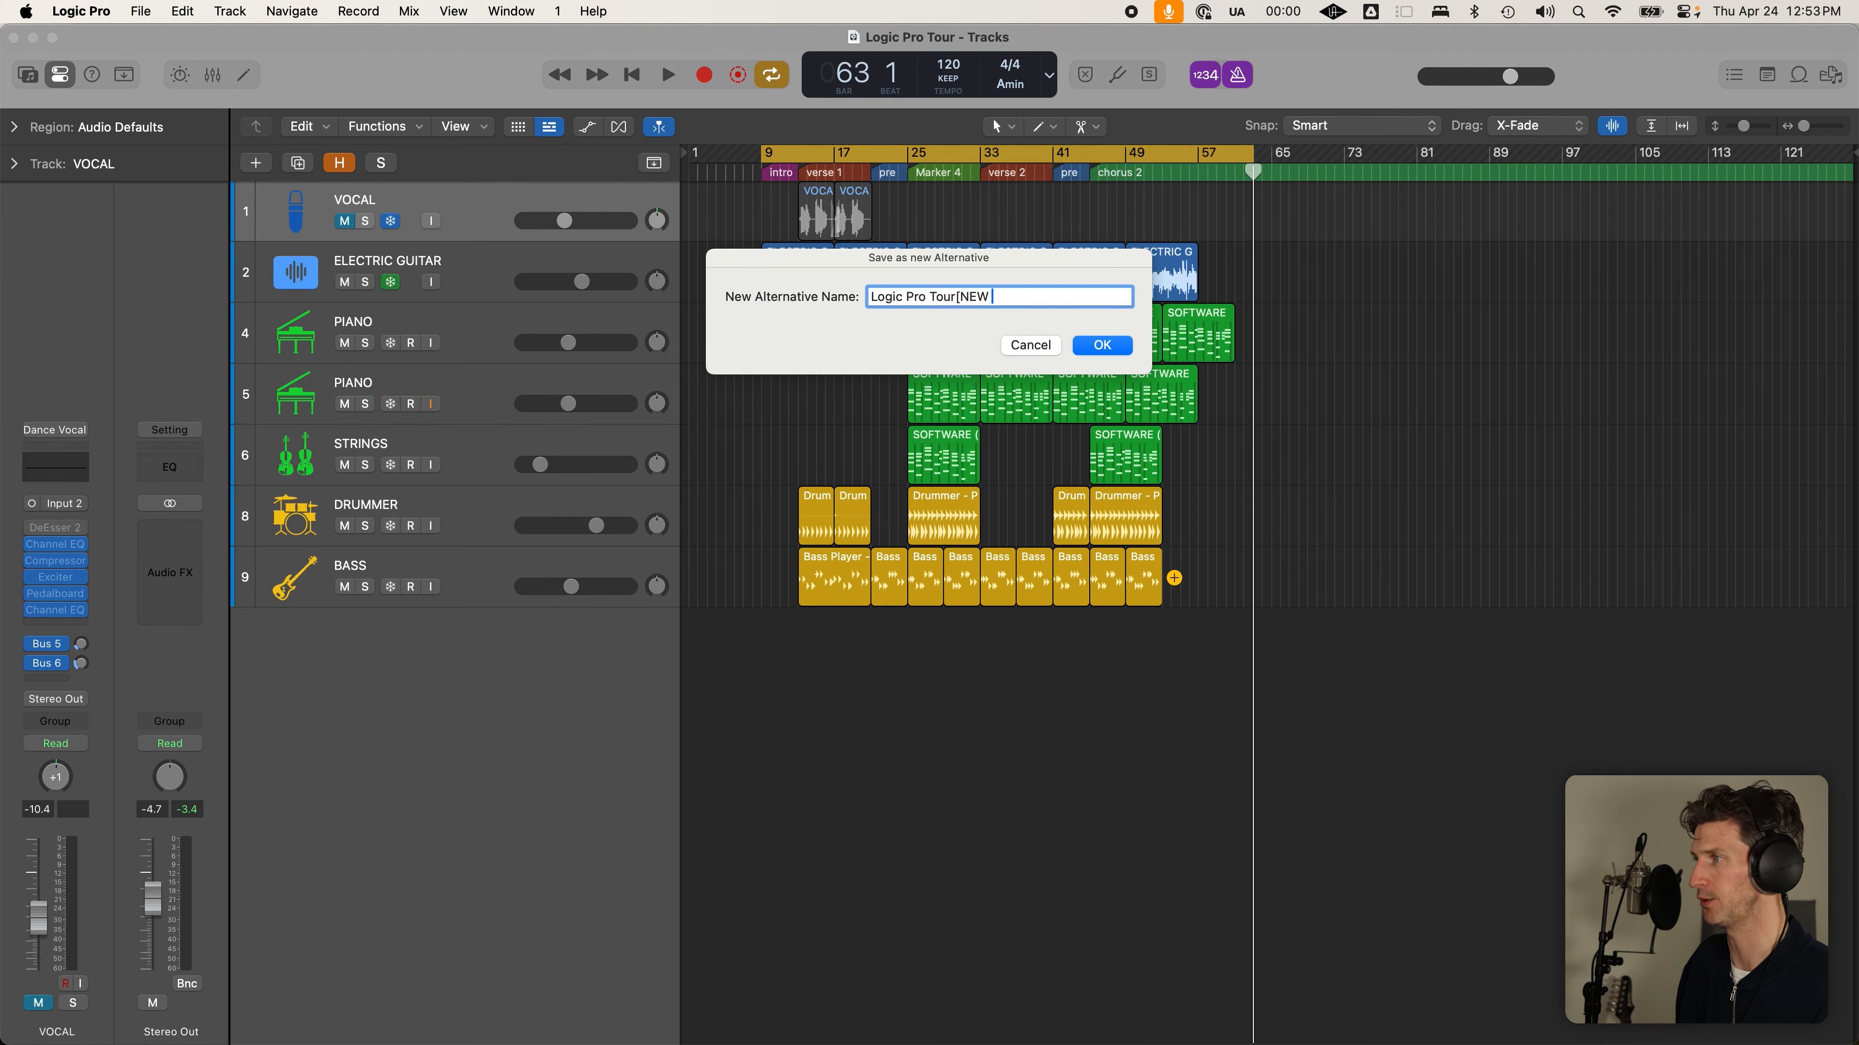
key("alt+BackSpace")
key("alt+BackSpace")
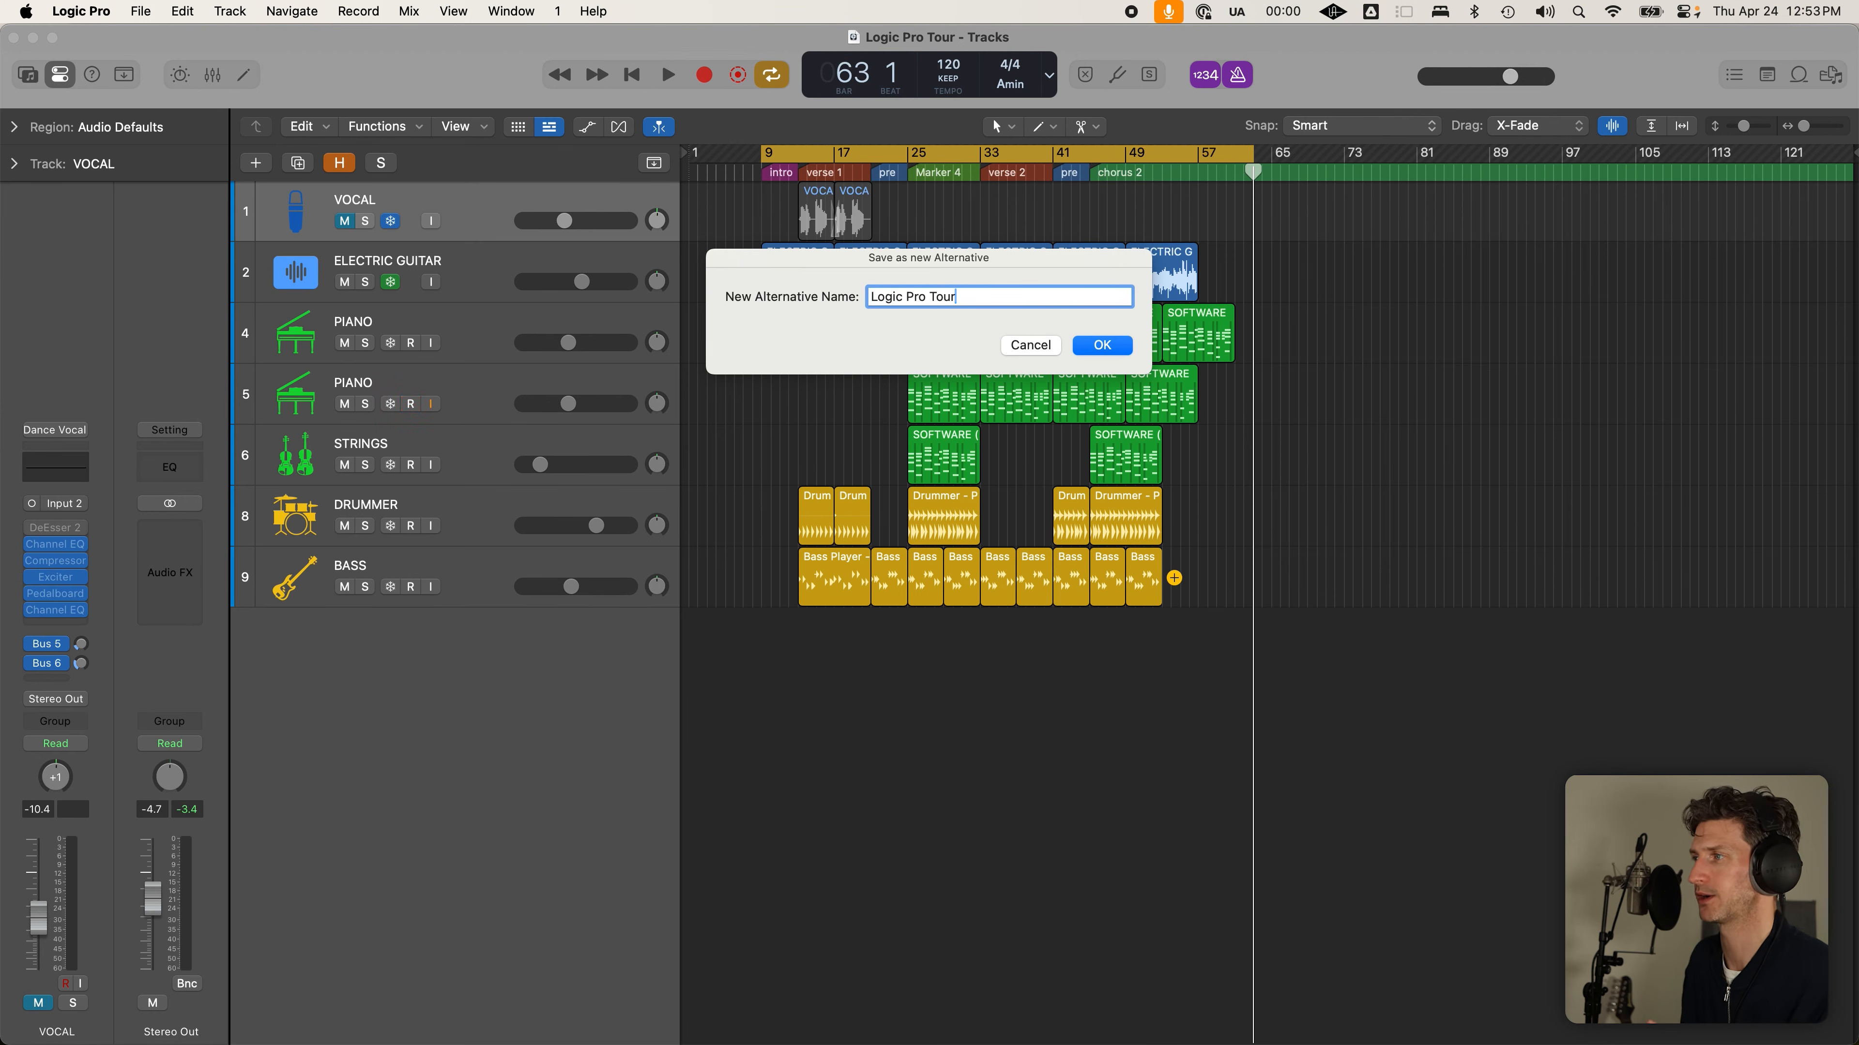
left_click(1031, 345)
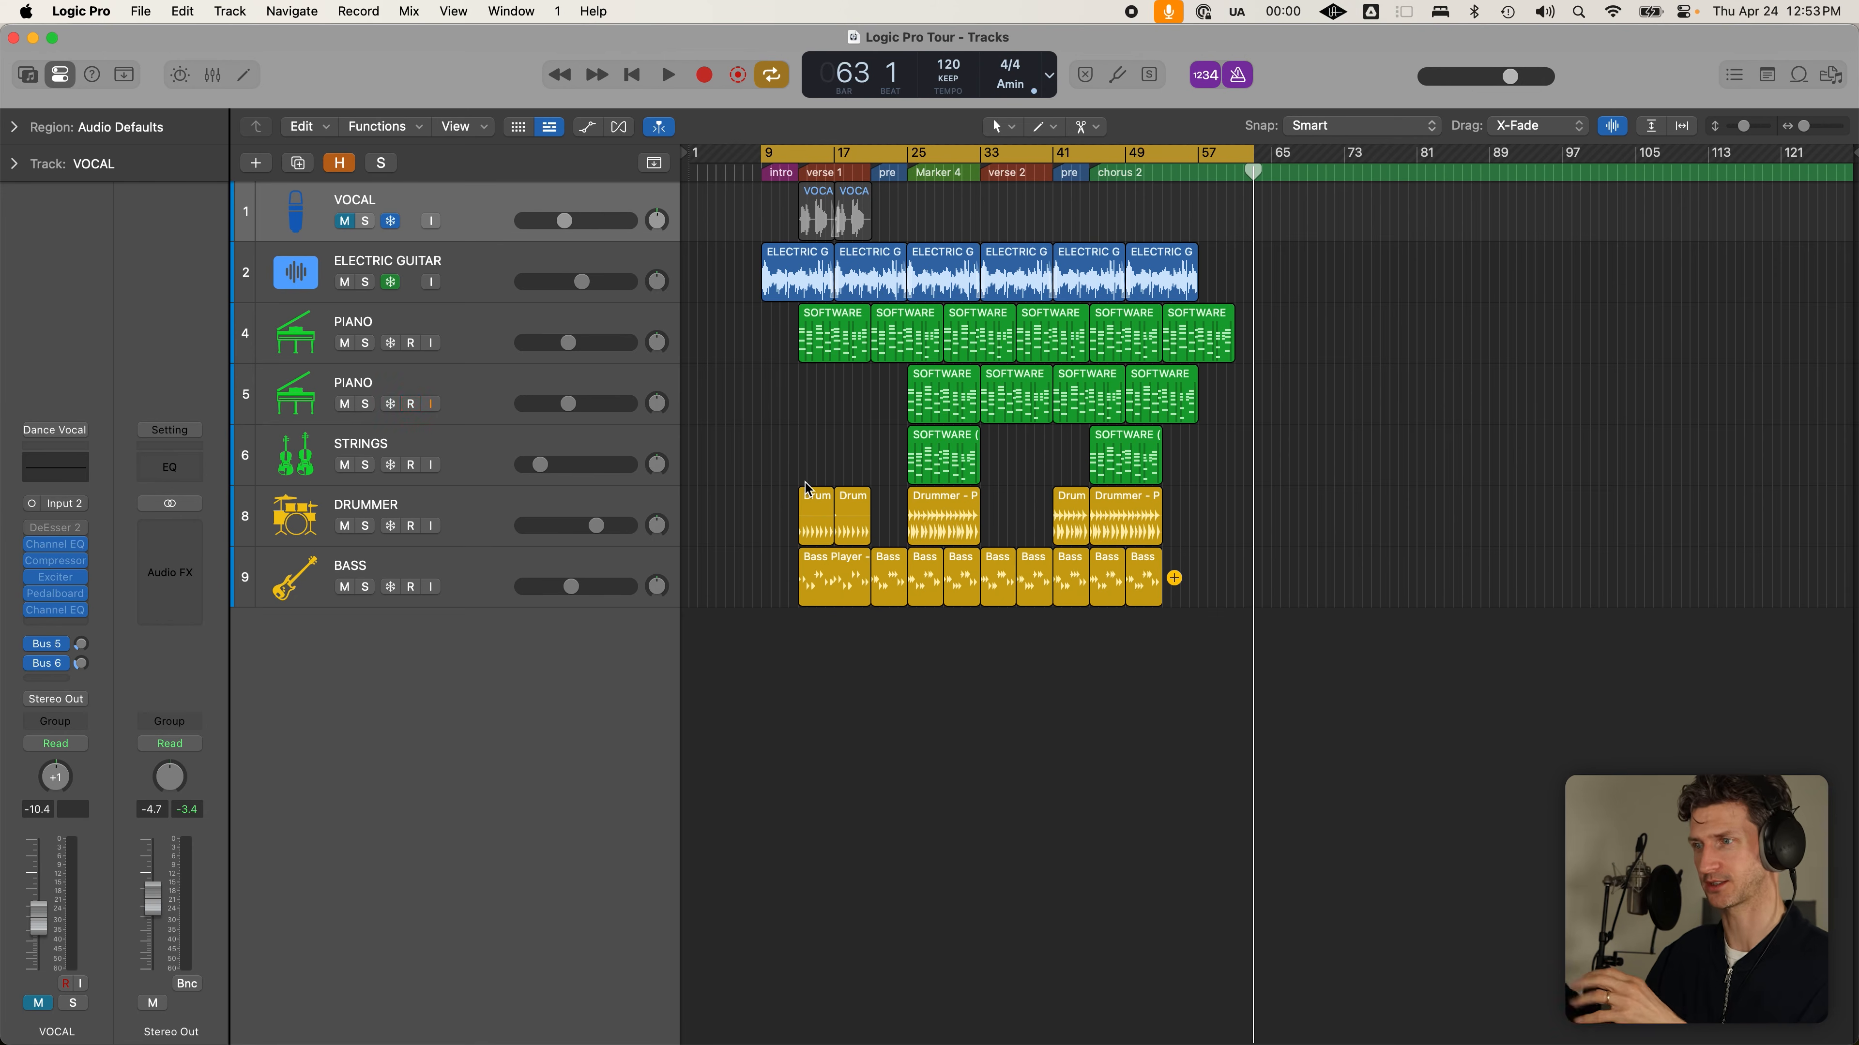
left_click(140, 12)
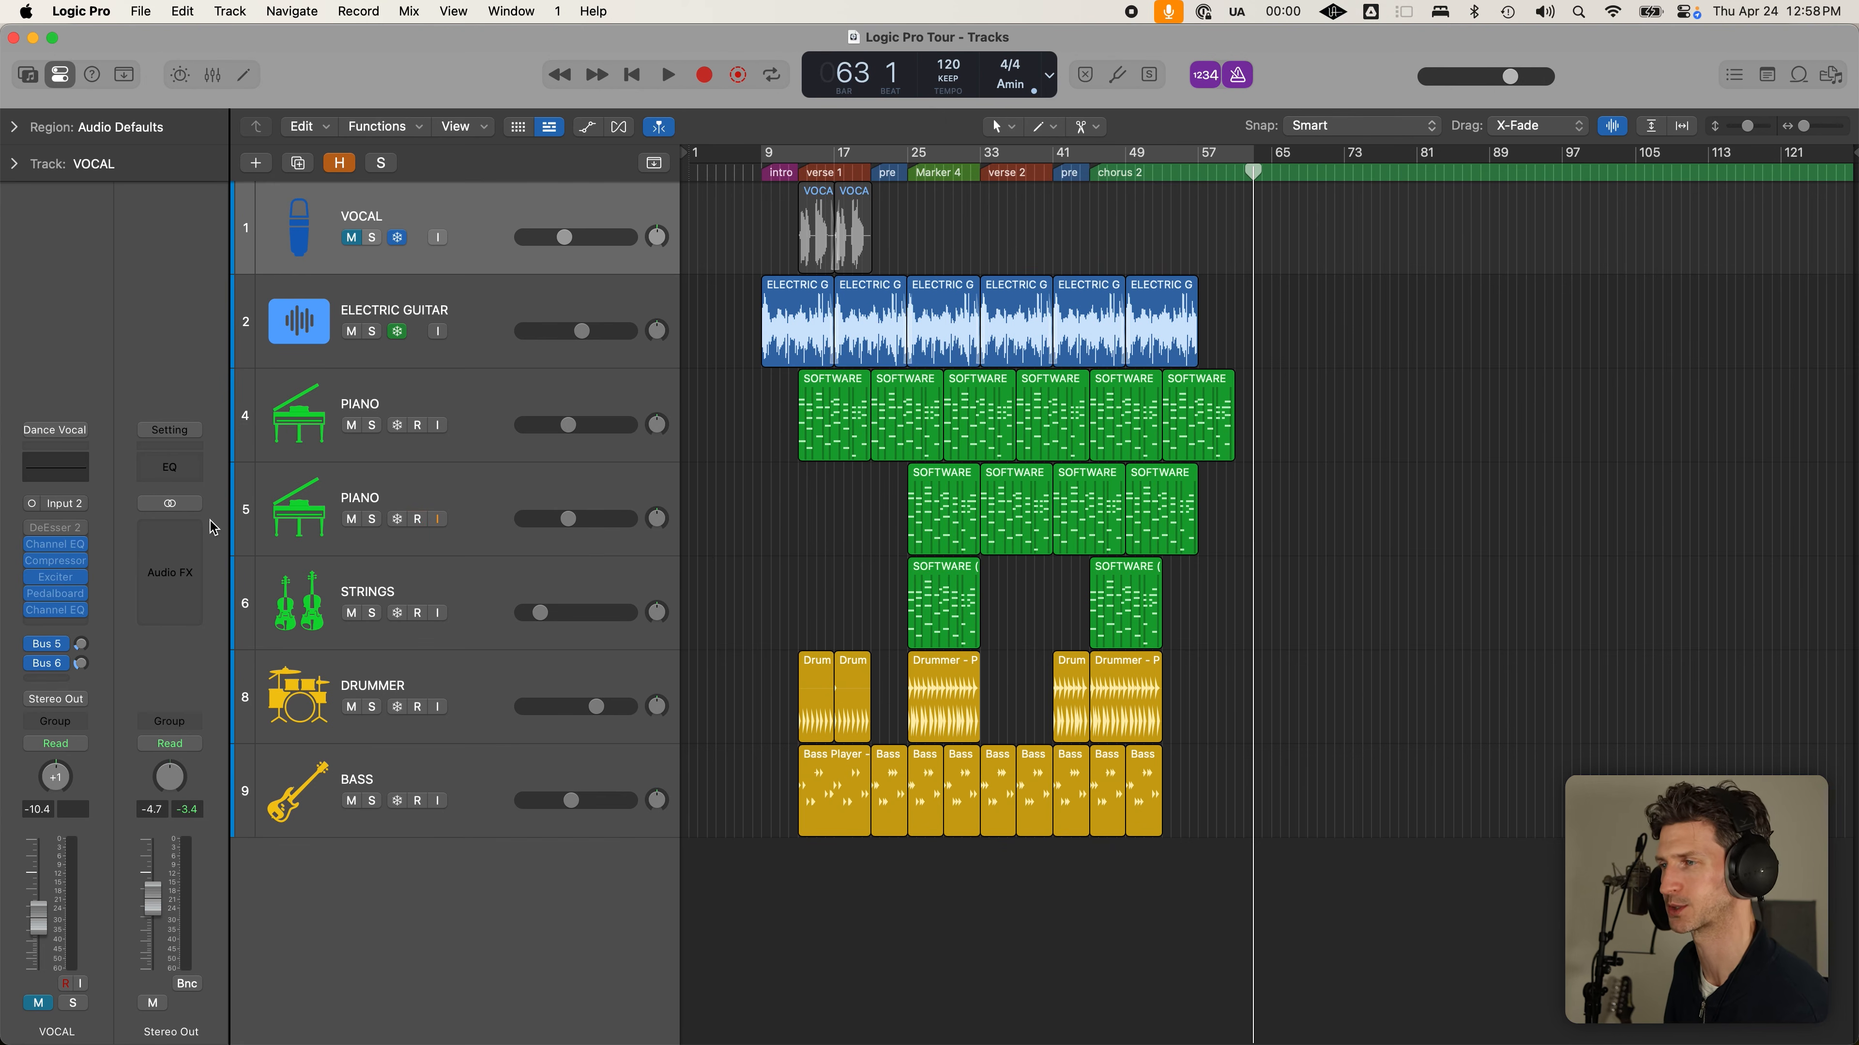
Insert Mastering Assistant as an audio effect on the stereo output and set its spread width to +0.20
mouse_move(205, 534)
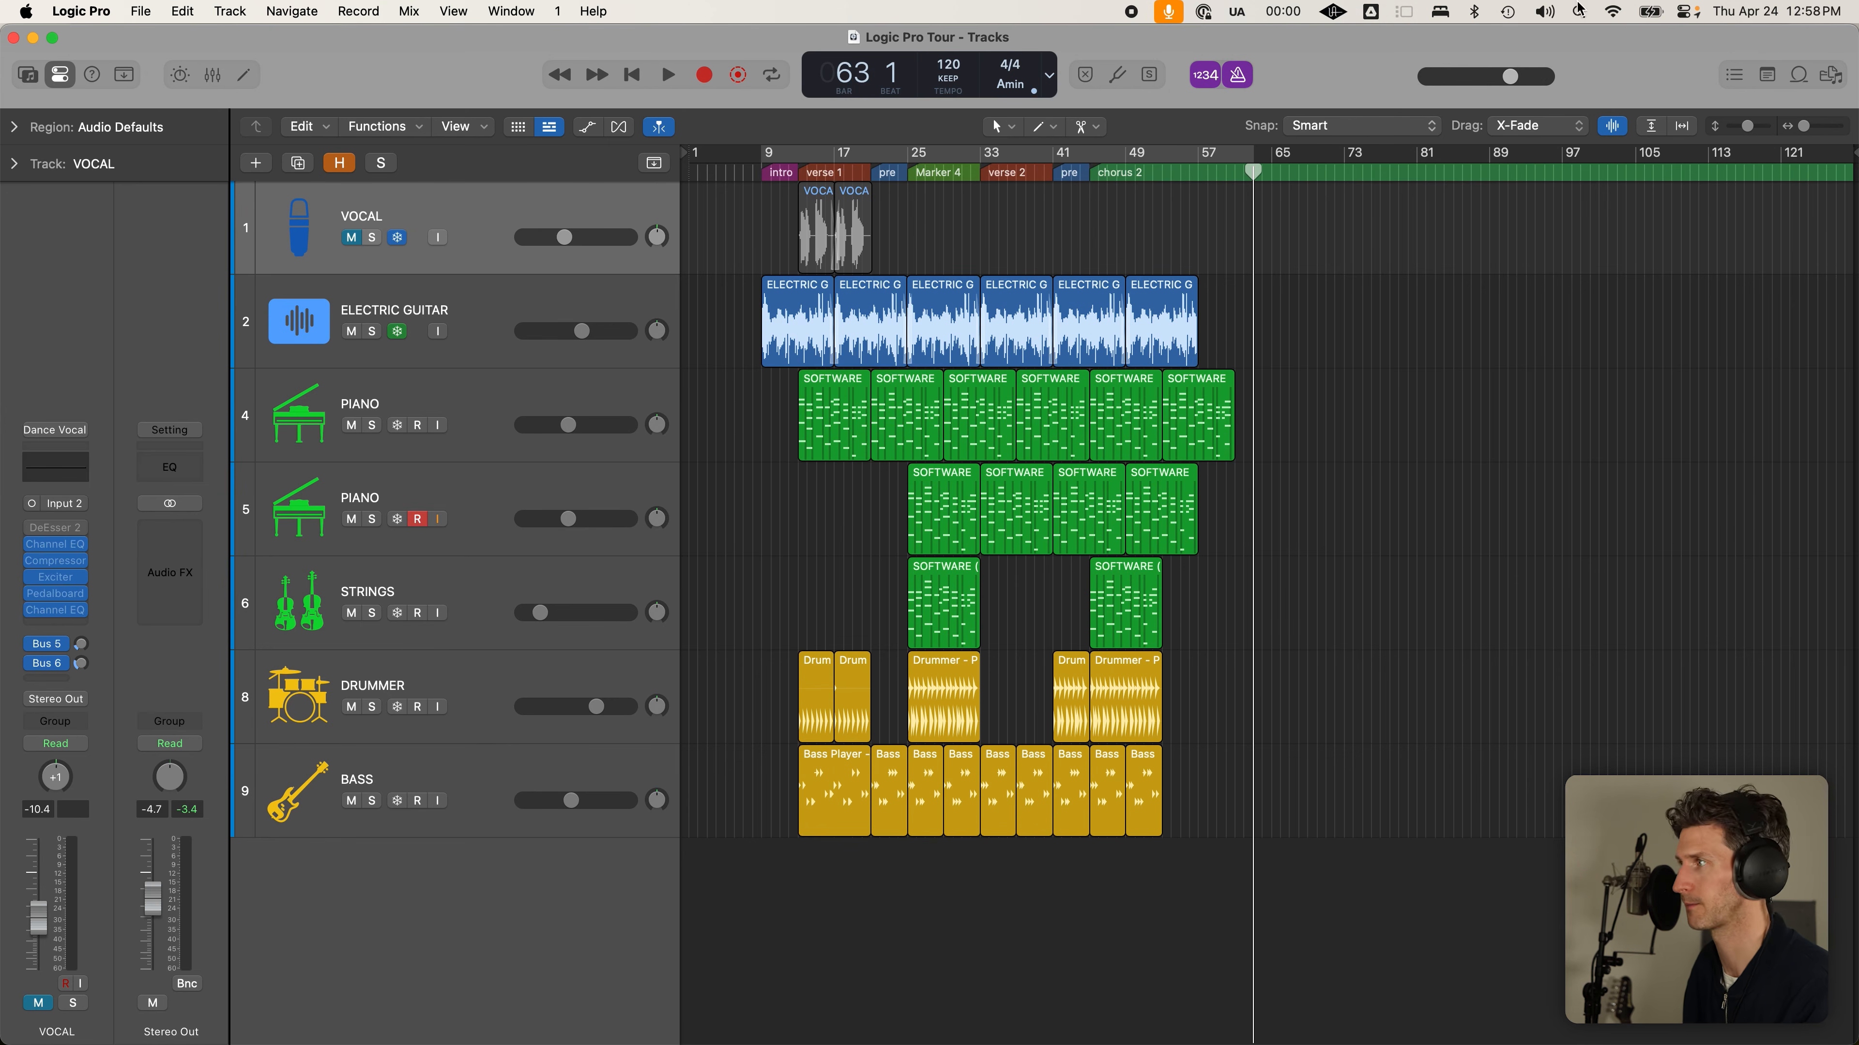
left_click(178, 528)
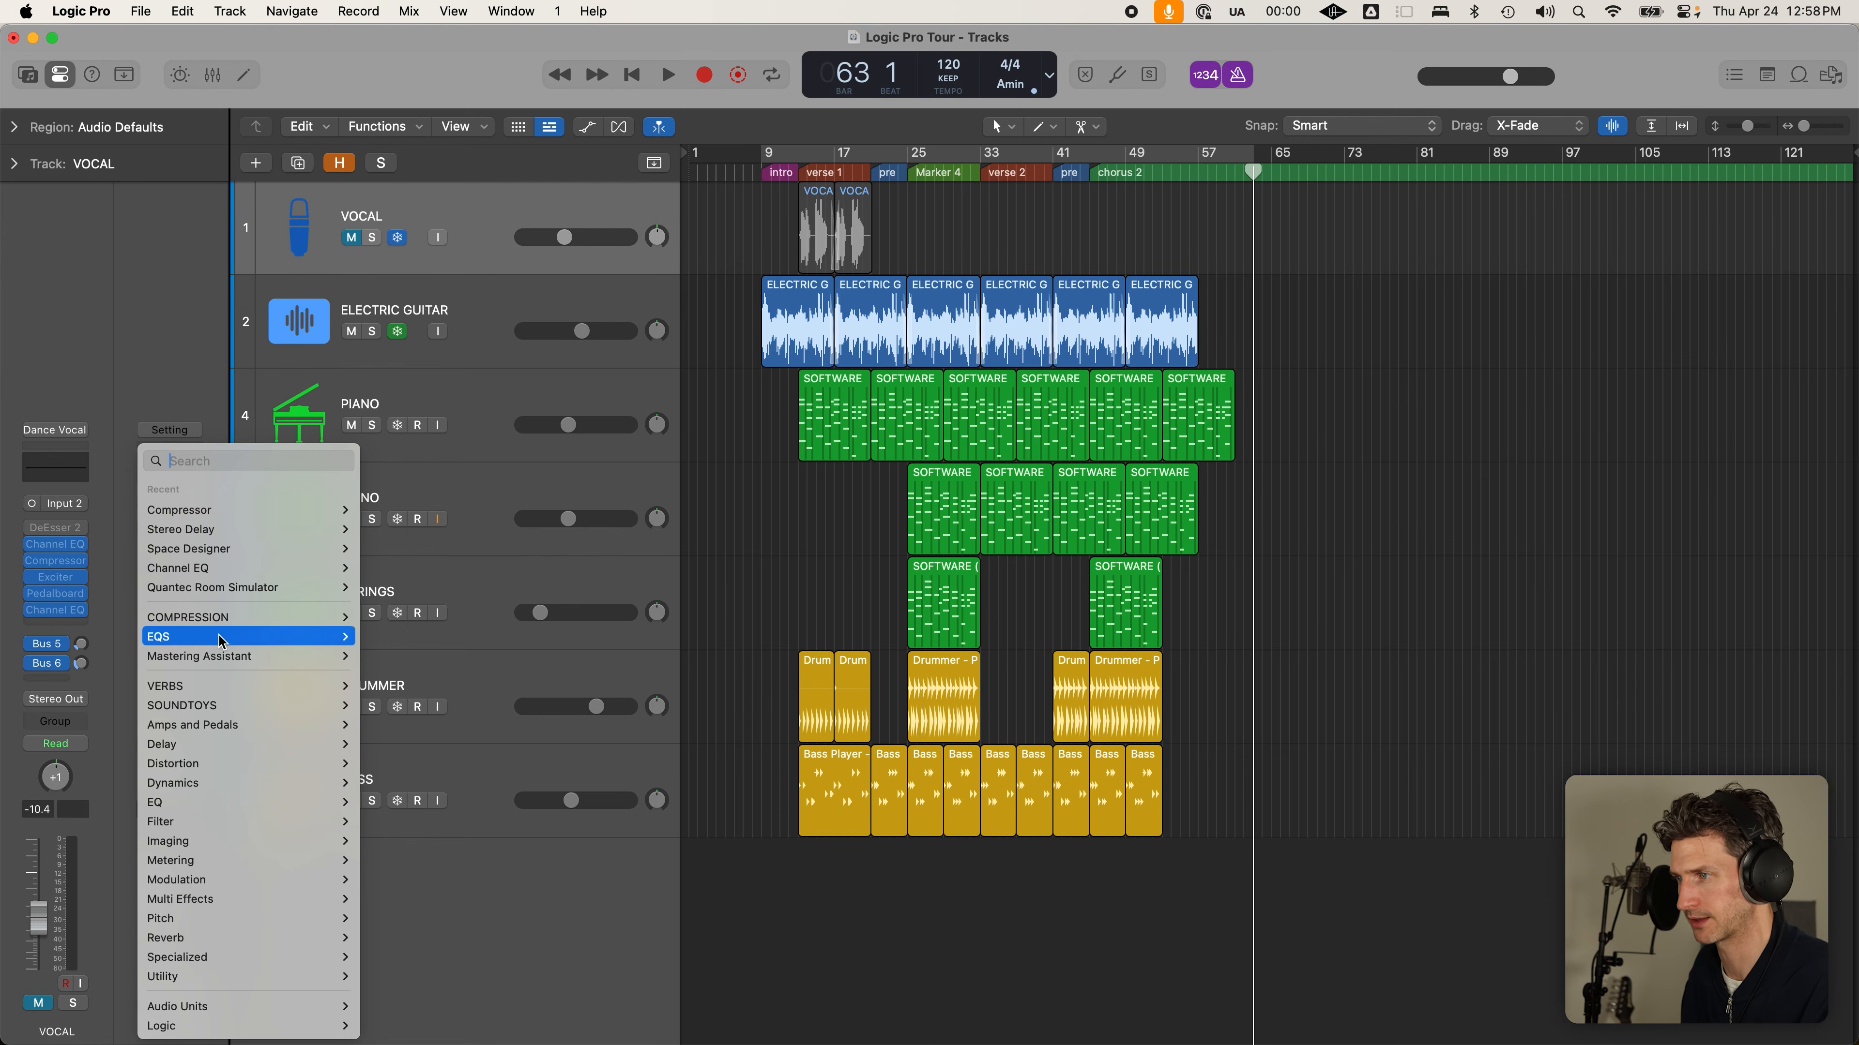
mouse_move(275, 657)
left_click(378, 655)
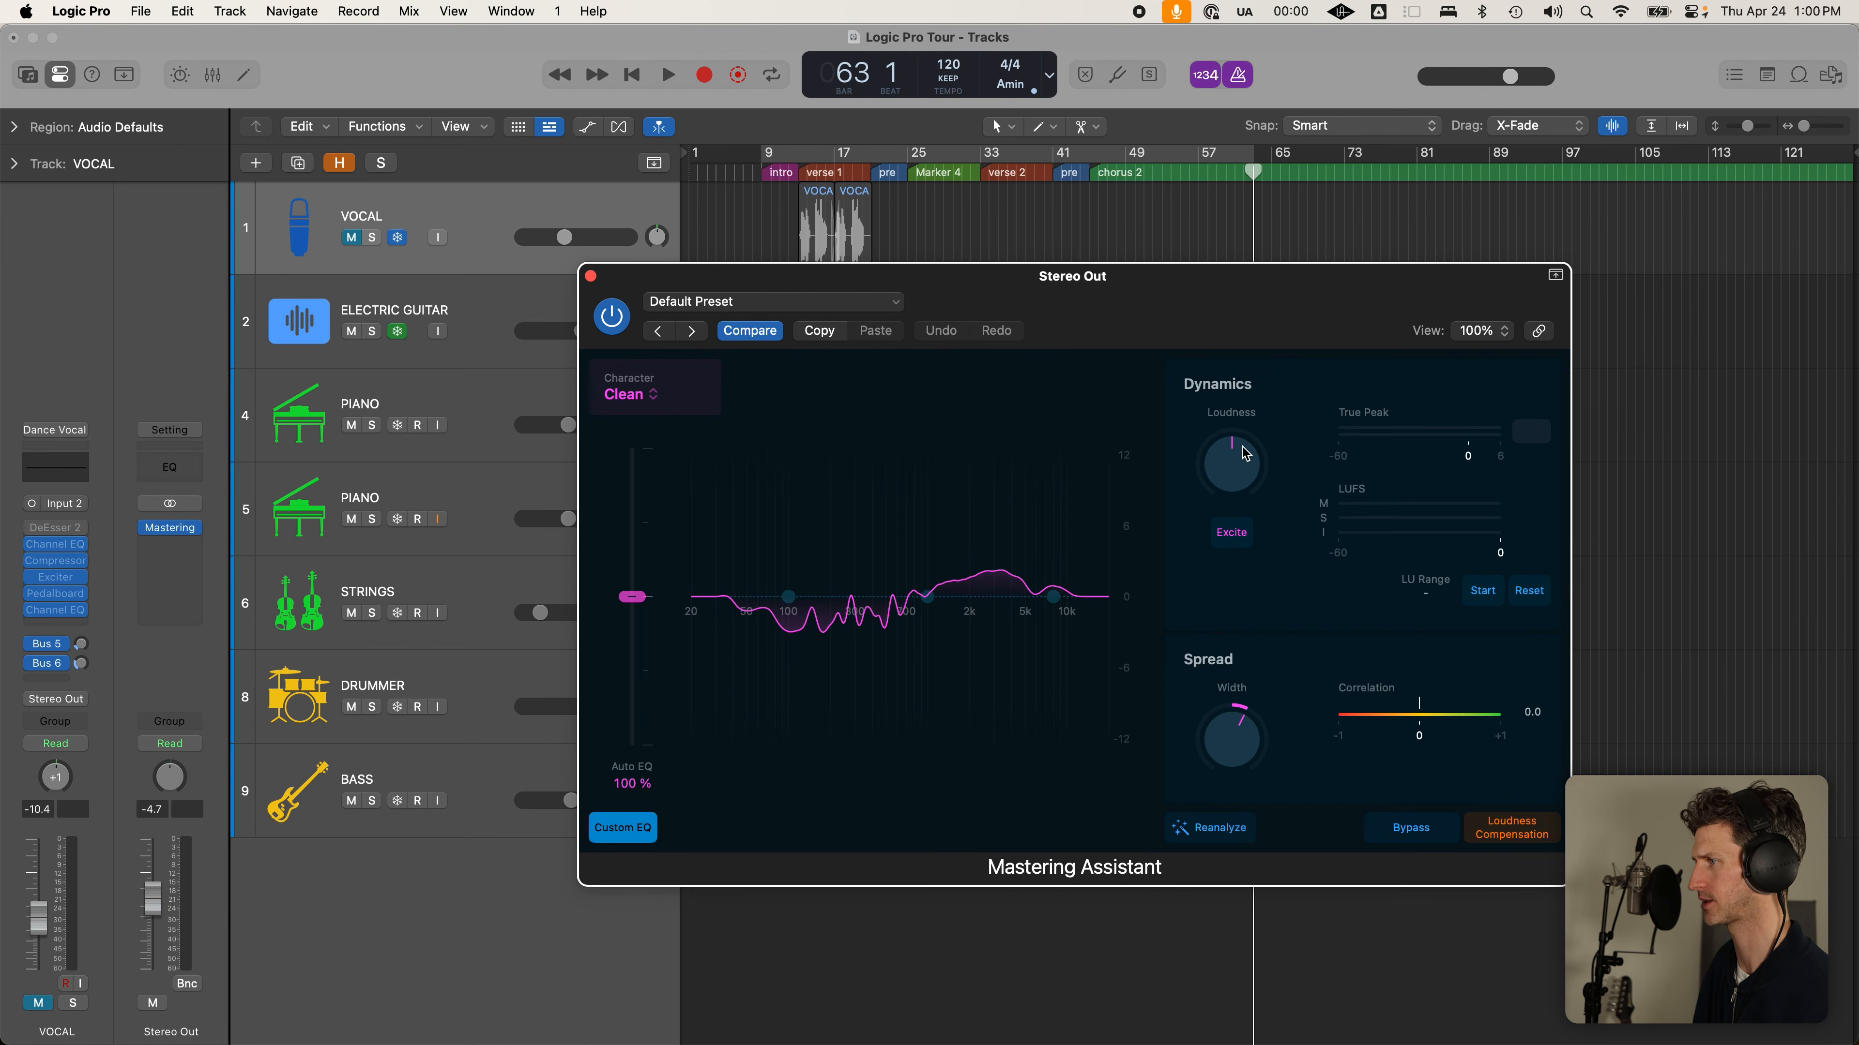
left_click_drag(1233, 762, 1232, 740)
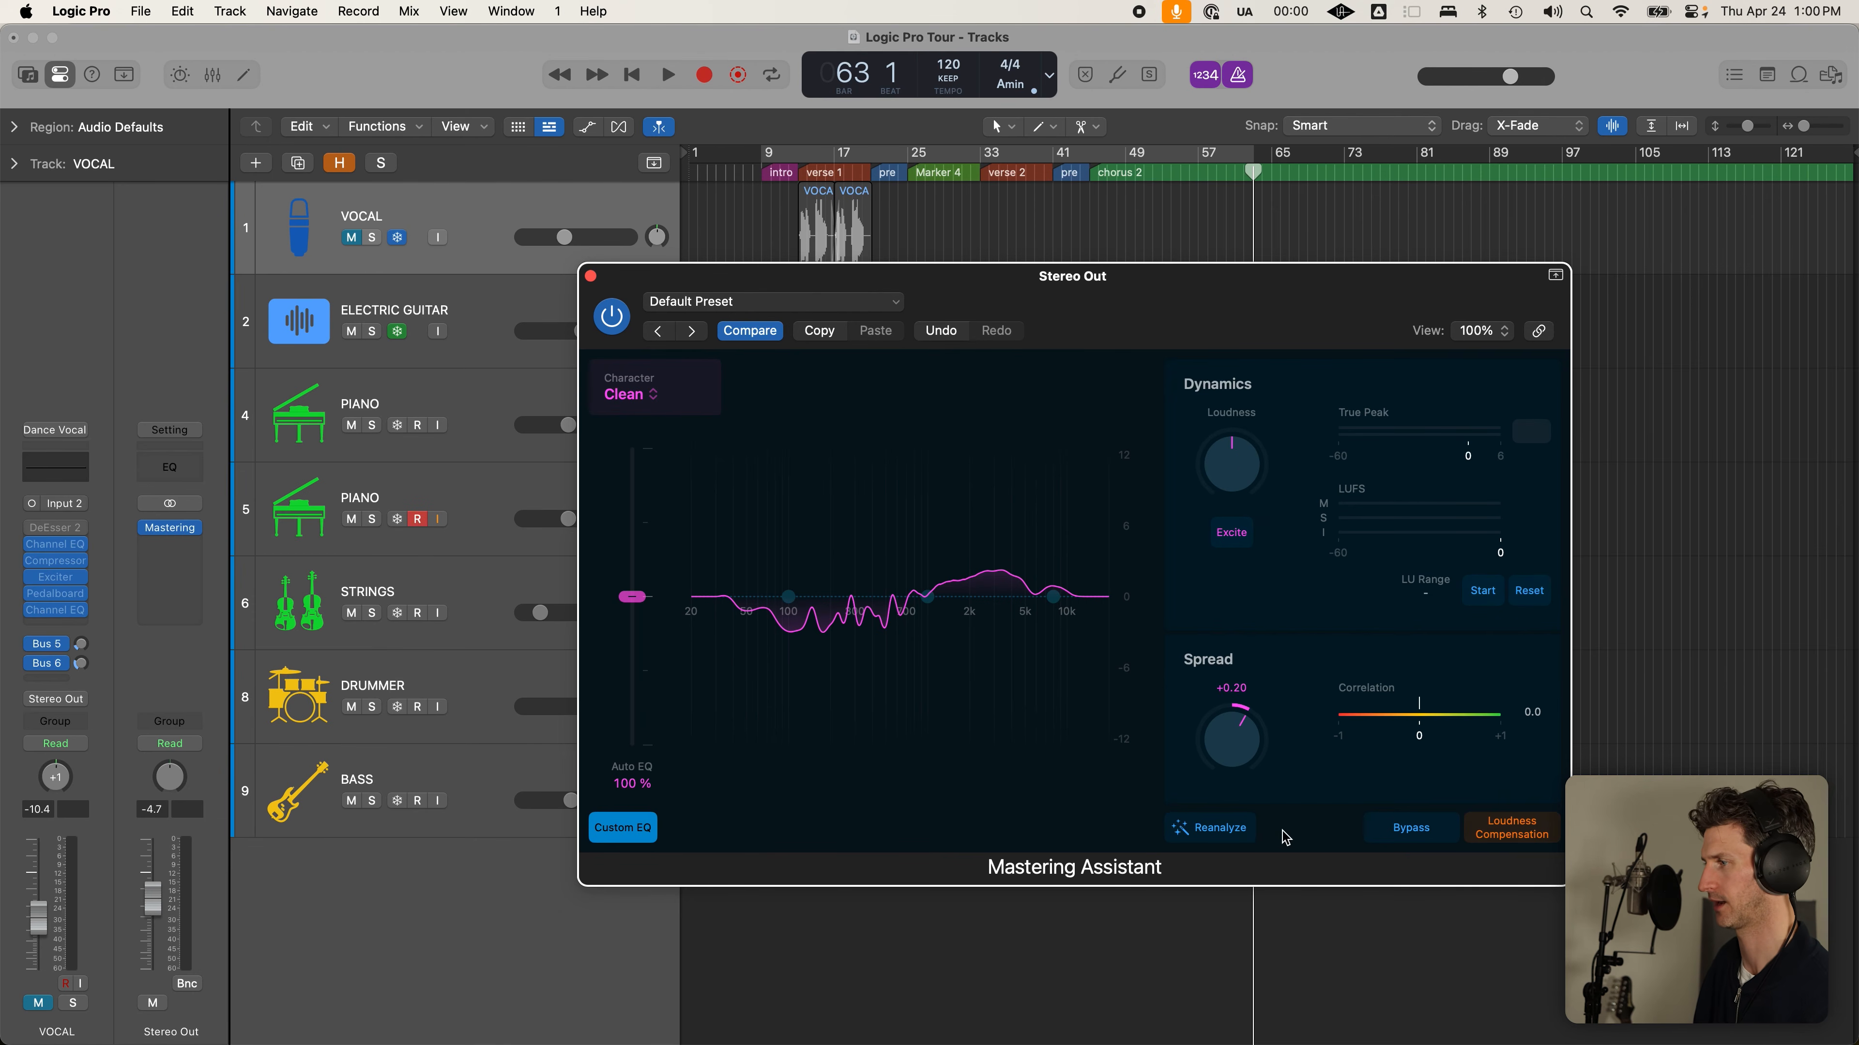
Switch Mastering Assistant off and back on, and move its window clear of the track headers
left_click(614, 318)
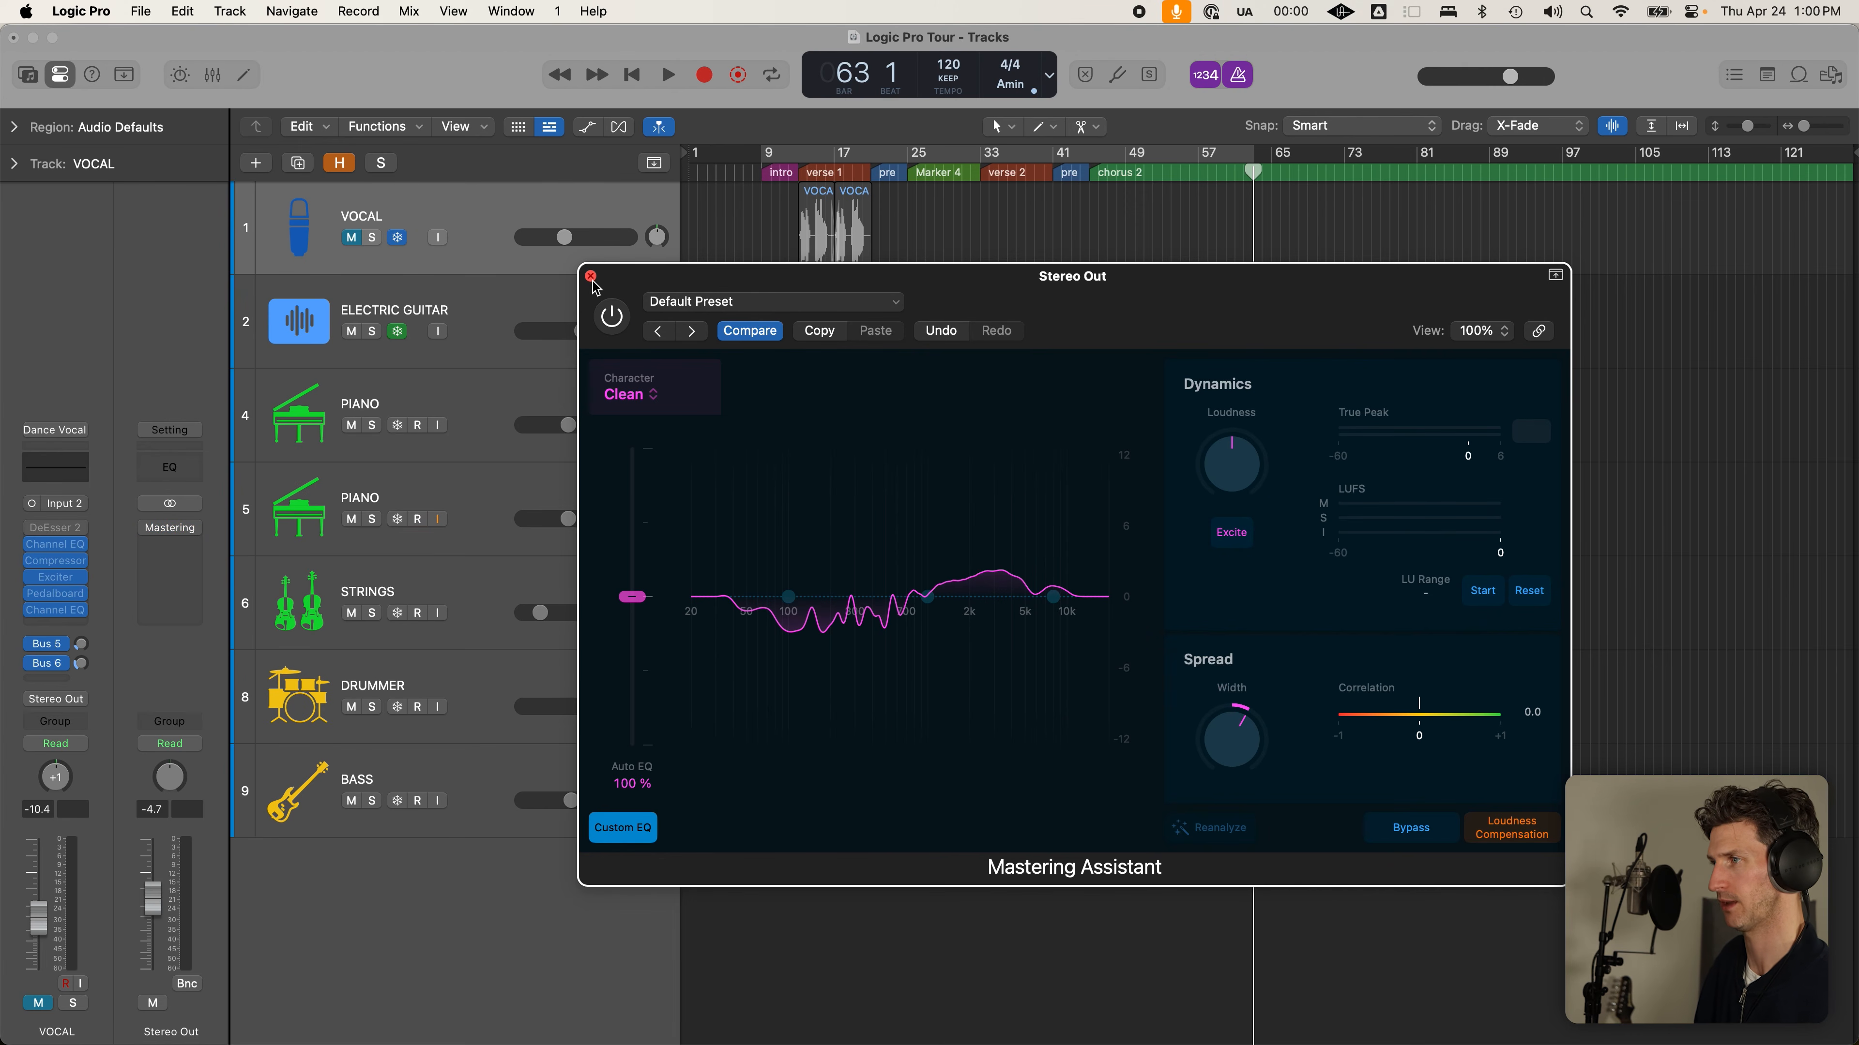
left_click(591, 277)
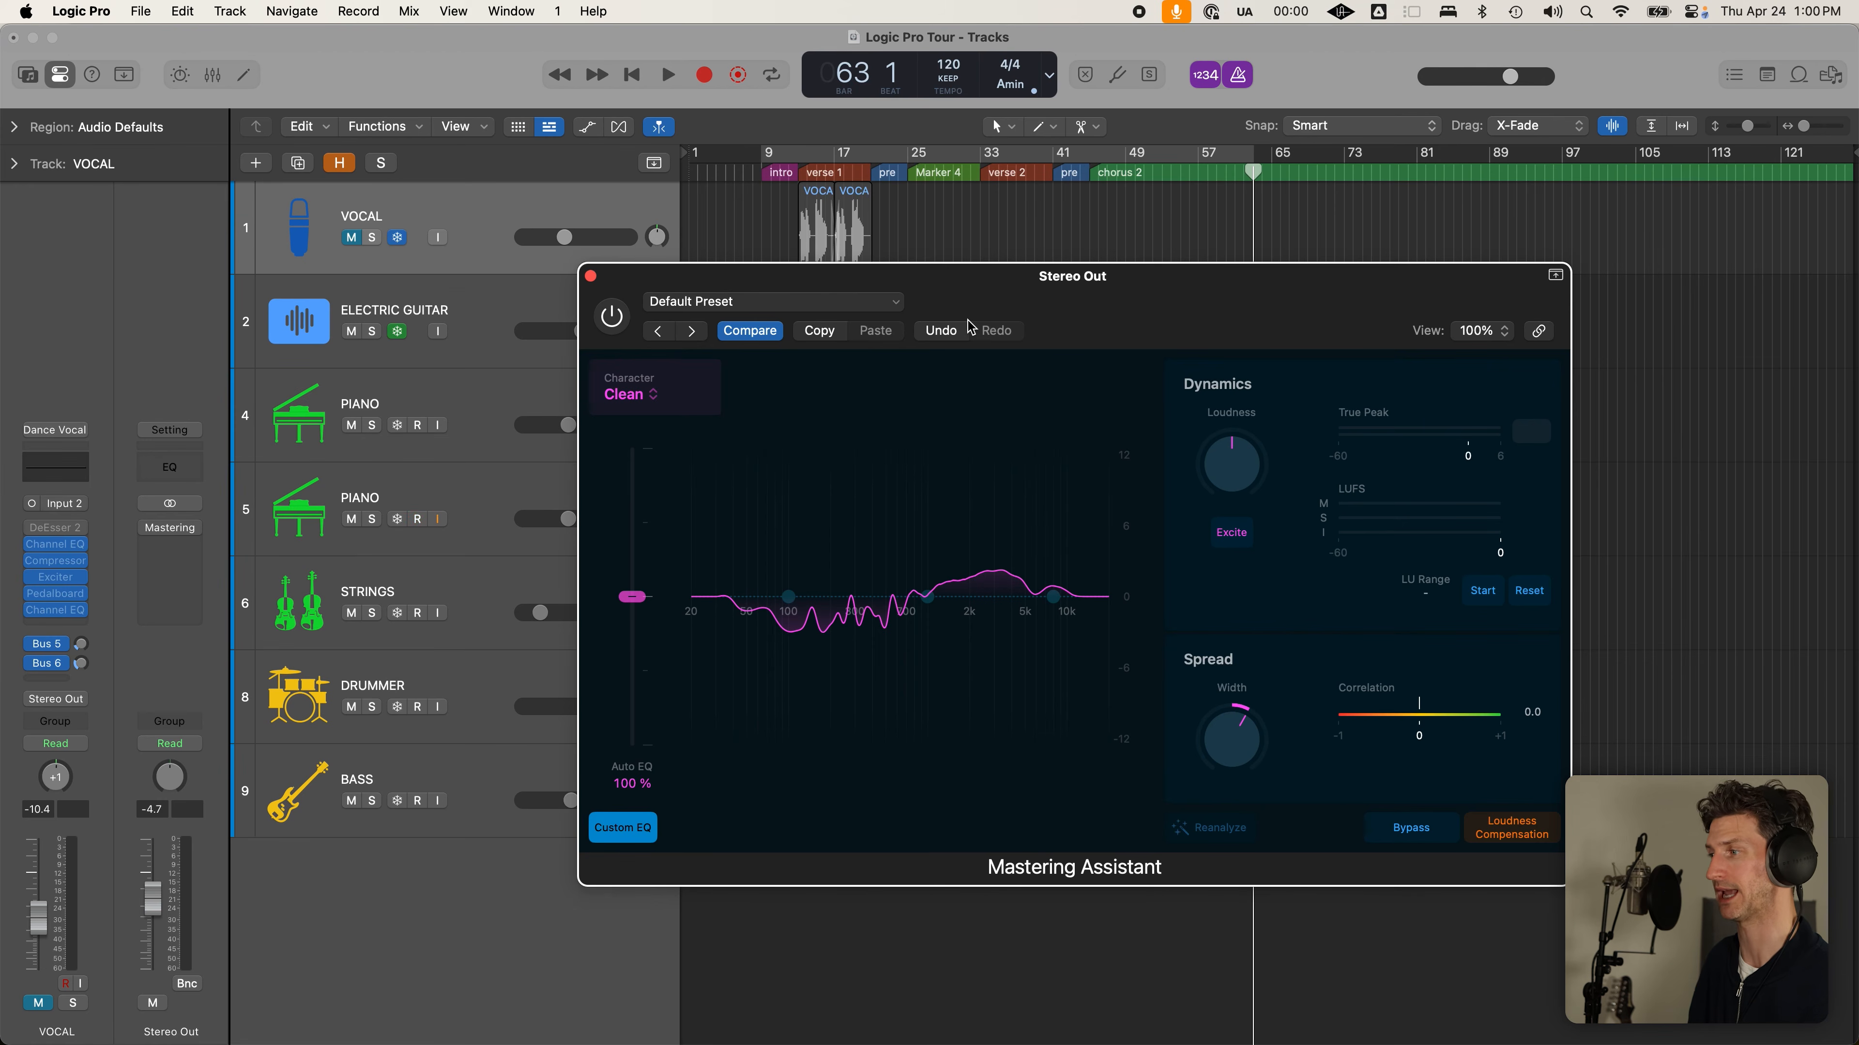
left_click(619, 315)
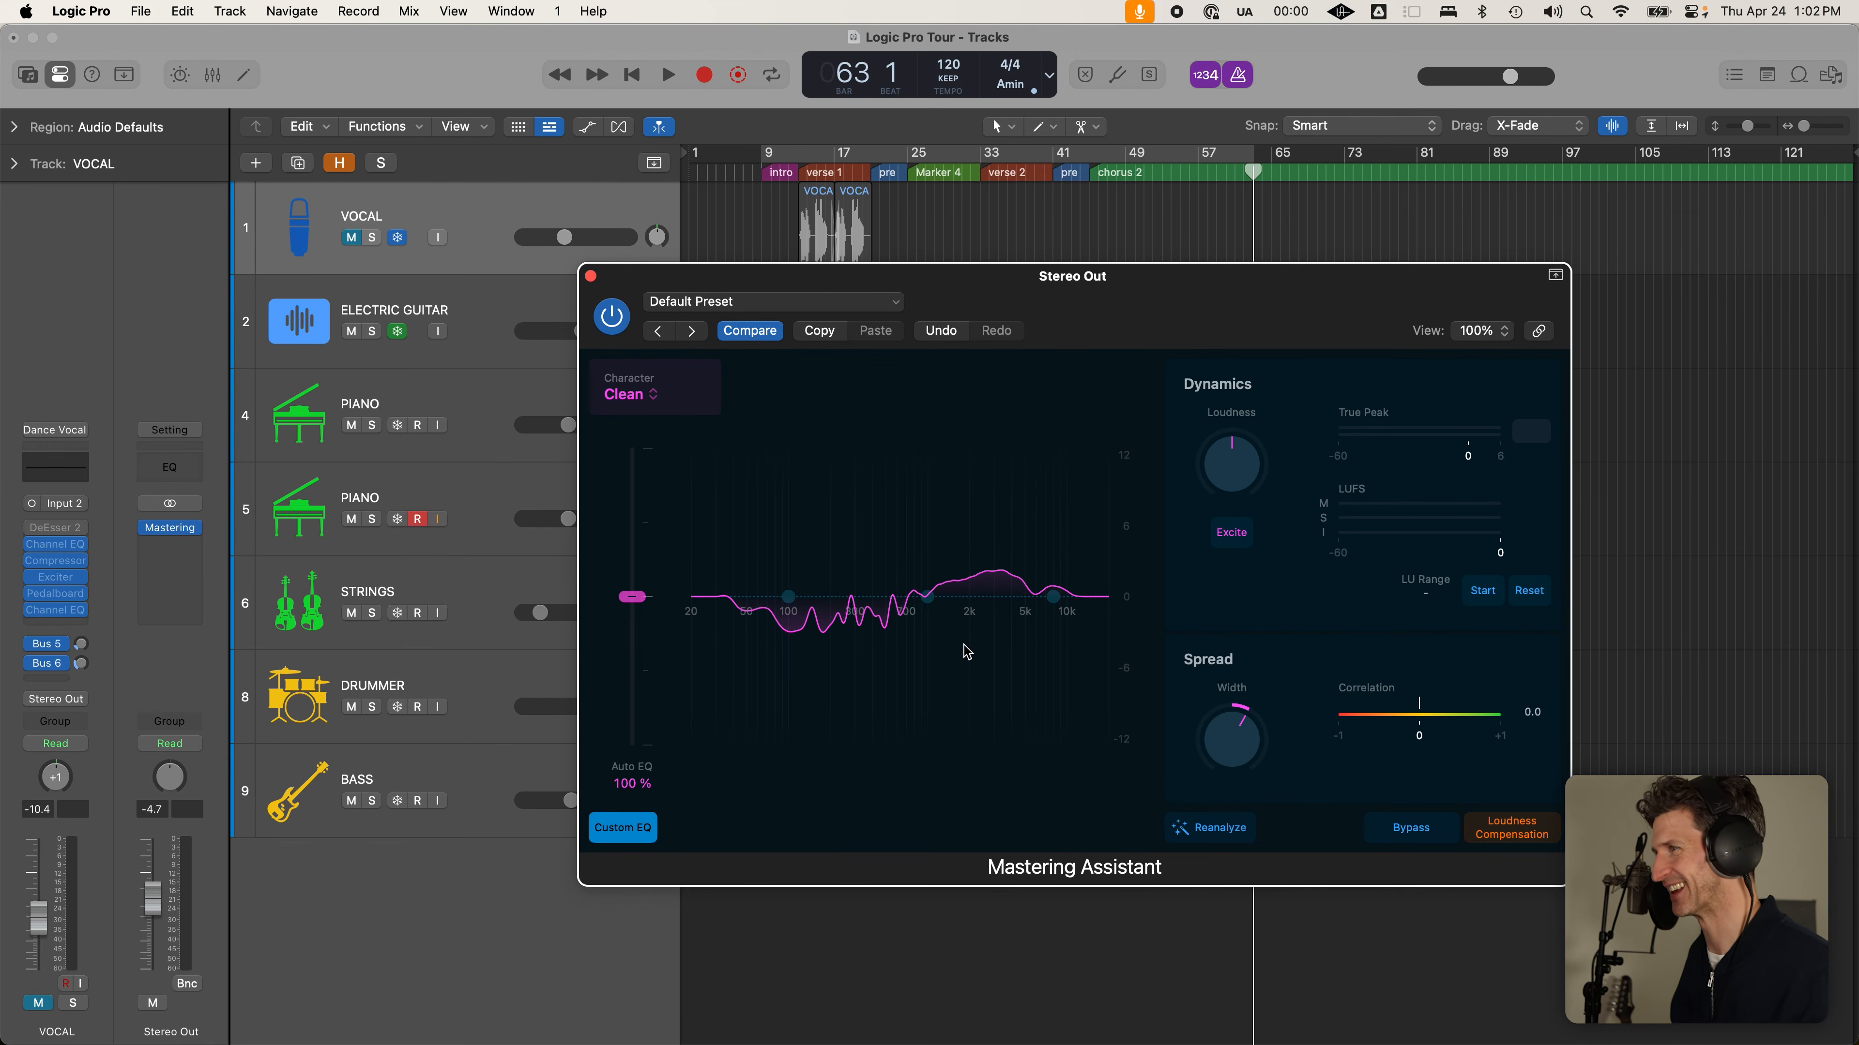
left_click_drag(1052, 287, 1172, 231)
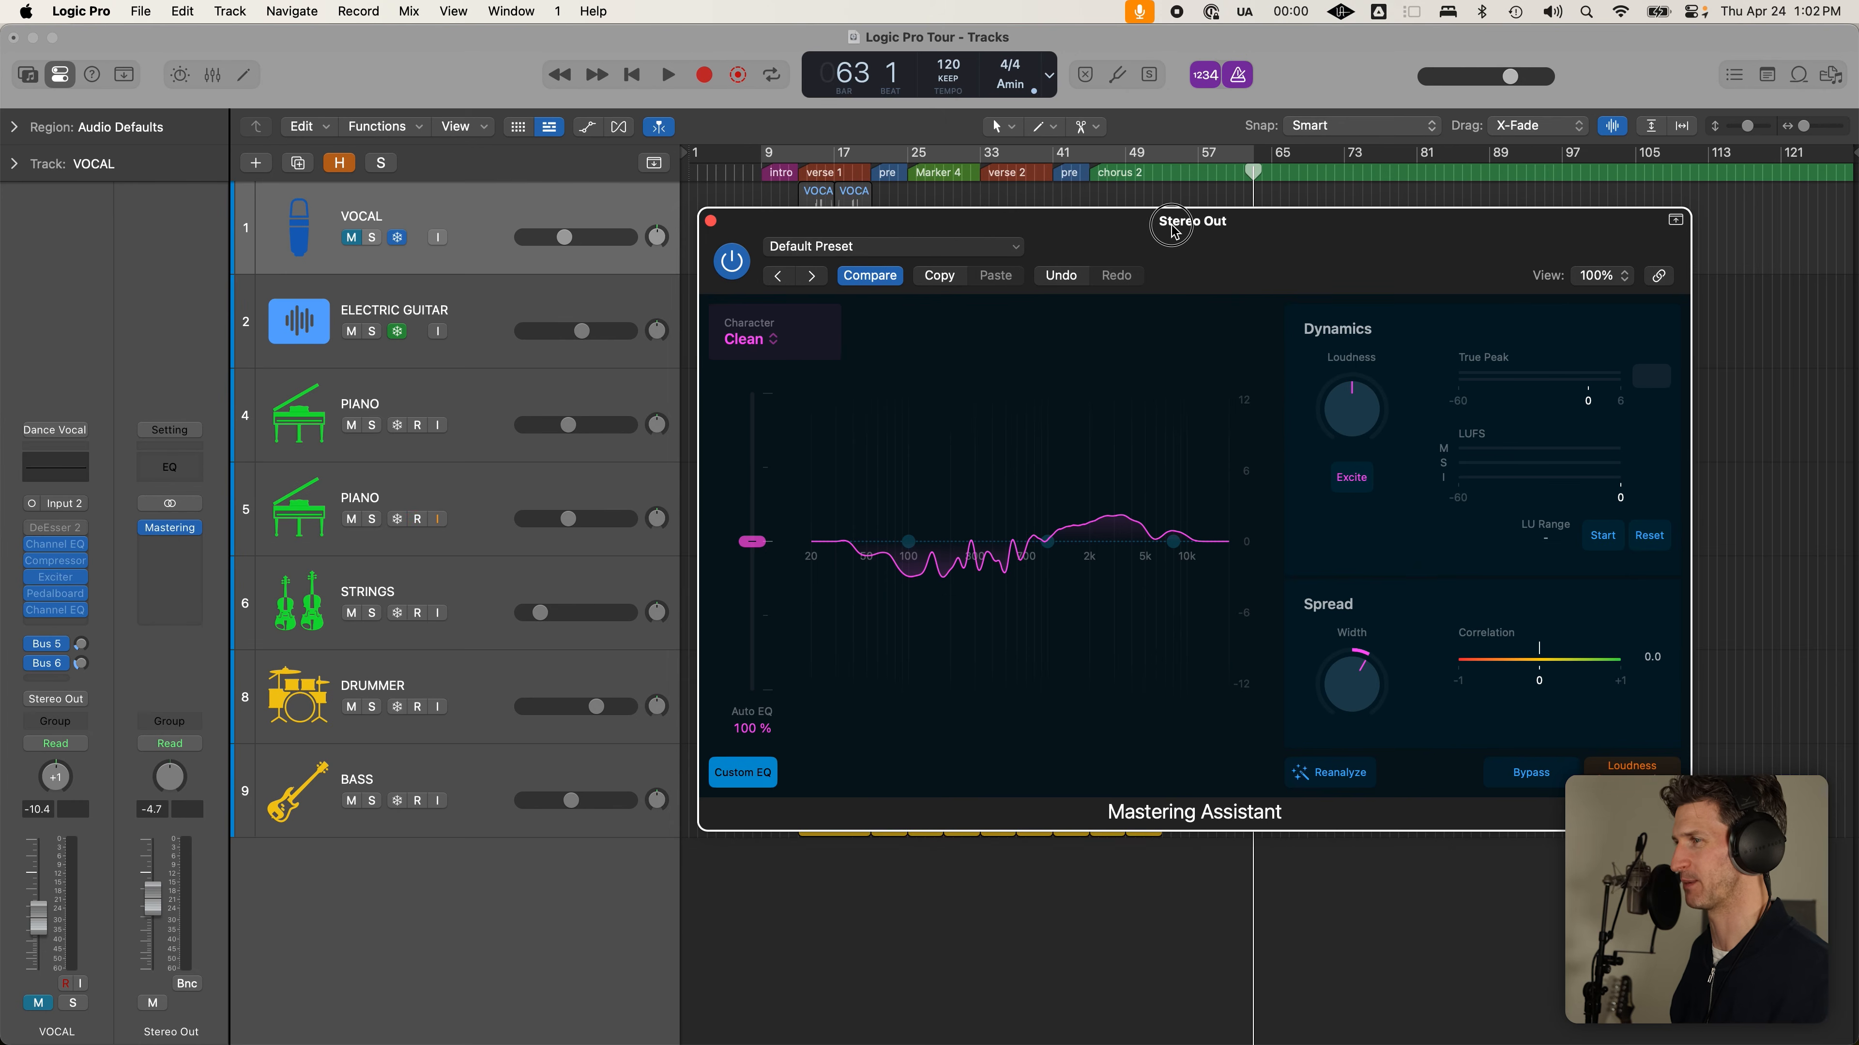